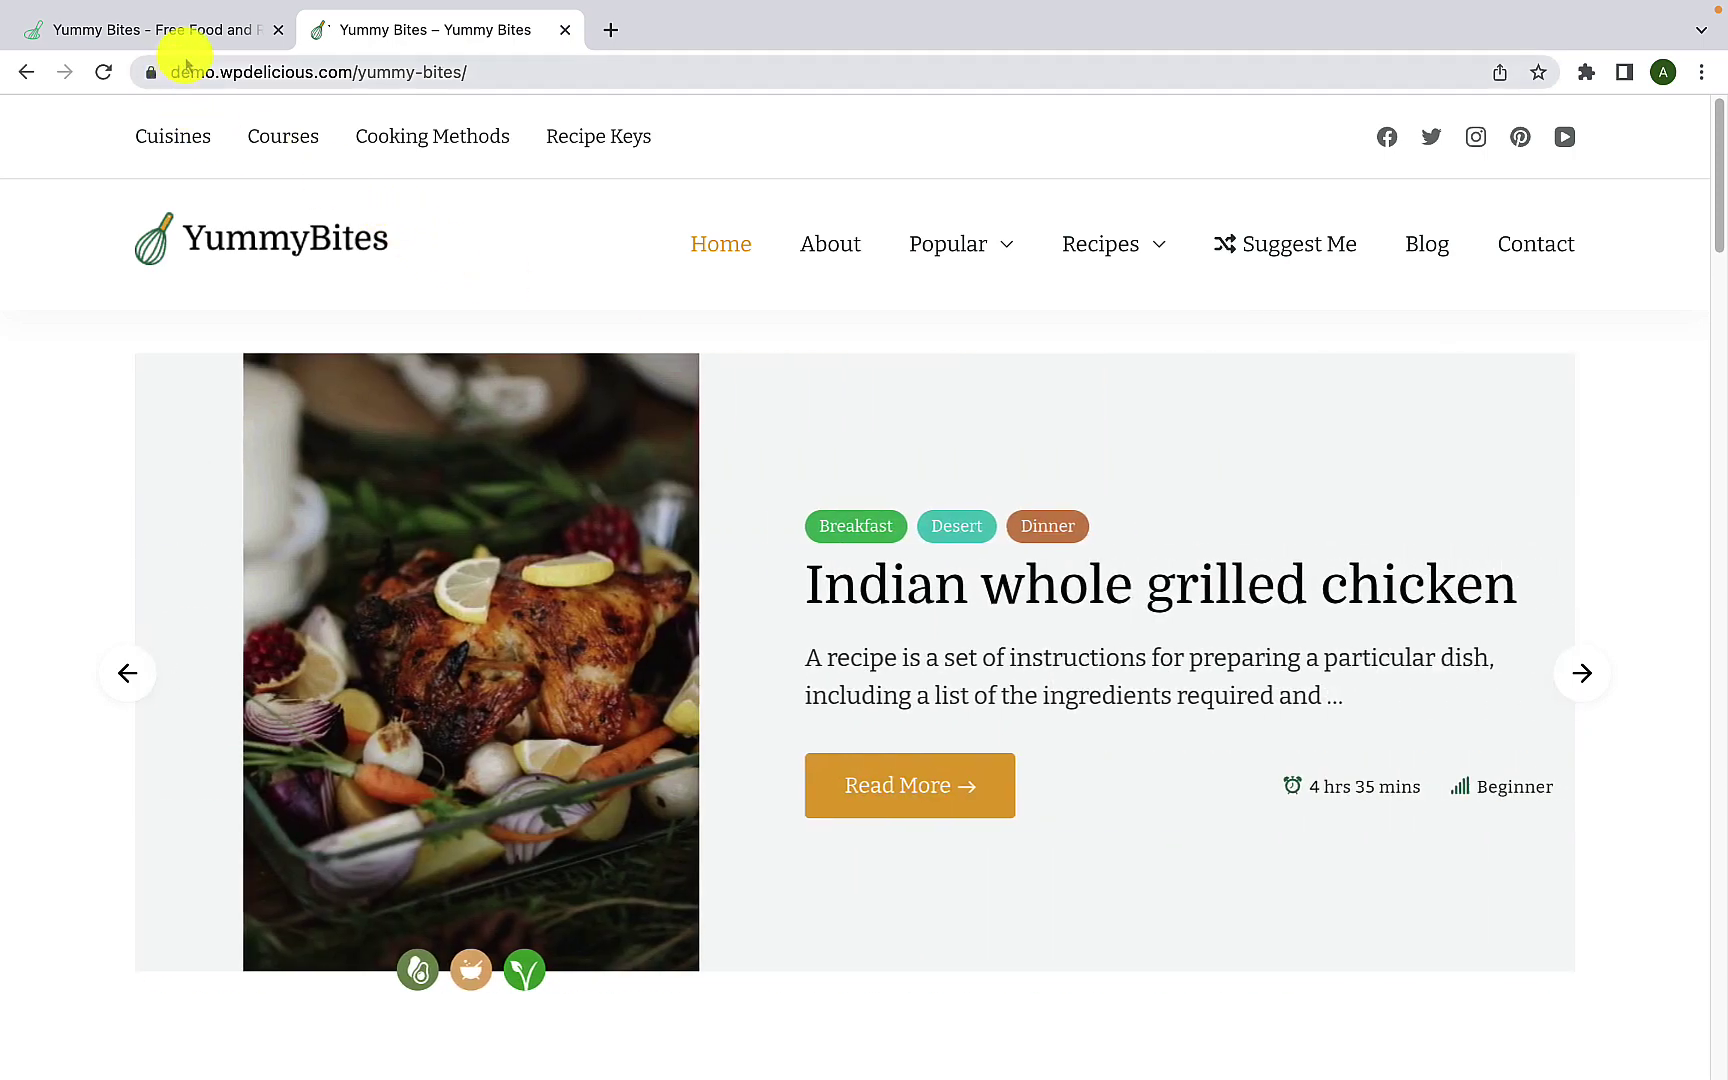
Step: Switch to the WP Delicious site and open the free Yummy Bites theme's page from its recipe themes listing
click(195, 49)
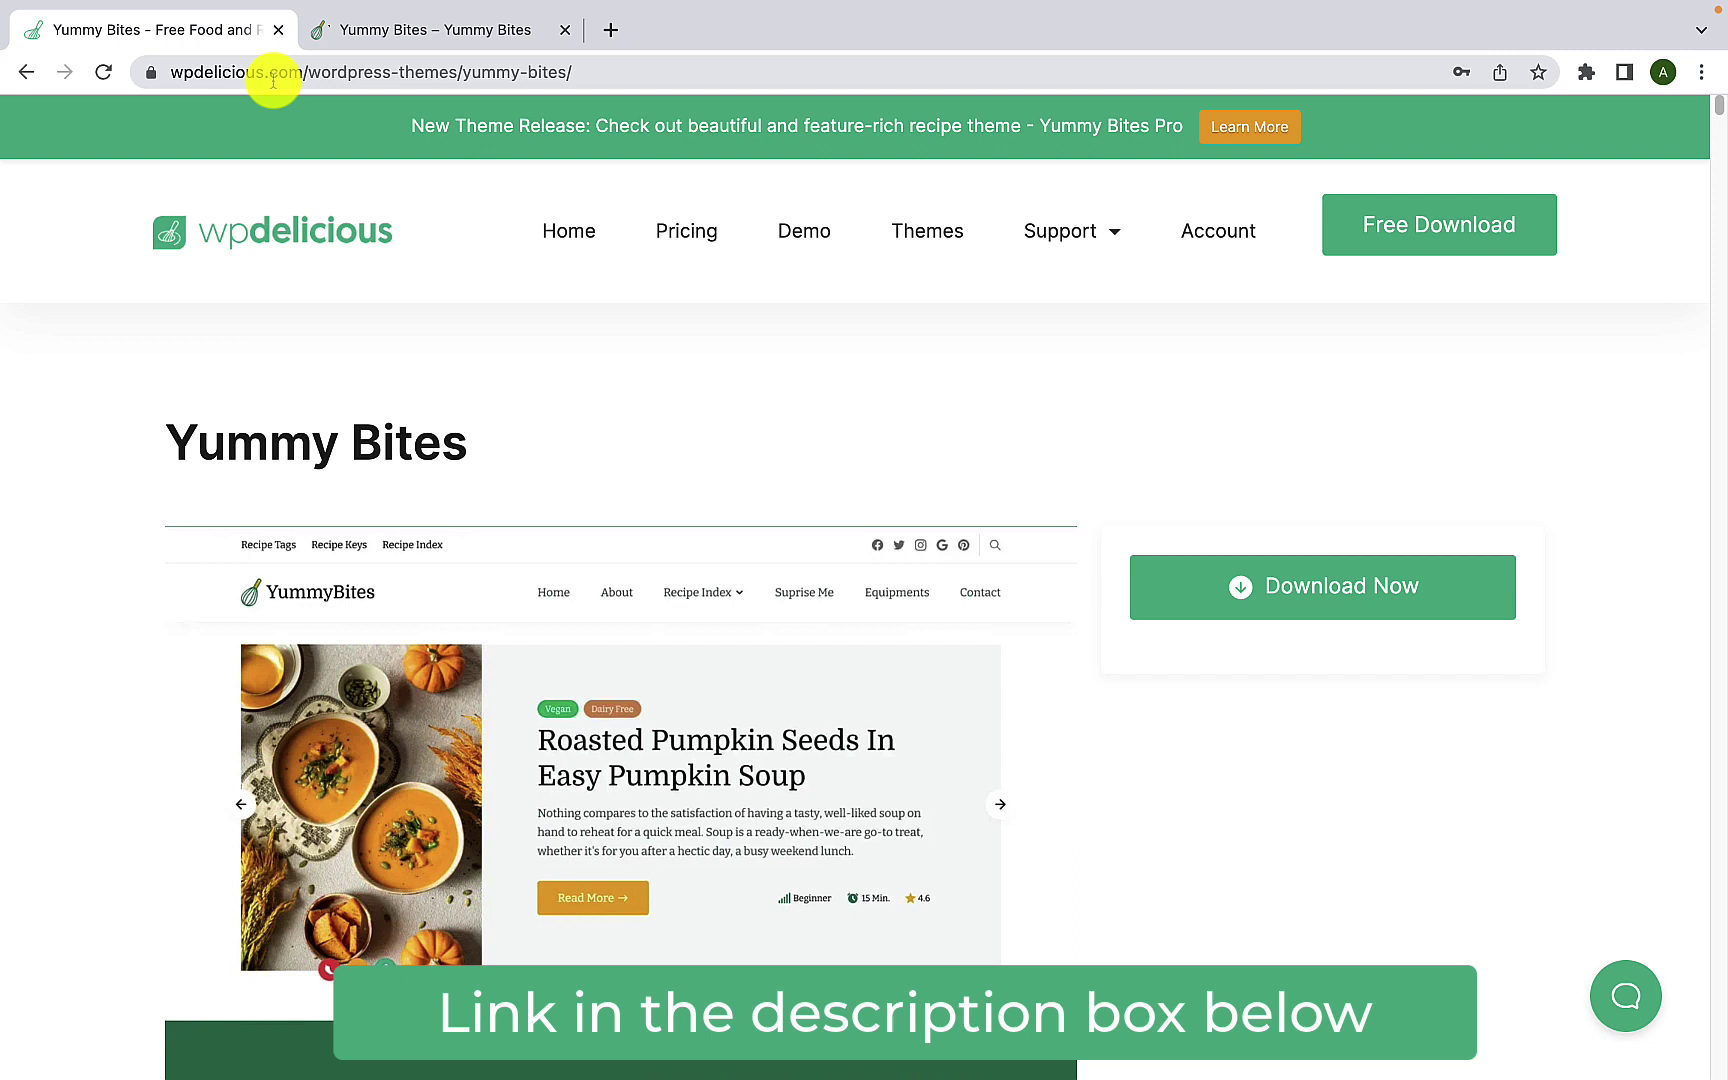
click(930, 244)
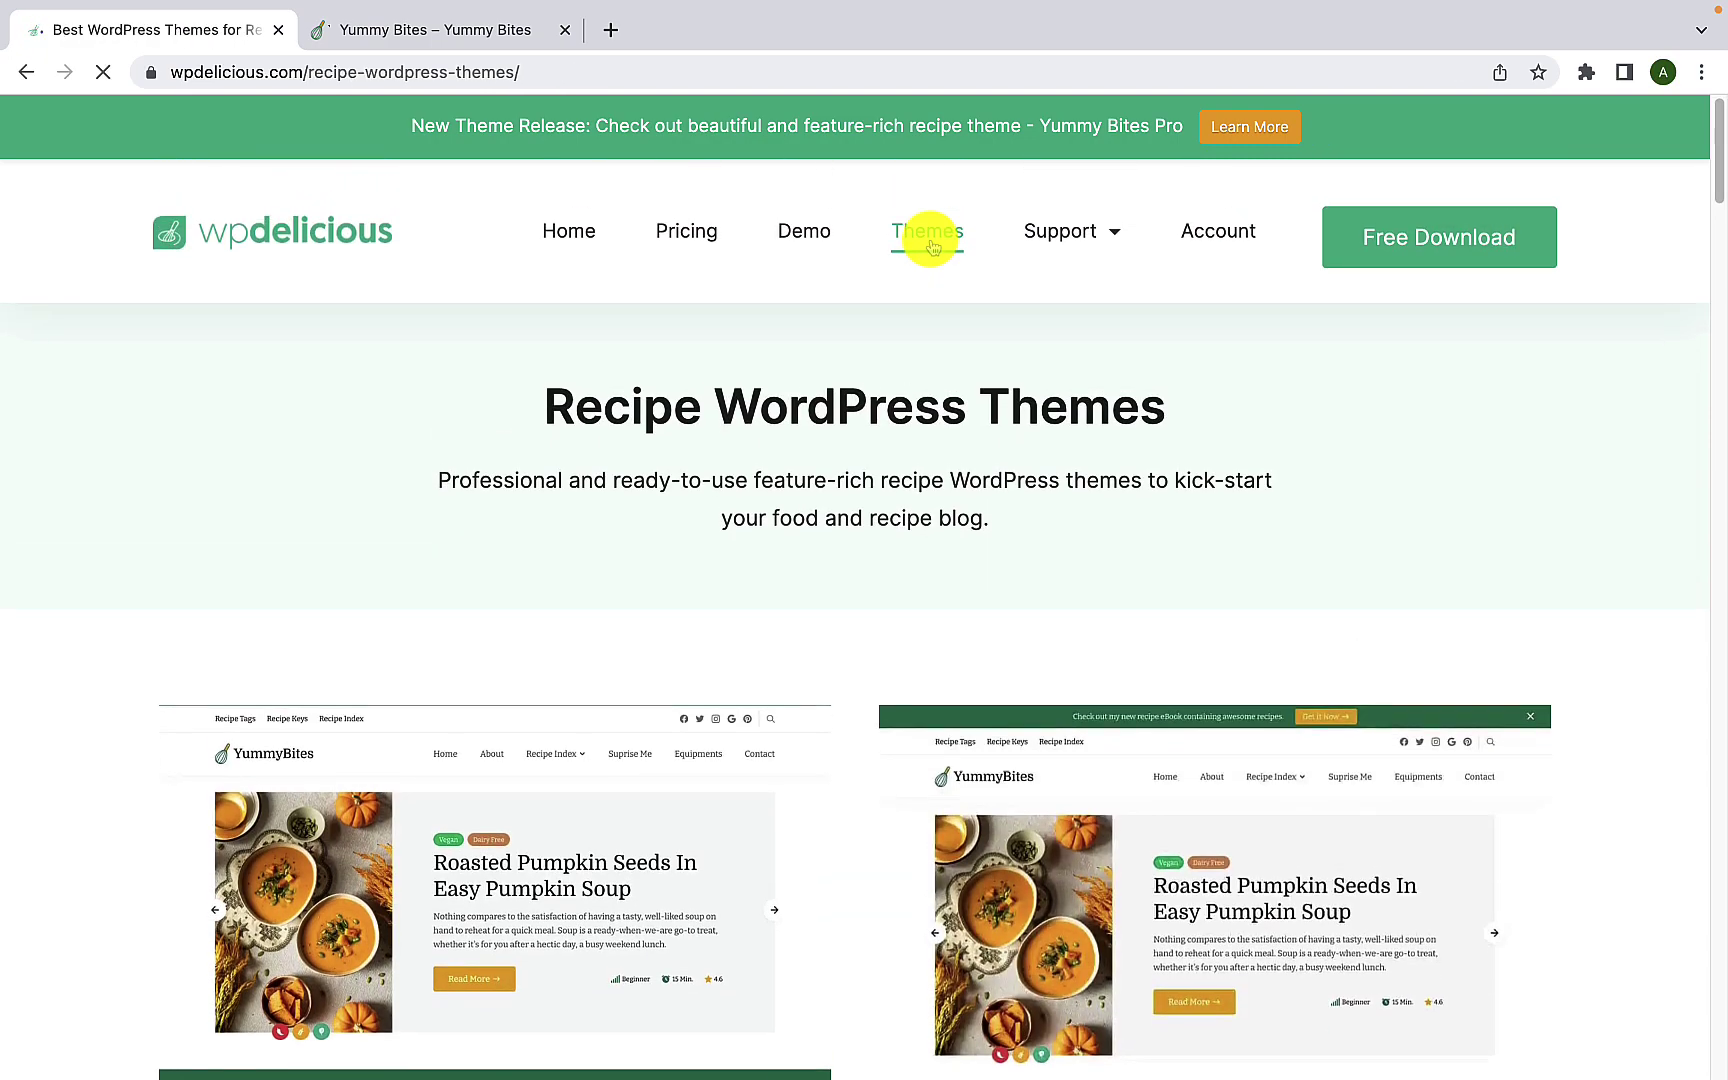
scroll(745, 600, down, 1)
scroll(730, 620, down, 3)
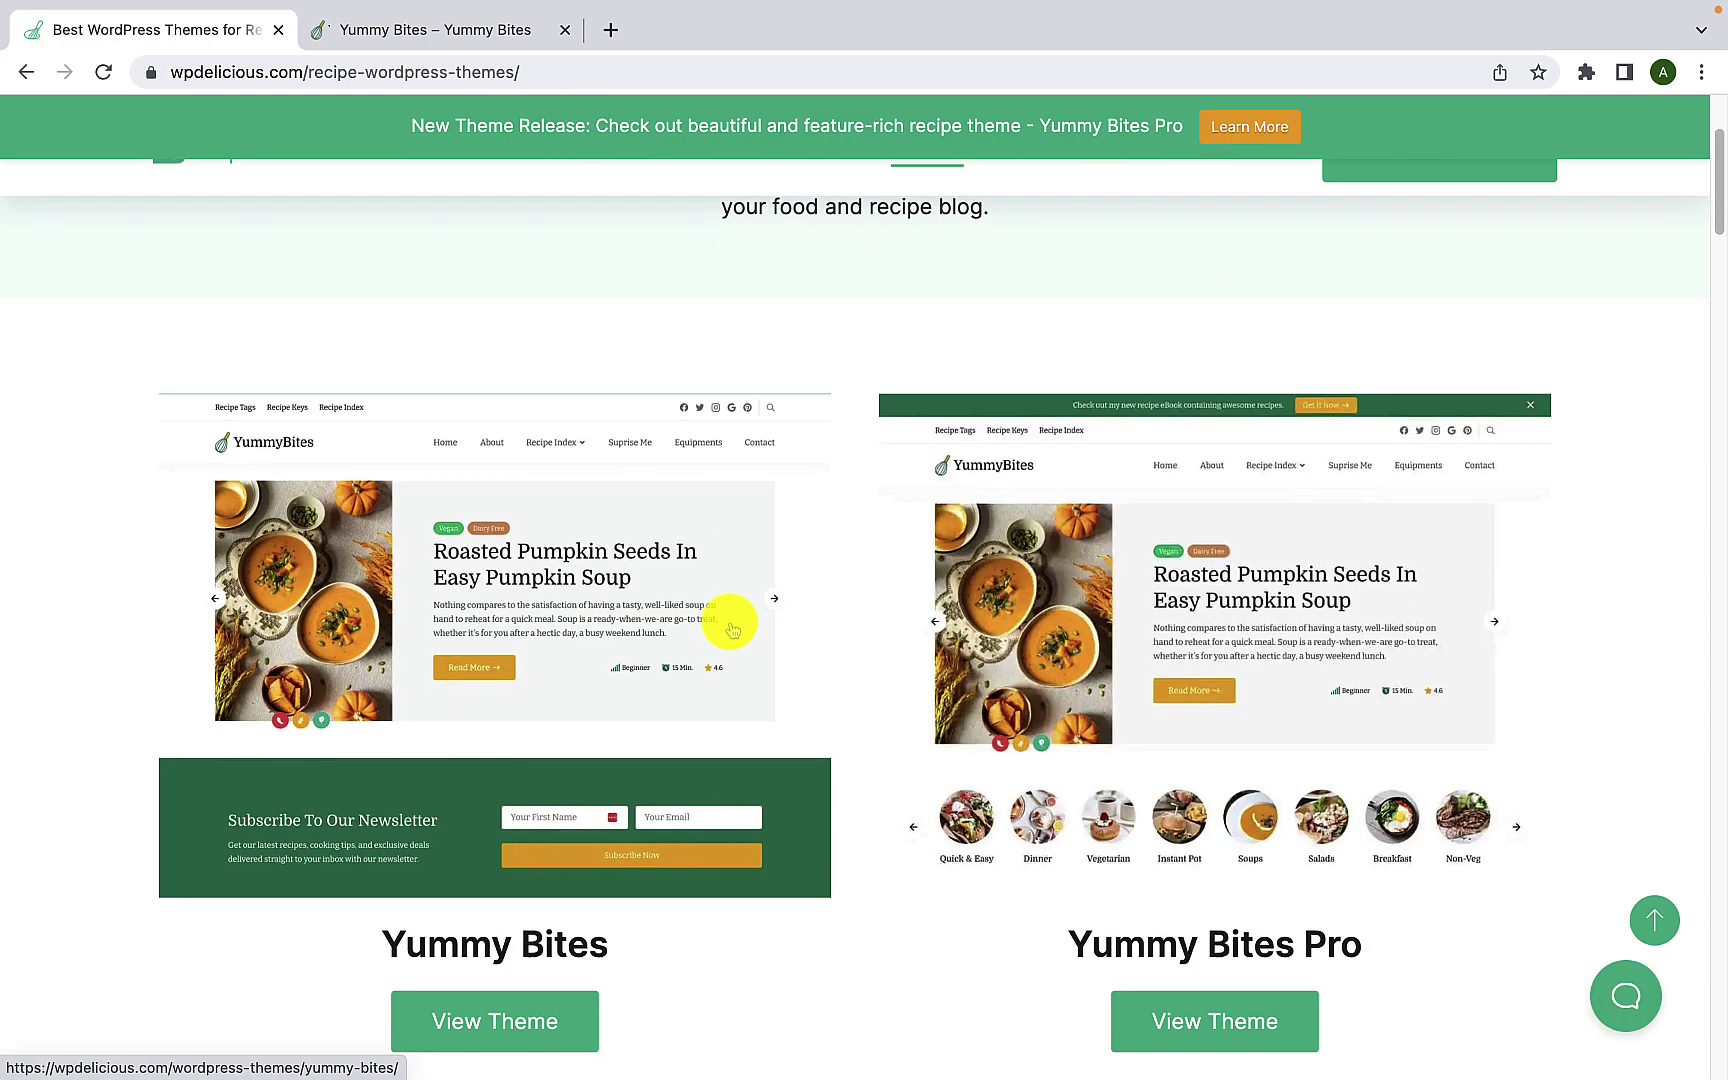
scroll(730, 618, down, 2)
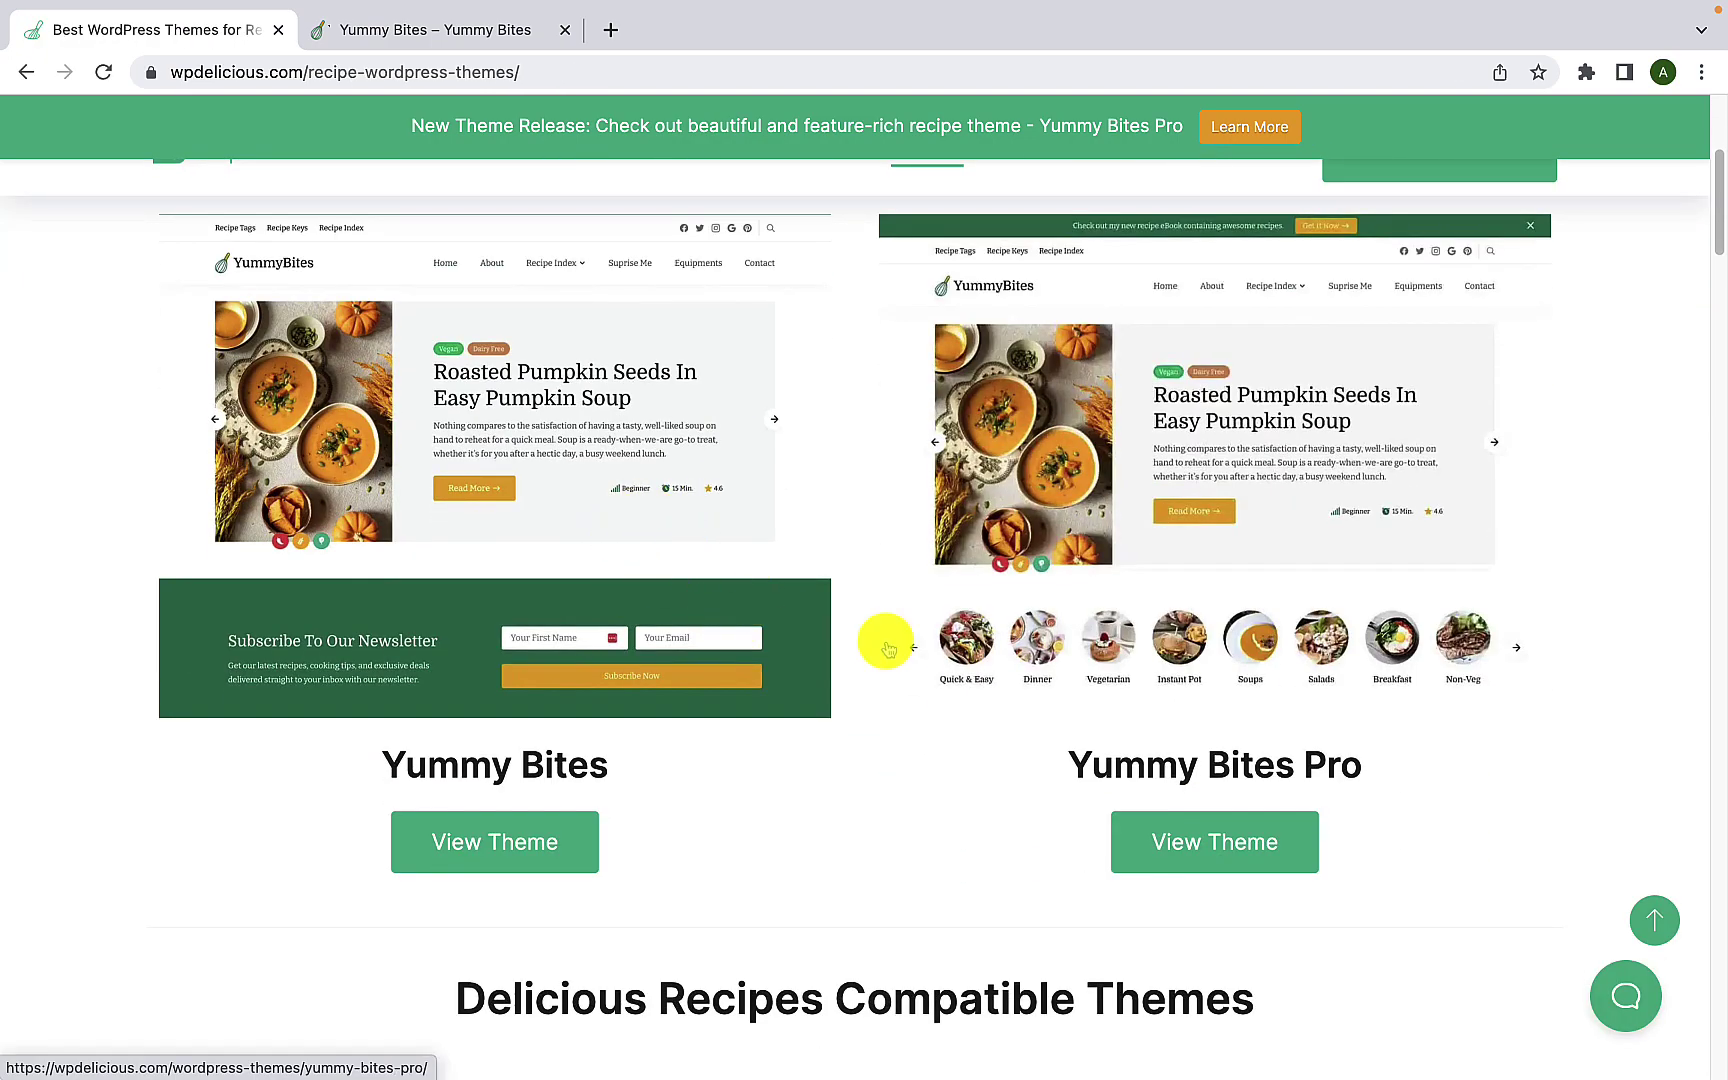
click(547, 852)
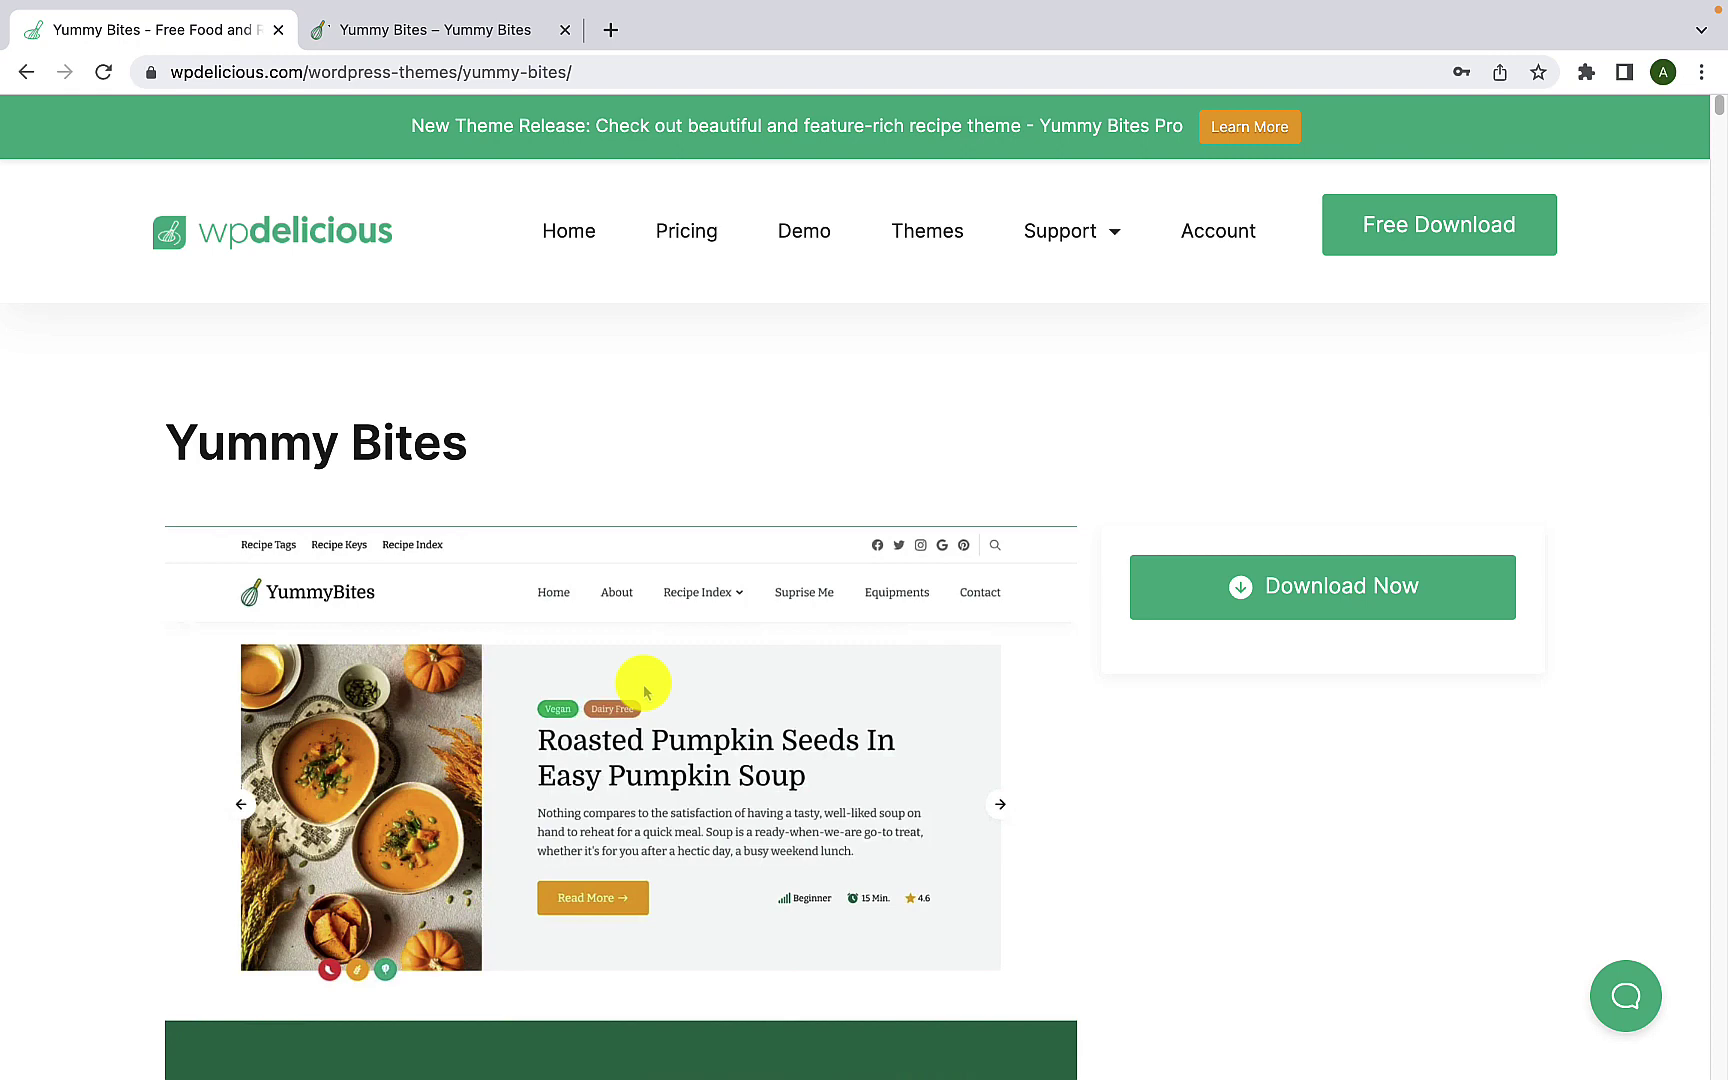
Step: Examine the Yummy Bites theme page, including the Free Vs Pro feature comparison and the live demo option
scroll(670, 800, down, 4)
scroll(670, 800, down, 8)
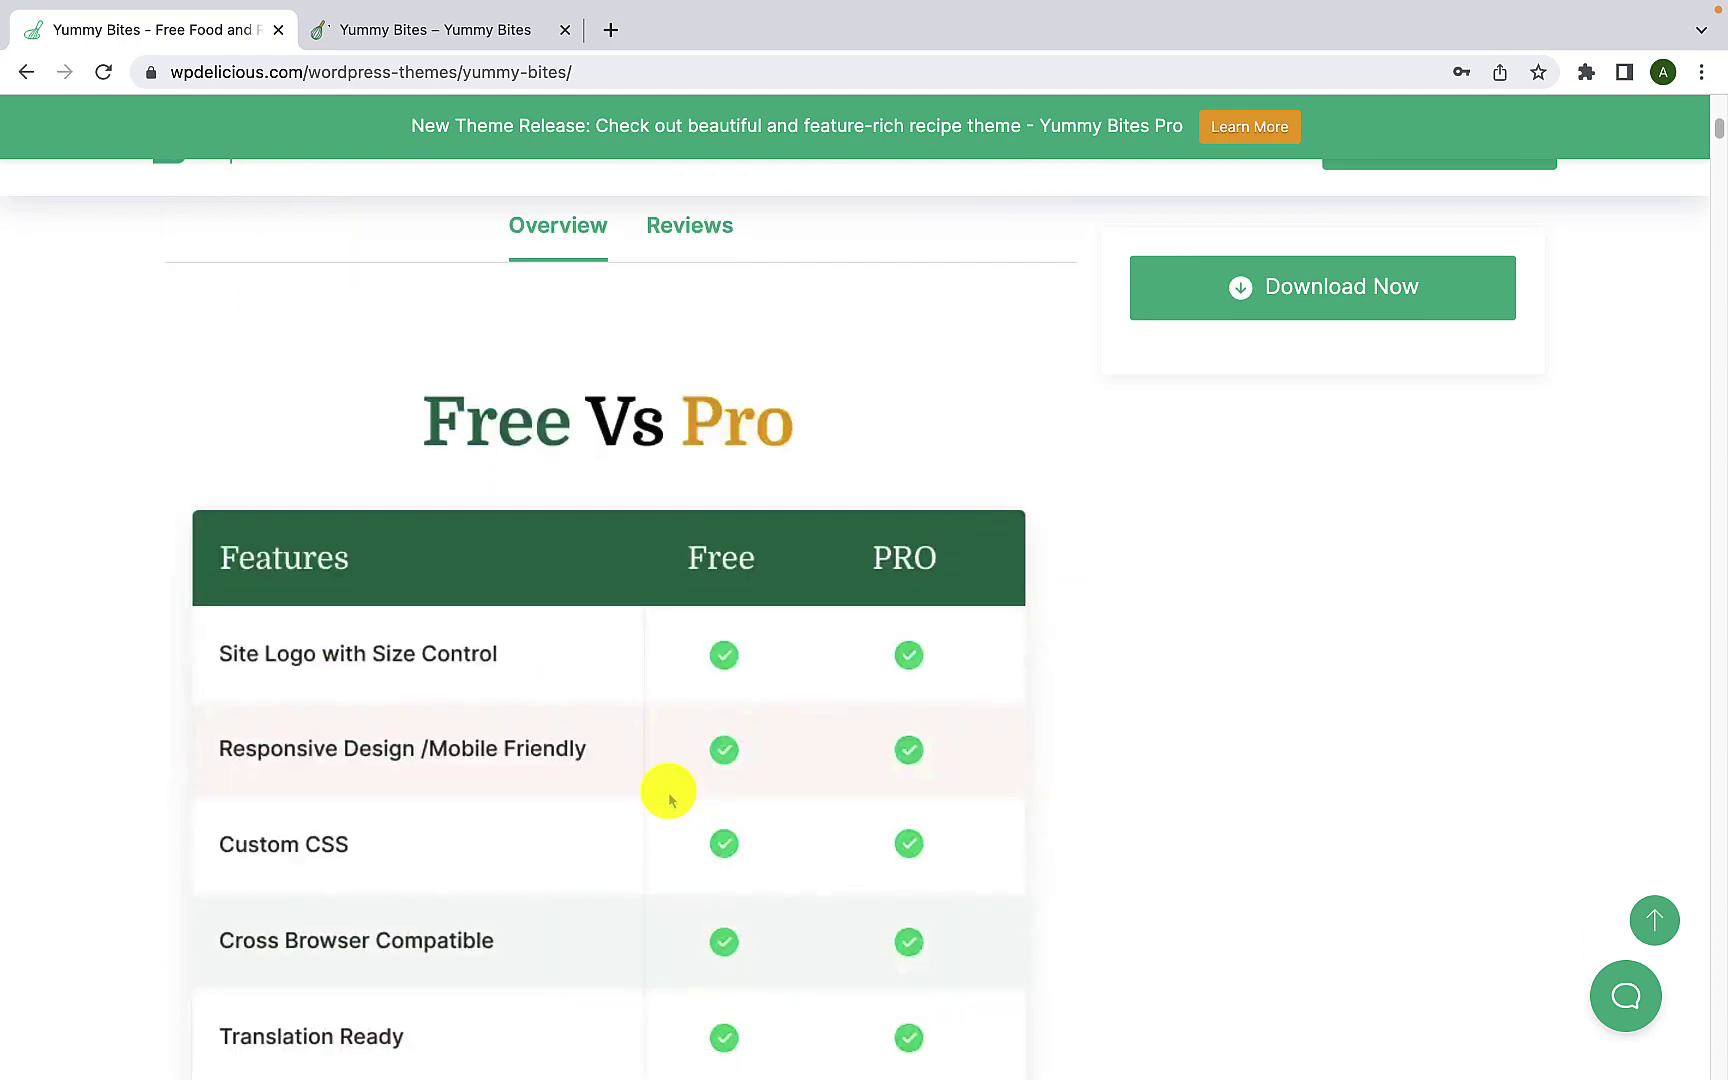
scroll(668, 797, up, 12)
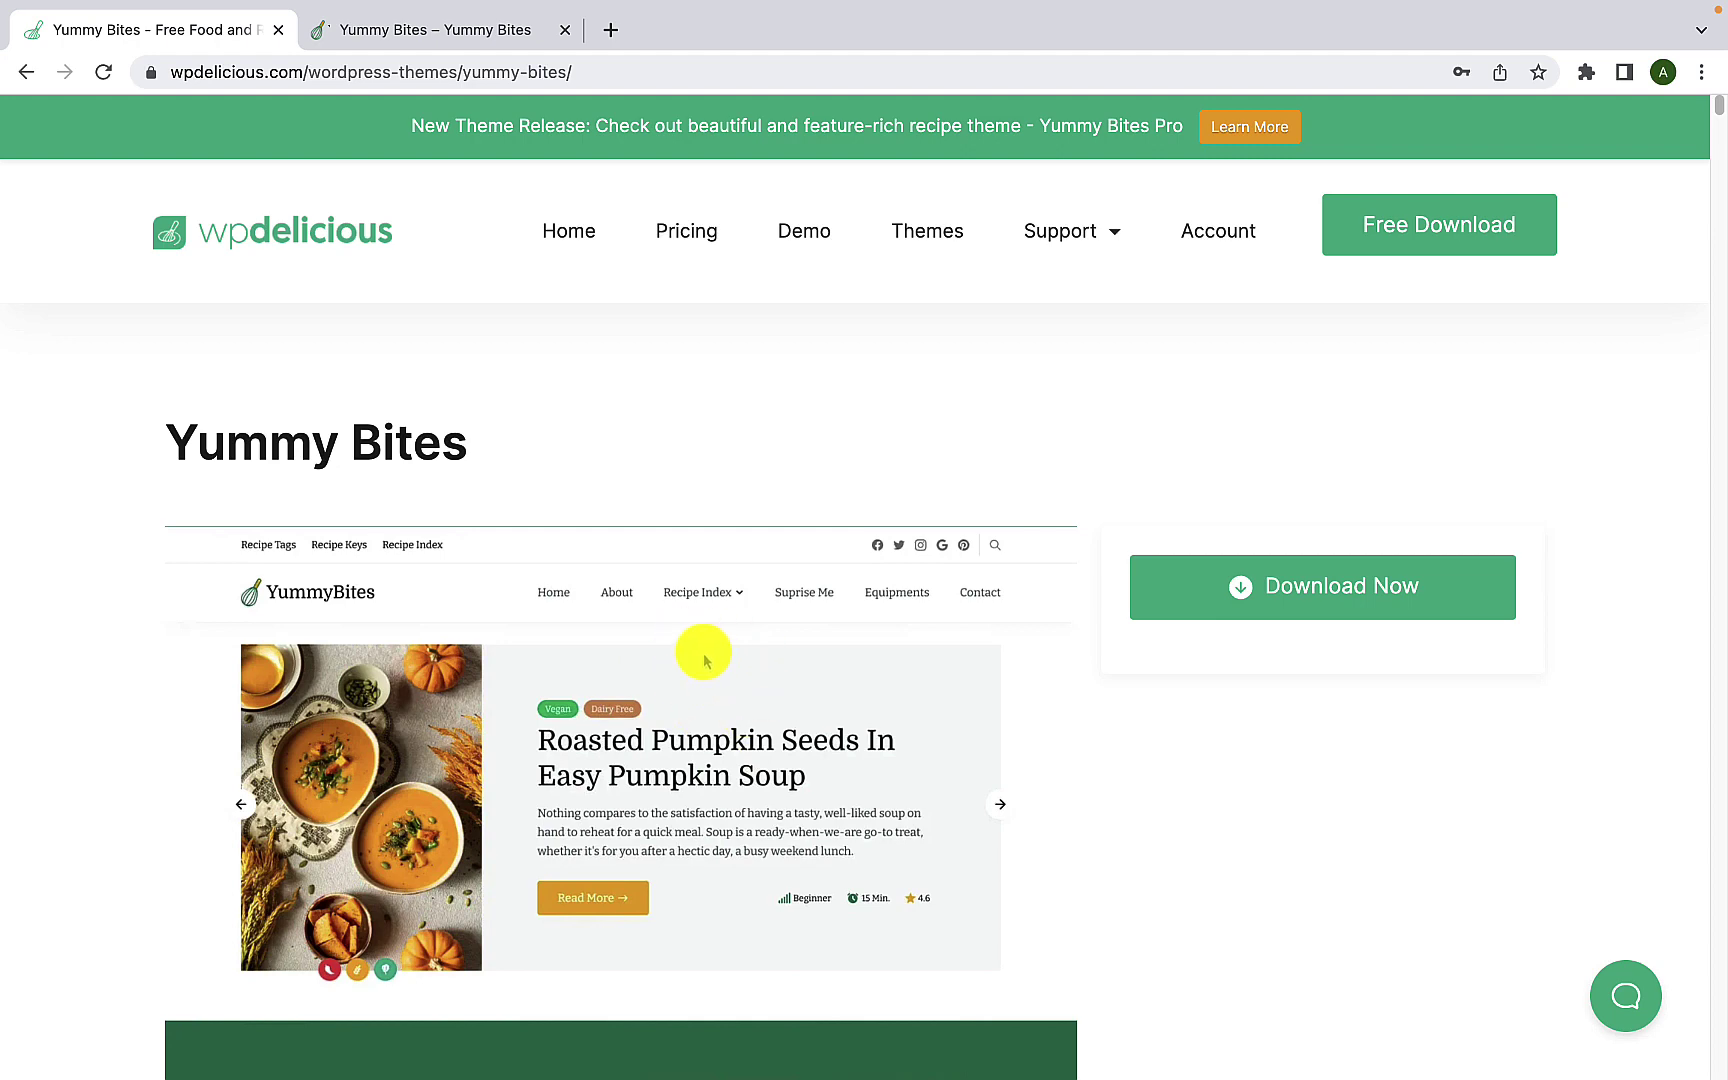
scroll(703, 660, down, 6)
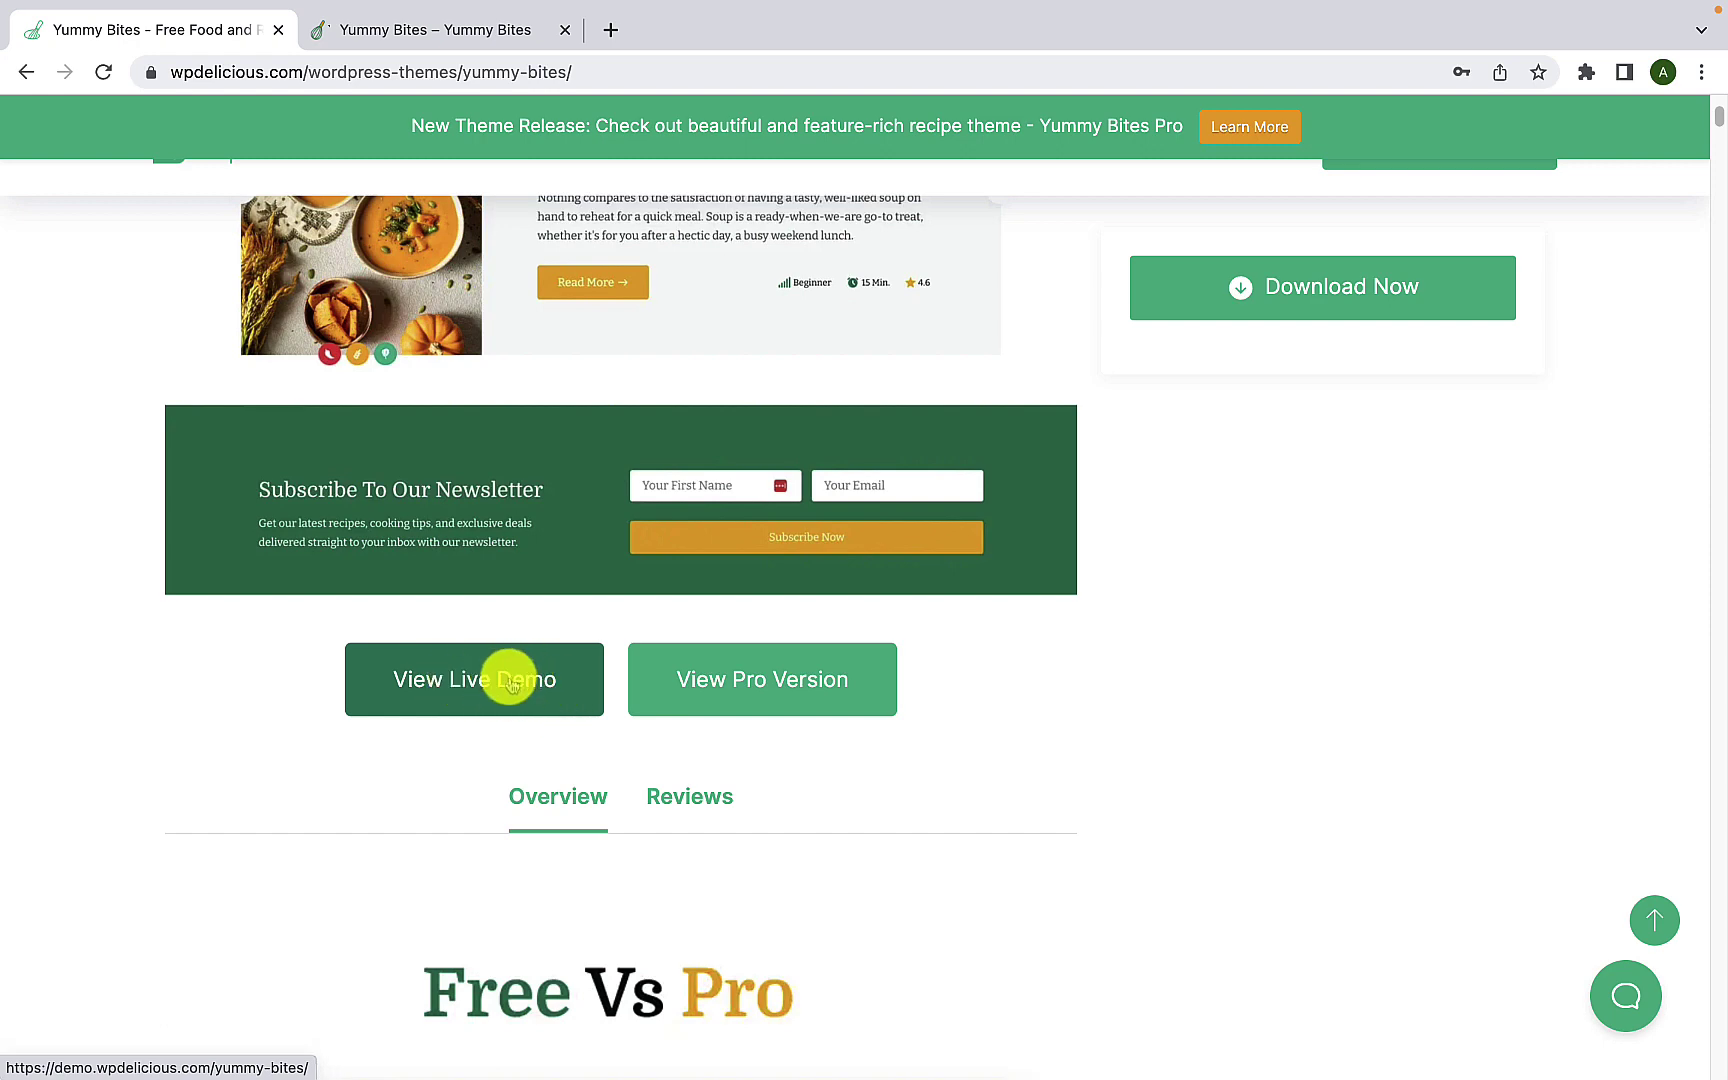
Step: Switch to the Yummy Bites live demo and look over its homepage from the header navigation down to the footer
click(463, 35)
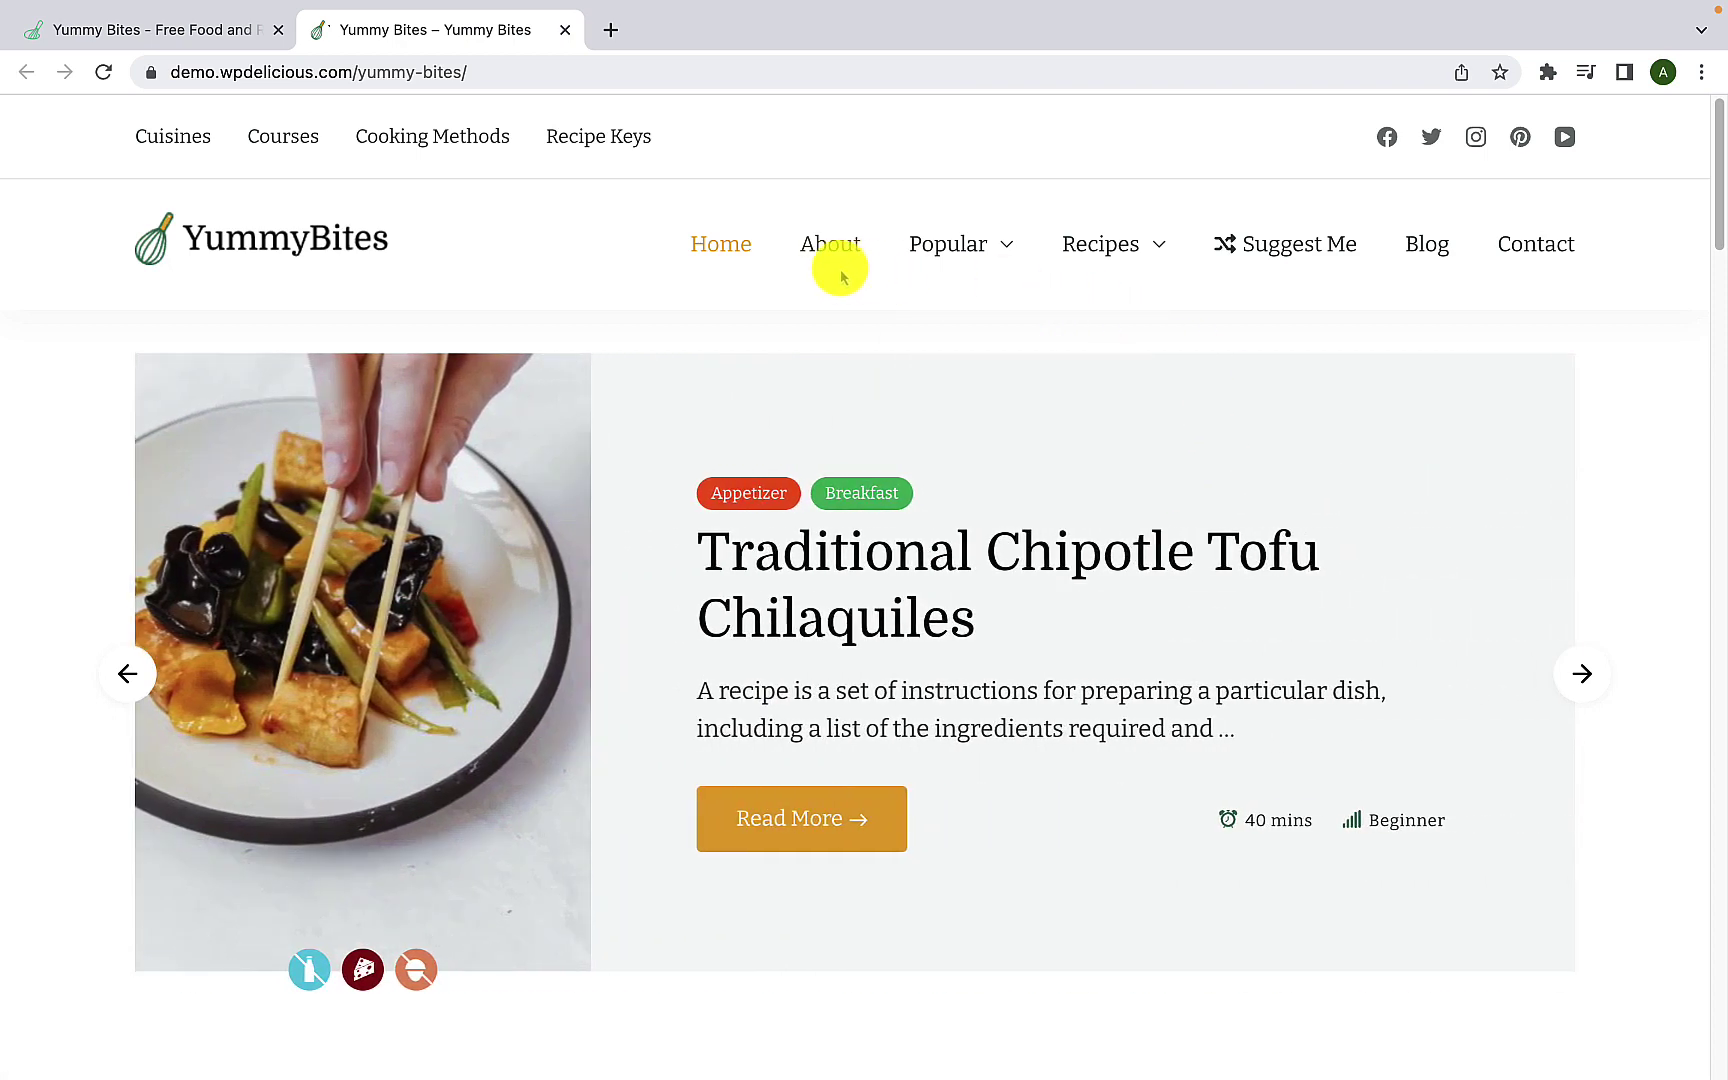
mouse_move(898, 262)
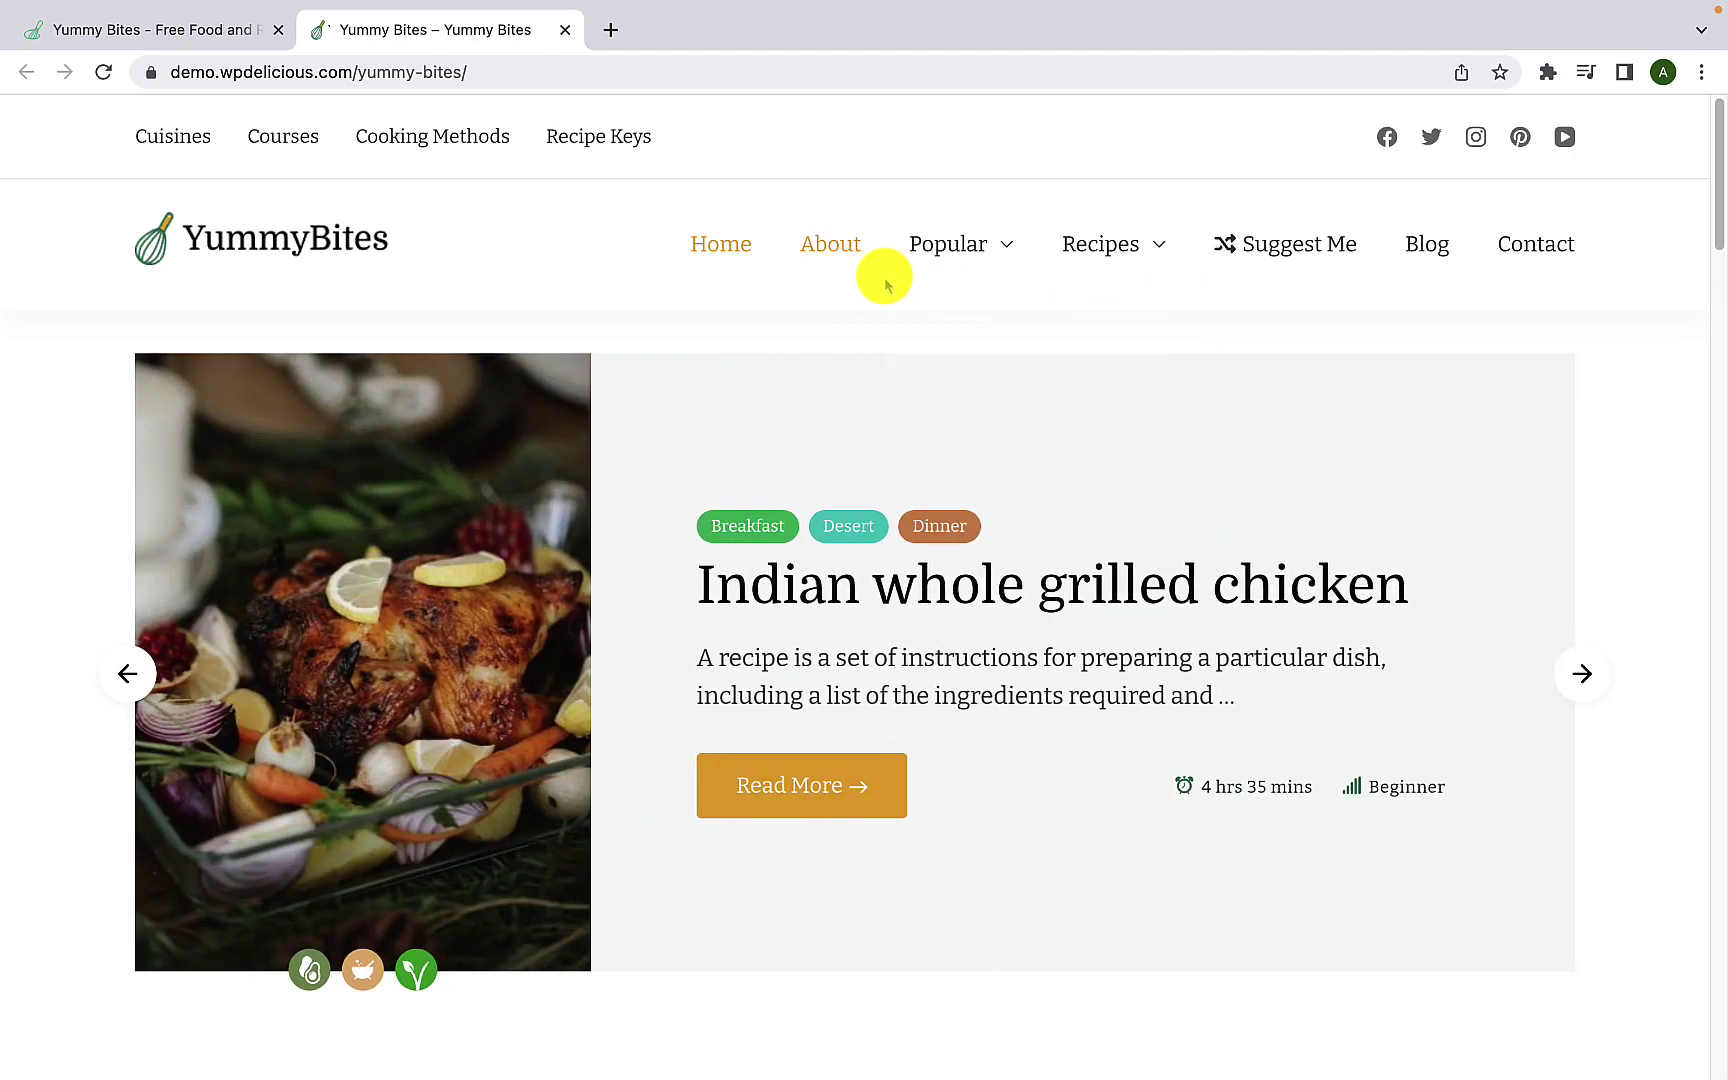
mouse_move(1064, 255)
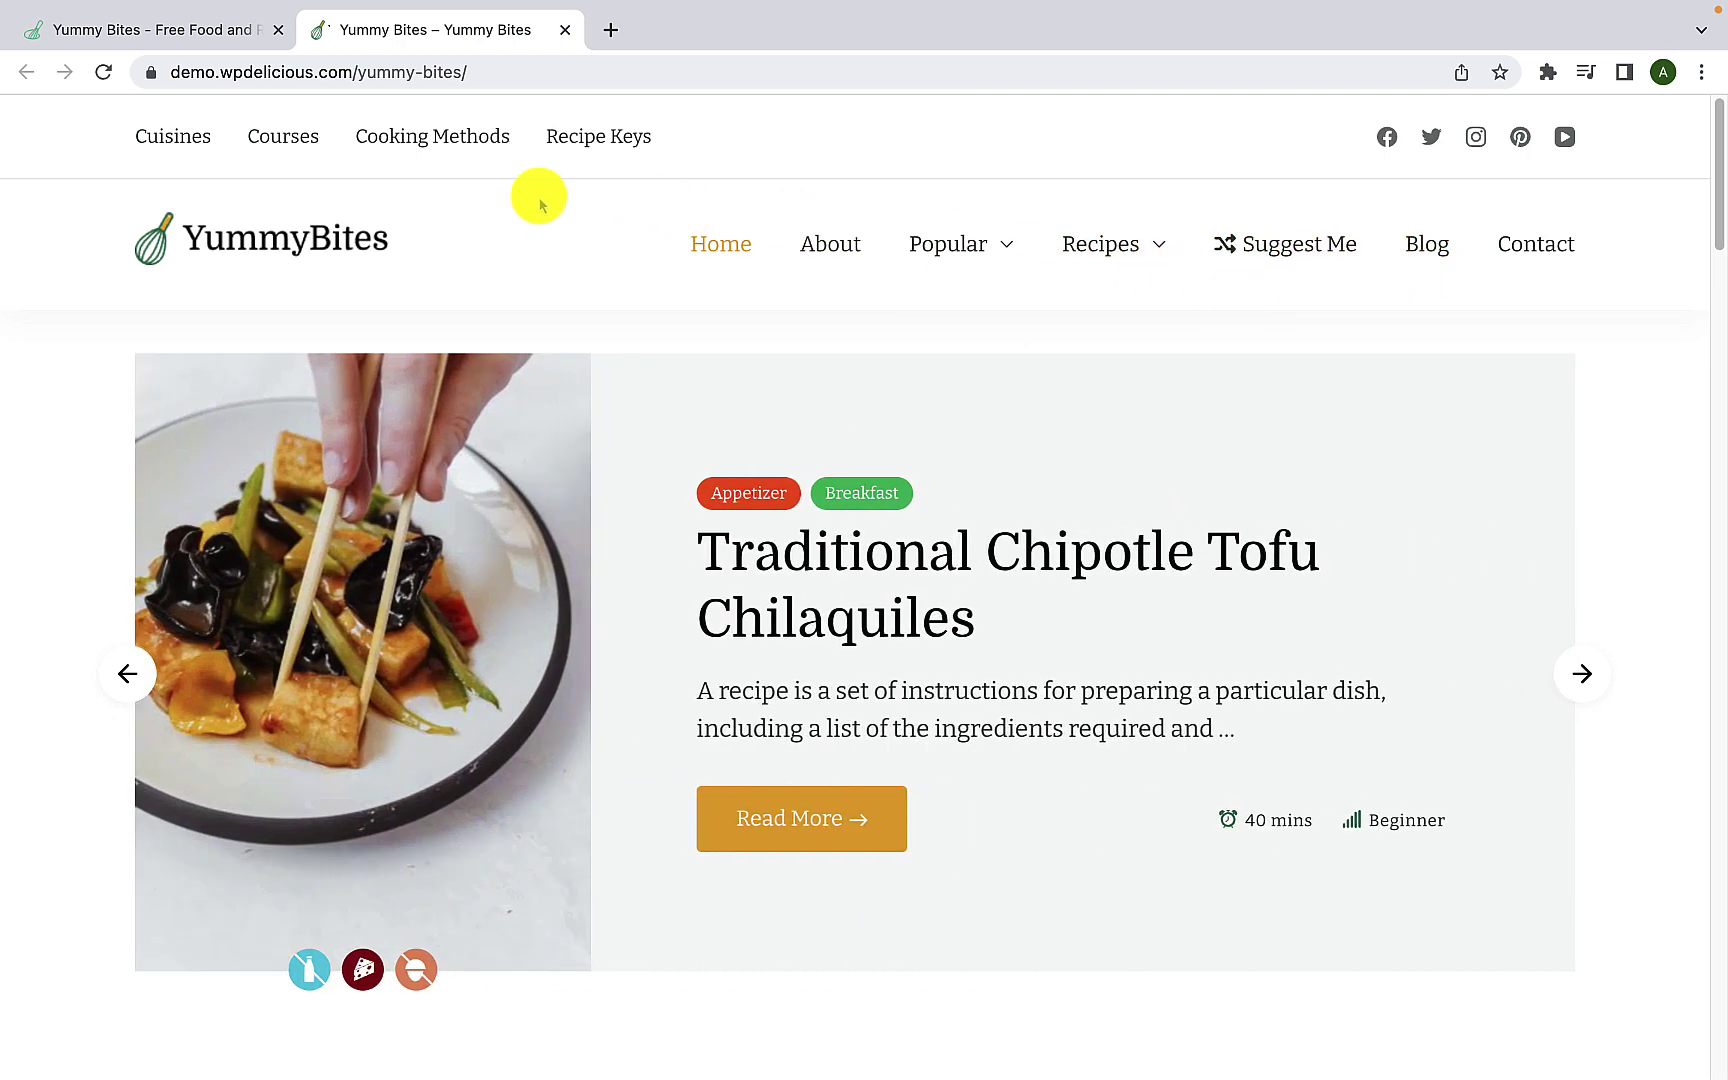
scroll(1370, 390, down, 15)
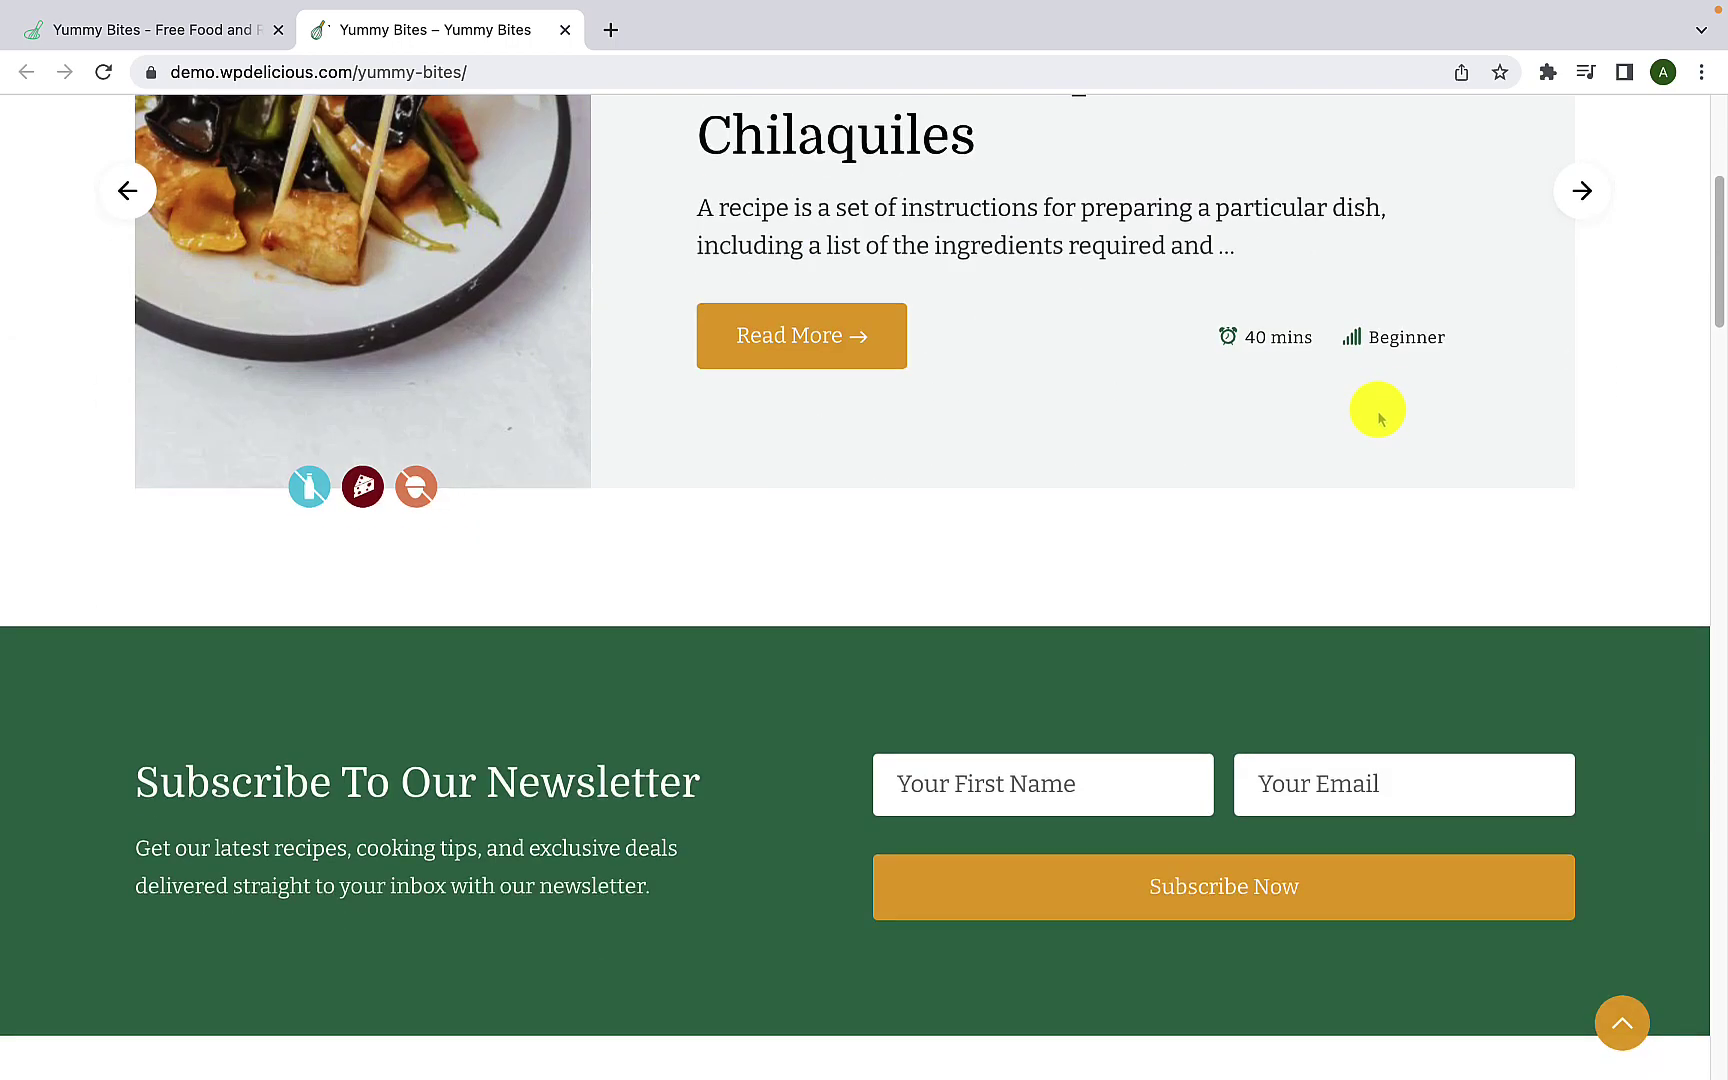
scroll(1375, 415, down, 10)
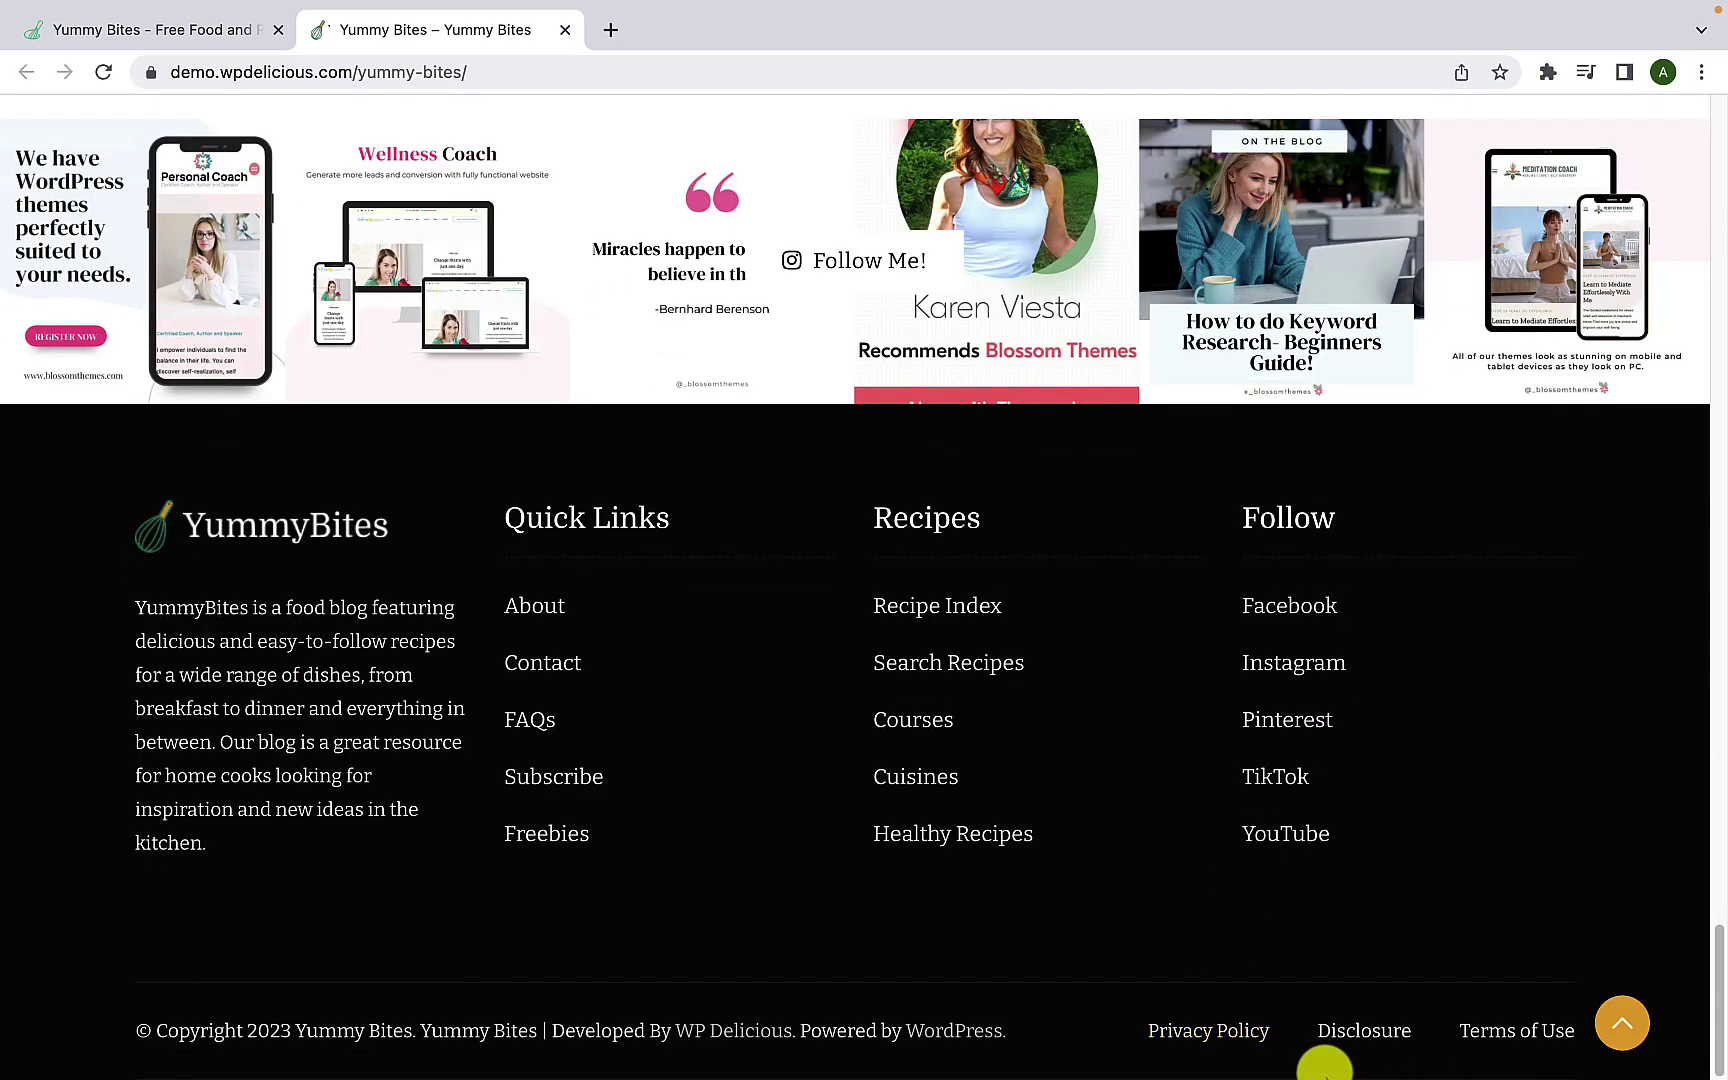
Step: Try the demo homepage's back-to-top function from the footer and again from the newsletter section
click(1639, 1030)
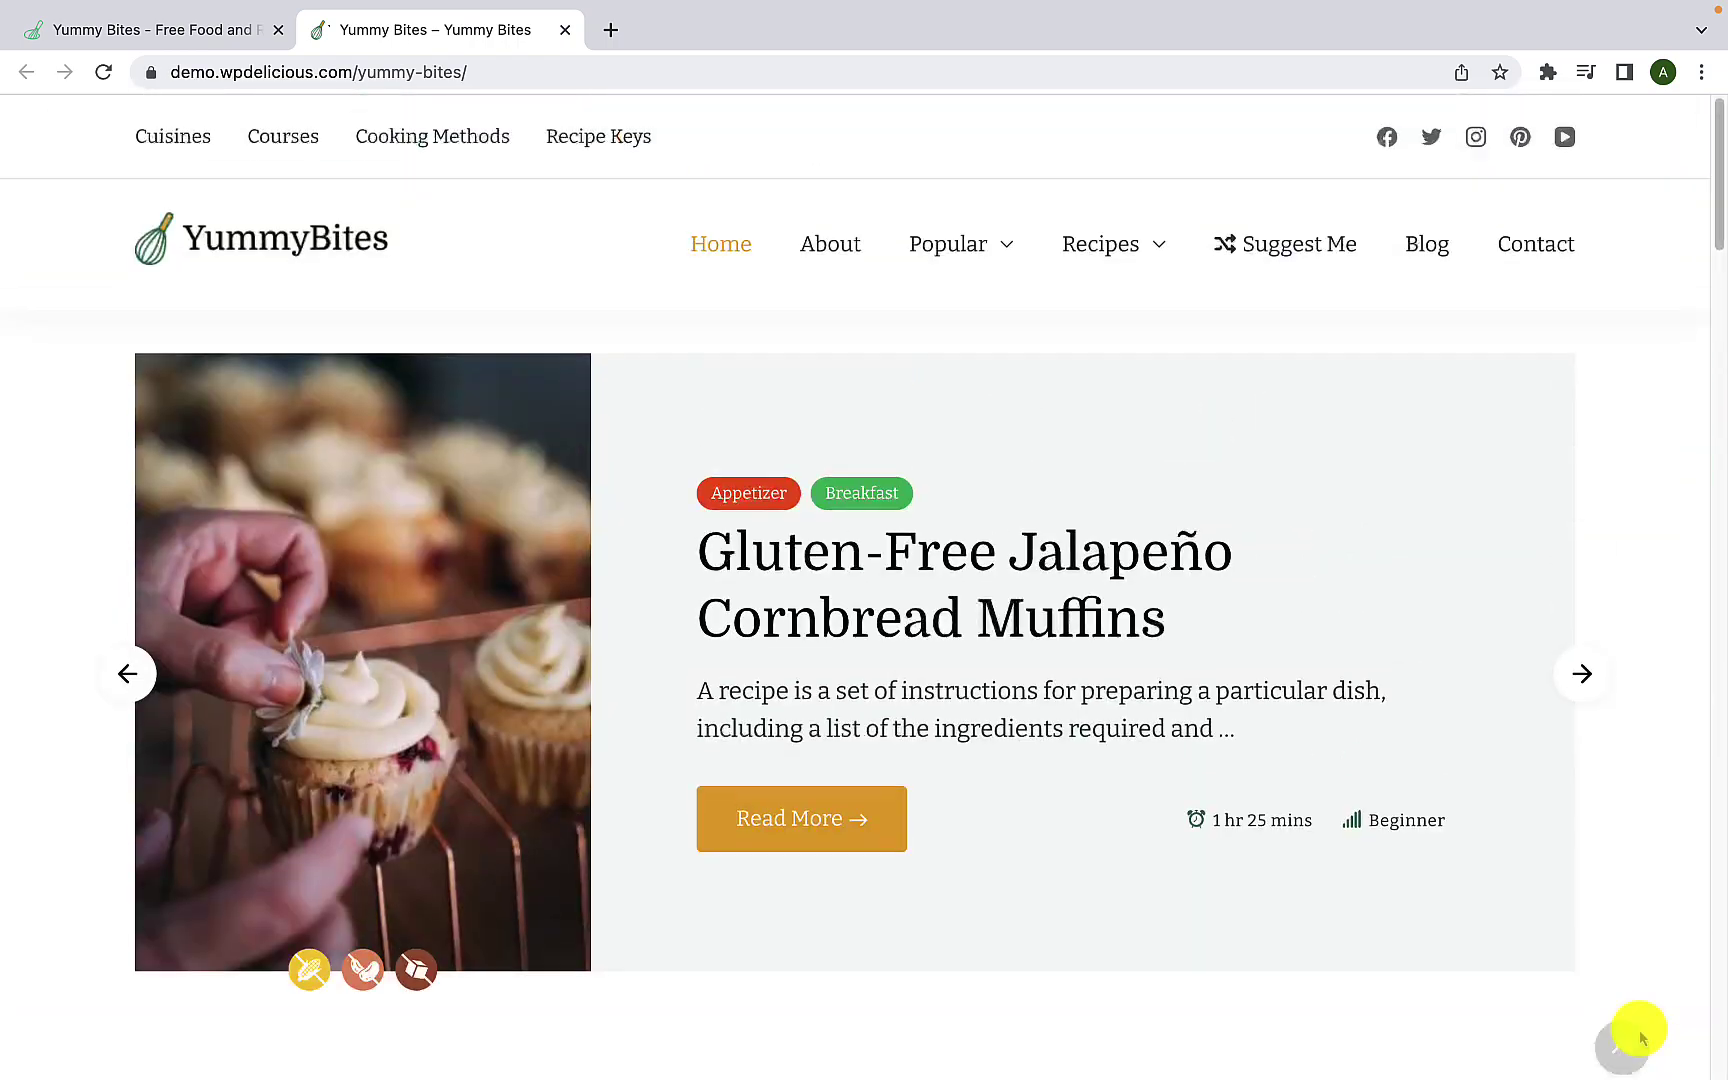
scroll(1641, 1038, down, 6)
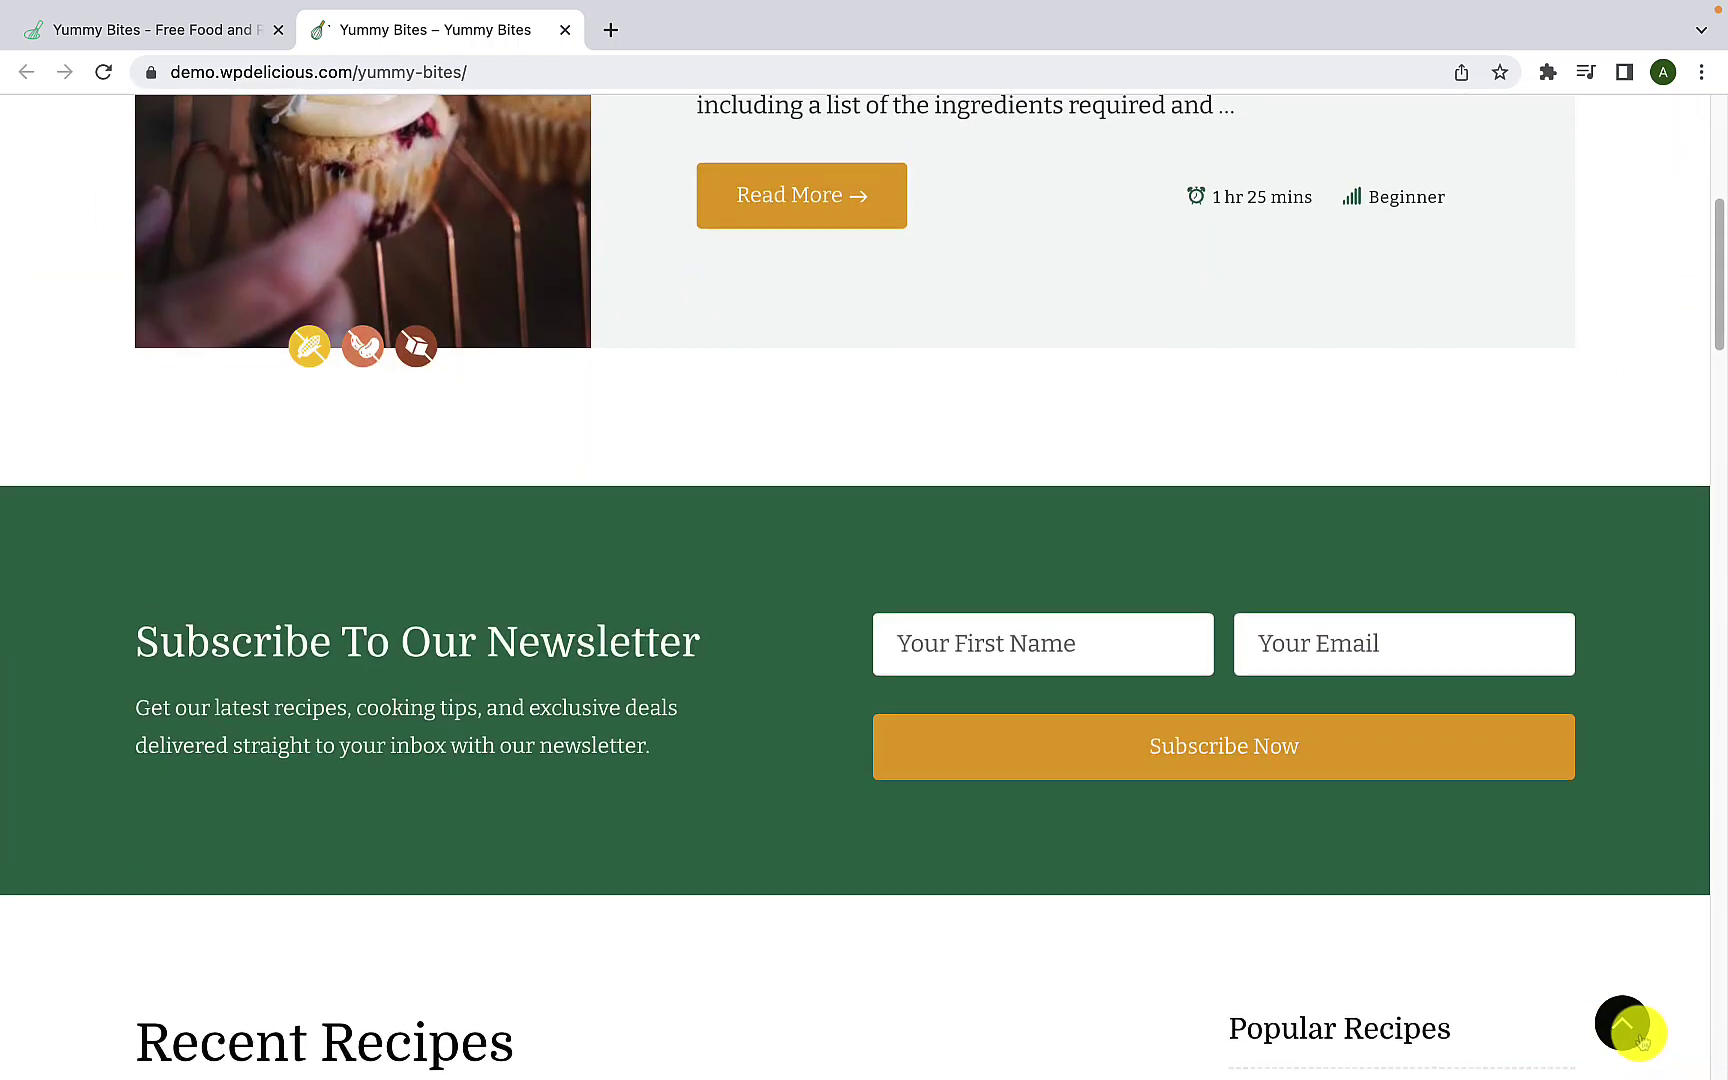
click(1635, 1028)
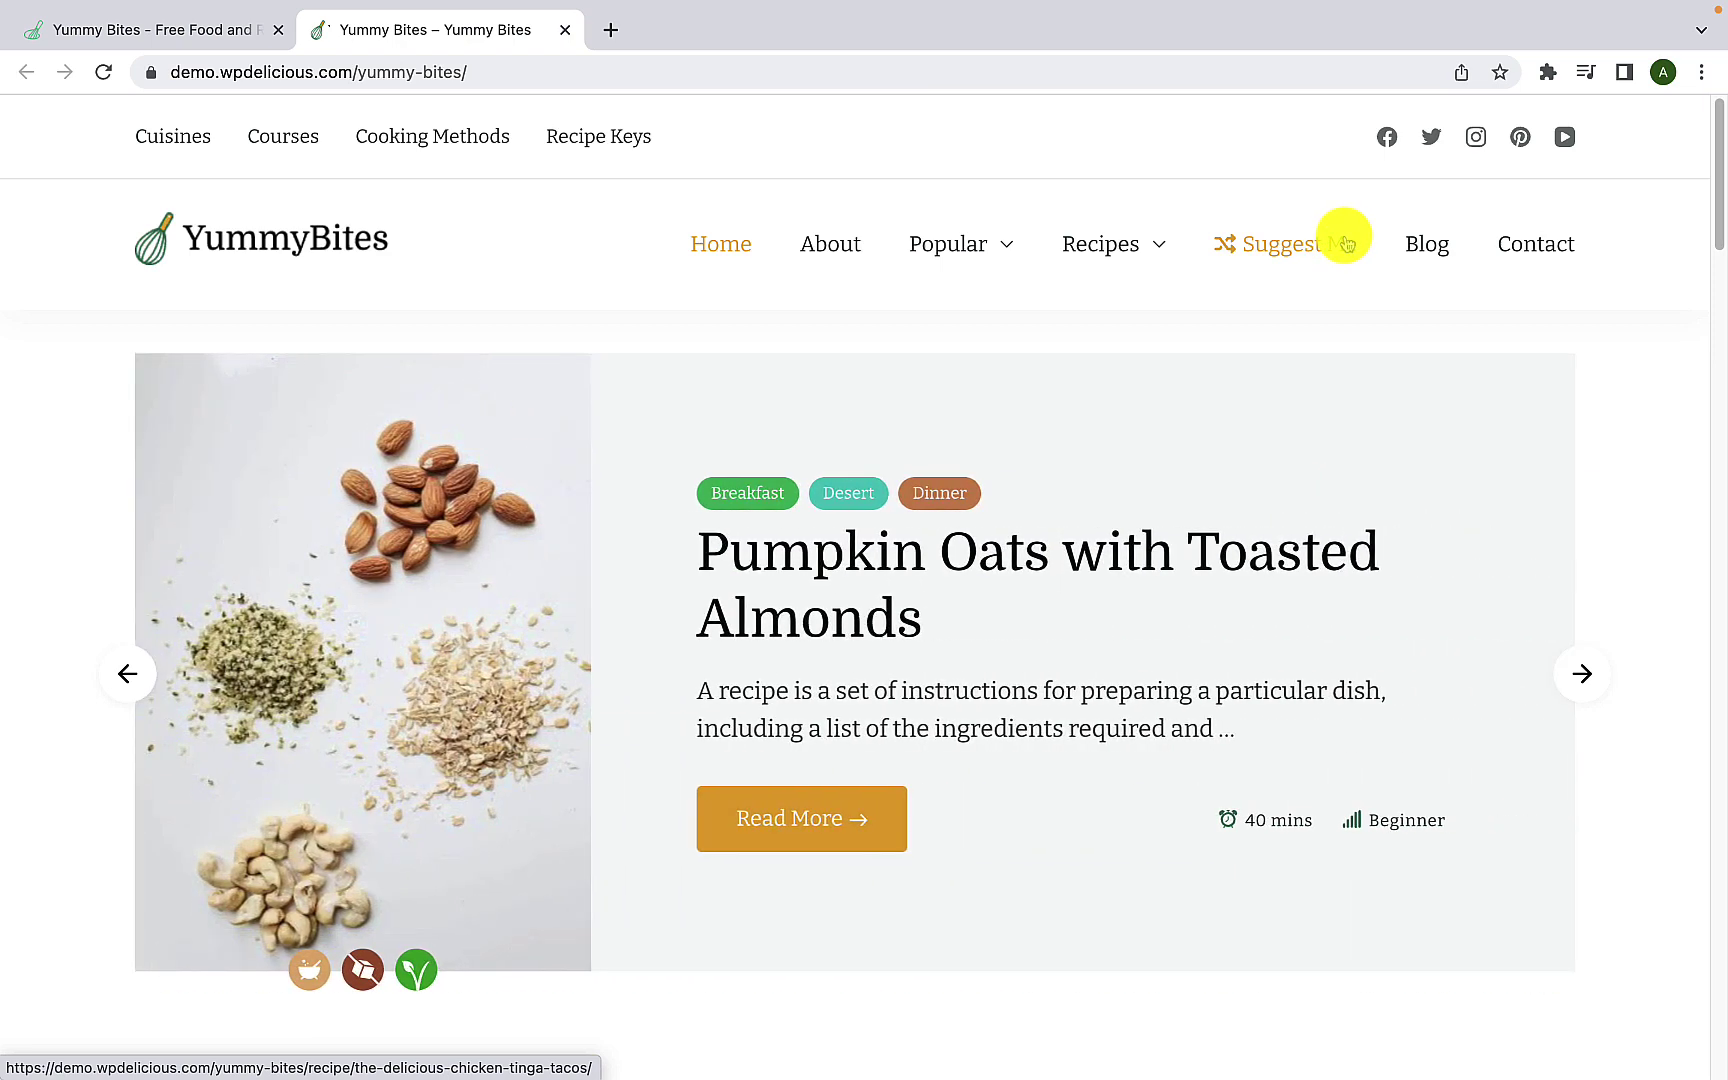
Step: Open a random recipe with Suggest Me and look through its article, gallery image and sidebar widgets
click(1346, 243)
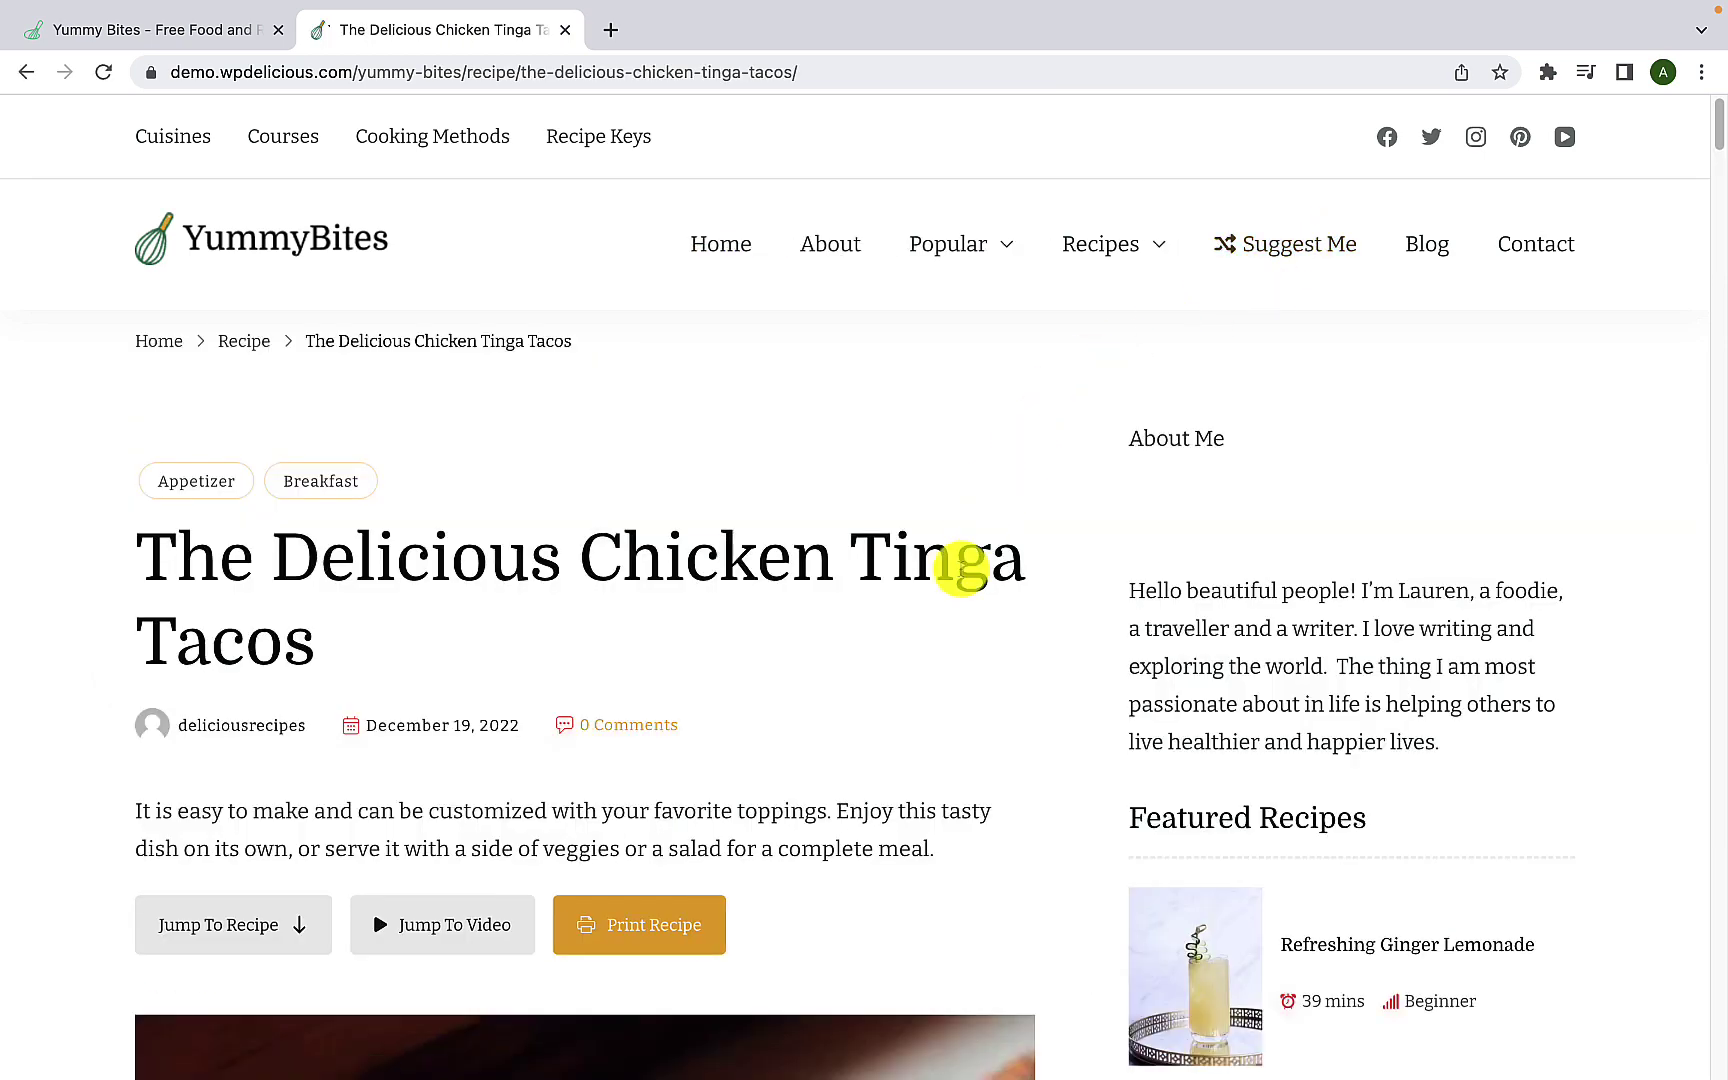
scroll(962, 570, down, 3)
scroll(962, 578, down, 2)
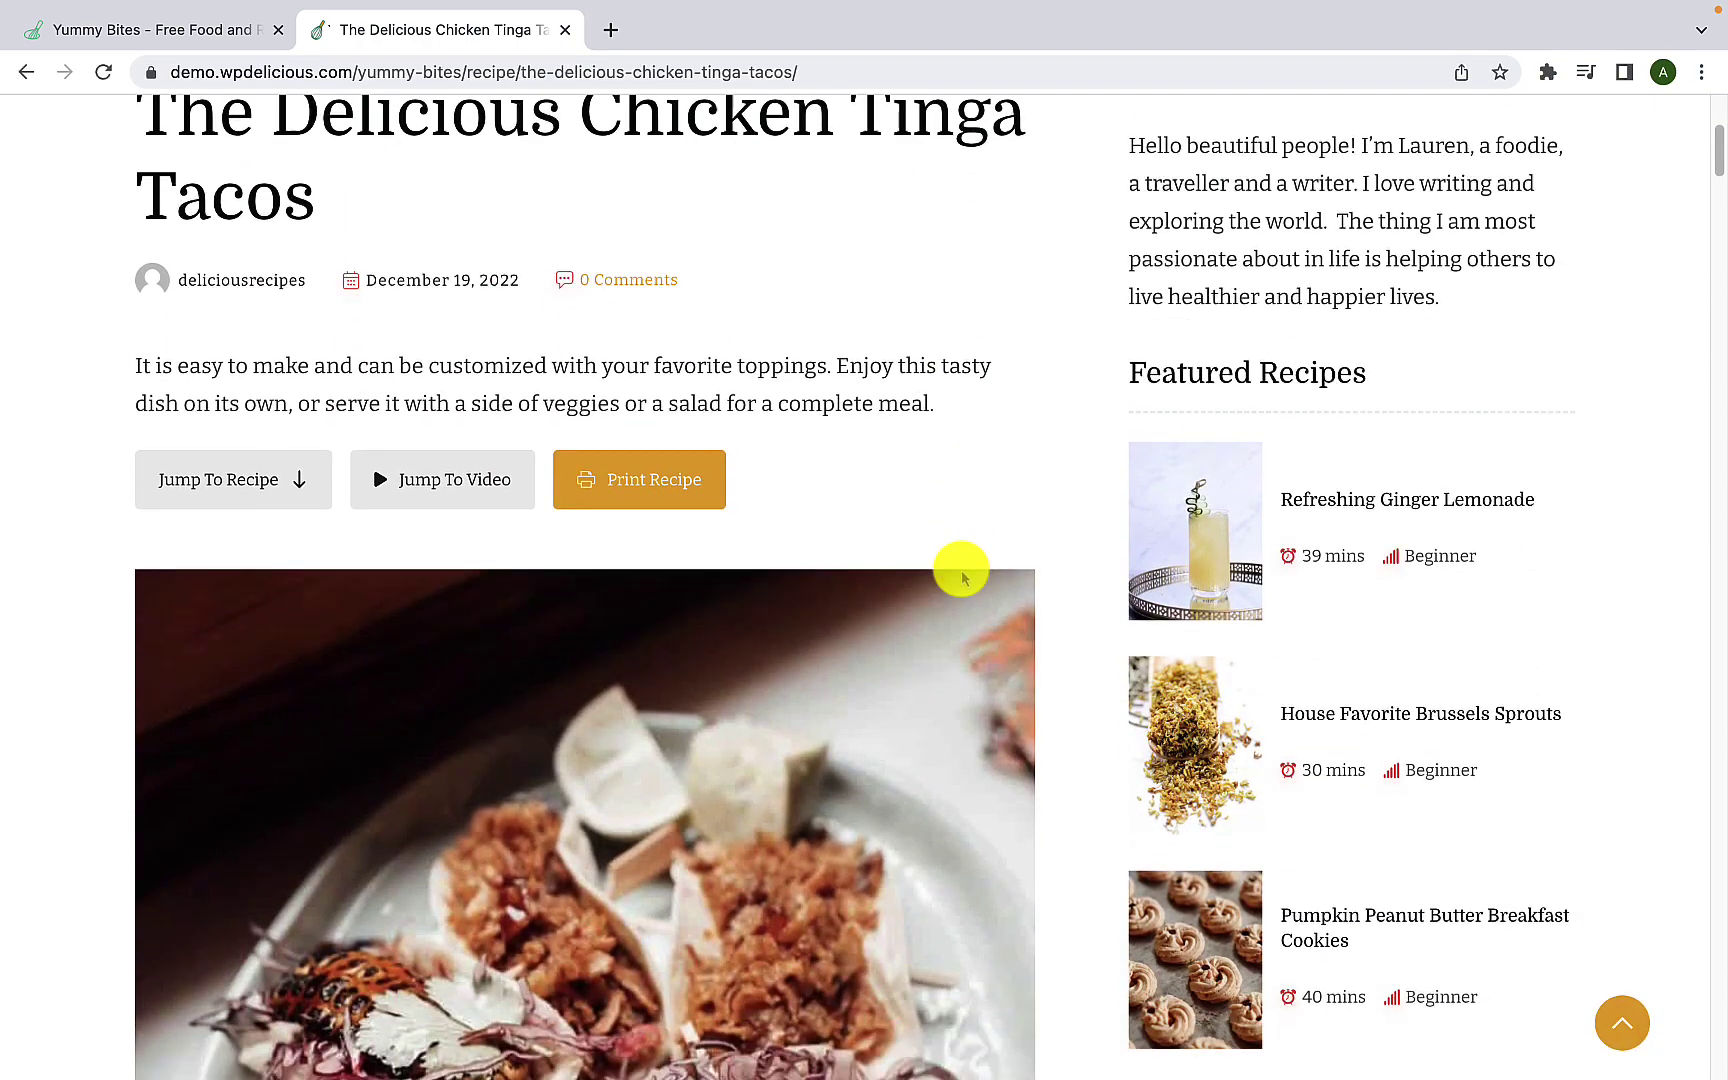
scroll(962, 578, down, 6)
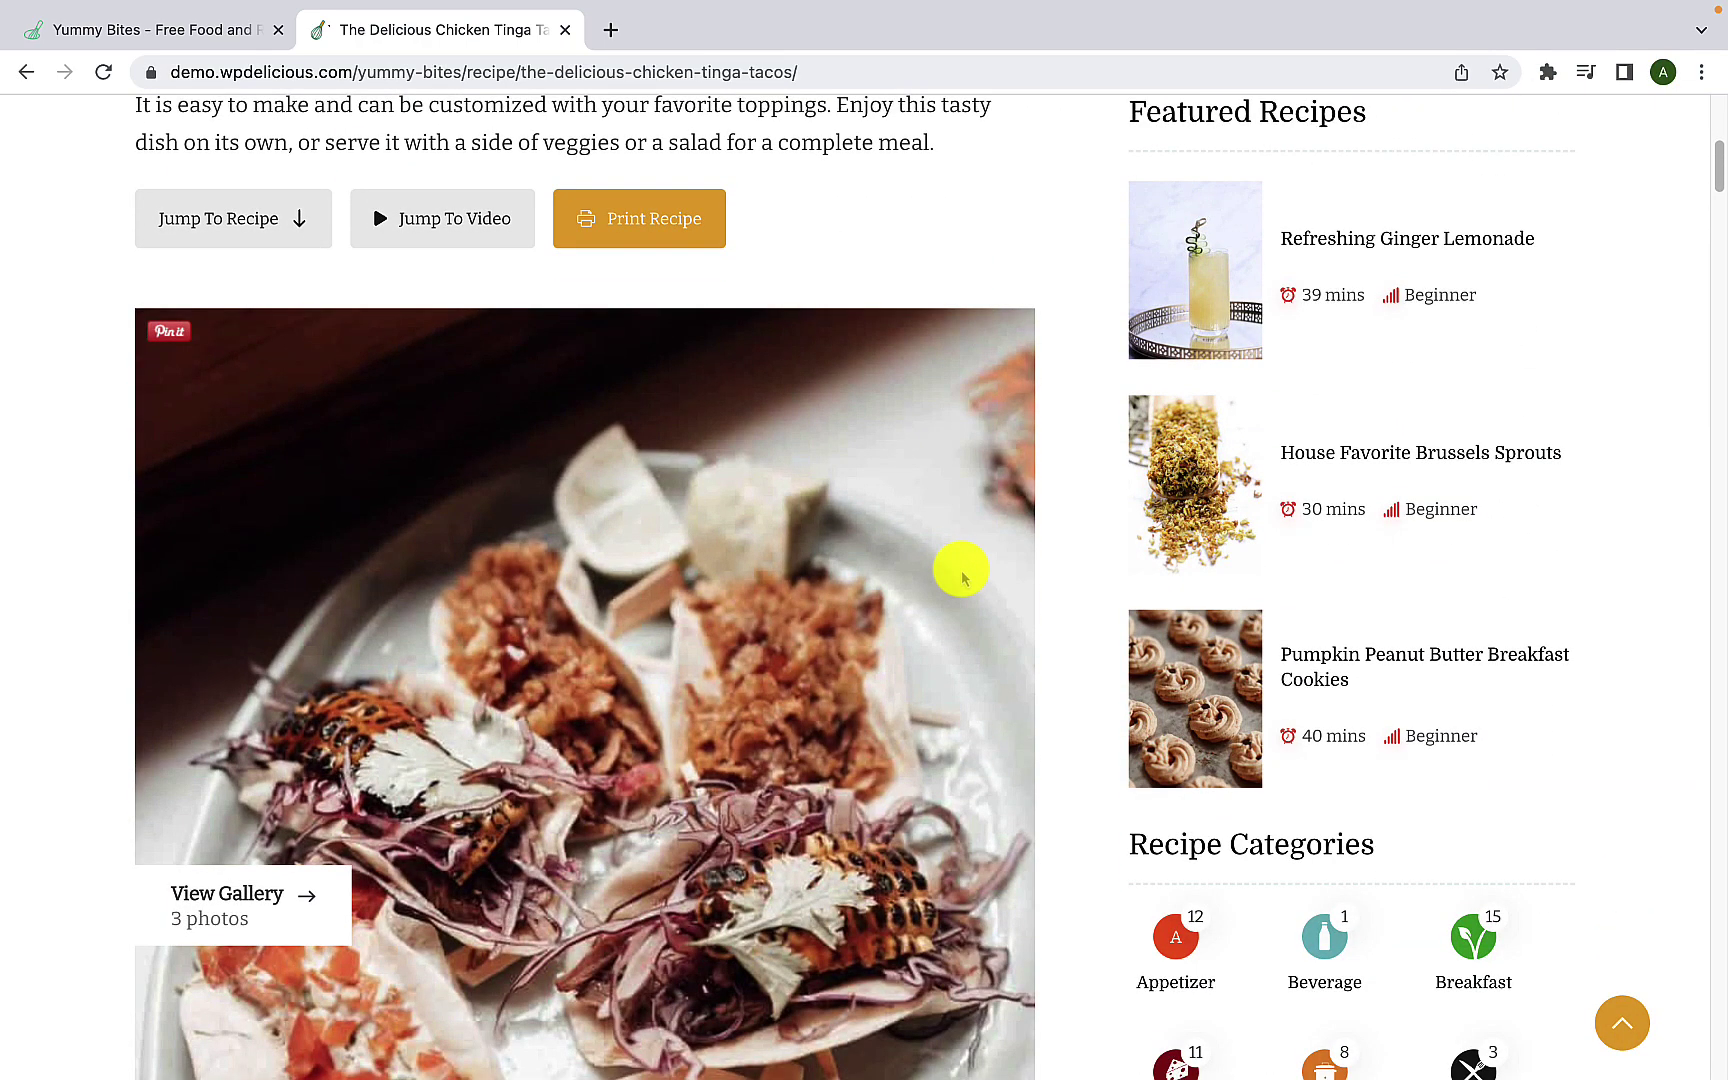
scroll(962, 578, down, 7)
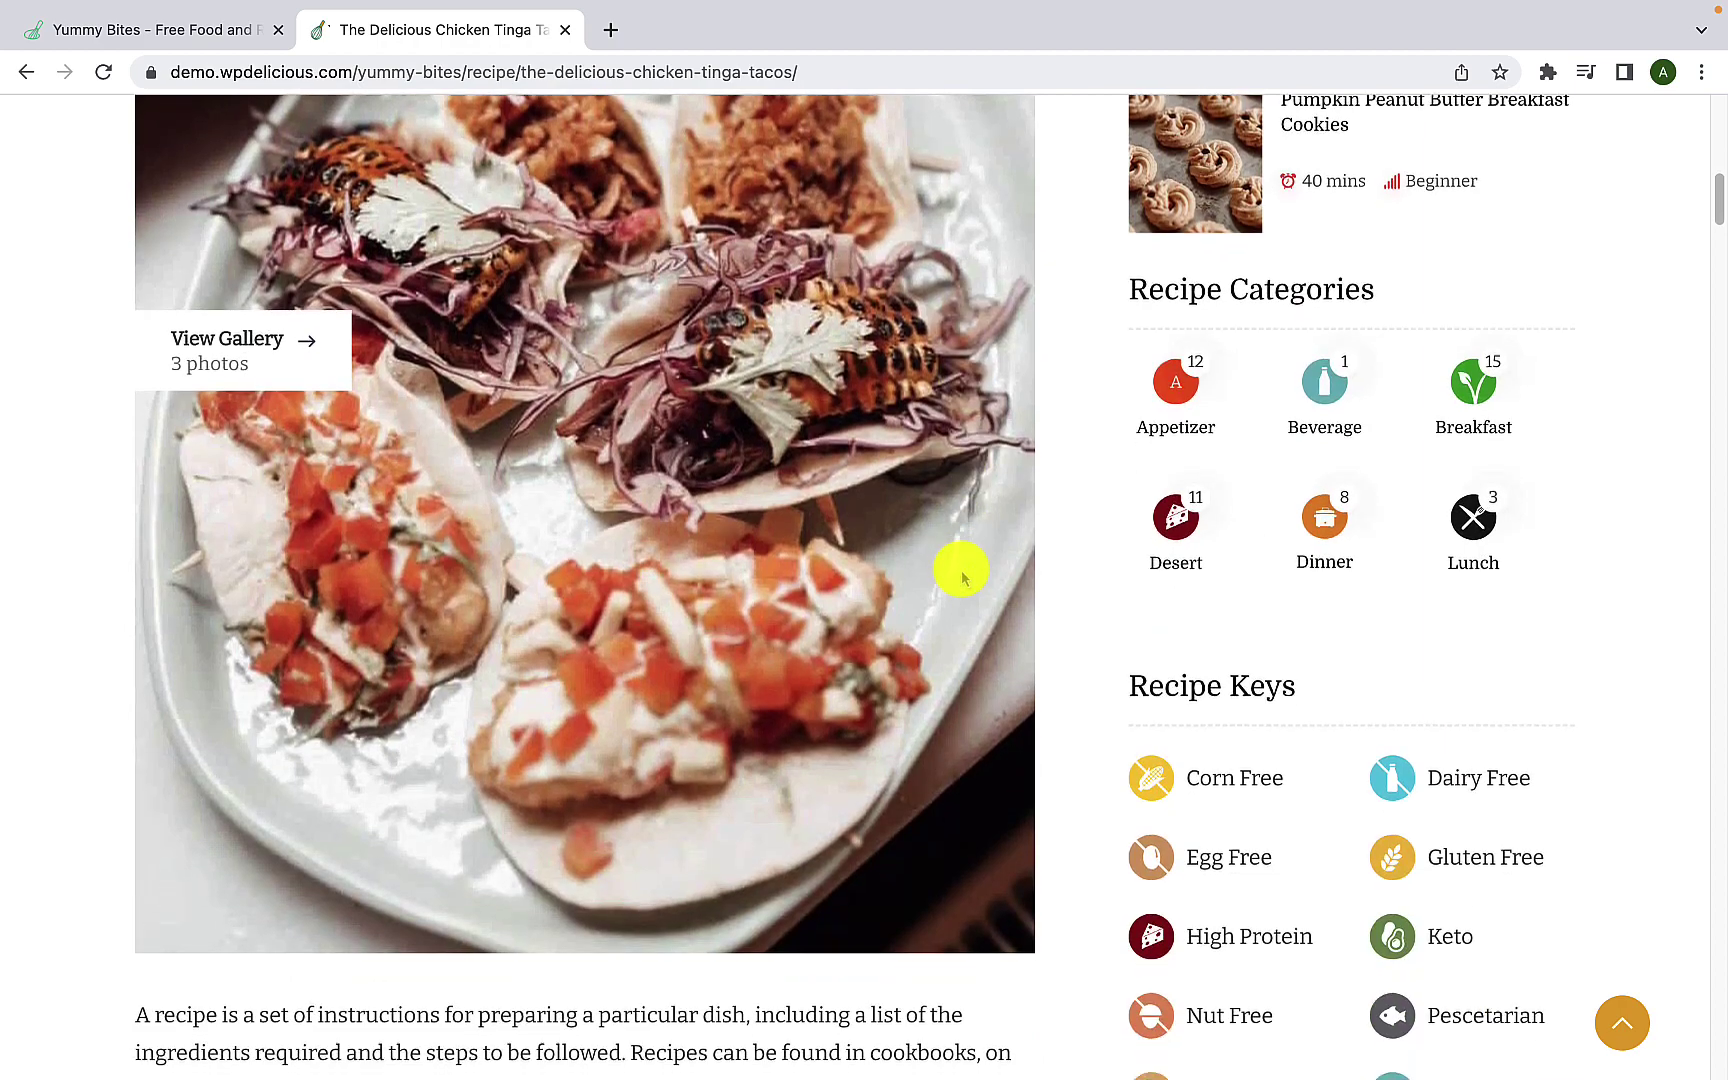
scroll(962, 576, down, 8)
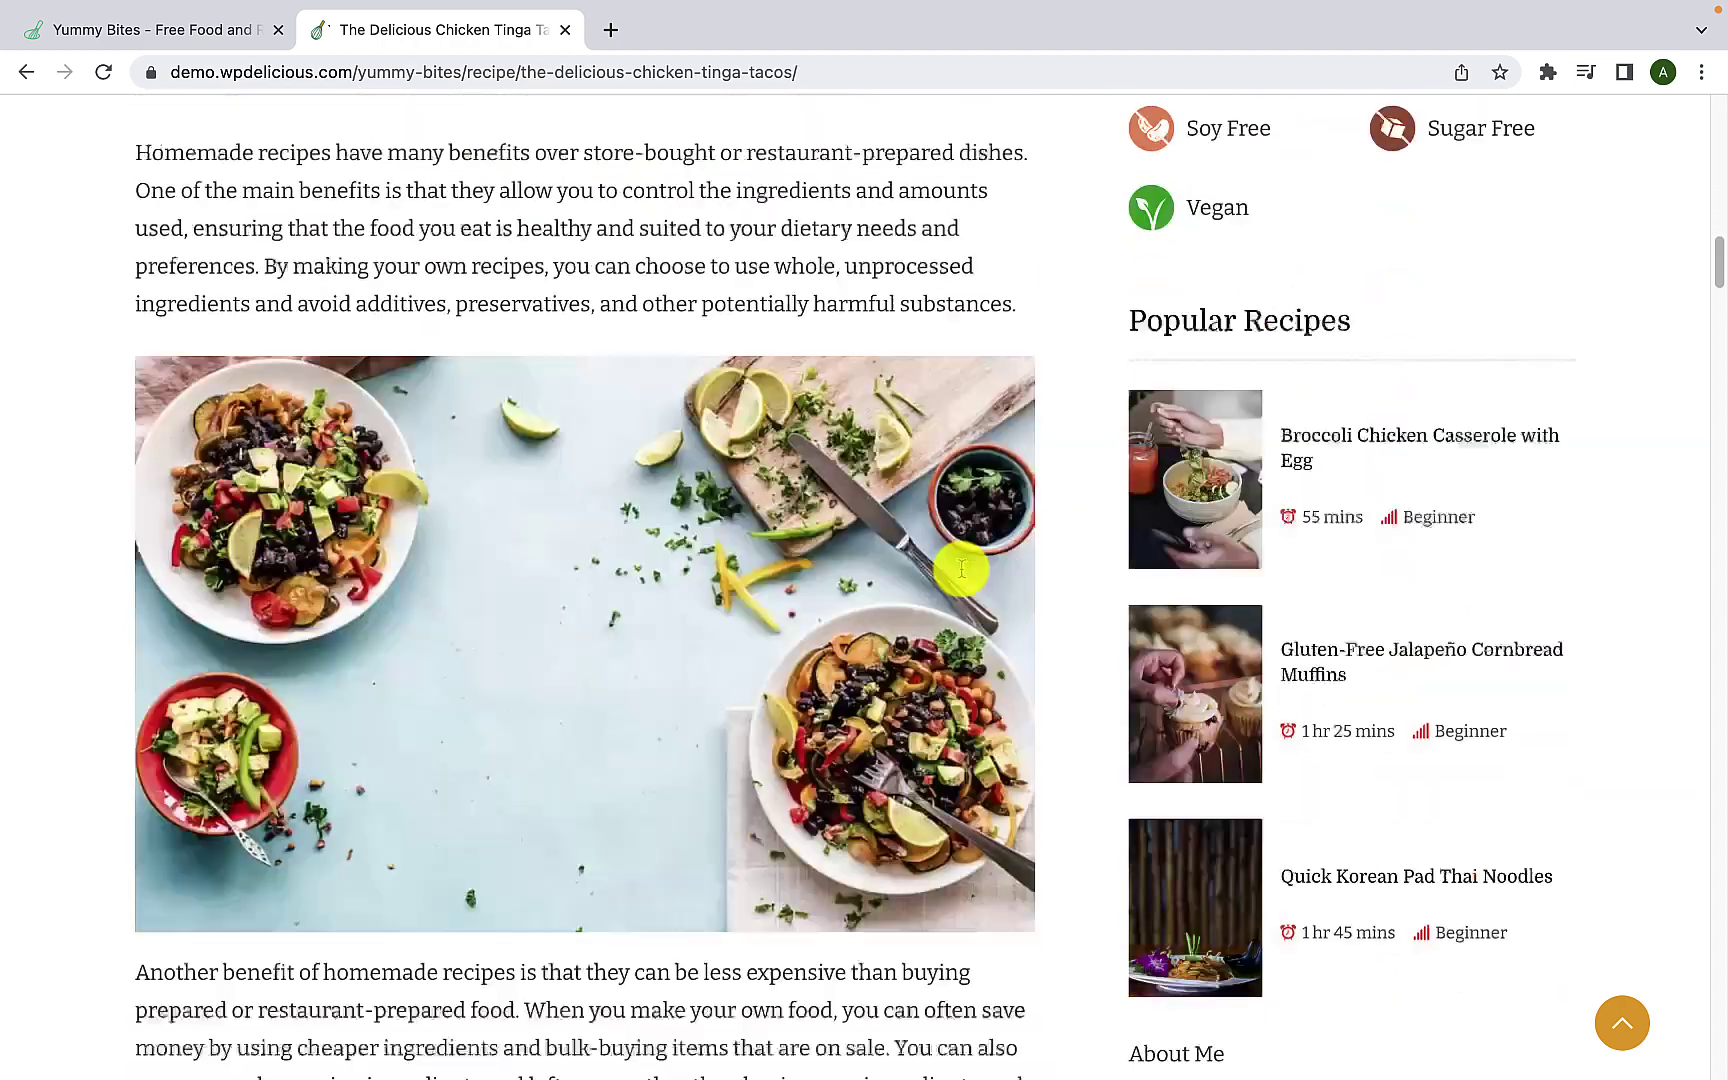
scroll(961, 571, up, 20)
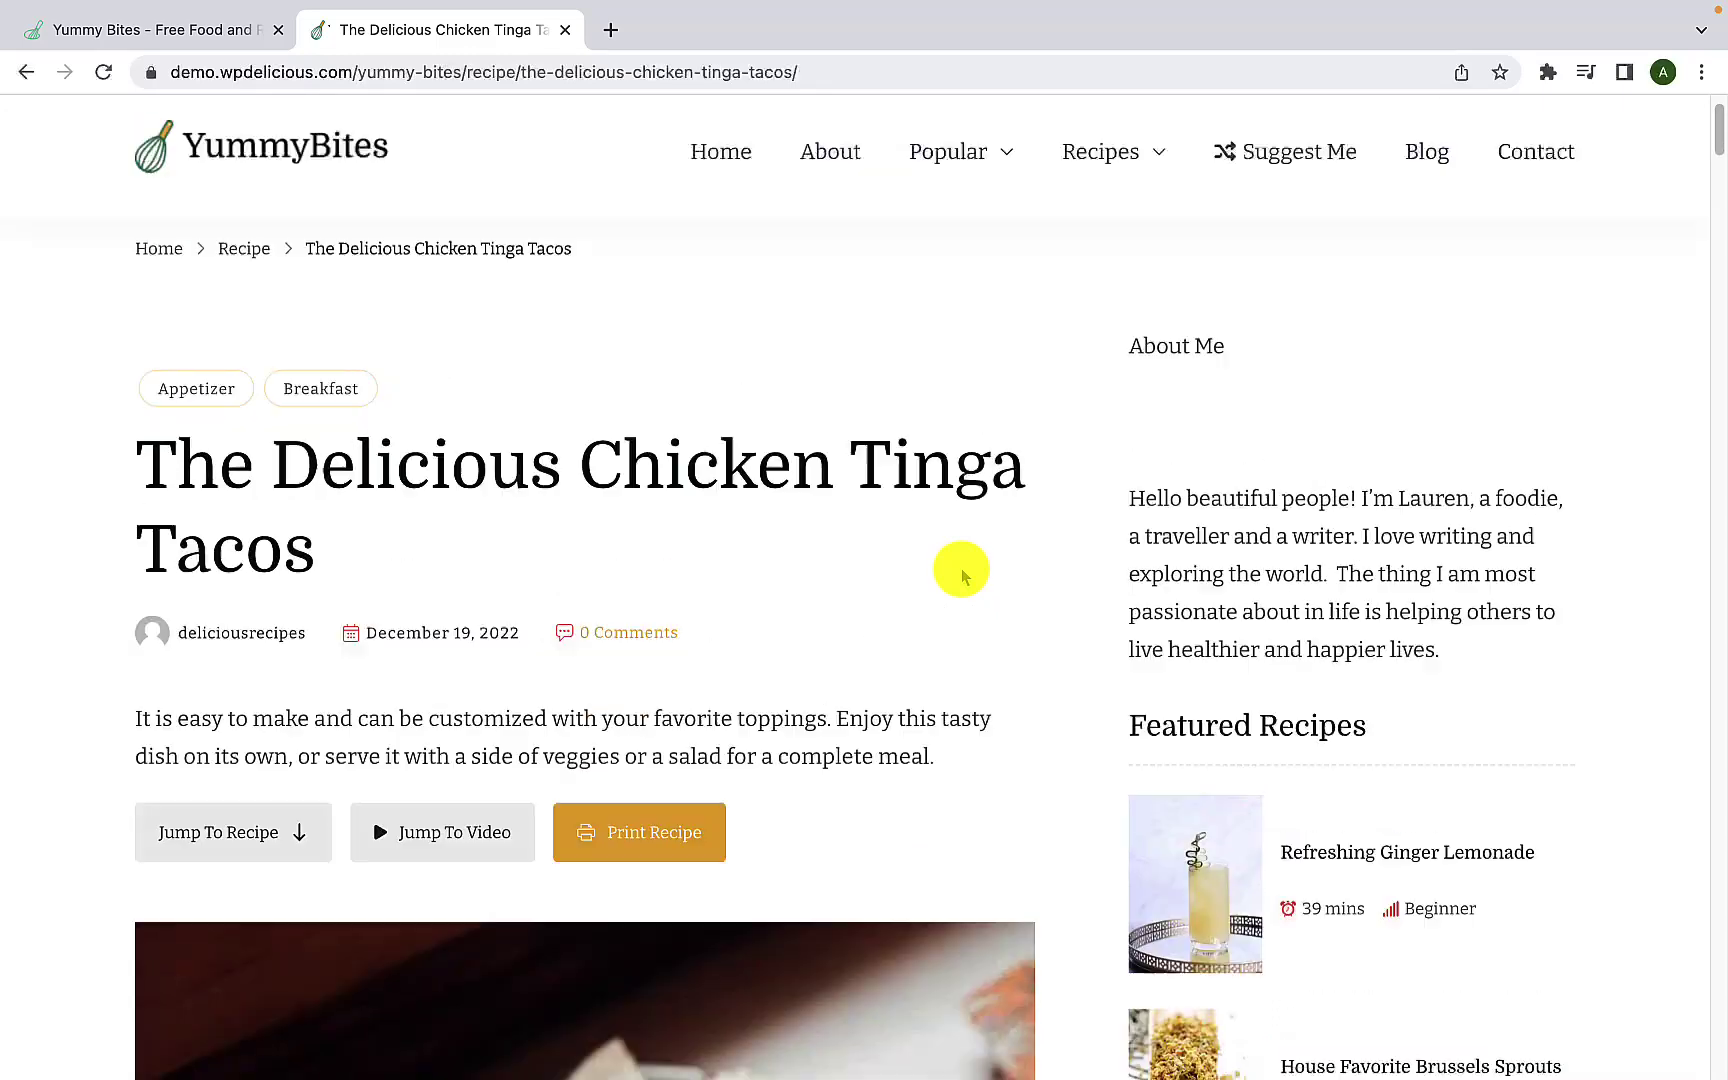
scroll(962, 574, up, 1)
Step: Request another Suggest Me recipe, examine its page down to the recipe card, and return to the page start
click(1257, 241)
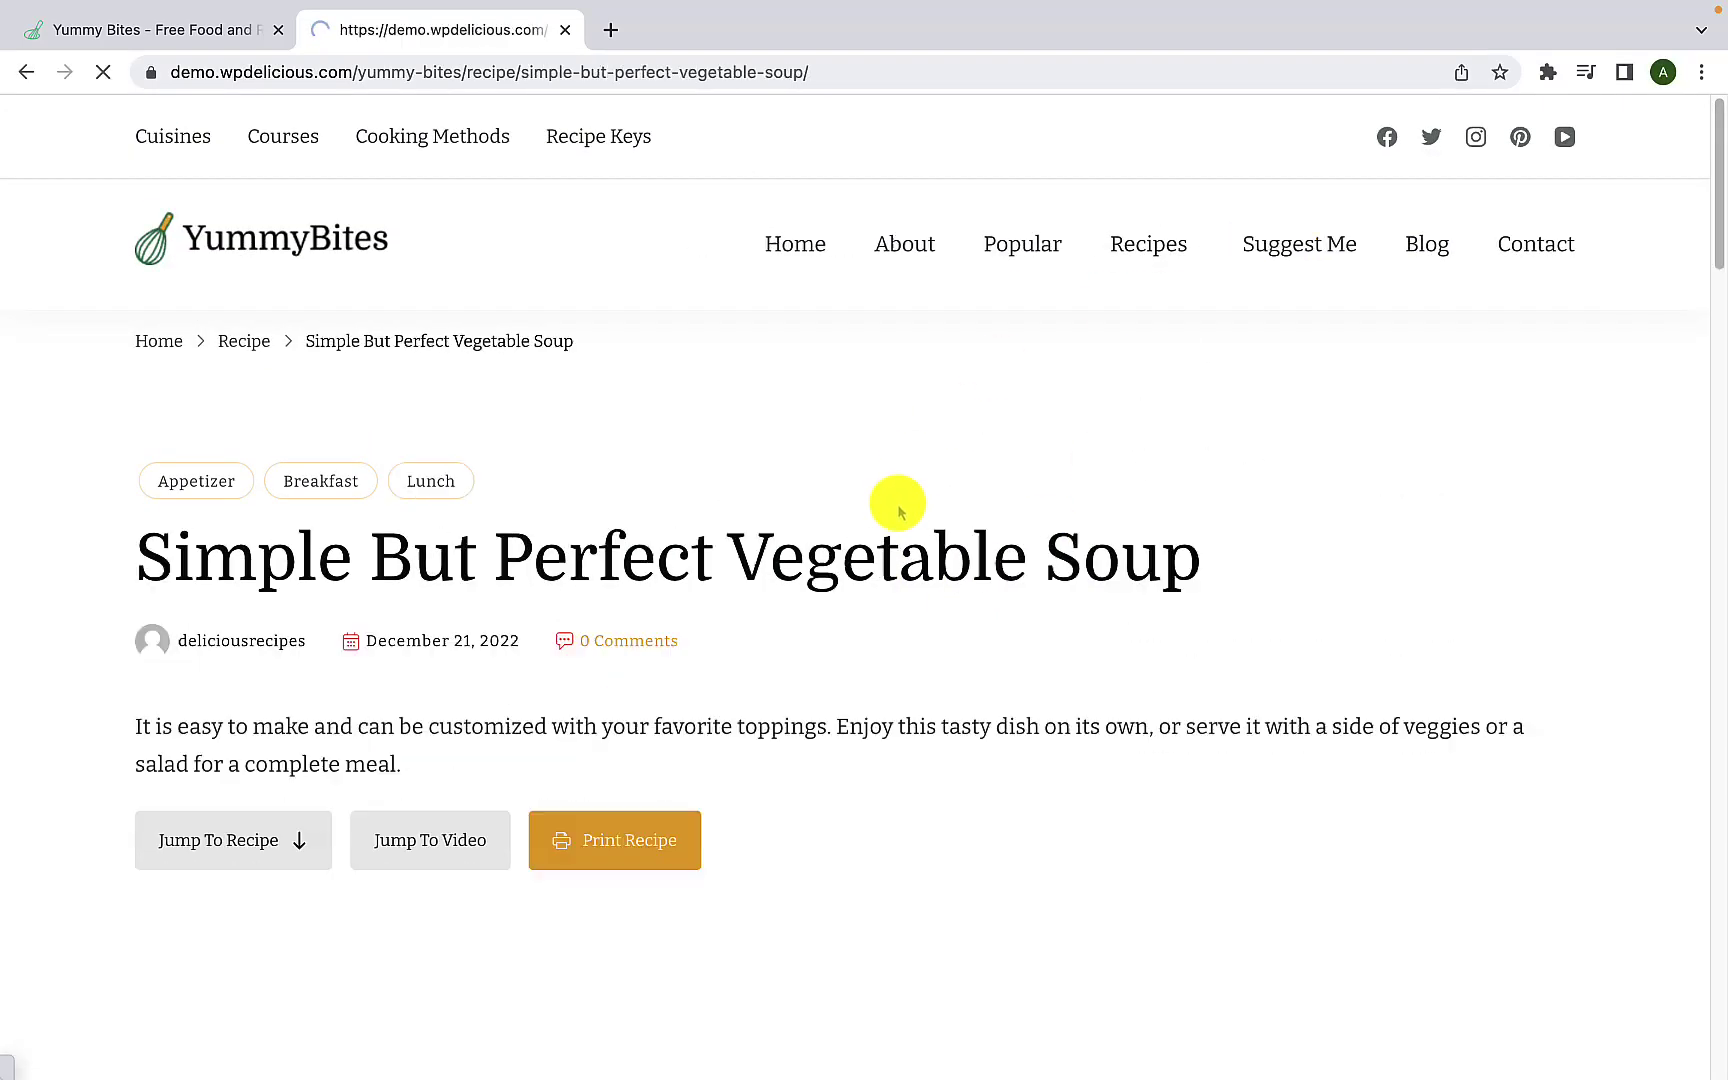
scroll(903, 525, down, 4)
scroll(906, 535, down, 4)
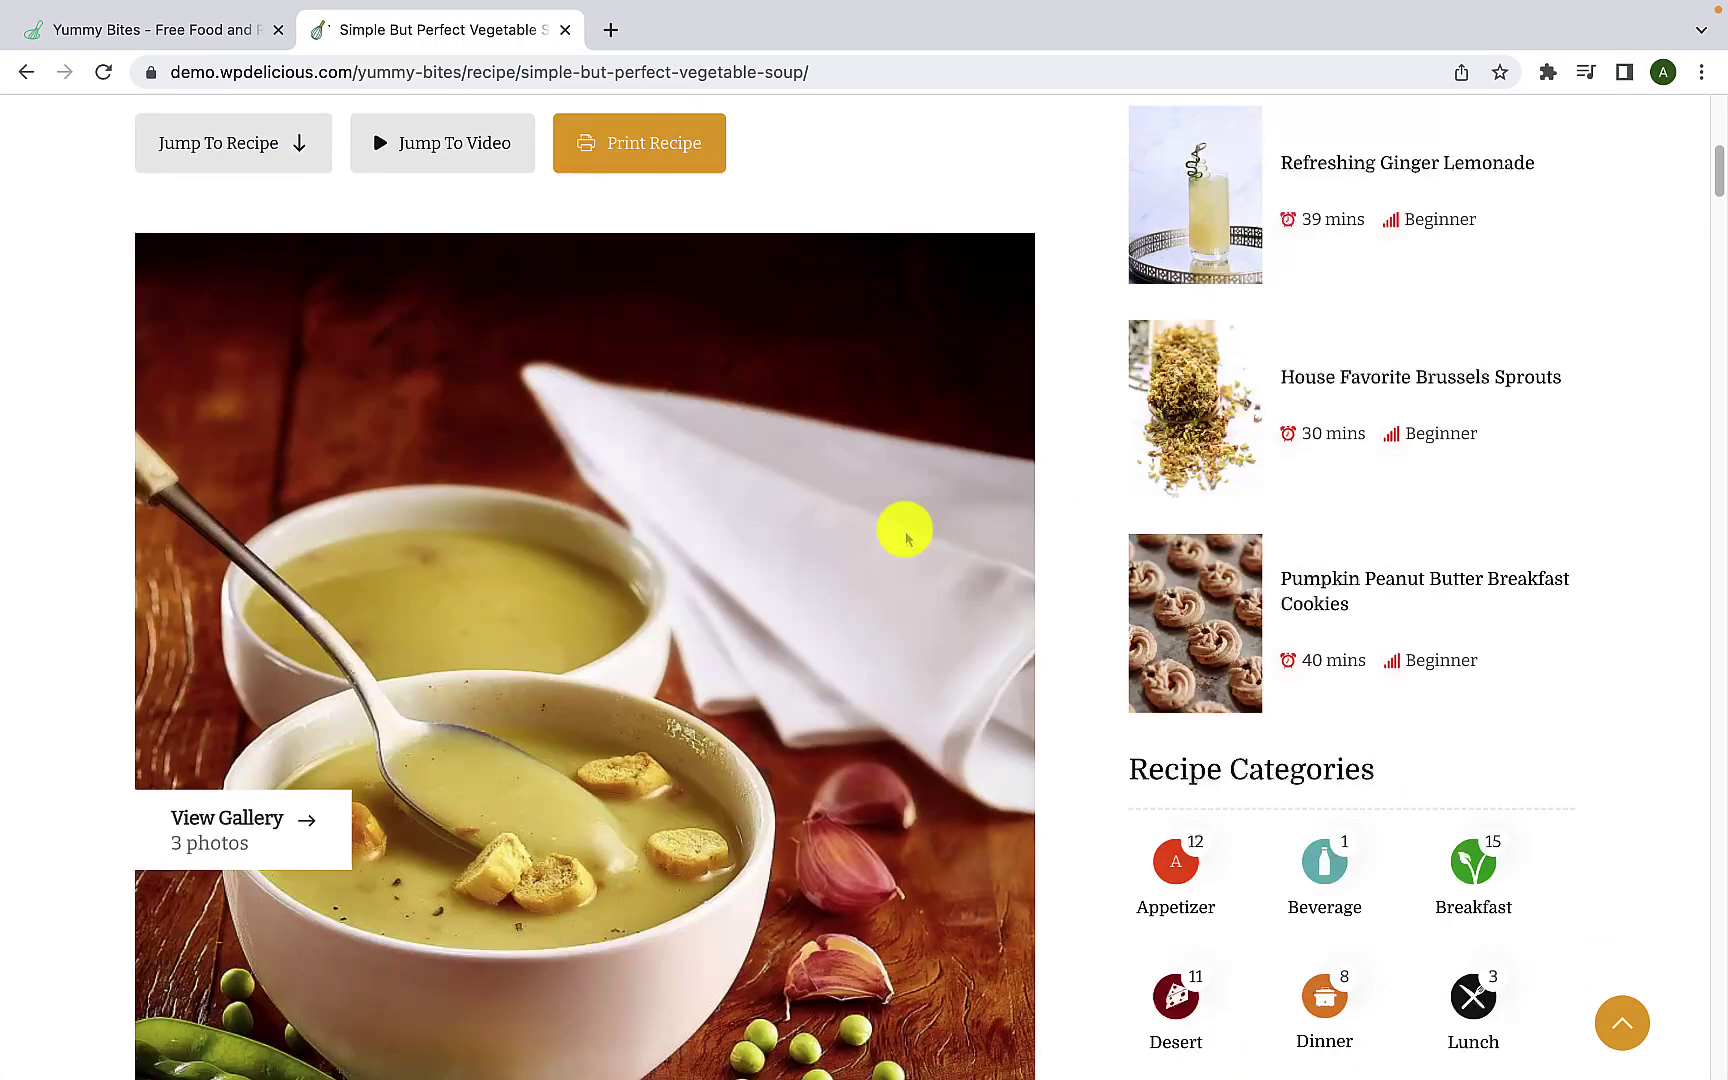
scroll(906, 535, down, 10)
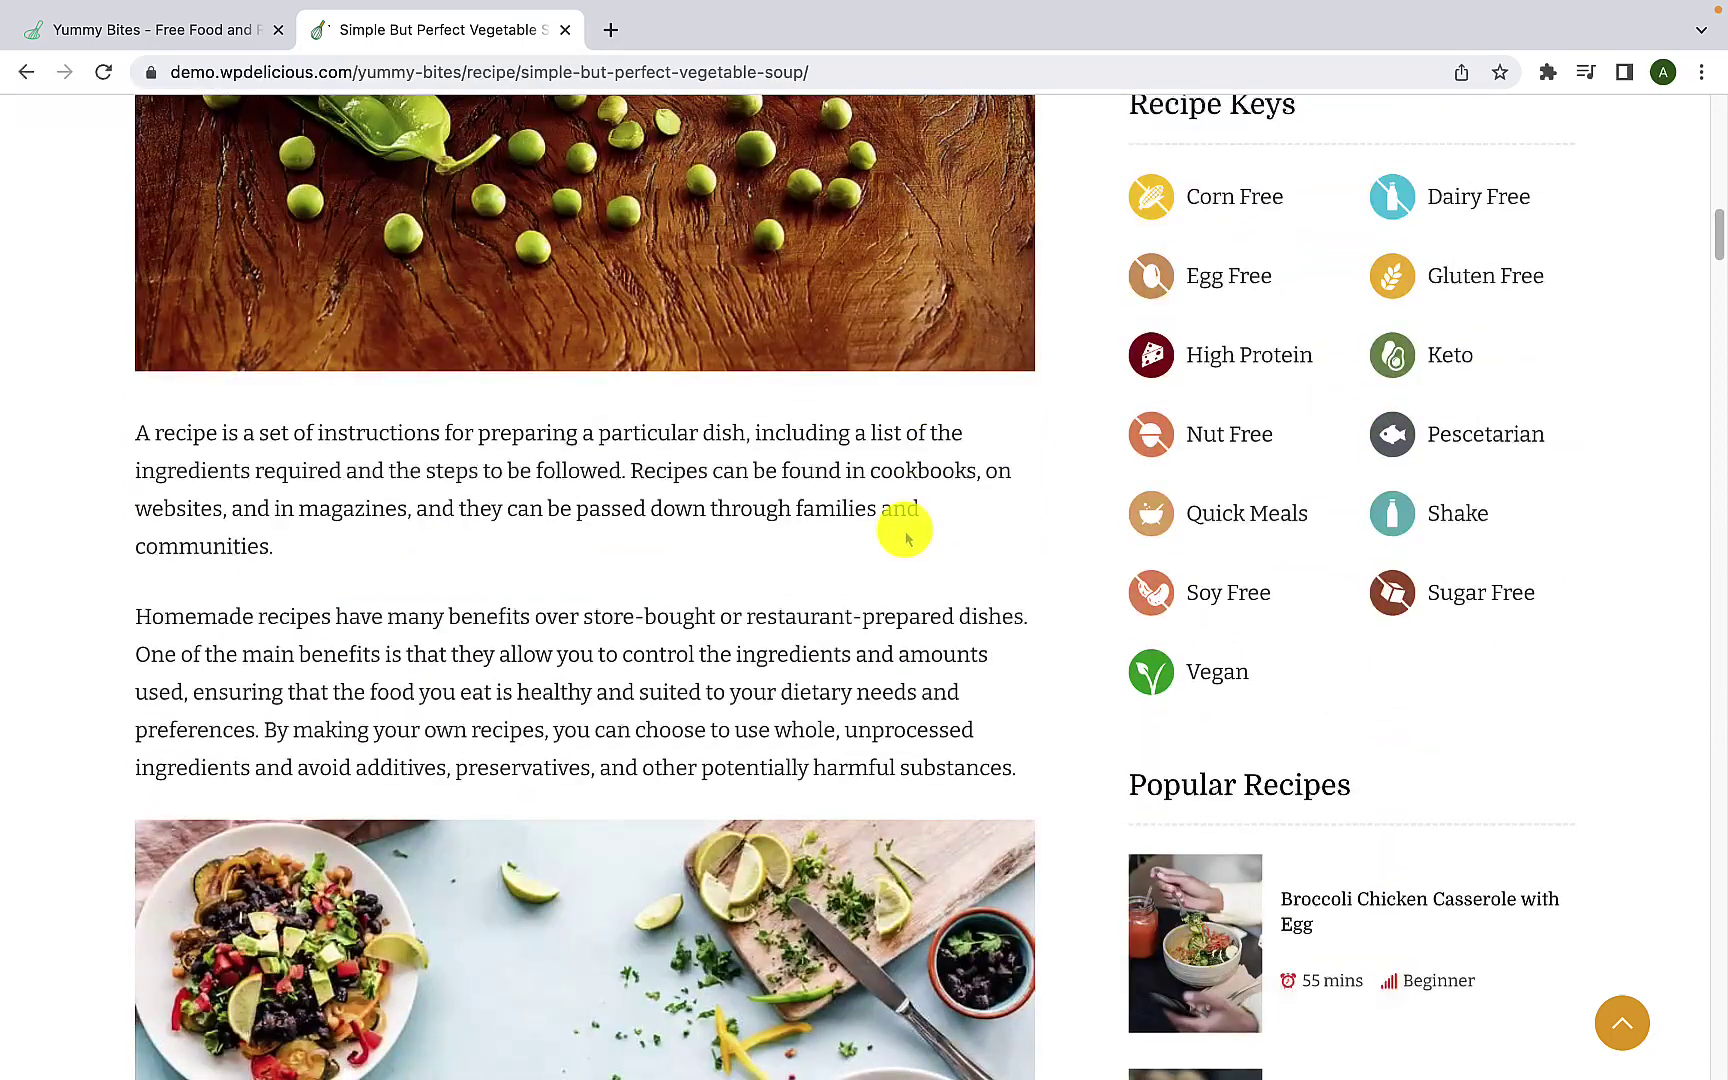
scroll(906, 535, down, 8)
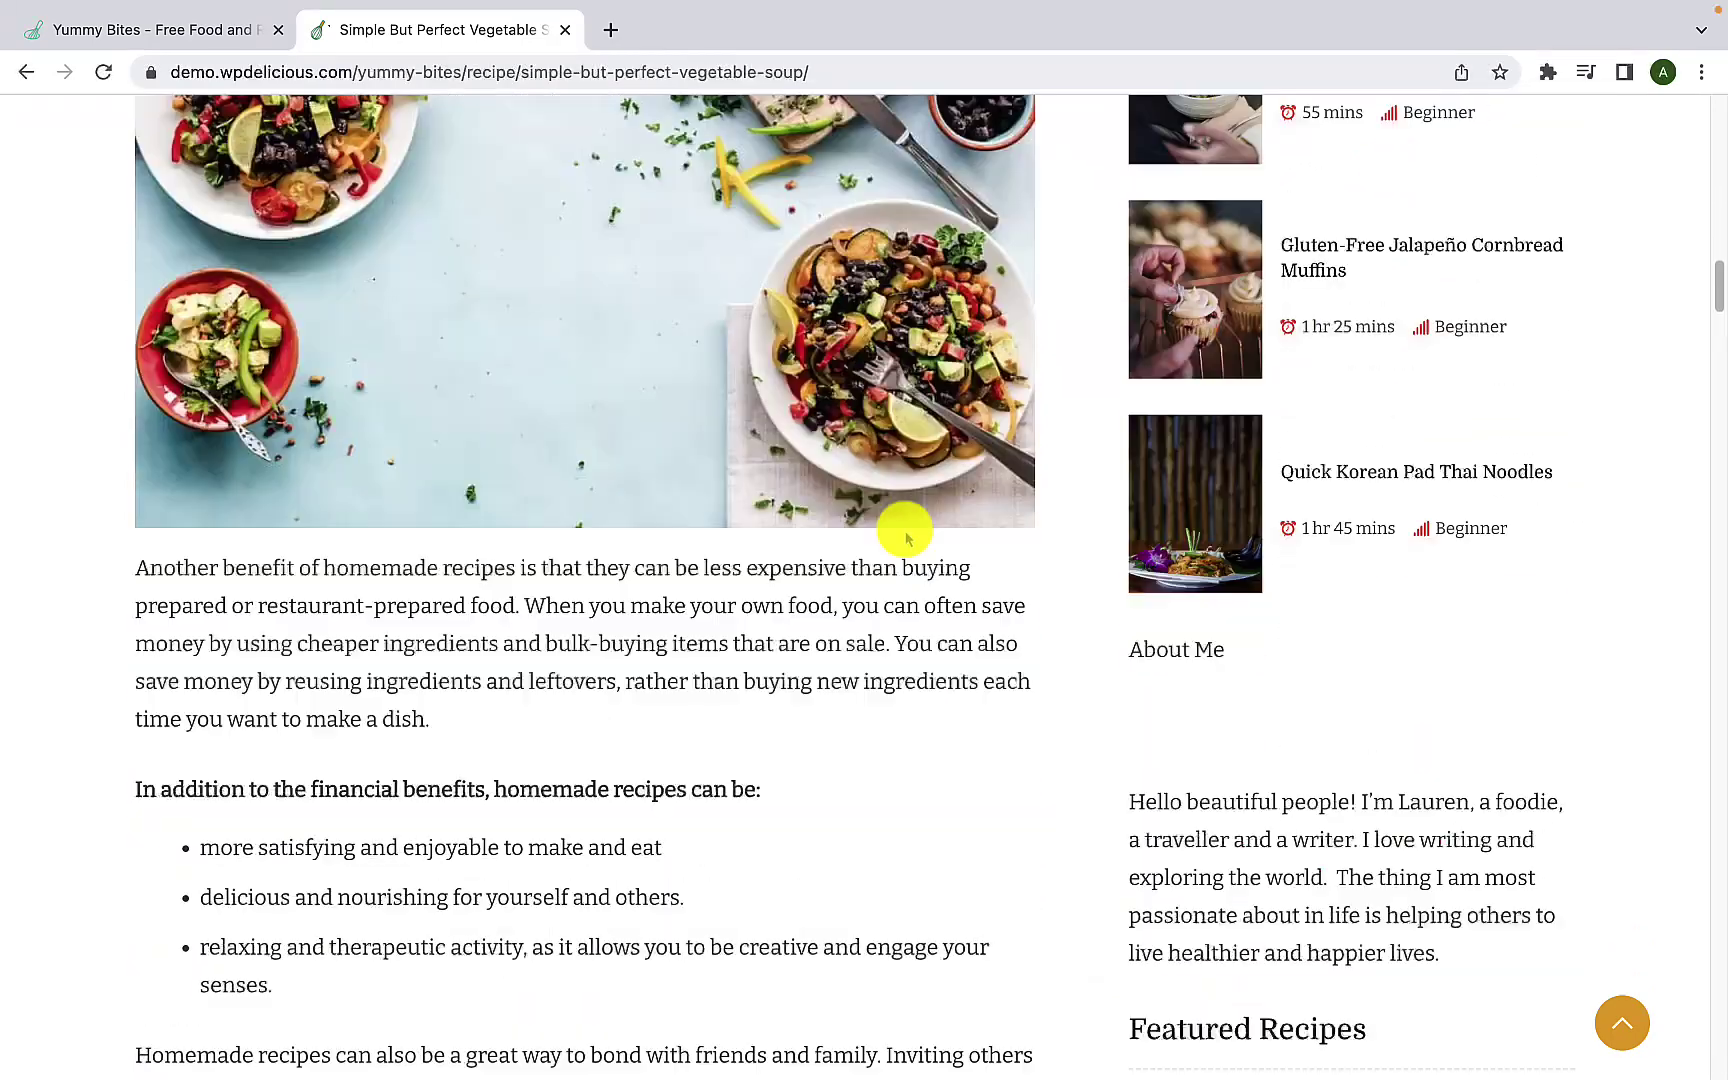
scroll(906, 537, down, 2)
scroll(906, 537, up, 7)
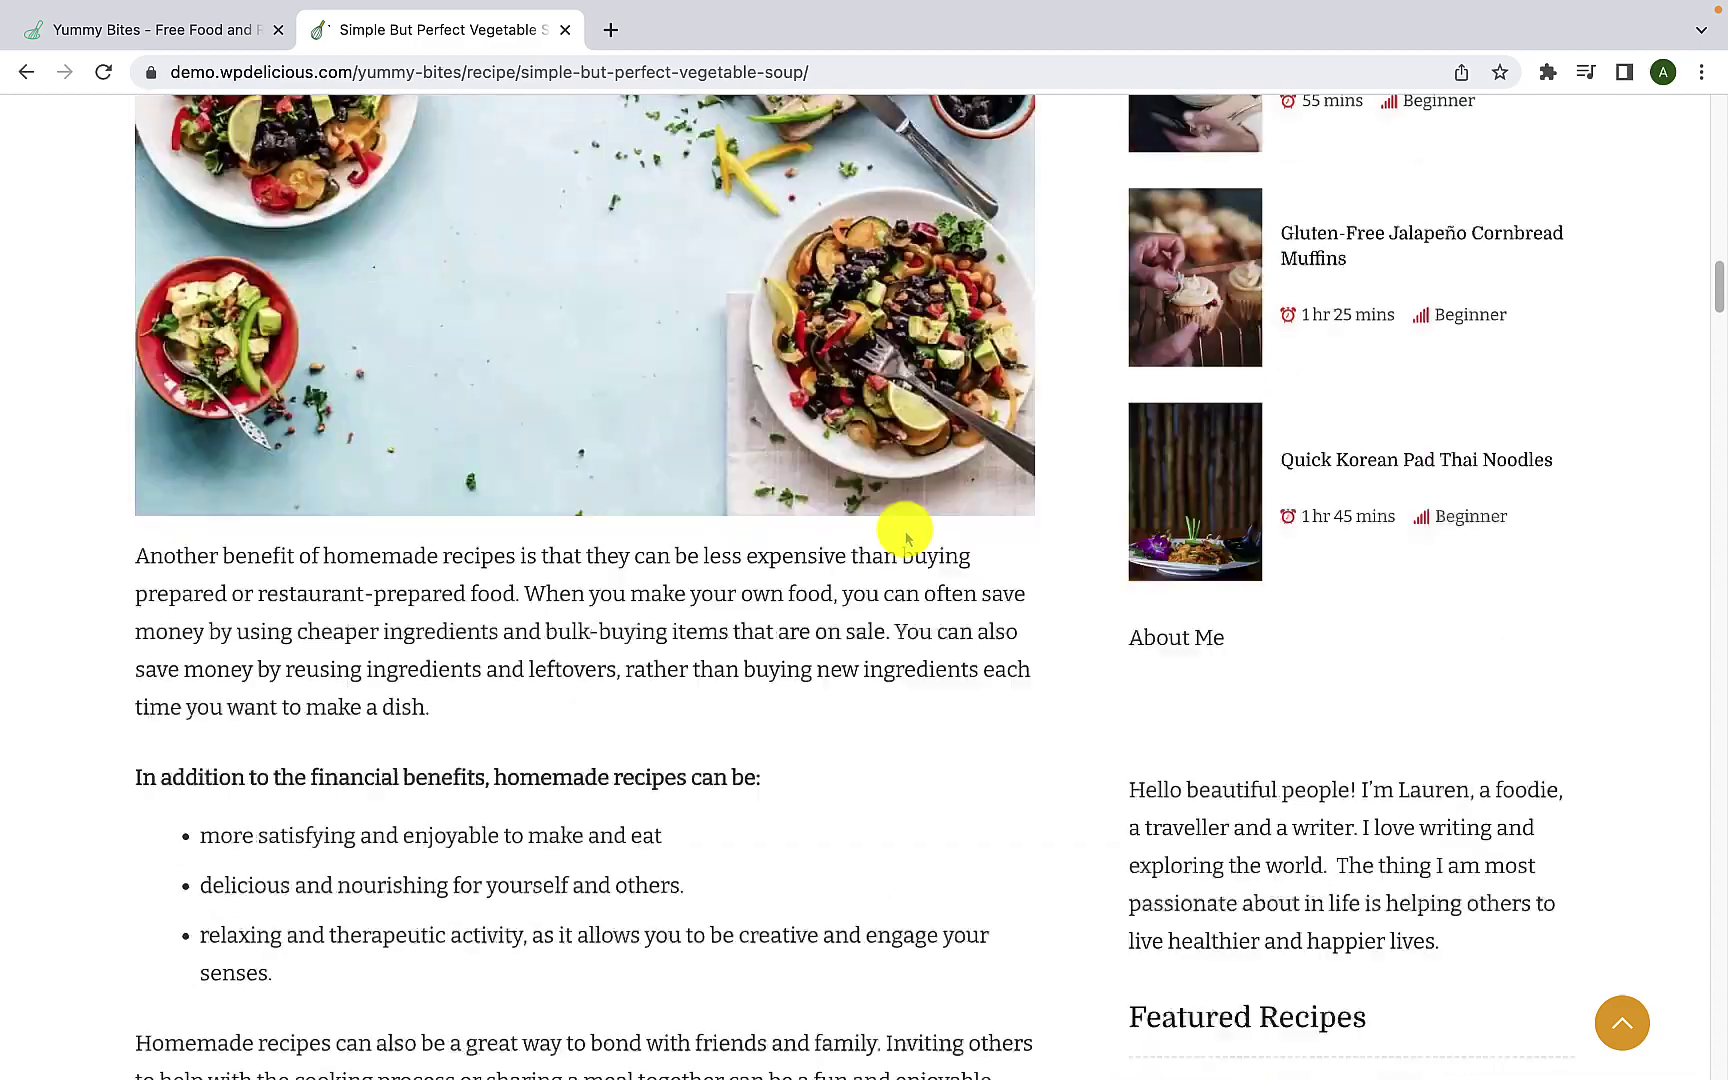
scroll(906, 537, down, 10)
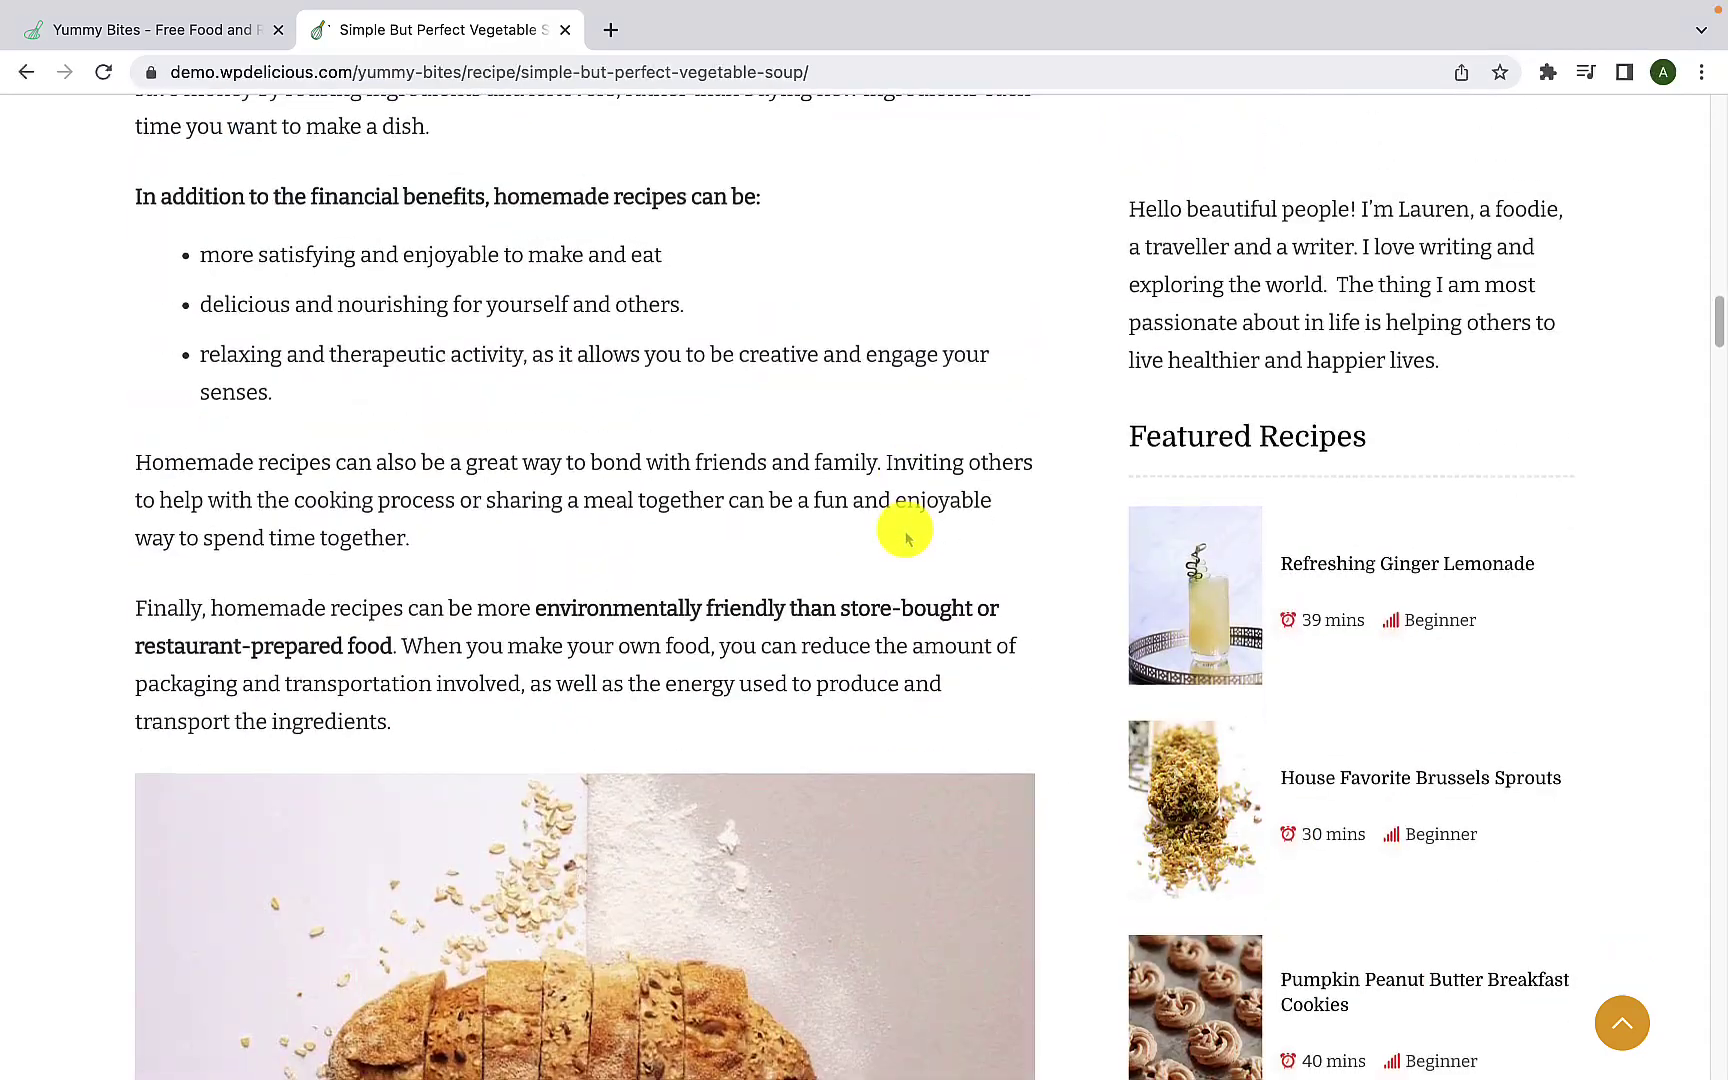
scroll(906, 537, down, 5)
scroll(906, 537, down, 4)
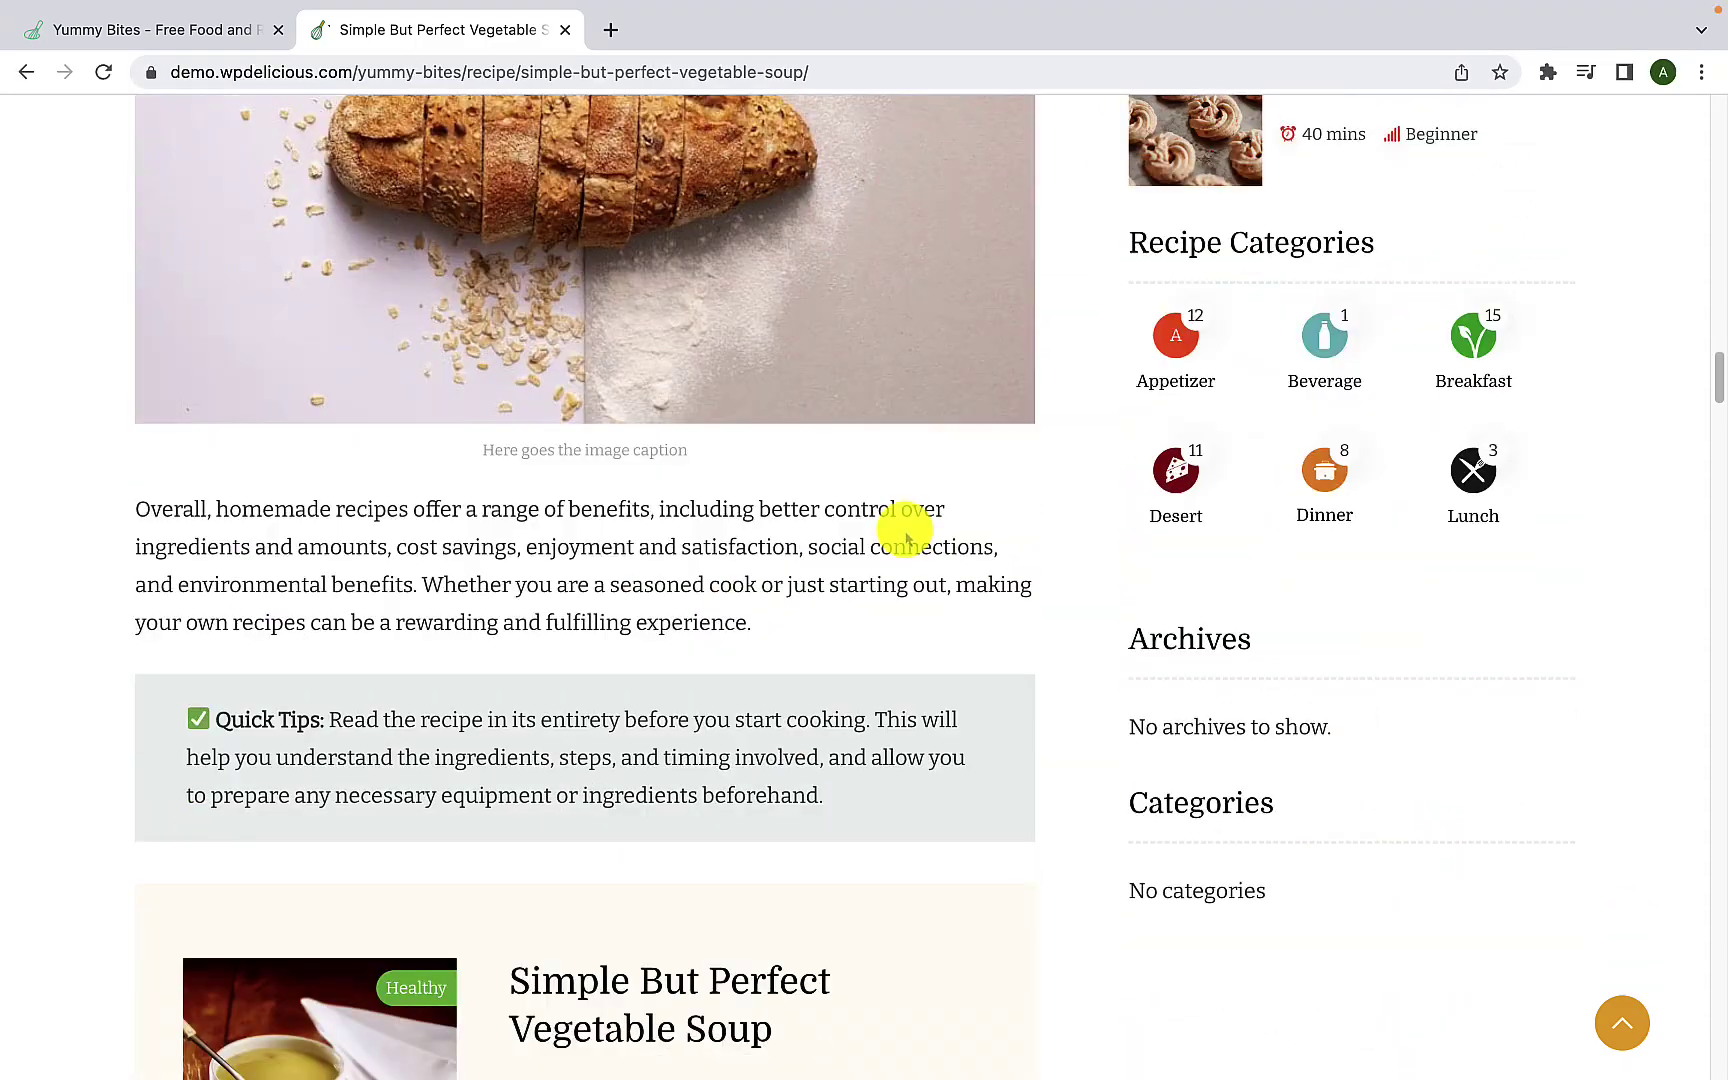
scroll(906, 537, down, 4)
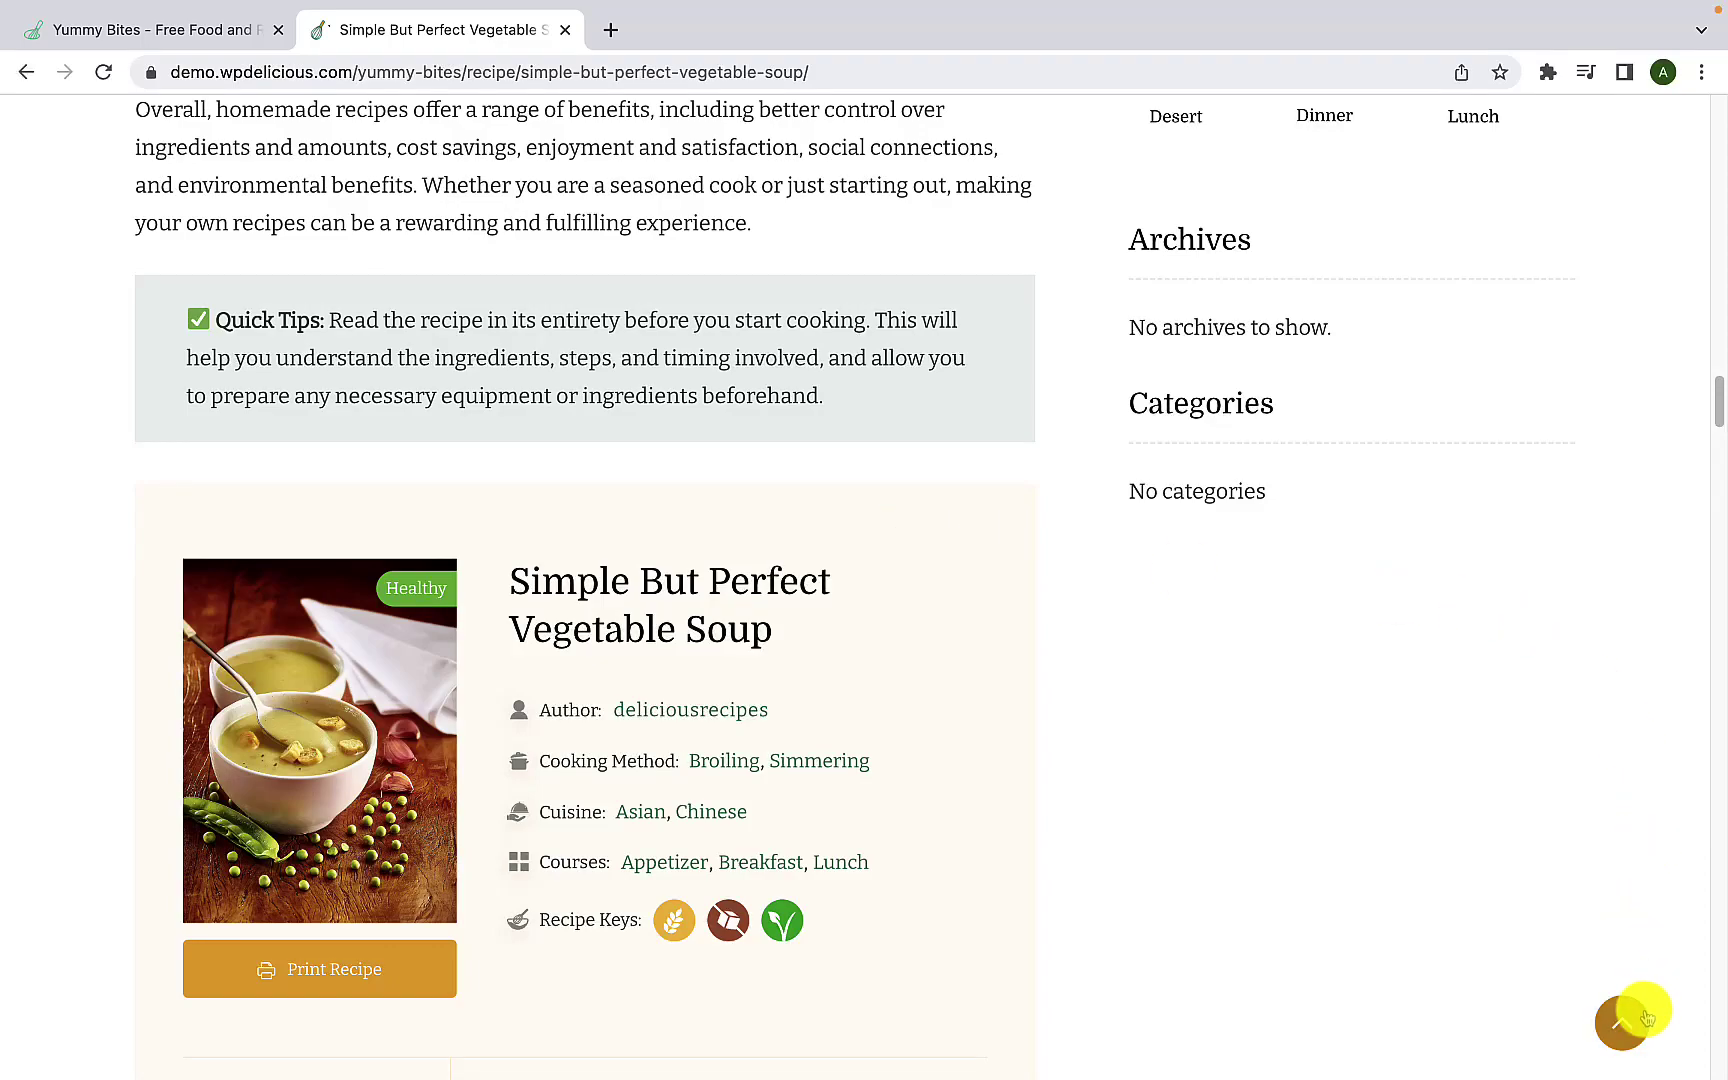
click(1645, 1017)
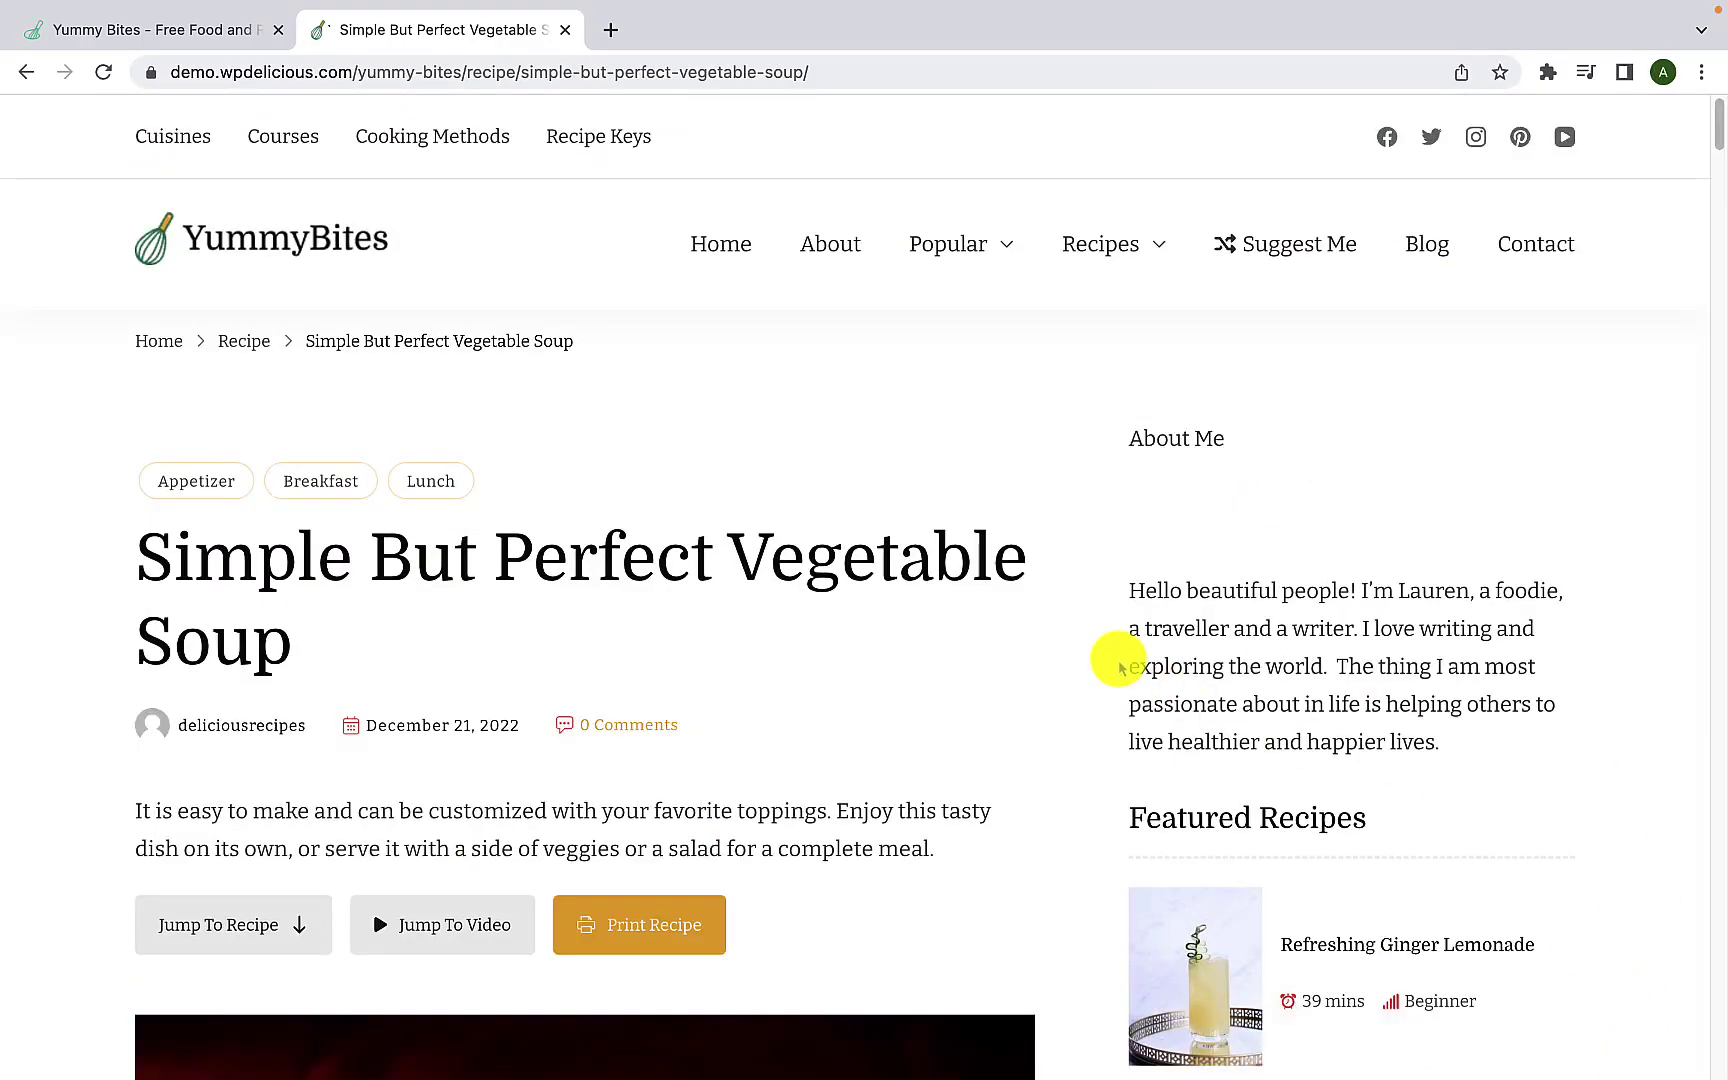
Step: Return to the demo homepage and examine the featured recipe slider, newsletter form and Recent Recipes section
click(719, 241)
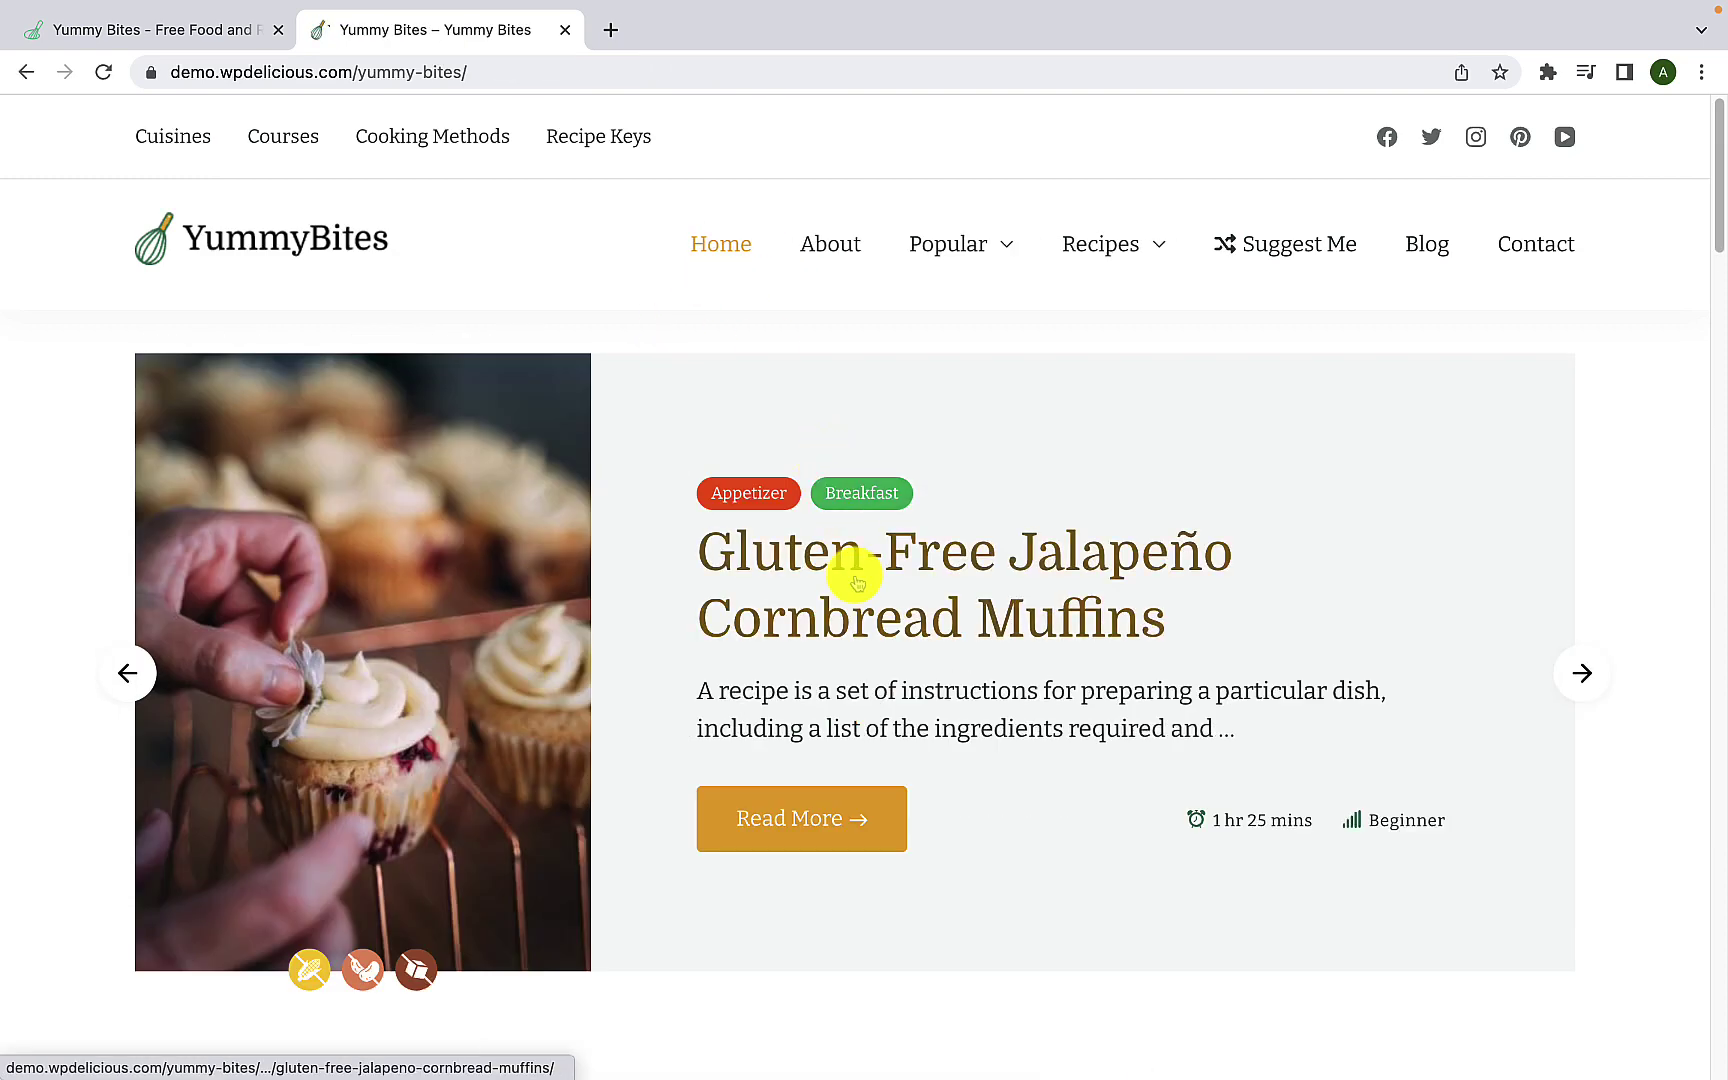
scroll(888, 592, down, 2)
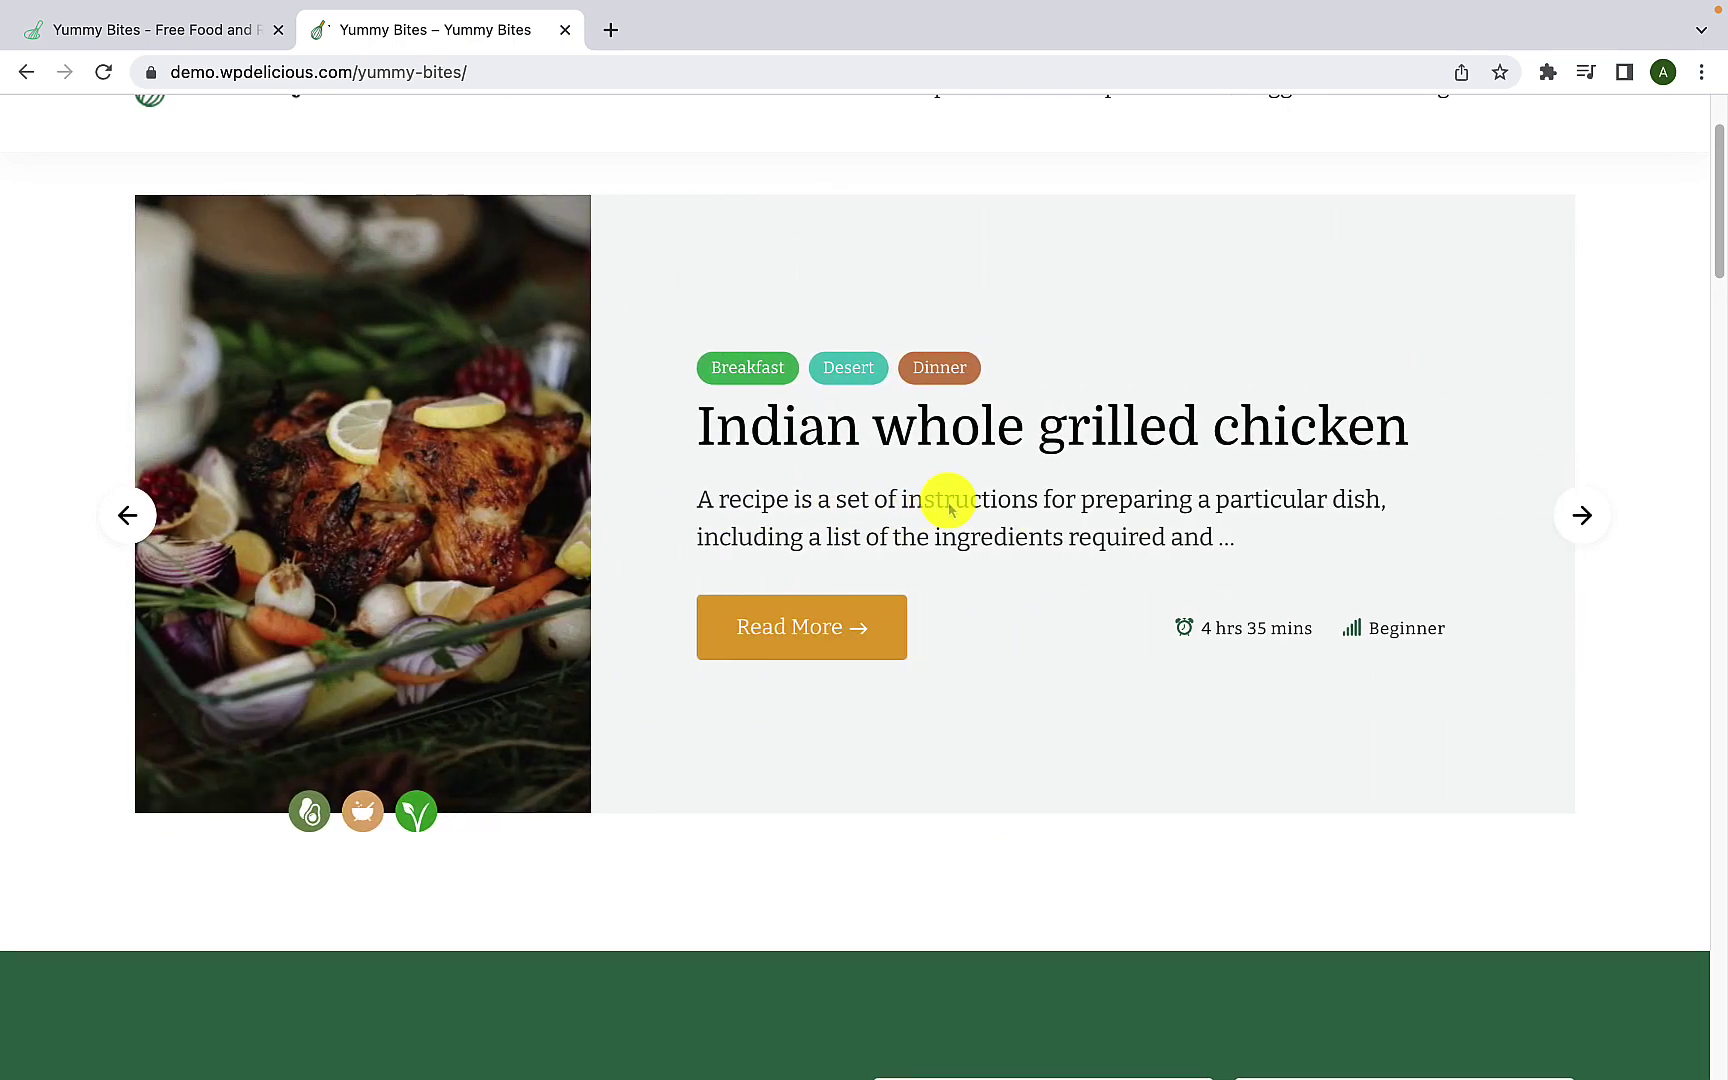
scroll(946, 515, down, 8)
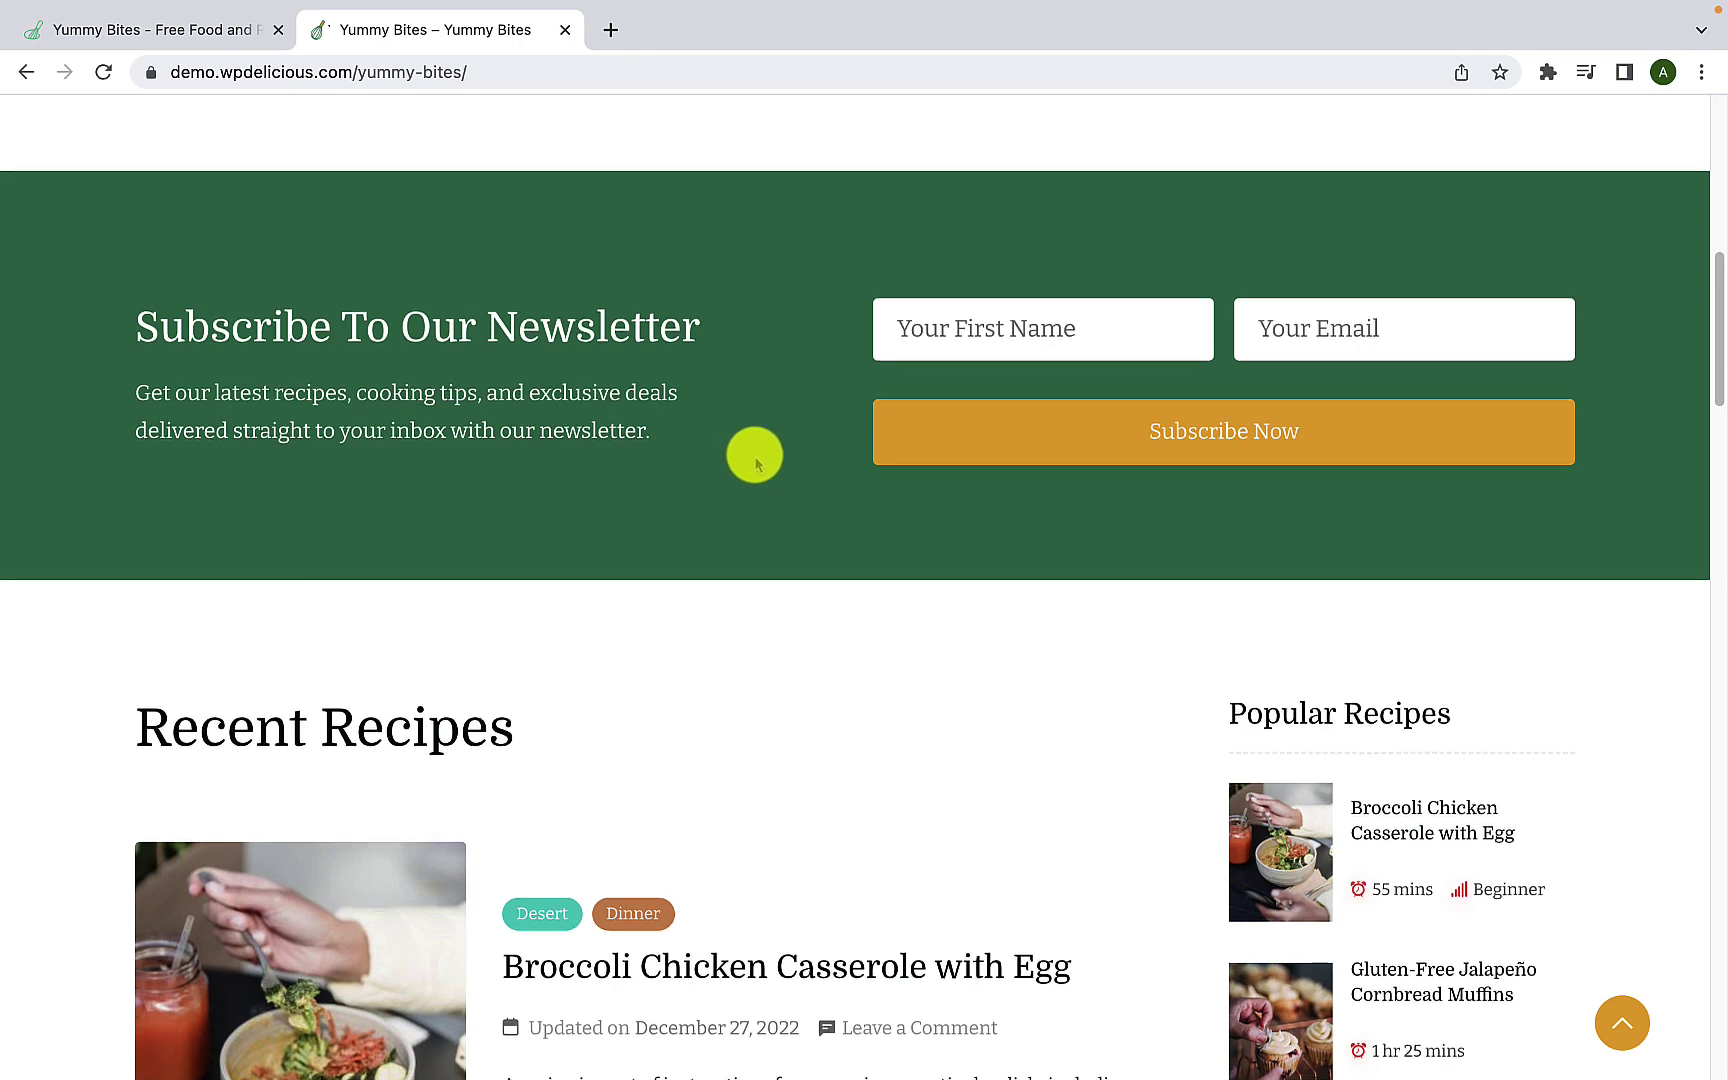
scroll(754, 457, down, 4)
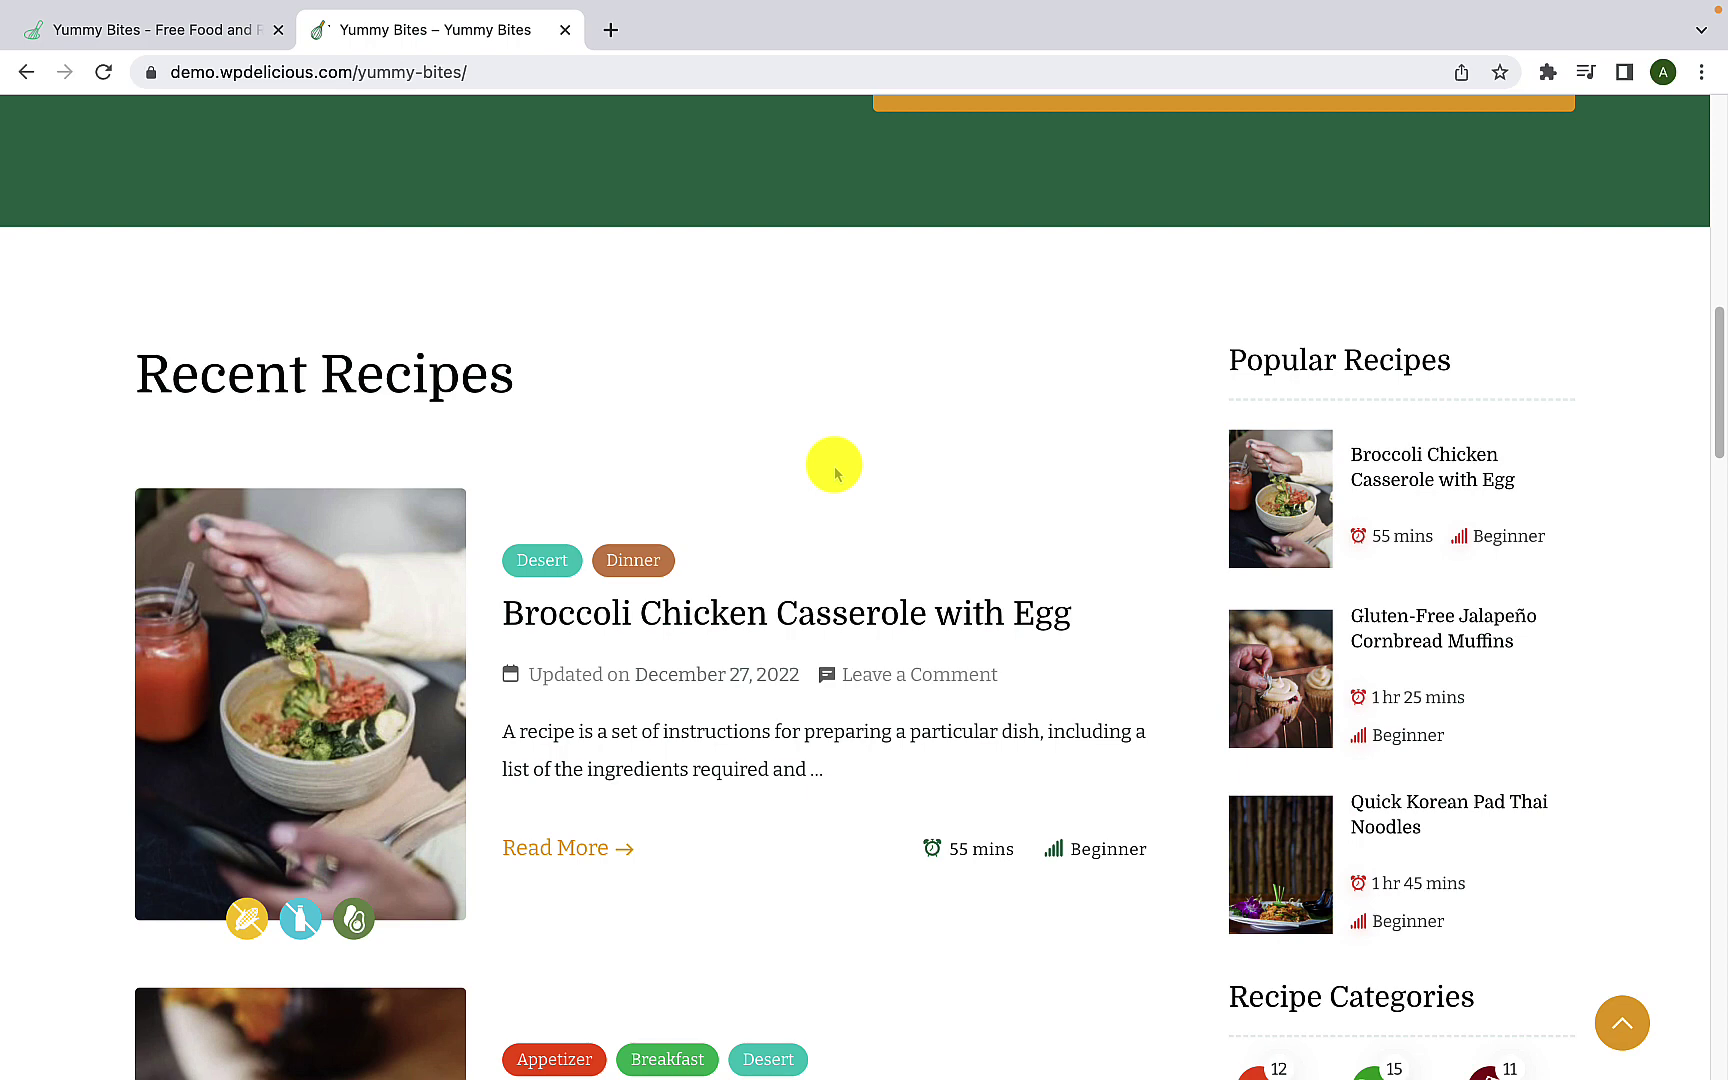
Step: Examine the homepage's Recent Recipes posts, from Broccoli Chicken Casserole with Egg to Cheesy Vegan Pizza Beans and the Load More option
scroll(837, 473, down, 1)
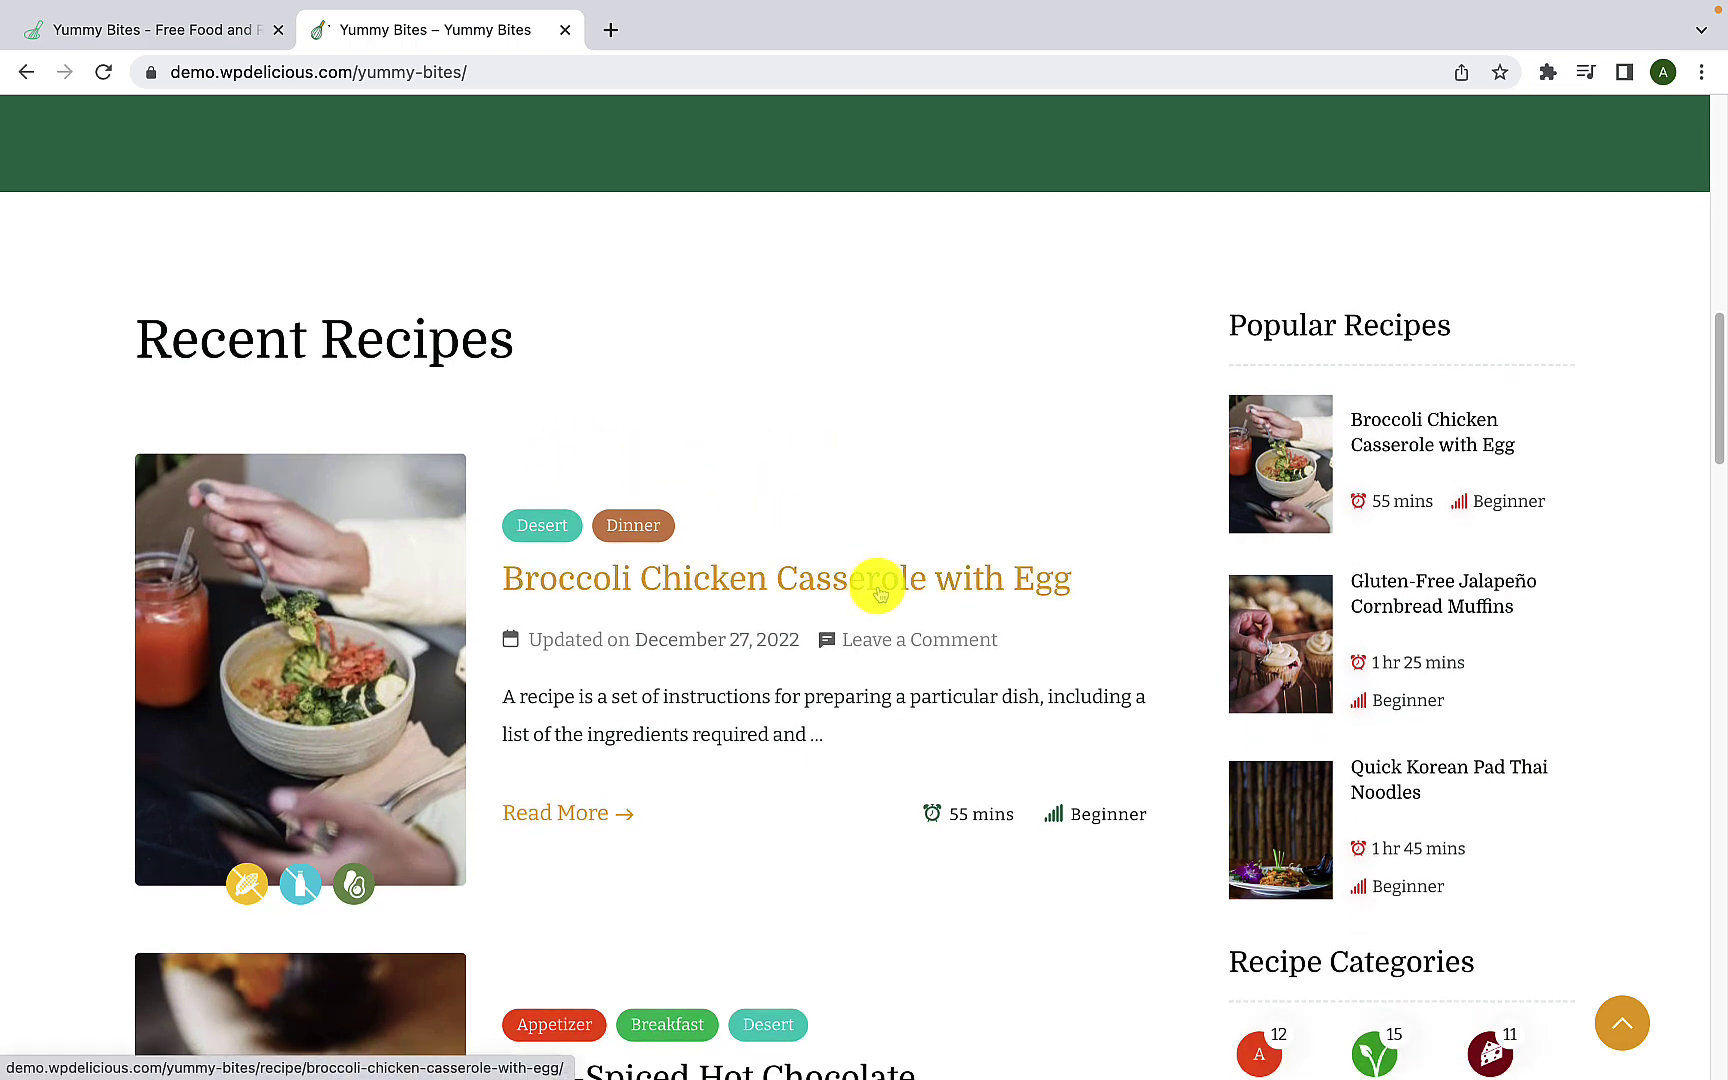
scroll(879, 594, down, 4)
scroll(879, 594, down, 1)
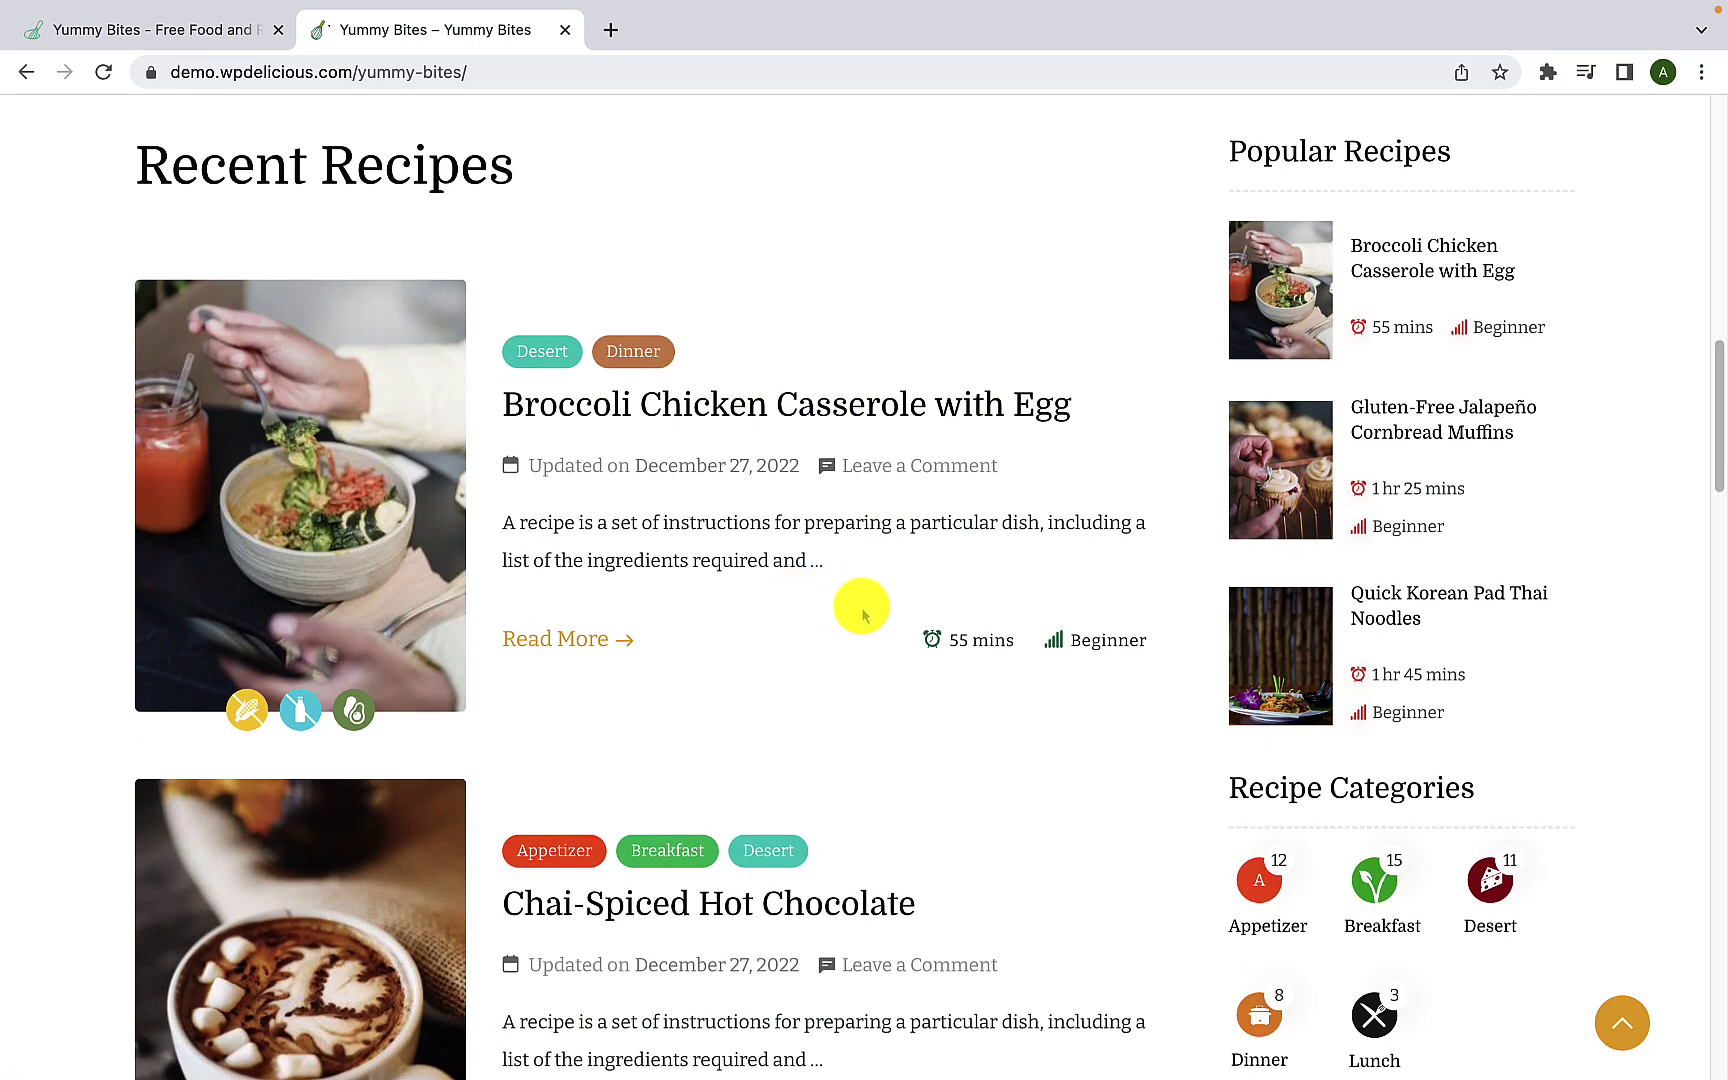
scroll(862, 608, down, 7)
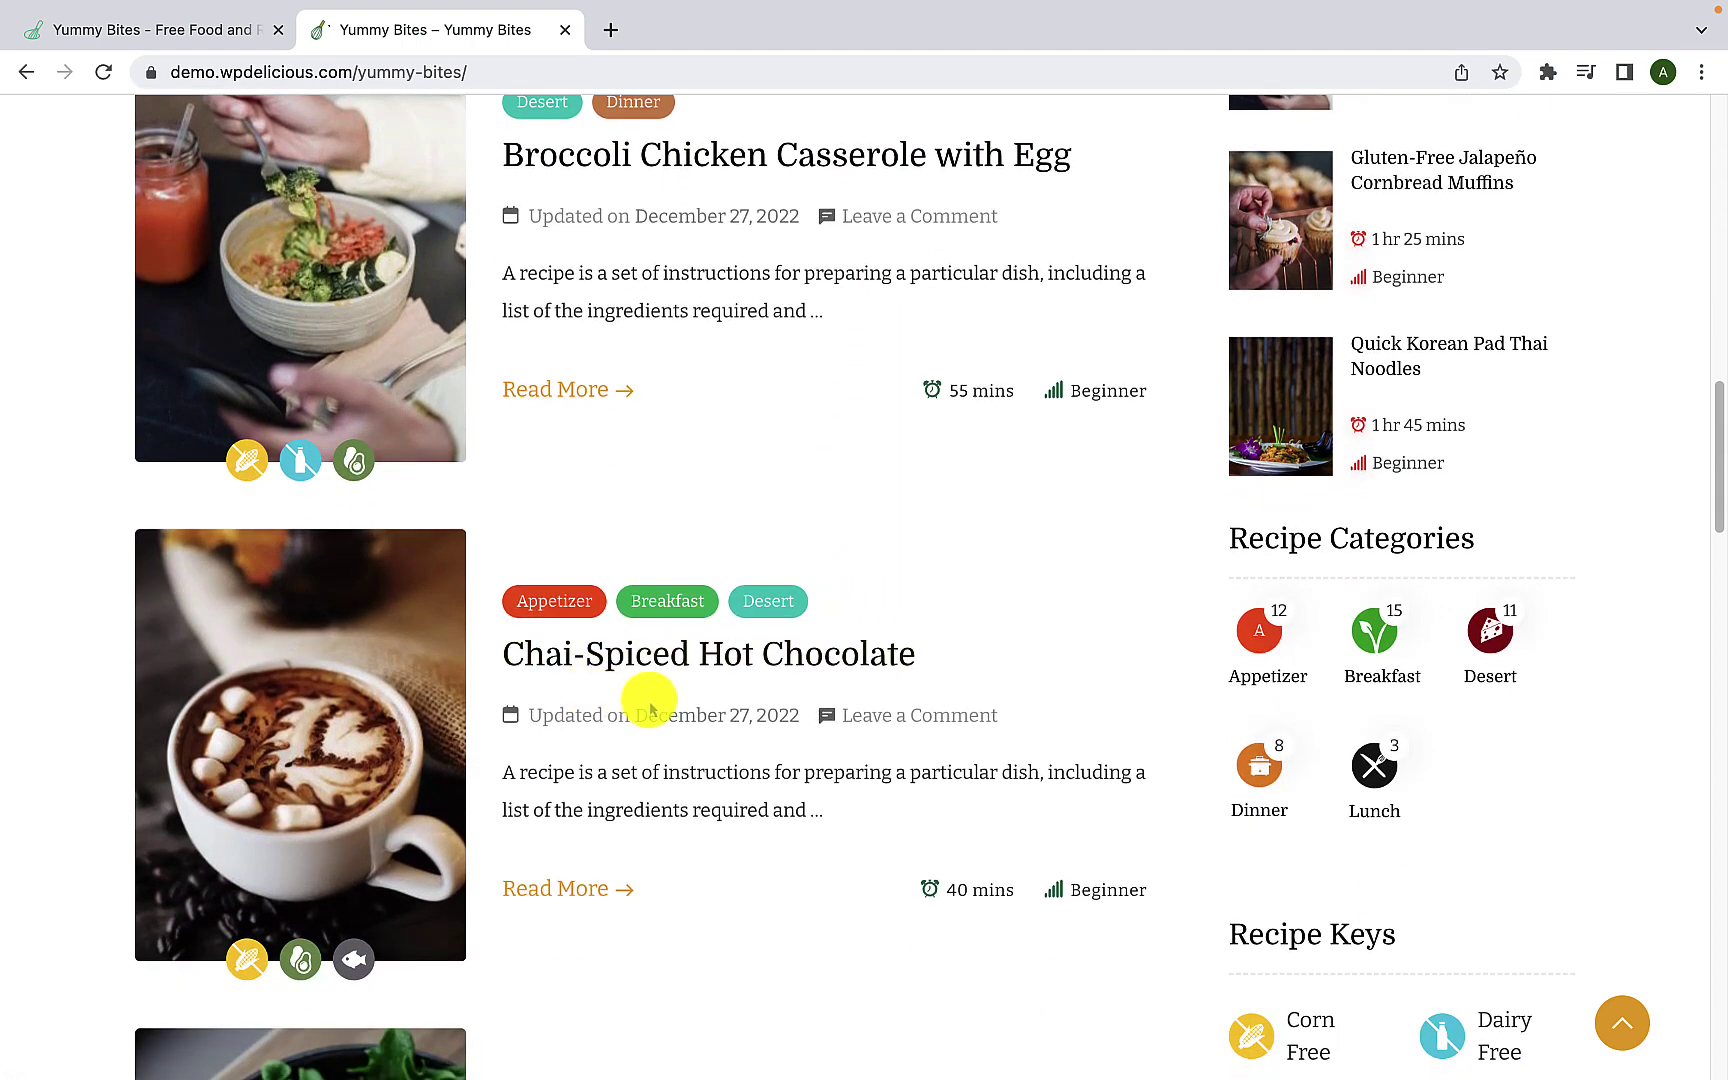
scroll(679, 673, down, 3)
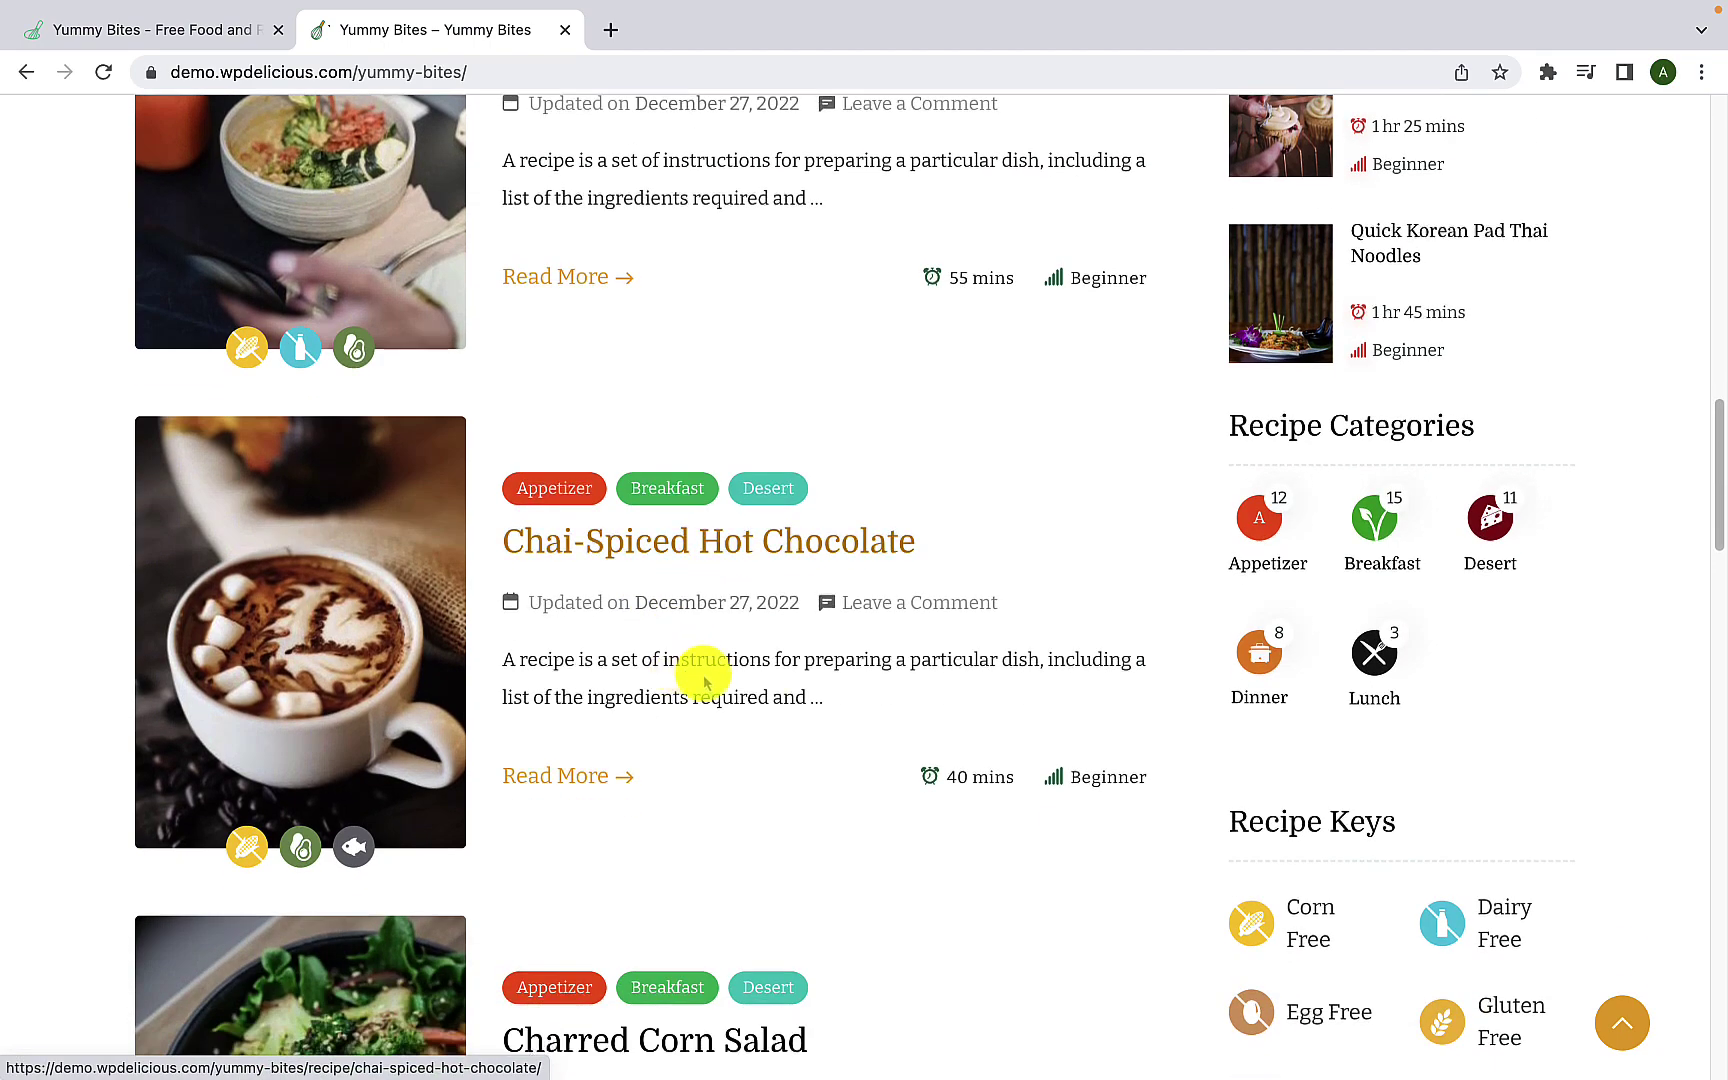
scroll(712, 720, down, 3)
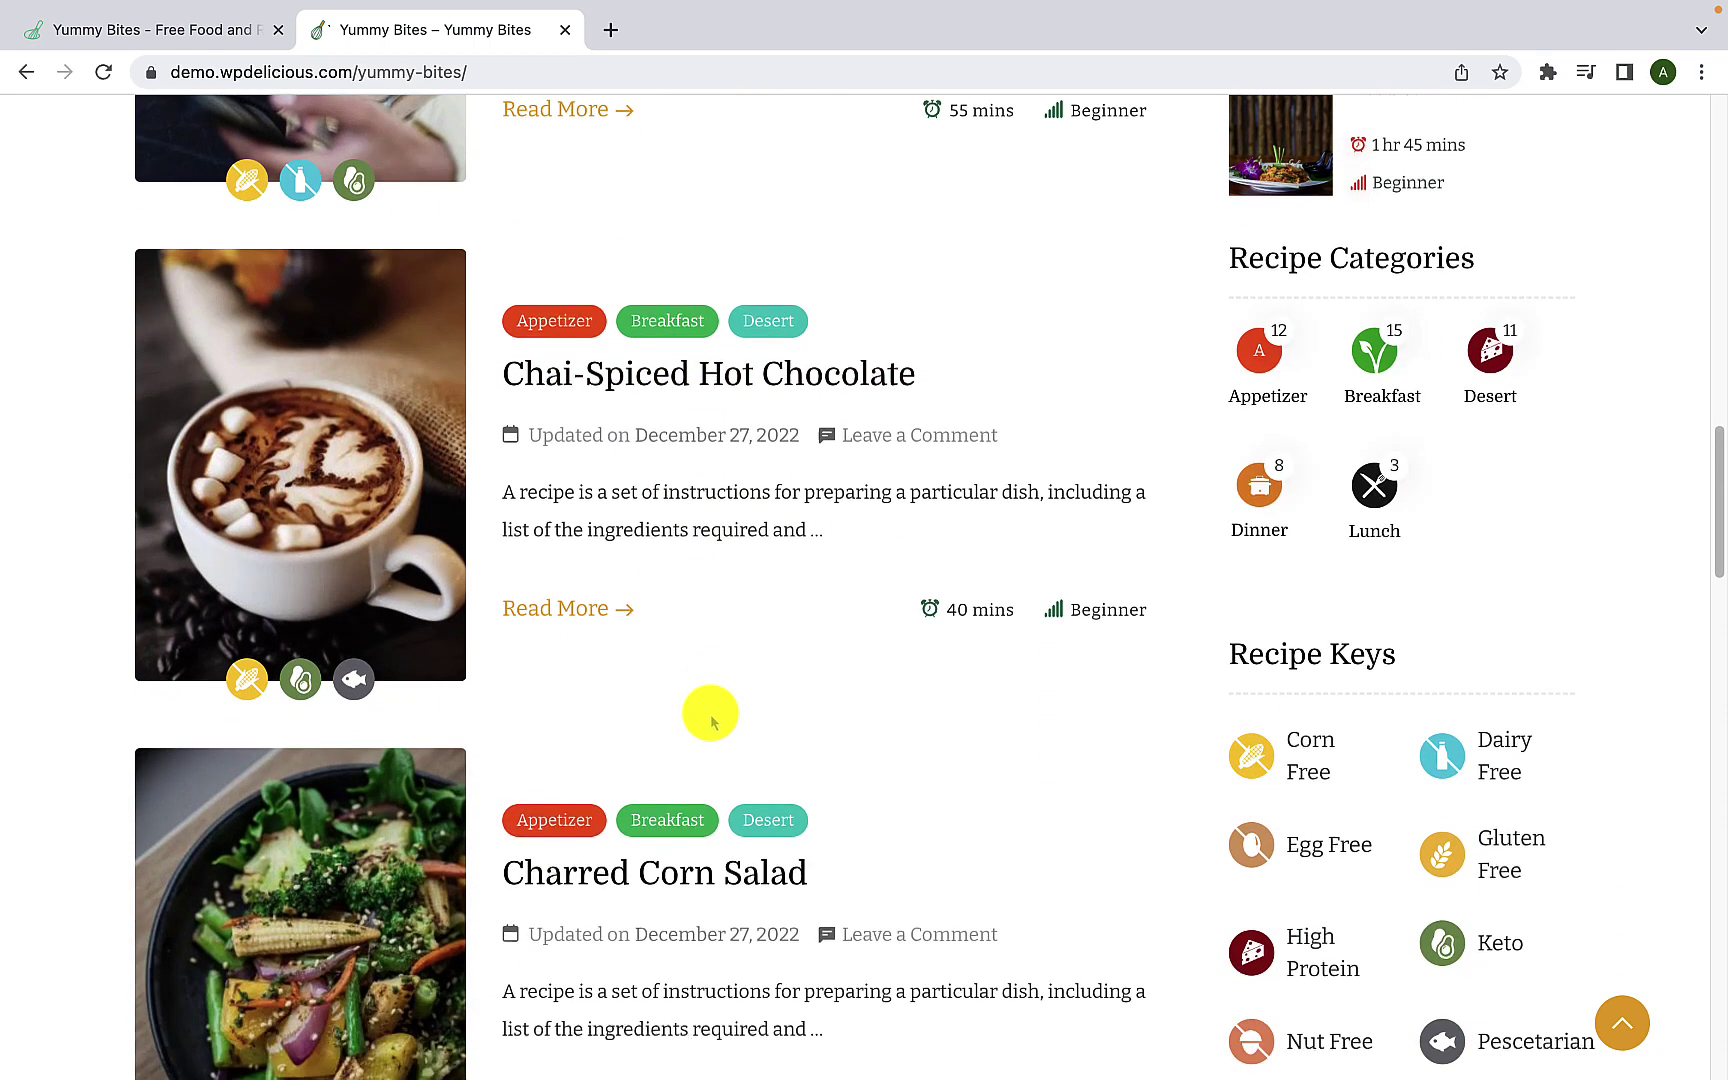
scroll(711, 720, down, 4)
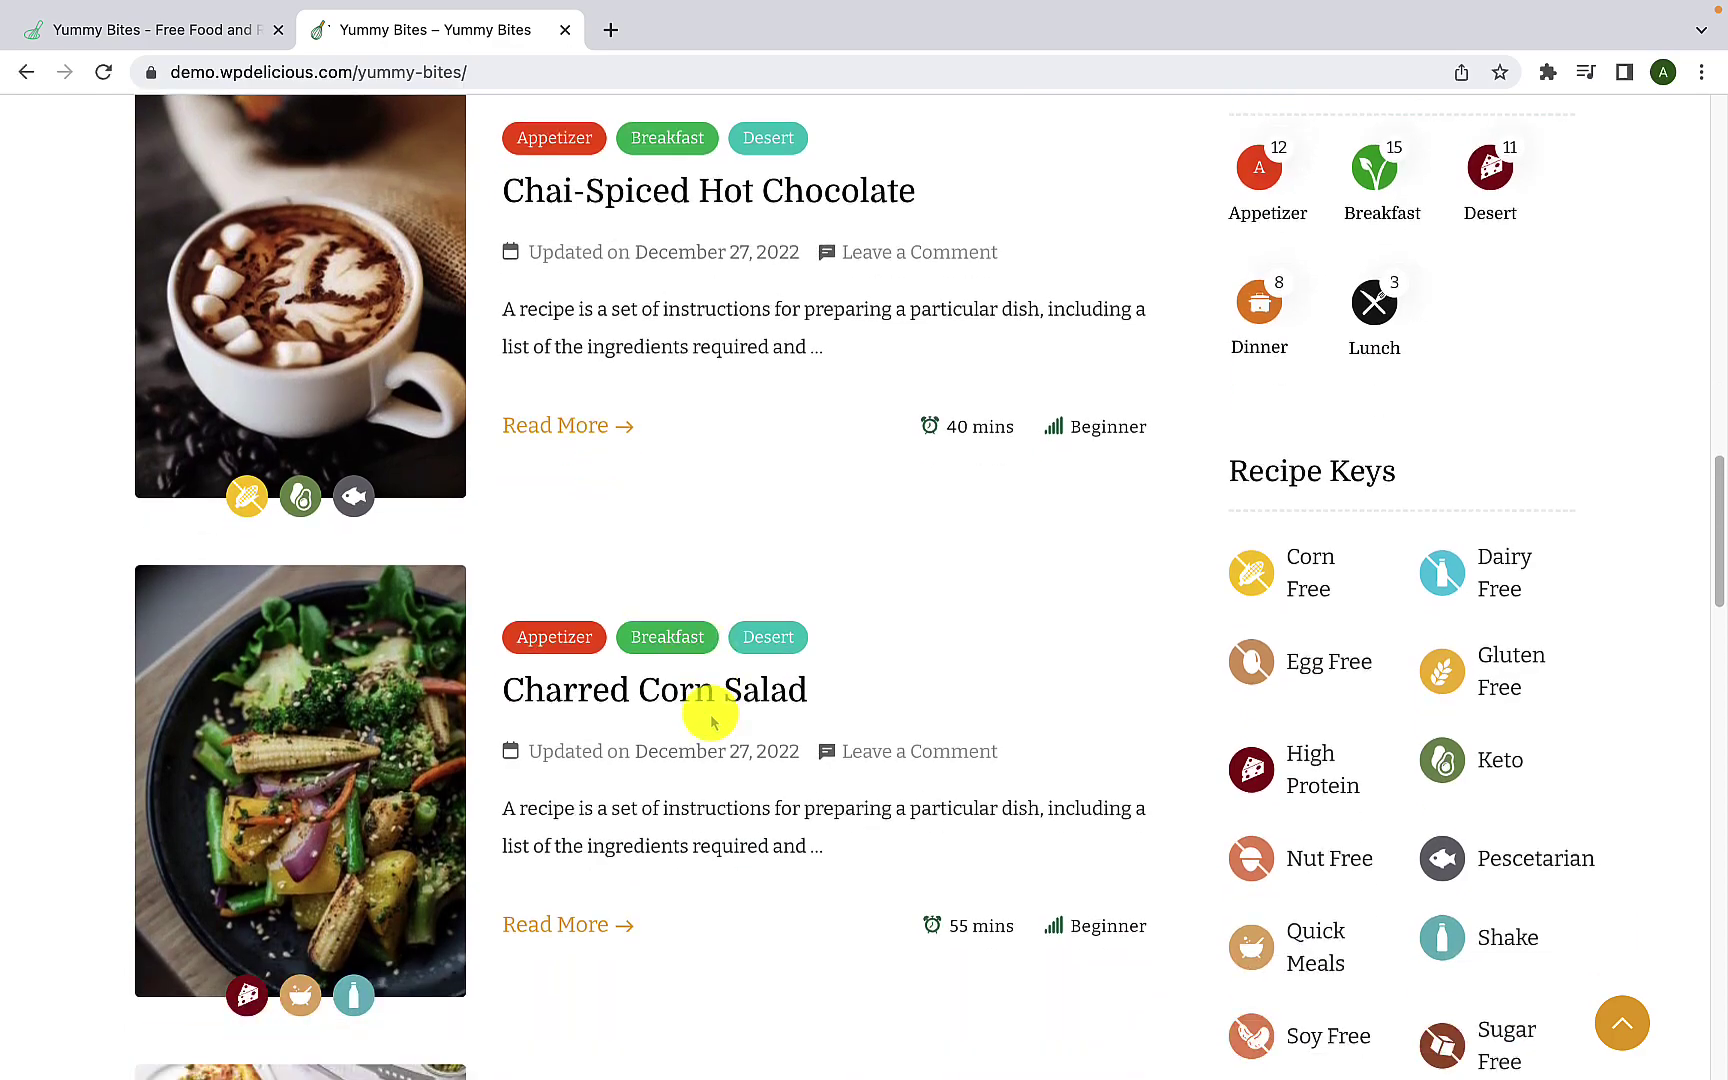
scroll(711, 720, down, 1)
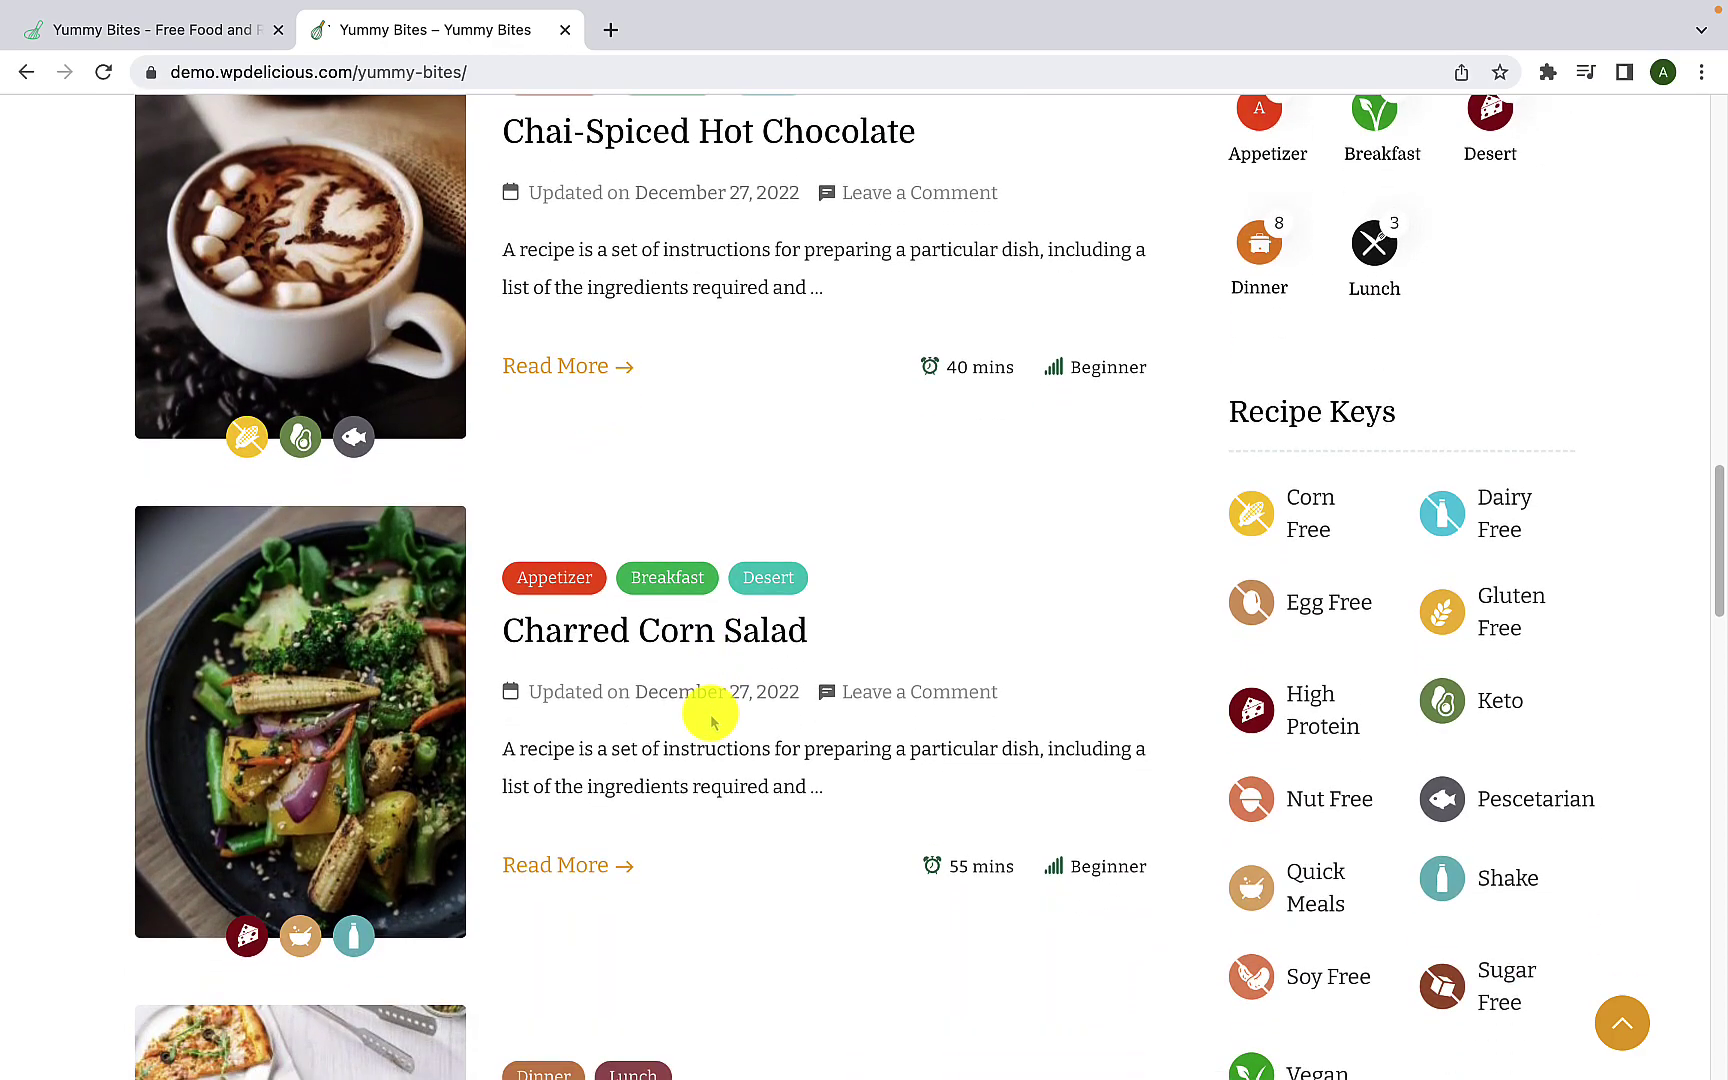
scroll(711, 720, down, 10)
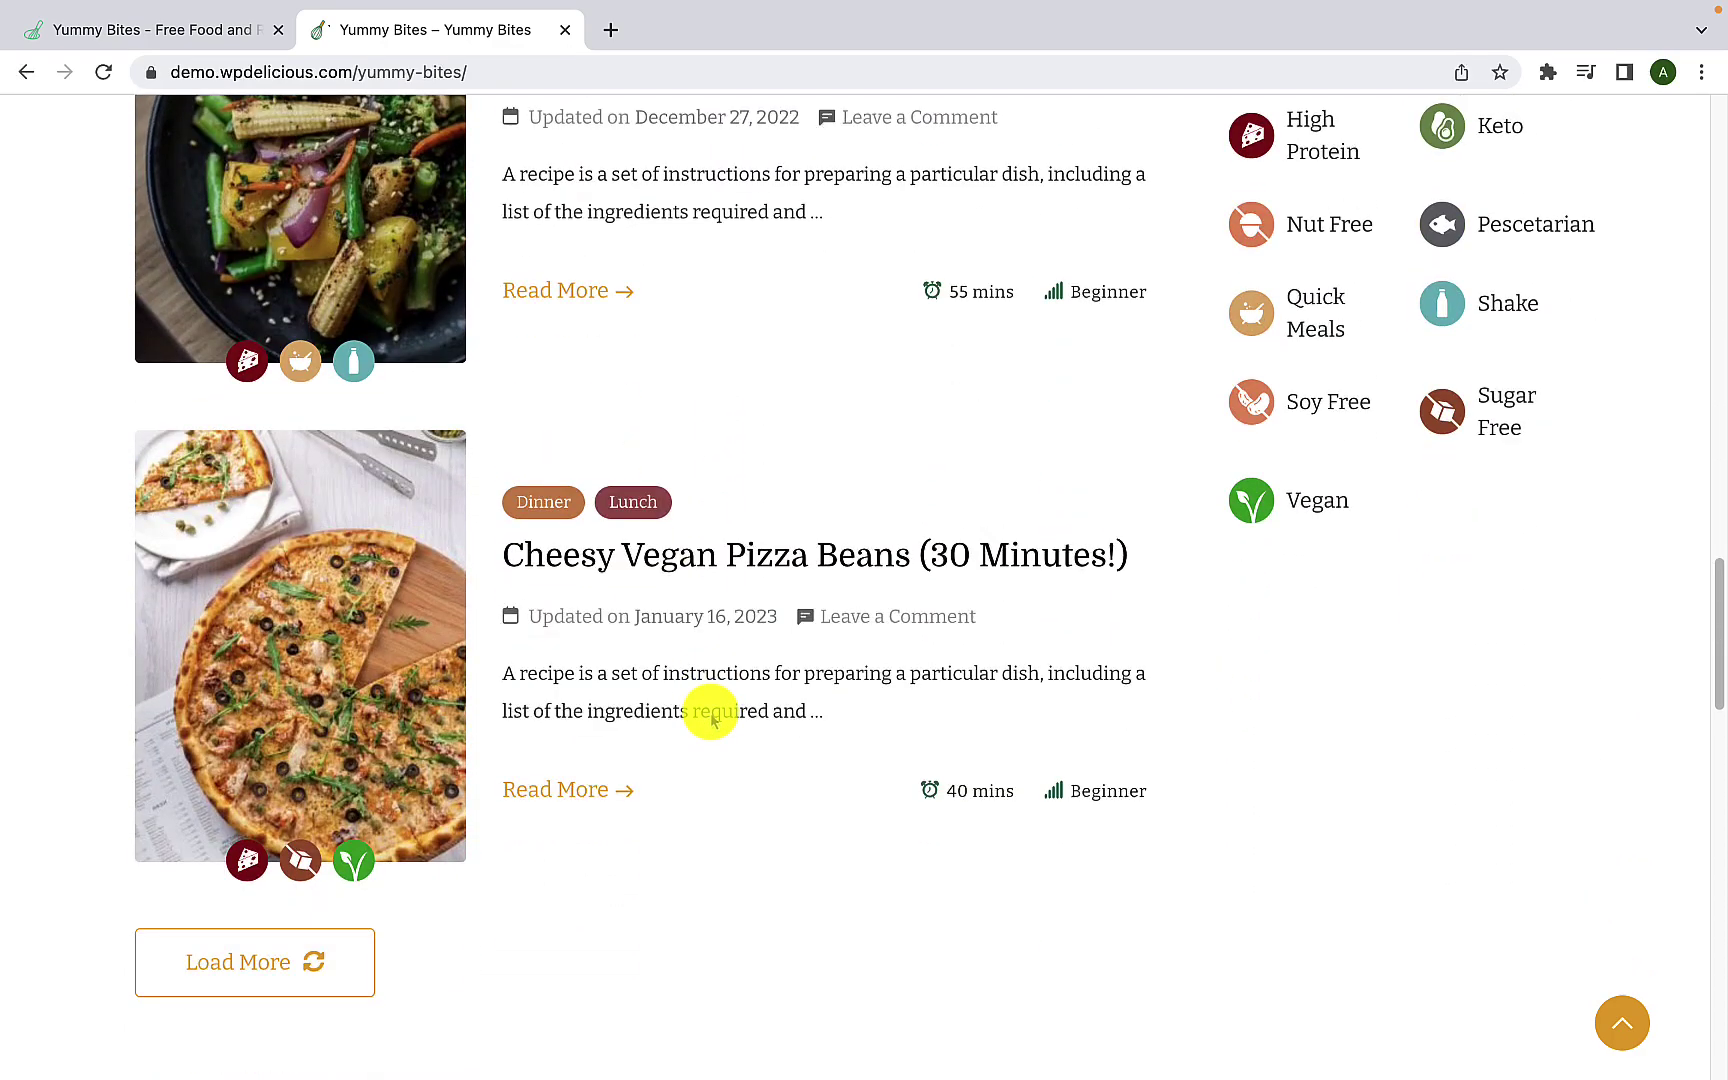
scroll(711, 720, down, 5)
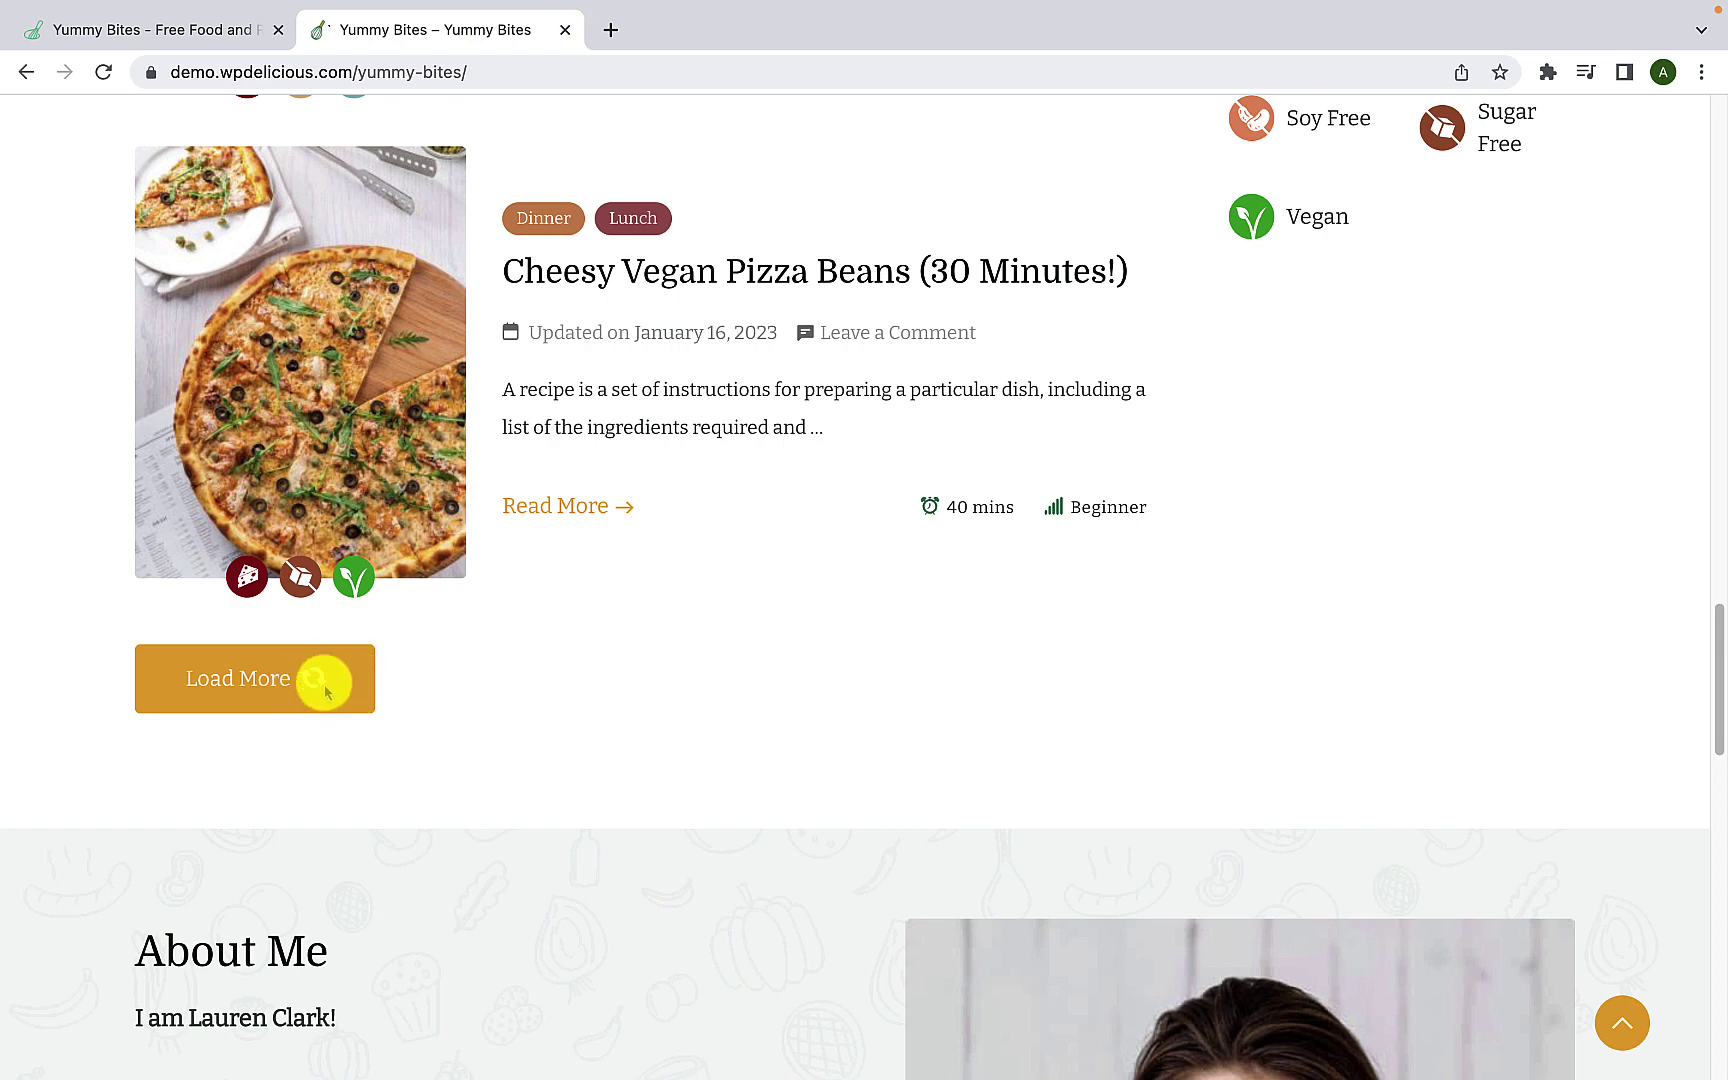
Step: Look through the homepage's About Me, As Seen On, Instagram feed and footer sections, and return to the page start
scroll(387, 752, down, 2)
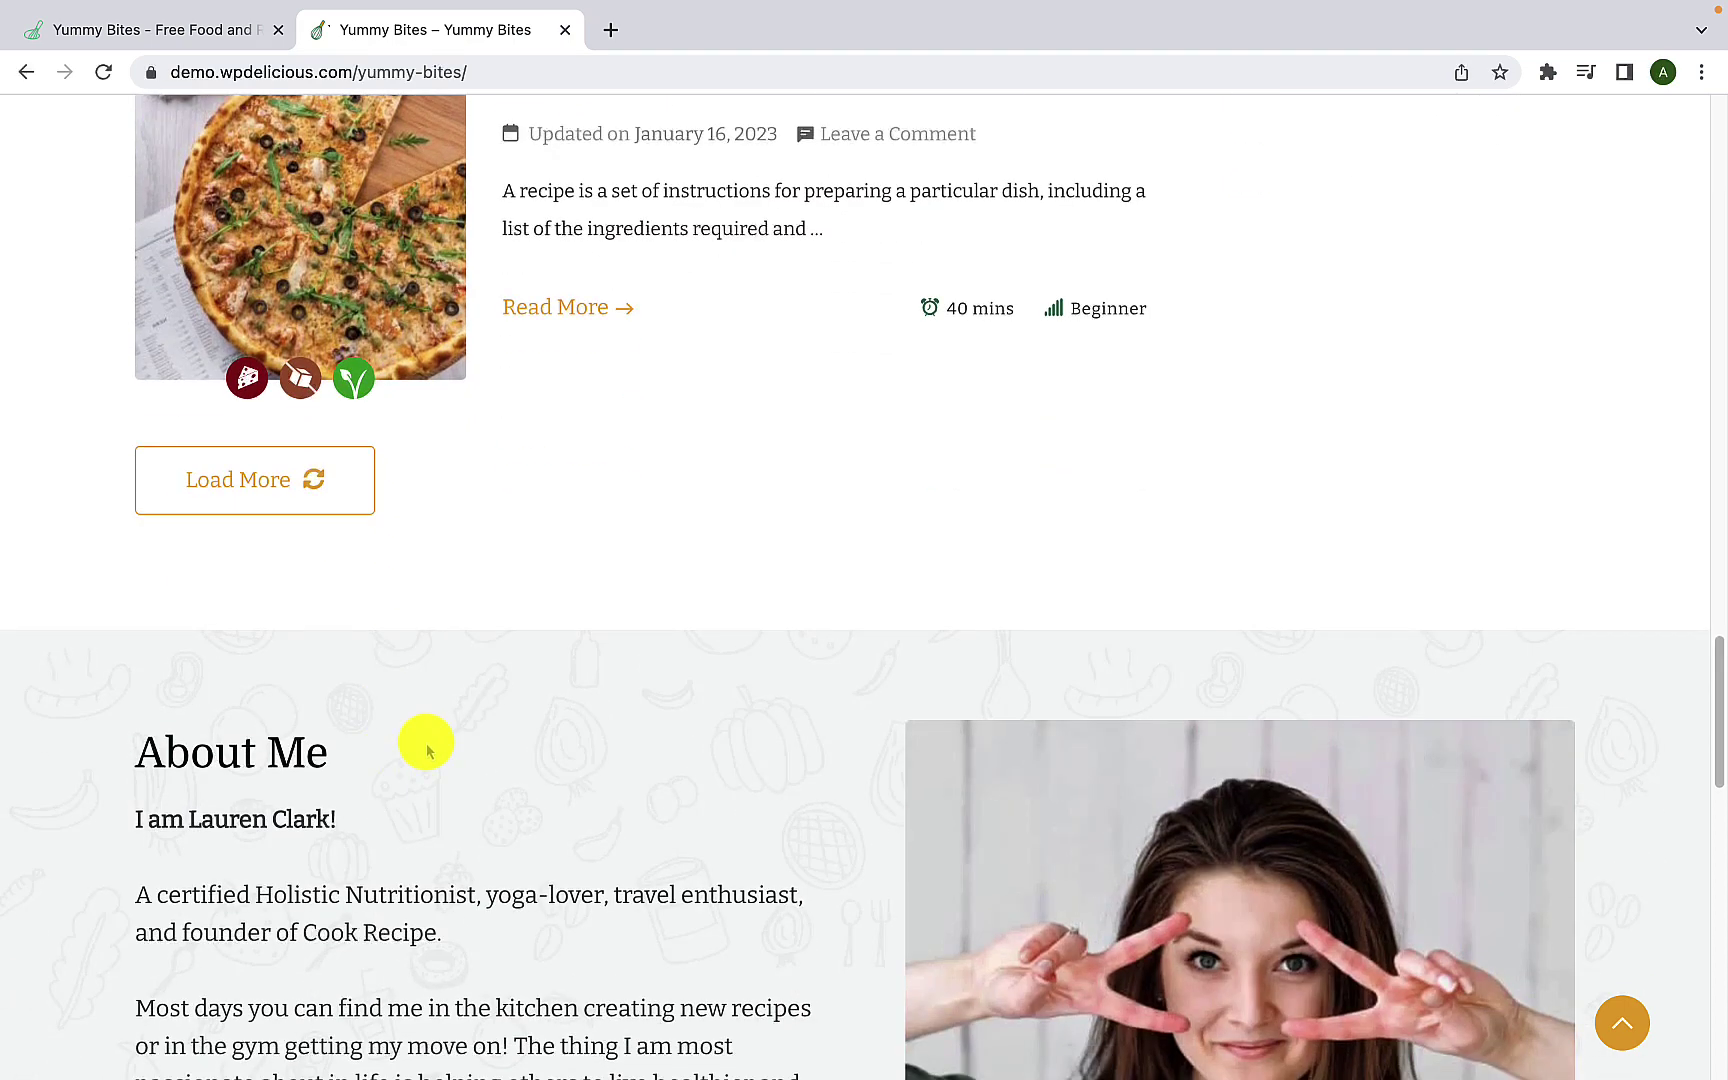
scroll(427, 745, down, 4)
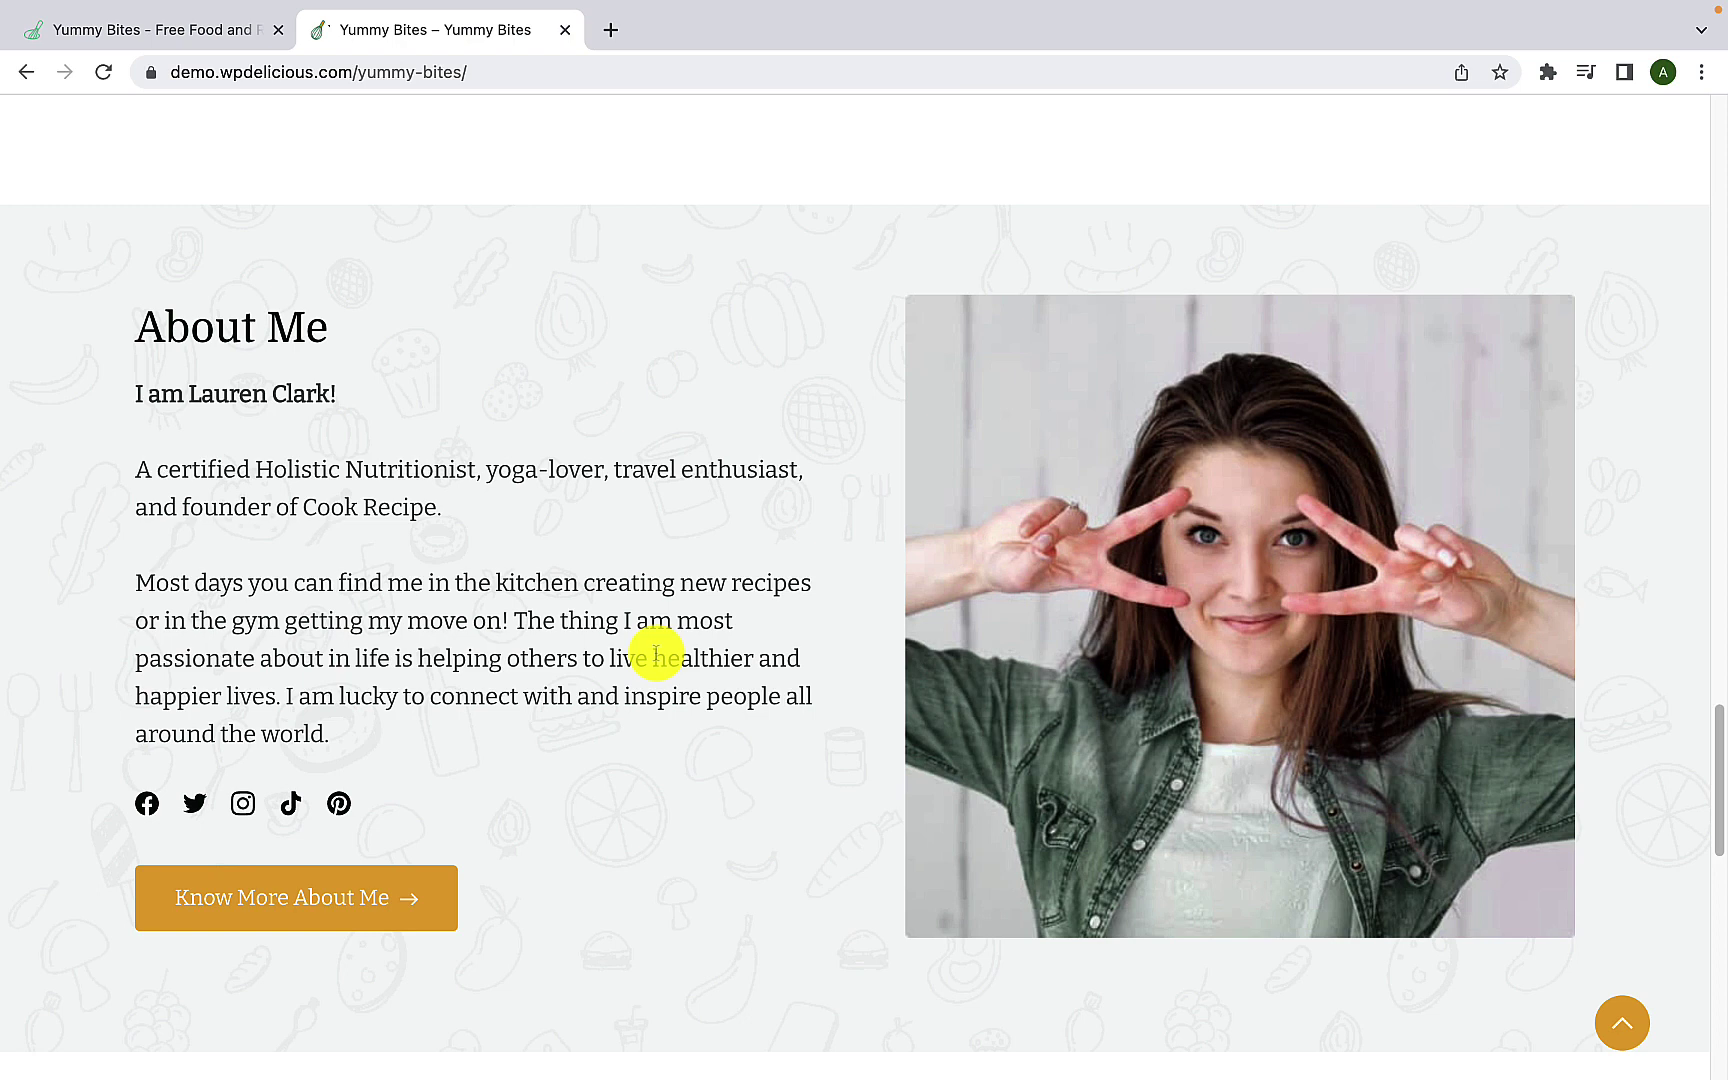
scroll(655, 655, down, 3)
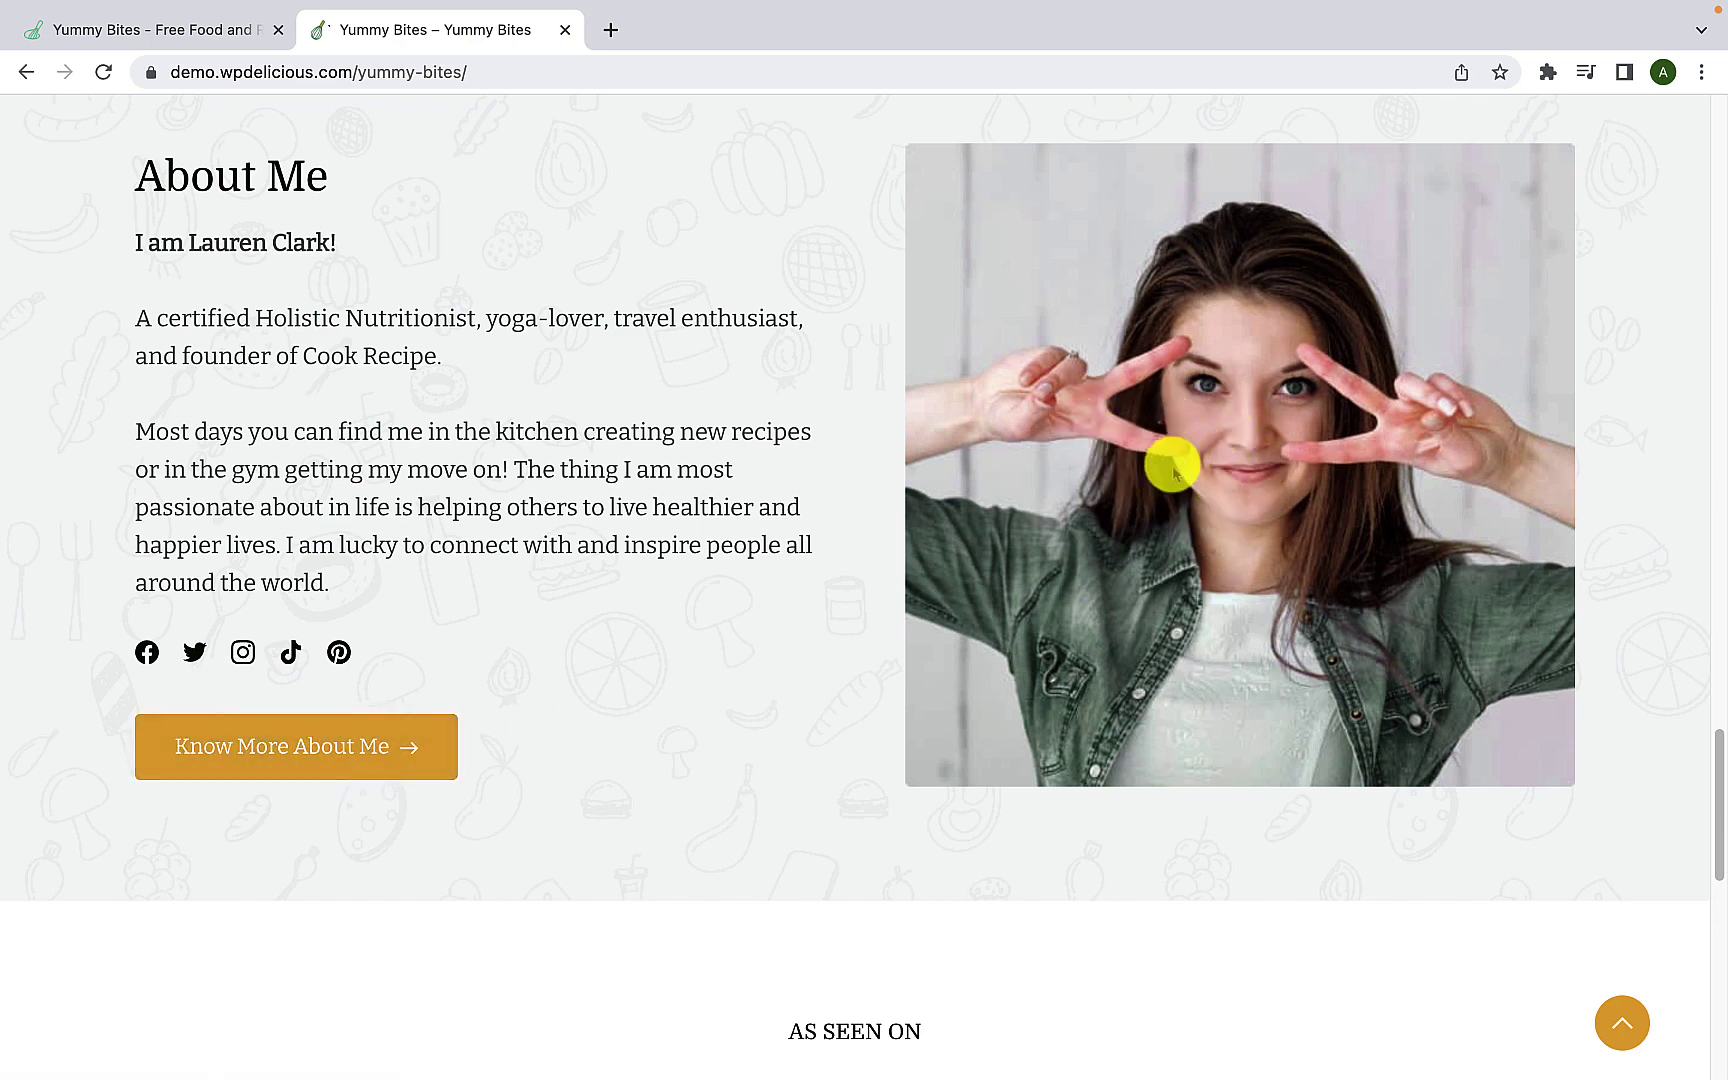
scroll(1050, 555, down, 5)
scroll(1052, 555, down, 2)
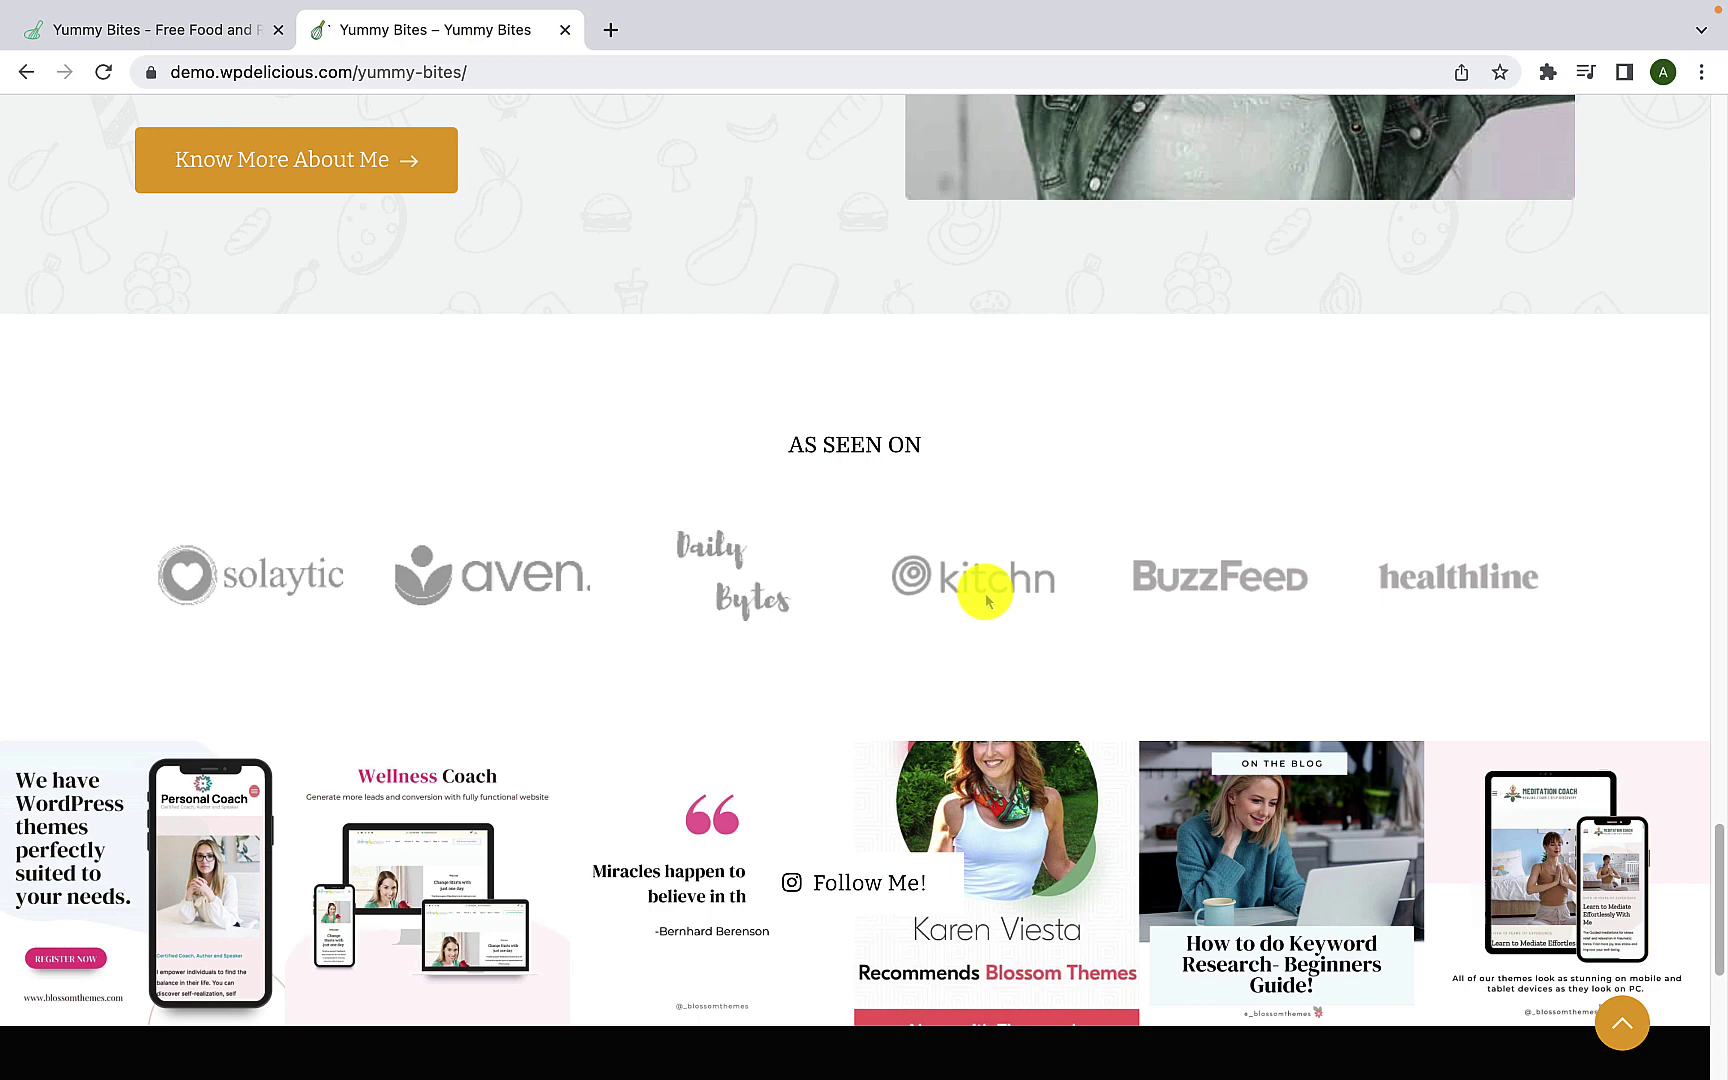
scroll(986, 598, down, 5)
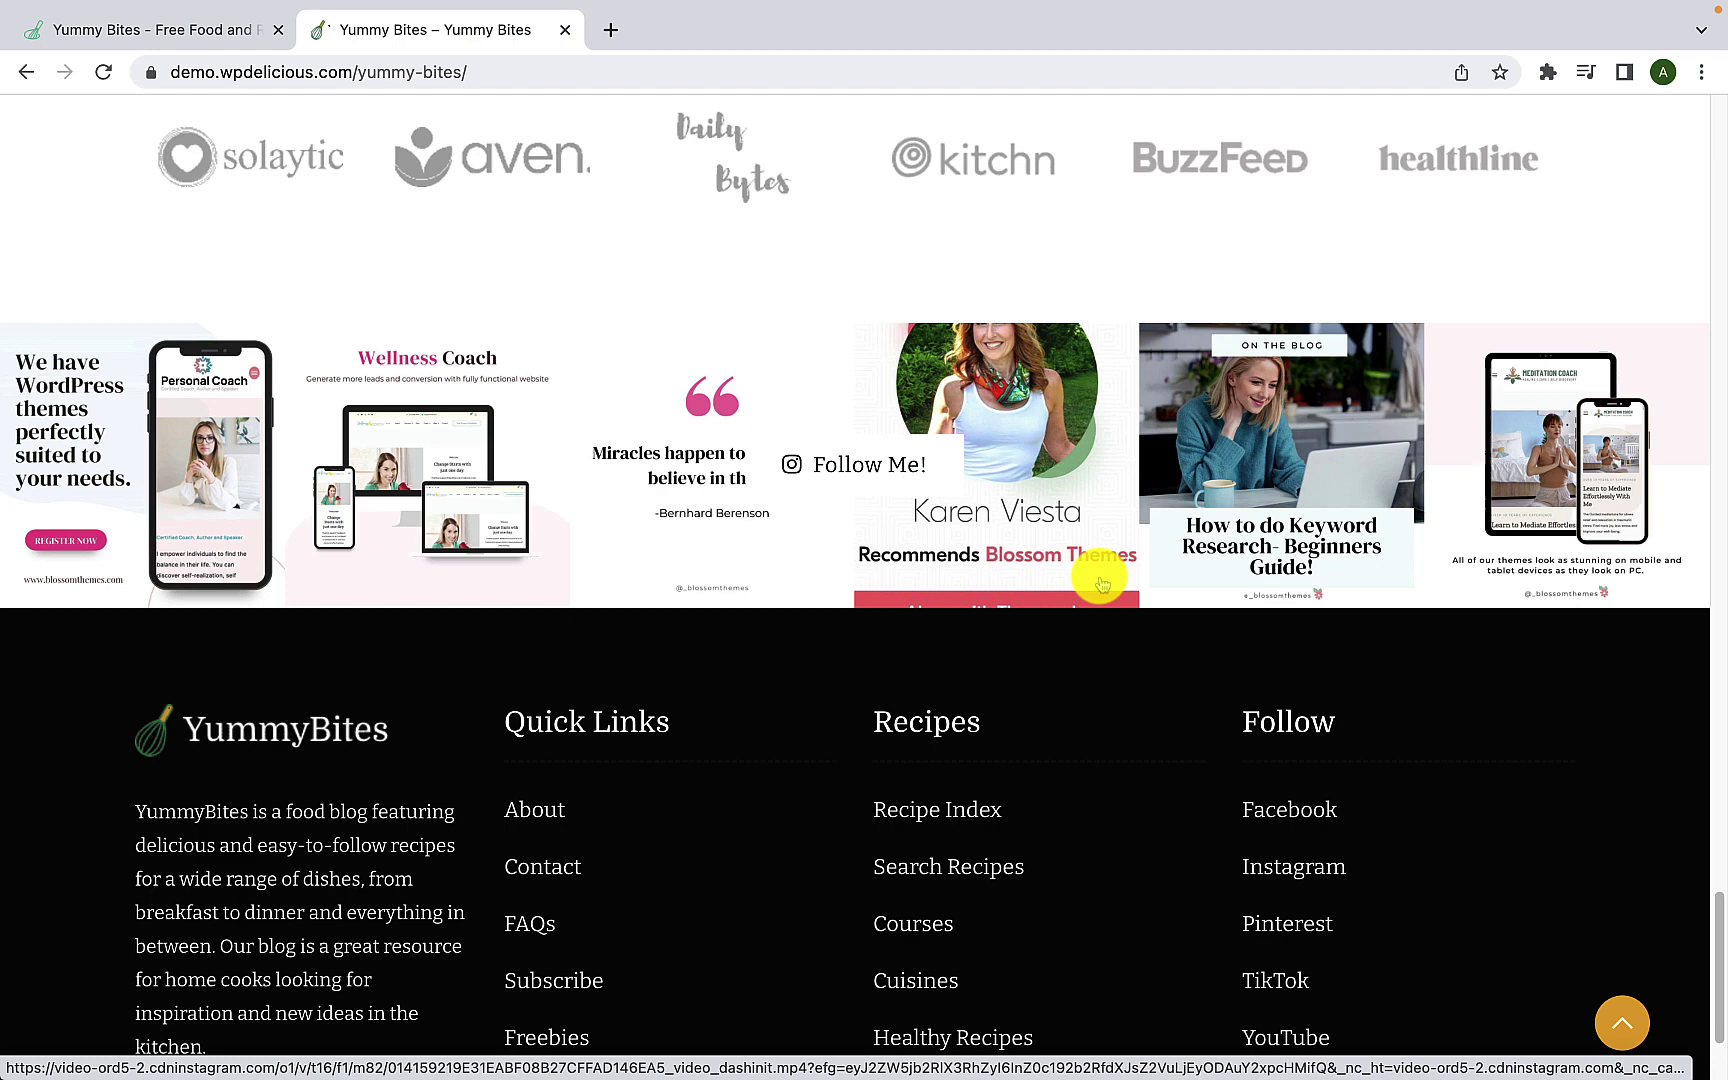
scroll(1100, 580, down, 2)
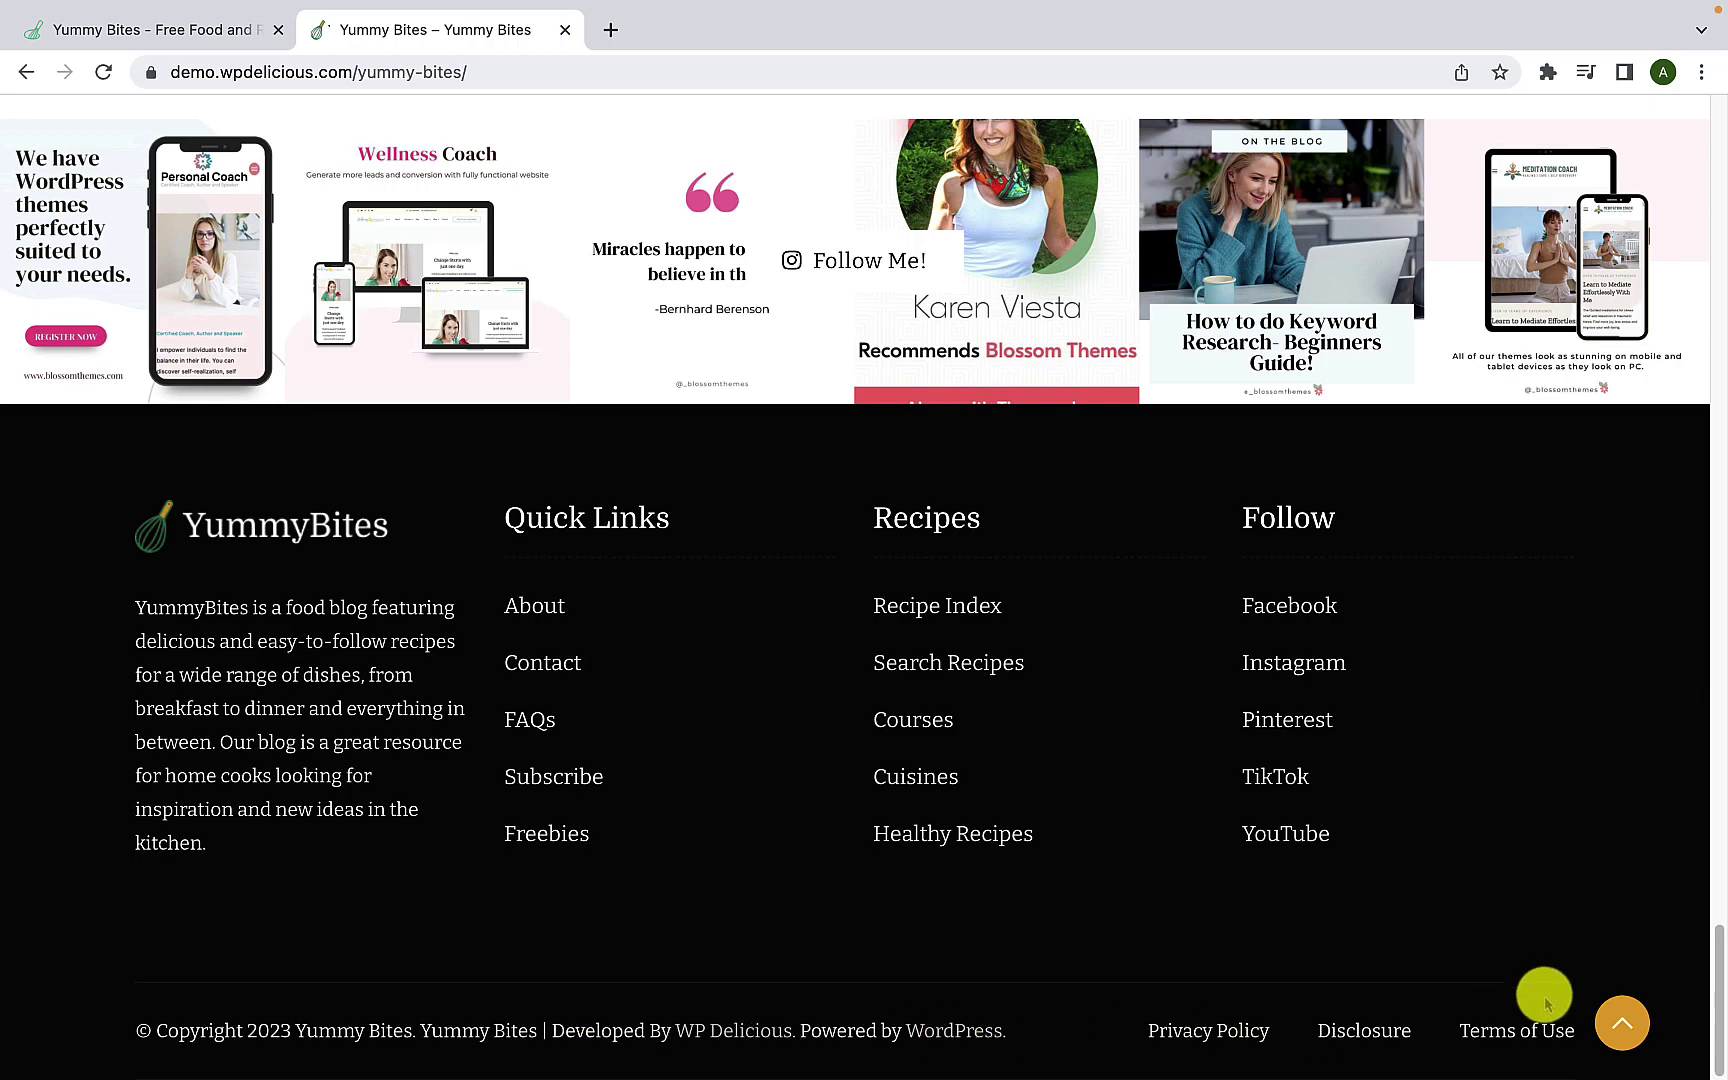
click(1612, 1025)
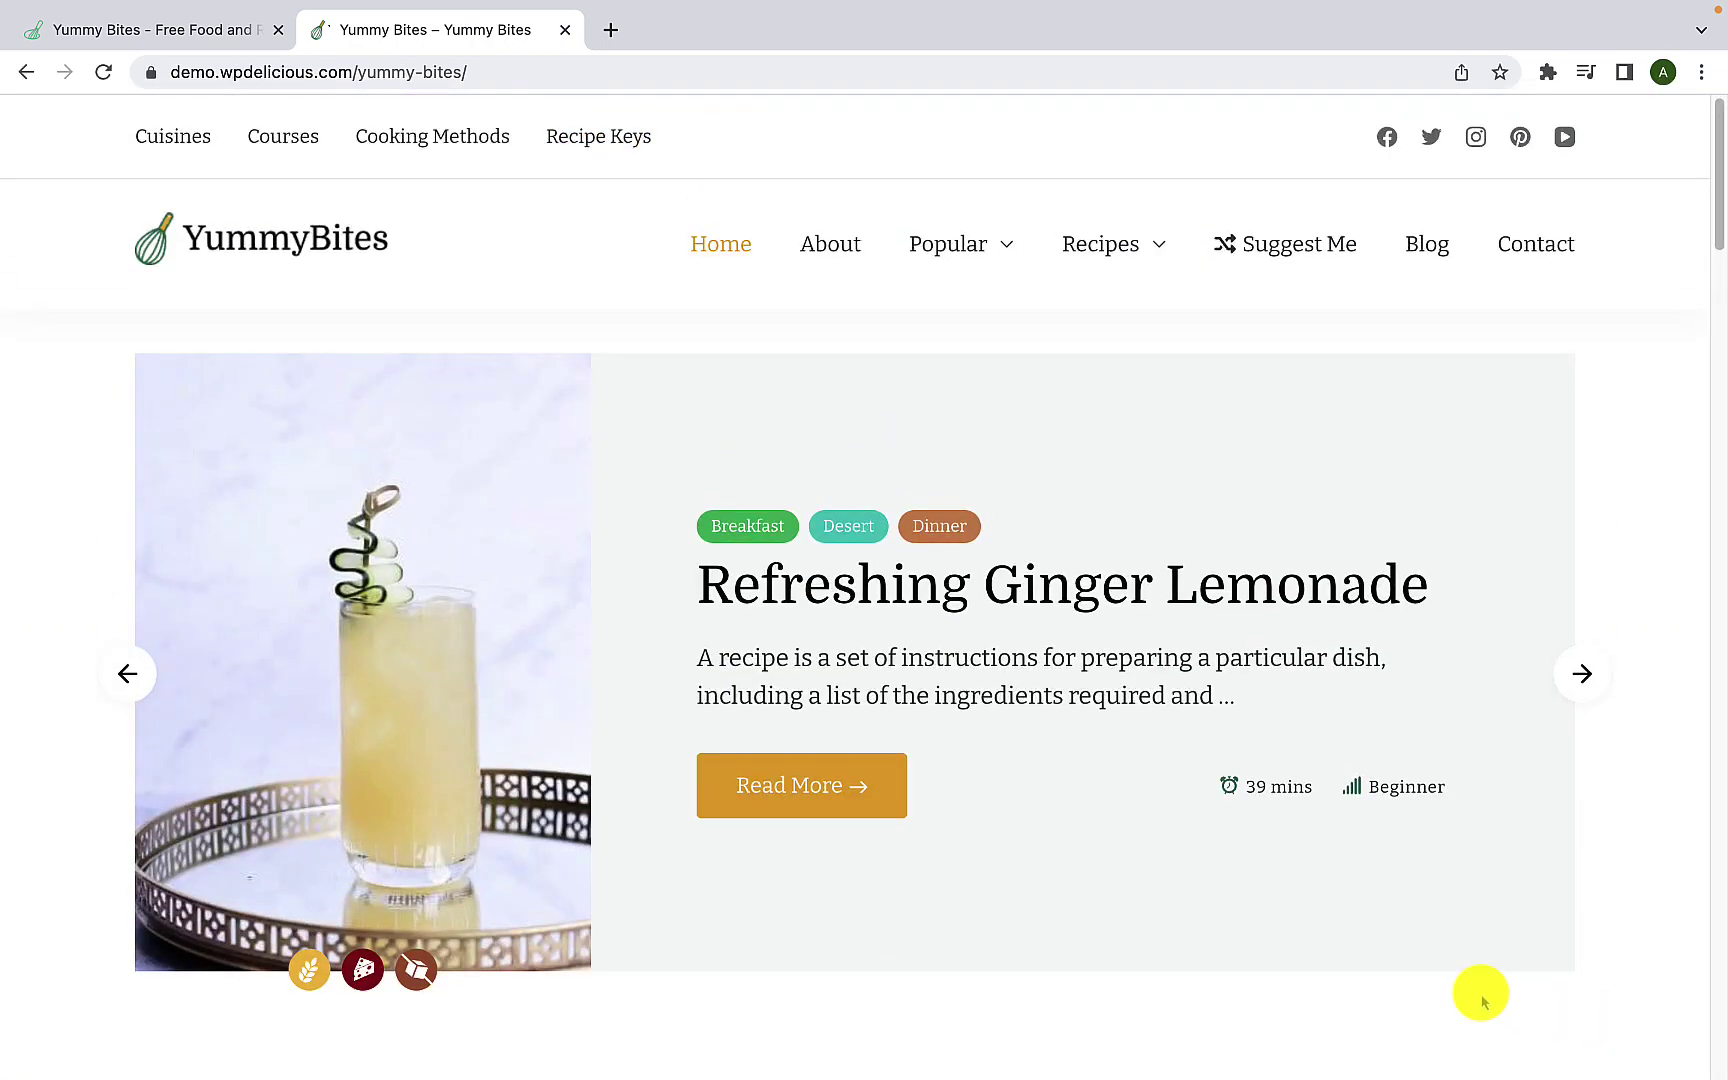
Step: Review the homepage sidebar's Popular Recipes, Recipe Categories and Recipe Keys widgets, and go back to the page start
scroll(1481, 995, down, 10)
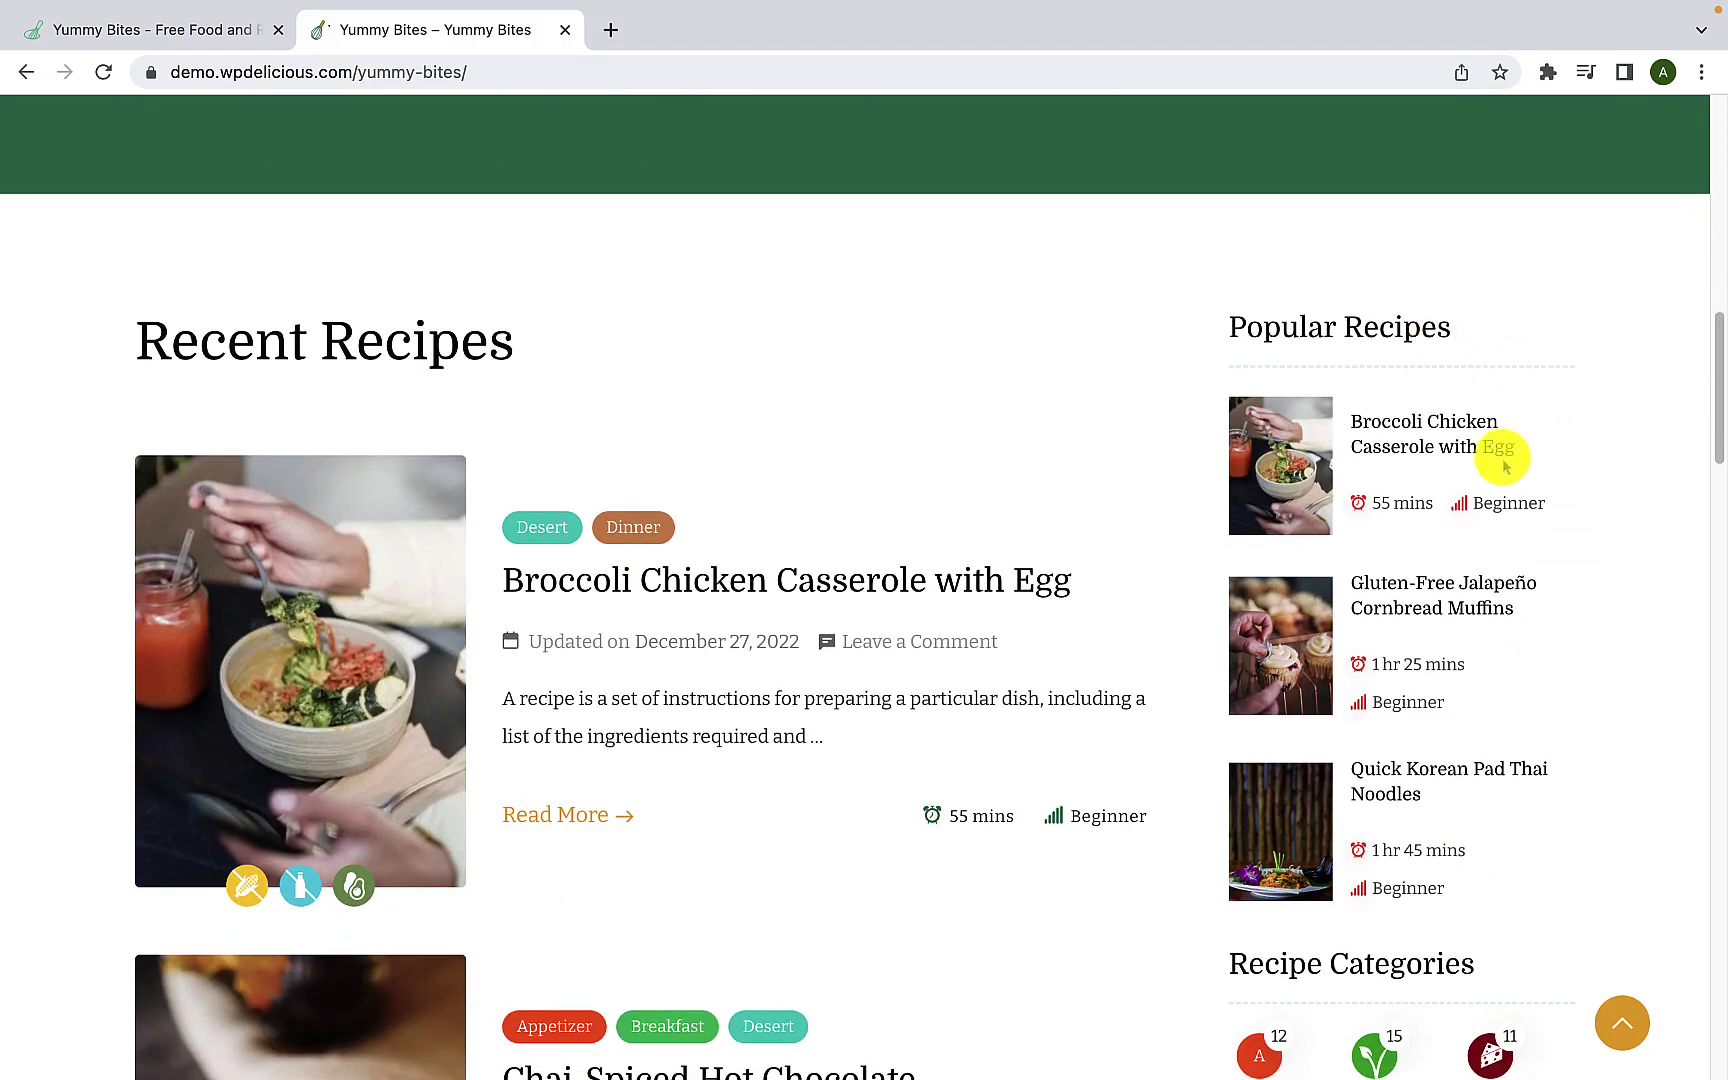
scroll(1476, 684, down, 1)
scroll(1476, 684, down, 10)
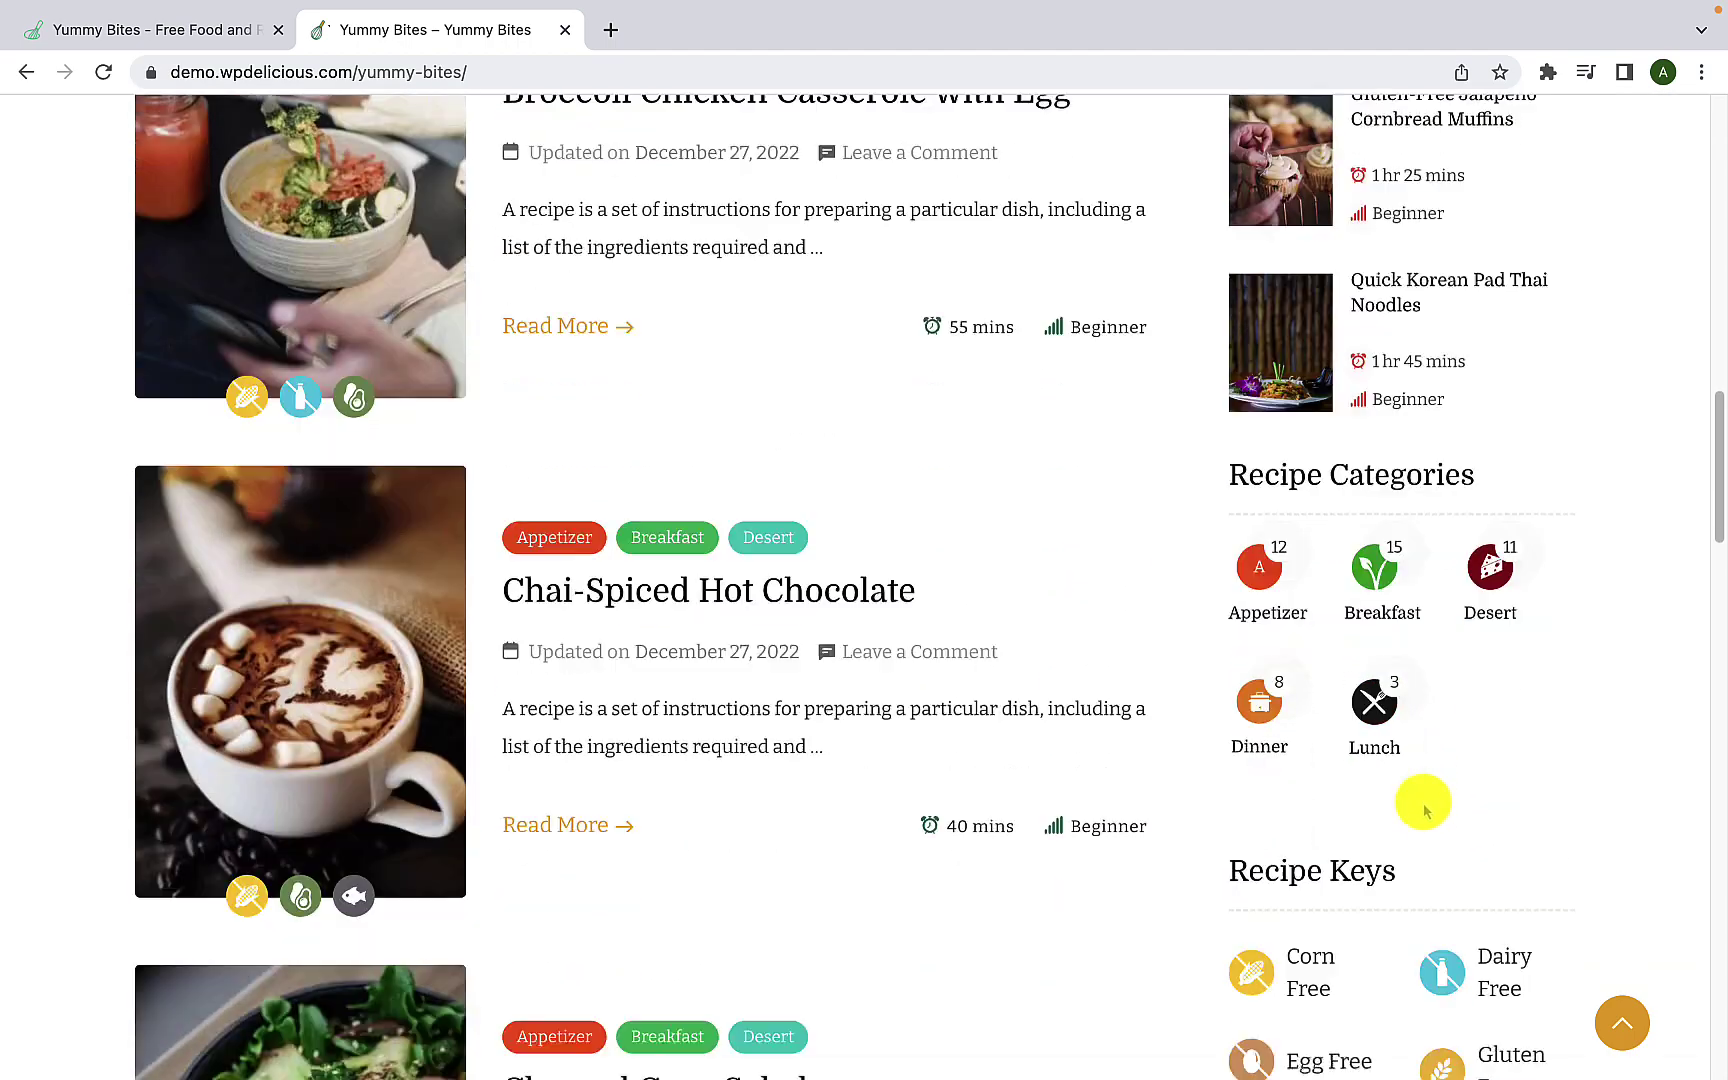
scroll(1381, 756, down, 6)
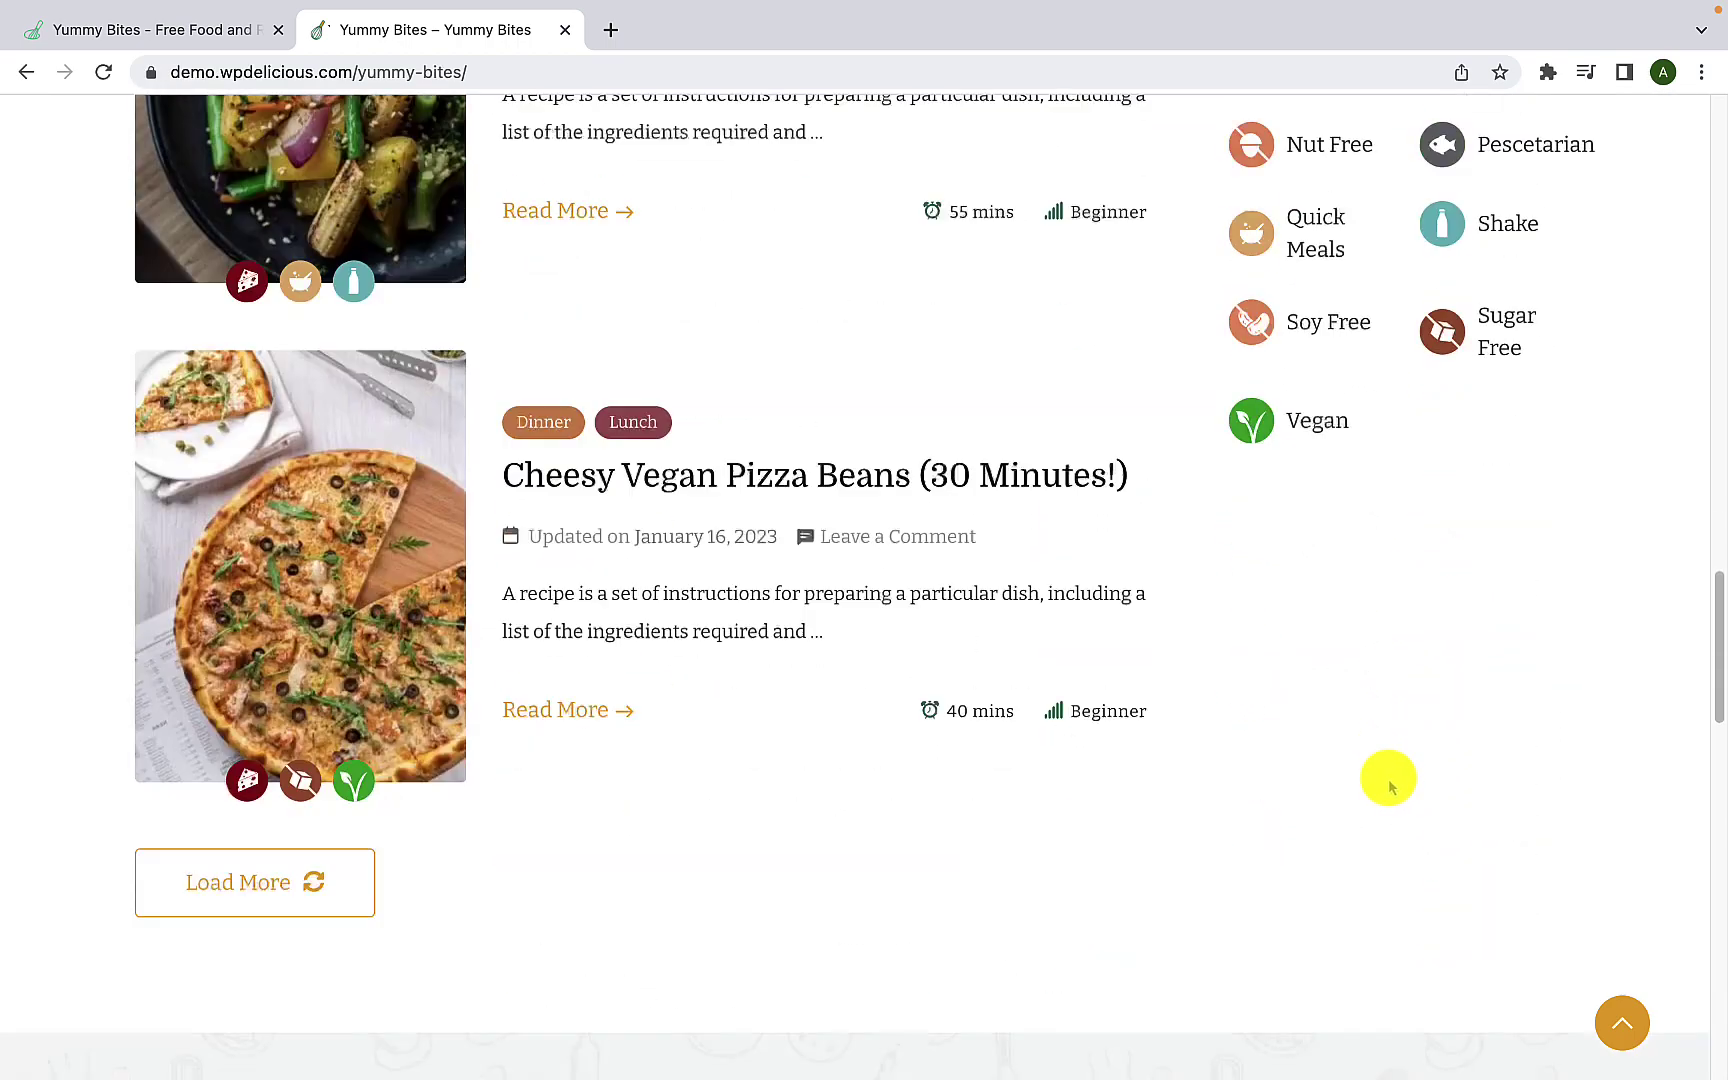
scroll(1388, 778, up, 4)
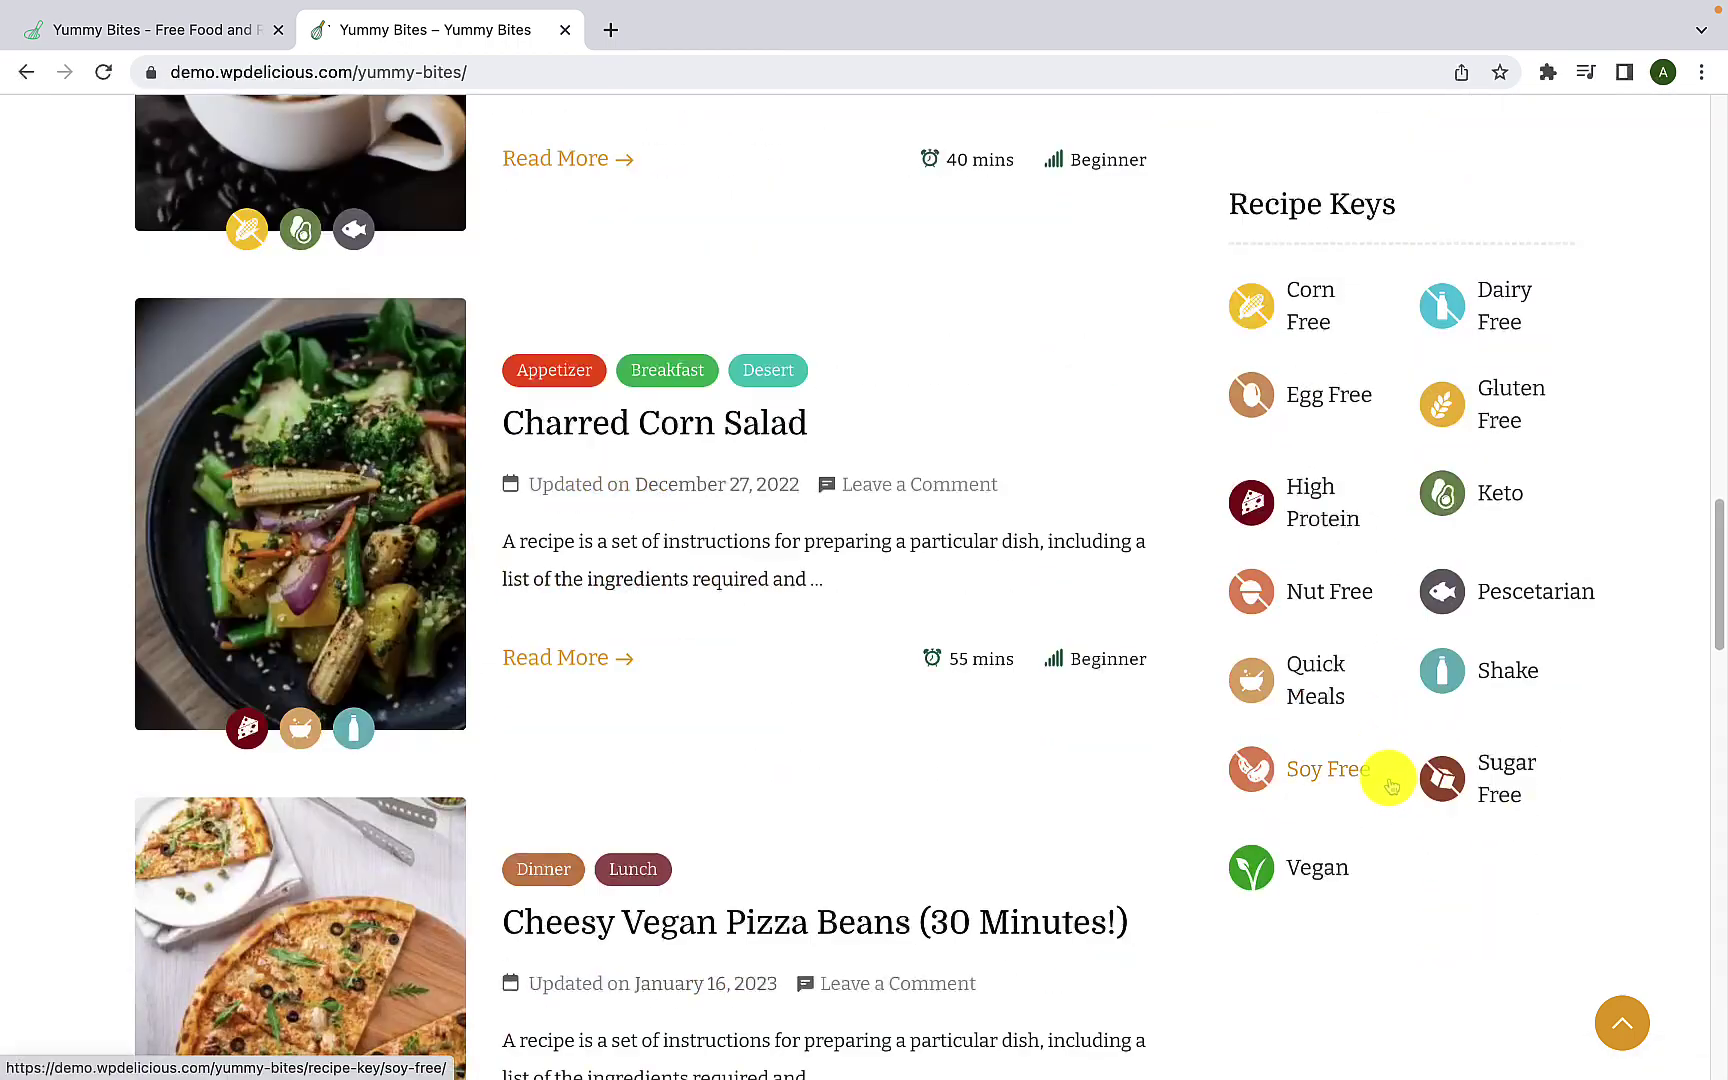
click(1624, 1026)
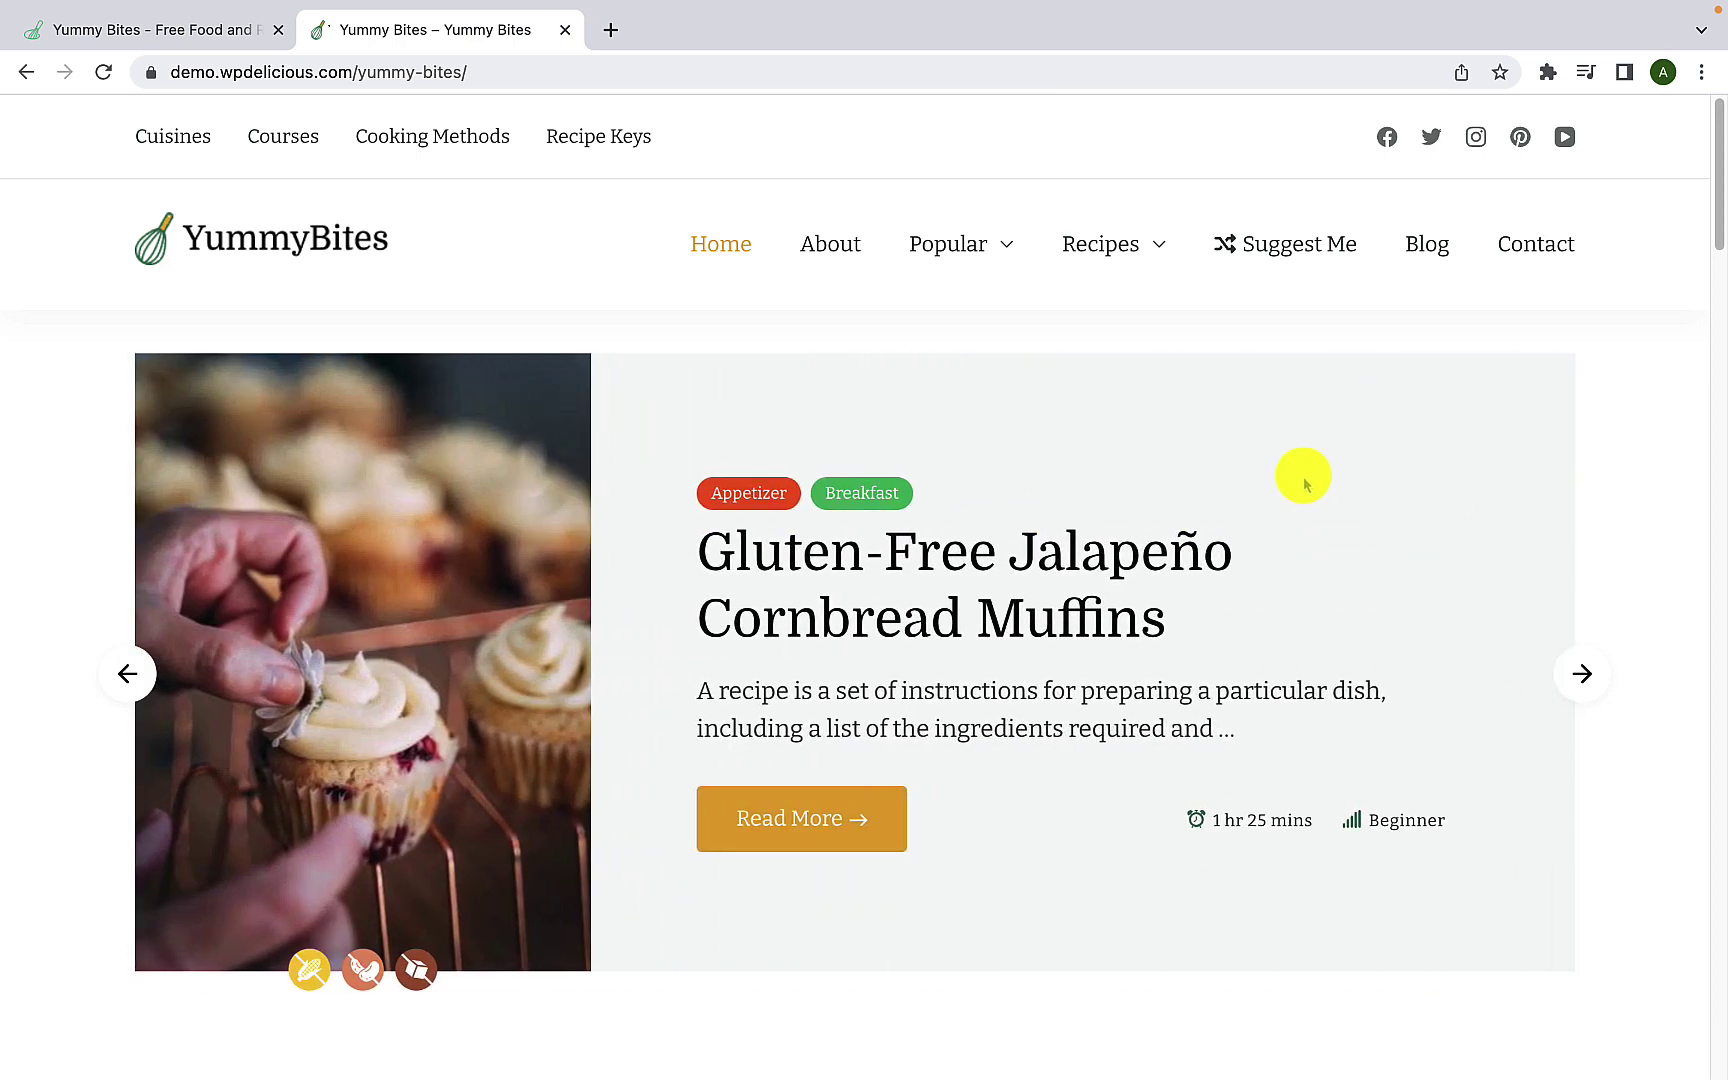
Step: Open the Courses page of the demo's Recipes section and examine its Narrow Your Search filters
mouse_move(1157, 278)
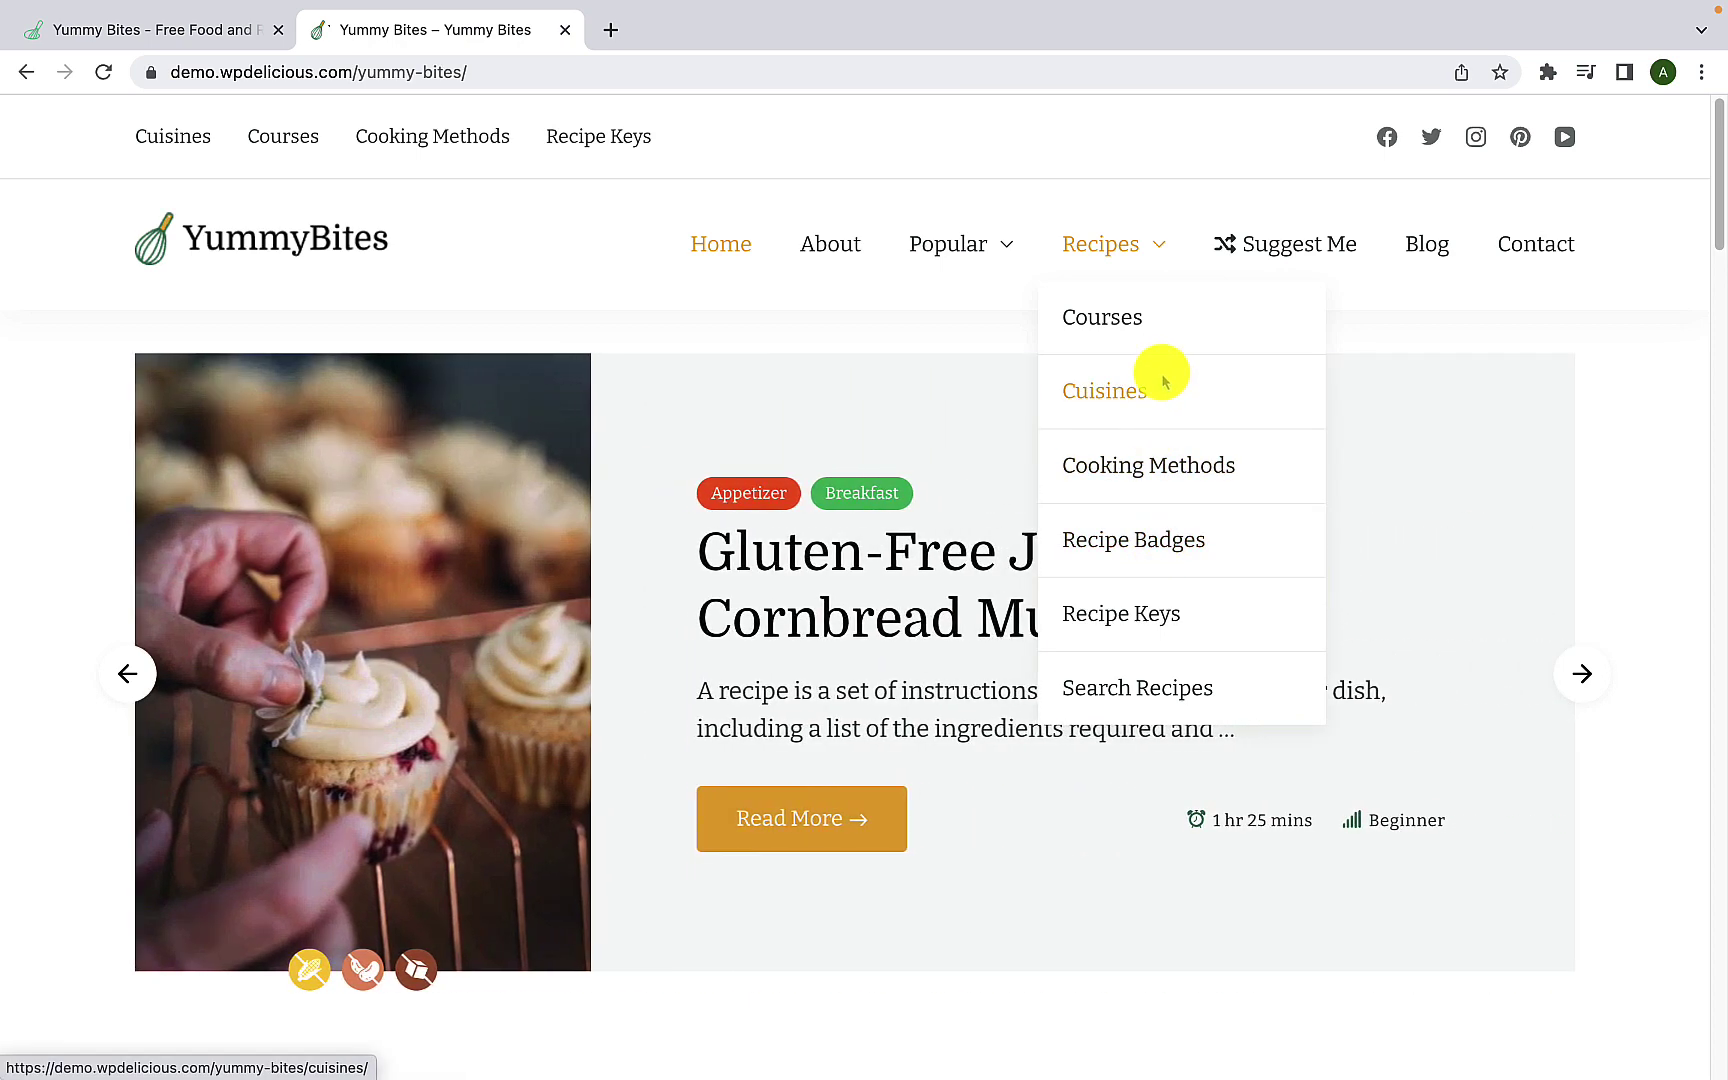
click(1130, 320)
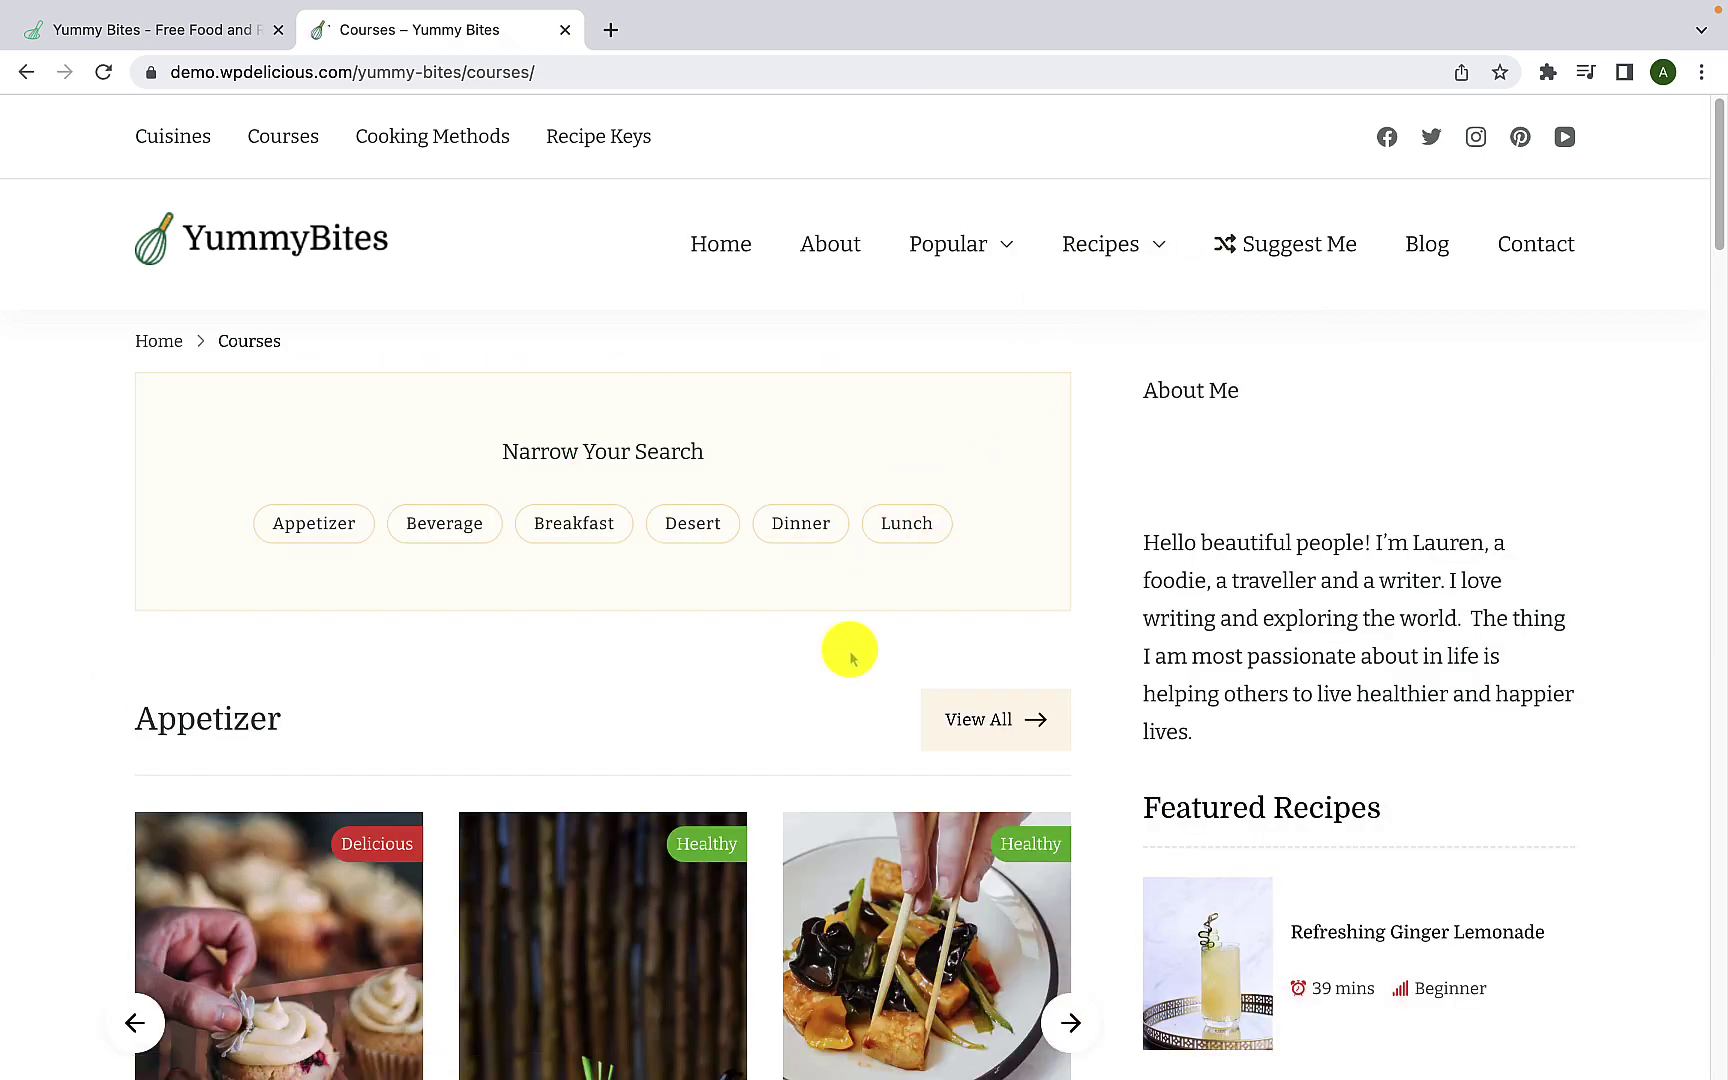
scroll(852, 657, down, 1)
scroll(585, 584, down, 3)
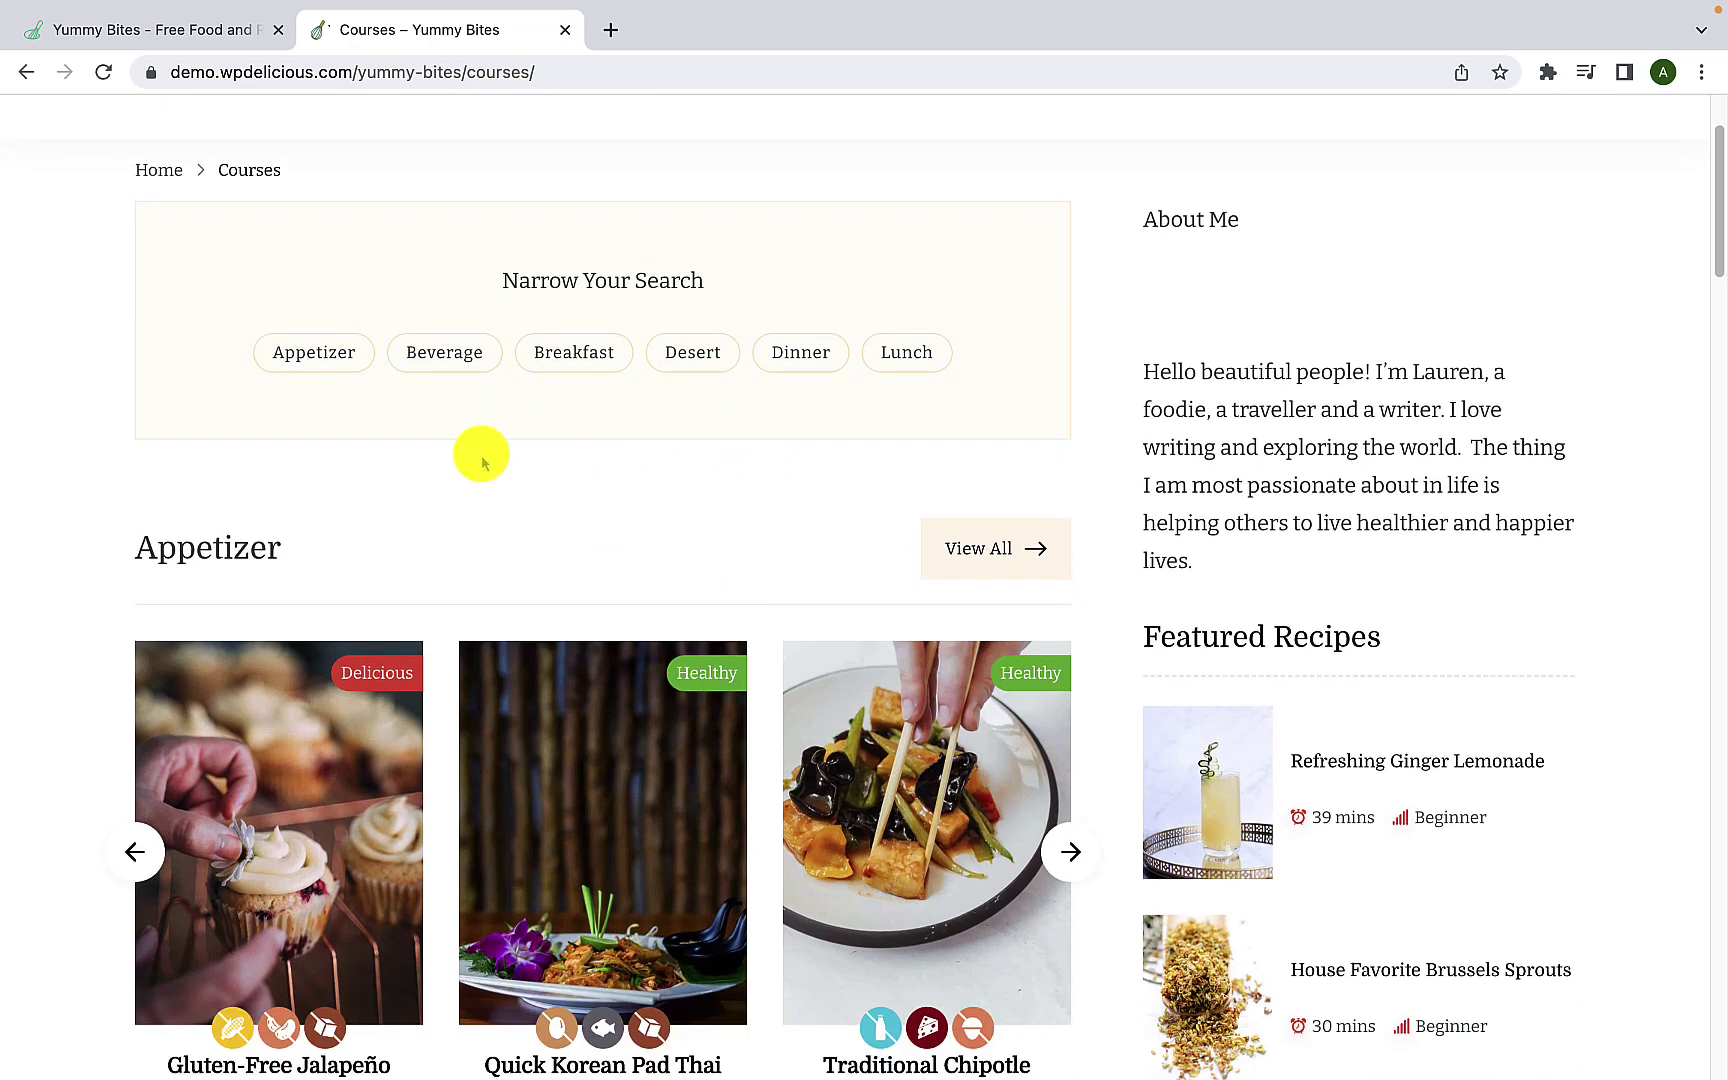
scroll(483, 460, down, 1)
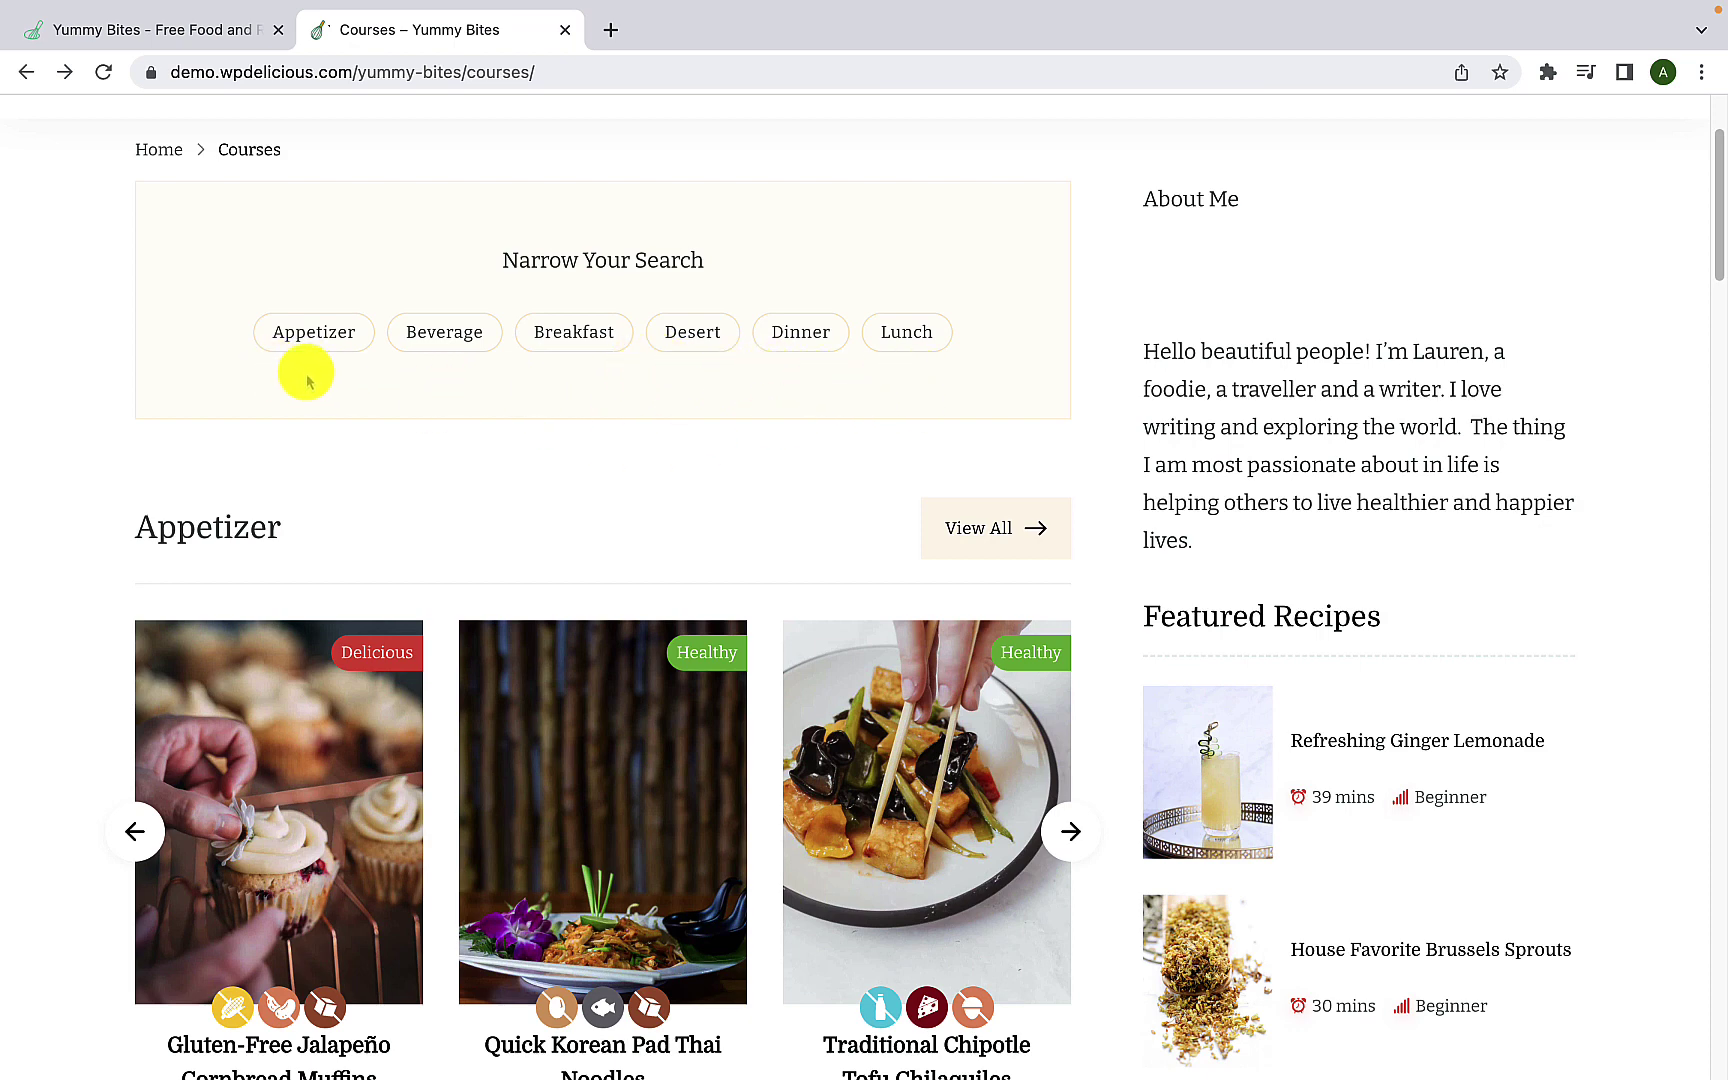
Step: Narrow the courses to Breakfast and look through the recipes on that category page
click(582, 350)
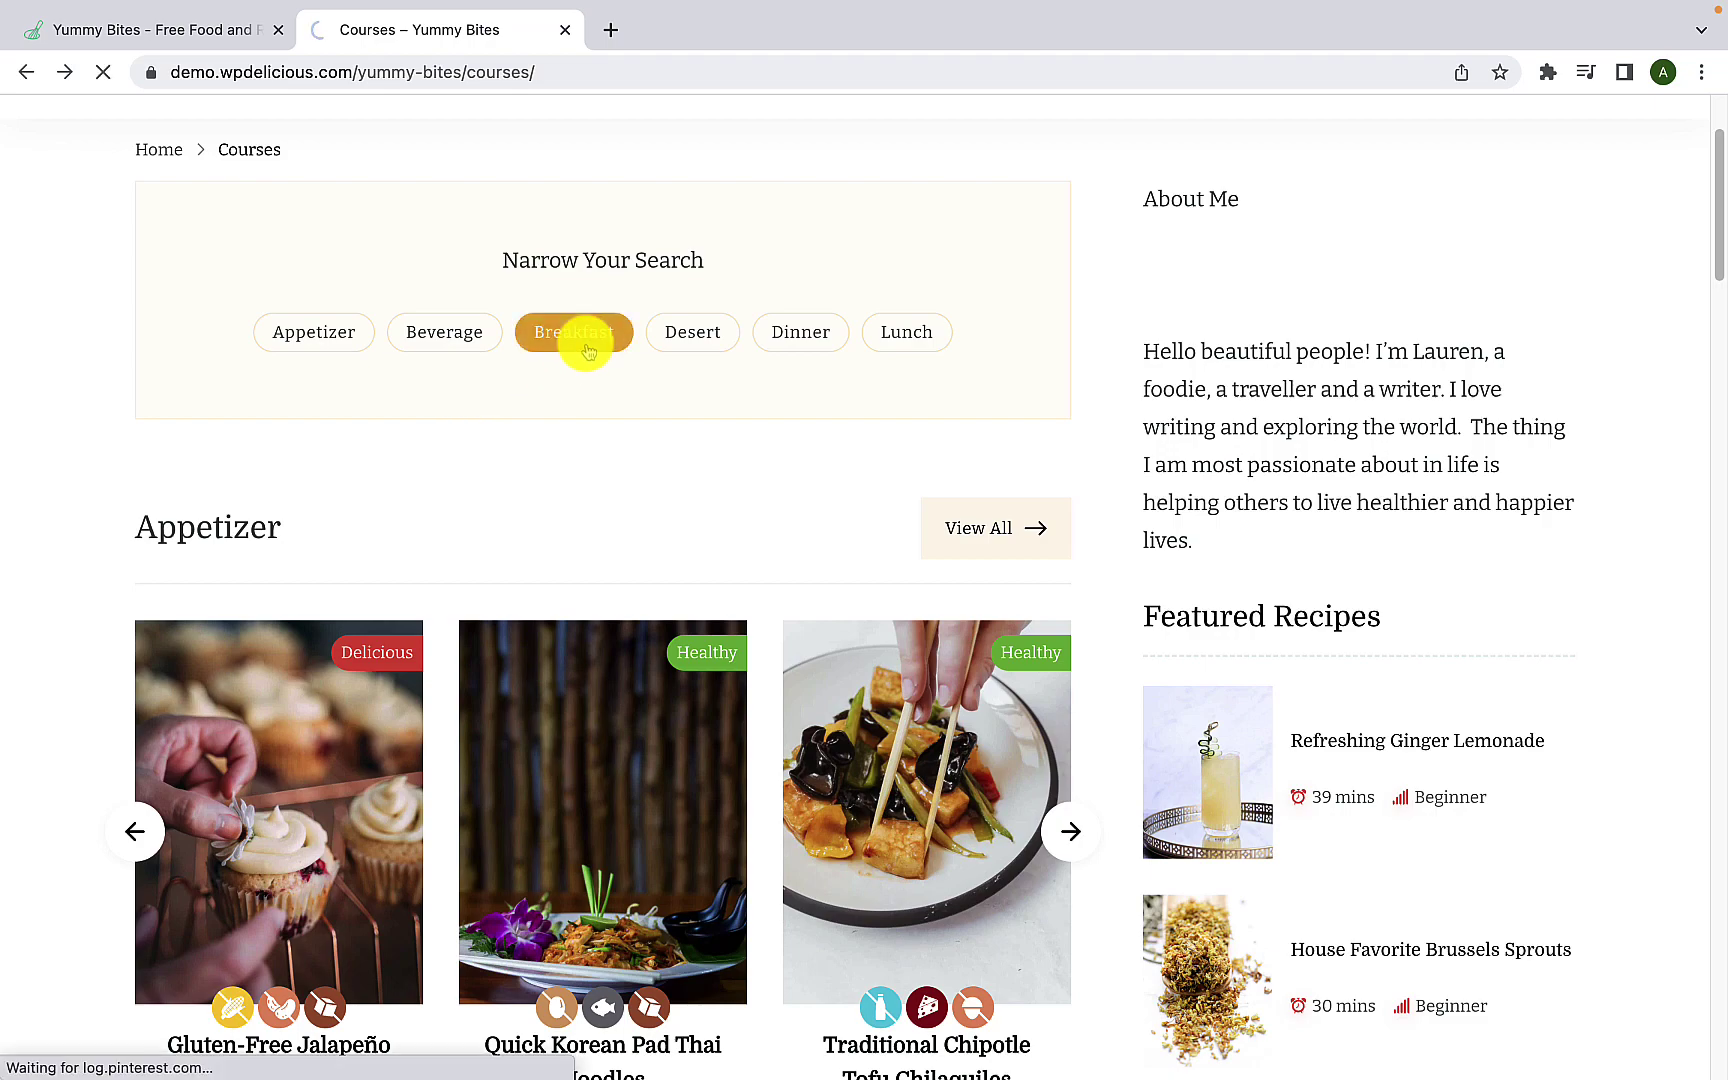
scroll(582, 600, down, 5)
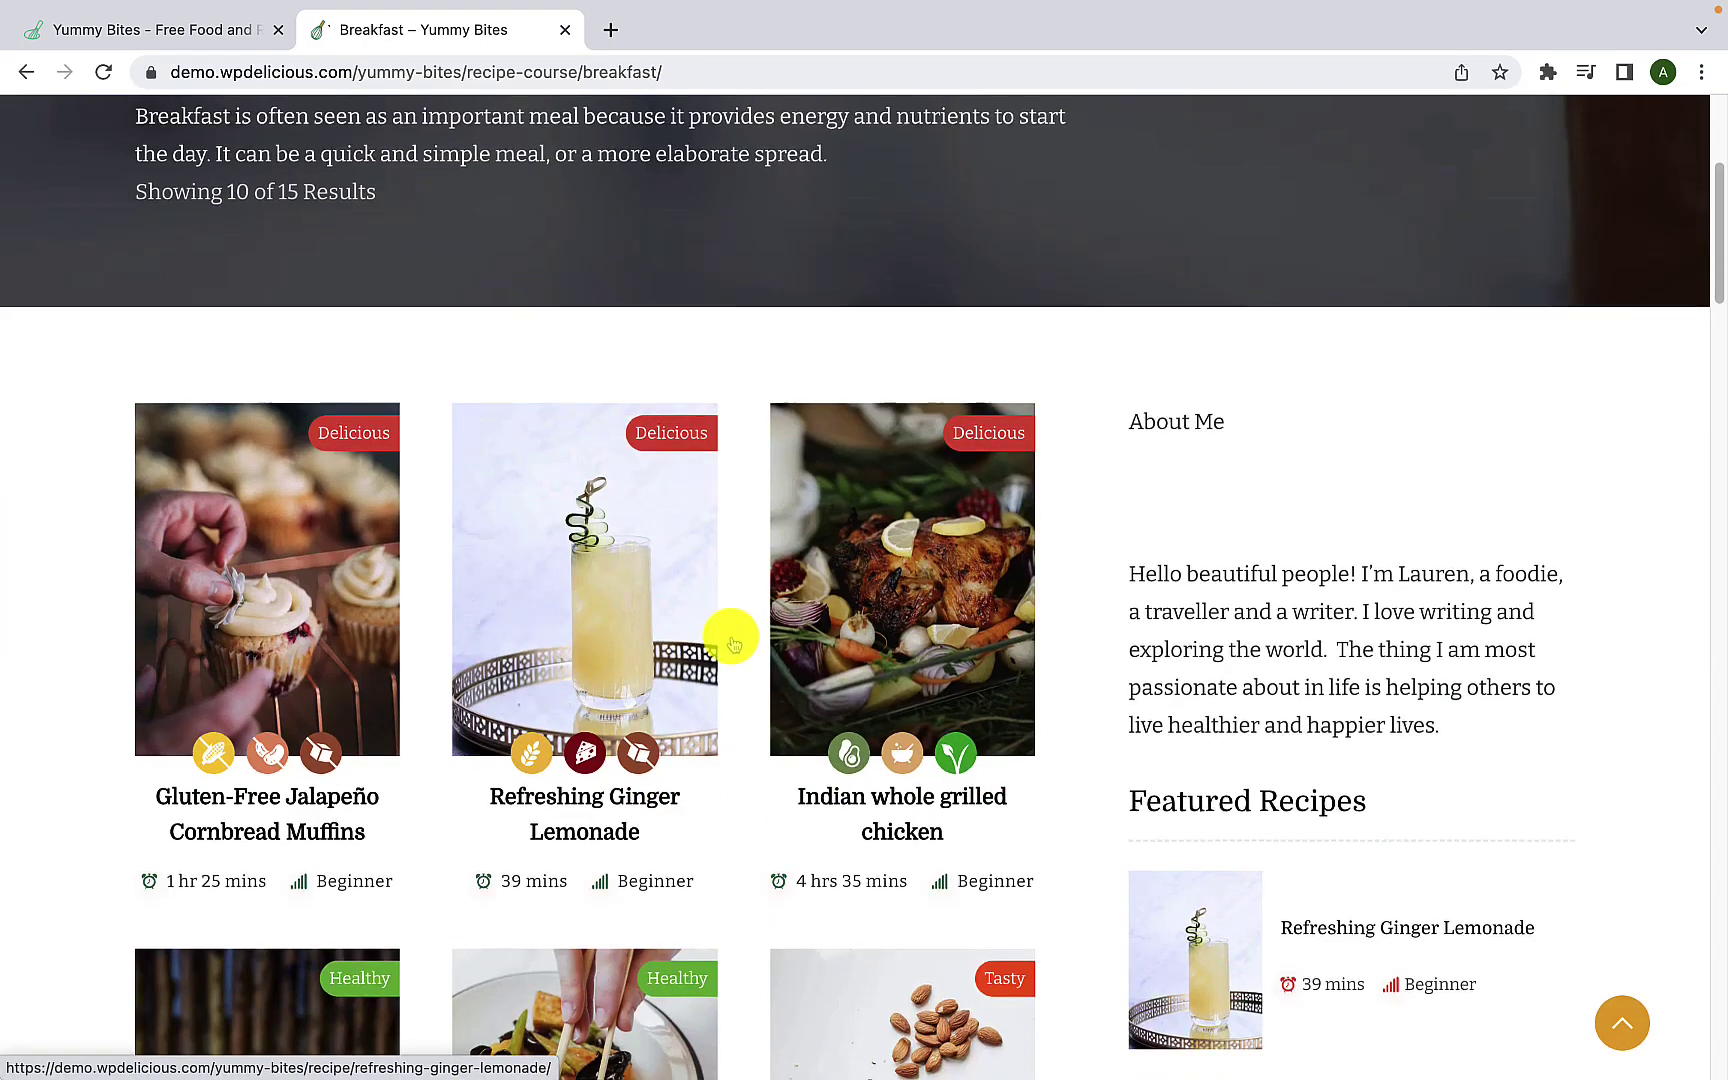
scroll(787, 644, down, 15)
scroll(787, 650, up, 8)
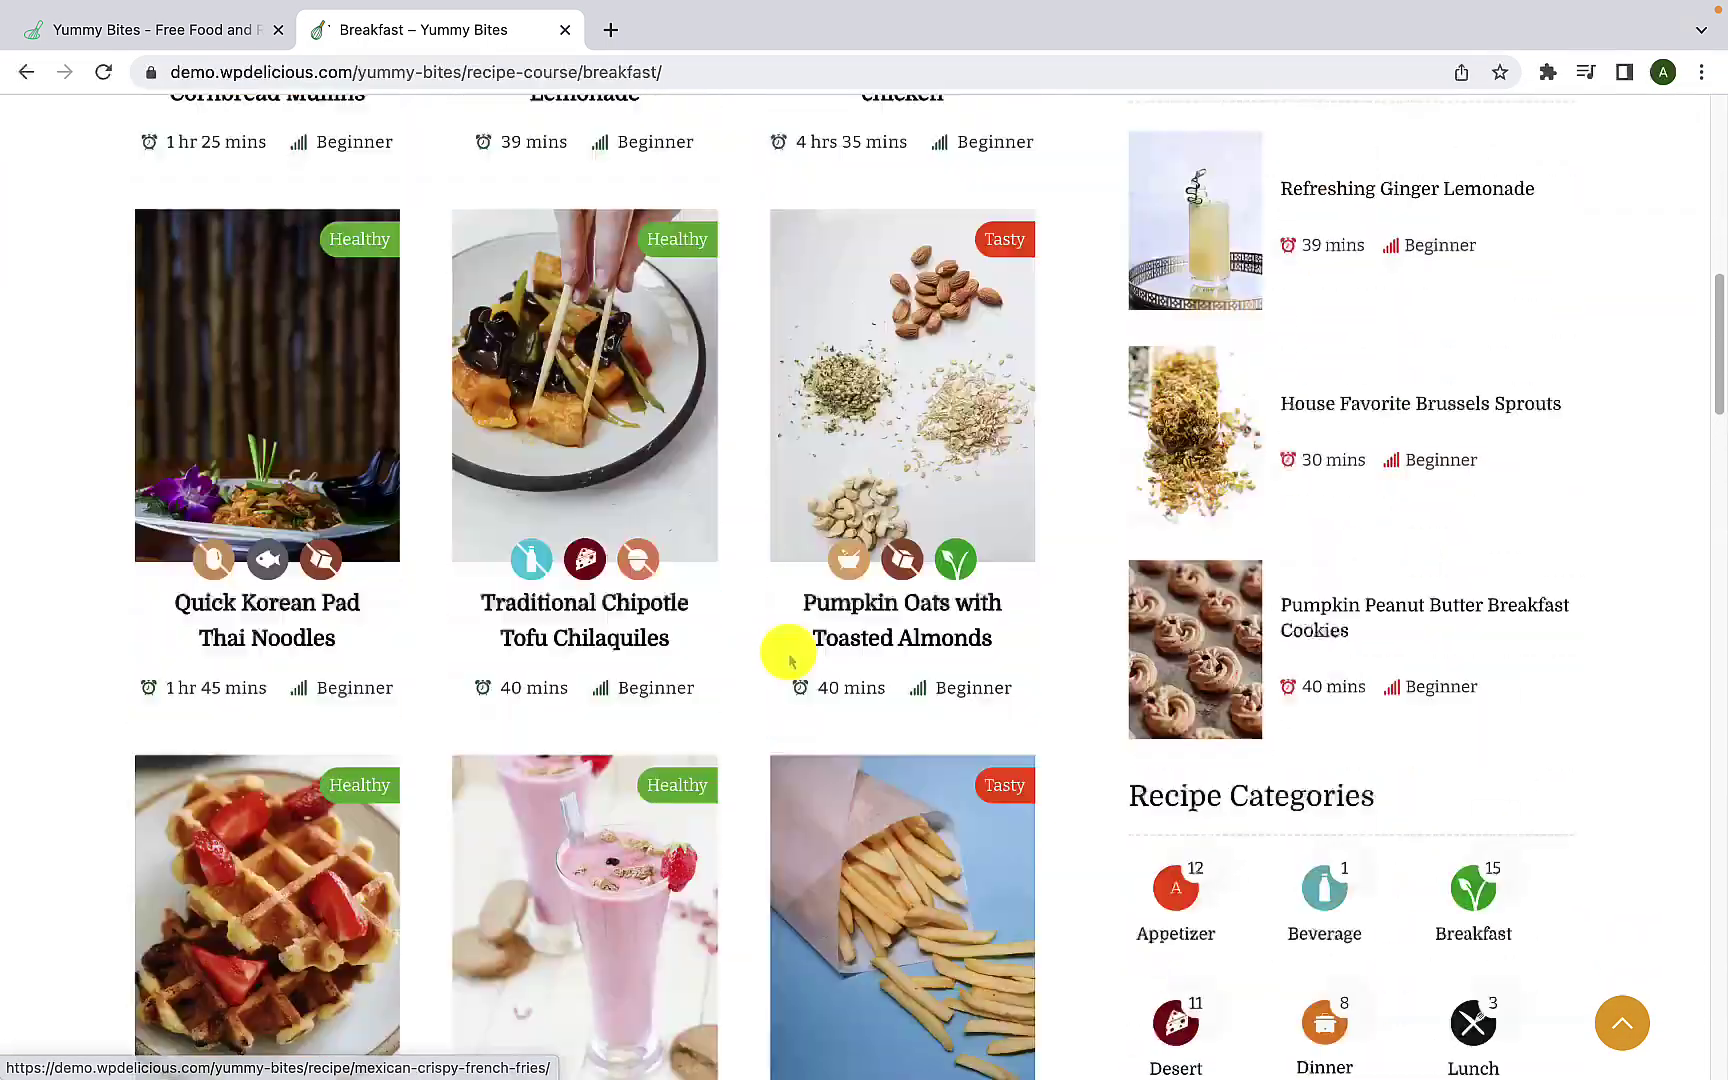
scroll(790, 658, up, 10)
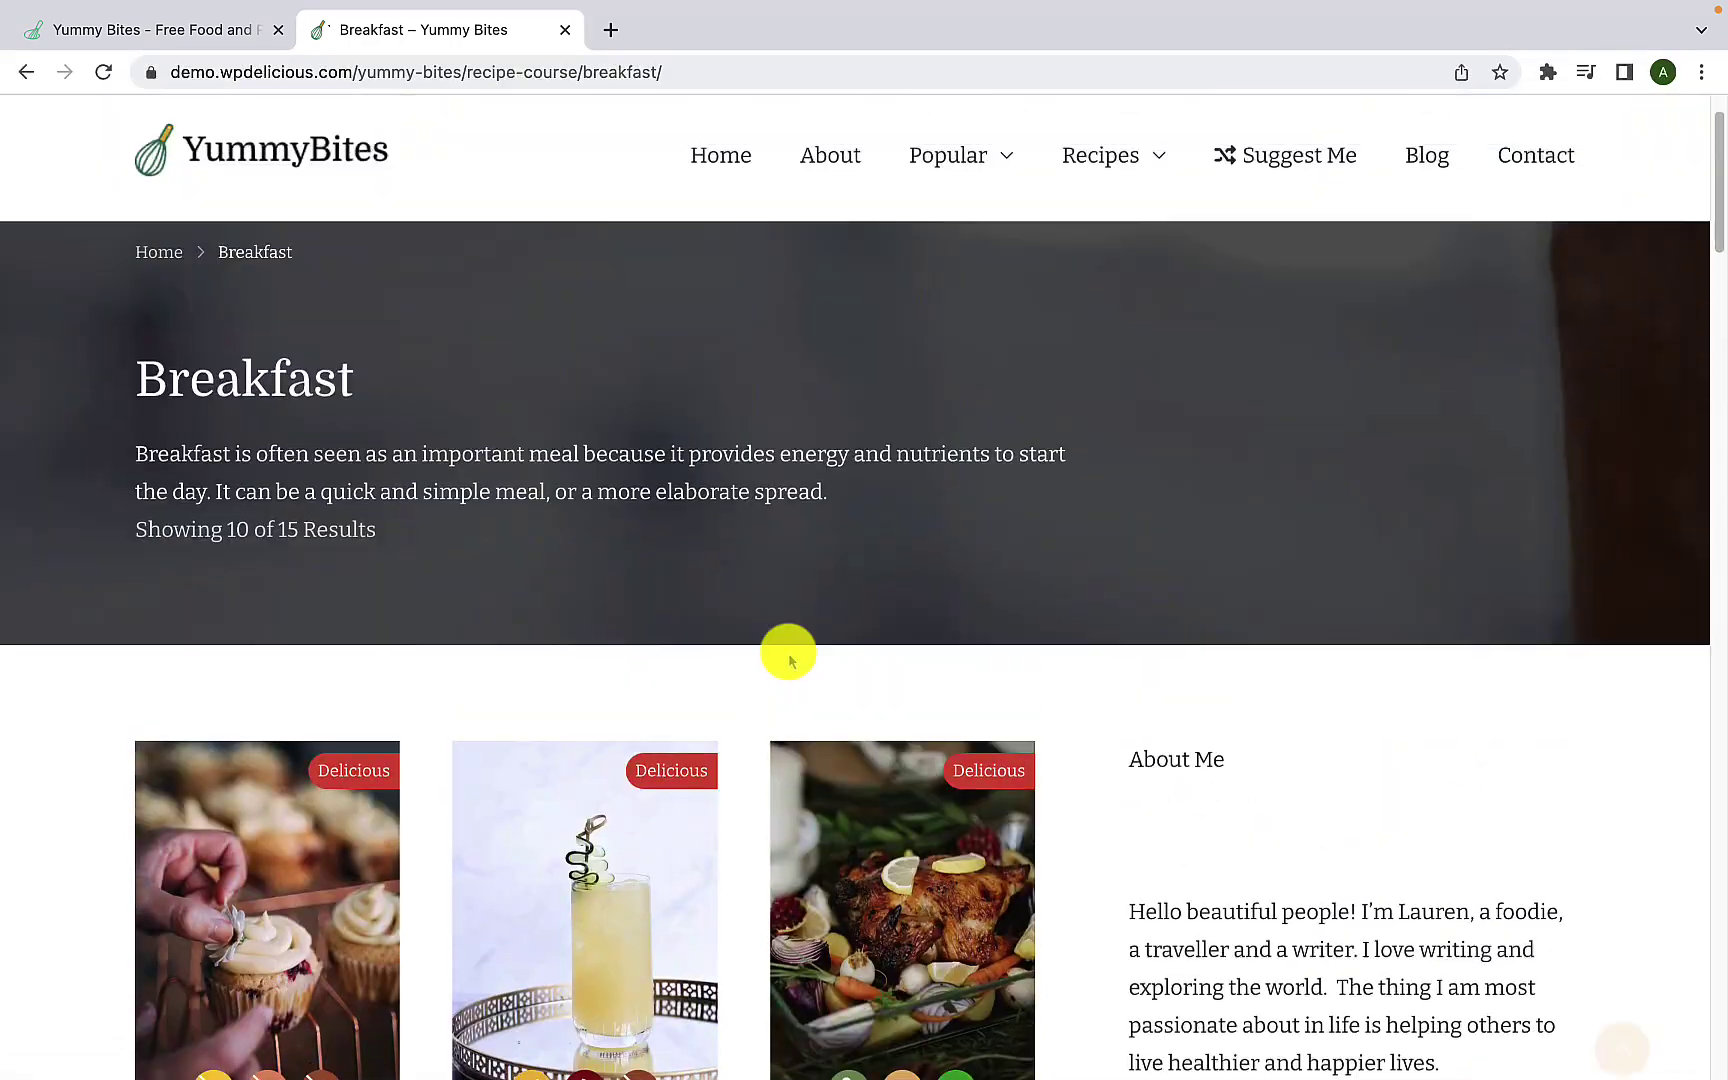
Step: Return to the Courses page and browse its recipe sections from Appetizer to Lunch, ending at the page start
click(26, 72)
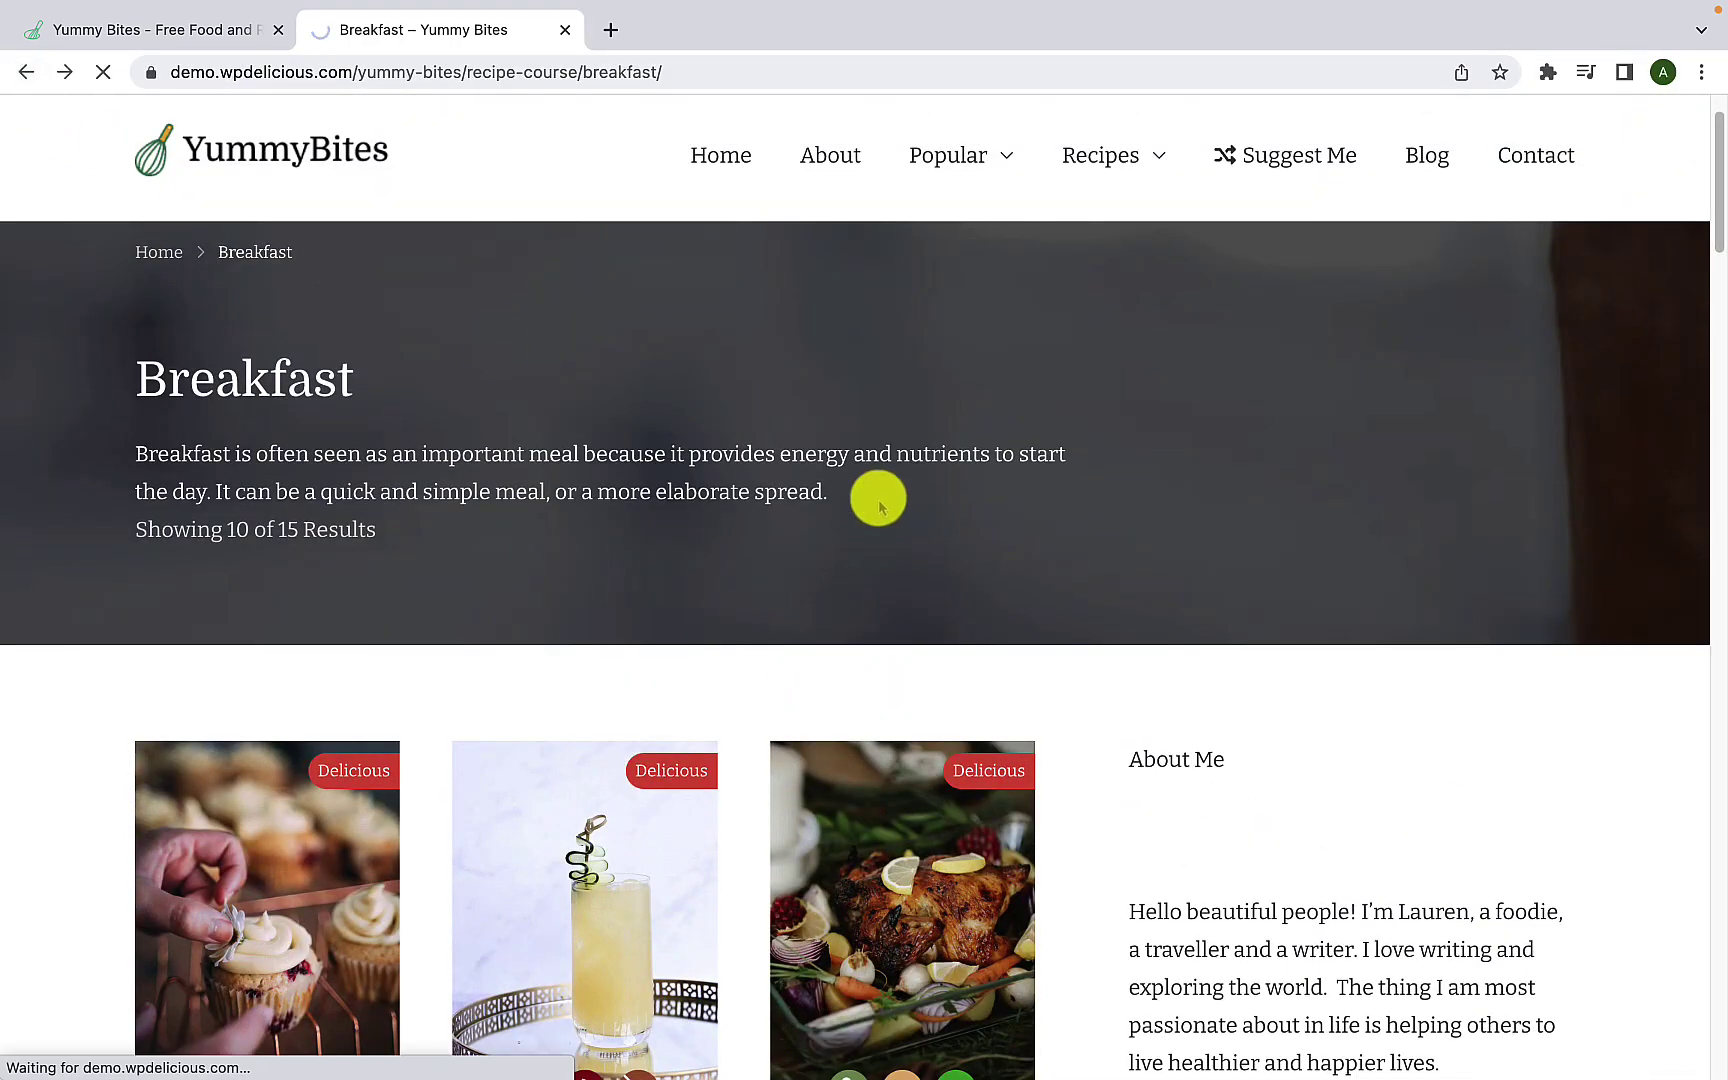
scroll(880, 505, down, 8)
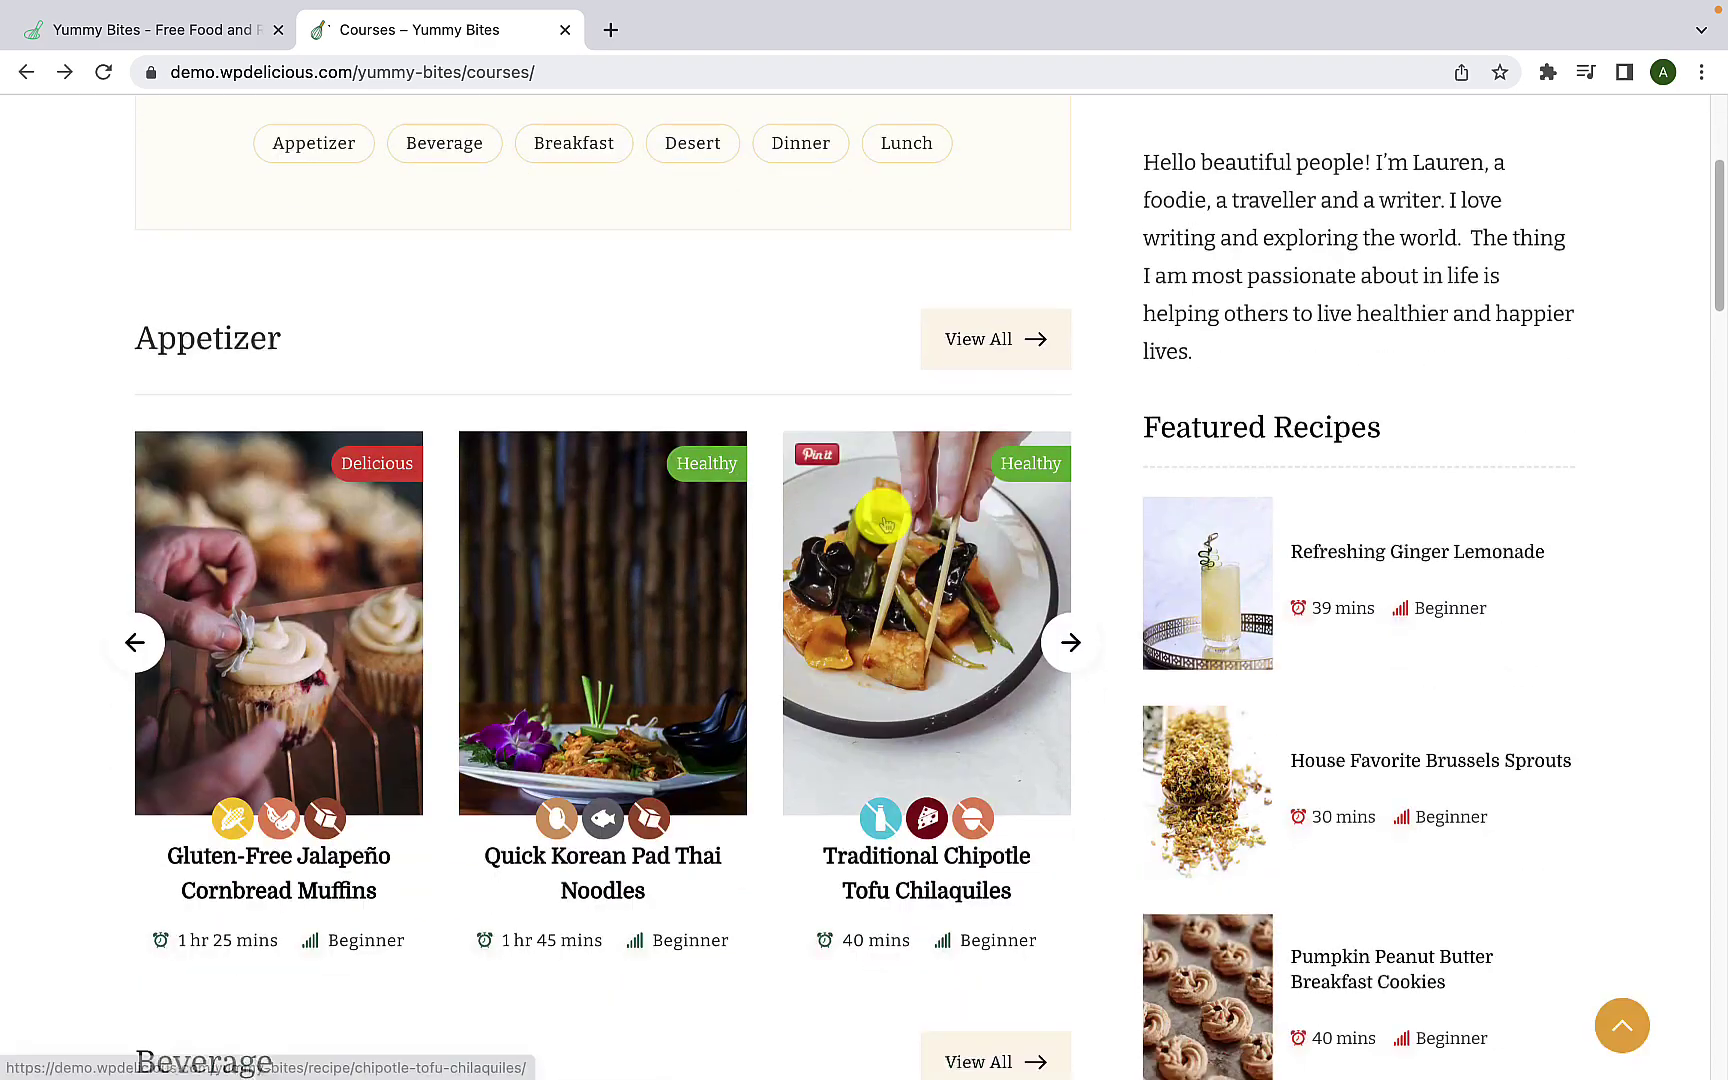
scroll(884, 522, down, 15)
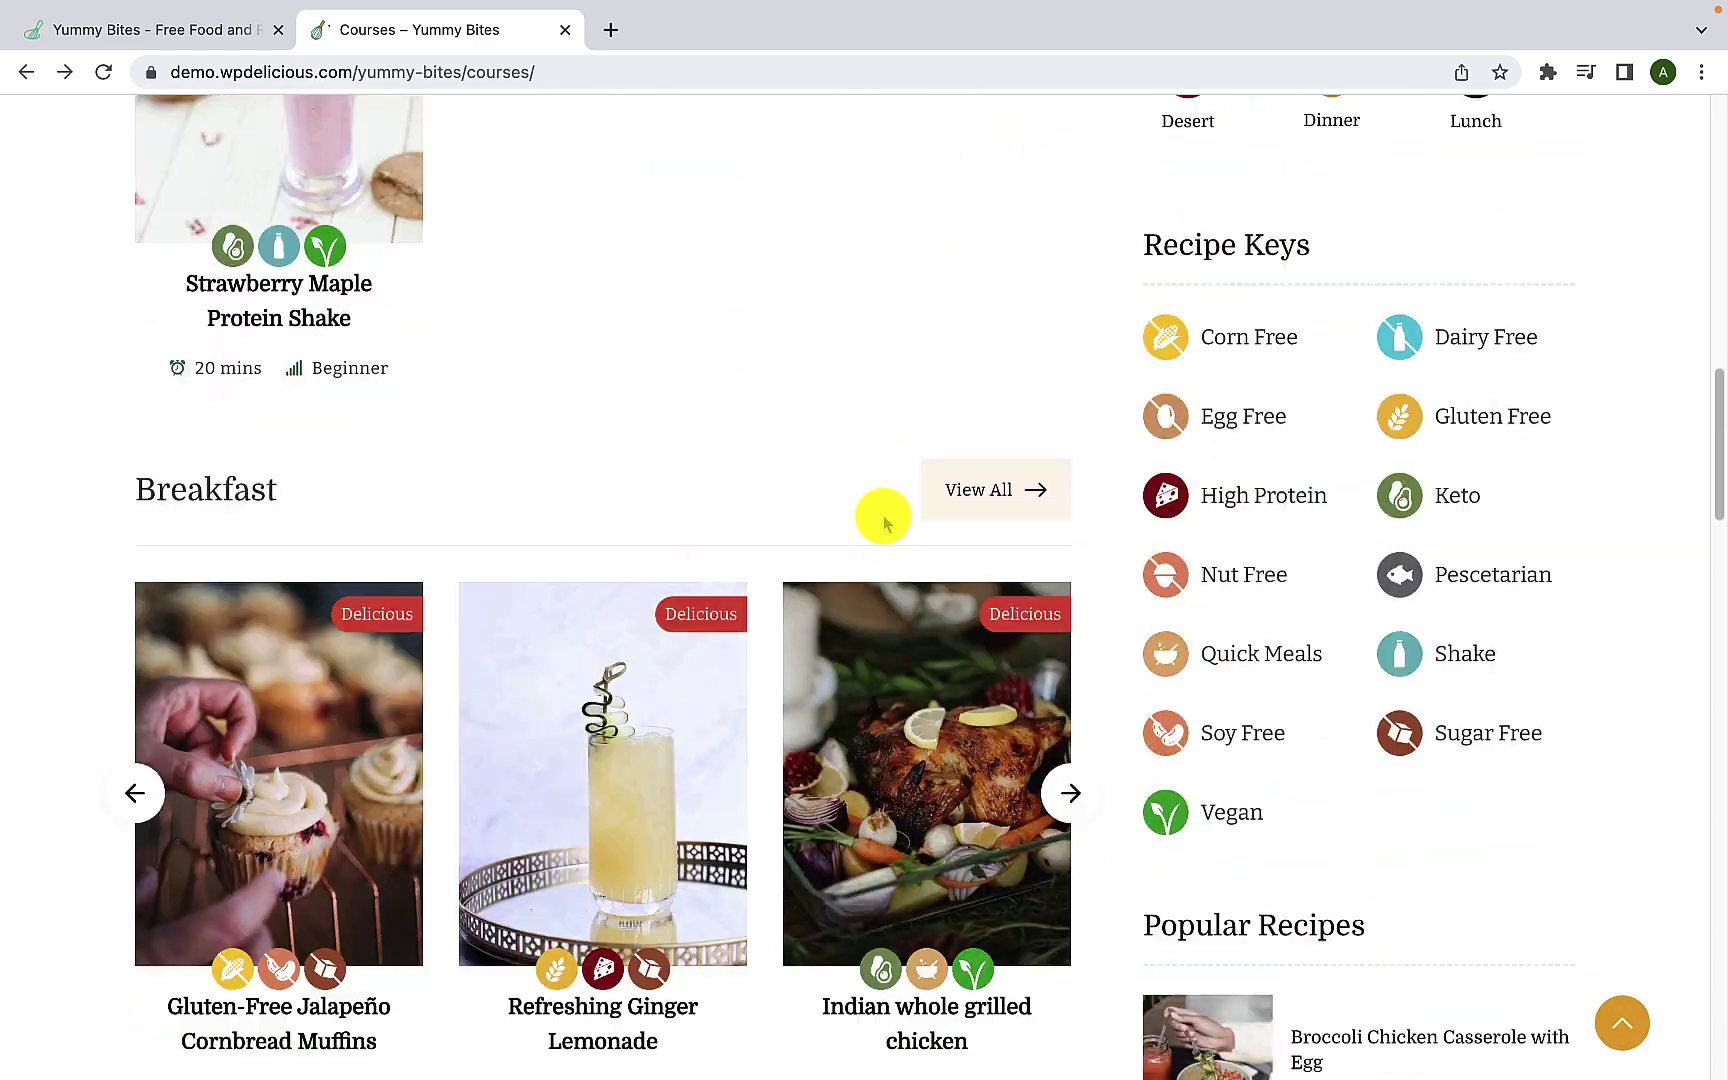
scroll(884, 522, down, 15)
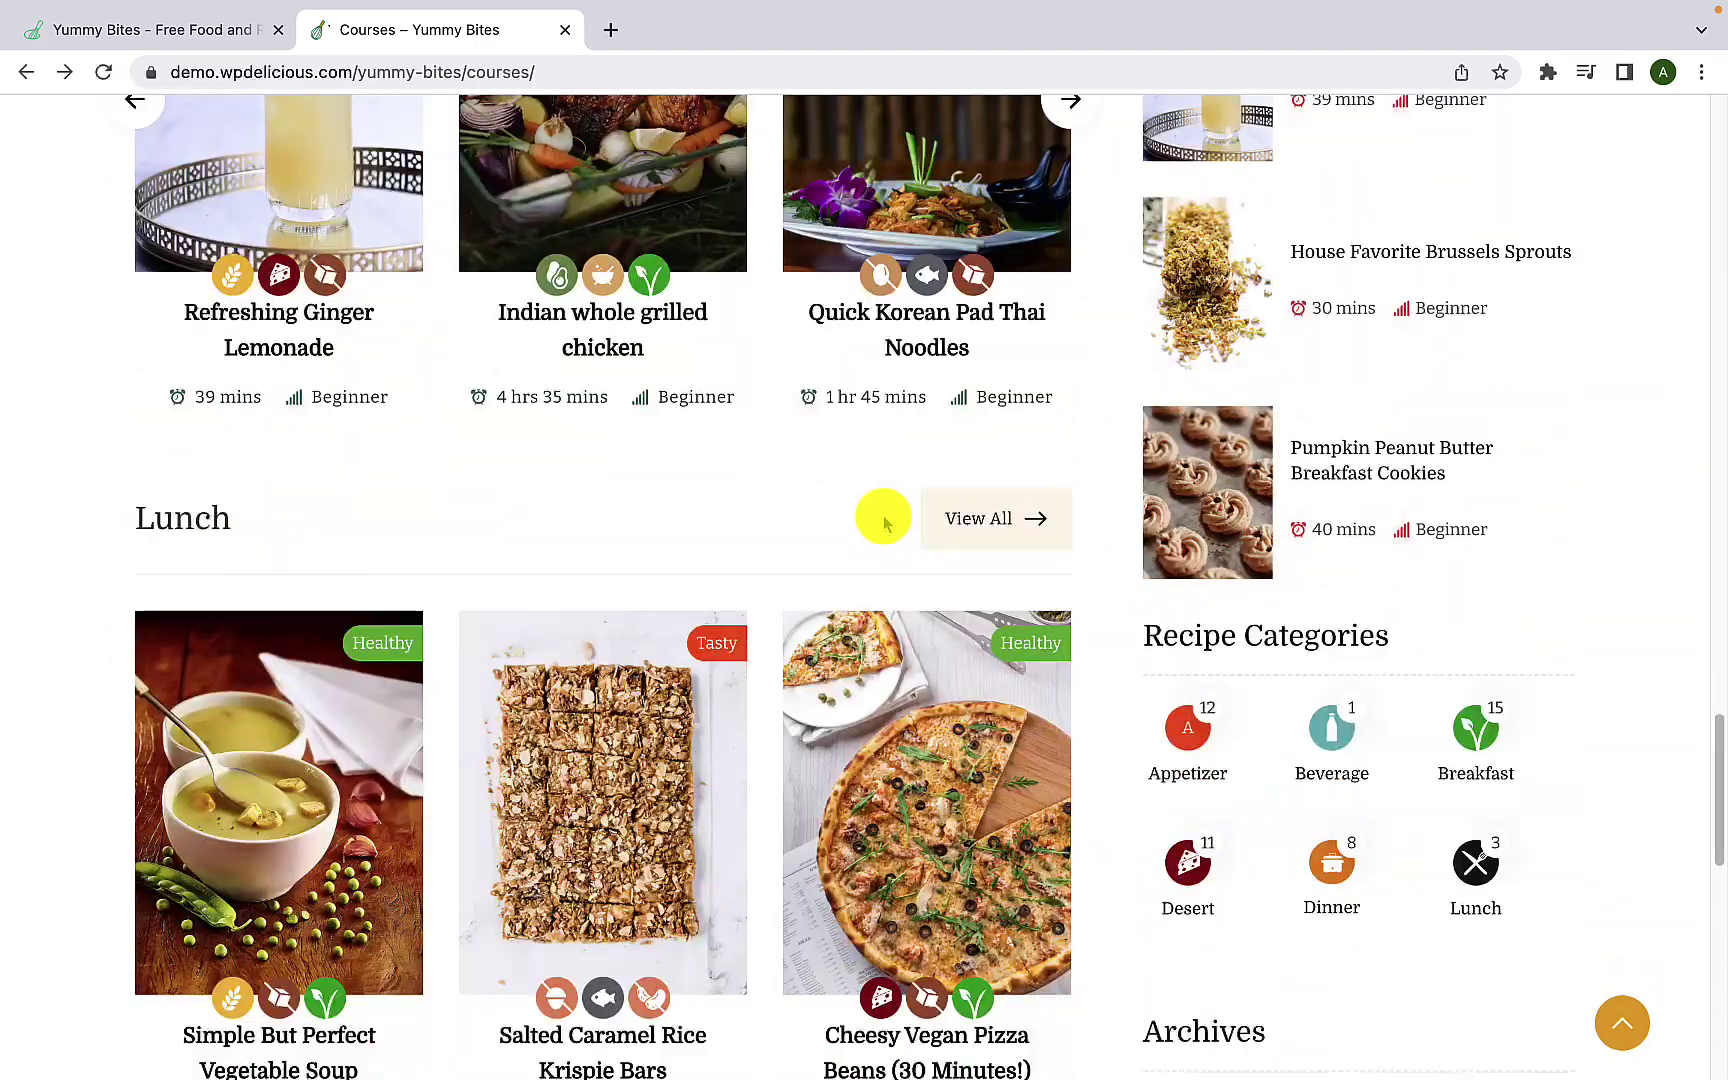
scroll(884, 522, up, 20)
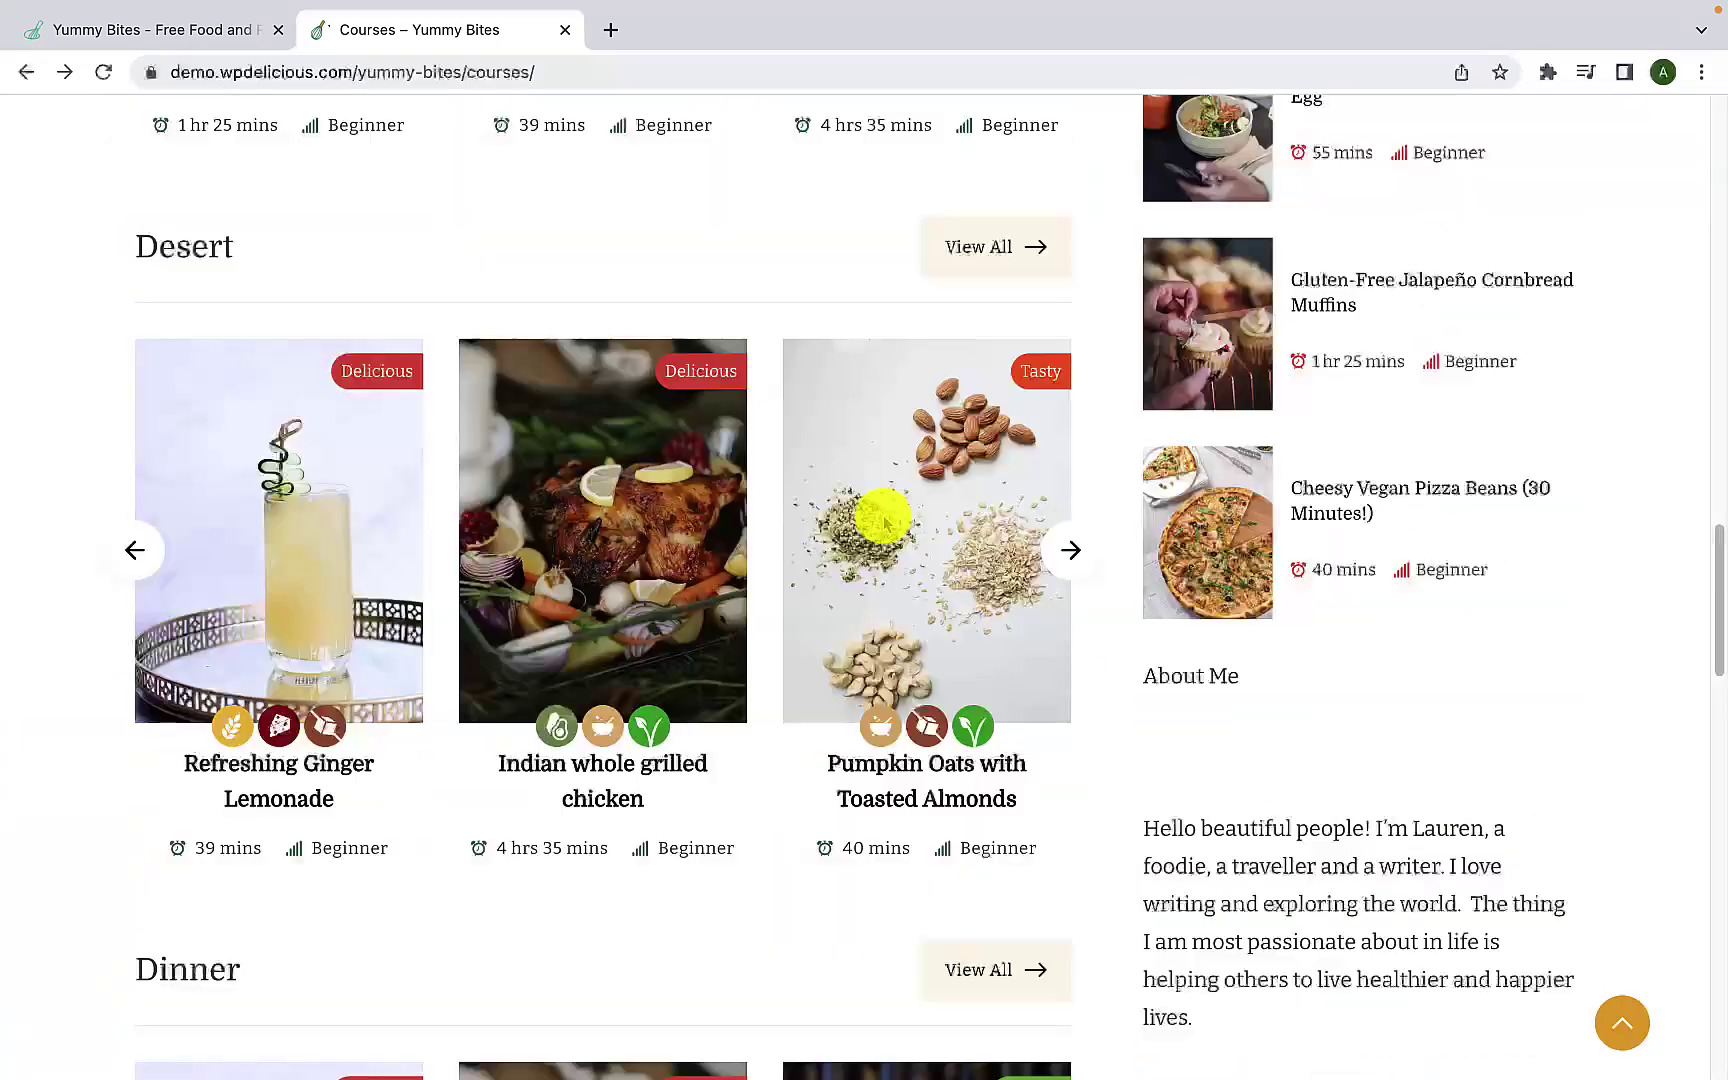
scroll(884, 522, up, 5)
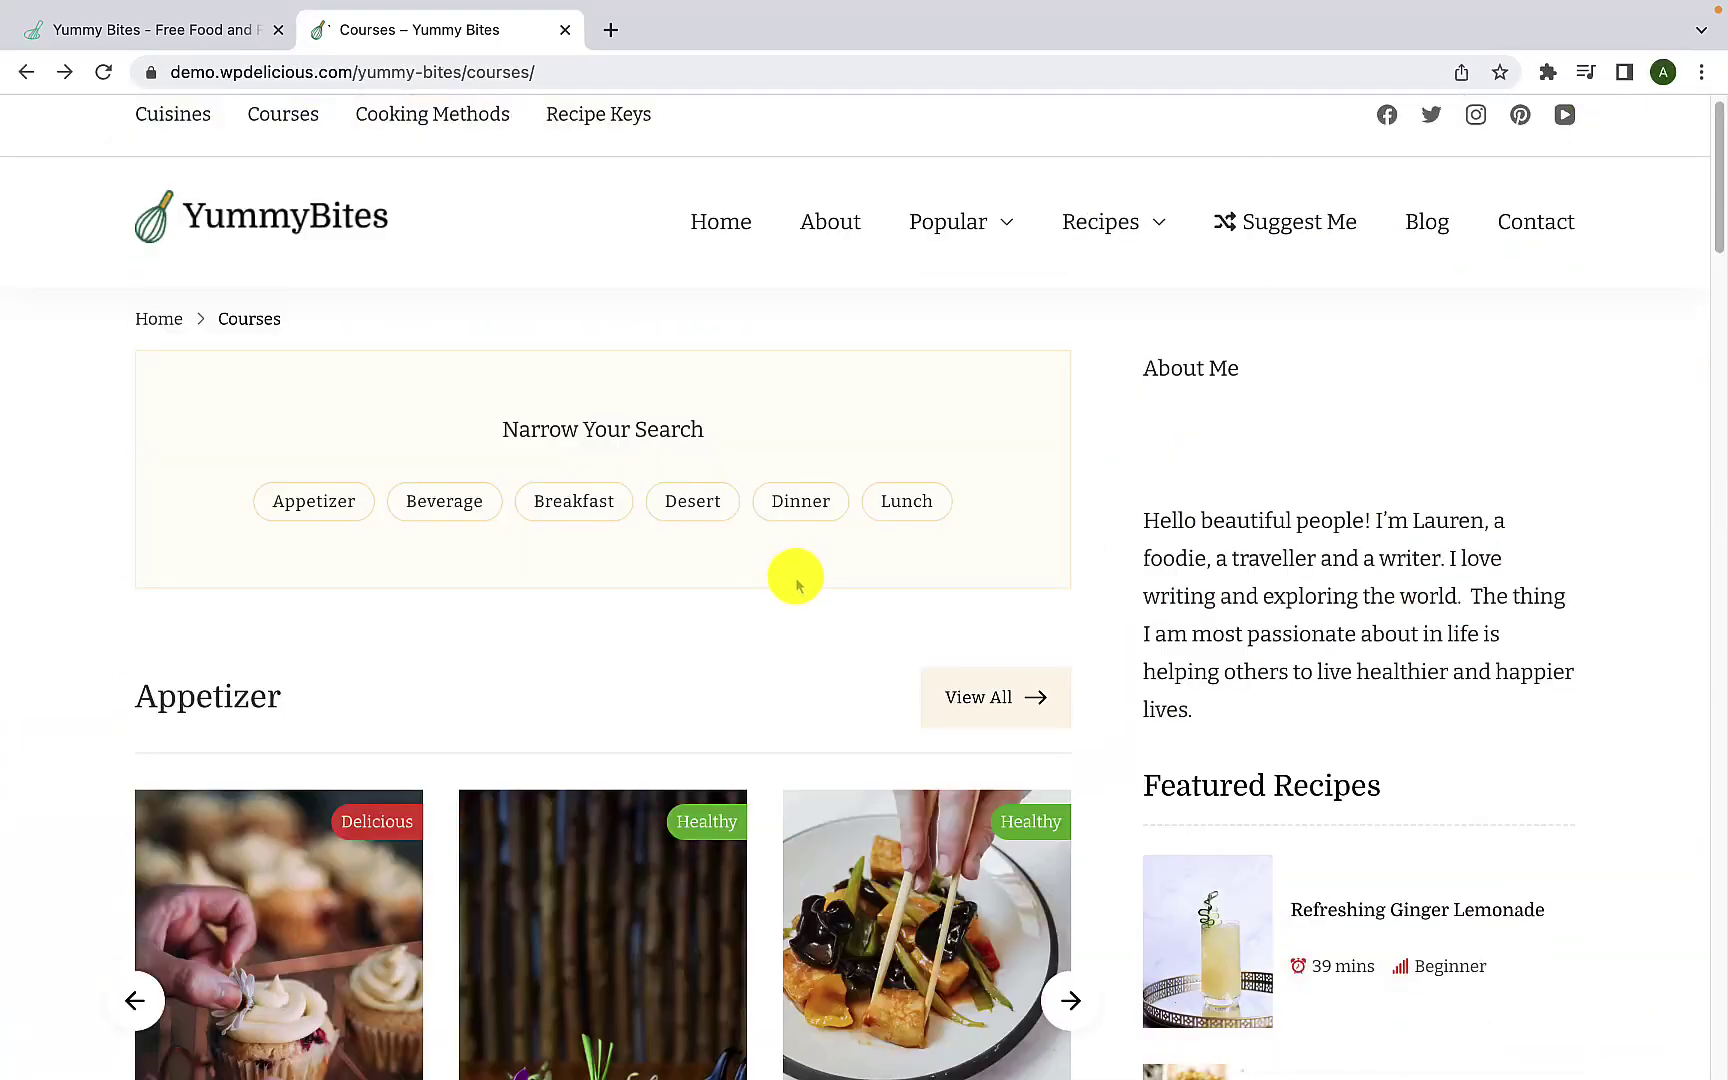
Step: Open the Search Recipes page of the demo's Recipes section and look over its recipe filters
mouse_move(1128, 238)
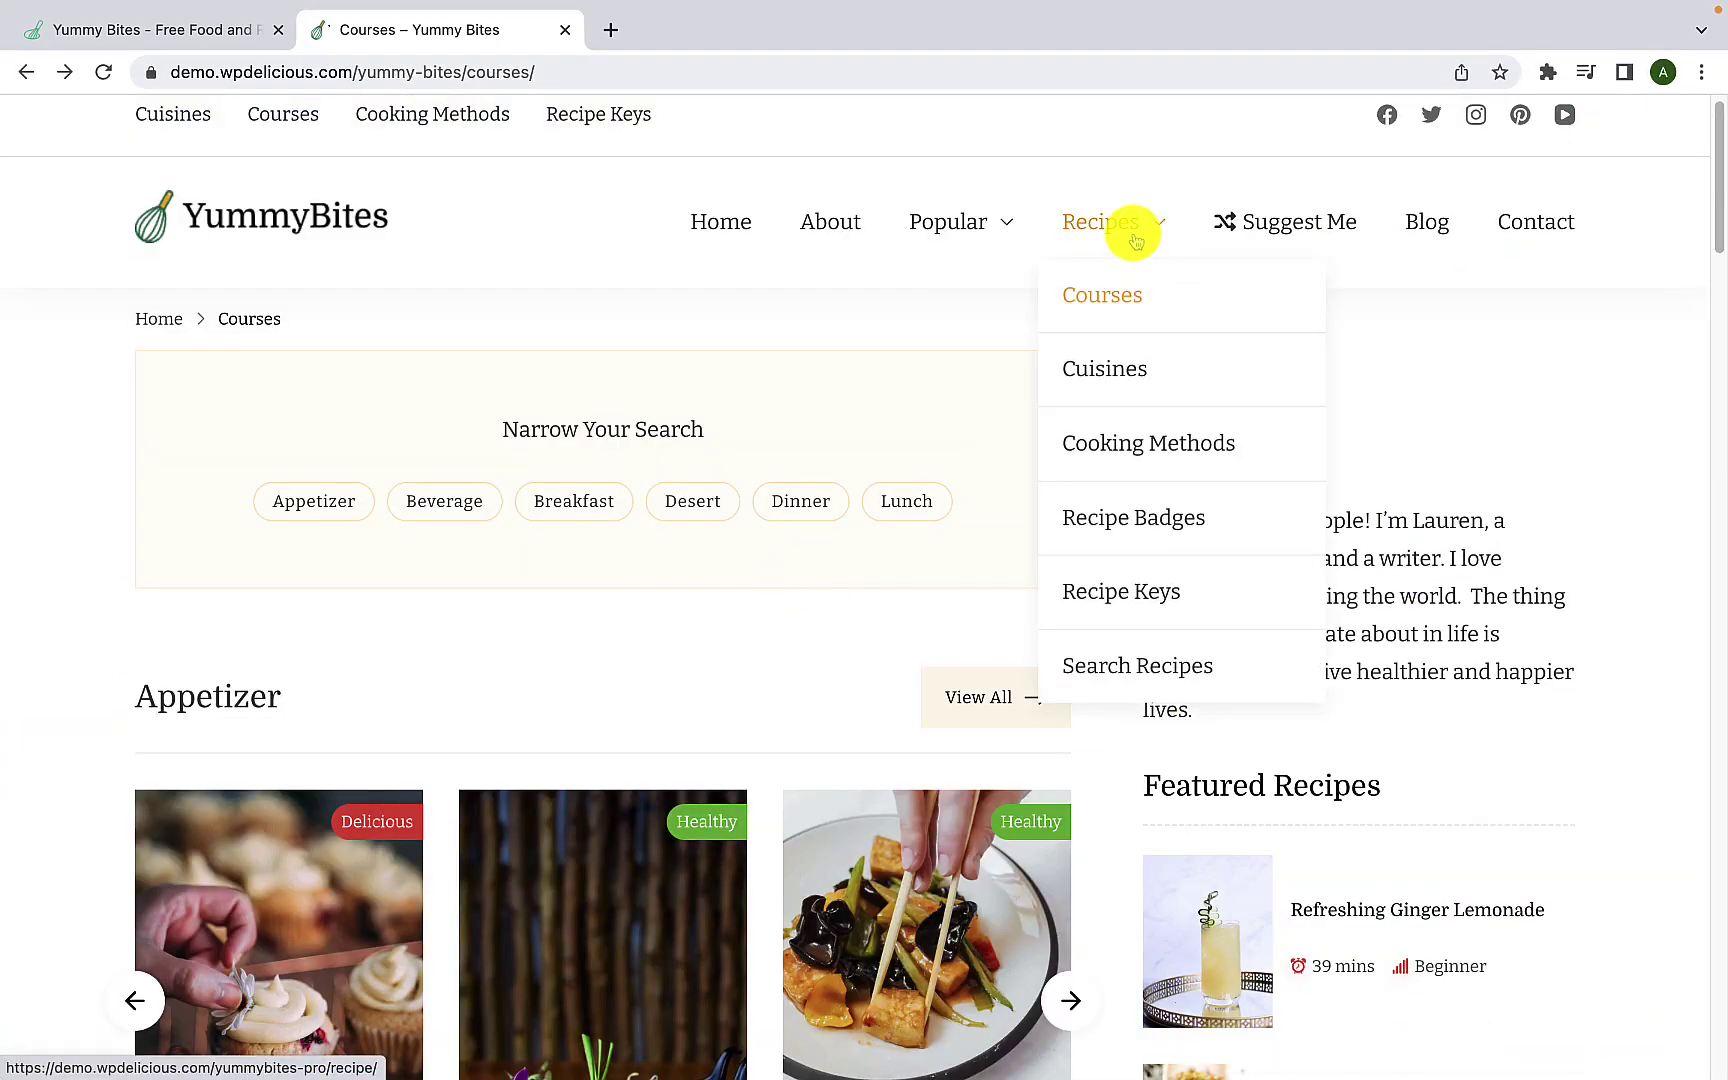
click(1143, 672)
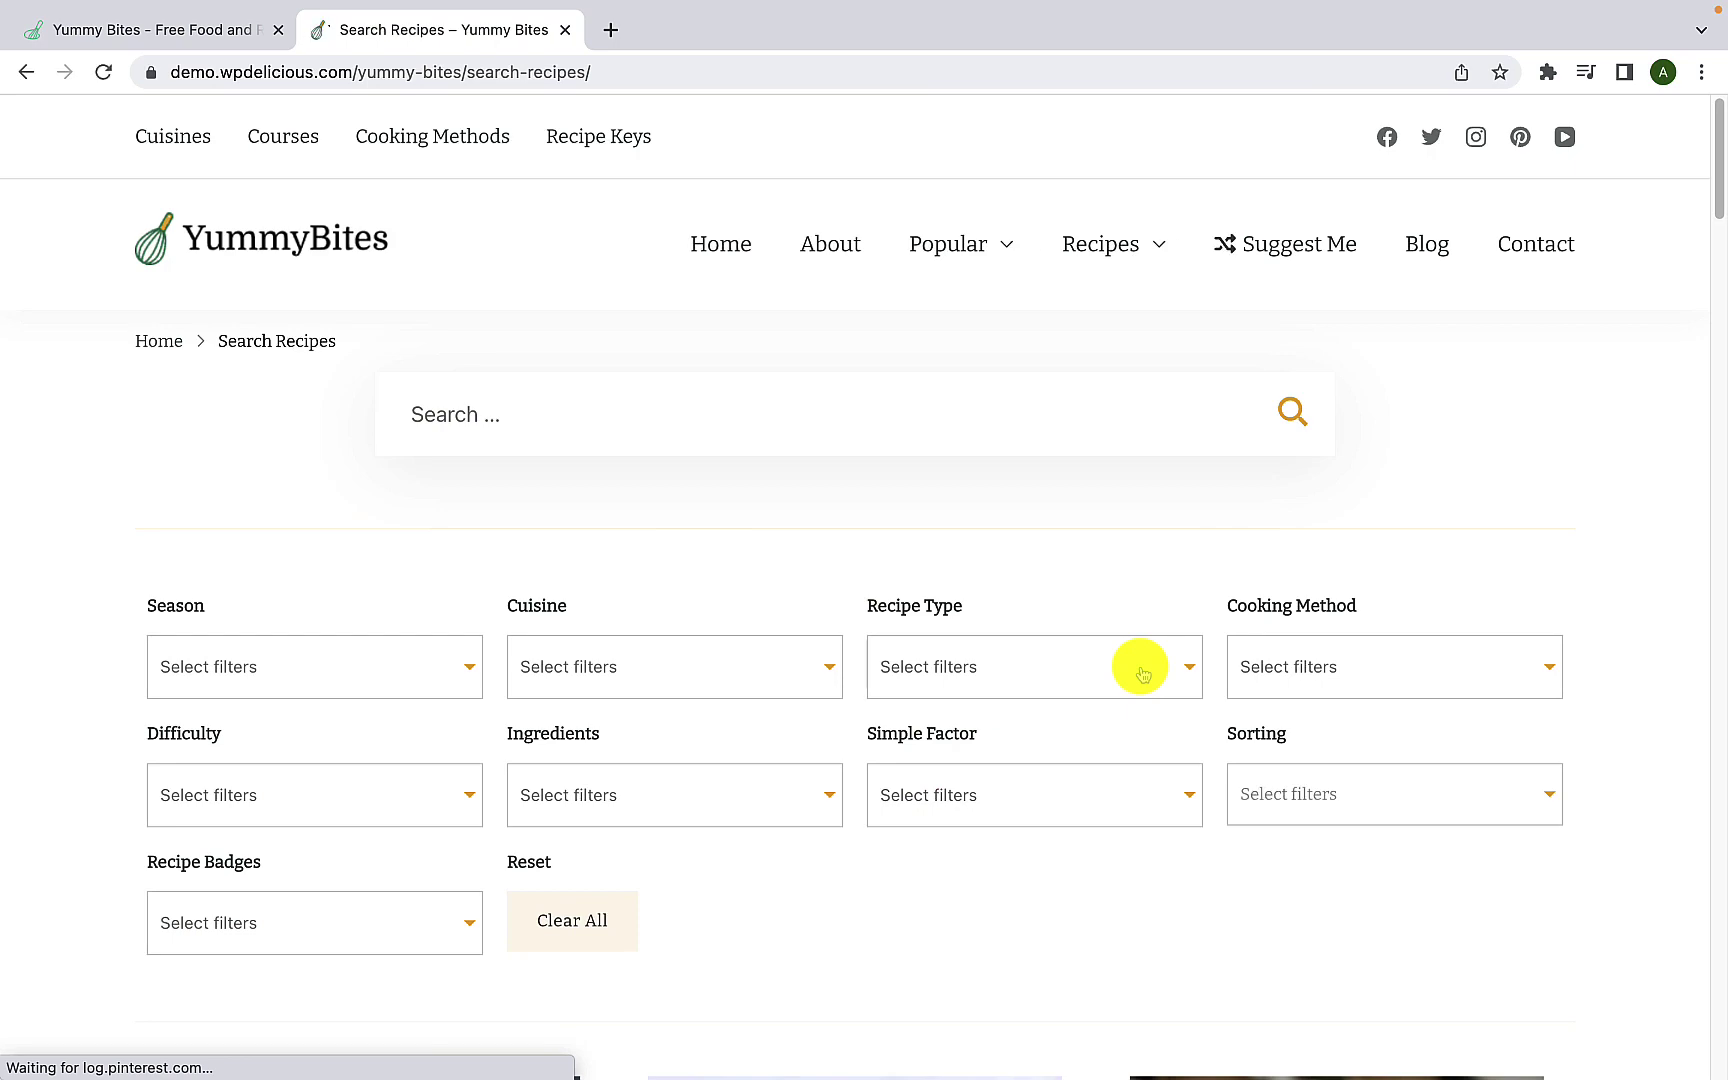
scroll(1025, 679, down, 1)
scroll(1025, 679, down, 5)
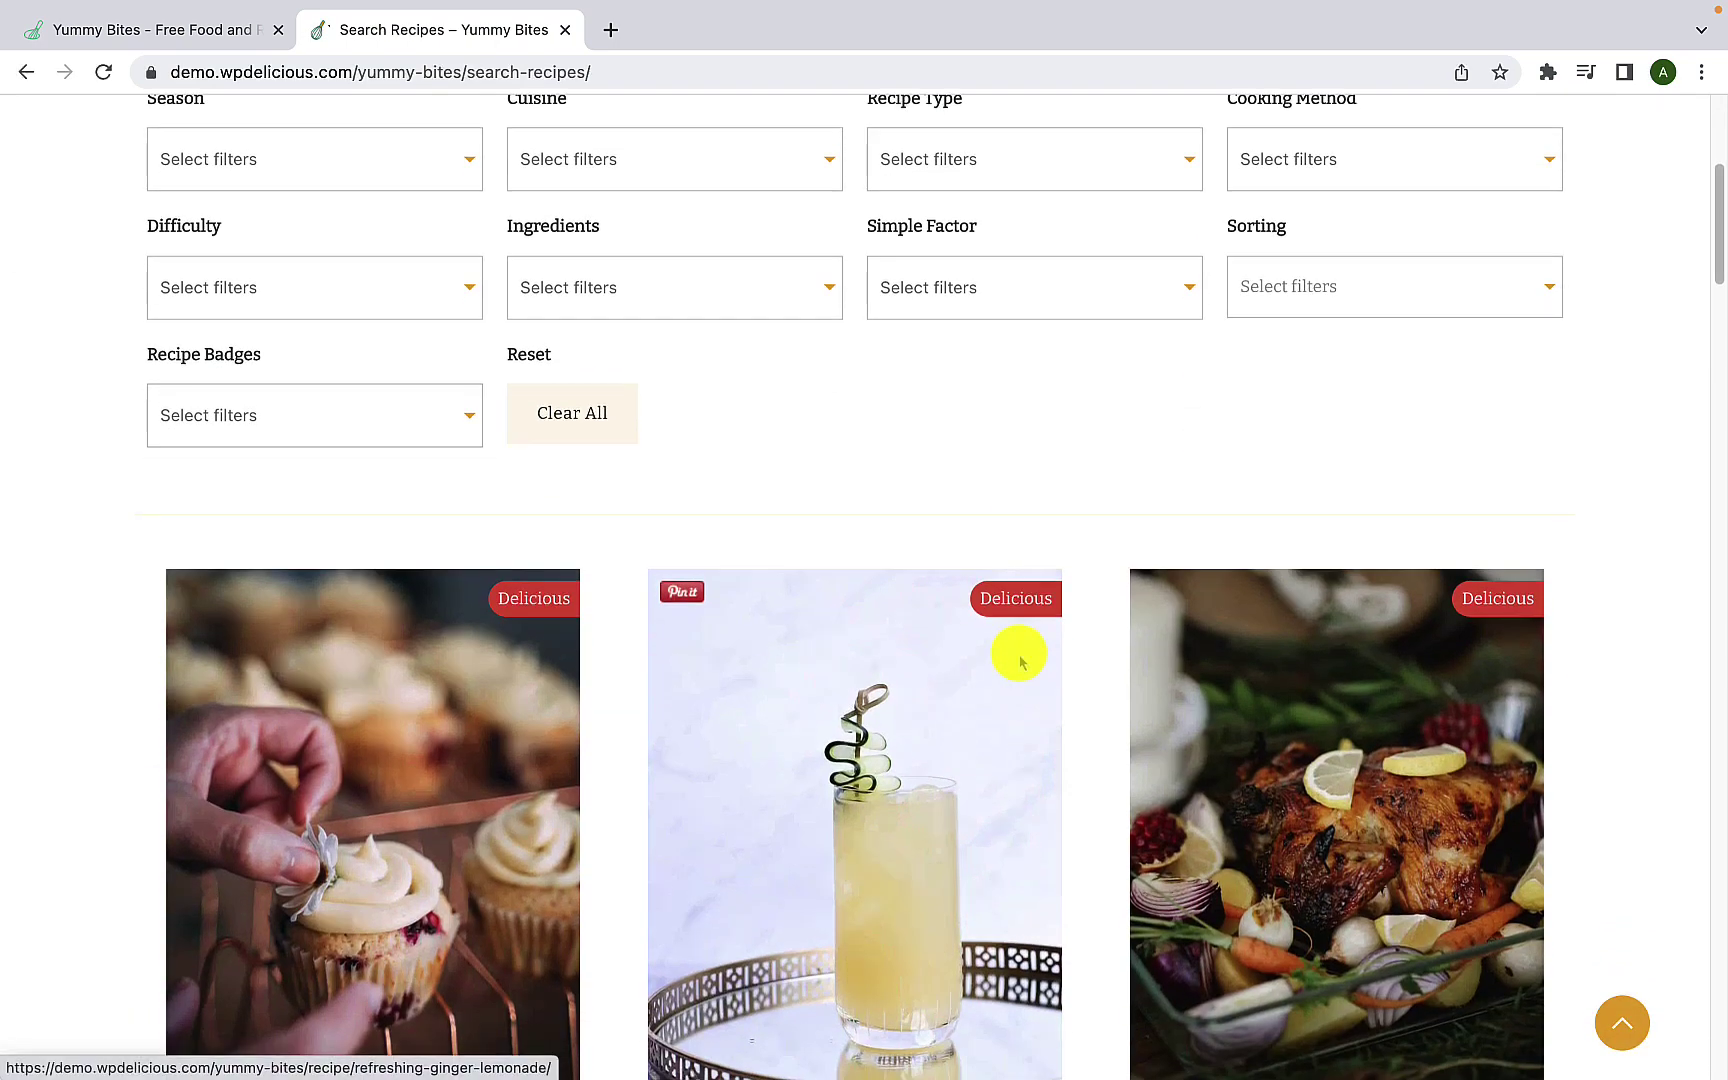
Step: Filter the recipes by the Indian cuisine and browse the matching recipe cards
click(744, 160)
click(535, 300)
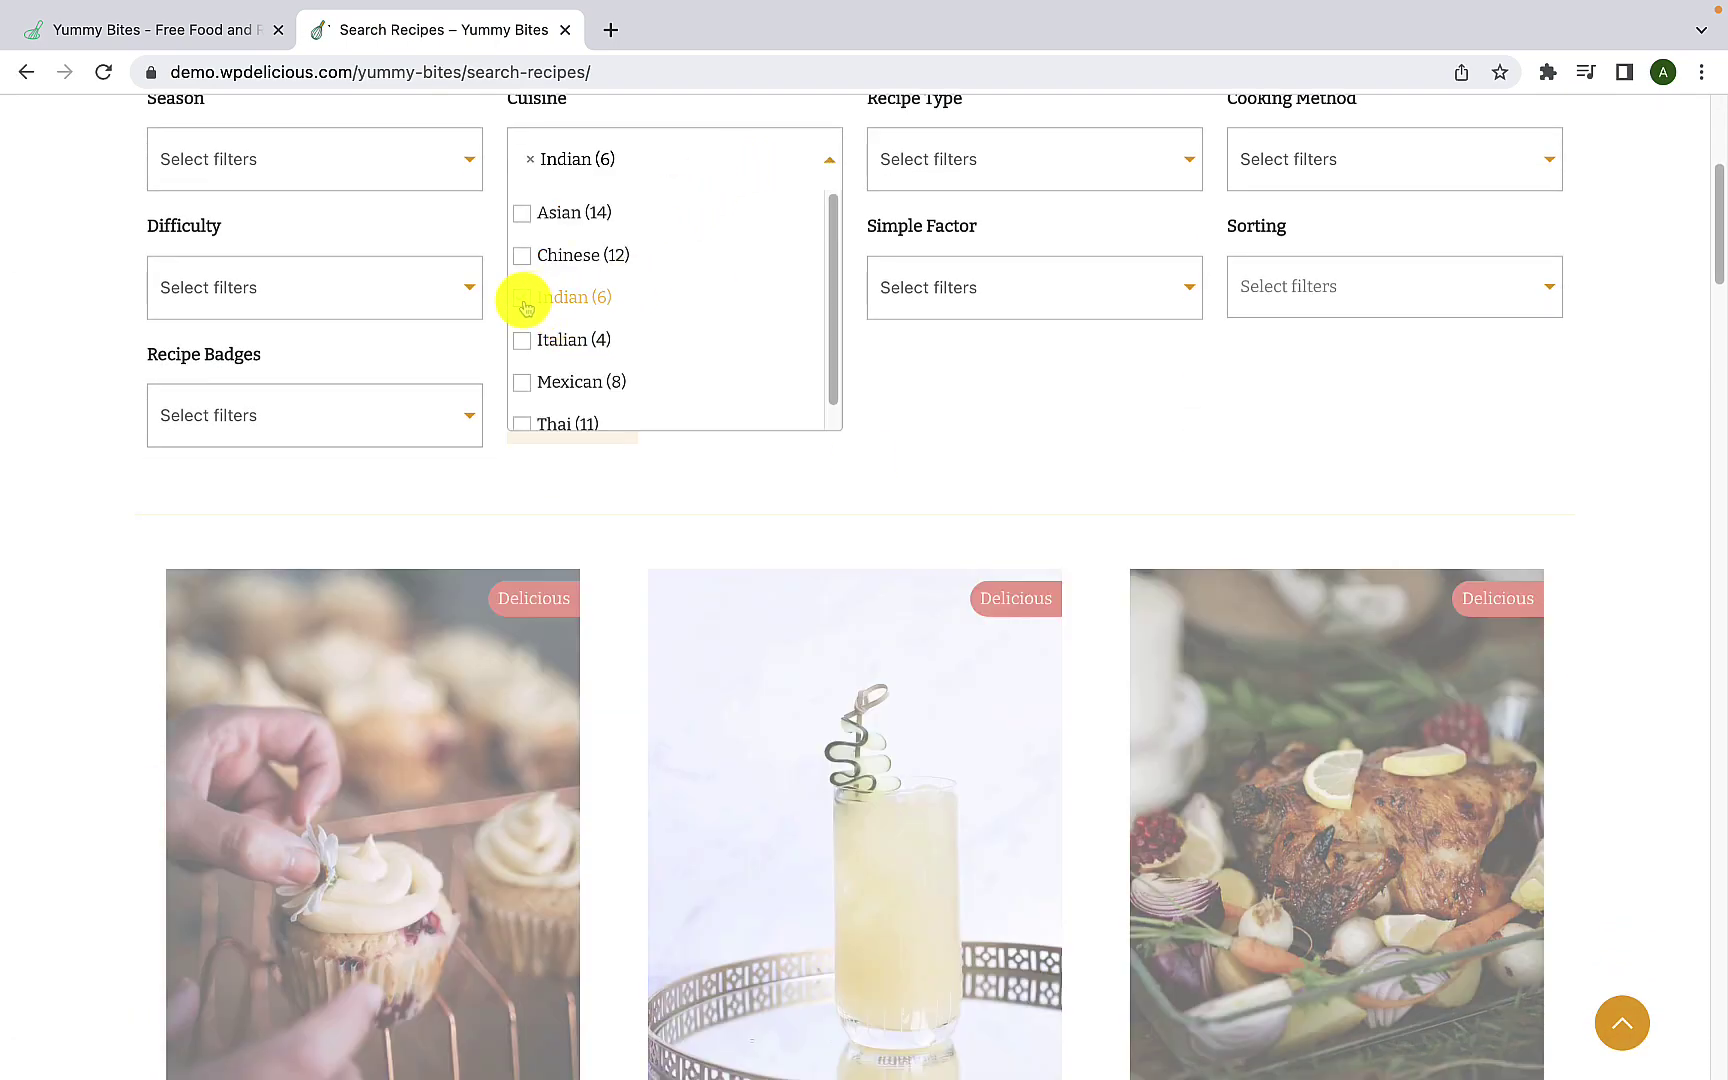
scroll(750, 488, down, 2)
scroll(748, 485, down, 2)
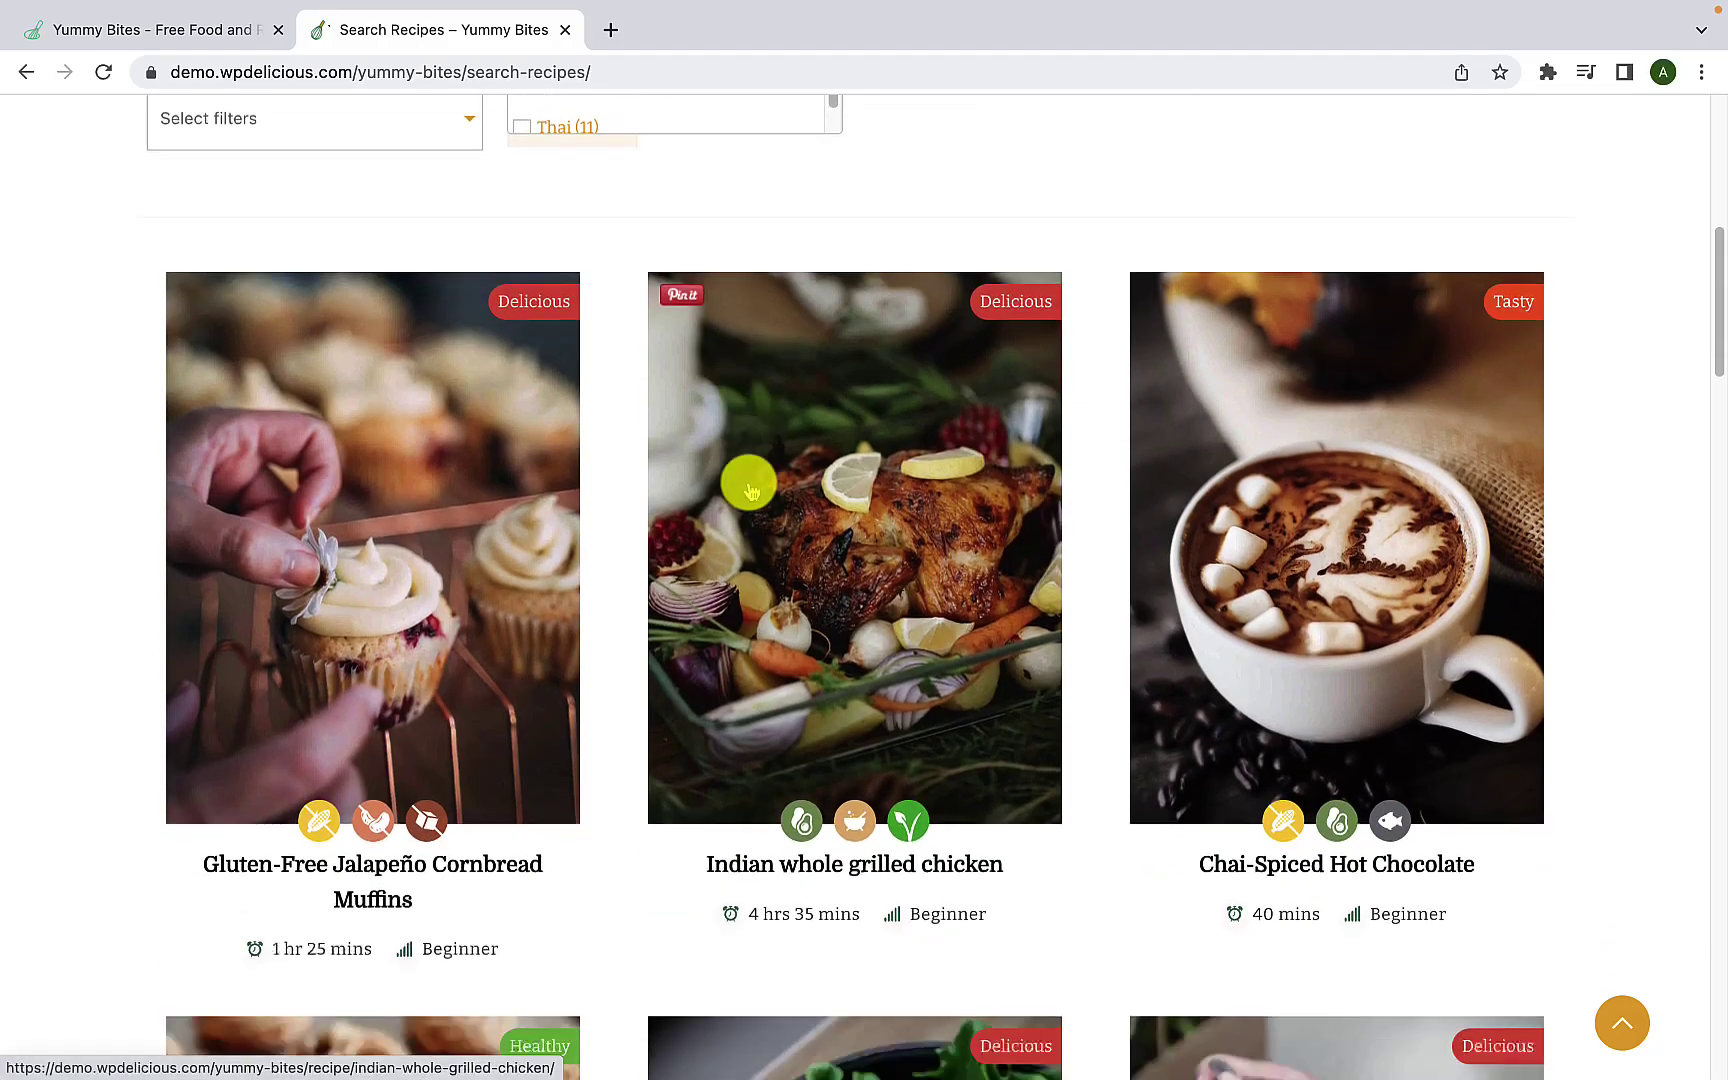
scroll(1295, 520, down, 7)
scroll(1295, 520, down, 4)
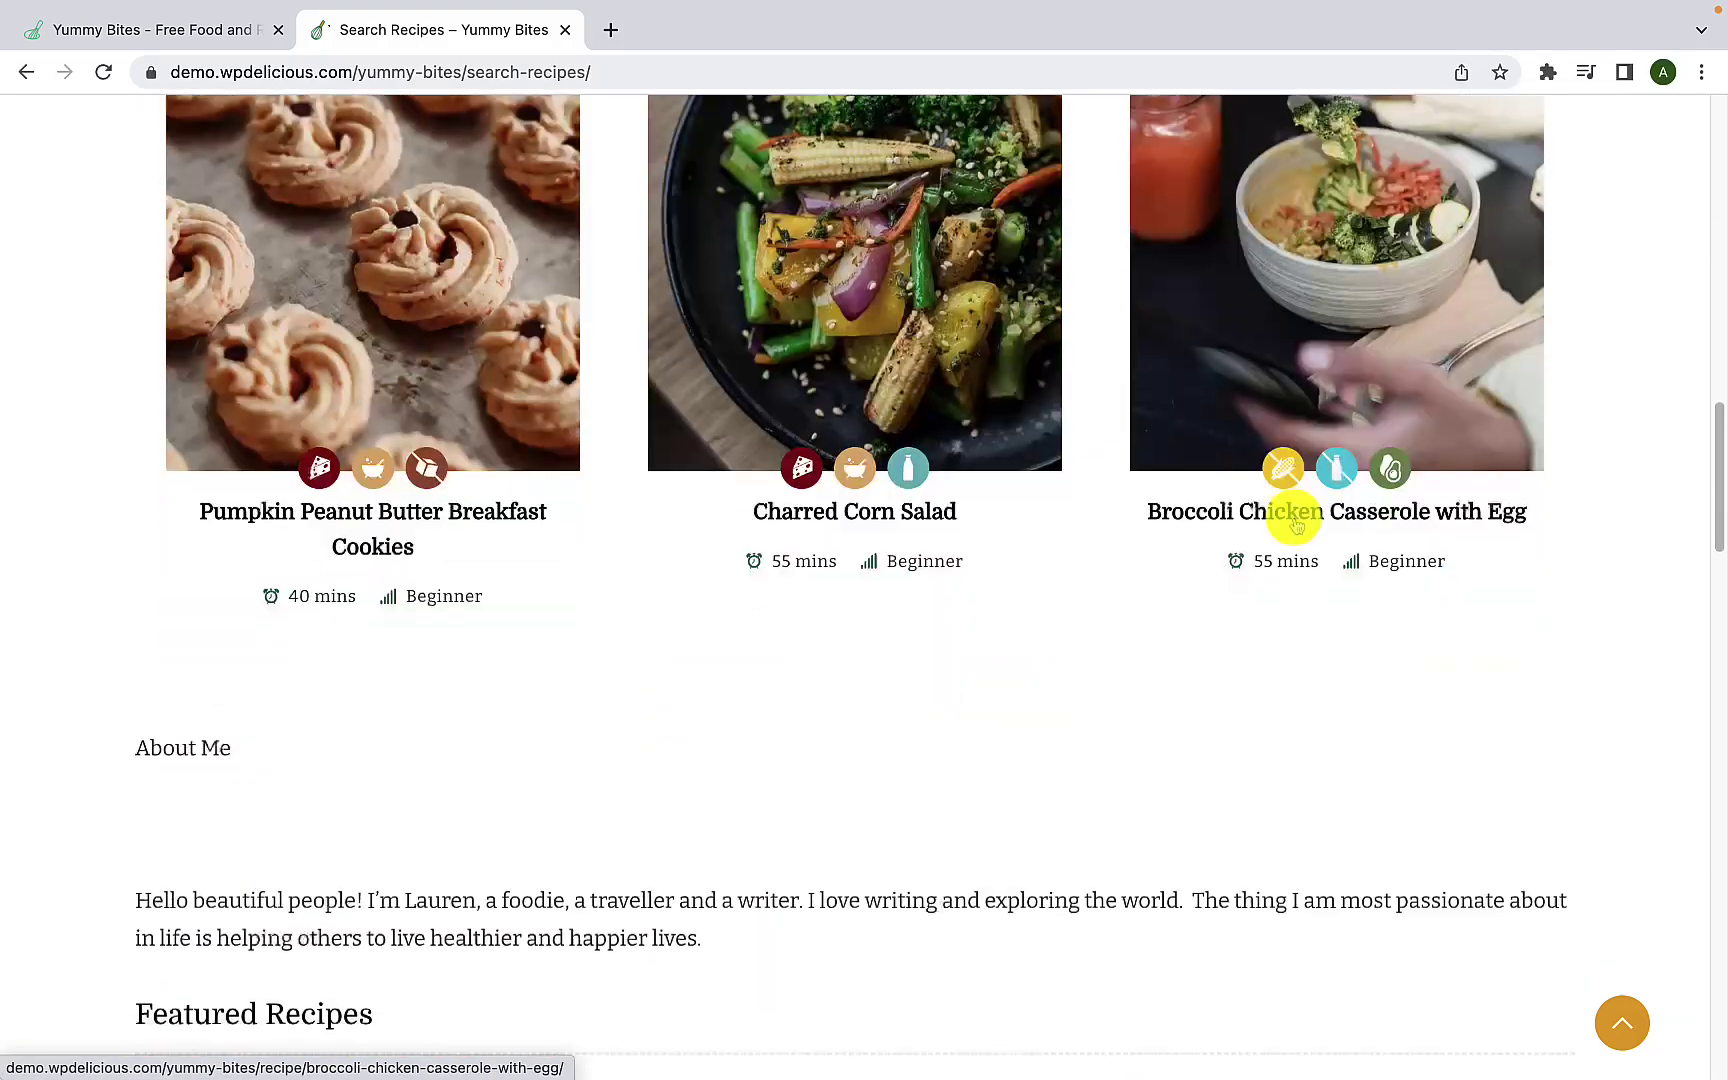
scroll(1295, 525, up, 9)
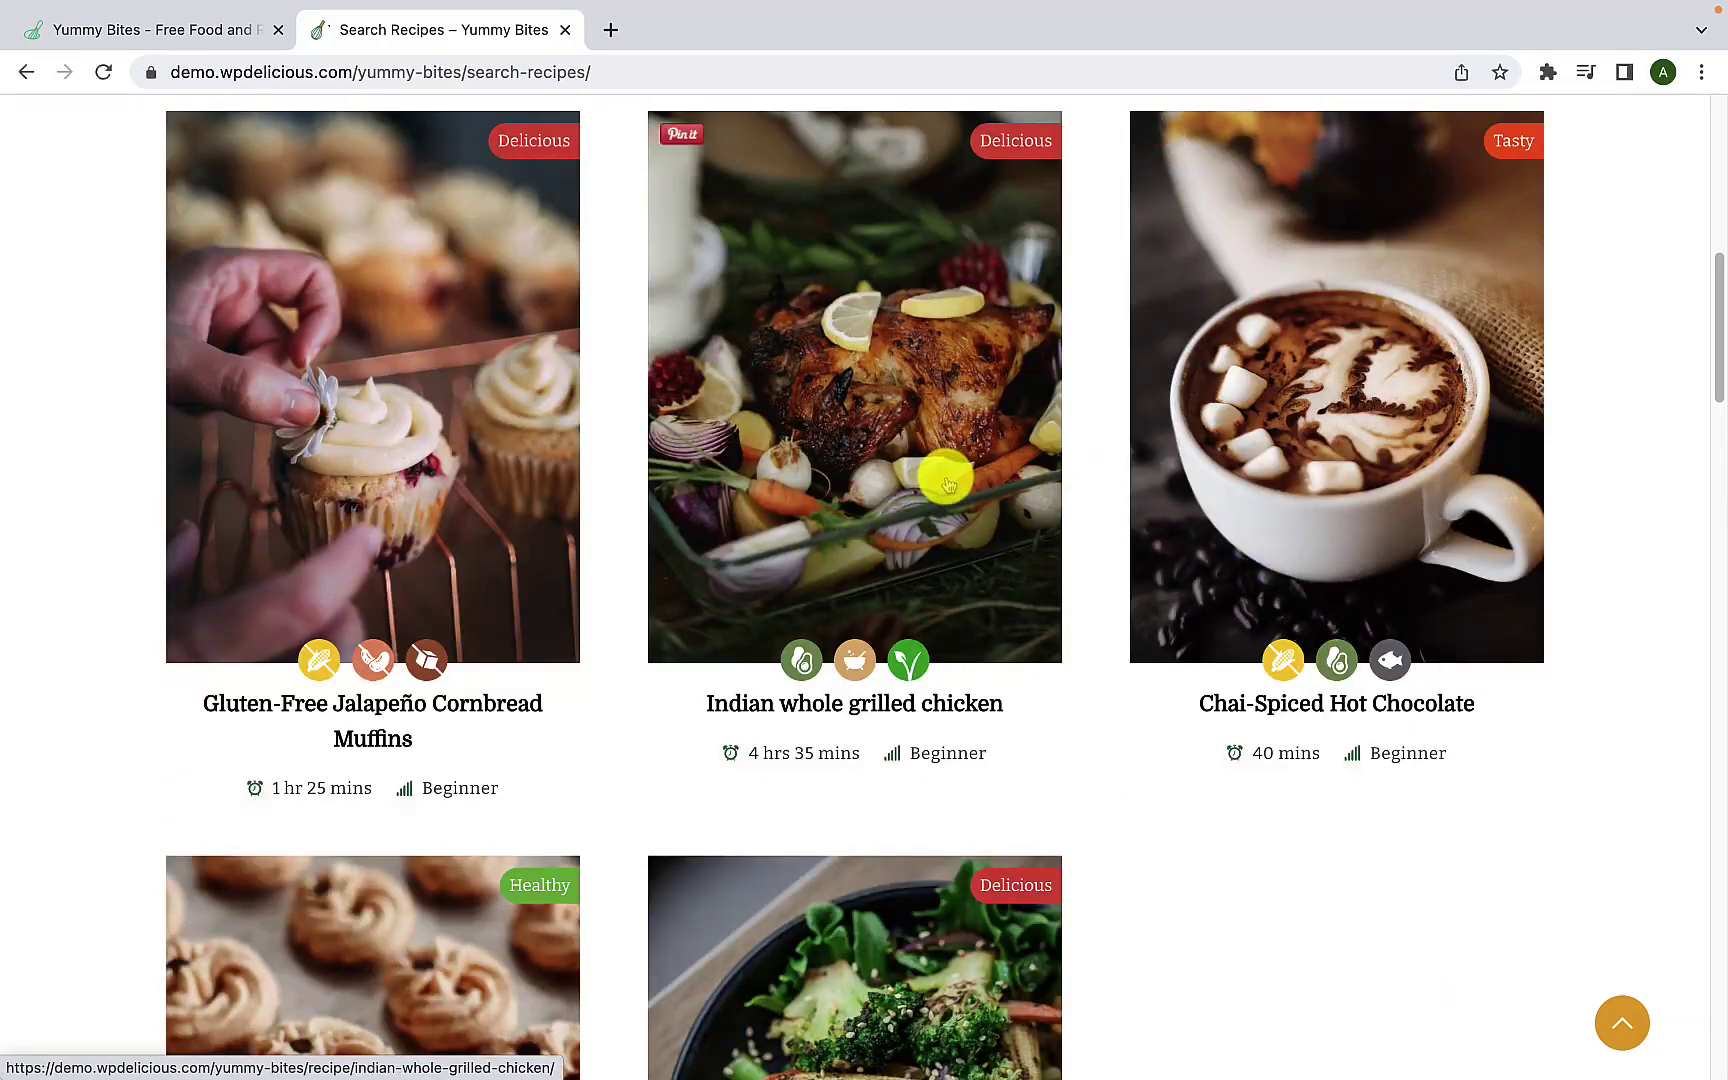
Step: Open the Indian whole grilled chicken recipe and look over its header, introduction and main photo
click(846, 718)
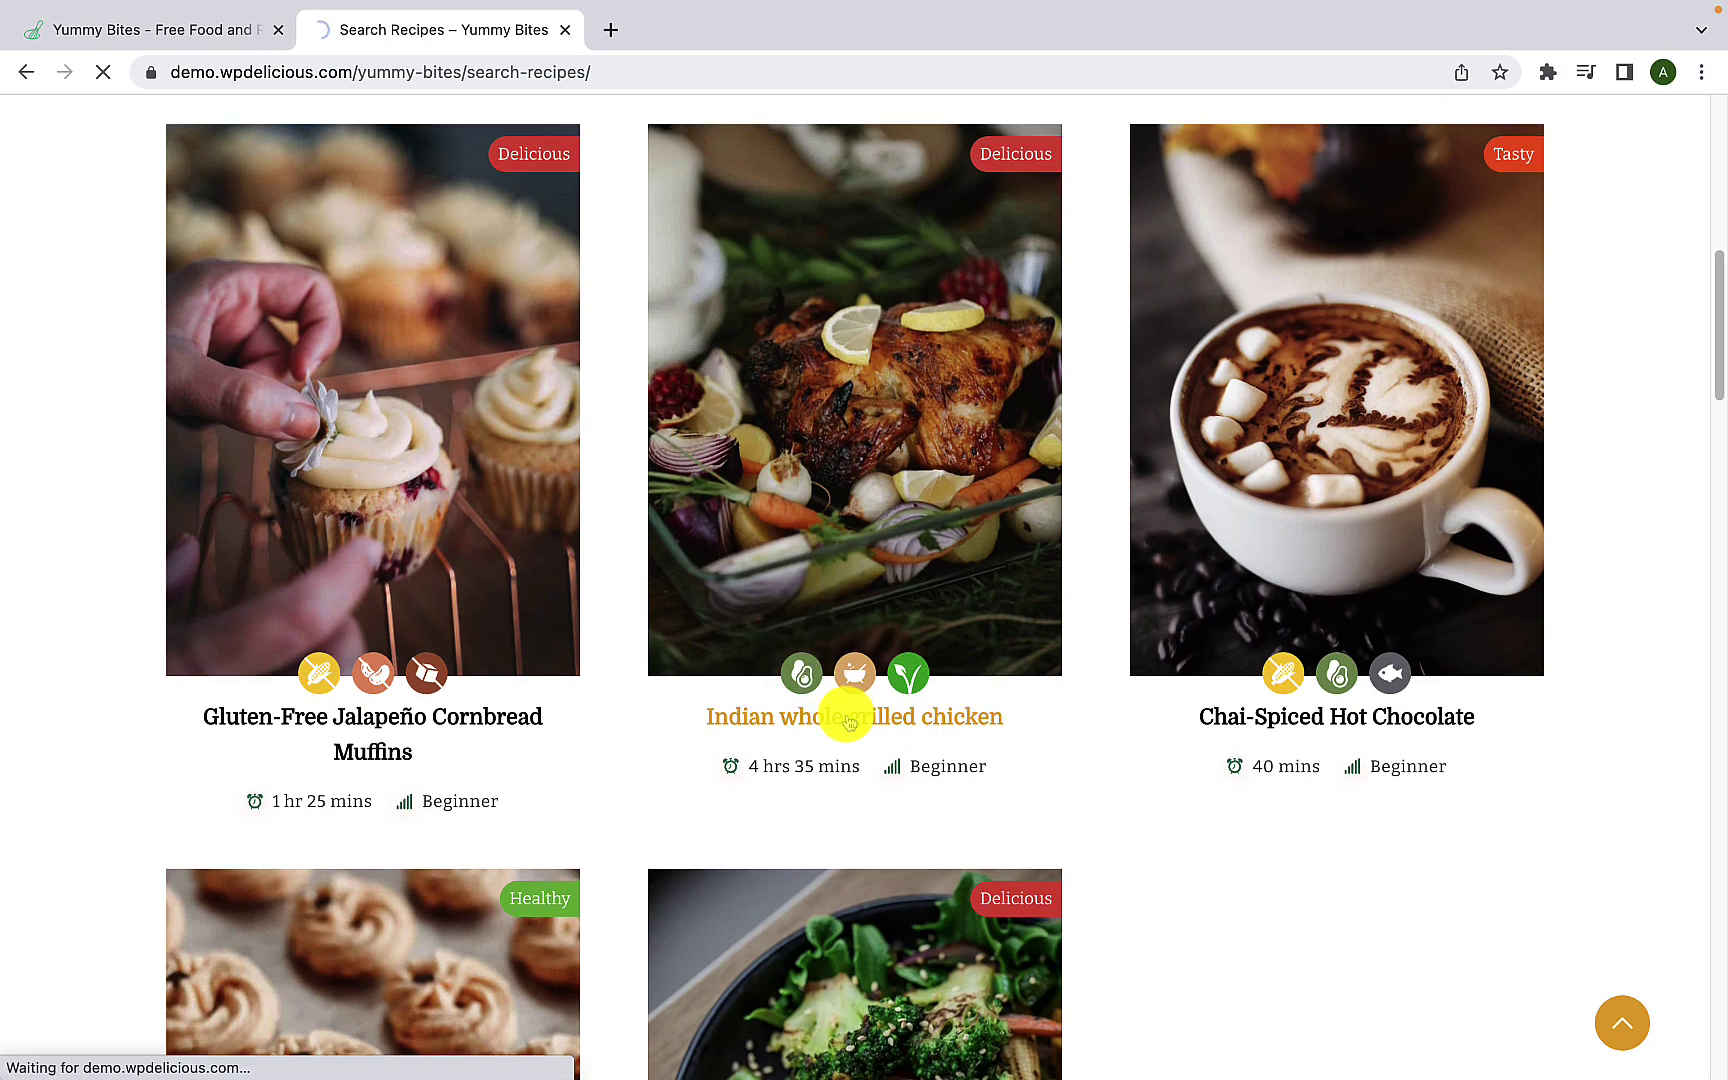
scroll(870, 695, down, 2)
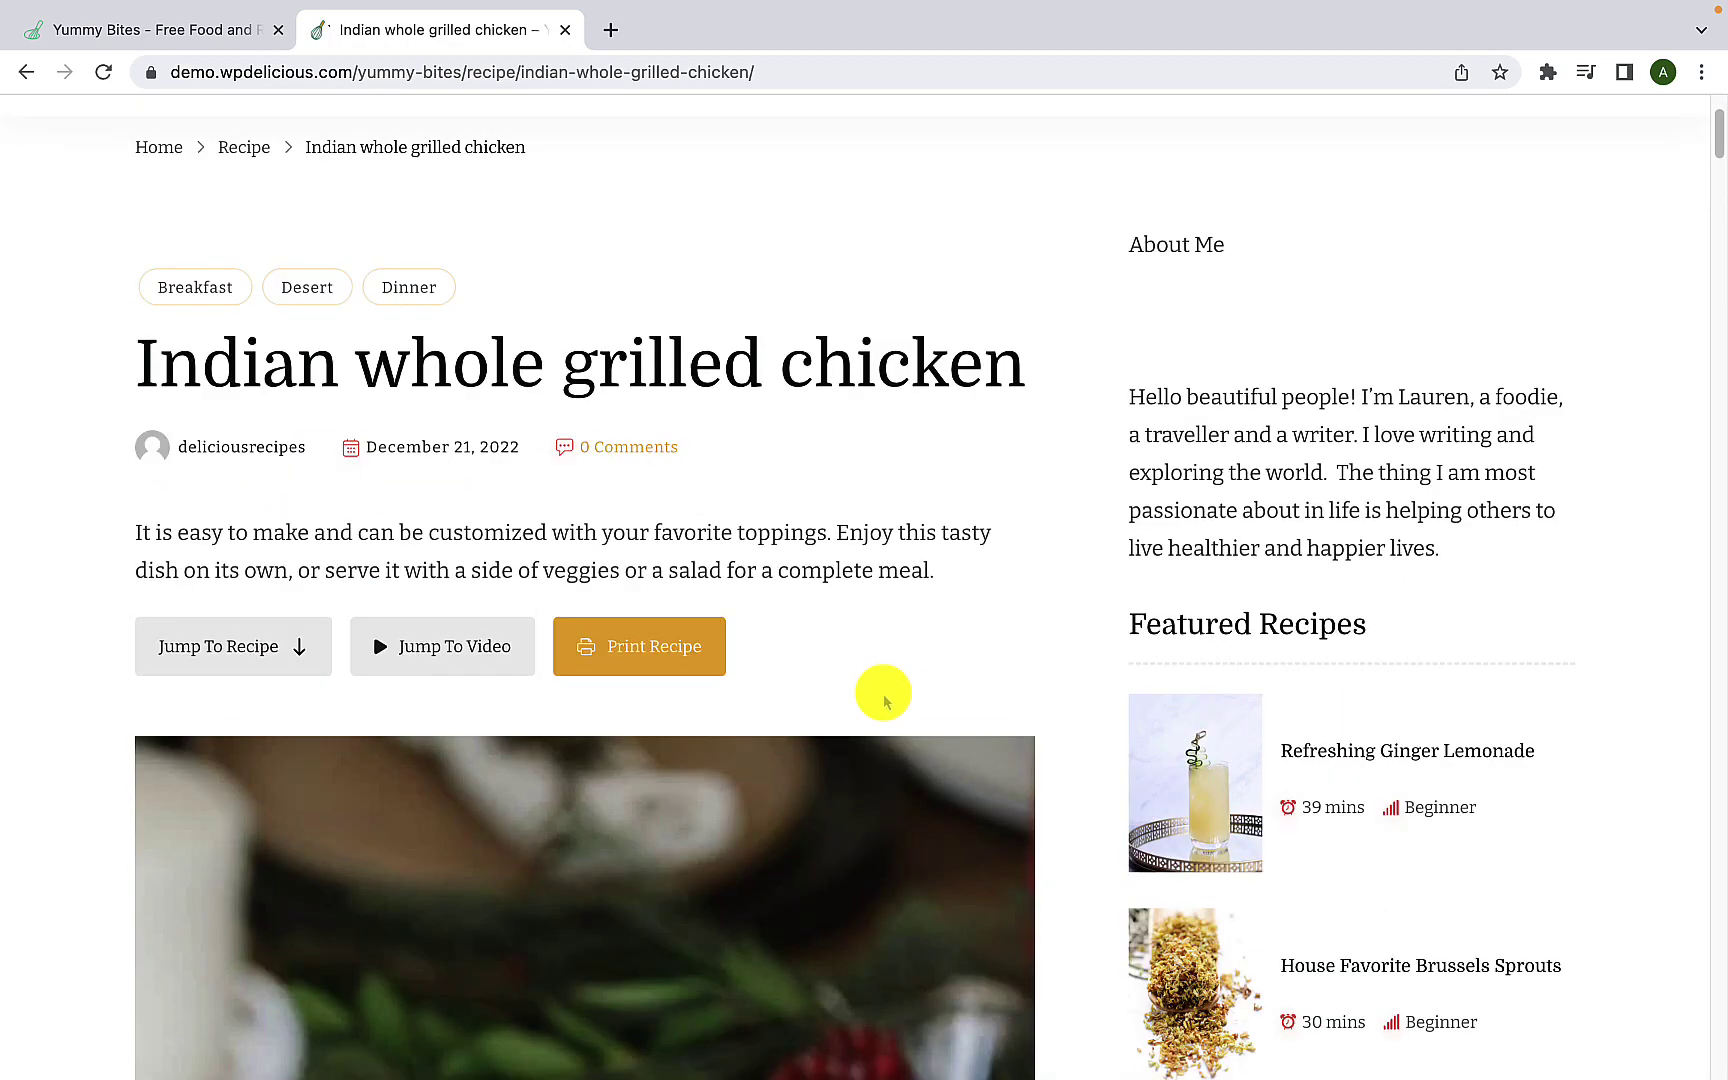
scroll(884, 700, down, 8)
scroll(884, 700, up, 3)
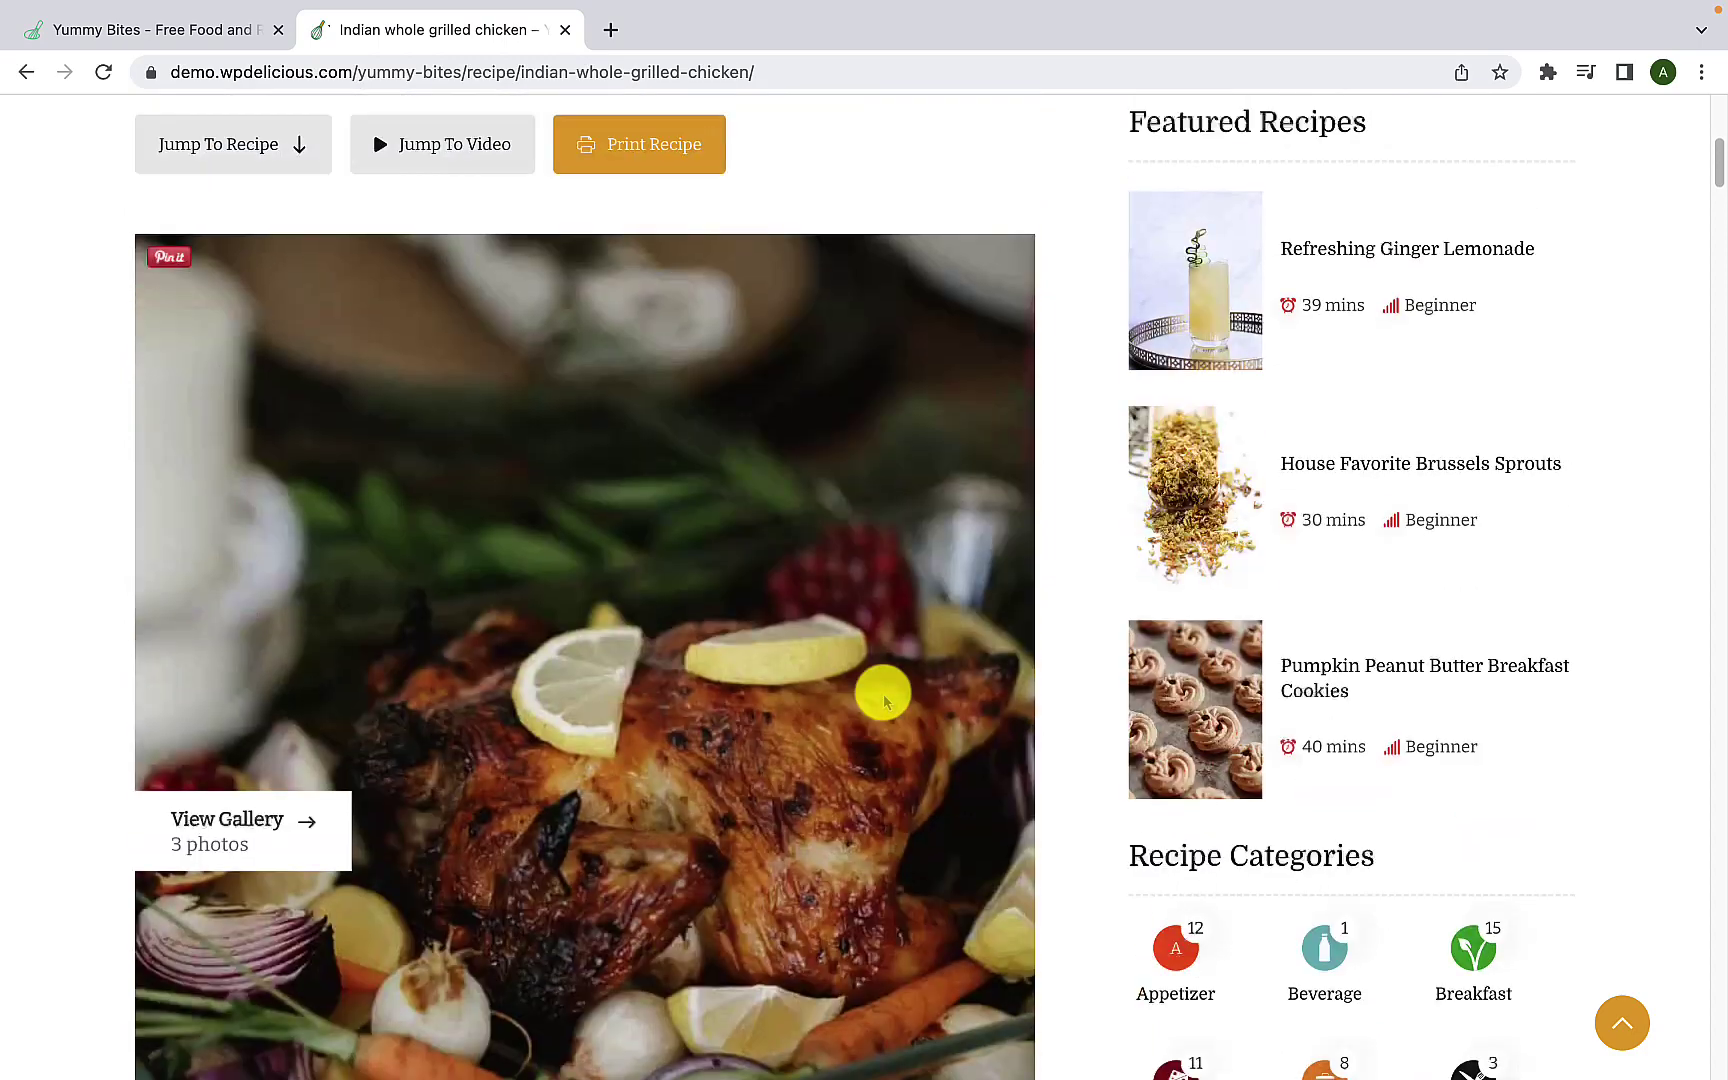
Step: Jump to the recipe card, review its details, description, ingredients and instructions, and go back to the page start
scroll(880, 695, up, 1)
click(283, 203)
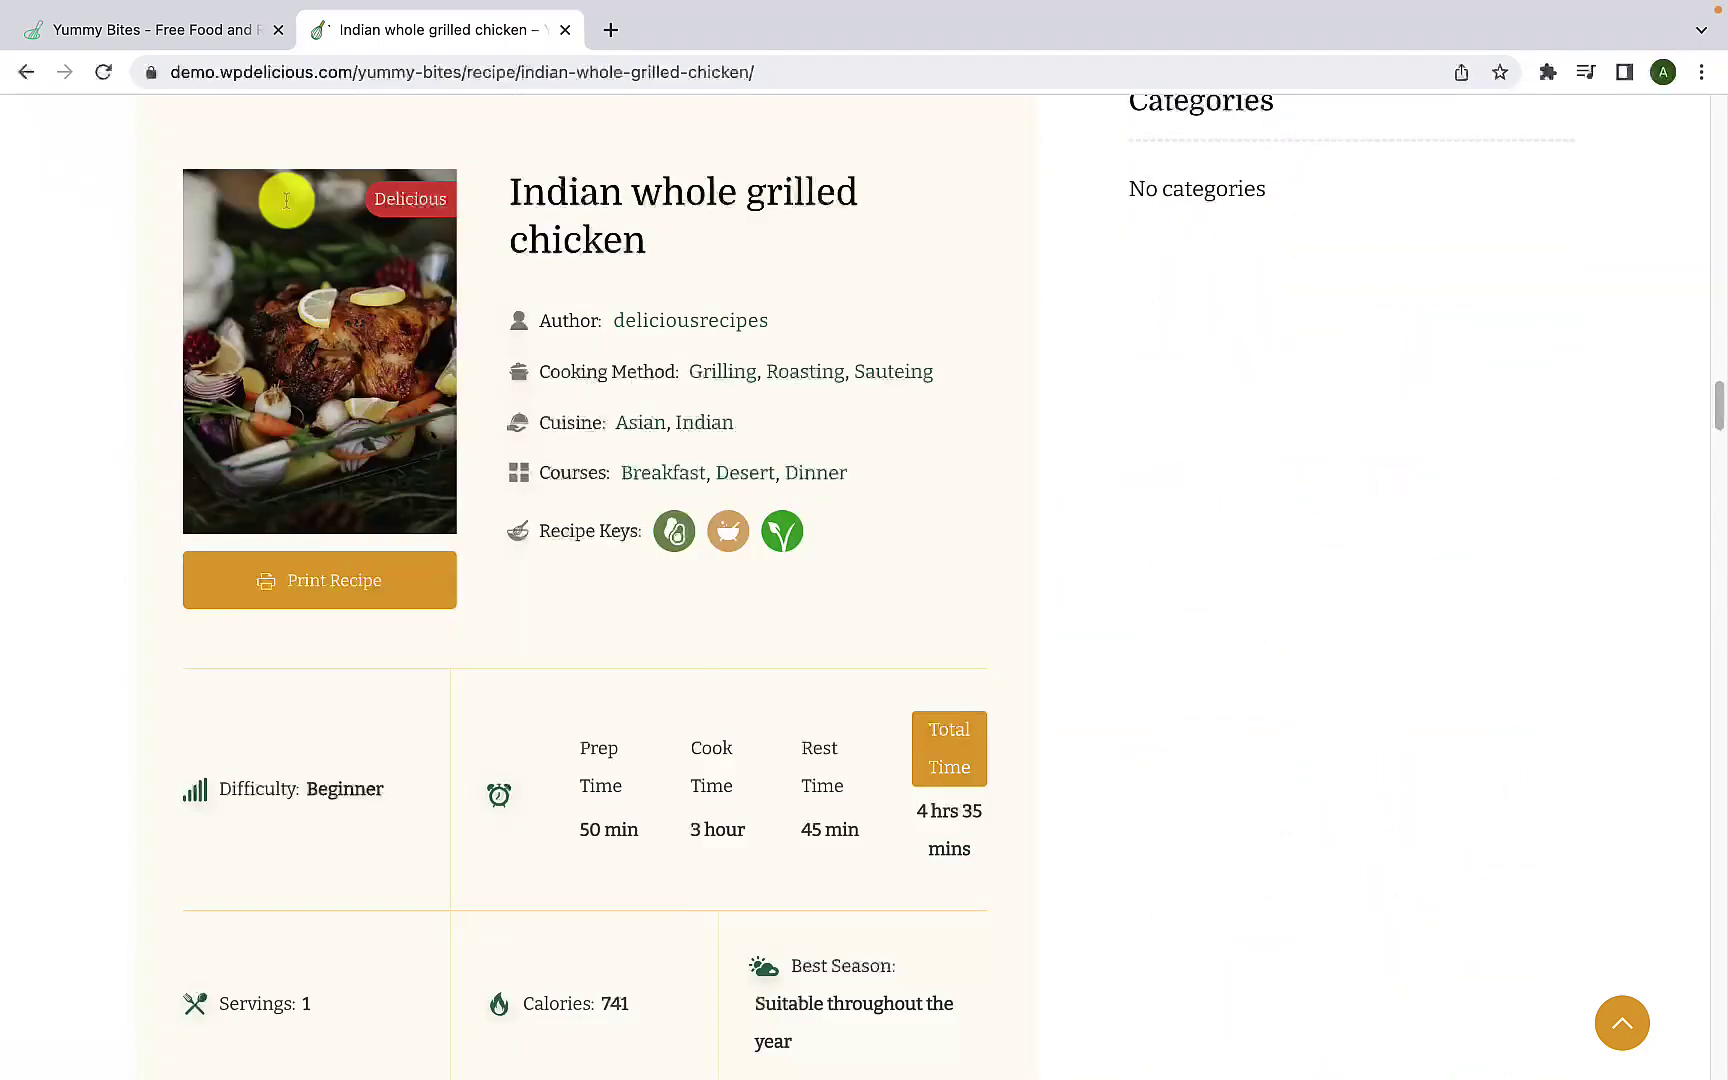
scroll(755, 548, down, 3)
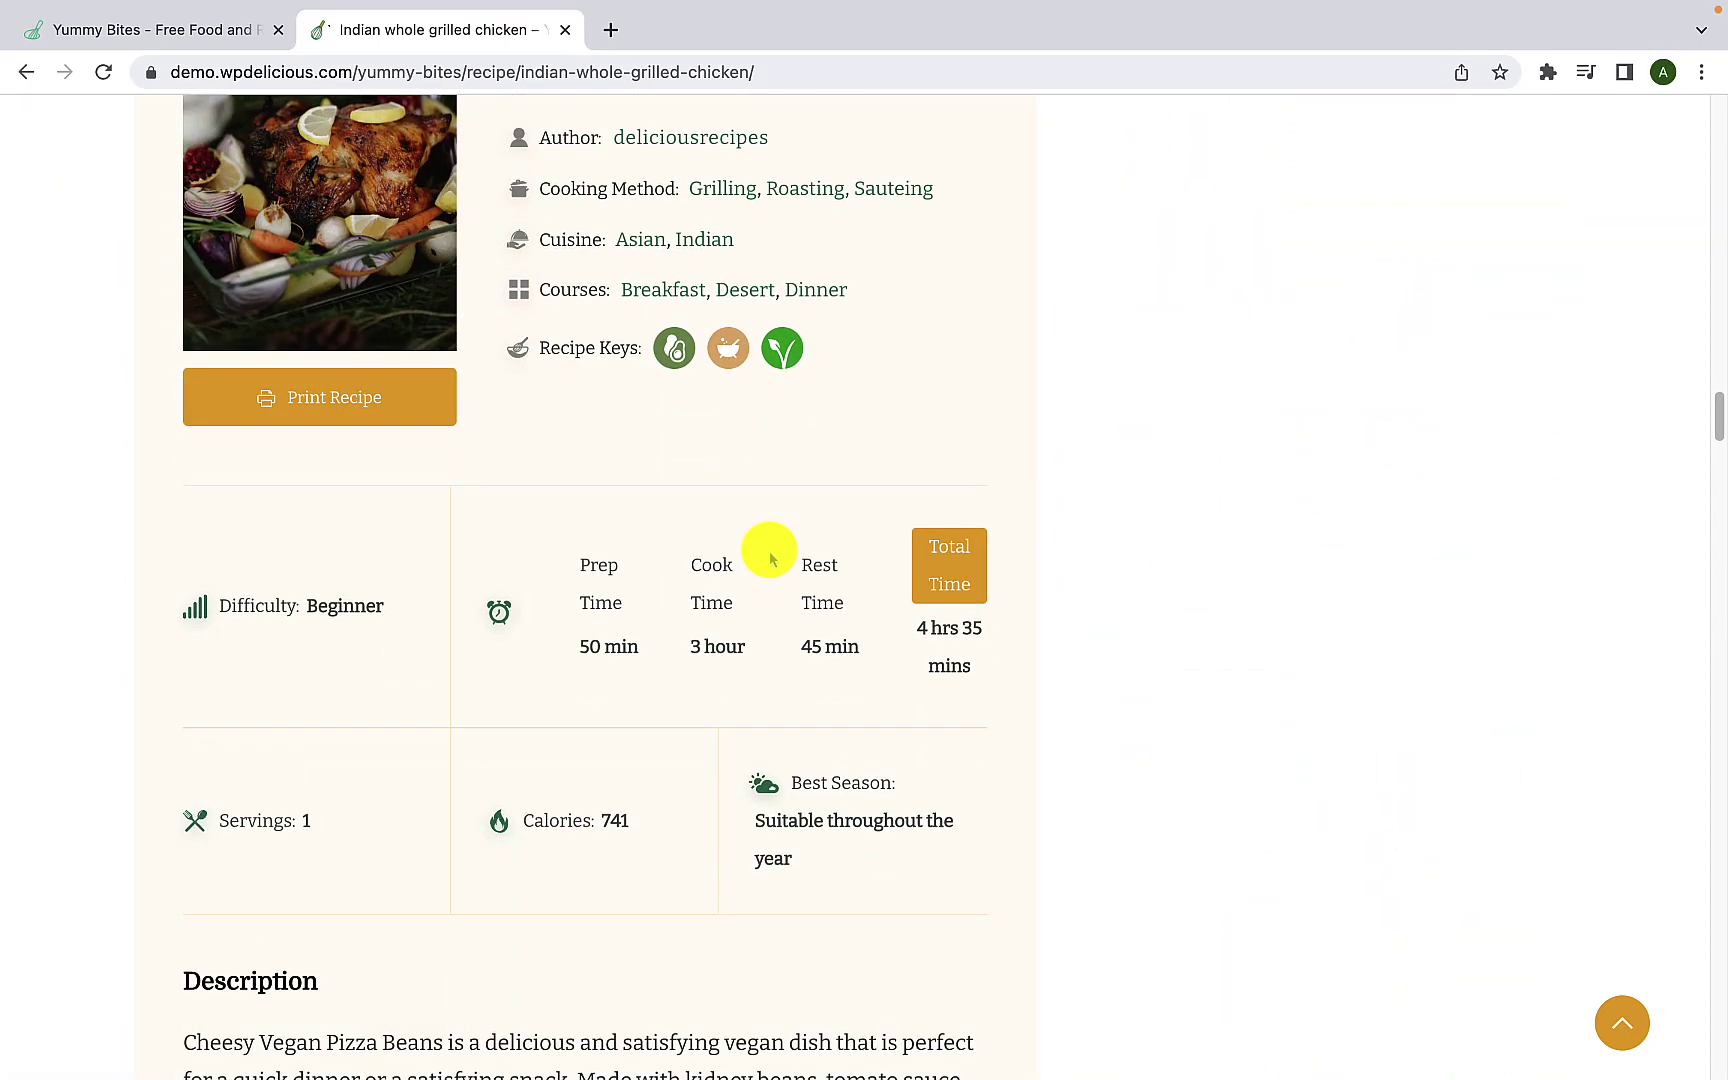
scroll(365, 600, down, 7)
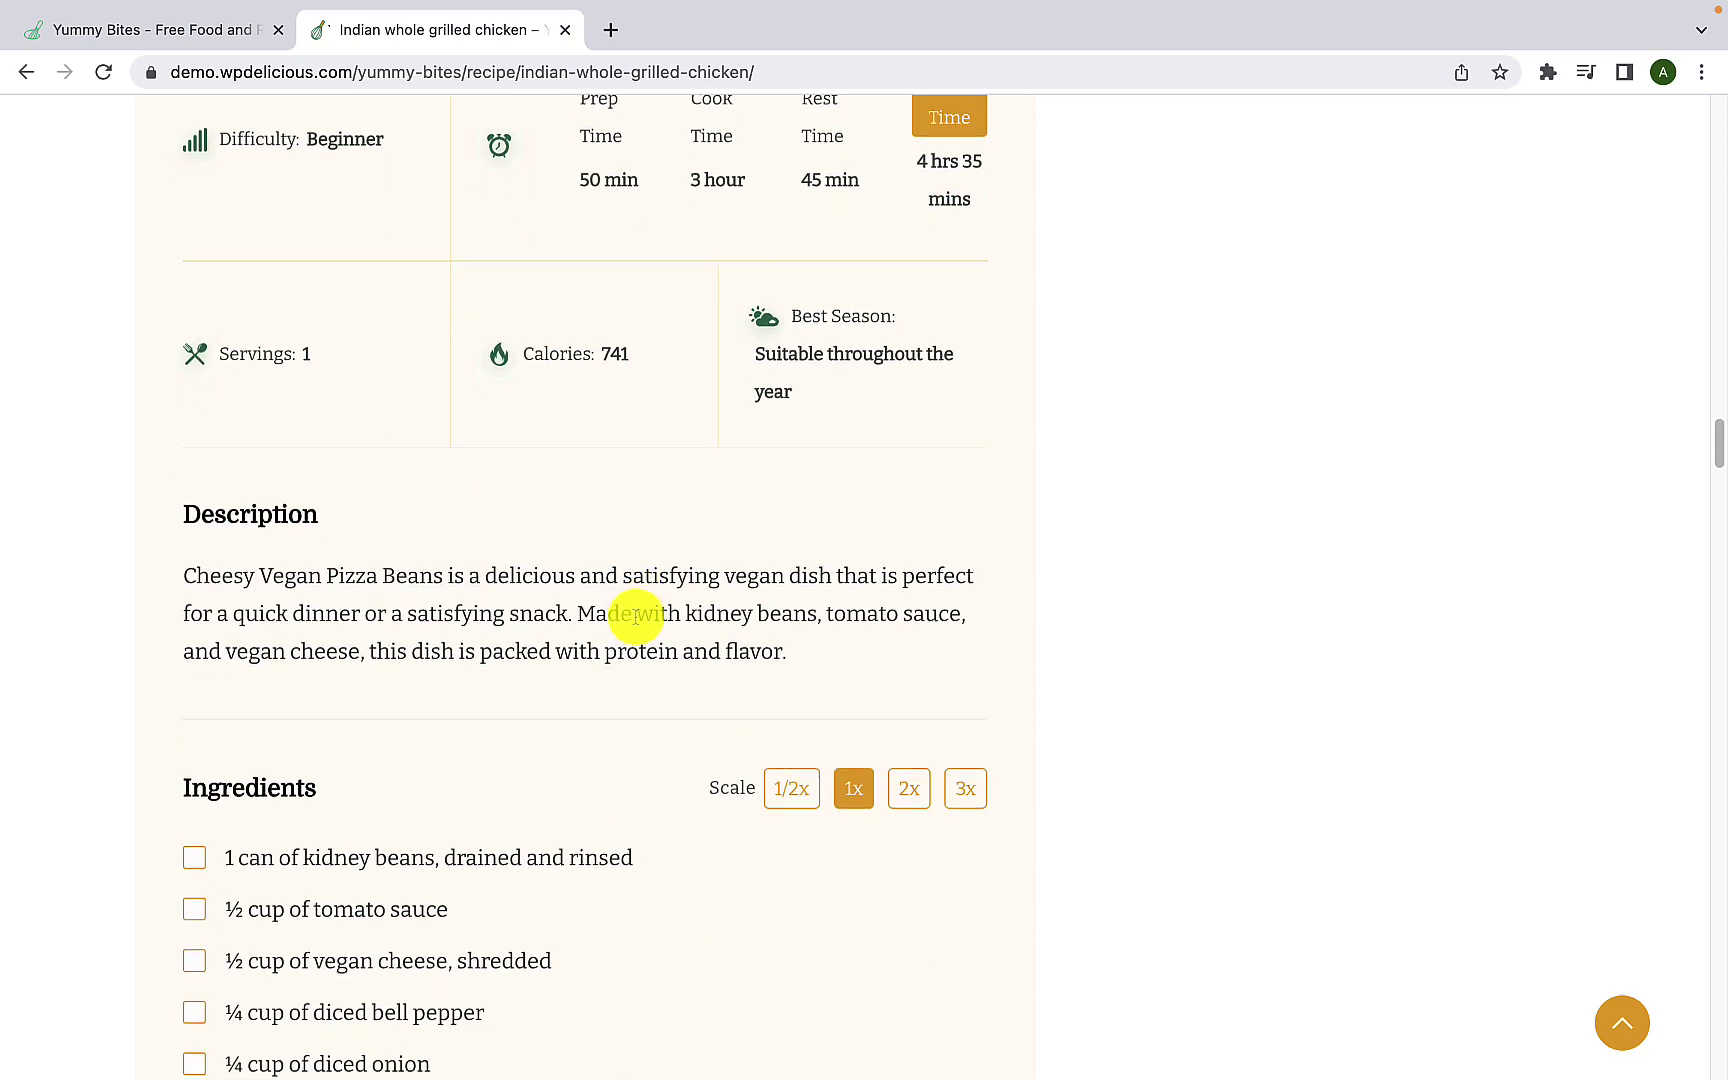
scroll(238, 604, down, 7)
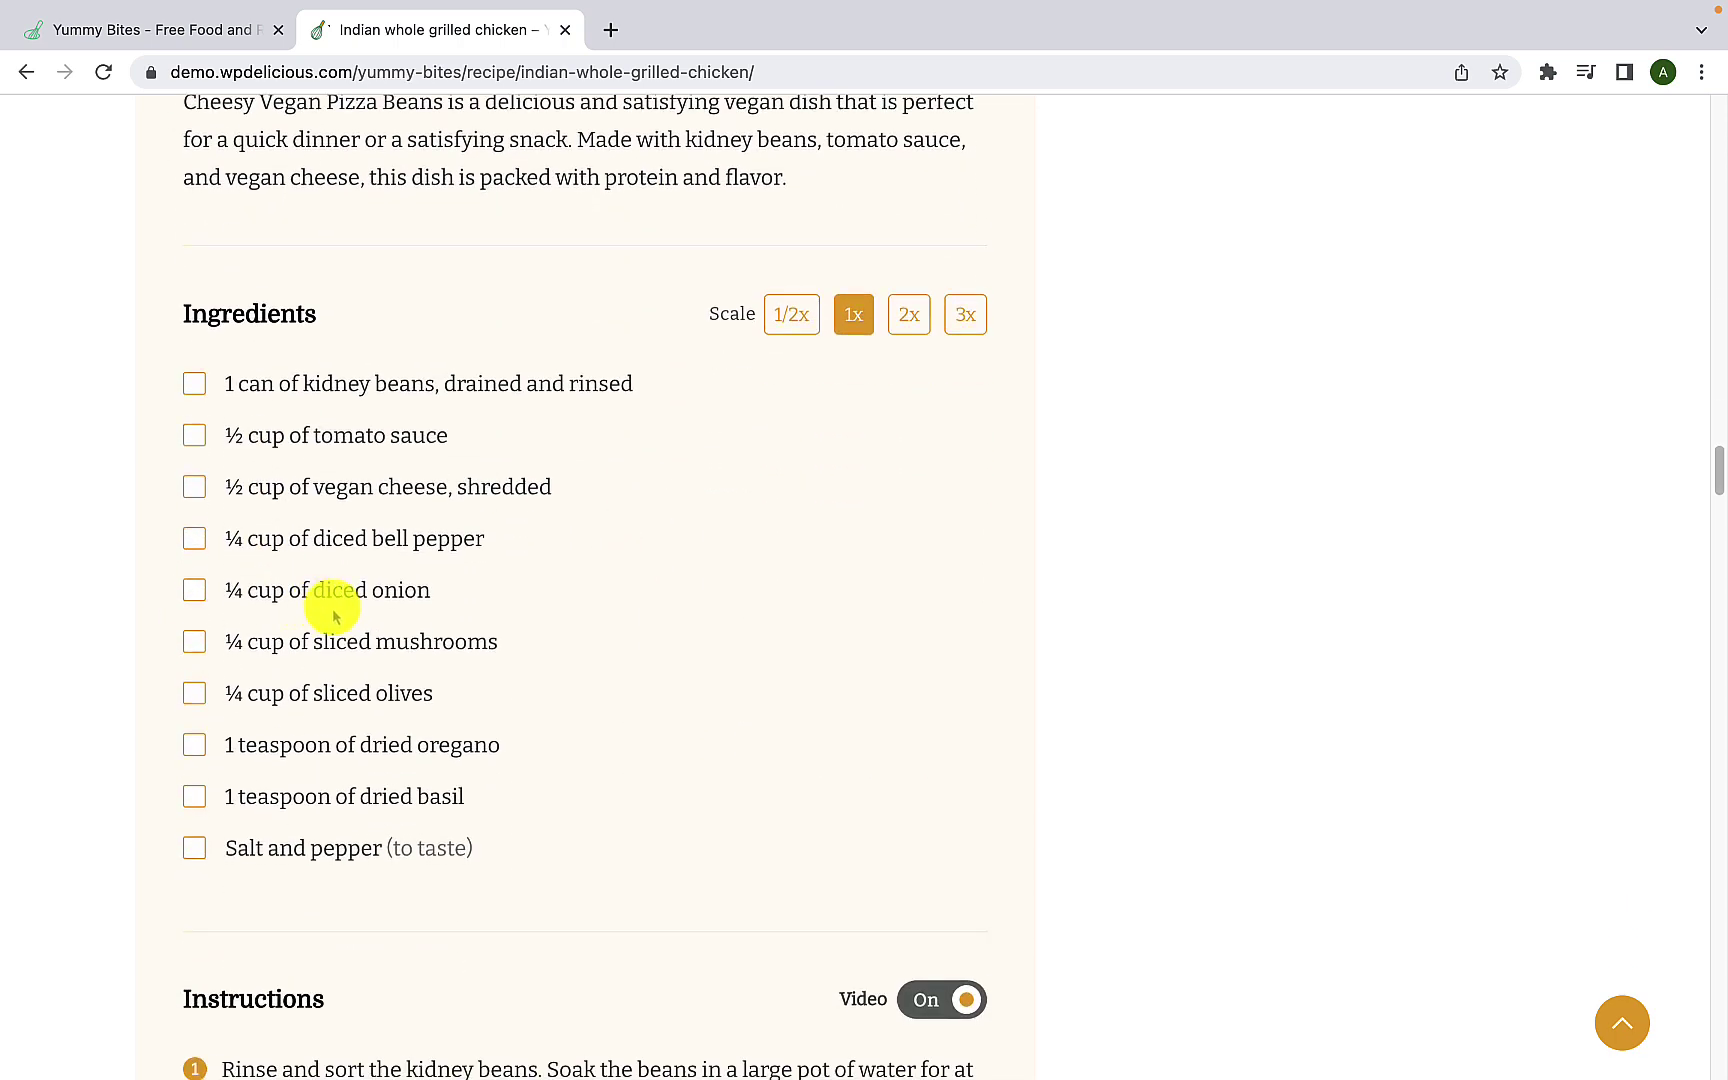
scroll(813, 638, down, 10)
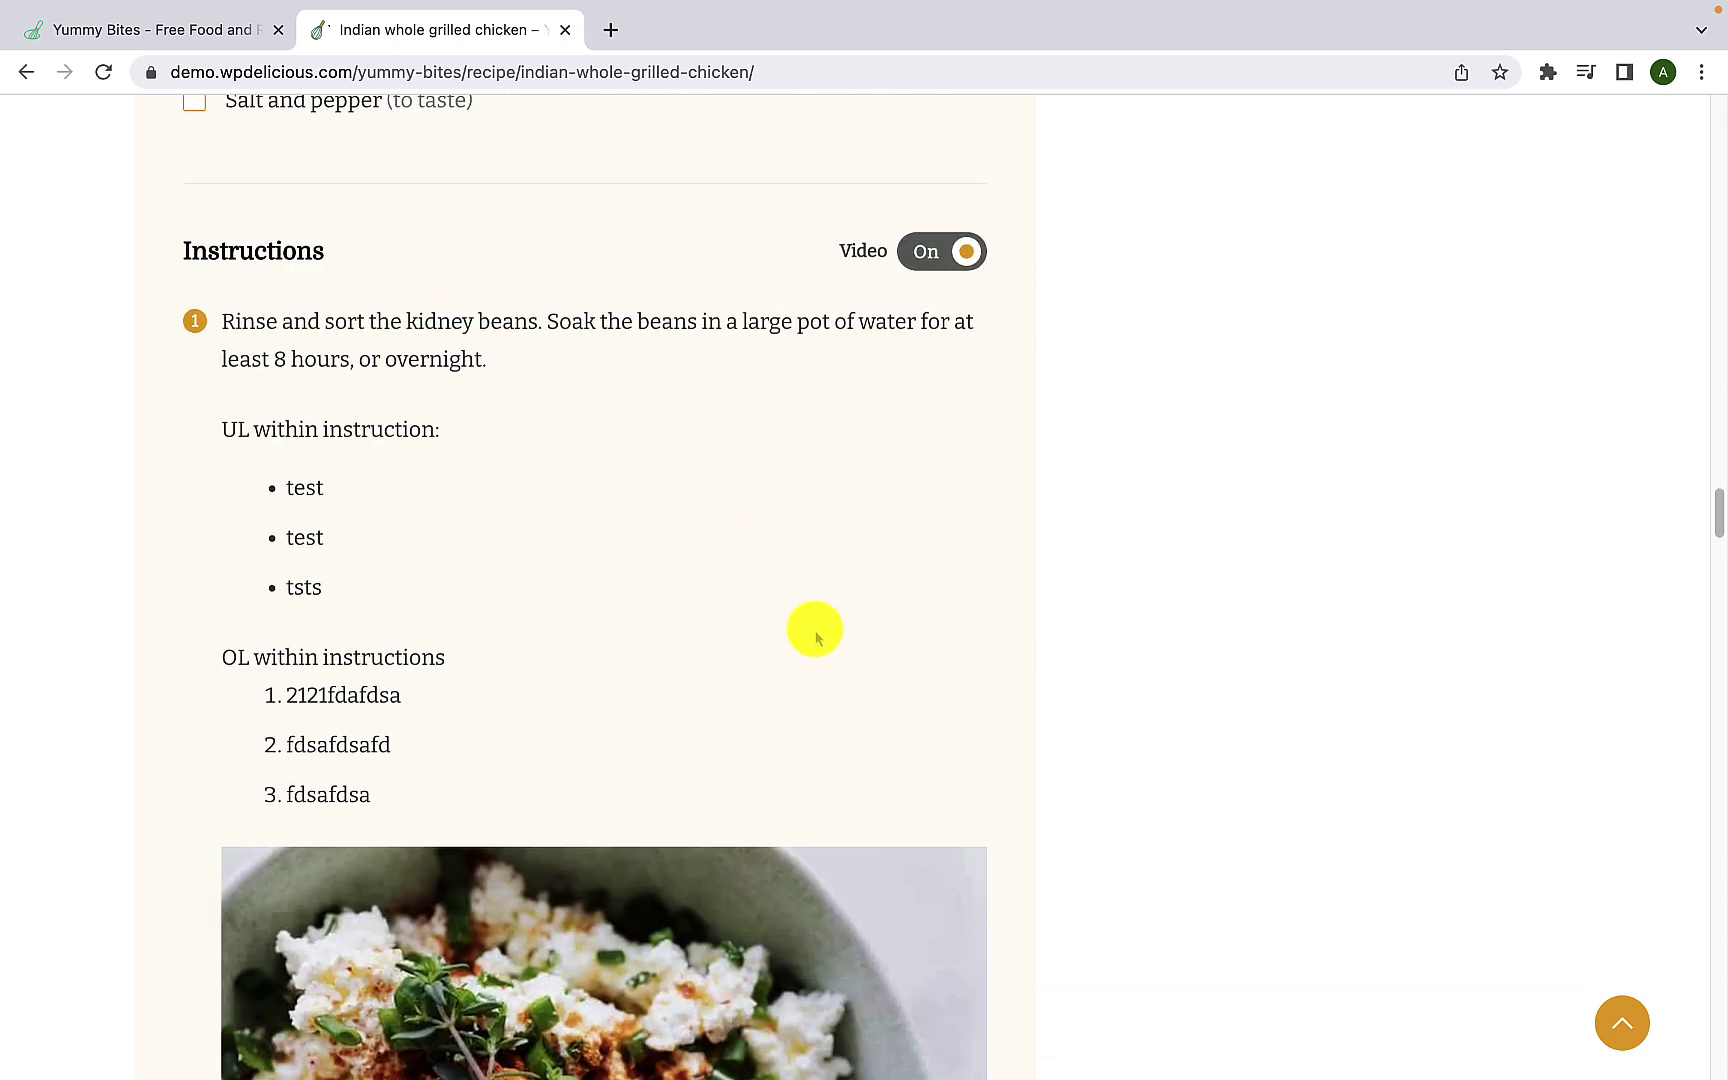
scroll(815, 636, down, 14)
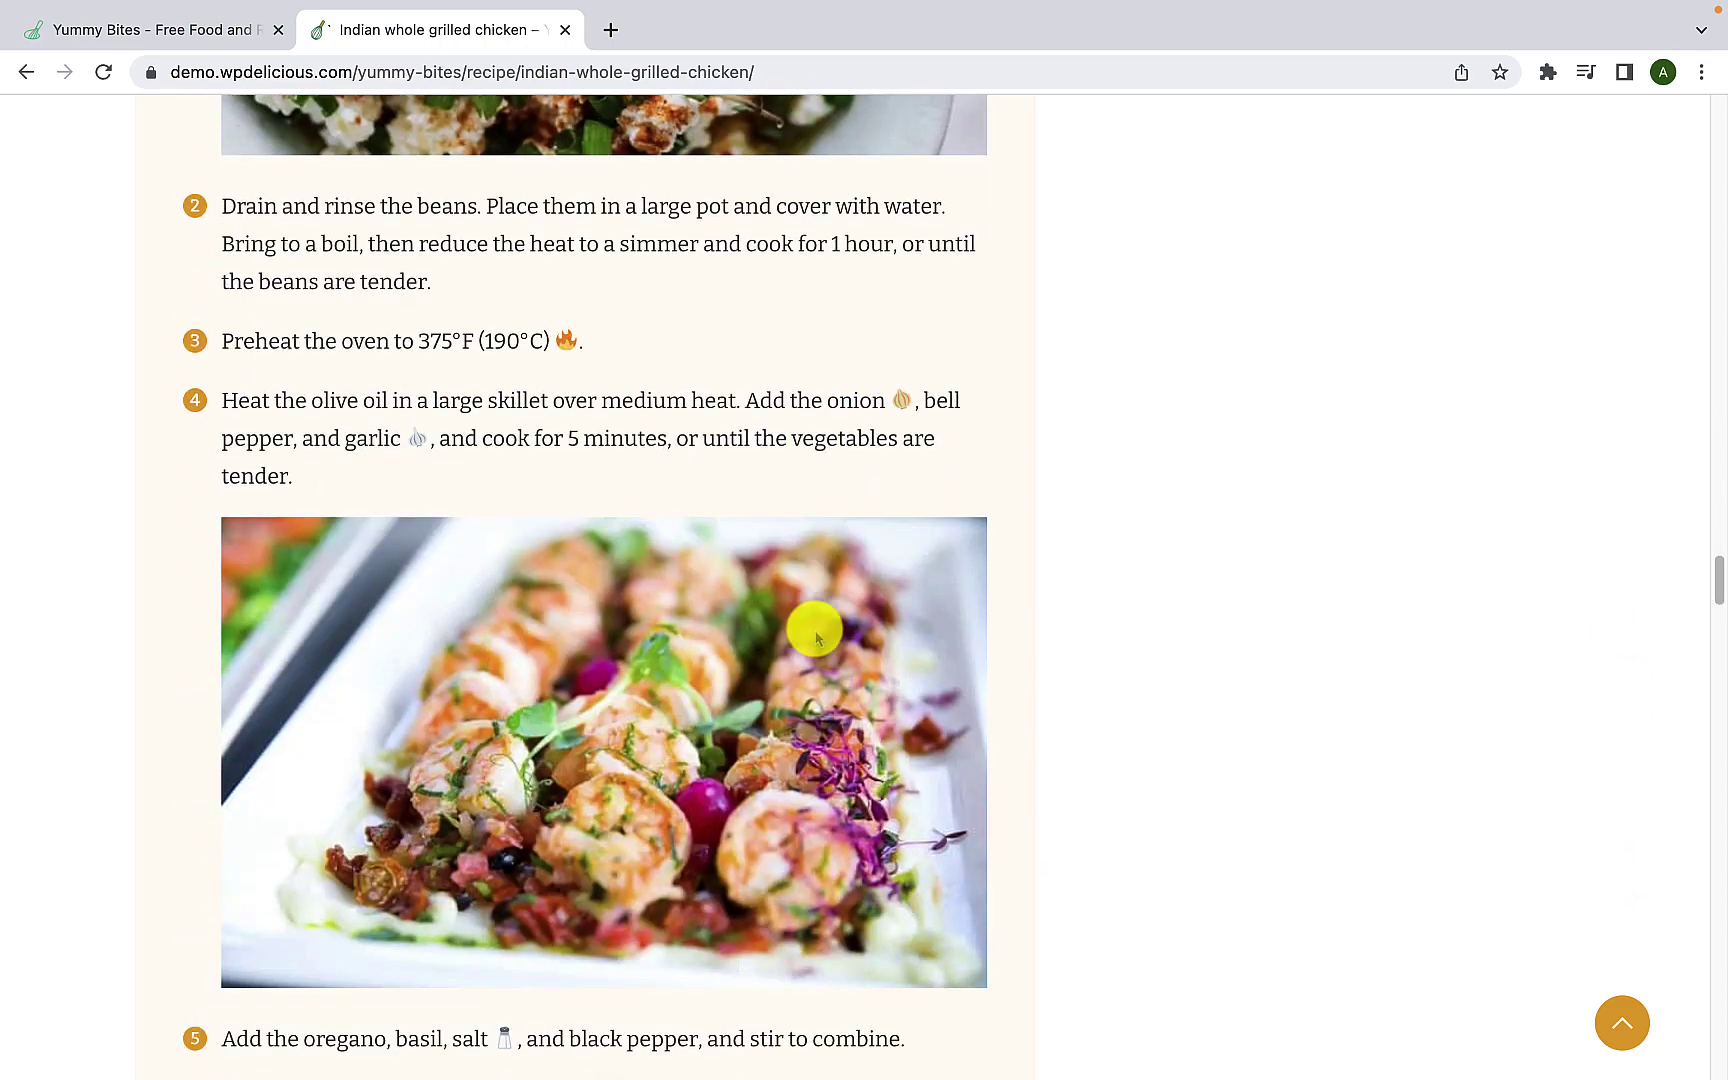
scroll(815, 636, down, 5)
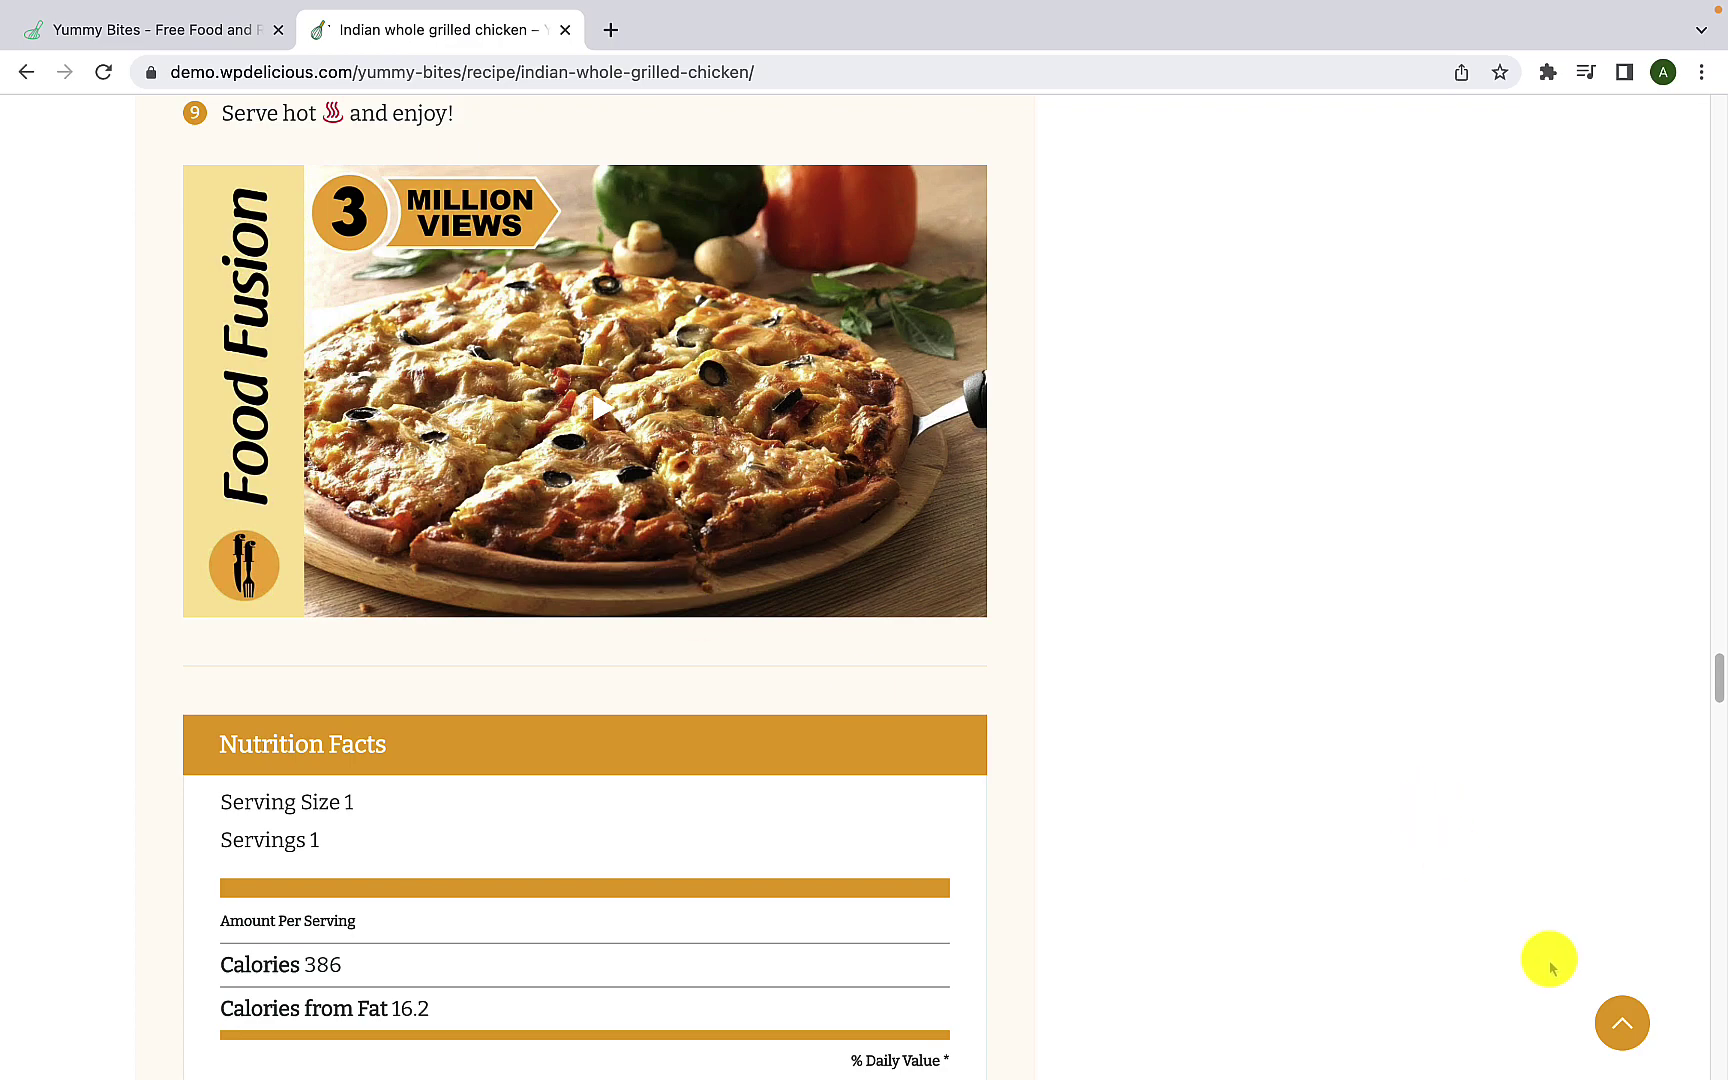
click(1628, 1022)
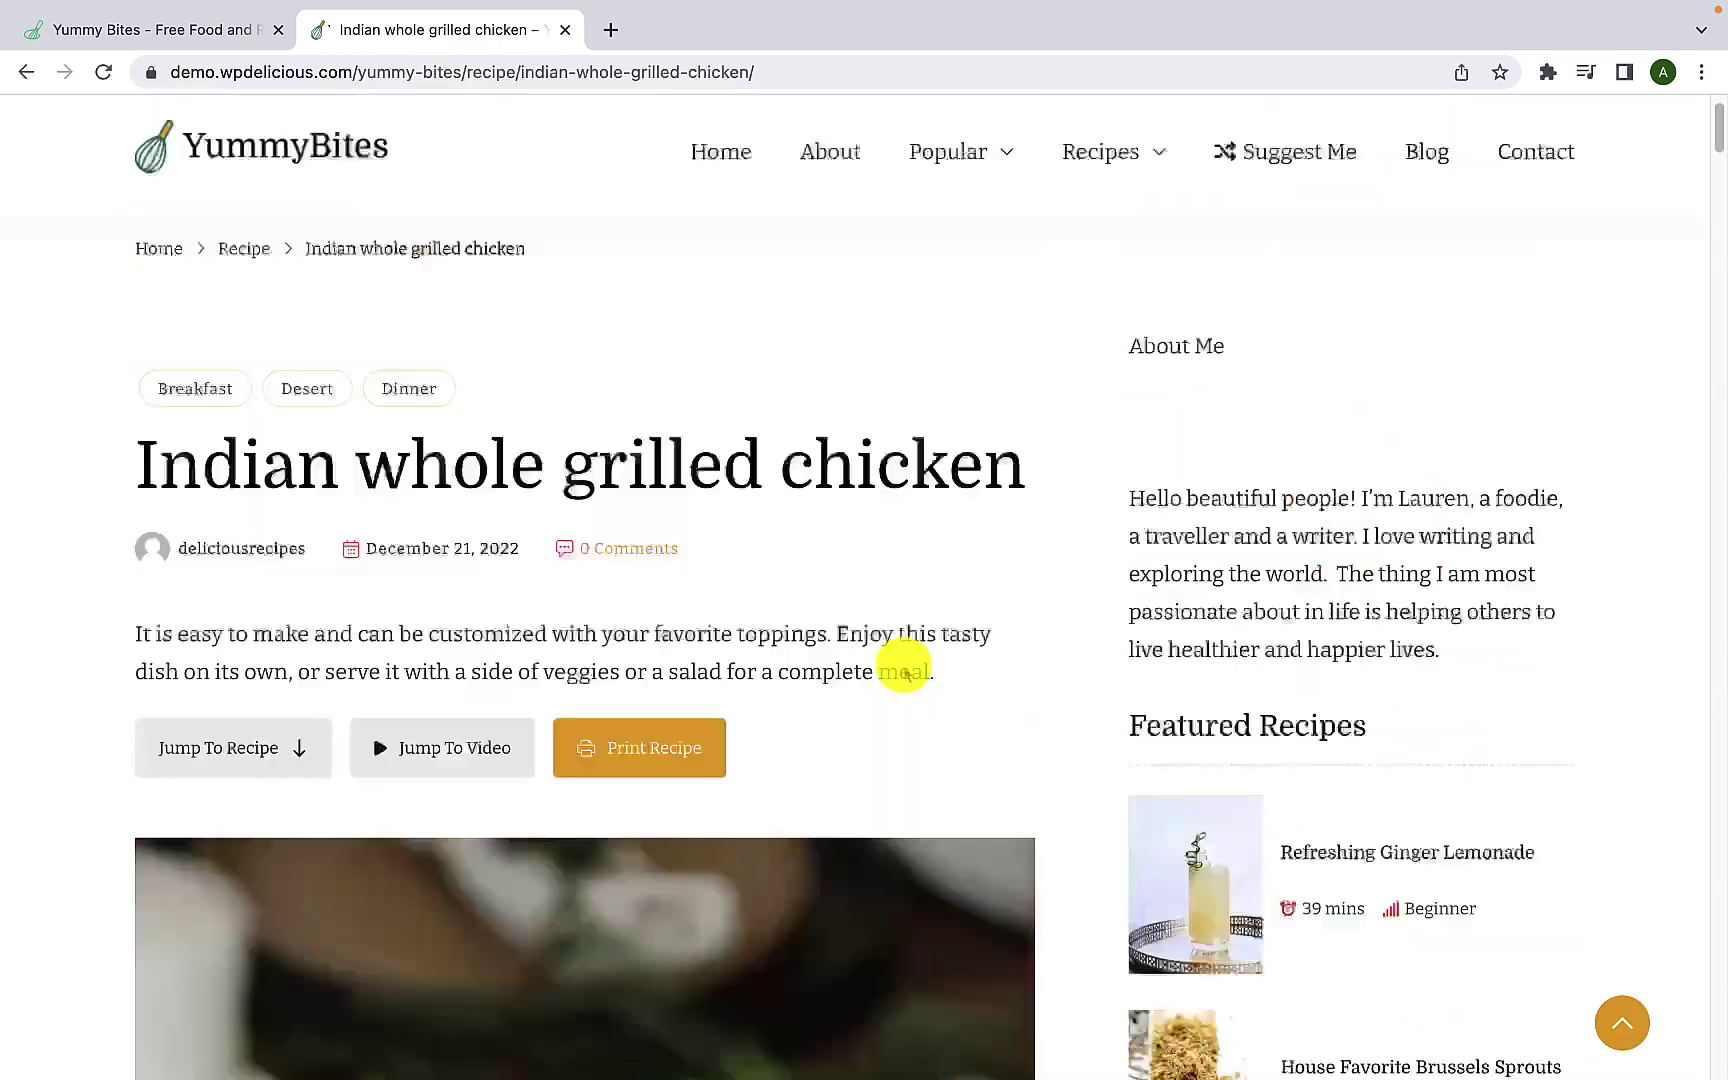
Step: View the recipe's photo gallery, cycle through its three photos and close it
scroll(659, 710, down, 7)
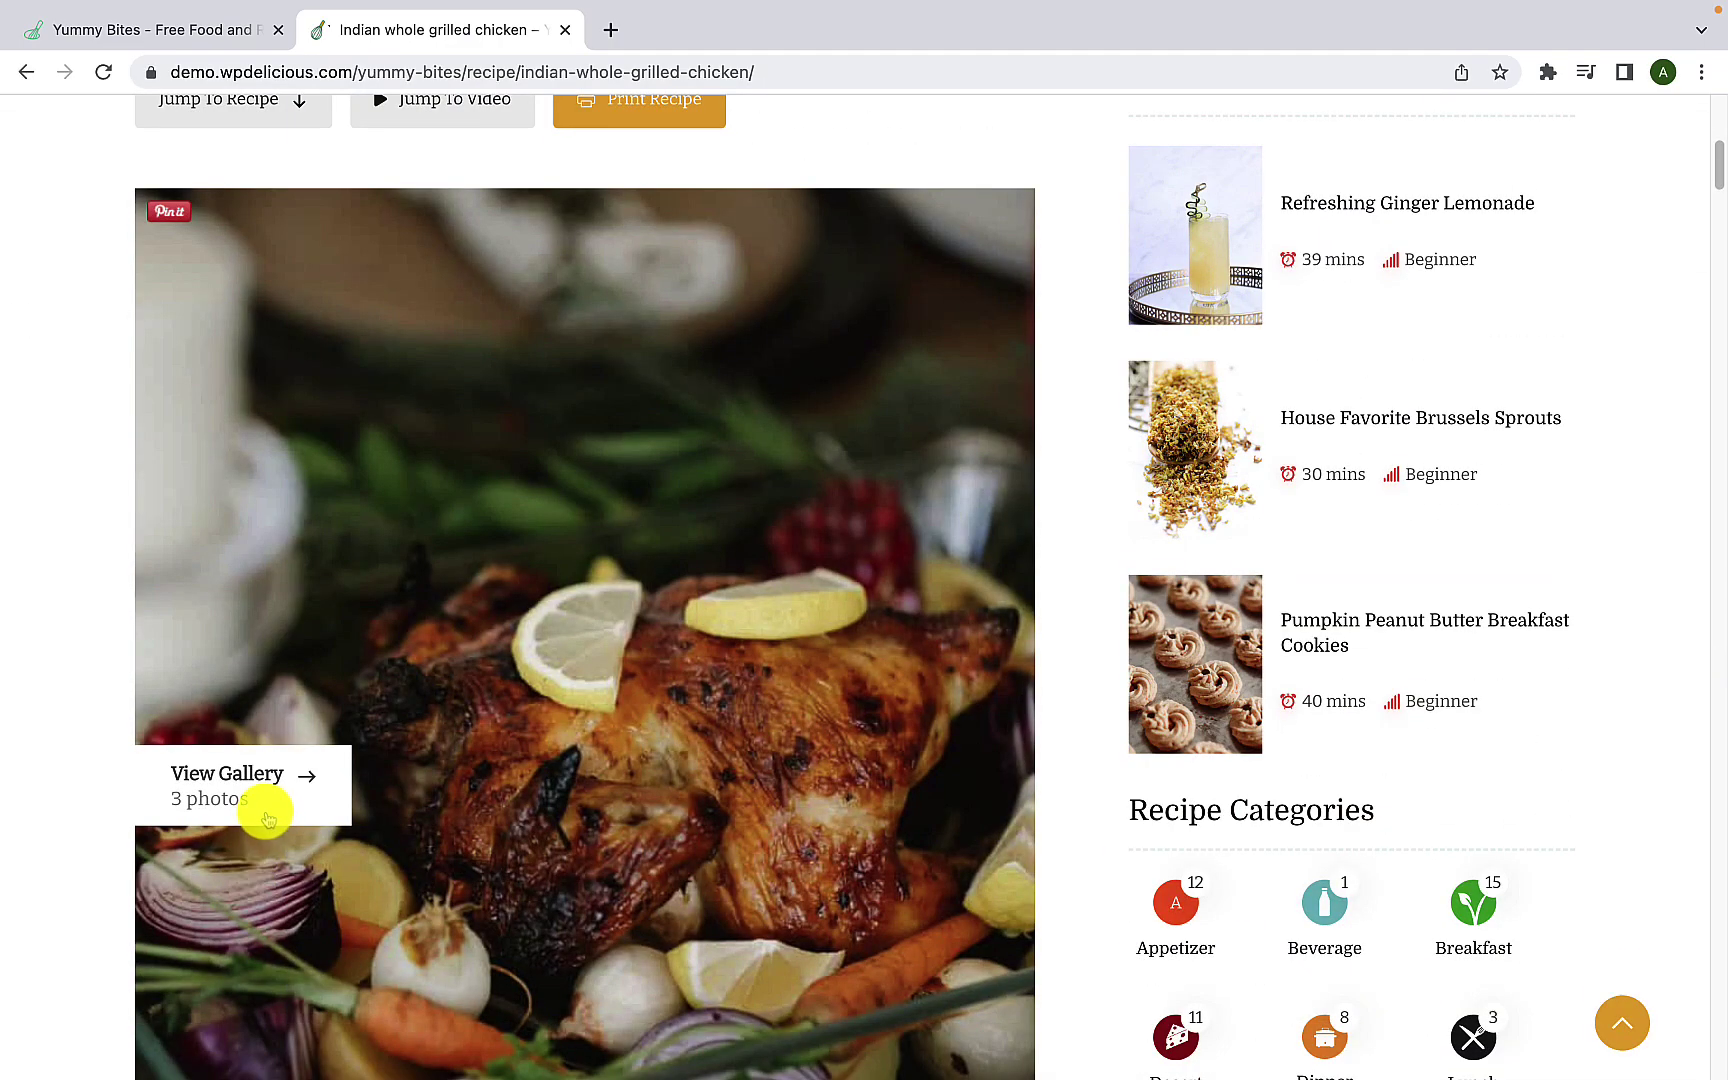
click(283, 805)
click(1651, 606)
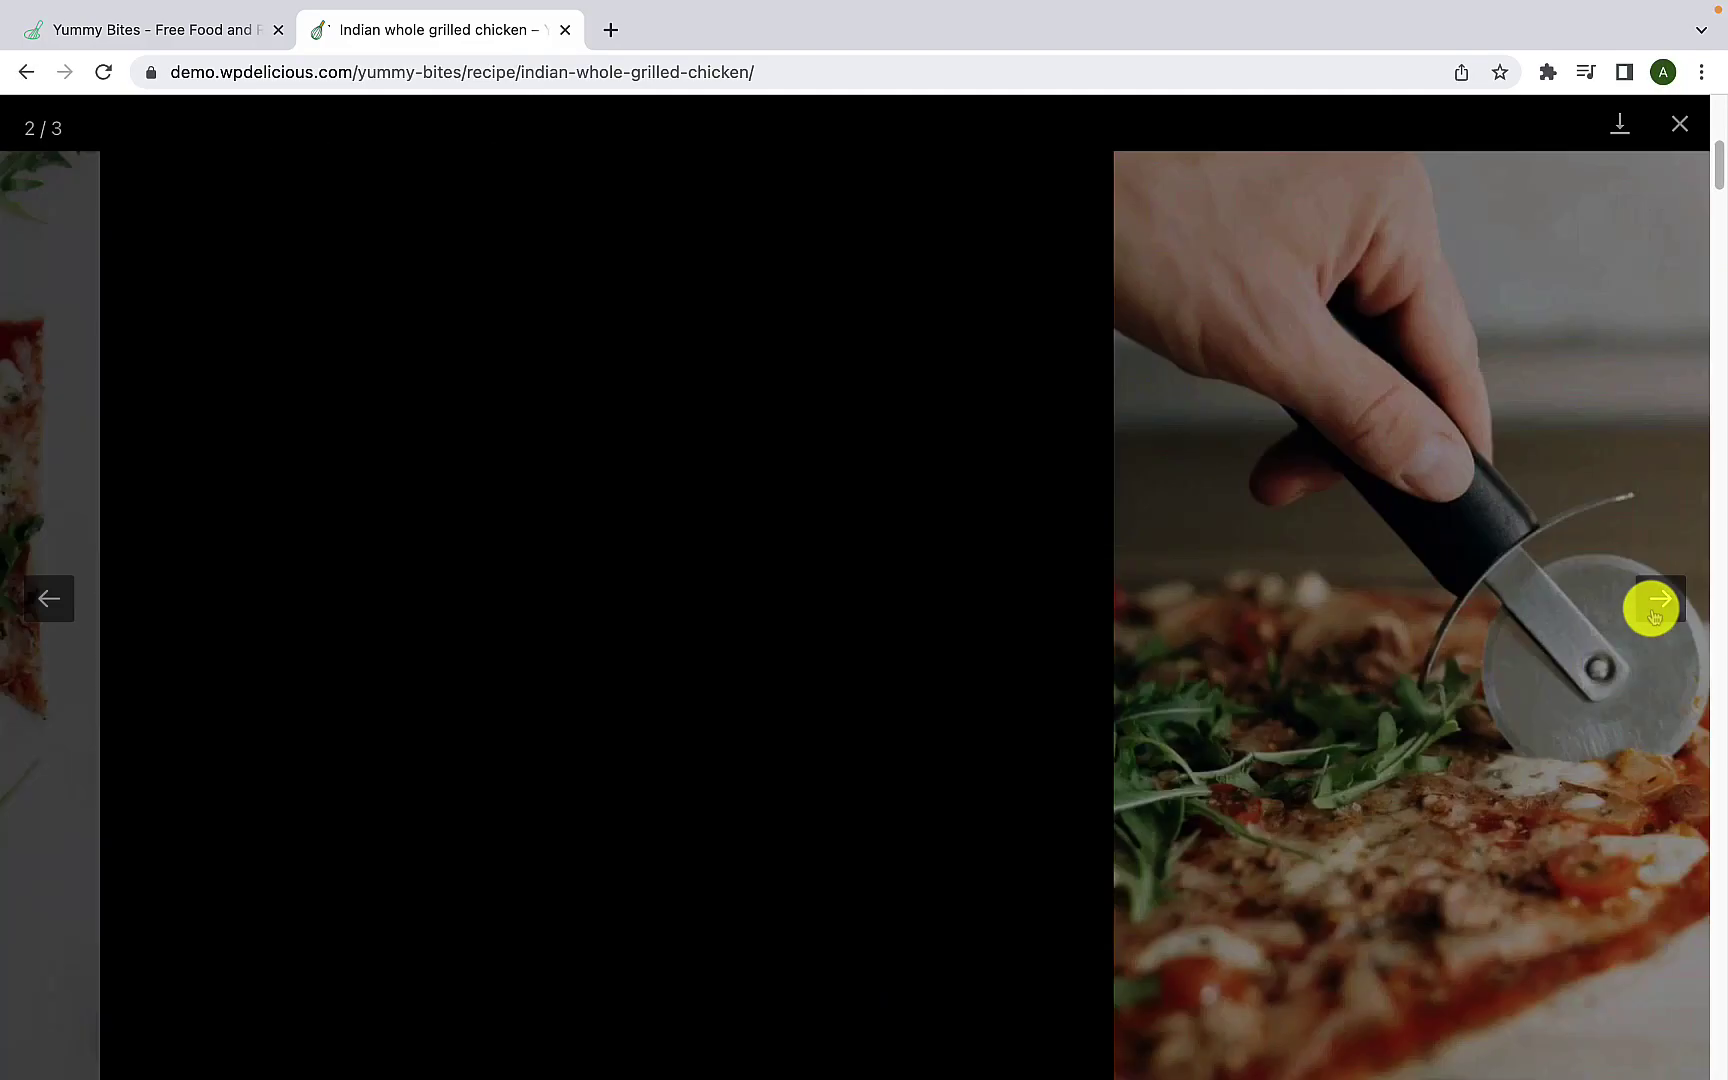
click(1655, 612)
click(1651, 606)
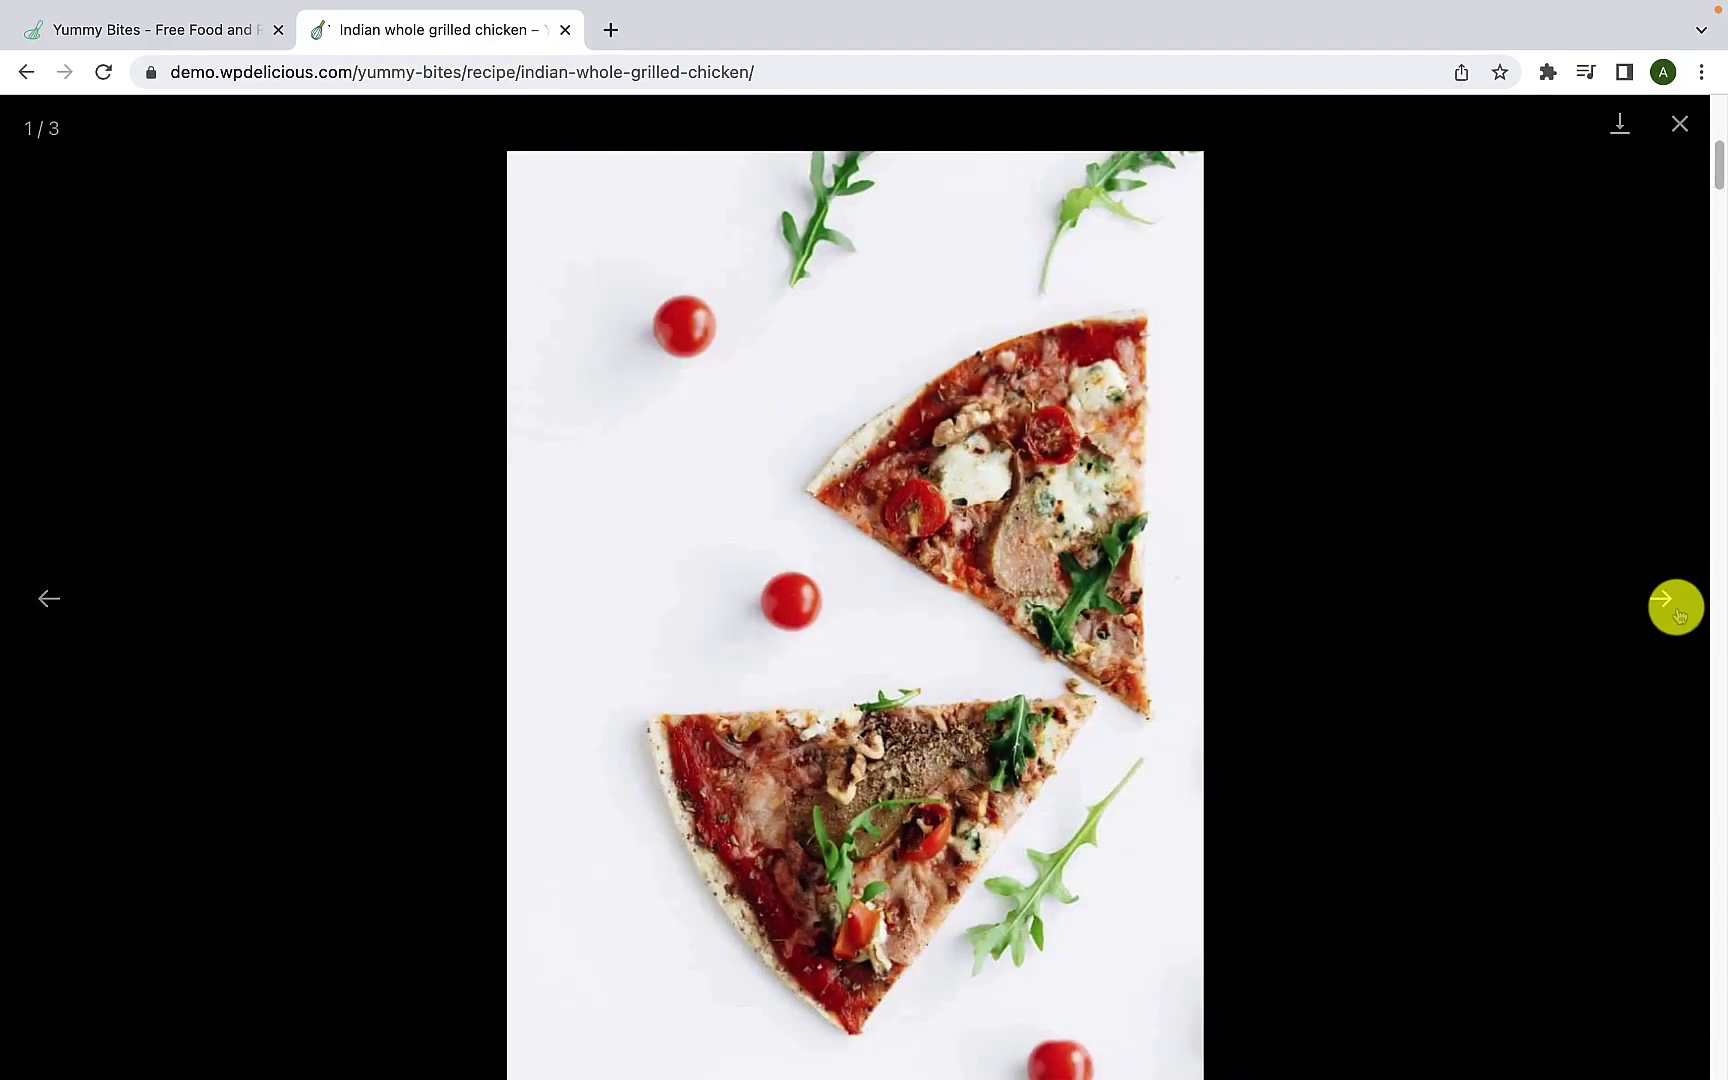
click(1682, 125)
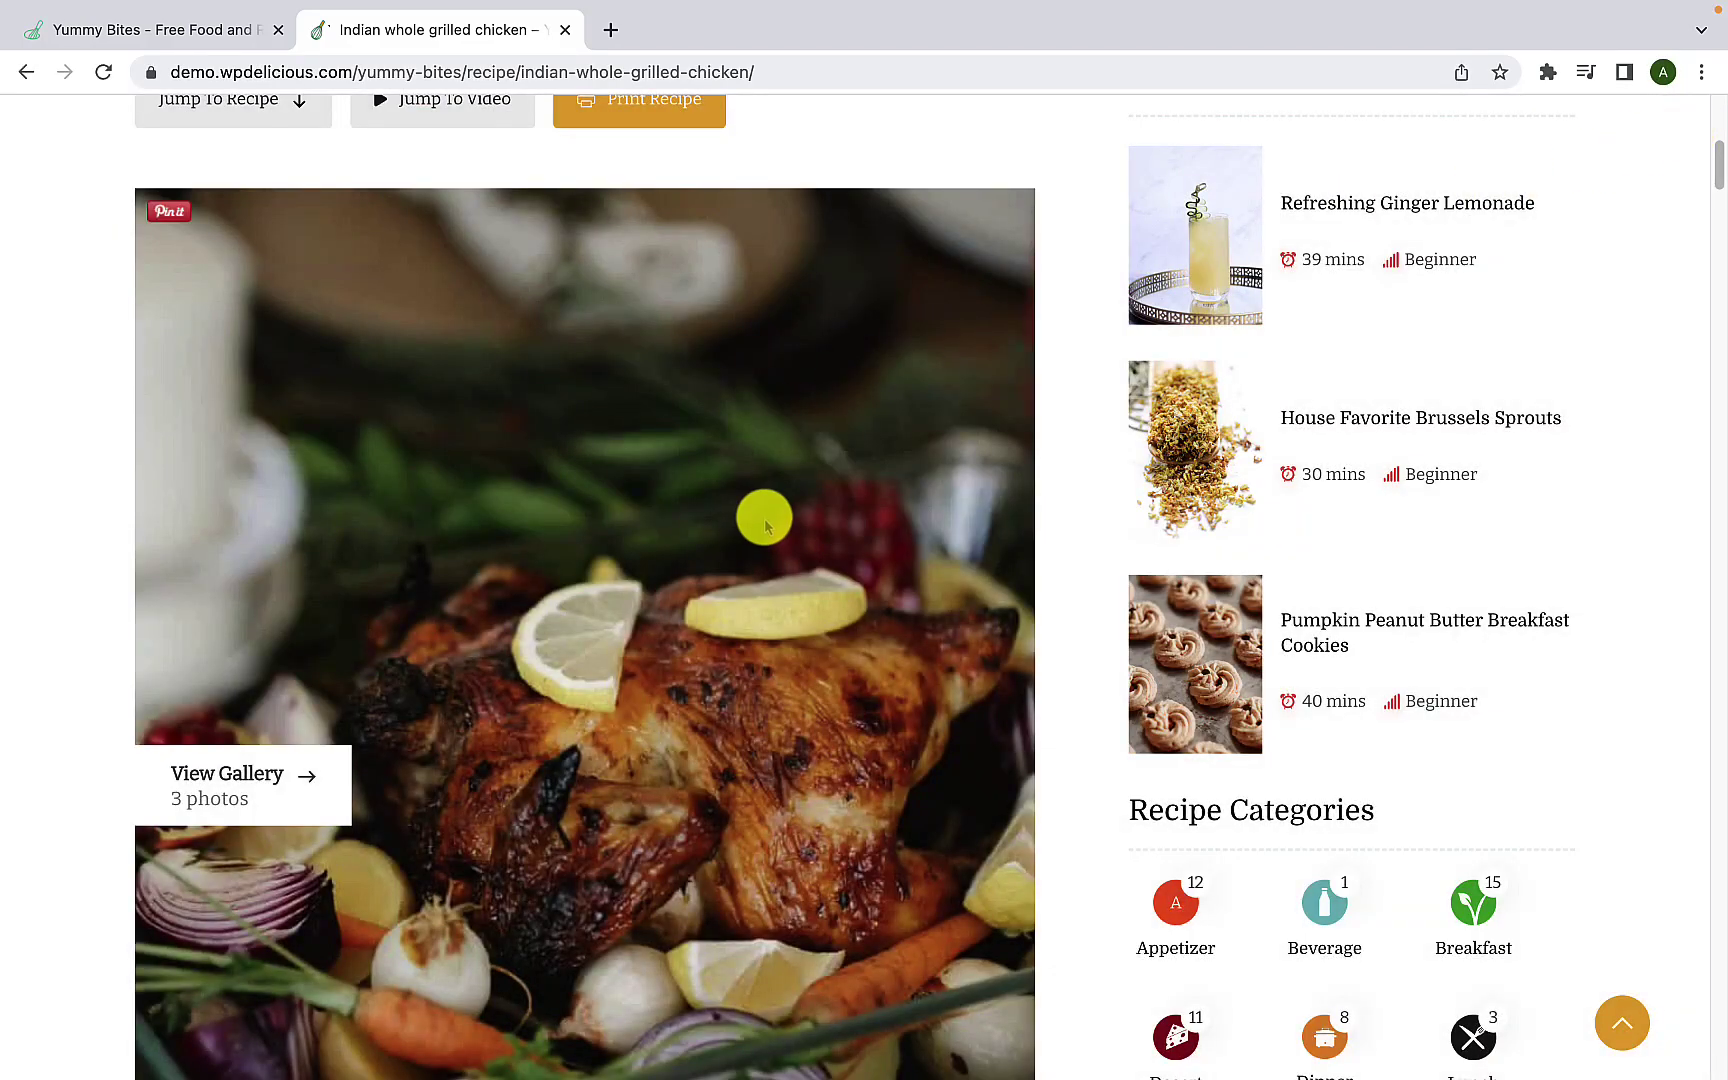
Step: Jump to the recipe's video, play it briefly in the pop-up player and close the player
scroll(801, 556, up, 1)
click(455, 142)
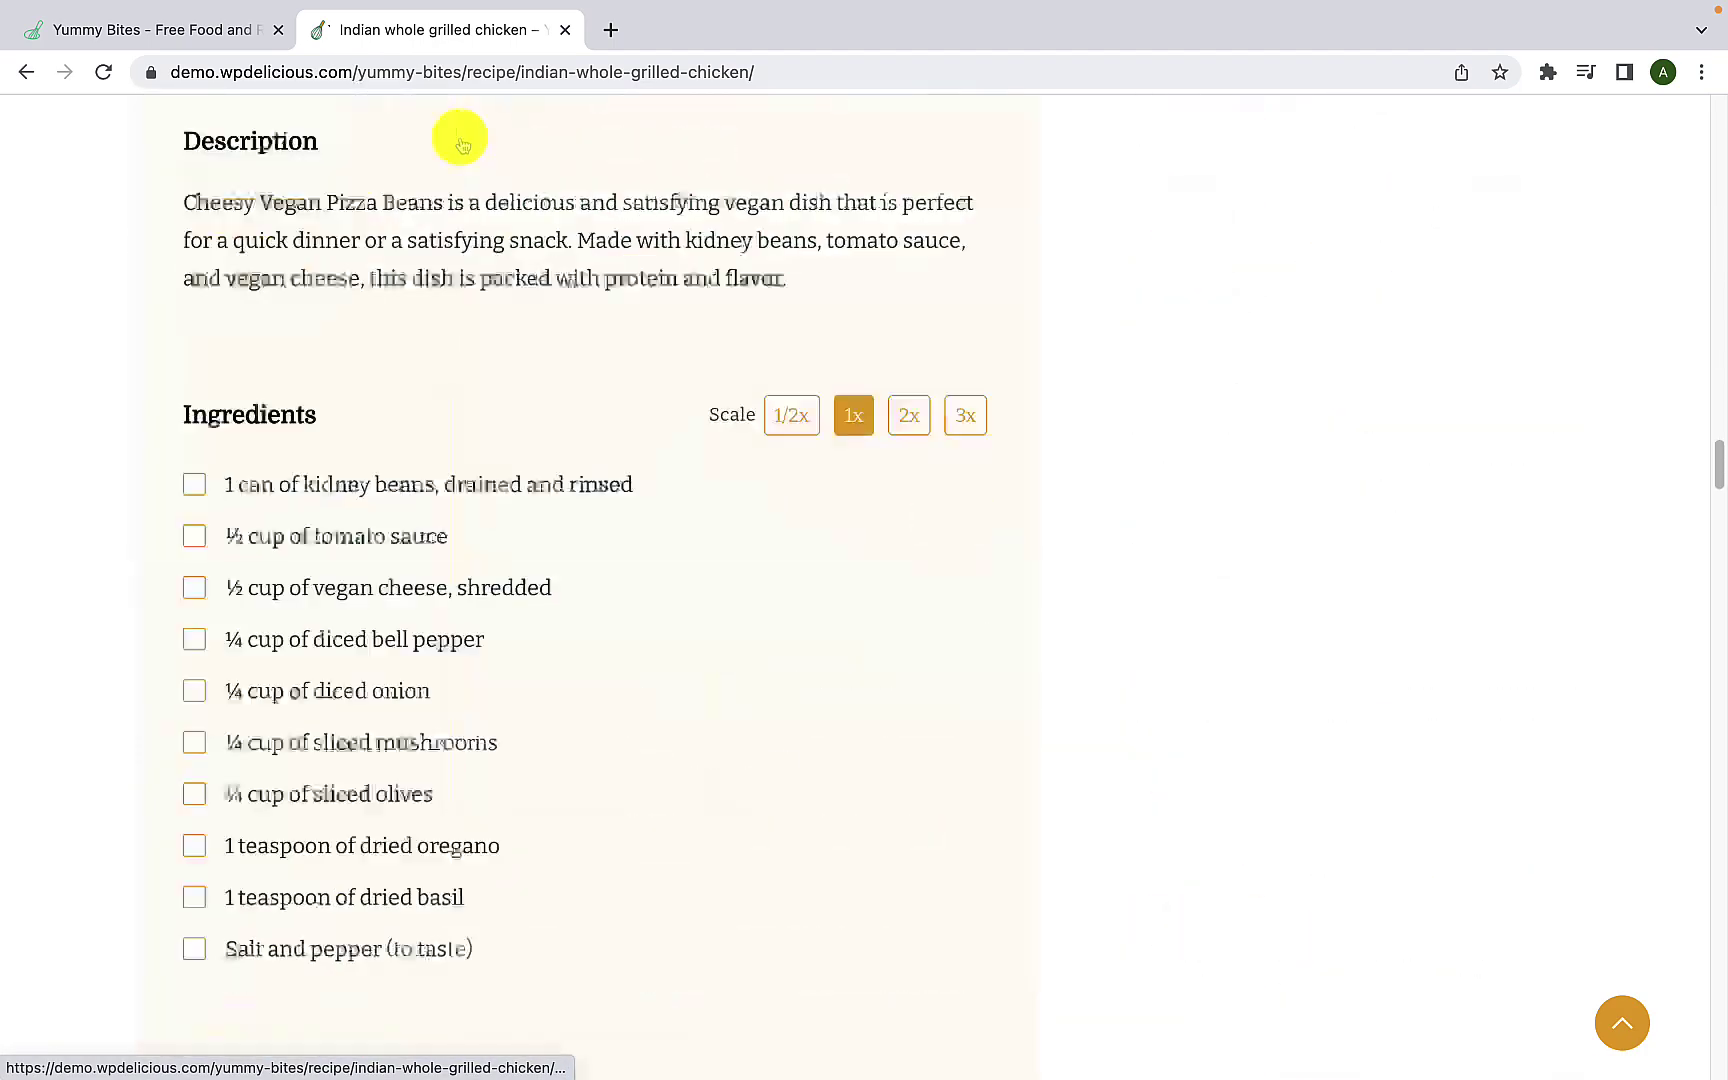
click(612, 340)
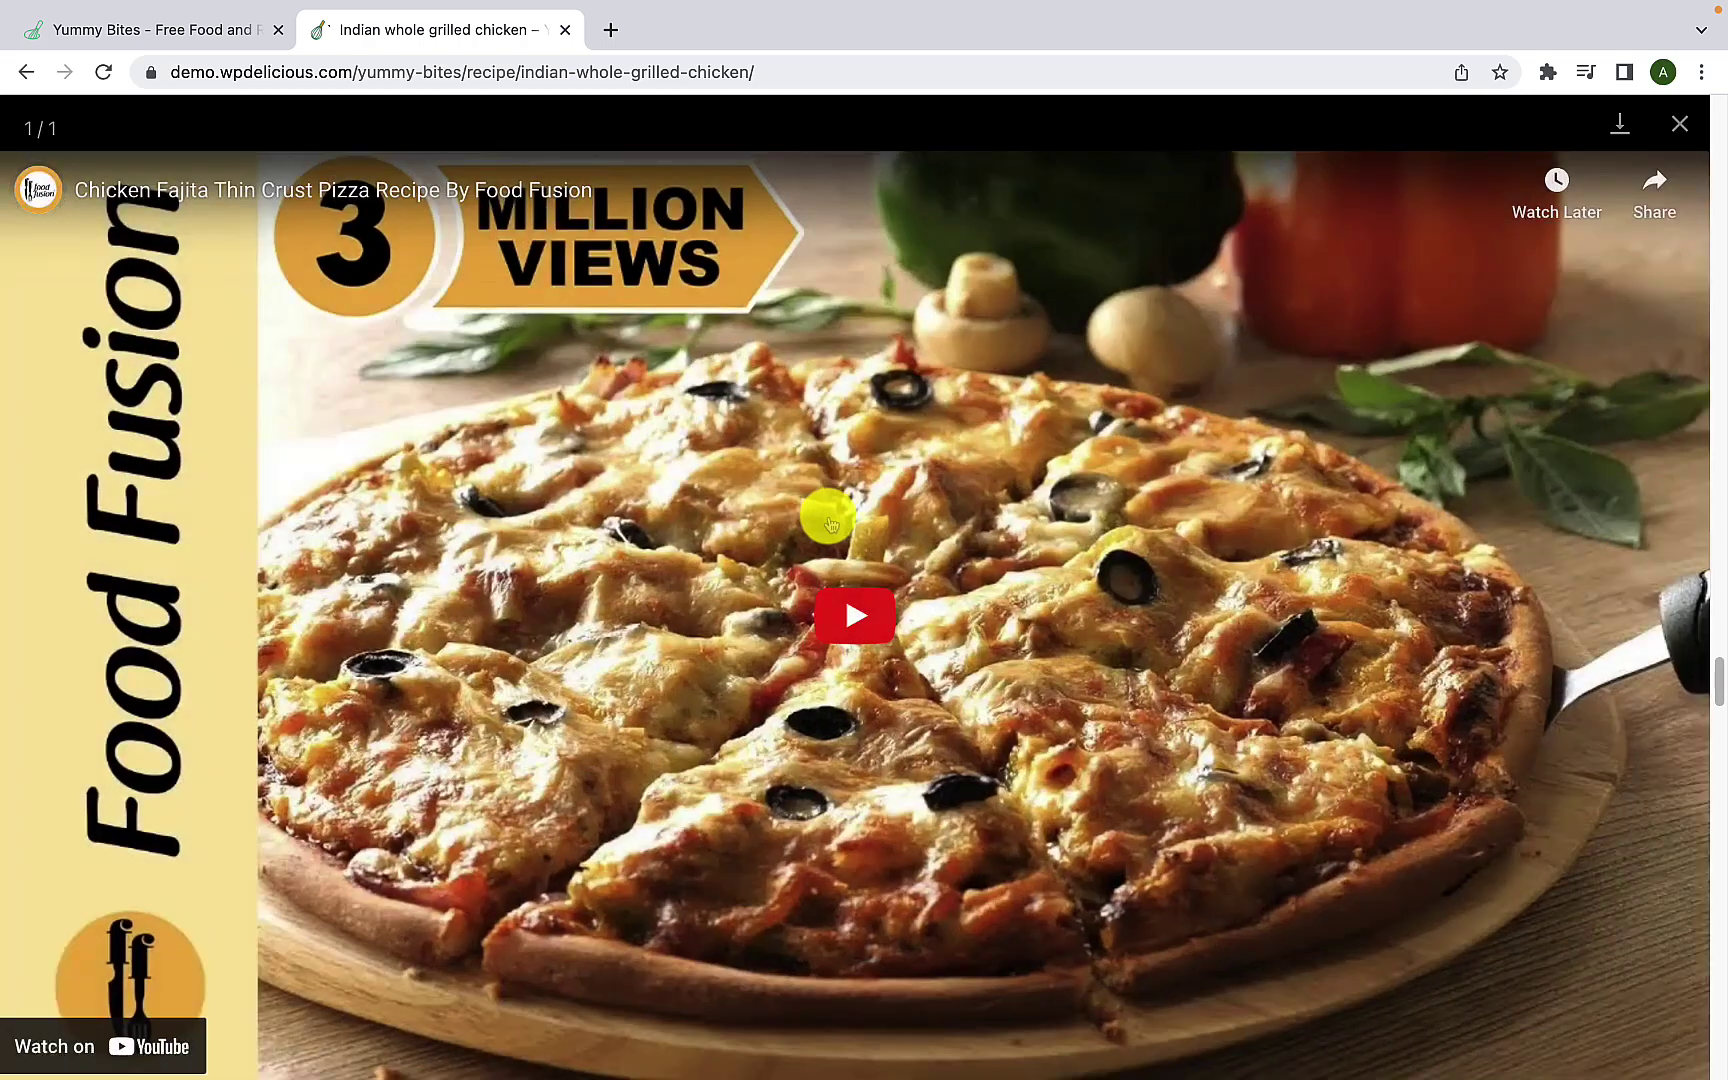
click(860, 614)
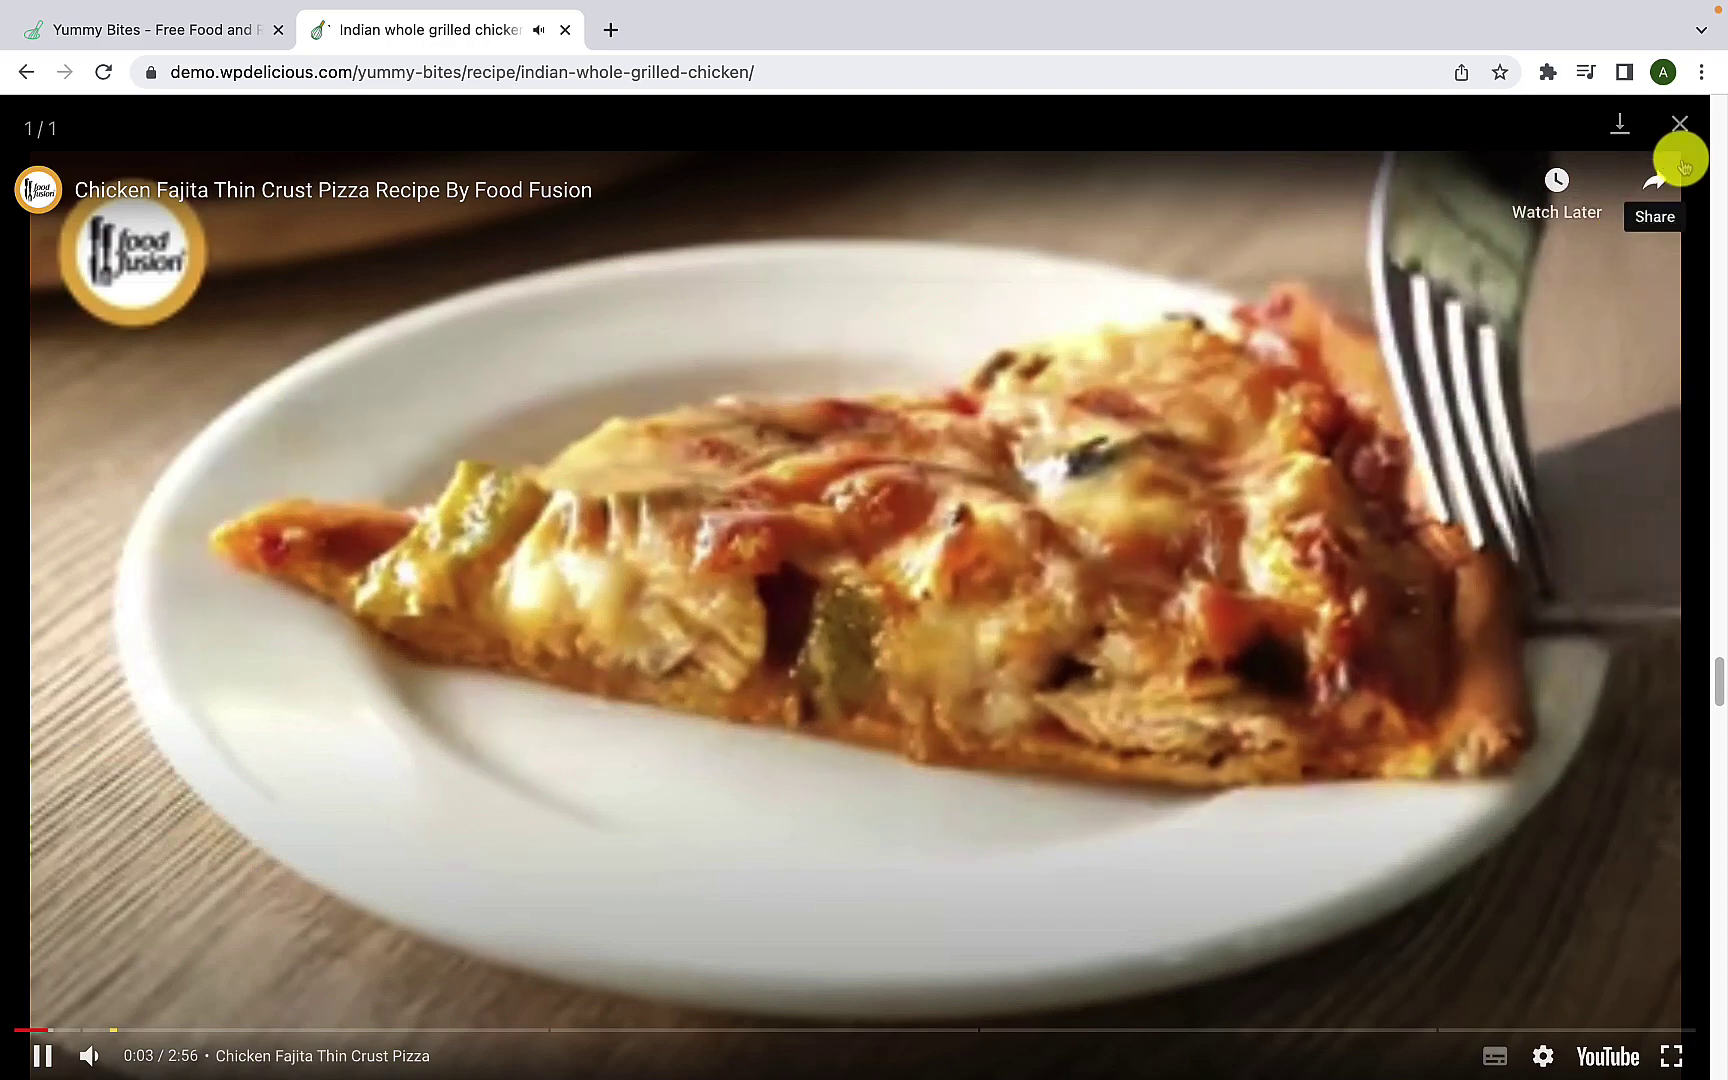
click(1680, 123)
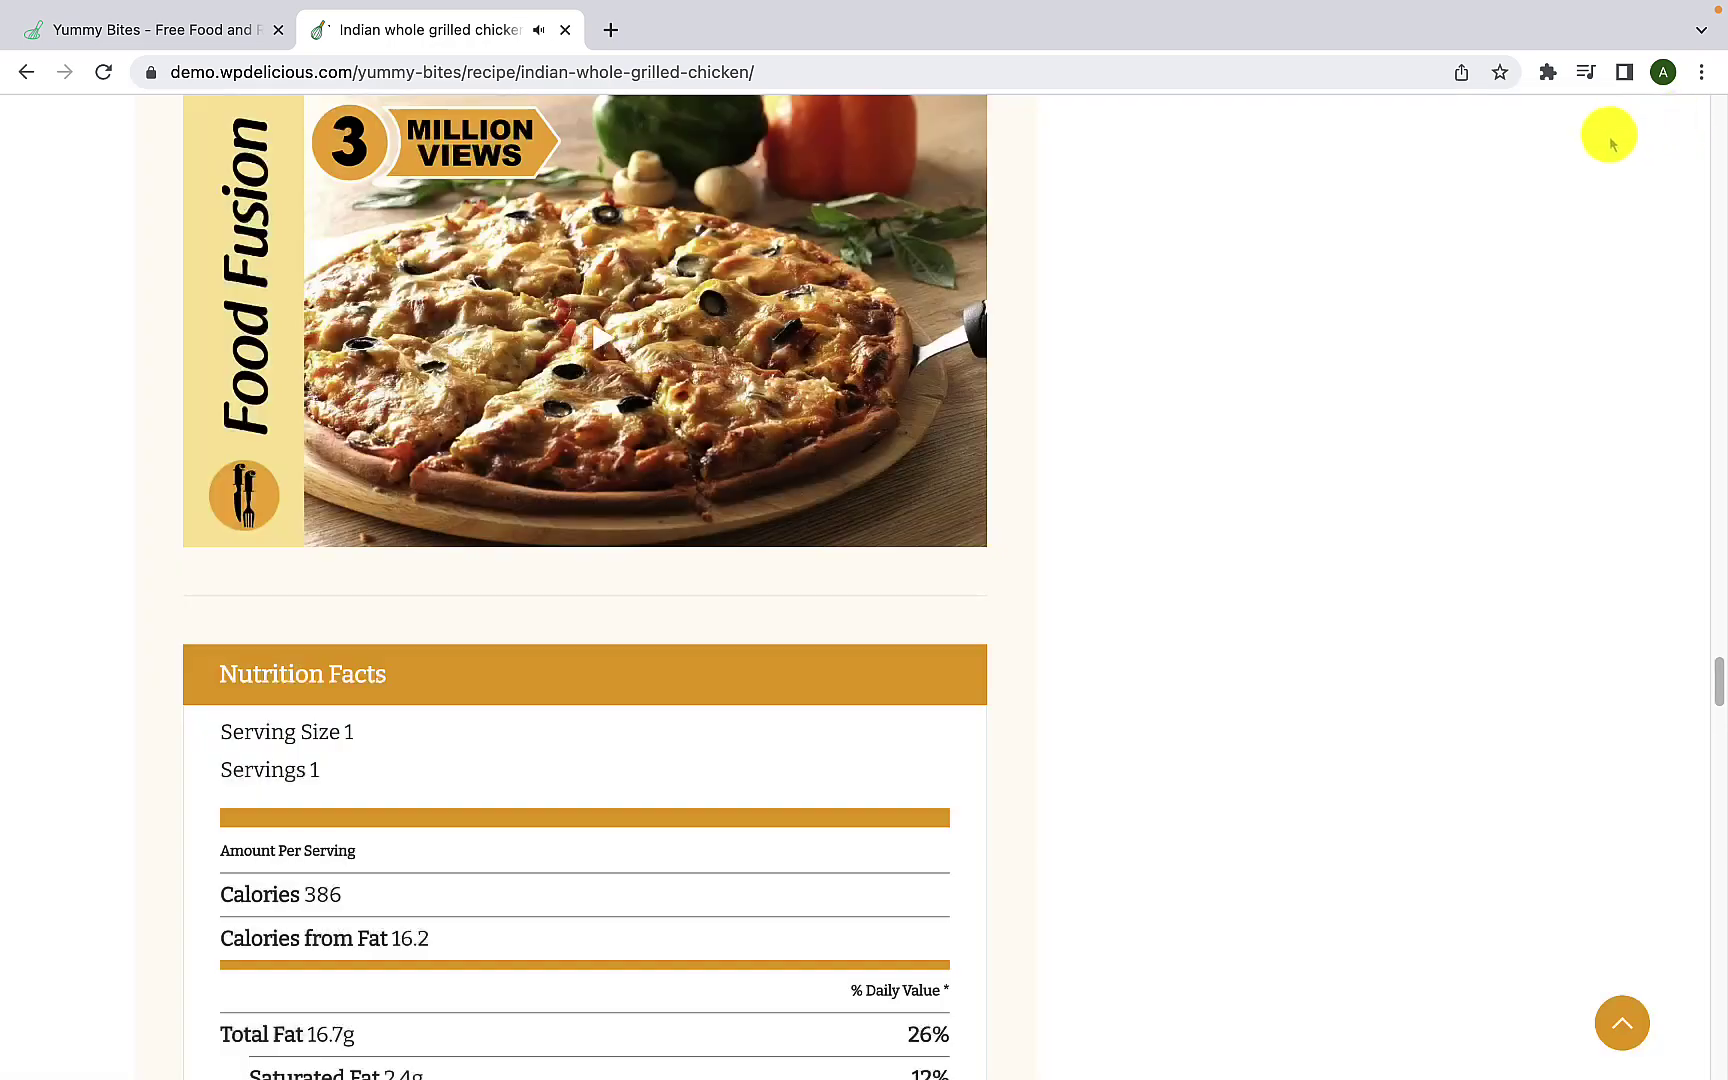
Step: Review the recipe's Nutrition Facts table, Note and Keywords down to the Frequently Asked Questions
scroll(482, 470, down, 4)
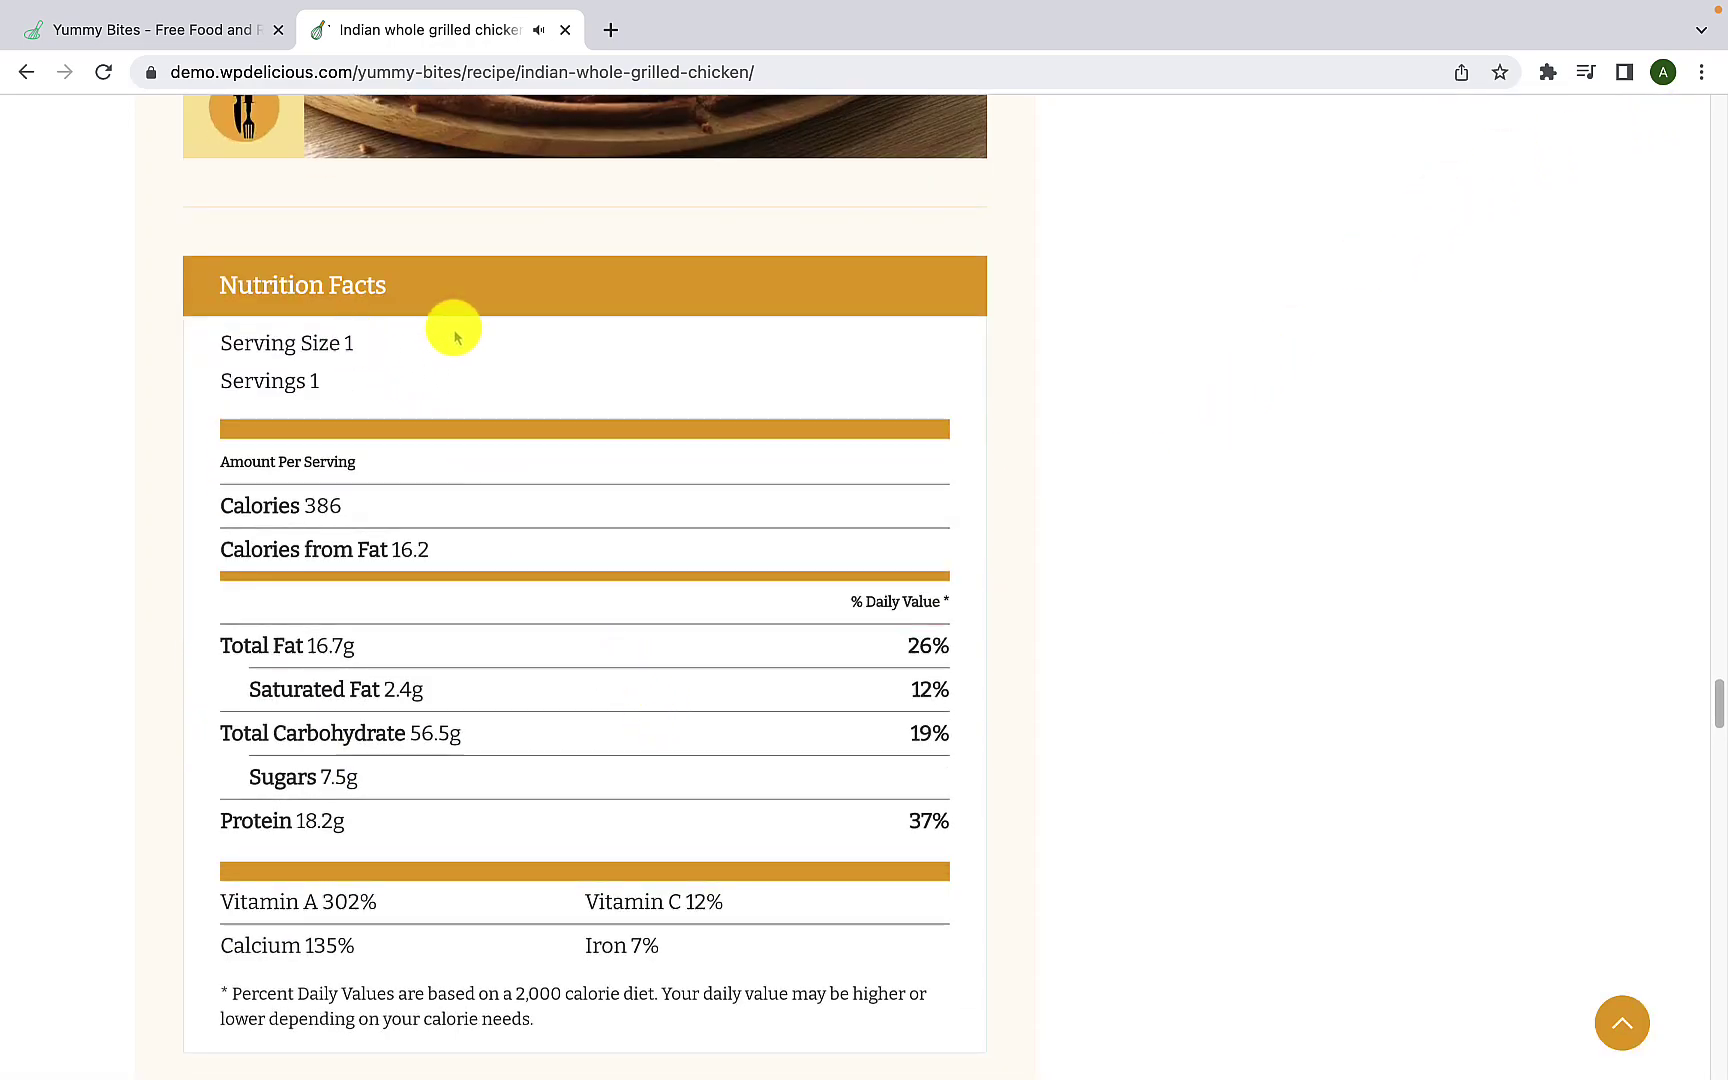
scroll(455, 430, down, 3)
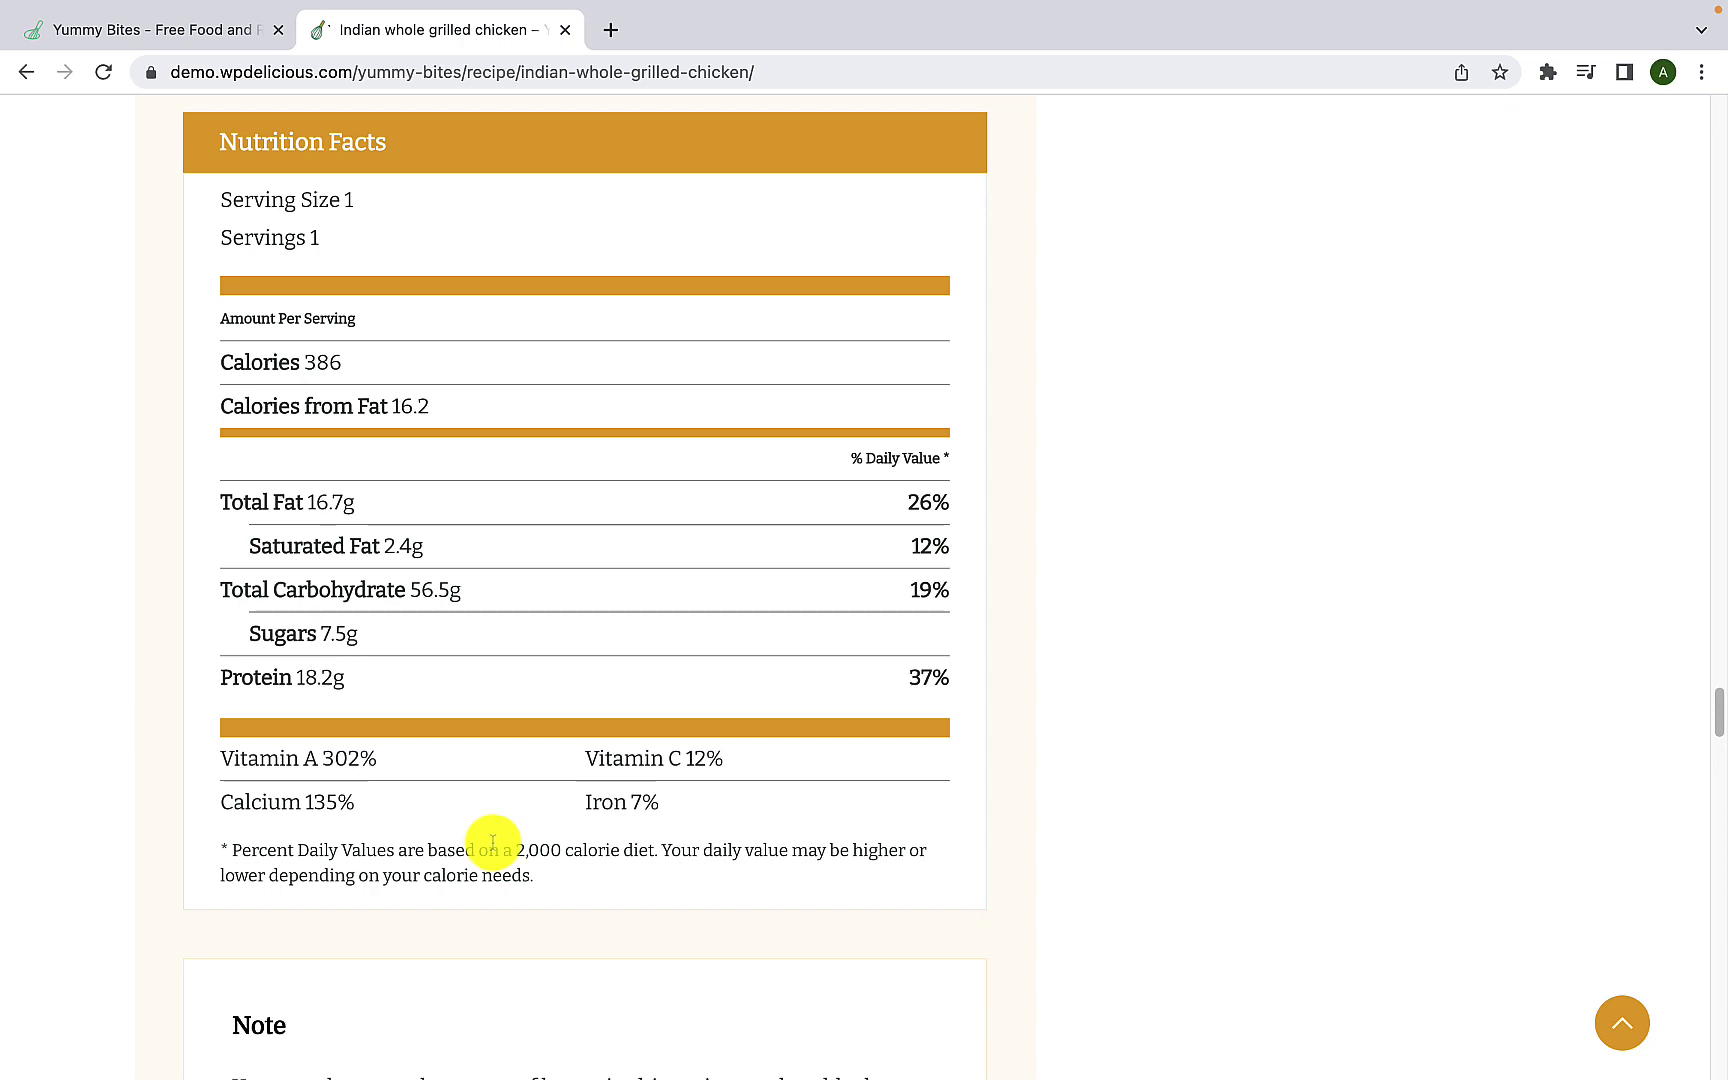
scroll(493, 842, down, 15)
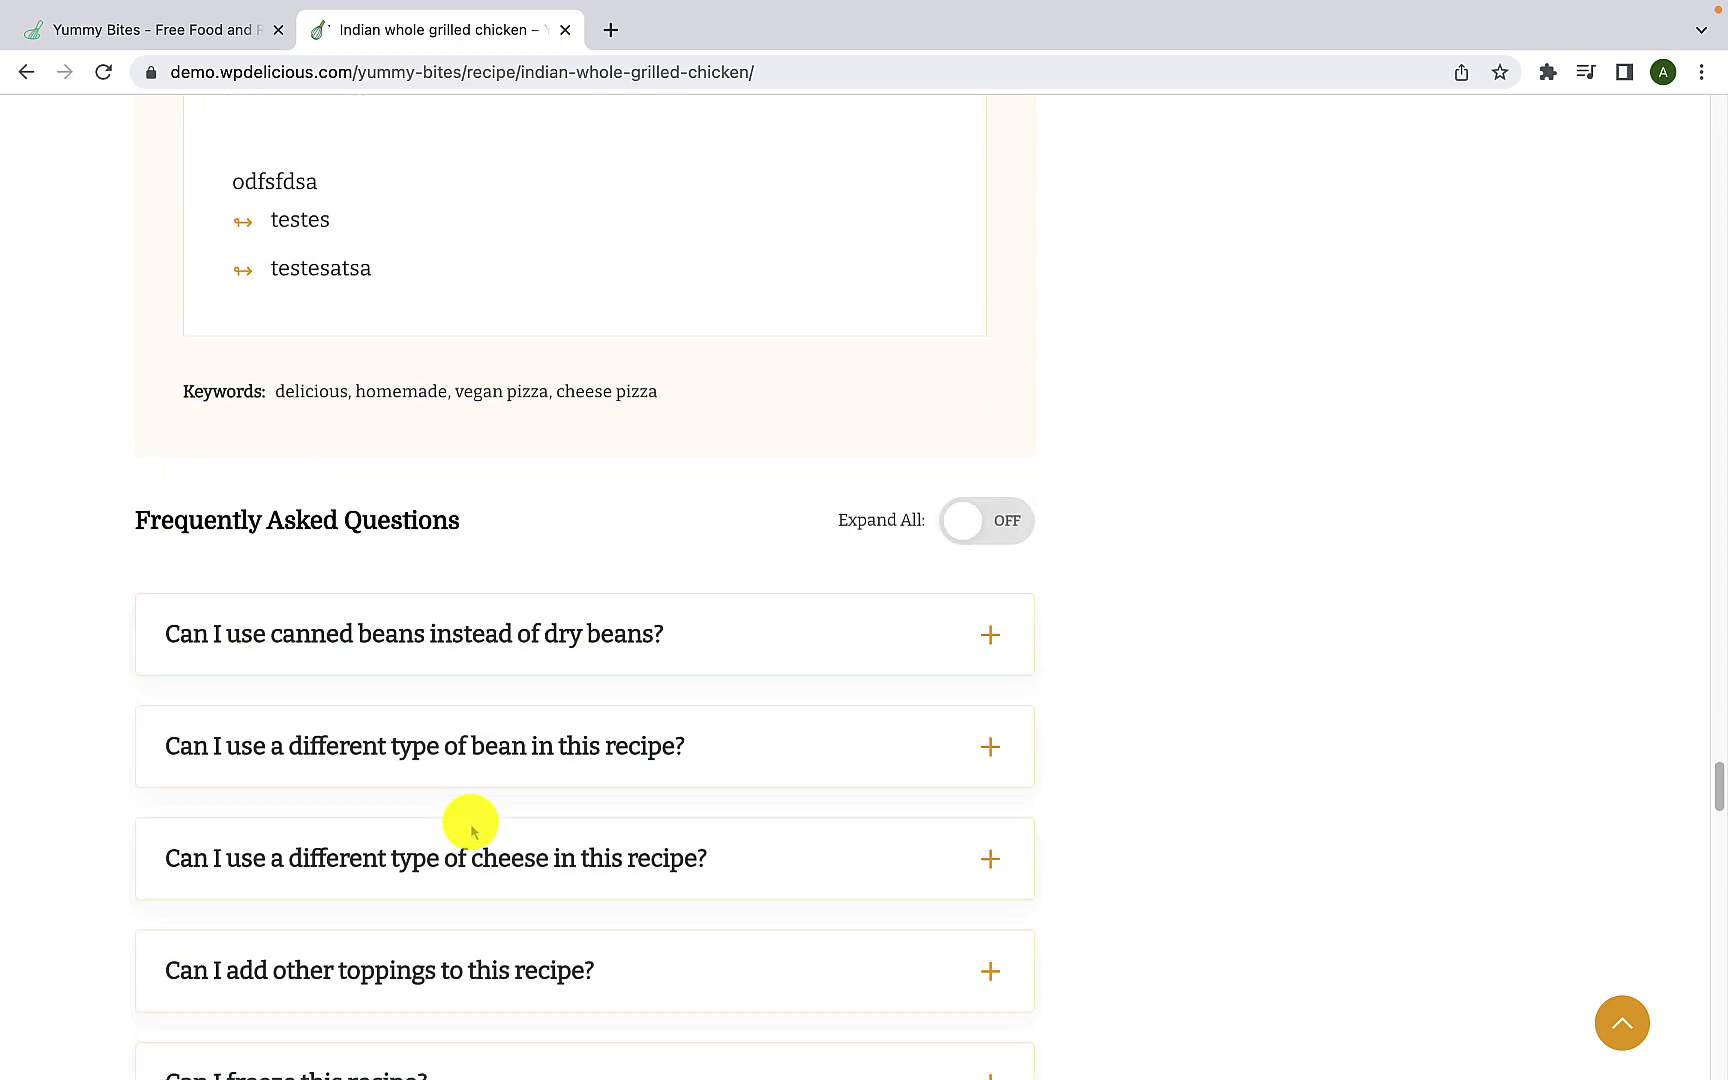
Step: Expand all Frequently Asked Questions, look through the answers and collapse them all again
click(962, 492)
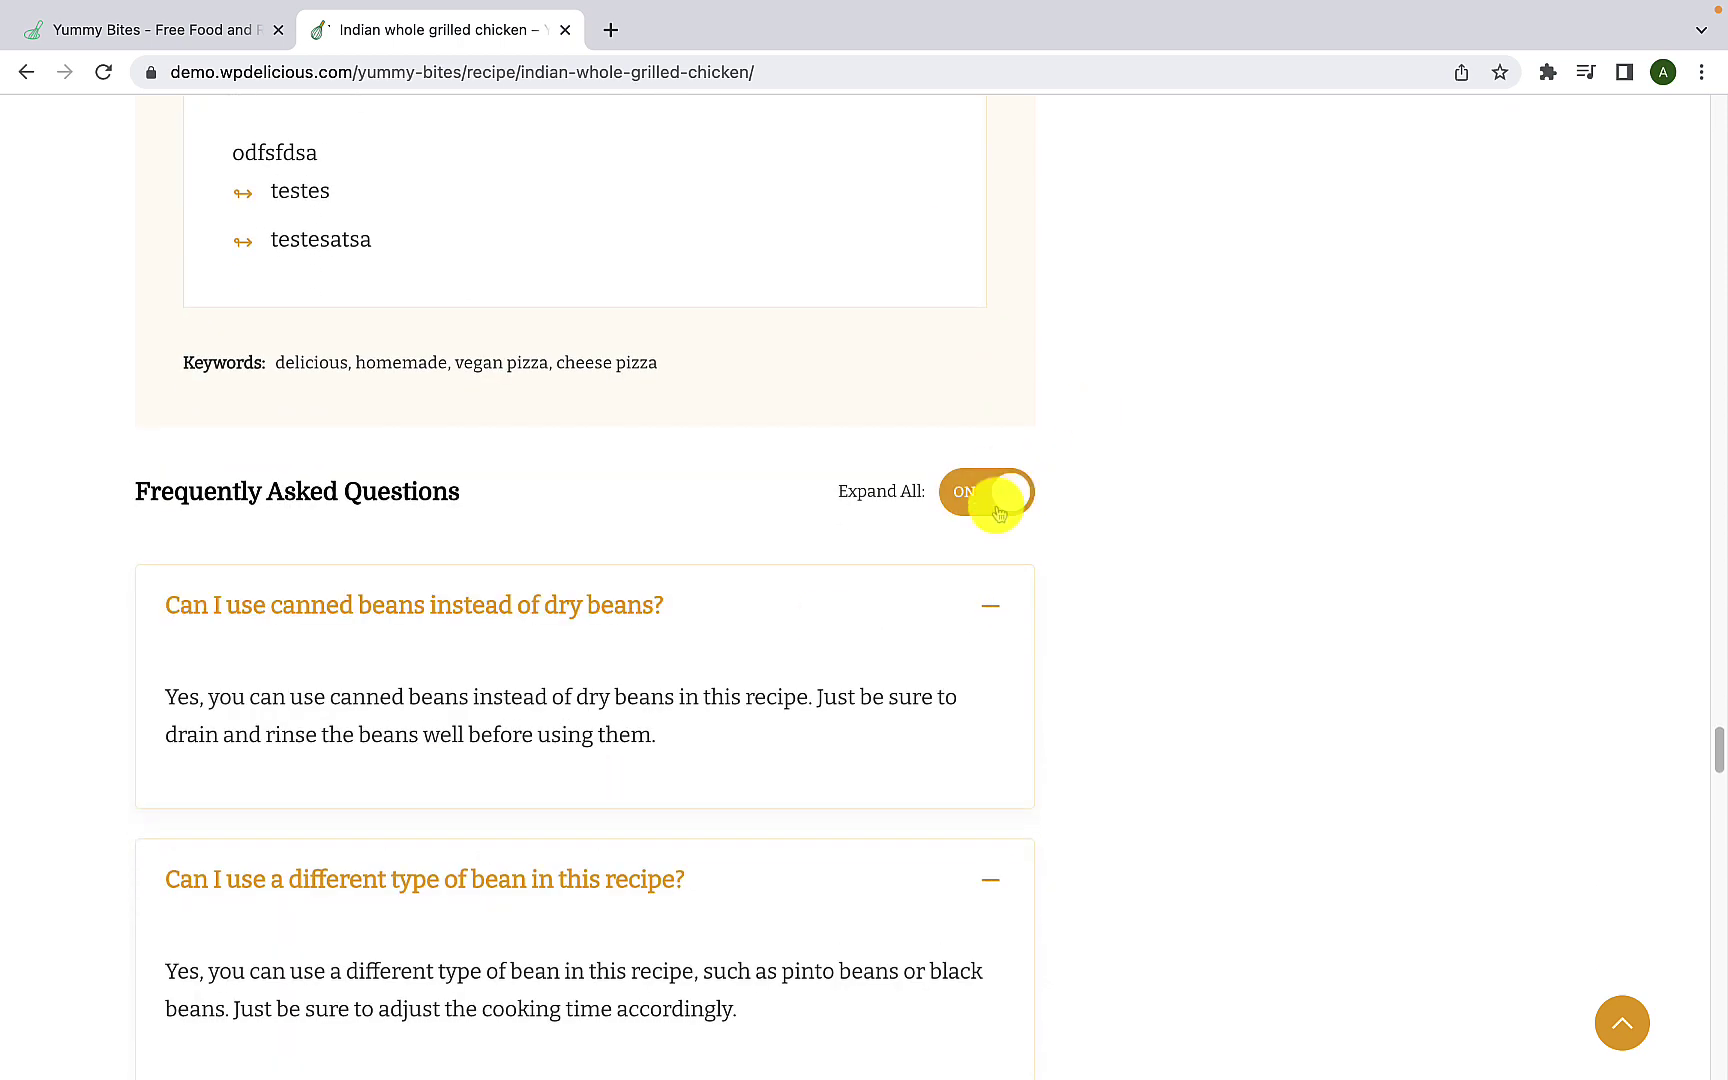
scroll(950, 570, down, 7)
scroll(948, 570, up, 5)
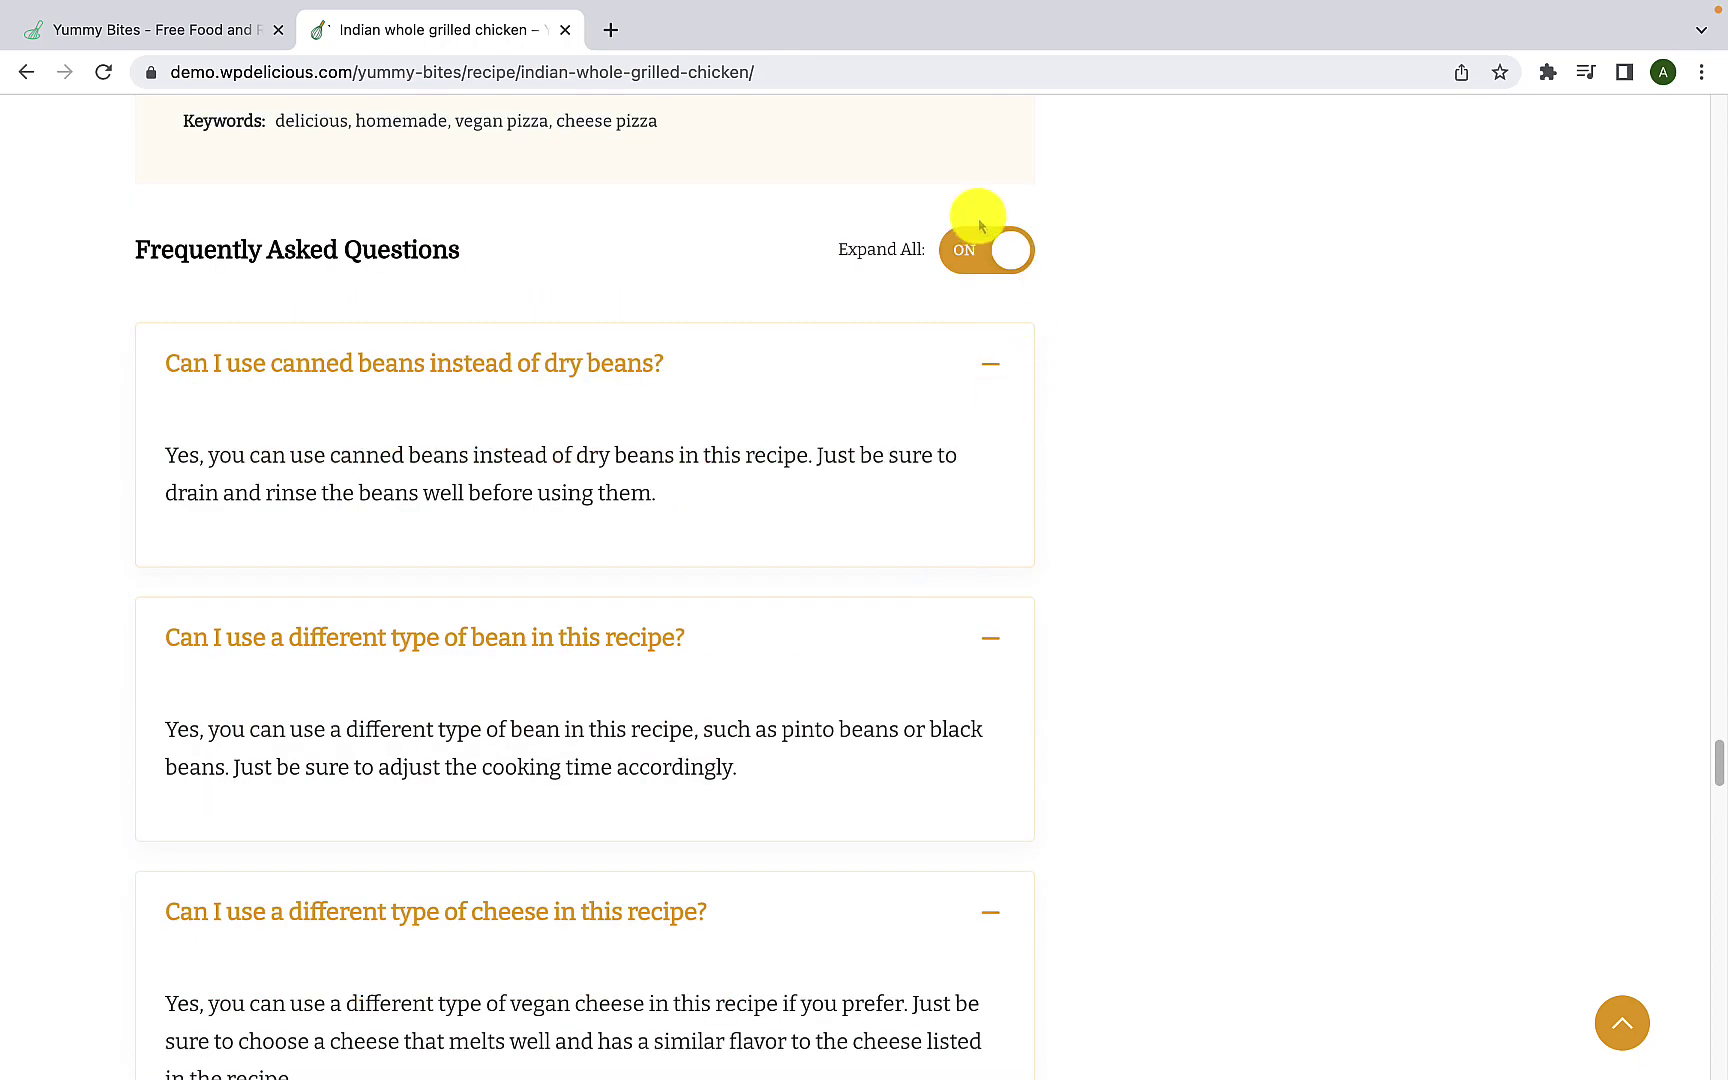
click(980, 224)
Step: Look through the social sharing, author, comment form and related recipe sections, and return to the start of the recipe page
scroll(773, 722, down, 4)
scroll(663, 795, down, 10)
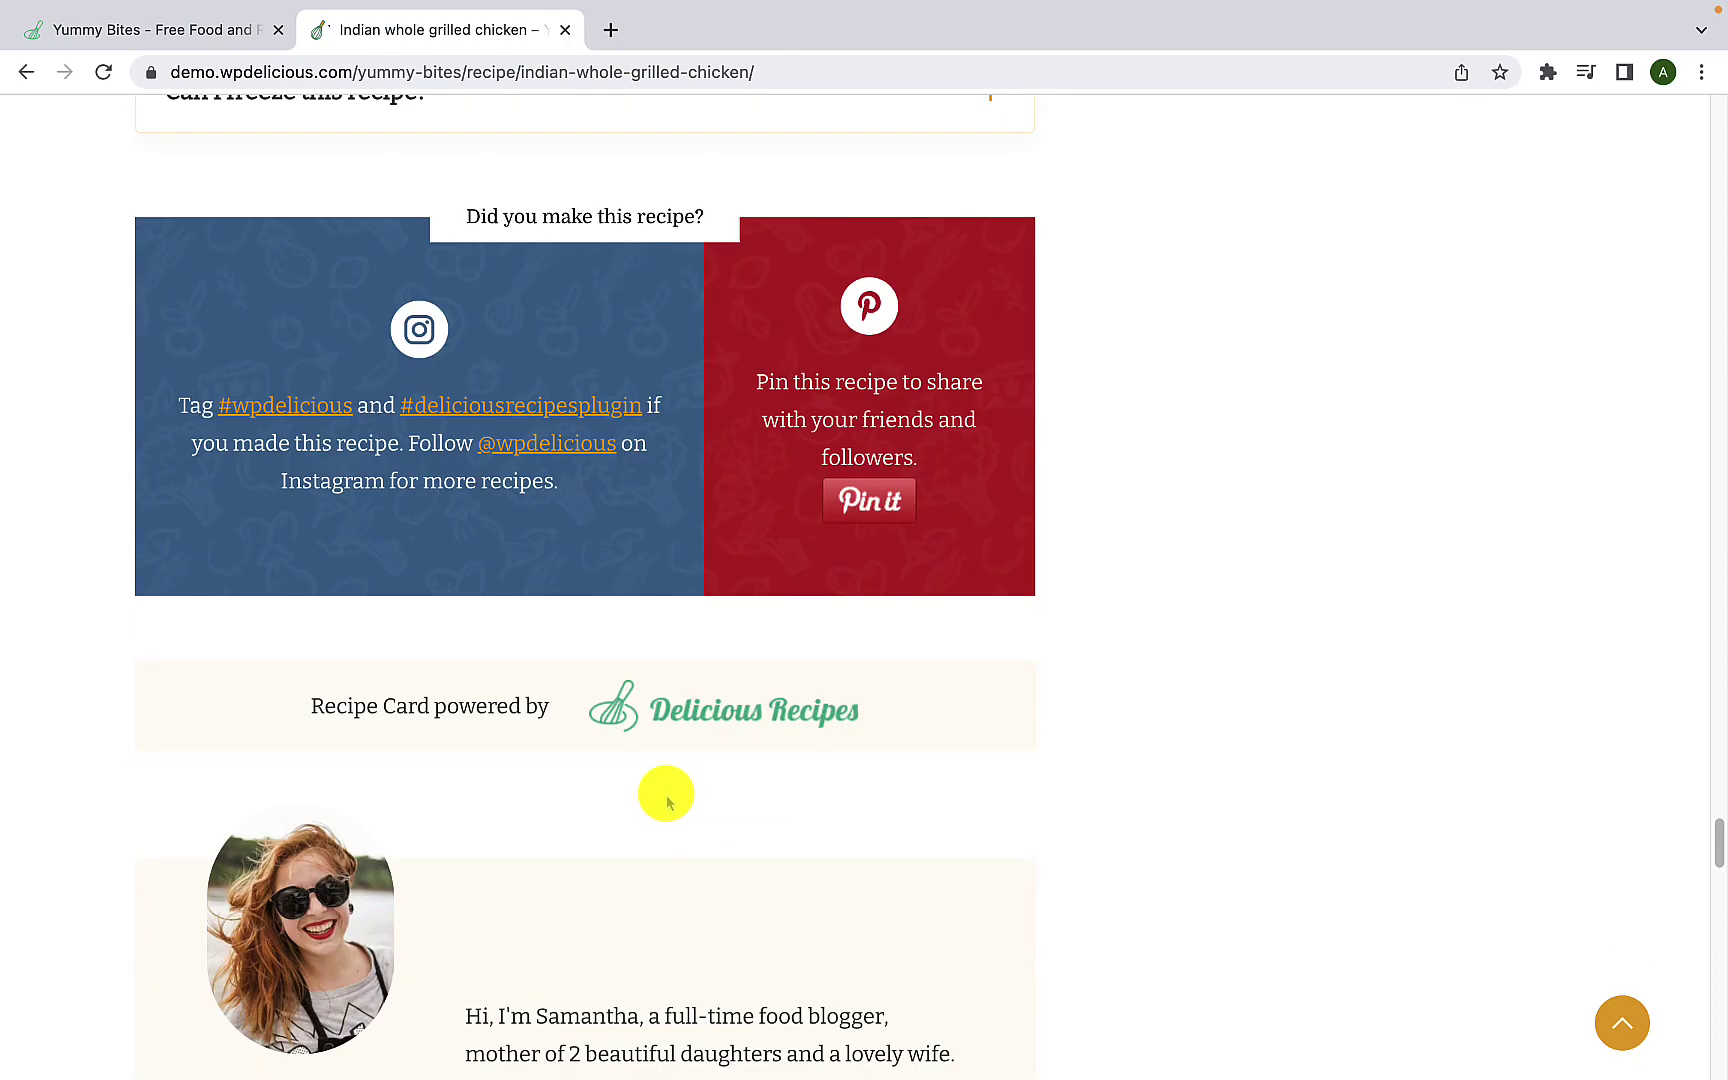
scroll(671, 793, down, 15)
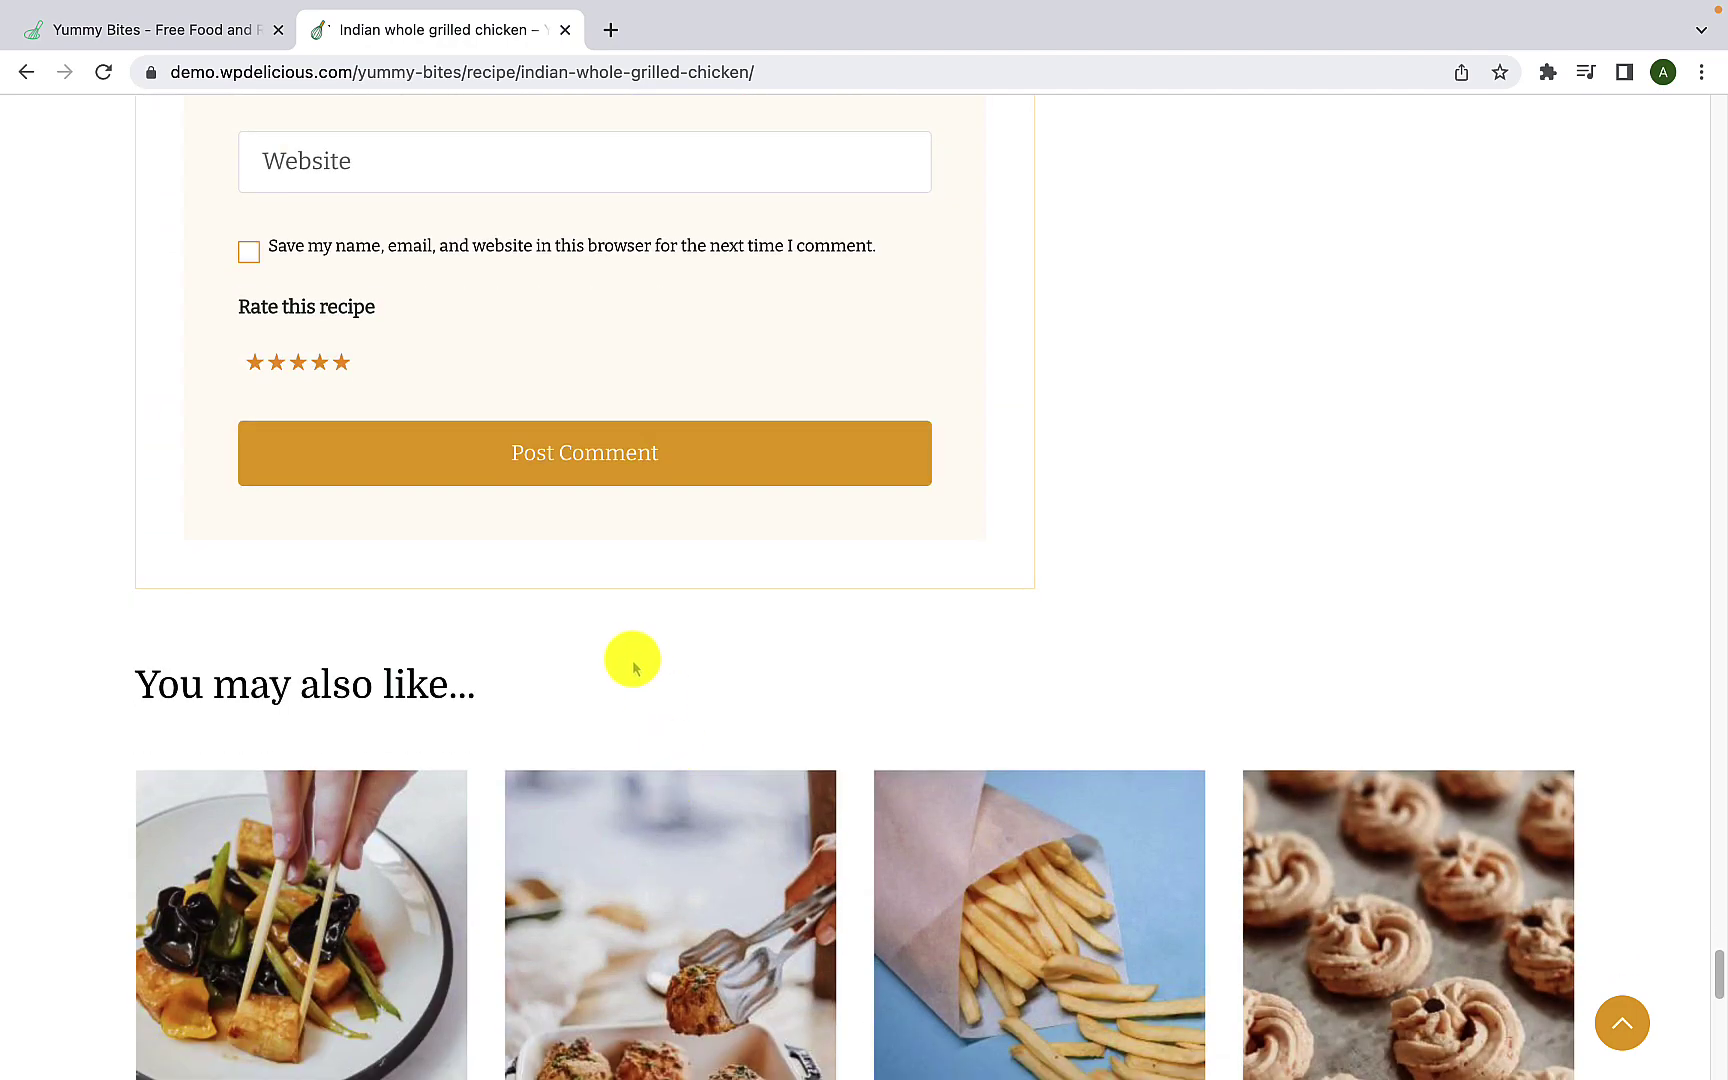
scroll(633, 668, down, 8)
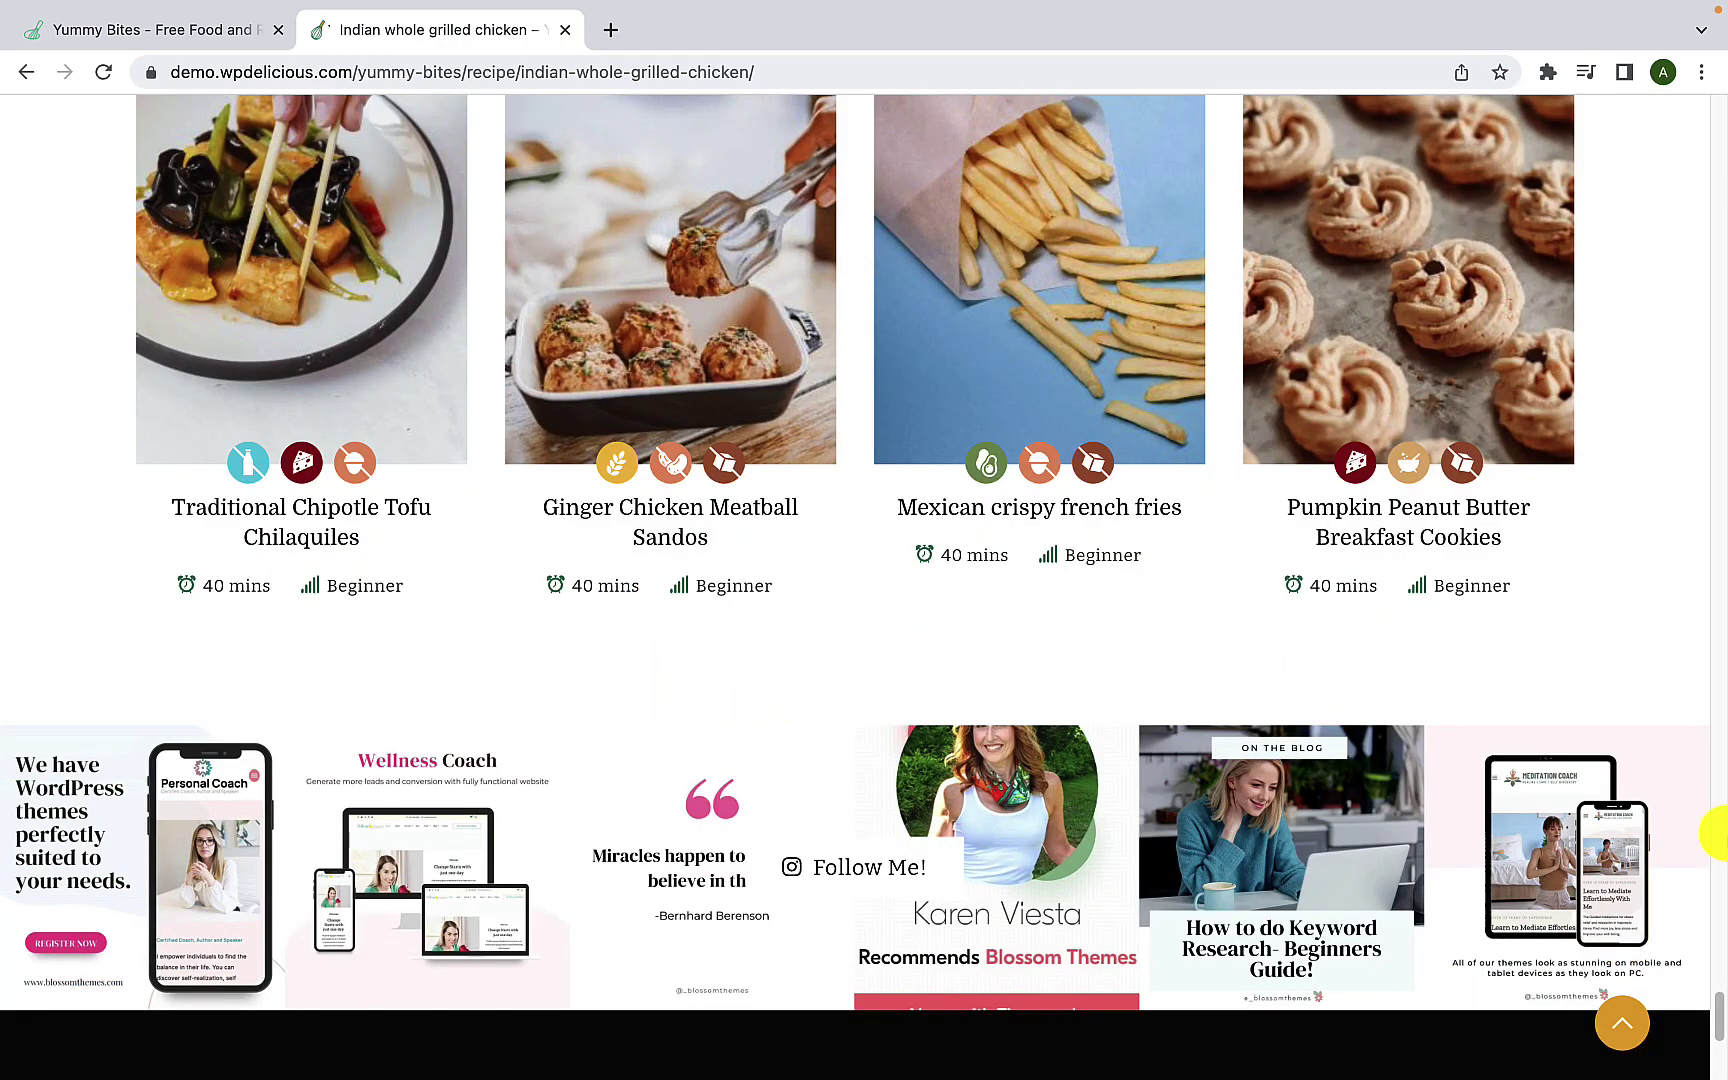
click(1652, 1035)
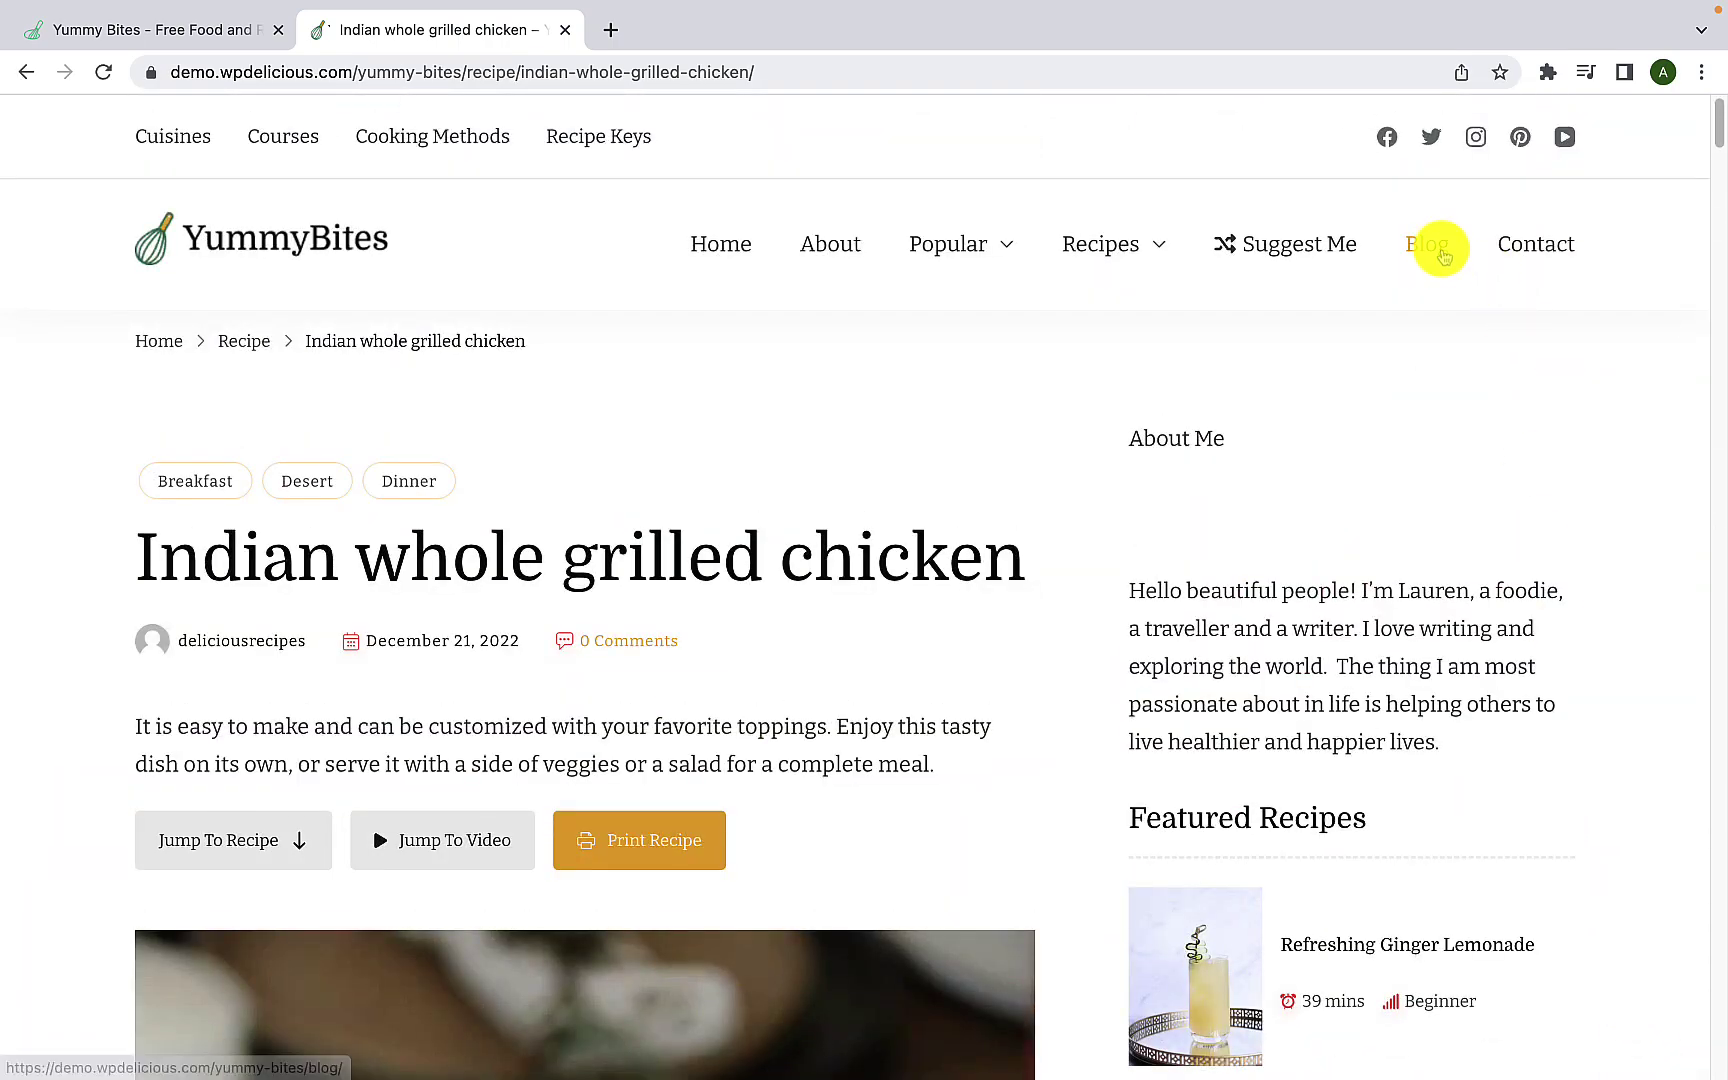
Step: Open the demo's Blog page, look through its recipe post listing and sidebar, and return to the start of the page
click(1443, 260)
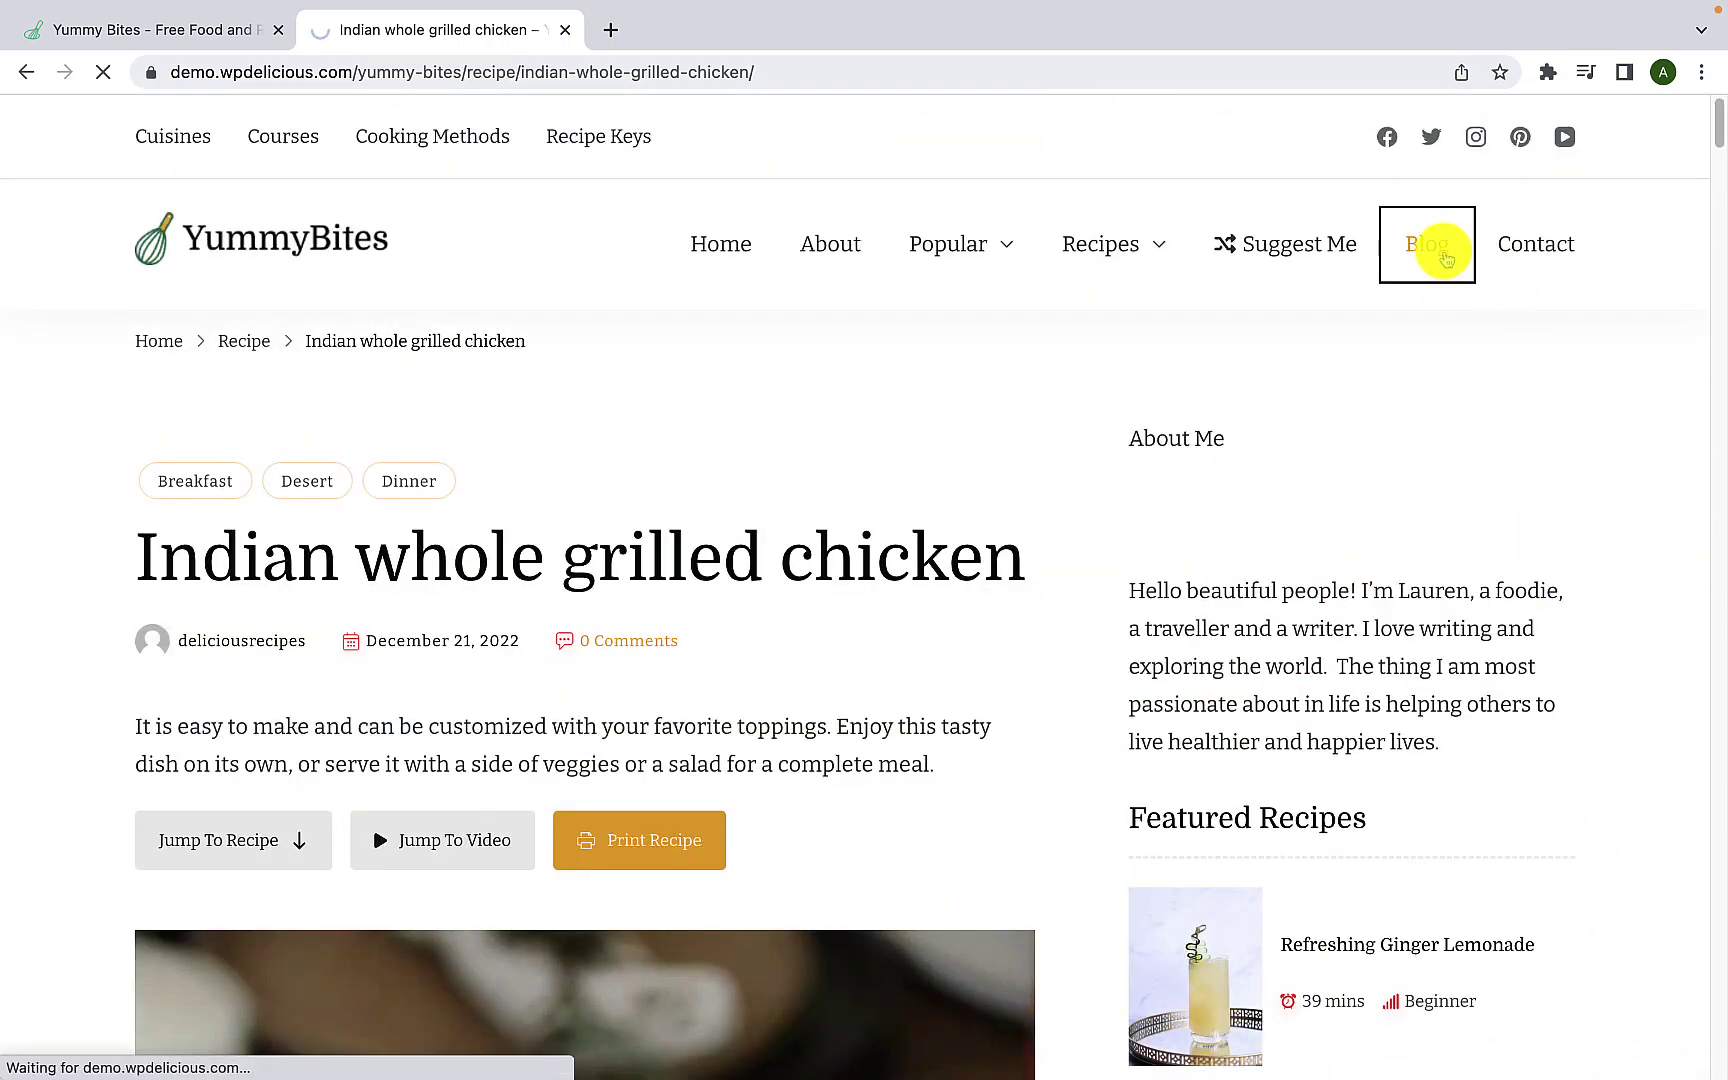
scroll(976, 605, down, 6)
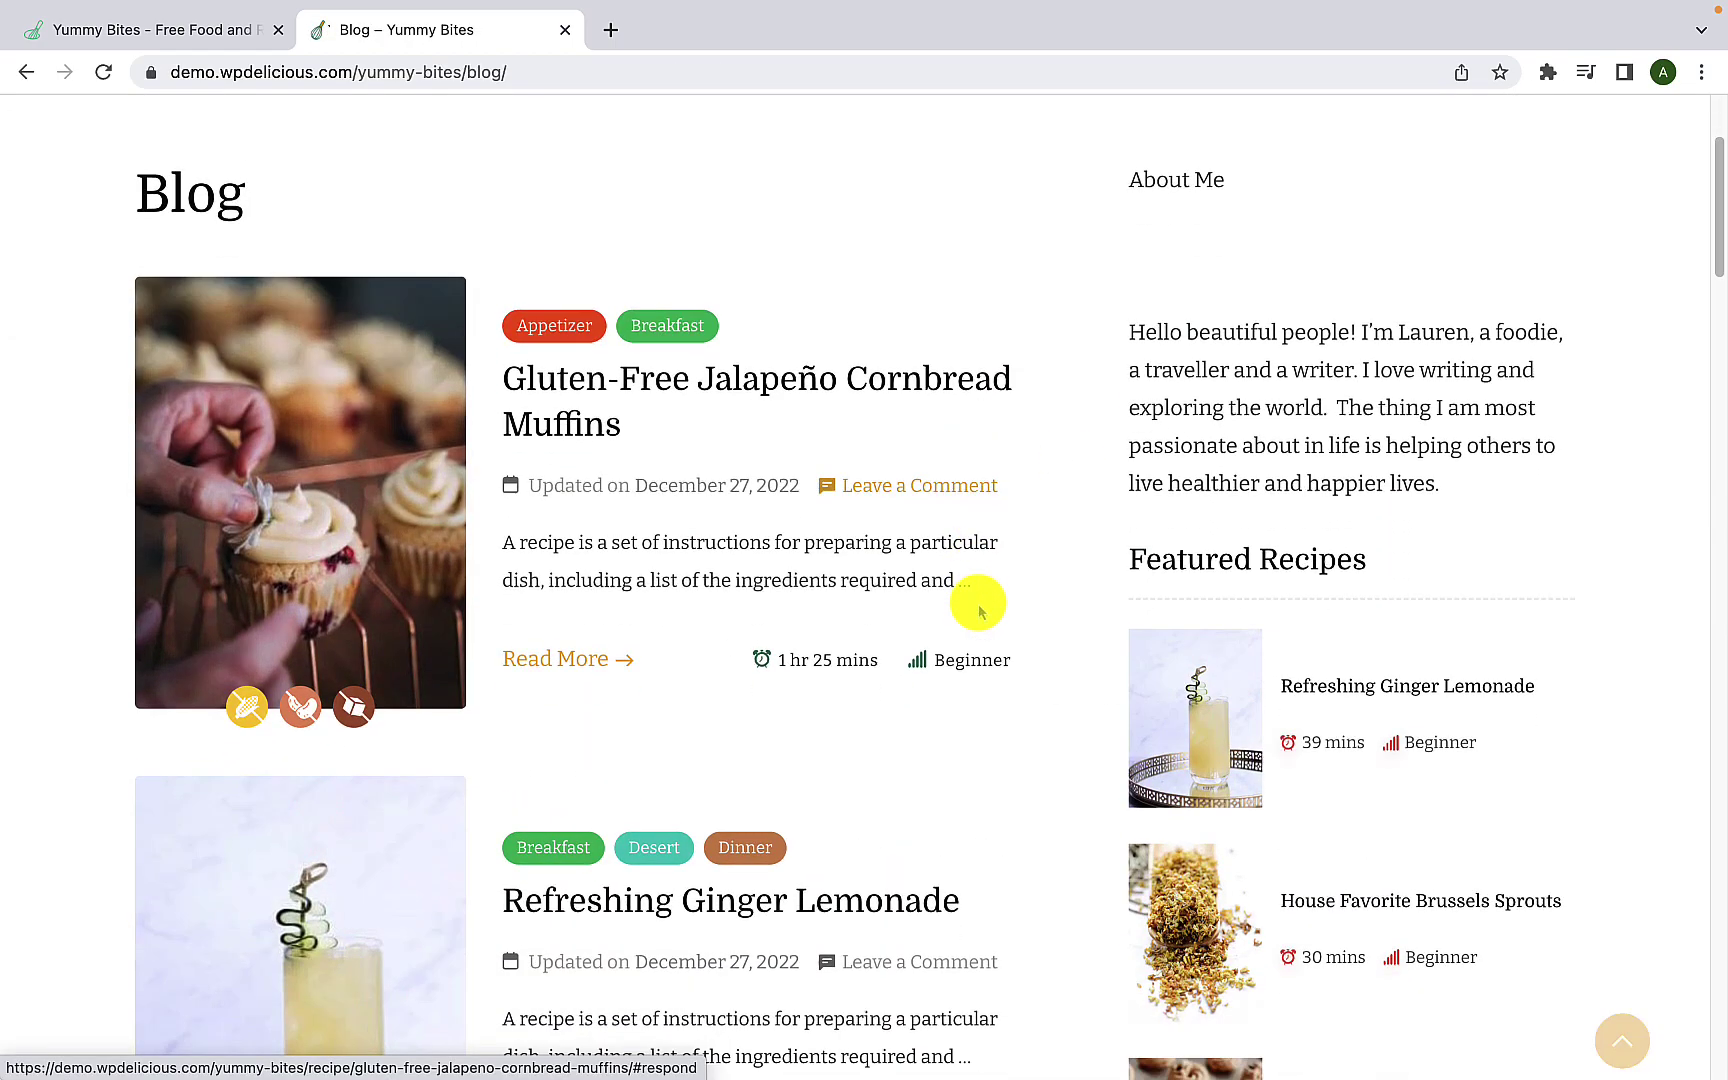
scroll(981, 618, down, 10)
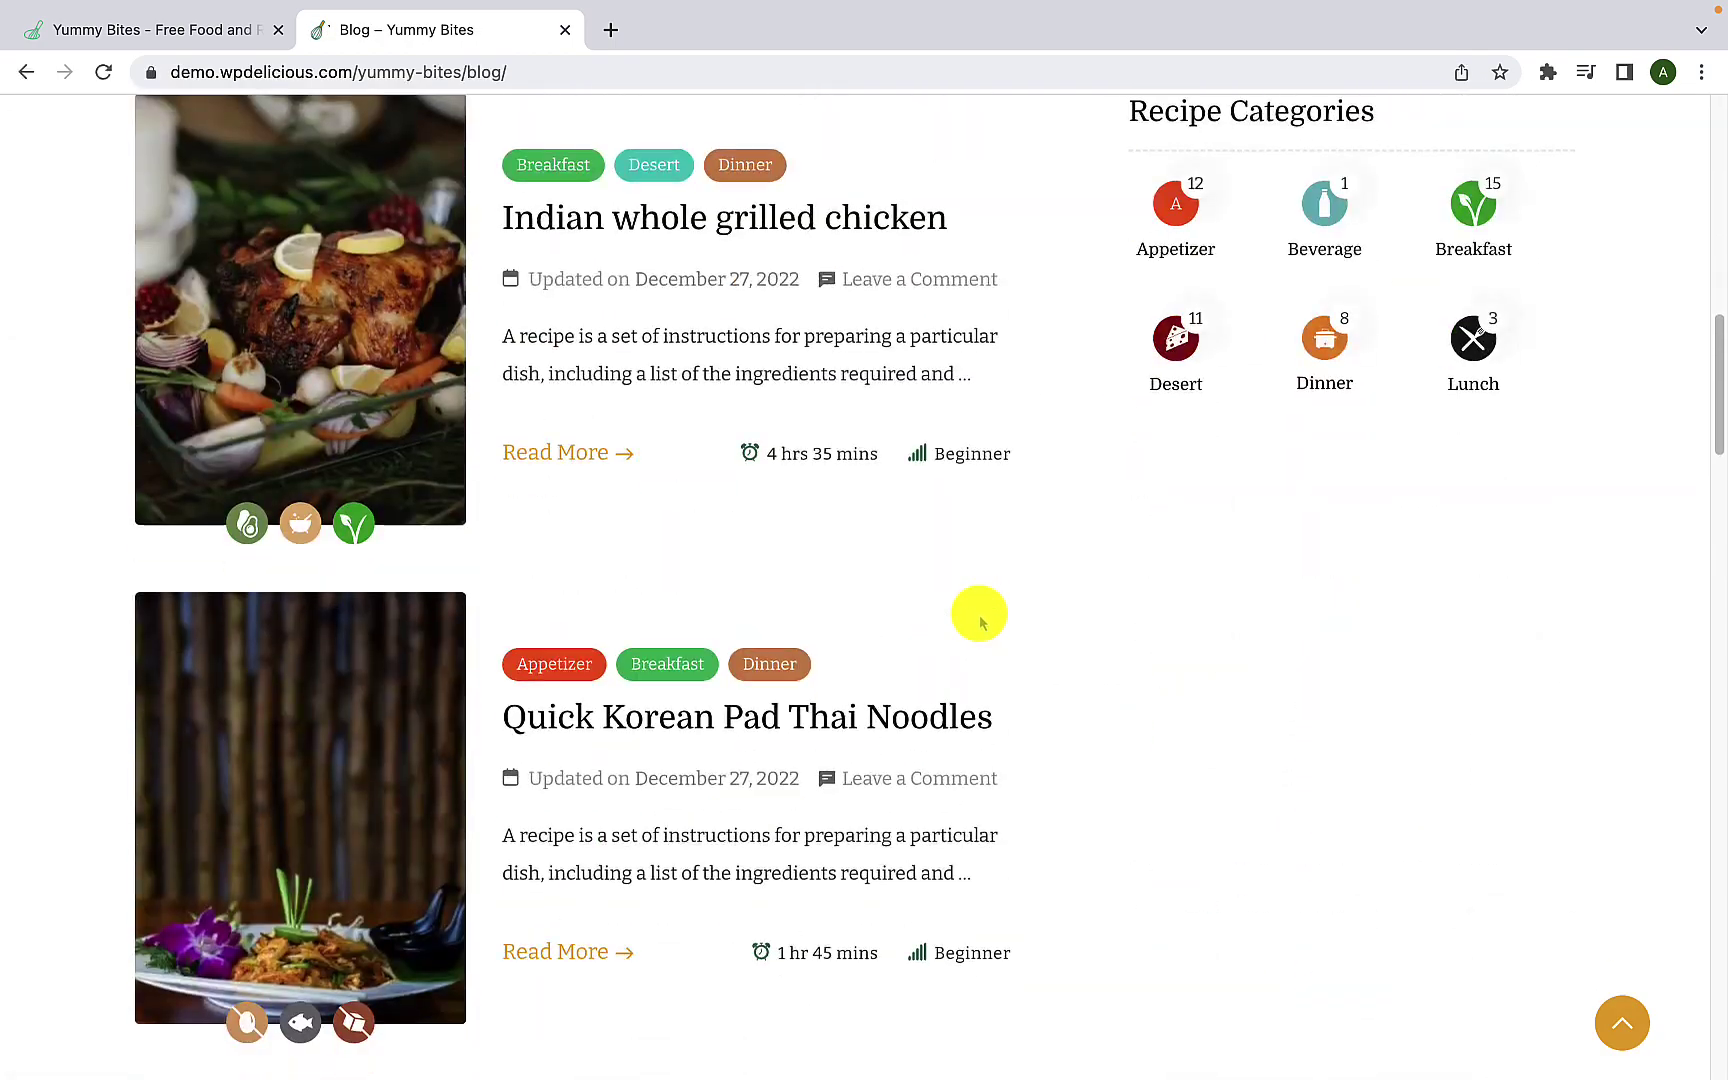
scroll(983, 620, down, 5)
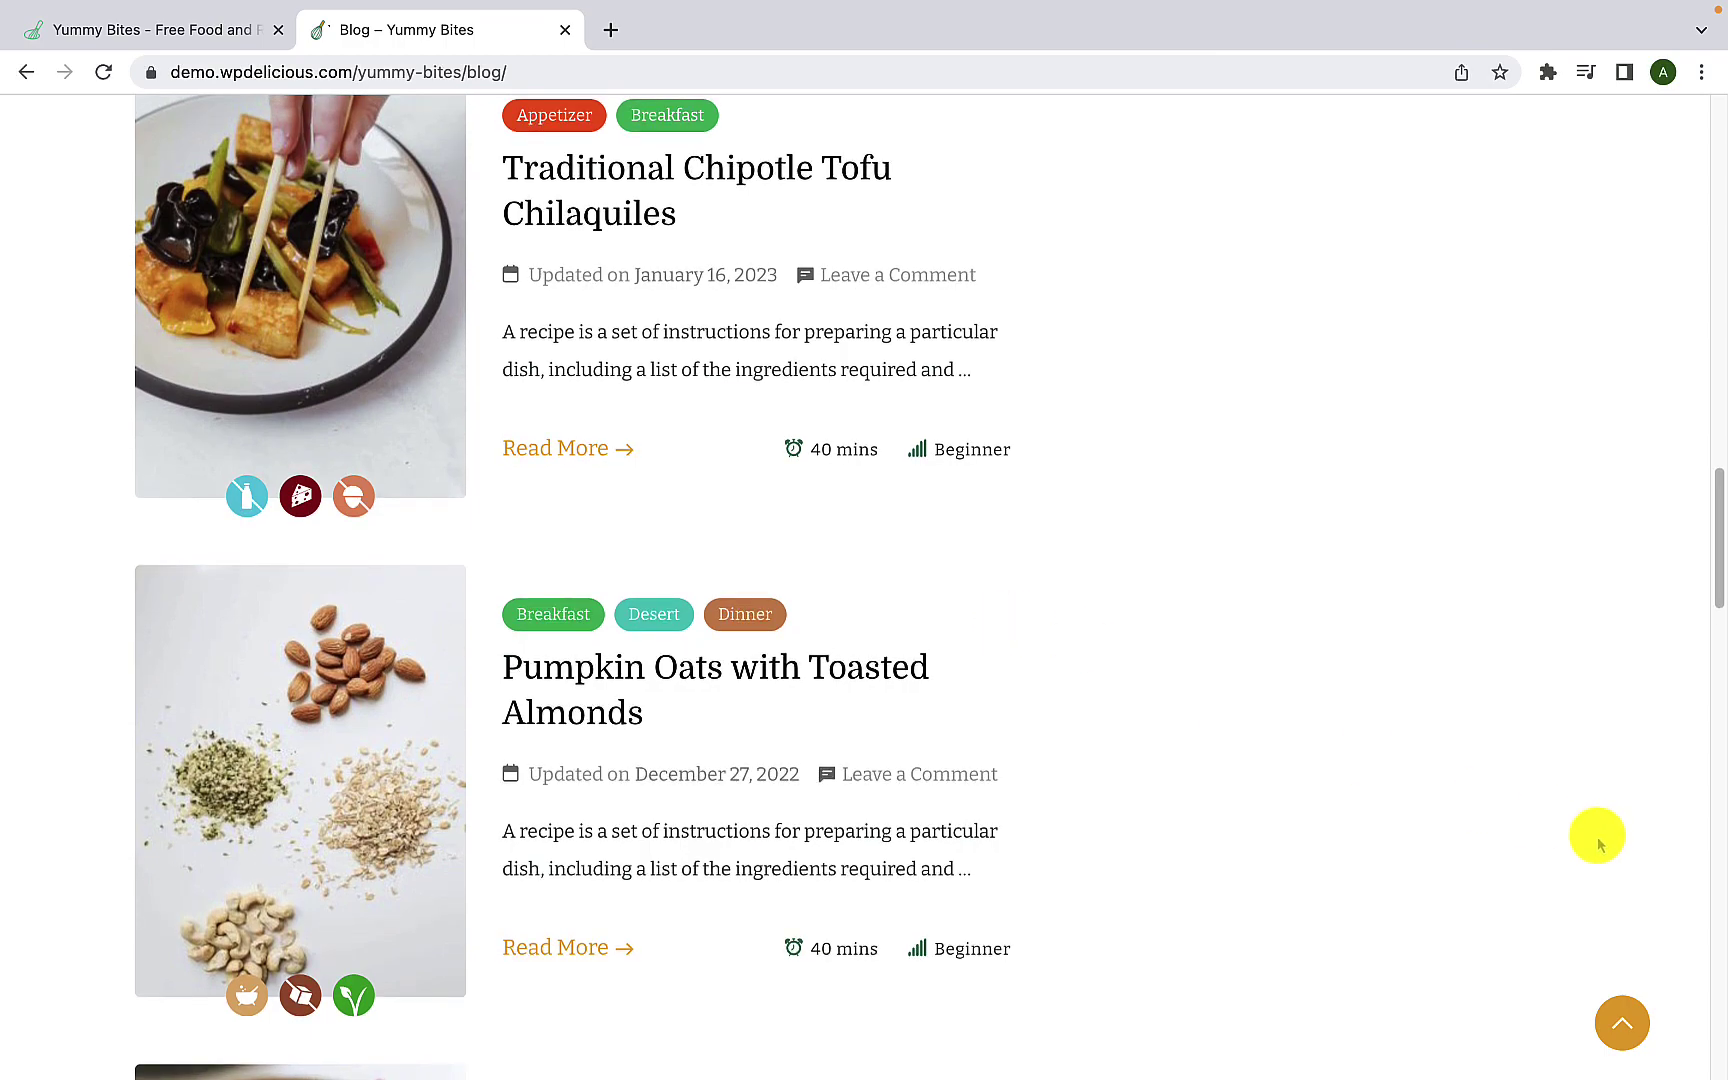
click(1621, 1018)
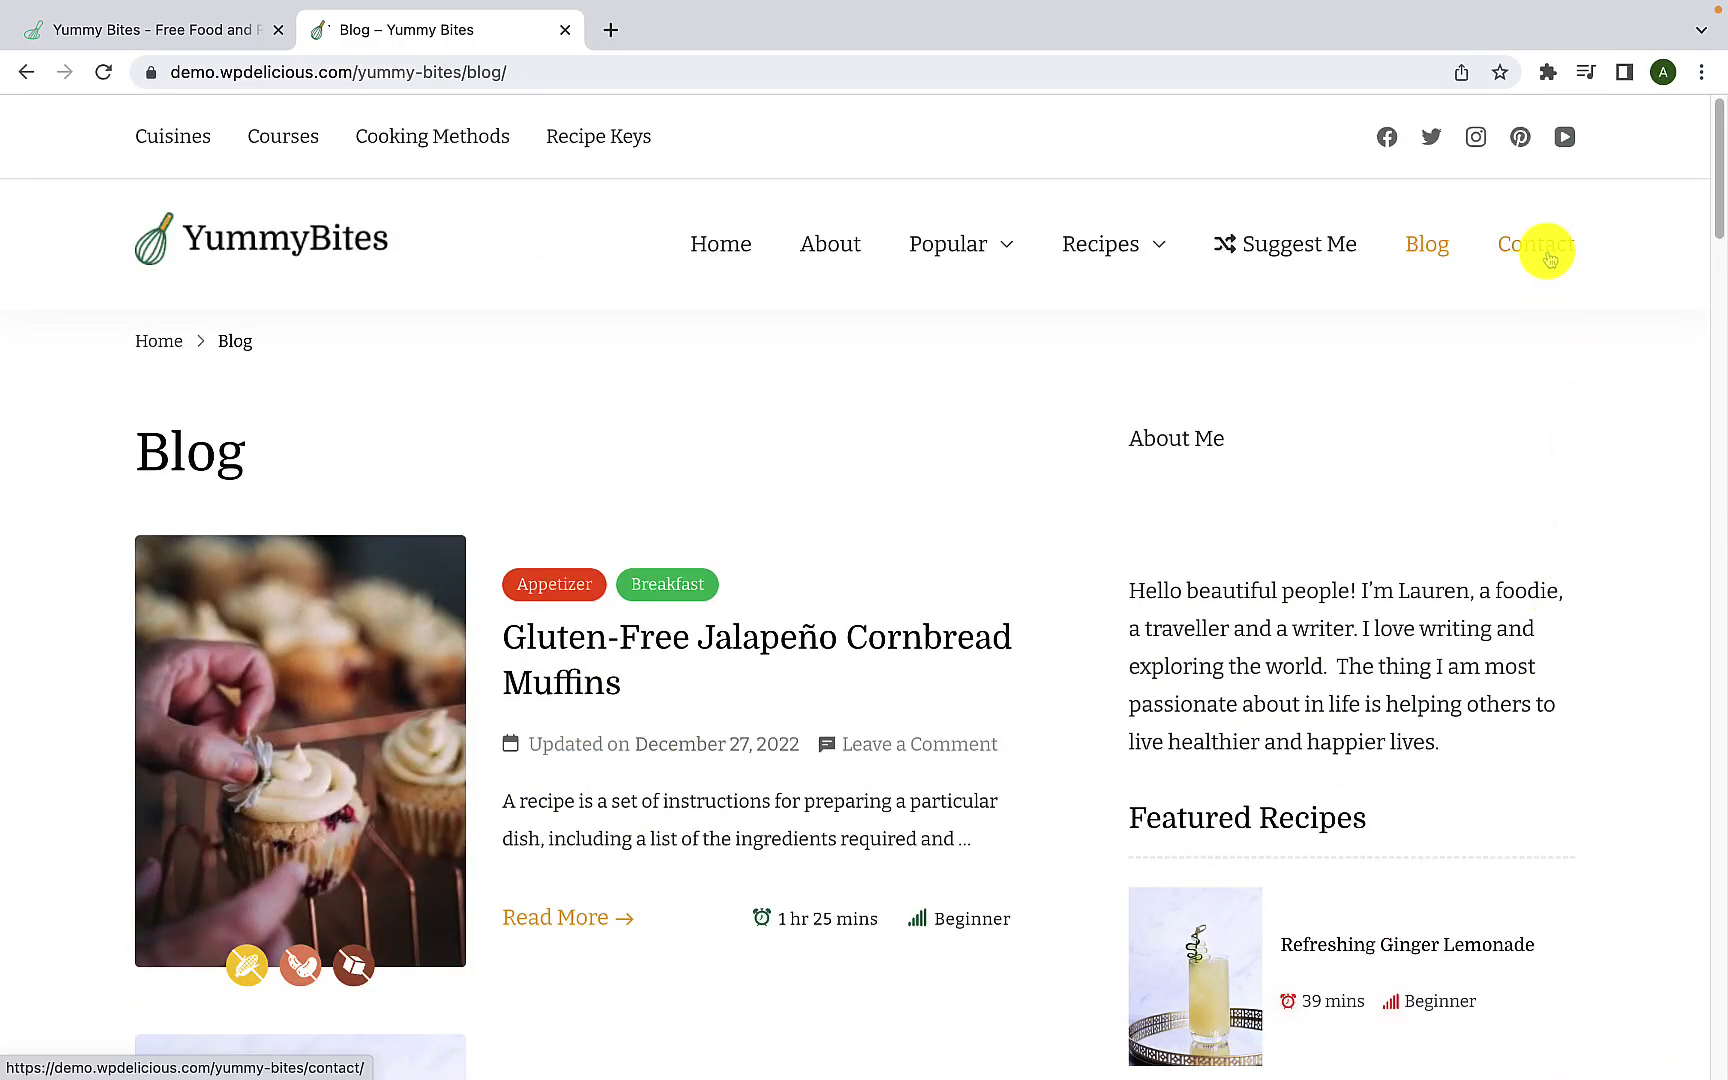
Step: Open the demo's Contact page and look over the contact form down to the Instagram feed and footer
click(1549, 259)
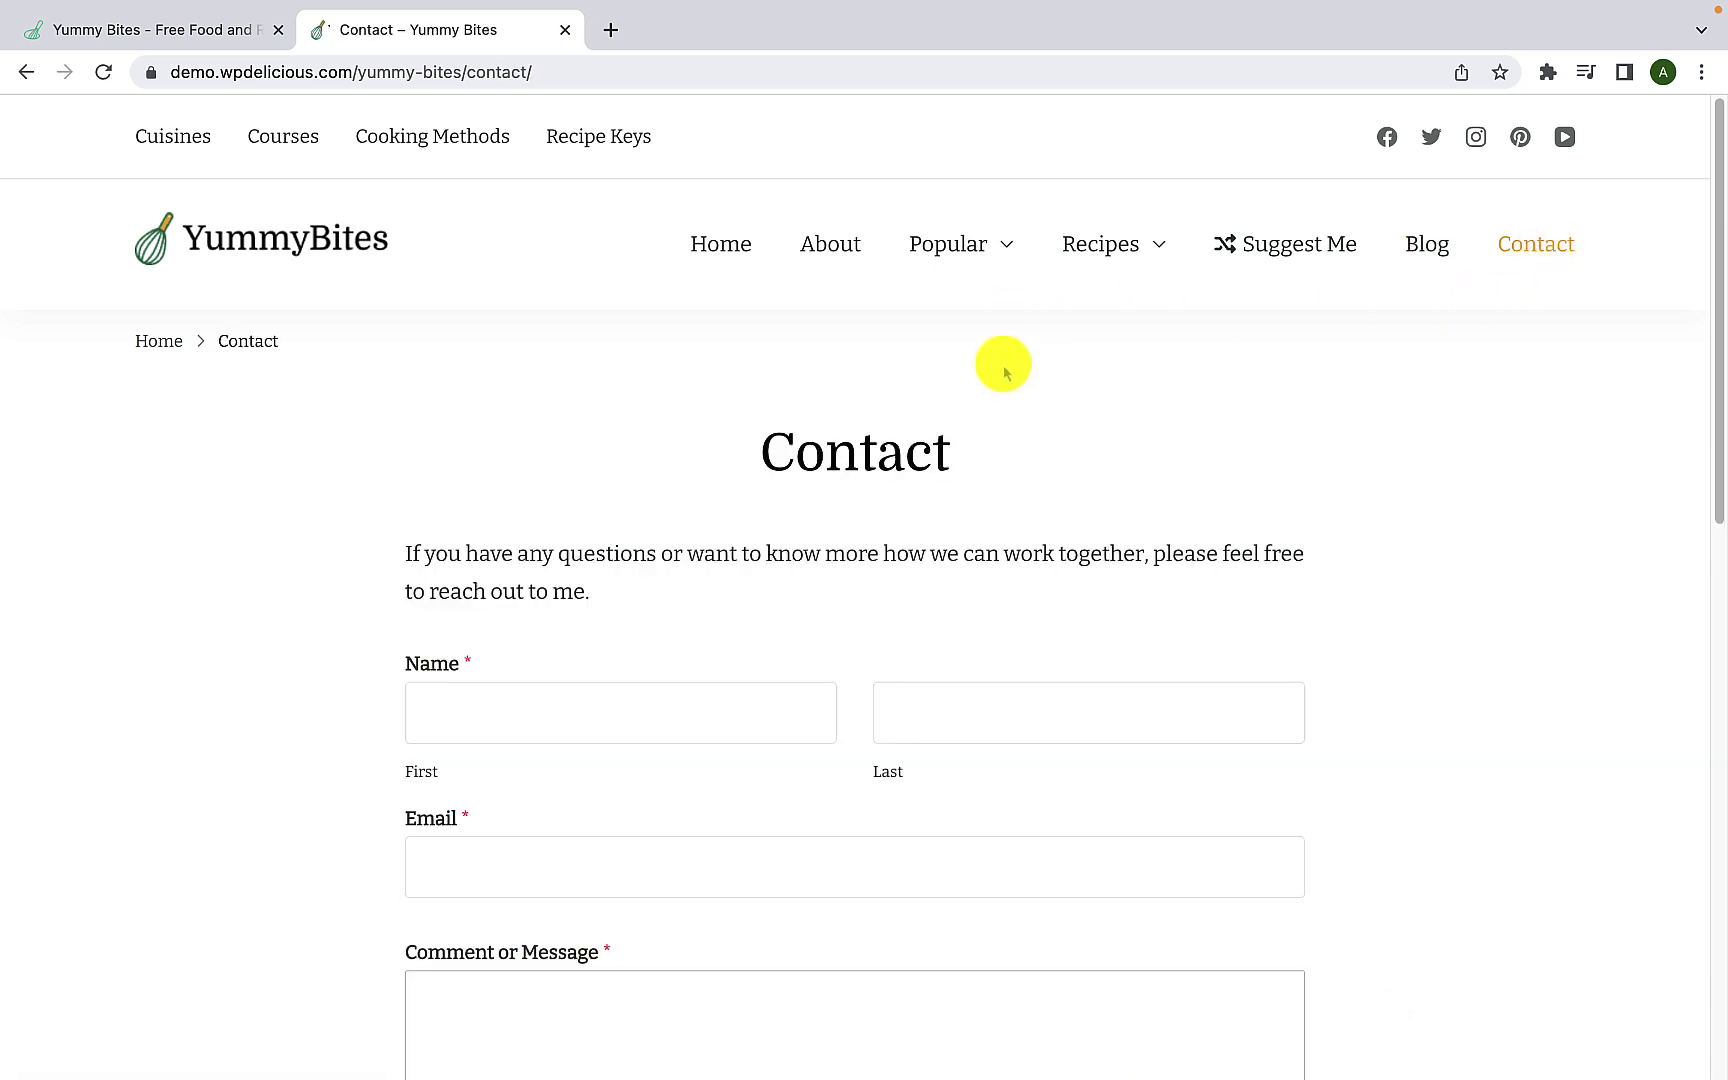
scroll(898, 575, down, 7)
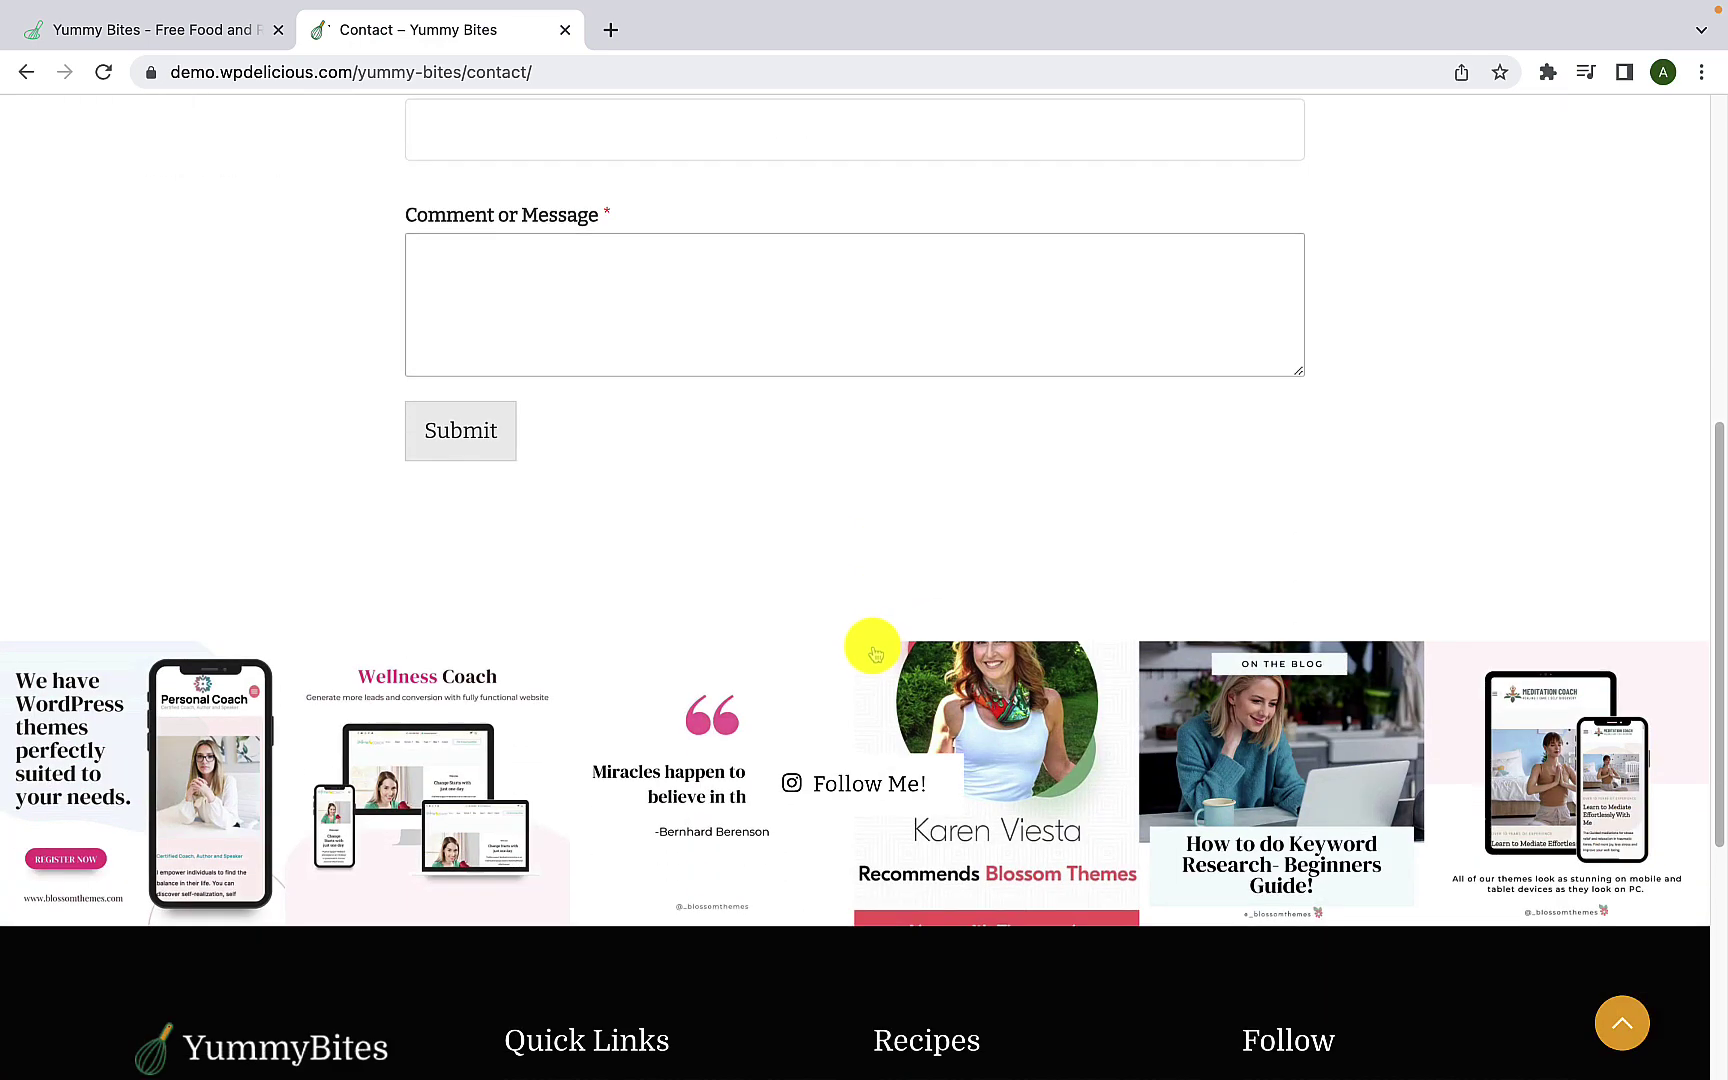
scroll(875, 653, up, 7)
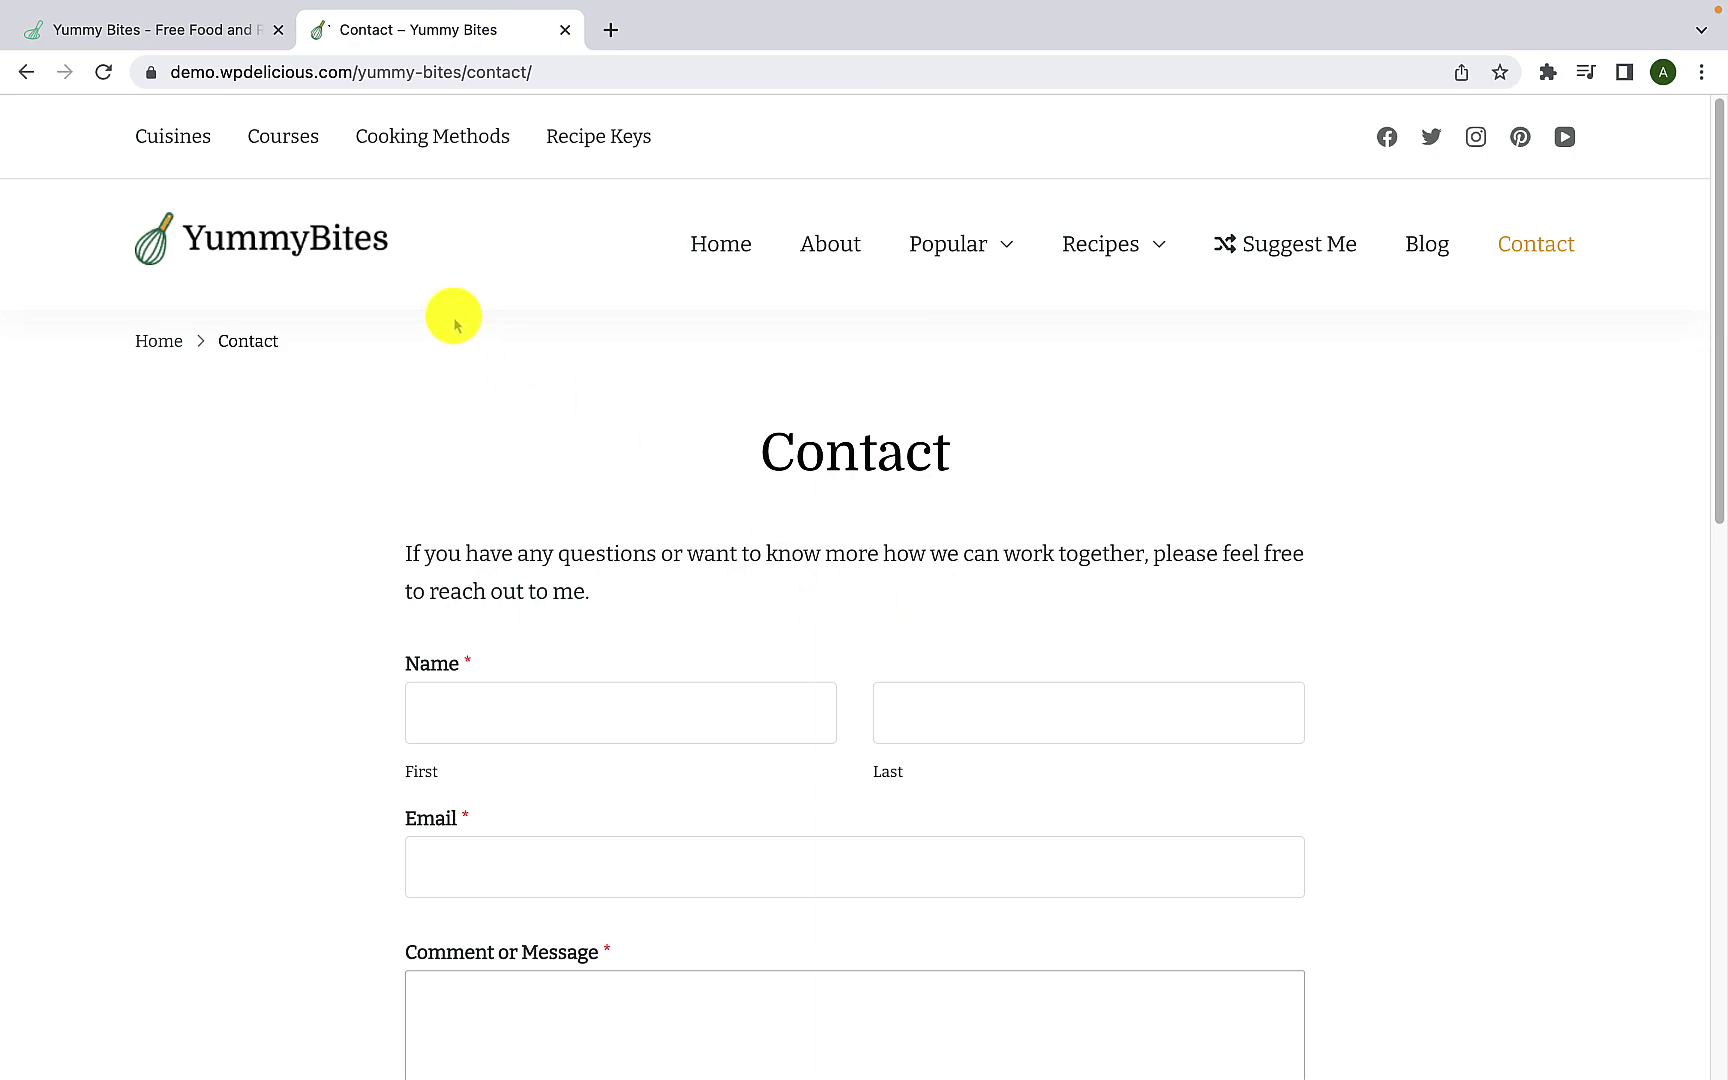
Step: Switch back to the Yummy Bites theme page on WP Delicious and review the Free Vs Pro feature comparison table
click(238, 46)
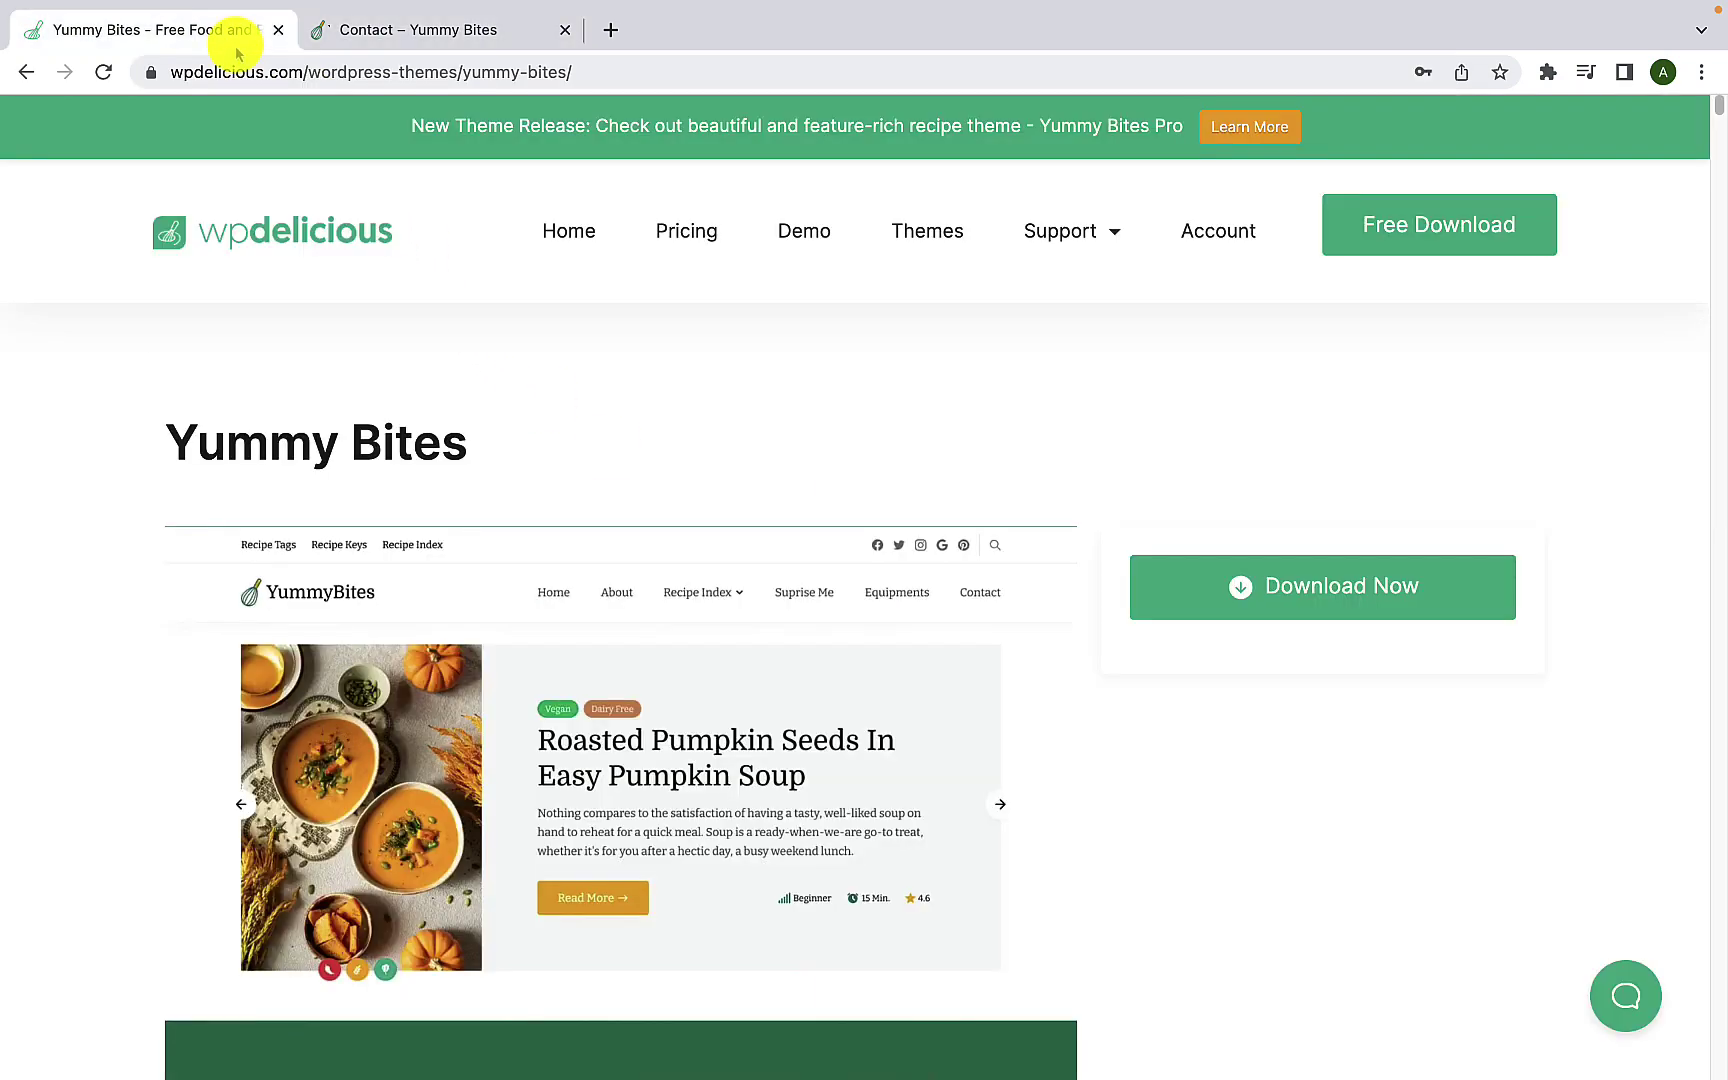
scroll(892, 562, down, 10)
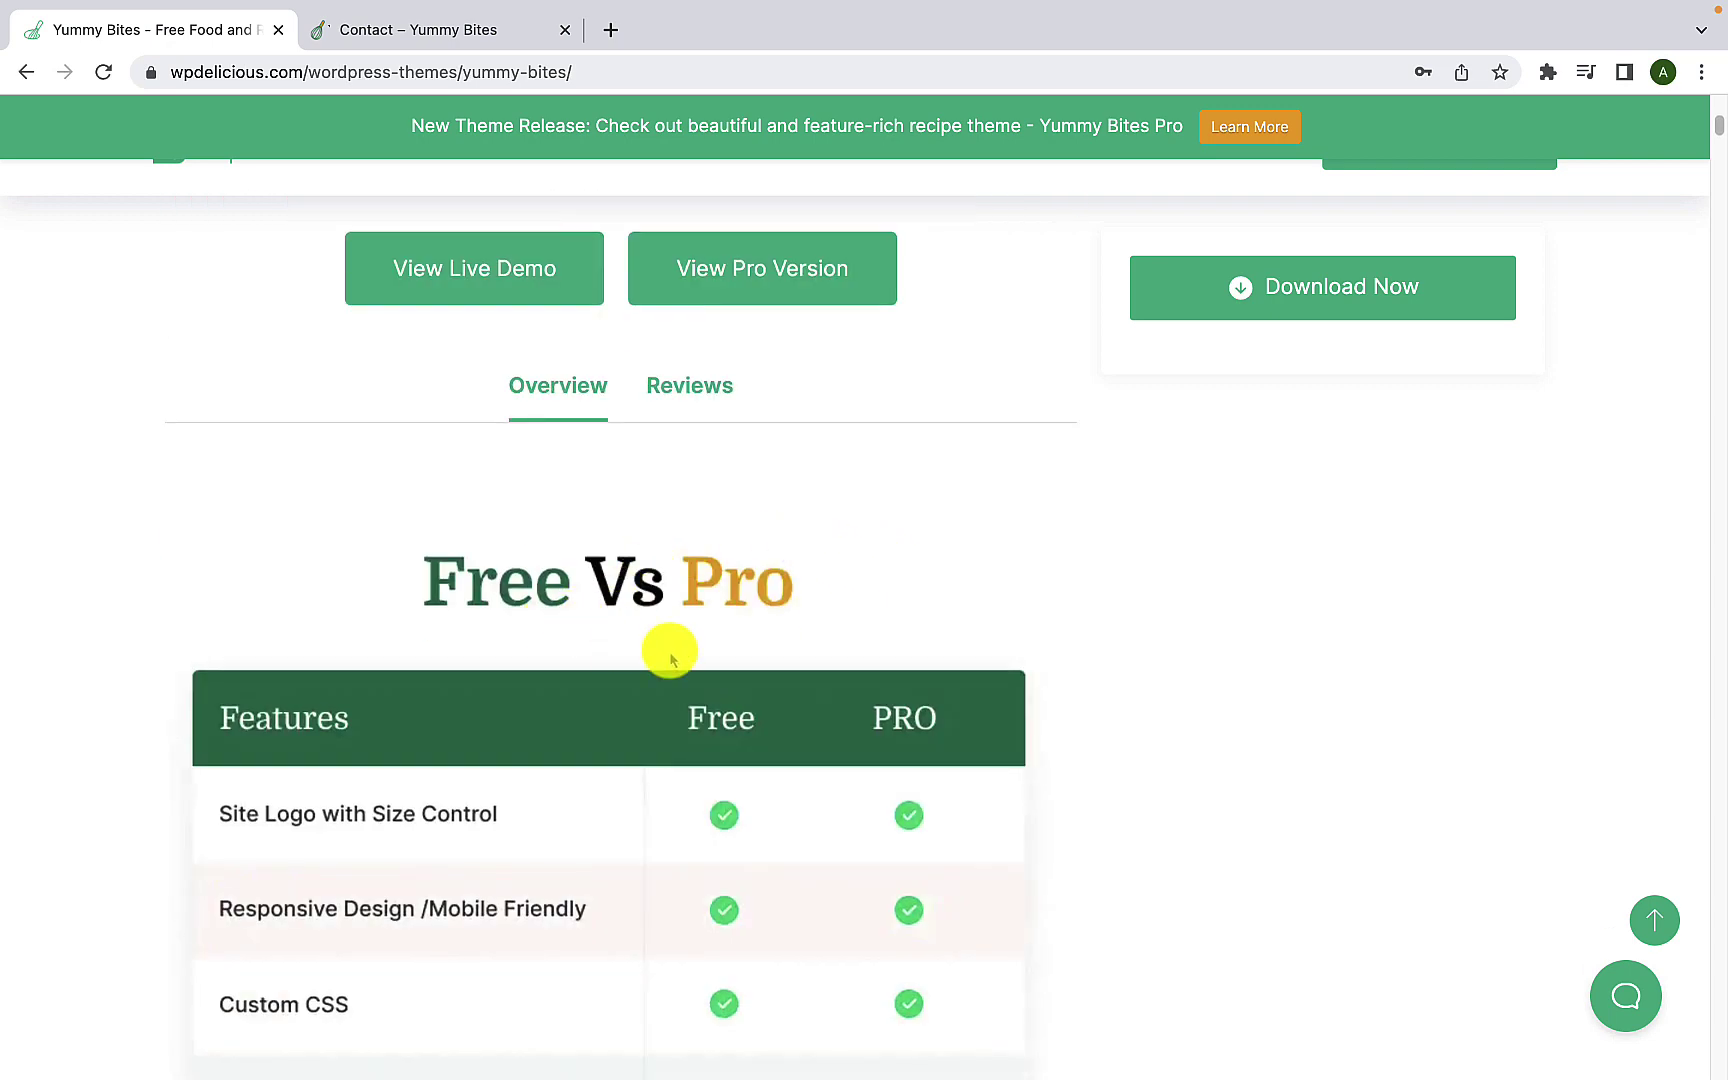
scroll(605, 610, down, 7)
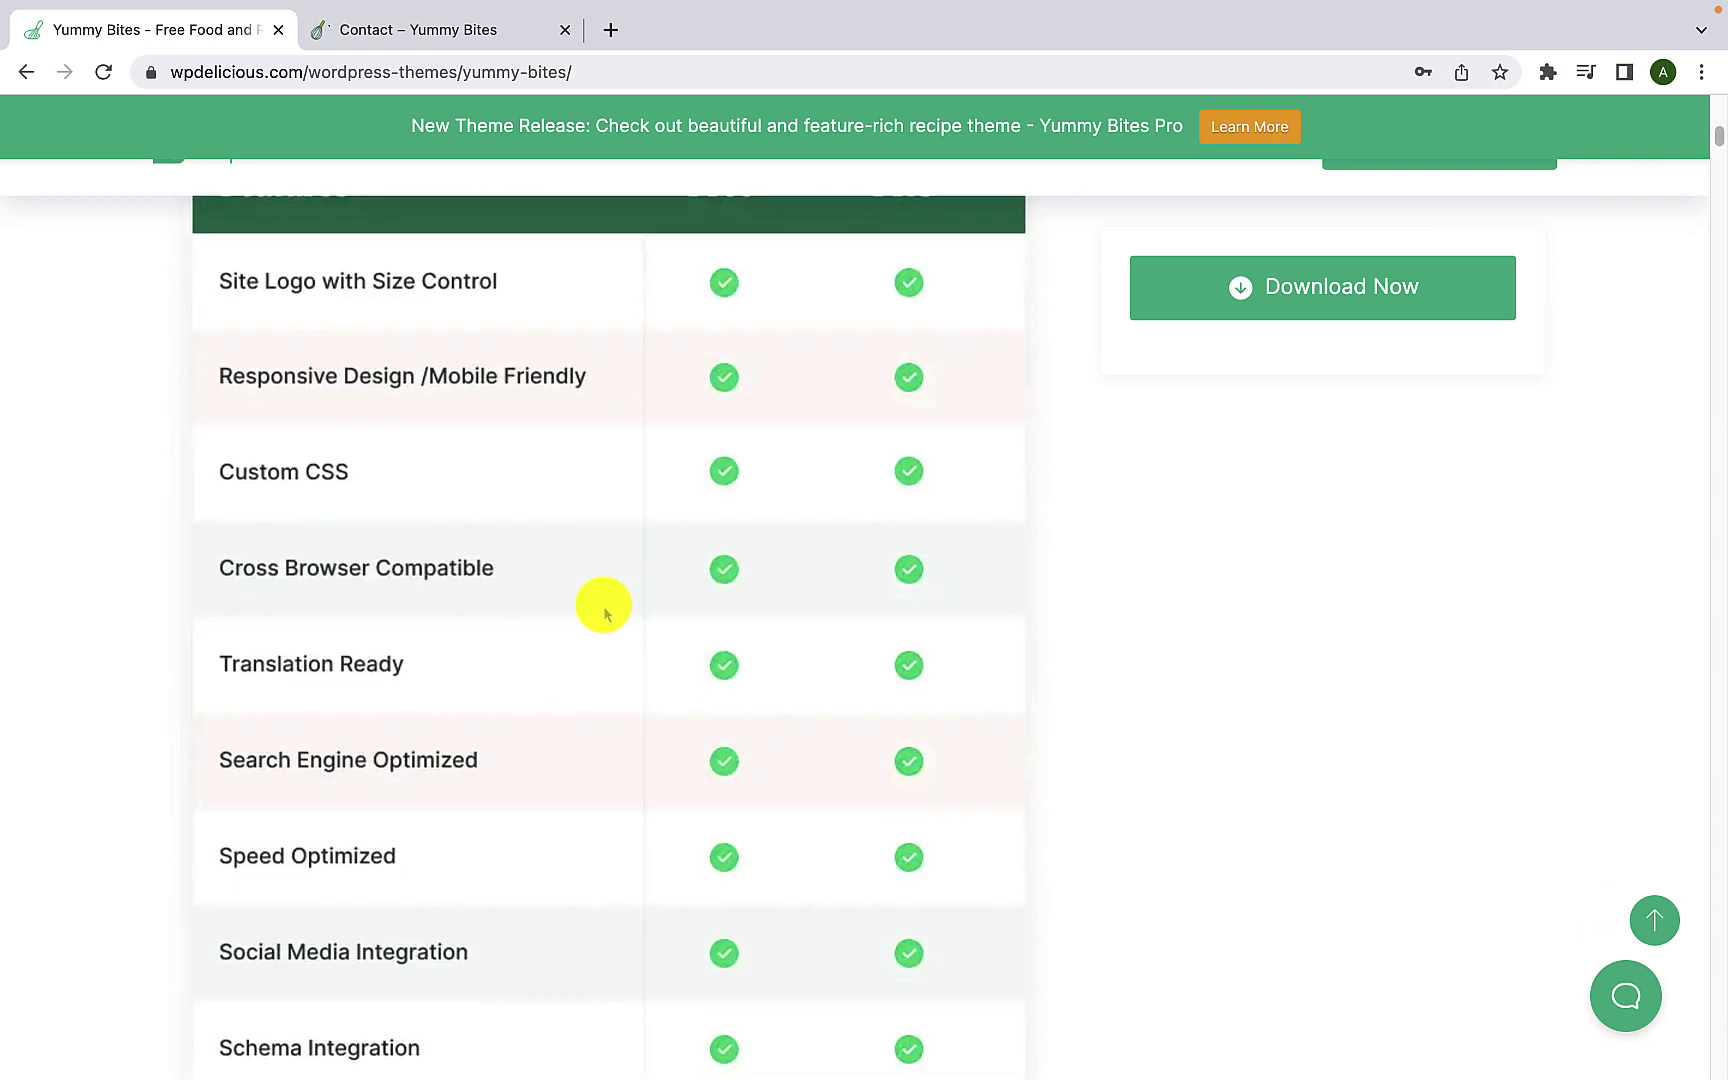
scroll(607, 612, down, 10)
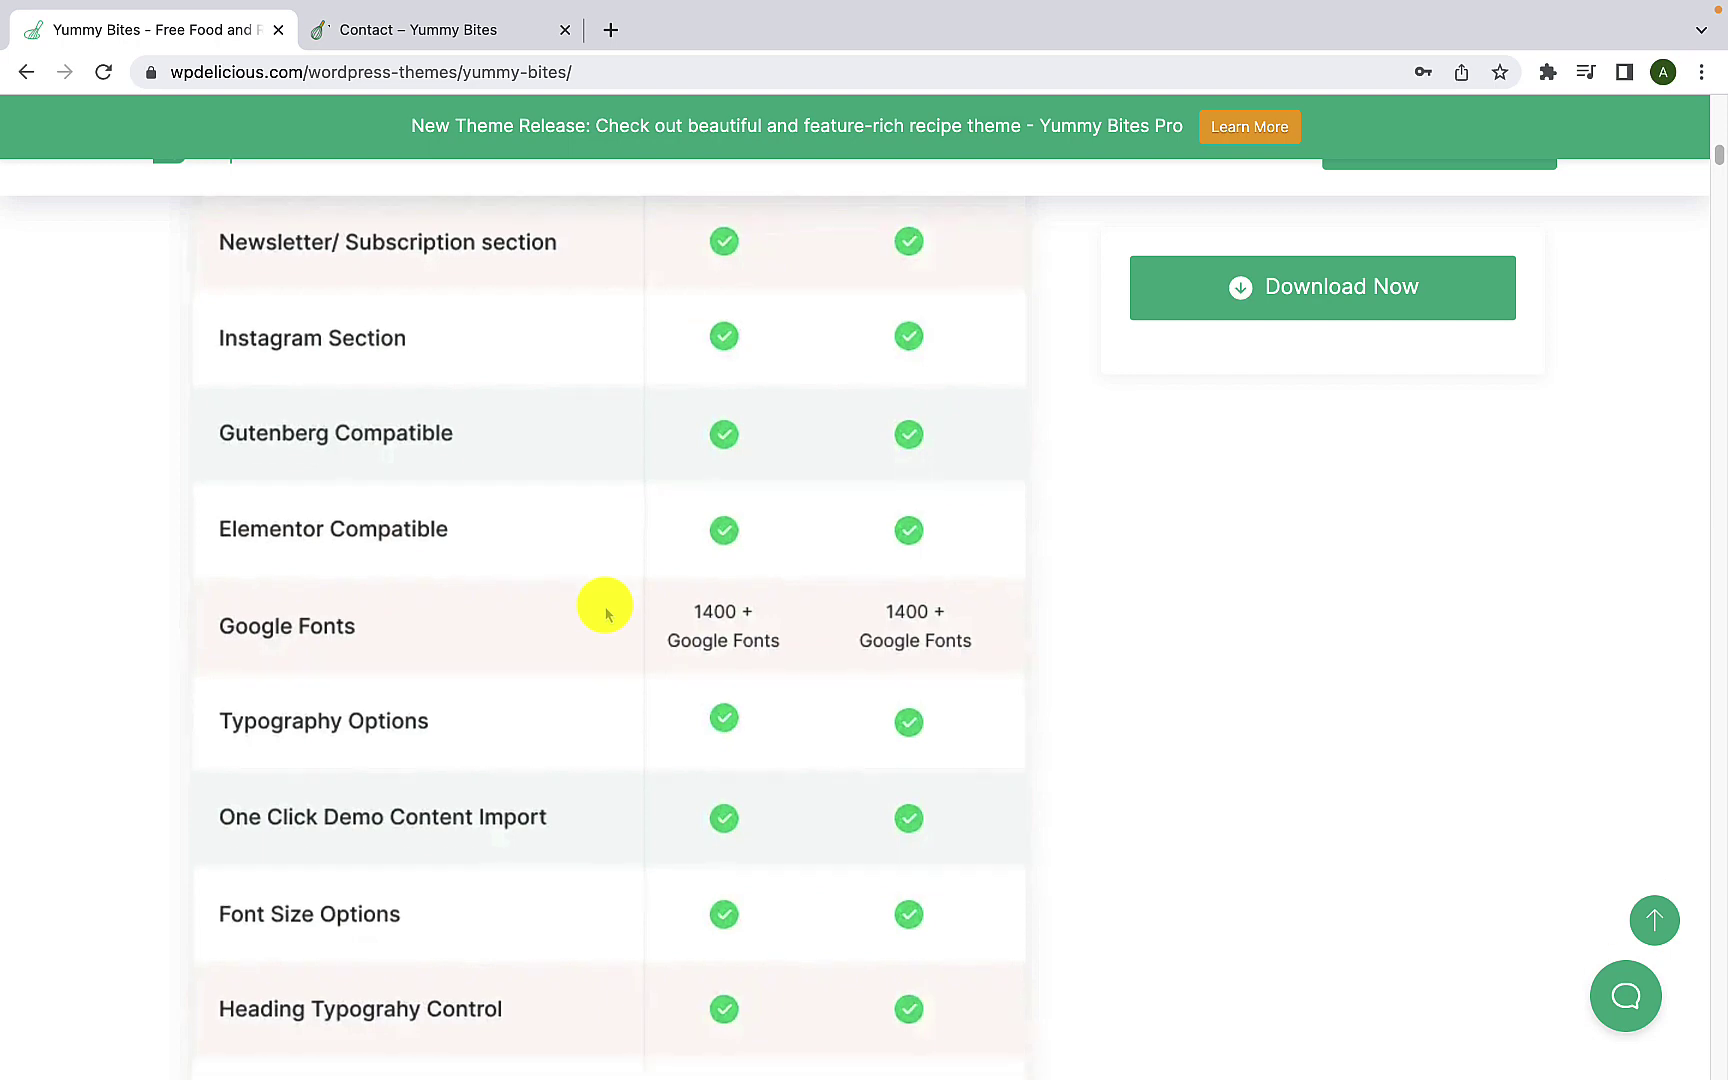
scroll(671, 698, down, 5)
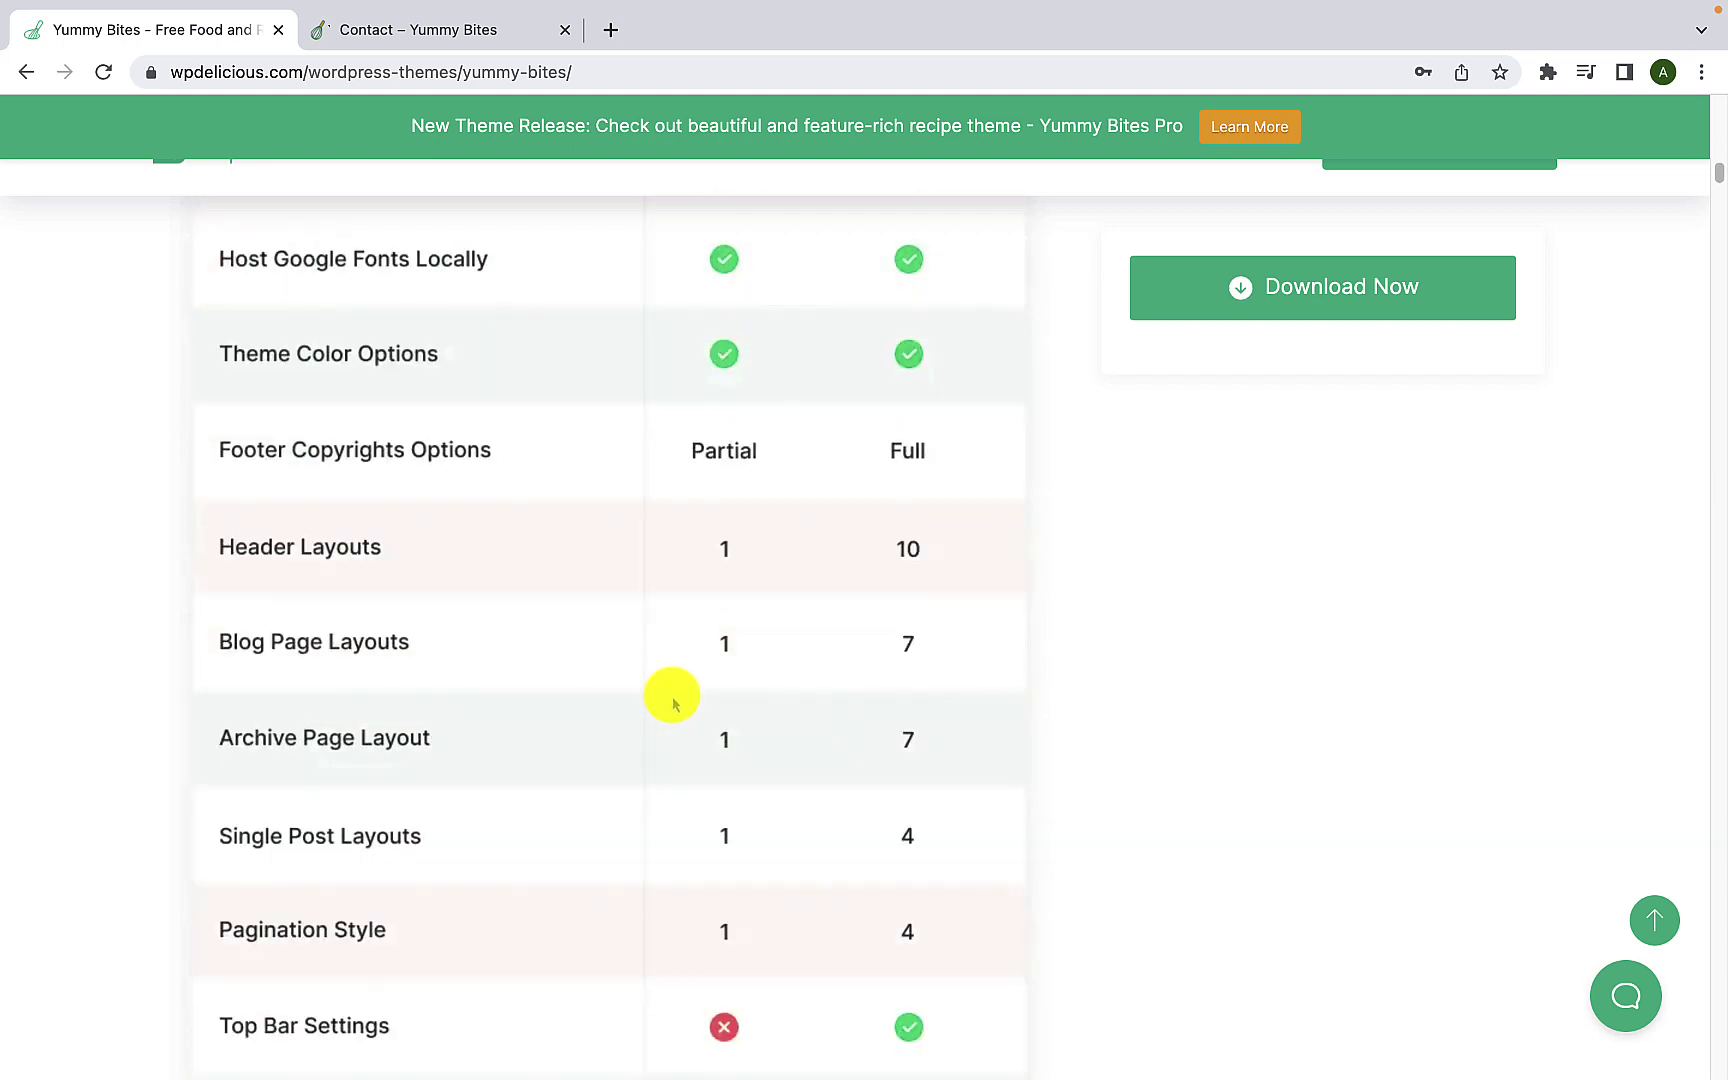
scroll(673, 703, down, 8)
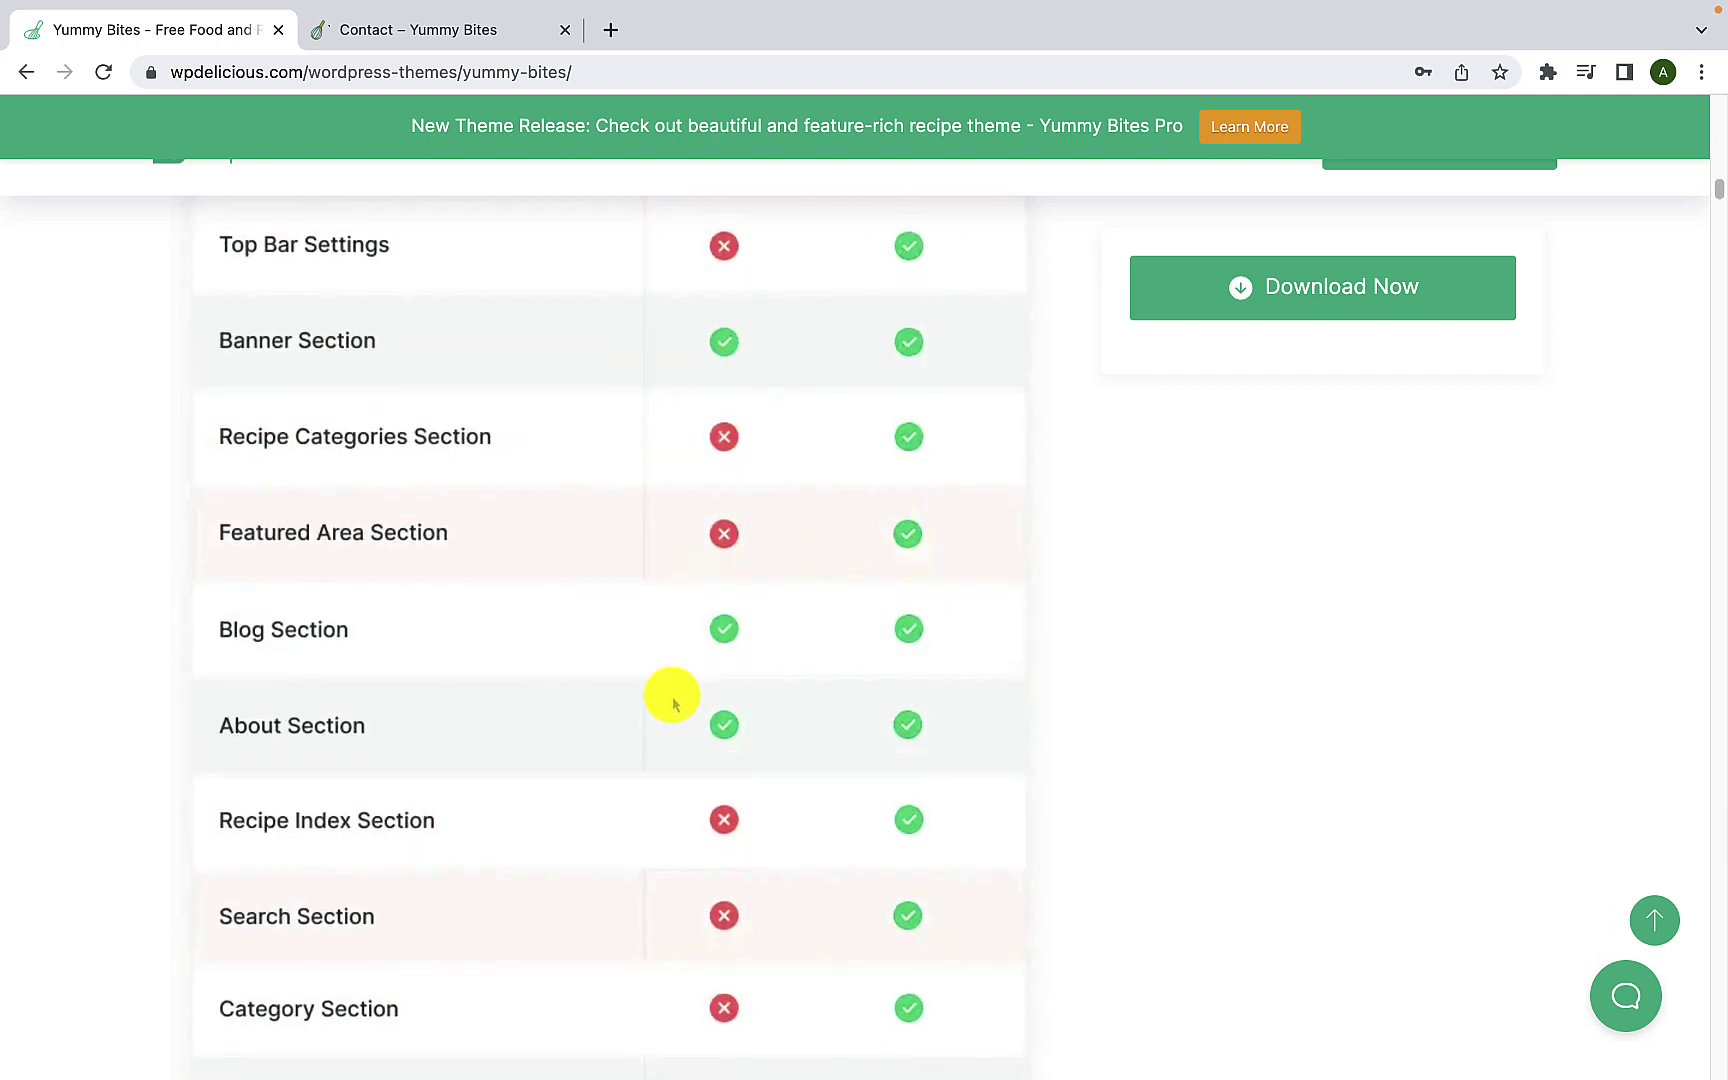
scroll(673, 703, down, 15)
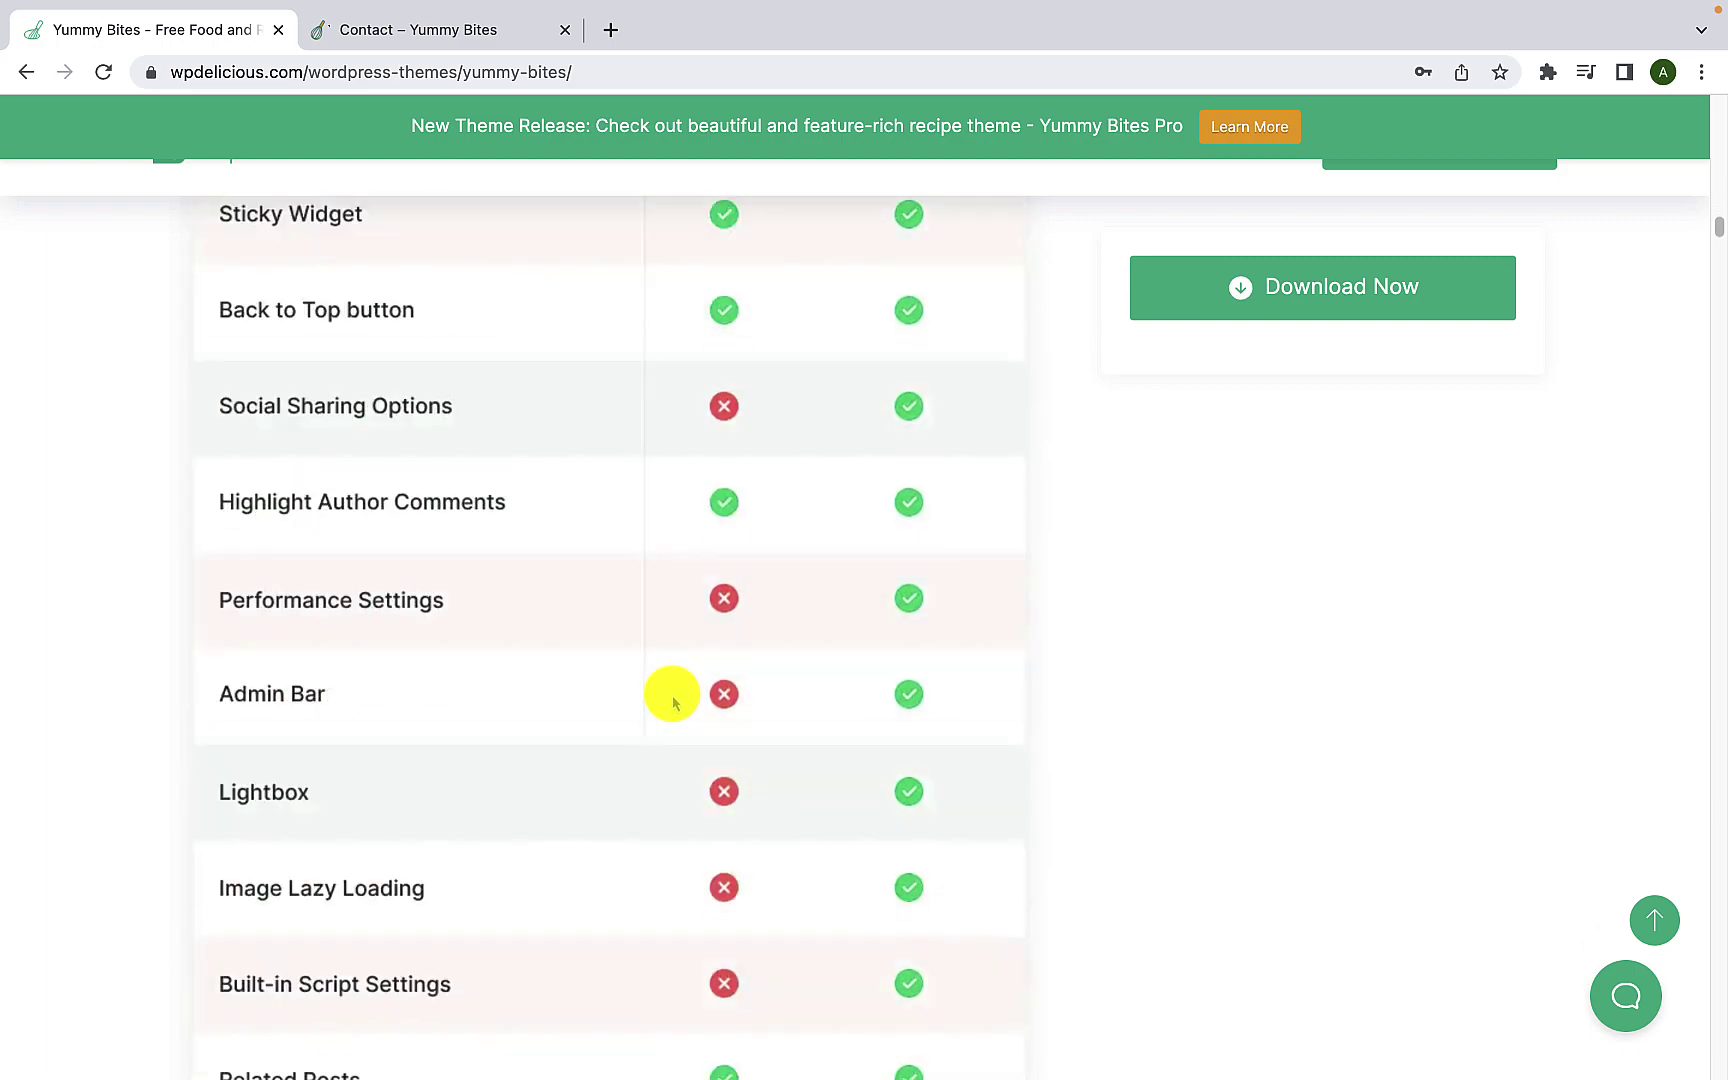
Step: Read the theme's description and the "Yummy Bites WordPress Theme is for you if" list
scroll(673, 703, down, 20)
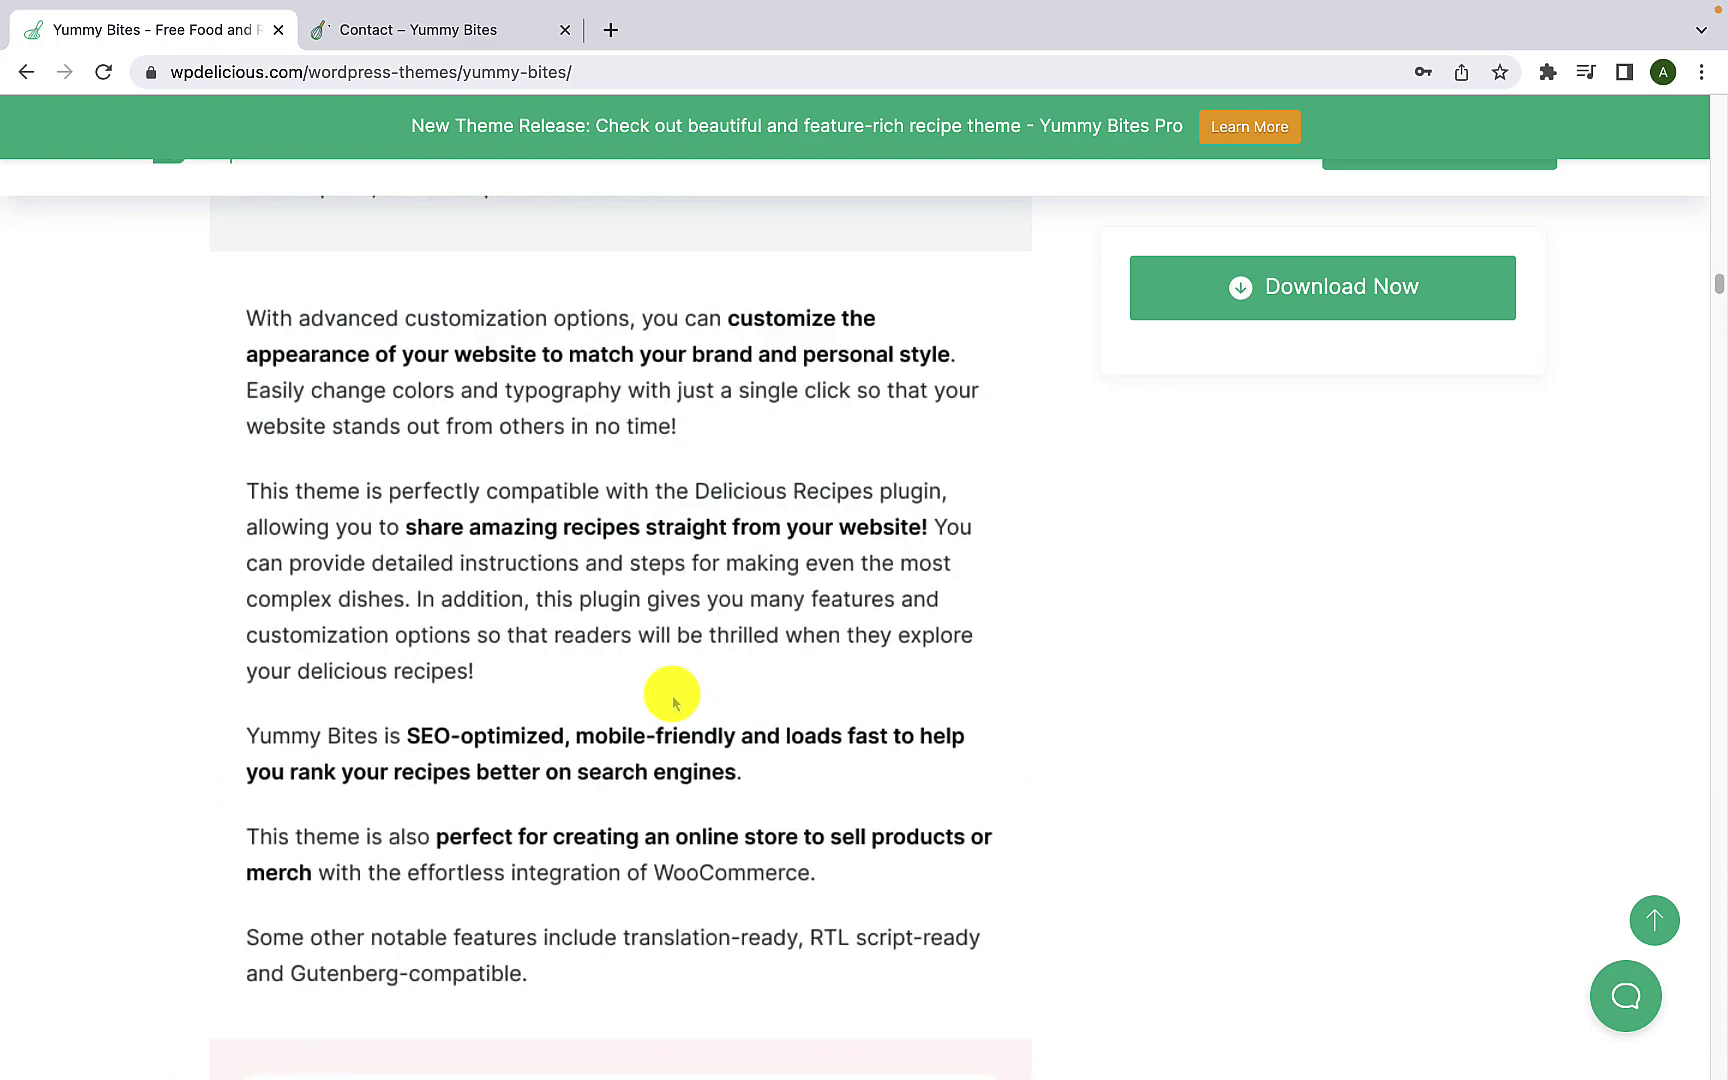
scroll(673, 703, down, 7)
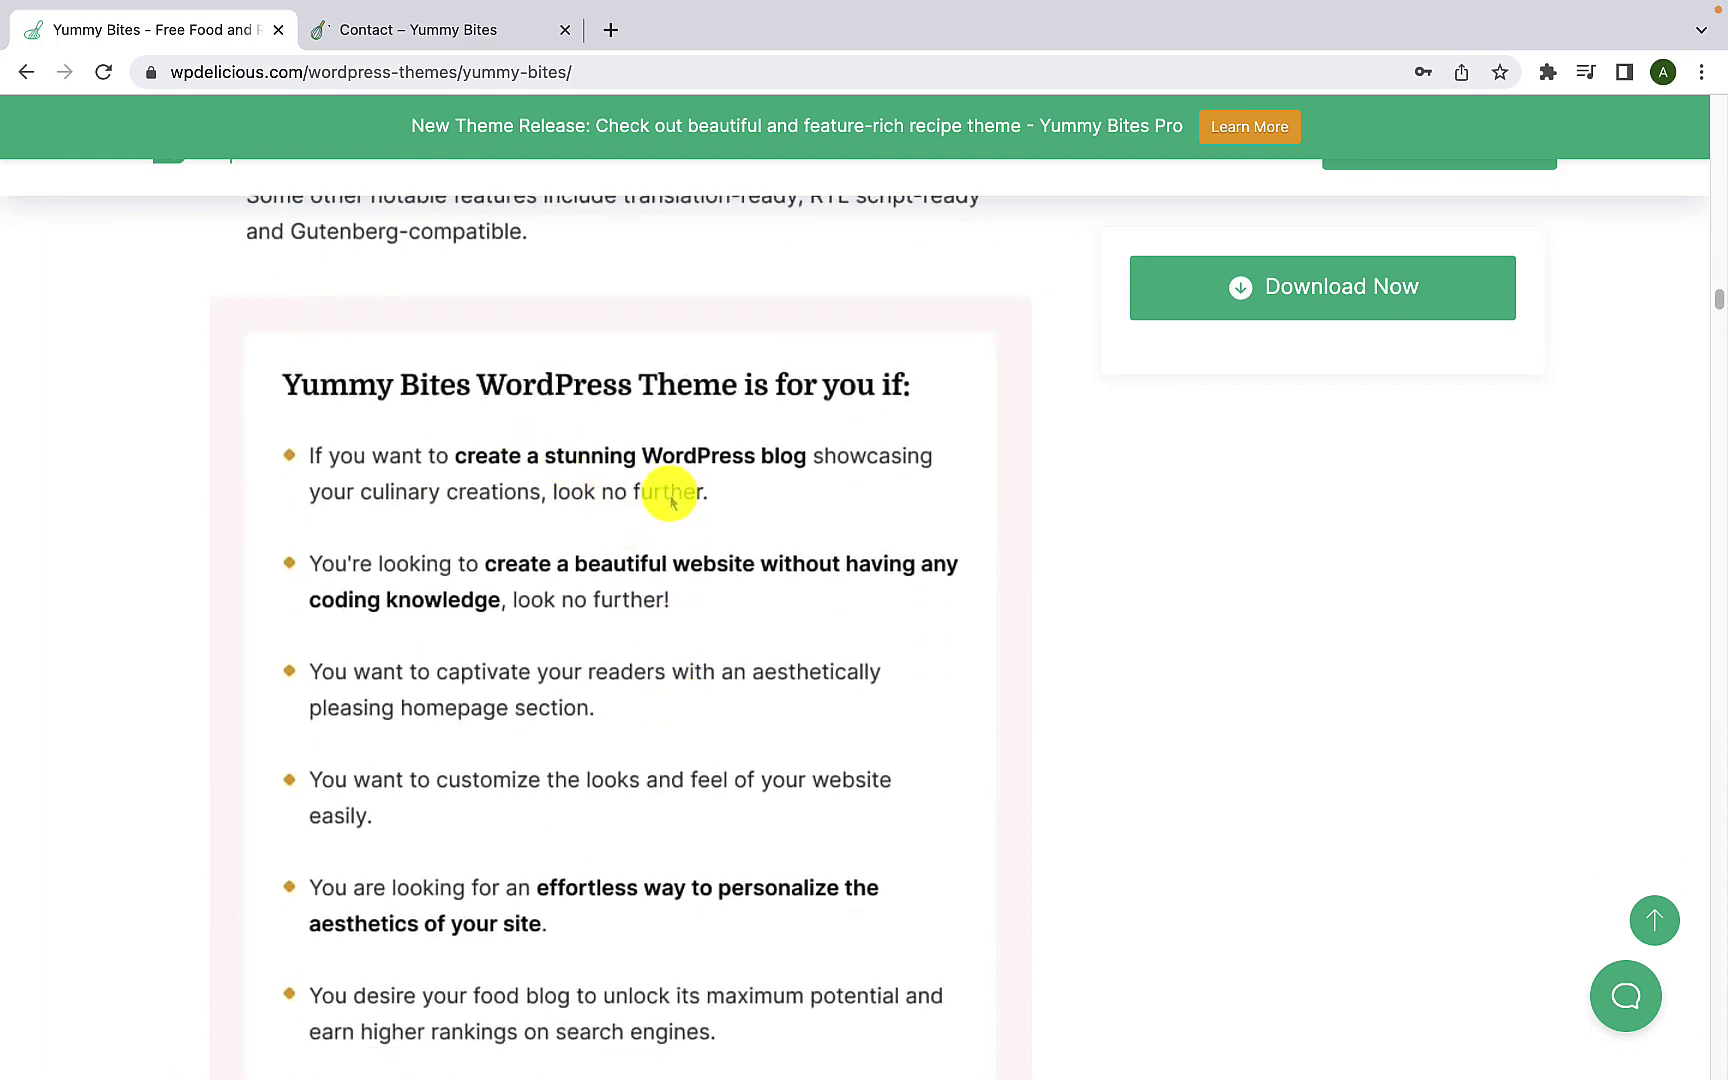
scroll(660, 598, down, 2)
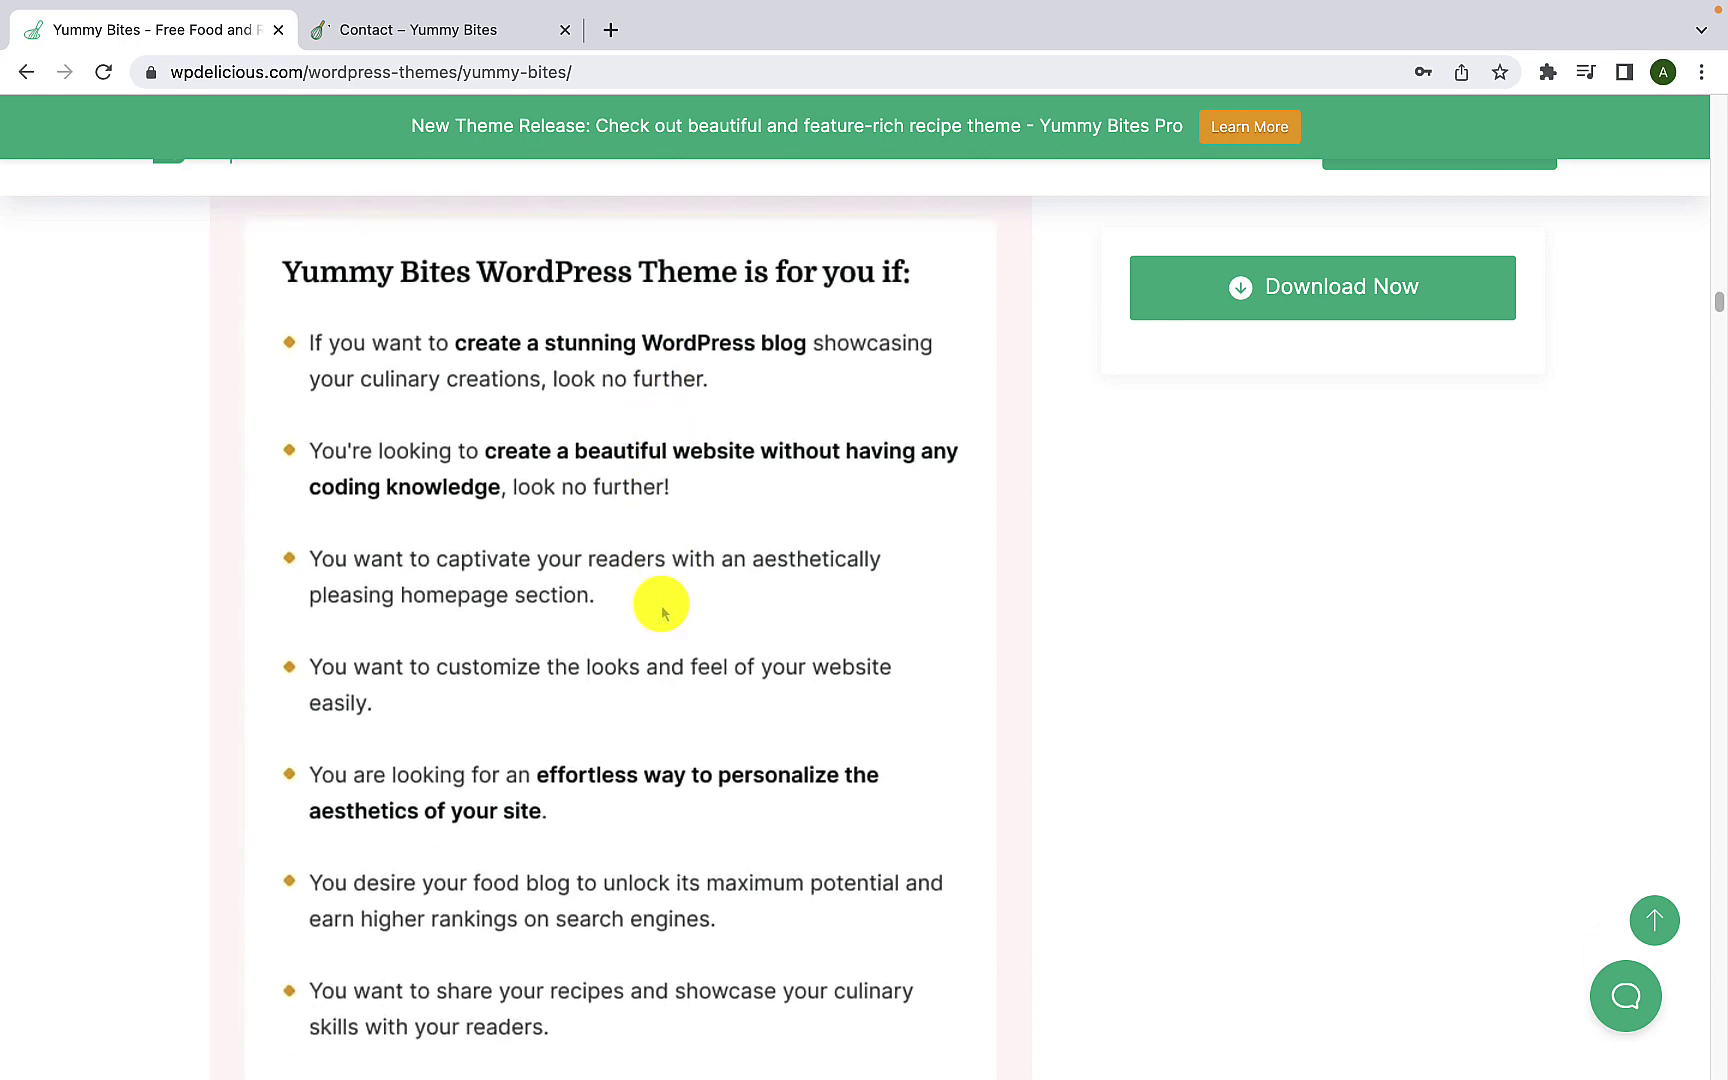
scroll(661, 612, down, 8)
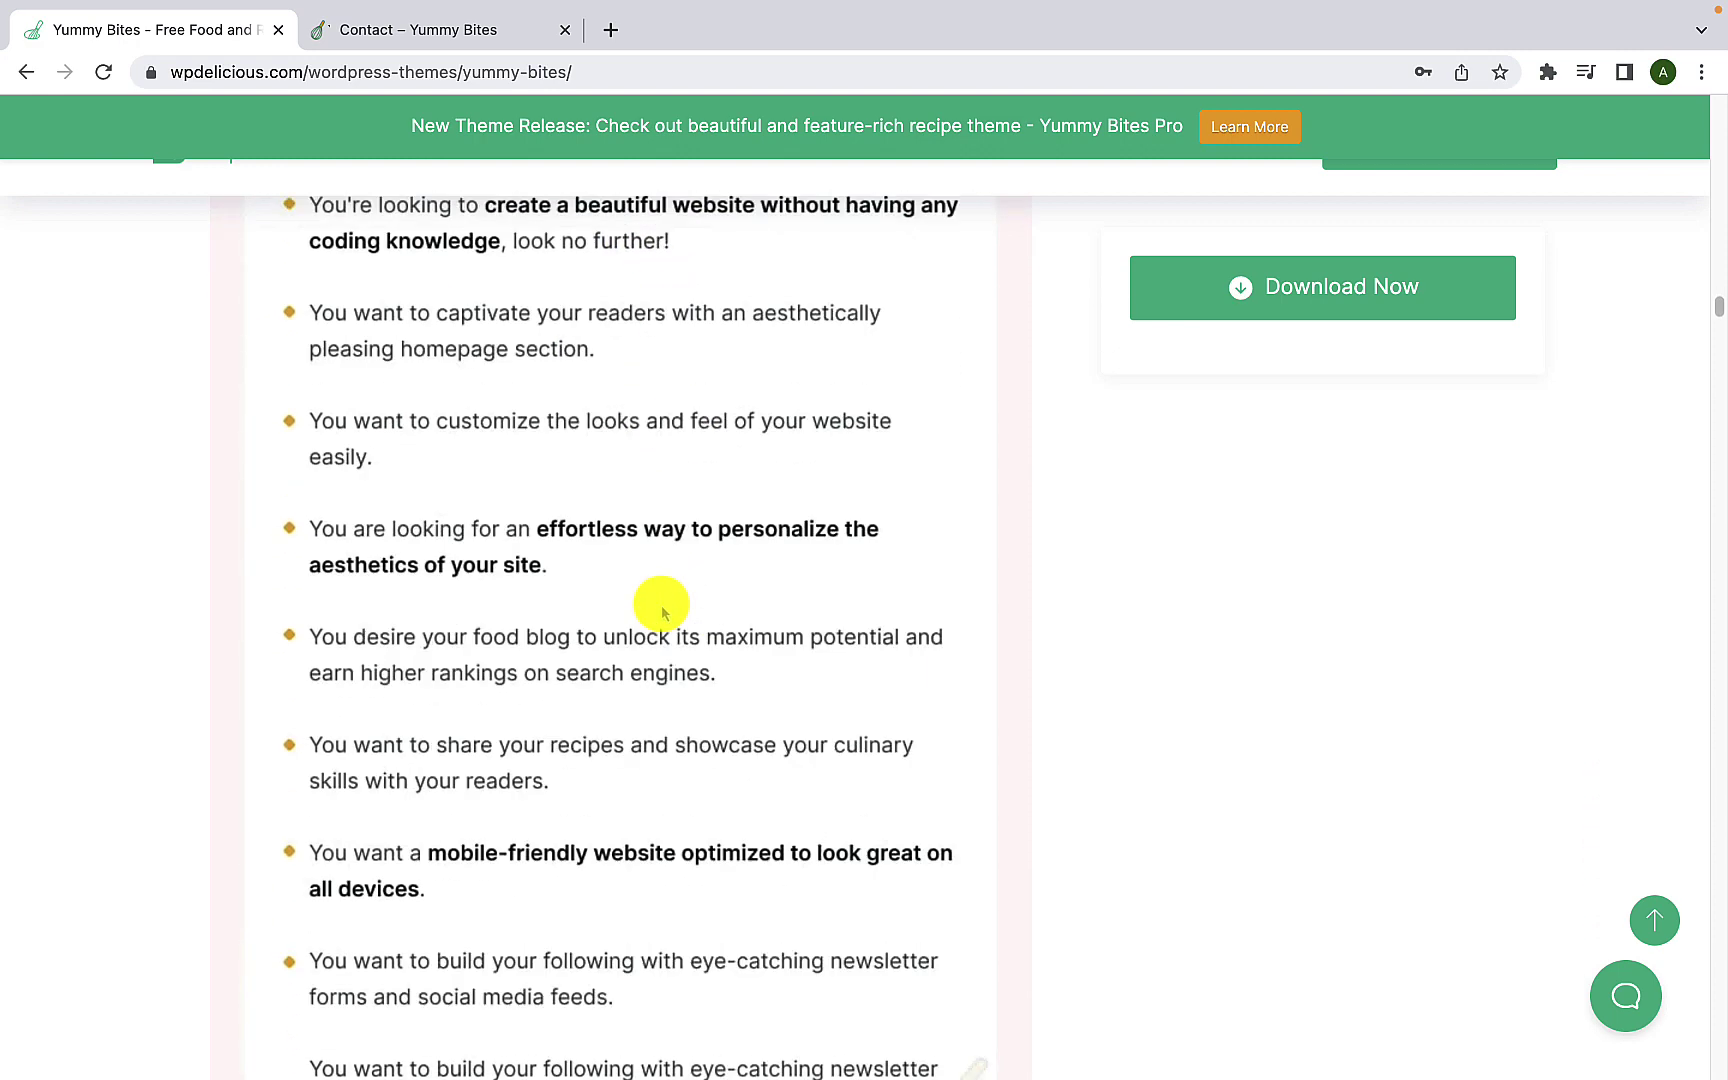
Step: Read the Features of Yummy Bites introduction and the sections on responsive design, One-Click Demo Import and changing theme color
scroll(661, 612, down, 4)
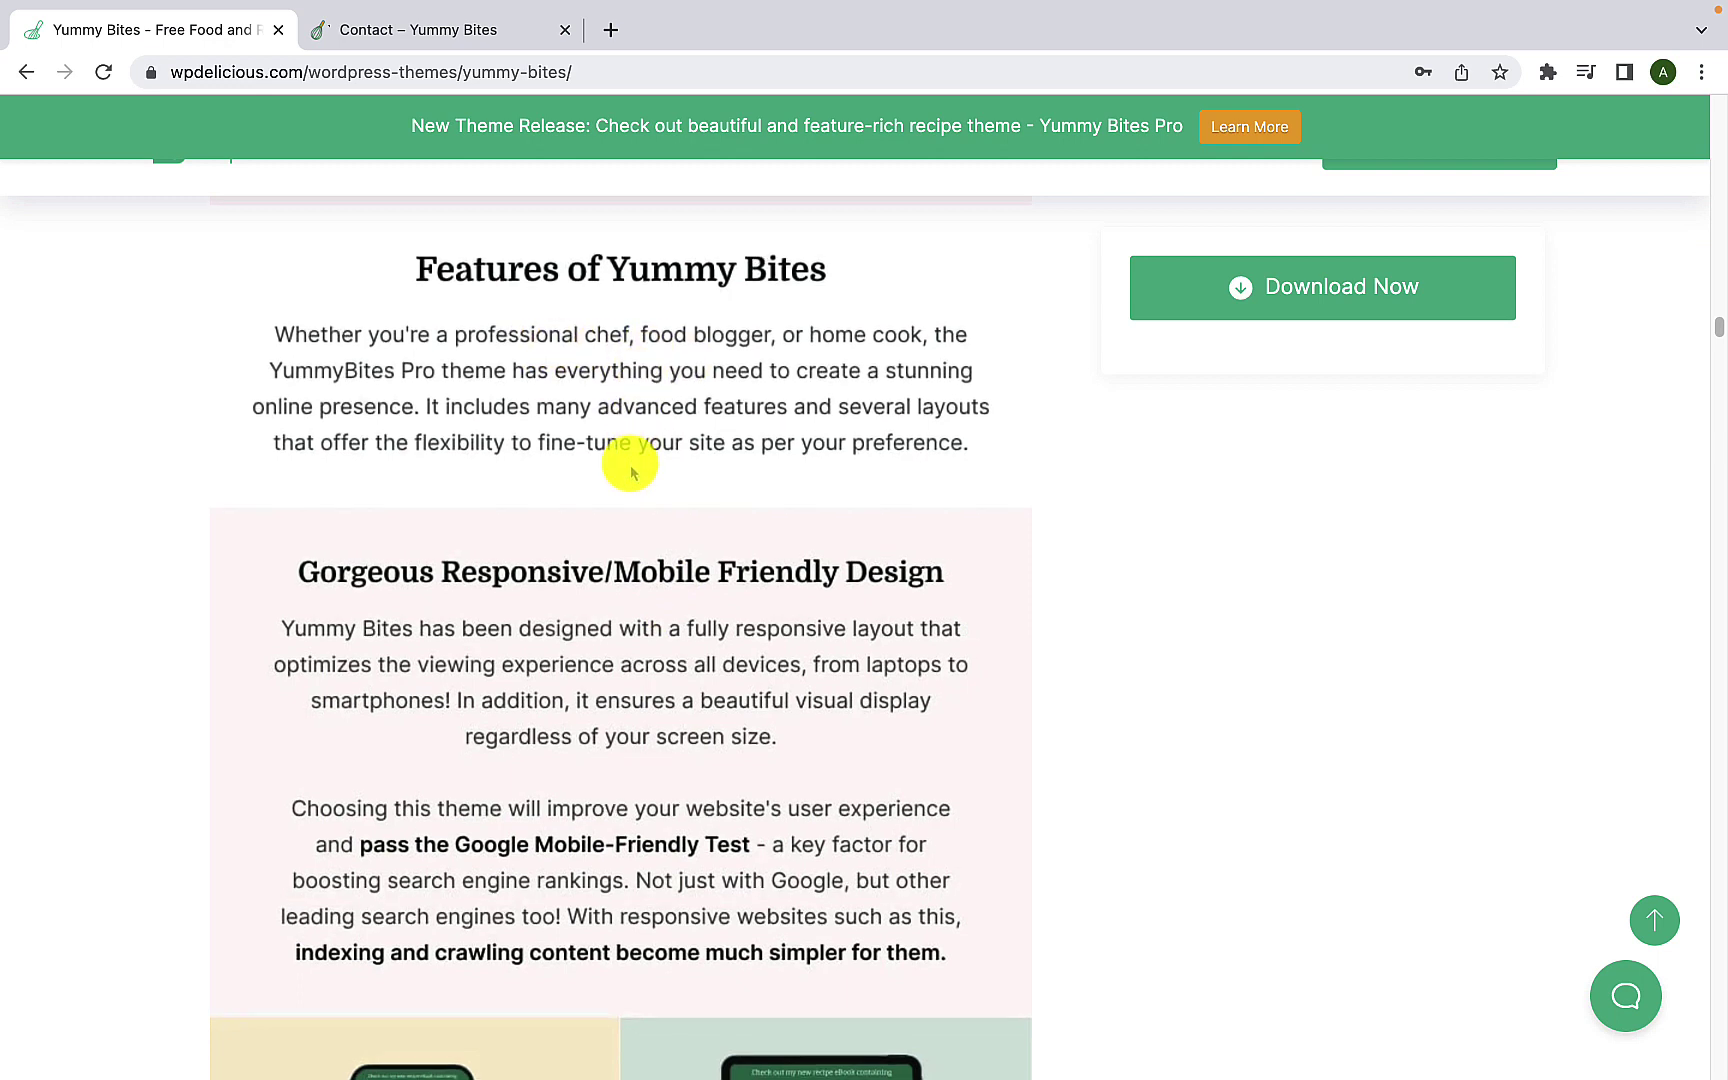
scroll(628, 465, down, 3)
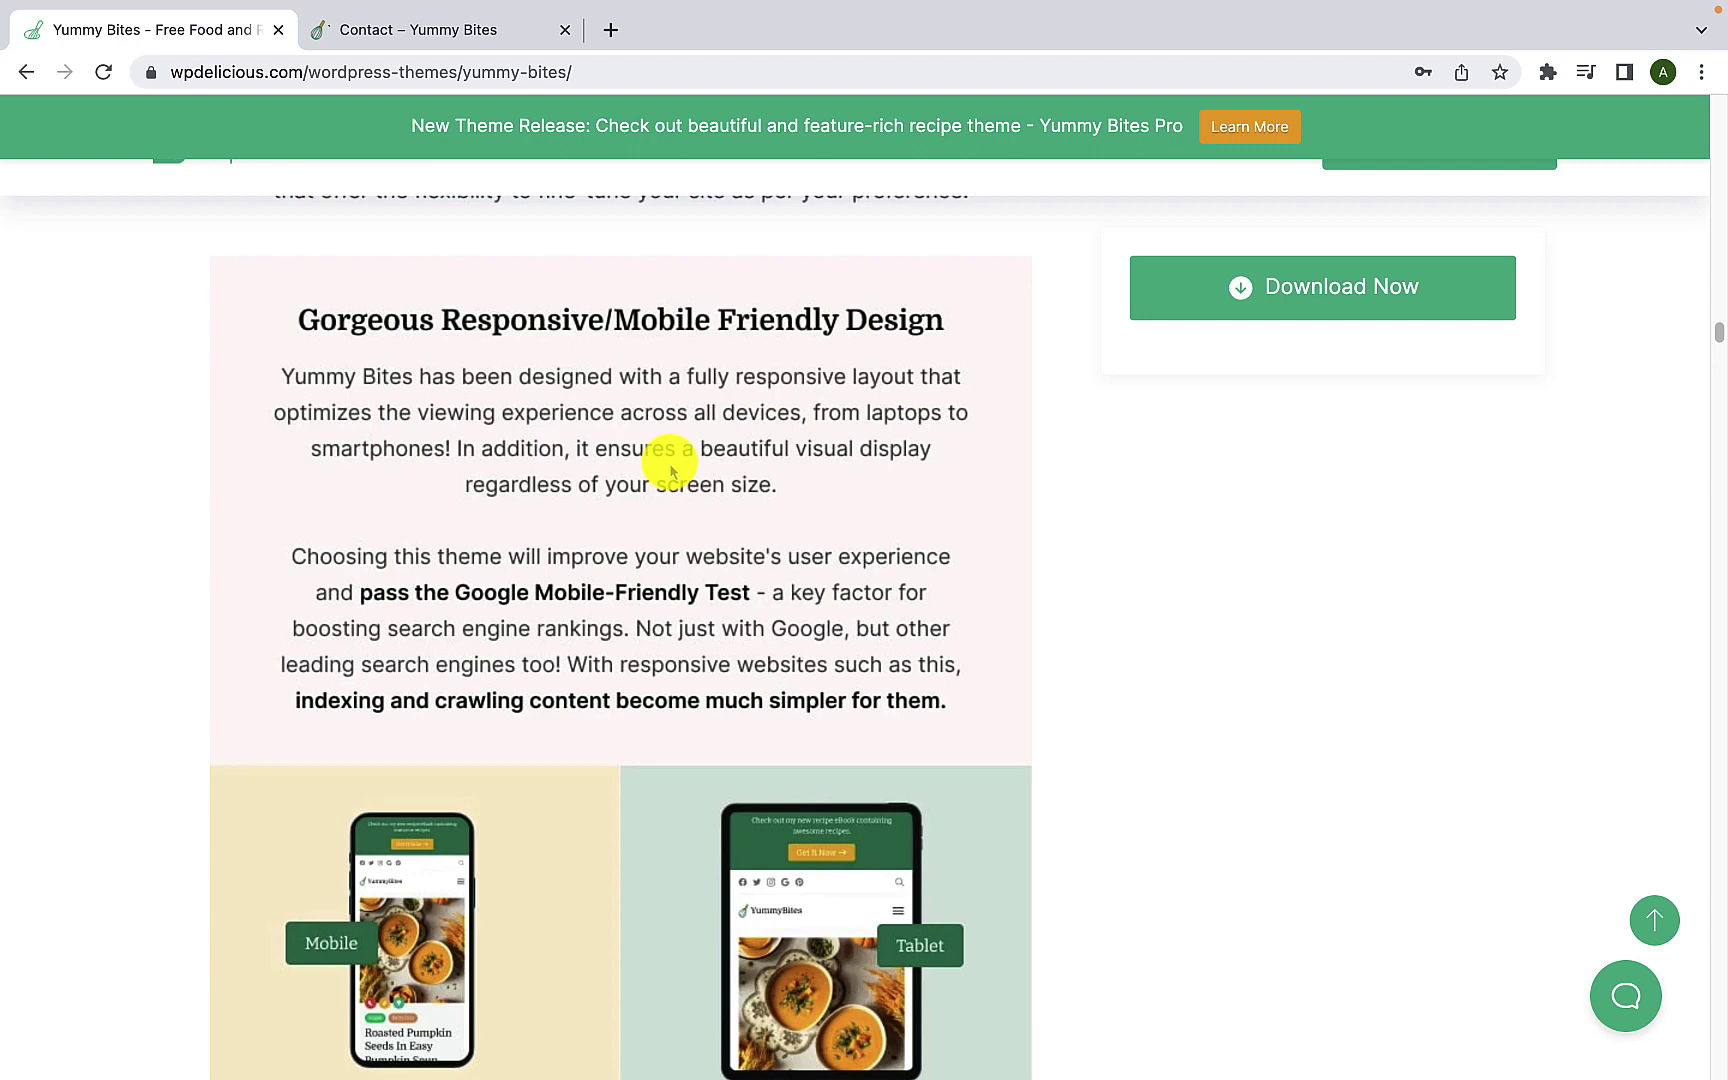
scroll(670, 470, down, 12)
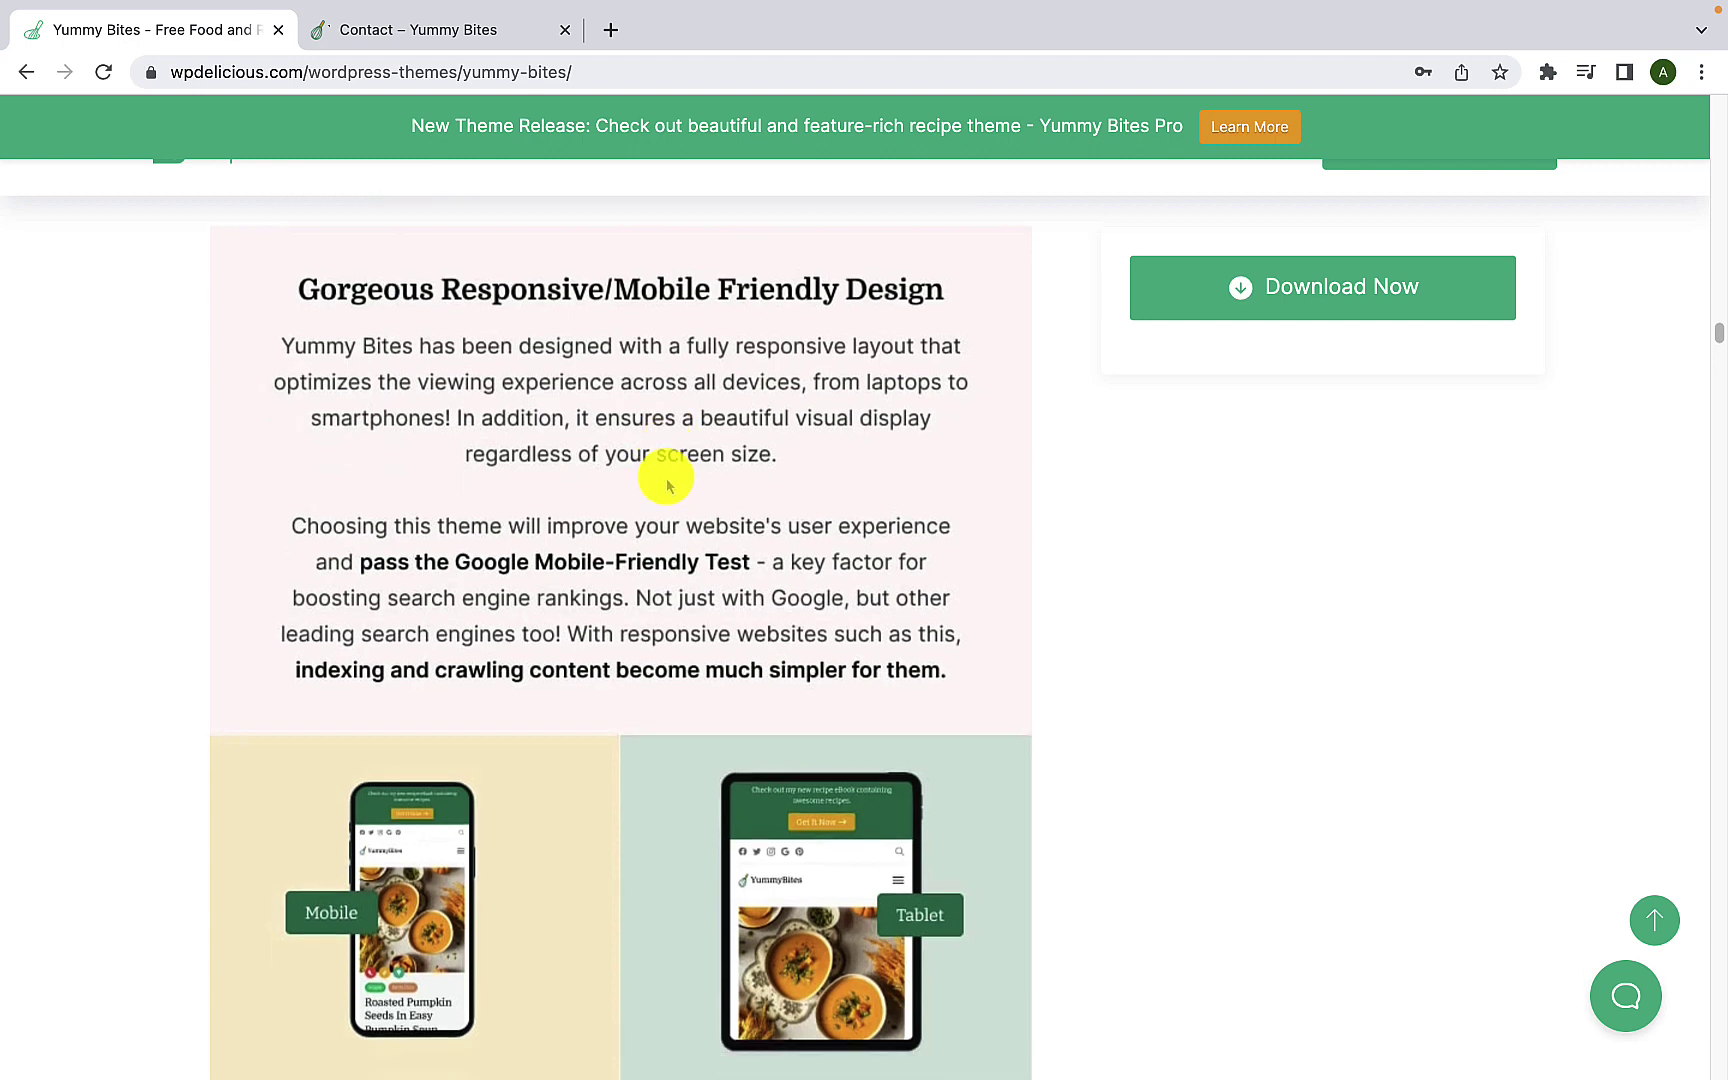
scroll(669, 484, down, 1)
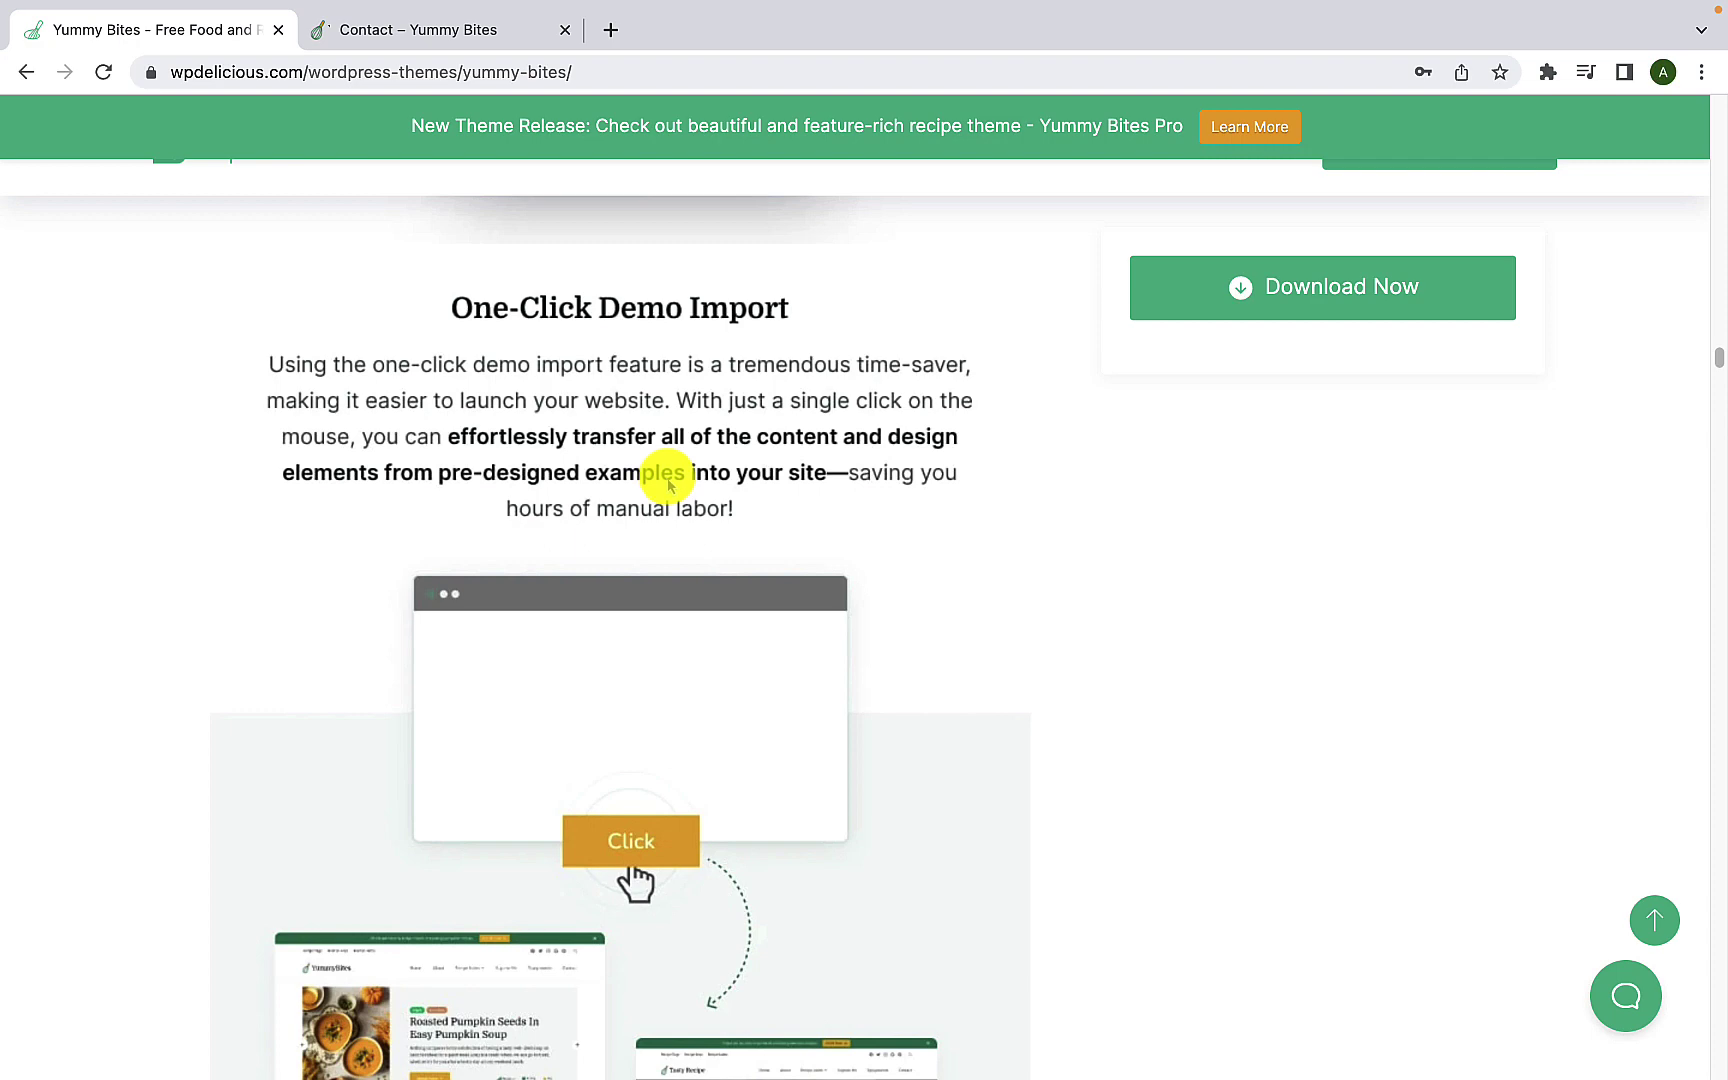
scroll(668, 484, down, 12)
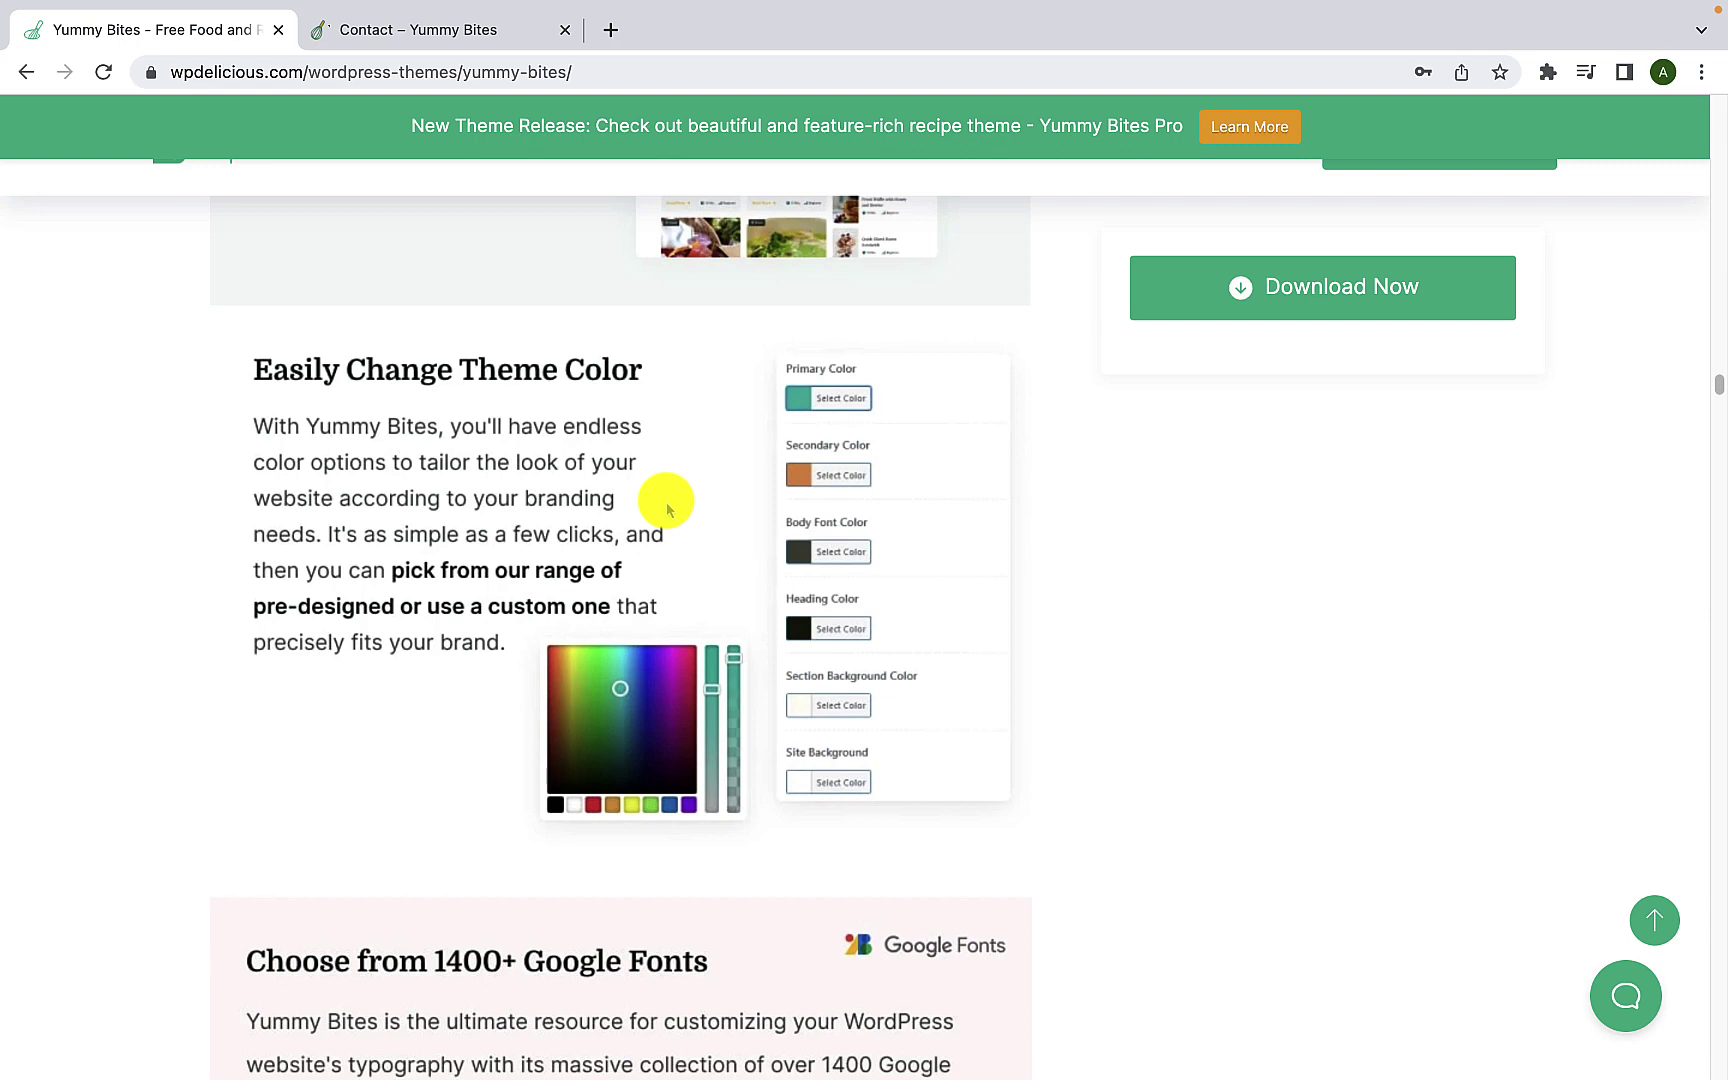
Step: Read the feature sections on Google Fonts, Typography Control, speed and performance, SEO, and the custom site logo
scroll(668, 510, down, 7)
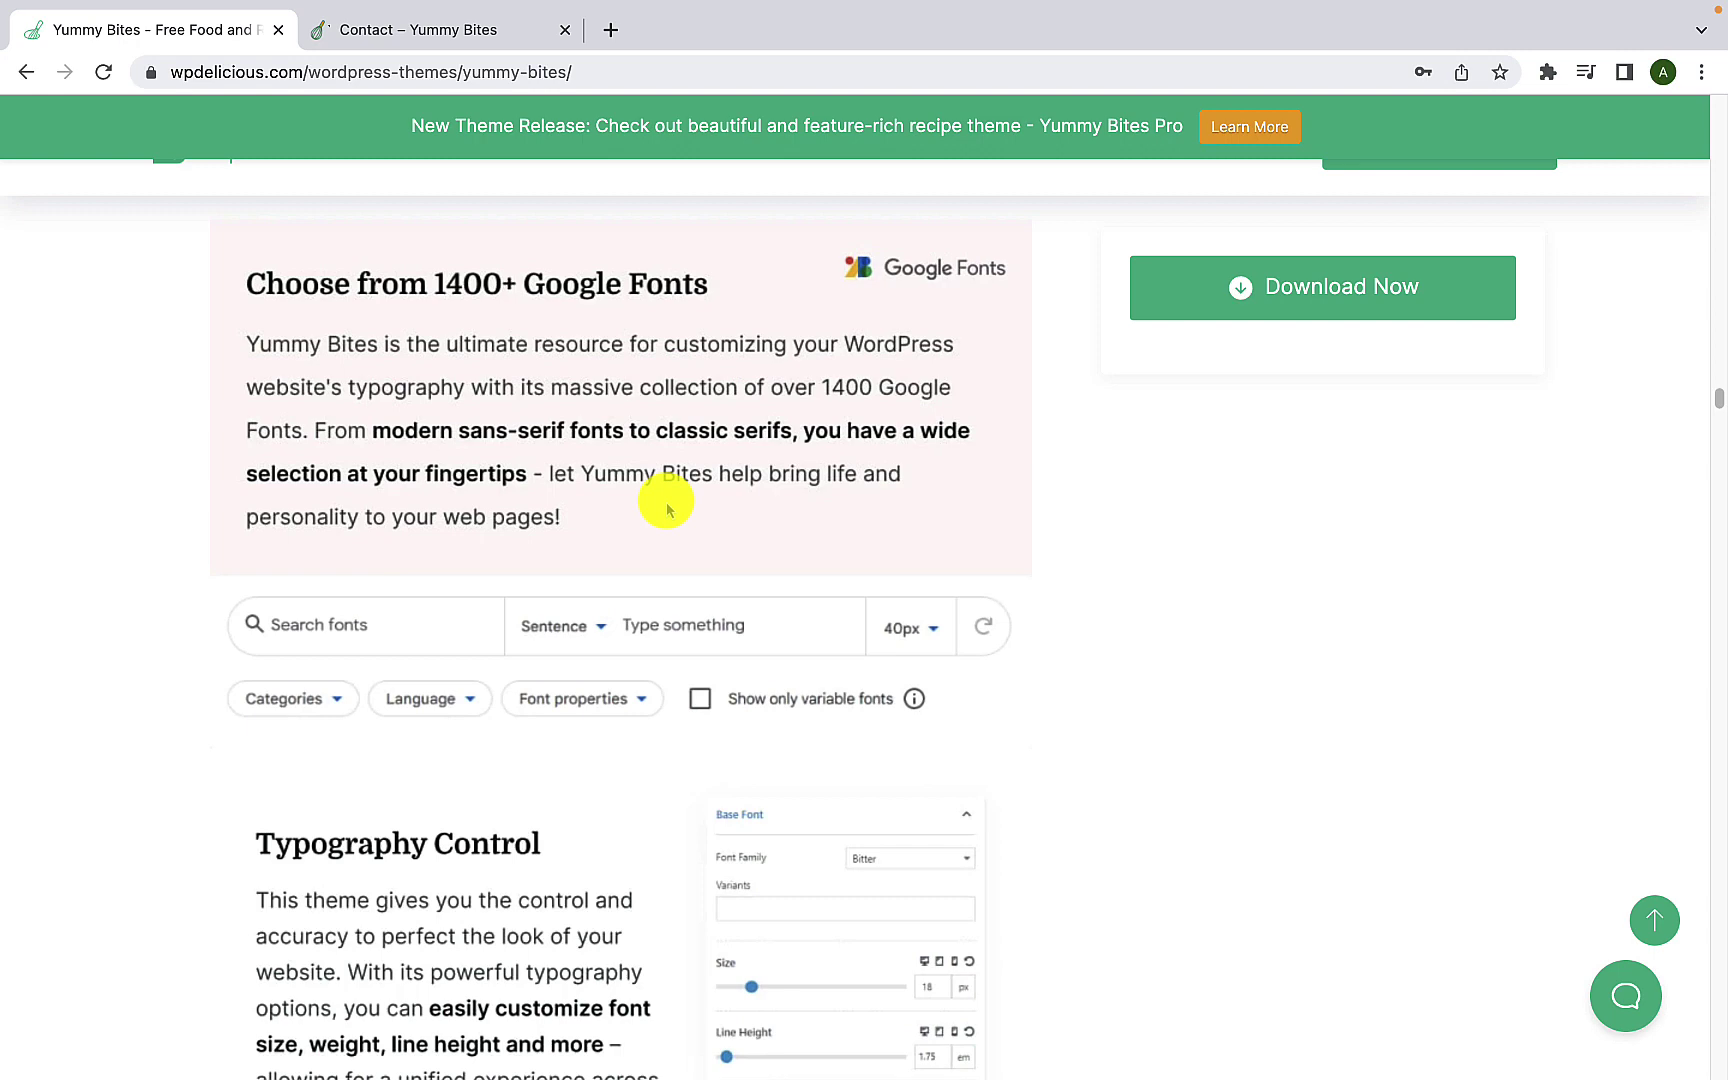
scroll(669, 510, down, 5)
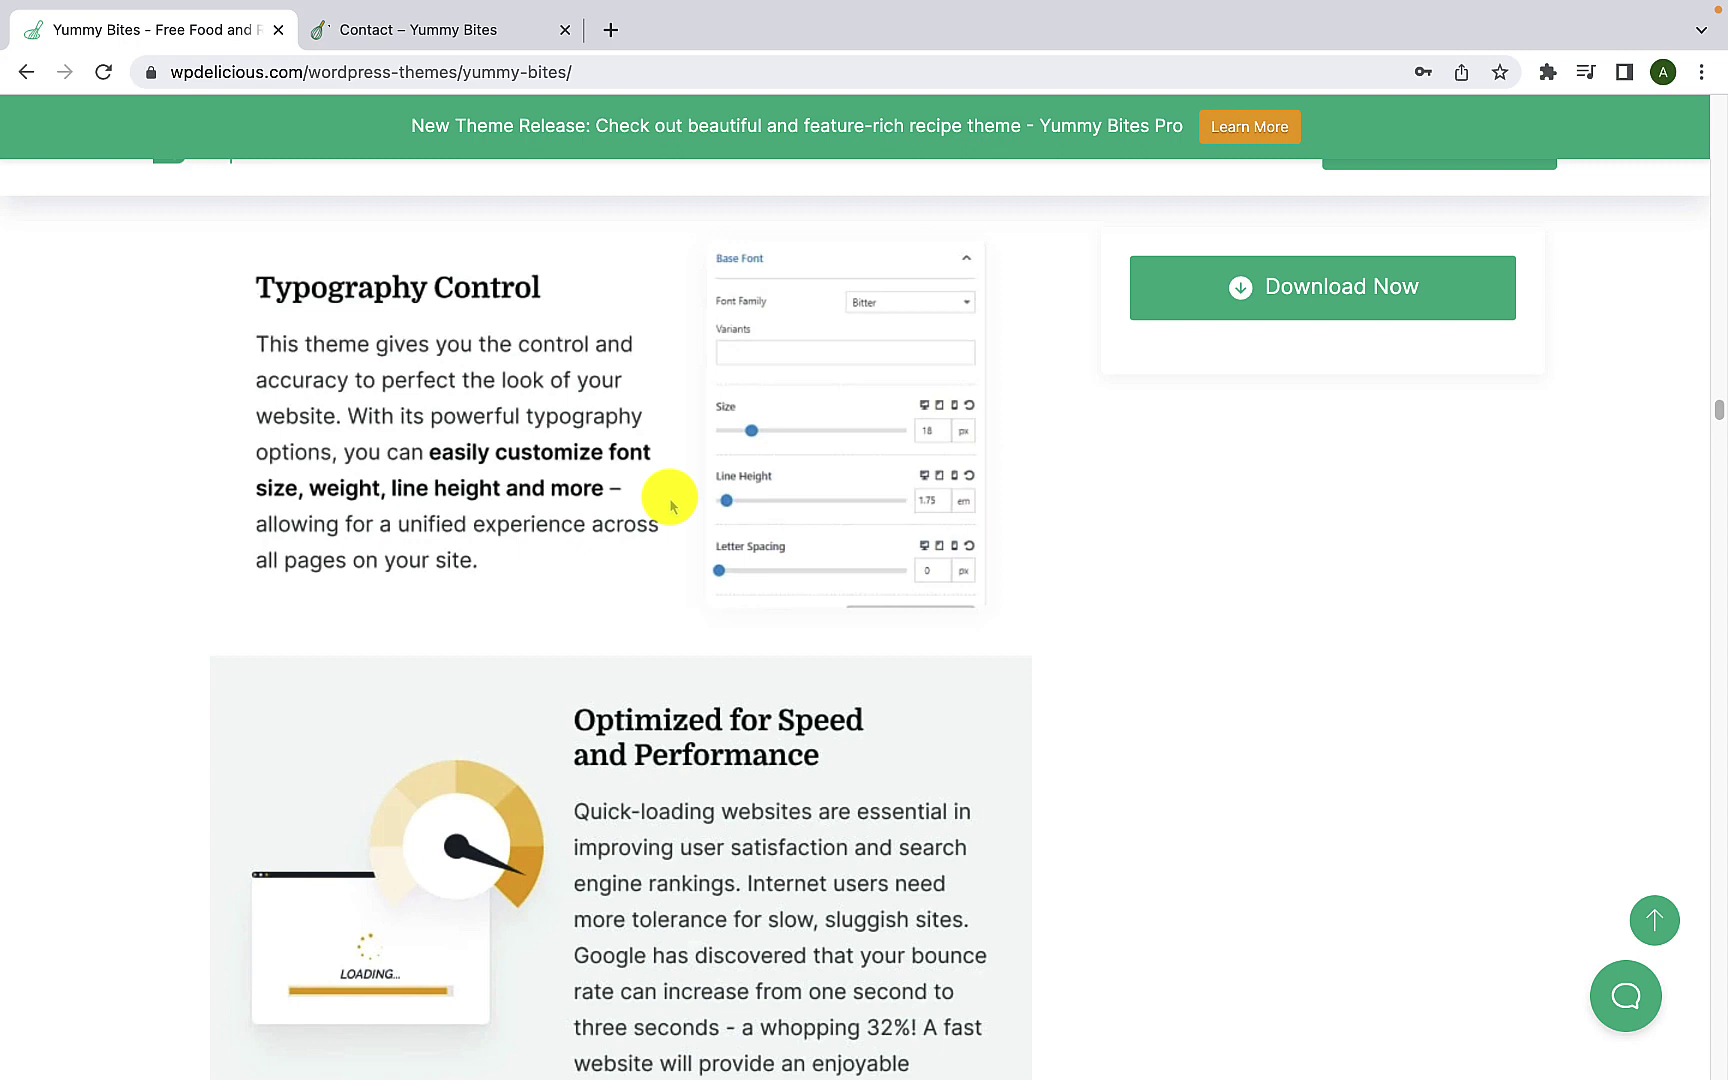
scroll(671, 505, down, 4)
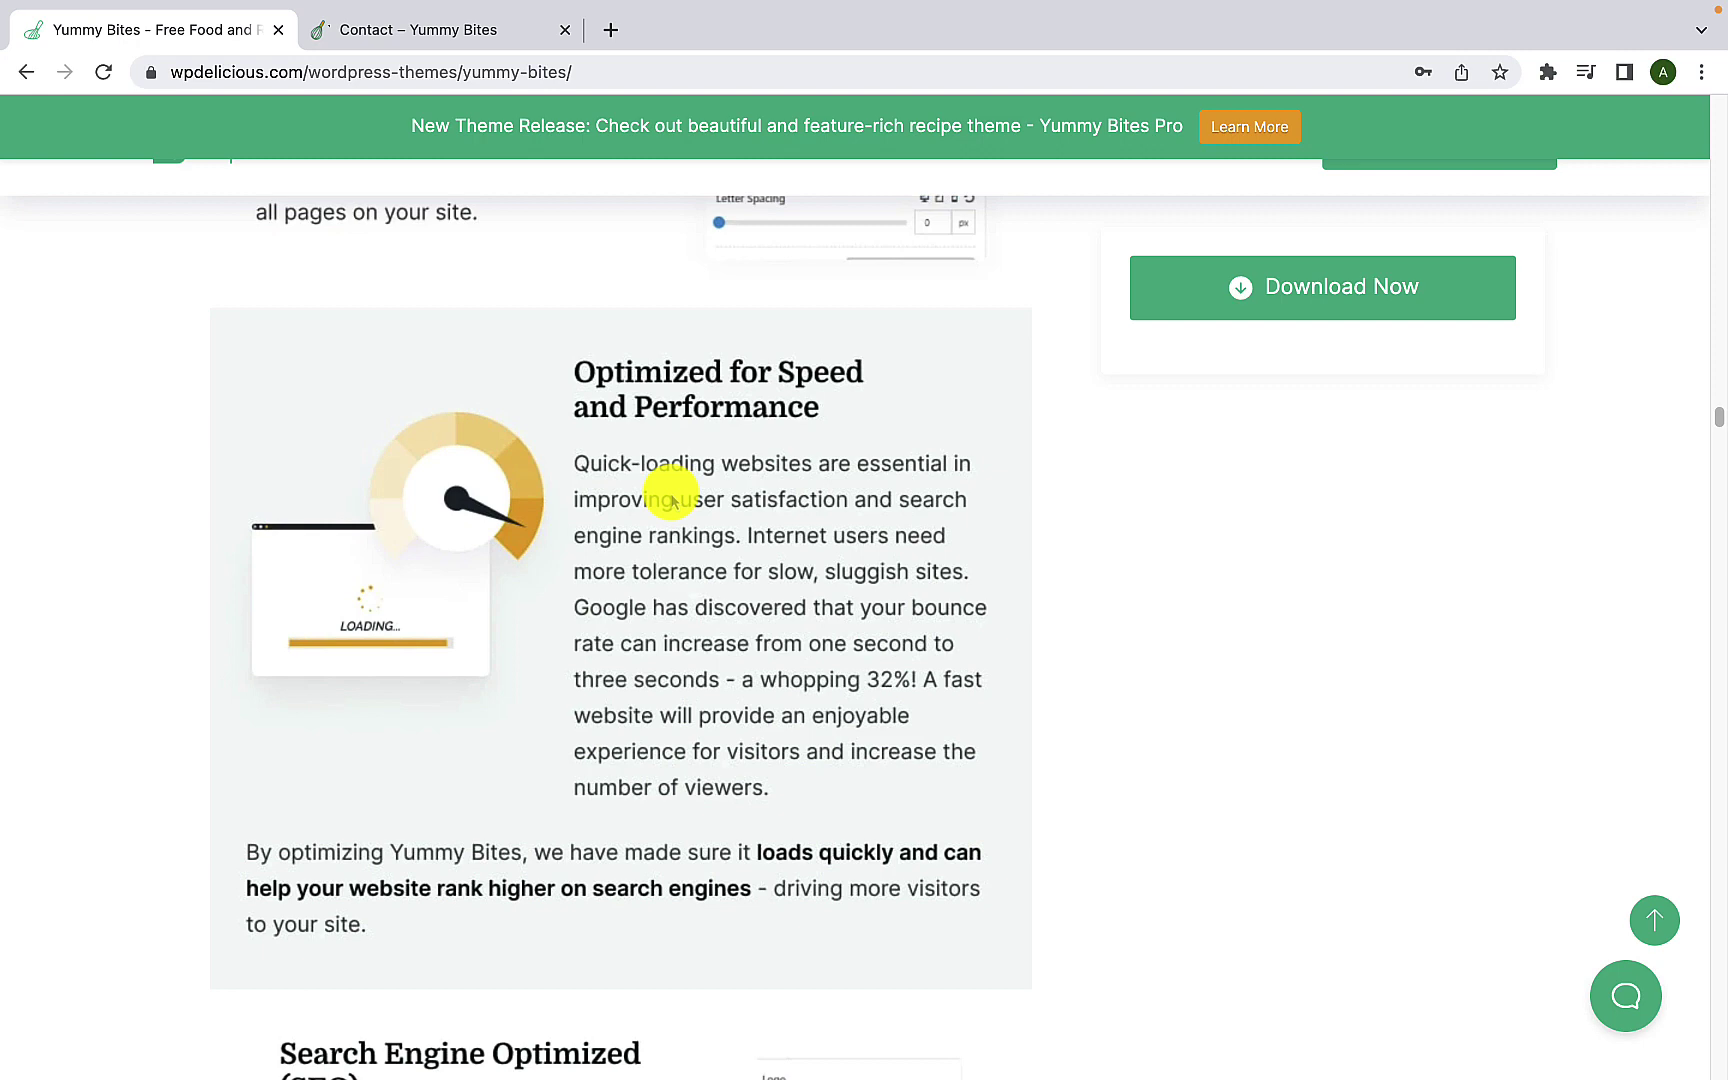
scroll(672, 500, down, 6)
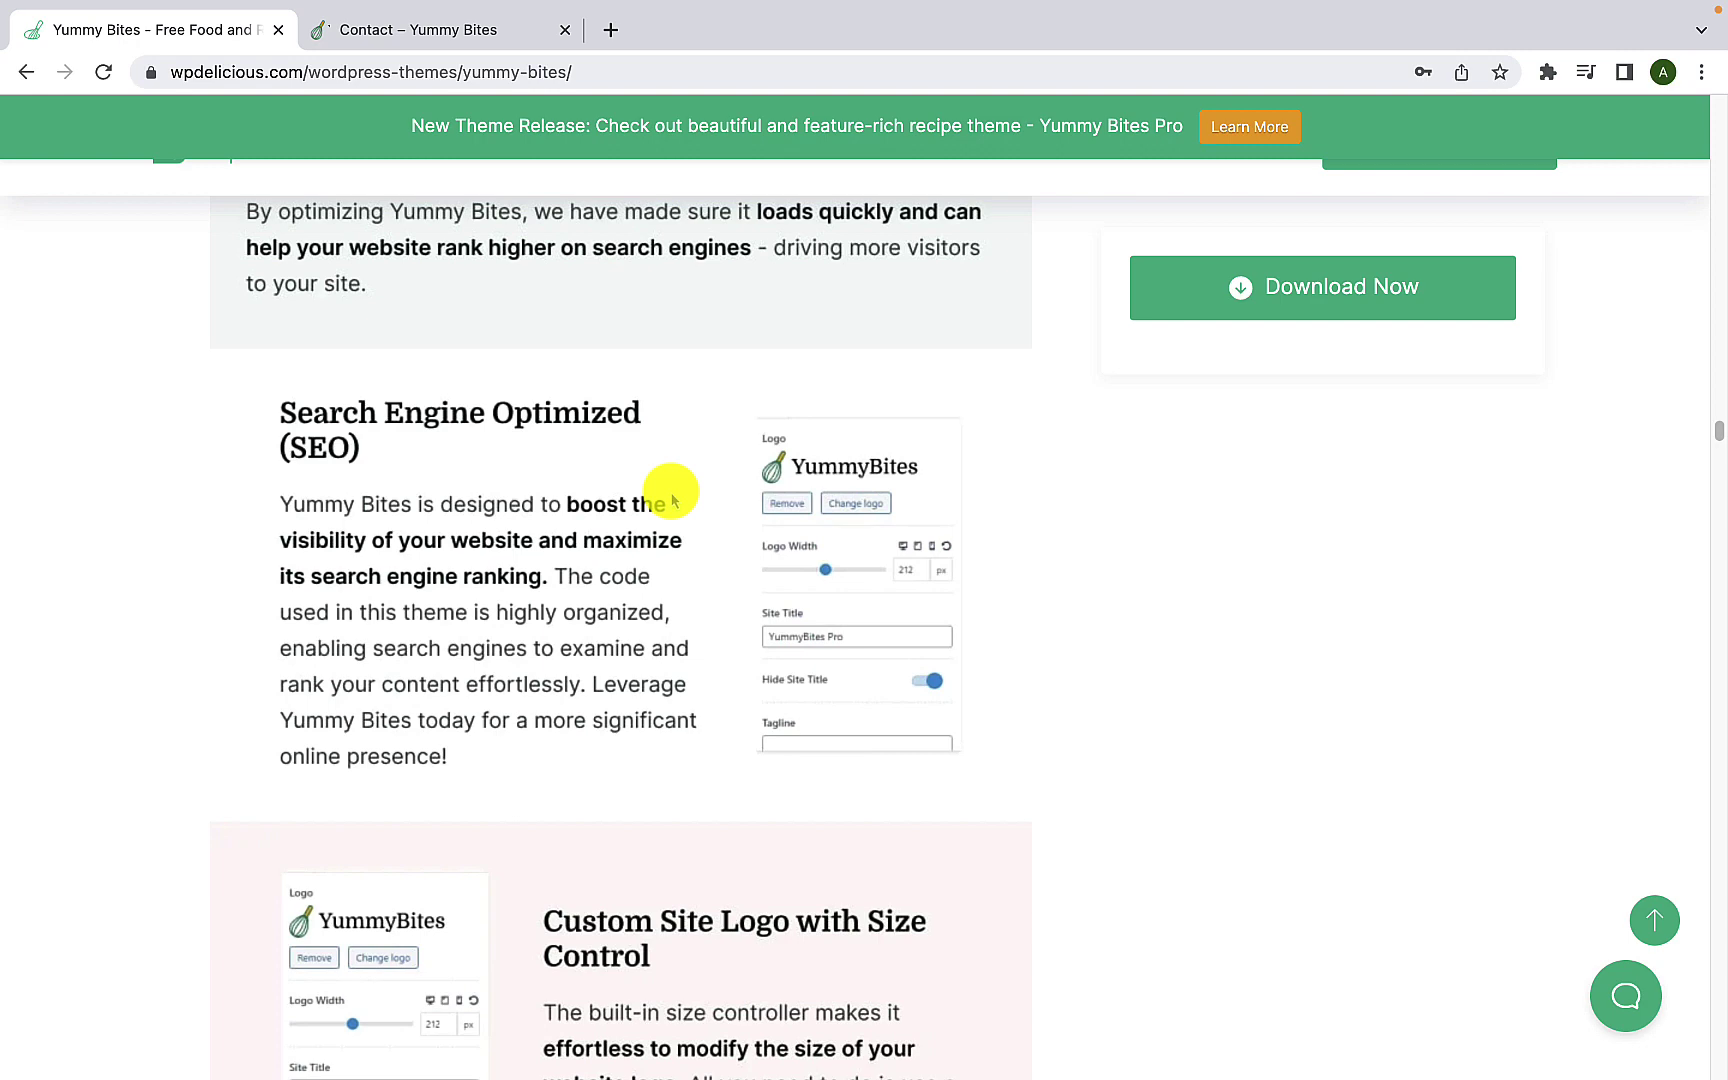
scroll(673, 500, down, 5)
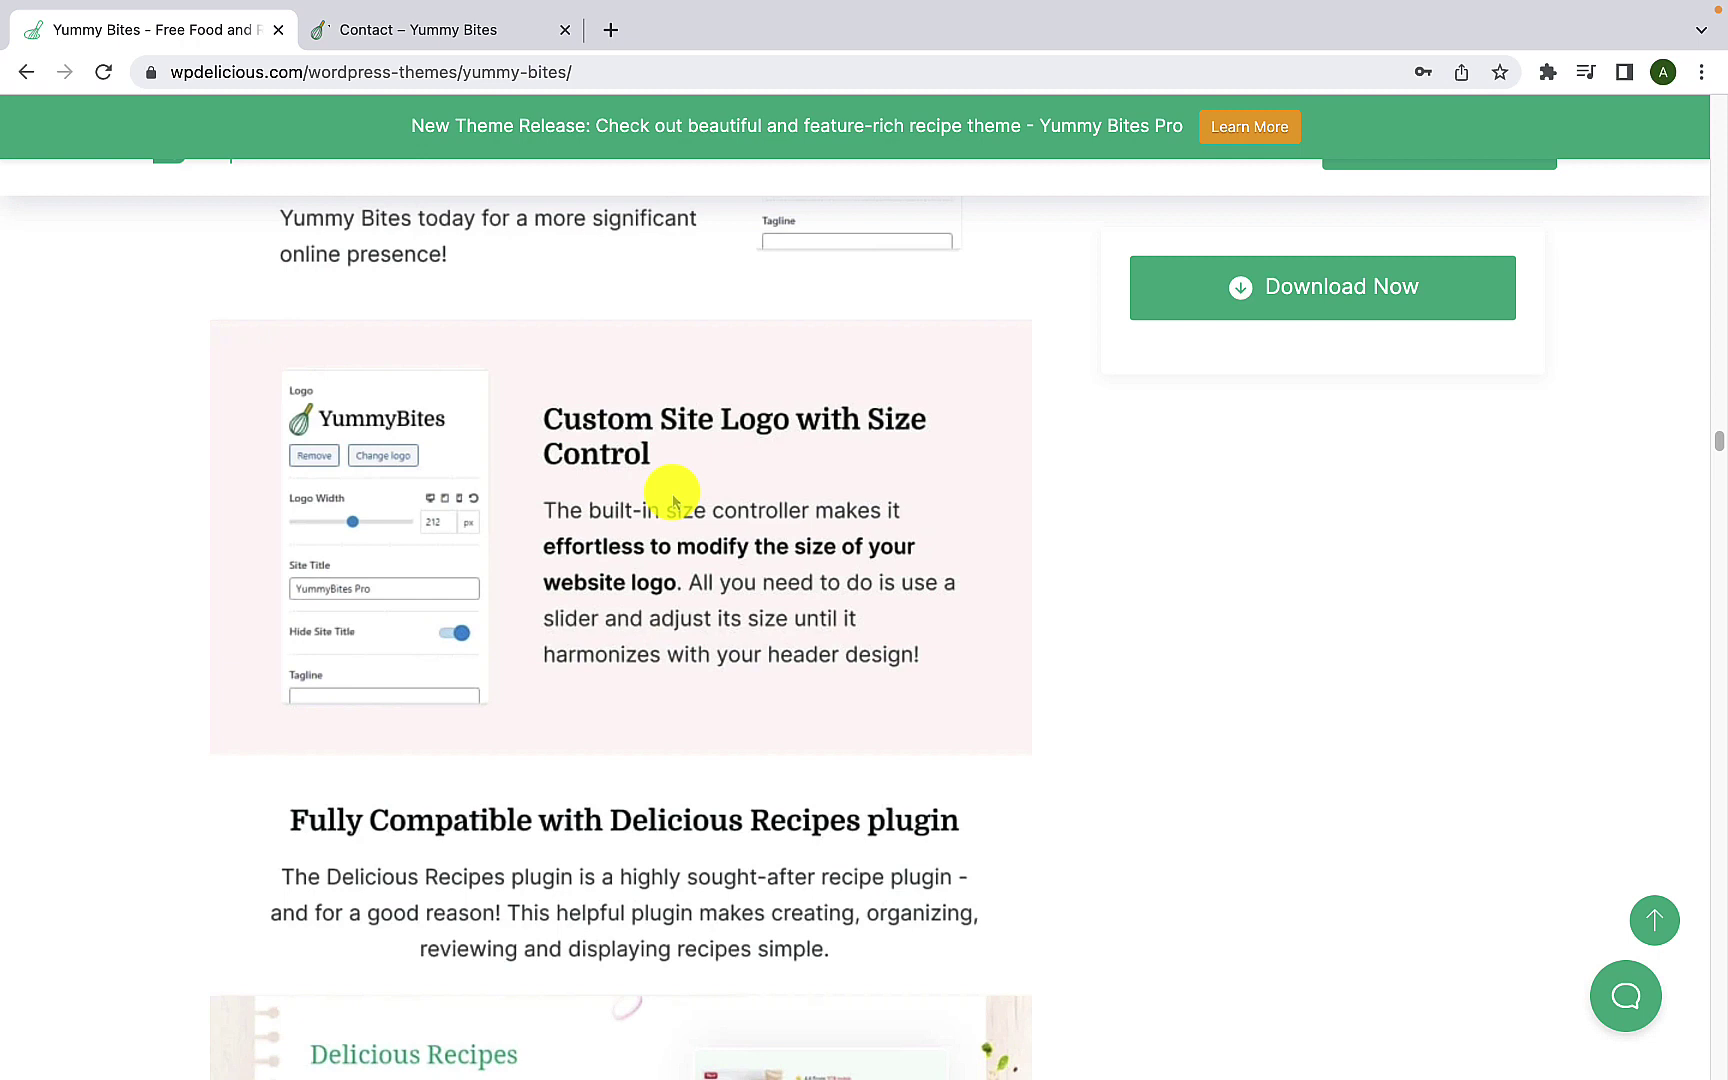
Step: Read the Delicious Recipes plugin compatibility section and its recipe card, cooking instructions, serving-based ingredients, nutritional chart and advanced search filter features
scroll(673, 500, down, 5)
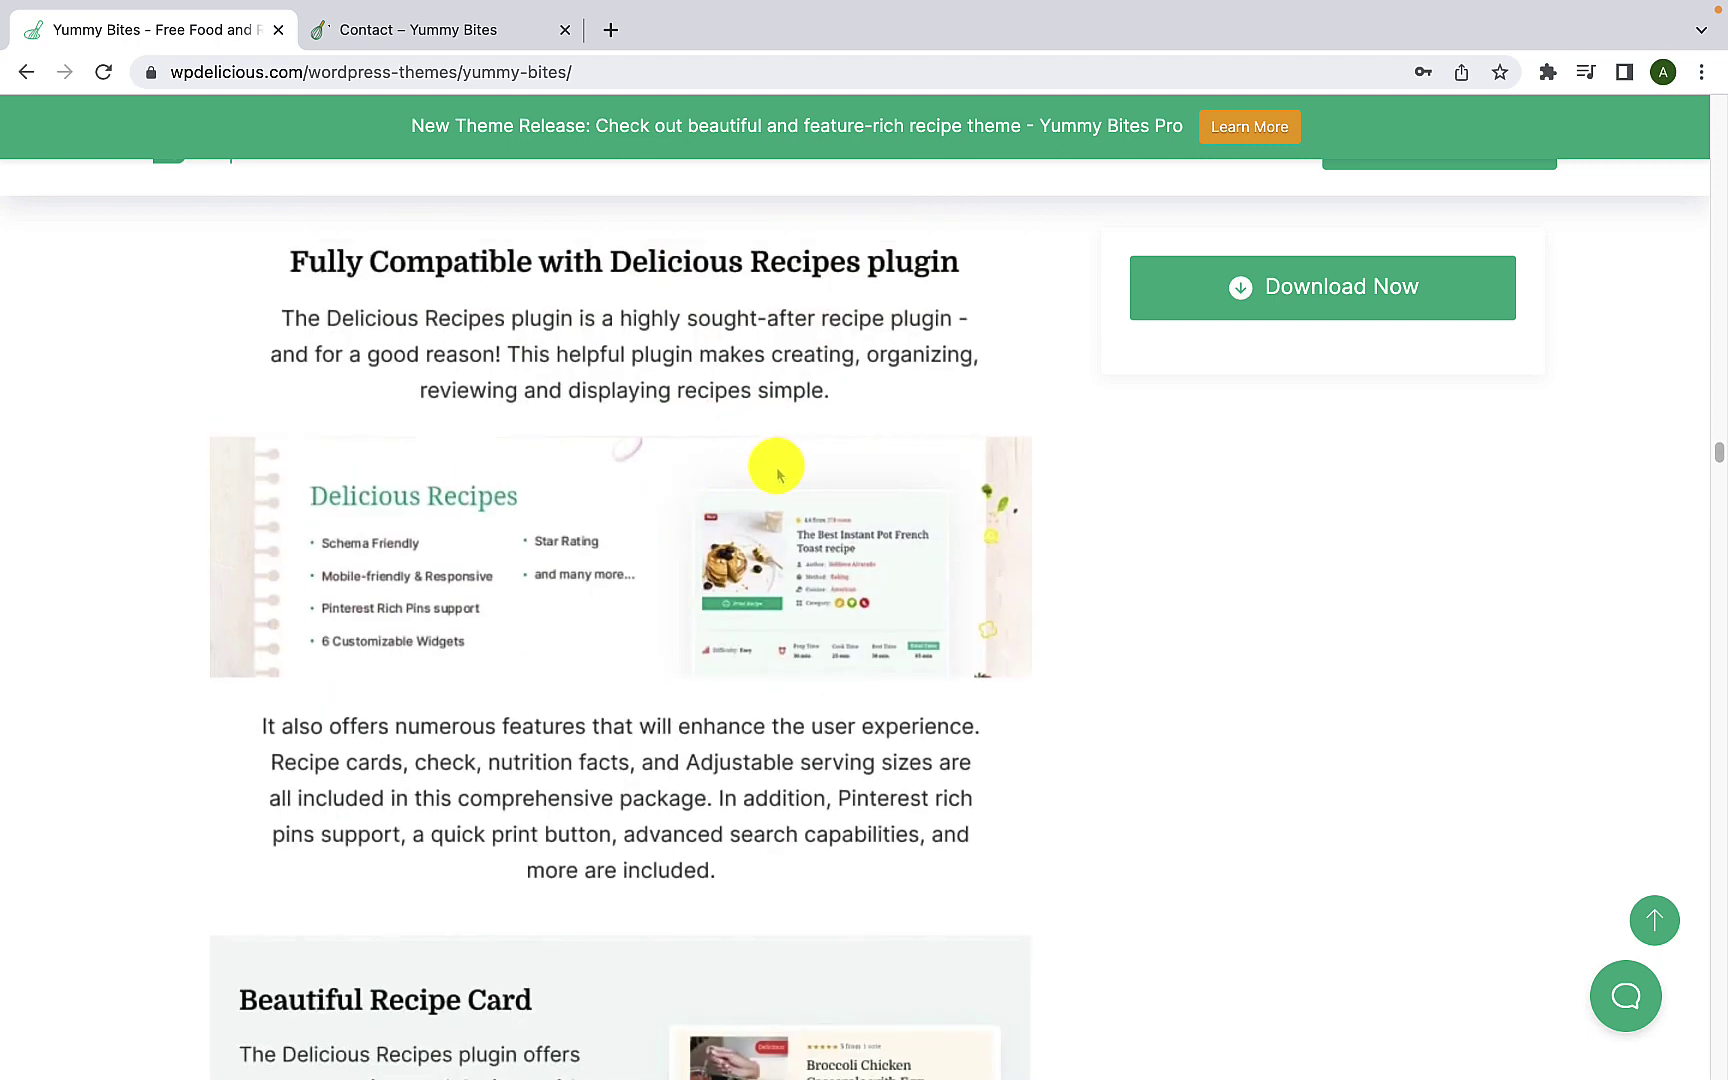
scroll(780, 475, down, 5)
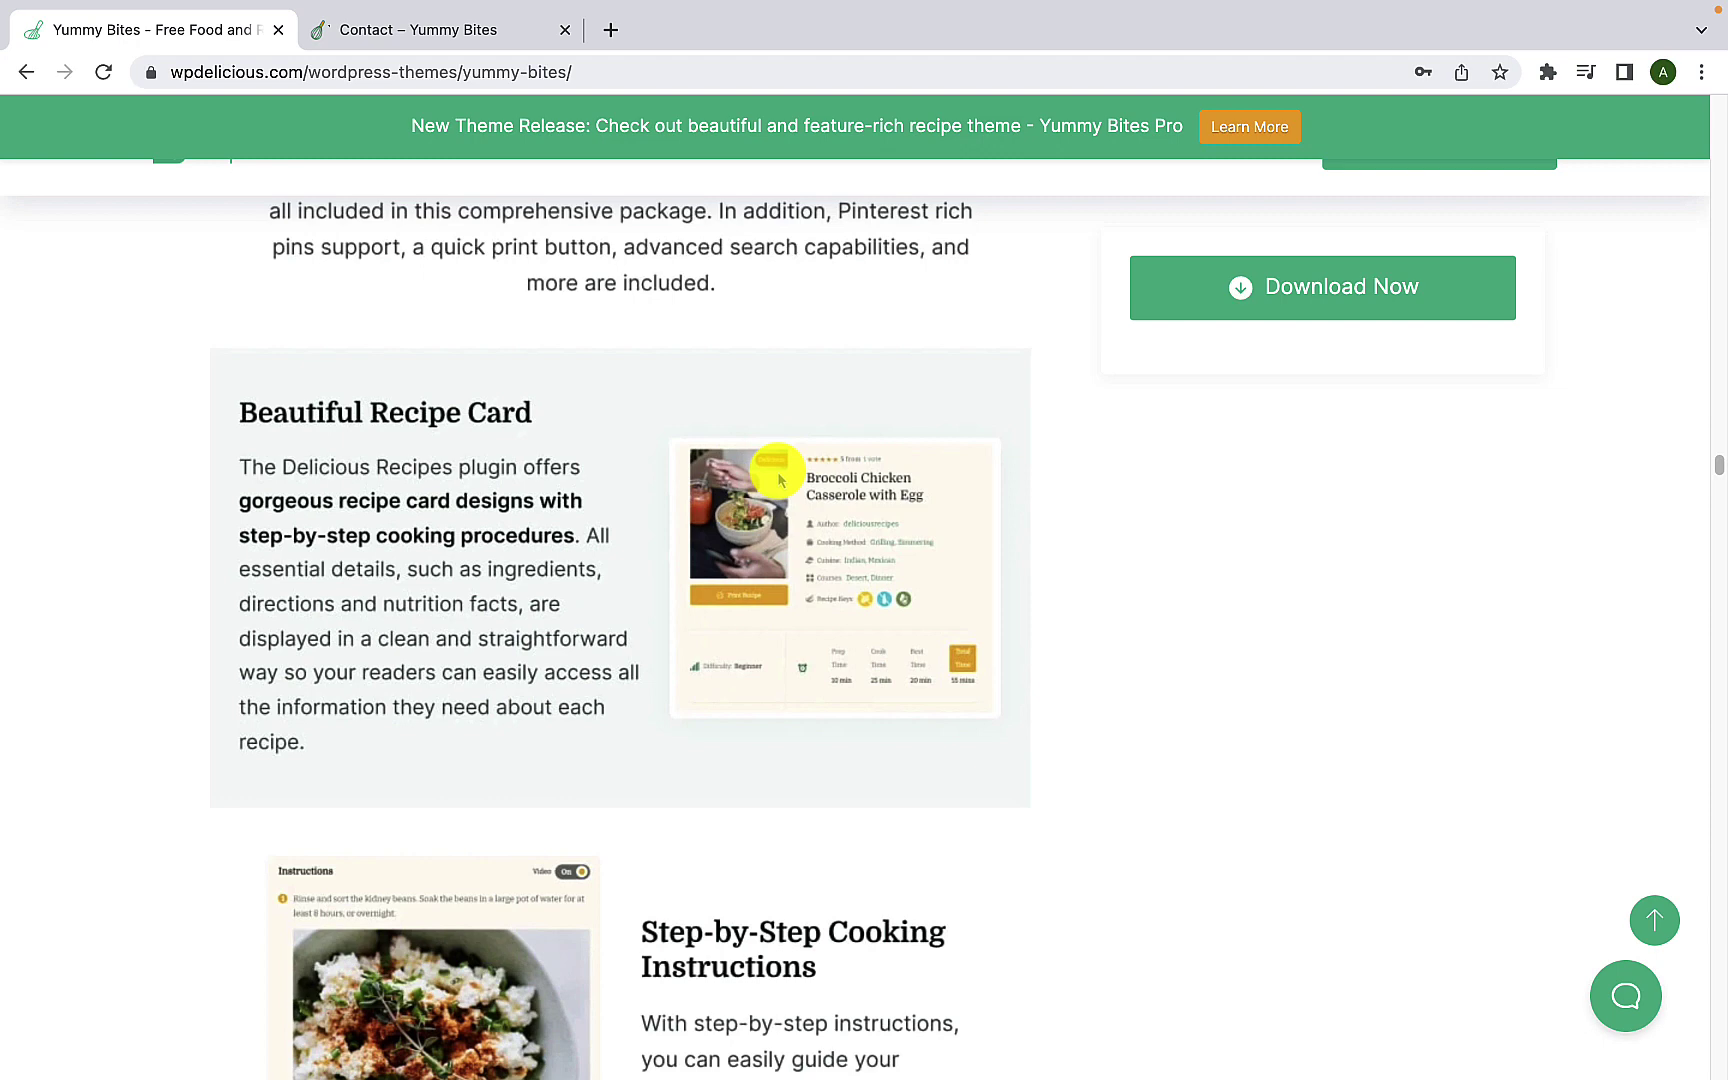
scroll(780, 478, down, 6)
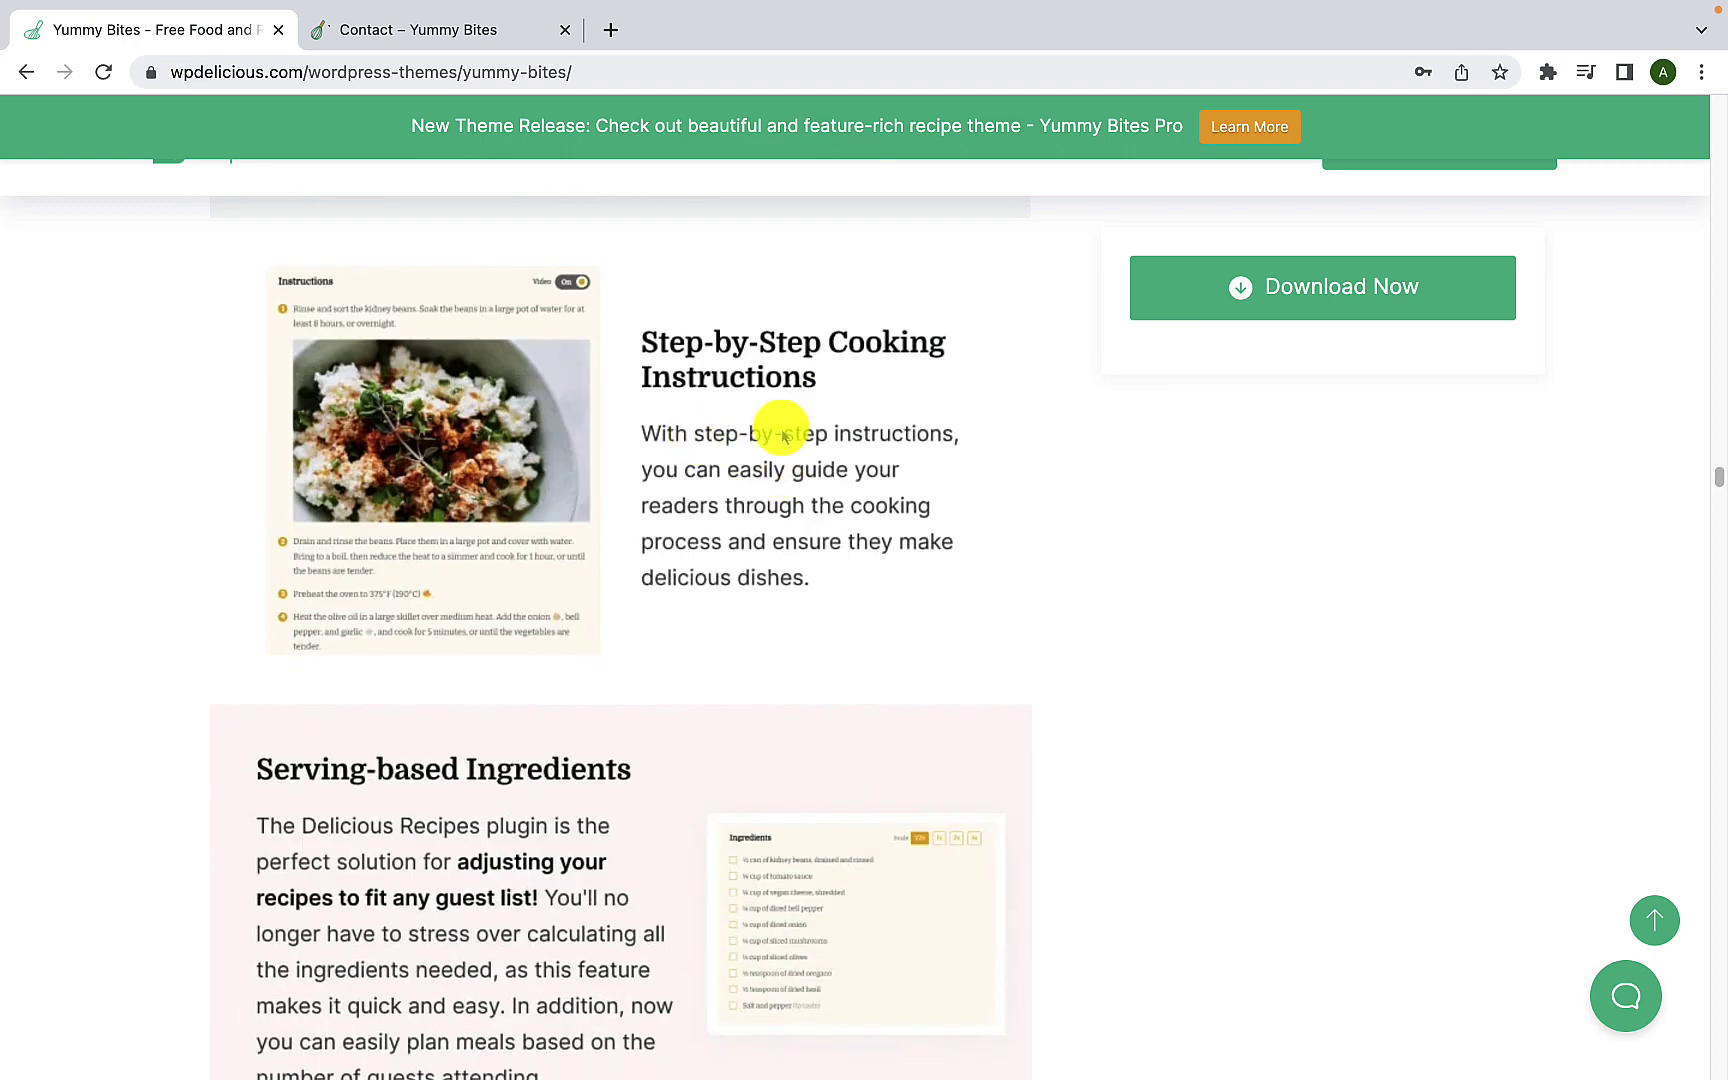
scroll(744, 565, down, 4)
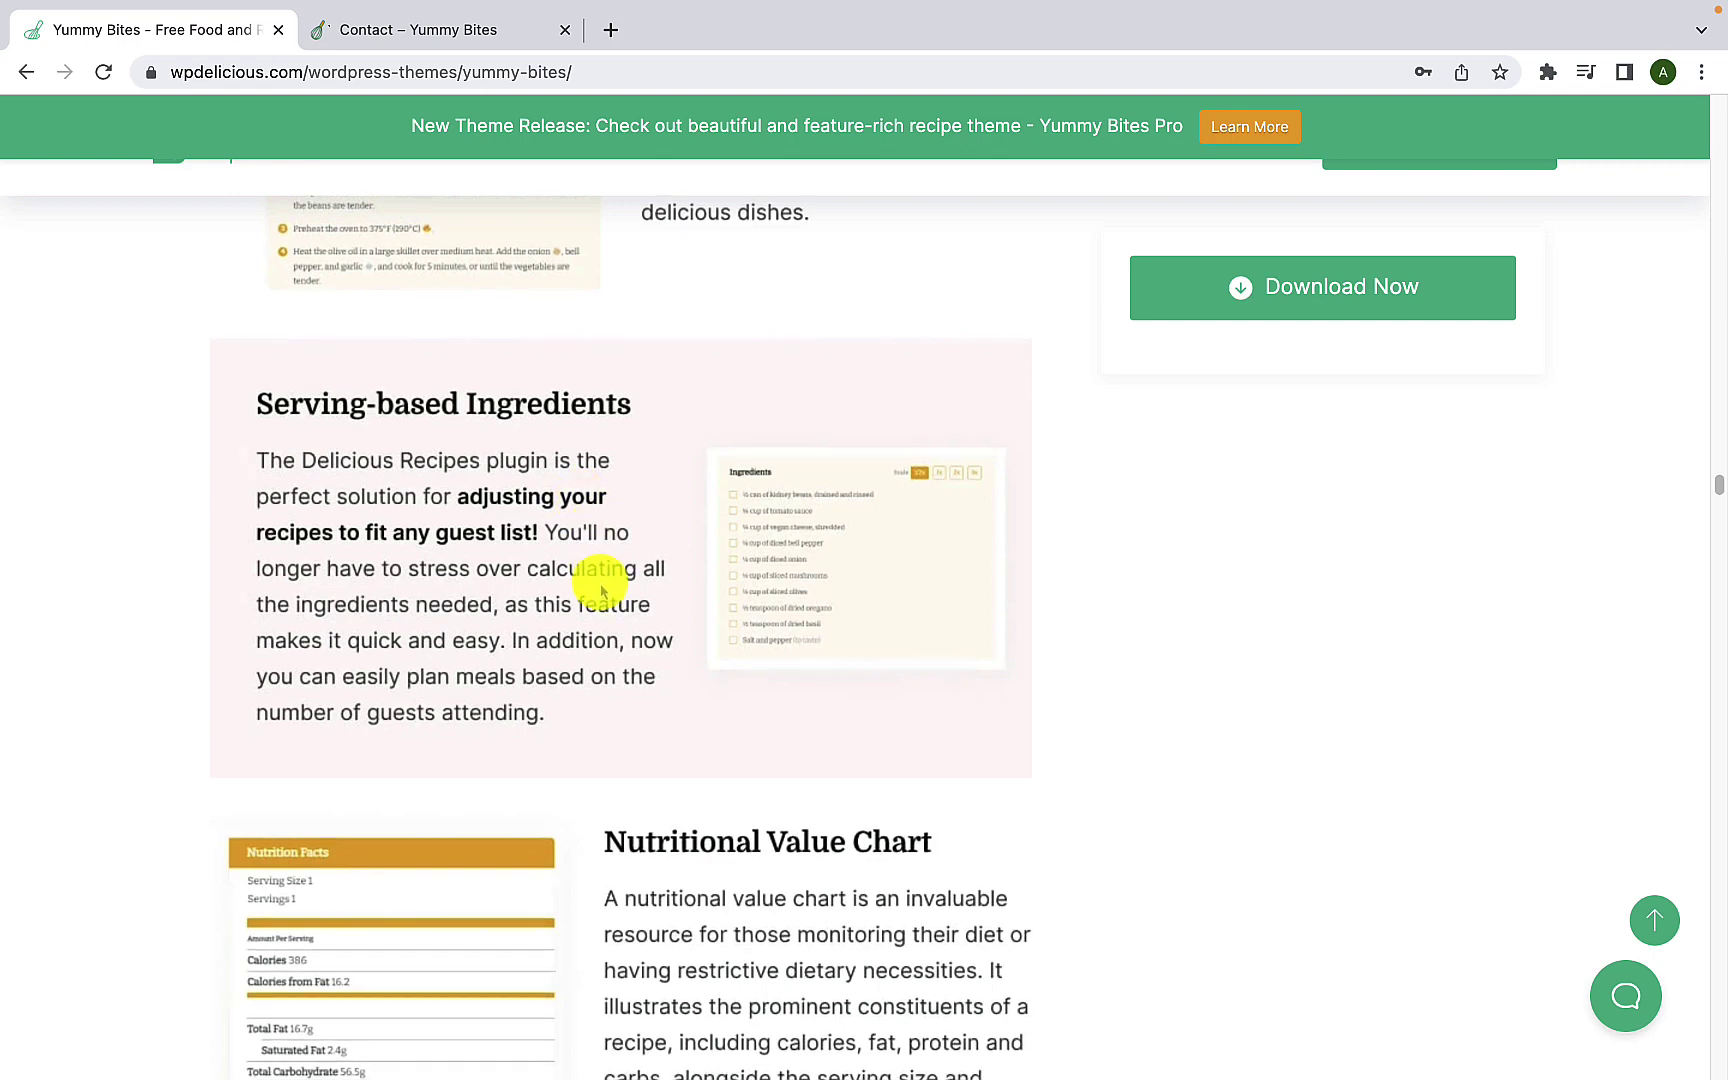
scroll(600, 582, down, 5)
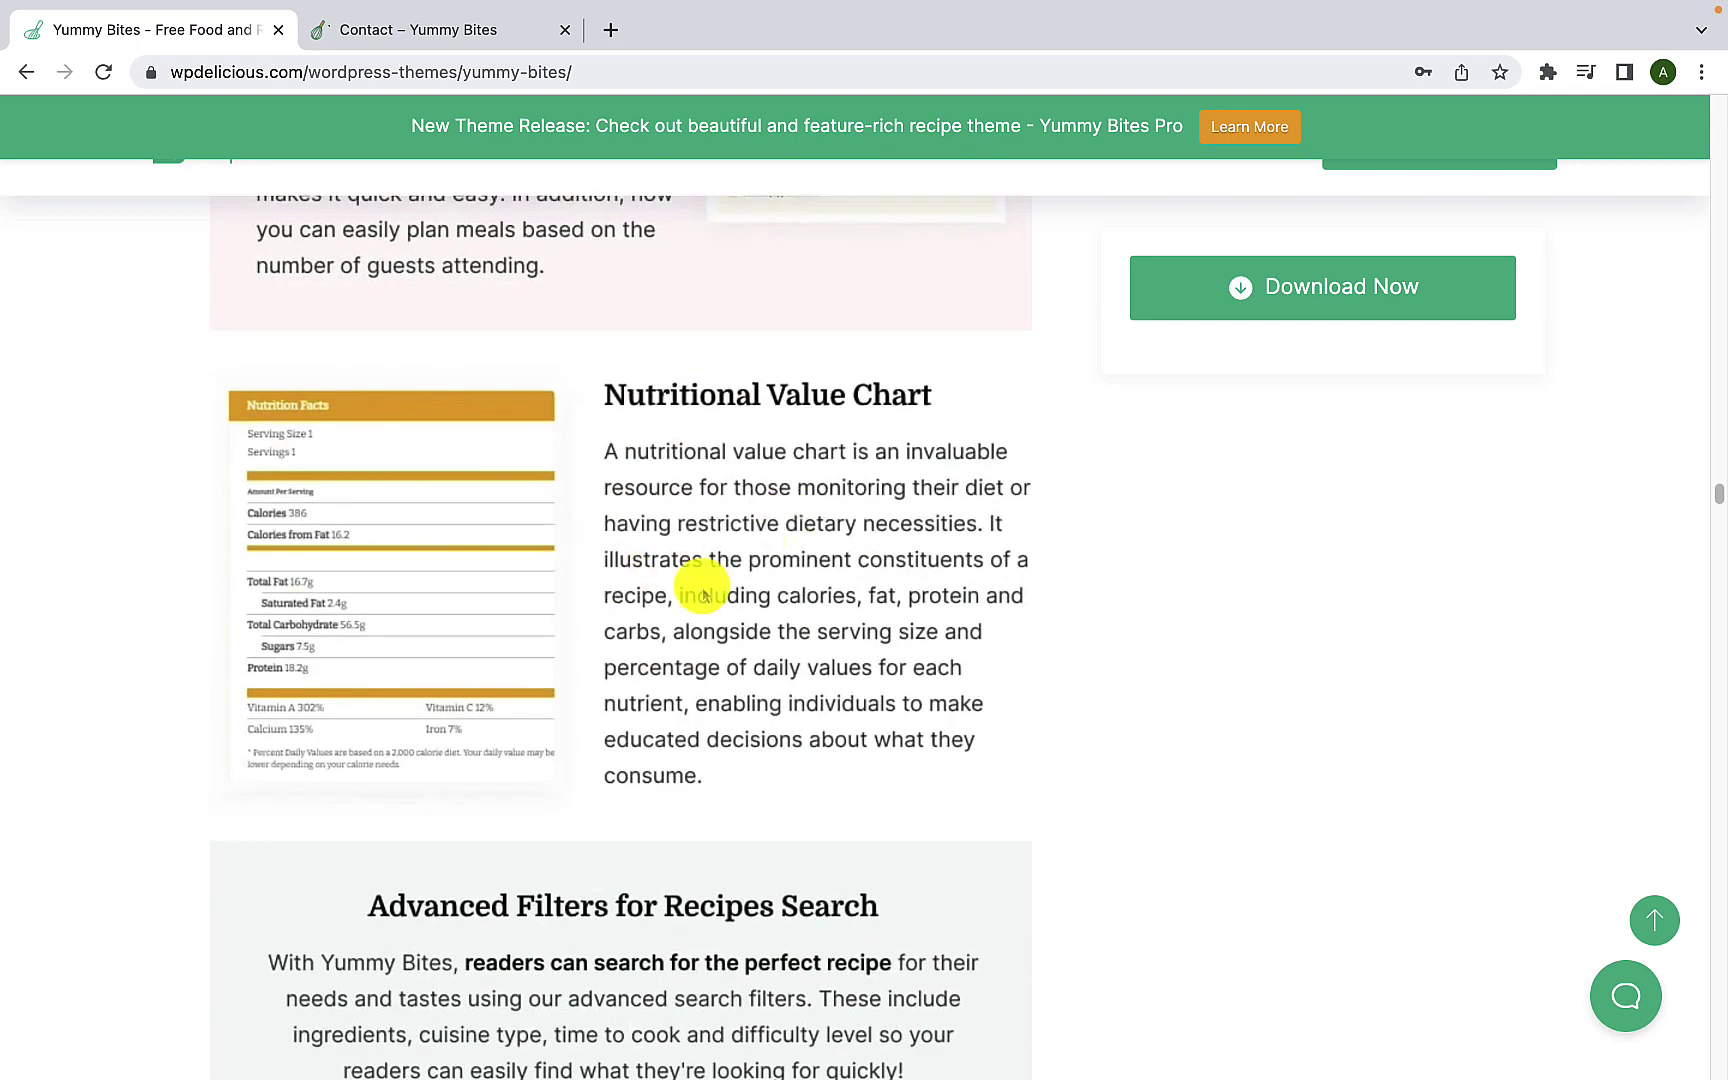
scroll(690, 600, down, 4)
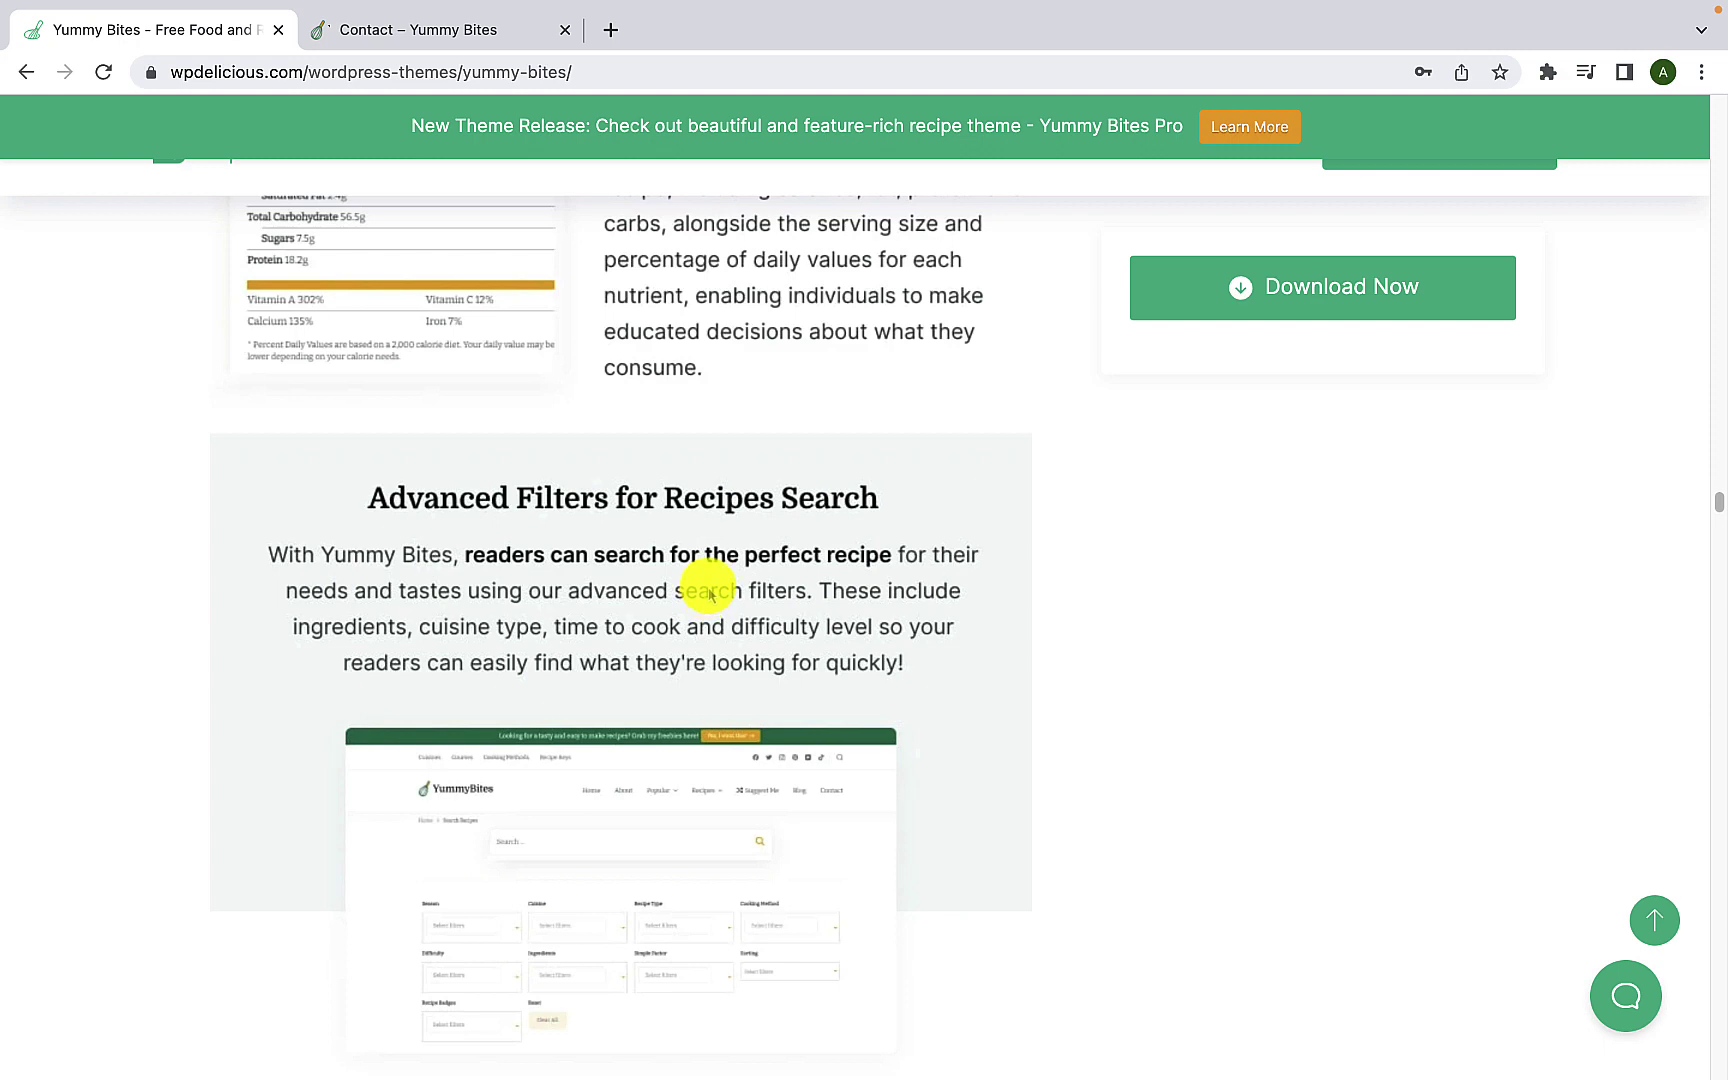
Step: Read the sections on customizable recipe widgets, recipe suggestions, Gutenberg Blocks, the print recipe option and the banner slider controls
scroll(711, 594, down, 8)
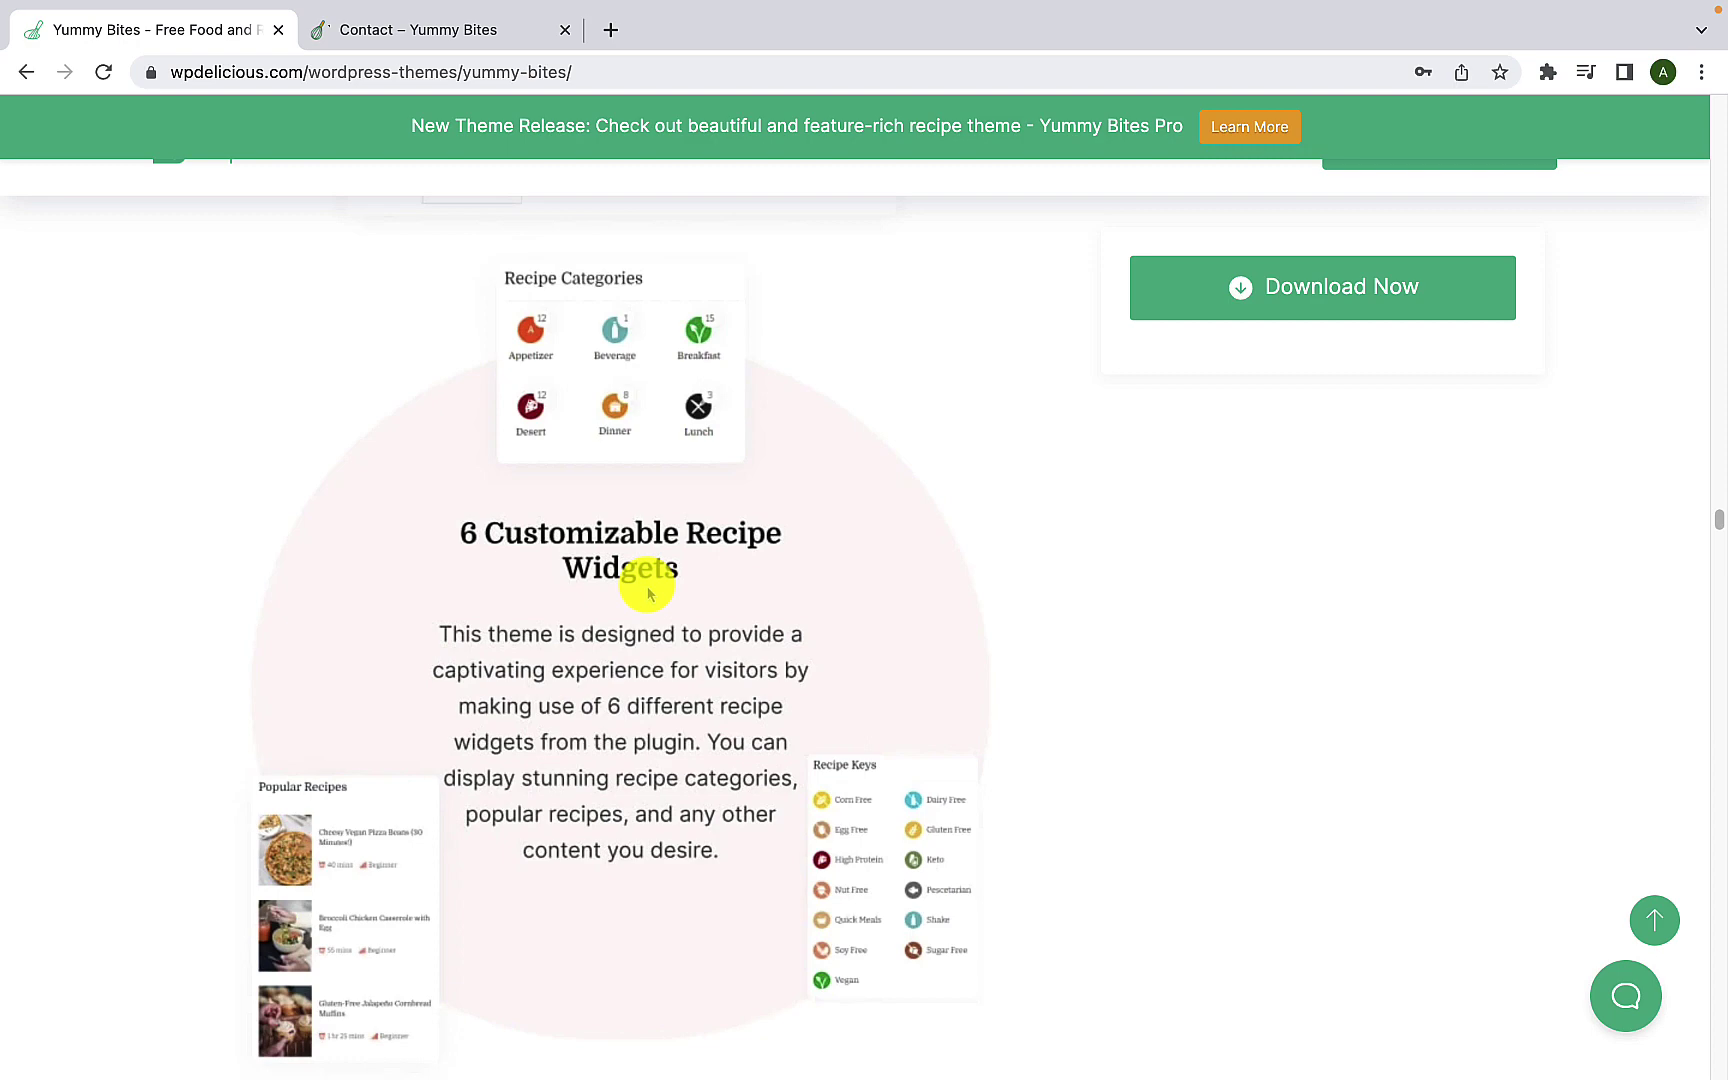
scroll(648, 594, down, 10)
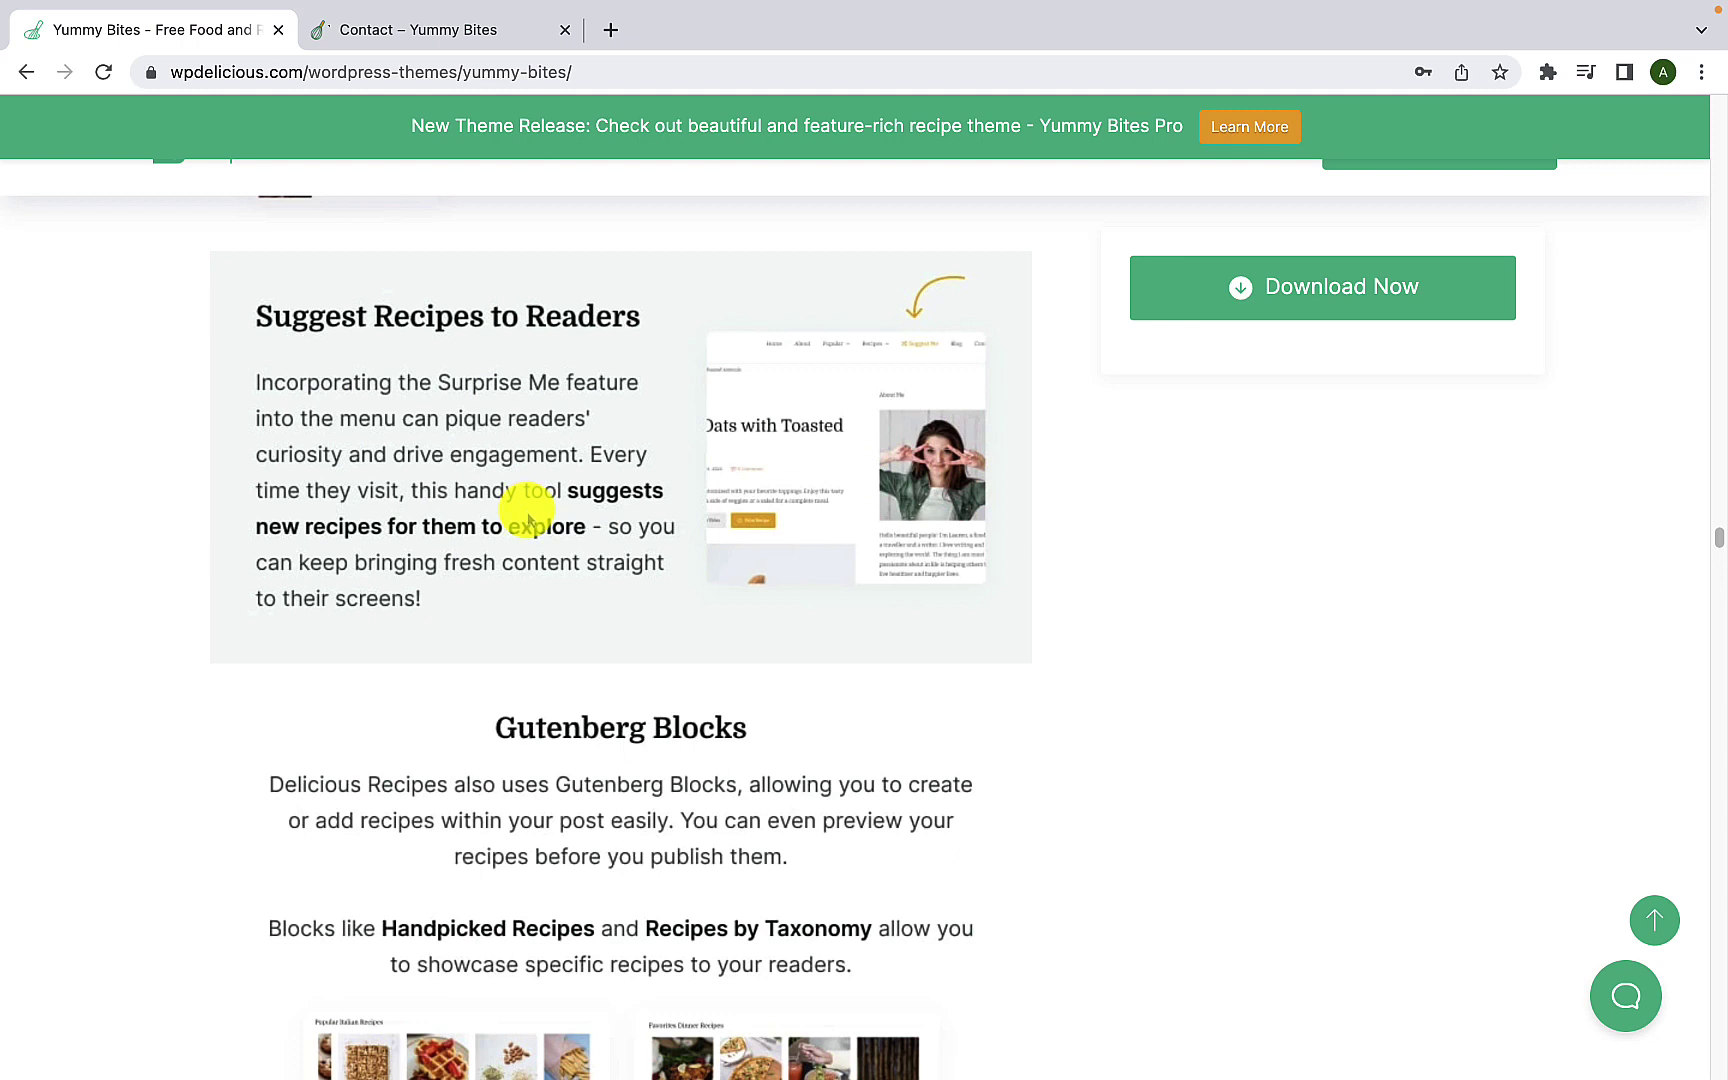
scroll(567, 605, down, 3)
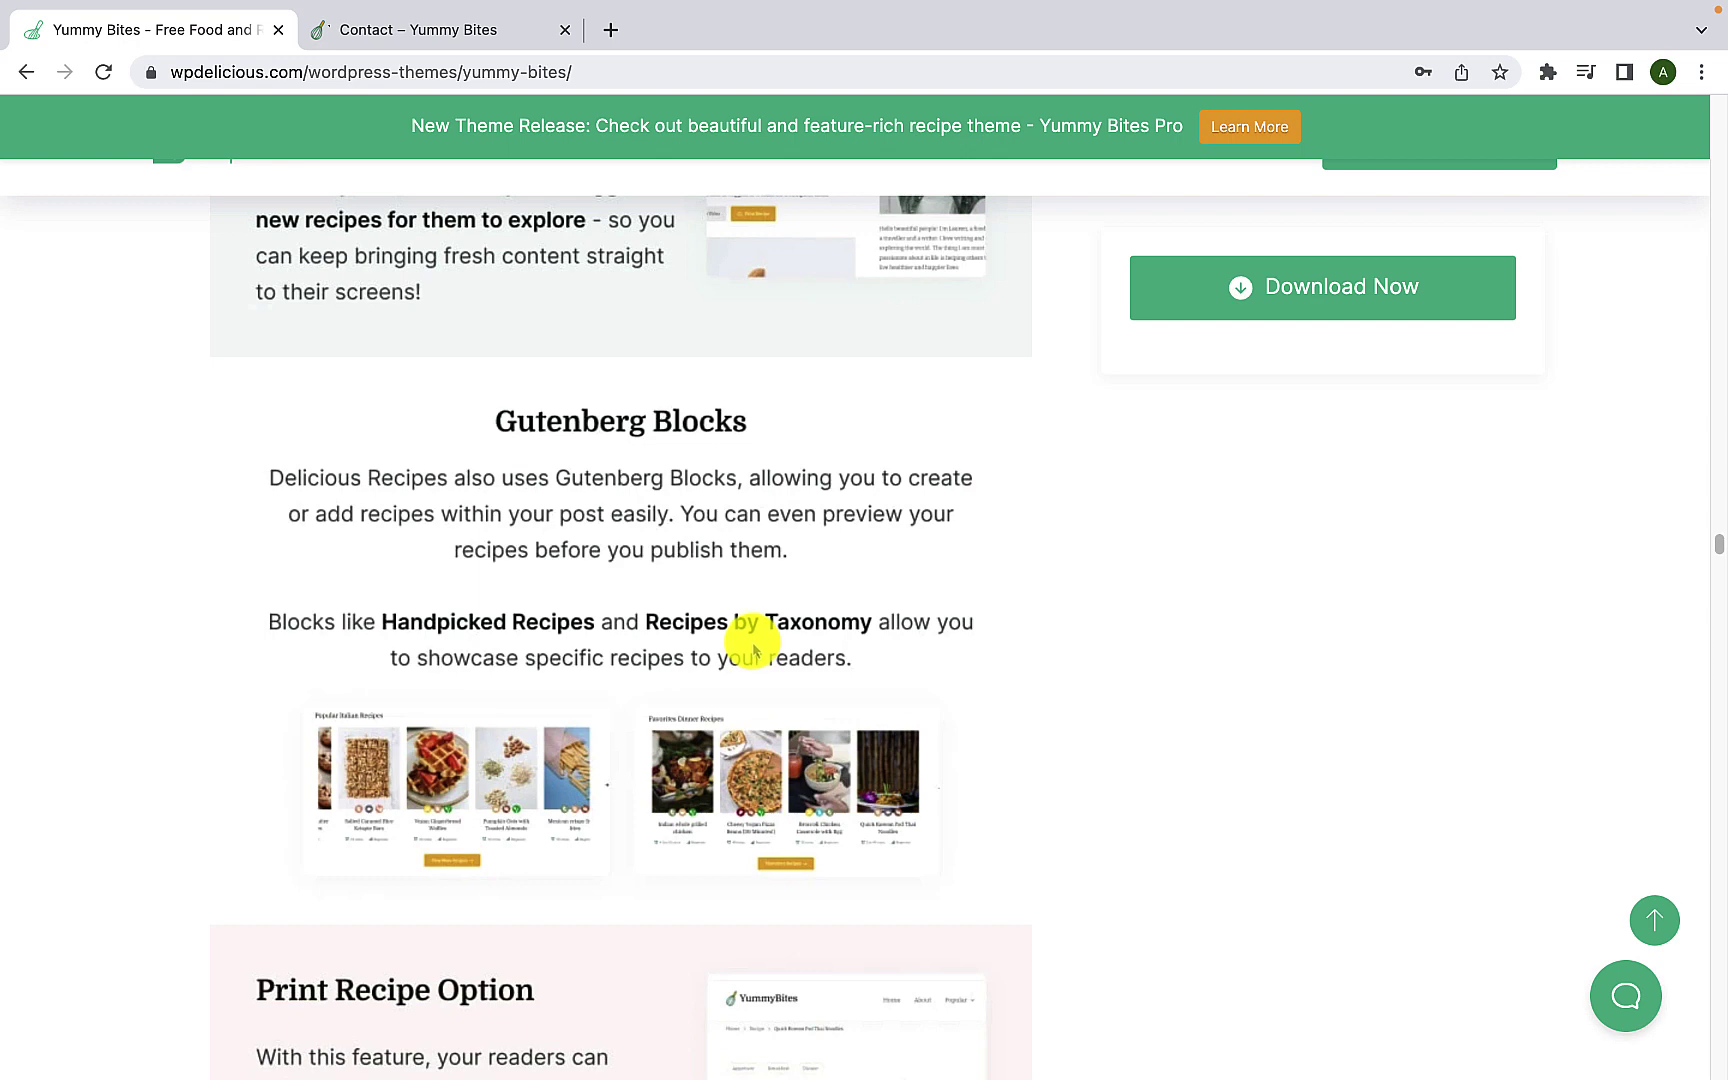
scroll(754, 650, down, 6)
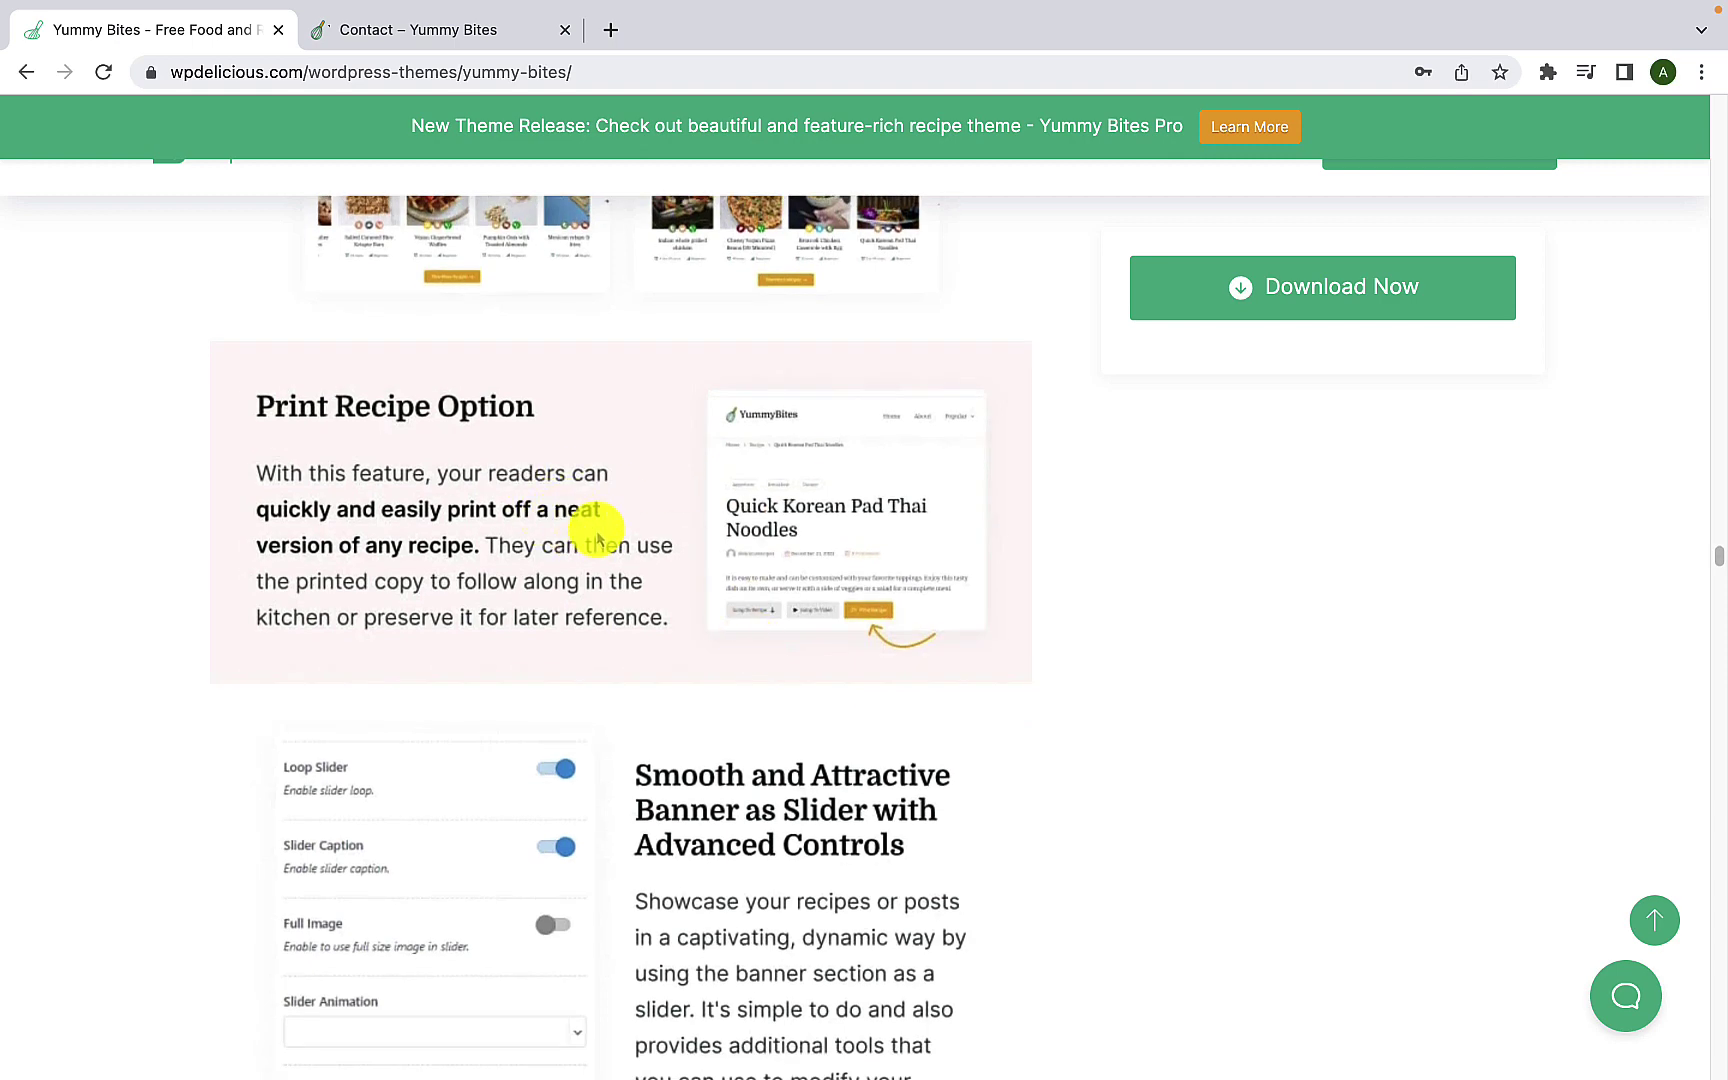
scroll(600, 540, down, 3)
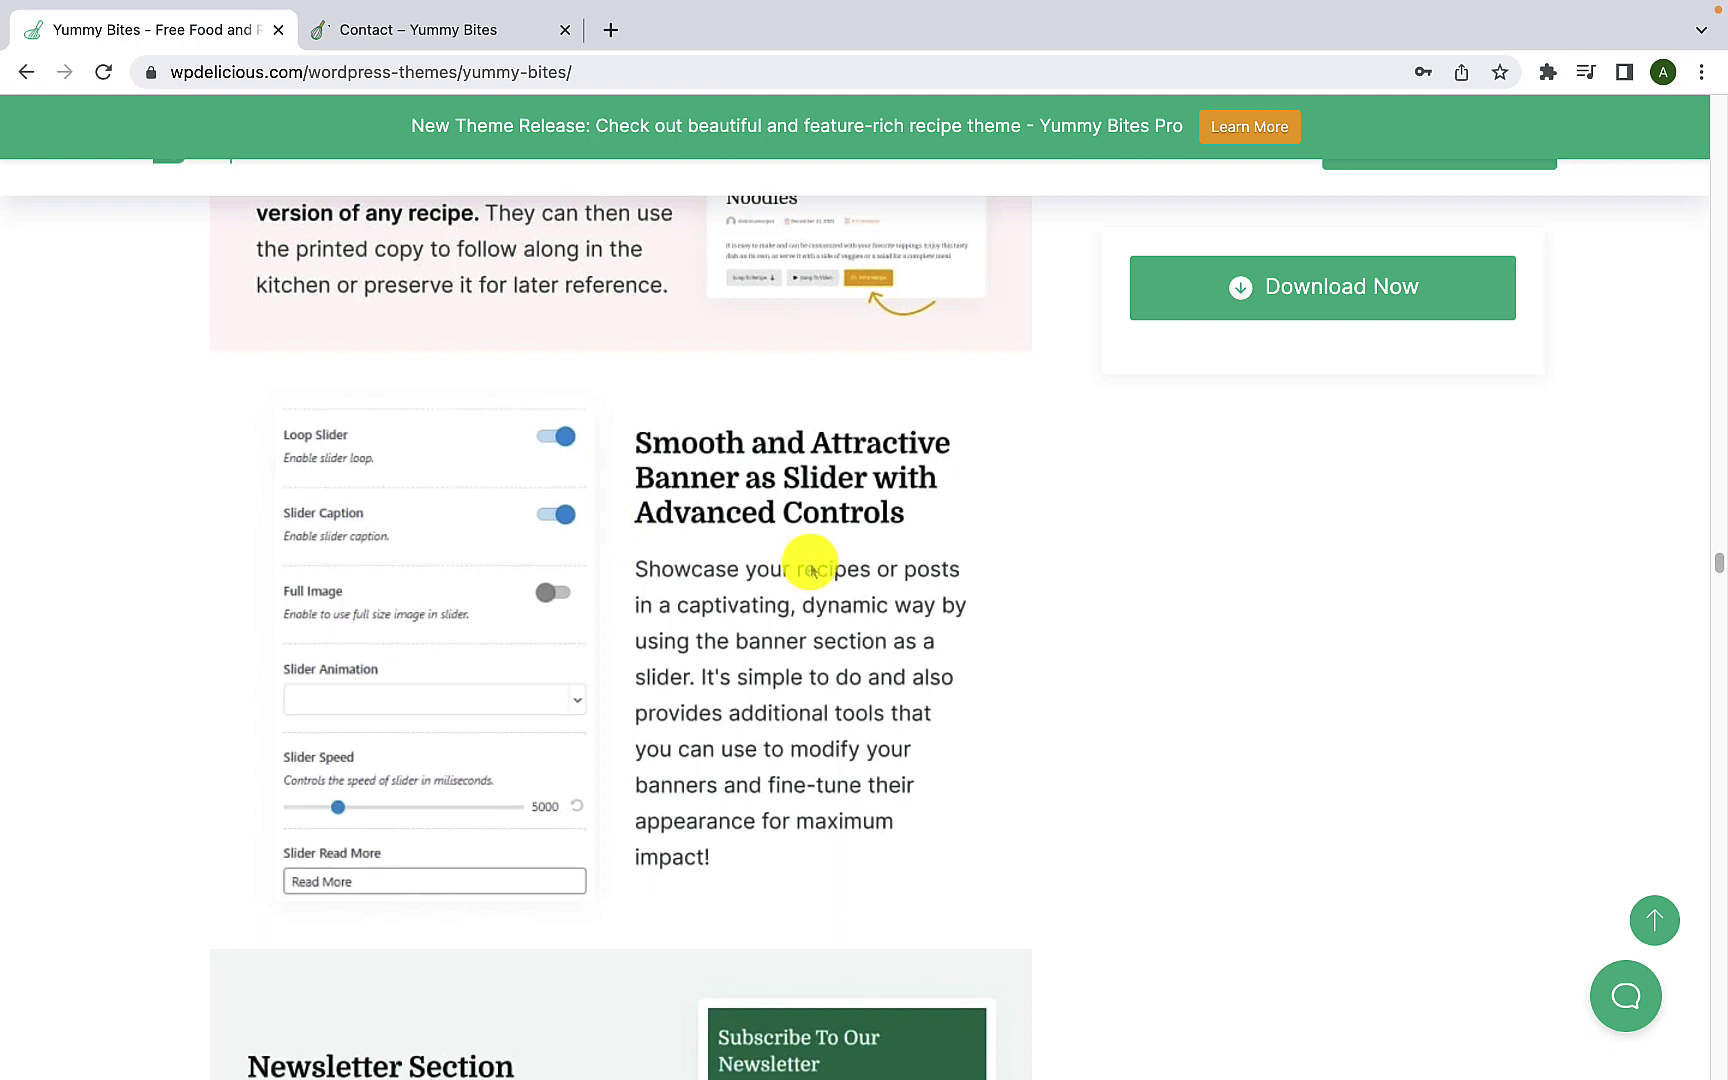
scroll(812, 570, down, 1)
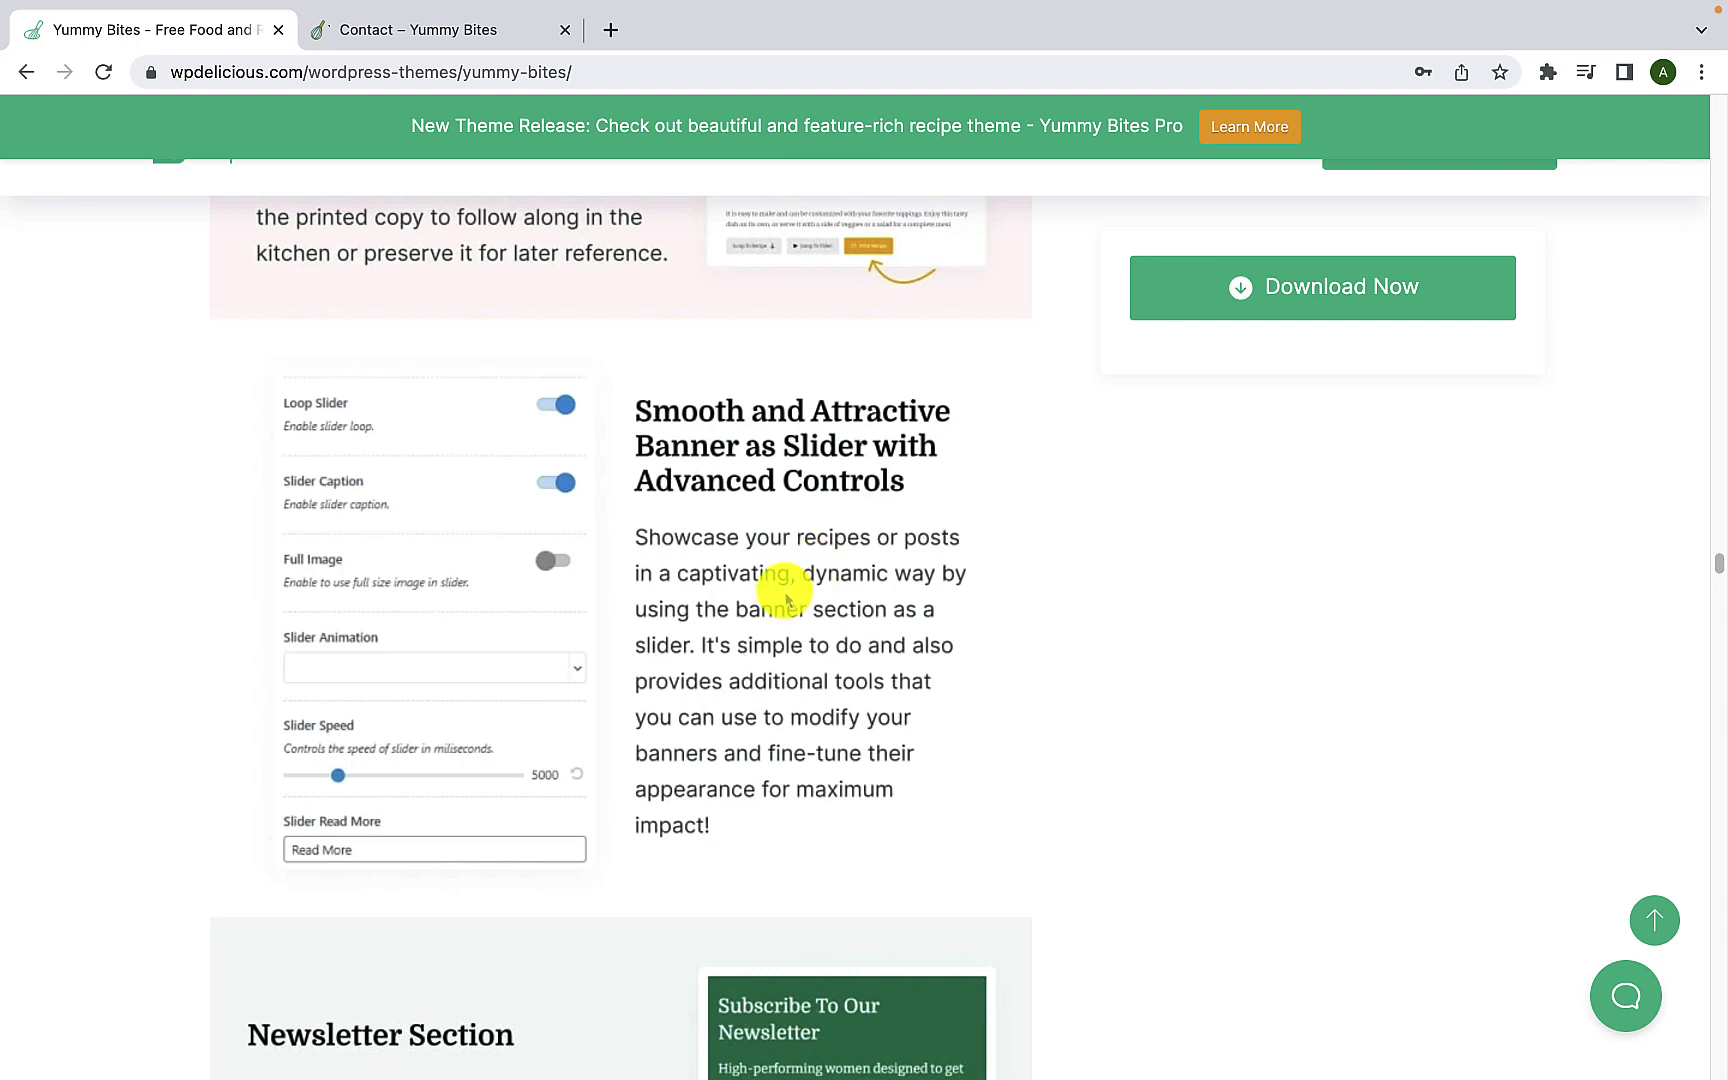
Step: Read the Newsletter, Blog, About and Featured On sections and the Gutenberg compatibility description
scroll(790, 580, down, 5)
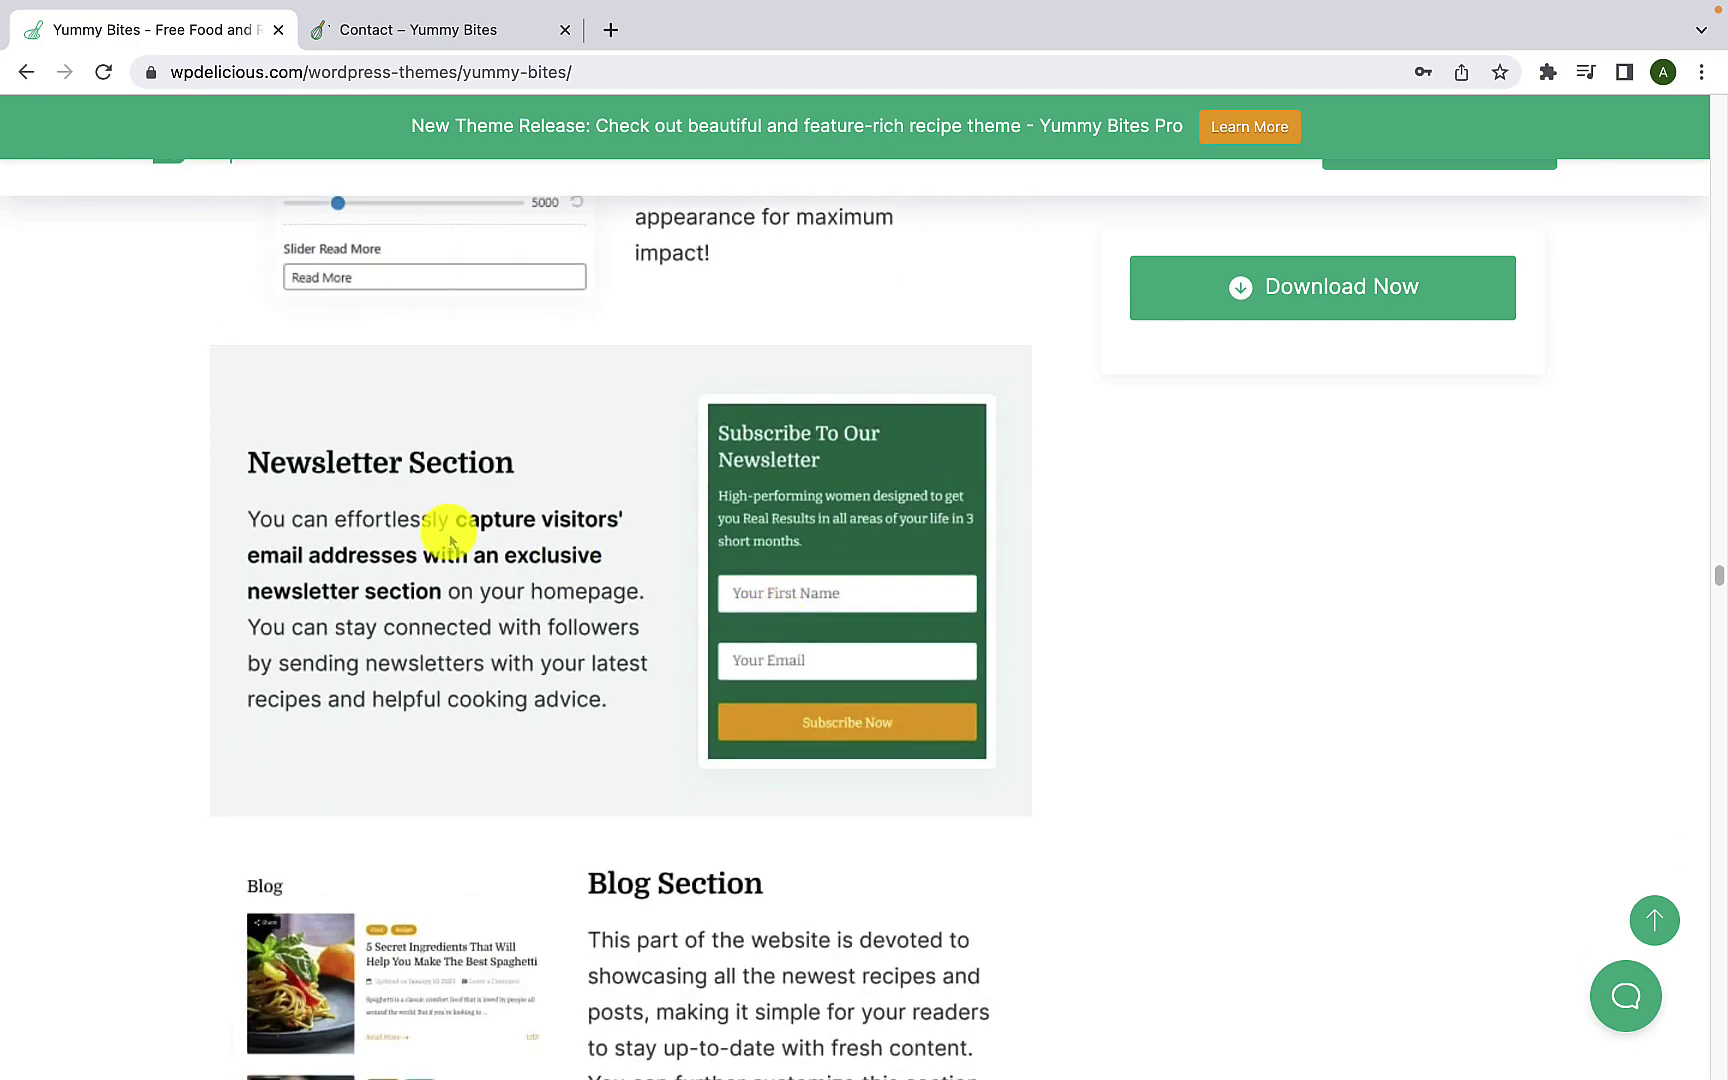
scroll(600, 550, down, 6)
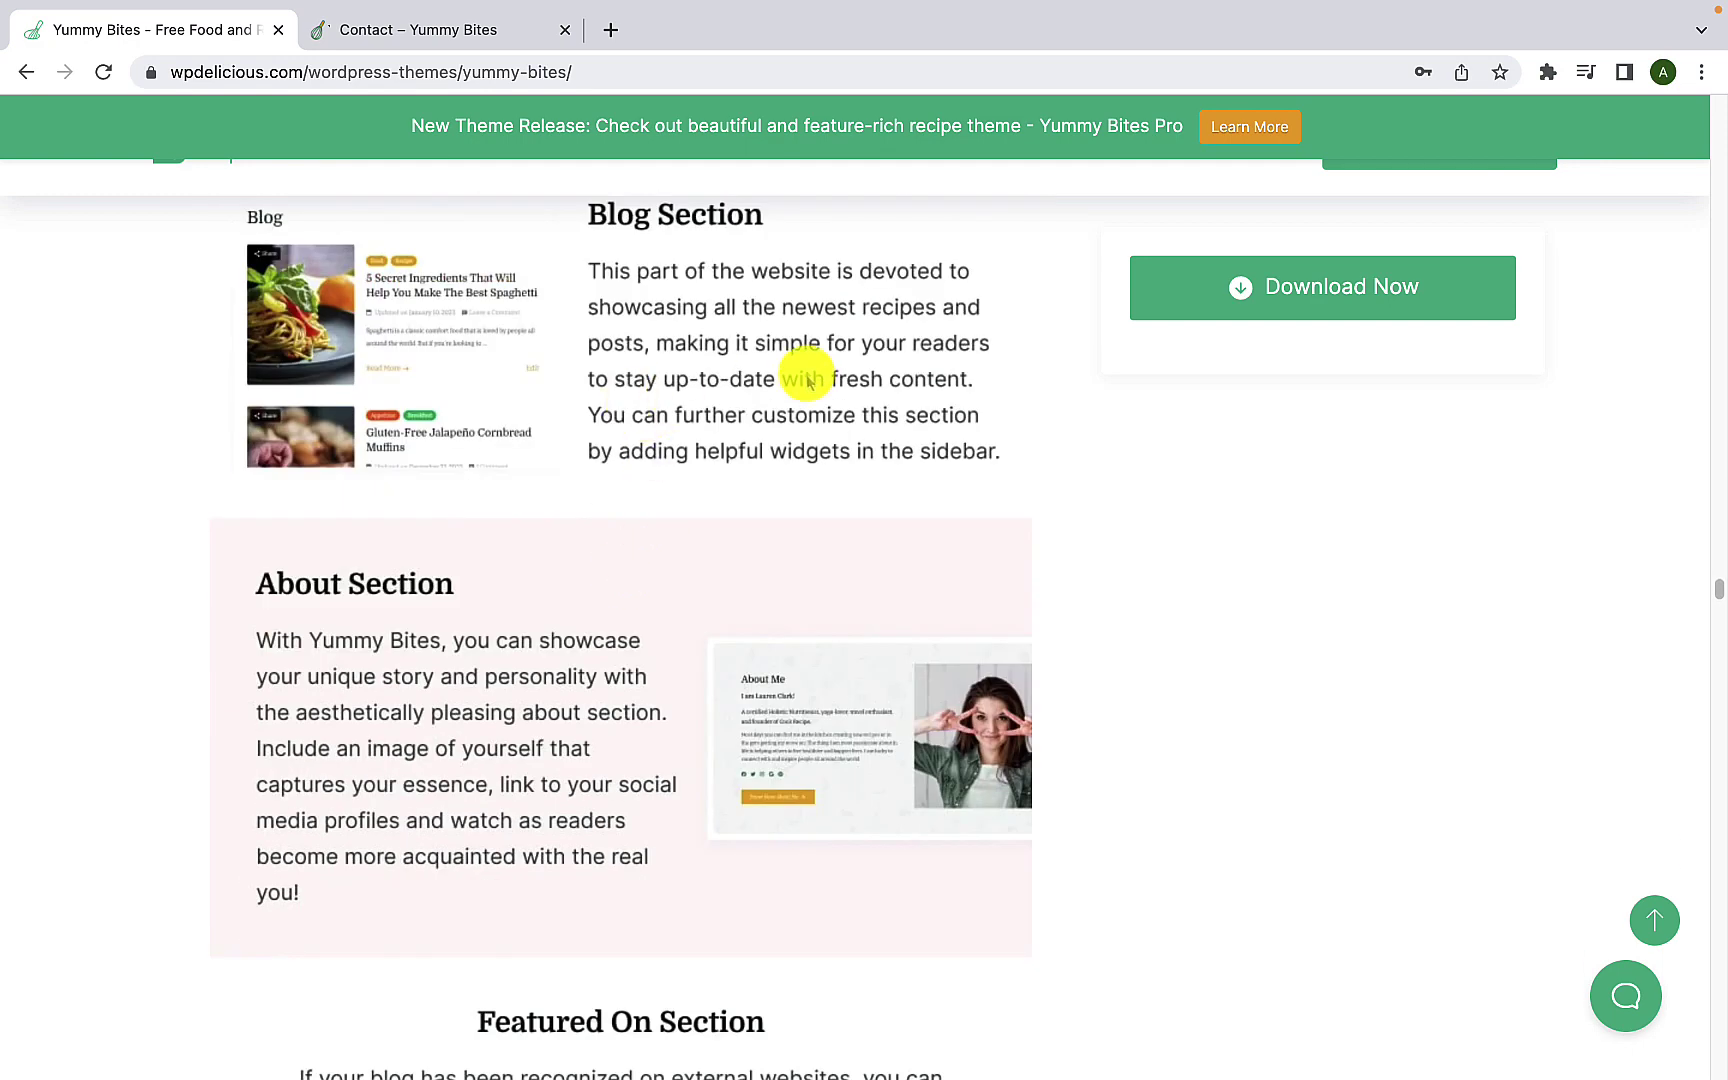
scroll(563, 617, down, 3)
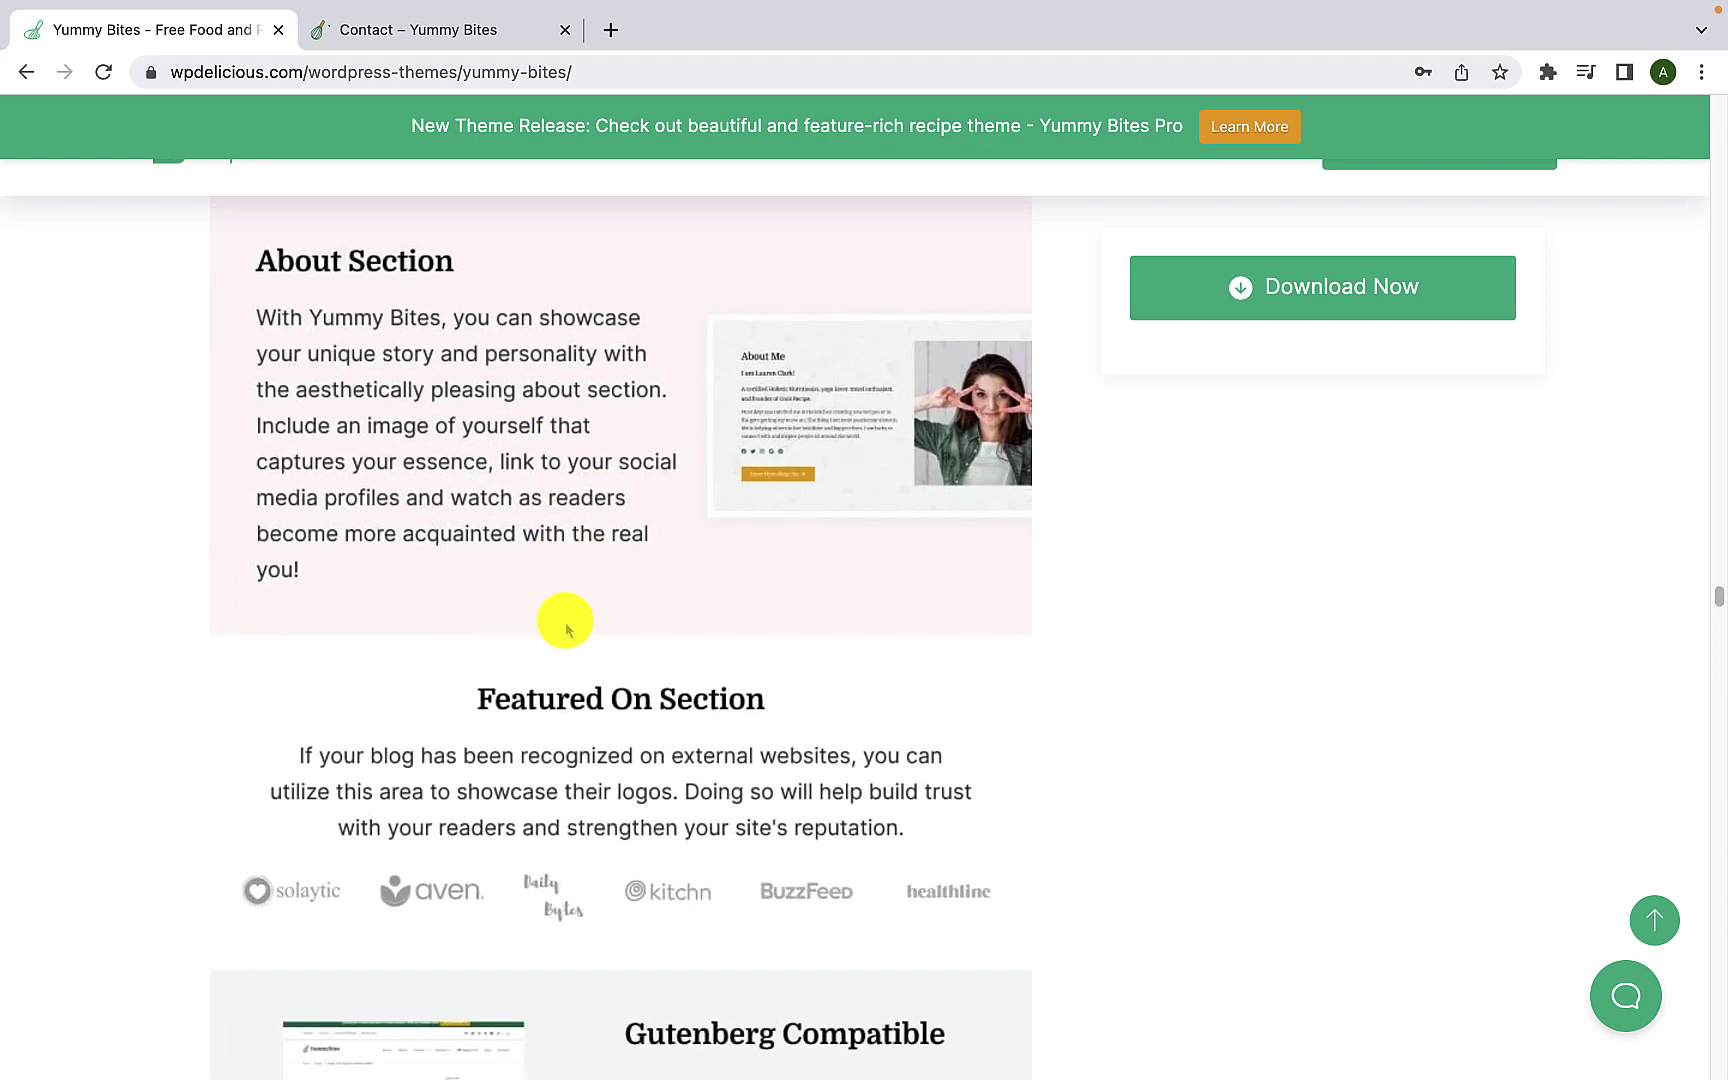
scroll(565, 625, down, 1)
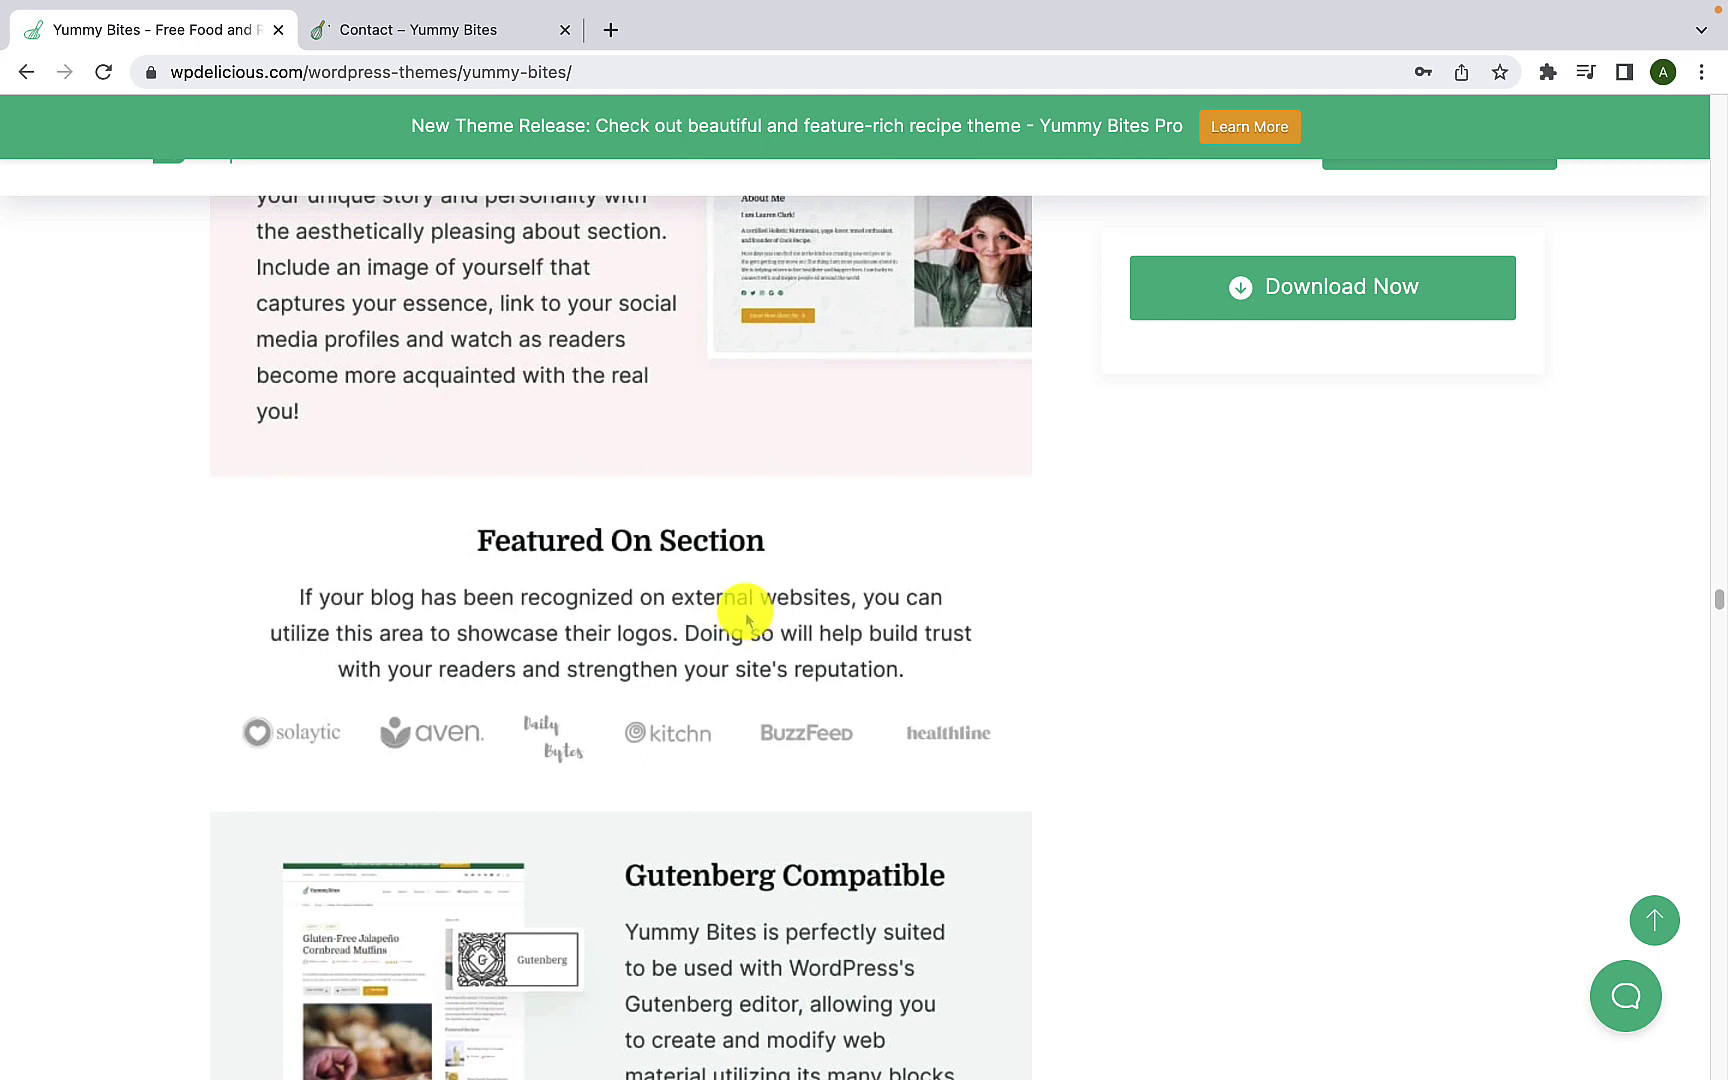
scroll(745, 615, down, 2)
scroll(740, 607, down, 2)
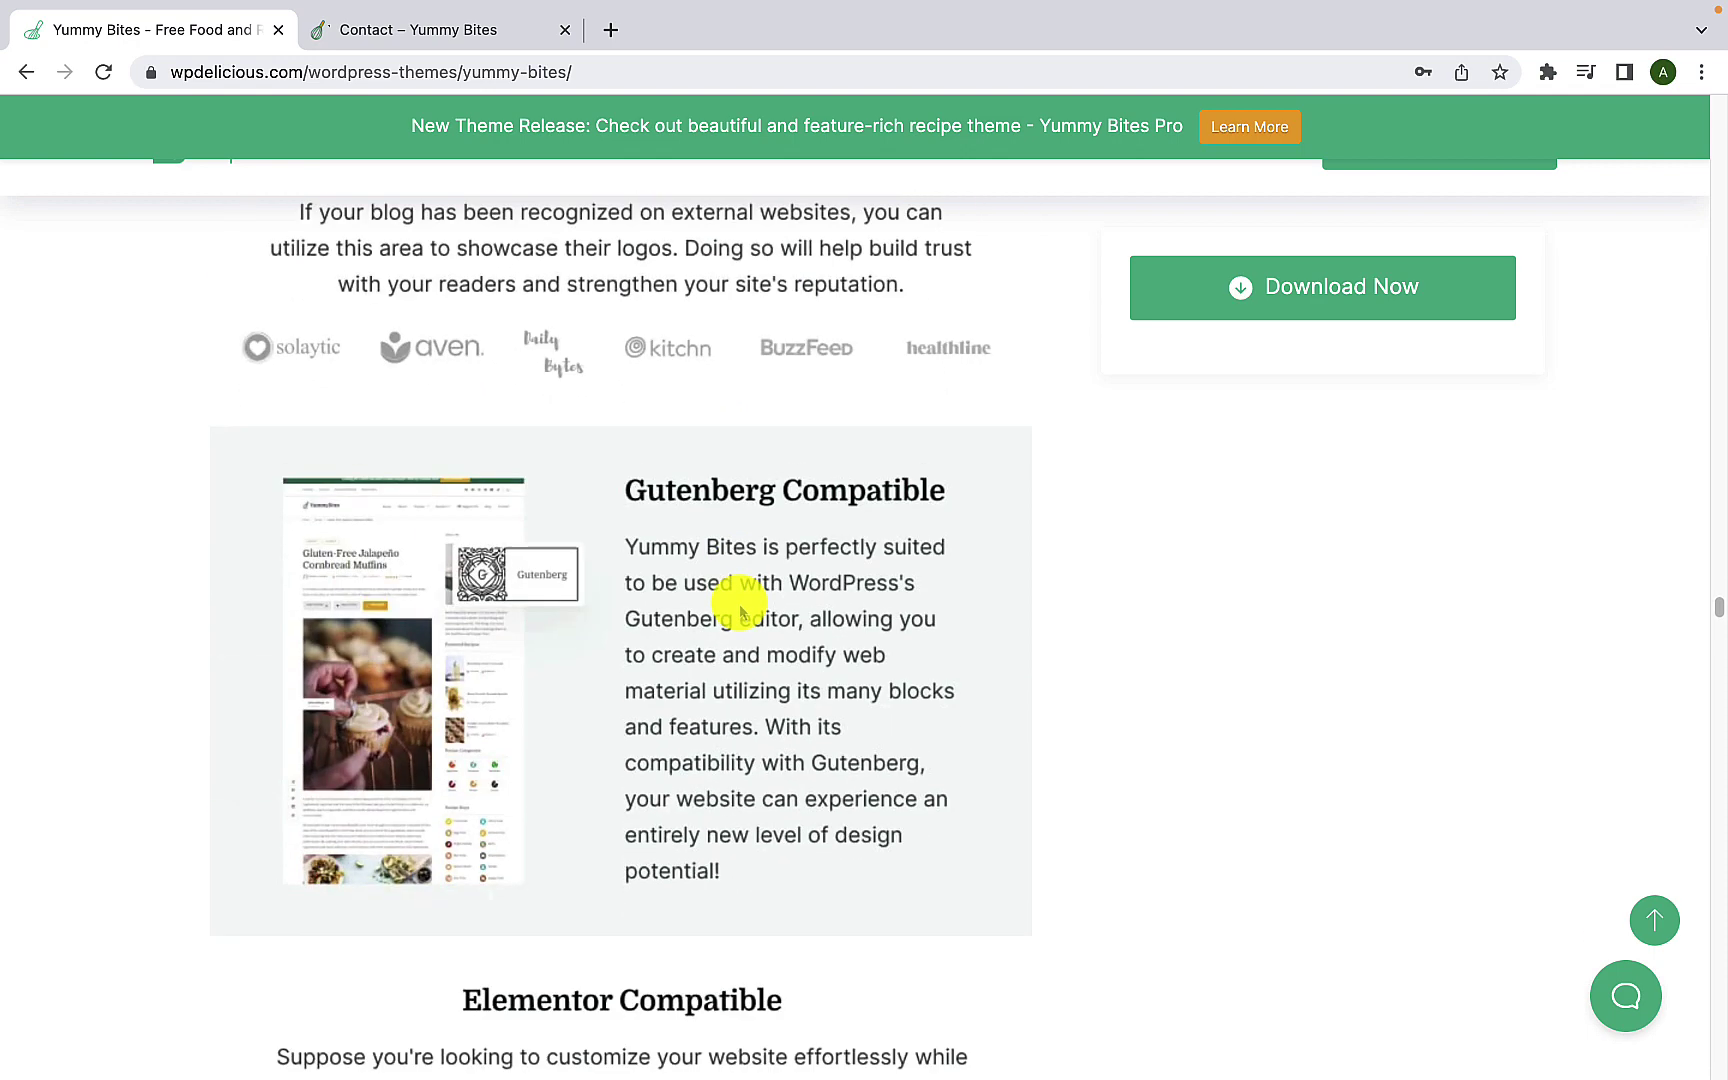
Step: Read the sections on Elementor compatibility, Instagram feed, footer menu, highlighted author comments, footer copyright editor and social media integration
scroll(797, 580, down, 6)
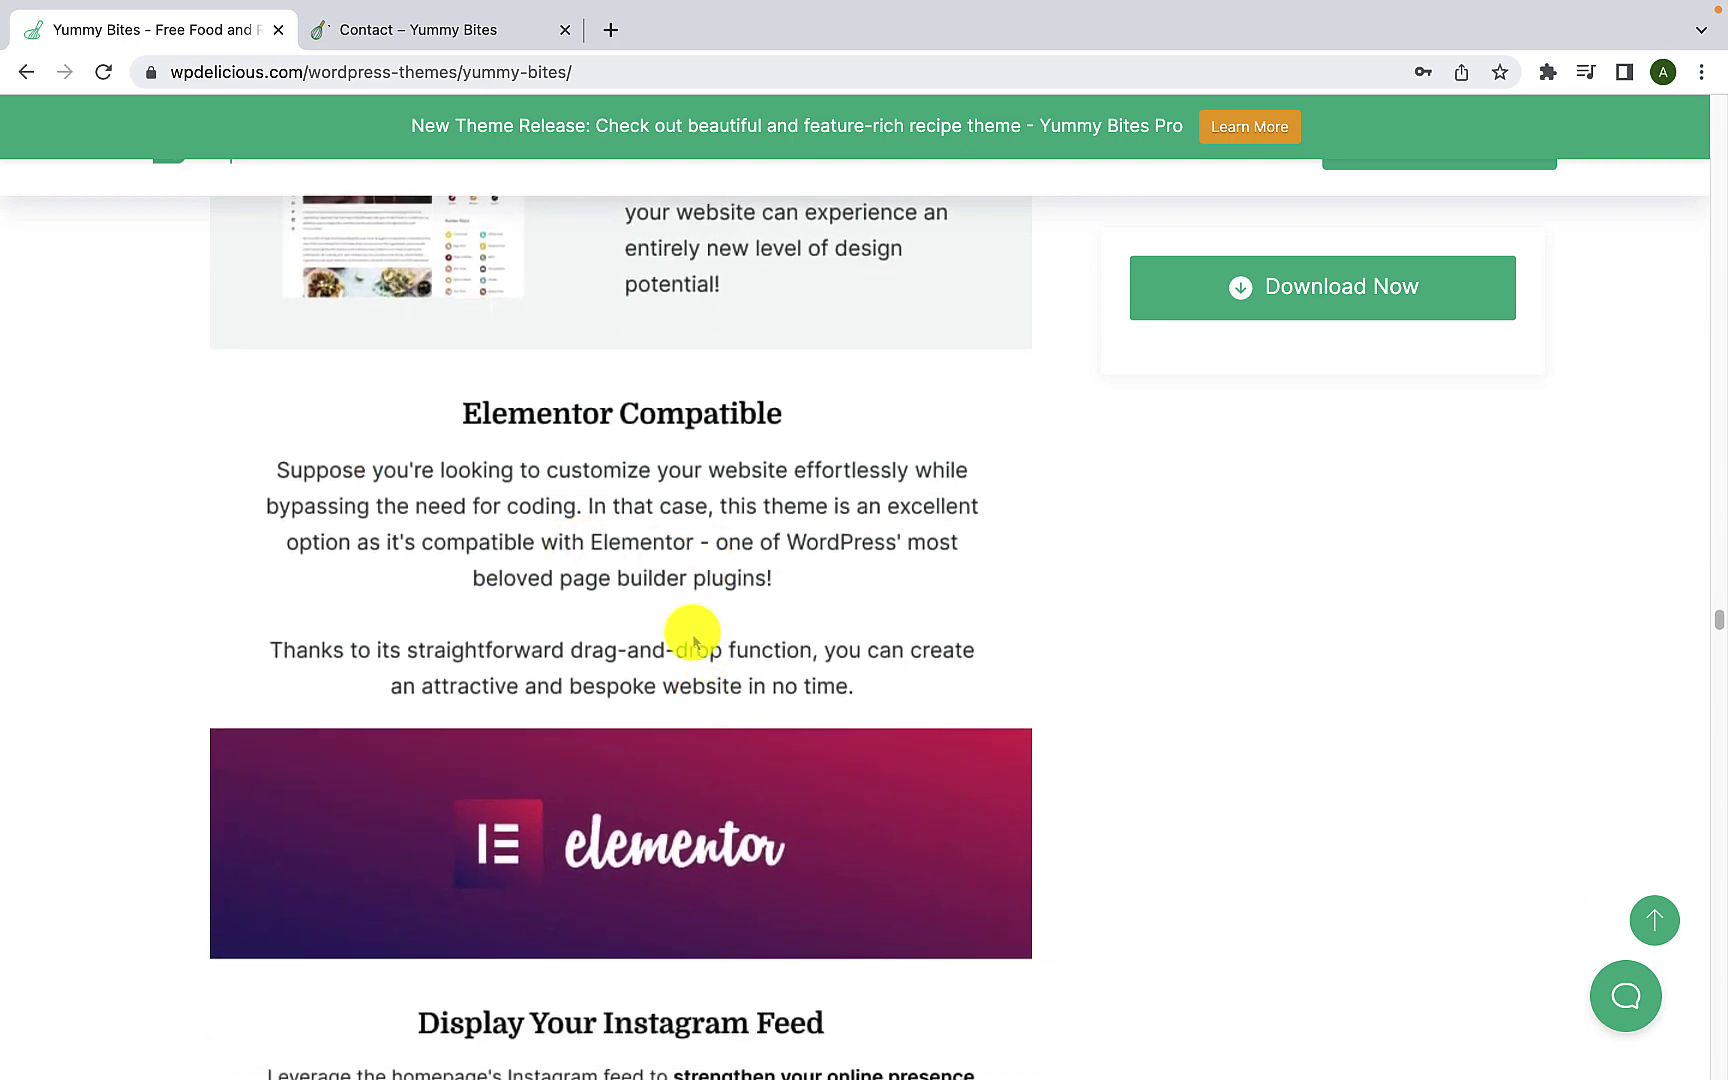
scroll(694, 636, down, 6)
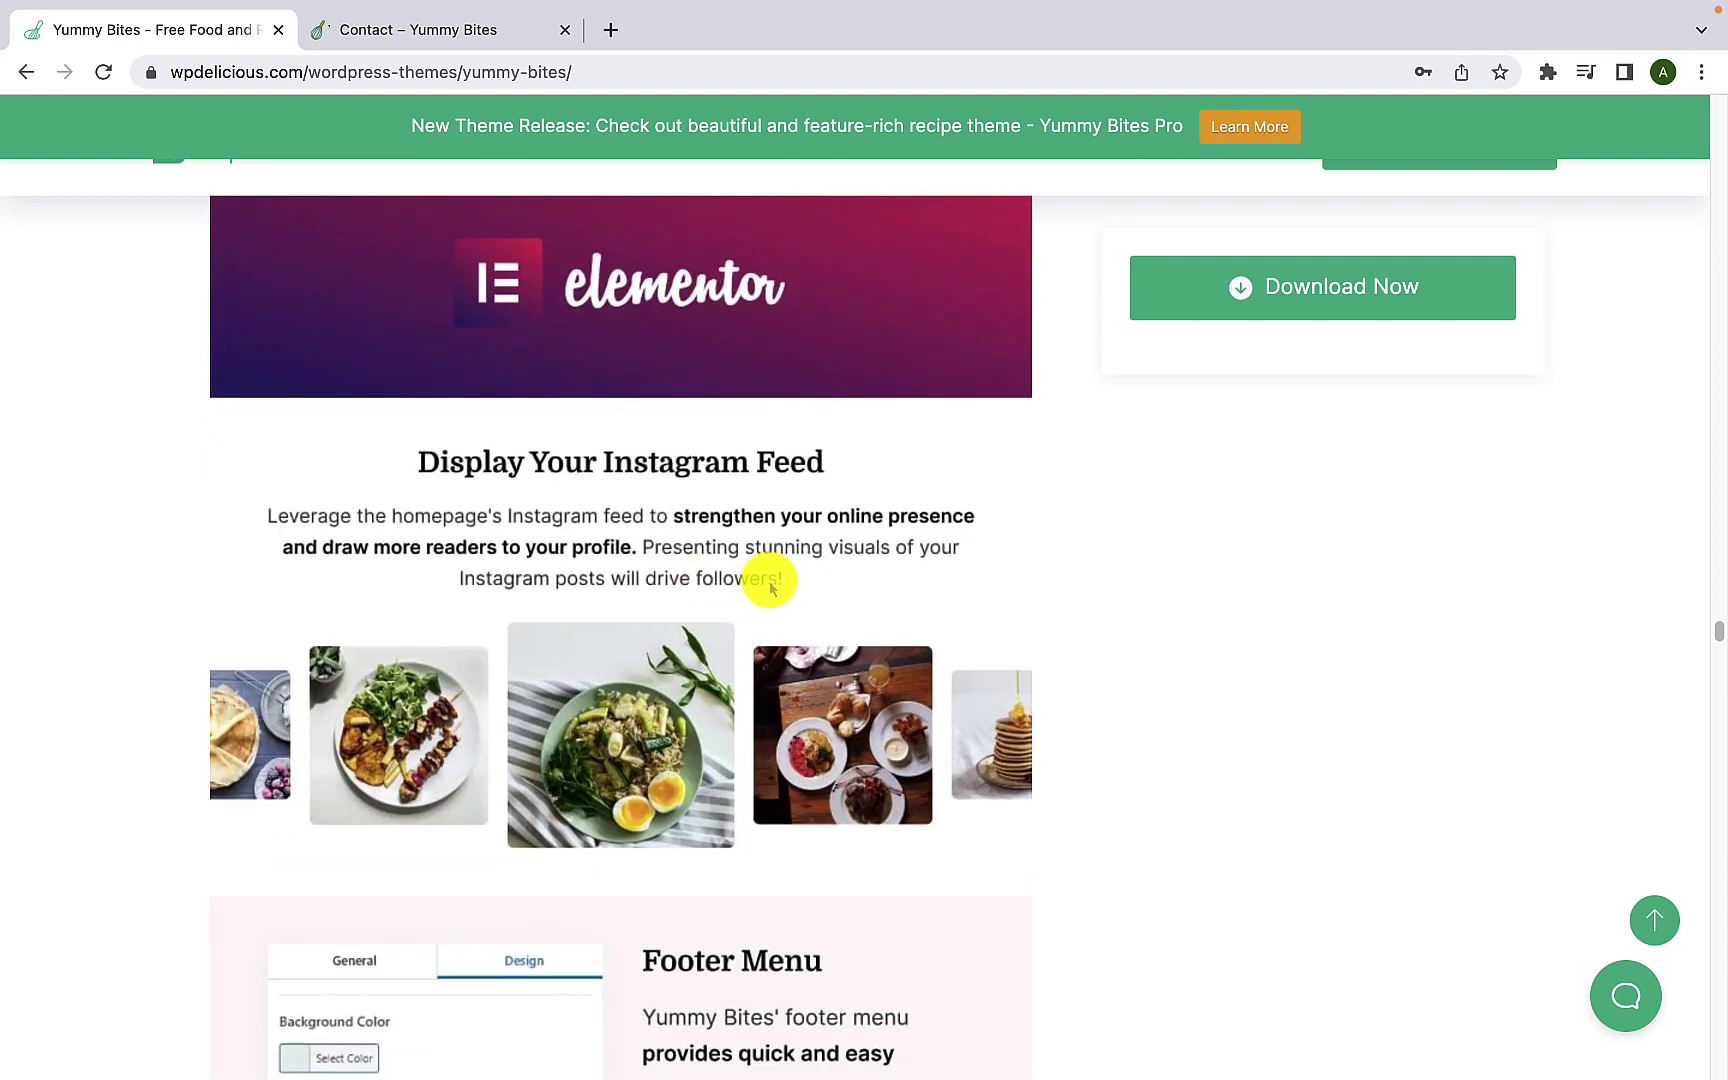
scroll(771, 580, down, 6)
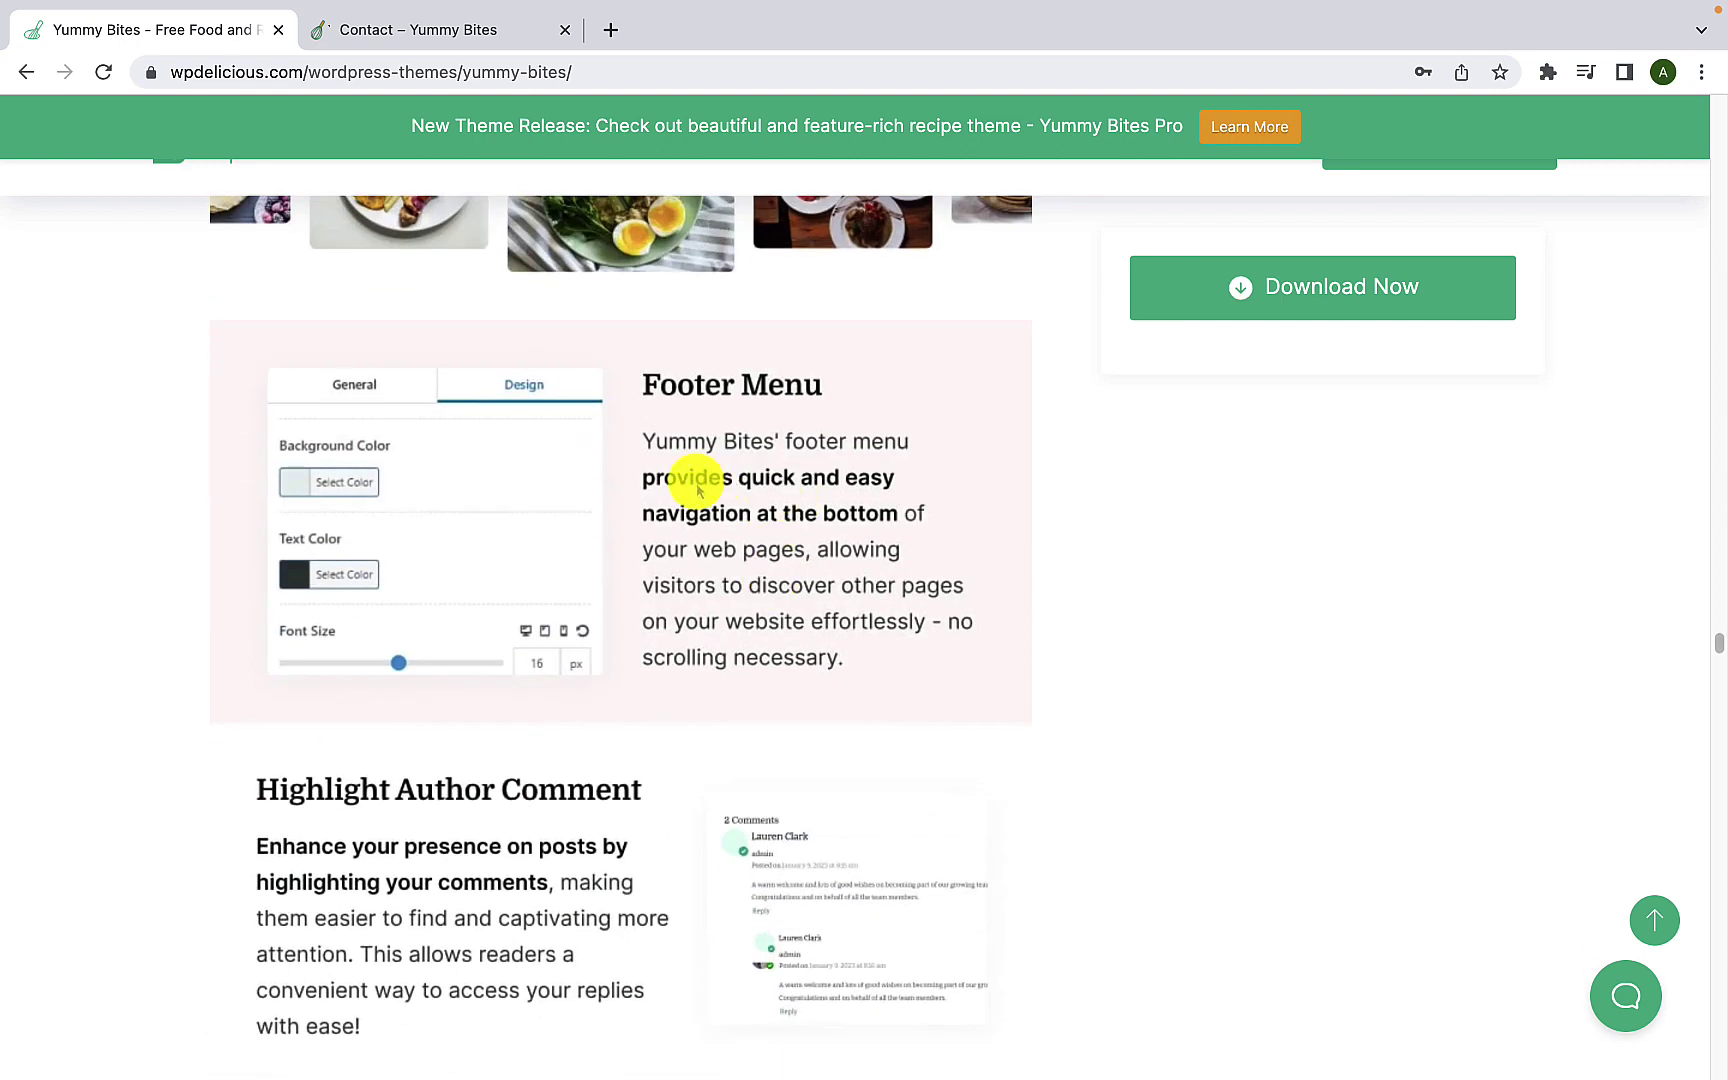
scroll(552, 635, down, 2)
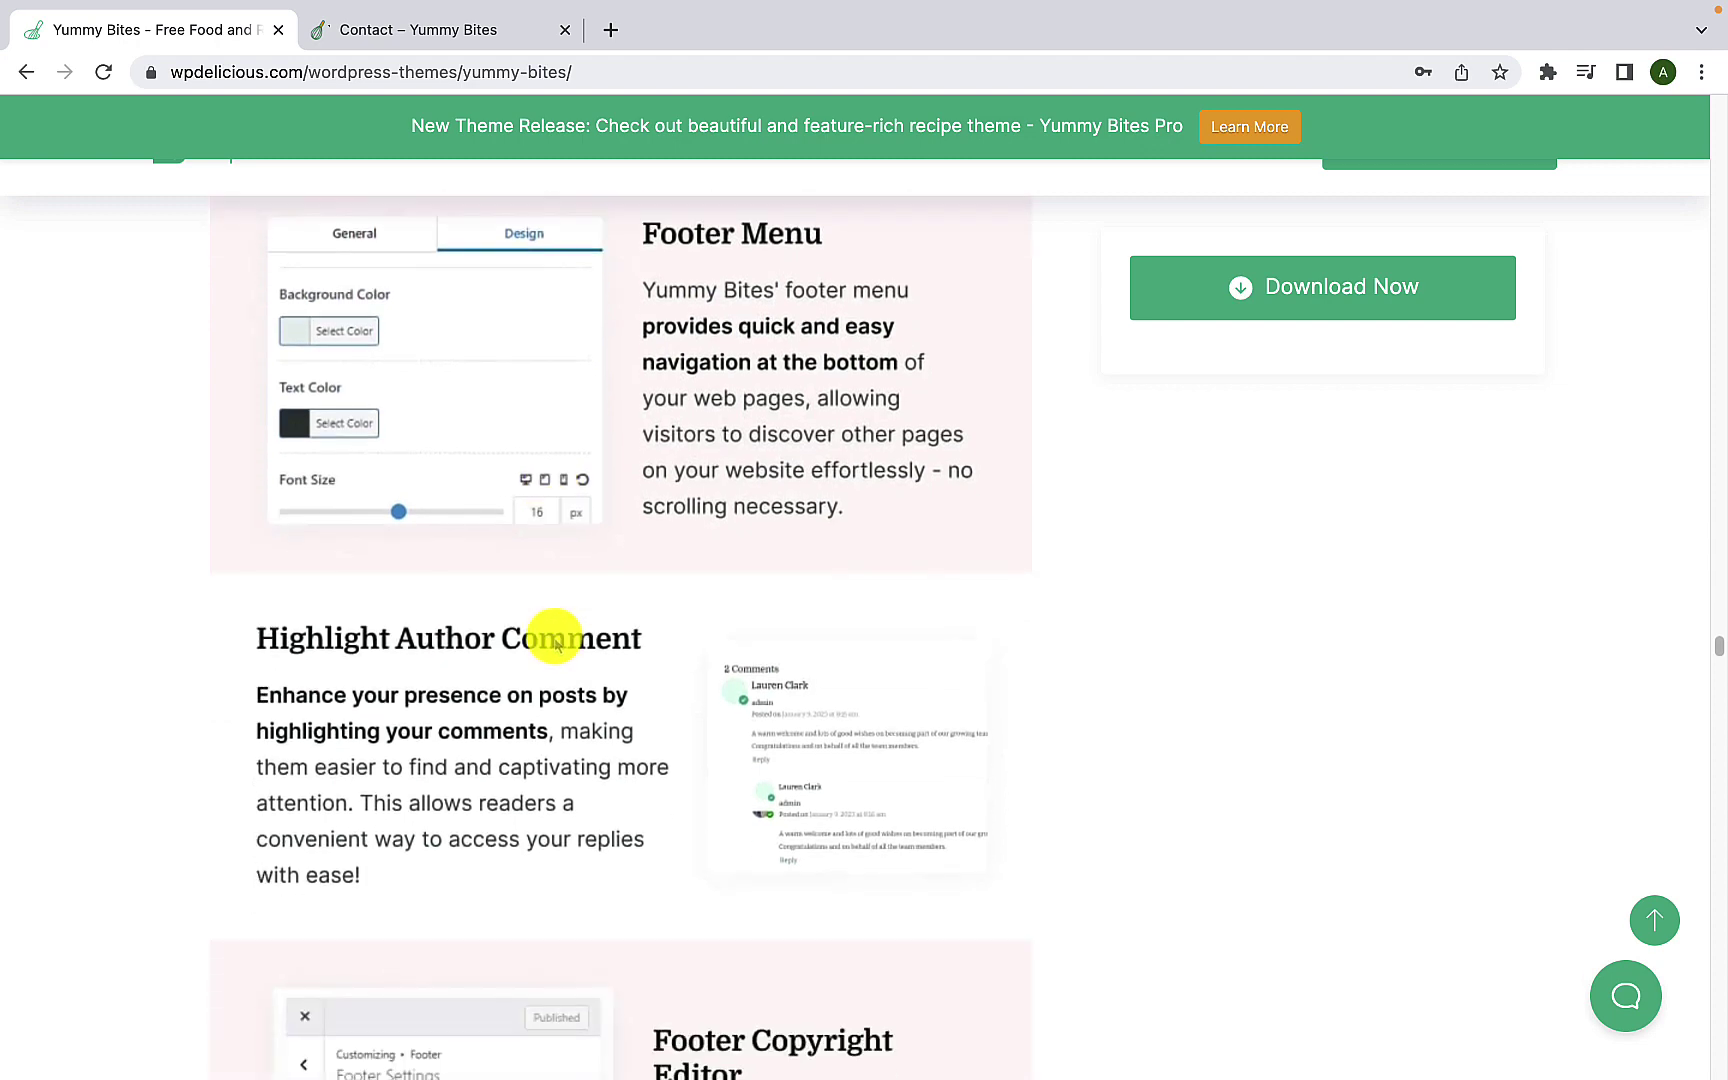
scroll(605, 680, down, 5)
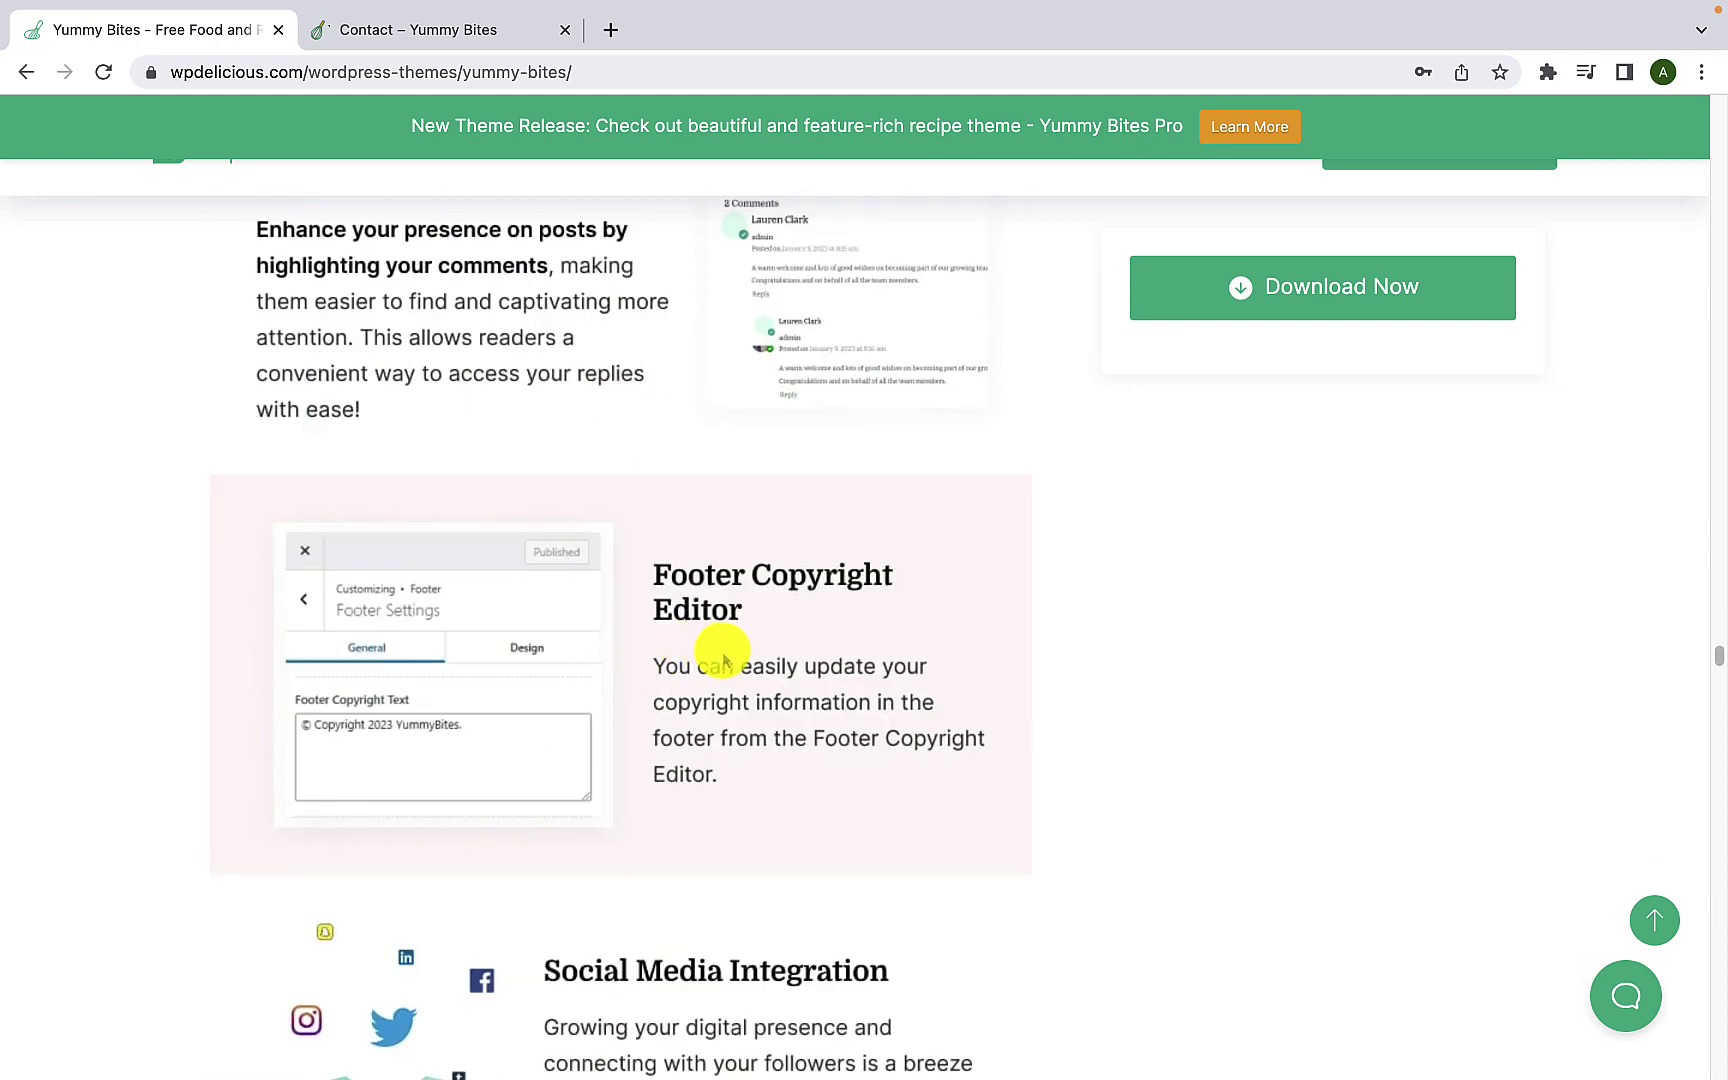
scroll(722, 658, down, 4)
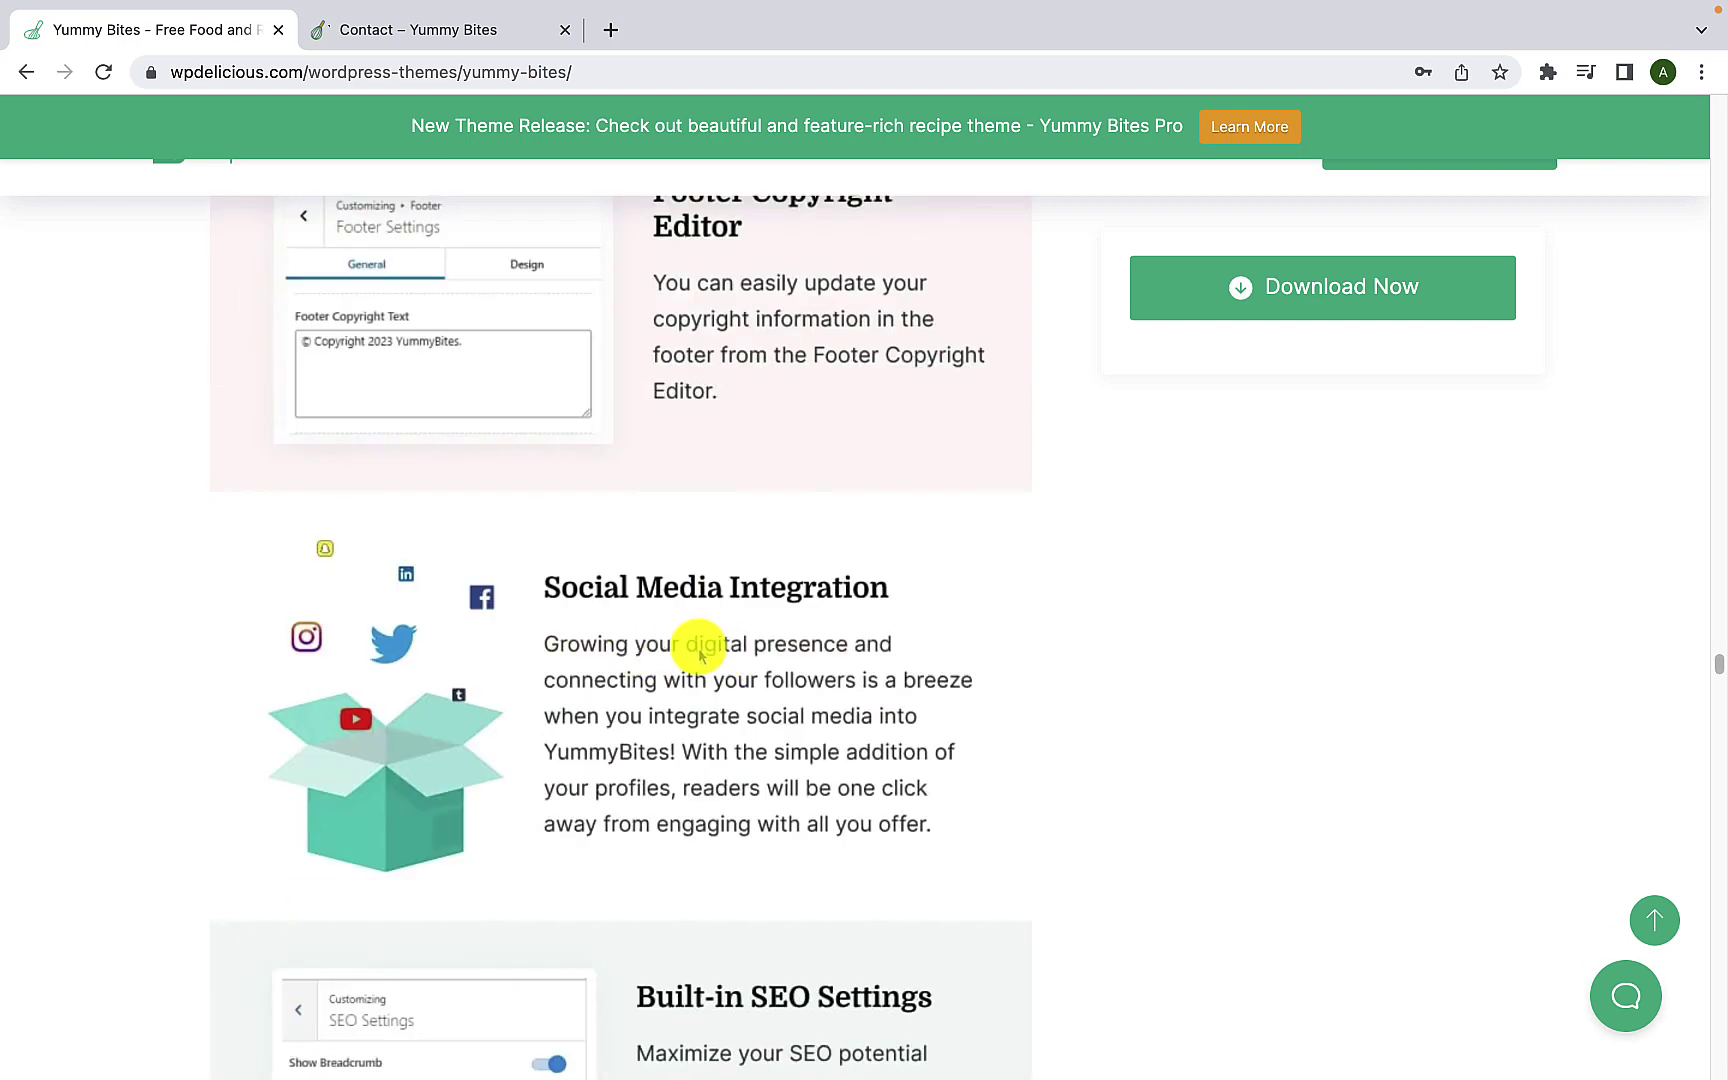
Step: Read the sections on built-in SEO settings, sticky widget, post excerpt, related posts and widget readiness
scroll(700, 650, down, 5)
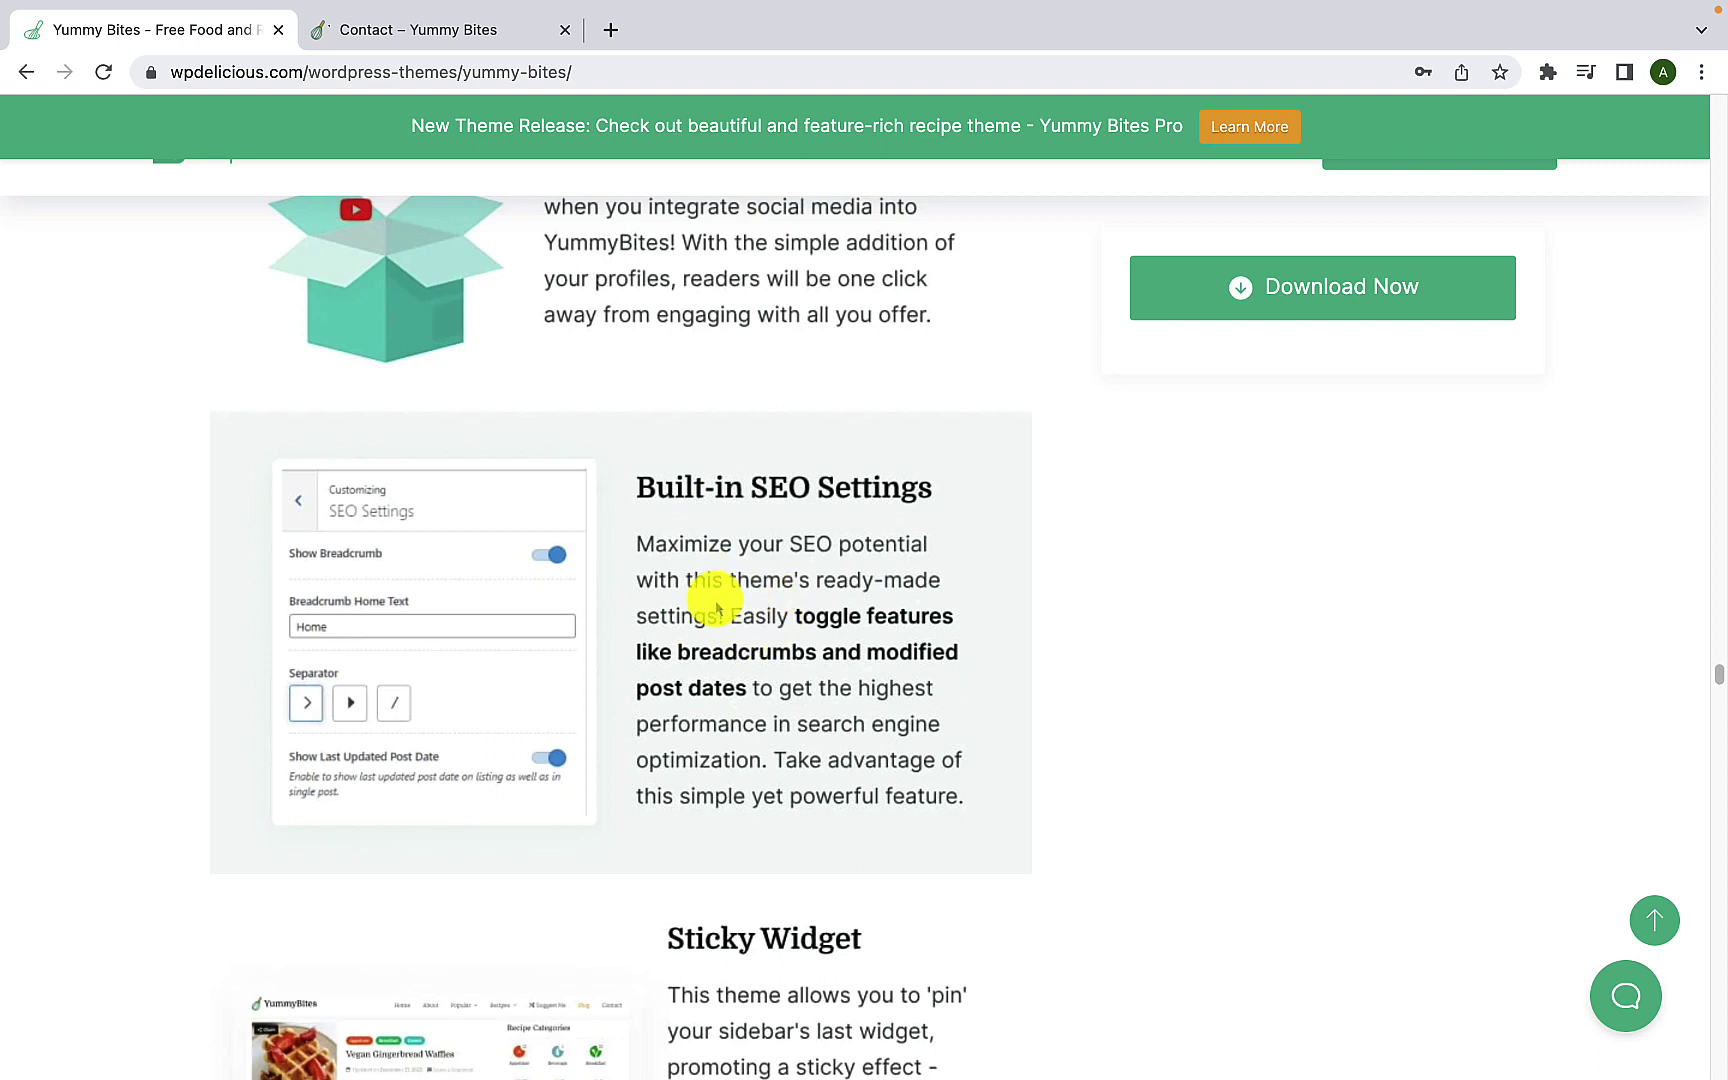
scroll(718, 608, down, 4)
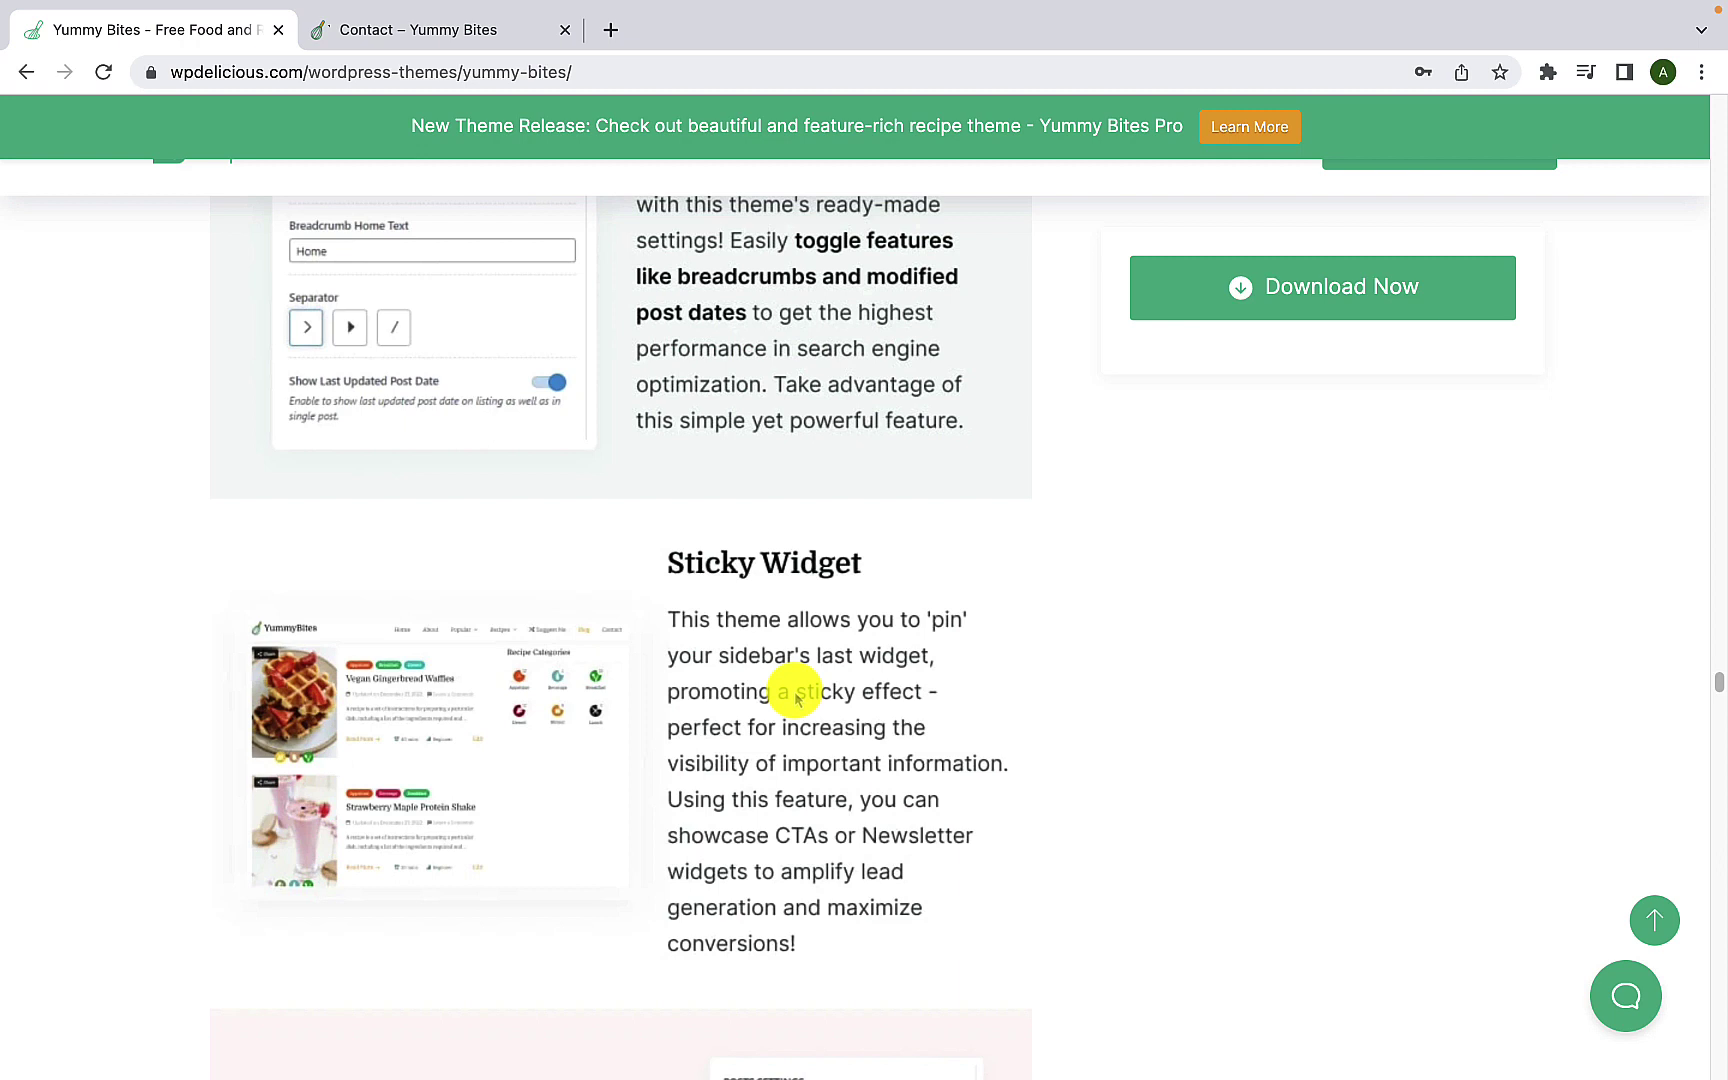
scroll(795, 690, down, 5)
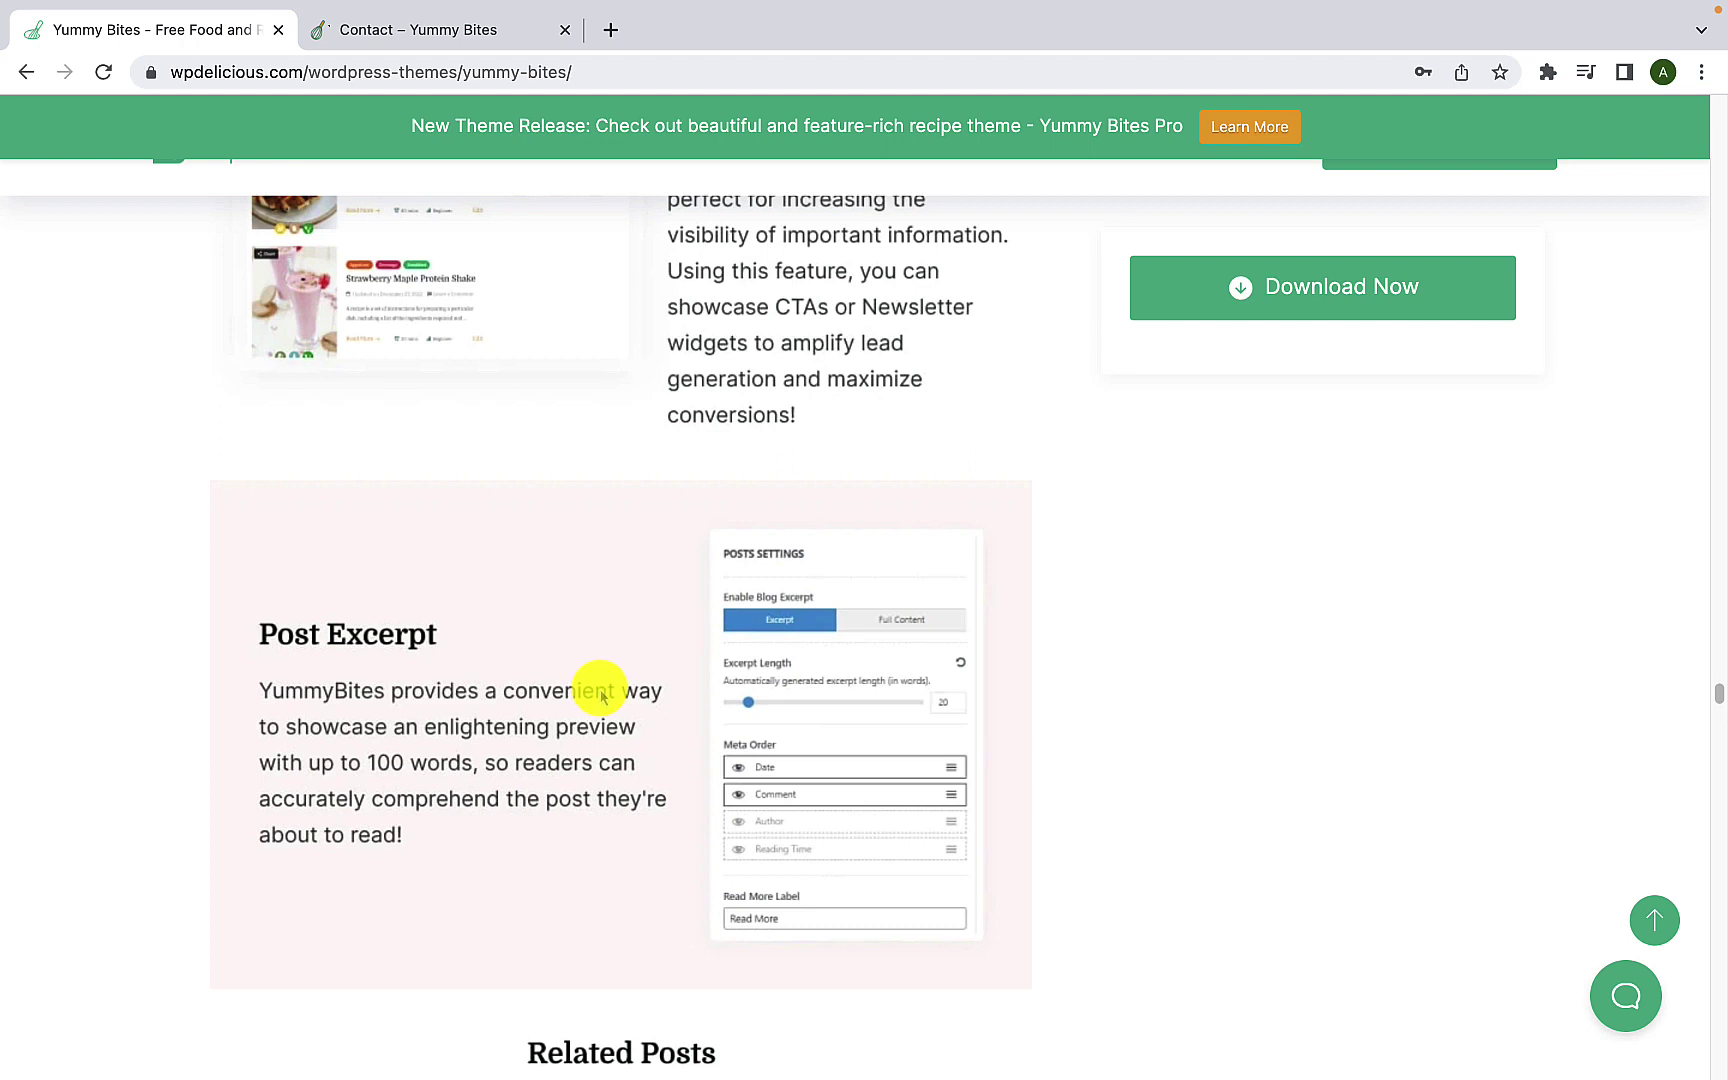
scroll(601, 695, down, 1)
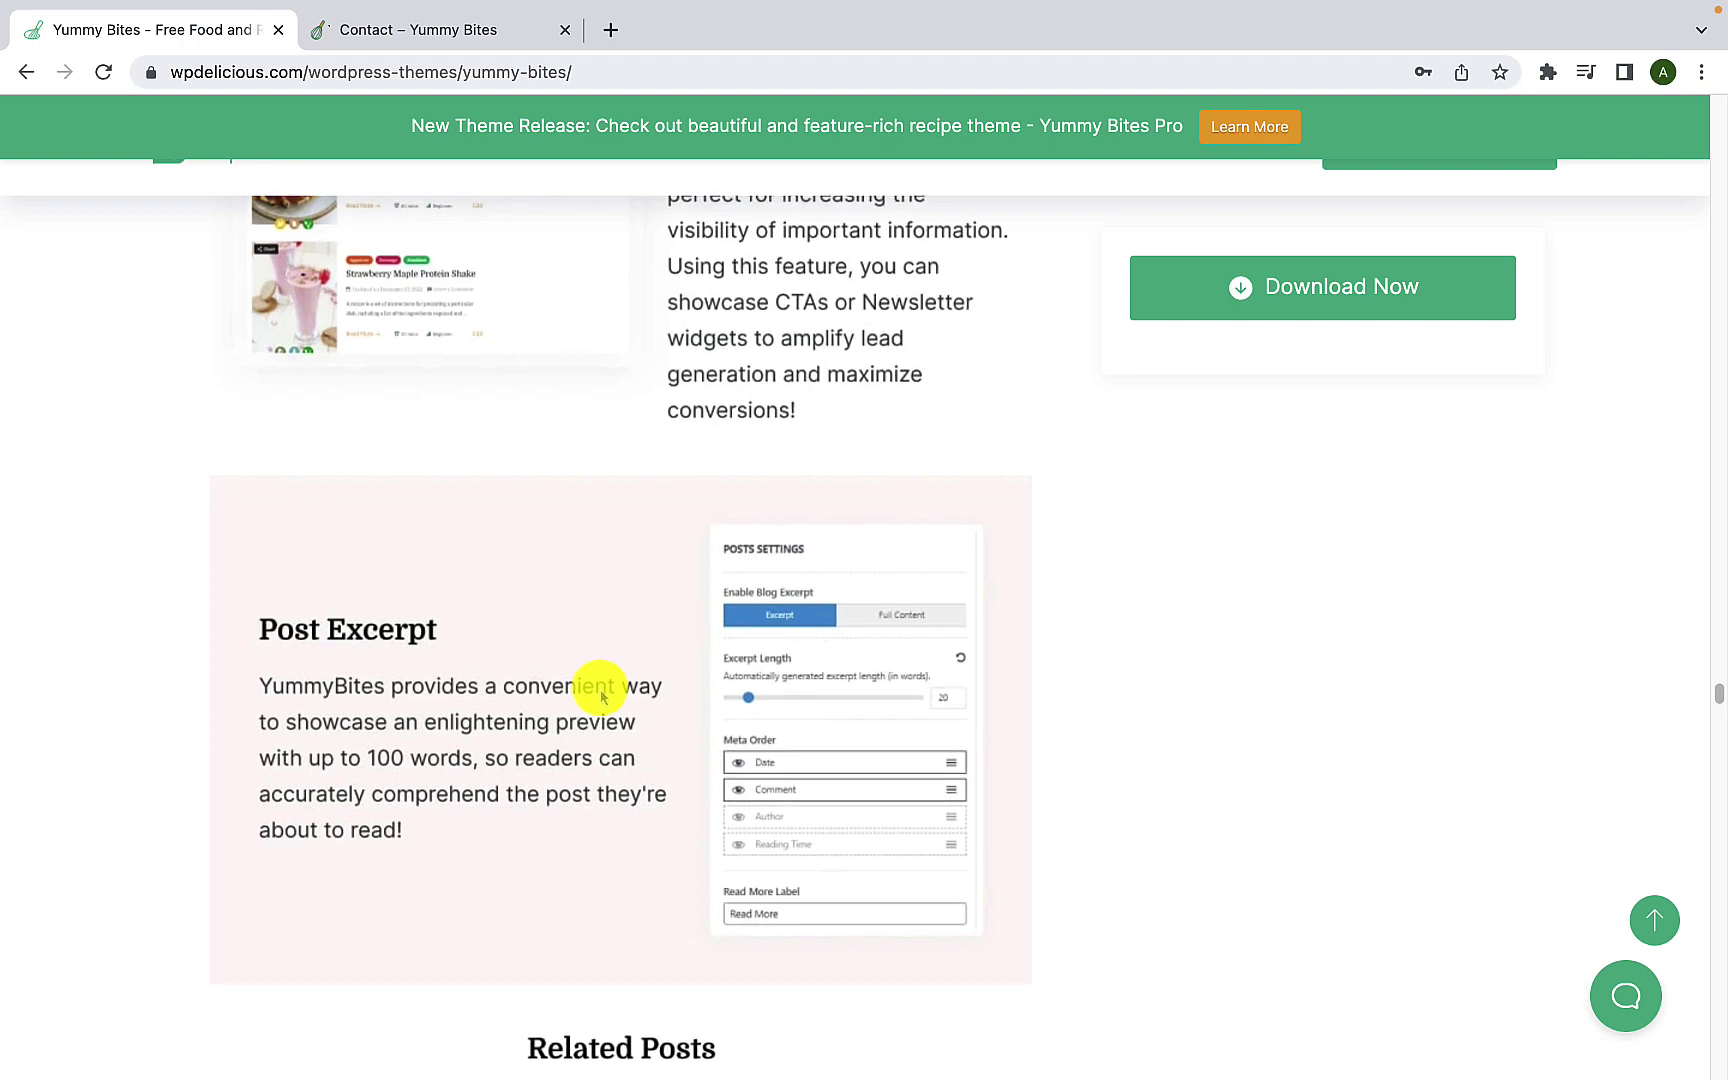
scroll(601, 695, down, 5)
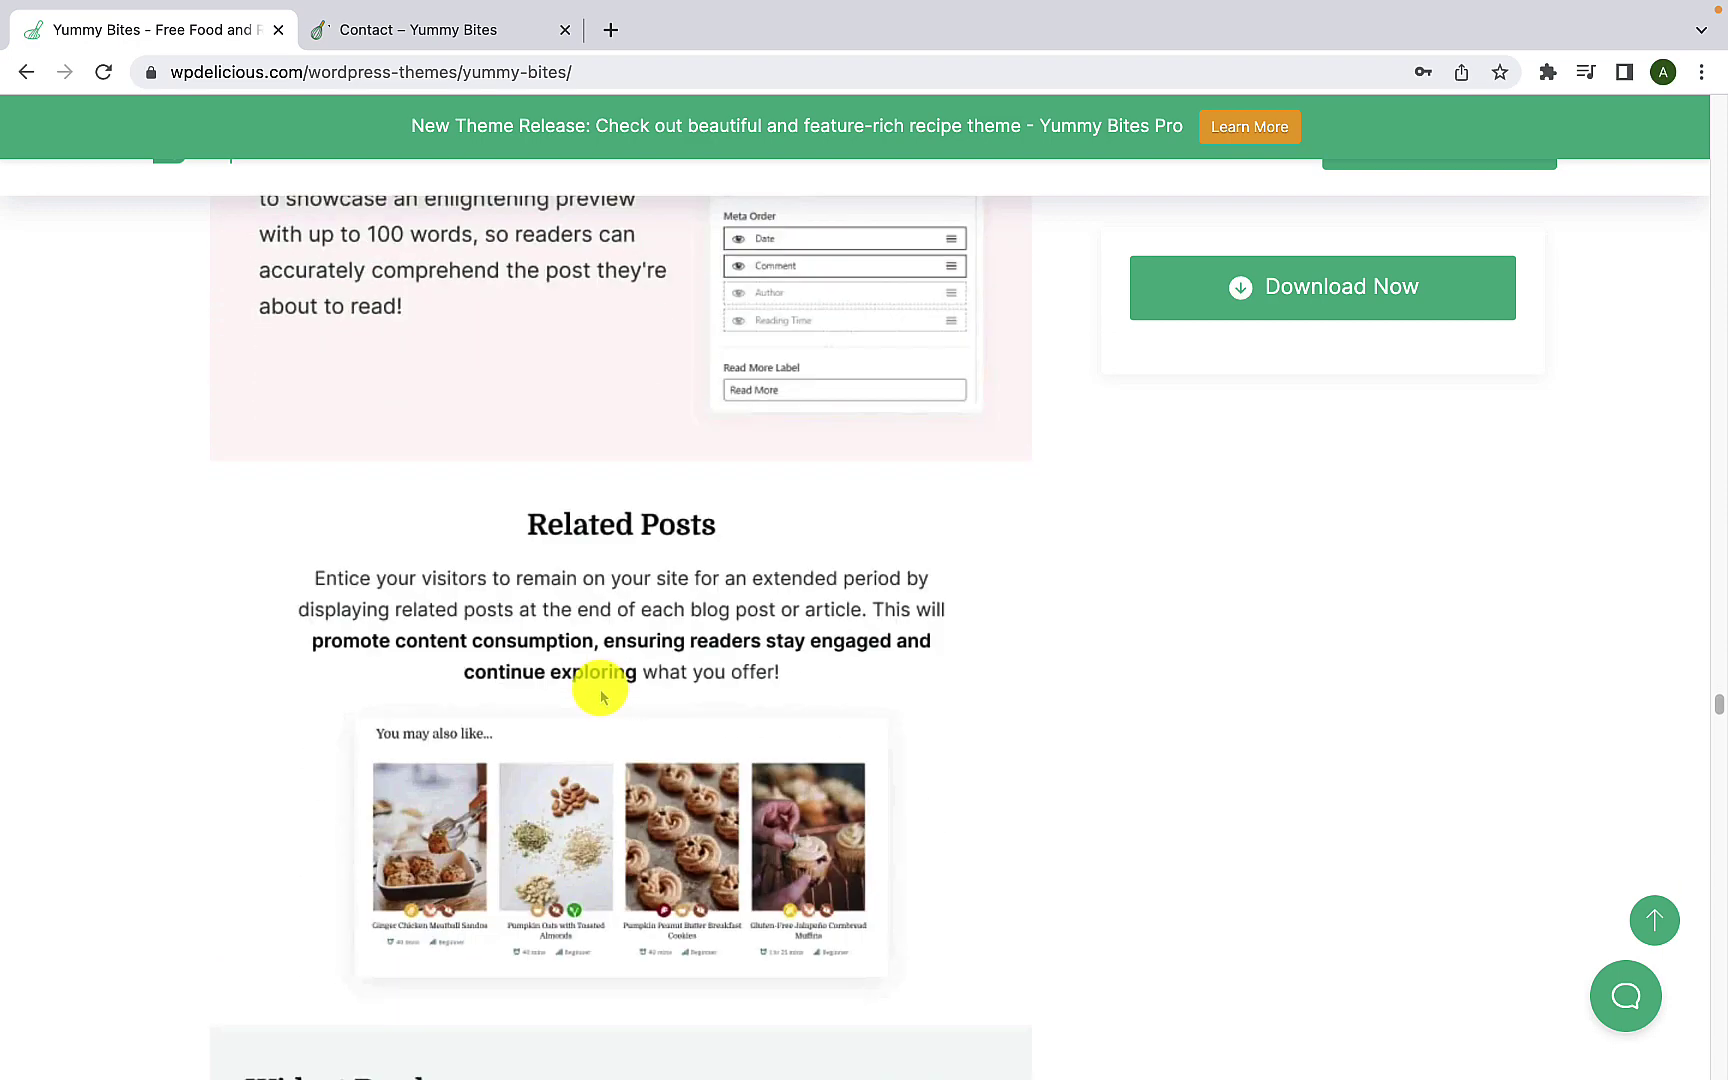
scroll(601, 695, down, 1)
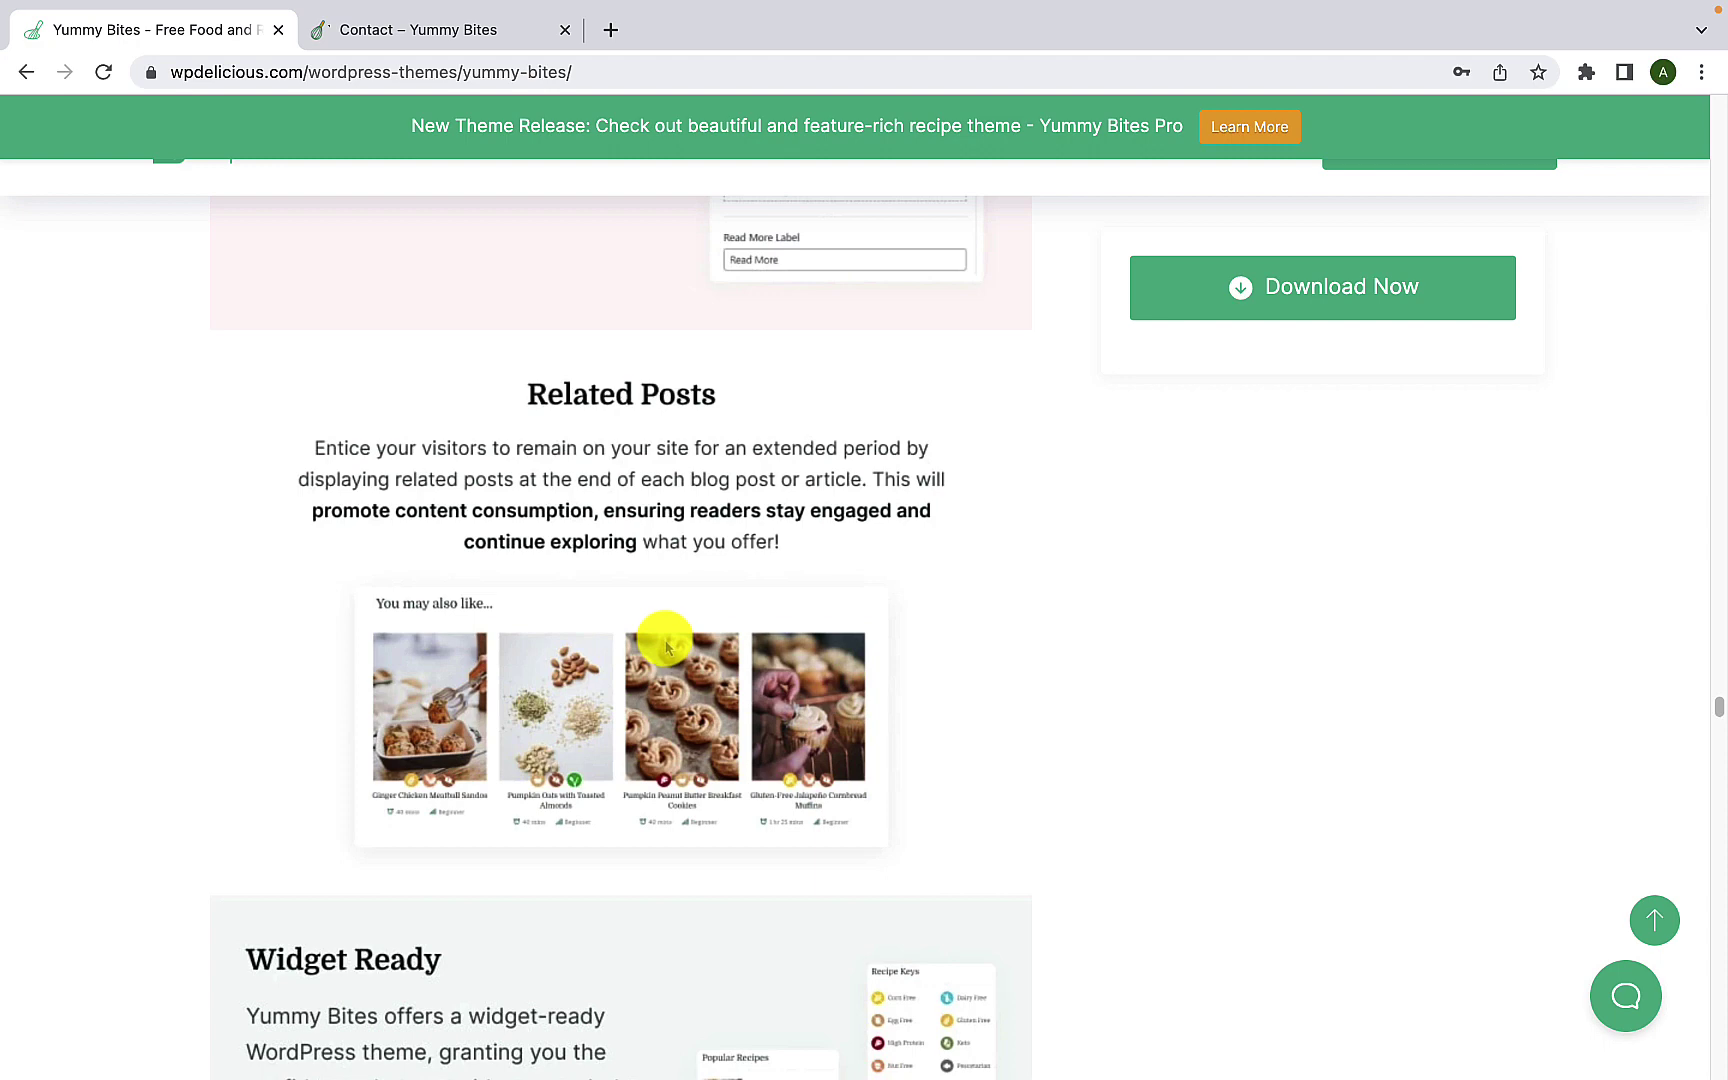
scroll(667, 645, down, 6)
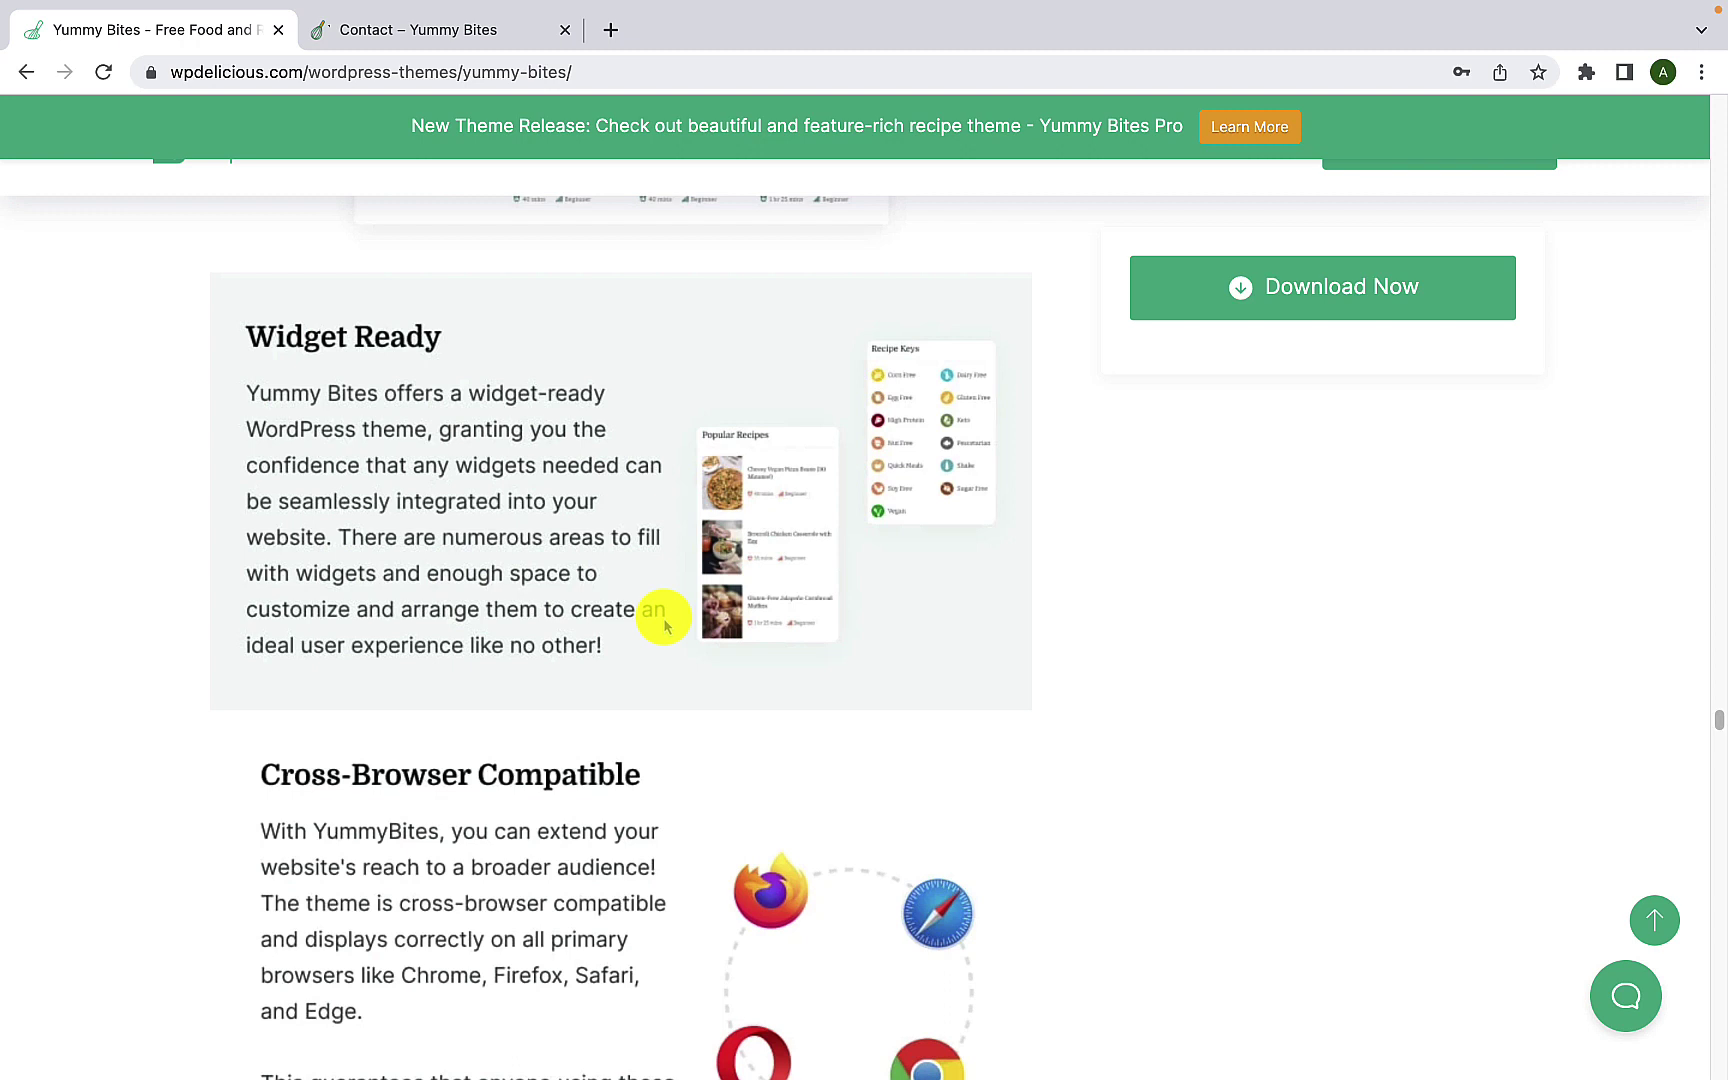
Step: Read the sections on cross-browser compatibility, legibility, schema, RTL scripts, translation, regular updates, documentation and support
scroll(665, 625, down, 4)
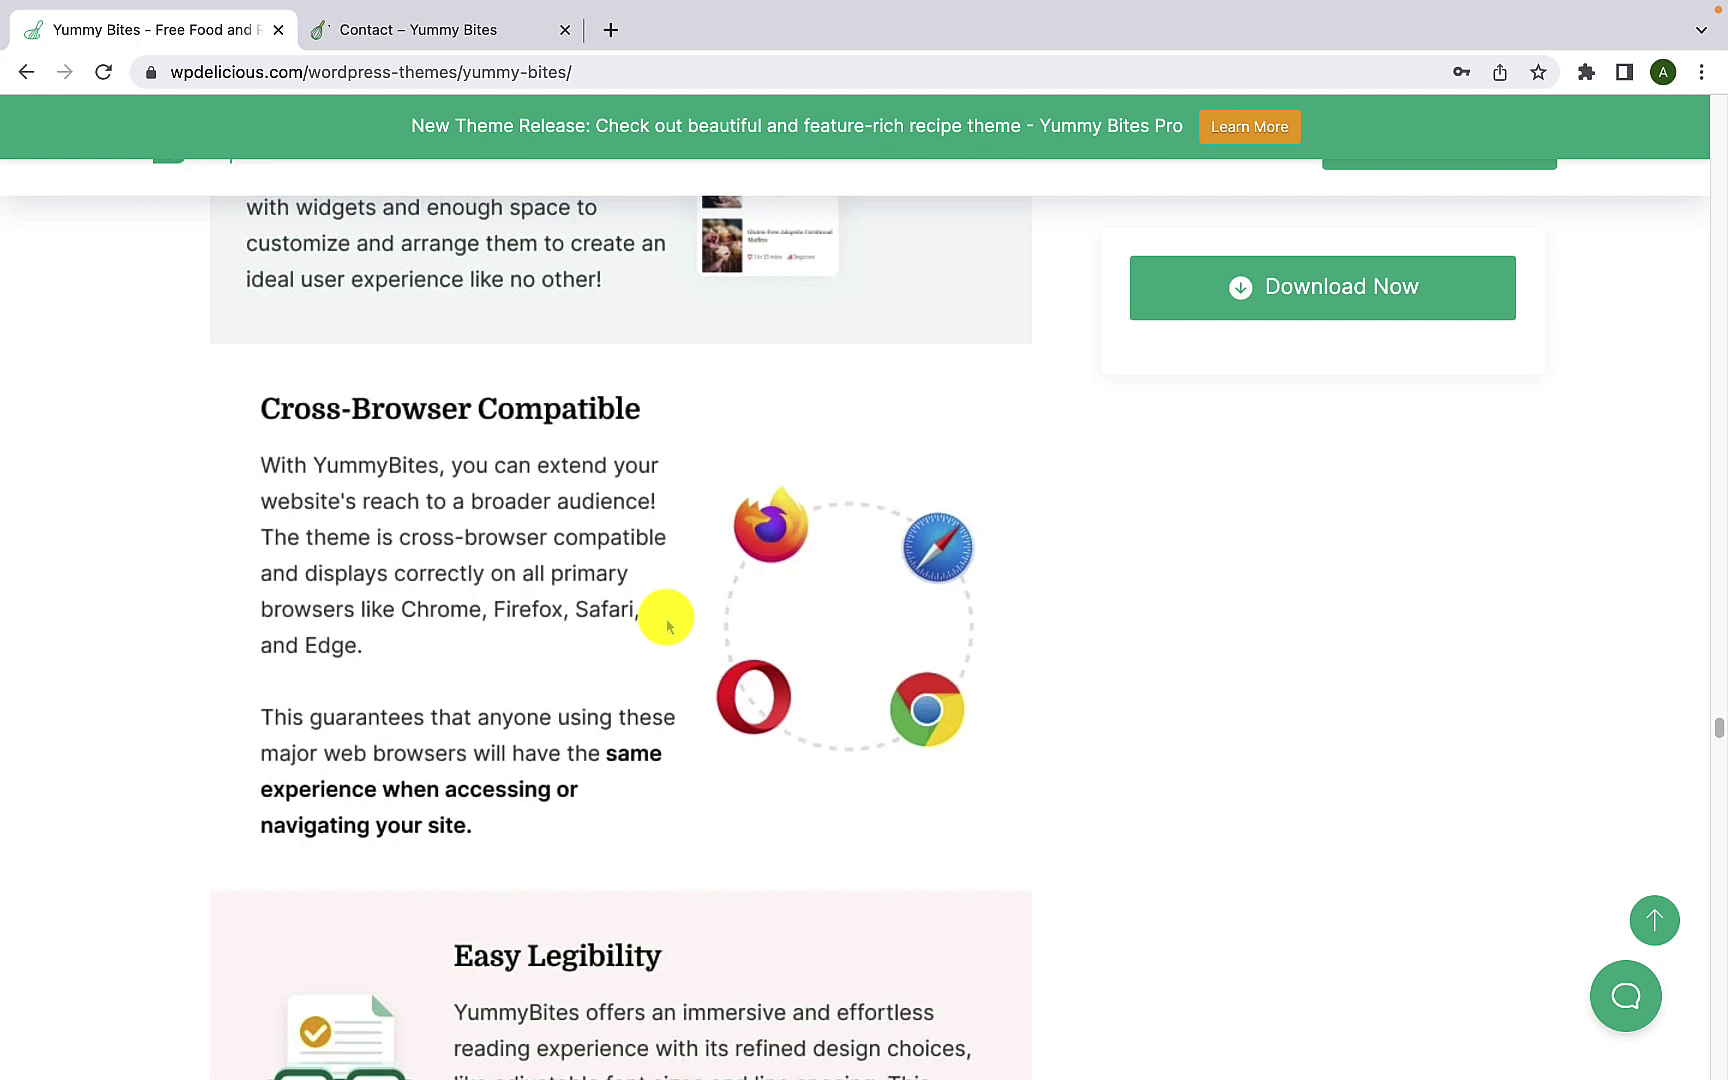
scroll(663, 613, down, 5)
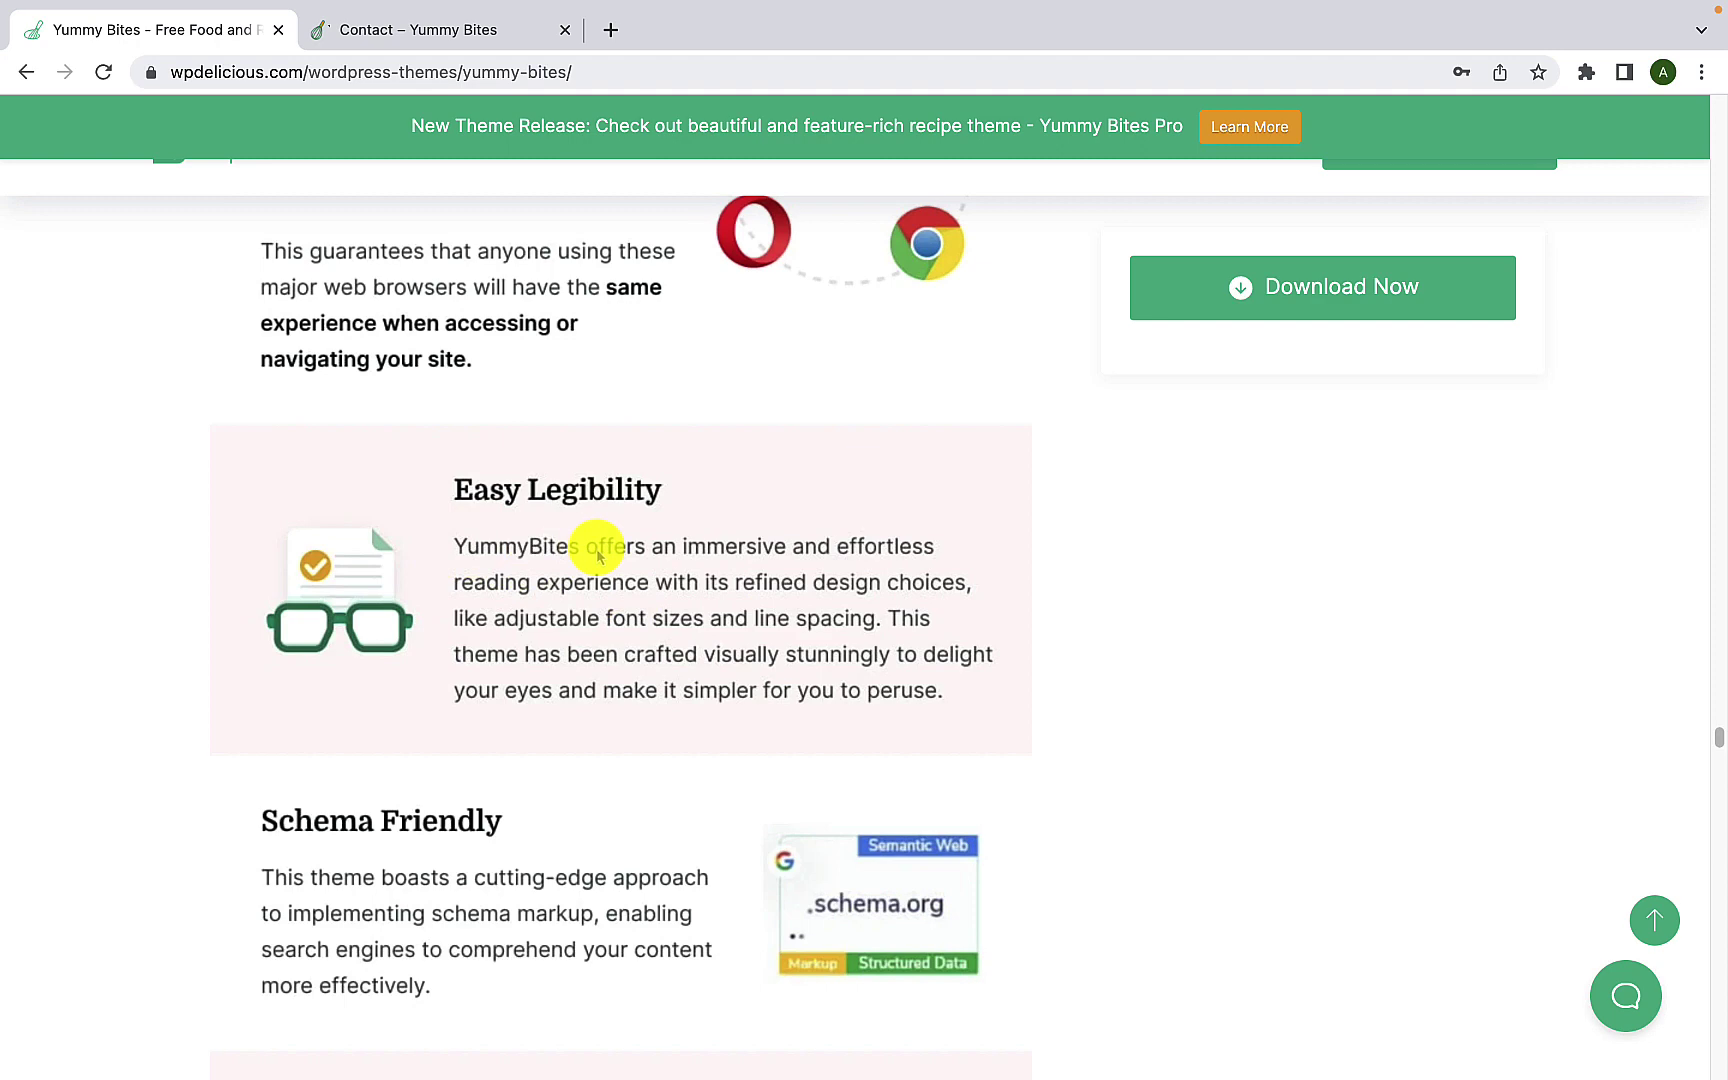
scroll(600, 556, down, 4)
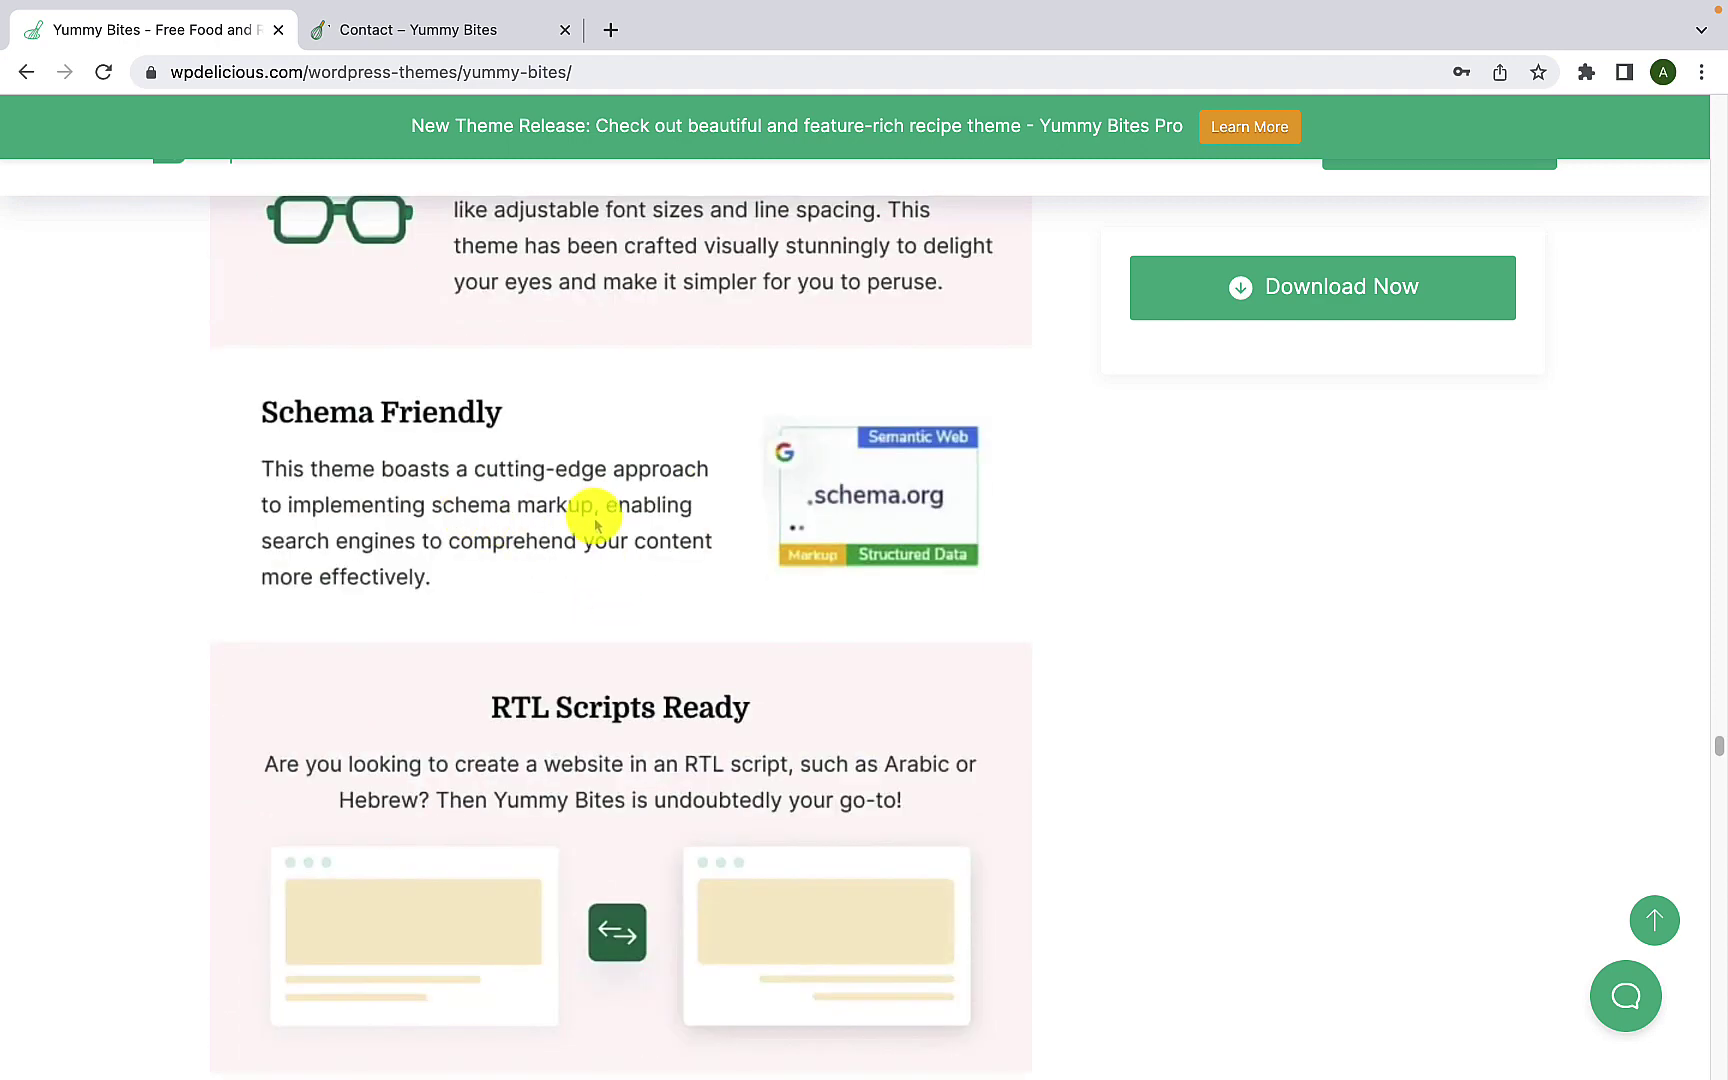
scroll(597, 525, down, 2)
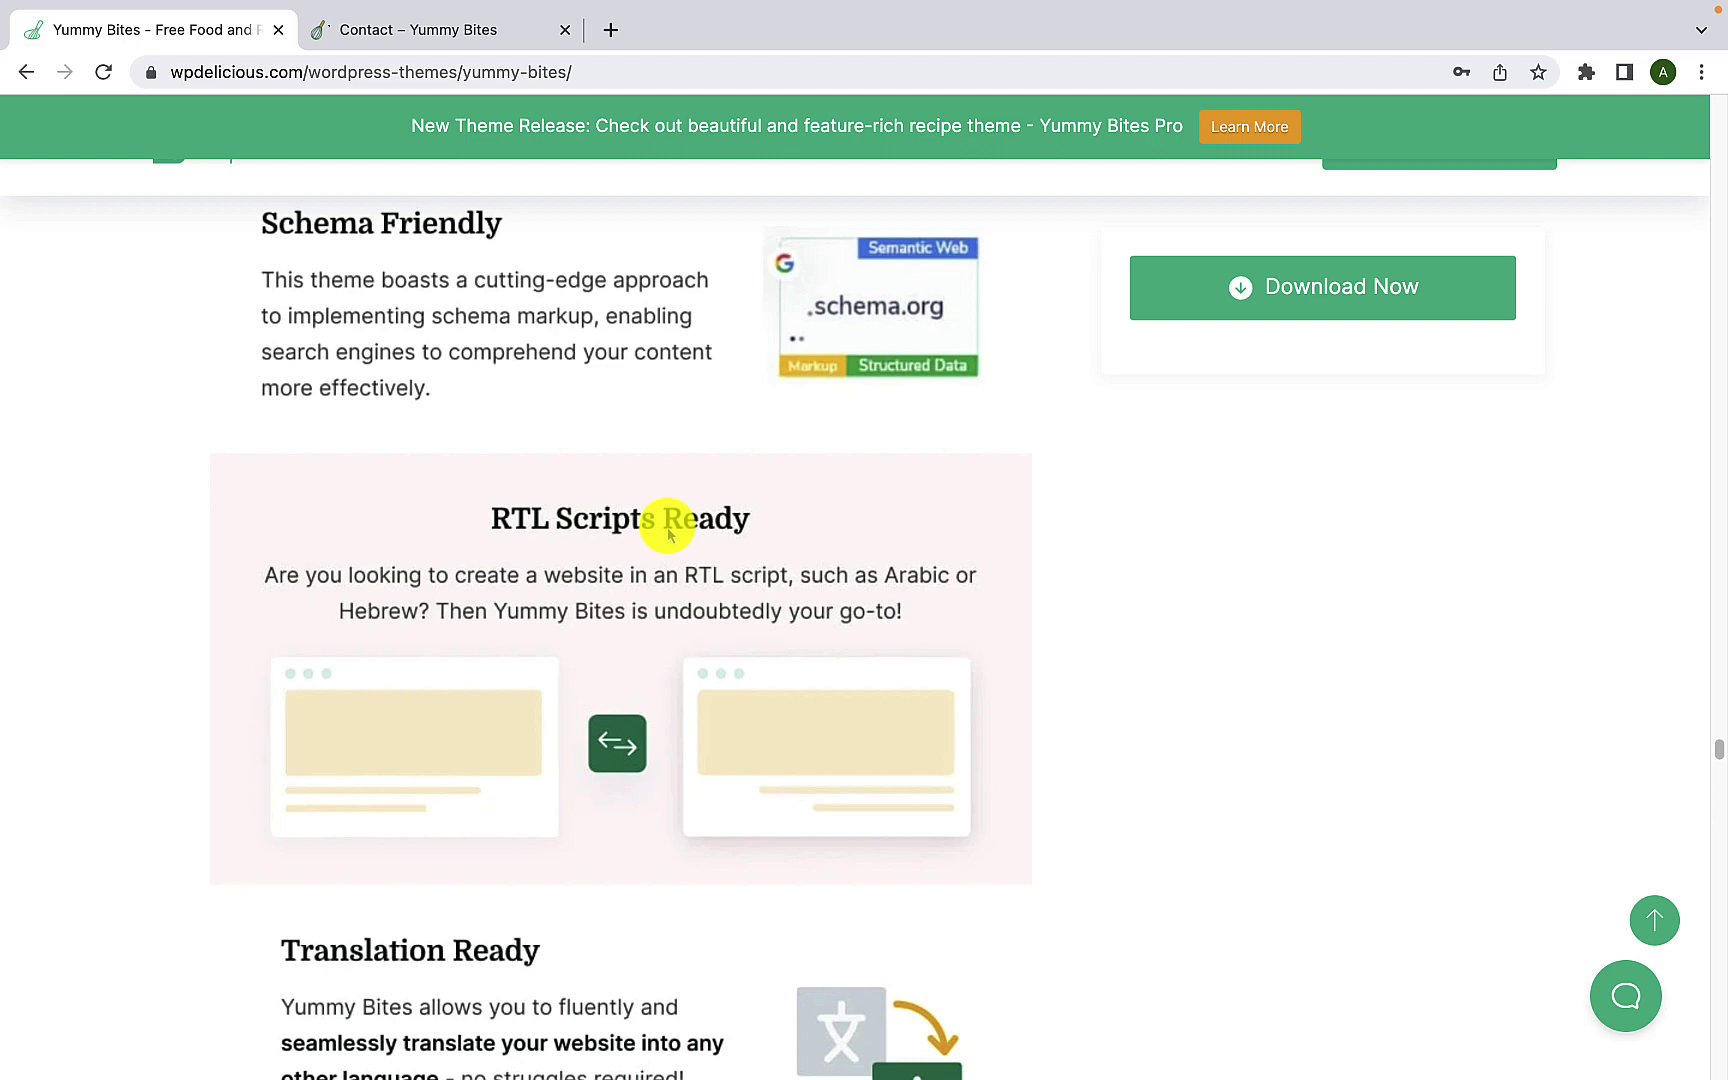
scroll(668, 533, down, 5)
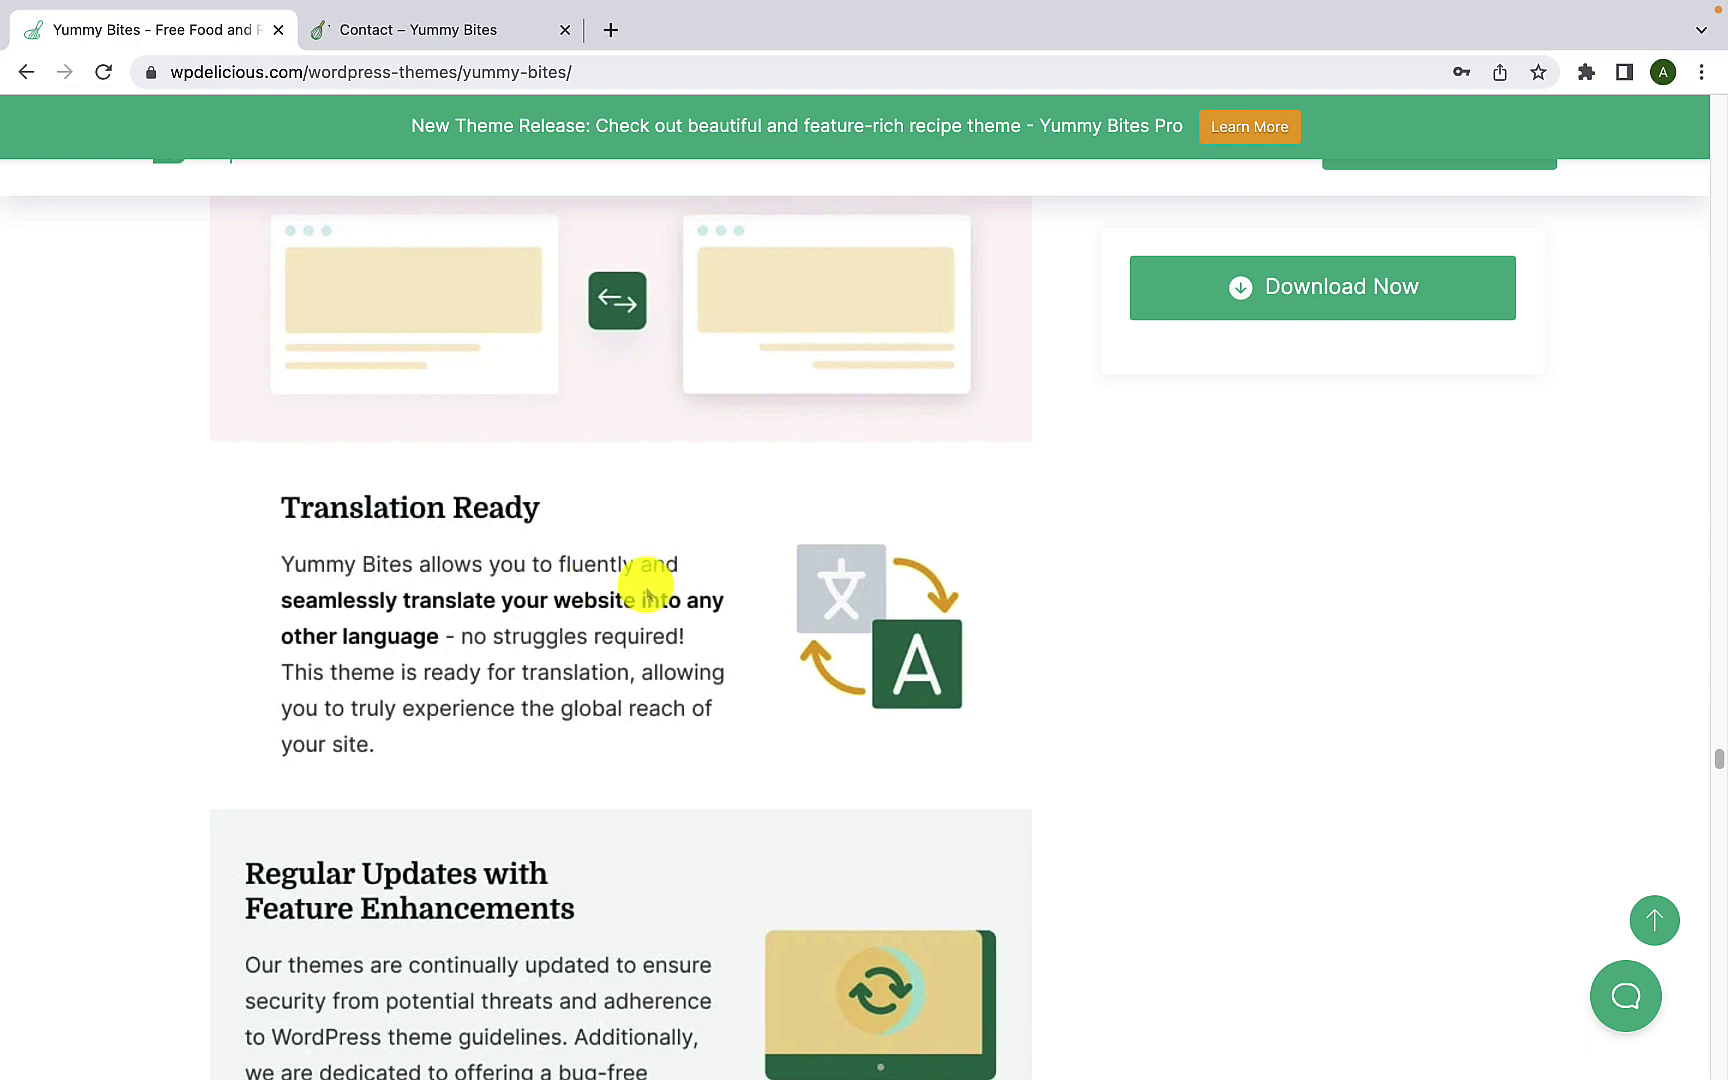
scroll(645, 590, down, 4)
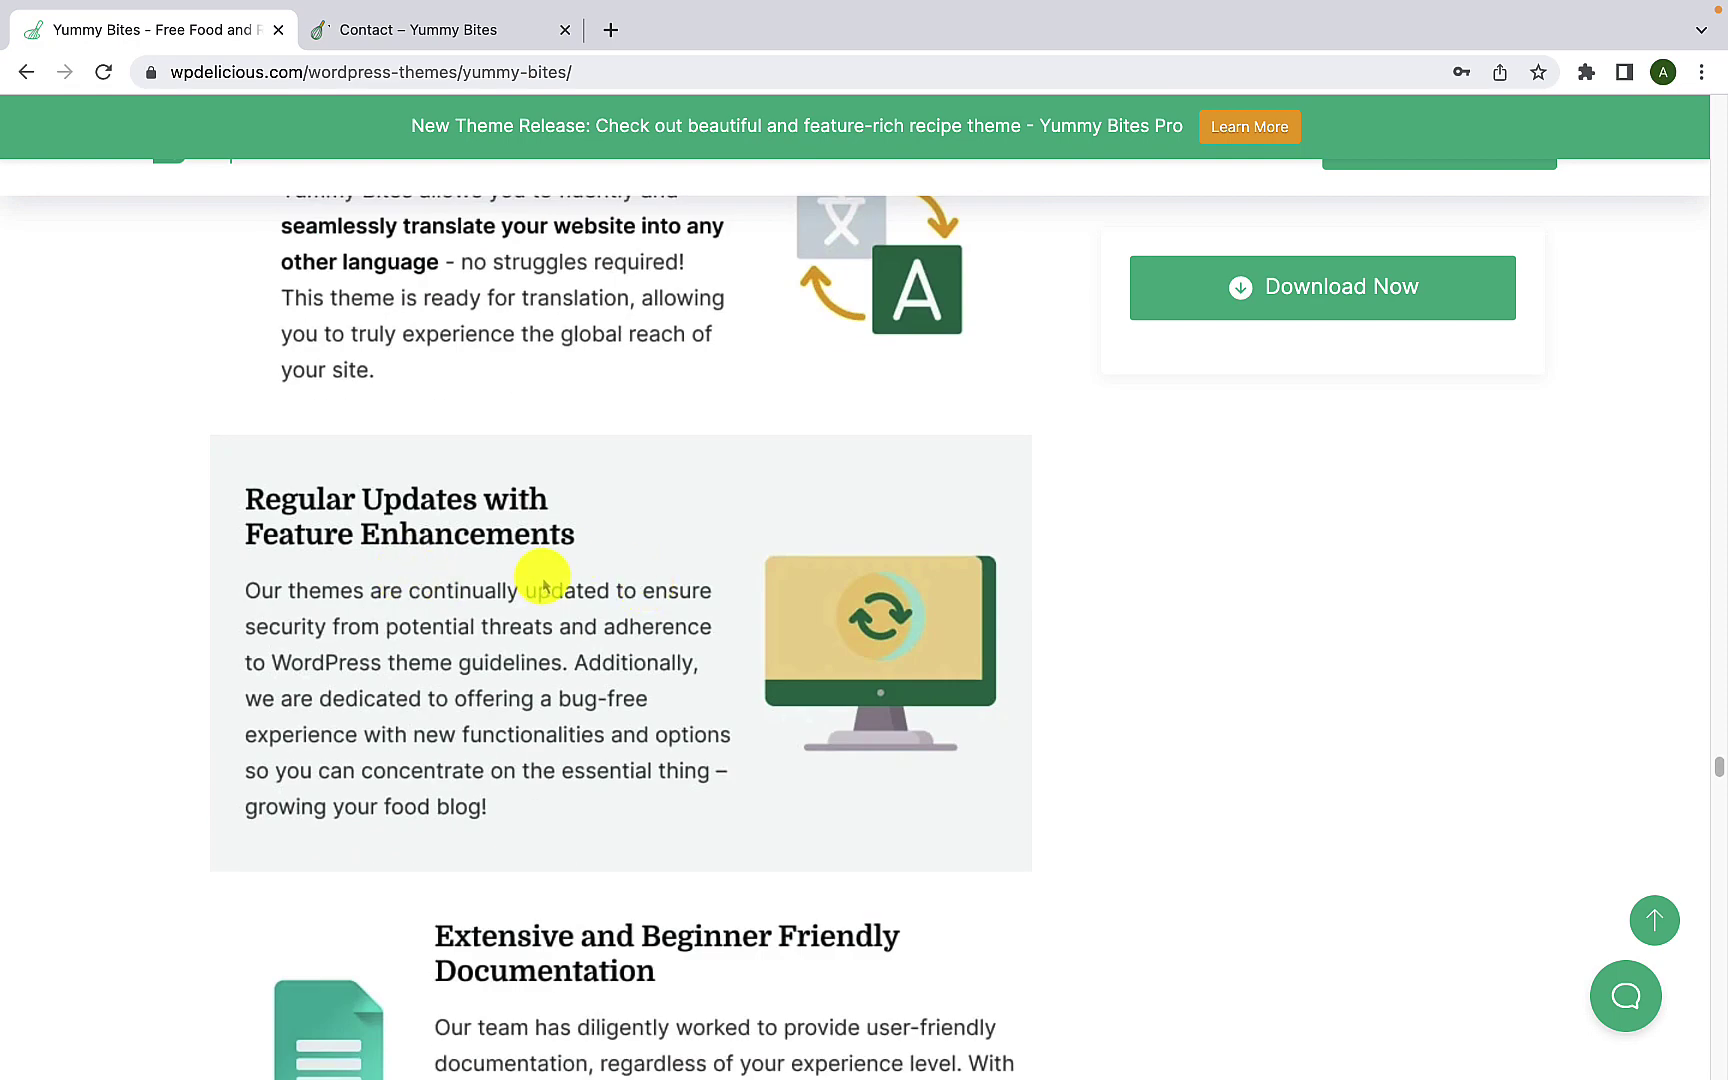
scroll(545, 580, down, 6)
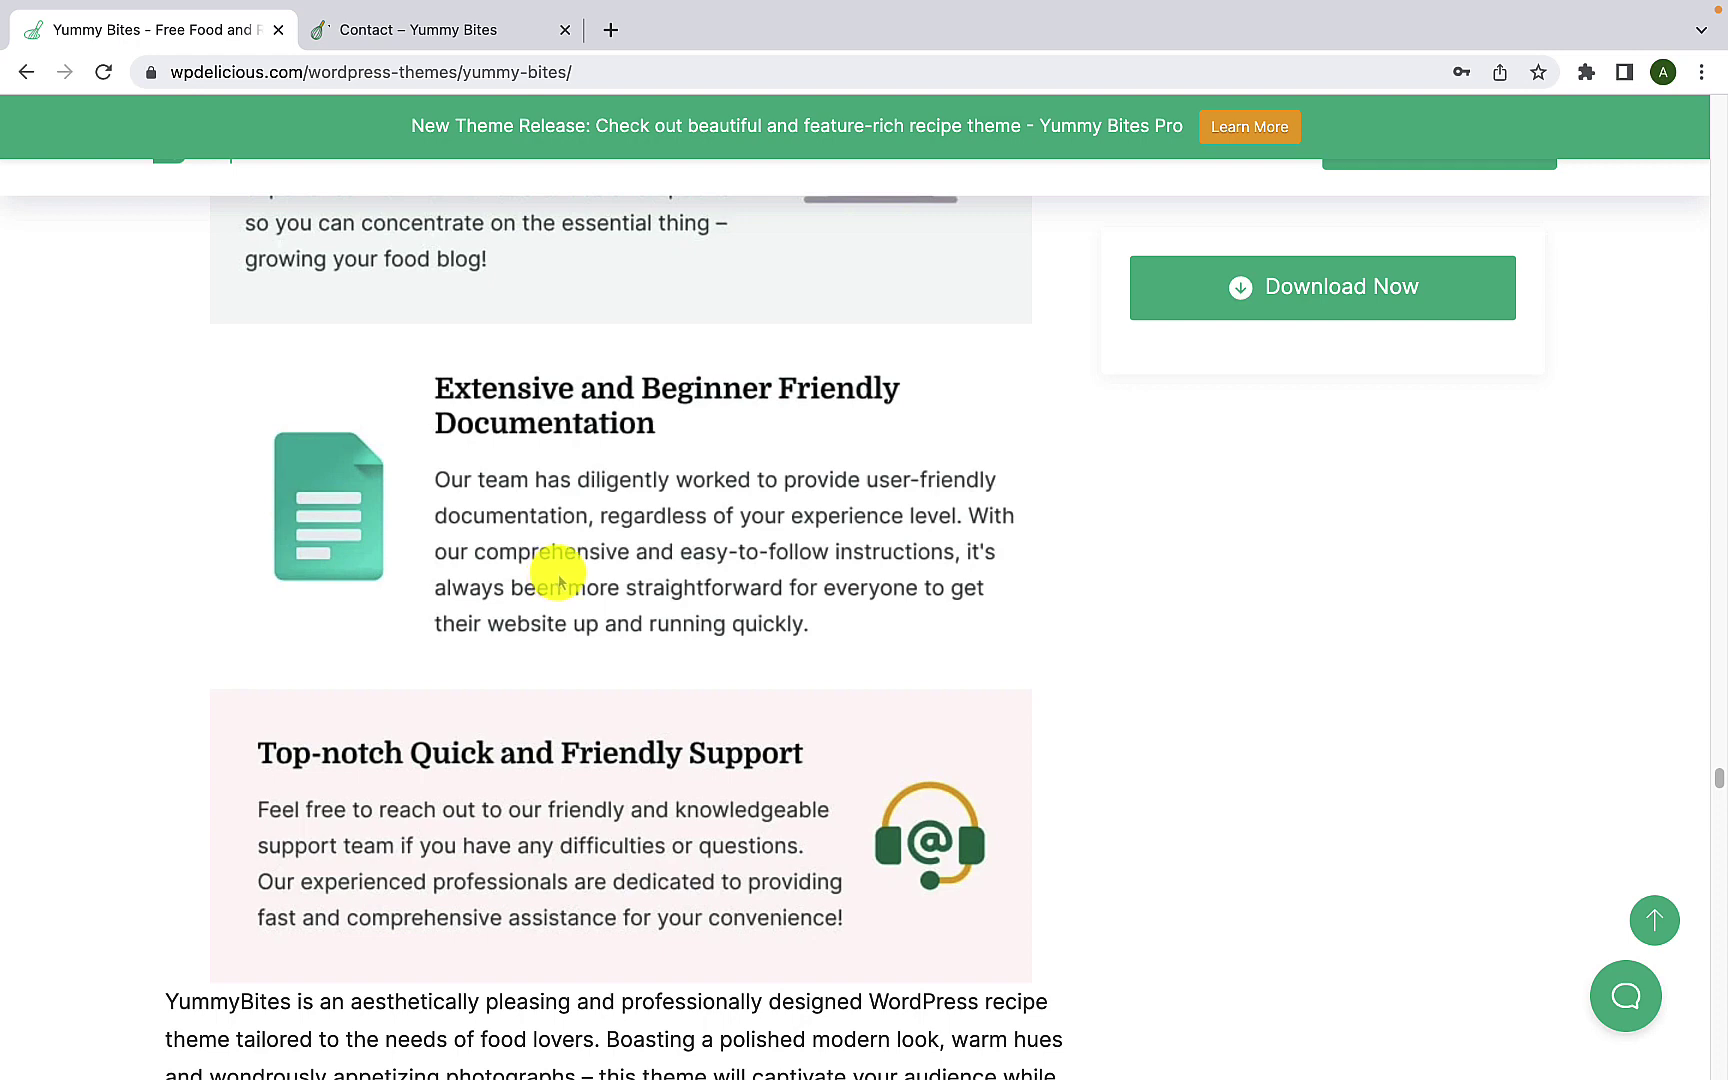
scroll(557, 580, down, 2)
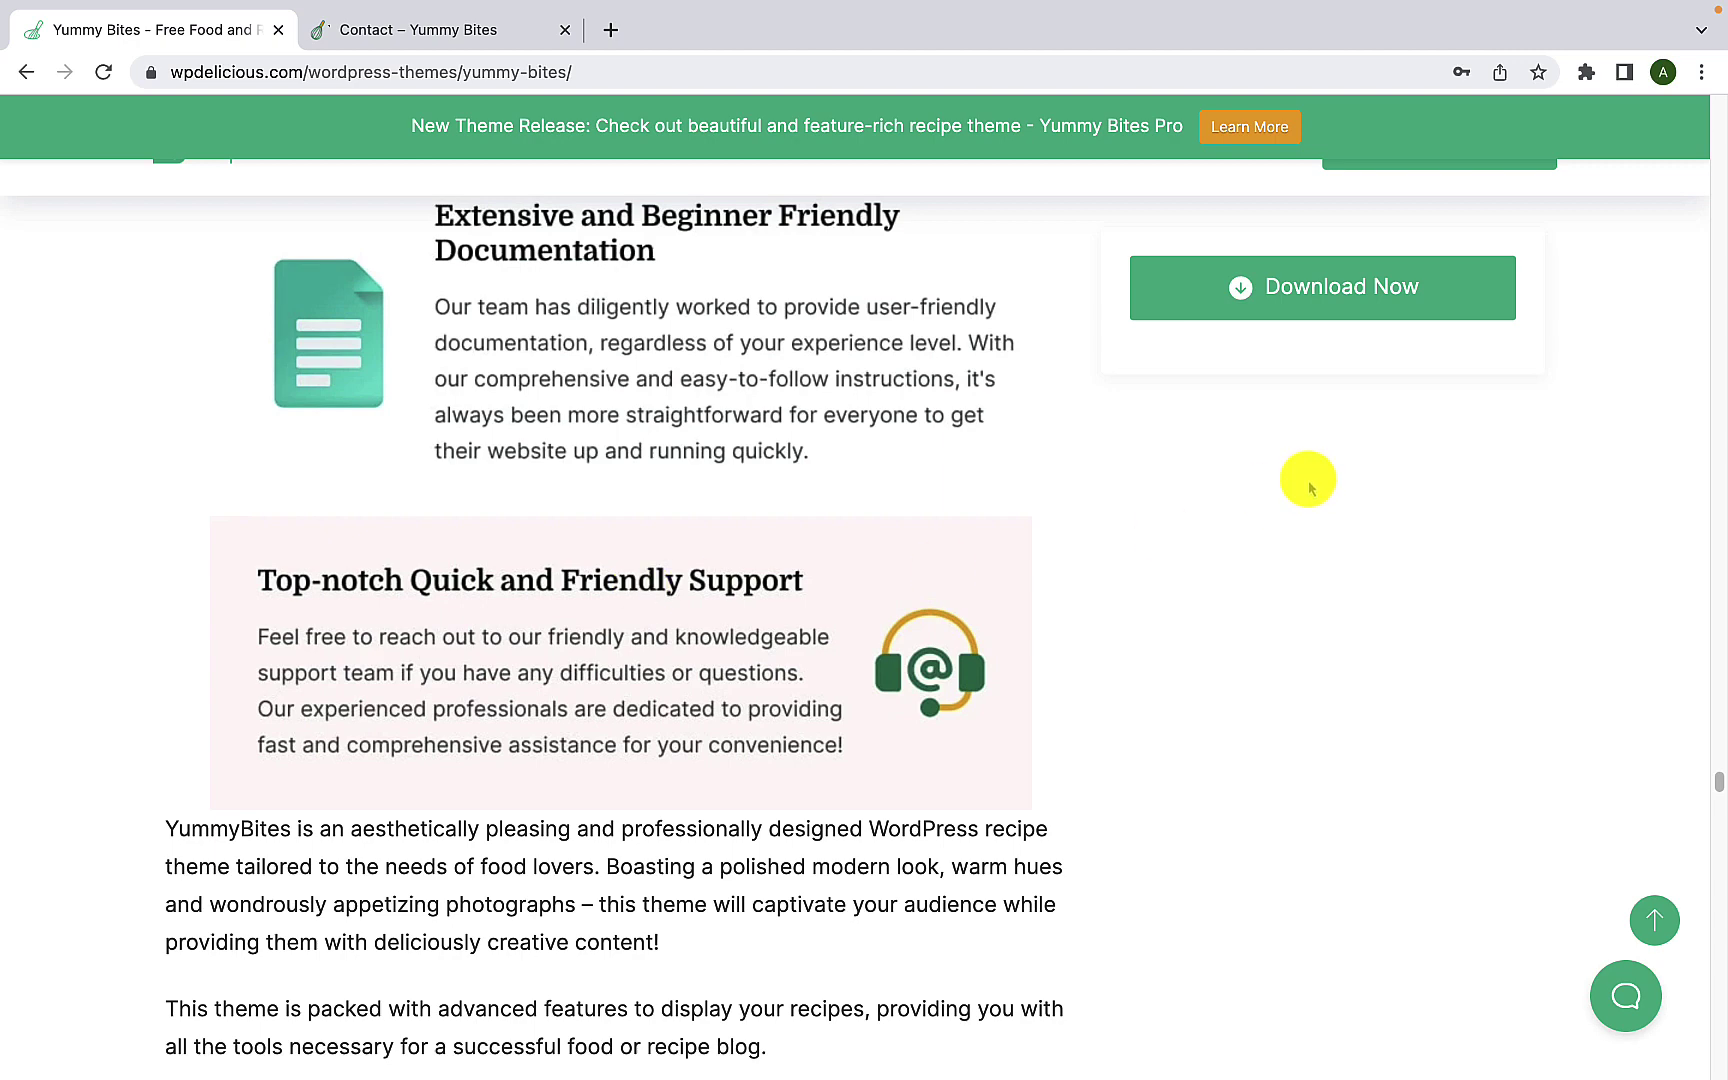
Step: Start the free download of the Yummy Bites theme from its product page
scroll(1307, 482, up, 8)
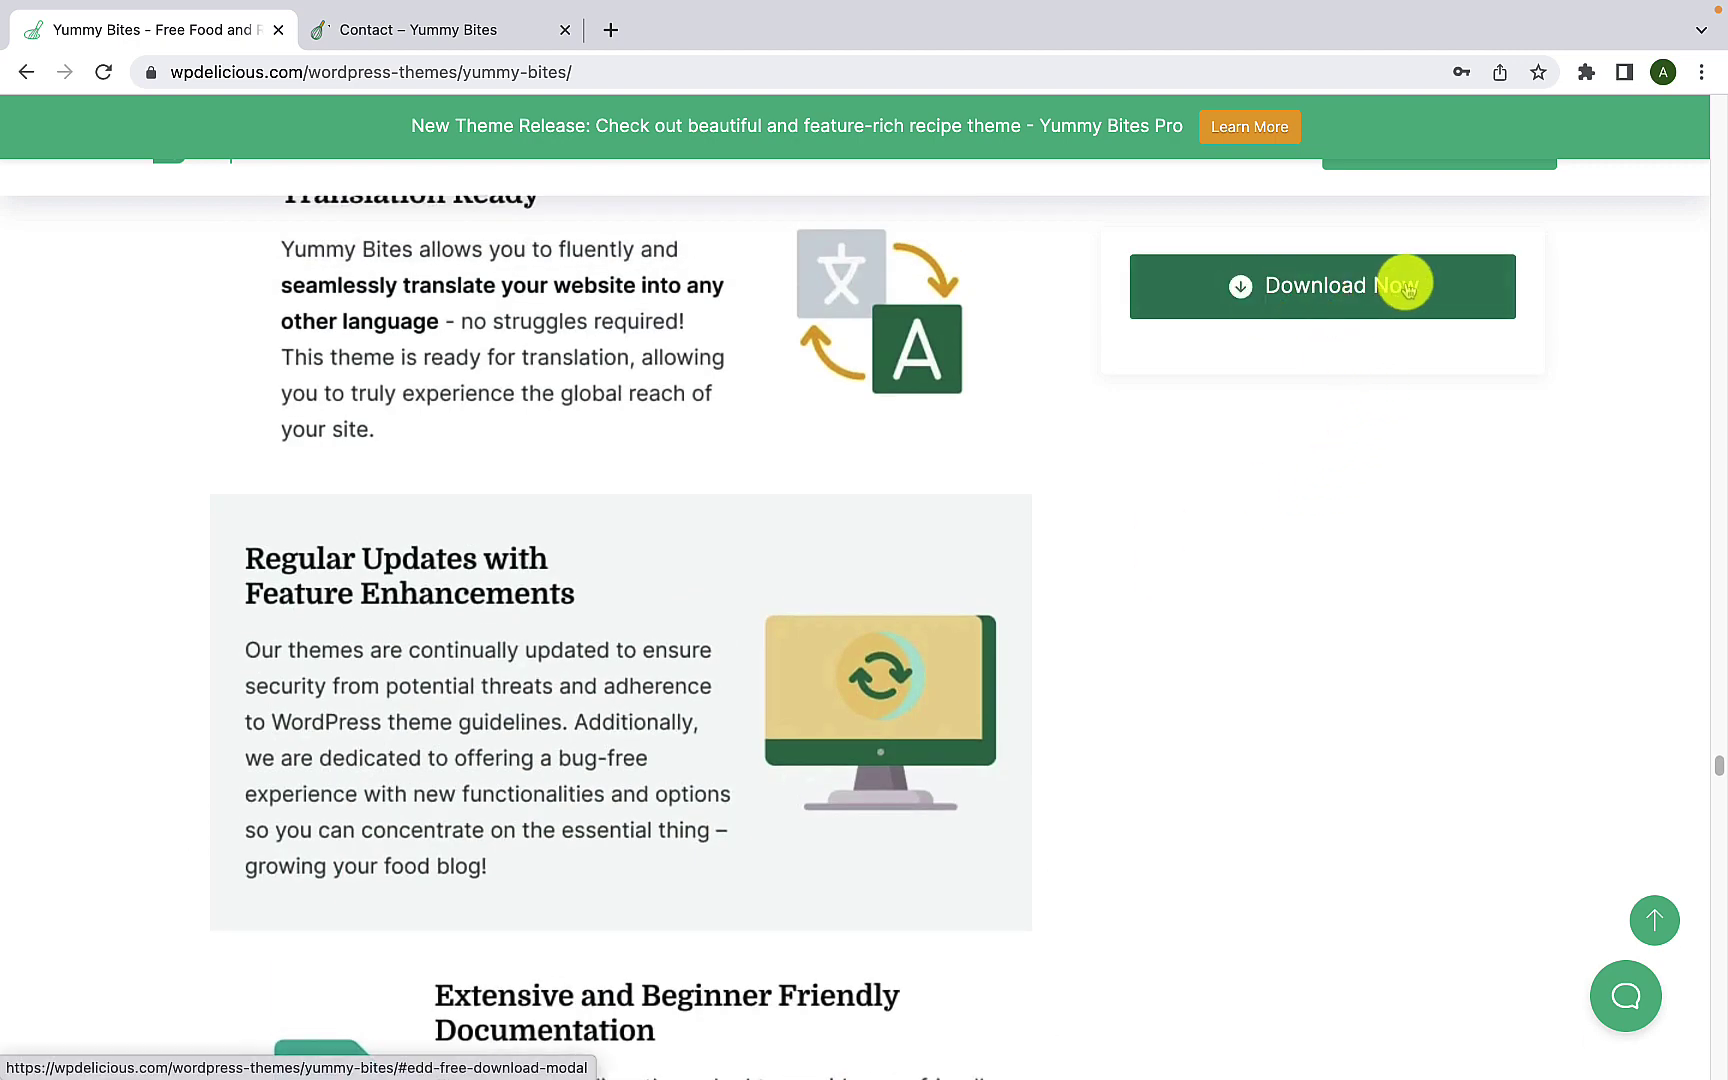
click(1407, 287)
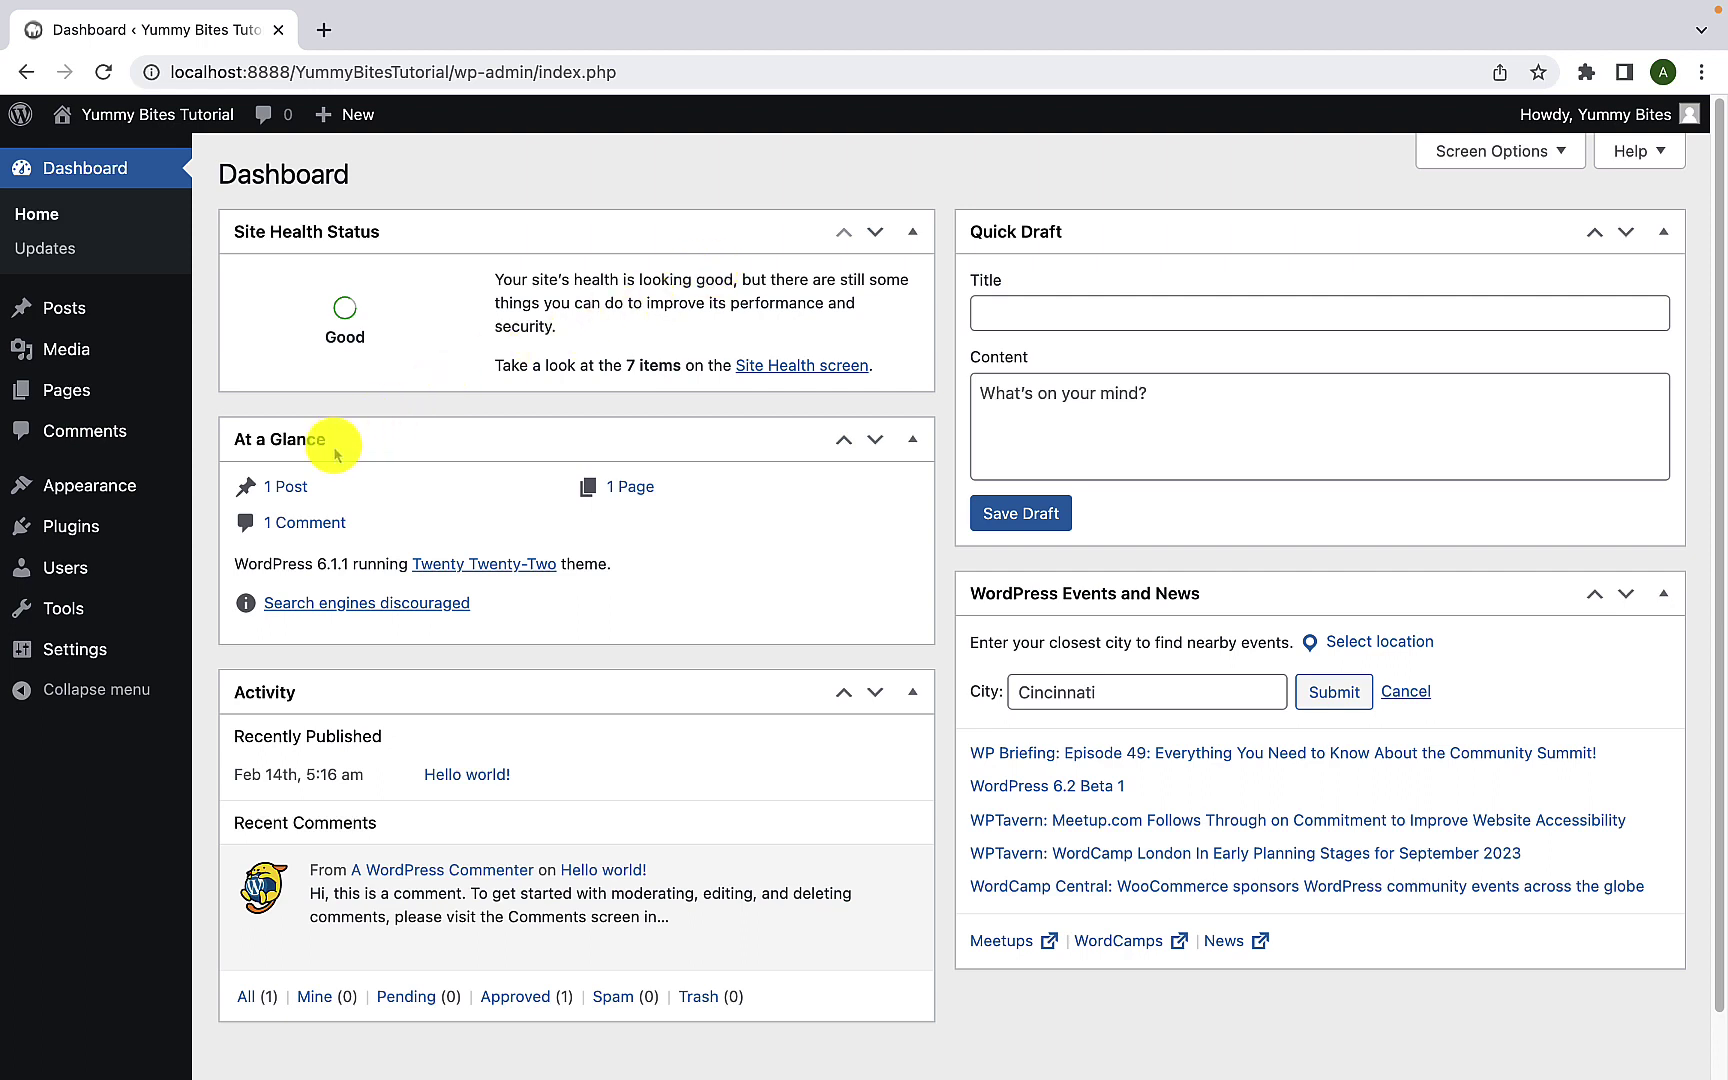
Step: Upload and install the theme file yummy-bites_1.0.0.zip from the Downloads folder, and activate the theme
mouse_move(145, 495)
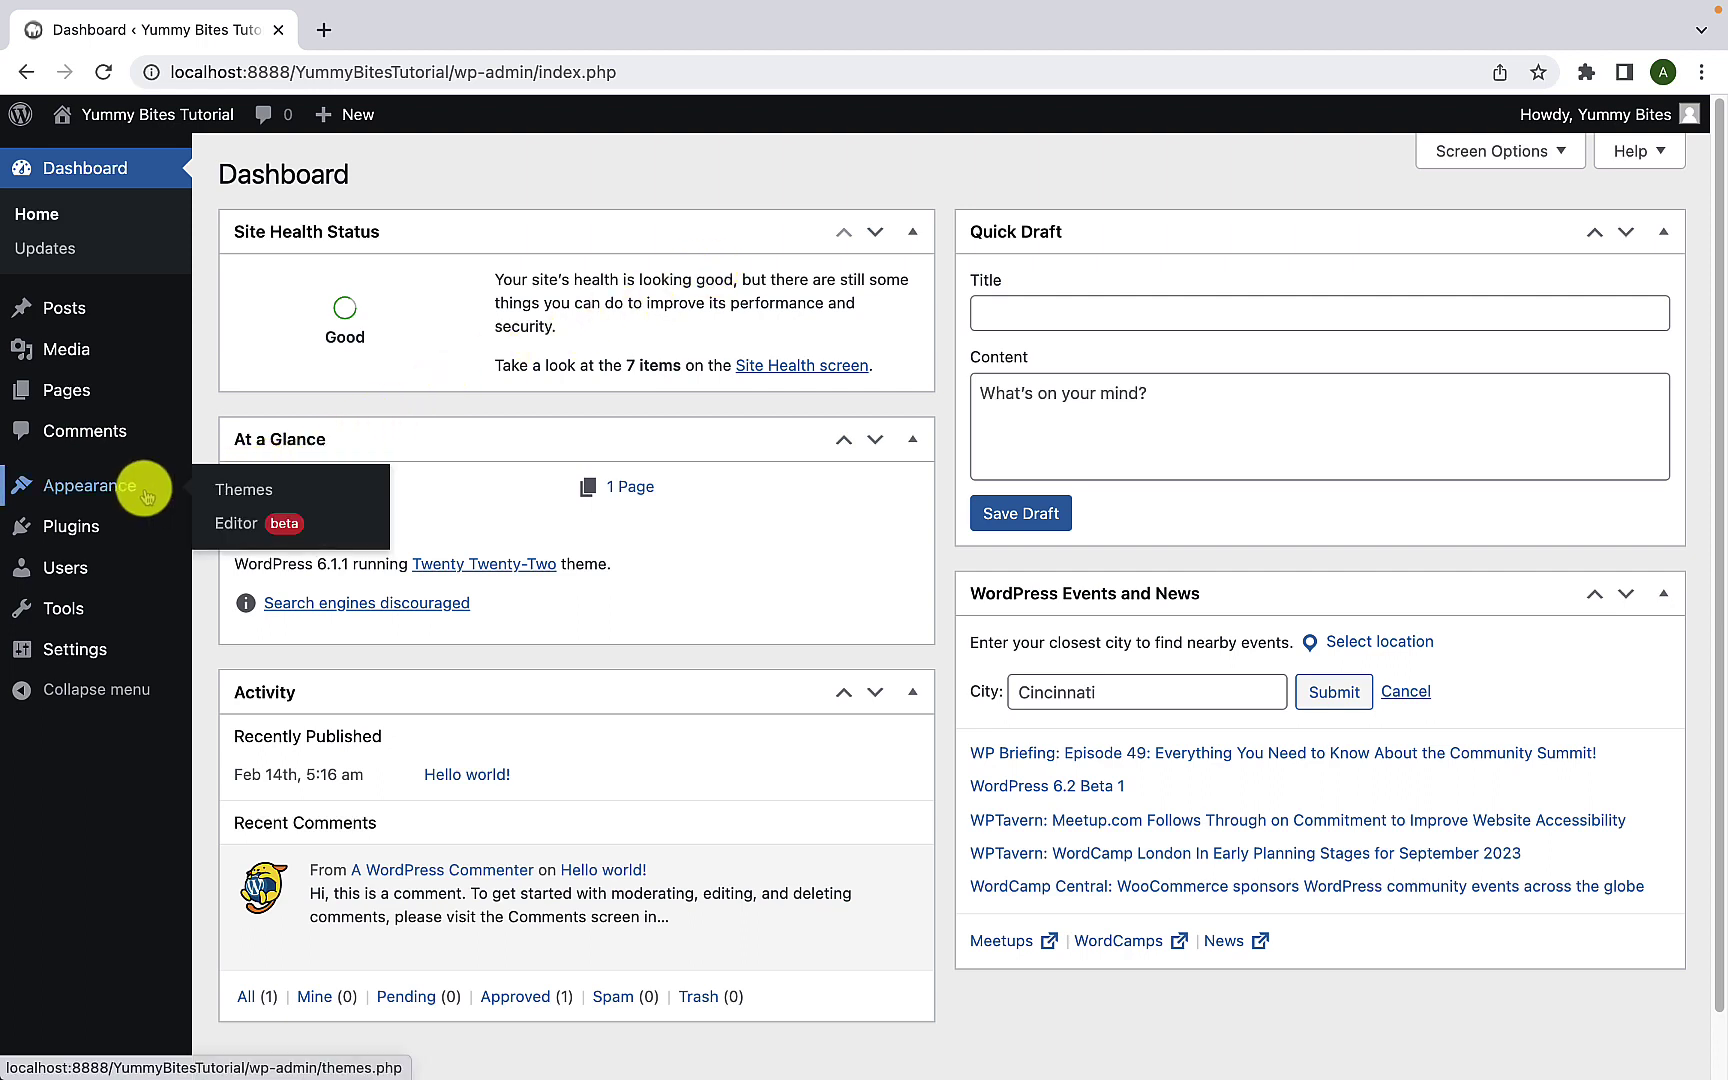
click(250, 493)
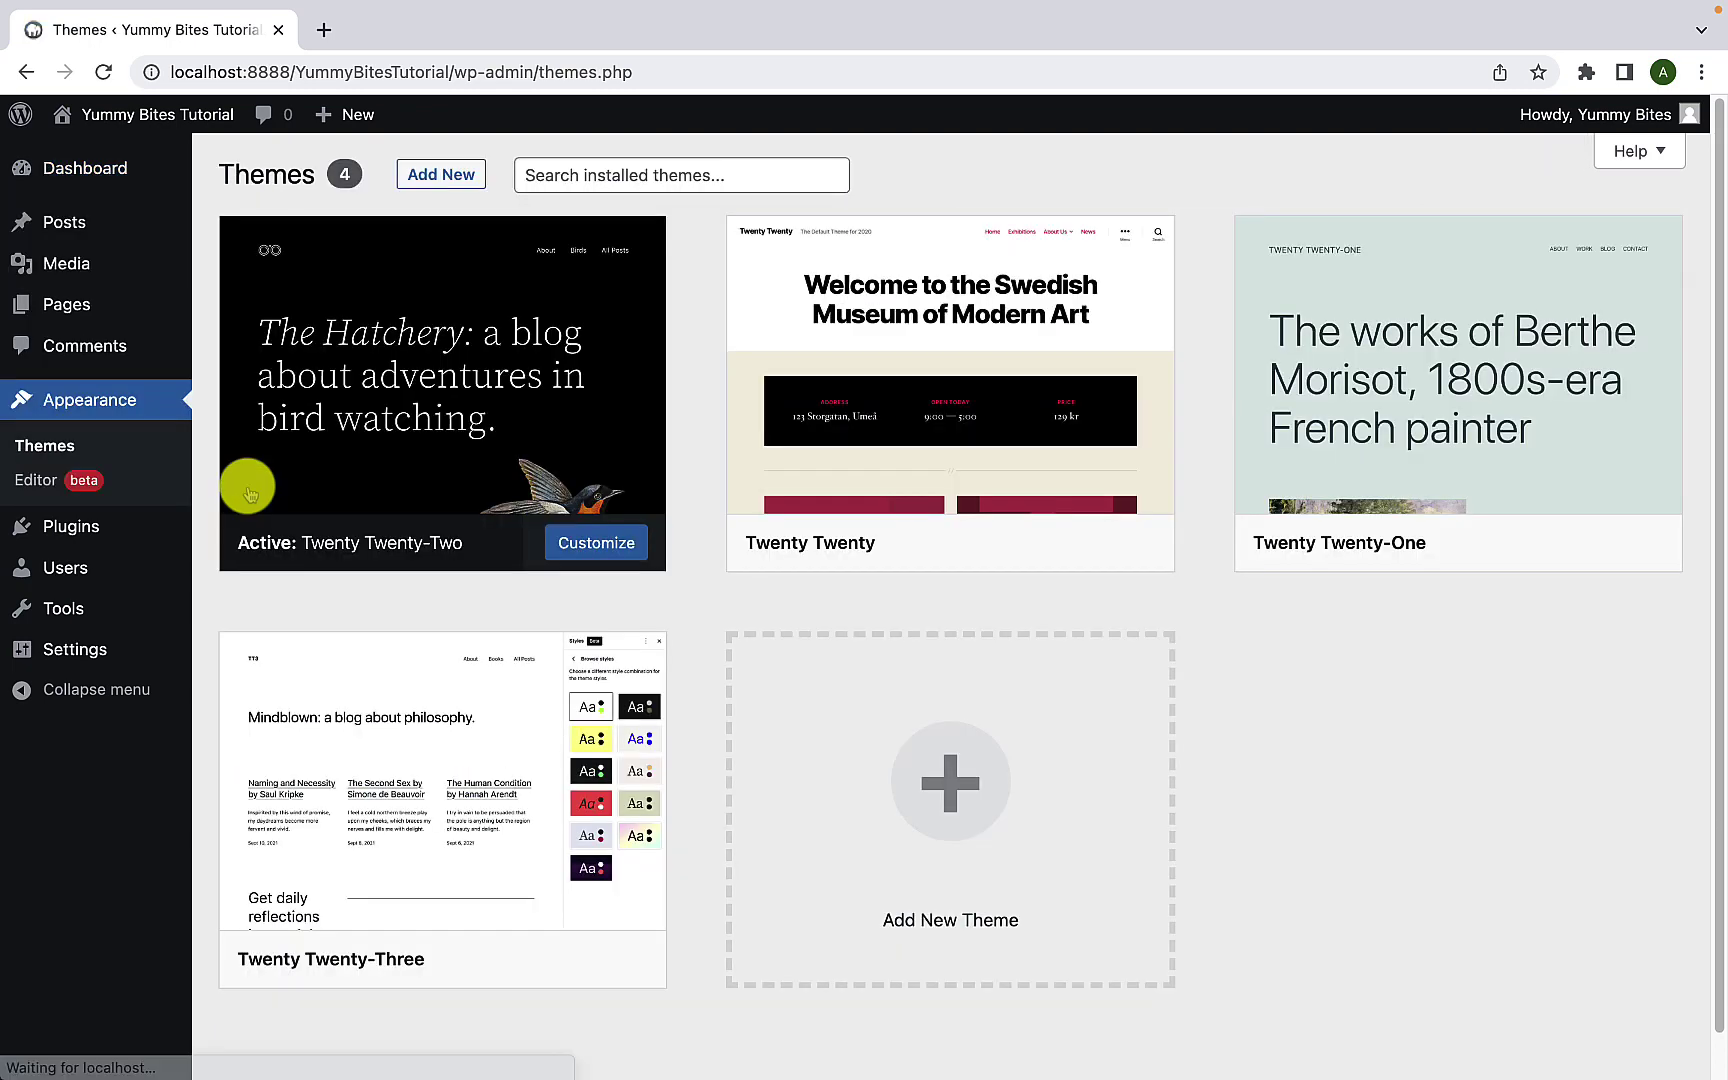
click(440, 175)
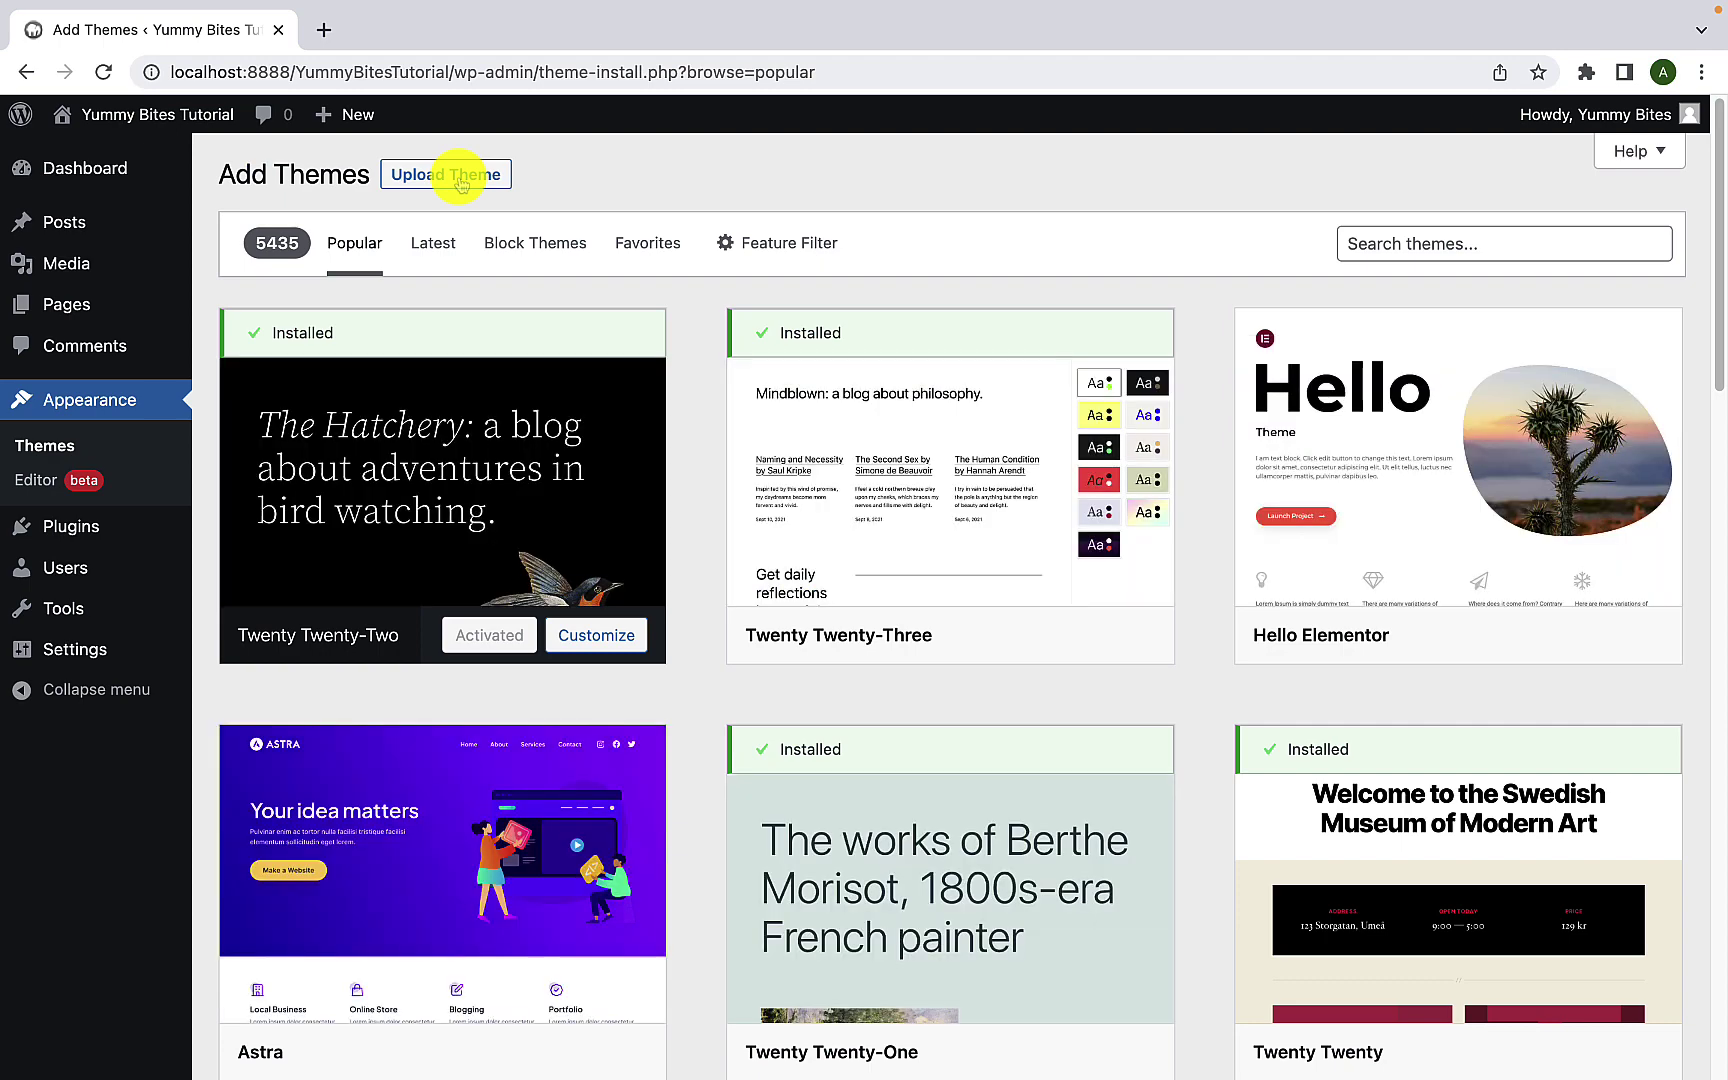
click(465, 183)
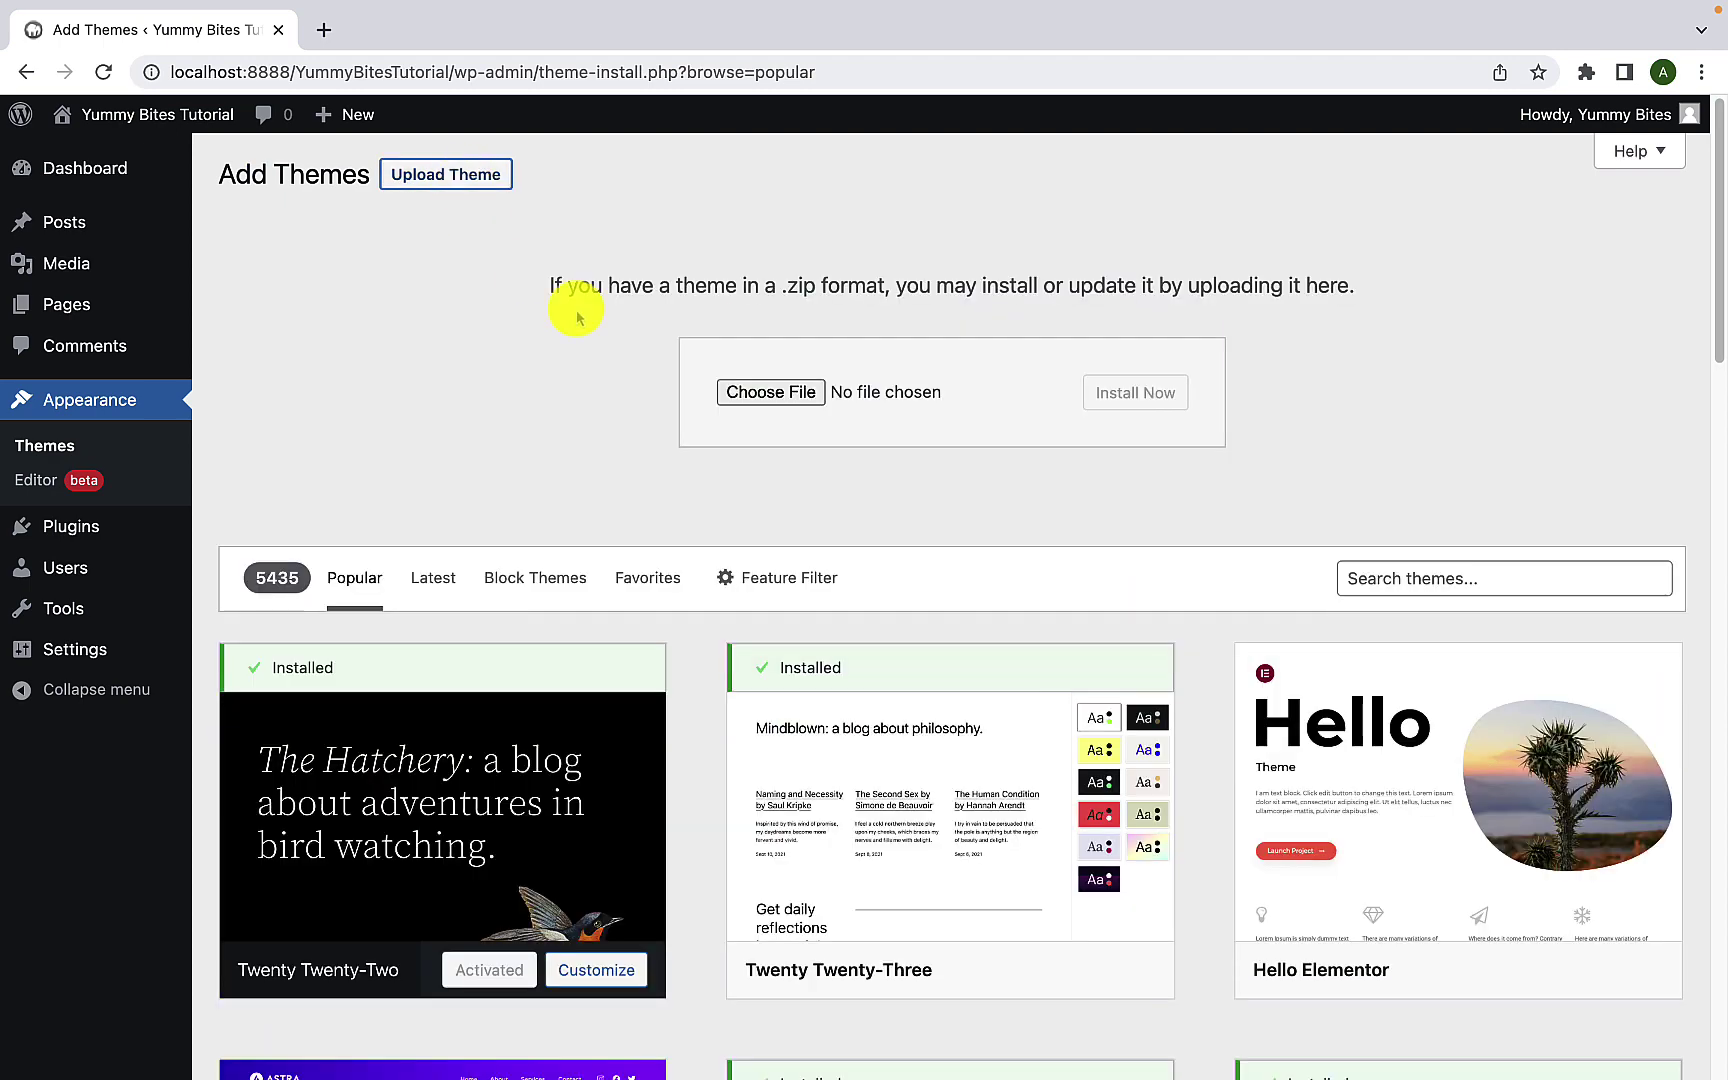
click(778, 402)
click(680, 462)
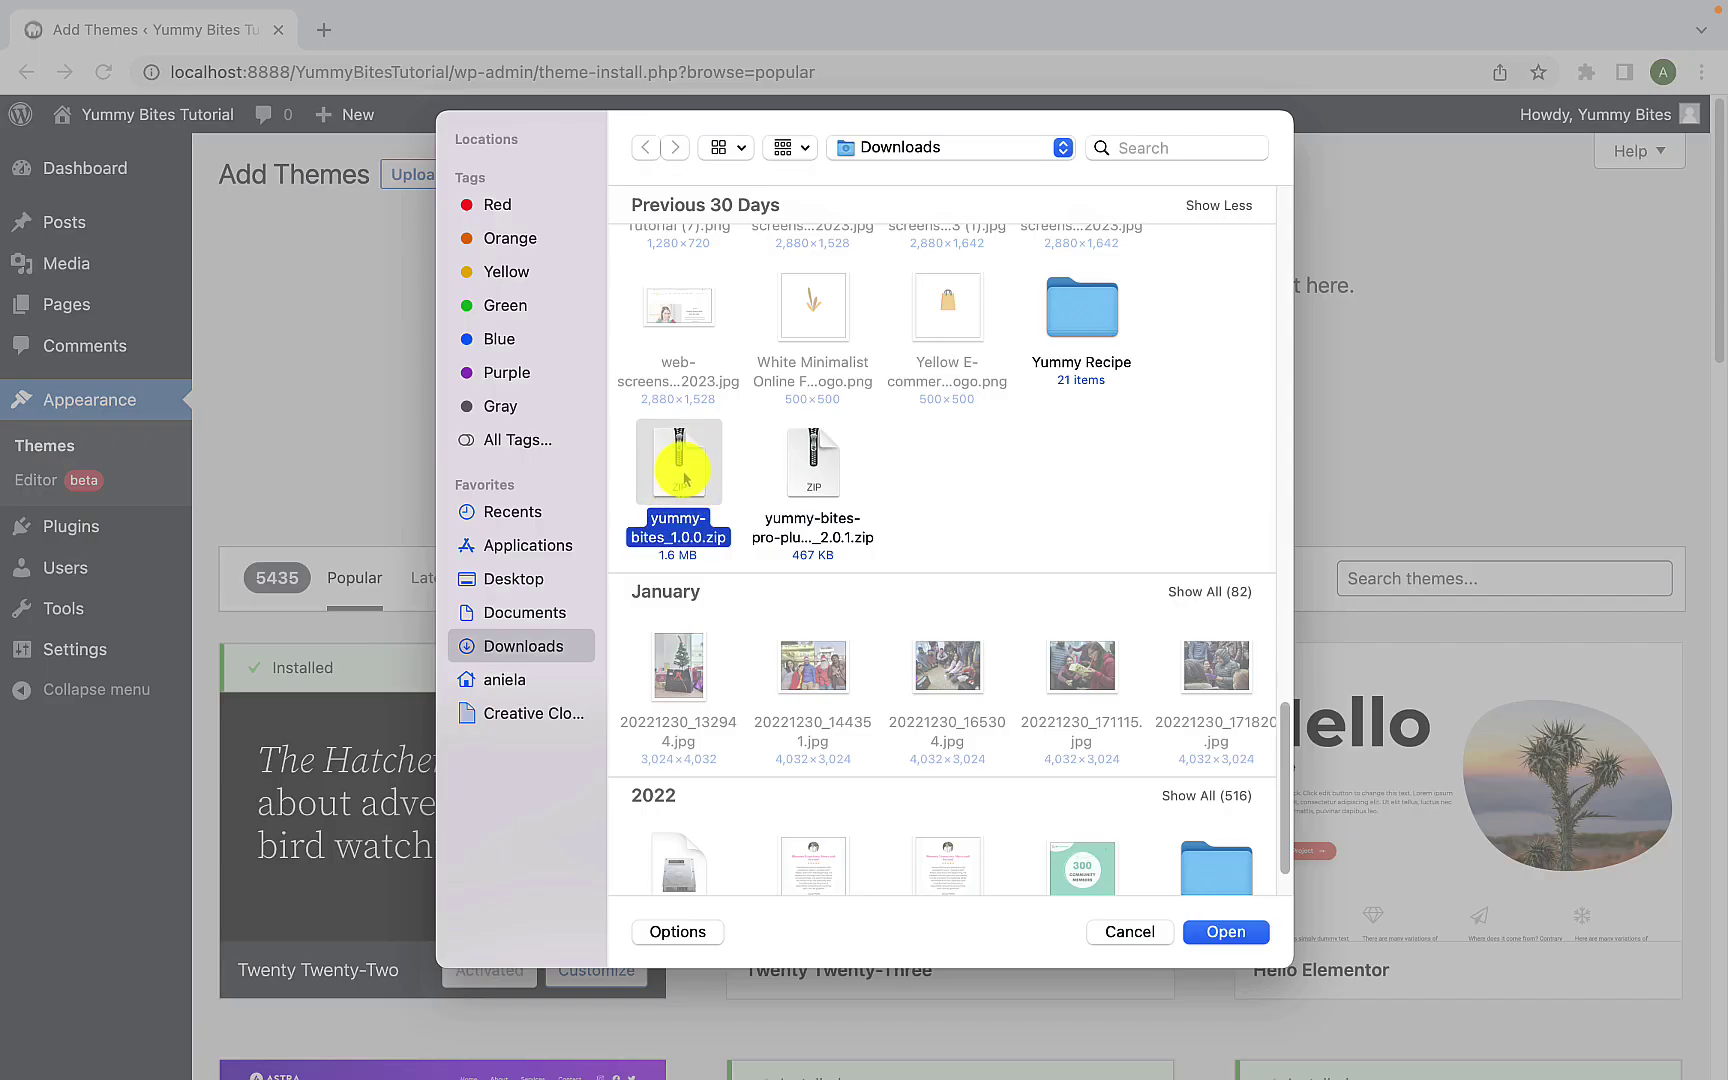
click(1212, 940)
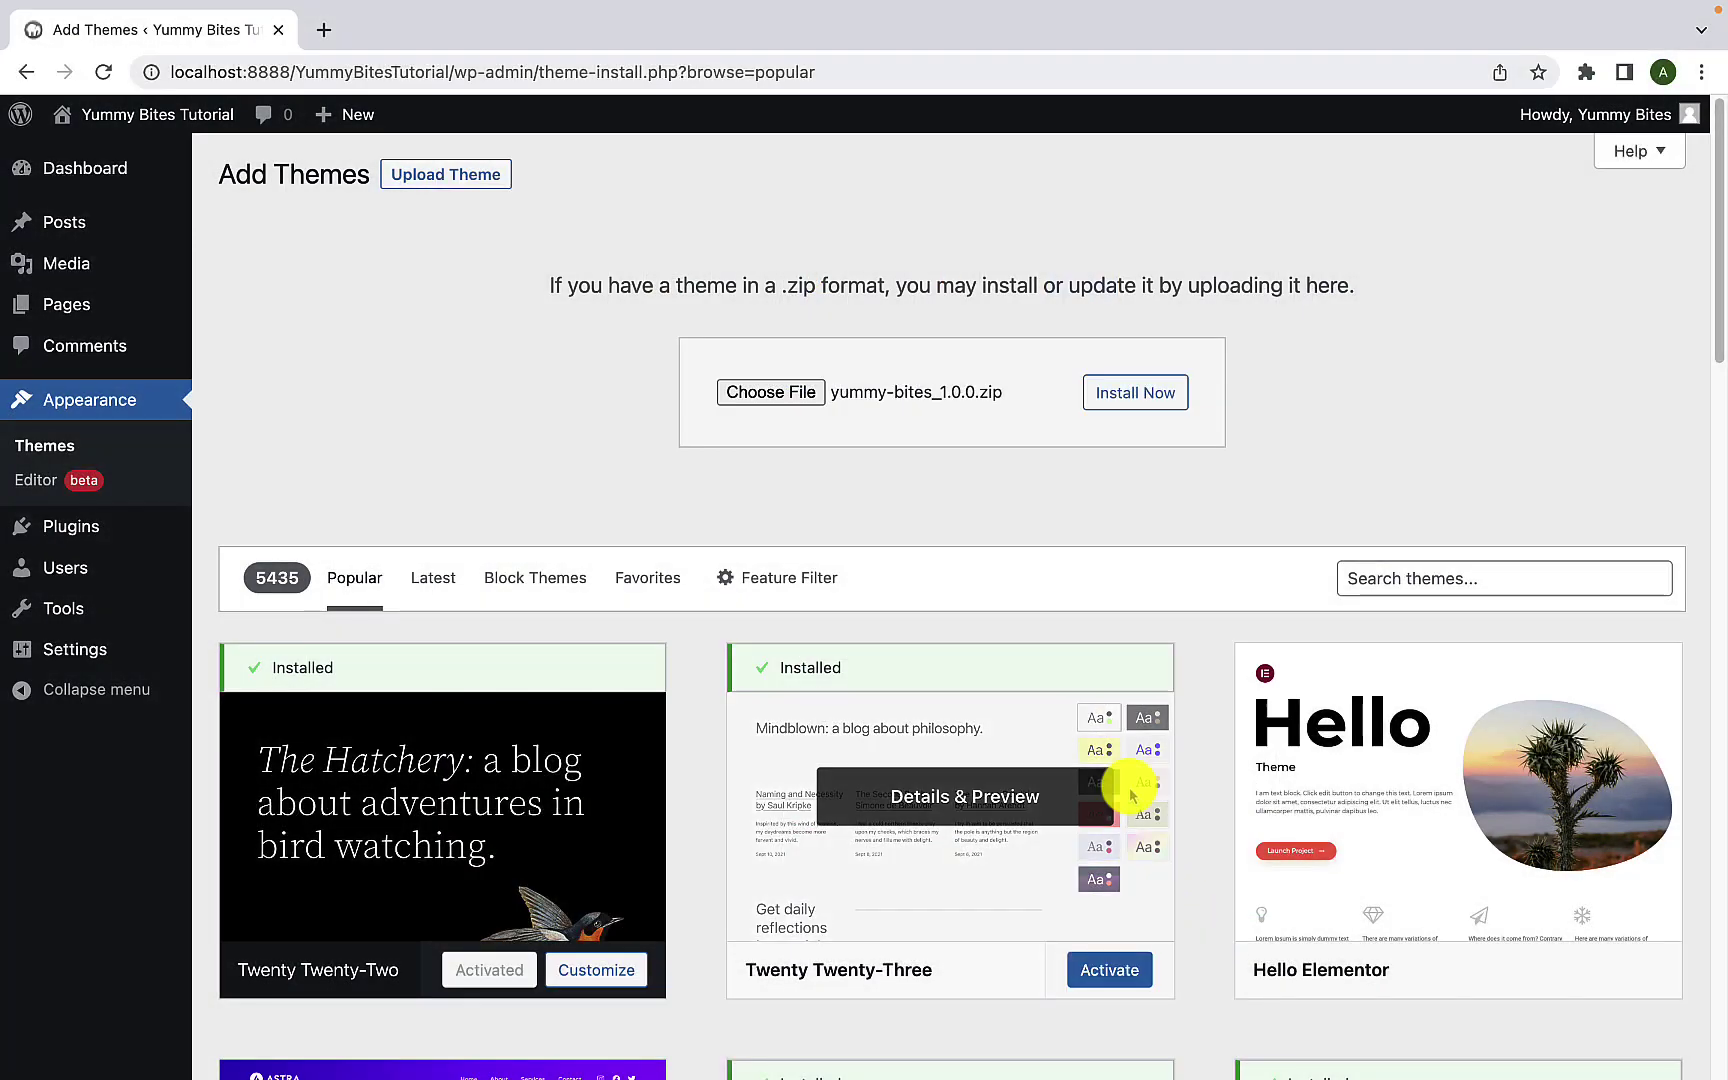
click(1143, 396)
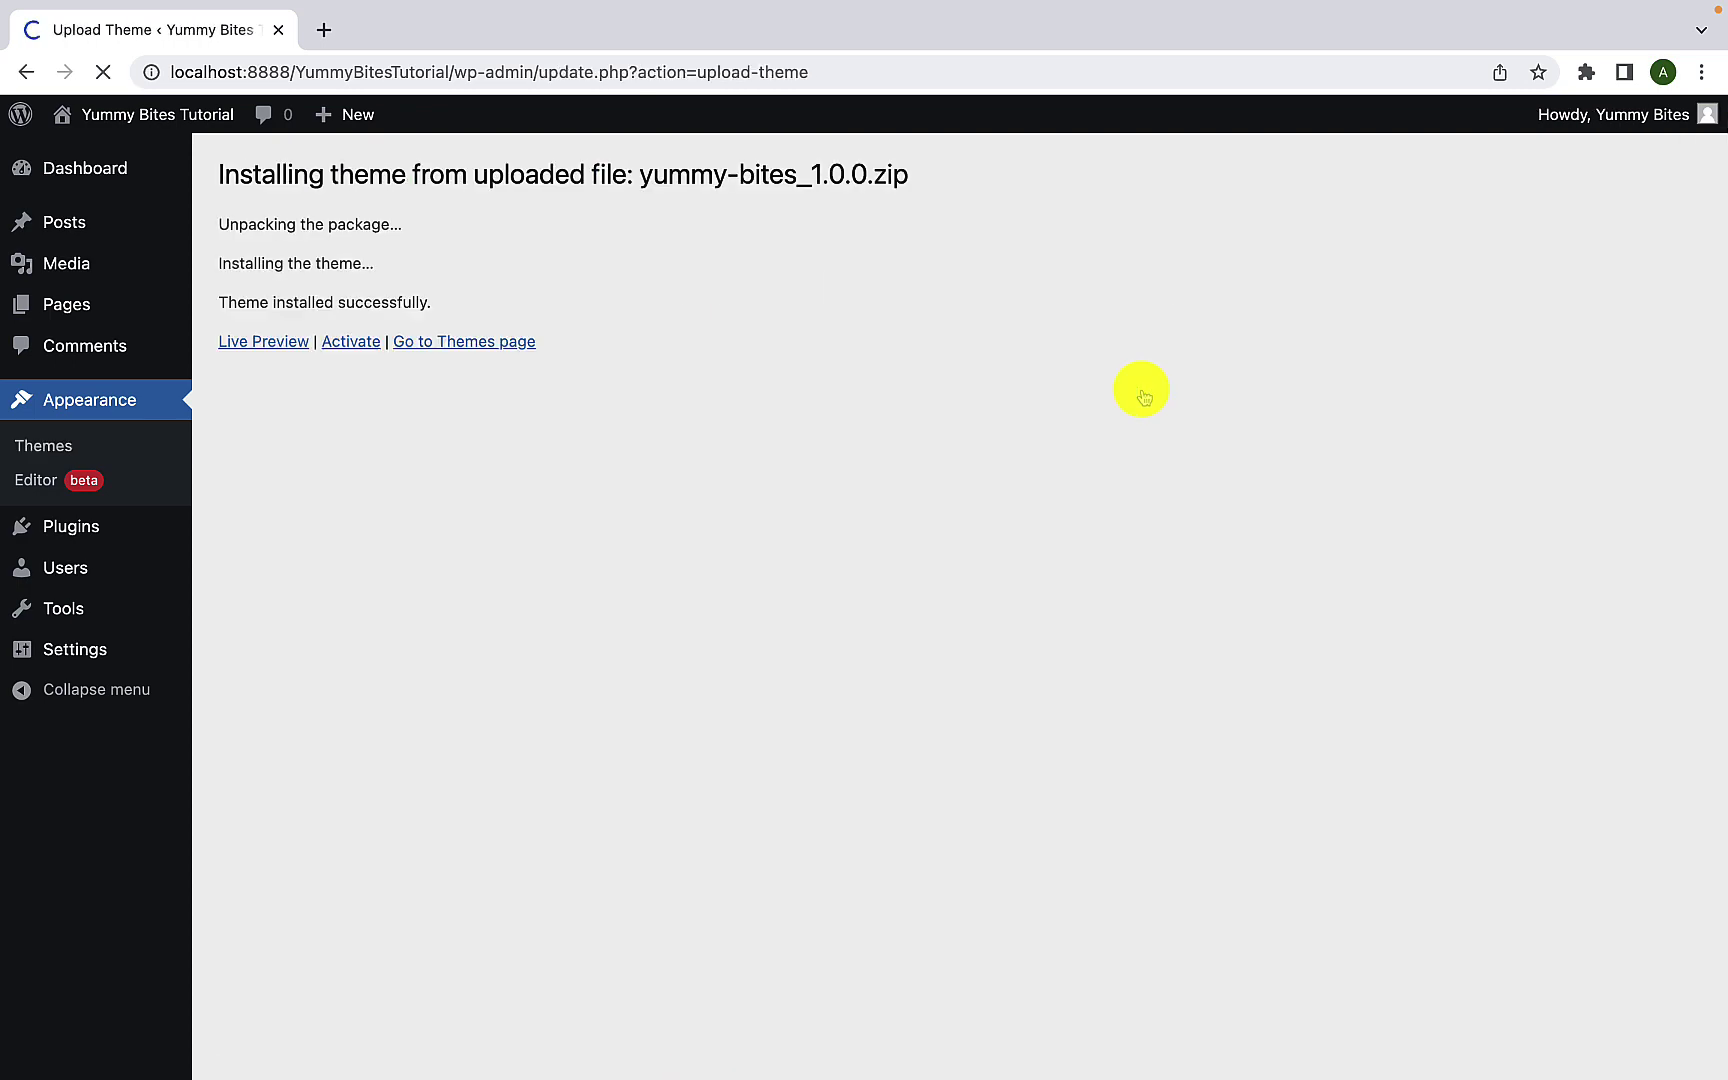
click(351, 342)
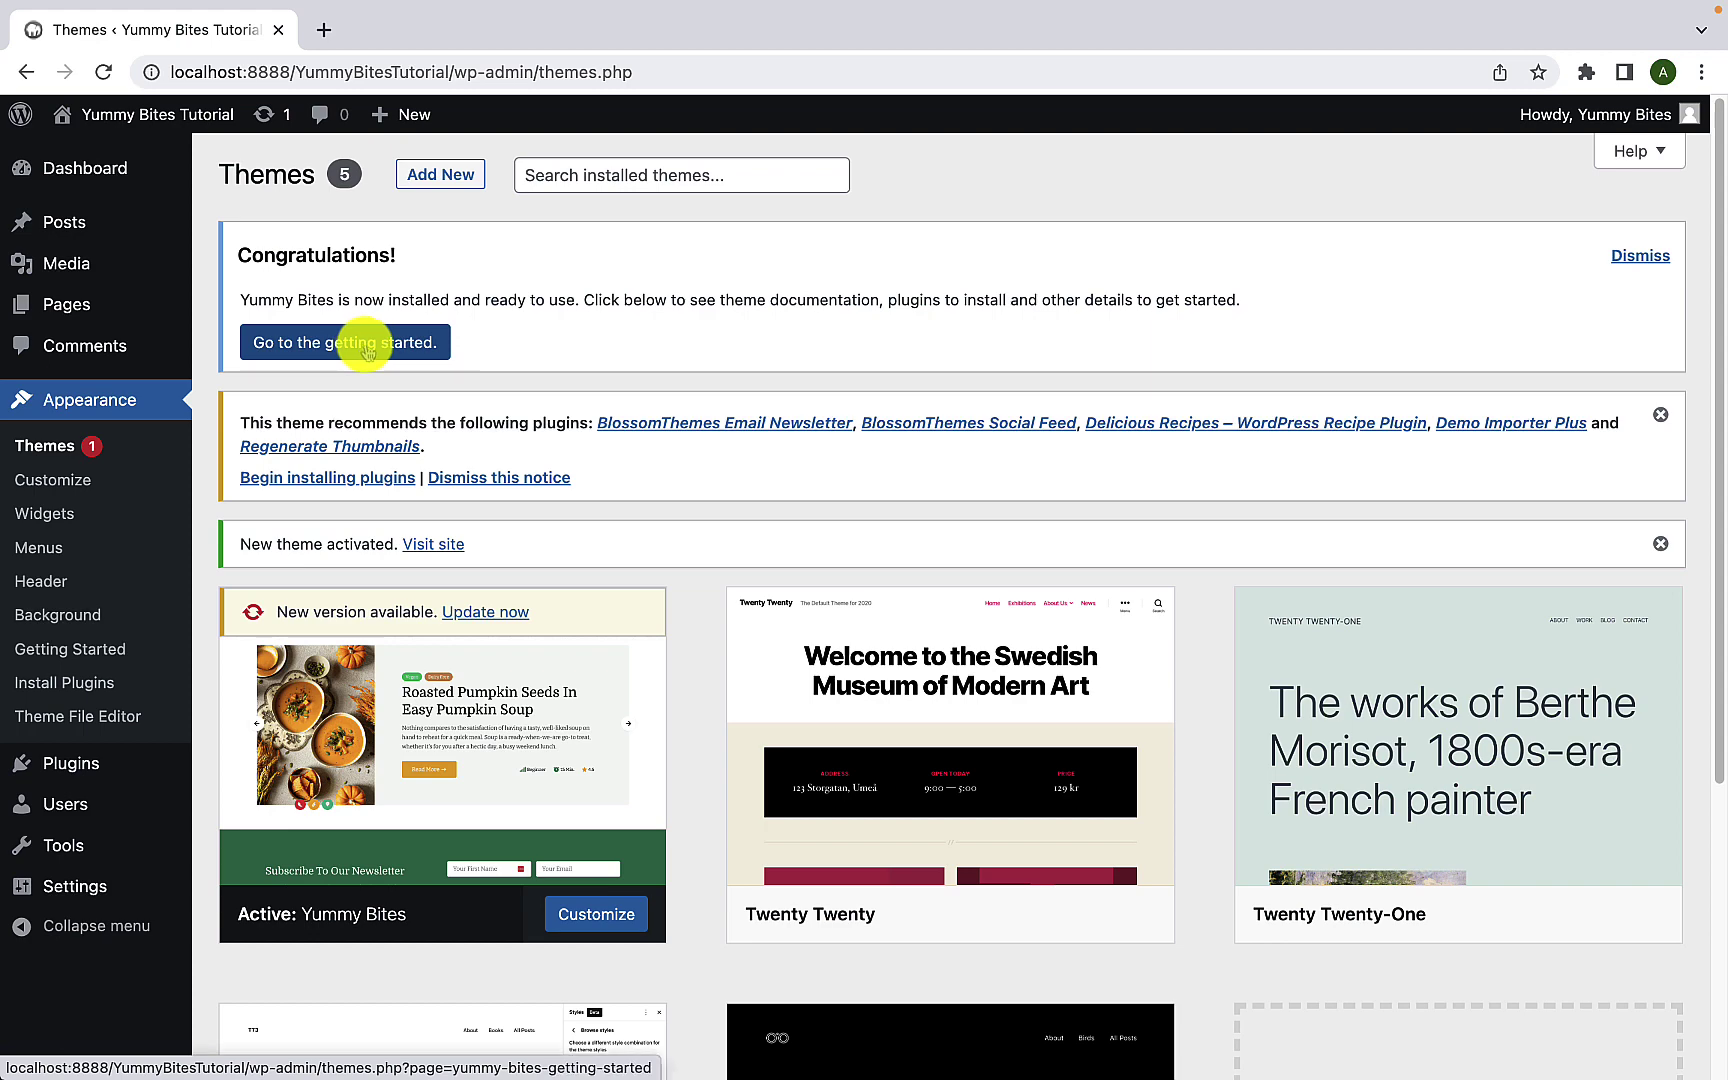
Step: Install all five plugins recommended by the Yummy Bites theme with one bulk action
scroll(383, 395, down, 1)
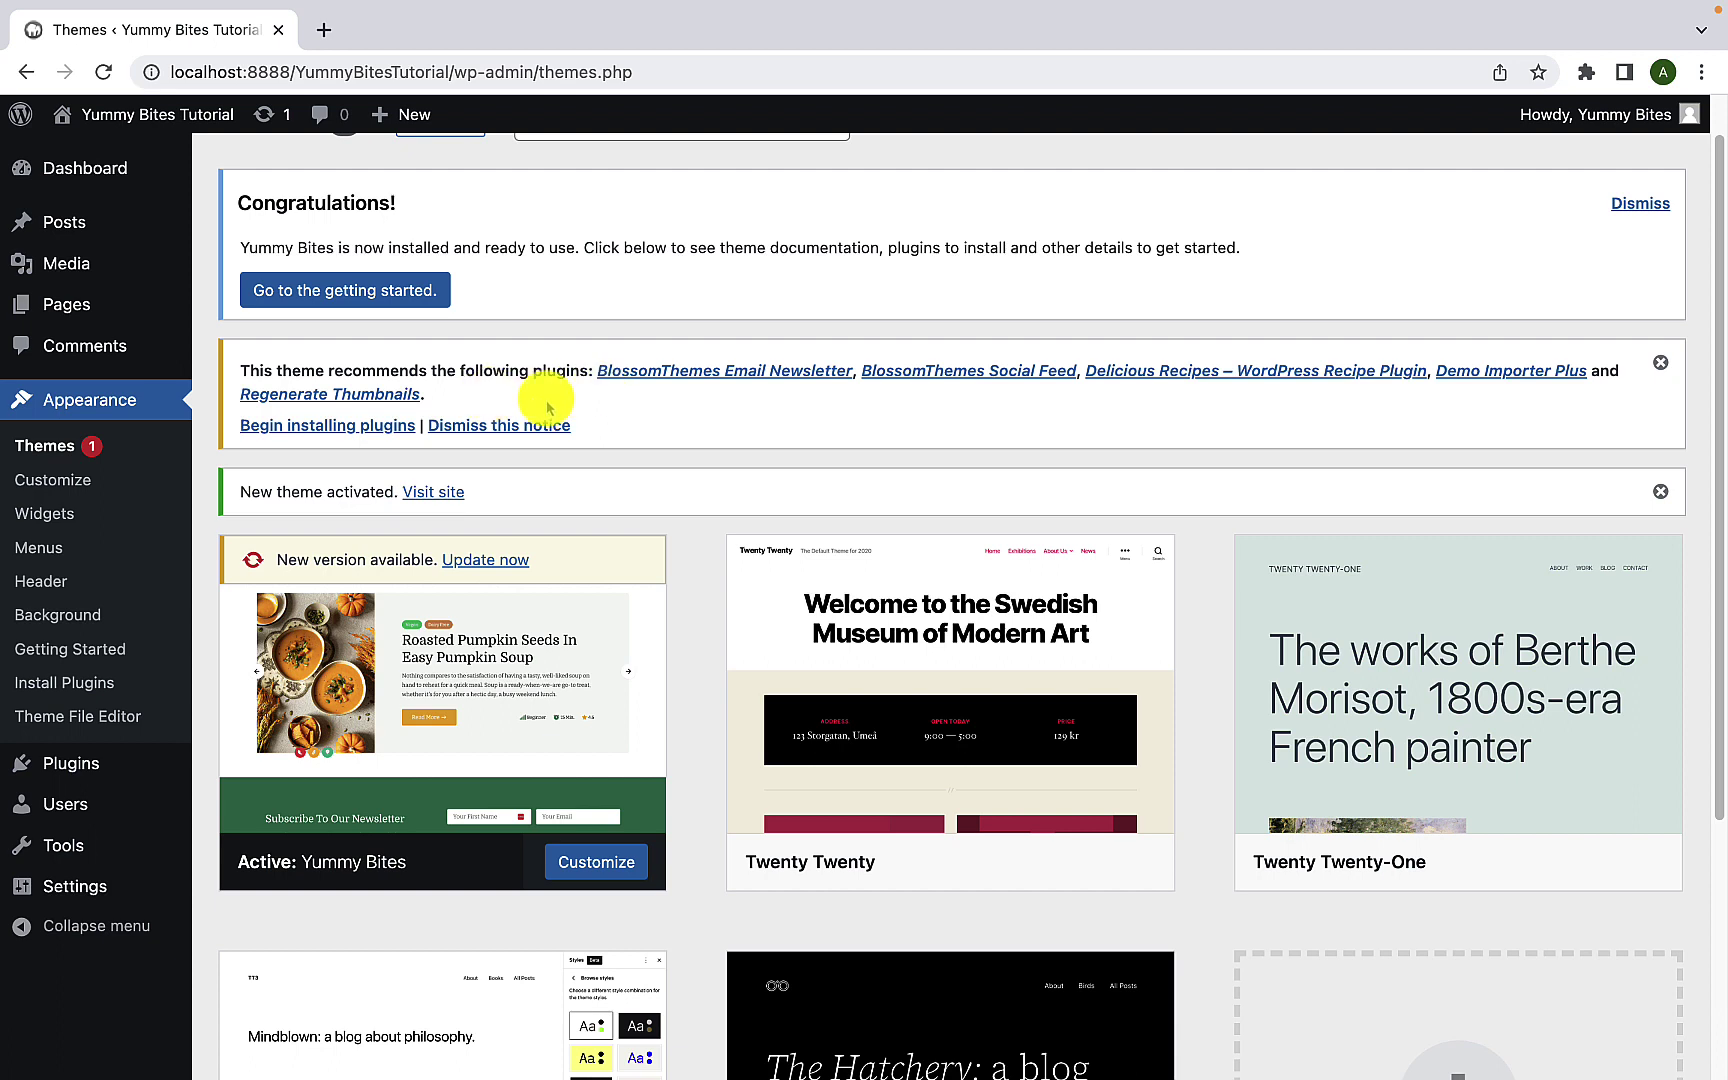
click(387, 428)
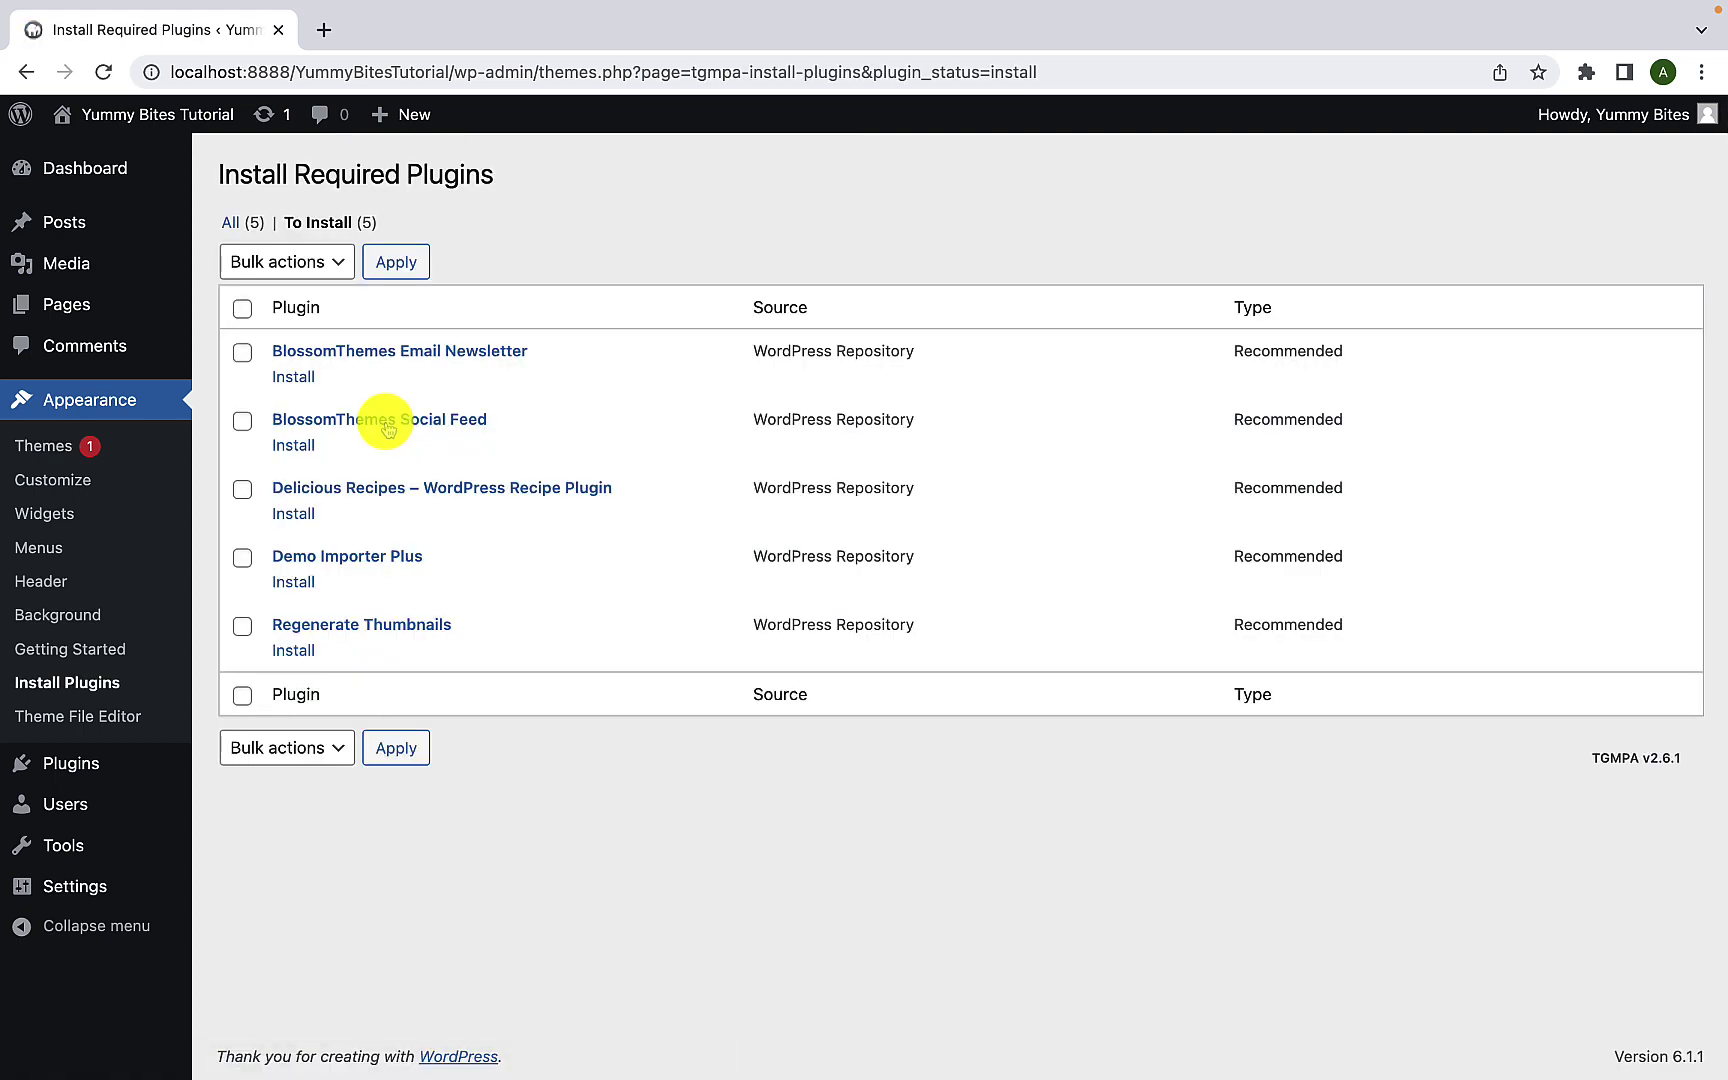
click(242, 310)
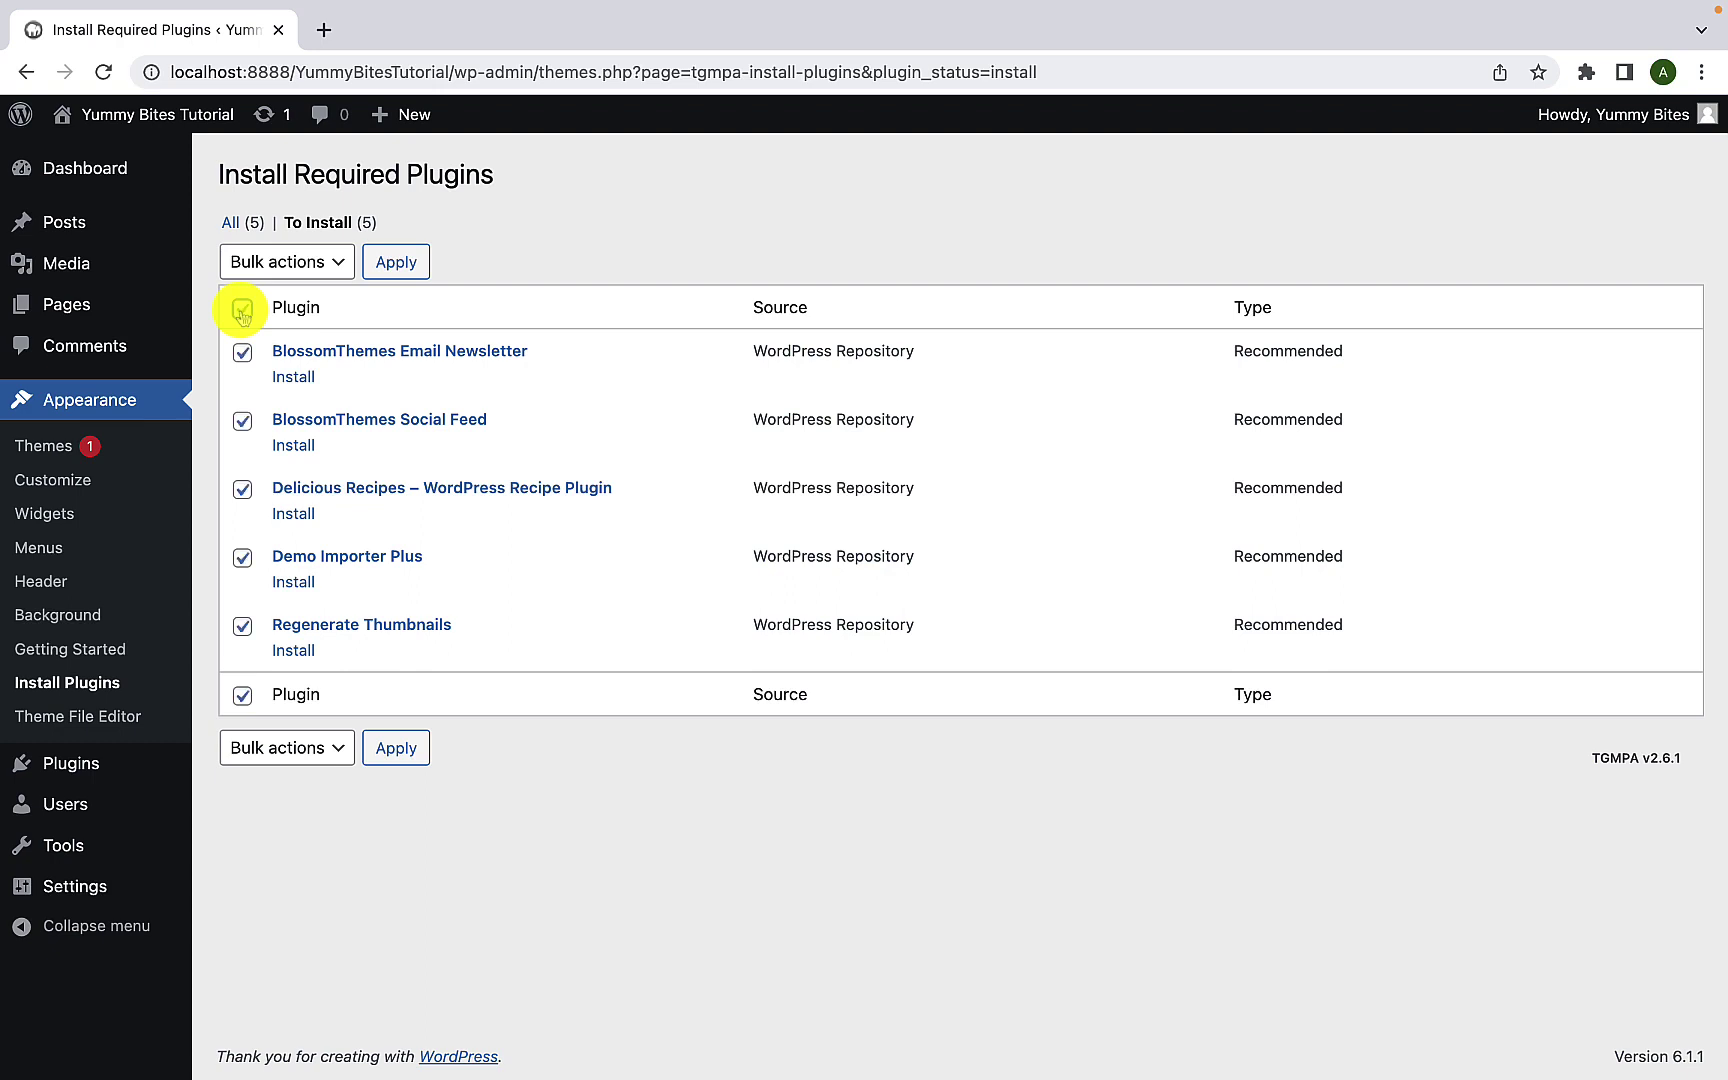
click(327, 265)
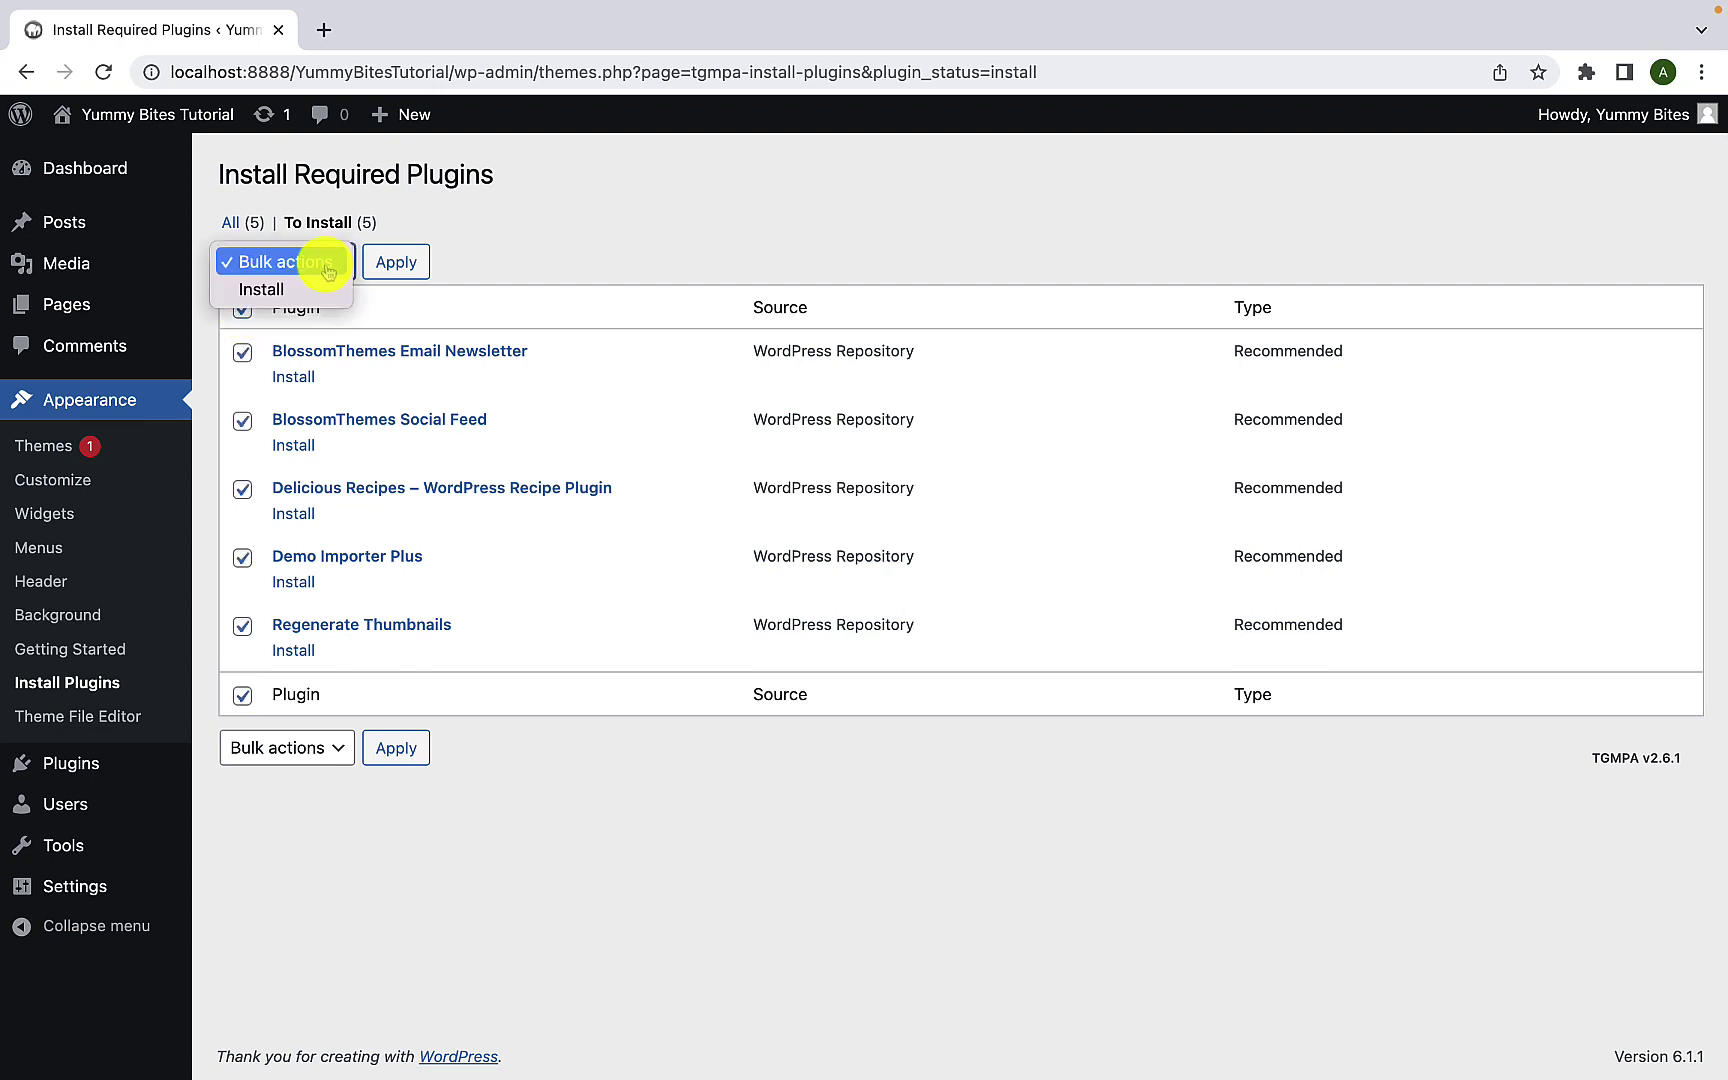
click(285, 290)
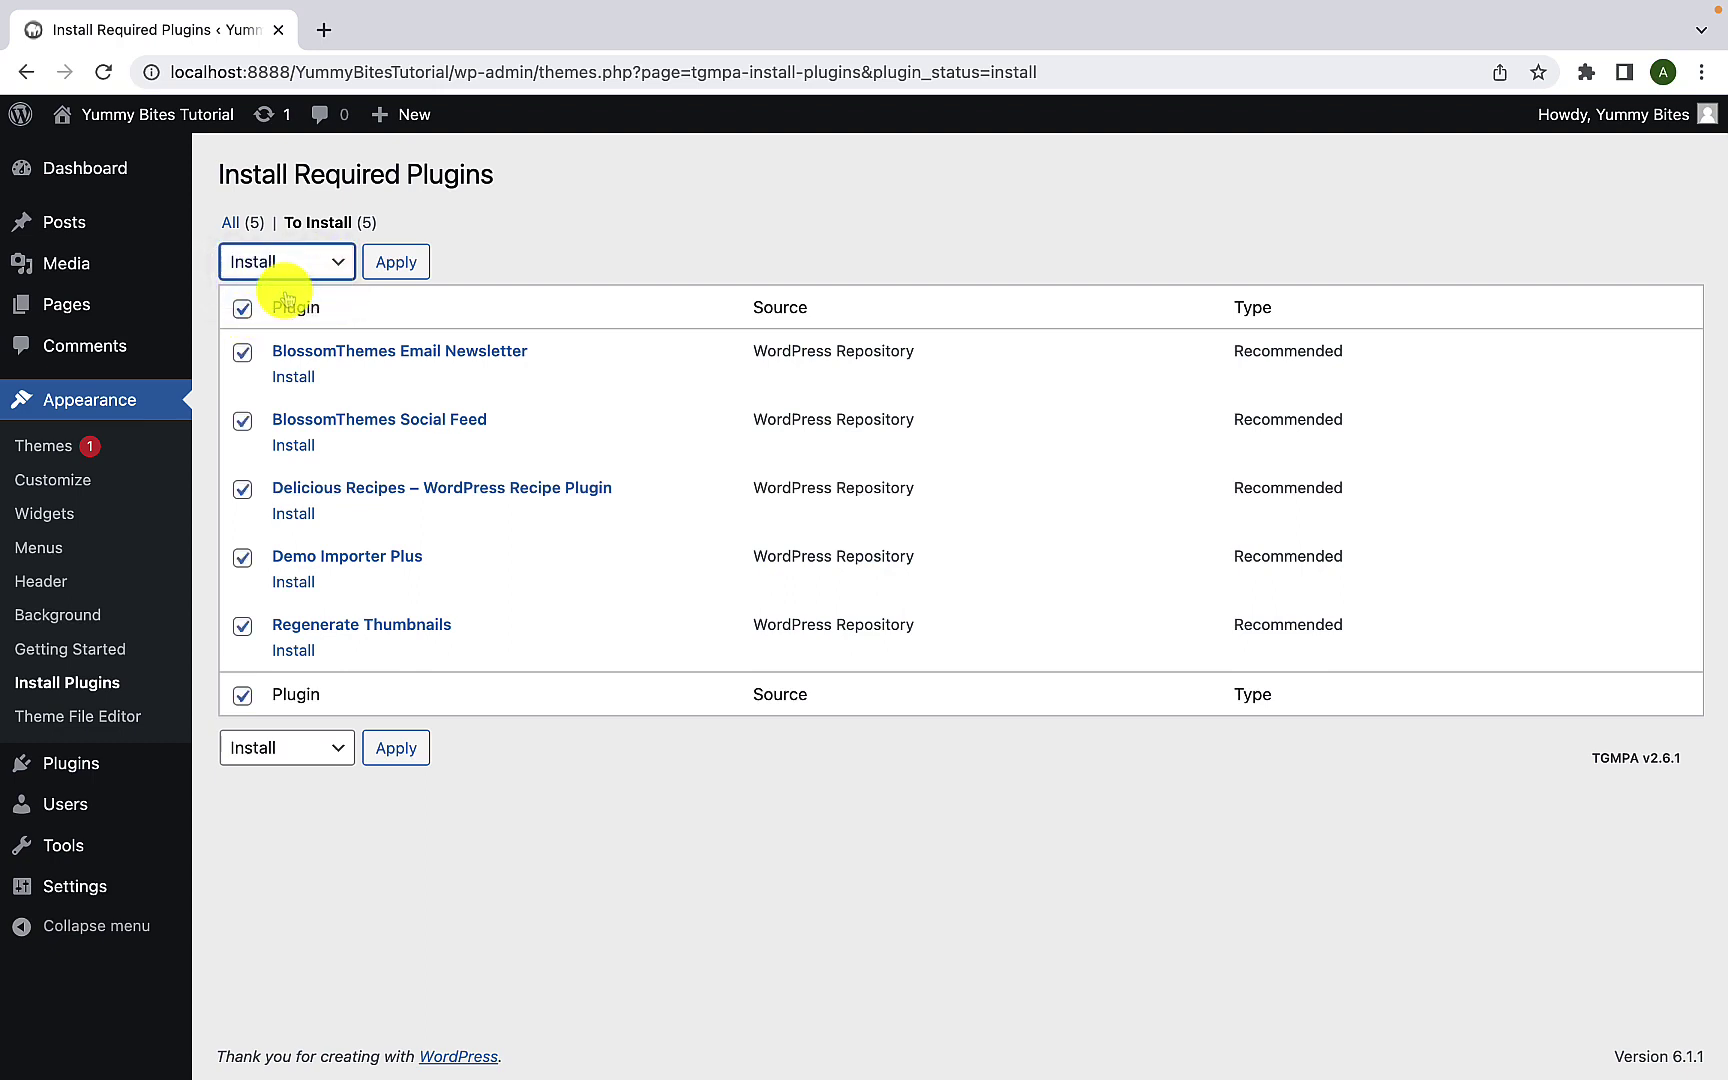
click(397, 265)
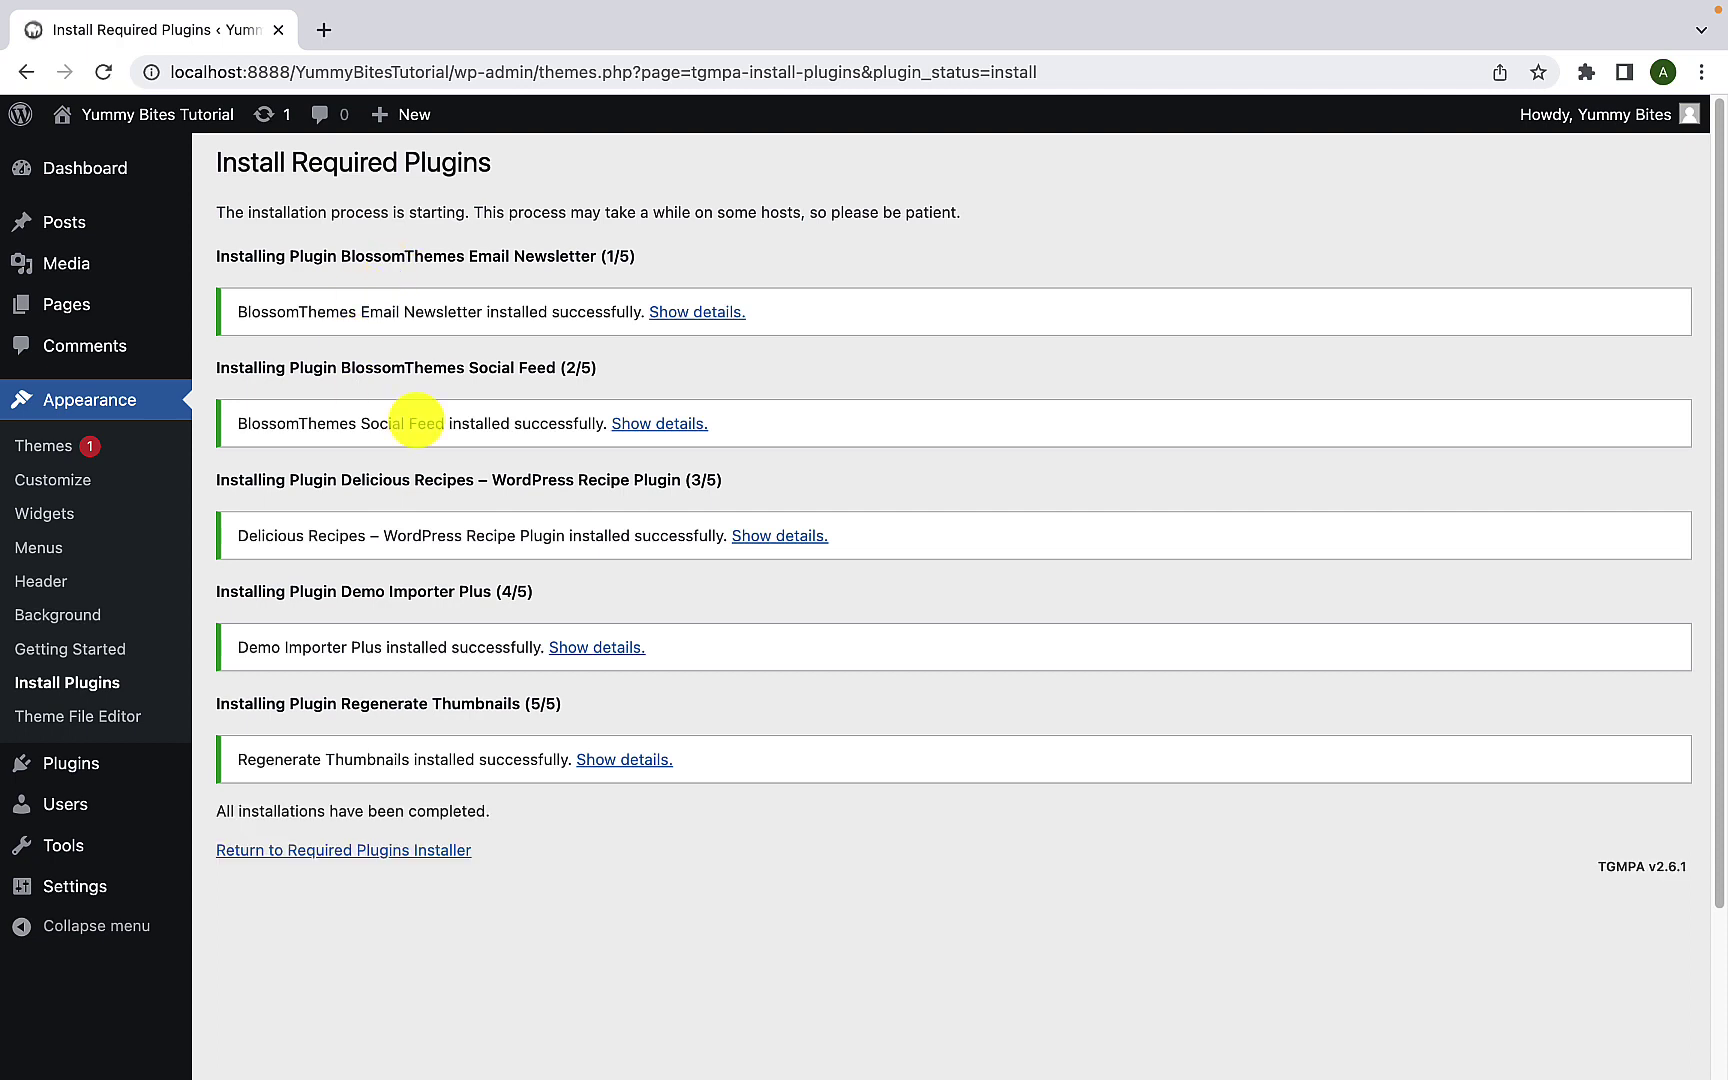
Step: Return to the required plugins installer and activate all five installed plugins in bulk
click(376, 860)
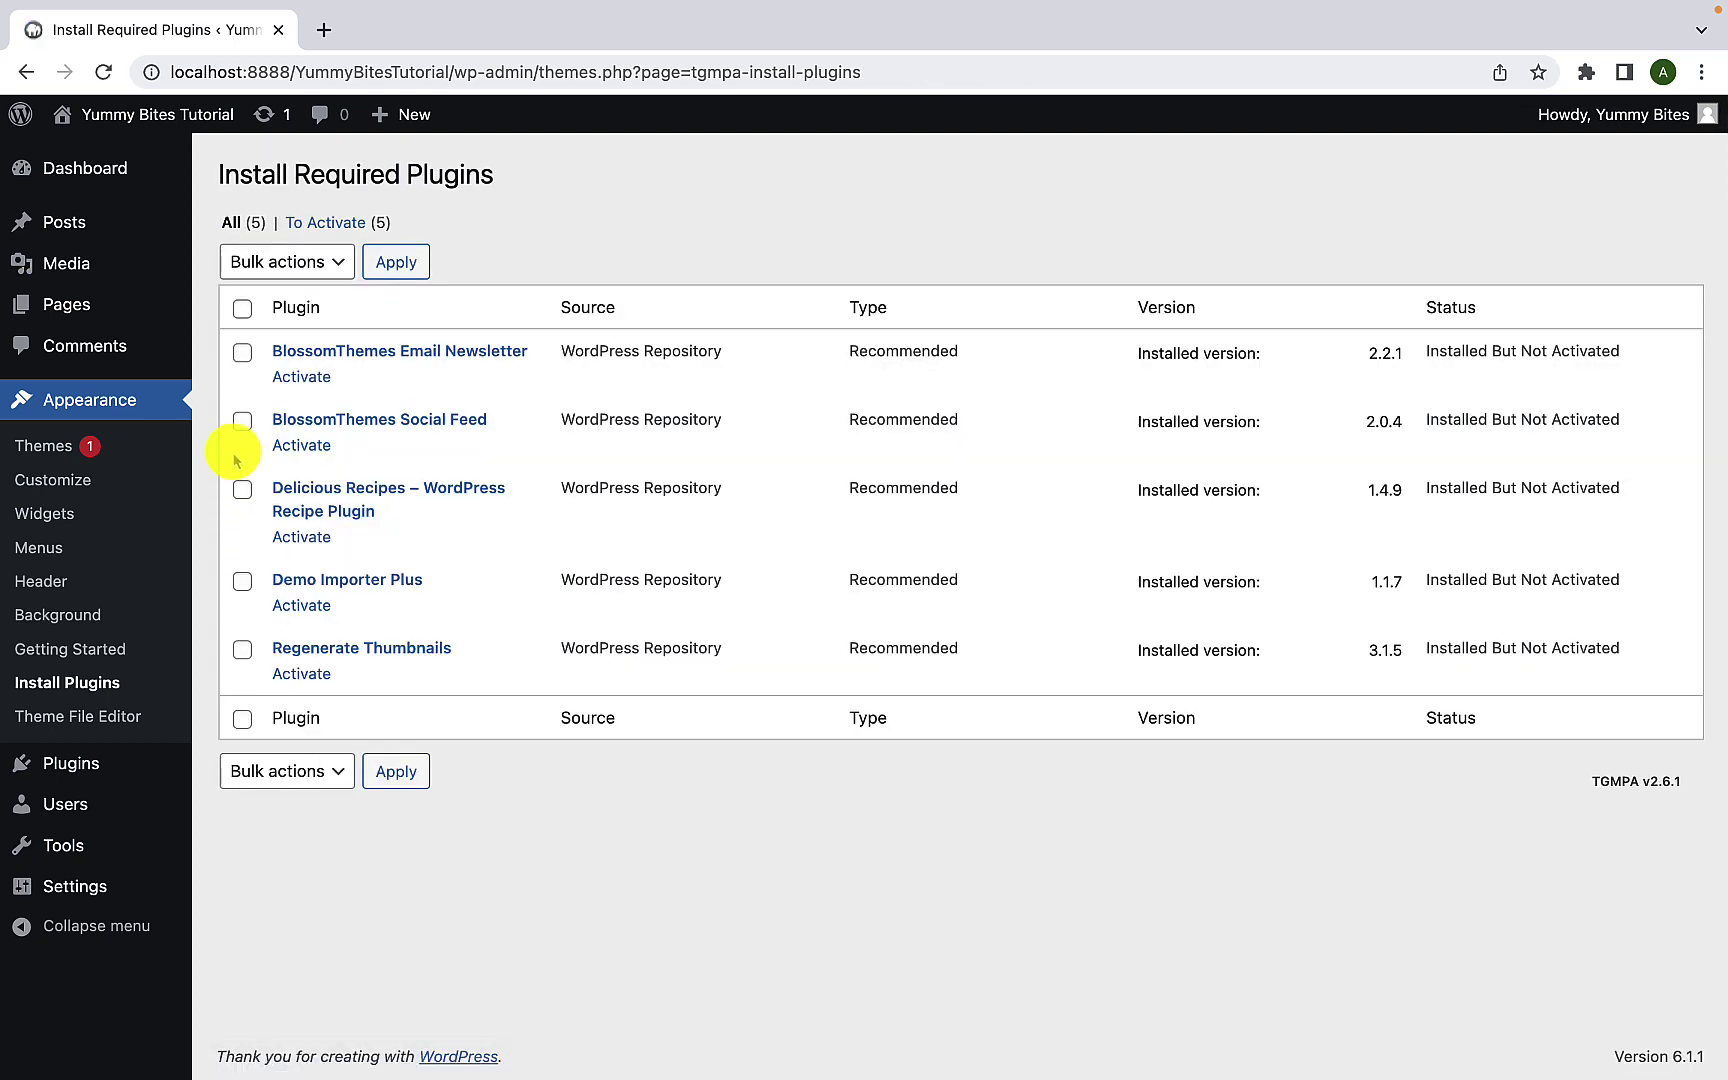
click(241, 312)
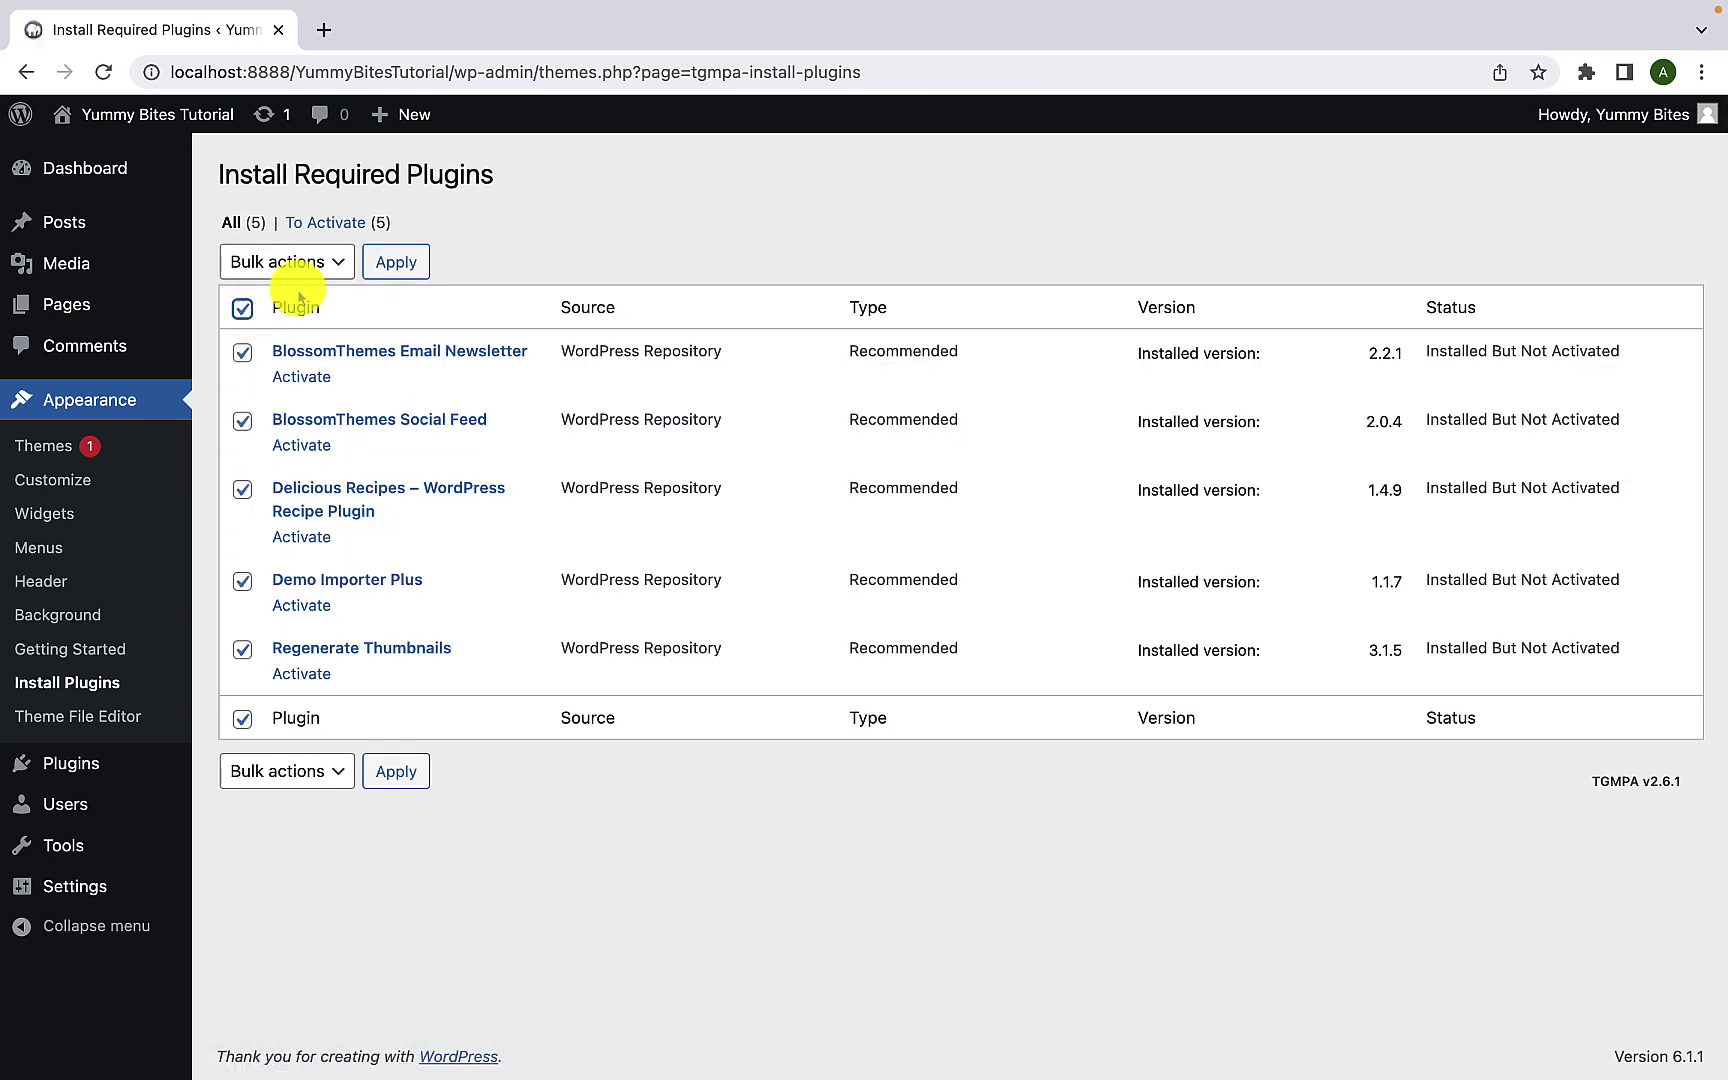
click(316, 274)
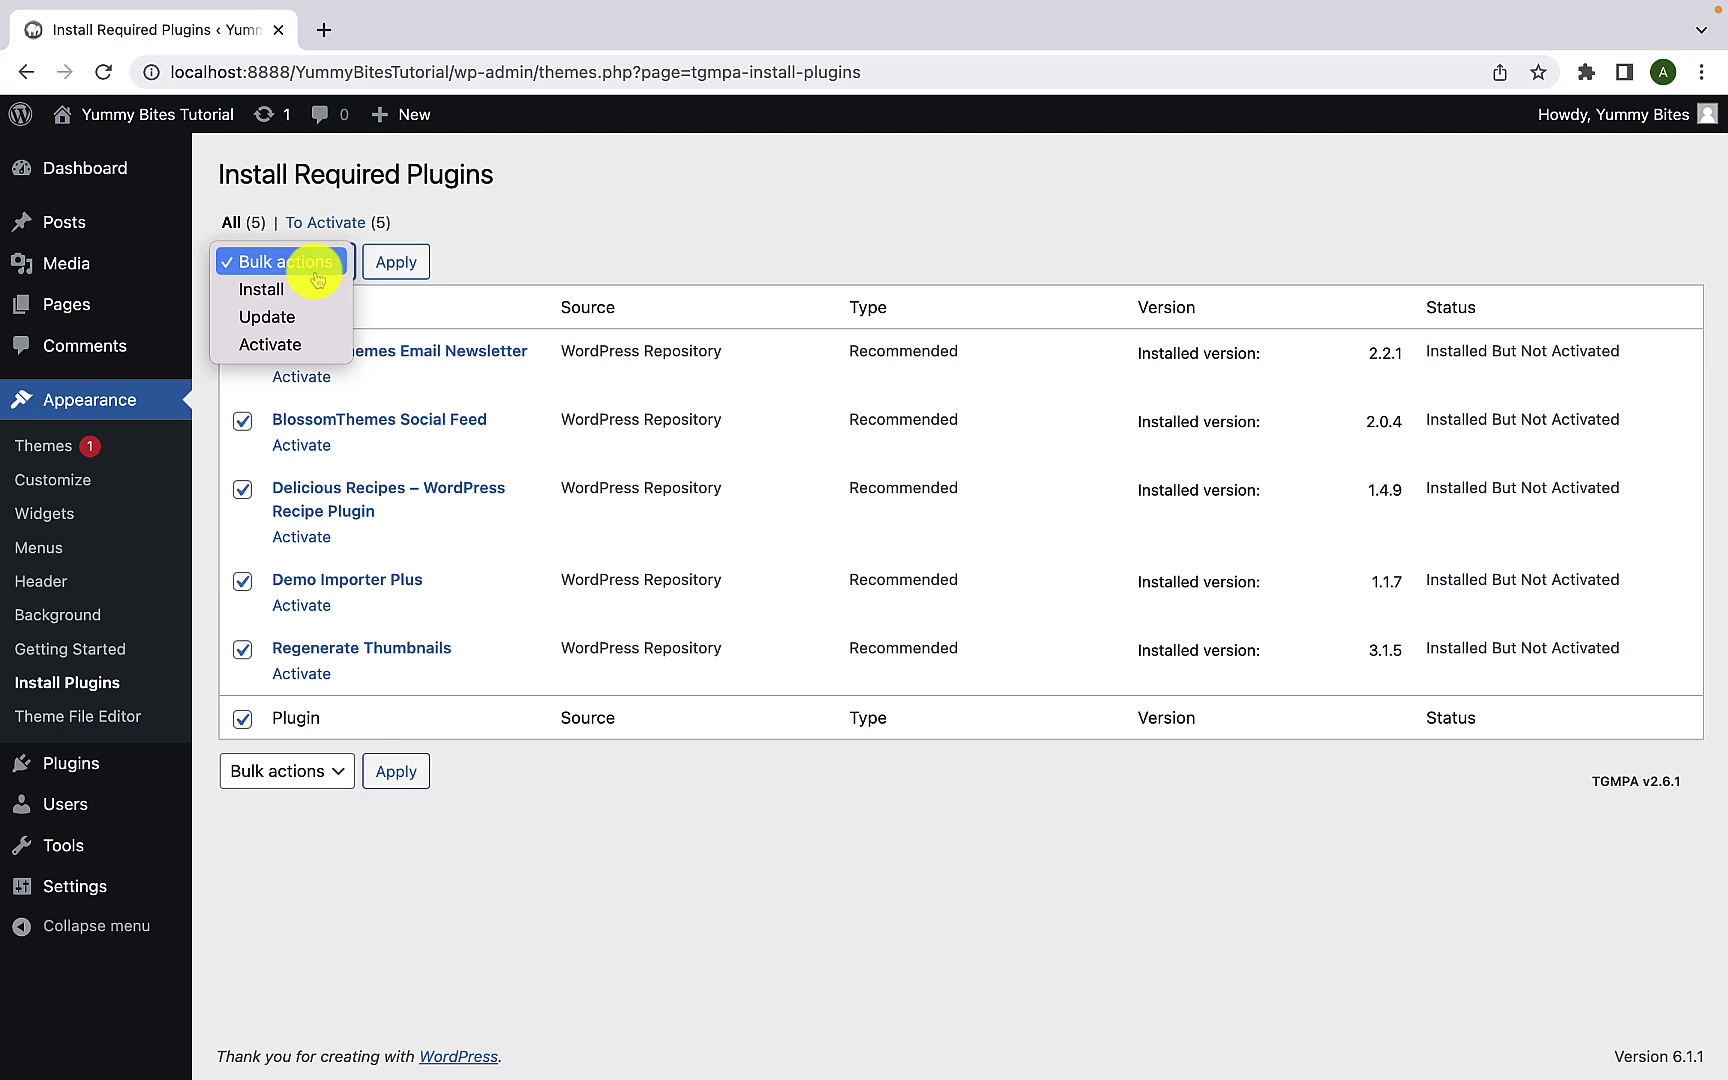
click(297, 341)
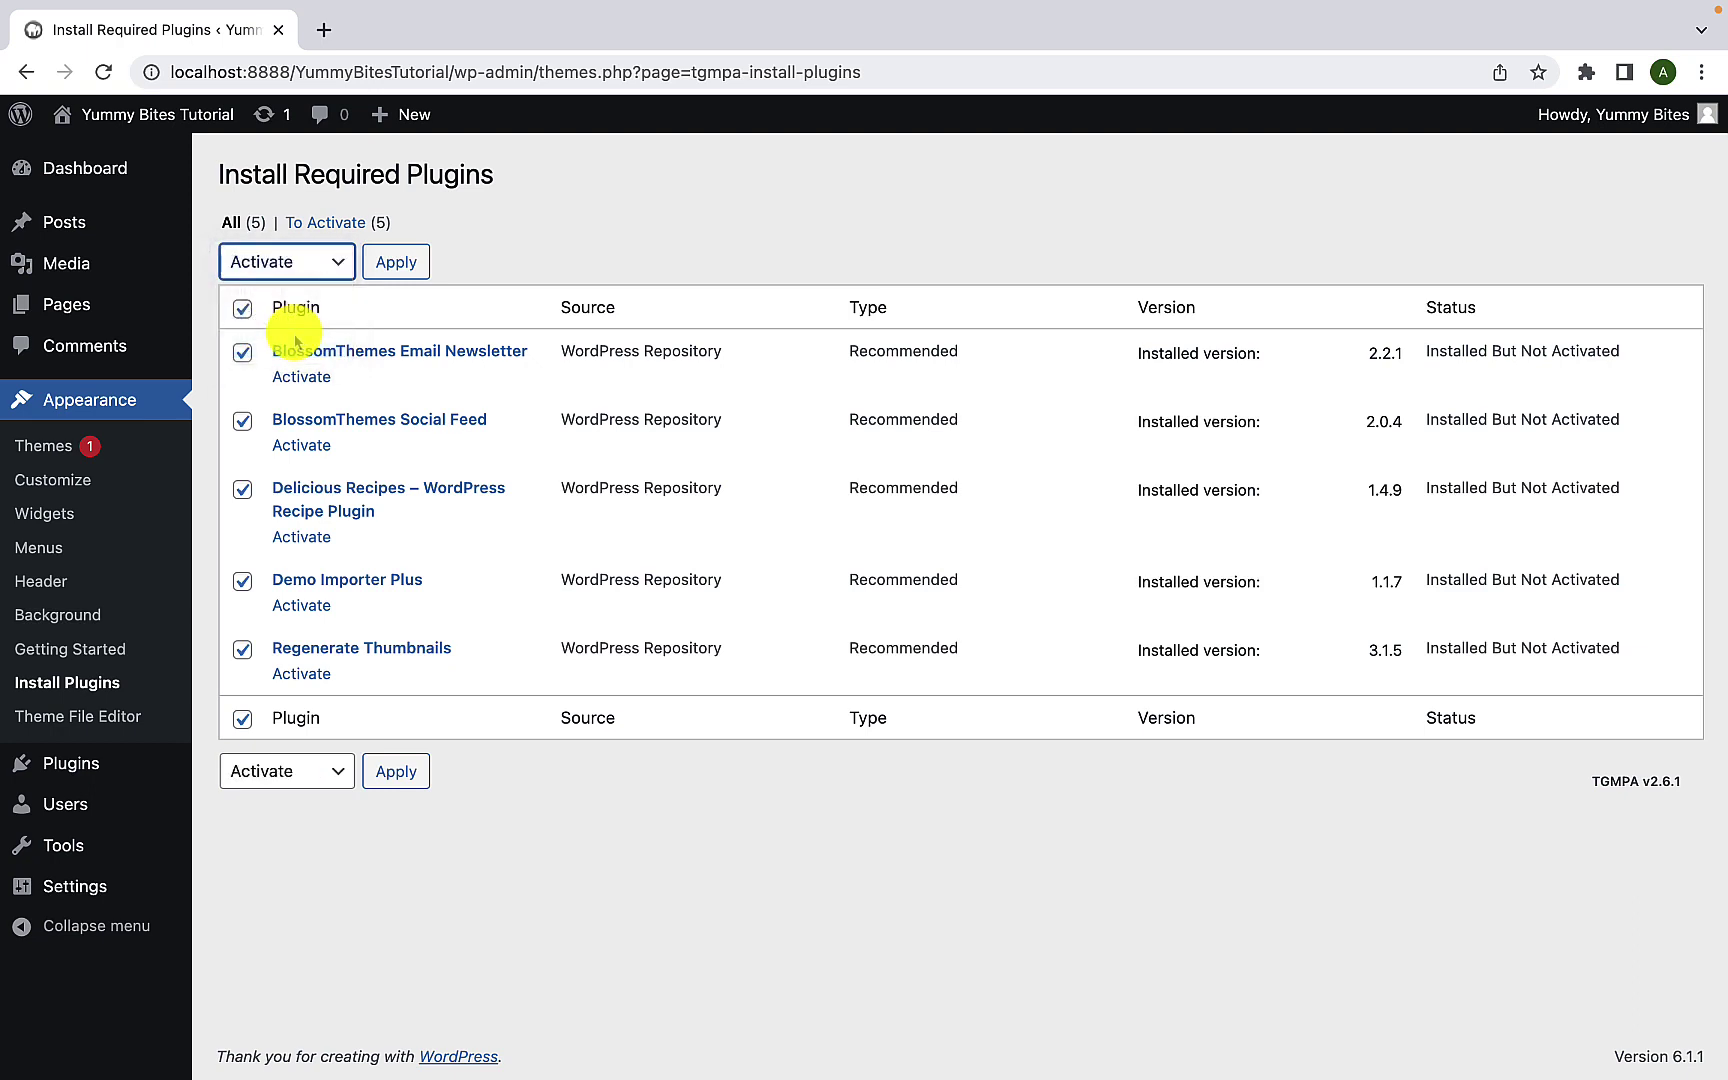
click(396, 262)
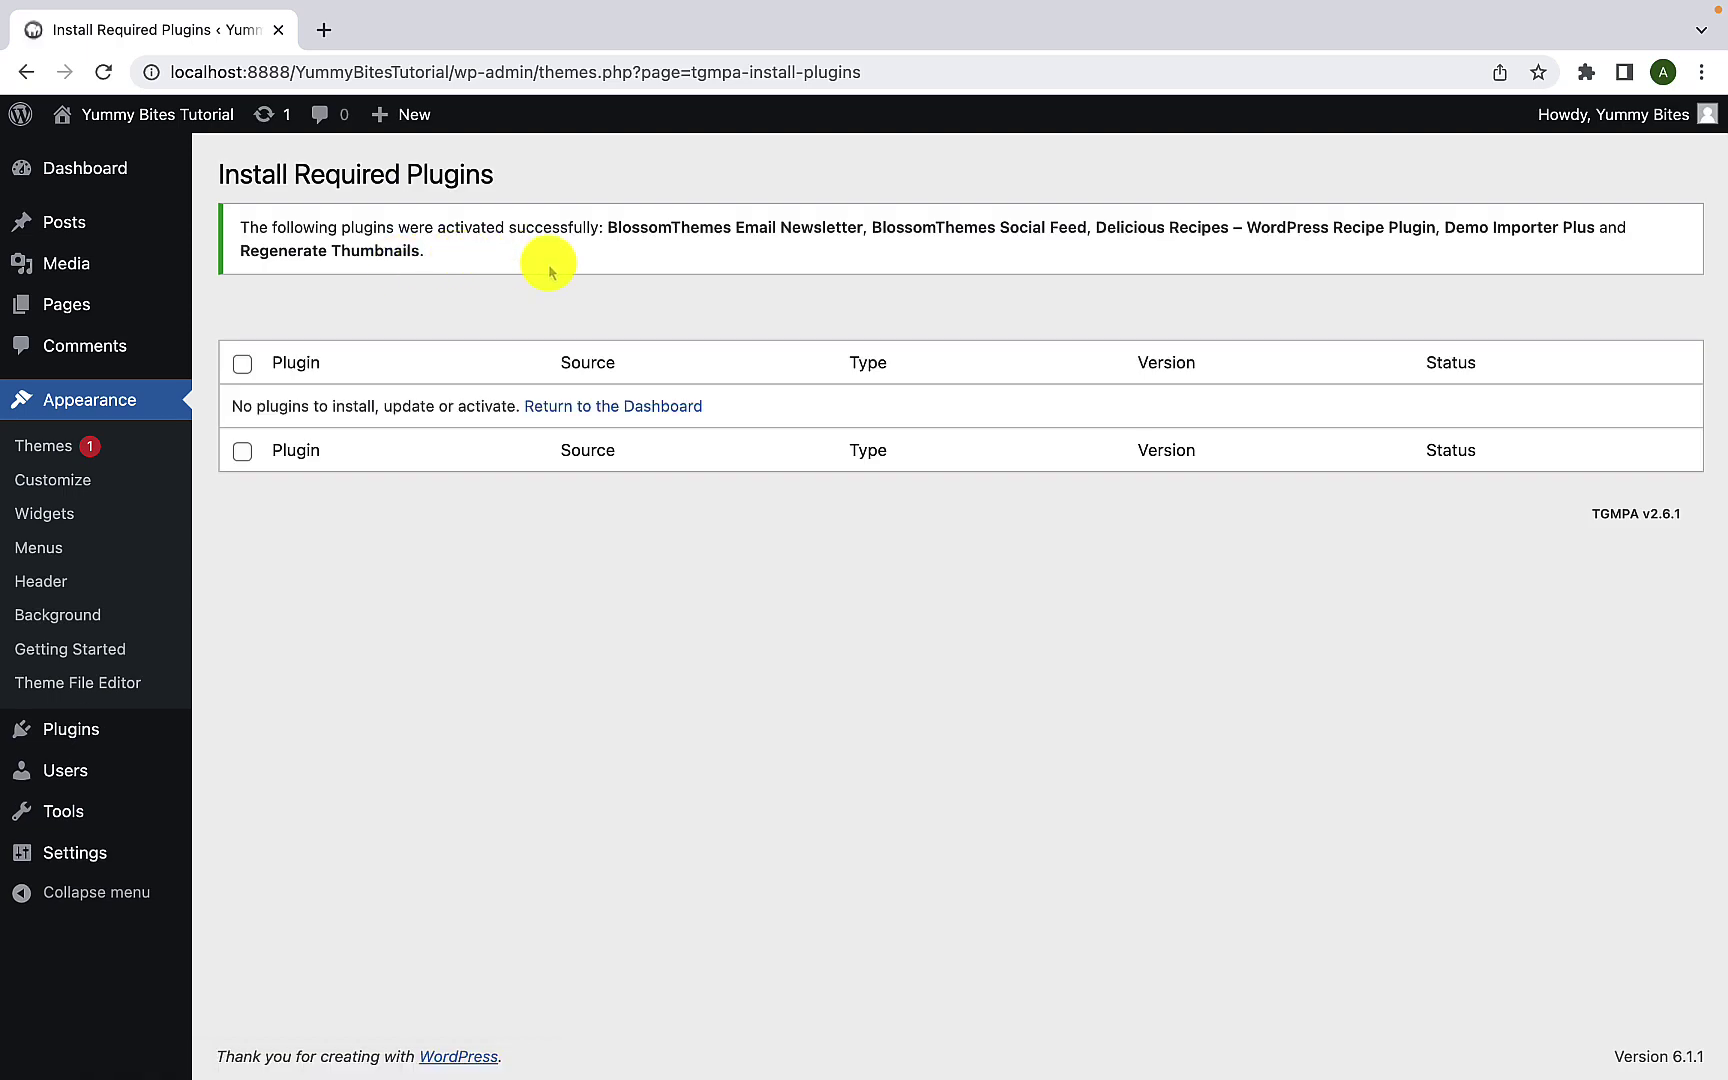
Step: Go to the dashboard home, skipping the Delicious Recipes onboarding set-up
mouse_move(139, 163)
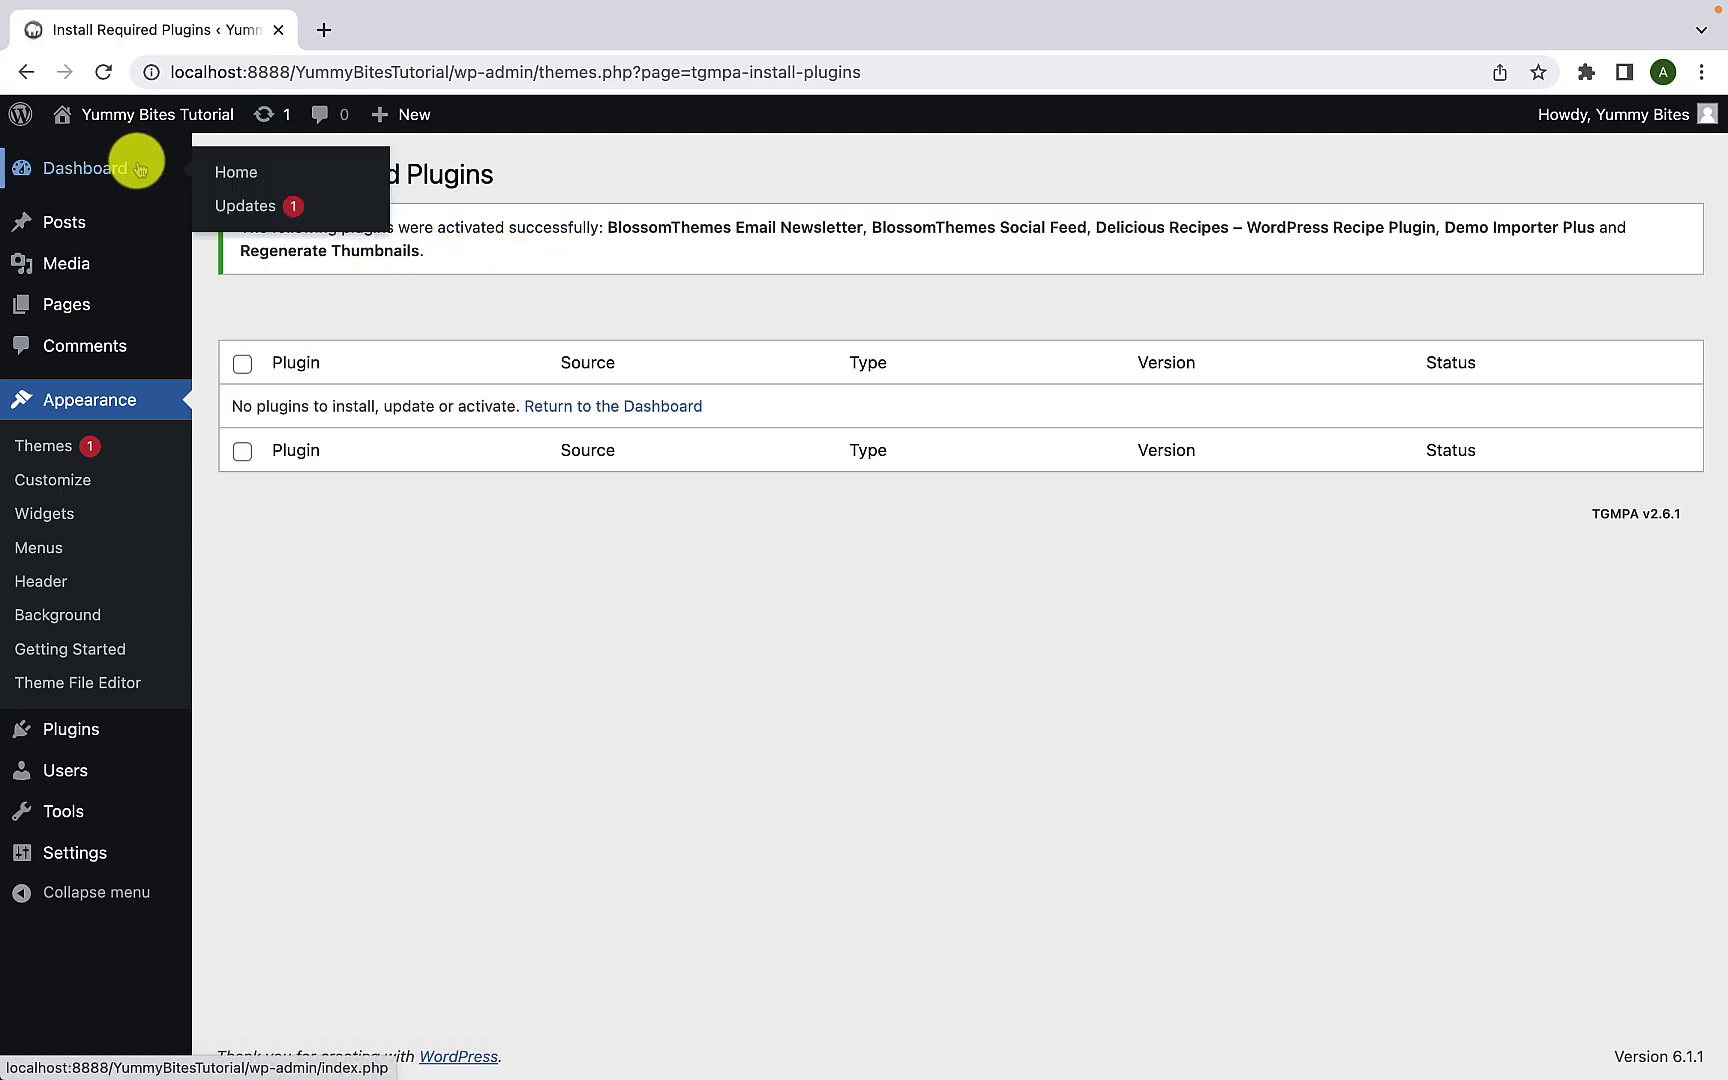
click(249, 176)
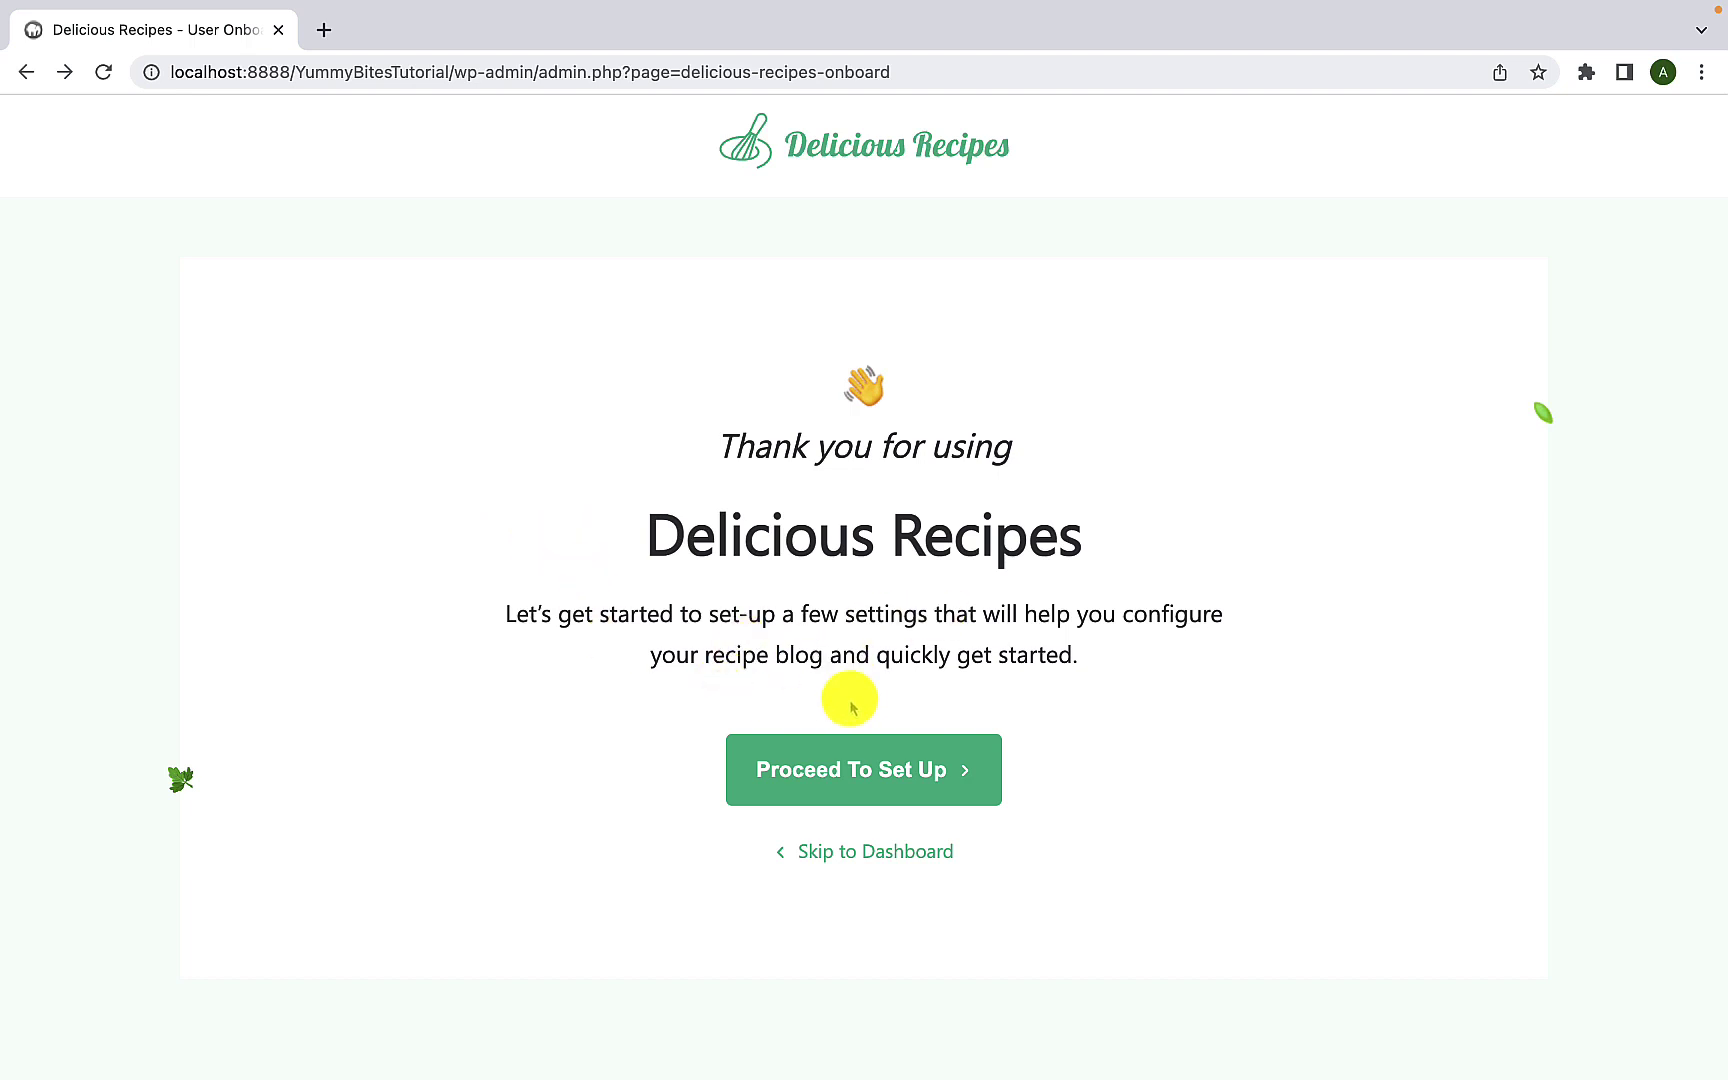
click(899, 861)
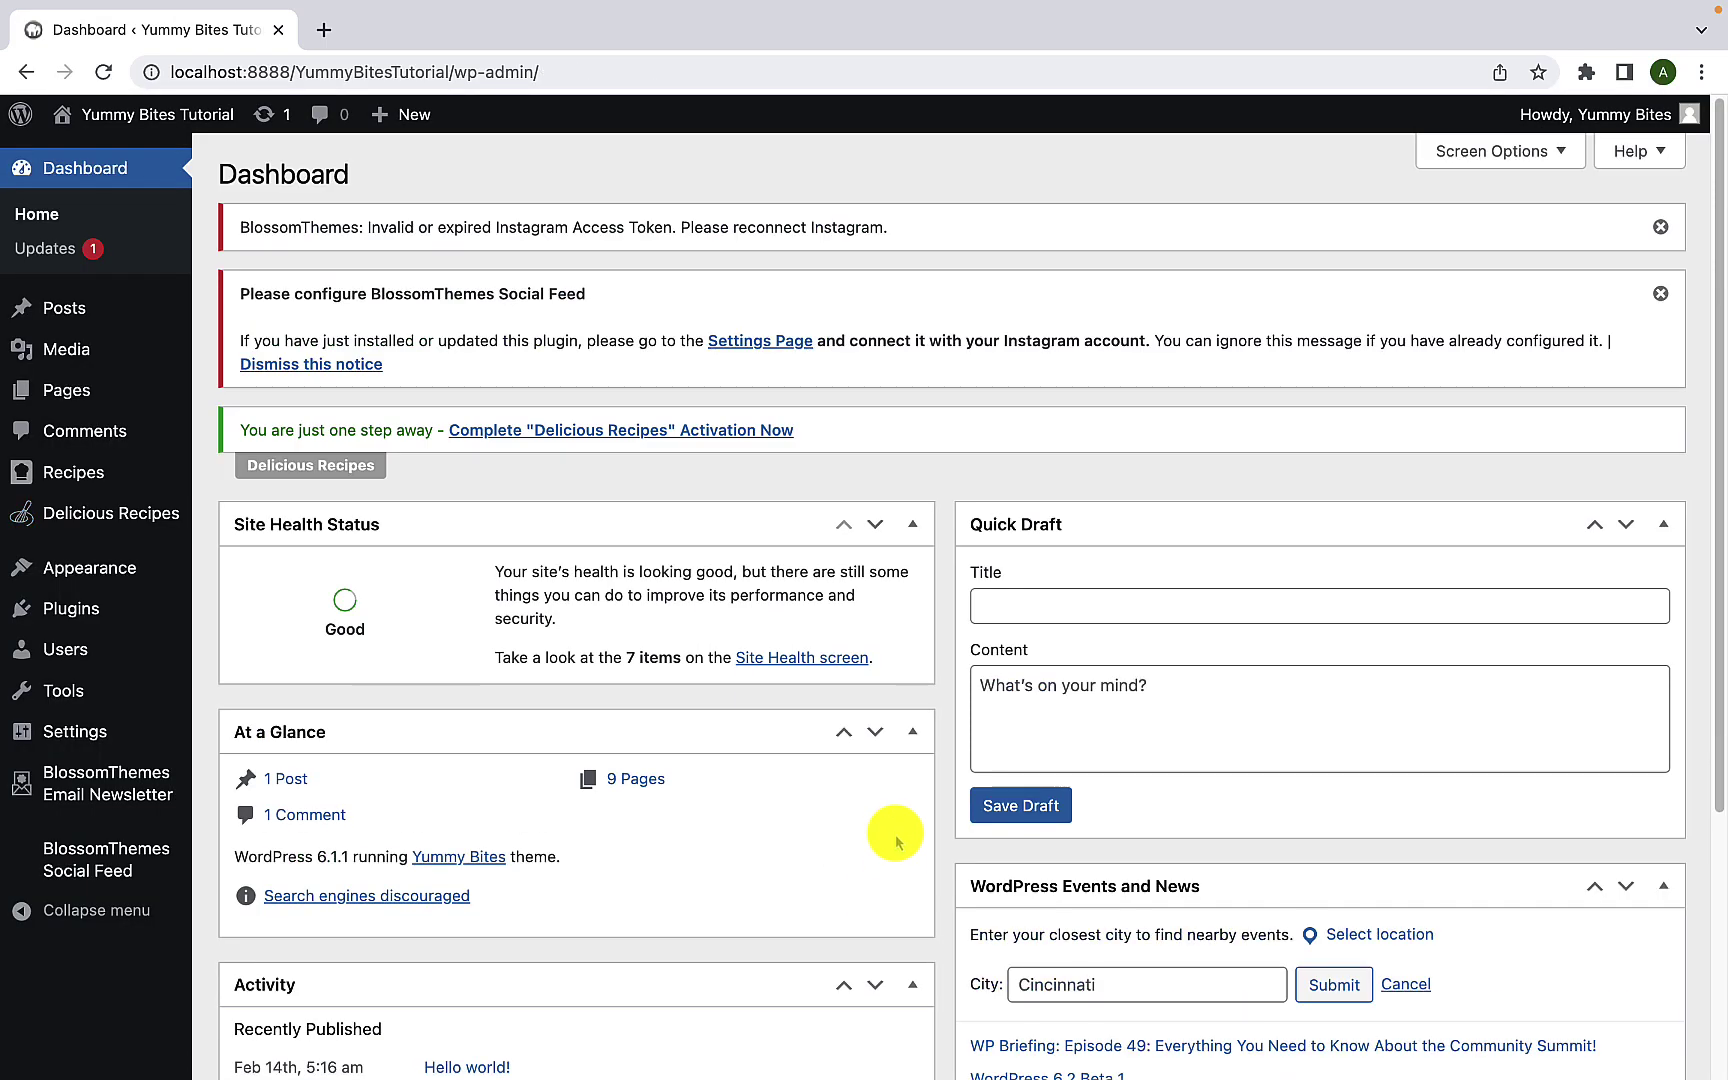
Step: Open the free Yummy Bites demo in Demo Importer Plus and preview its About and Contact page templates
mouse_move(166, 571)
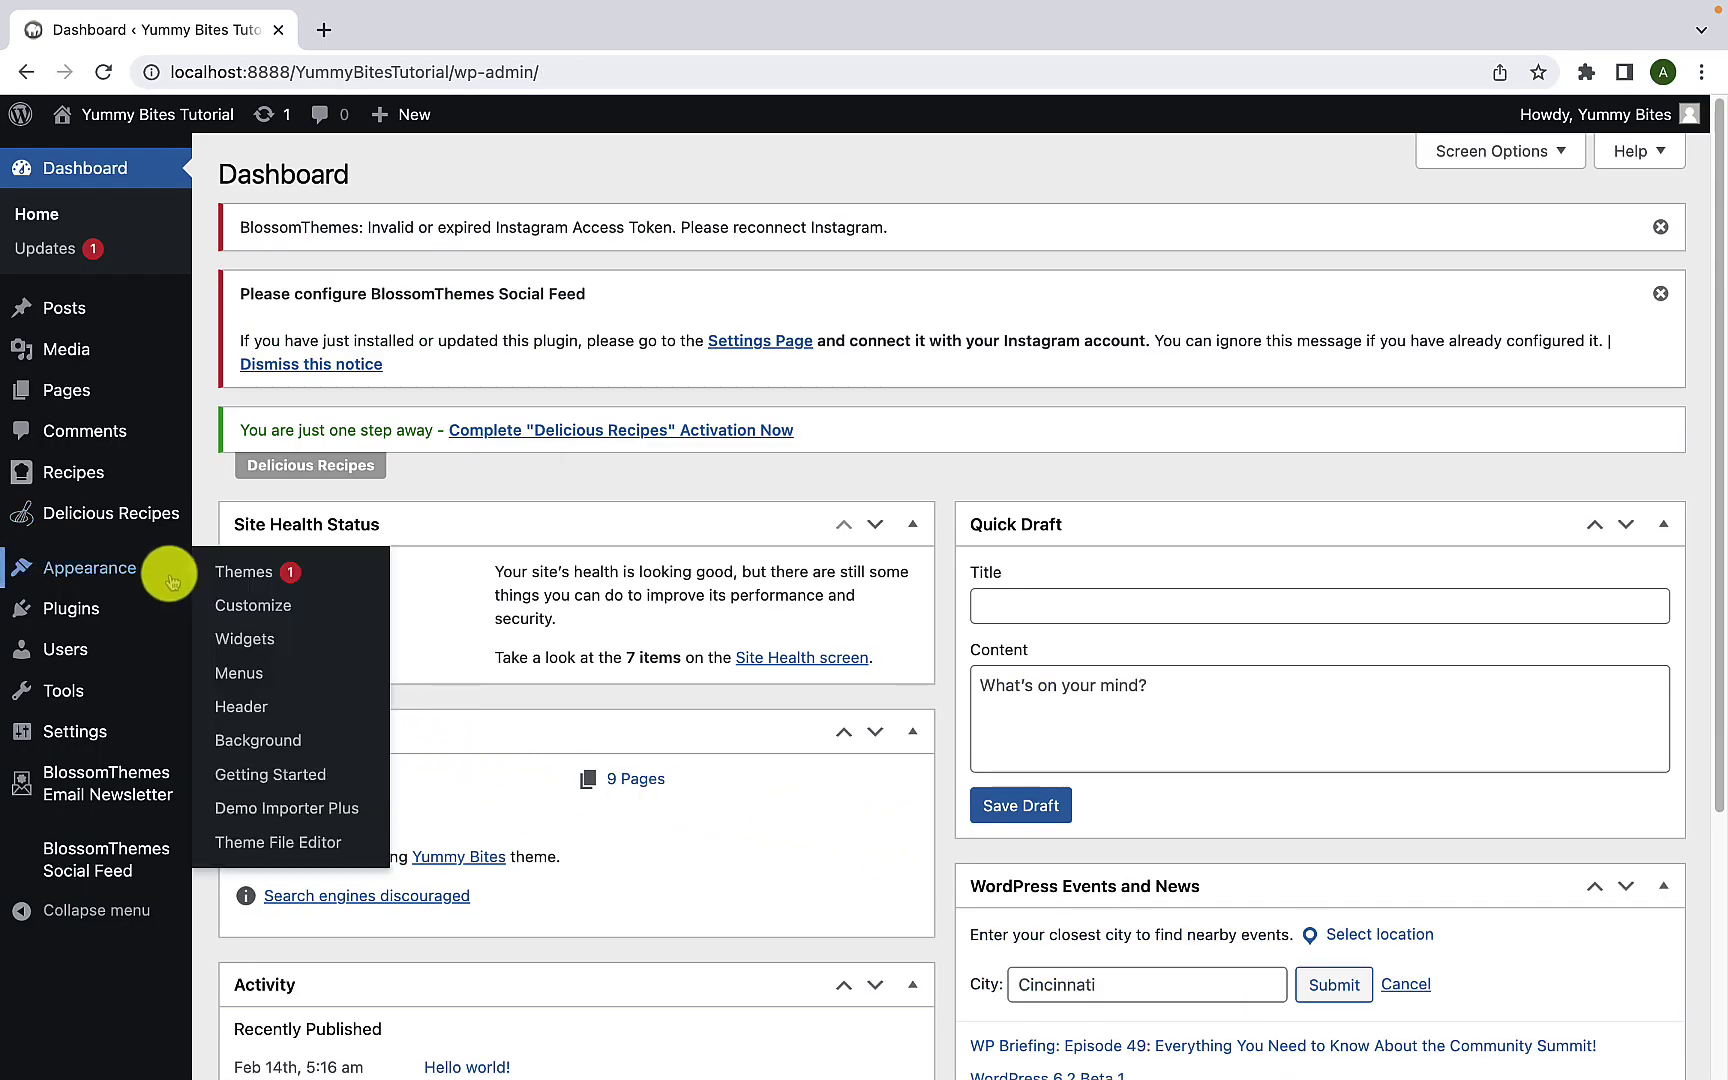
click(288, 810)
scroll(290, 812, down, 3)
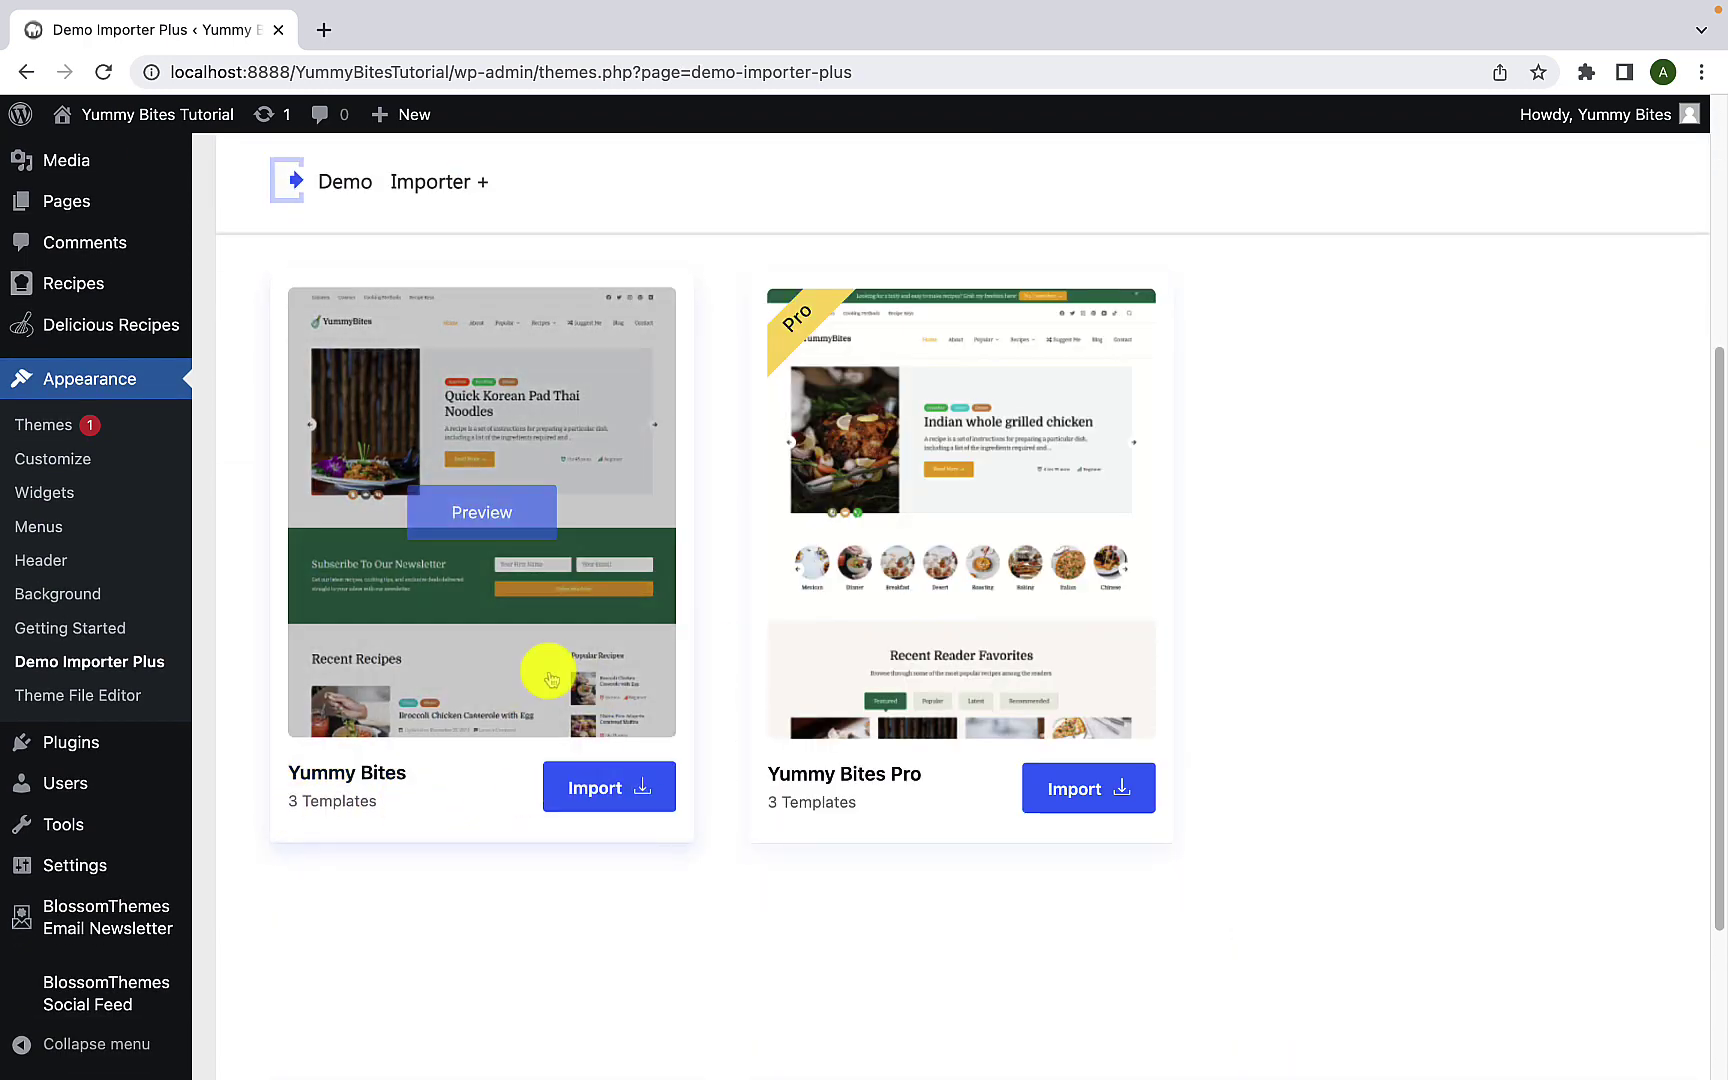
click(445, 808)
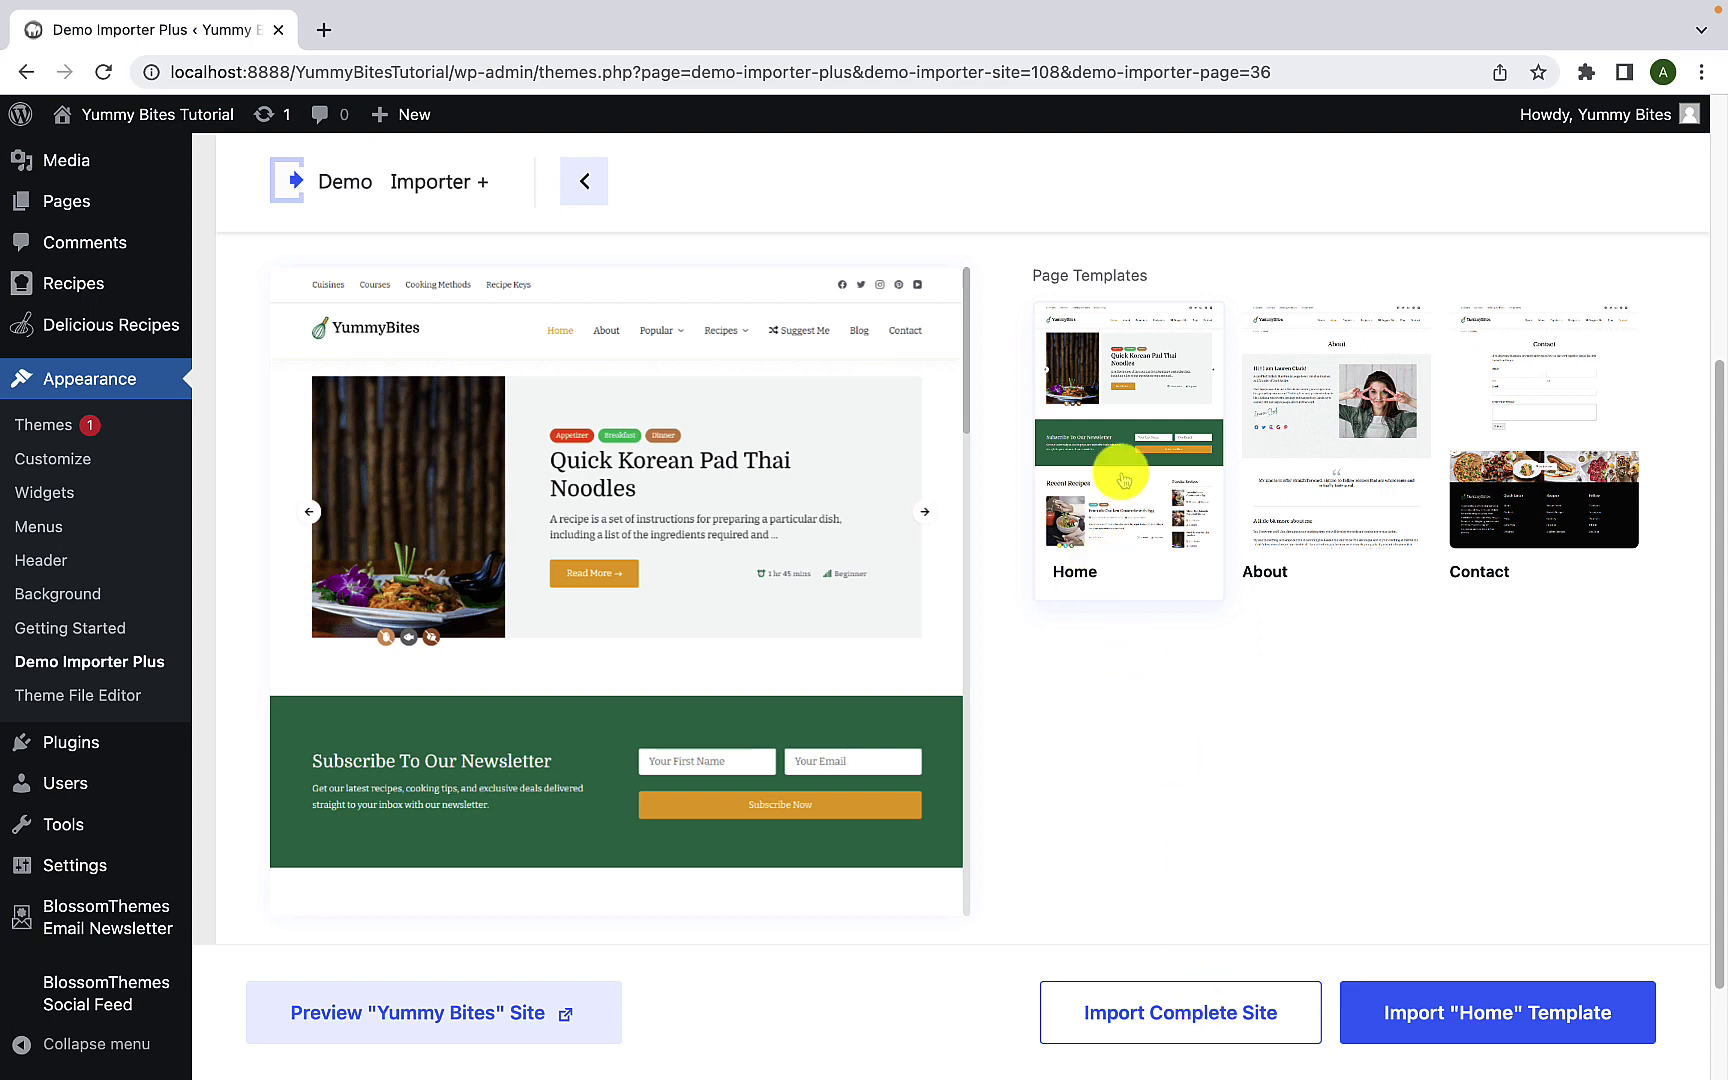
click(1250, 480)
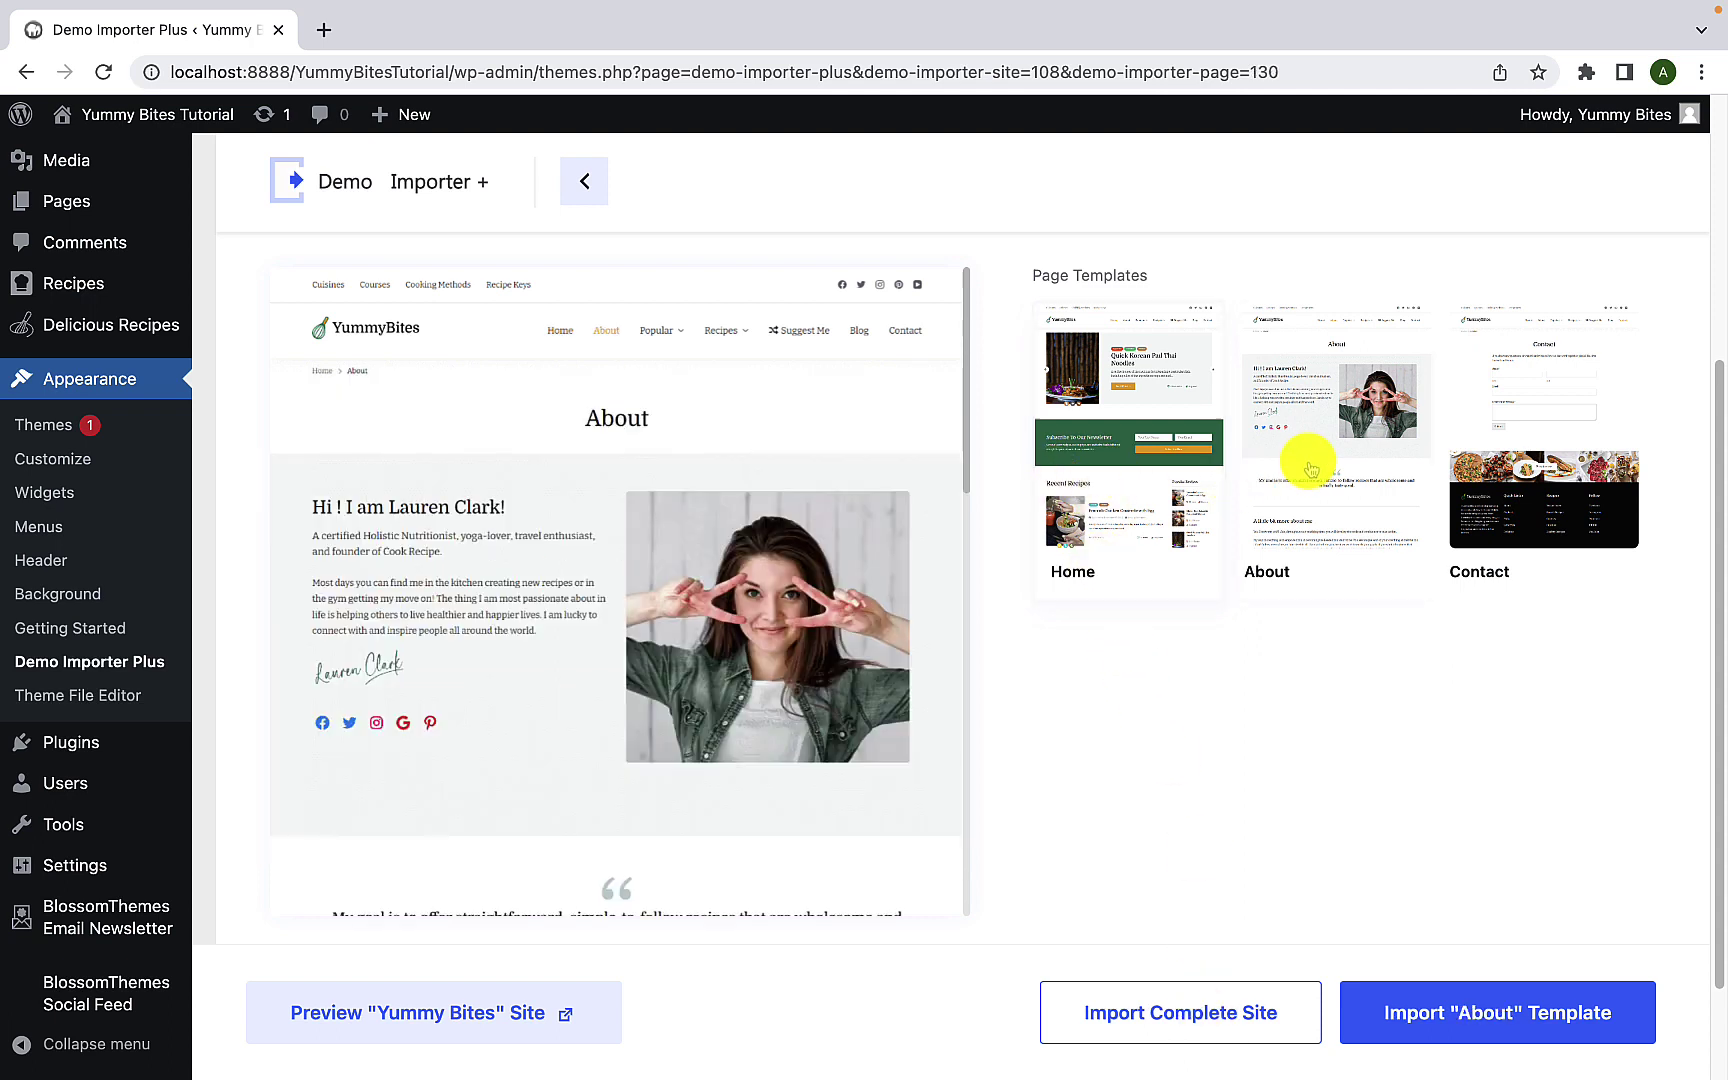
click(1520, 492)
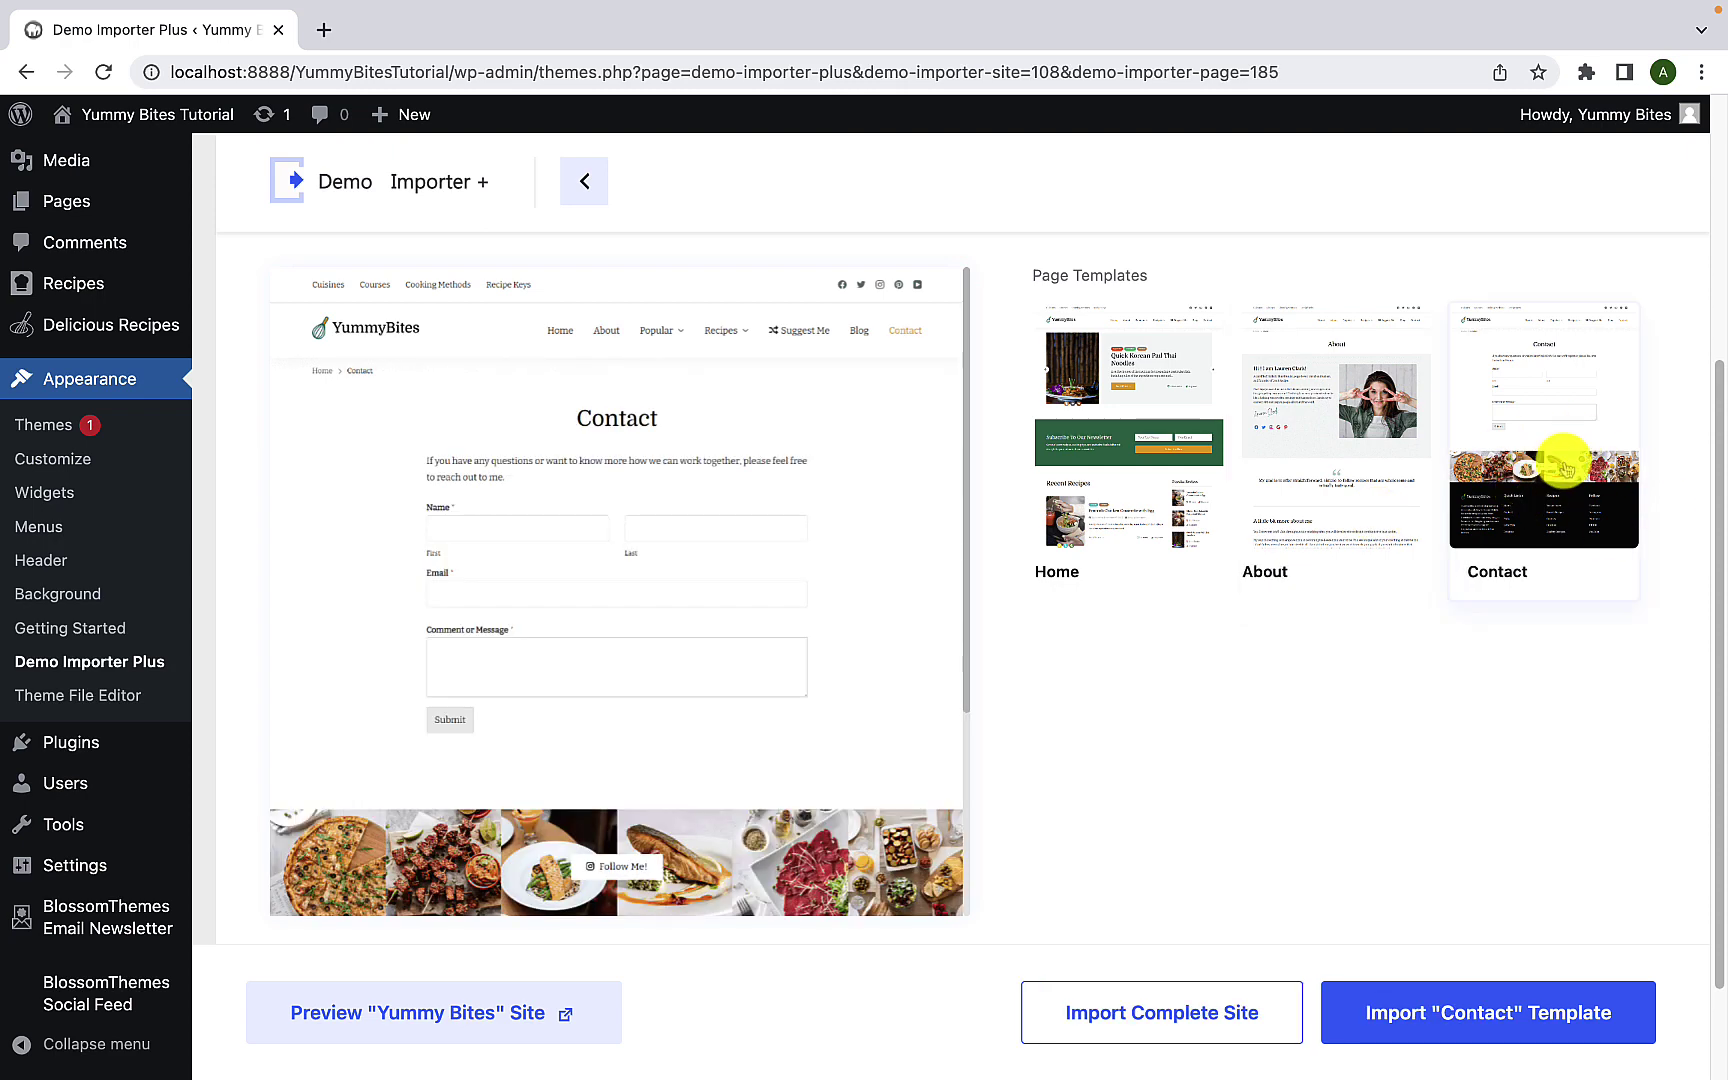
Step: Reselect the Home template and import the complete Yummy Bites site with customizer settings, widgets, required plugins and content, and view the site
click(1132, 517)
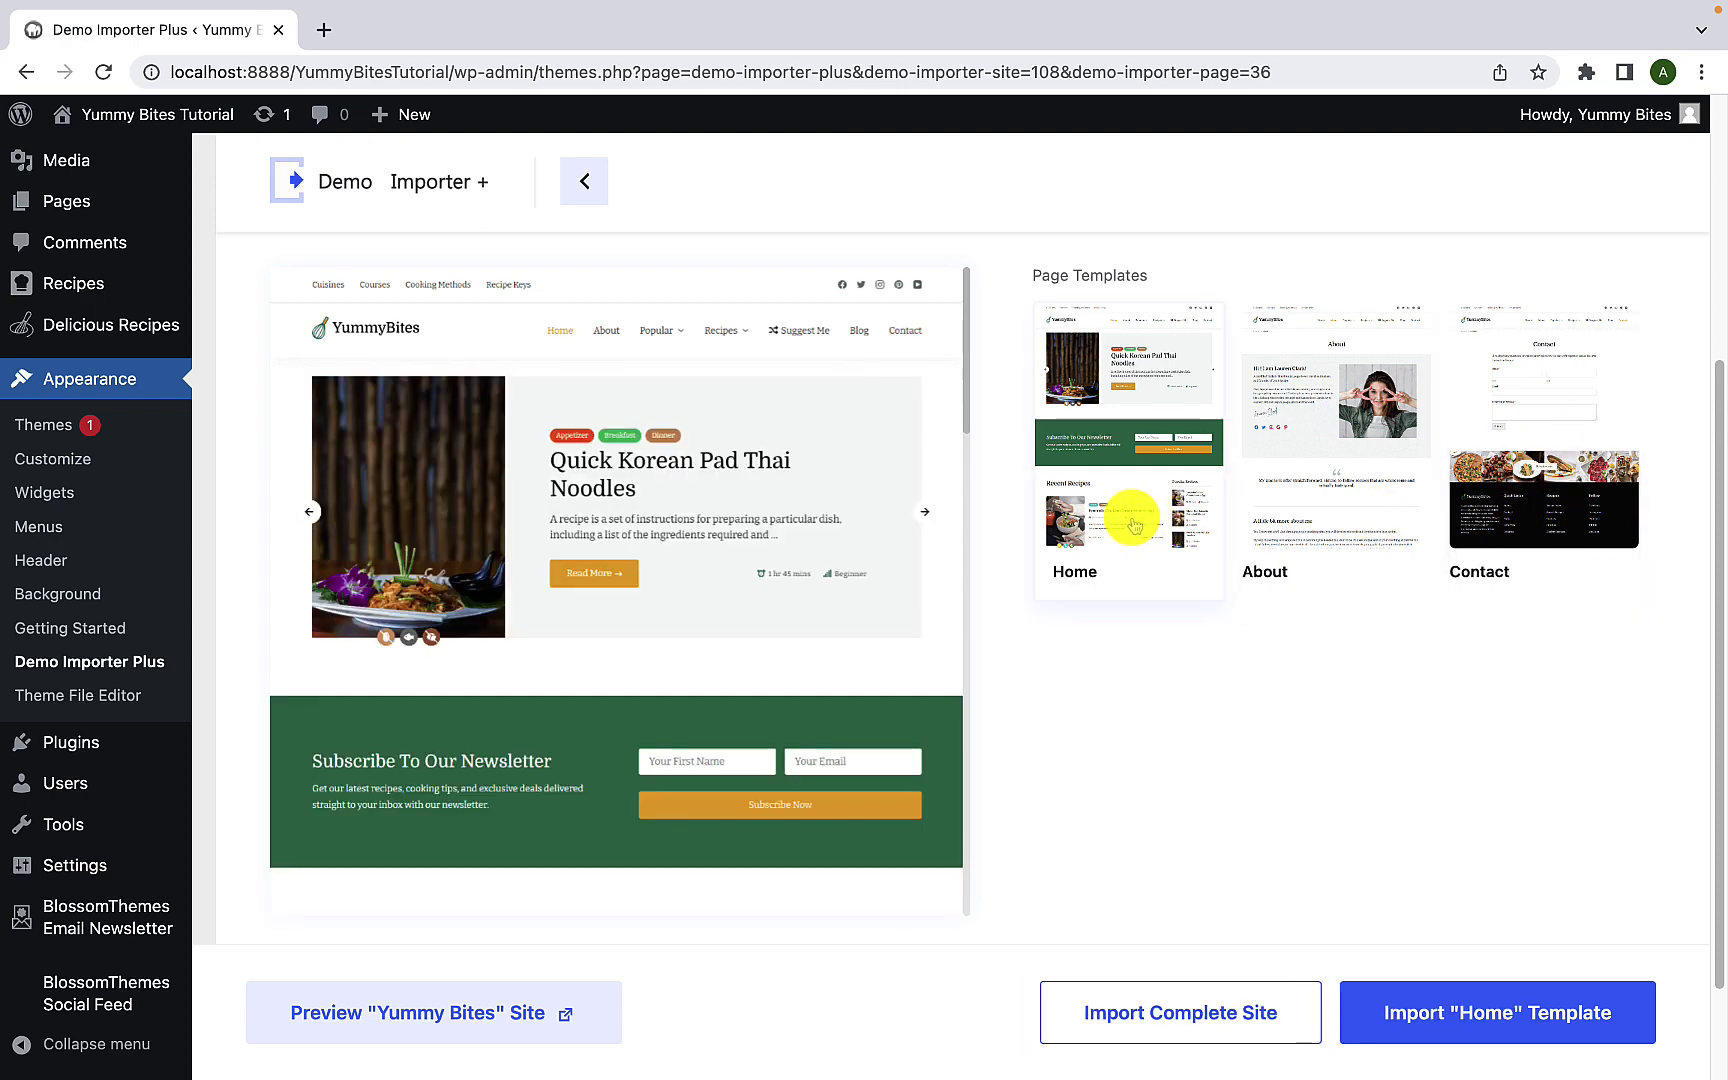
click(1240, 1028)
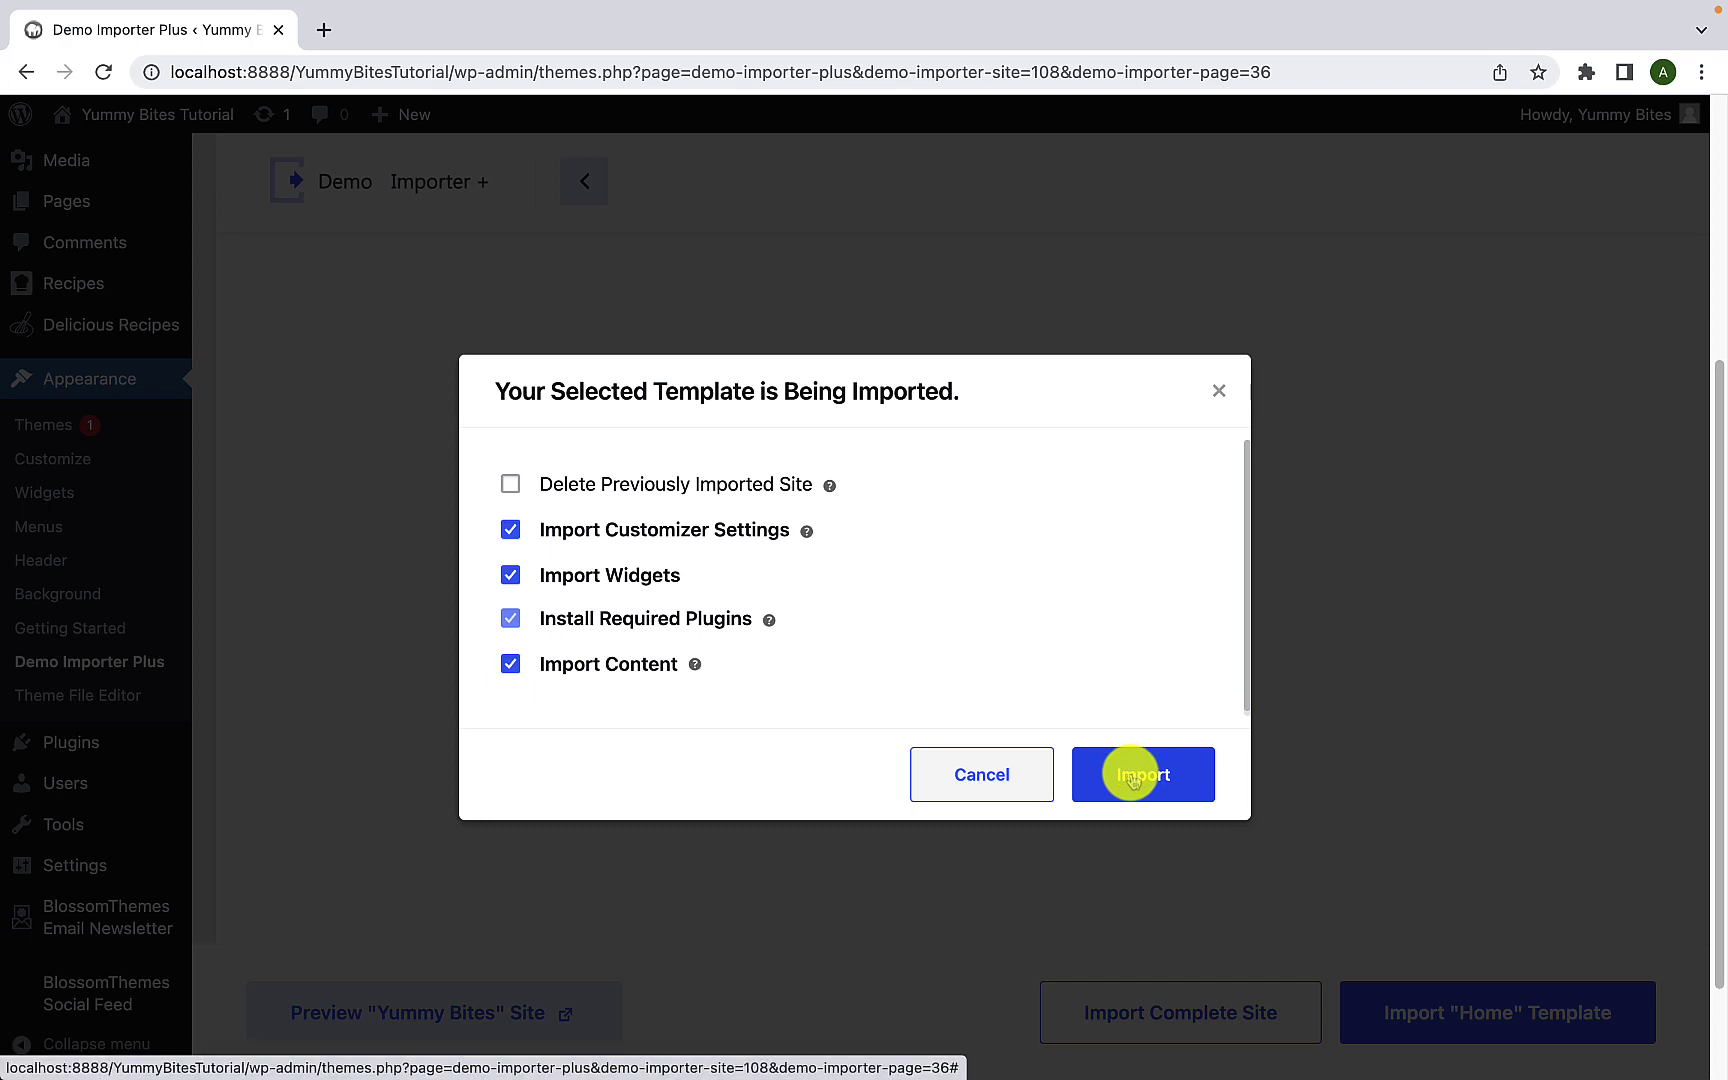
click(1186, 788)
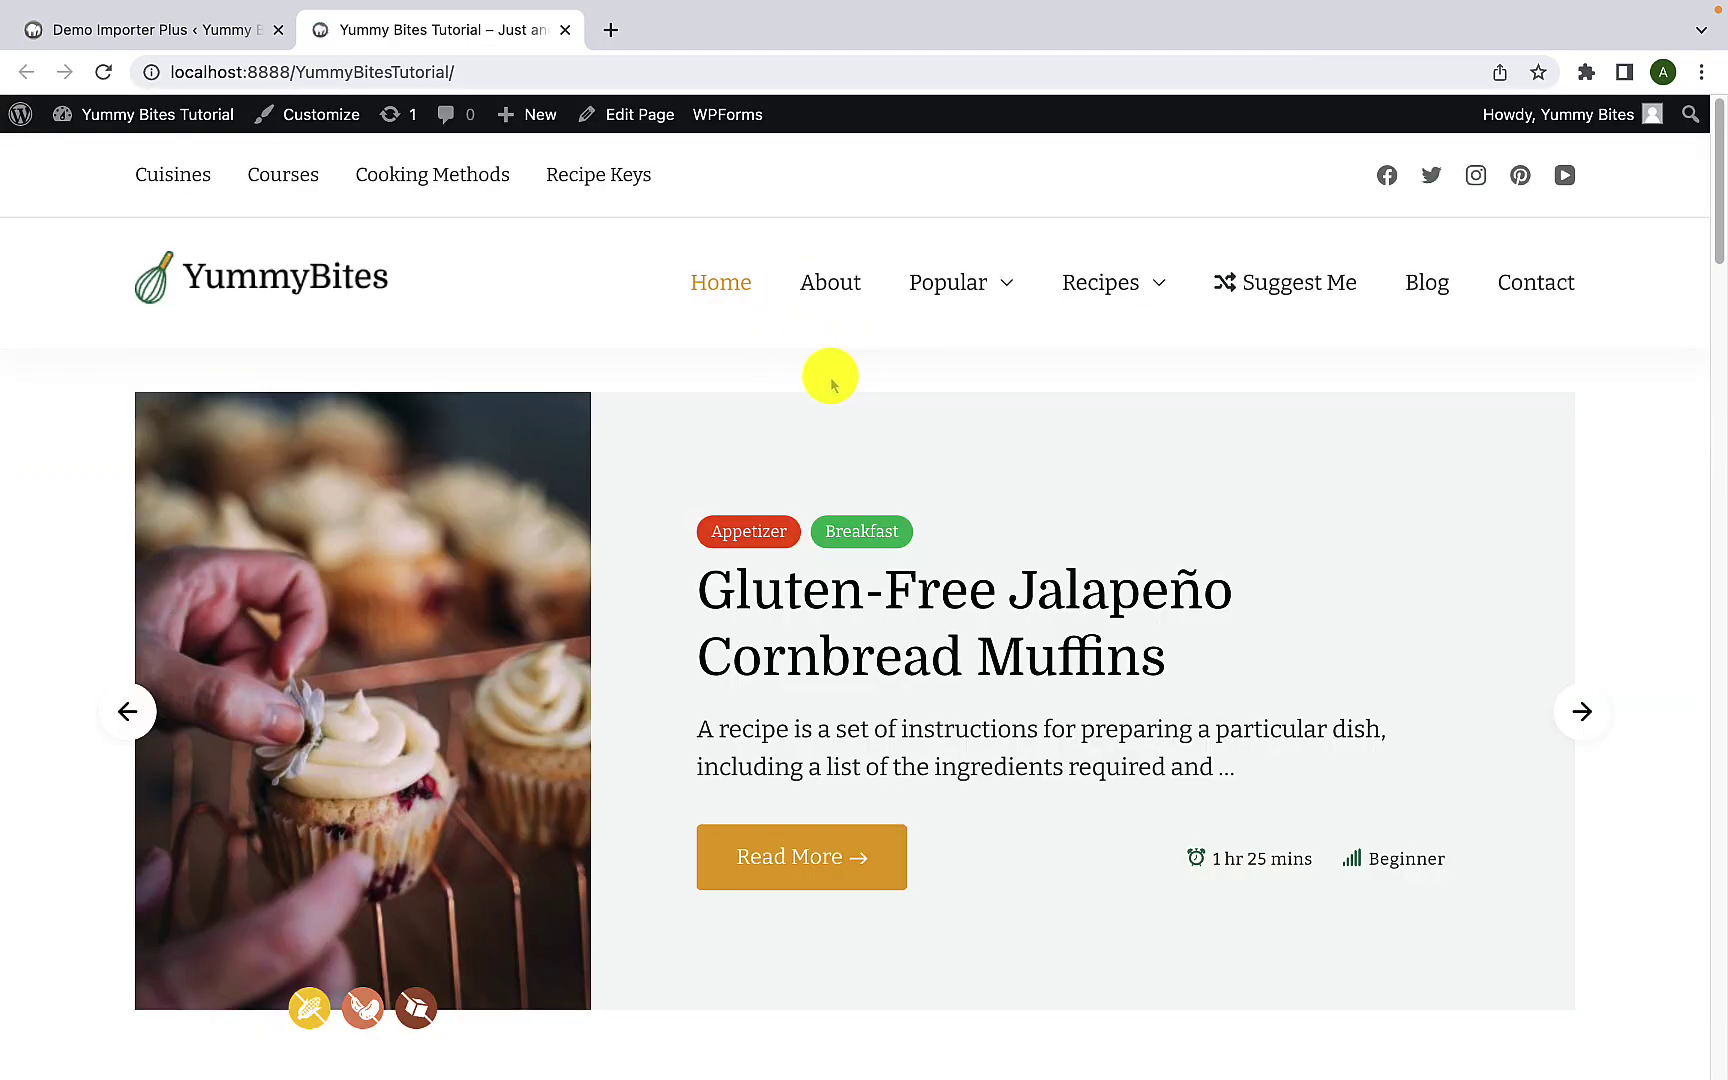
Step: Look through the imported homepage from the header to the footer, and return to the Demo Importer Plus page
scroll(885, 420, down, 7)
scroll(897, 512, down, 16)
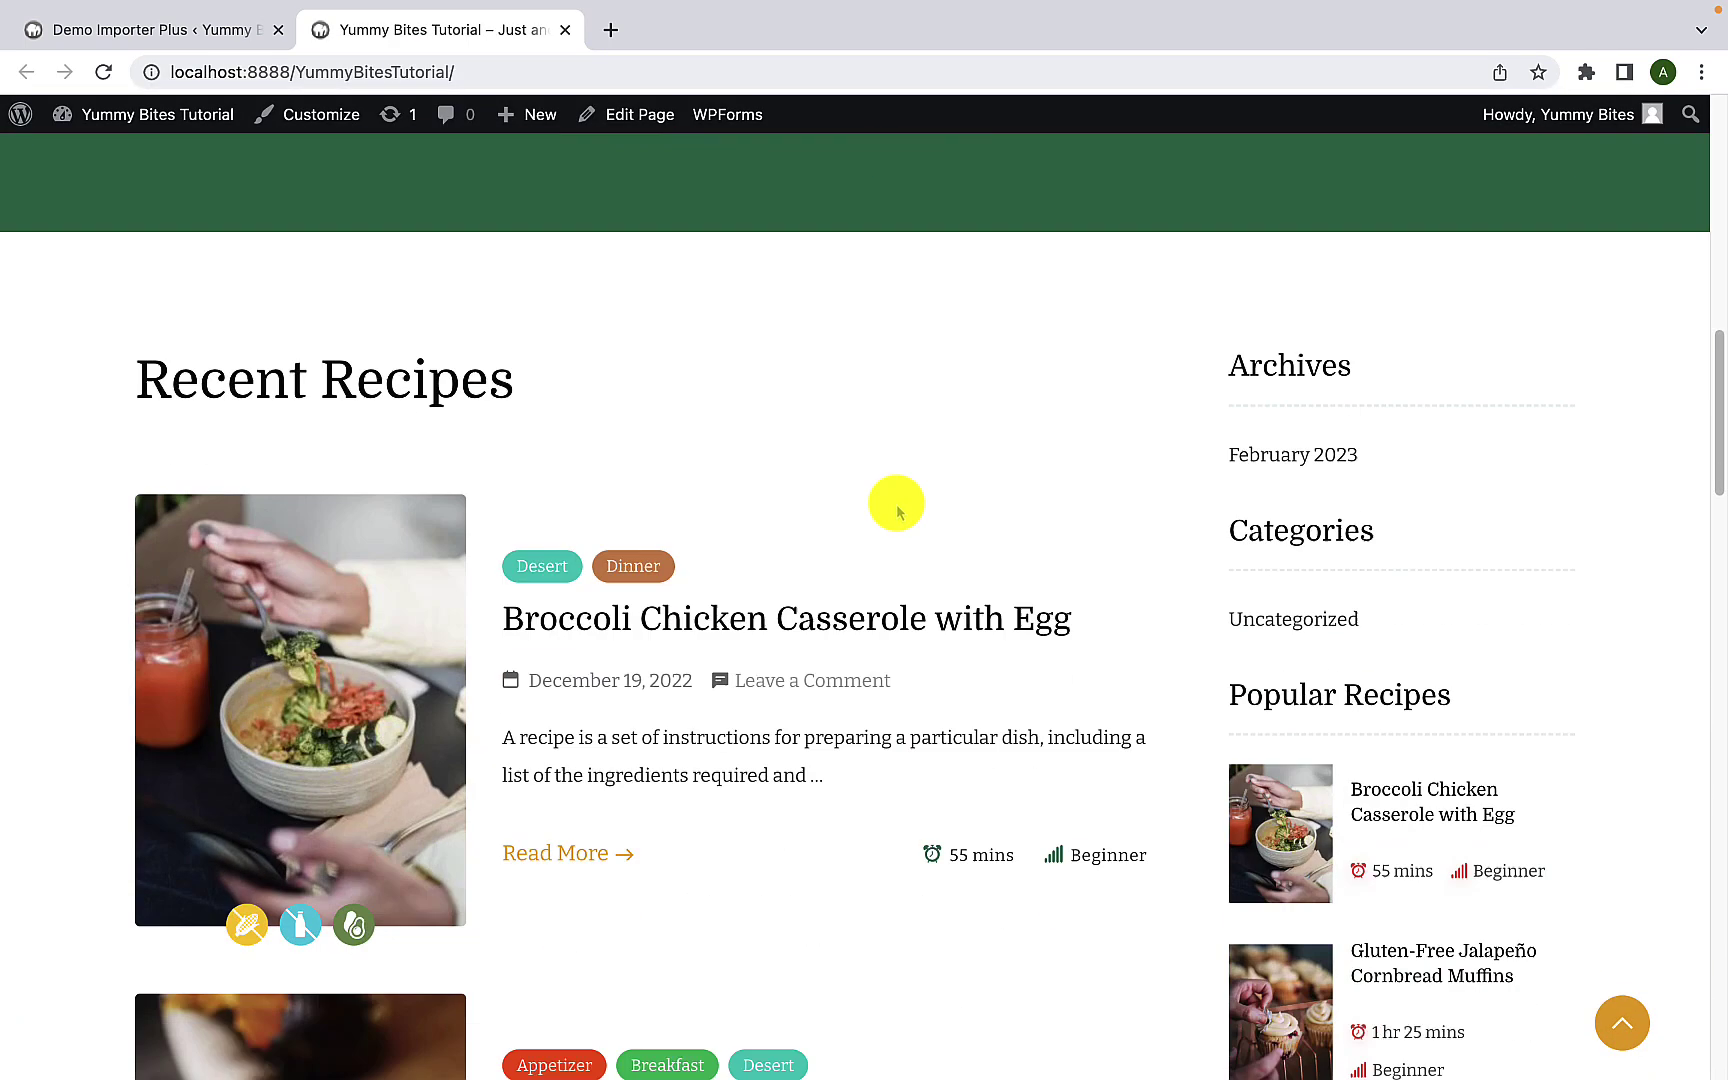
scroll(905, 512, down, 20)
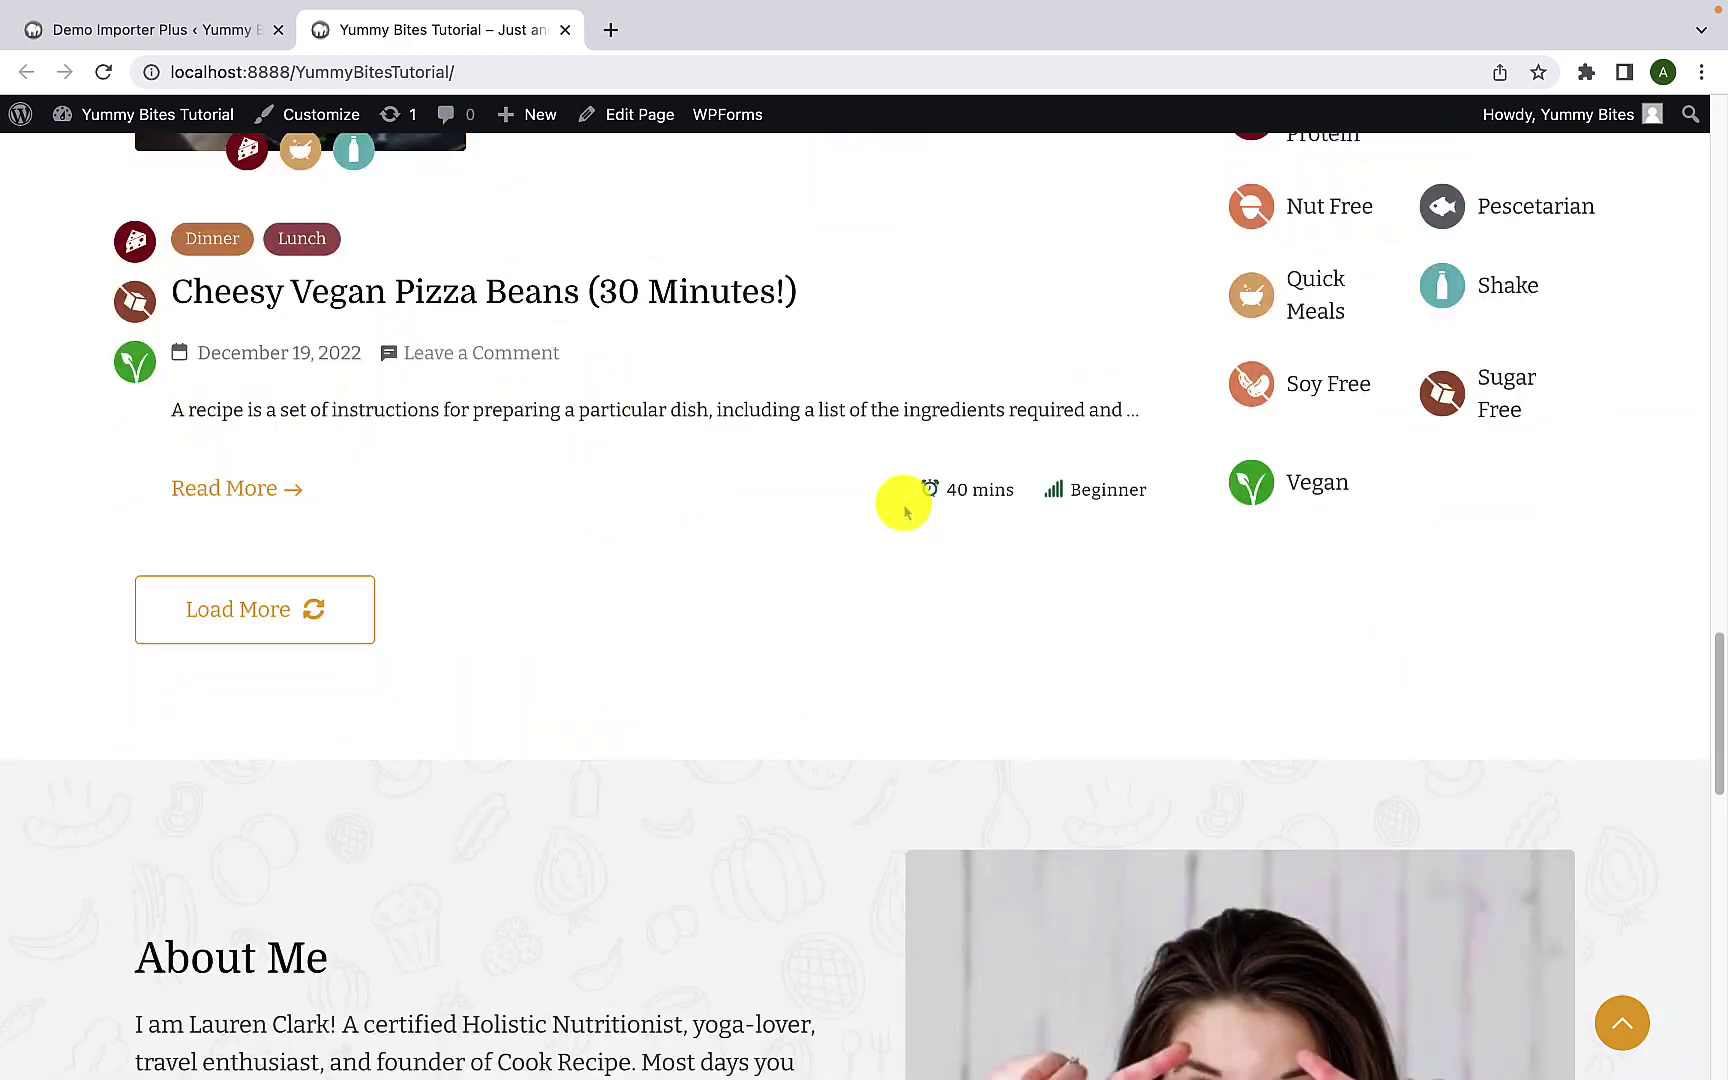
scroll(906, 512, down, 1)
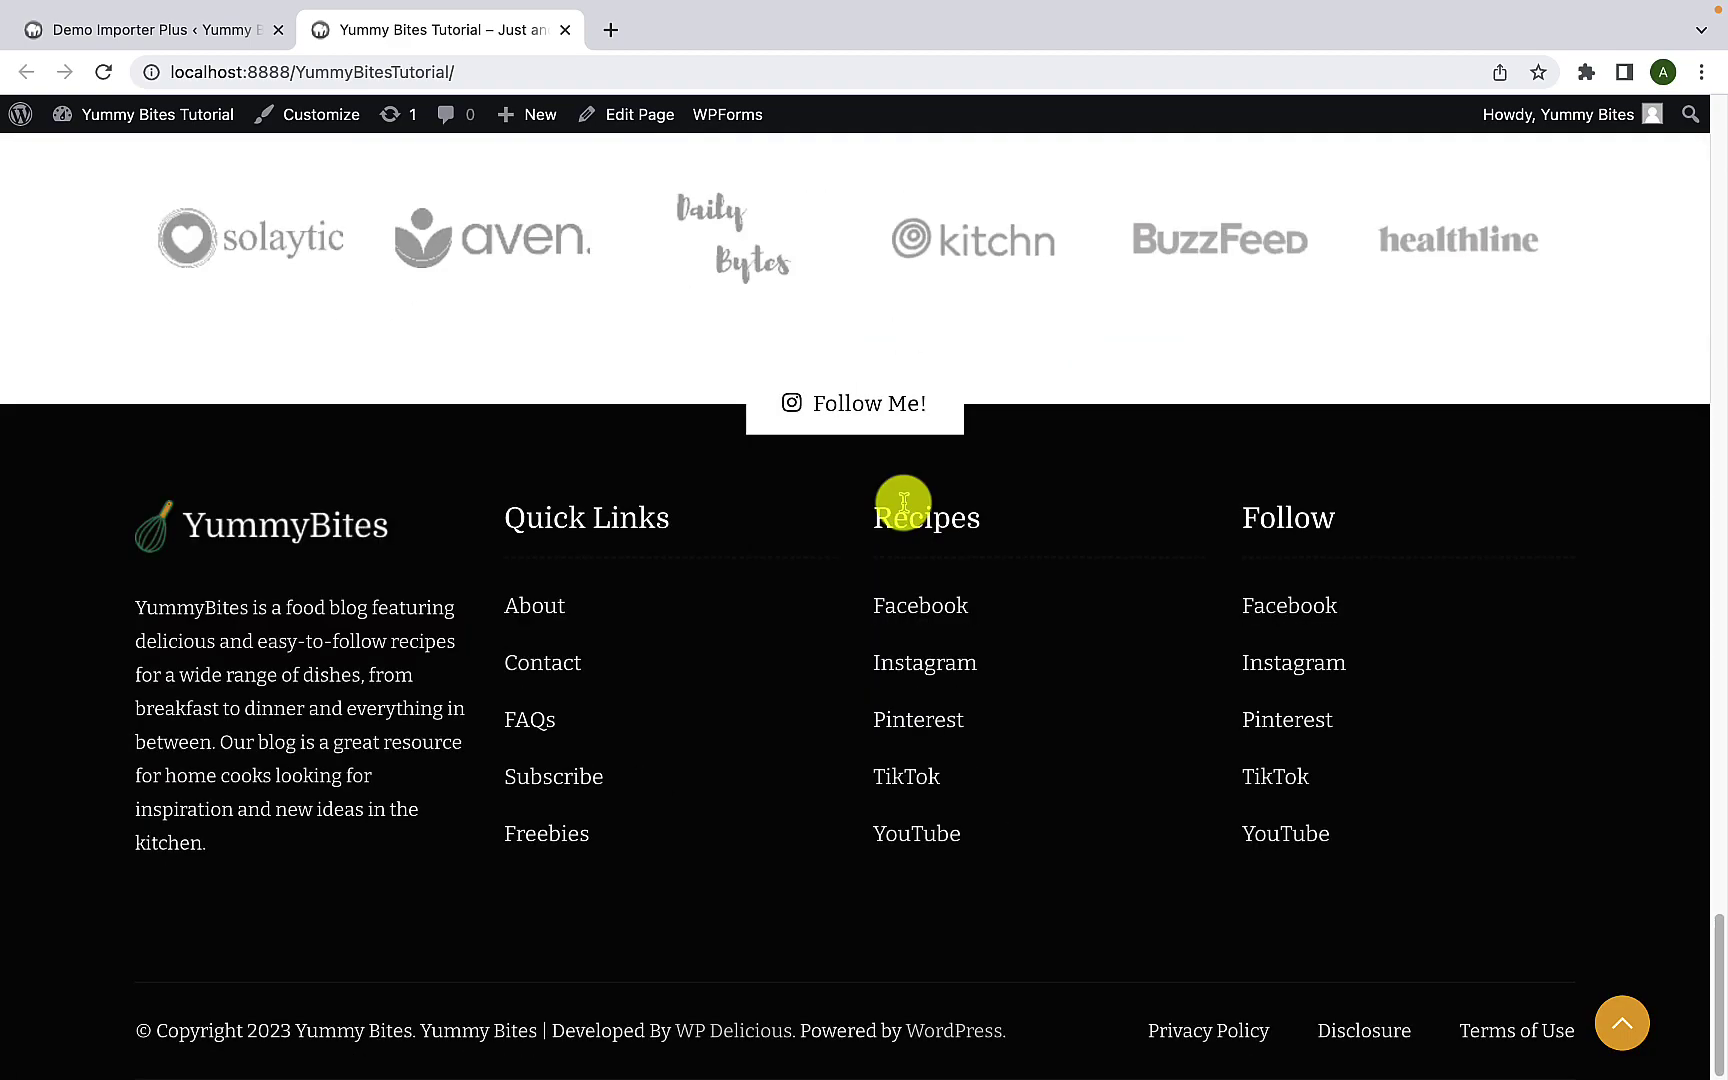
click(1618, 1008)
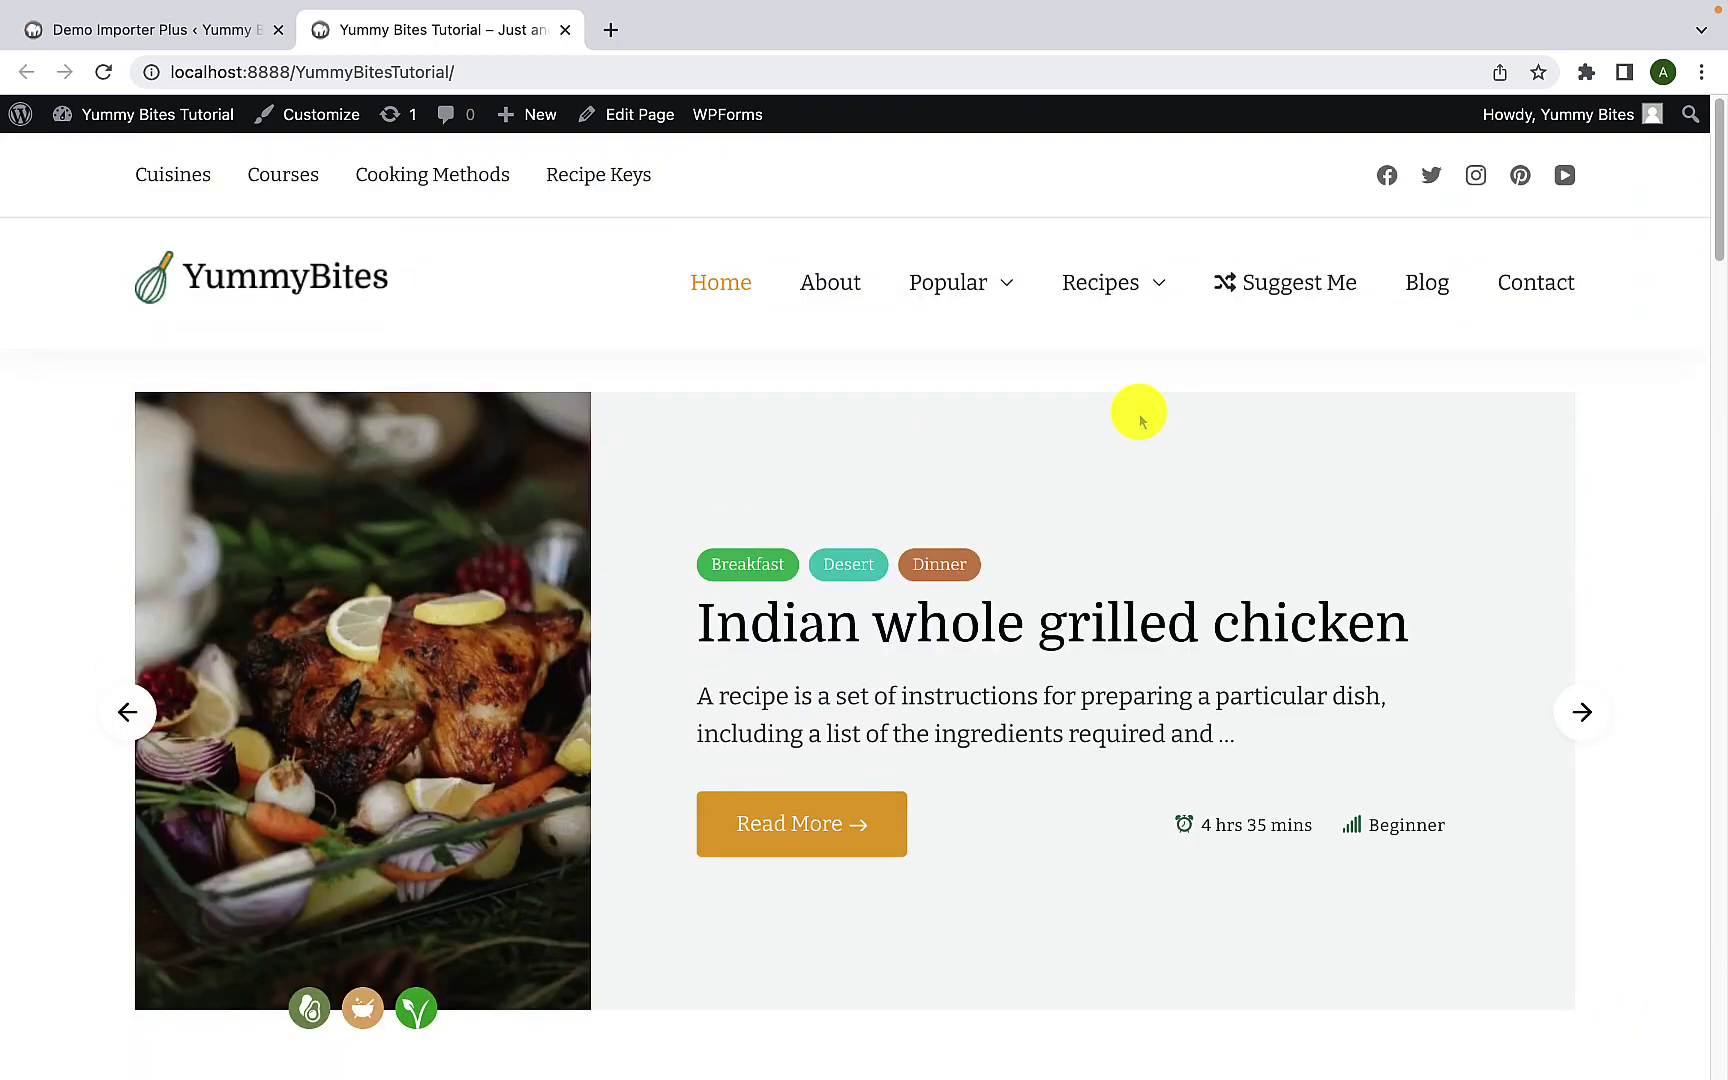
click(210, 30)
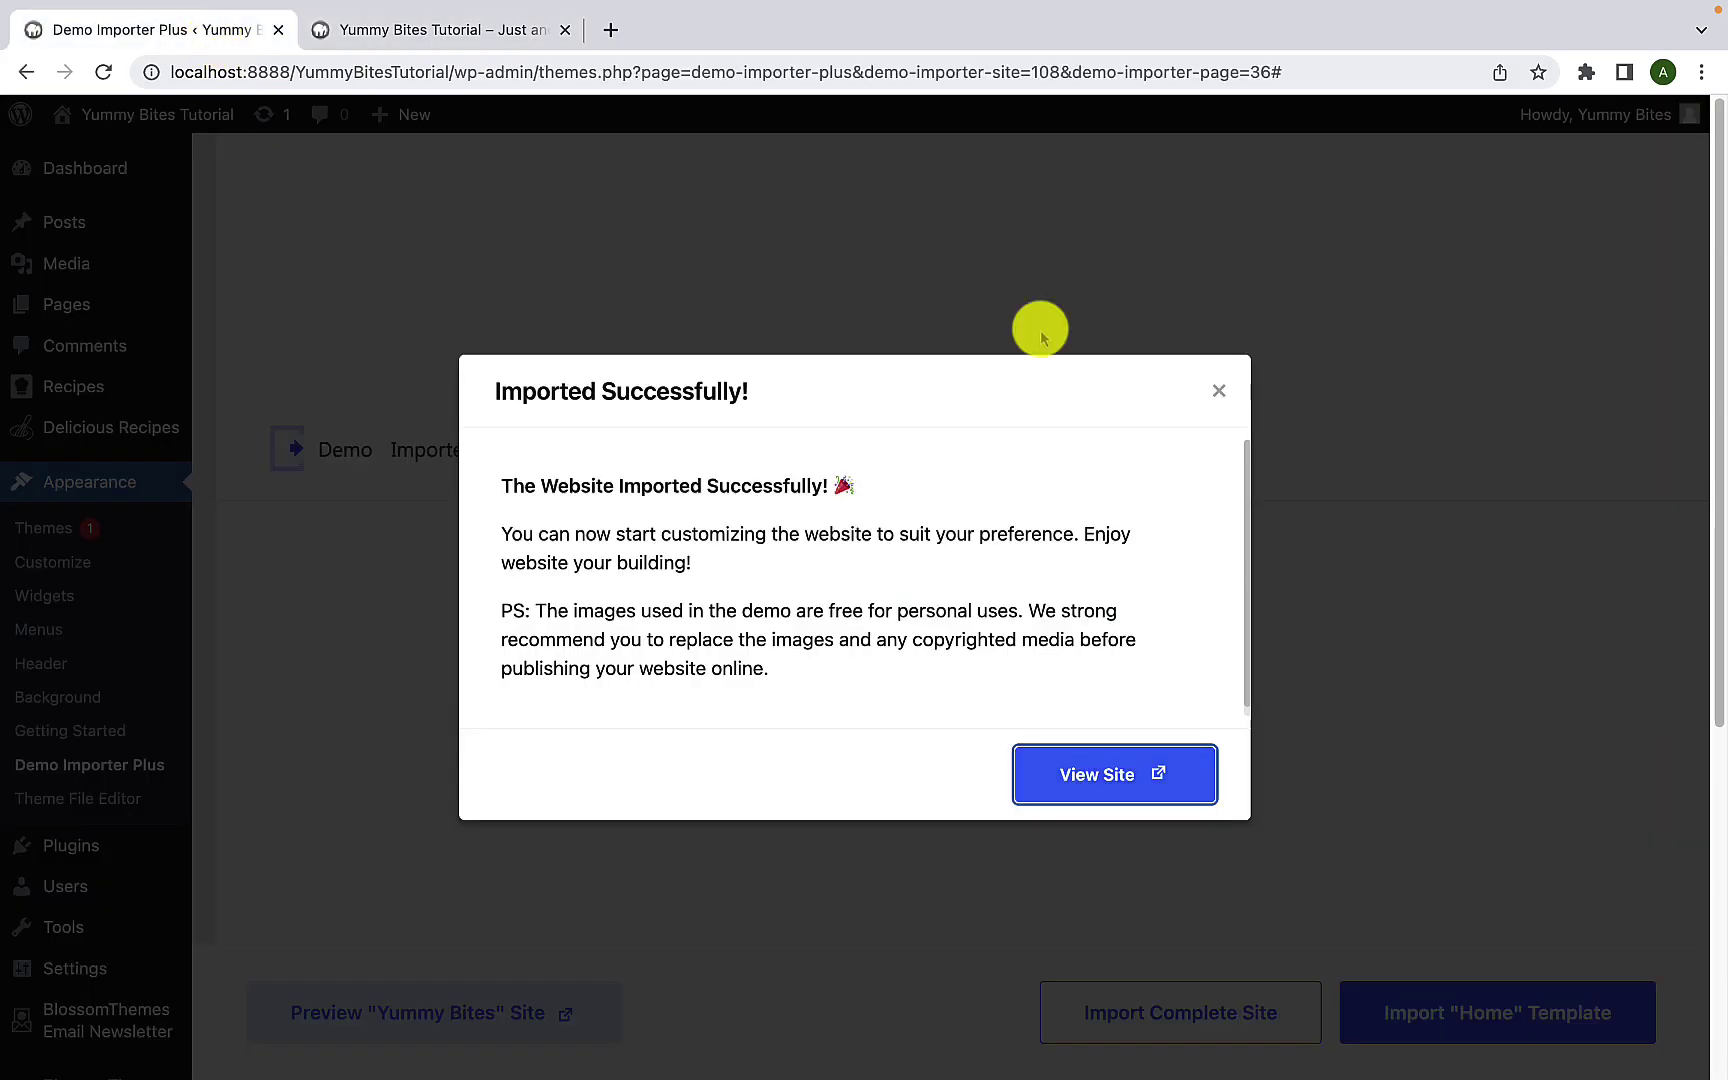
Step: Close the import success message and open the list of all recipes
click(1219, 390)
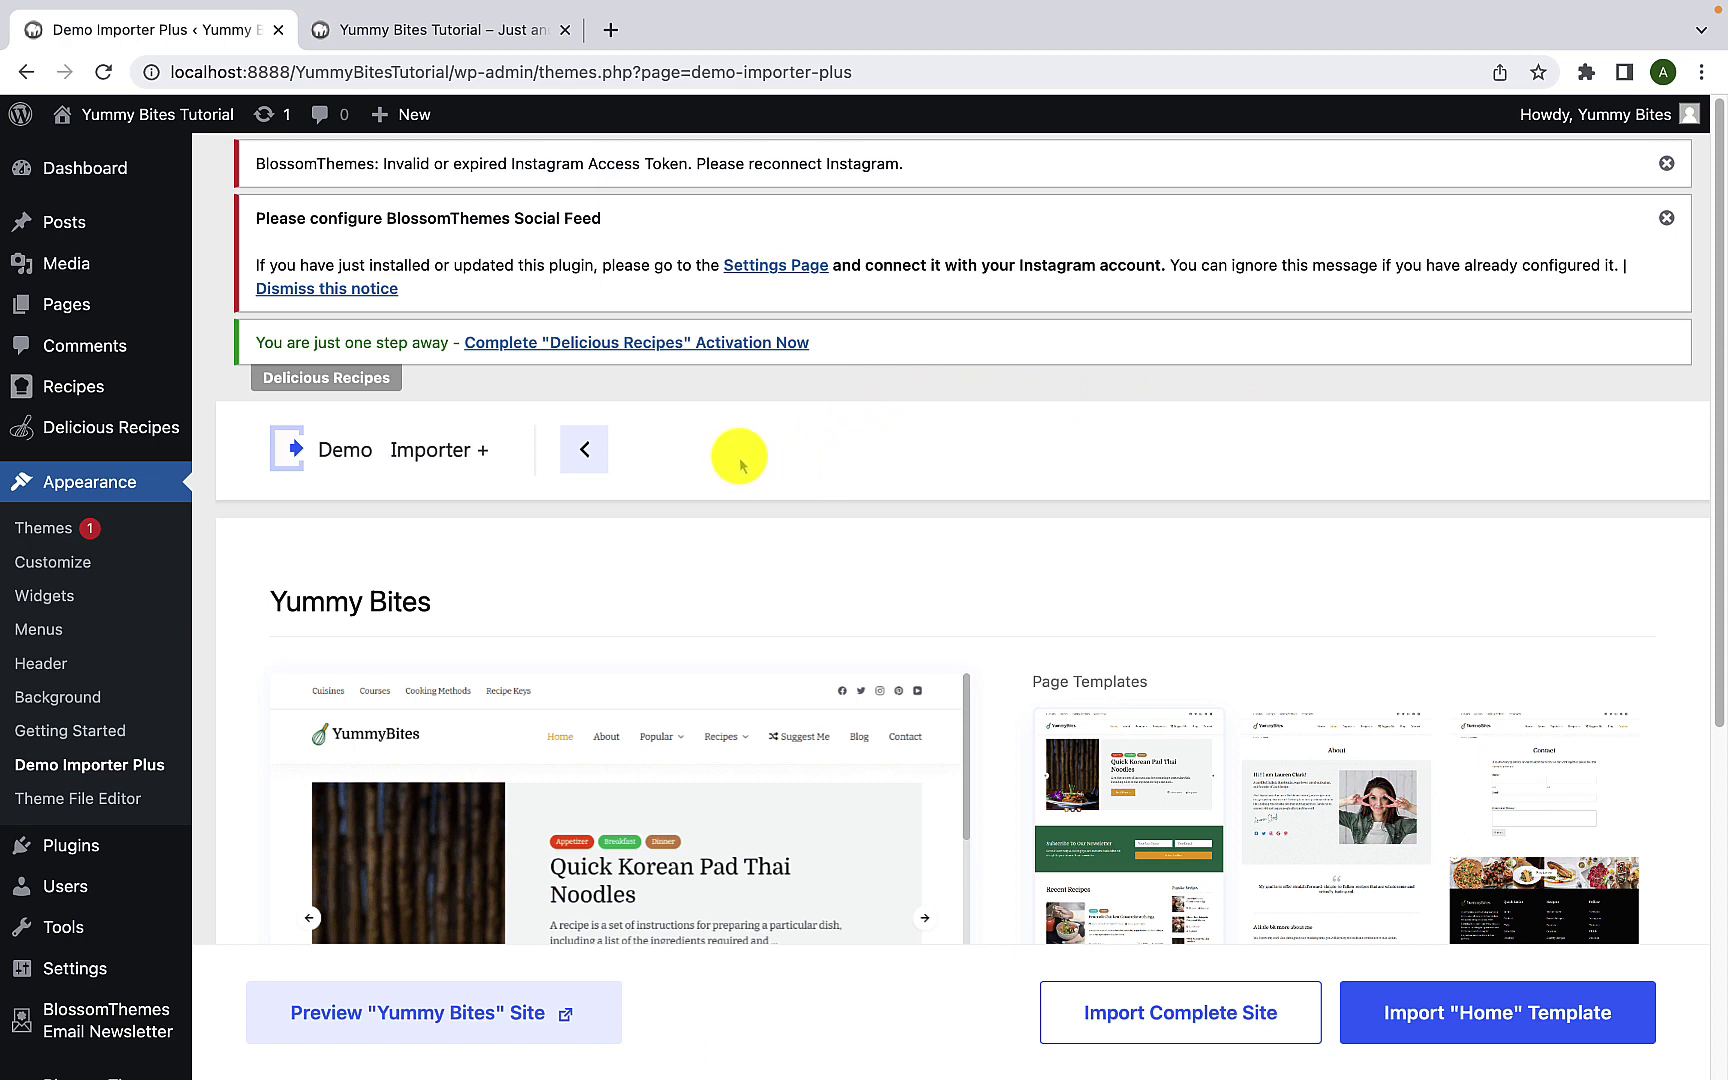
mouse_move(110, 390)
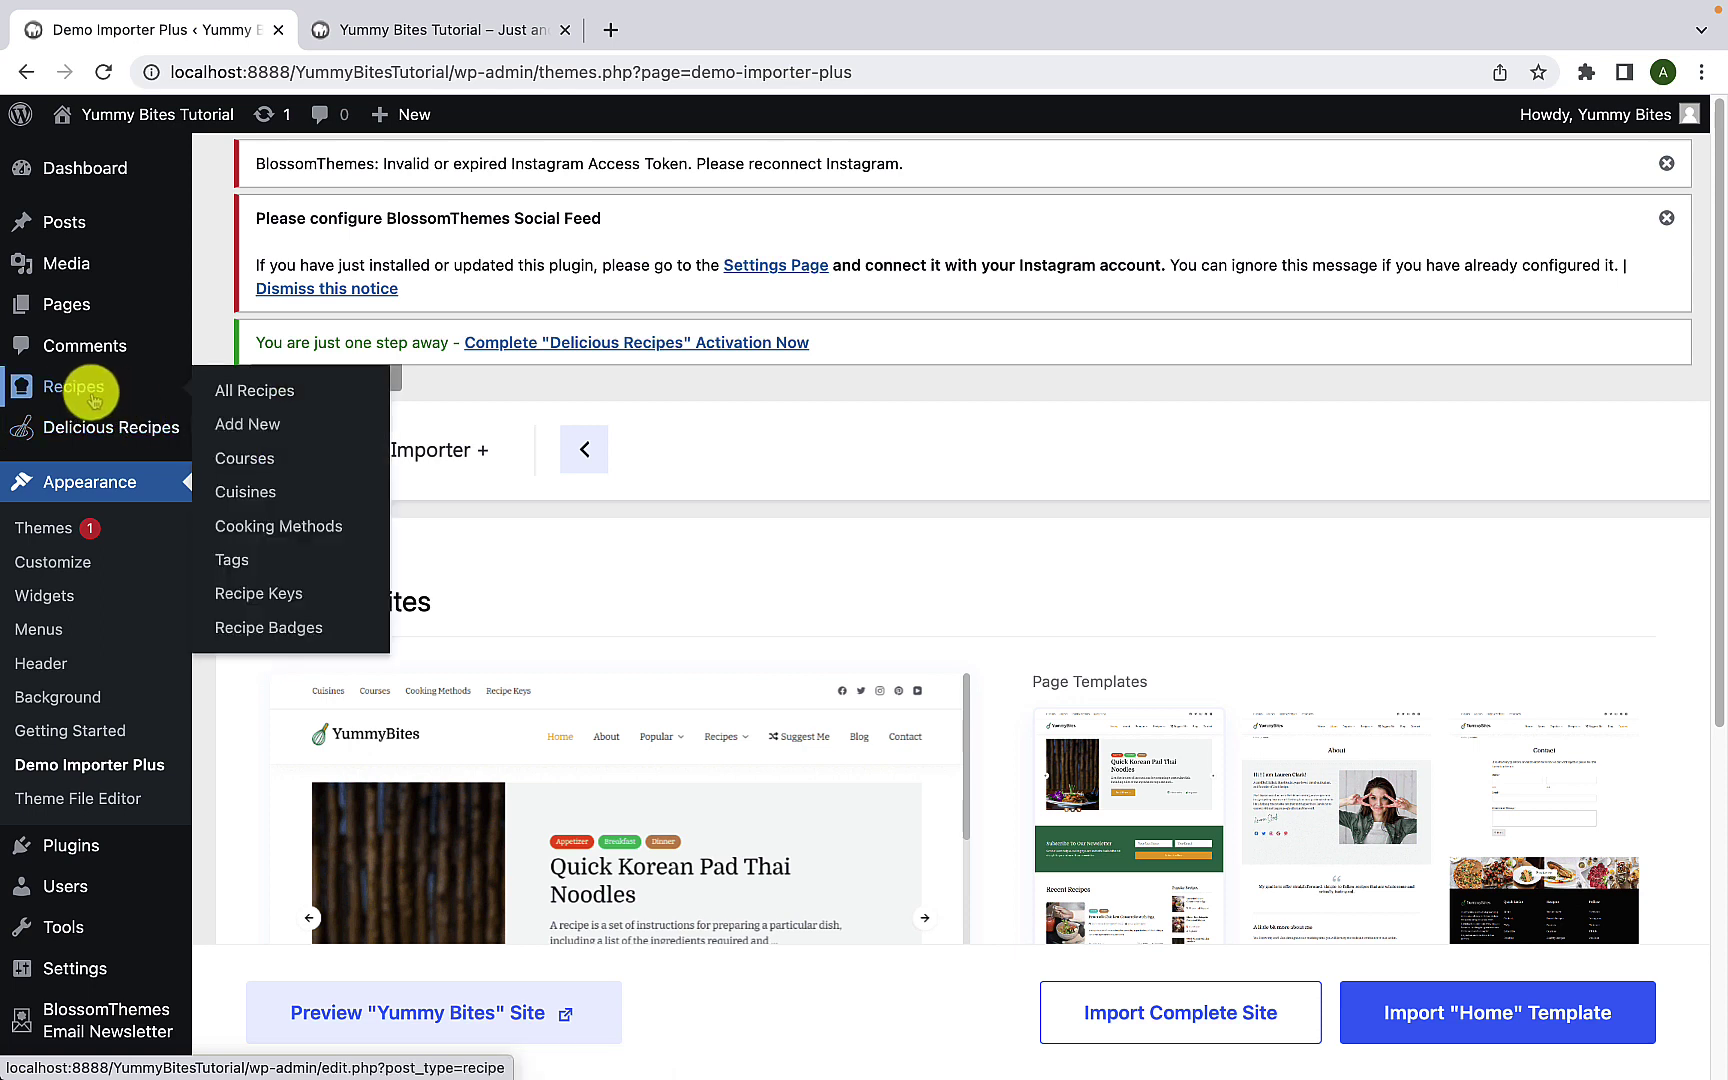
click(251, 395)
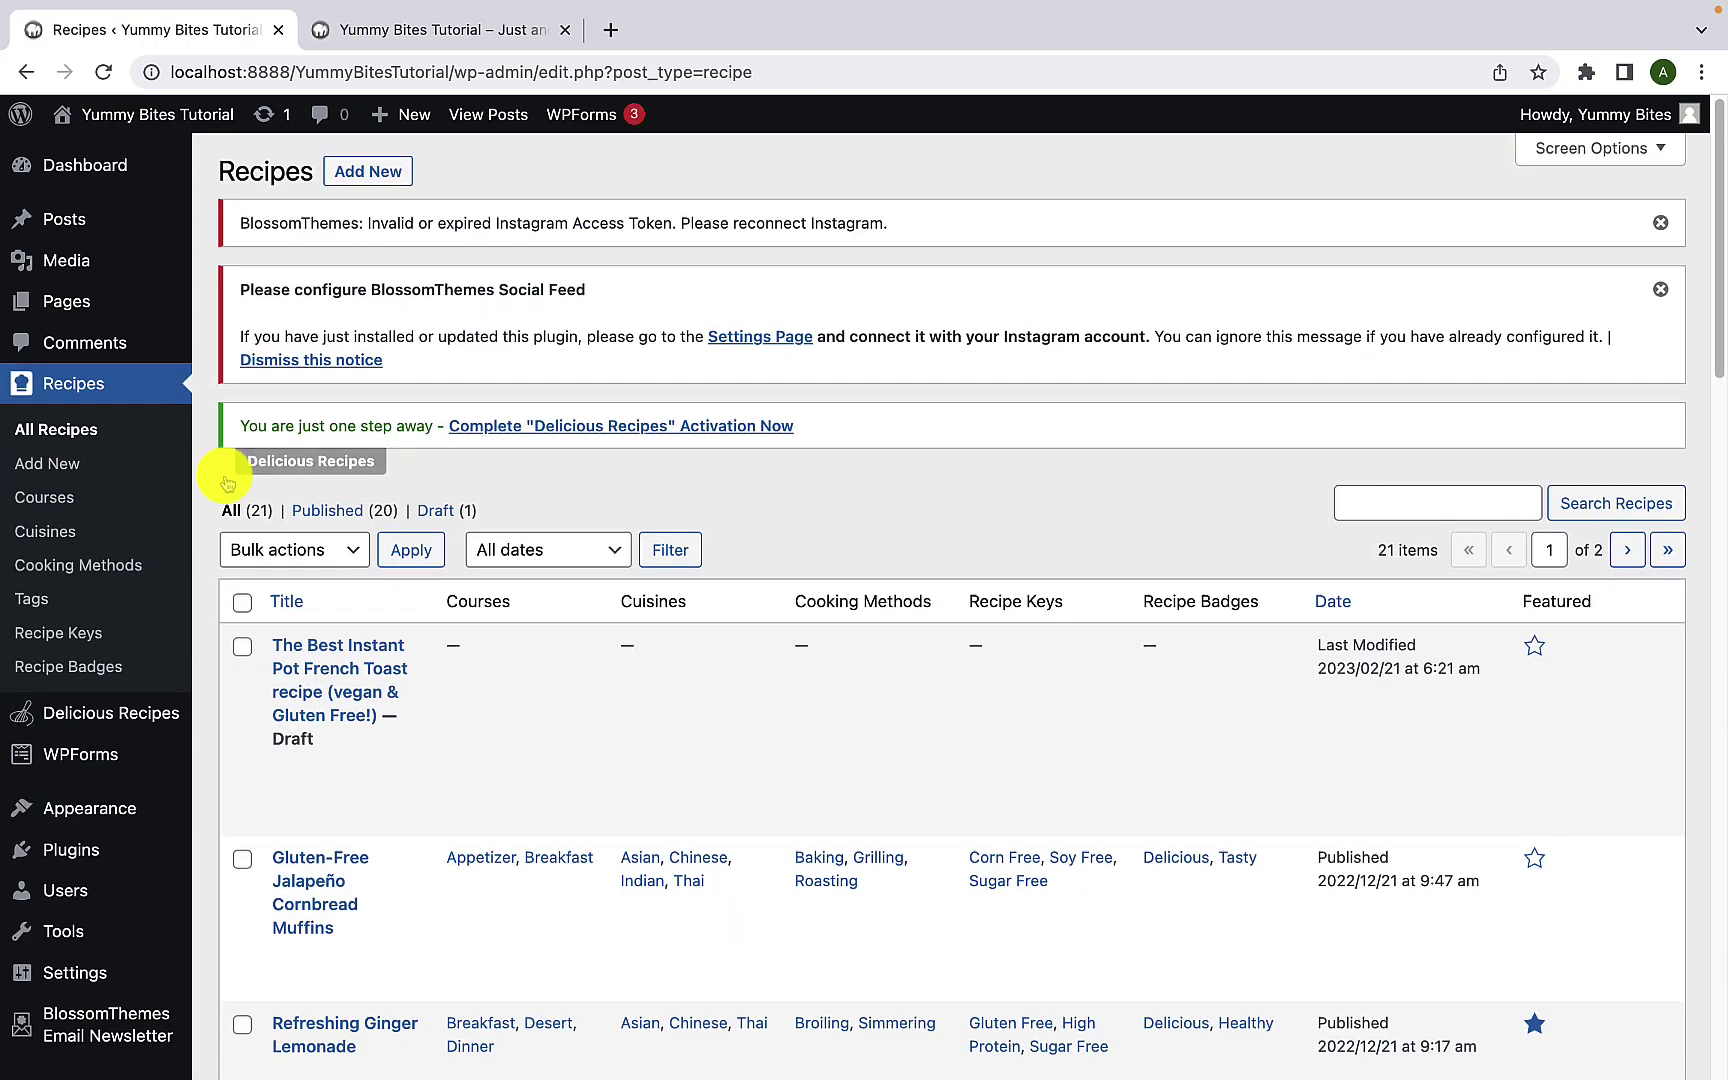
Step: Look through the imported recipes and their courses, cuisines, cooking methods, keys and badges in the recipe list
scroll(290, 565, down, 5)
scroll(312, 578, down, 5)
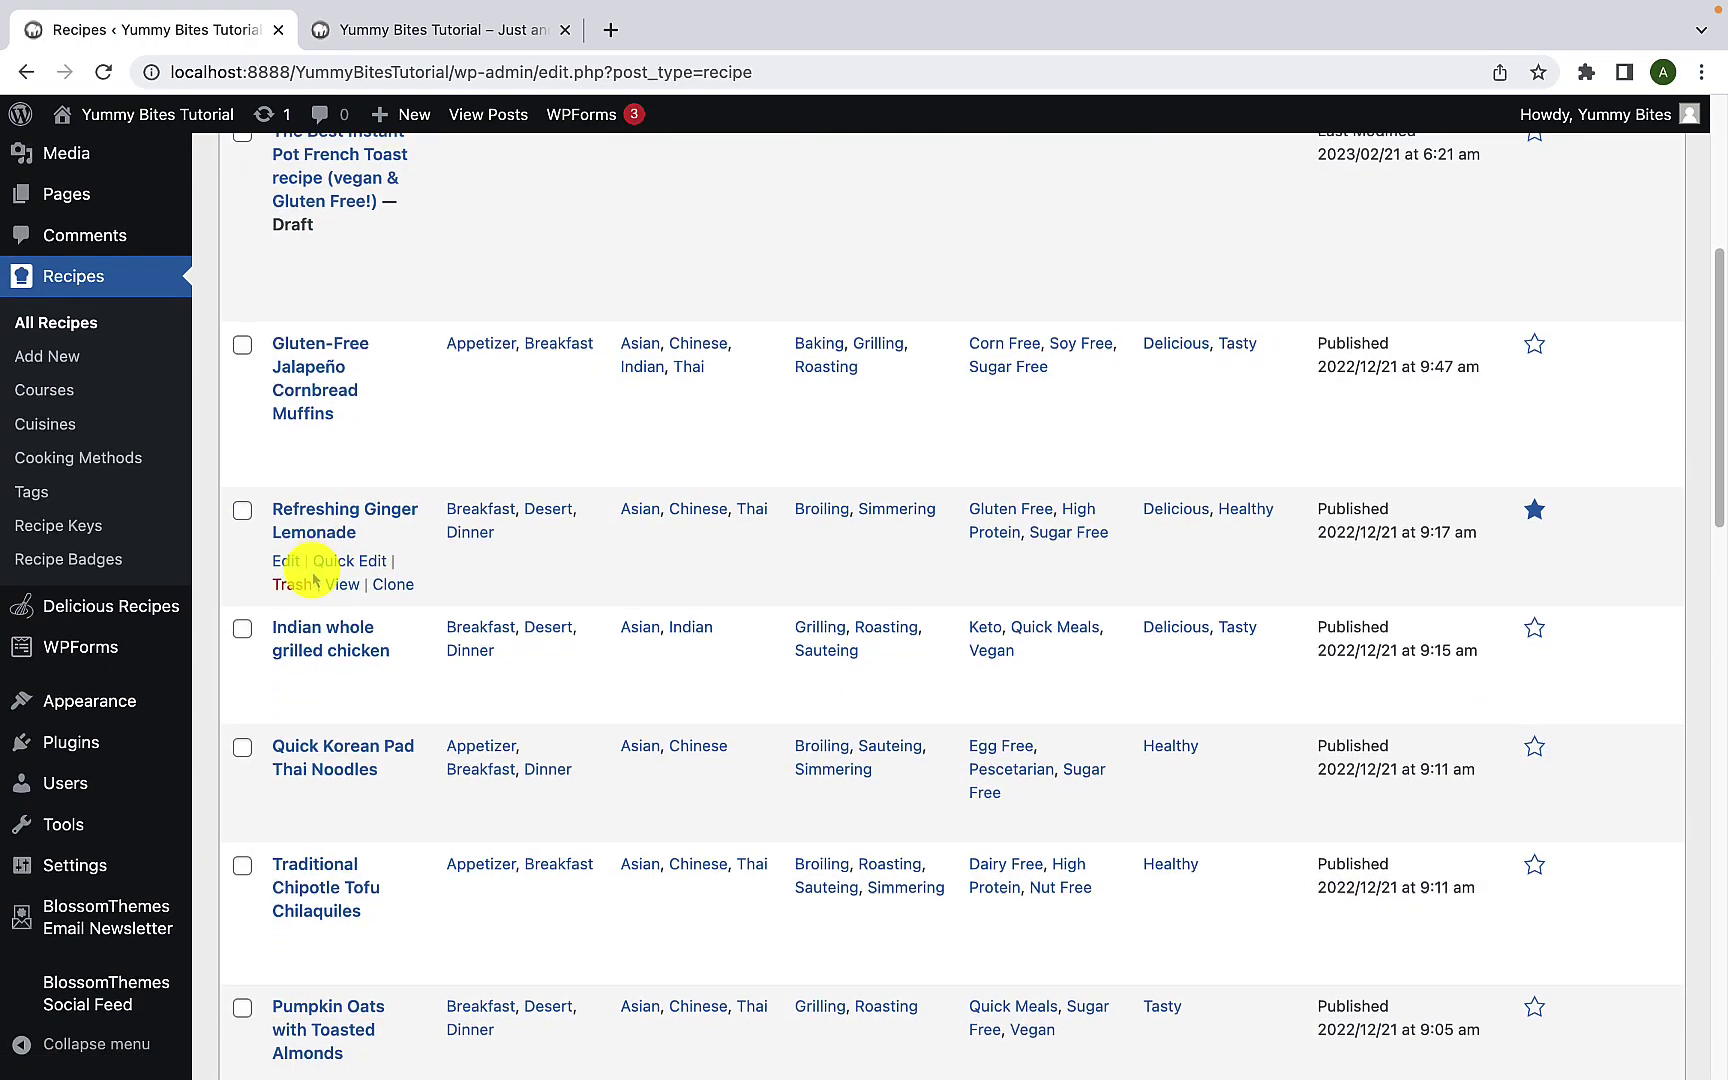
scroll(313, 578, down, 5)
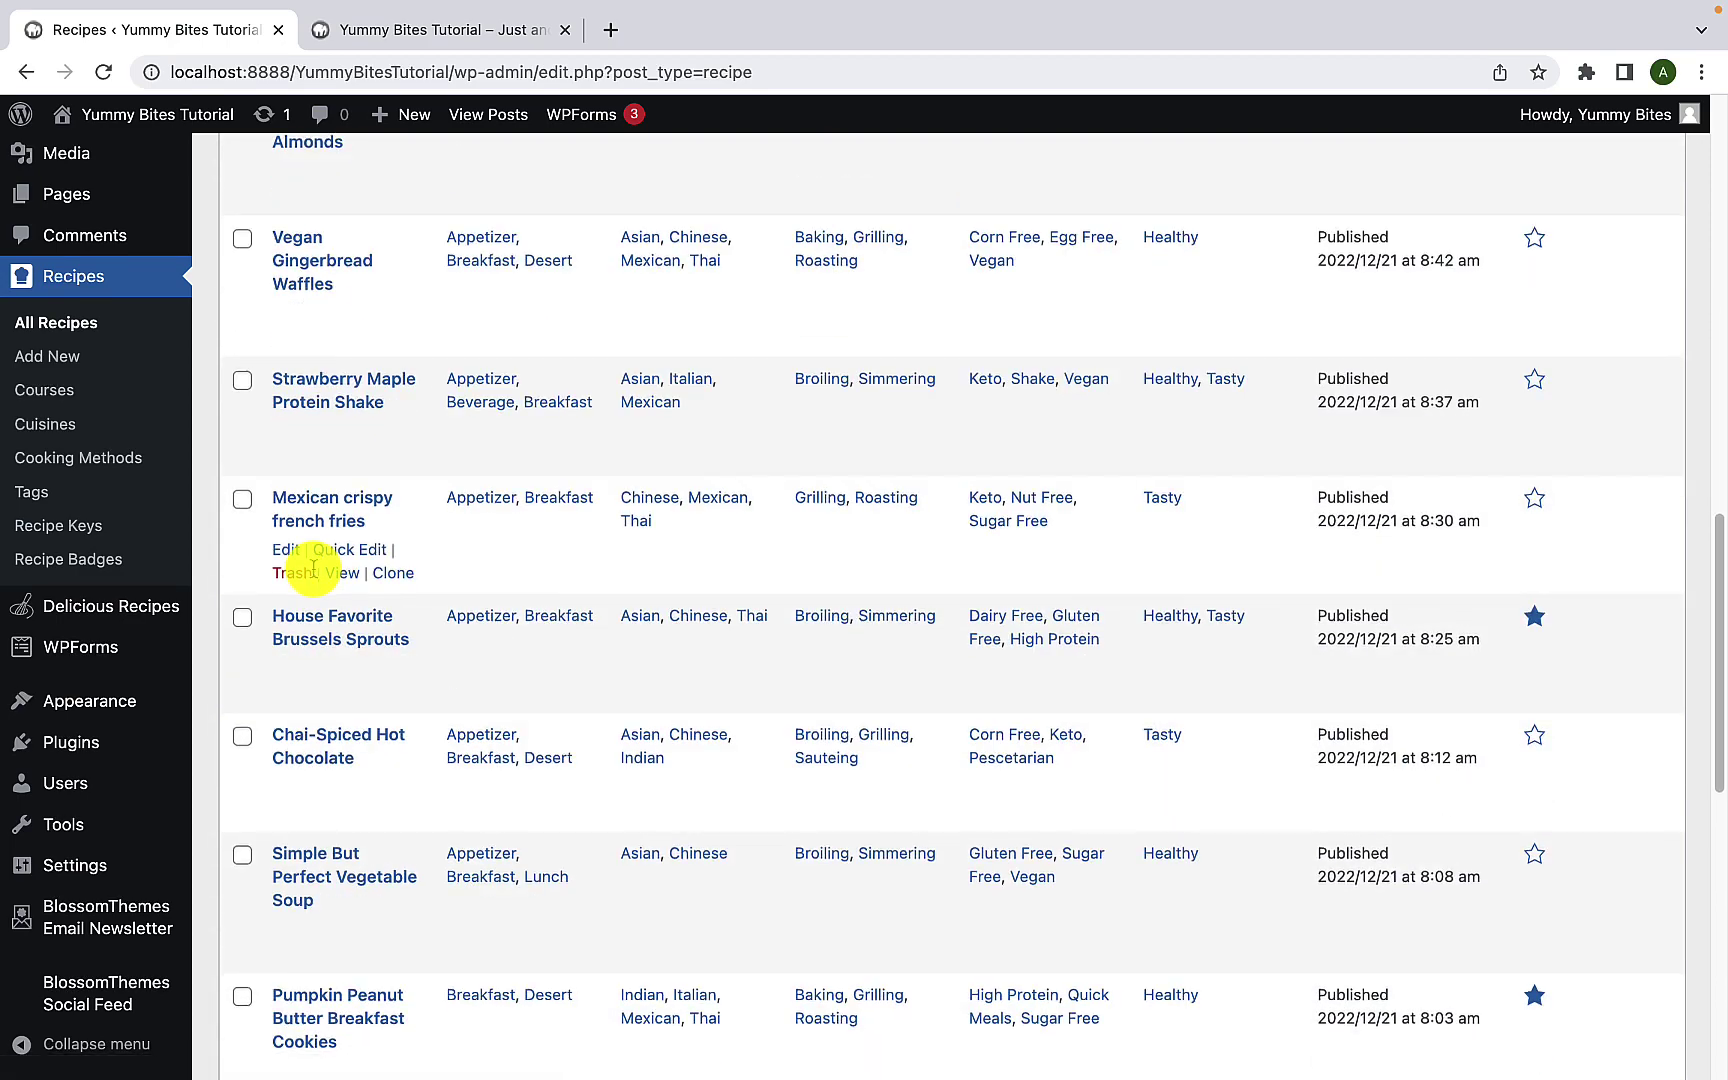
scroll(313, 578, down, 6)
scroll(313, 570, down, 2)
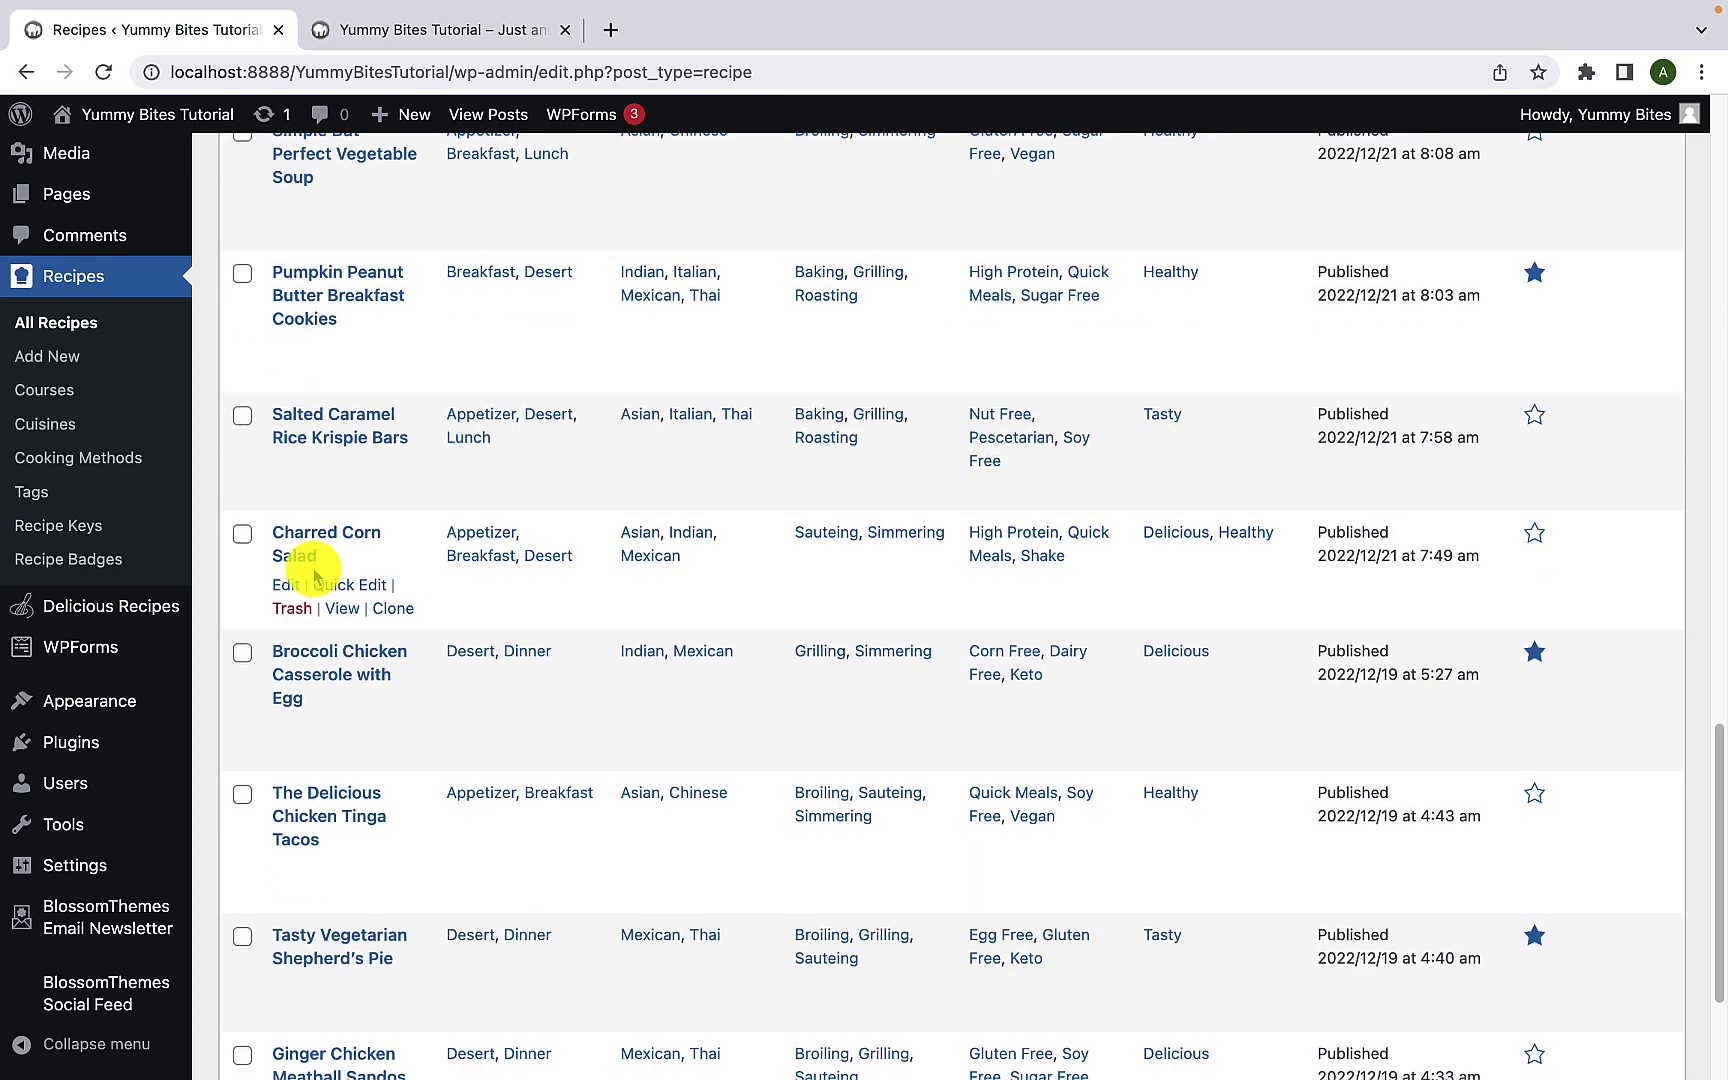
scroll(313, 578, down, 3)
scroll(313, 578, up, 16)
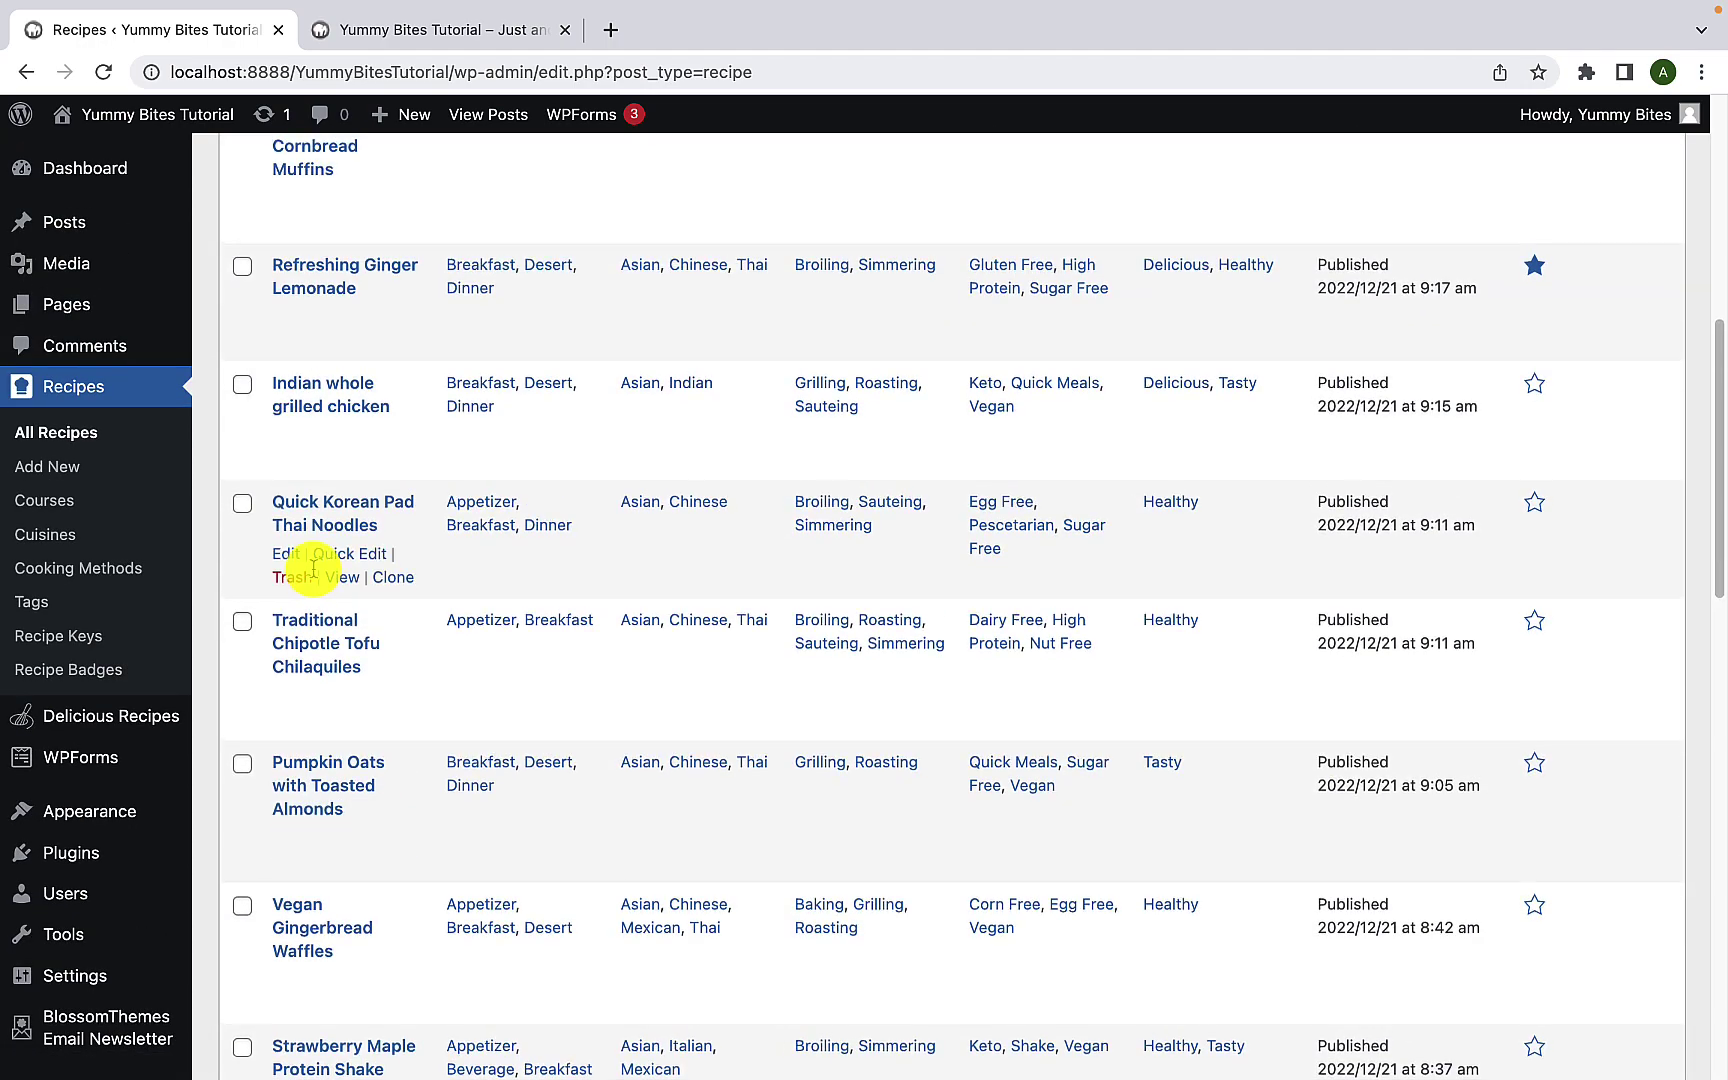
scroll(313, 578, up, 5)
scroll(313, 578, up, 3)
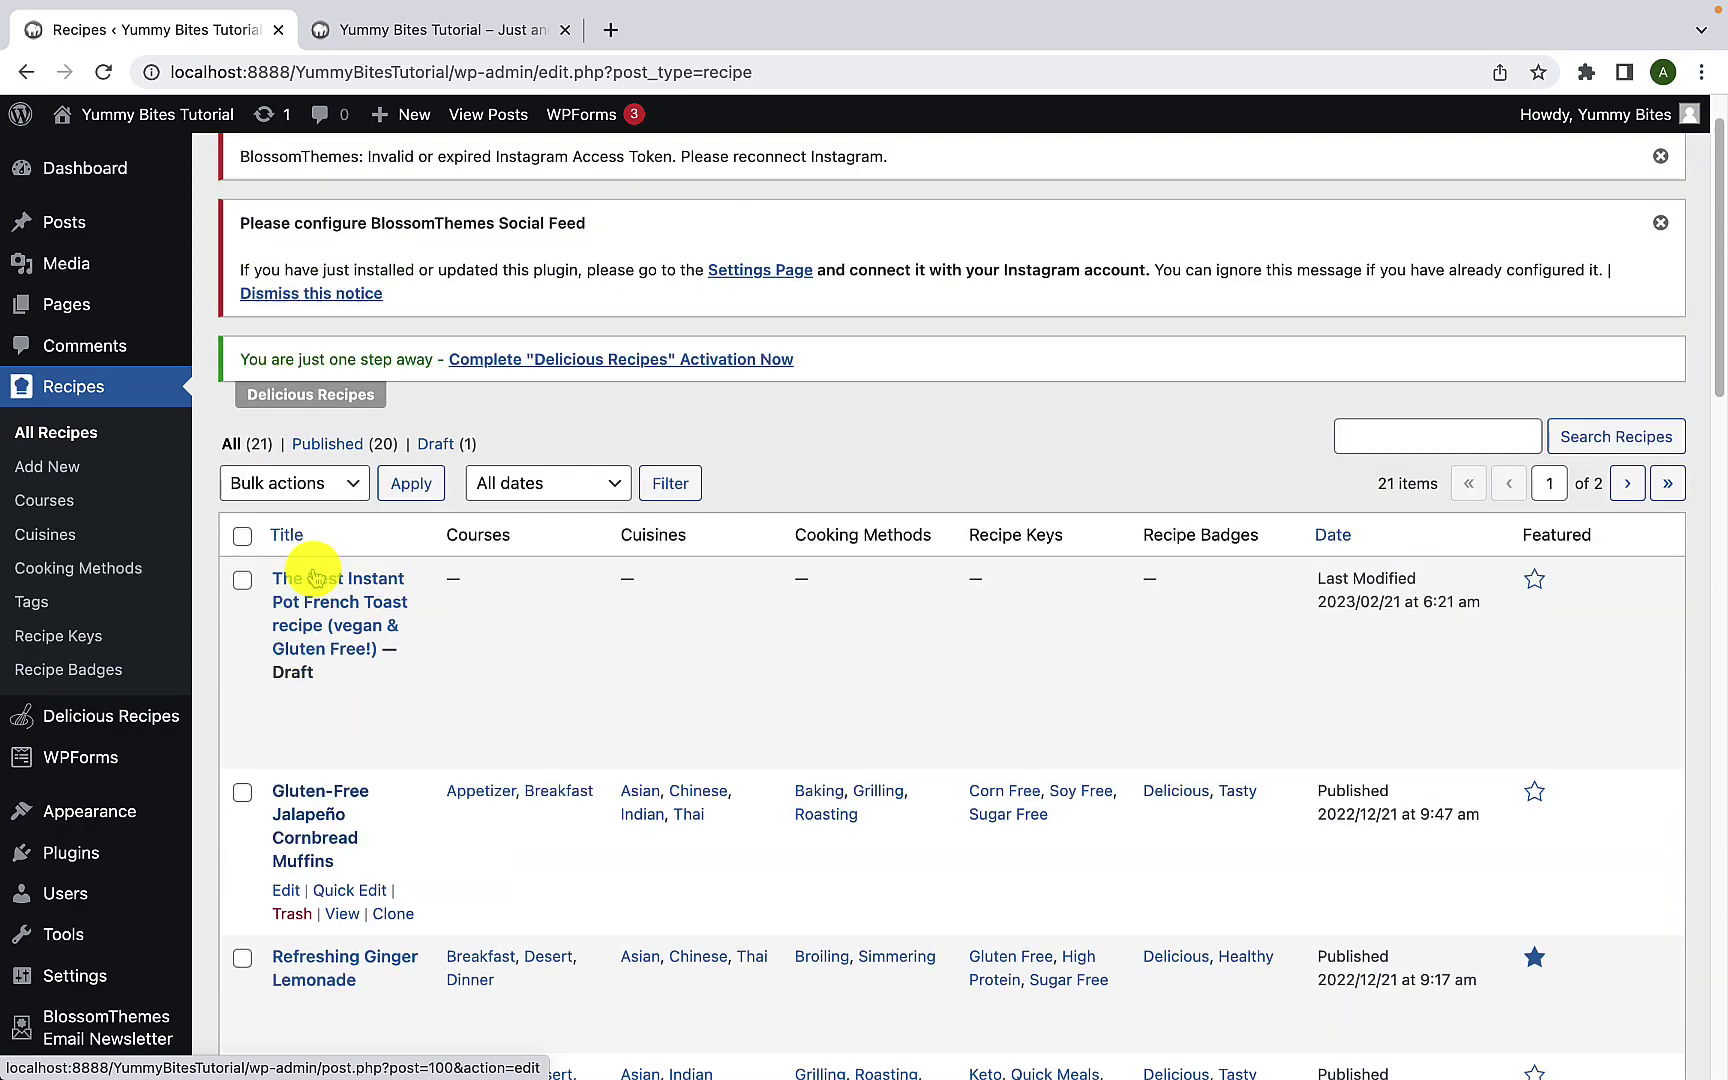
scroll(313, 578, up, 1)
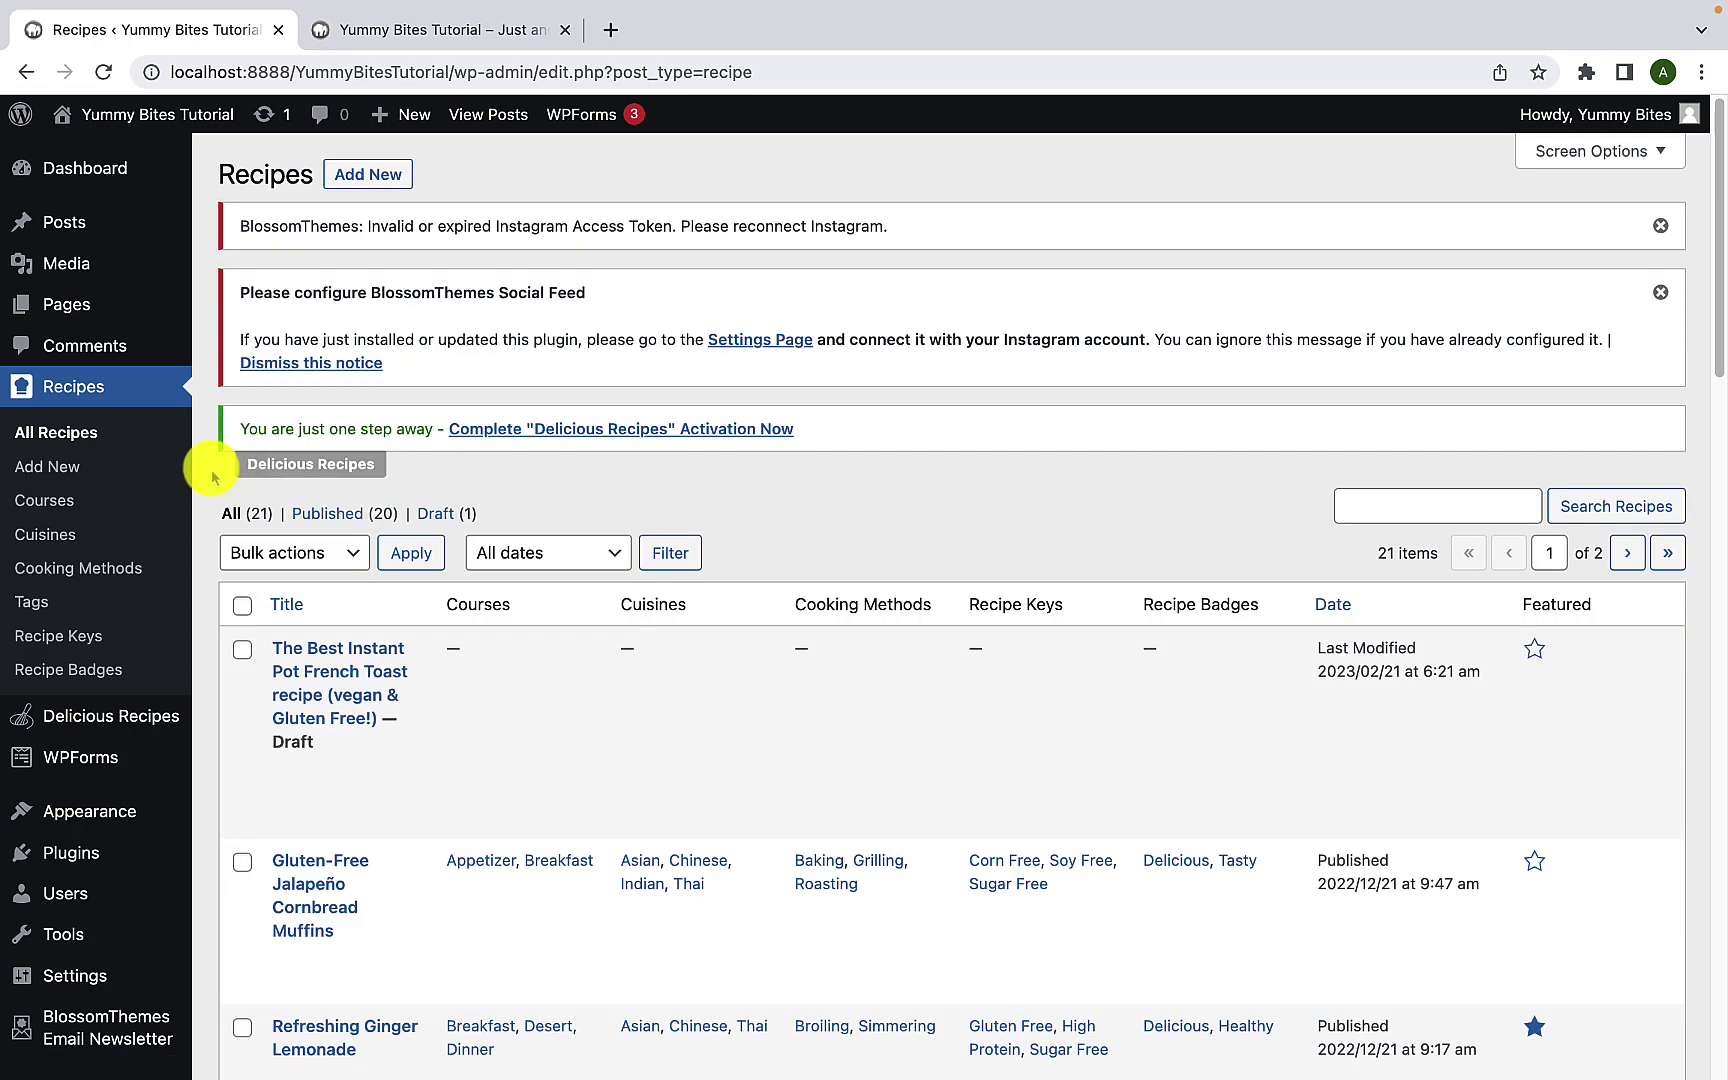
scroll(324, 789, down, 4)
scroll(316, 783, up, 4)
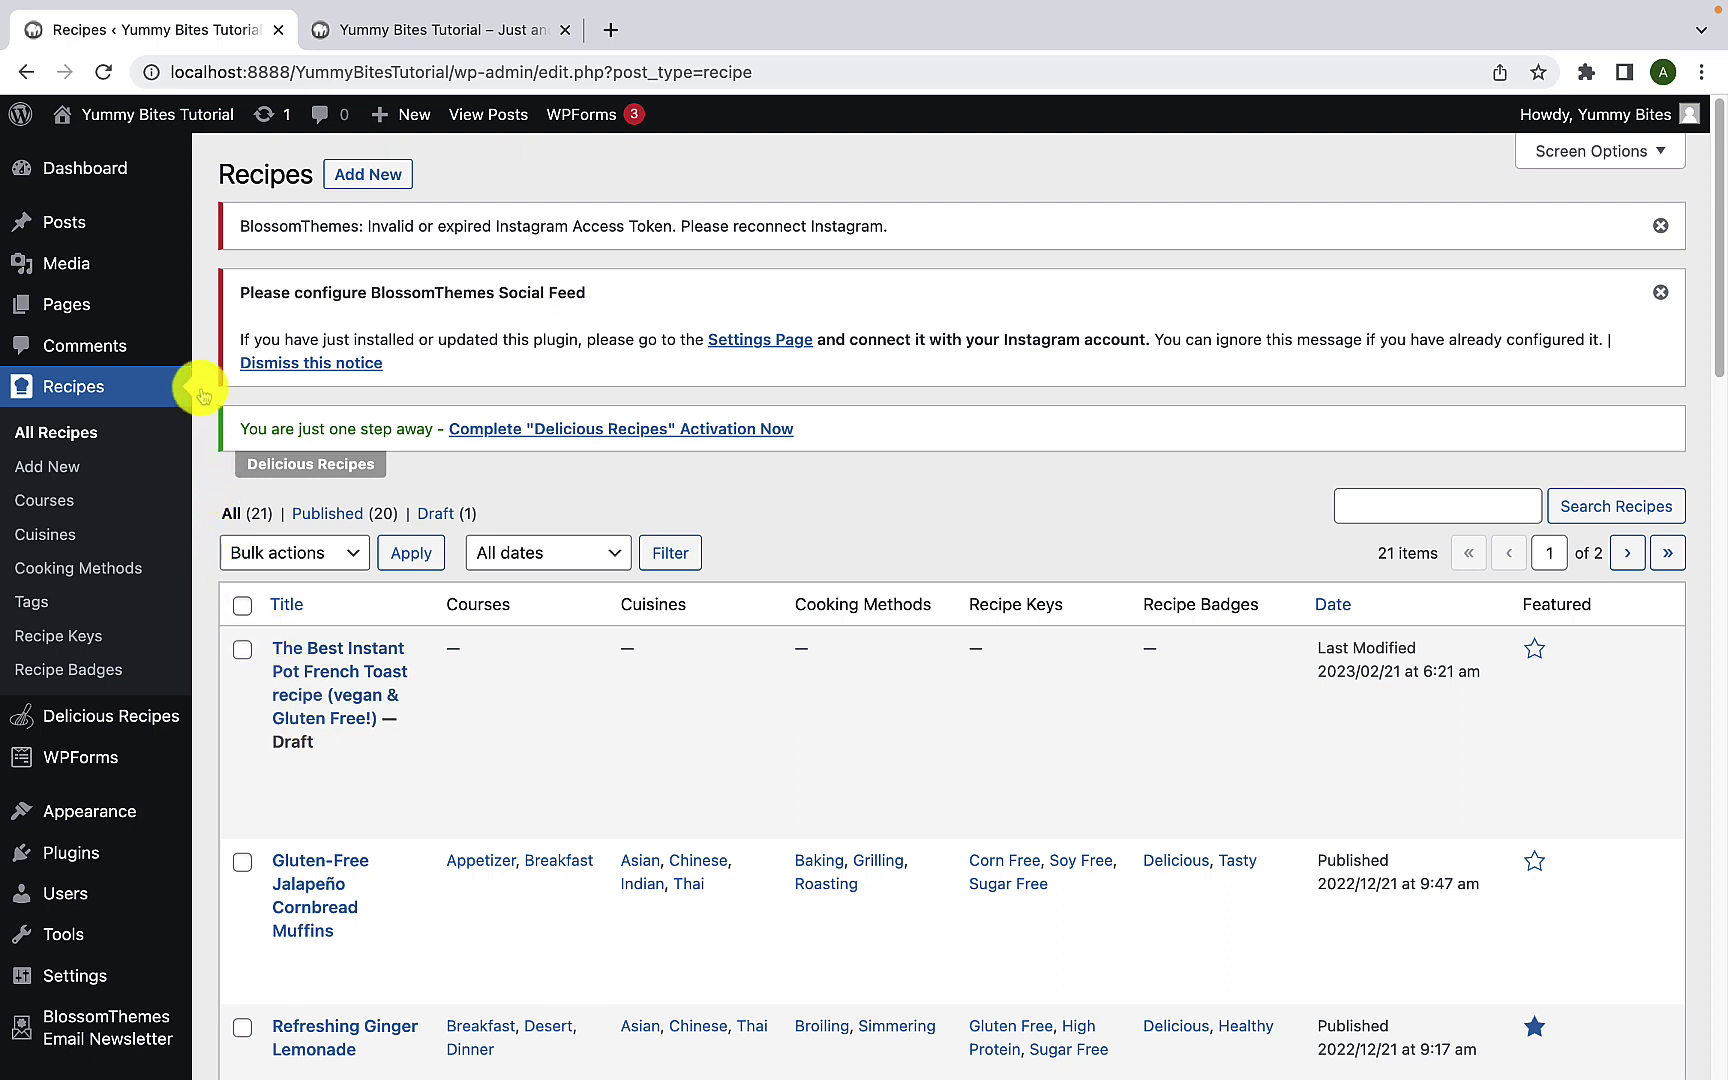
Step: Open the list of all pages and quick-edit the Recipe Cooking Methods page to use the Recipe Cooking Methods template
mouse_move(181, 306)
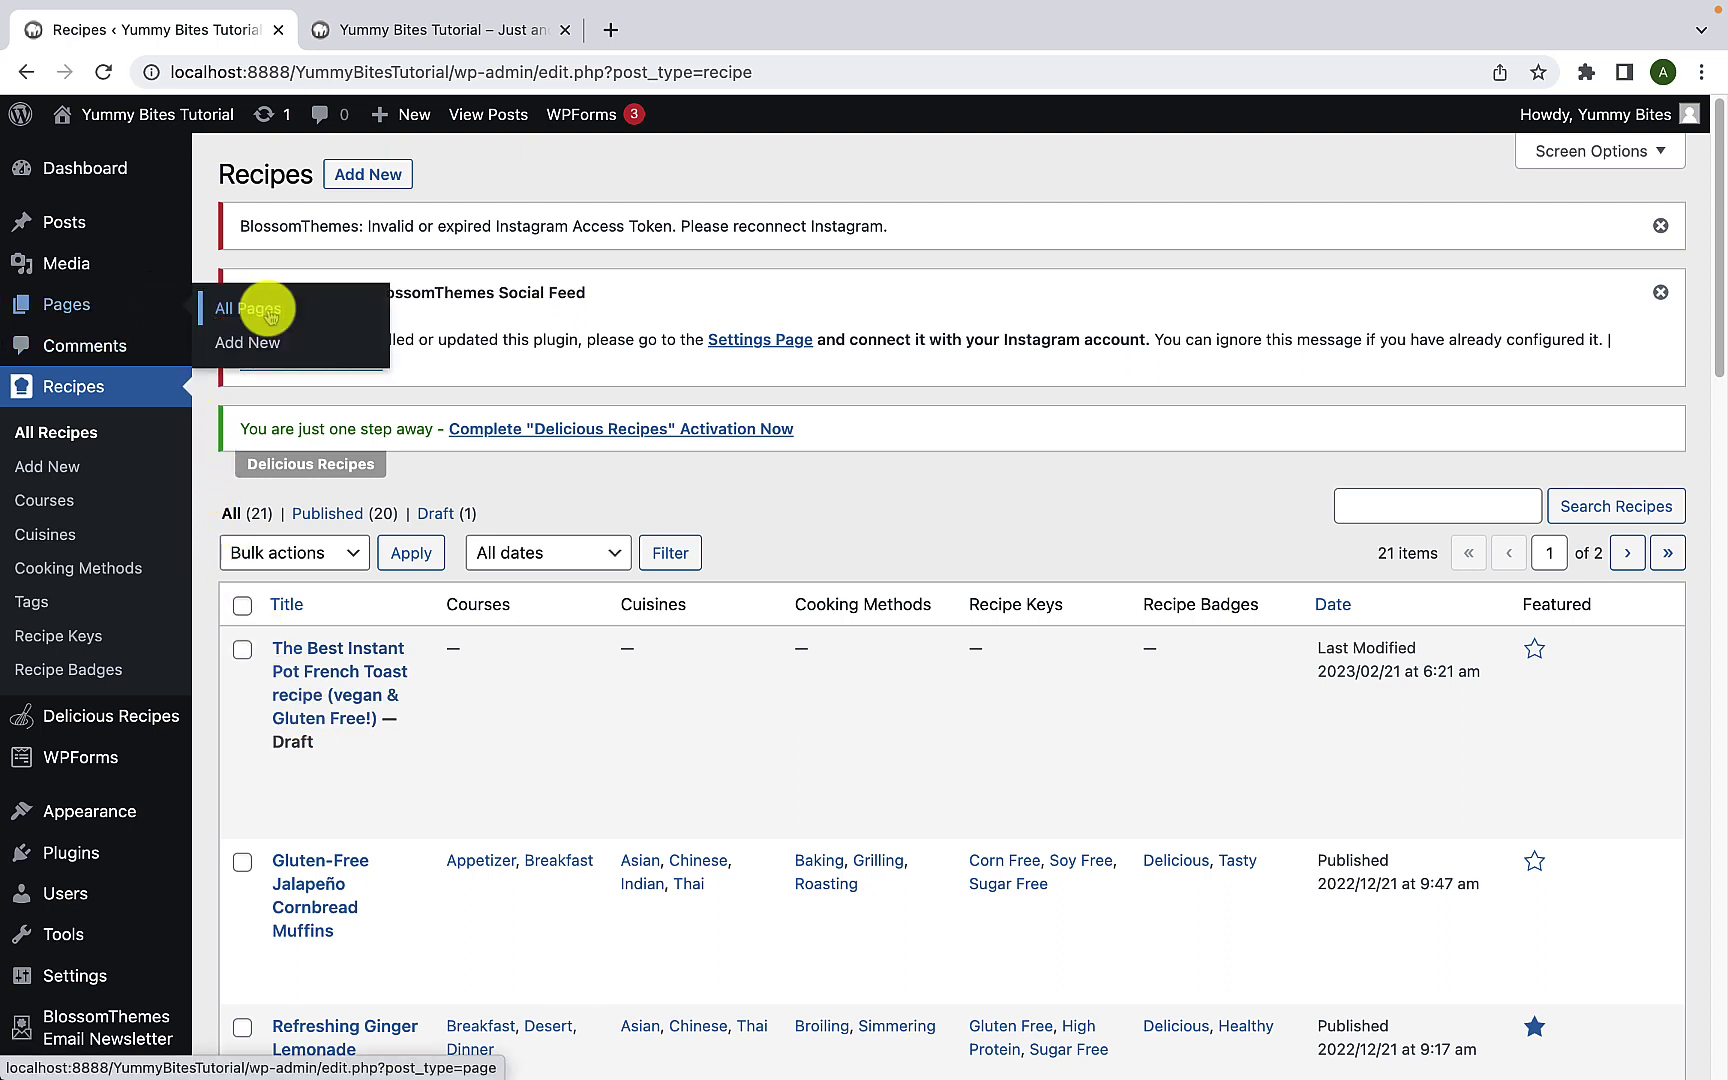
click(268, 316)
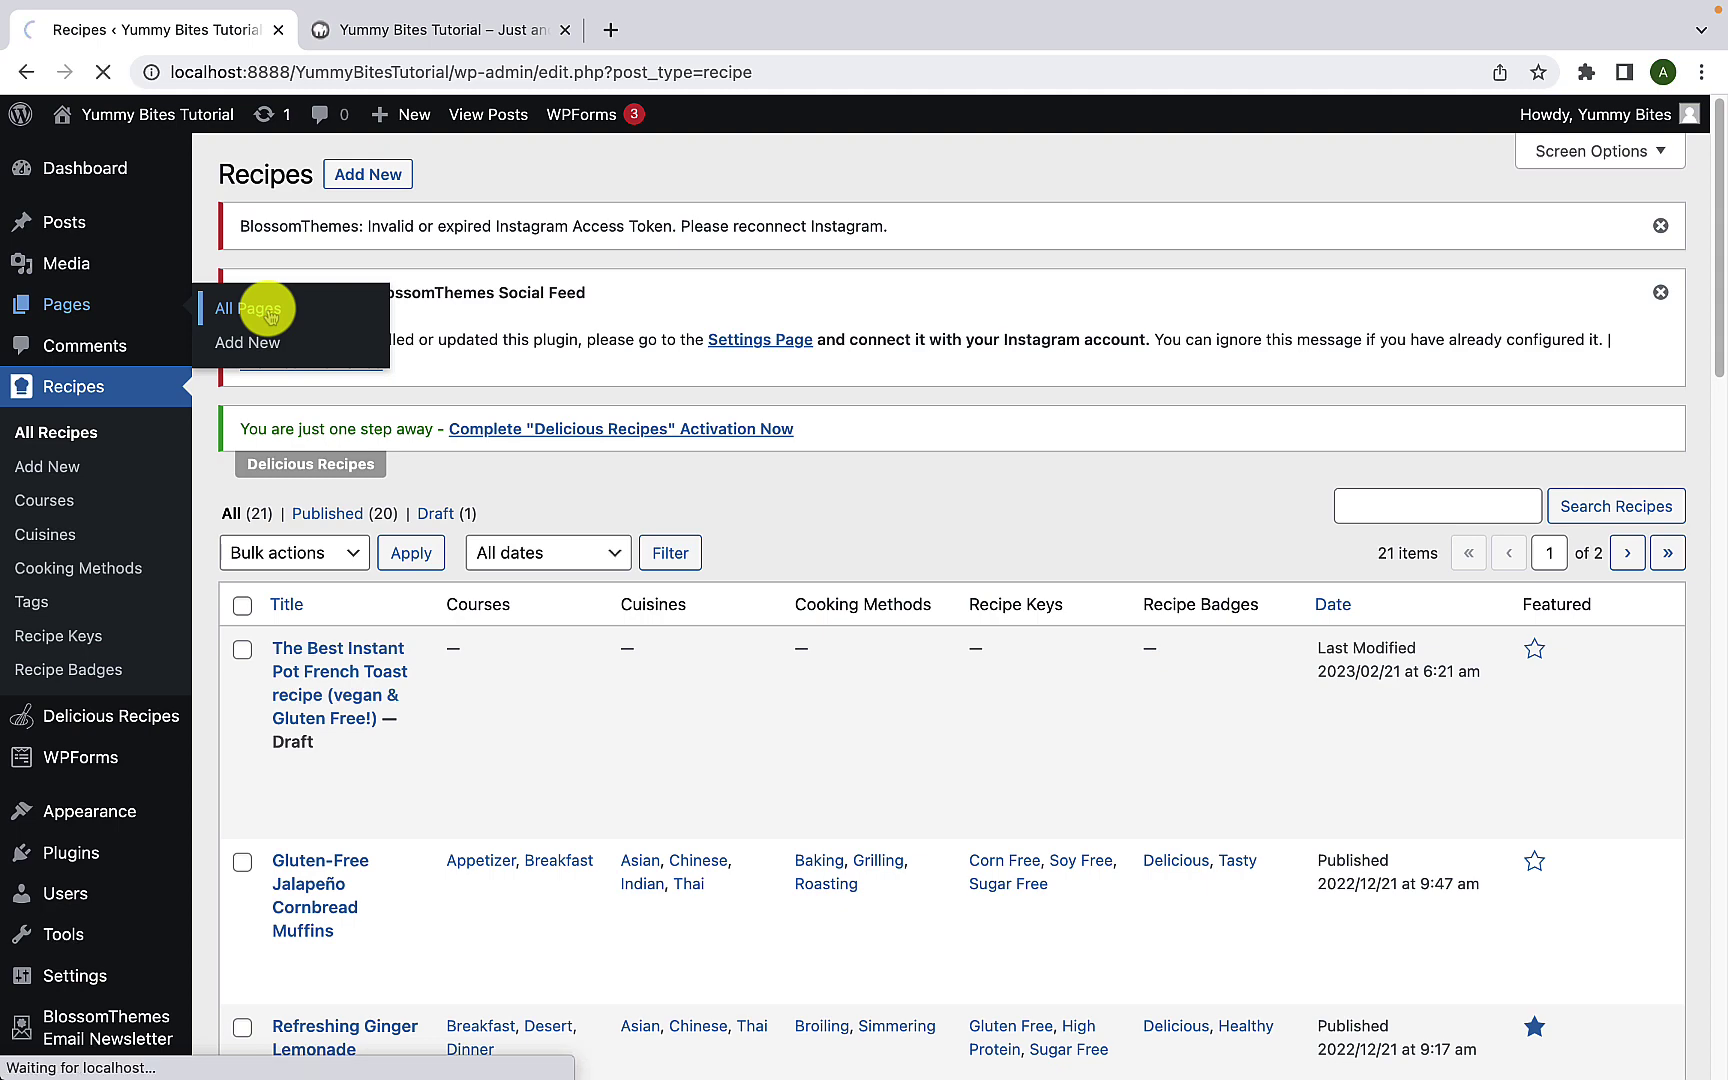
scroll(340, 642, down, 10)
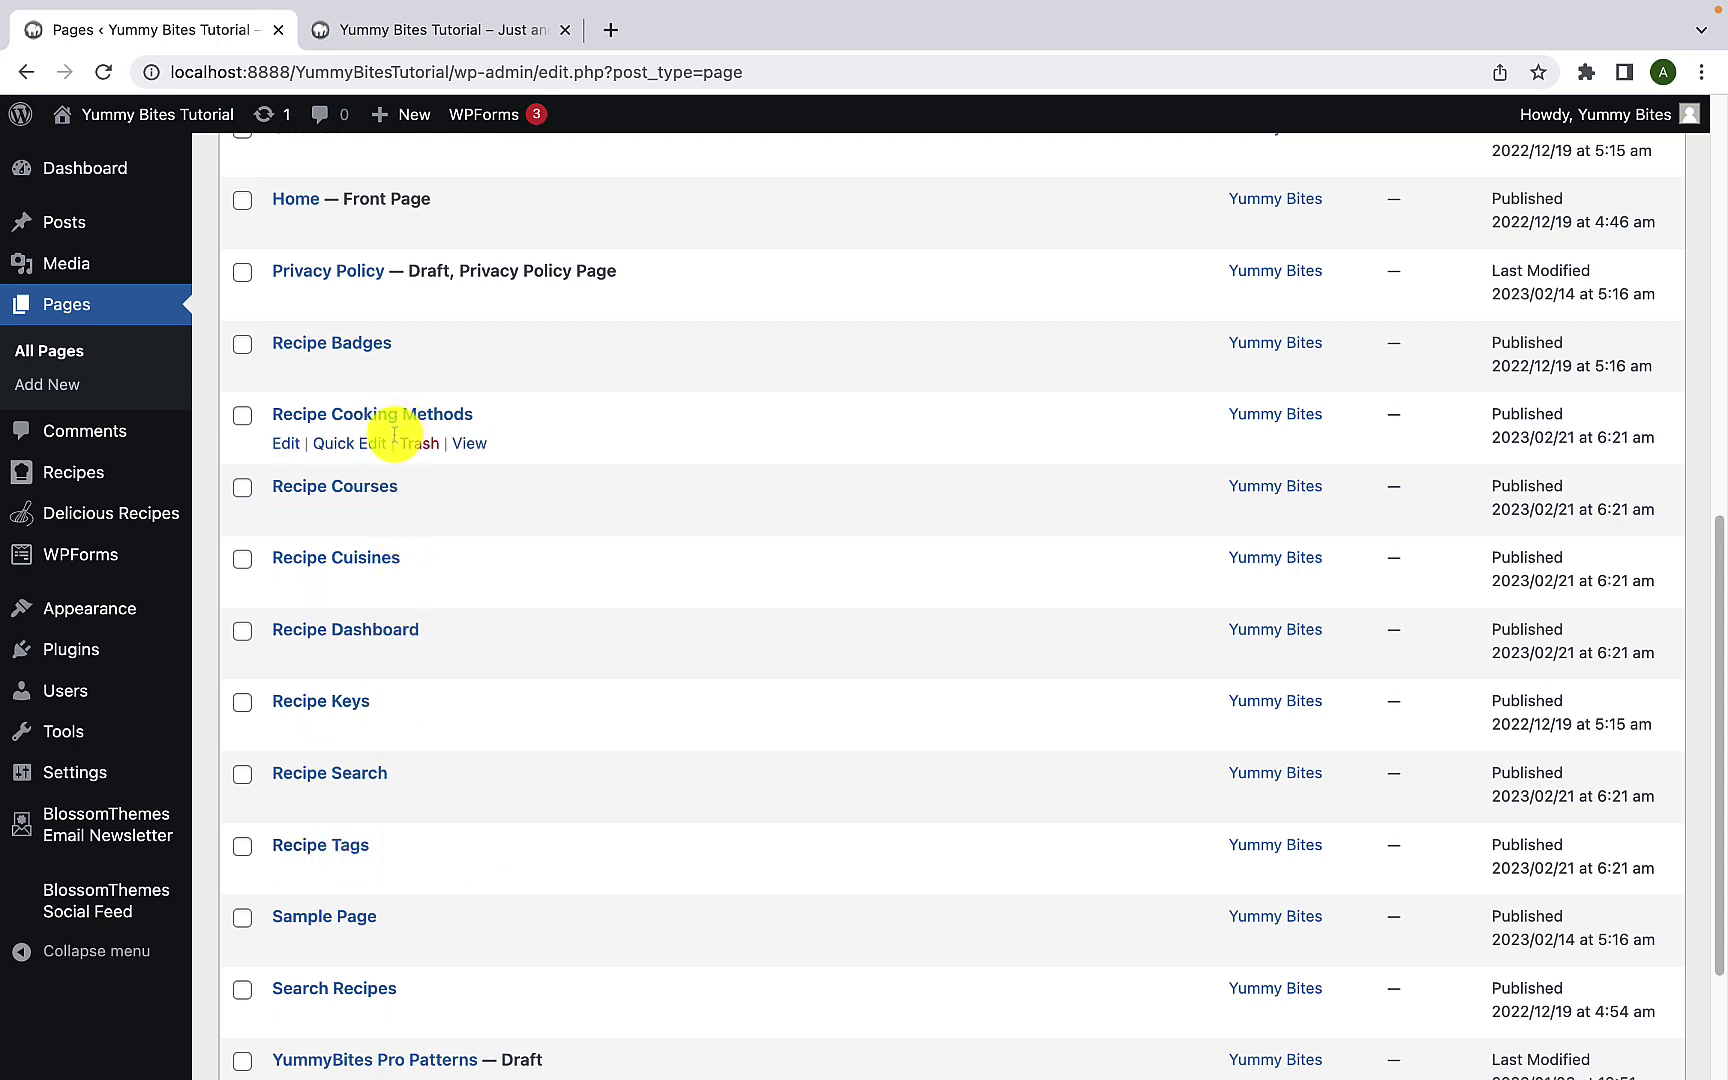
click(366, 450)
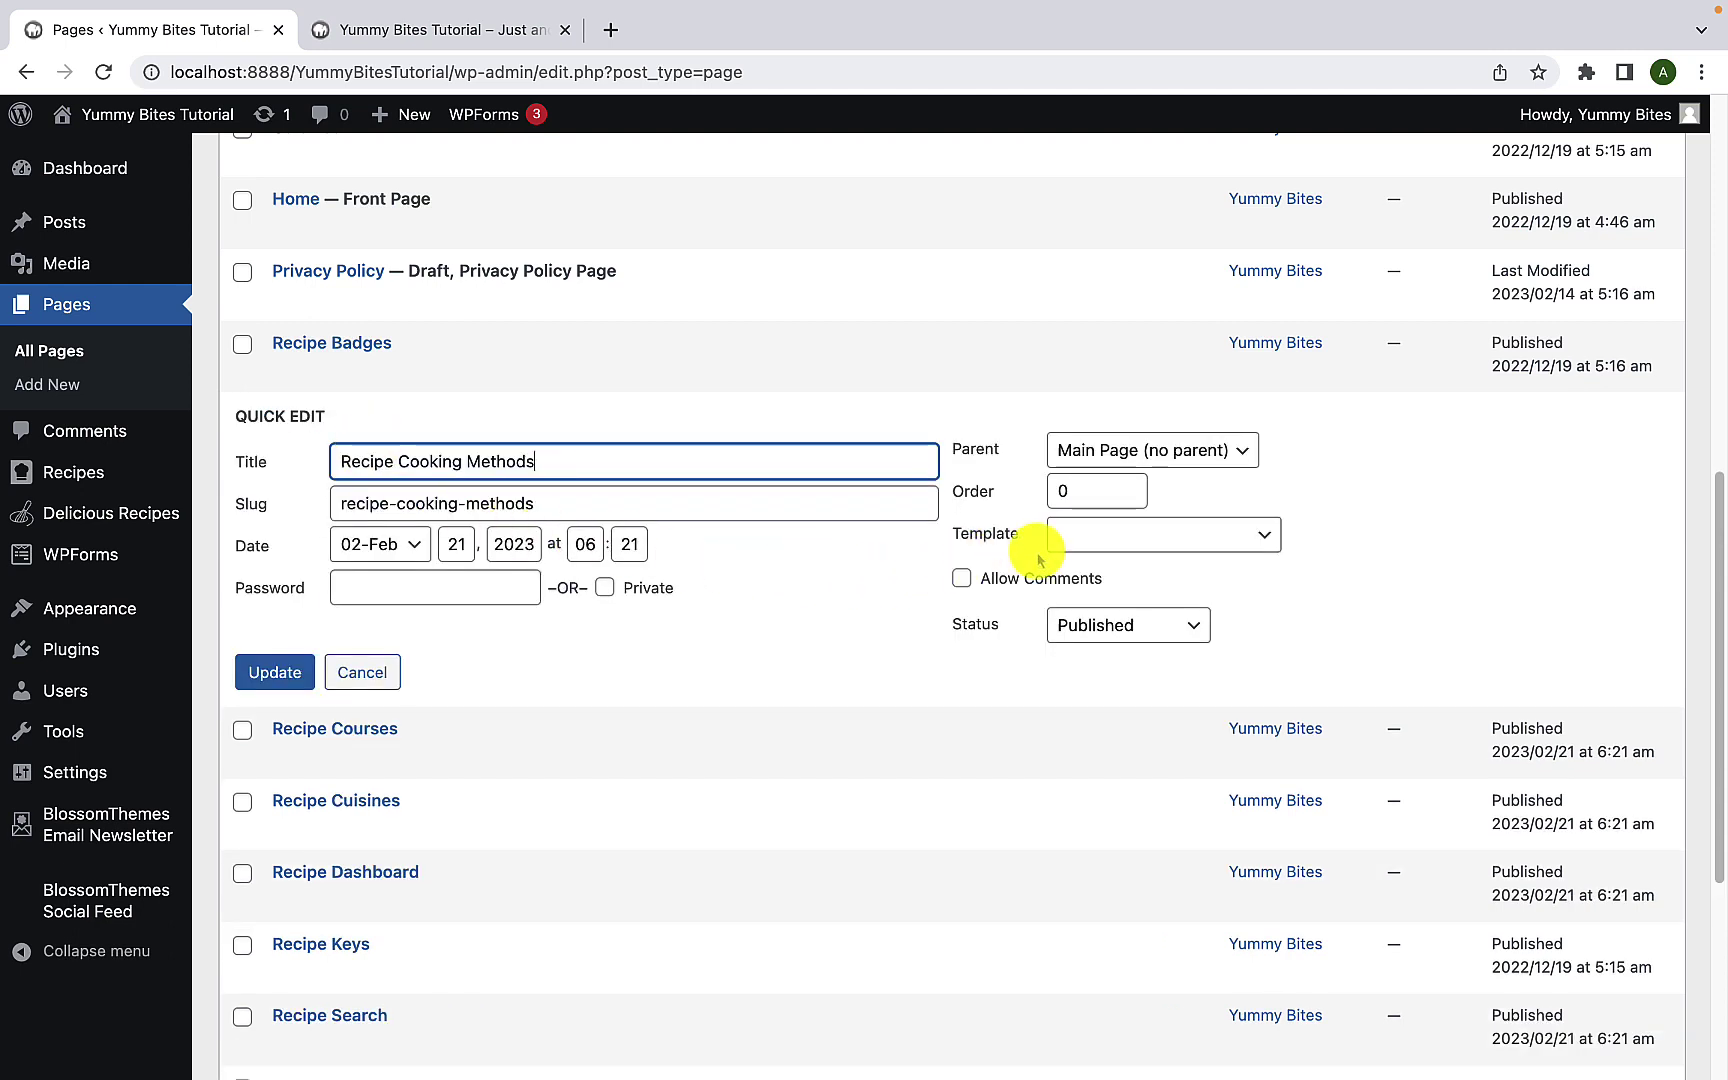
click(1250, 540)
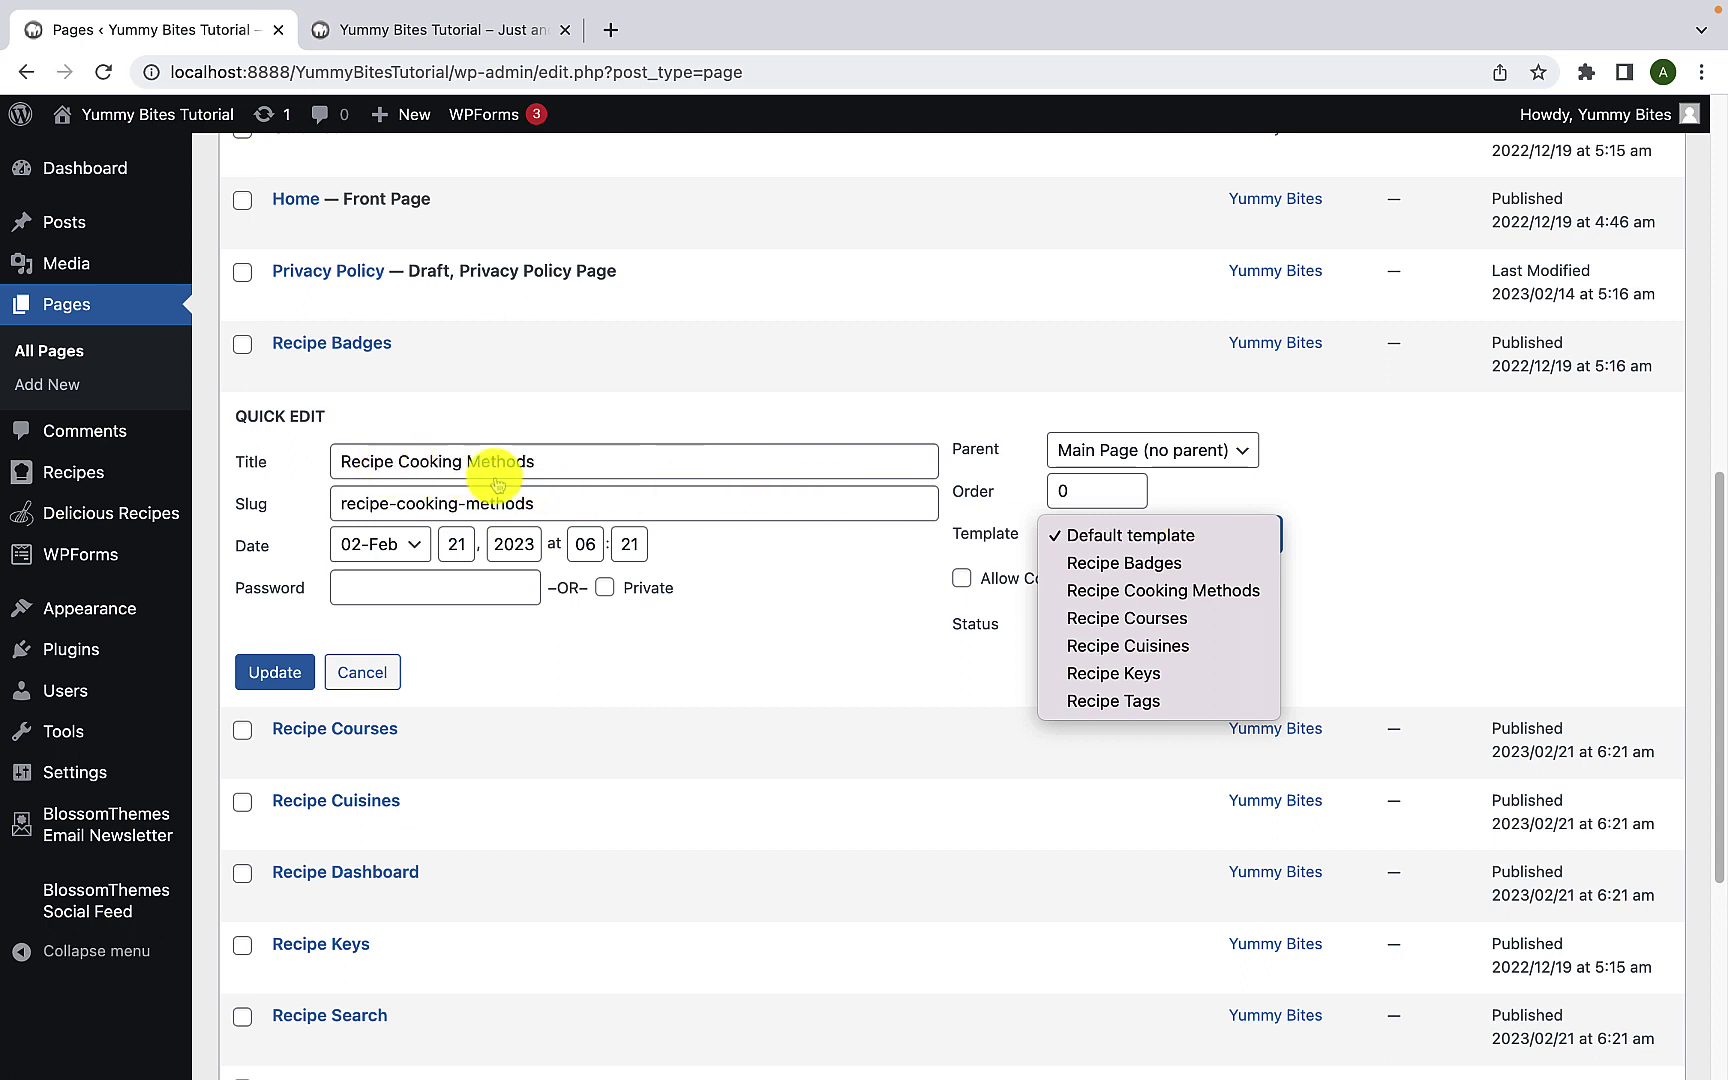
click(1117, 593)
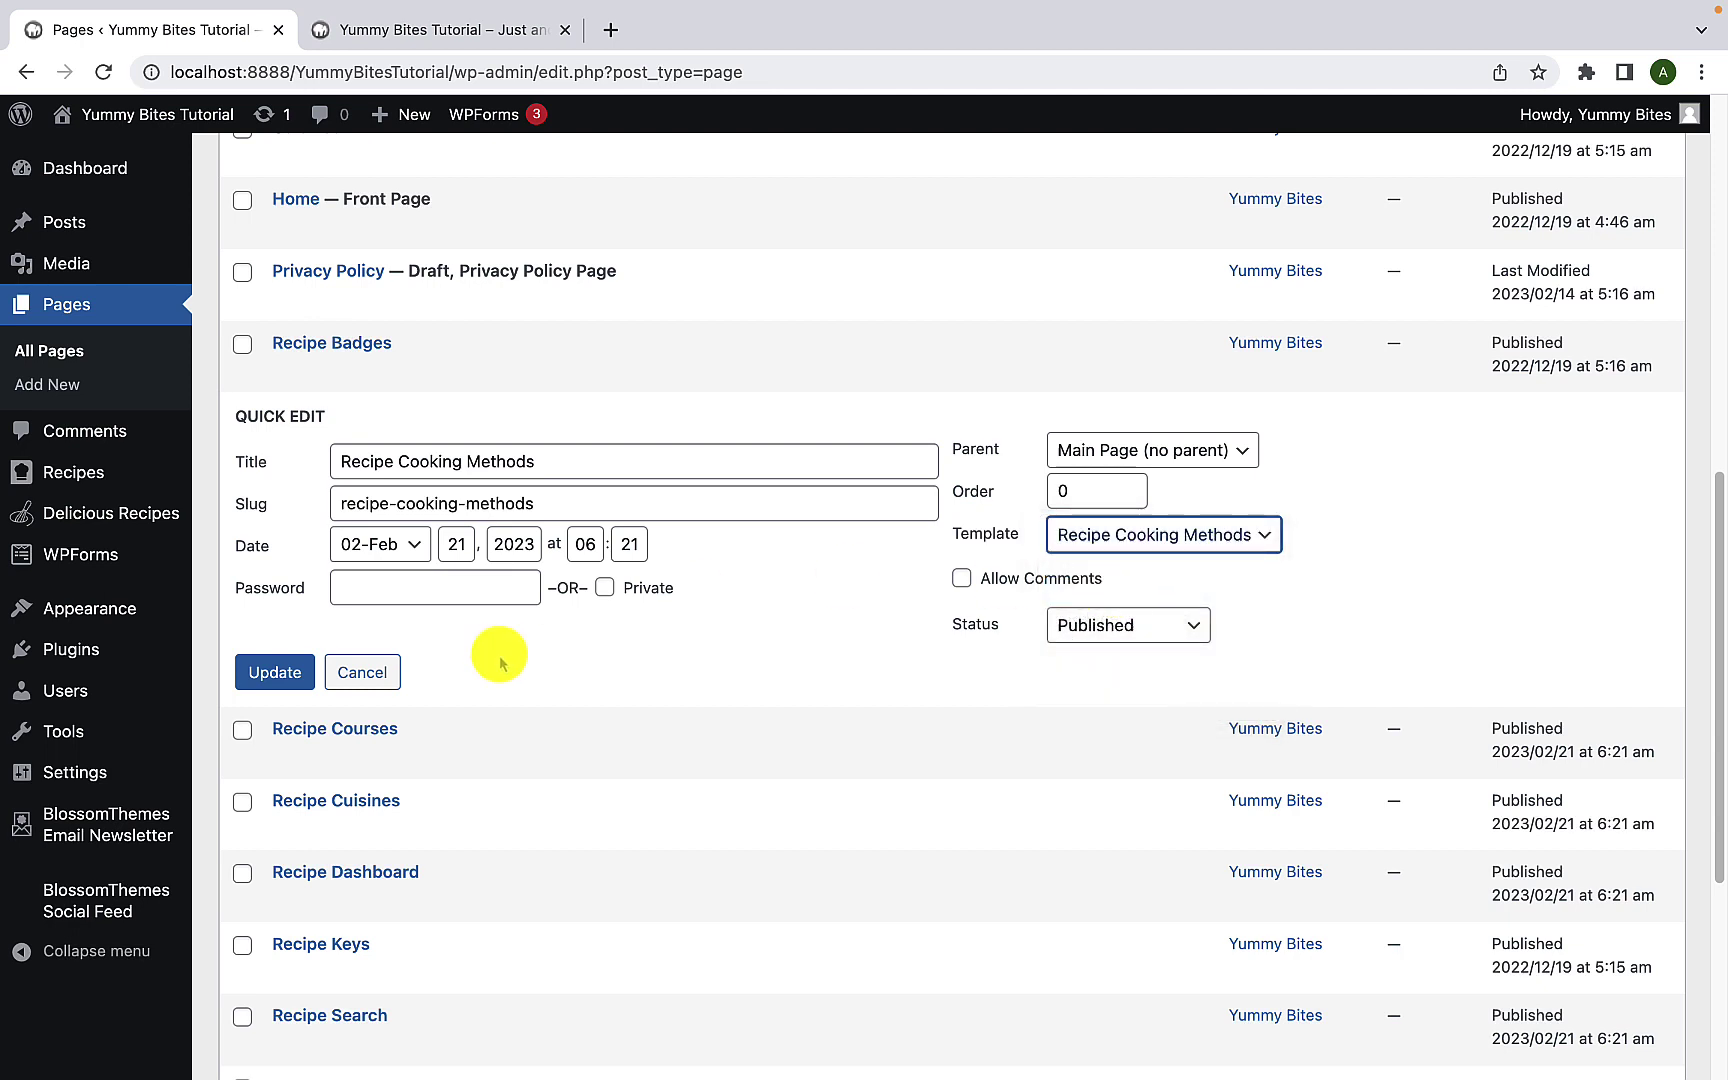
click(274, 672)
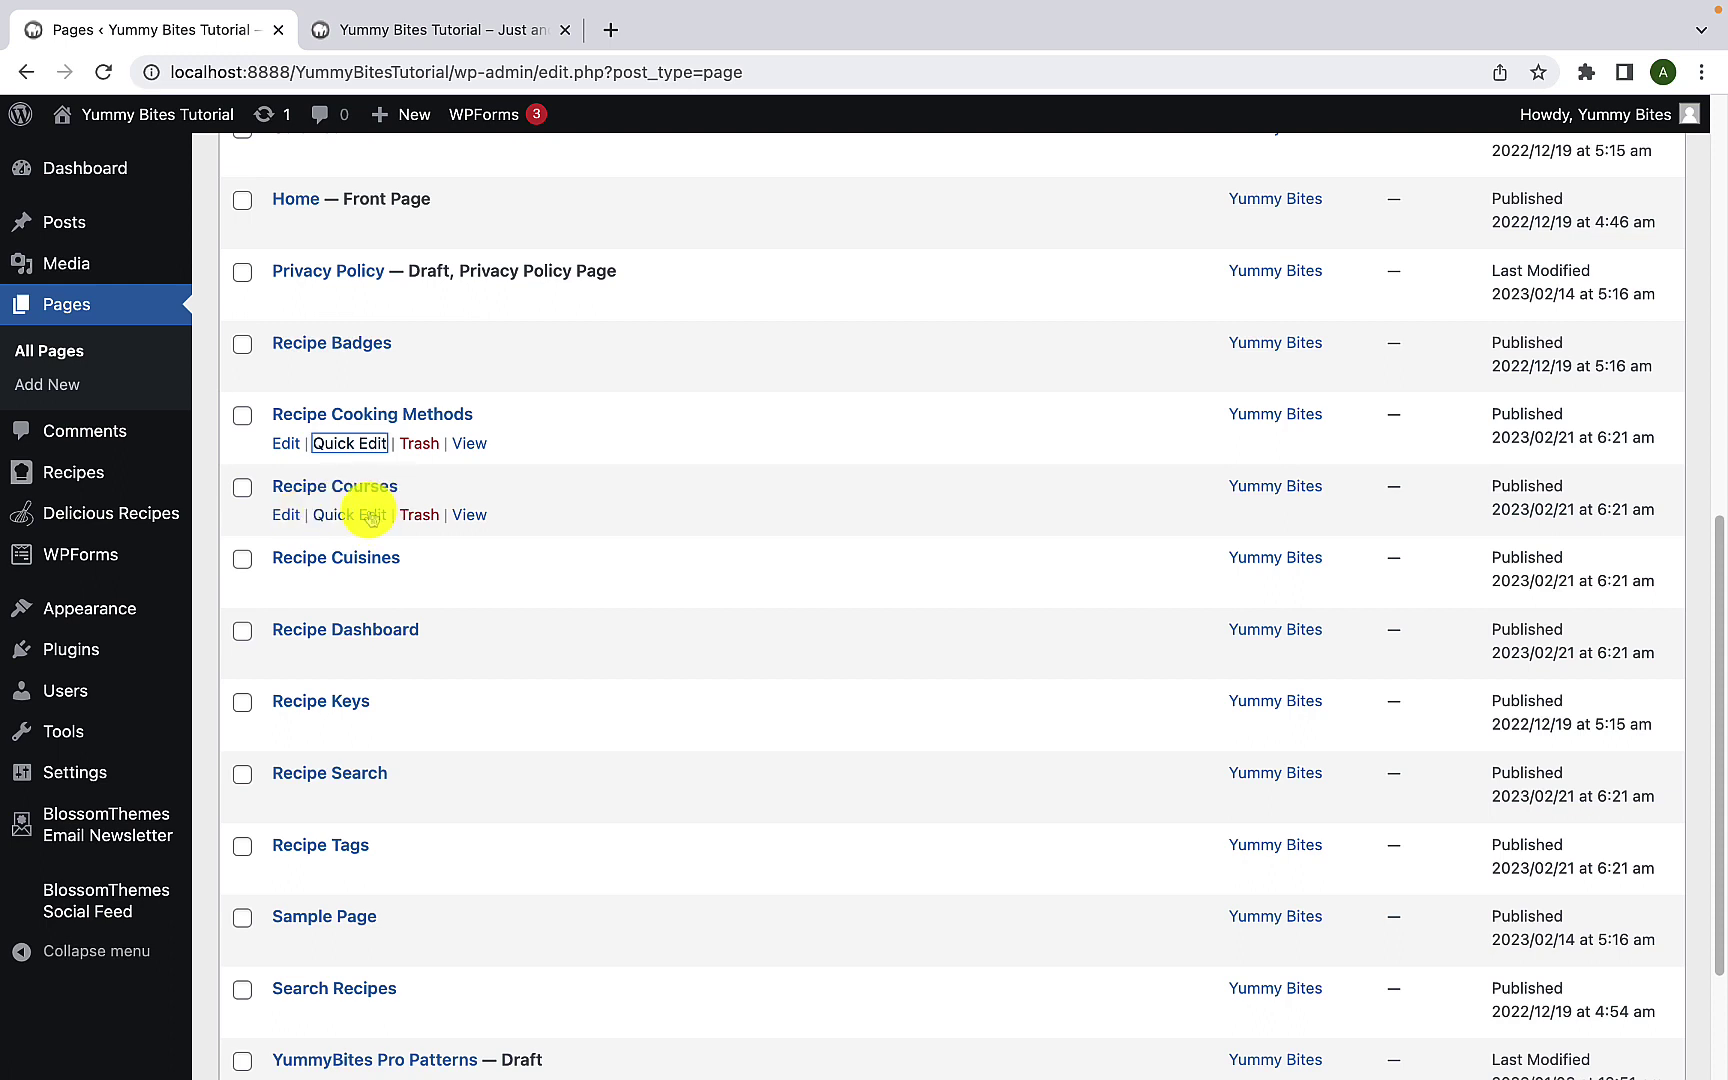
Step: Quick-edit the Recipe Courses page to use the Recipe Courses template and update it
click(370, 514)
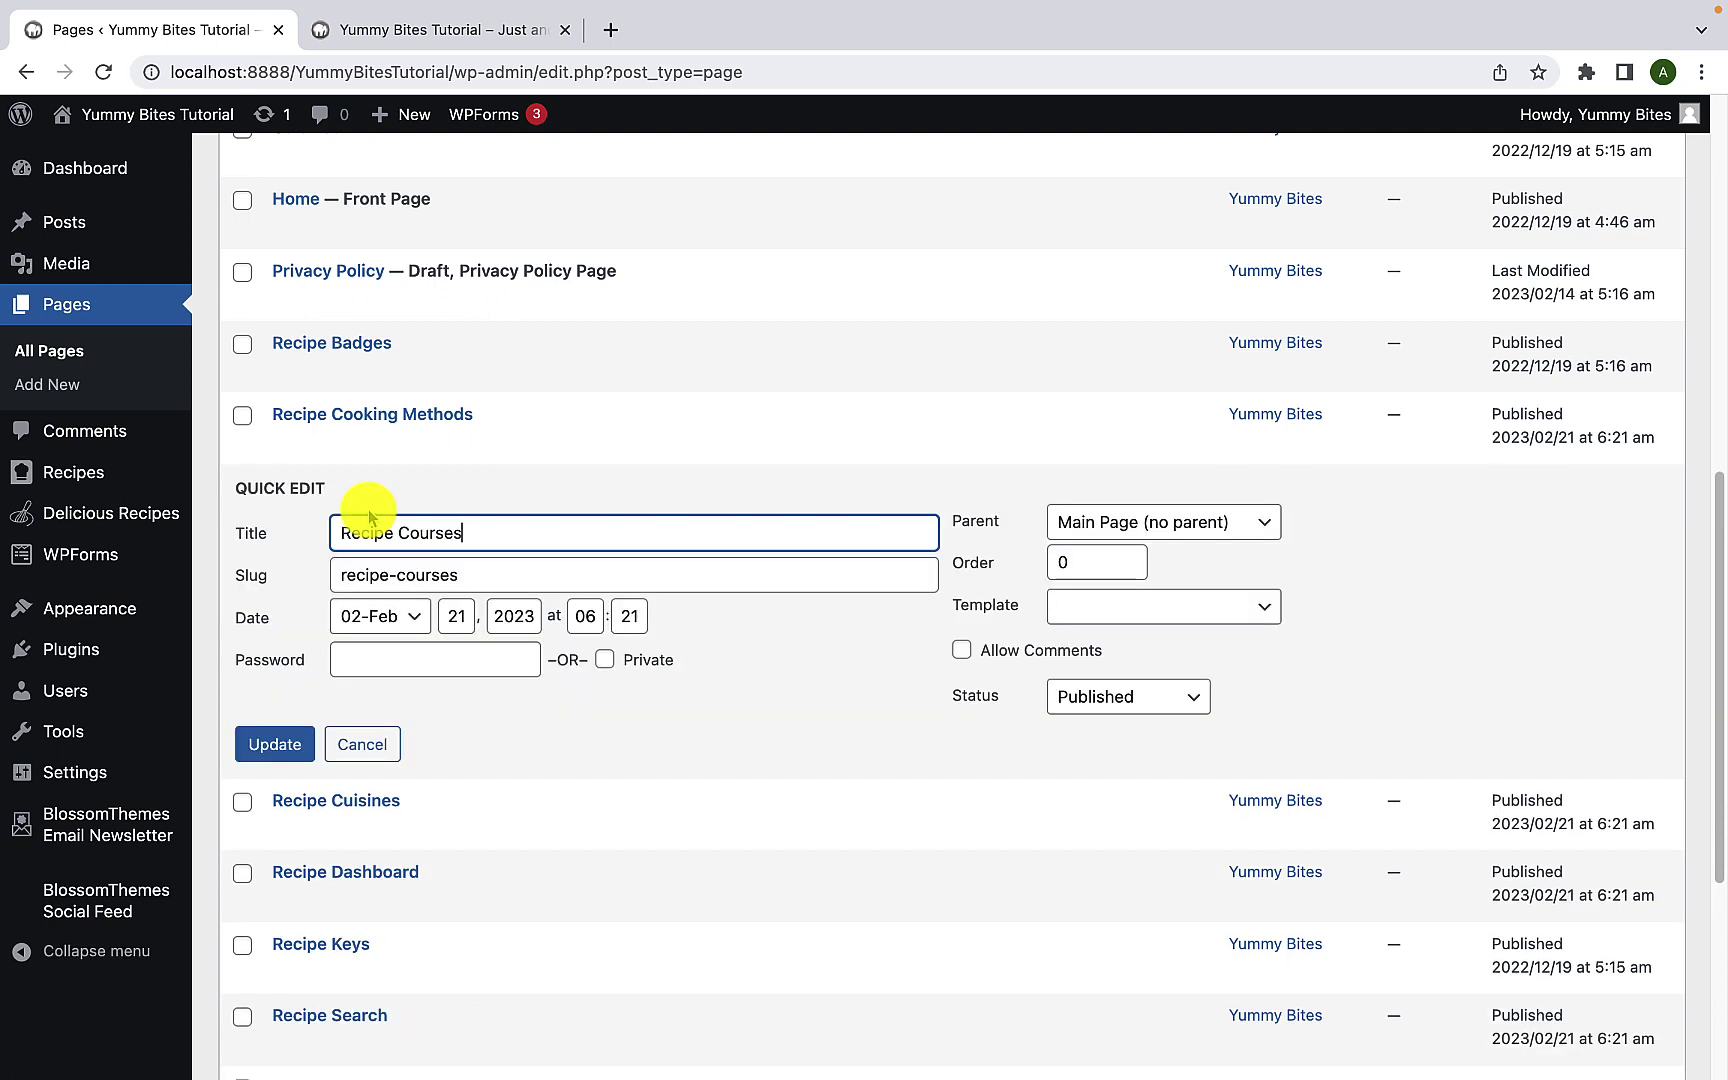
click(1156, 605)
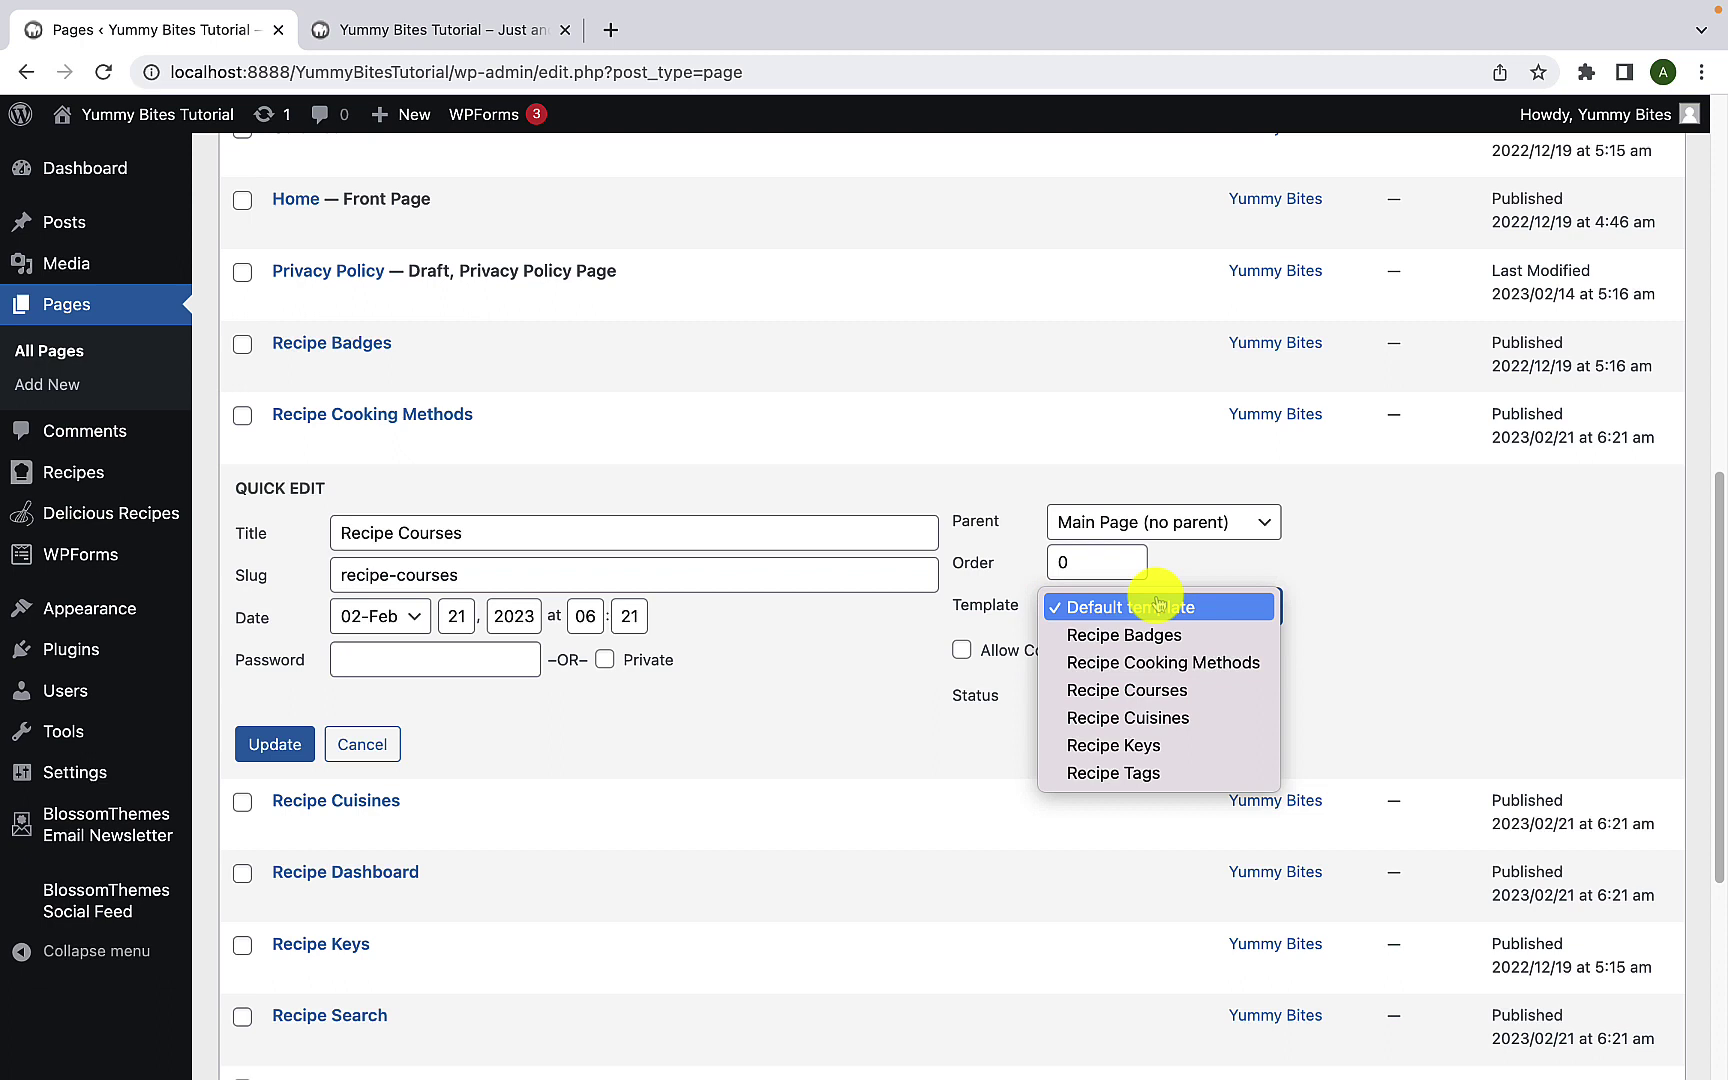
click(1145, 689)
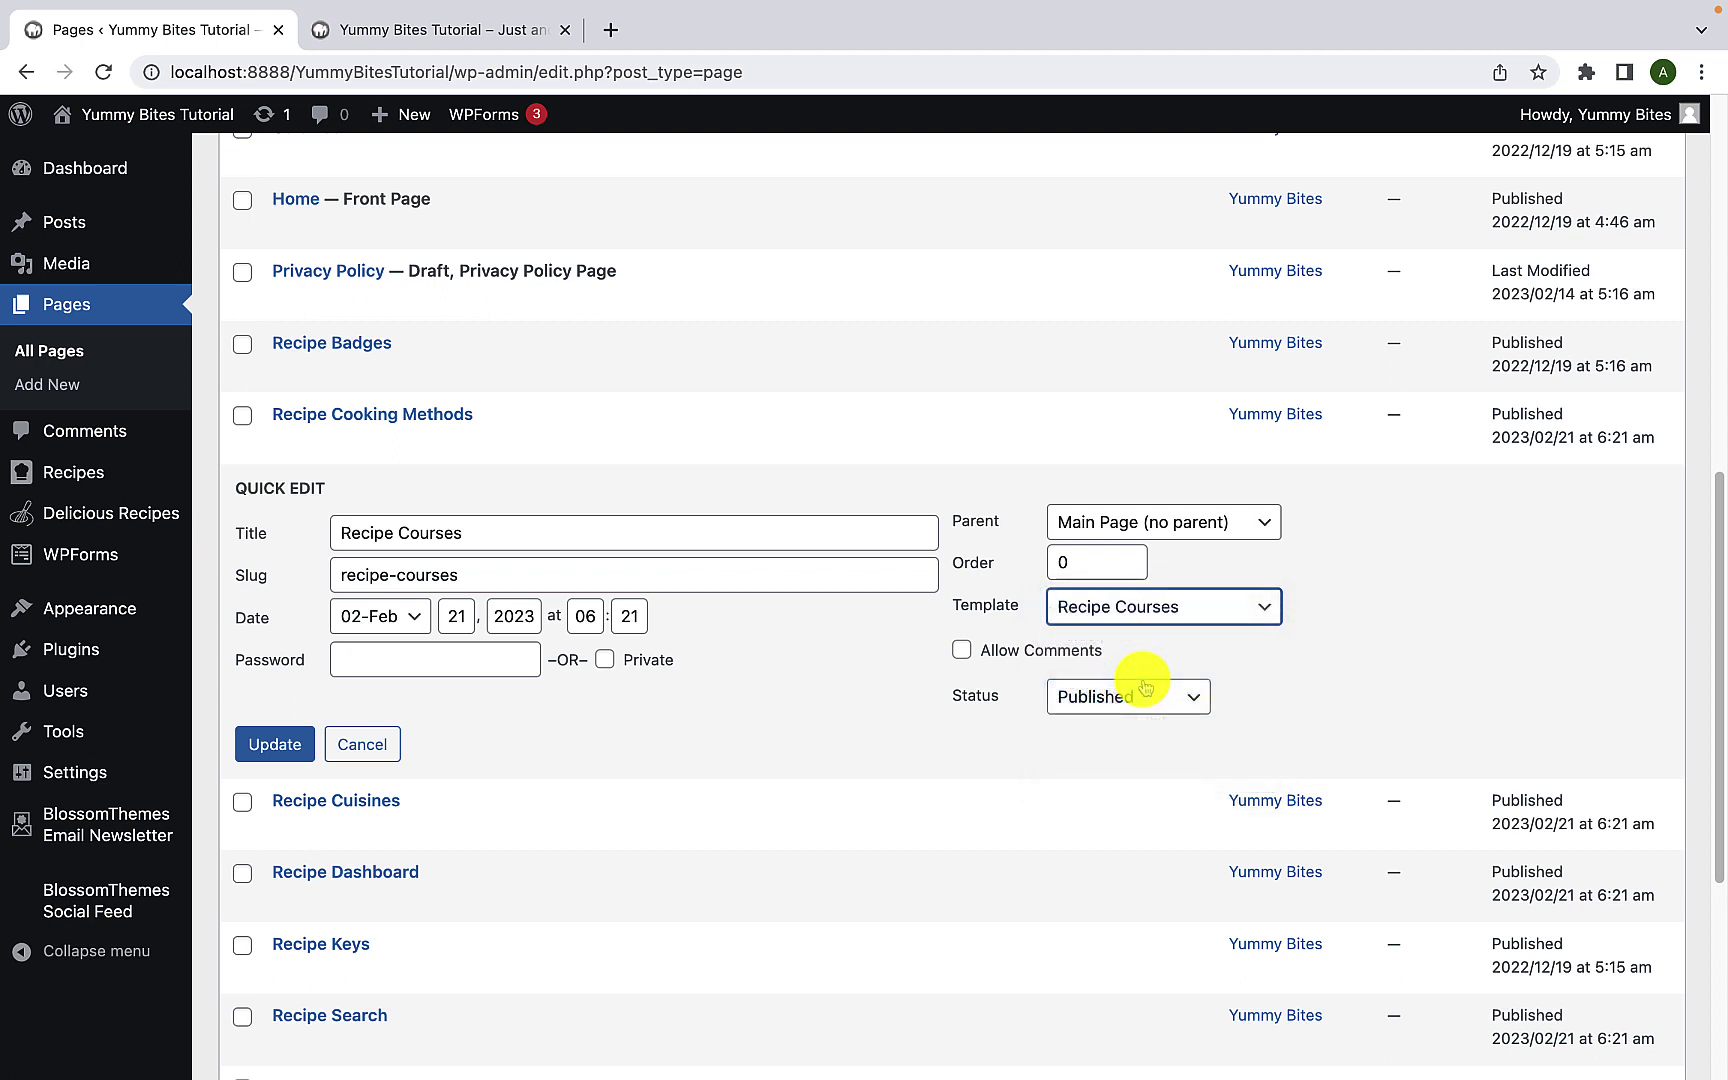
click(287, 745)
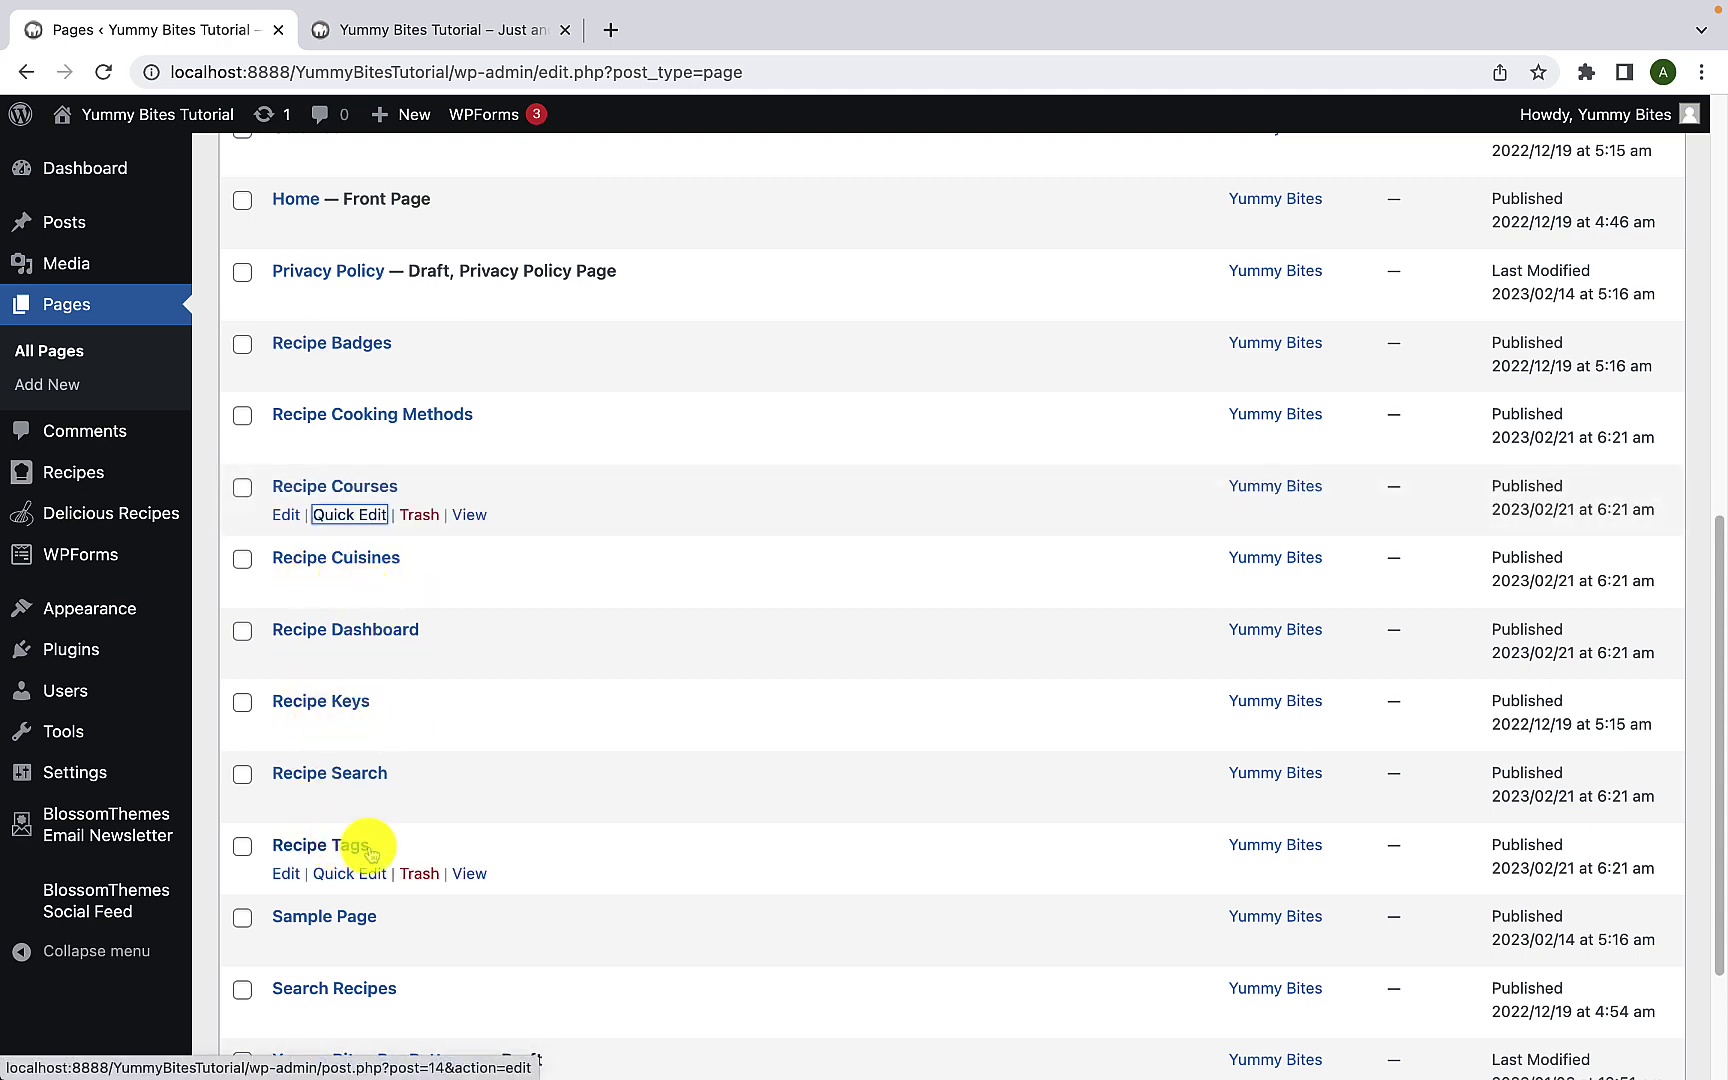
Step: Quick-edit the Recipe Cuisines page to use the Recipe Cuisines template and update it
click(345, 586)
click(1215, 678)
click(1126, 787)
click(275, 818)
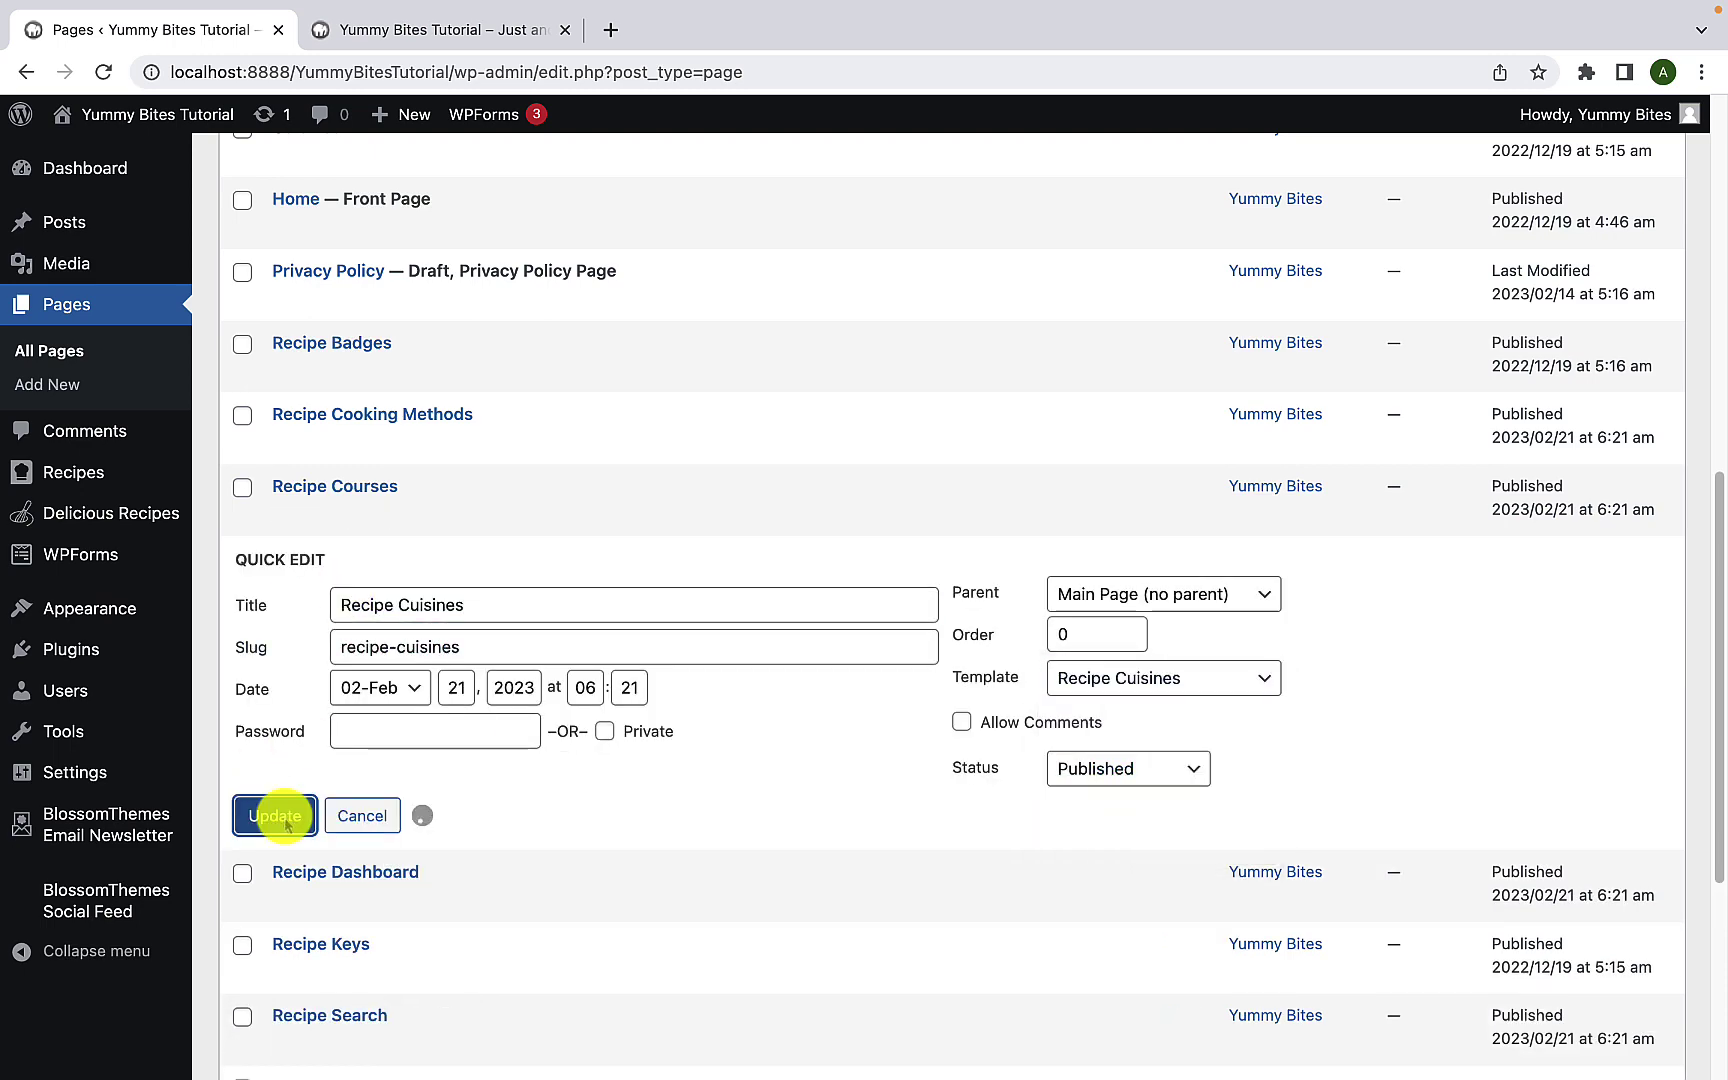
Step: Assign the Recipe Keys template to the Recipe Keys page through quick edit and update it
click(345, 725)
click(1160, 818)
click(1091, 812)
click(270, 957)
Step: Quick-edit the Recipe Tags page to use the Recipe Tags template and update it
click(330, 862)
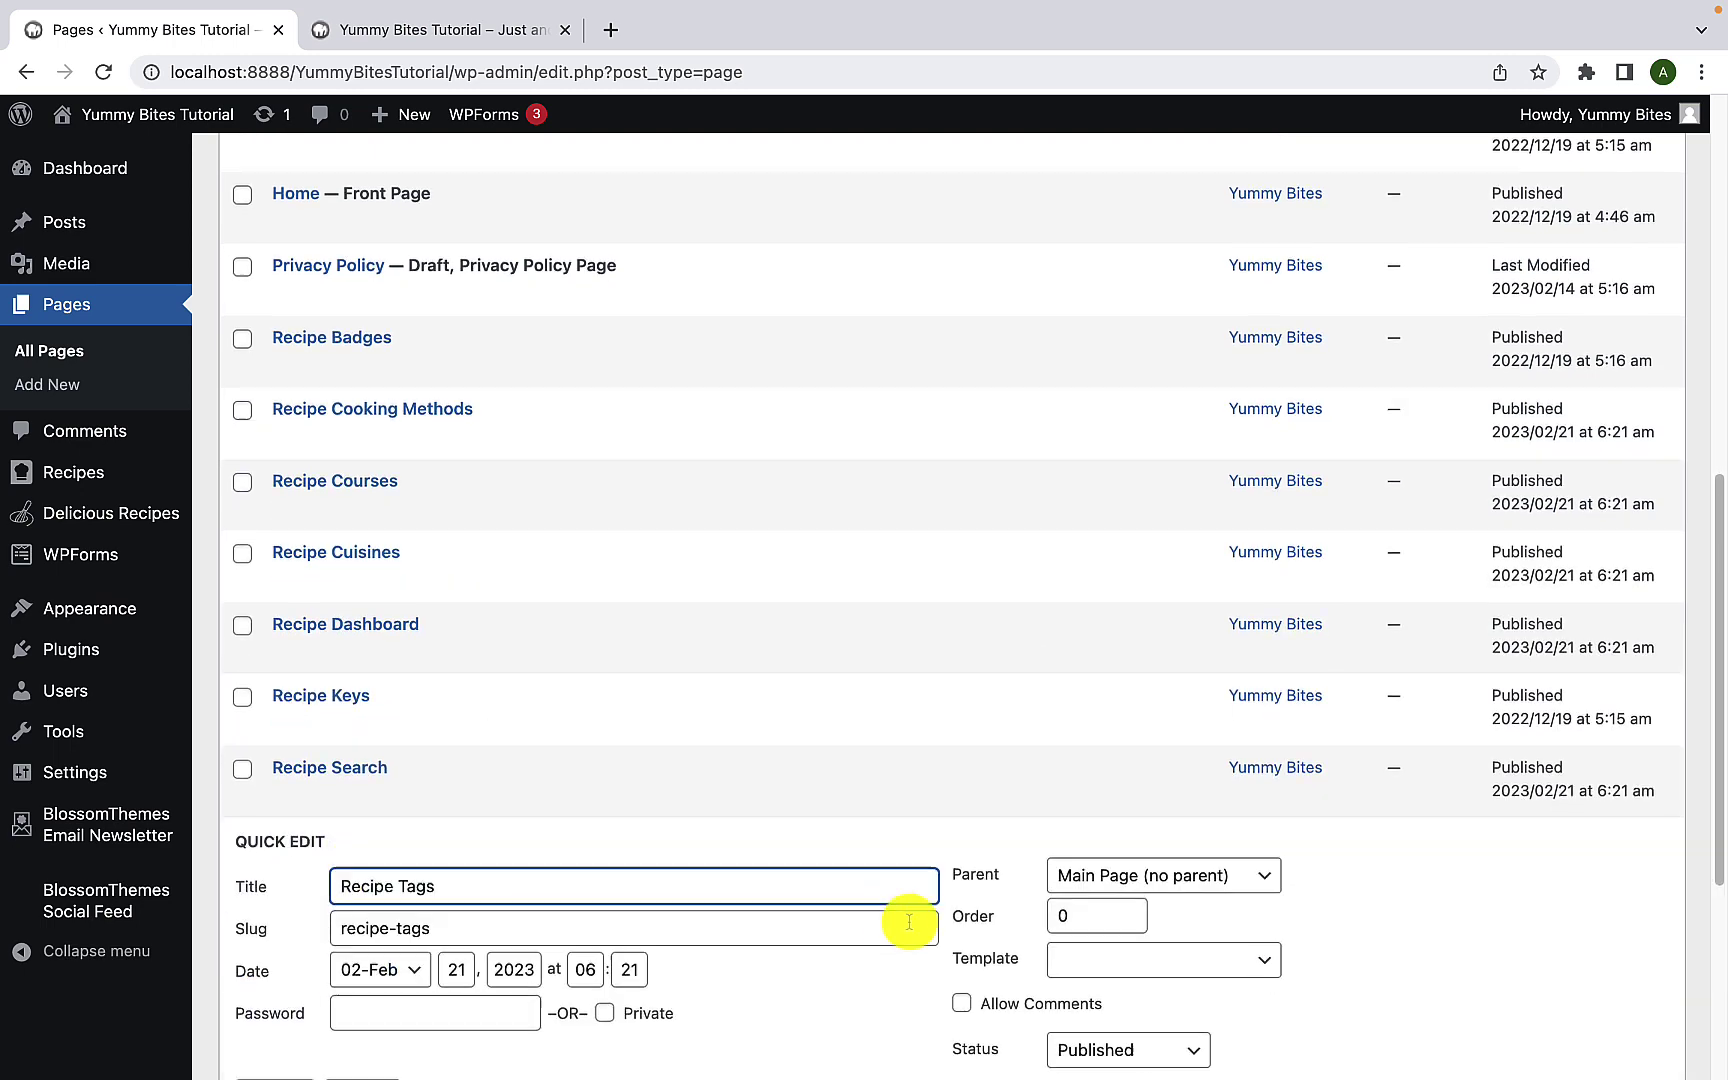
scroll(909, 922, down, 3)
click(1163, 771)
click(1110, 940)
click(272, 910)
scroll(282, 880, up, 10)
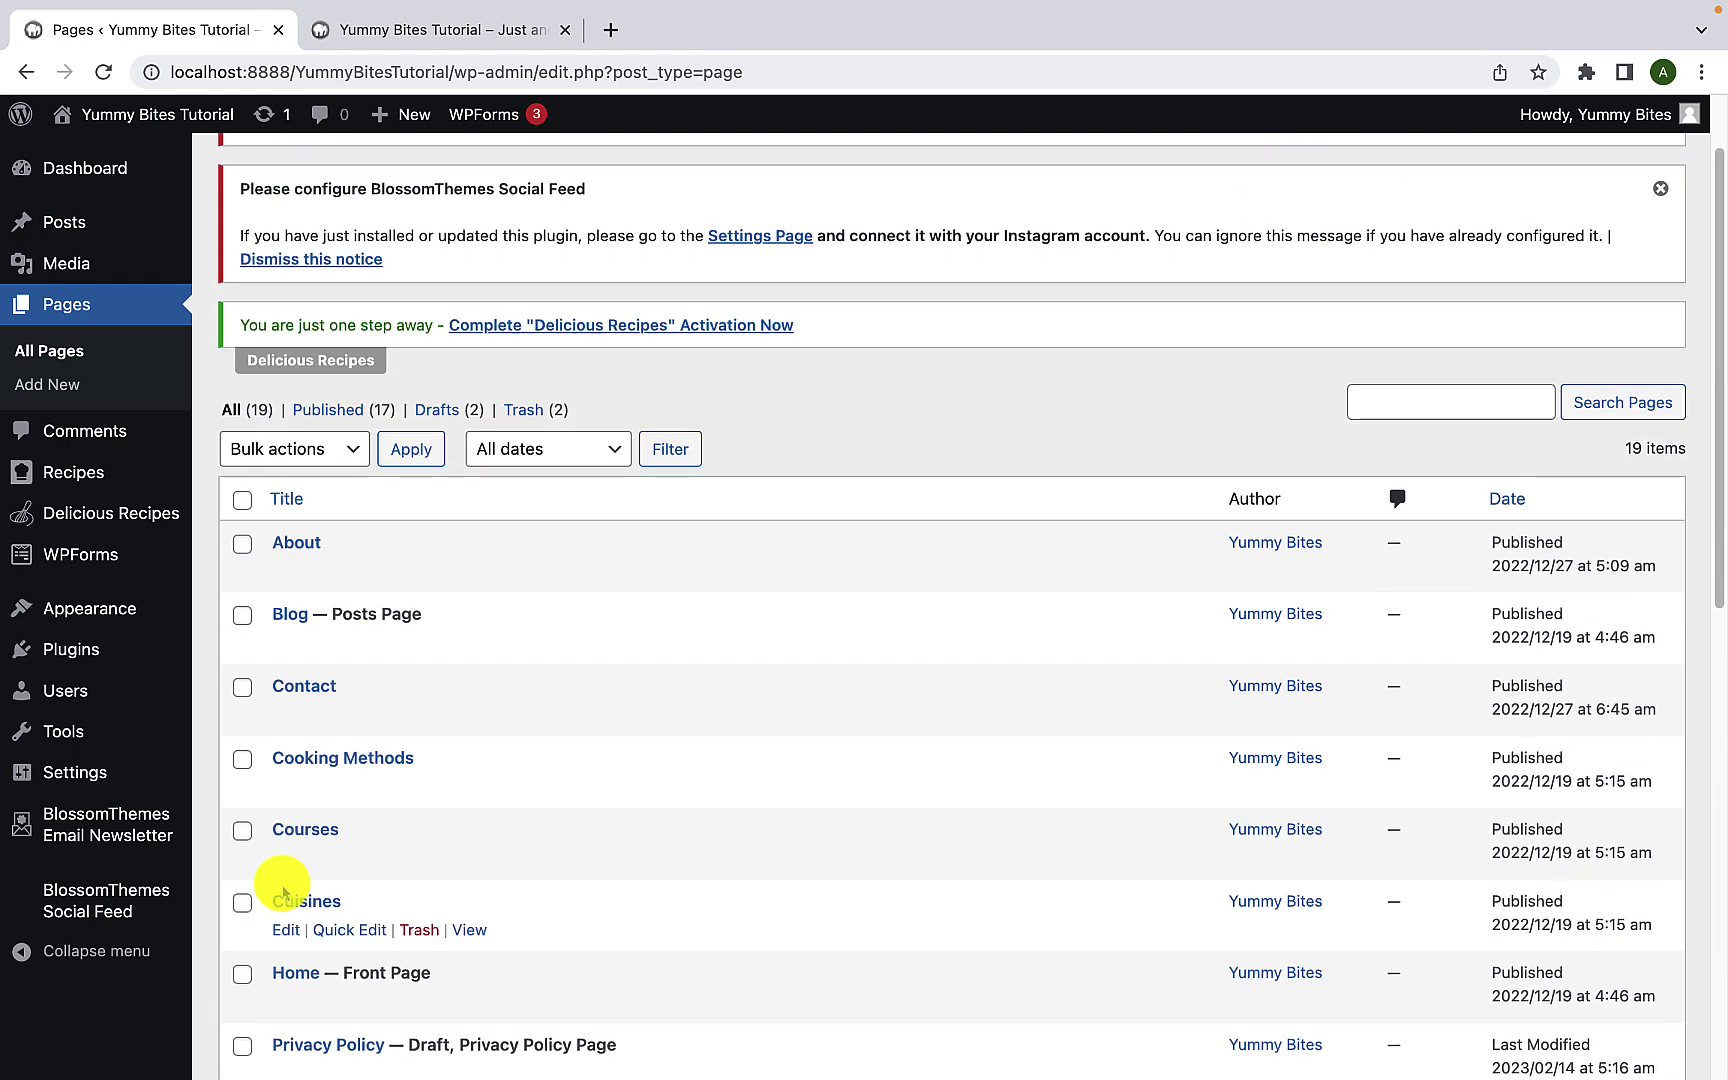
scroll(283, 890, up, 2)
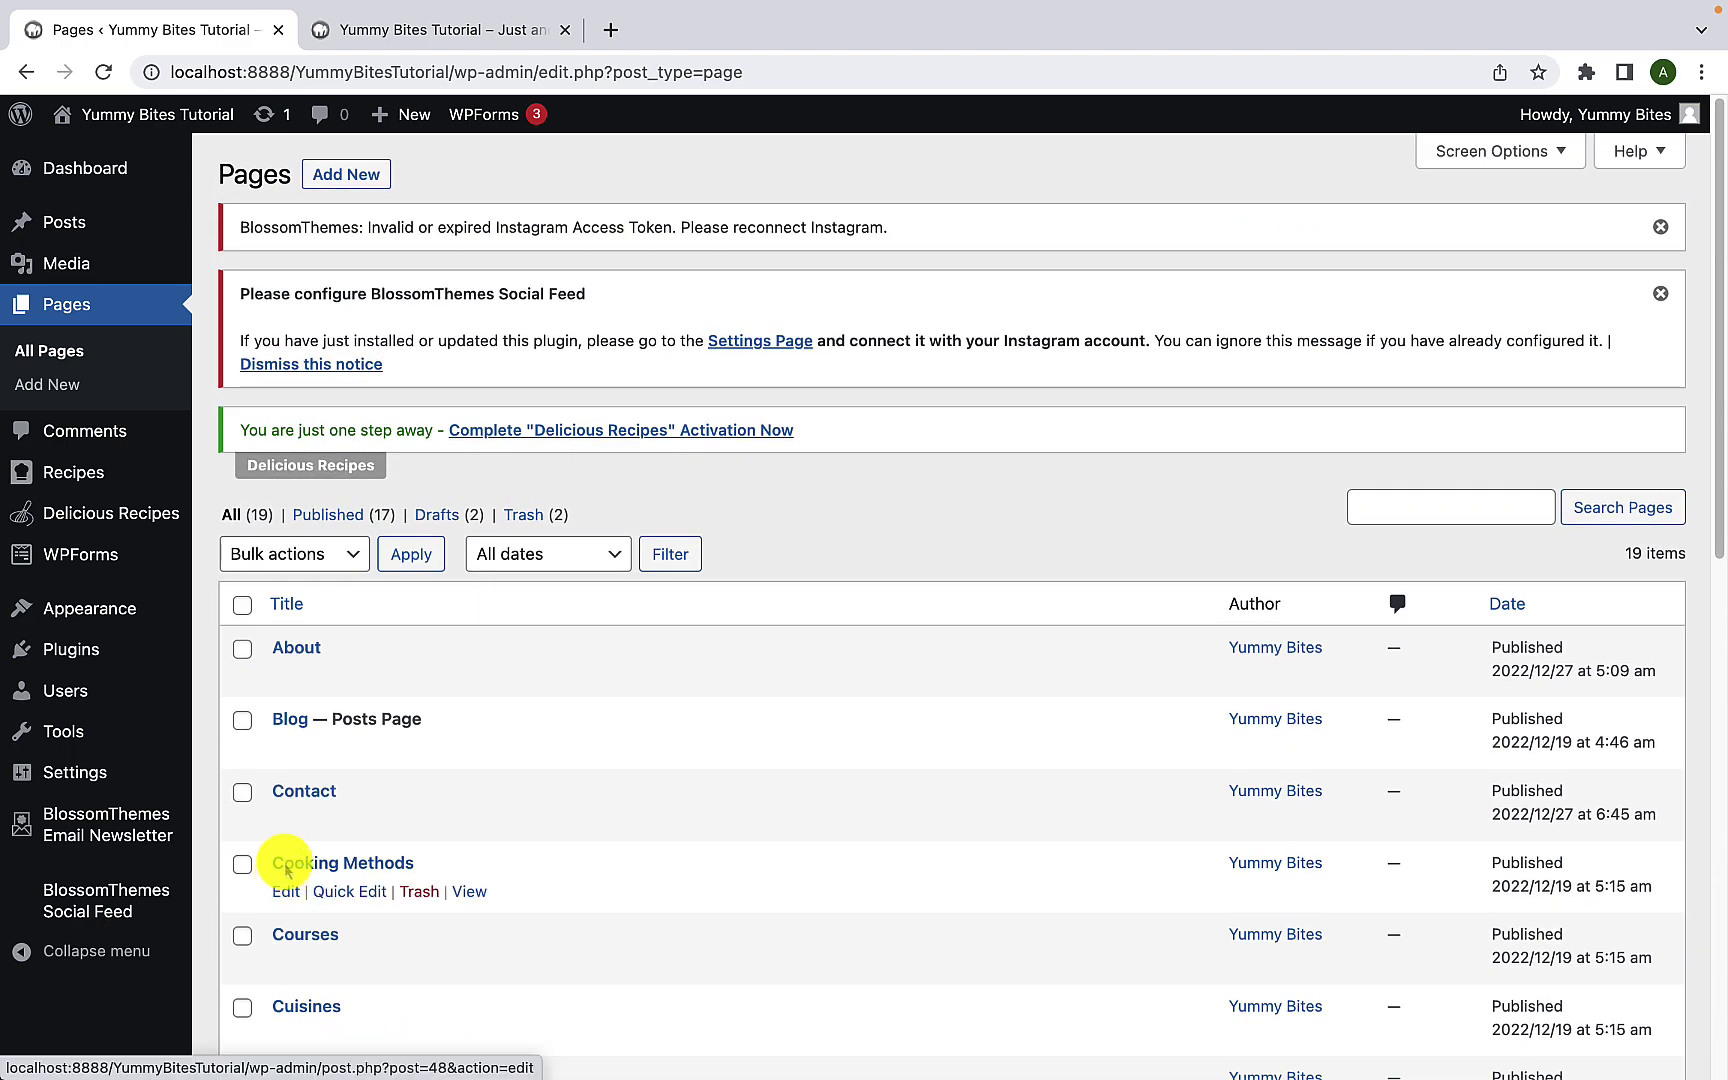
Step: Go back to the recipe list and complete the Delicious Recipes activation, allowing update notifications and diagnostic tracking
click(27, 75)
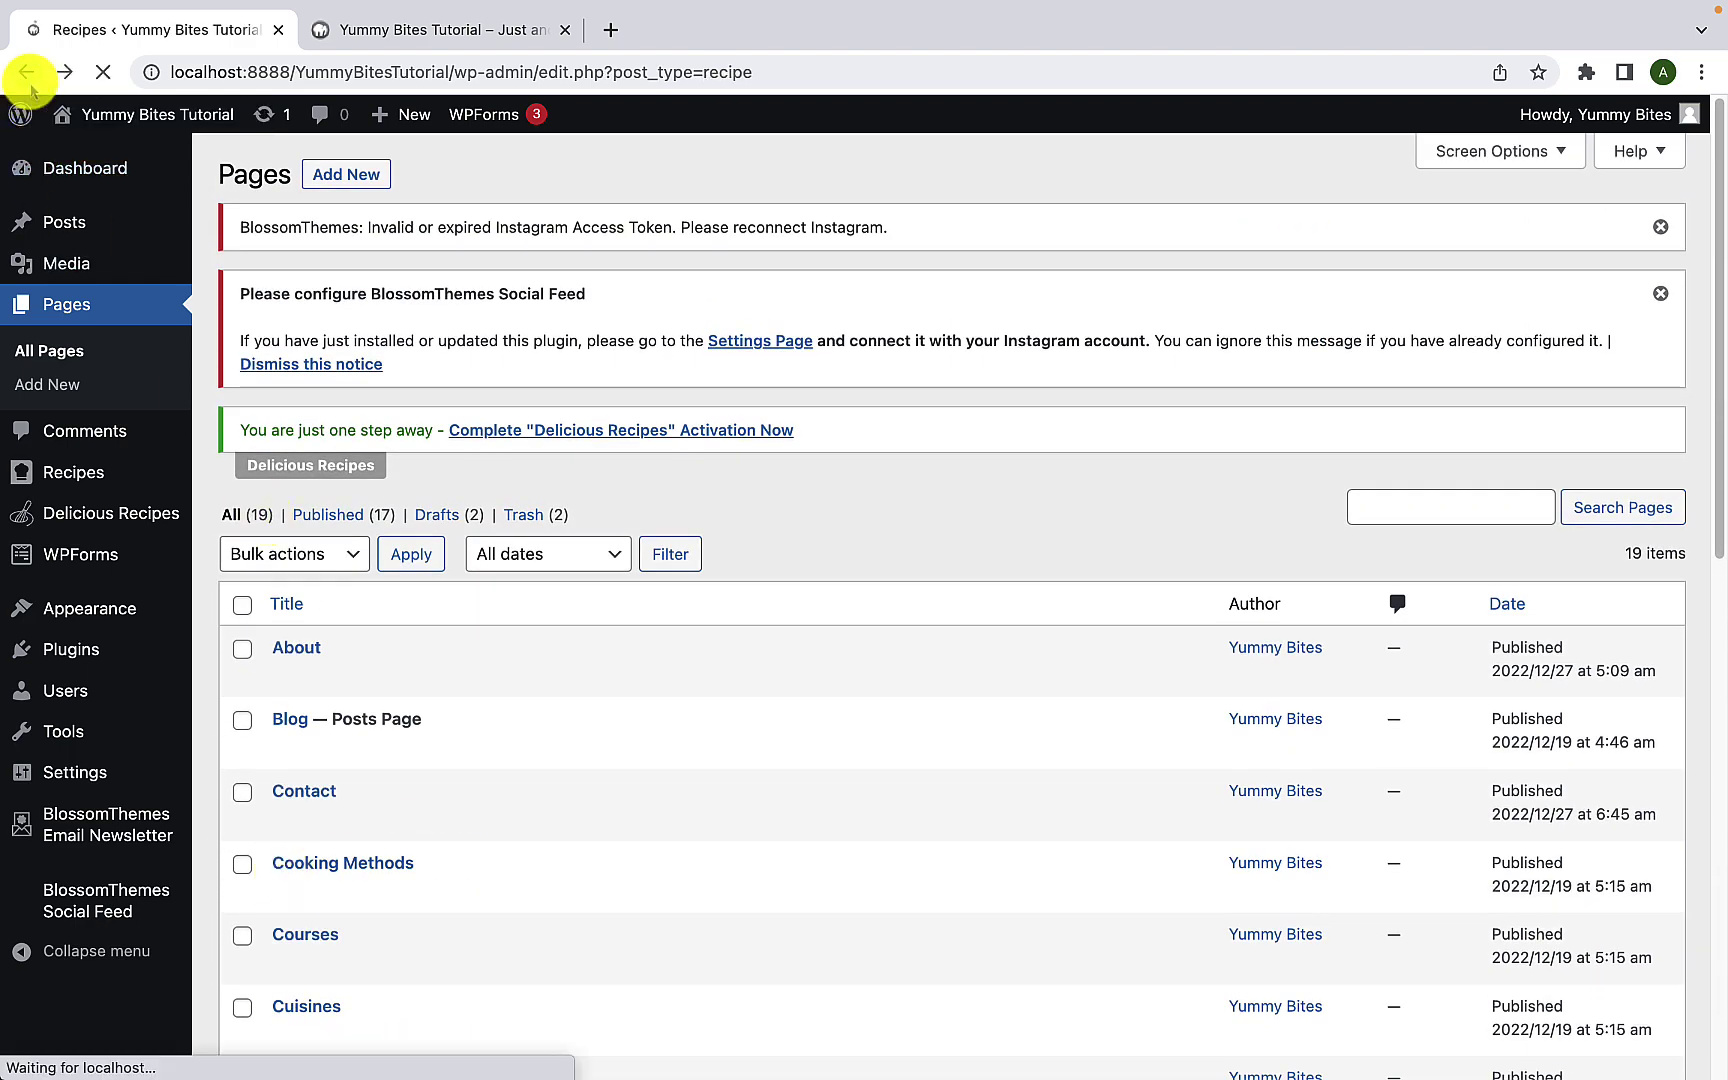
scroll(316, 700, down, 2)
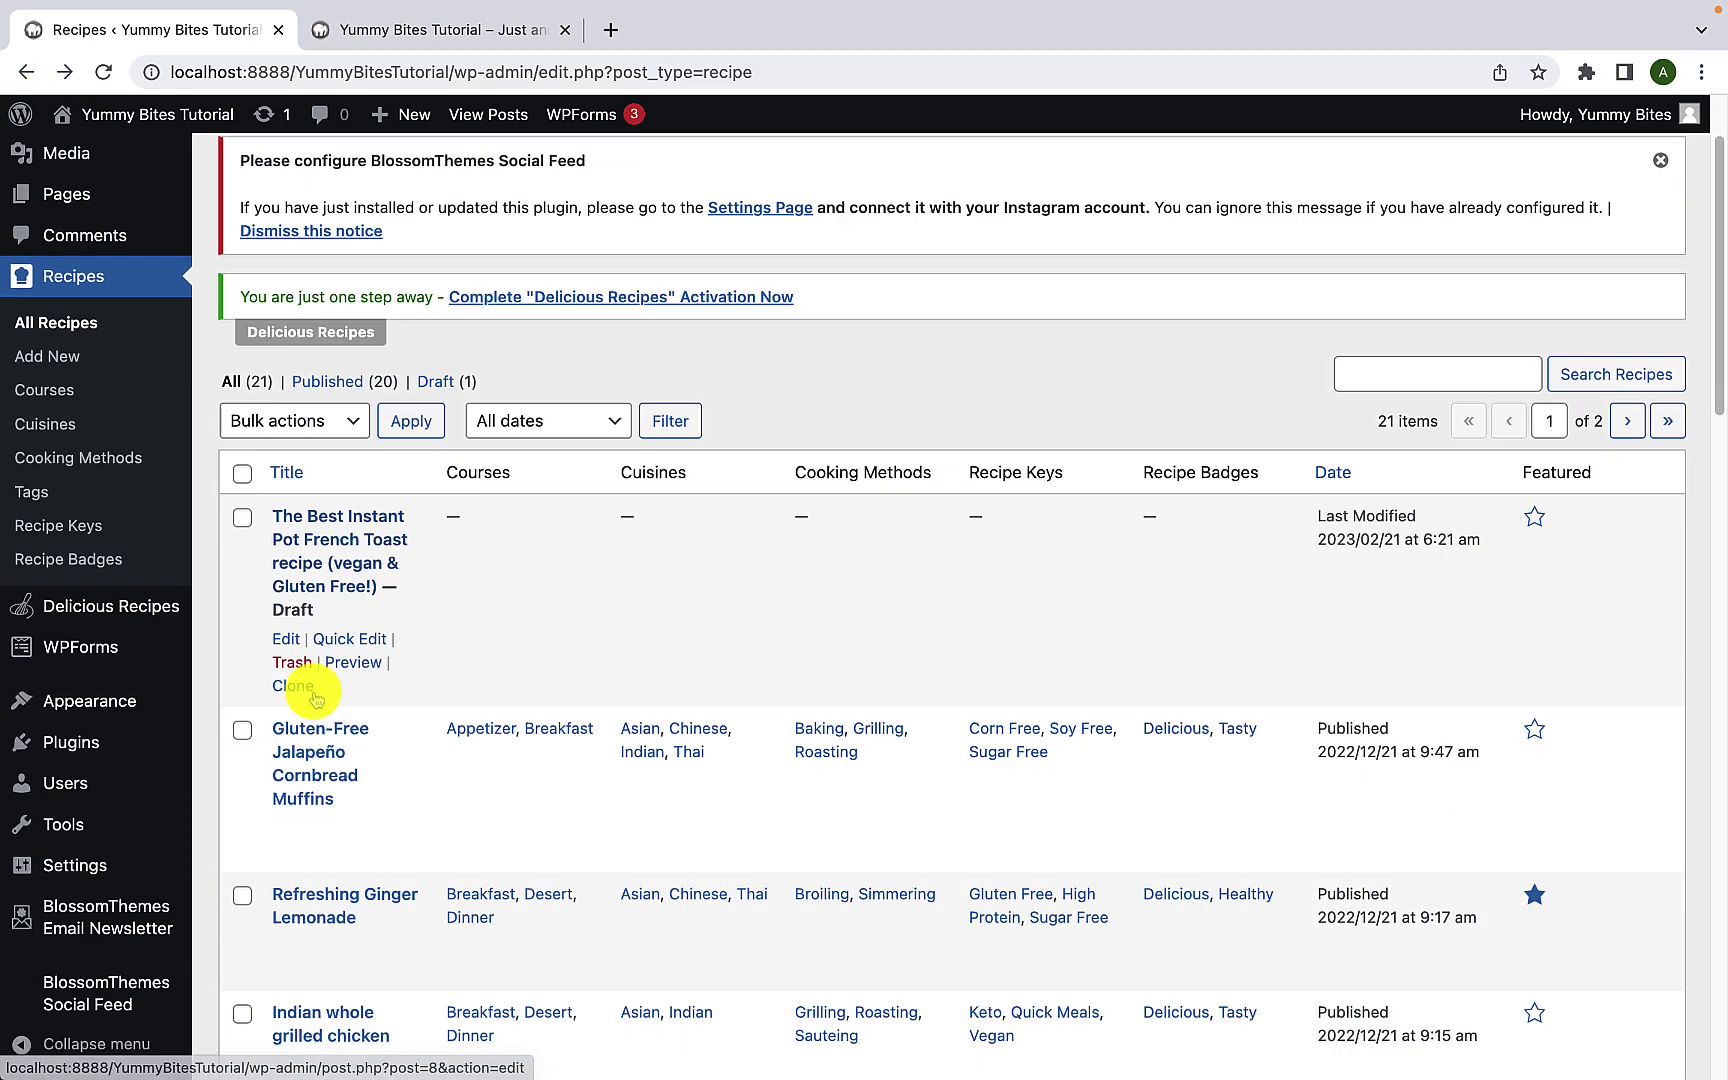
scroll(309, 665, up, 3)
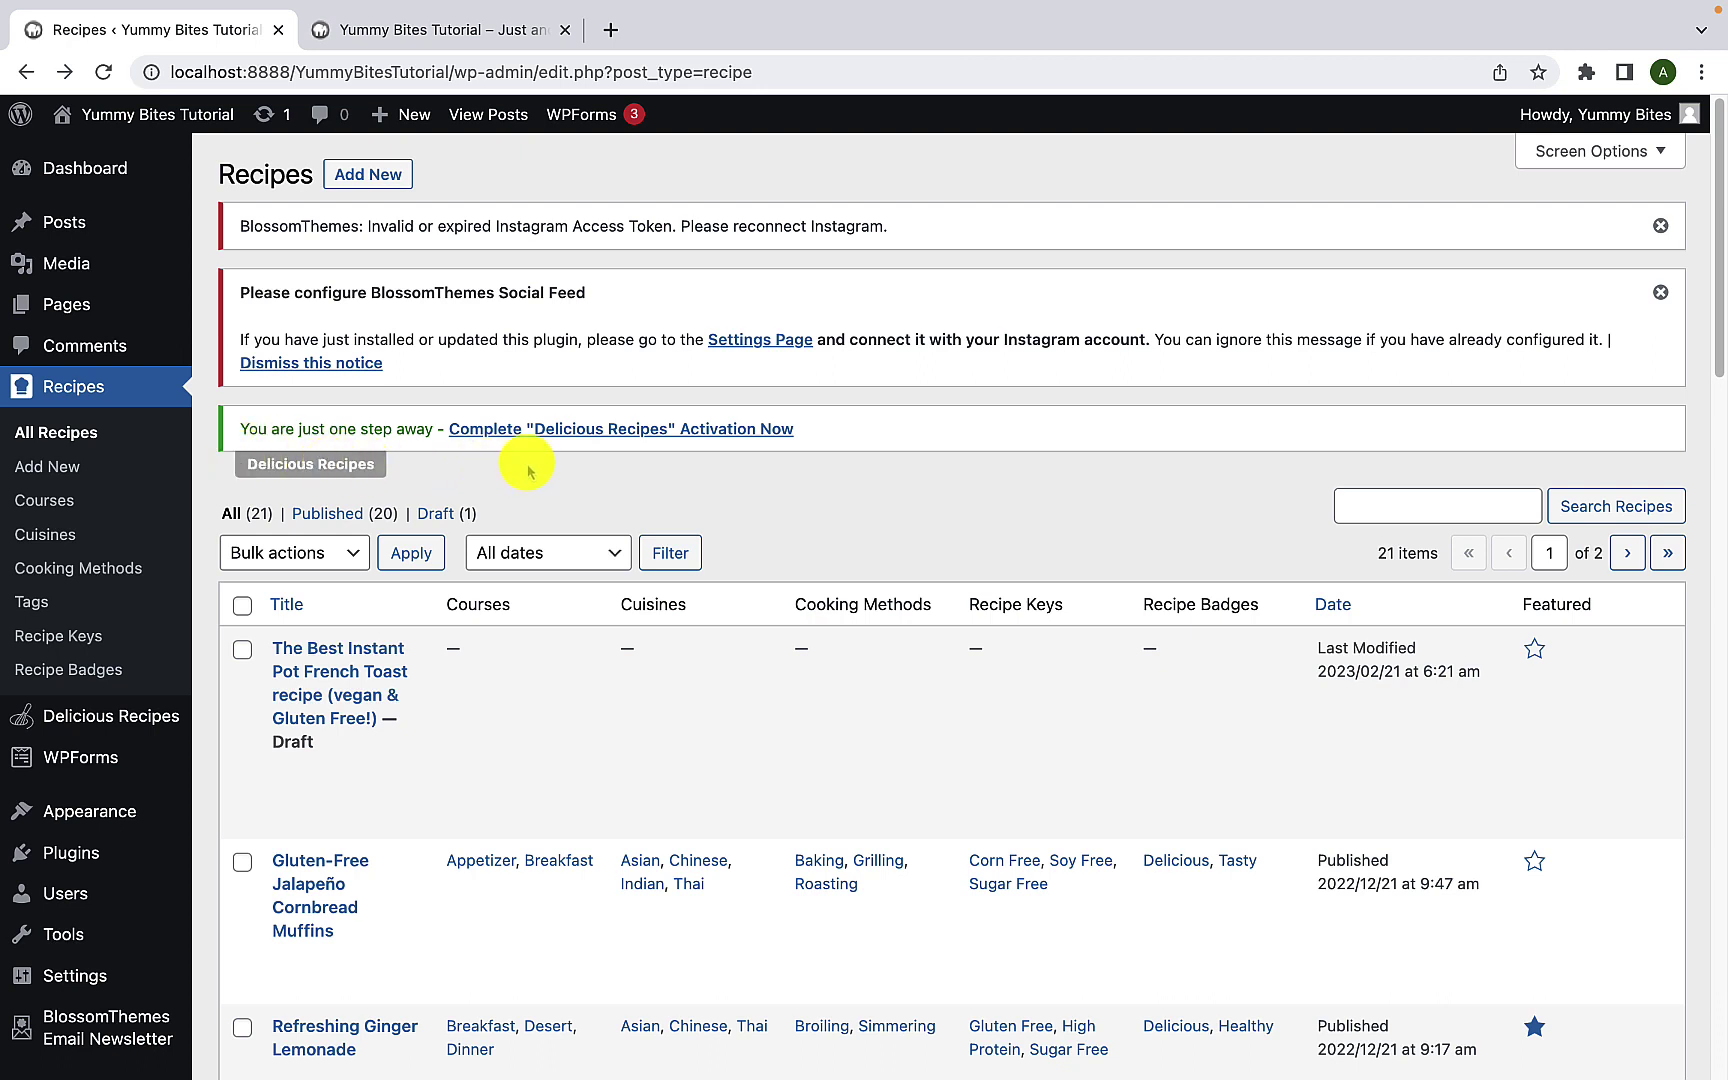
click(702, 431)
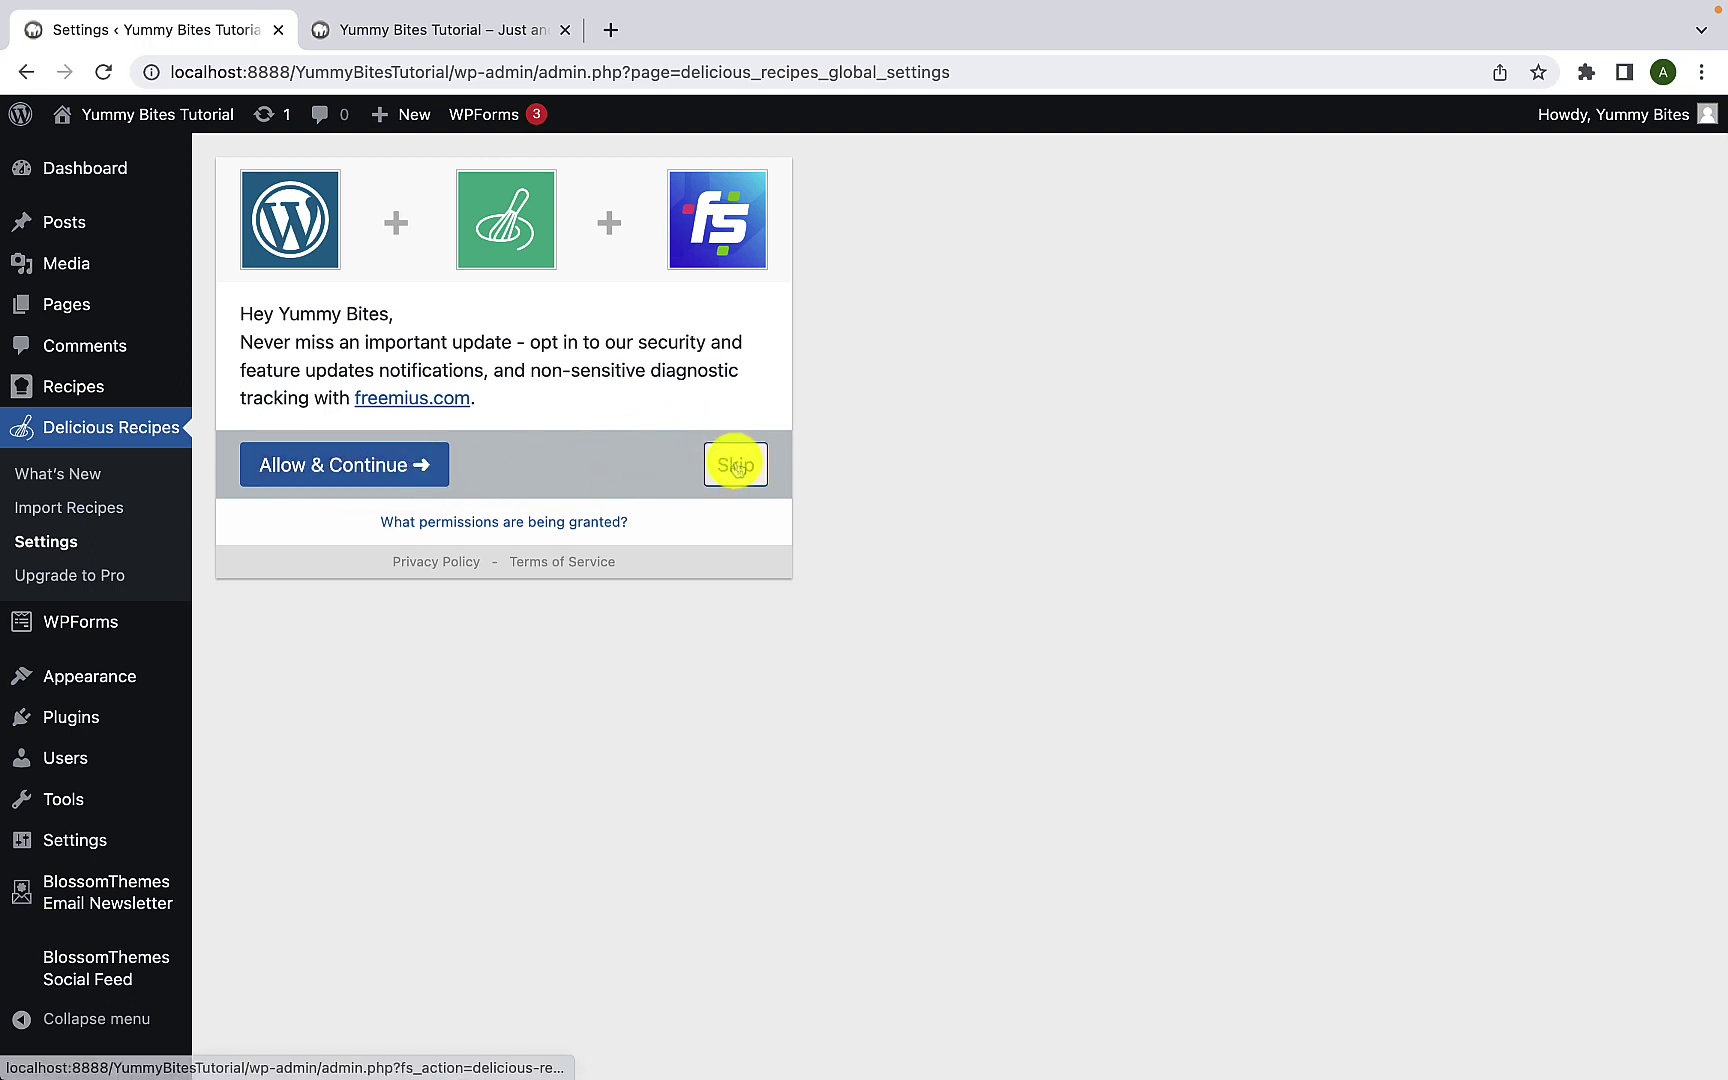
click(390, 470)
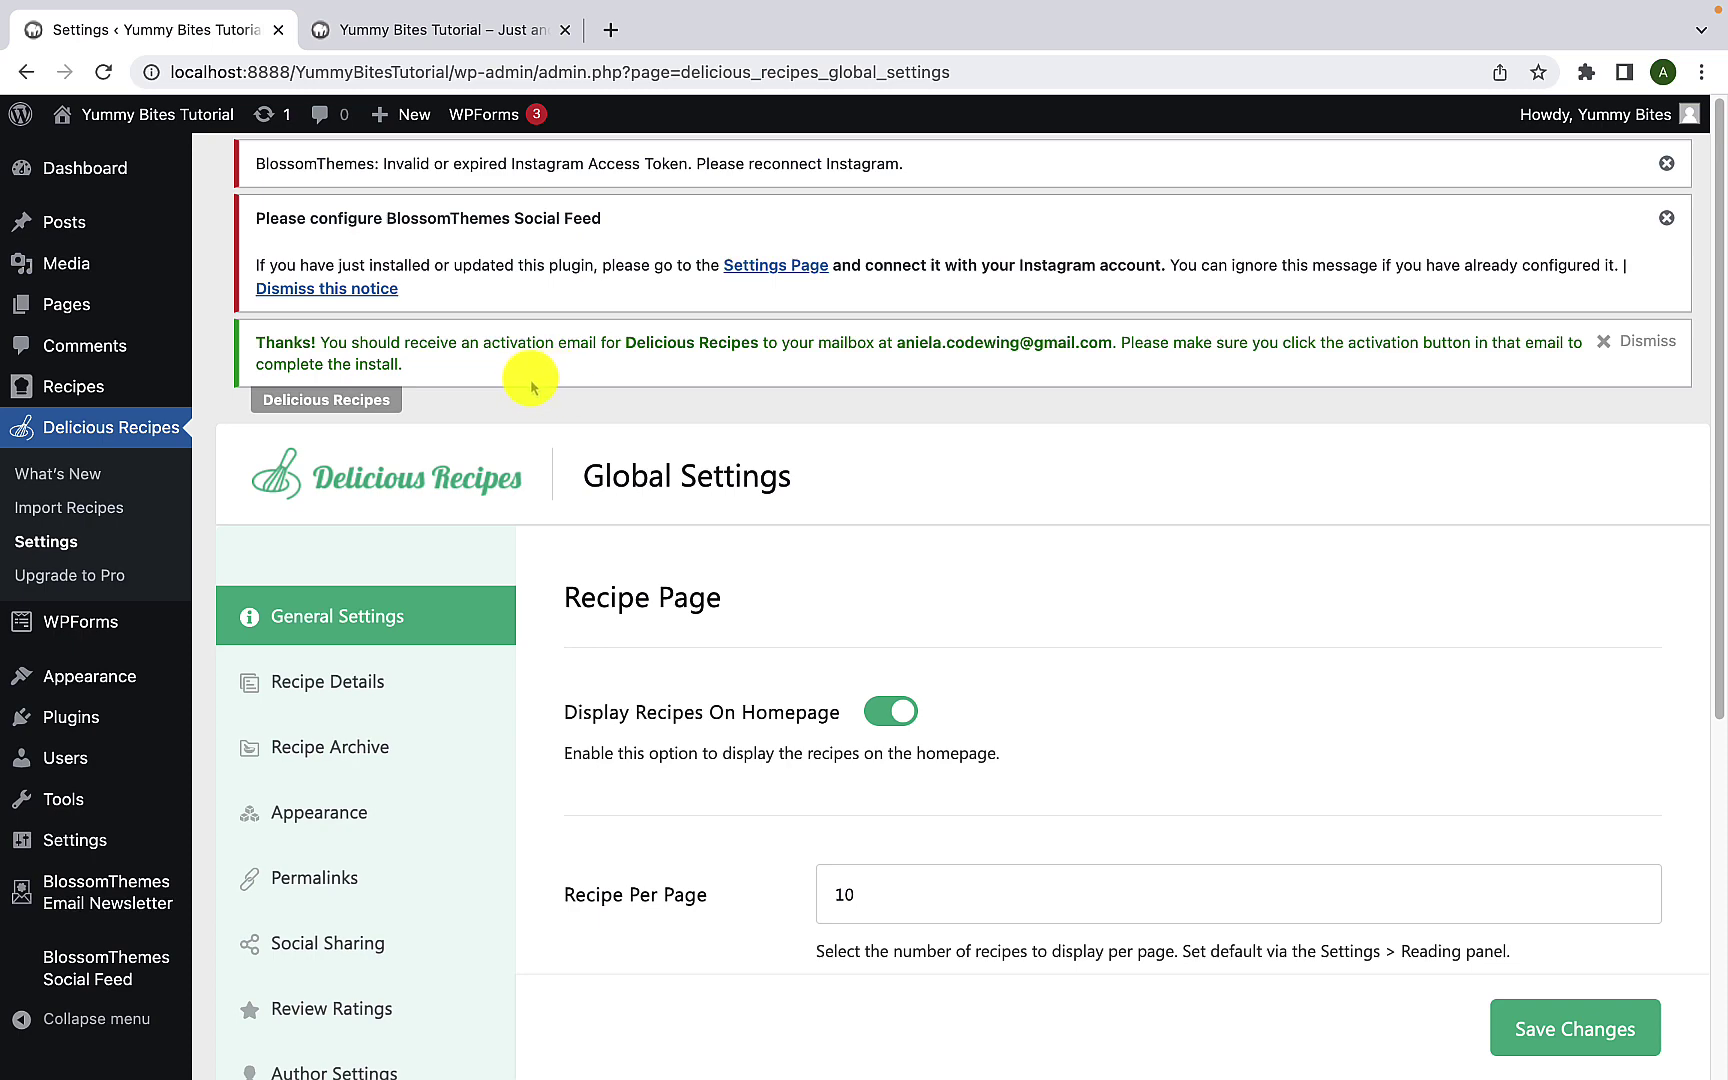
Step: Look through the Delicious Recipes global settings sections and the recipe taxonomies, and switch to the site's homepage
scroll(513, 661, down, 1)
scroll(505, 680, down, 10)
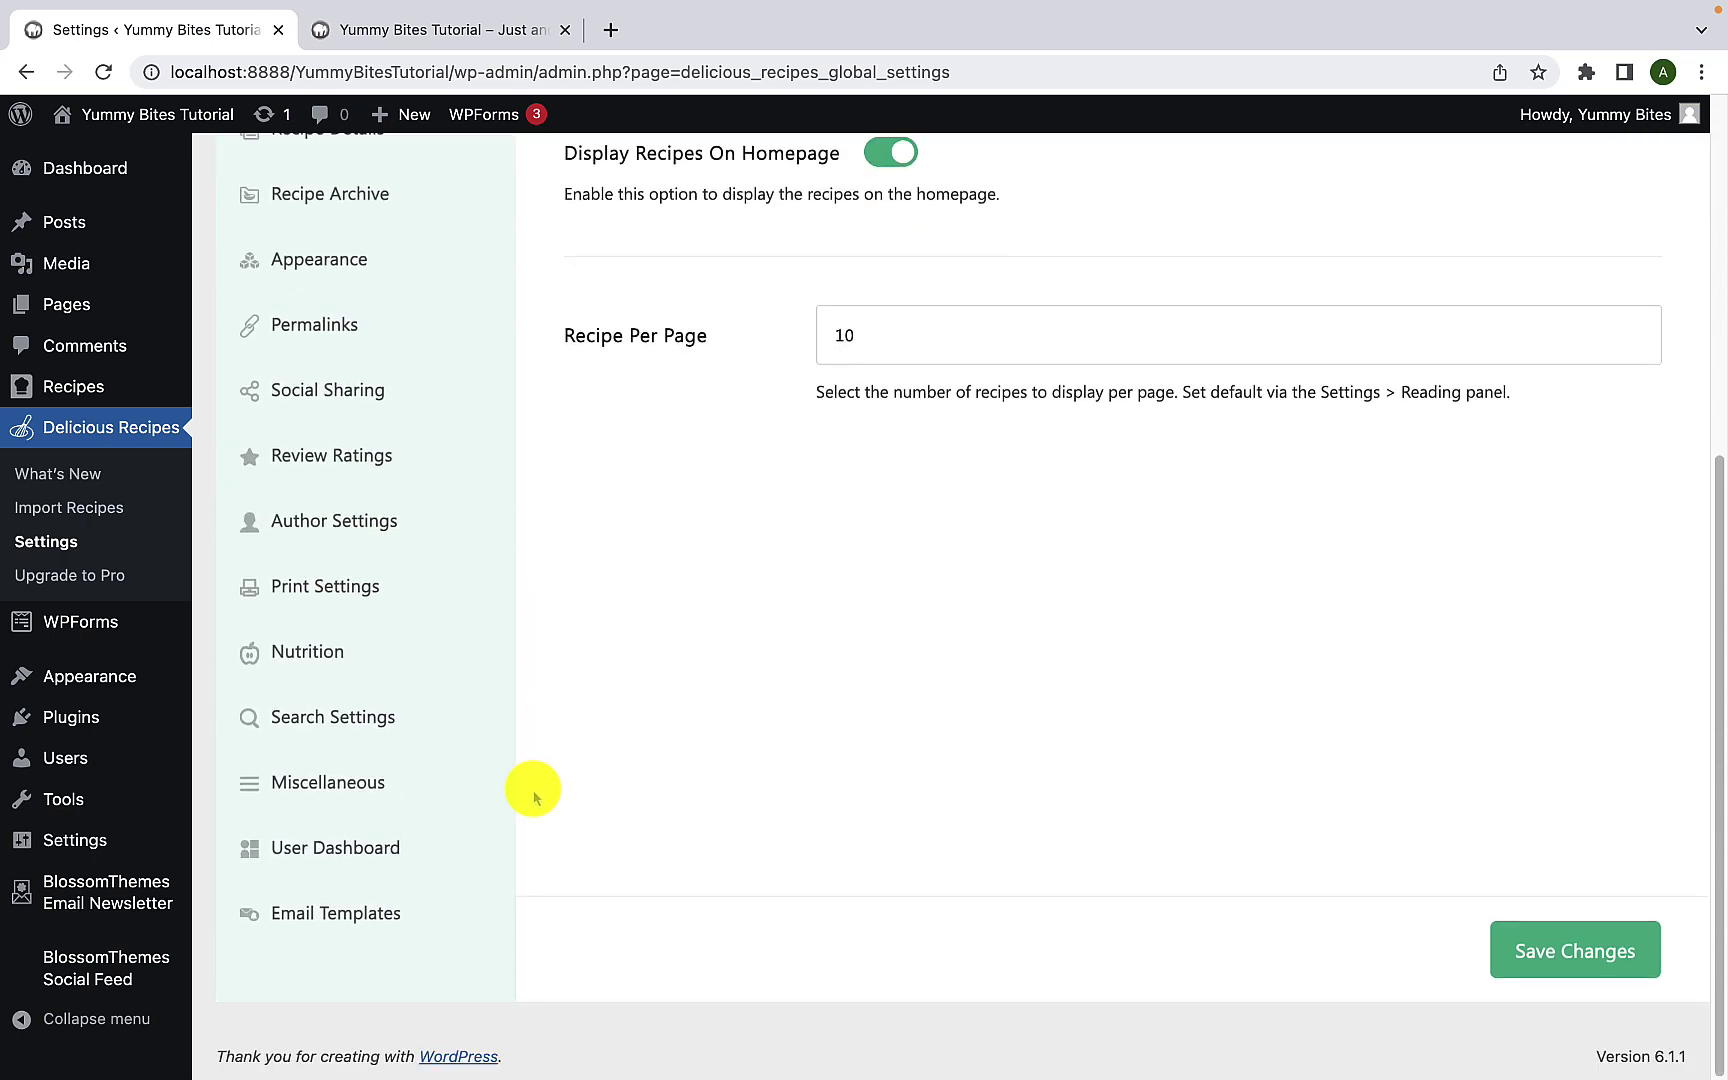
scroll(535, 797, up, 5)
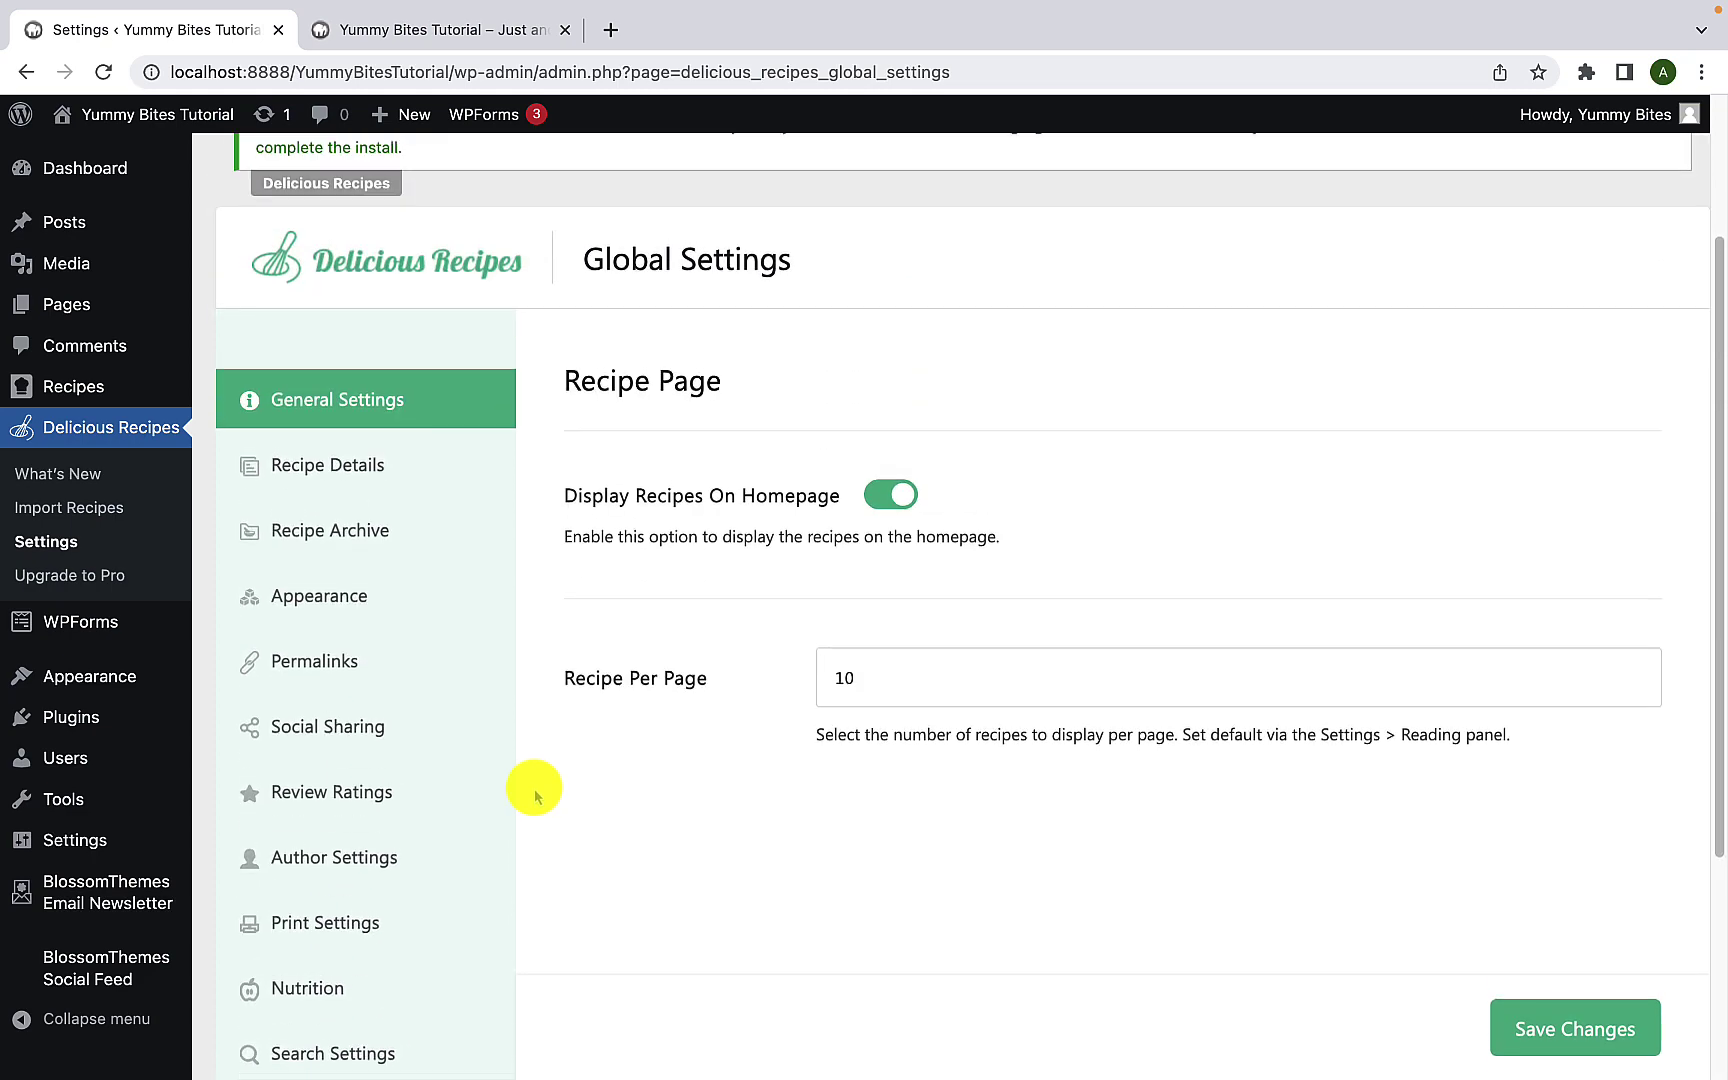
scroll(535, 797, up, 2)
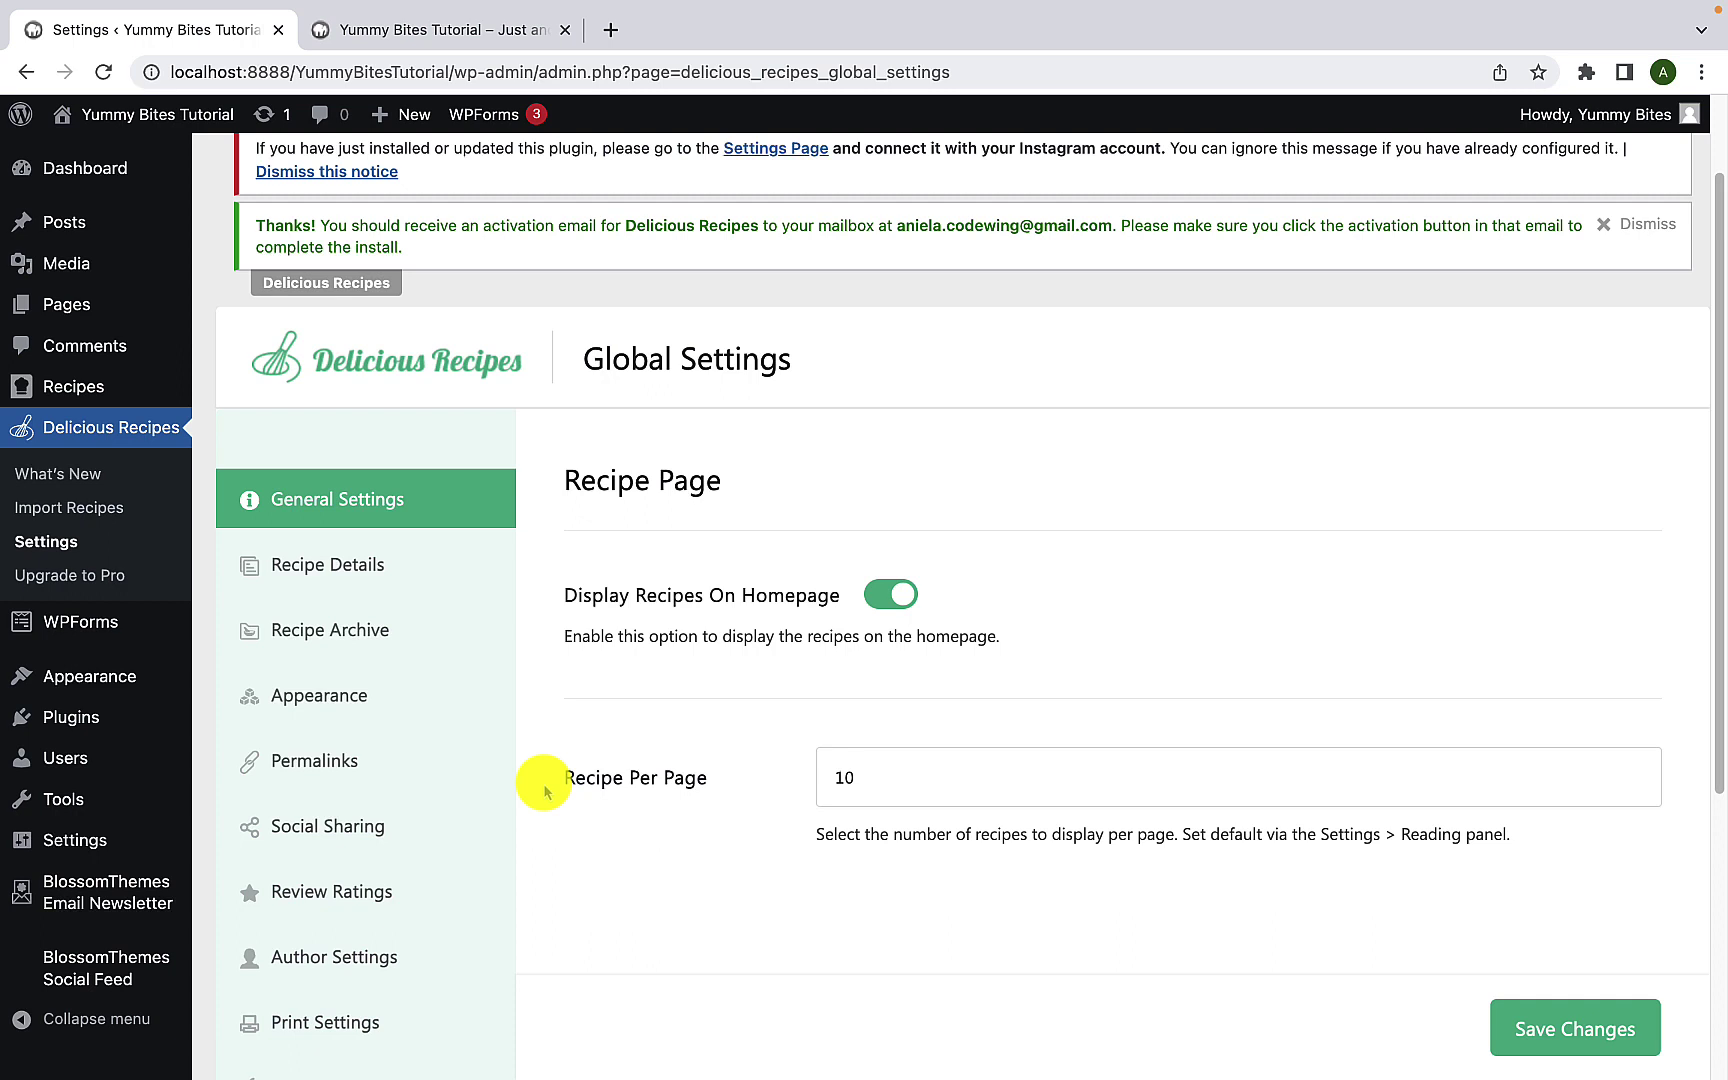
mouse_move(127, 400)
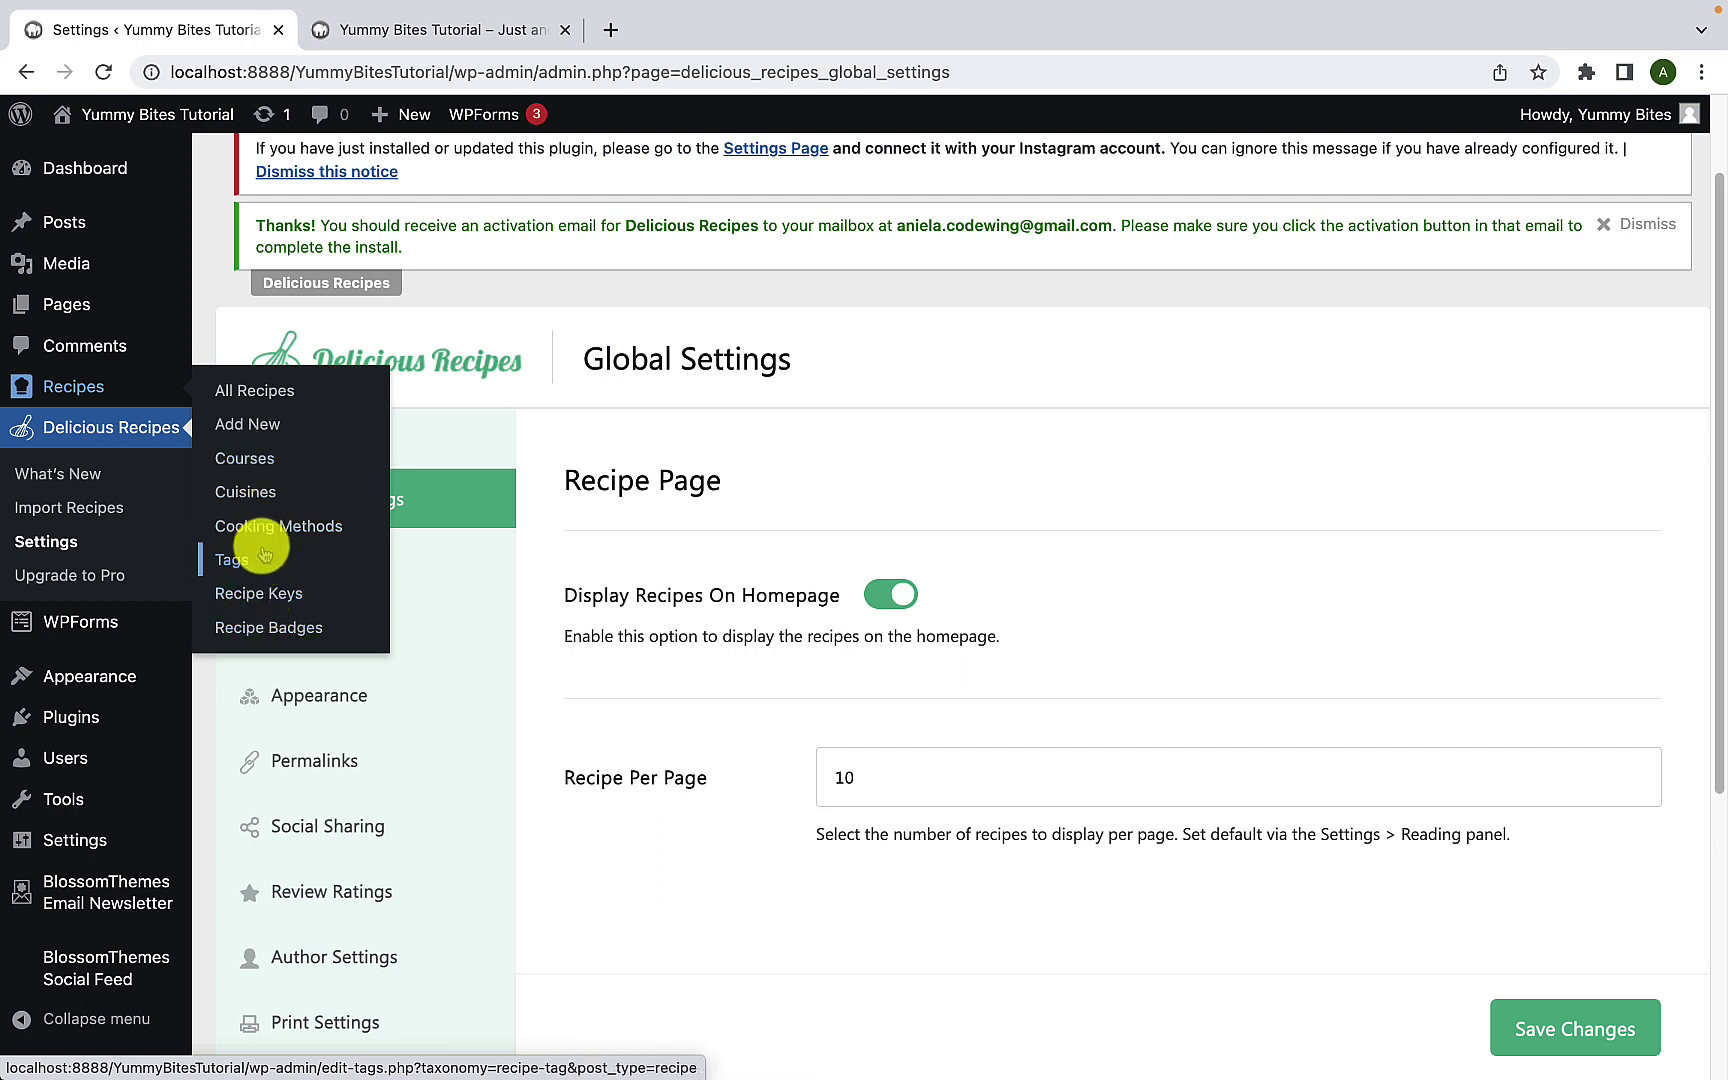
click(478, 37)
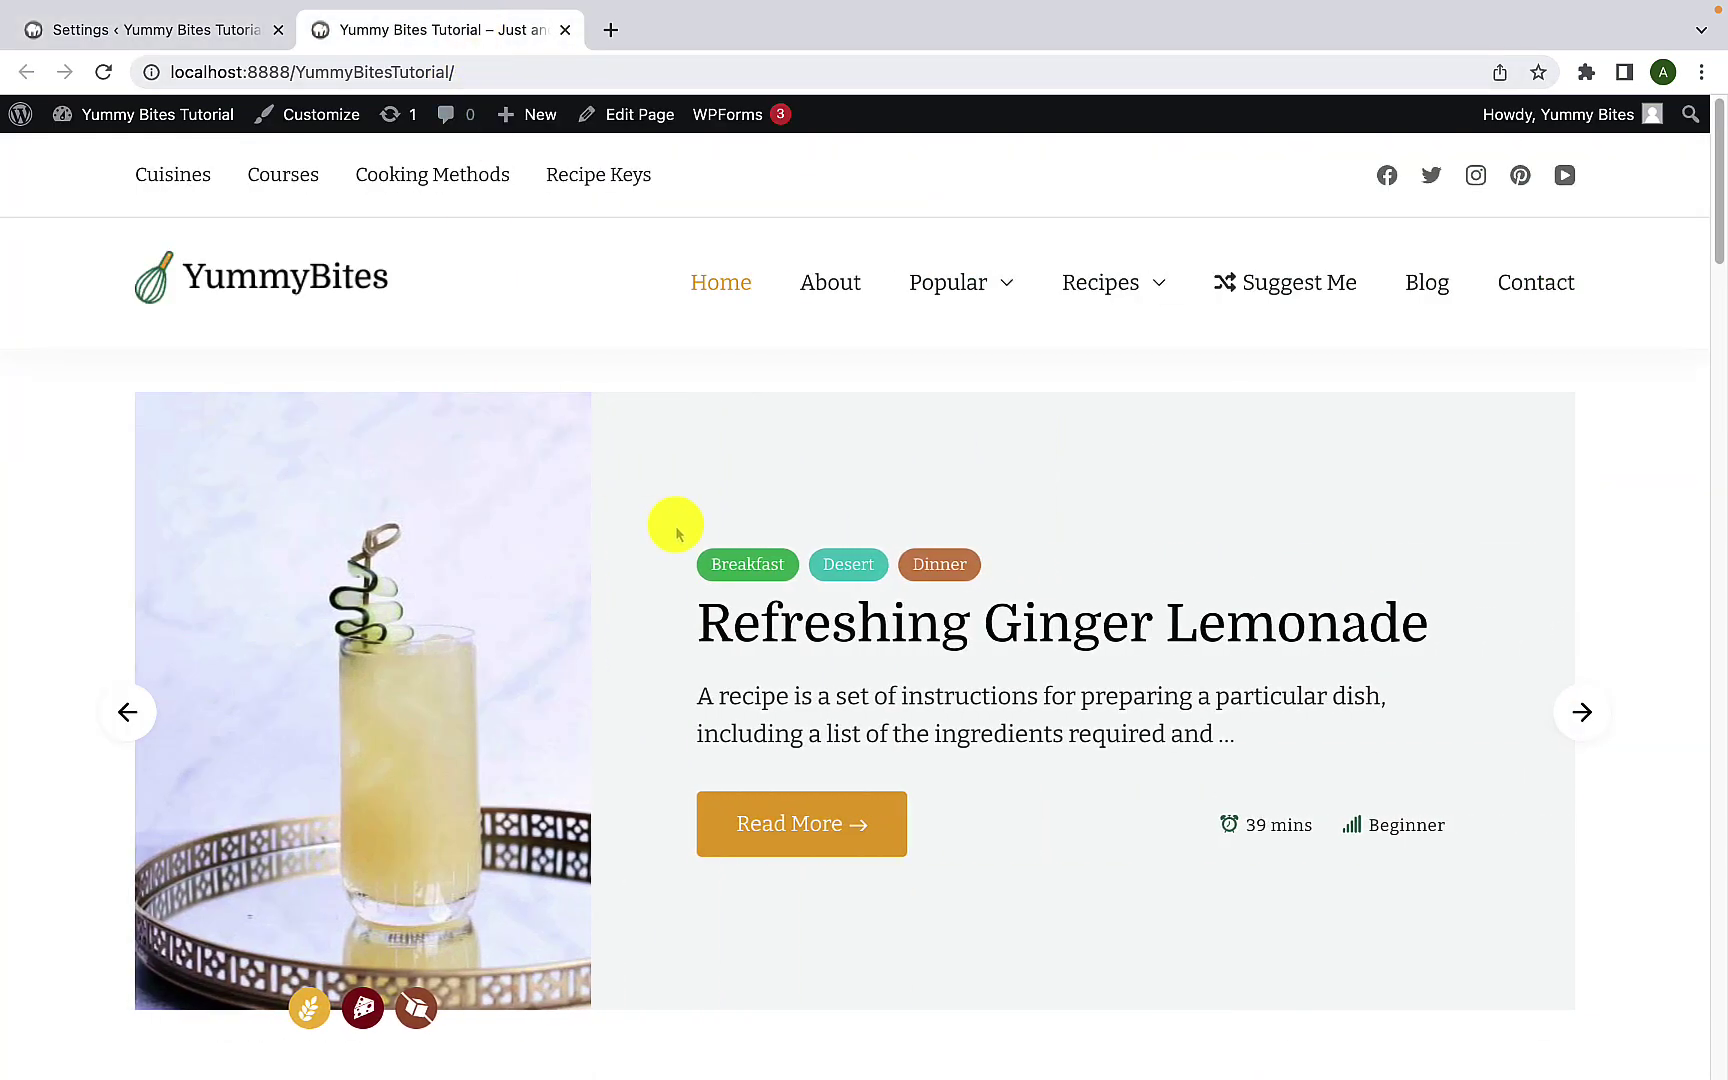
Step: Open the Refreshing Ginger Lemonade recipe from the homepage and look through its recipe card for the cooking method, cuisine, courses and keys
scroll(758, 540, down, 1)
click(818, 577)
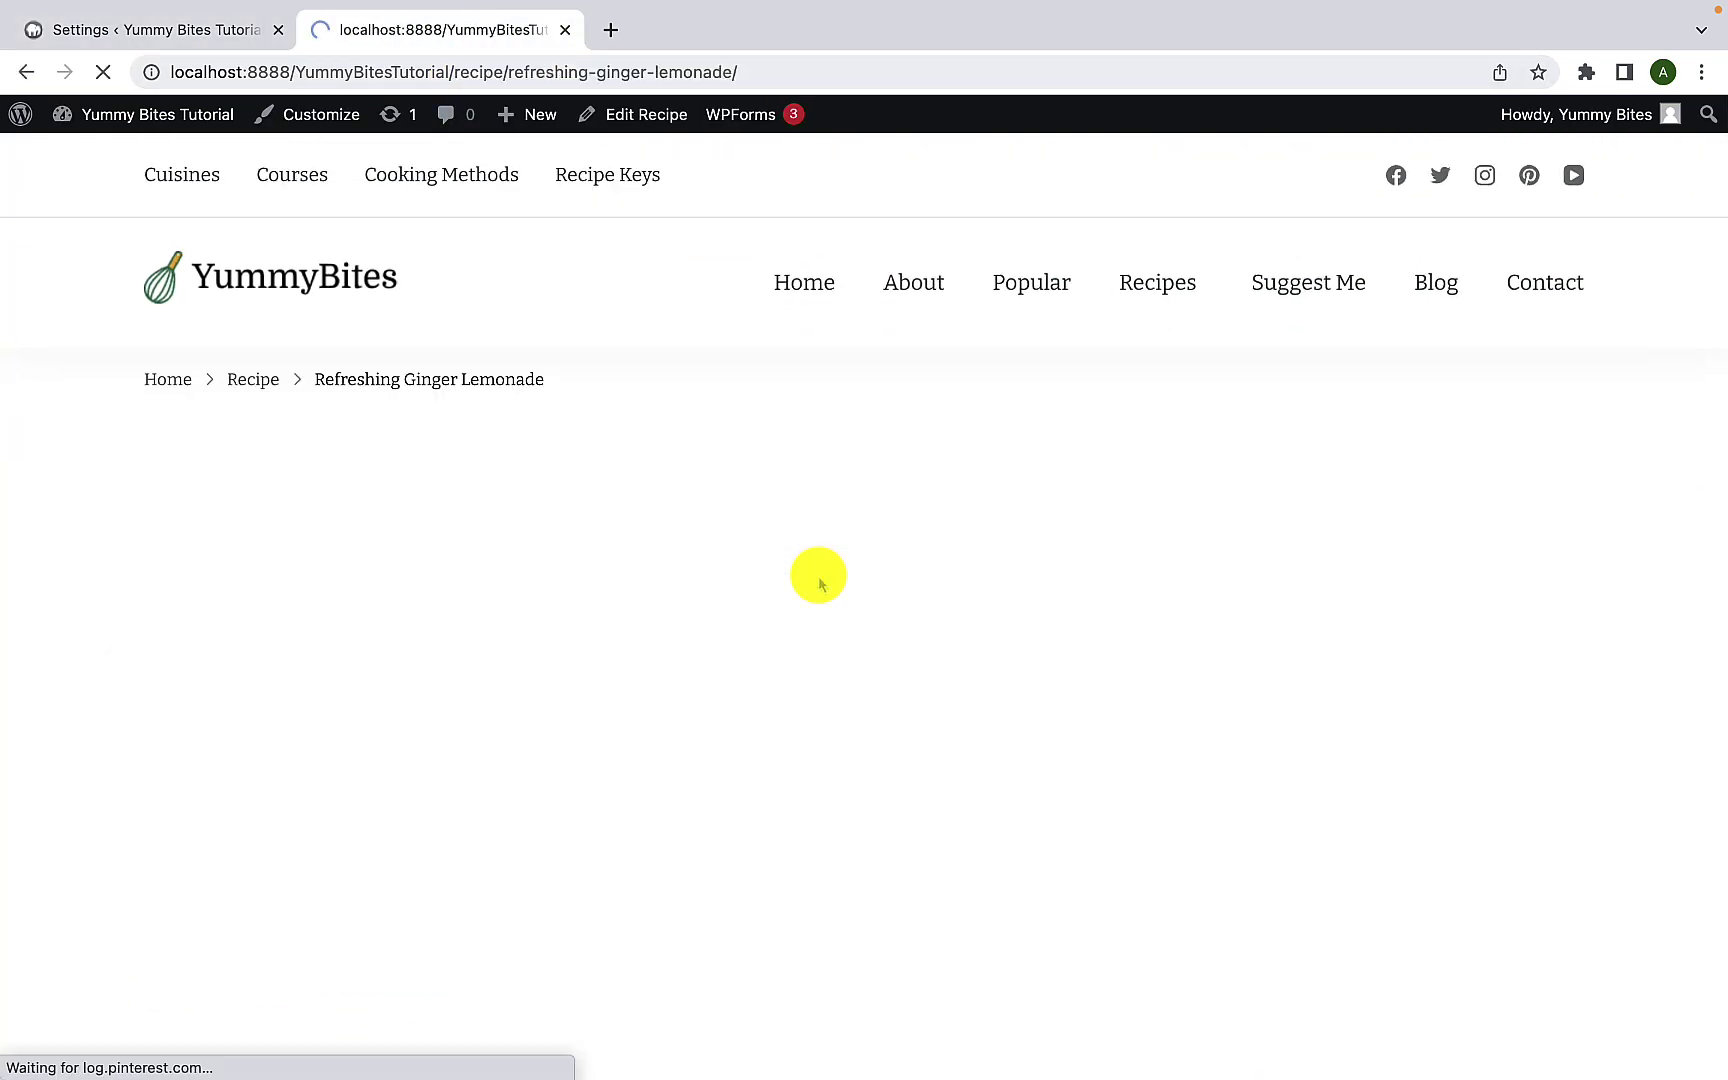
scroll(818, 585, down, 15)
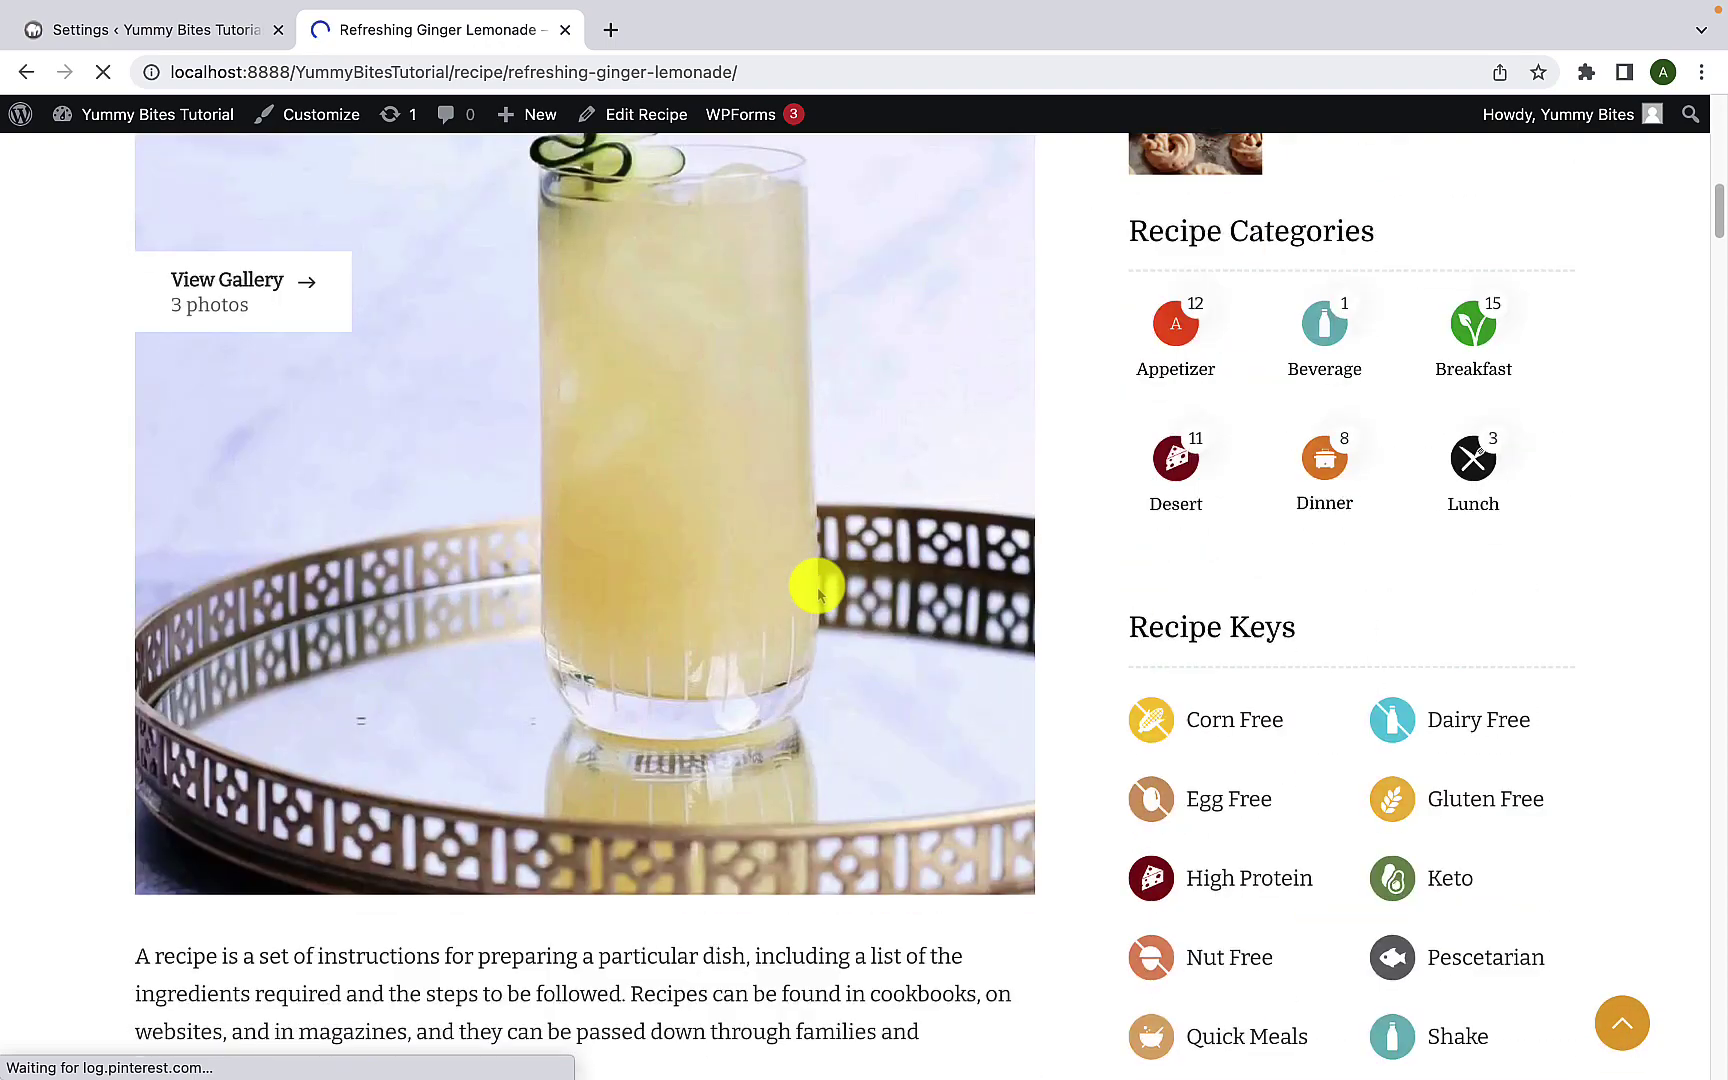
scroll(818, 592, down, 18)
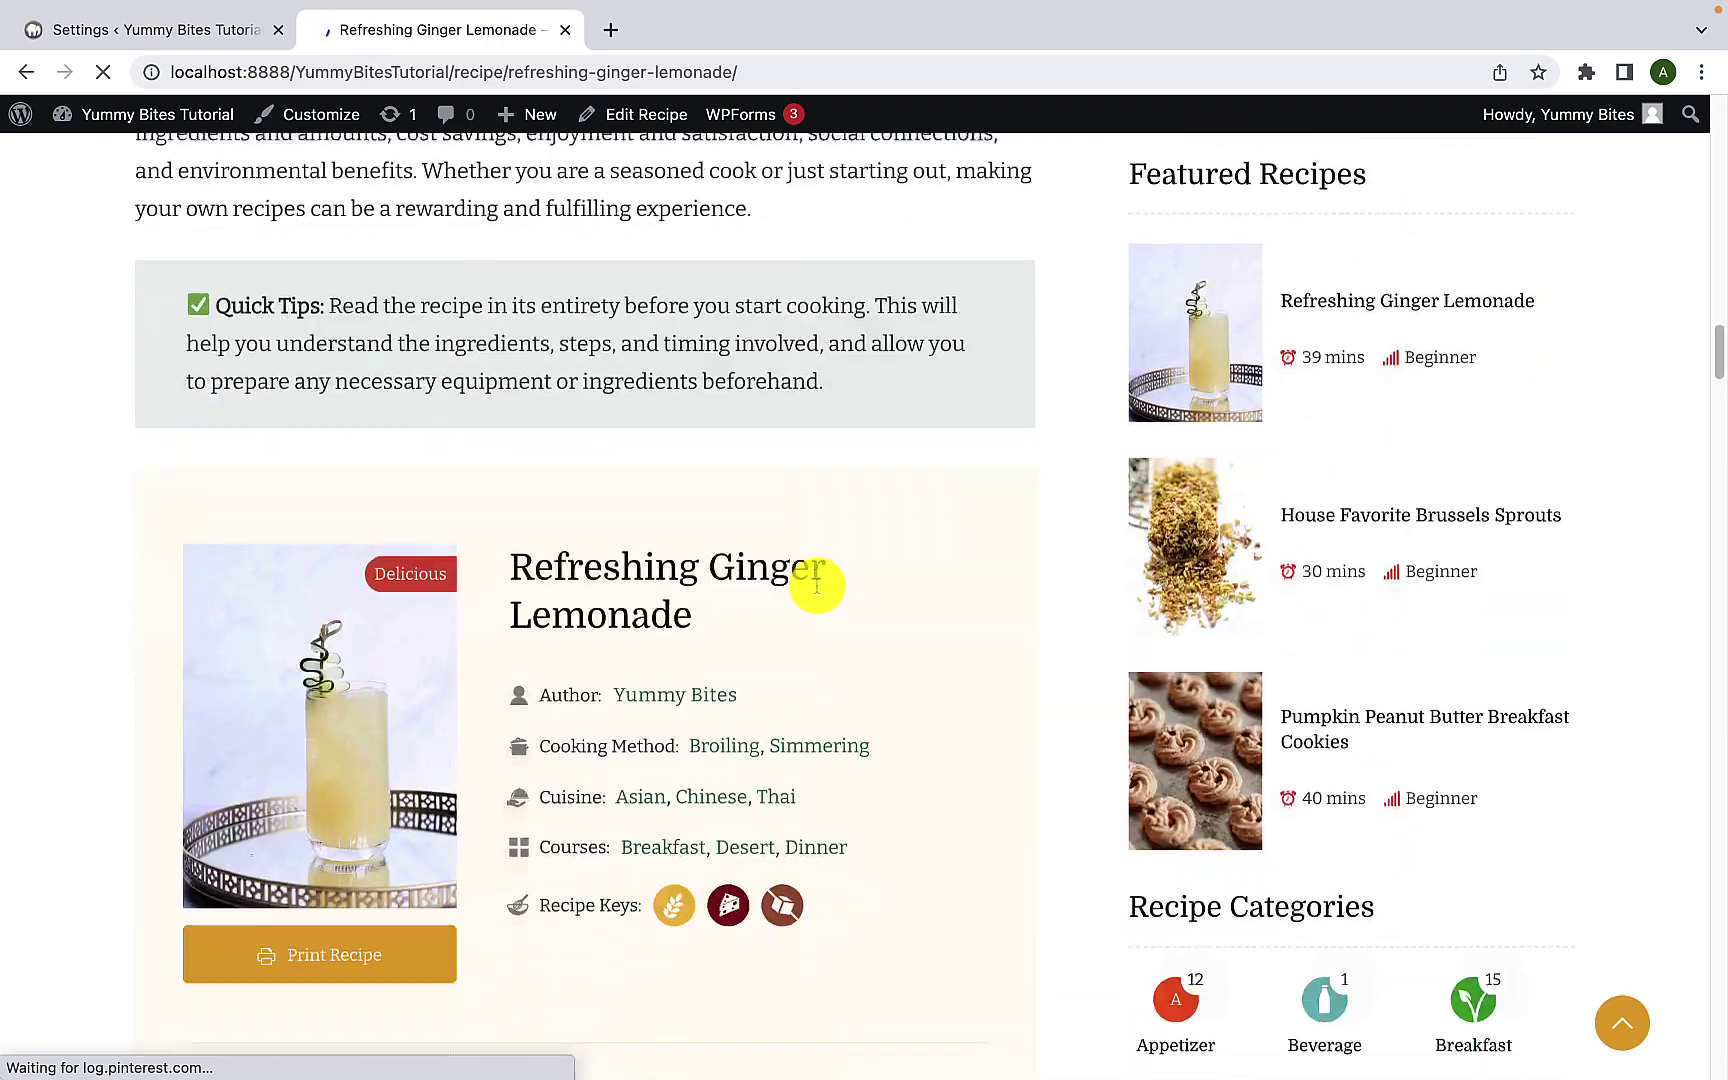
scroll(817, 586, down, 1)
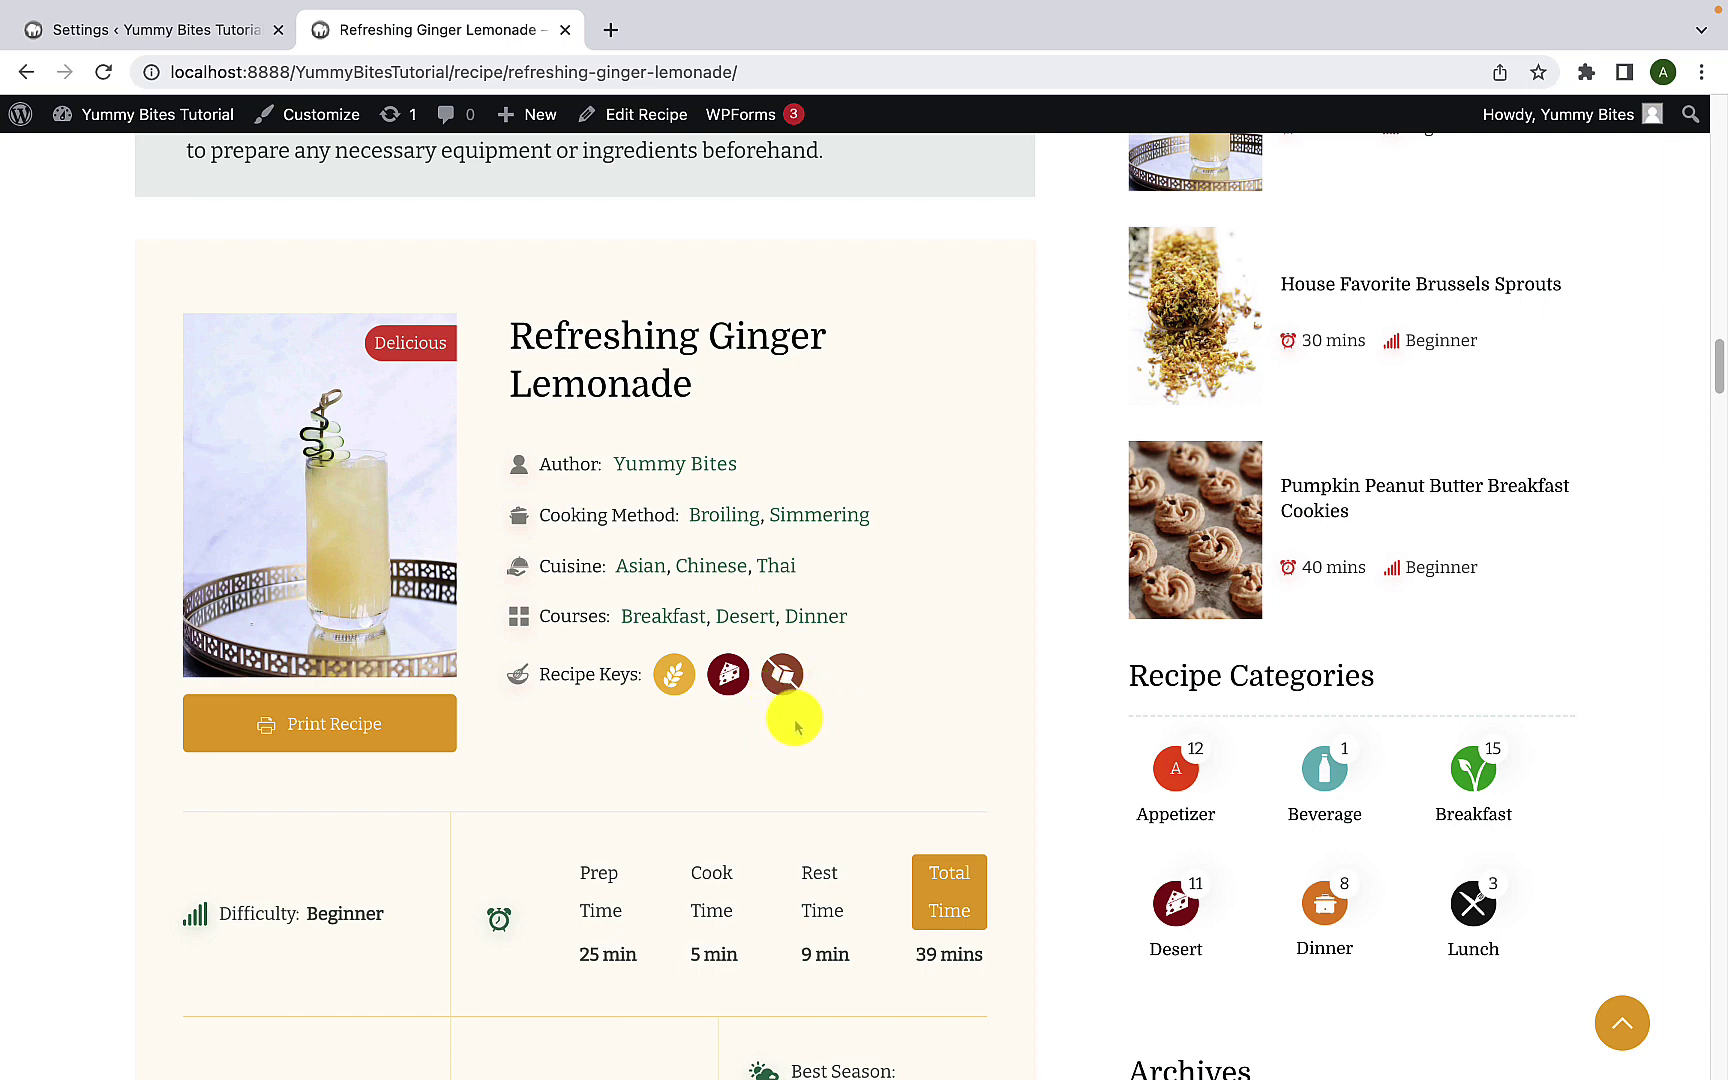
Step: Return to the dashboard, open the recipe Cooking Methods taxonomy and review its existing terms
click(228, 33)
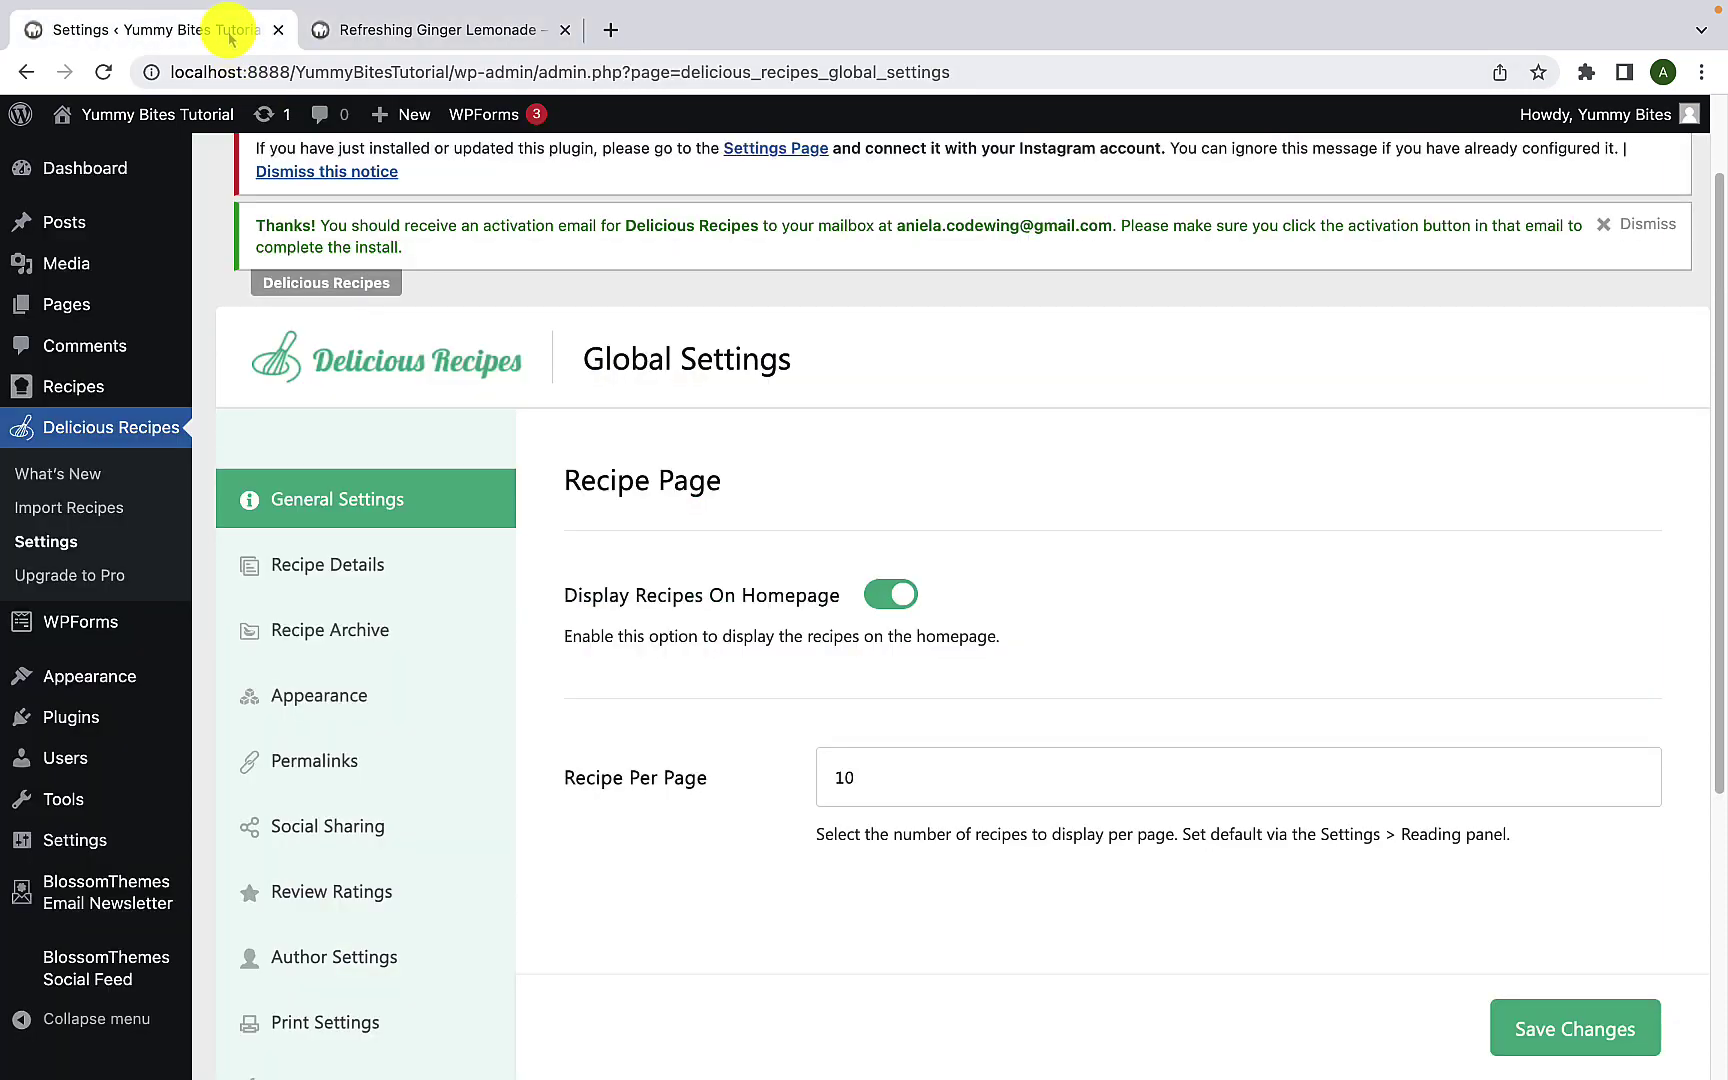
mouse_move(146, 398)
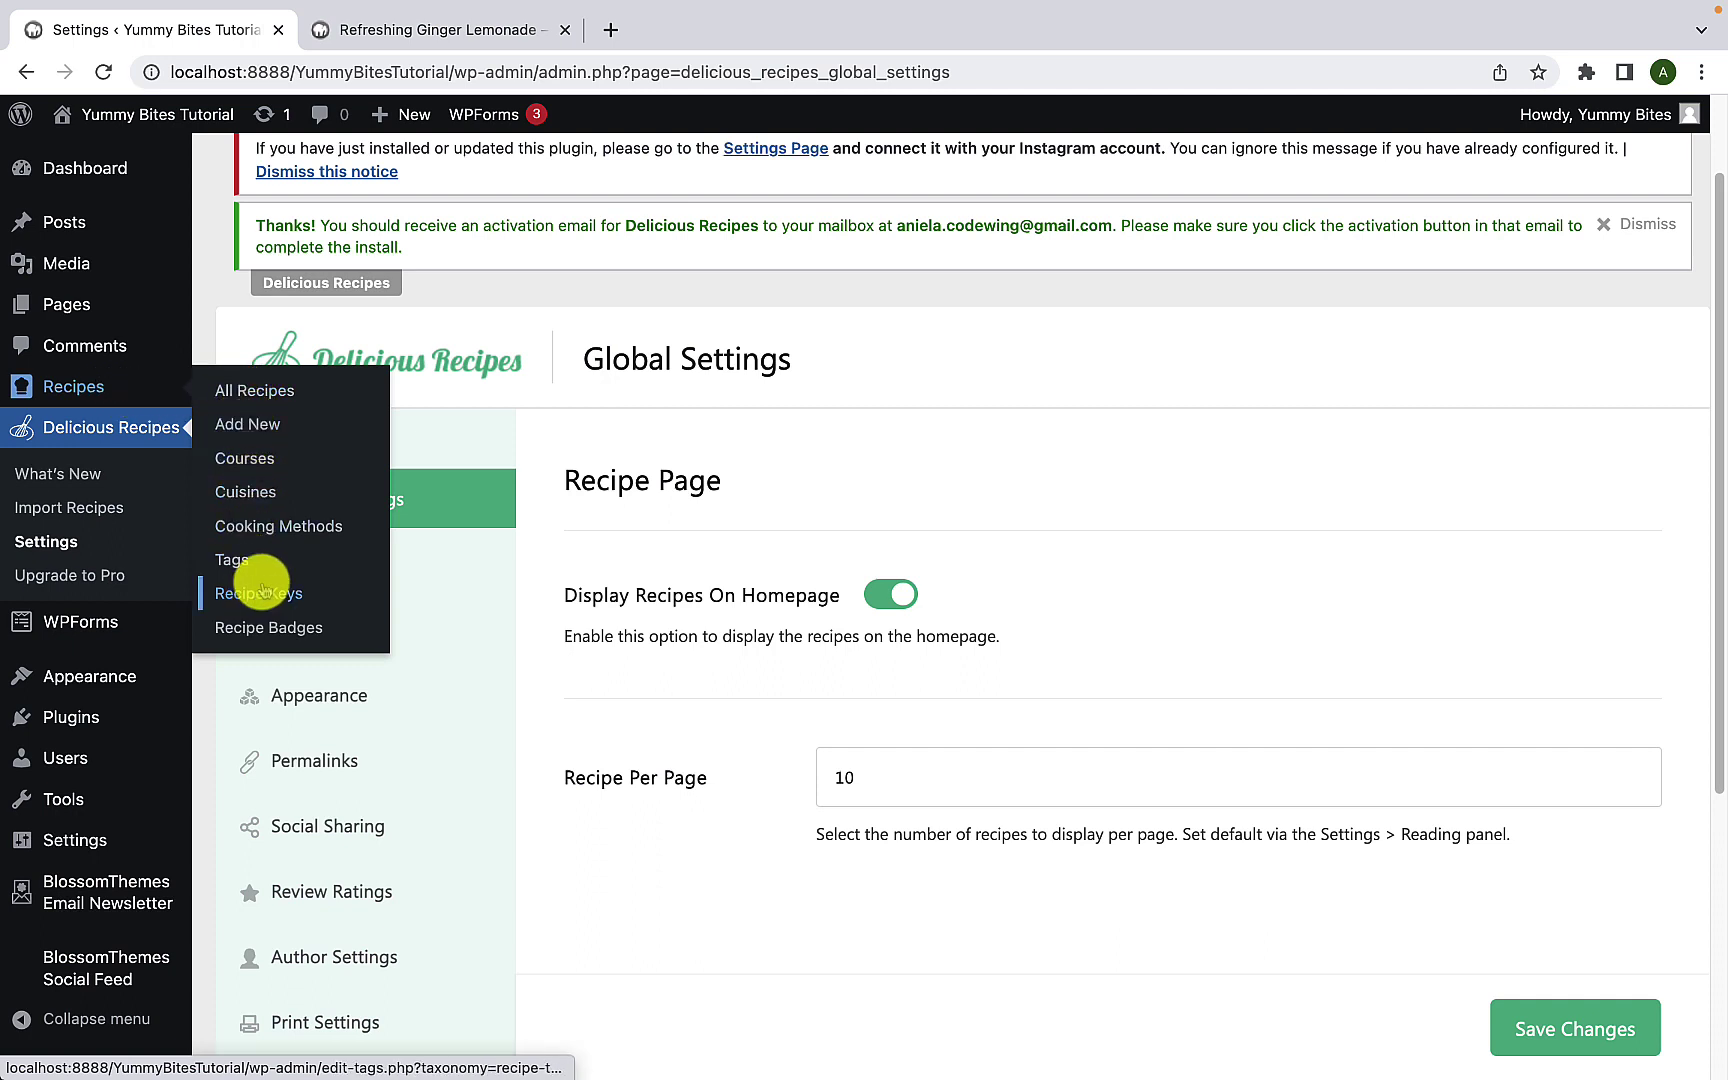
click(320, 534)
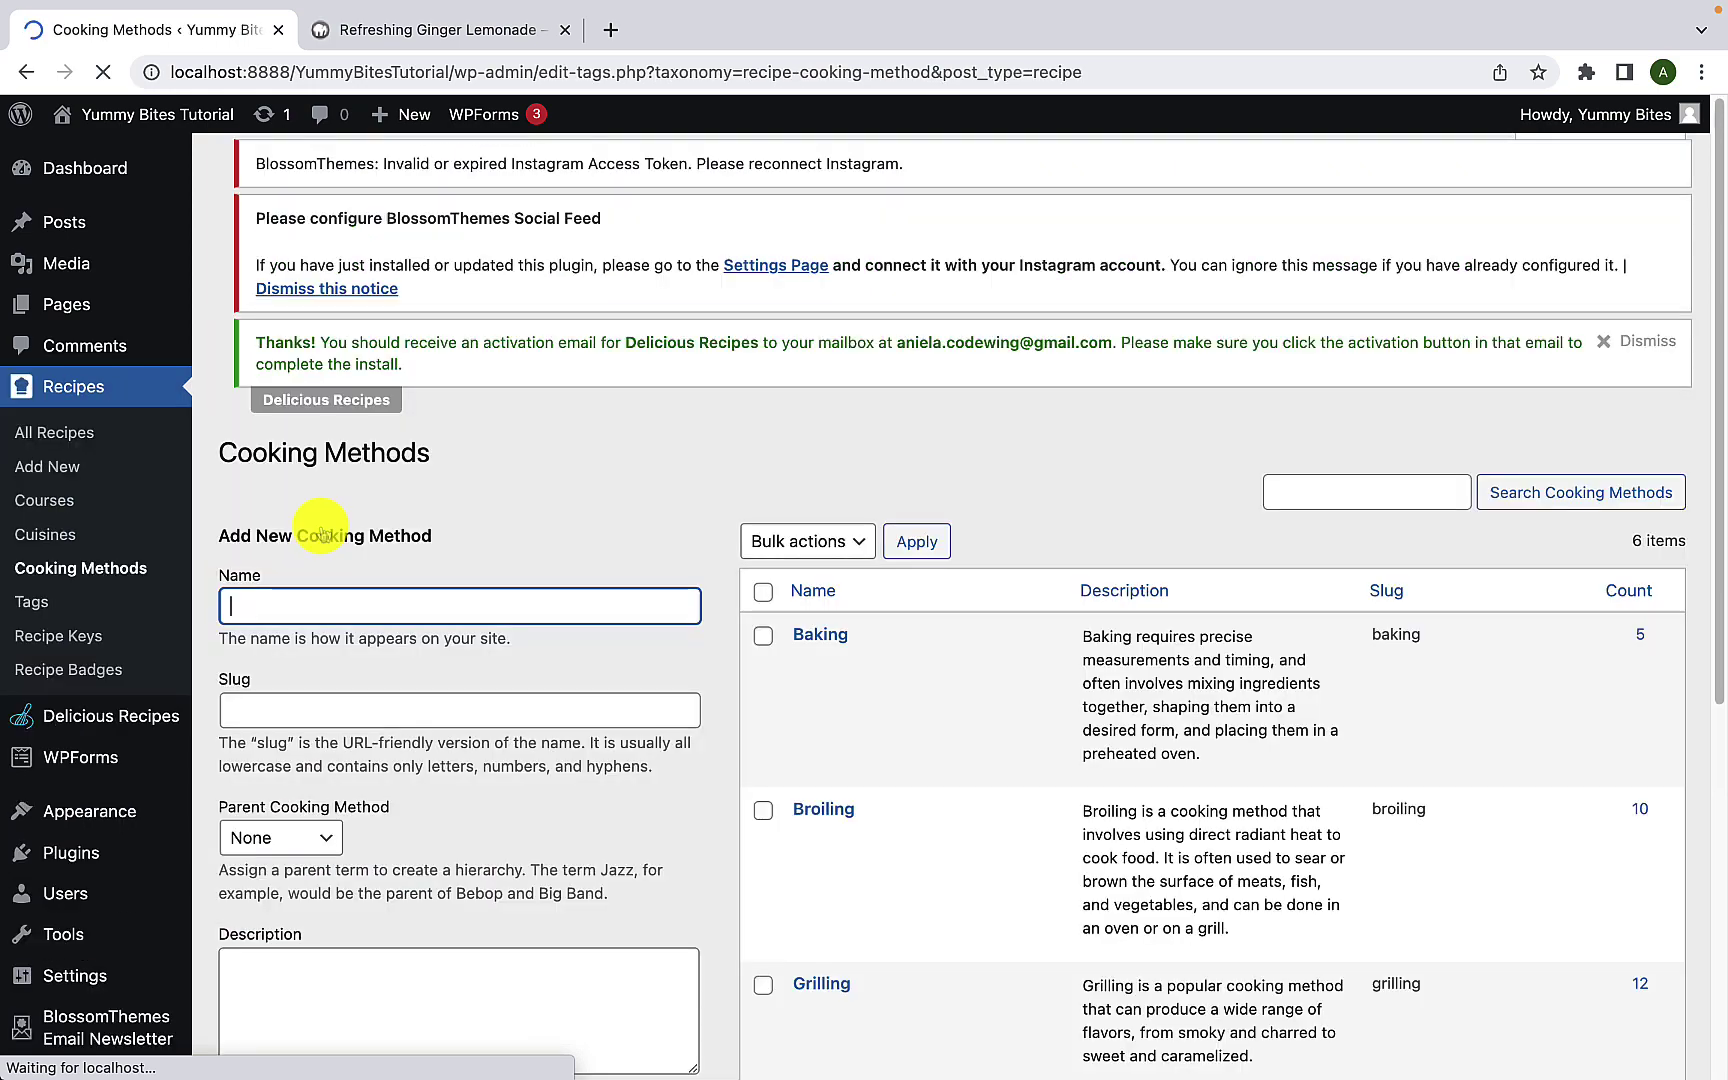
scroll(352, 432, down, 4)
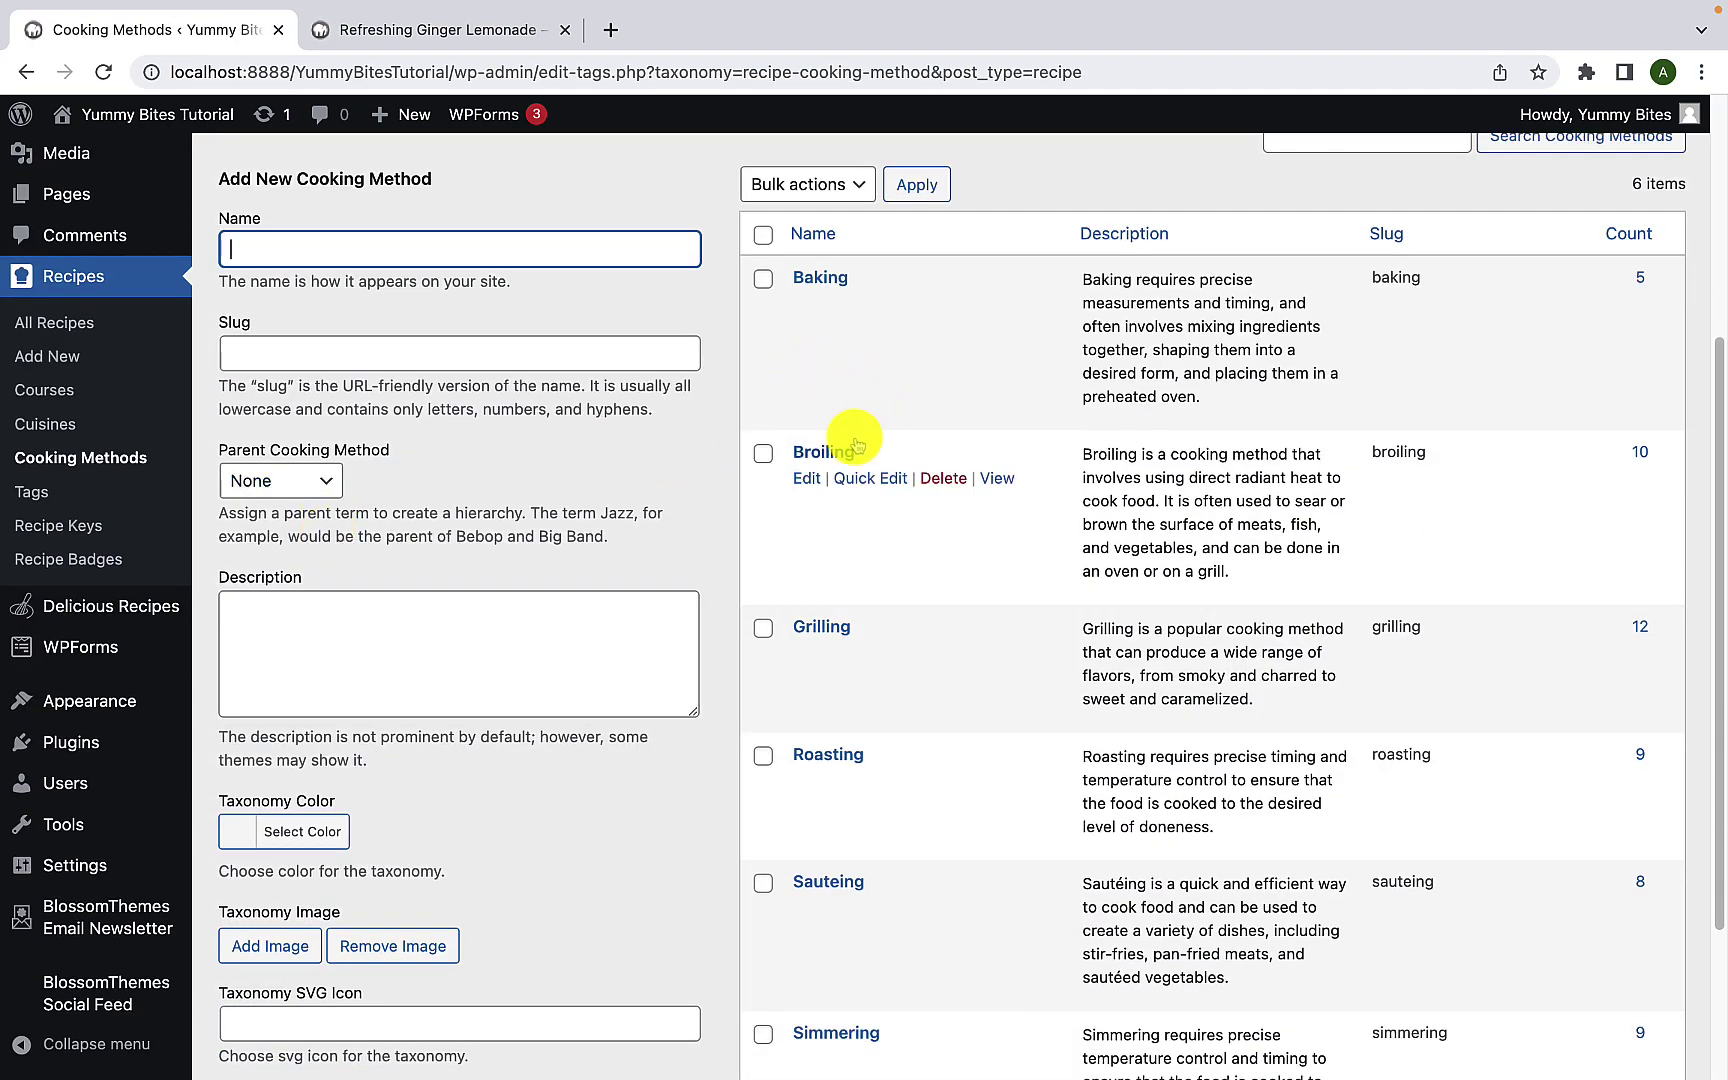
scroll(868, 663, down, 3)
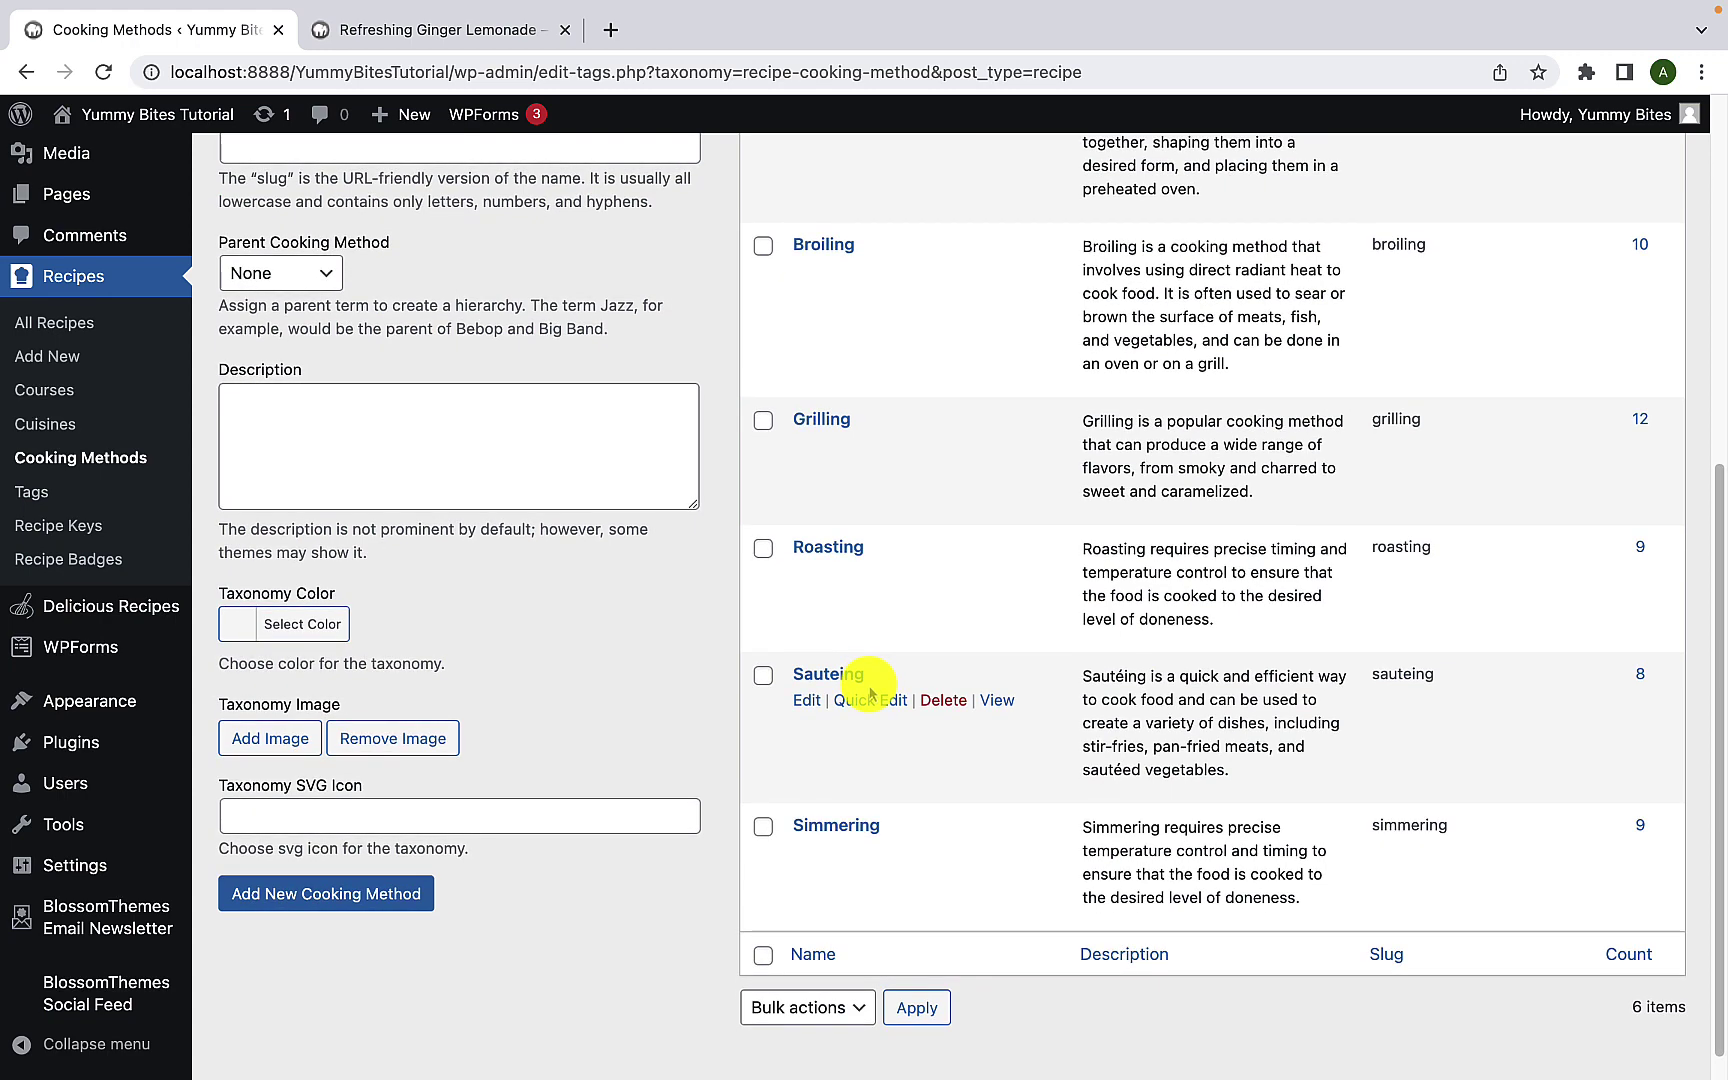
scroll(870, 692, up, 2)
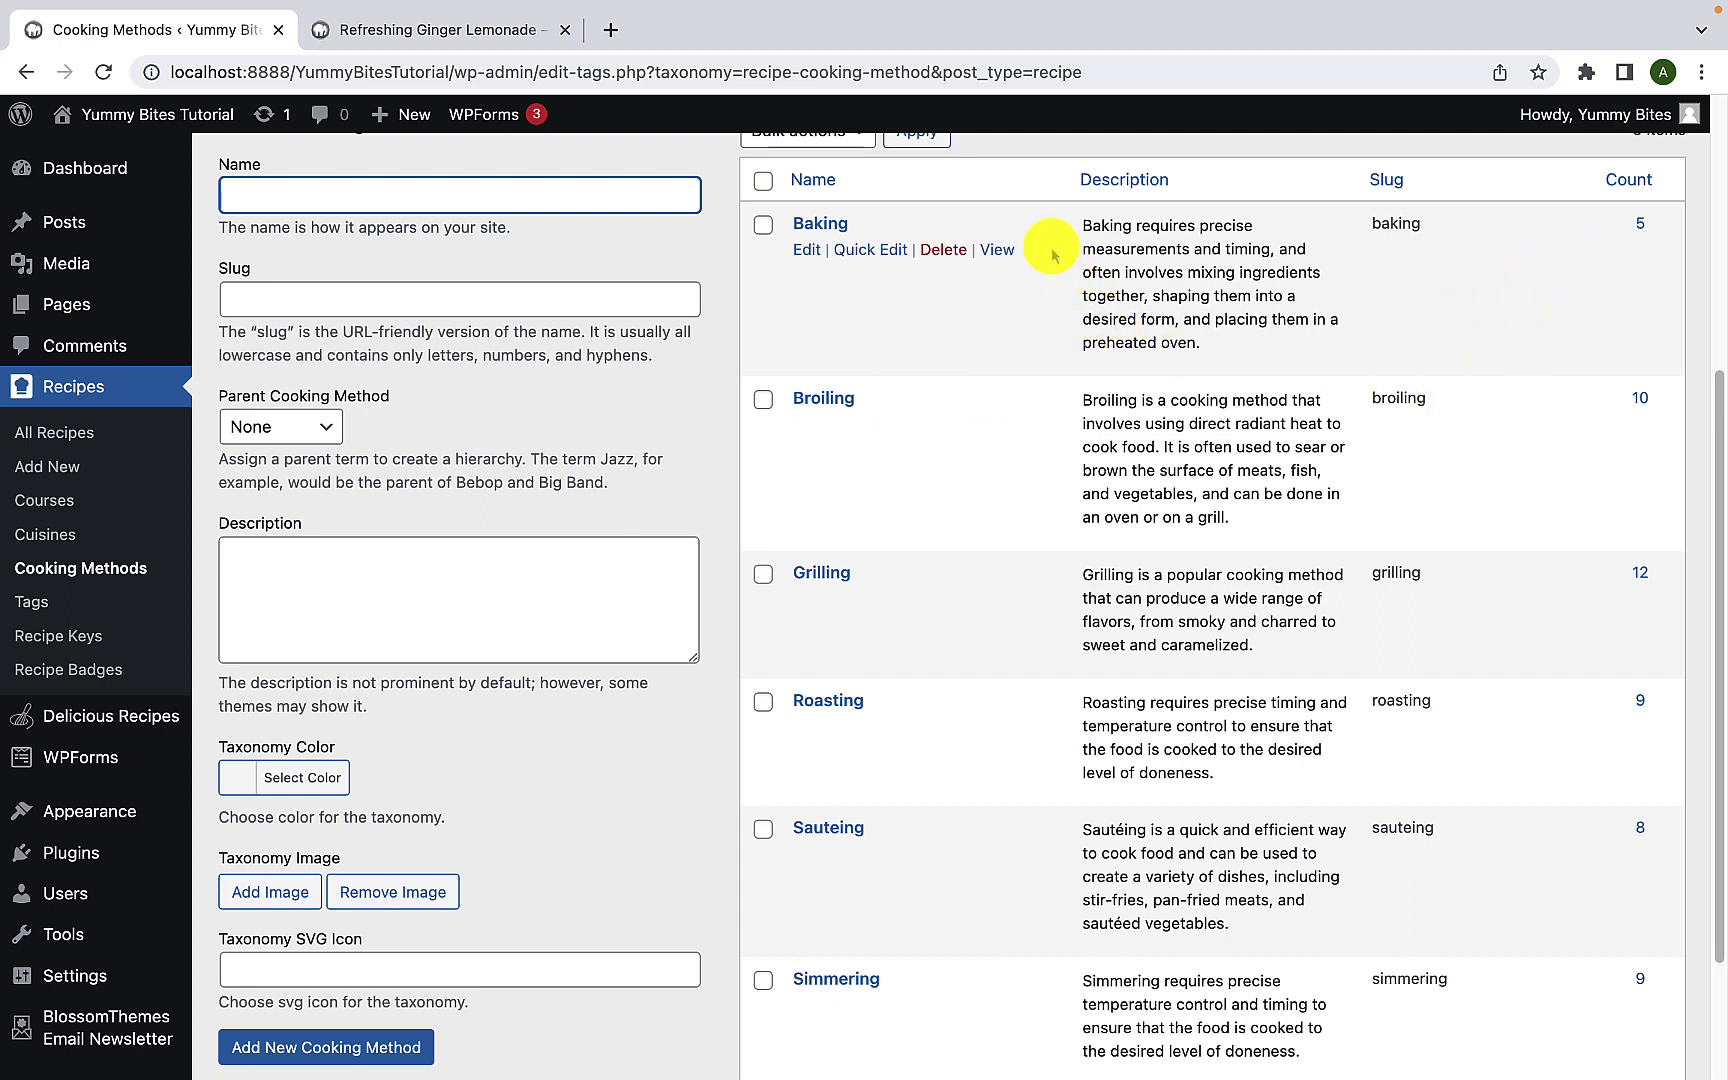
scroll(973, 562, down, 1)
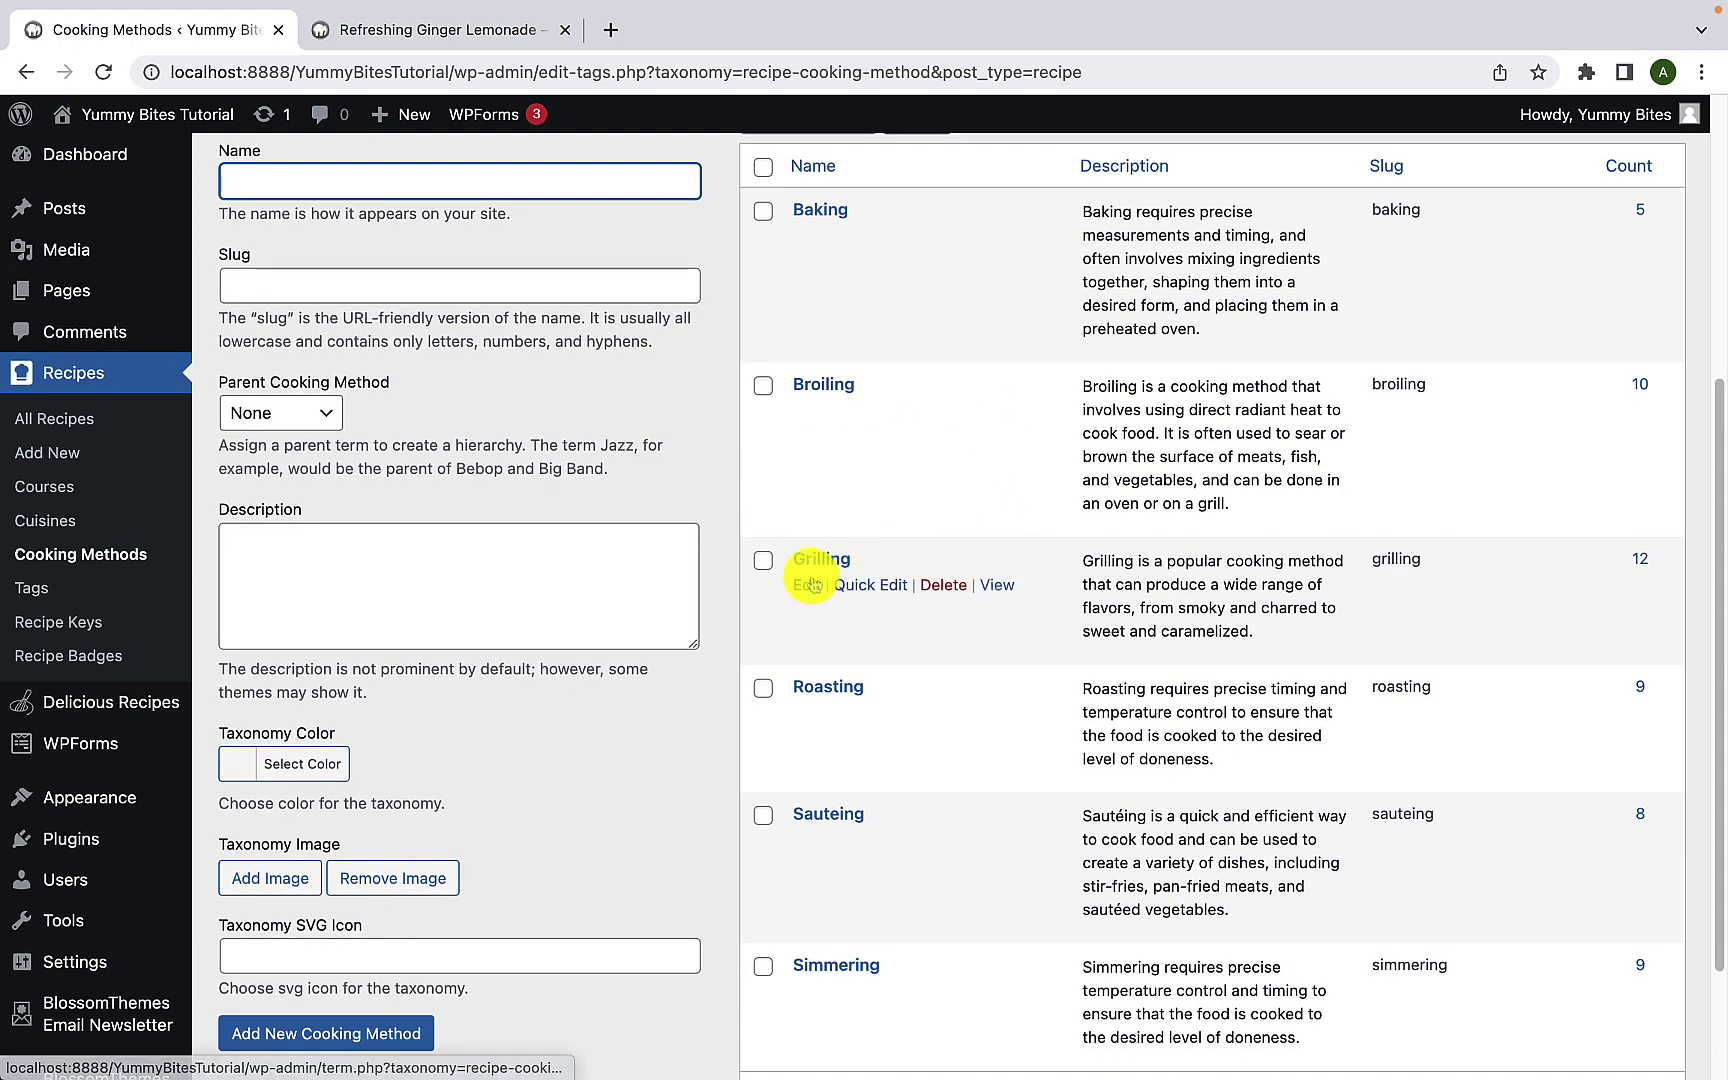
Step: View the Grilling cooking method's archive in a new browser tab and look through its recipes
right_click(1005, 592)
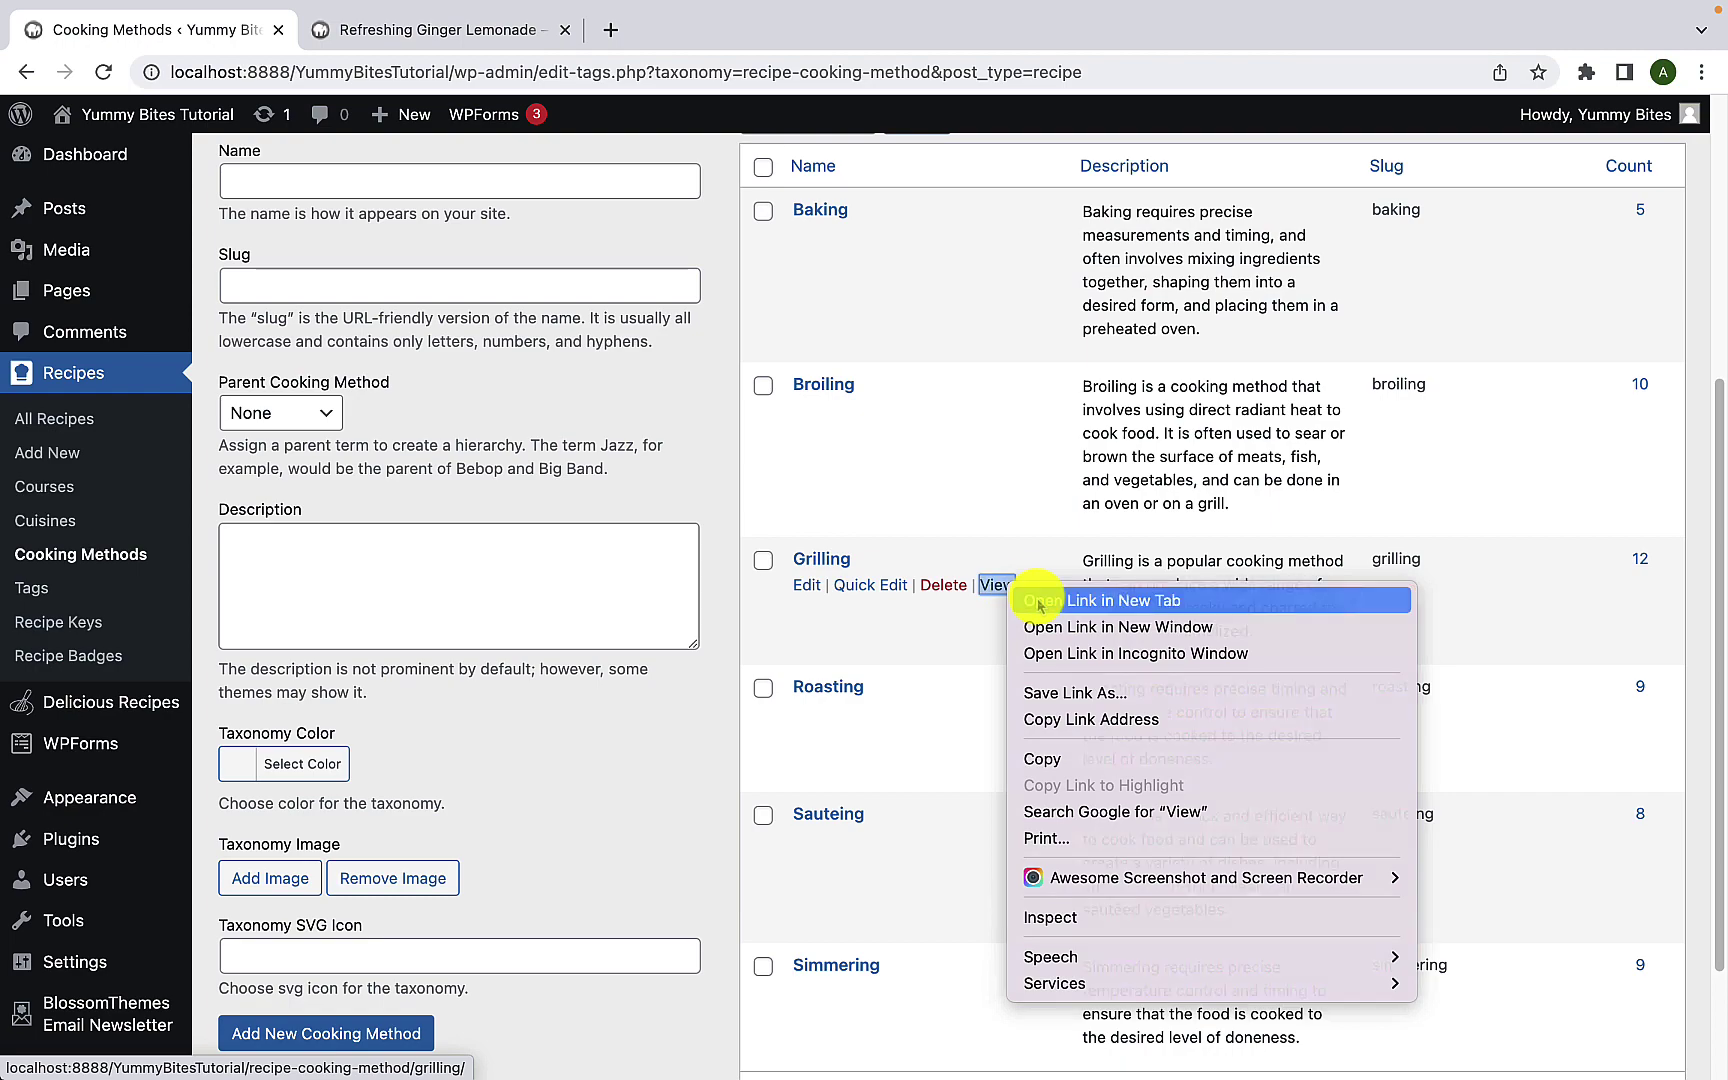
click(1041, 598)
click(521, 31)
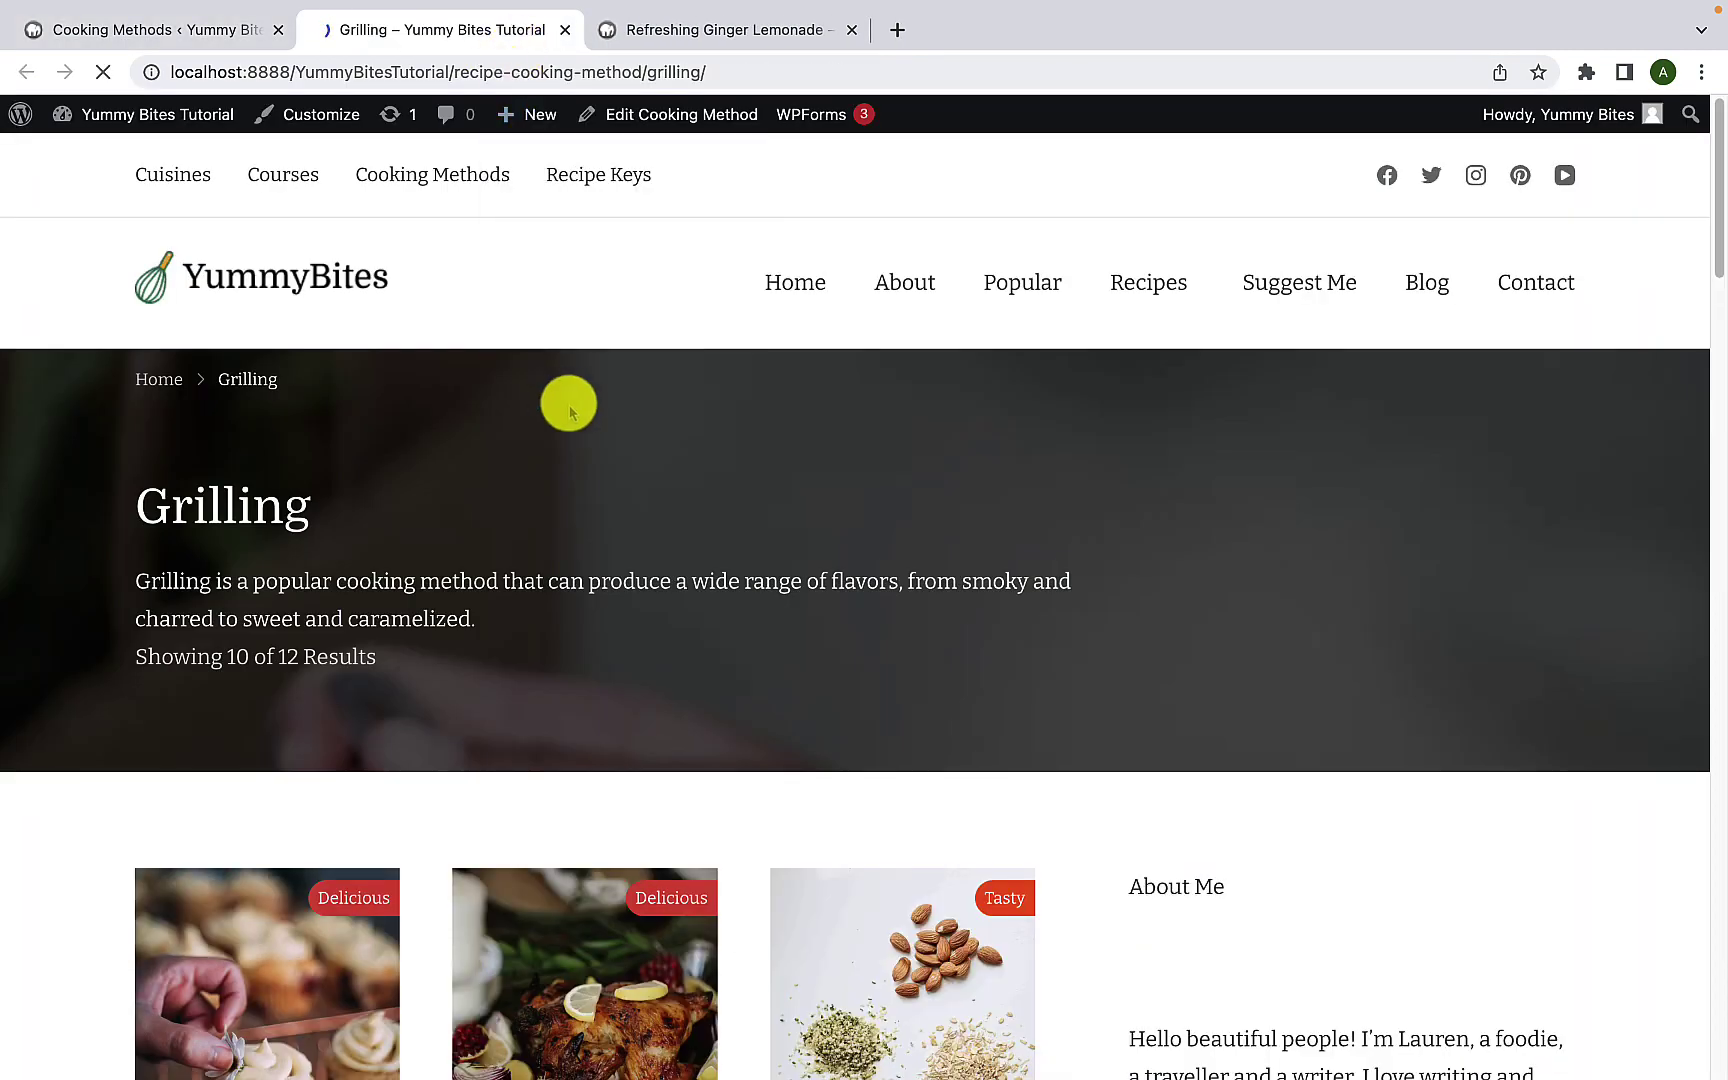
scroll(504, 540, down, 3)
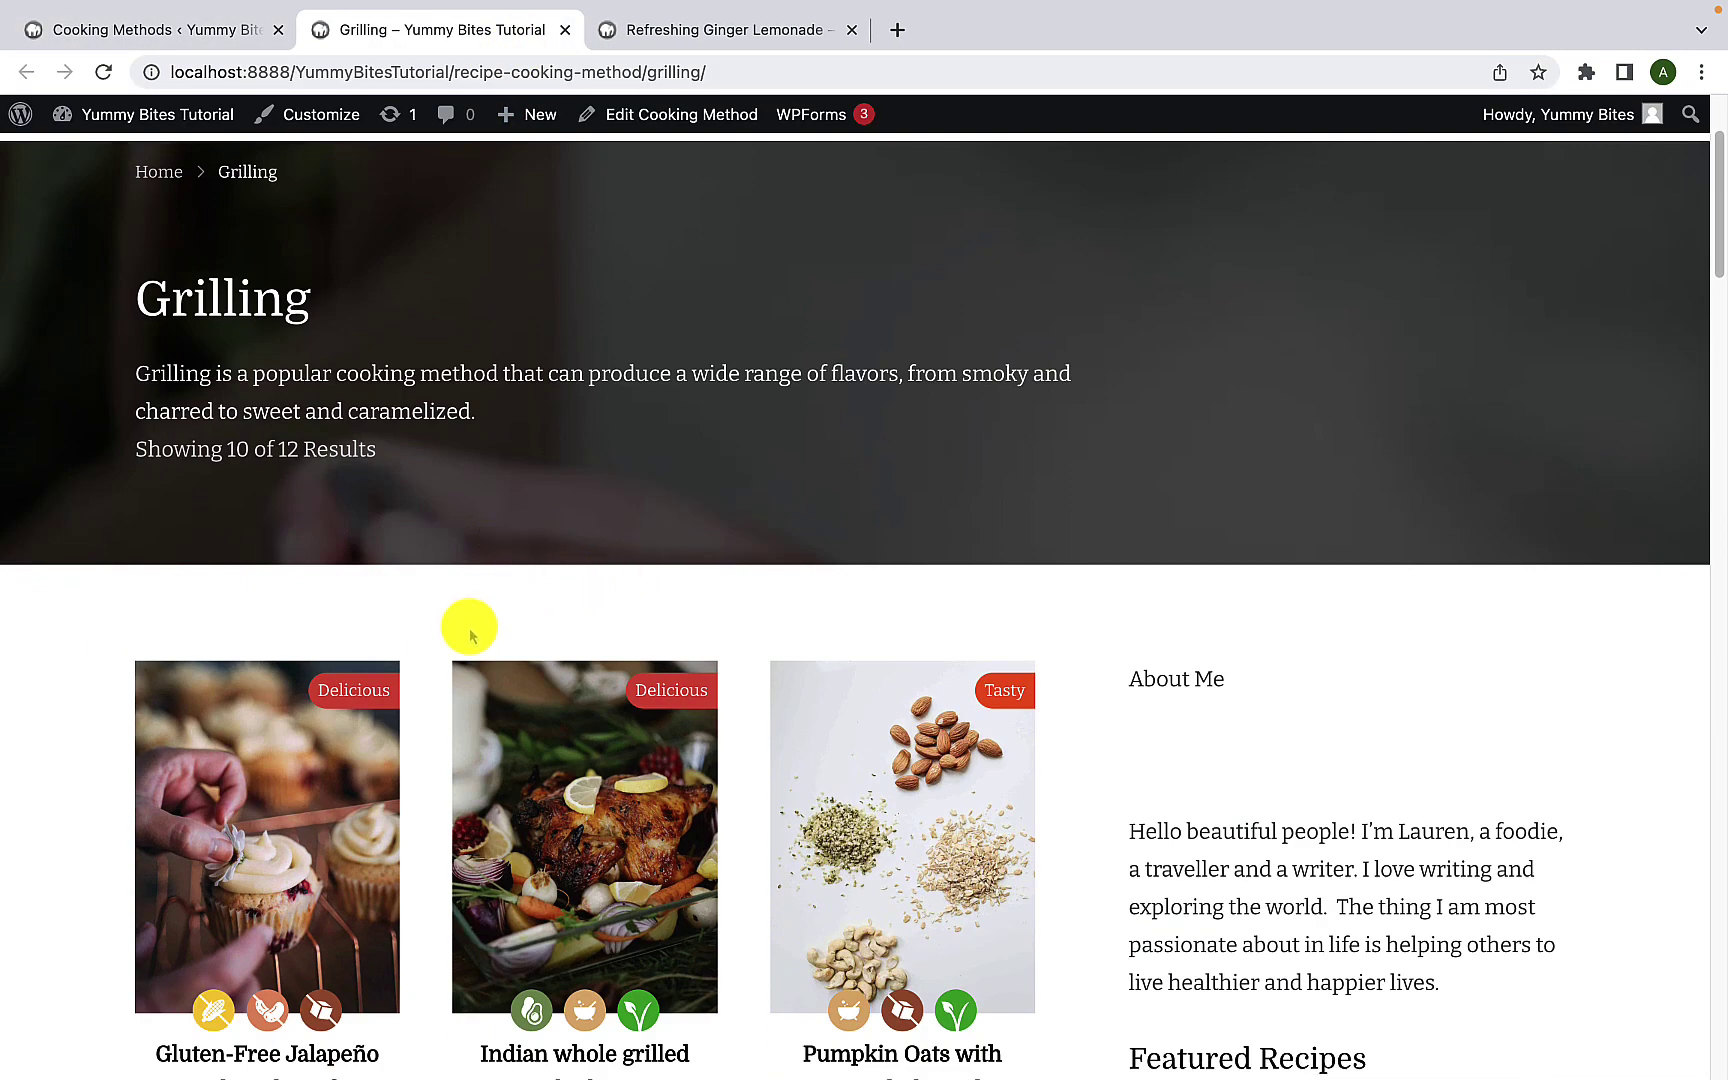
scroll(450, 640, down, 4)
scroll(440, 690, down, 4)
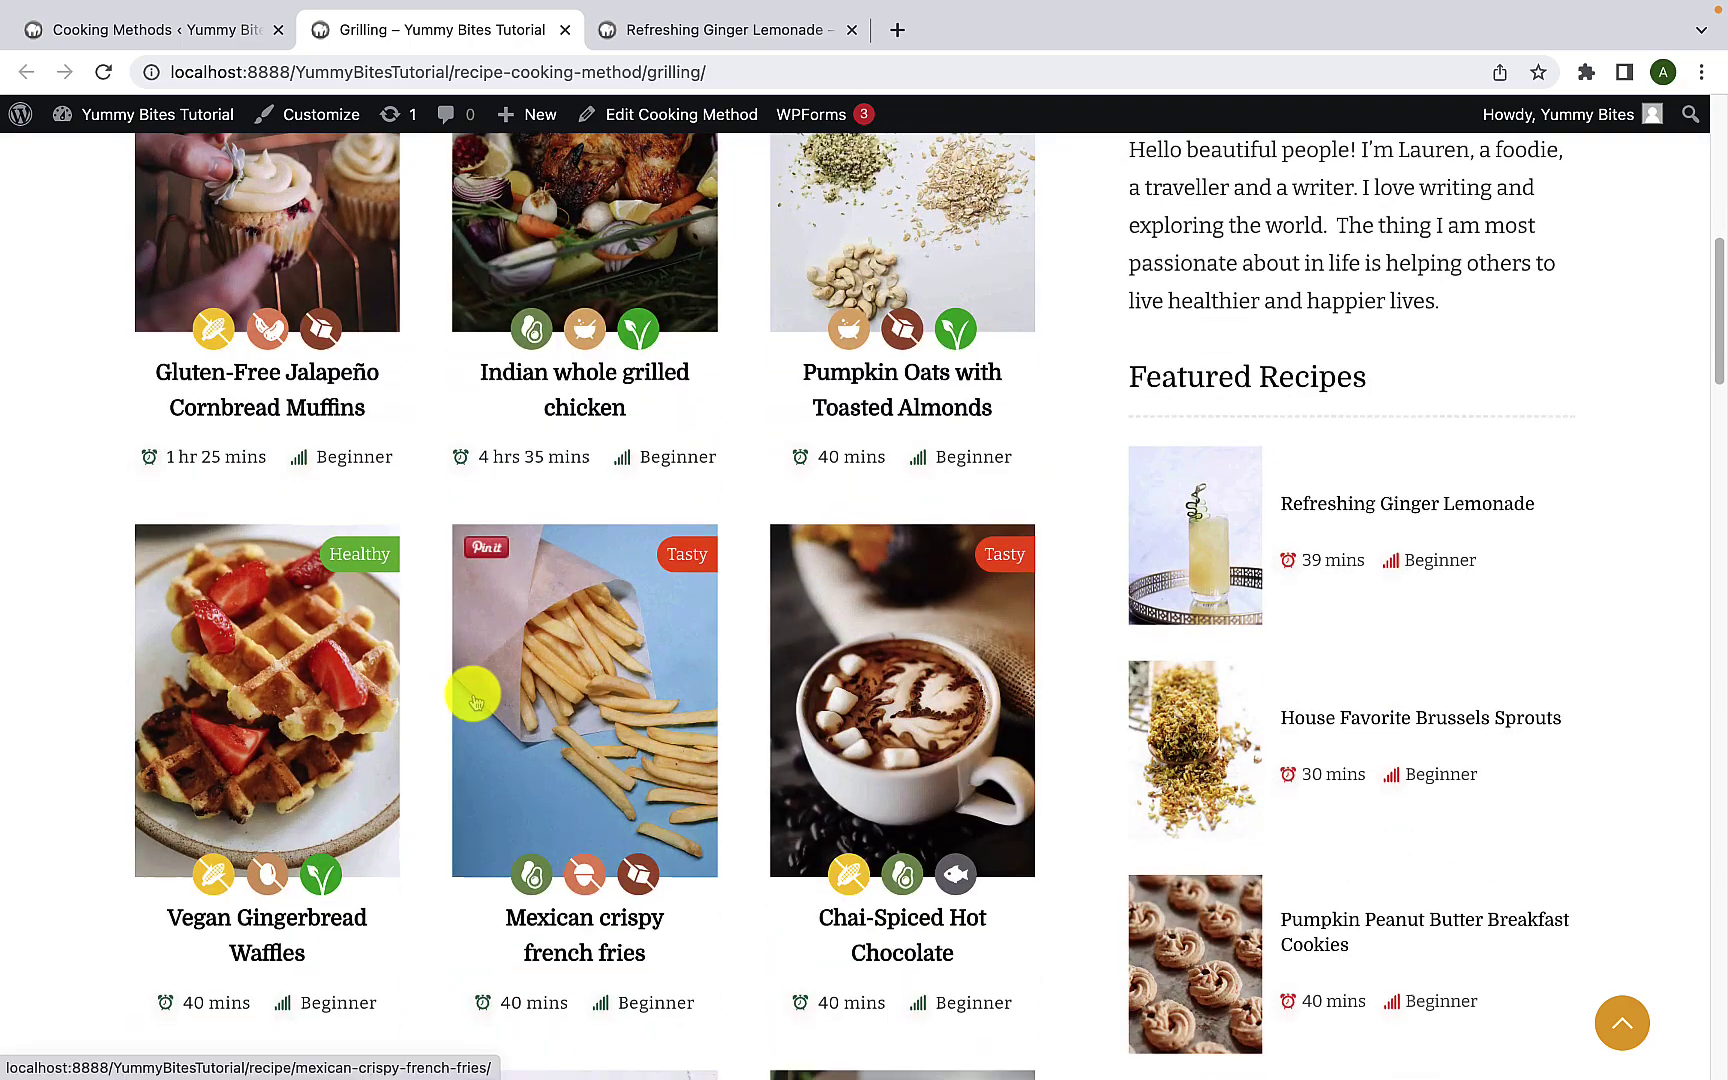
scroll(468, 695, down, 5)
scroll(540, 733, down, 3)
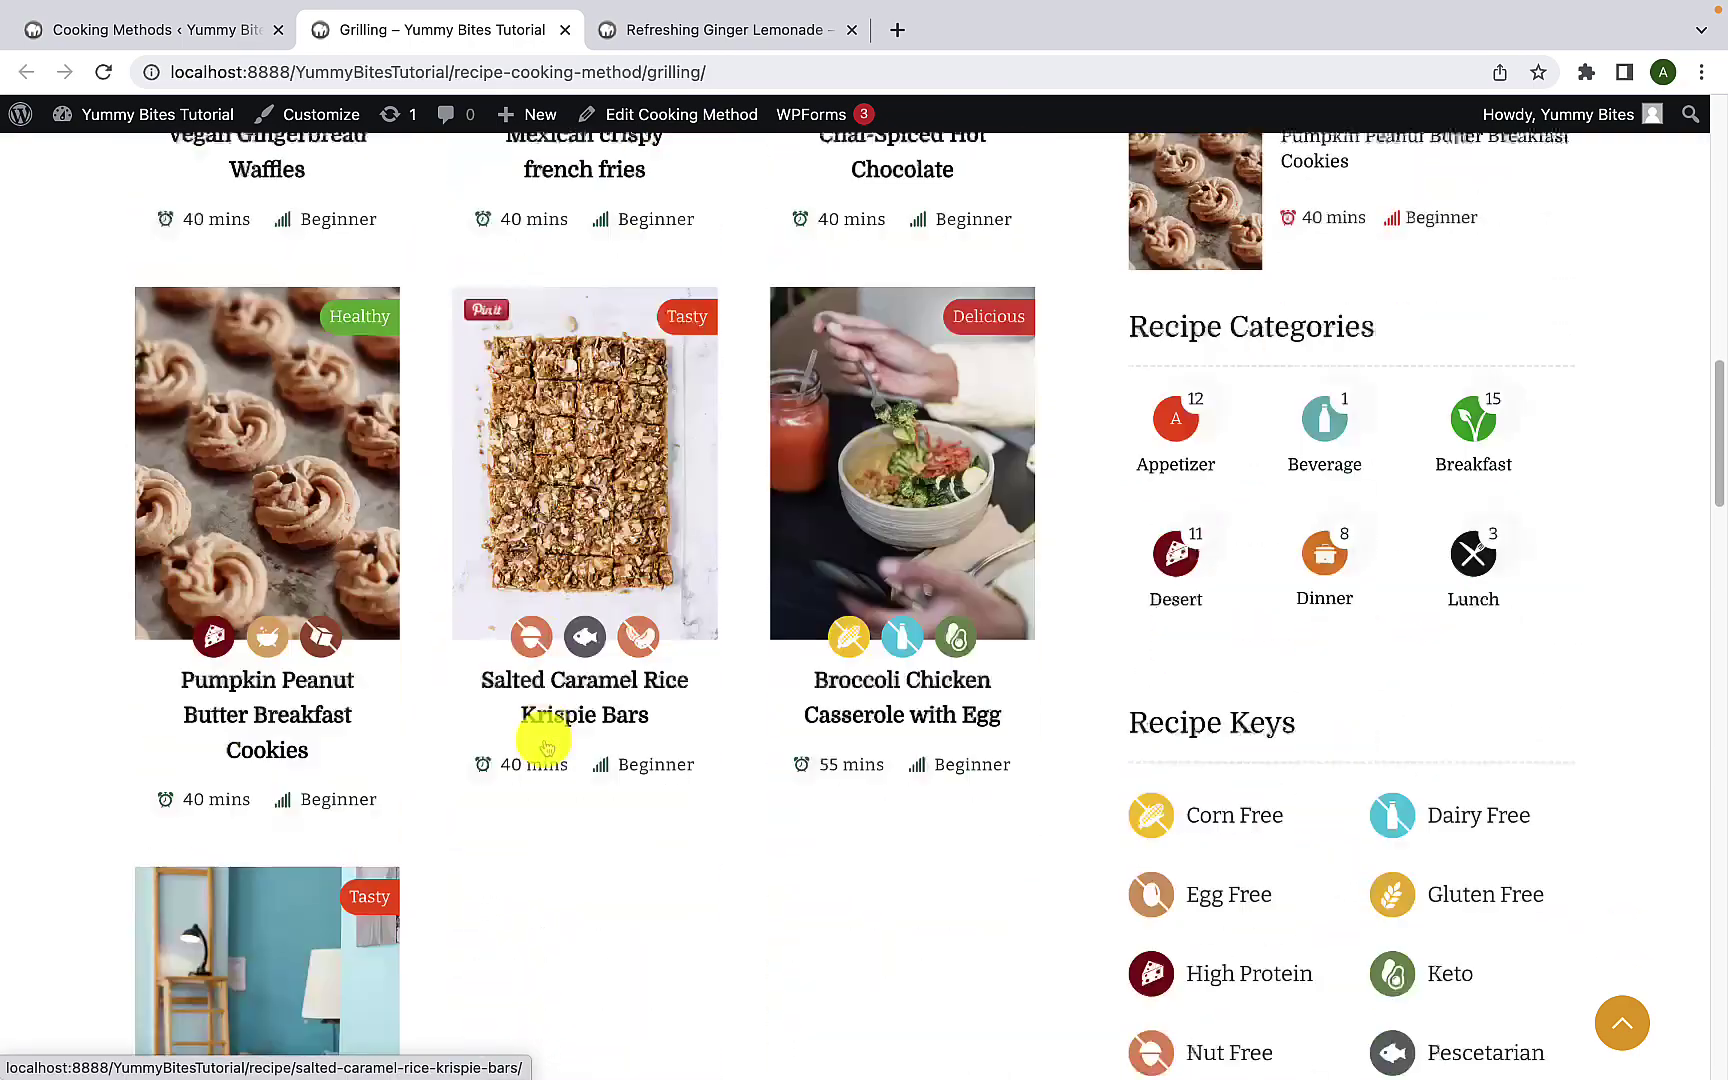
scroll(540, 735, up, 15)
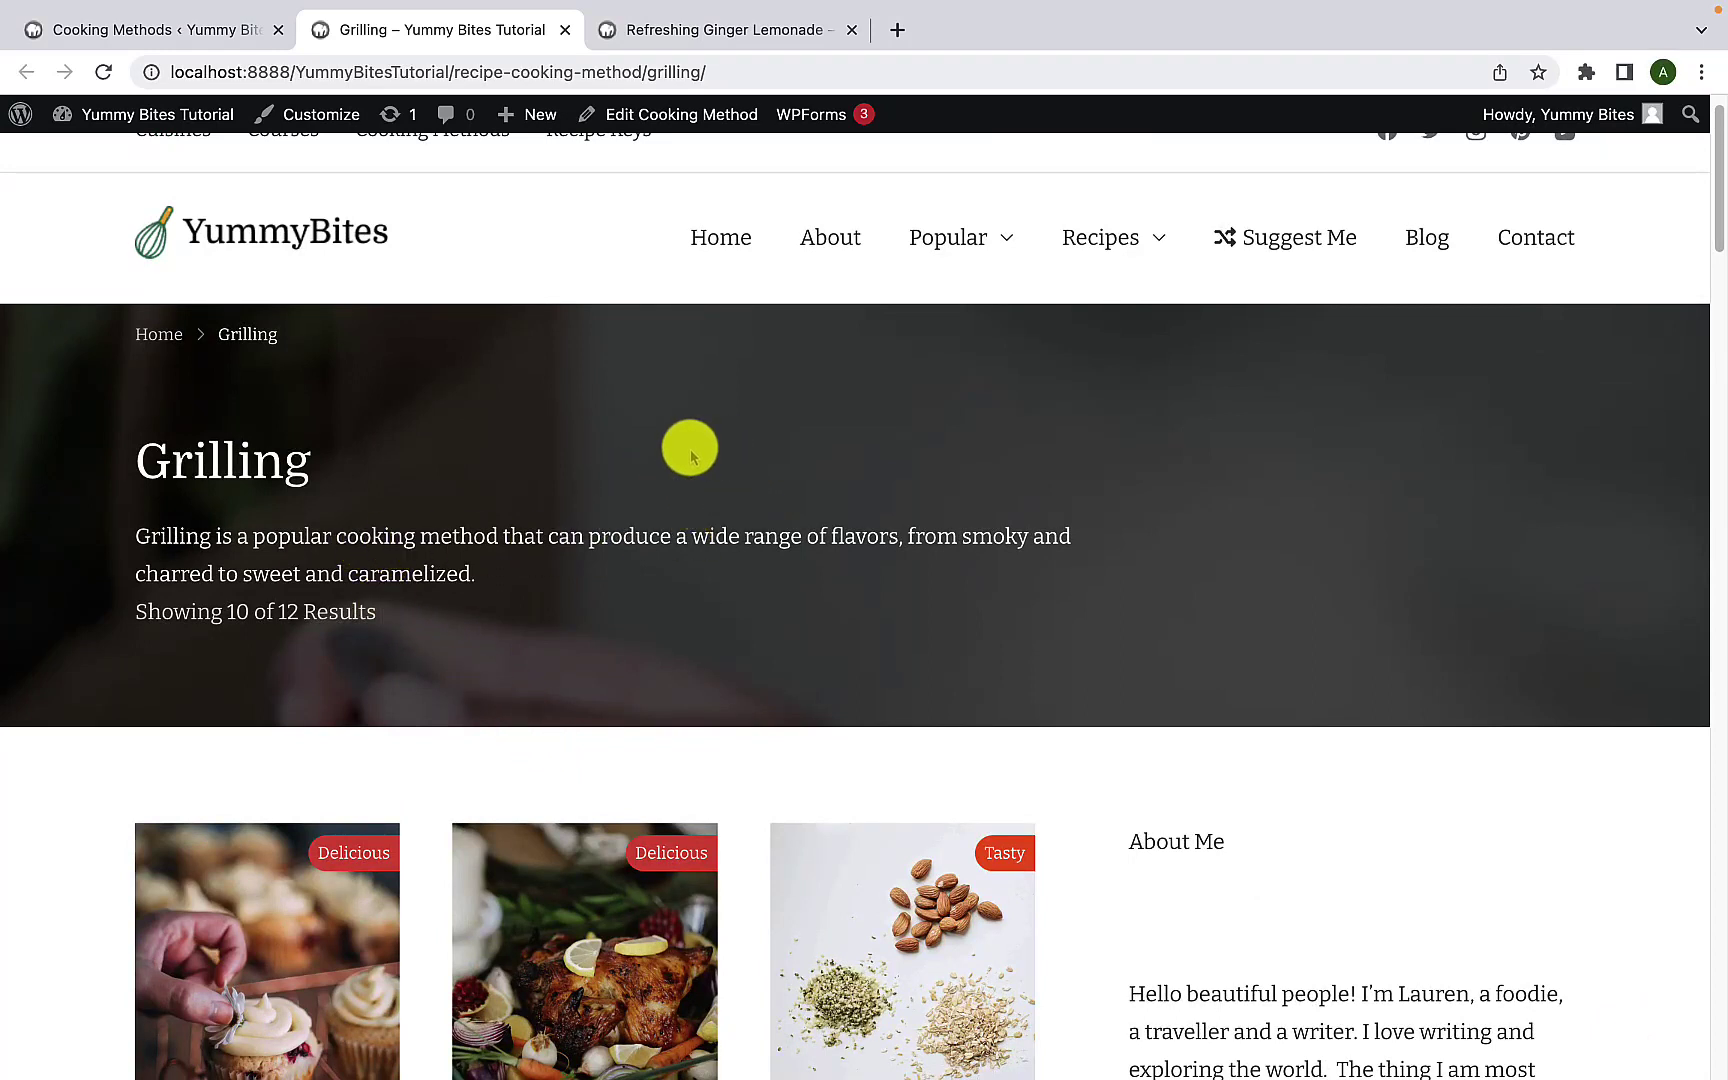
Step: Return to the cooking methods list, open the quick edit for Grilling and cancel it
click(215, 30)
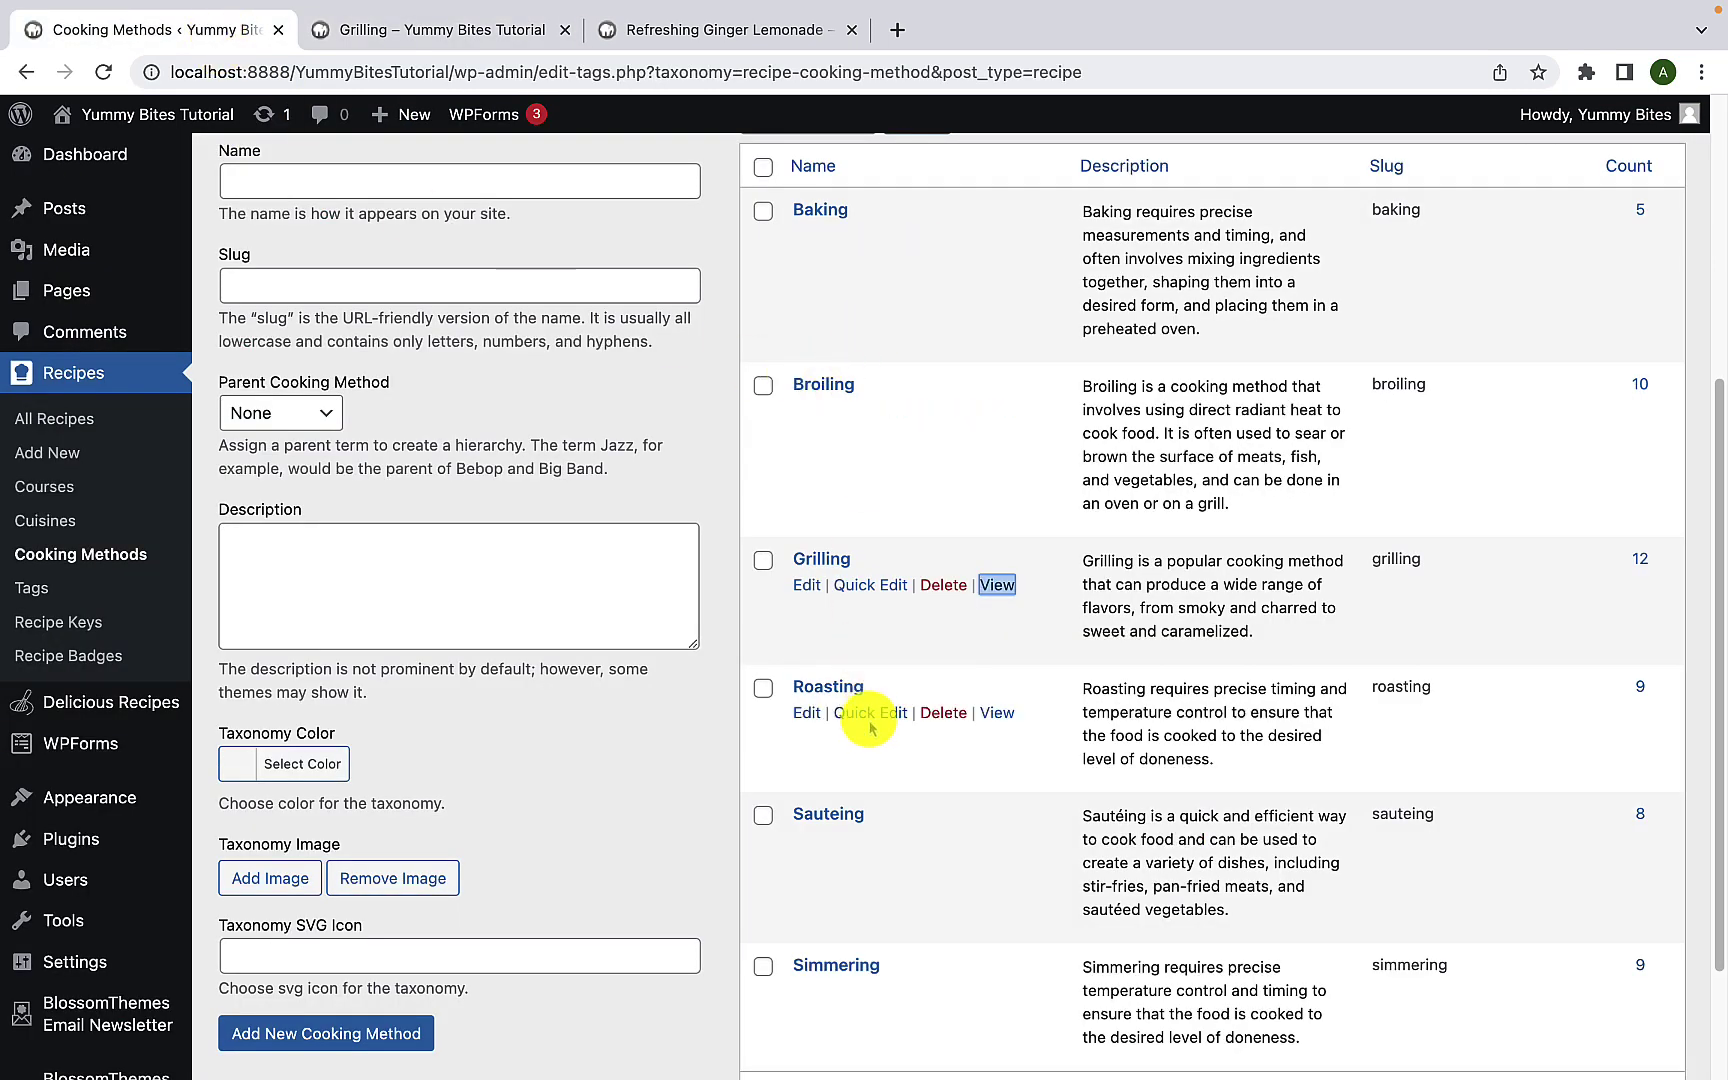
click(870, 585)
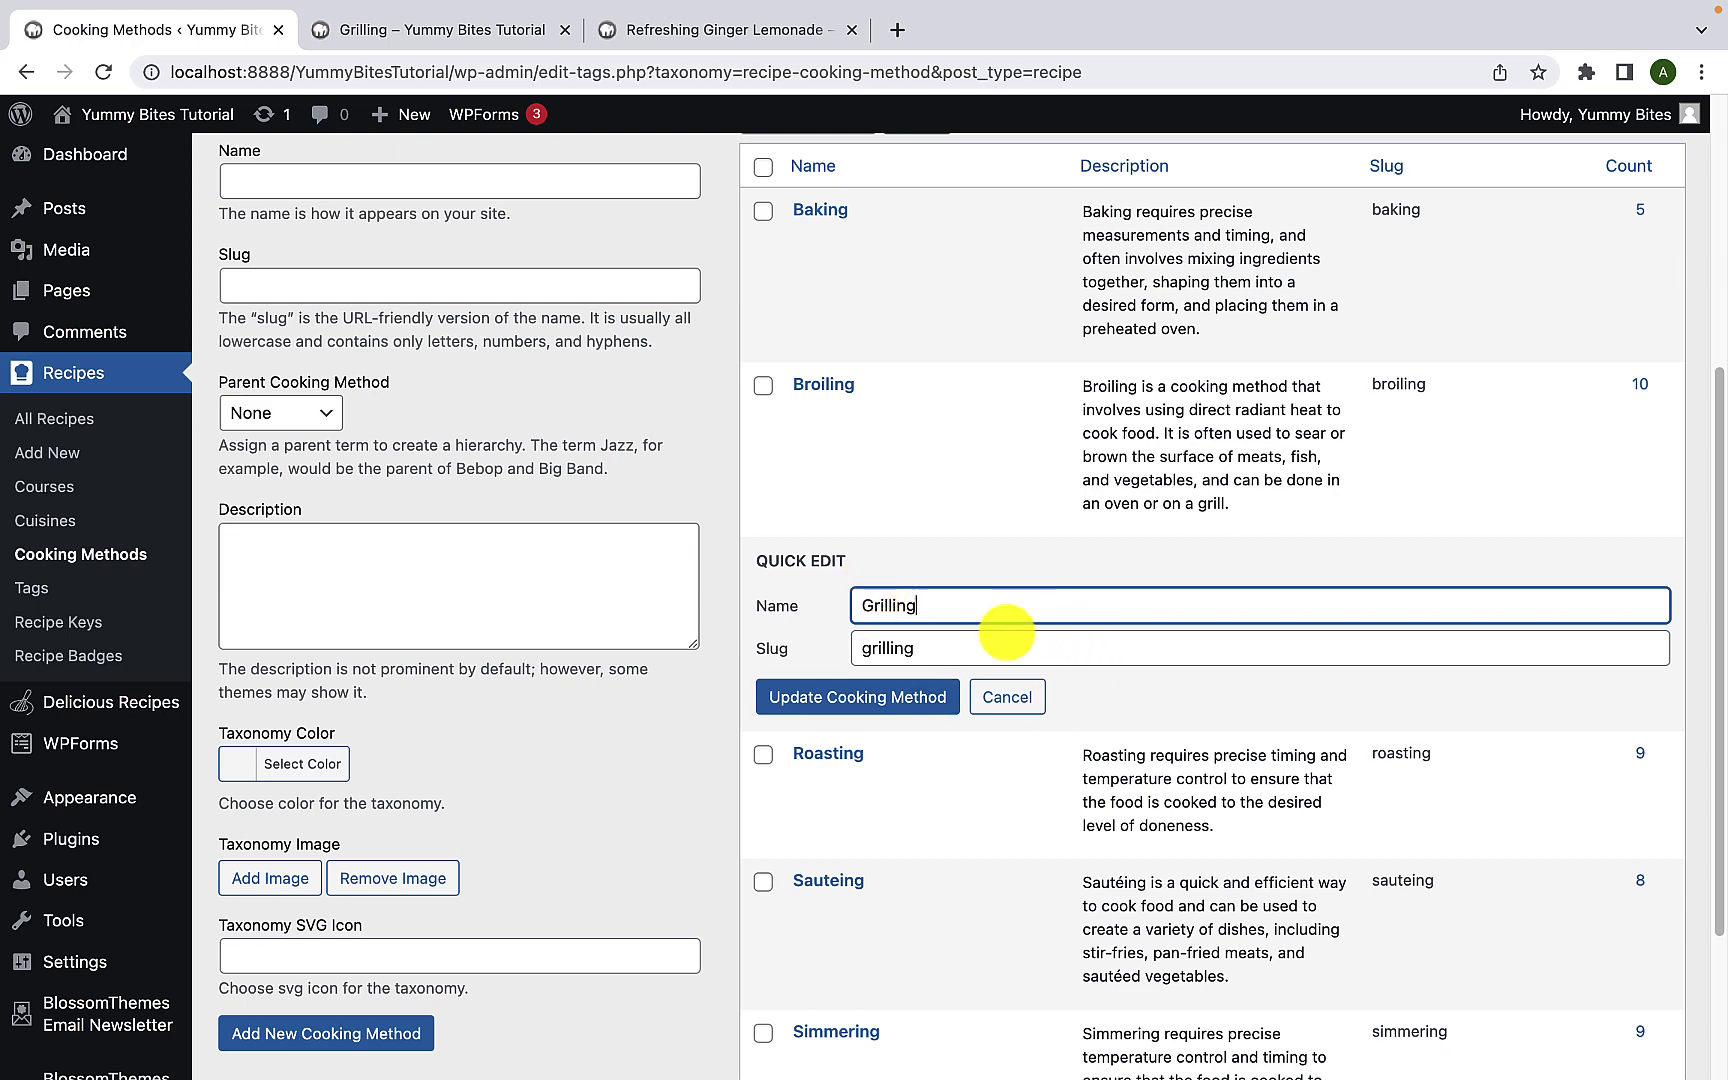
click(1016, 703)
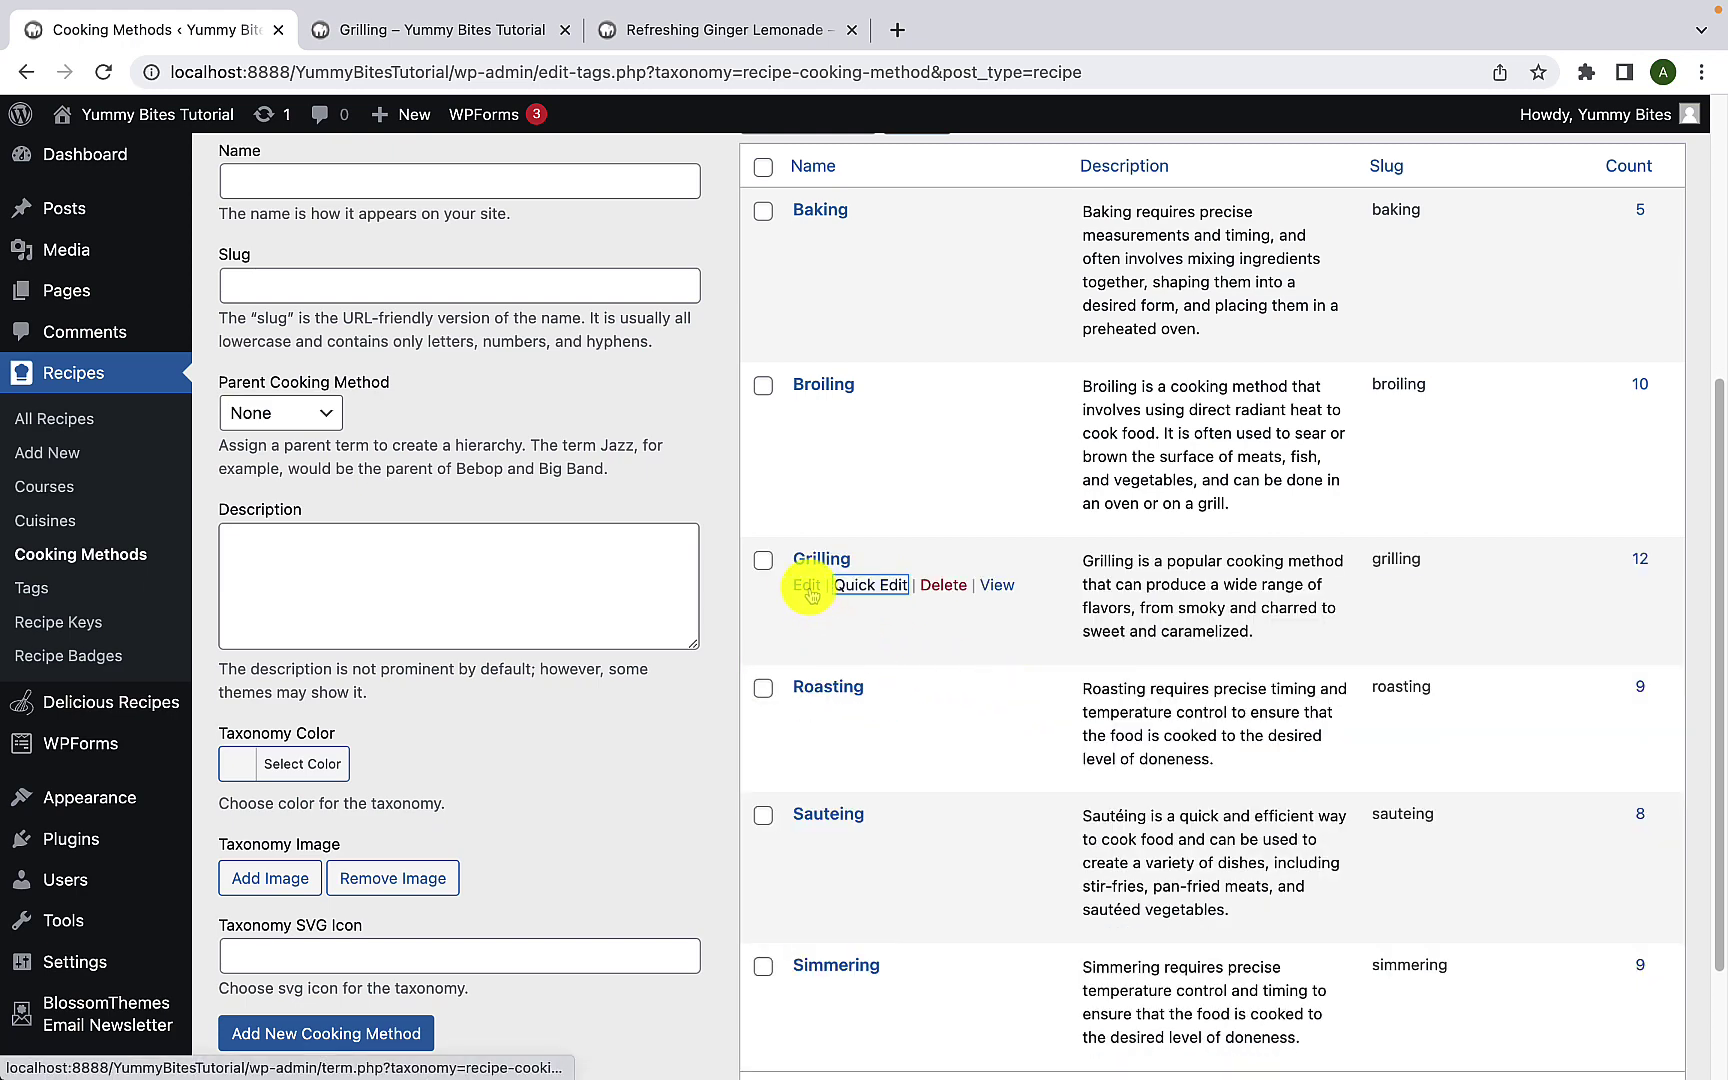
Step: Open the full edit form of the Grilling cooking method, update it and go back to the cooking methods list
click(808, 586)
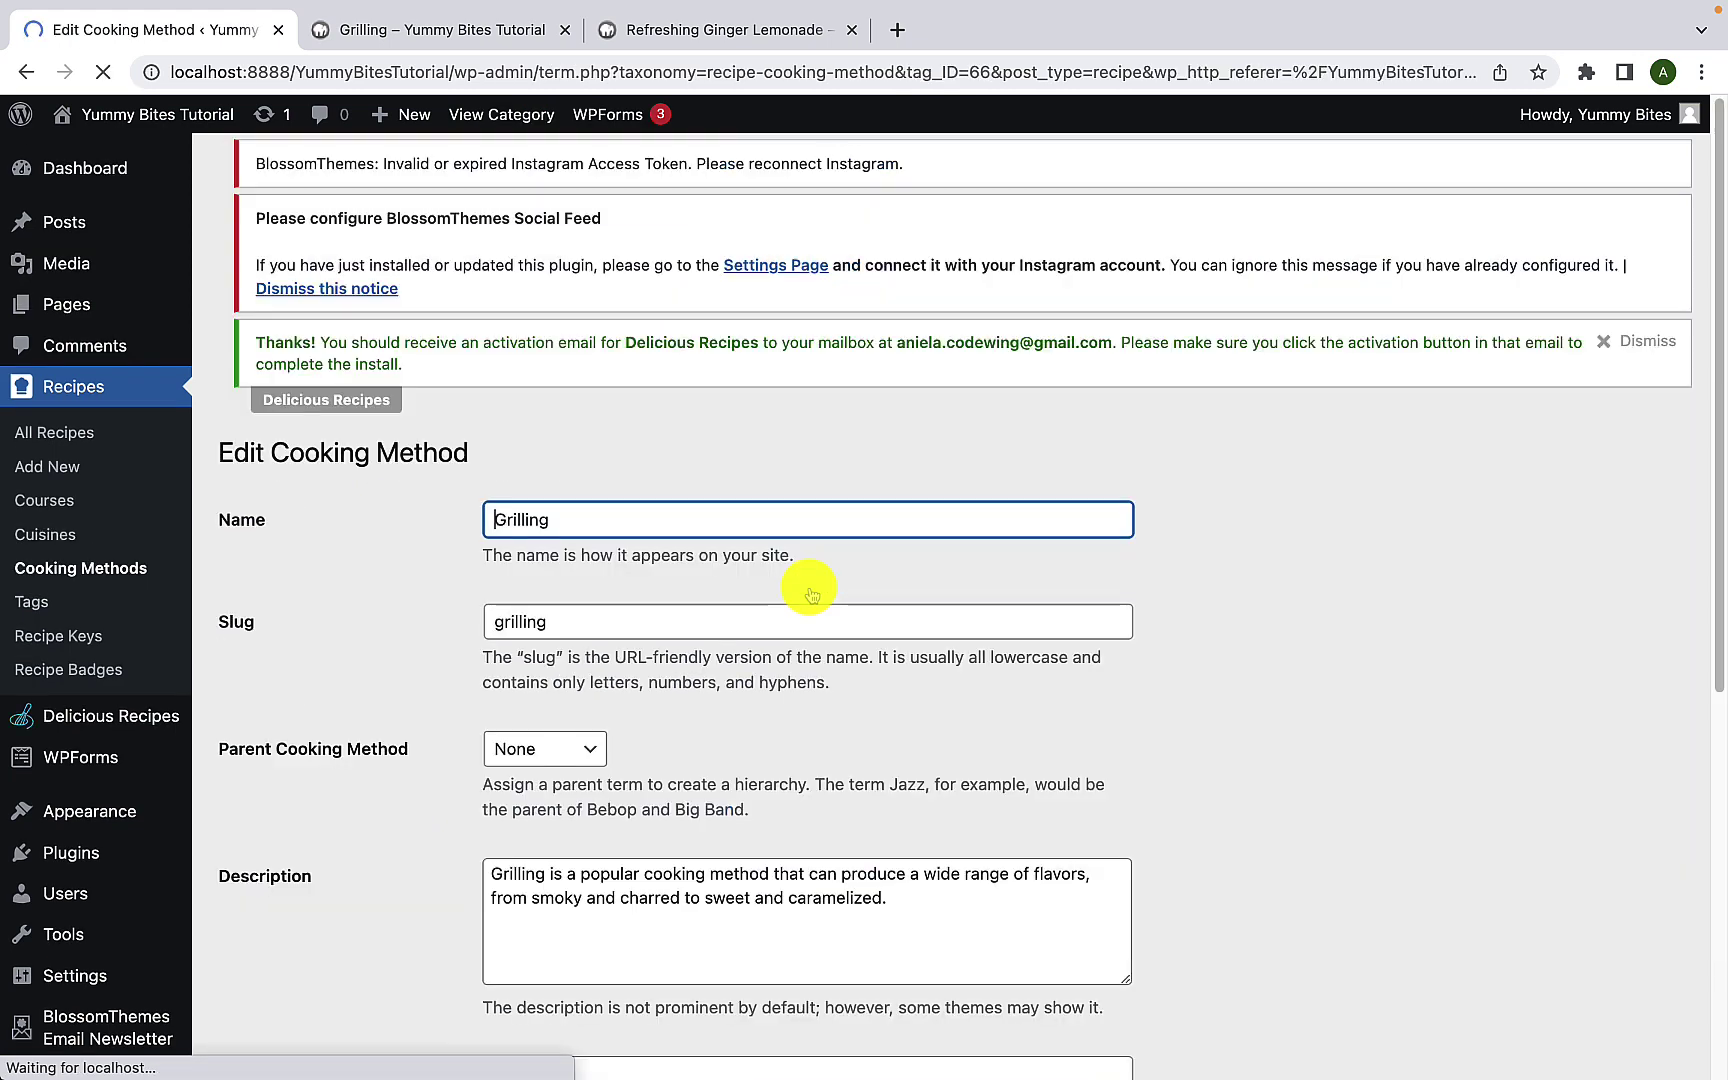
scroll(600, 587, down, 6)
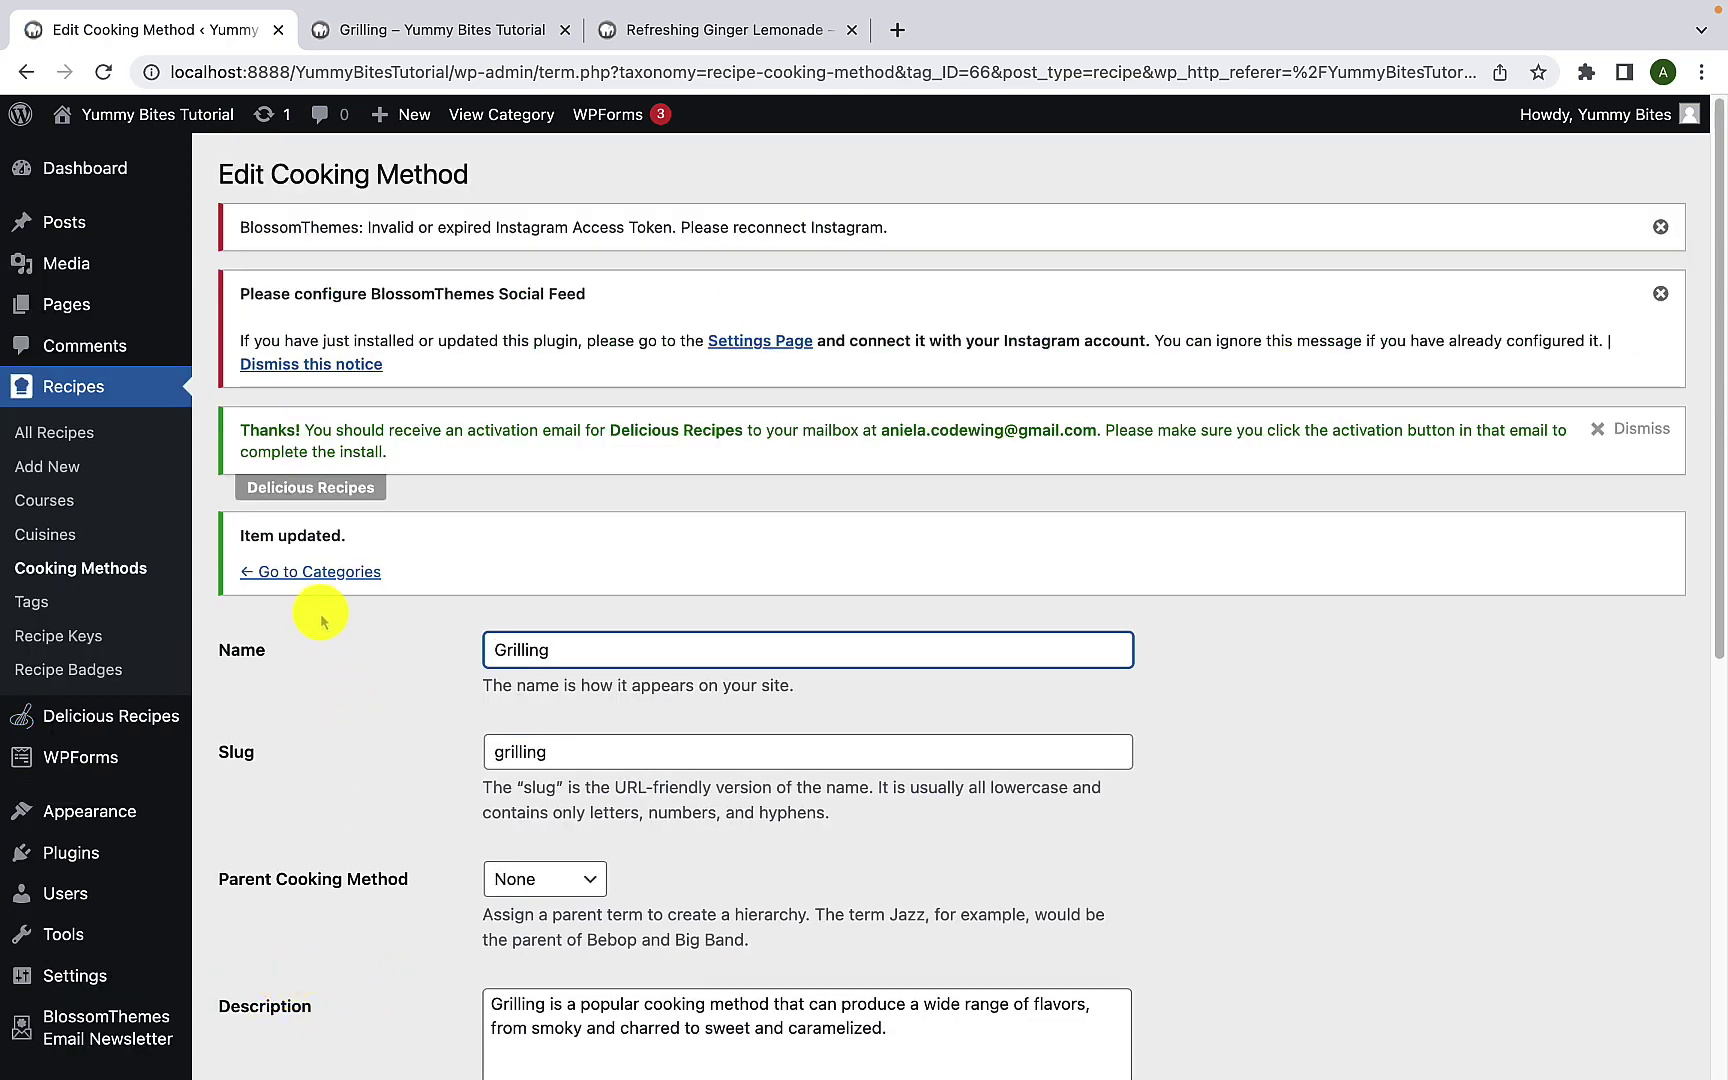
click(313, 572)
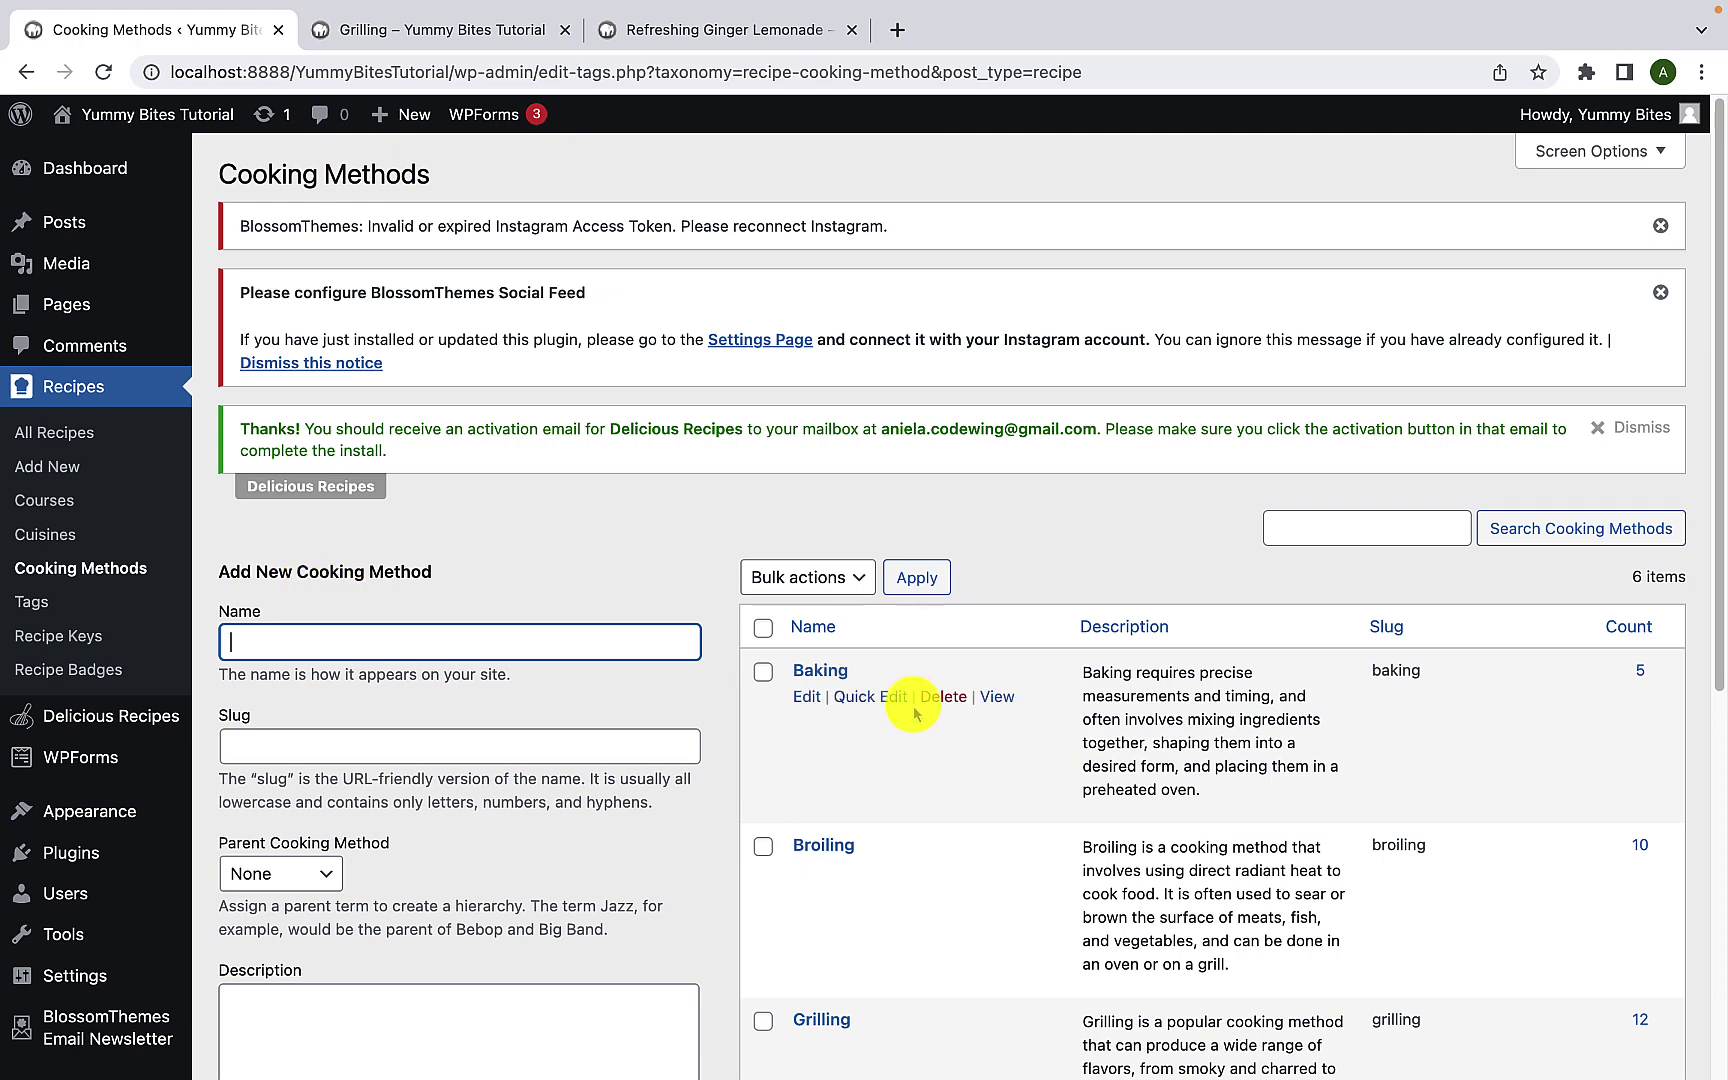
Step: Fill in a new cooking method with the name Frying and the slug frying
scroll(915, 690, down, 2)
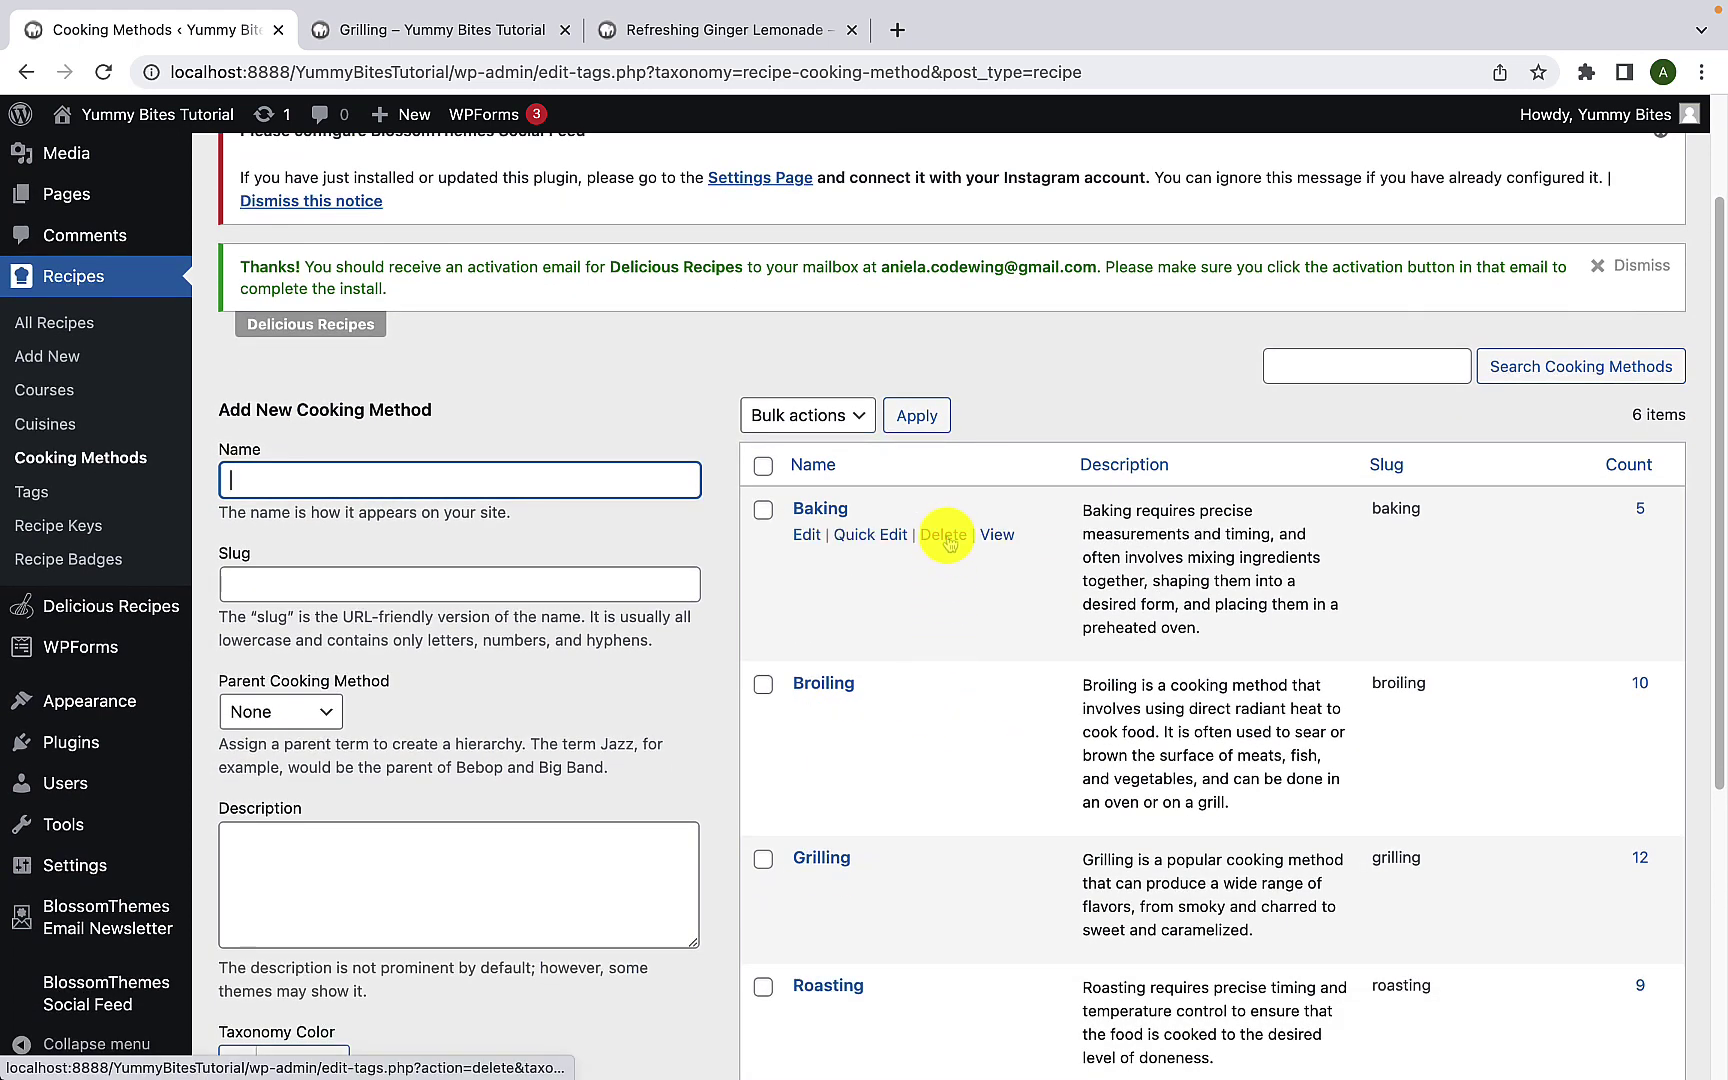
scroll(935, 690, down, 3)
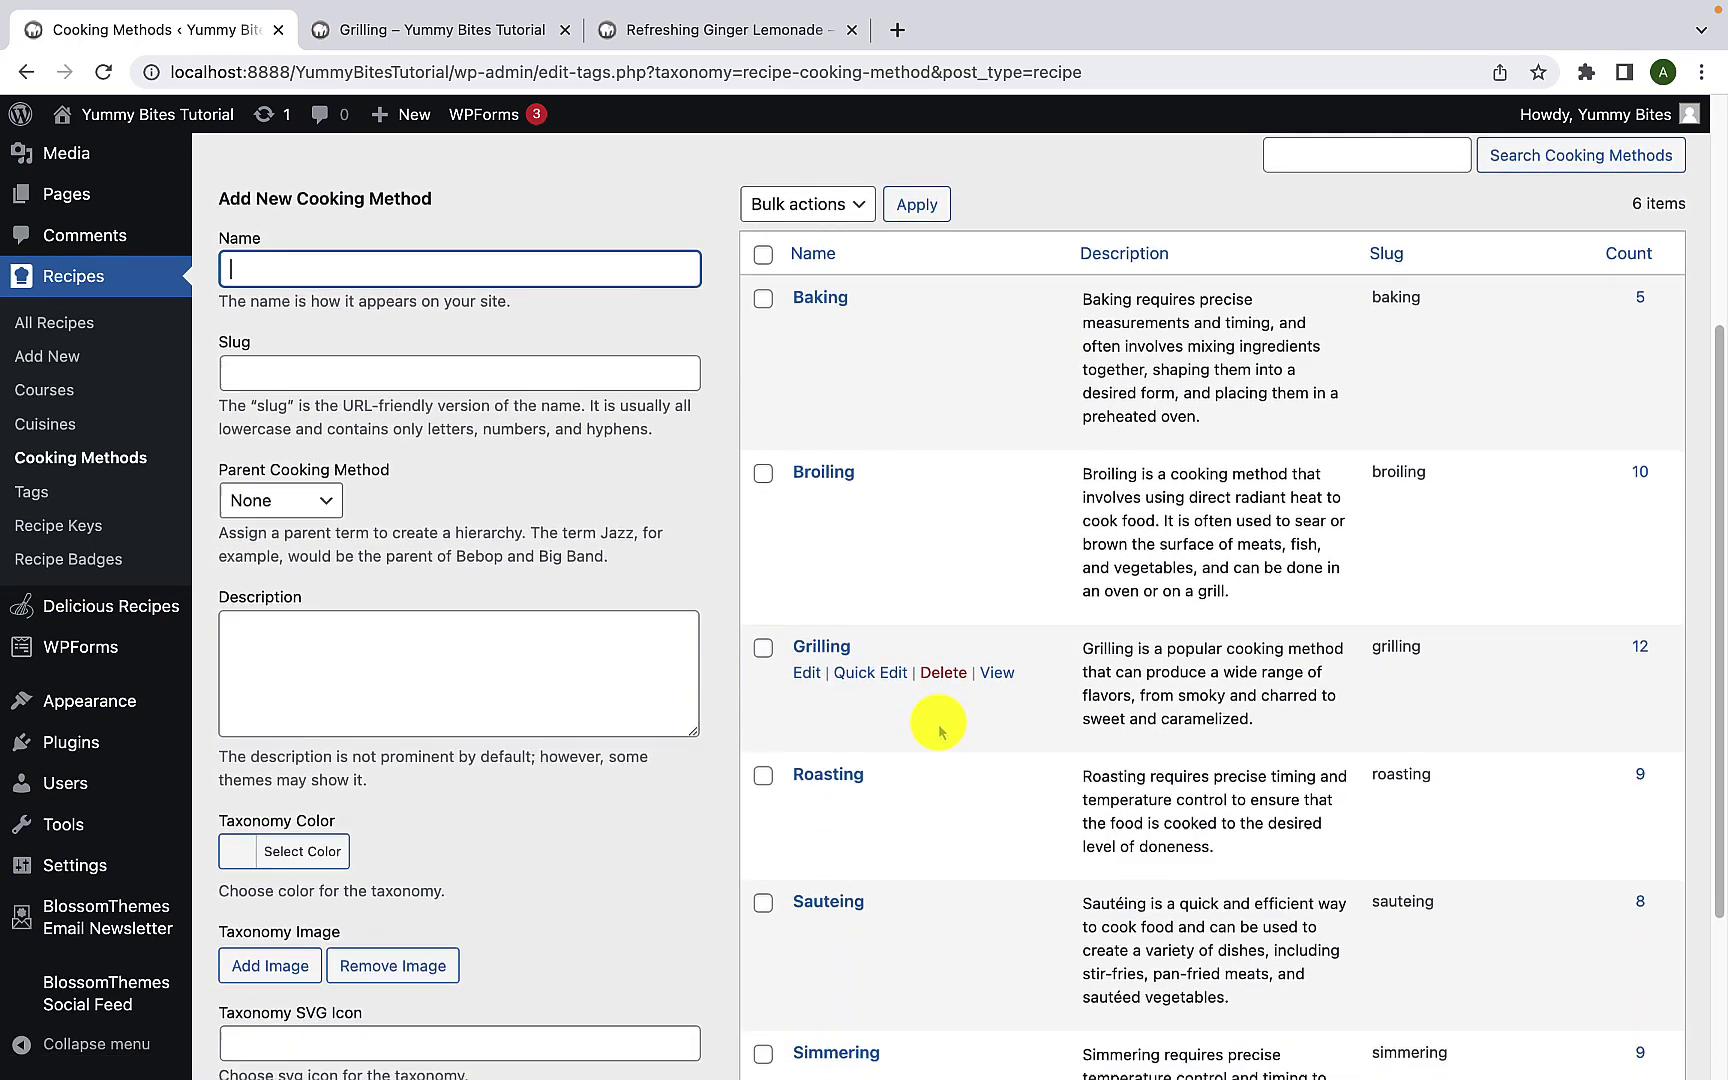
scroll(935, 730, down, 4)
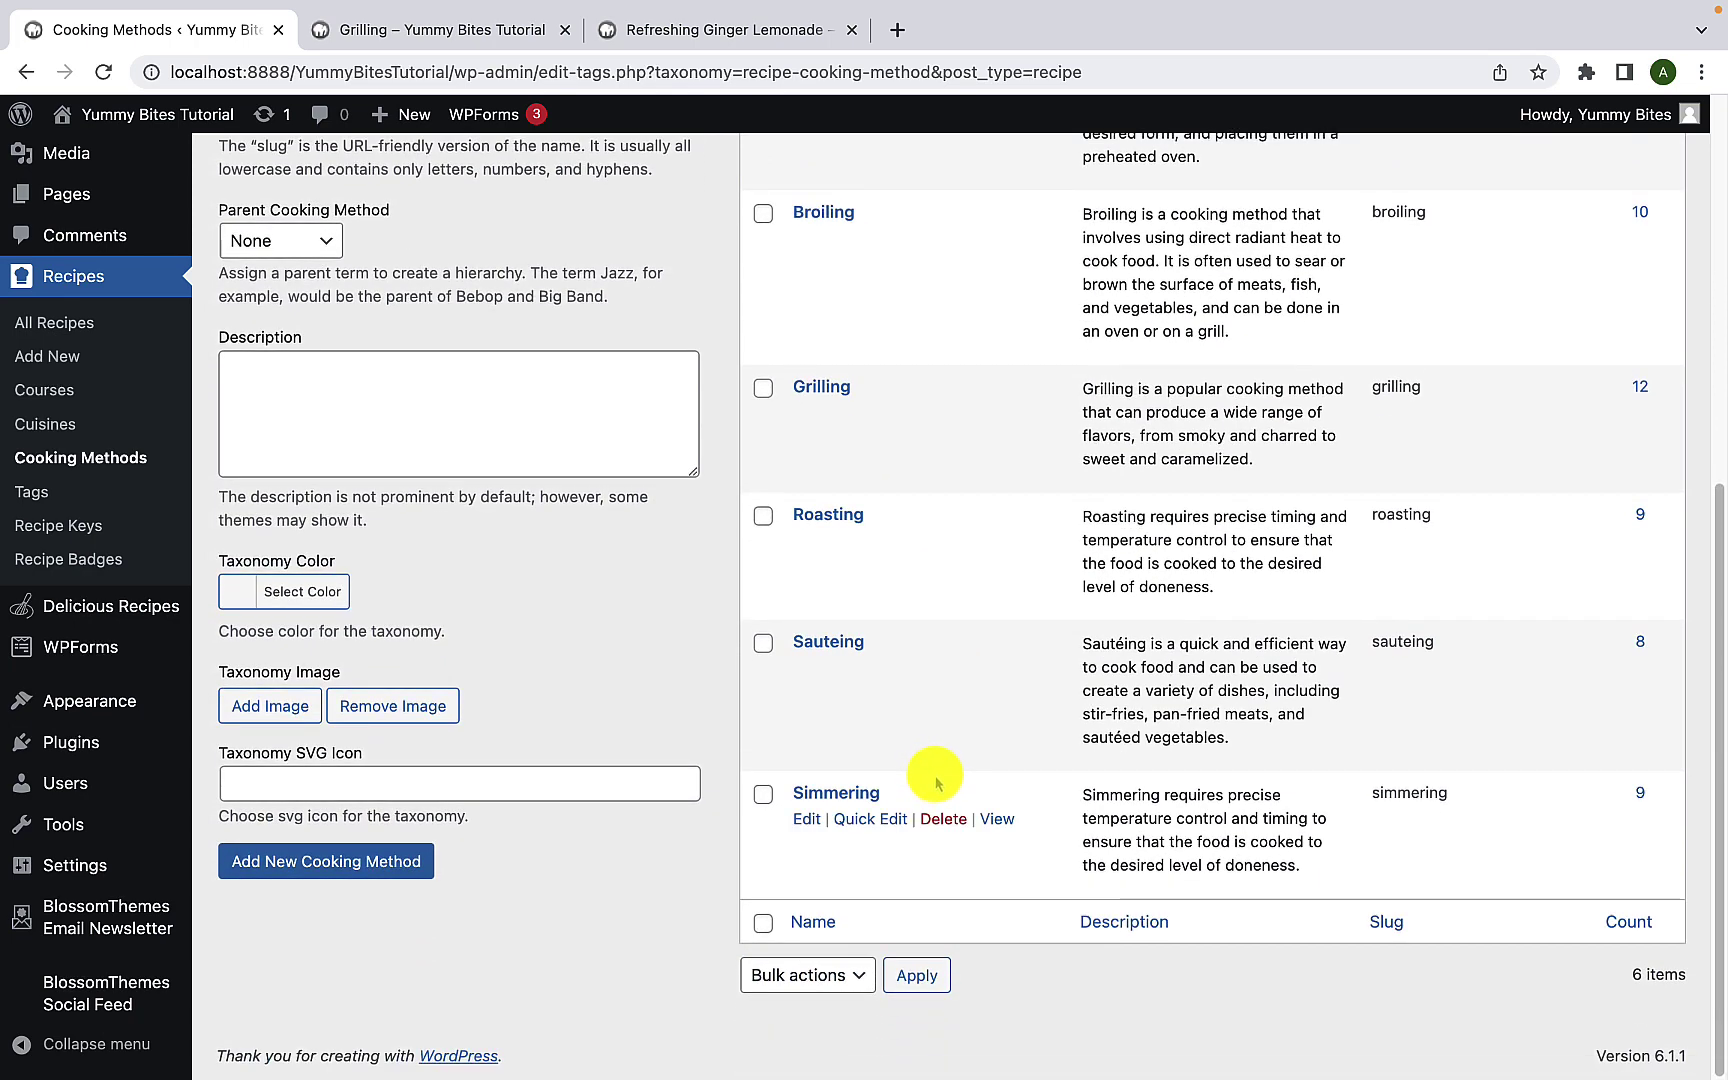
scroll(937, 782, up, 4)
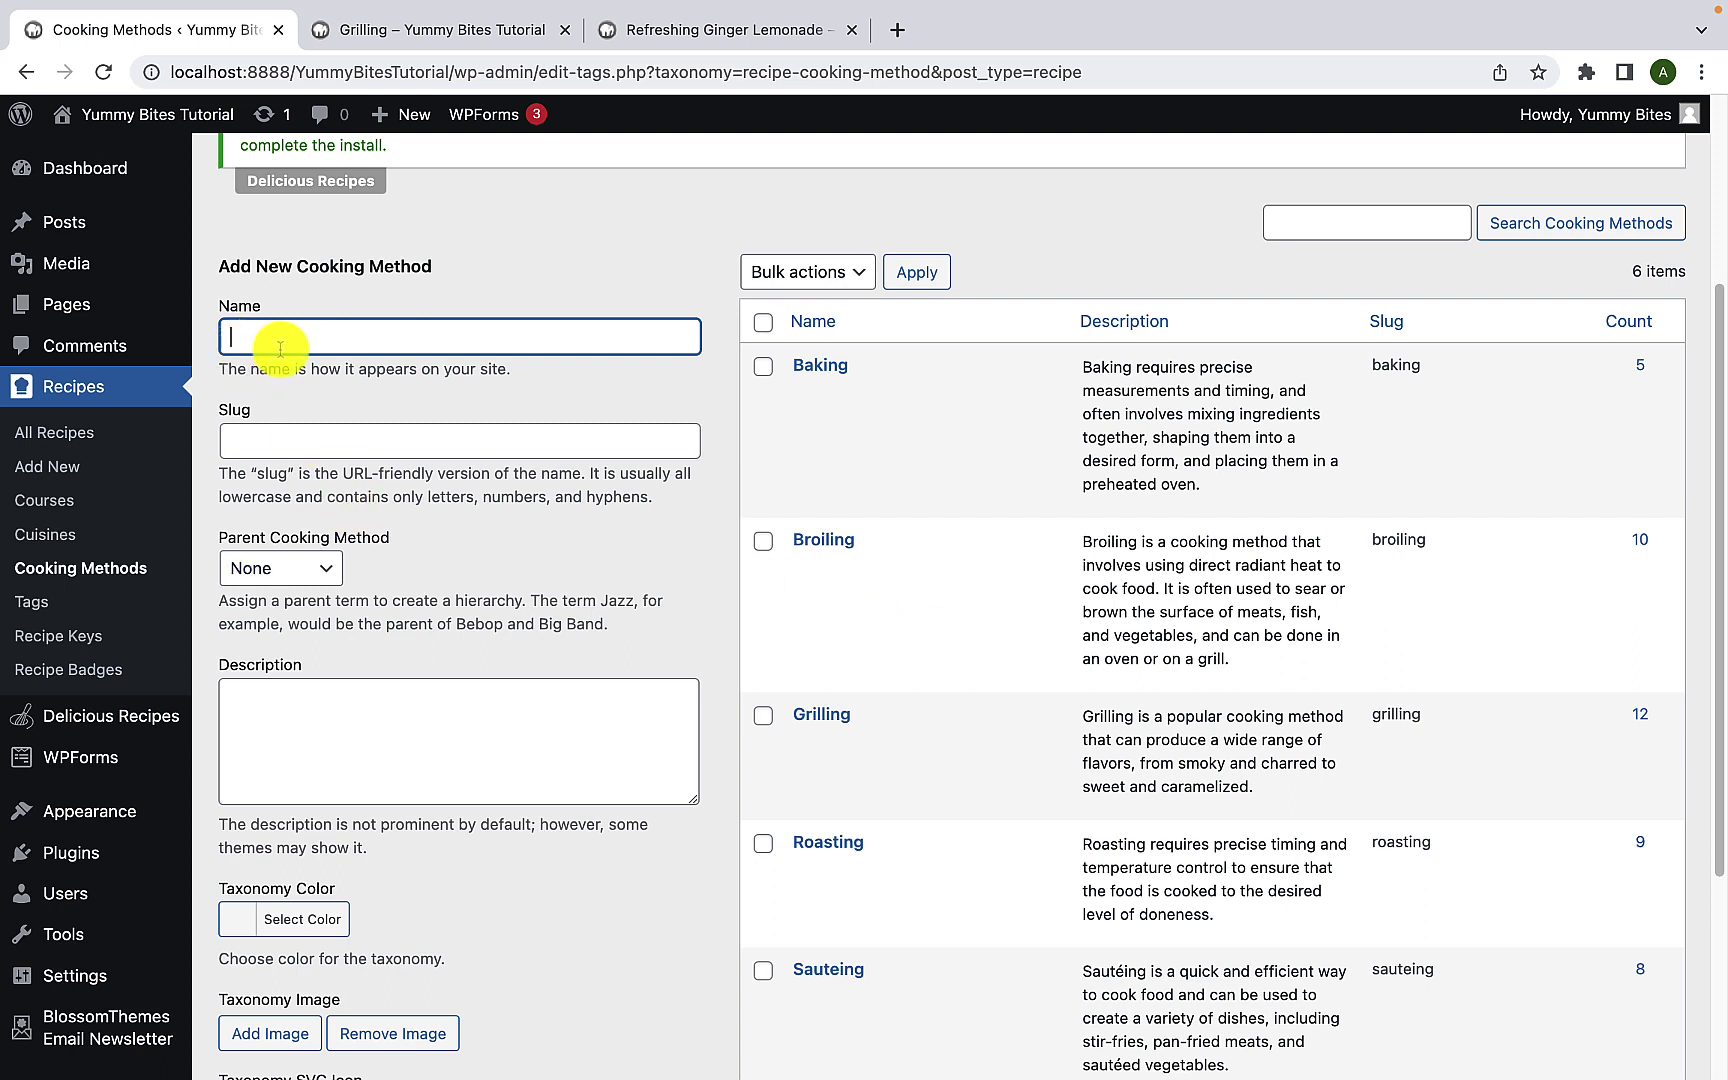
text(Frying)
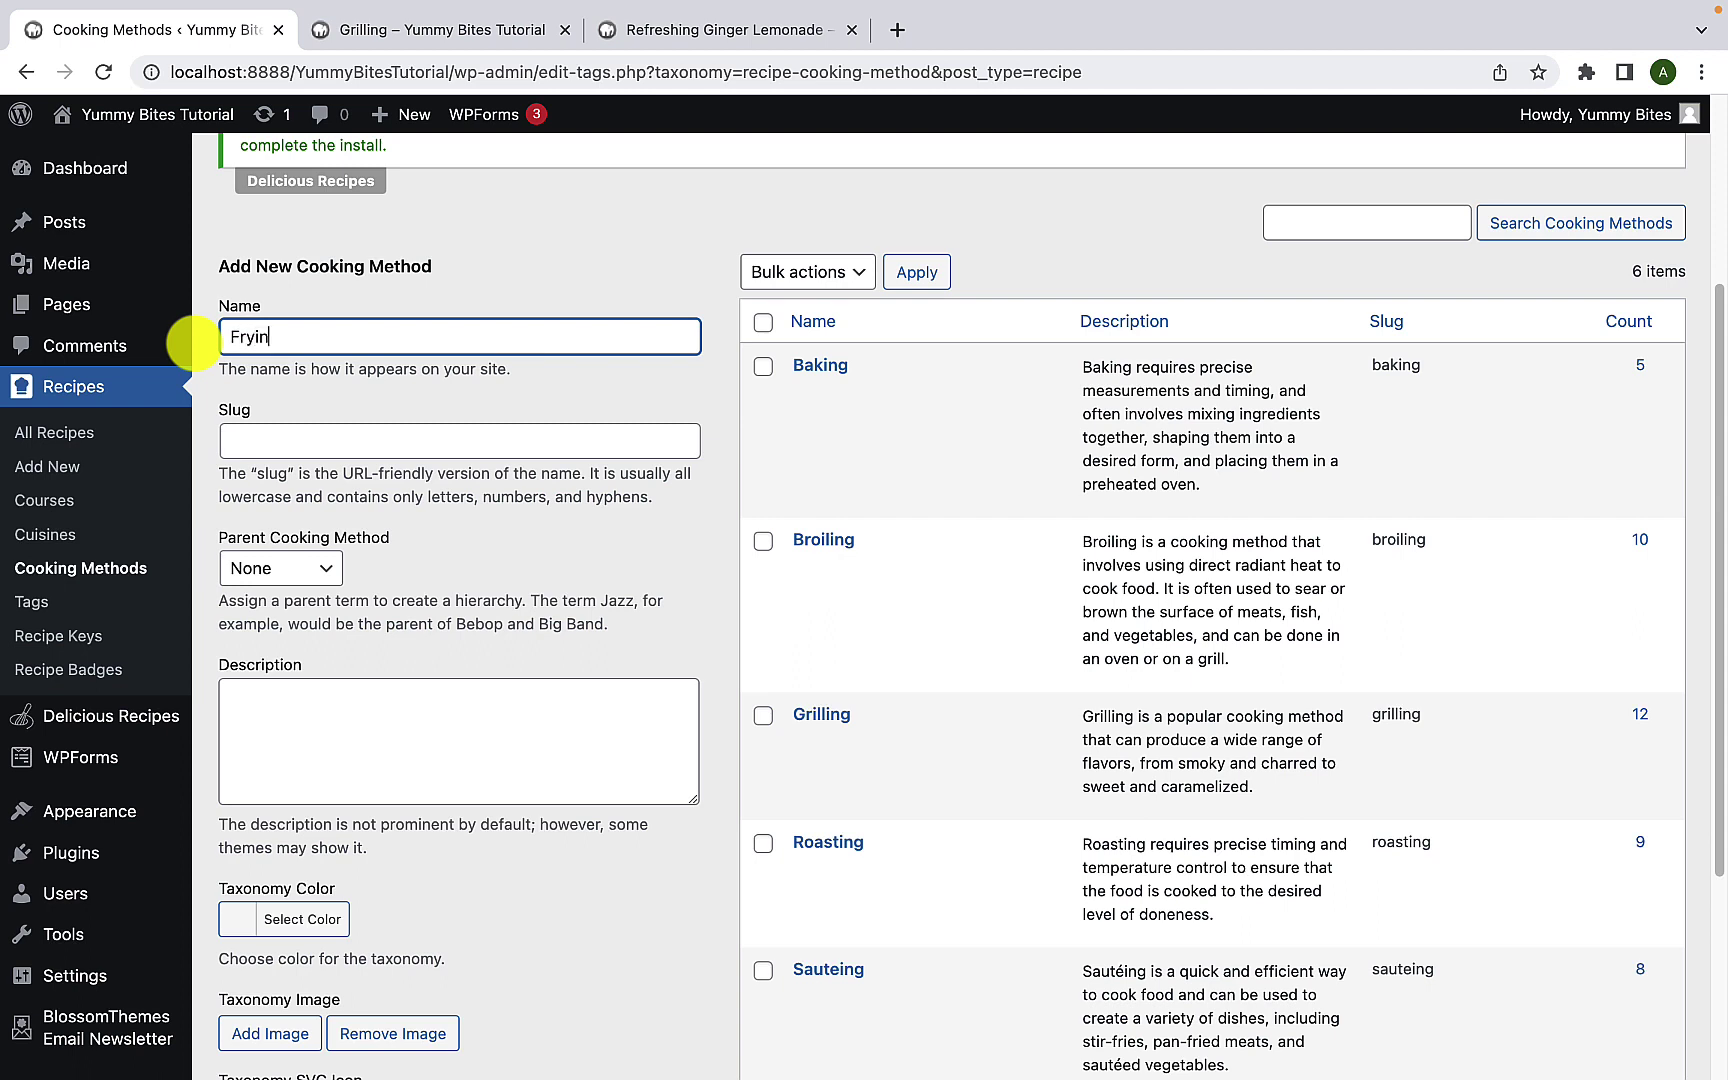
click(293, 450)
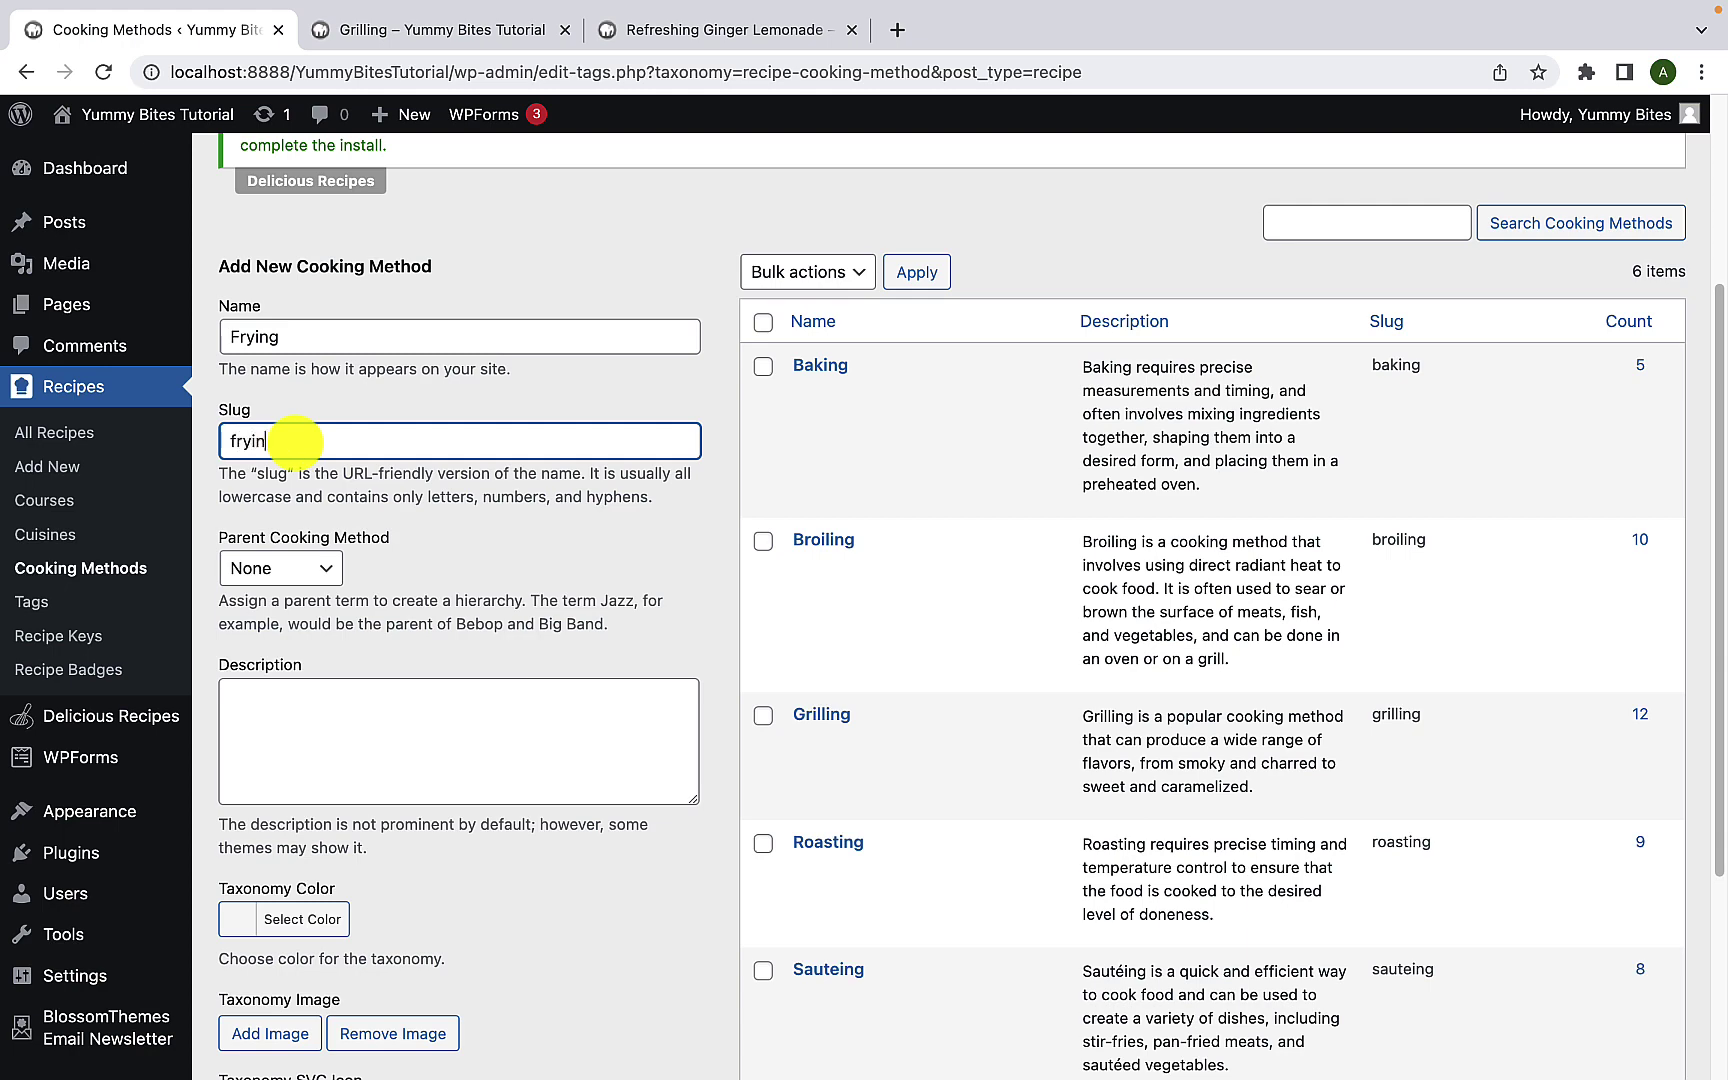
Step: Enter the Frying description, from "Frying is the cooking of food in oil or another fat." through to "tossing in the pan"
scroll(332, 547, down, 3)
click(332, 547)
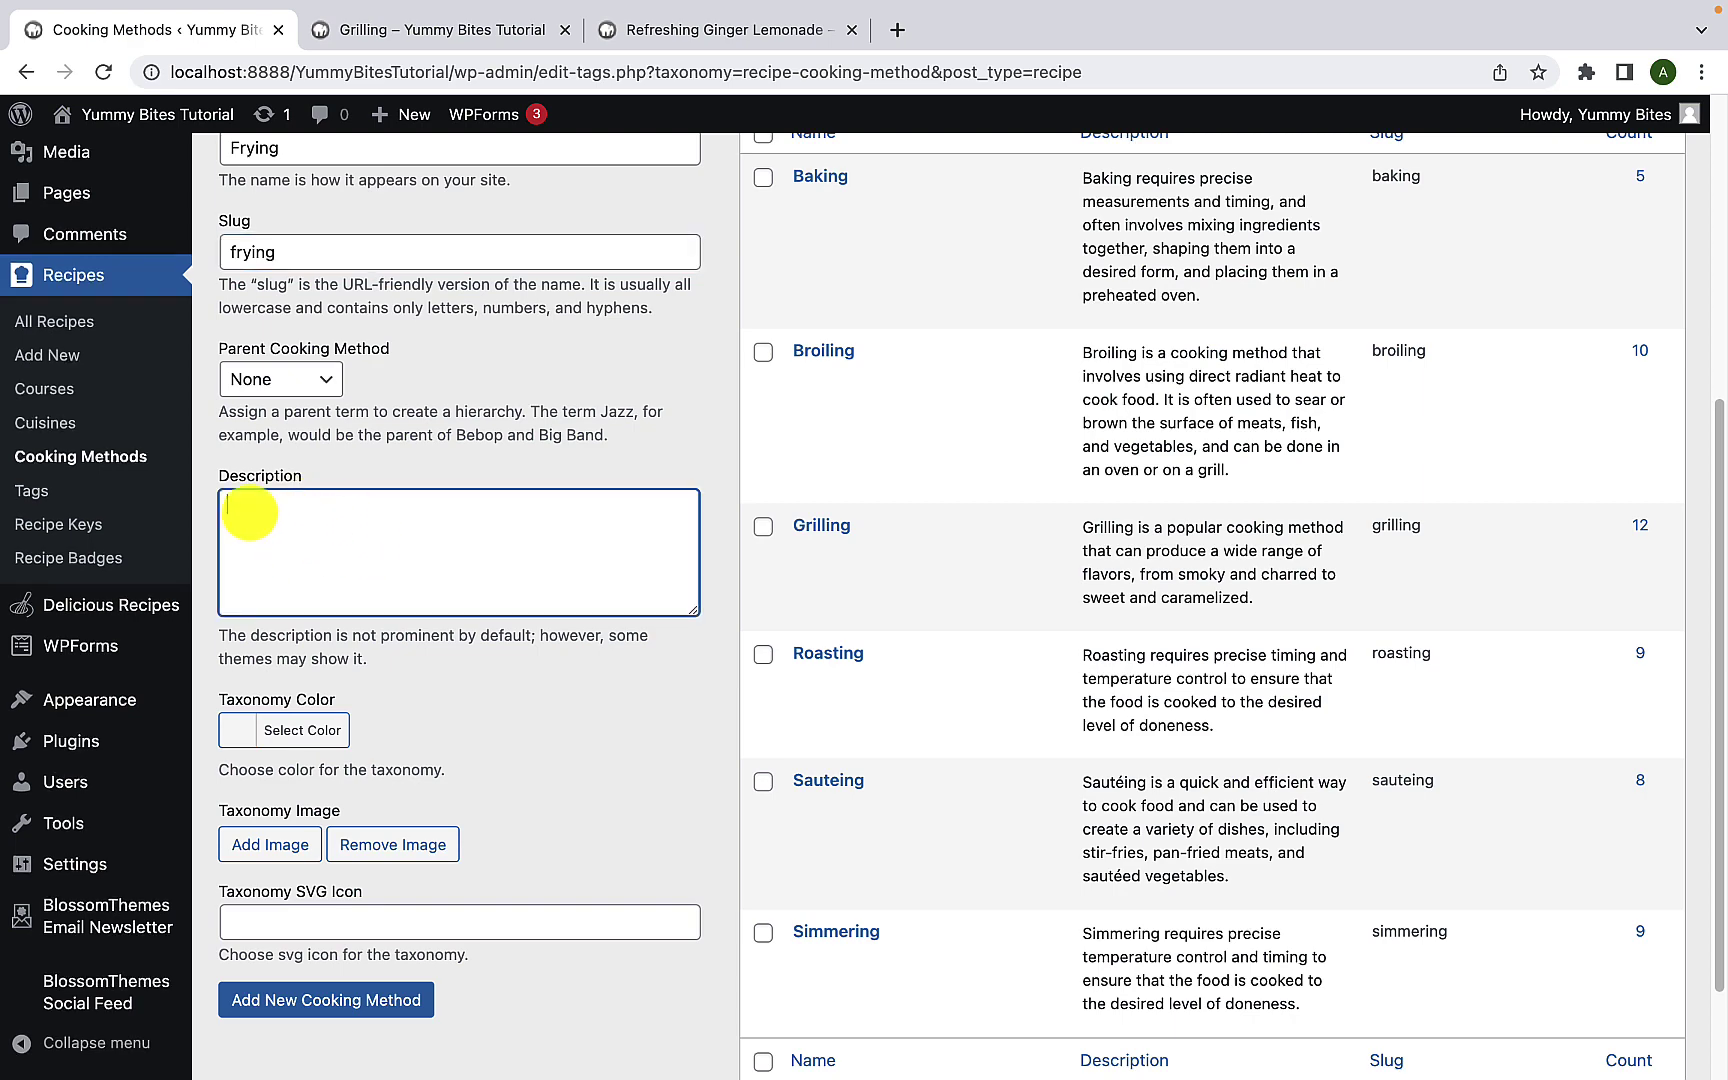
text(Frying is the cooking of food in oil or another fat. Similar to sautéing, pan-fried foods are generally turned over once or twice during cooking to make sure that the food is well-made, using tongs or a spatula, while sautéed foods are cooked by "tossing in the pan".)
Step: Set the taxonomy color of the new Frying cooking method to the red preset swatch
scroll(297, 687, down, 1)
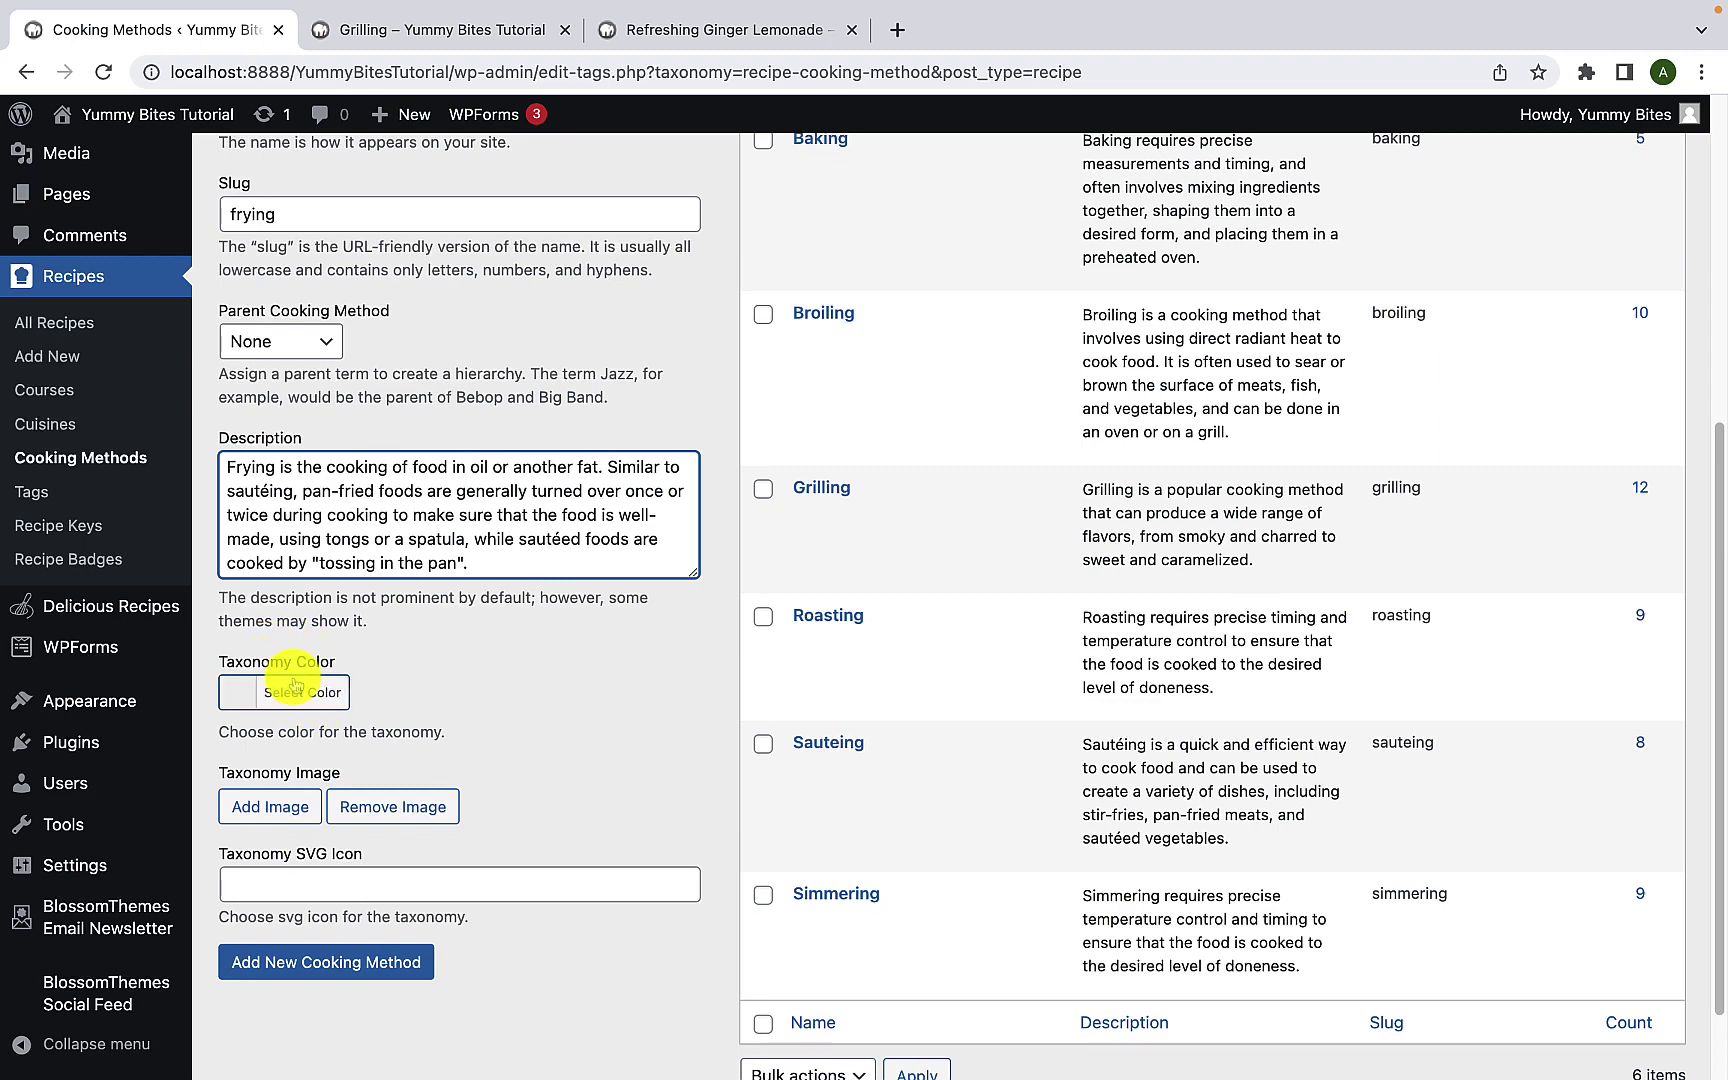
click(303, 703)
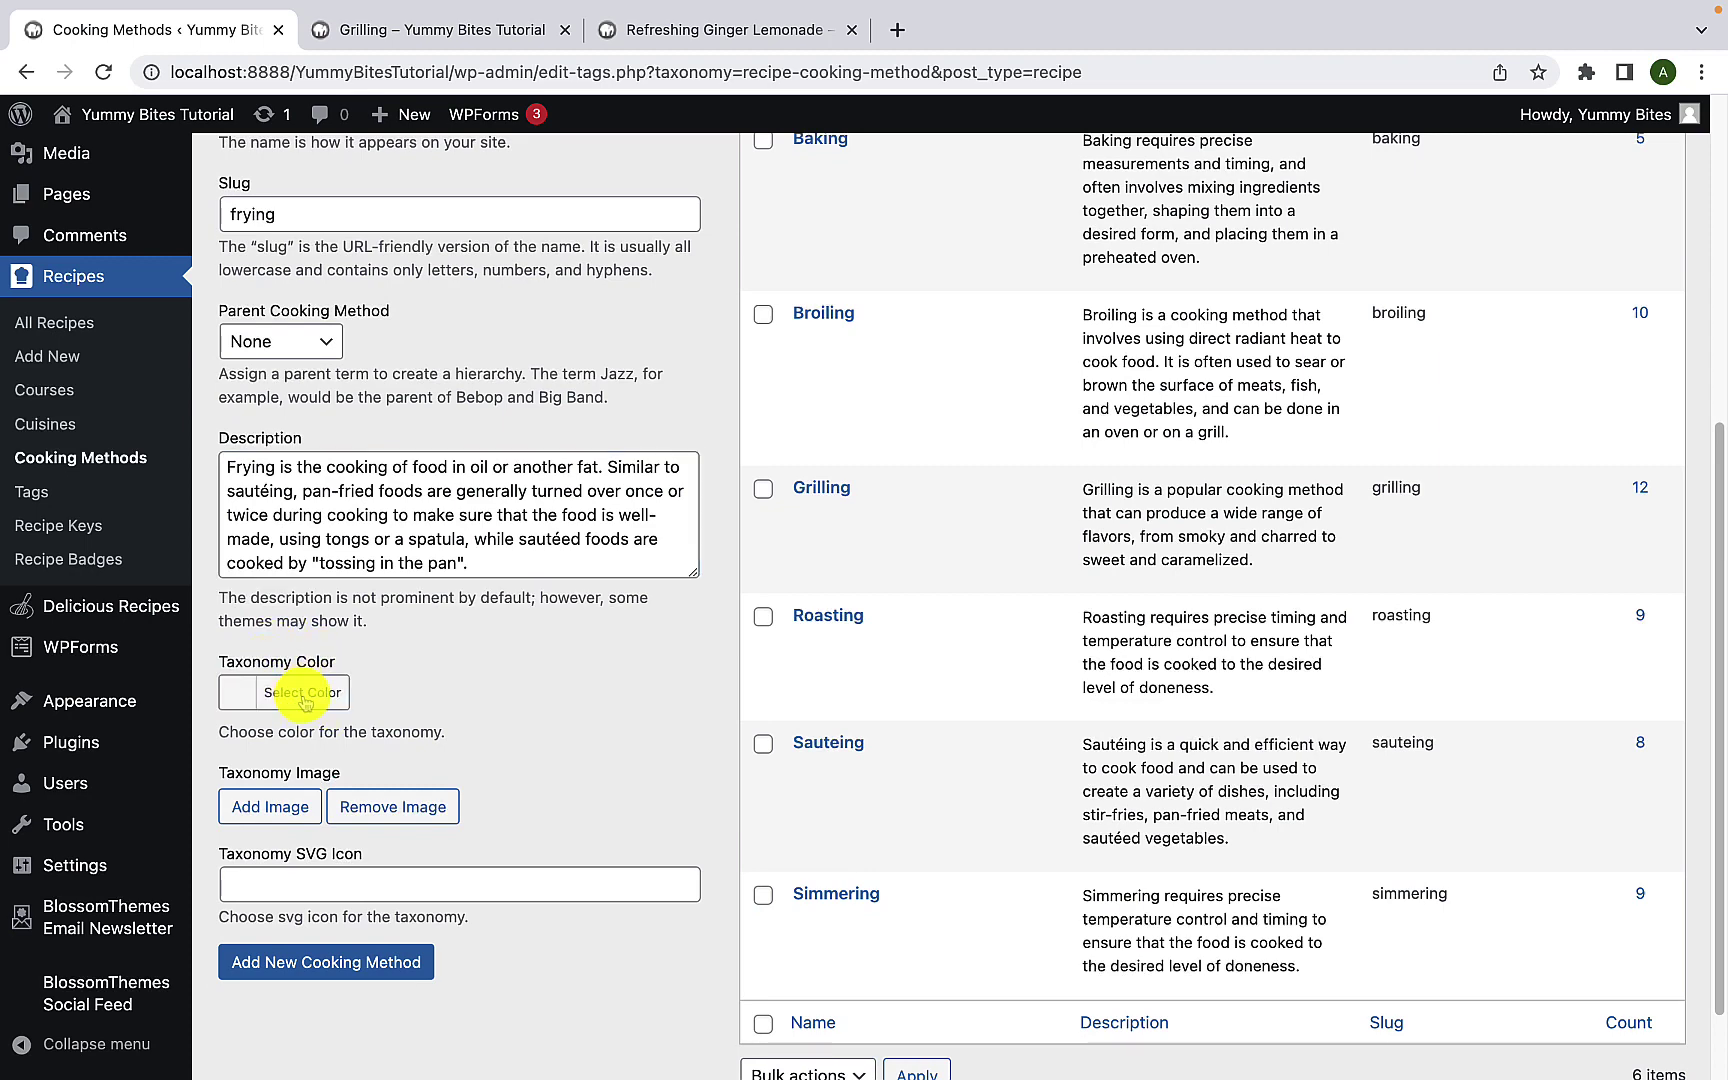
scroll(410, 820, down, 2)
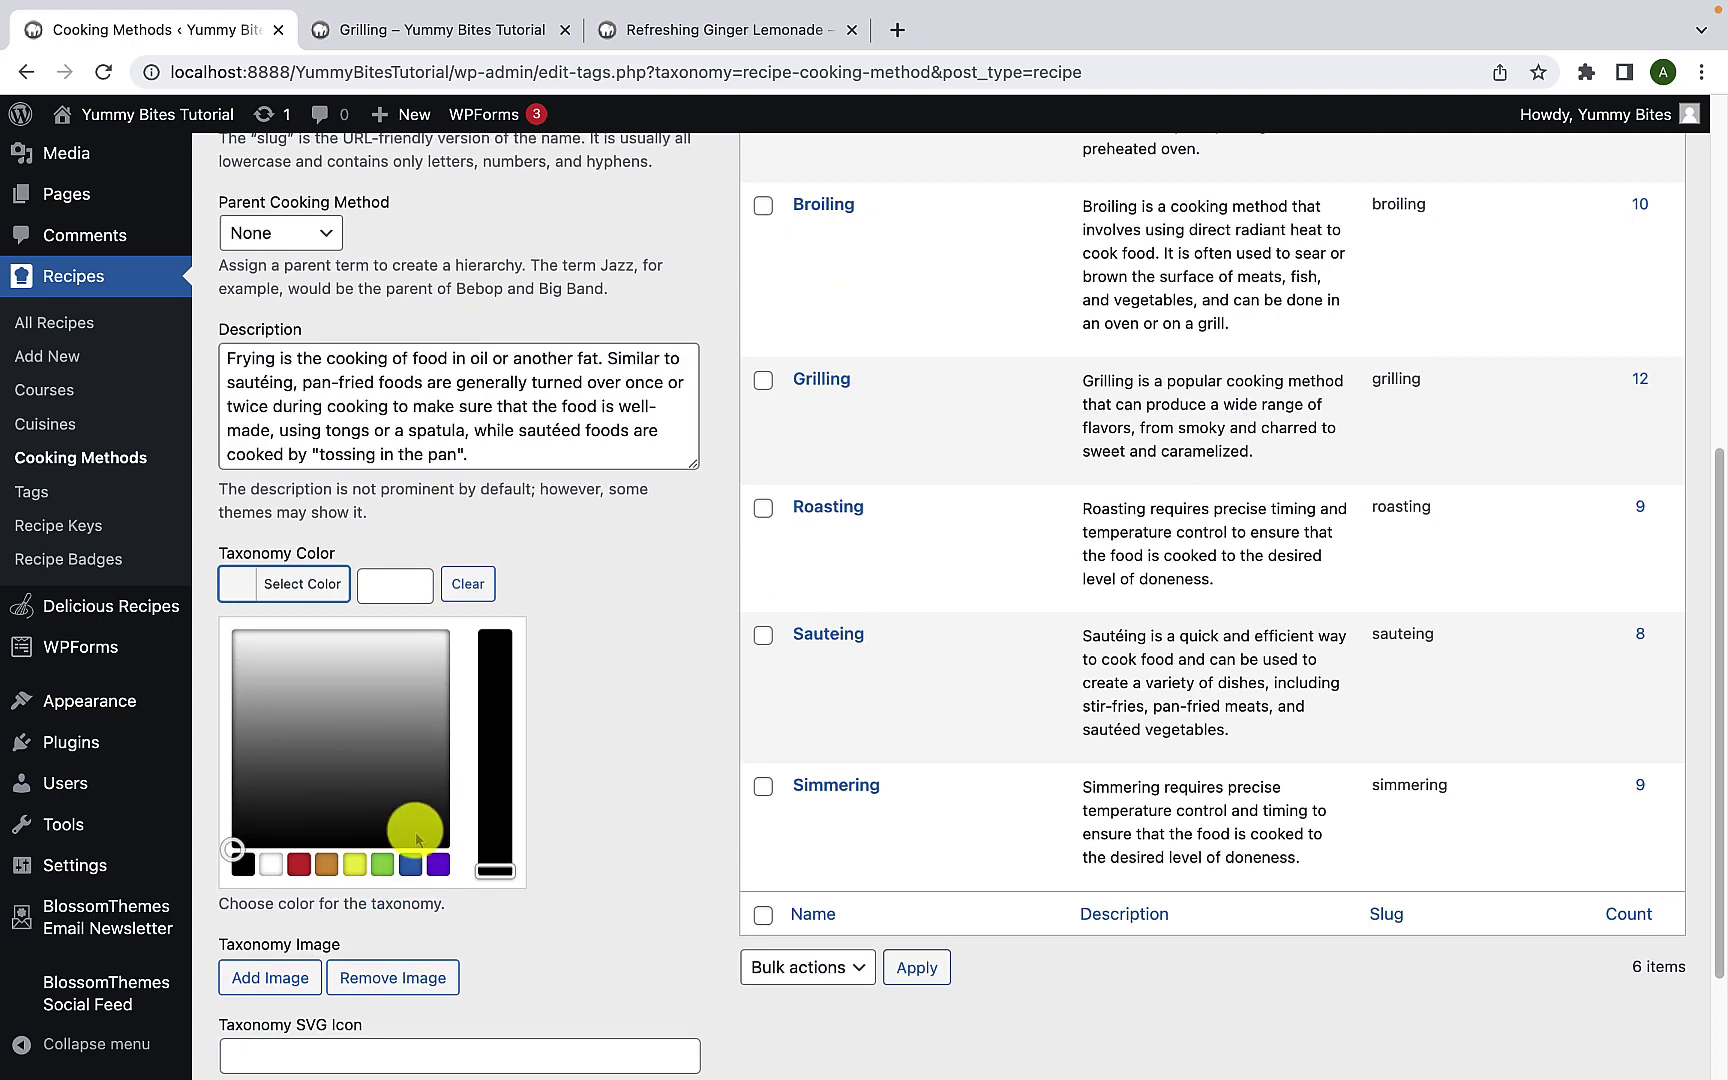
click(299, 864)
click(590, 655)
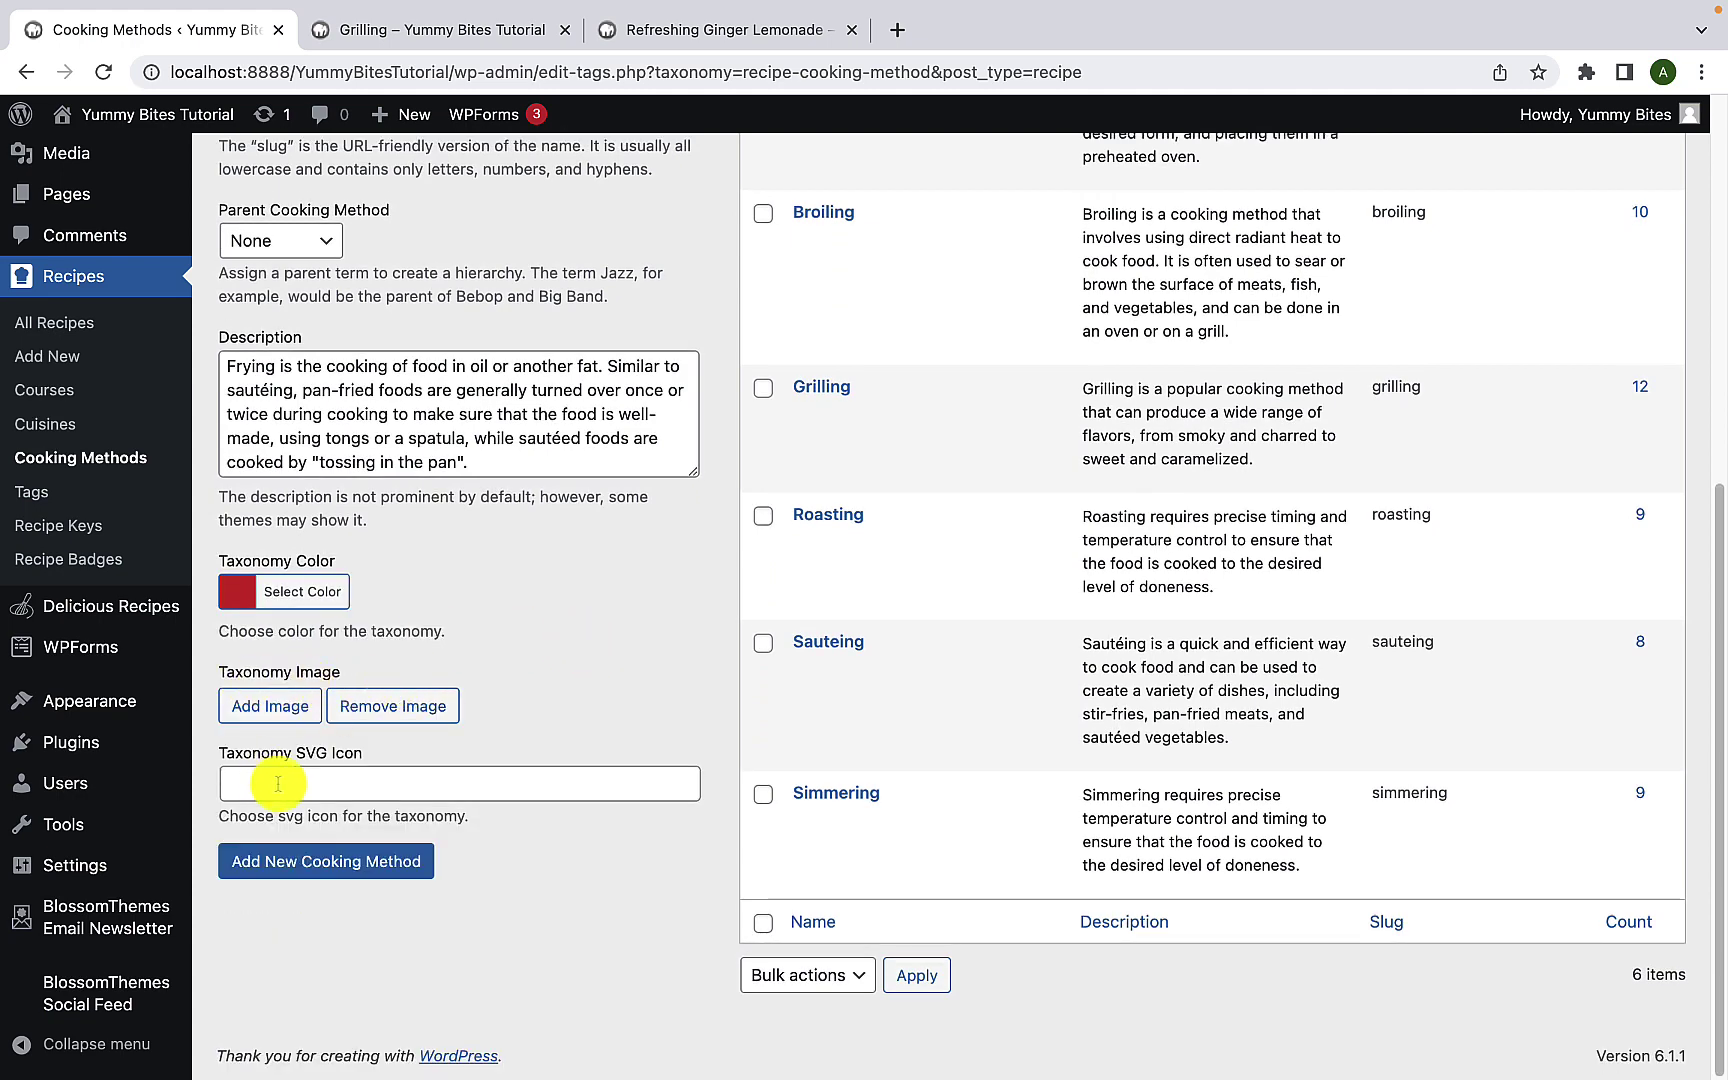
Step: Look through the Recipe, FontAwesome and PNG icon sets offered for the Frying taxonomy icon, leaving the icon field empty
click(316, 783)
scroll(338, 880, down, 2)
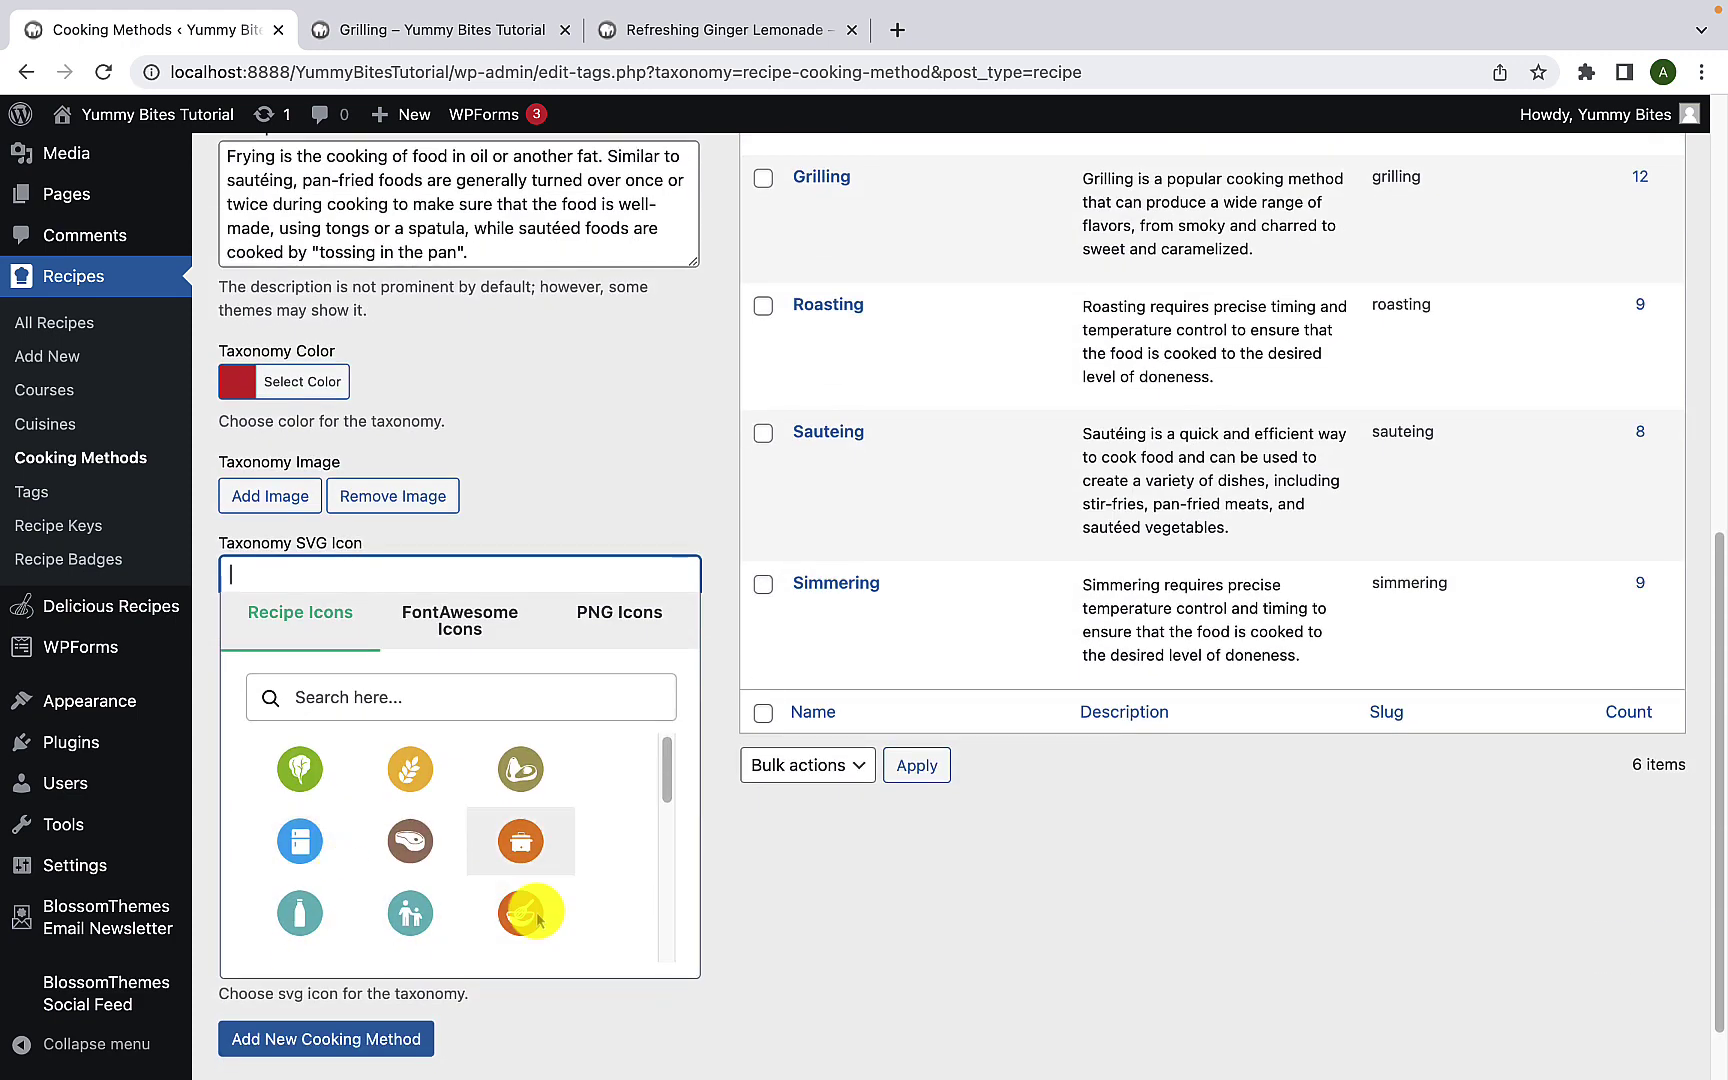
click(478, 625)
click(627, 628)
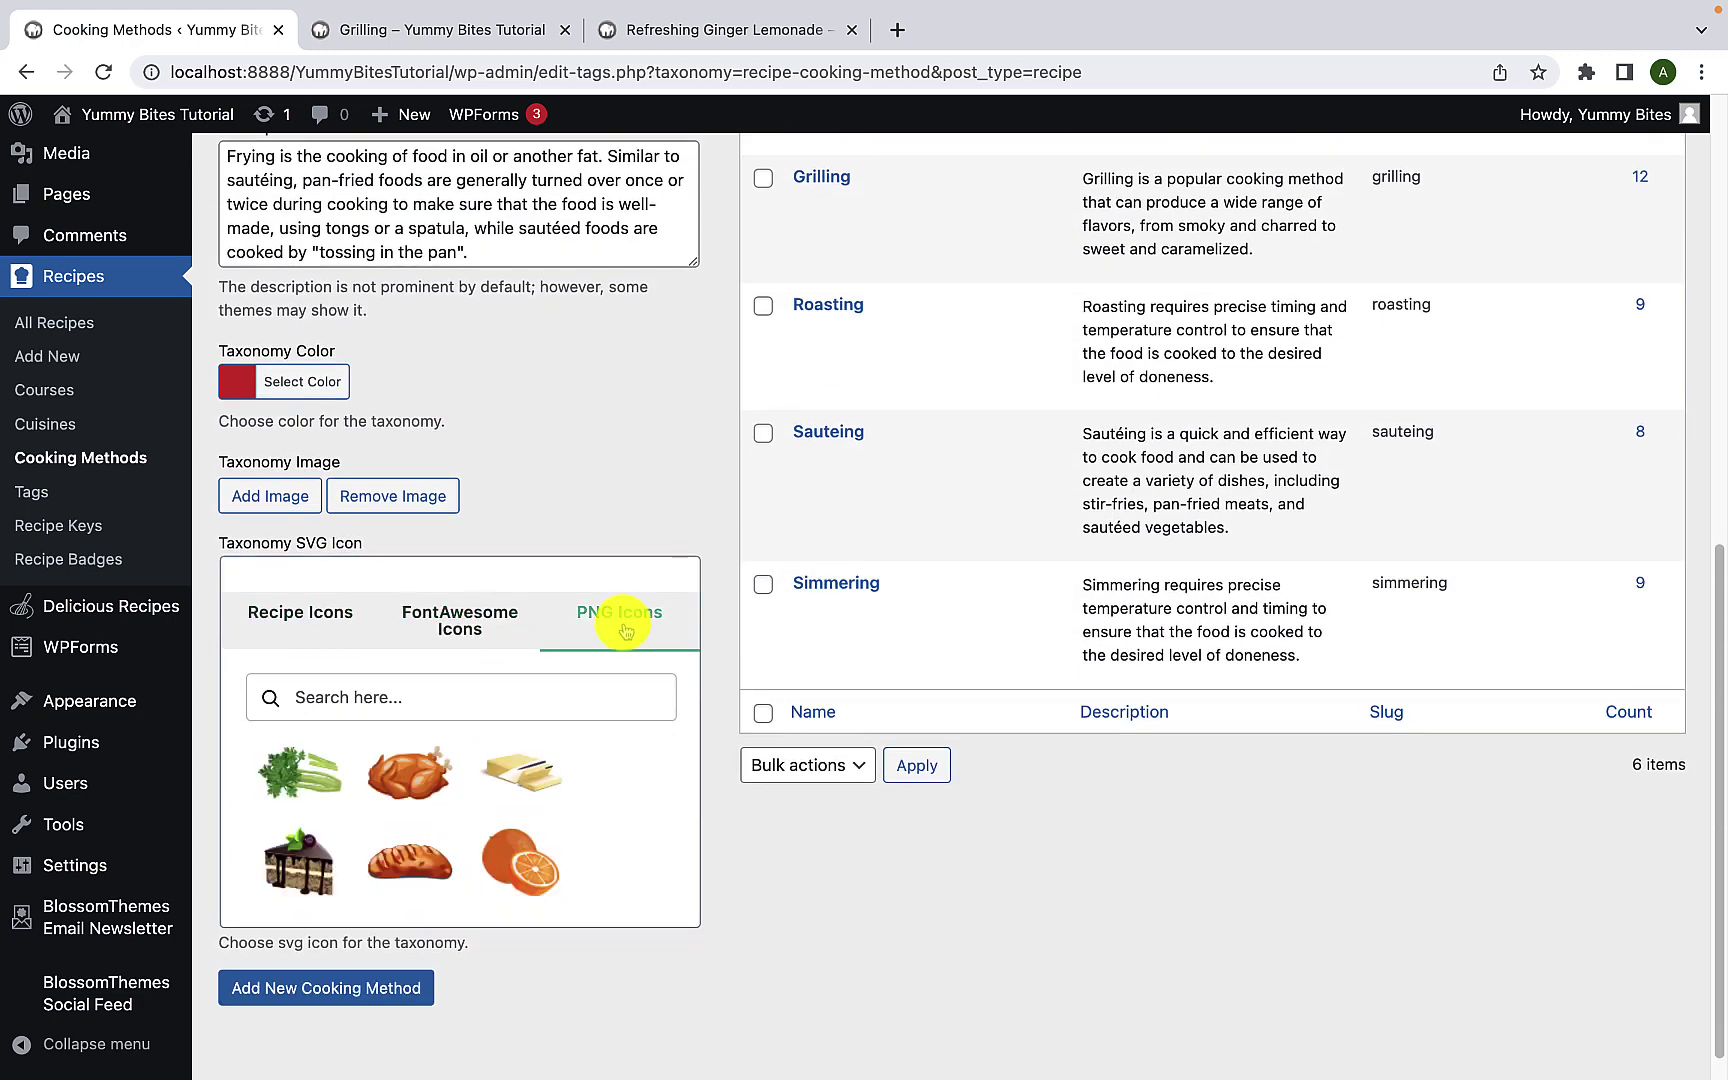
click(316, 633)
click(552, 525)
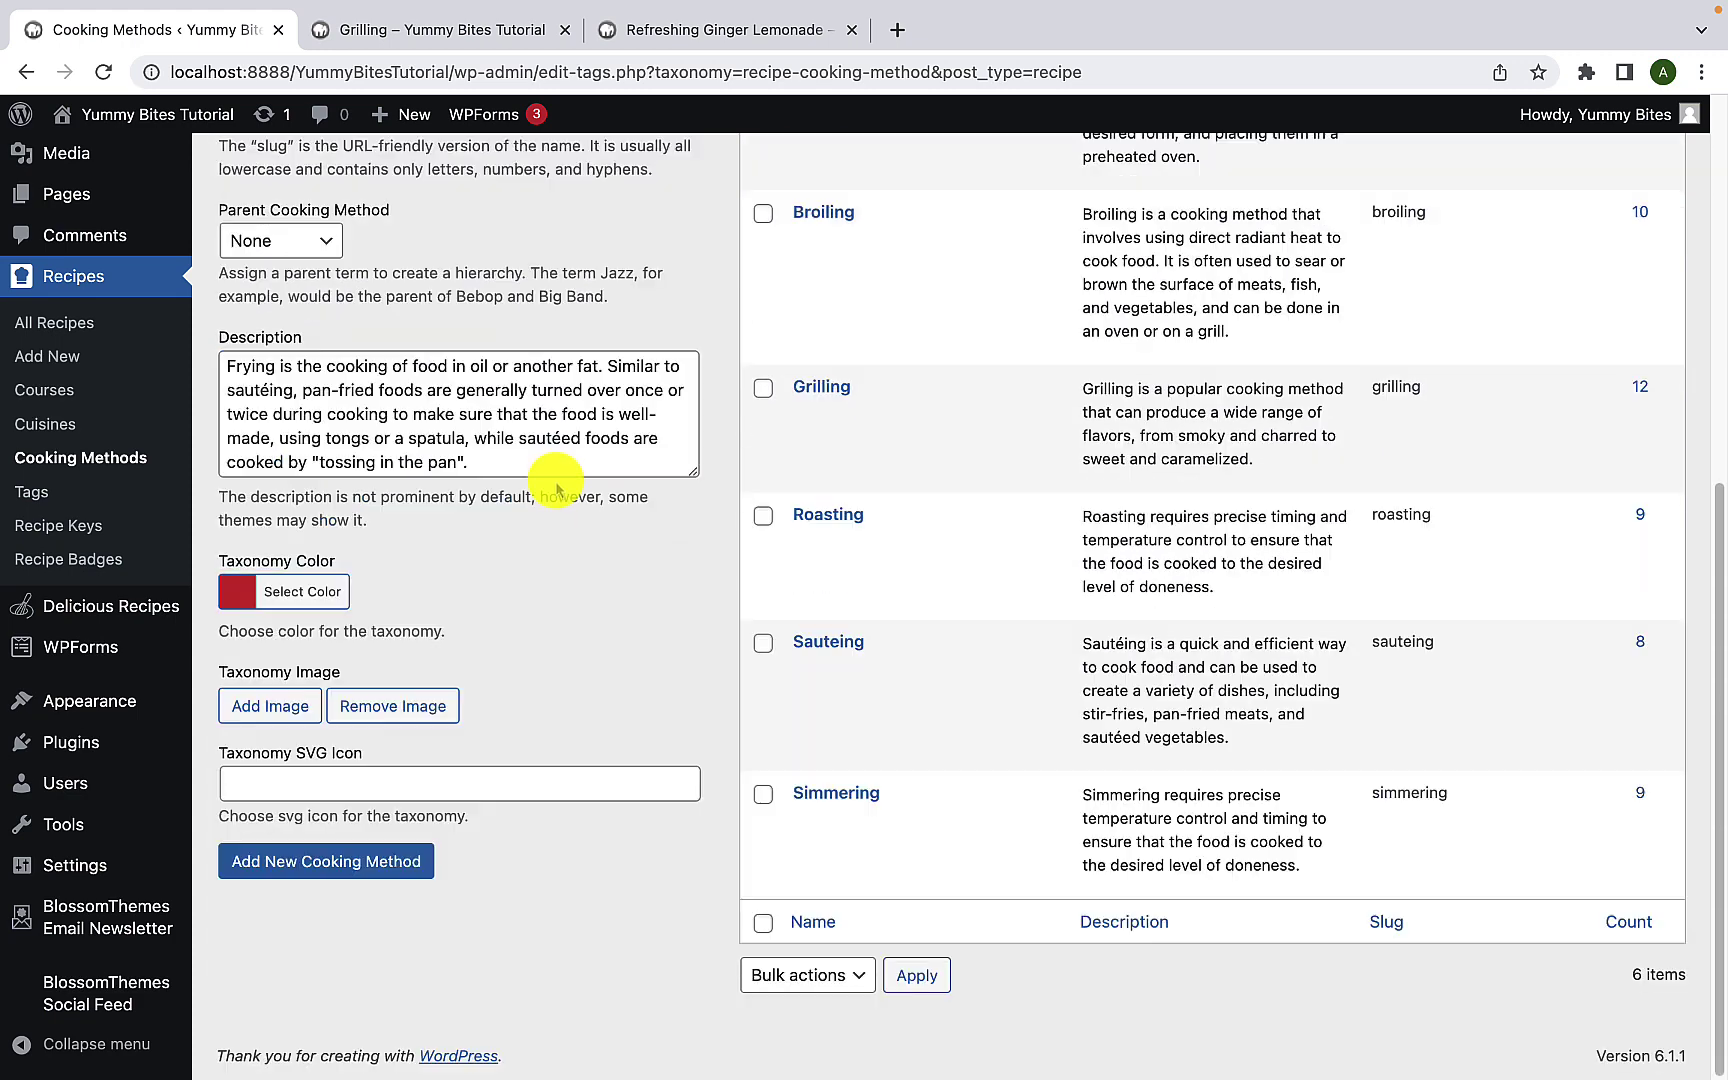
Step: Set the Frying taxonomy image to the pan-fried noodles photo from the media library and add the new cooking method
click(270, 707)
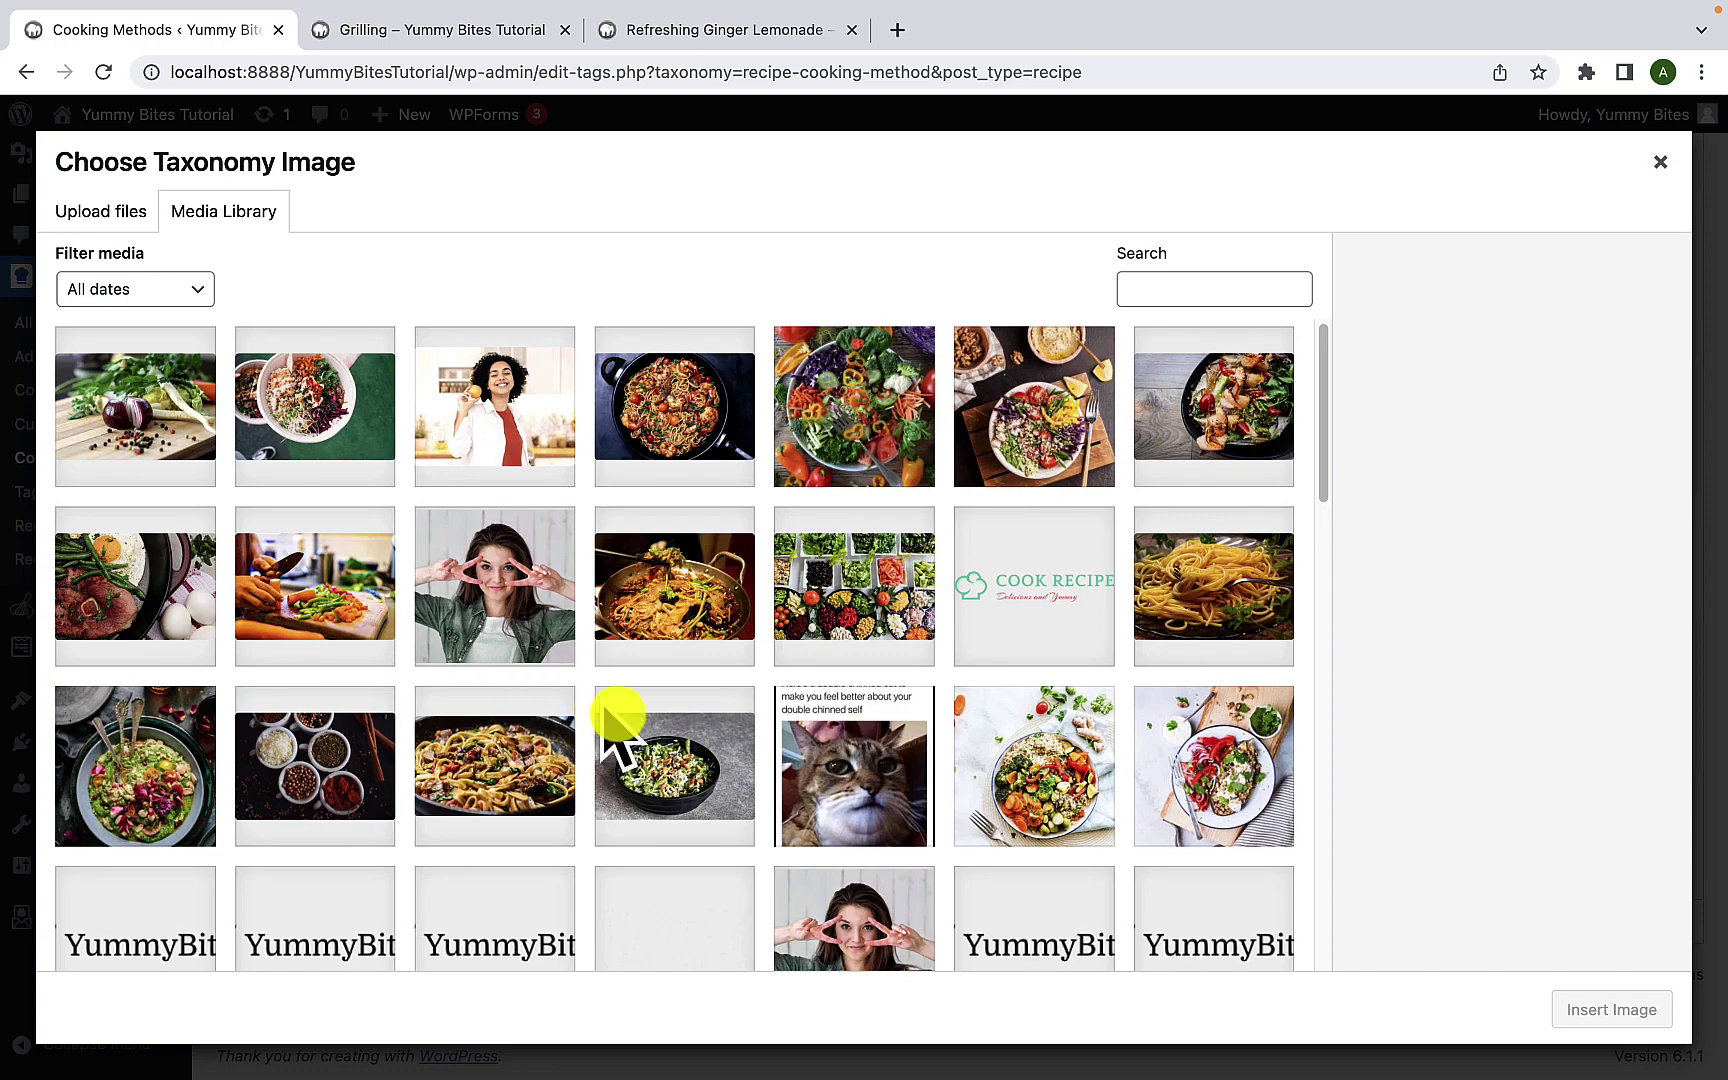
click(522, 768)
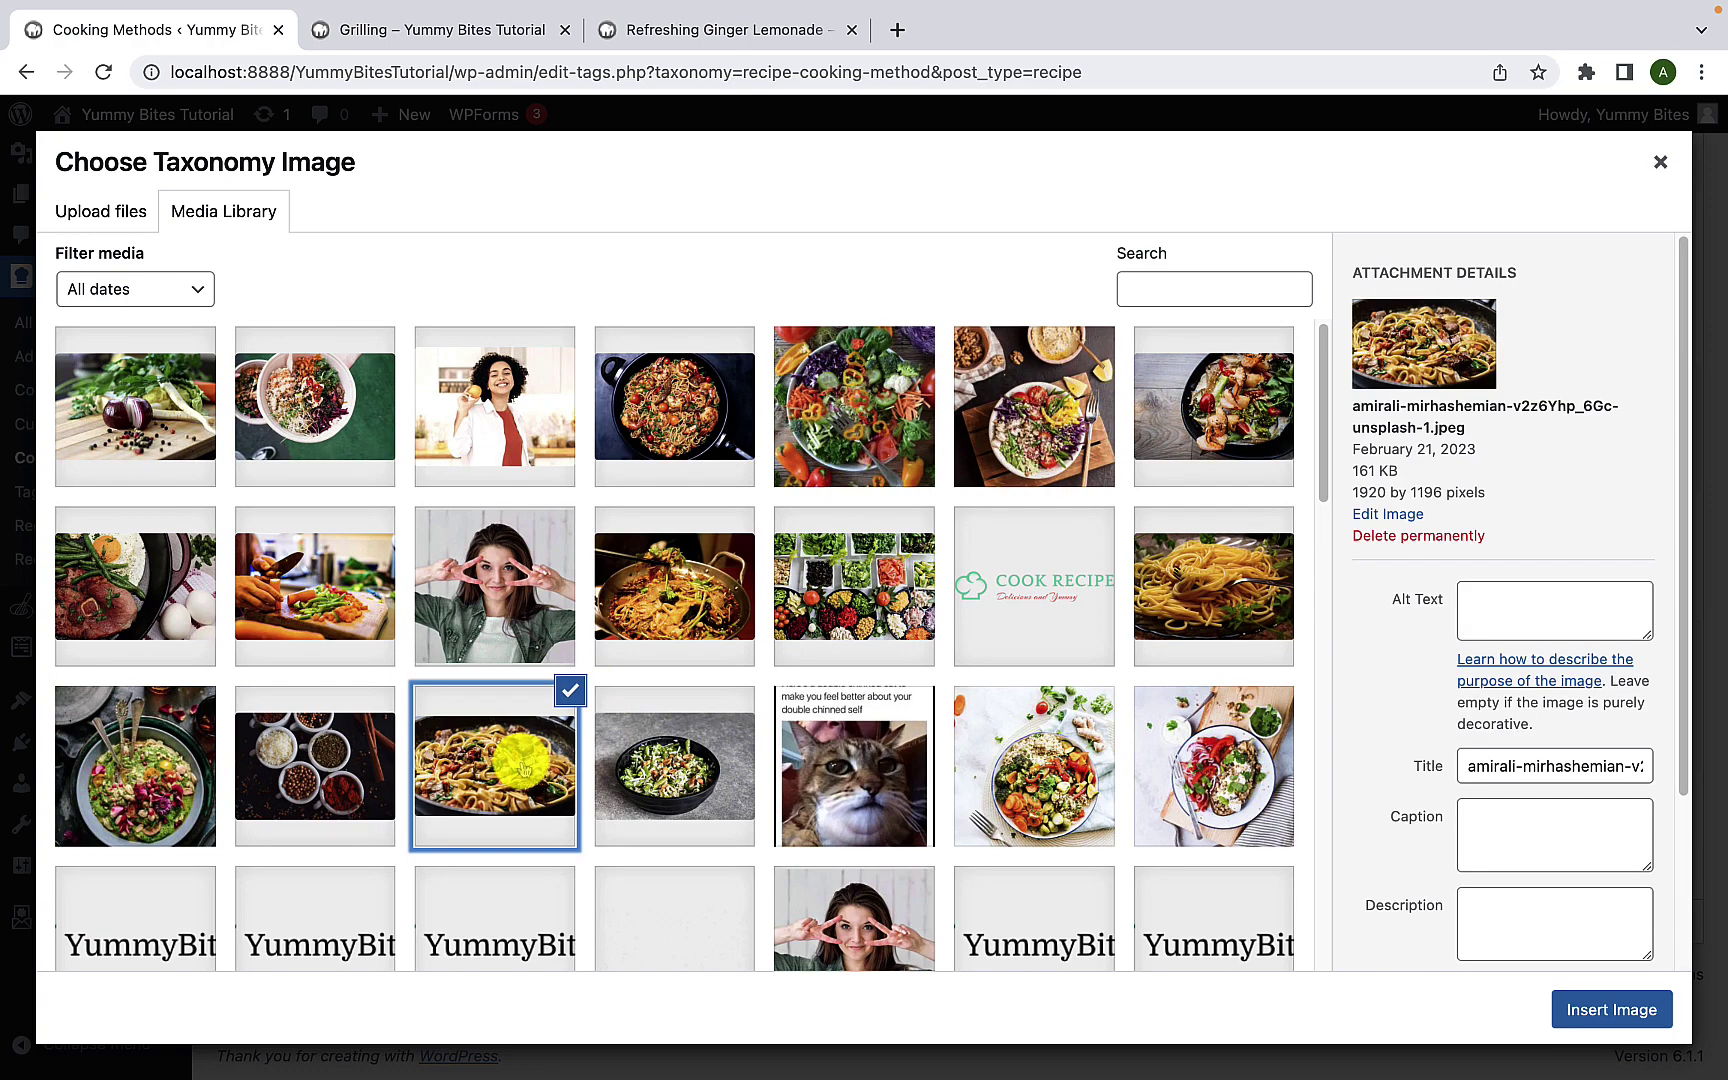
click(1601, 1030)
scroll(400, 870, down, 3)
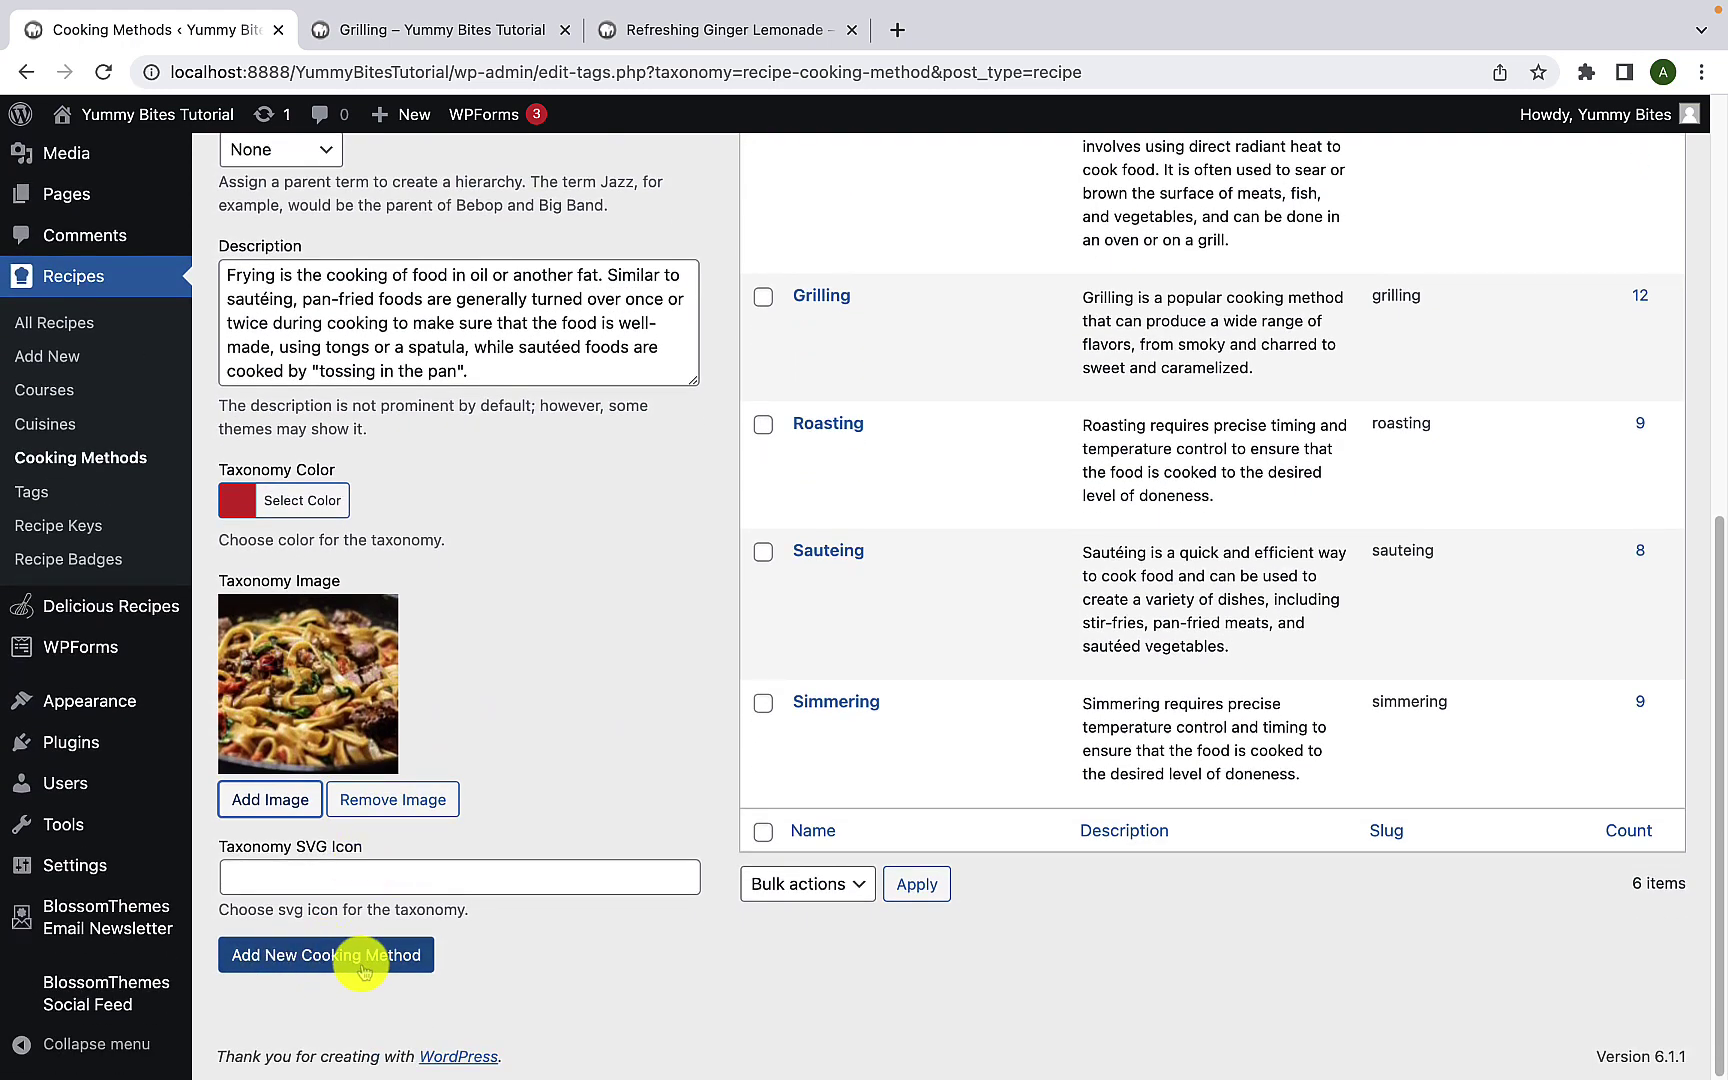
click(363, 972)
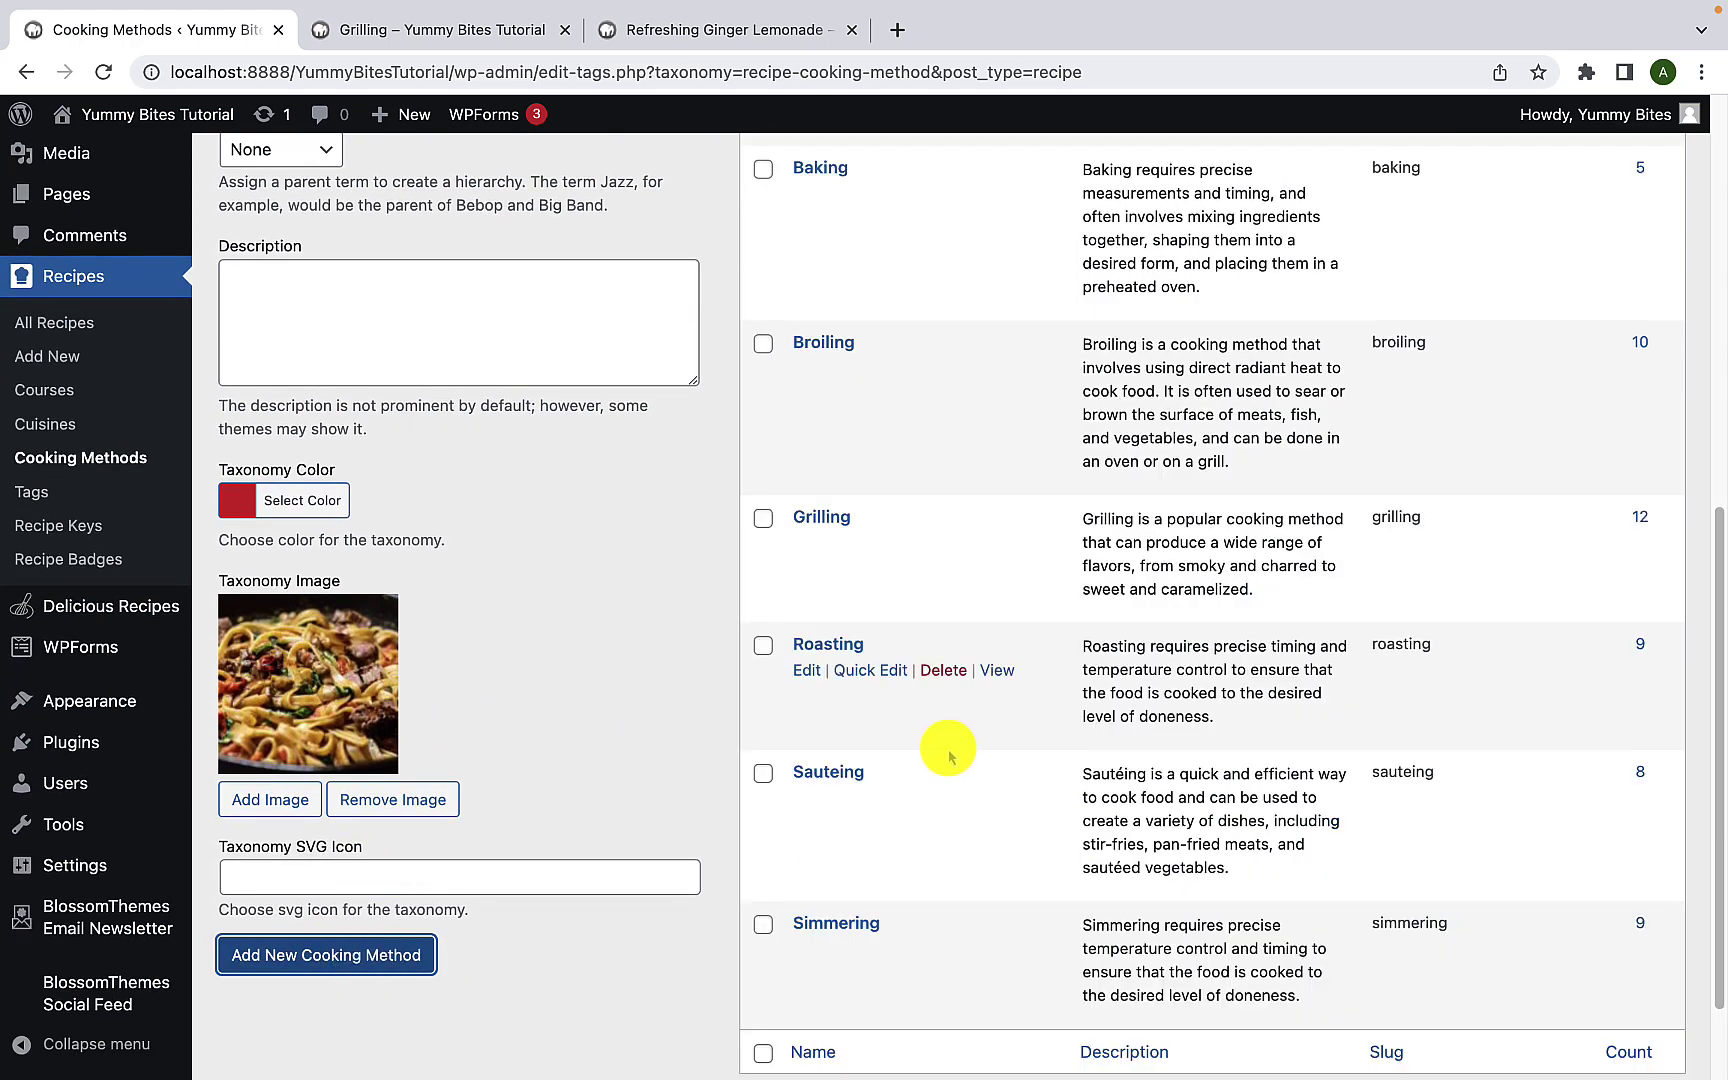
Step: Open the public page of the newly added Frying cooking method in a new tab and switch to it
scroll(940, 760, up, 3)
scroll(900, 750, up, 5)
scroll(830, 470, down, 2)
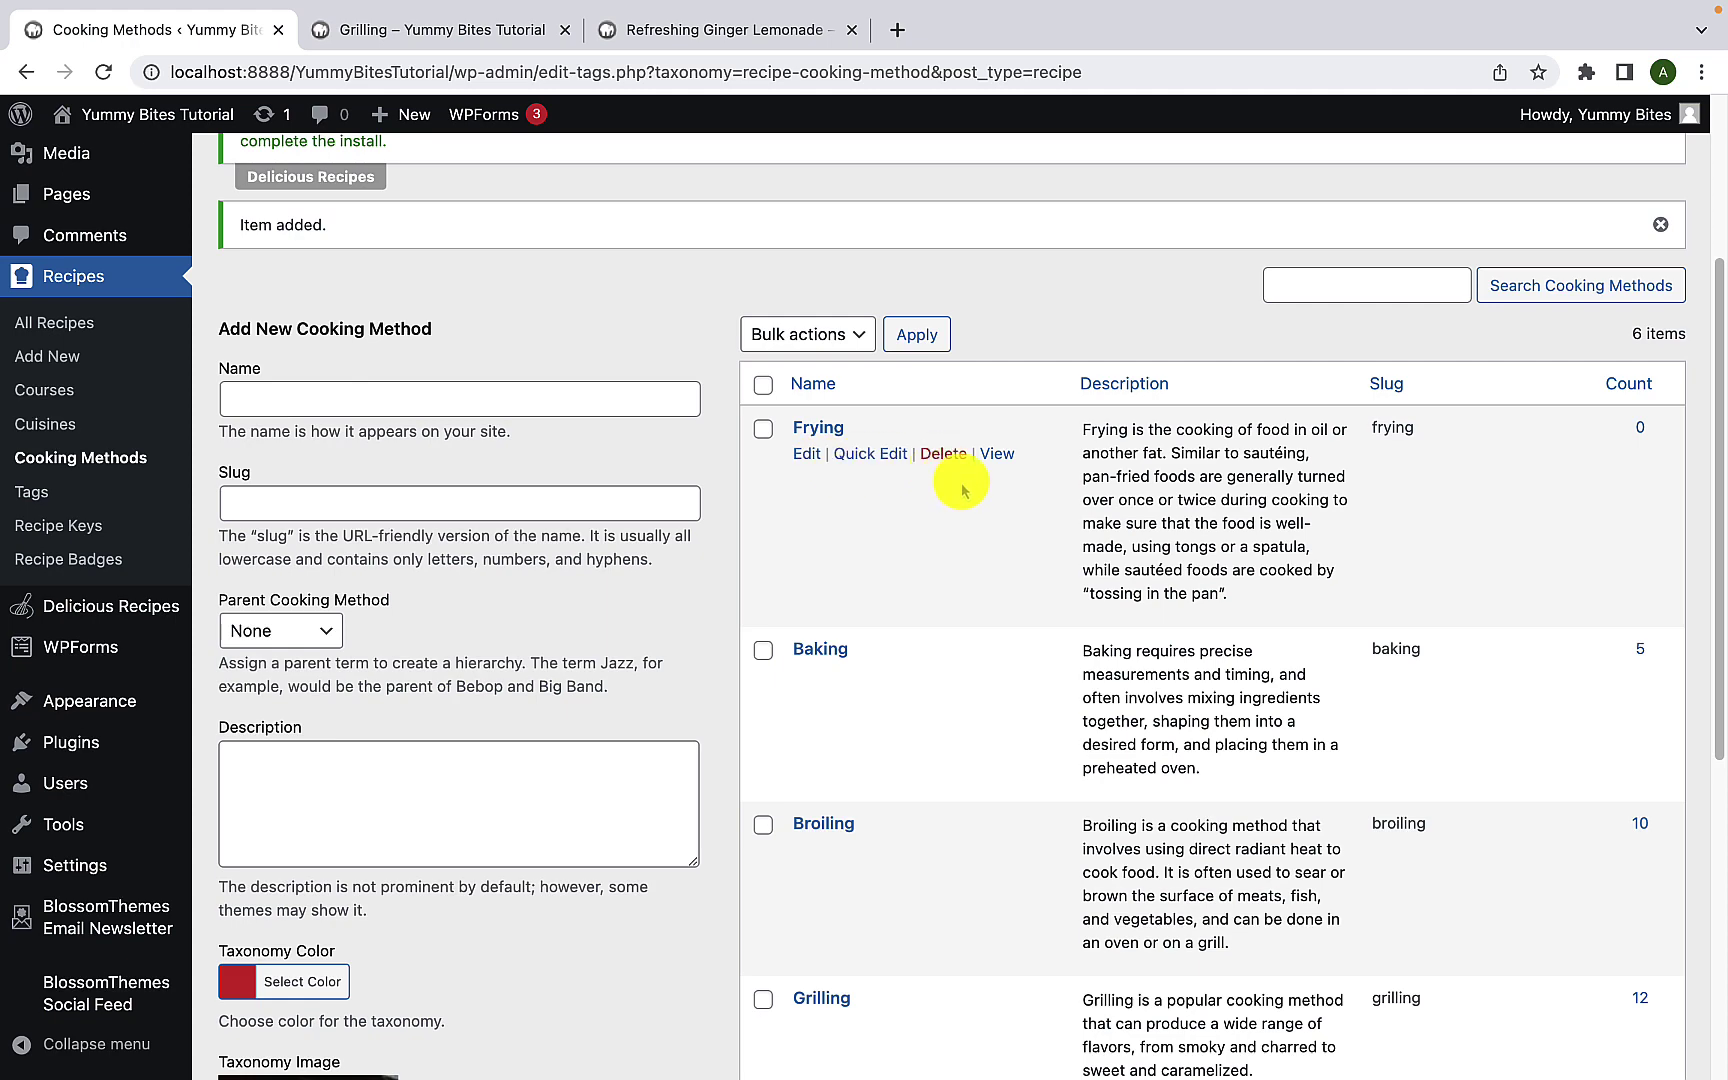
right_click(1010, 458)
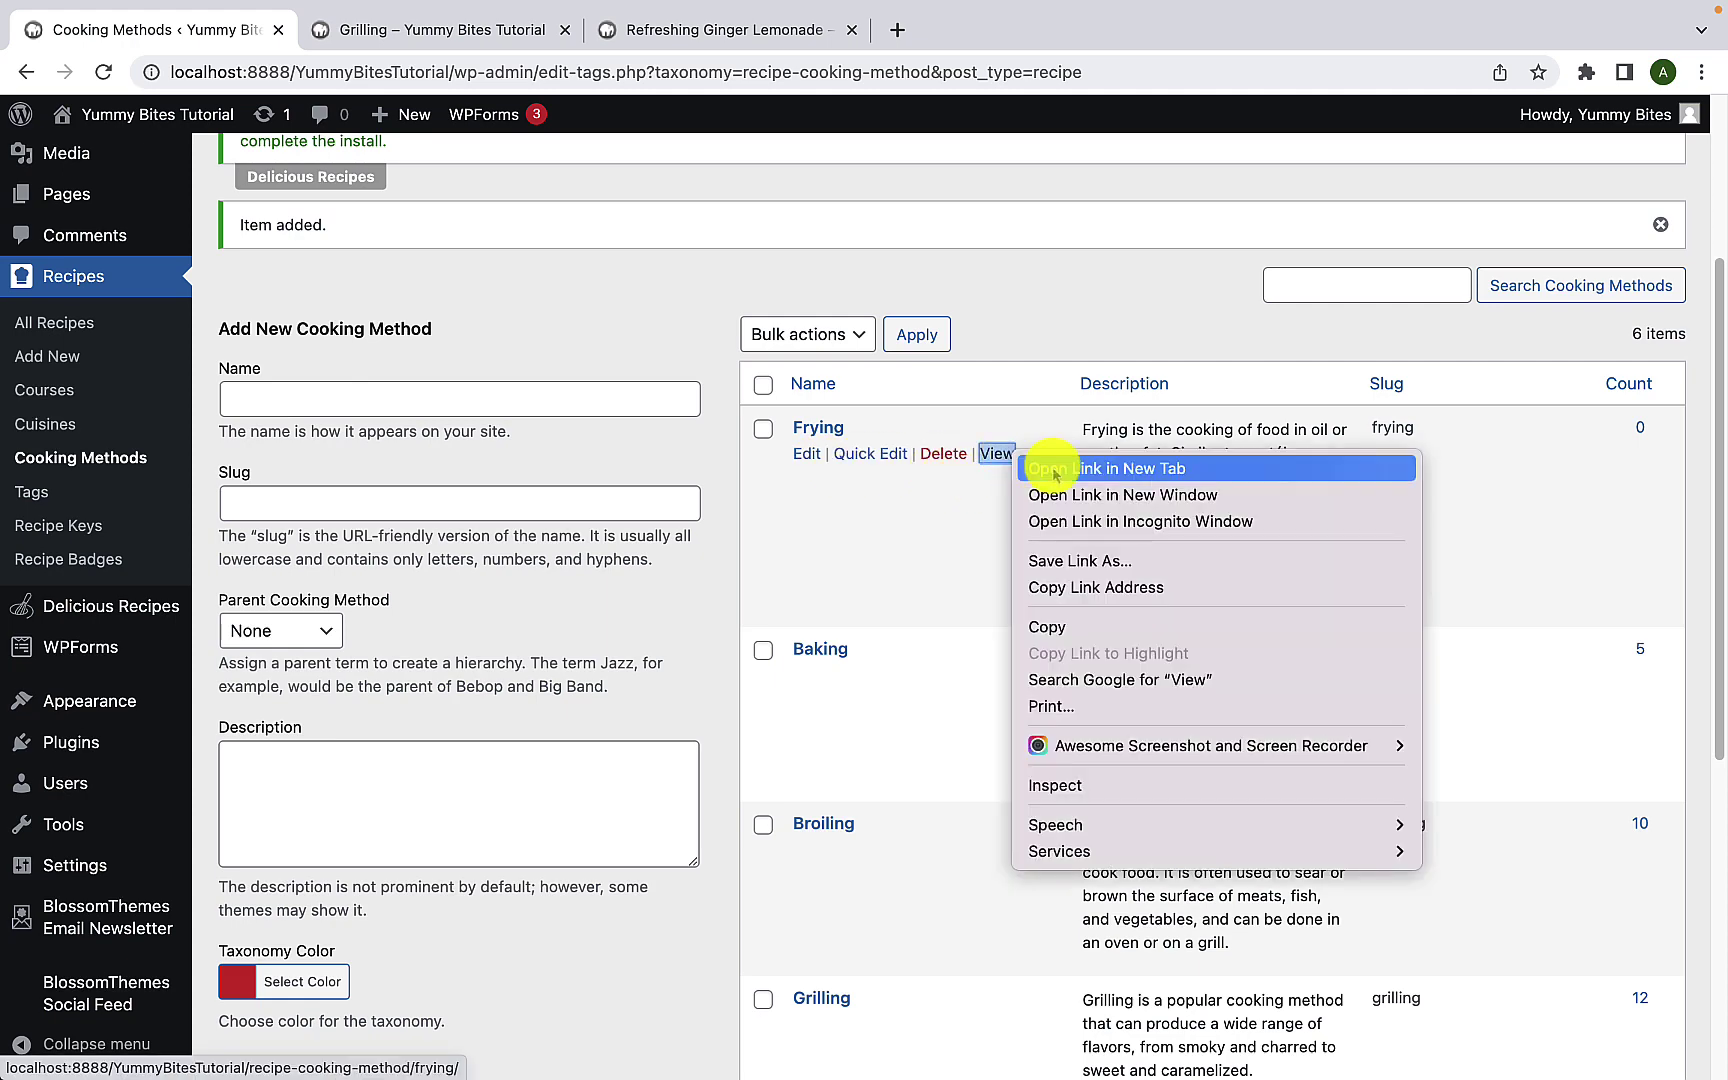
click(1030, 467)
click(450, 29)
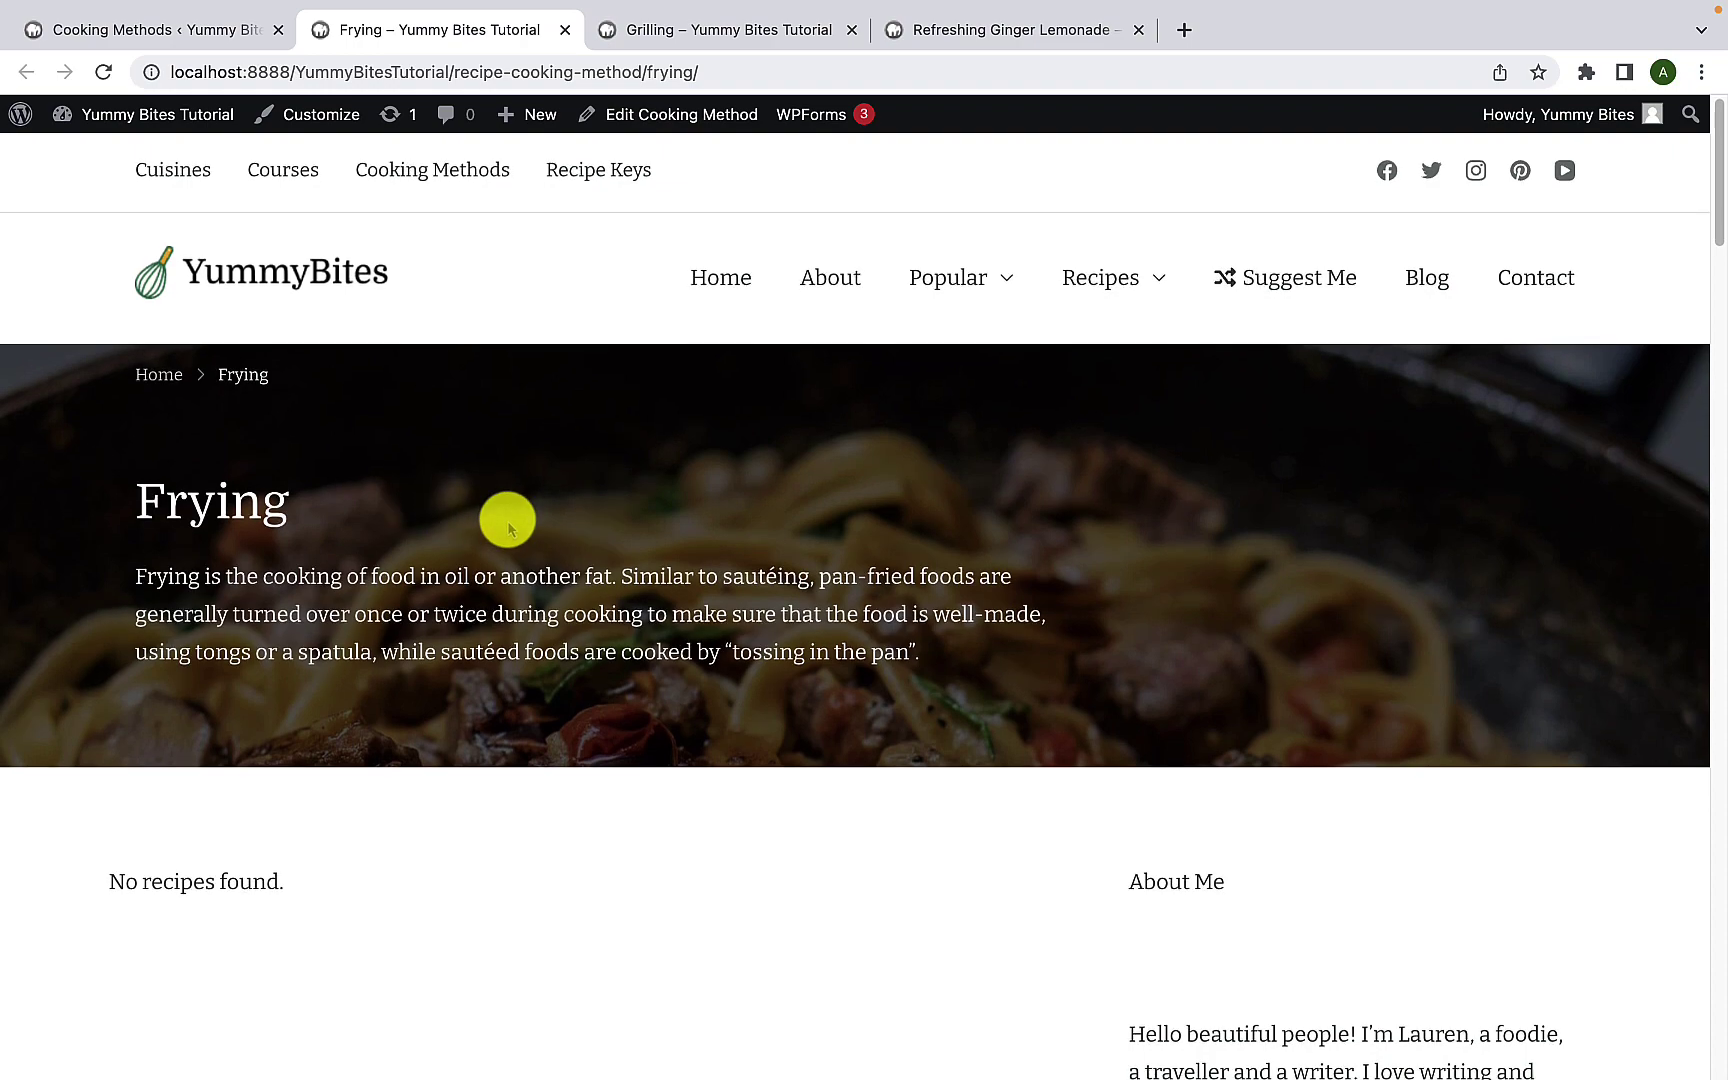
Step: Examine the Frying page's banner, description, recipe area and sidebar, and close the Frying and Grilling tabs
scroll(480, 500, down, 3)
scroll(540, 598, down, 3)
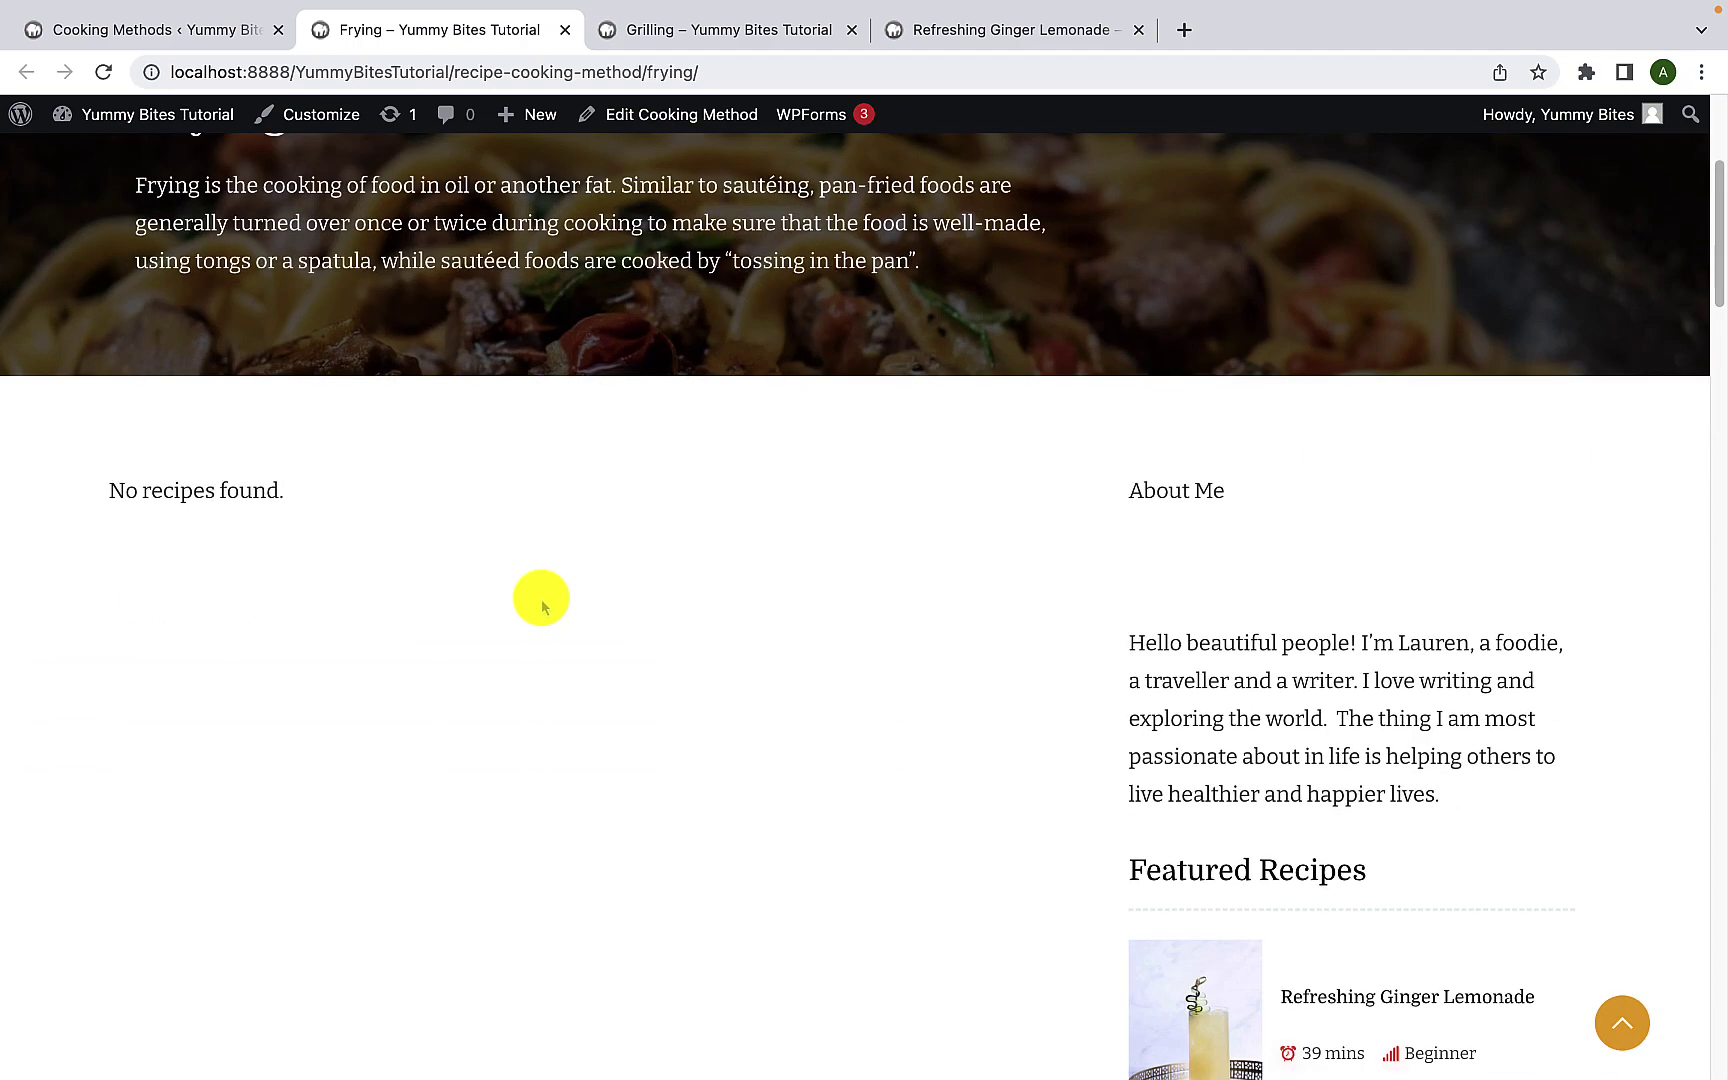
scroll(540, 598, up, 3)
scroll(541, 598, down, 3)
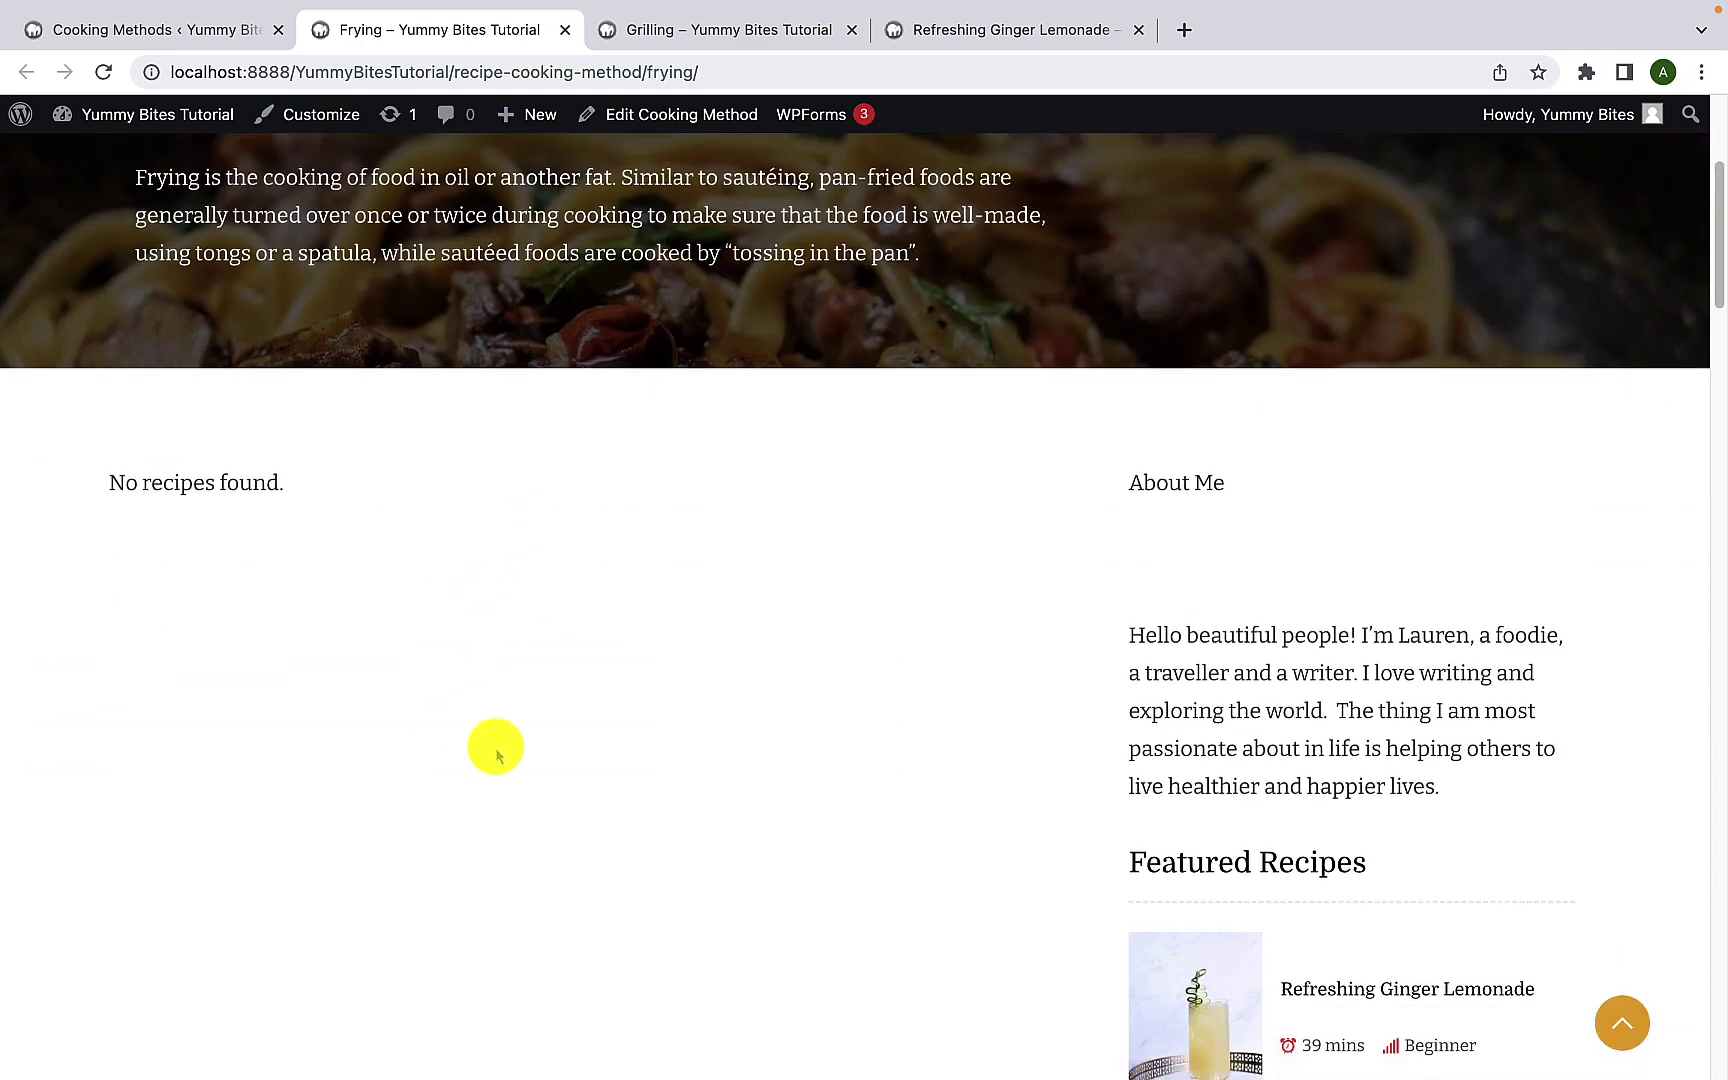
scroll(515, 835, up, 6)
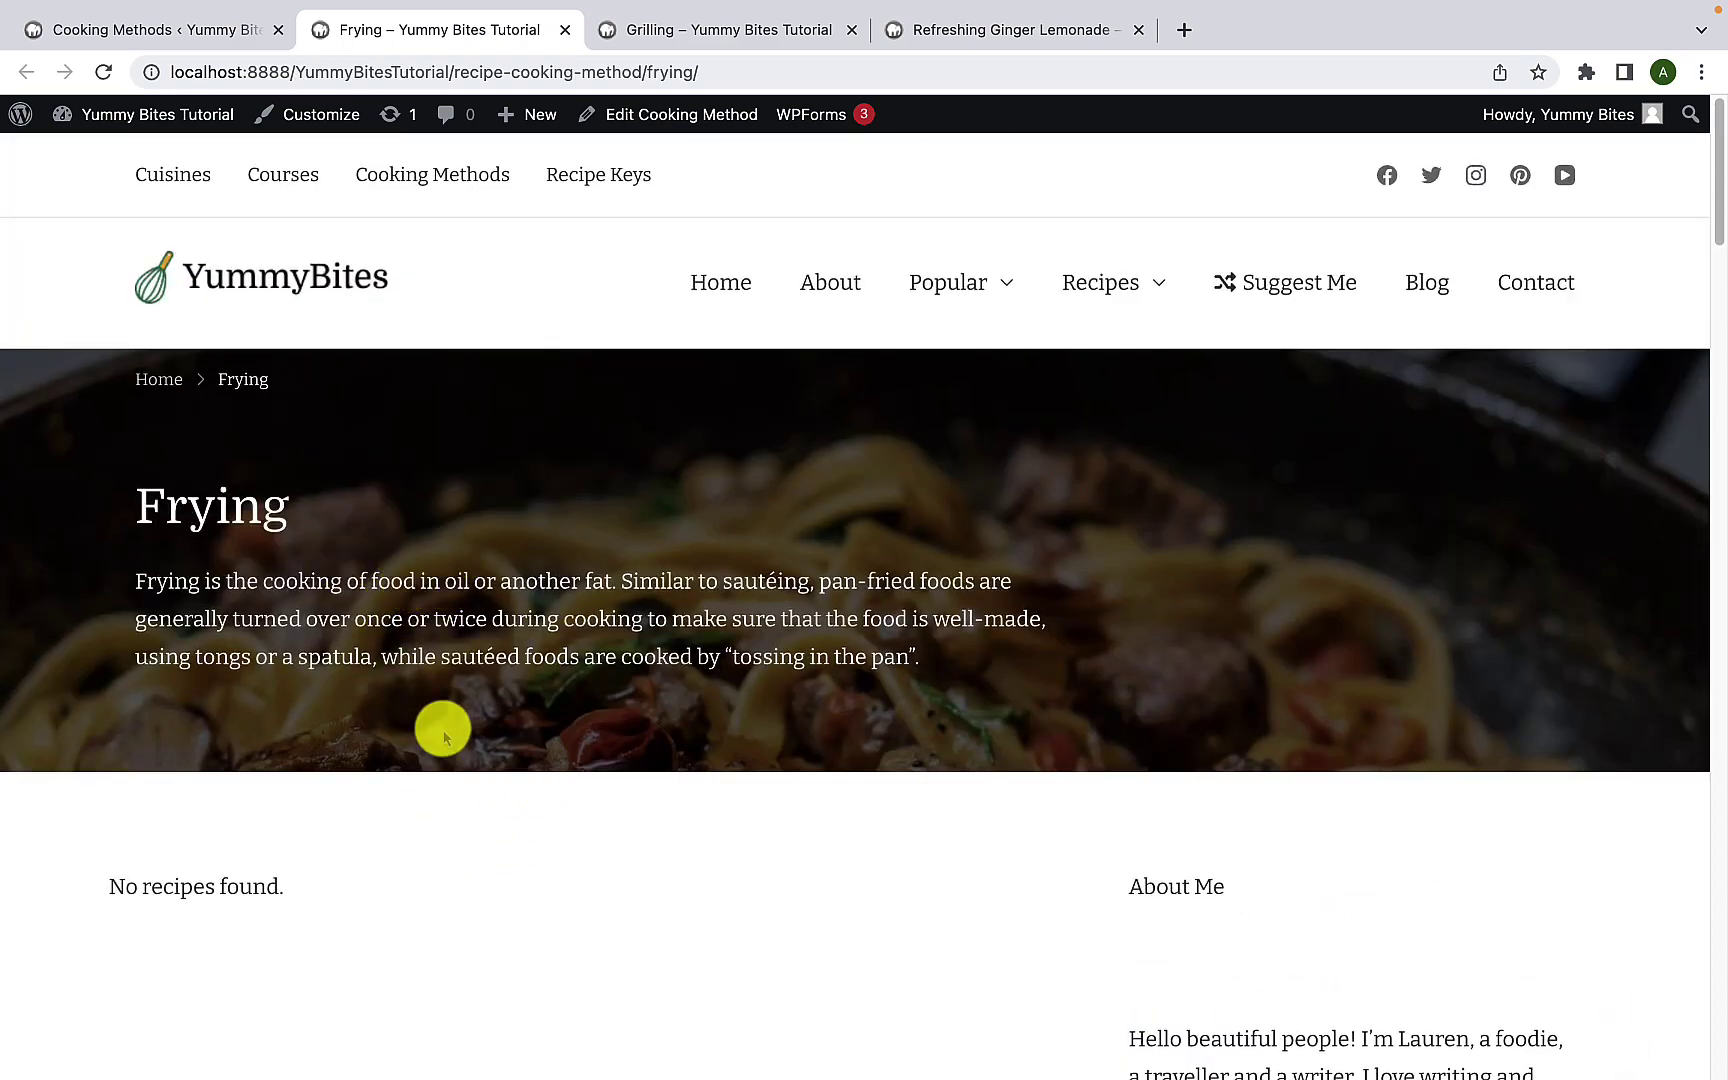
scroll(444, 729, down, 10)
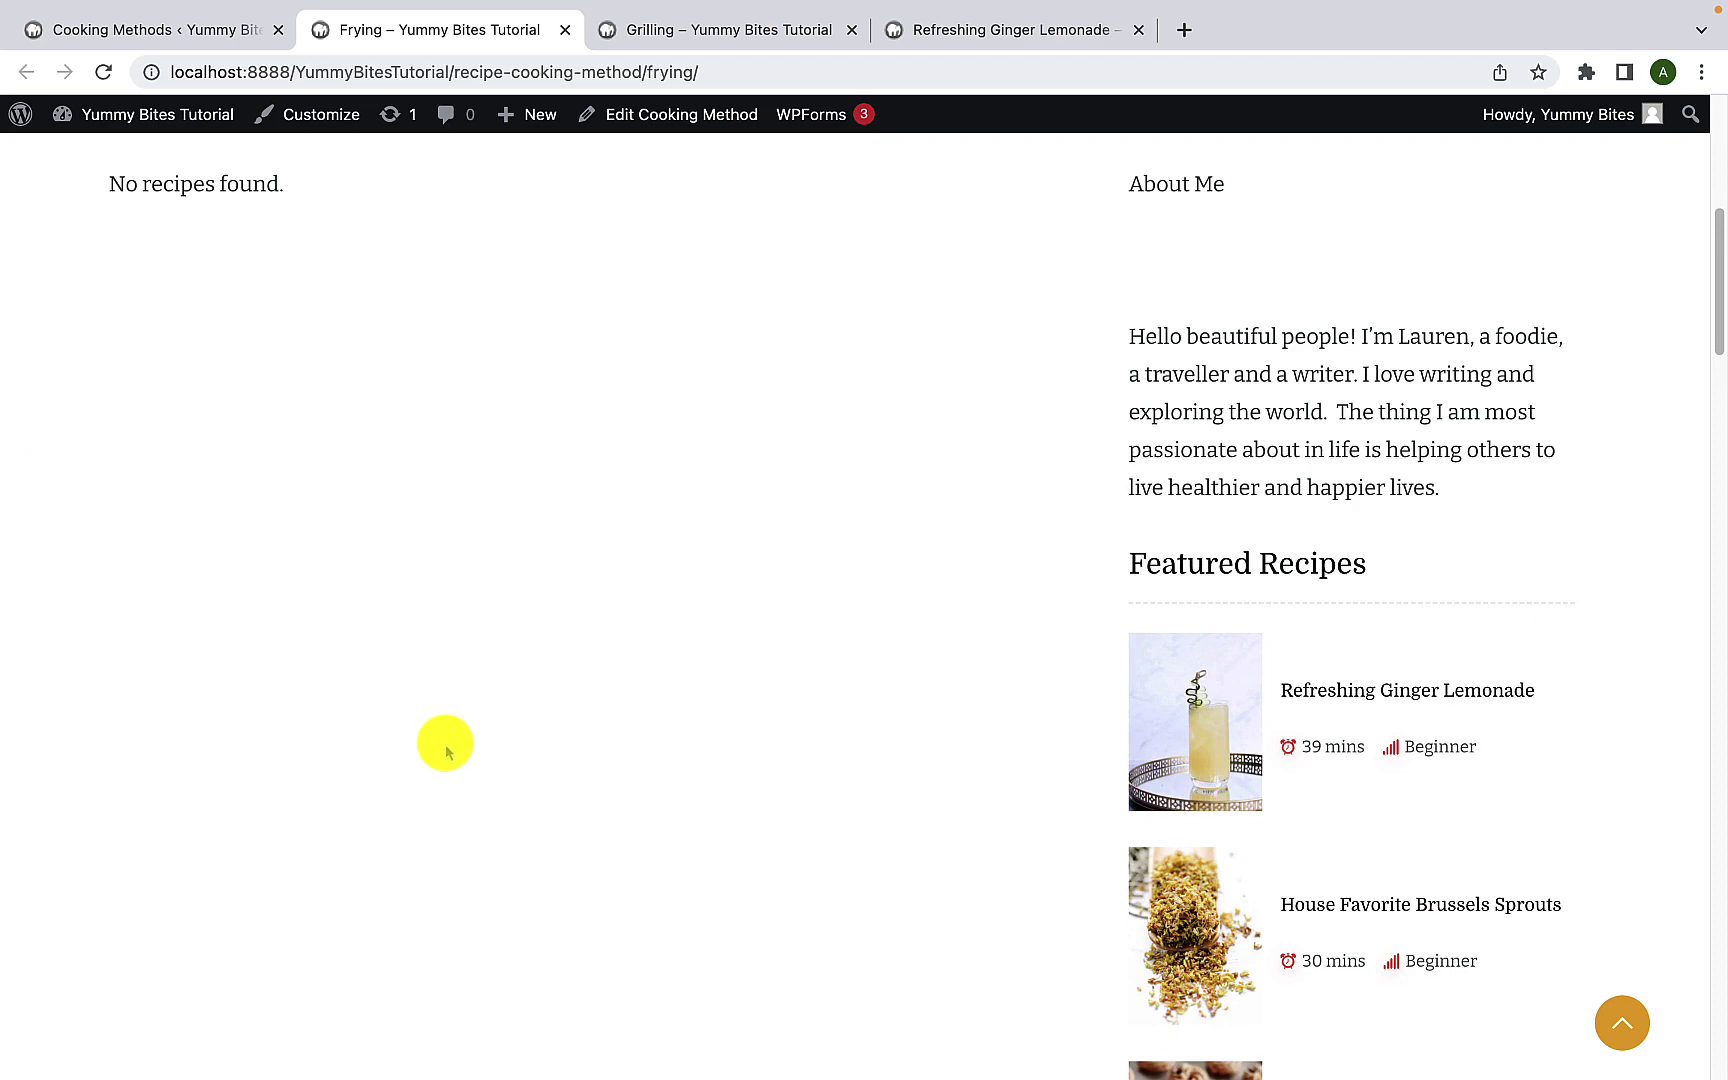
scroll(447, 752, up, 5)
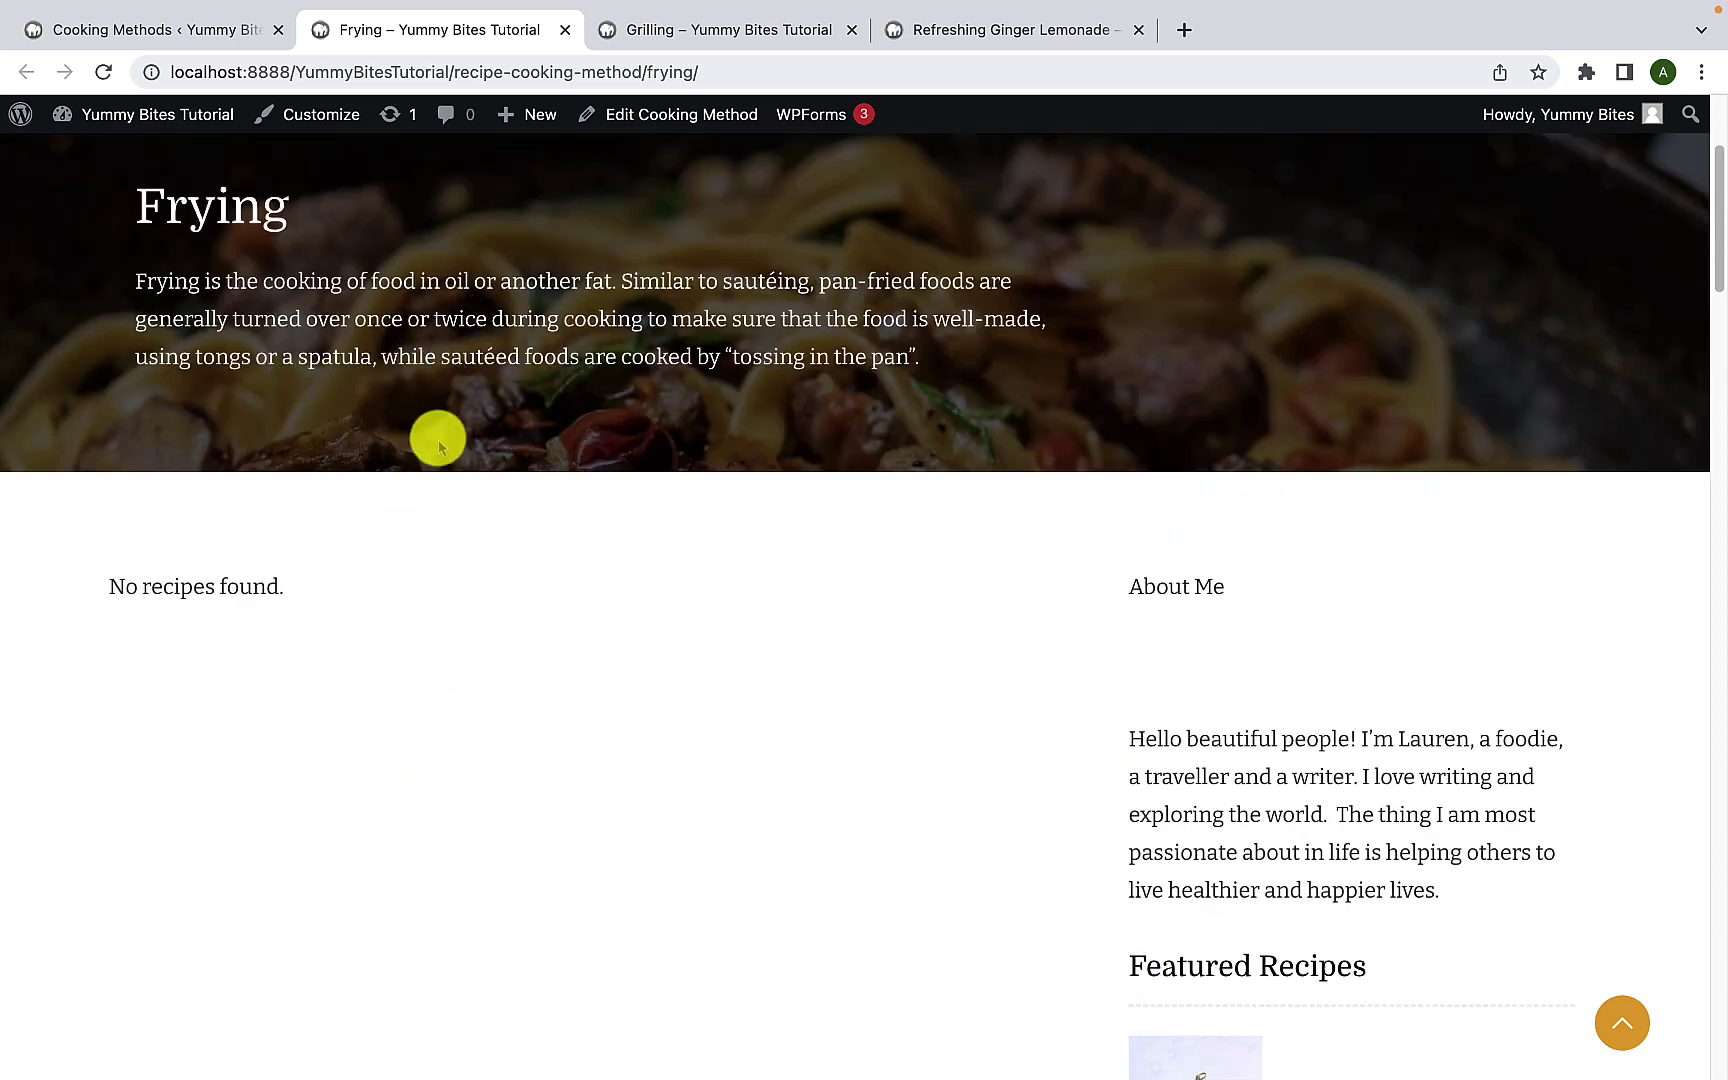
scroll(440, 438, up, 3)
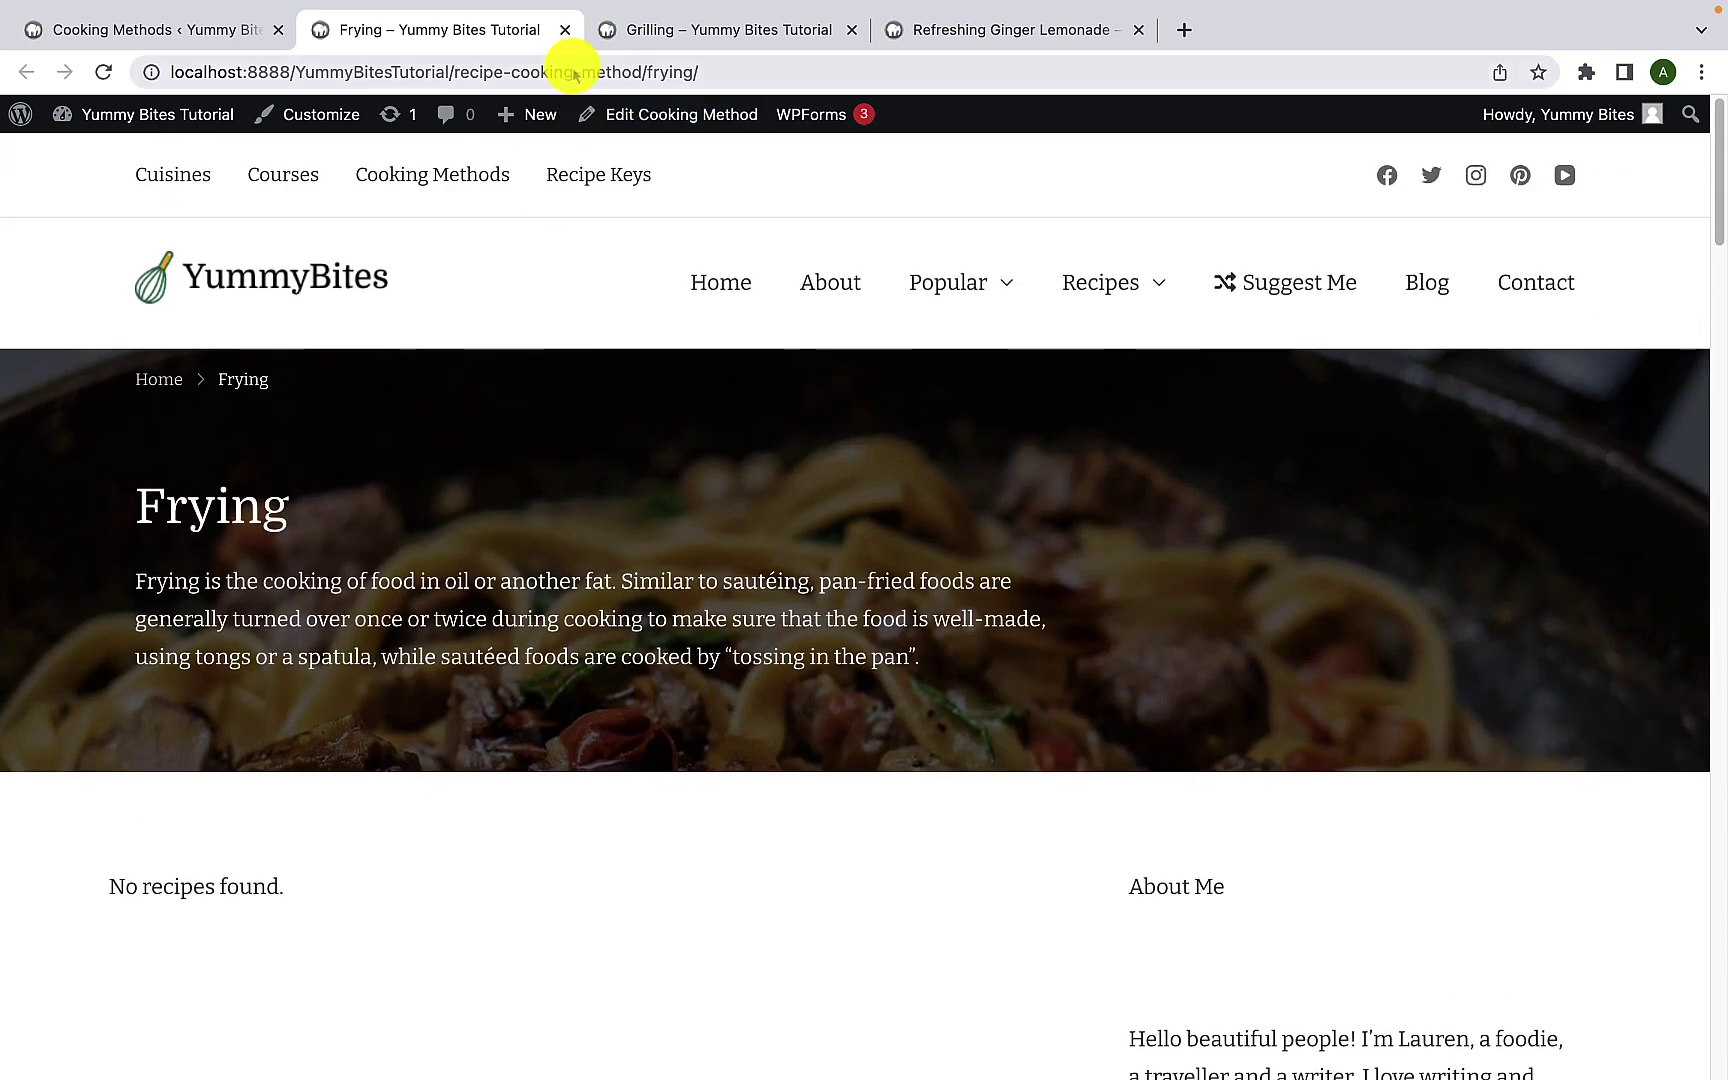
click(565, 30)
click(566, 32)
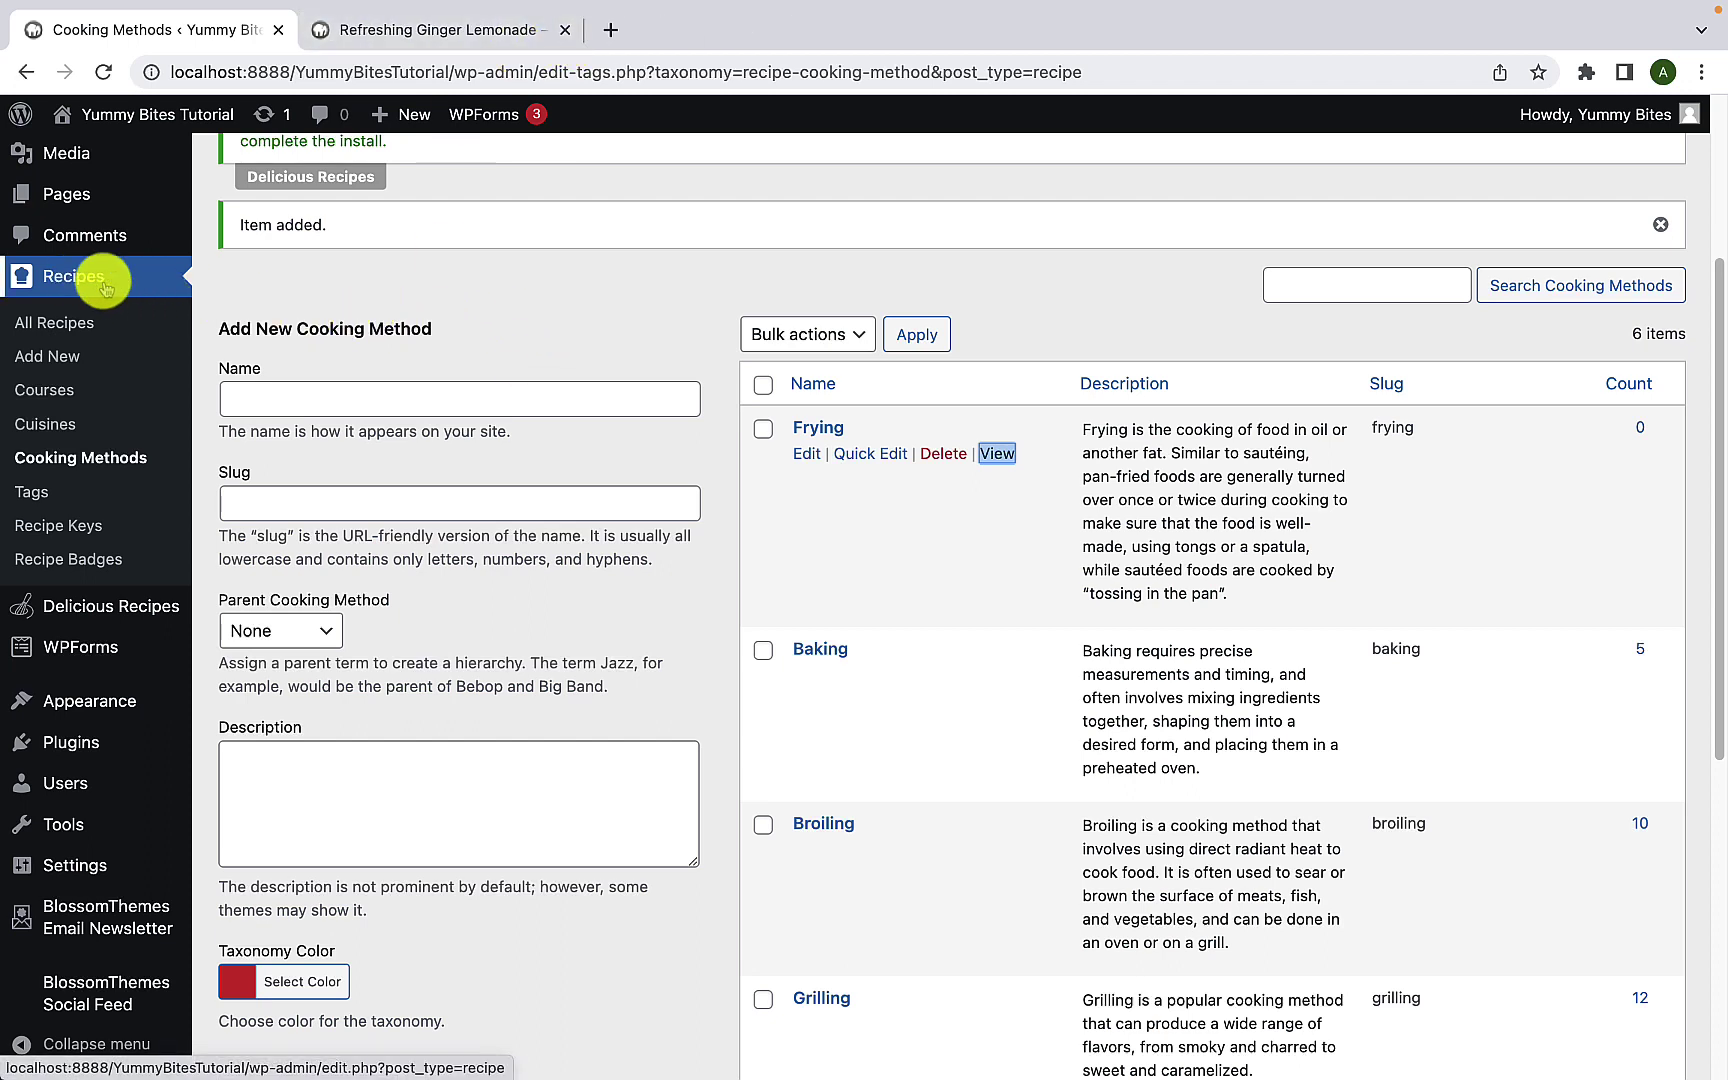
Step: Open the recipe Courses list and look through the existing courses and the form for adding a new one
click(70, 391)
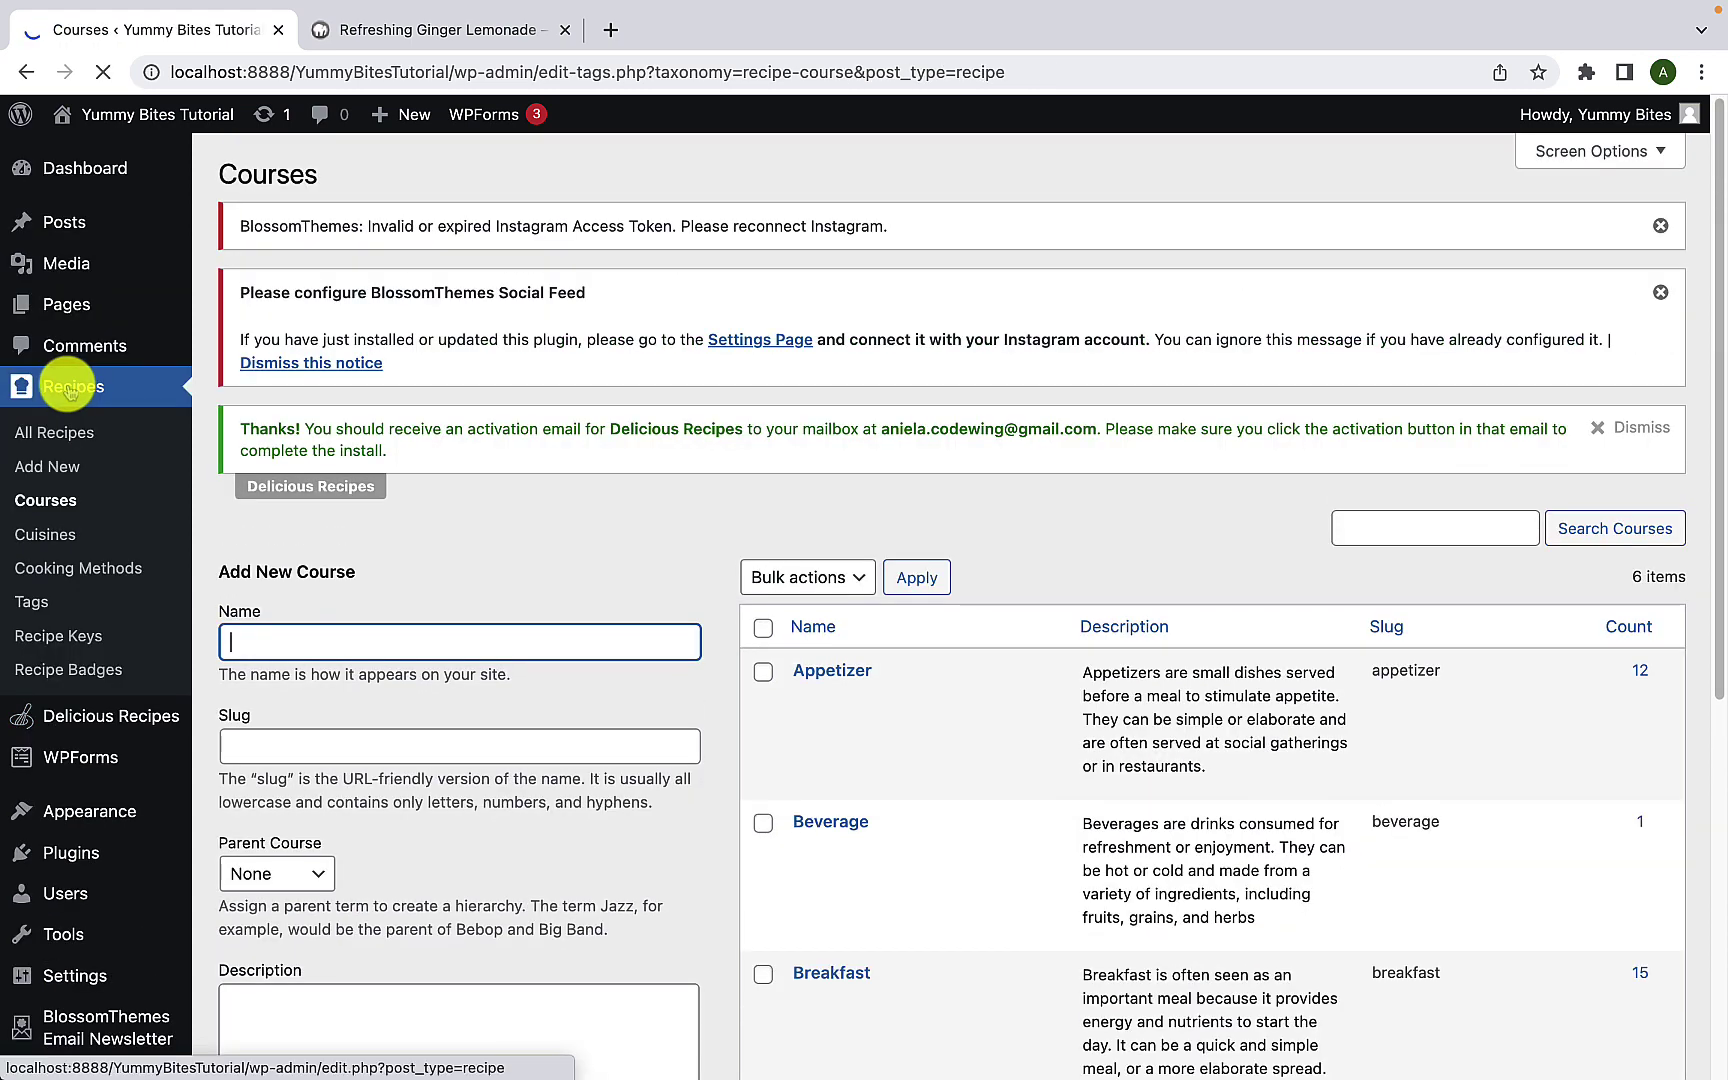
scroll(651, 592, down, 2)
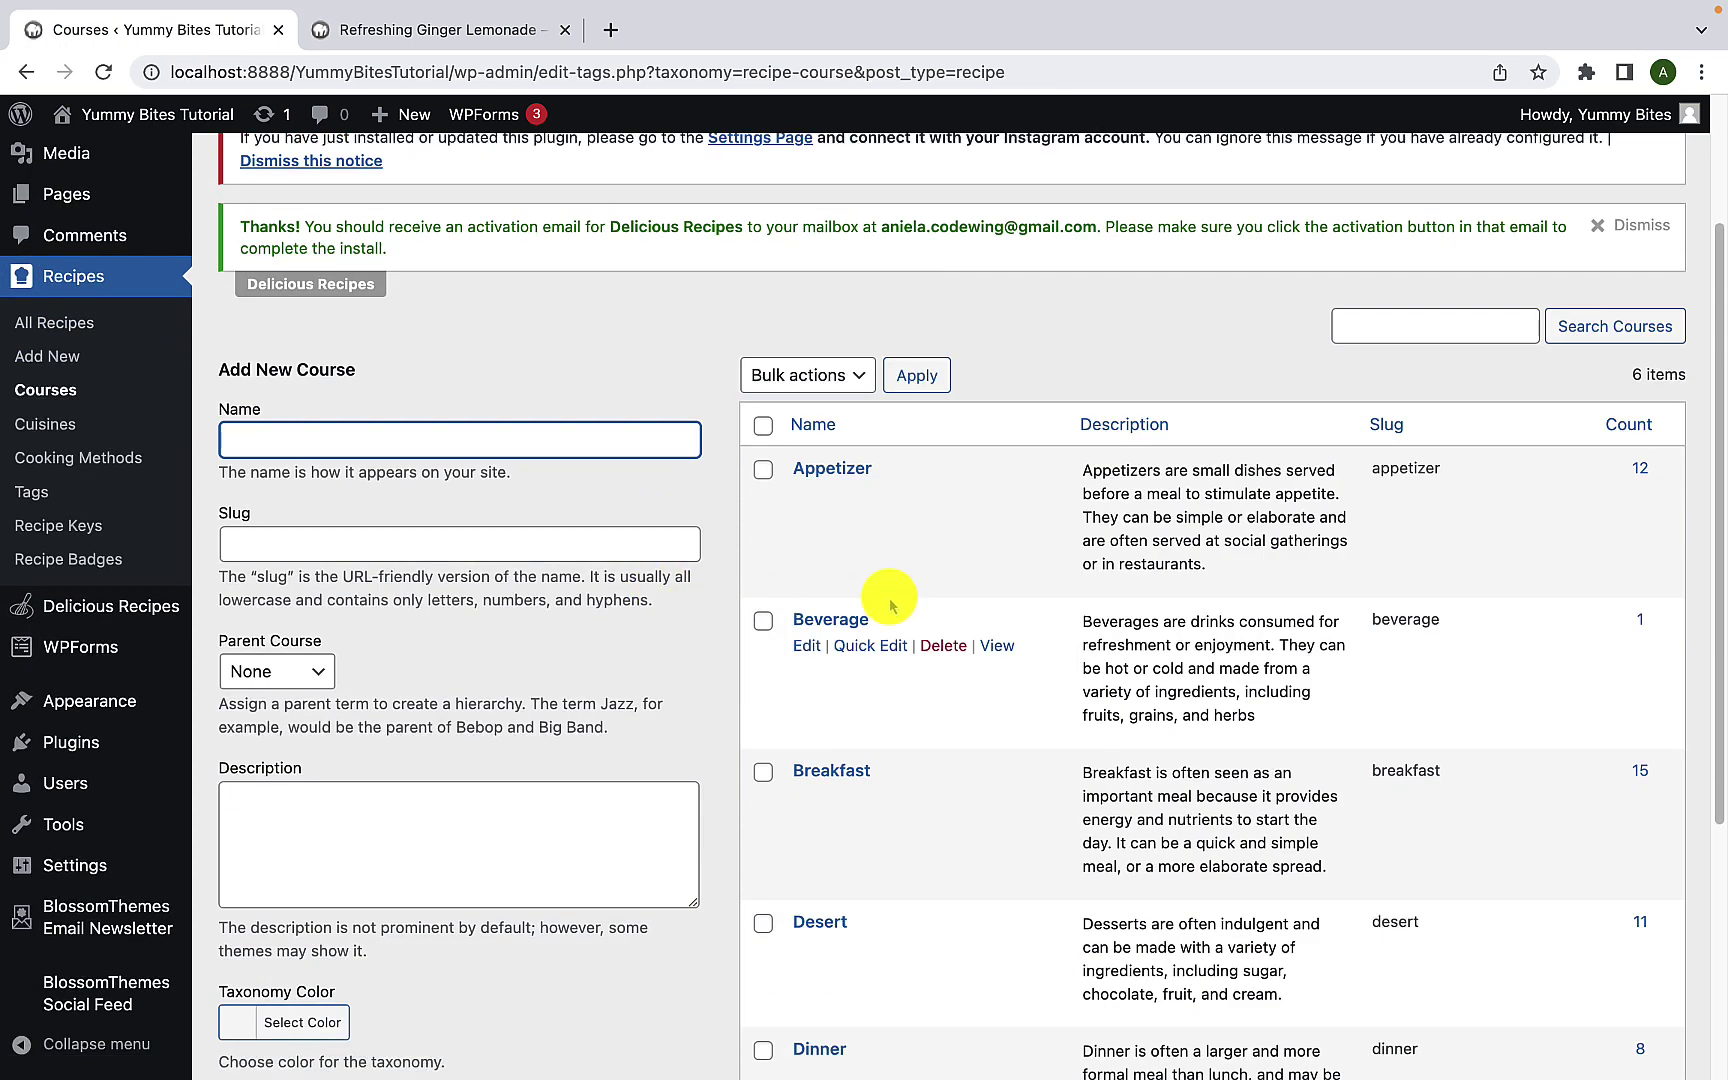
scroll(892, 606, down, 4)
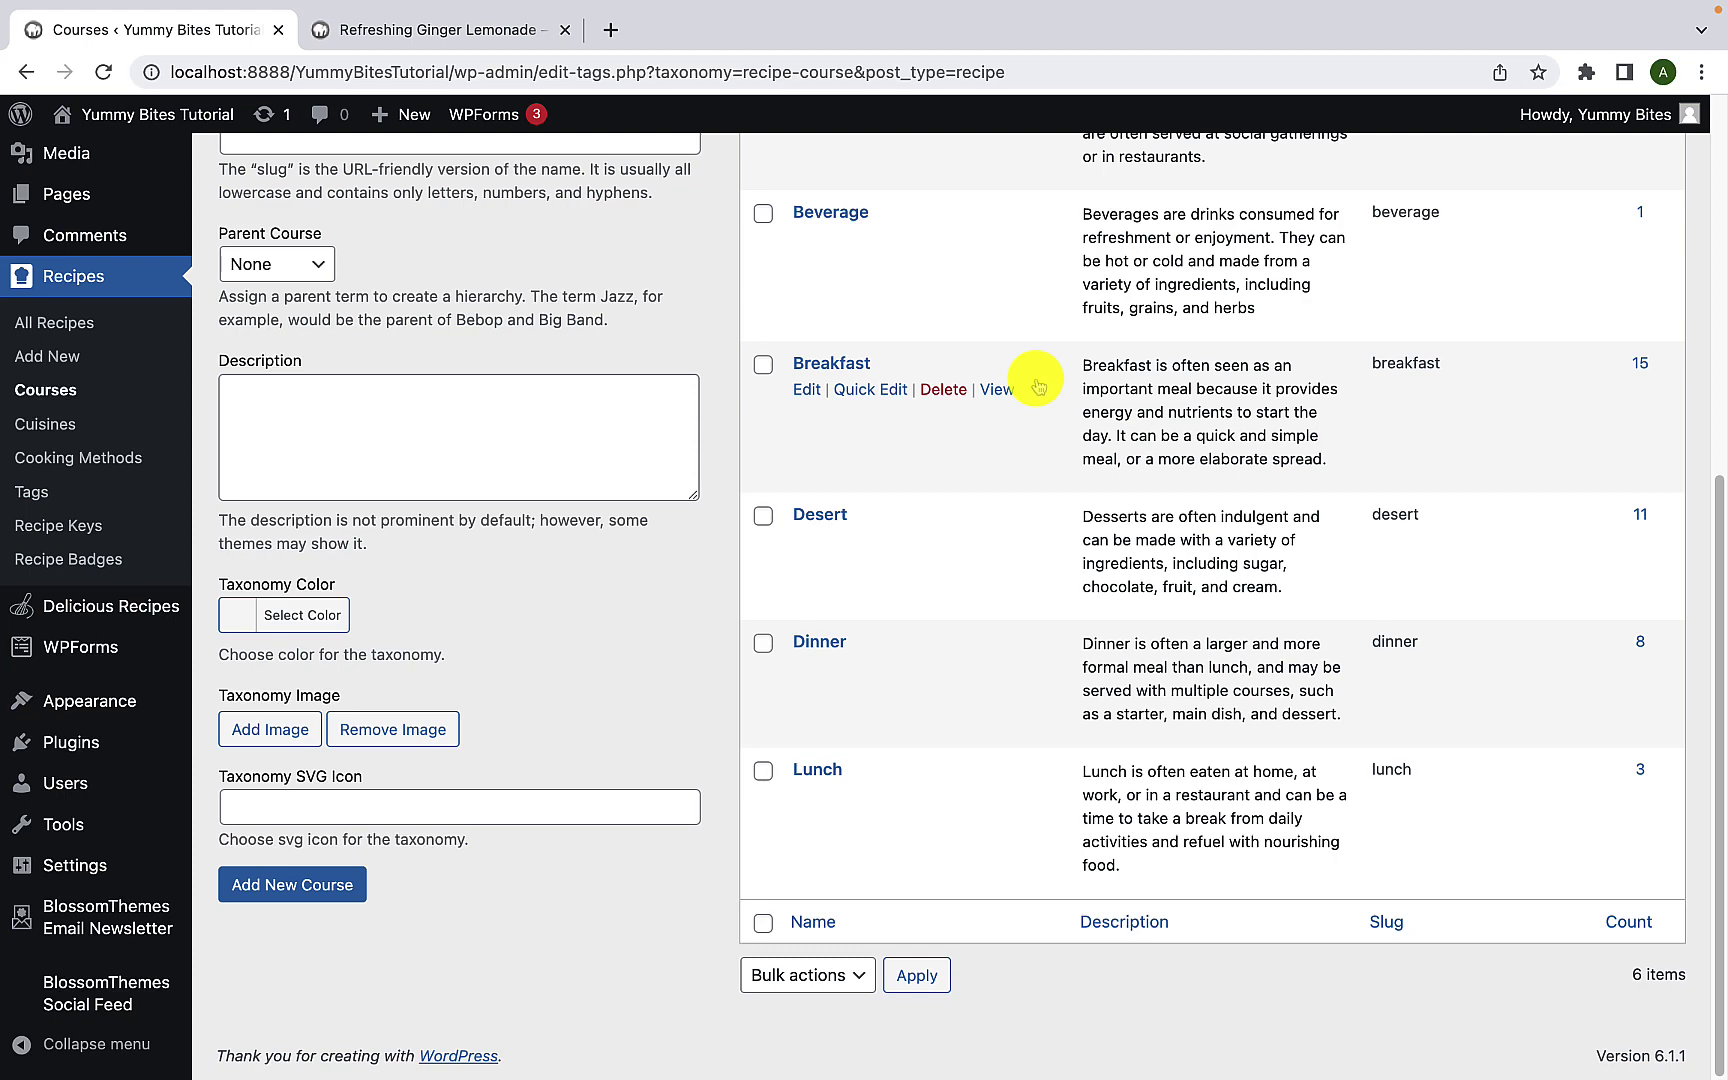
scroll(609, 436, up, 3)
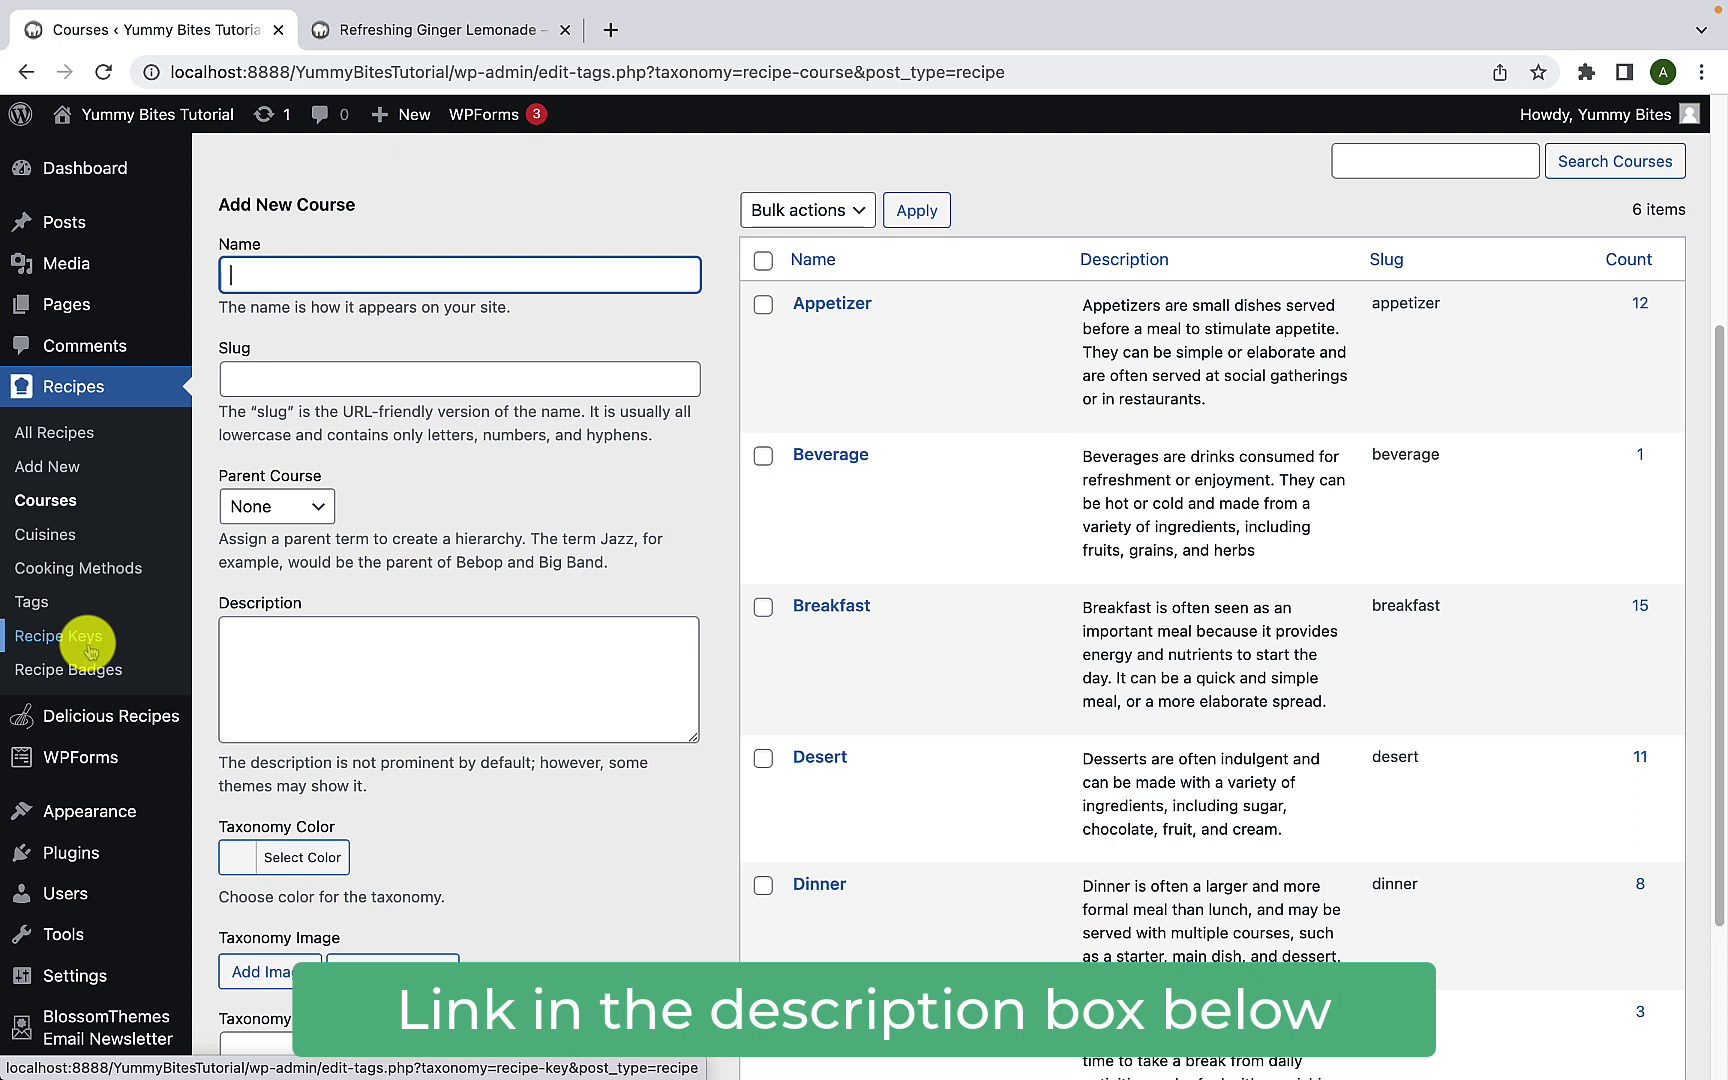
Step: Open the list of all recipes and look through the recipes with their assigned courses, cuisines and cooking methods
click(85, 433)
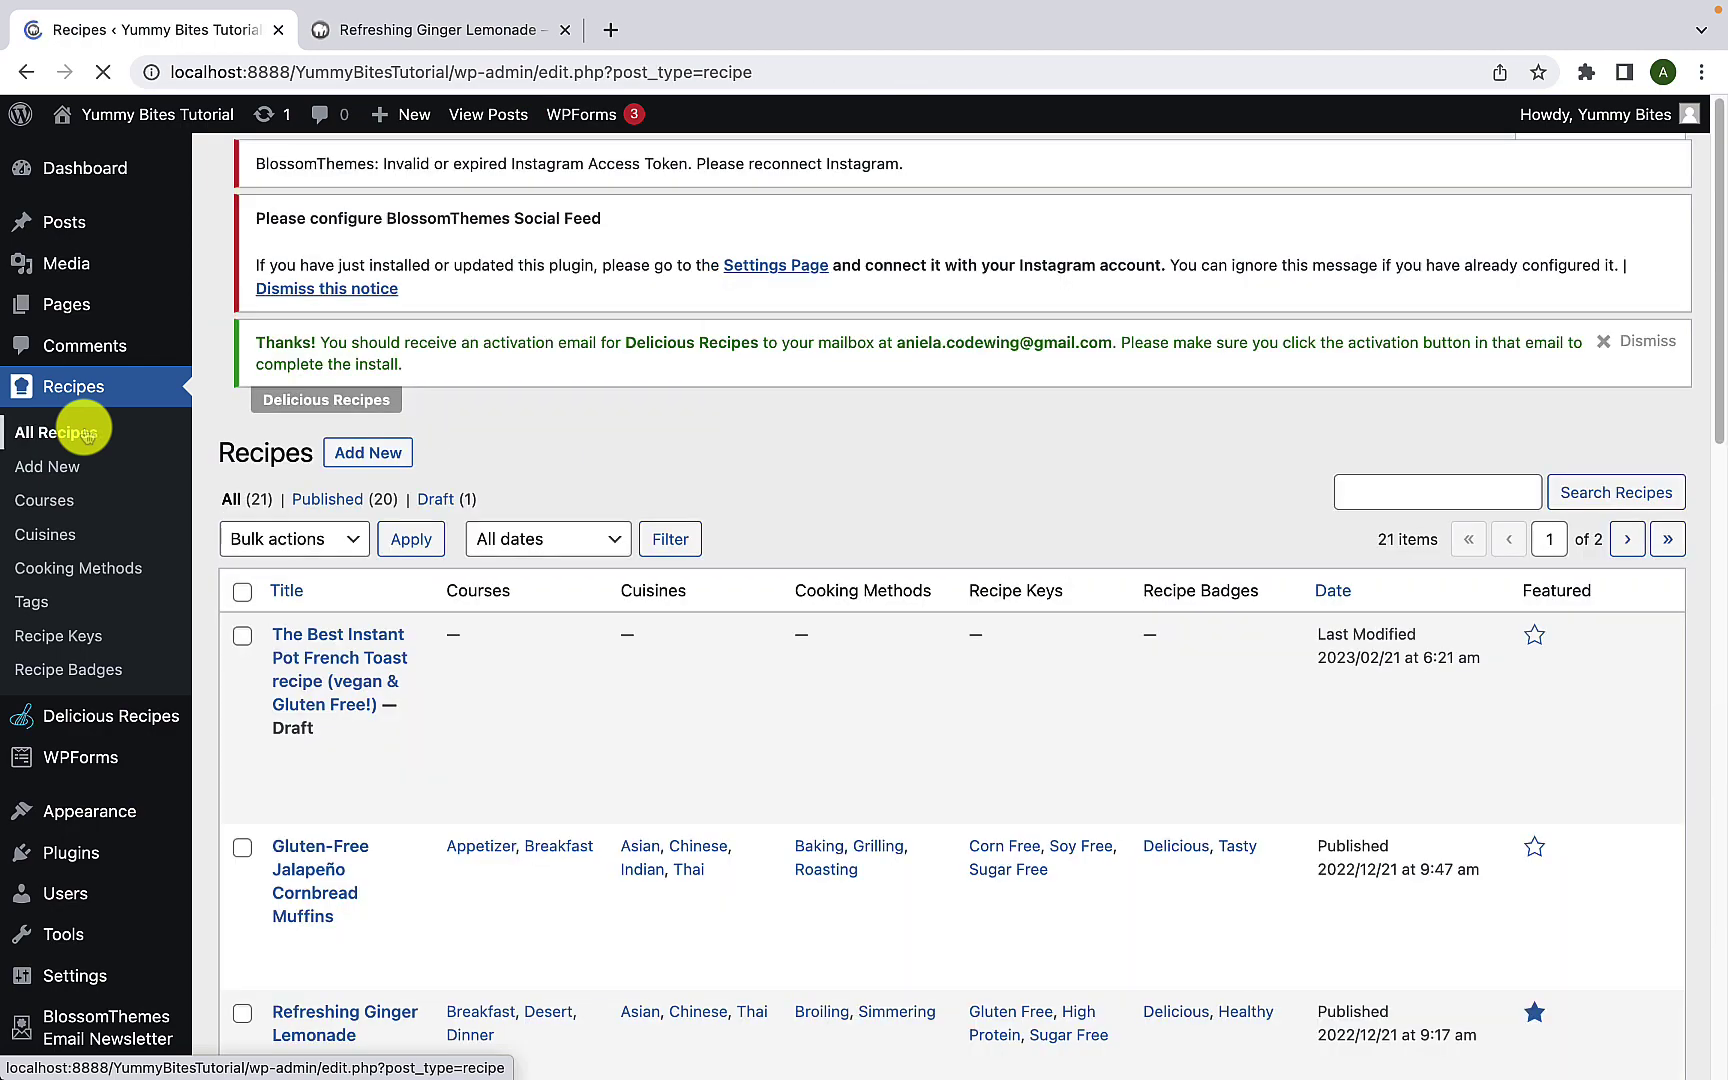
scroll(420, 555, down, 10)
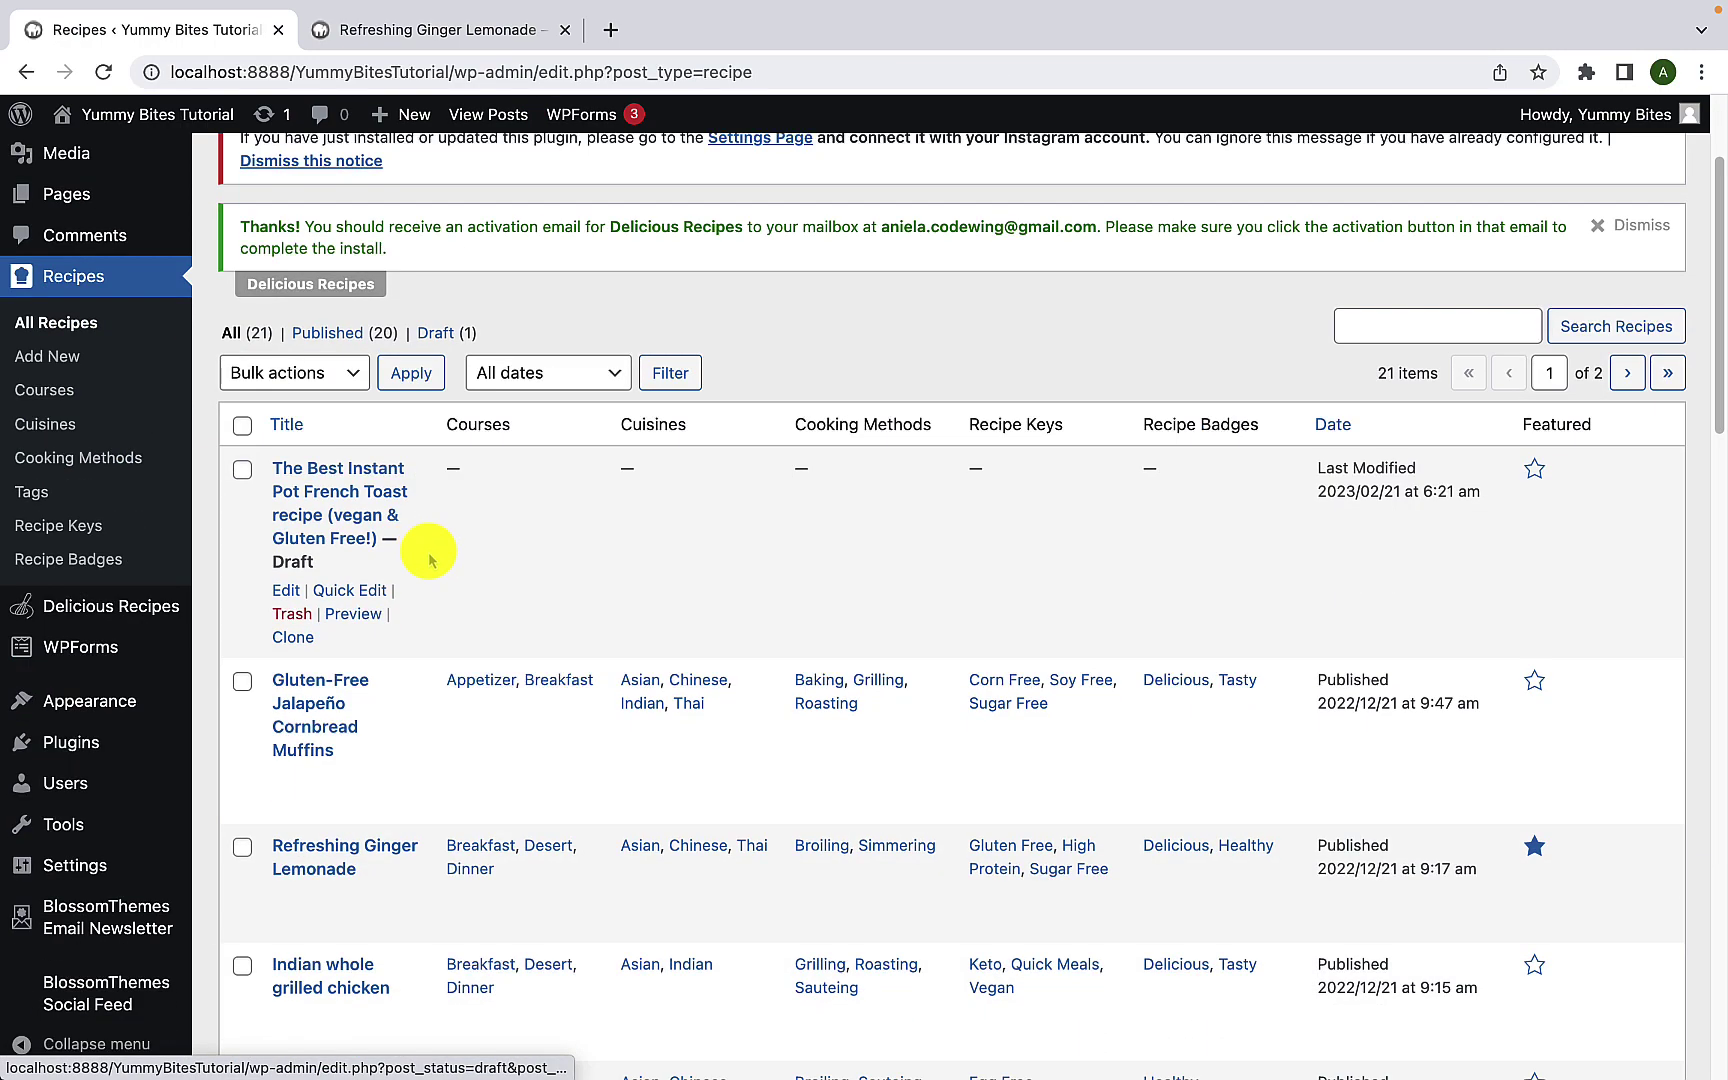
scroll(434, 568, down, 1)
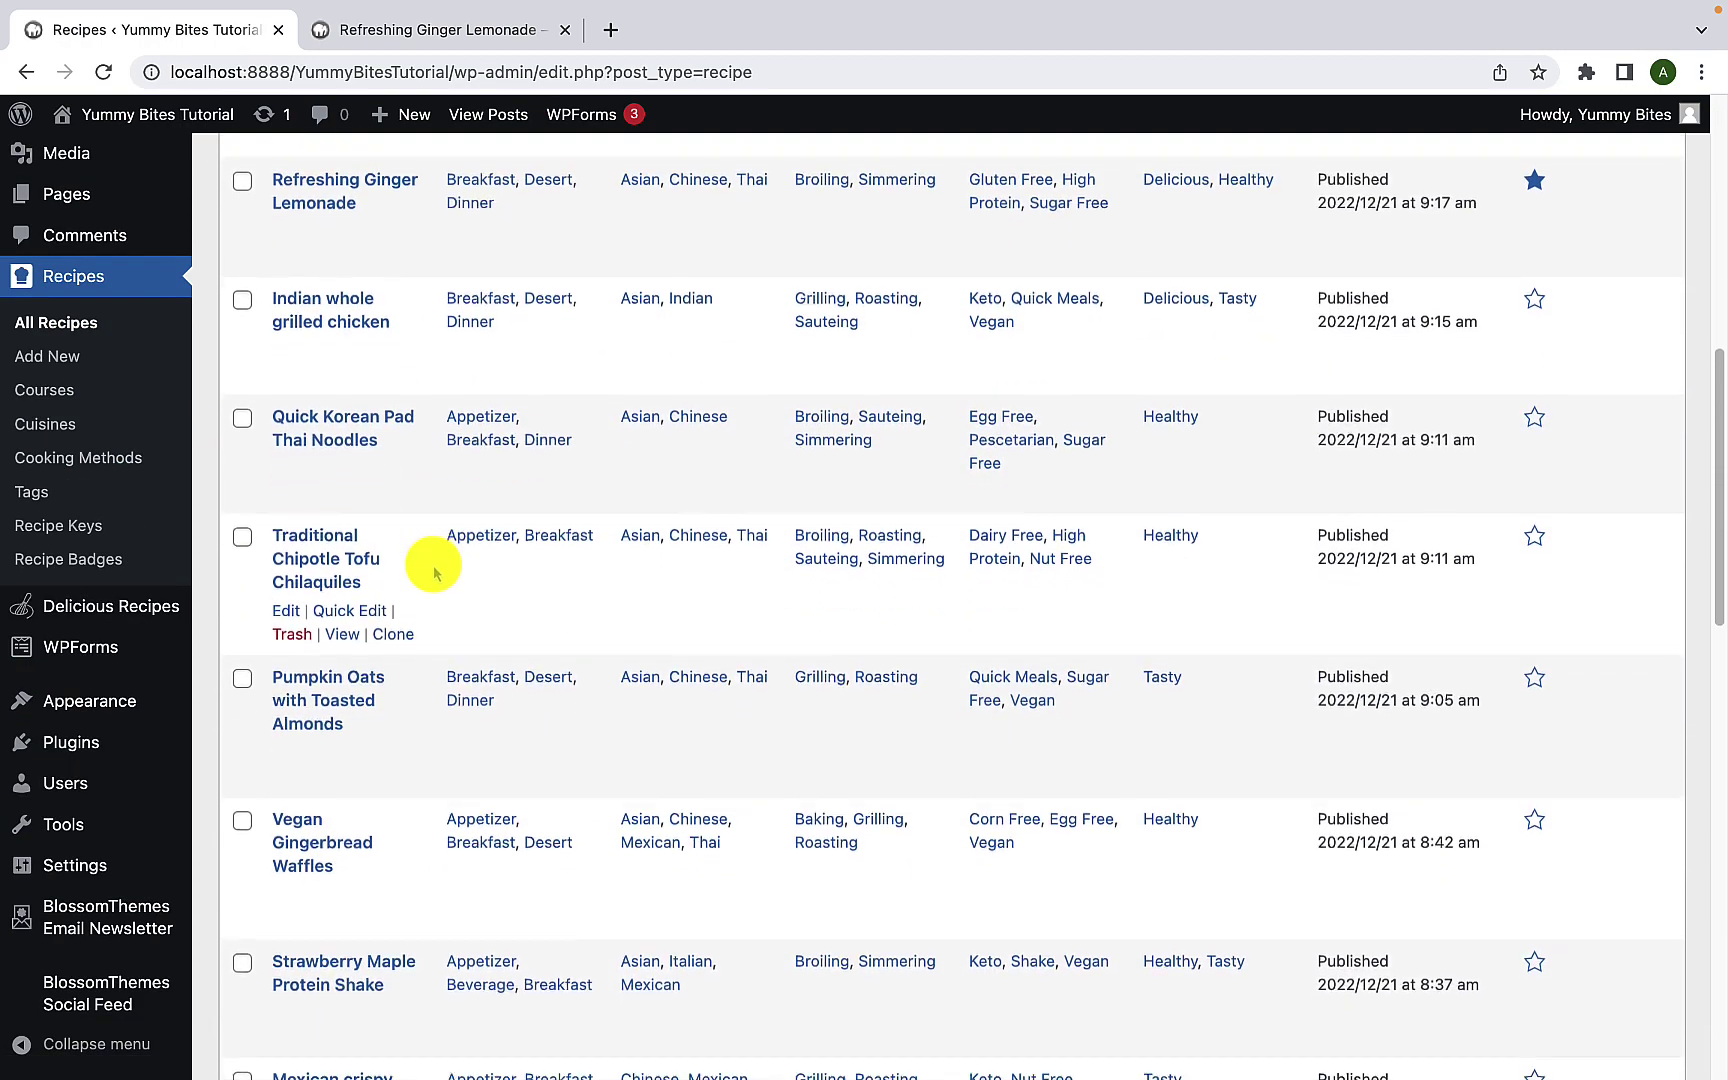
scroll(434, 570, up, 2)
scroll(434, 572, up, 6)
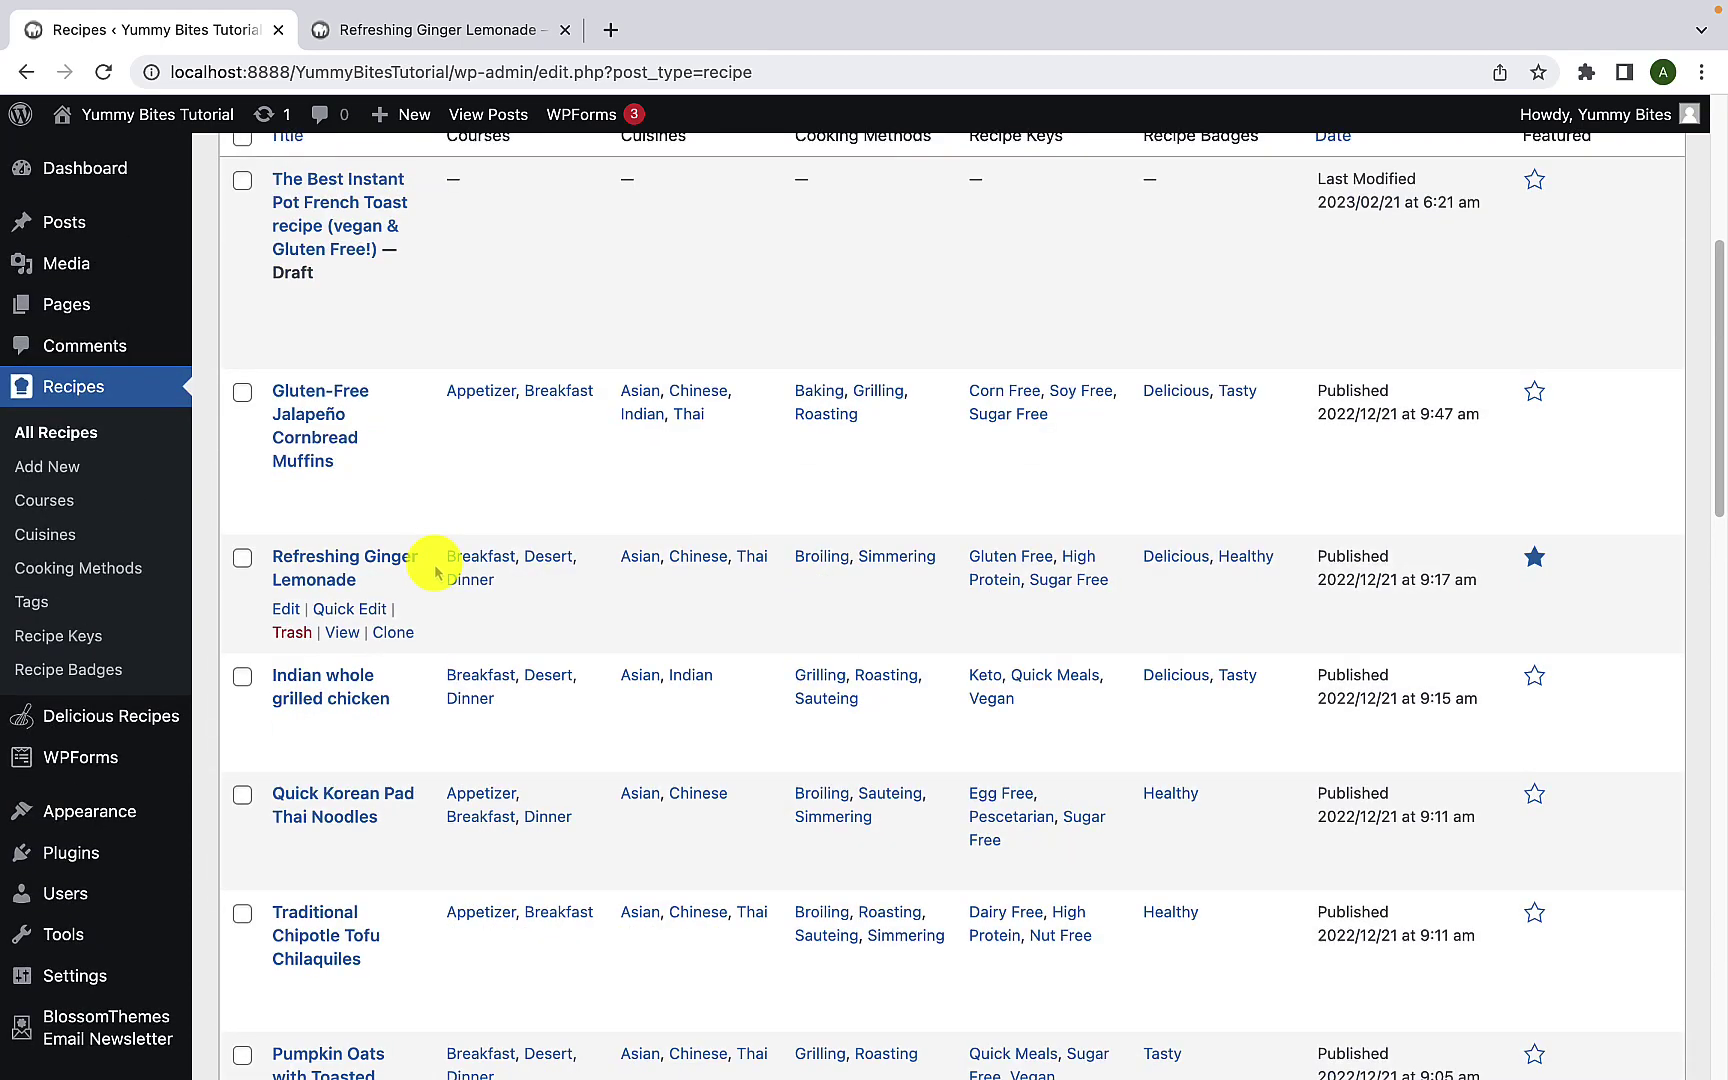
Step: Open the Quick Korean Pad Thai Noodles recipe for editing in a new tab and close the recipes list tab
scroll(434, 572, down, 6)
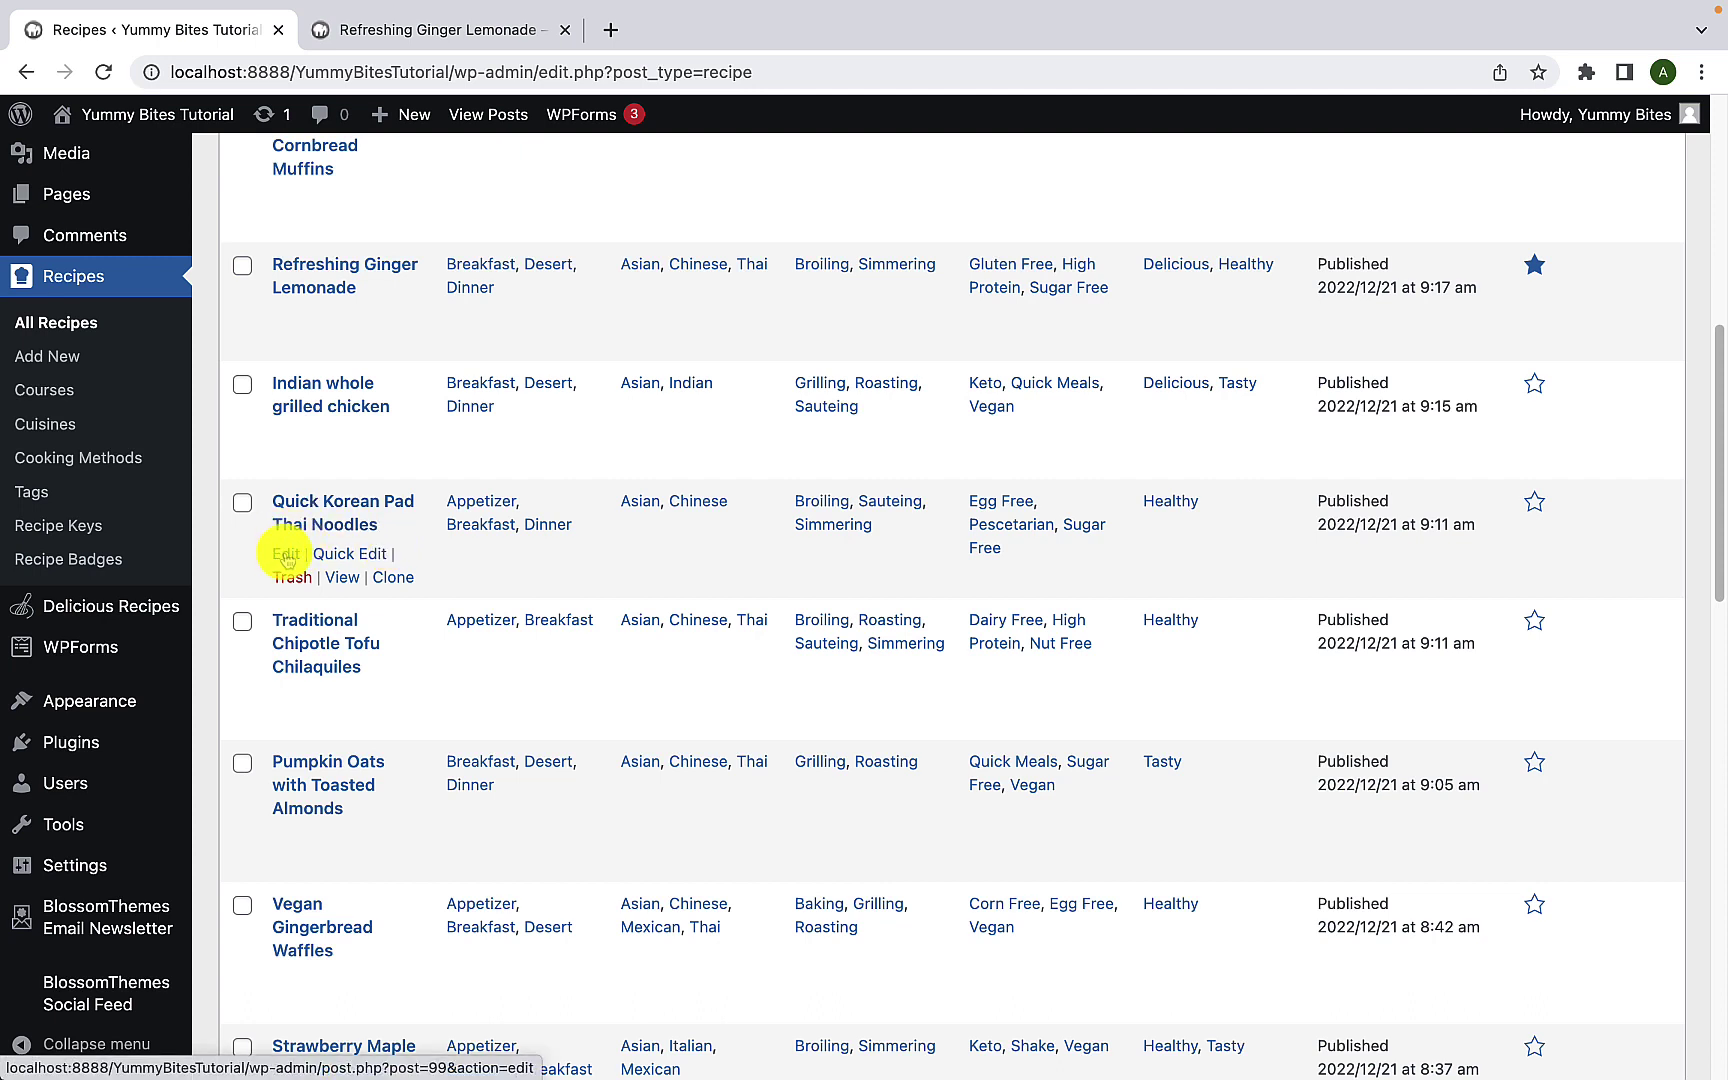
right_click(286, 558)
click(320, 564)
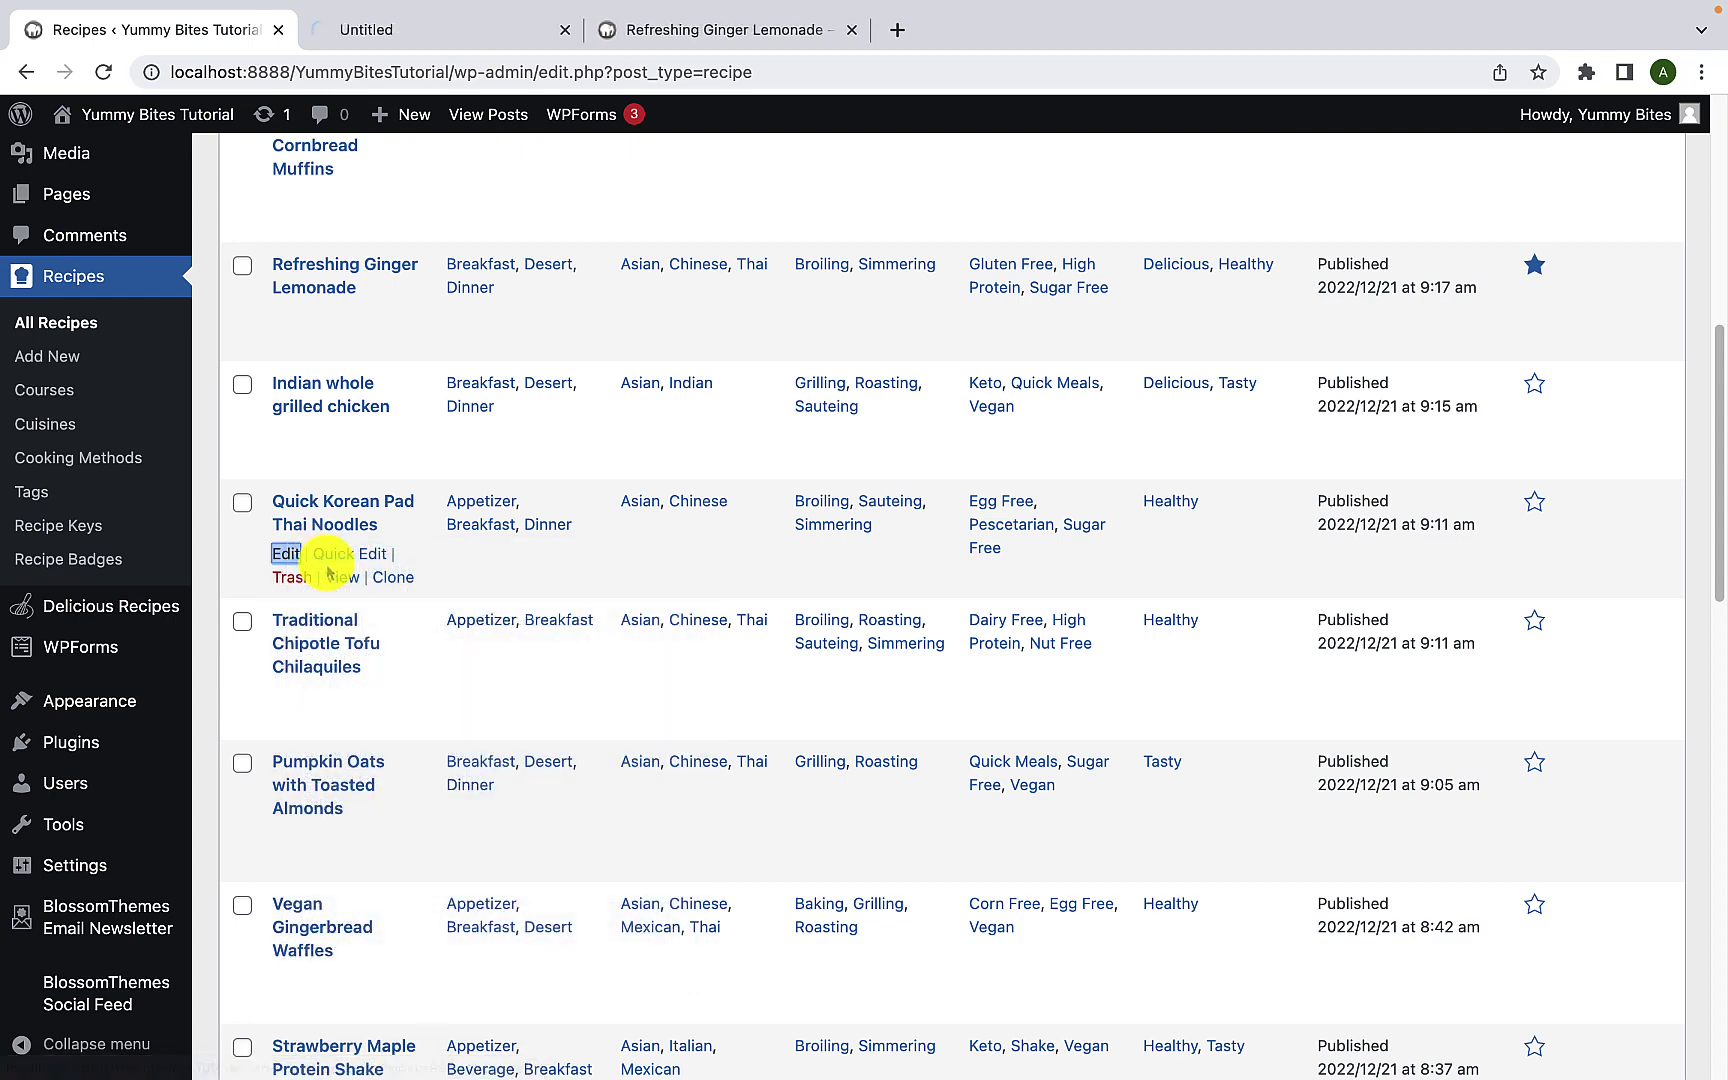
click(386, 27)
click(278, 29)
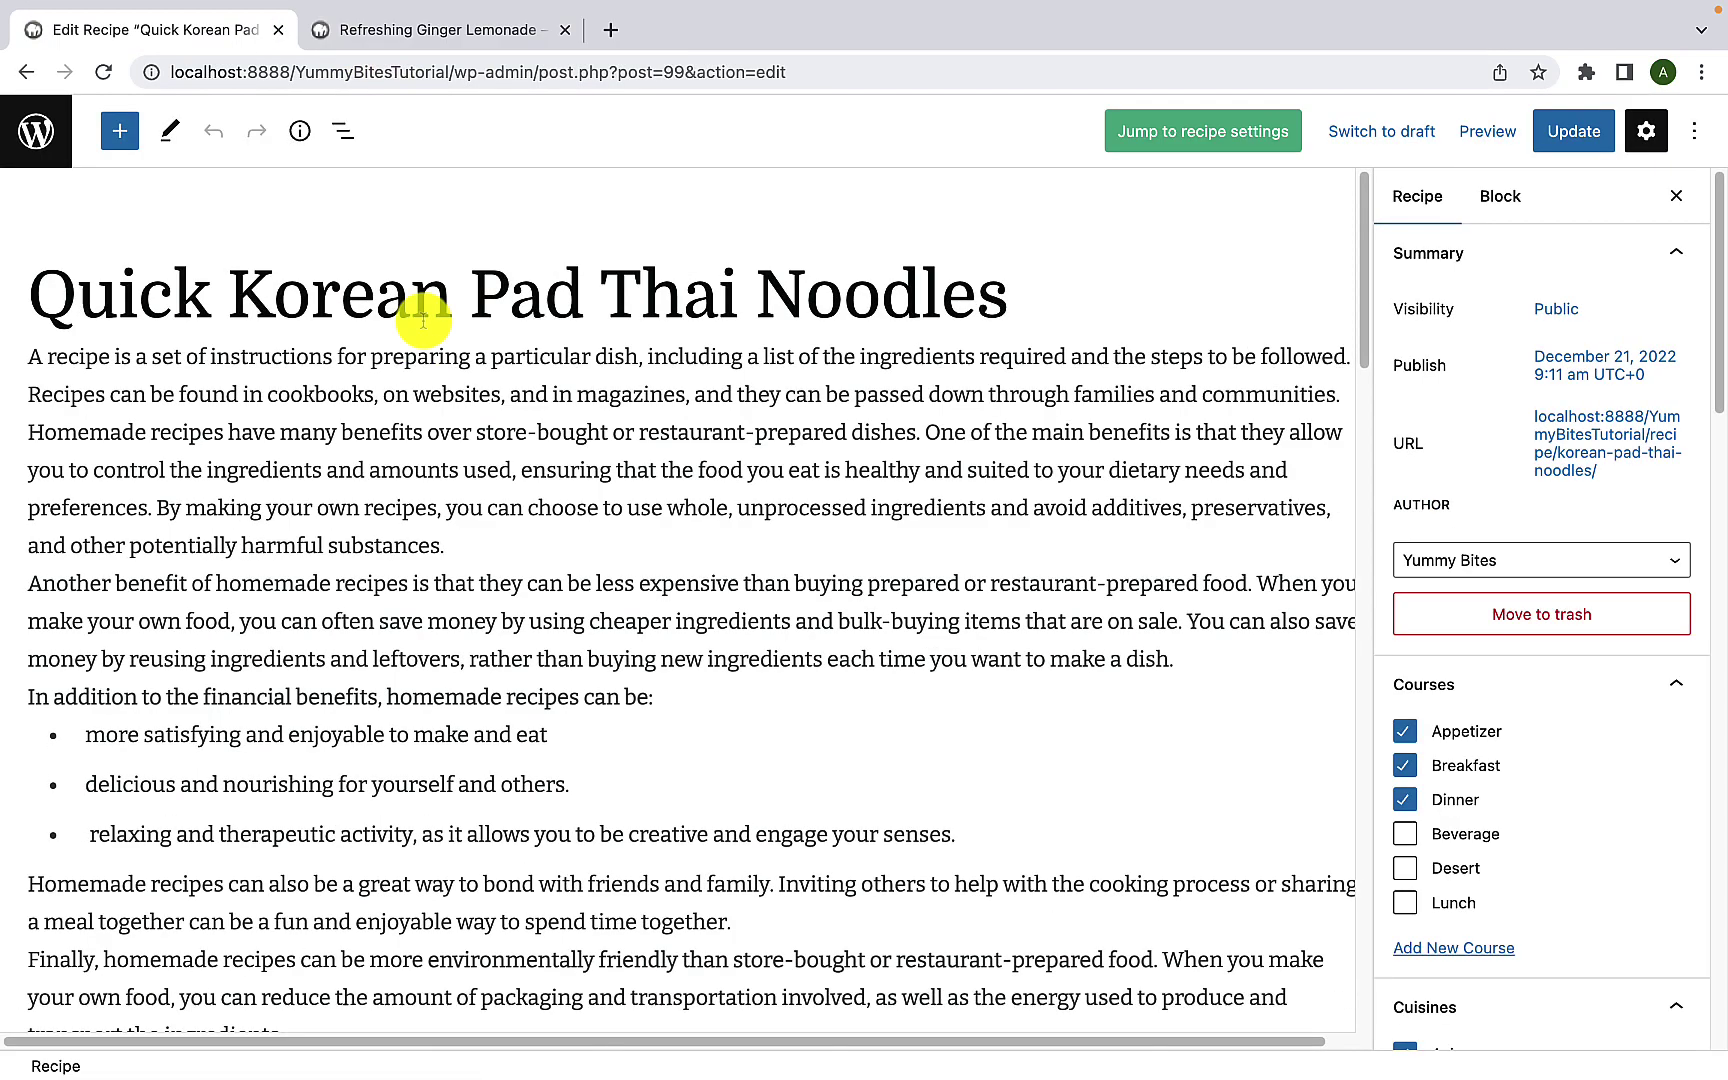
Step: Replace the recipe title with "Healthy Kefta and Zucchini"
triple_click(331, 297)
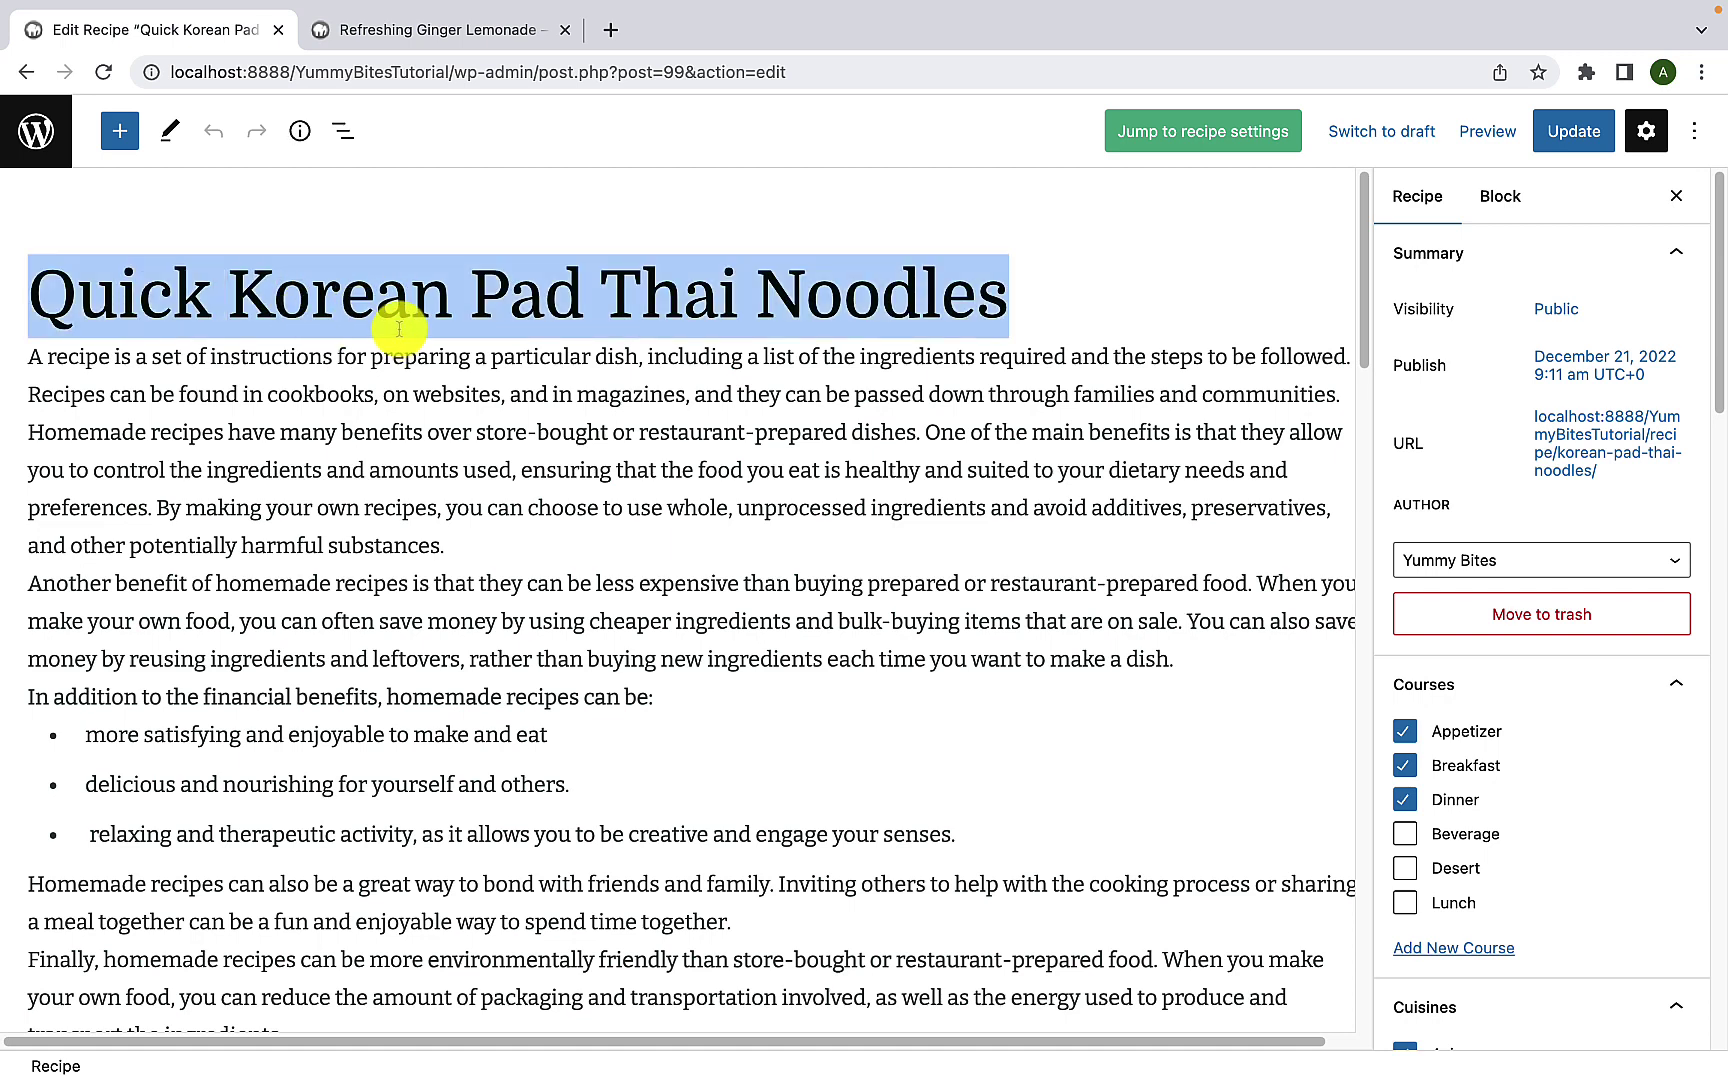
key(BackSpace)
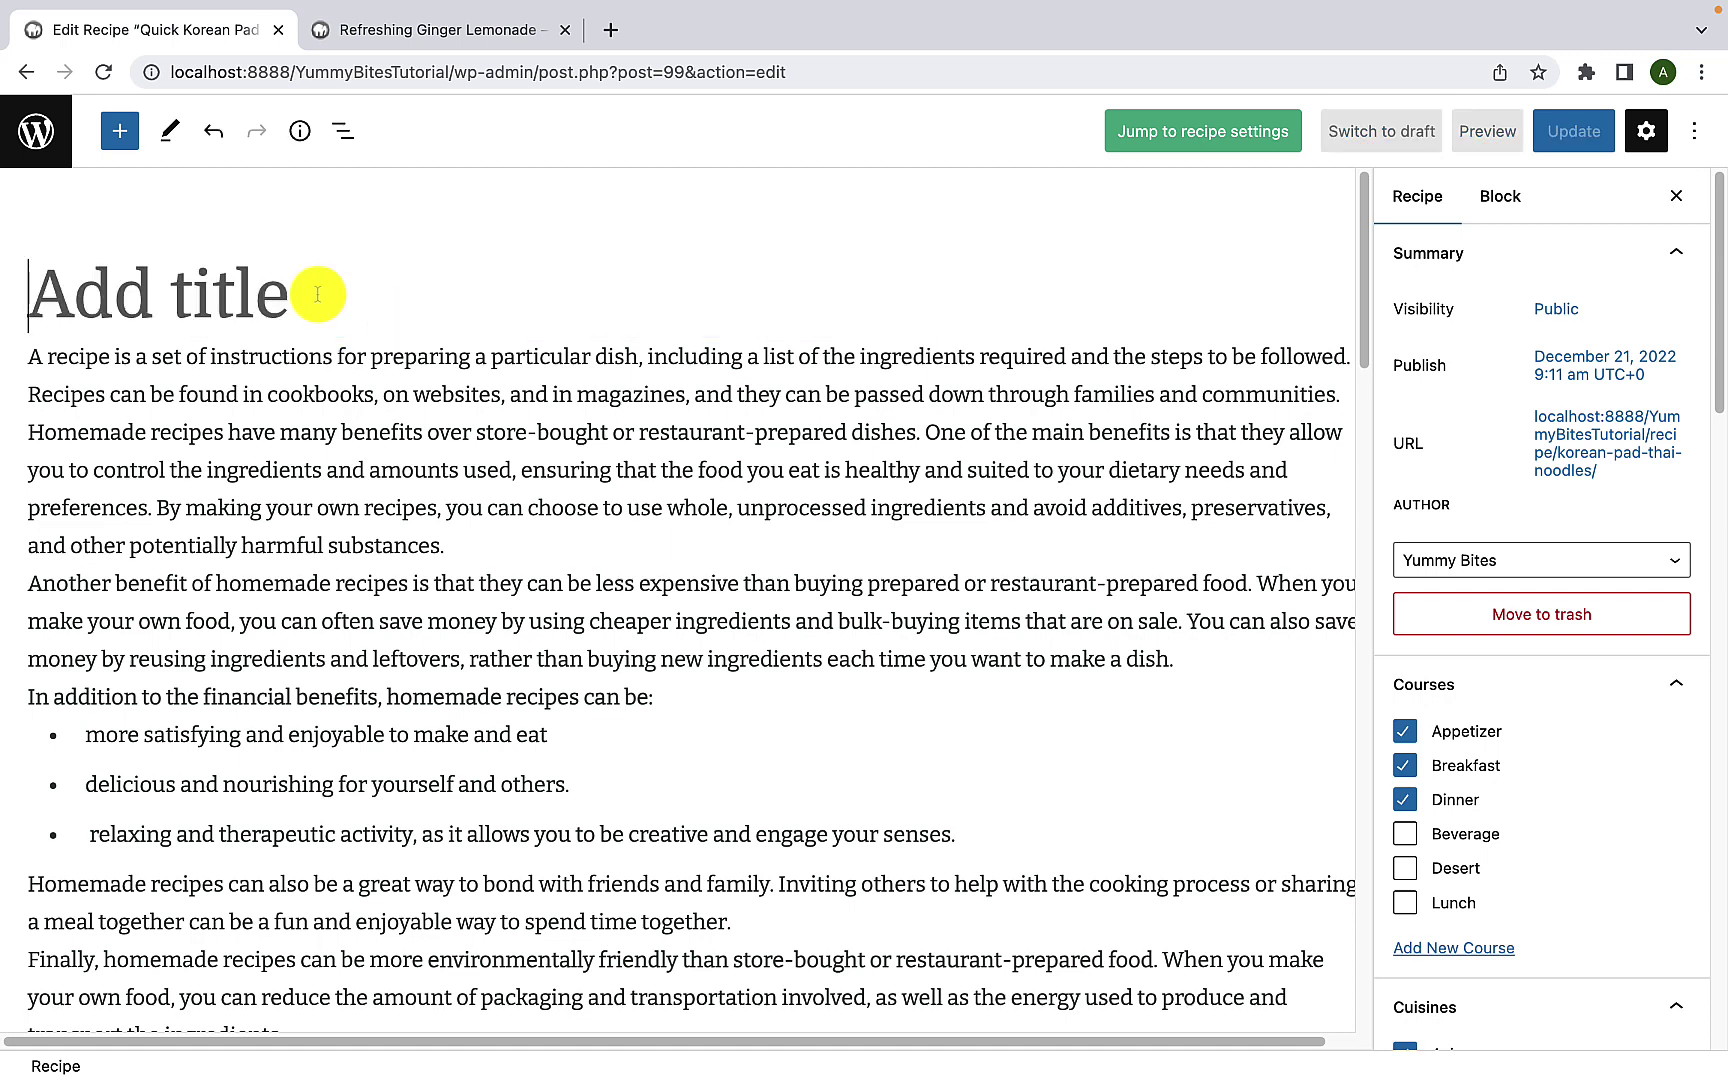
text(Healthy Kefta and Zucchini)
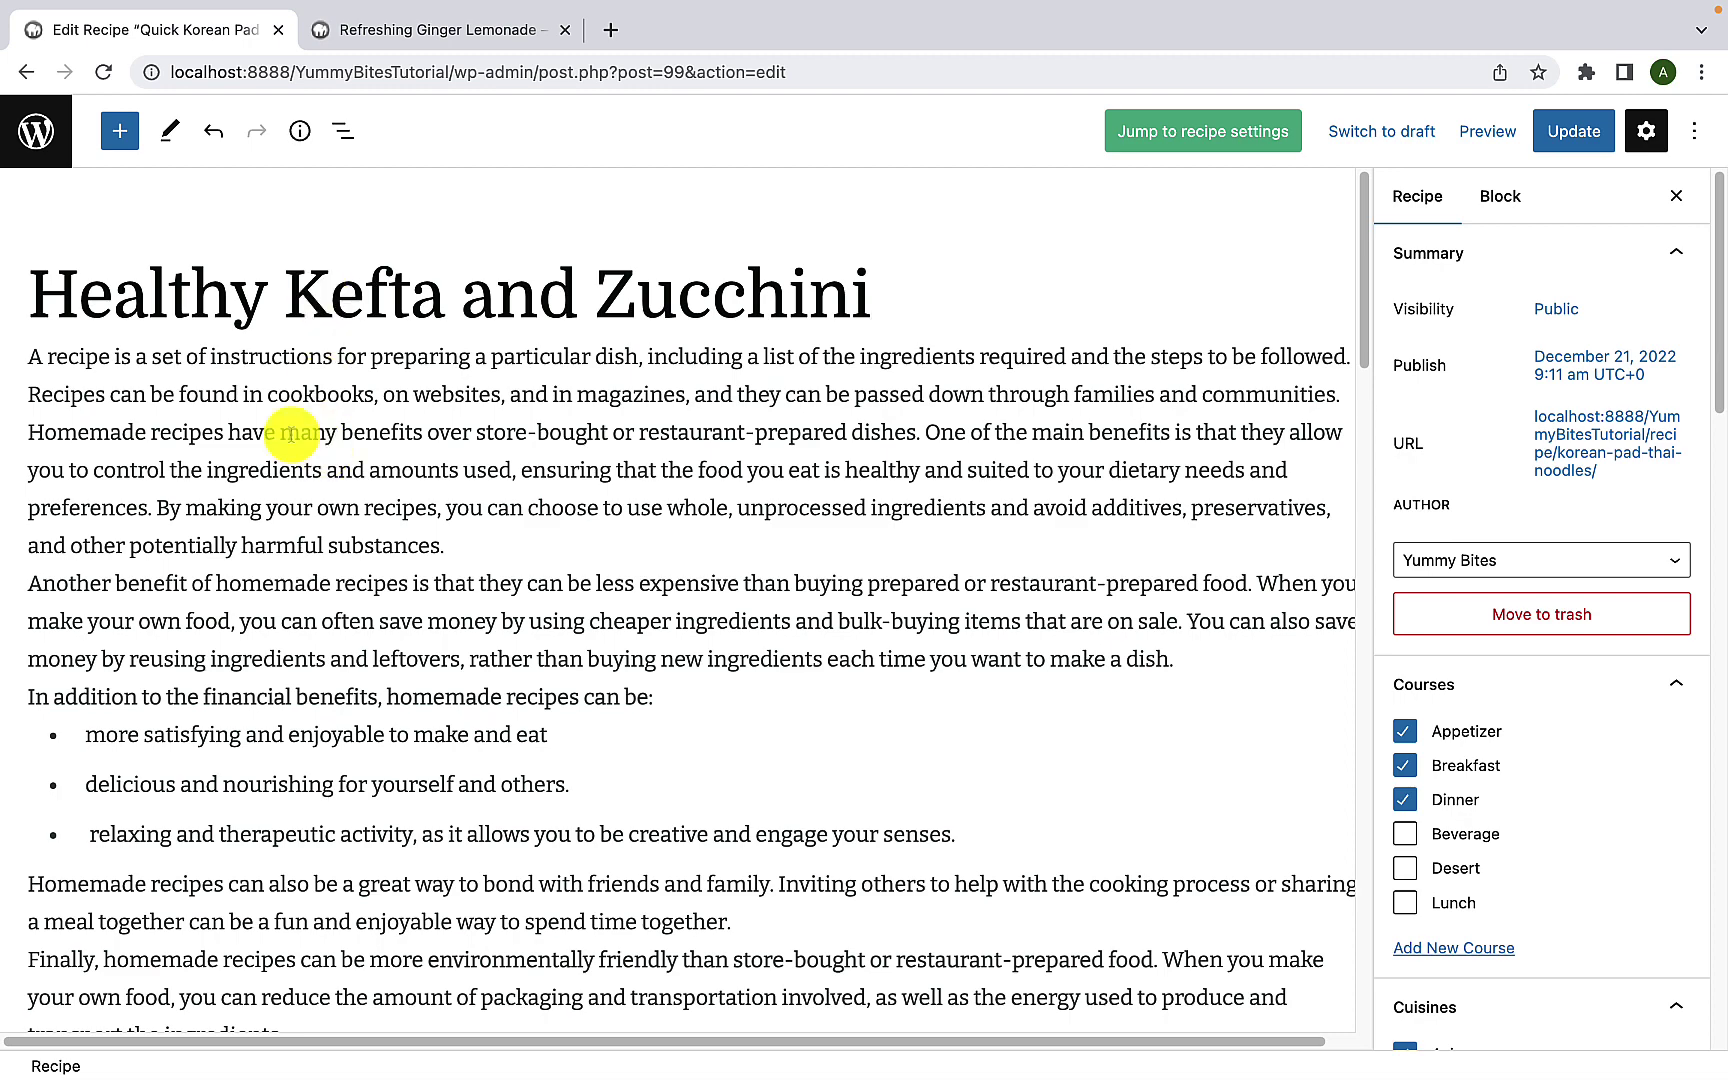
Step: Replace the recipe subtitle with "Healthy Kefta and Zucchini recipe in just 30 minutes"
drag(33, 362, 786, 965)
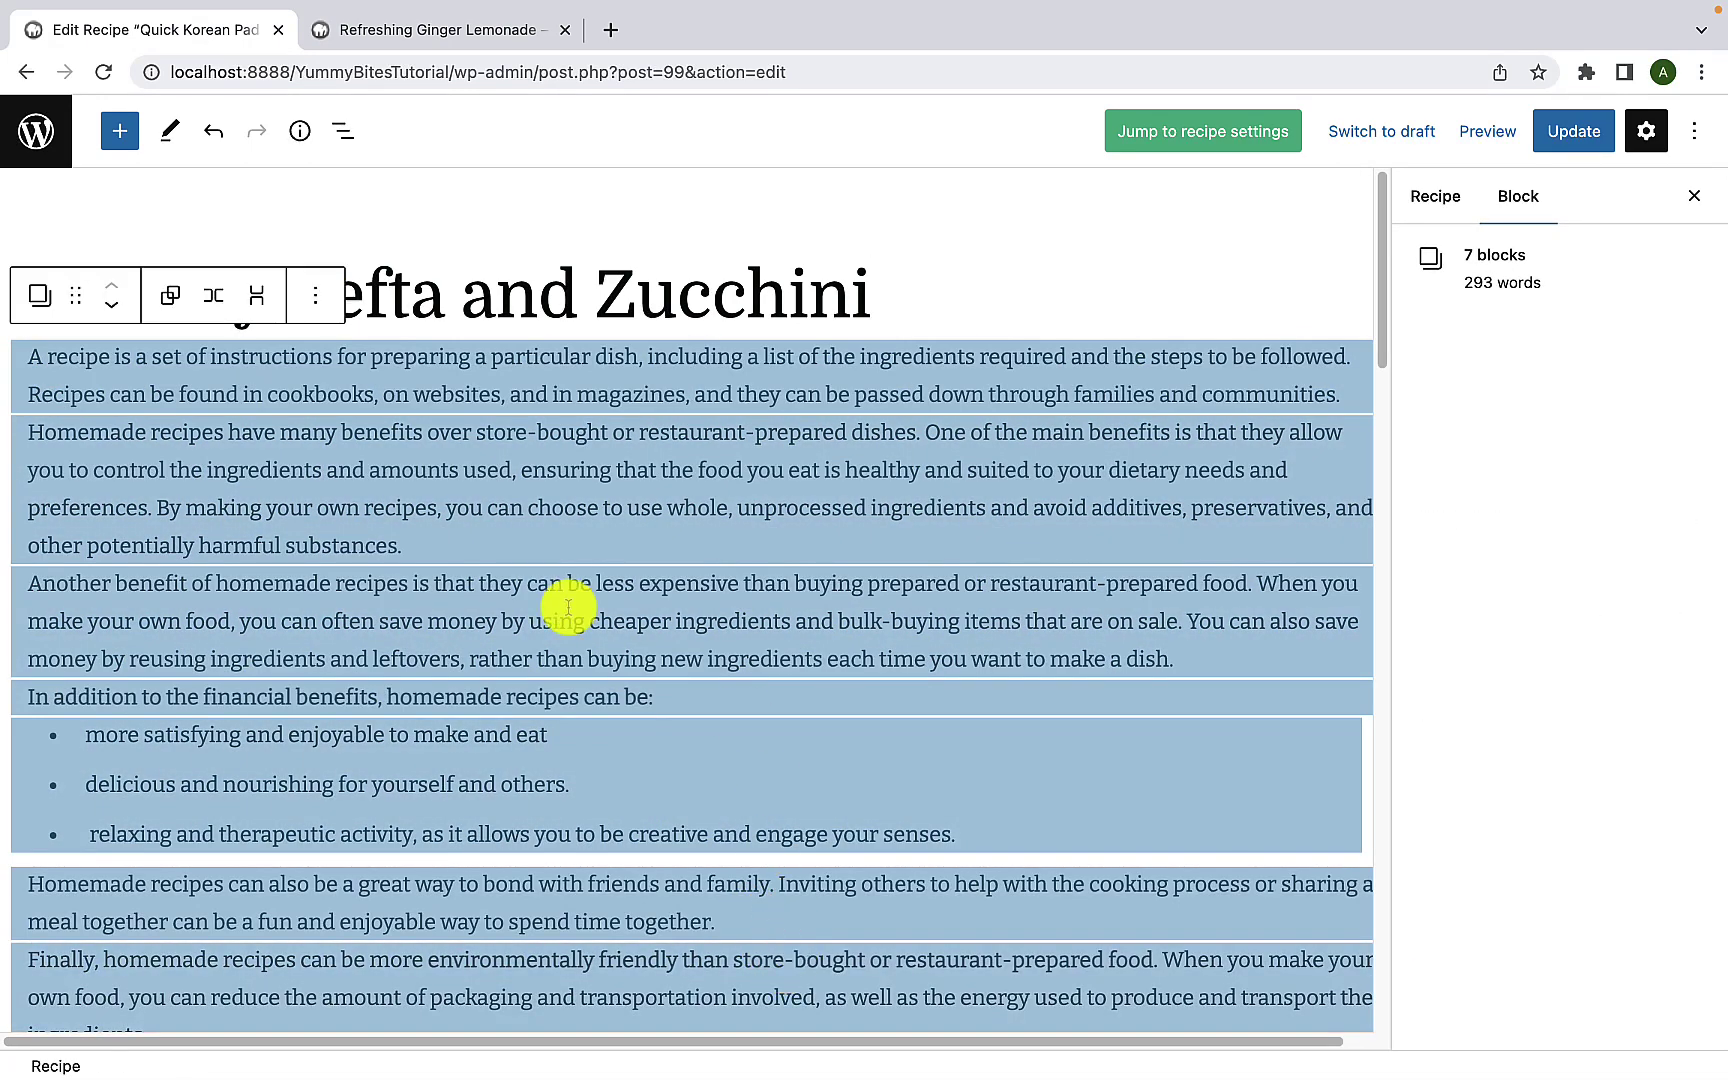
click(567, 606)
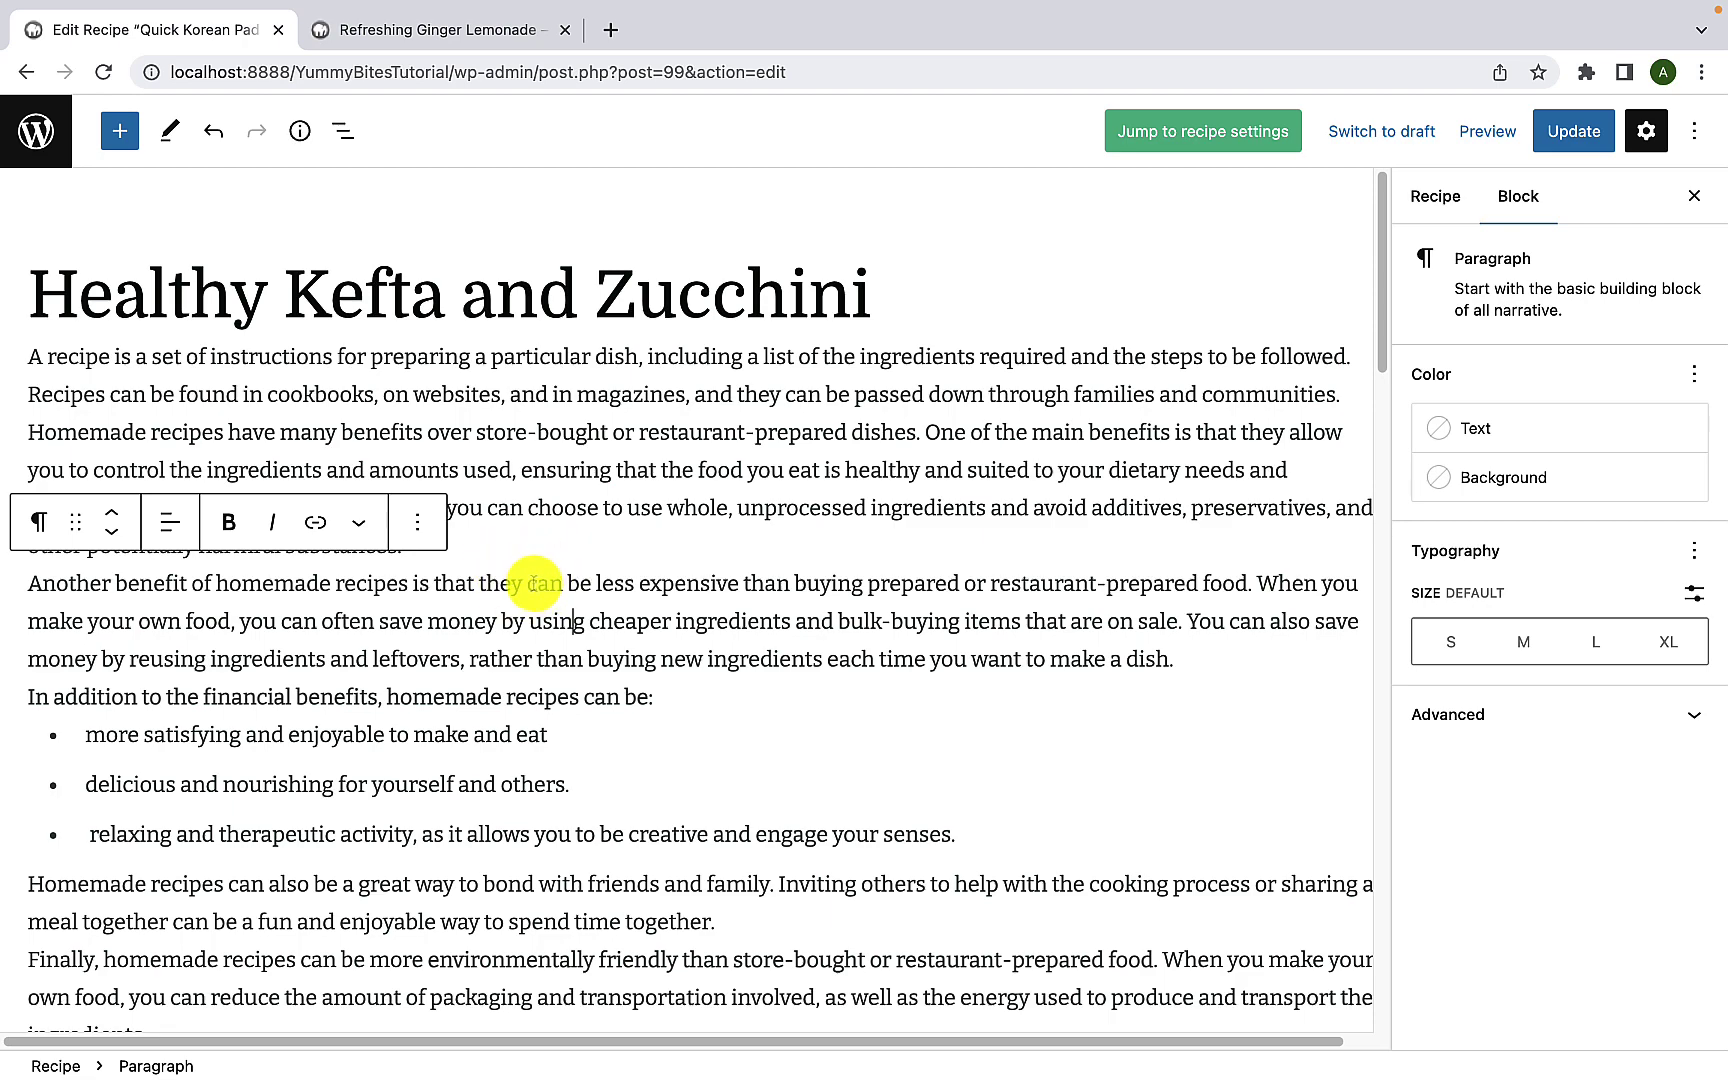
scroll(533, 583, down, 10)
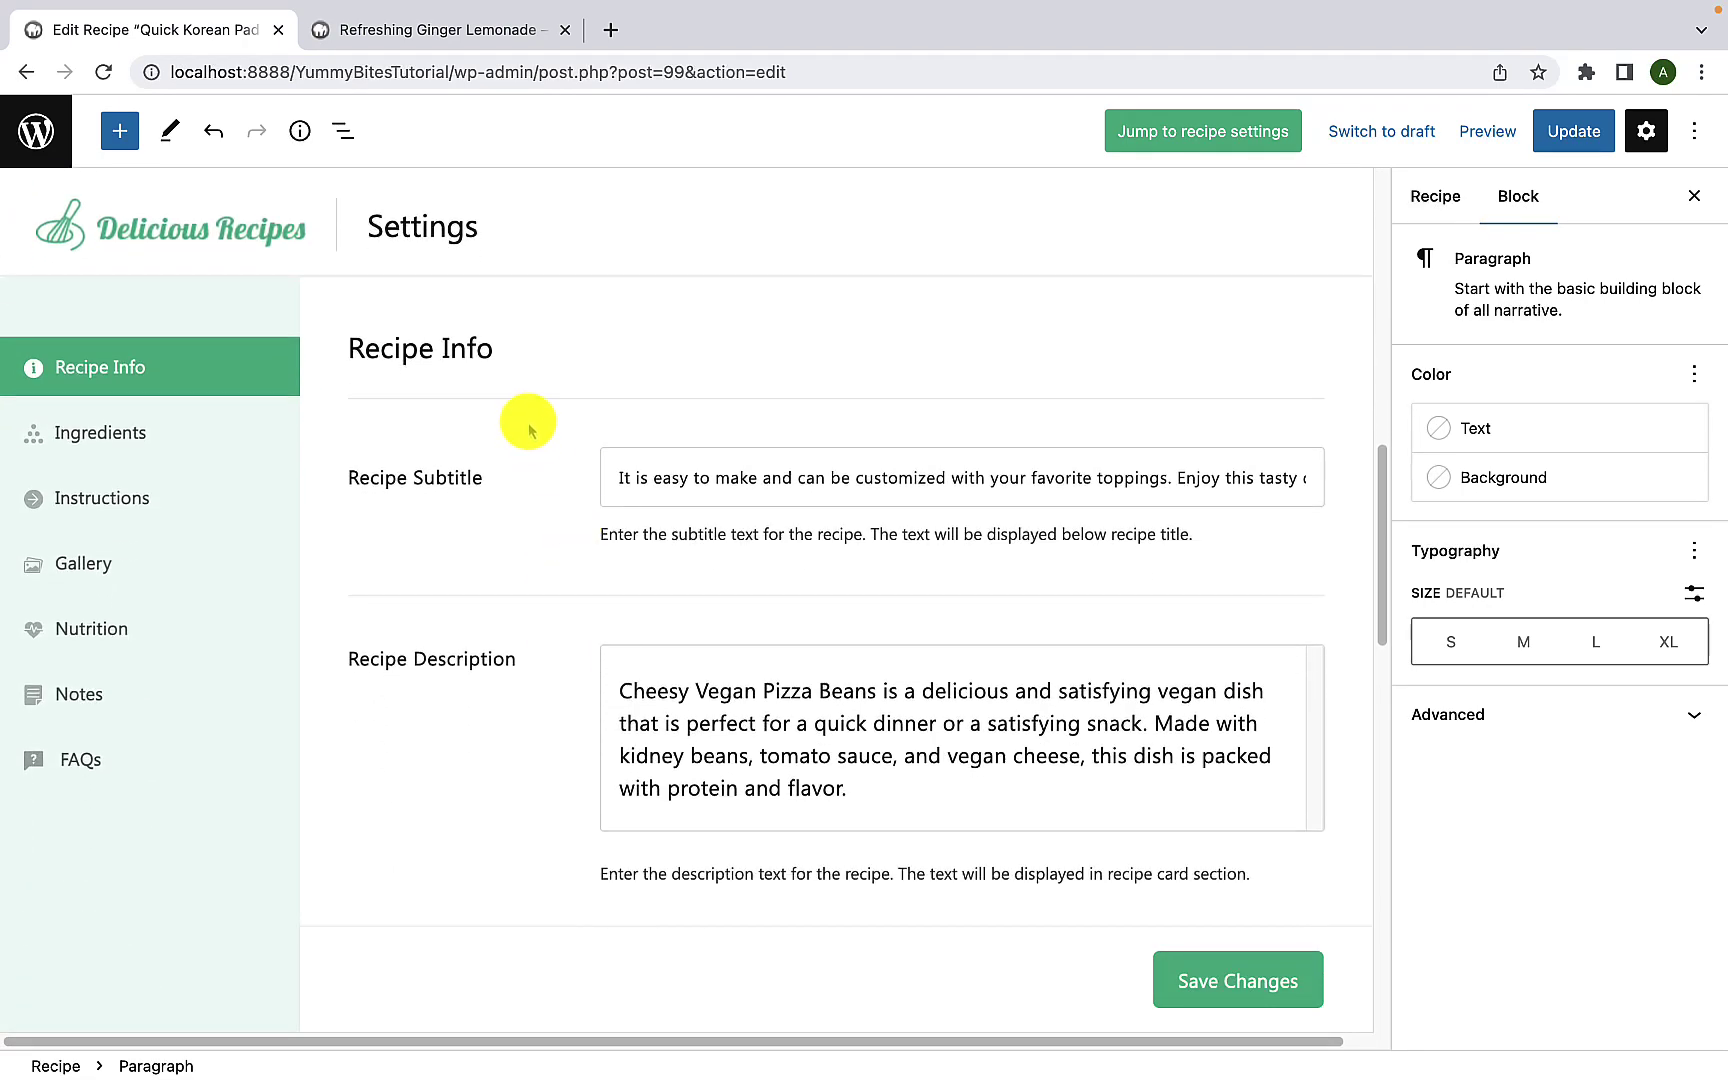
scroll(505, 409, down, 1)
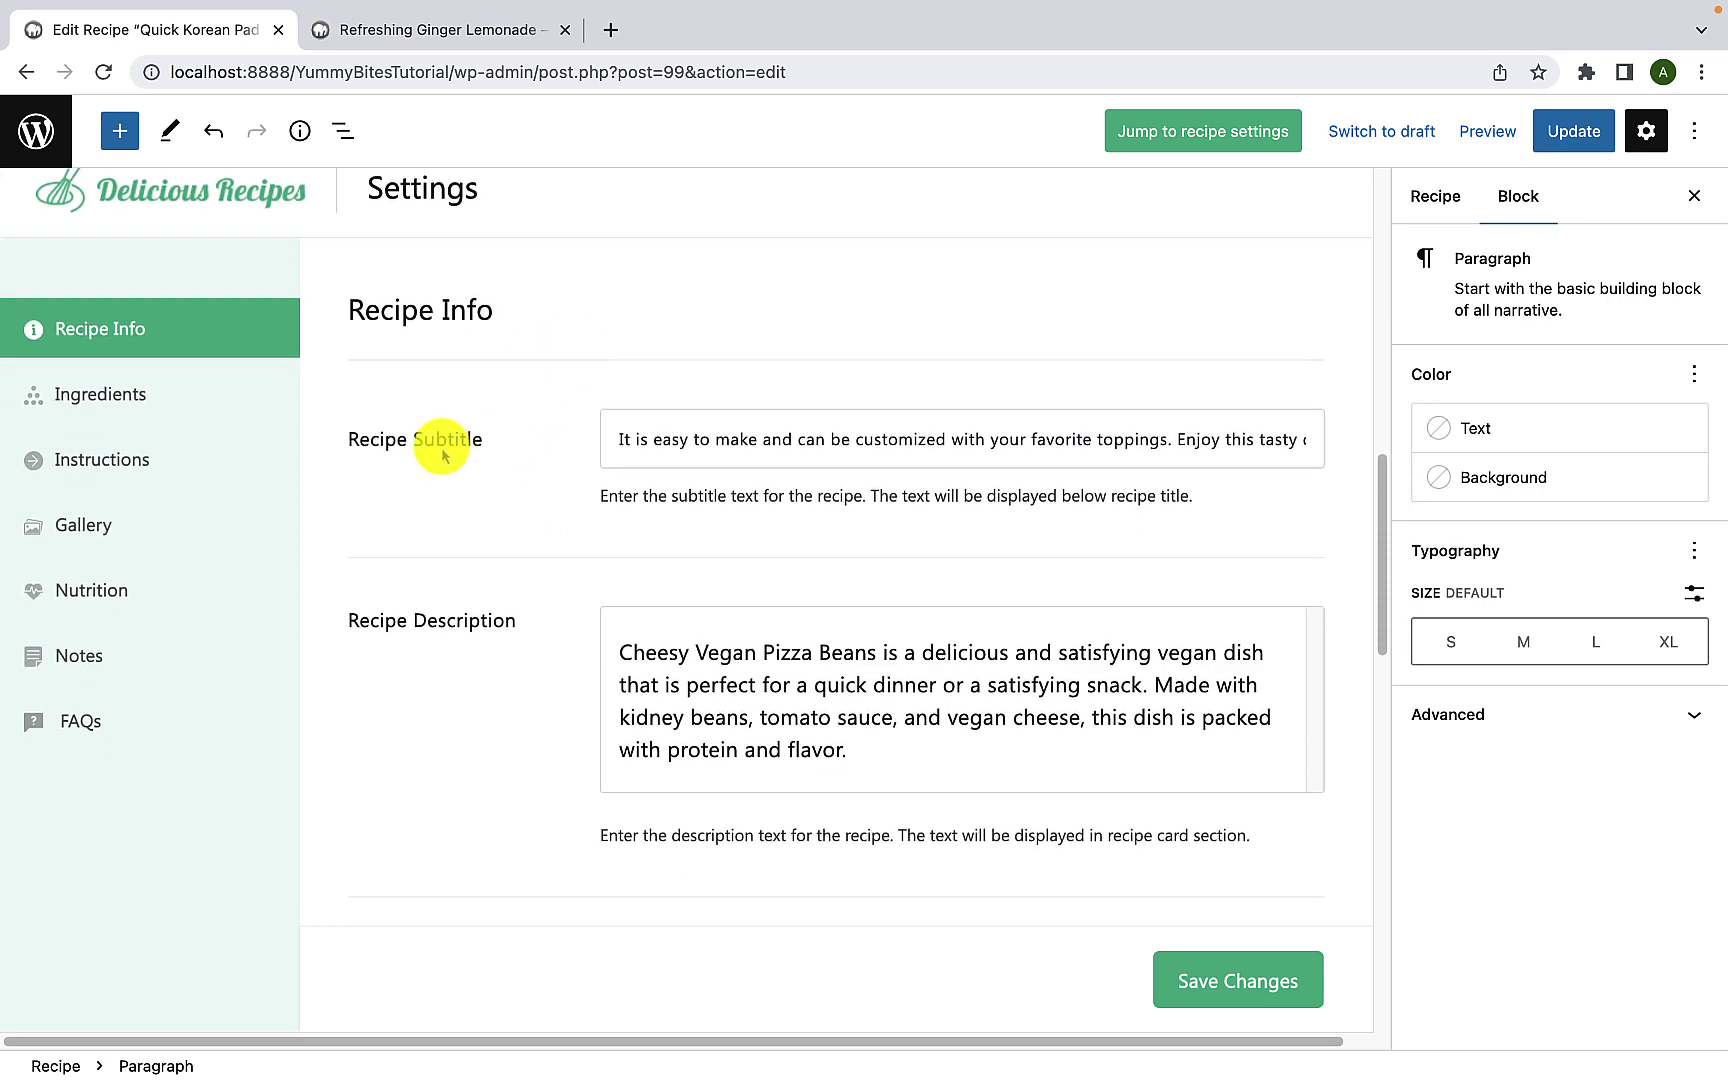
triple_click(656, 453)
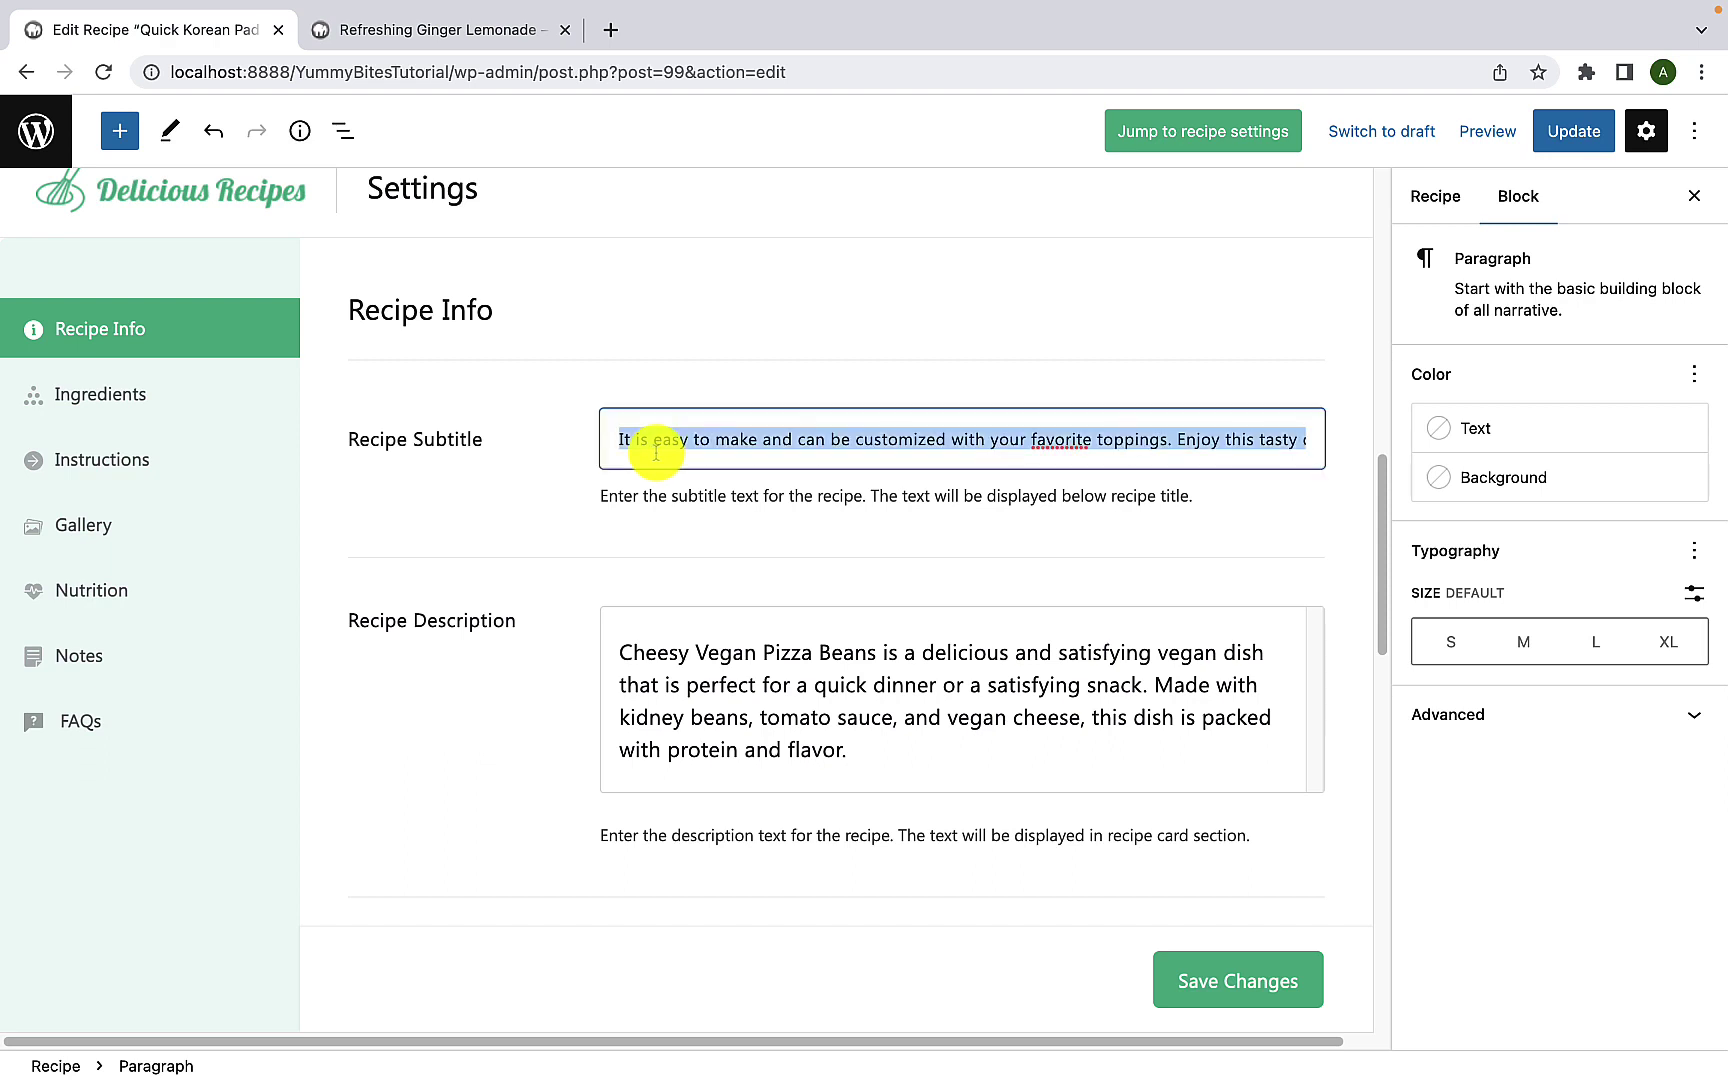
key(BackSpace)
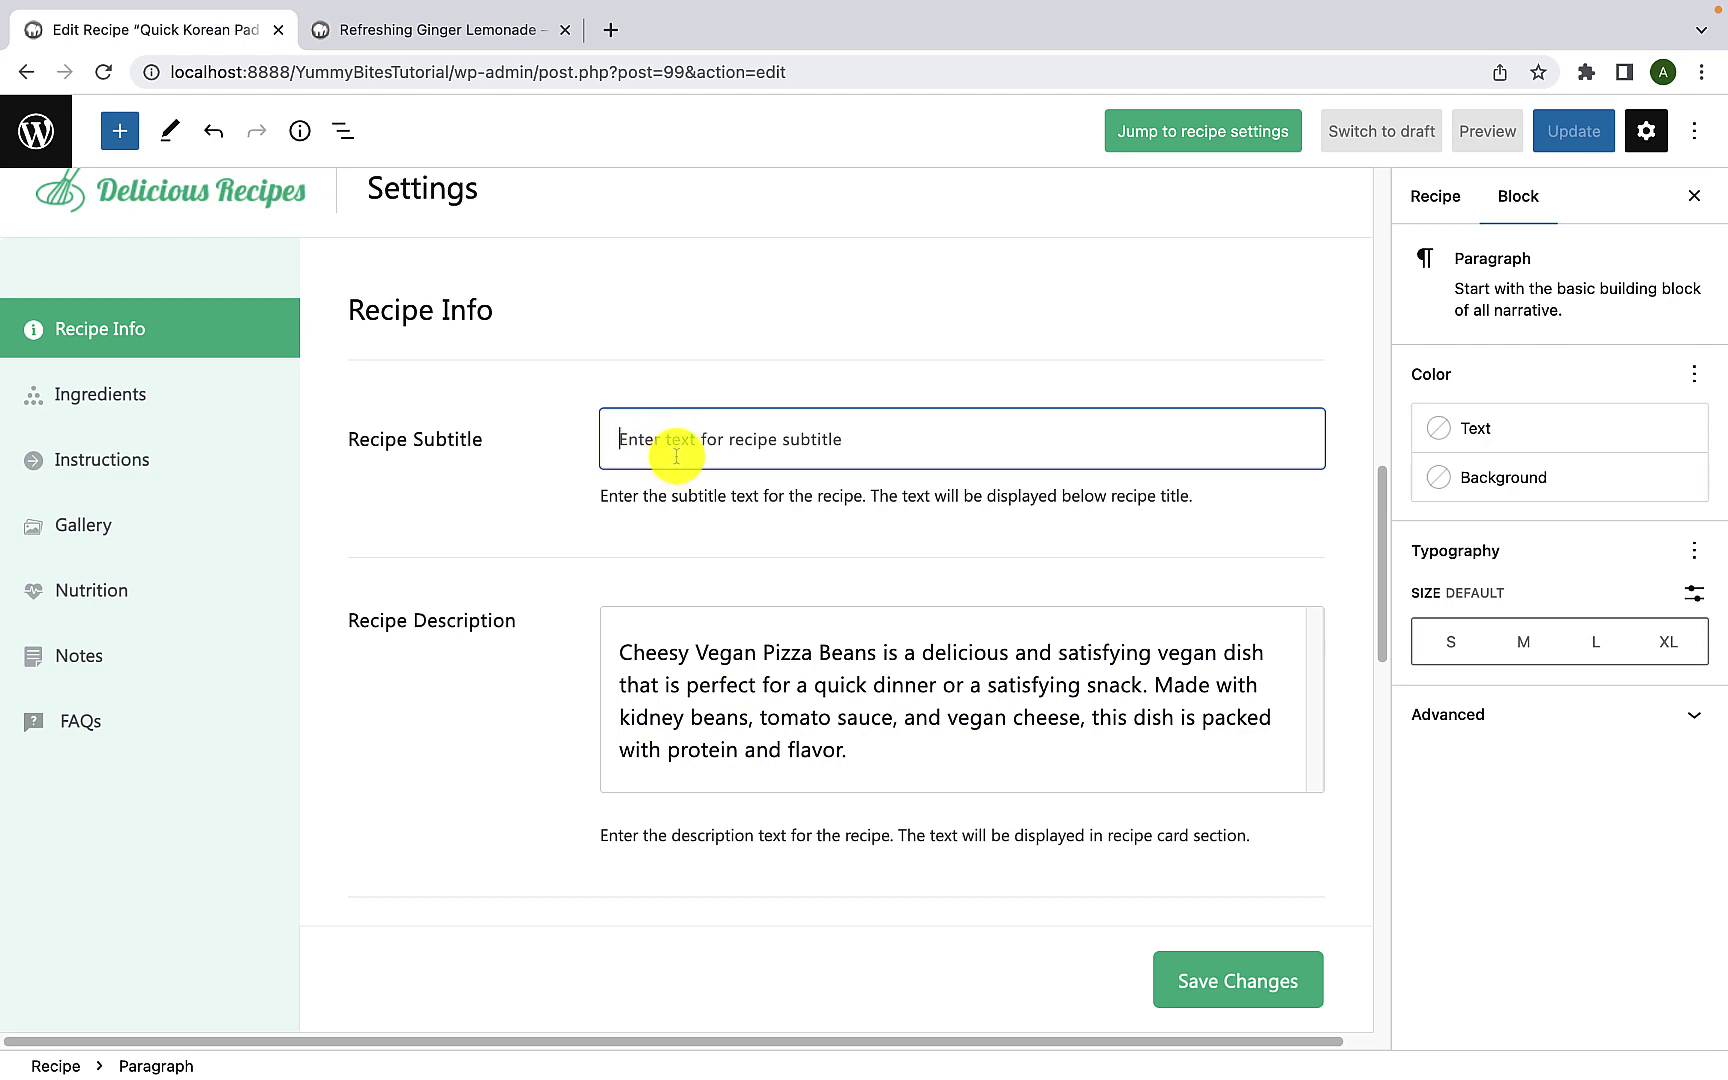
text(Healthy Kefta and Zucchini recipe in just 30 minutes)
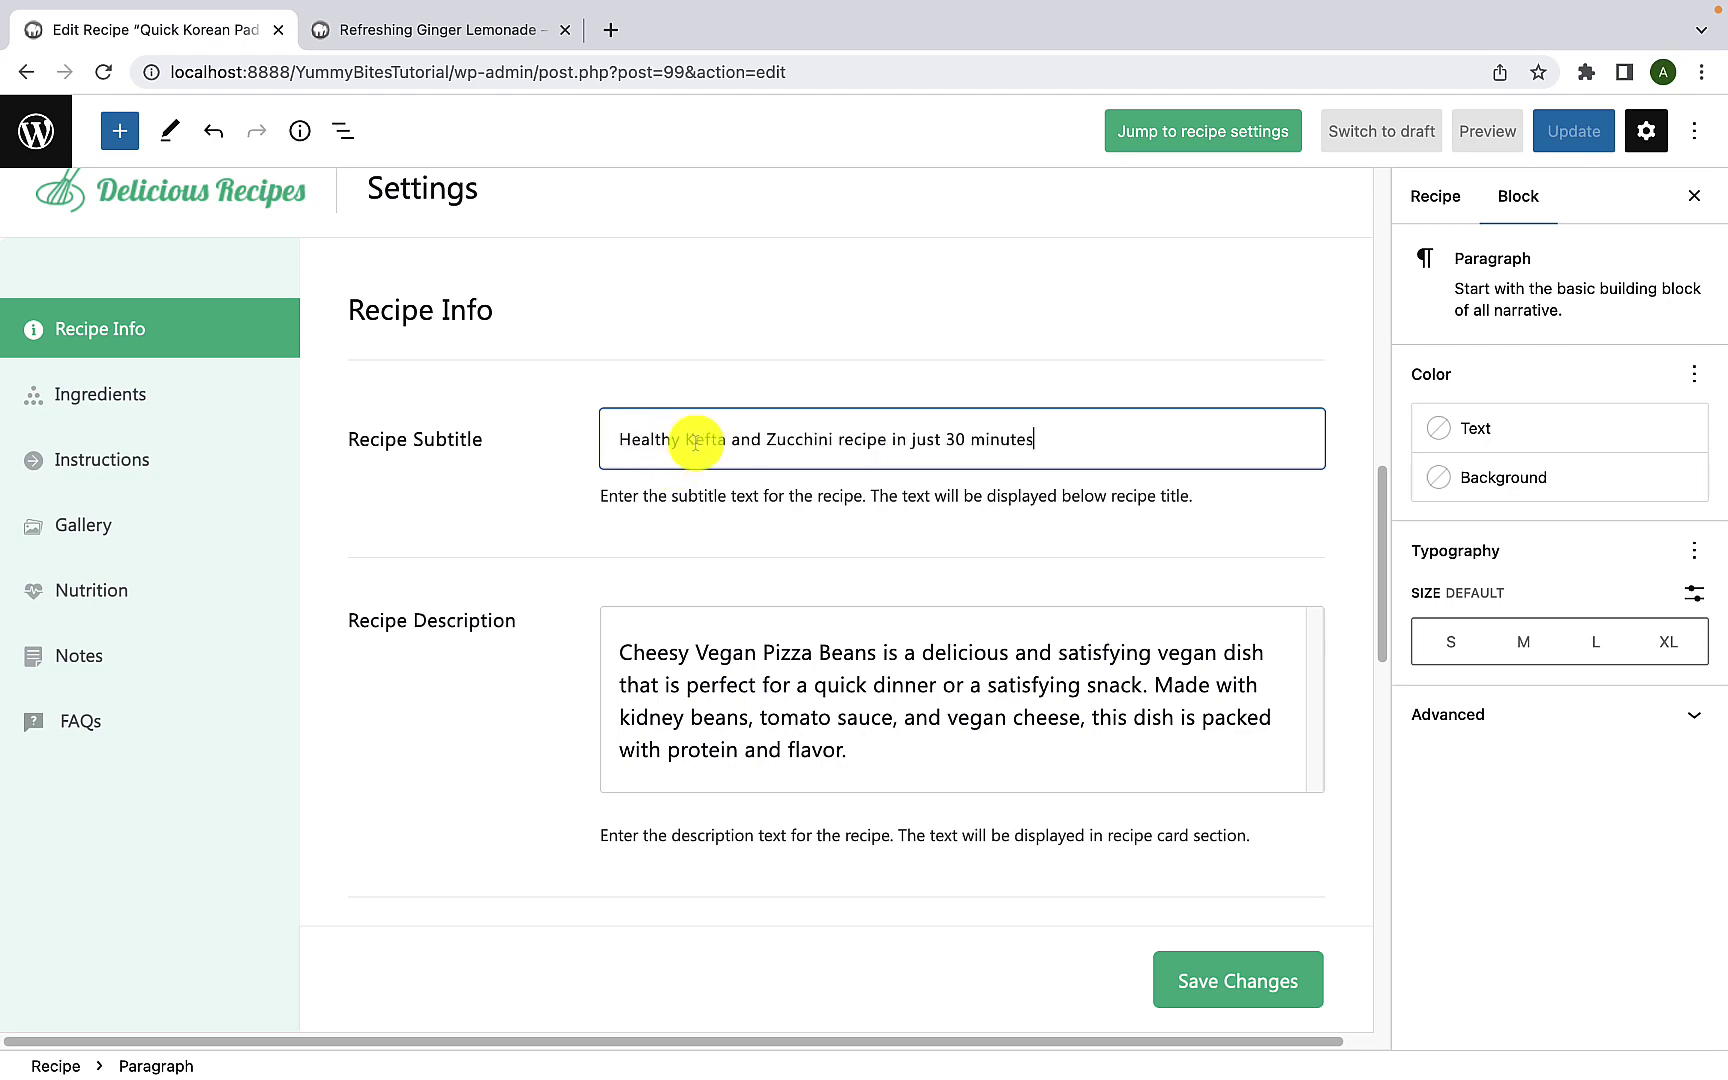
Step: Replace the recipe description with the two-paragraph text beginning "Salad is any of a wide variety of dishes including: green salads; vegetable salads"
scroll(687, 500, down, 3)
click(688, 494)
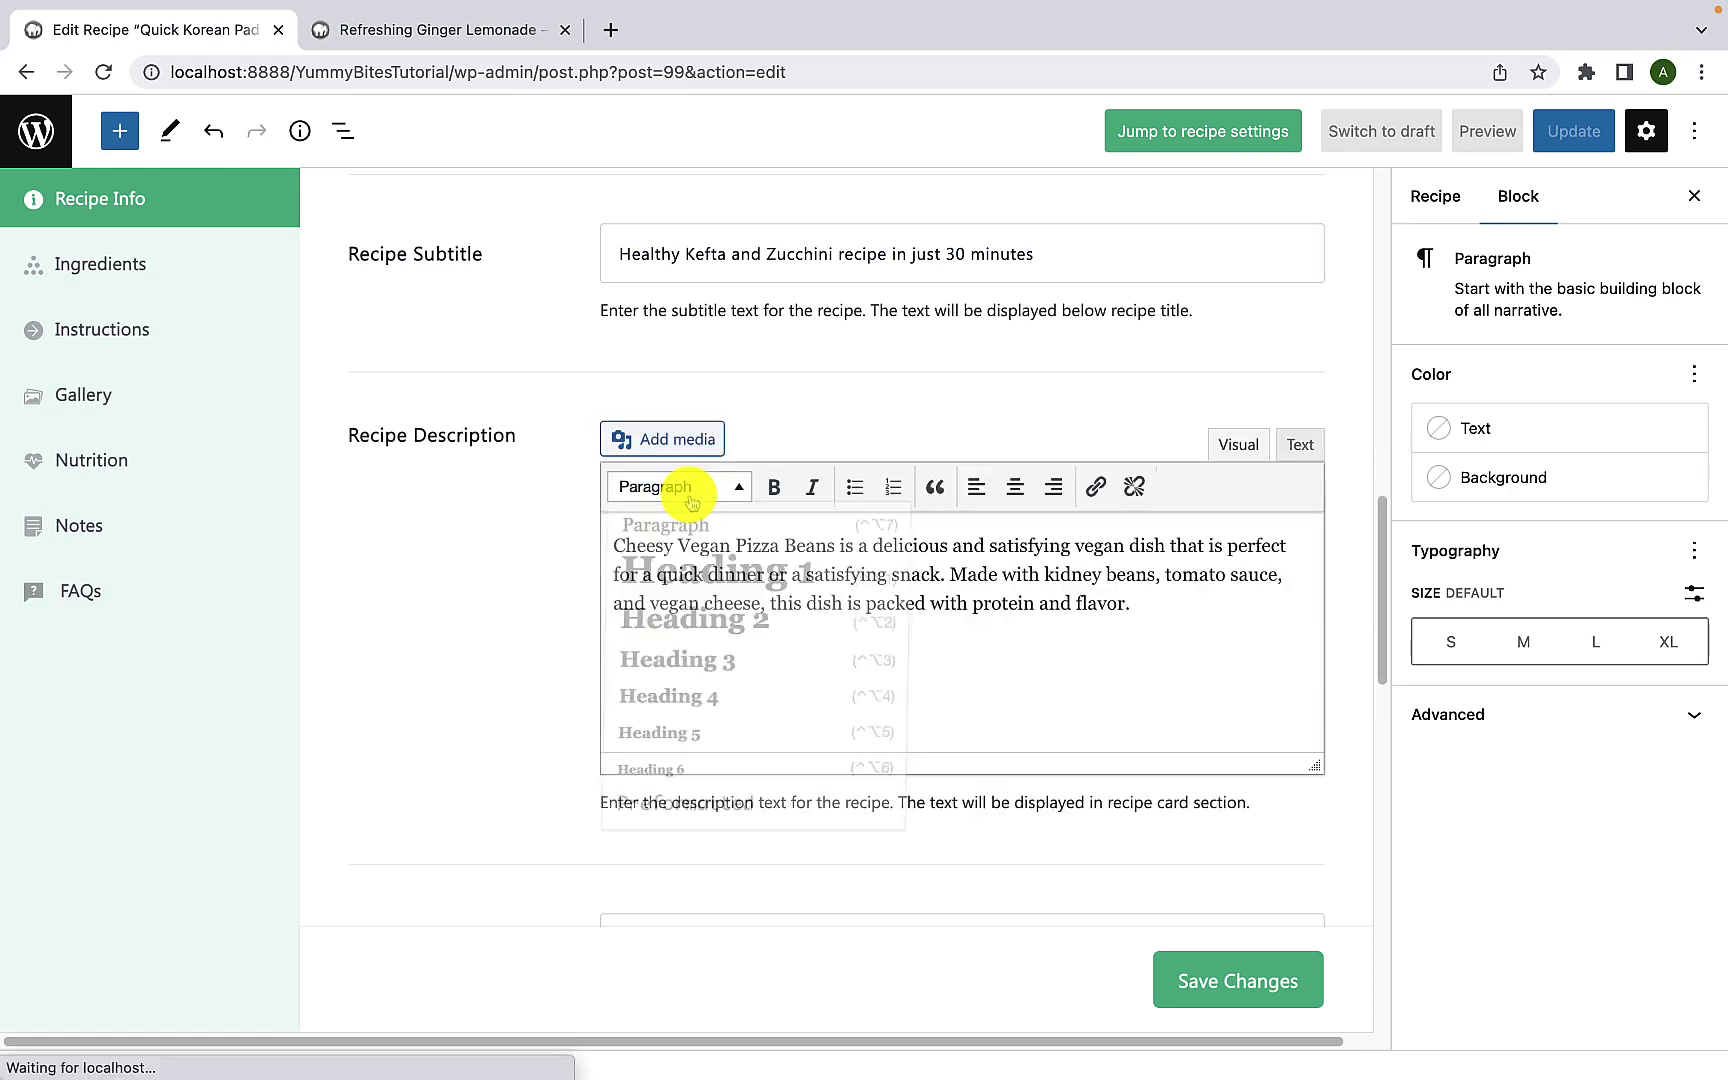
key(super+a)
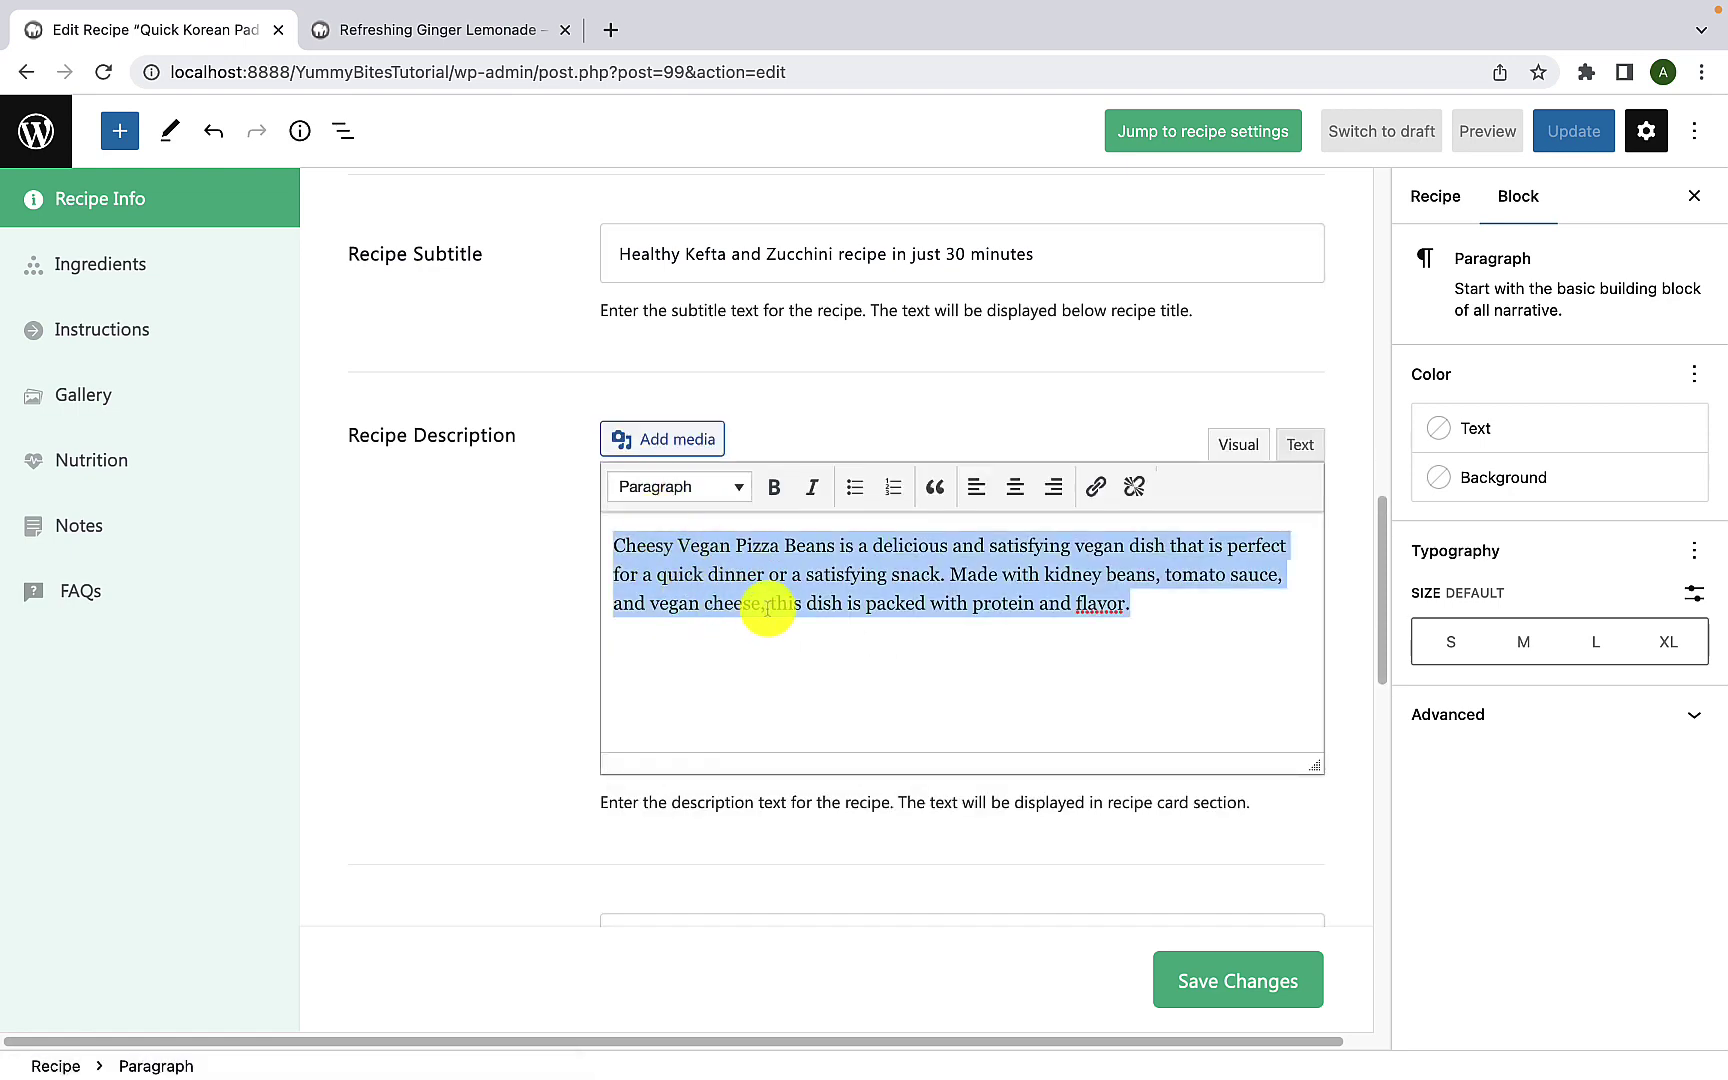
text(Salad is any of a wide variety of dishes including: green salads; vegetable salads; bound salads; salads of pasta, legumes, or grains; mixed salads incorporating meat, poultry, or seafood; and fruit salads. They often include vegetables and fruits.  Typically it’s served with a sunny side up egg (love how the yolk runs into the rice!) and a side of fresh cucumber and tomato (no dressing) to make a meal of it.)
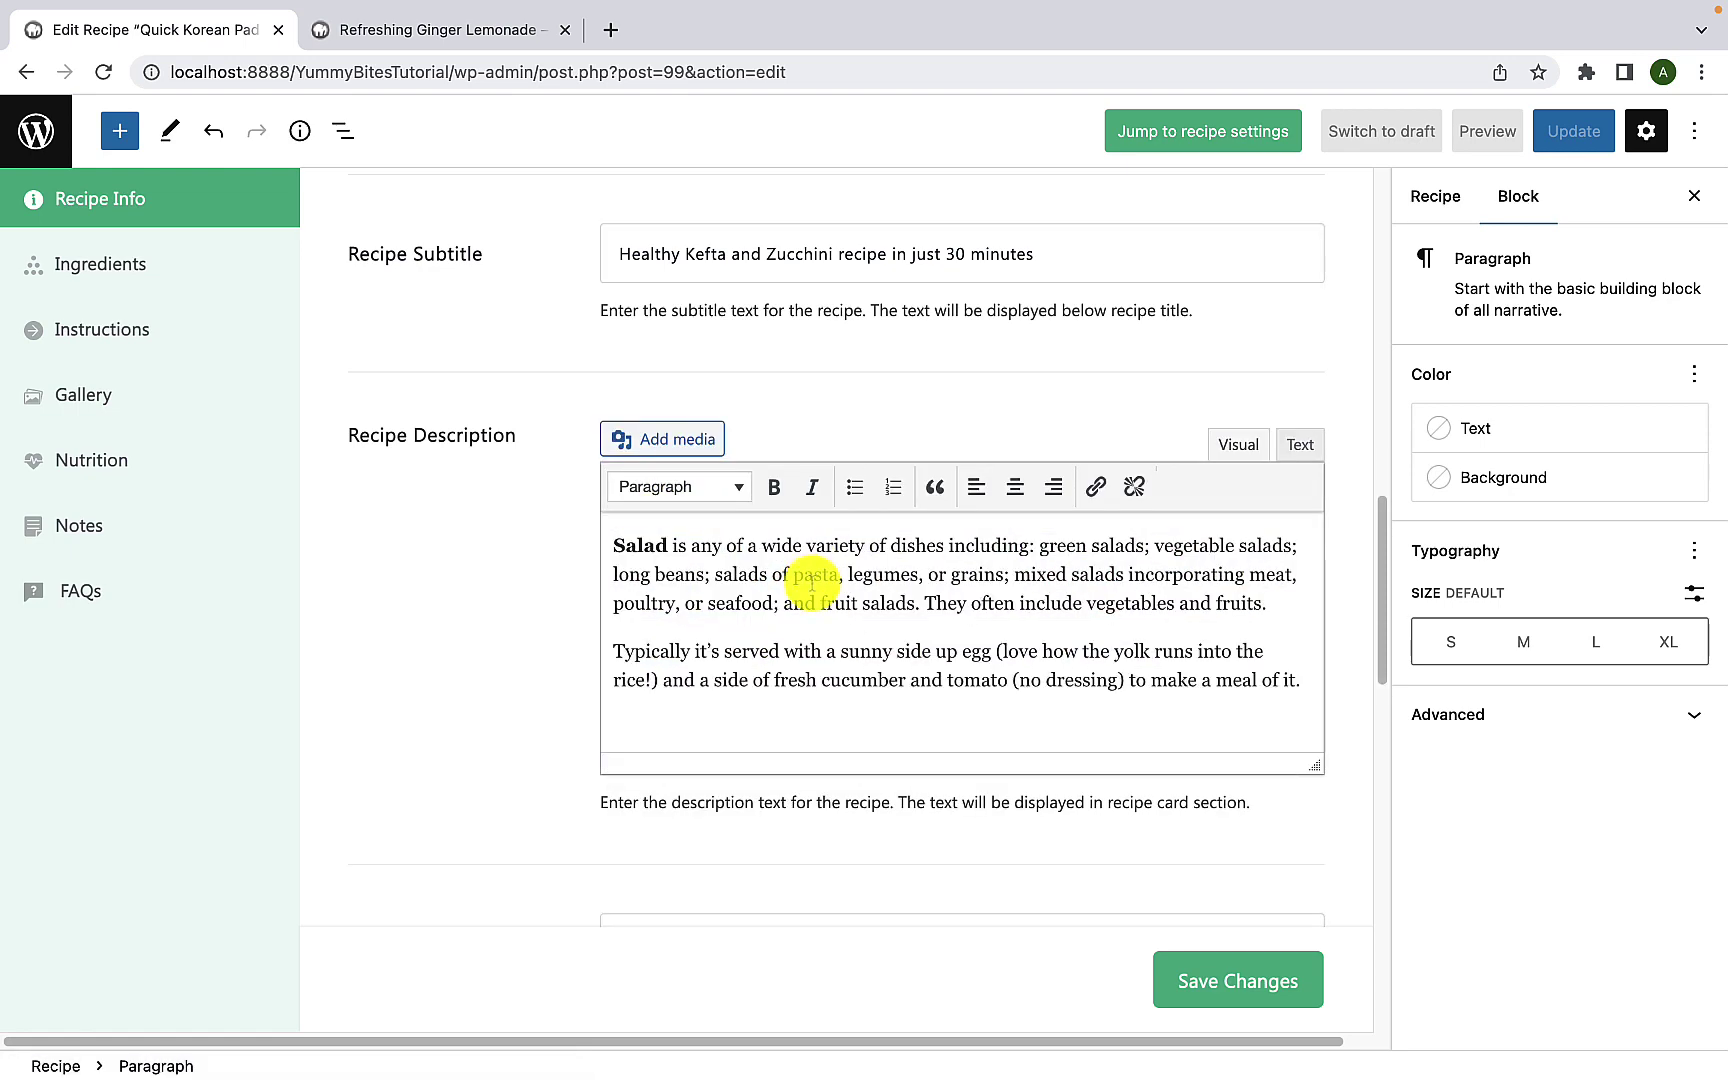
Step: Review the recipe keywords and set the recipe's difficulty level to Intermediate
scroll(798, 594, down, 5)
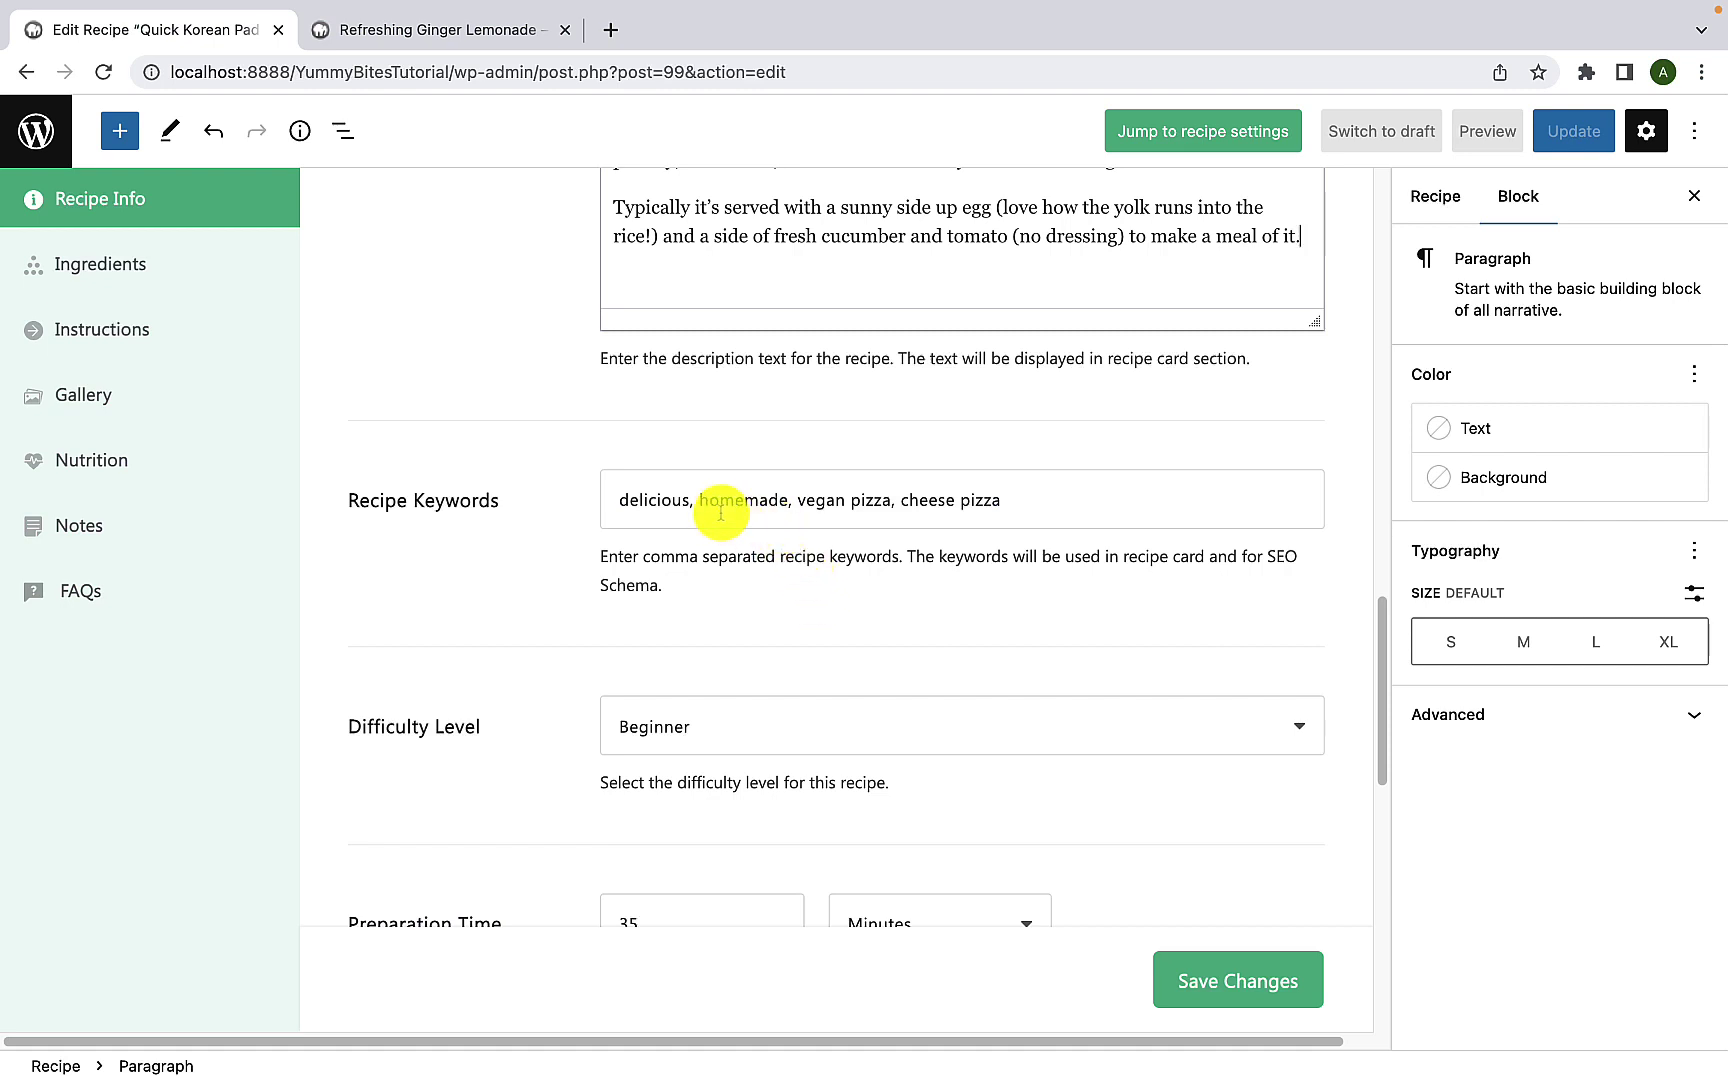
click(720, 513)
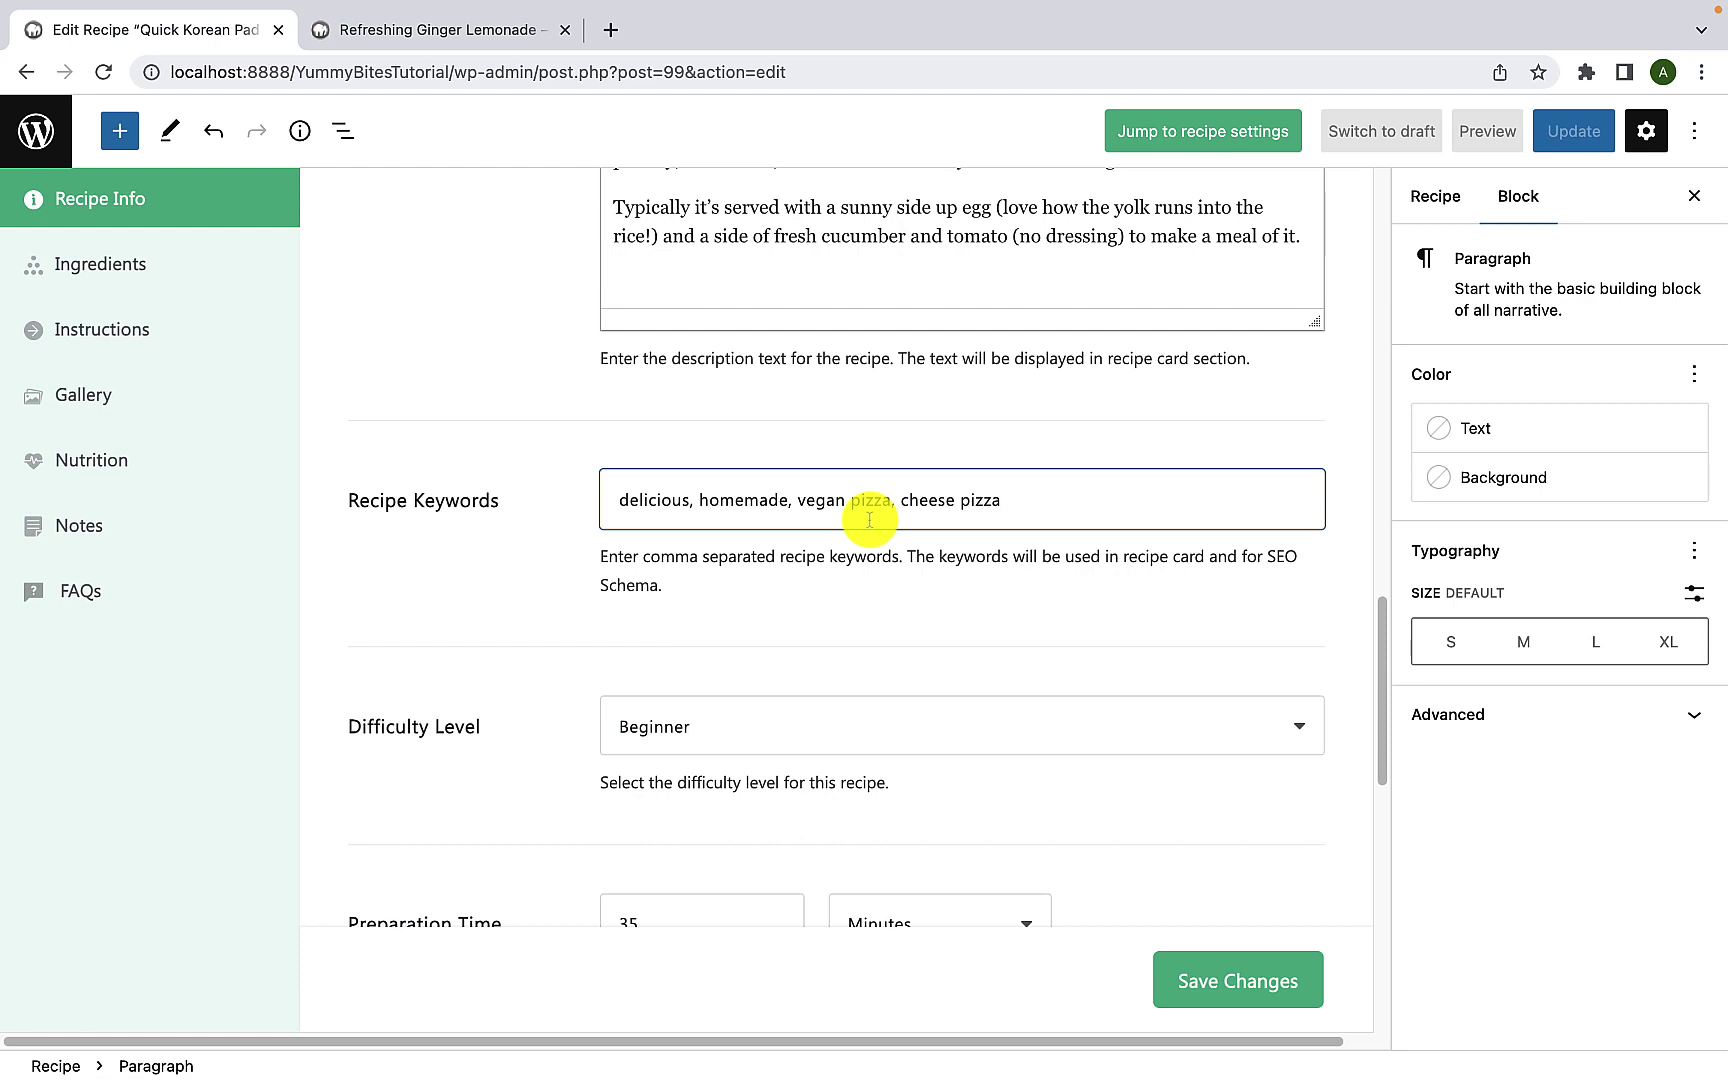
scroll(871, 519, down, 3)
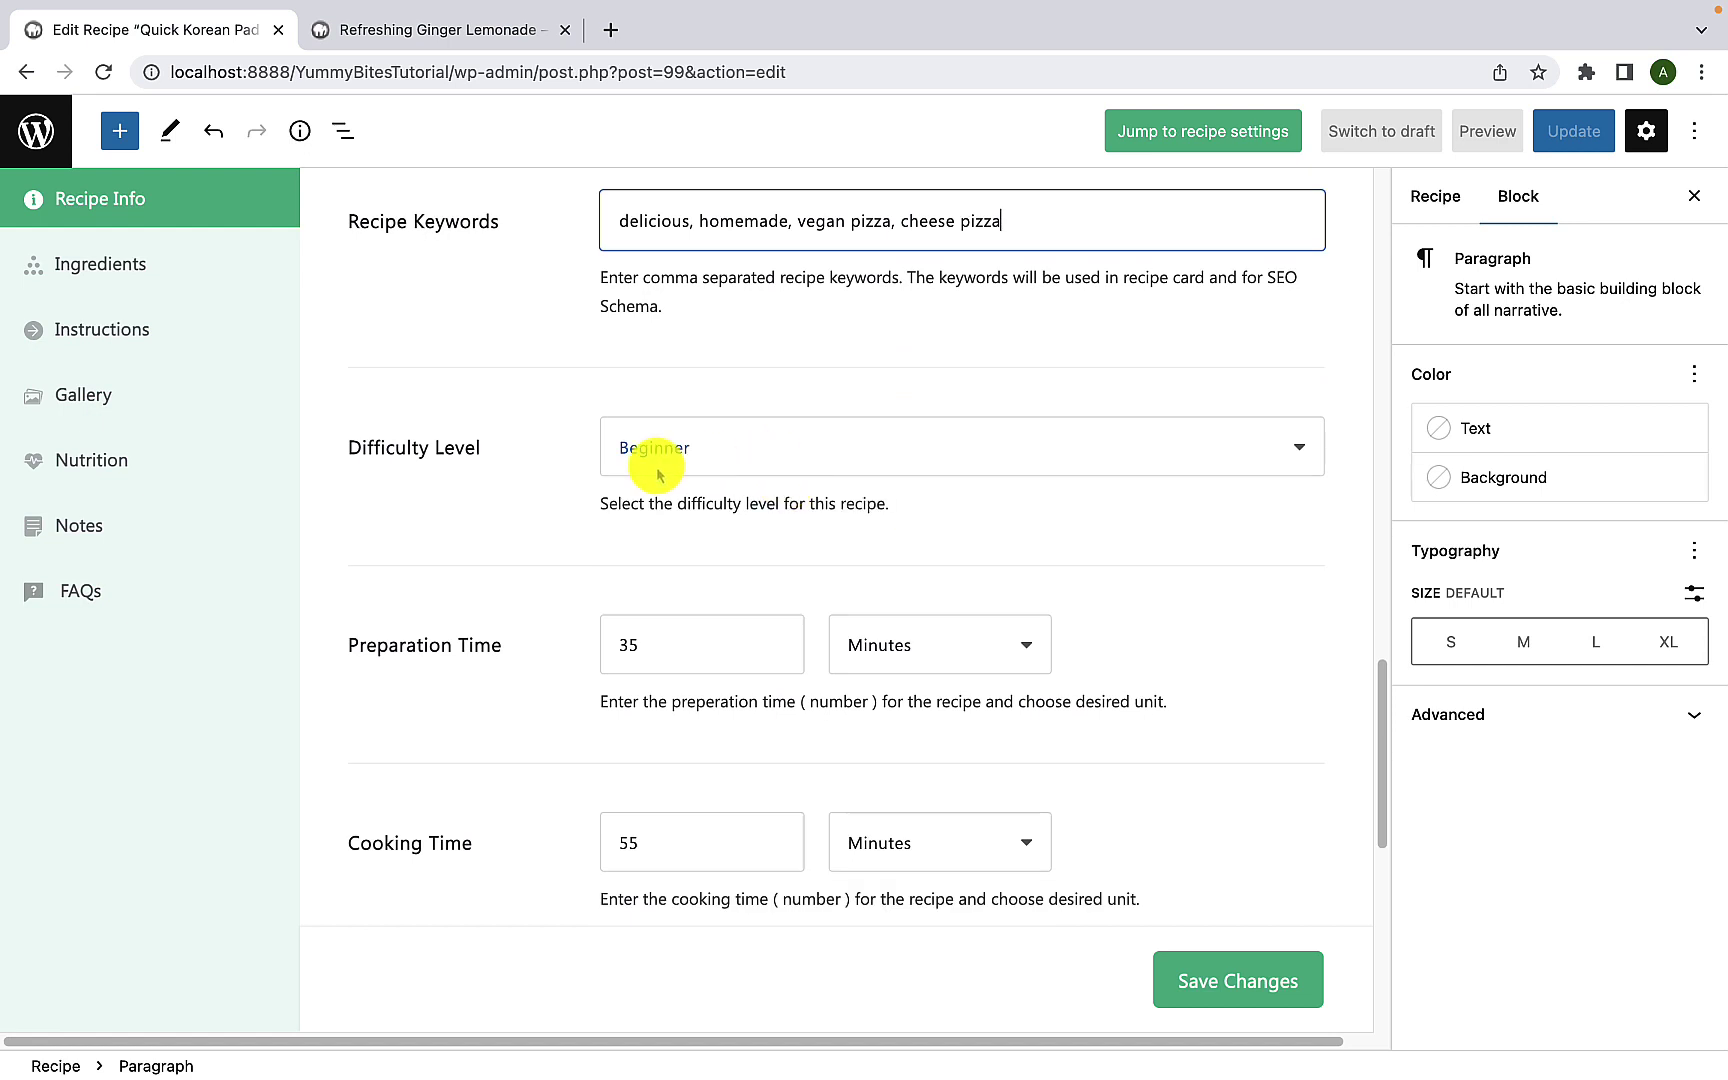
click(697, 480)
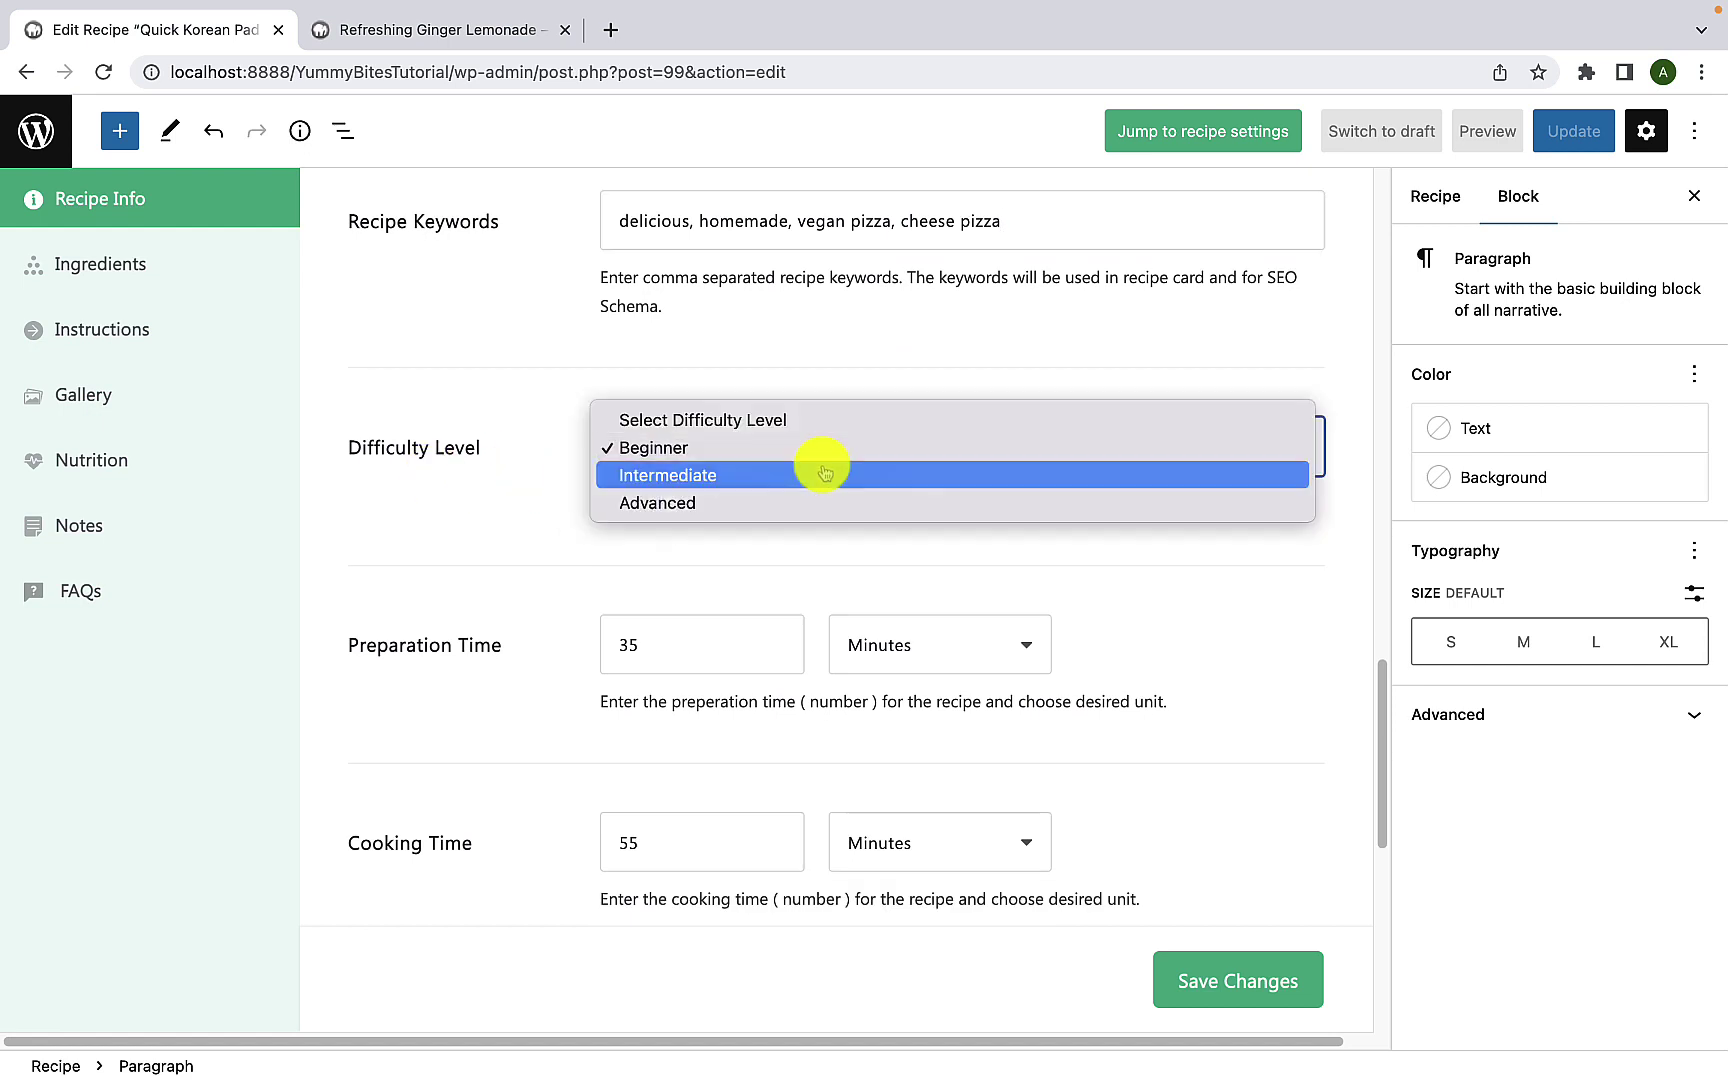
click(772, 477)
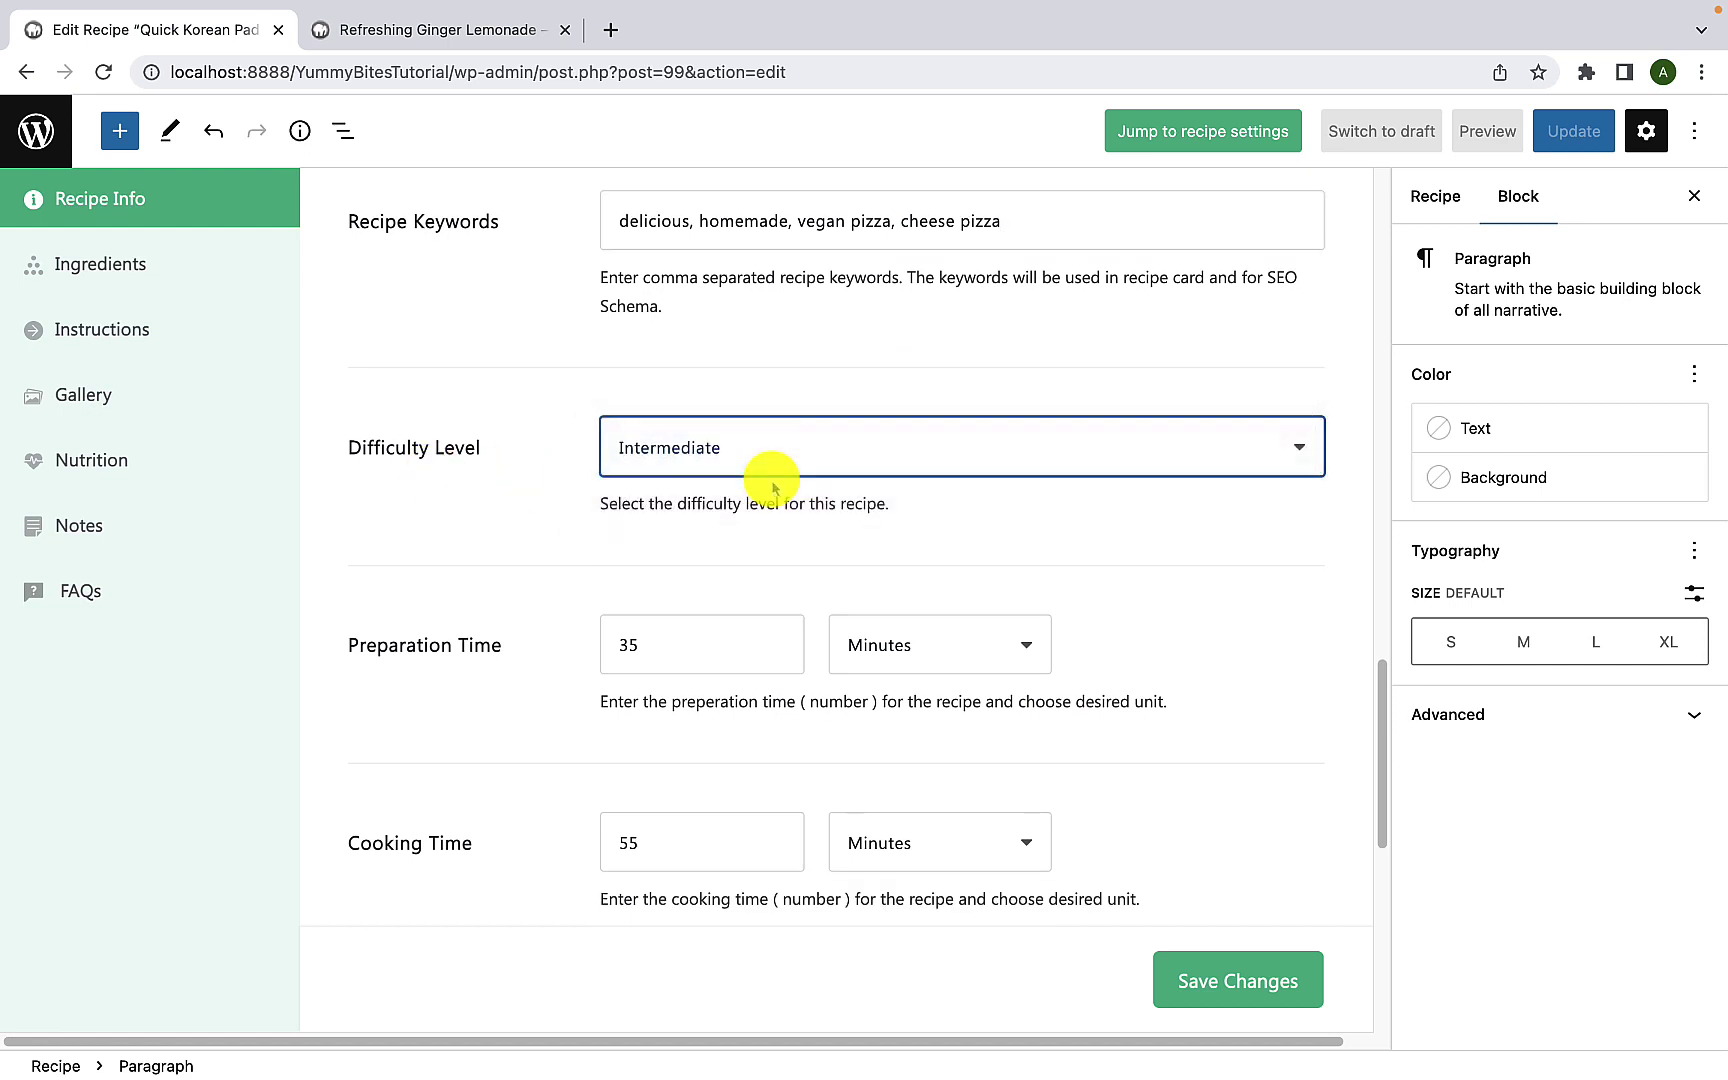
Step: Set the preparation time to 60 minutes, cooking time to 60 minutes and rest time to 57 minutes, and check the total duration
scroll(740, 480, down, 2)
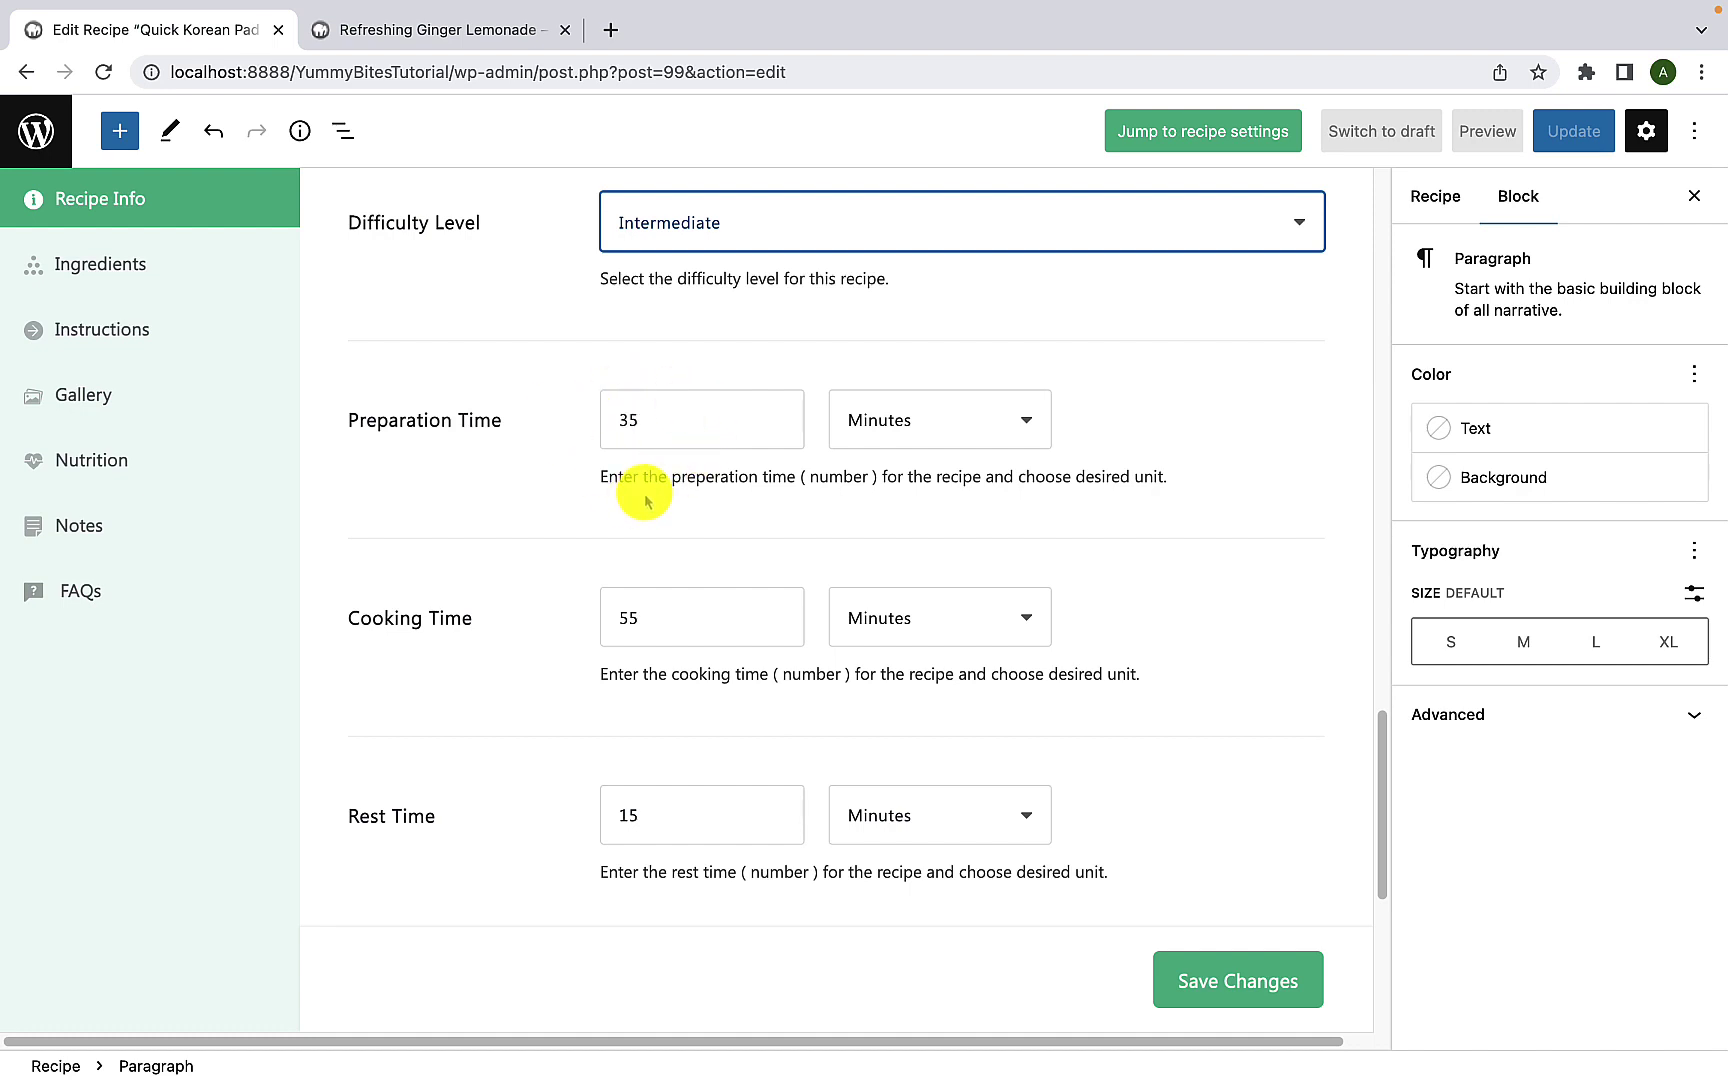
scroll(688, 760, down, 1)
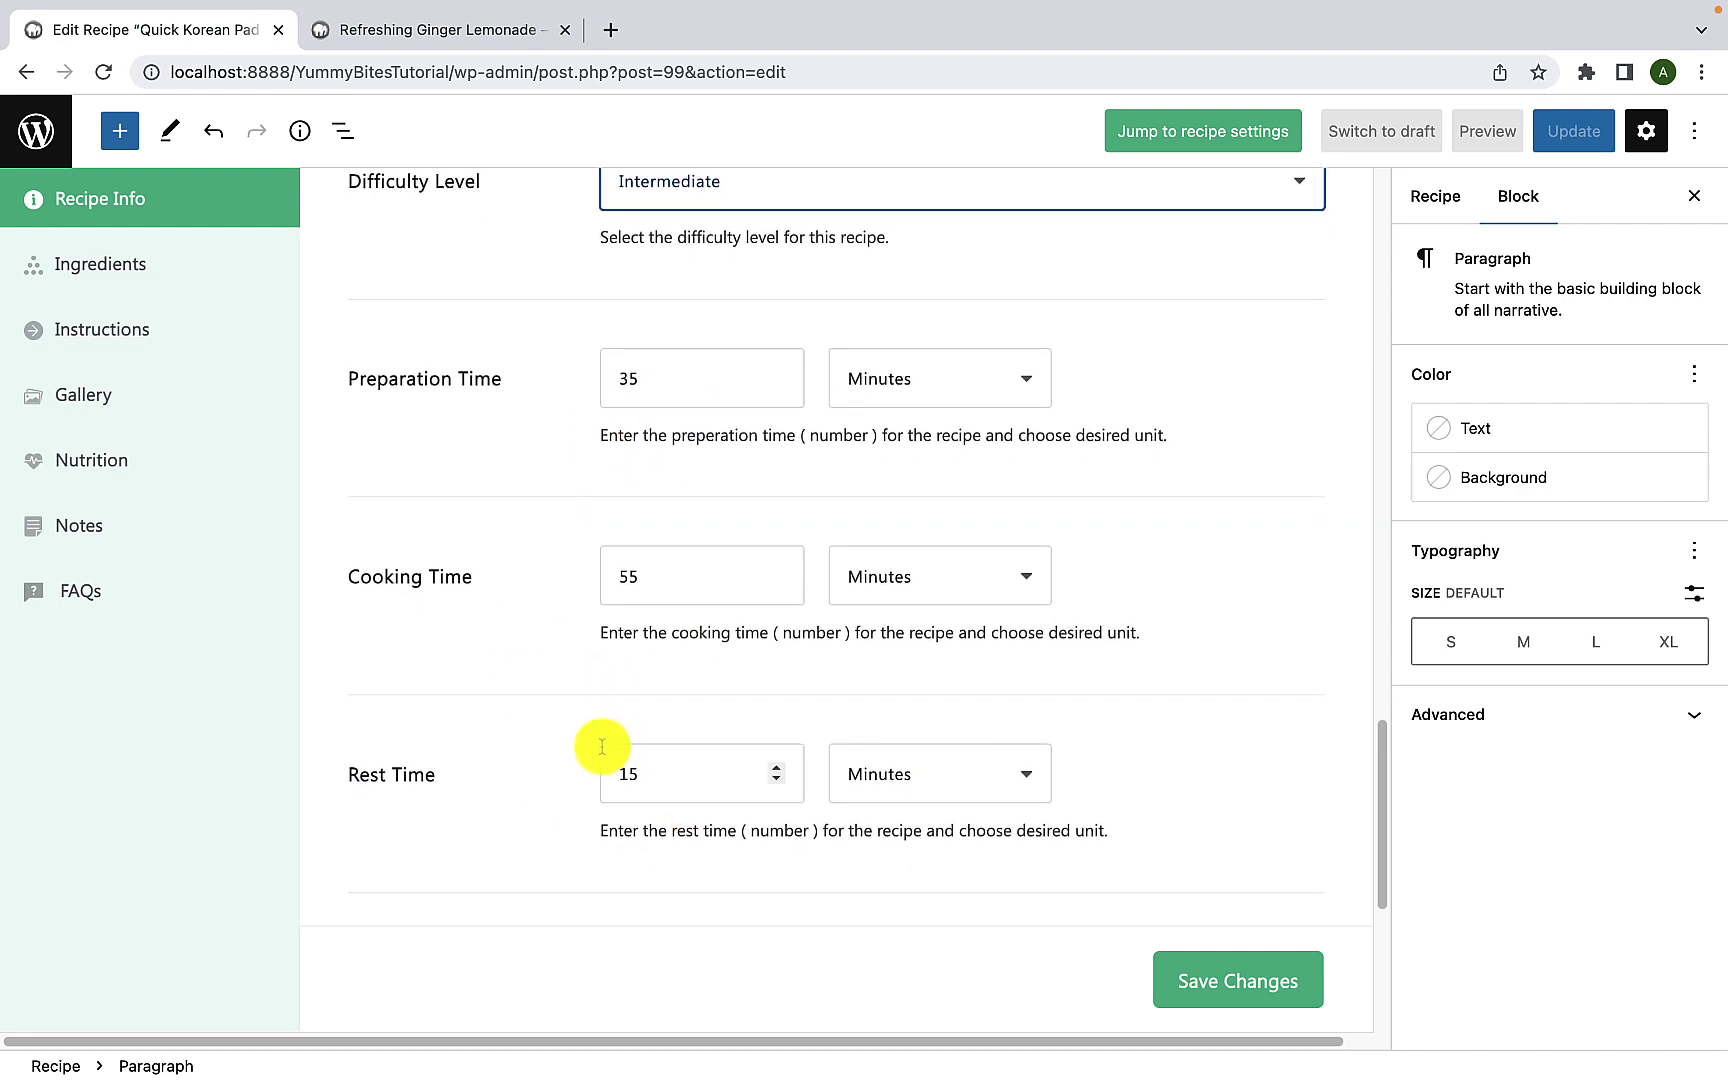
click(1020, 378)
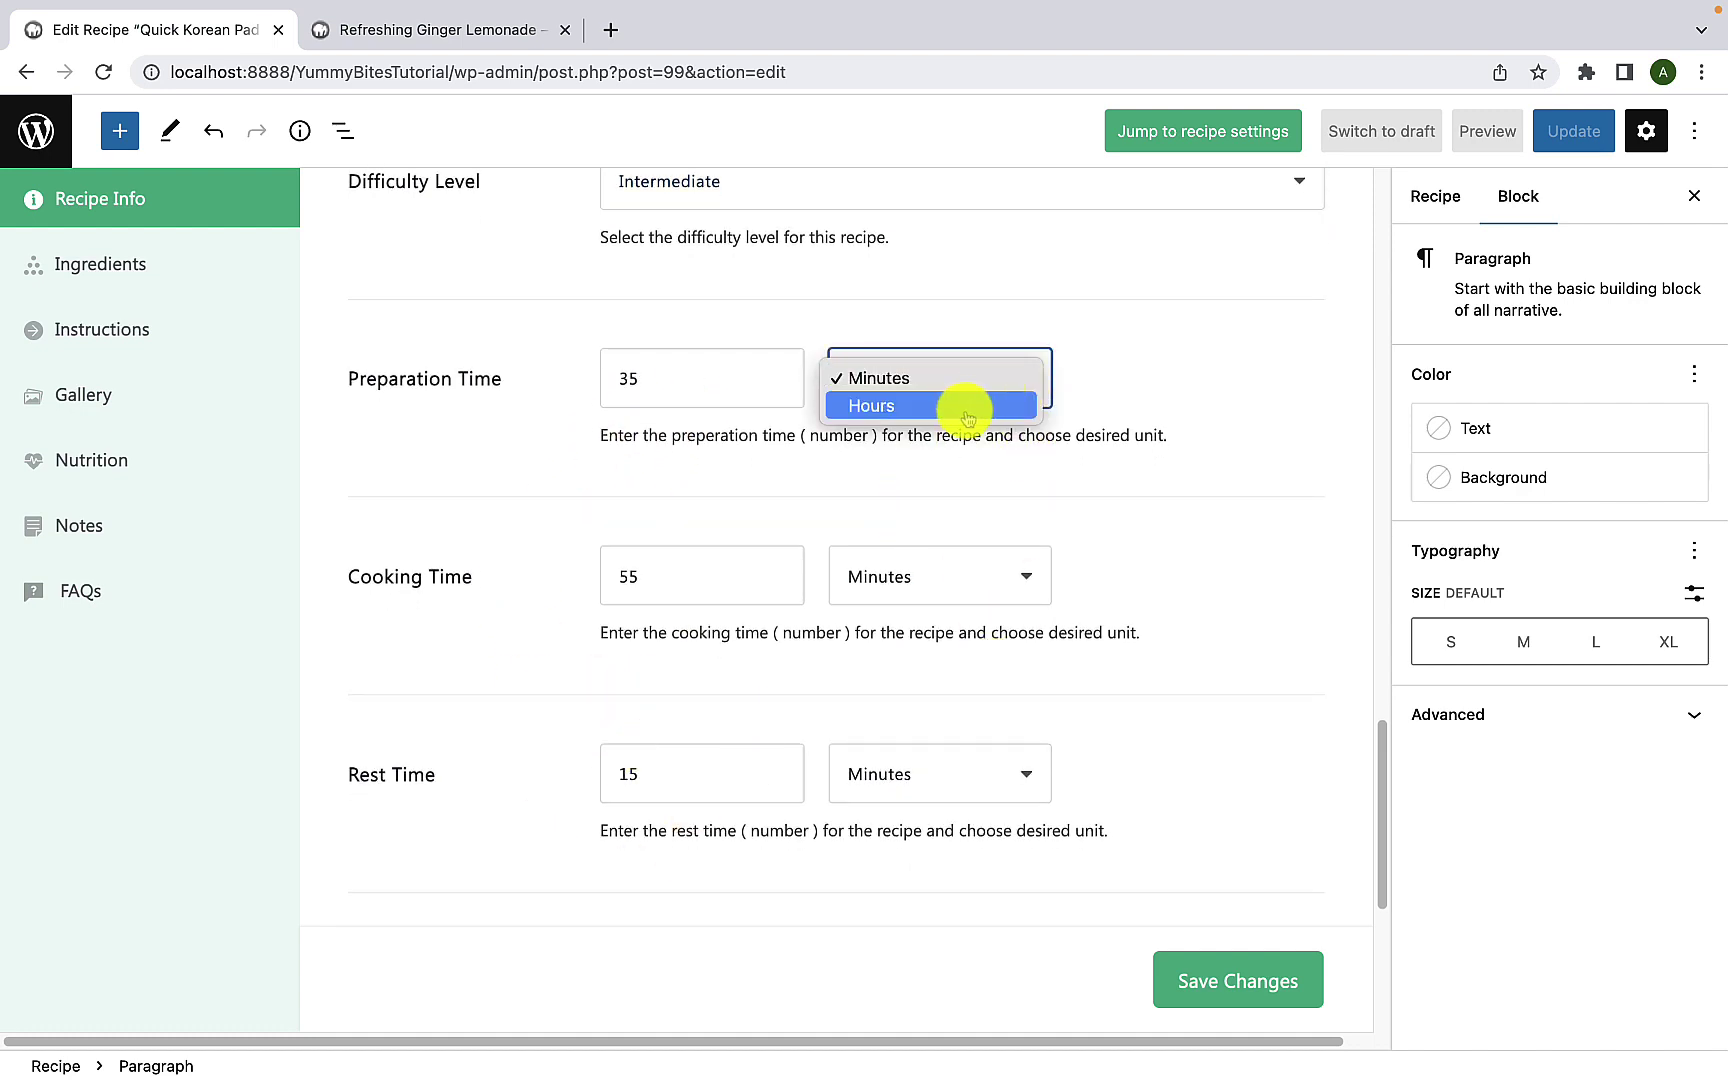
click(1200, 366)
drag(663, 383, 604, 363)
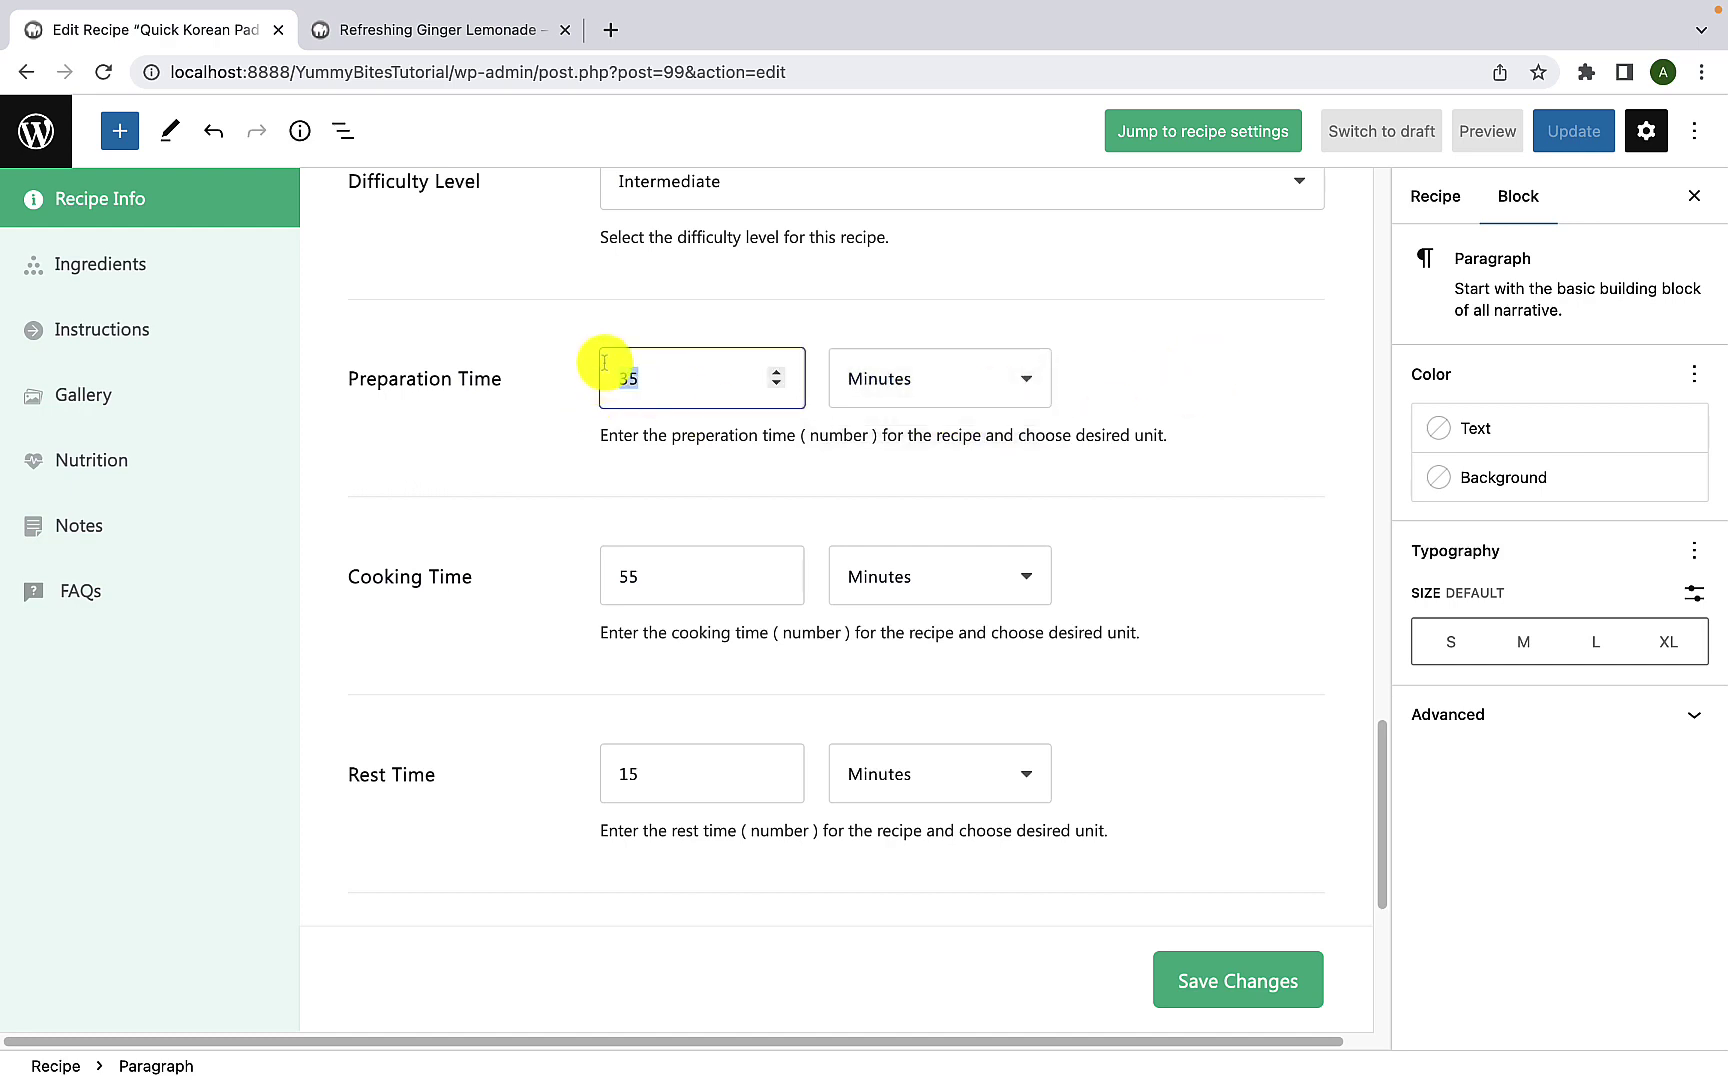
text(60)
drag(665, 576, 583, 577)
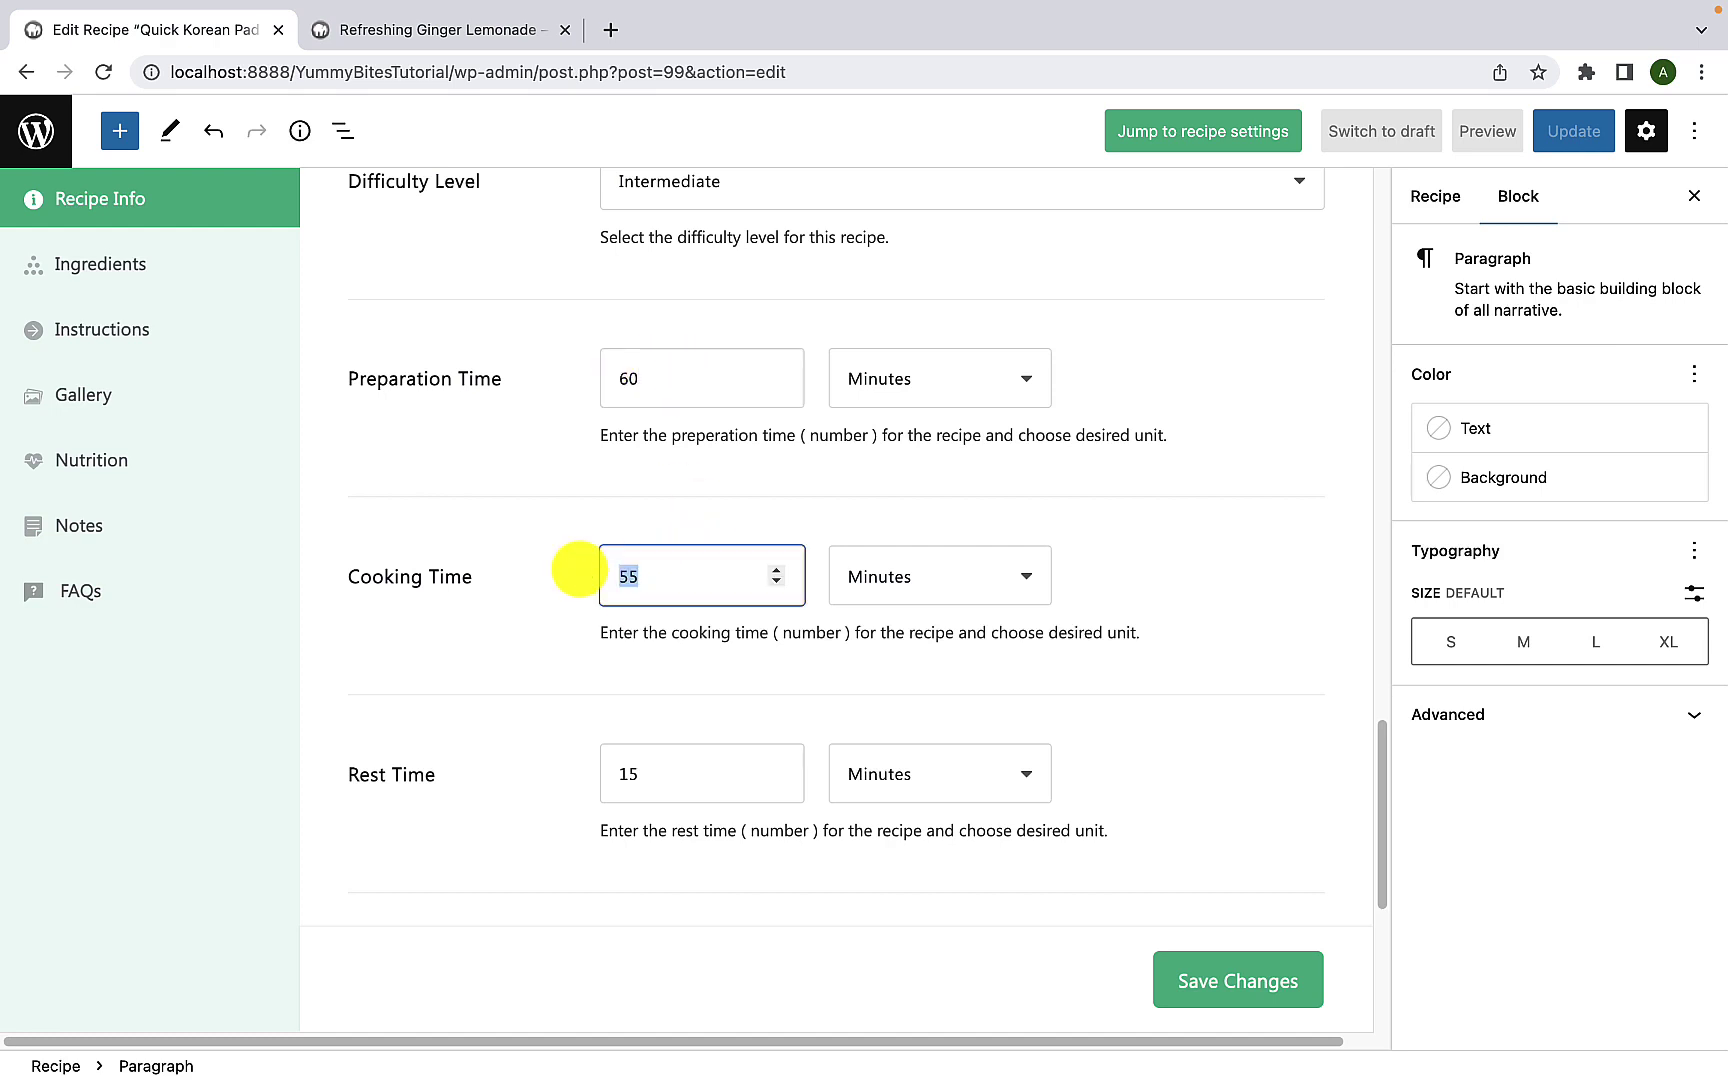
text(60)
drag(675, 775, 606, 775)
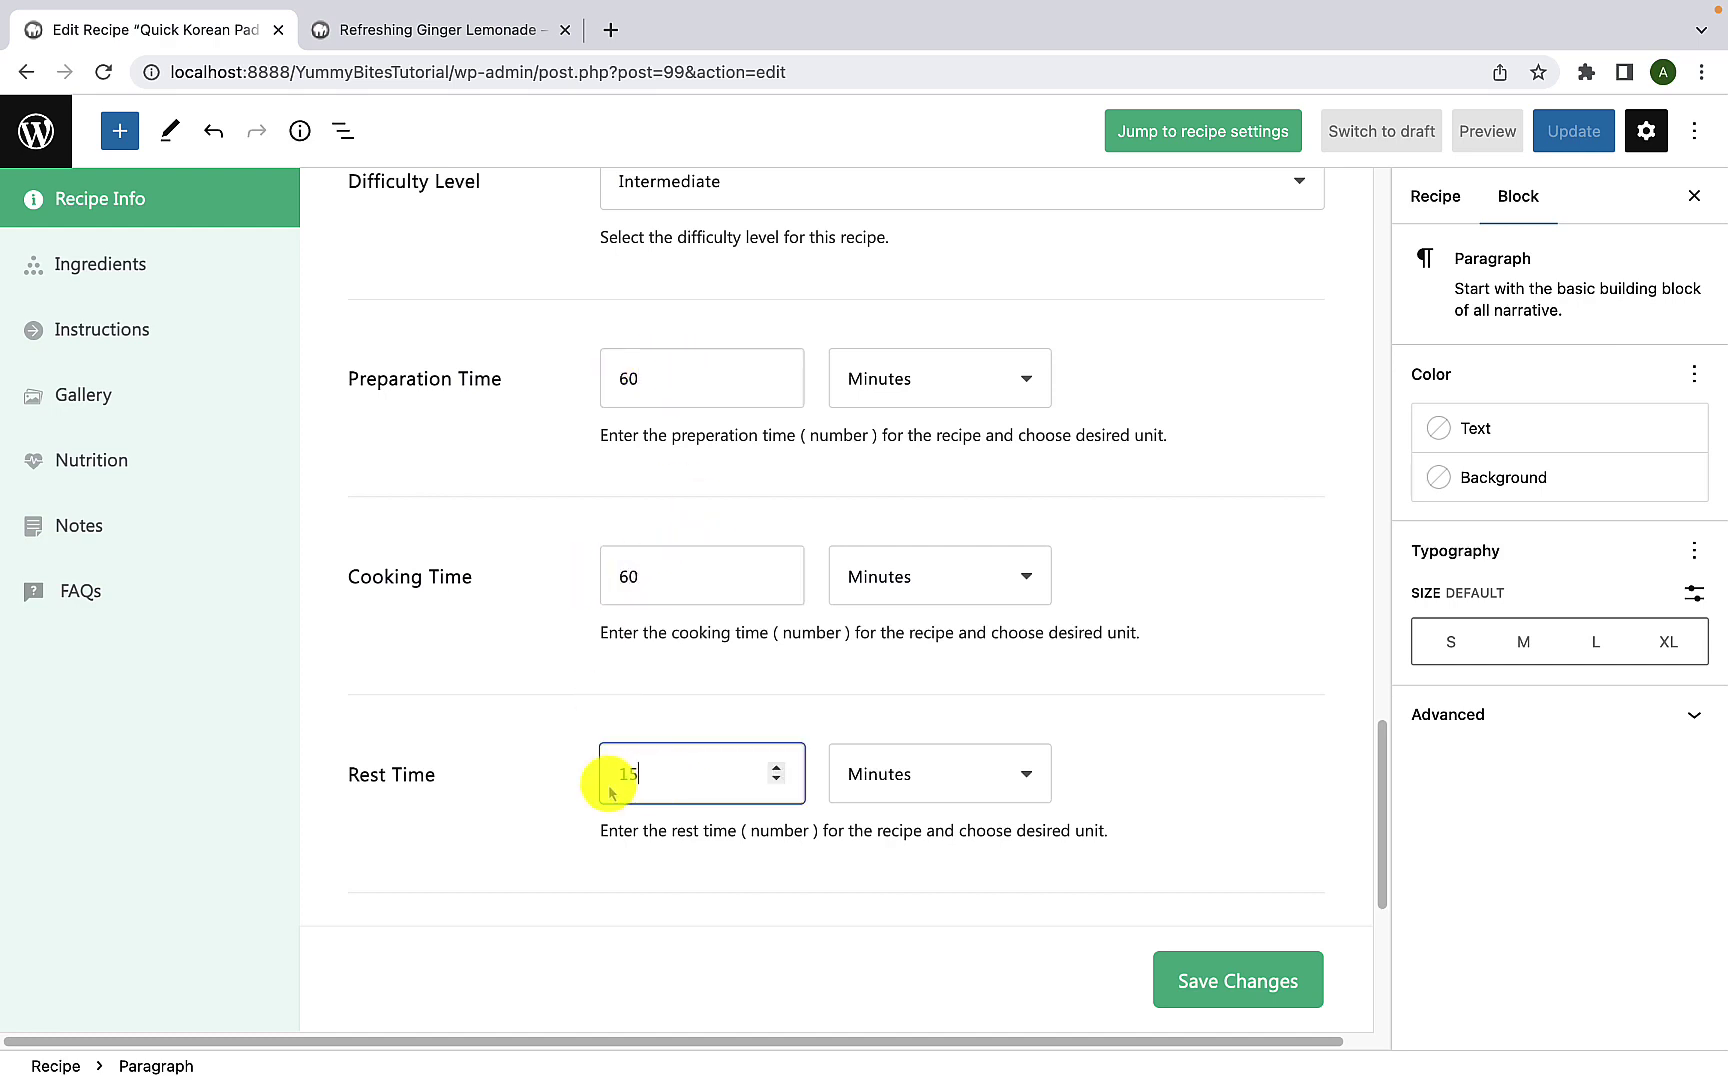
text(57)
scroll(658, 584, down, 4)
scroll(658, 584, down, 2)
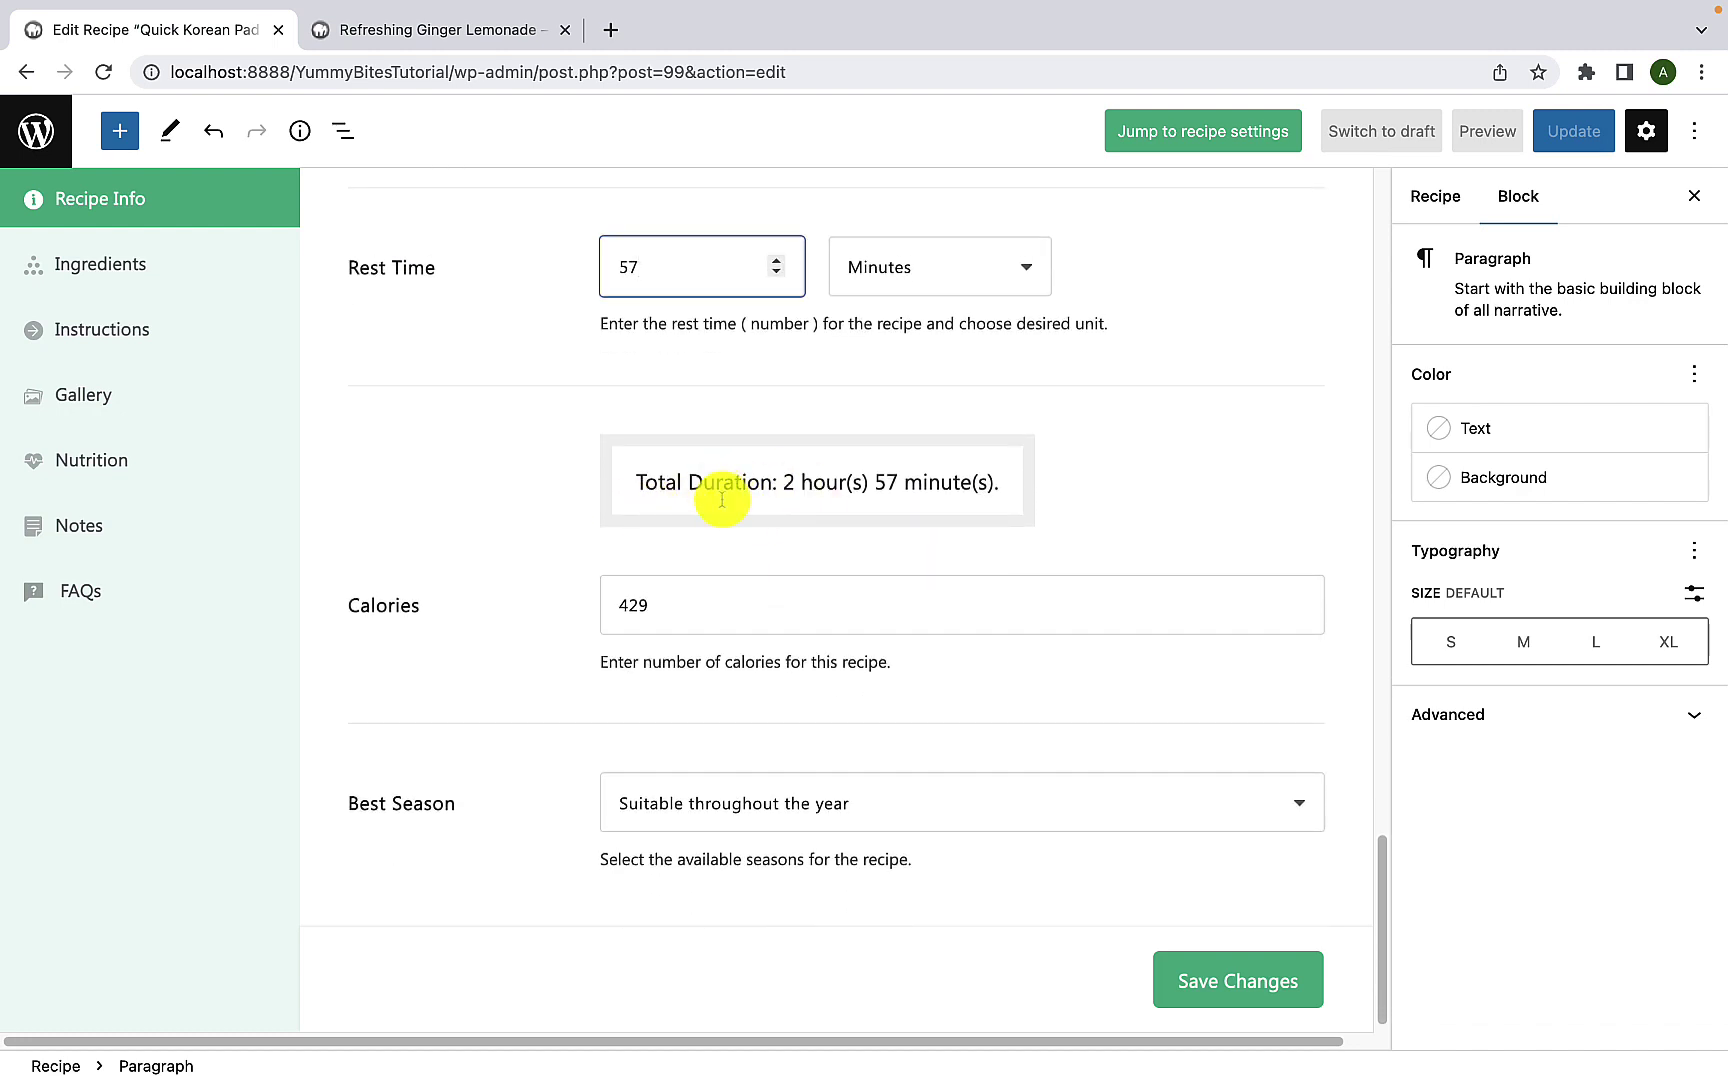
scroll(700, 480, up, 5)
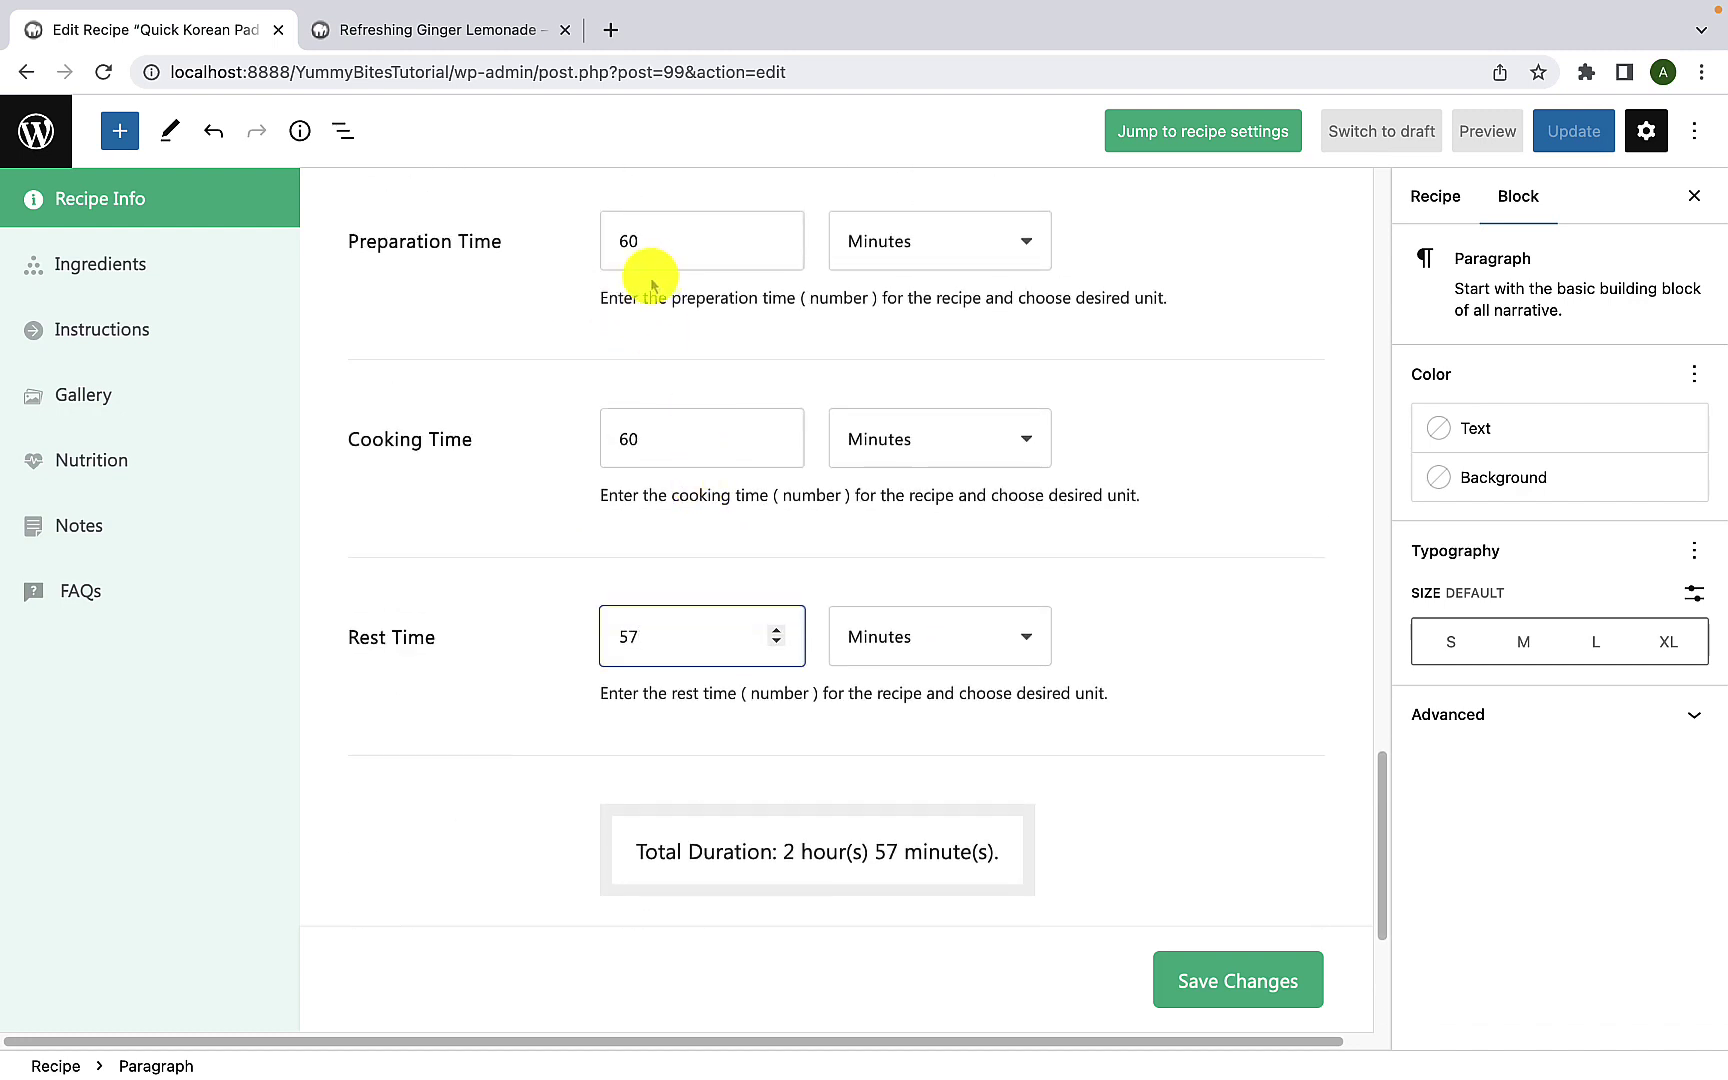
scroll(643, 552, down, 2)
scroll(646, 553, down, 4)
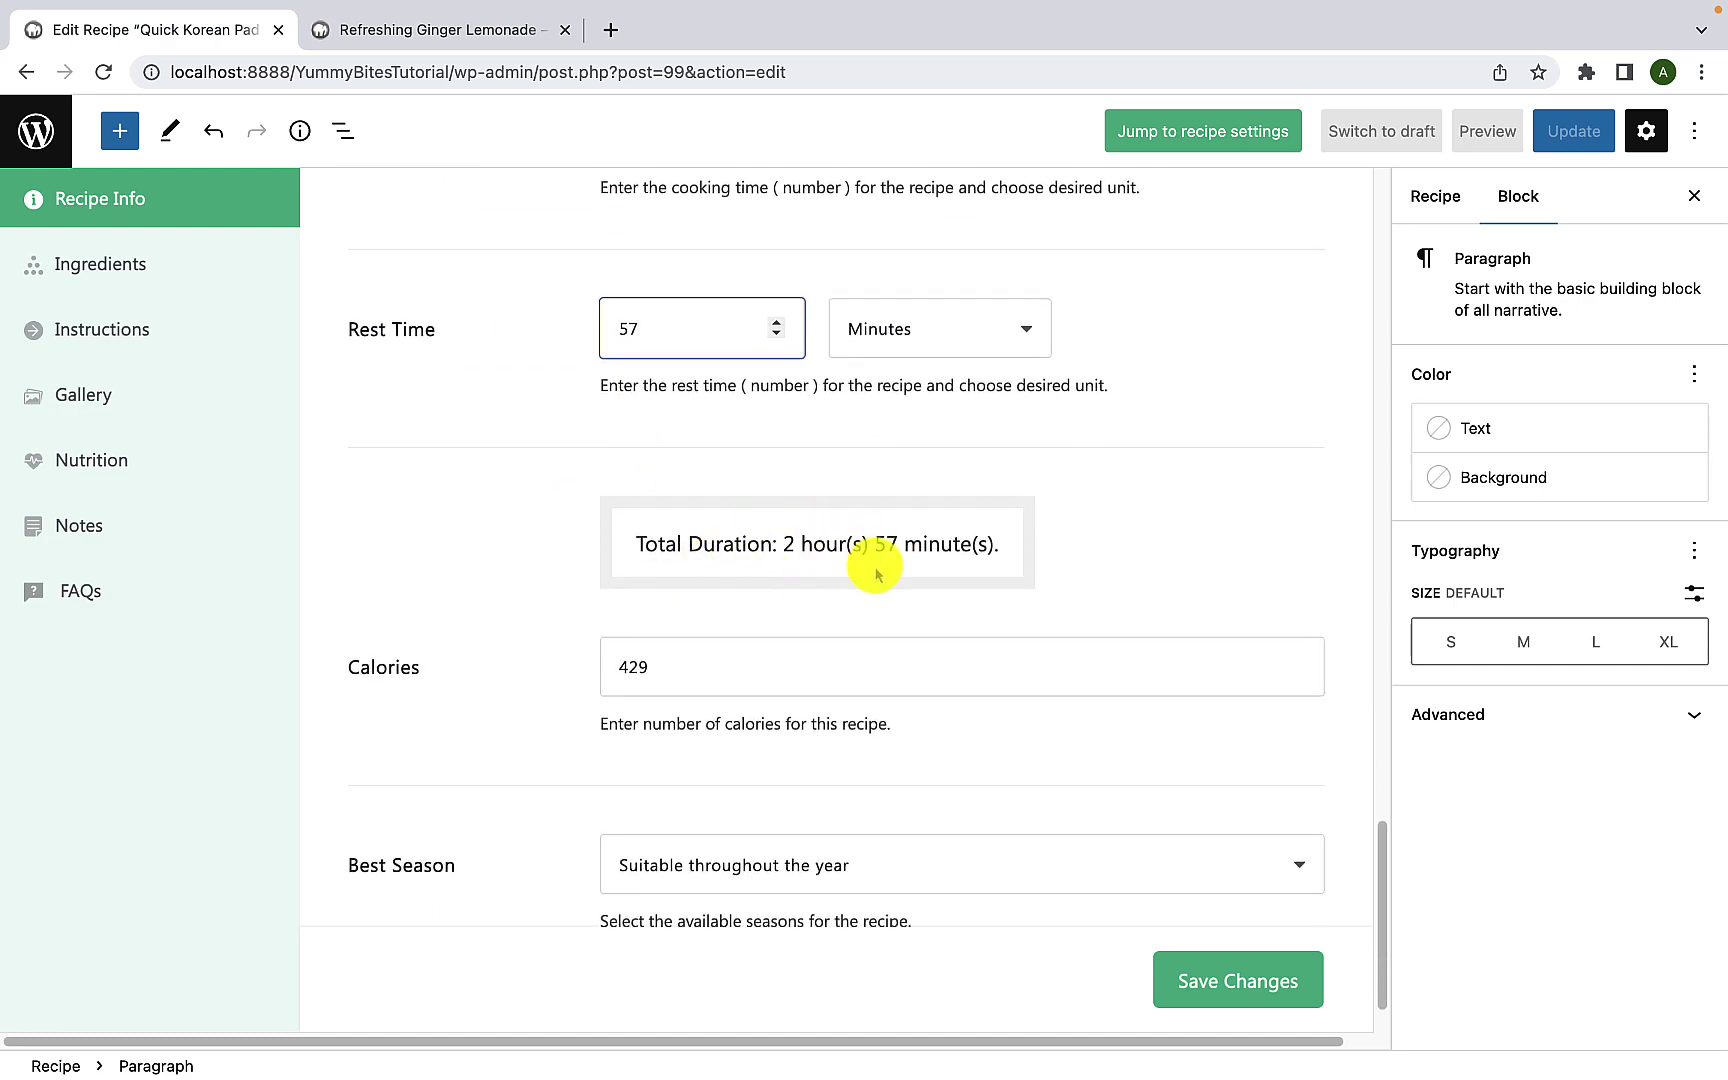
Step: Review the calories value and the best season options, keeping both as they are, and save the recipe info changes
scroll(877, 570, down, 2)
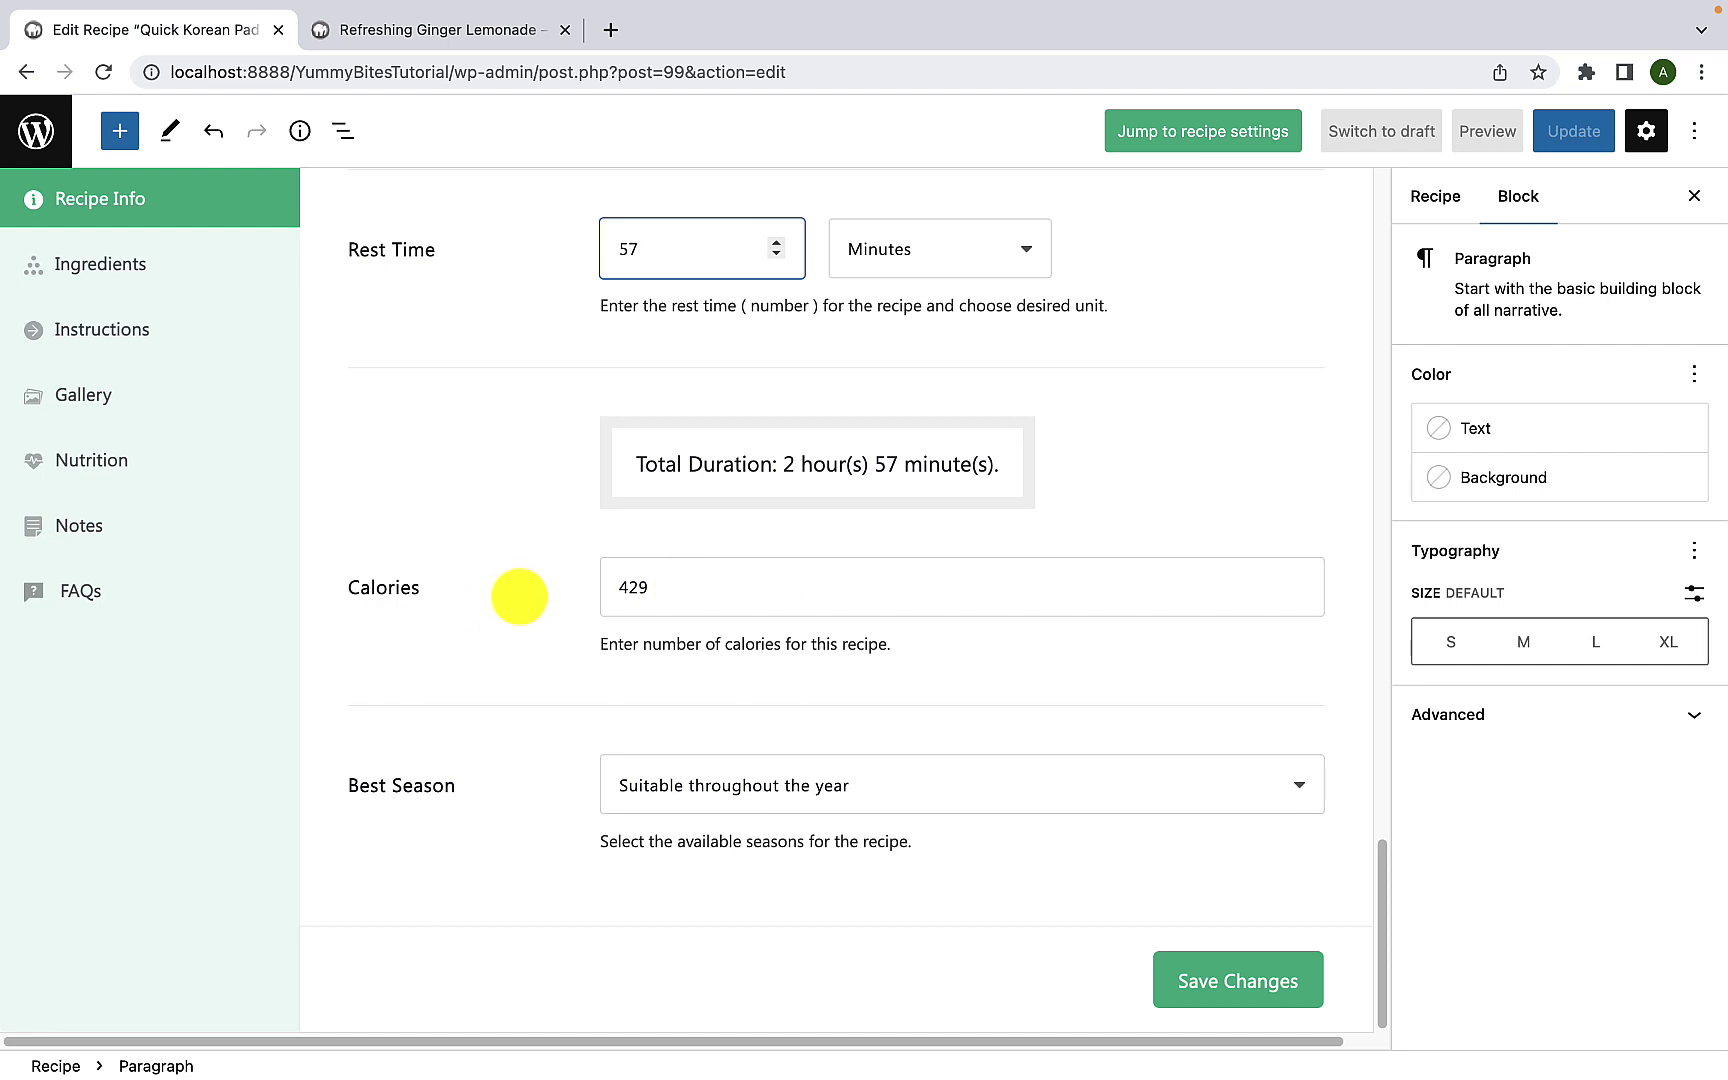
click(692, 583)
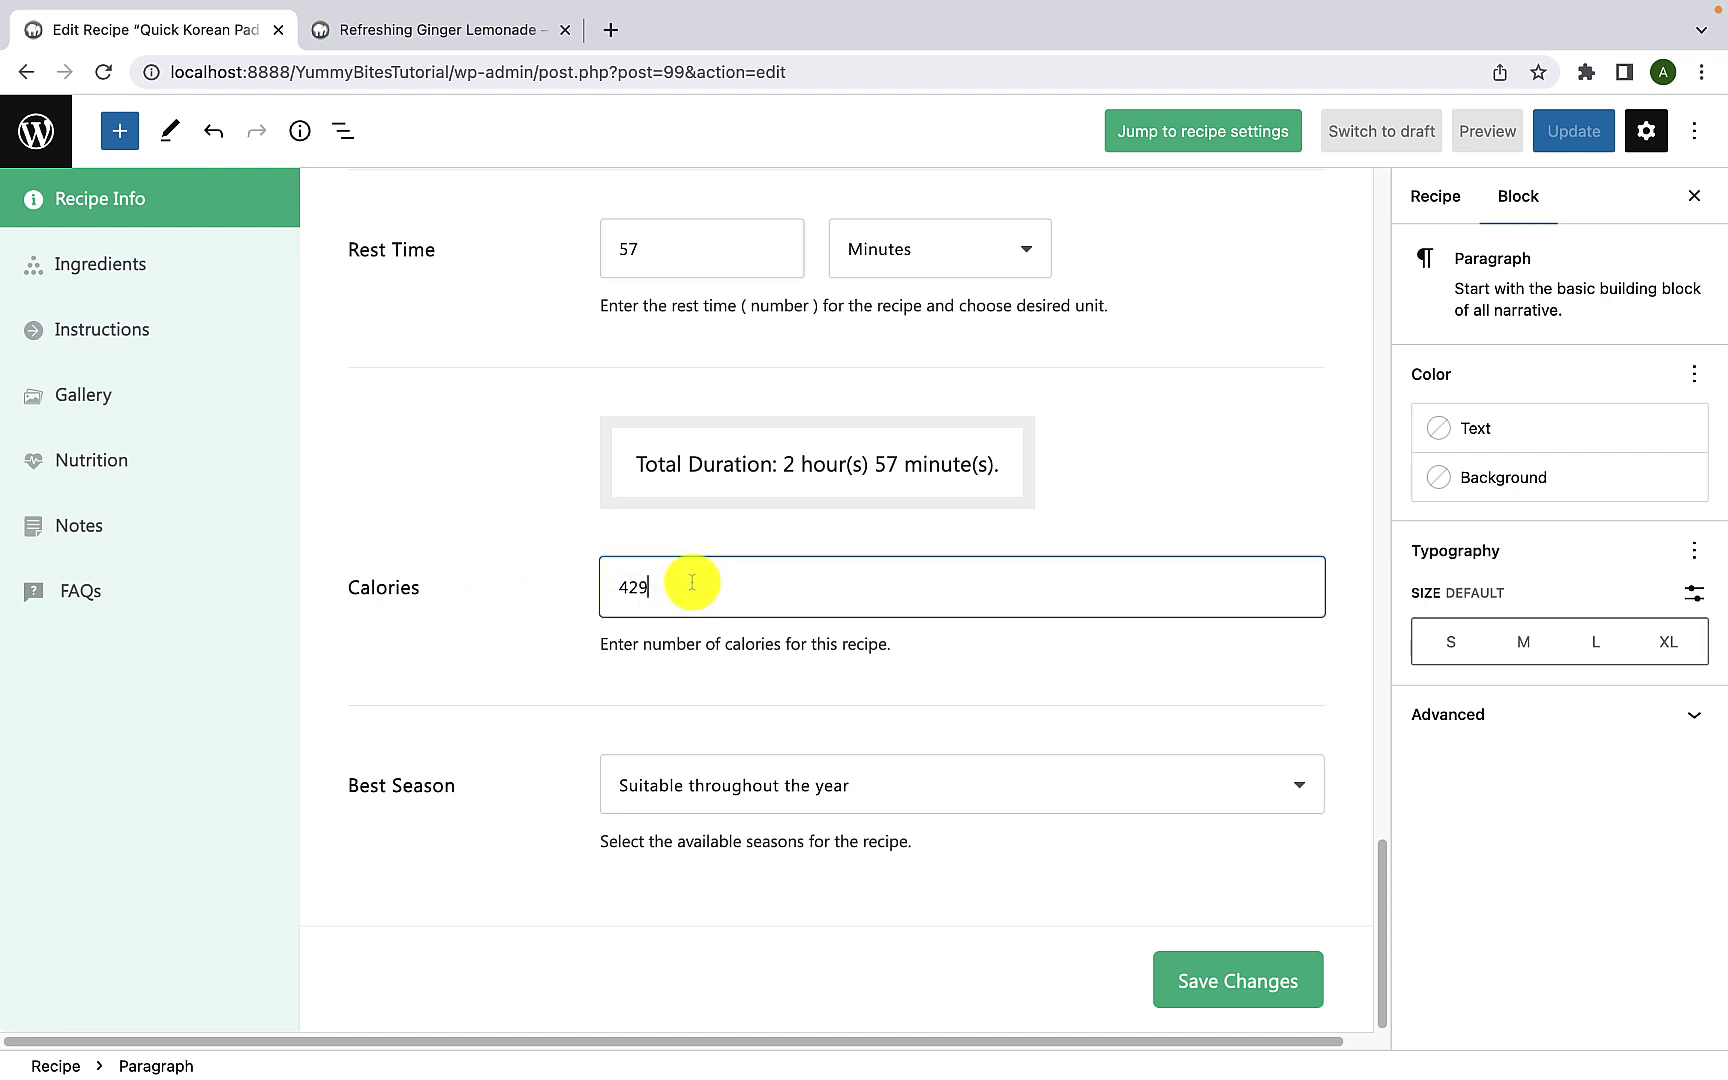
click(646, 680)
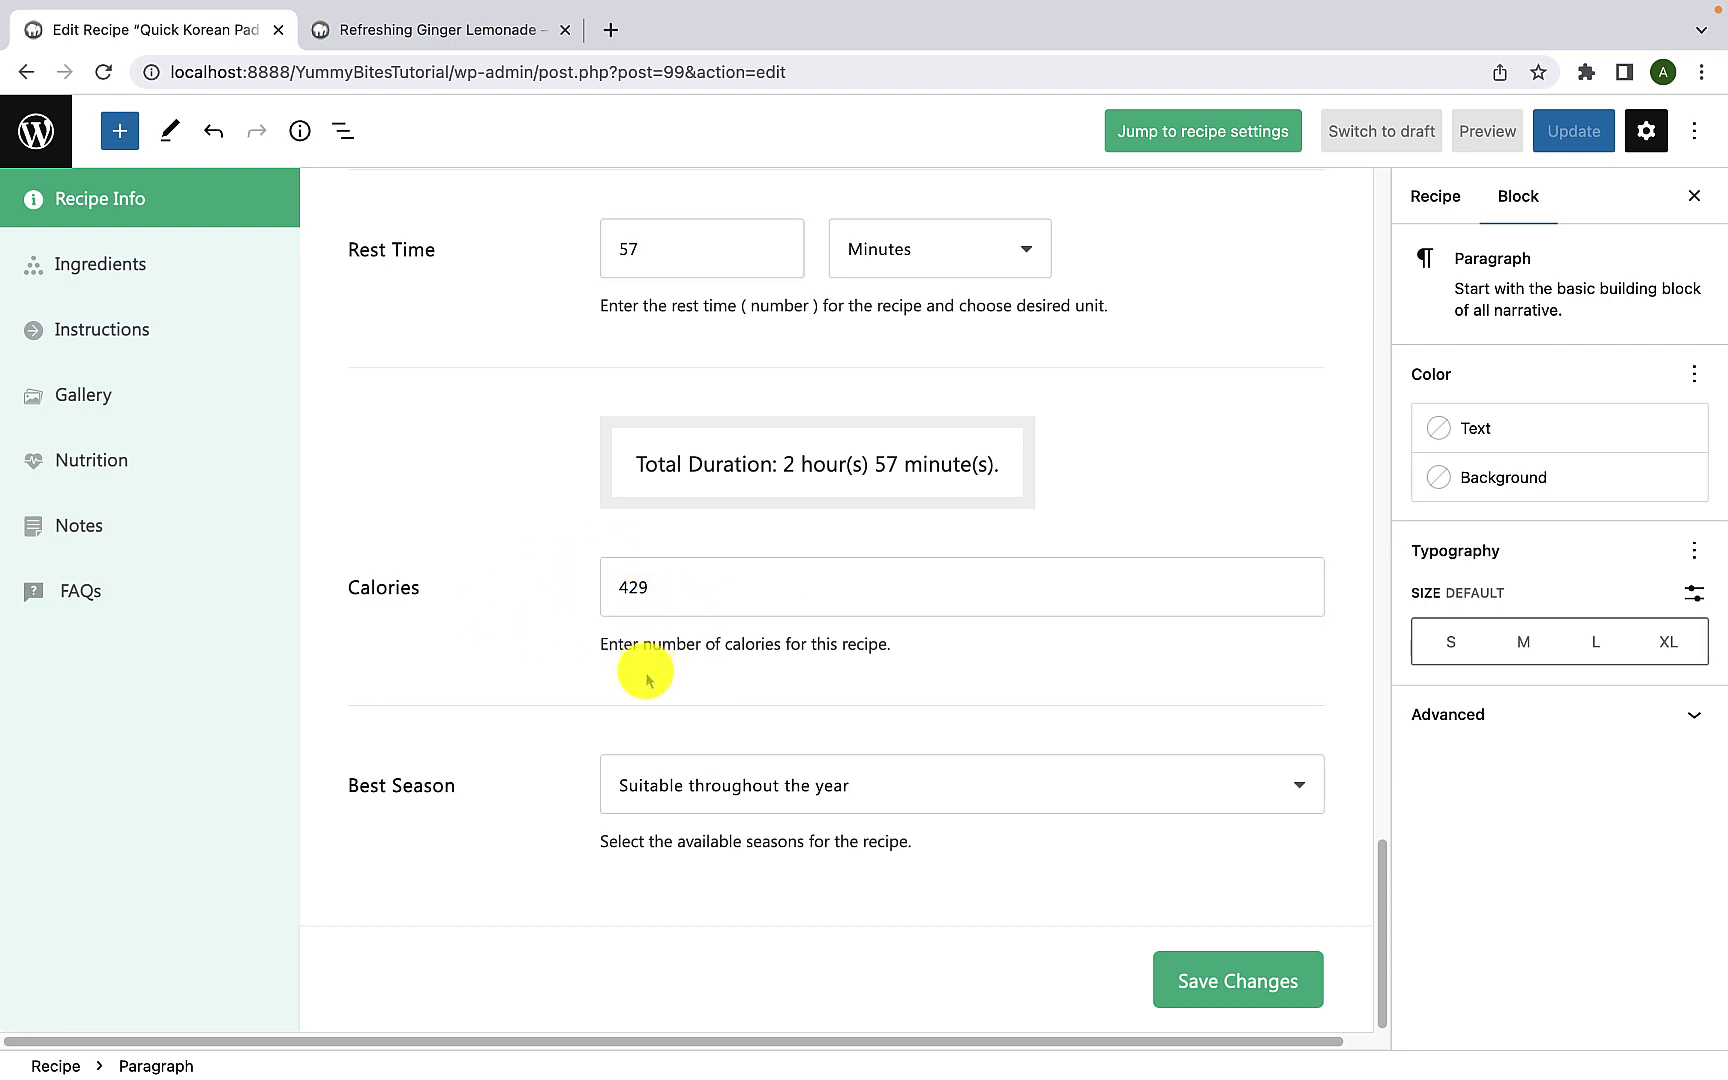
click(683, 806)
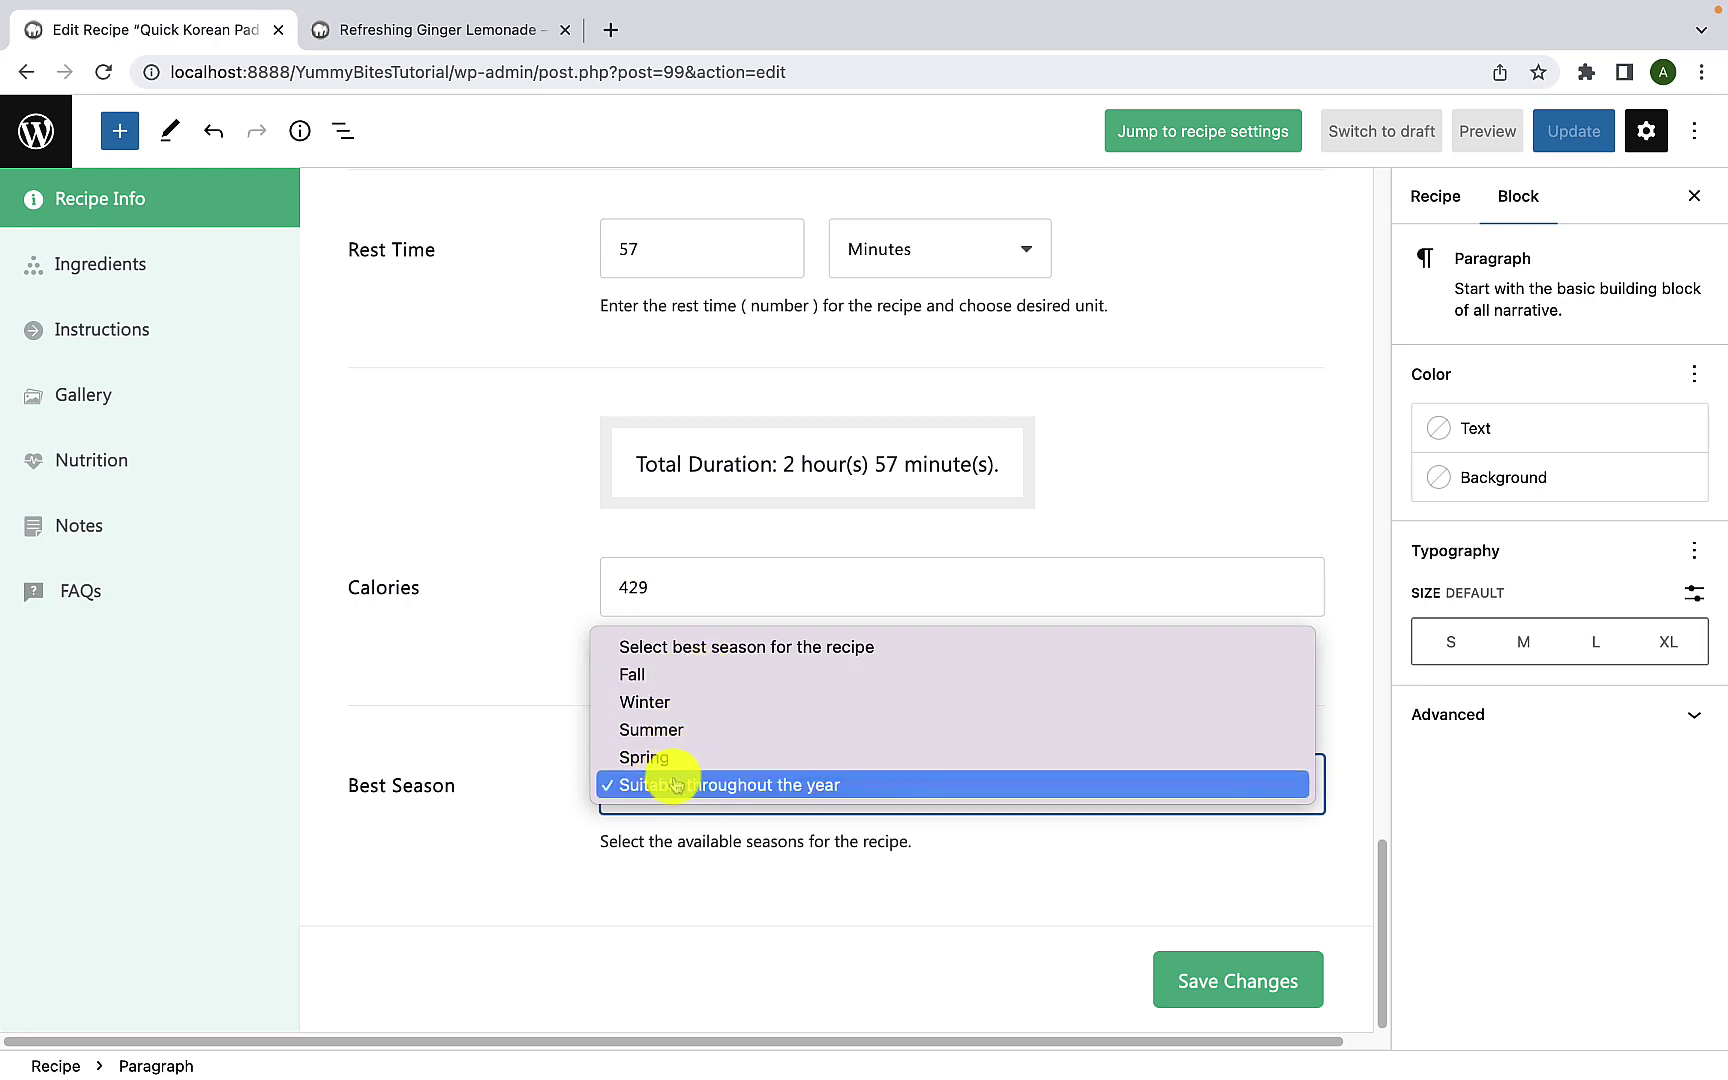
click(1047, 862)
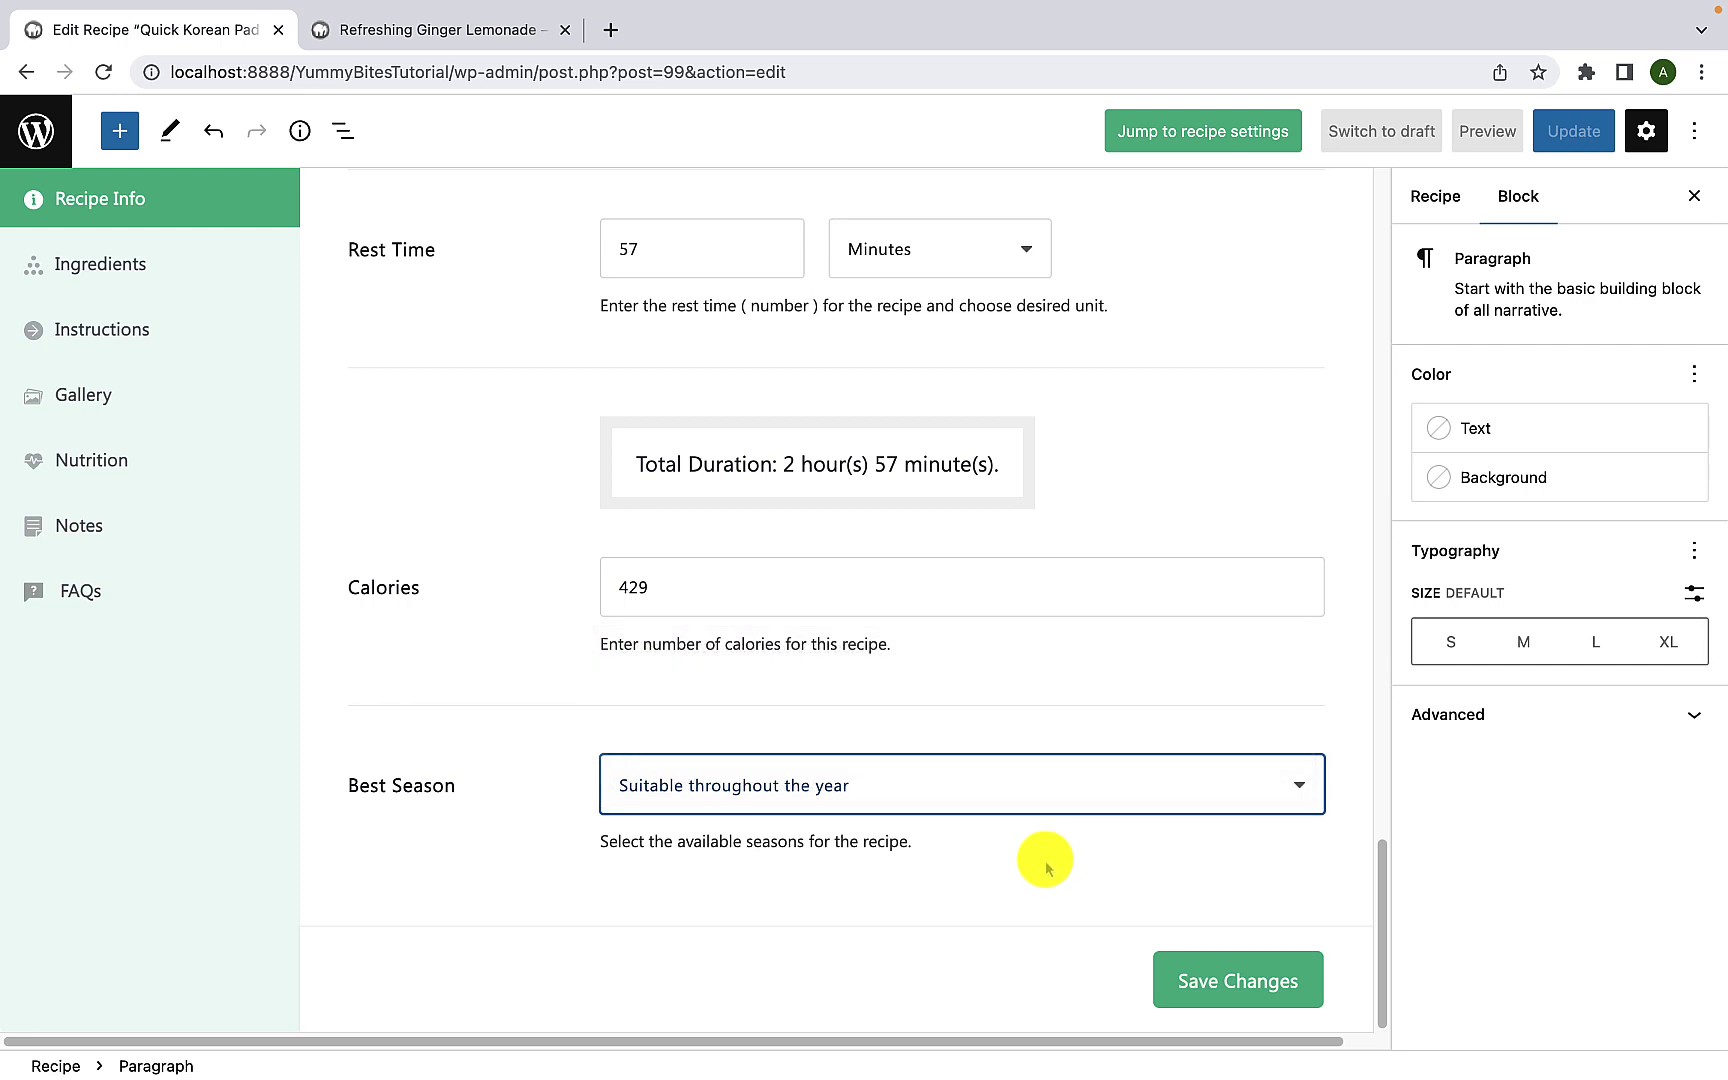
click(1193, 987)
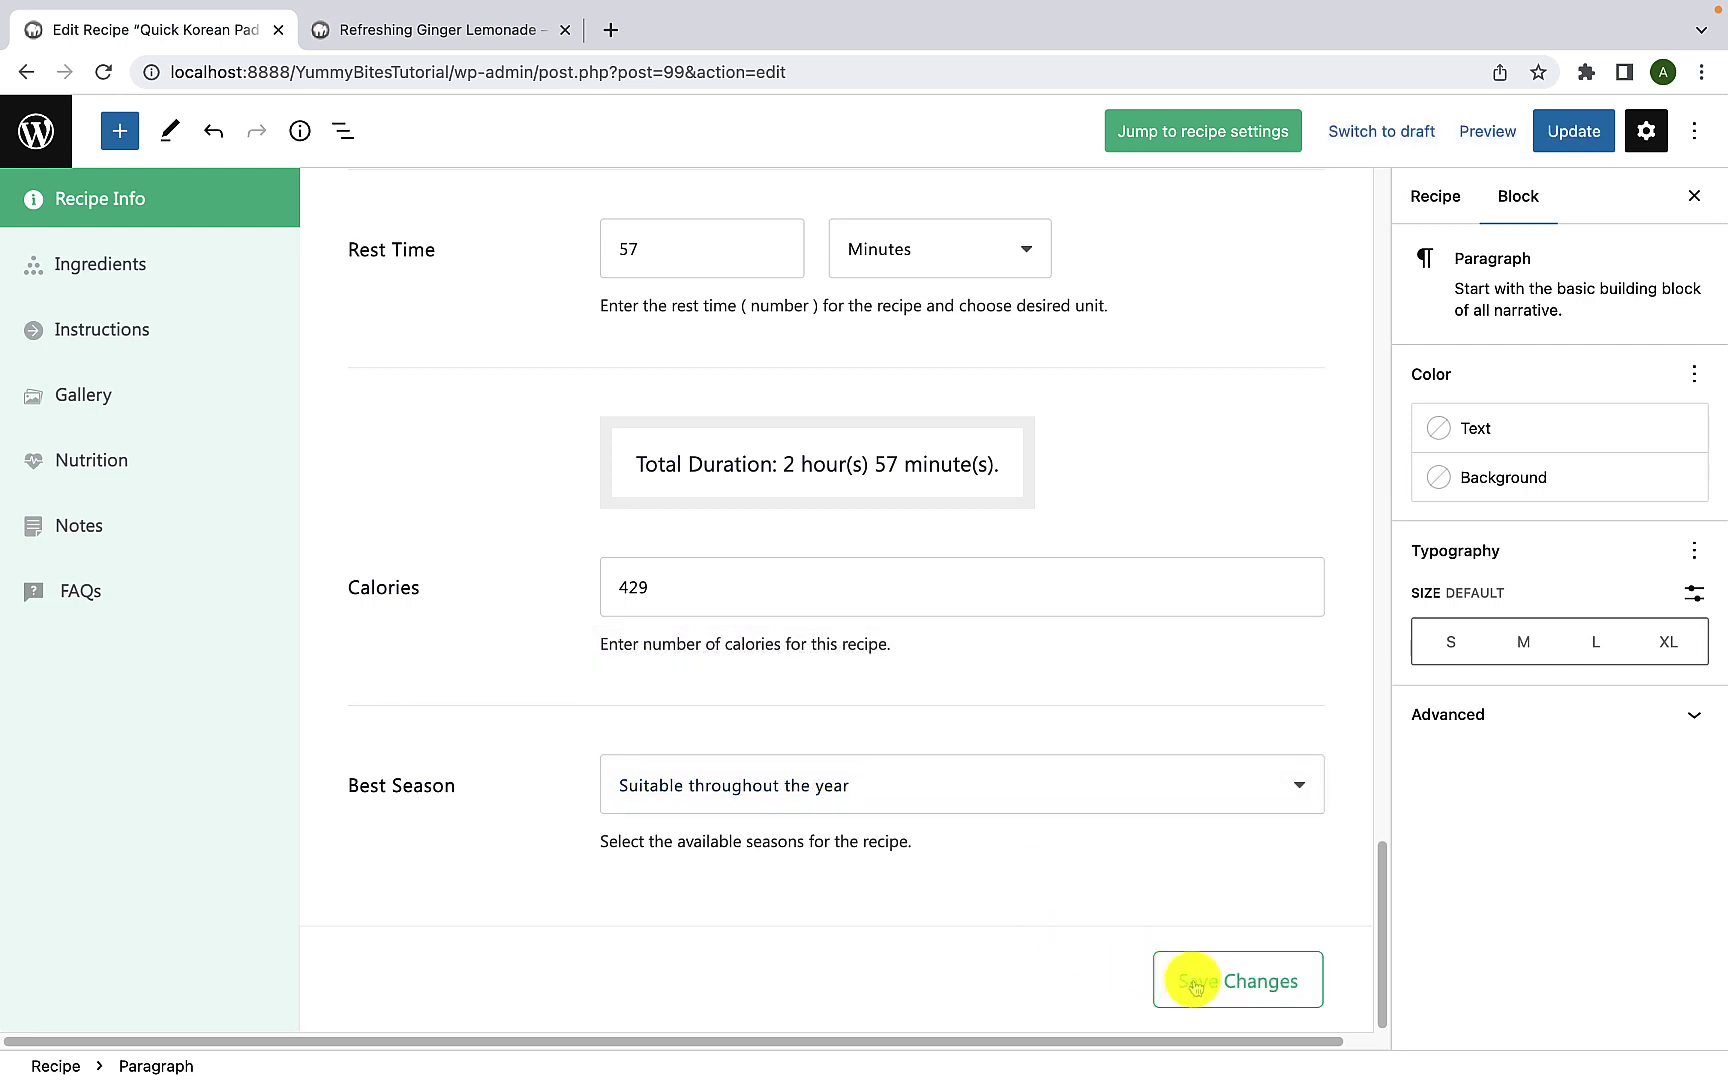
Step: Open the recipe's ingredients settings and set the number of servings to 5
click(110, 268)
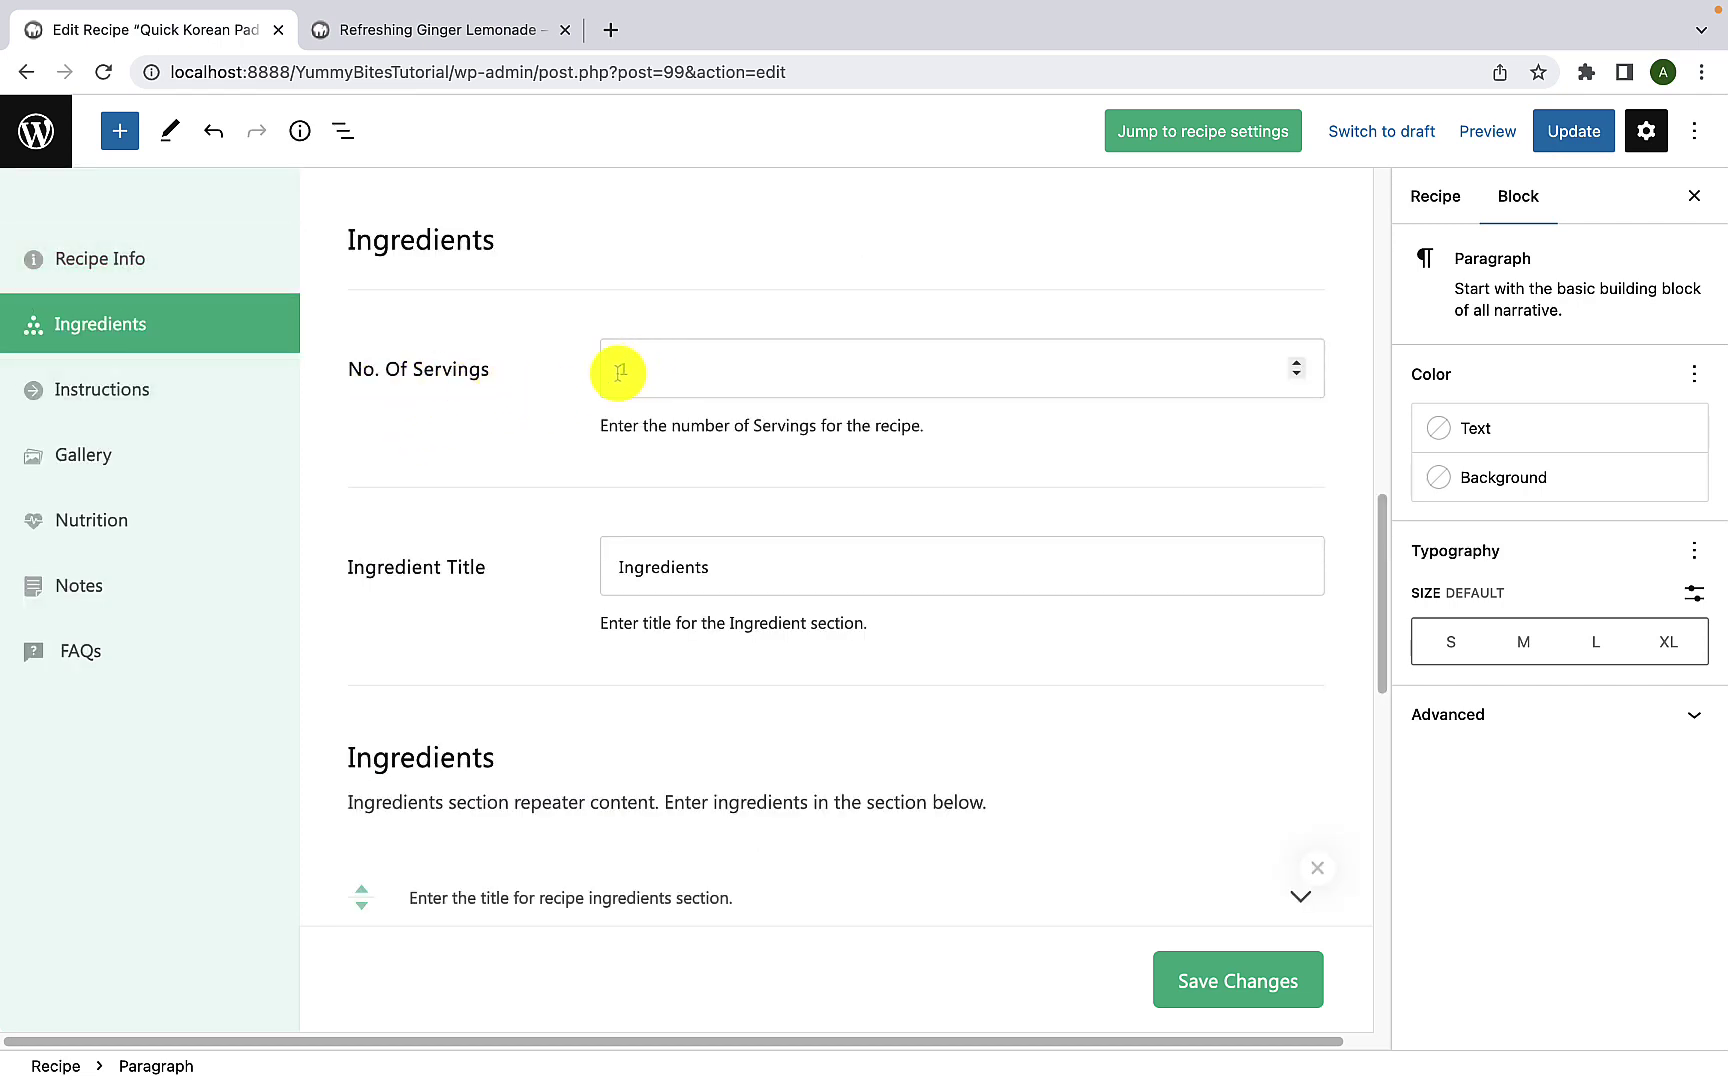
double_click(1297, 365)
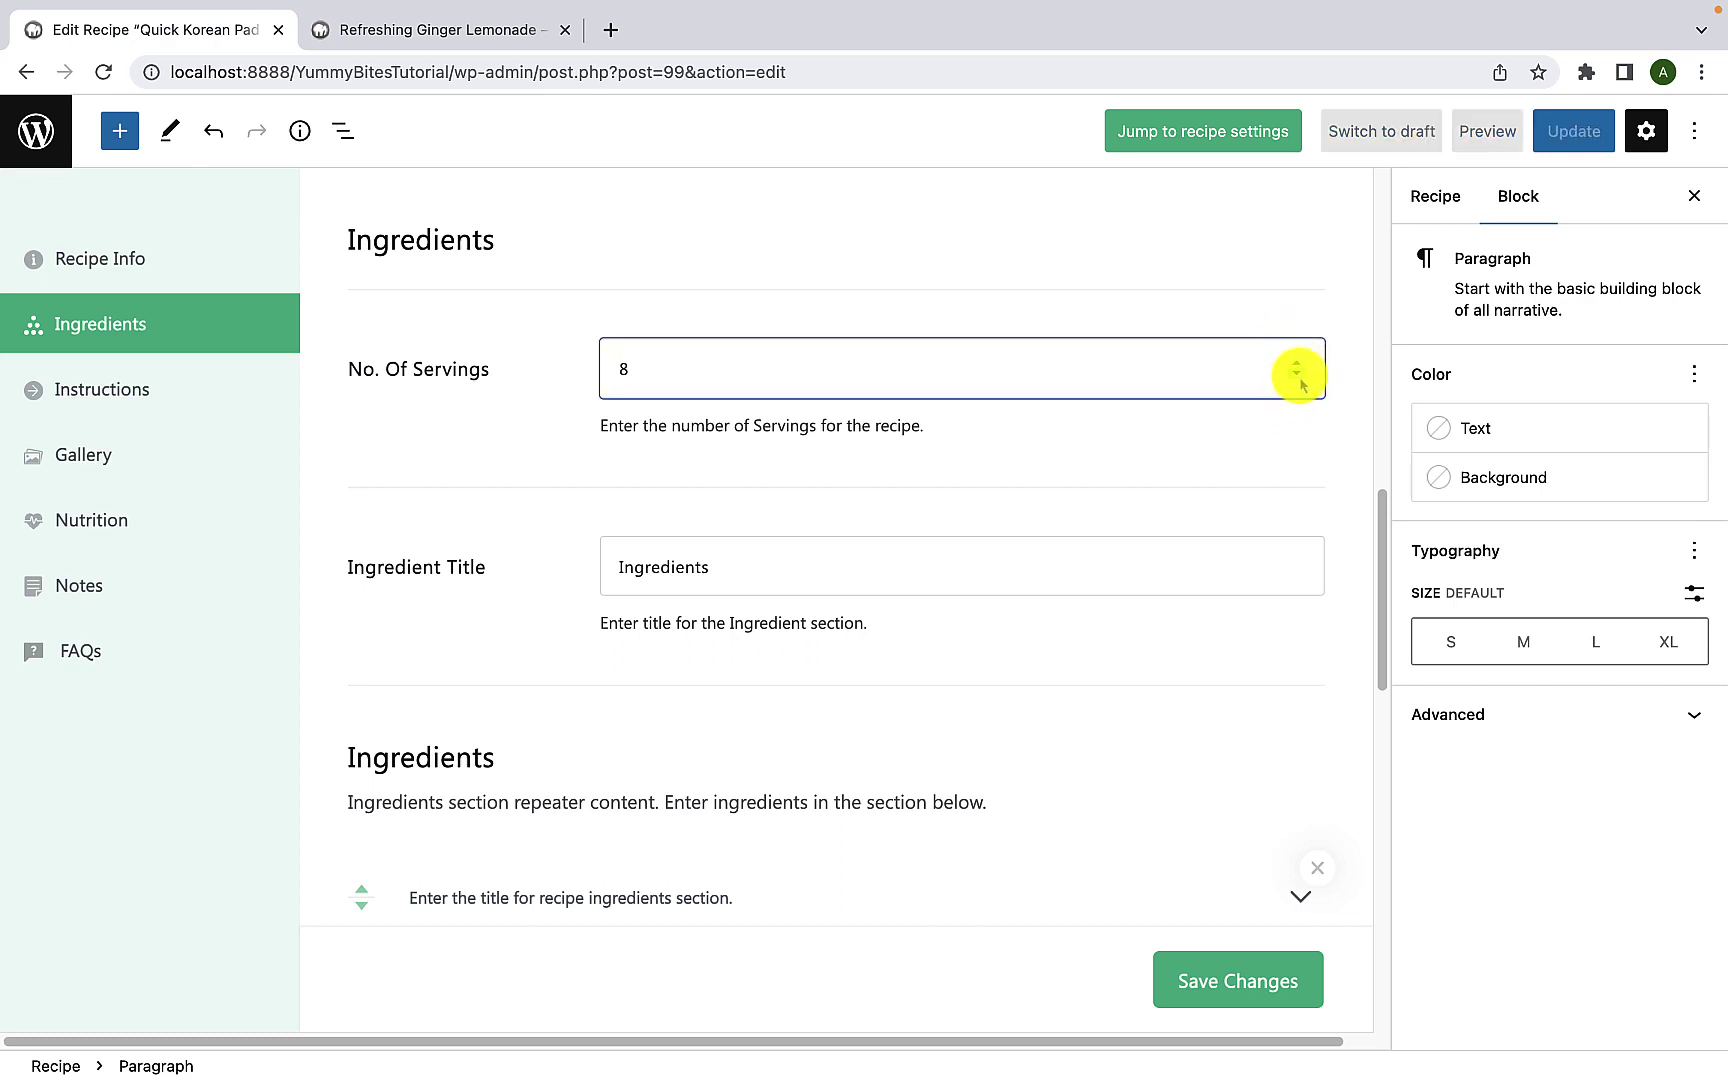
click(1297, 380)
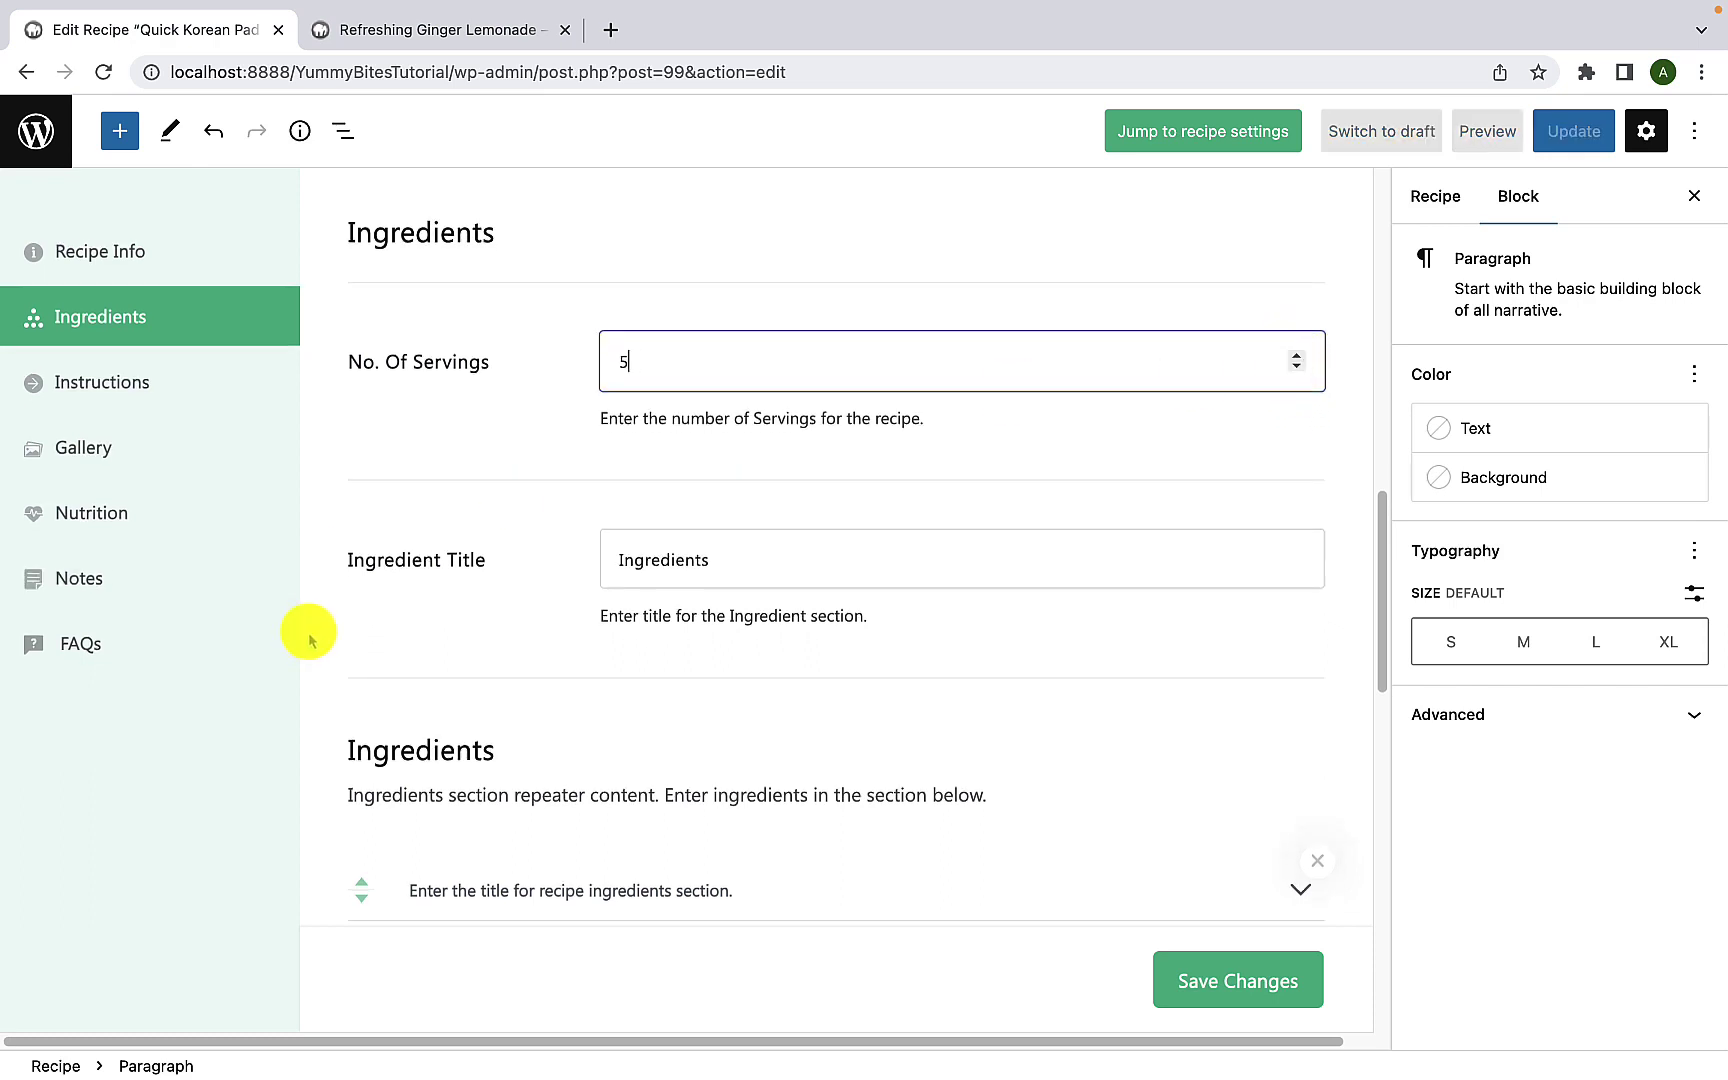
Step: Review the ingredient section title and the listed ingredients with their quantities, units, names and notes
scroll(360, 560, down, 2)
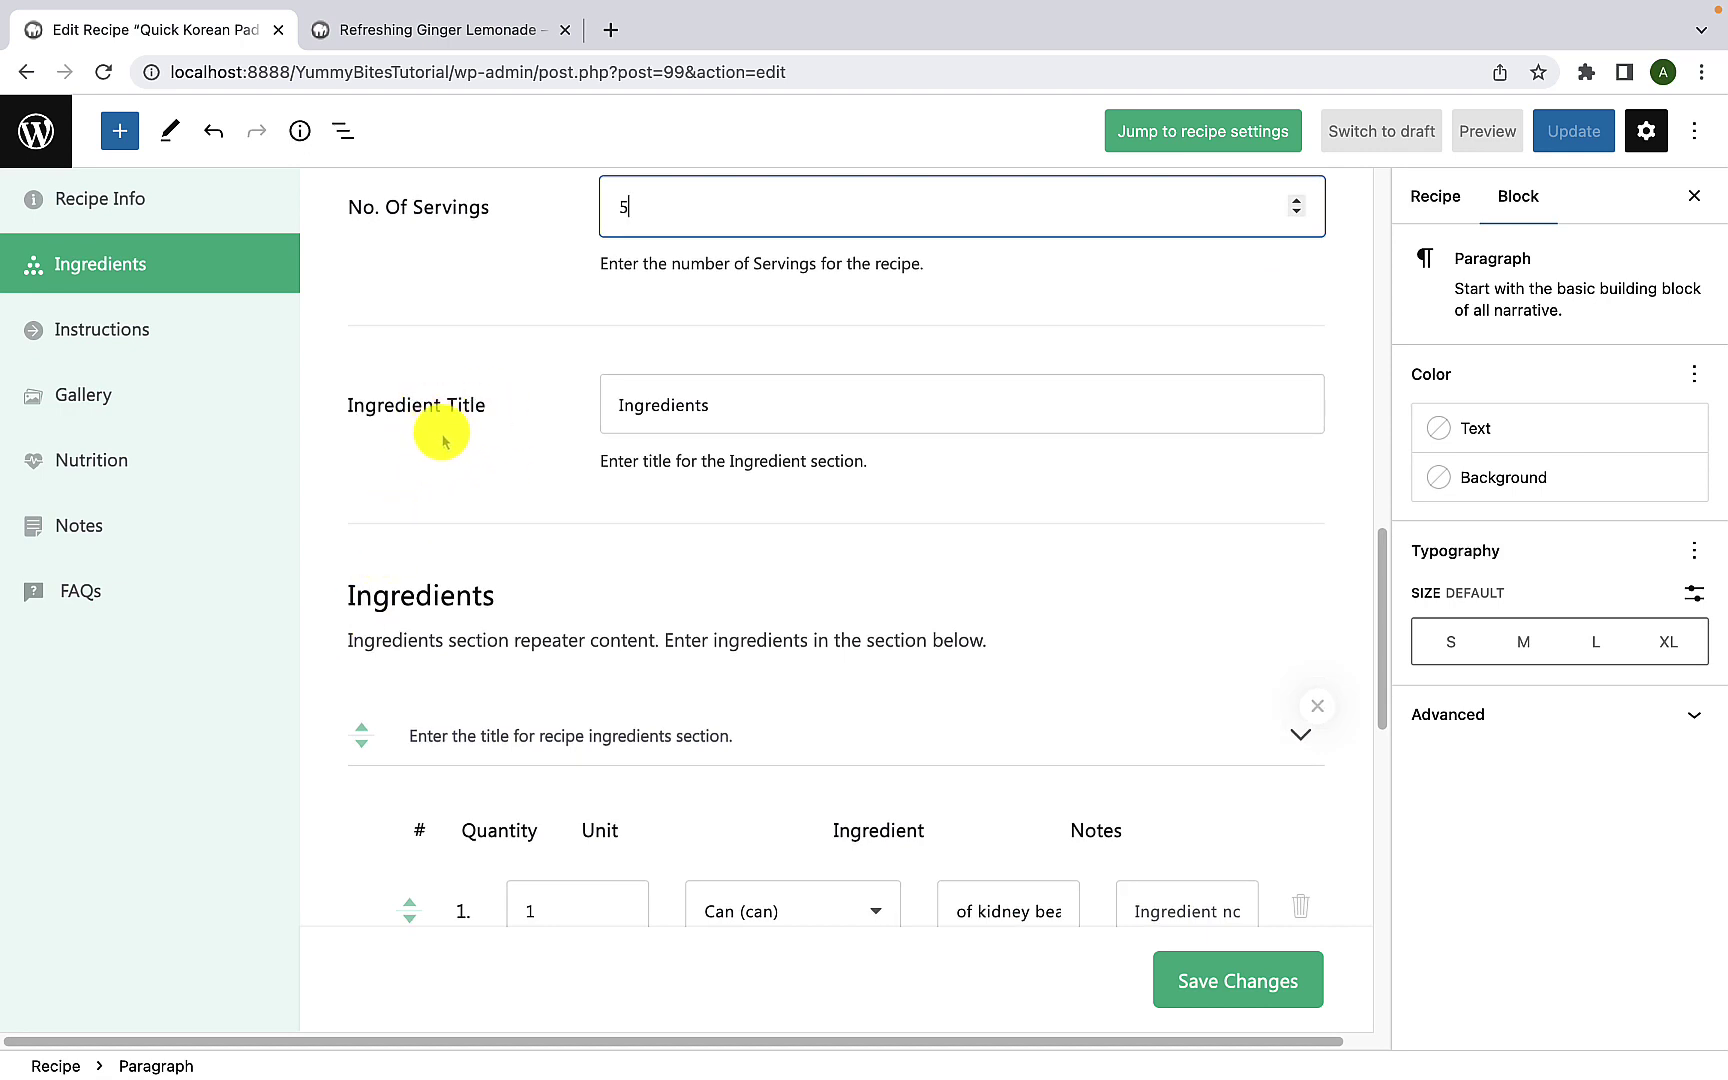
drag(760, 409, 602, 413)
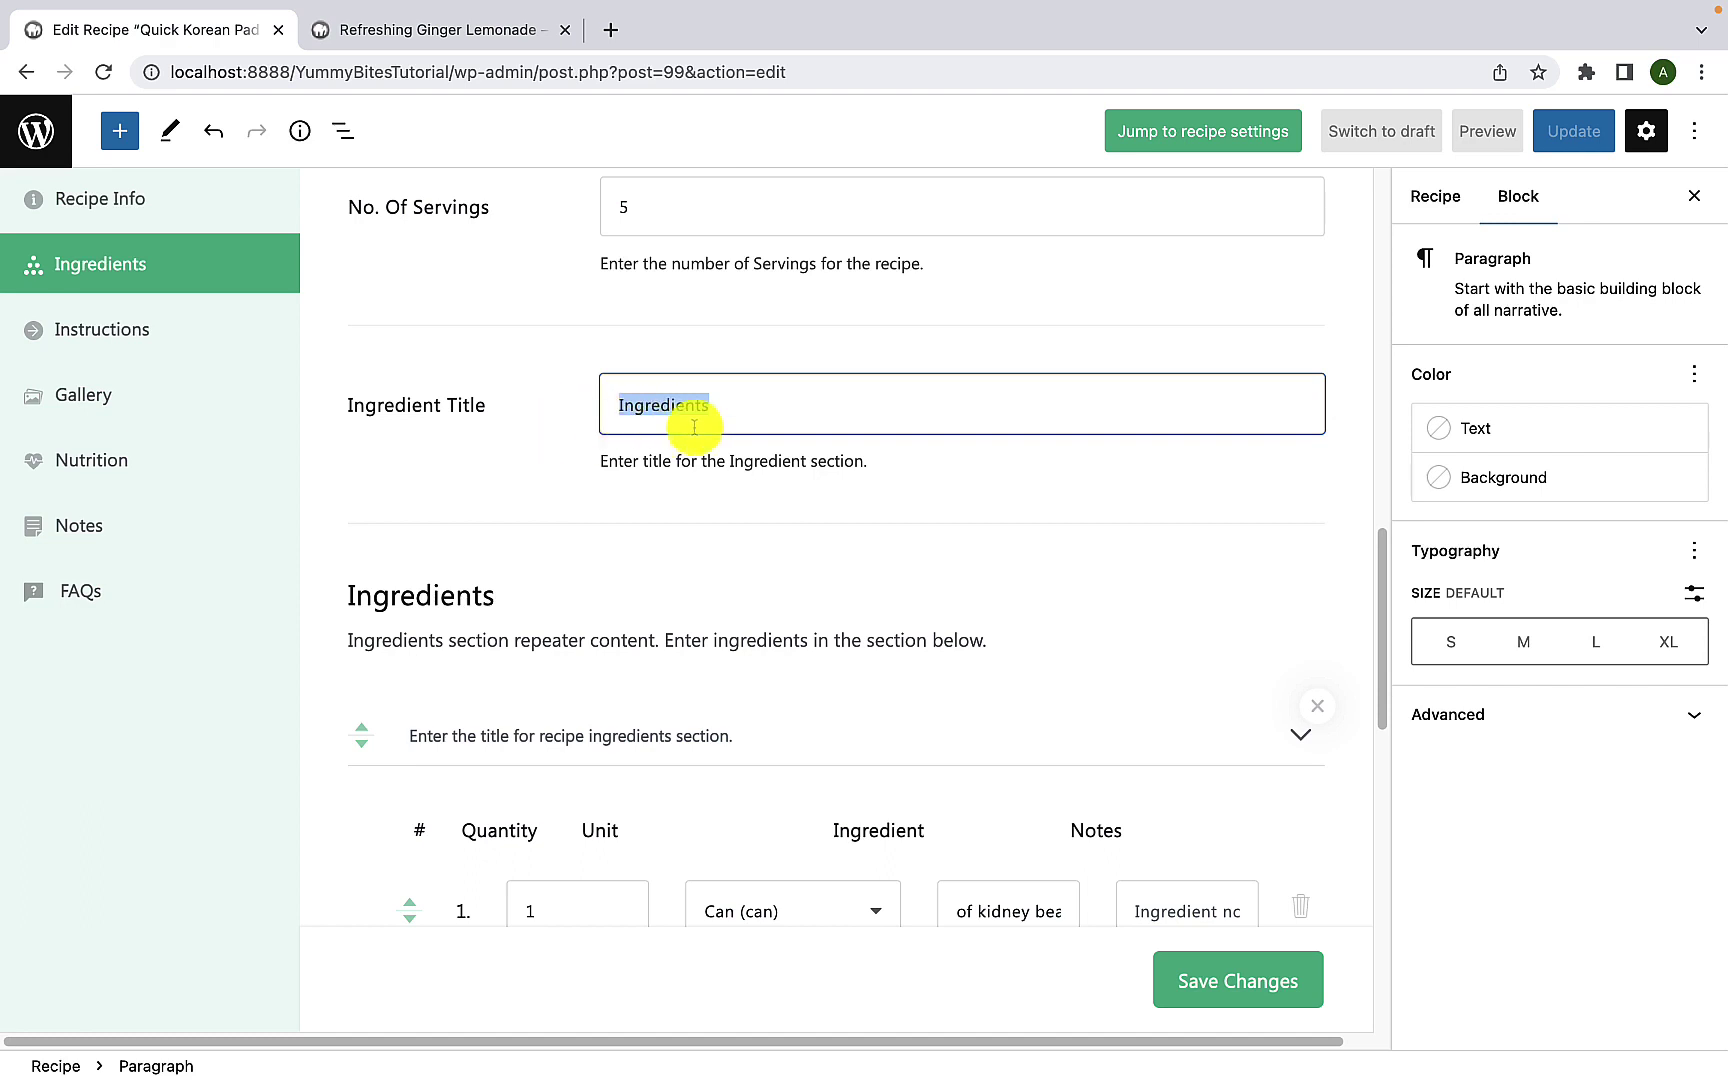
click(729, 412)
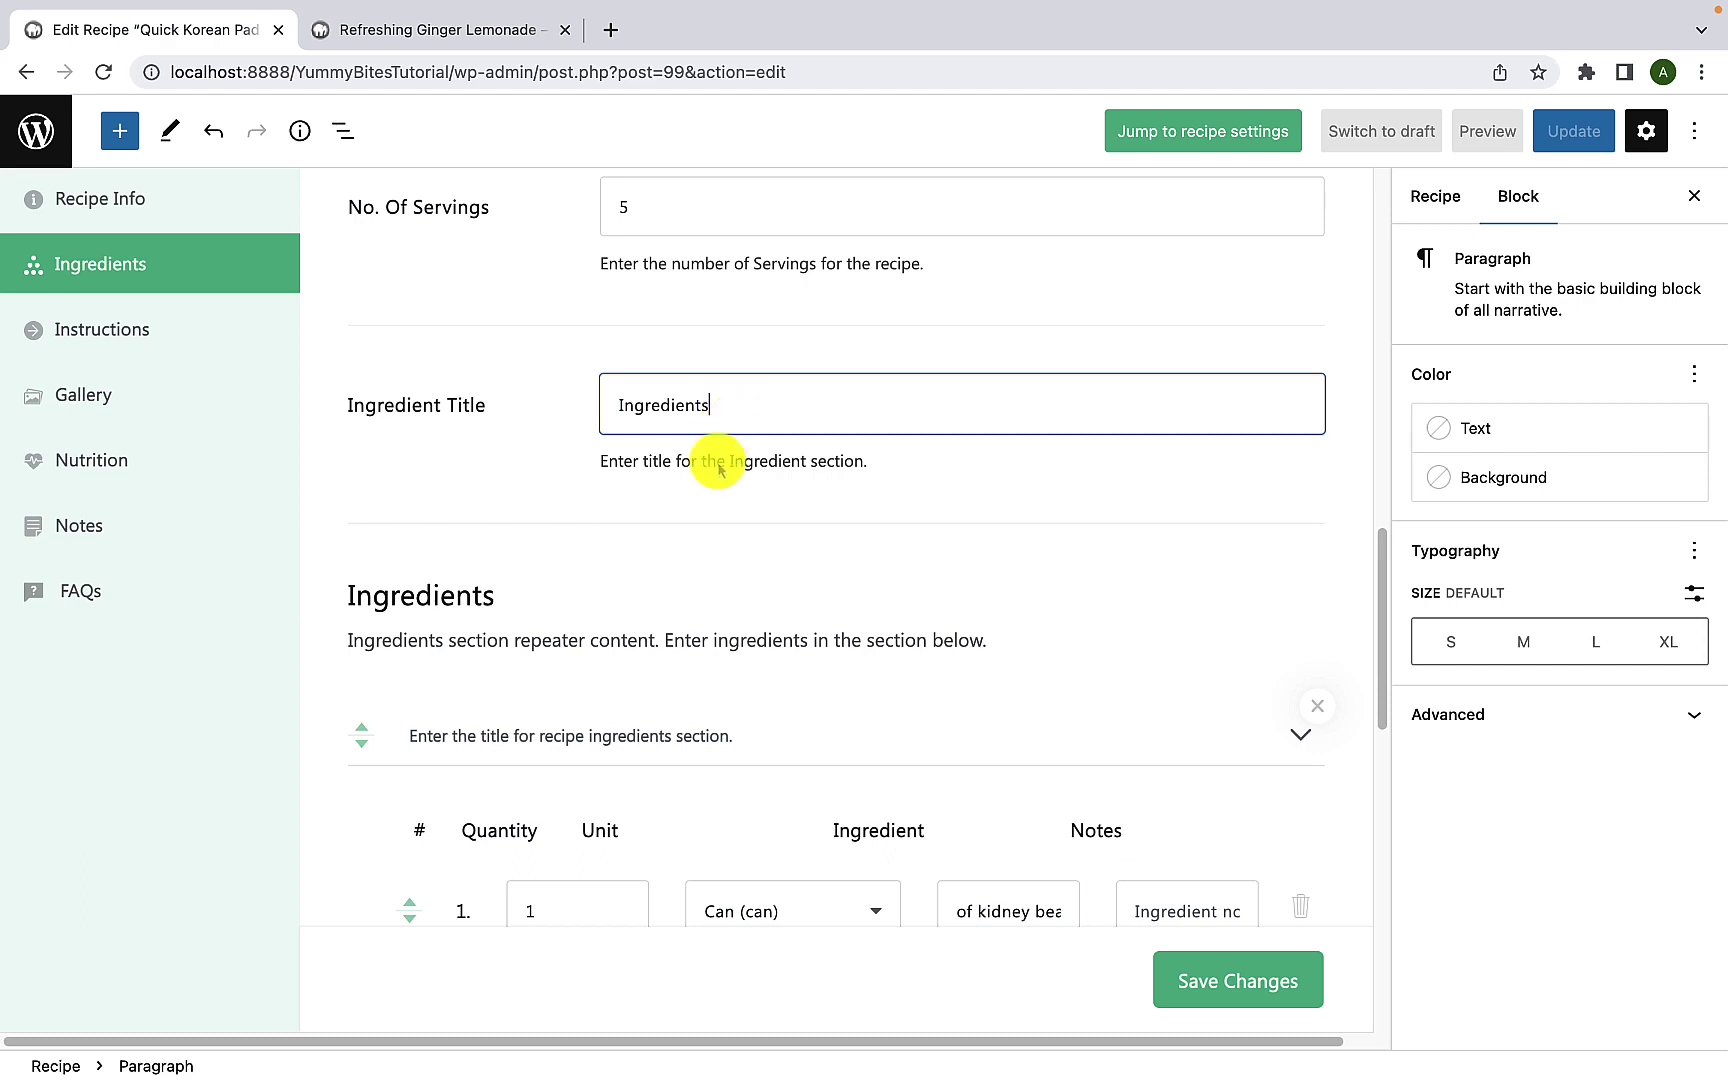
click(698, 598)
scroll(700, 590, down, 4)
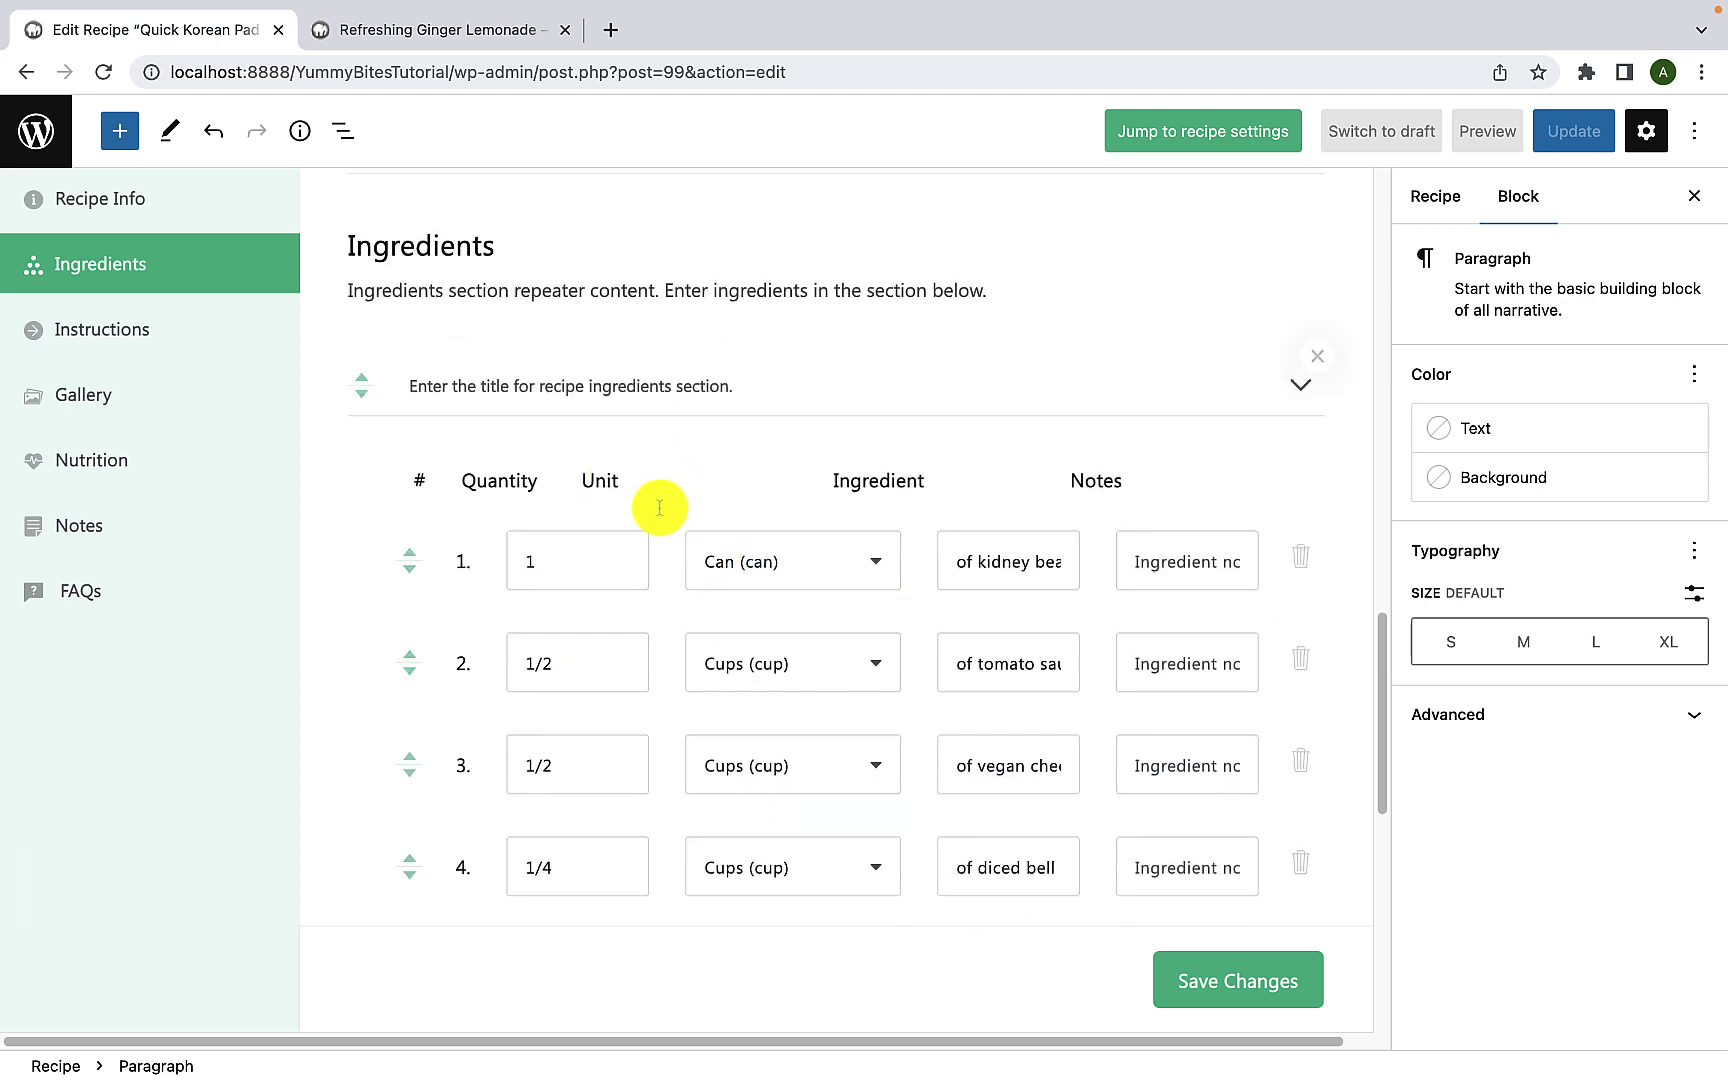
scroll(744, 812, down, 1)
scroll(744, 812, down, 5)
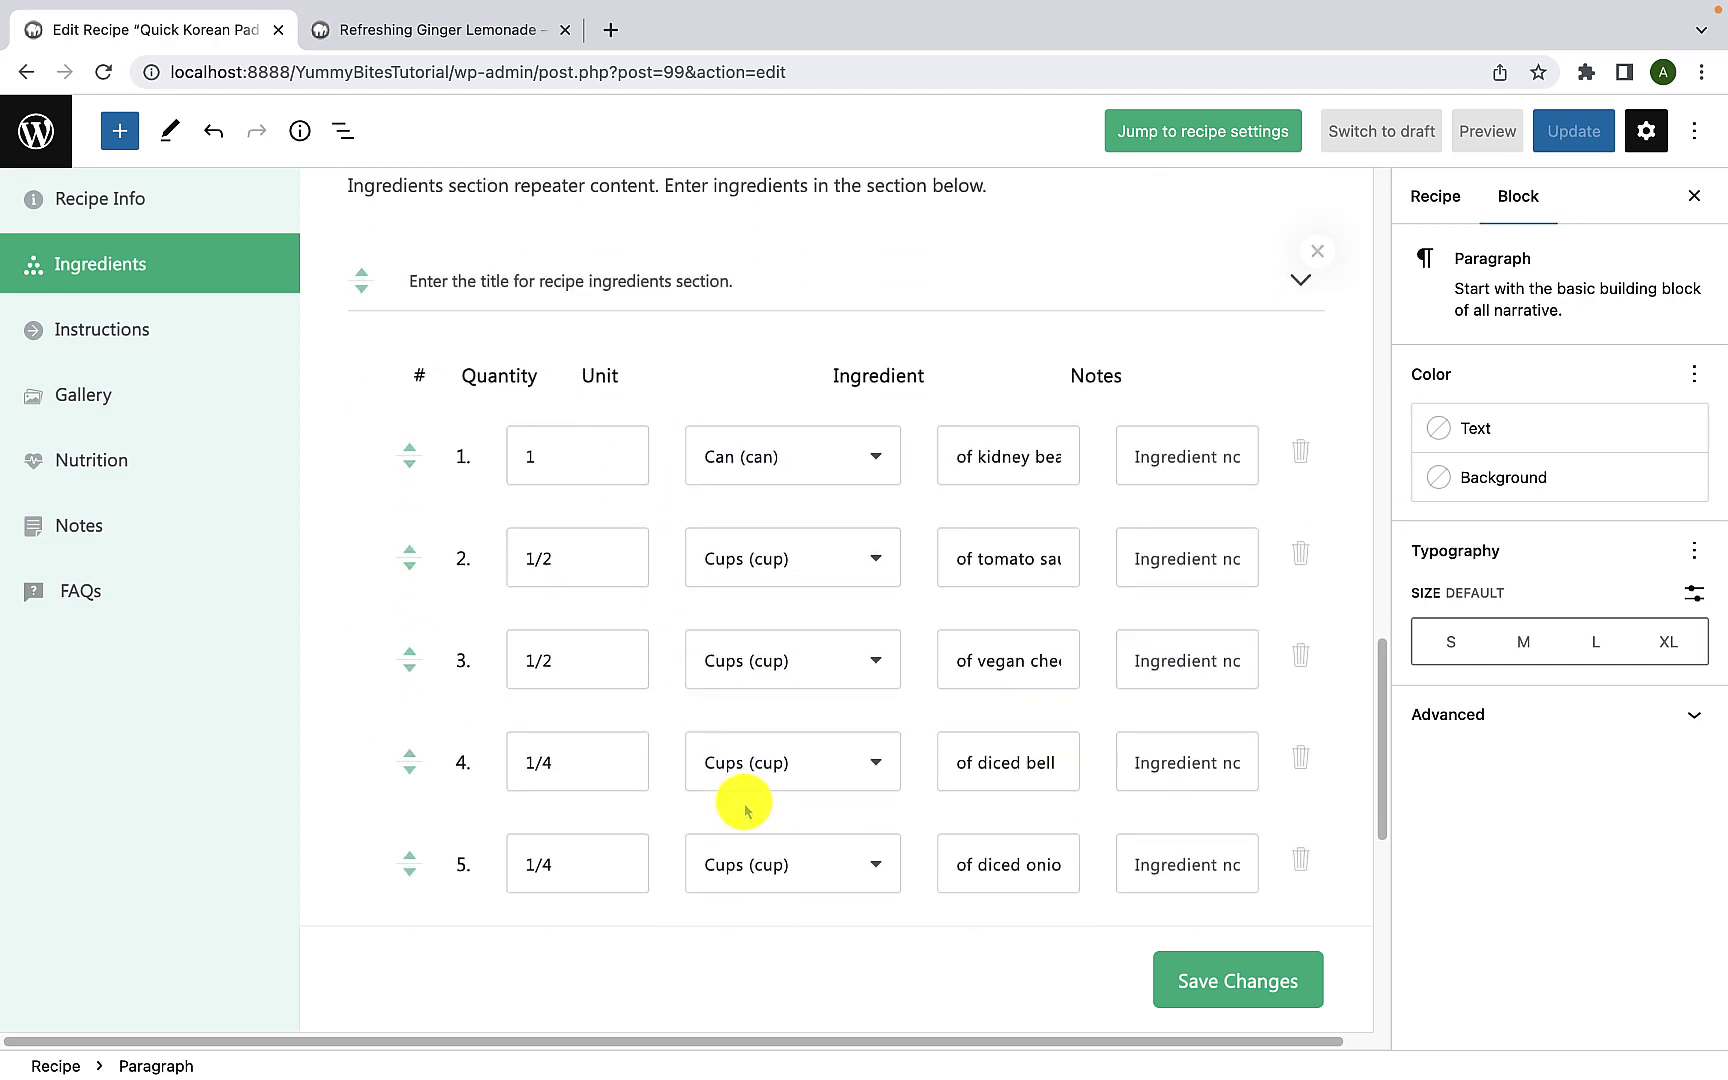
scroll(771, 598, down, 5)
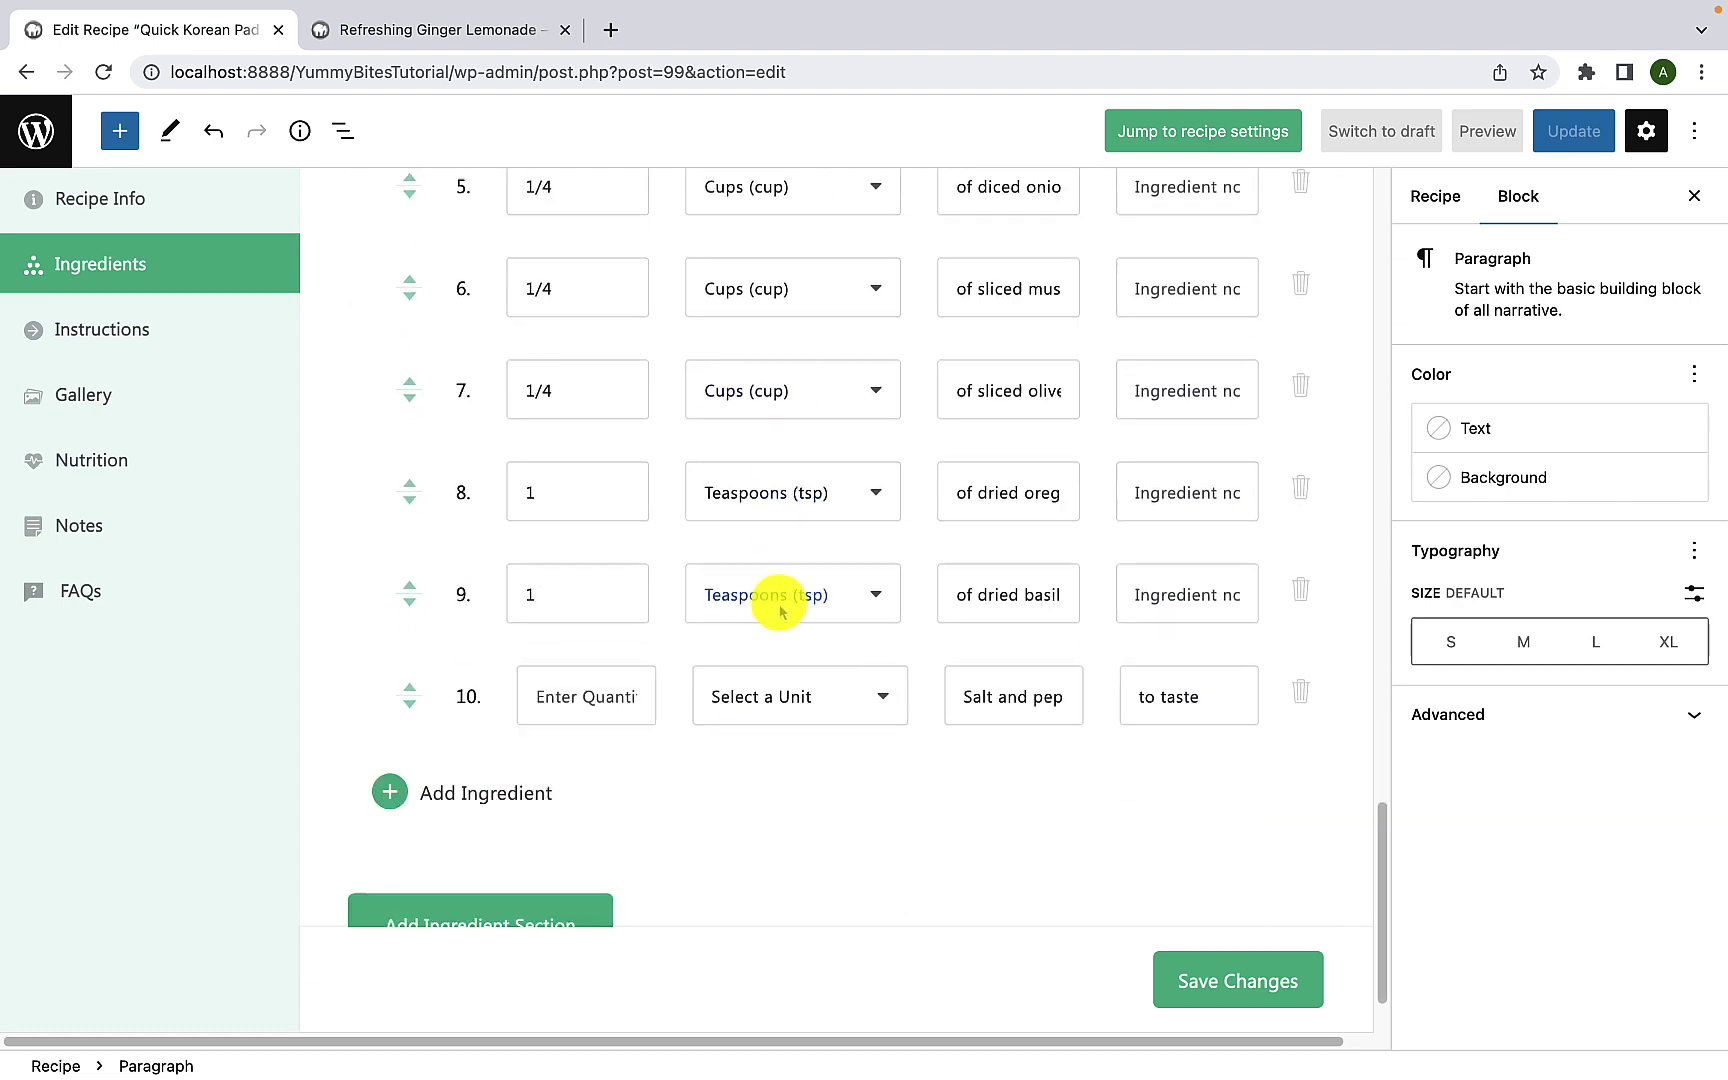
scroll(778, 606, up, 4)
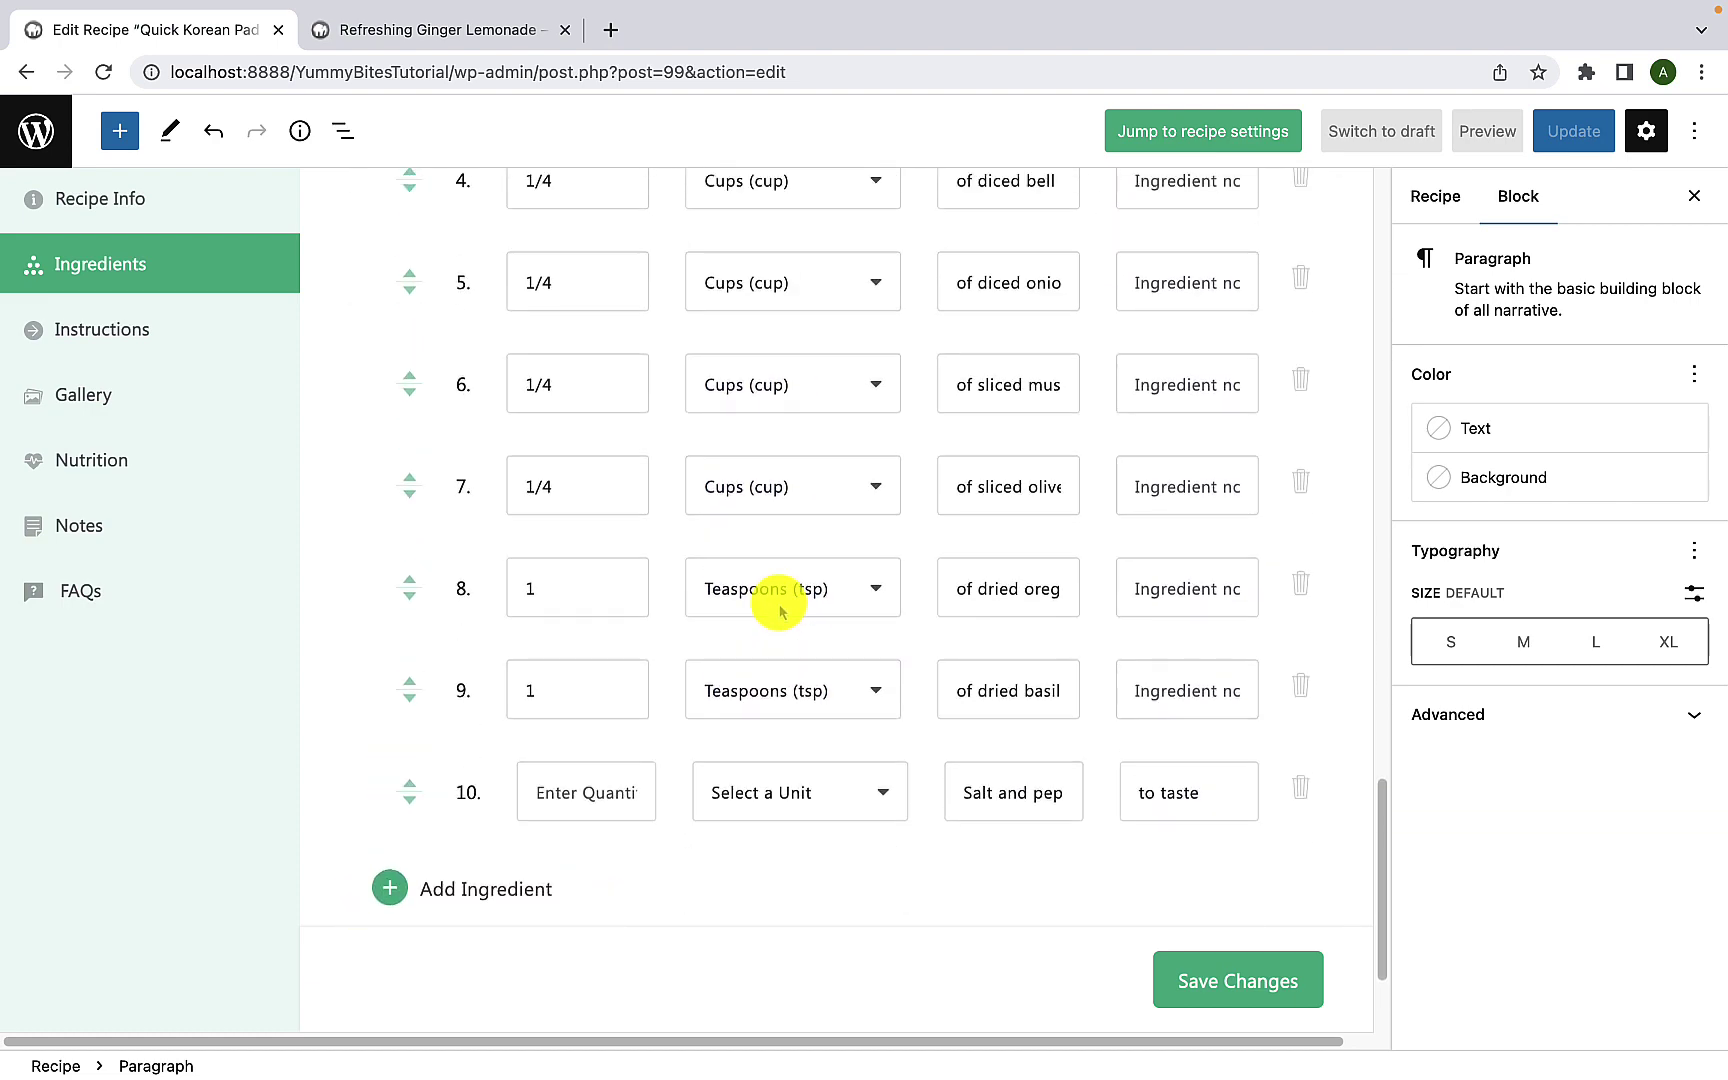
scroll(780, 608, down, 3)
scroll(778, 606, down, 1)
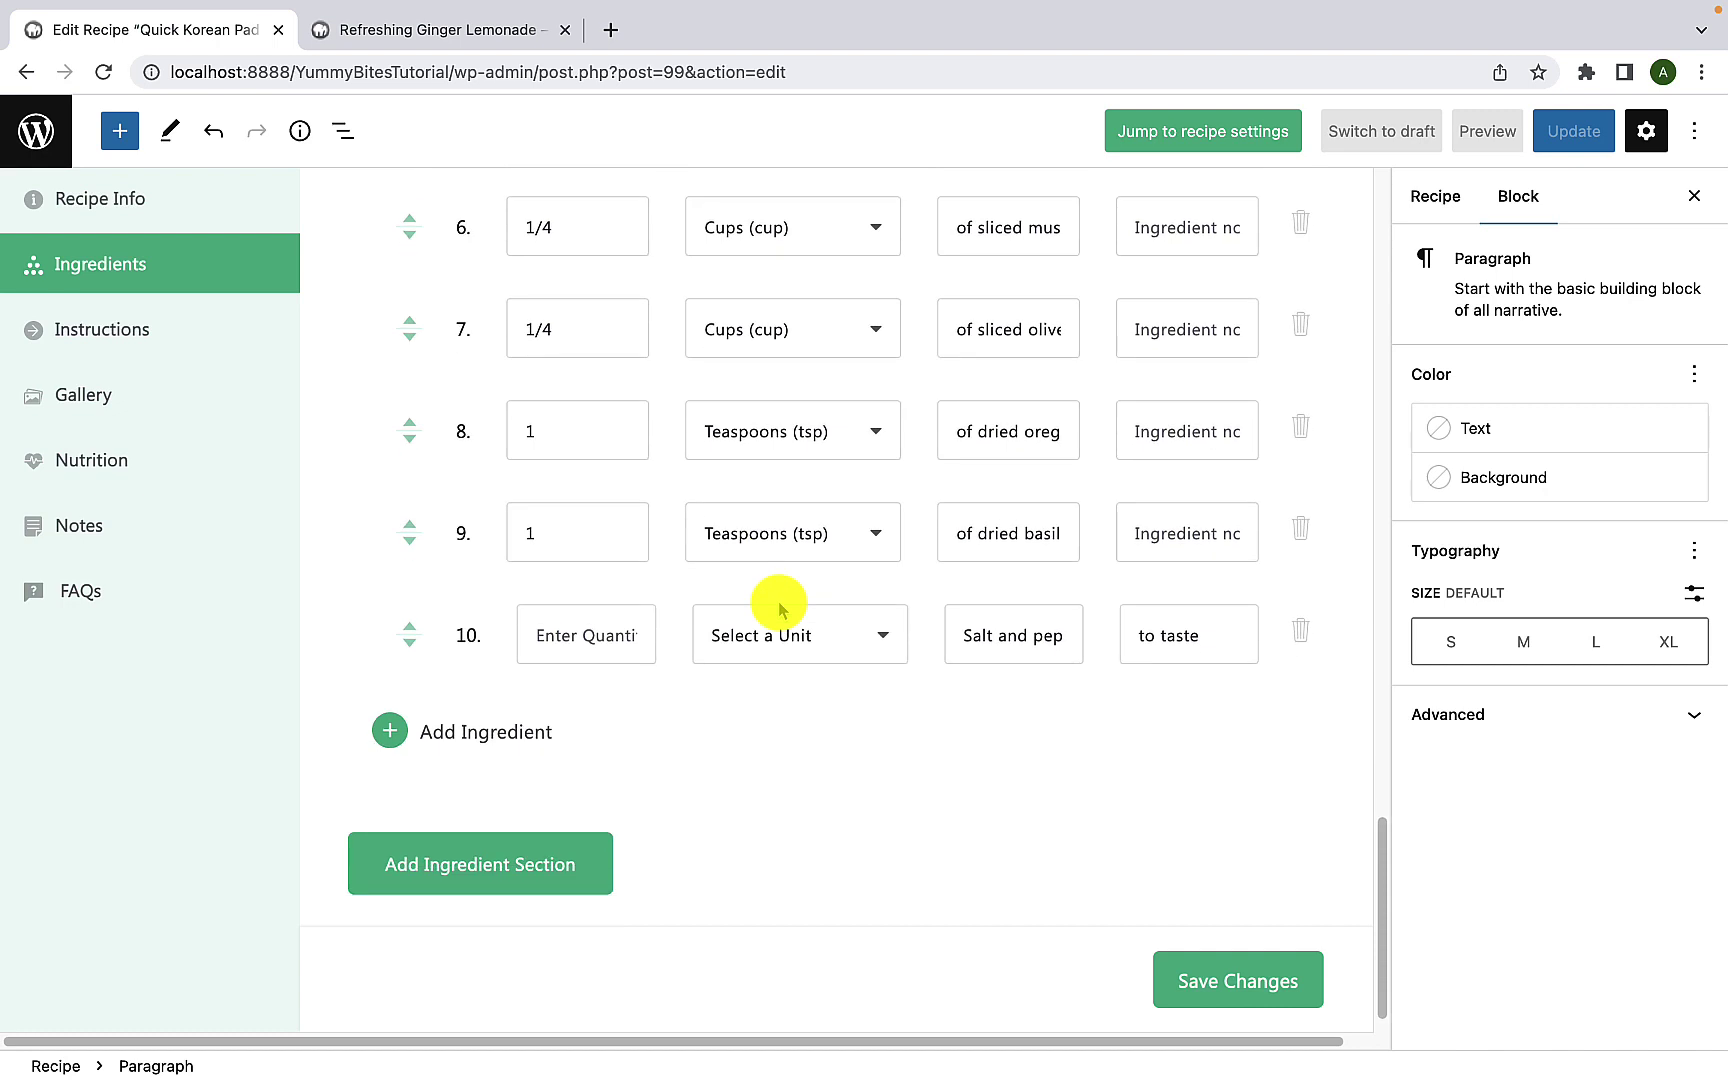
Step: Add an ingredient to the end of the list: 3 Tablespoons (tbsp) of Olive Oil with the note Extra Virgin
click(392, 733)
click(572, 699)
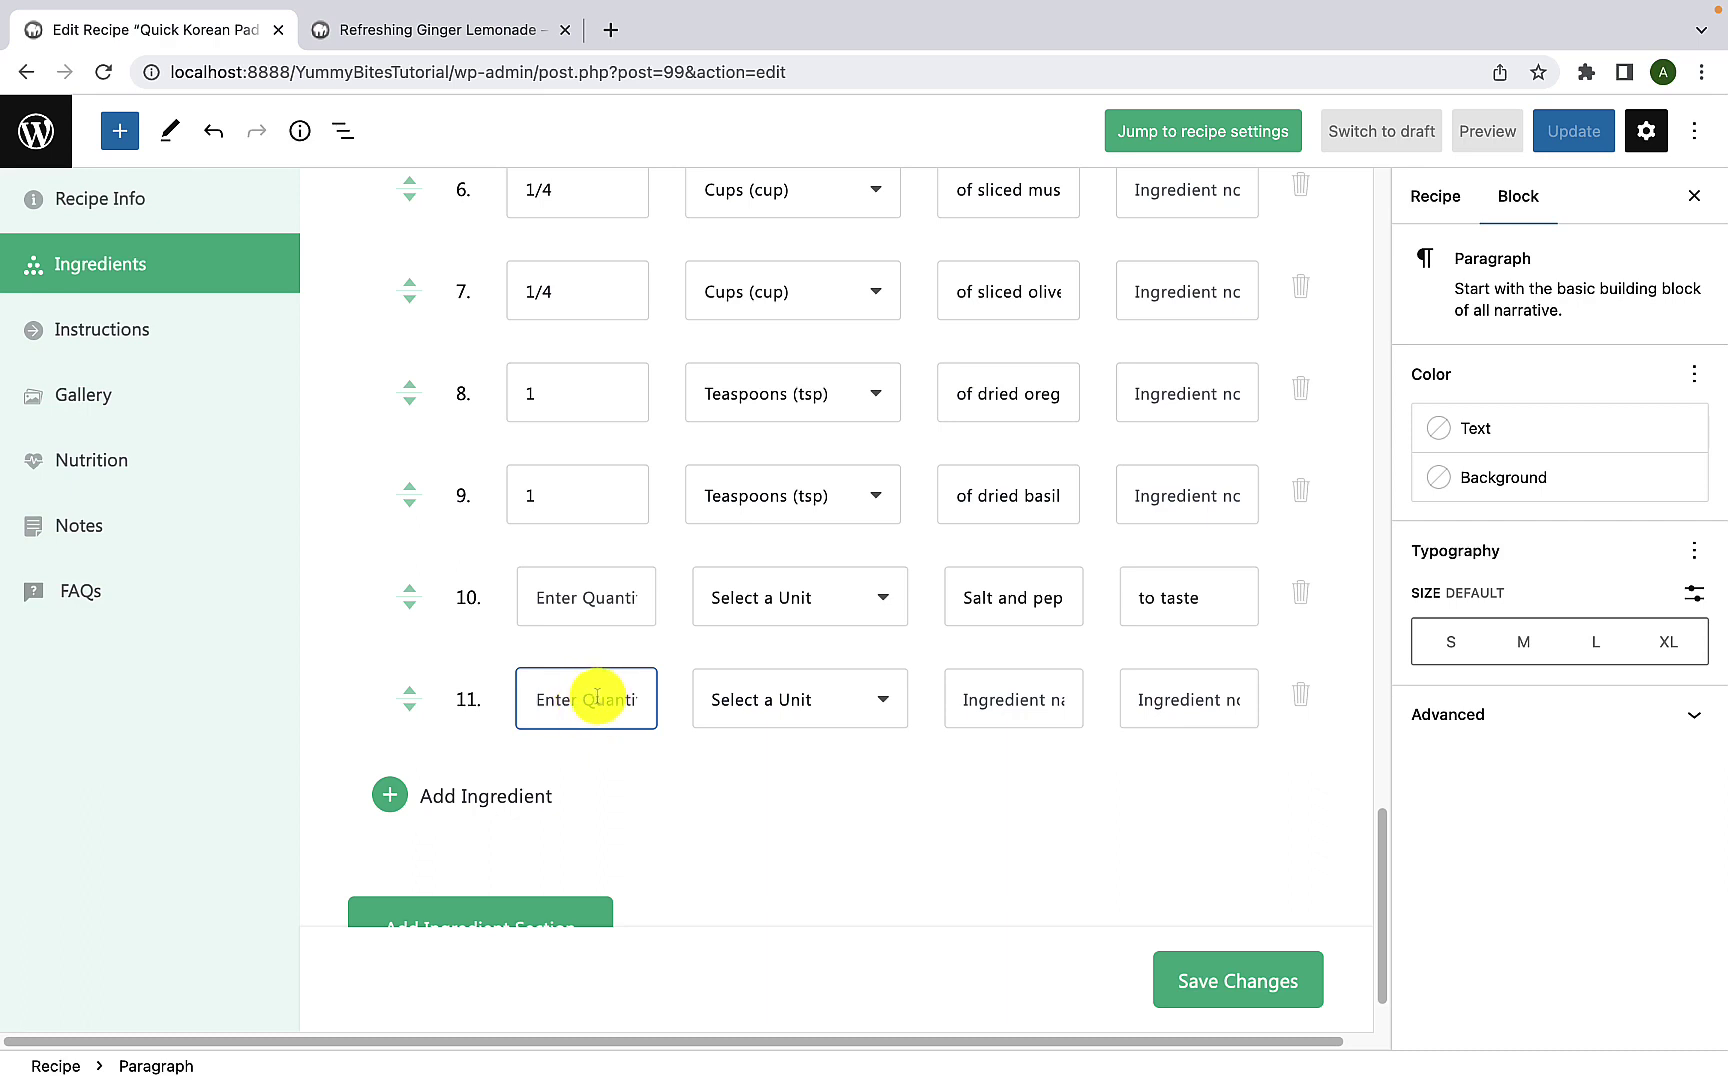
click(757, 718)
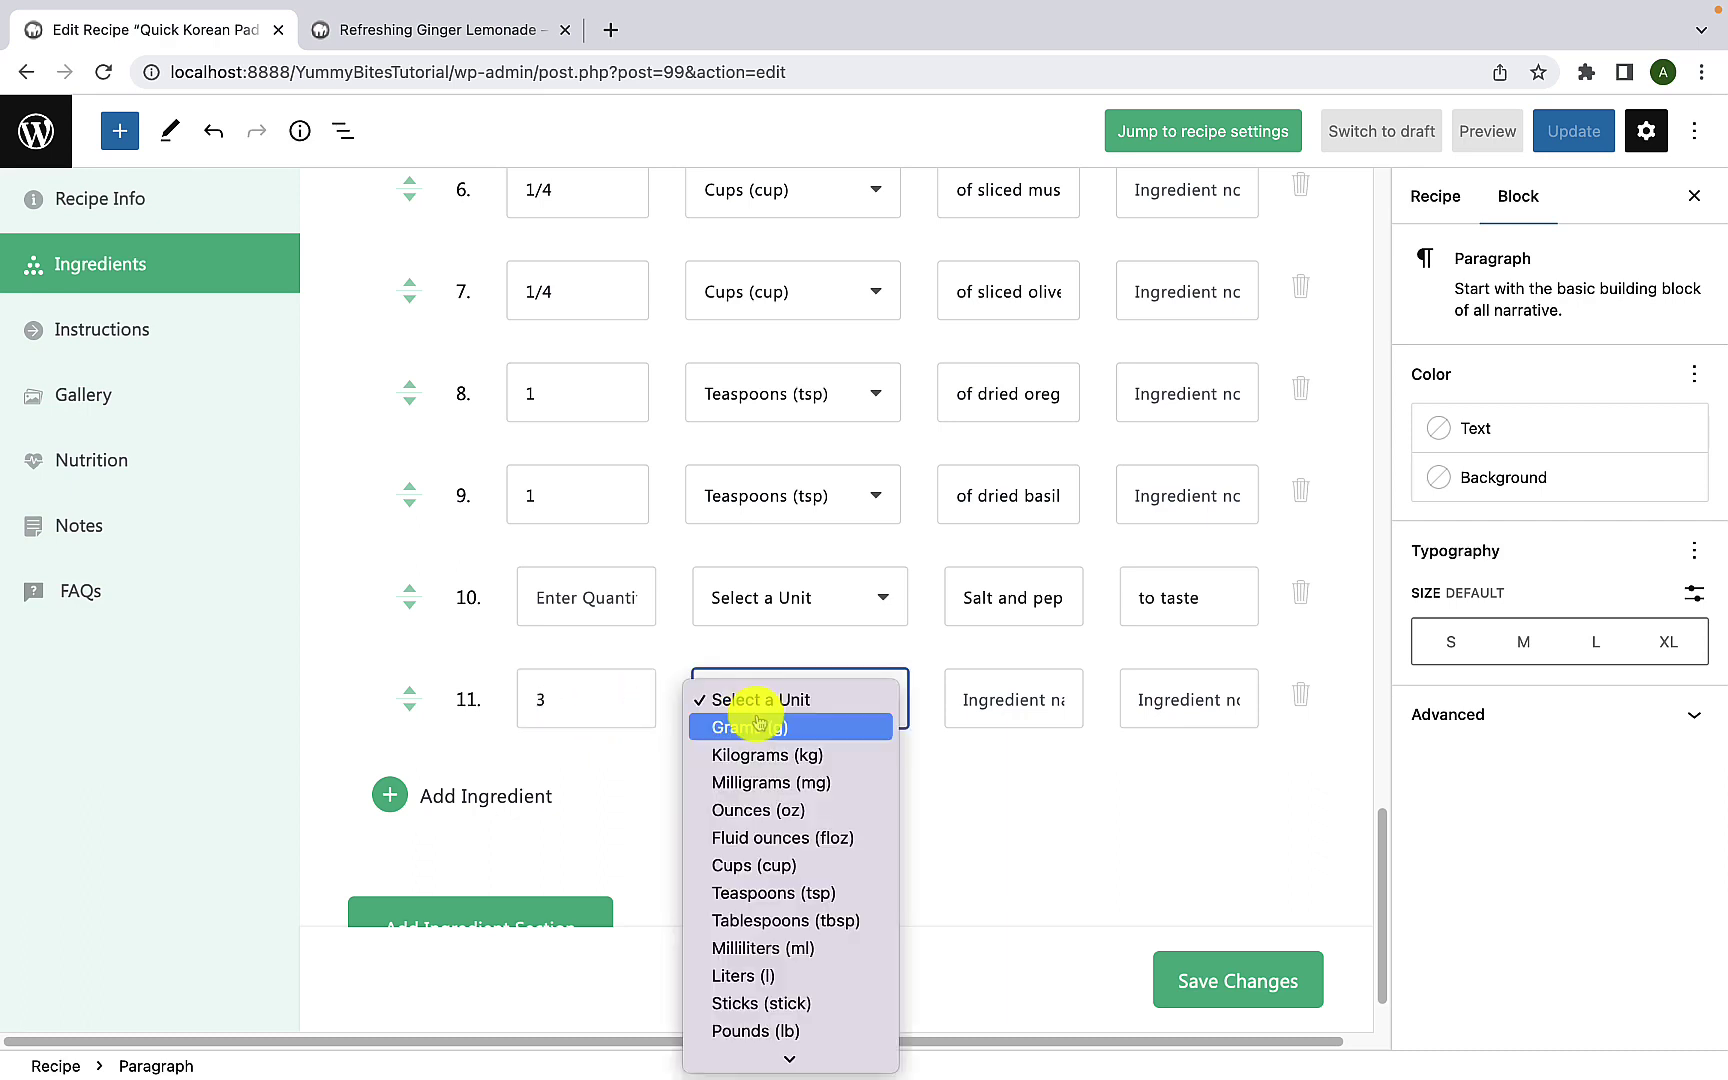
click(777, 920)
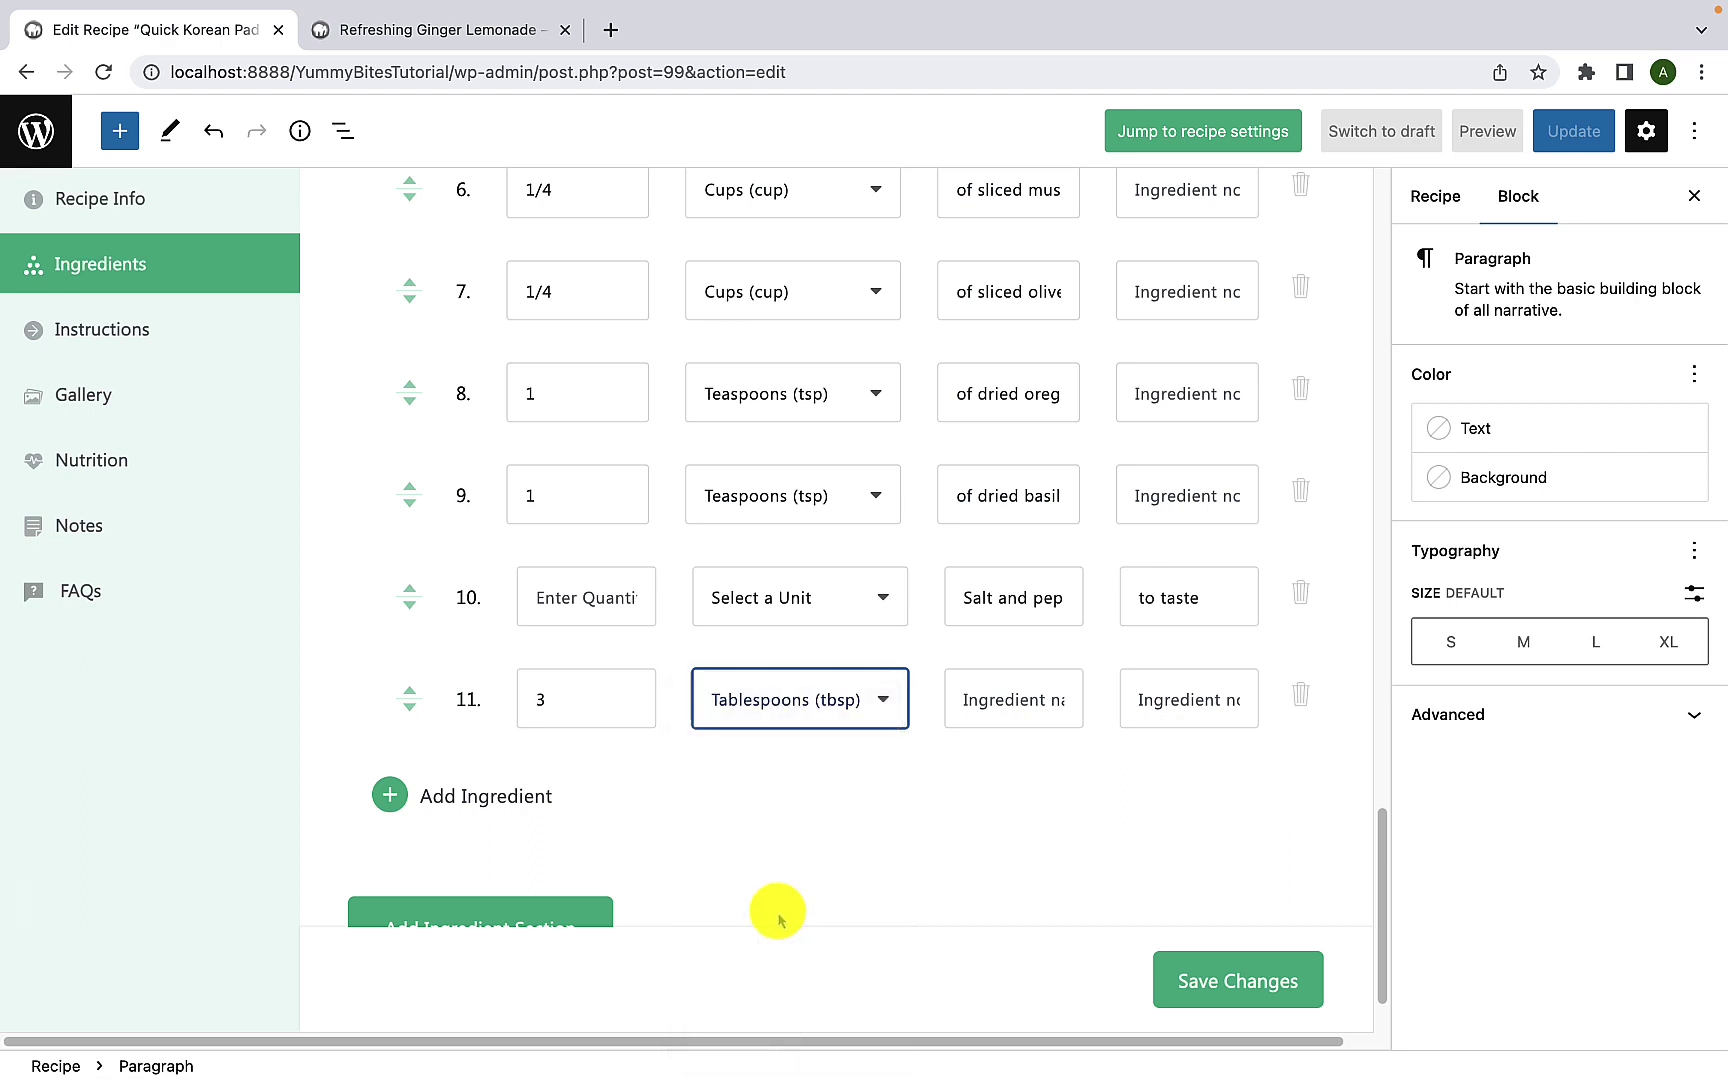
click(990, 700)
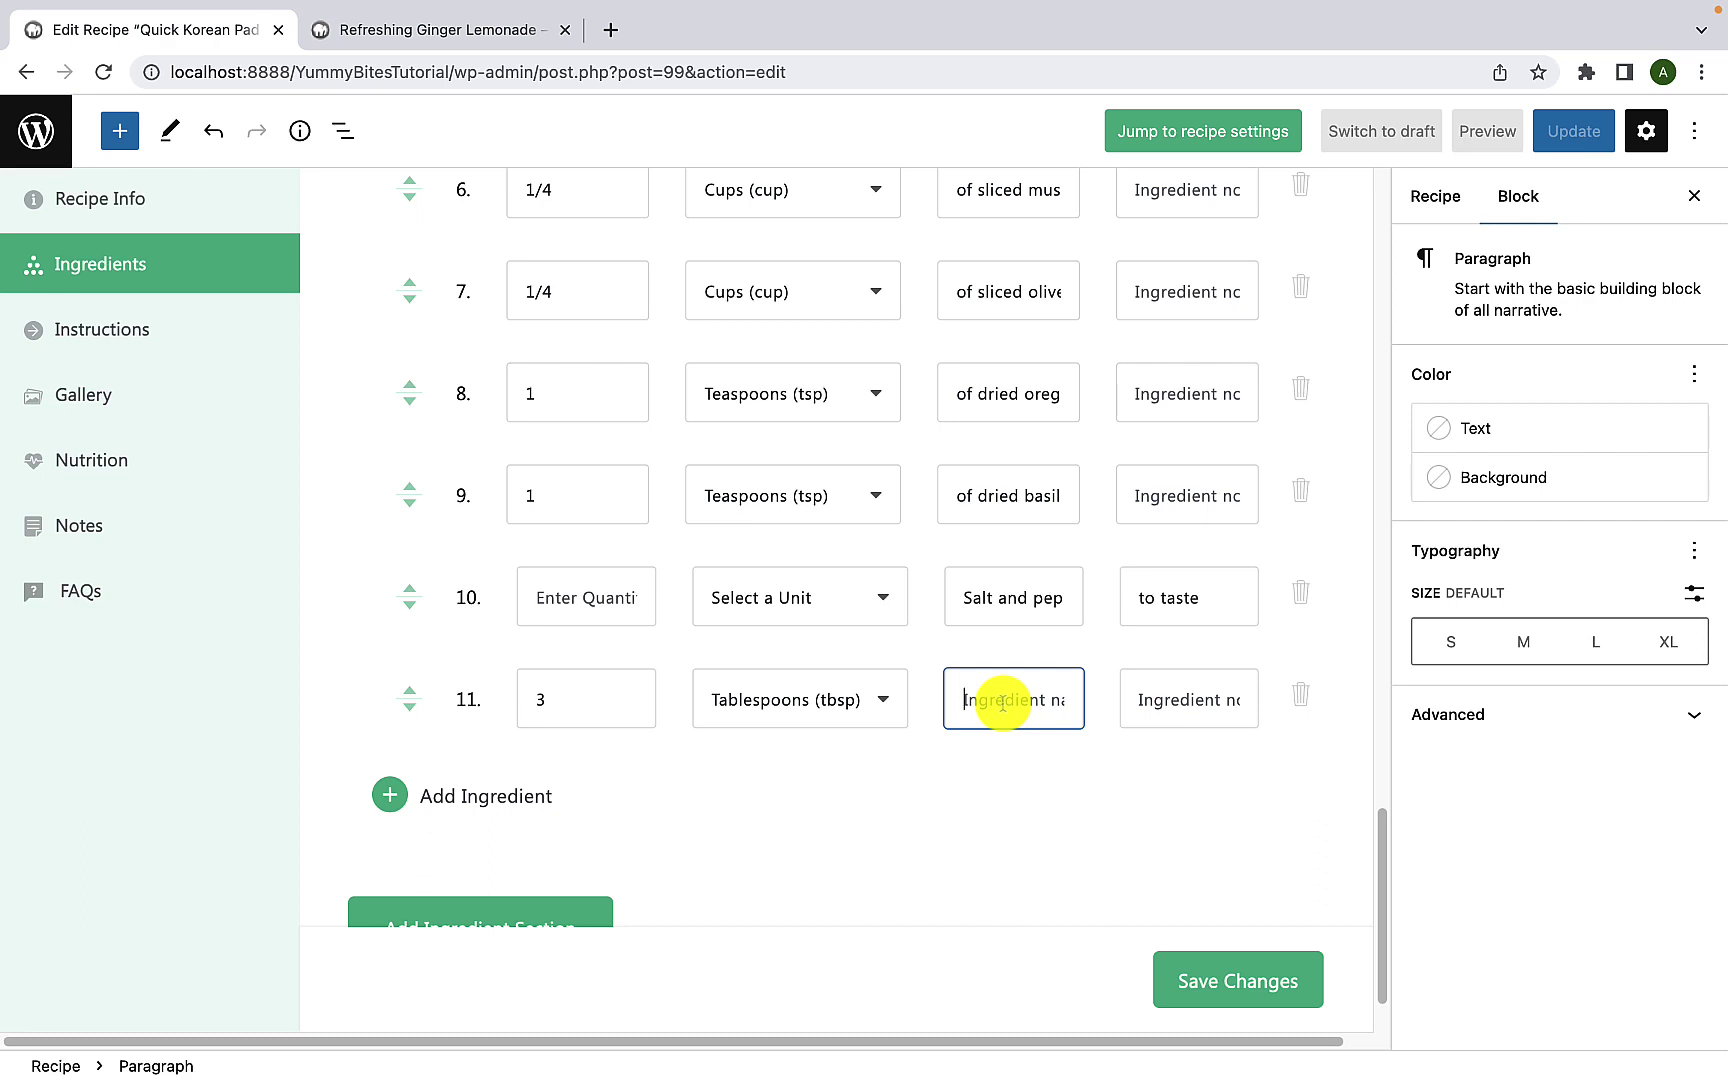
click(1195, 692)
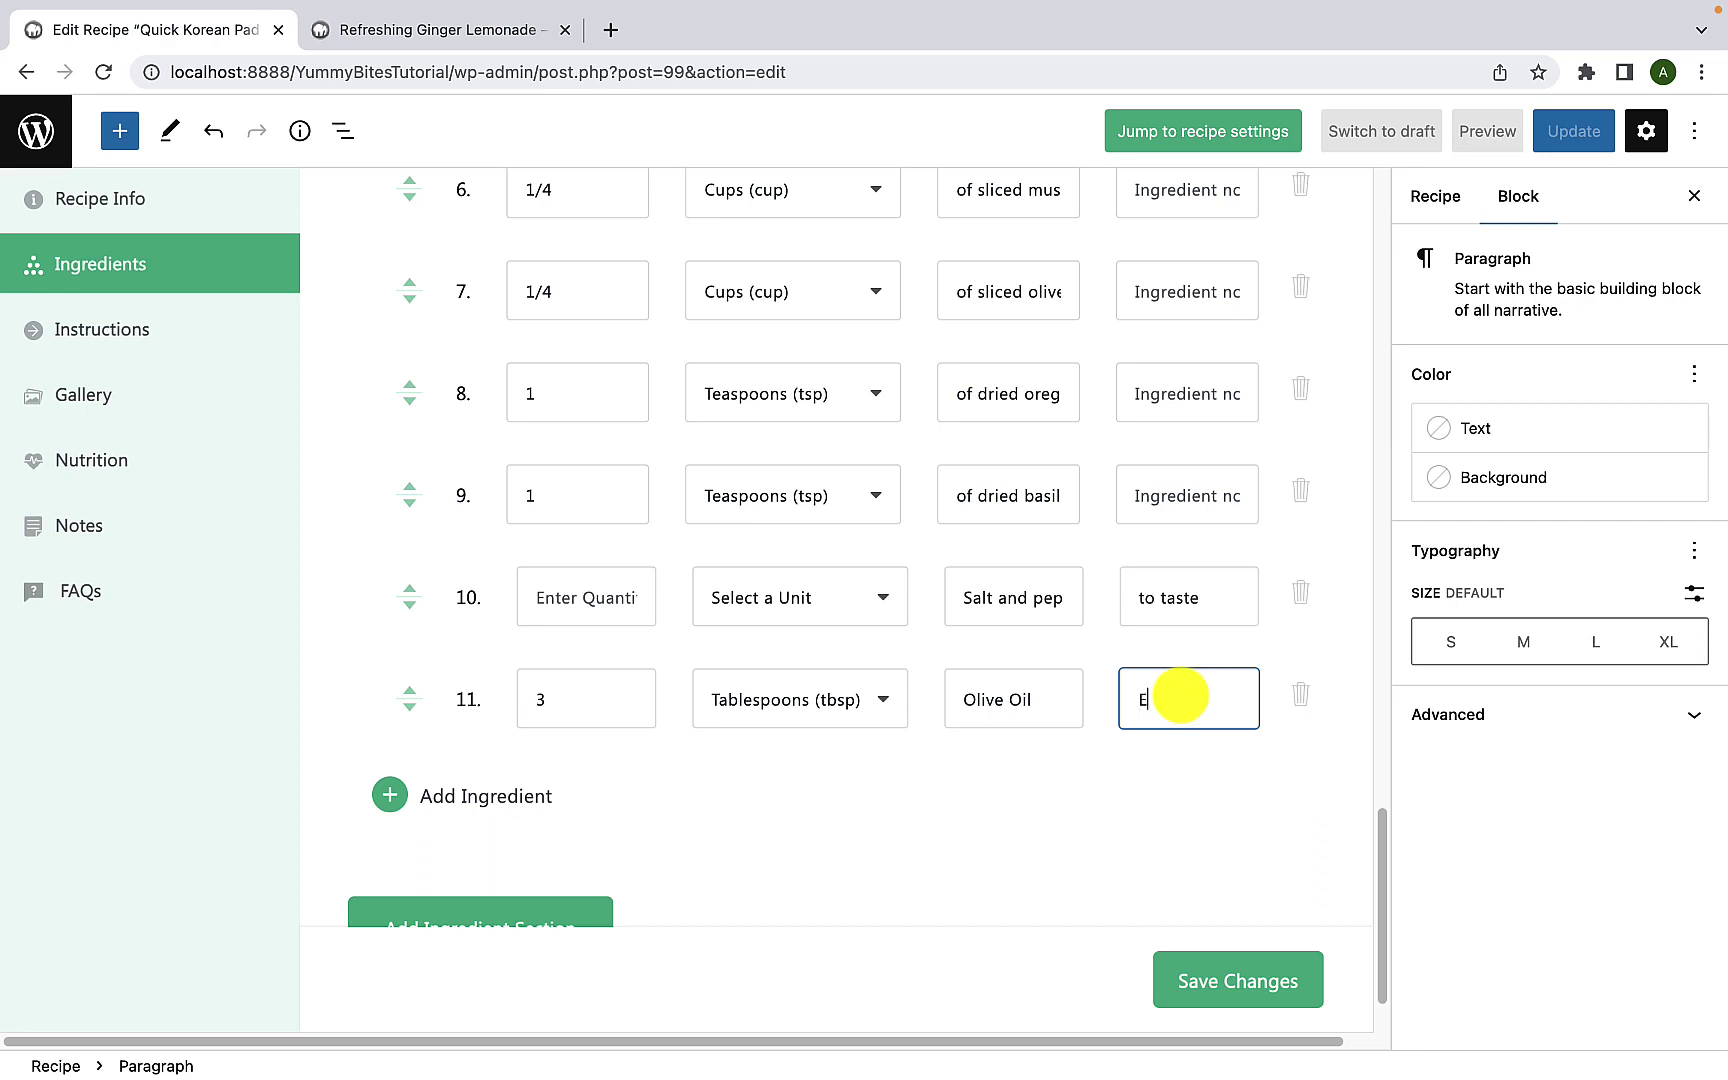
text(Extra Virgin)
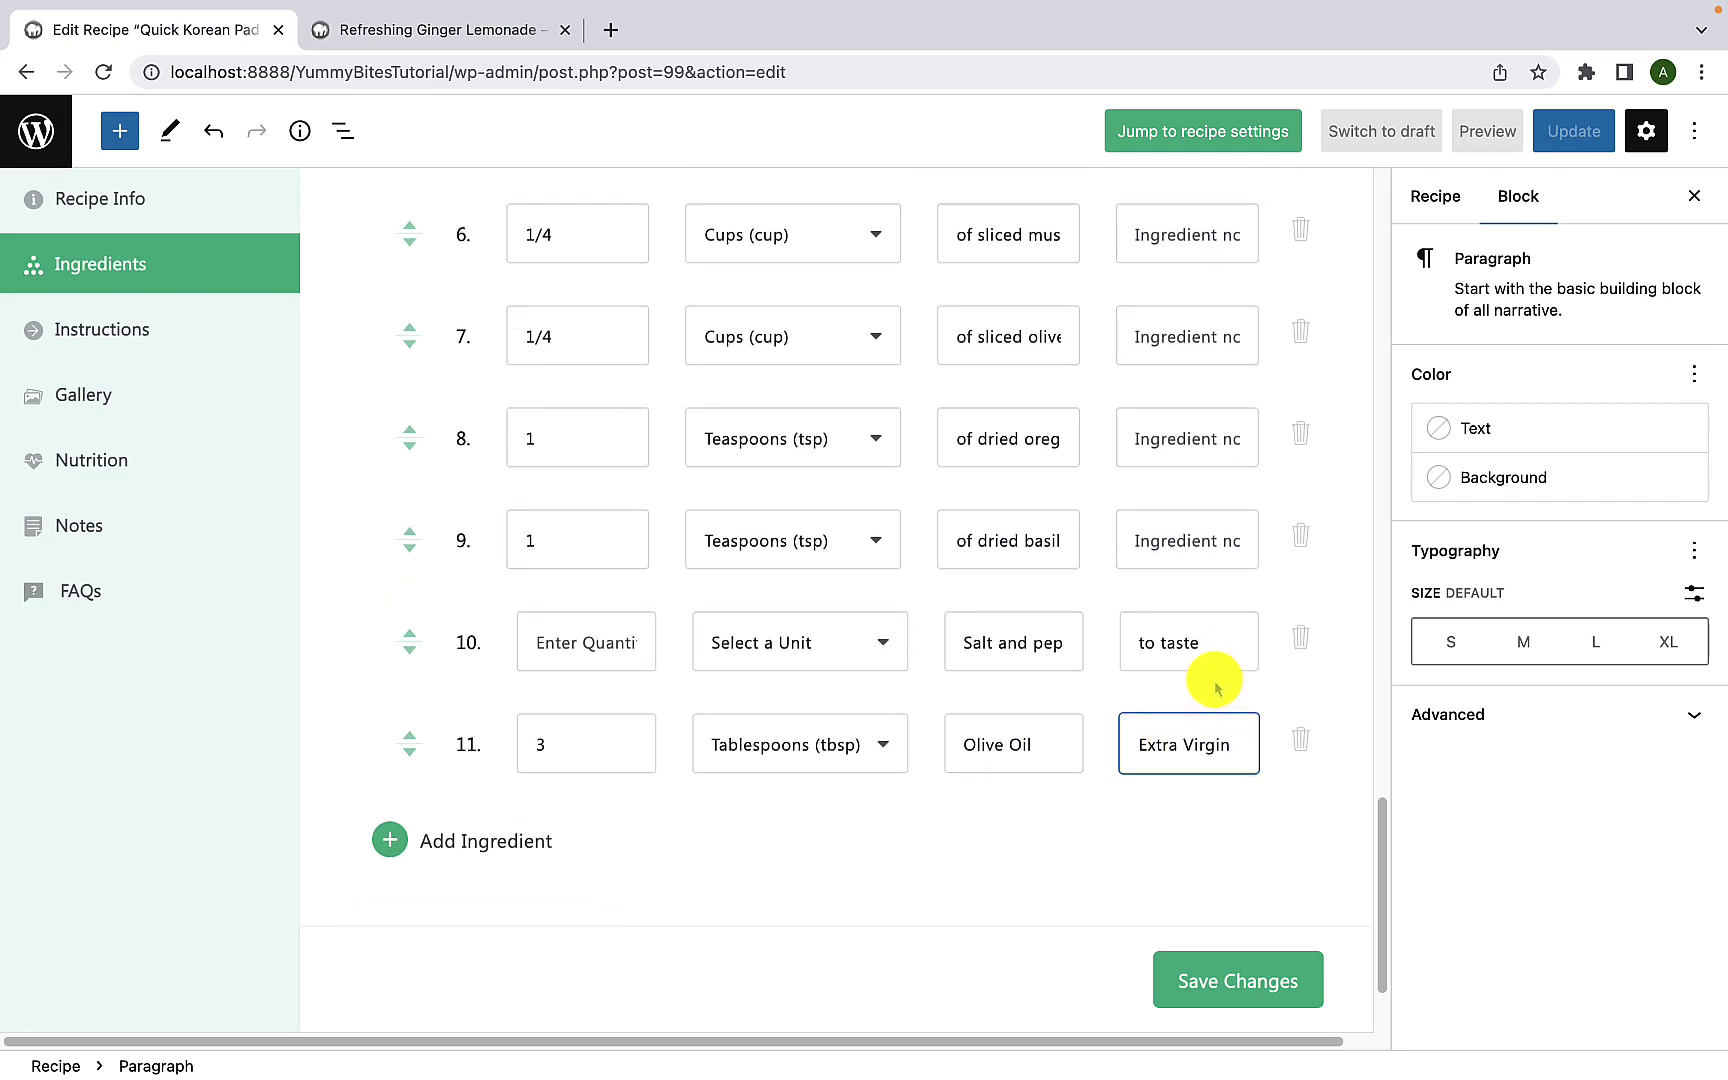
Step: Look over the ingredient rows' delete options and the title field of the existing ingredients section, leaving the title empty
scroll(1215, 650, up, 7)
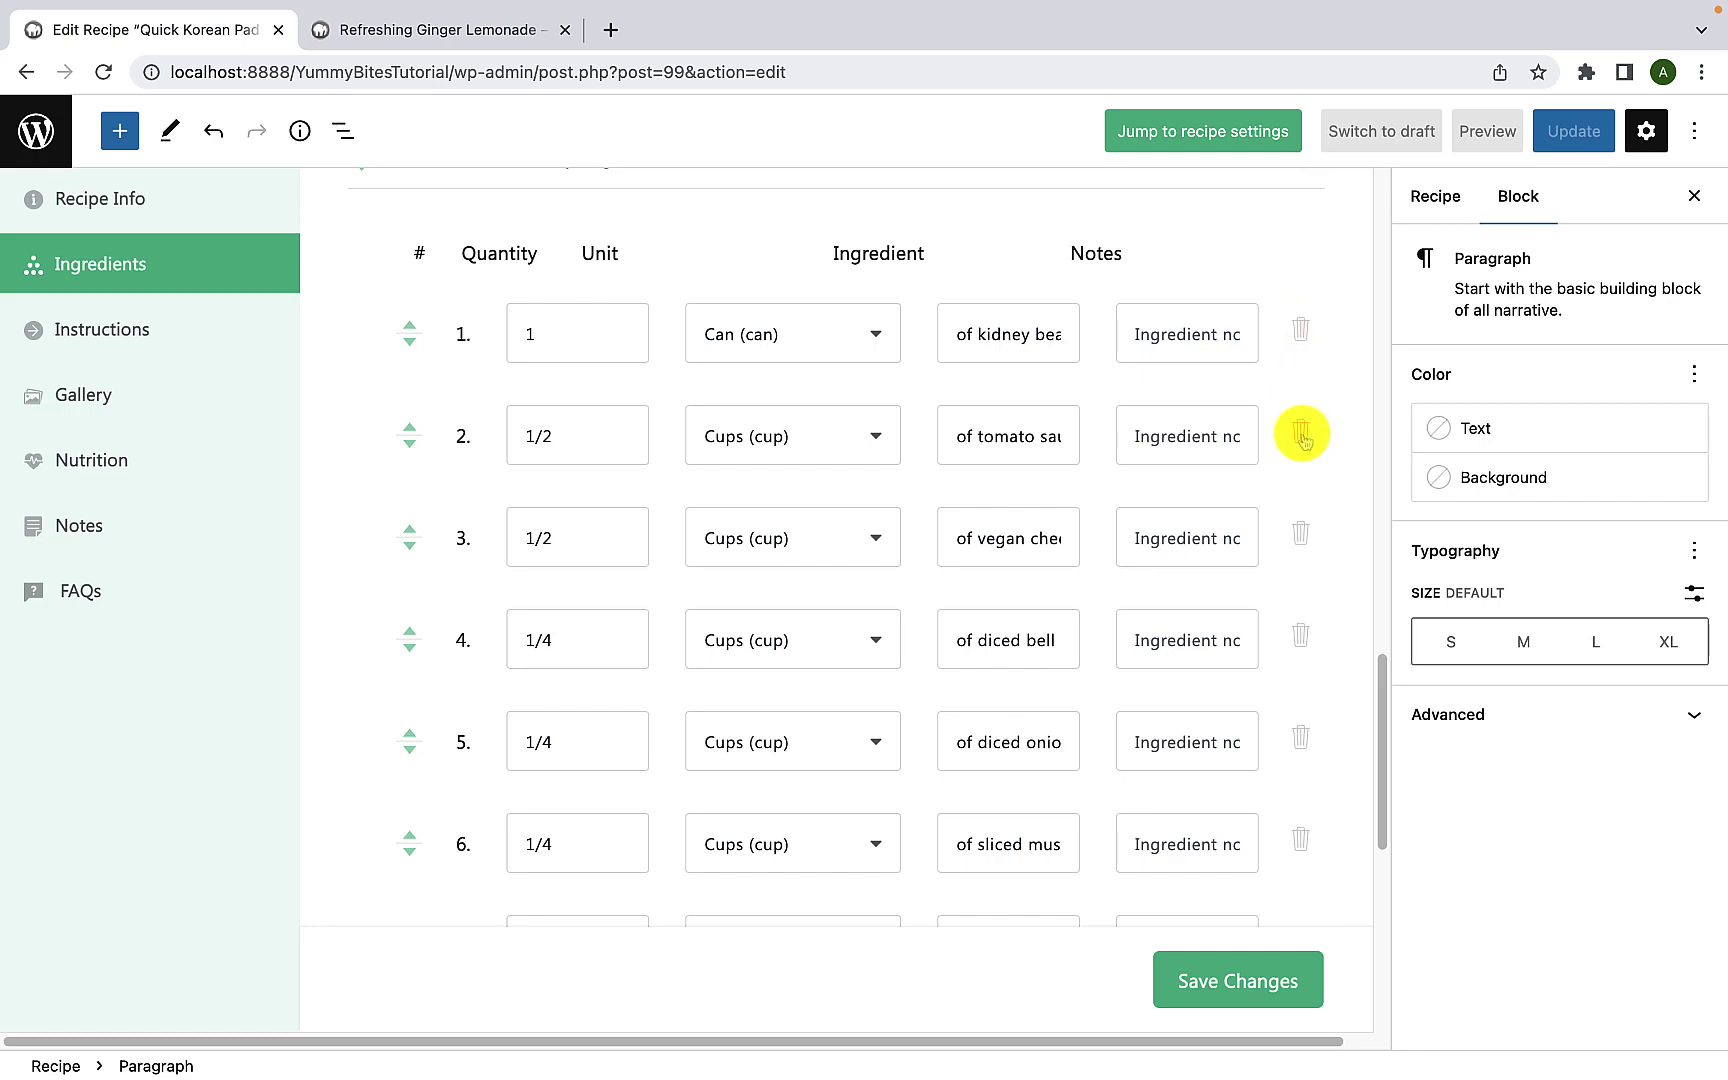
scroll(1303, 443, down, 2)
scroll(1298, 512, down, 6)
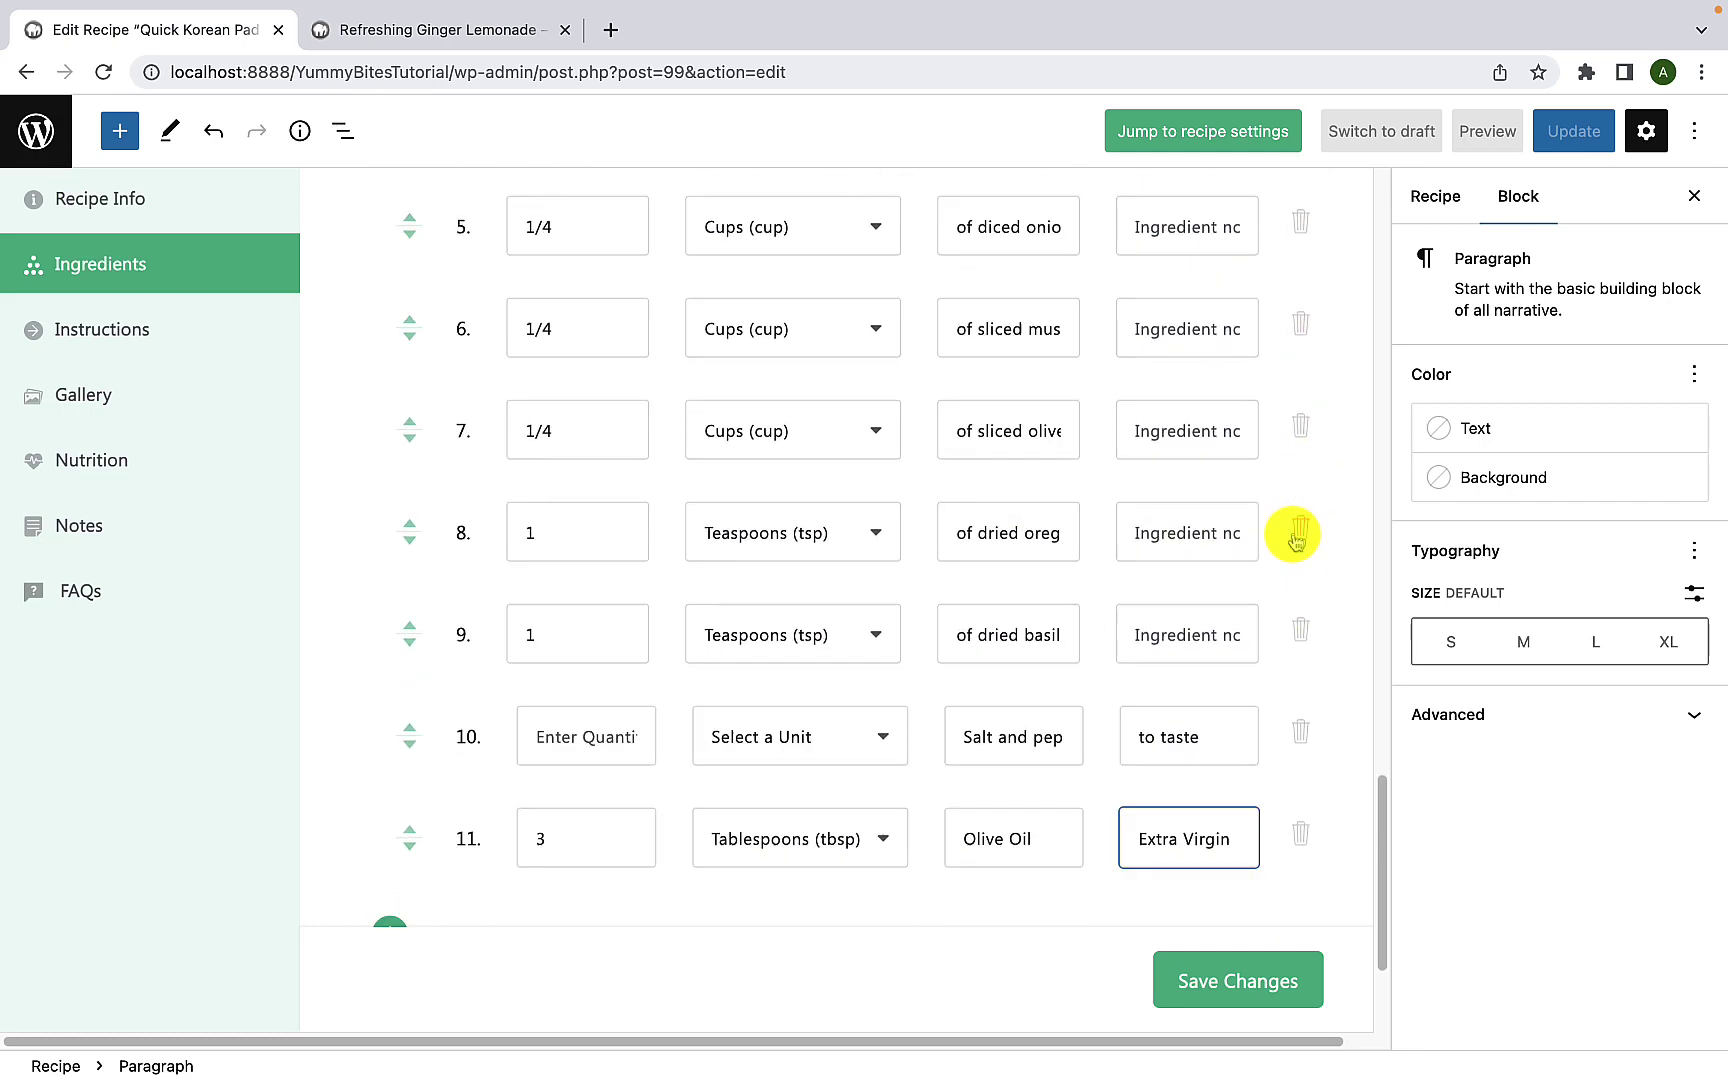
scroll(1300, 430, down, 3)
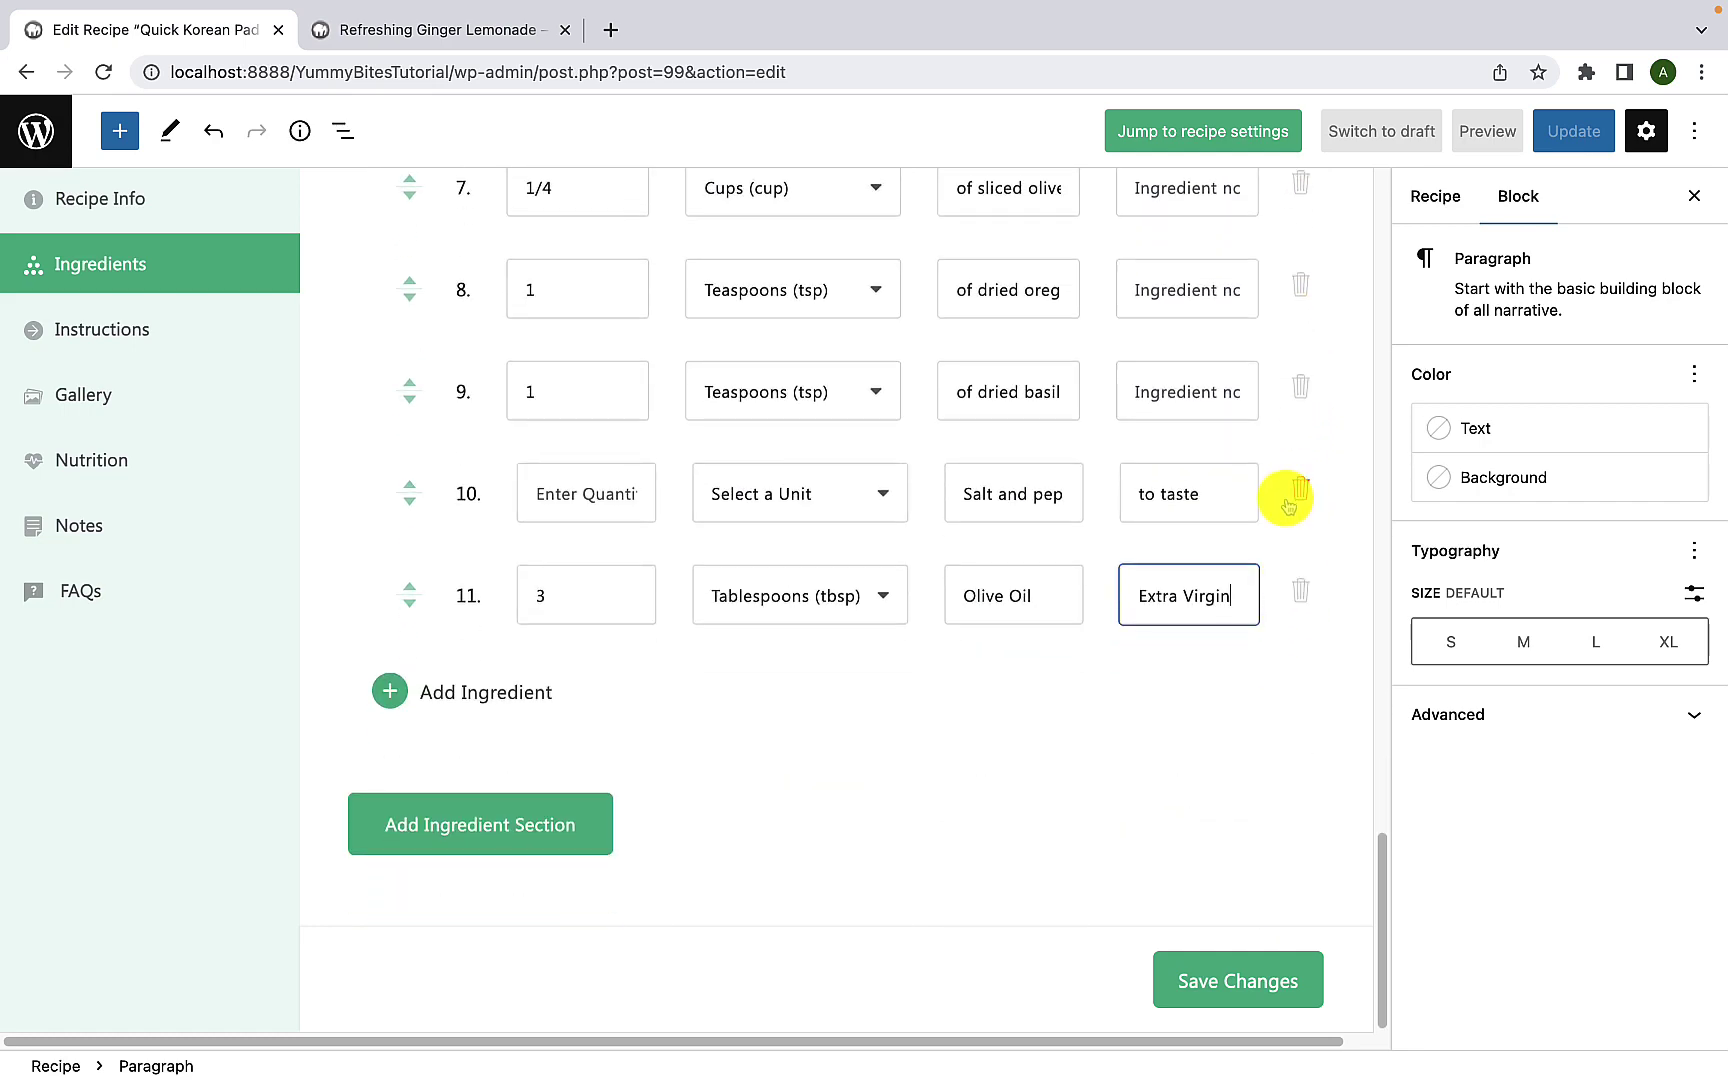
scroll(800, 465, up, 10)
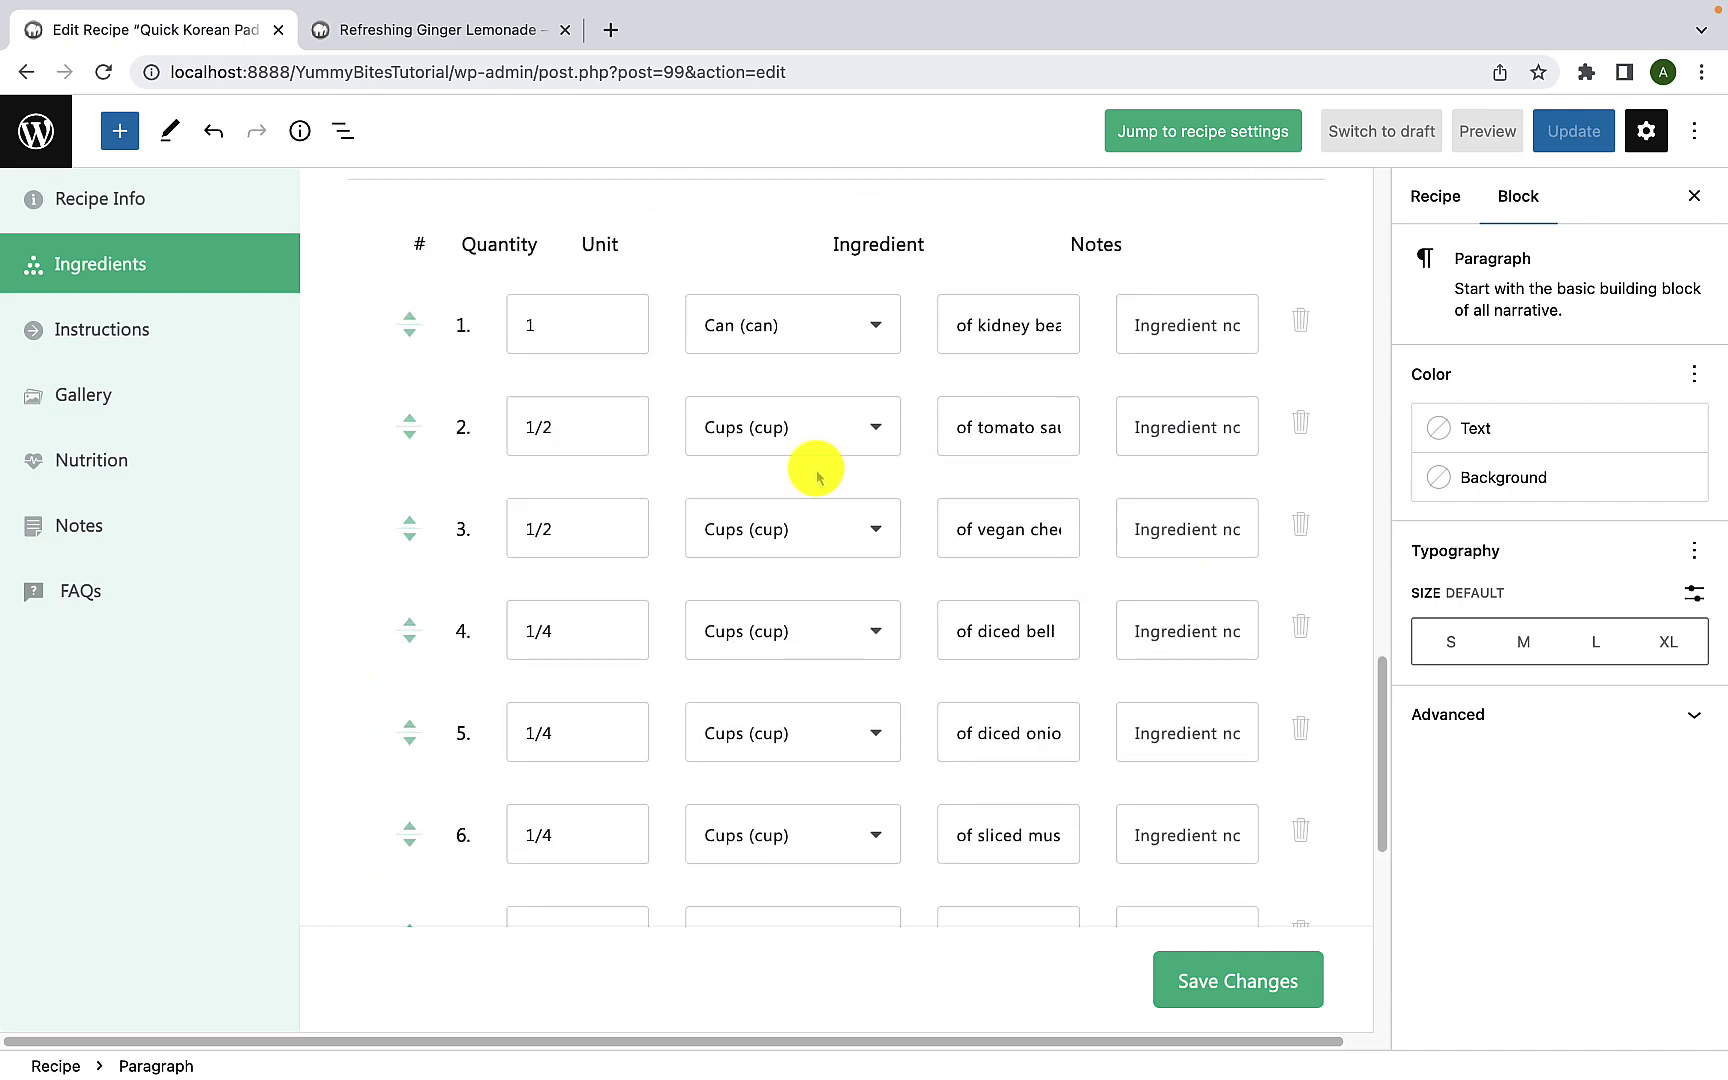
scroll(816, 475, up, 2)
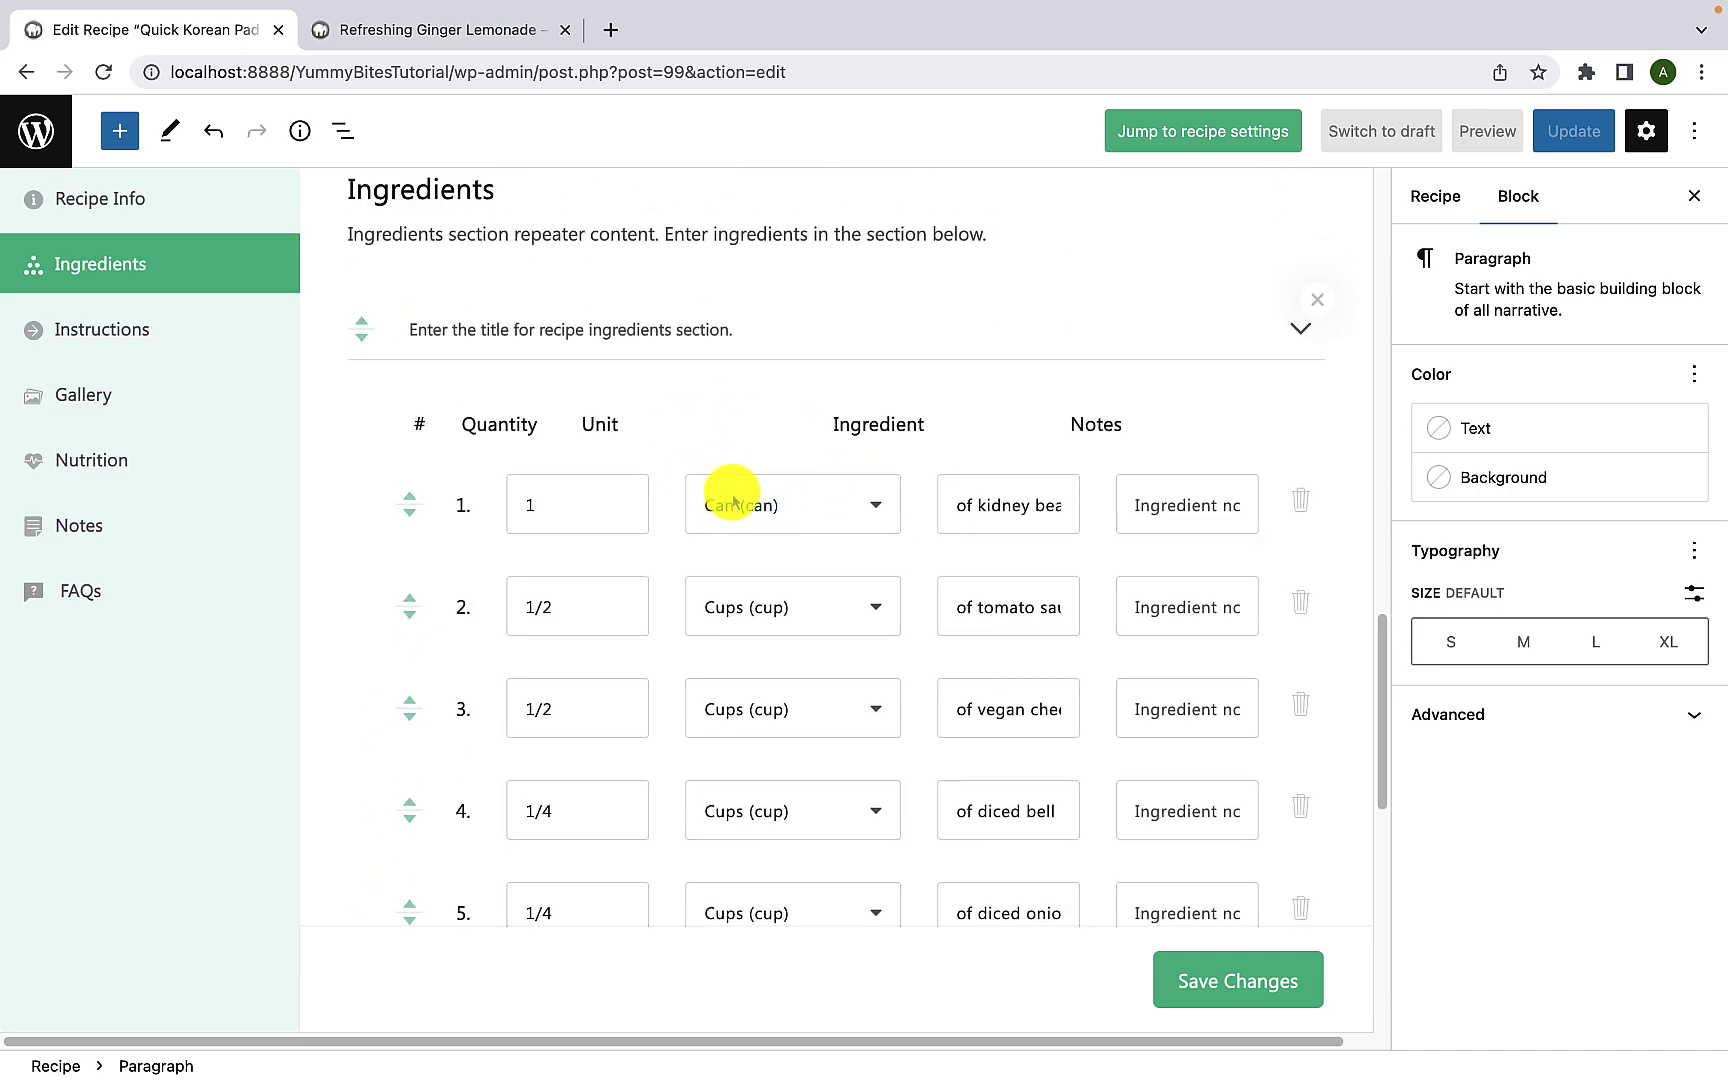
click(708, 350)
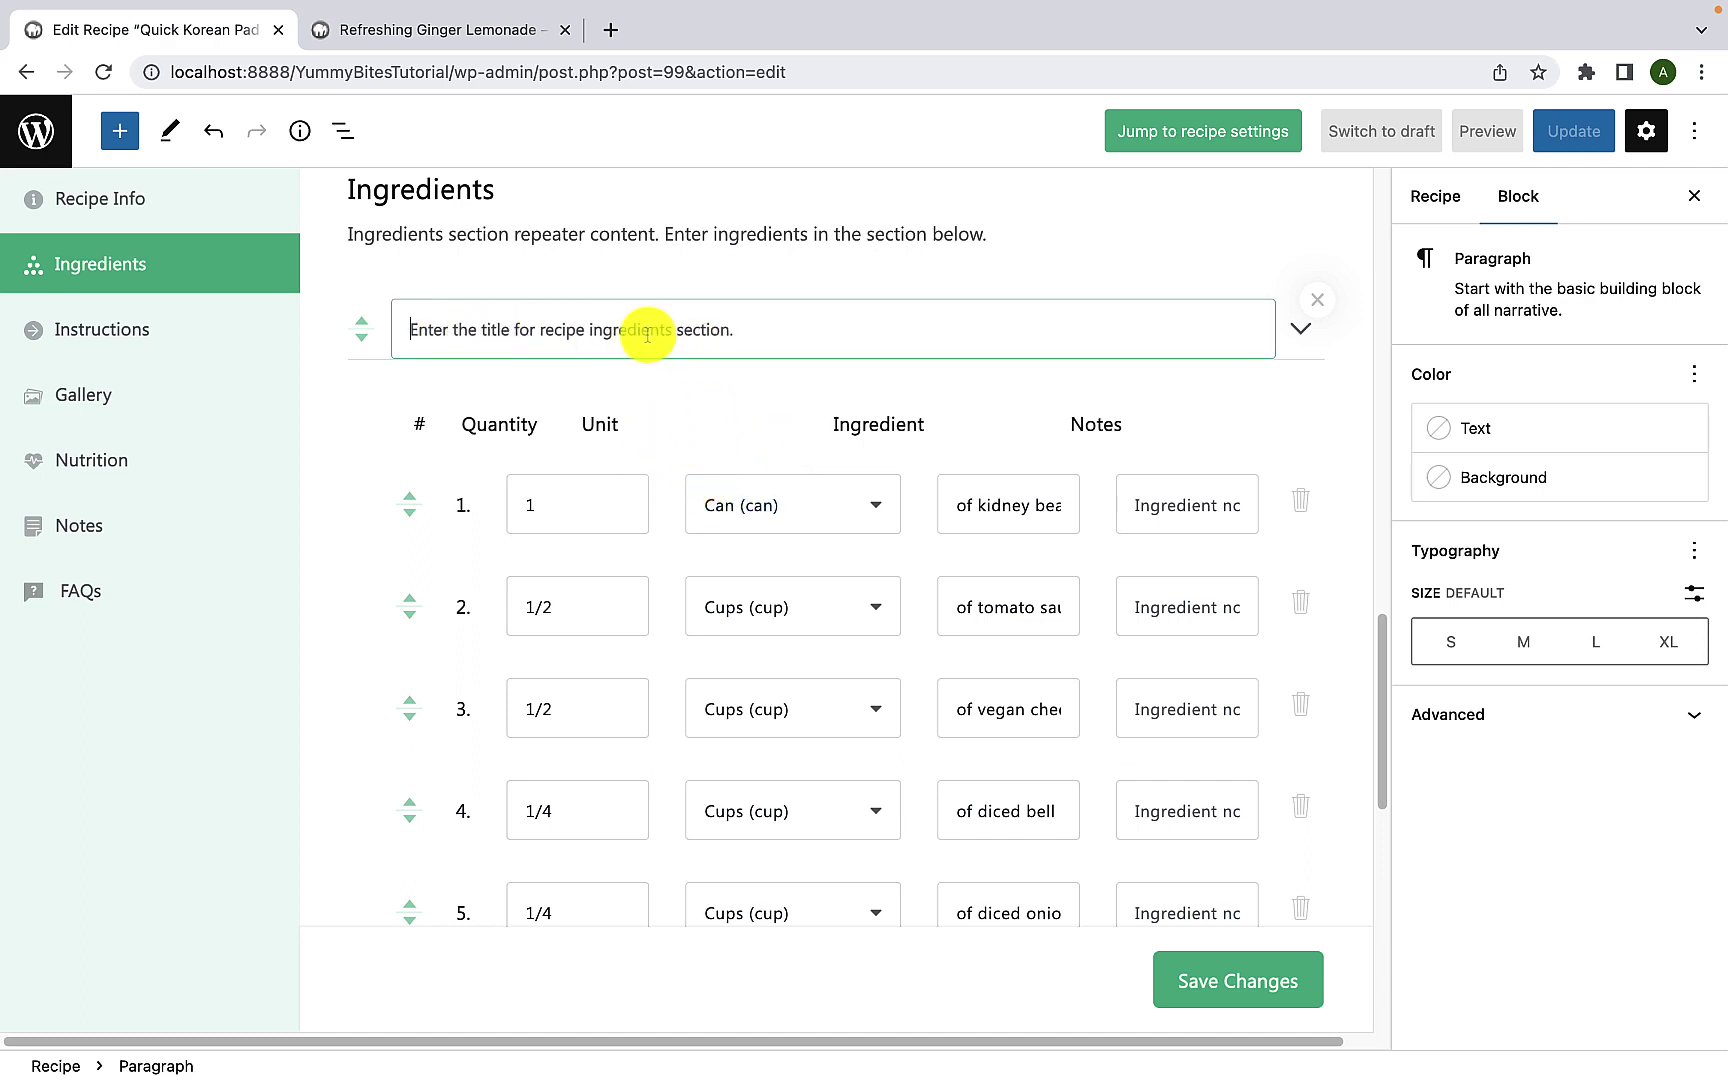
click(686, 395)
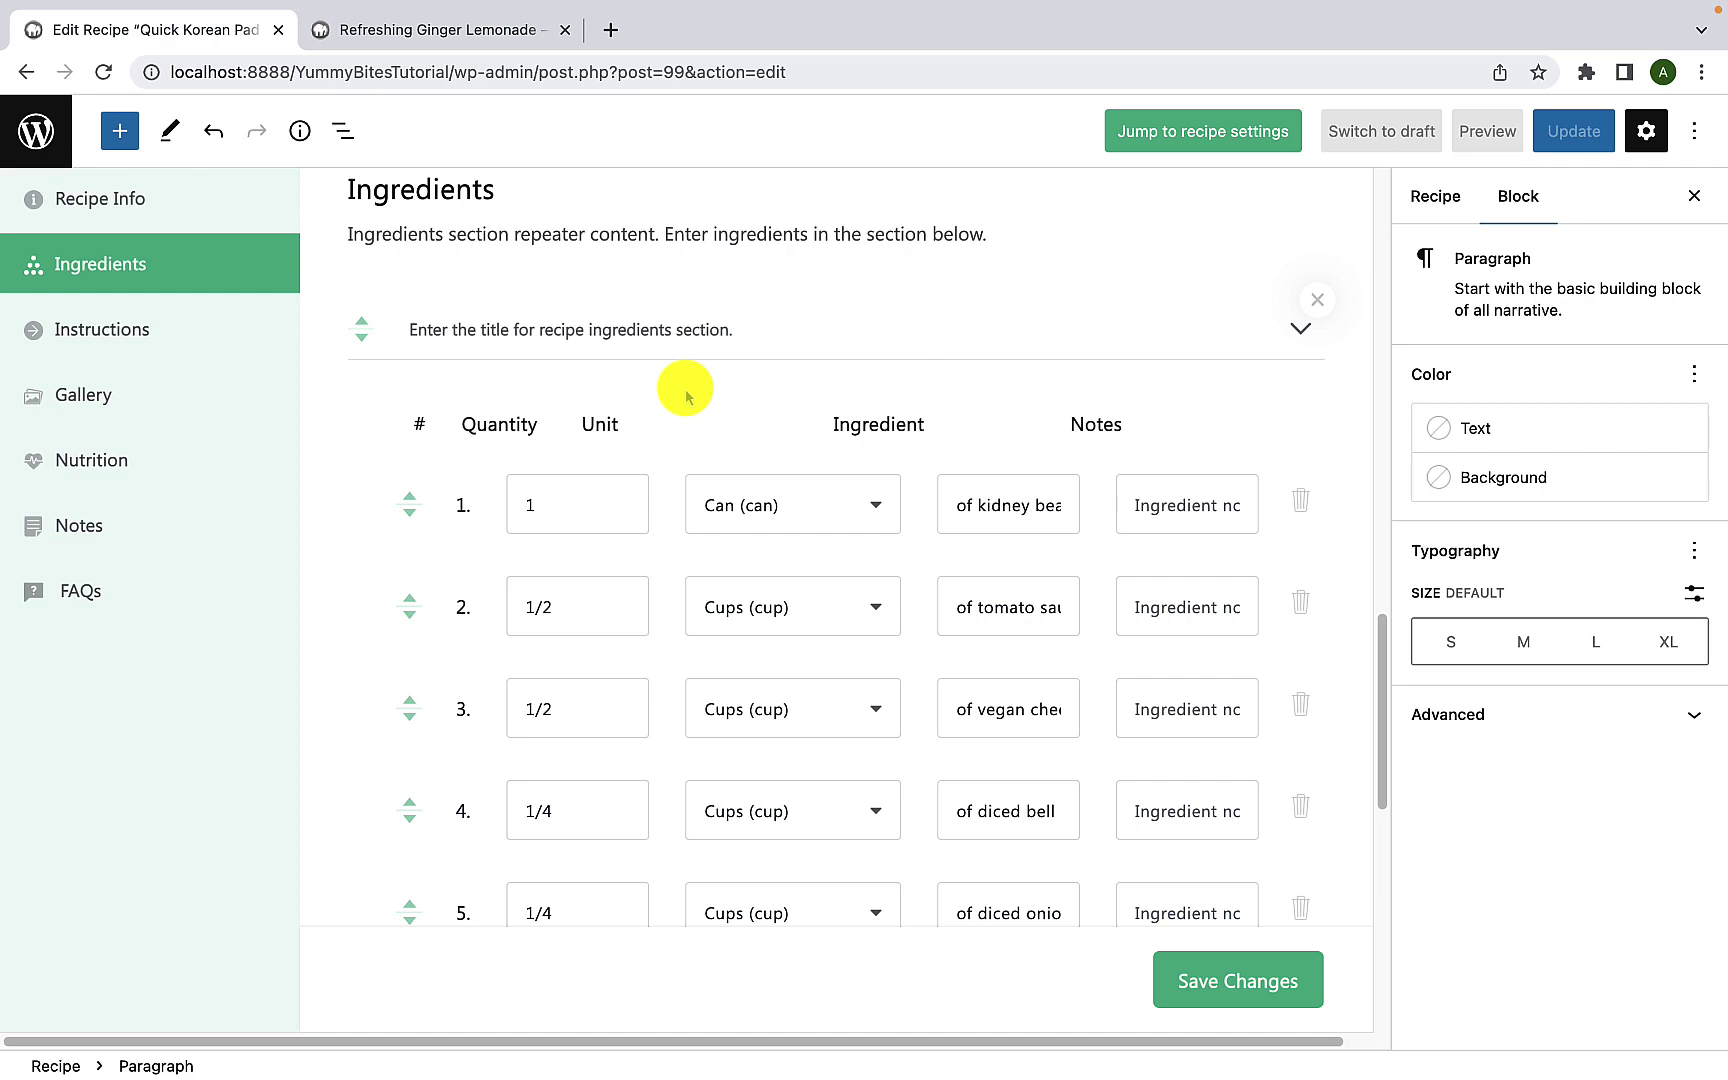
Step: Add a second ingredient section titled Optional Toppings and expand it to show its ingredient rows
scroll(681, 390, down, 10)
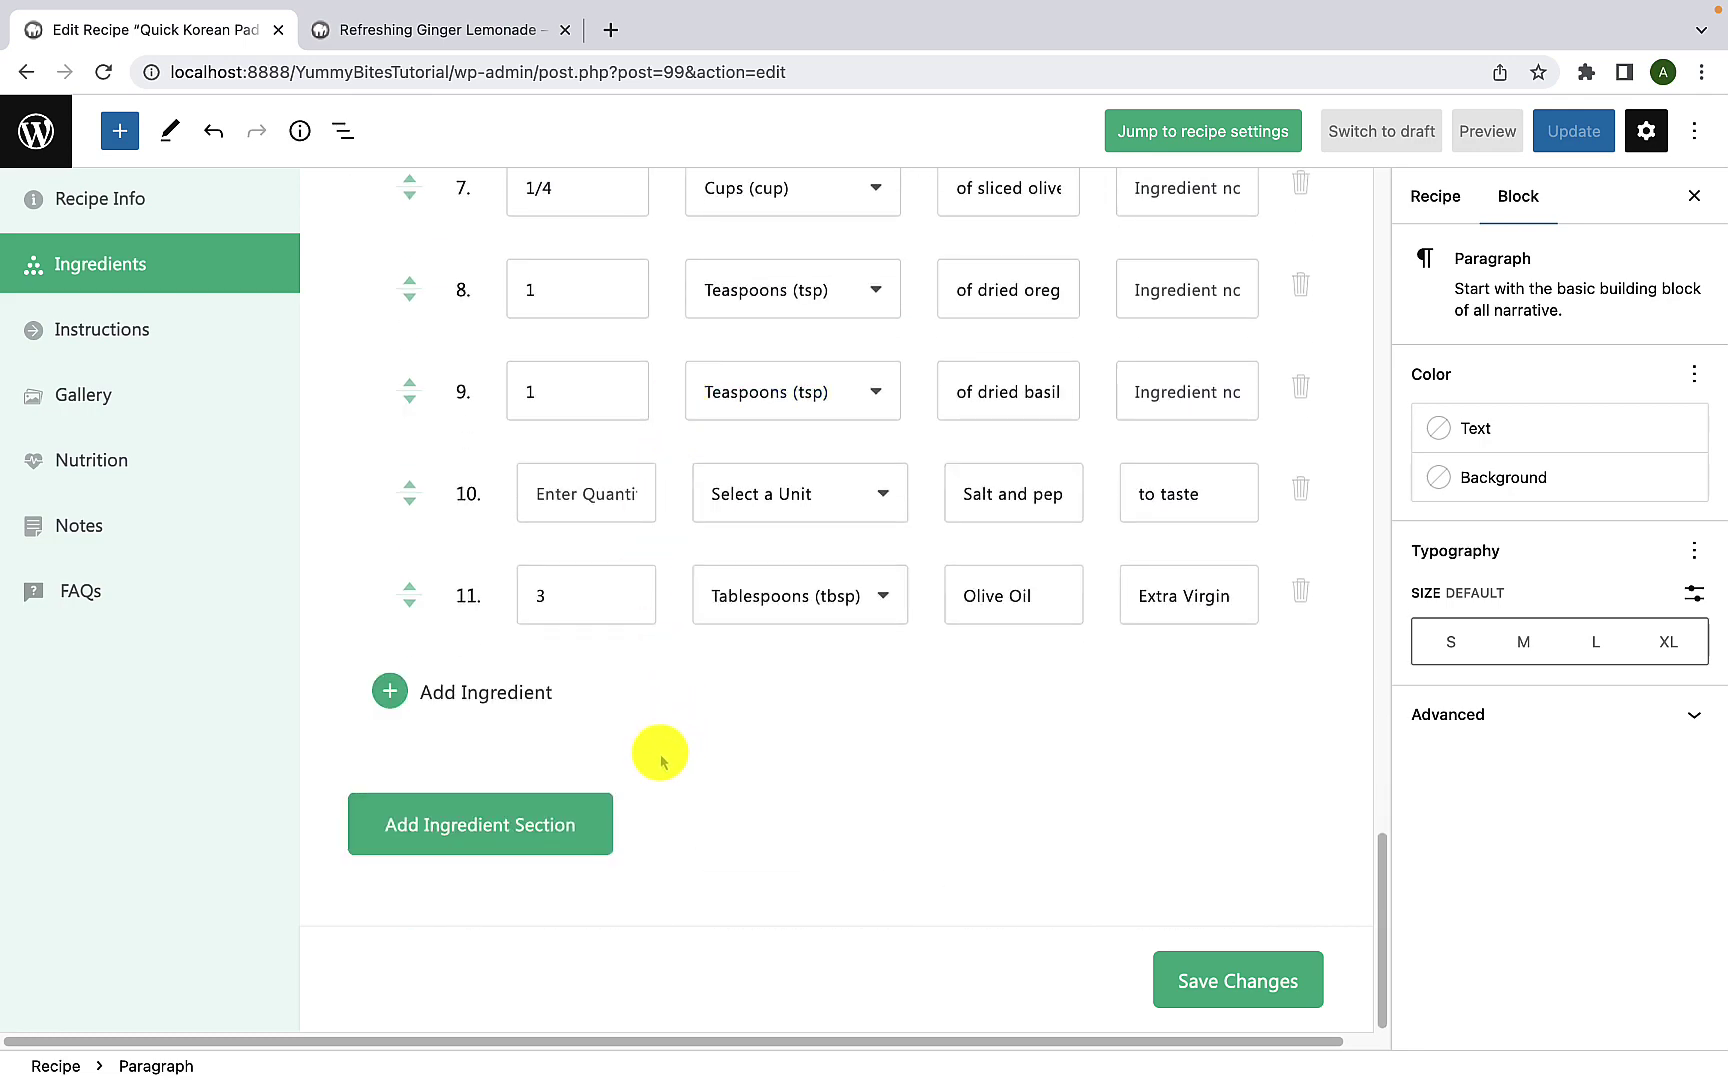
click(501, 843)
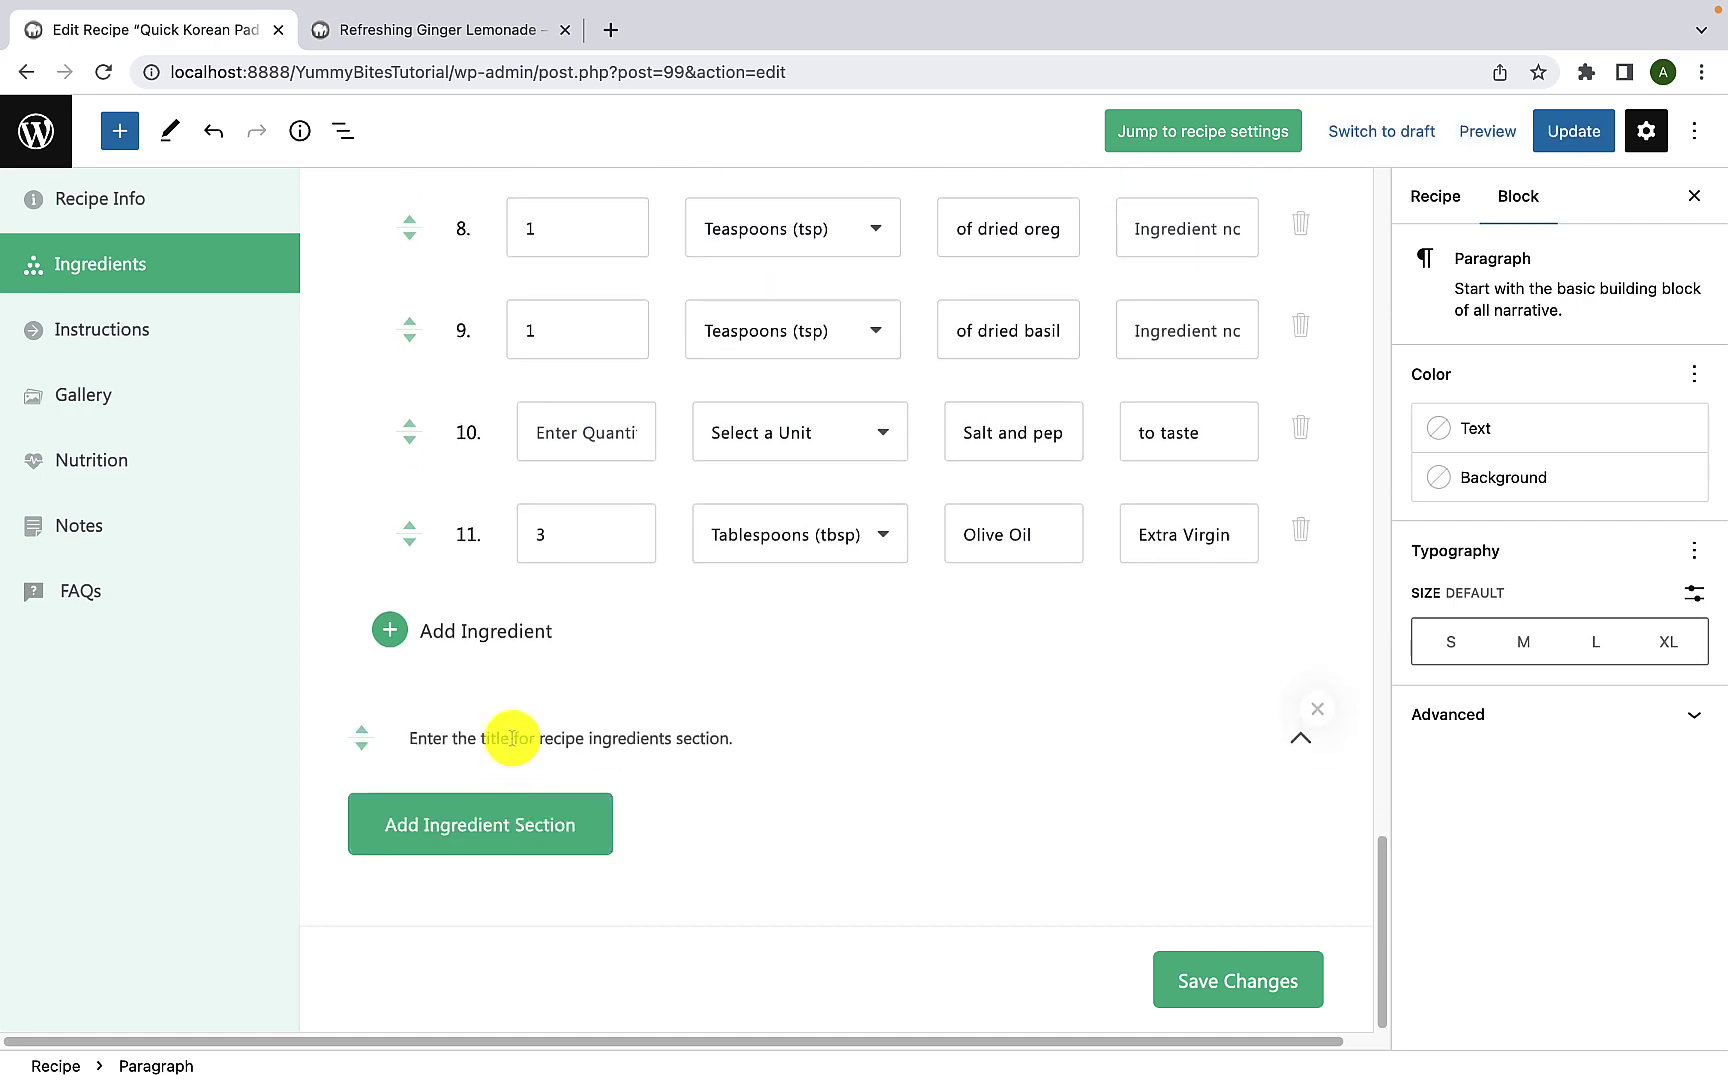
click(511, 736)
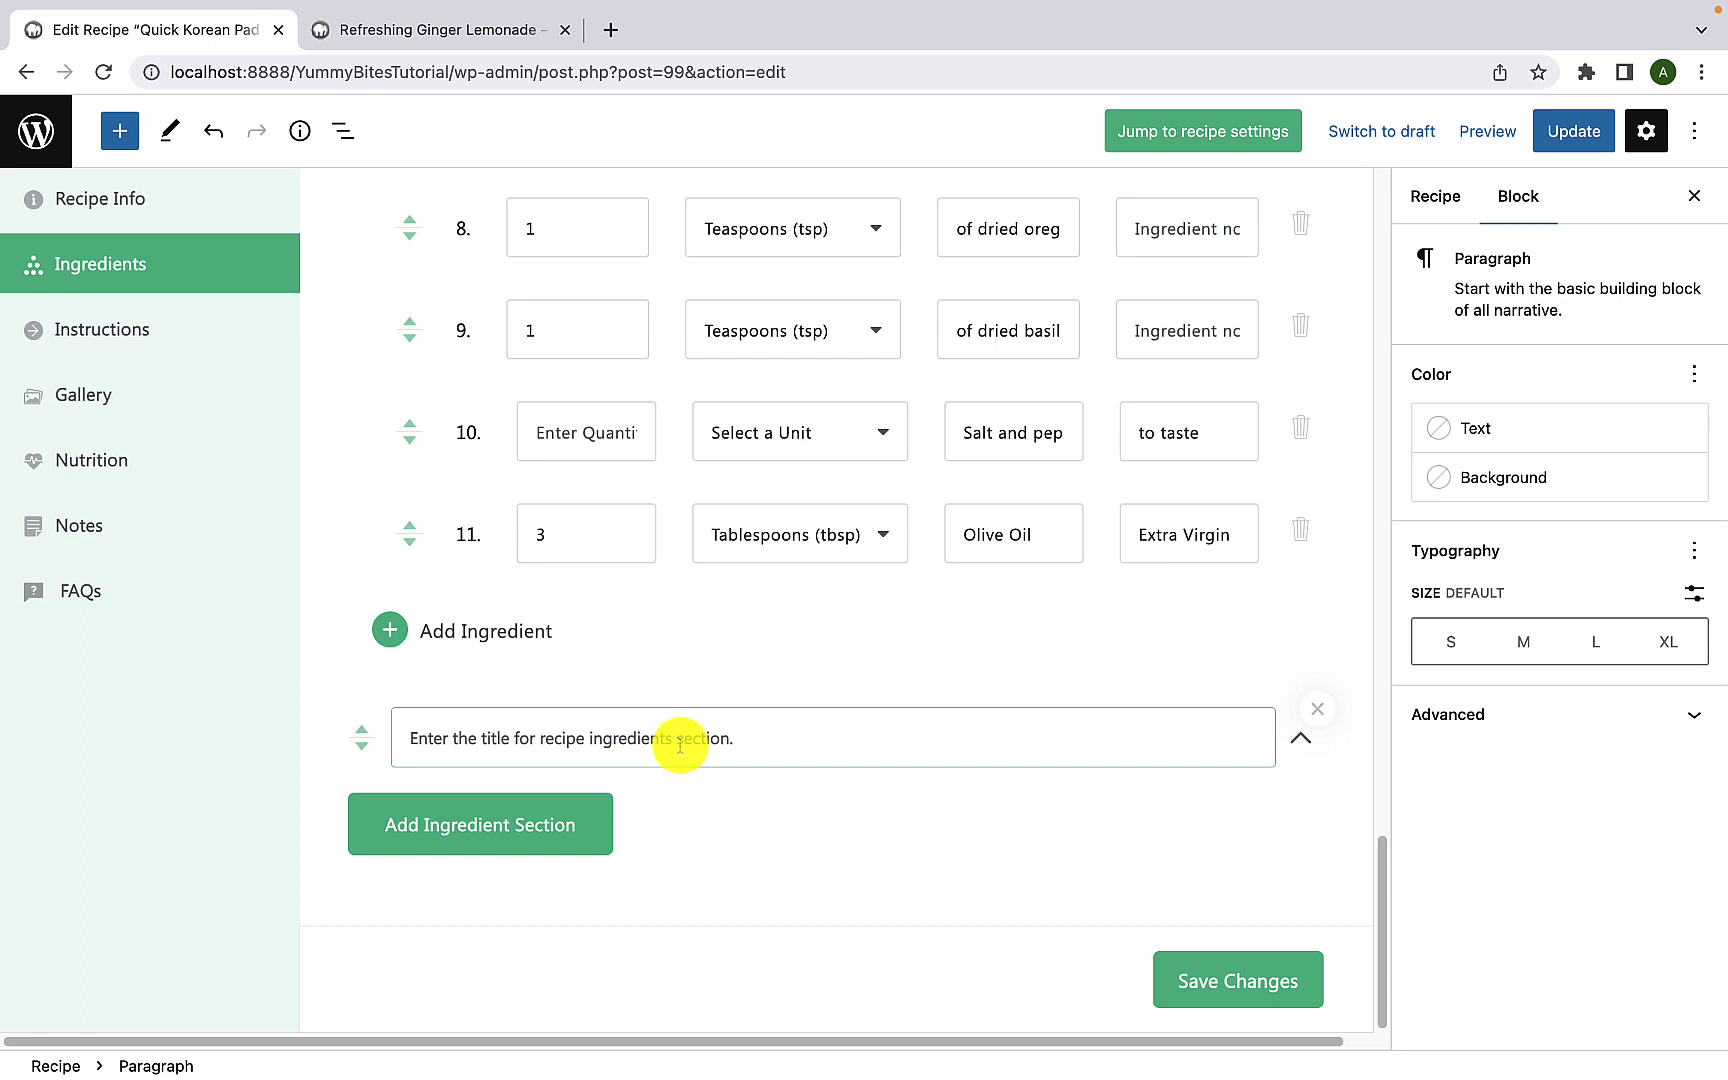
text(Optional Toppings)
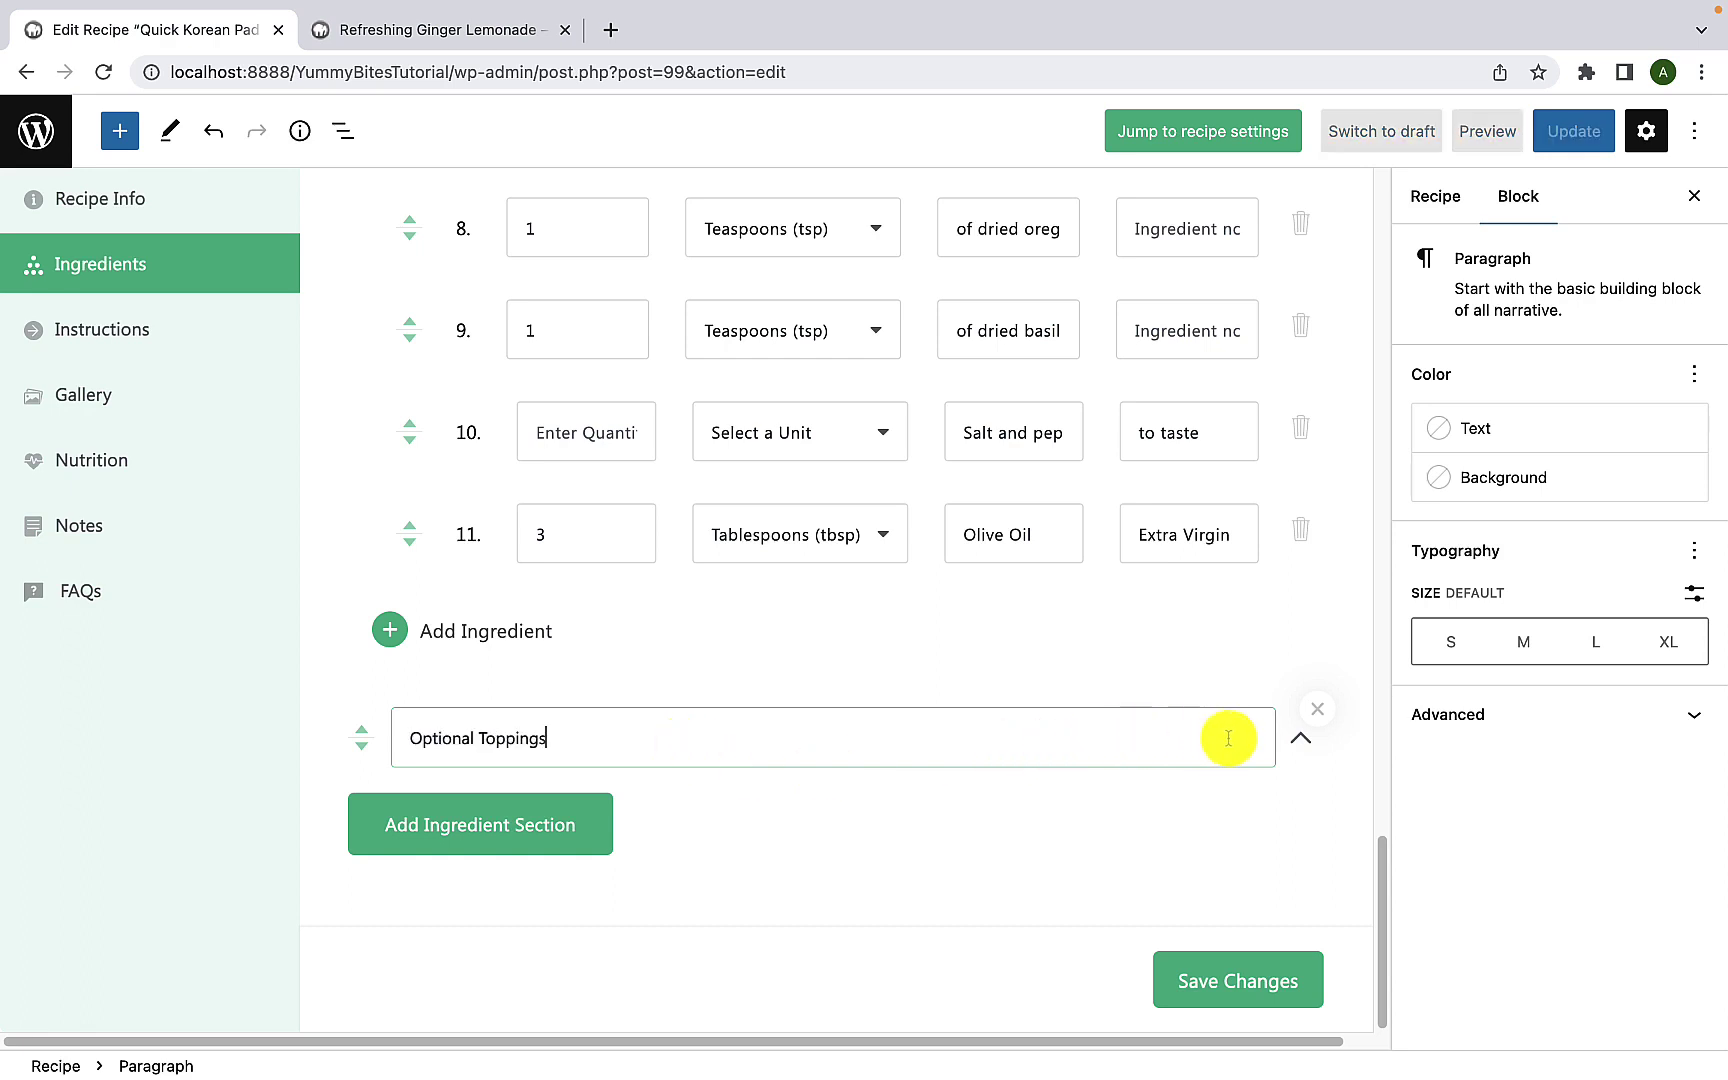
click(1301, 741)
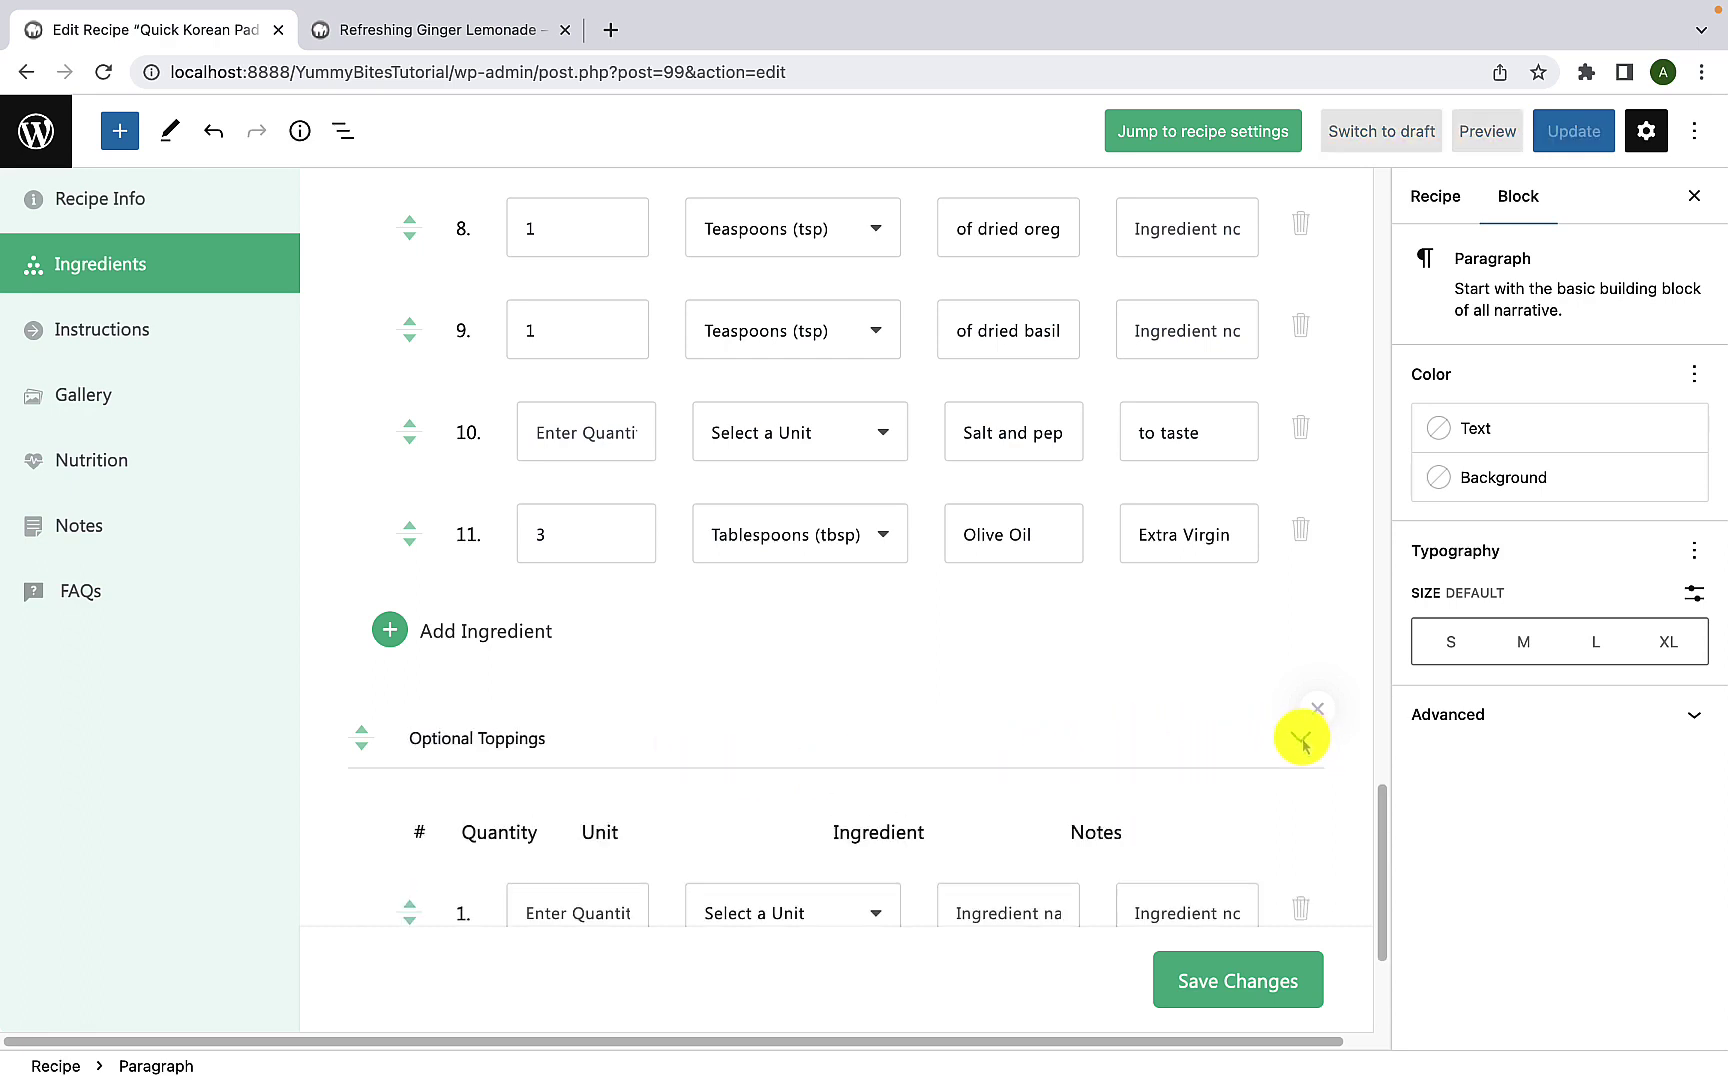
scroll(860, 833, down, 3)
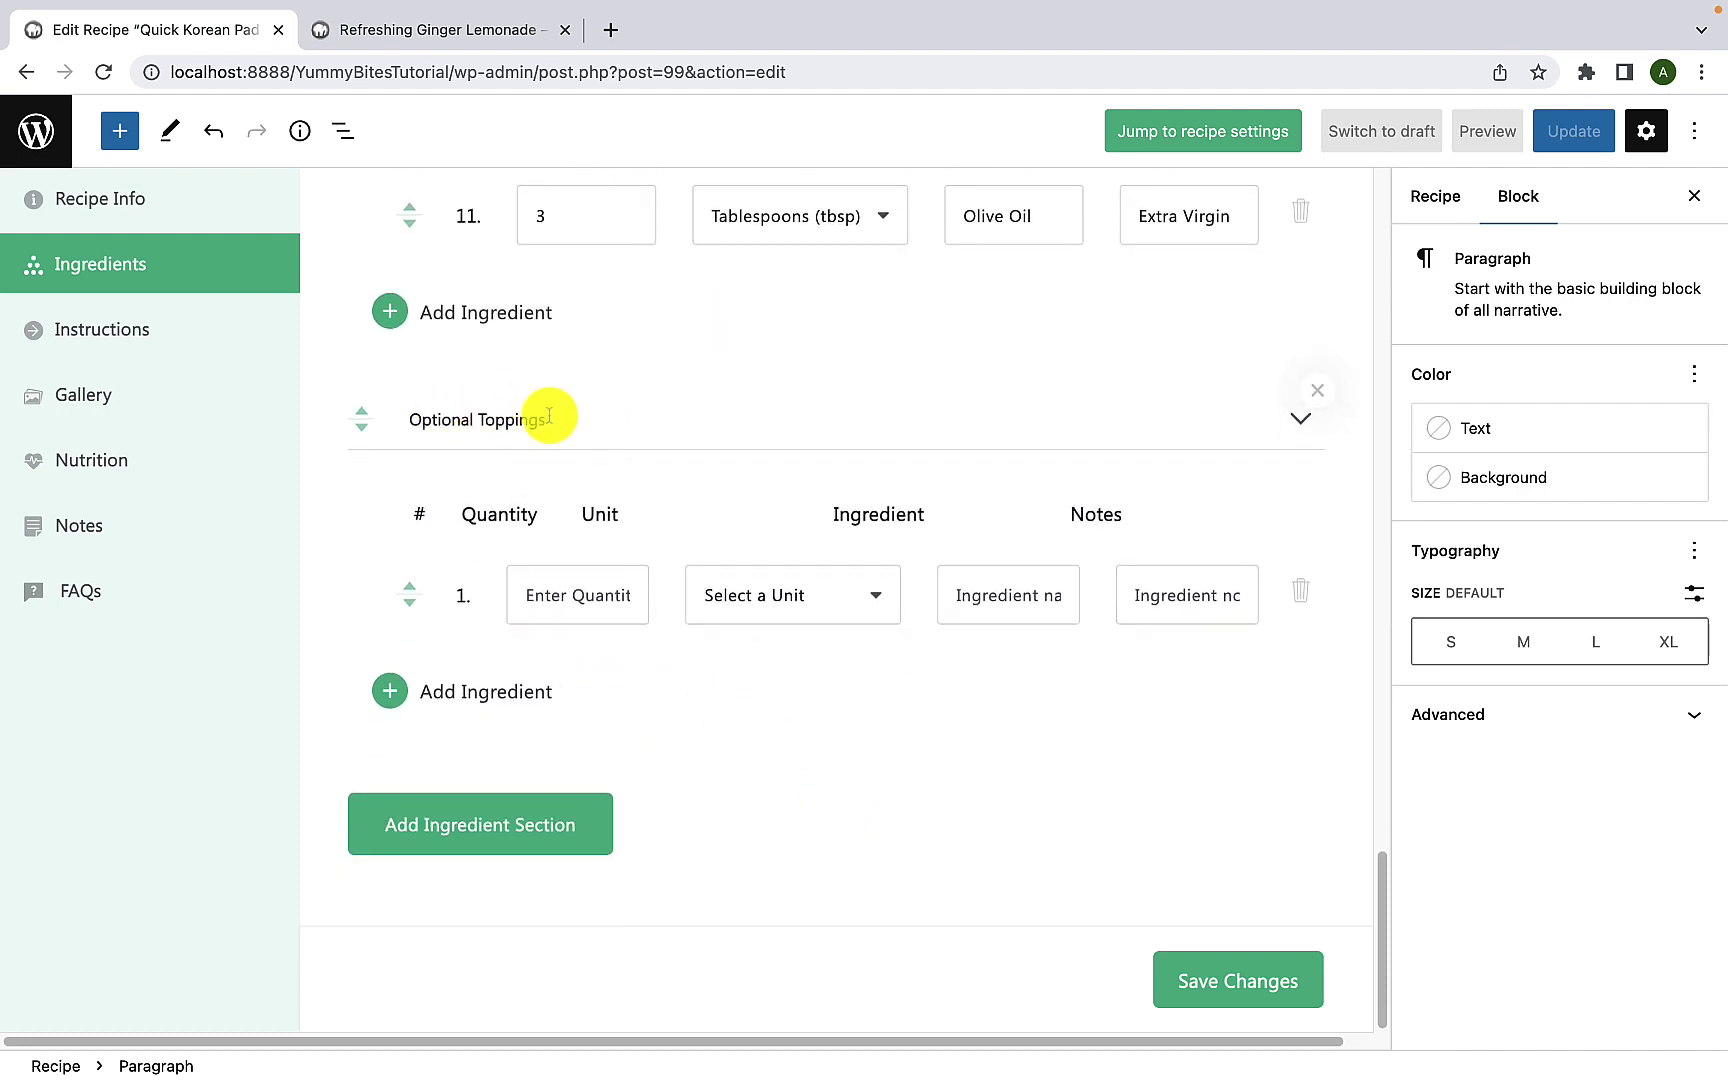
Step: Enter Sliced Cucumber and Lime as the first two optional toppings, each with a quantity of 1
click(590, 603)
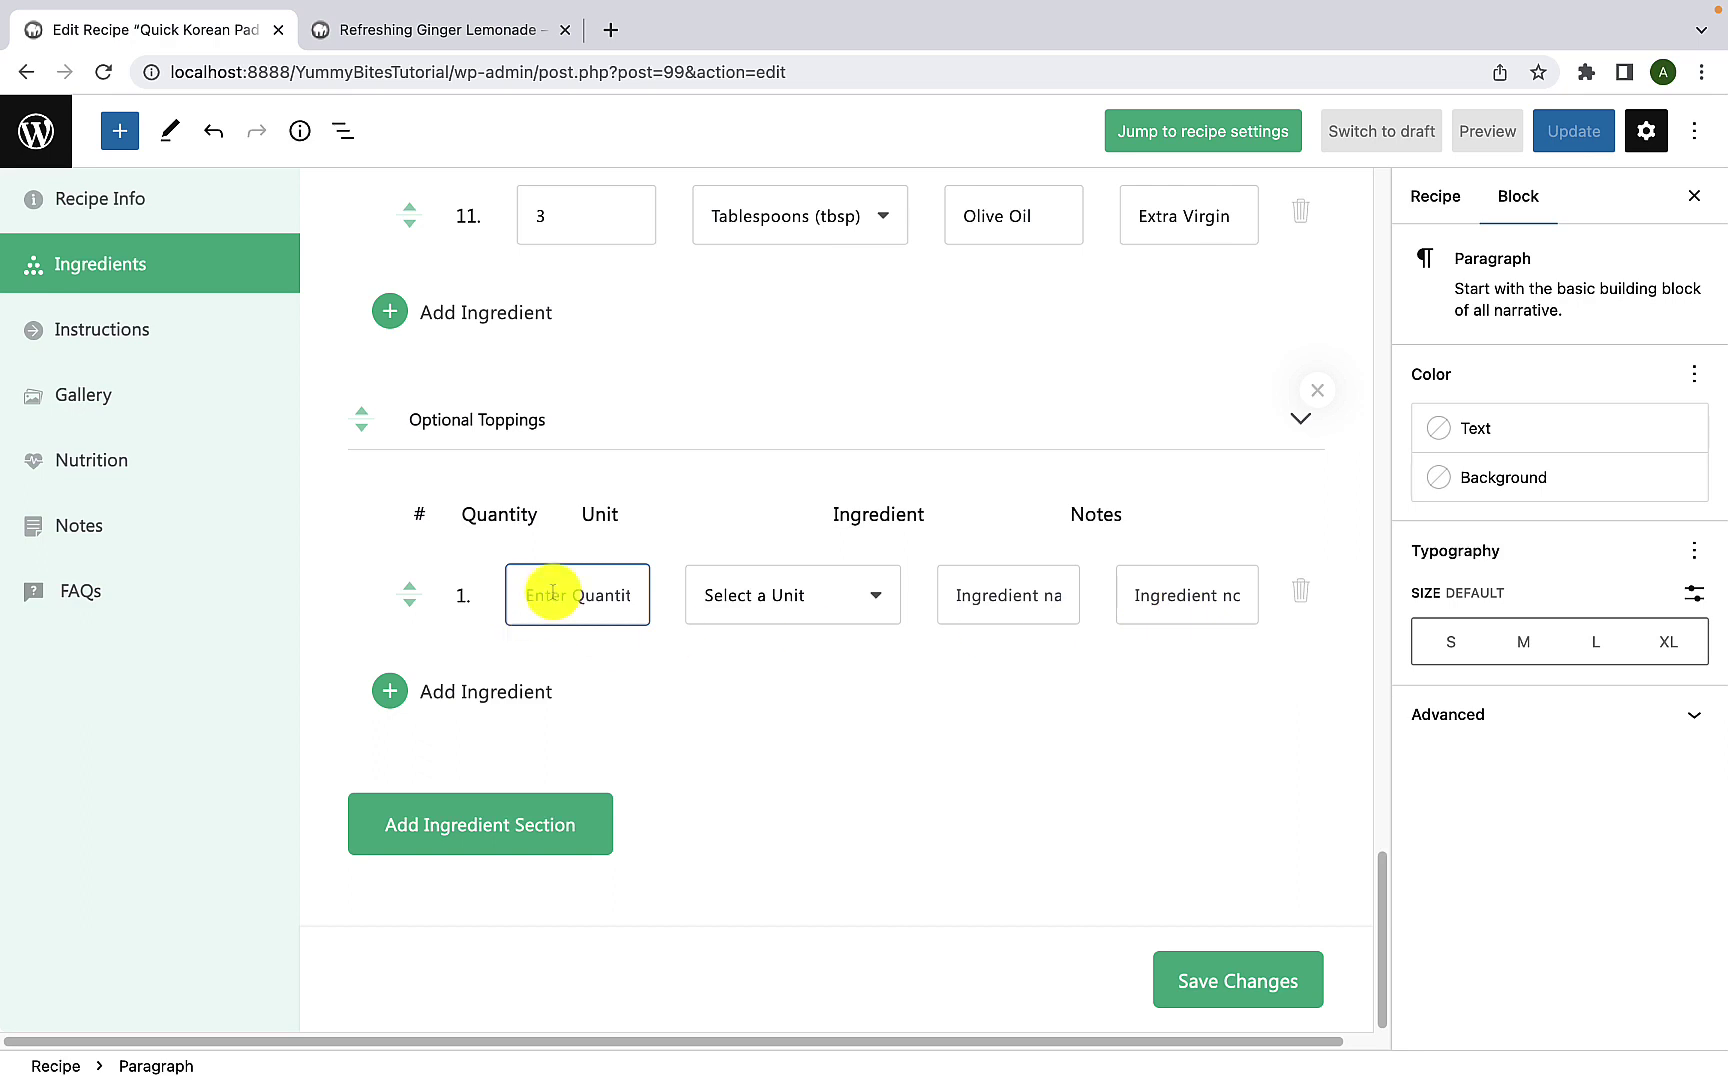
text(1)
click(970, 595)
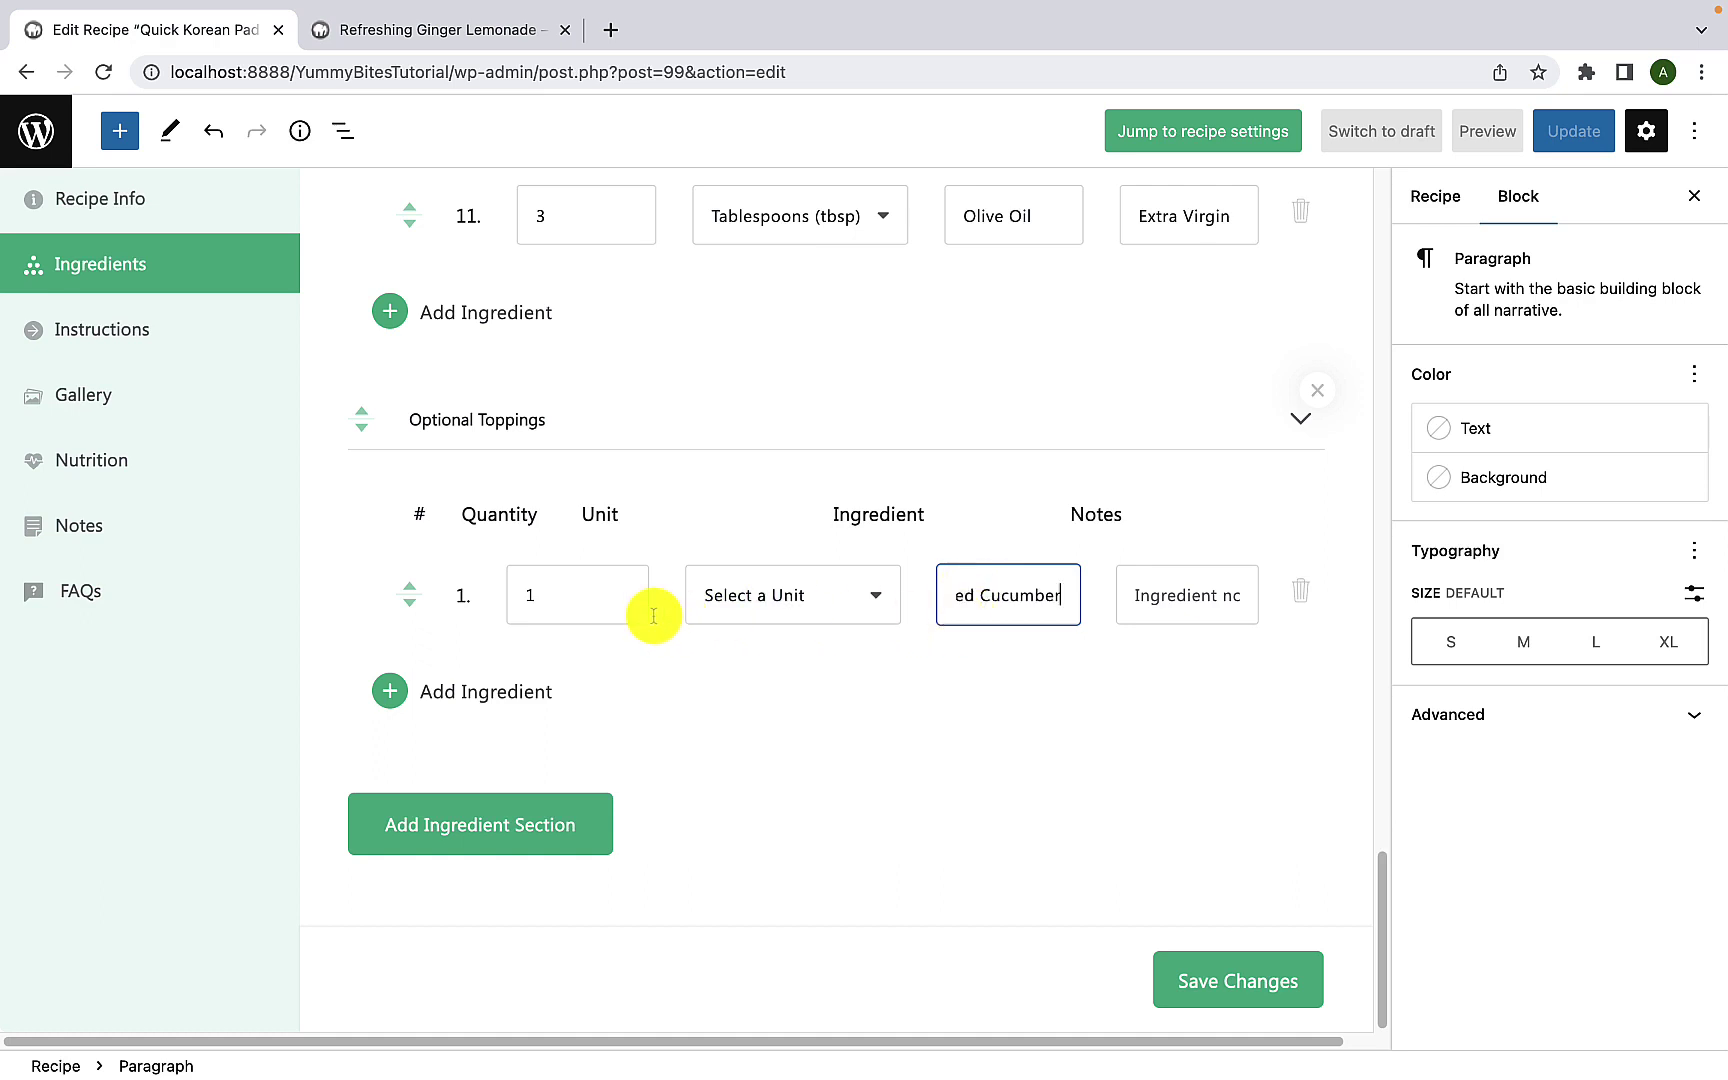
click(390, 689)
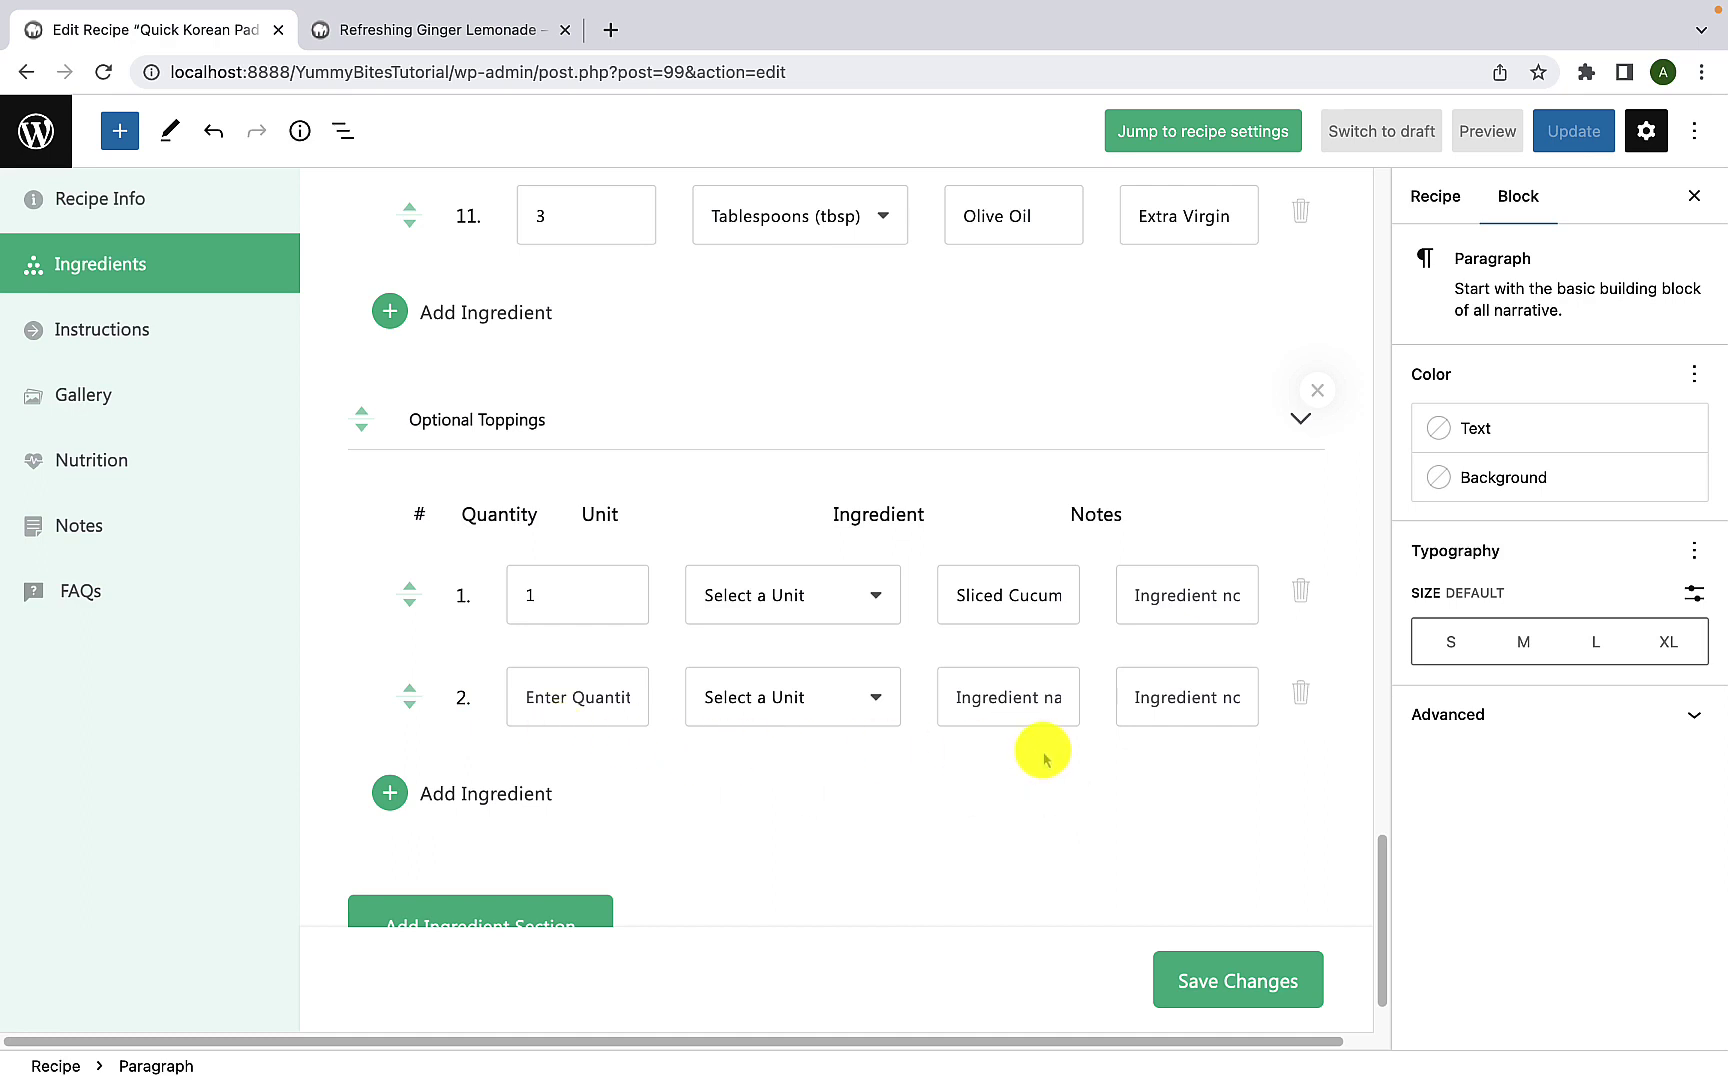
text(1)
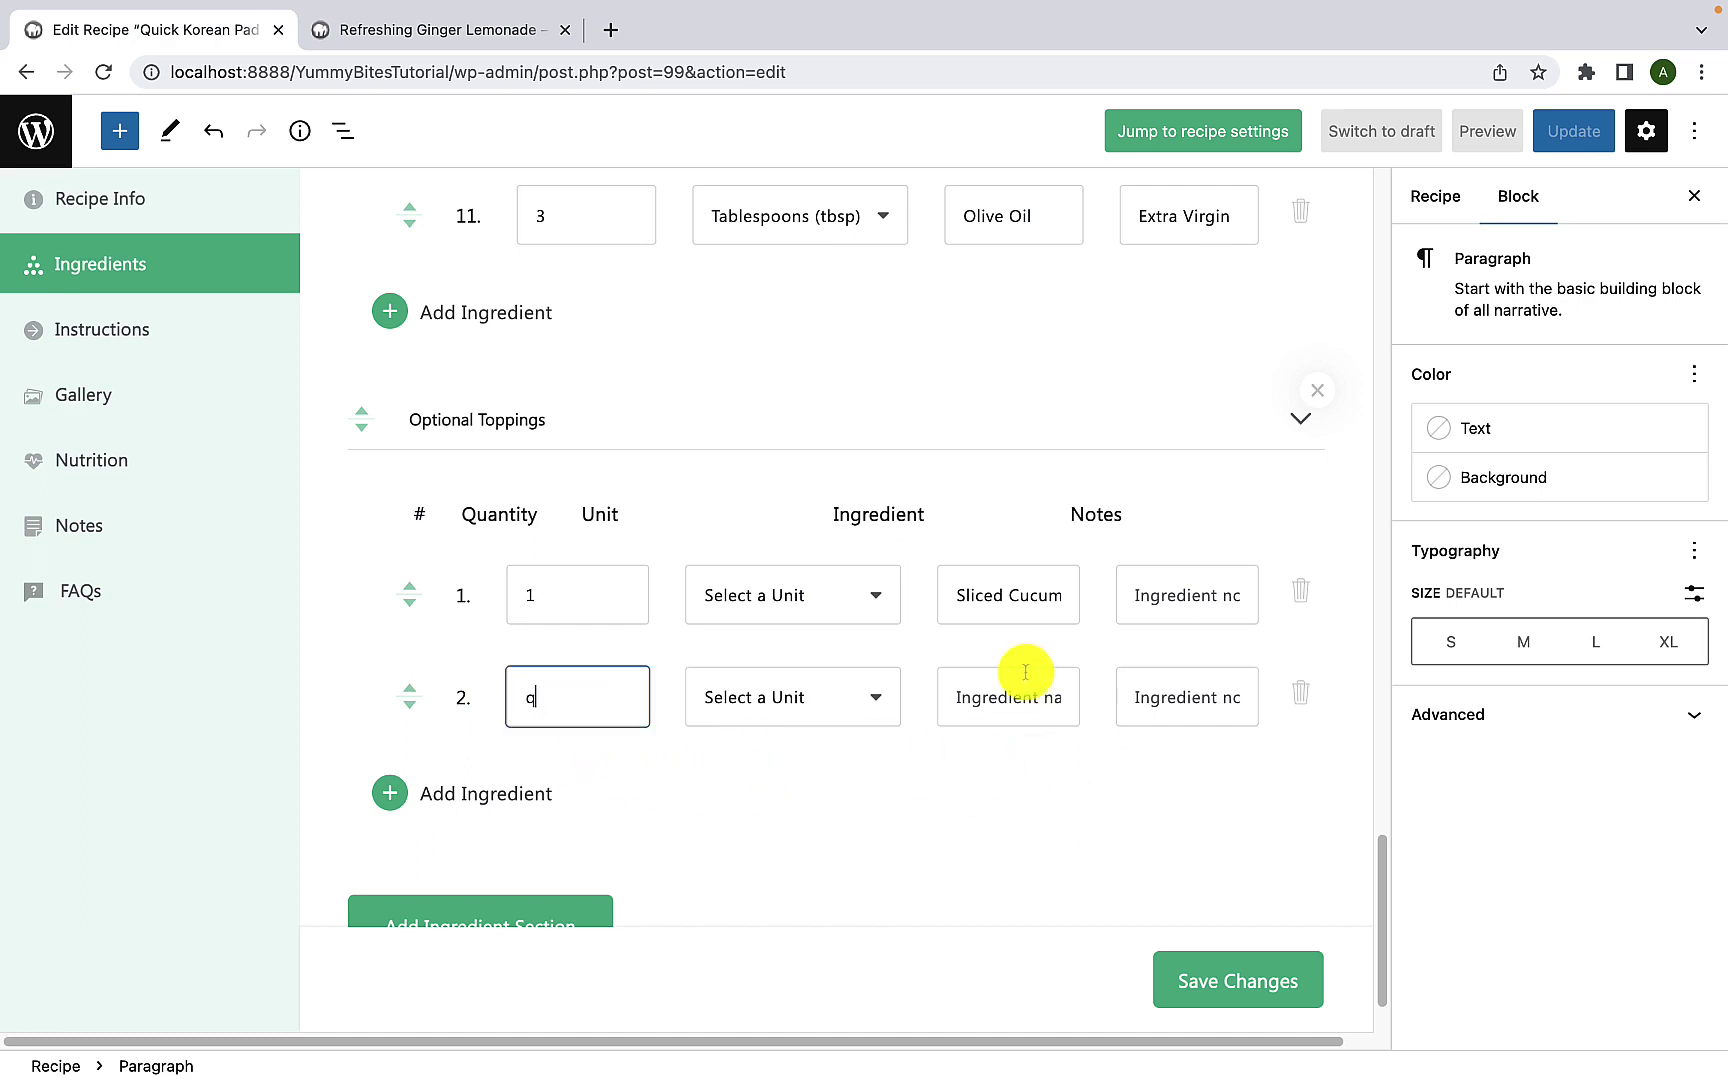
click(1010, 690)
text(Lime)
Step: Add Lightly Blanched Vegetables as the third optional topping, without a quantity, and enter the note Boilded
click(390, 792)
click(975, 790)
text(Lightl)
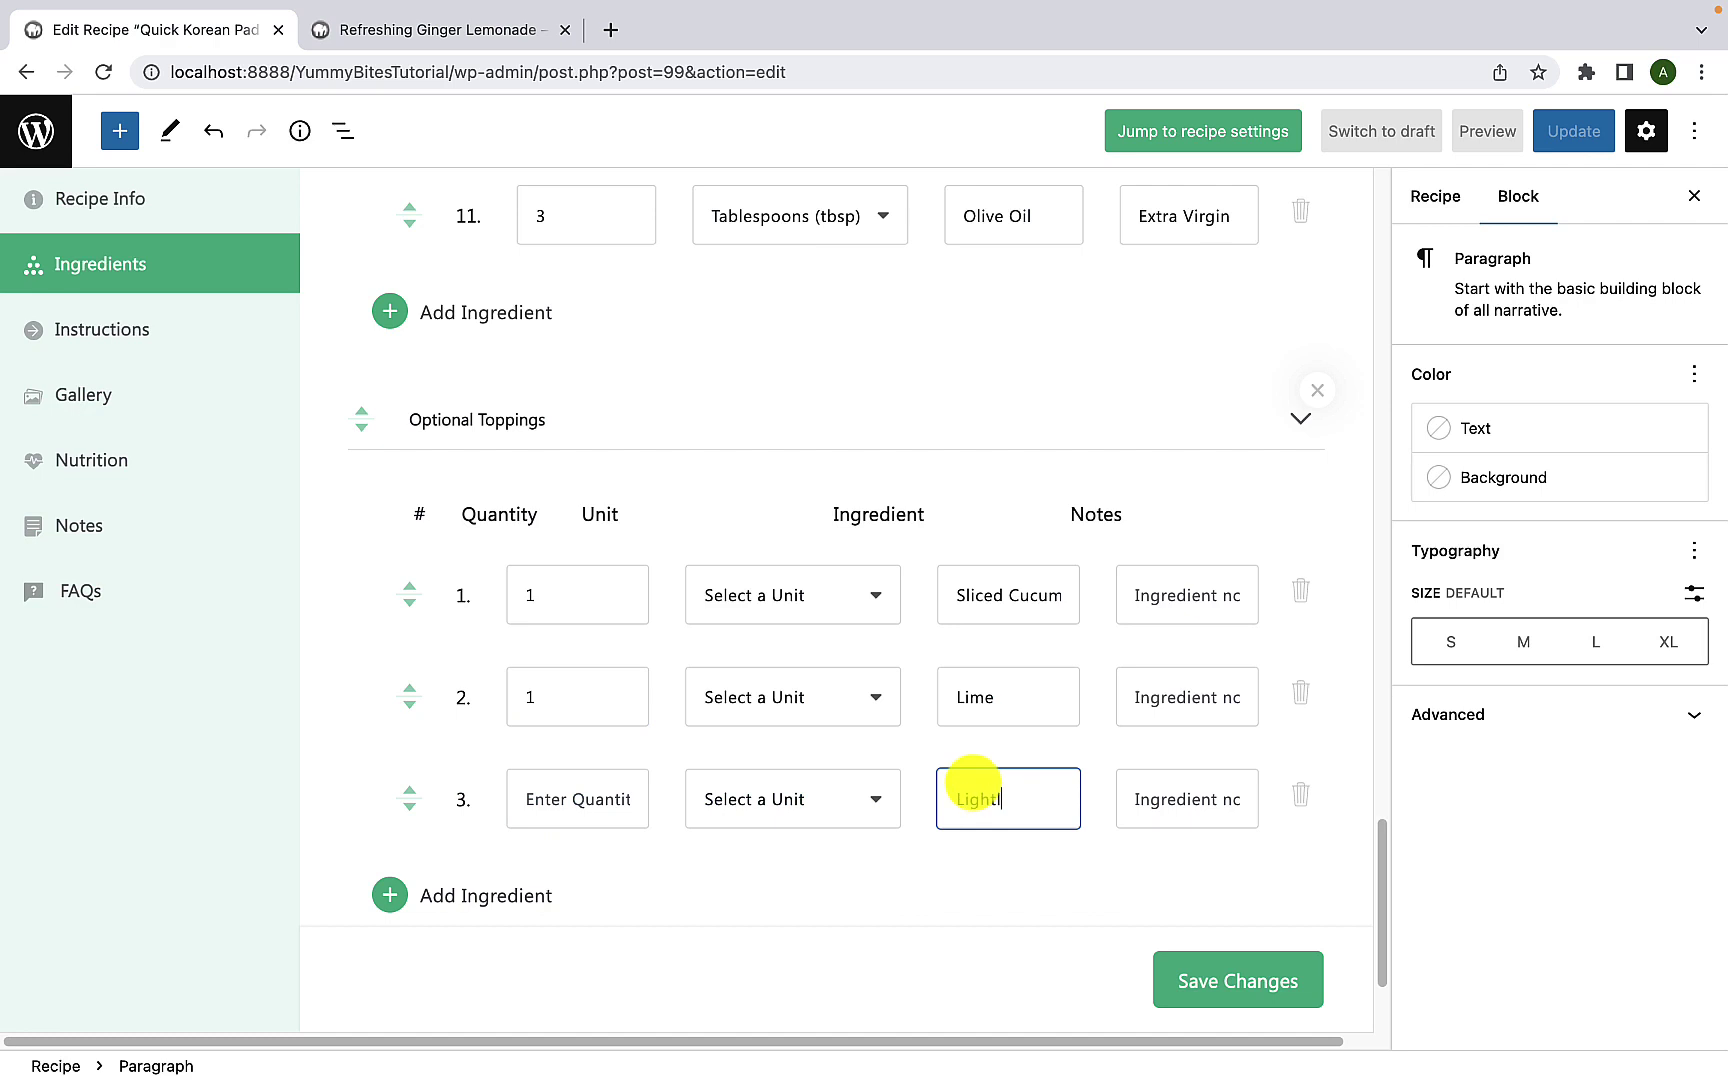
text(y Blanched Vegetab)
click(1142, 791)
text(Boilded)
Step: Add 4 Tablespoons (tbsp) of Crispy Onion as the fourth optional topping, with the note Fried
click(390, 895)
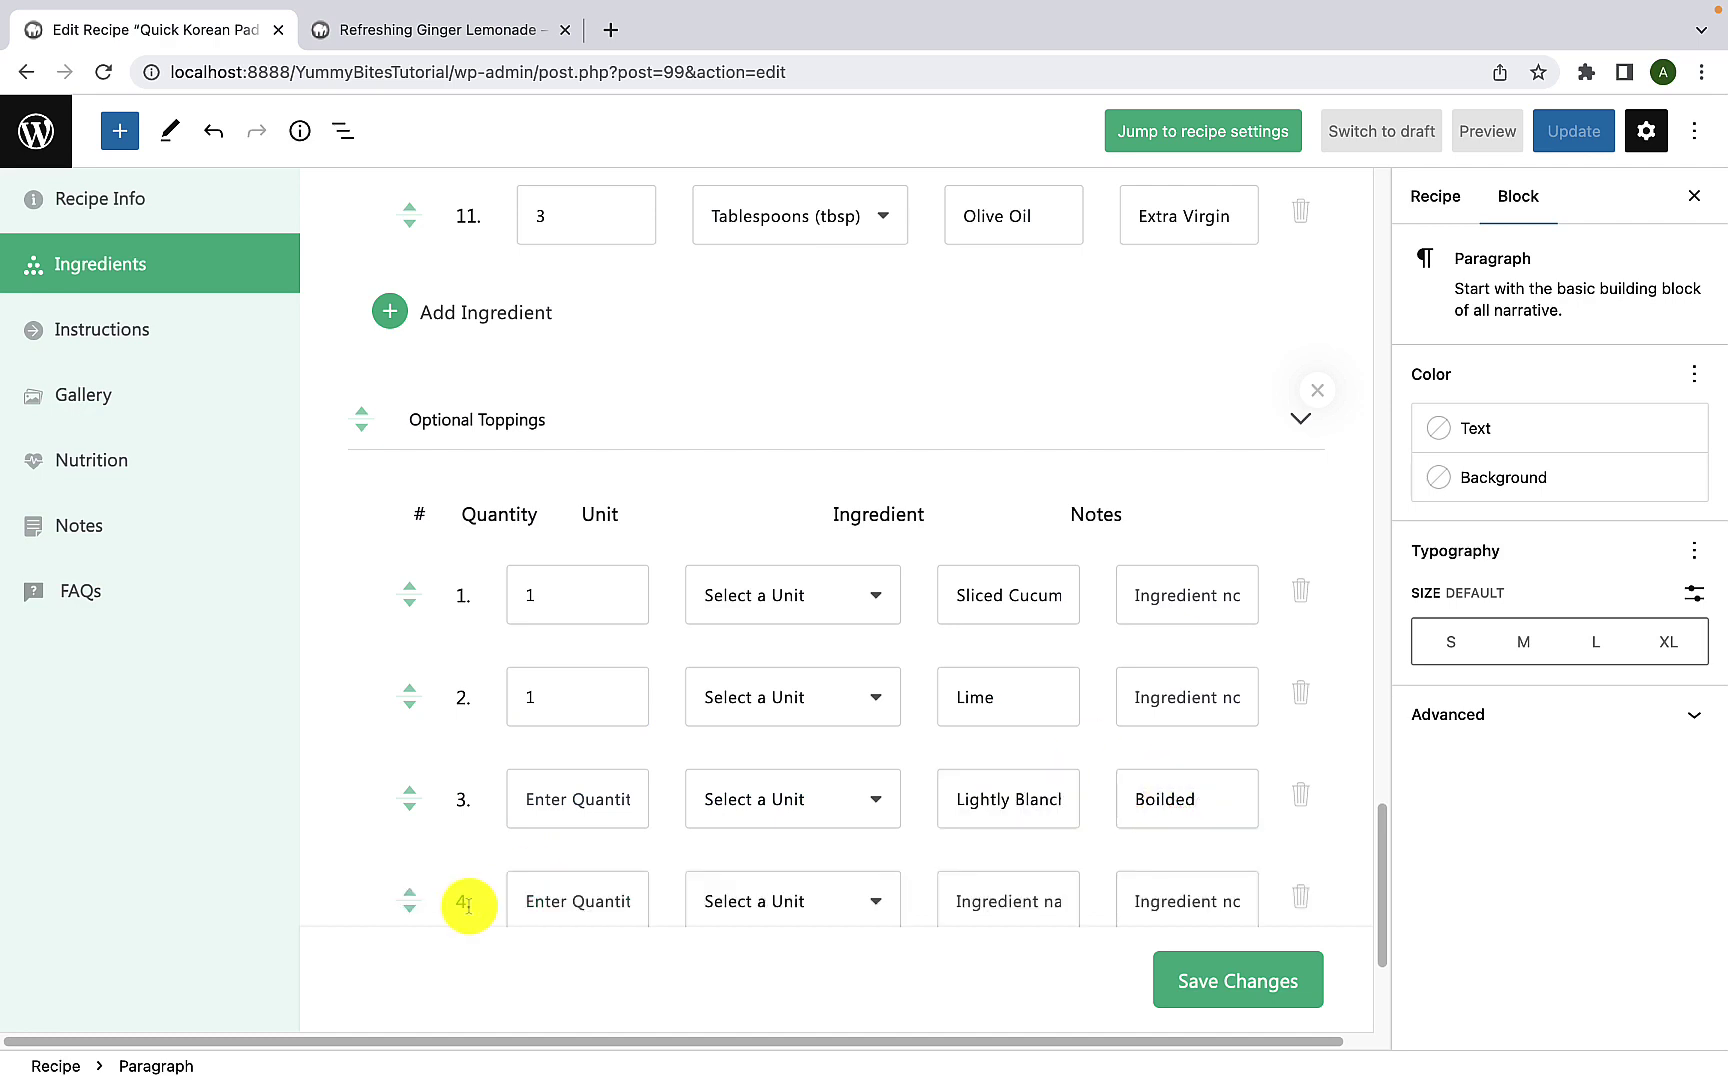
click(540, 868)
text(4)
click(730, 862)
click(737, 952)
click(995, 858)
text(Crispy Onion)
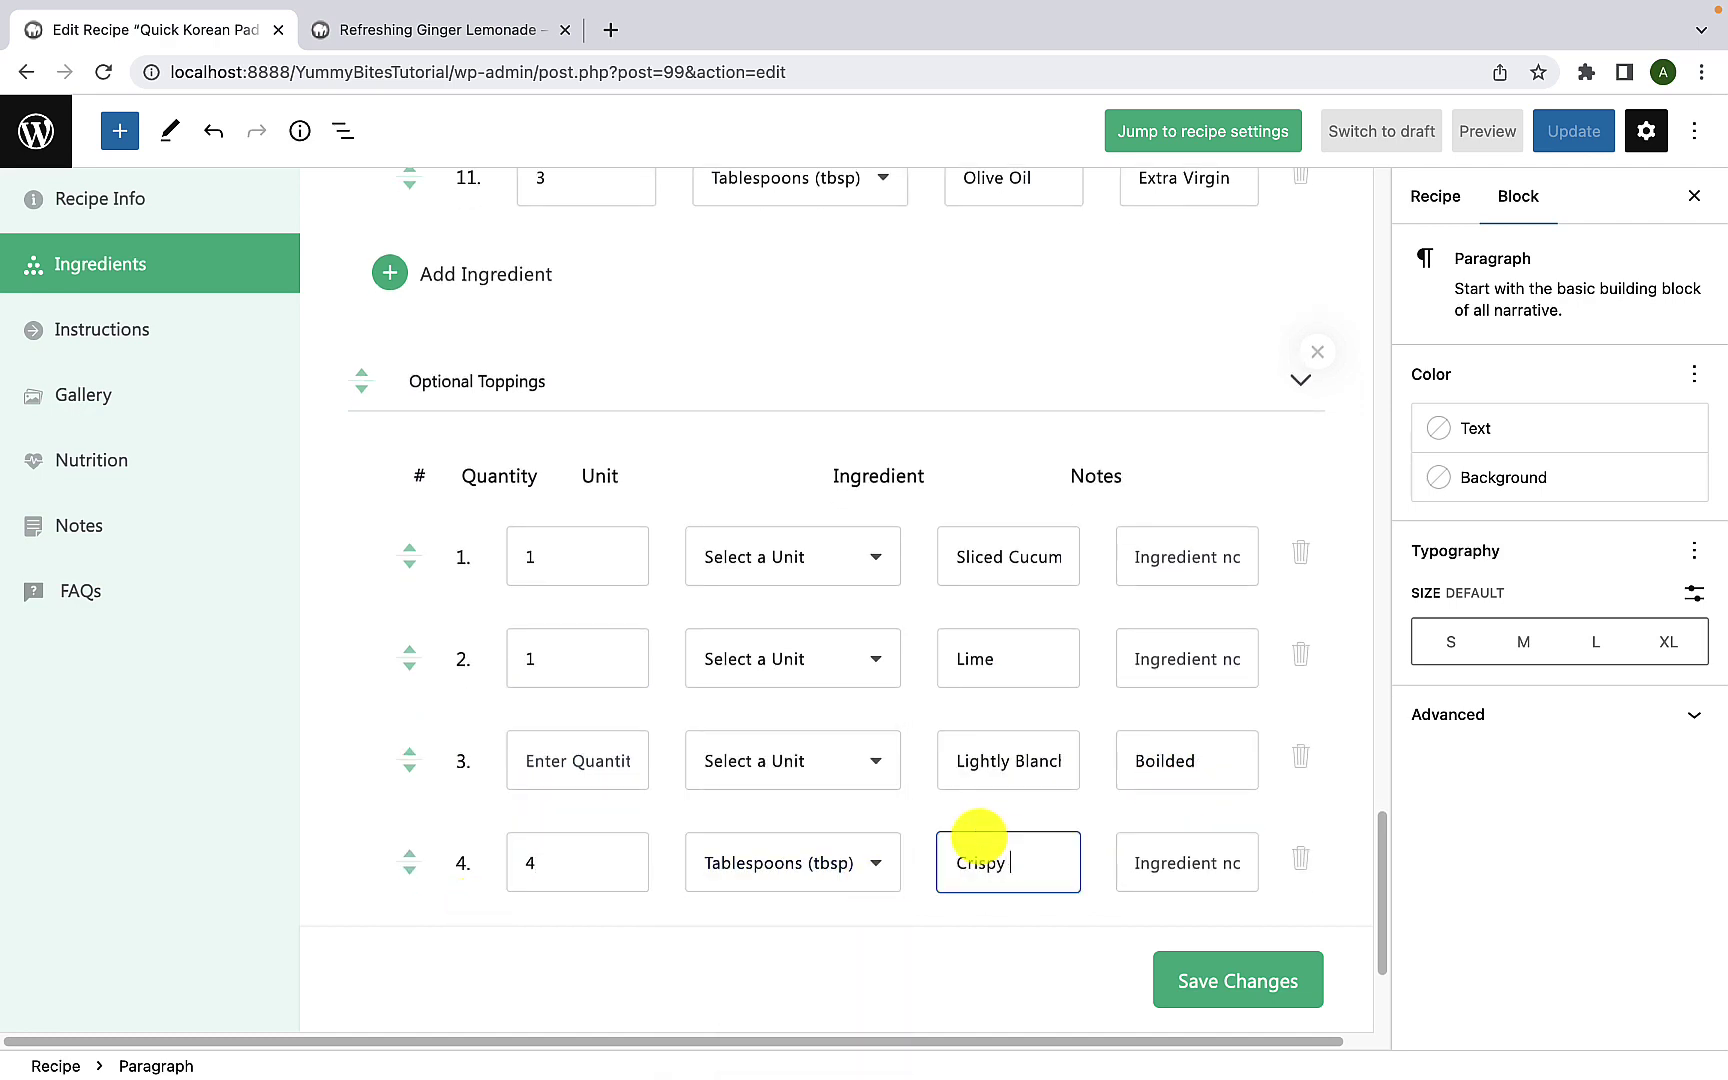
click(1130, 850)
text(Fried)
Step: Add Salted Peanuts as the fifth optional topping, without a quantity or unit
scroll(565, 885, down, 1)
scroll(565, 885, down, 2)
click(480, 738)
click(985, 743)
text(Sal)
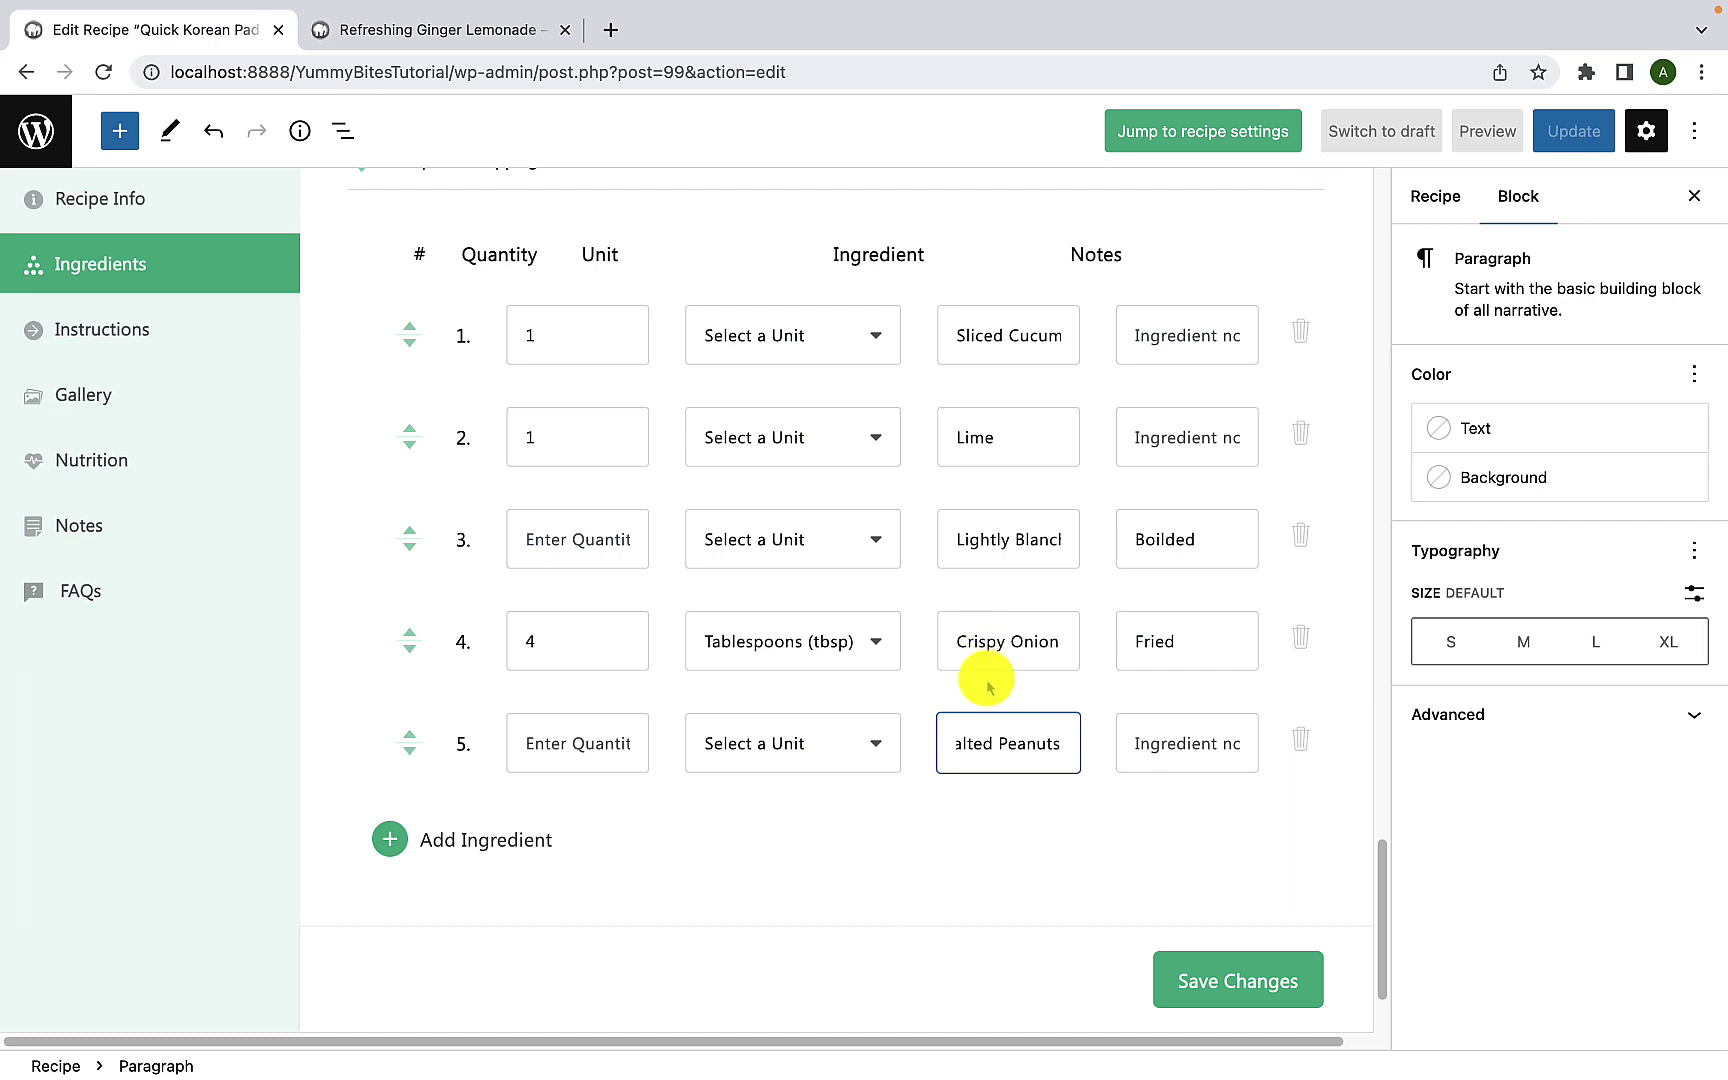
Step: Save the ingredient changes and open the recipe's Instructions settings
scroll(987, 683, down, 2)
click(1238, 988)
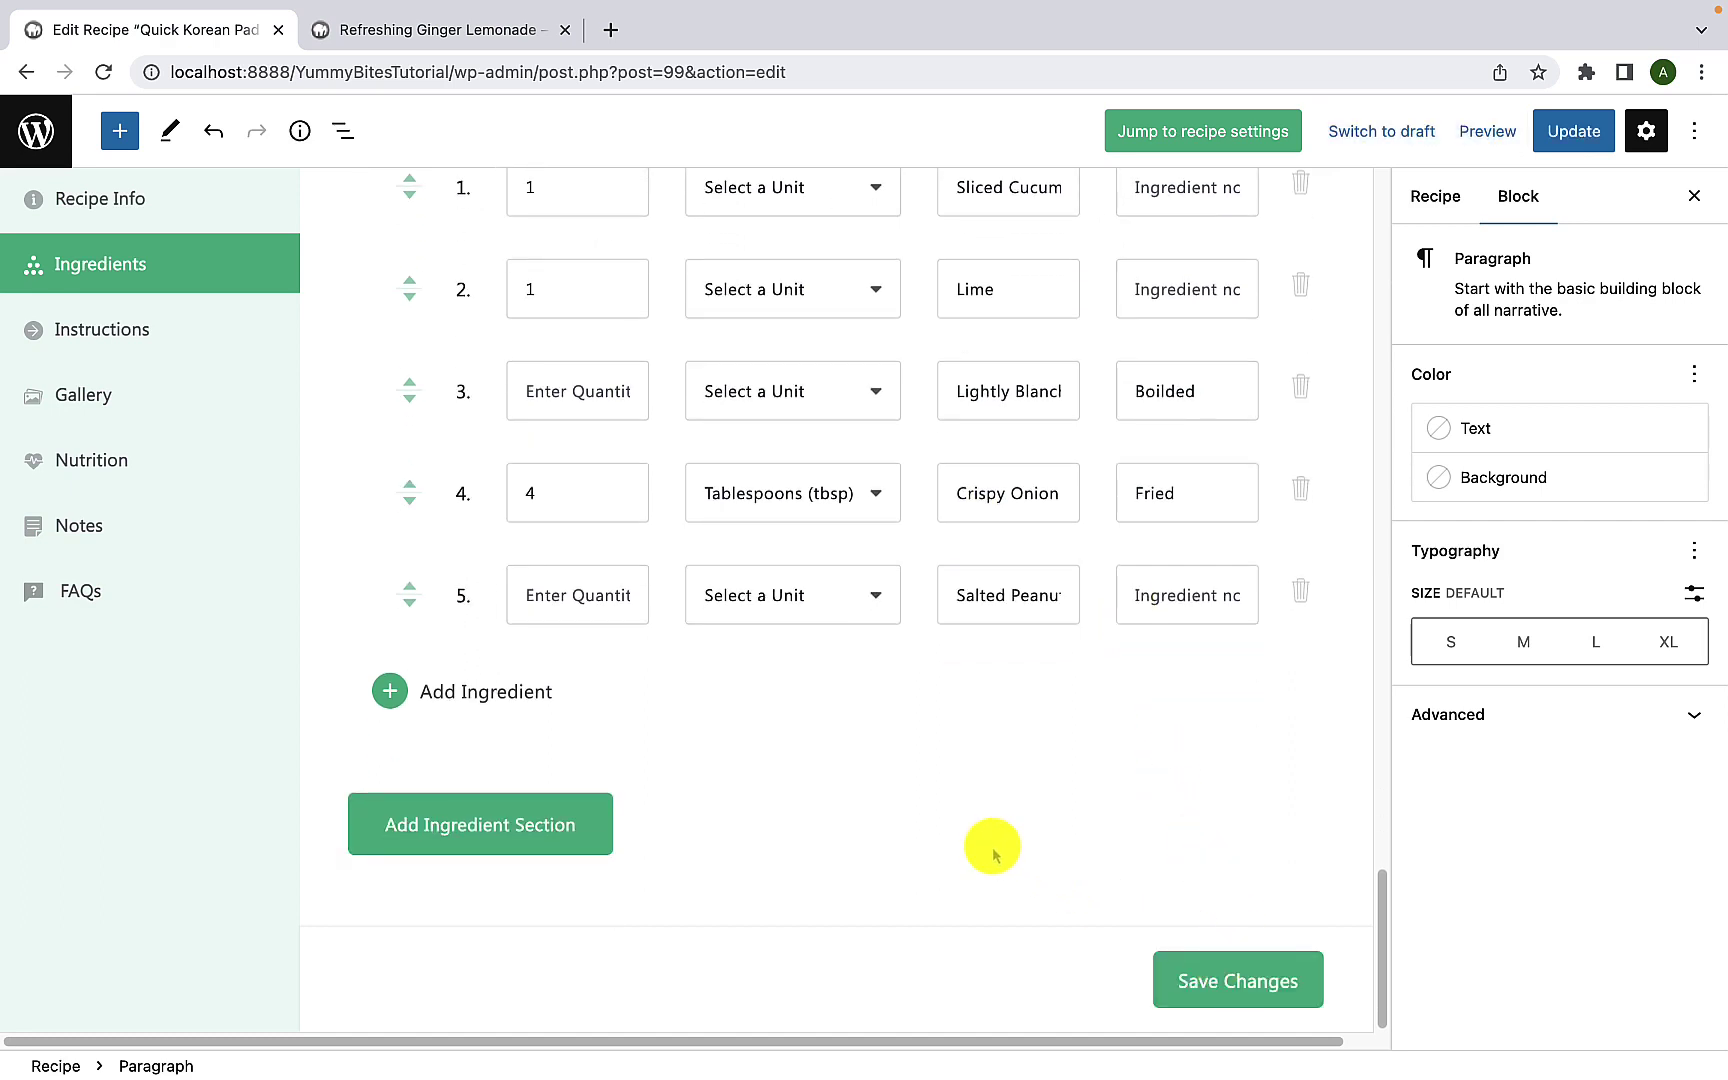
click(224, 338)
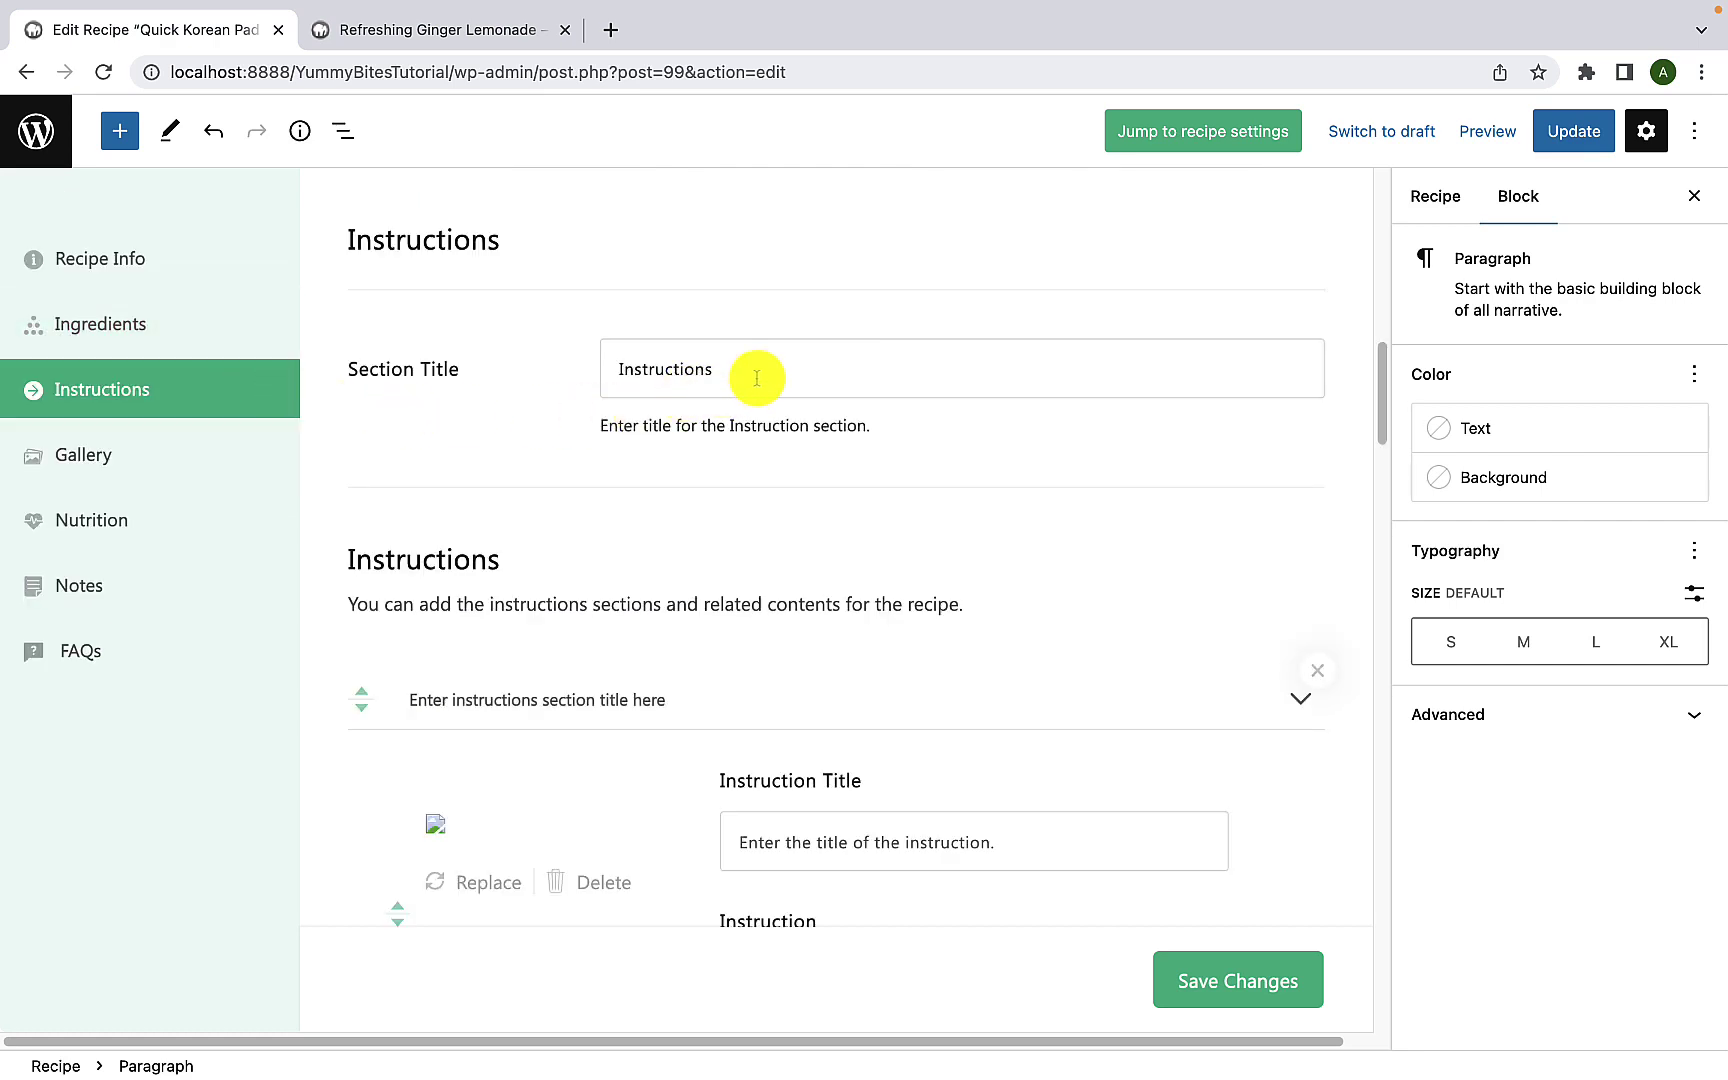
Step: Examine the Instructions section title and the title and text fields of the first instruction
drag(752, 370, 567, 366)
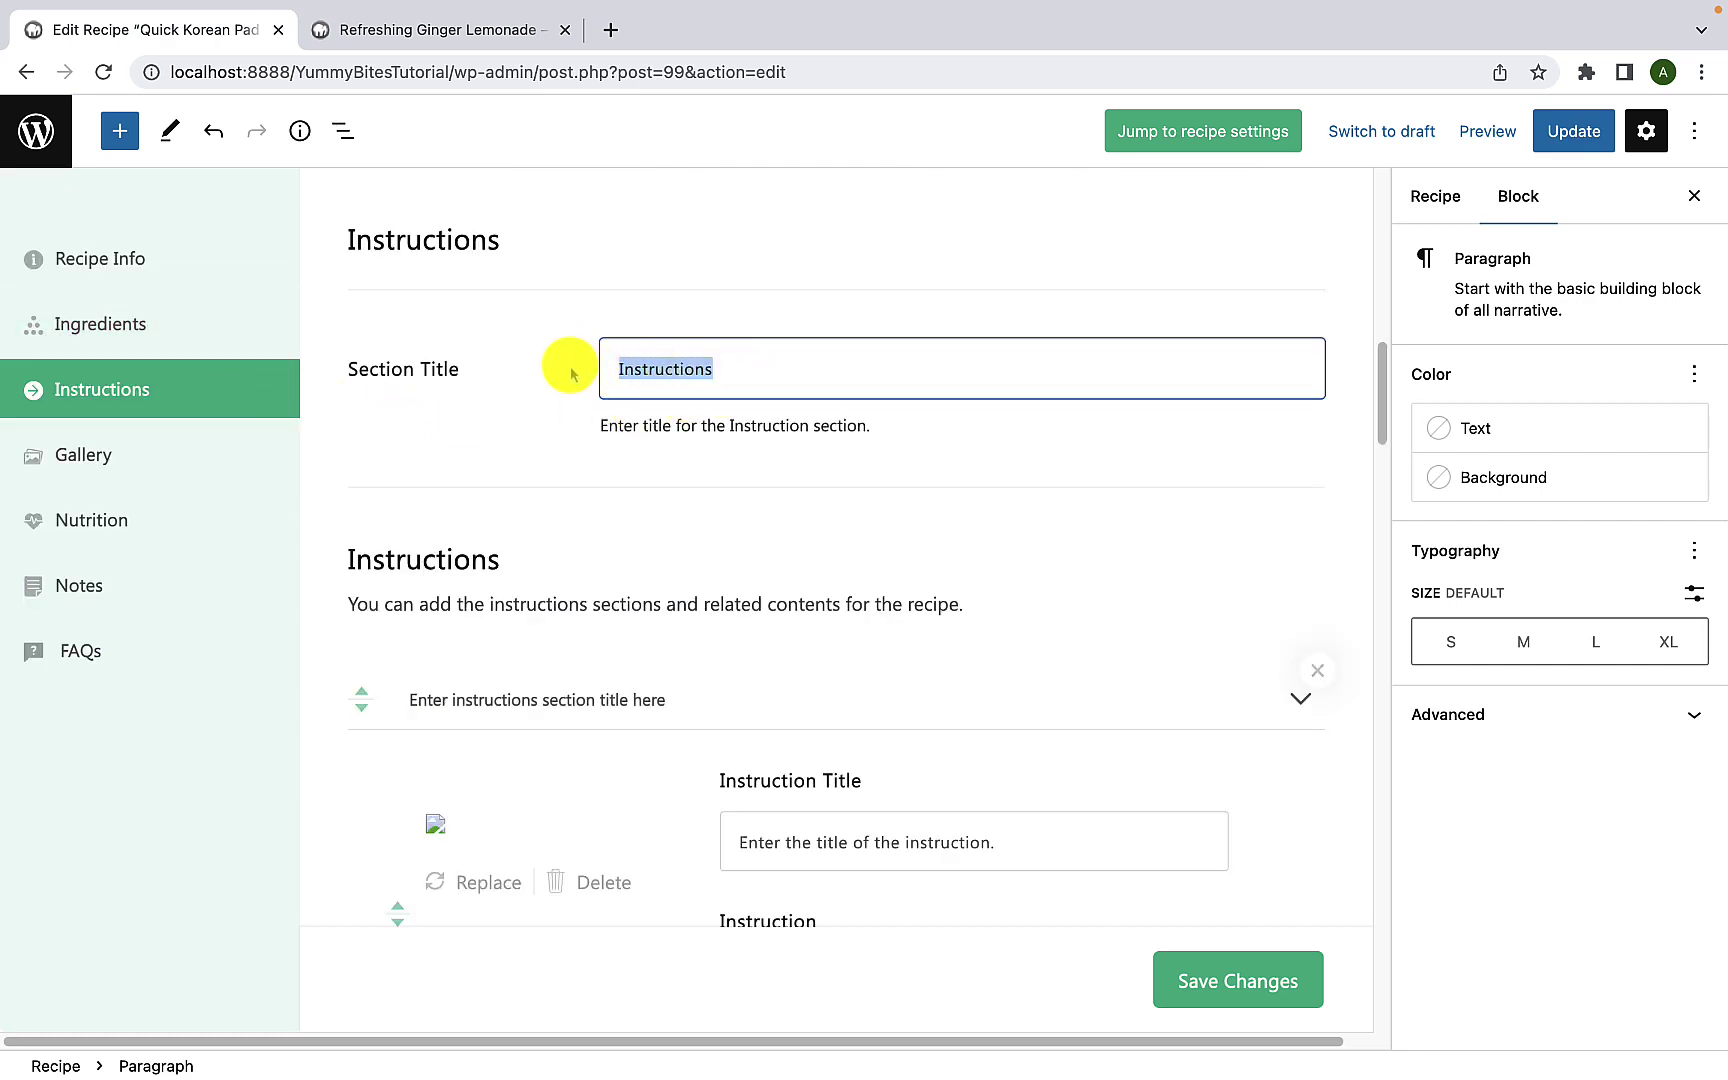
click(740, 373)
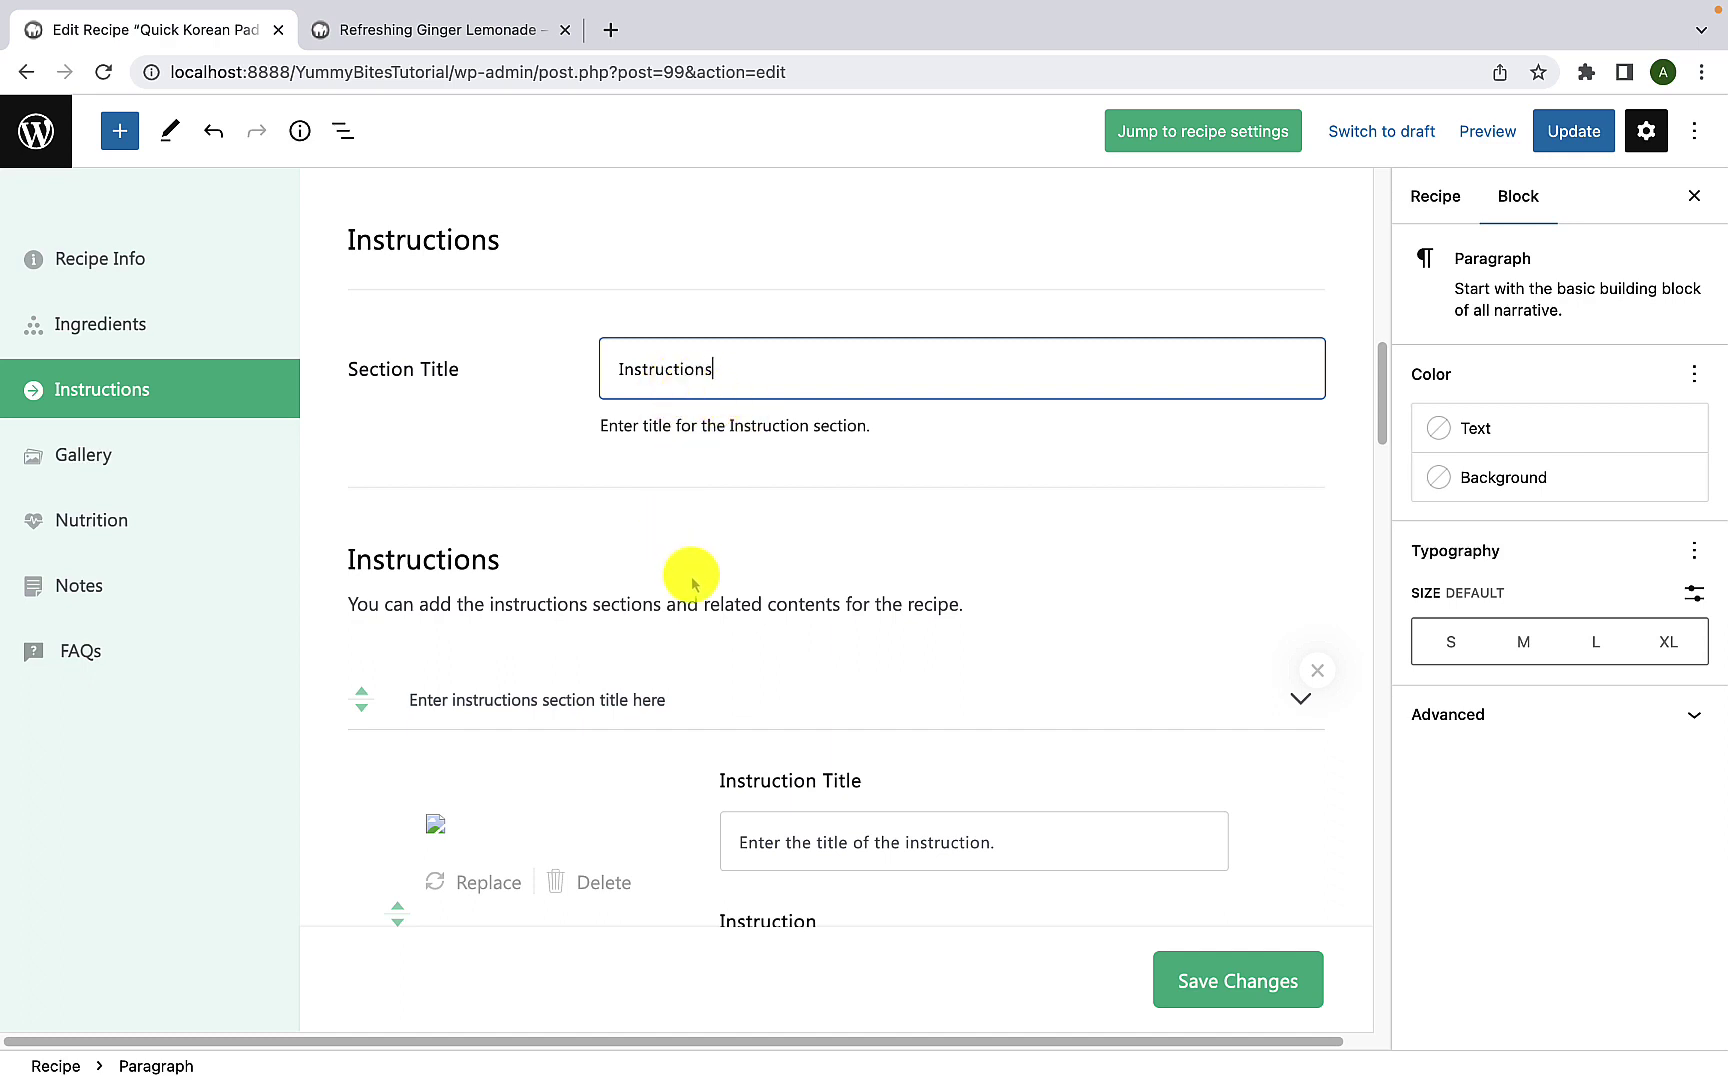
scroll(690, 580, down, 3)
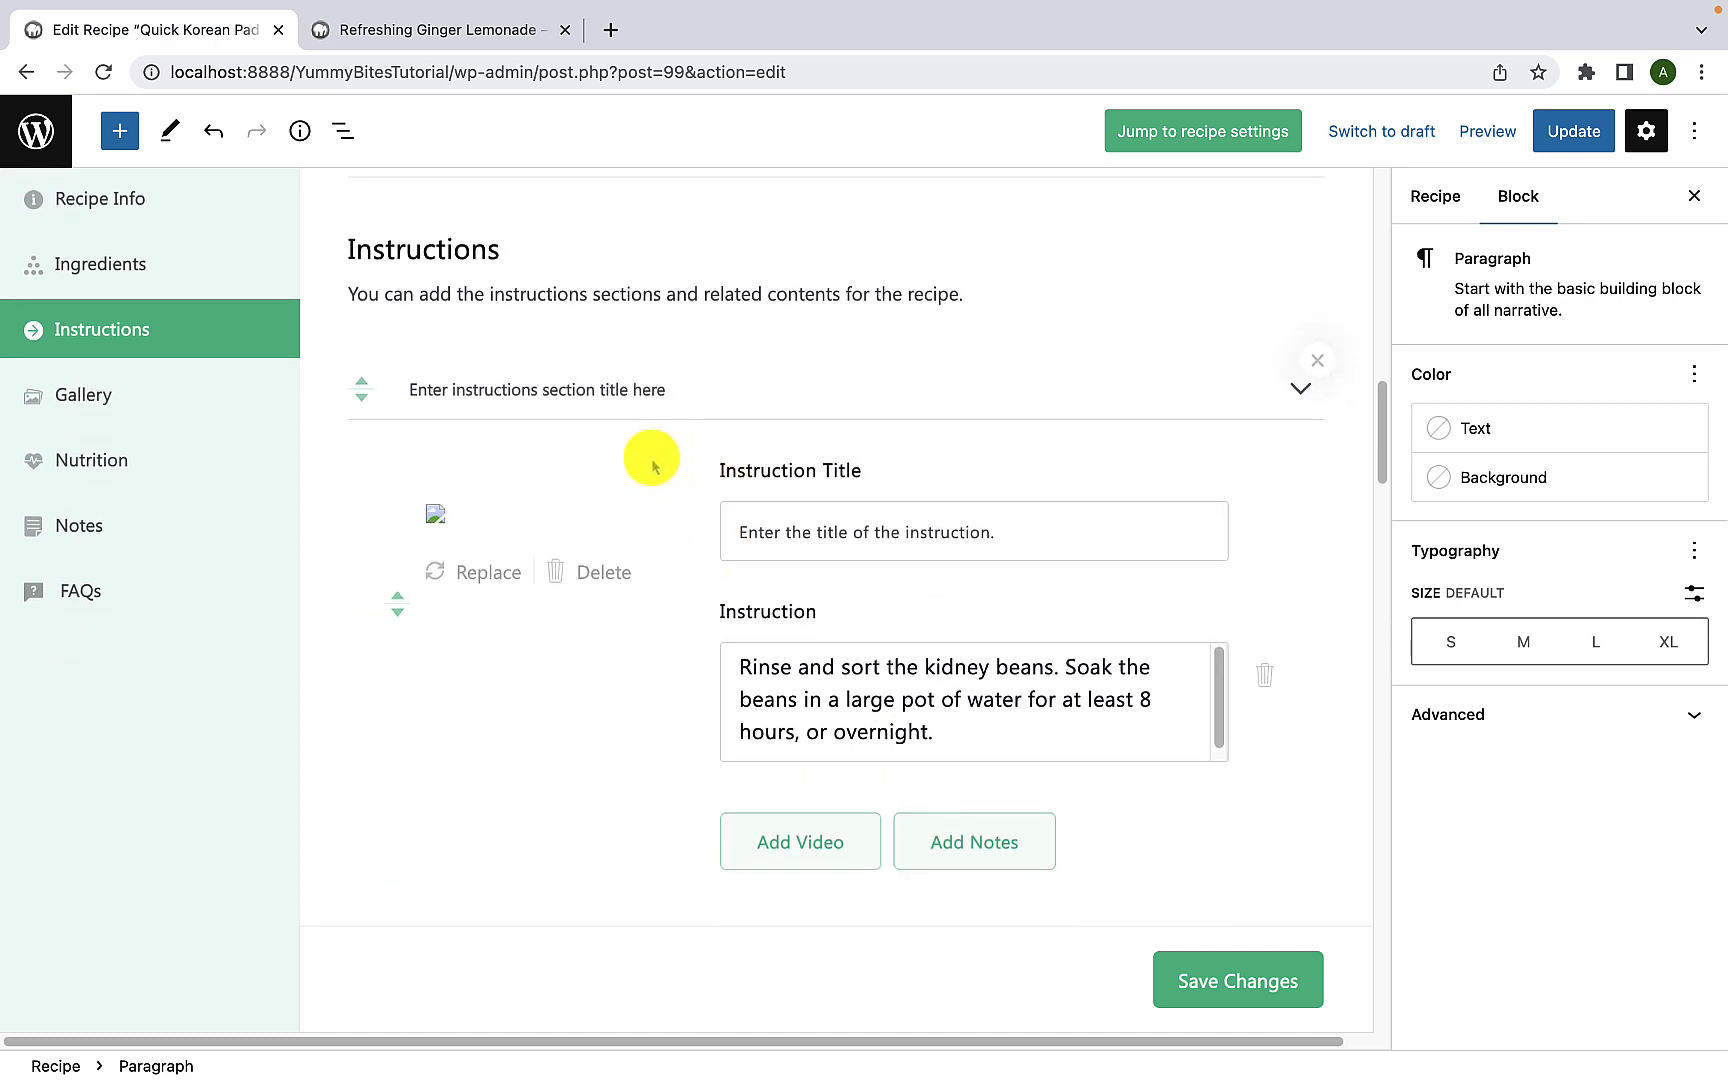
scroll(684, 703, down, 4)
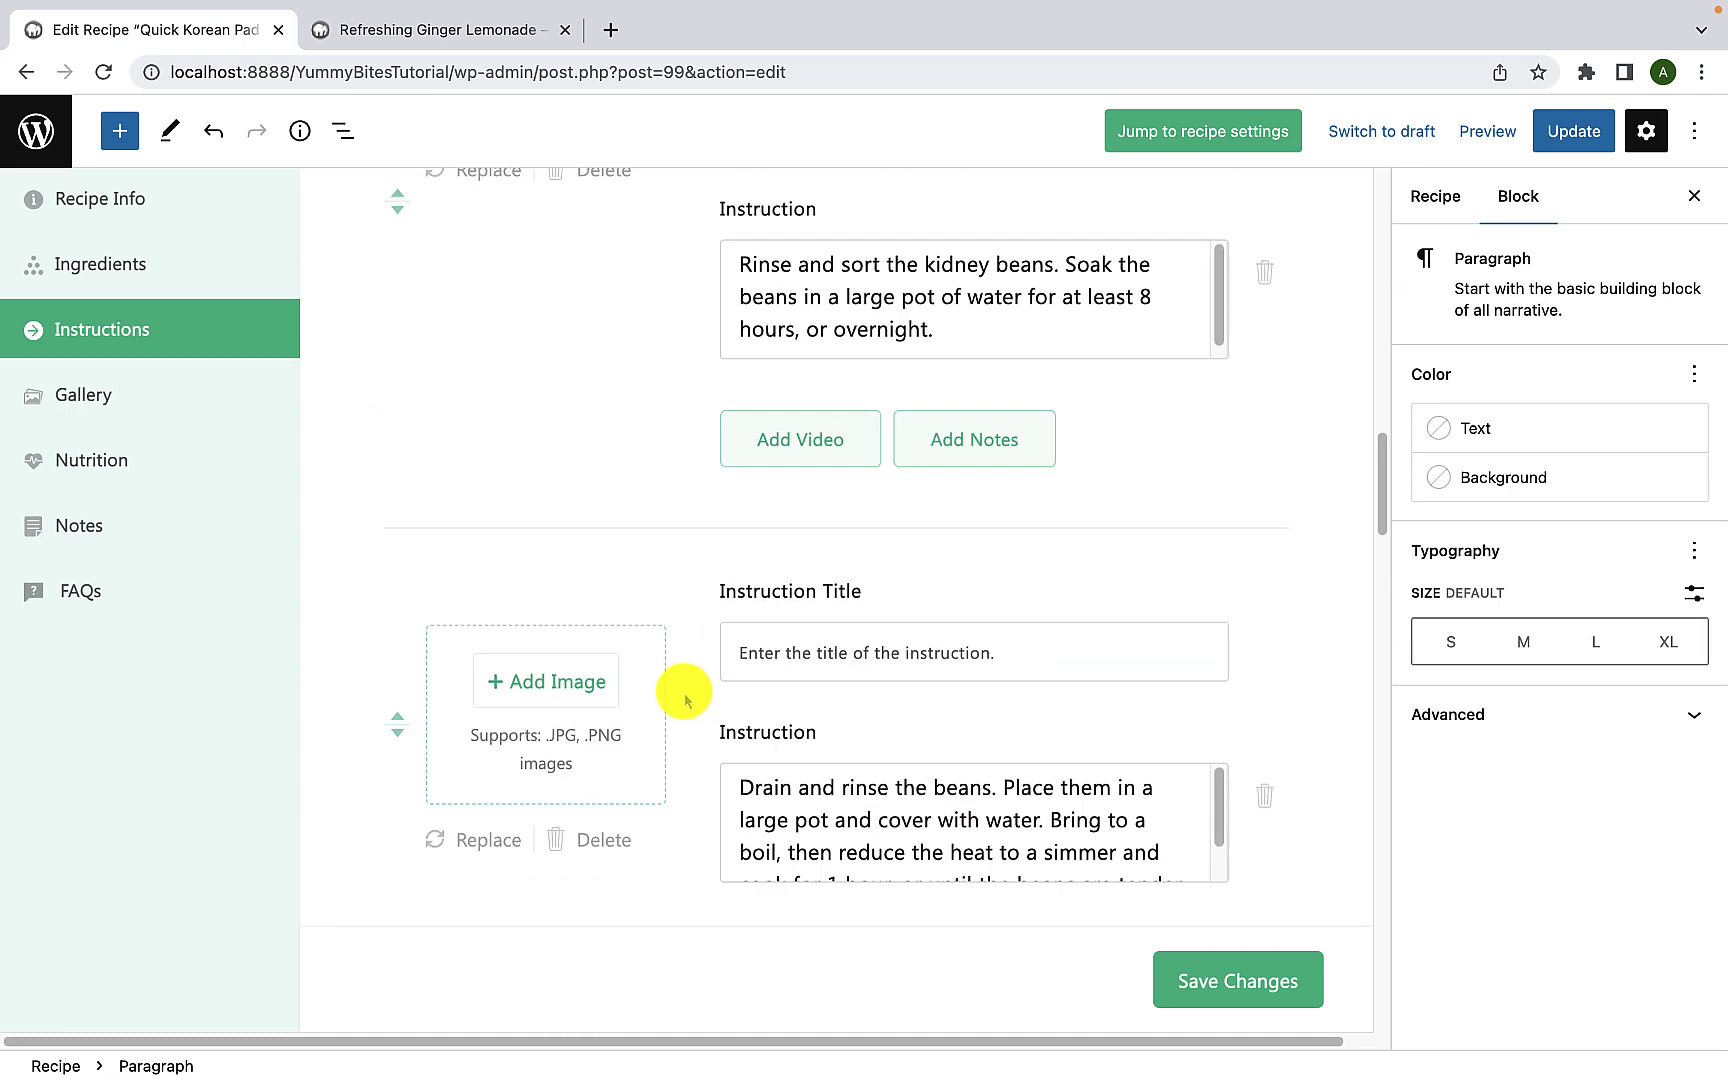
scroll(690, 690, up, 3)
click(756, 471)
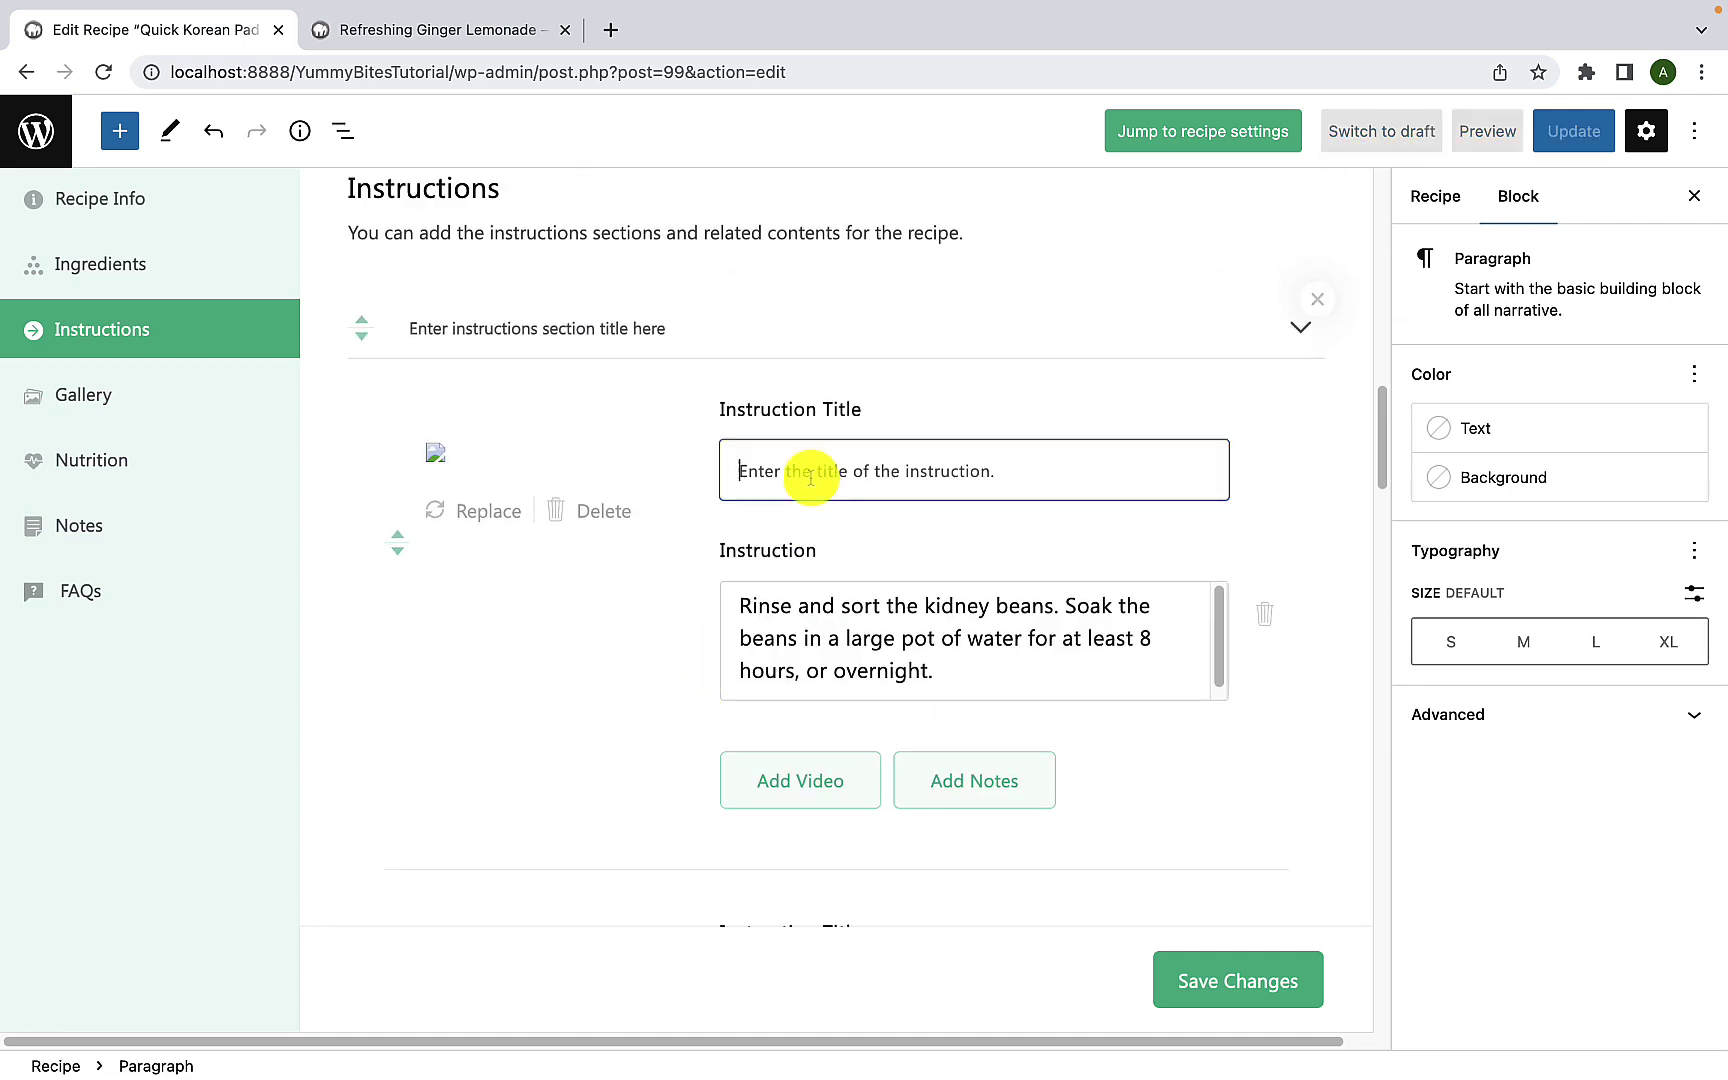
click(783, 630)
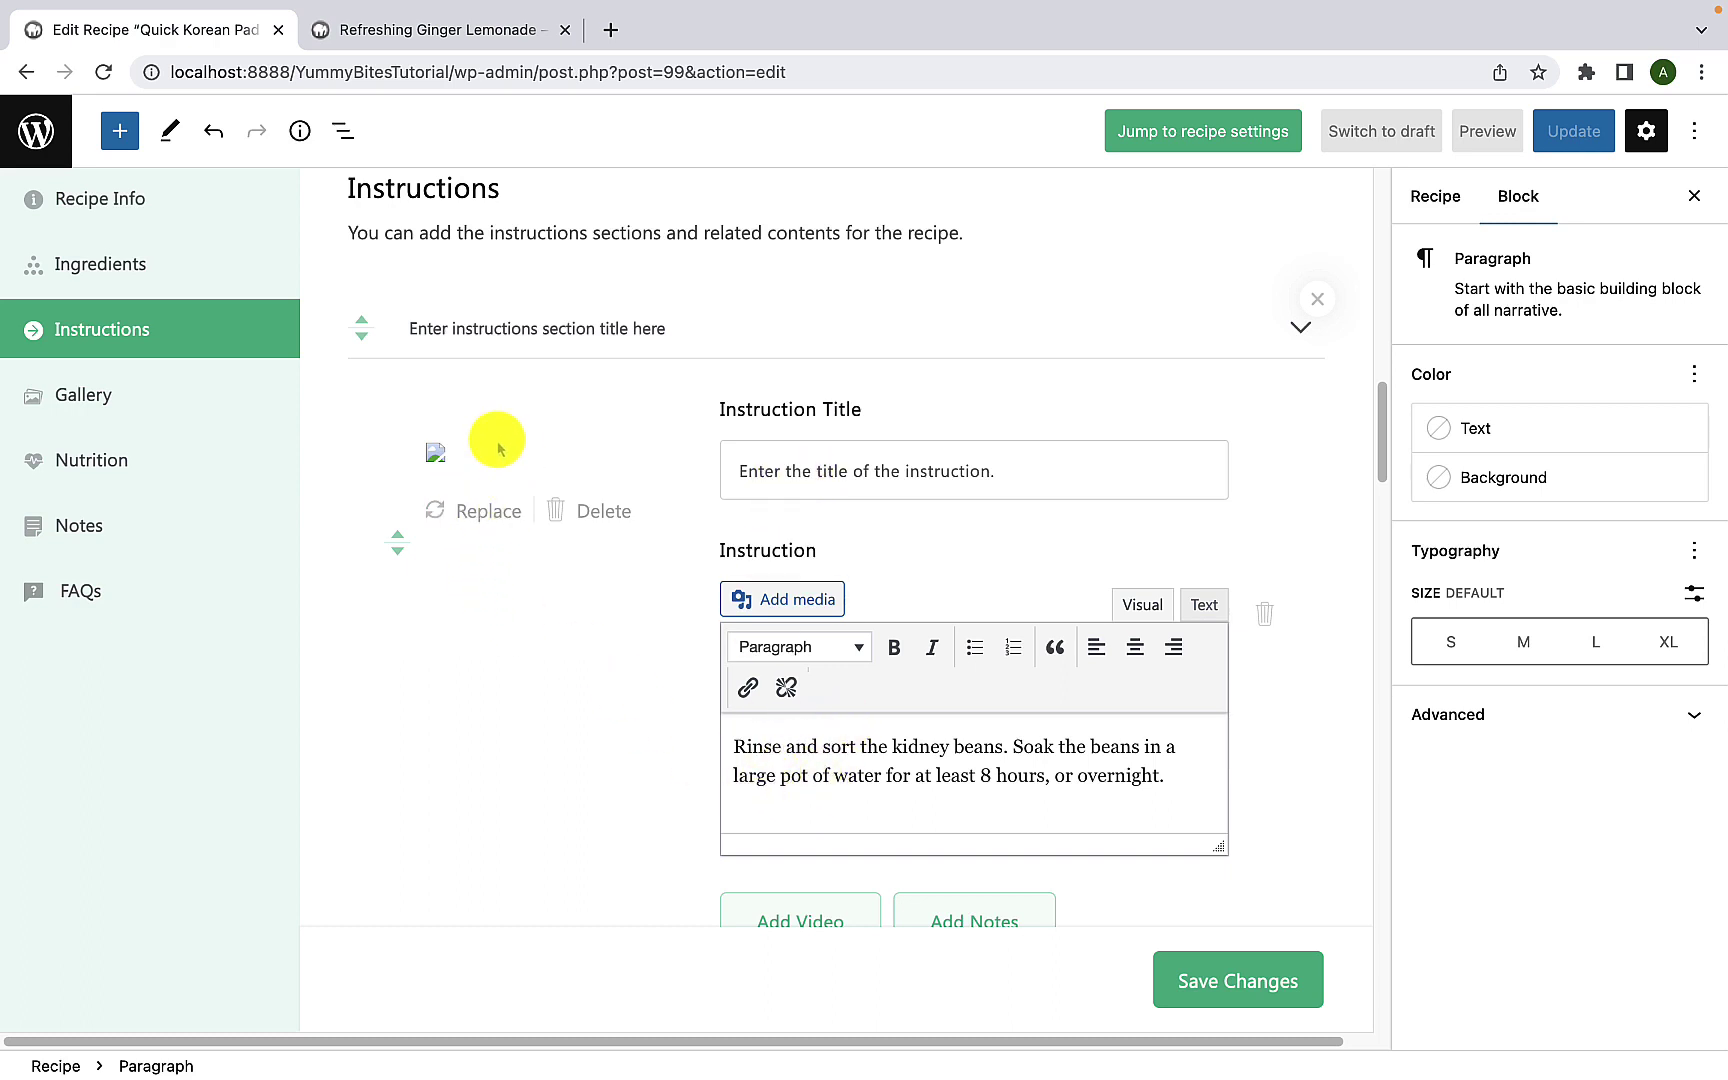
Step: Delete the first instruction's broken image and add webvilla-hv1MrBzGGNY-unsplash-1.jpeg from the media library in its place
click(576, 518)
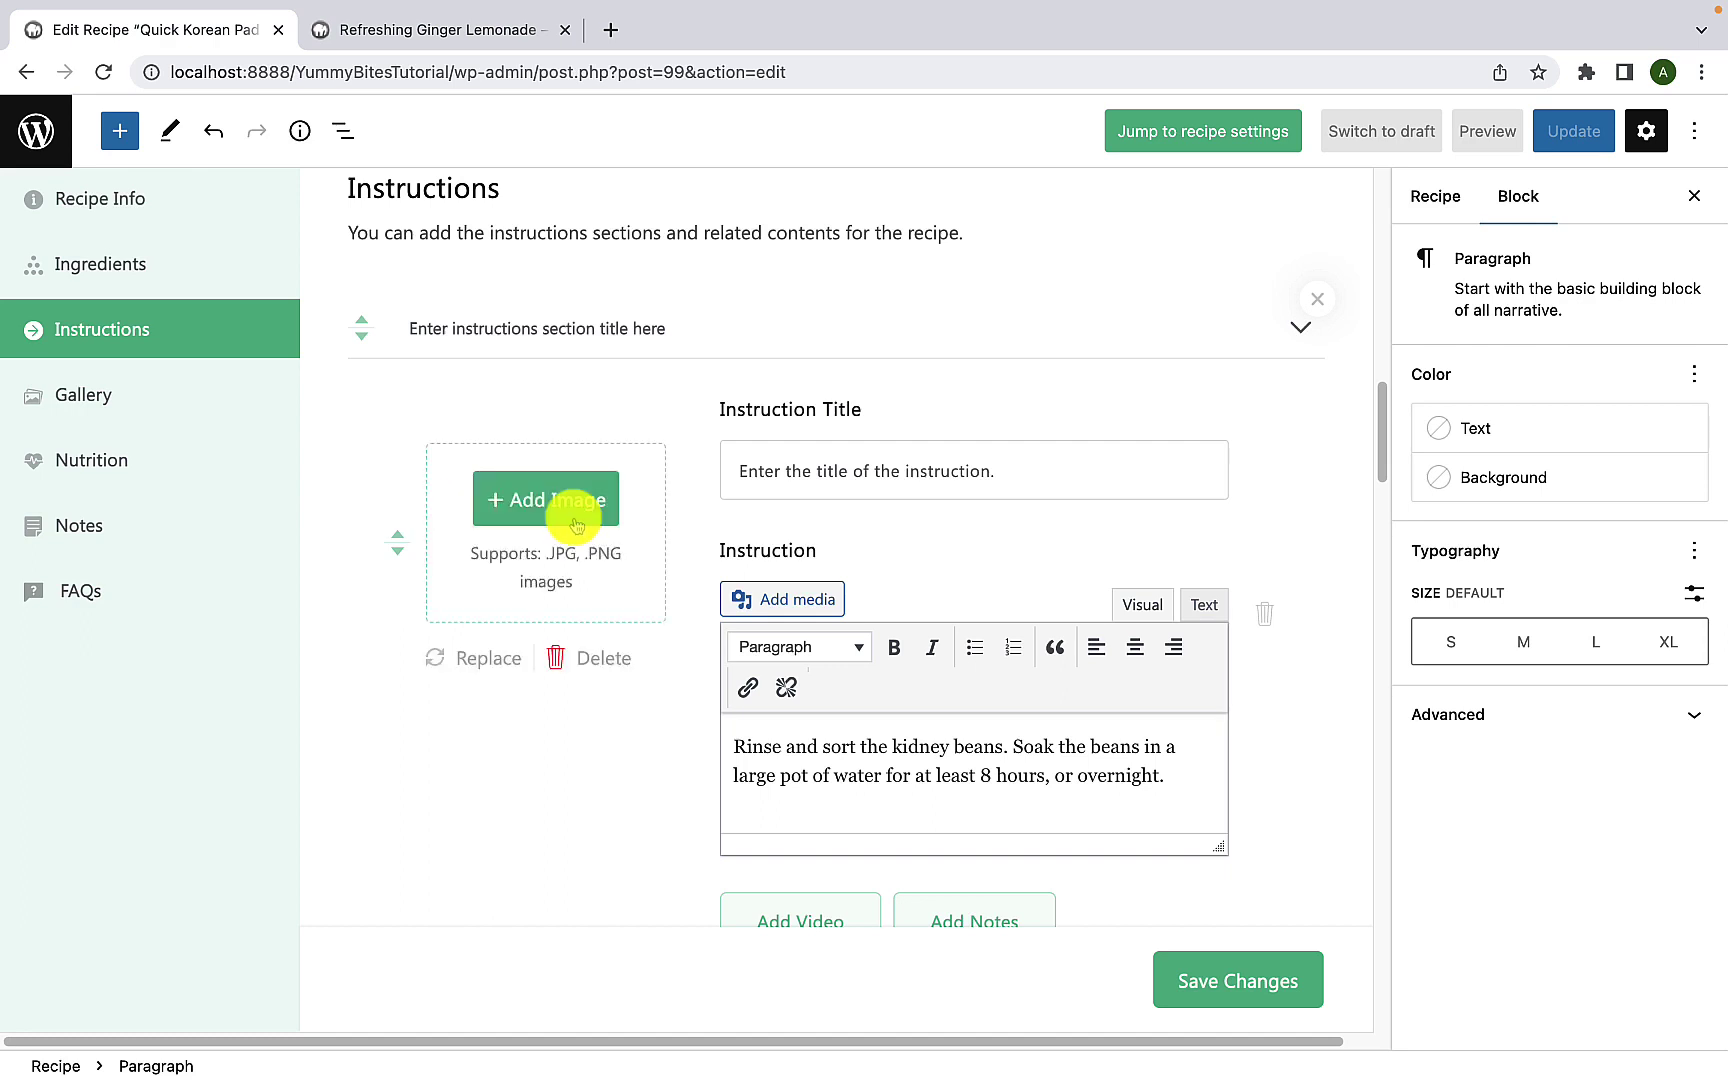
click(522, 518)
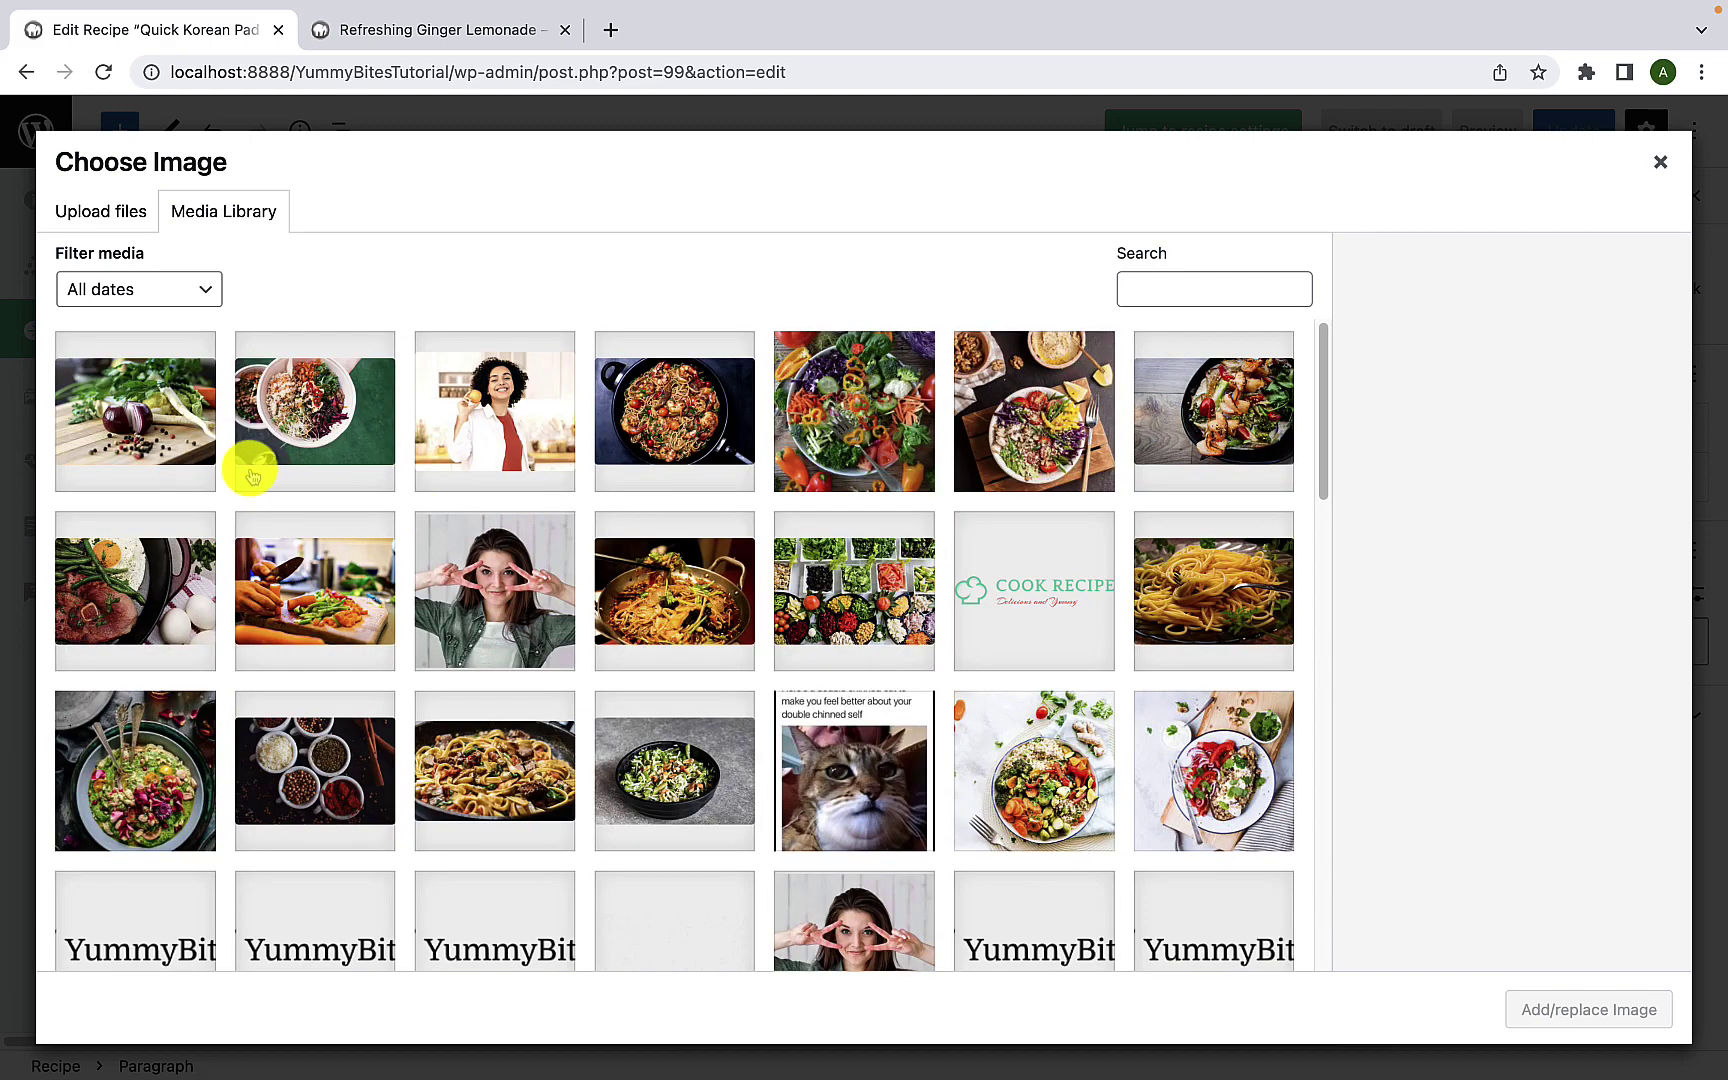
click(172, 430)
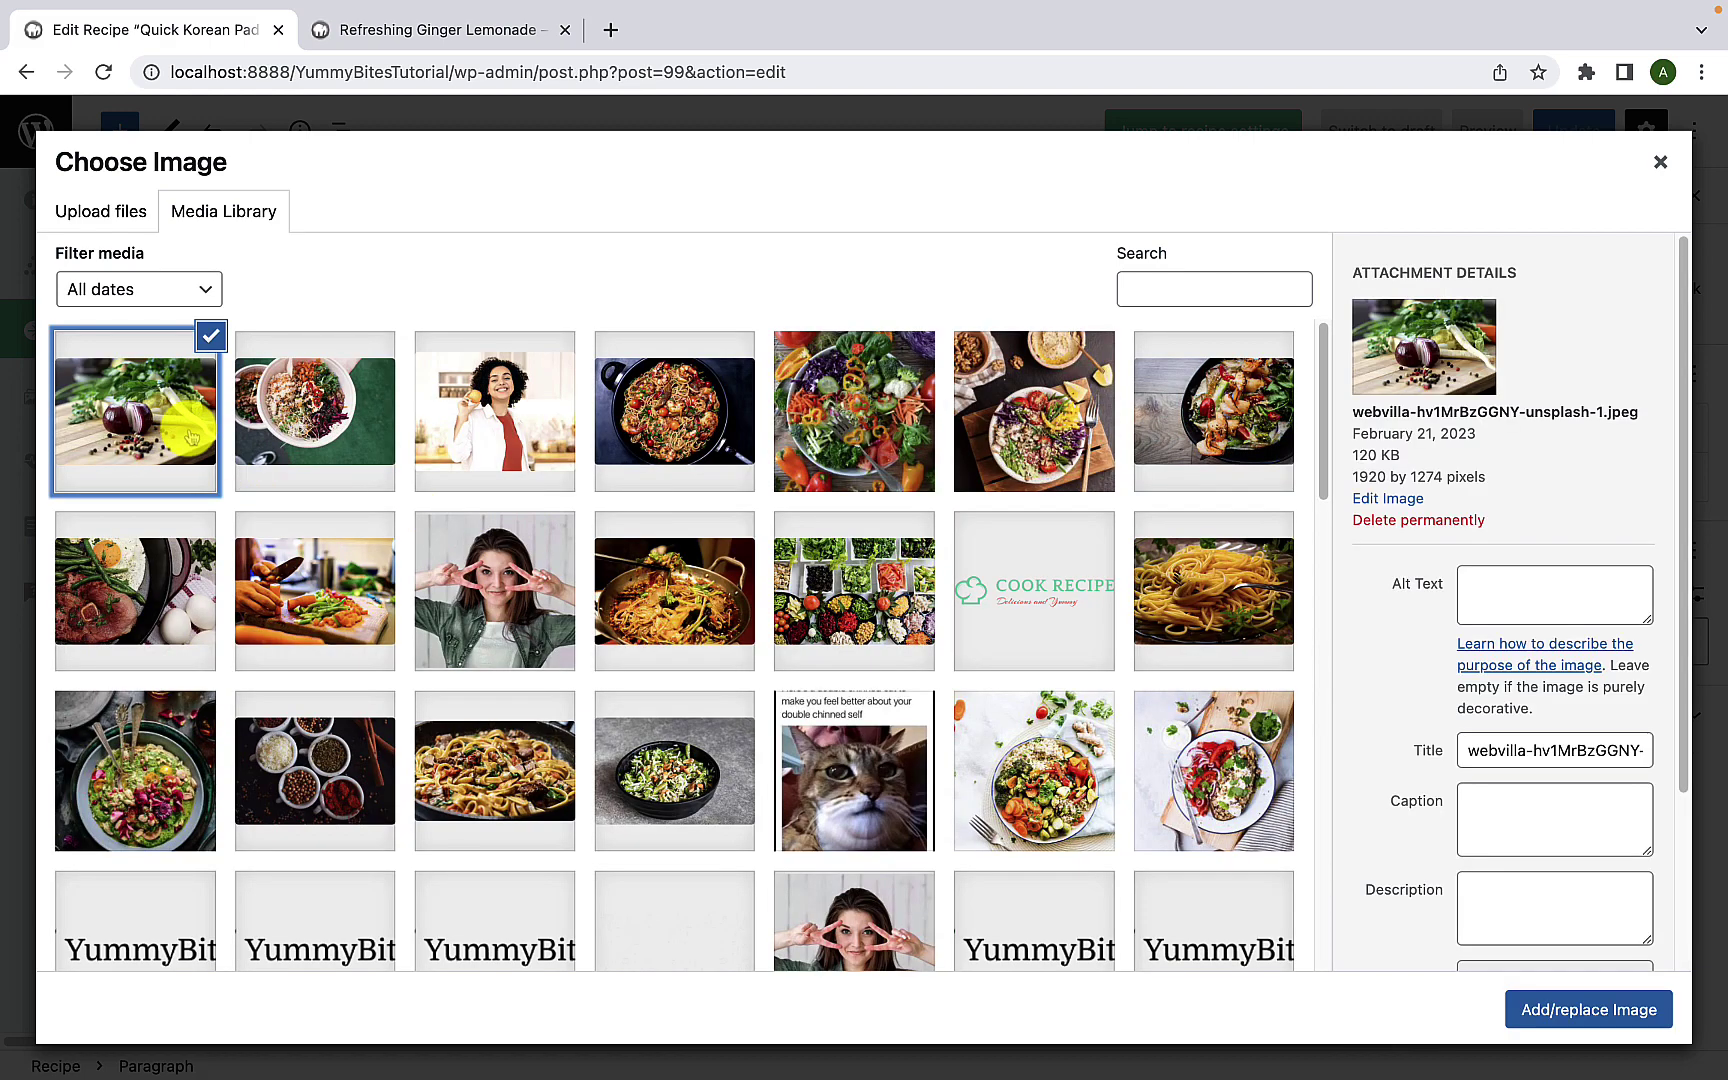
click(1600, 1012)
Step: Look through the instructions that follow the first one
scroll(715, 625, down, 2)
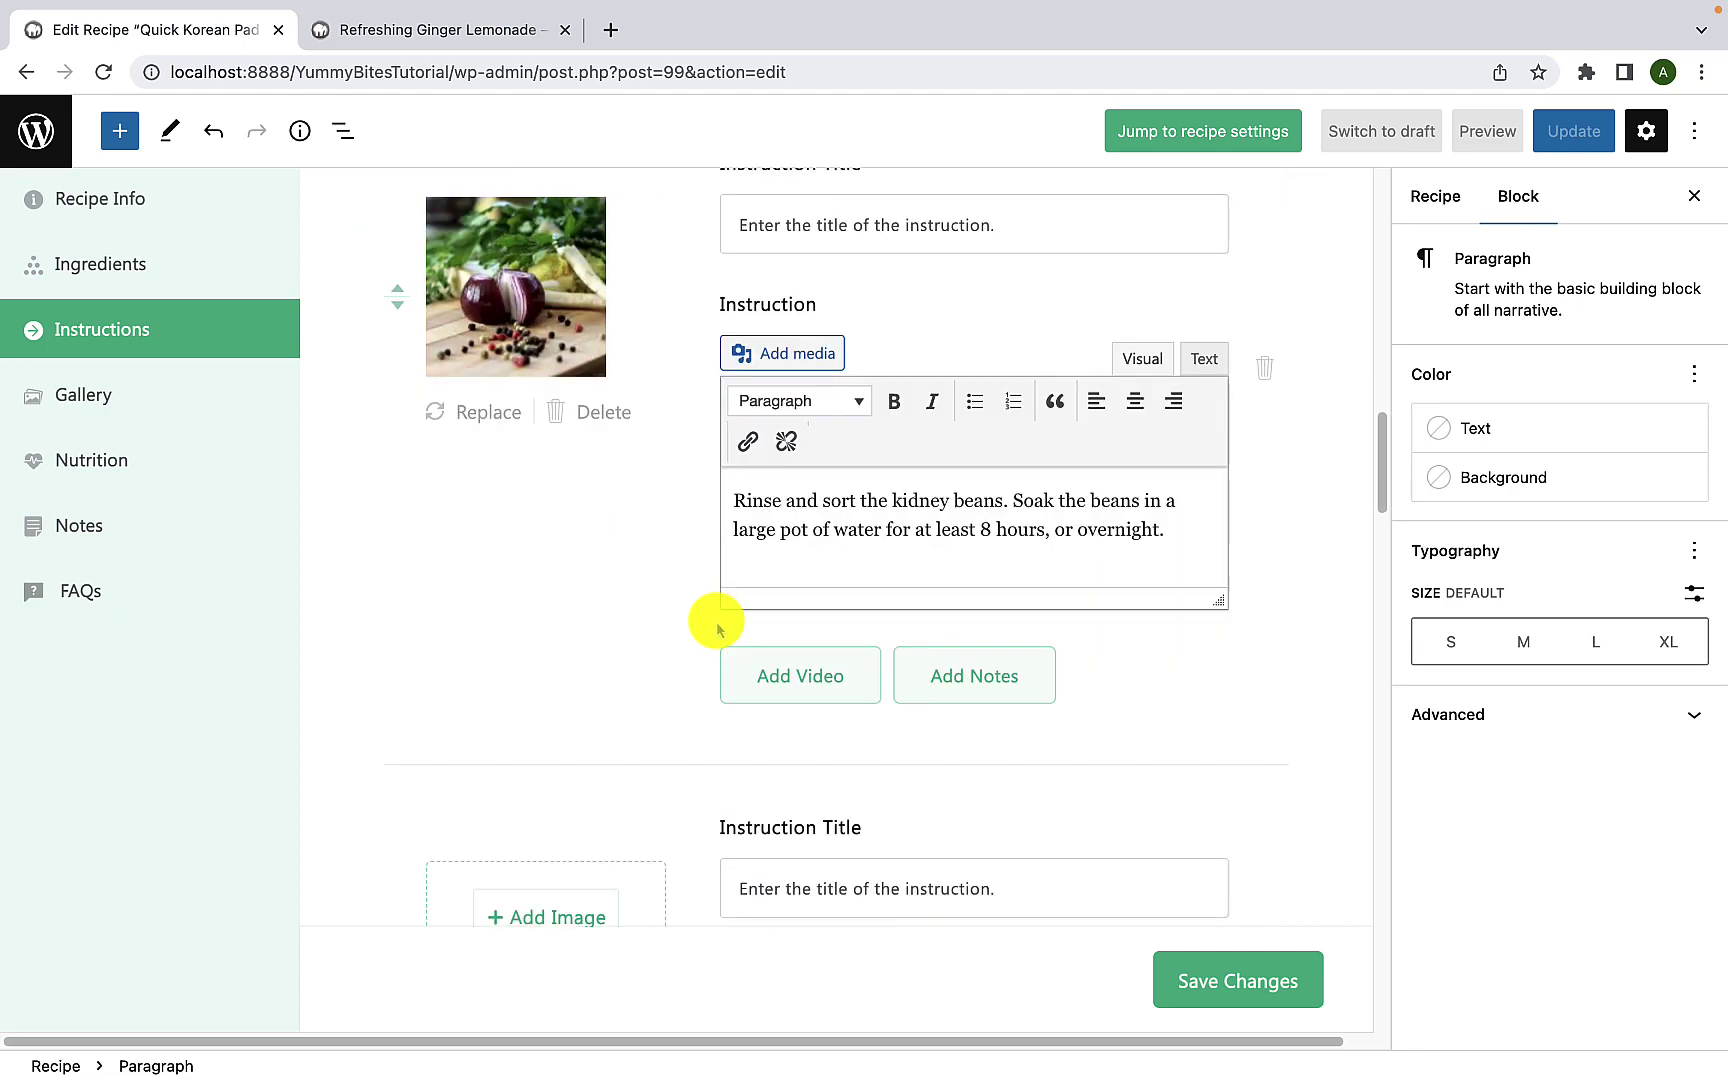
scroll(715, 620, down, 5)
scroll(740, 690, down, 2)
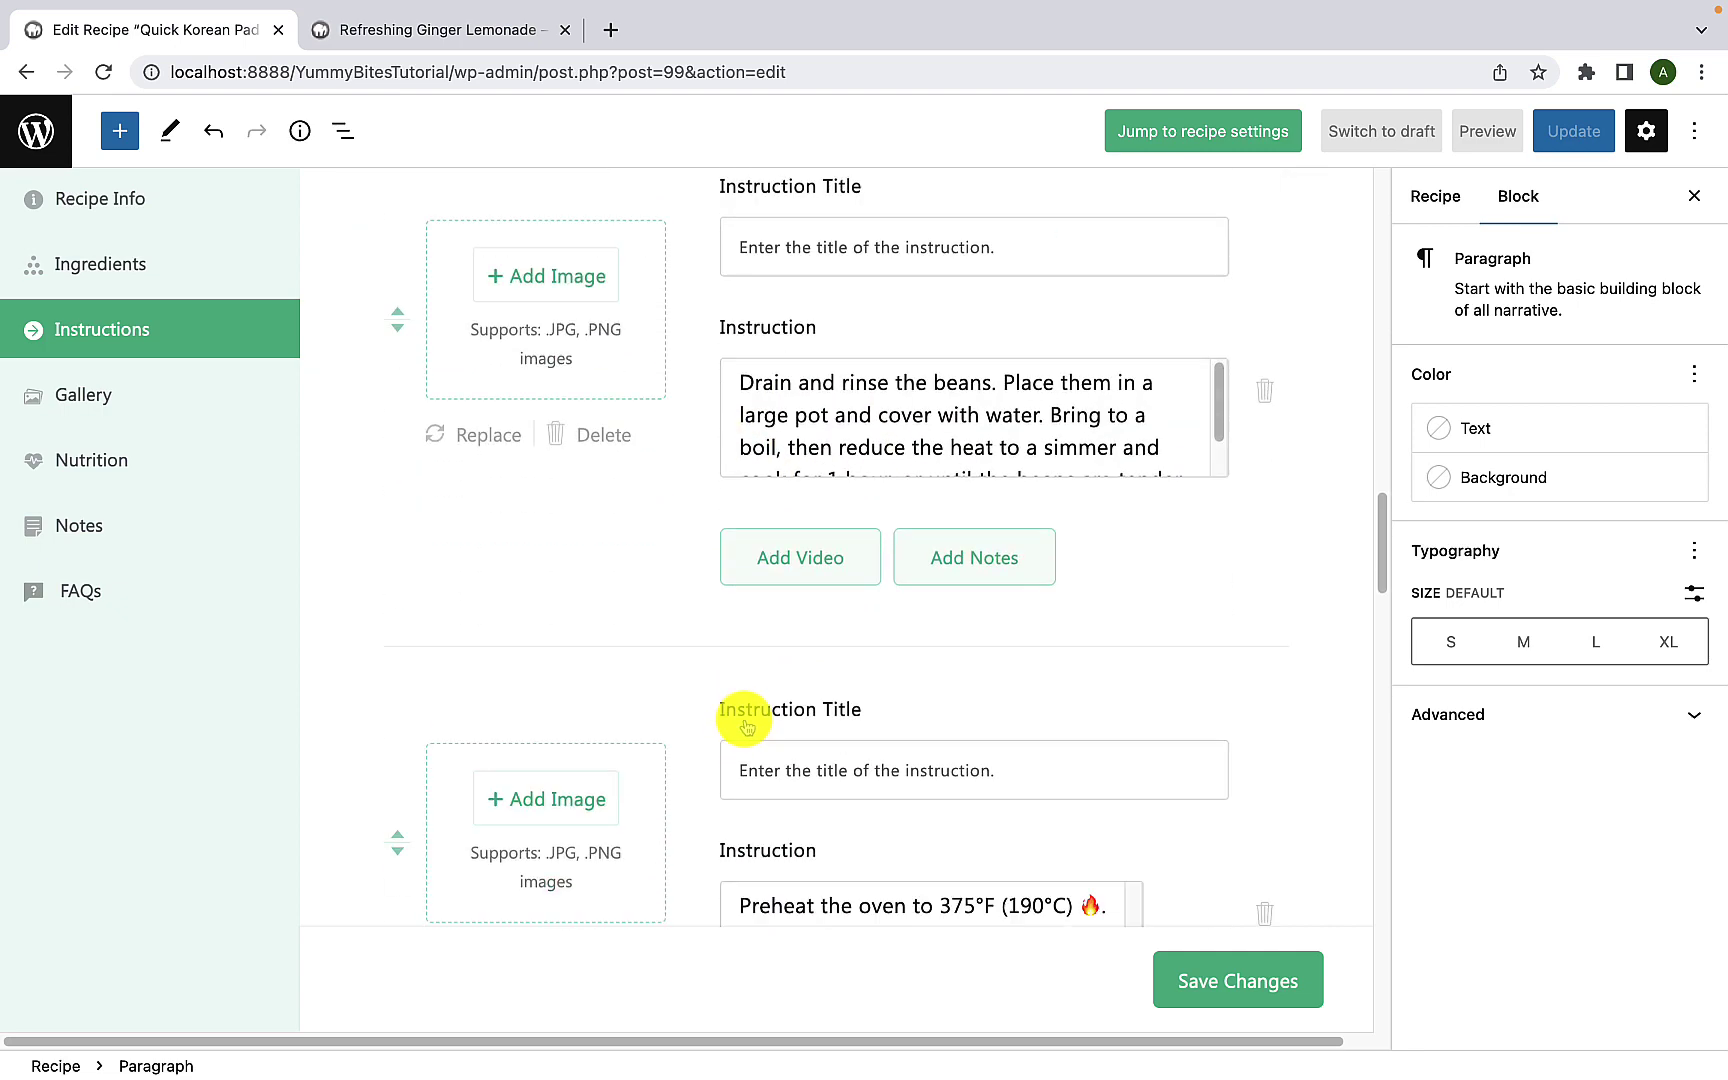
Step: Add a blank instruction after "Serve hot and enjoy!" and open its rich text editor and title field for editing
scroll(745, 722, down, 20)
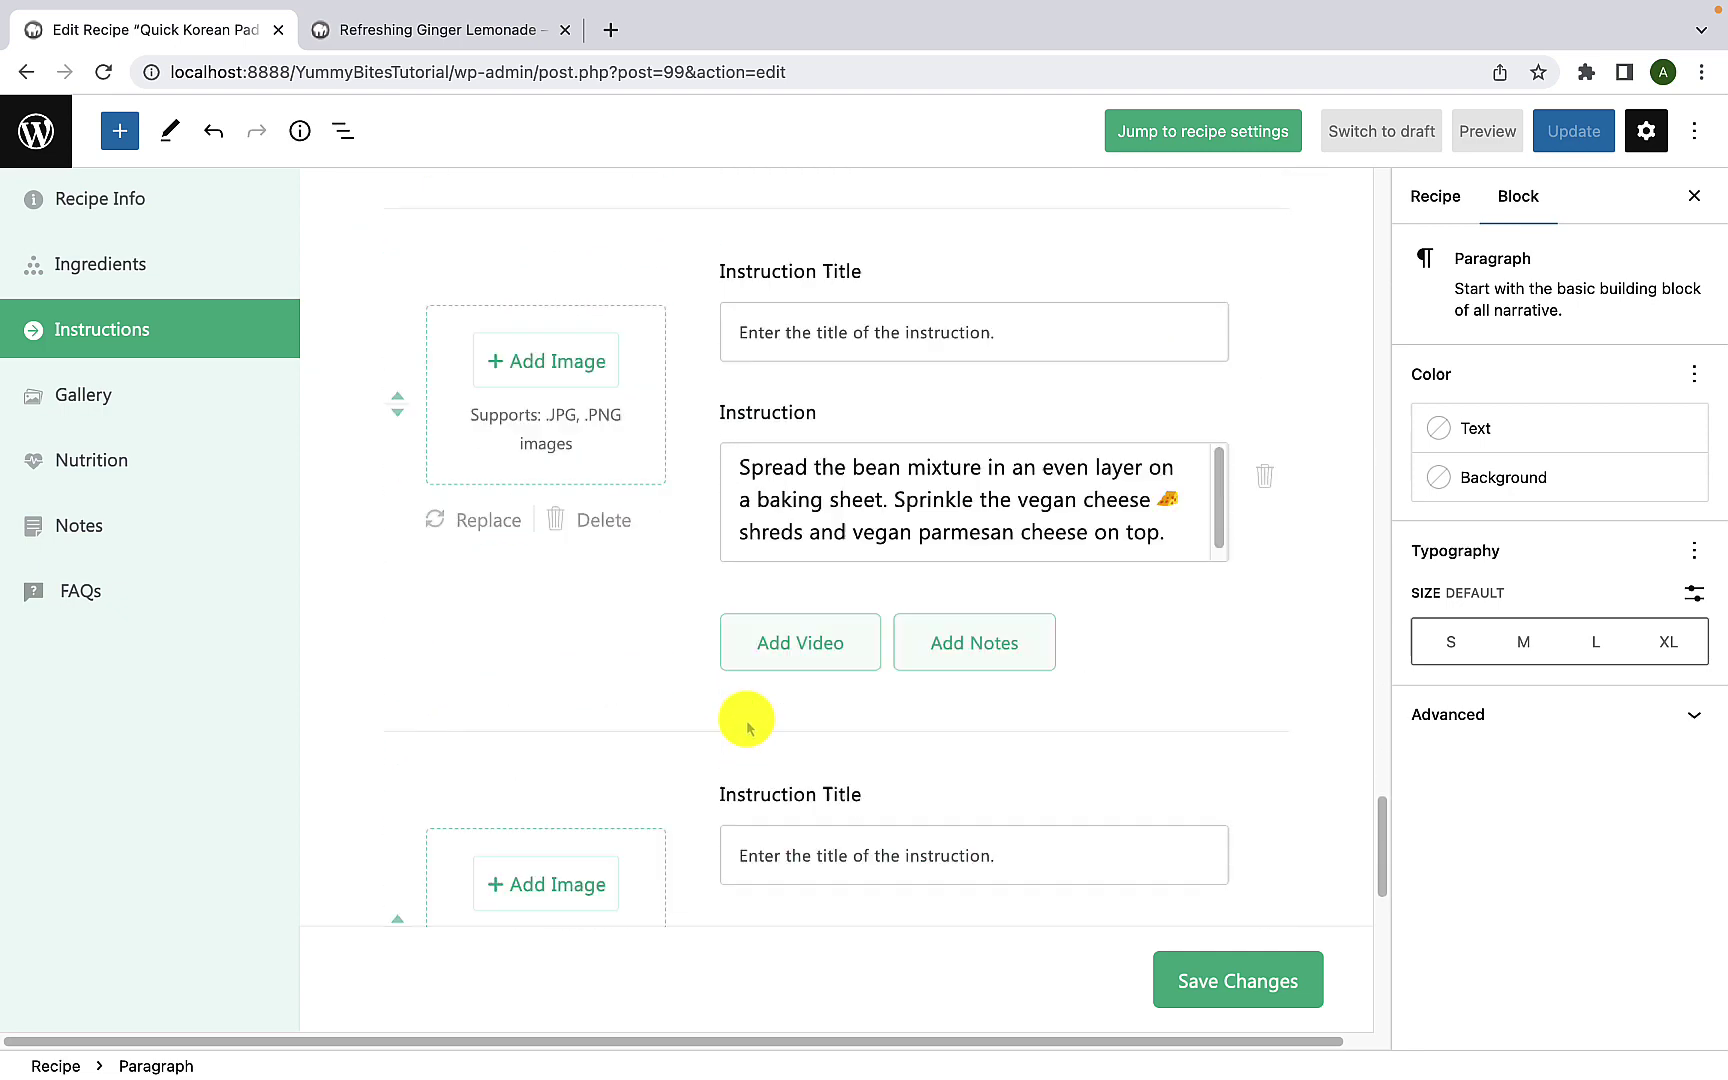
scroll(747, 727, down, 10)
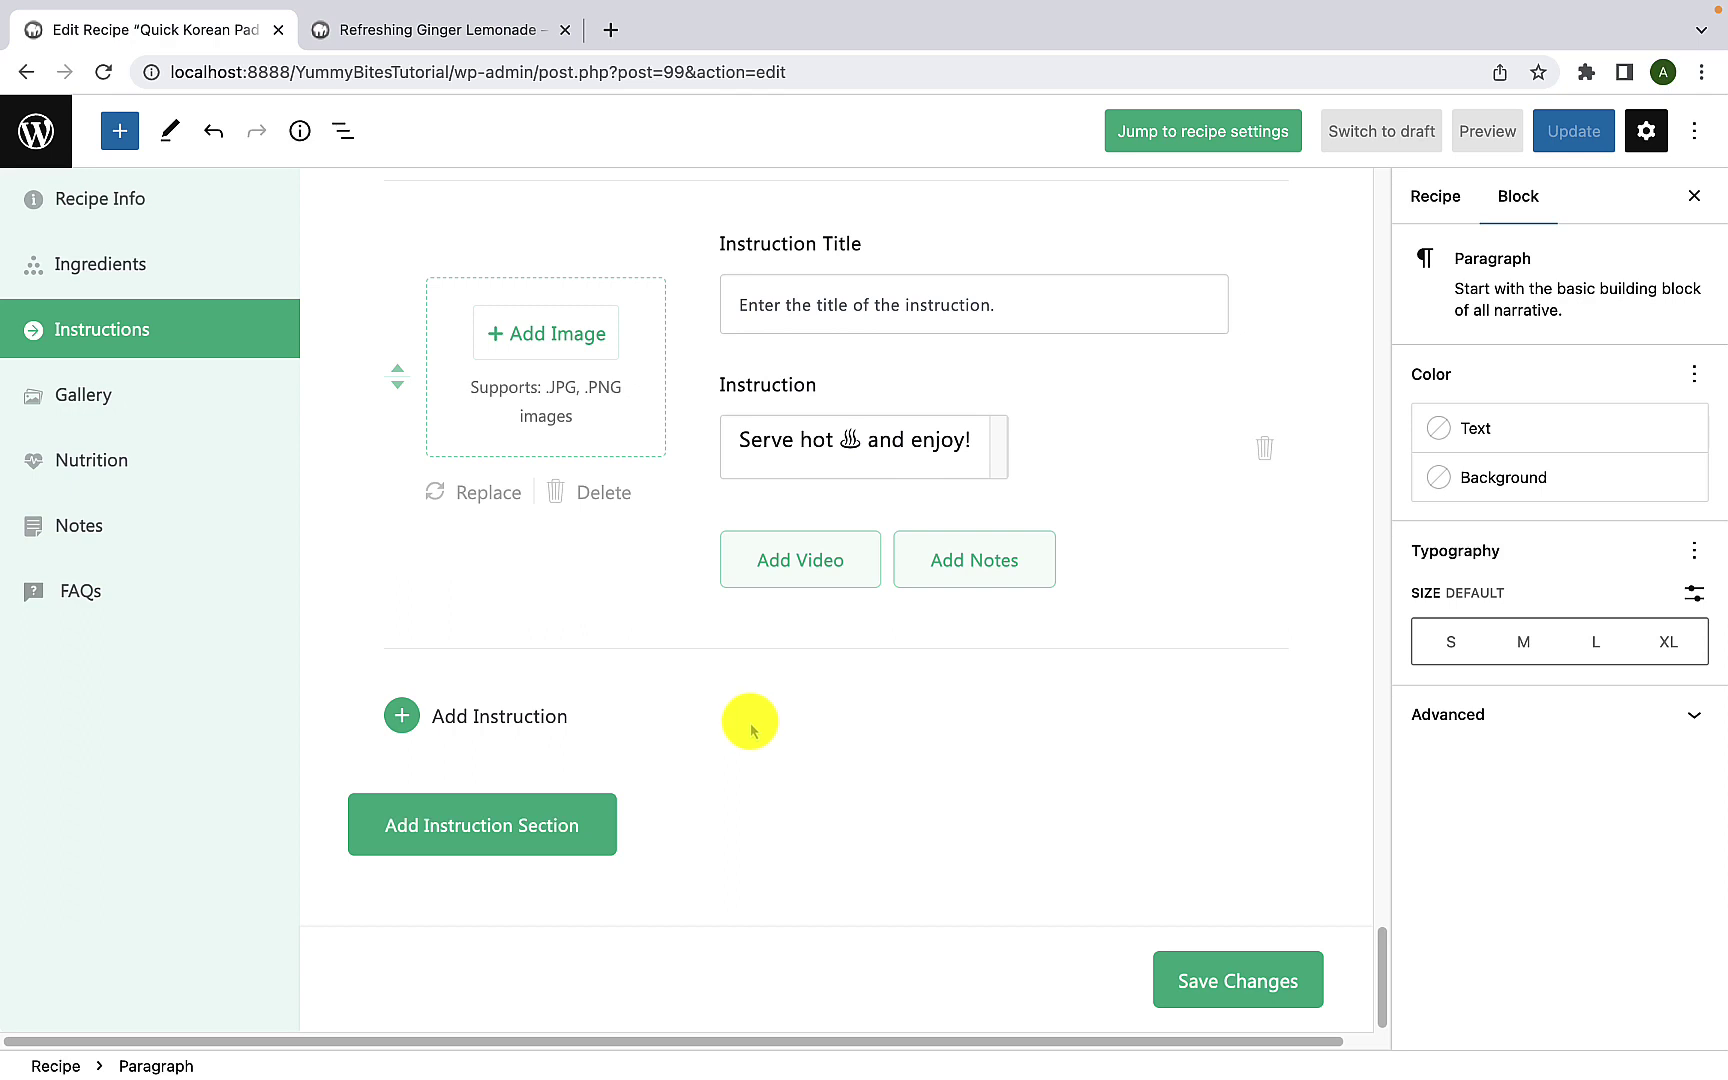
click(416, 718)
scroll(480, 720, down, 3)
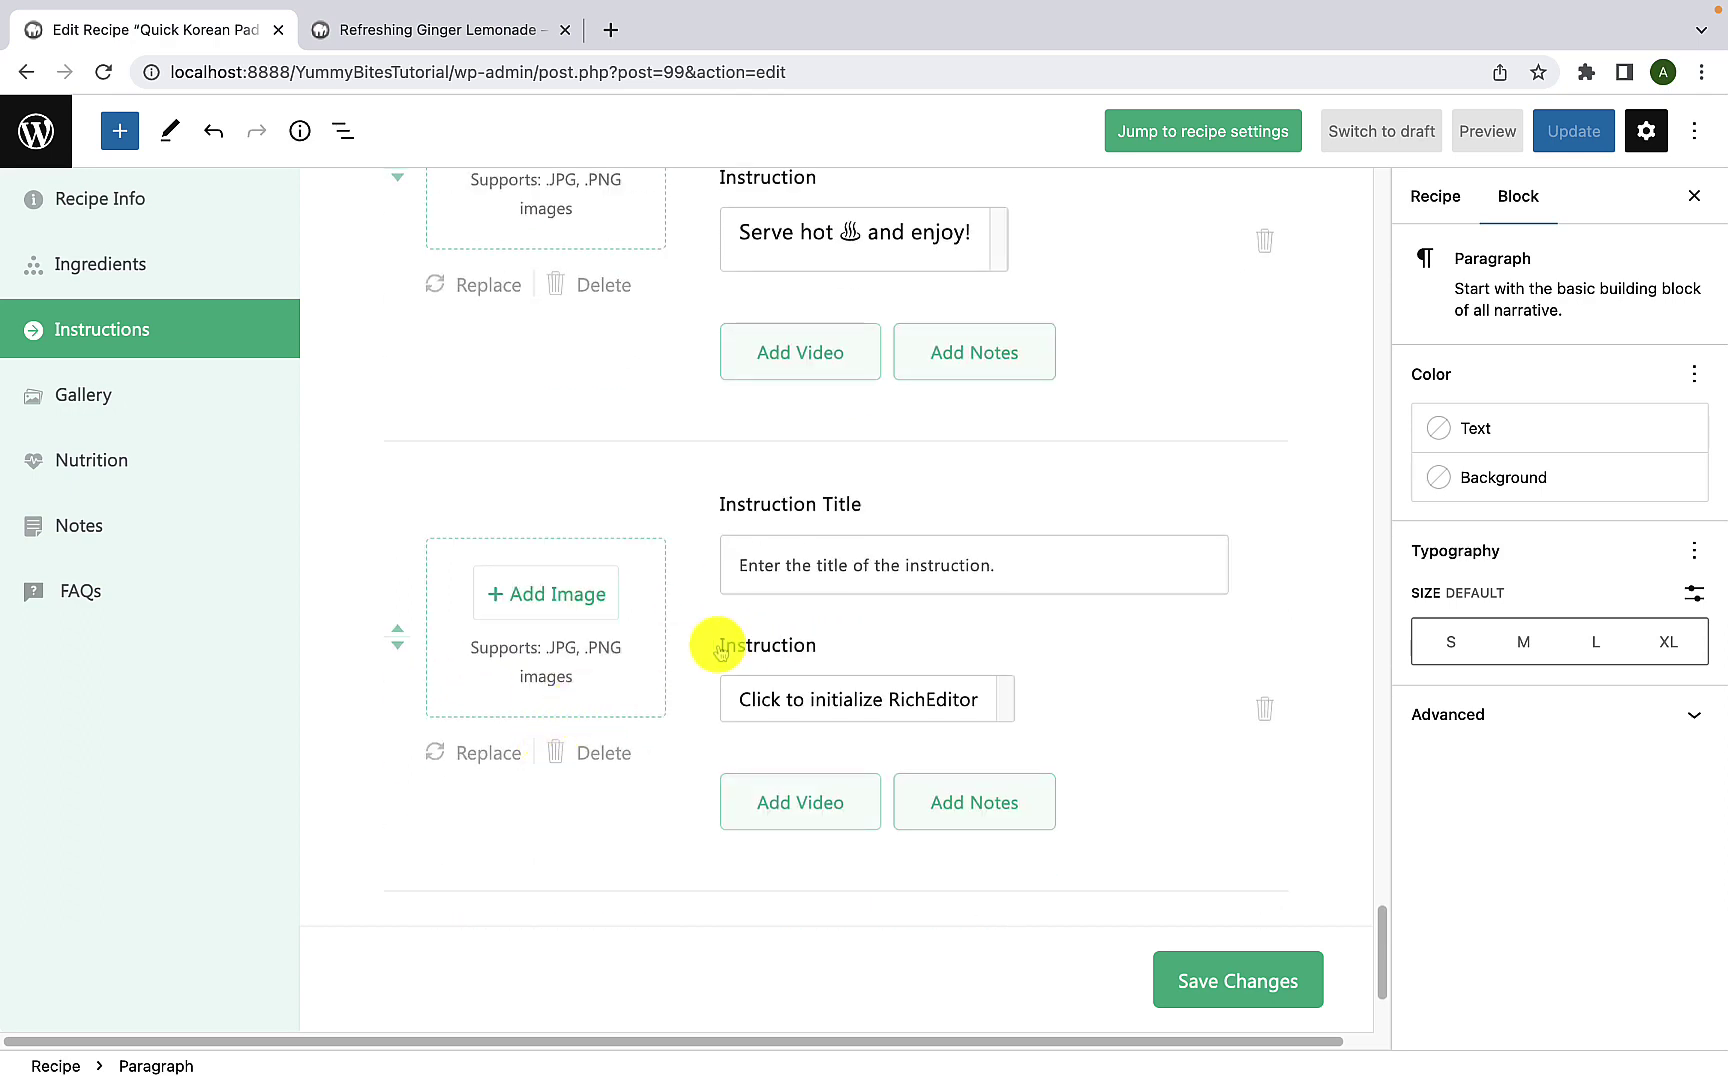
click(820, 699)
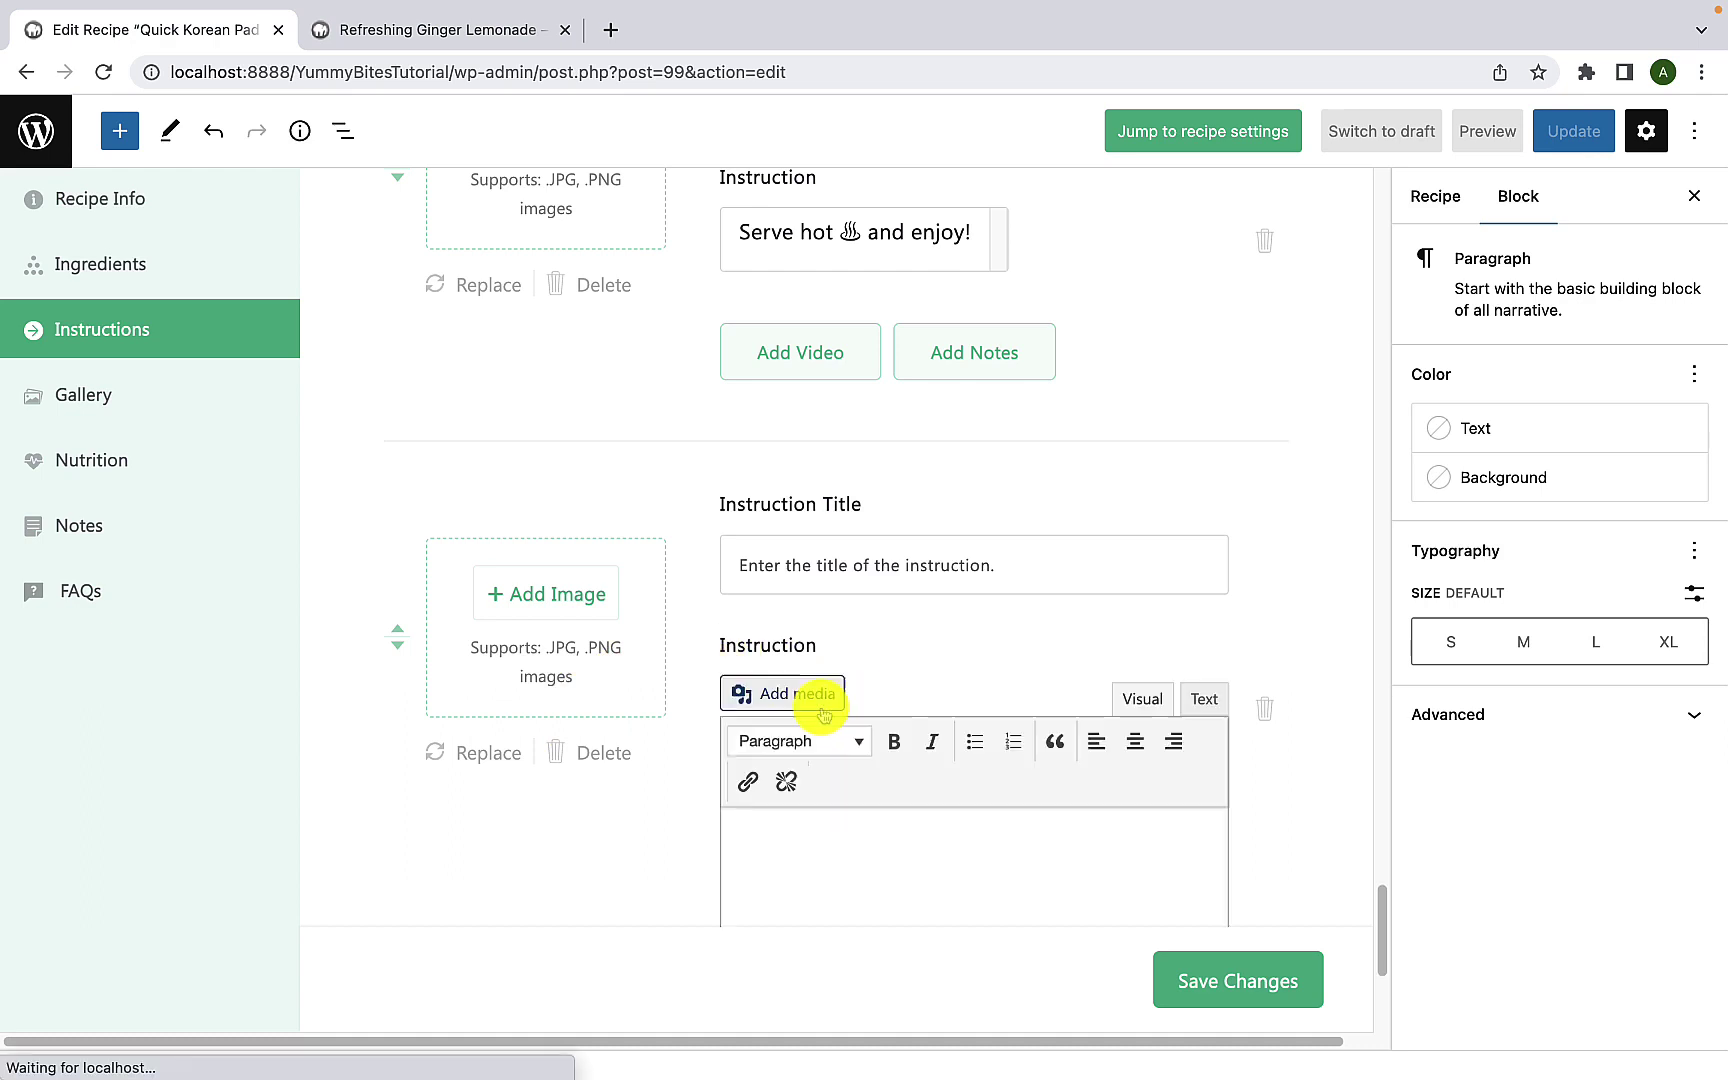
scroll(822, 710, down, 3)
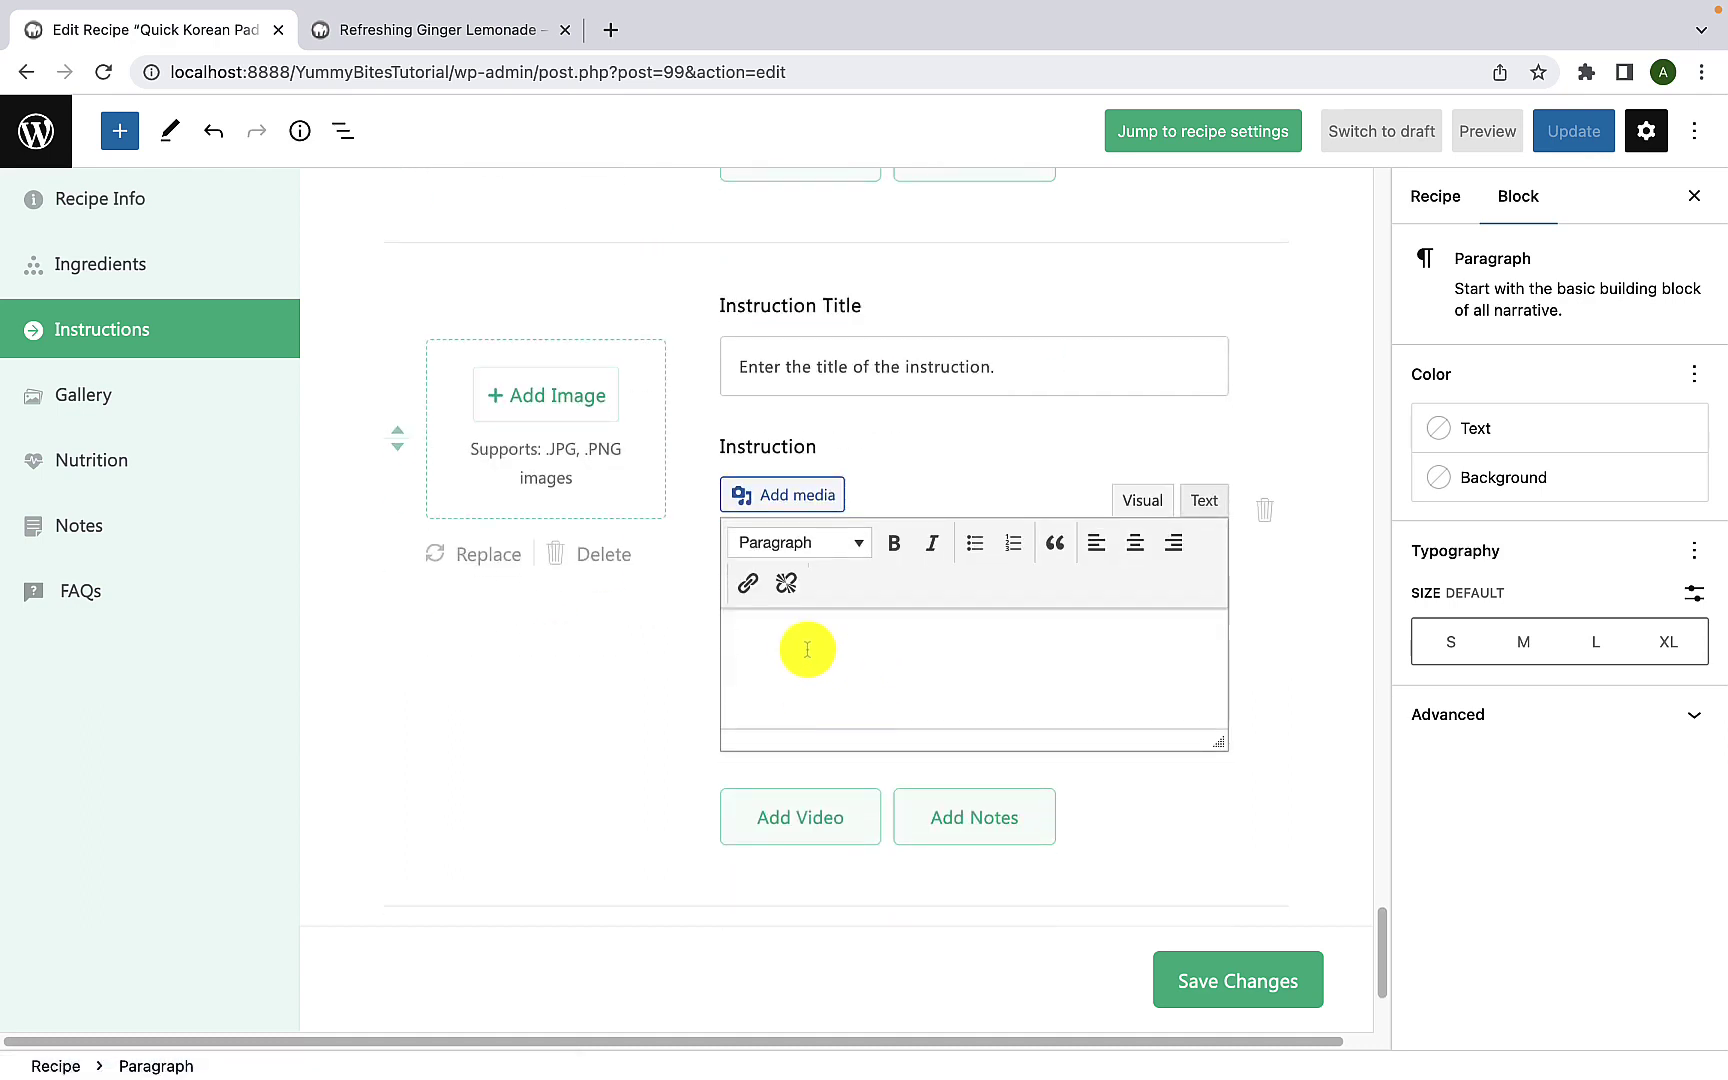
click(838, 370)
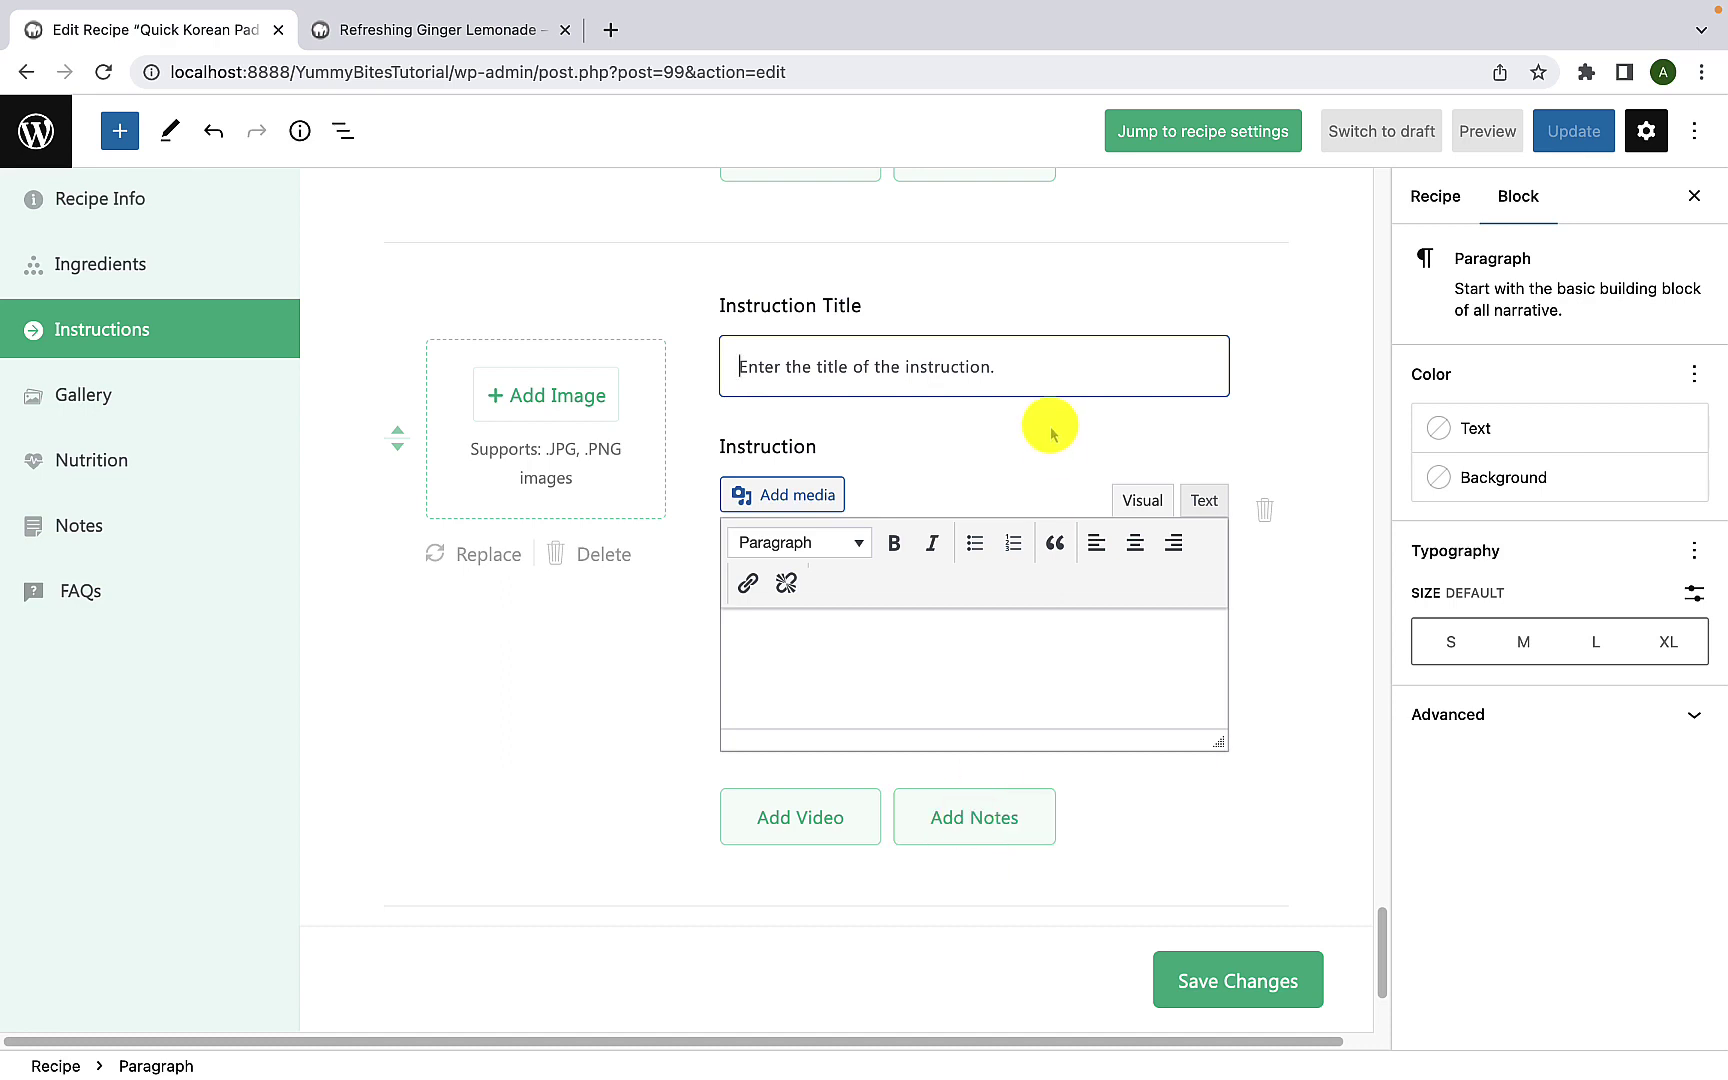
Step: Delete the blank instruction at the end of the list
click(1263, 515)
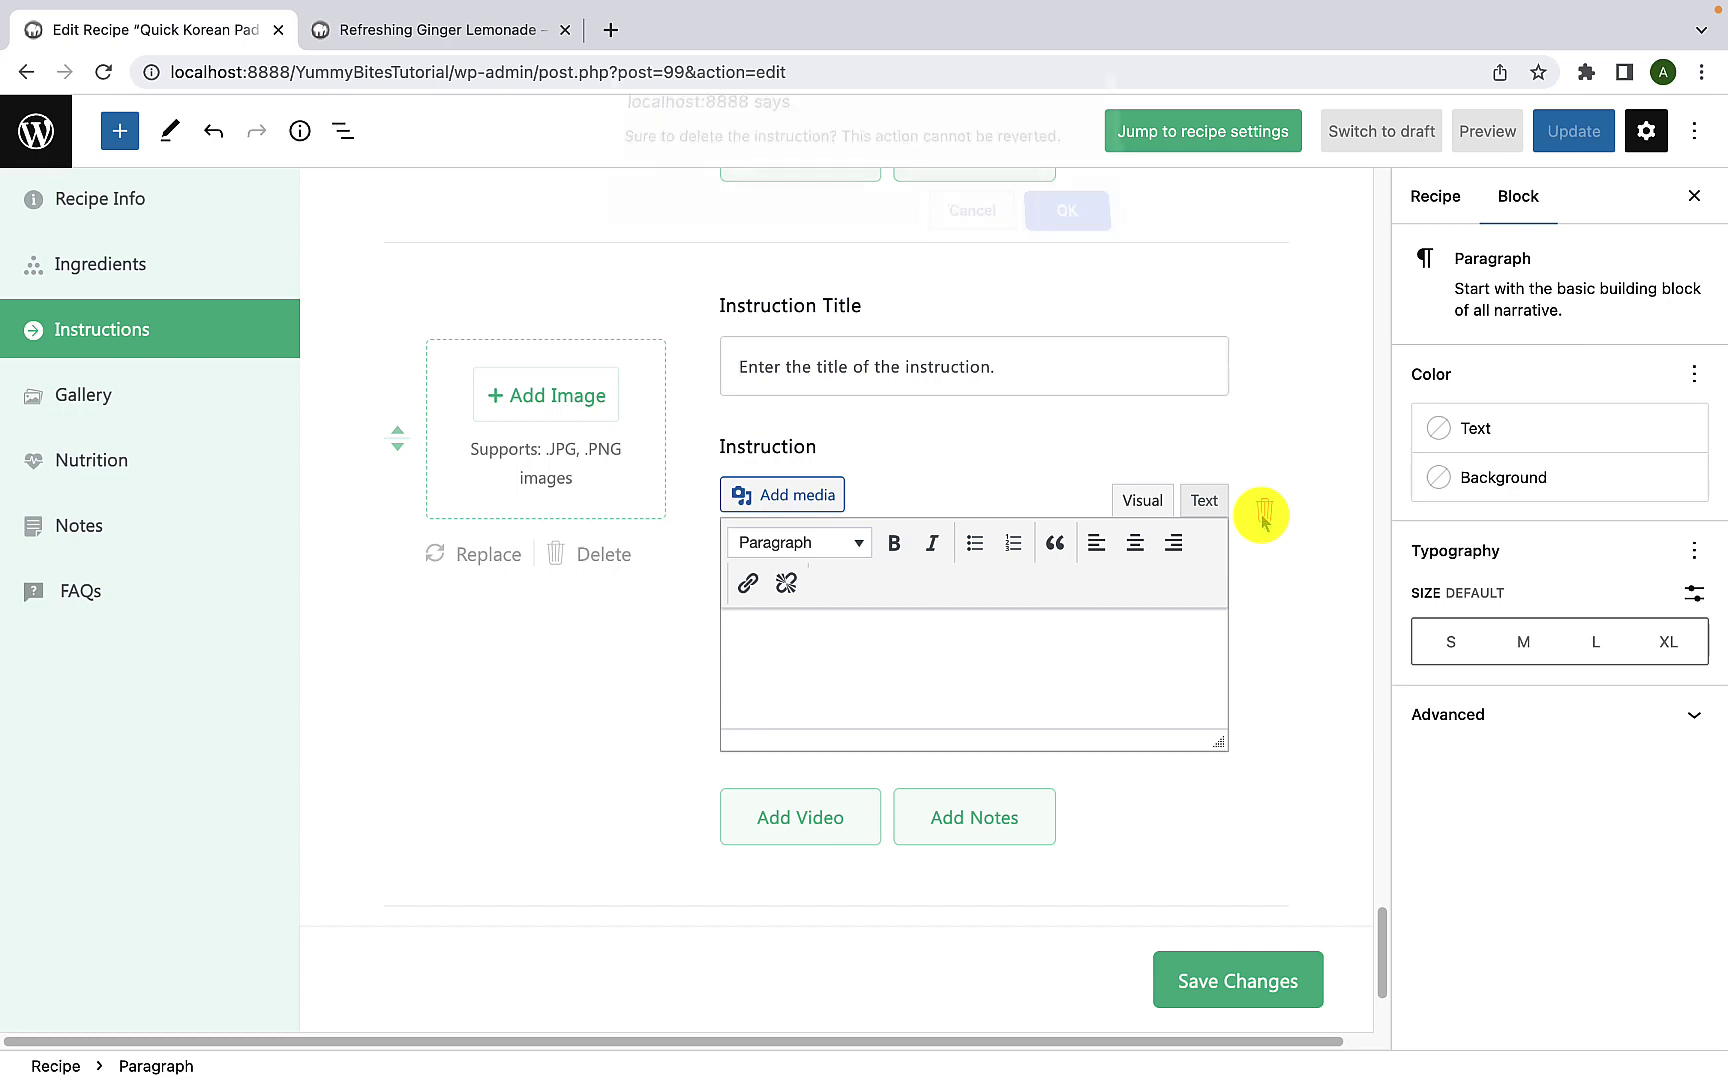
click(1077, 233)
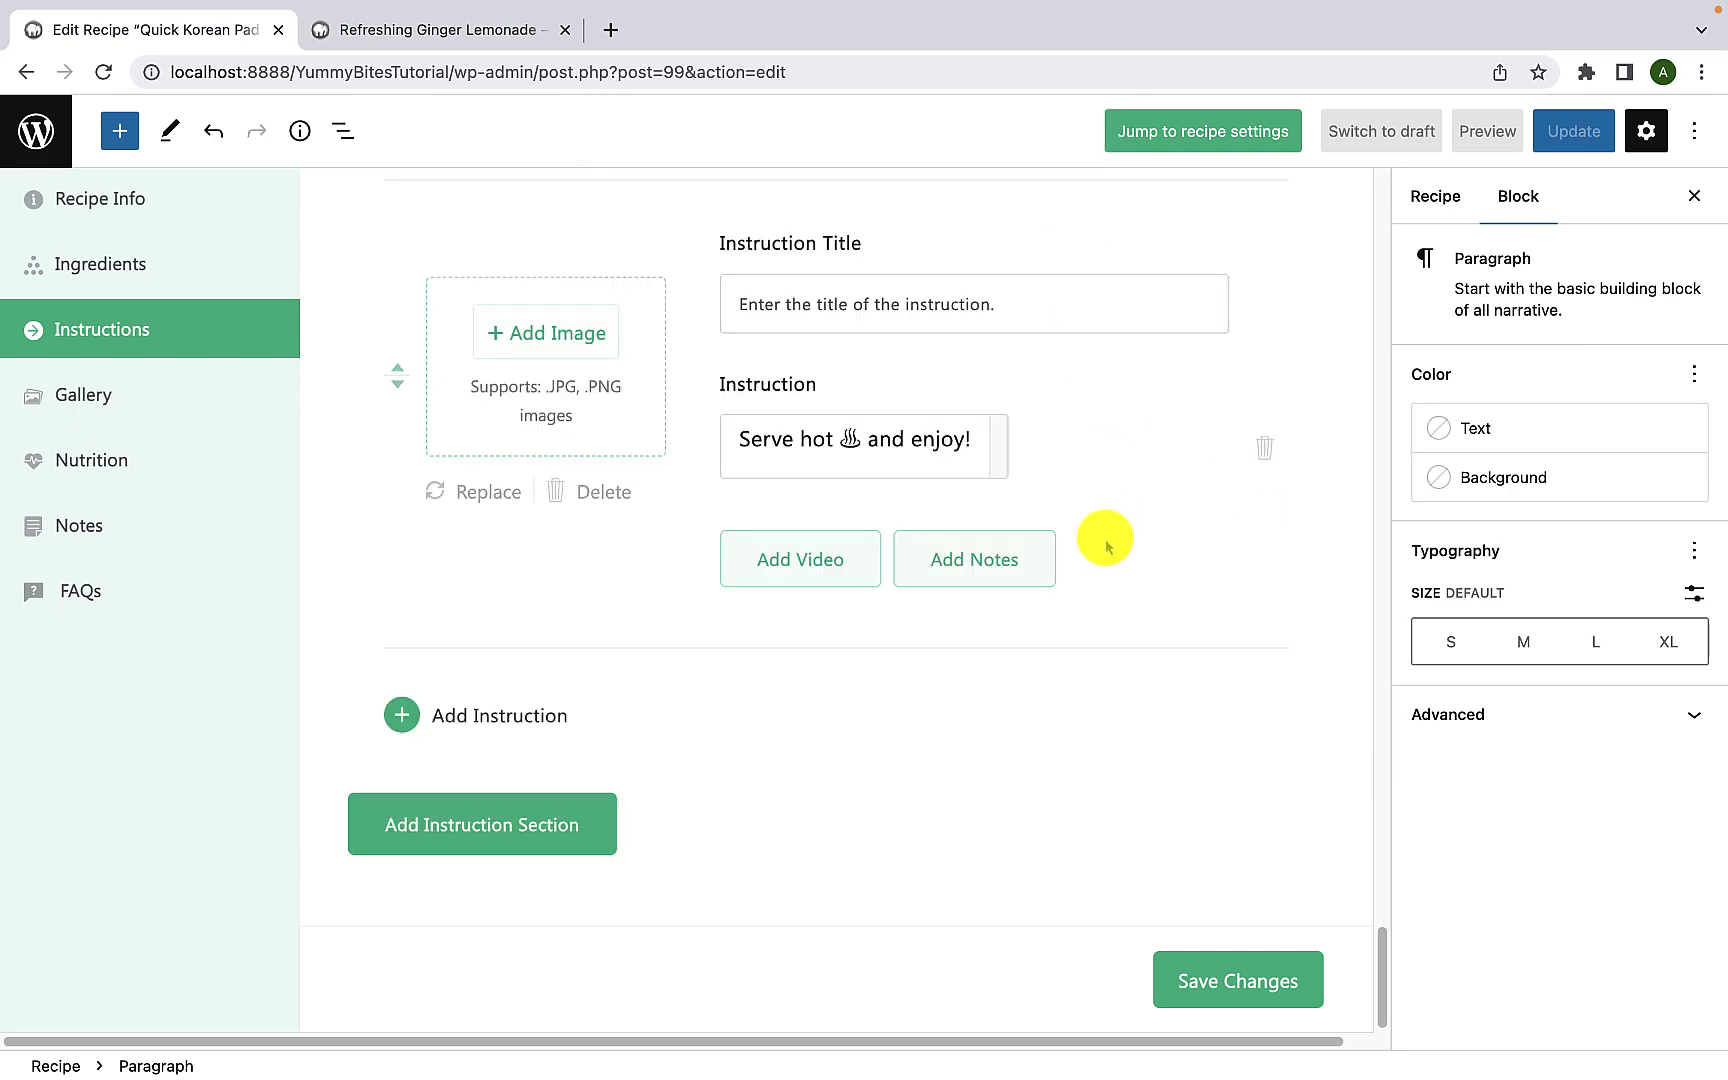
Step: Open the "Drain and rinse the beans" instruction in the rich text editor and review its full text
scroll(592, 525, up, 3)
scroll(592, 525, up, 15)
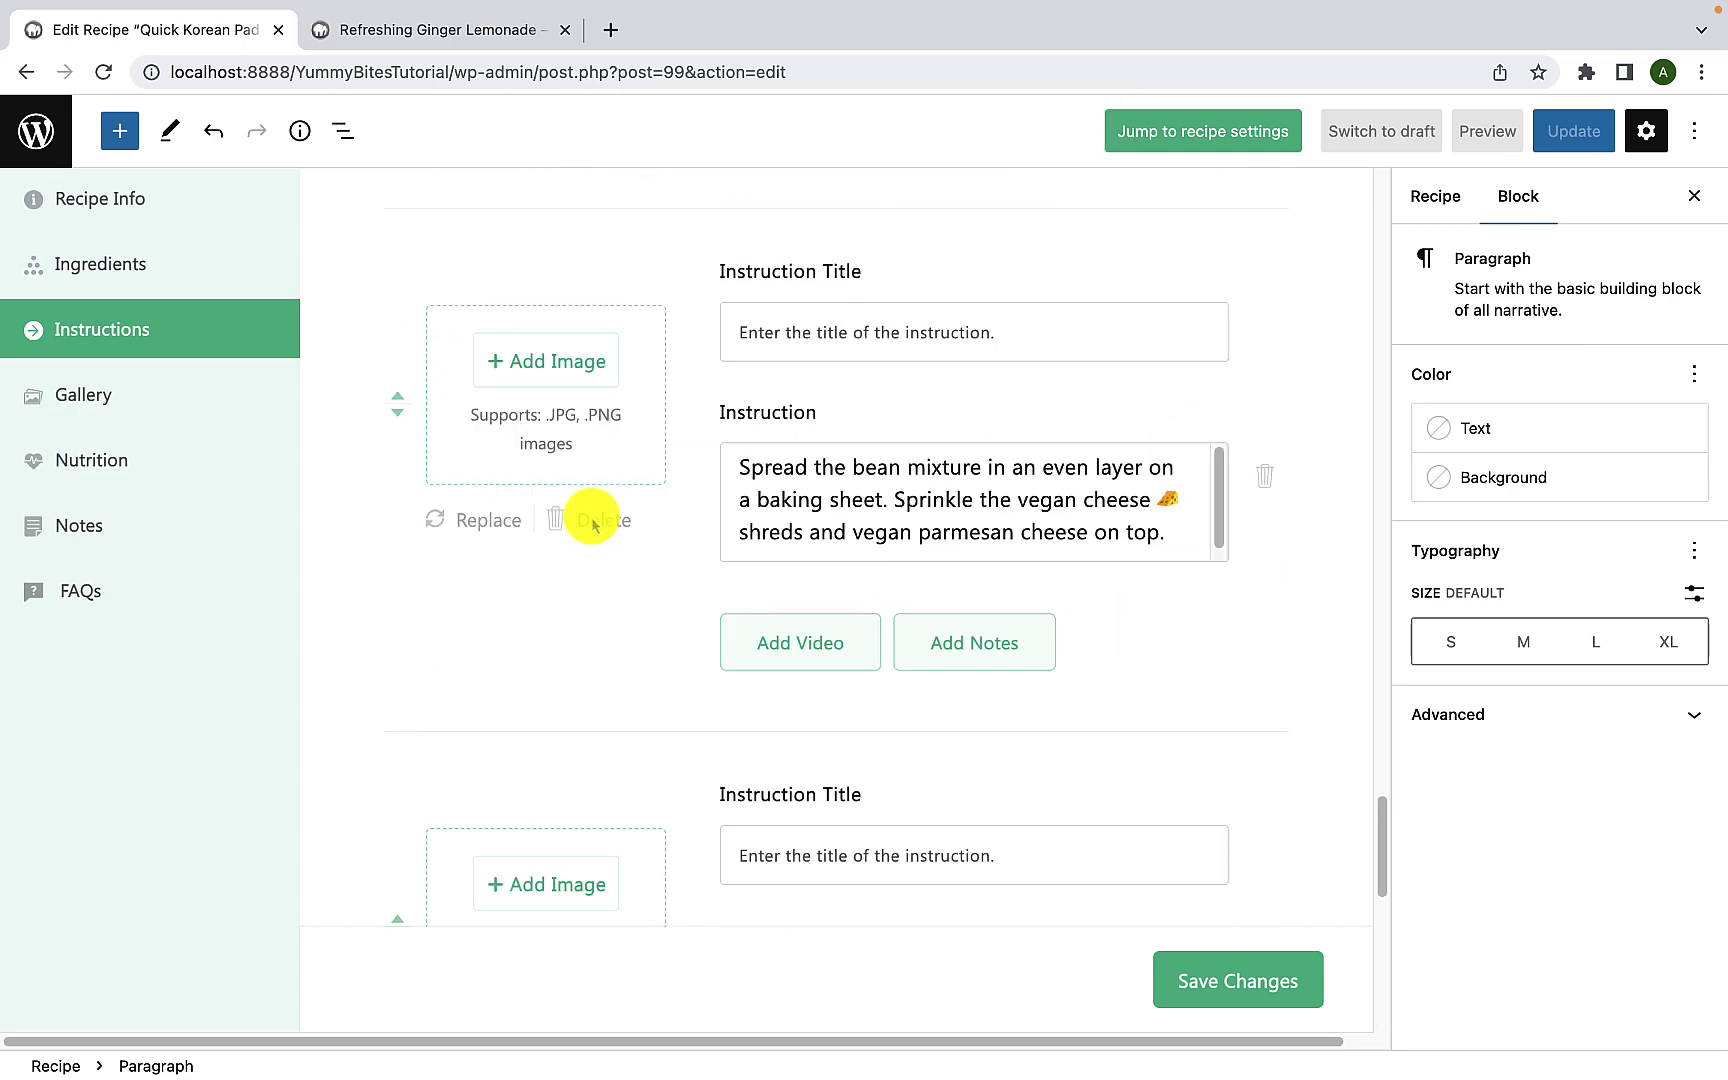
scroll(680, 527, up, 3)
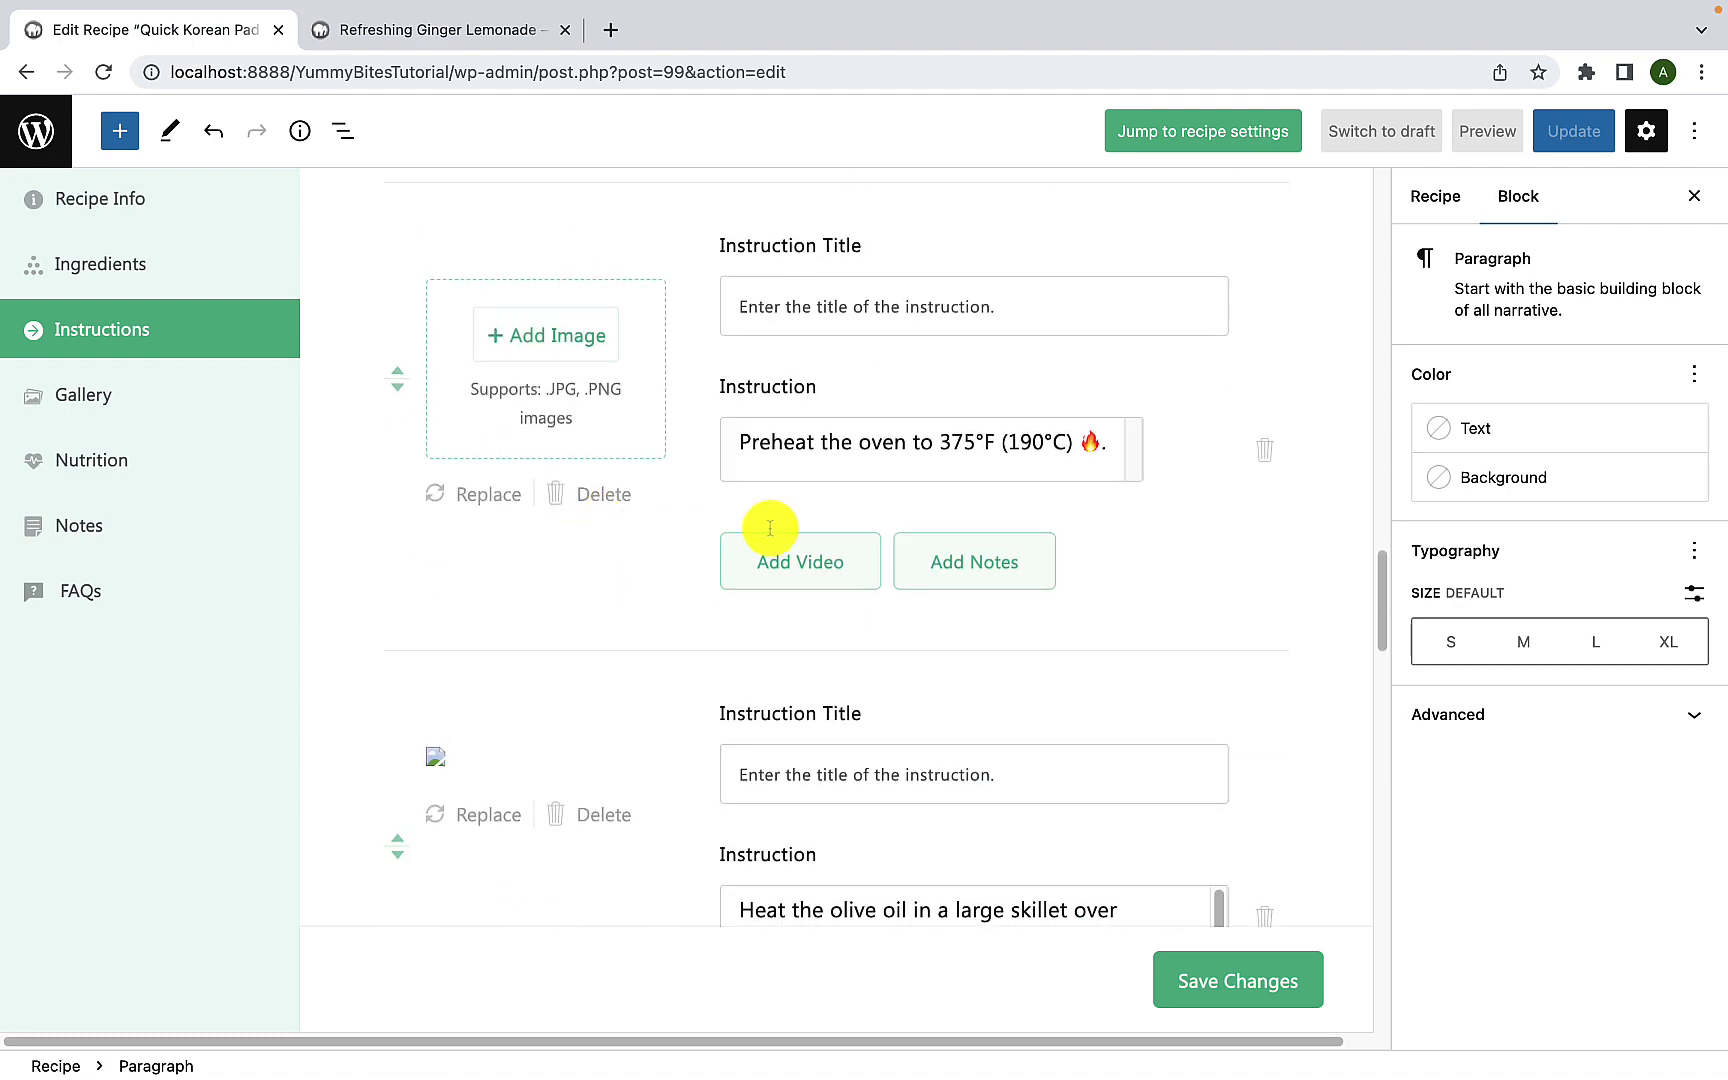
scroll(690, 530, up, 10)
scroll(695, 555, down, 6)
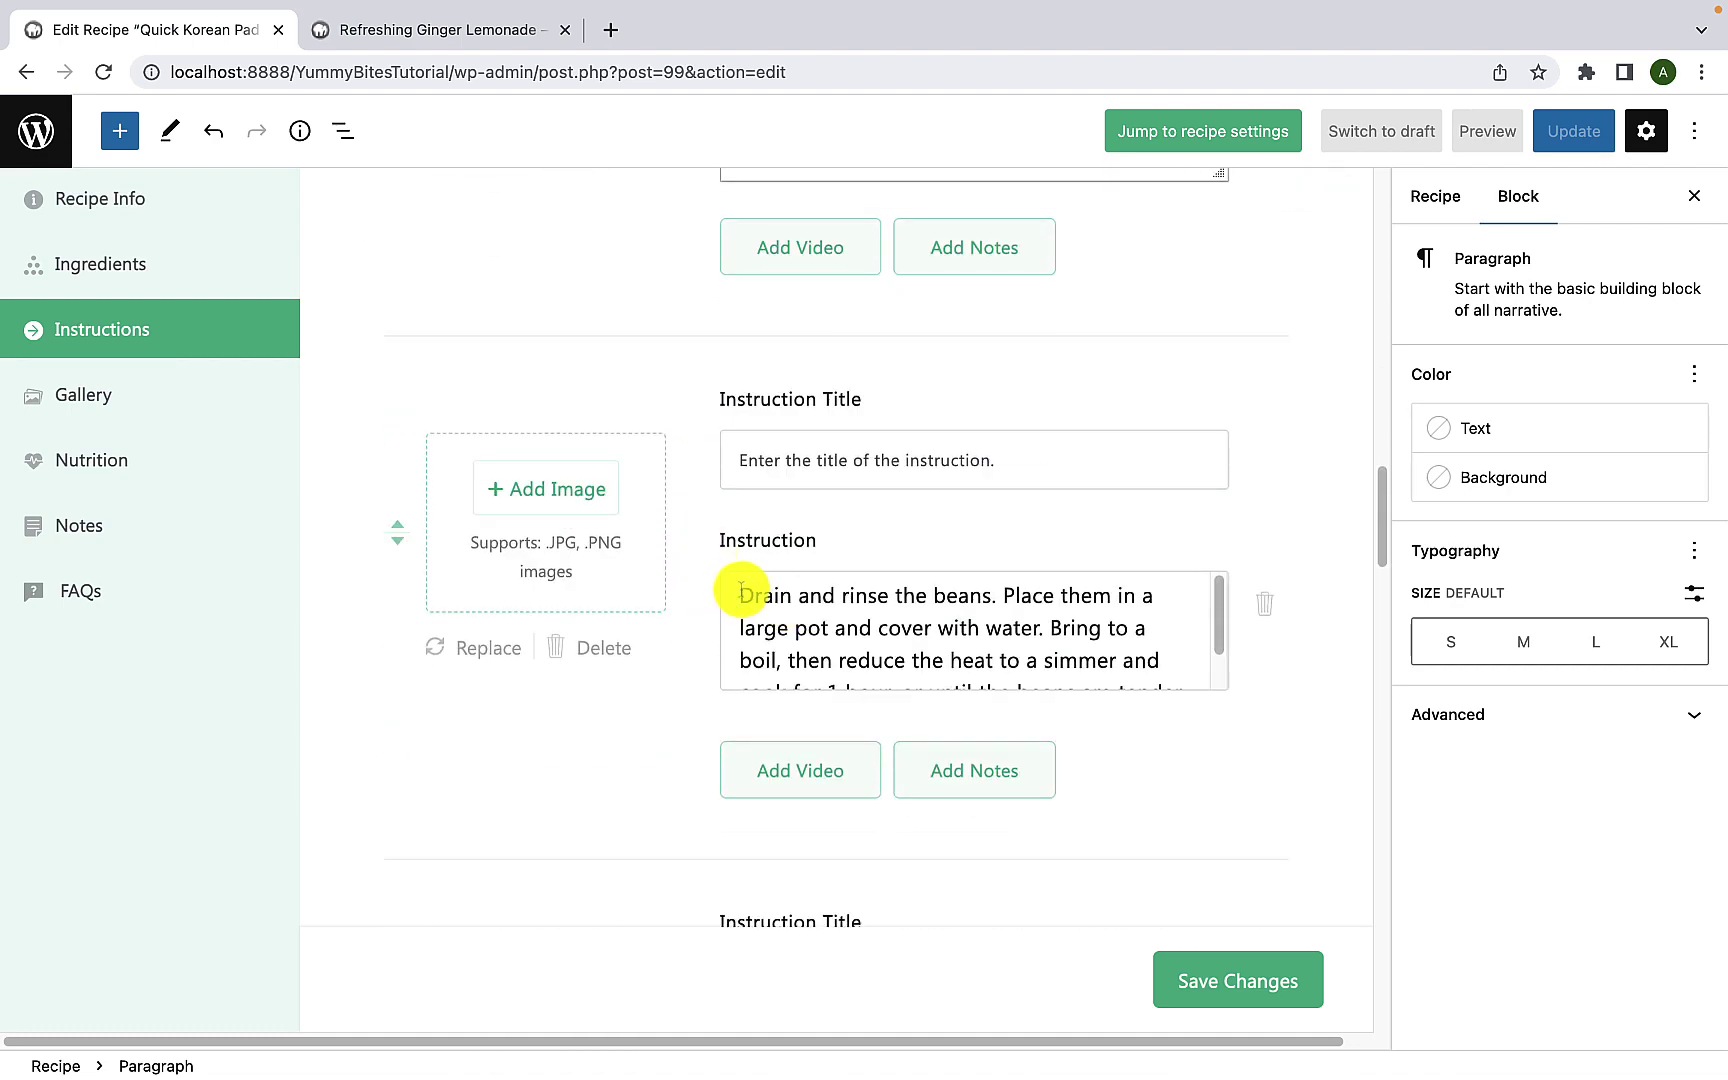
drag(740, 592, 1118, 675)
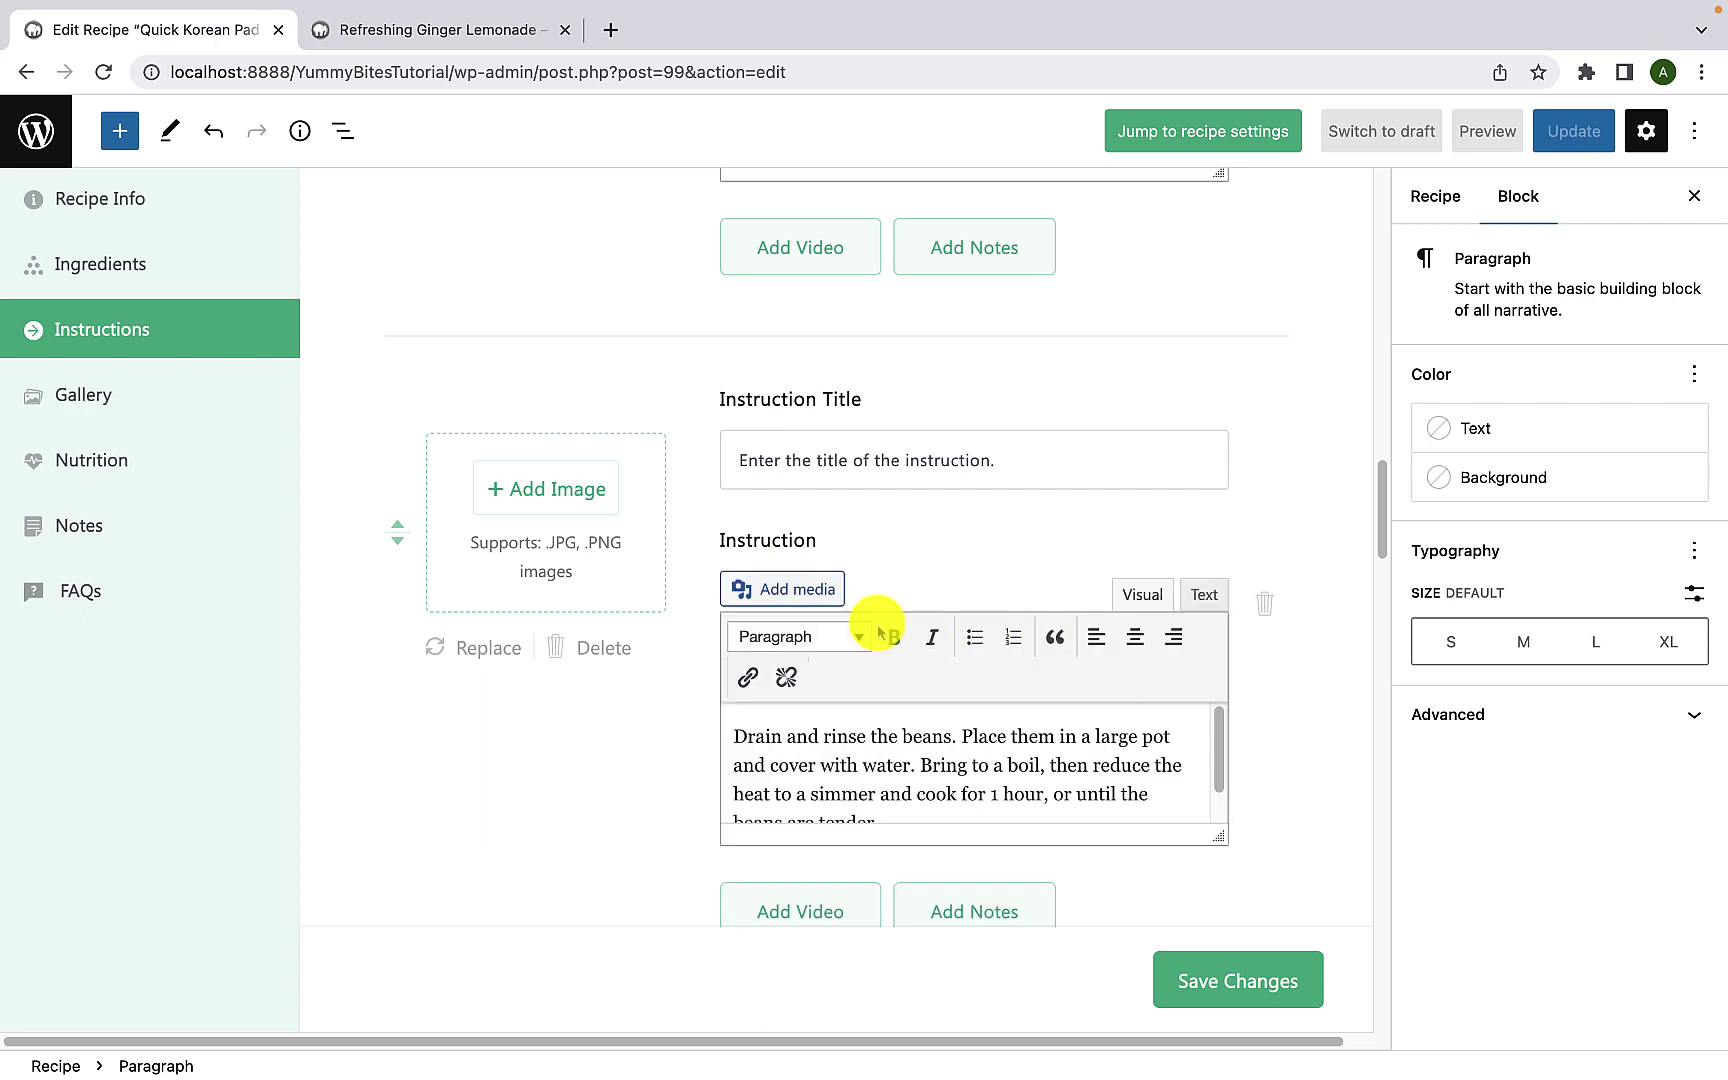
scroll(858, 748, down, 1)
triple_click(842, 749)
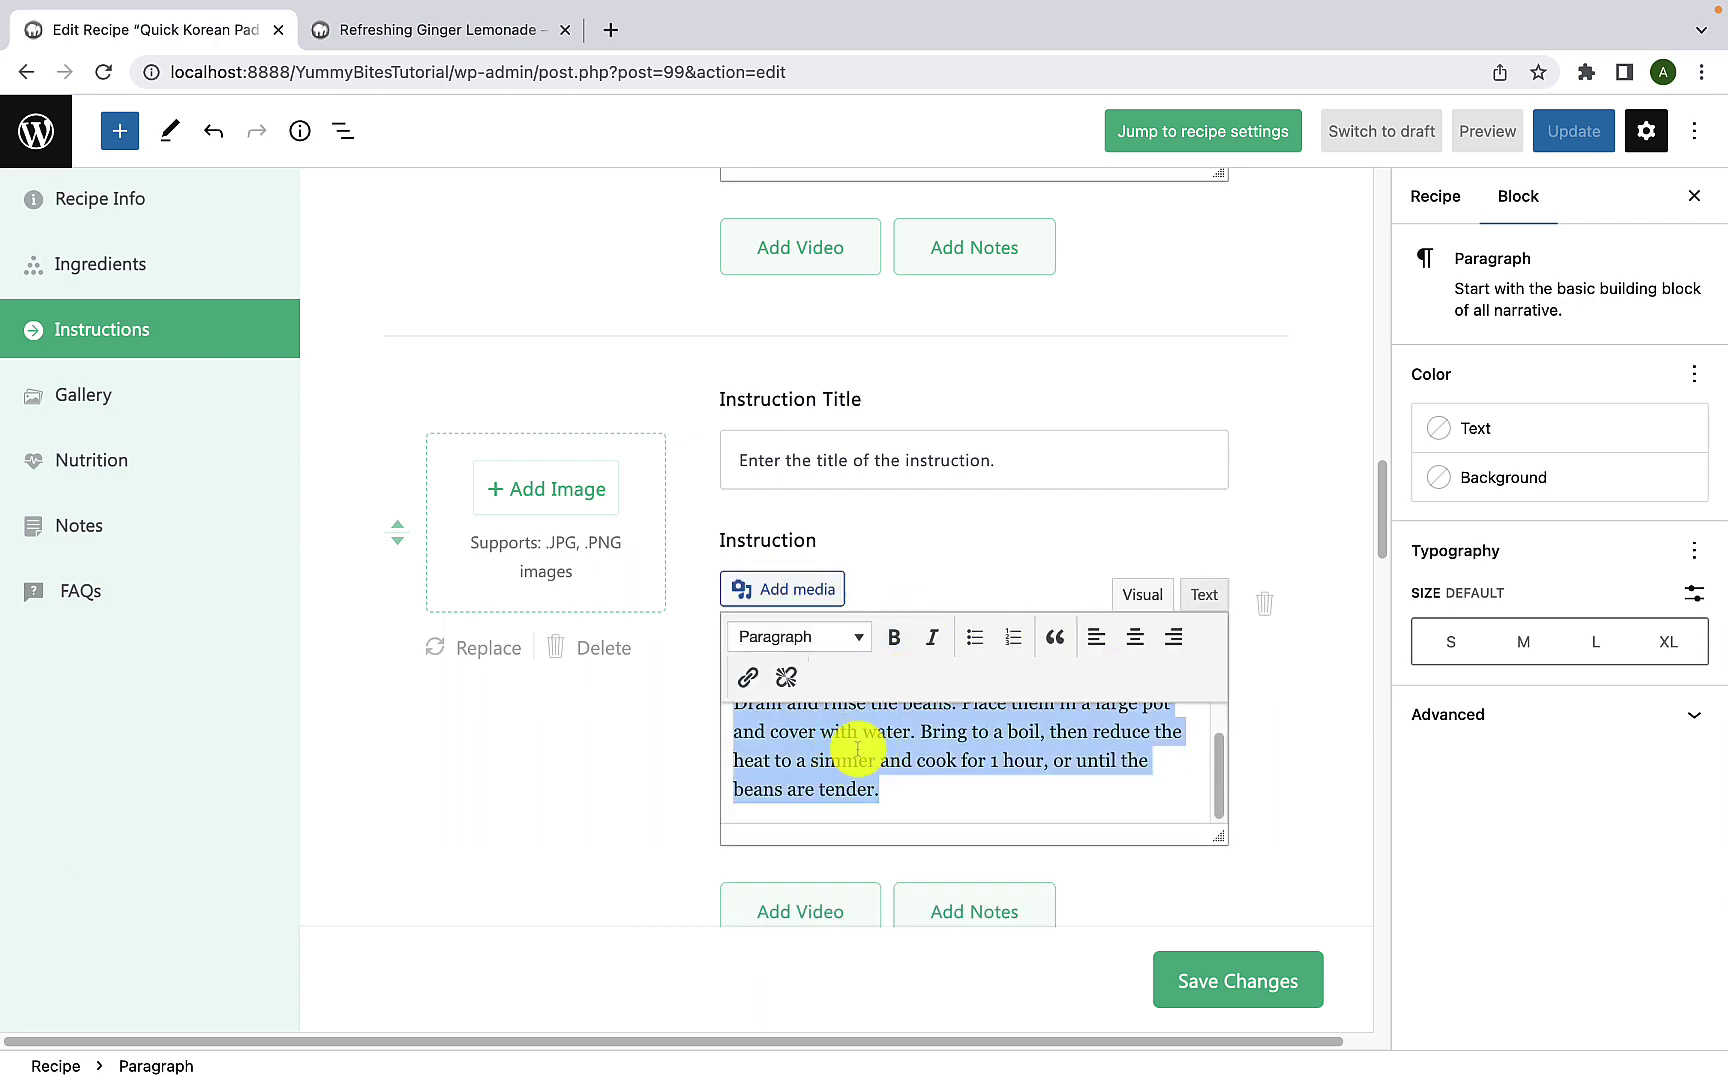
click(849, 760)
scroll(847, 756, up, 1)
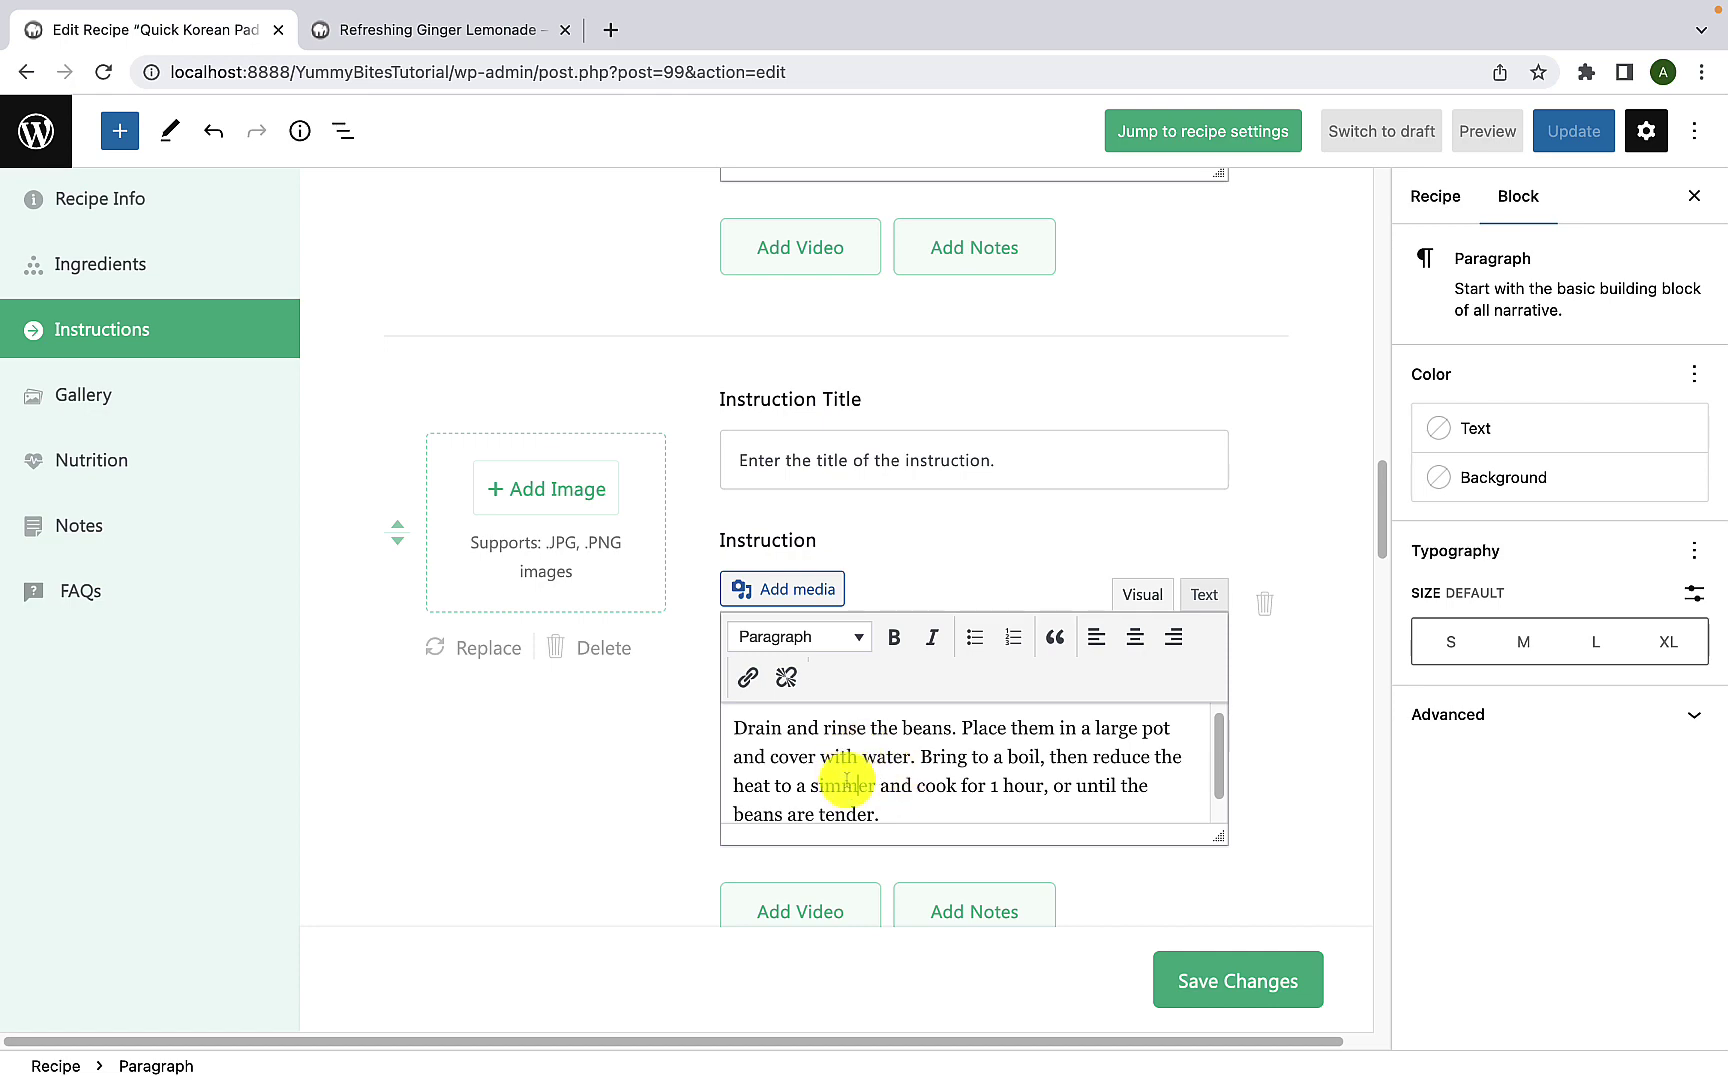
Step: Add the white bowl photo to the "Drain and rinse the beans" instruction and choose the dark skillet photo for "Preheat the oven"
scroll(575, 720, up, 3)
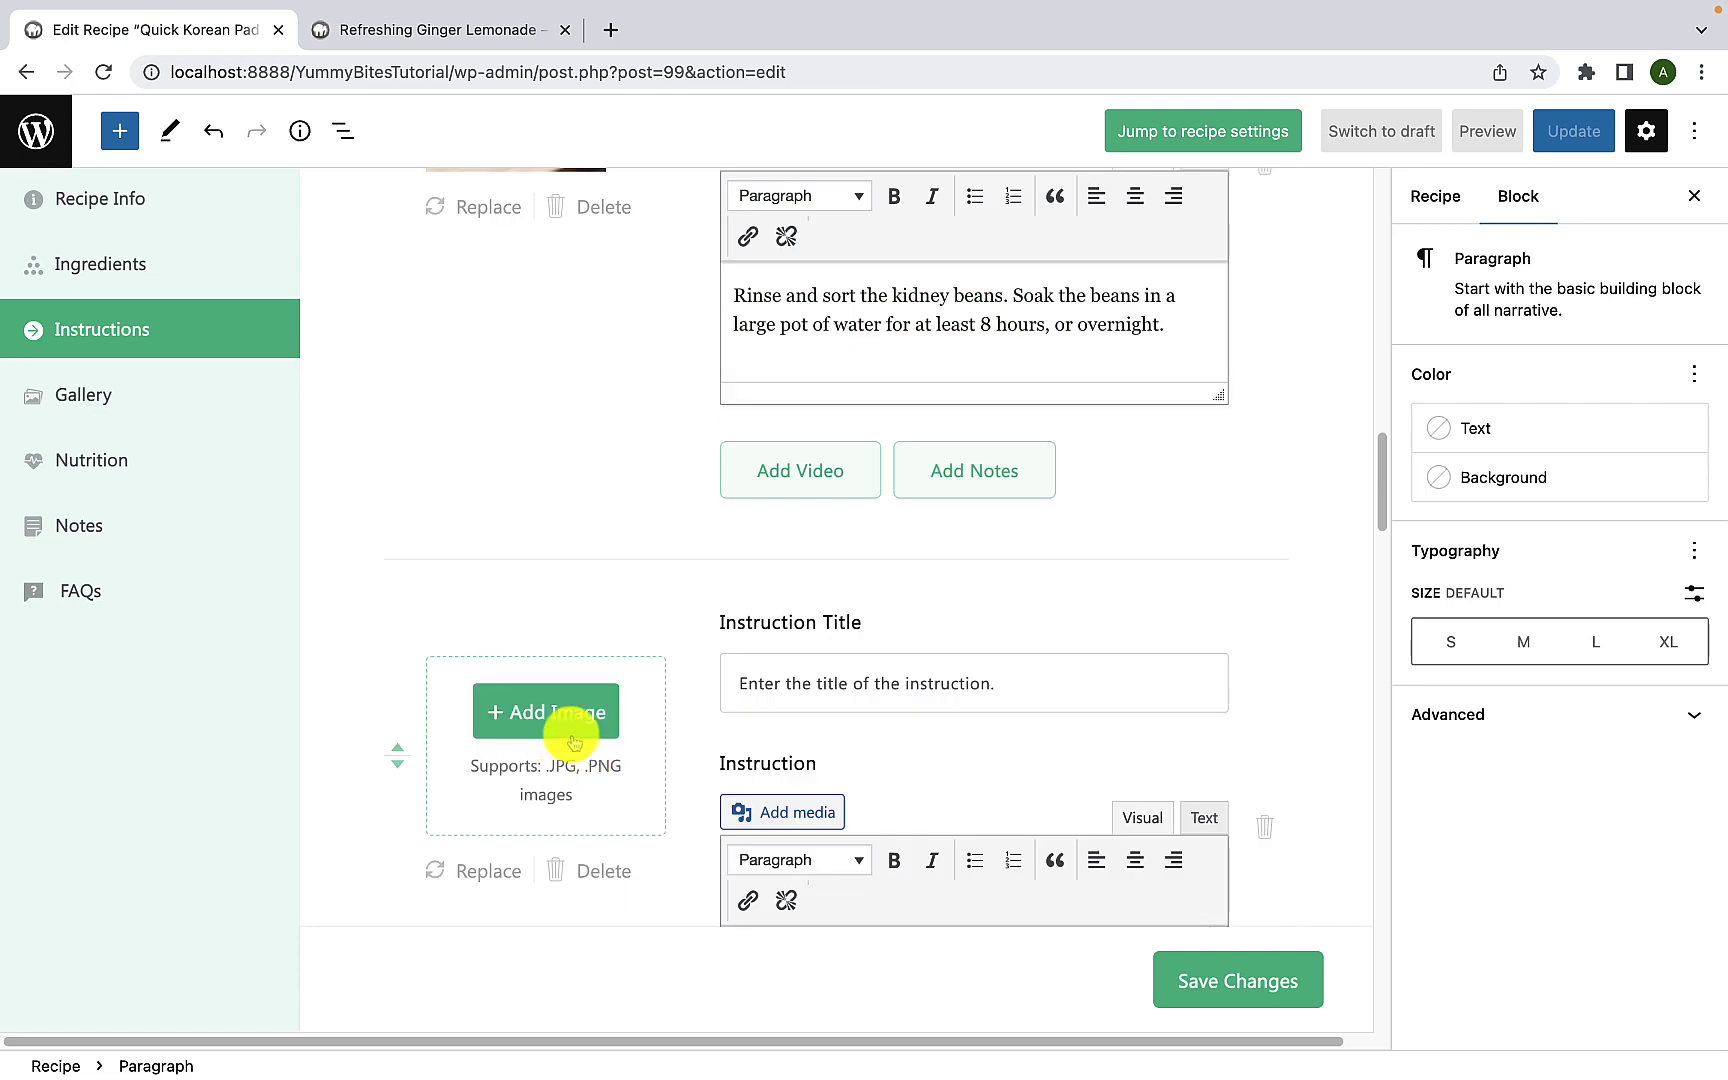
scroll(571, 717, down, 2)
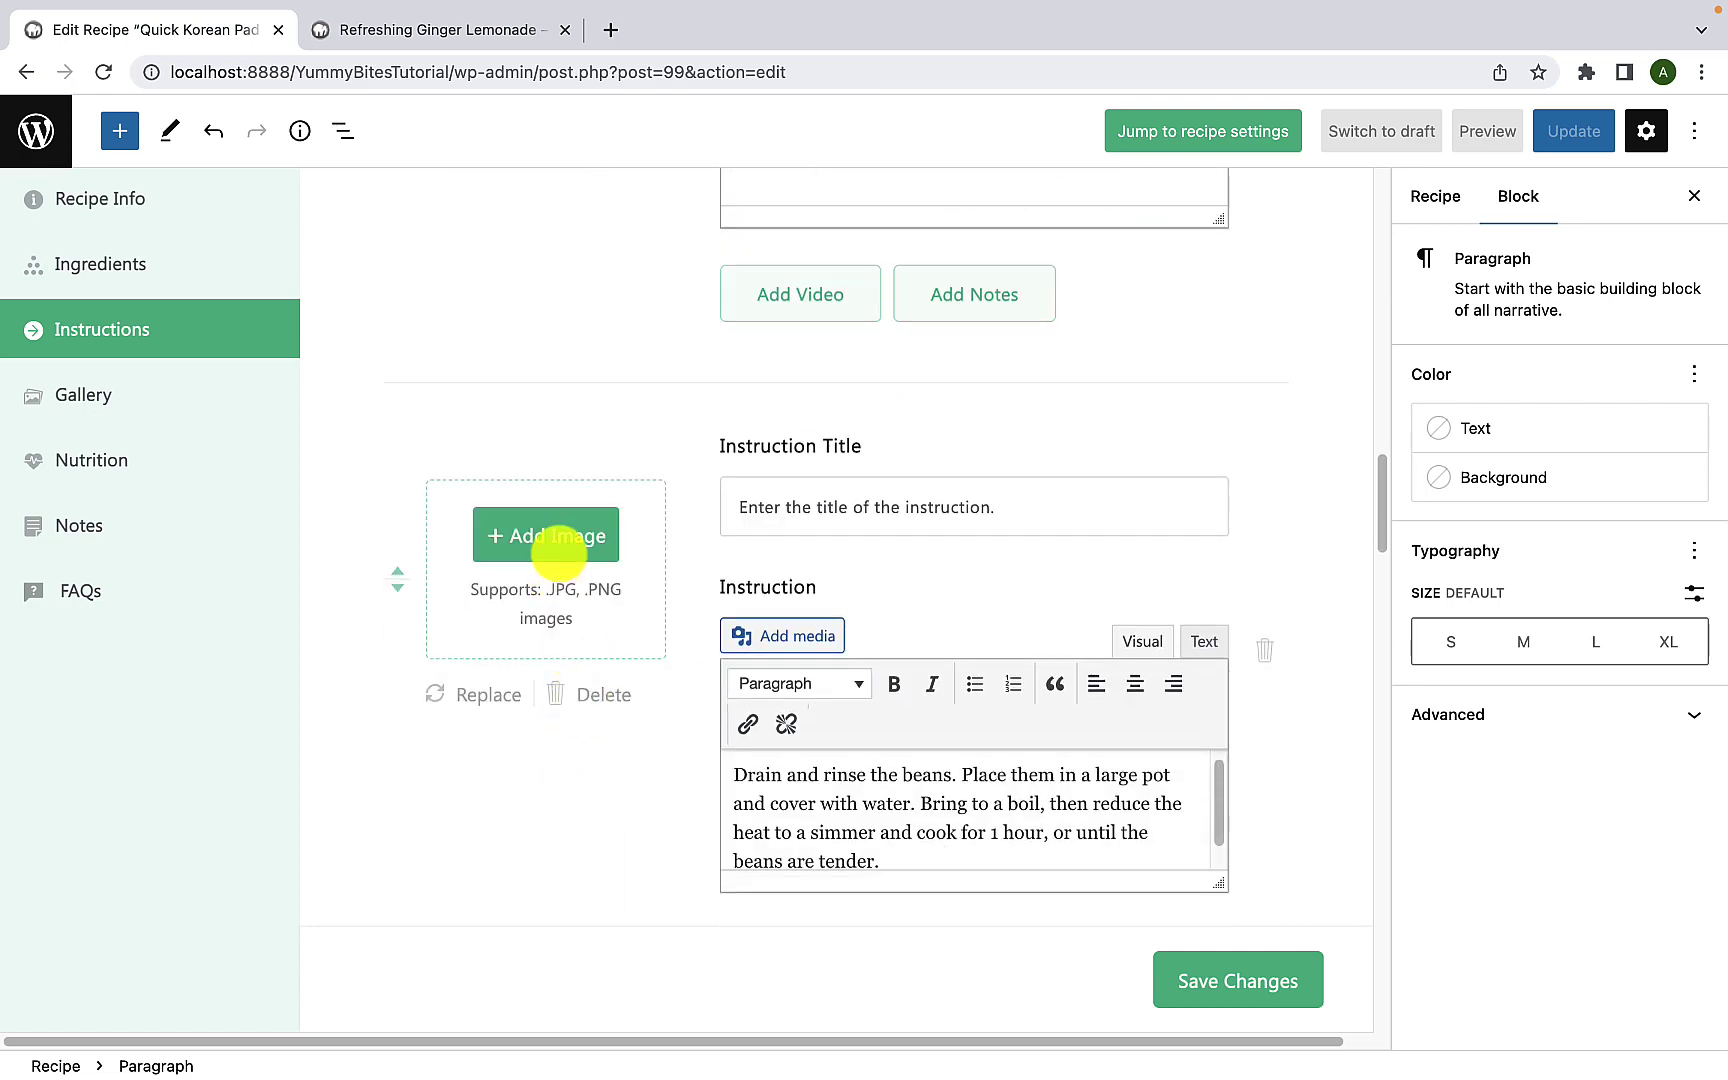
click(558, 538)
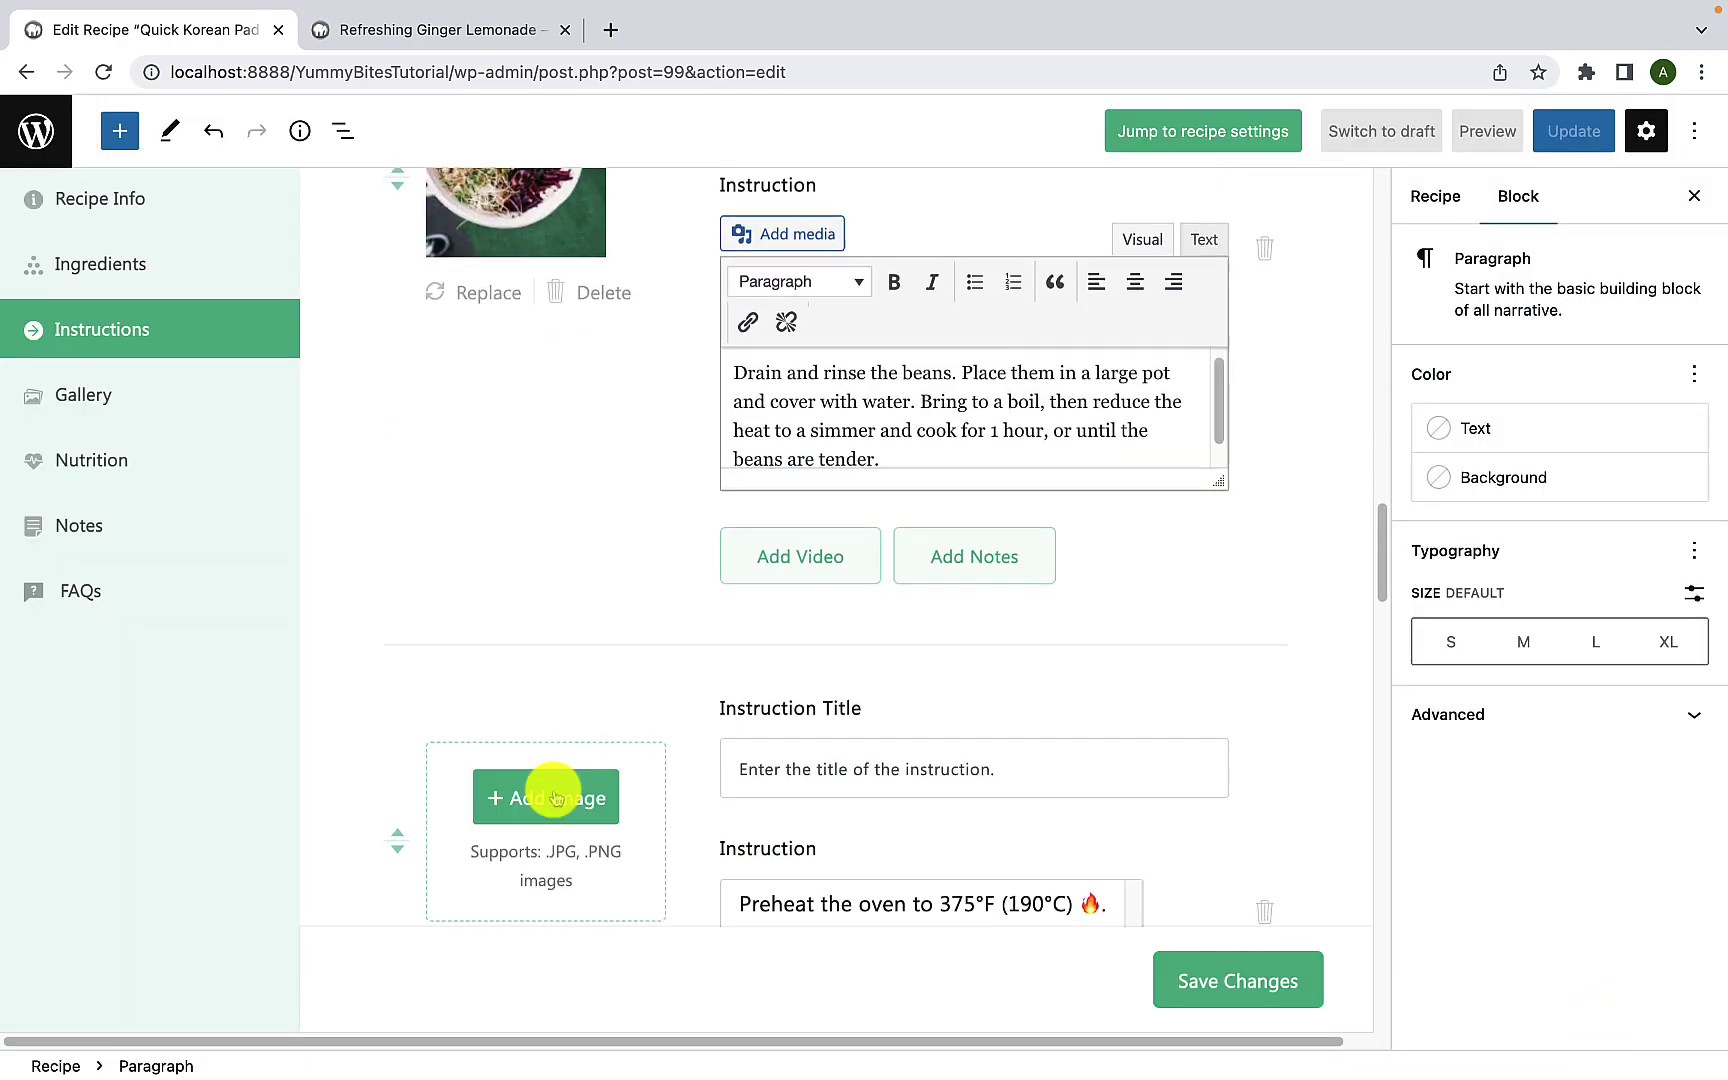
click(559, 795)
click(713, 435)
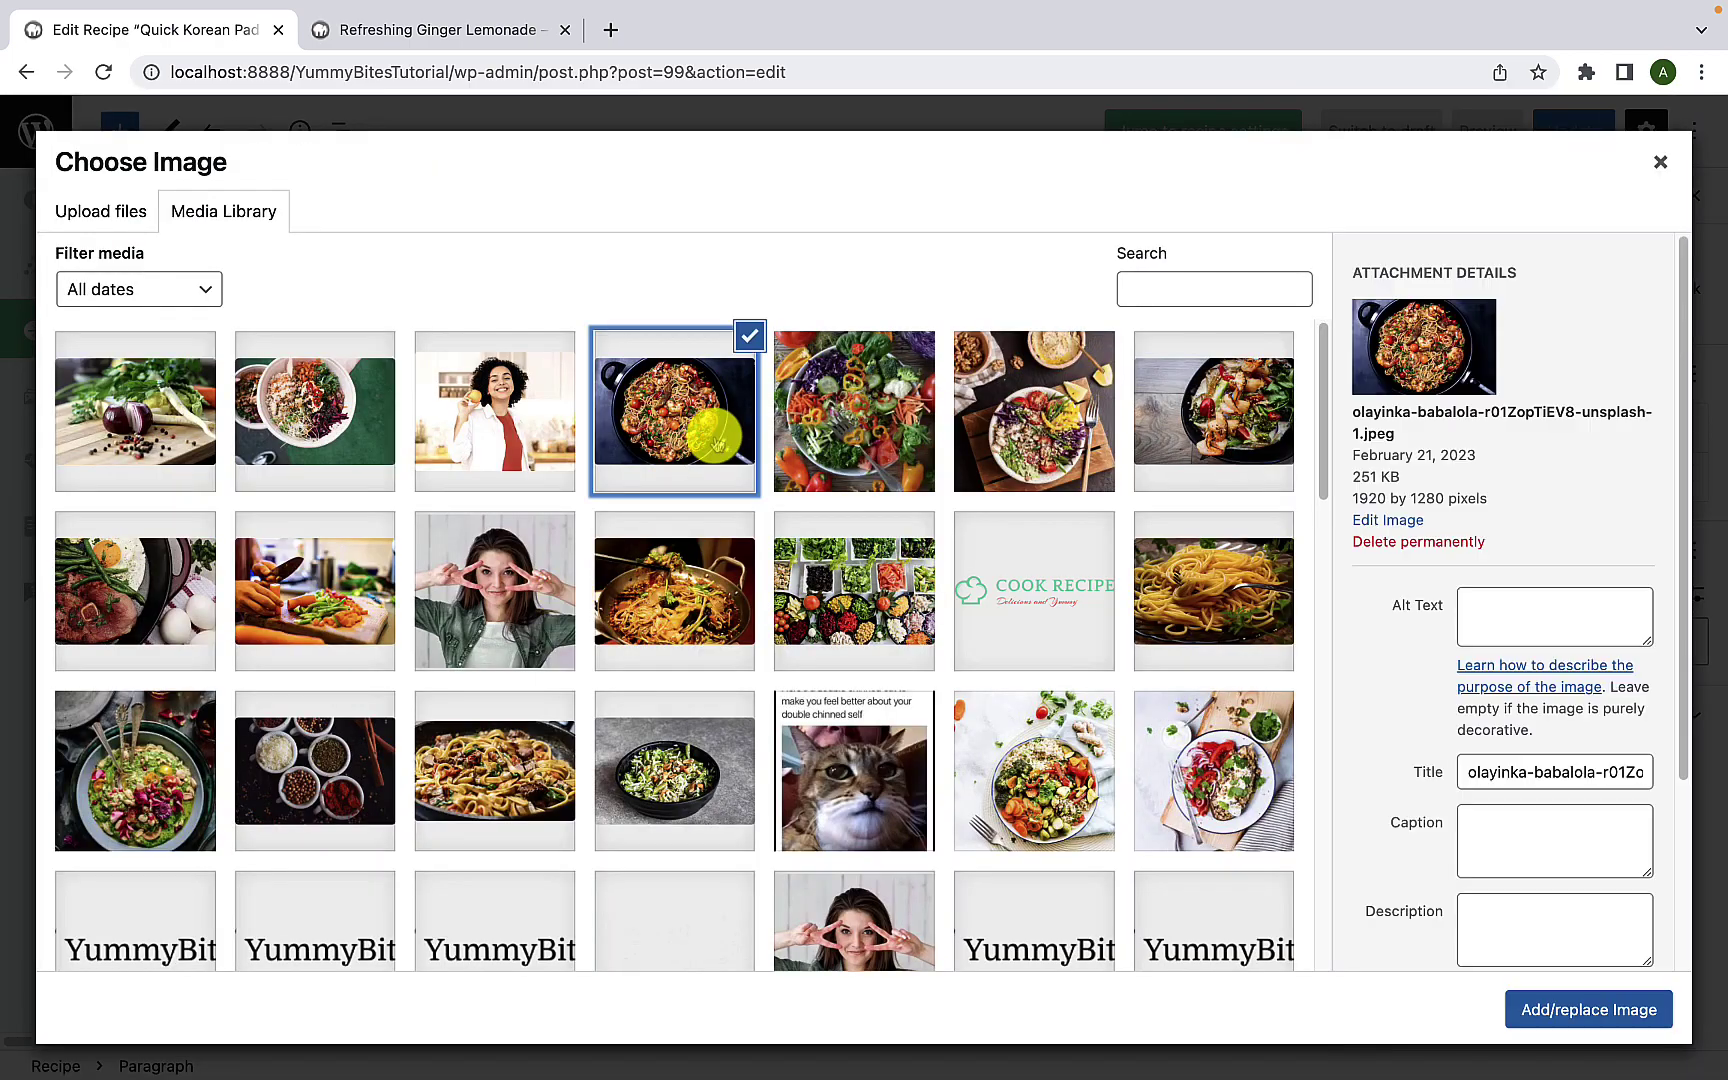
Step: Add food photos to the remaining instructions, using the black salad bowl for "Bake for 10-15 minutes" and the steak and egg for "Serve hot"
click(660, 600)
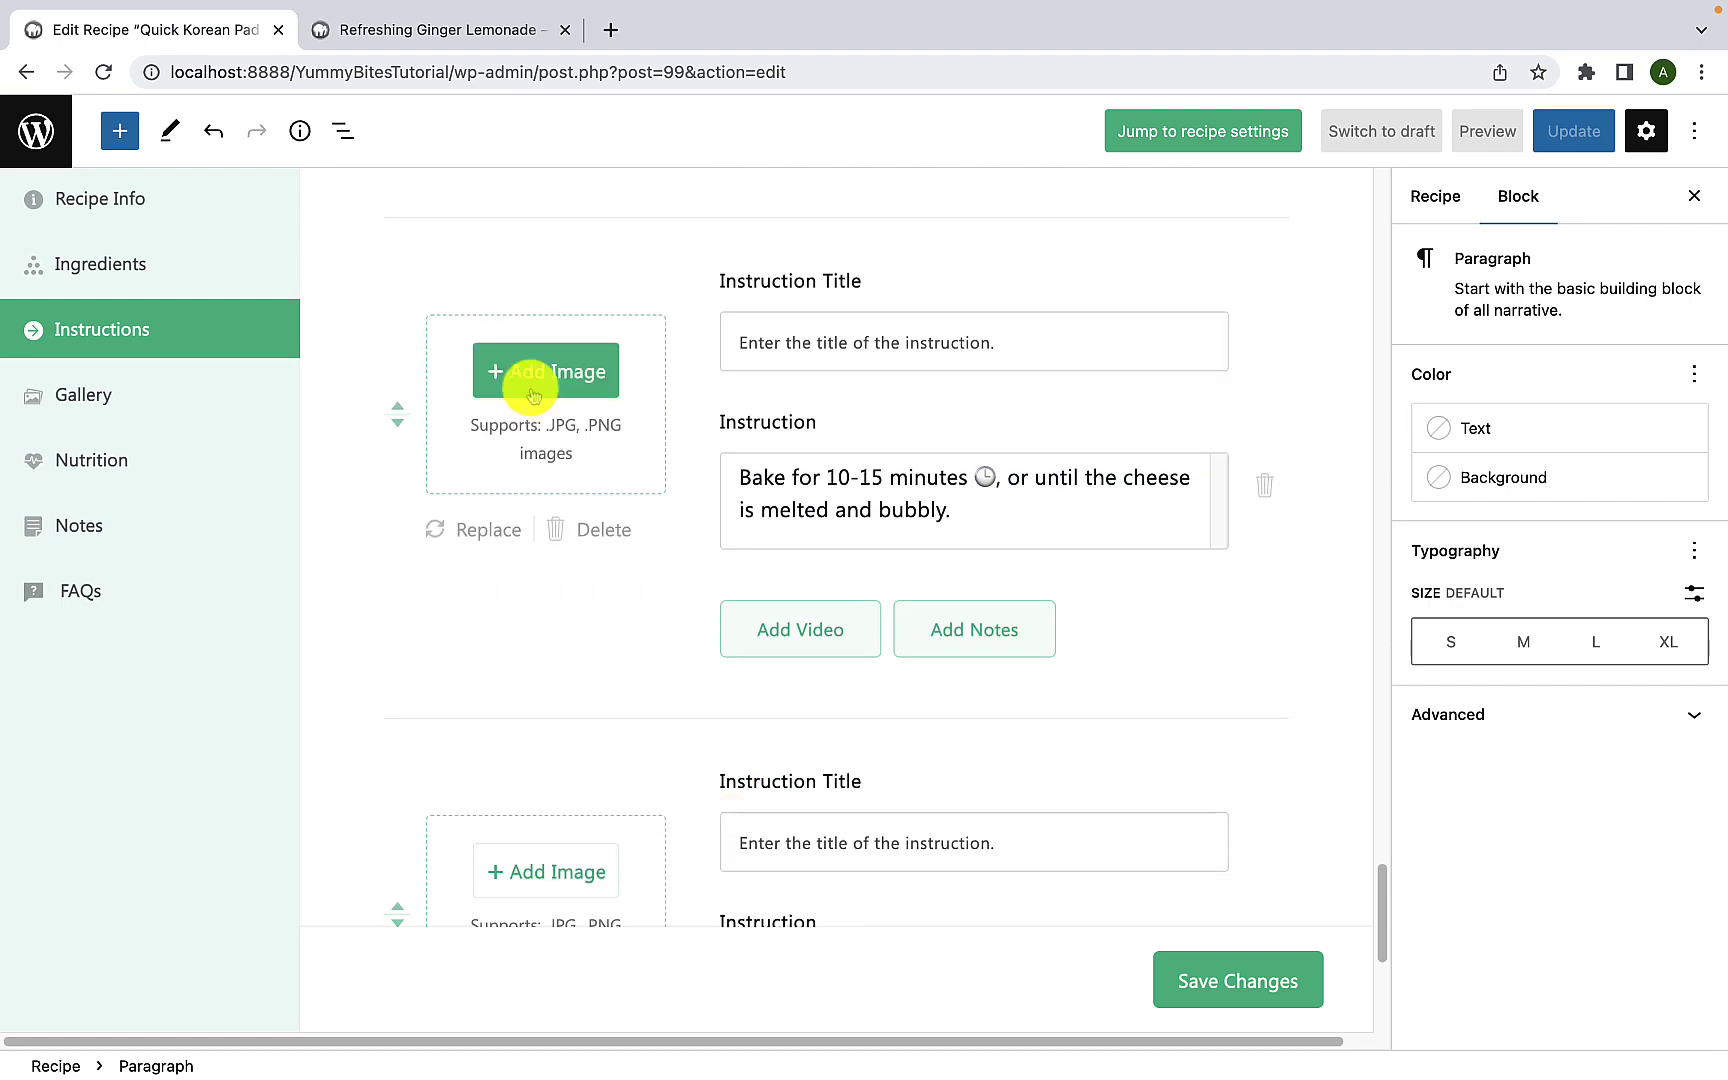
click(548, 370)
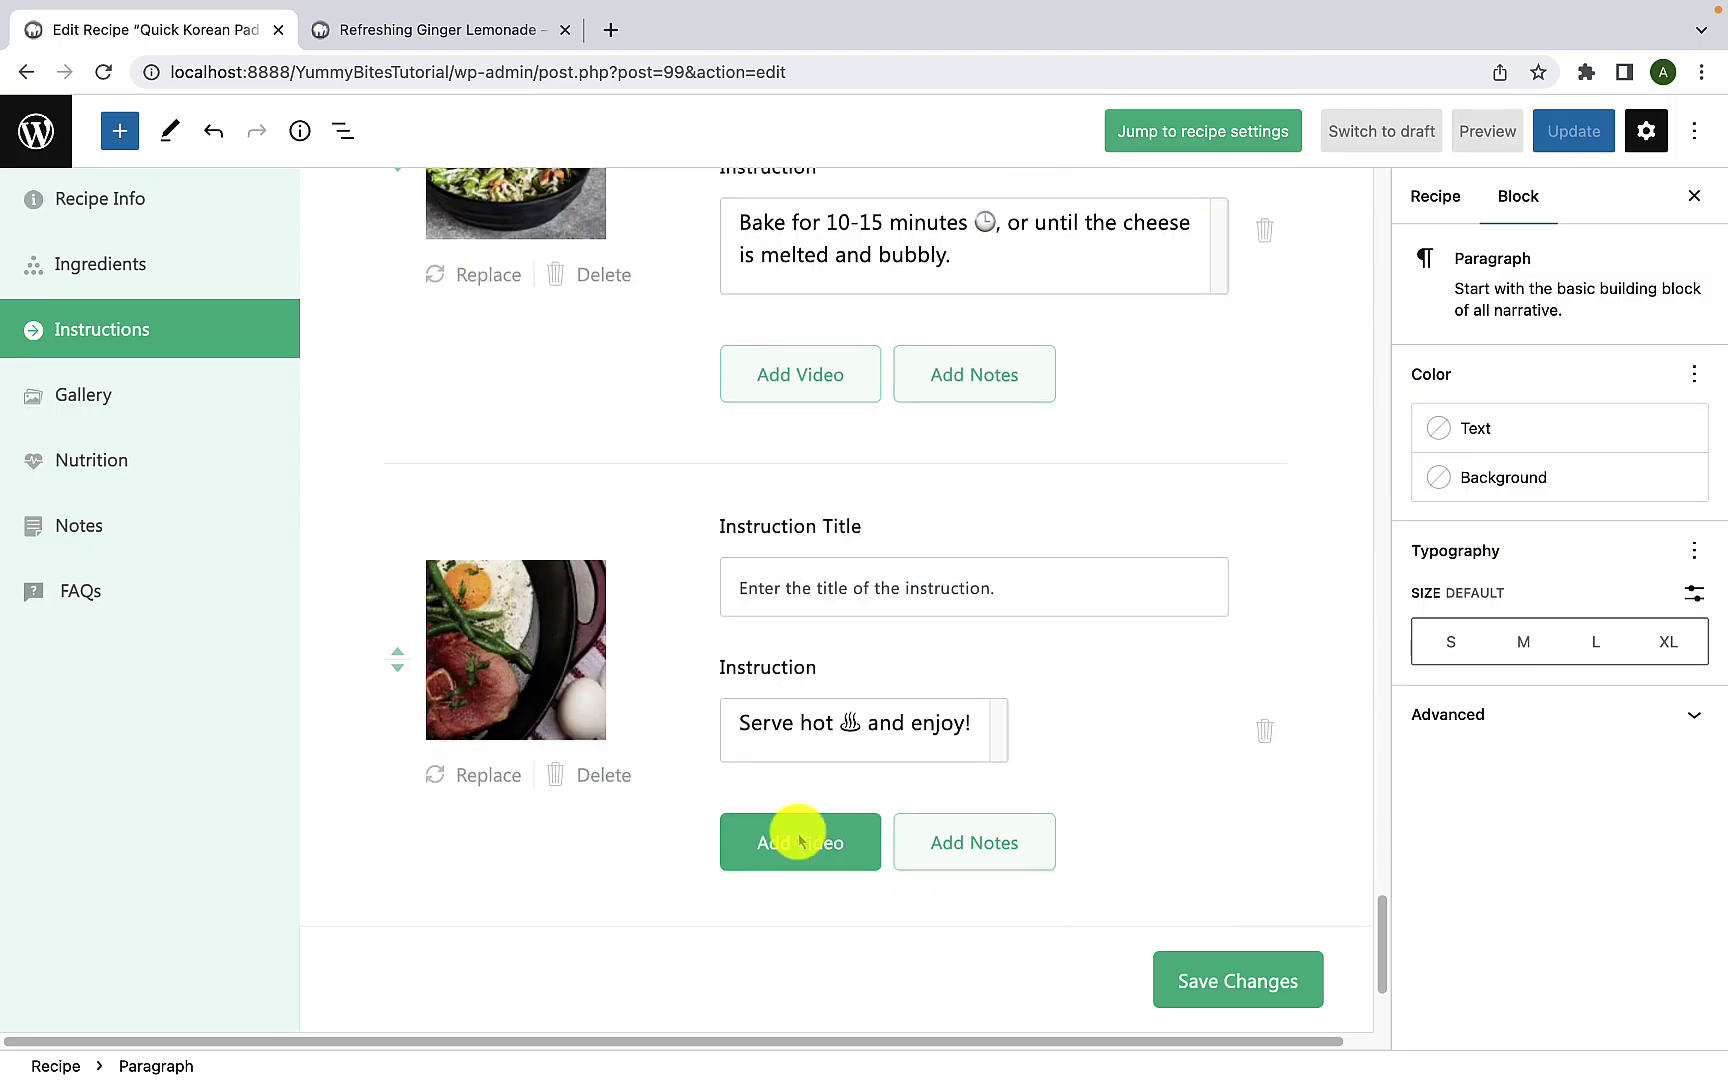
scroll(791, 833, down, 5)
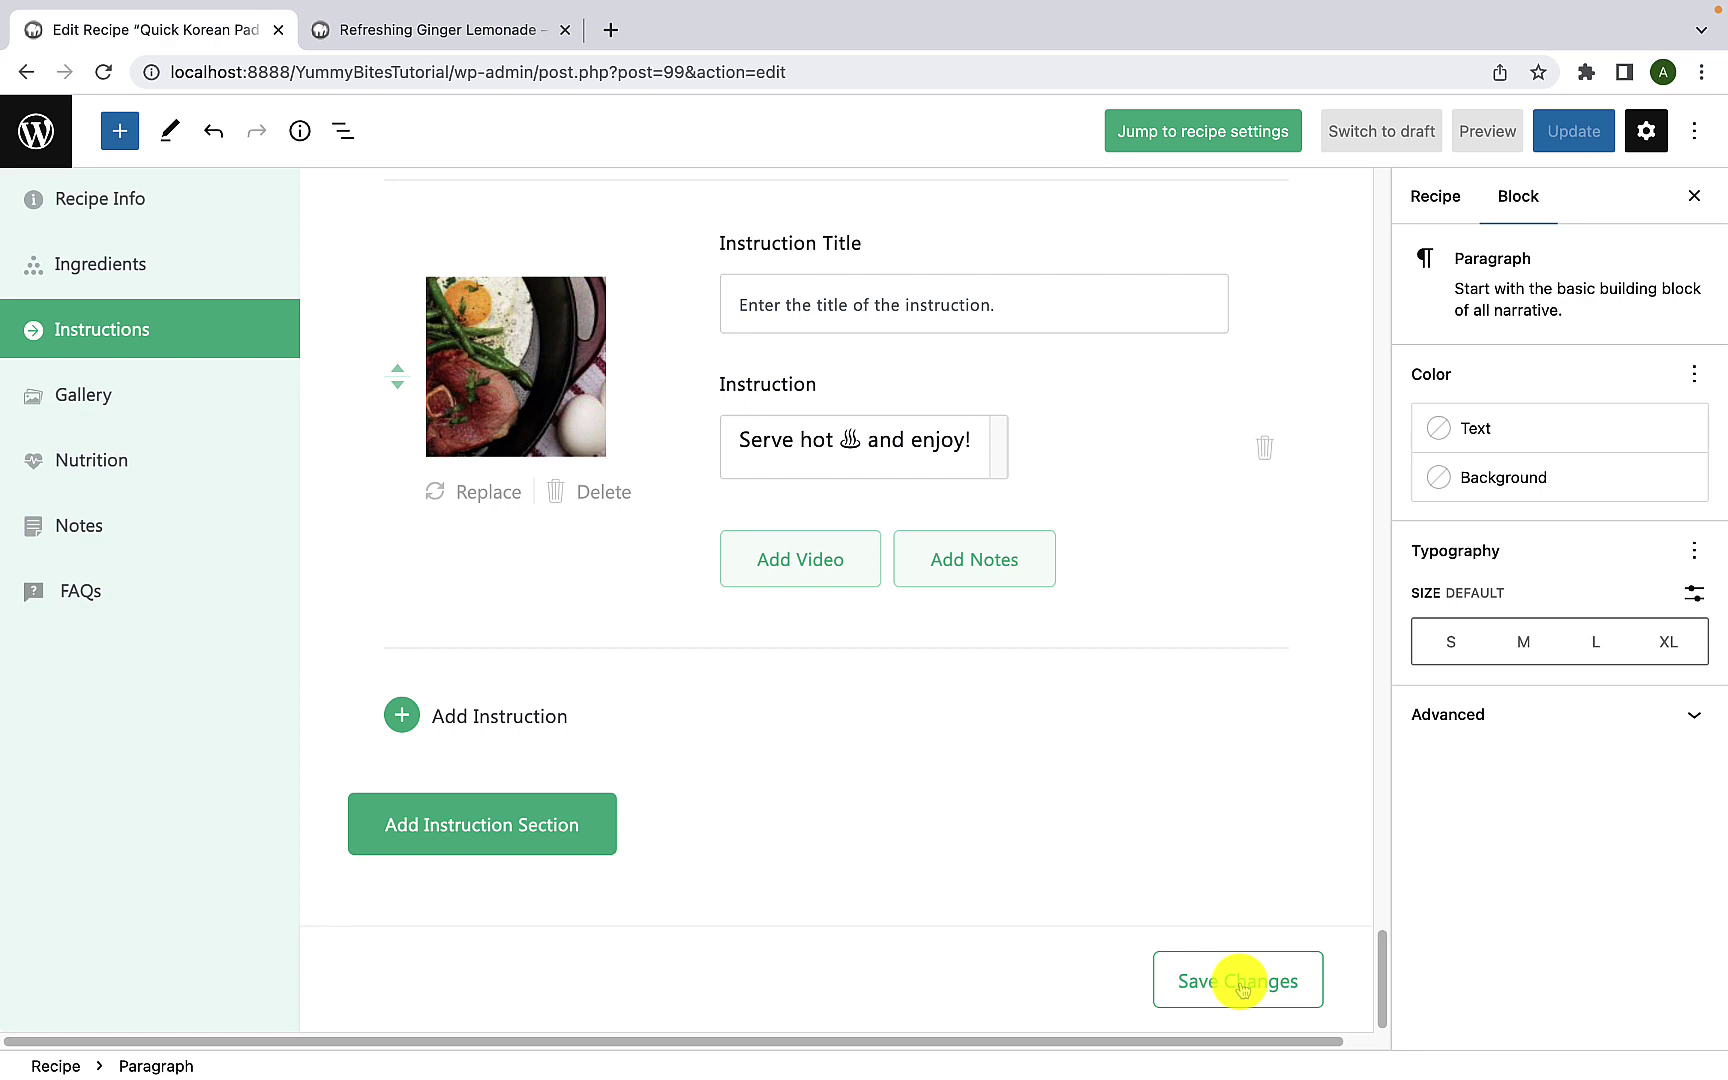
Step: Open the recipe's Gallery settings and switch the image gallery off and on again
click(152, 405)
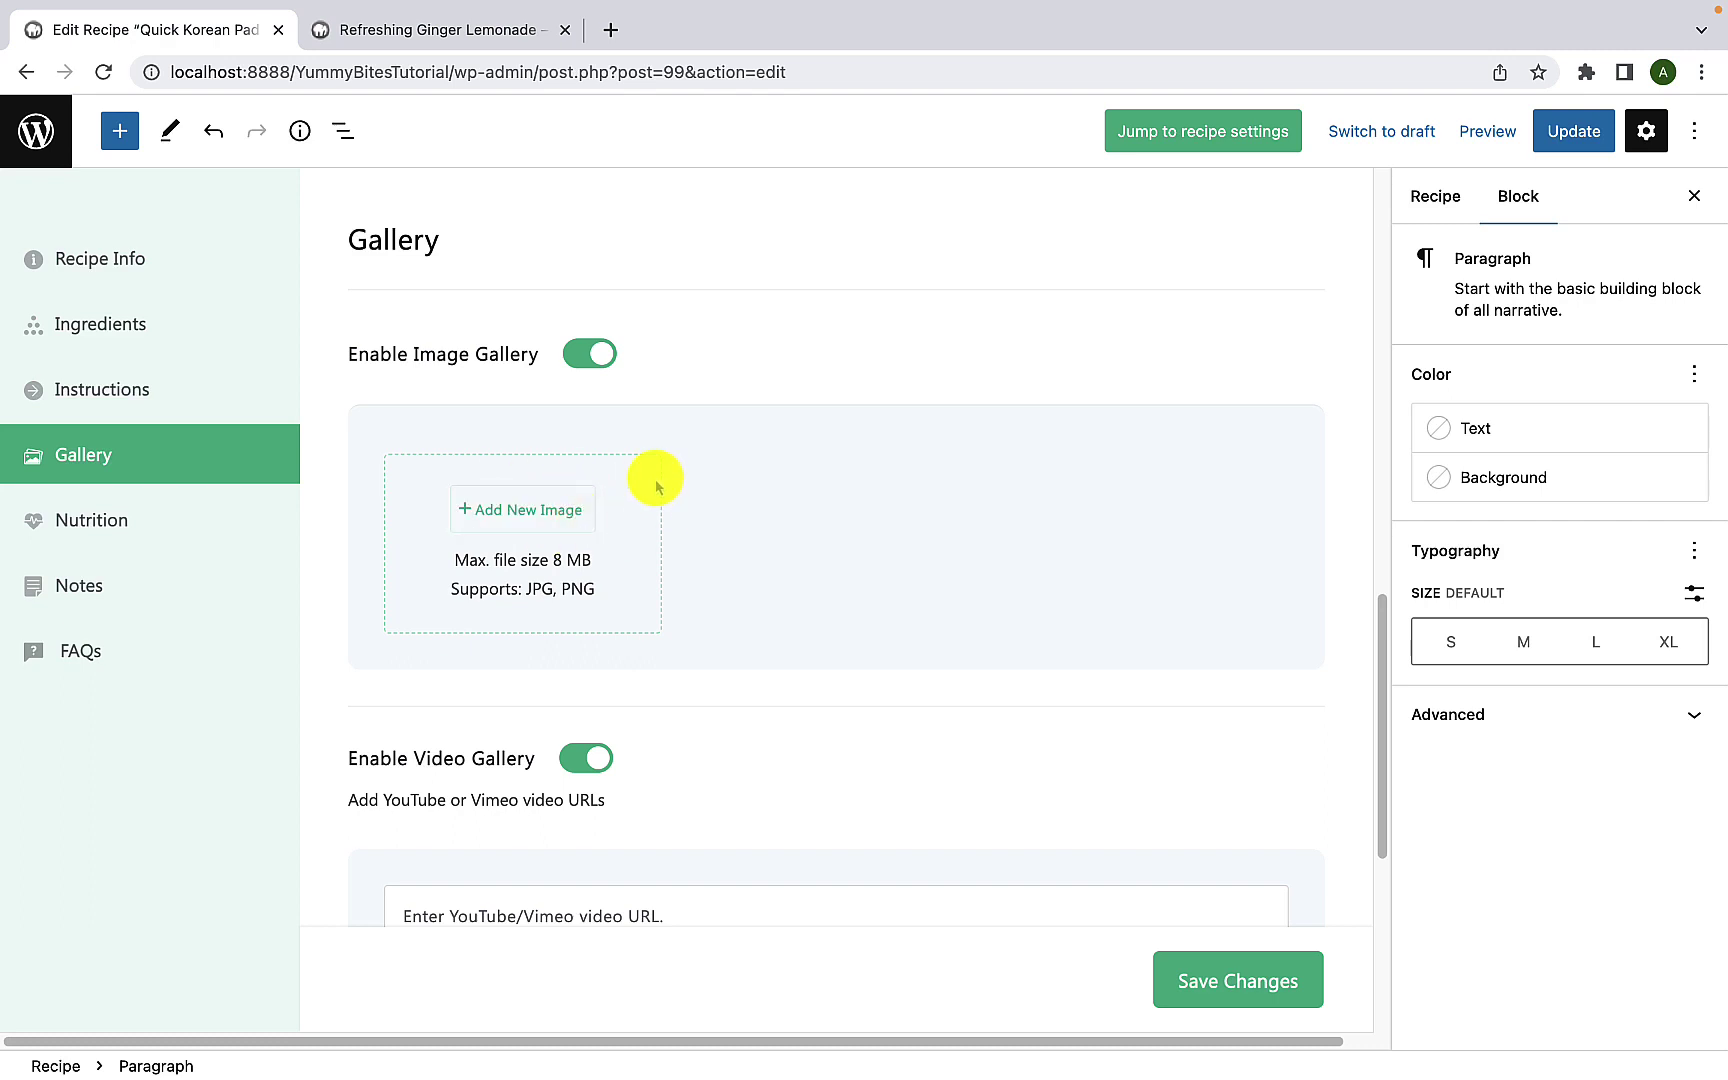
click(588, 354)
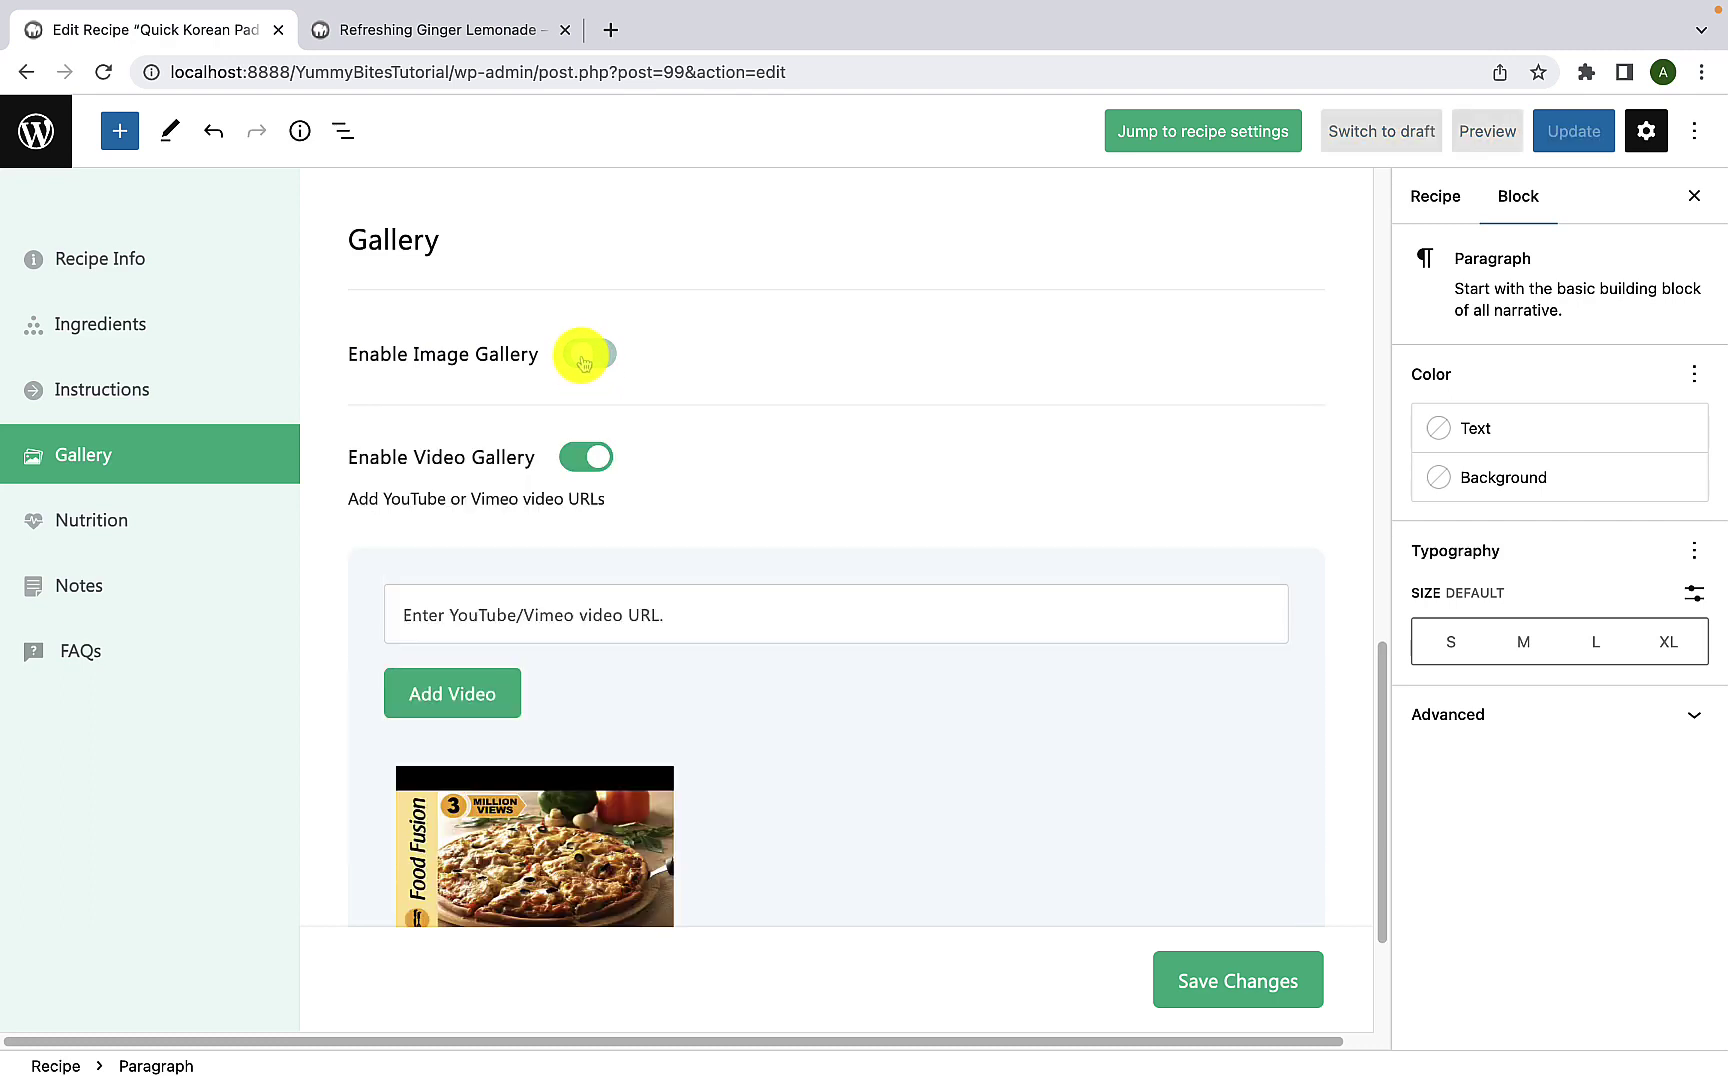
click(605, 354)
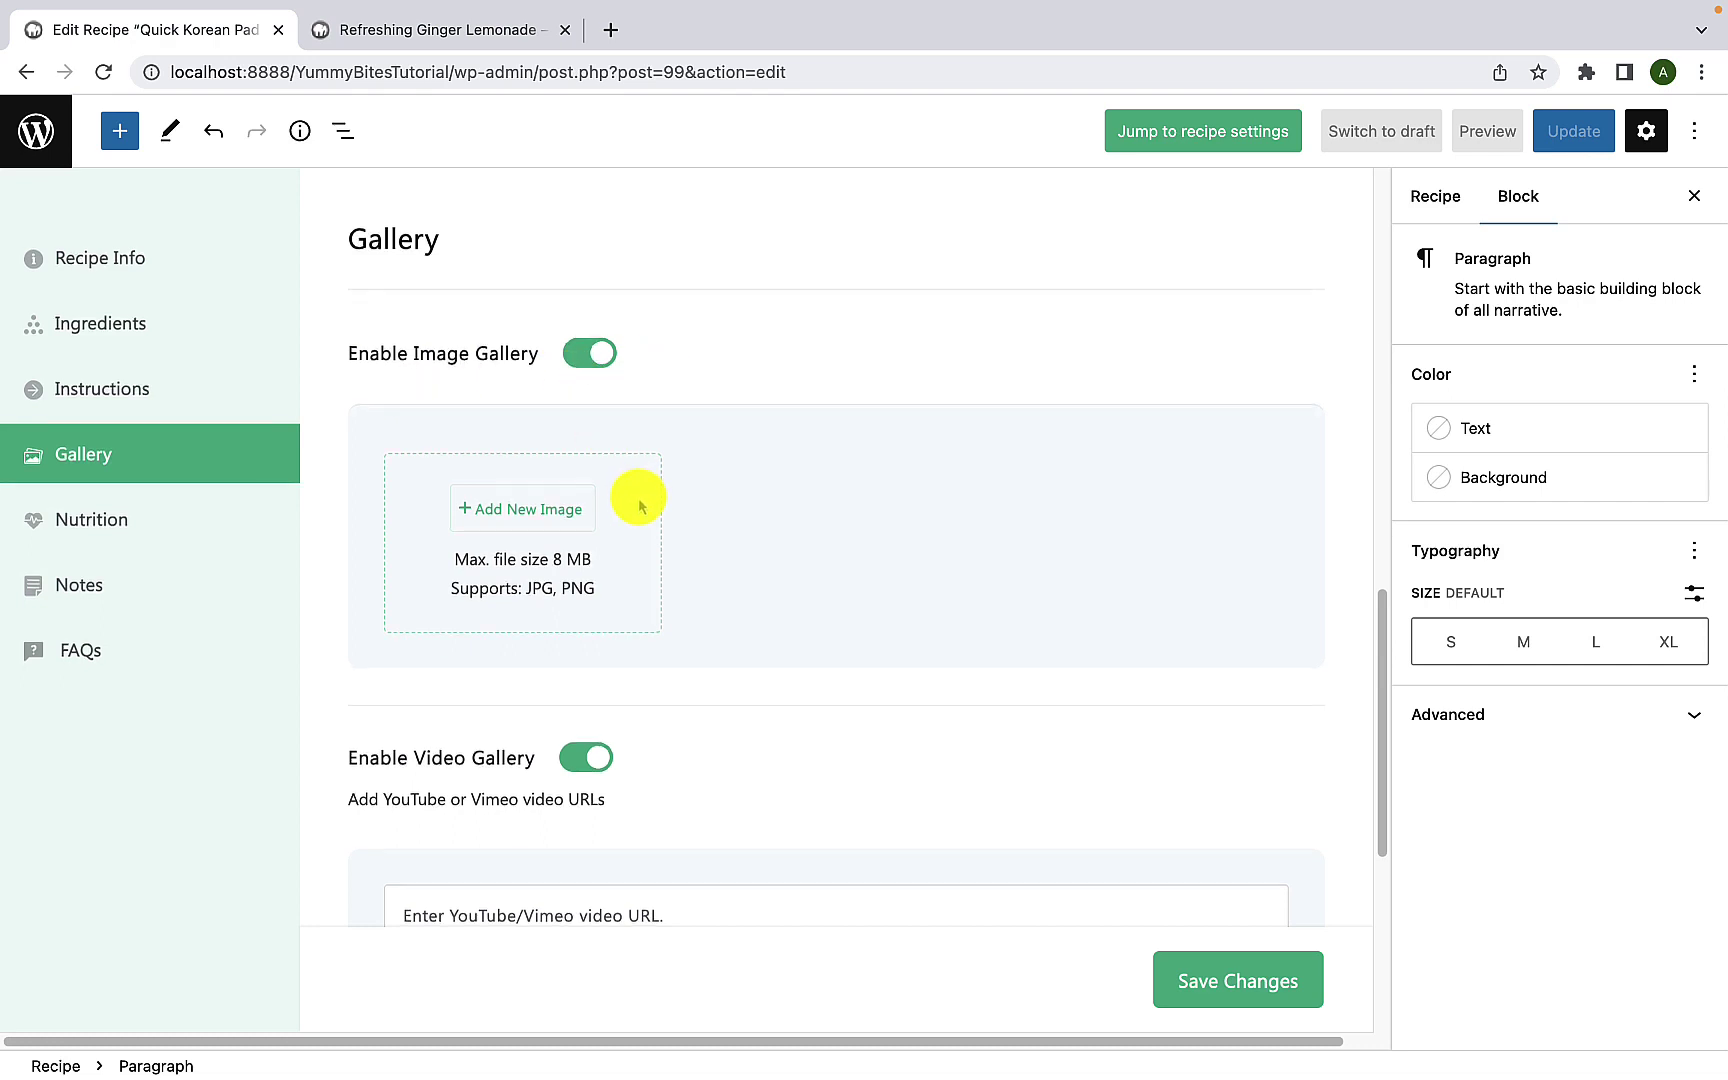
Step: Add the colourful vegetable salad photo from the media library to the recipe's image gallery
scroll(610, 430, down, 2)
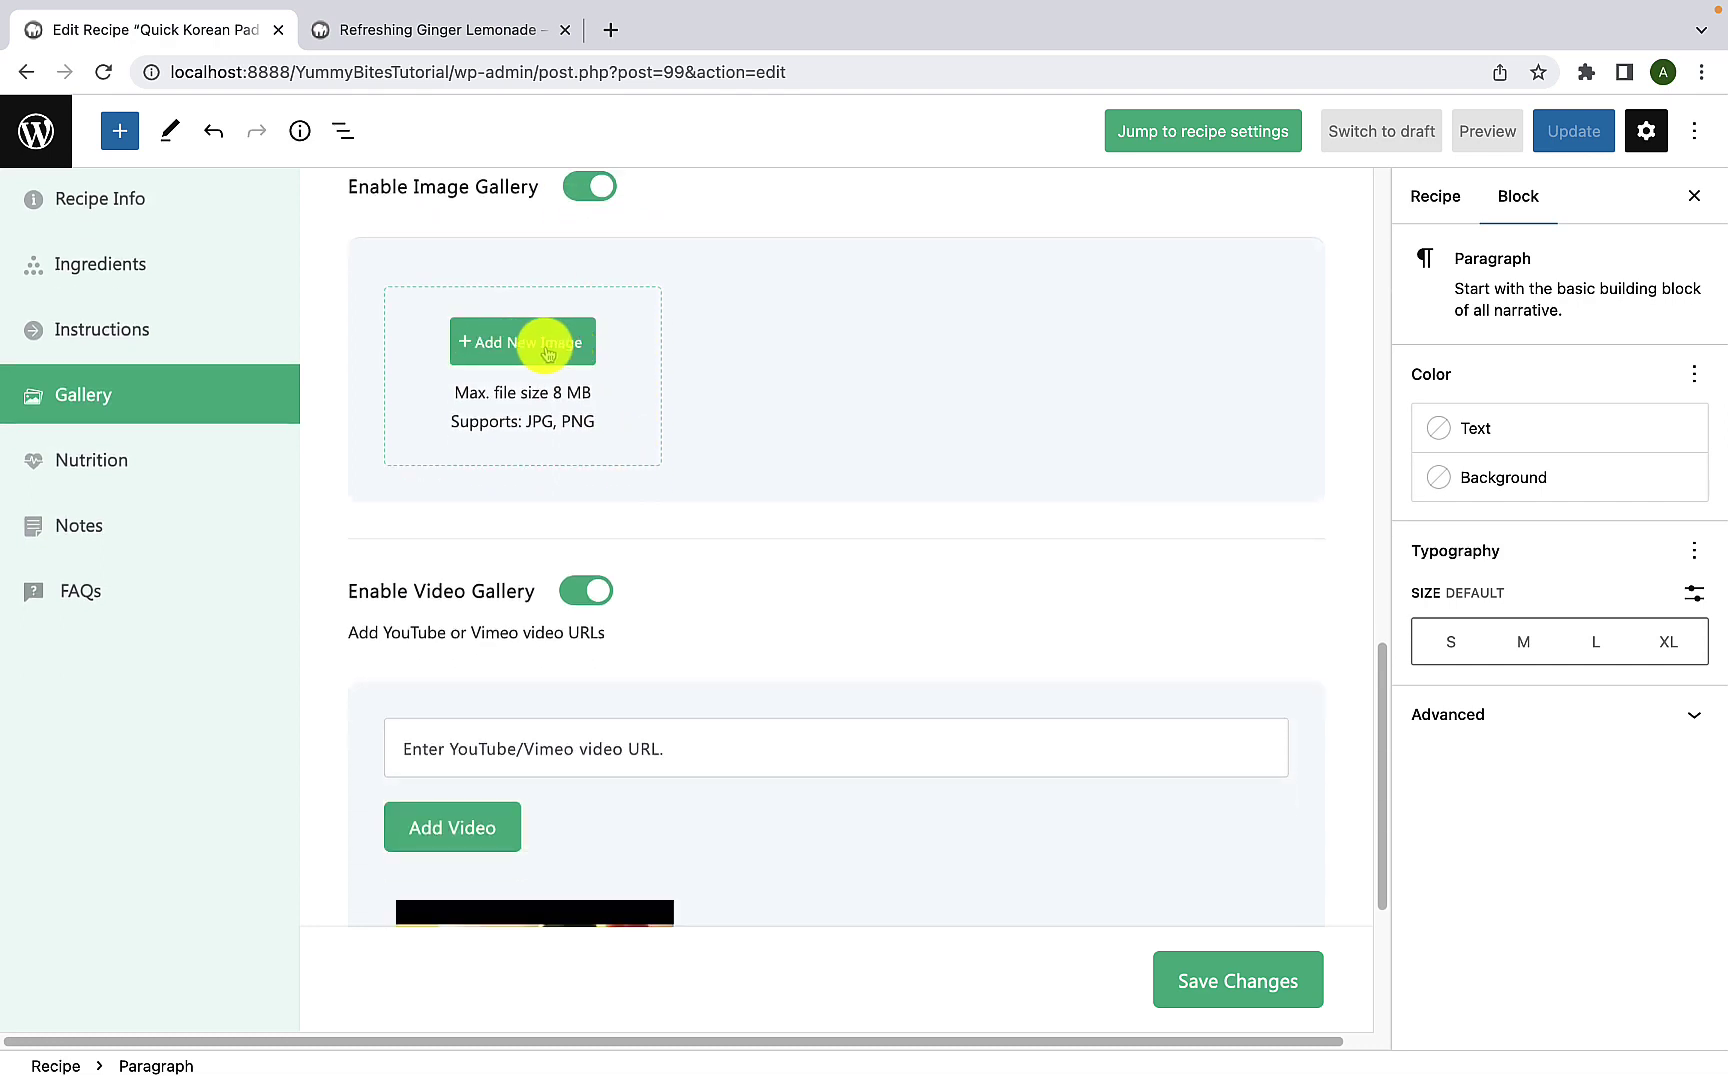
click(547, 353)
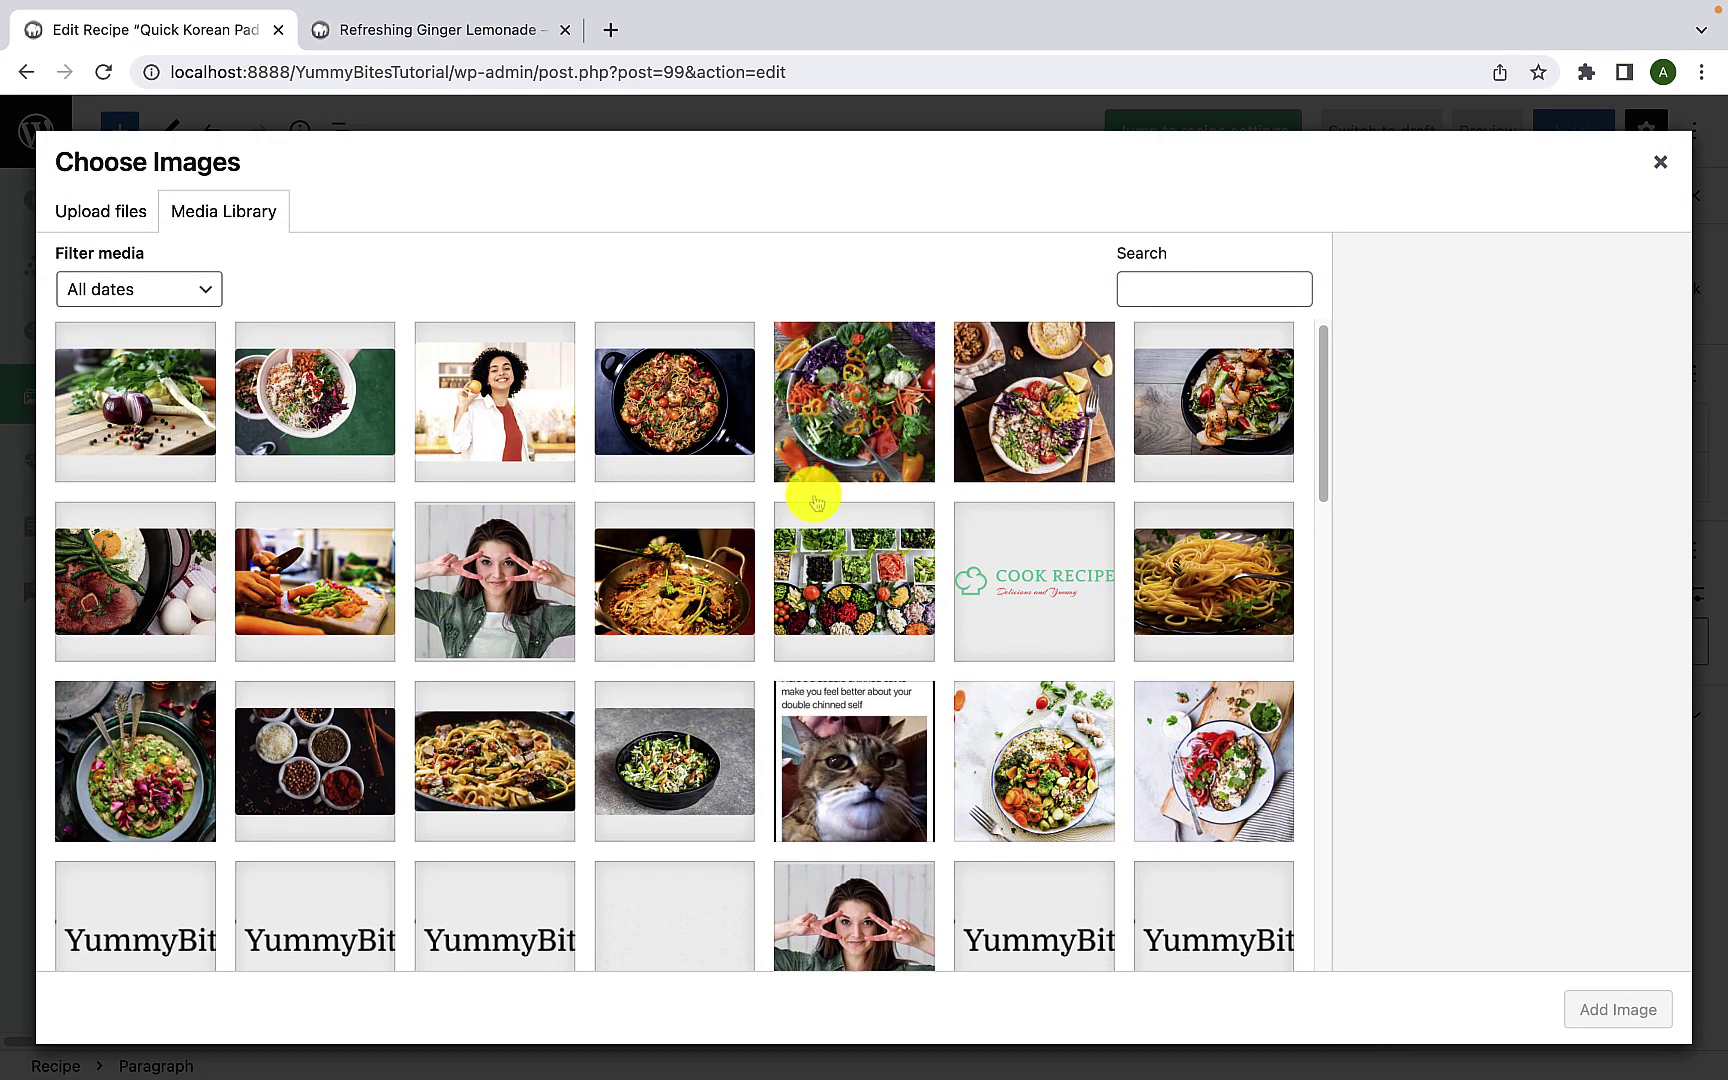
click(876, 400)
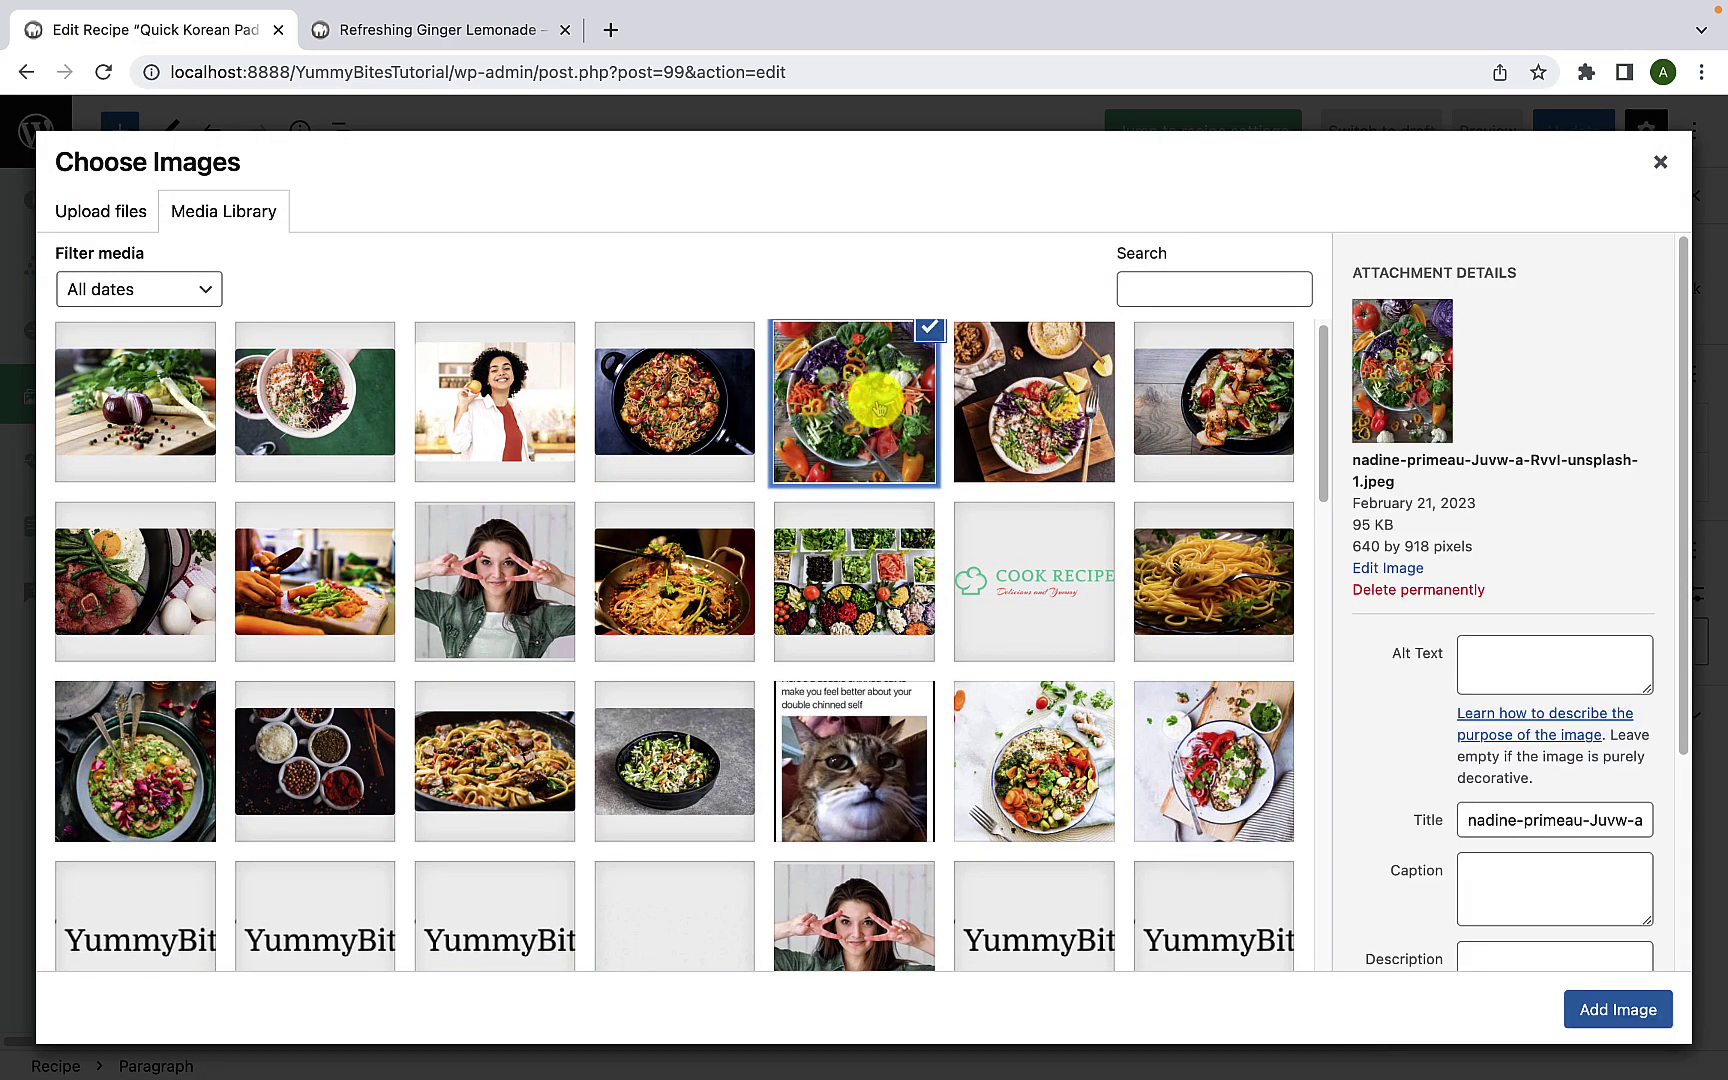
click(1619, 1010)
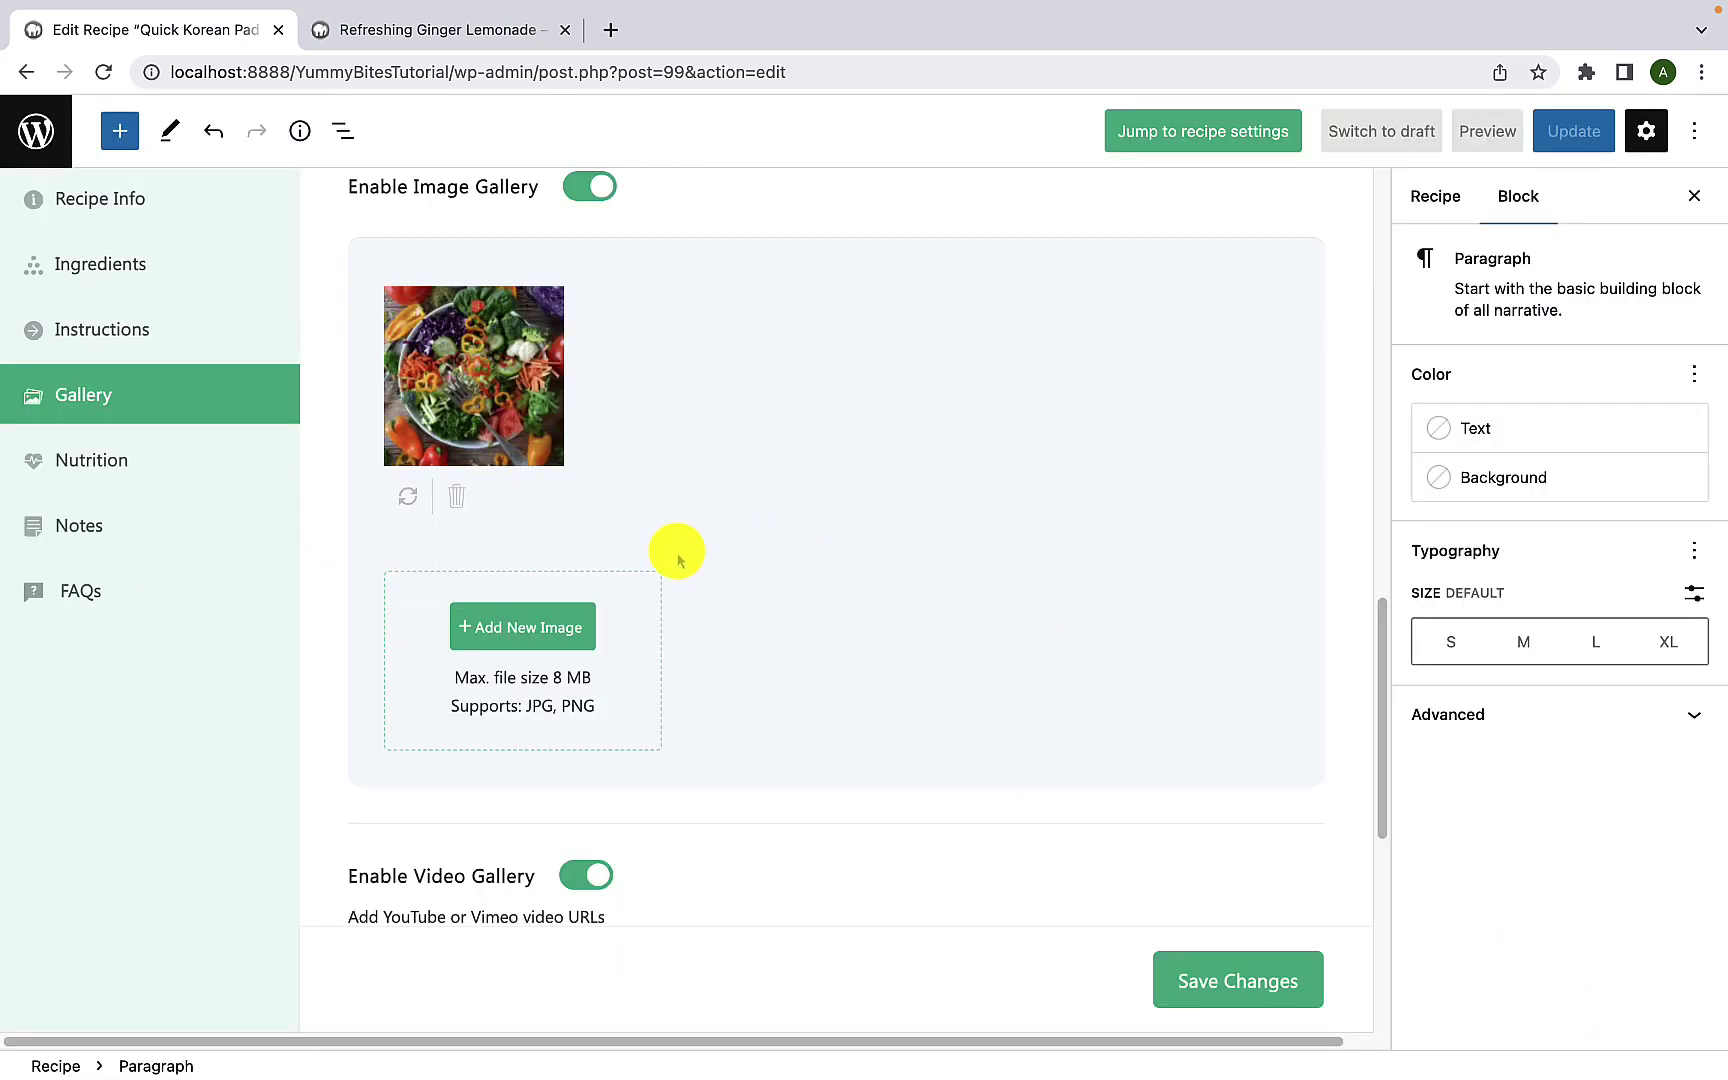
Step: Add the salad photo 3201201-1.jpeg from the media library as another image in the gallery
click(514, 639)
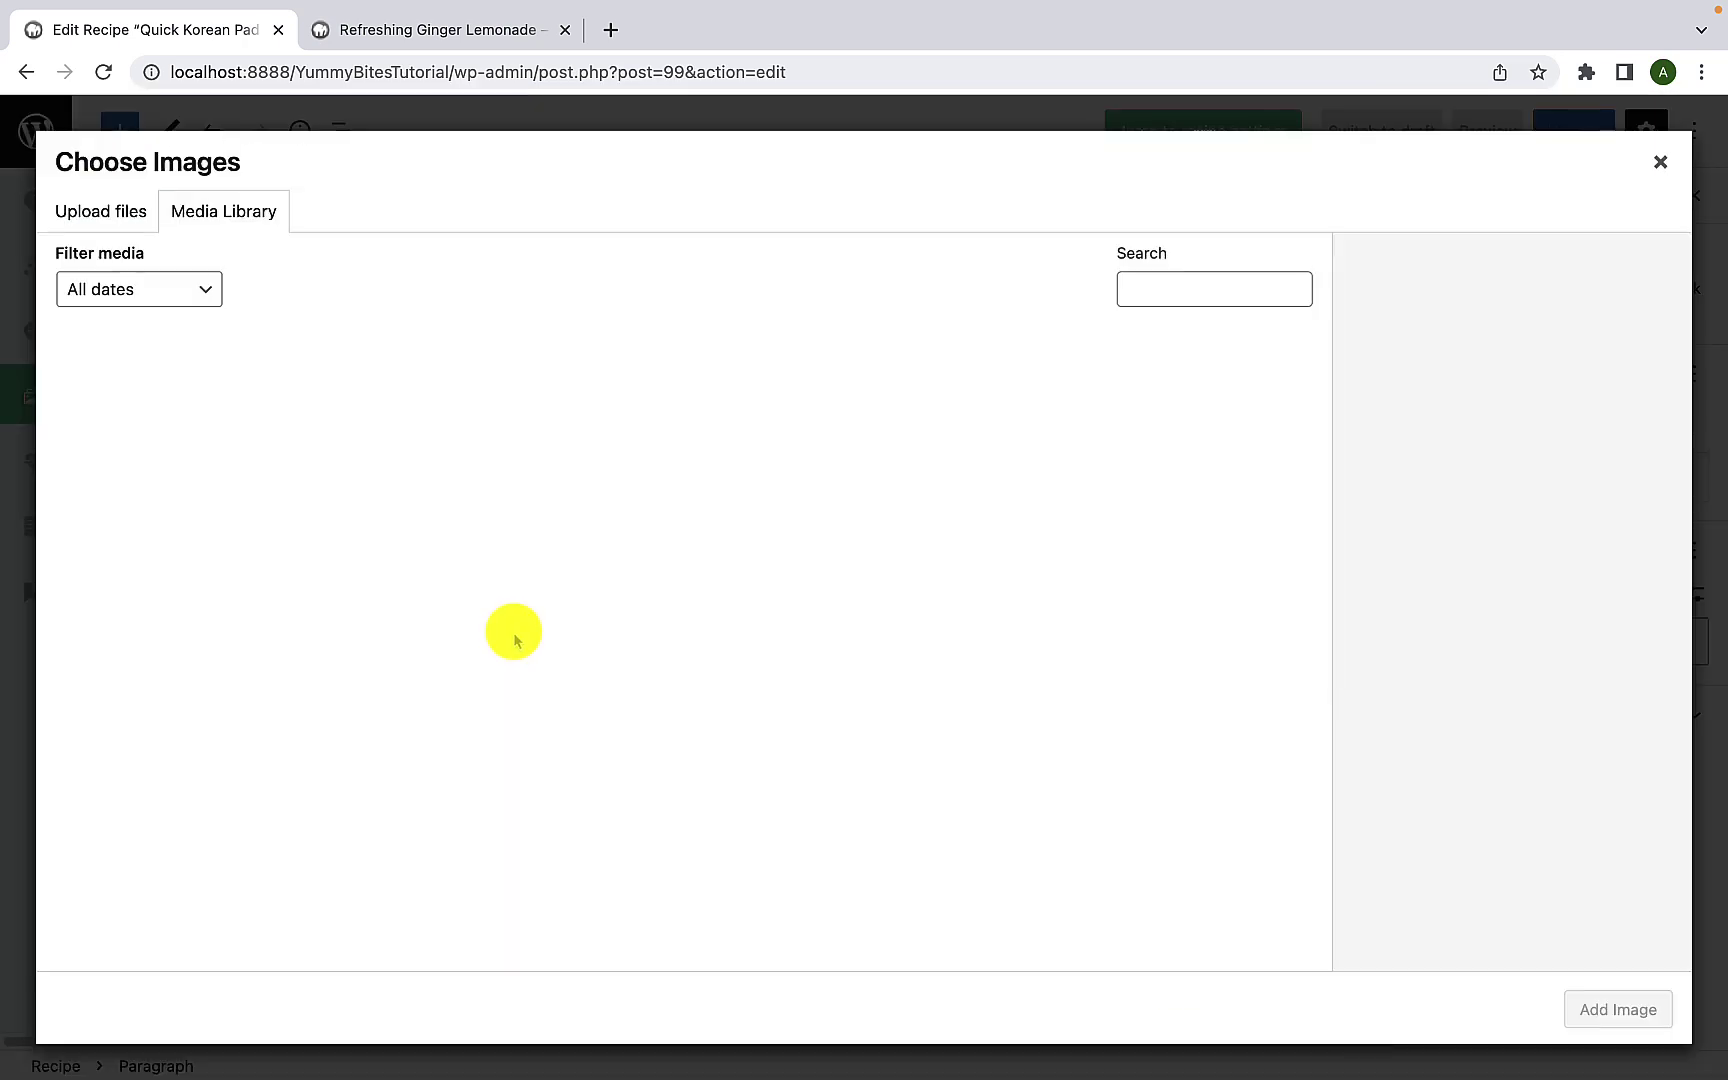
scroll(1099, 713, down, 3)
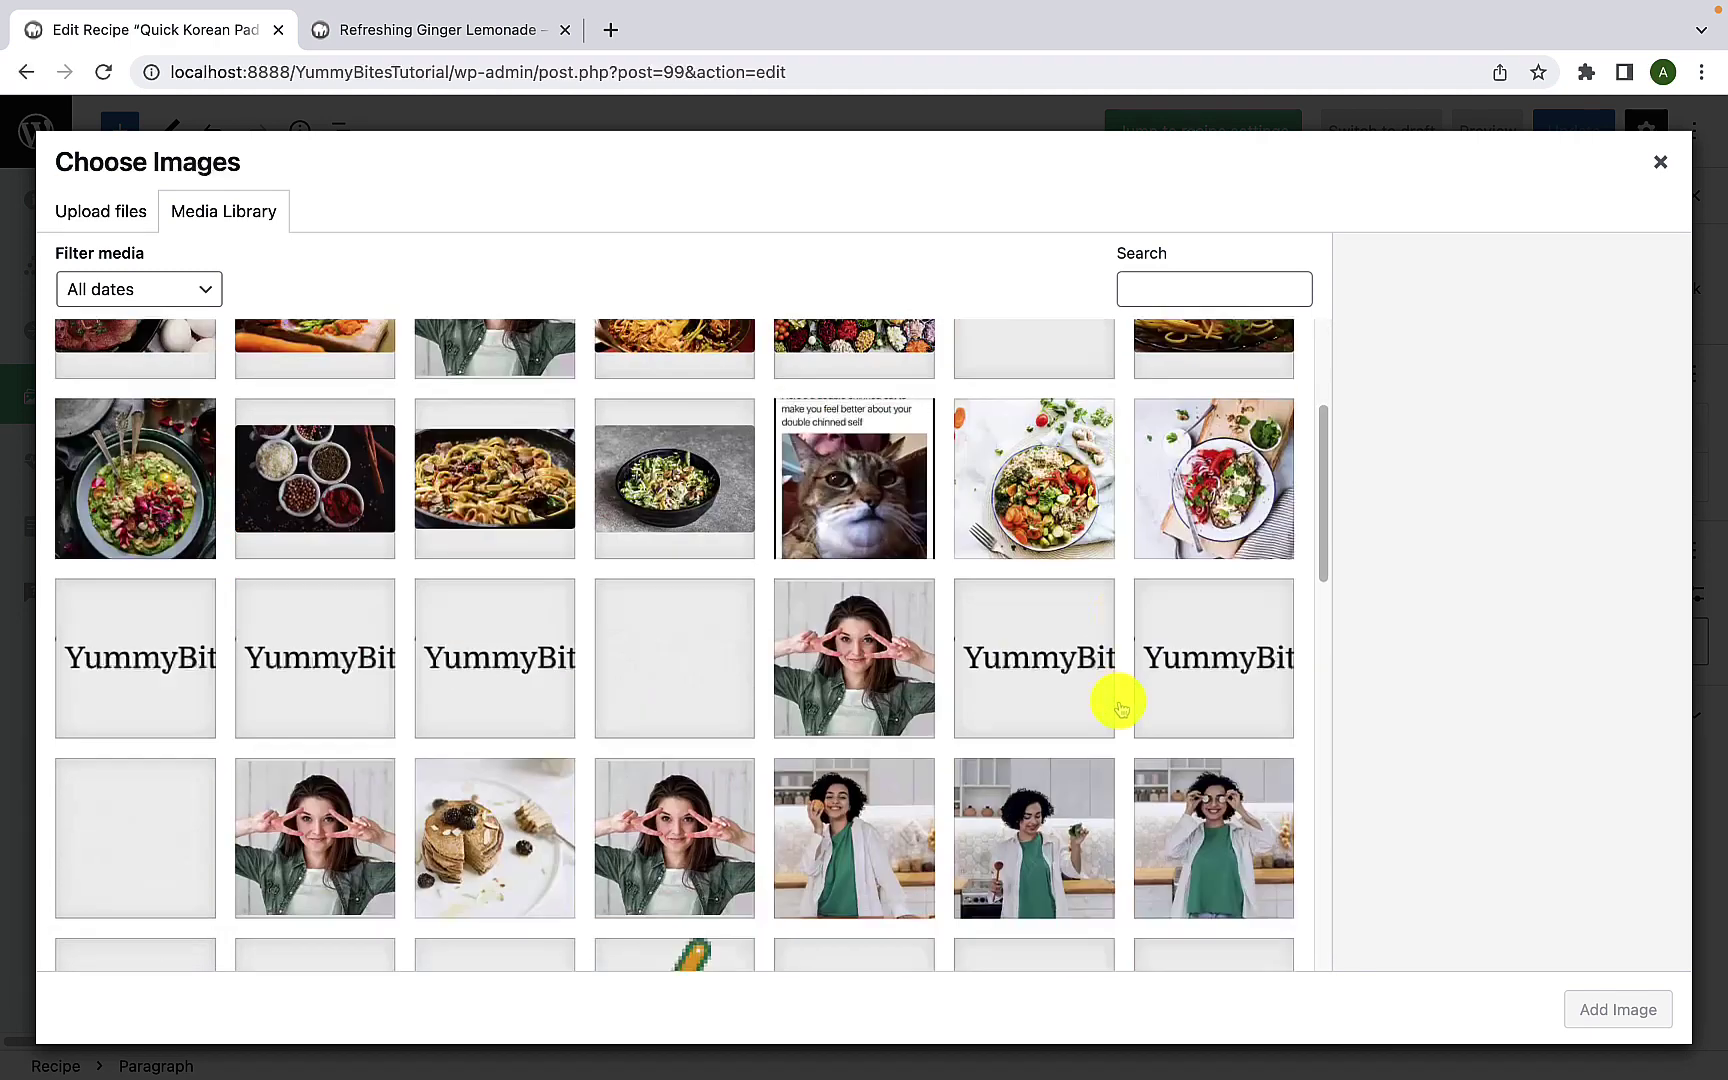
click(1076, 535)
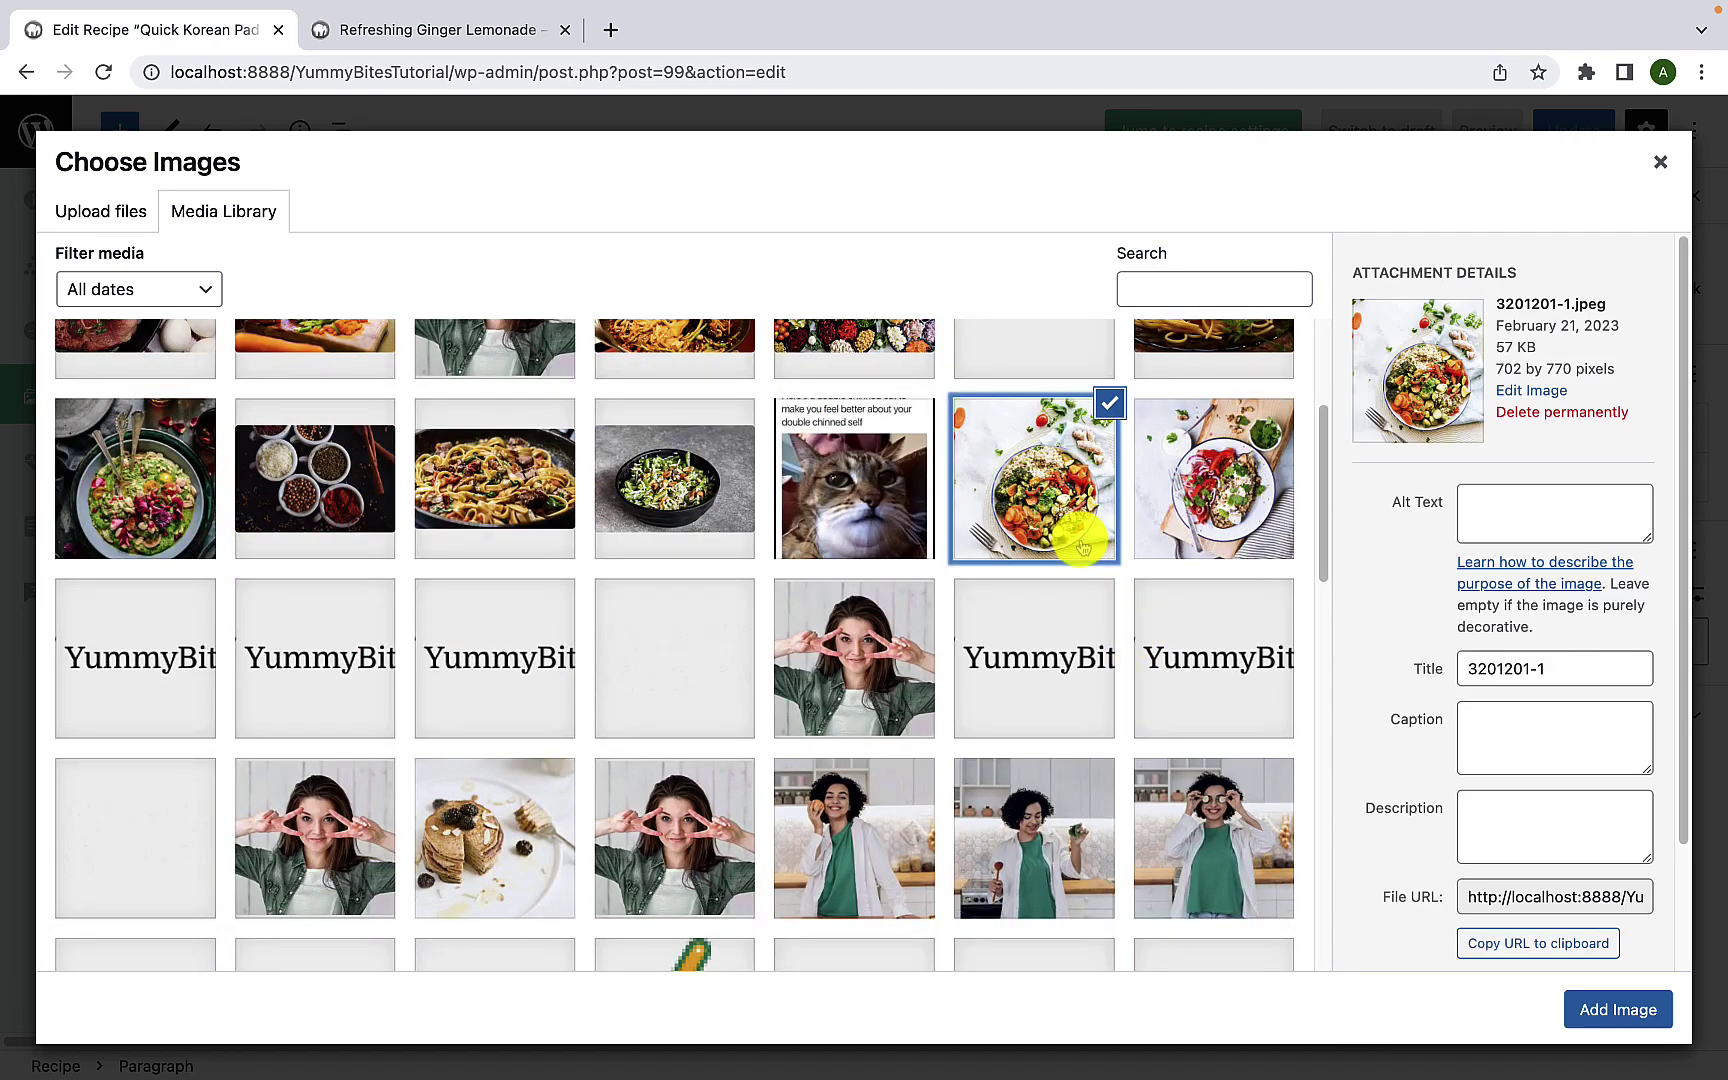
click(1616, 1008)
Step: Load the rest of the media library and add the pizza slices photo on a white background to the image gallery
click(577, 630)
scroll(575, 630, down, 15)
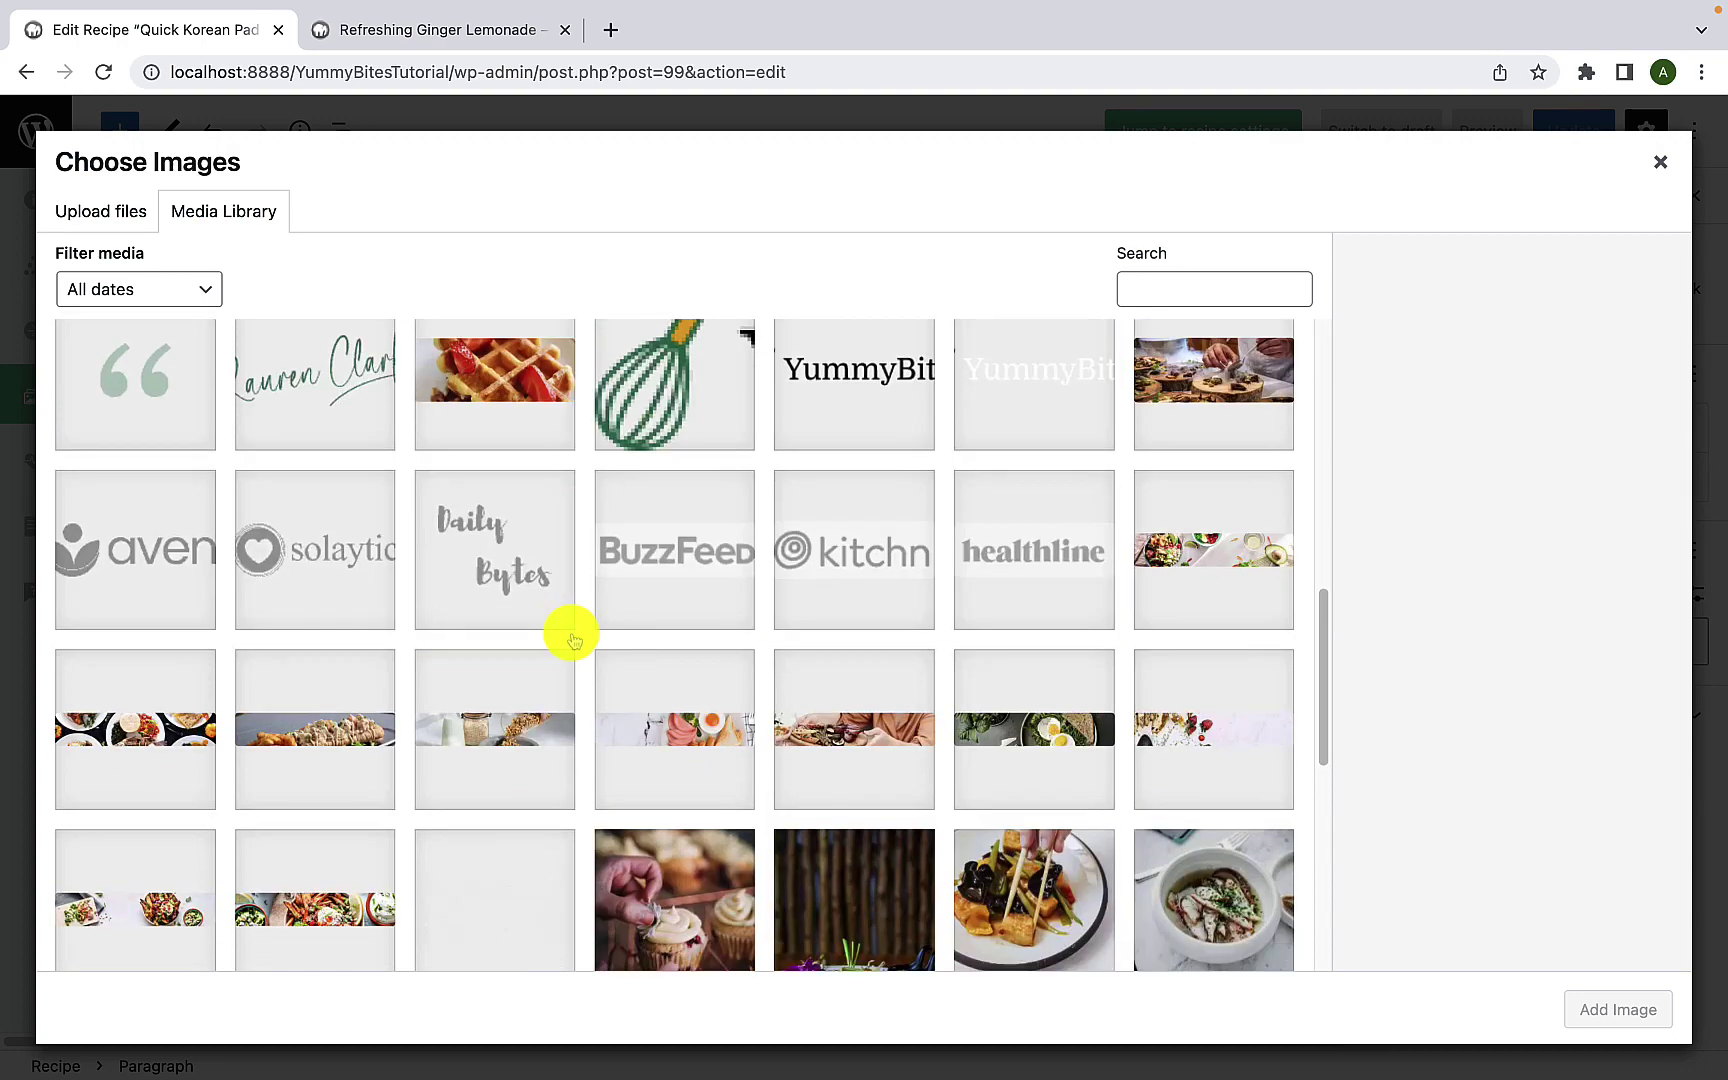
scroll(600, 780, down, 3)
click(675, 932)
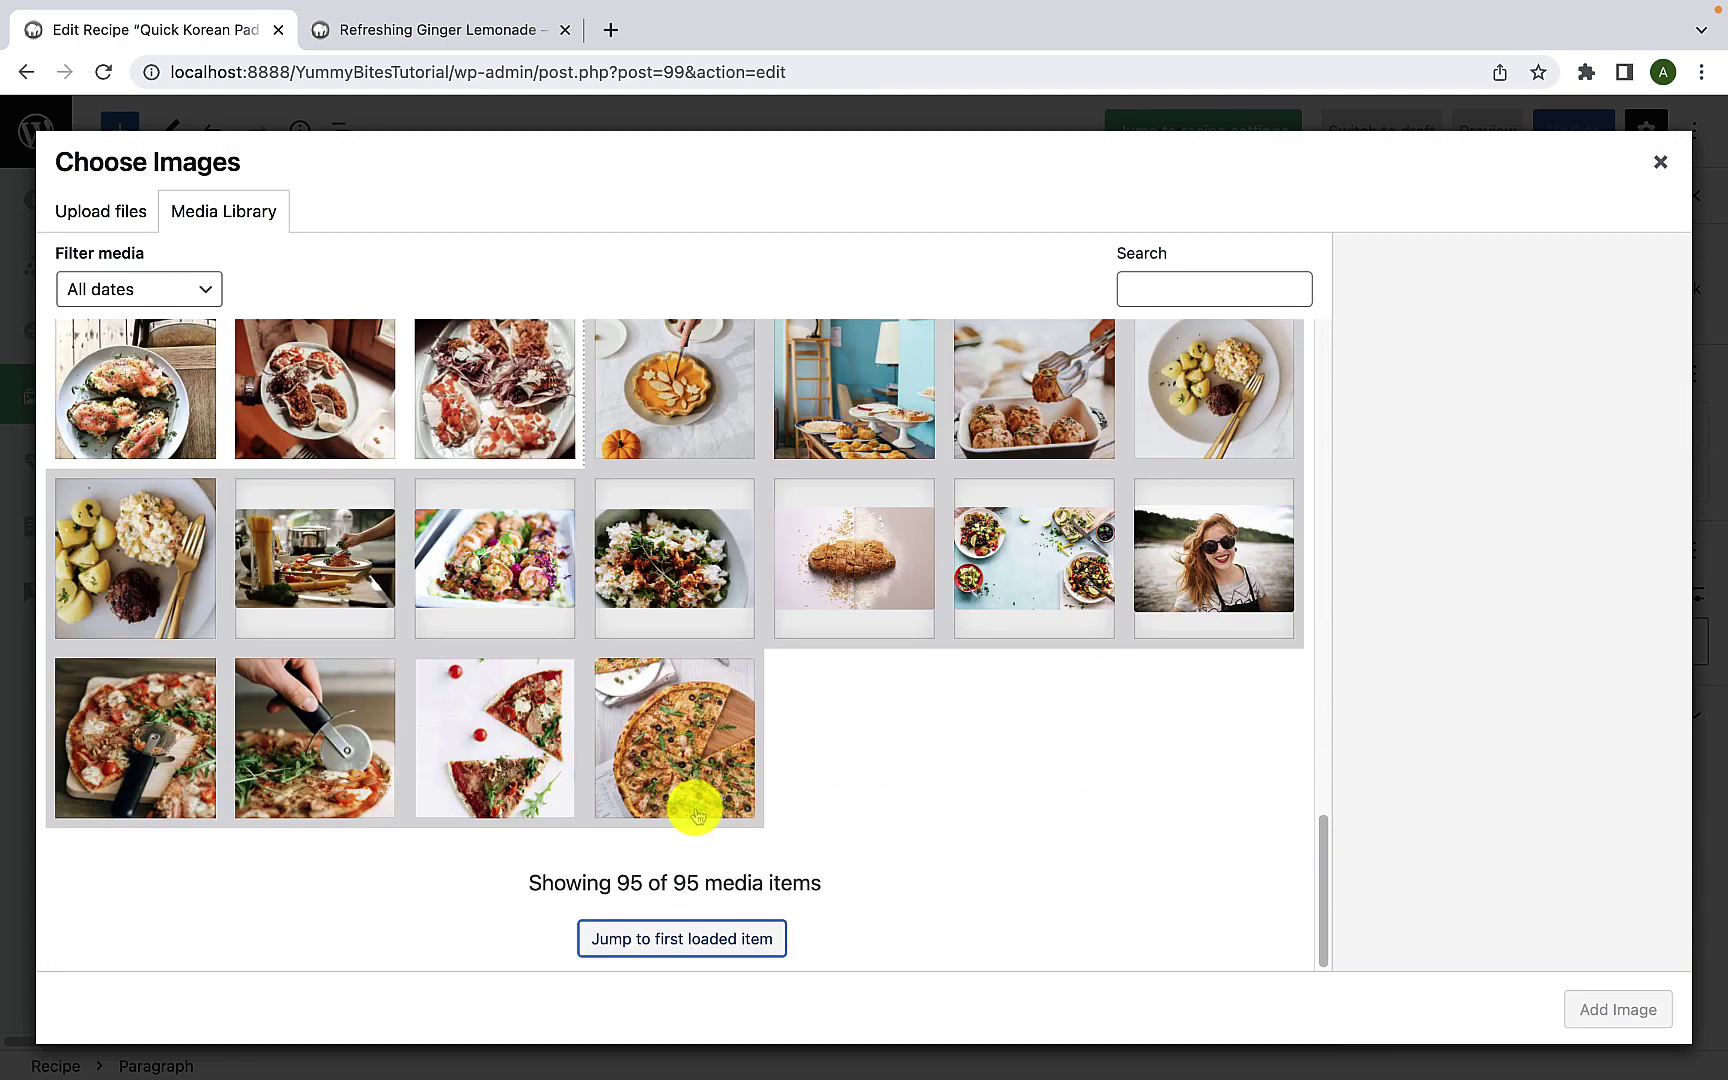
click(520, 758)
click(1616, 1010)
Step: Review the video gallery section with its video URL field and existing pizza video
scroll(899, 644, down, 2)
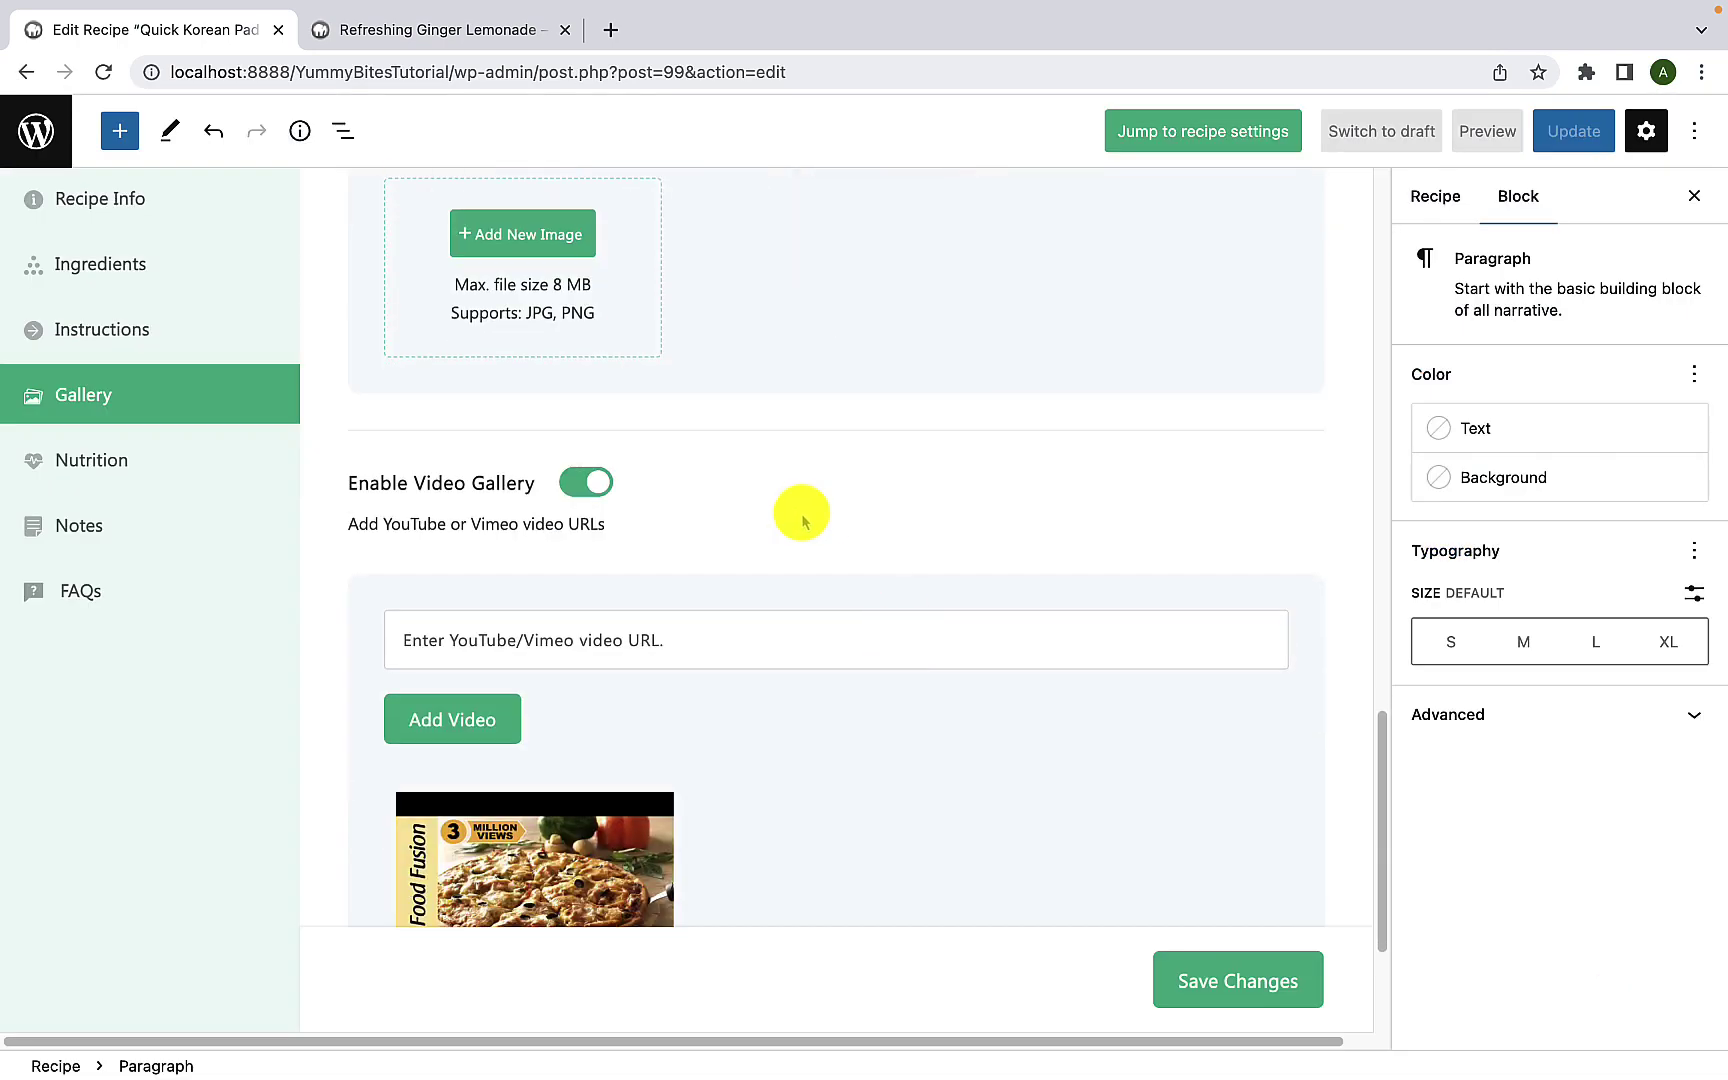
scroll(656, 590, down, 3)
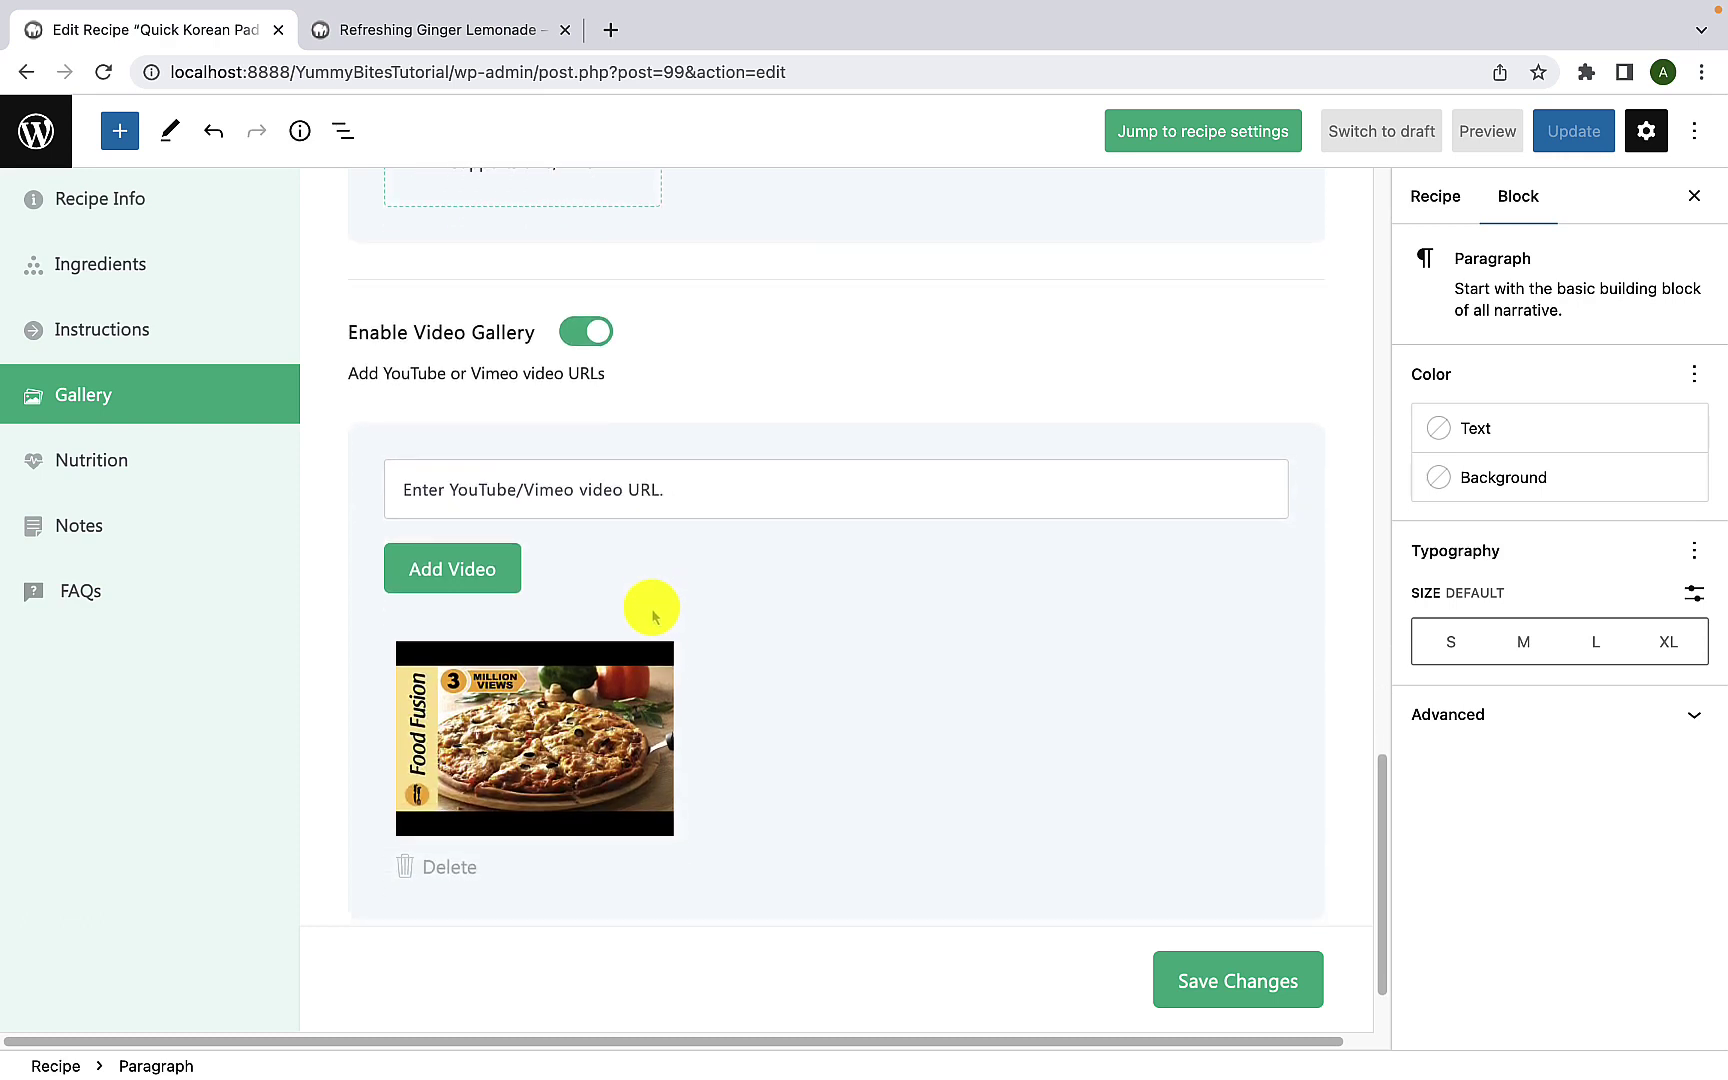
scroll(529, 745, down, 1)
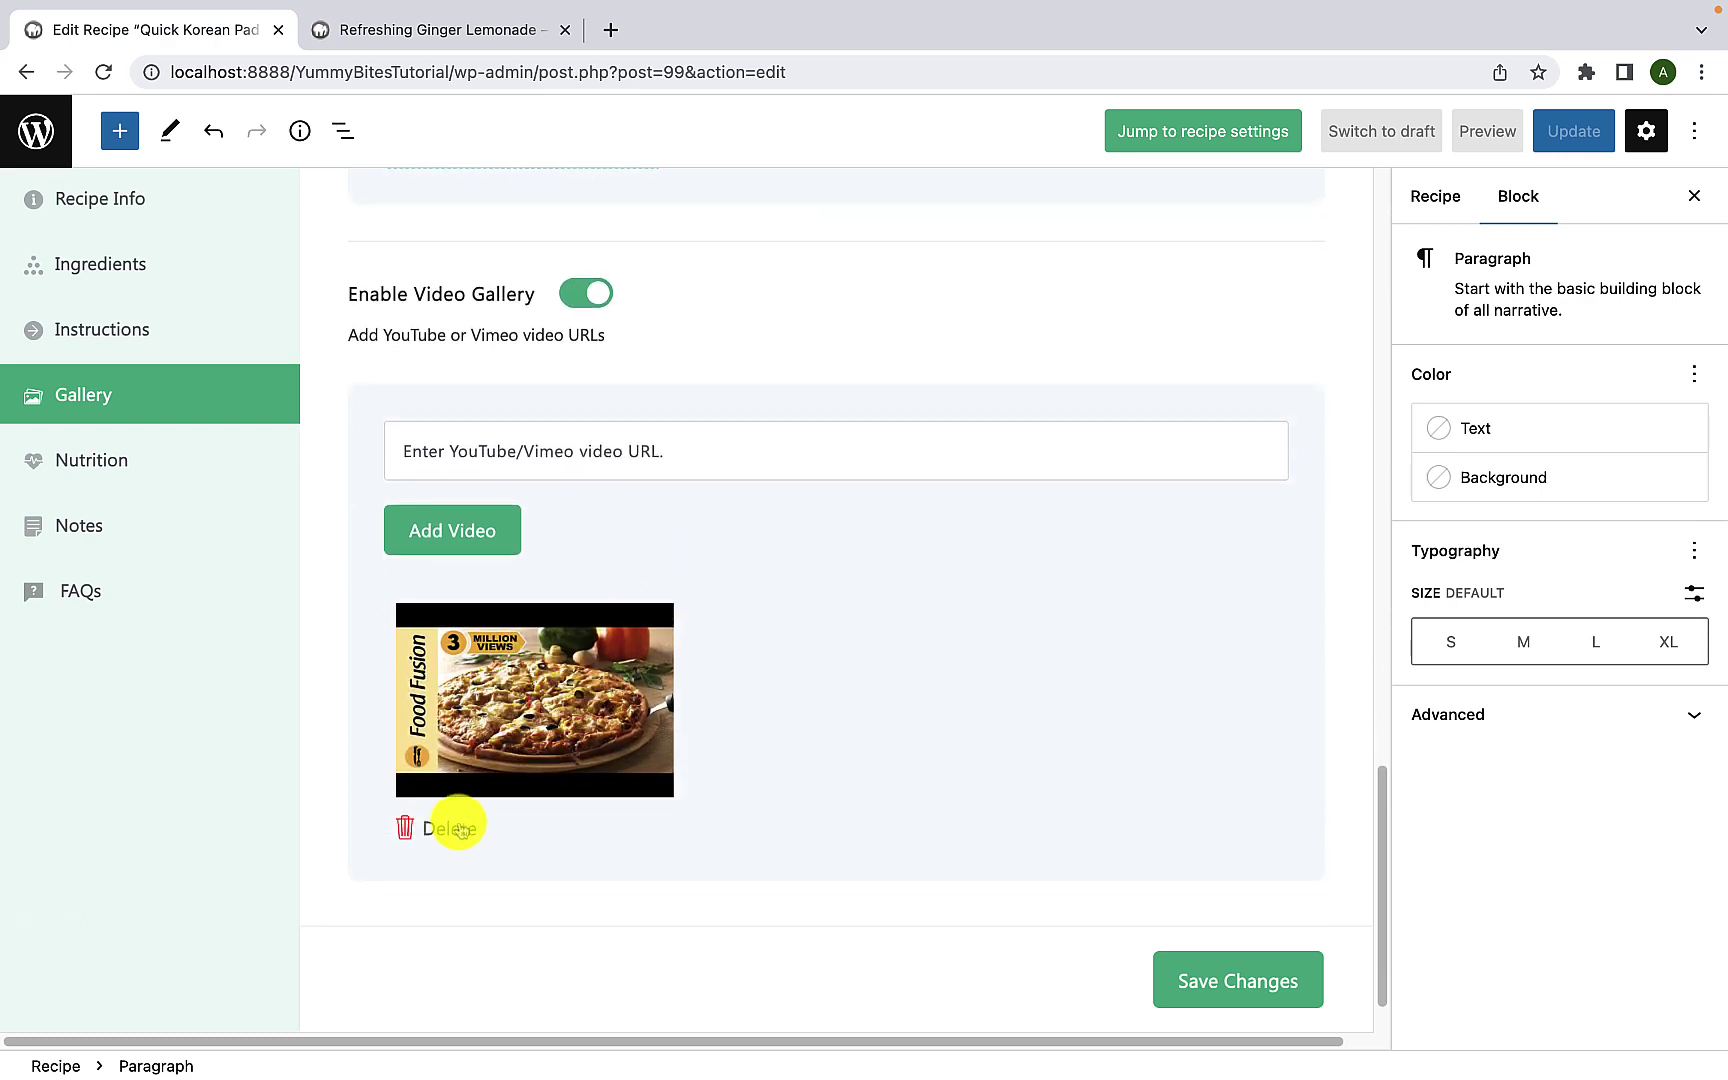
click(427, 831)
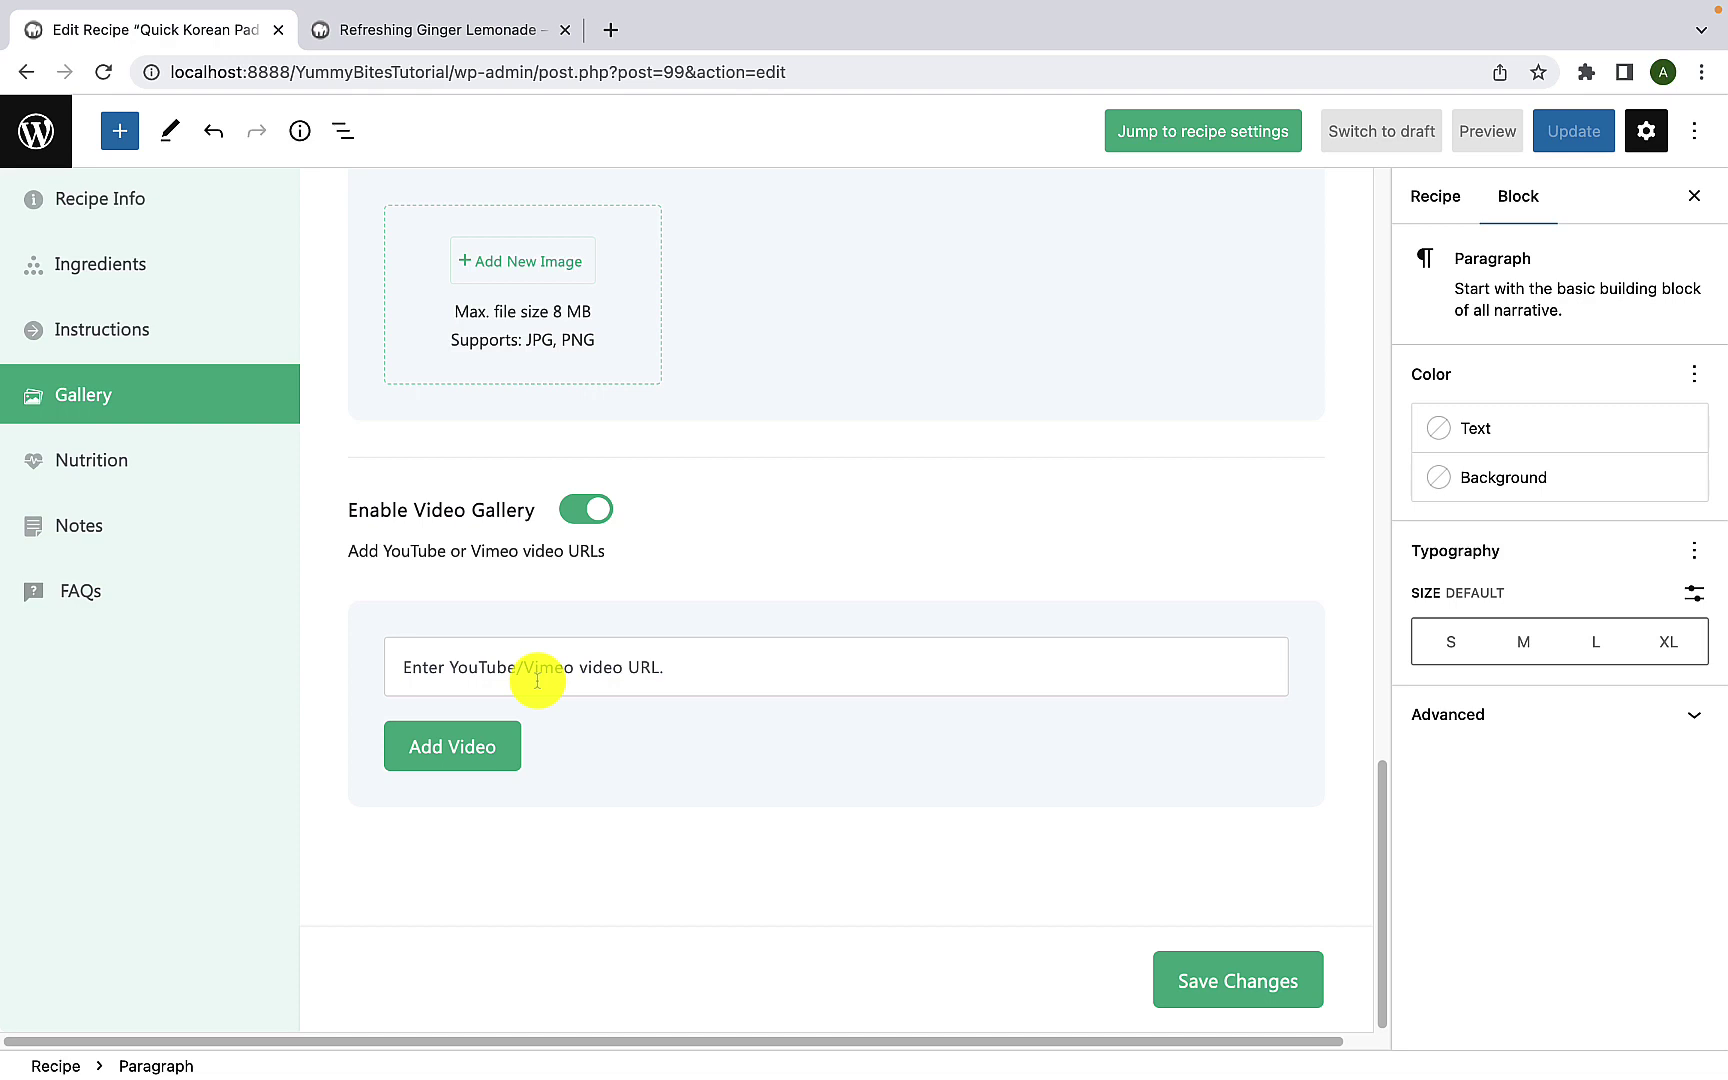
click(629, 679)
text(https://youtu.be/WTUz9fOVpil)
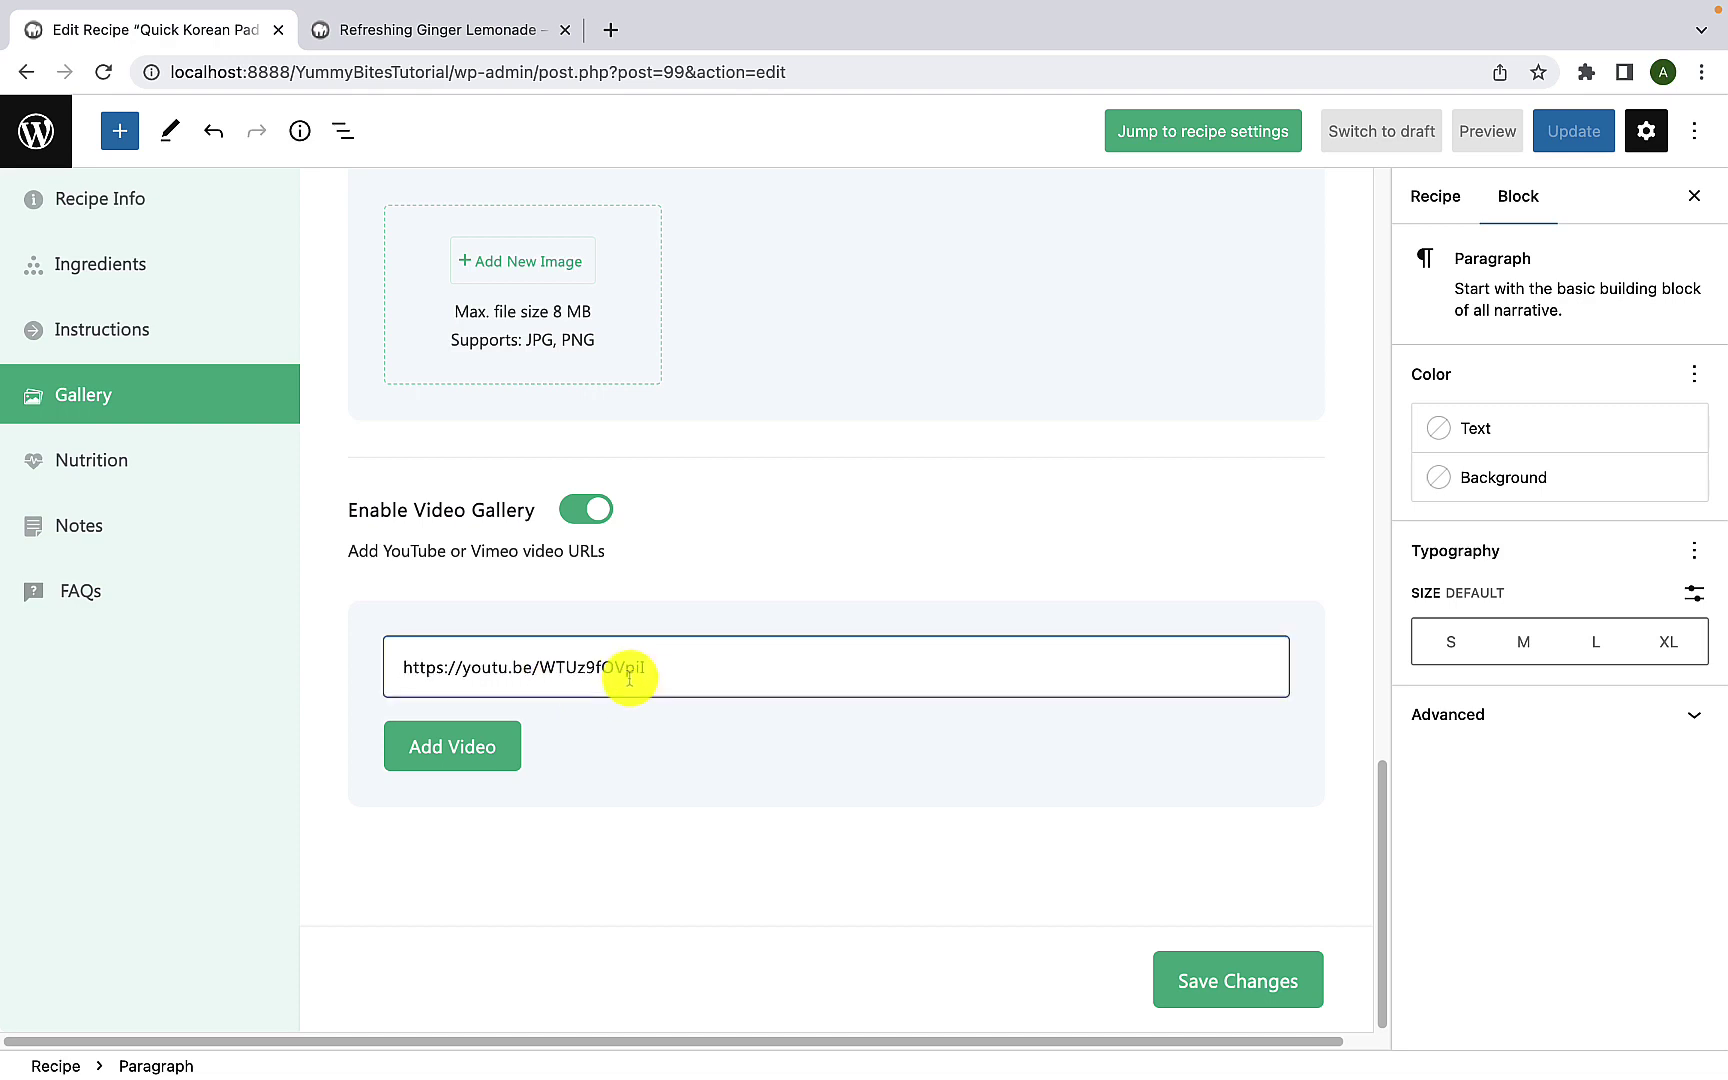
click(462, 766)
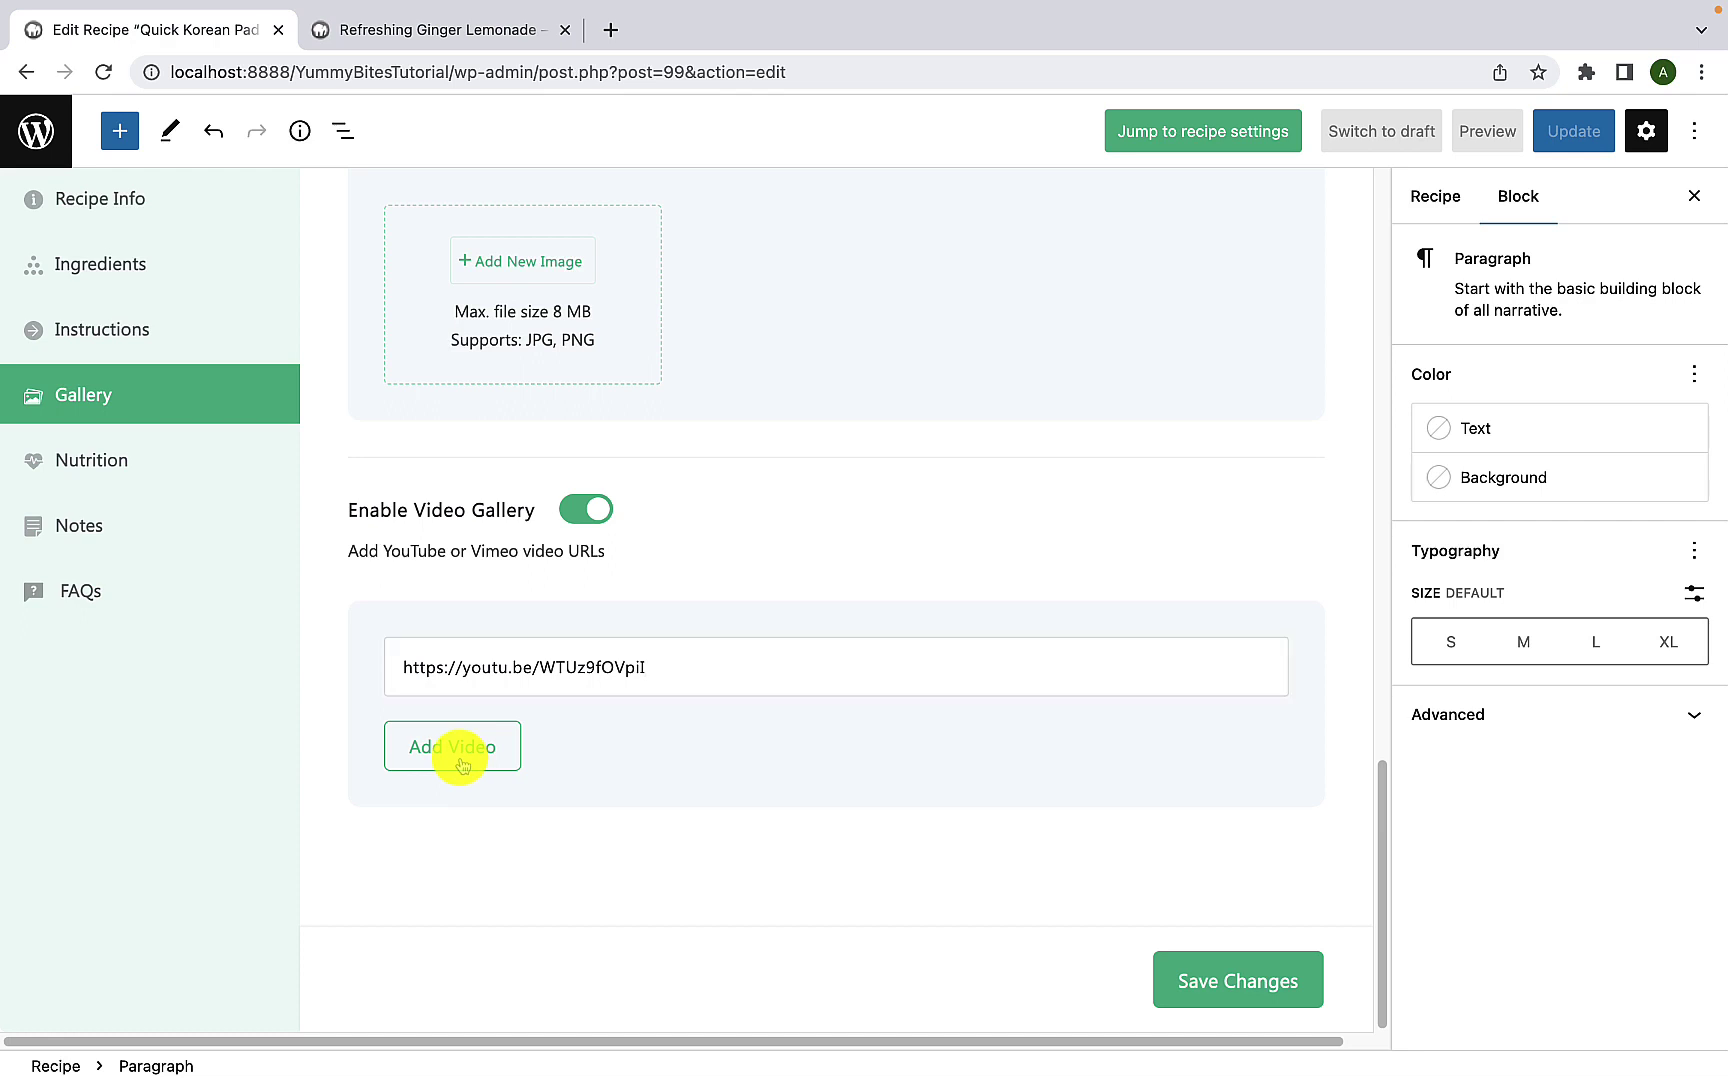
scroll(462, 766, down, 3)
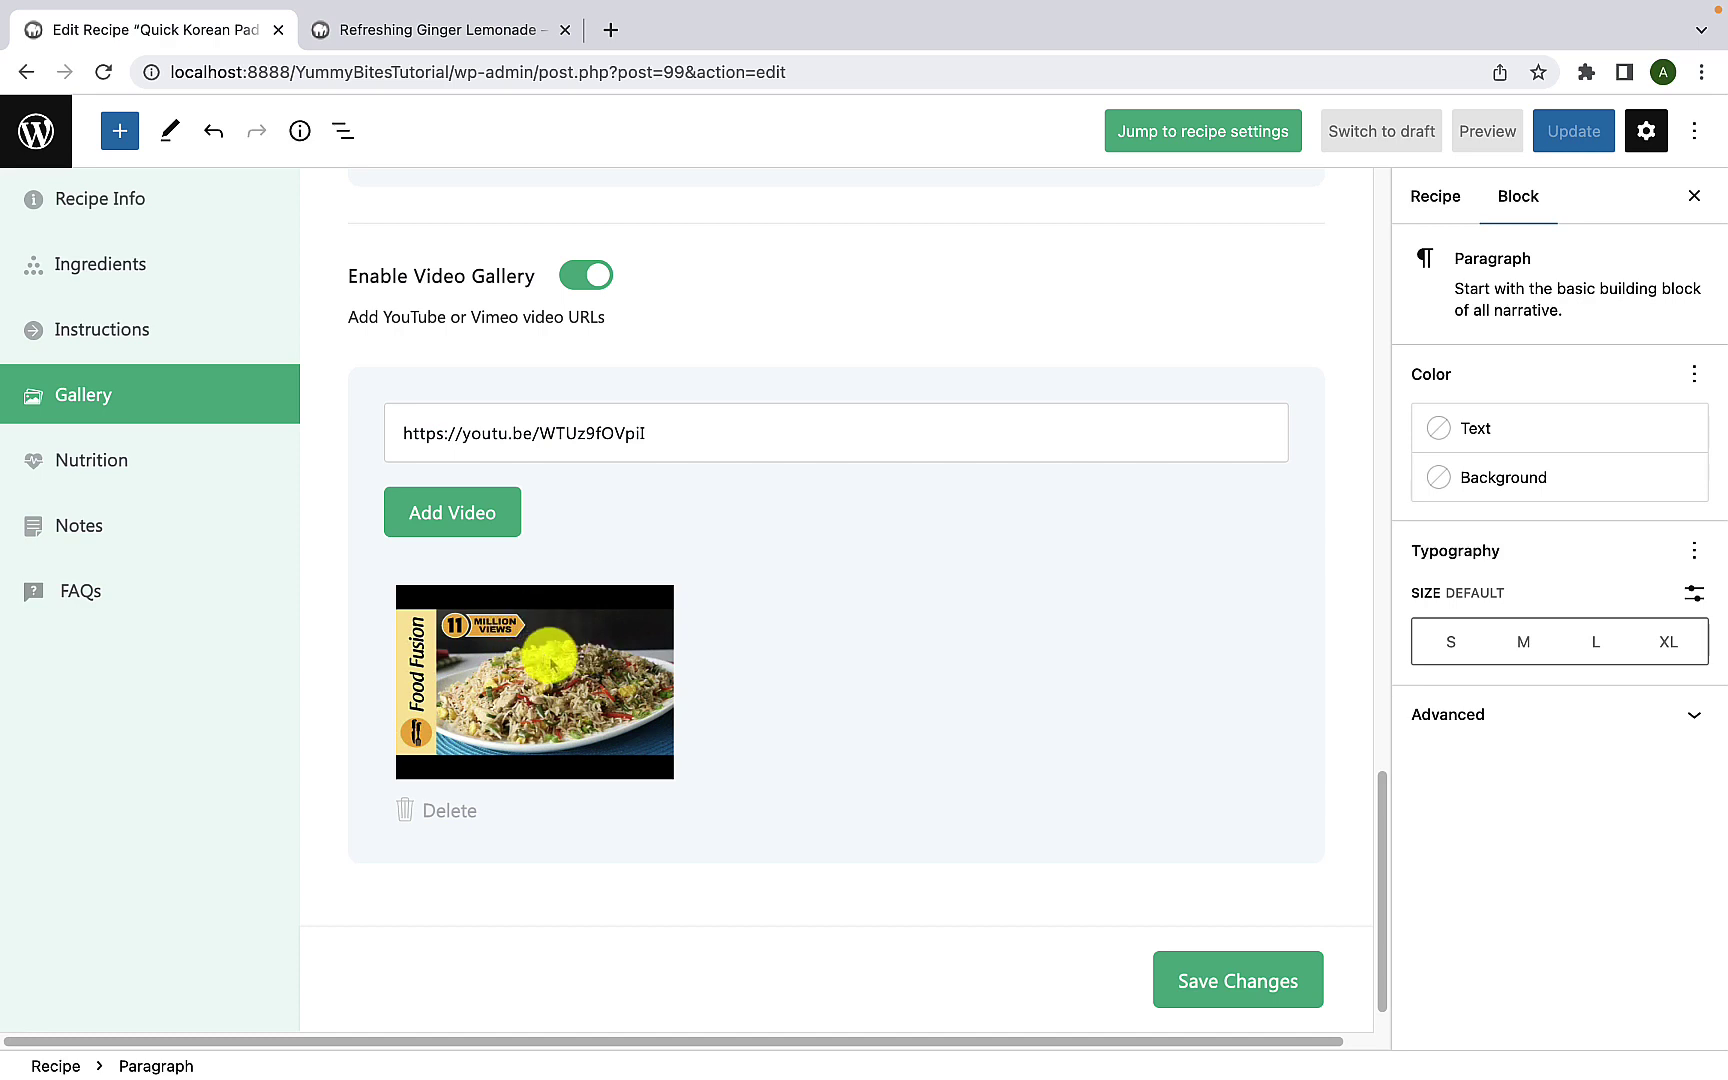
scroll(1115, 841, down, 1)
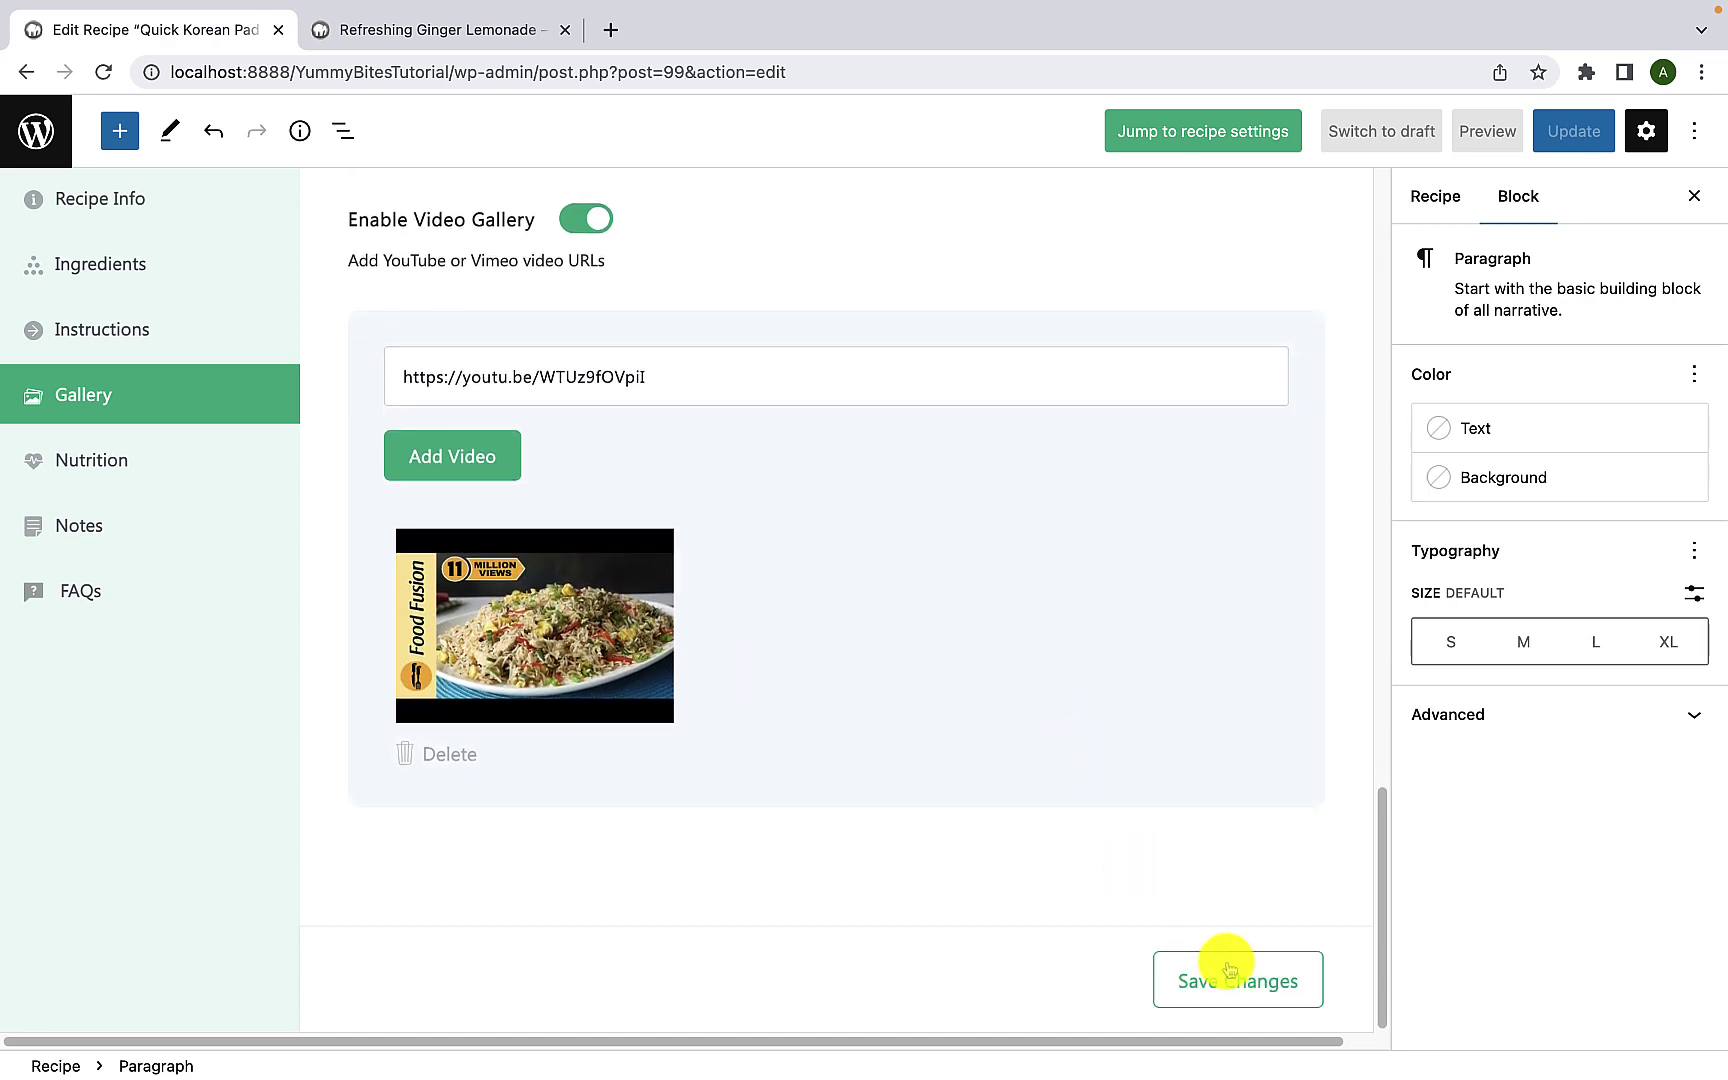
Step: Set Vitamin K to 3% in the recipe's nutrition information
click(100, 470)
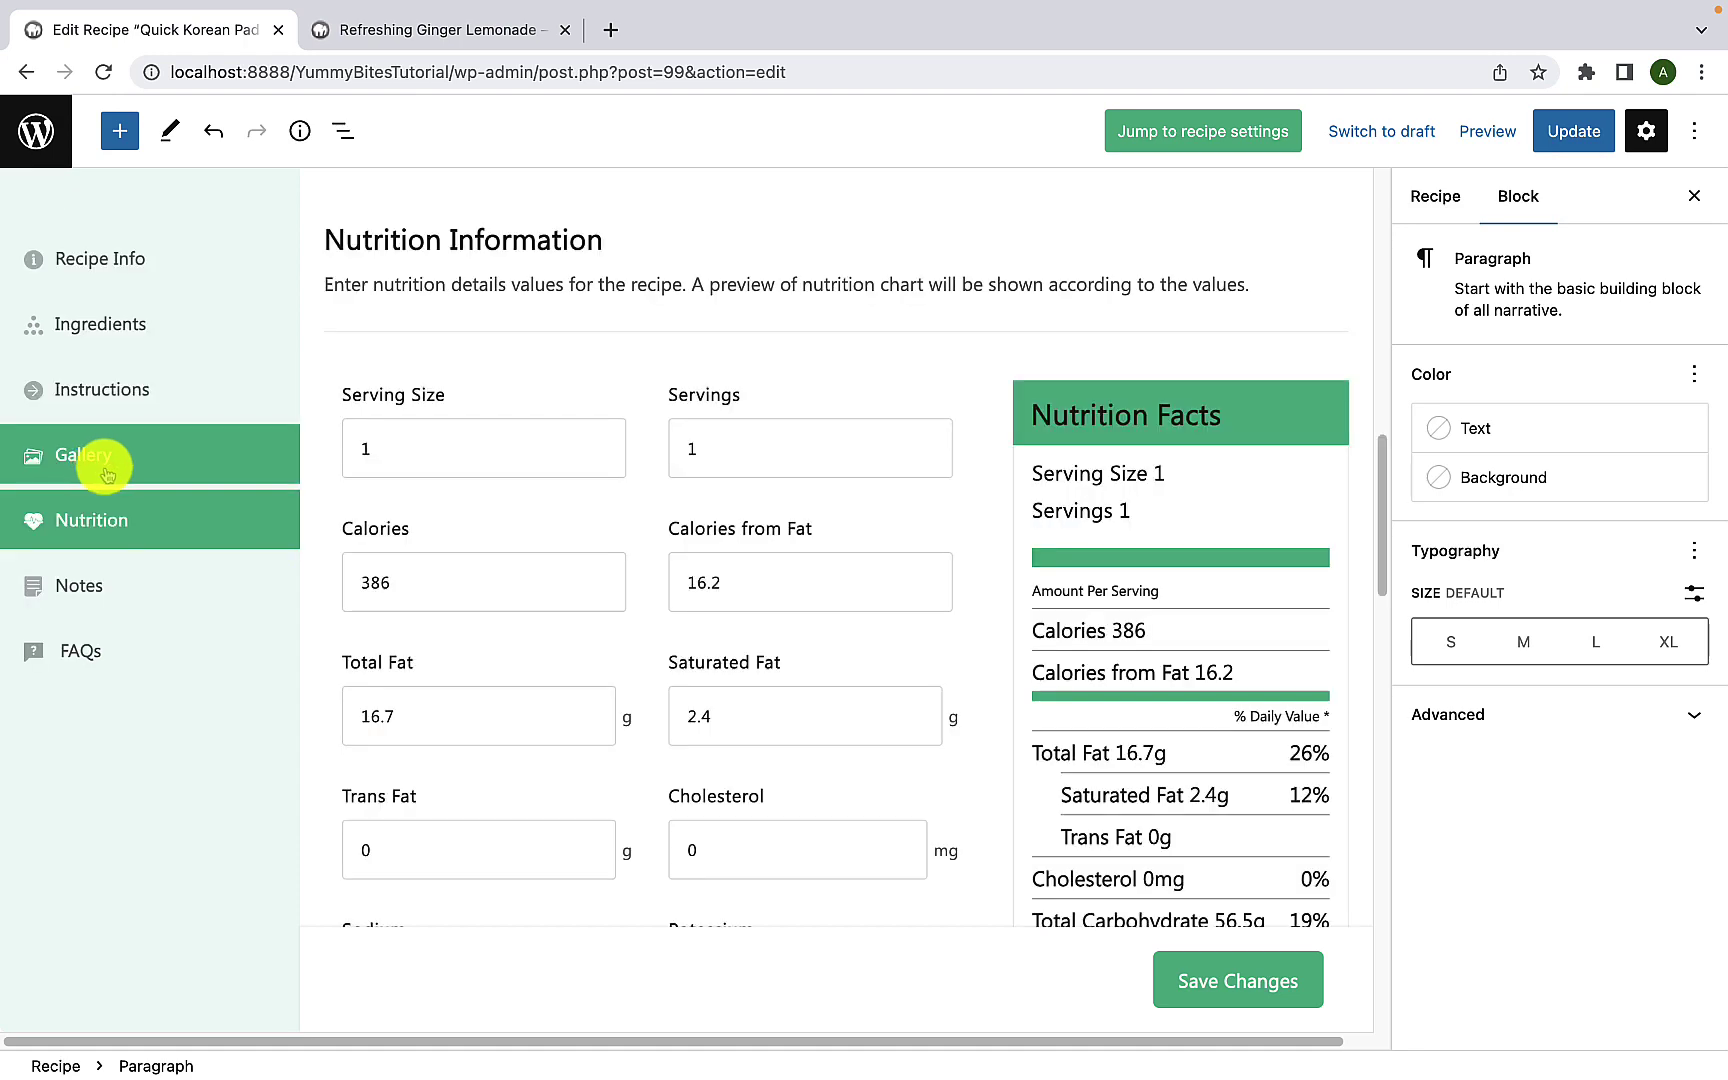
scroll(657, 752, down, 3)
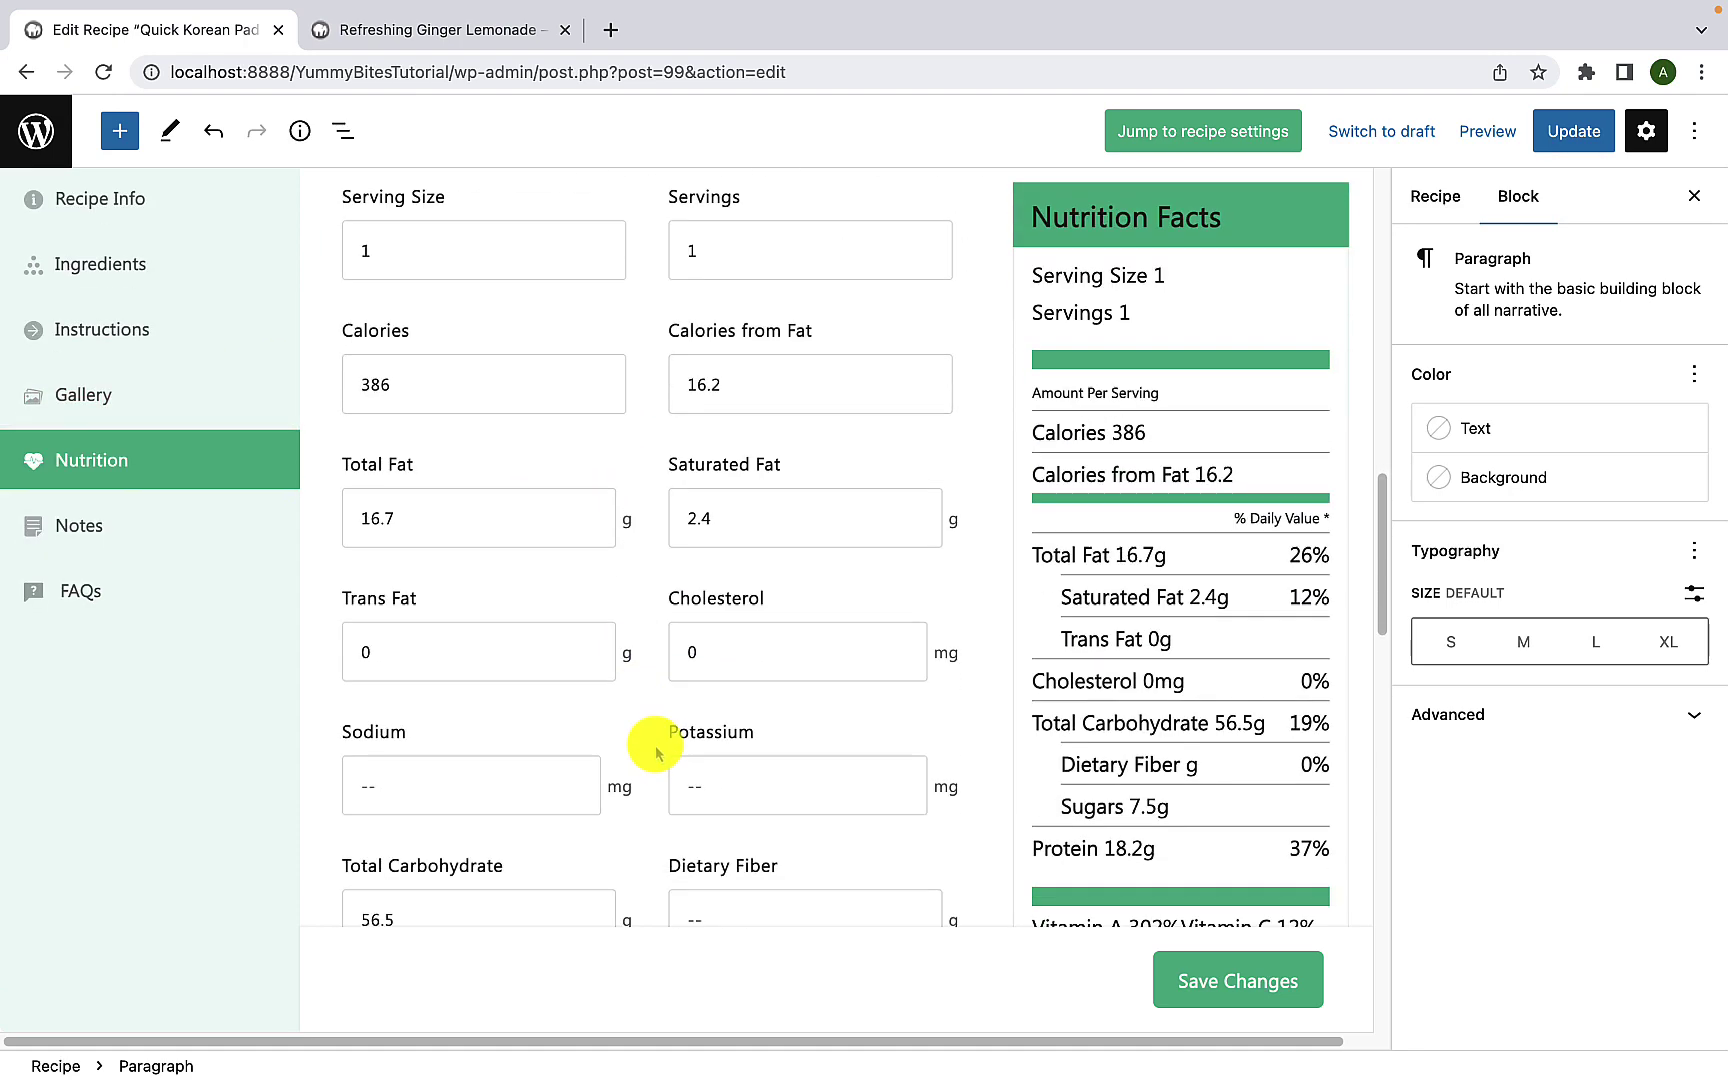
scroll(657, 752, down, 15)
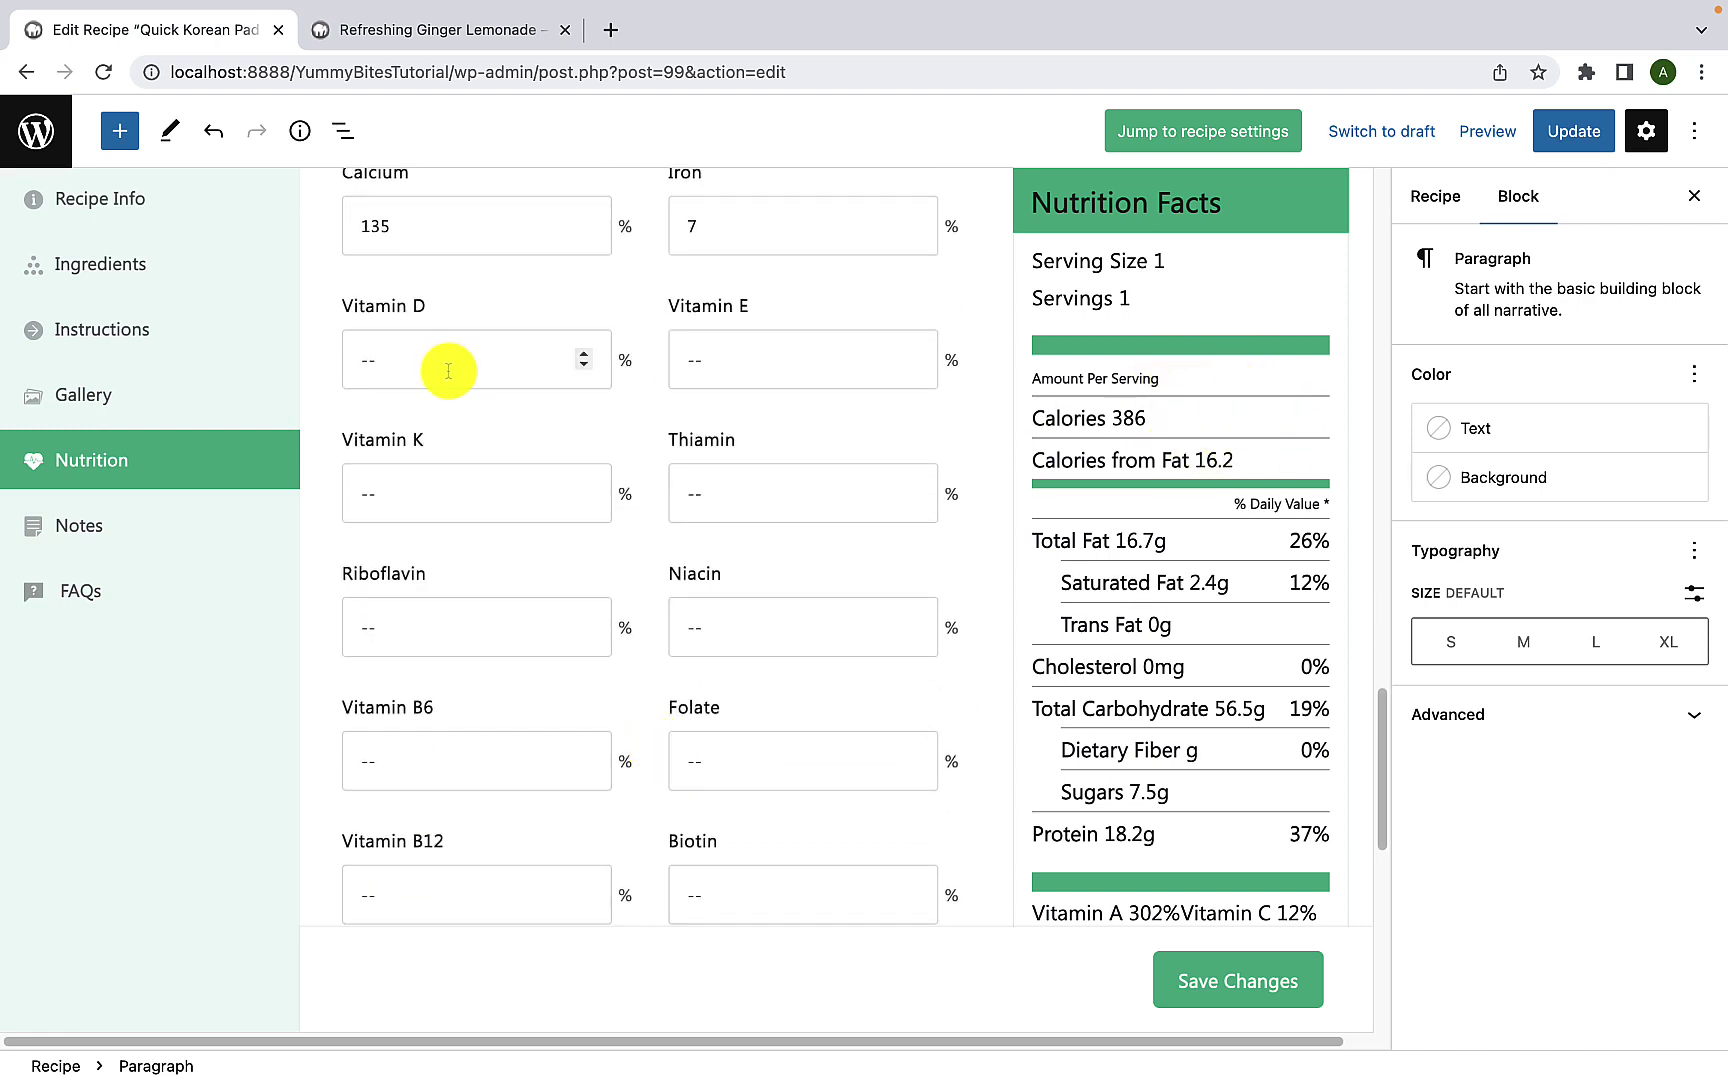
scroll(417, 505, down, 1)
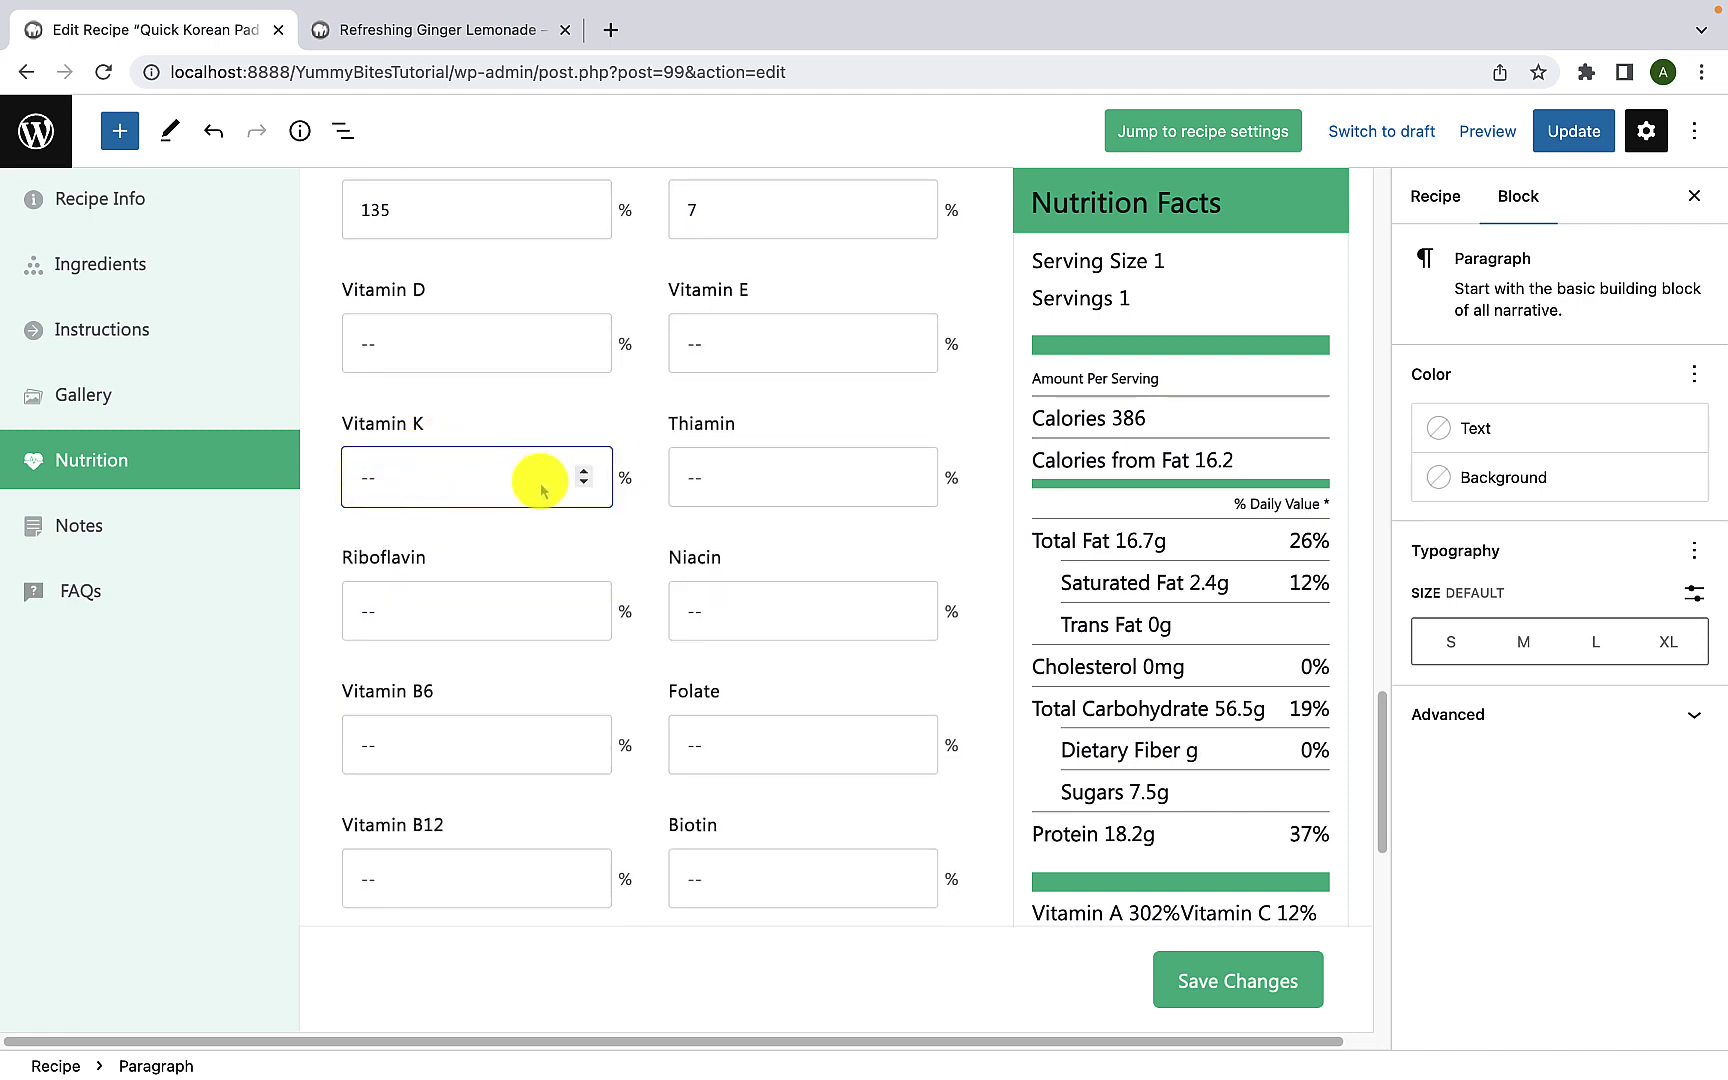
text(0.01)
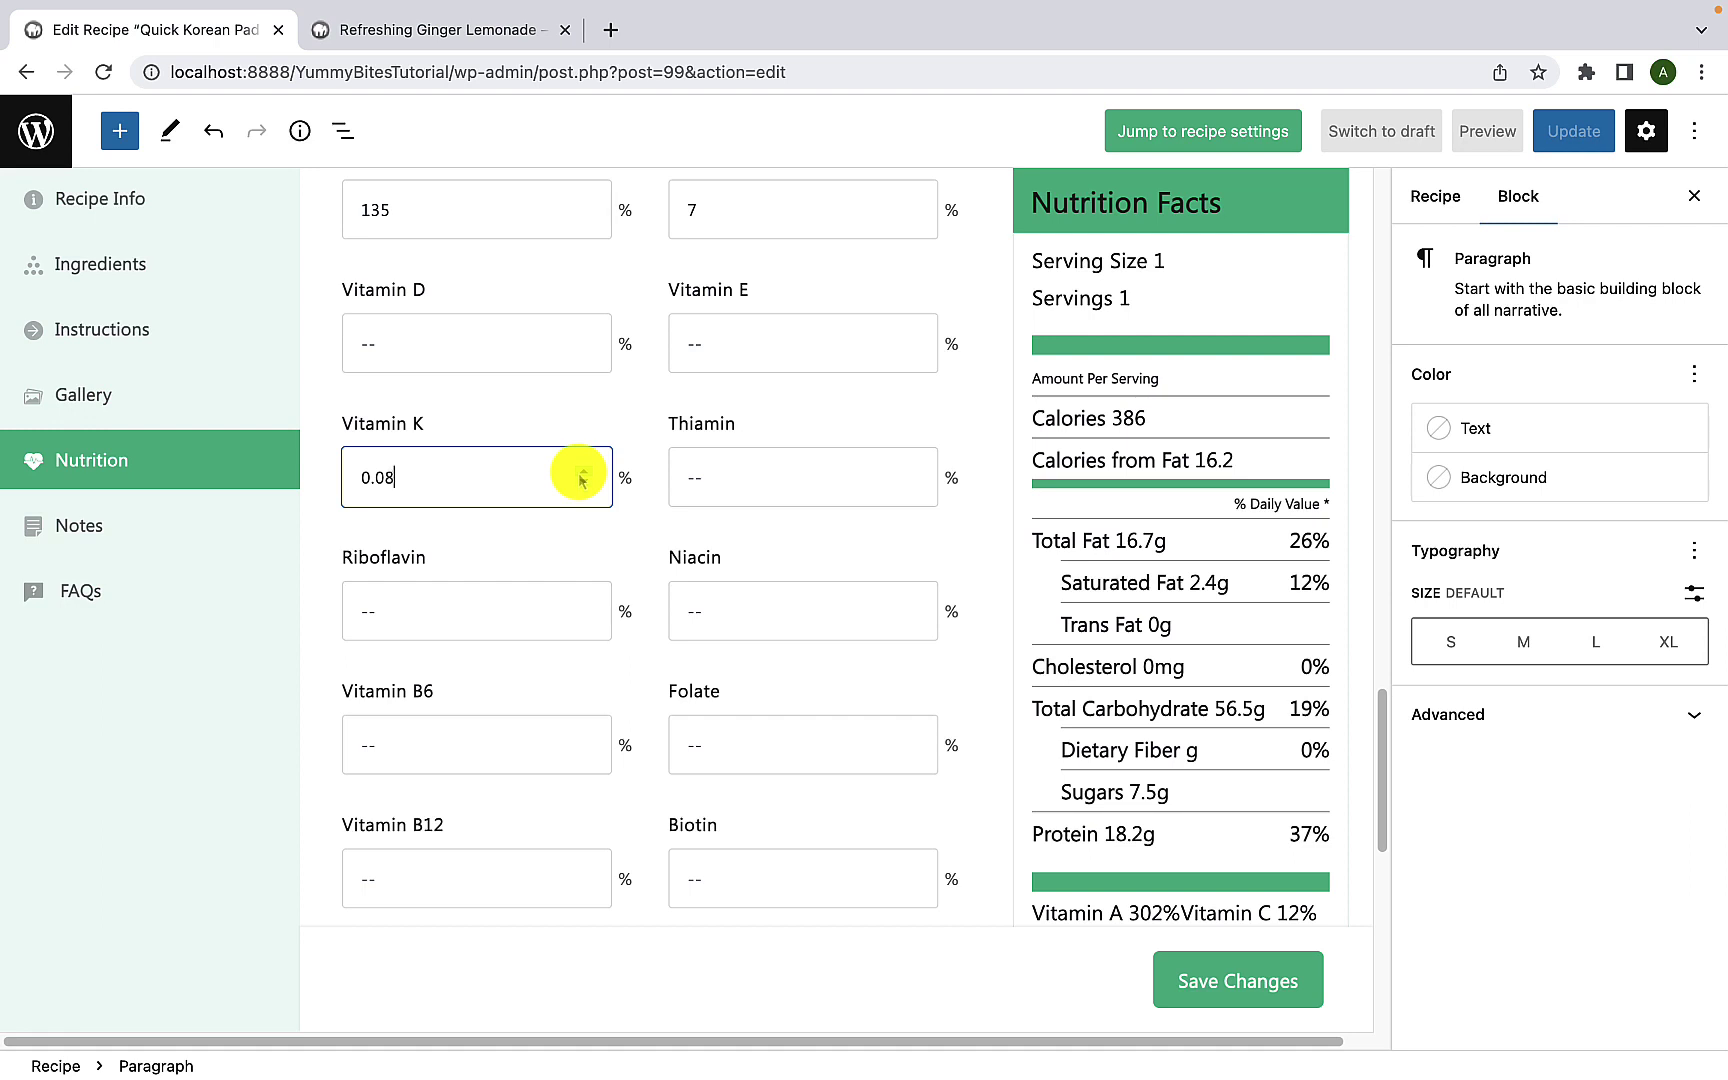
click(583, 472)
drag(402, 478, 341, 487)
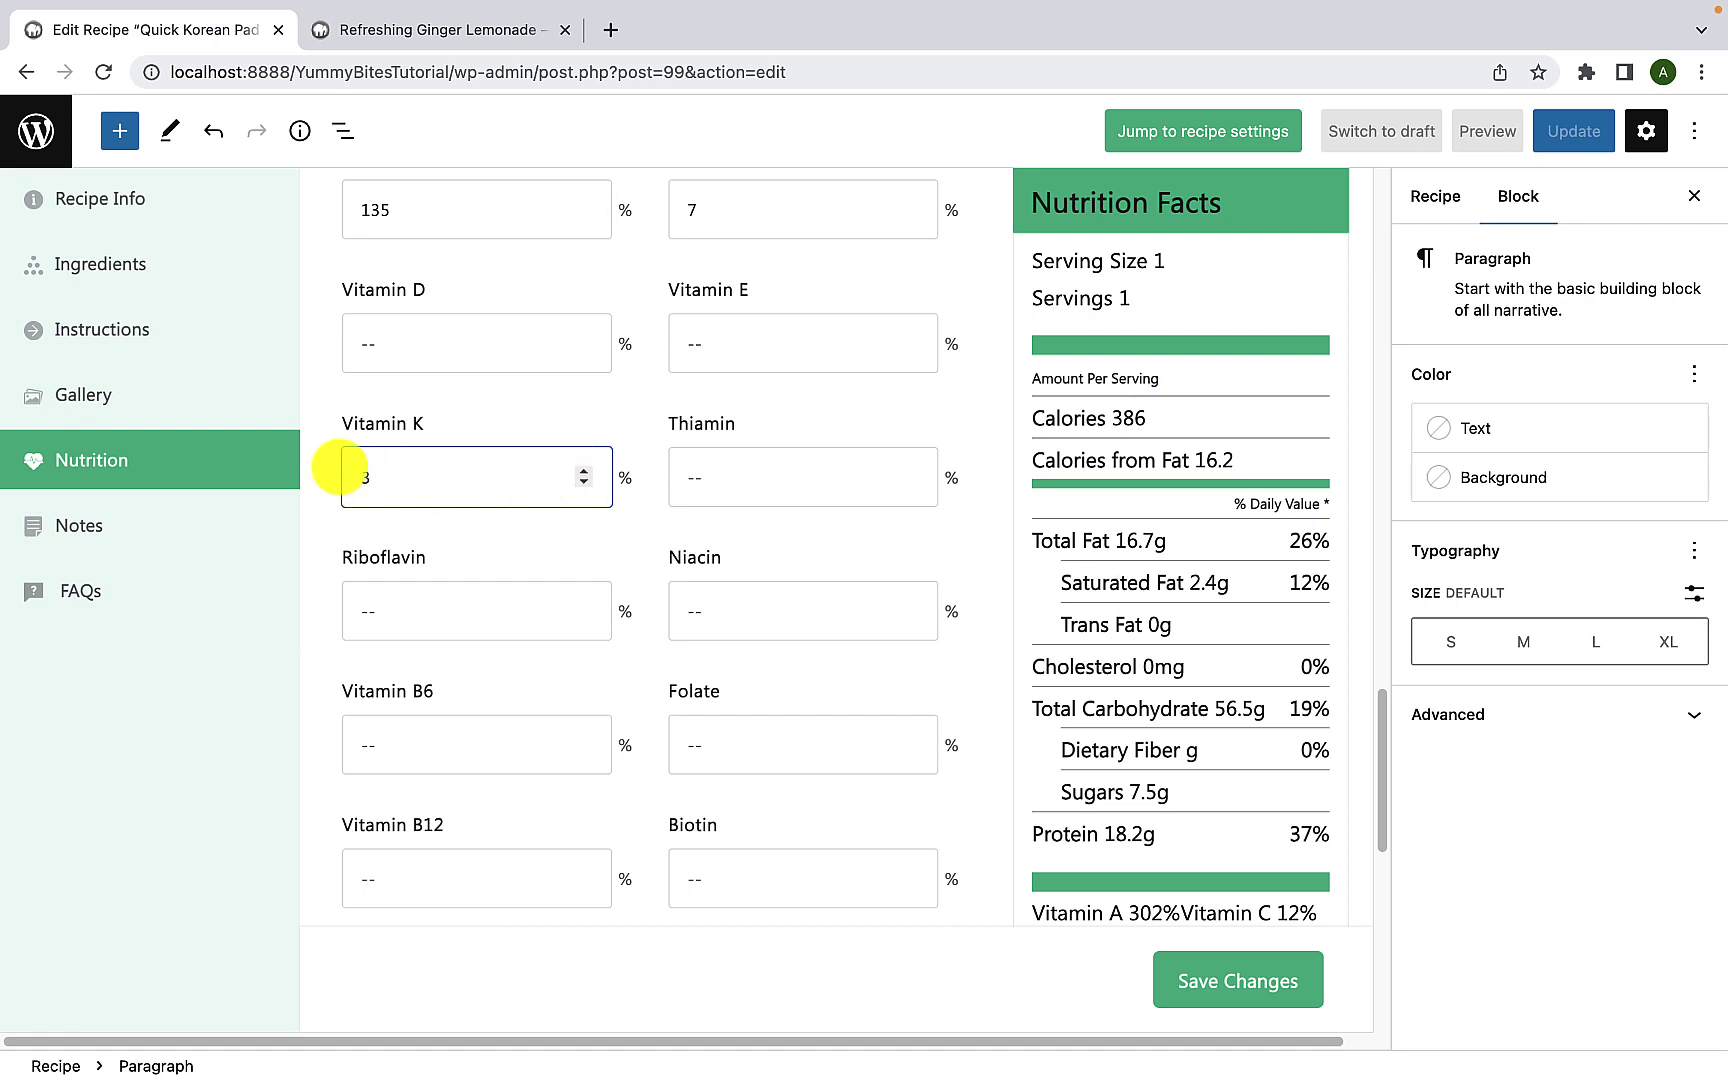
text(3)
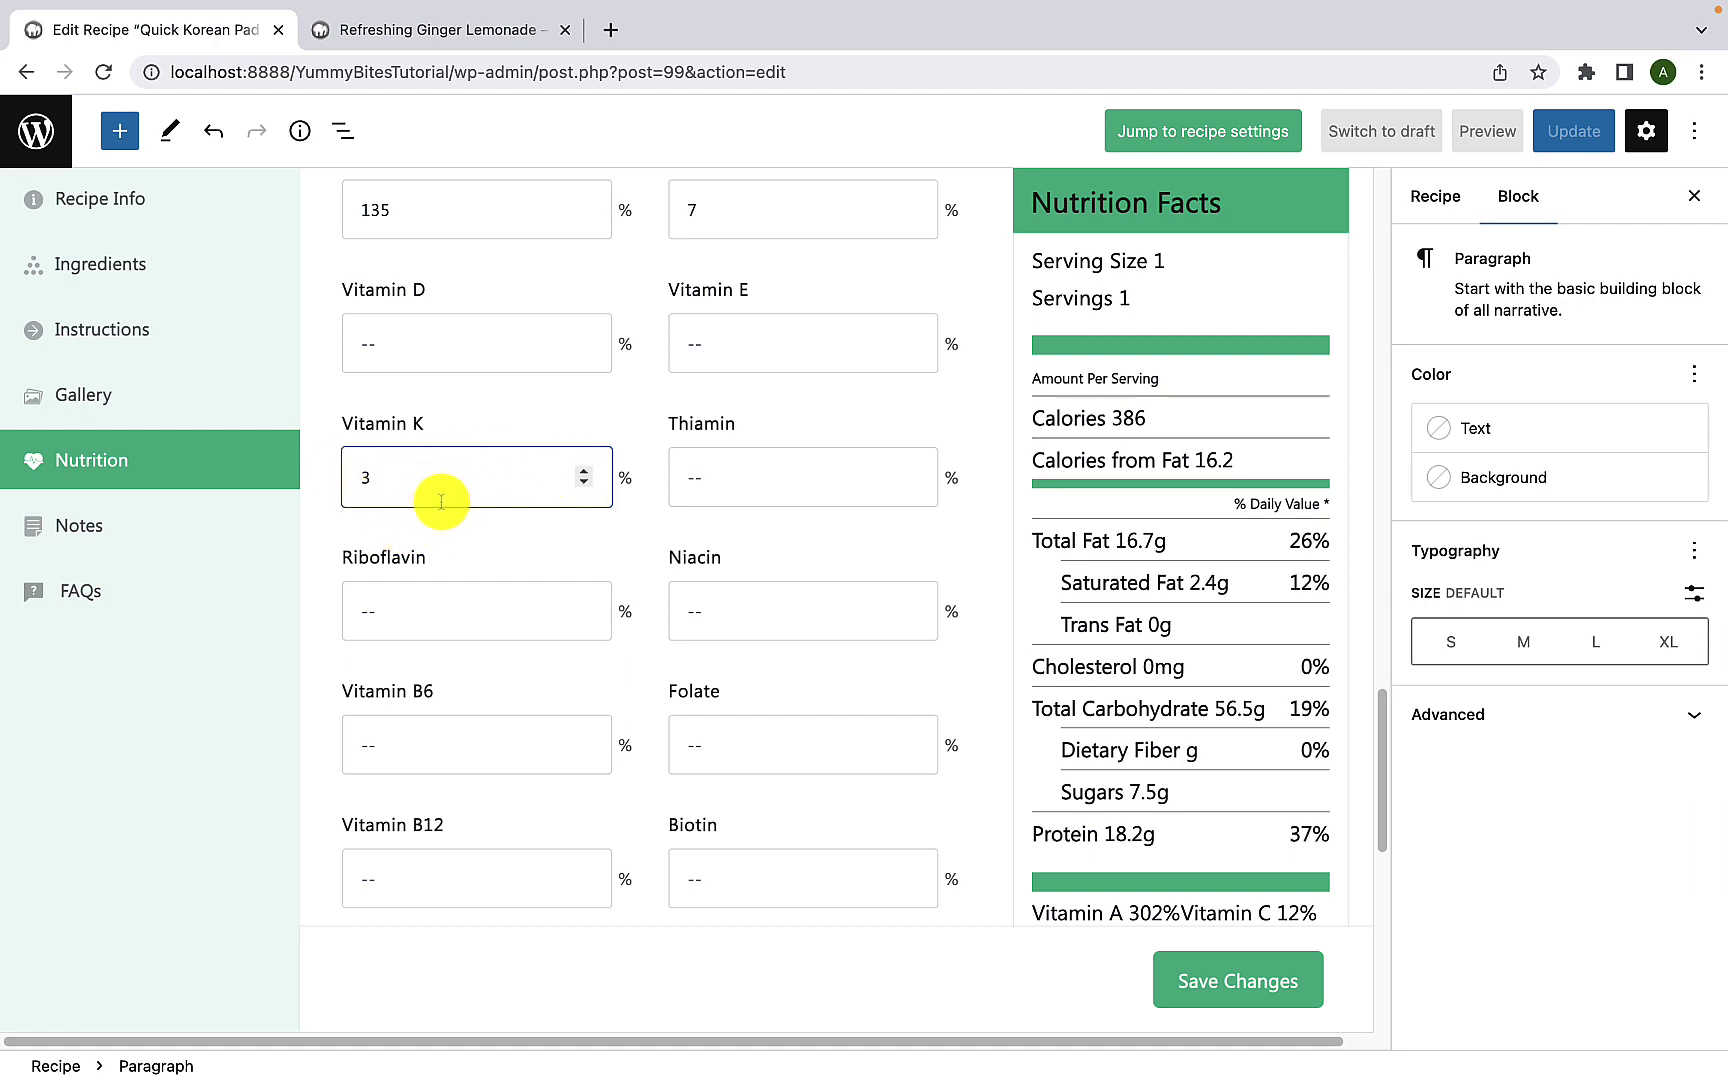
Step: Review the full list of nutrient fields alongside the Nutrition Facts preview, and save the nutrition changes
scroll(411, 434, down, 1)
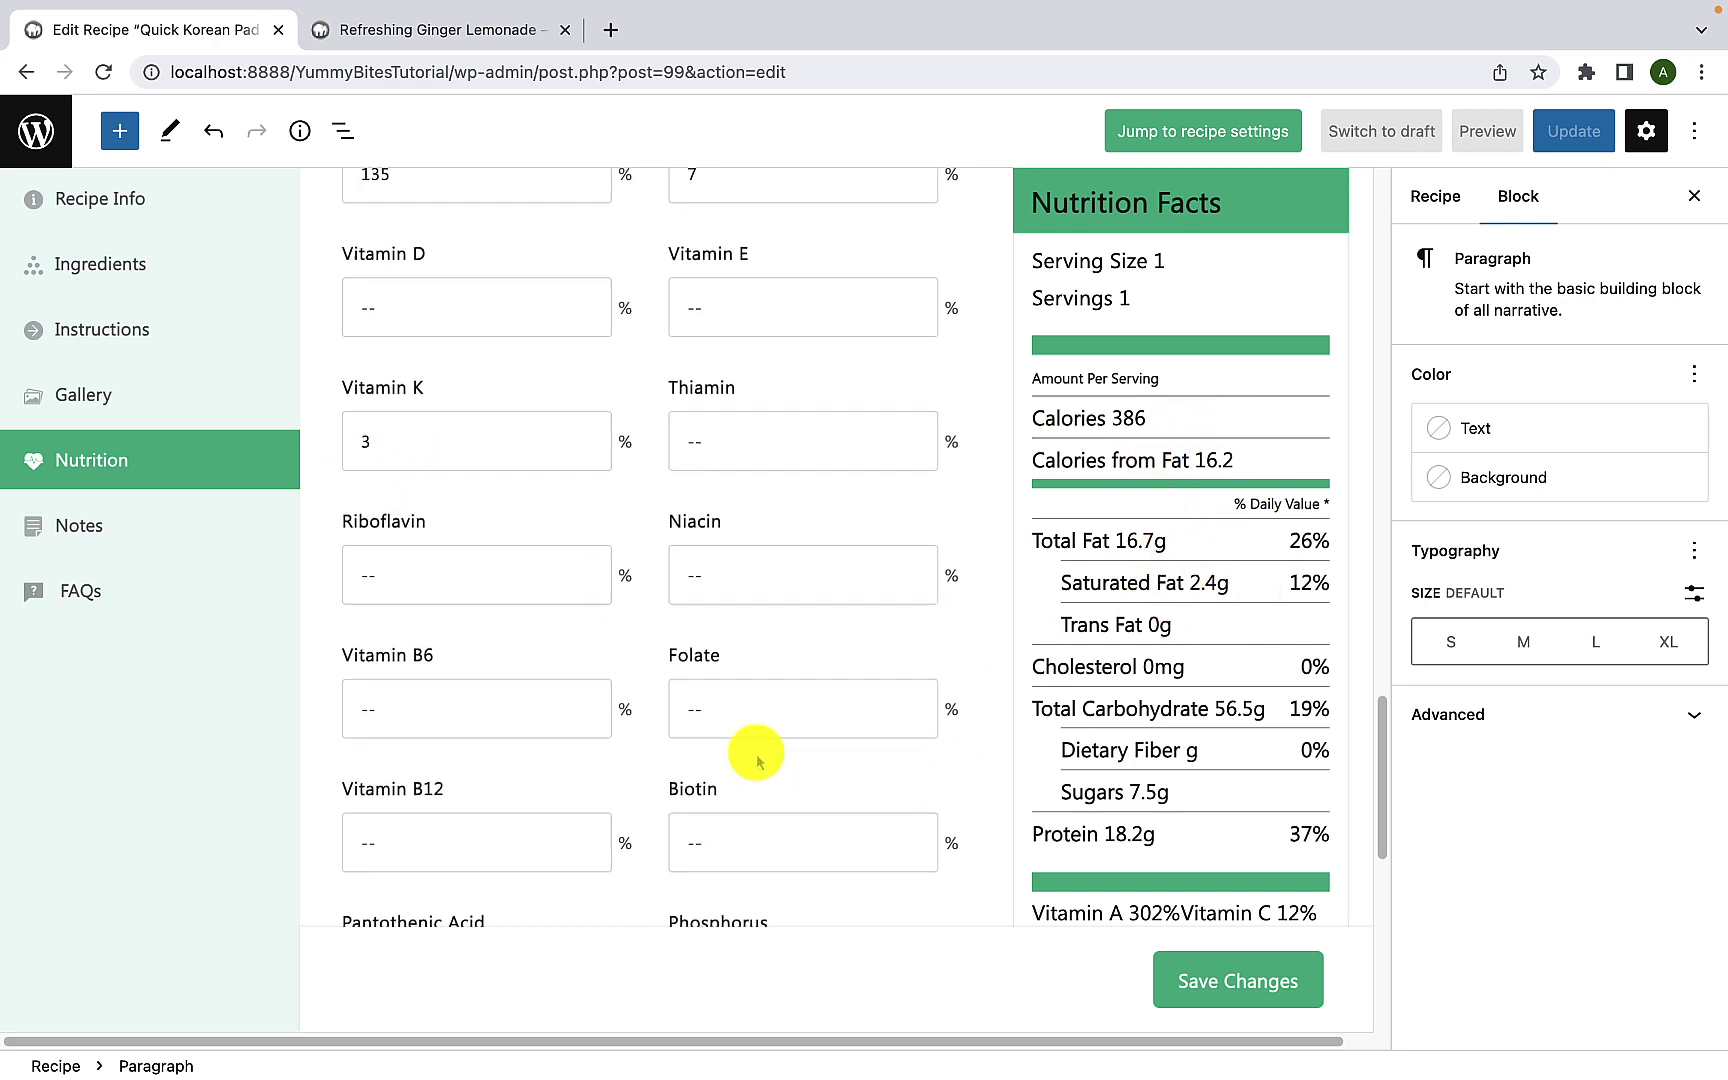
scroll(730, 700, down, 3)
scroll(675, 800, down, 6)
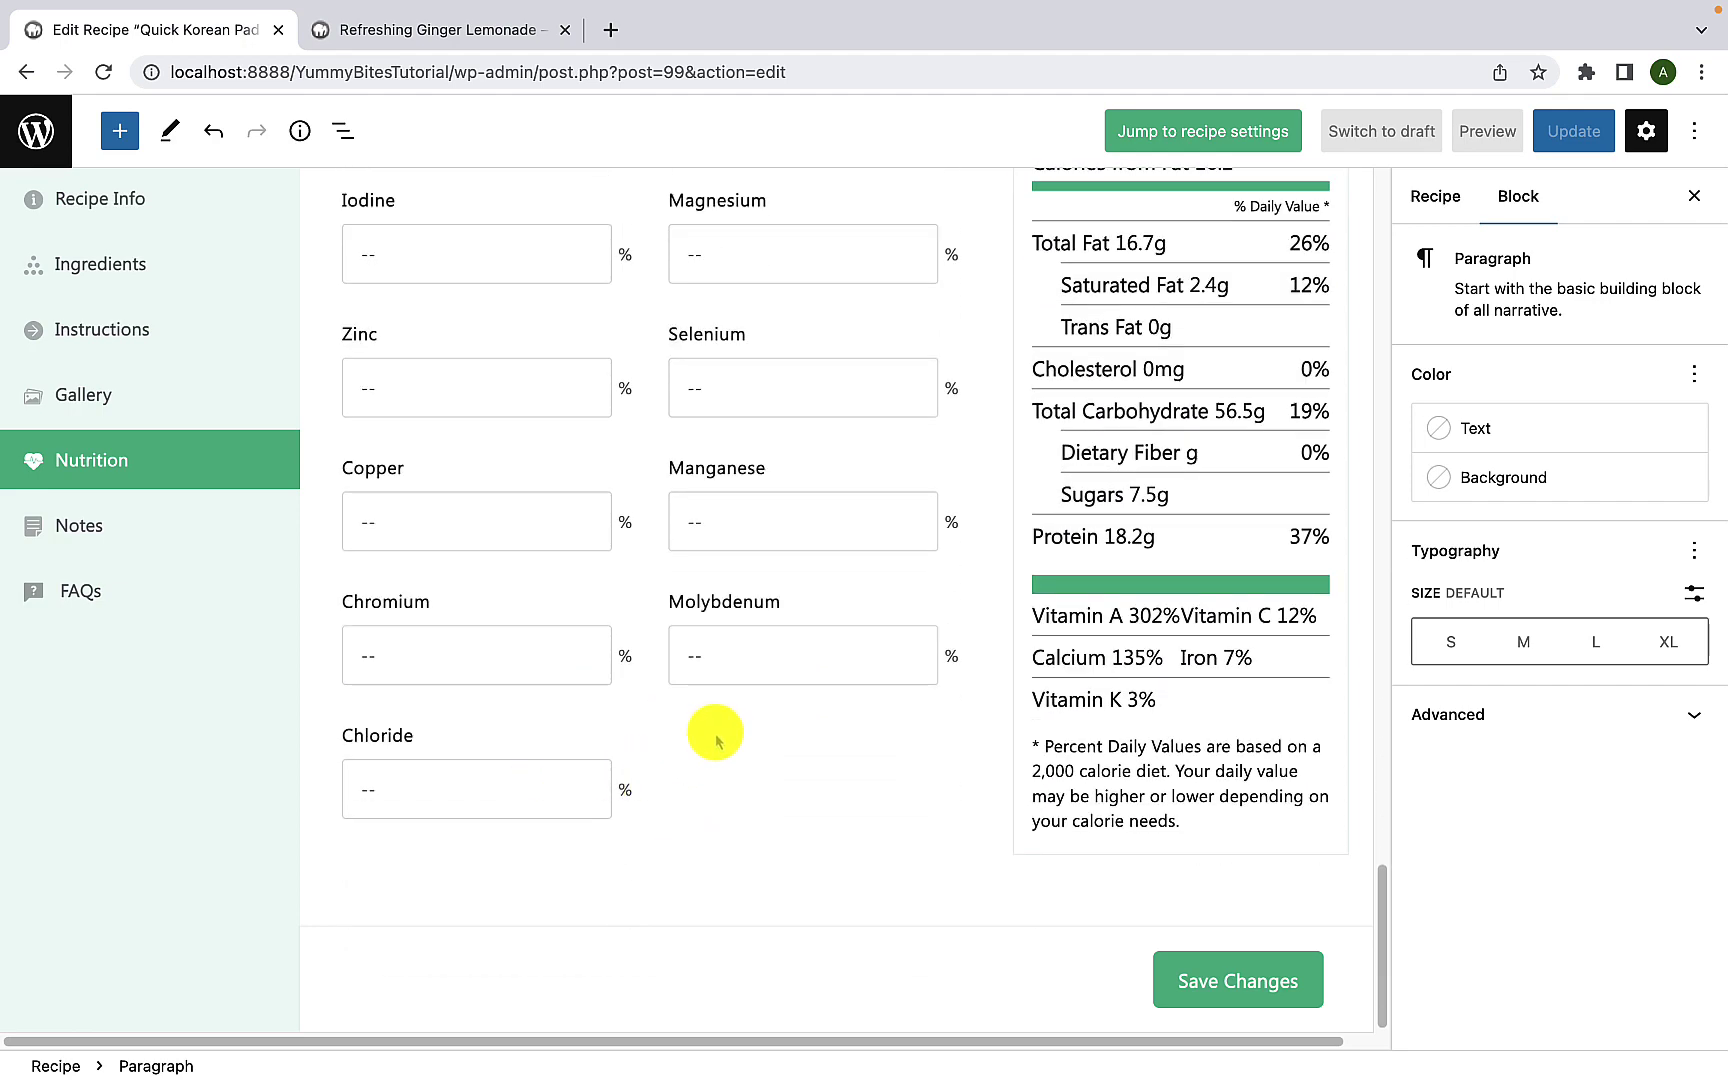
scroll(715, 730, up, 15)
scroll(720, 725, down, 3)
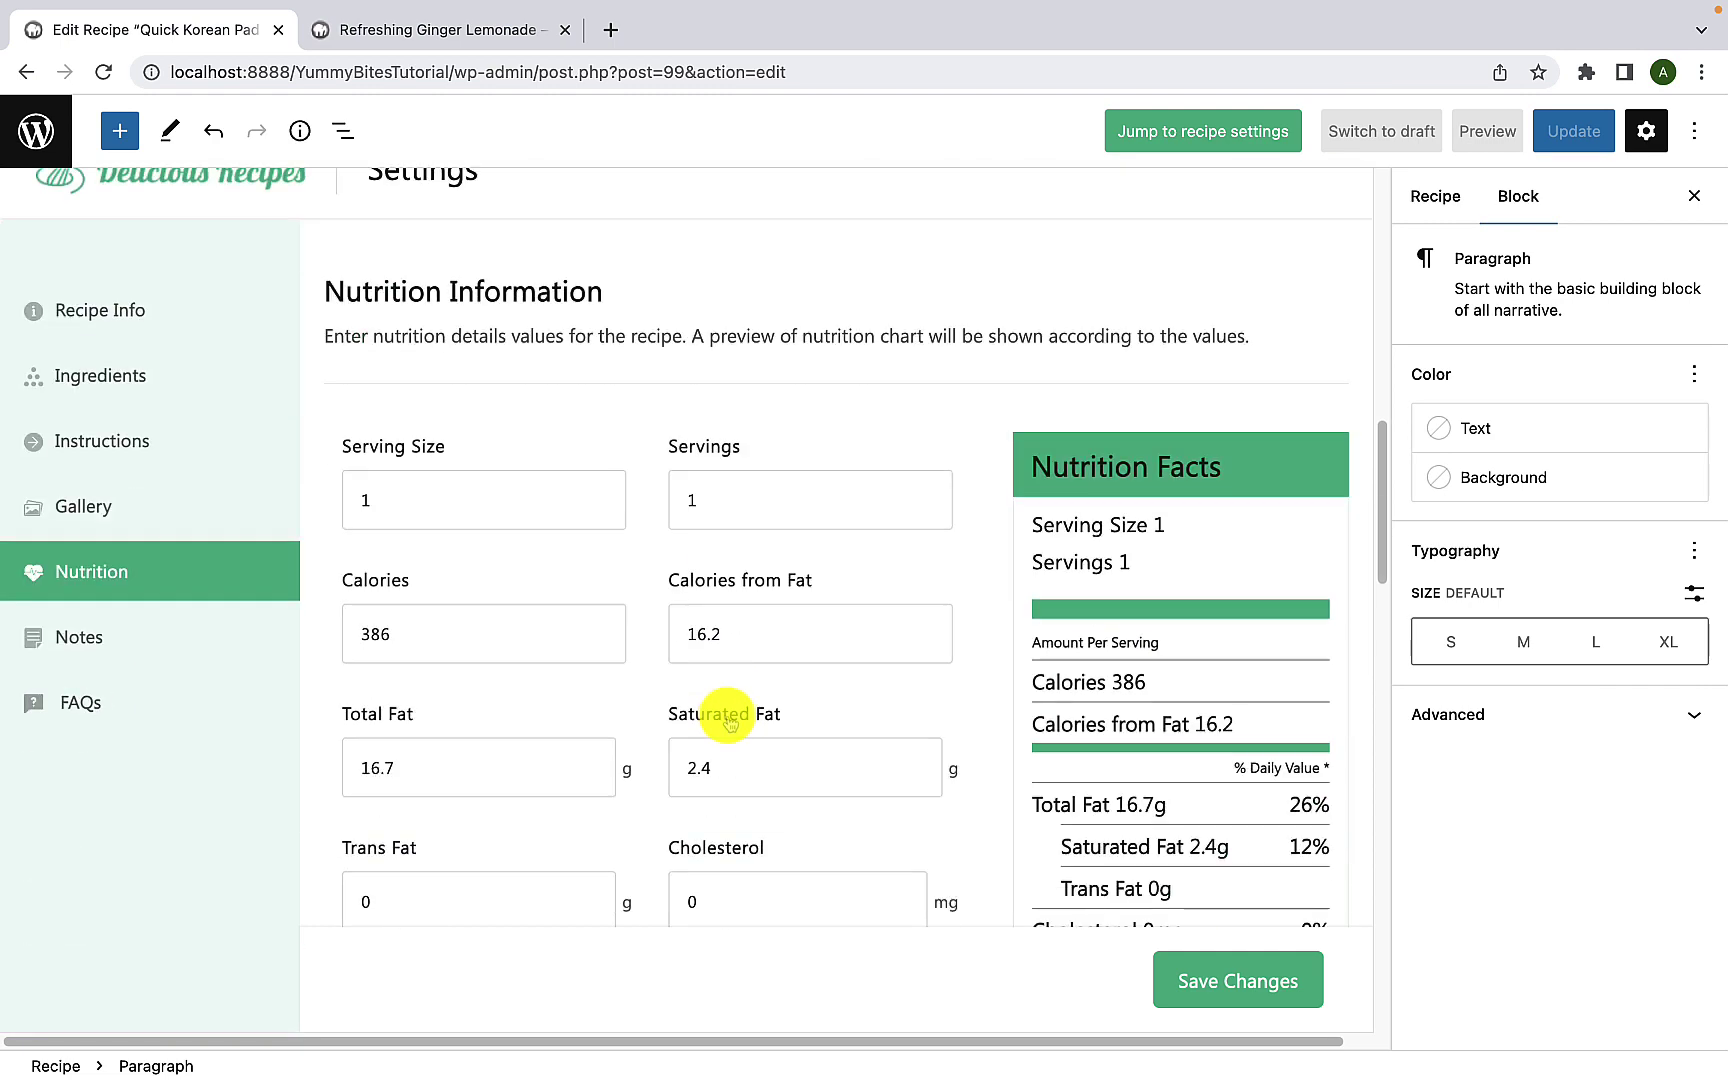
scroll(762, 725, down, 4)
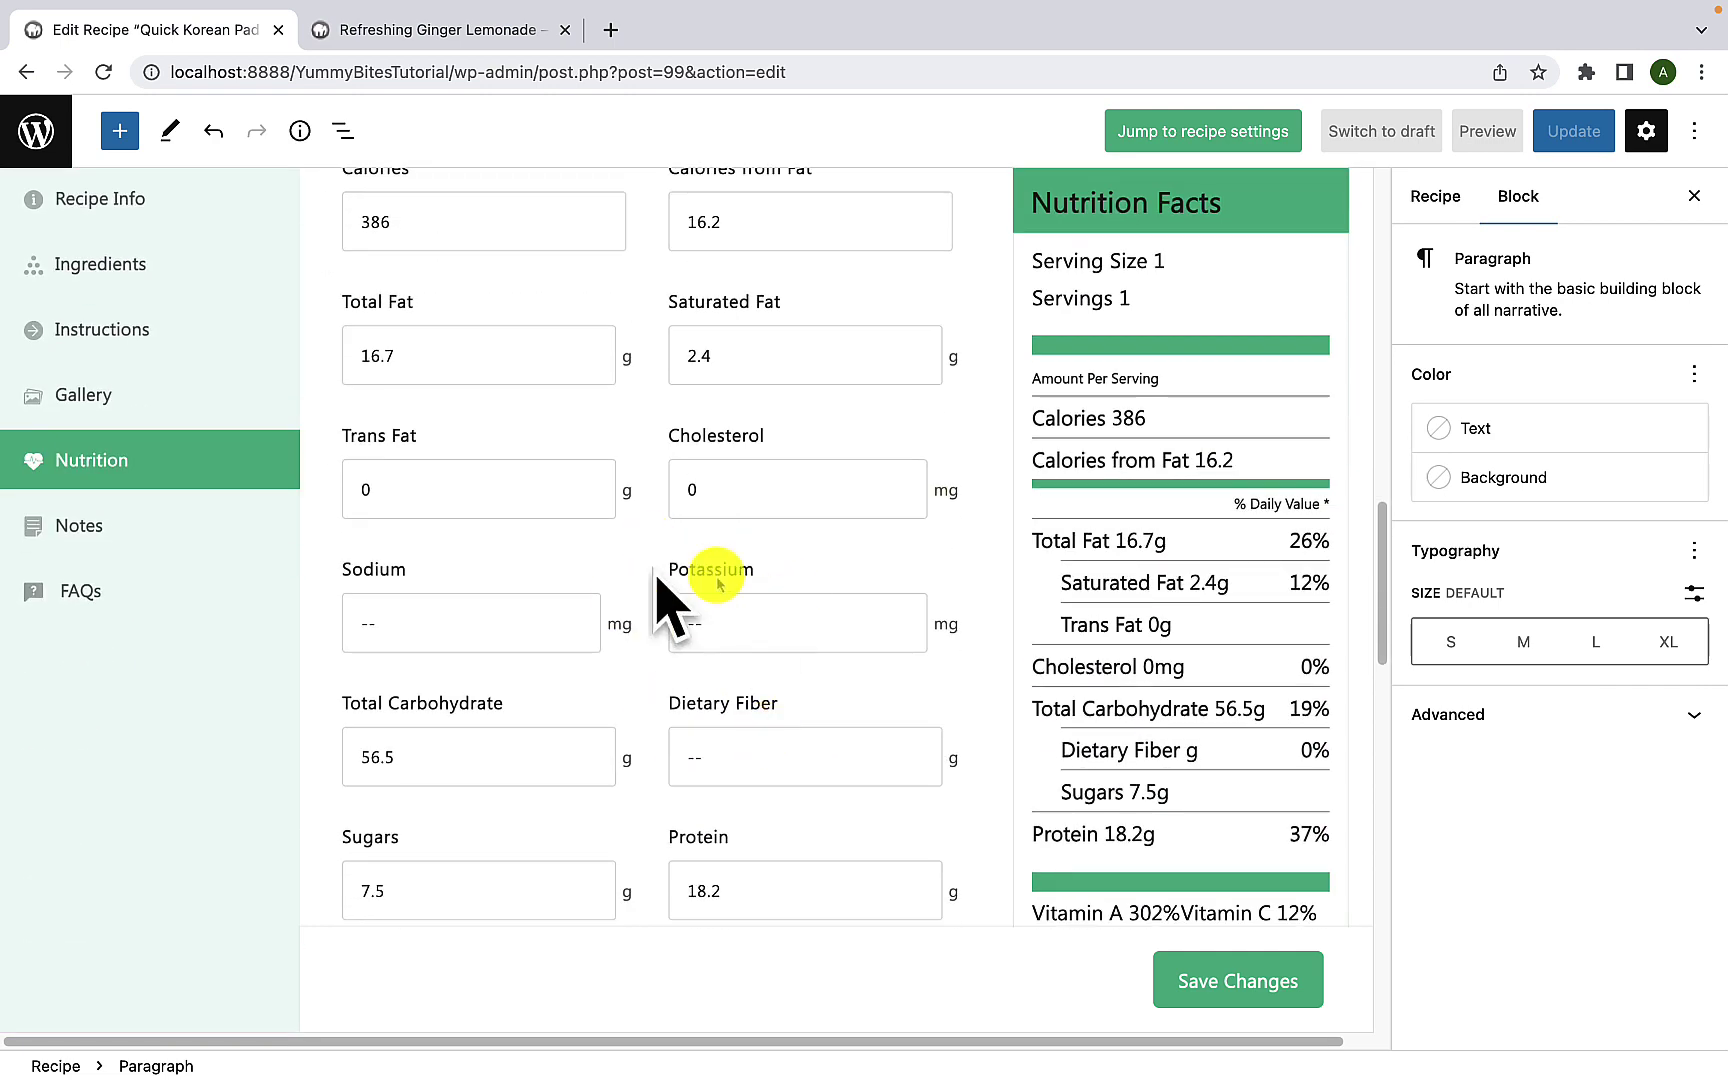
scroll(721, 675, down, 16)
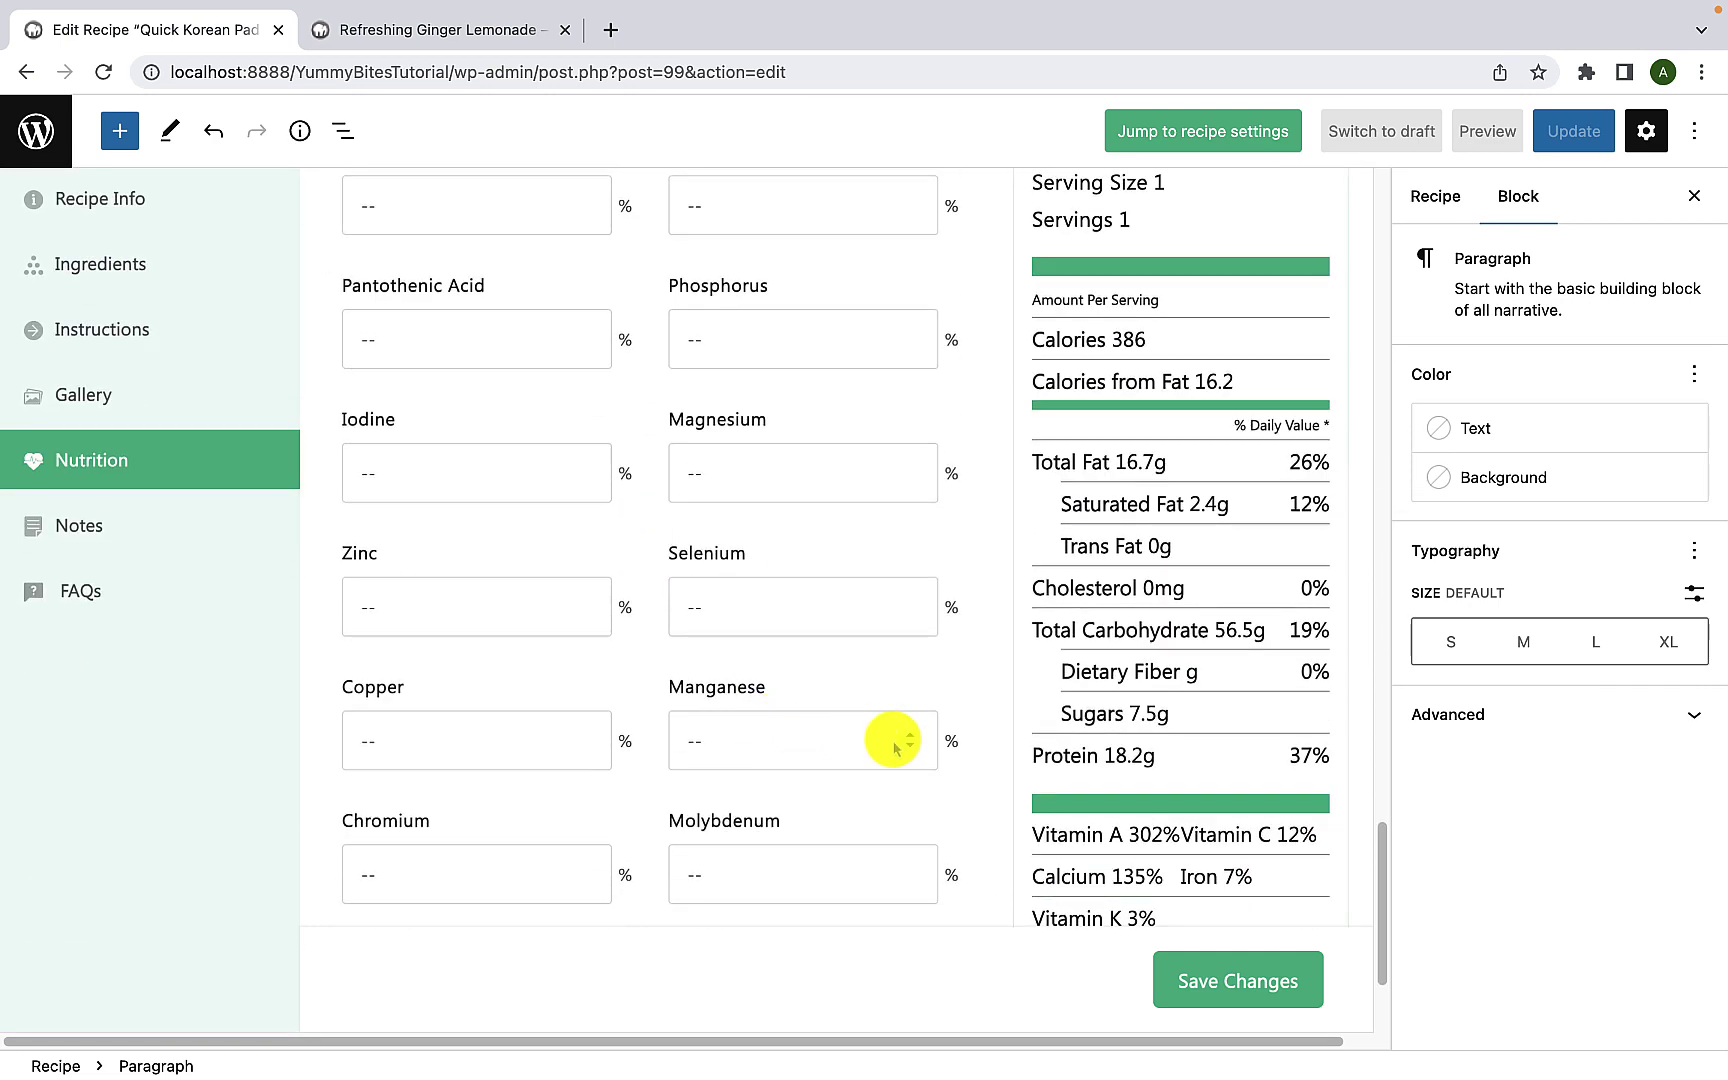
scroll(1107, 698, down, 2)
scroll(1155, 695, up, 4)
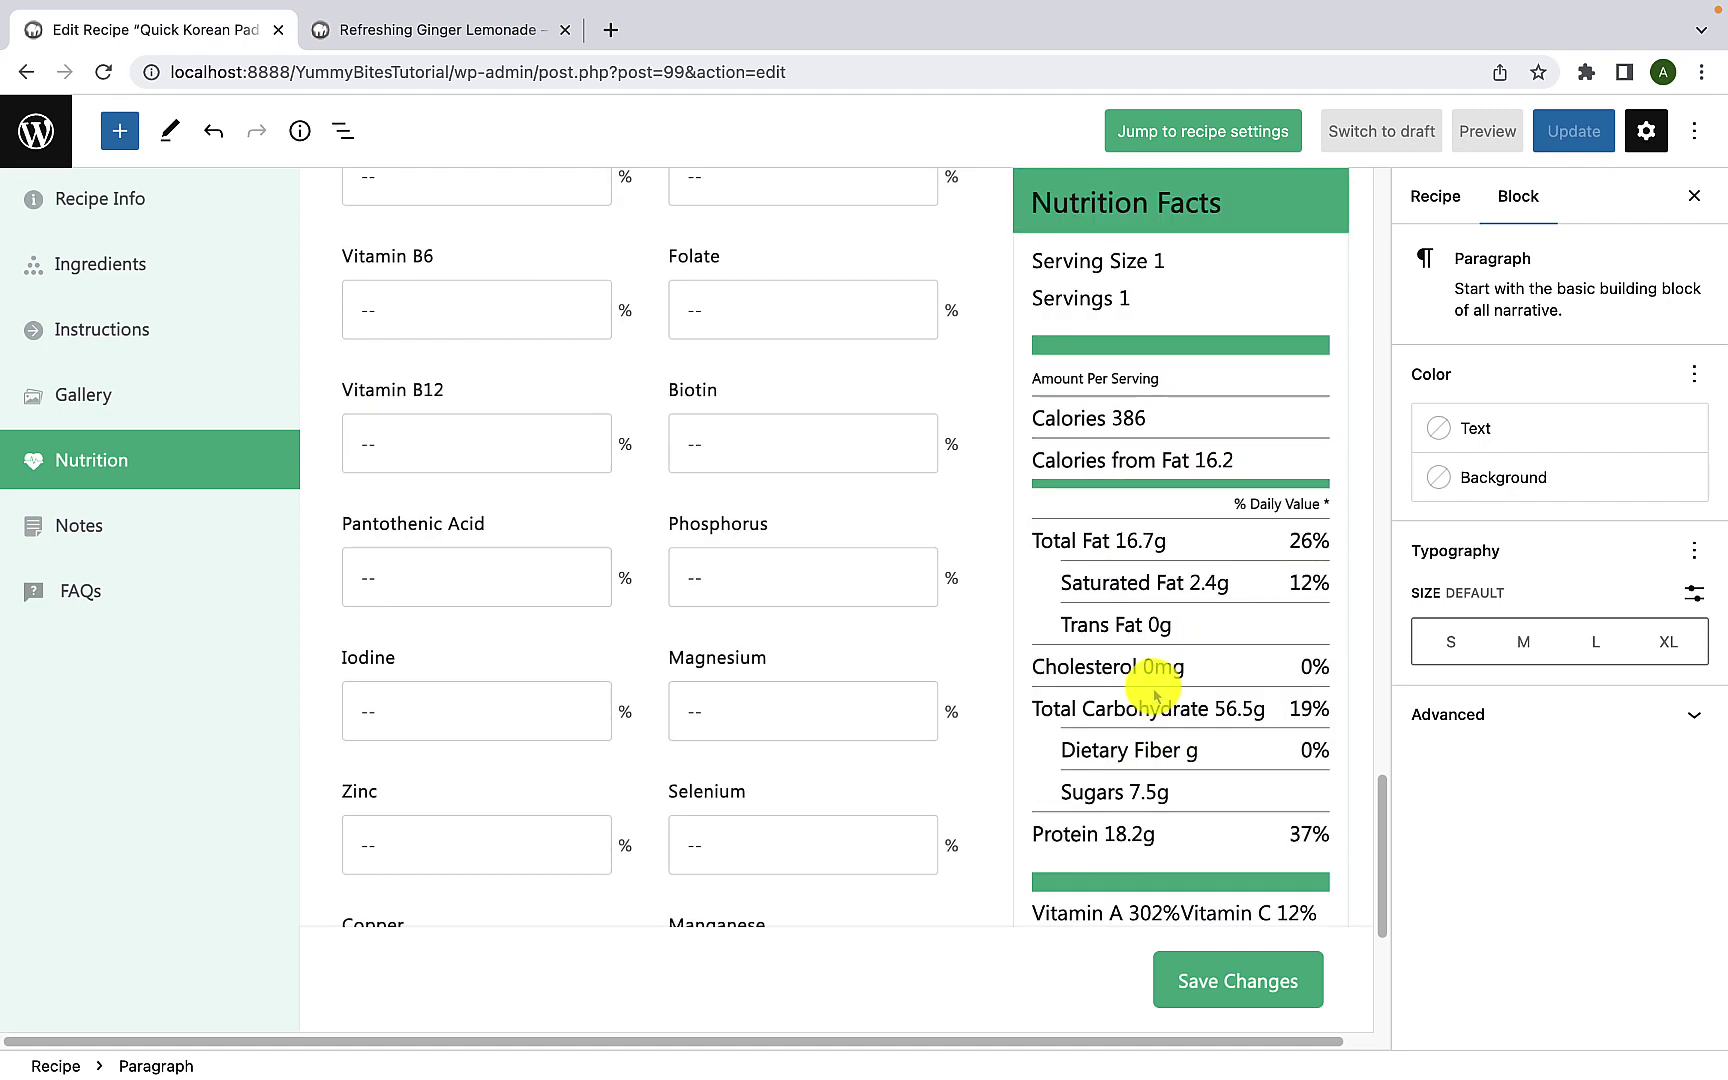
scroll(1150, 680, up, 2)
scroll(1150, 745, down, 6)
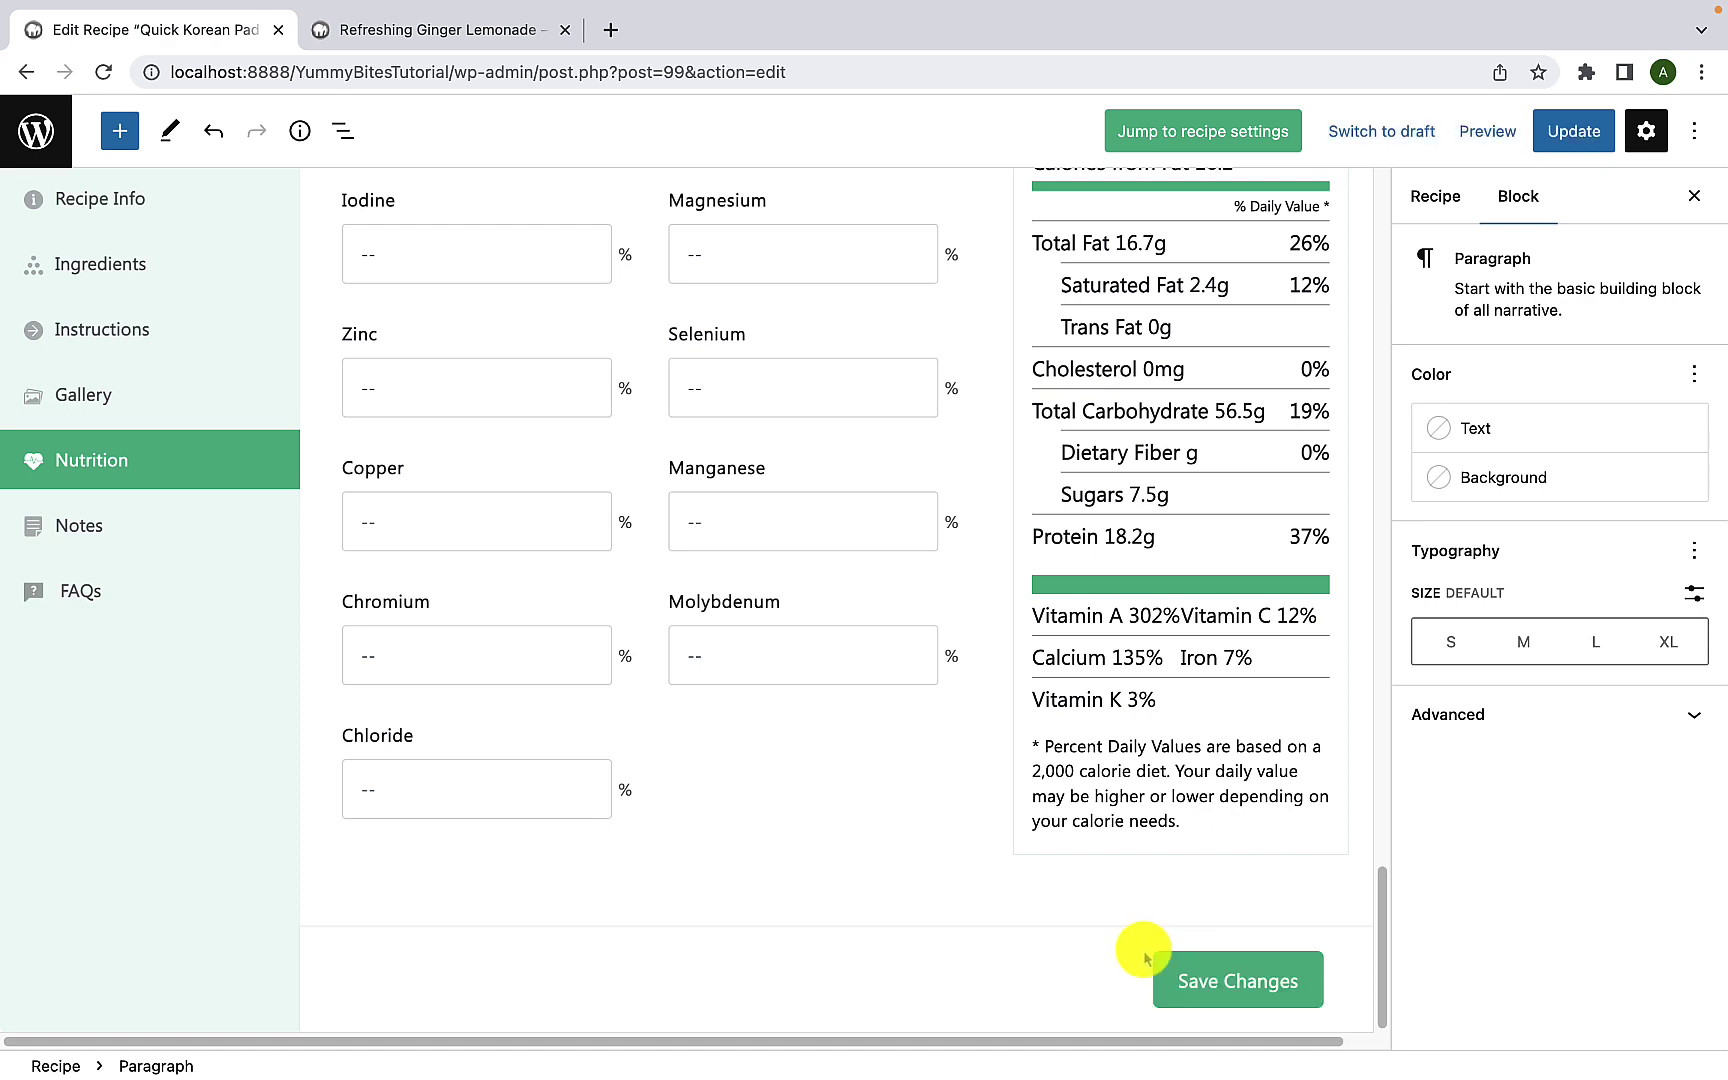
Step: Replace the recipe notes with the copied text on swapping shrimp for chicken and adjusting the Pad Thai's tang and sweetness, and save
click(145, 540)
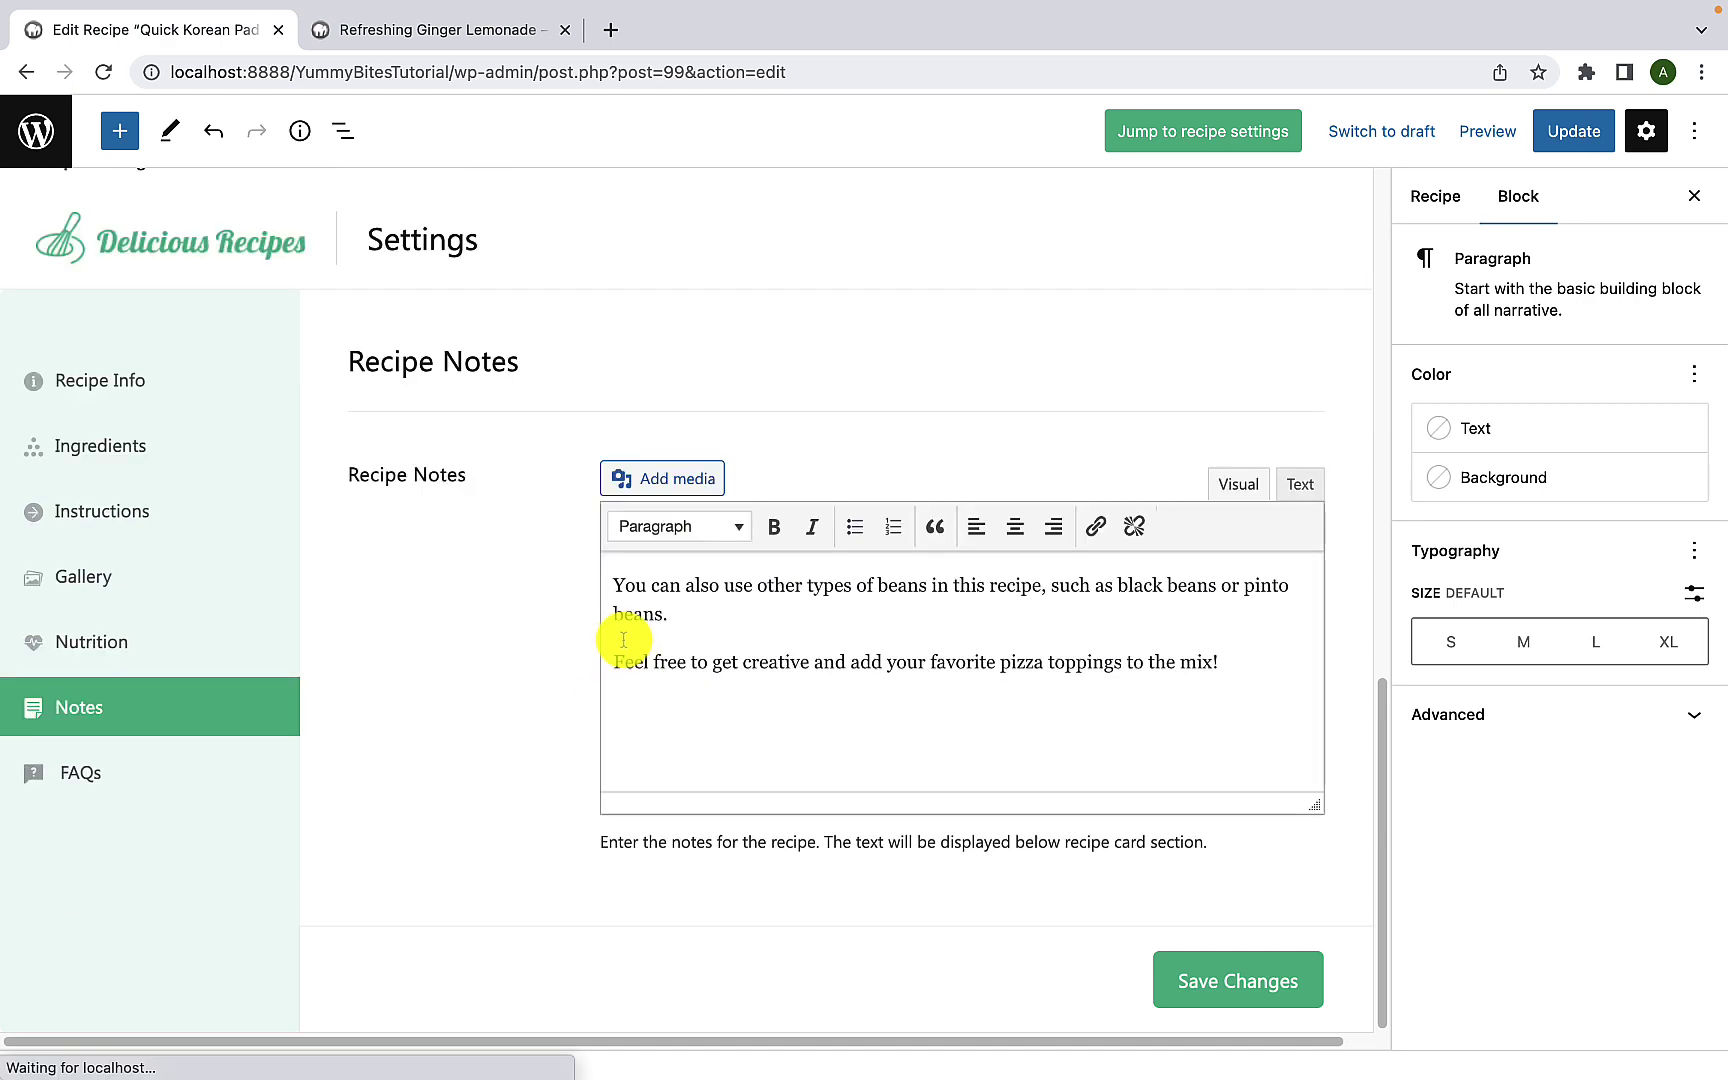
drag(608, 588, 1250, 668)
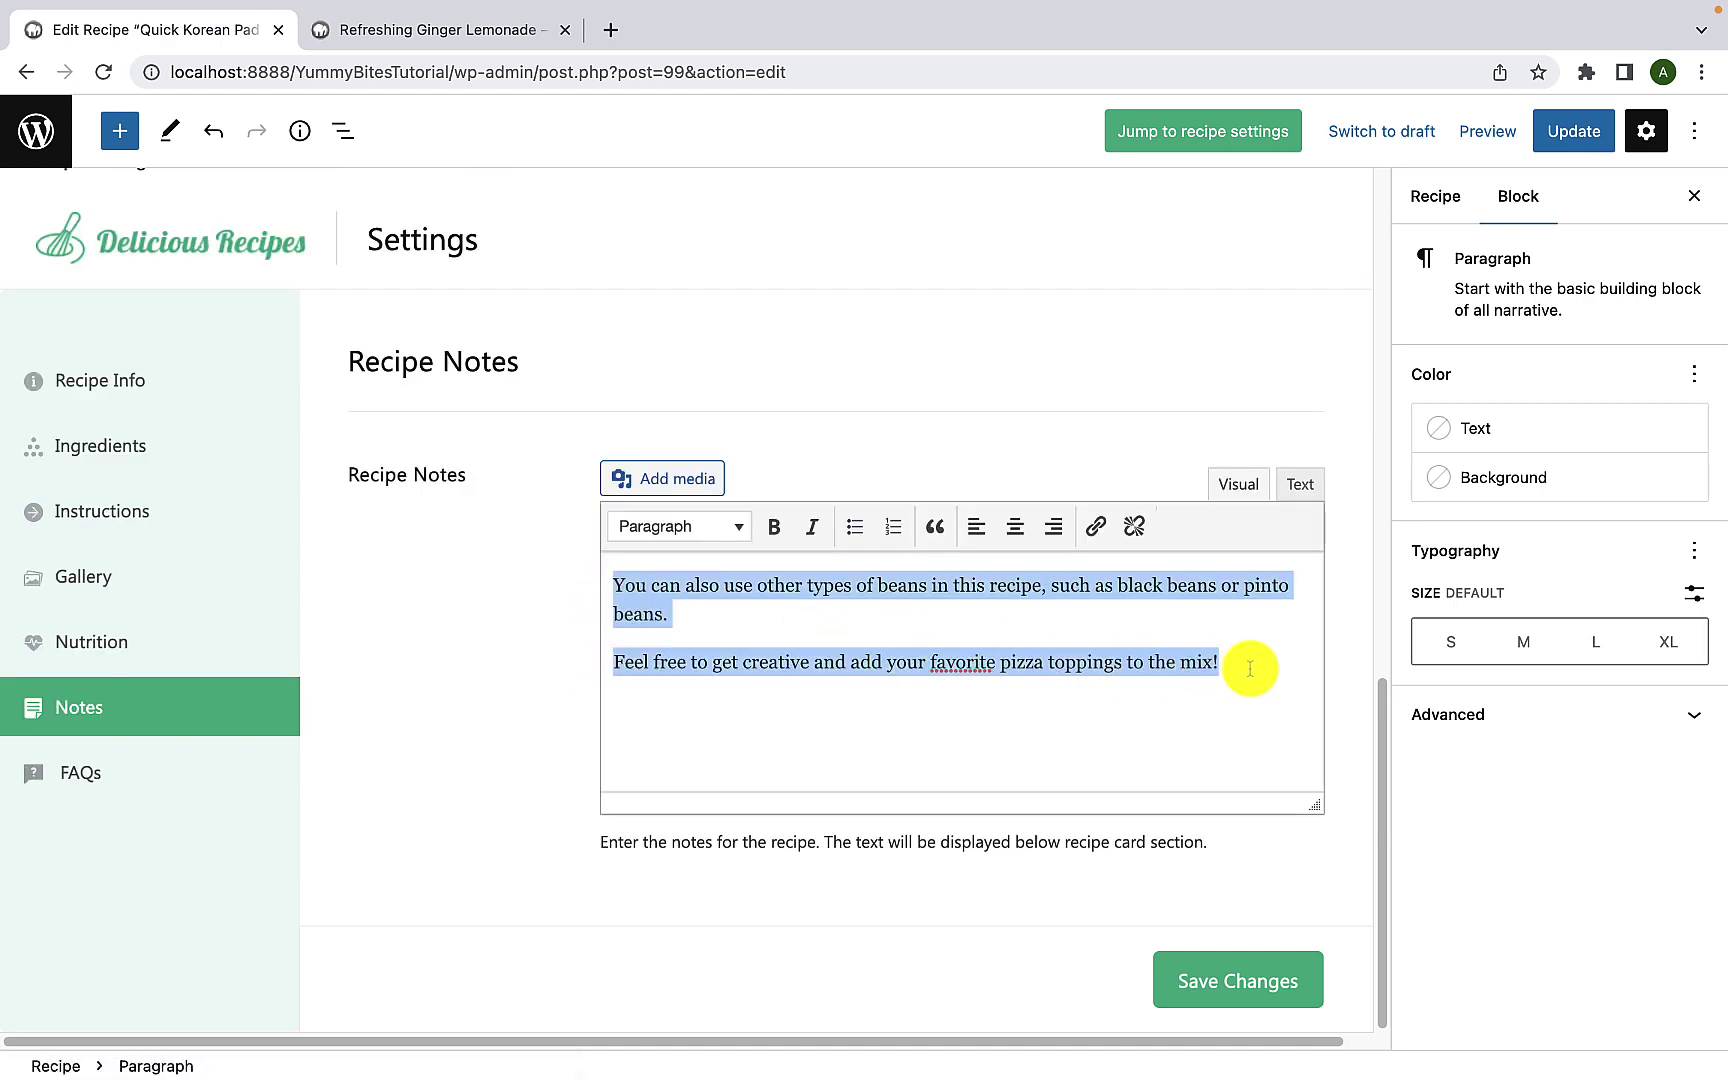
key(BackSpace)
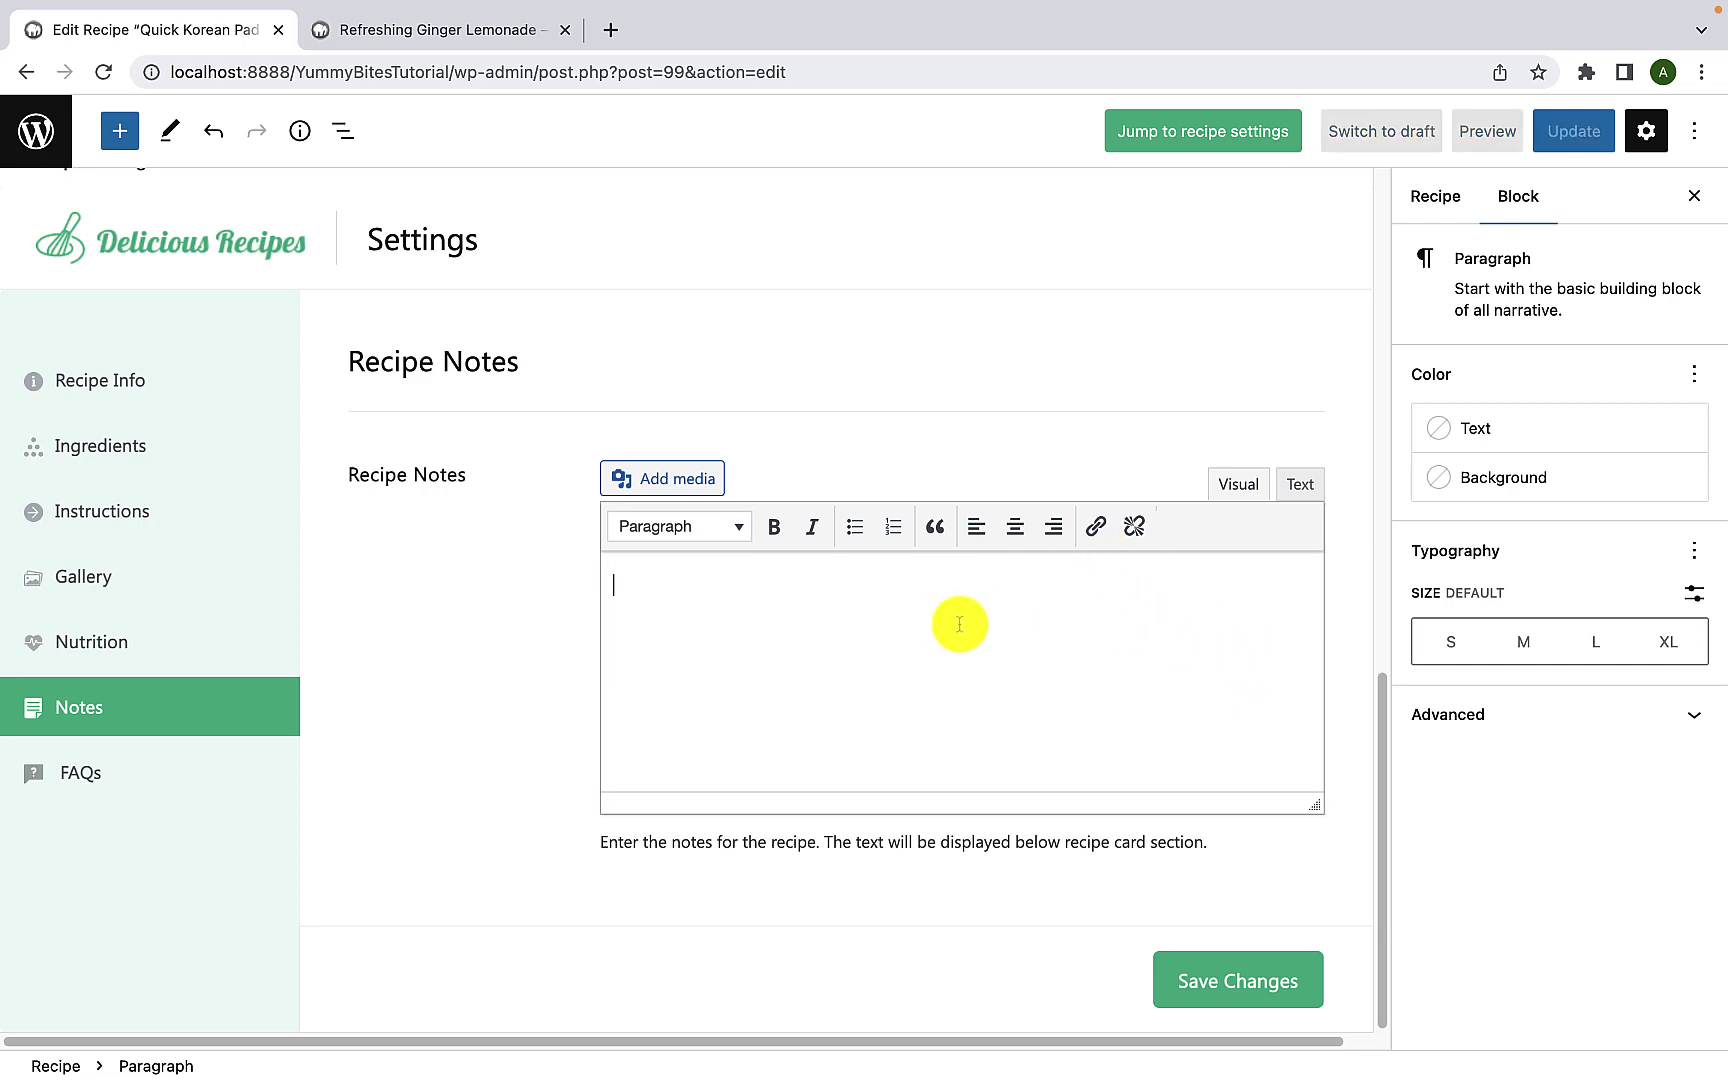
key(ctrl+v)
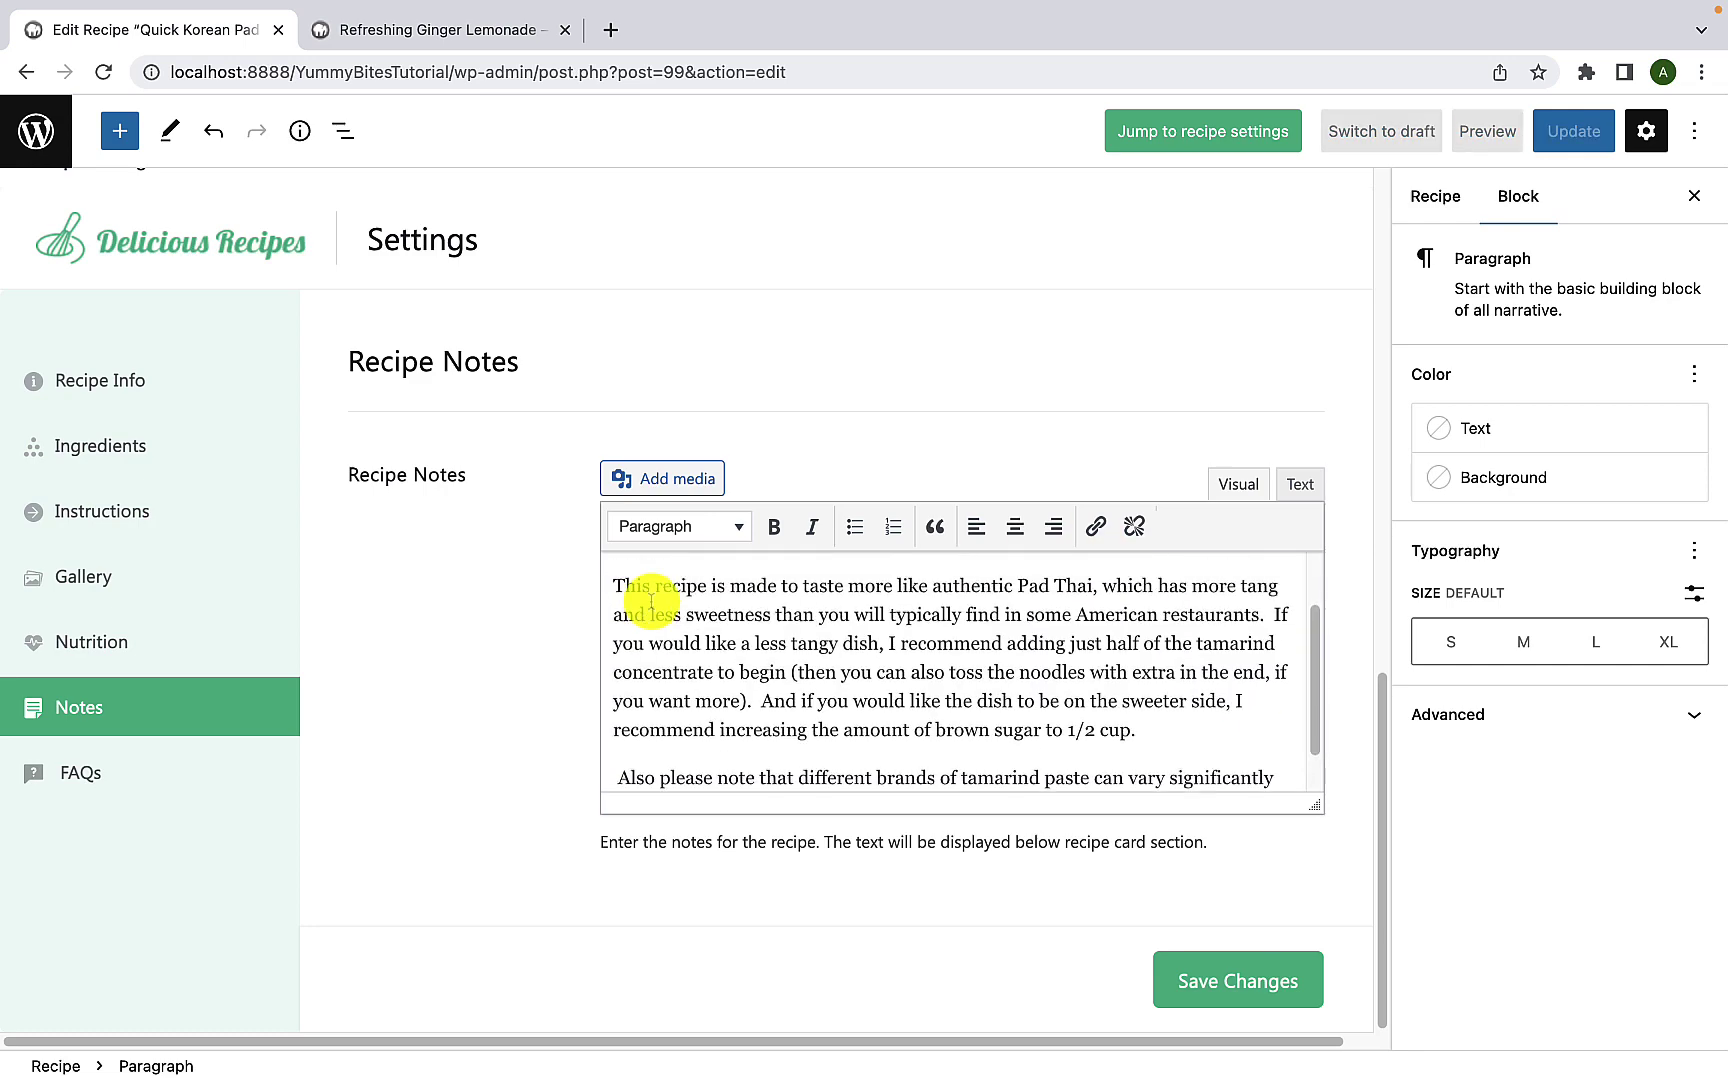
scroll(640, 600, up, 1)
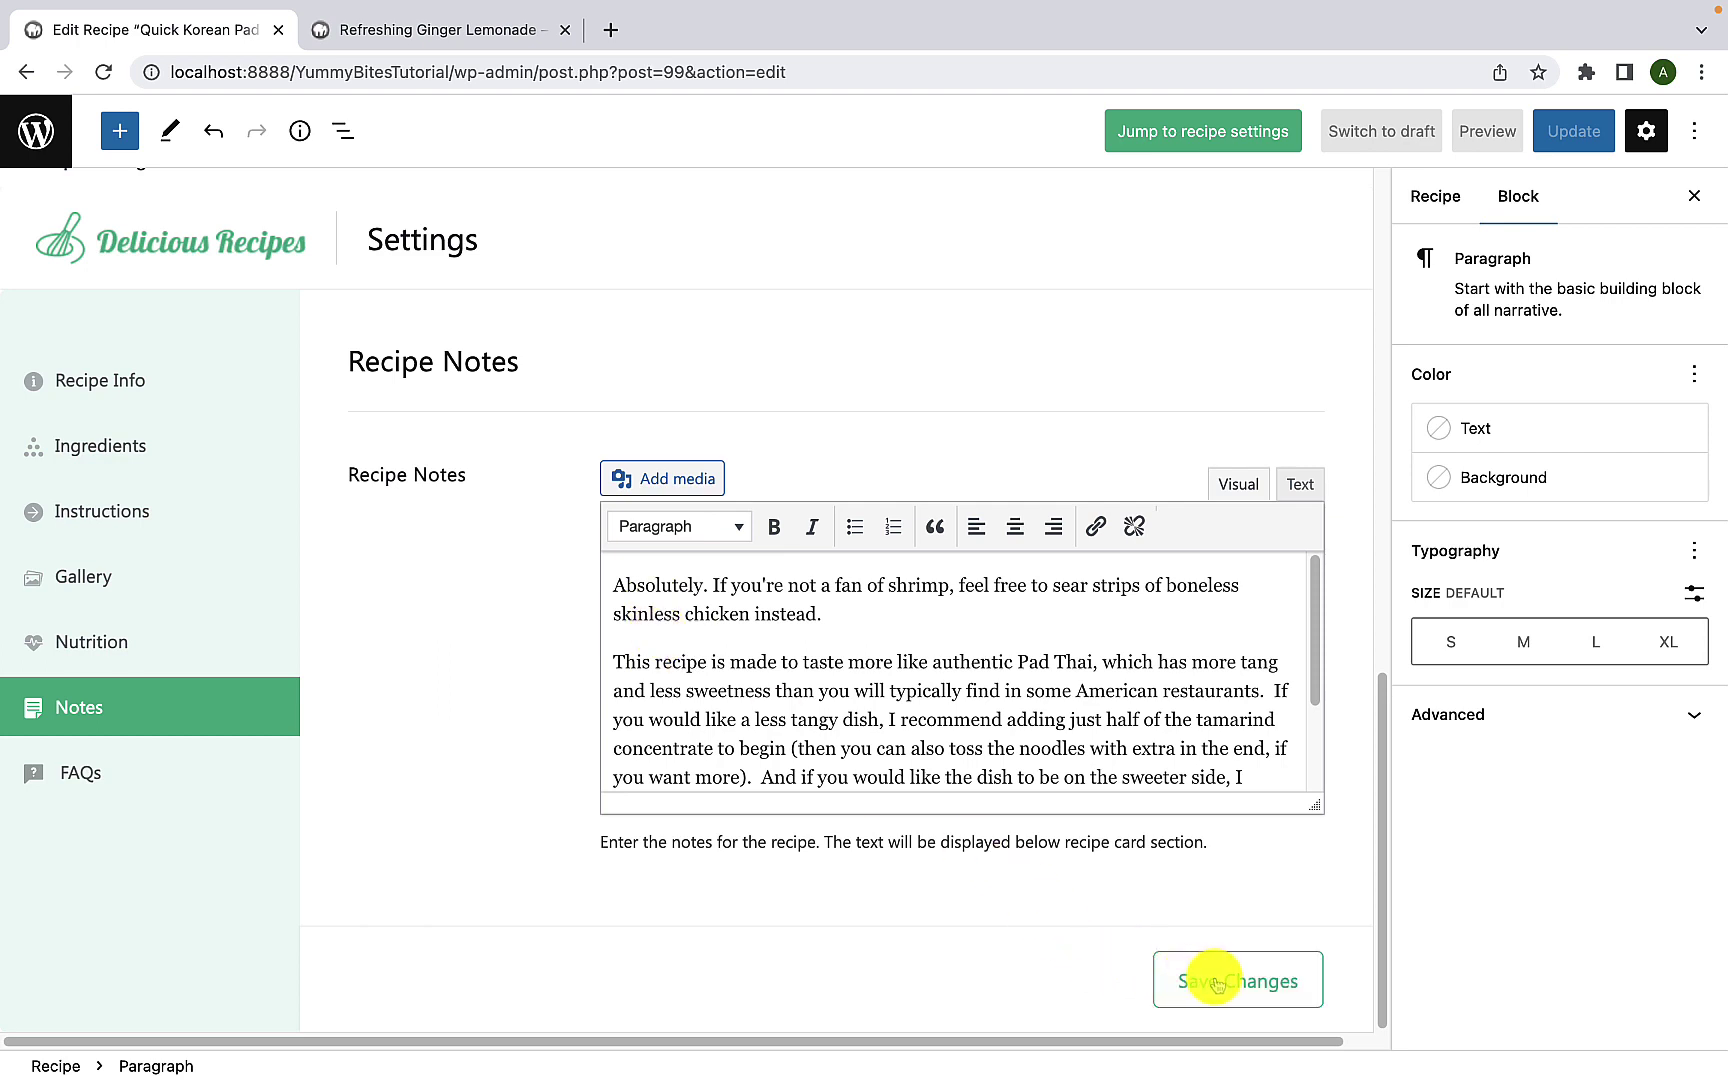
Step: Open the recipe's FAQs settings and examine the section title above the list of questions
click(117, 778)
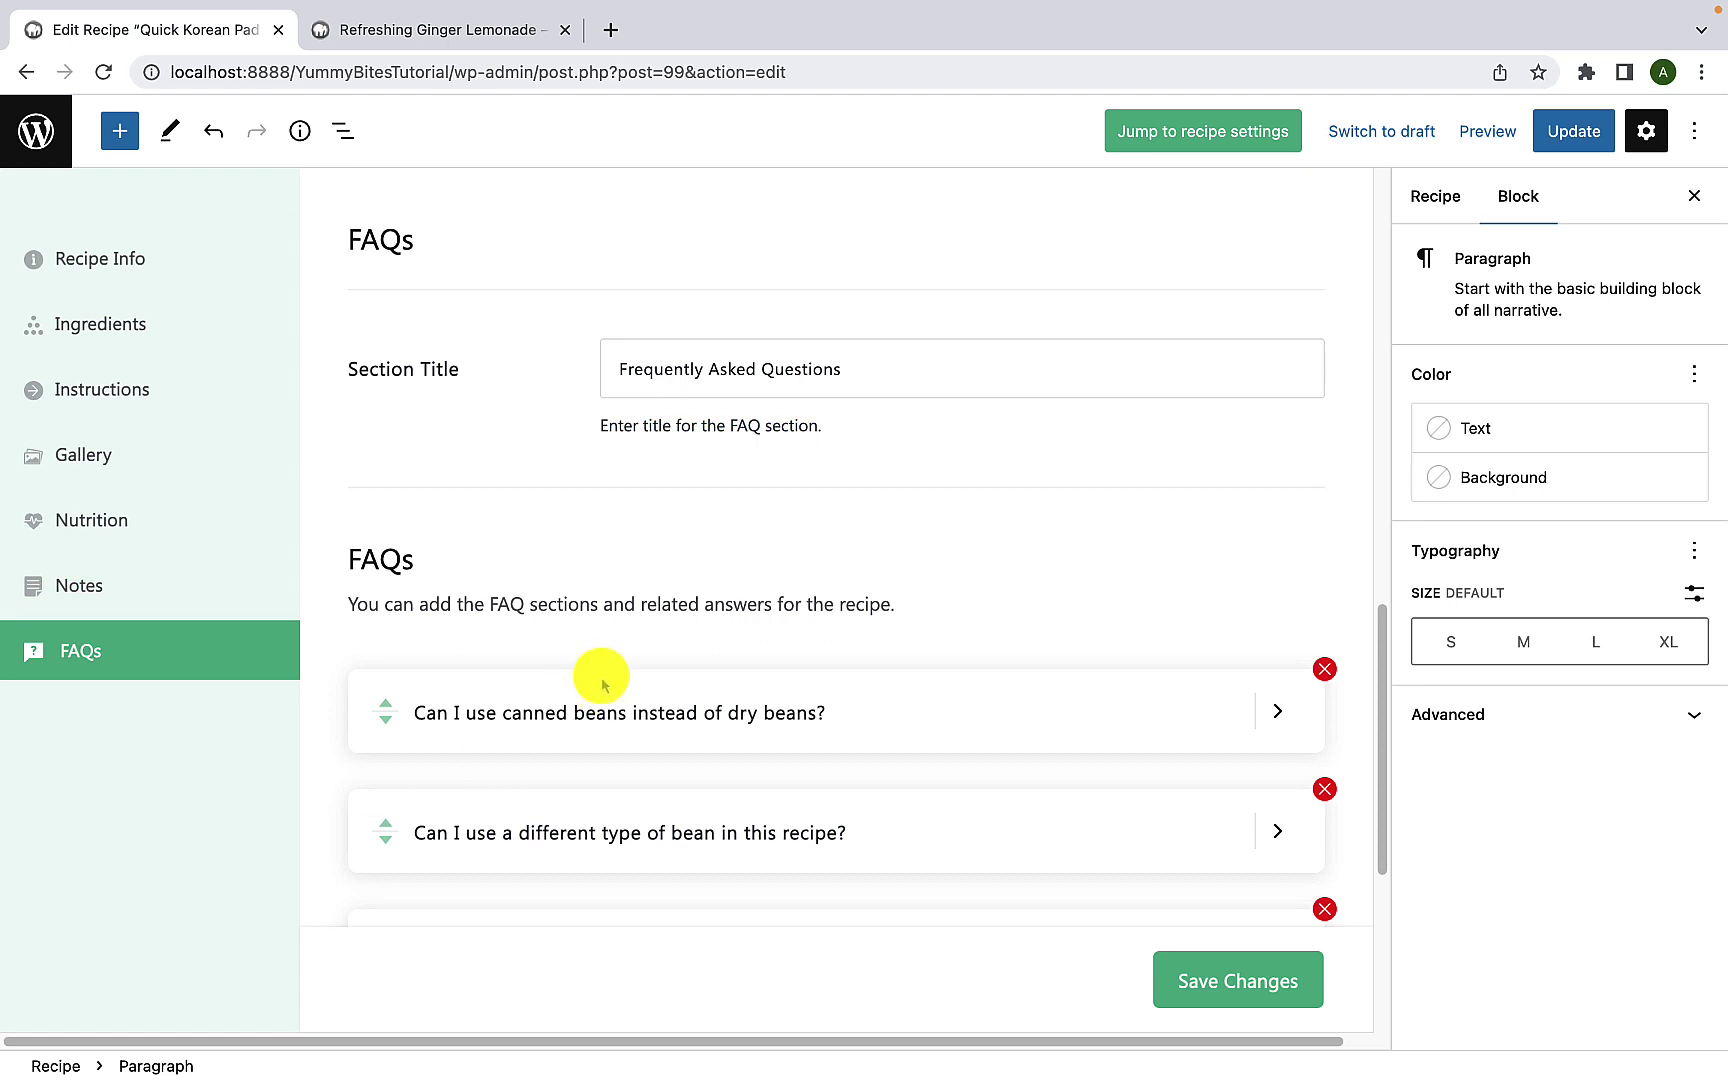
scroll(620, 680, down, 1)
drag(610, 347, 887, 352)
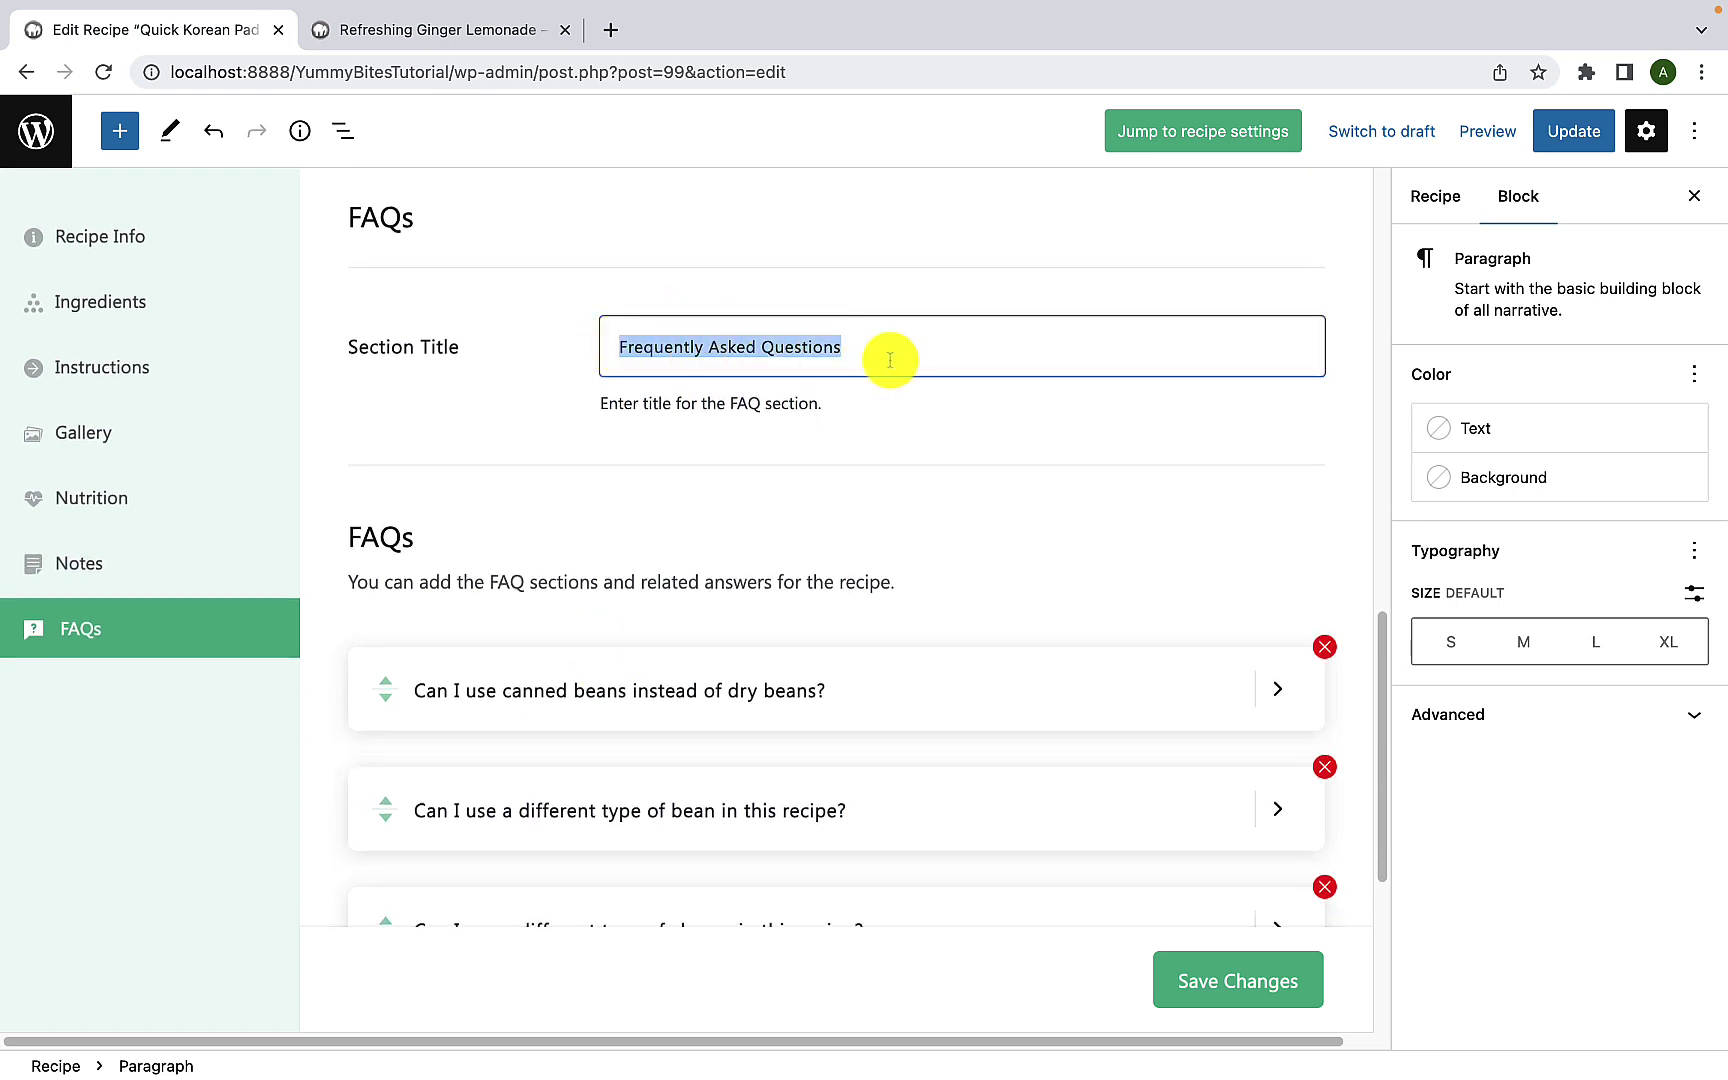
click(856, 347)
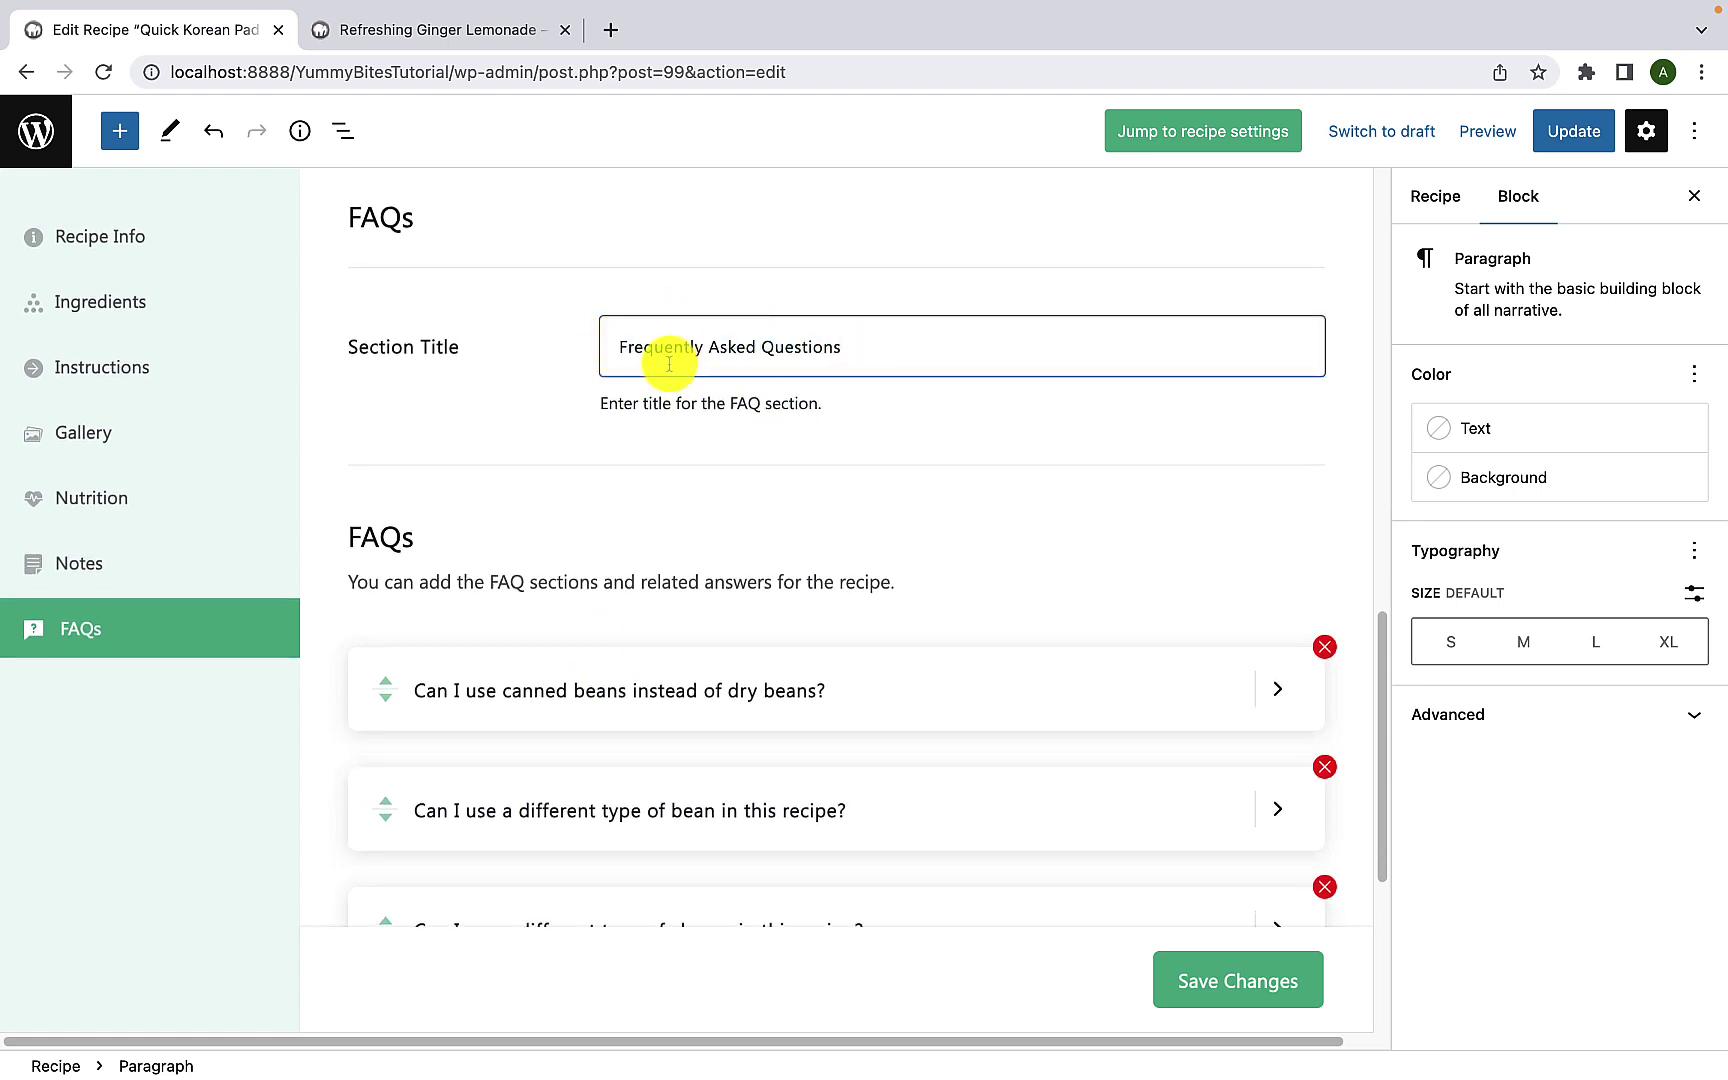
drag(884, 356, 586, 355)
click(906, 345)
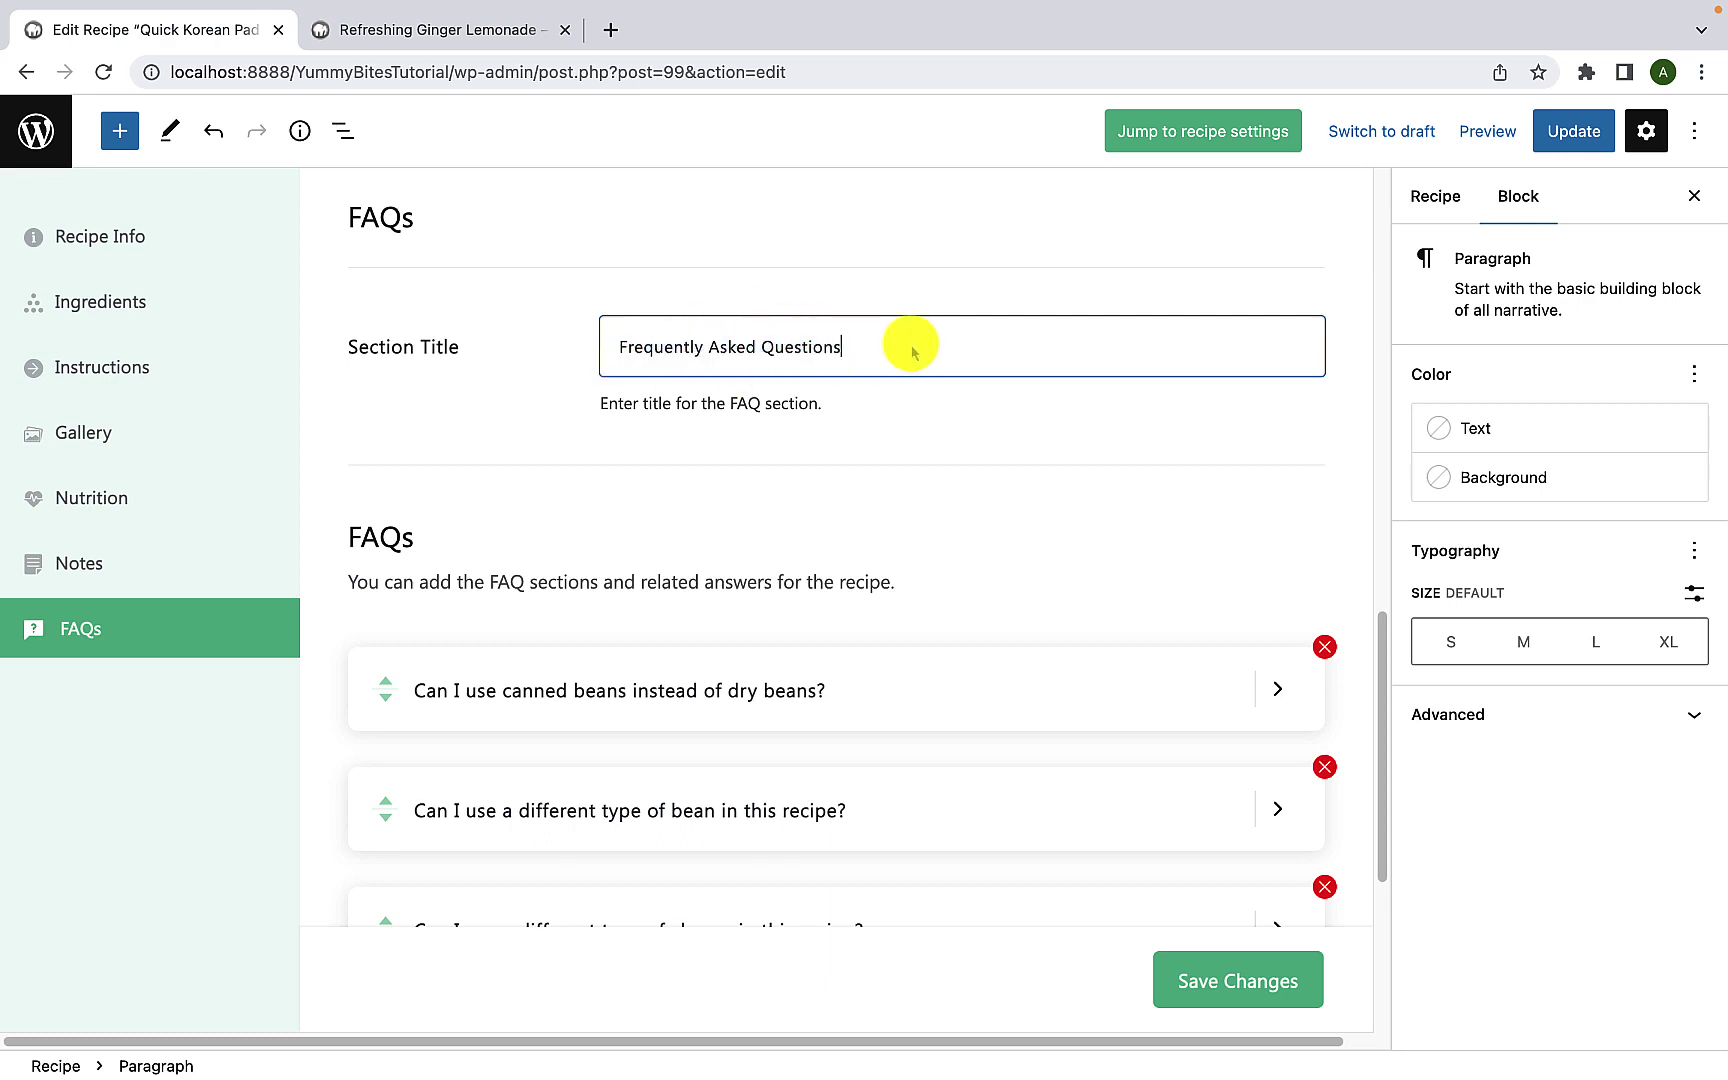
Step: Add a new FAQ at the end of the list with the question "Can I add shallots instead of onions?"
scroll(670, 607, down, 5)
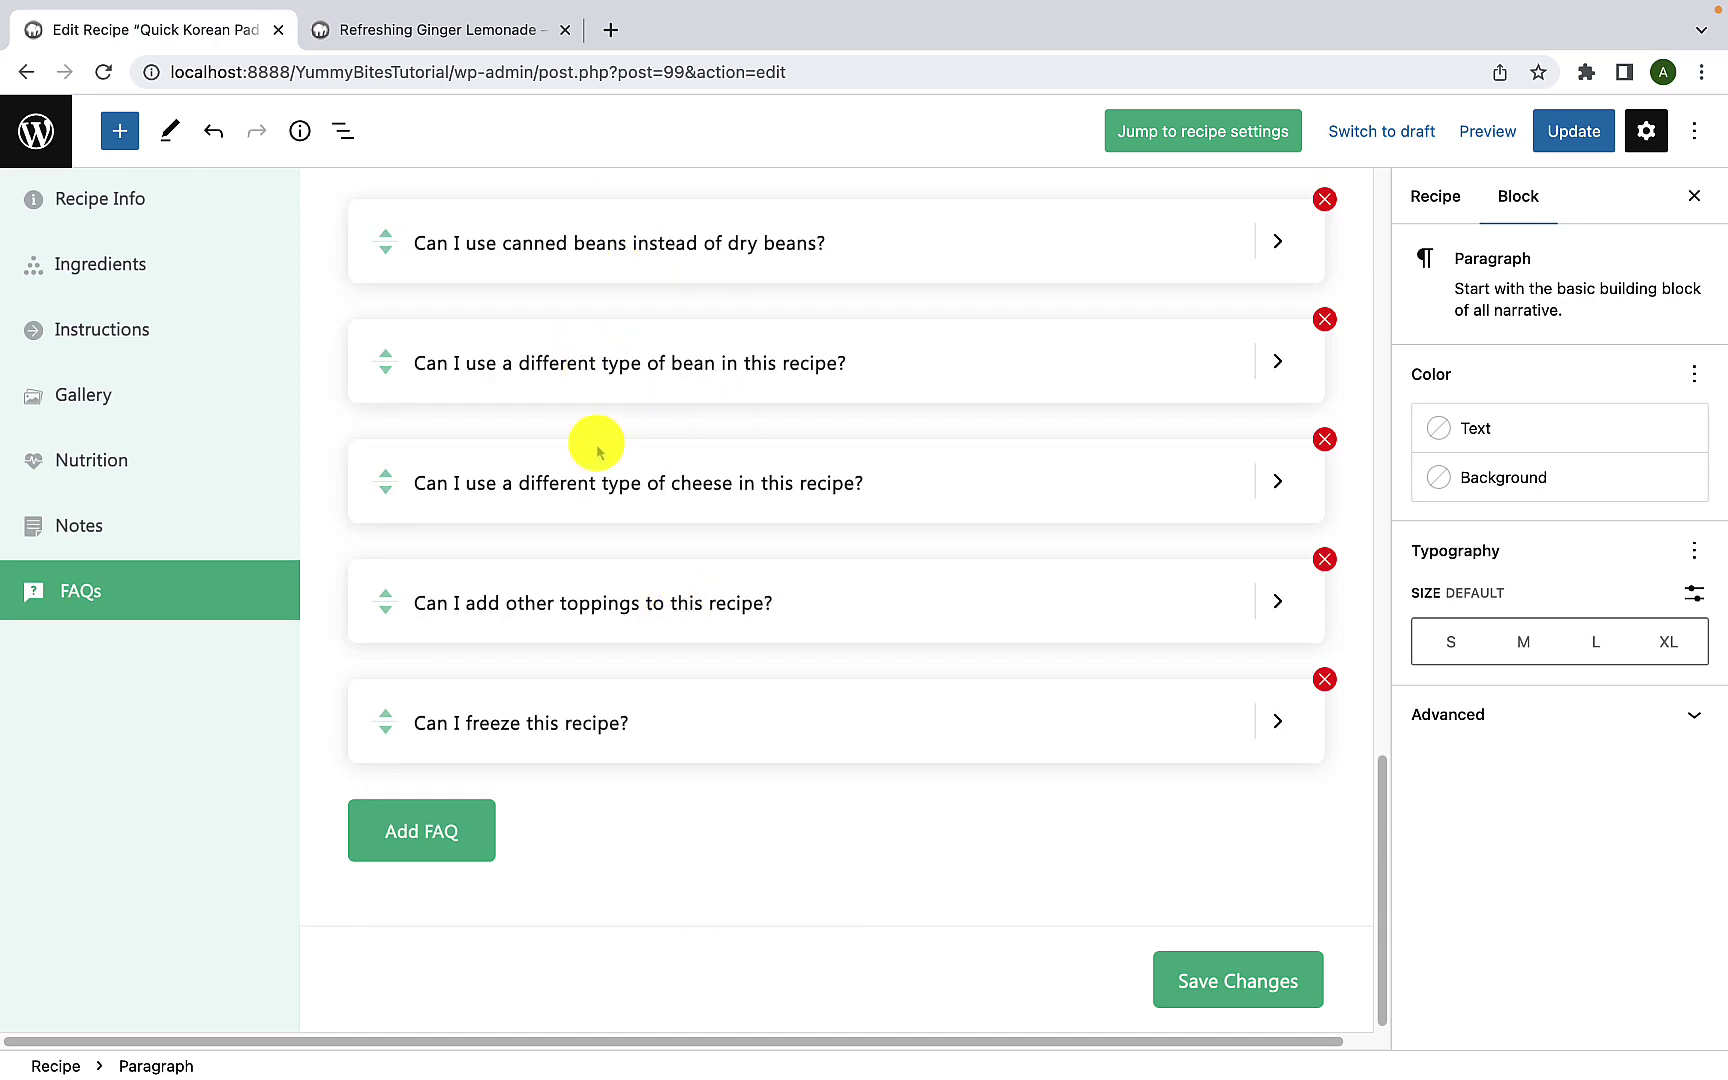
click(424, 836)
scroll(430, 800, down, 2)
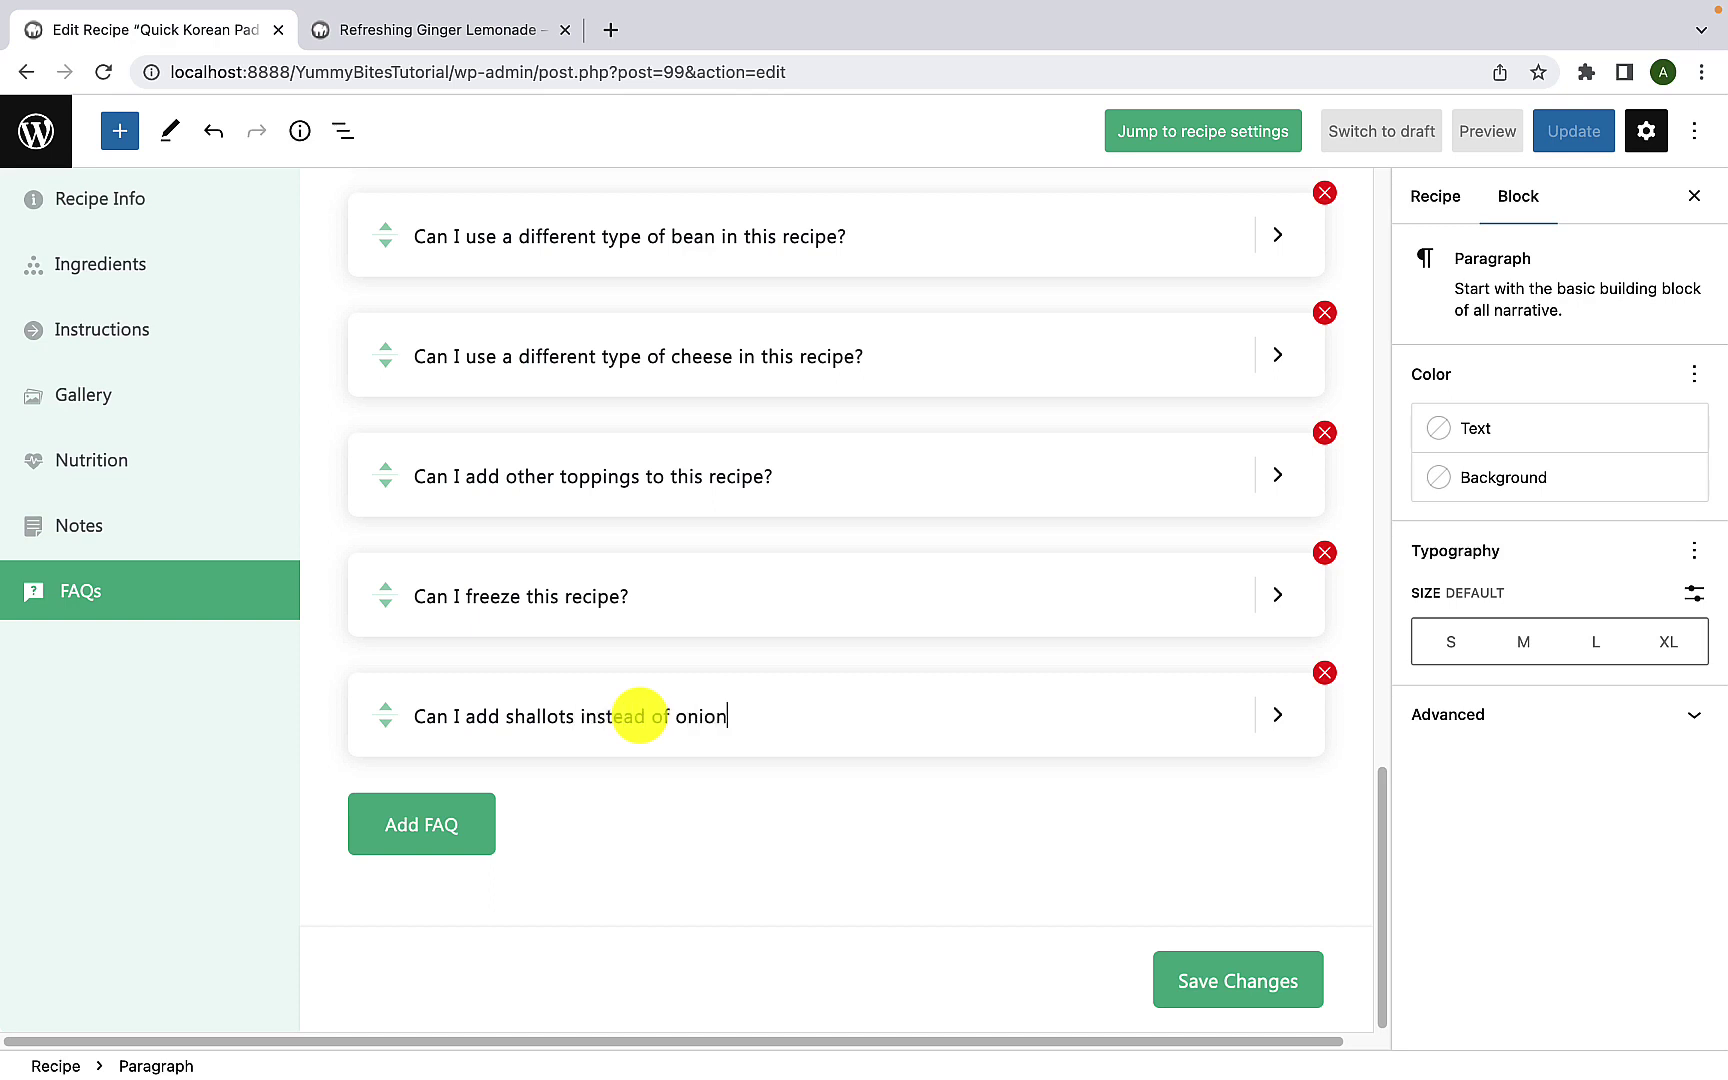
text(?)
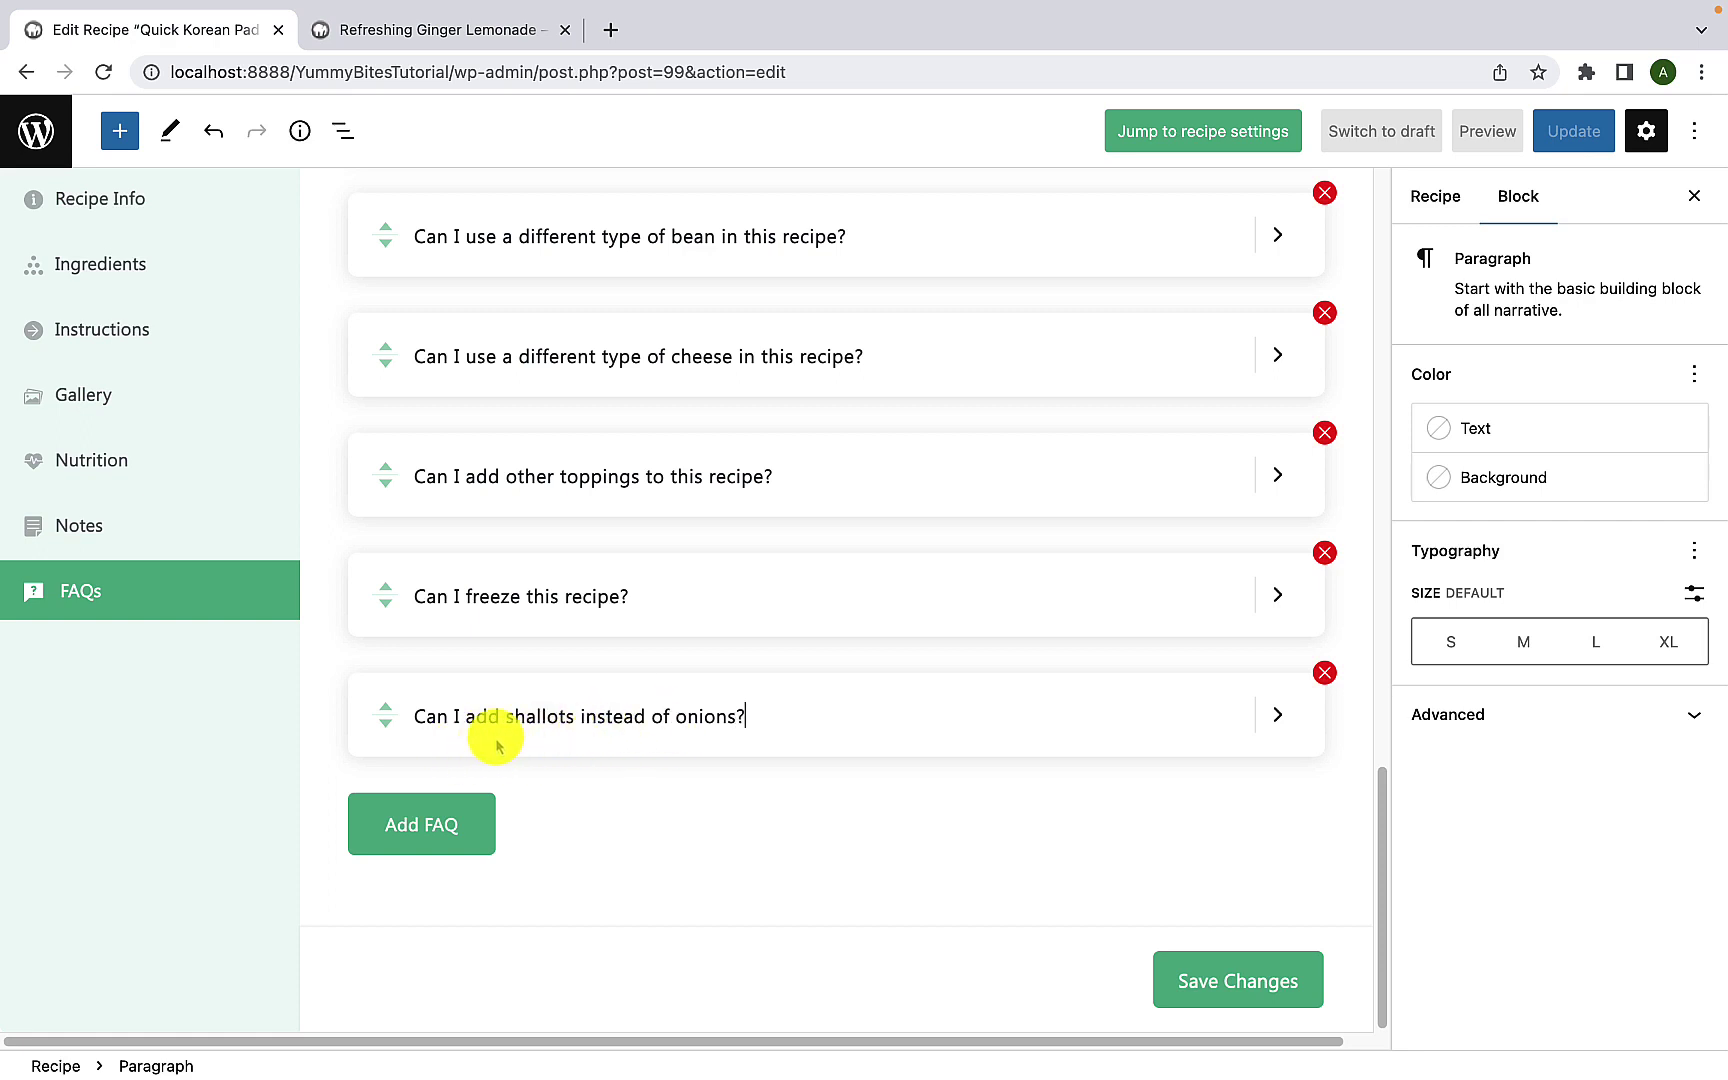
Step: Expand the shallots question and enter "Yes, you can." as its FAQ answer
click(1279, 716)
scroll(656, 771, down, 2)
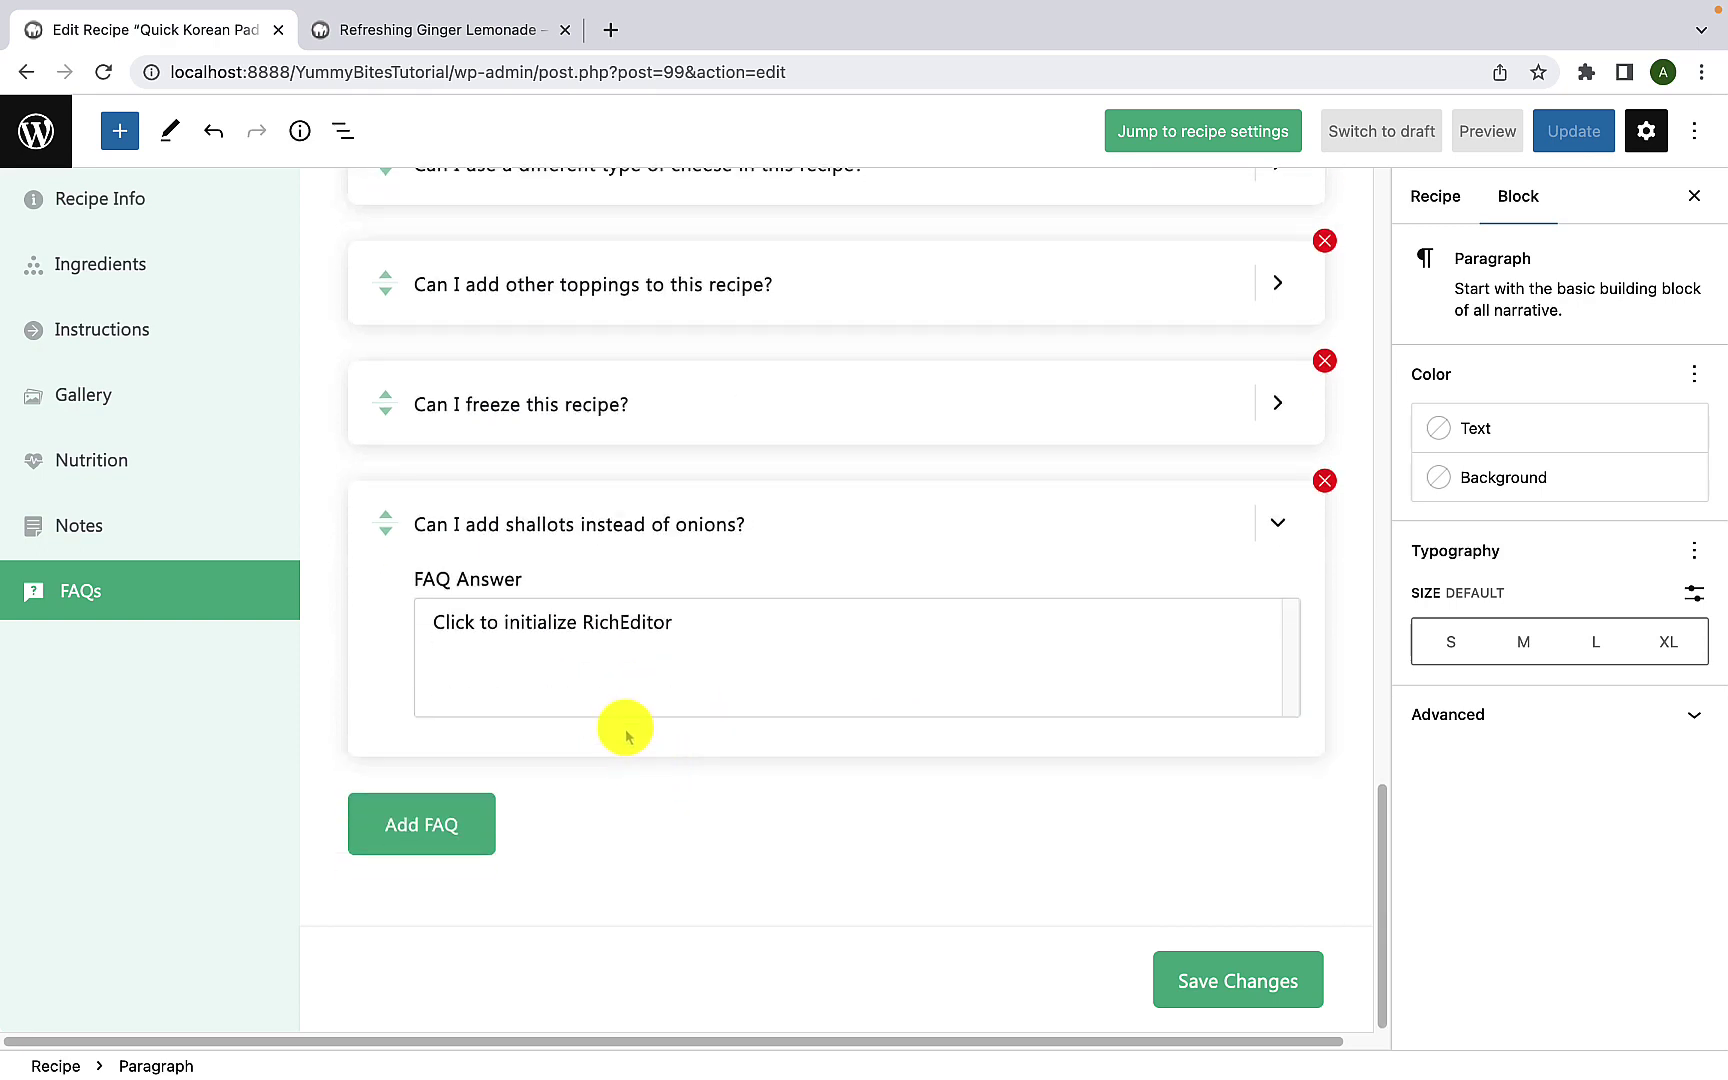
click(615, 645)
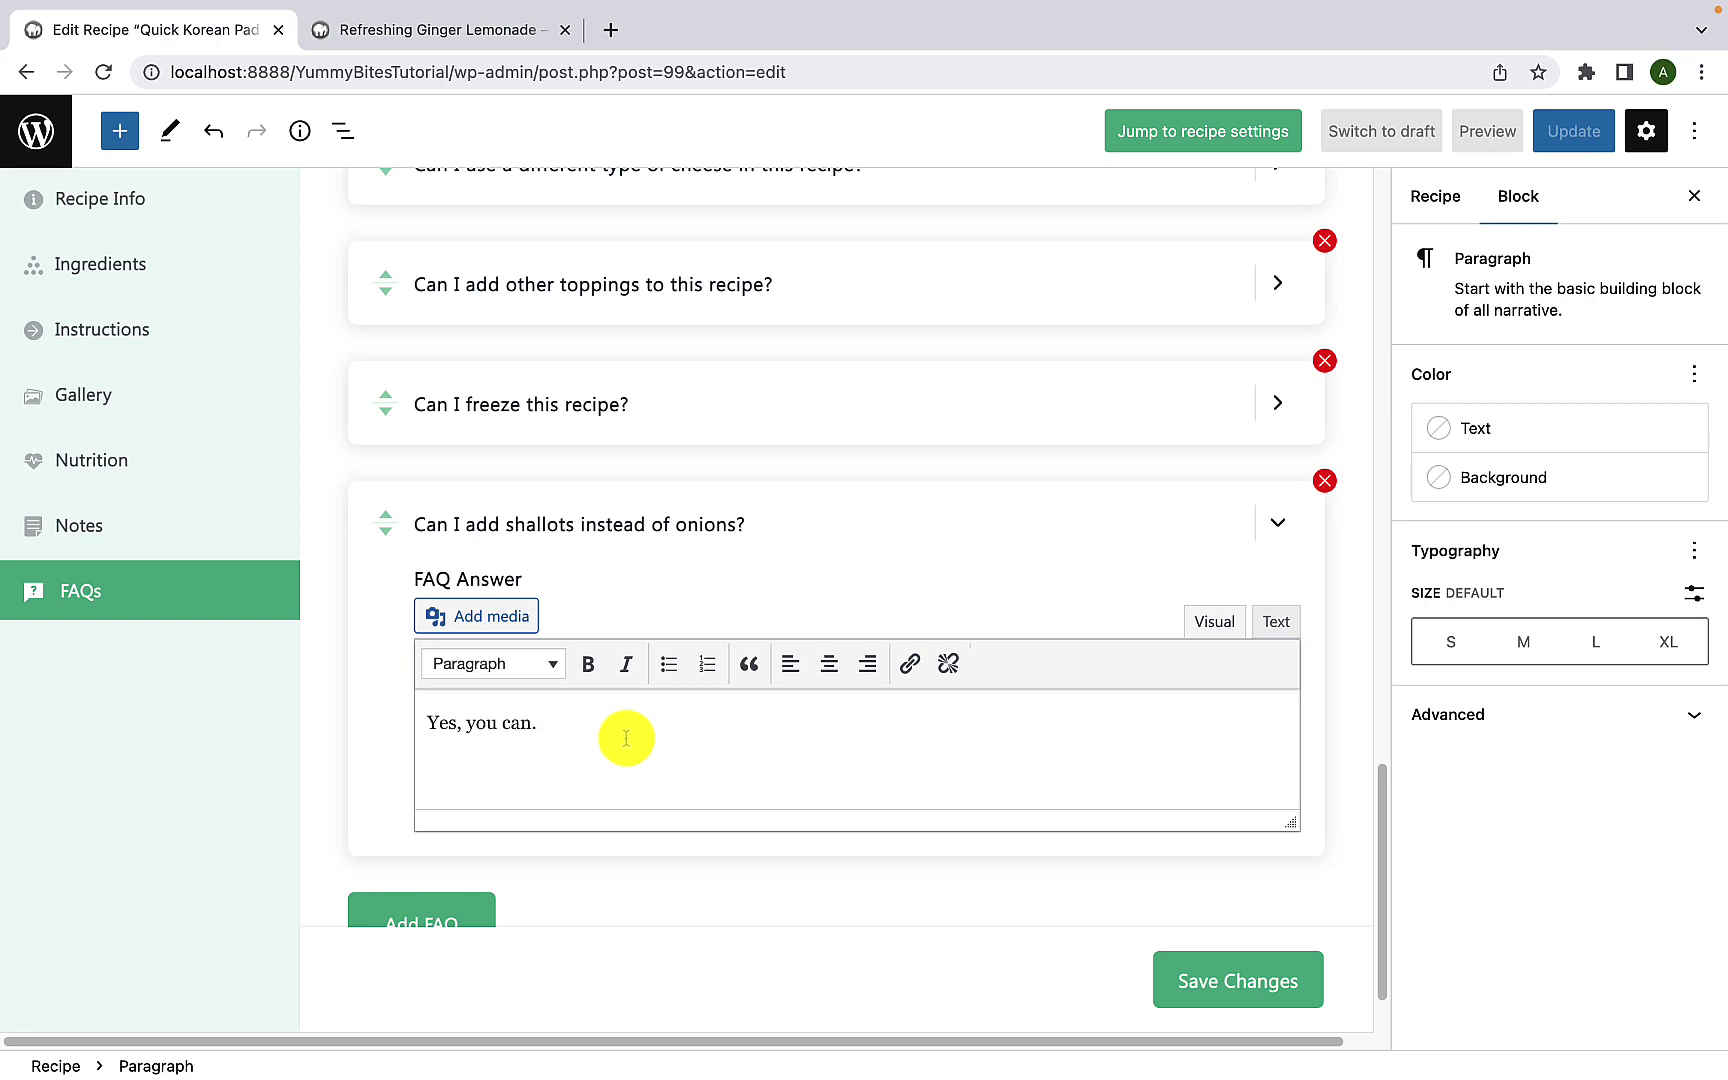
scroll(626, 738, down, 2)
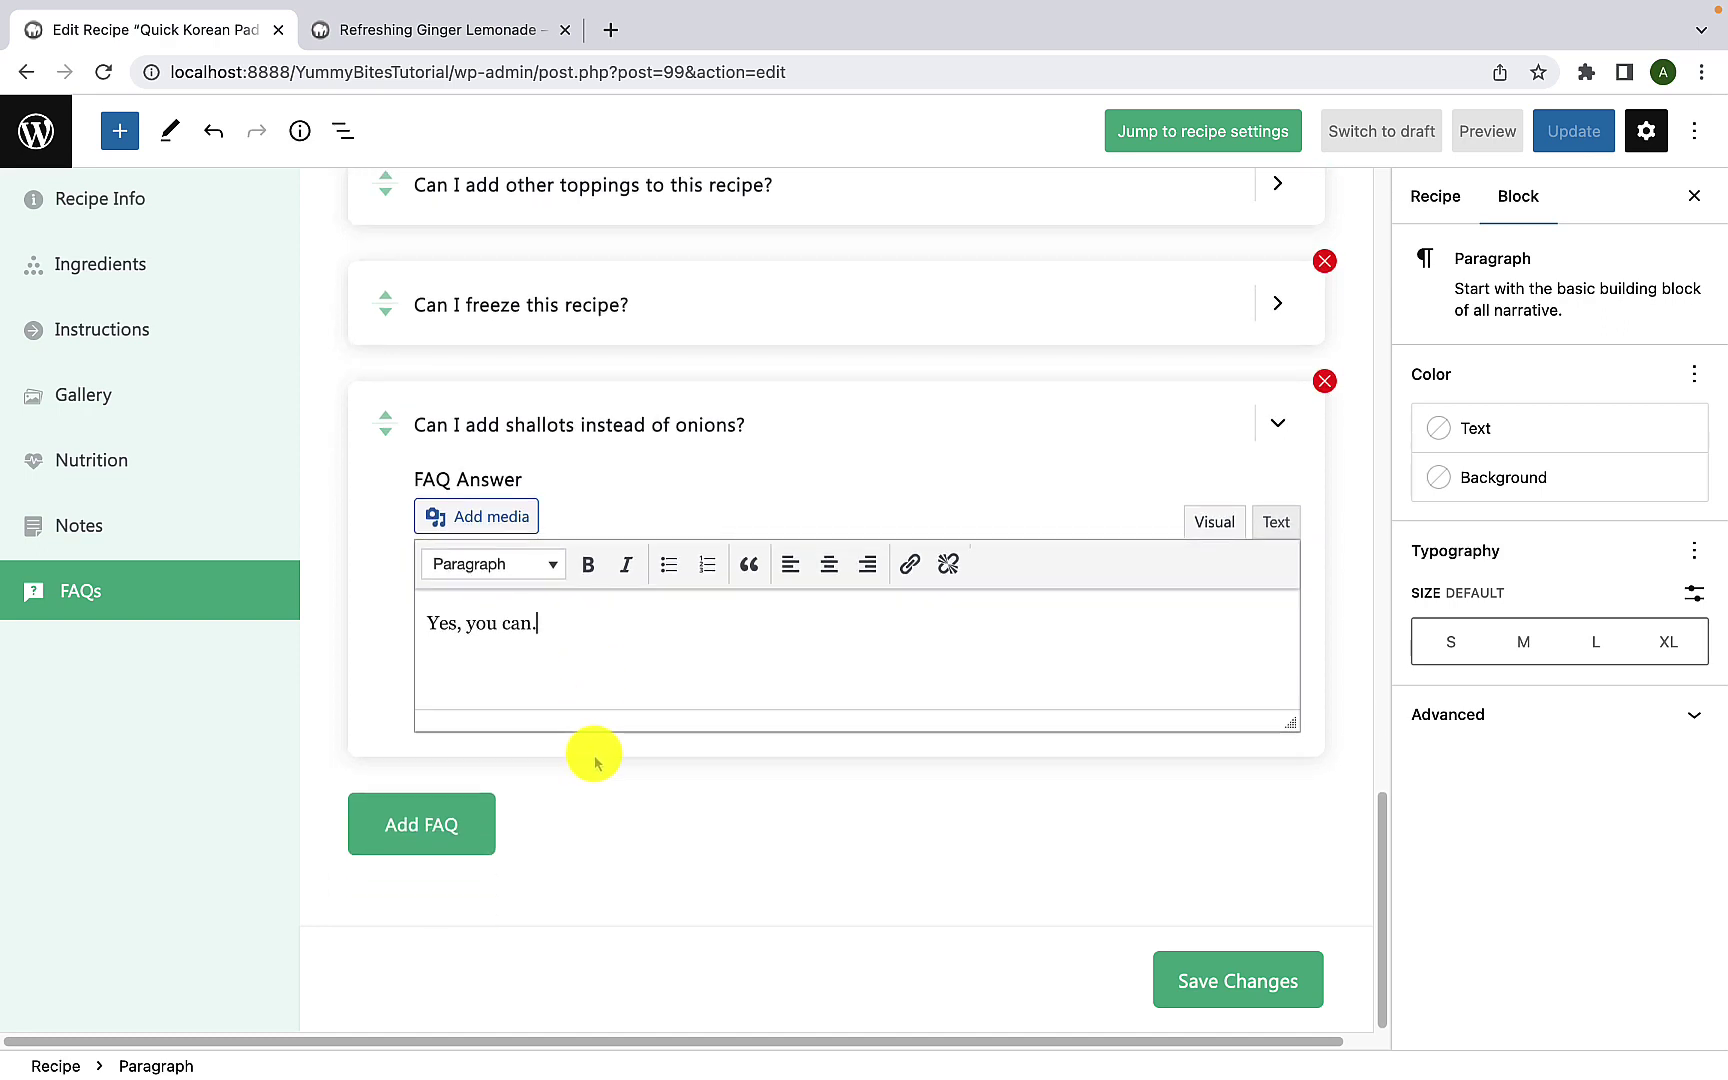
Step: Collapse the shallots question, expand the canned beans FAQ to examine its question and answer, and collapse it again
click(1278, 422)
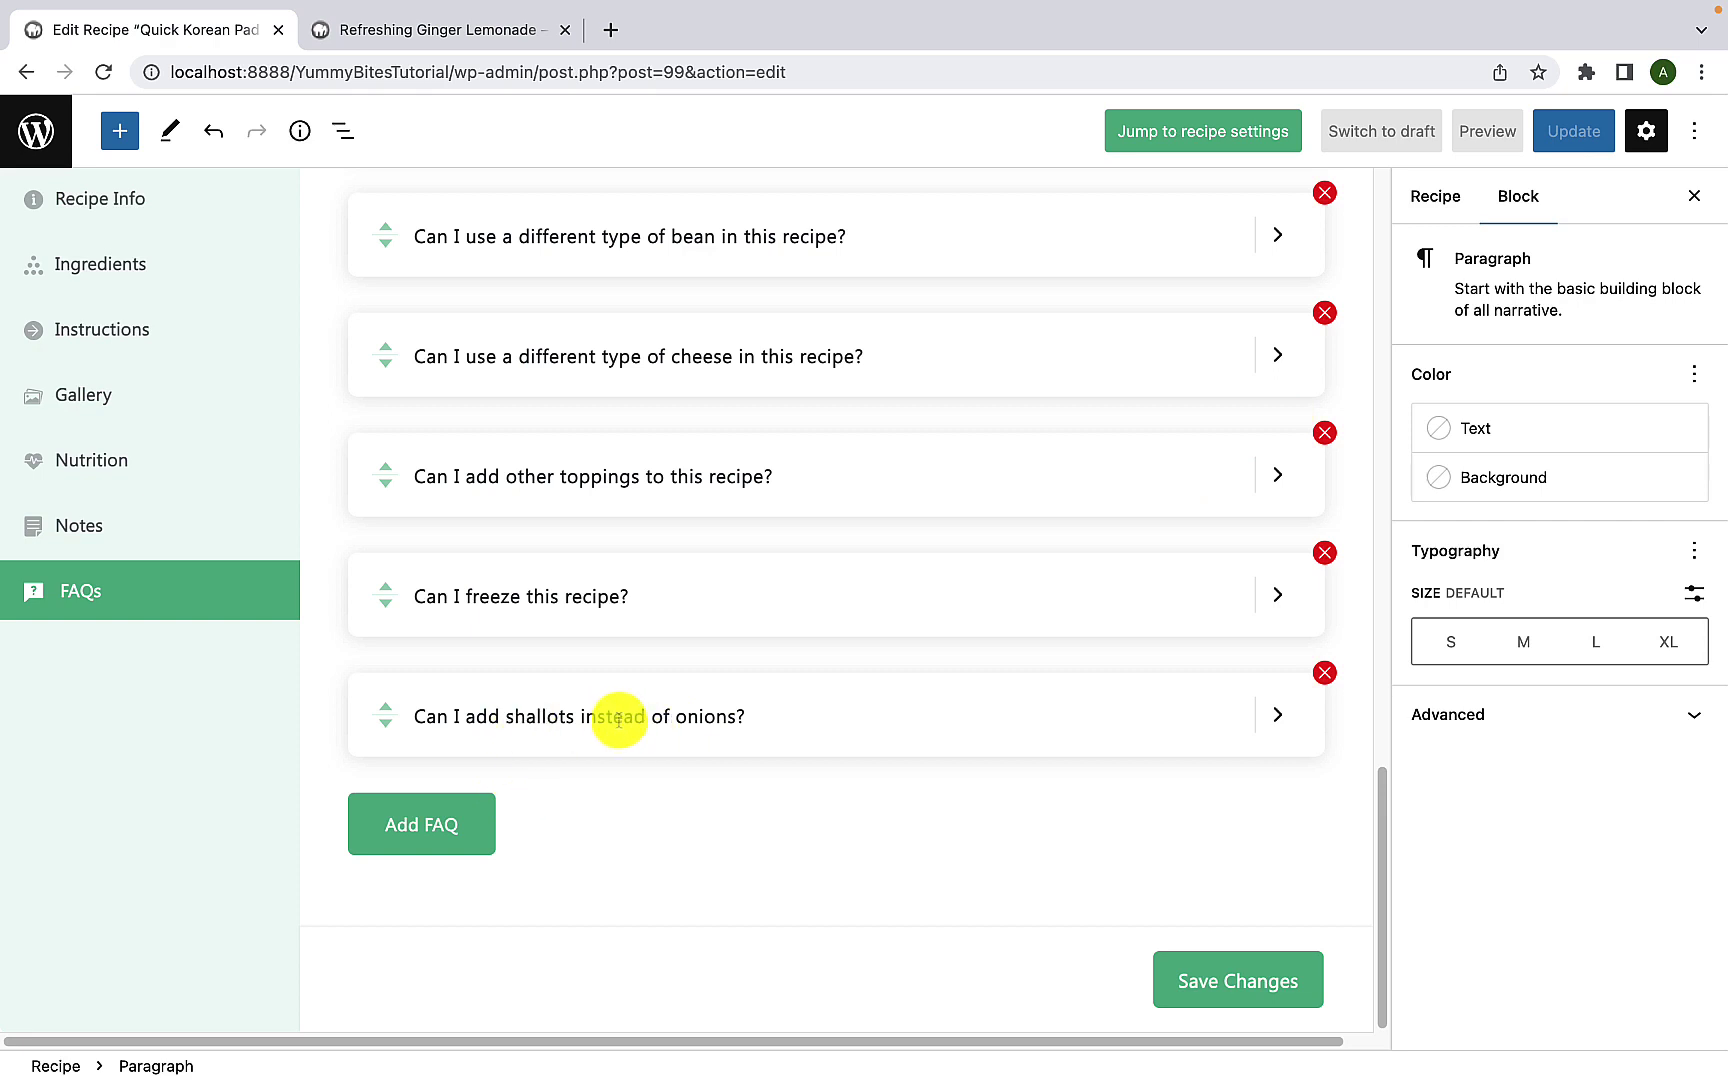
scroll(619, 718, up, 3)
scroll(829, 343, up, 3)
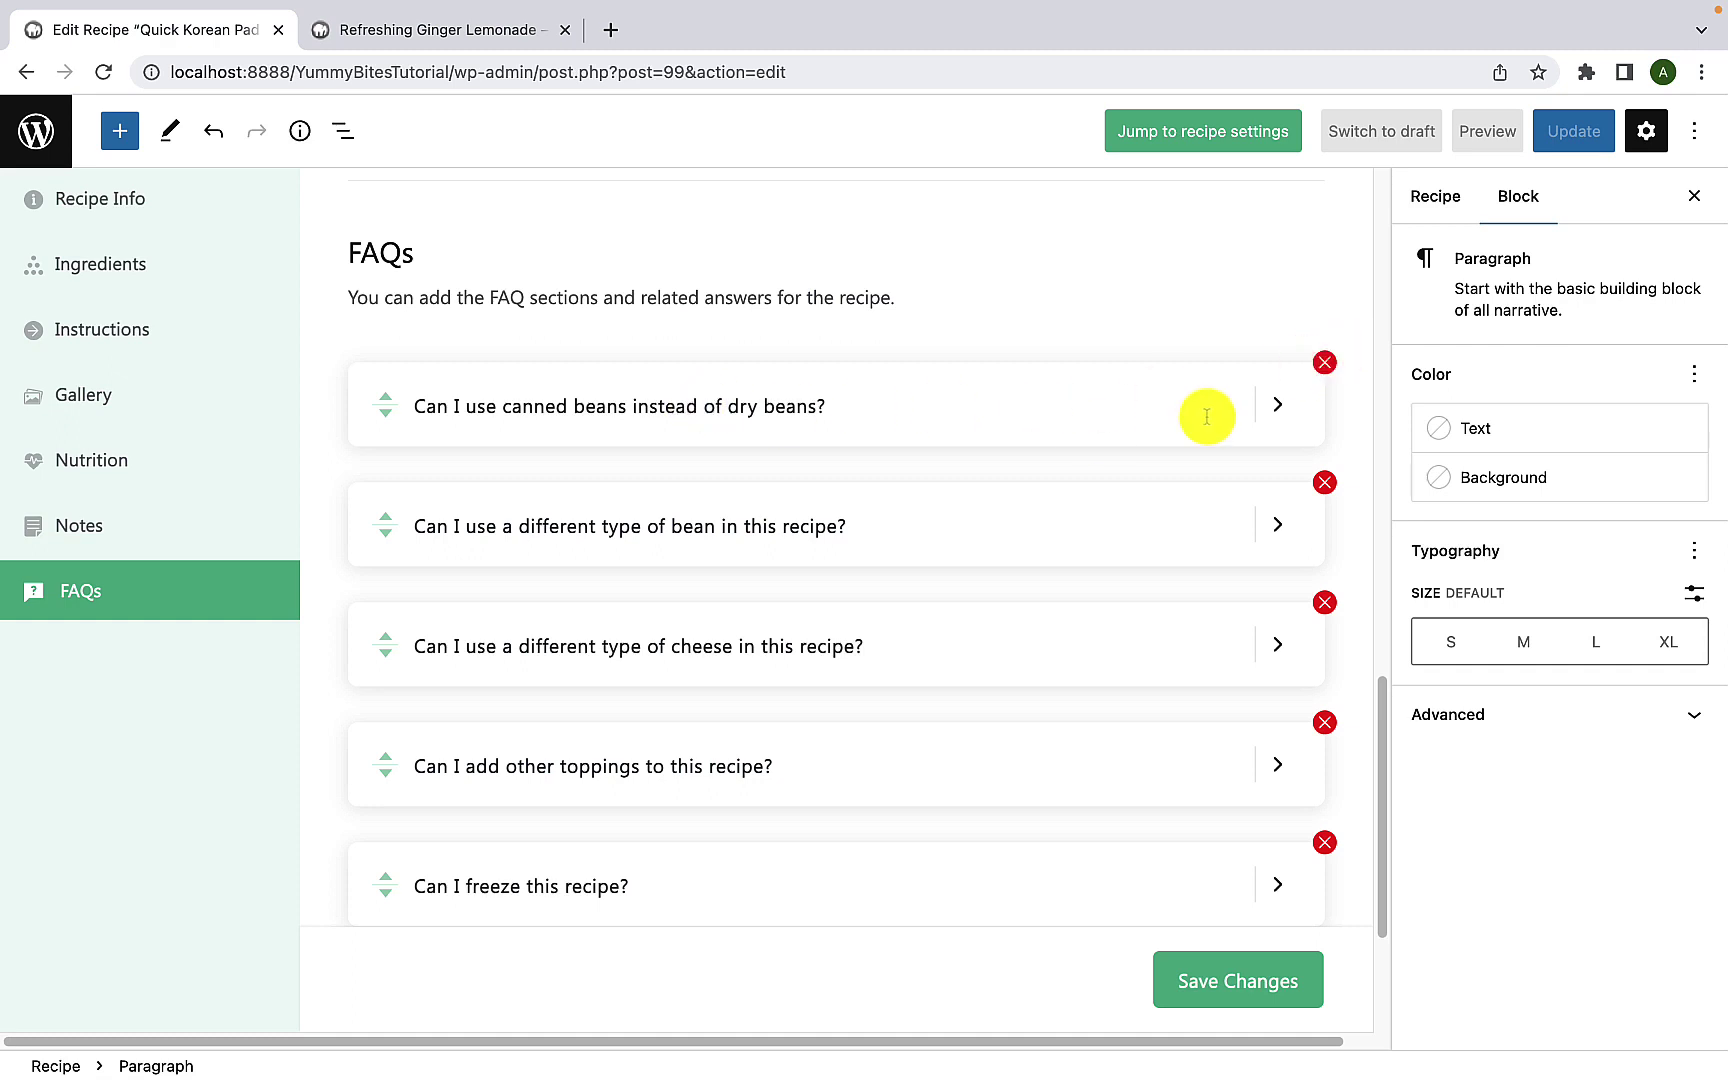
click(1280, 406)
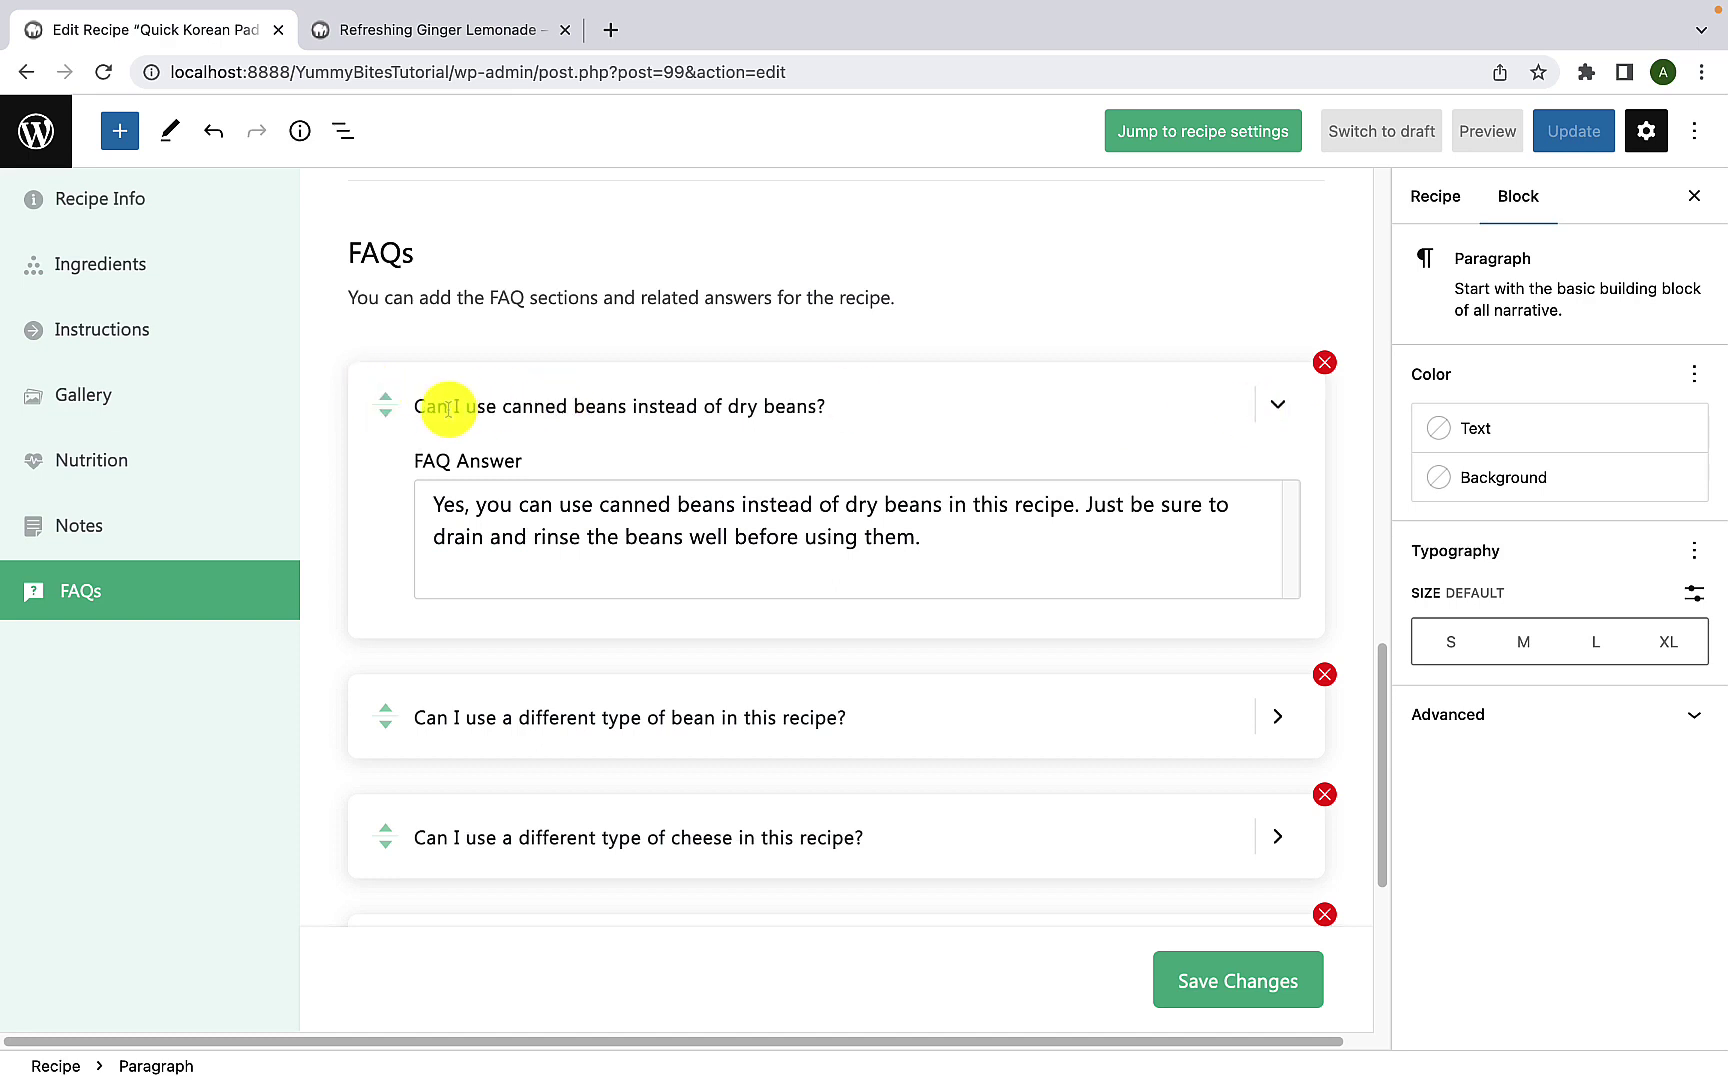
drag(447, 407, 760, 416)
click(605, 521)
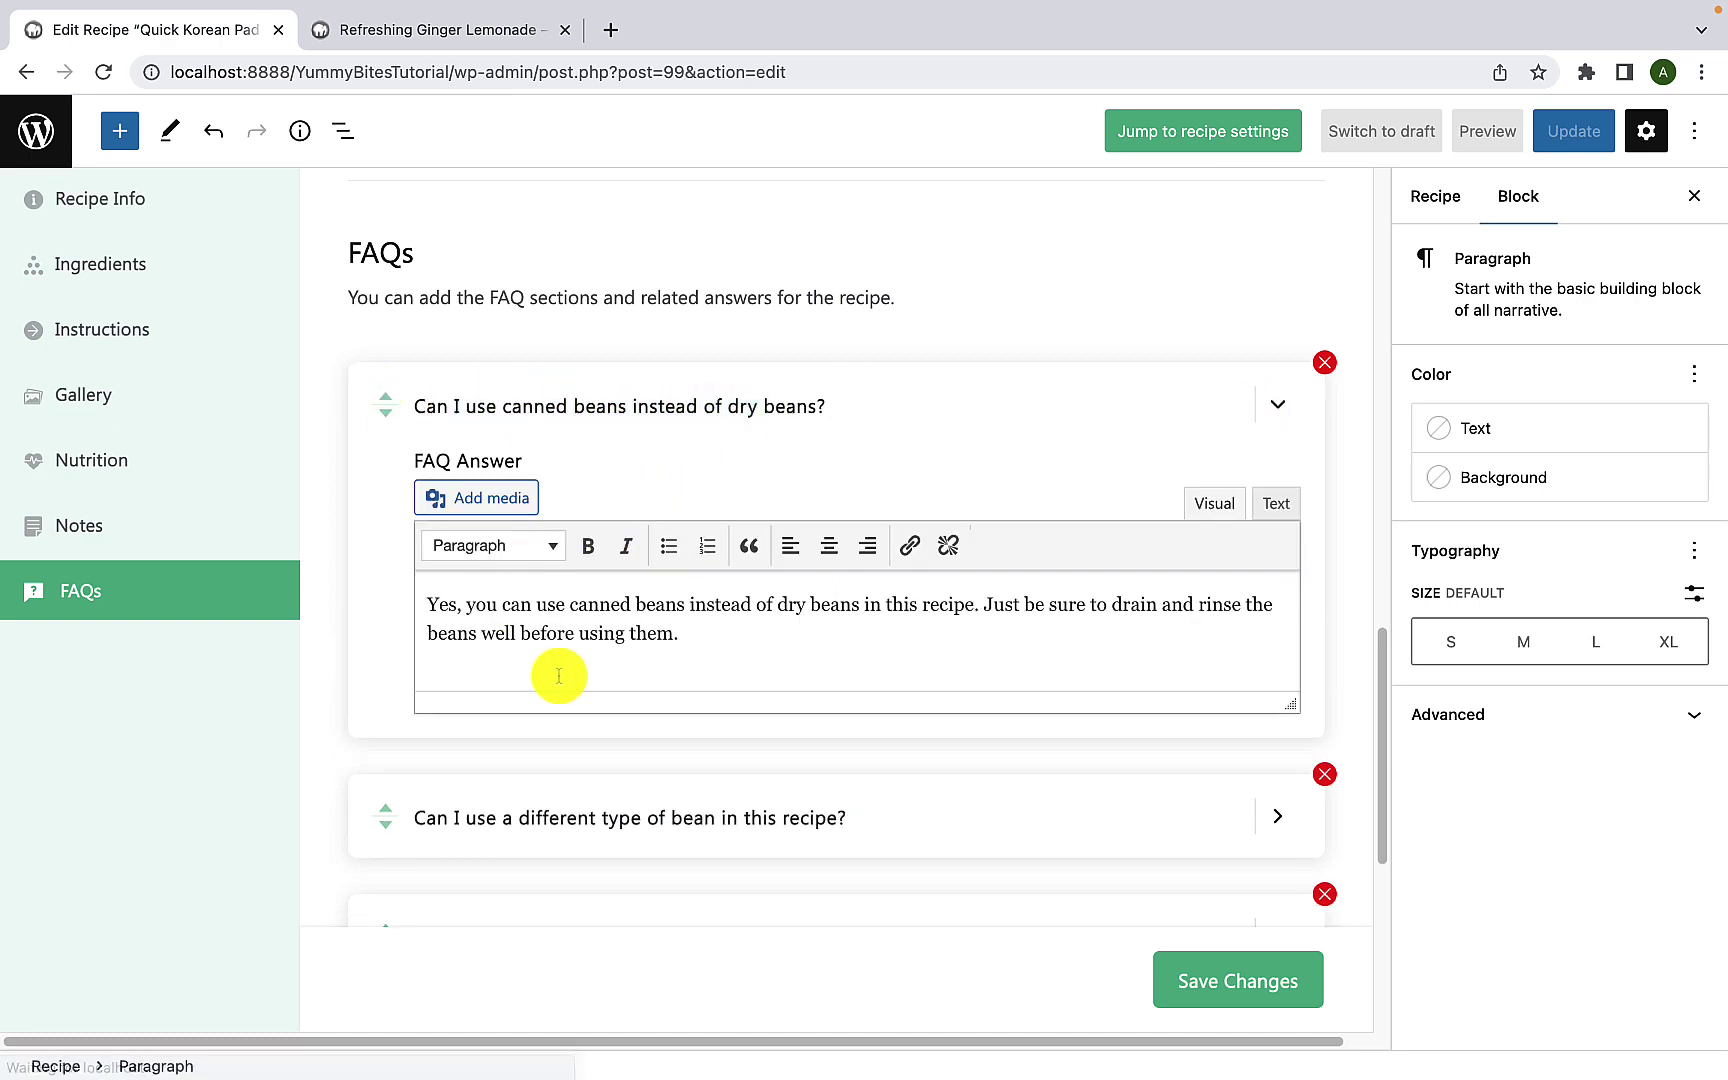
click(1278, 405)
scroll(1068, 634, down, 3)
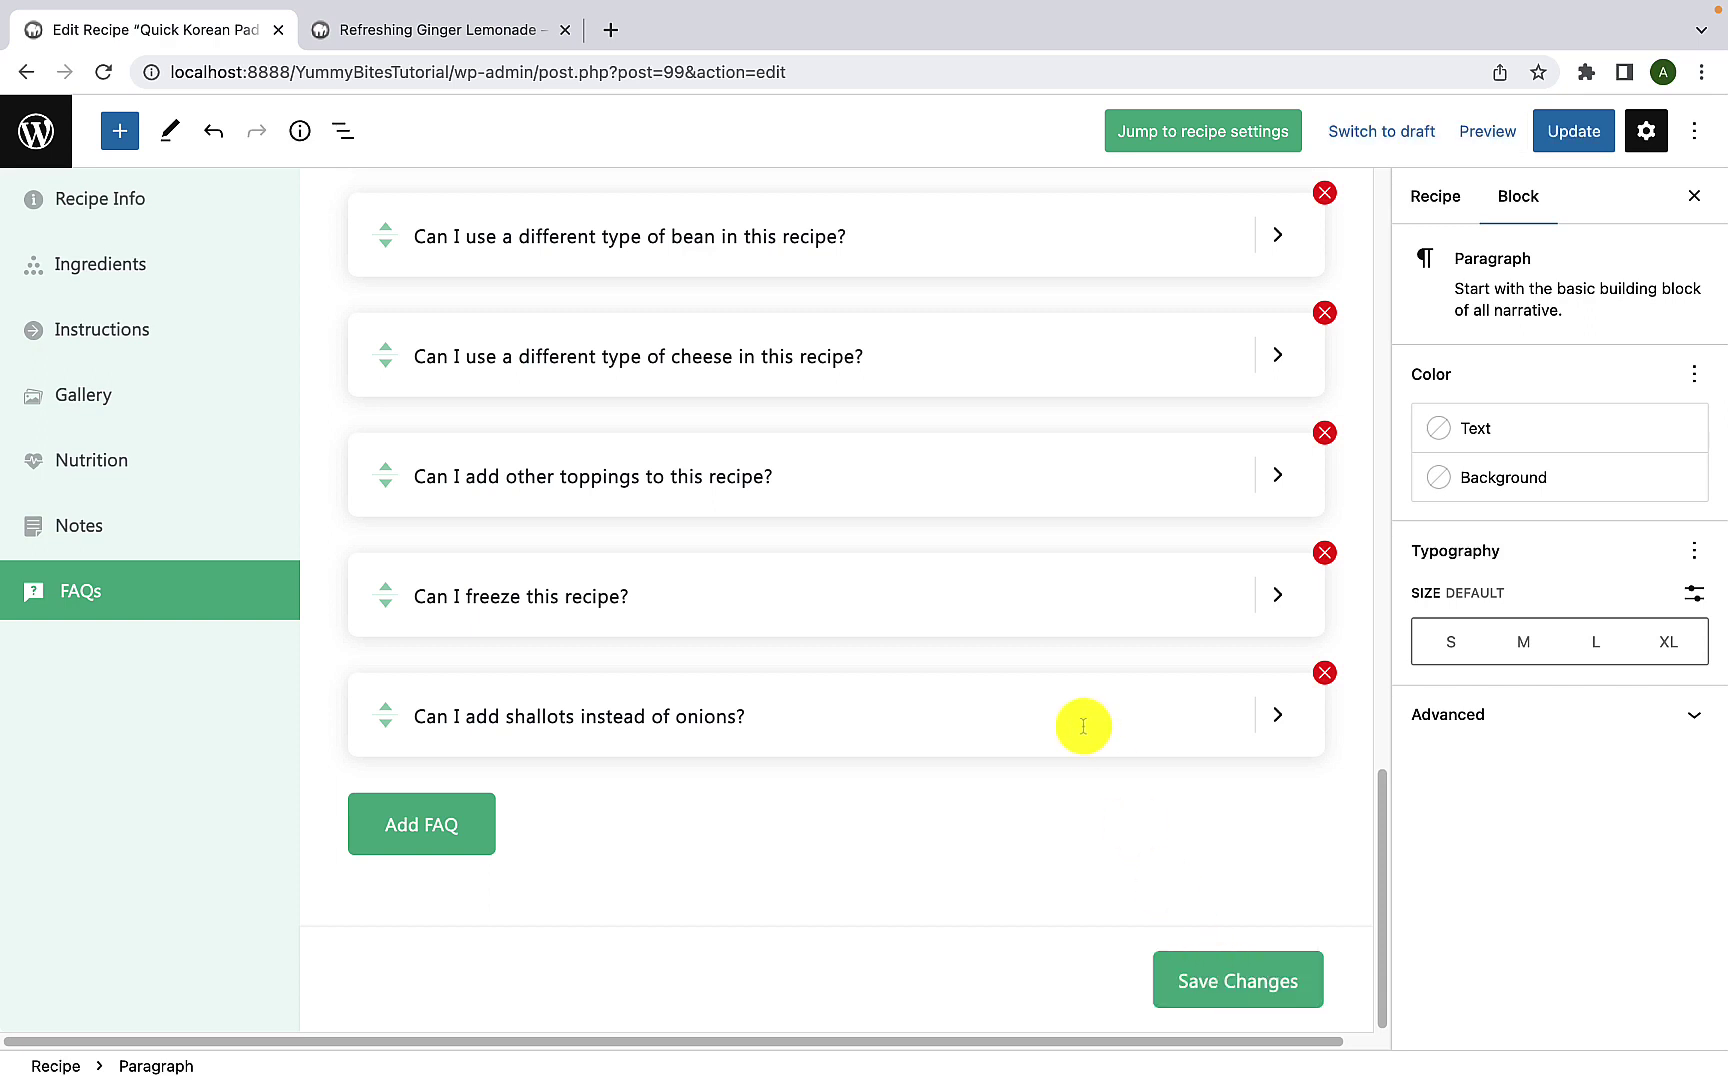
Step: Open the recipe's post settings sidebar and examine its Courses, Cuisines and Cooking Methods options
scroll(1083, 726, up, 8)
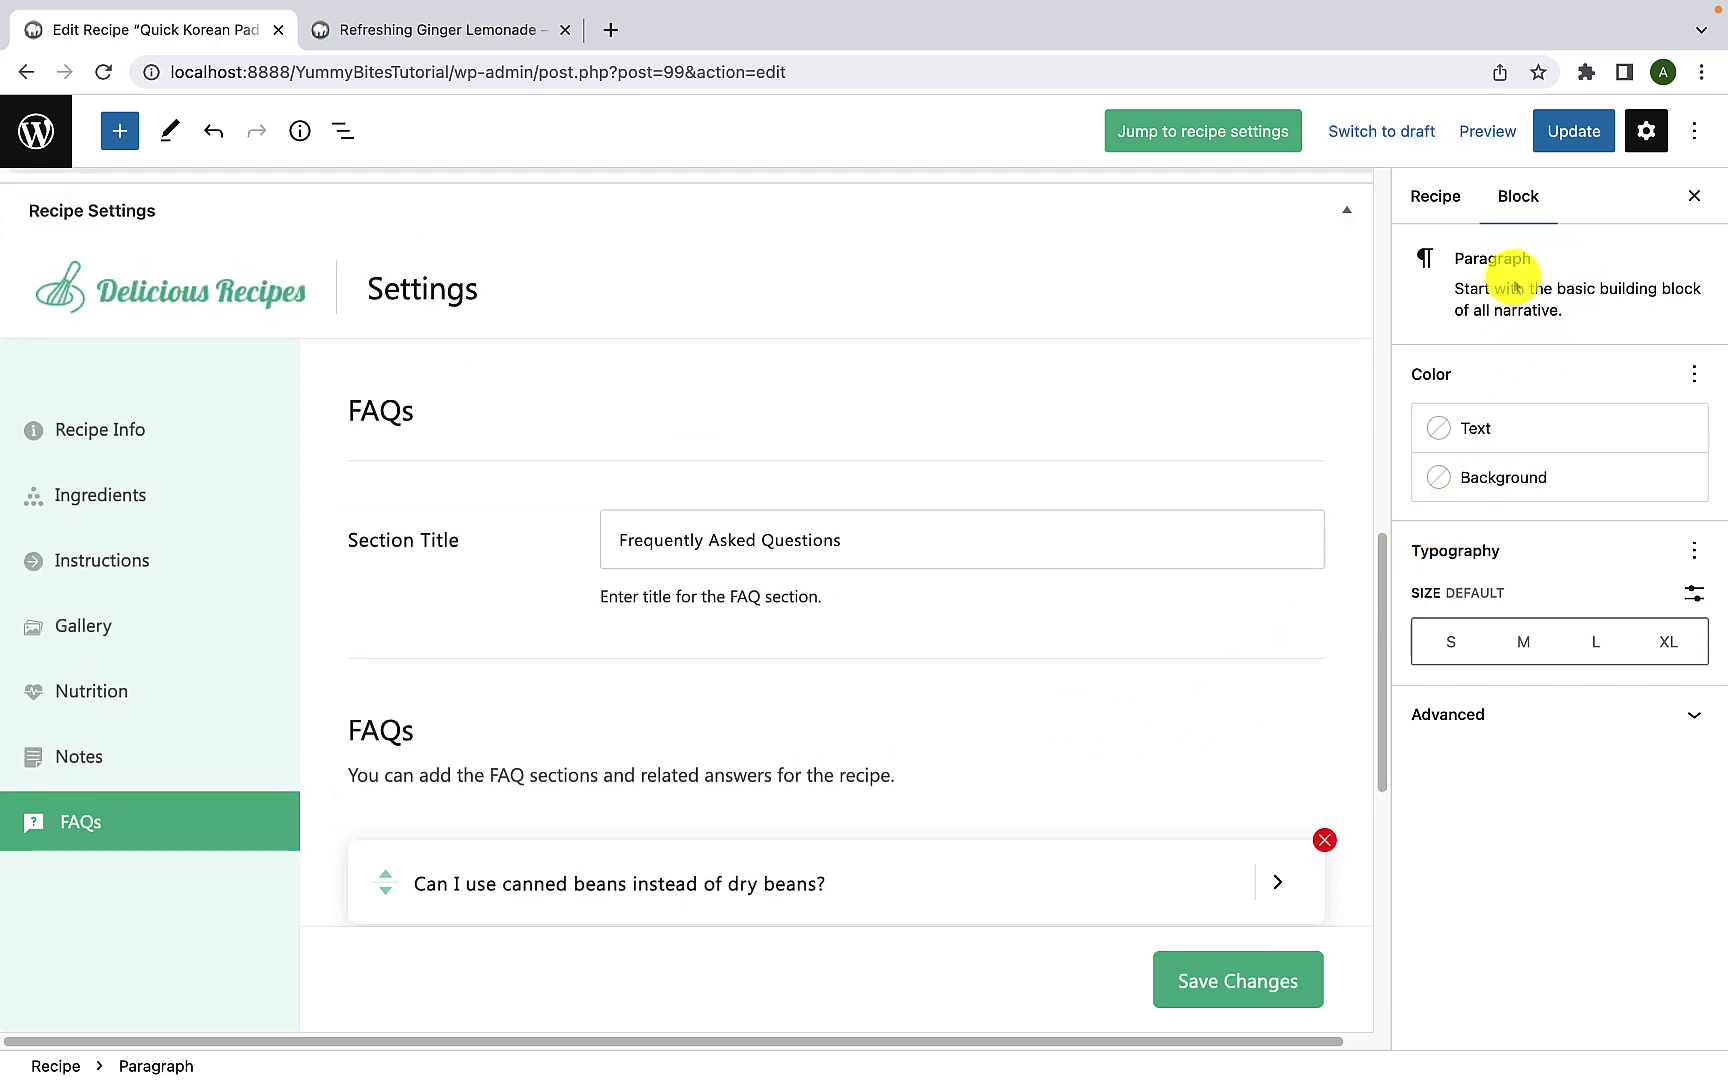
click(1461, 212)
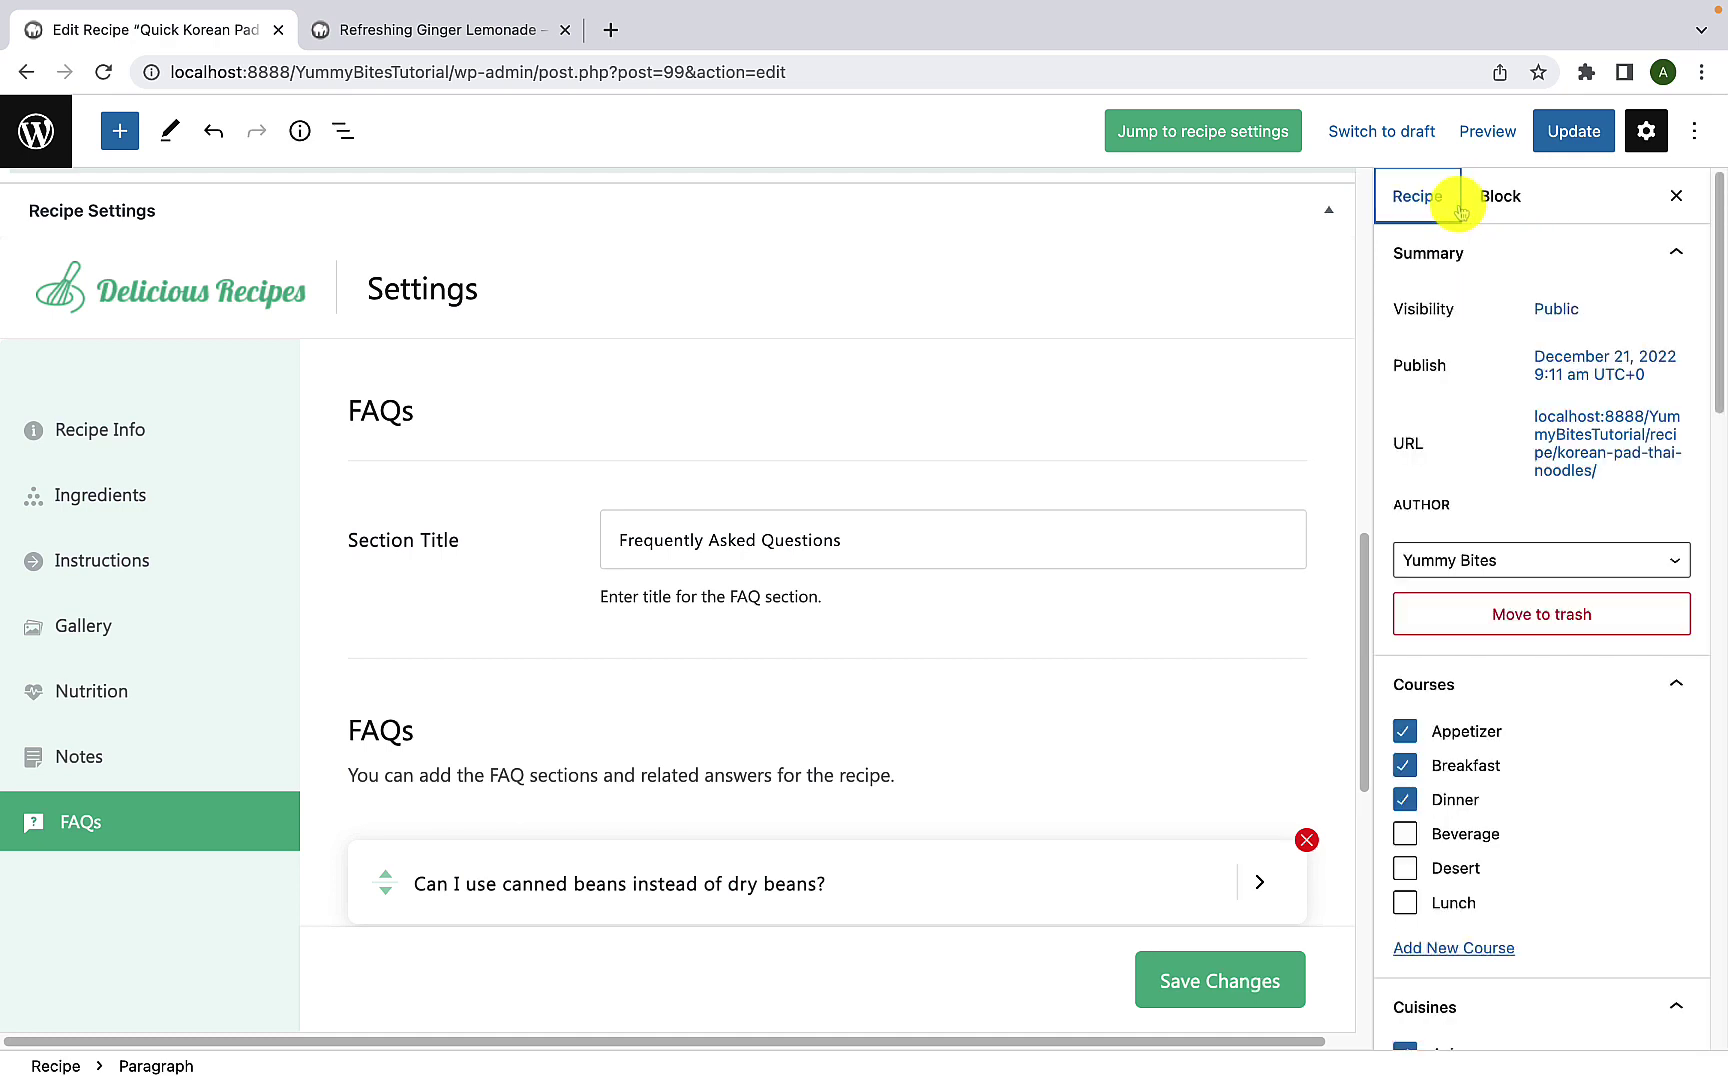
click(1686, 207)
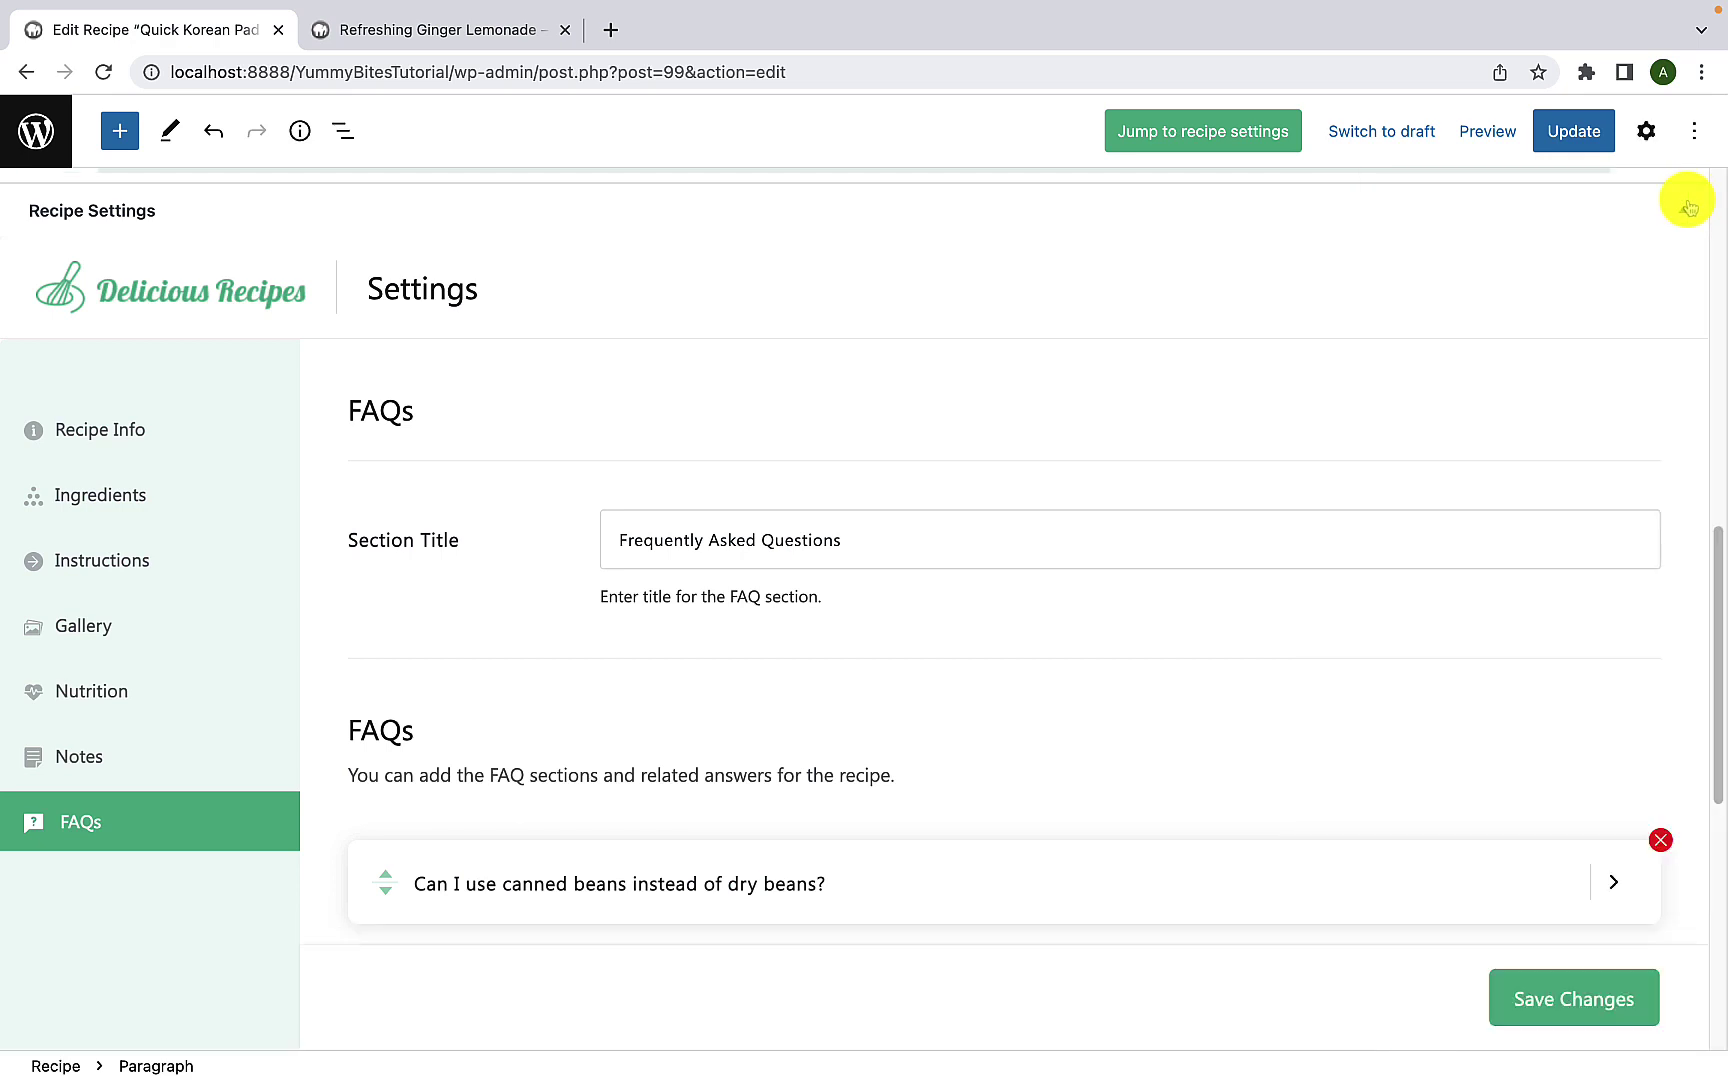
click(1647, 138)
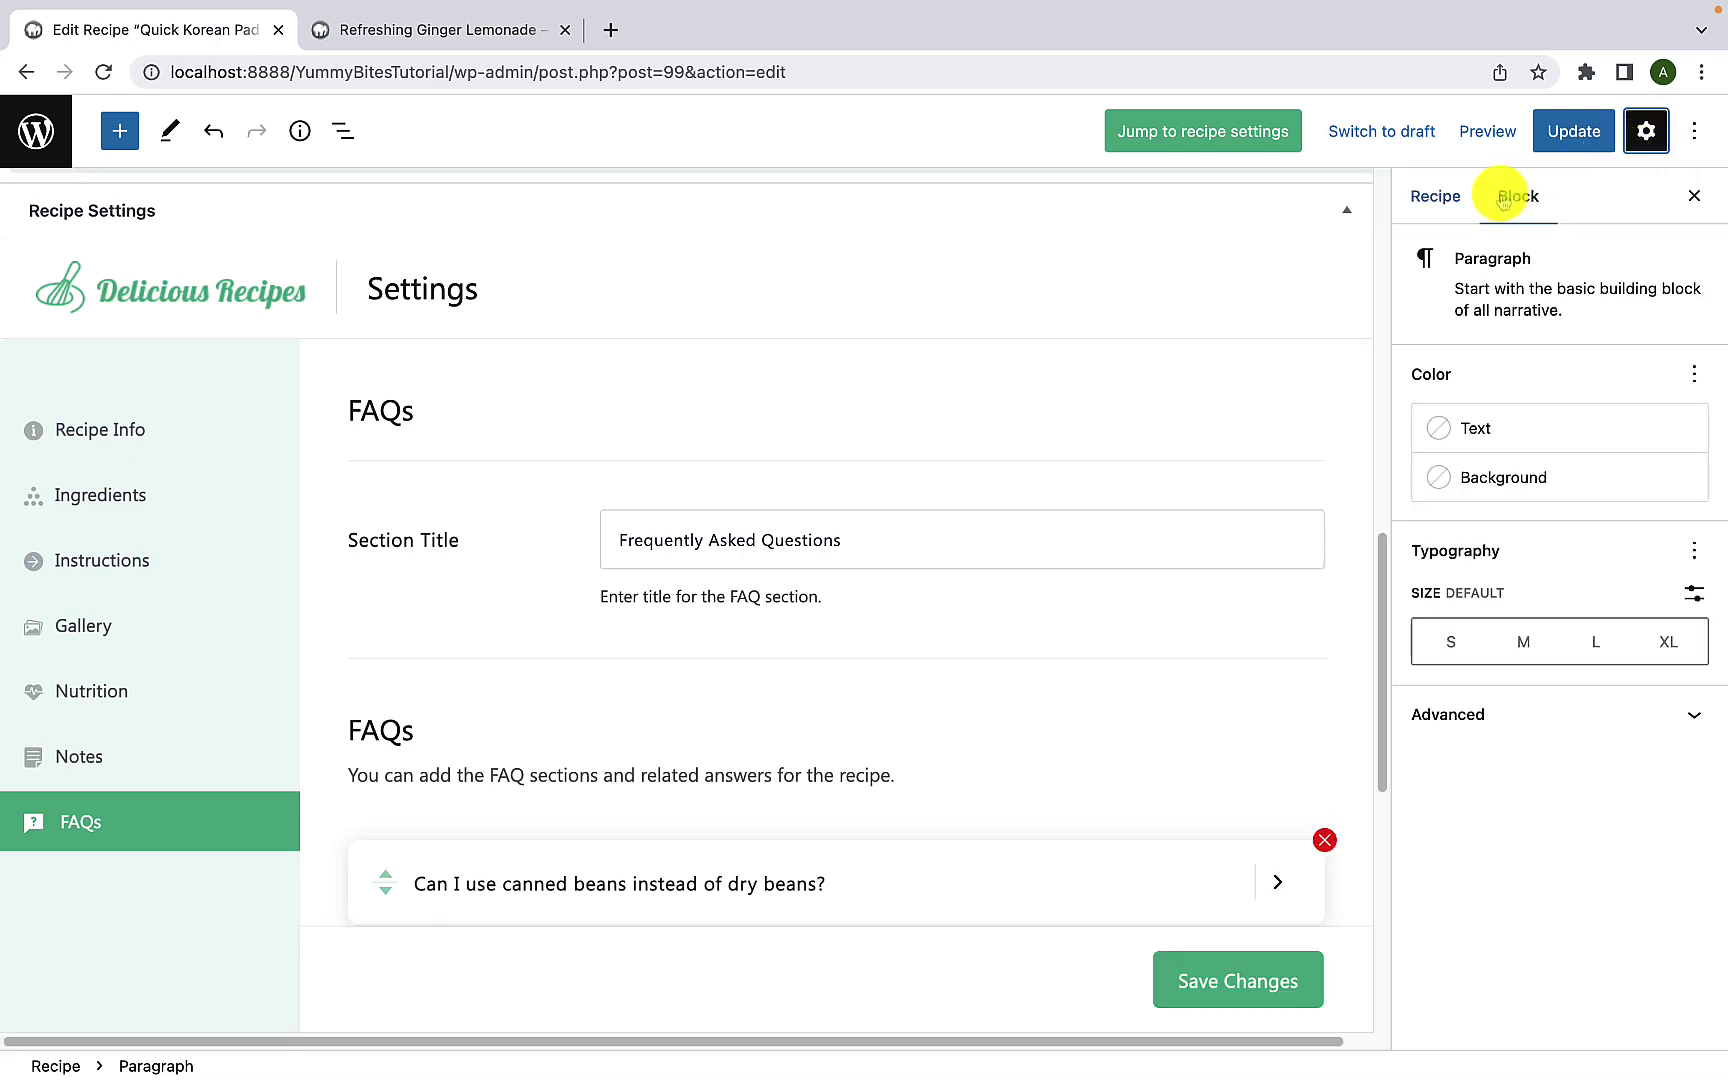
click(1436, 197)
scroll(1468, 370, down, 4)
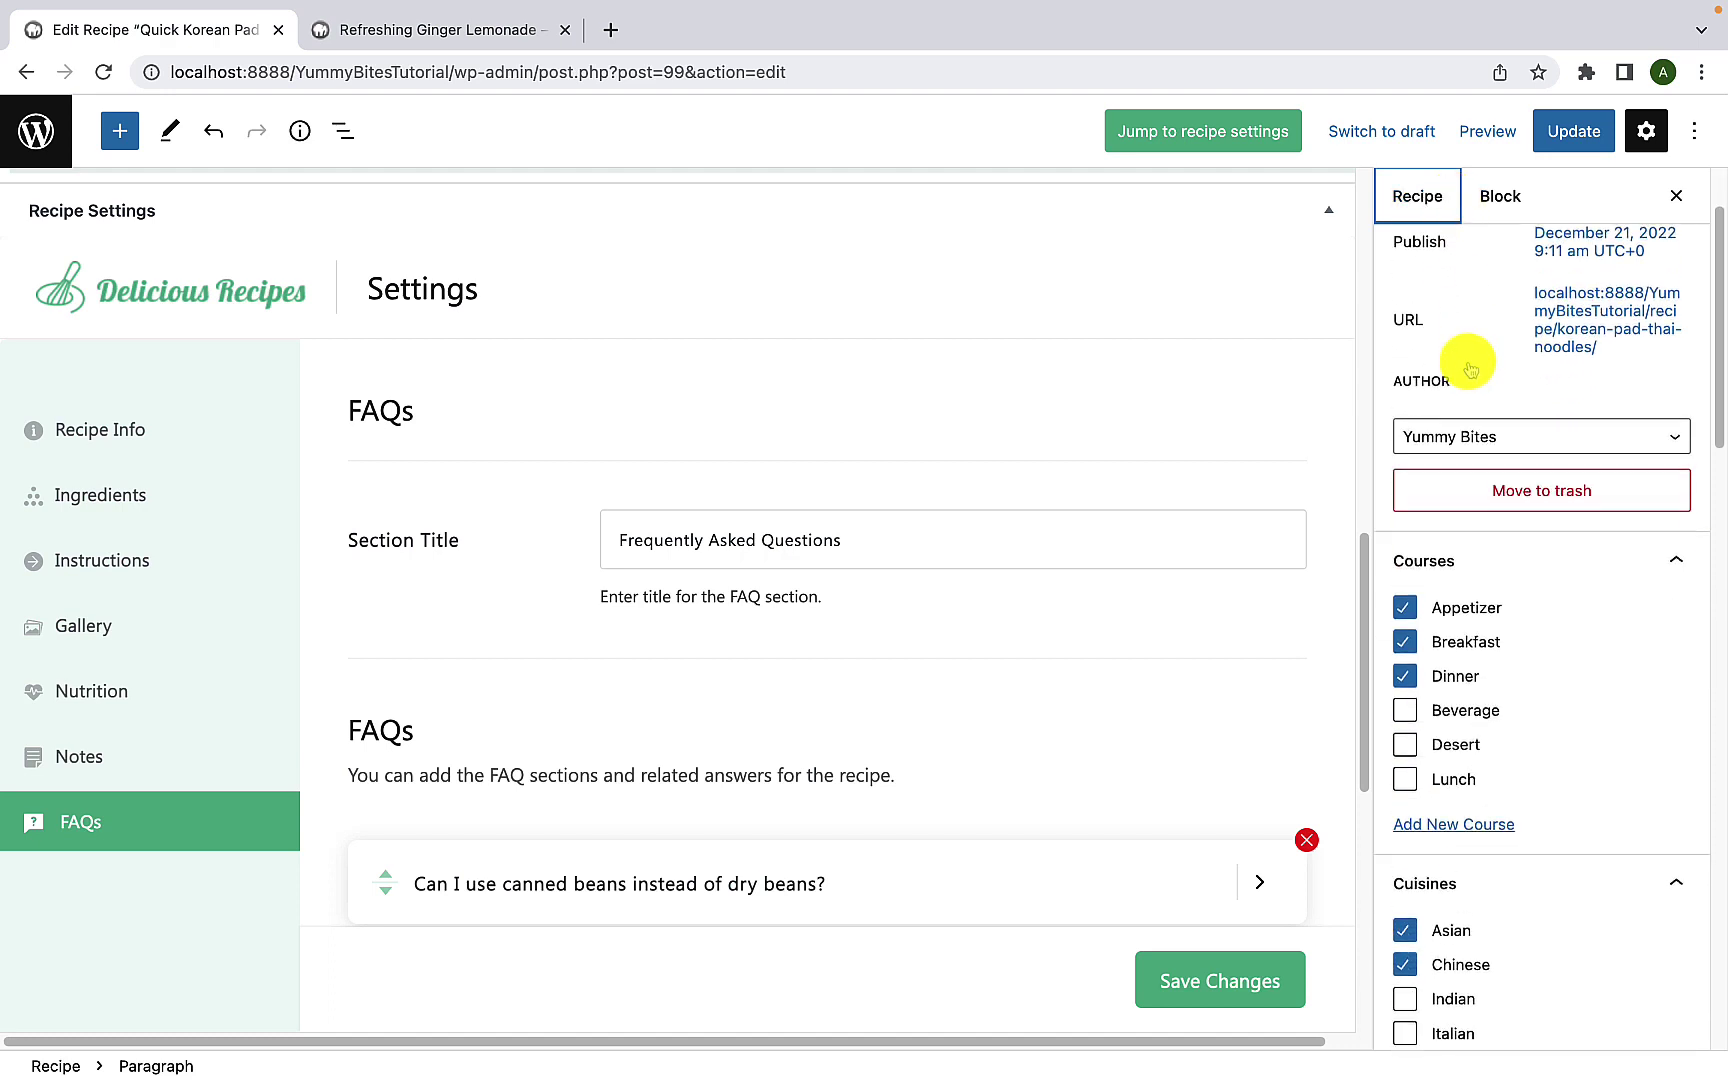
scroll(1468, 370, down, 3)
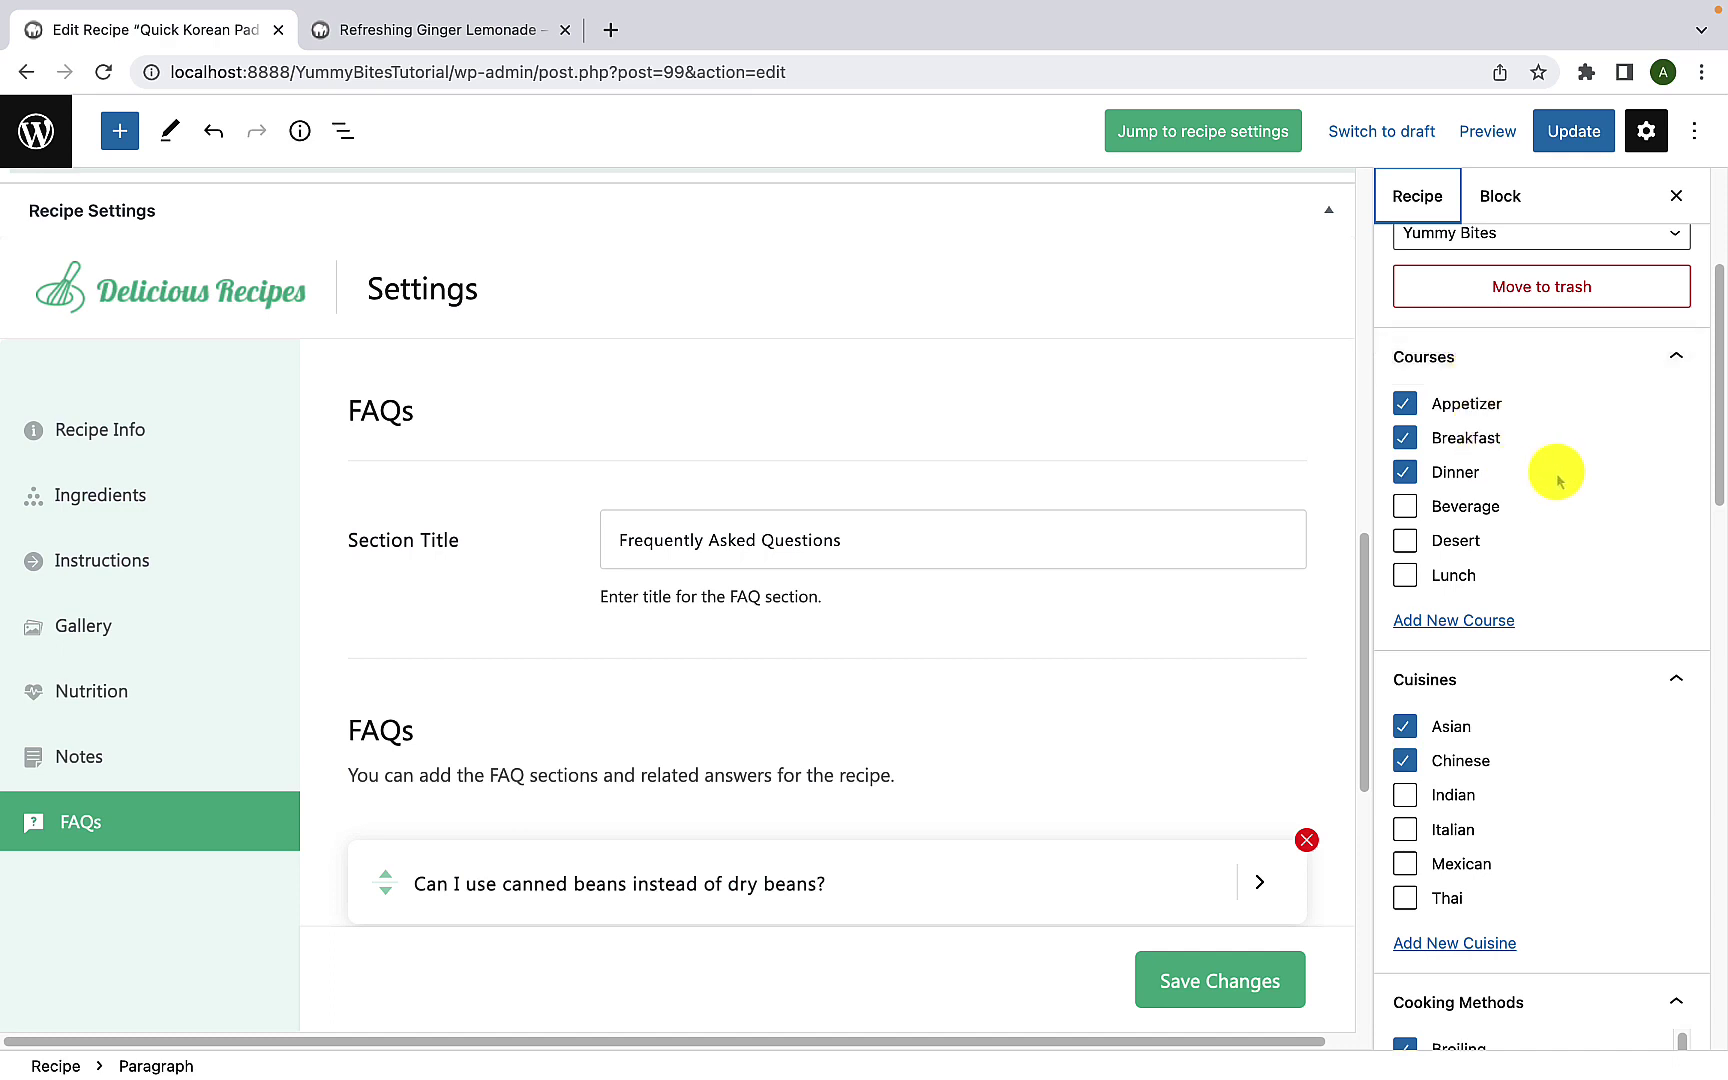
scroll(1543, 580, down, 7)
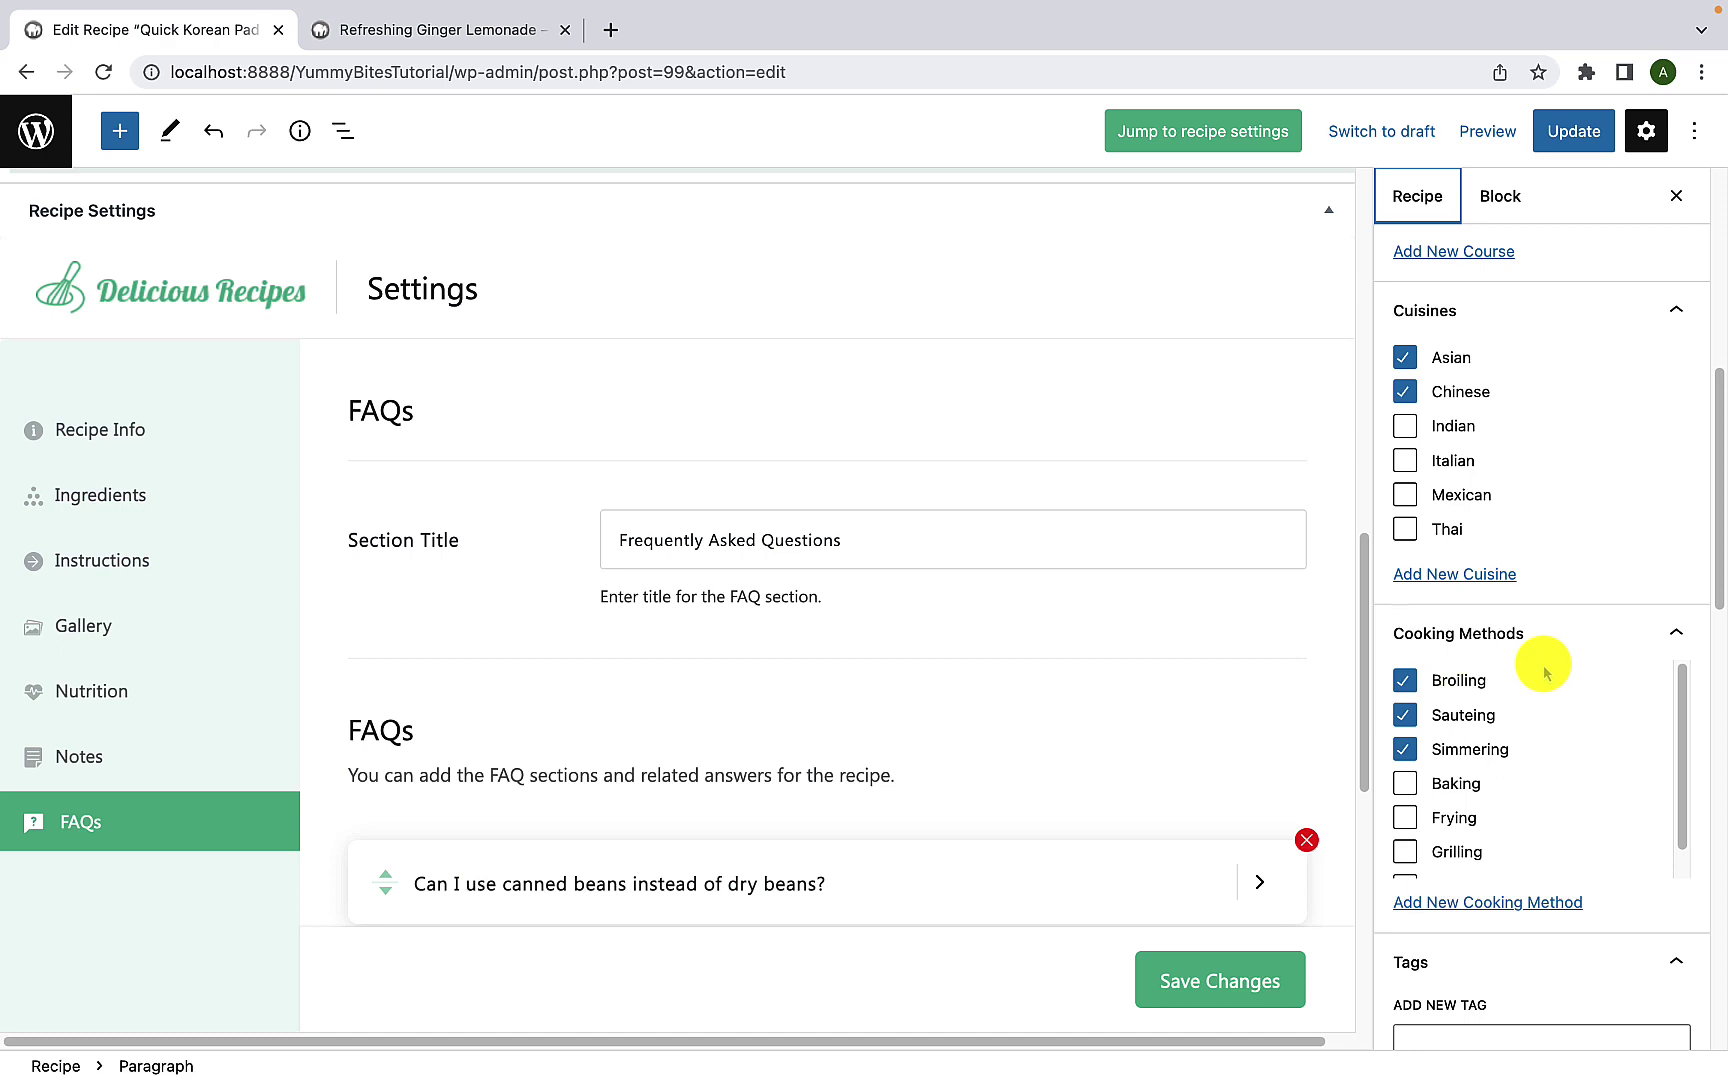
scroll(1545, 670, up, 9)
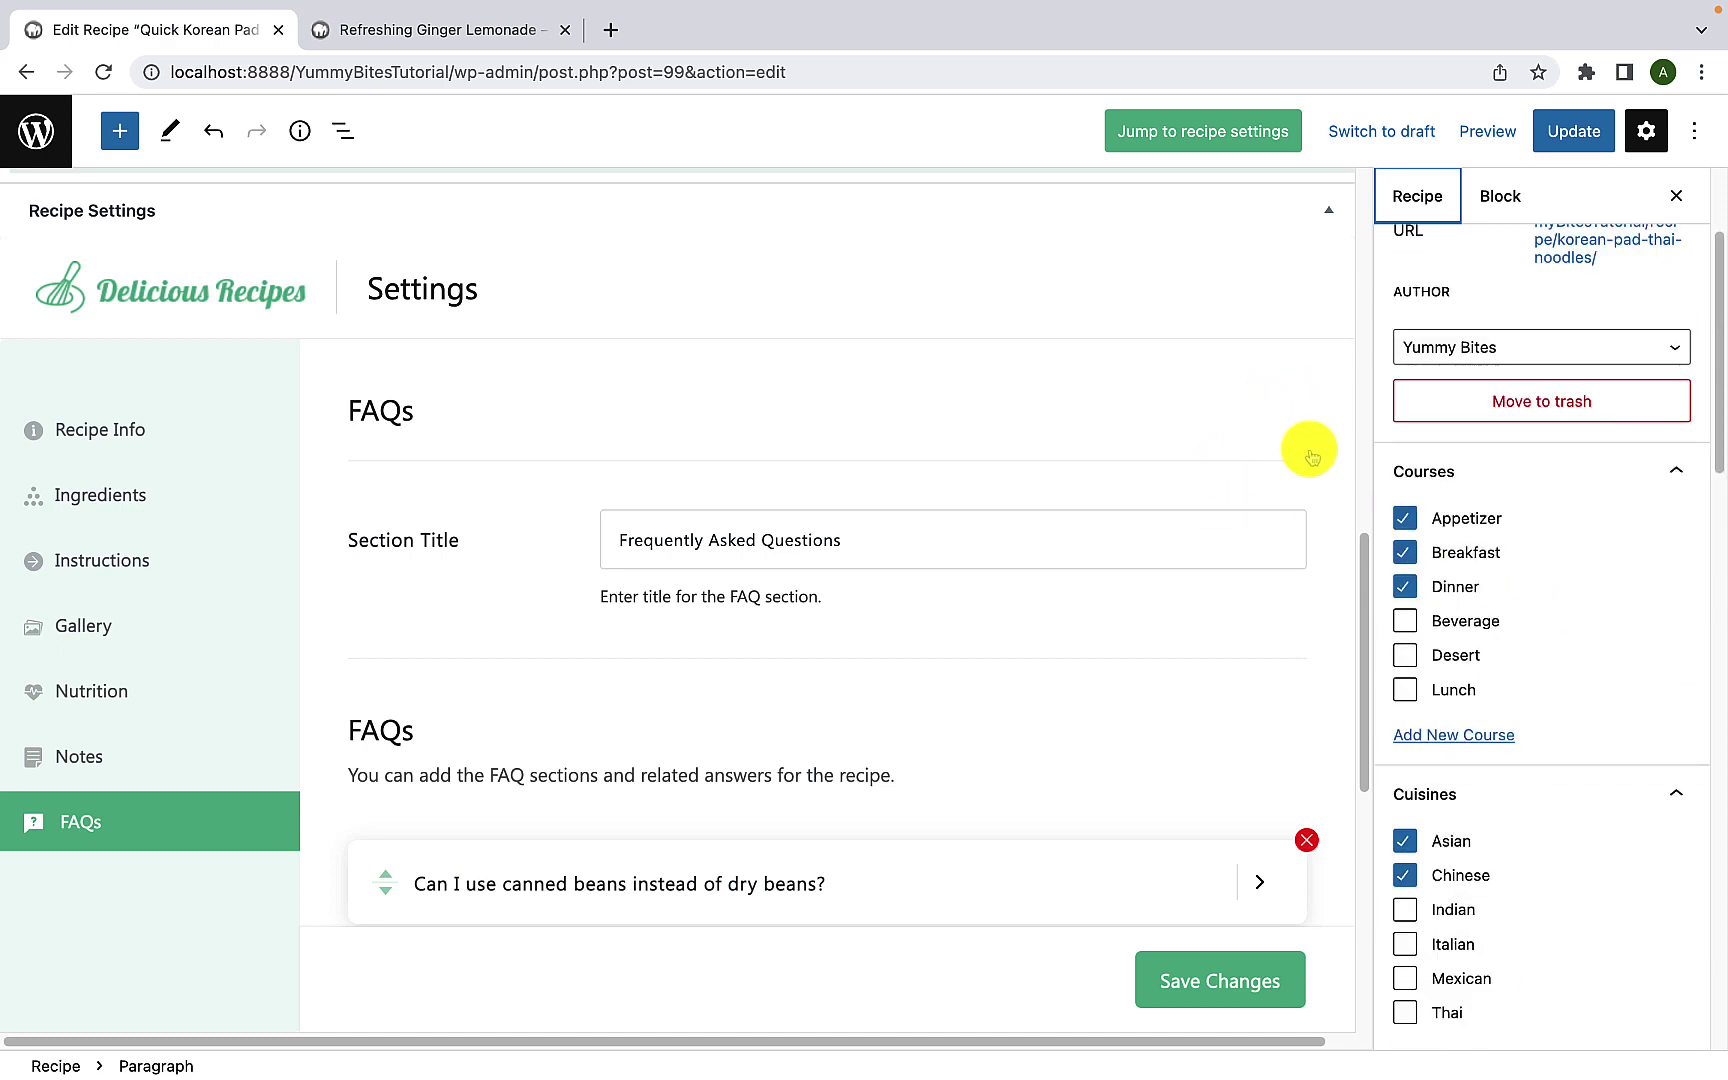
scroll(1504, 625, down, 3)
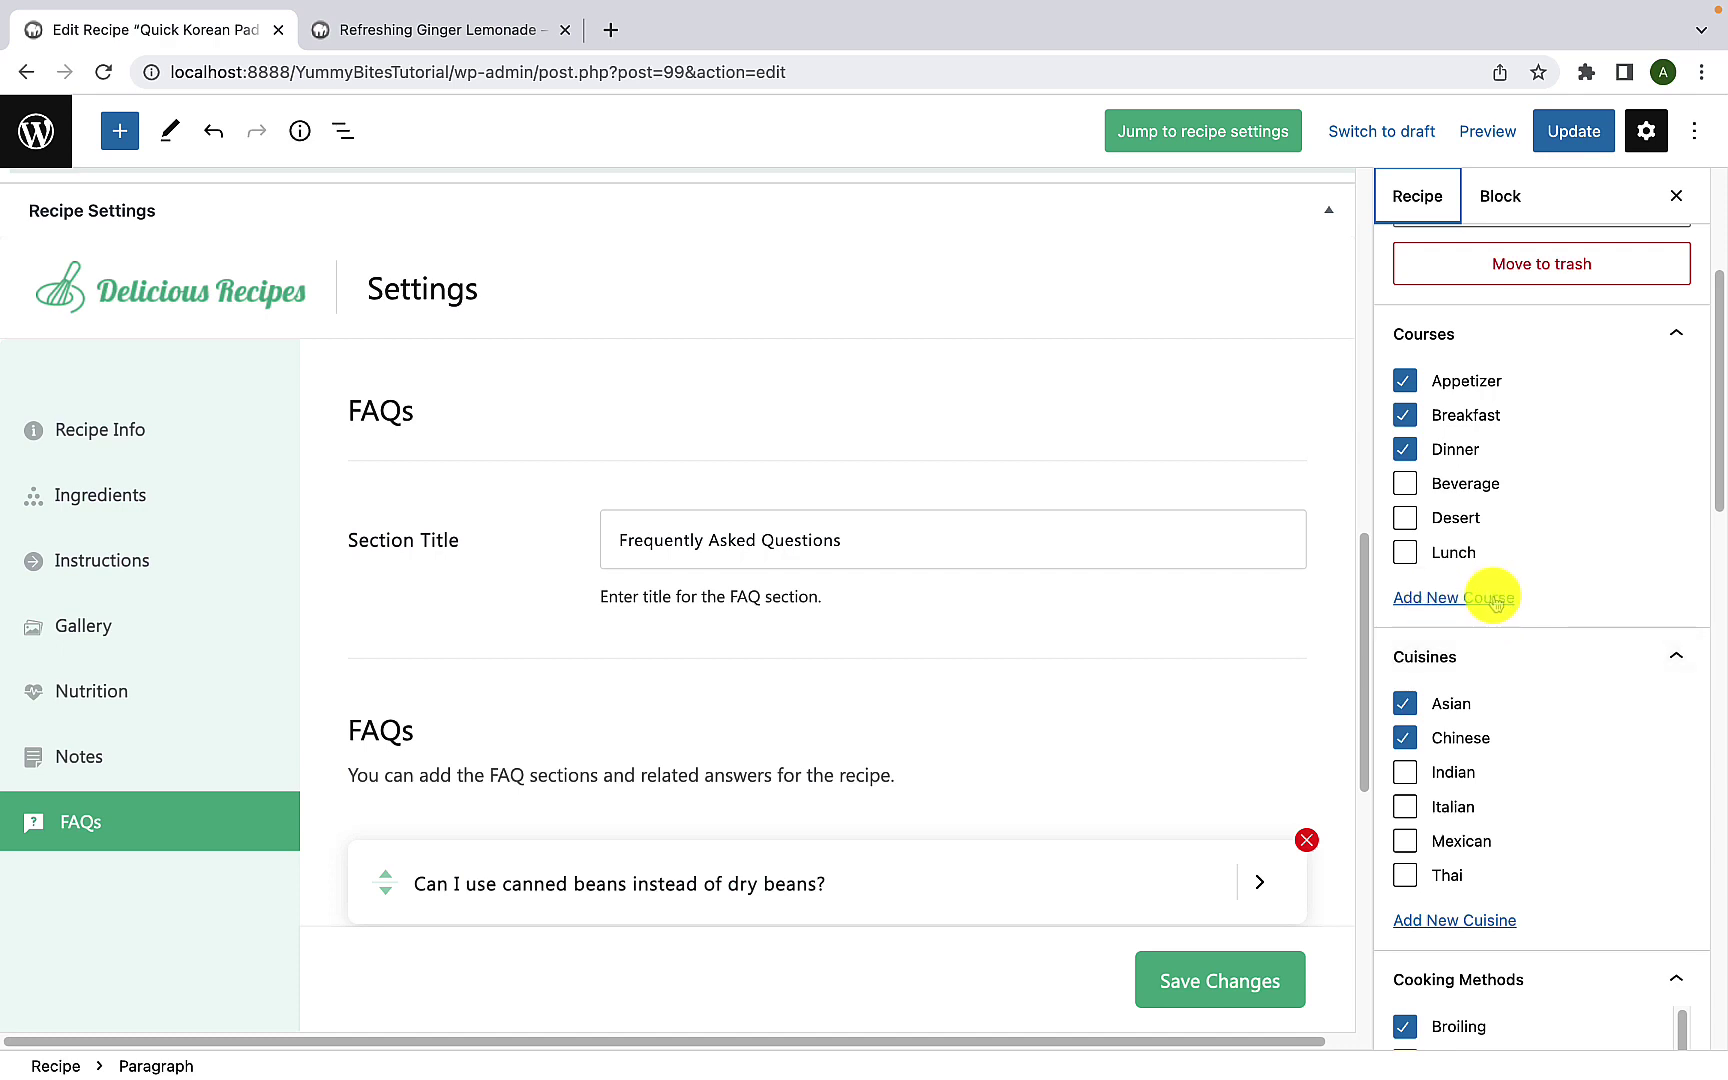
Step: Open the new course form under Courses and examine its name field and parent course choices without adding a course
click(1497, 600)
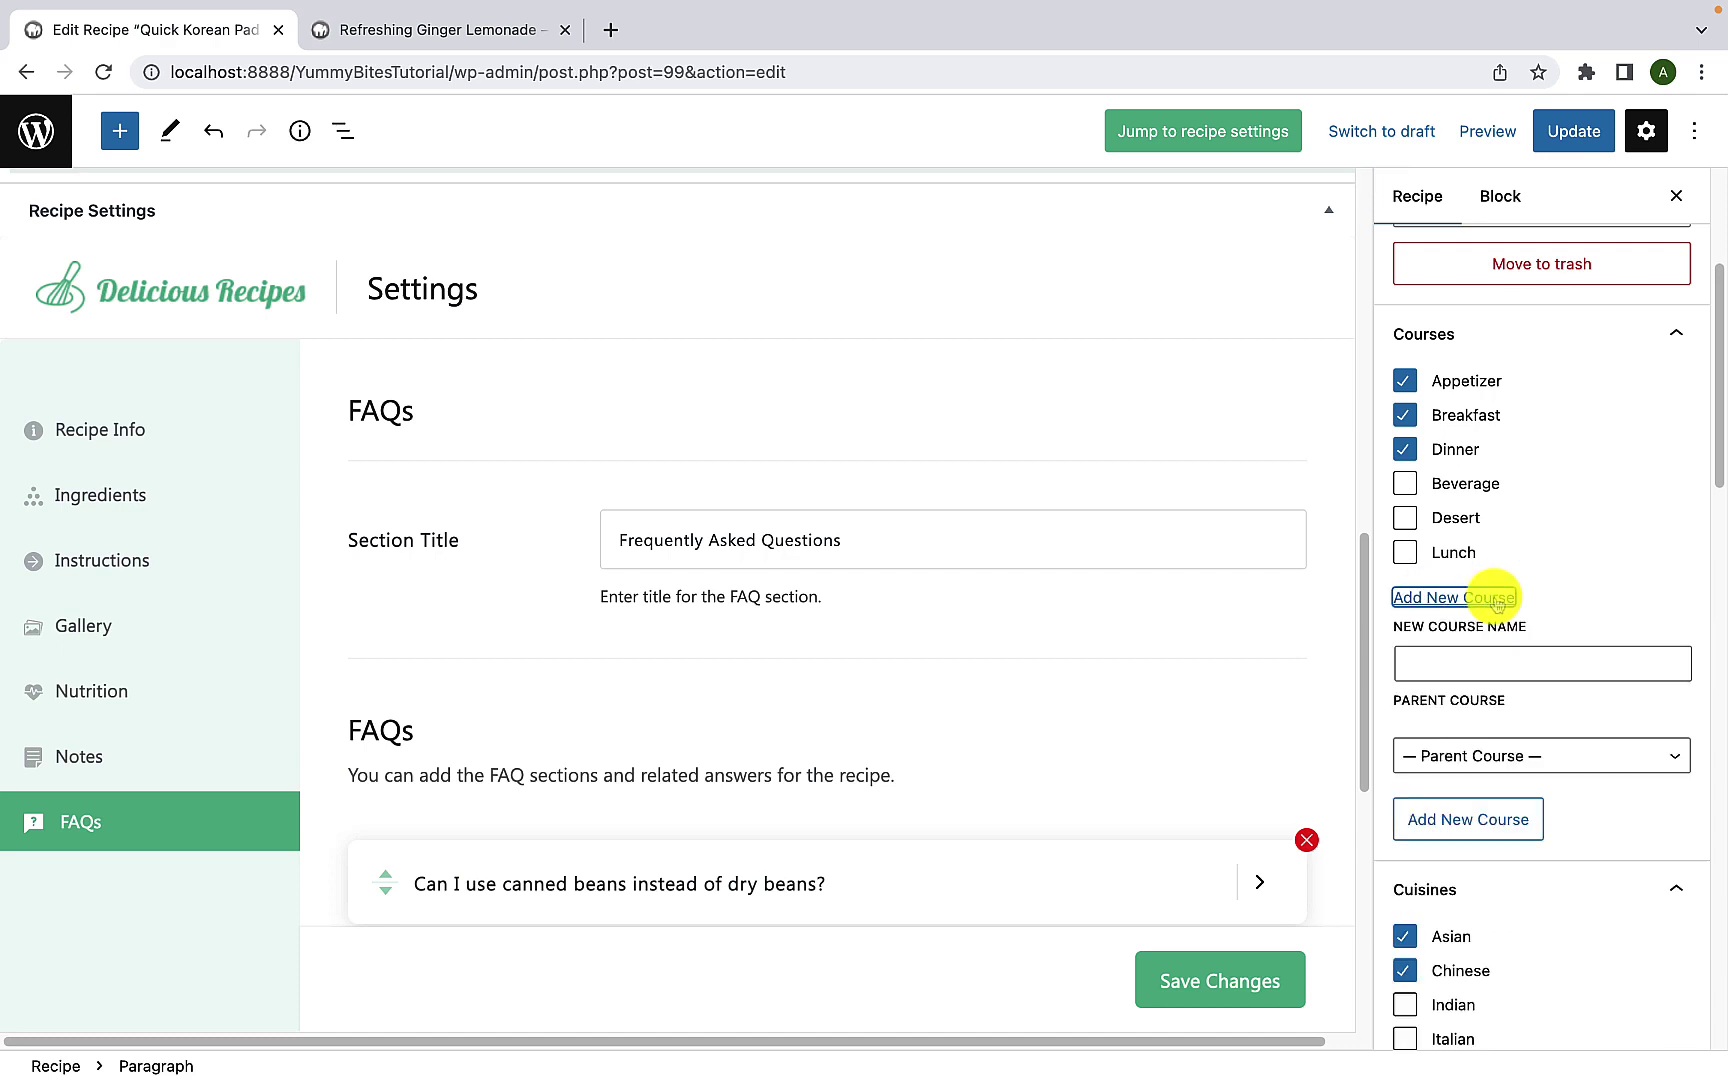
scroll(1487, 621, down, 5)
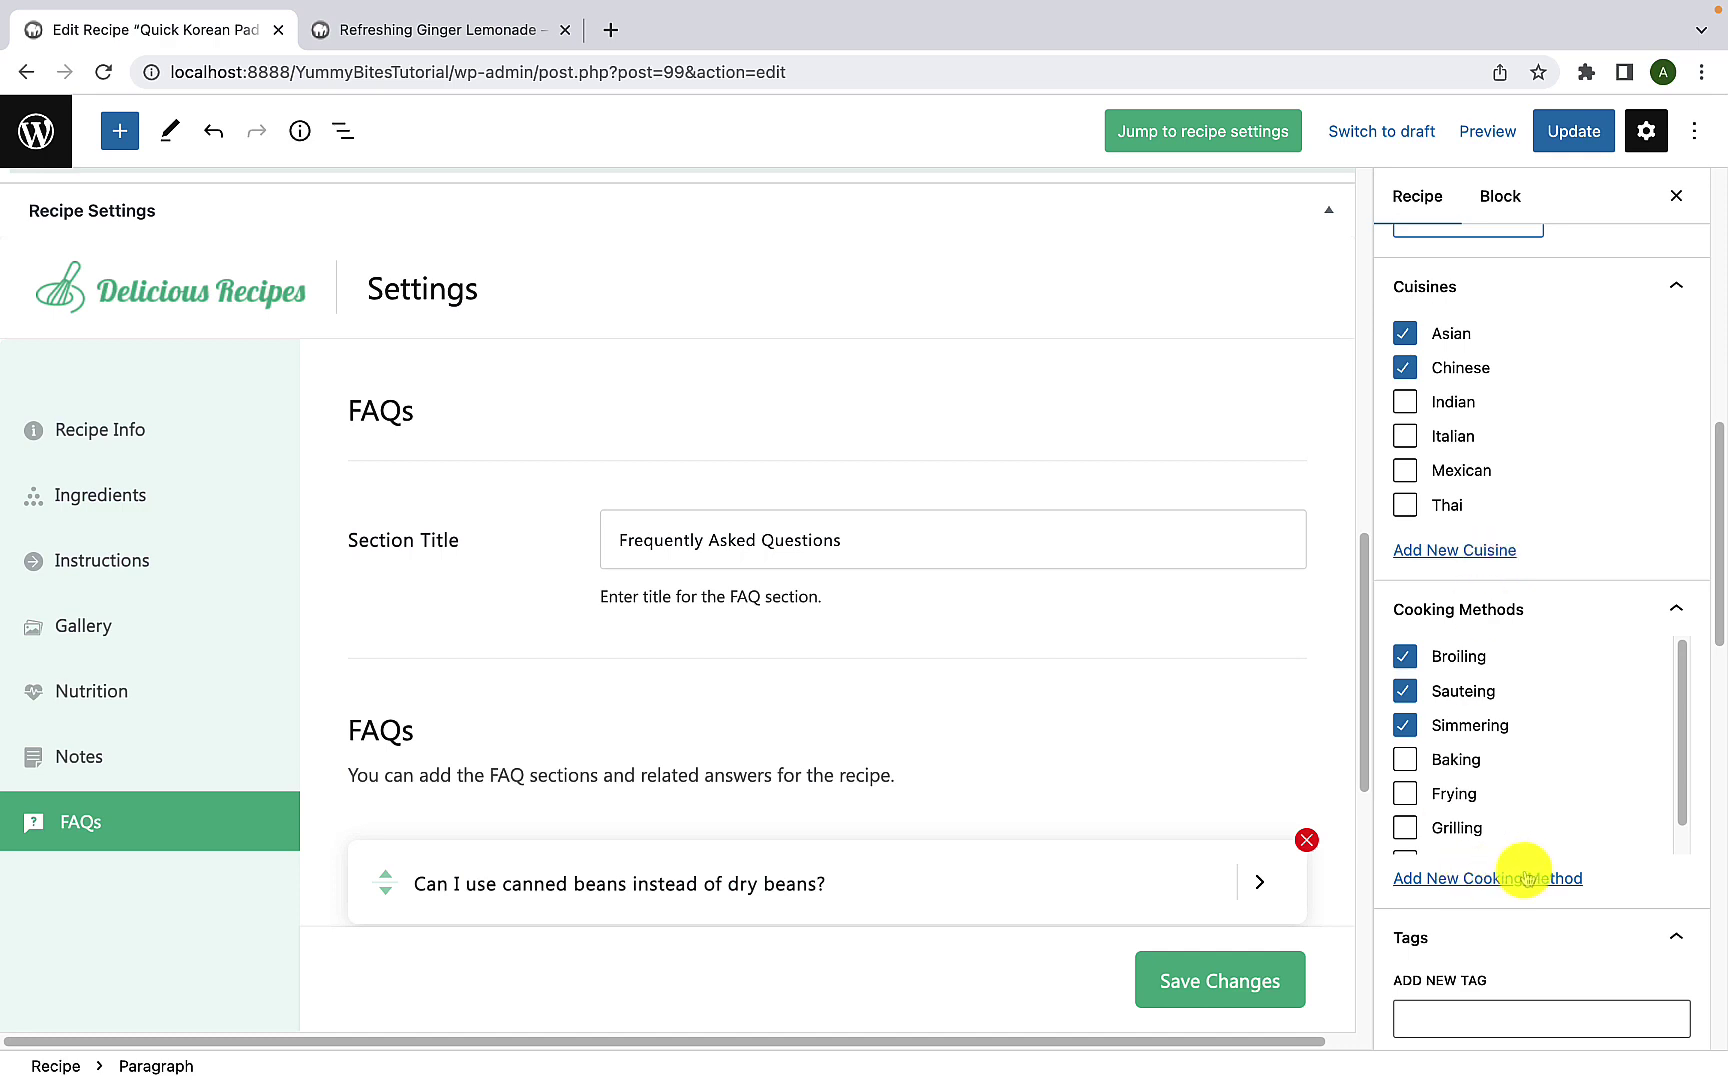
scroll(1524, 878, up, 5)
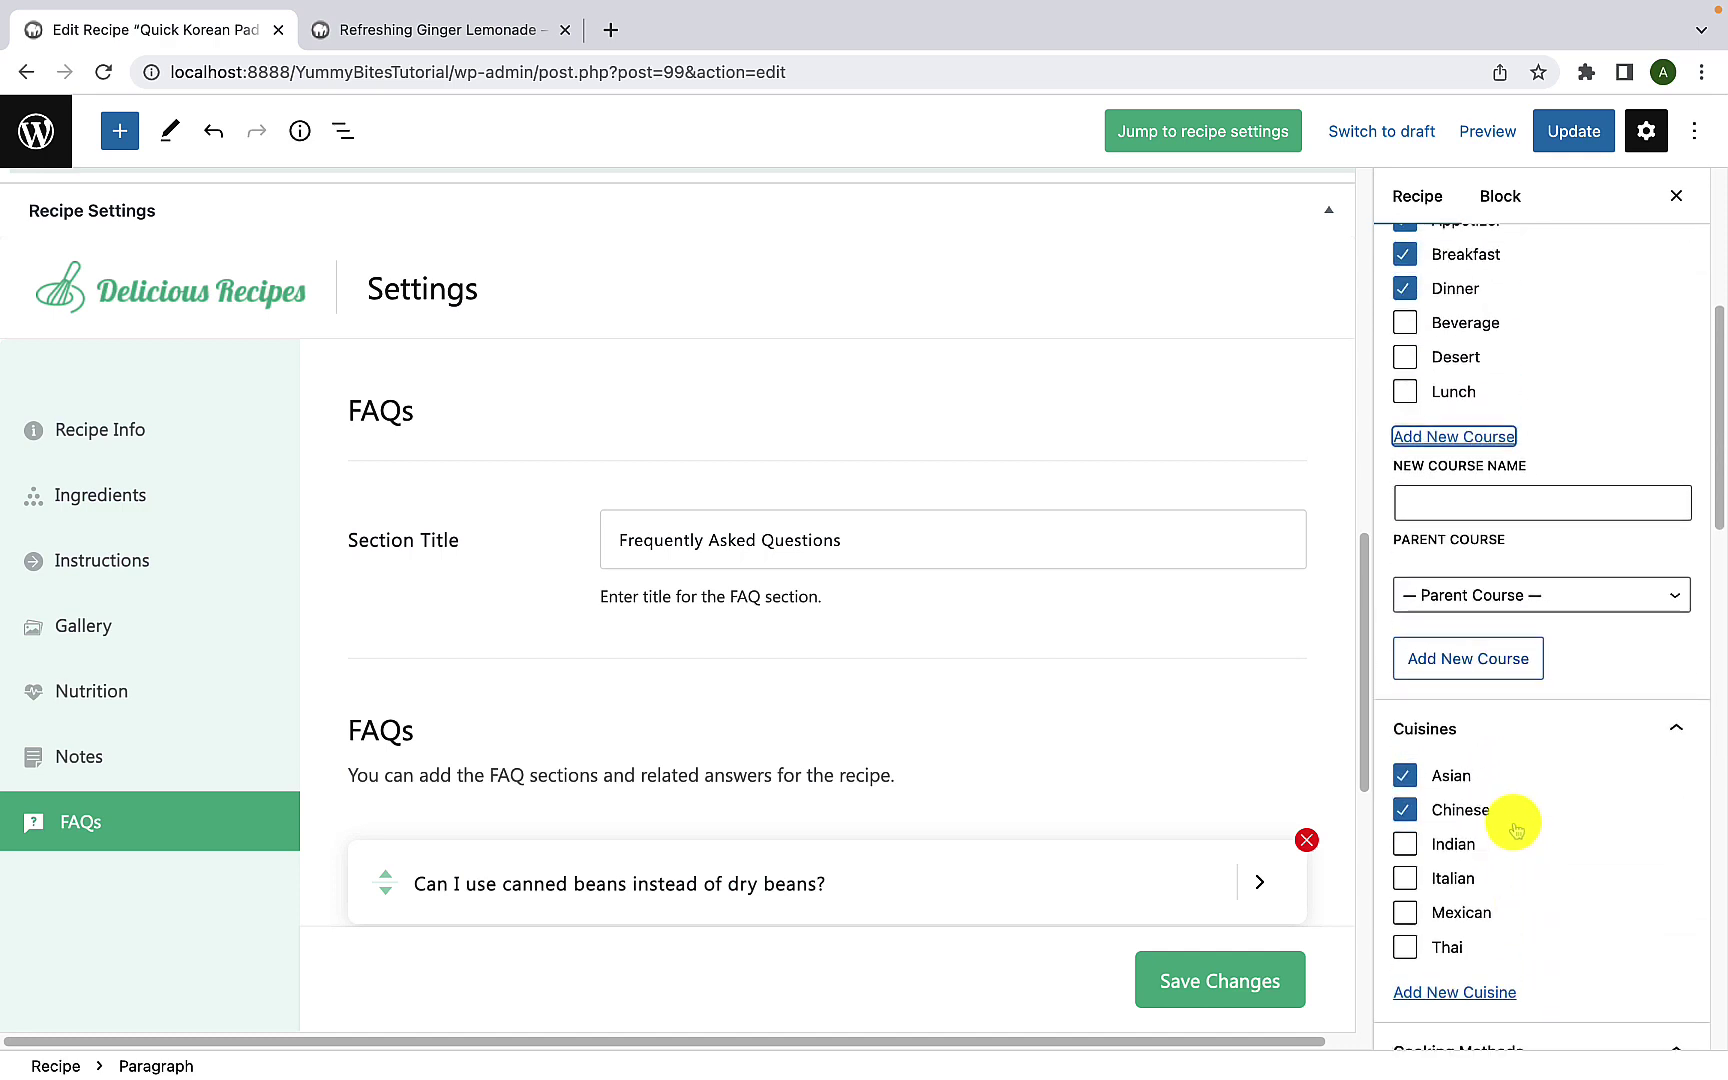
click(1463, 512)
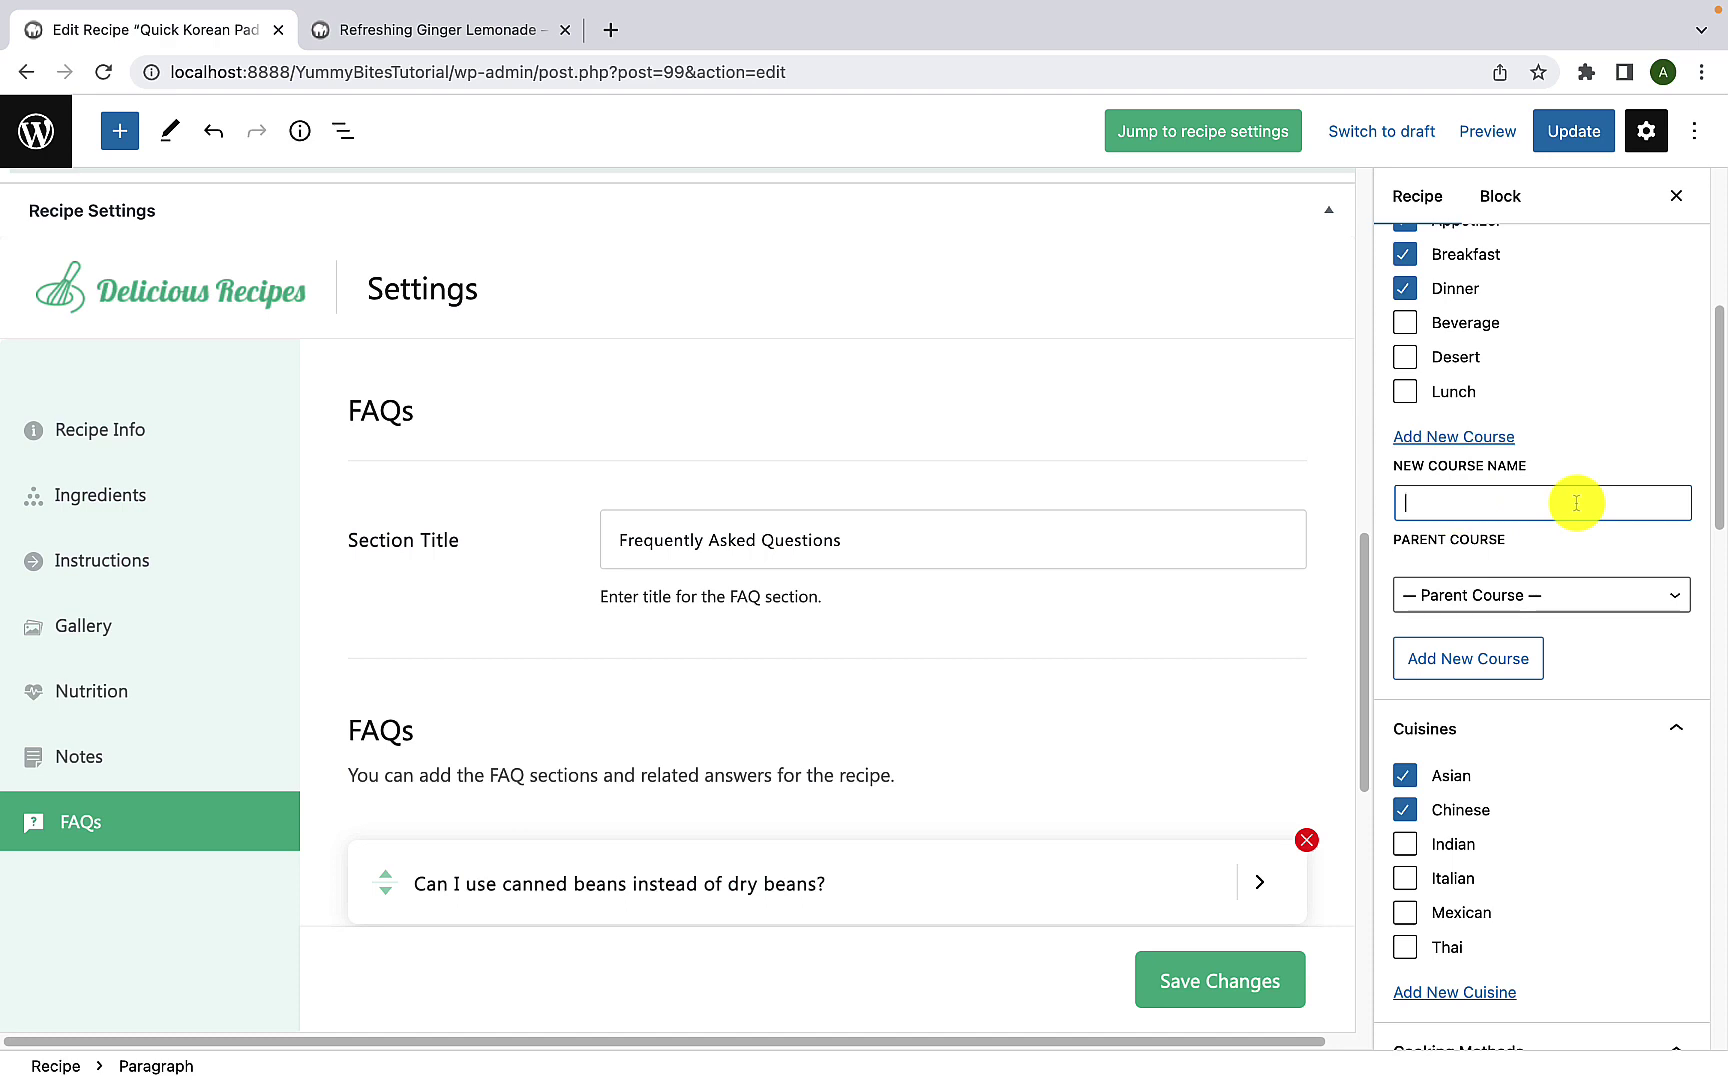
click(1610, 593)
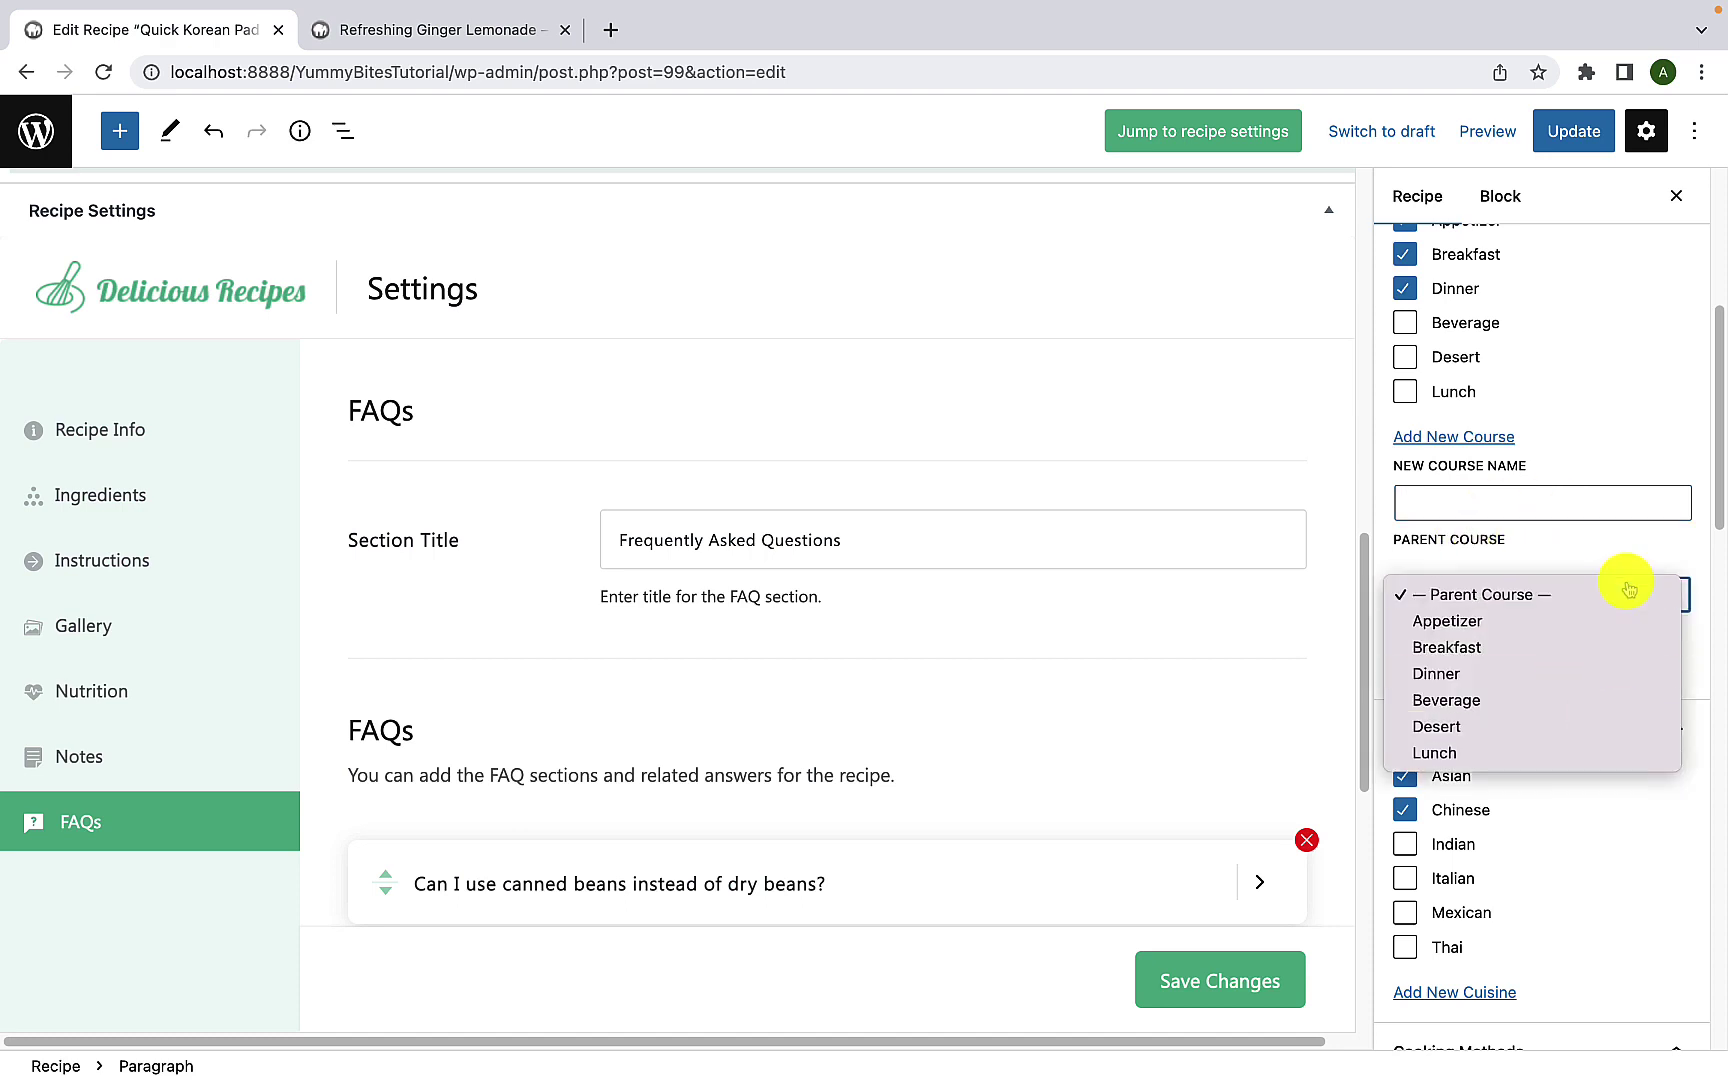
click(1628, 589)
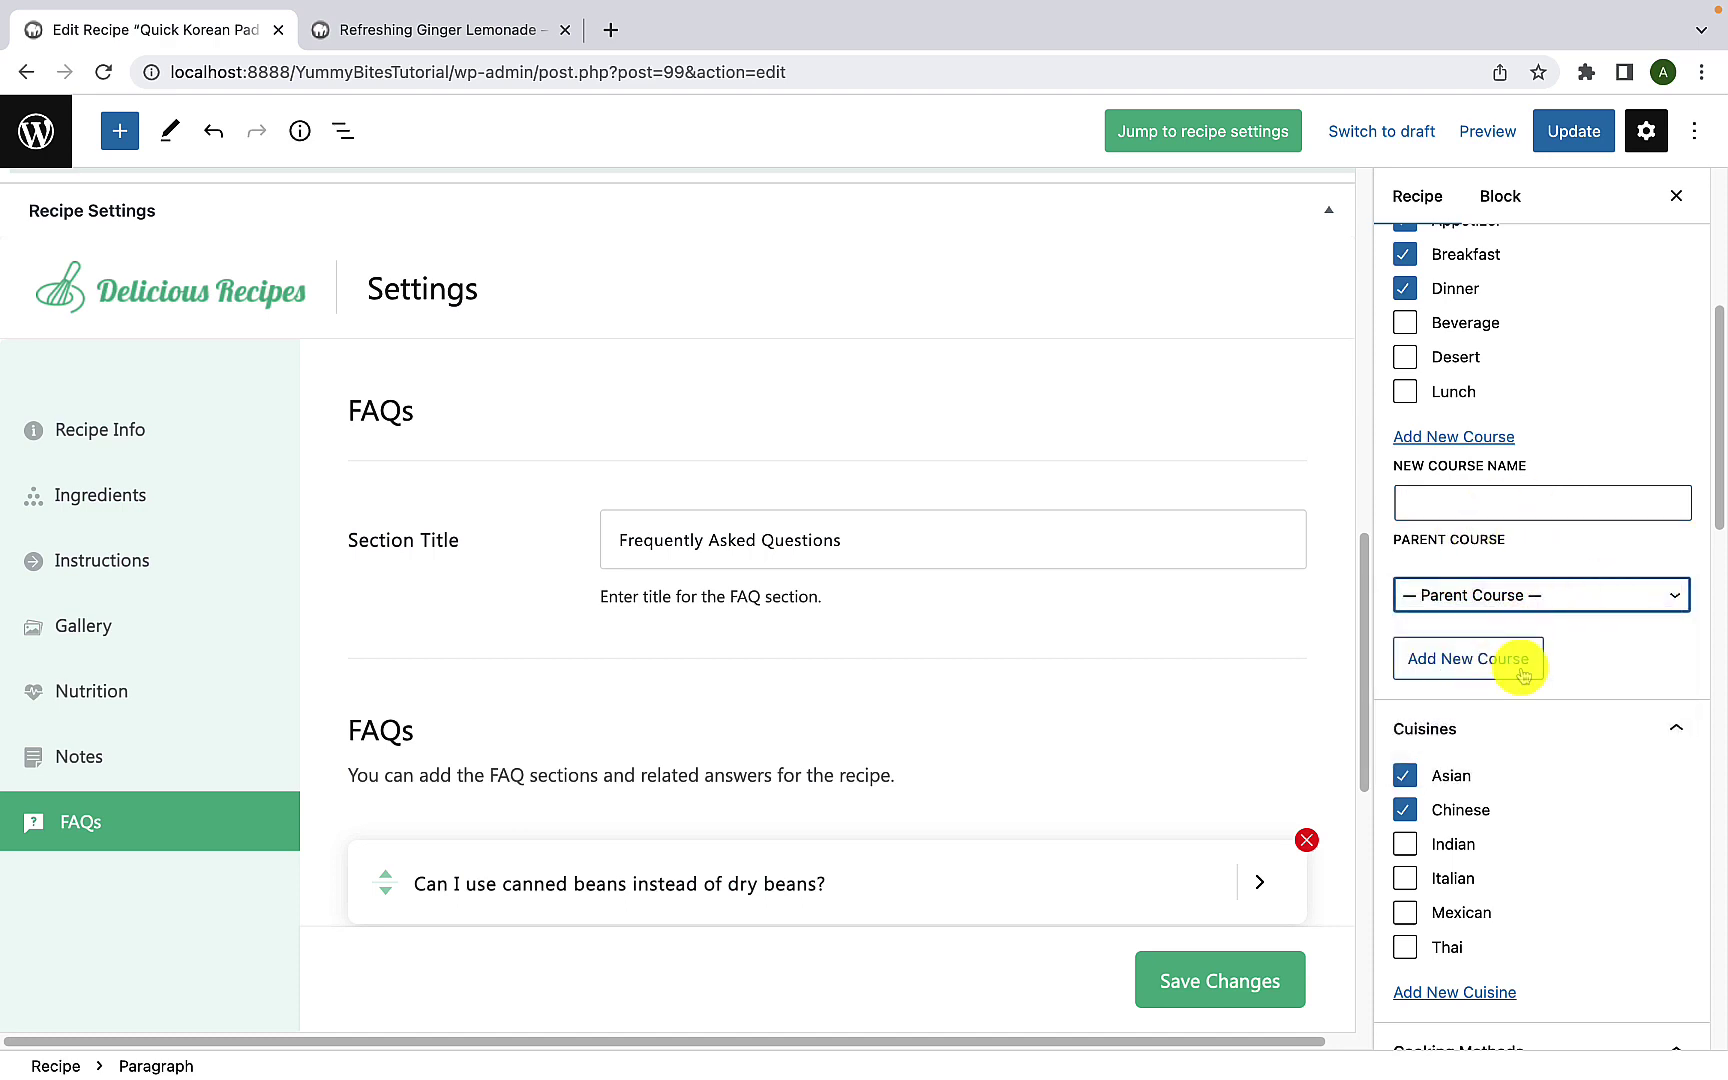
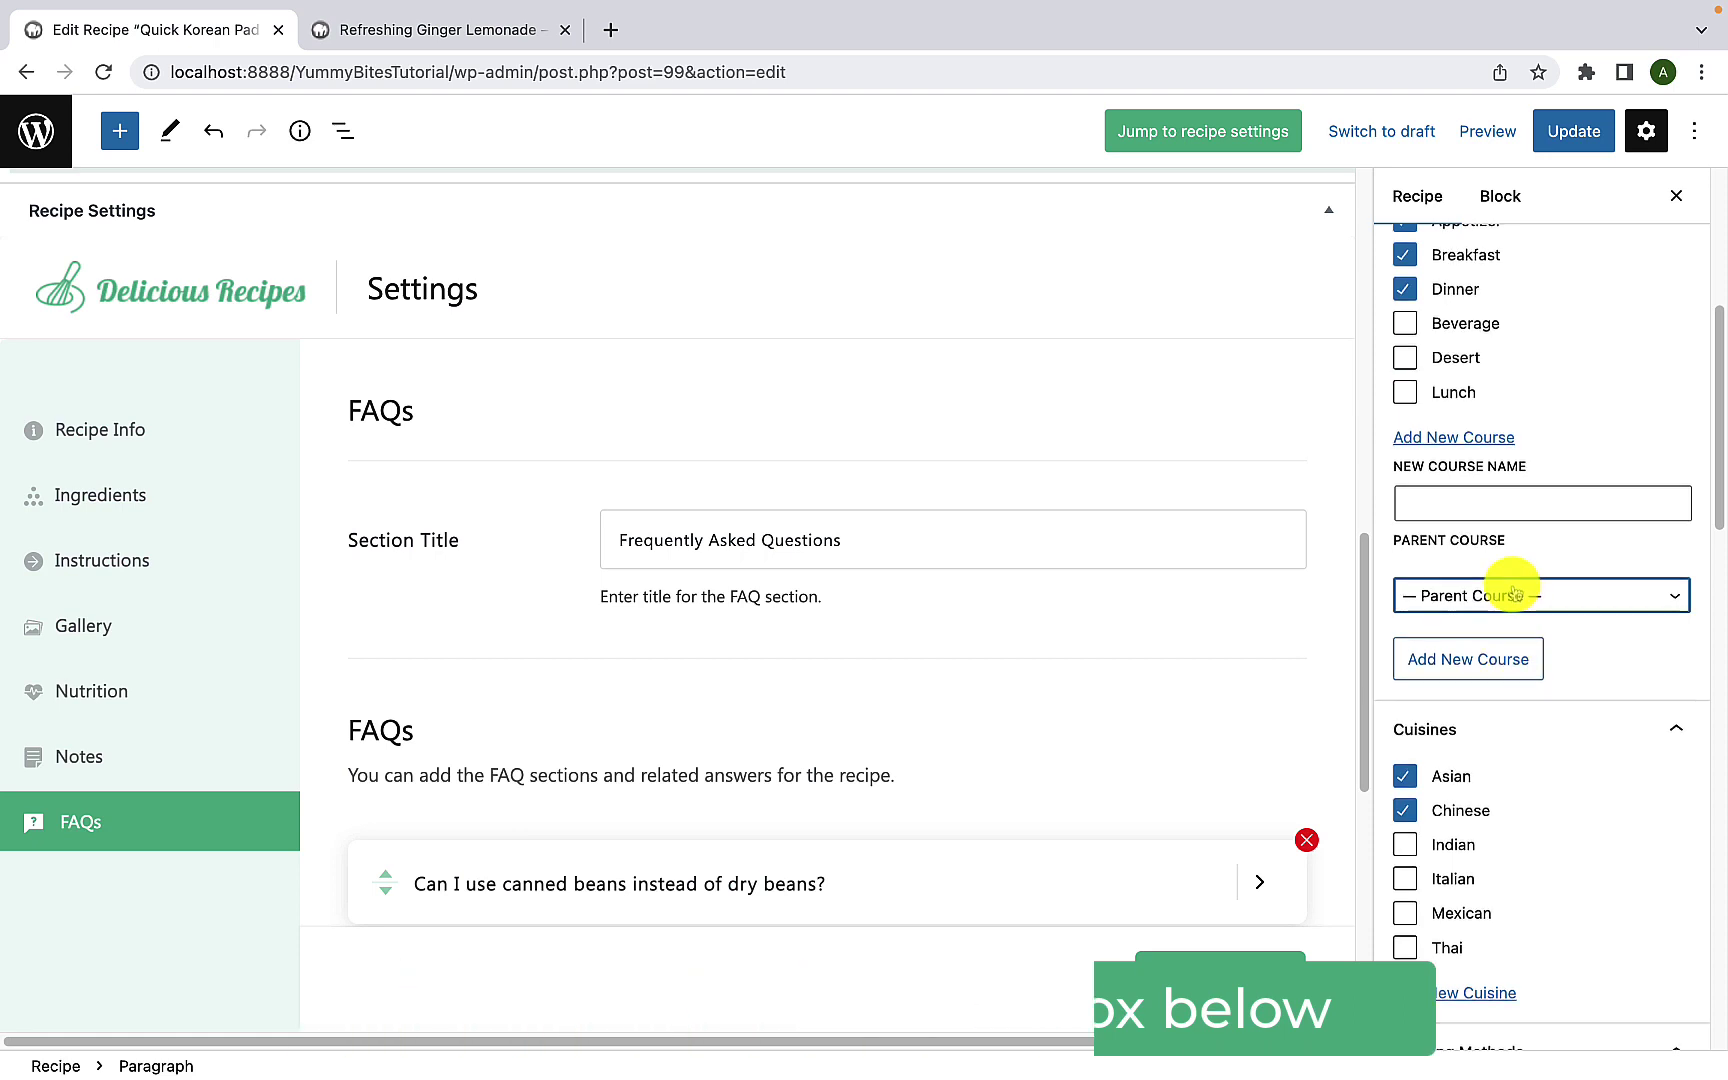
scroll(1512, 579, up, 2)
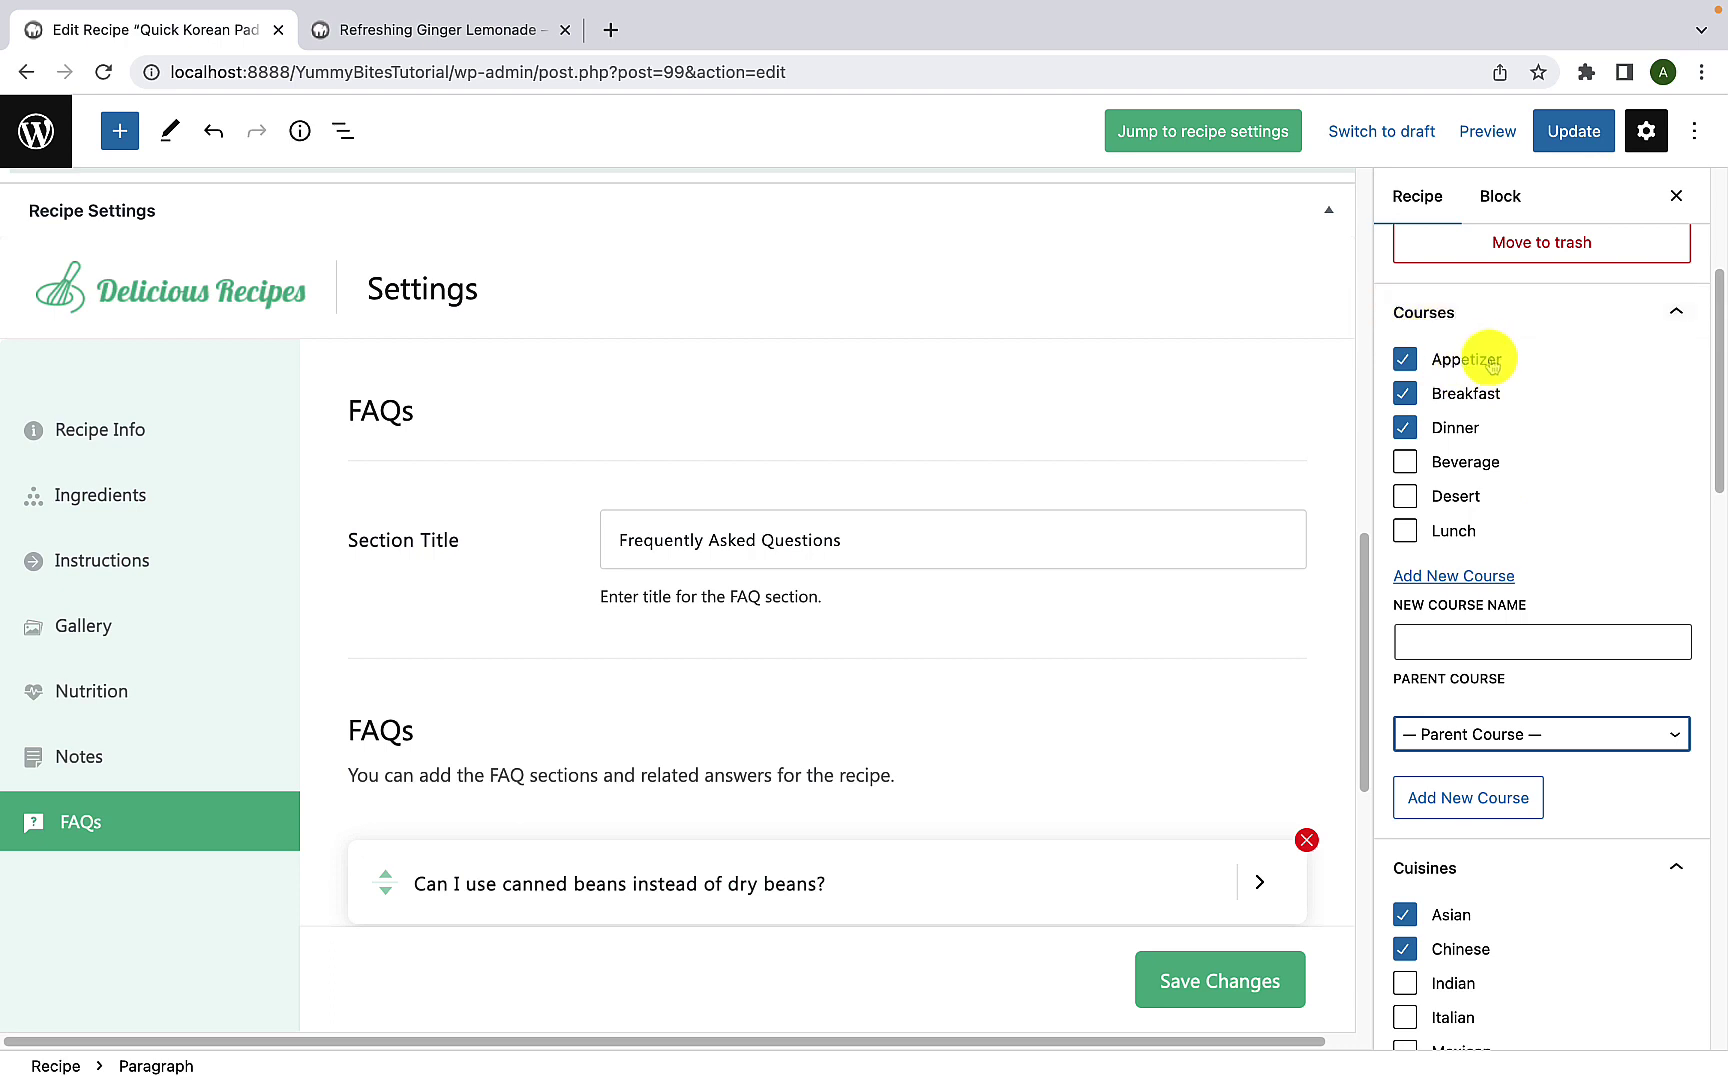
click(1404, 428)
click(1408, 394)
click(1408, 394)
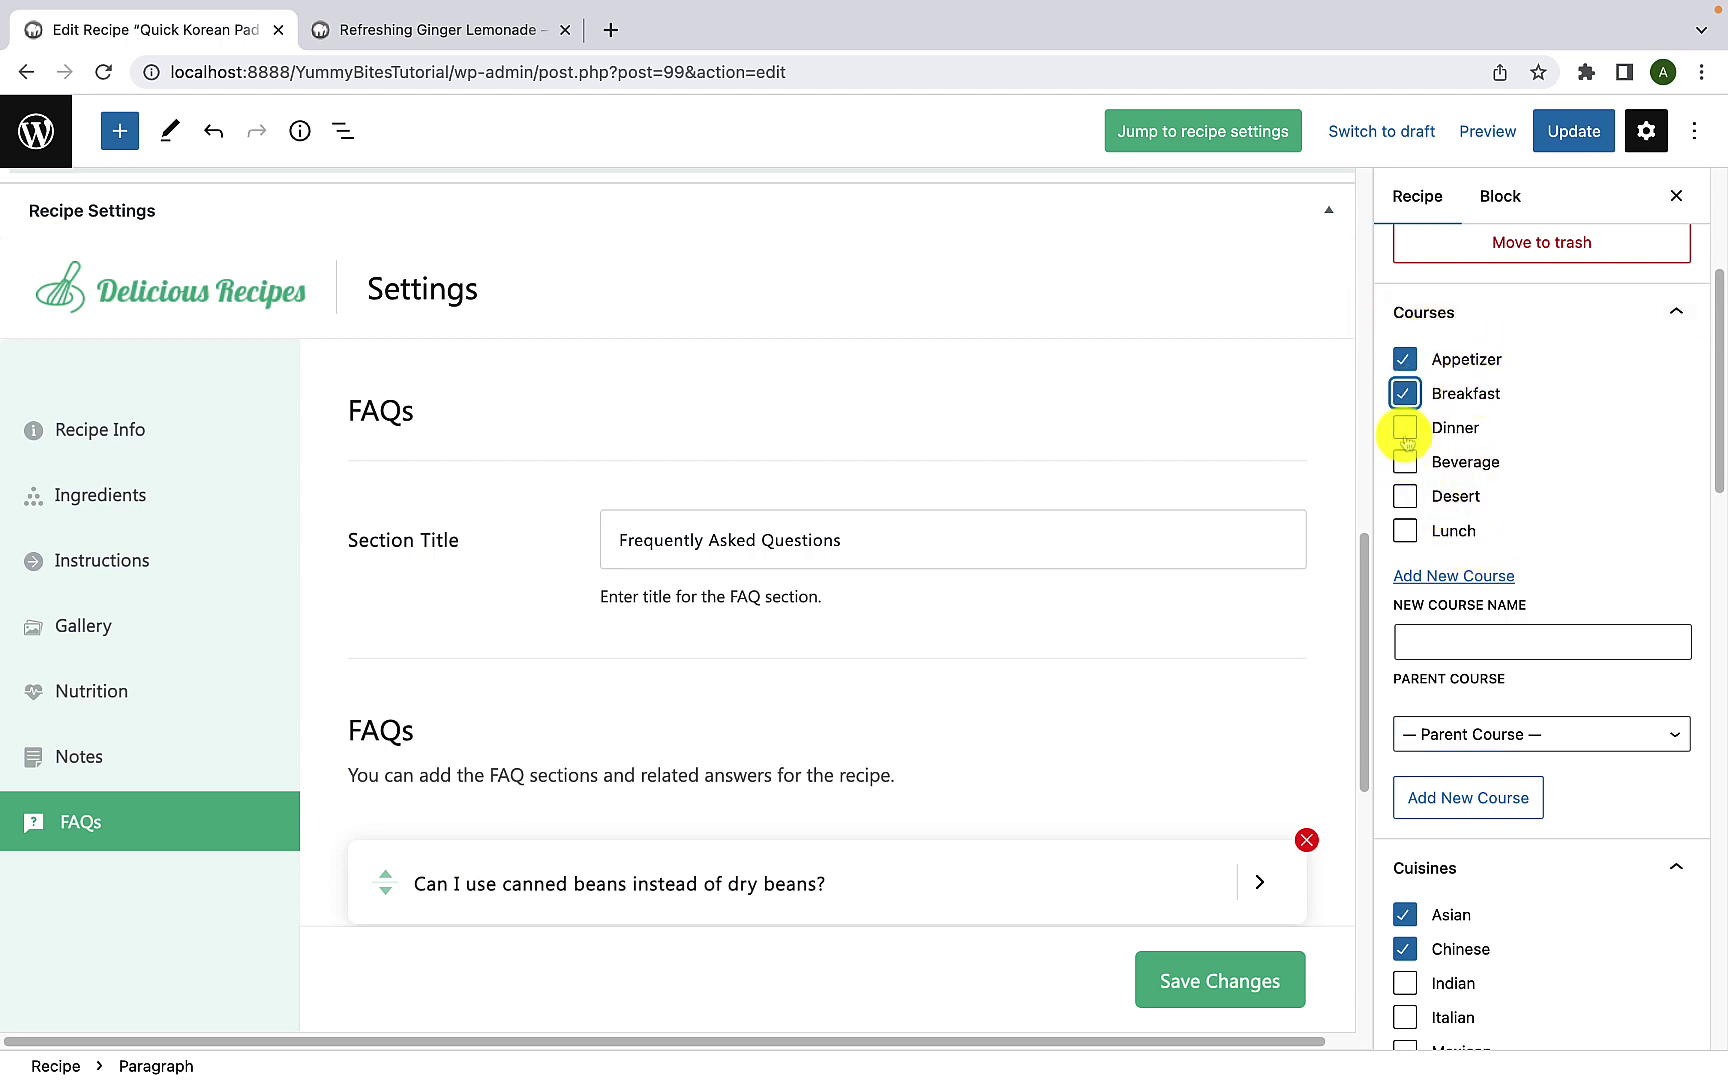
click(1402, 430)
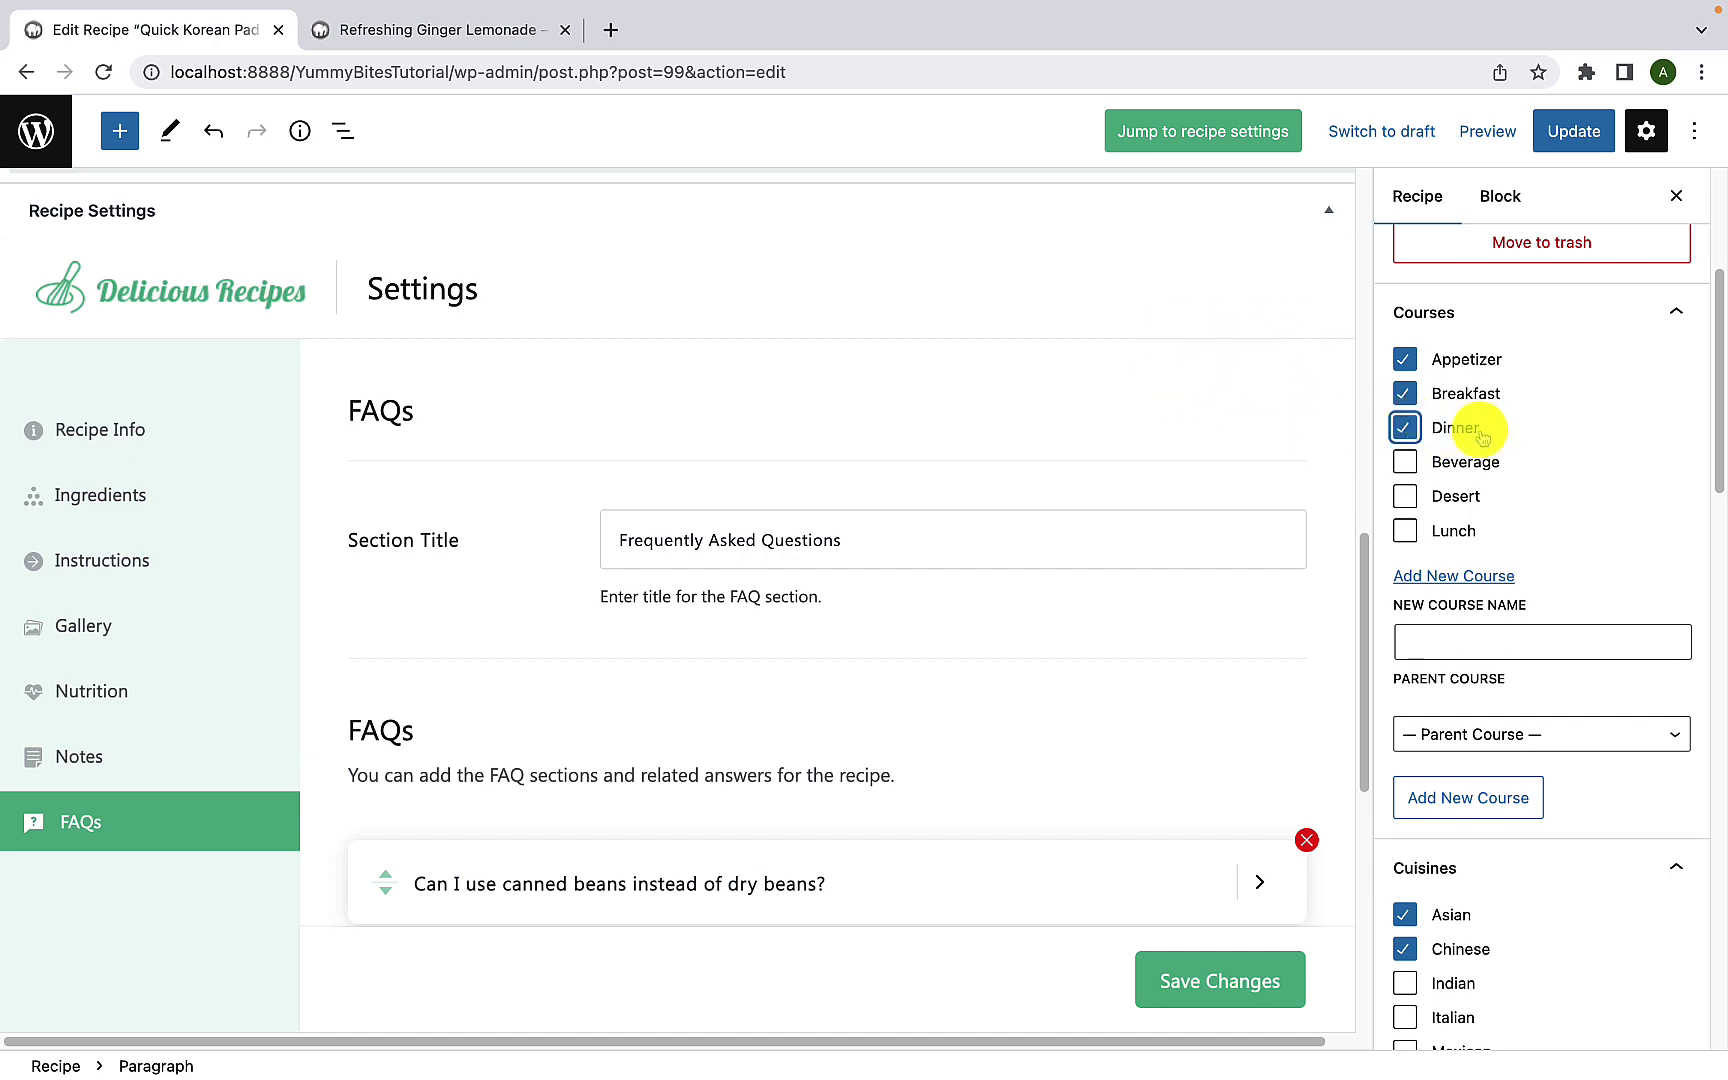
Step: Clear the Dinner, Breakfast and Appetizer courses from the recipe
click(1405, 430)
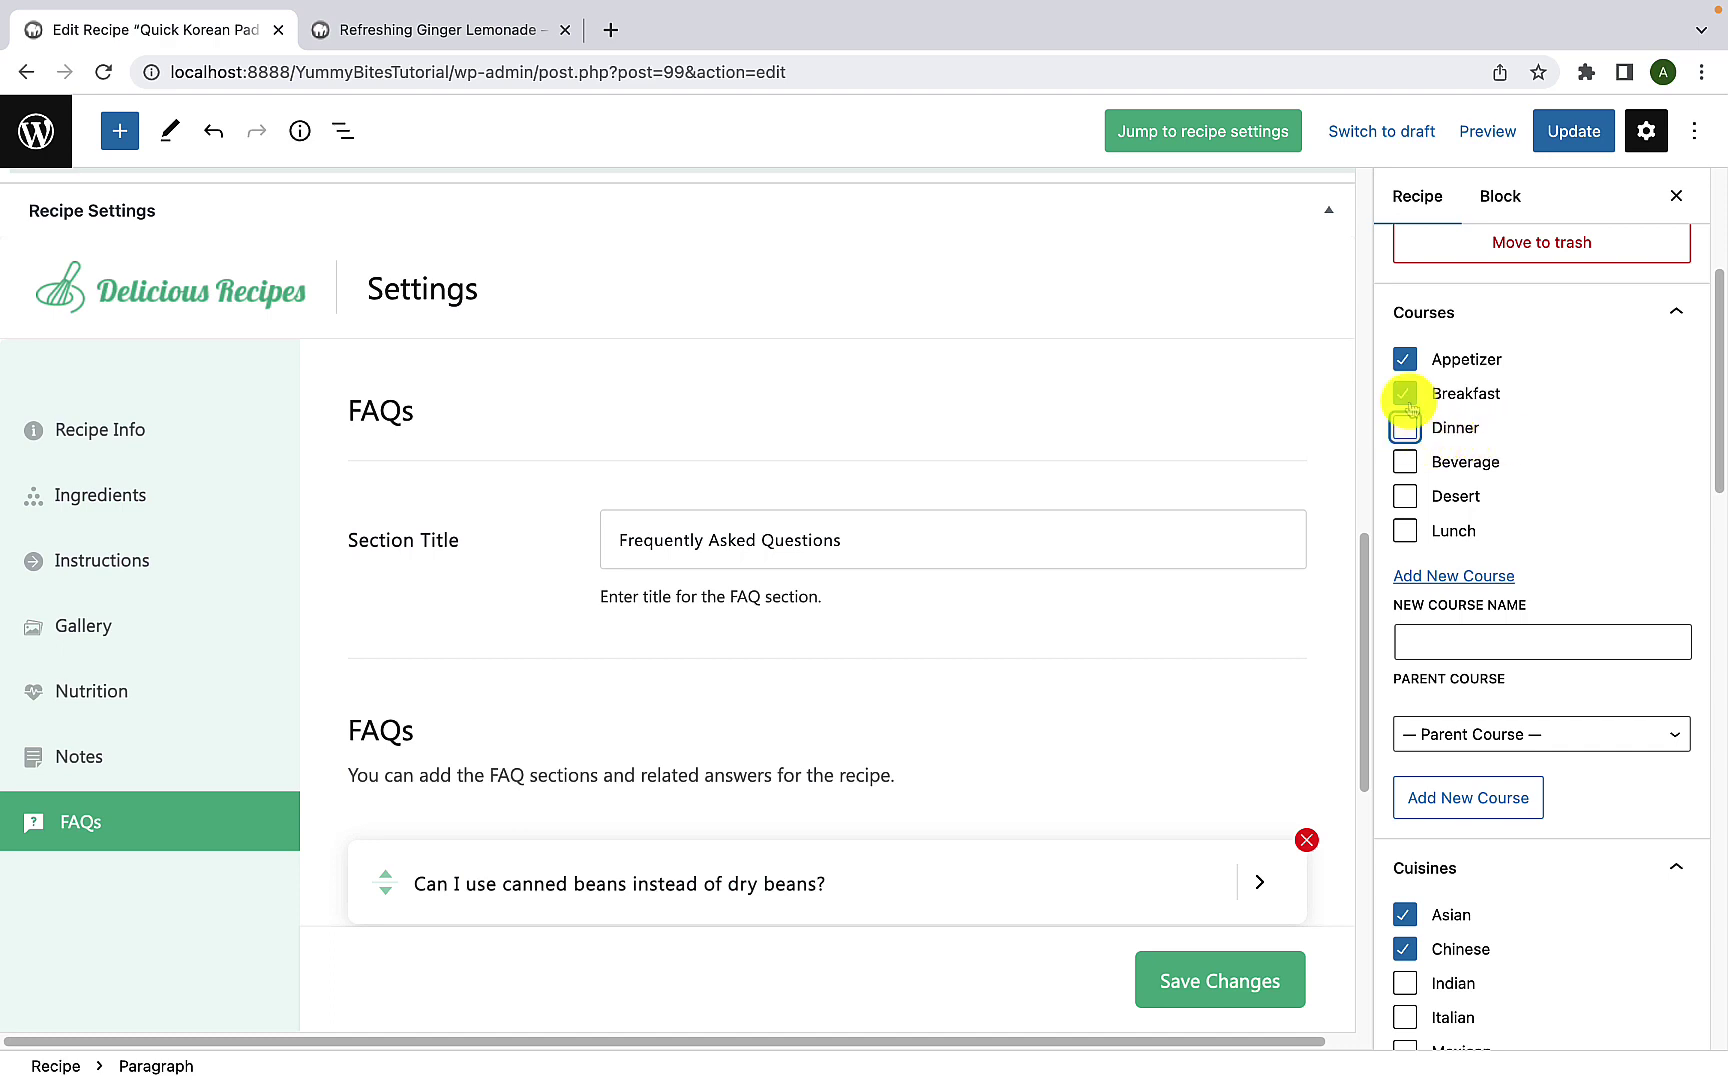
click(1405, 395)
click(1402, 359)
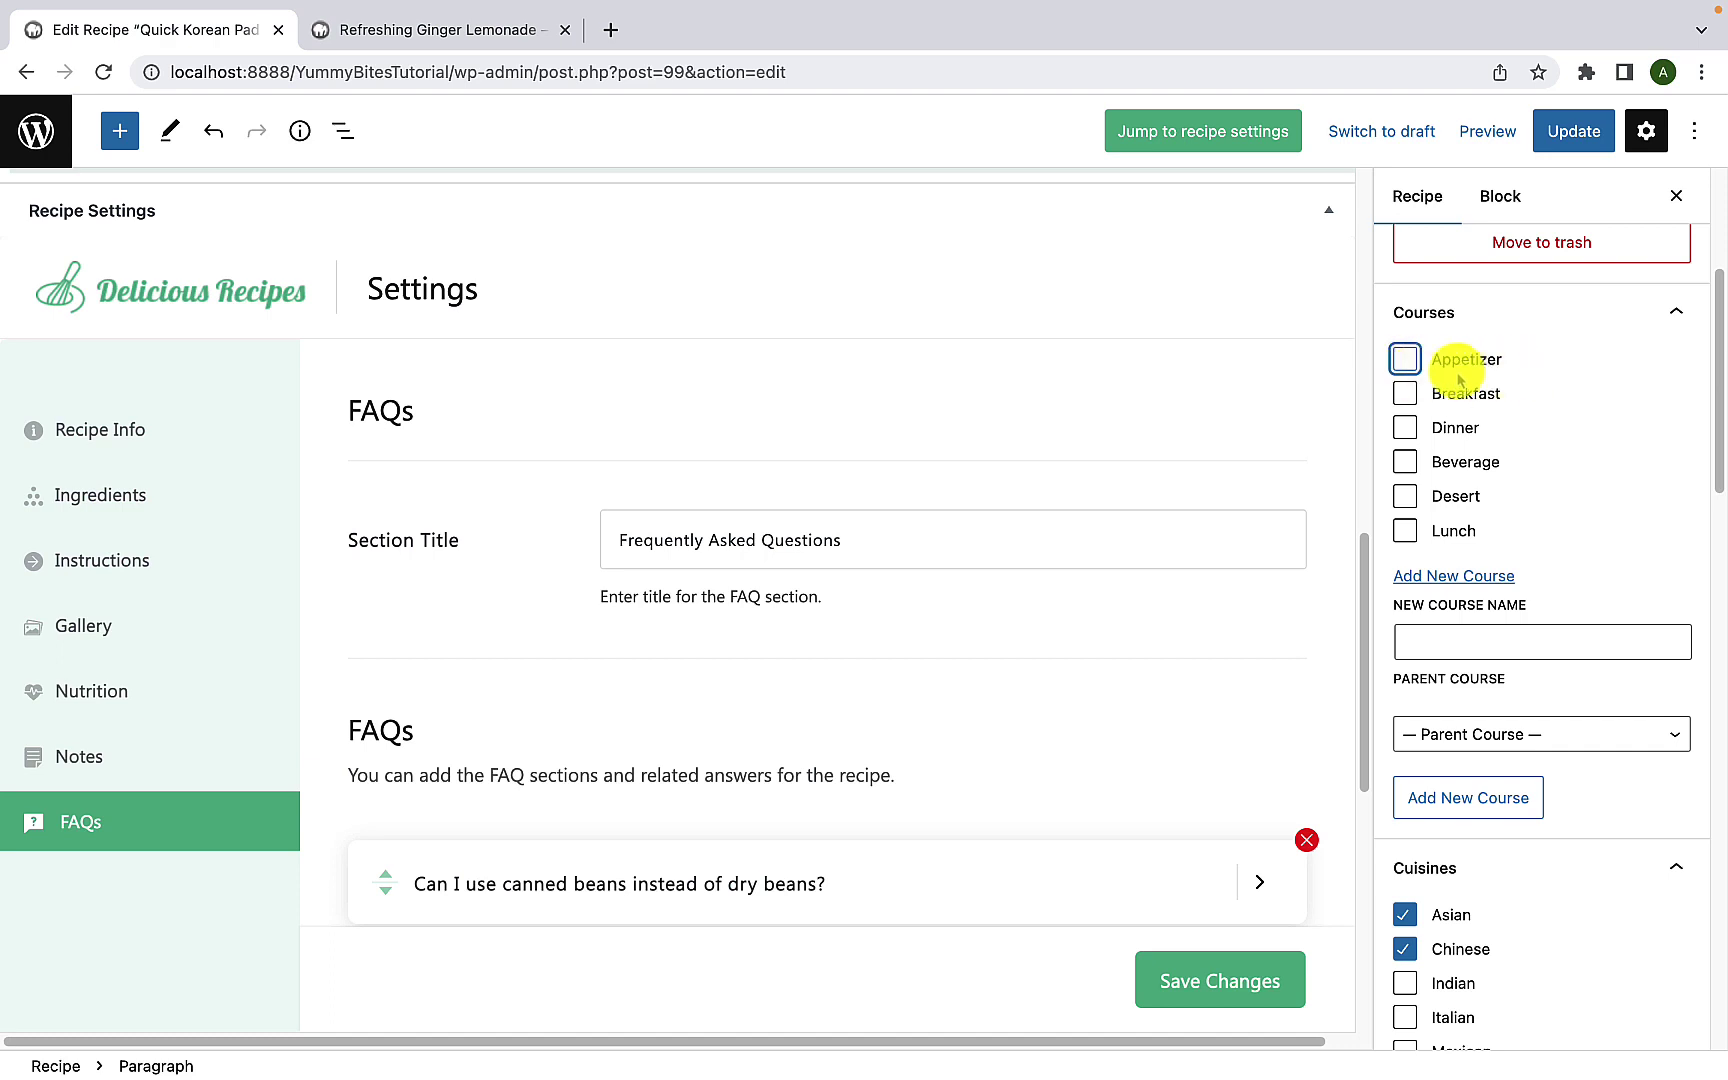
click(1560, 393)
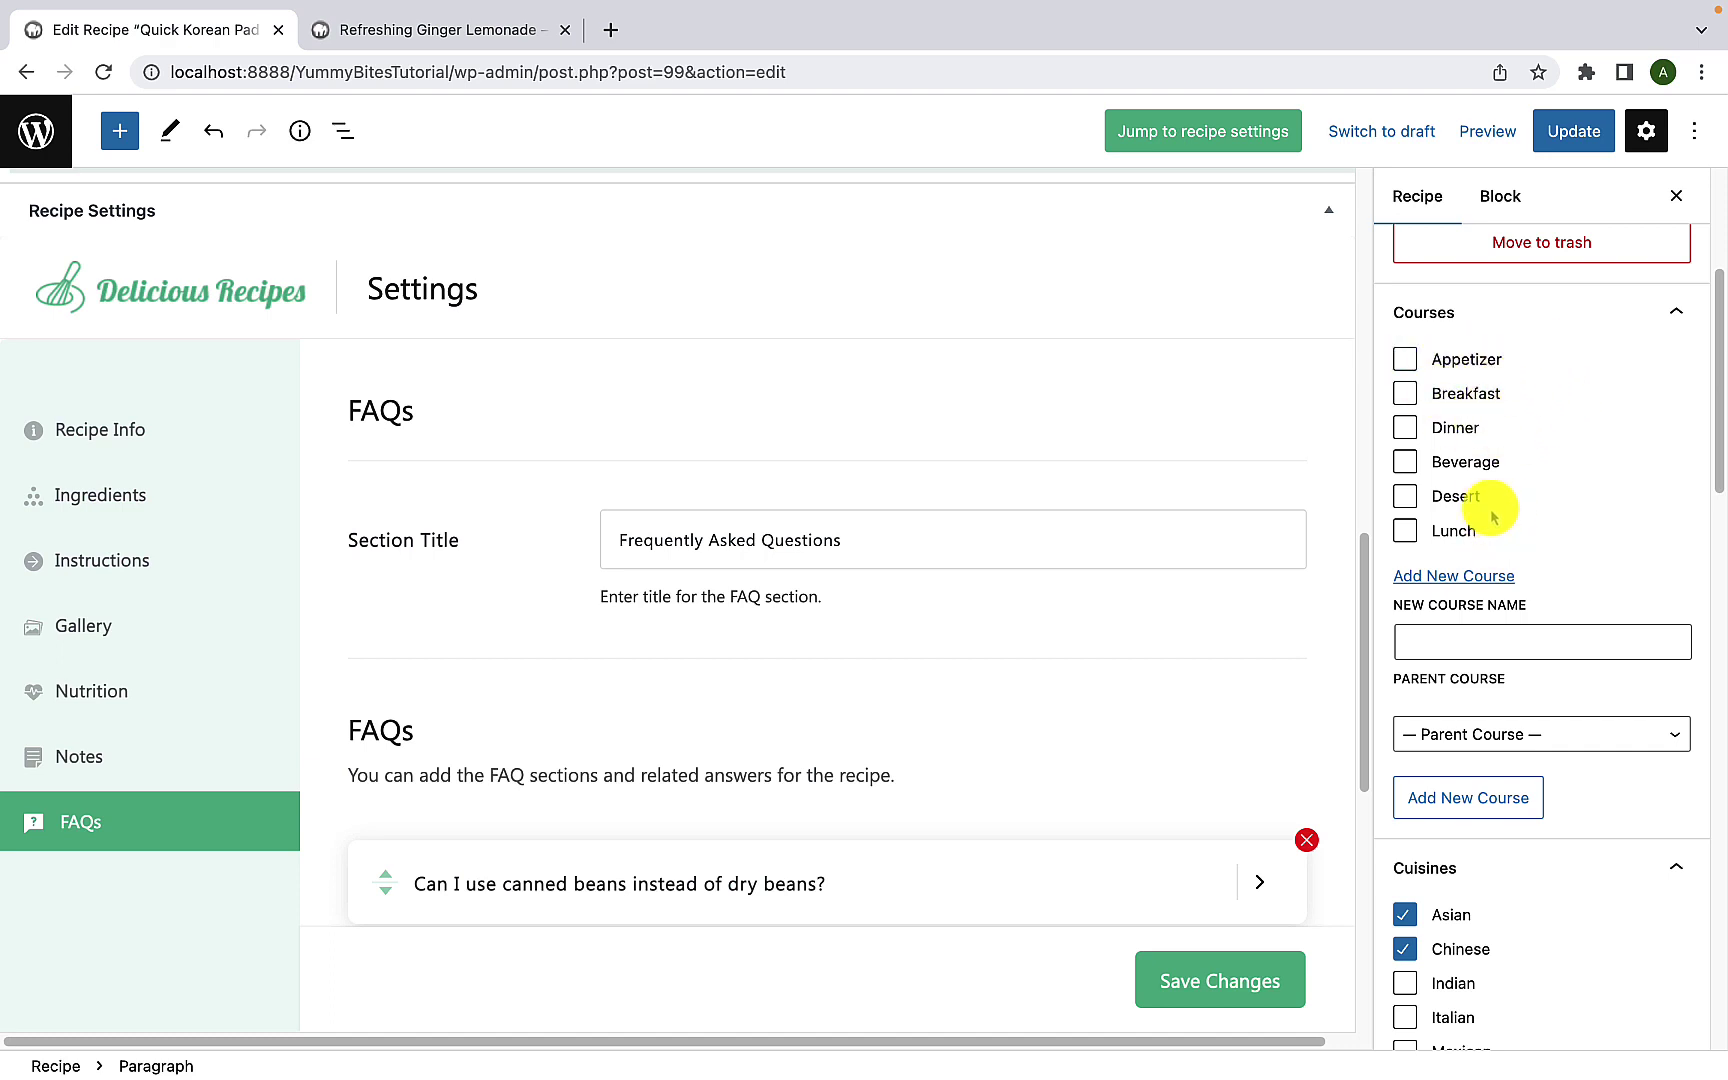
Step: Assign the recipe to the Lunch and Dinner courses
click(1405, 531)
click(1405, 430)
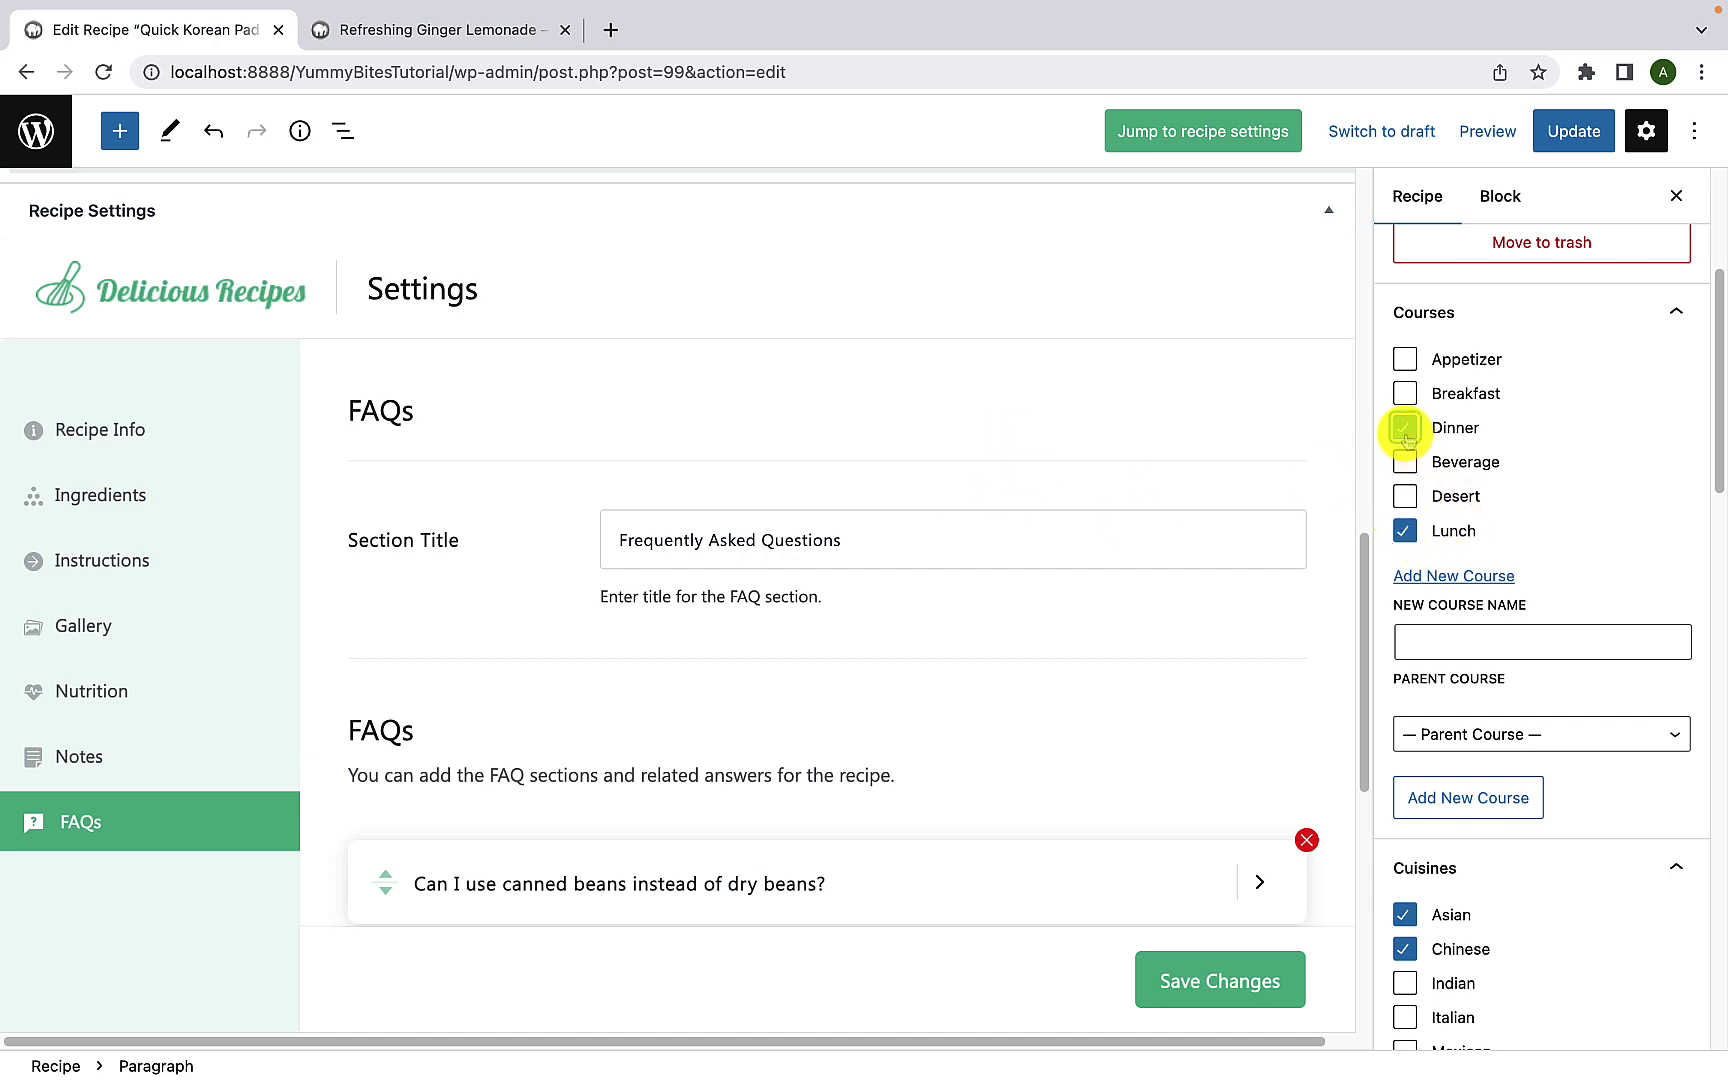
click(1404, 532)
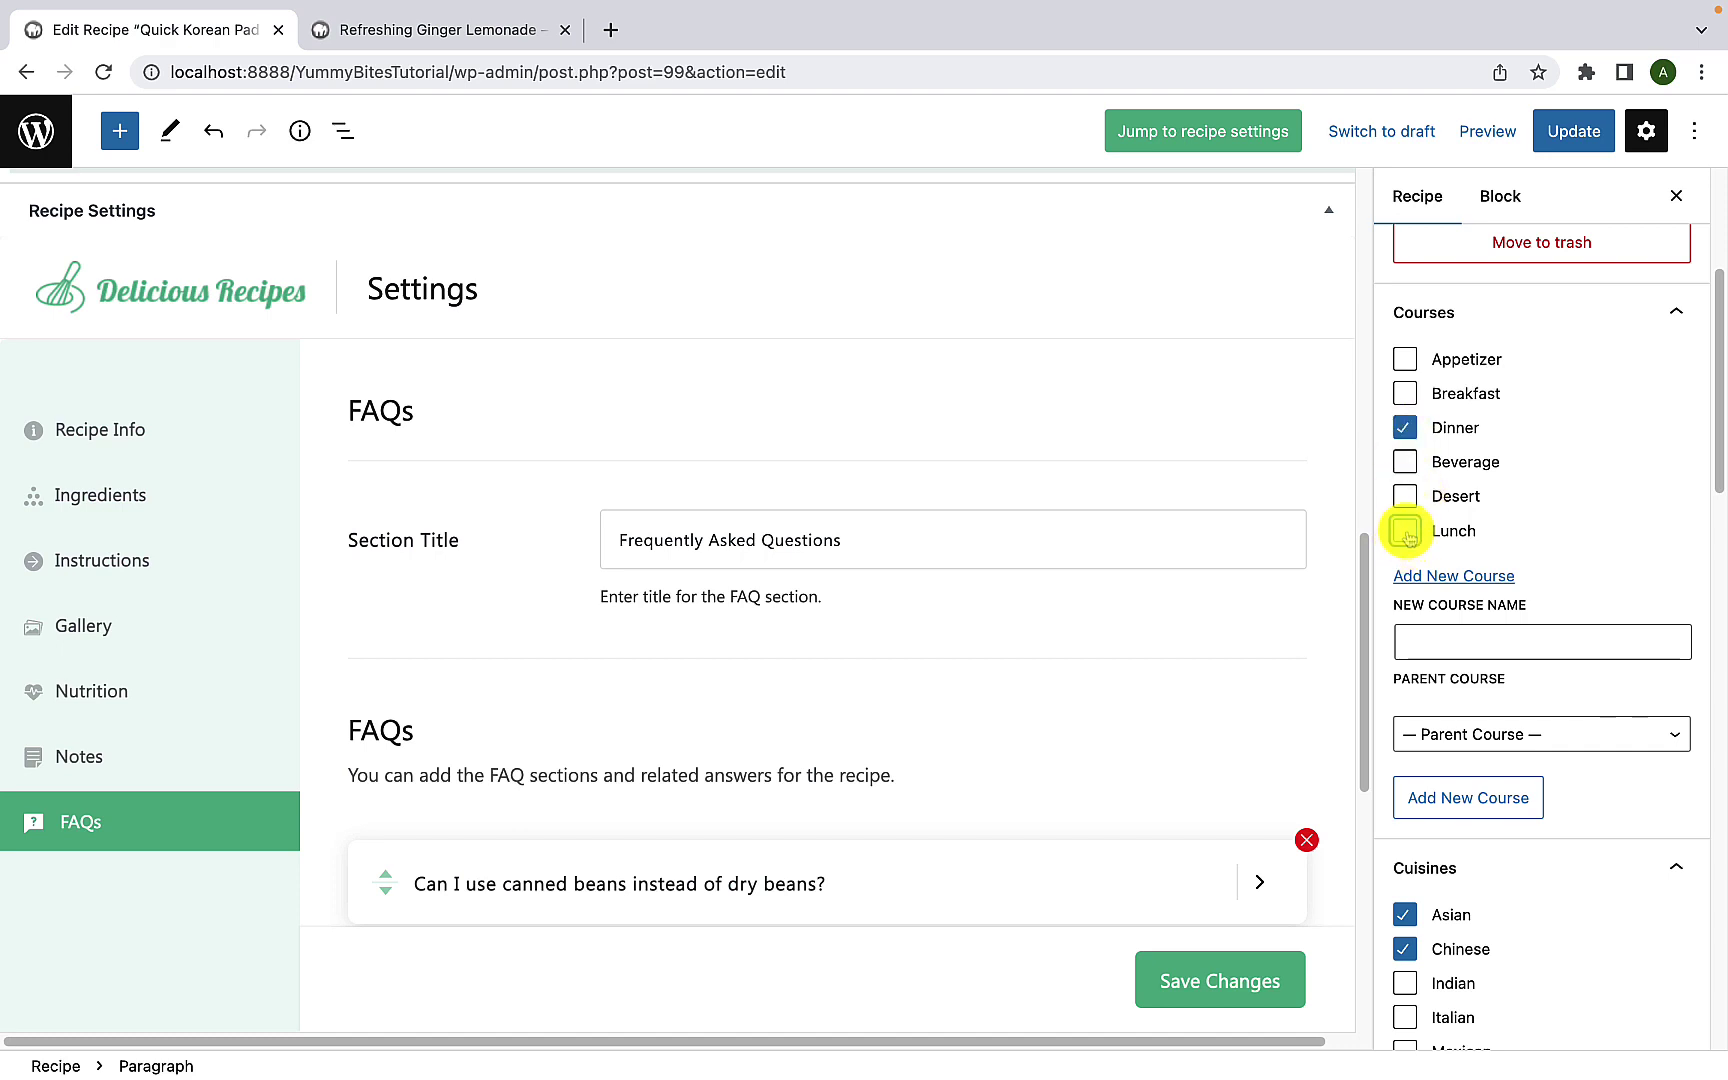
click(1401, 430)
click(1415, 539)
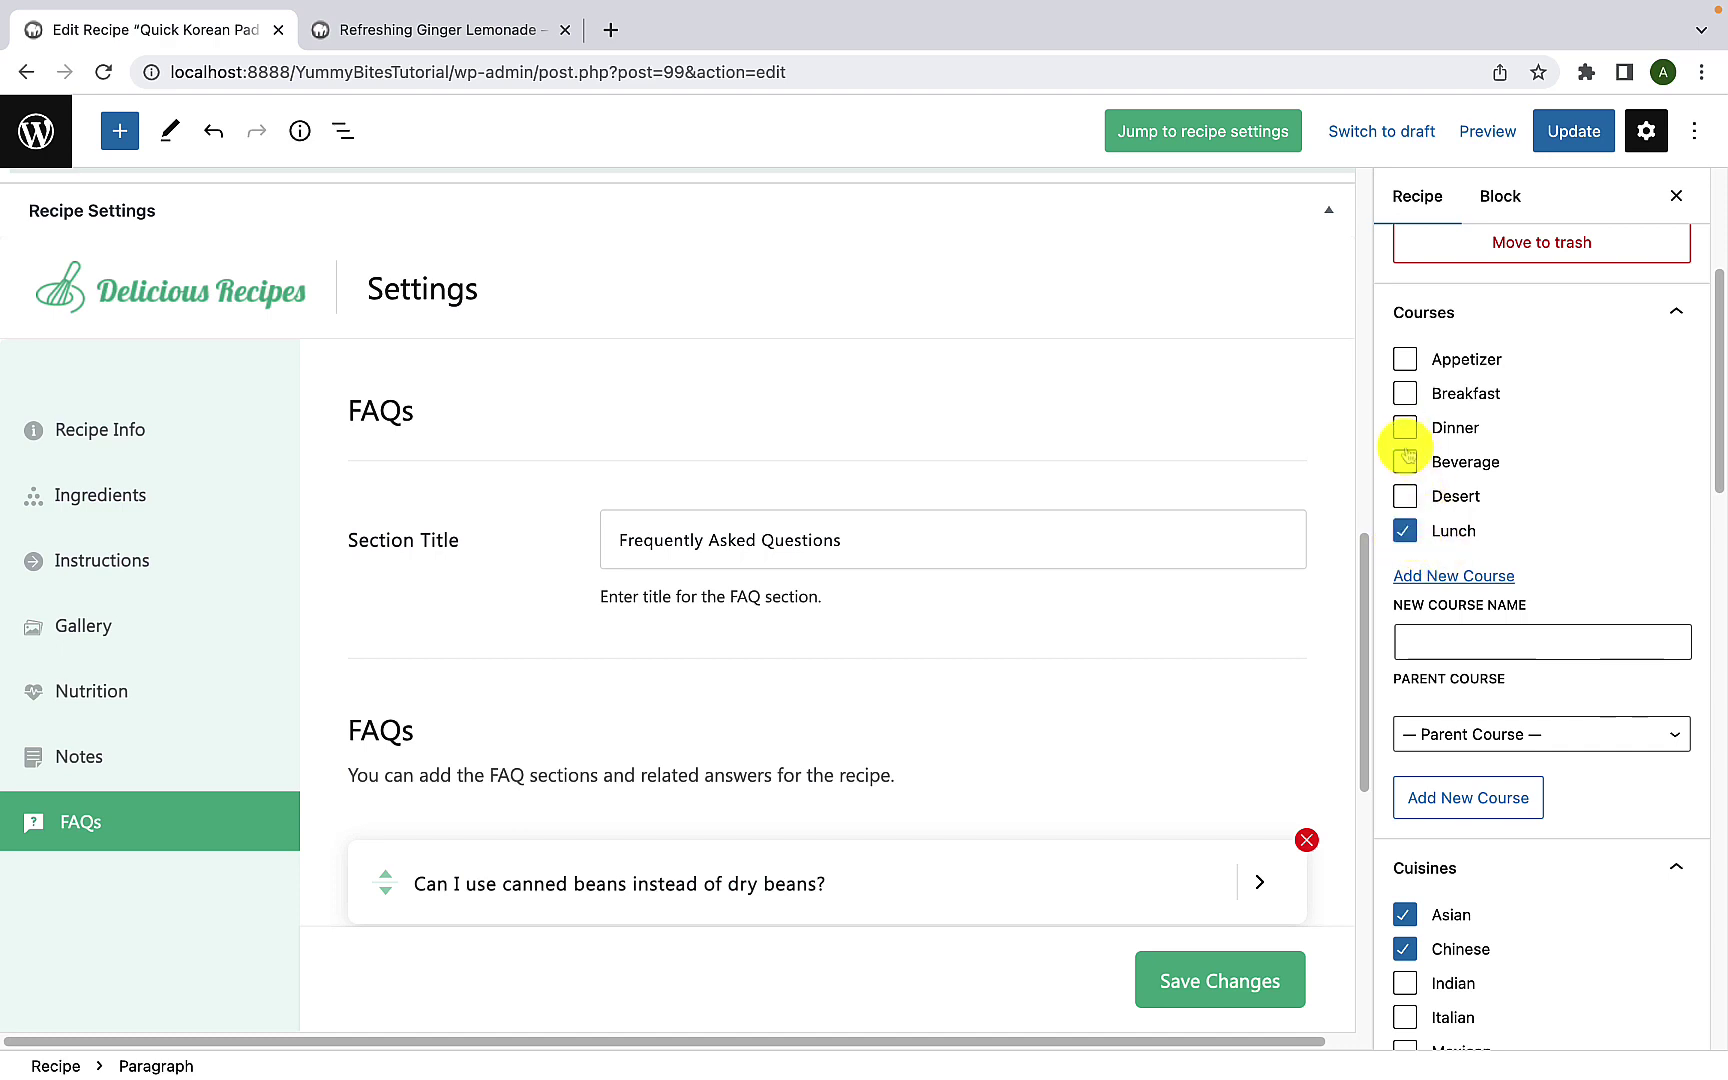
click(1406, 432)
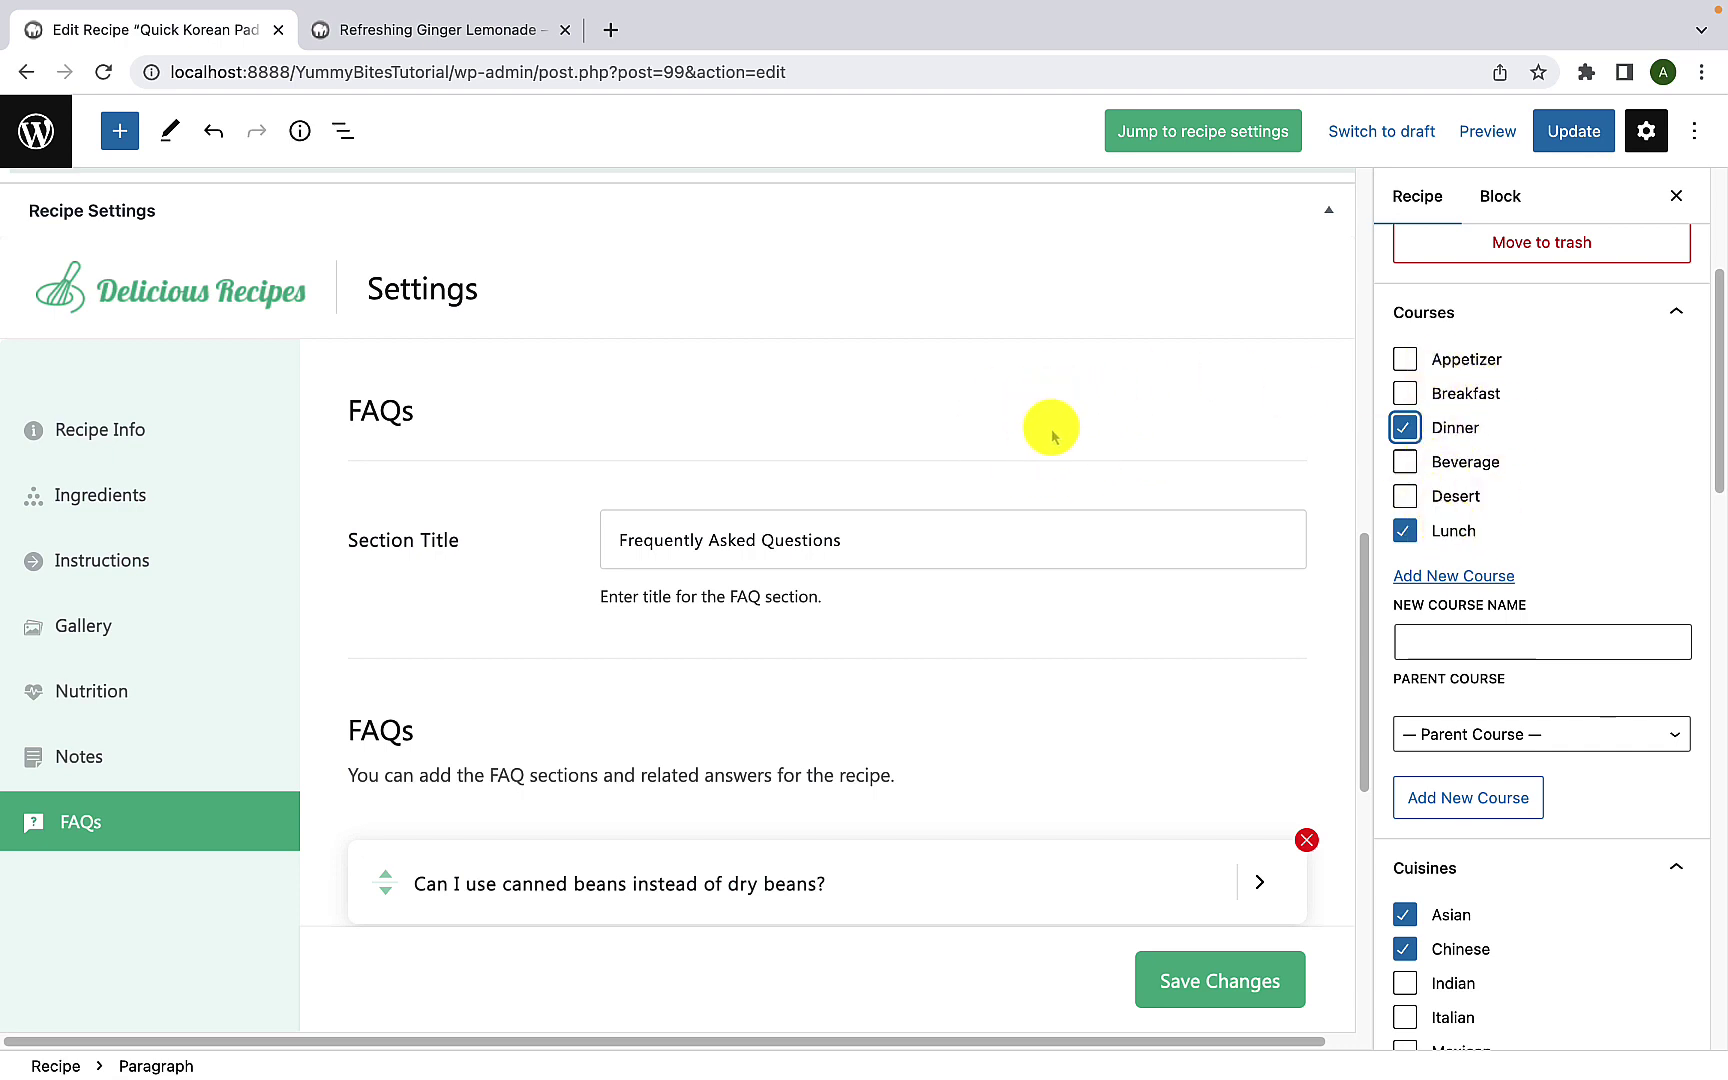
Step: Clear Chinese from the recipe's cuisines and keep only Asian selected
scroll(1516, 656, down, 4)
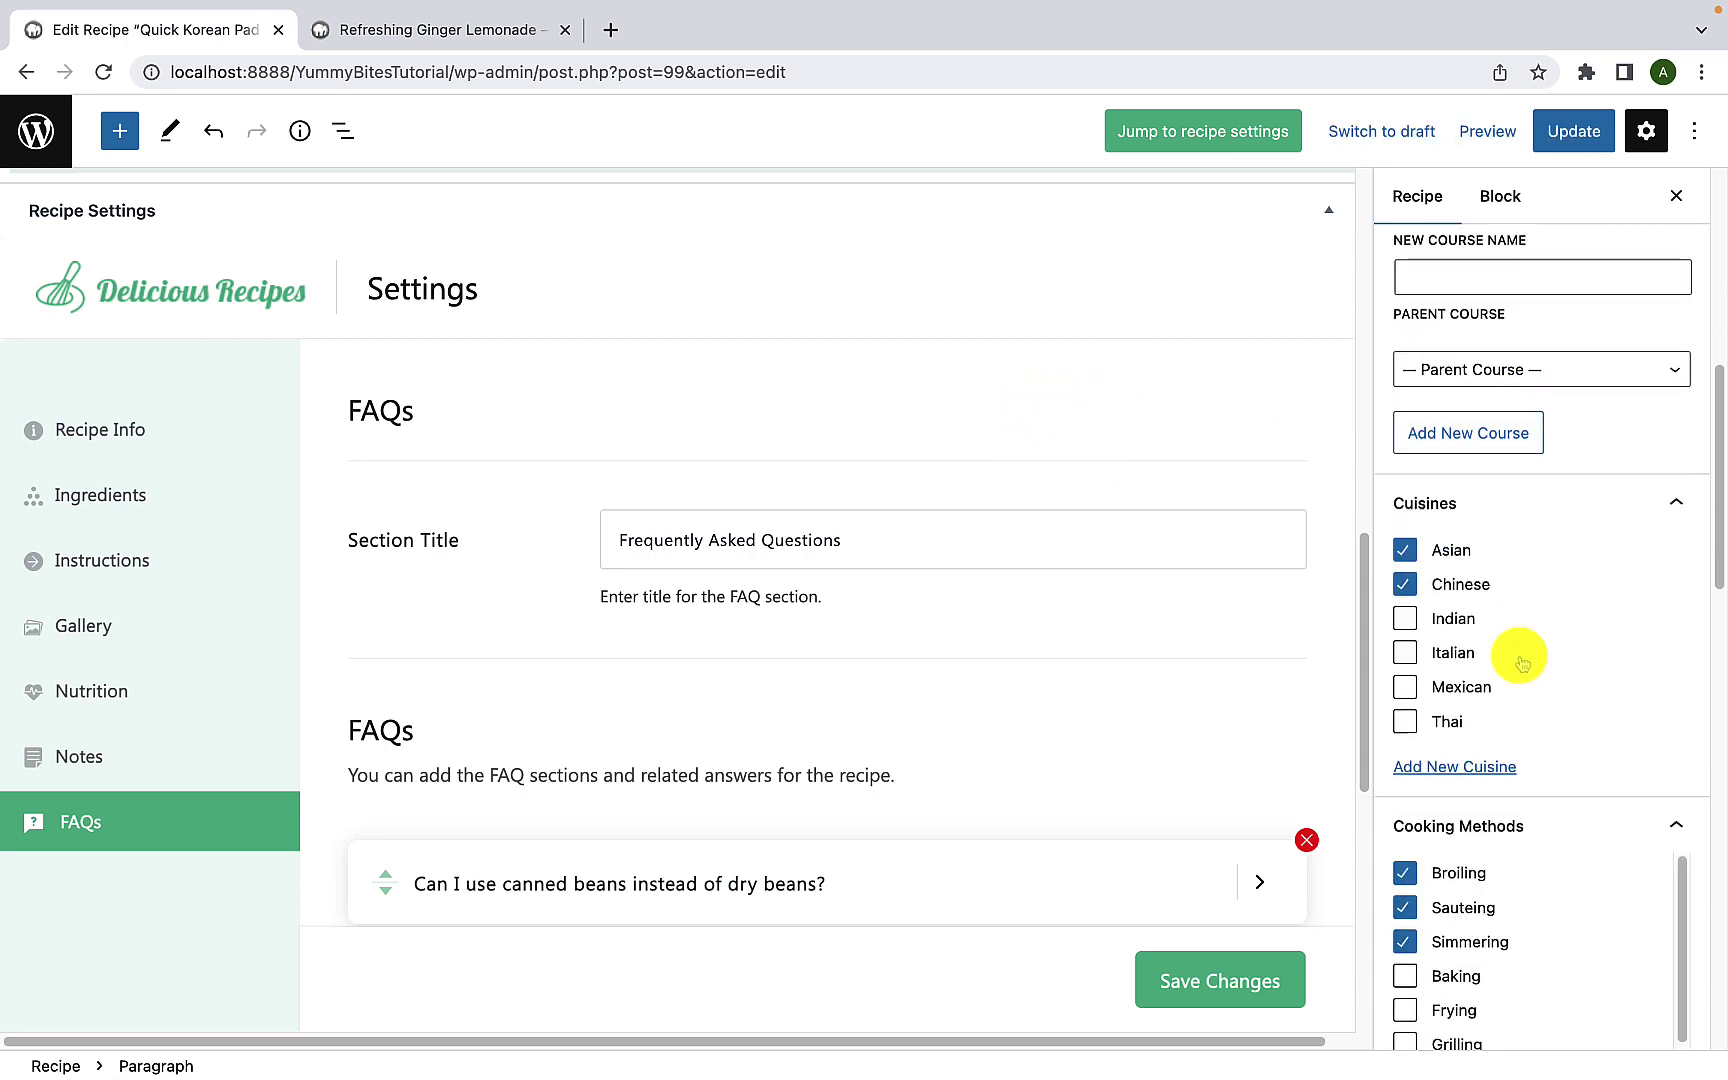
scroll(1519, 658, down, 2)
click(1405, 387)
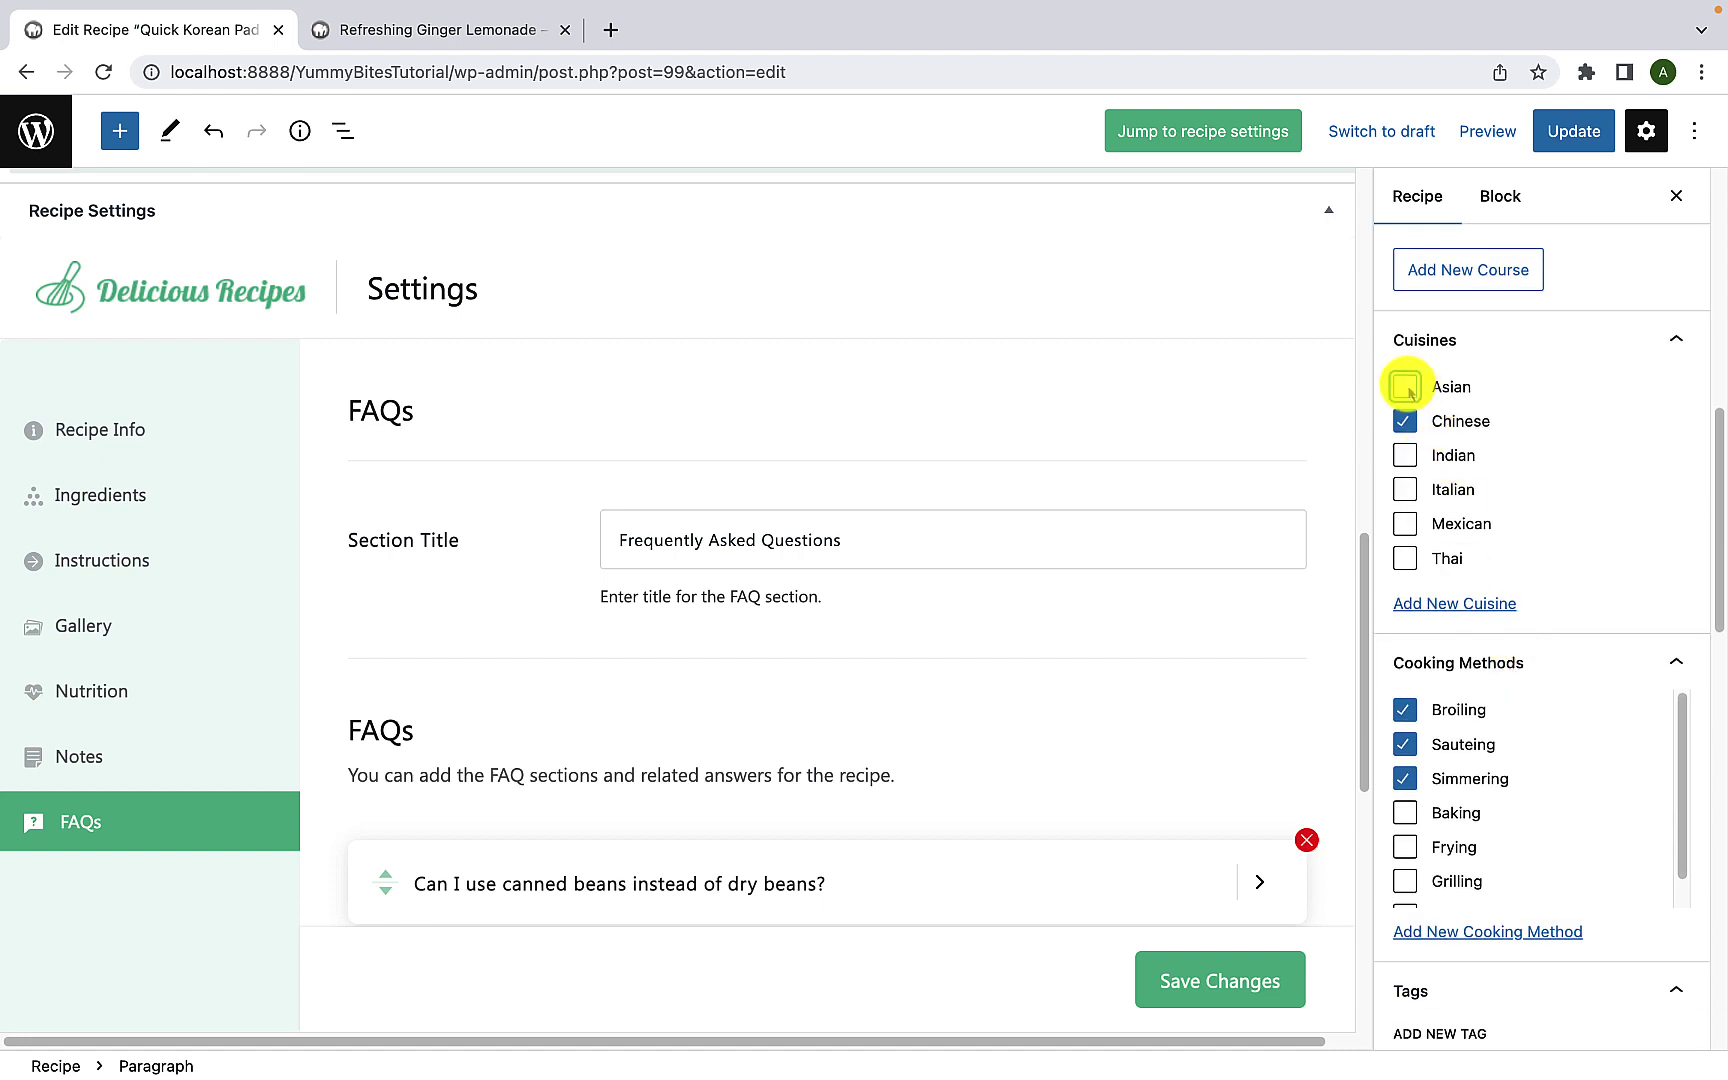
click(1408, 422)
scroll(1410, 423, down, 1)
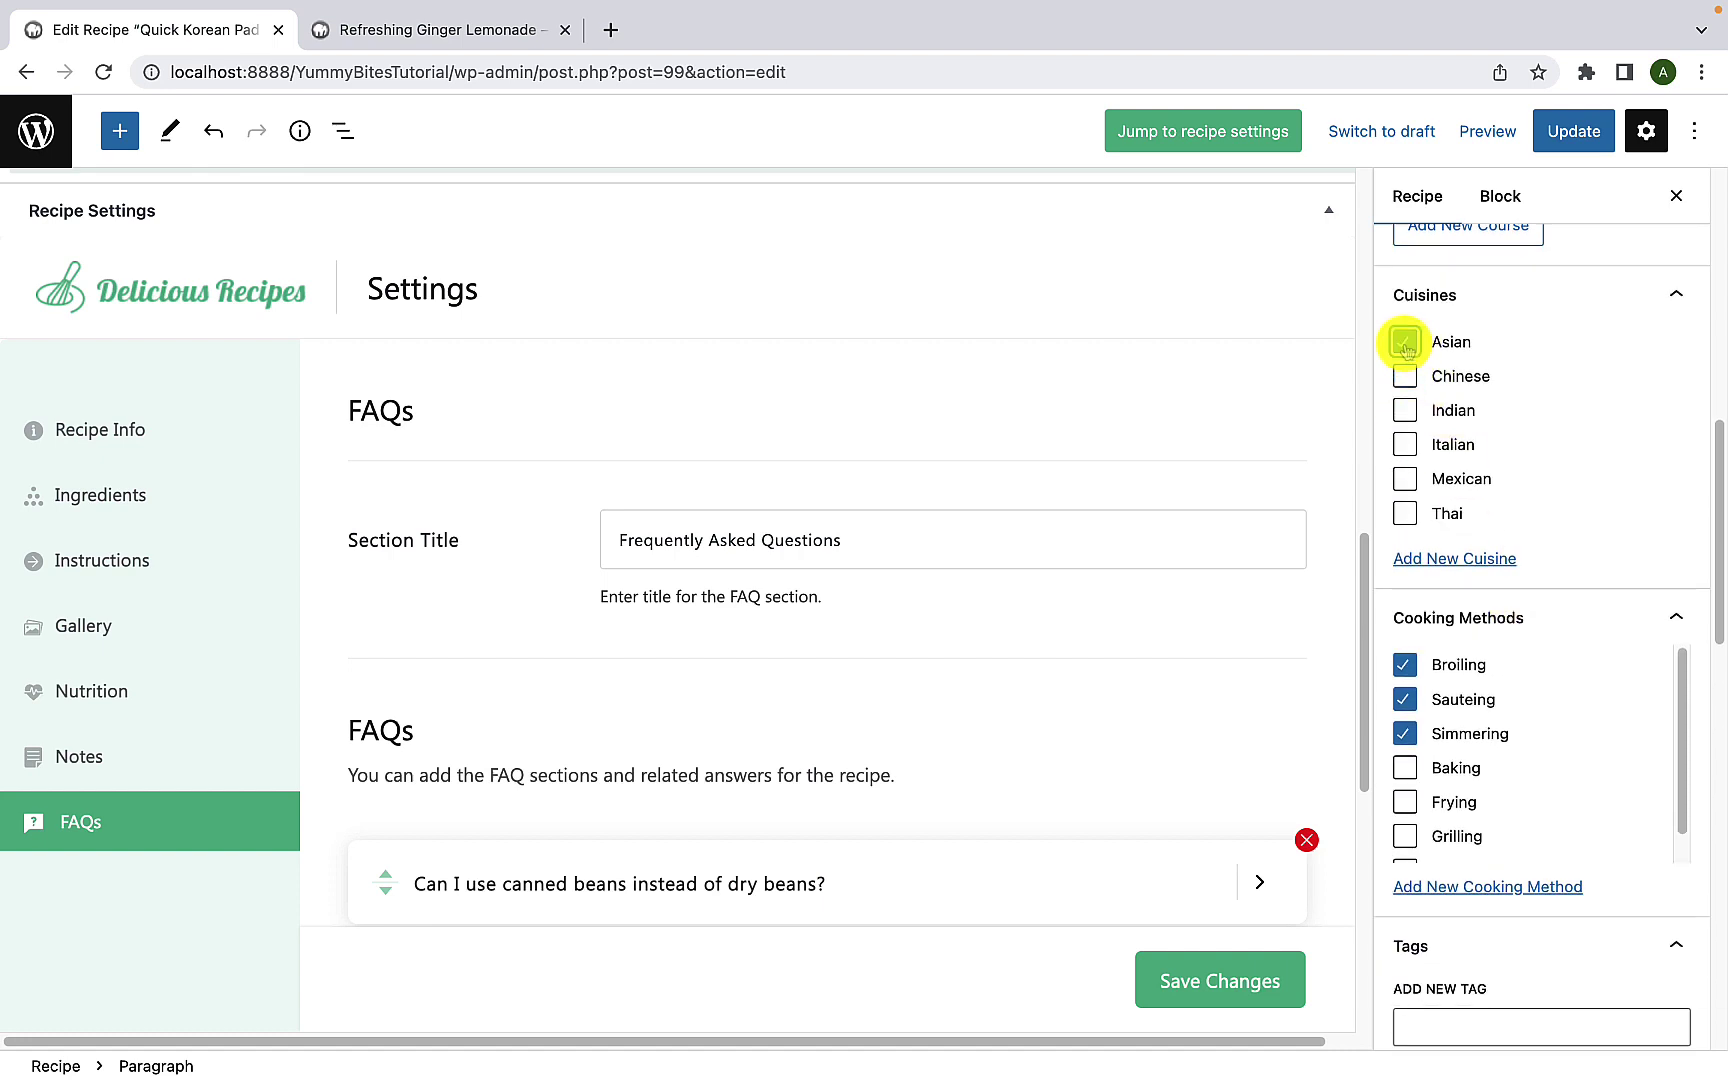
click(1405, 342)
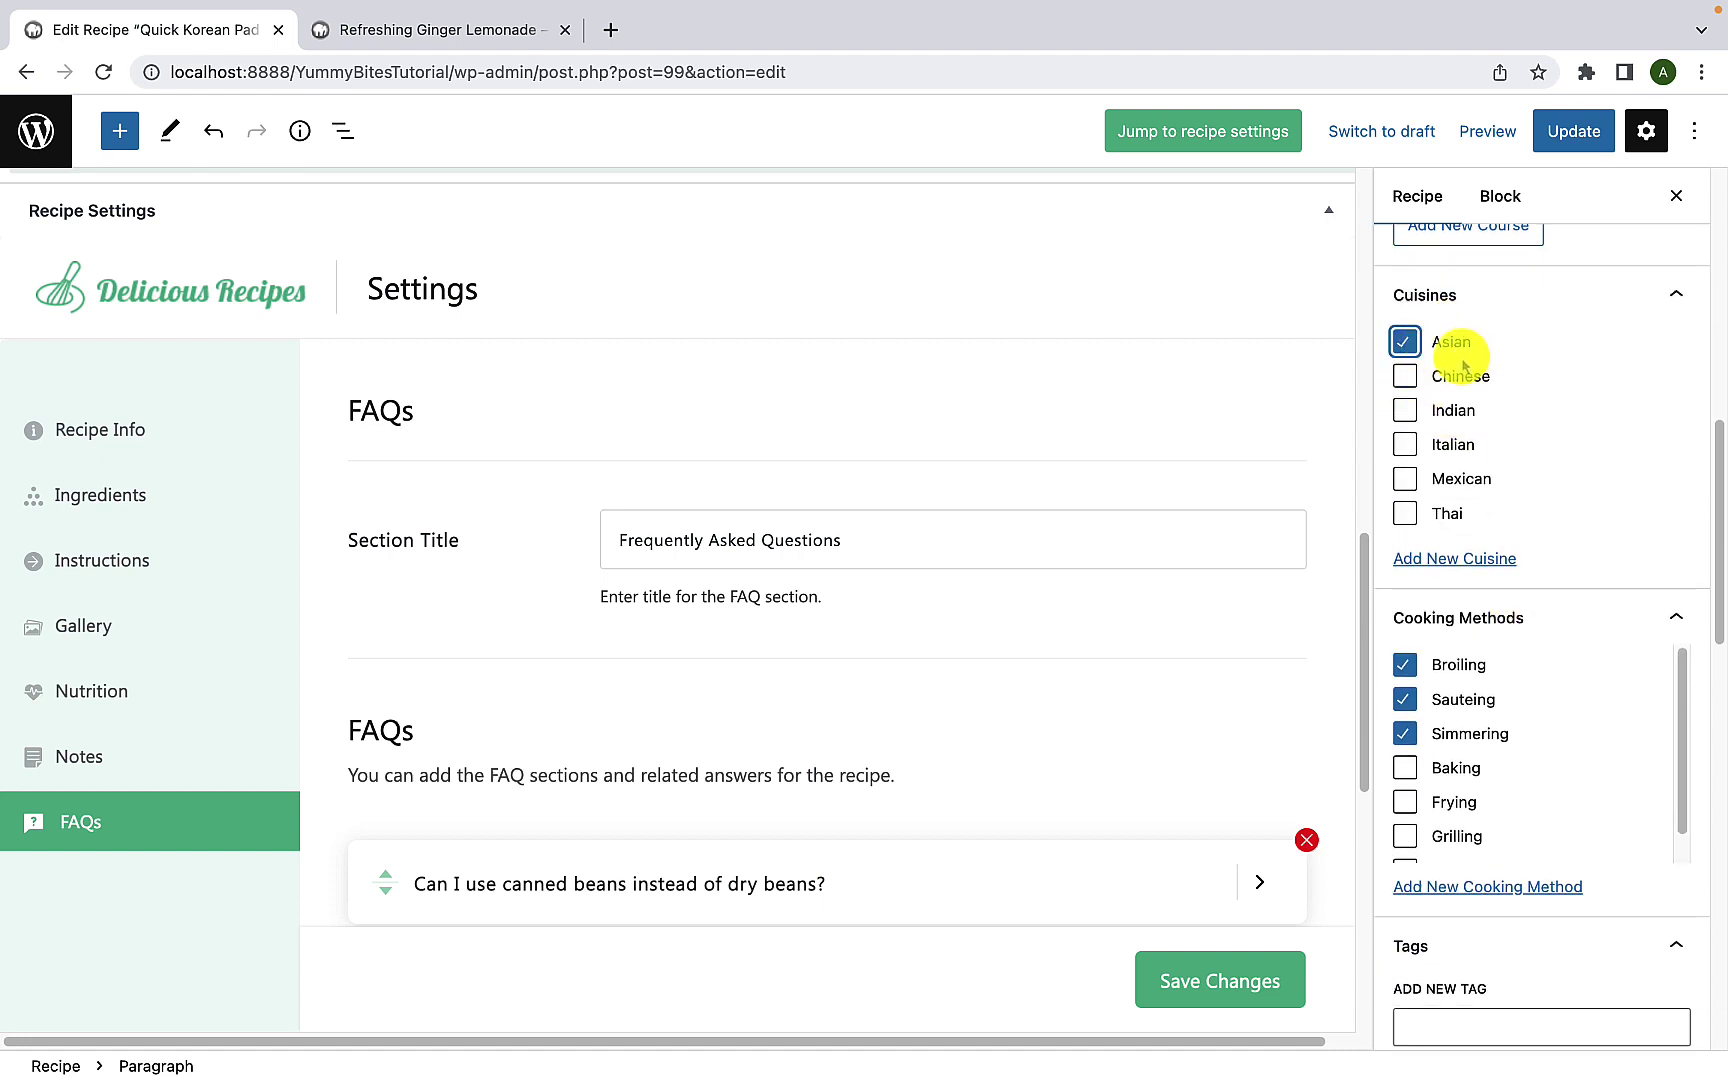
Step: Clear the Broiling, Sauteing and Simmering cooking methods from the recipe
scroll(1510, 420, down, 4)
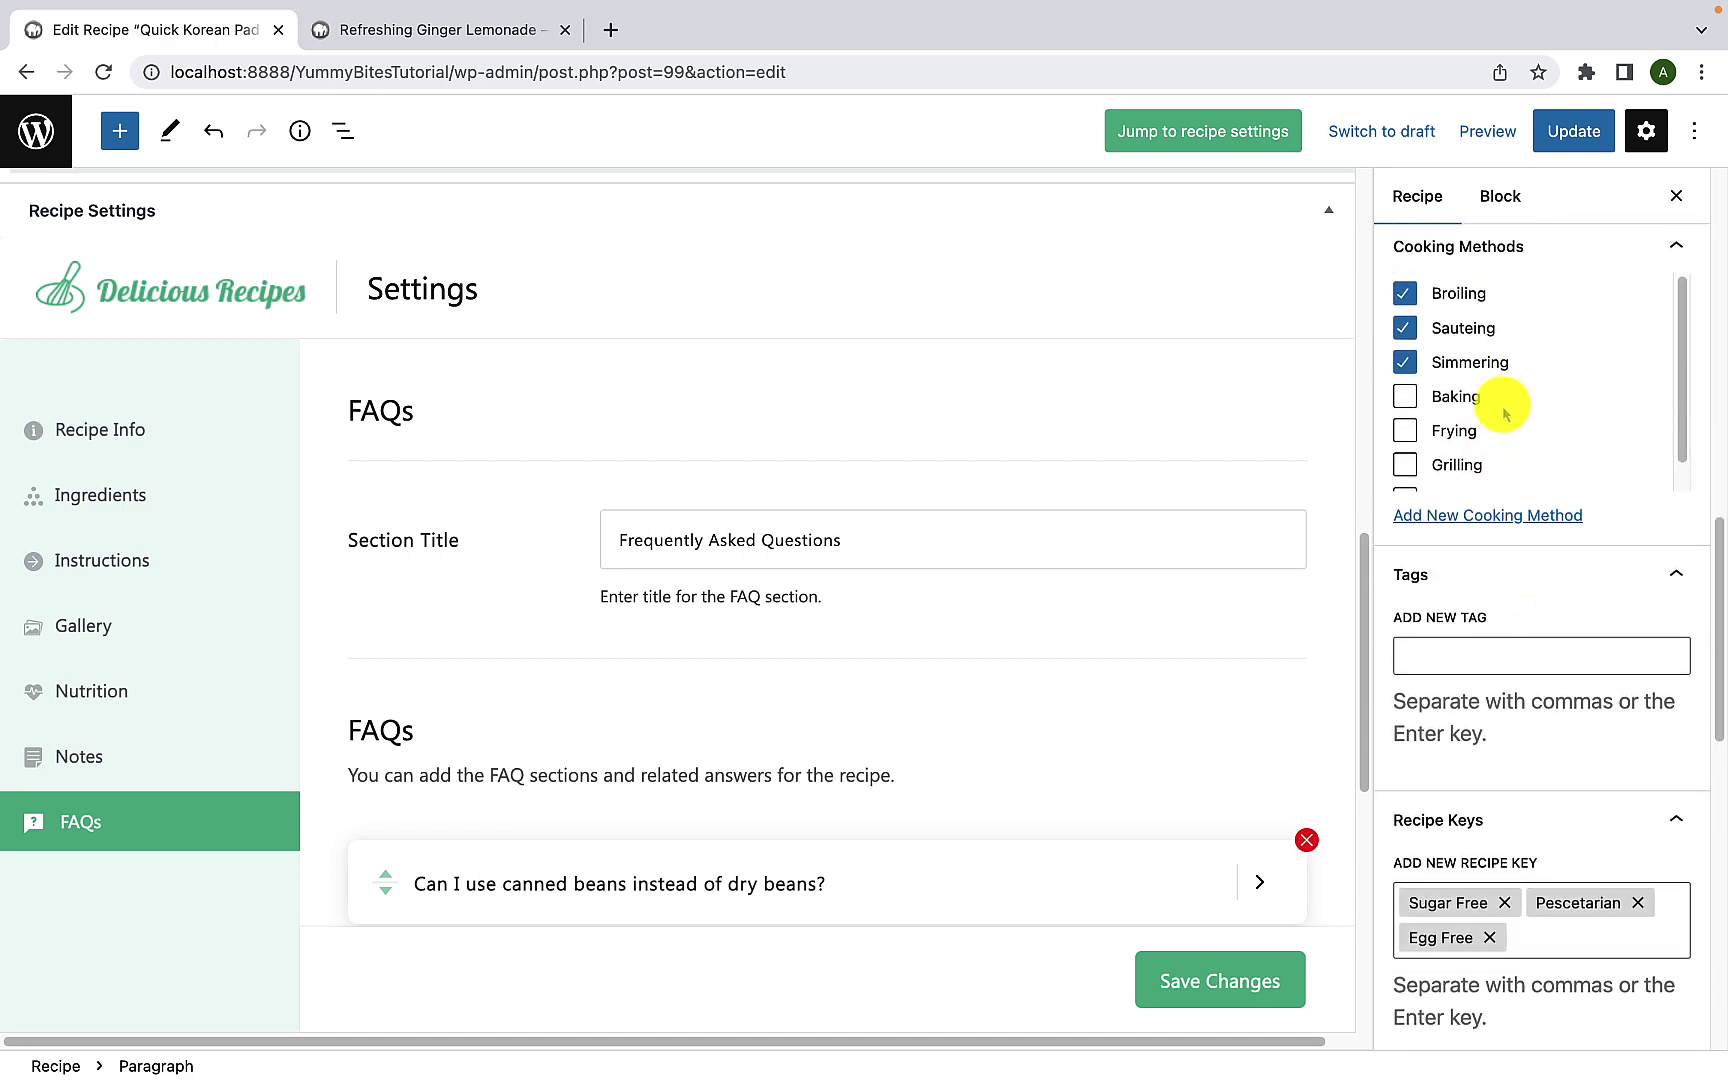
scroll(1505, 413, up, 1)
scroll(1505, 413, down, 1)
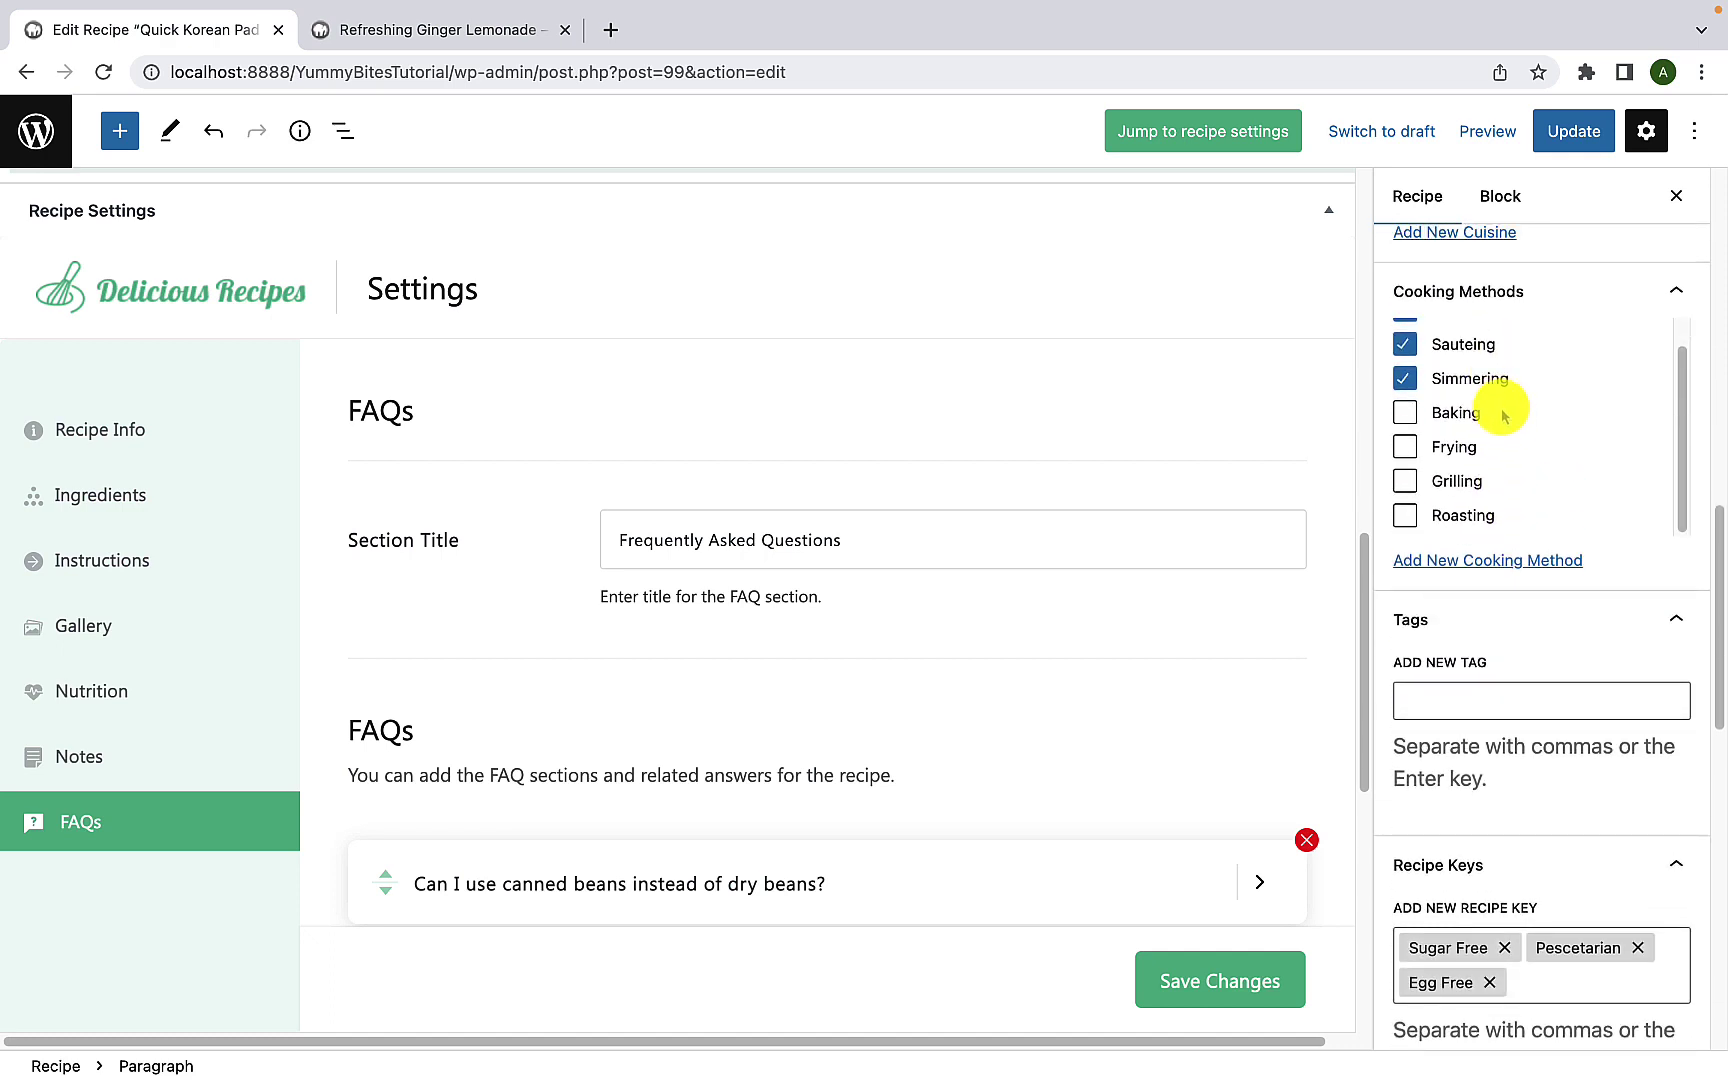
scroll(1505, 413, up, 1)
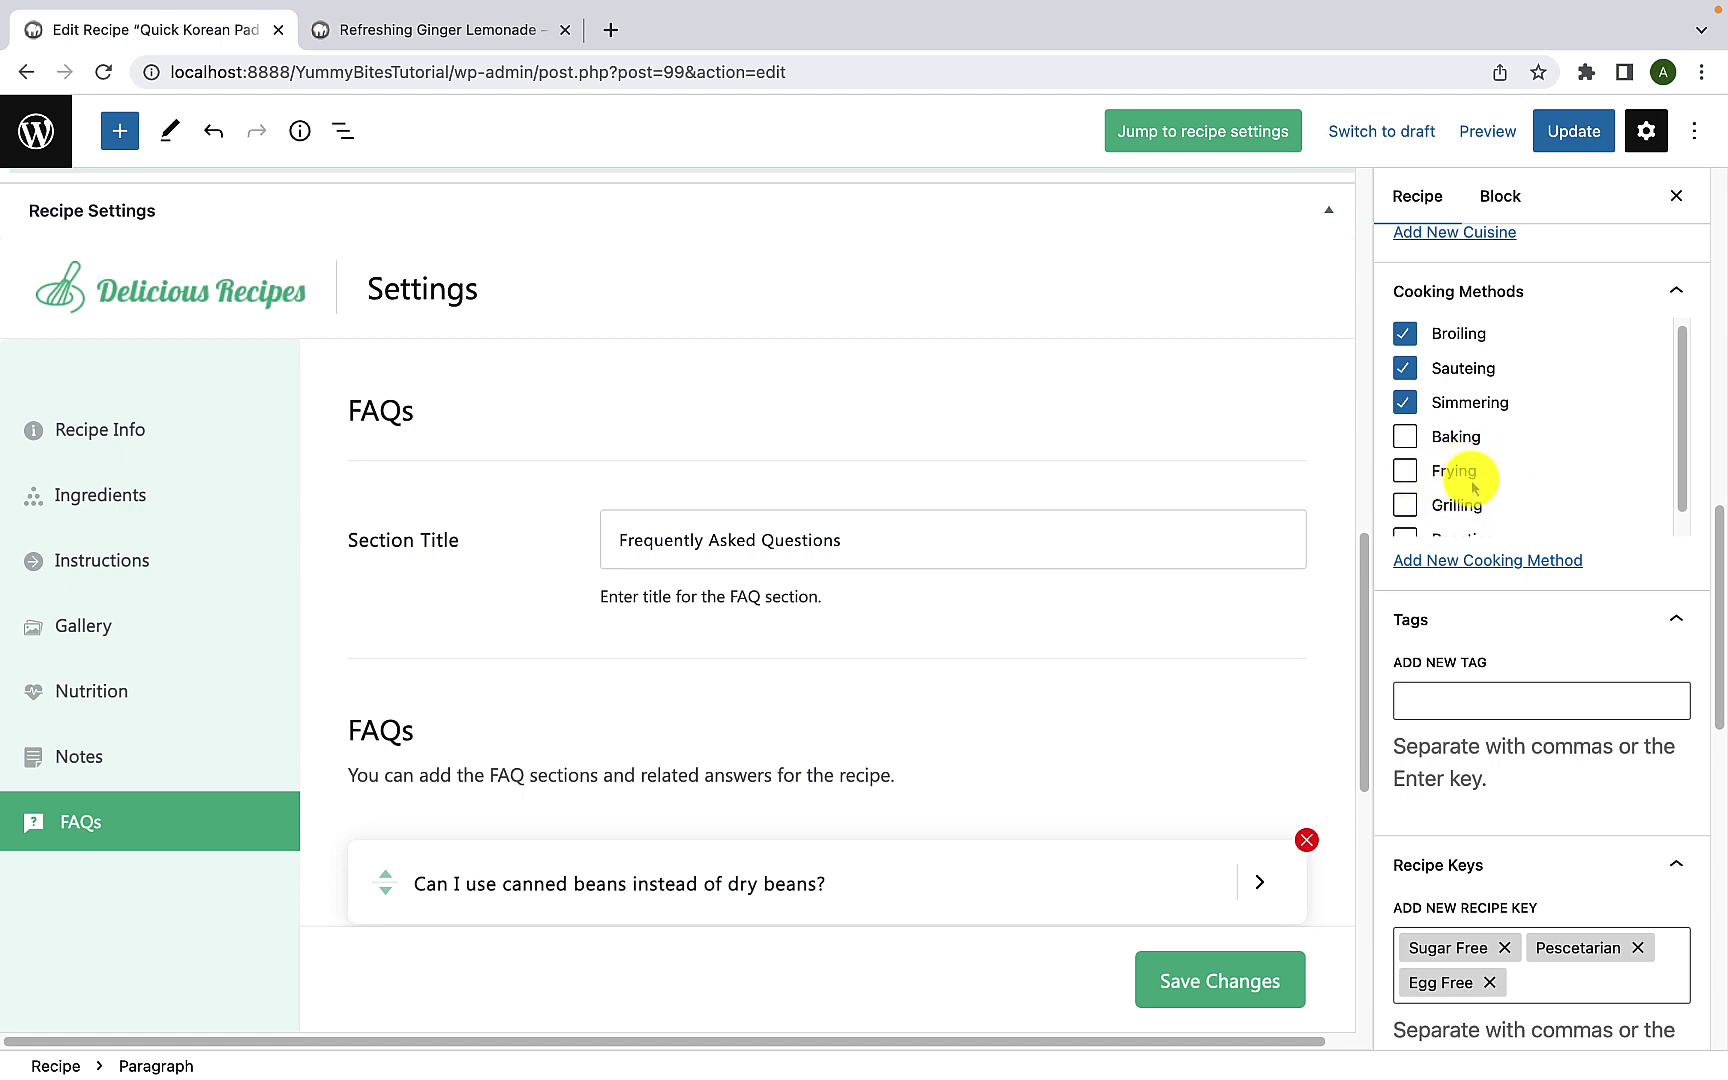
scroll(1477, 500, up, 1)
click(1404, 409)
click(1403, 375)
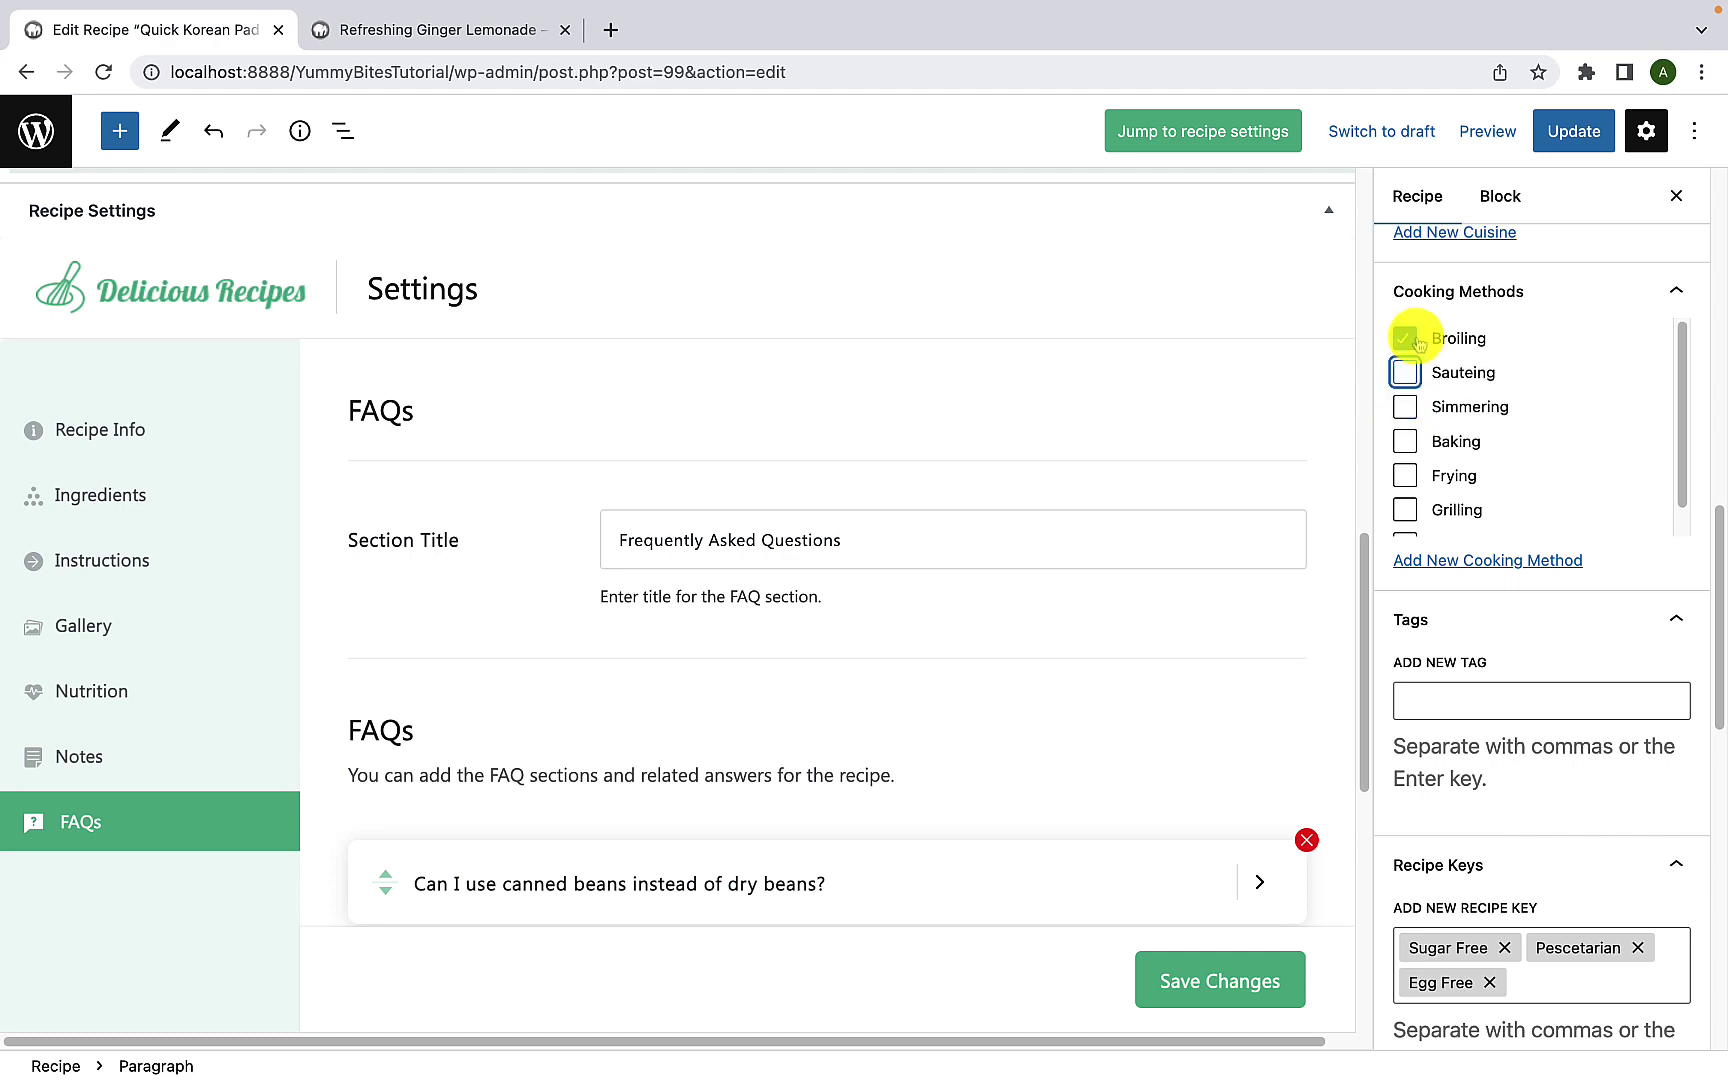
click(1405, 340)
Step: Assign the Frying, Grilling and Roasting cooking methods to the recipe
scroll(1440, 470, down, 1)
click(1405, 447)
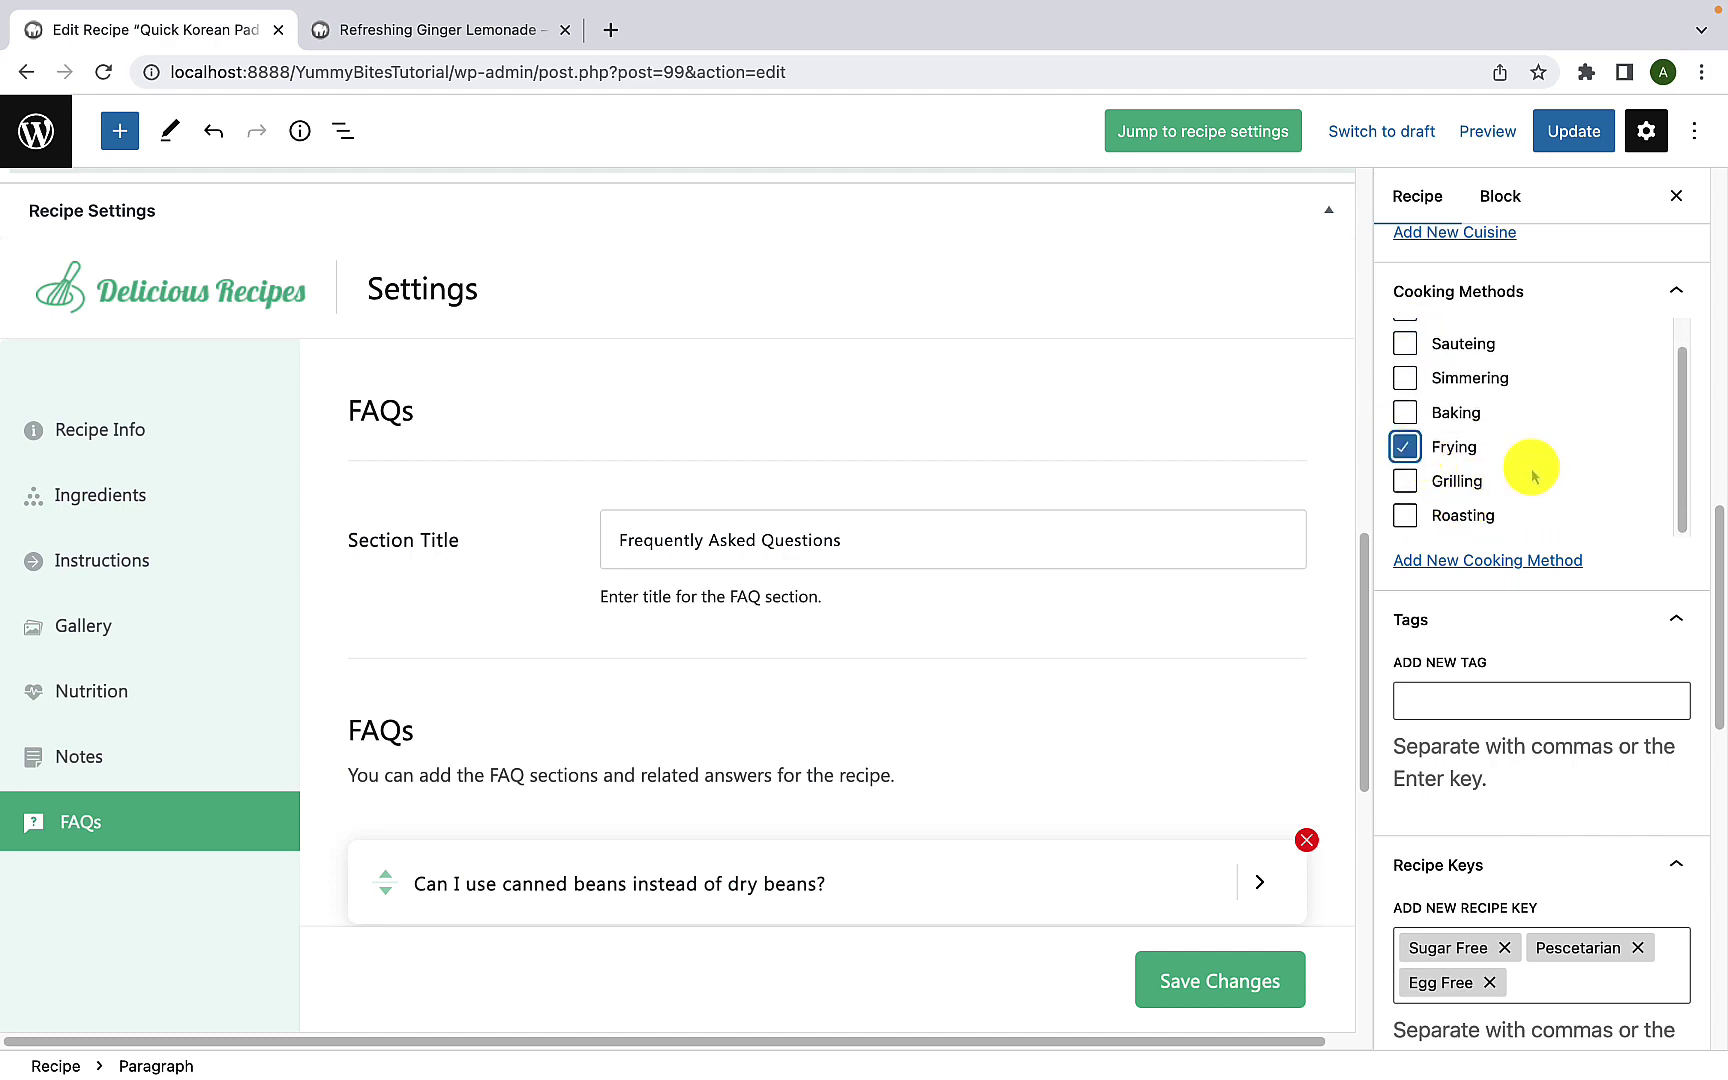
click(1405, 481)
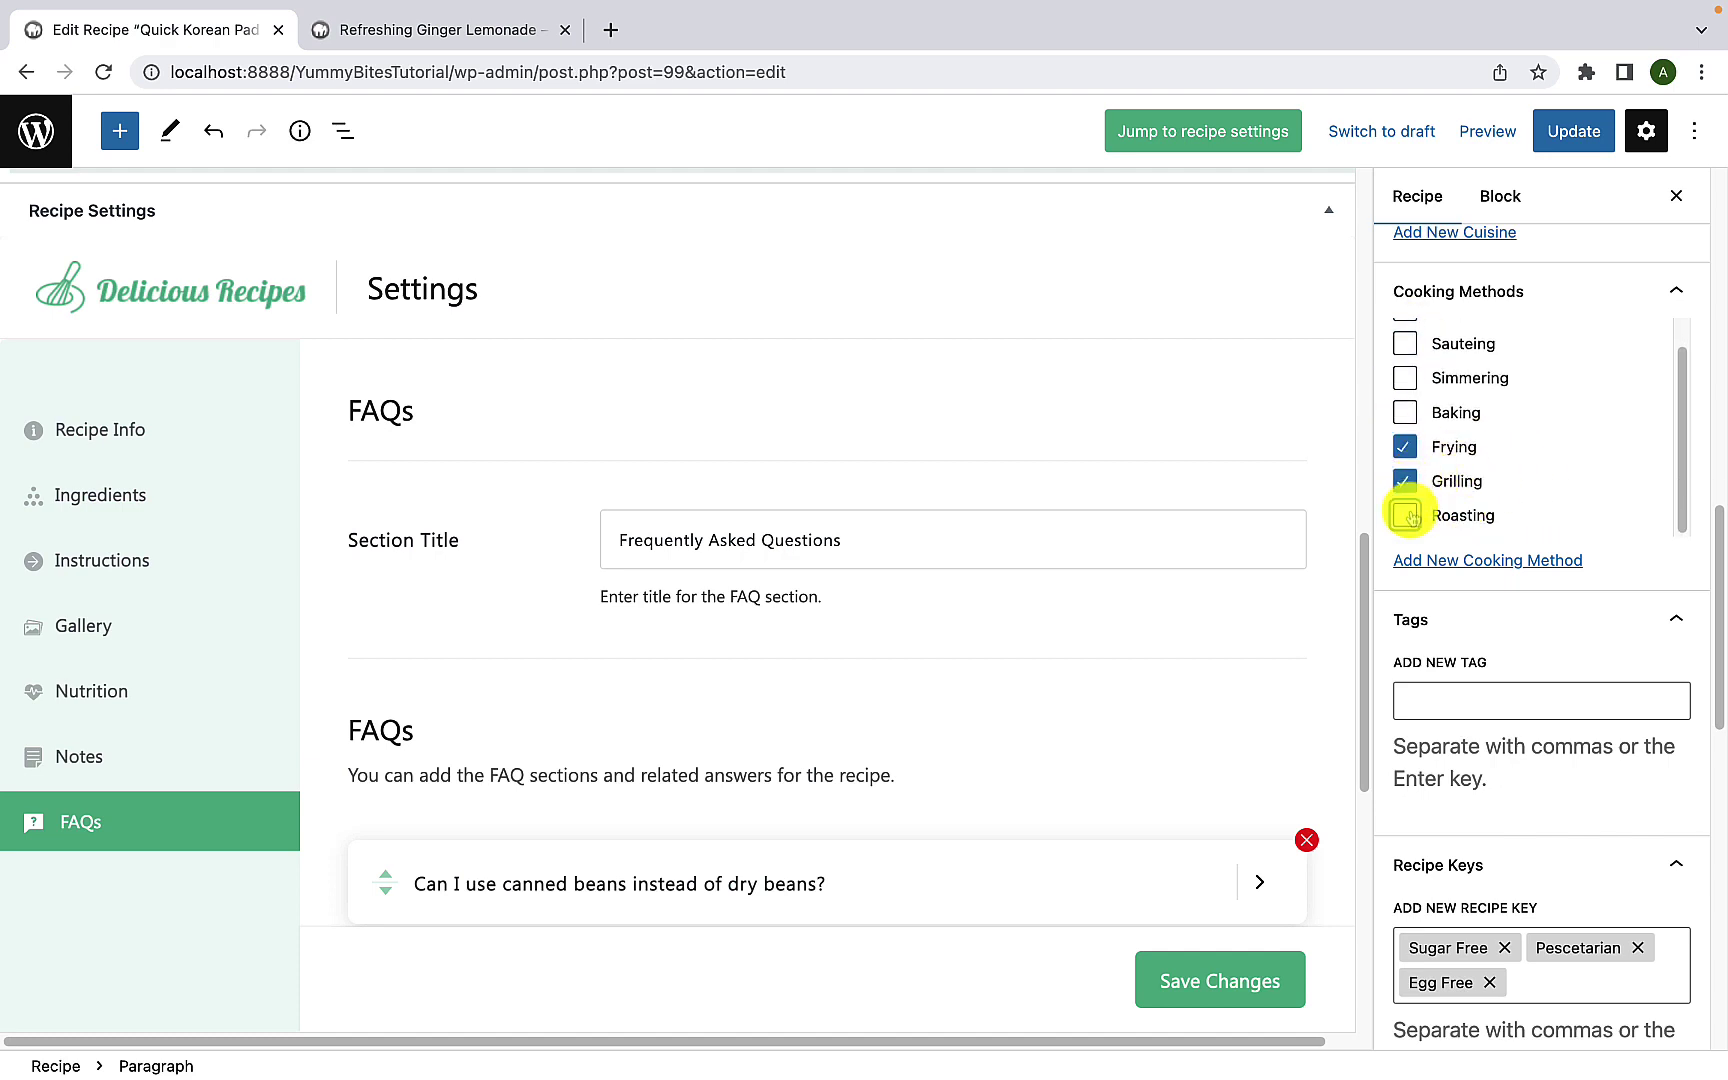
click(1405, 515)
Step: Remove the Sugar Free, Pescetarian and Egg Free keys from the recipe
scroll(1531, 579, down, 3)
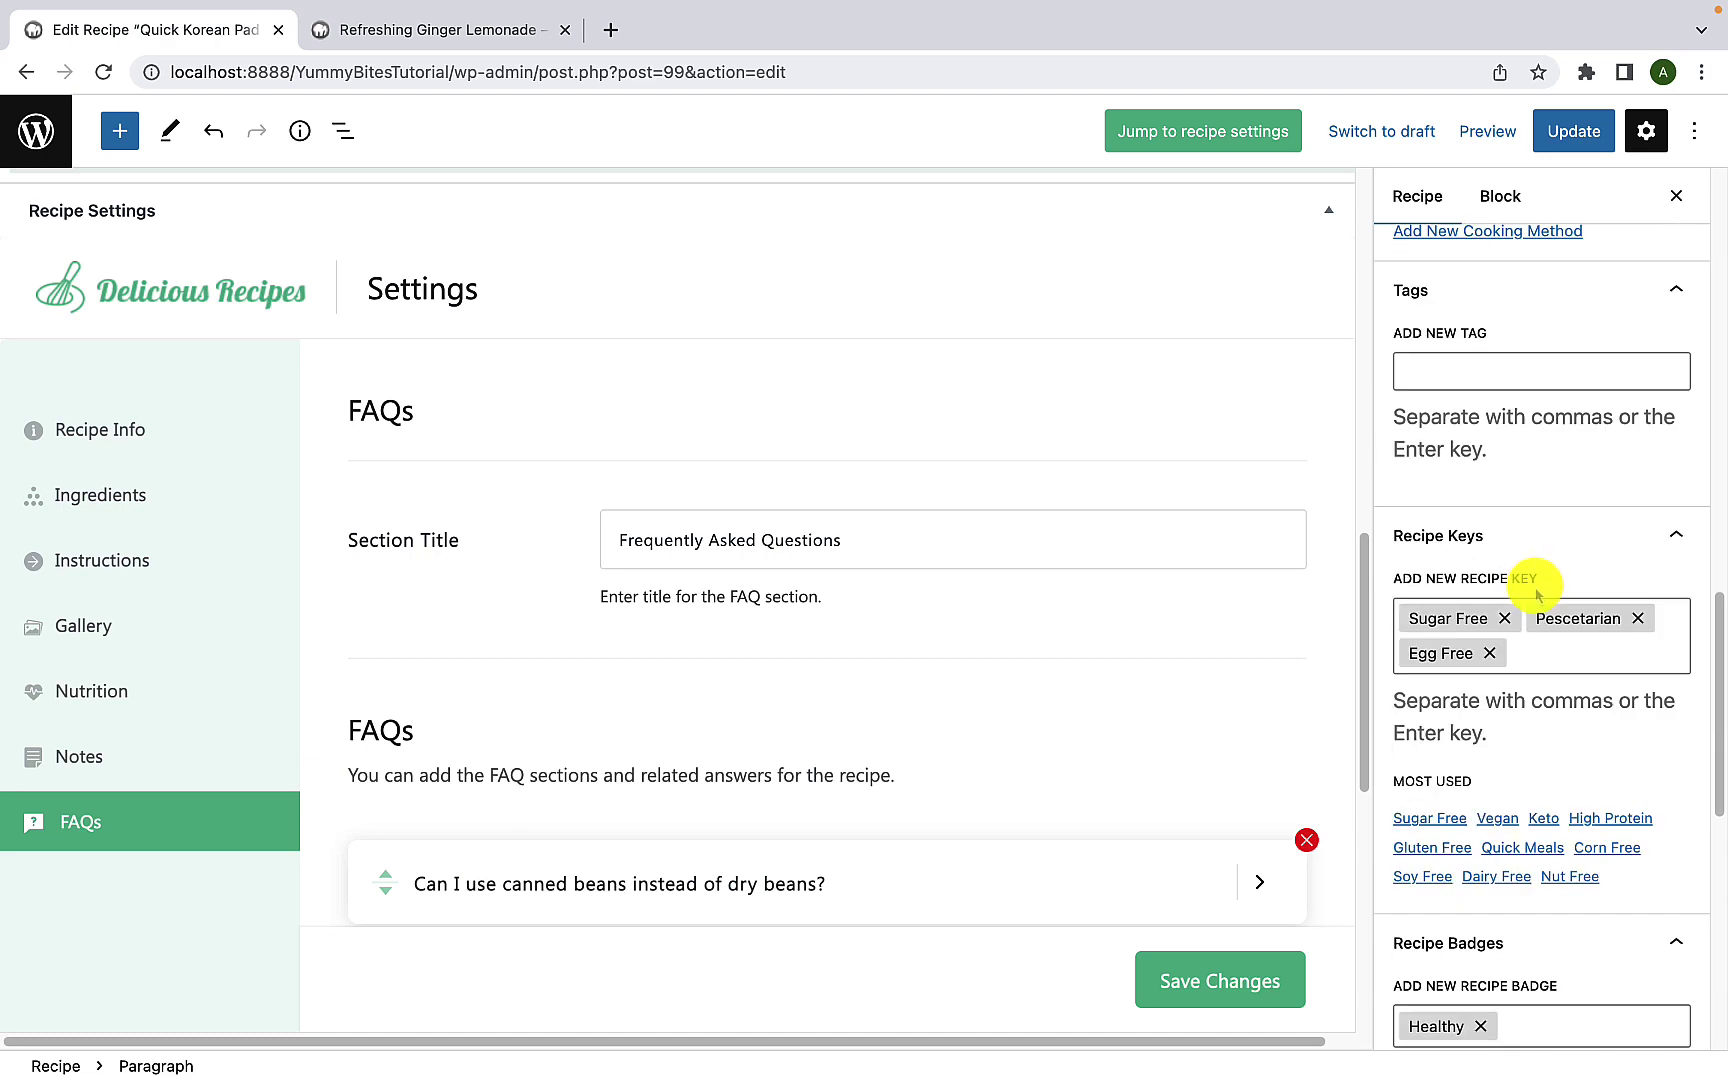
click(1526, 379)
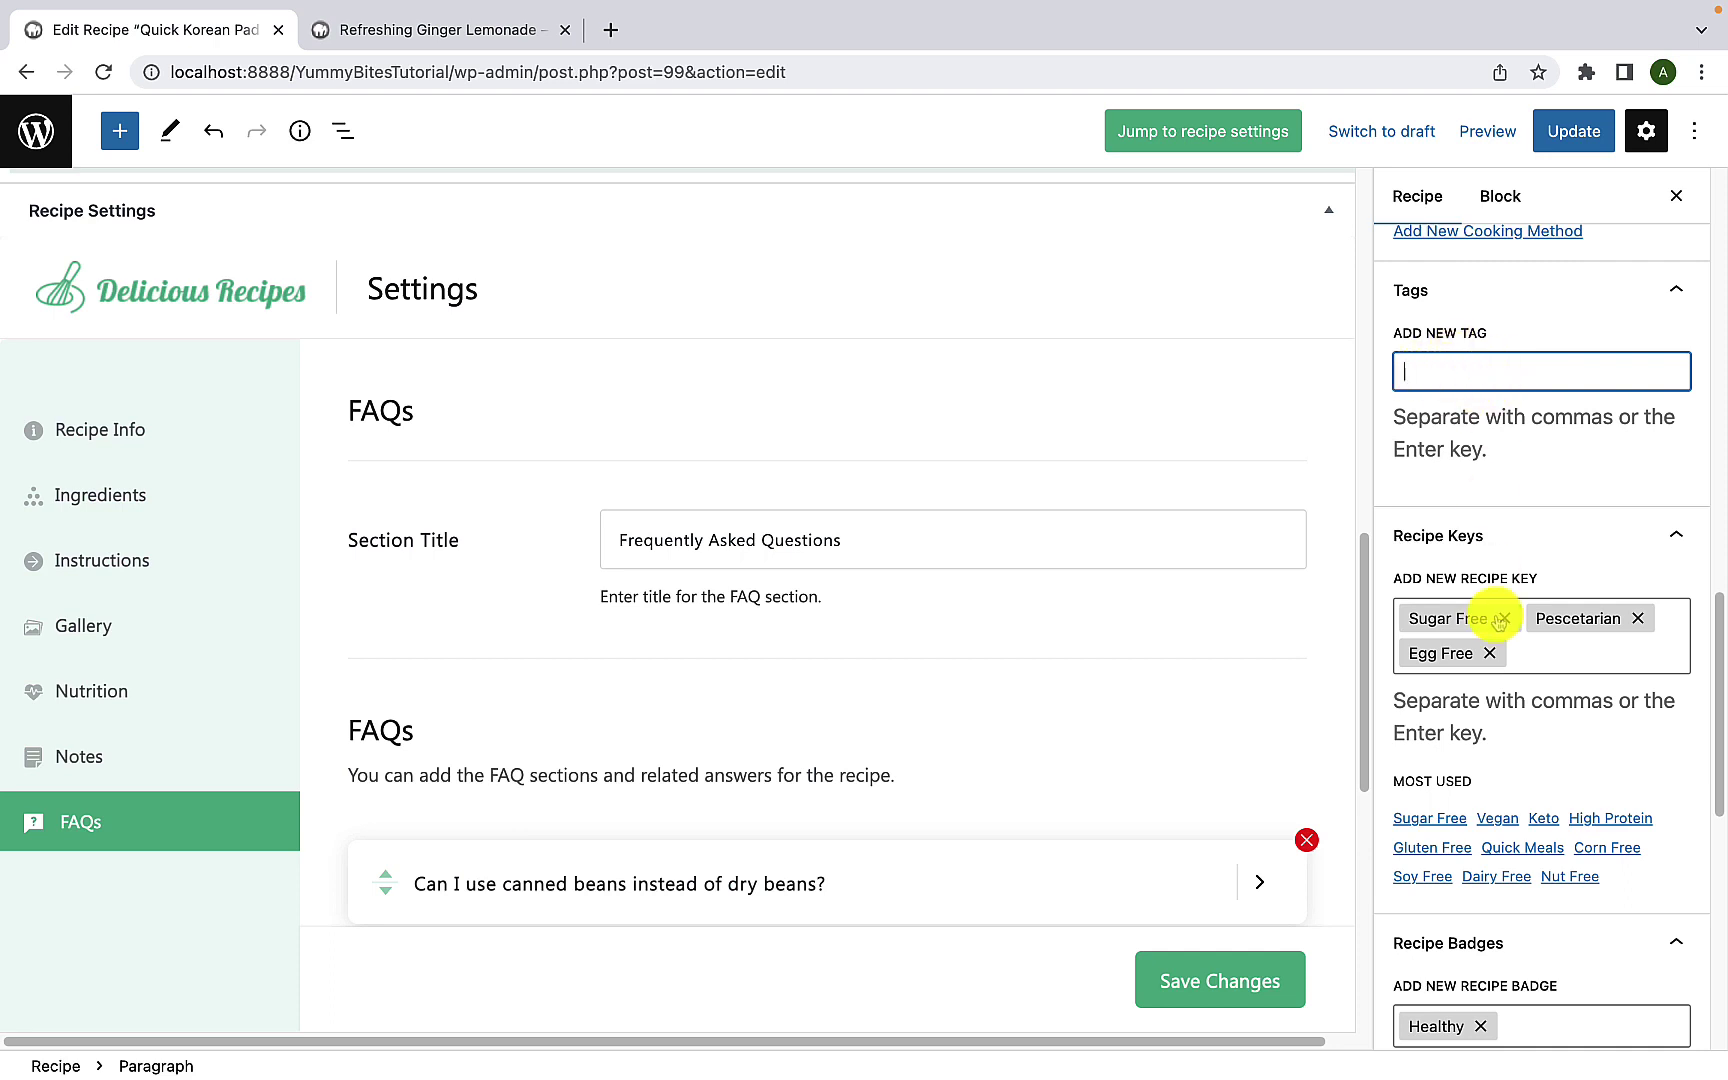
scroll(1495, 612, down, 3)
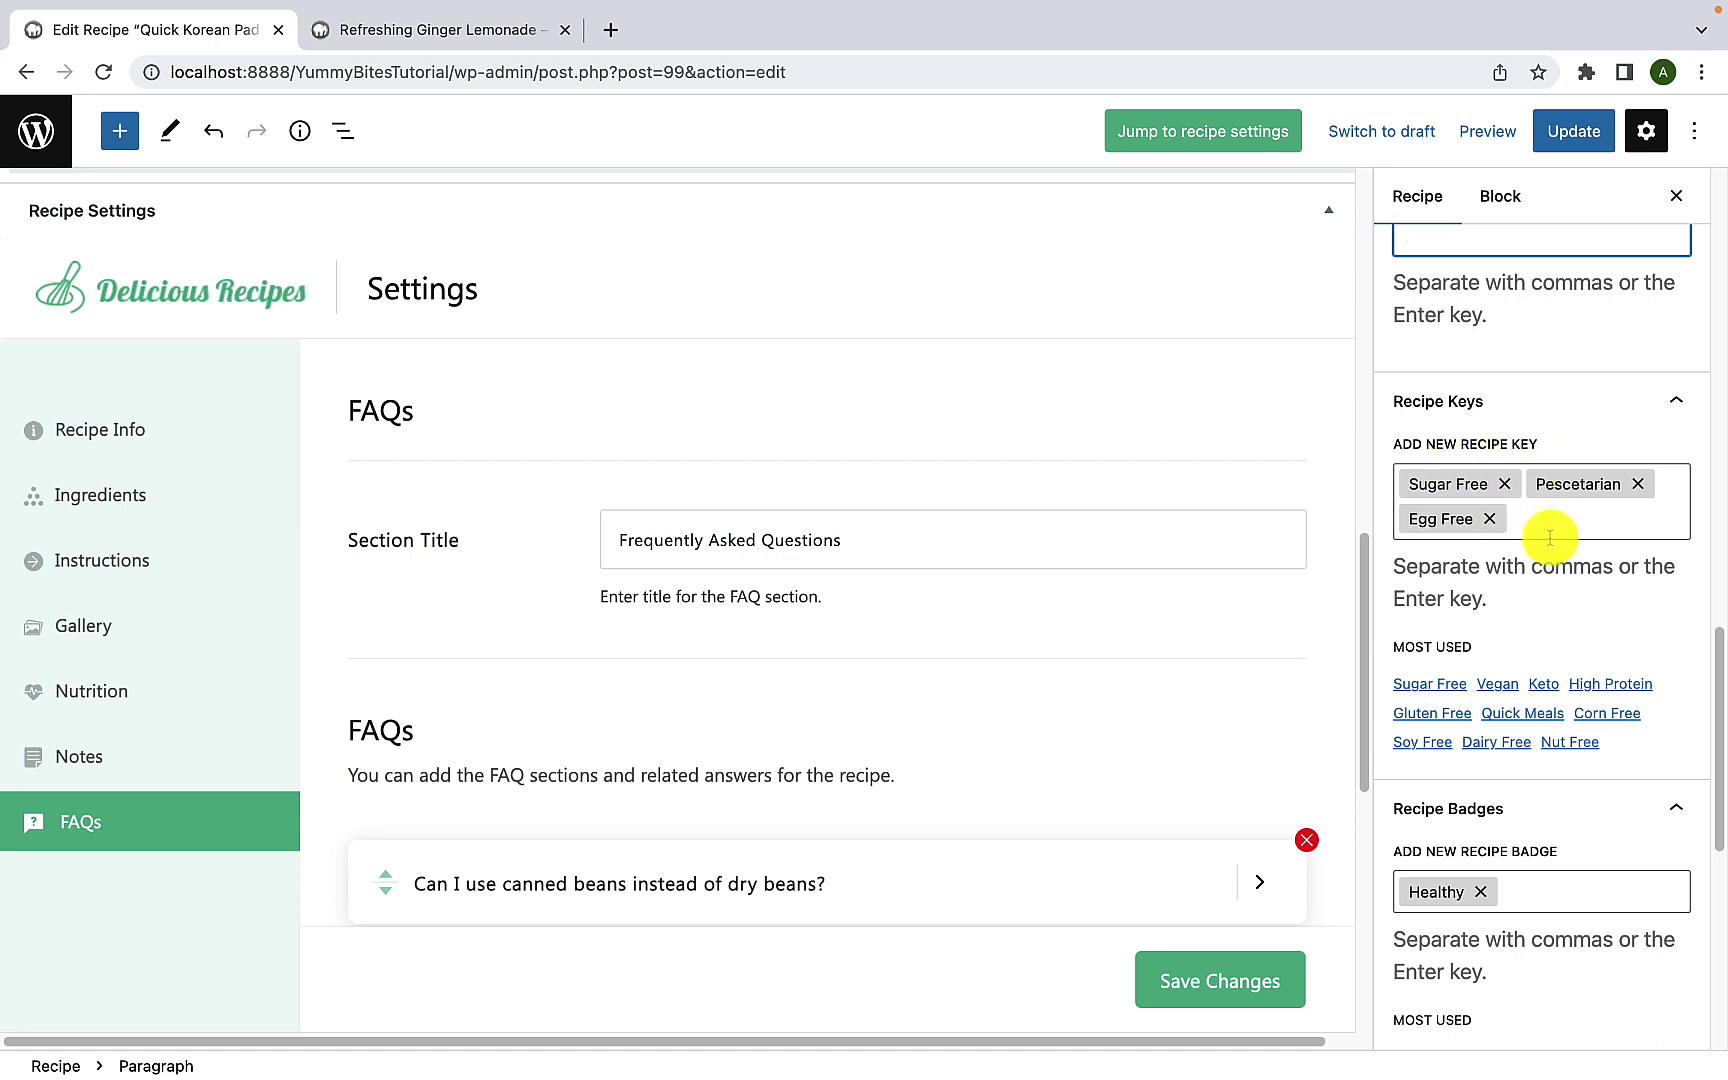
click(1505, 485)
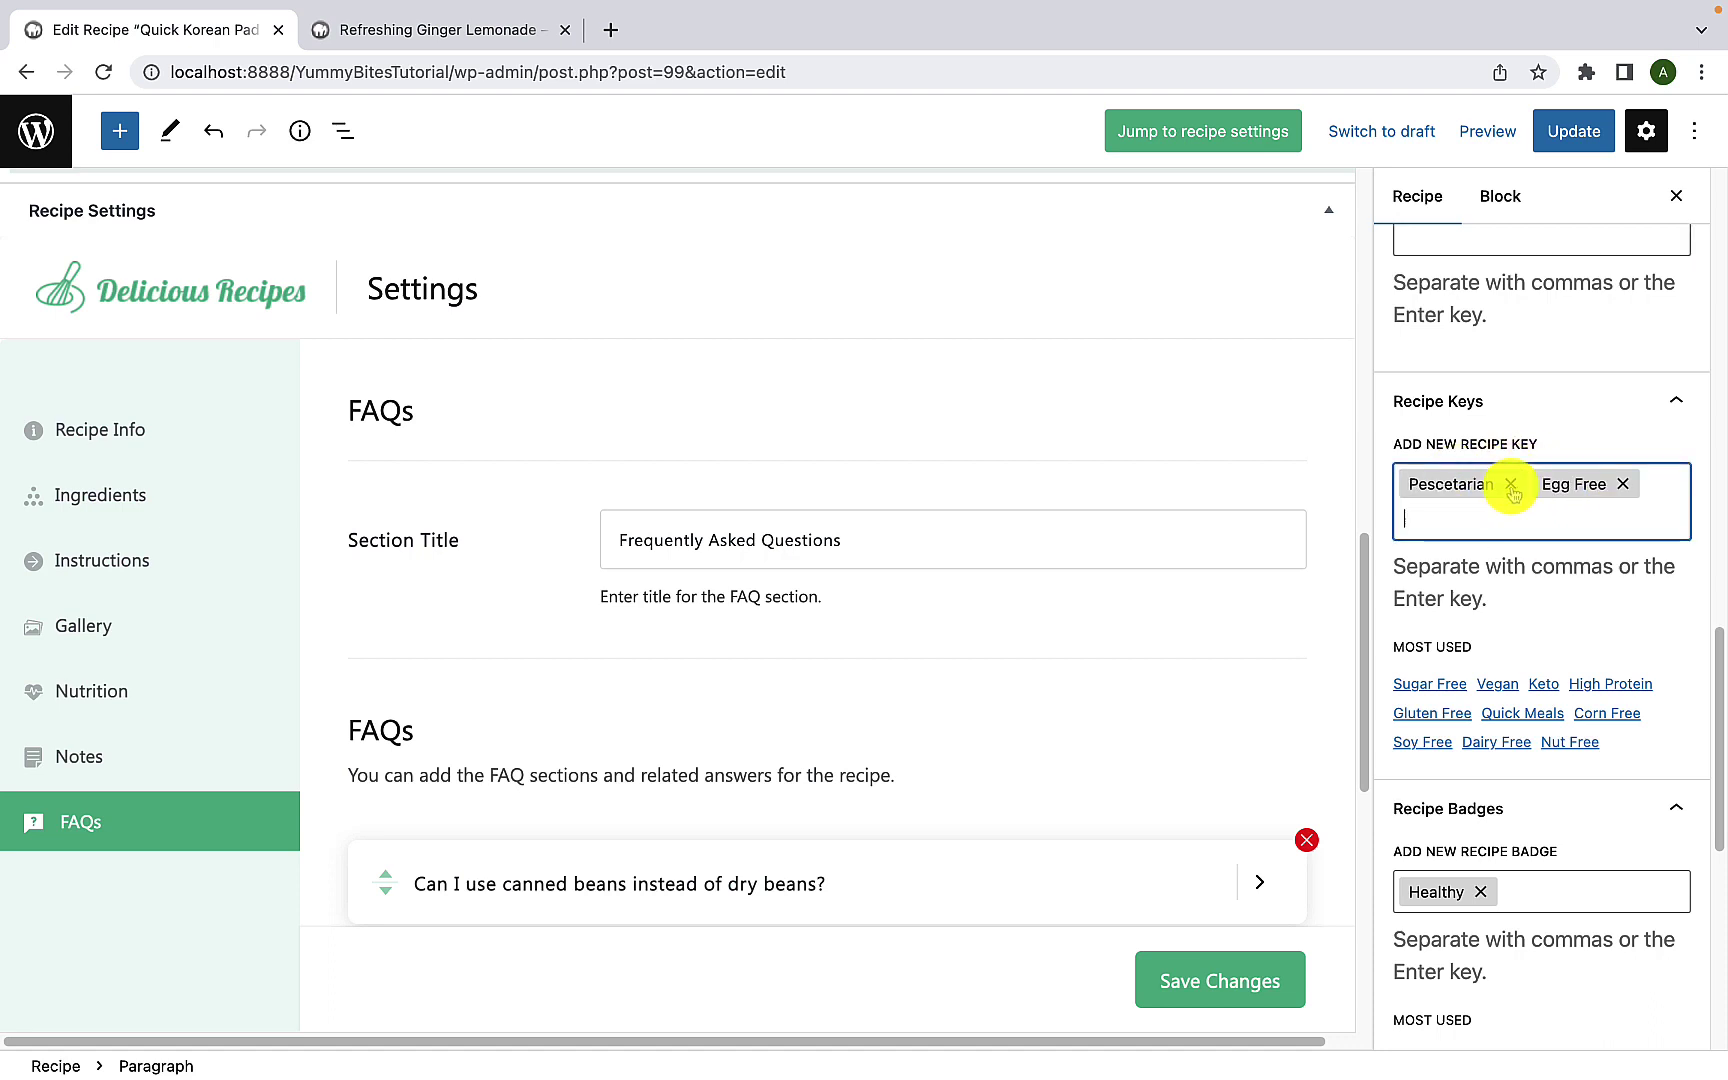
click(1511, 485)
click(1490, 484)
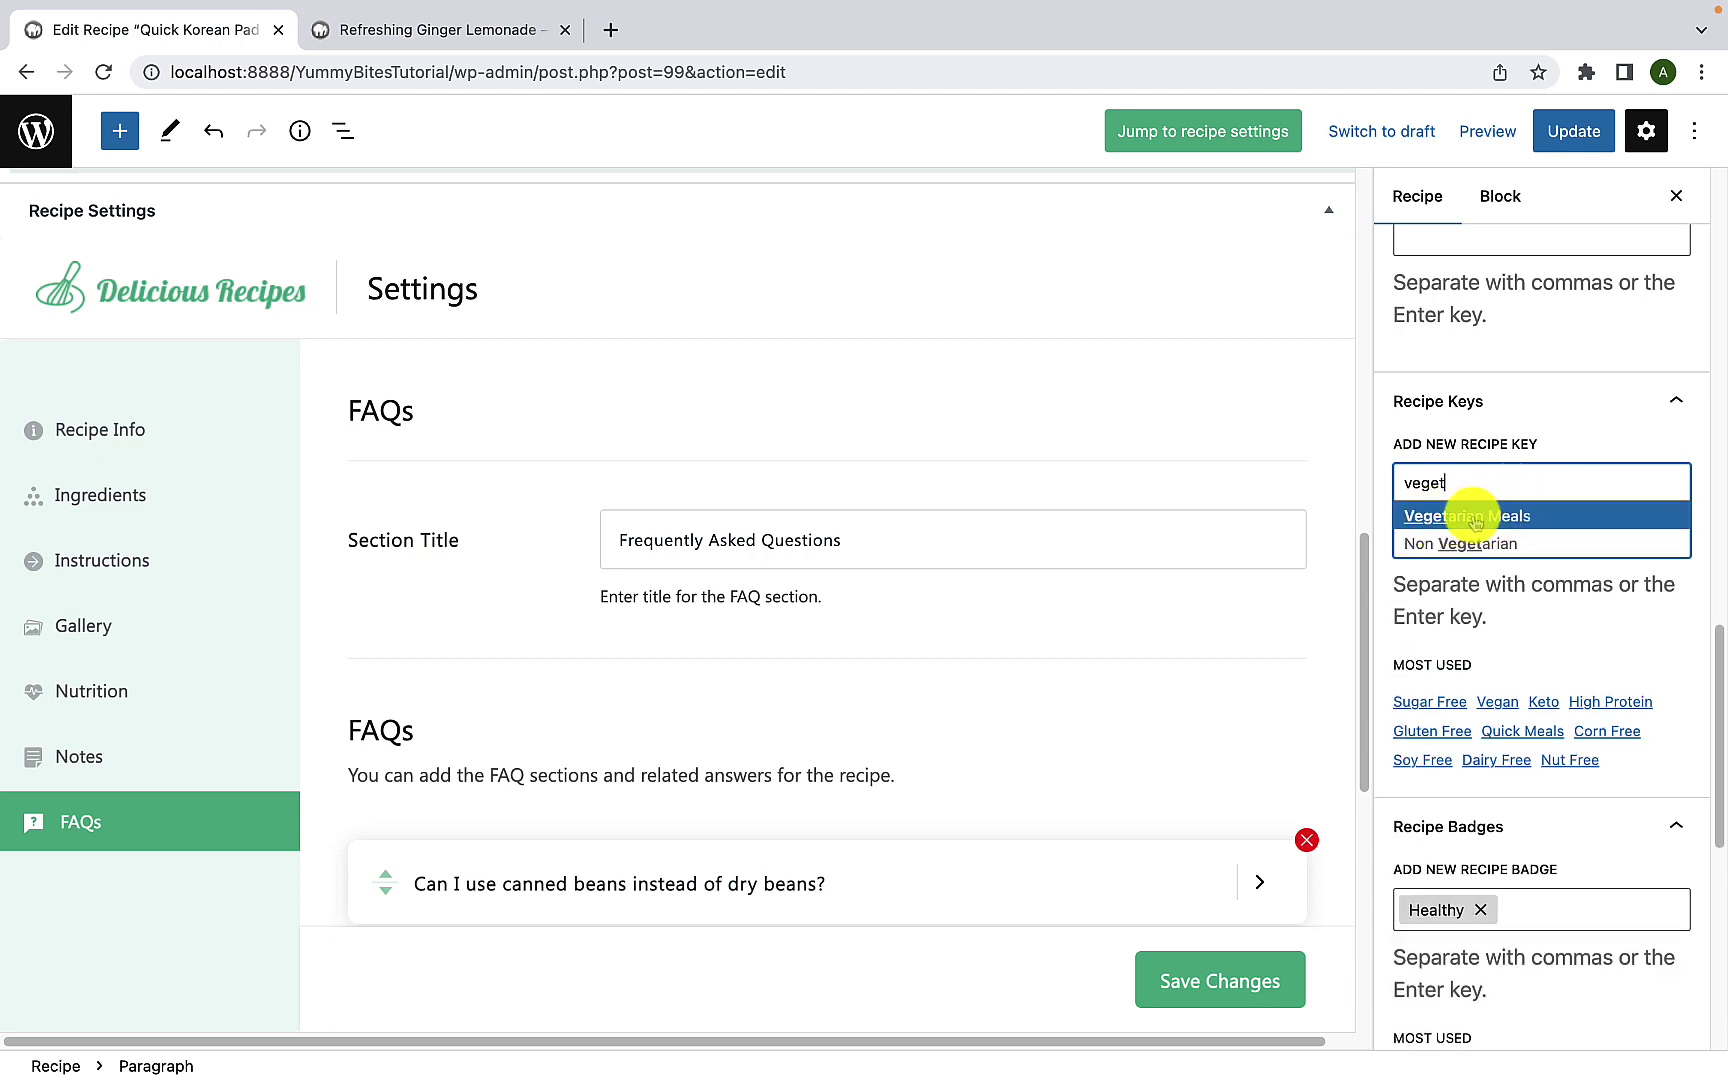
Step: Add the recipe keys Vegetarian Meals, Vegan, High Protein, Quick Meals and Gluten Free
click(1516, 518)
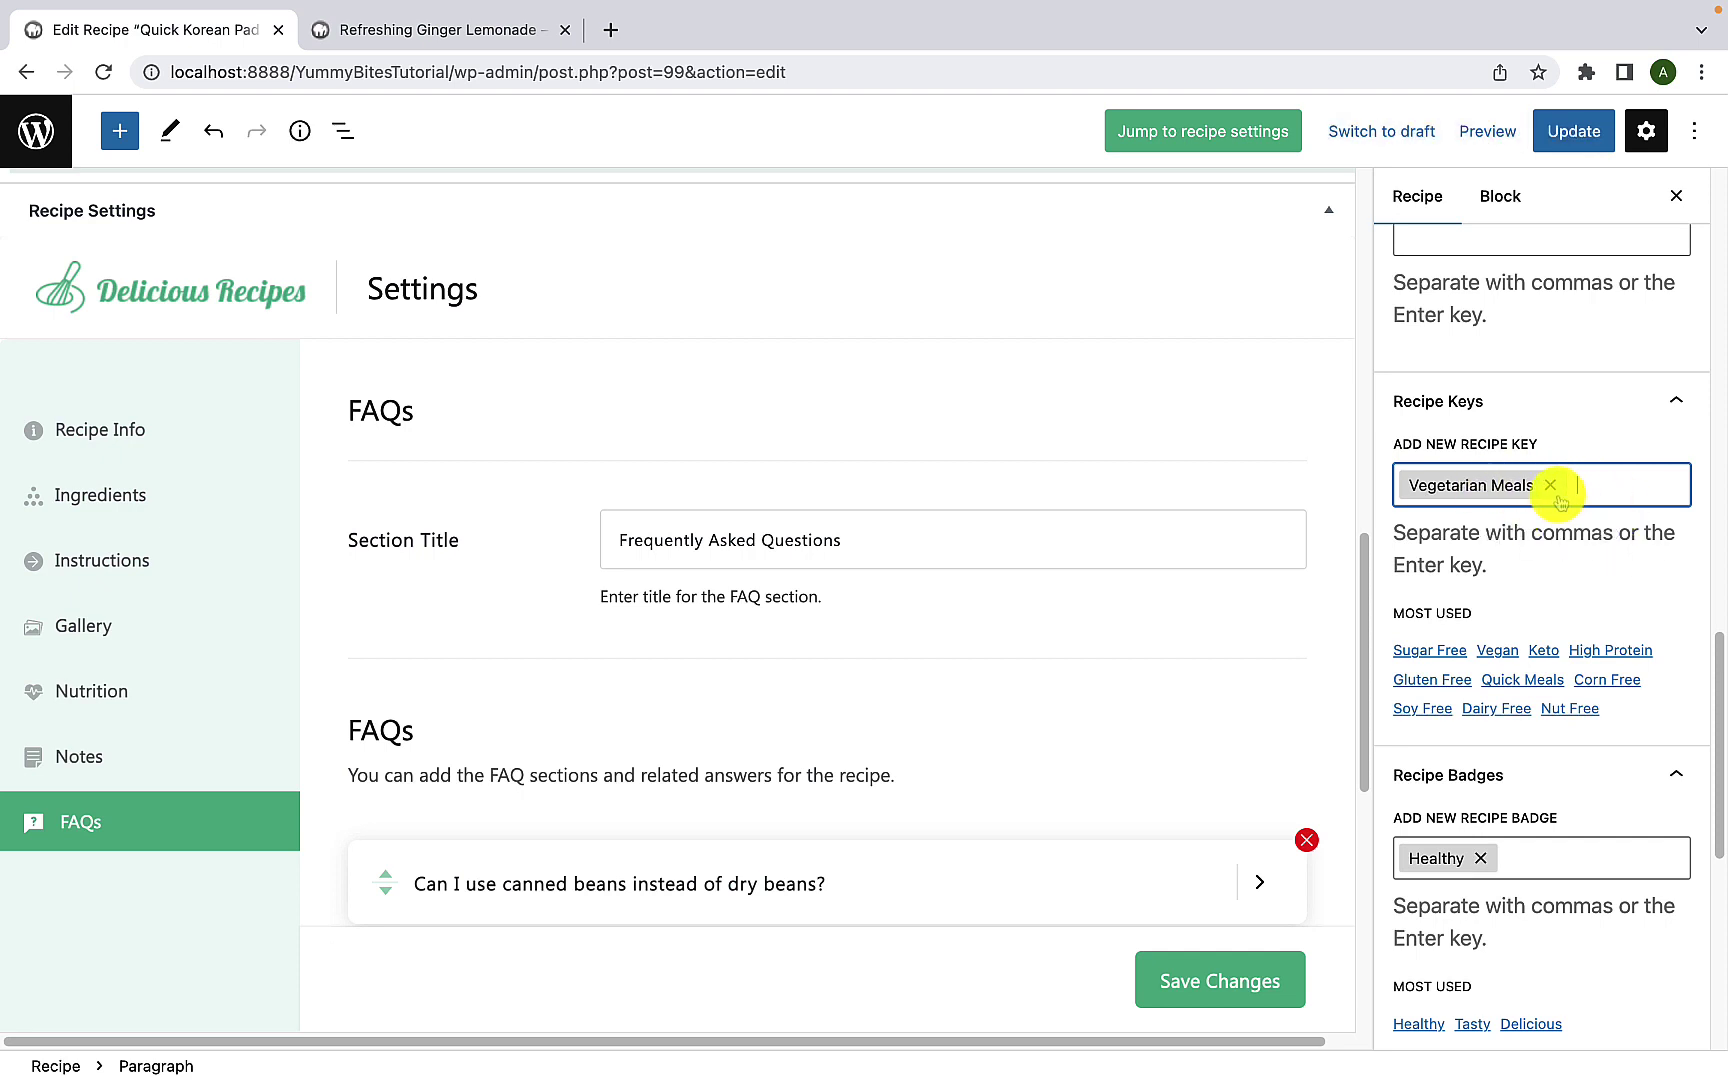
click(1497, 650)
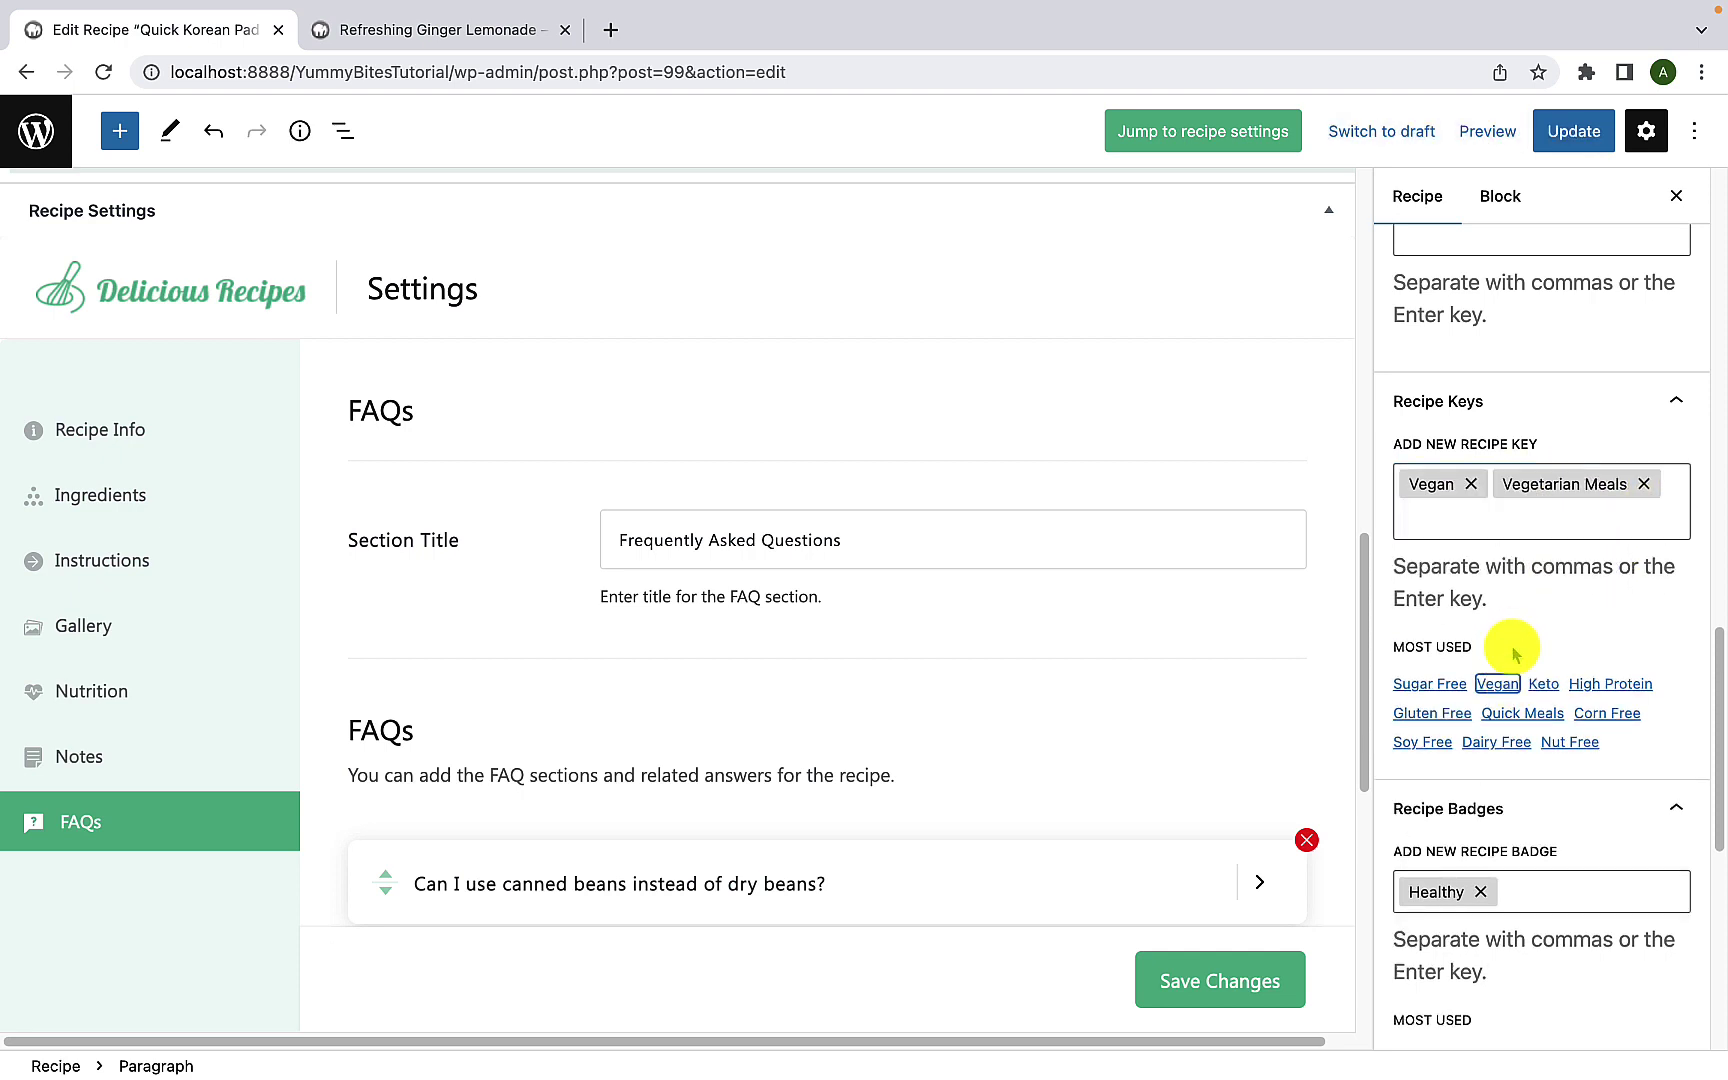
click(1595, 687)
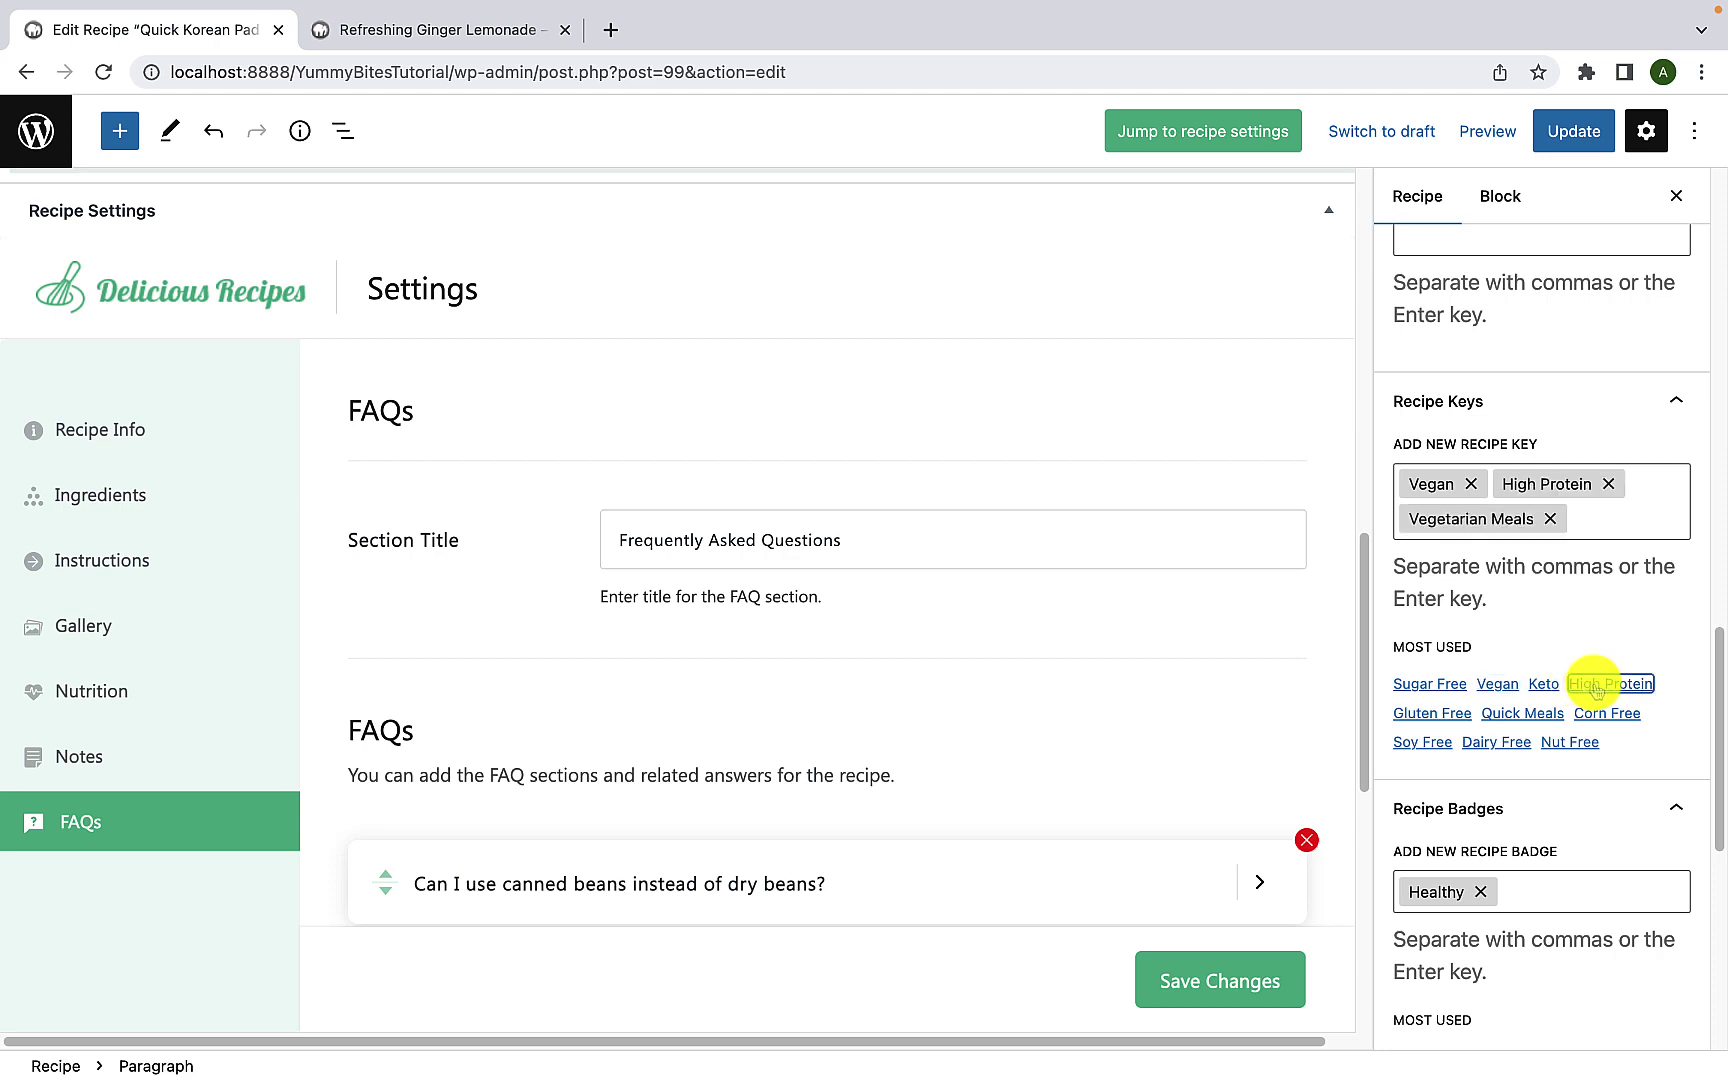
click(1527, 716)
click(1452, 748)
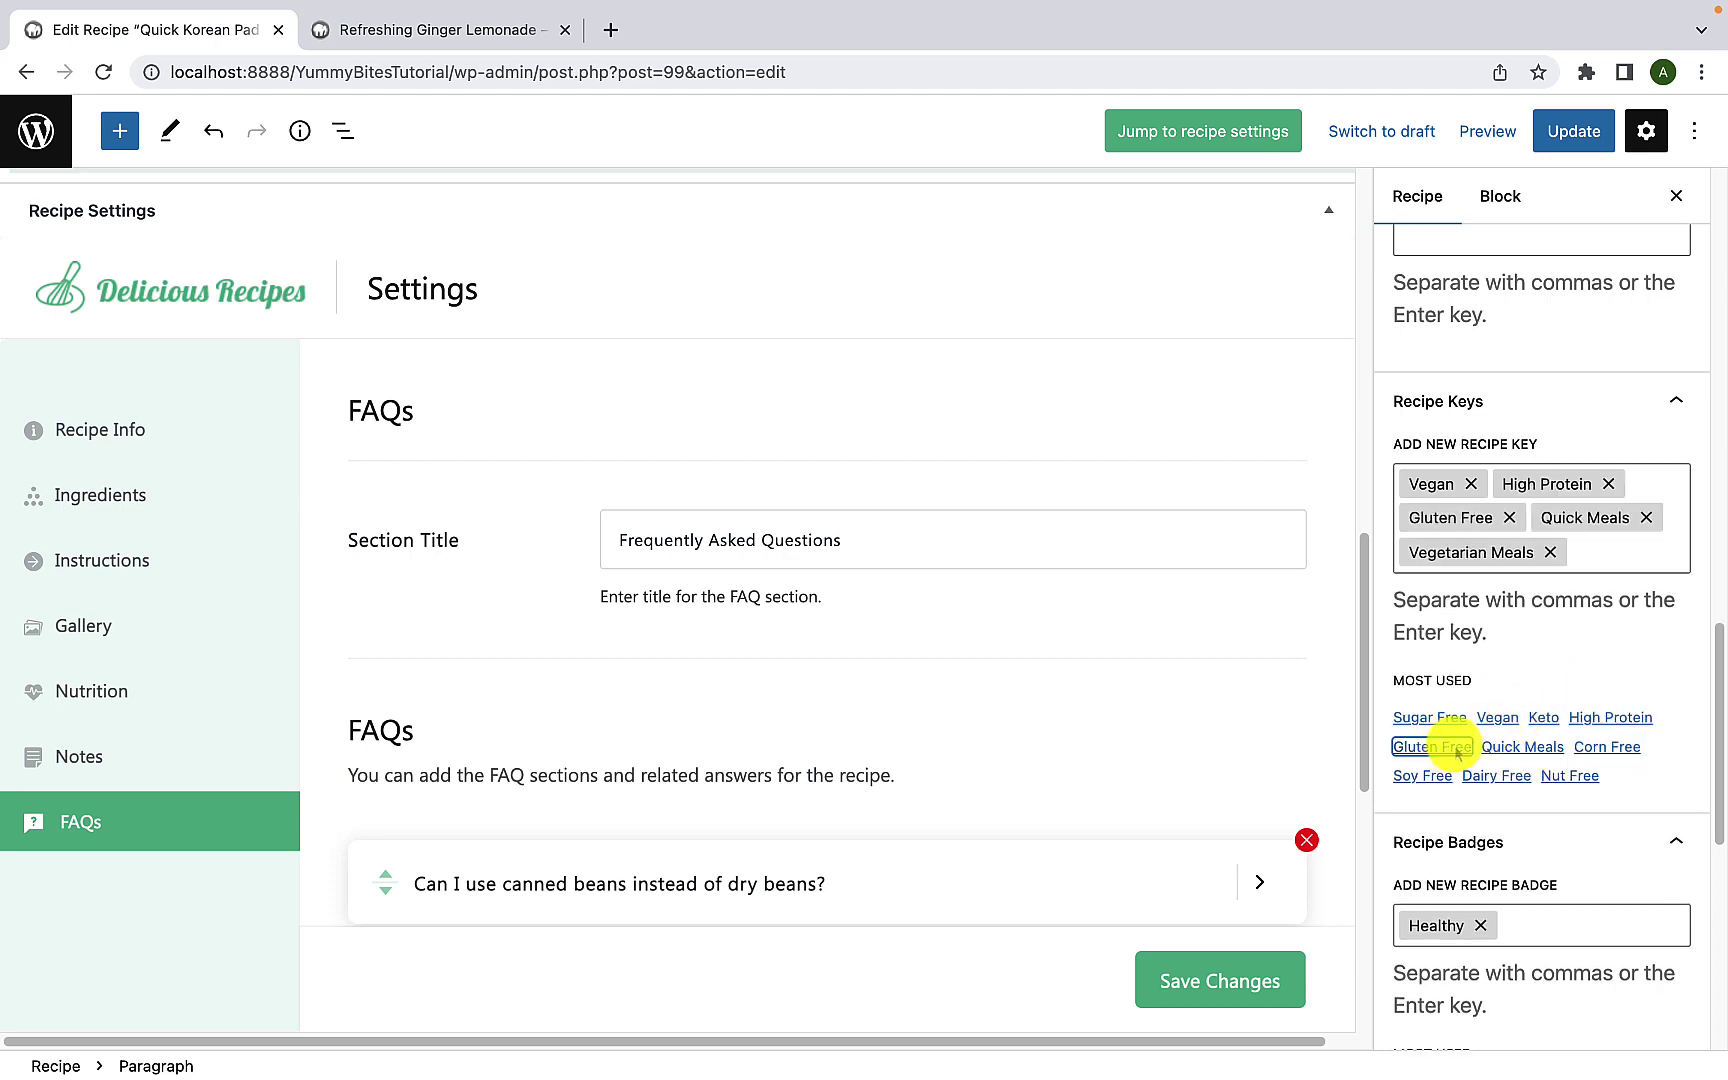
Step: Add the Tasty and Delicious badges to the recipe alongside Healthy
scroll(1535, 787, down, 2)
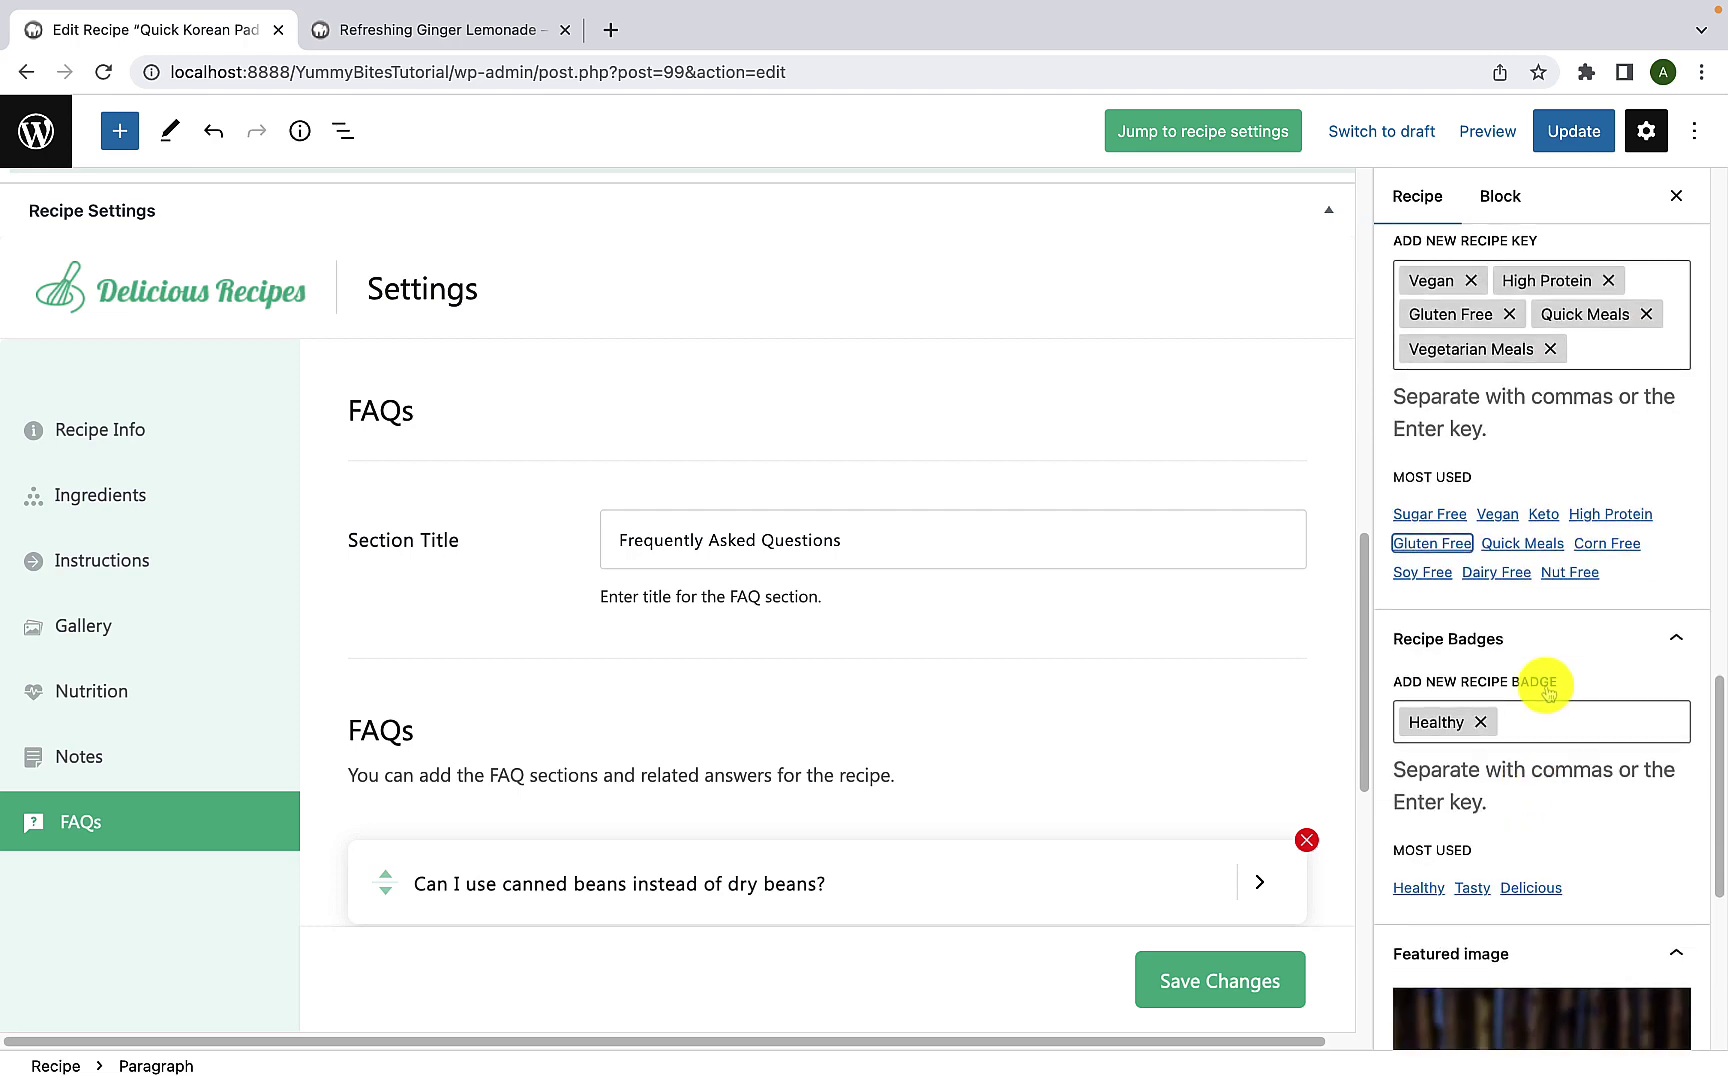
scroll(1547, 690, down, 2)
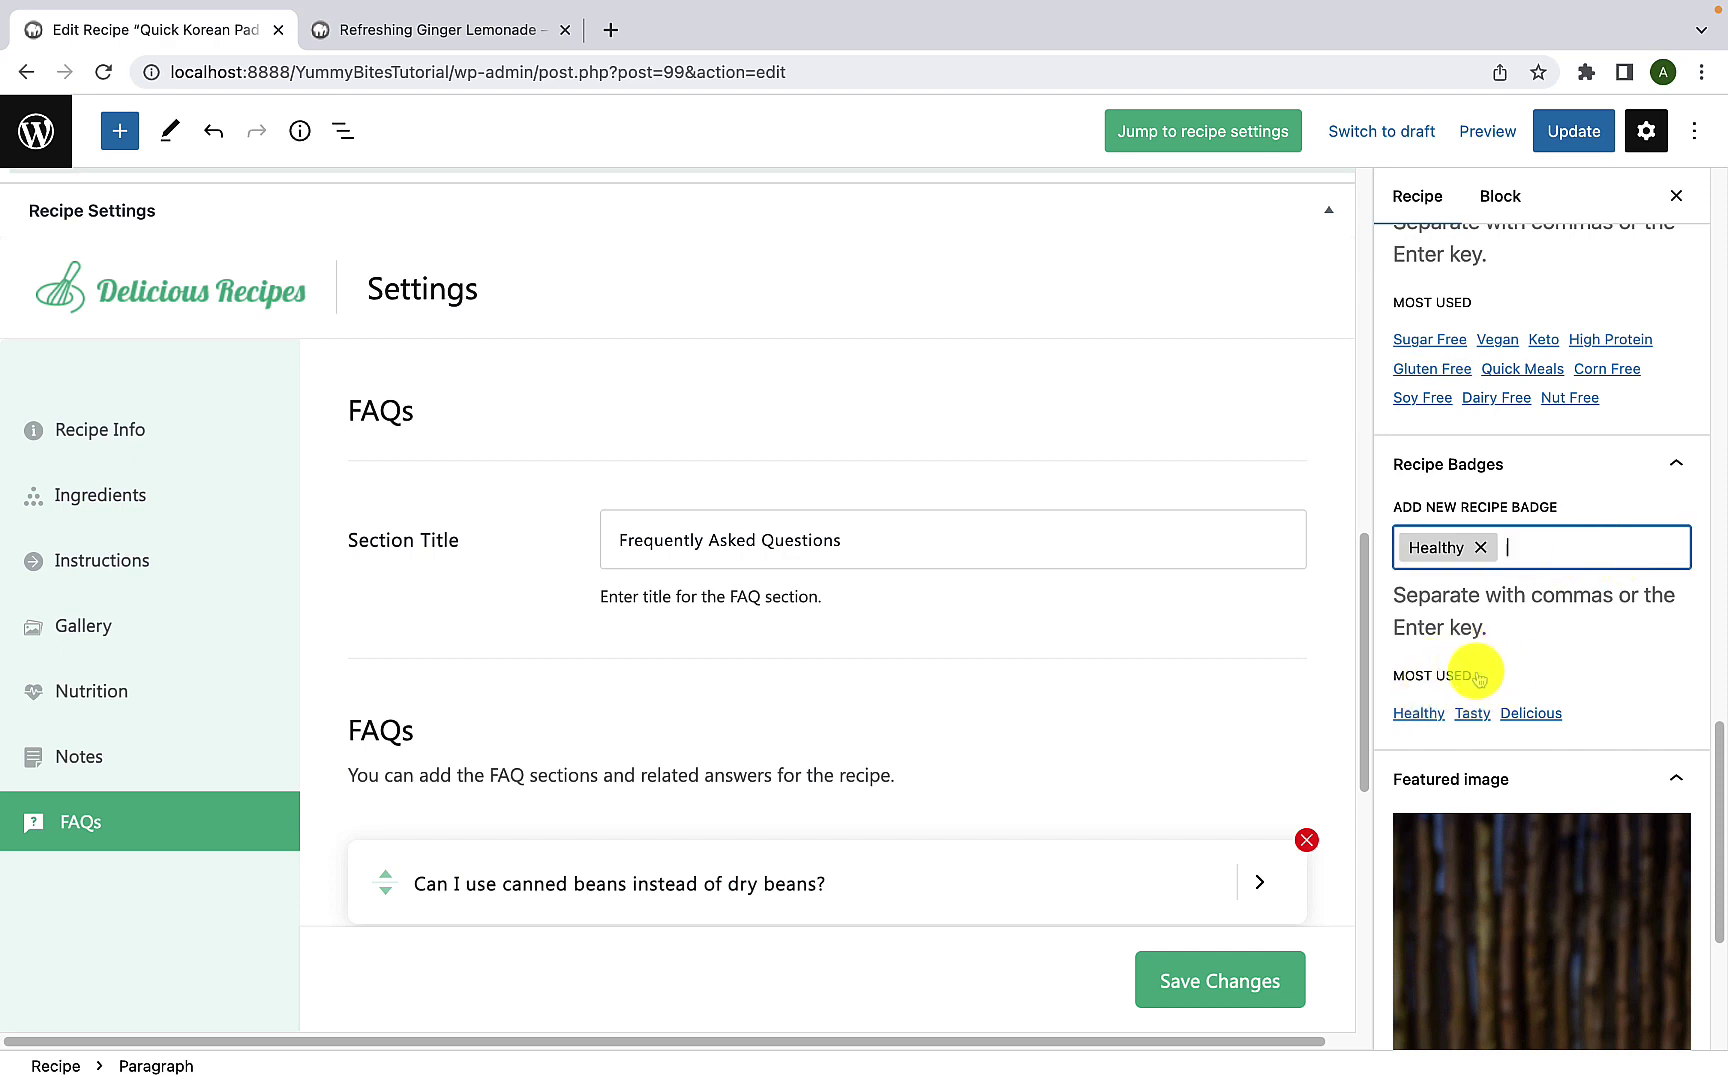
click(1528, 712)
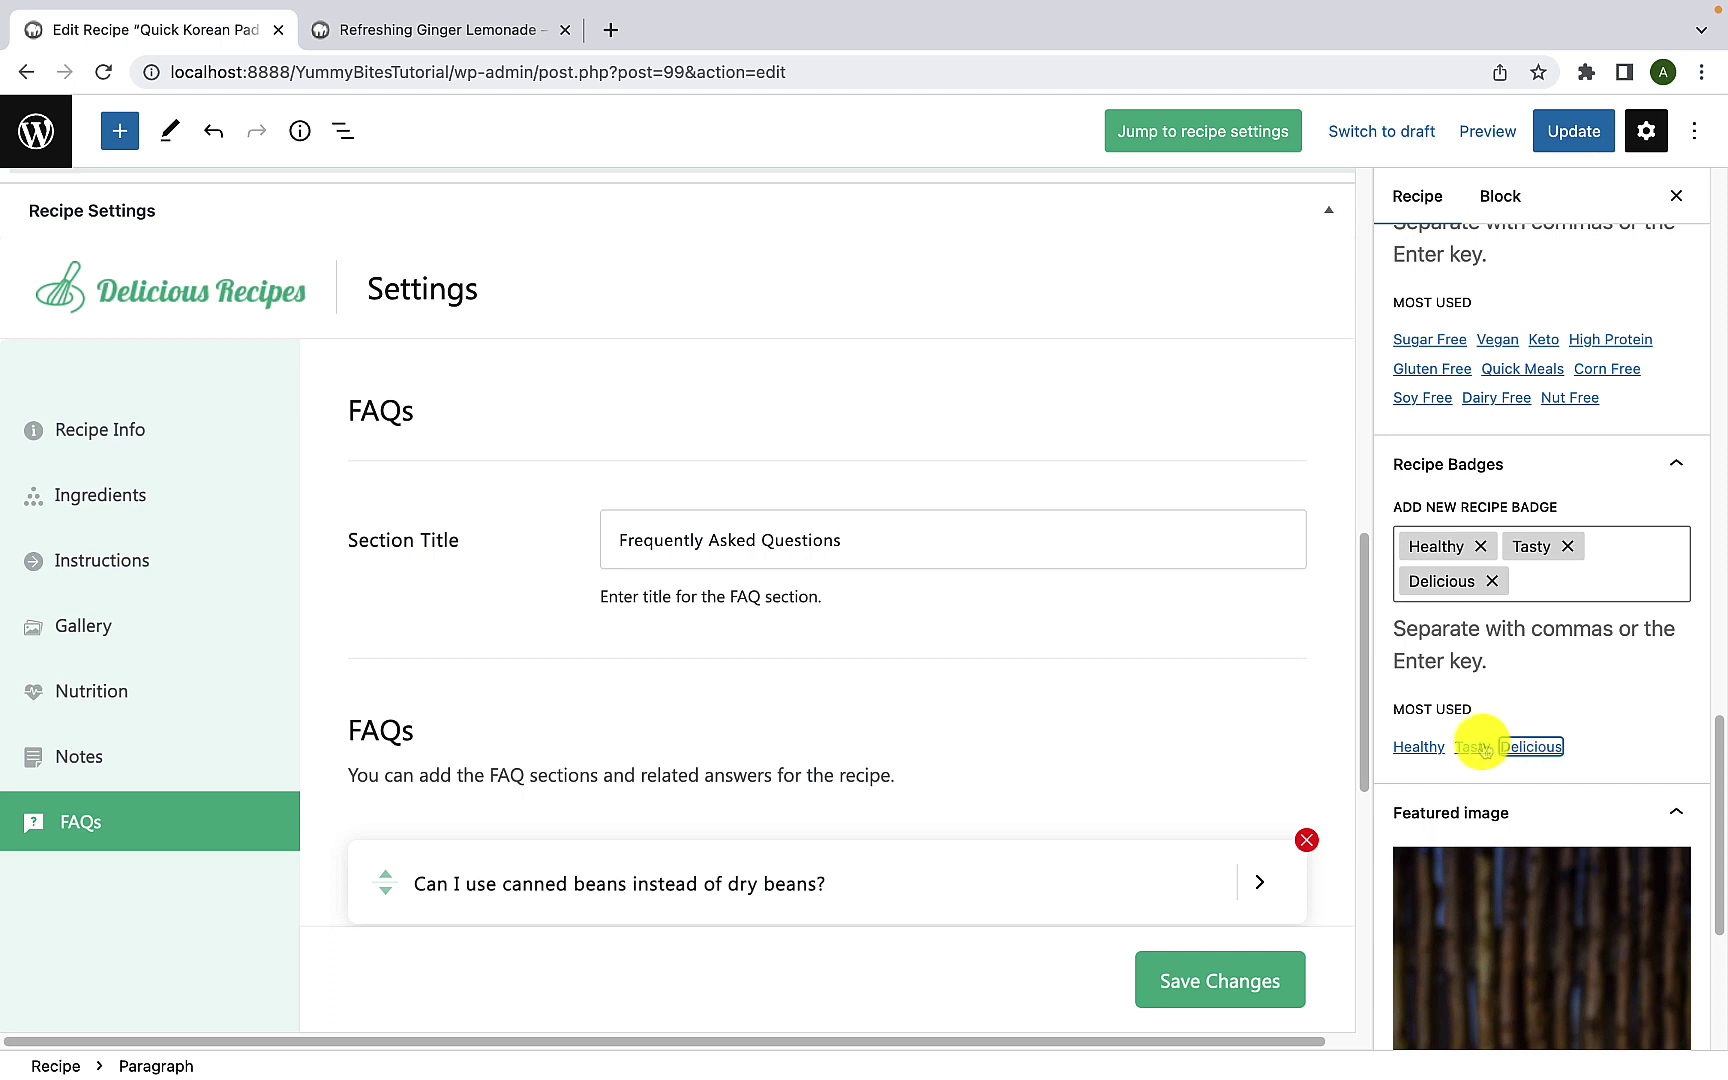
click(1530, 568)
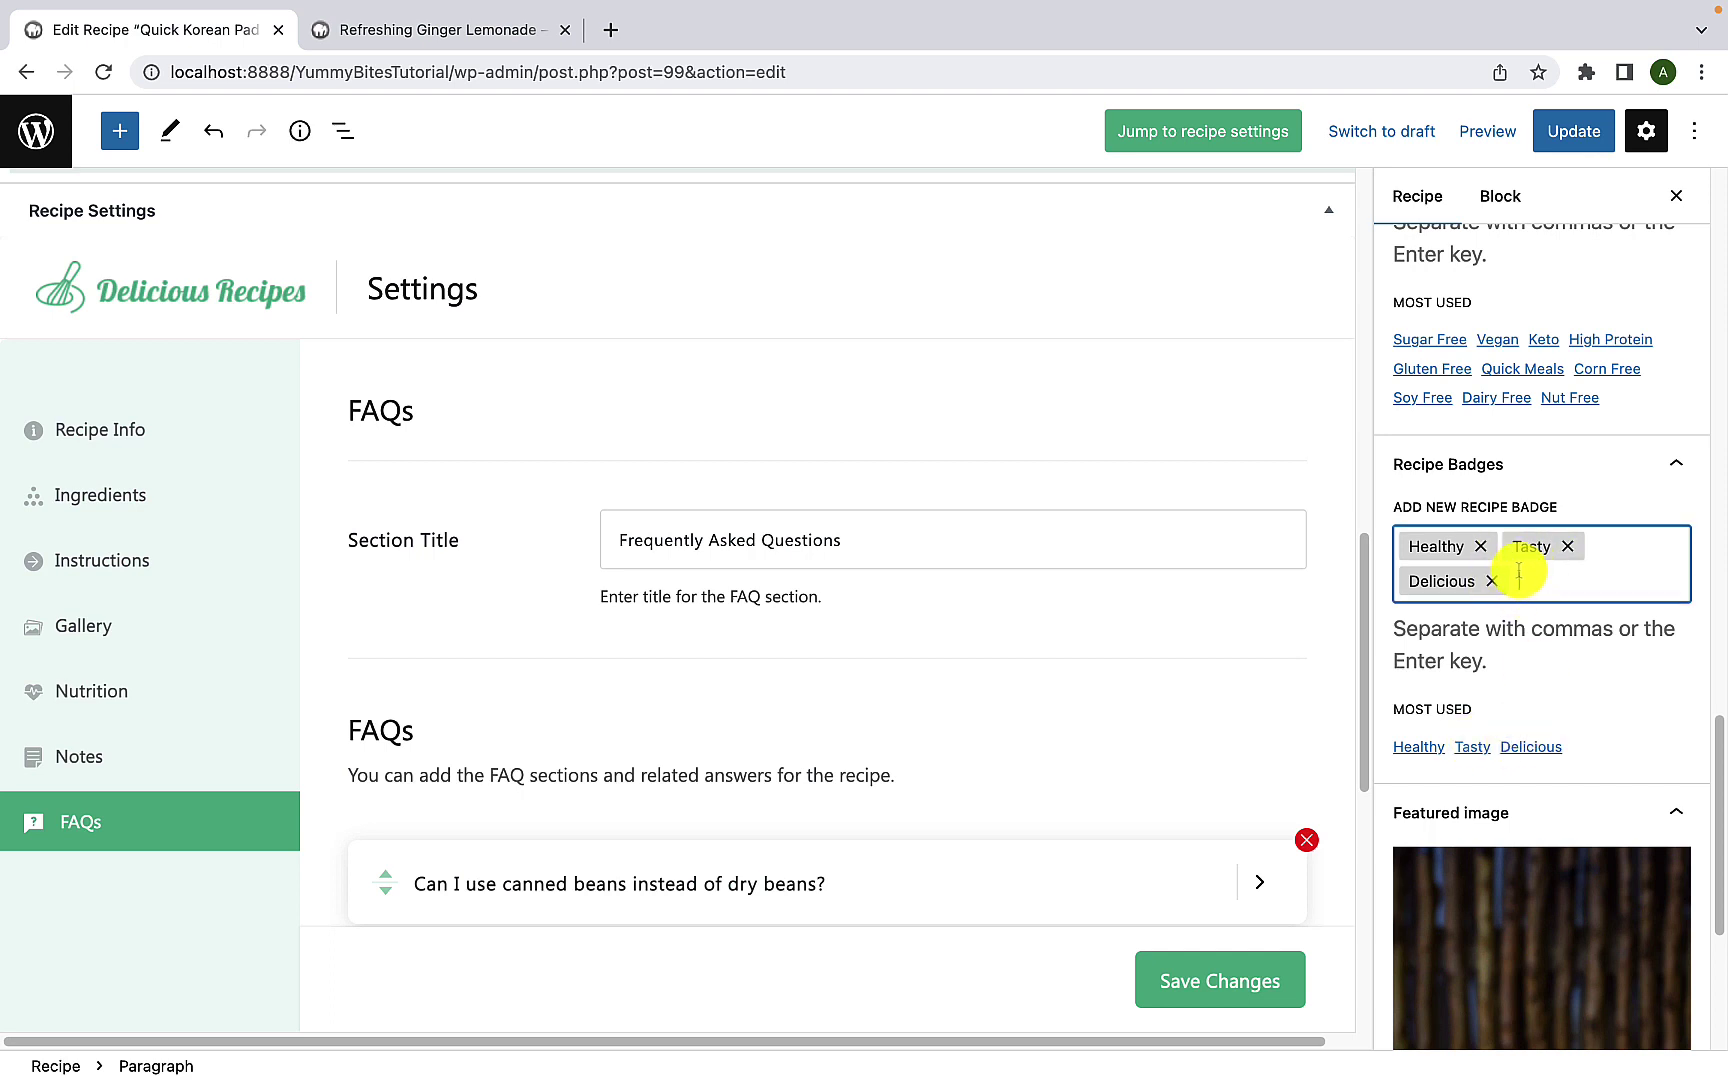
Step: Replace the recipe's featured image with the vegetable bowl photo 3201201-1-1.jpeg from the media library
scroll(1518, 570, down, 5)
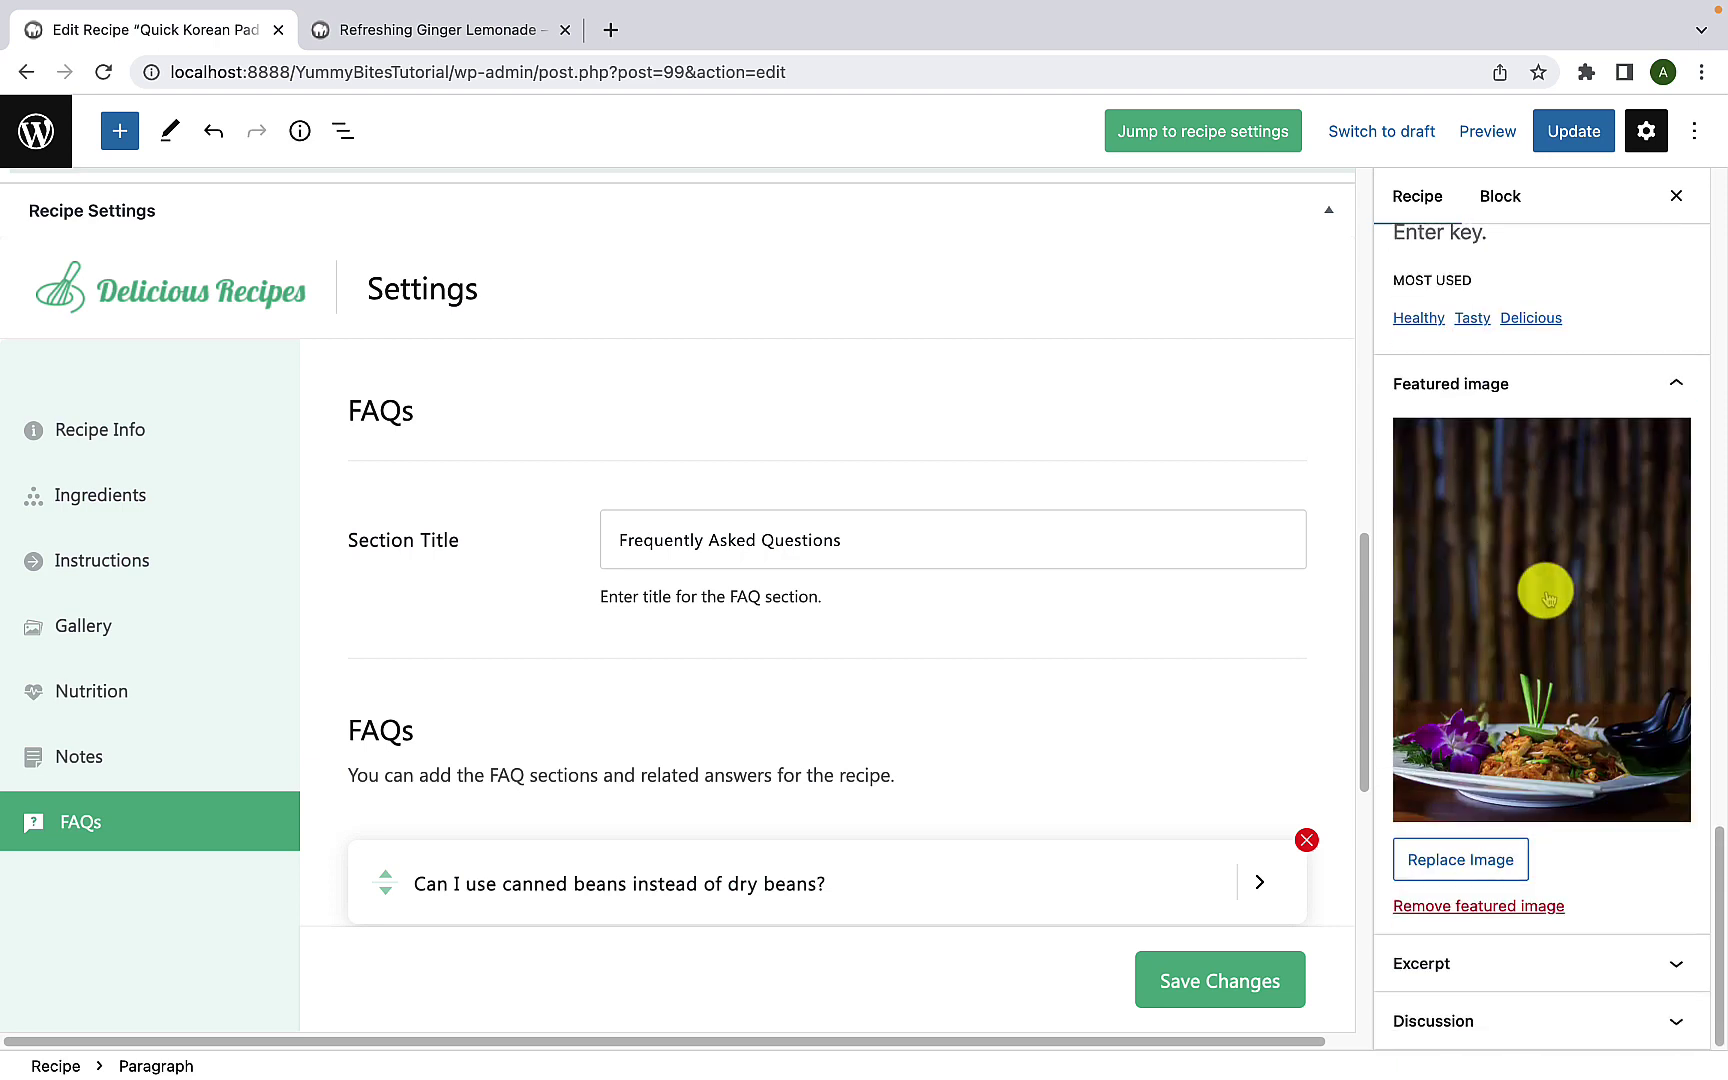
click(1490, 860)
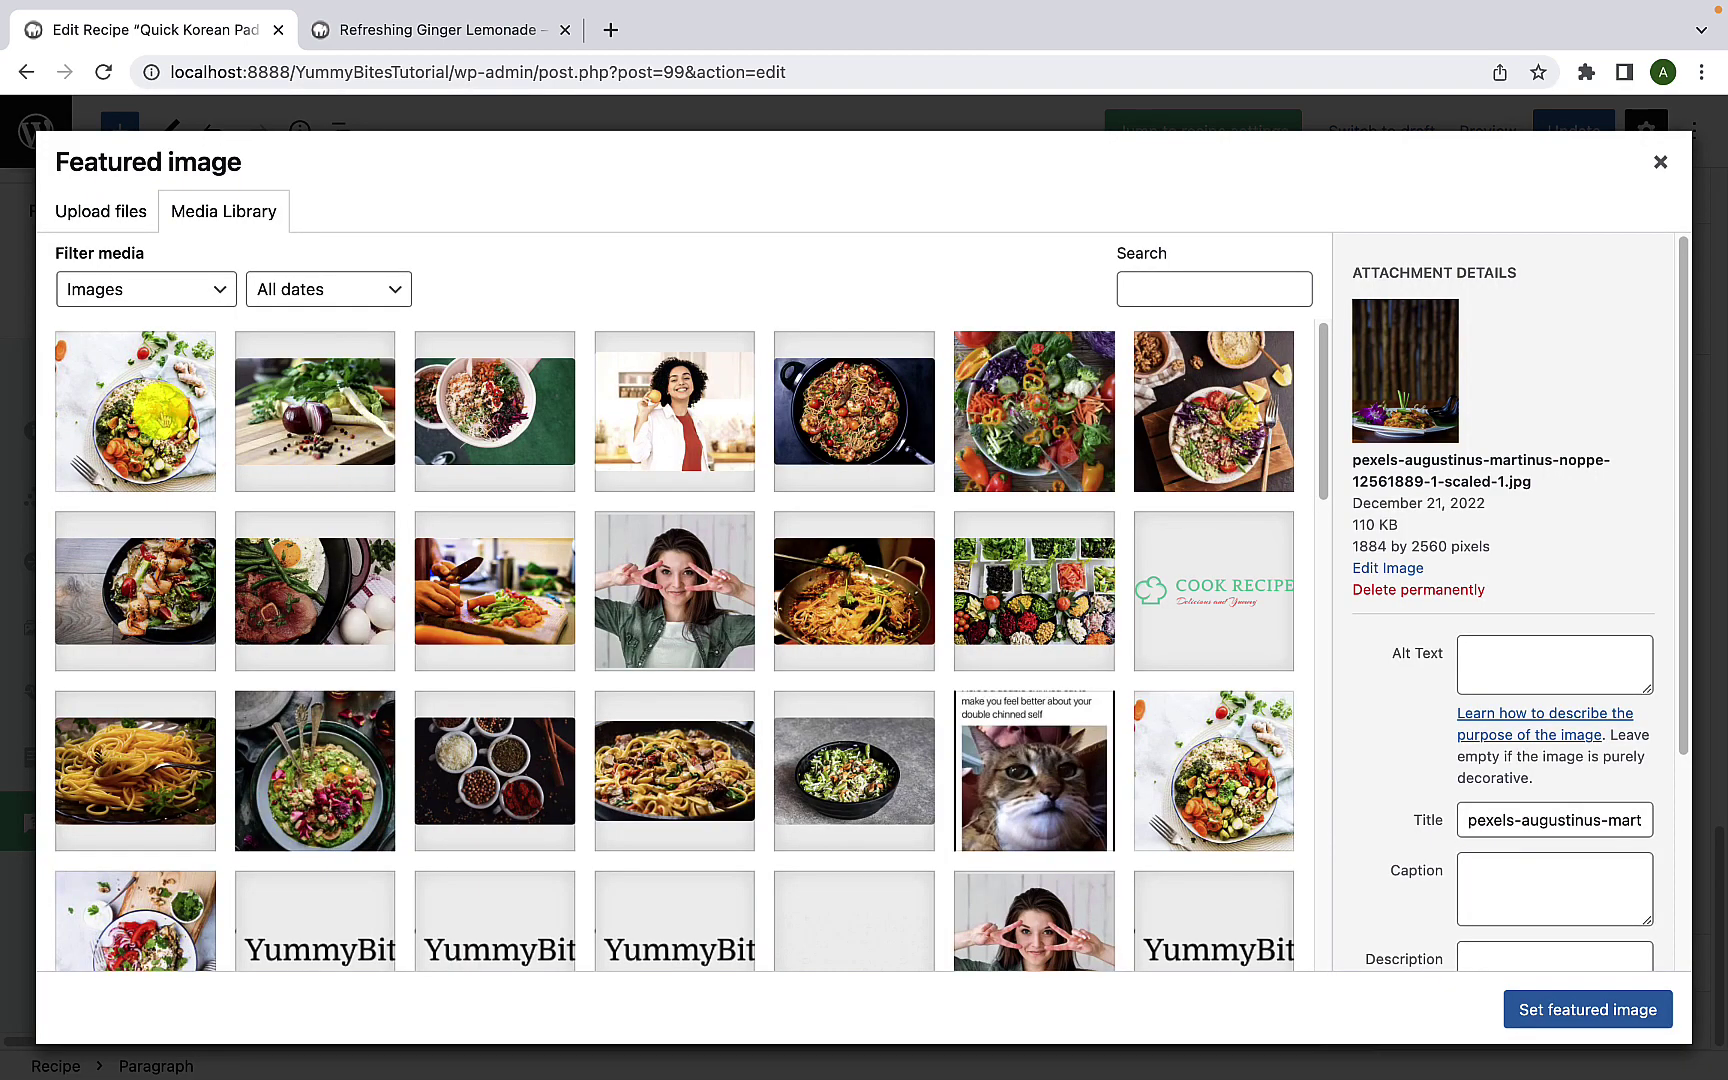
click(160, 415)
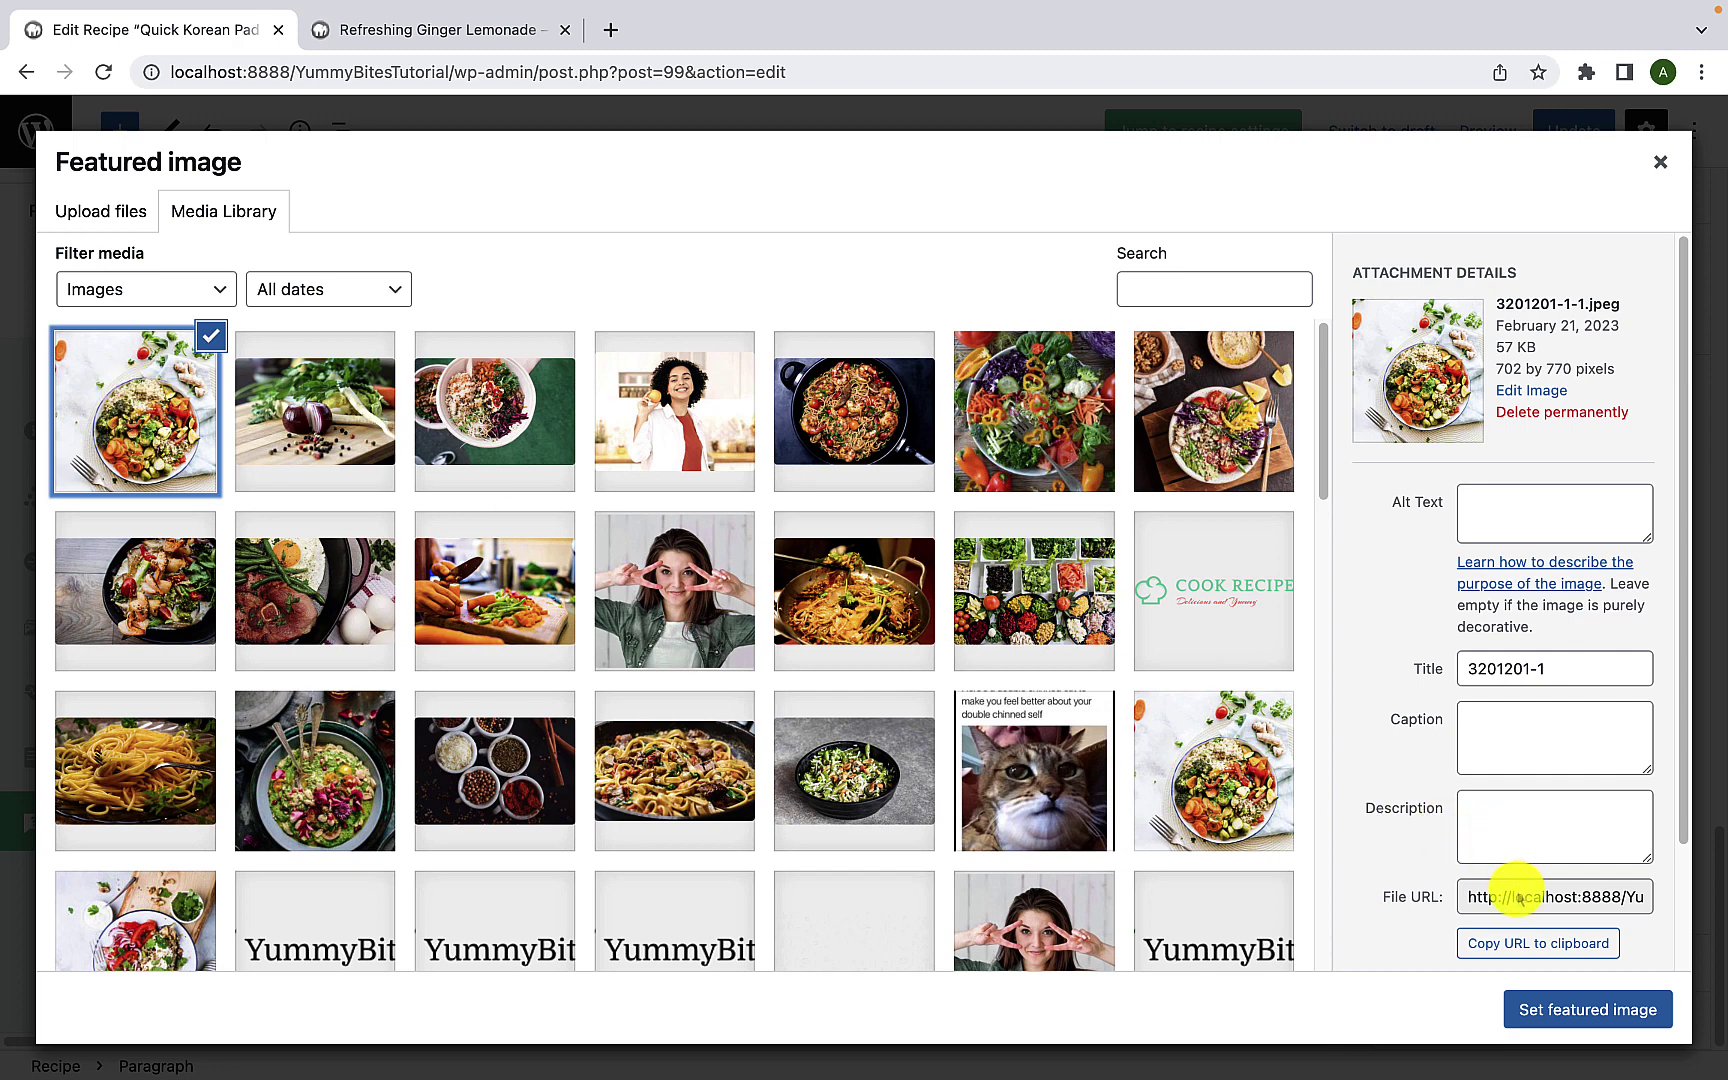
click(1558, 1010)
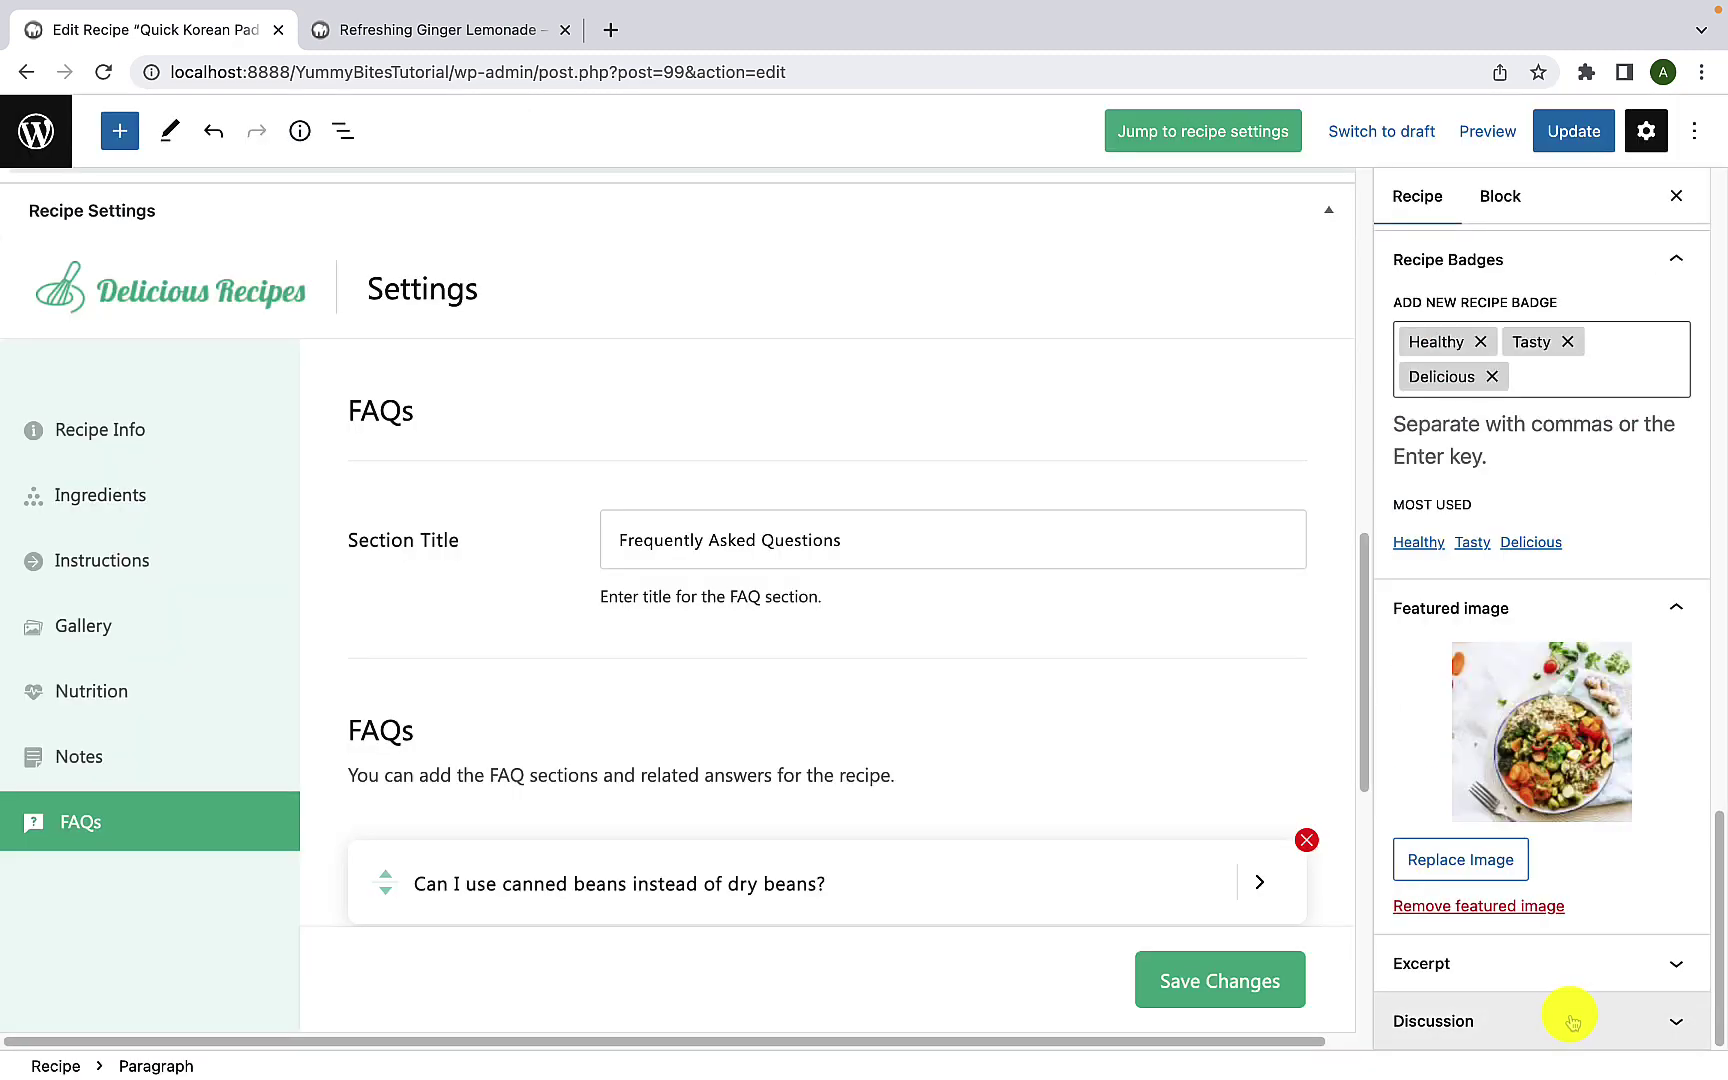
Step: Update the recipe post and open its published page in a new browser tab
click(1570, 138)
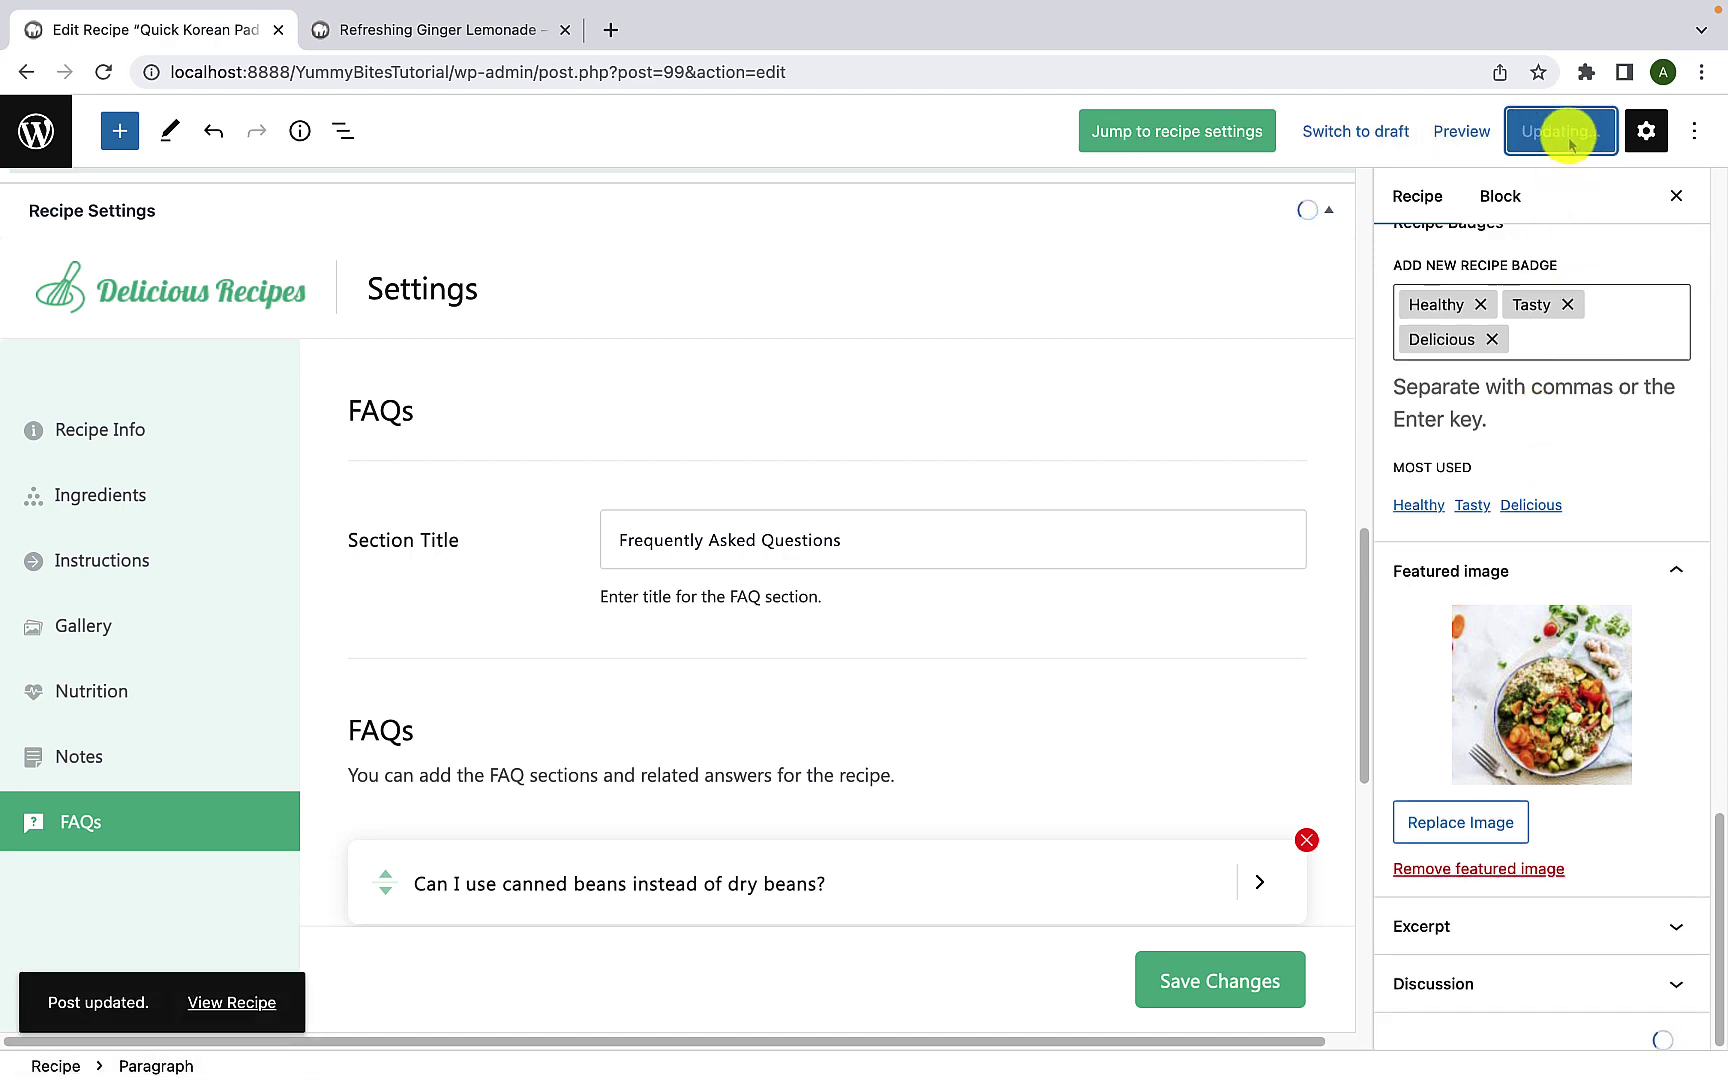
right_click(245, 1005)
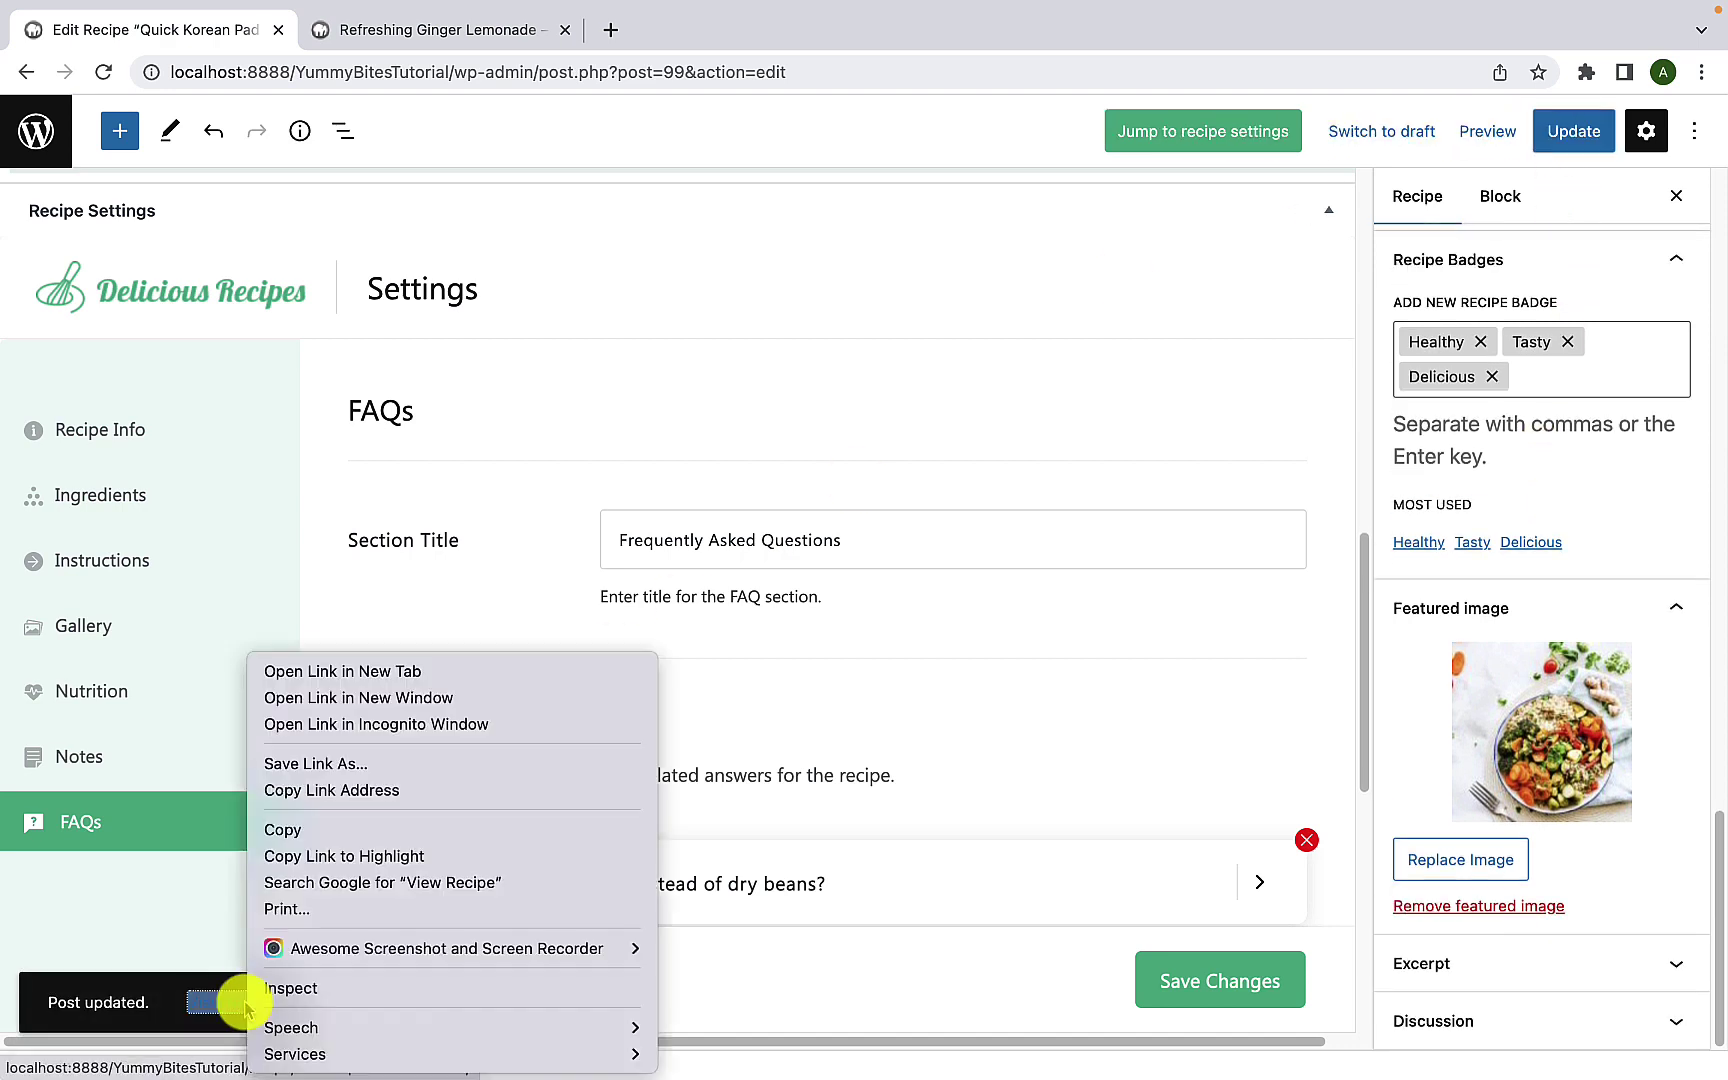
click(363, 672)
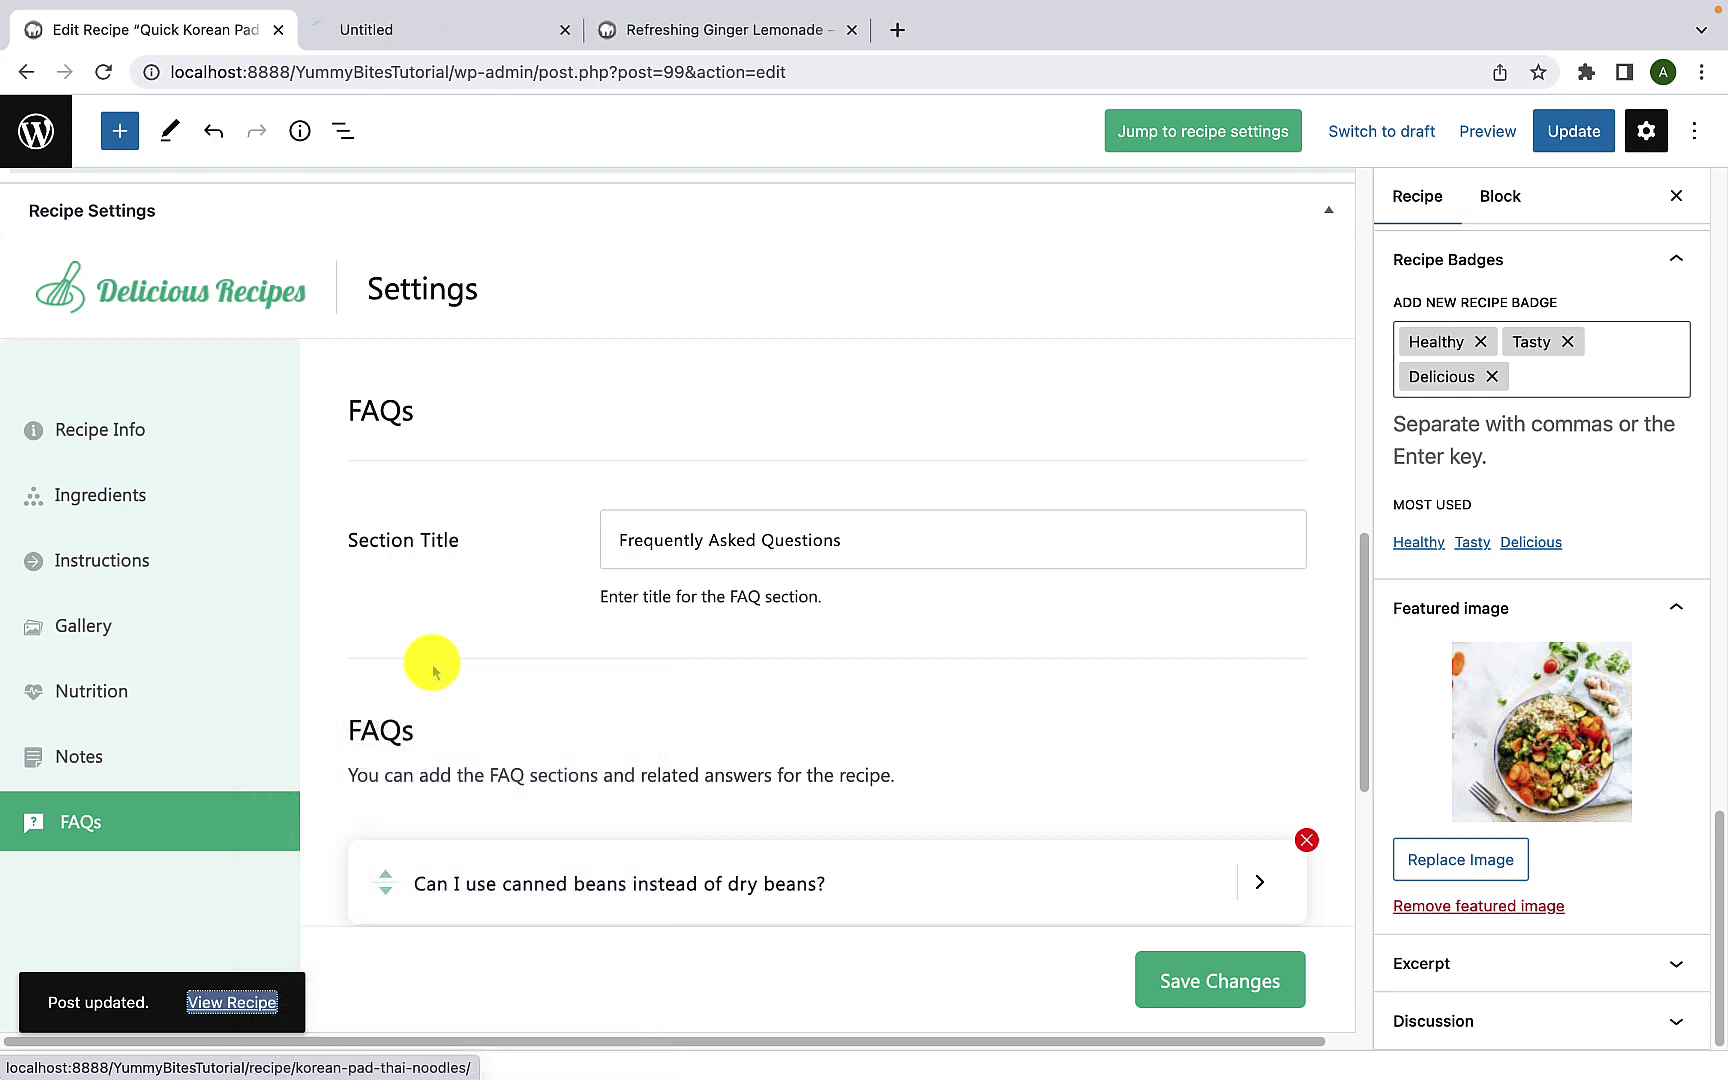
click(487, 48)
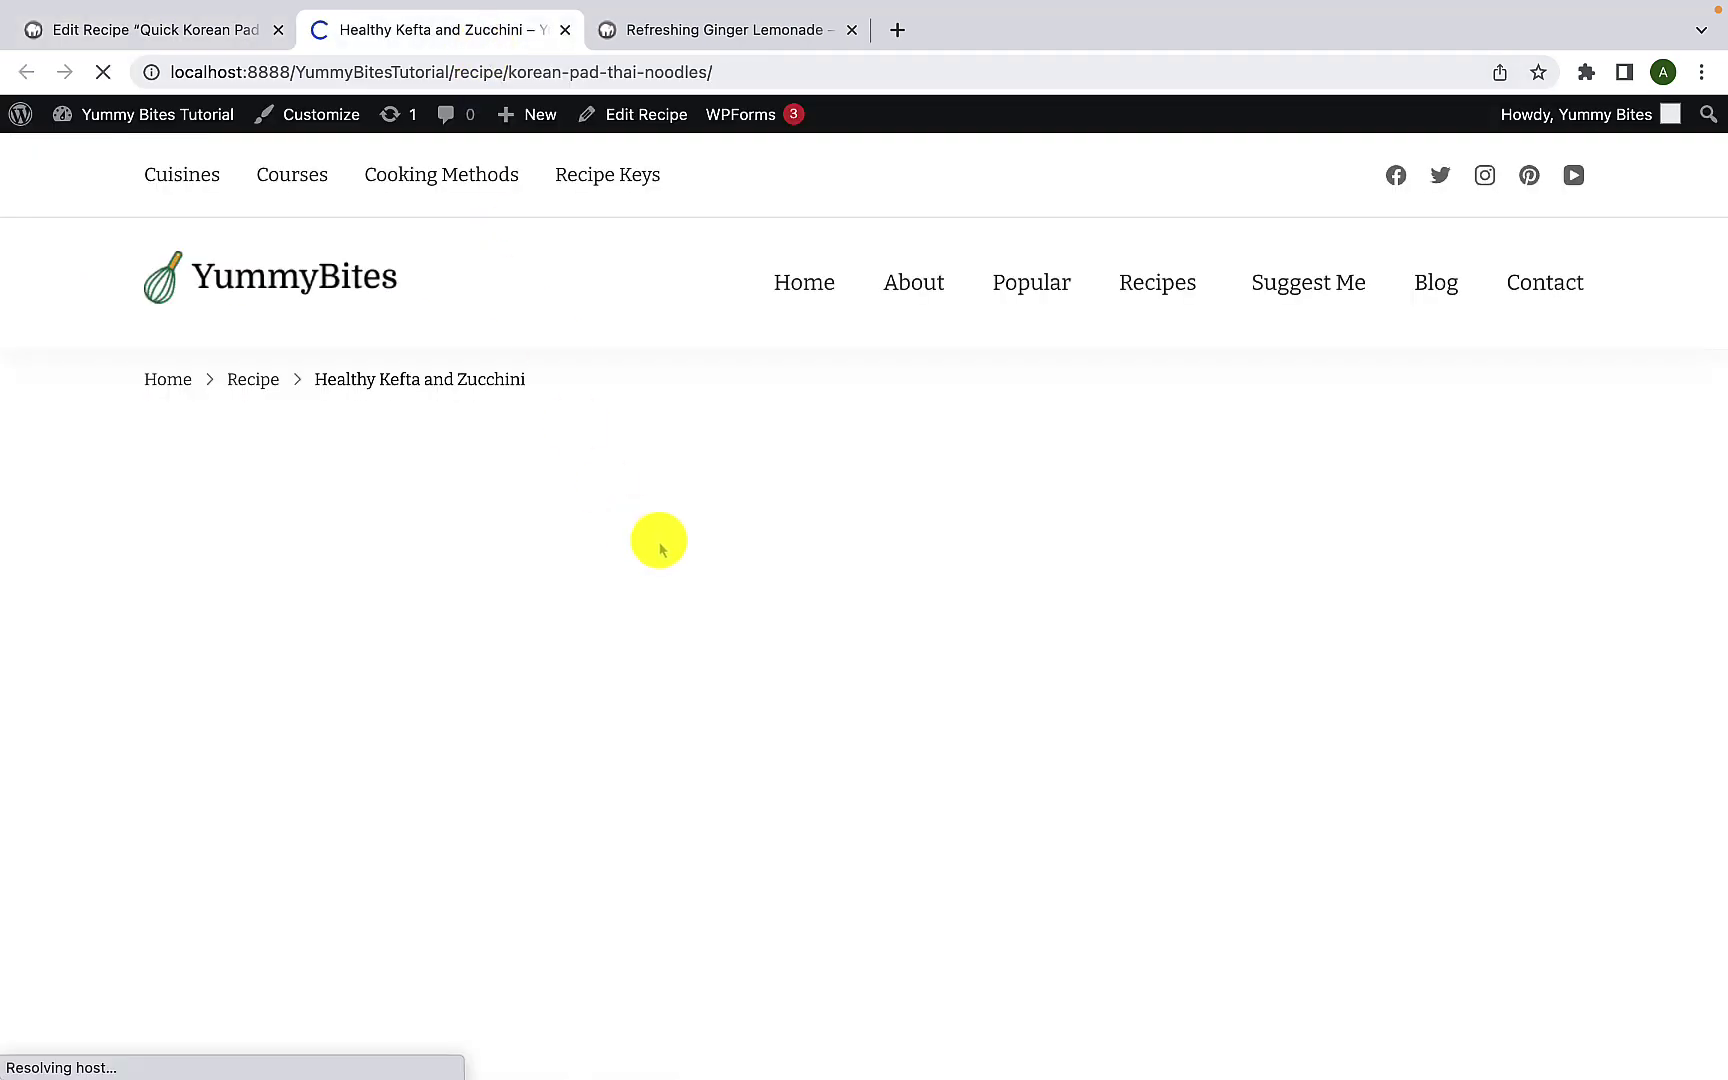
Step: Examine the published recipe page, including its featured image, gallery photos, course labels and introductory text
scroll(528, 540, down, 10)
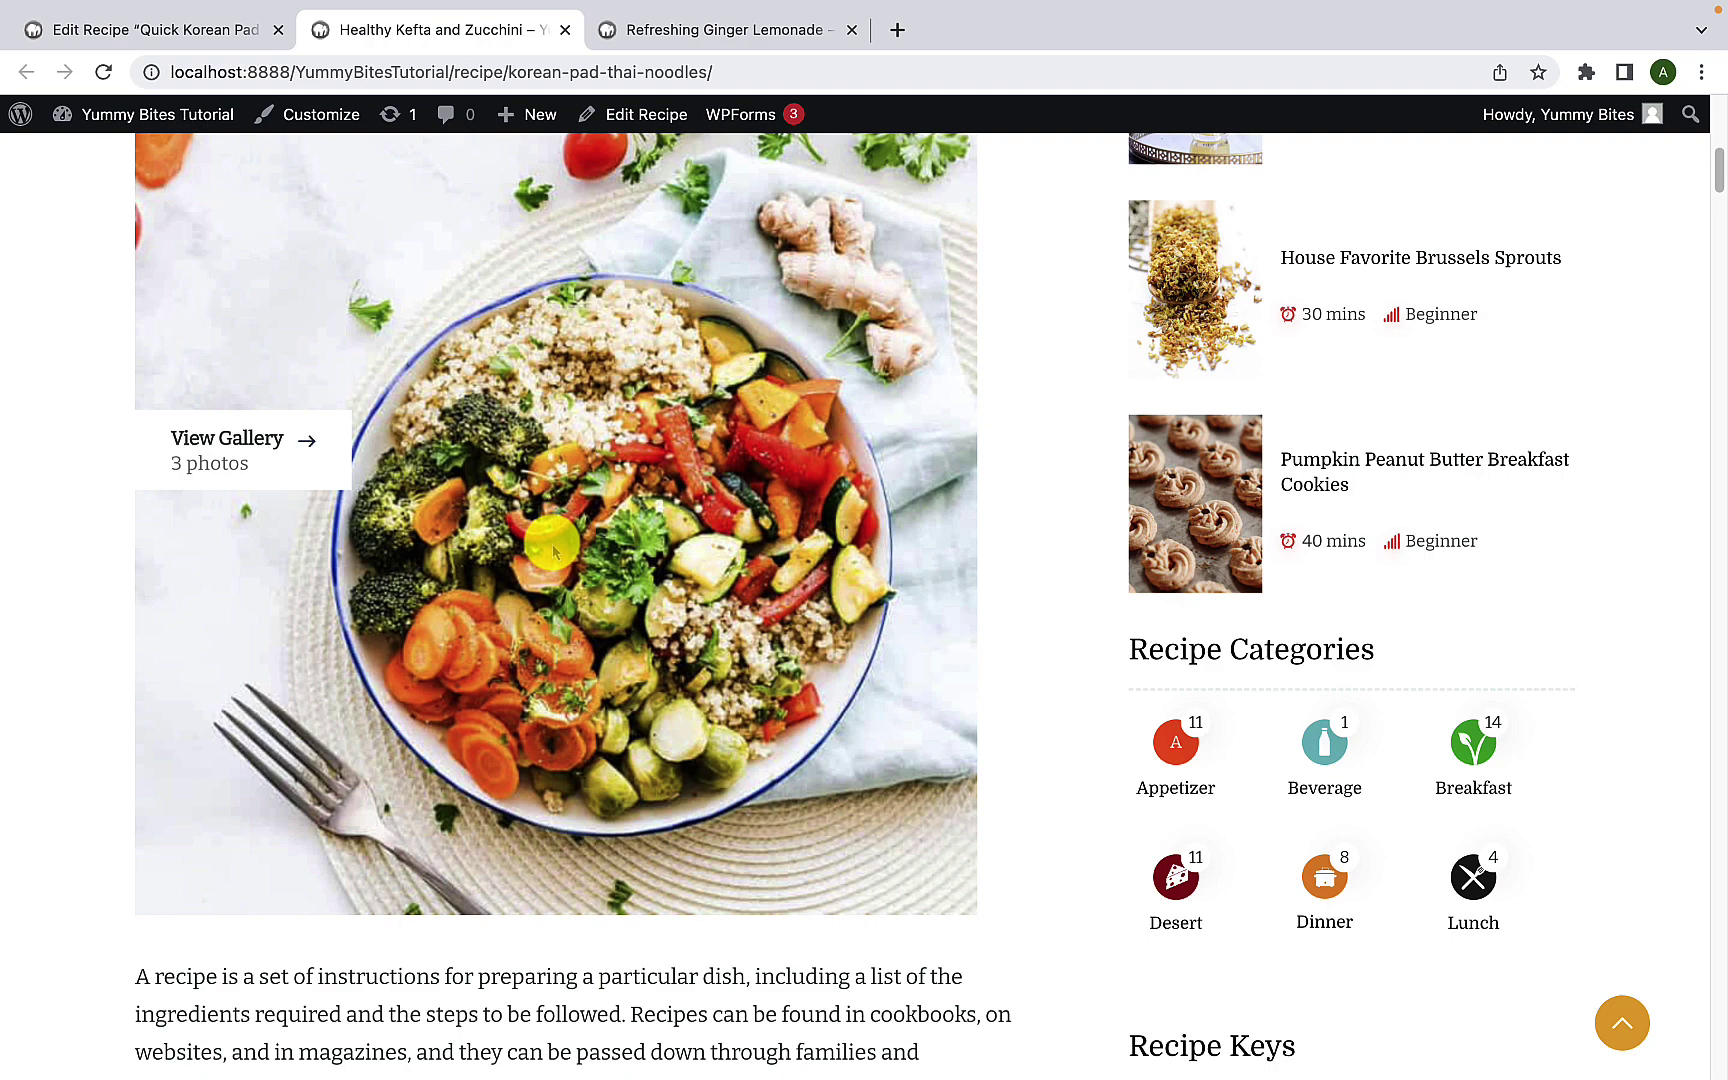
scroll(552, 544, up, 1)
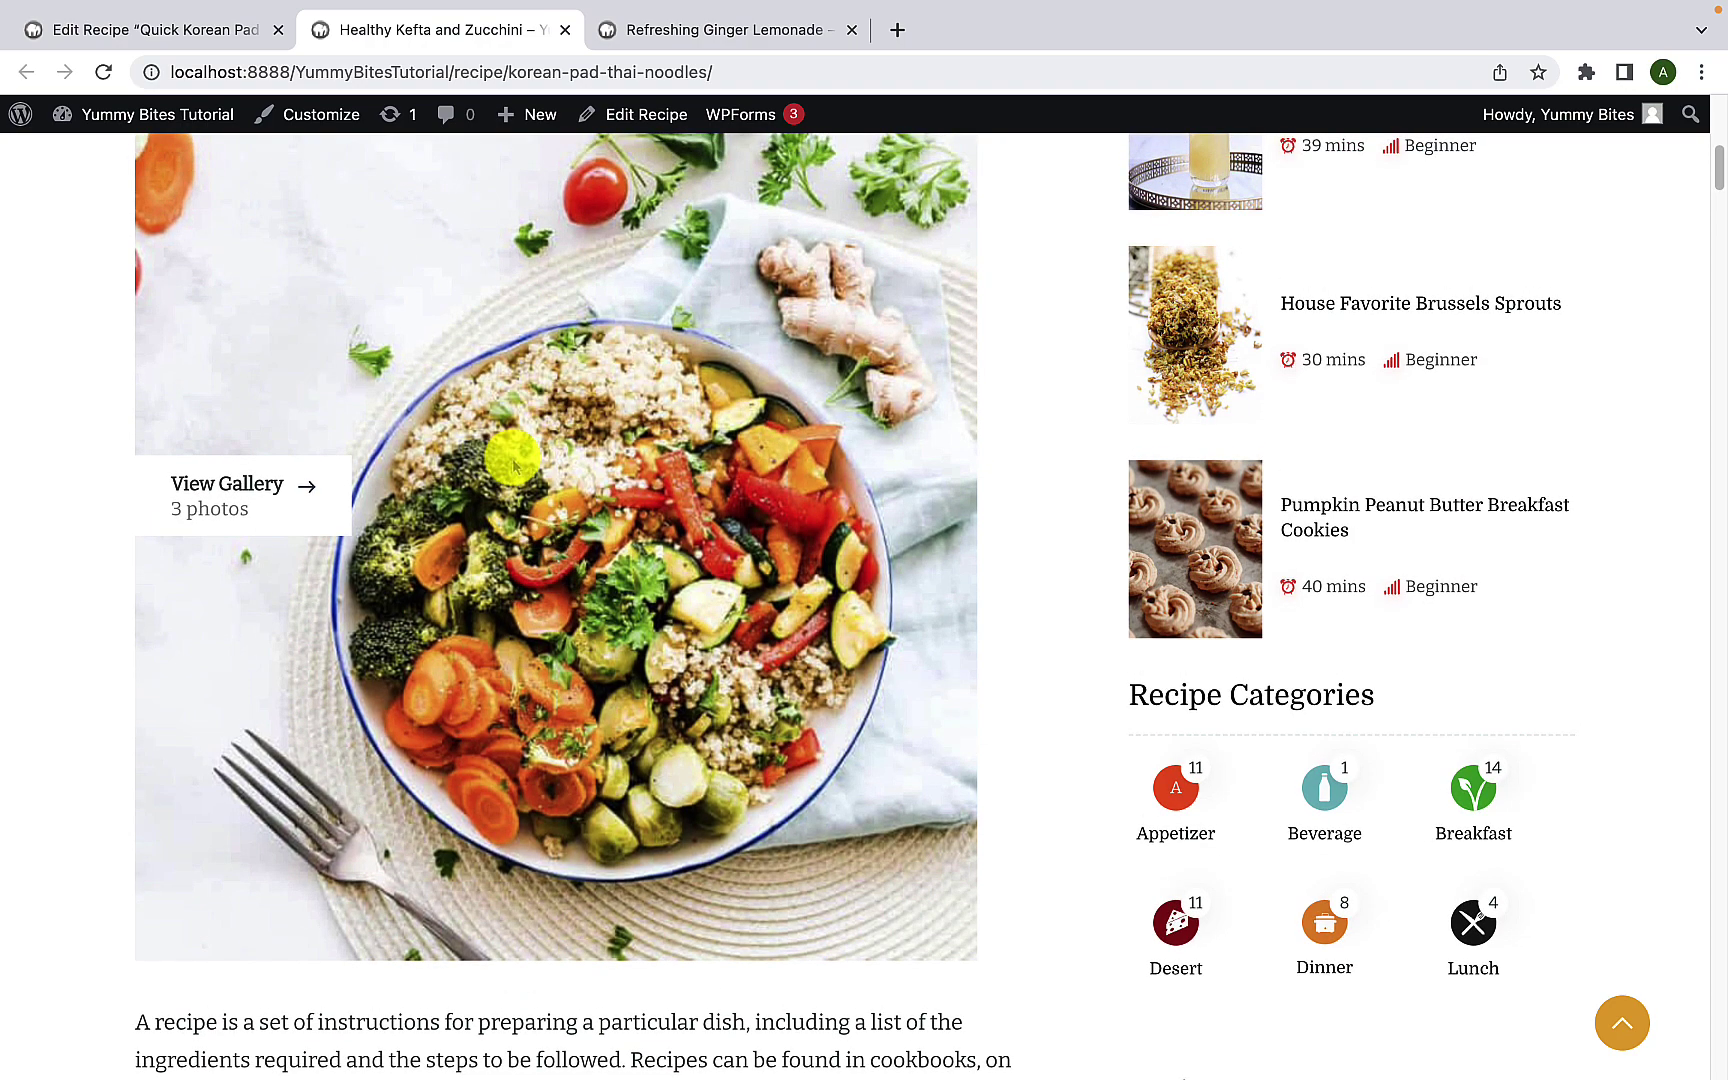
click(258, 487)
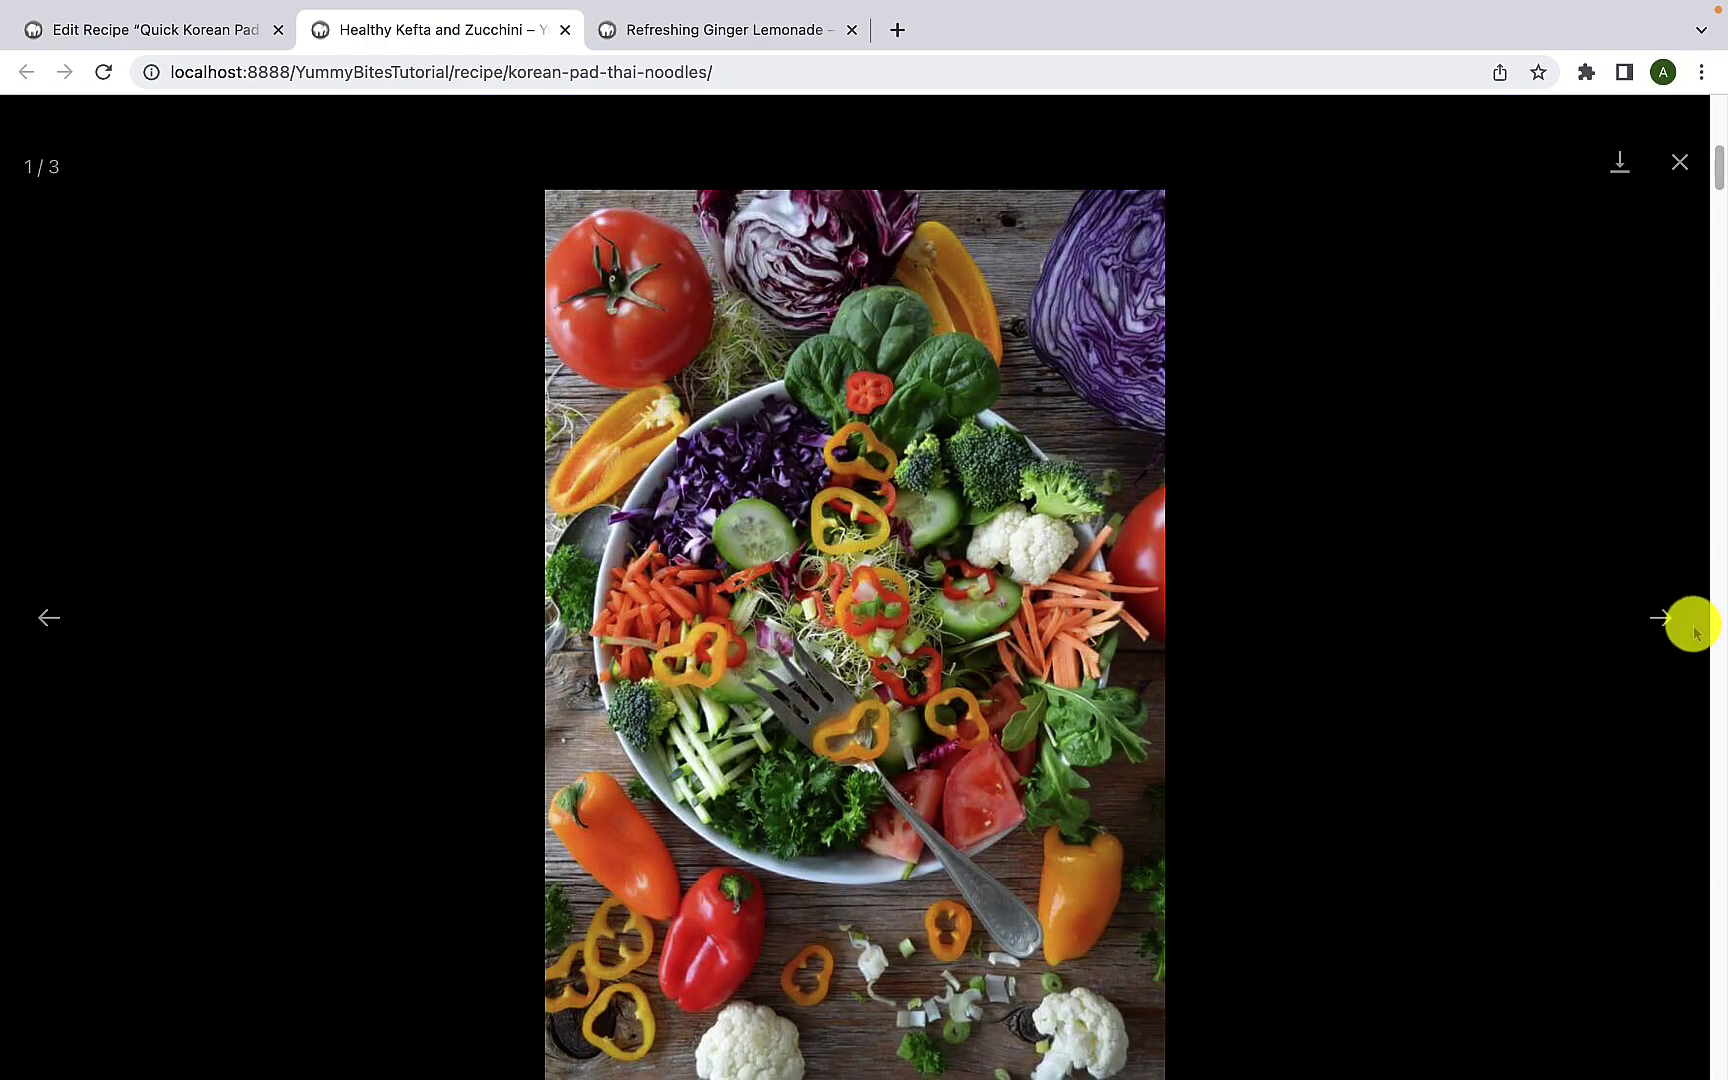
click(1679, 632)
click(1679, 632)
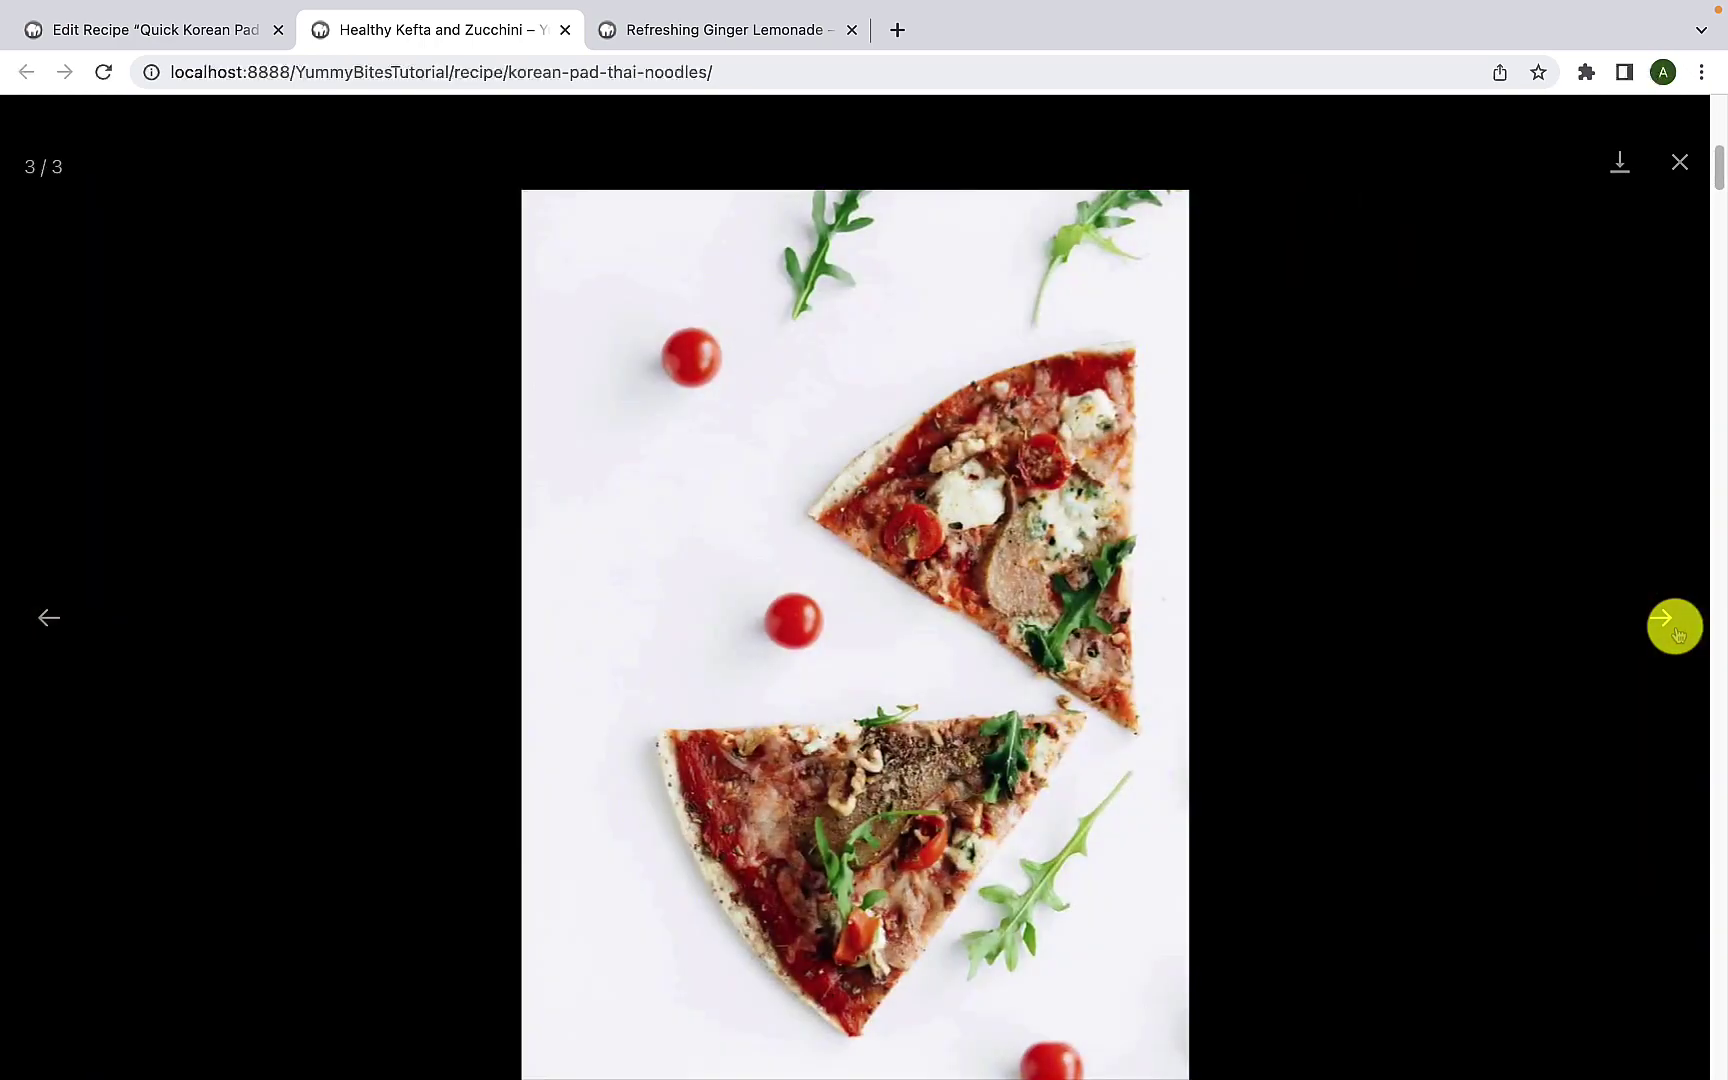
click(1673, 622)
click(1680, 162)
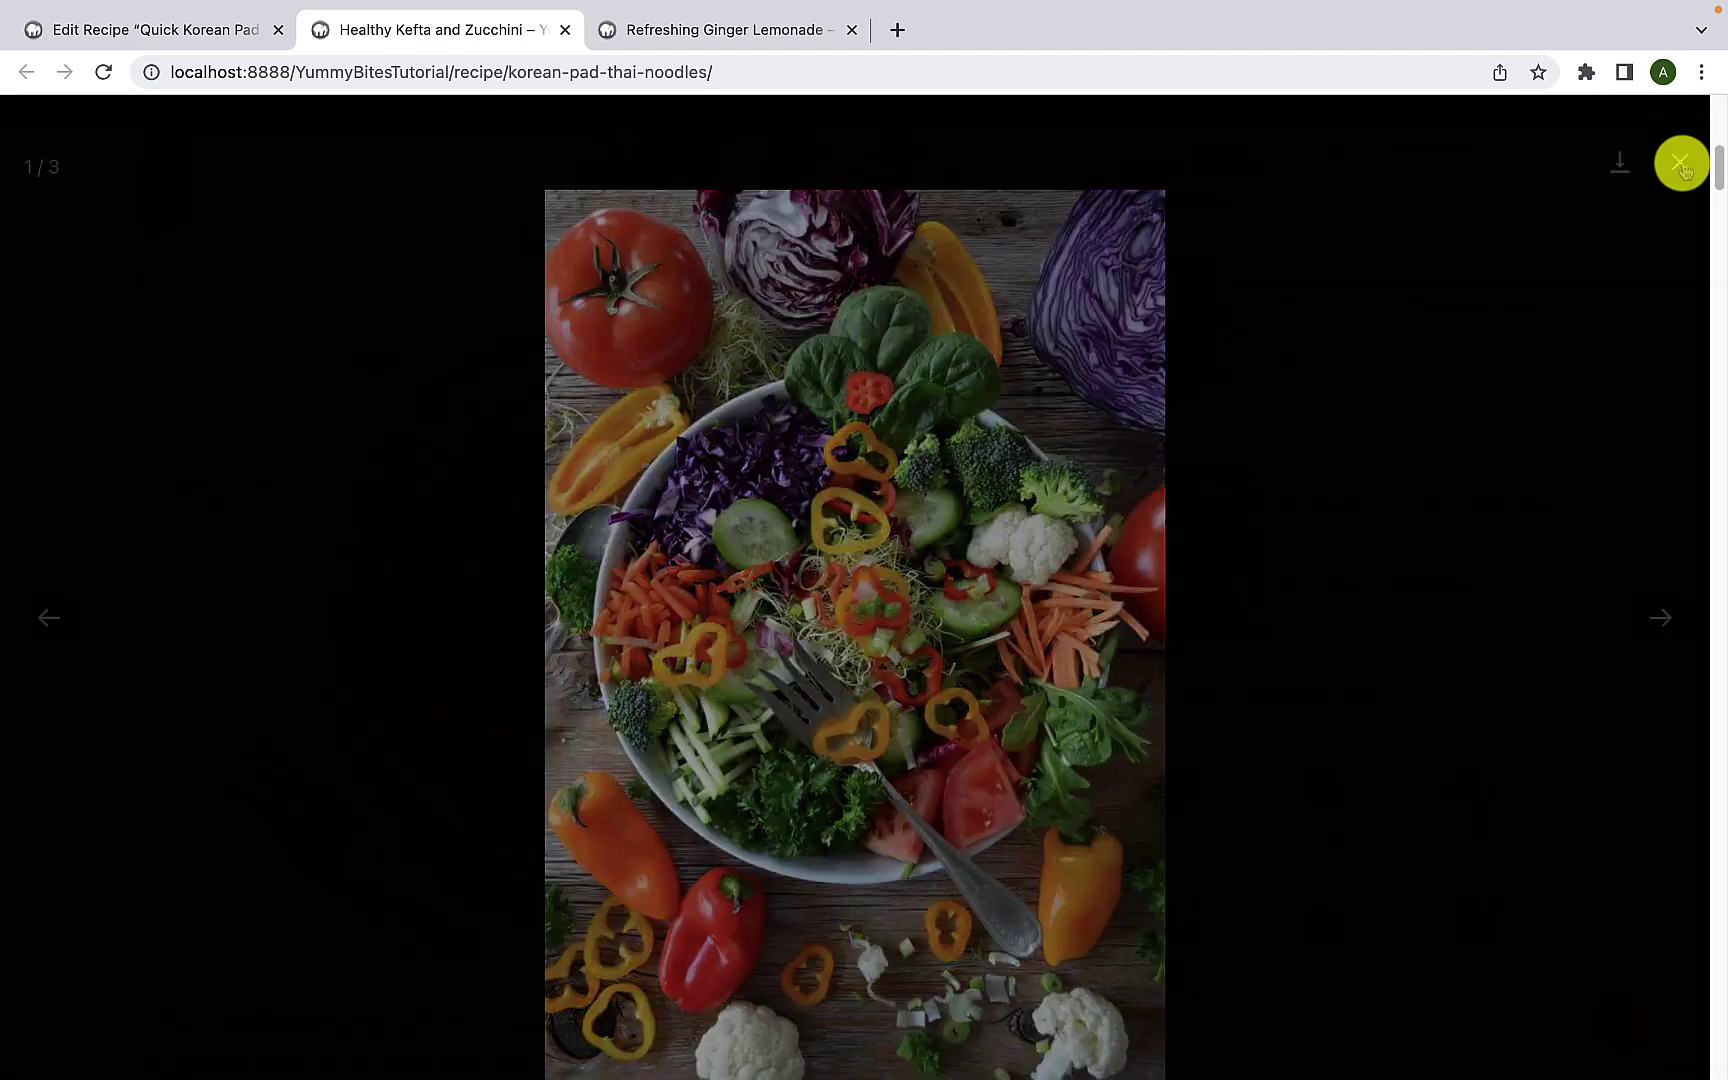
scroll(663, 513, up, 8)
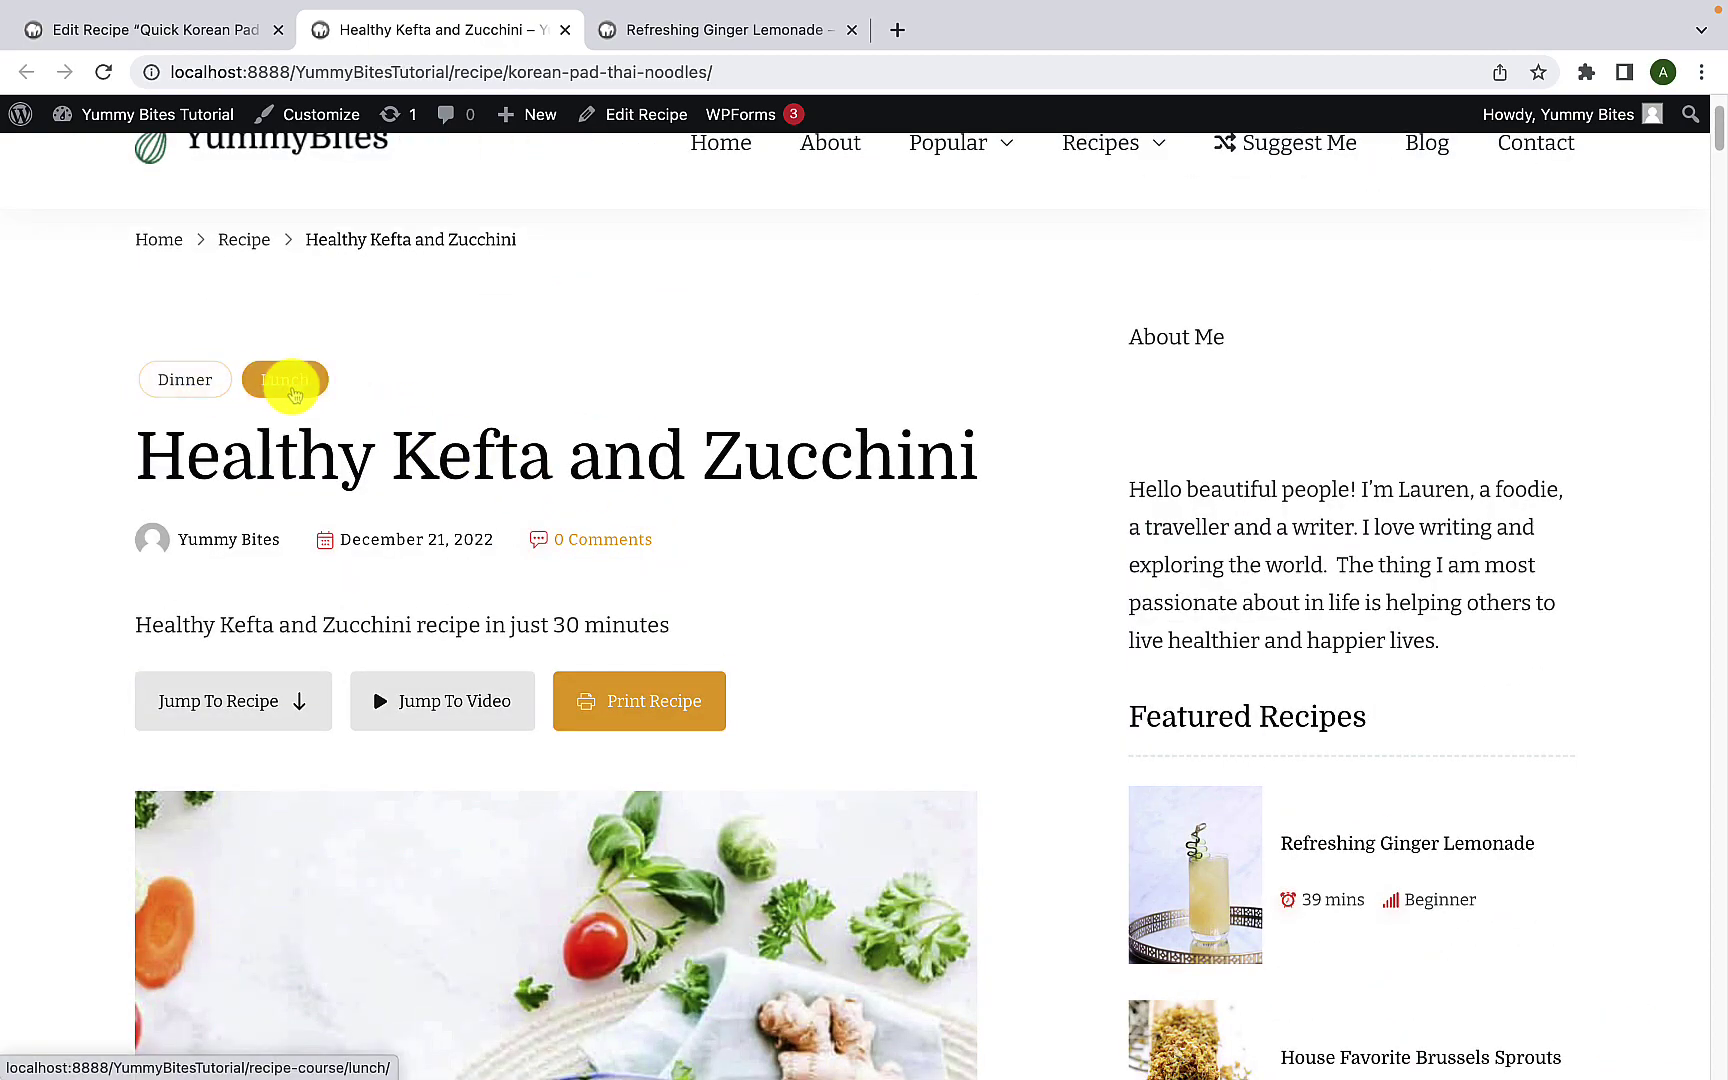
scroll(744, 609, down, 15)
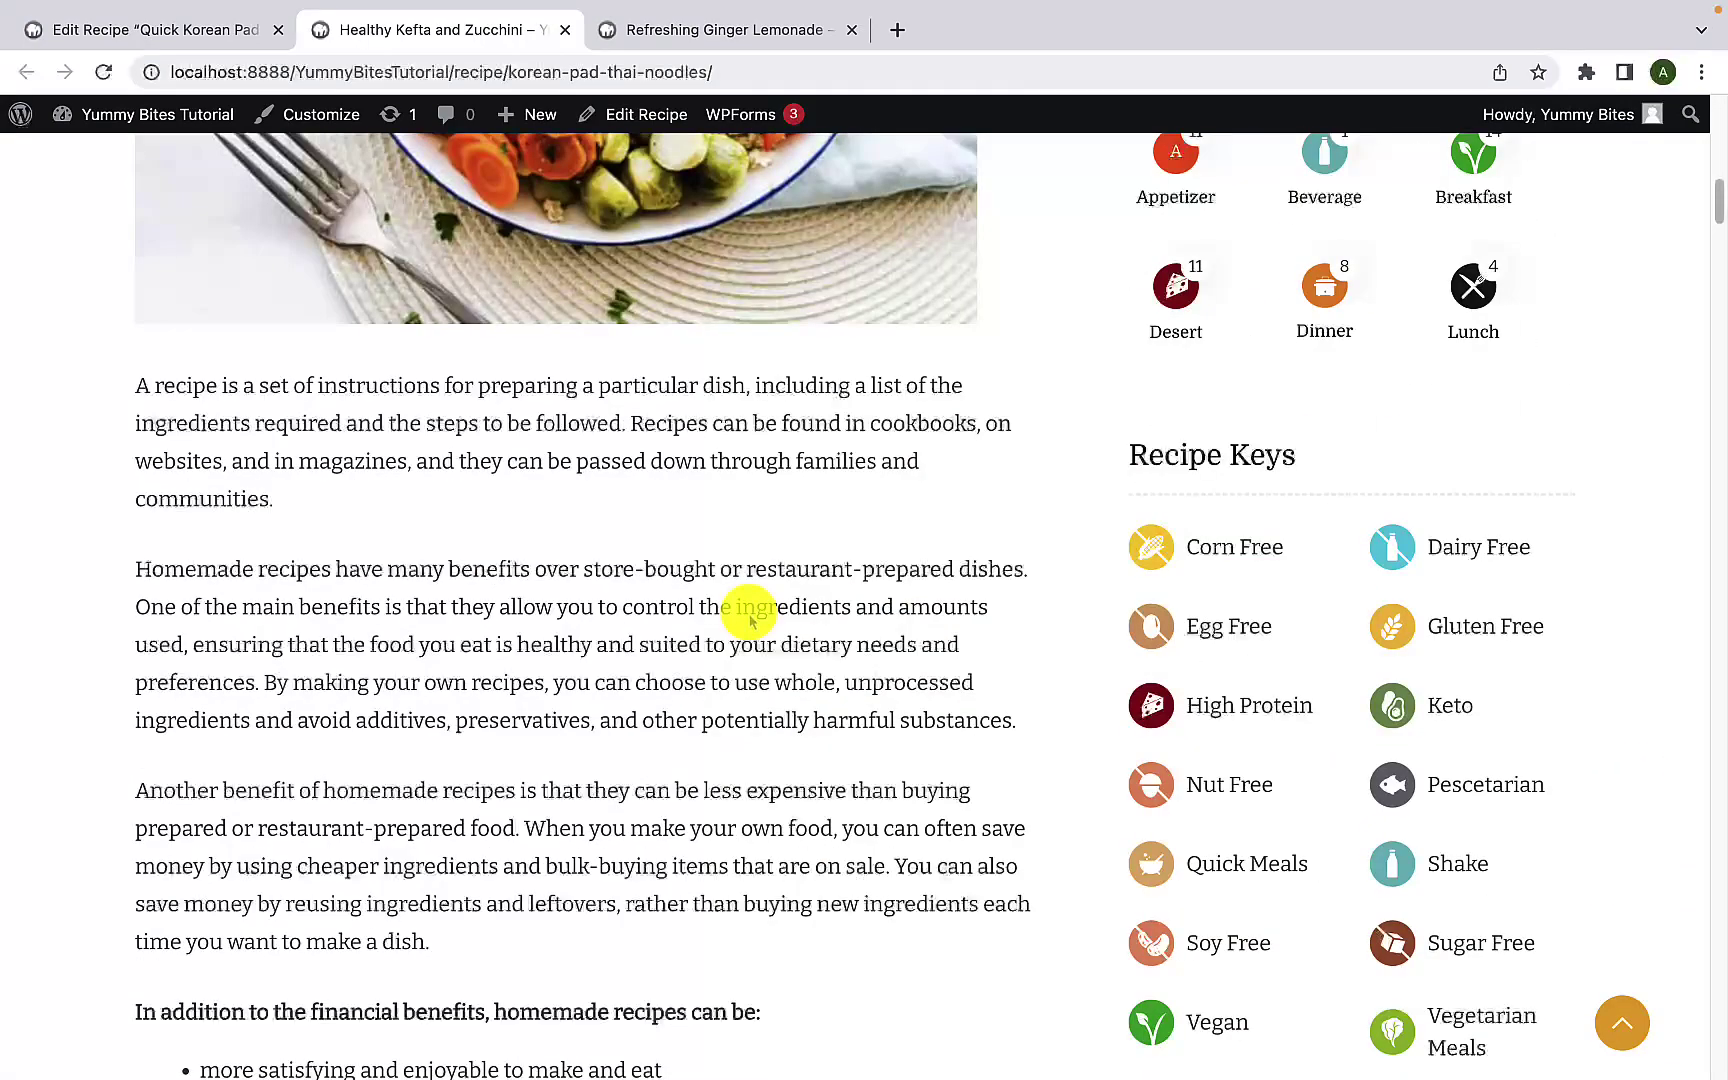
scroll(749, 620, up, 10)
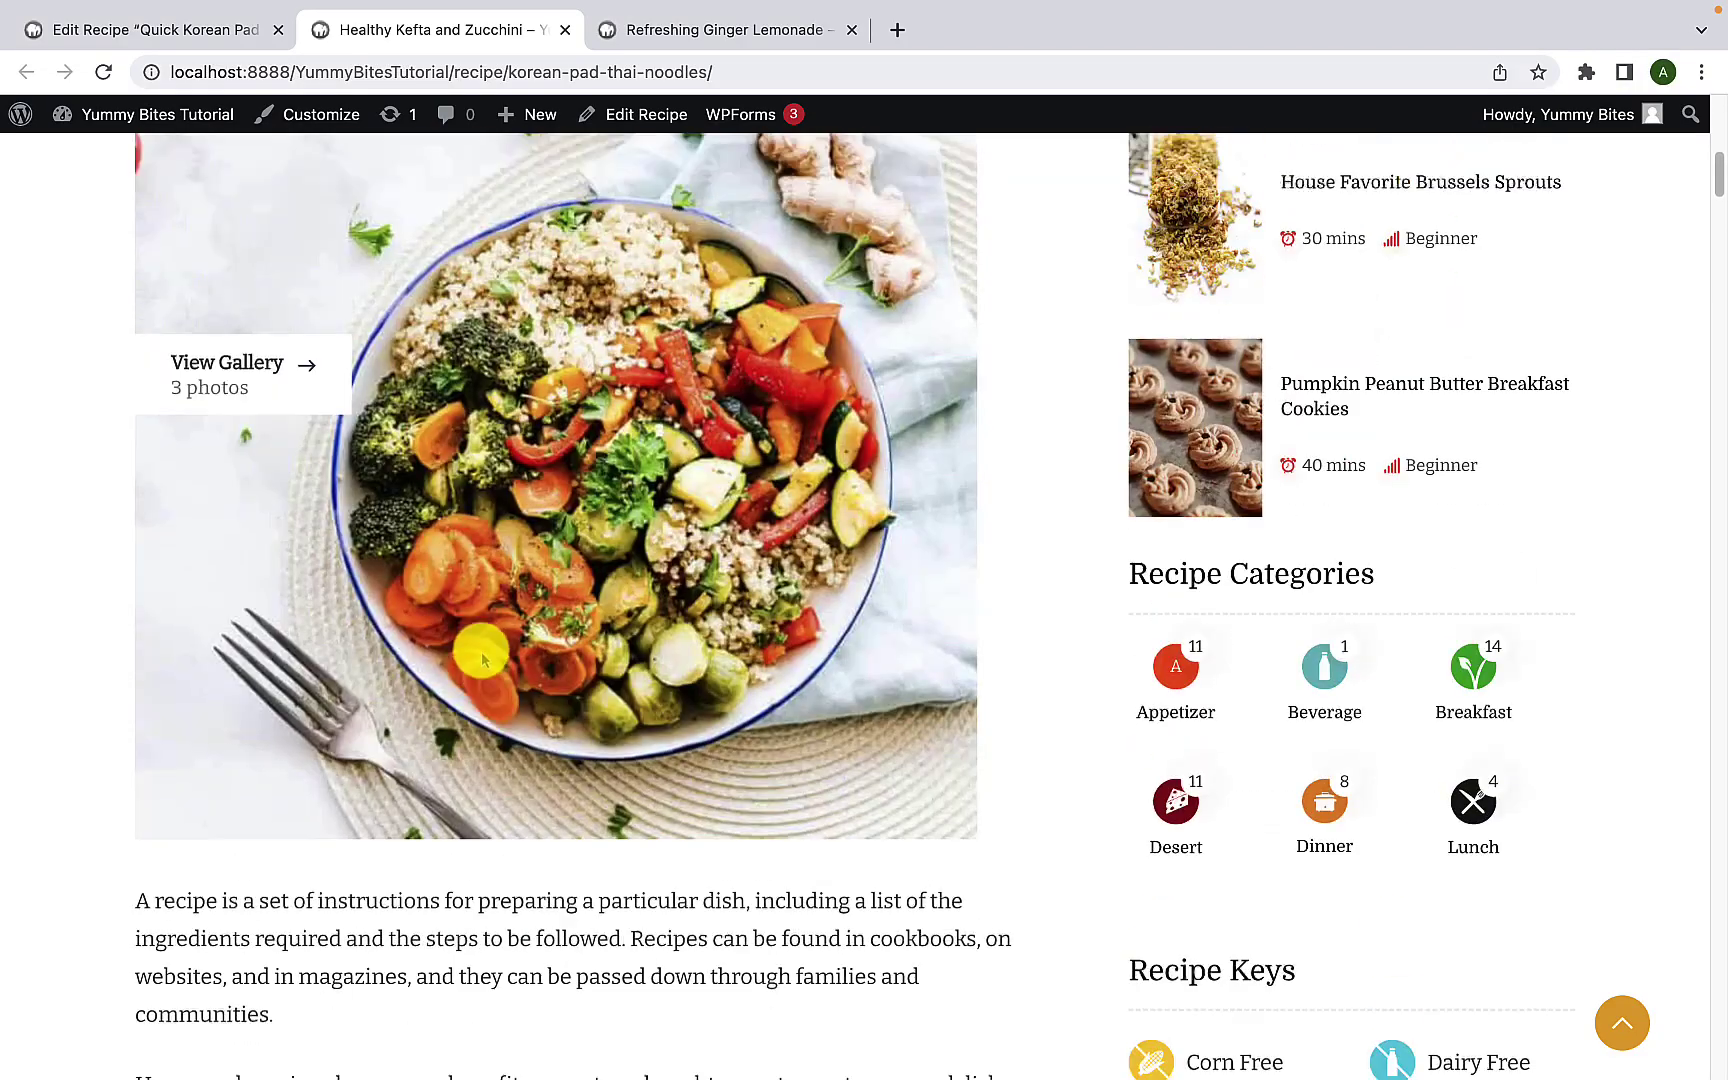
Step: Examine the published recipe's header, introductory text and recipe card details, such as recipe keys, difficulty, times, servings and calories
scroll(289, 324, up, 5)
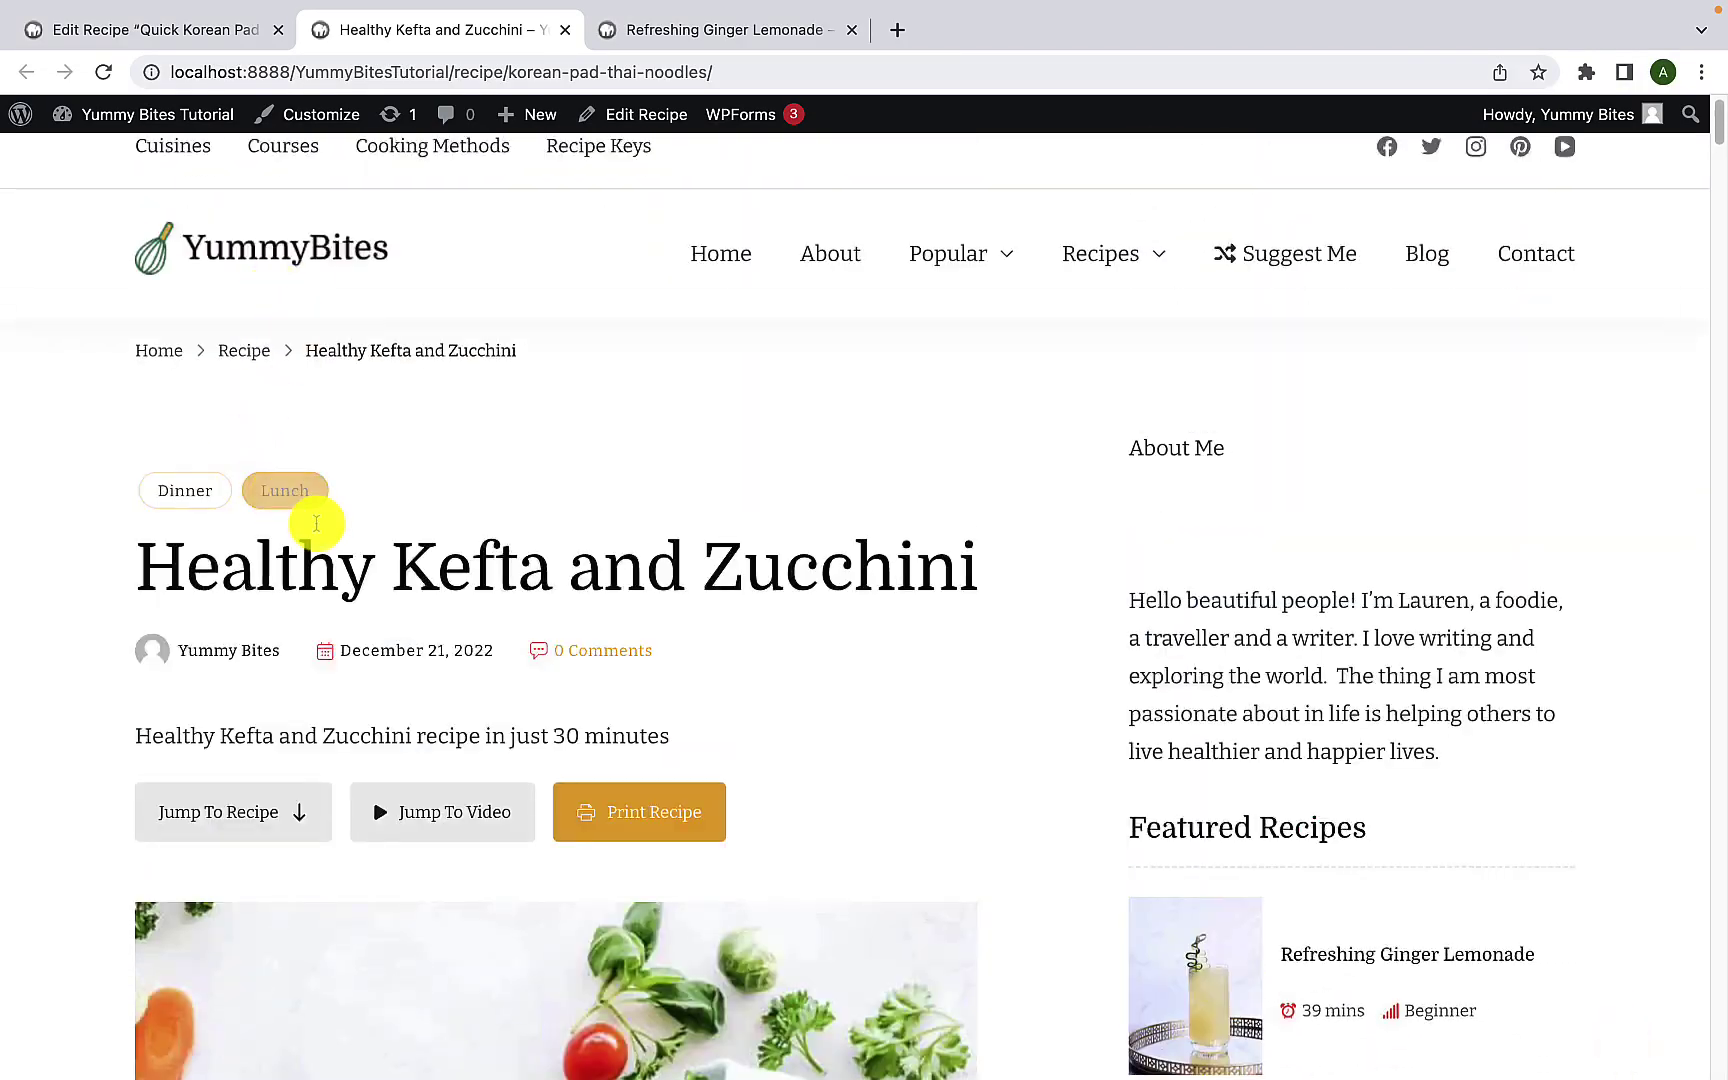
scroll(457, 743, down, 15)
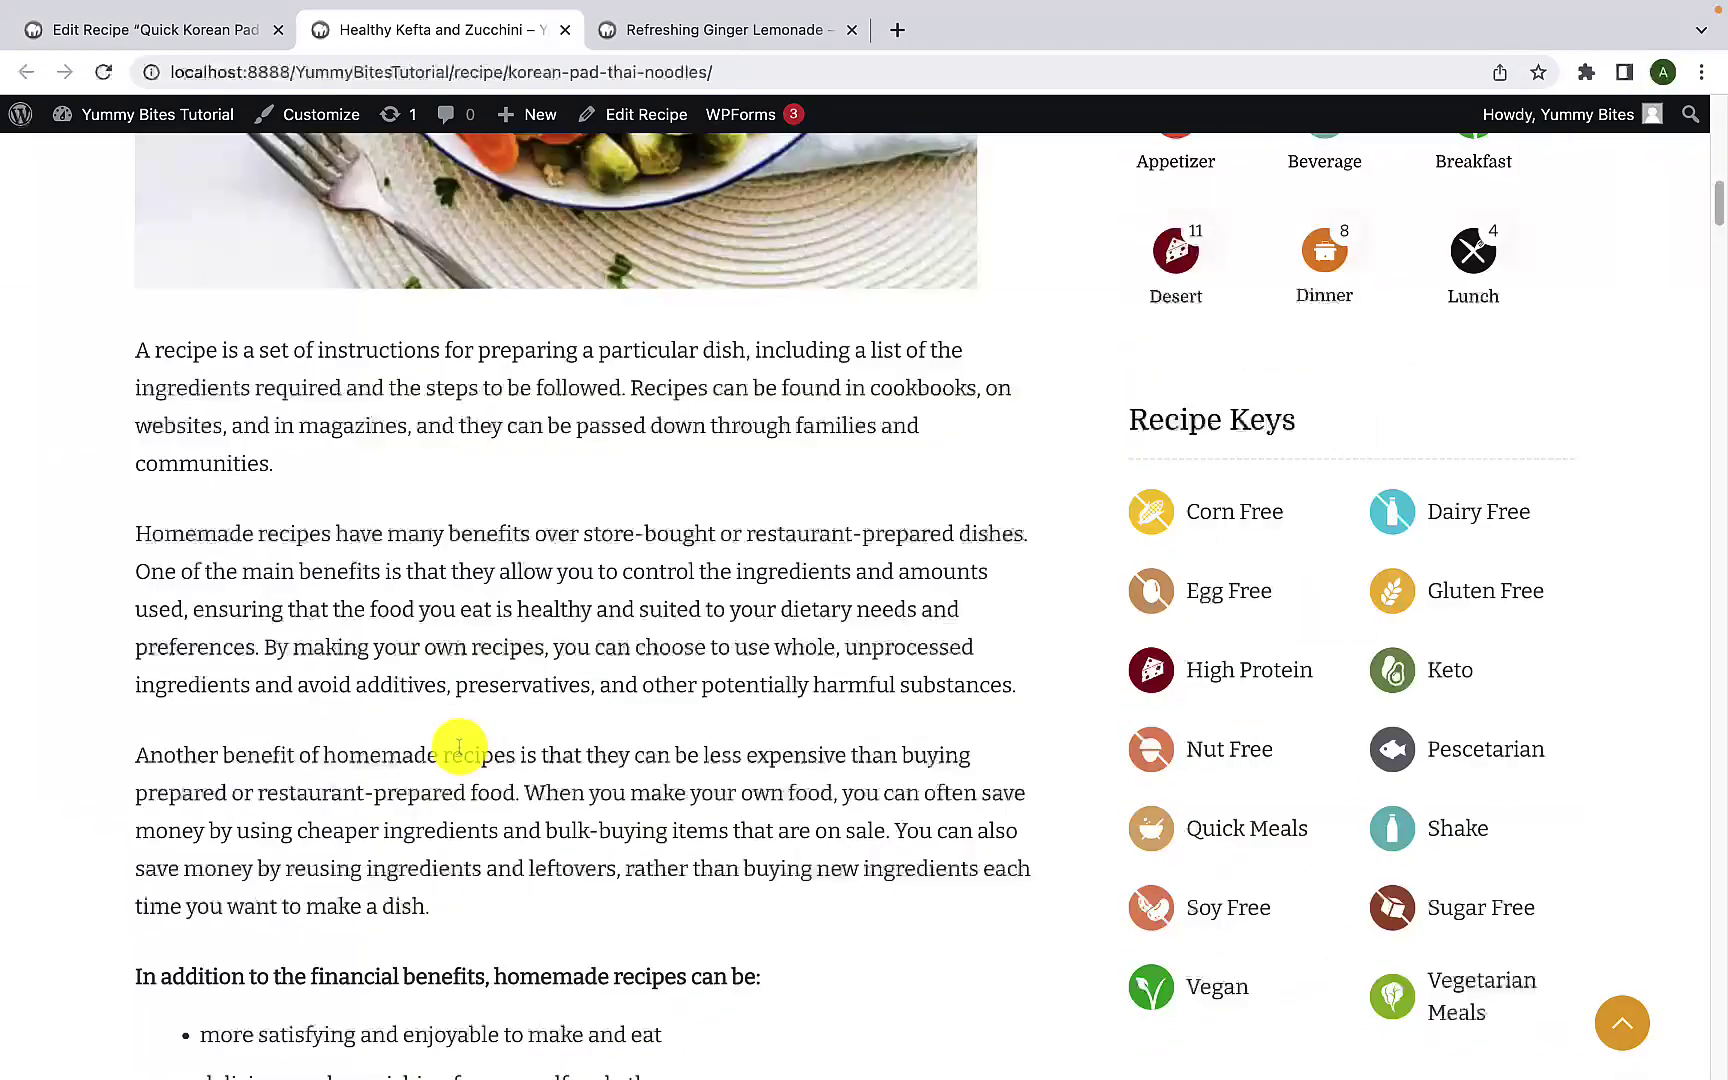
scroll(459, 745, down, 15)
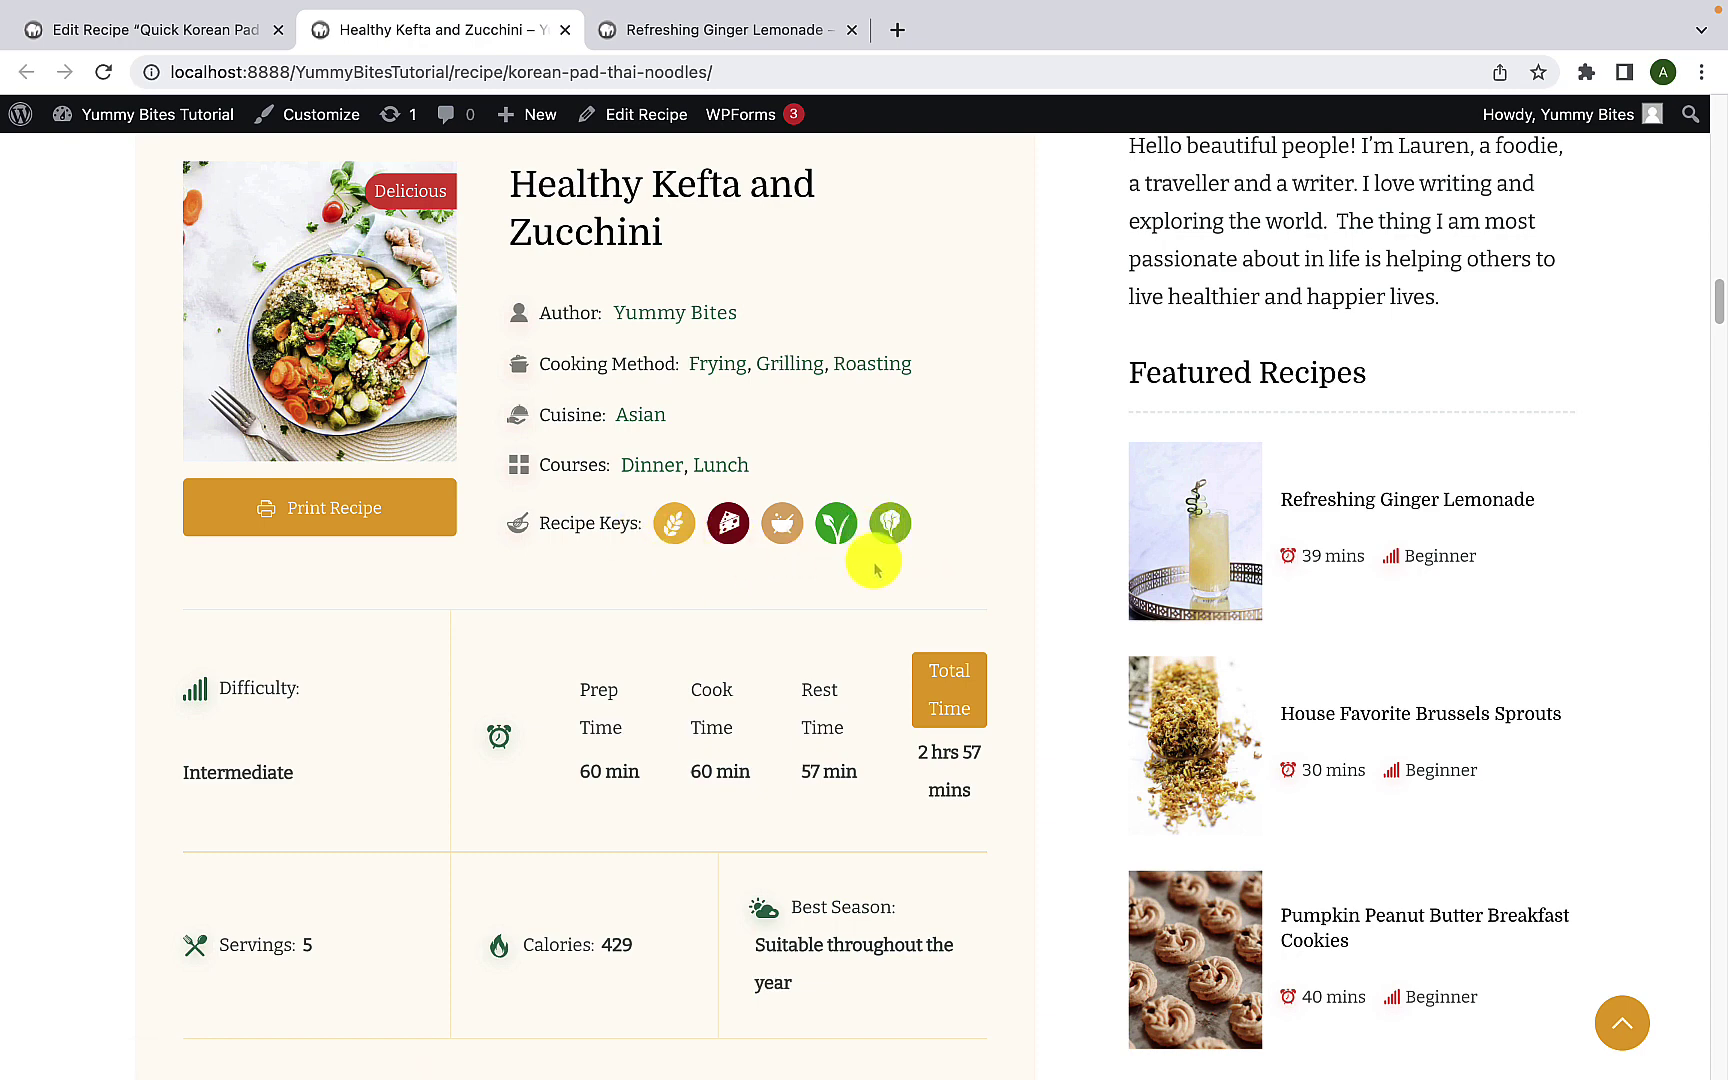
scroll(820, 575, down, 4)
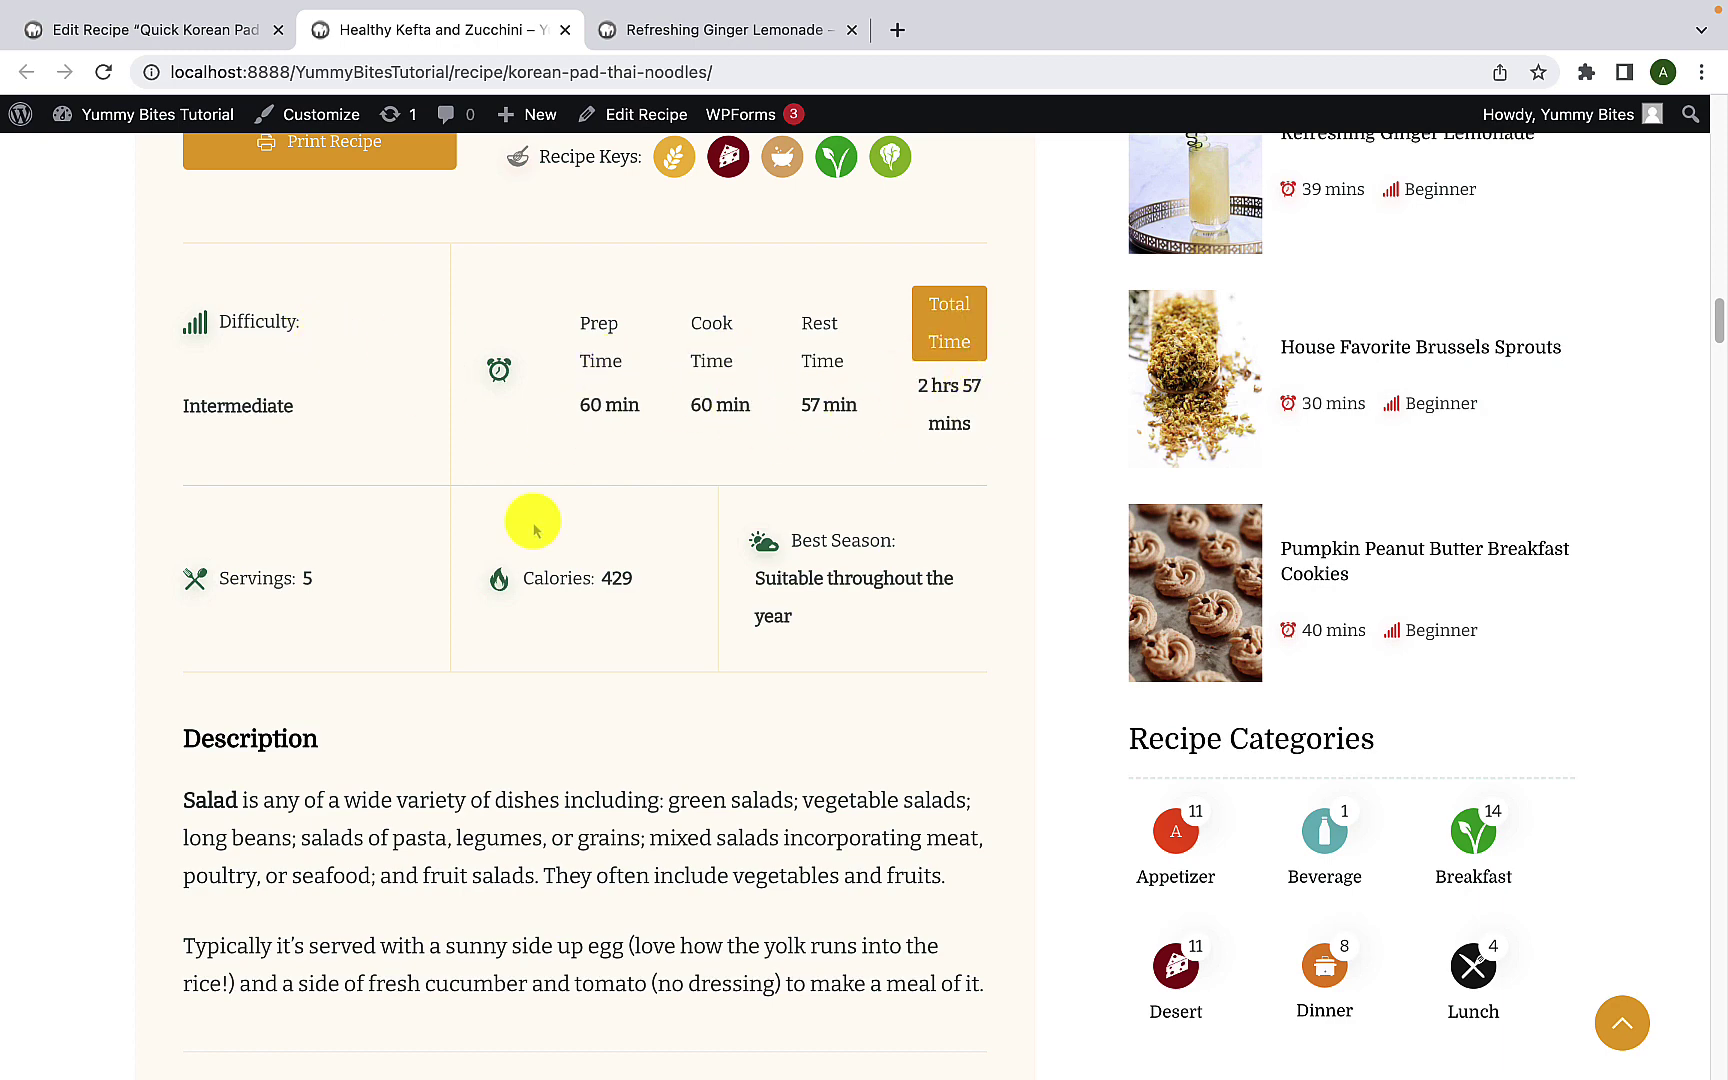
scroll(413, 637, down, 2)
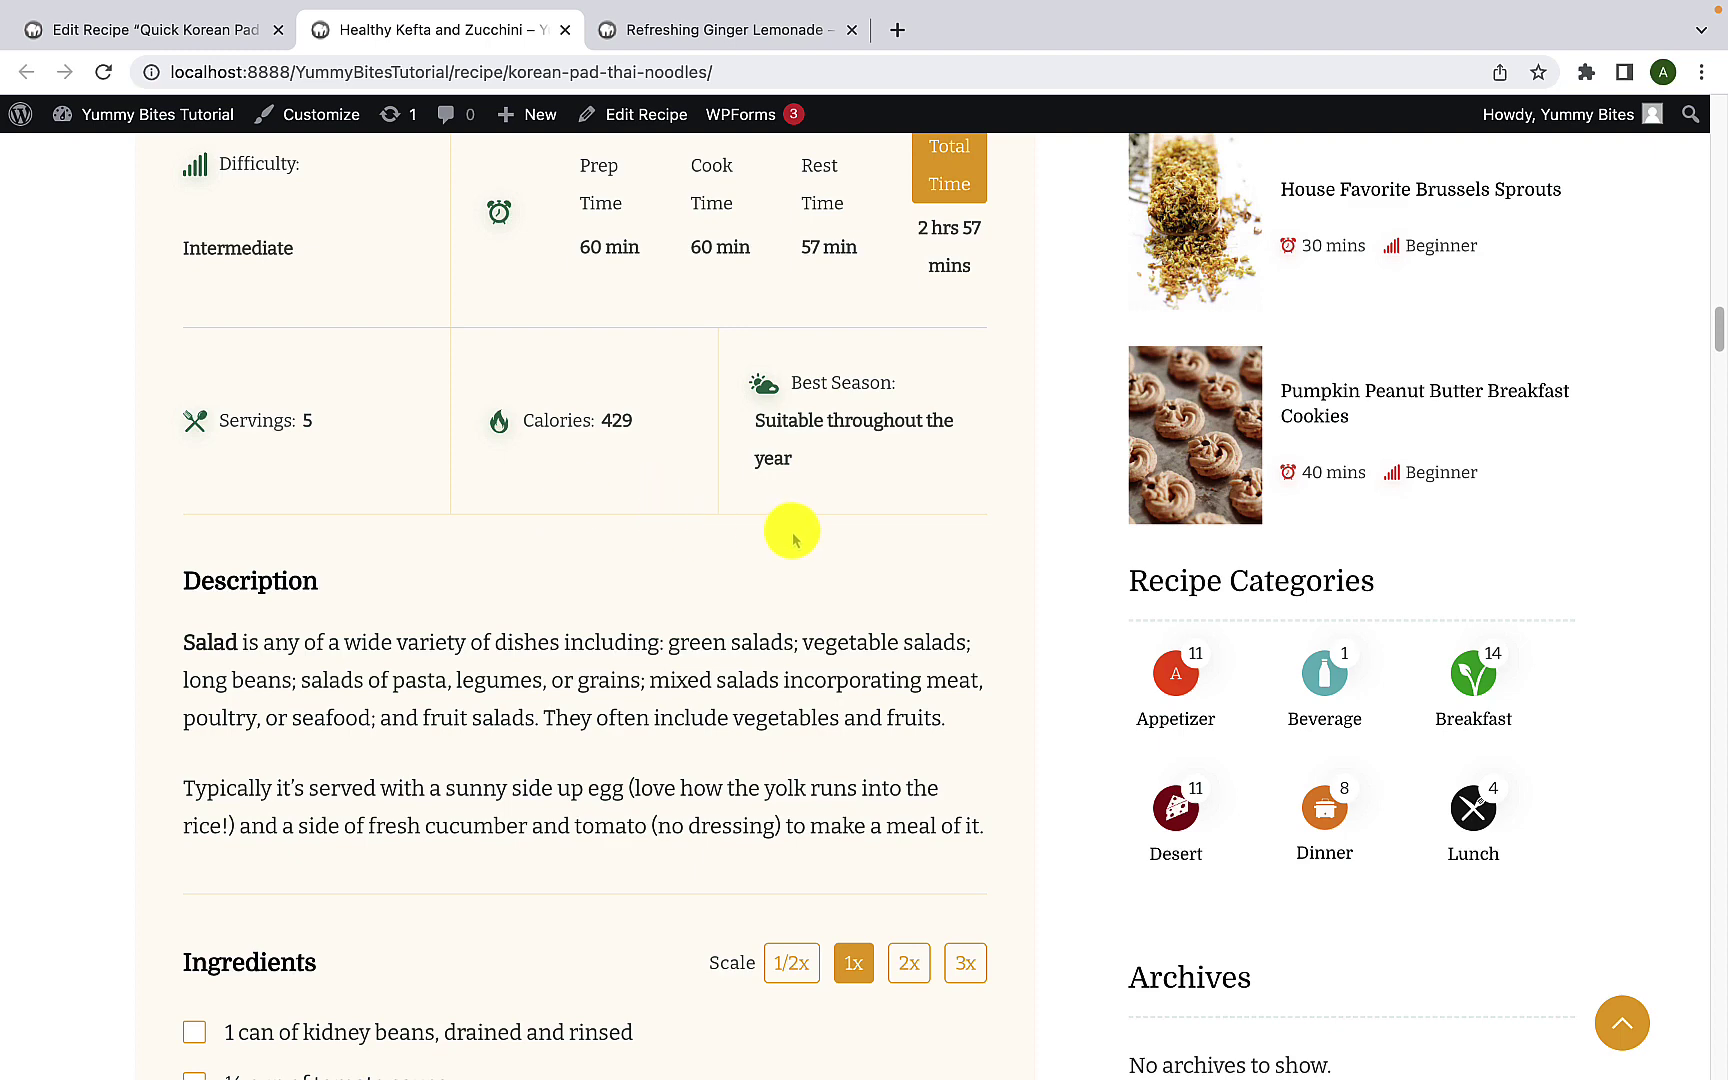
Step: Examine the ingredients list, optional toppings and illustrated step-by-step instructions on the published recipe page
scroll(530, 560, down, 7)
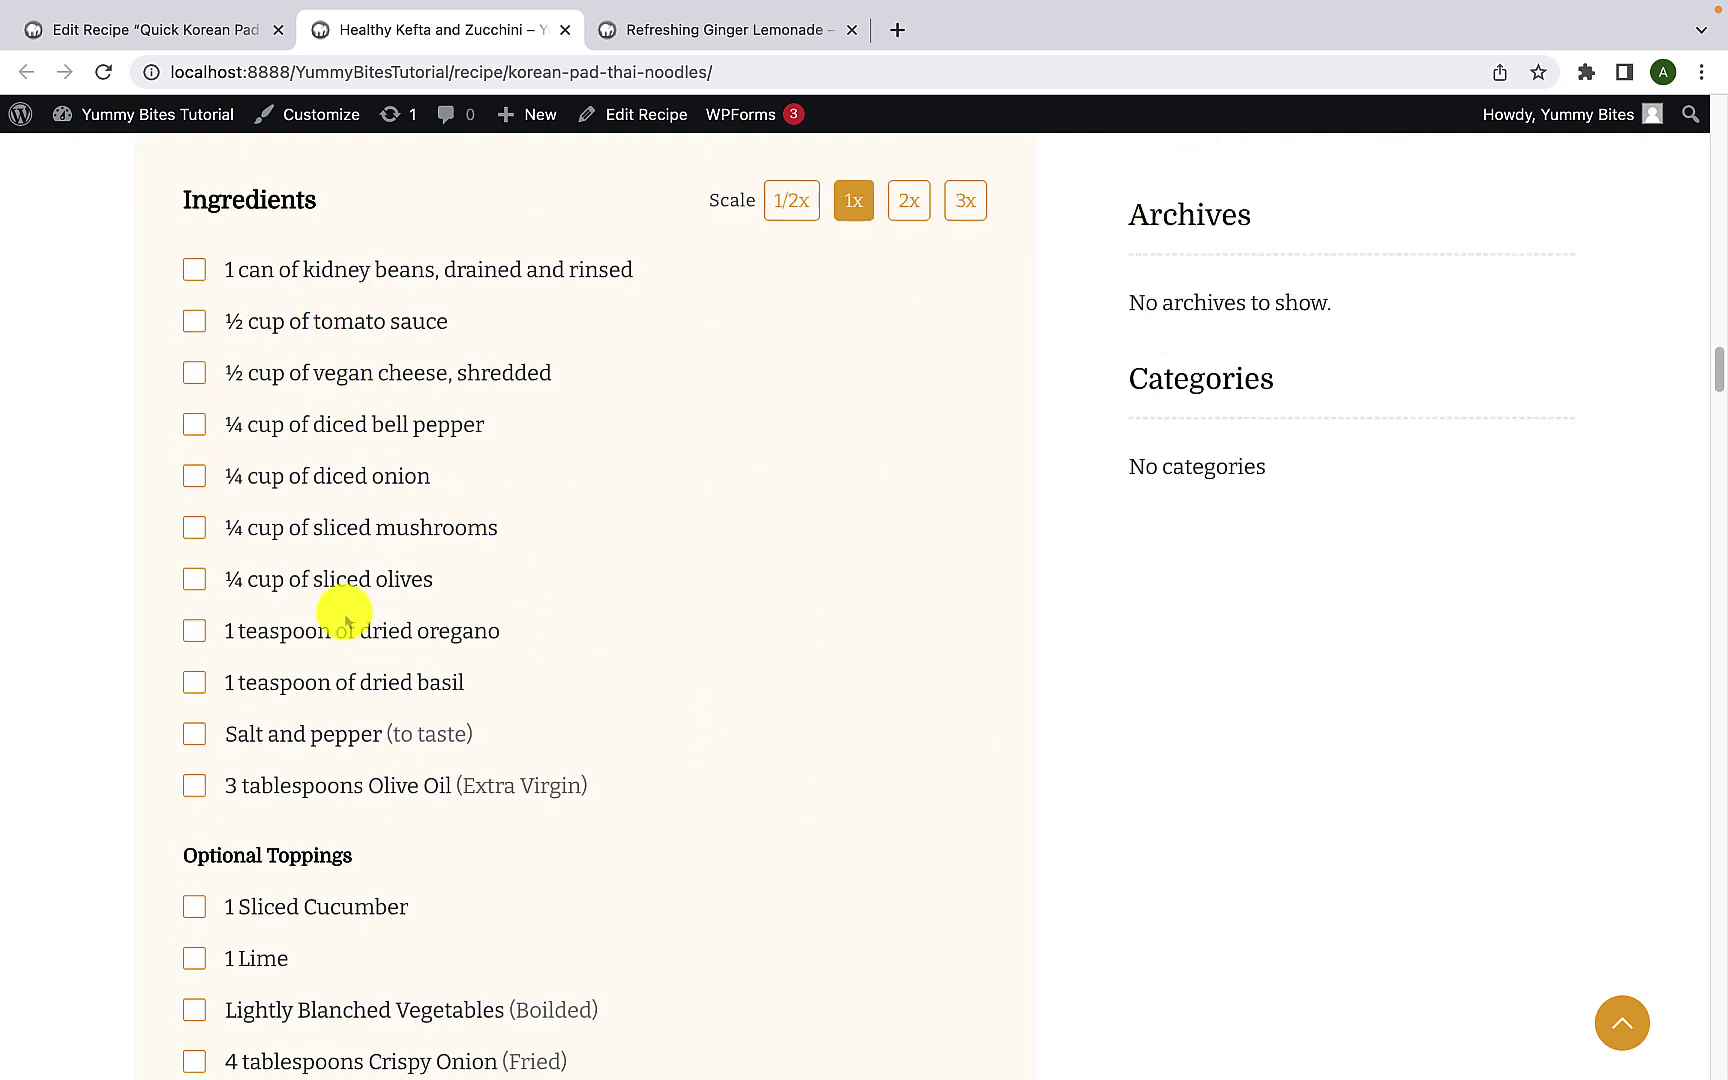
scroll(445, 779, down, 1)
scroll(452, 783, down, 7)
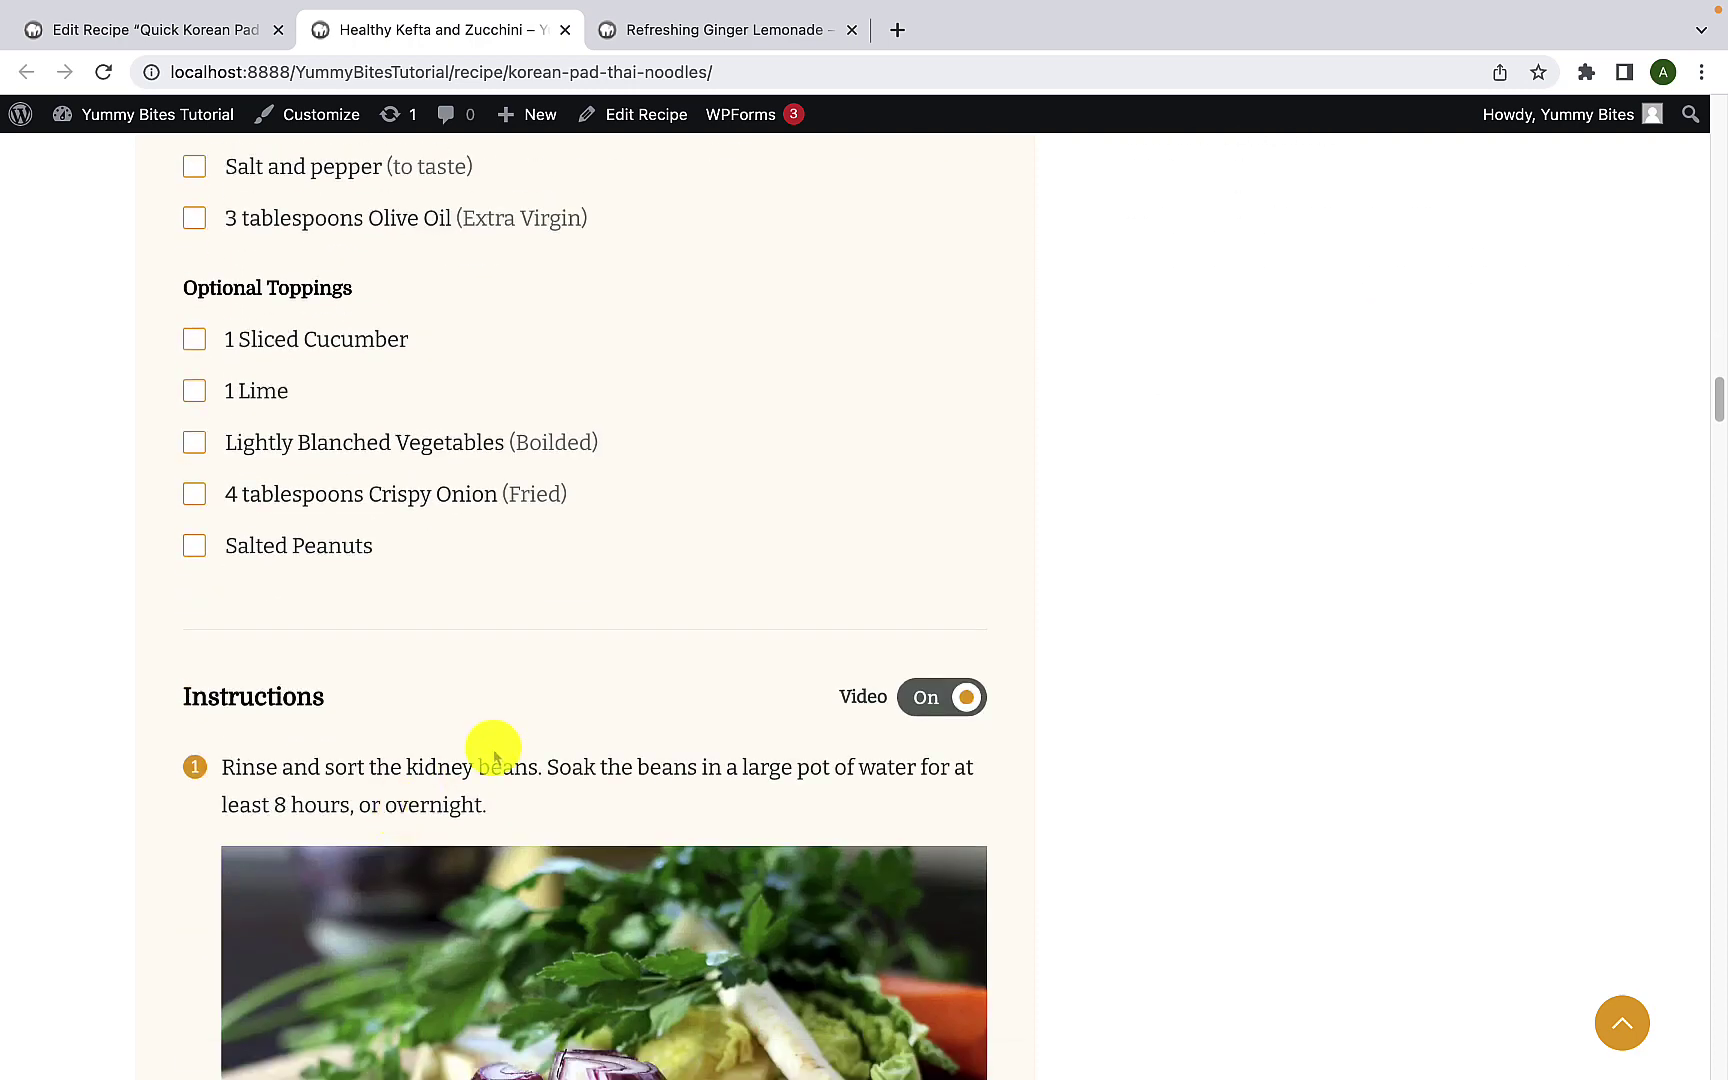
scroll(352, 645, down, 2)
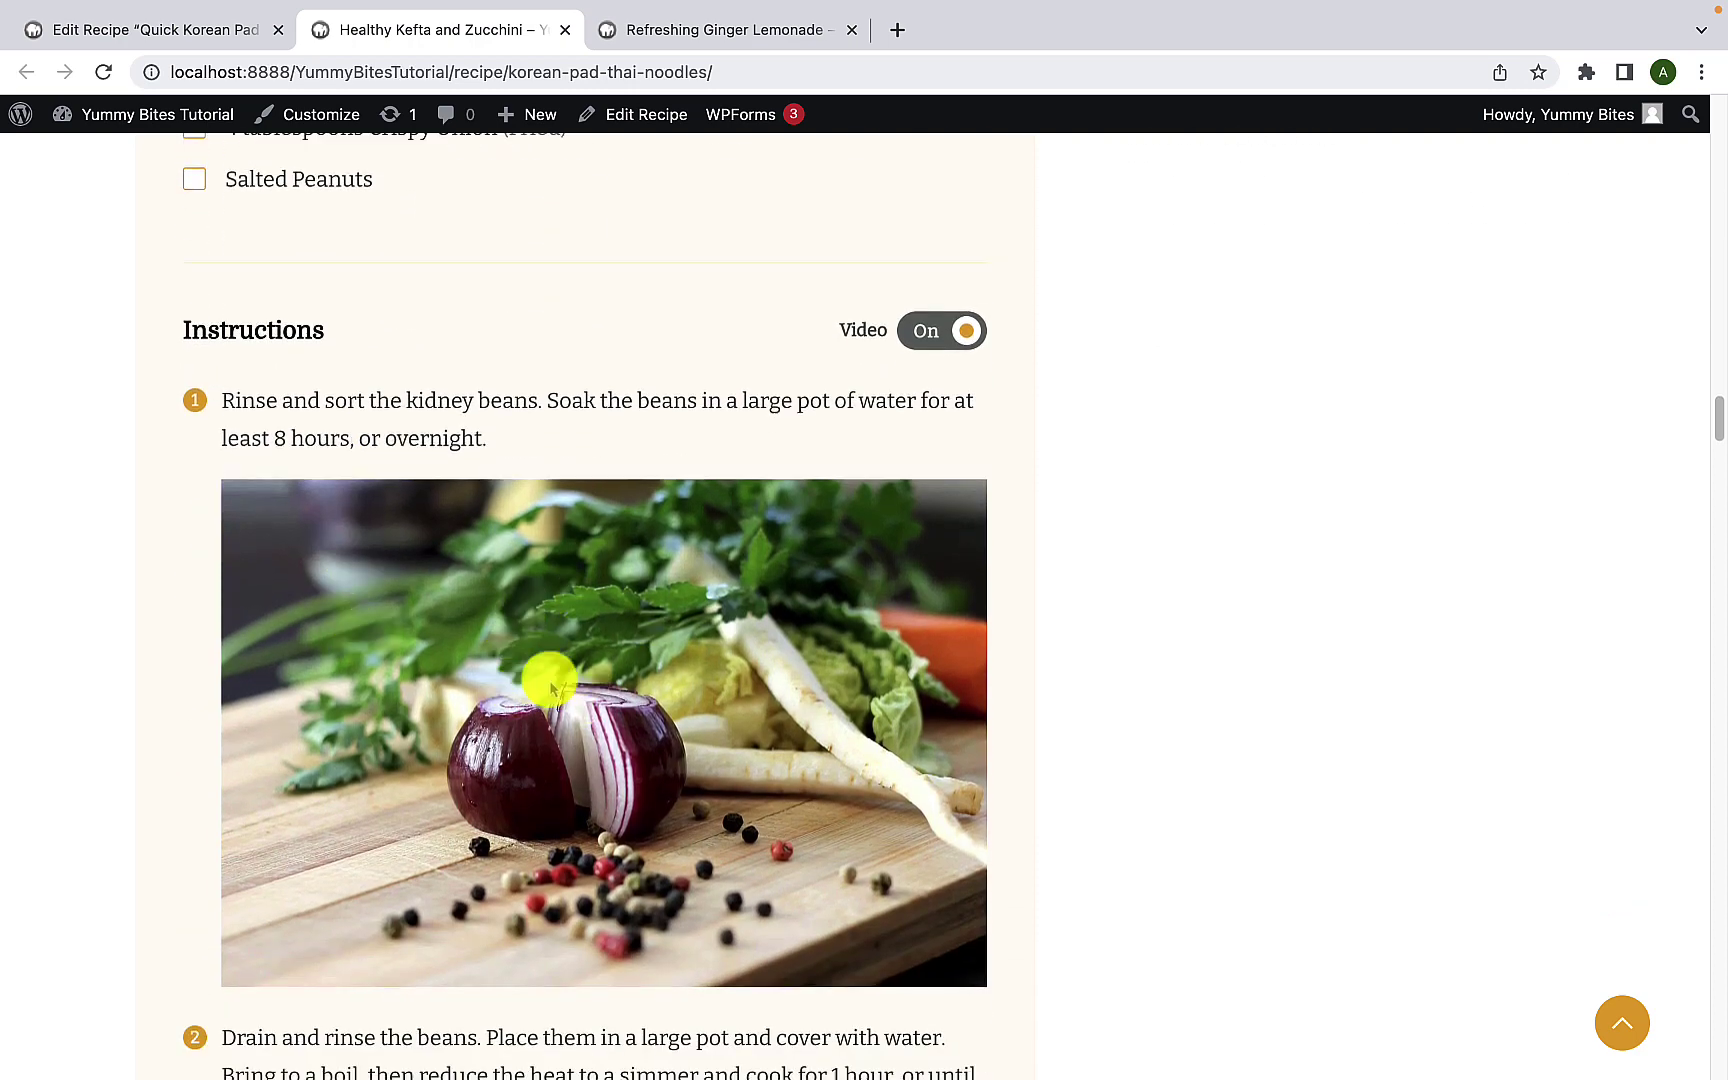
scroll(530, 700, down, 18)
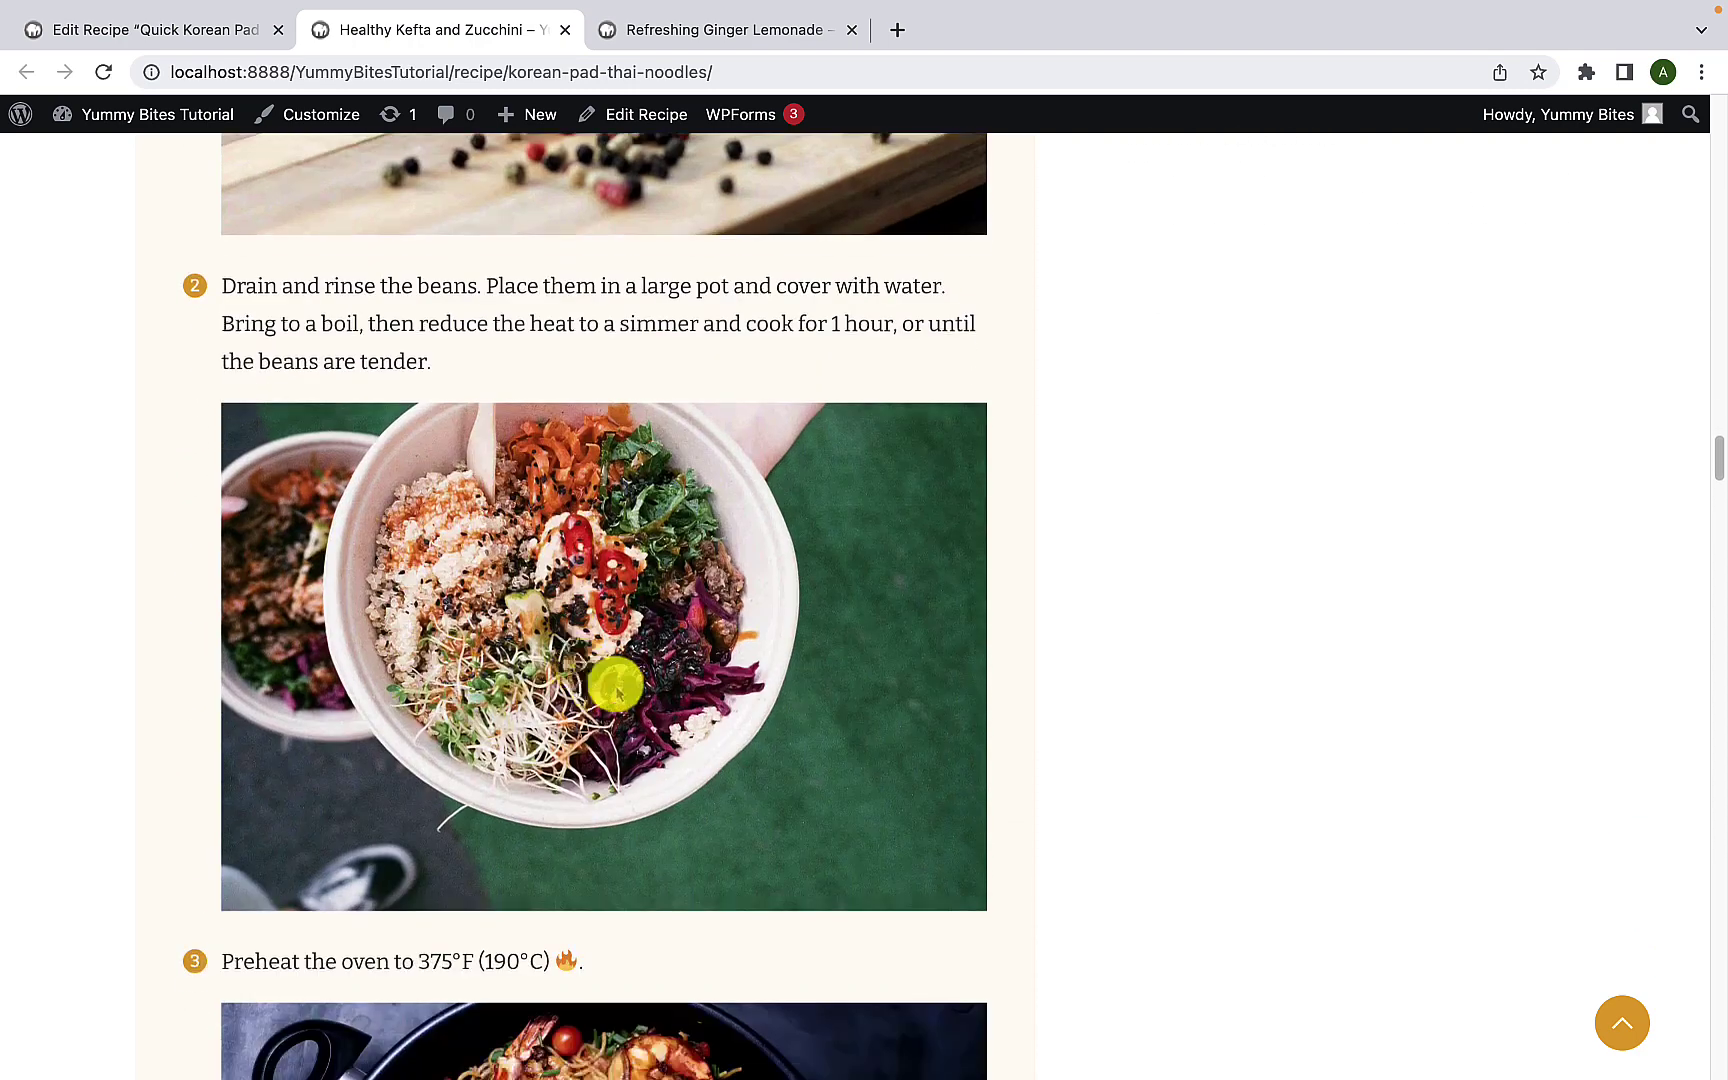
scroll(613, 672, down, 16)
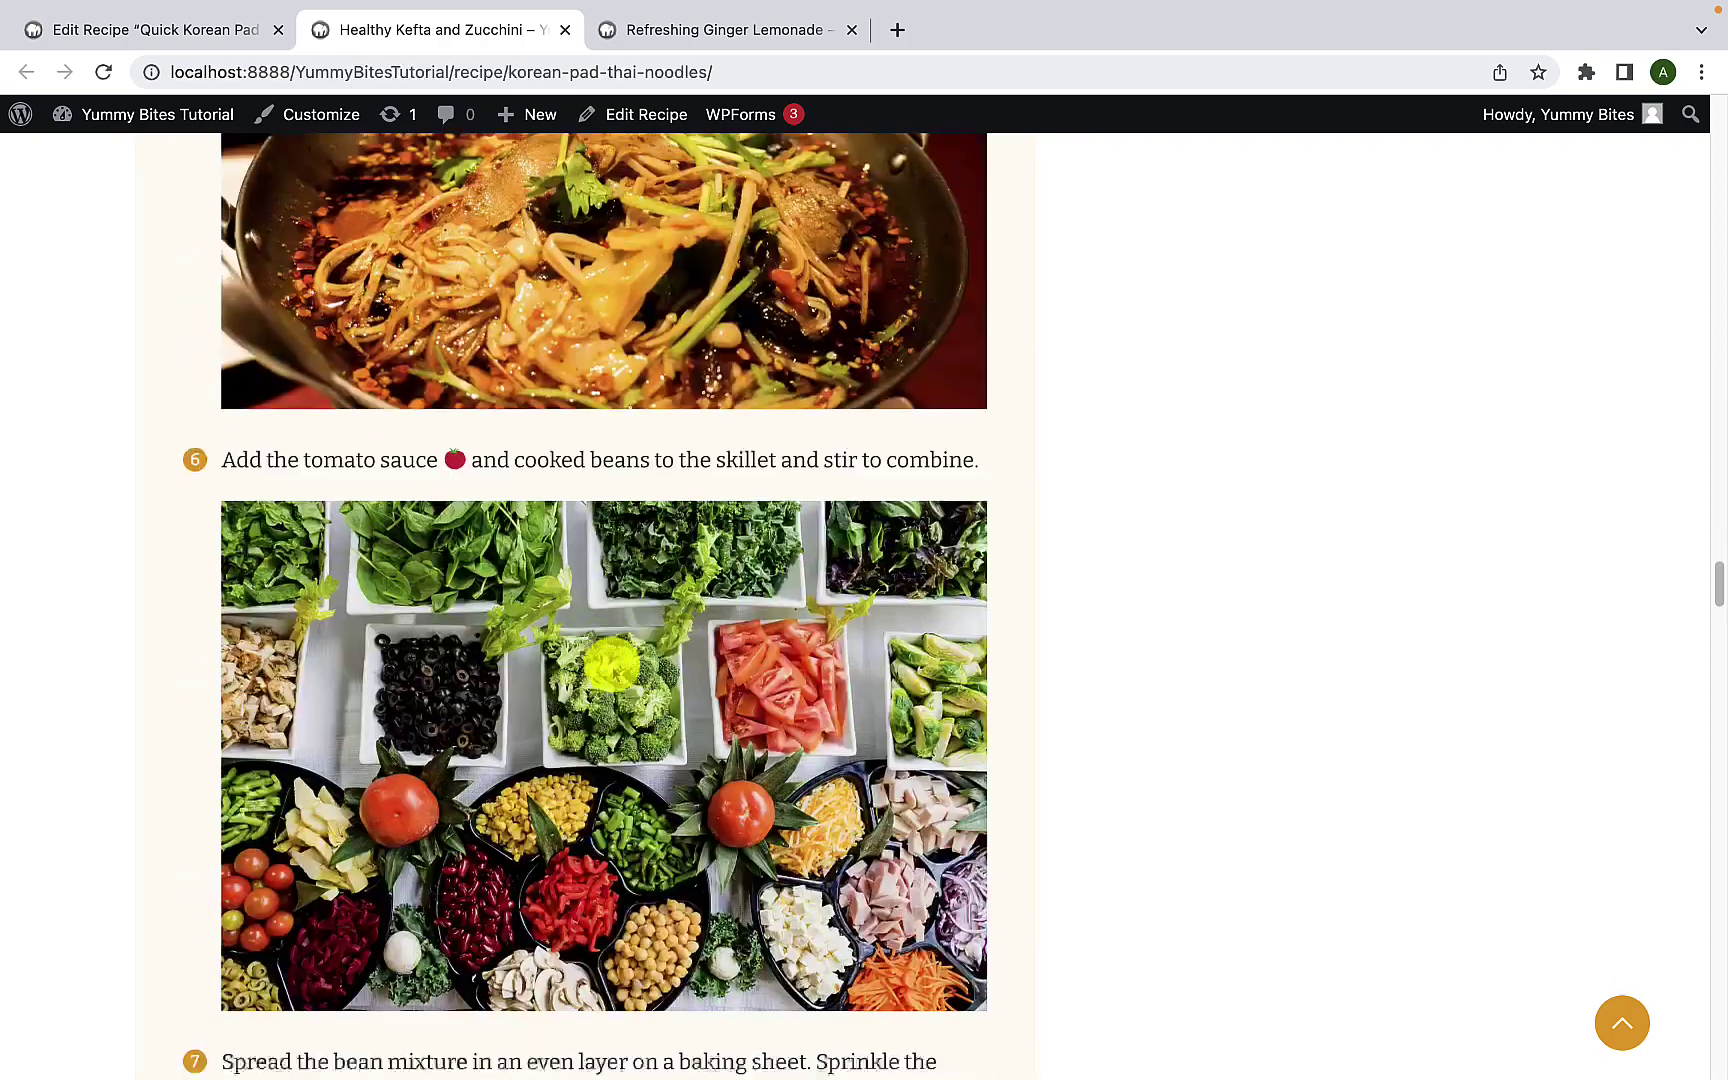
scroll(613, 672, down, 8)
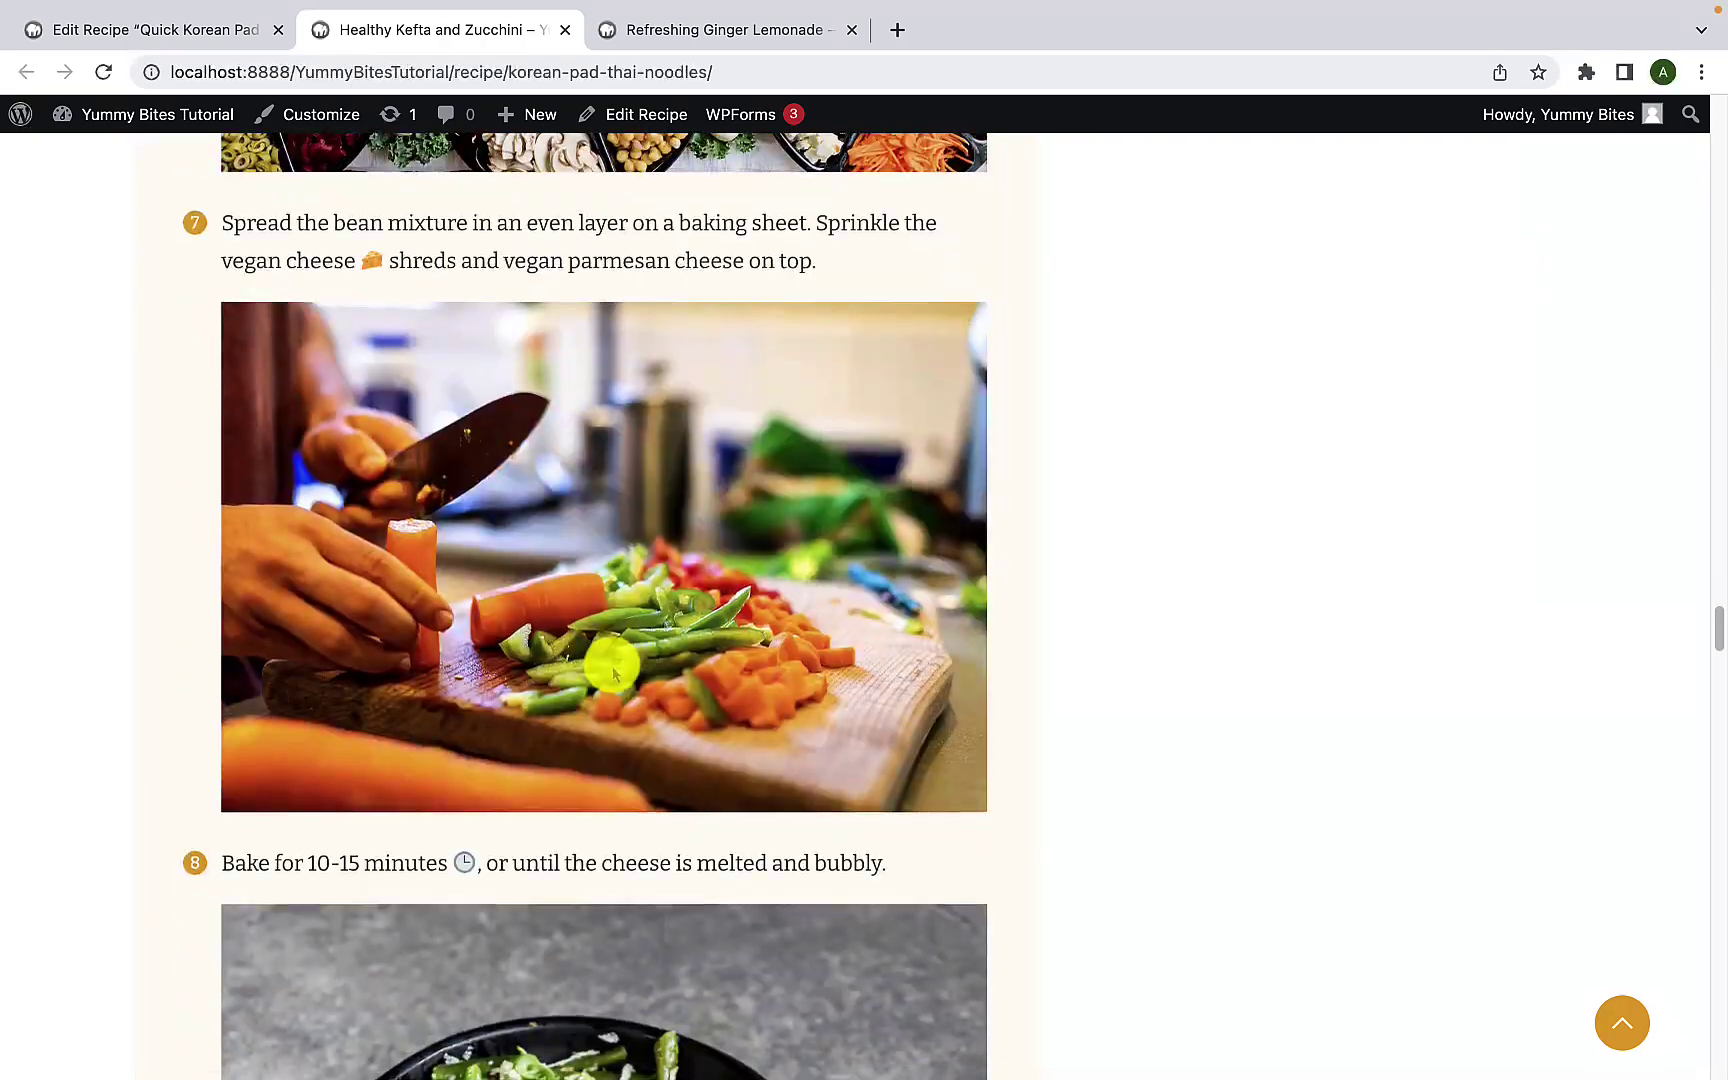
scroll(613, 672, down, 15)
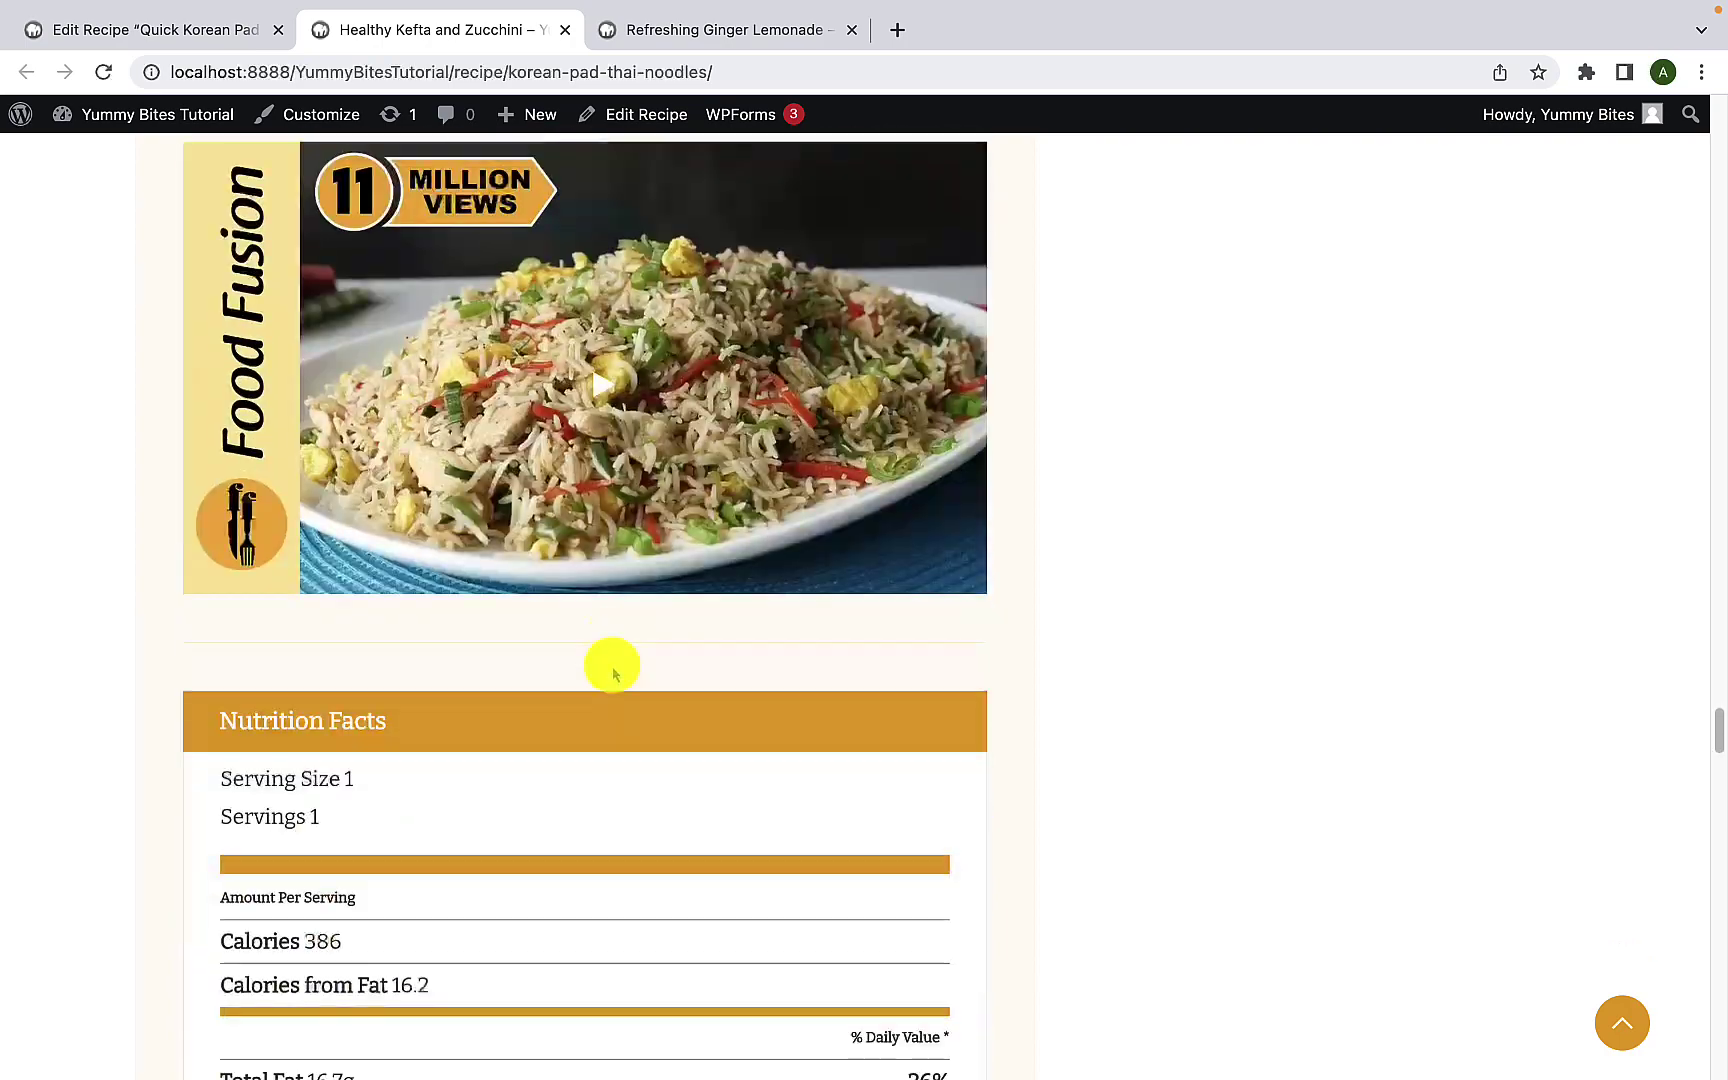
Step: Play the embedded chicken fried rice recipe video in its enlarged viewer, and close the viewer
scroll(620, 585, up, 1)
click(593, 440)
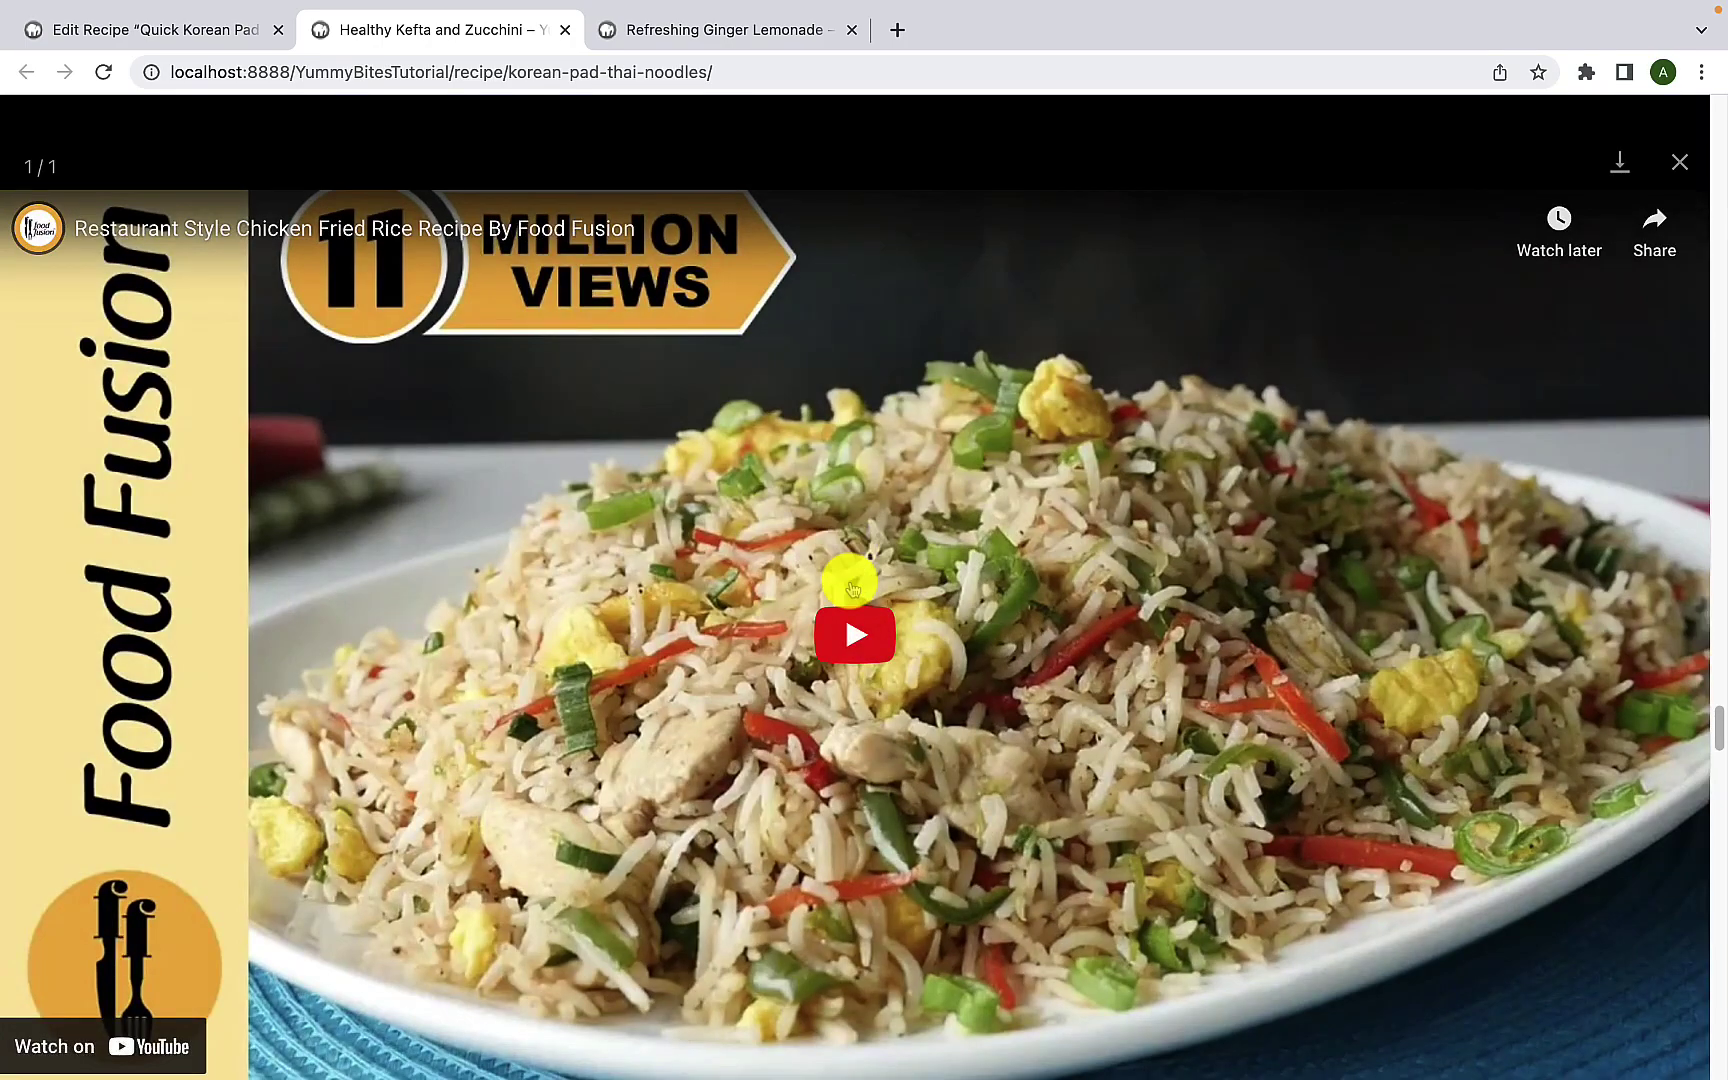
click(856, 637)
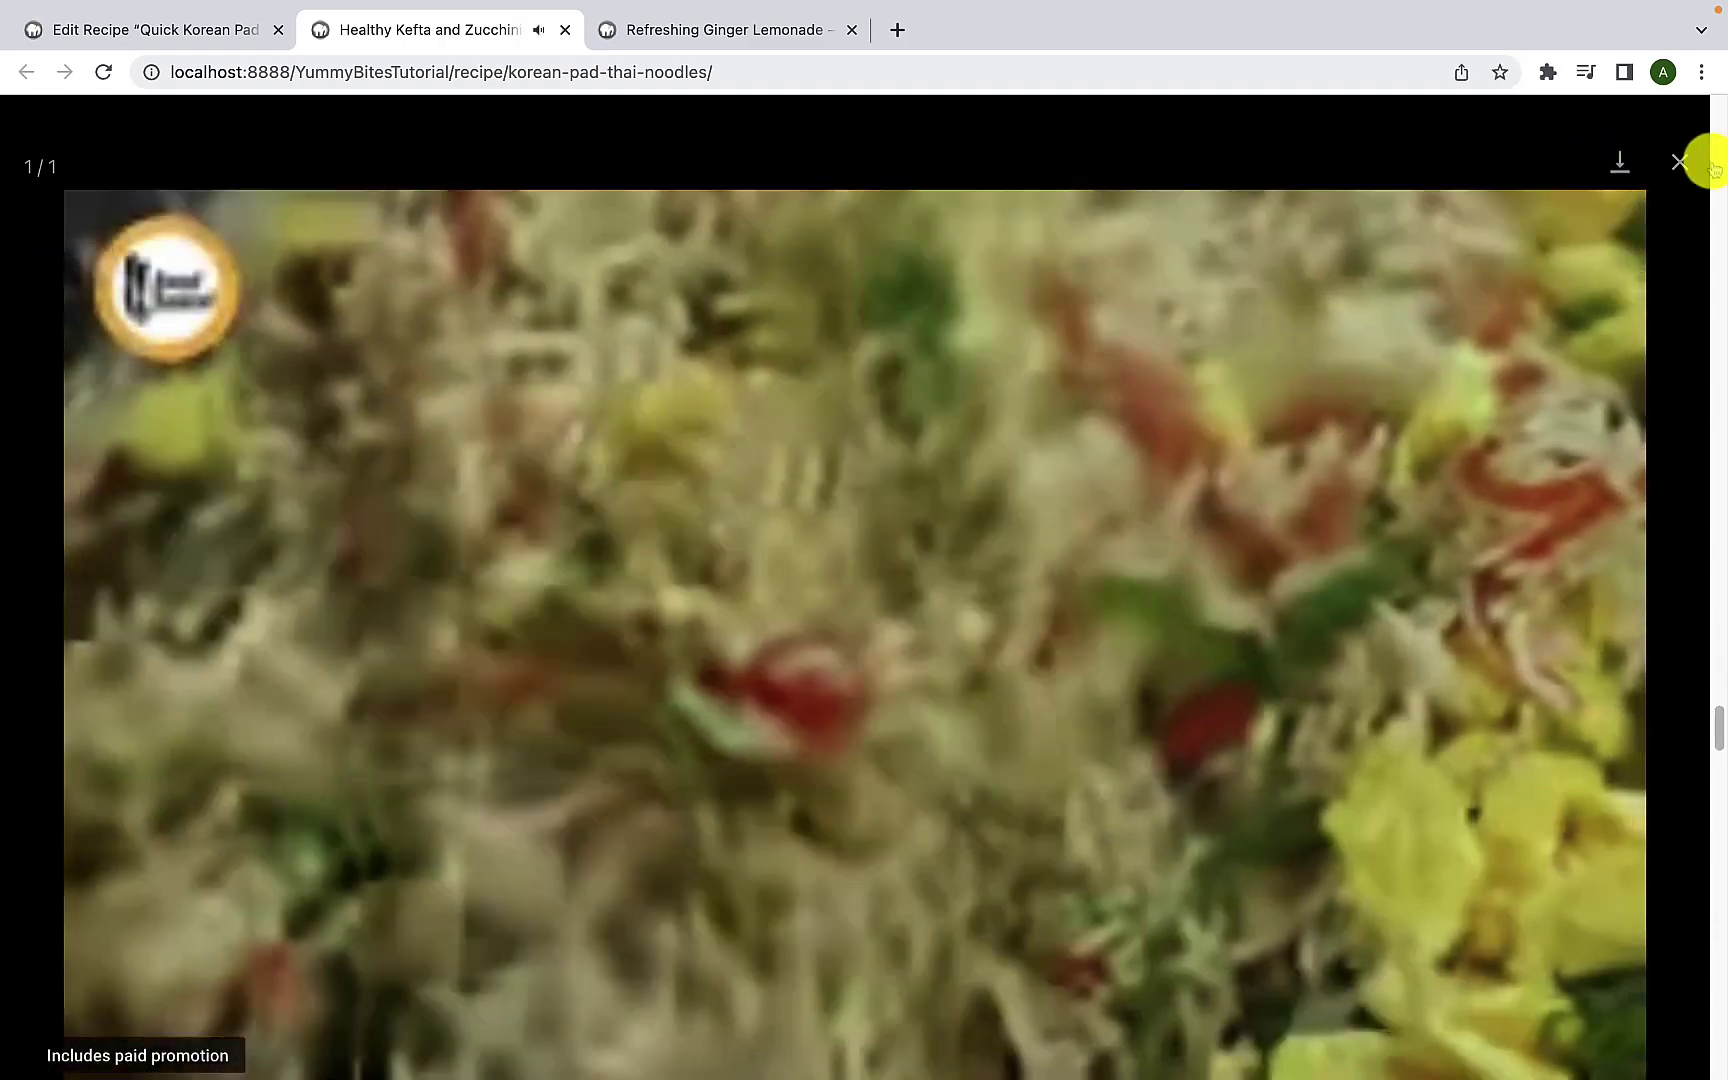
click(1683, 163)
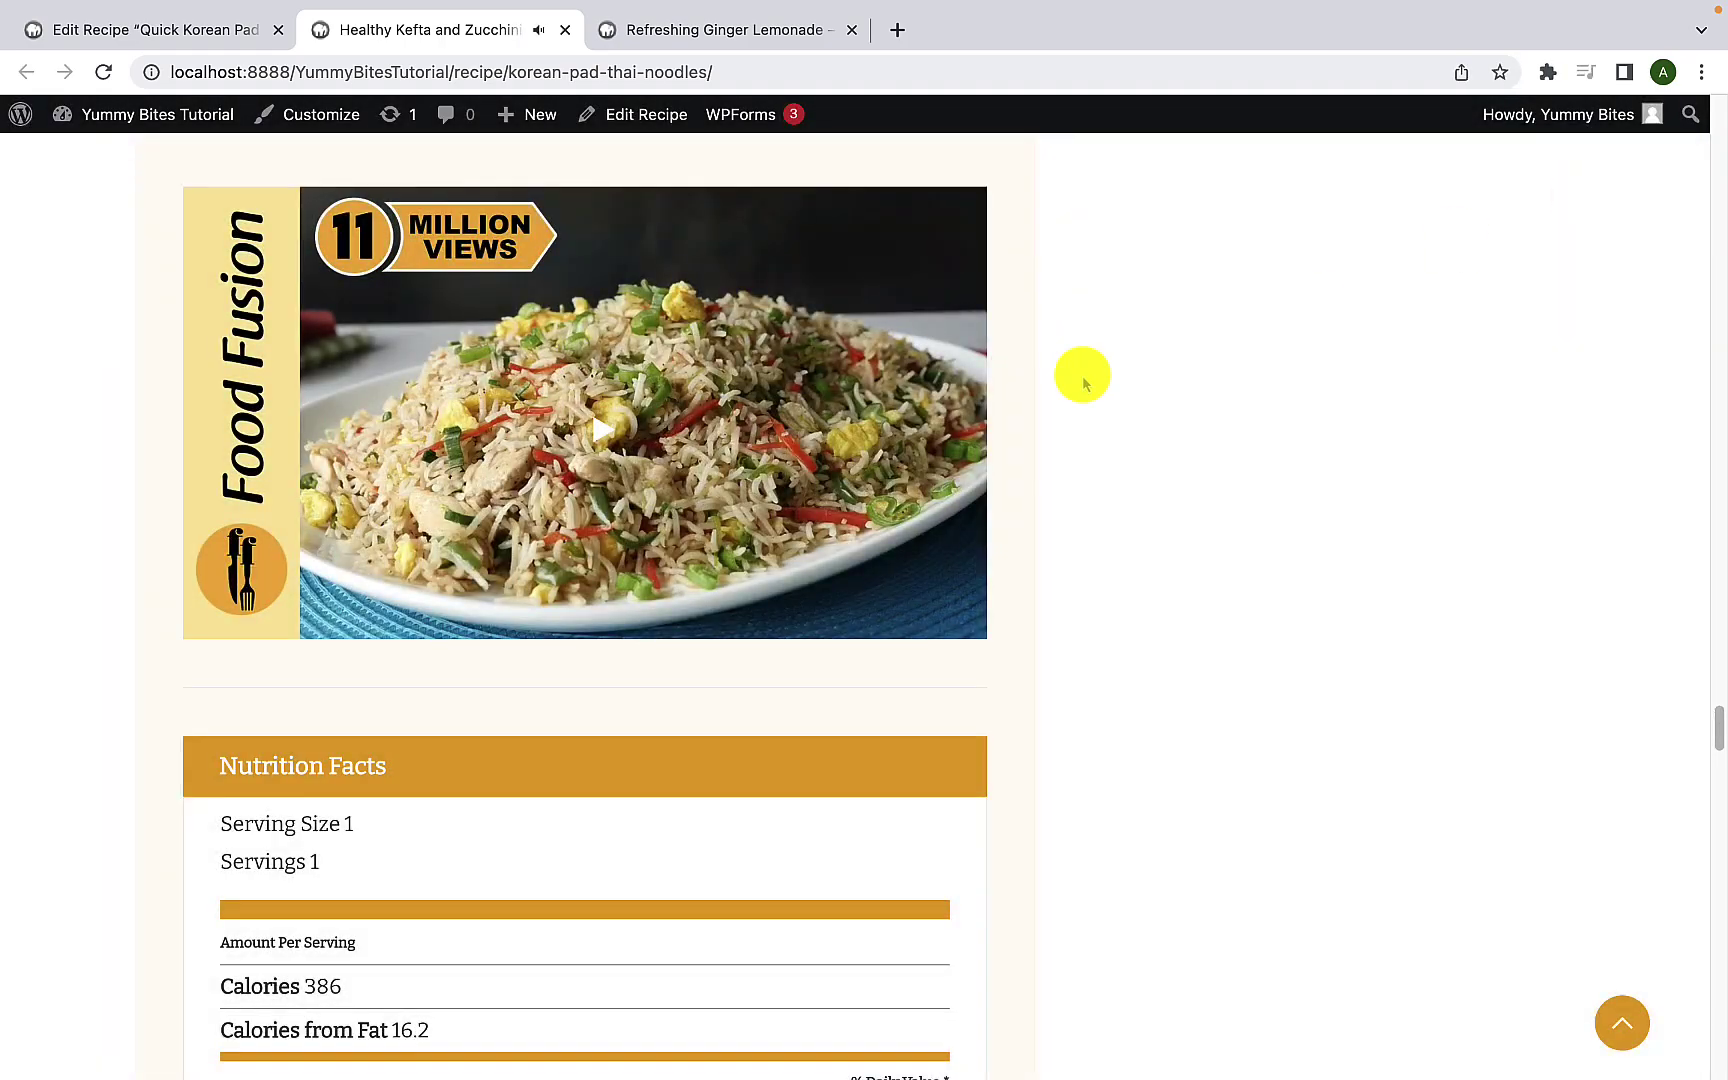
Step: Examine the Nutrition Facts table, the Note section and the keywords down to the list of frequently asked questions
scroll(605, 590, down, 5)
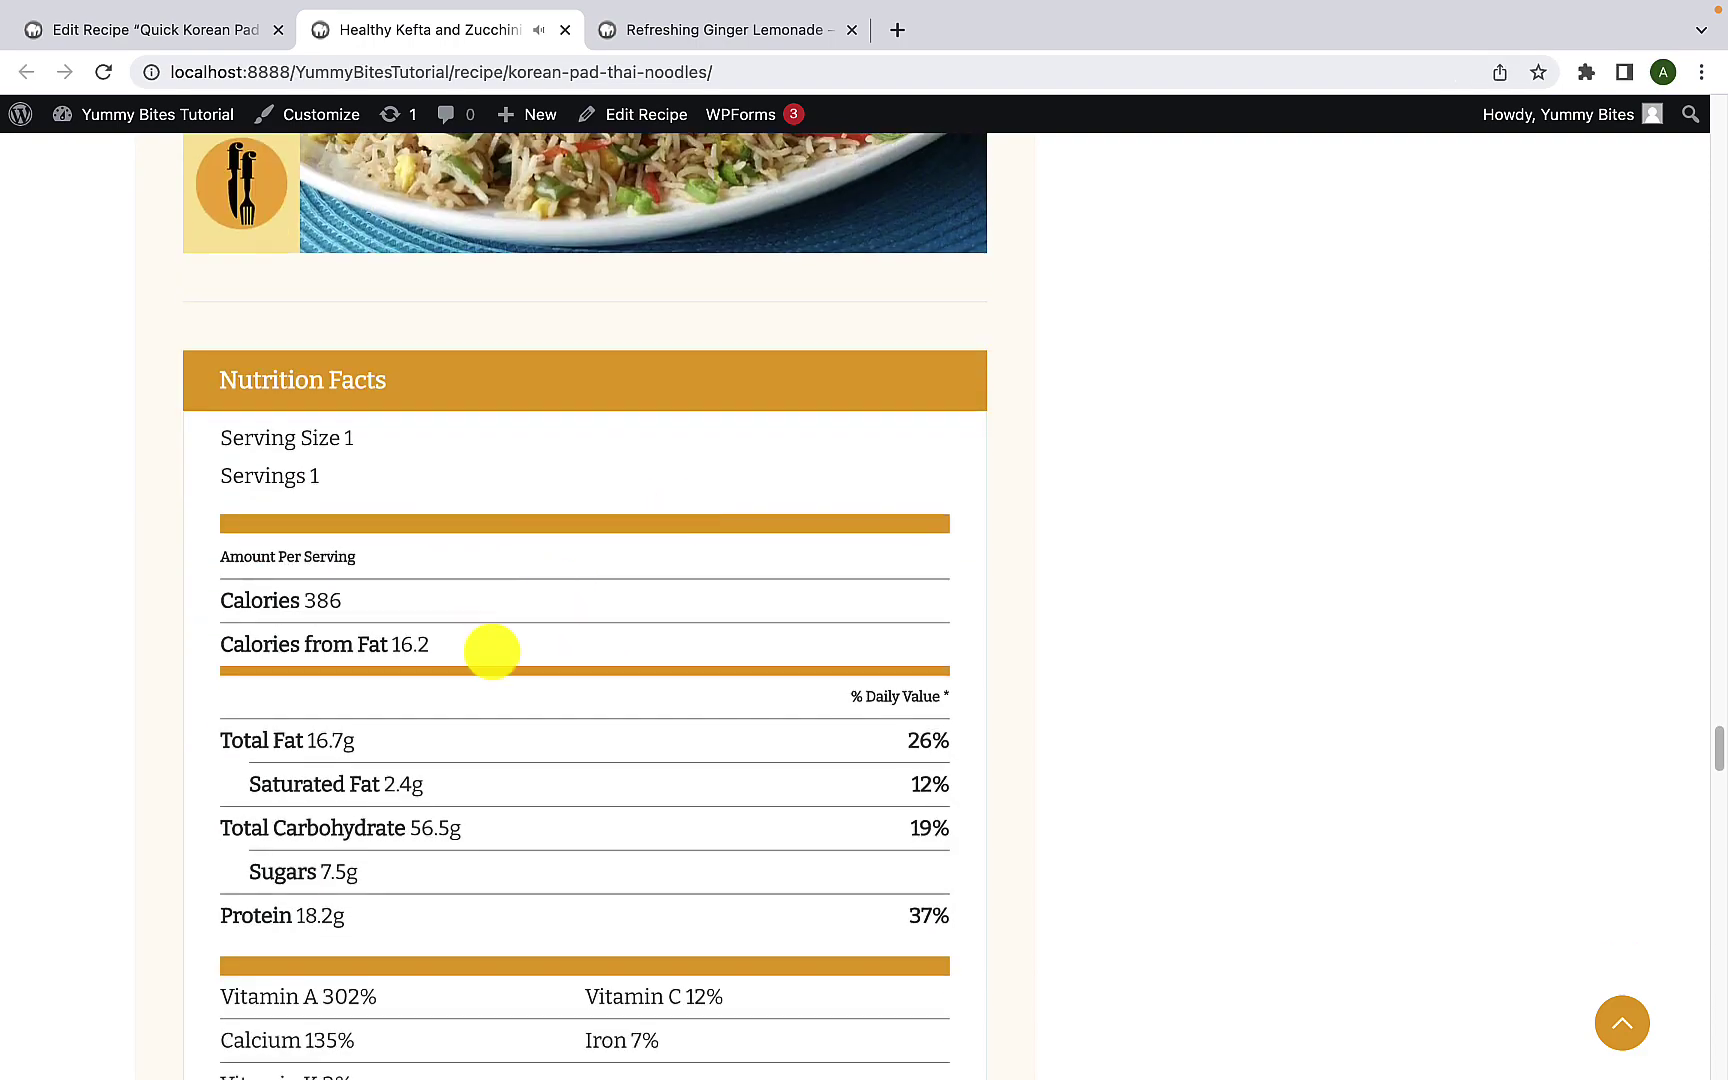
scroll(509, 712, down, 3)
scroll(513, 718, down, 2)
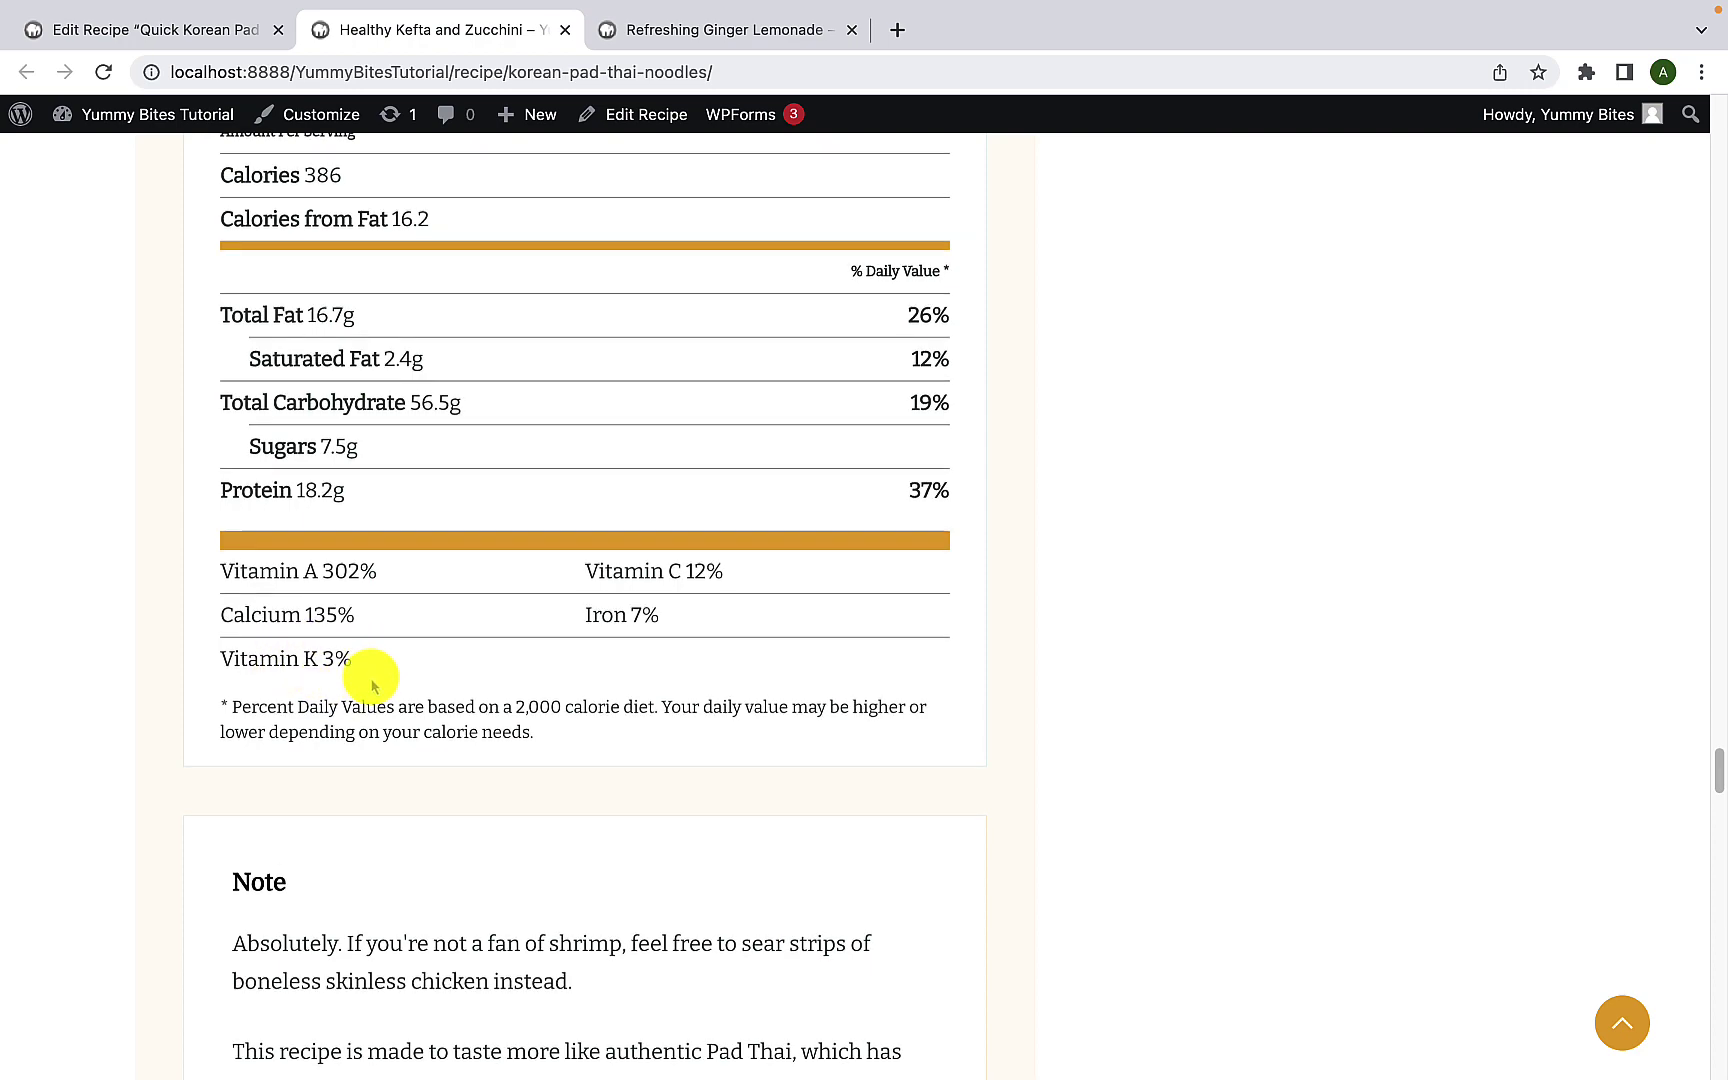
scroll(320, 660, down, 5)
scroll(505, 710, down, 5)
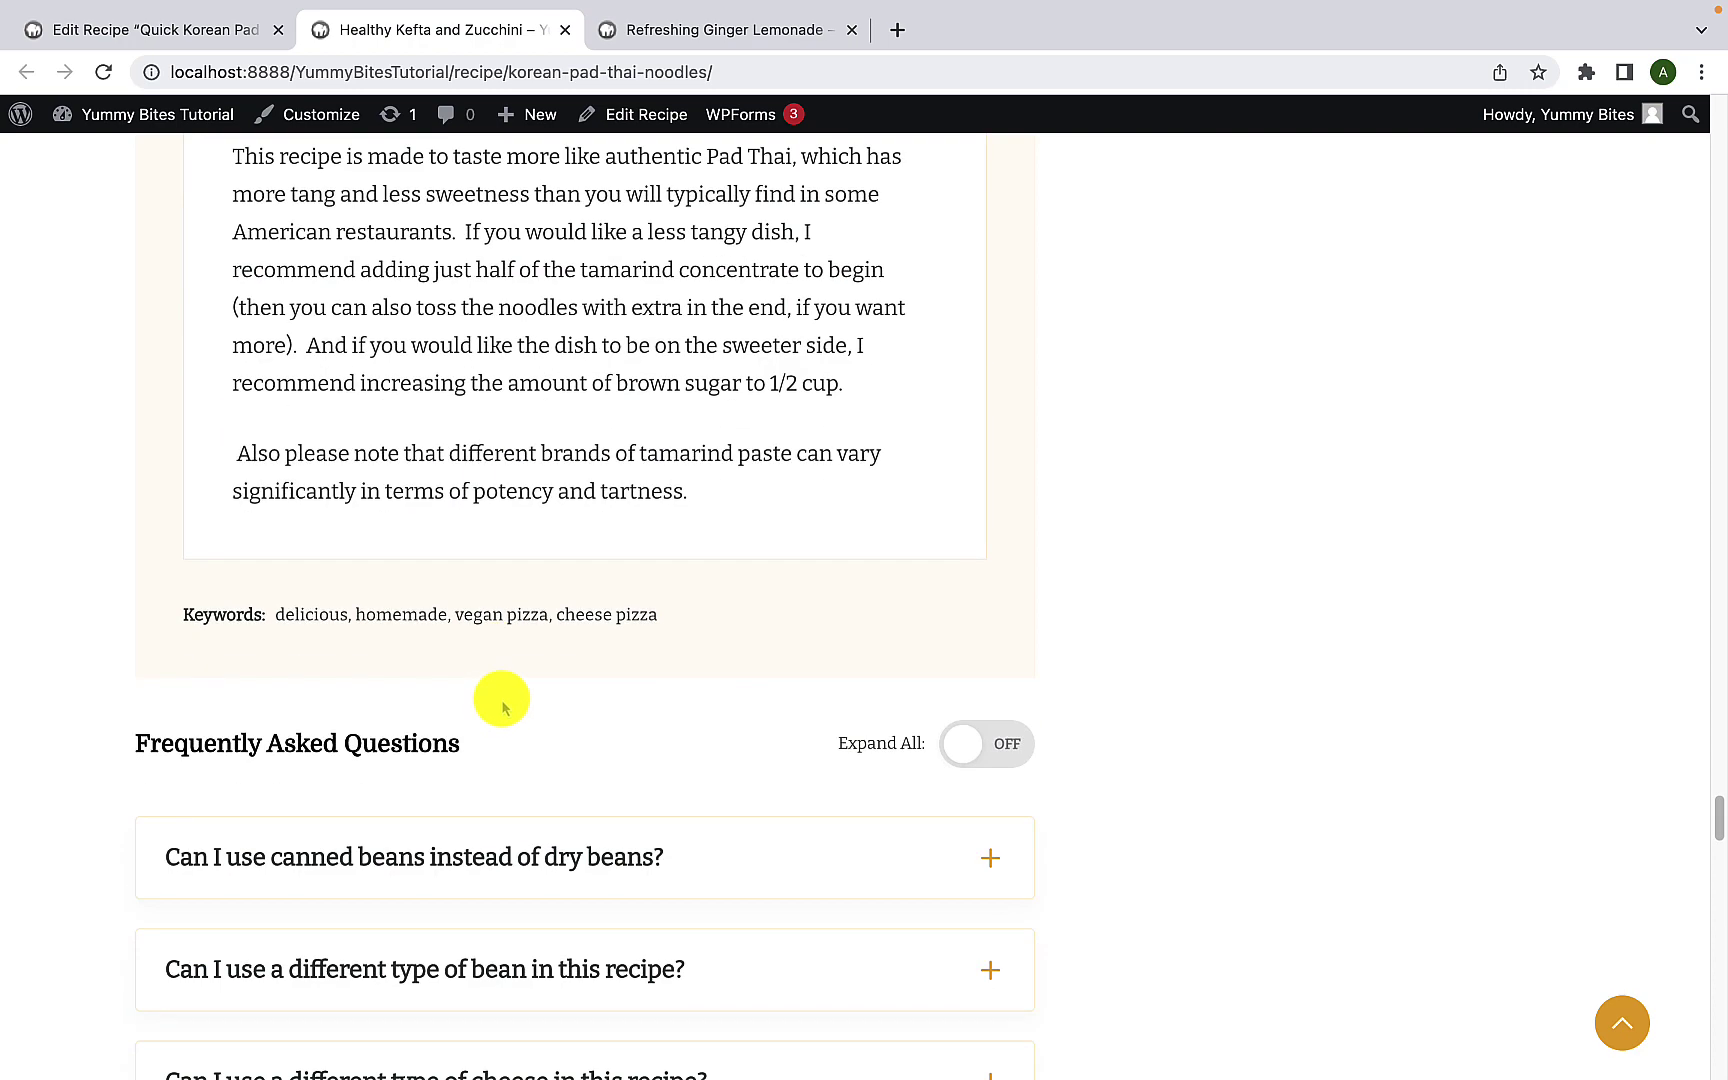
scroll(501, 700, down, 2)
scroll(441, 567, down, 2)
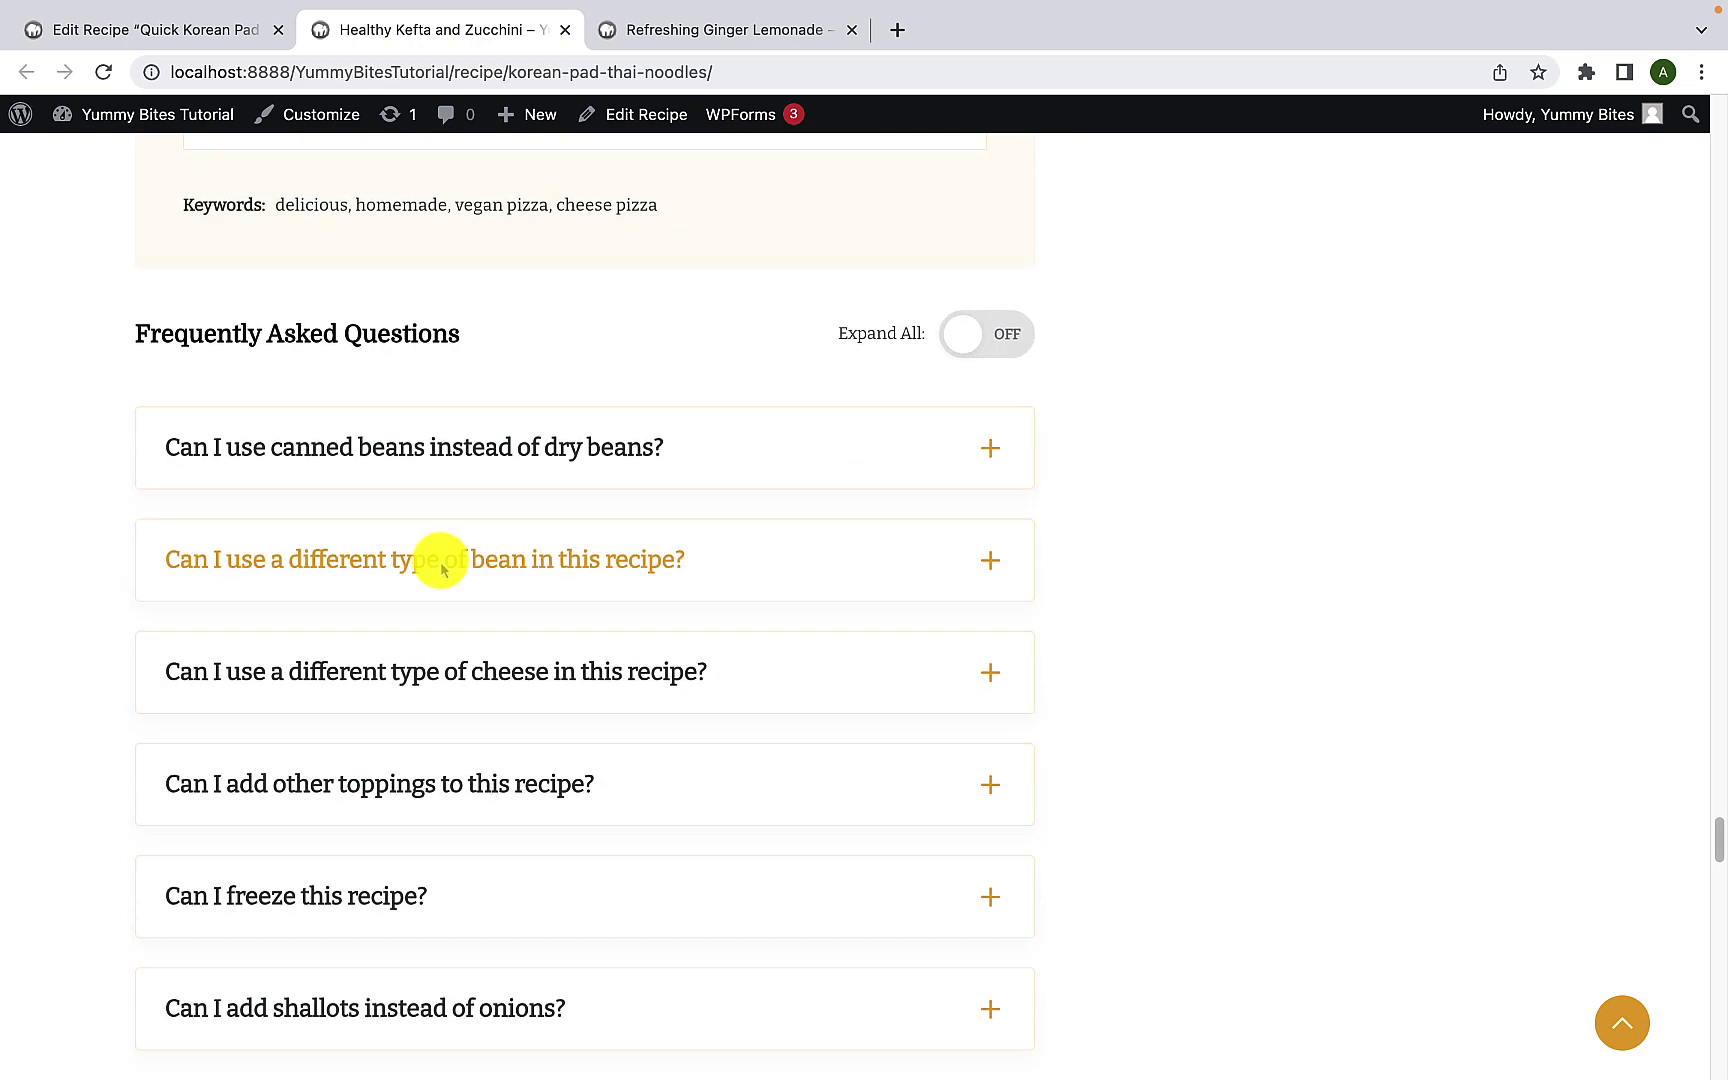
Step: Expand all the frequently asked questions on the recipe page, read through their answers, and collapse them all again
scroll(633, 606, down, 4)
scroll(680, 570, up, 1)
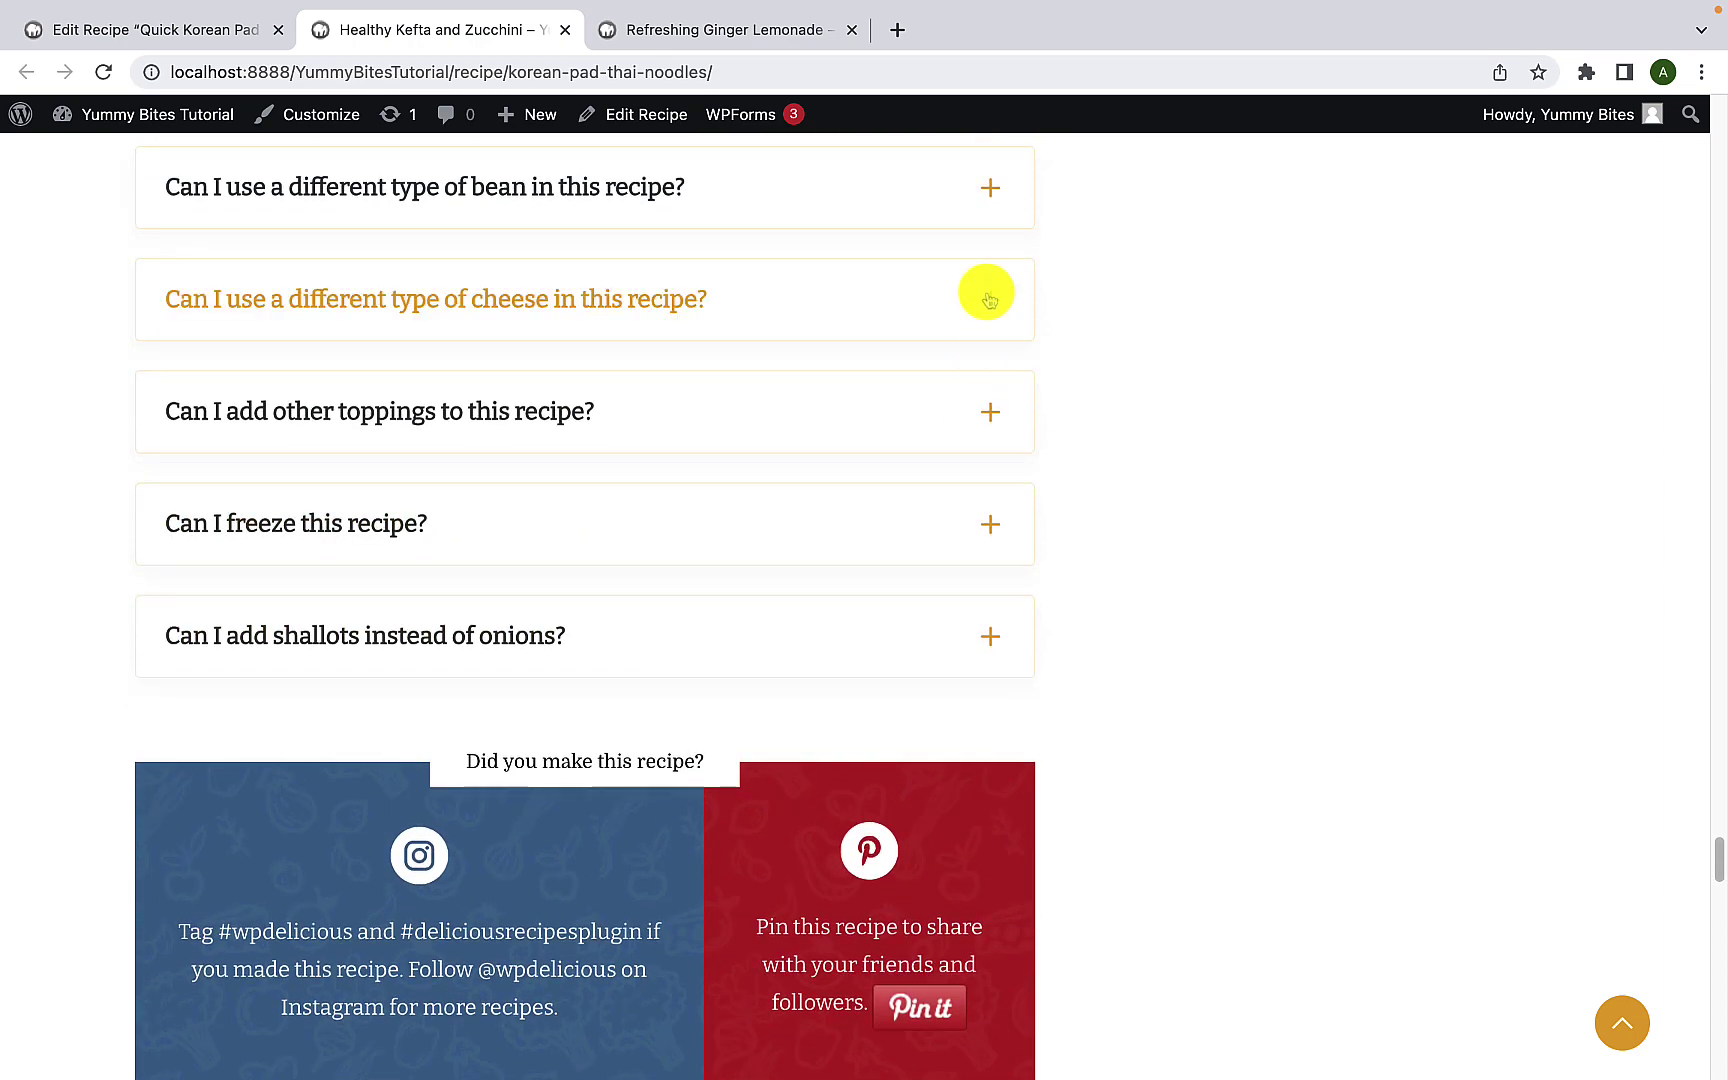
scroll(990, 310, up, 2)
click(1008, 170)
scroll(741, 510, down, 1)
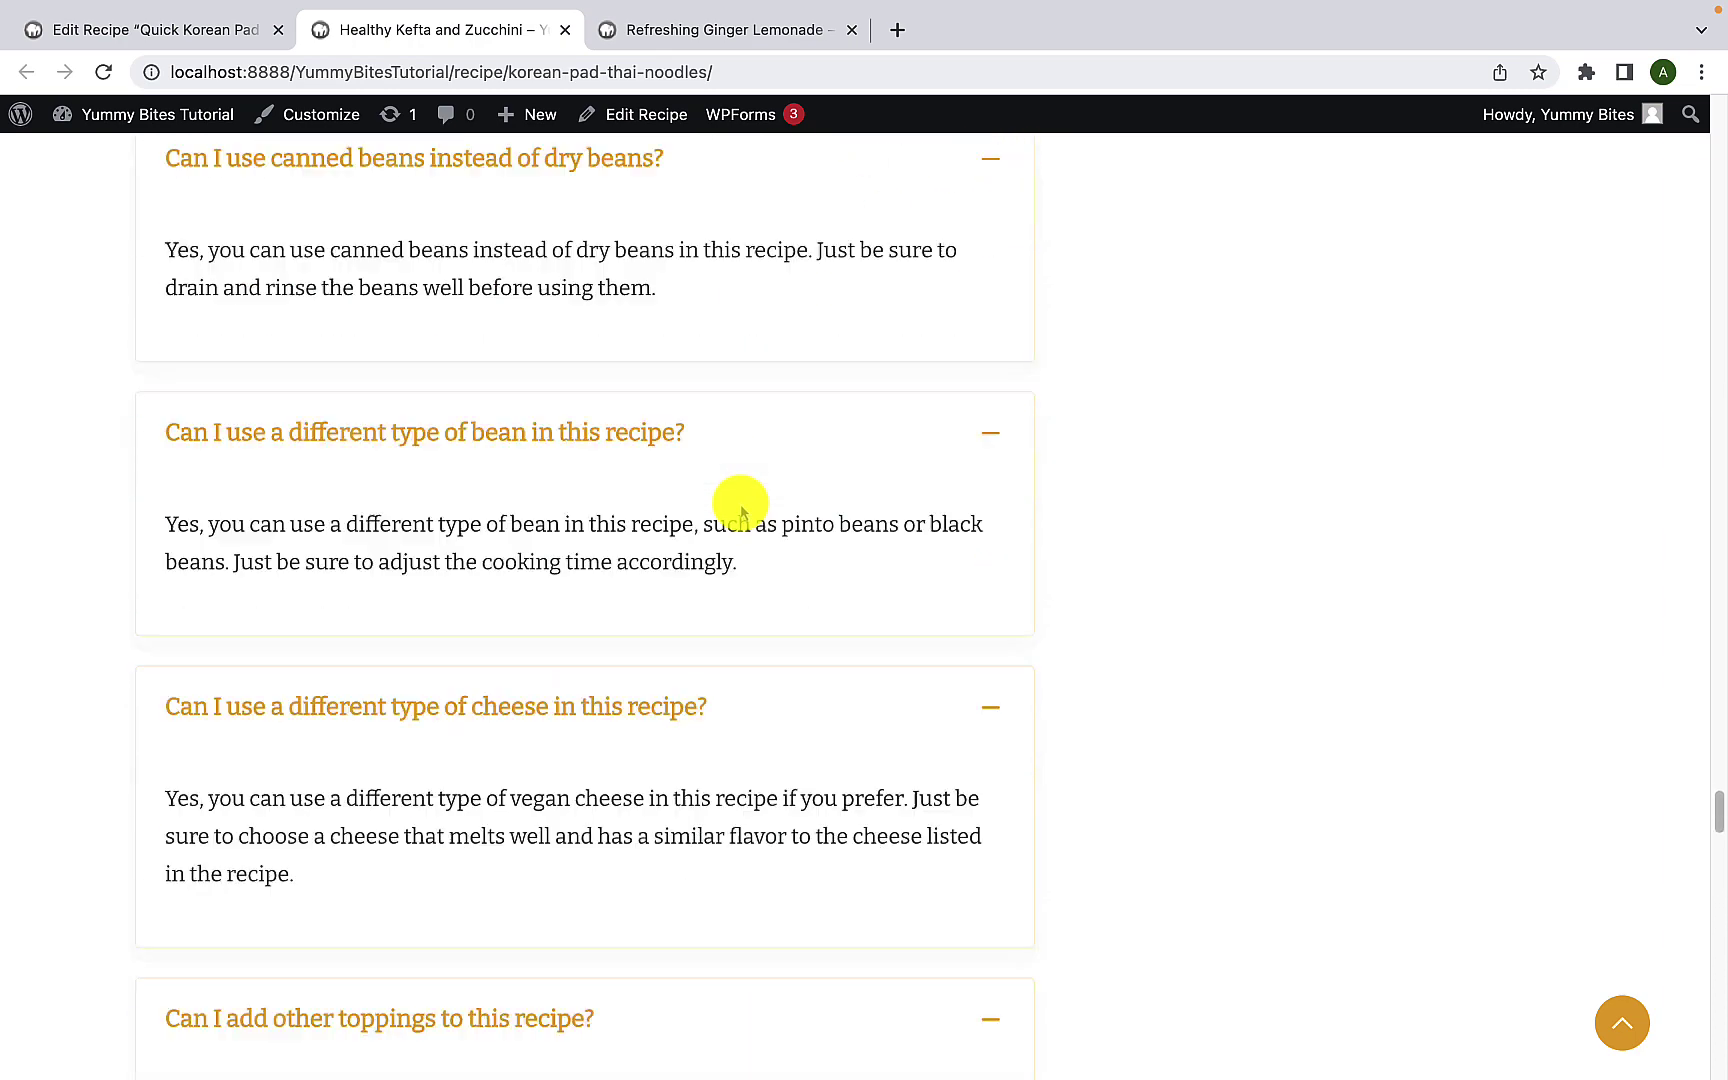
scroll(740, 505, down, 12)
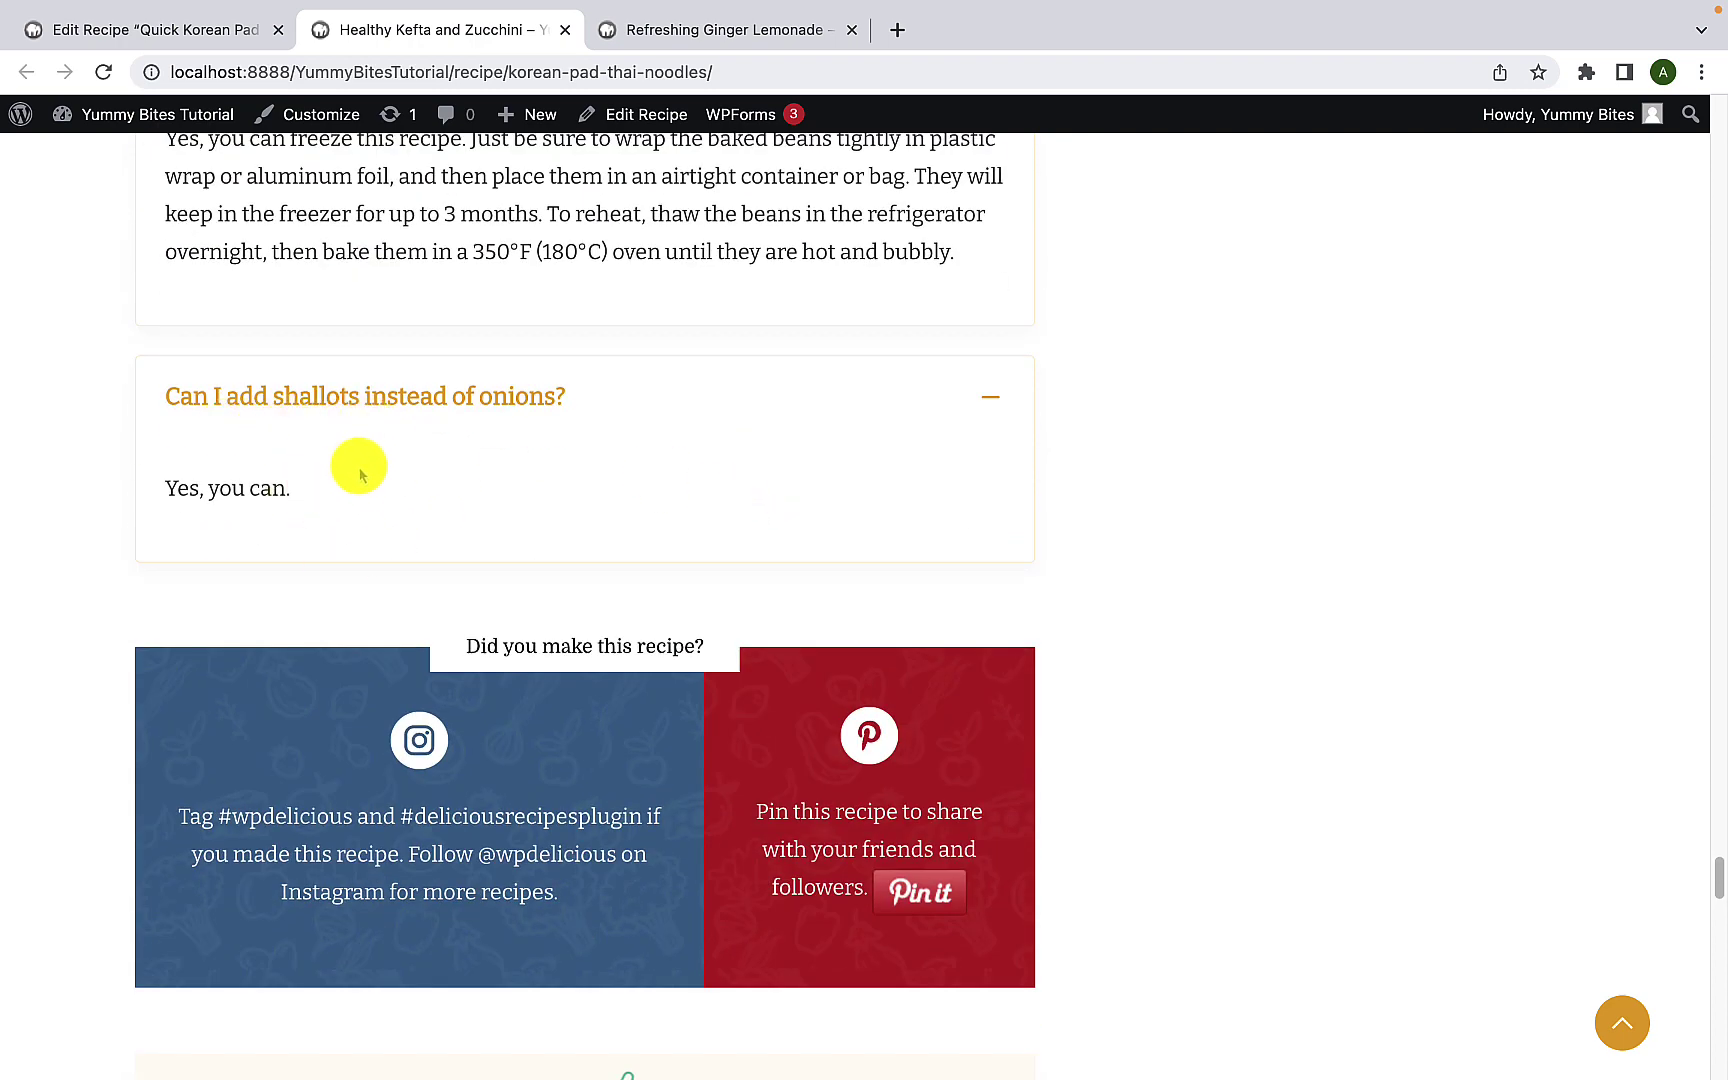
scroll(791, 451, up, 16)
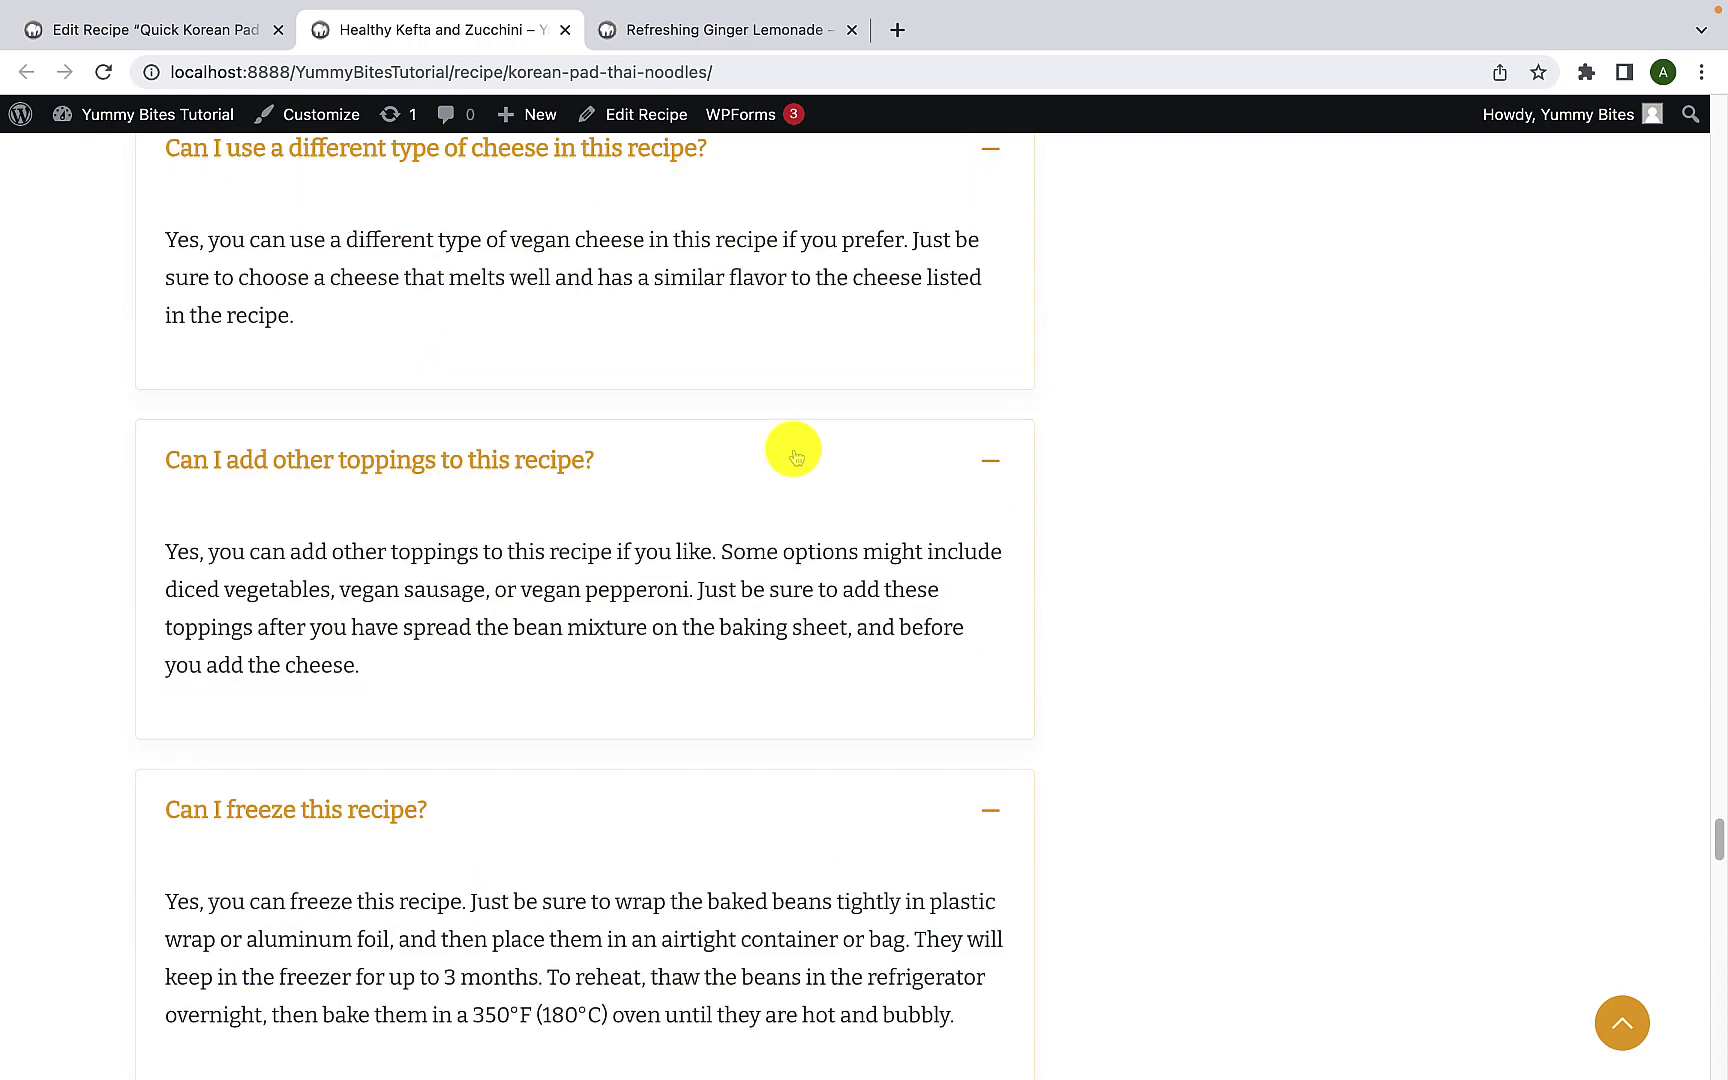
click(981, 286)
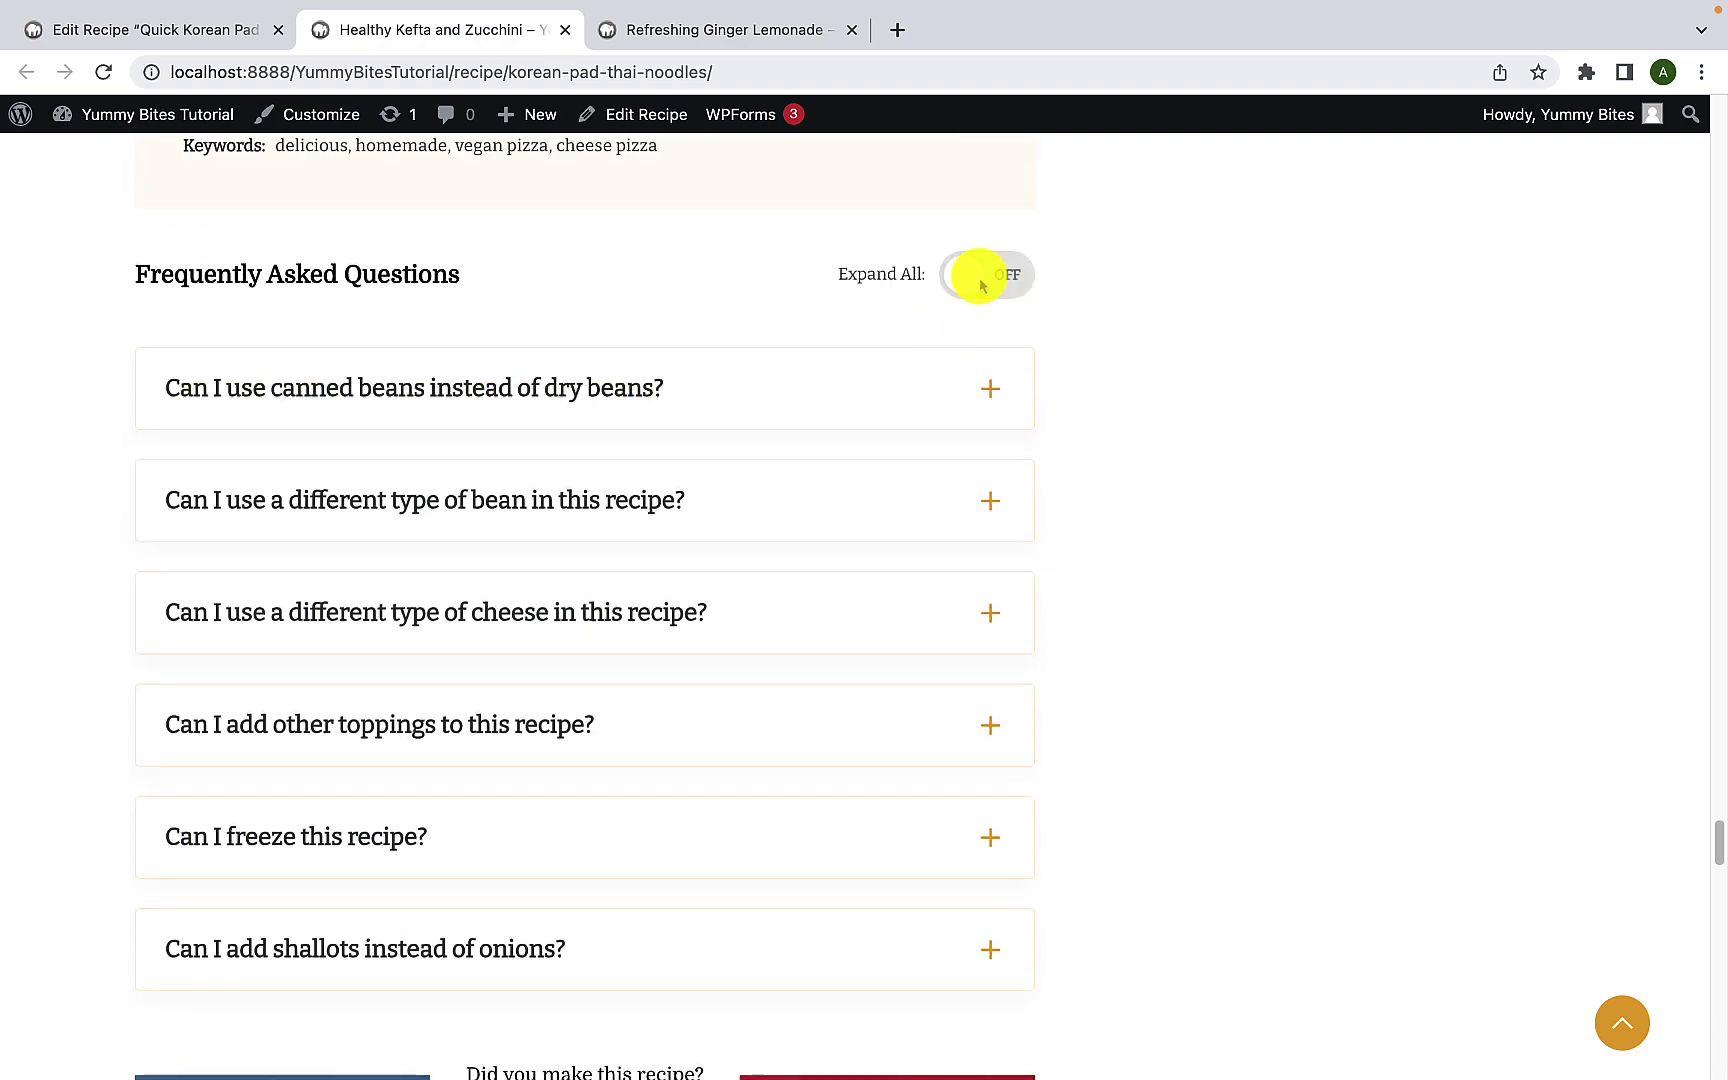
Step: Look back over the published recipe page from the Note section up to the recipe title
scroll(882, 505, up, 9)
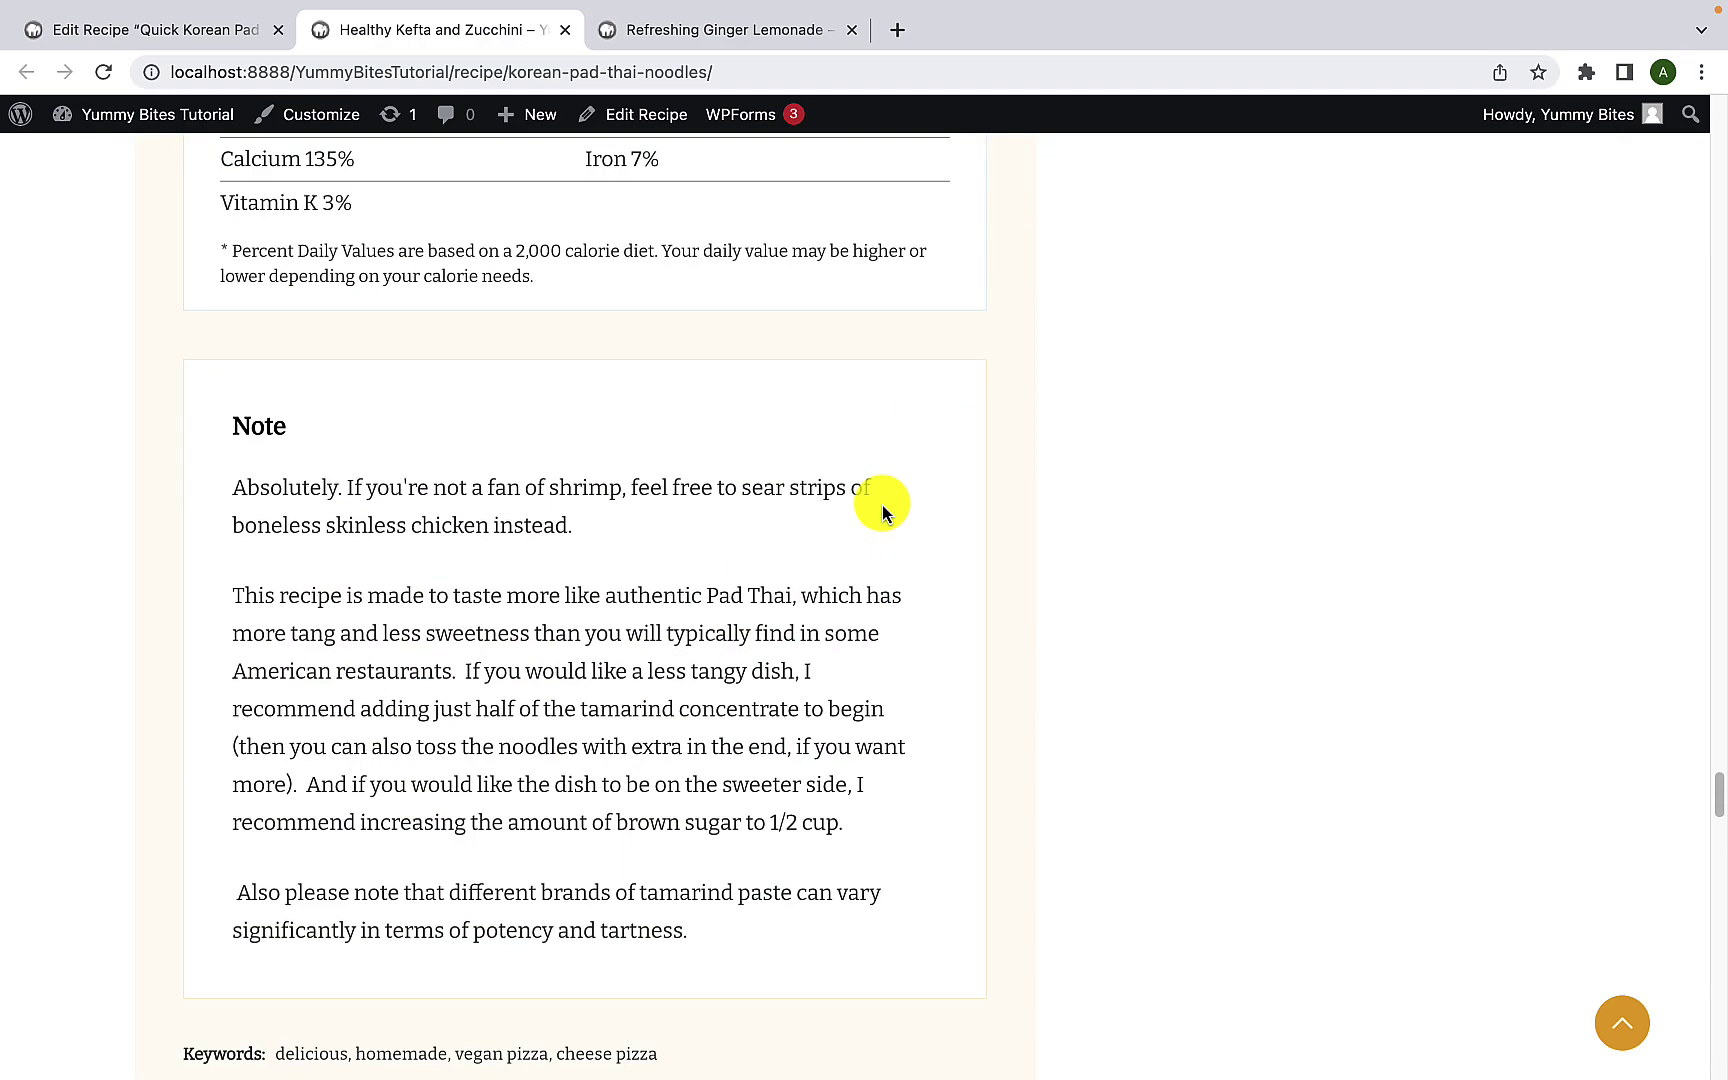
scroll(882, 505, up, 20)
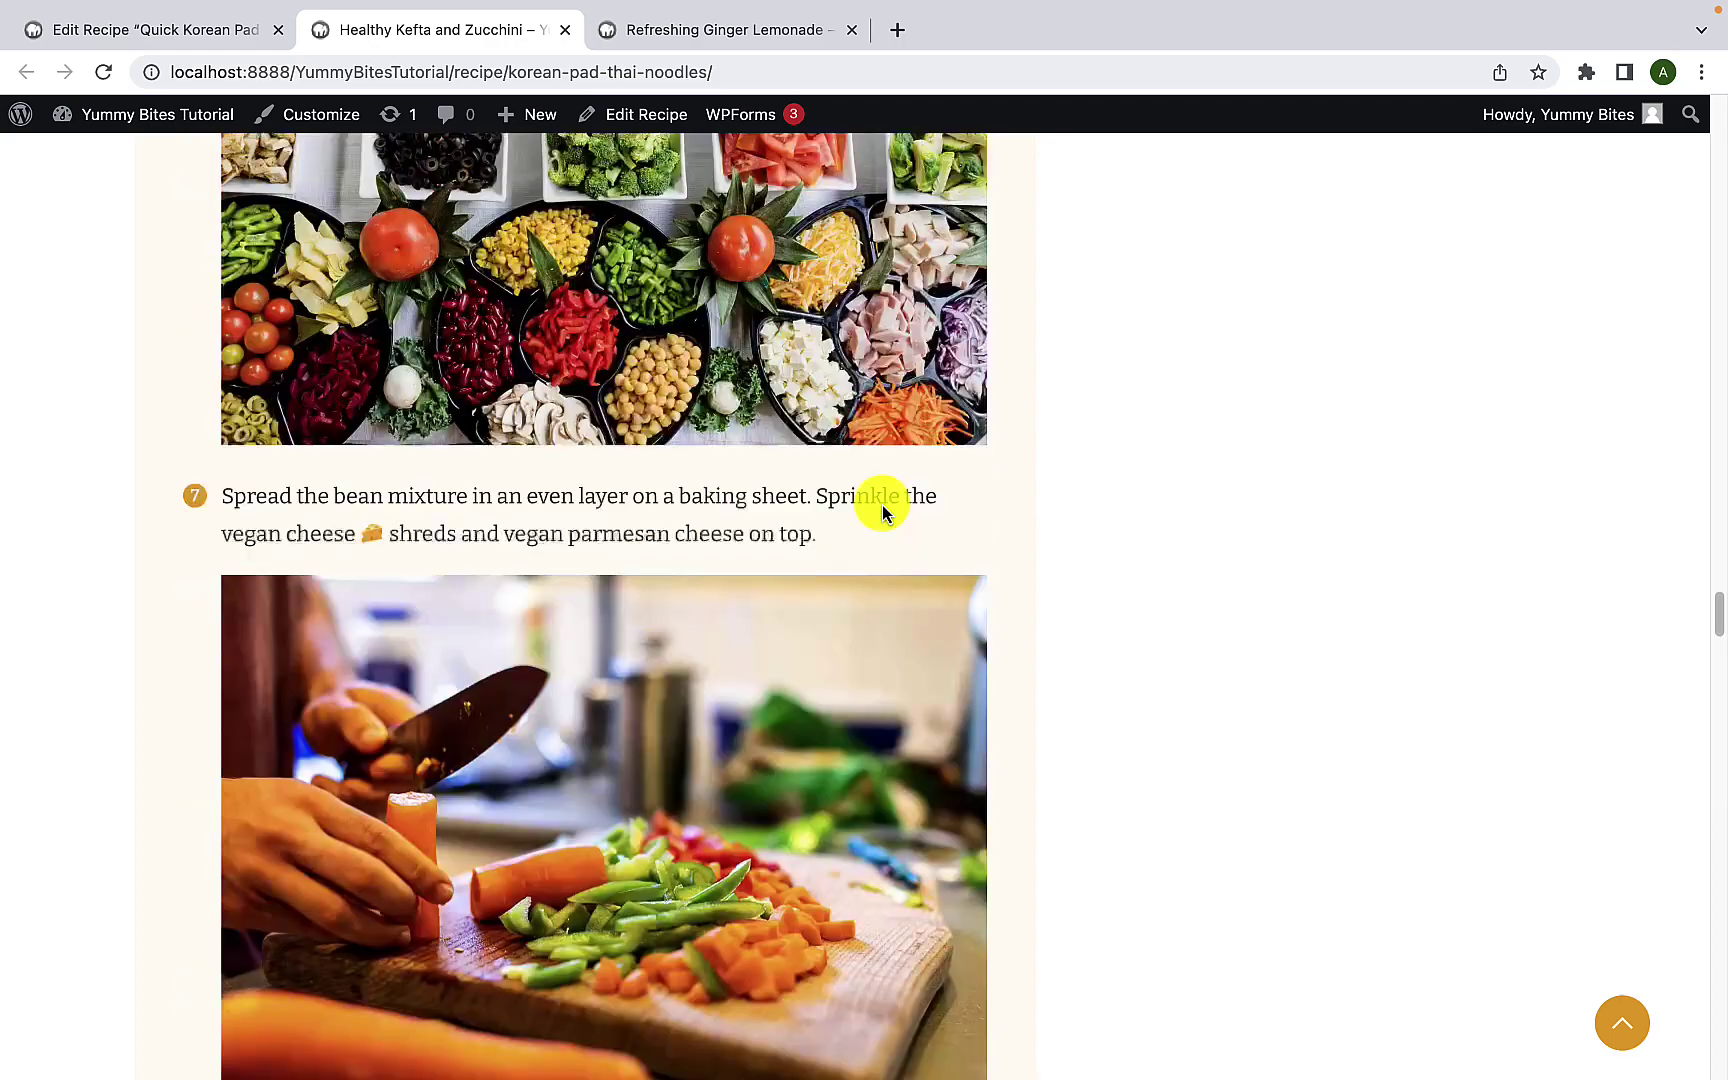
scroll(882, 505, up, 20)
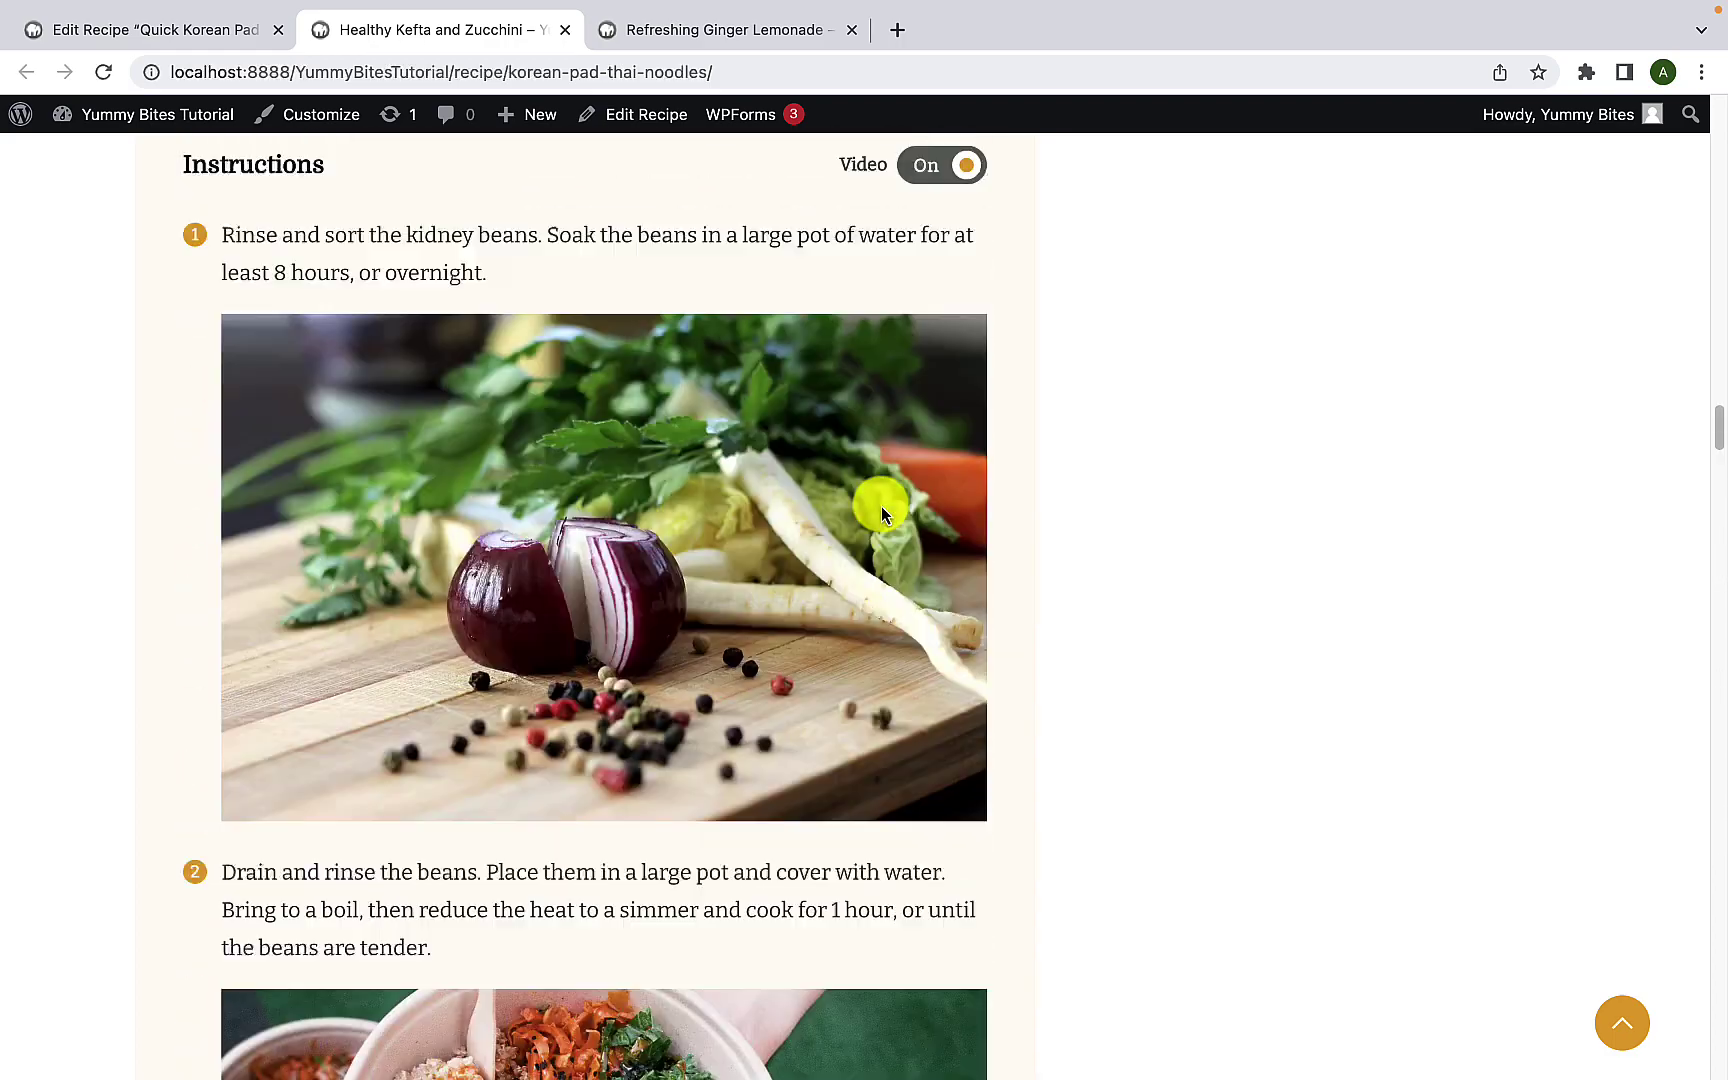
scroll(882, 506, up, 20)
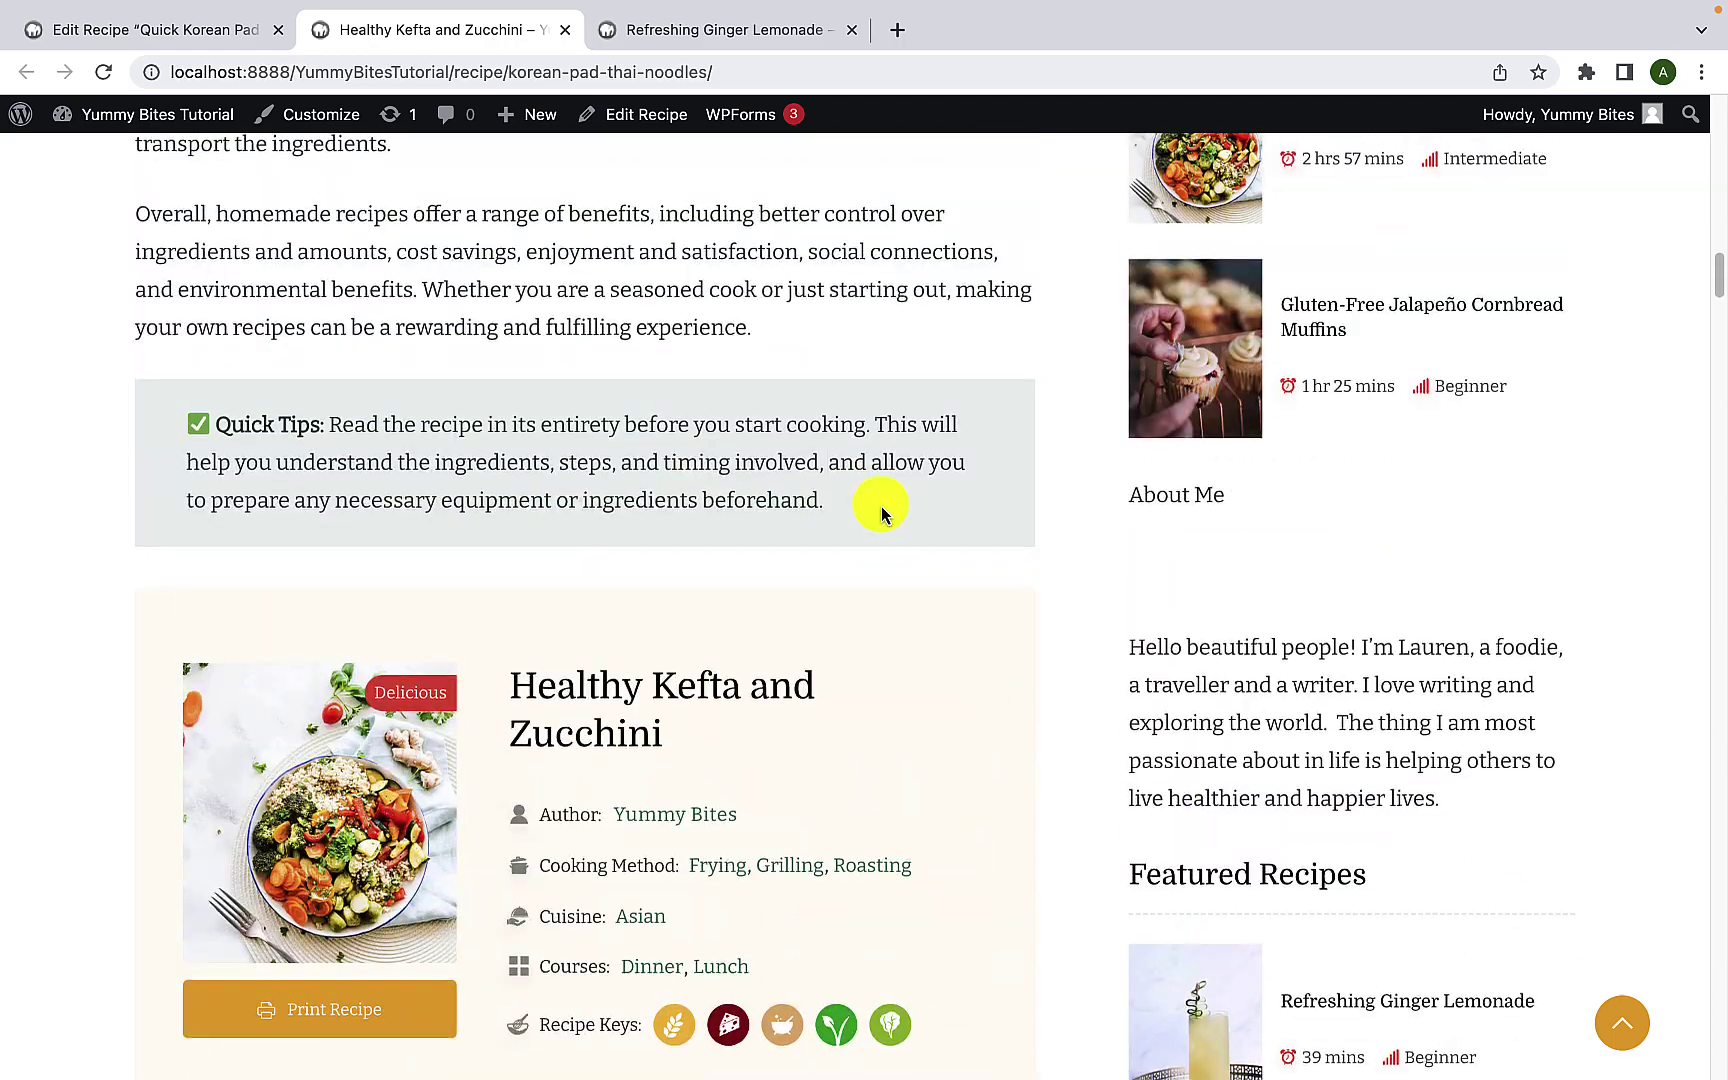
scroll(882, 513, up, 20)
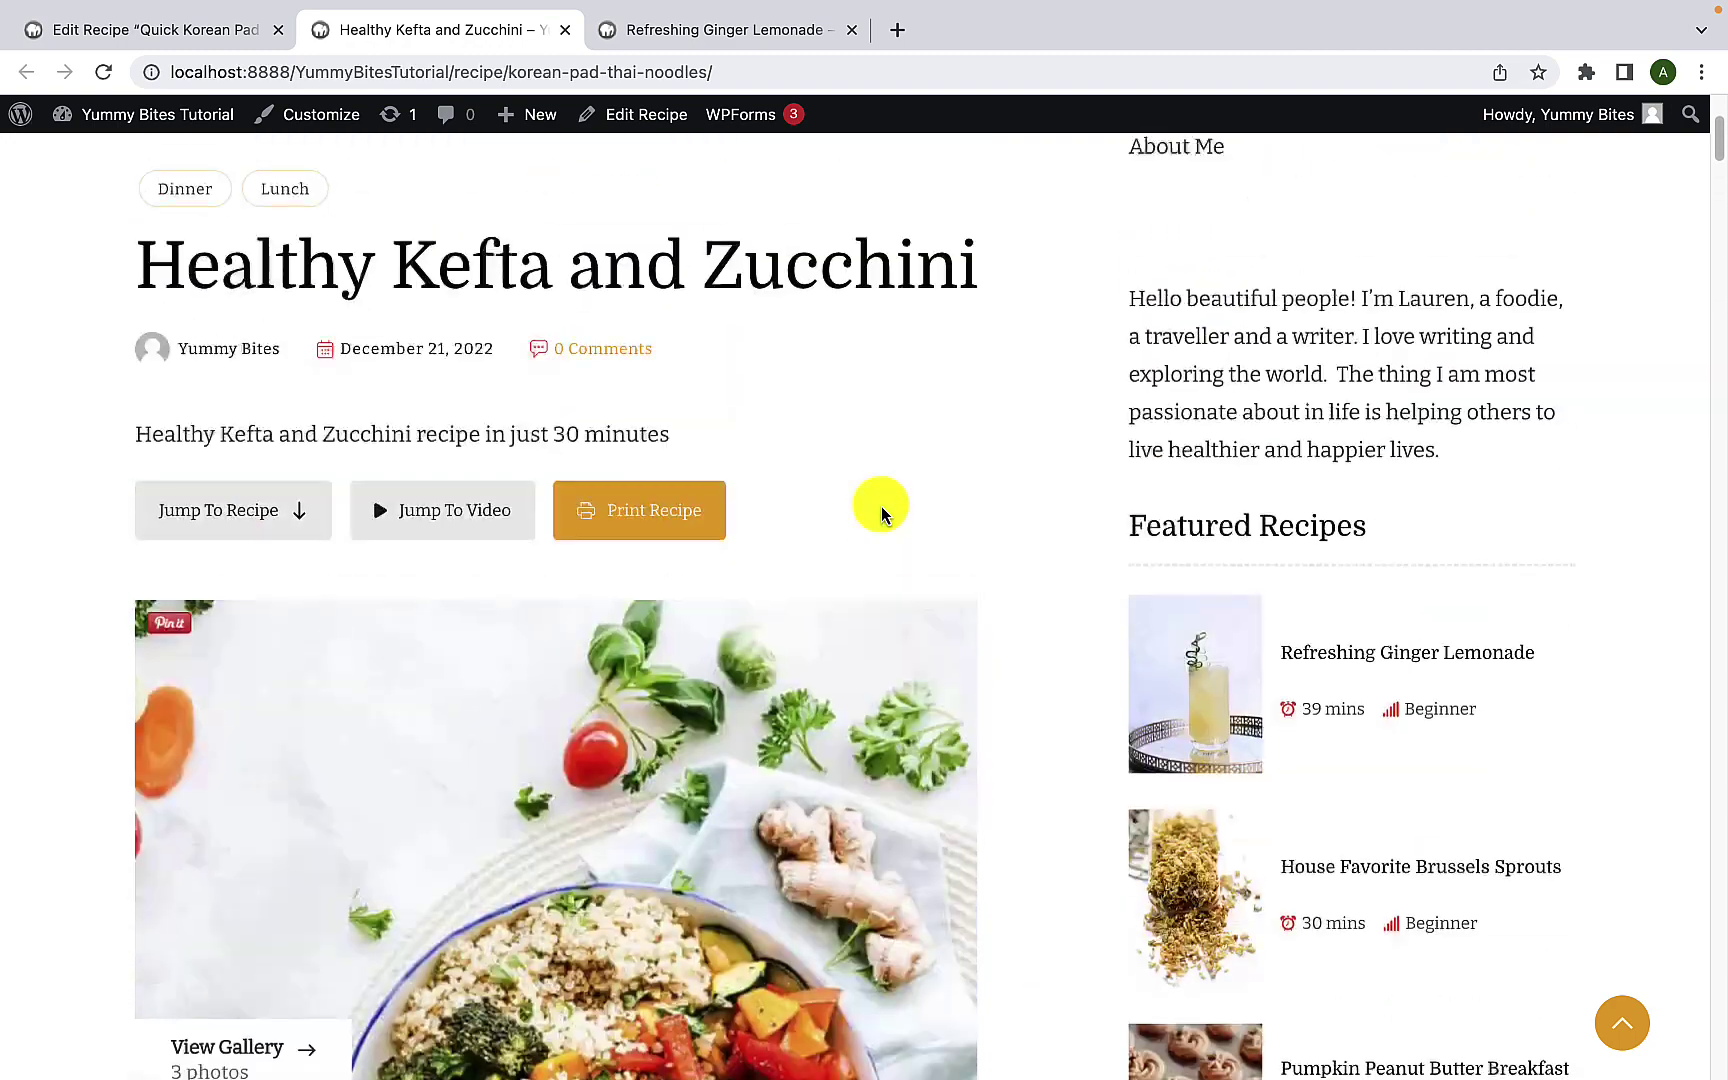
Step: Return to the recipe editor's browser tab and leave the editor for the list of all recipes
click(245, 30)
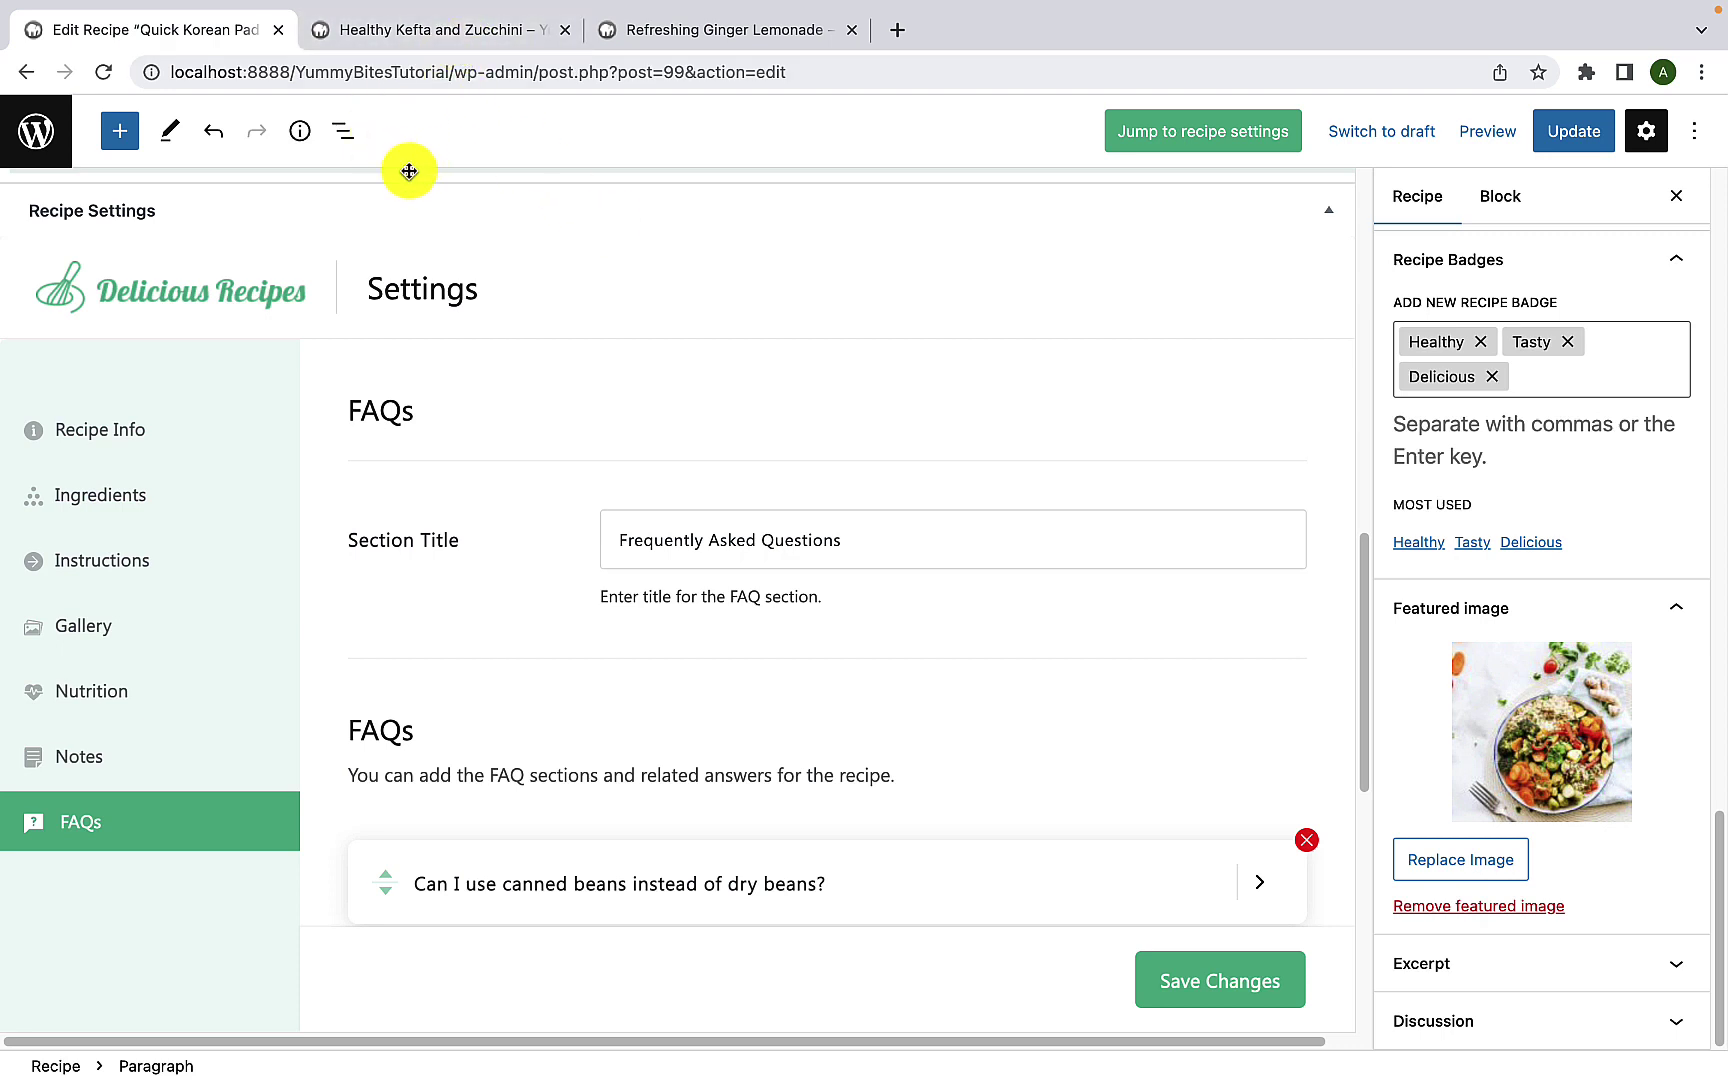
click(473, 34)
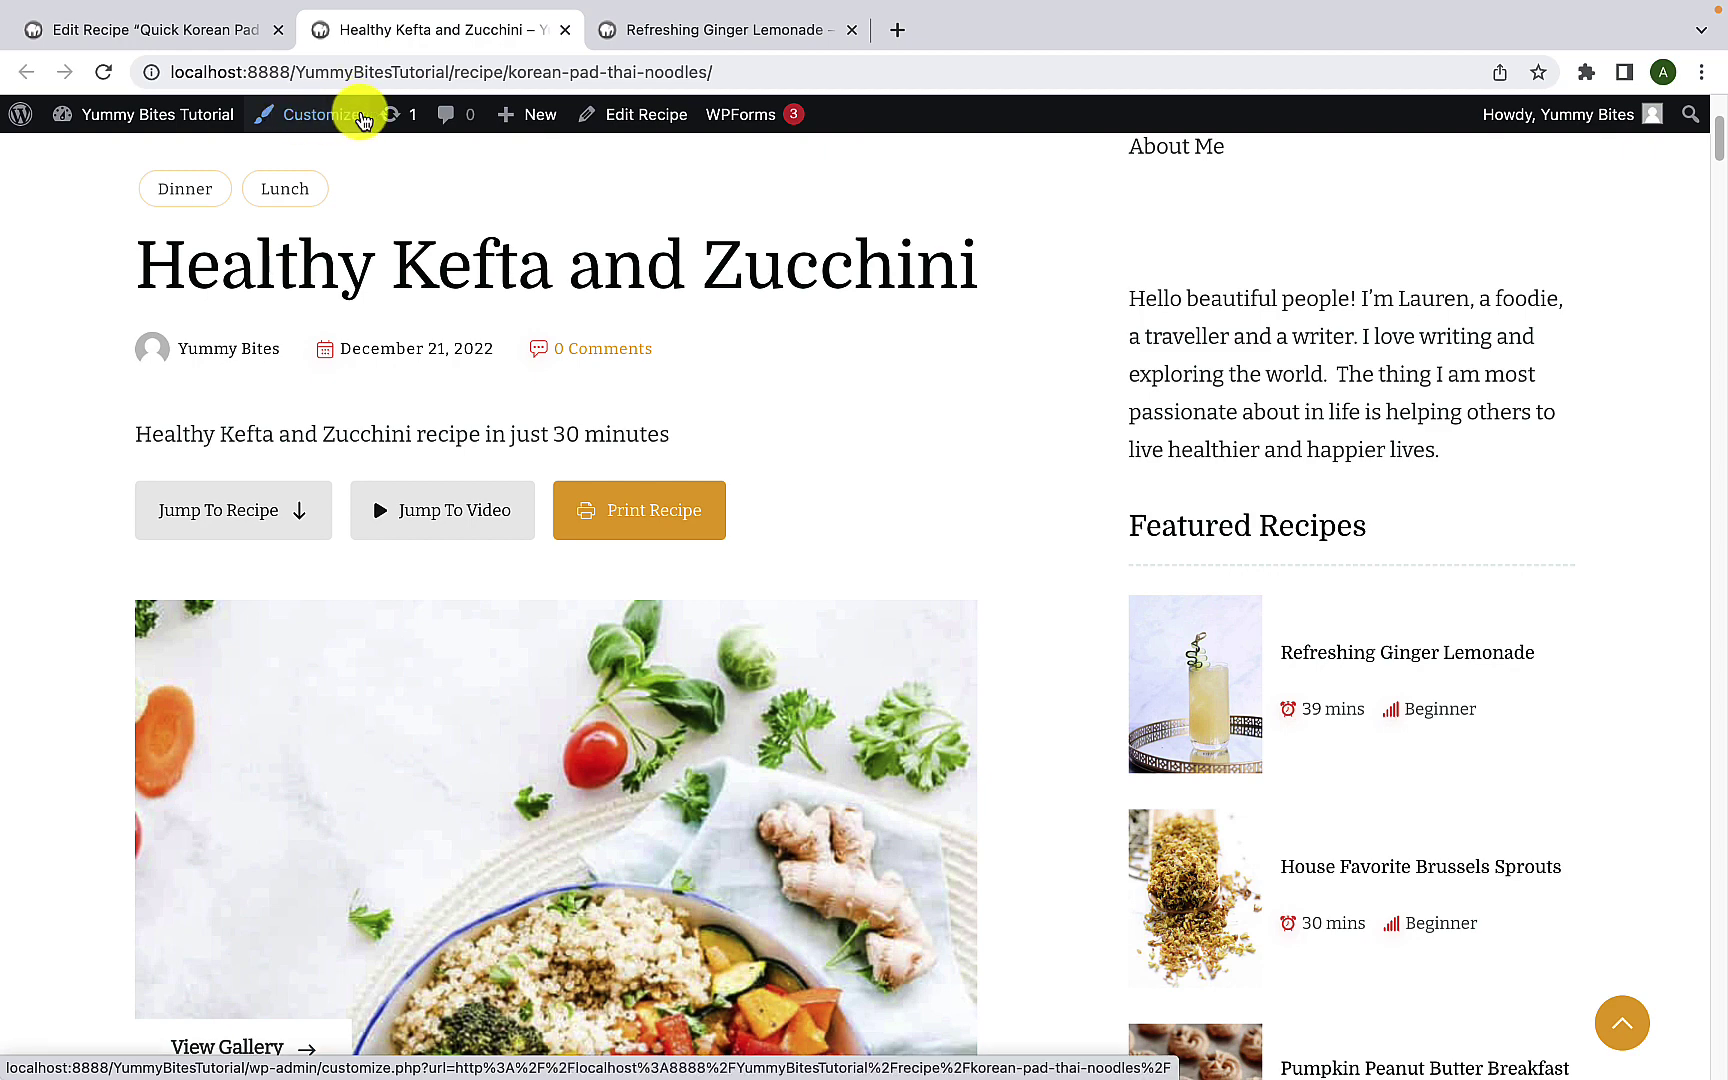
click(193, 30)
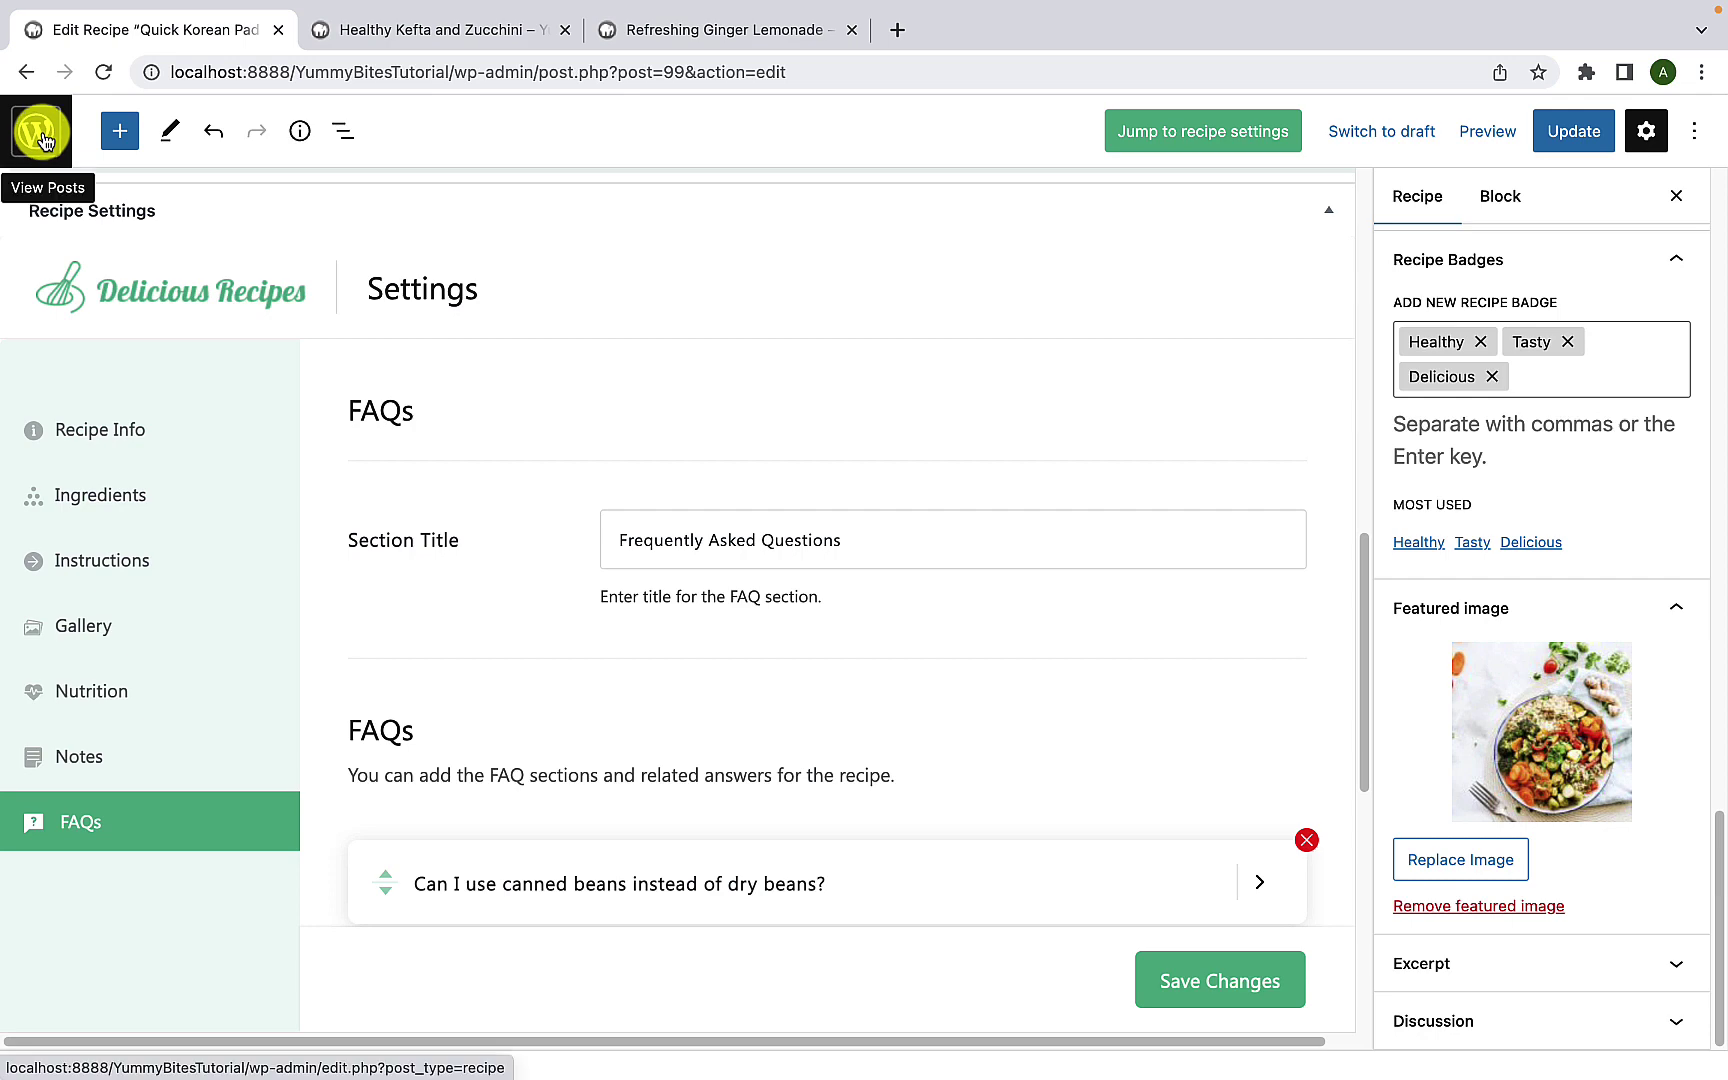
click(27, 70)
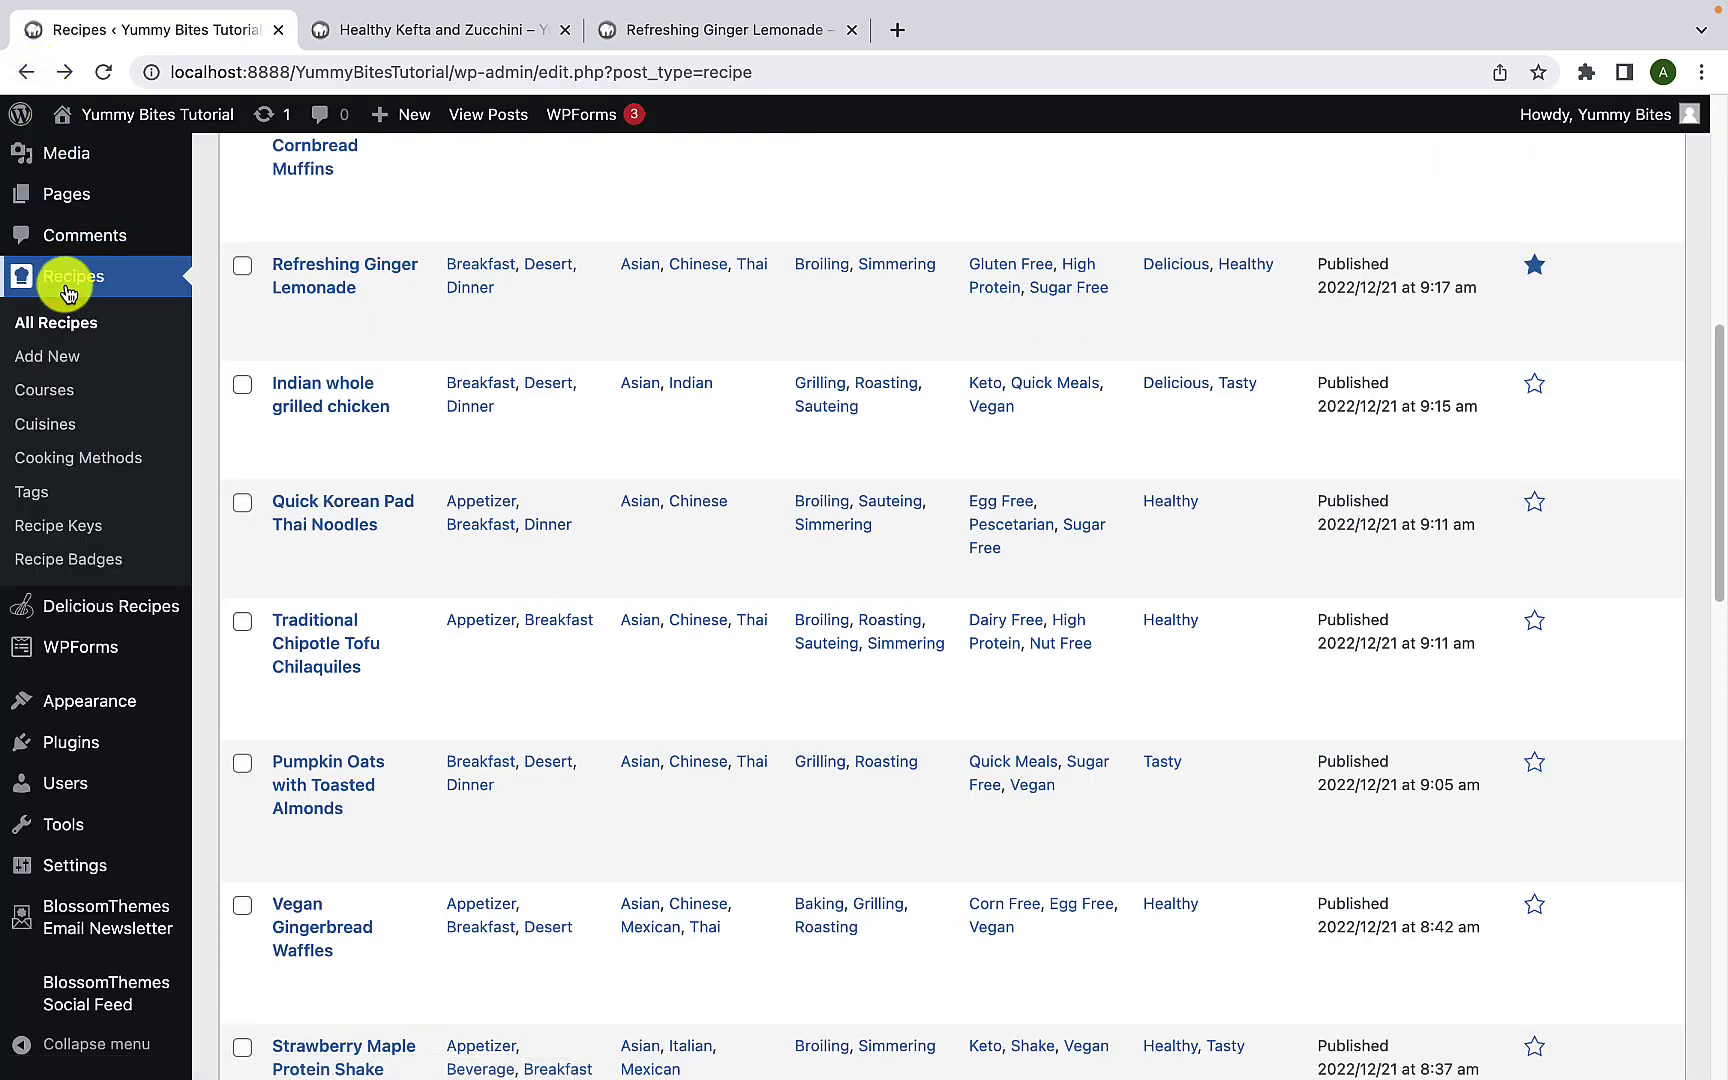
Step: Open the theme Customizer in a new browser tab from the WordPress dashboard
scroll(140, 680, down, 1)
mouse_move(115, 718)
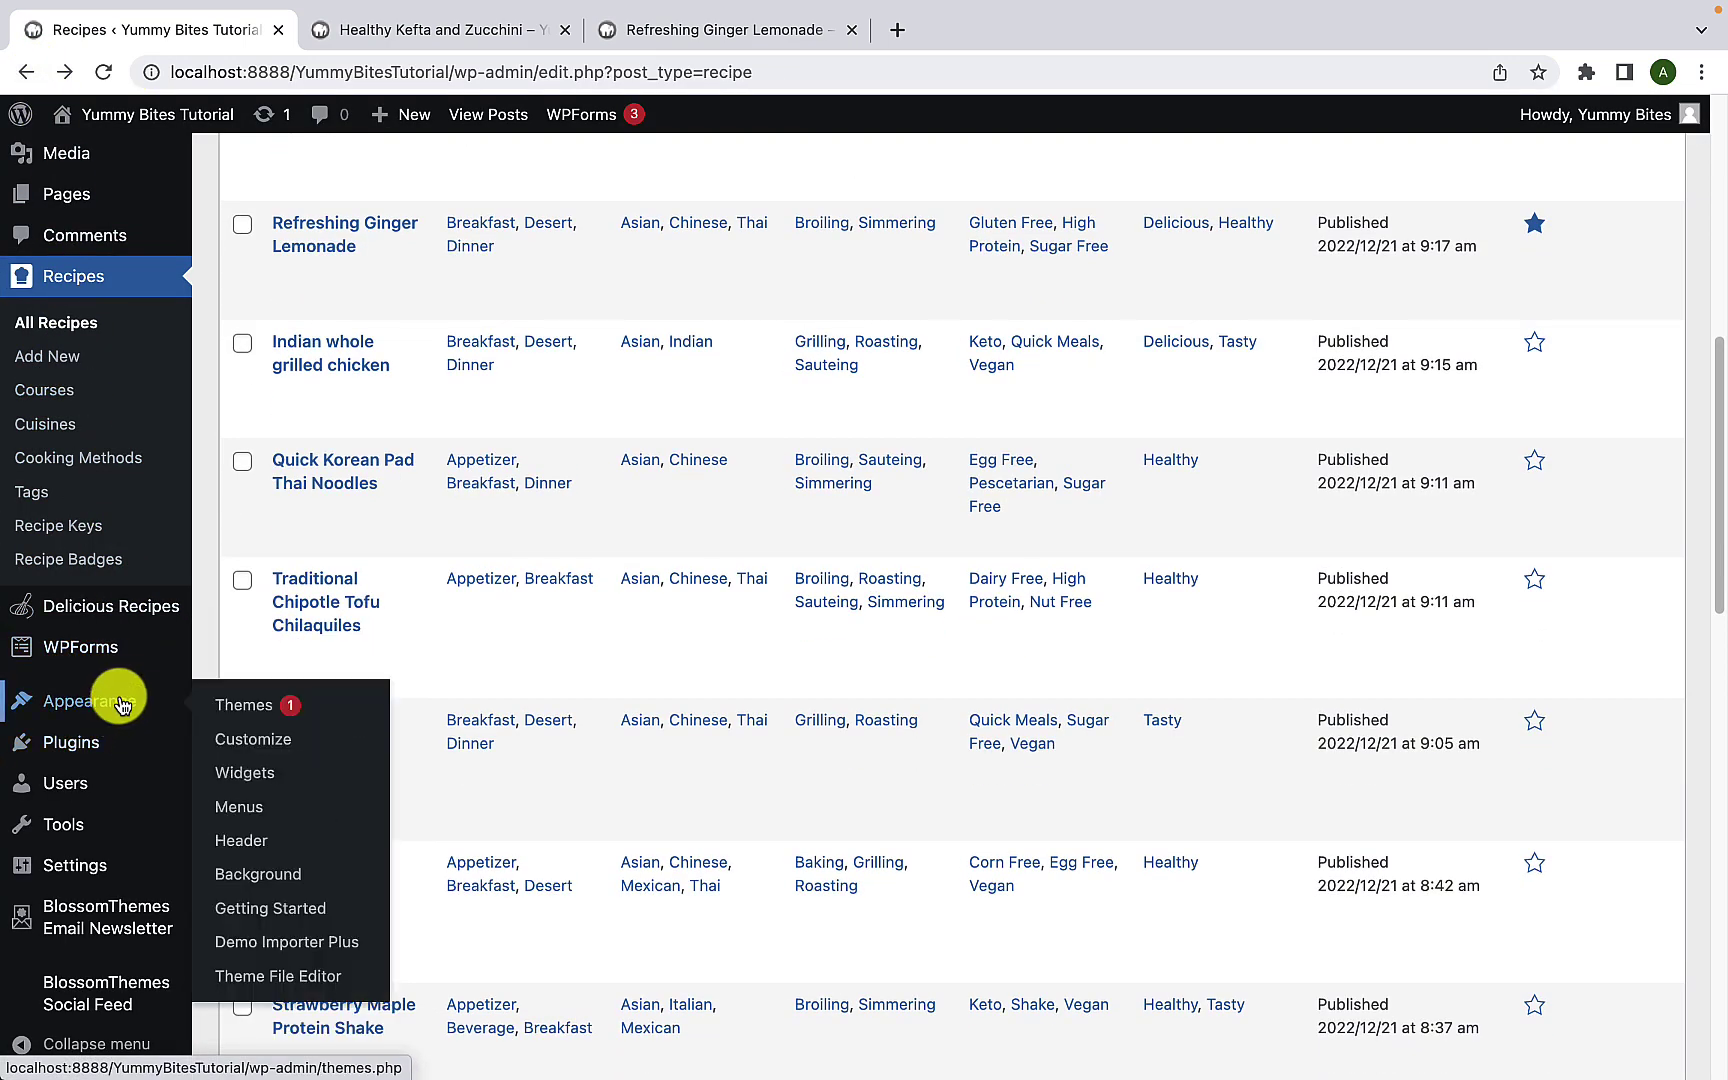
right_click(273, 748)
click(323, 756)
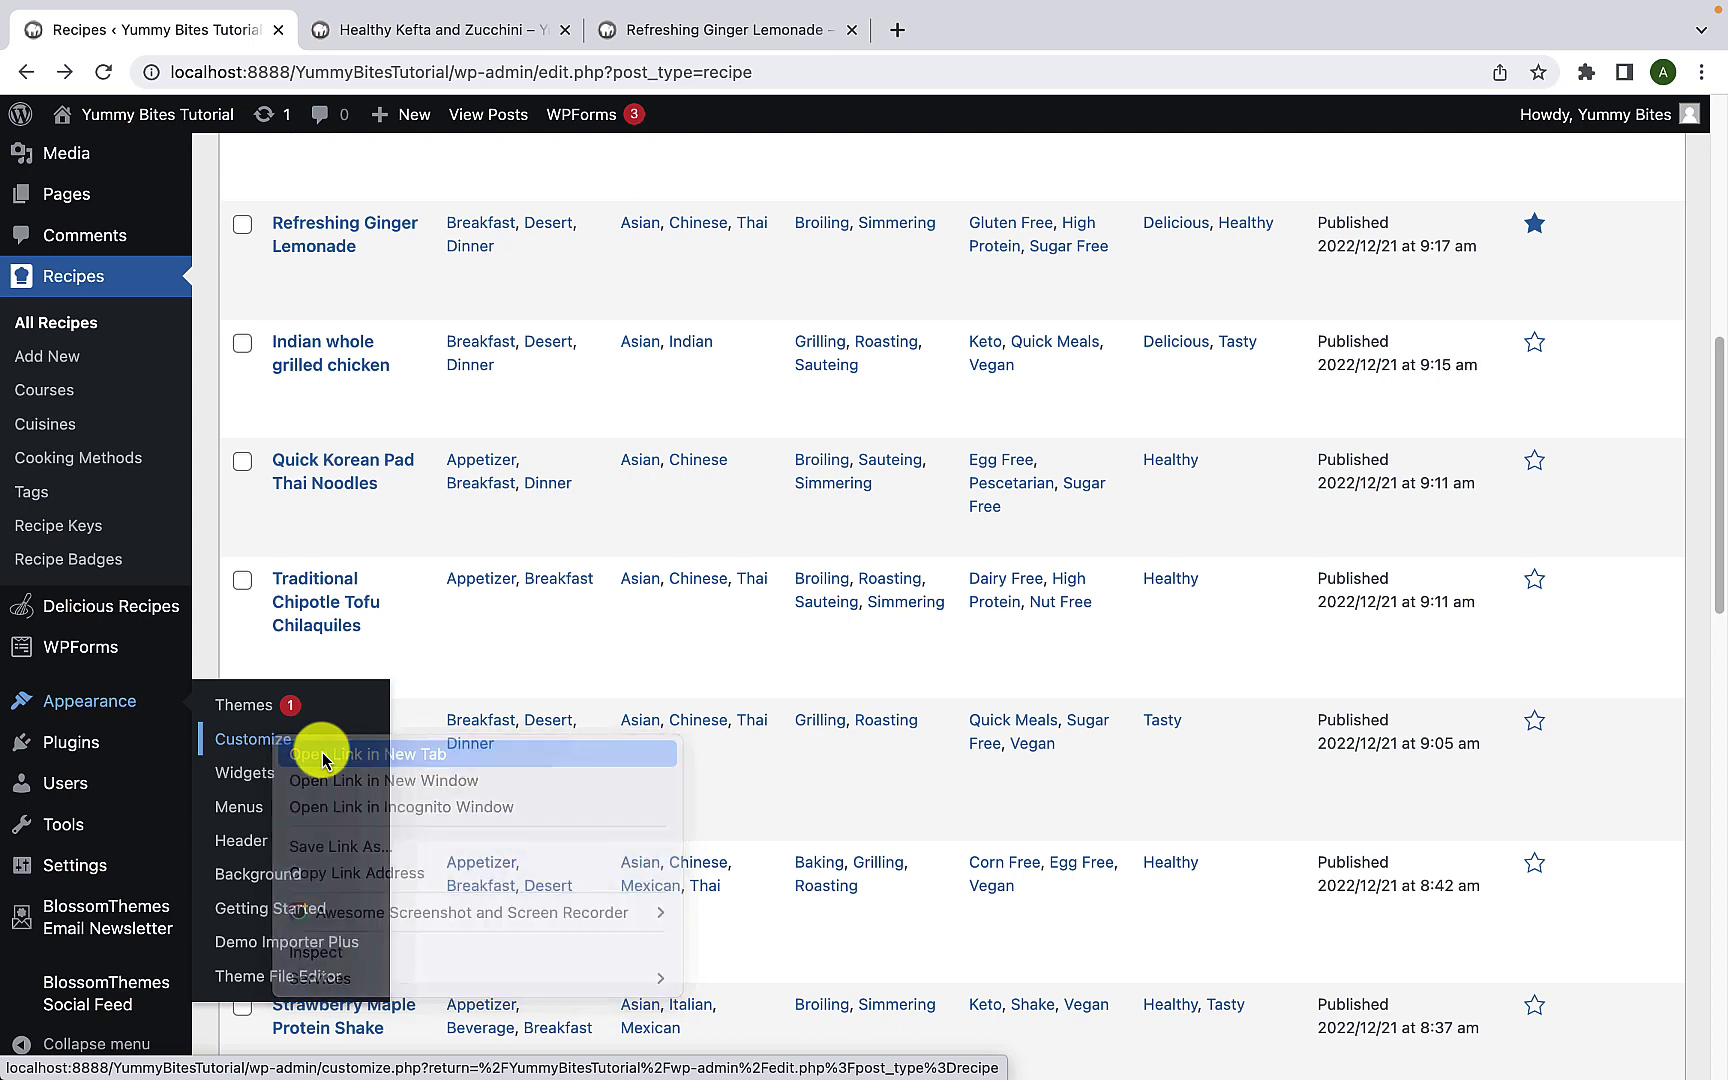
Step: Move the Customizer's browser tab directly after the Recipes dashboard tab and display the Customizer
click(655, 30)
drag(655, 30, 387, 45)
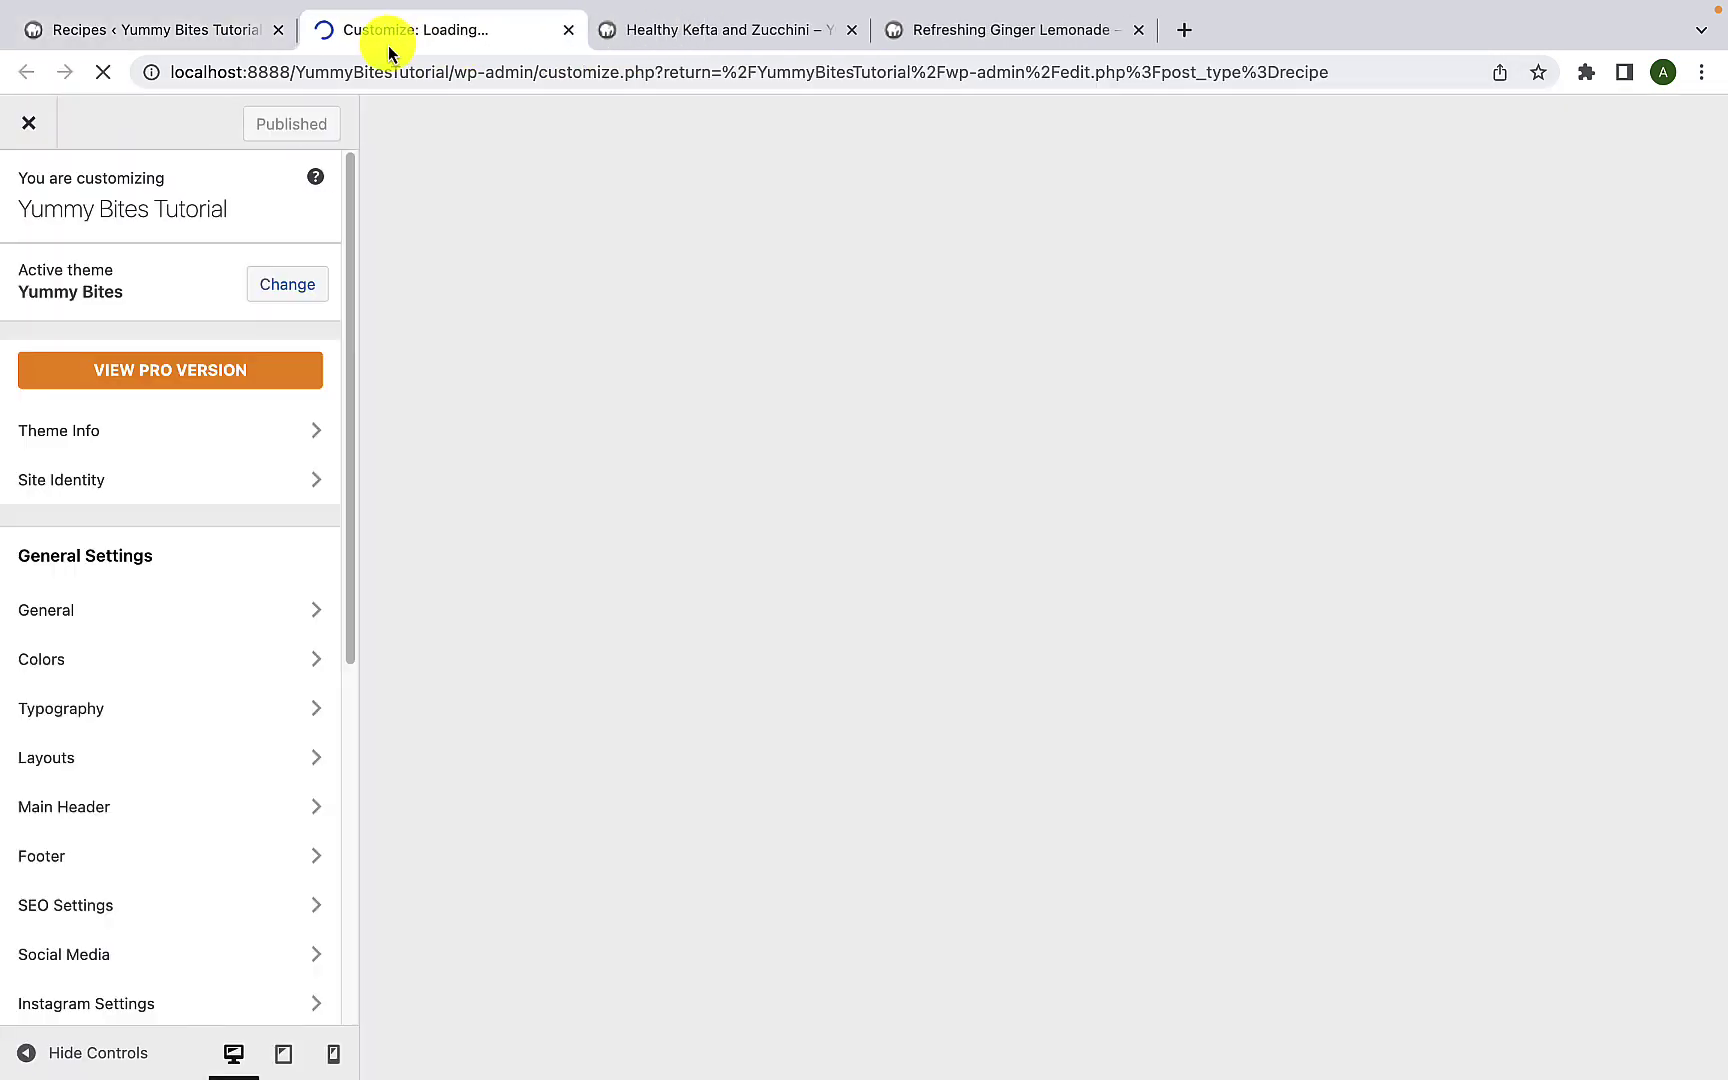
click(200, 40)
click(360, 32)
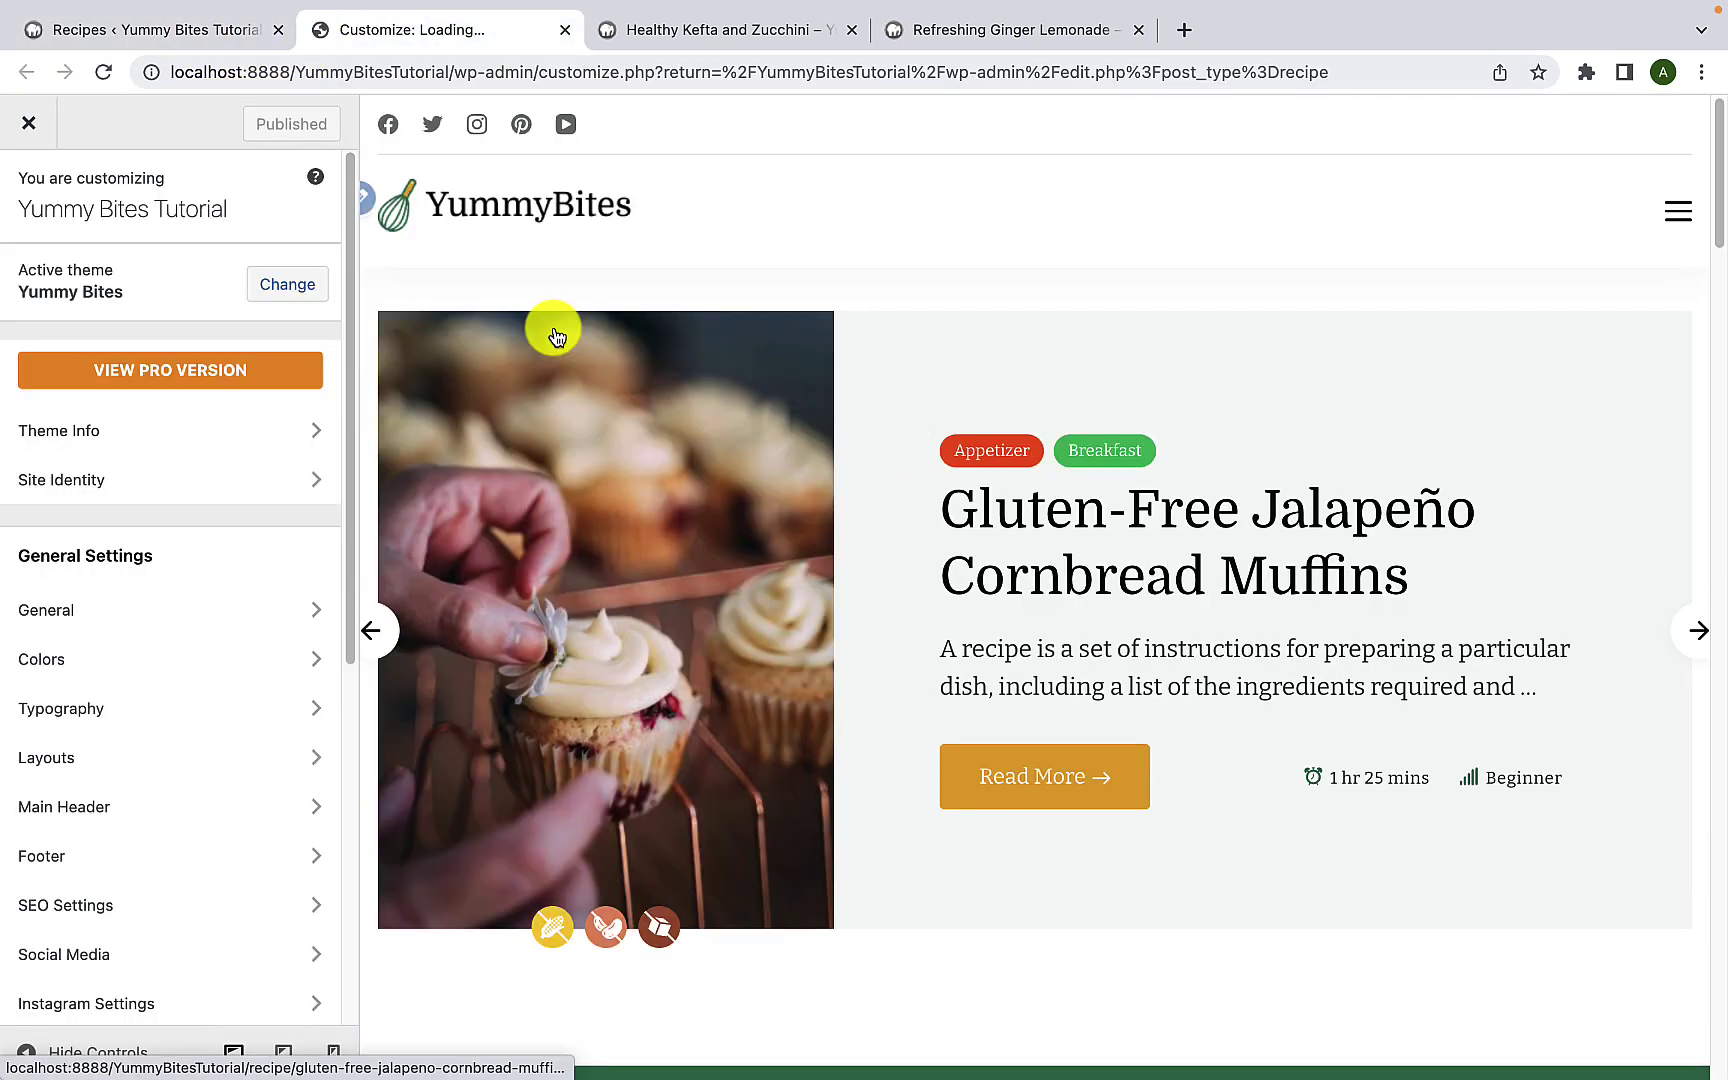
Step: Look through all the Customizer's setting sections, and view the Theme Info section before returning to the main list
scroll(250, 560, down, 3)
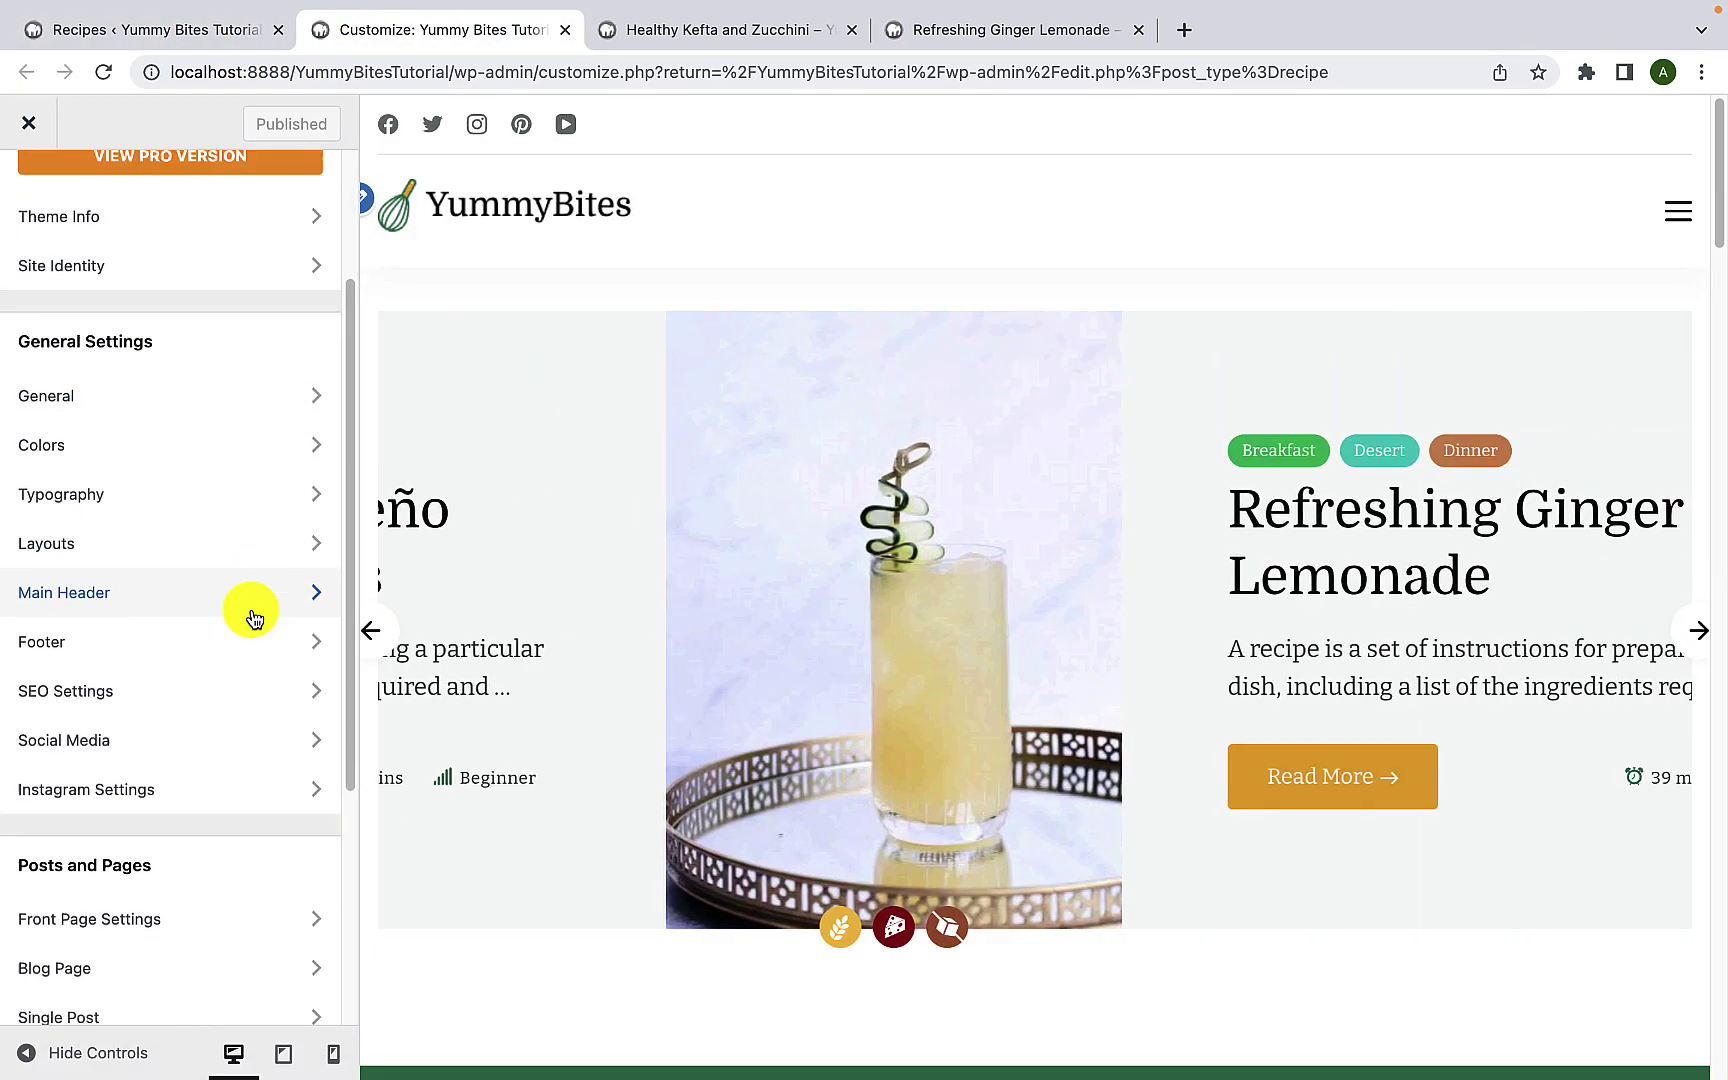
scroll(254, 618, down, 5)
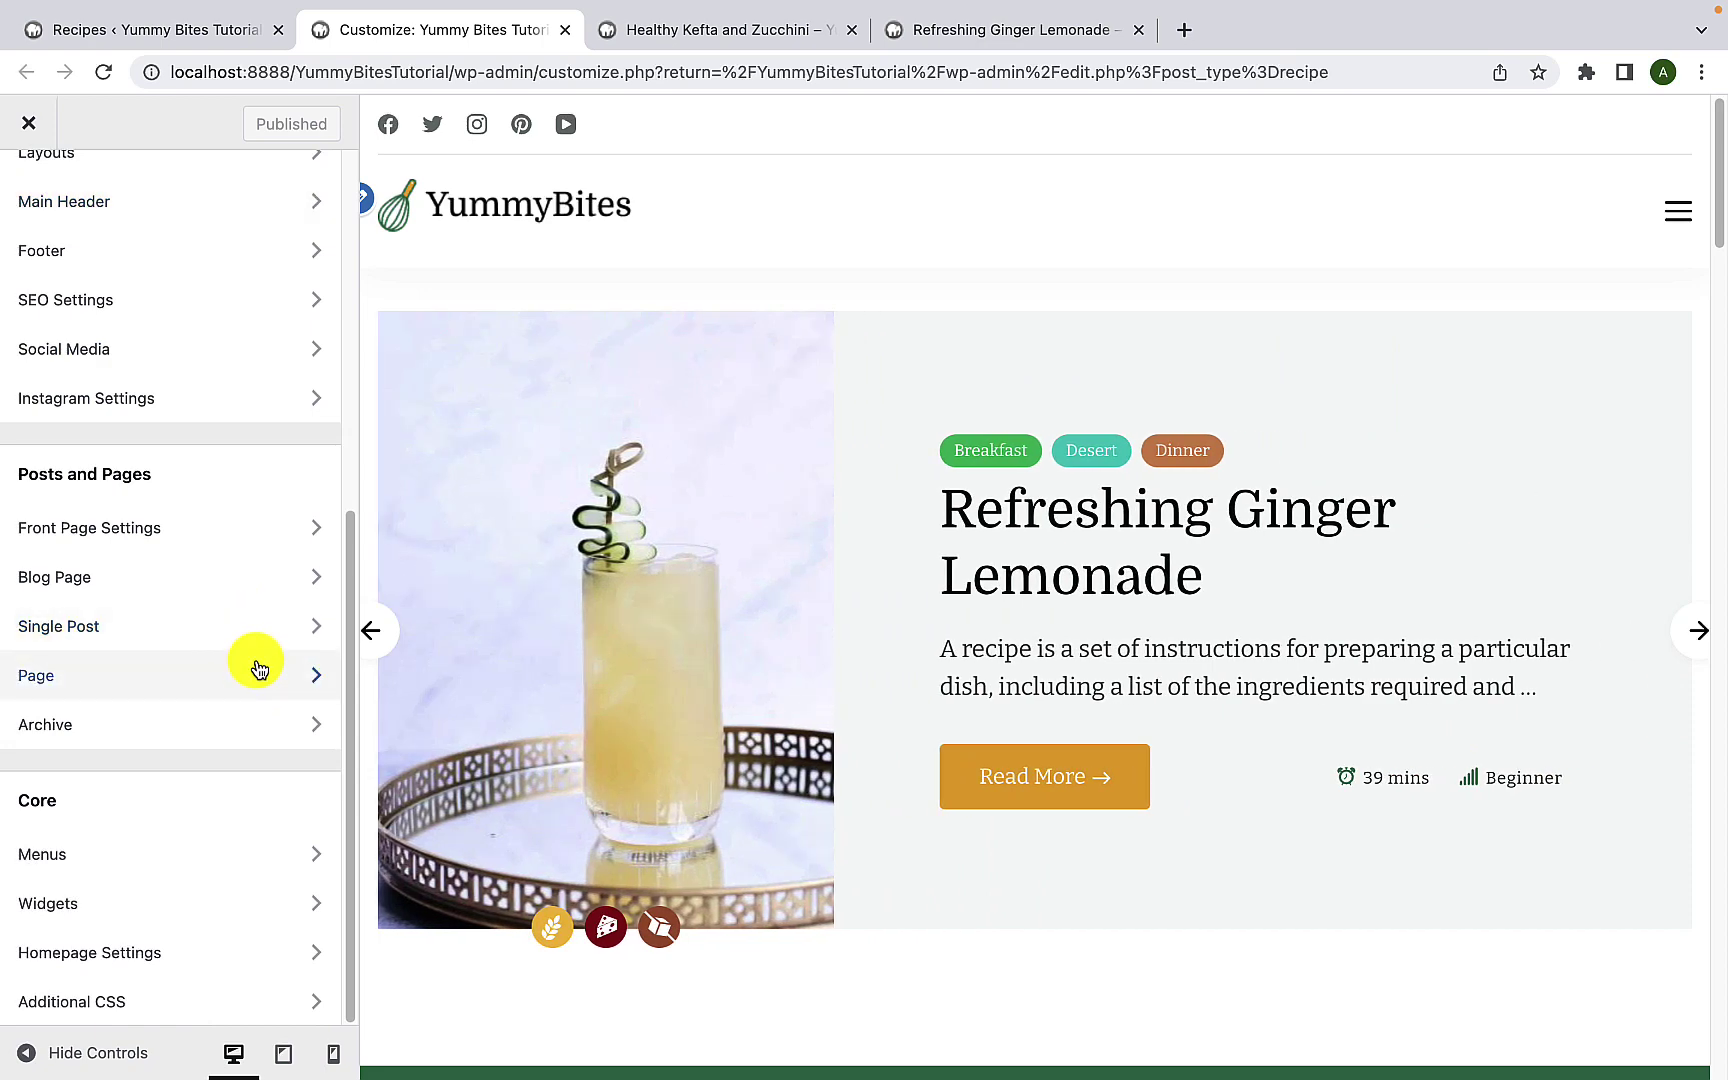
scroll(258, 668, up, 7)
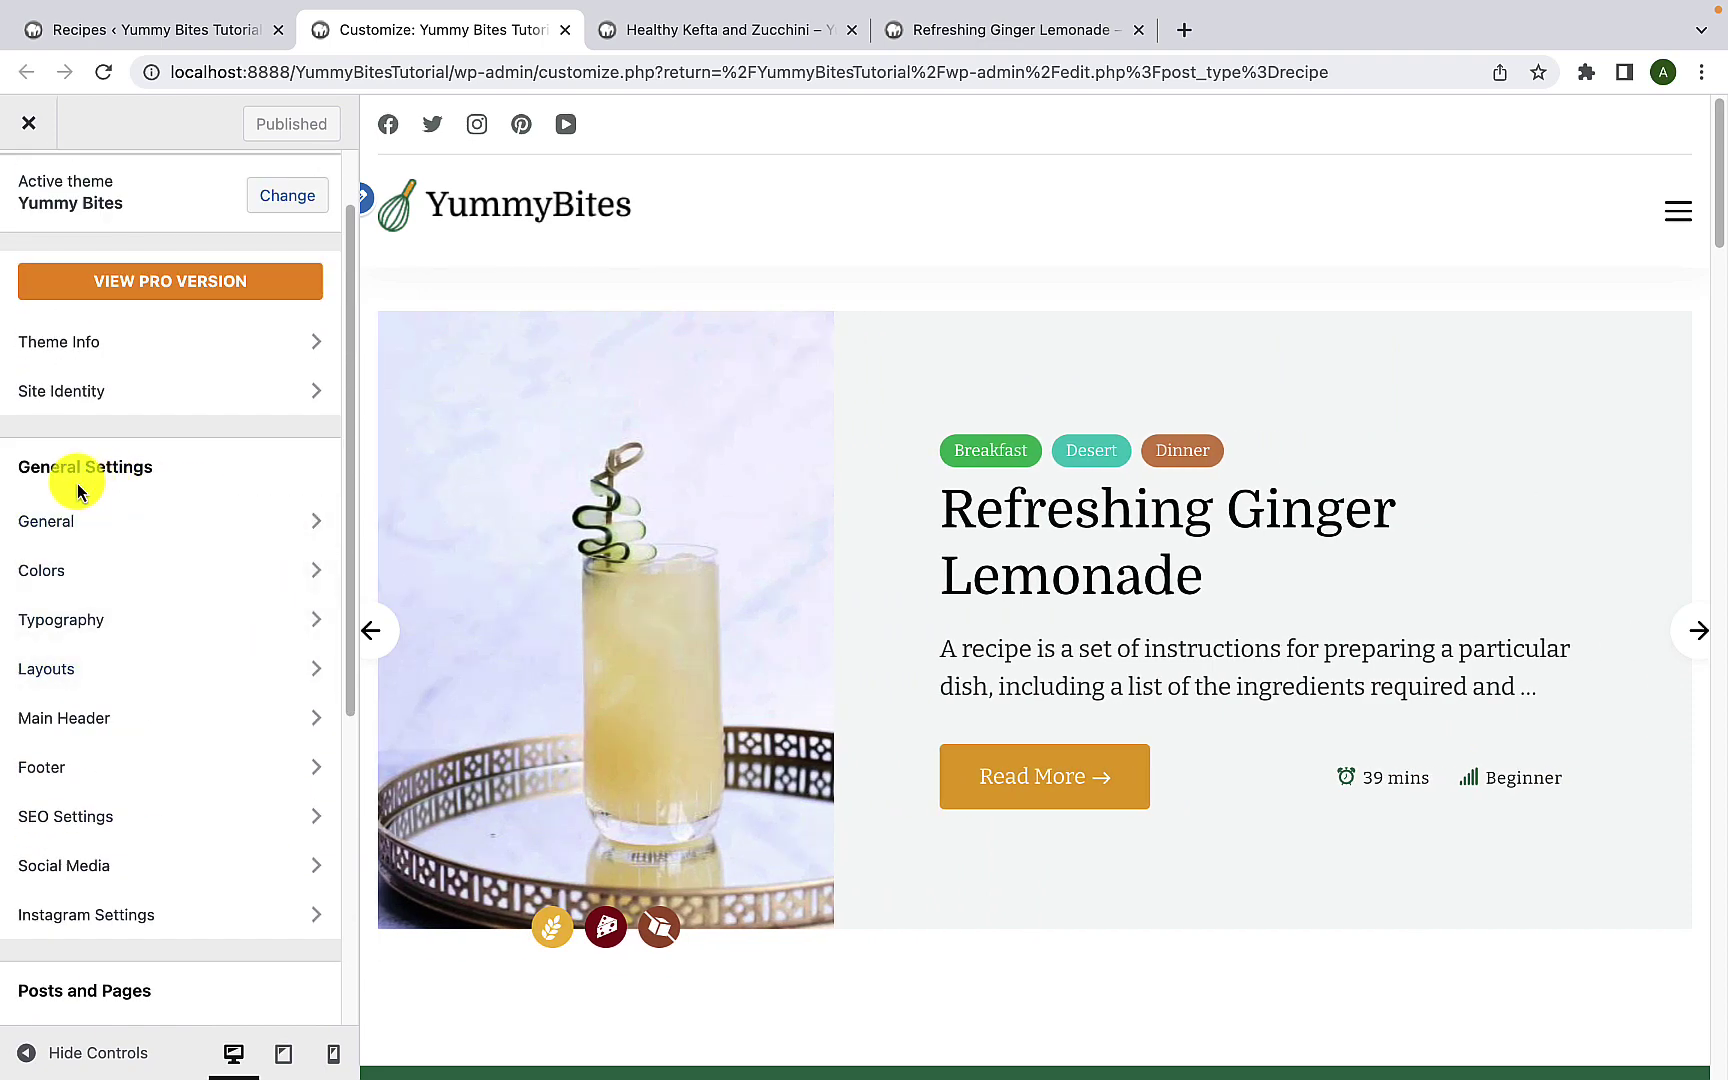
scroll(138, 612, down, 5)
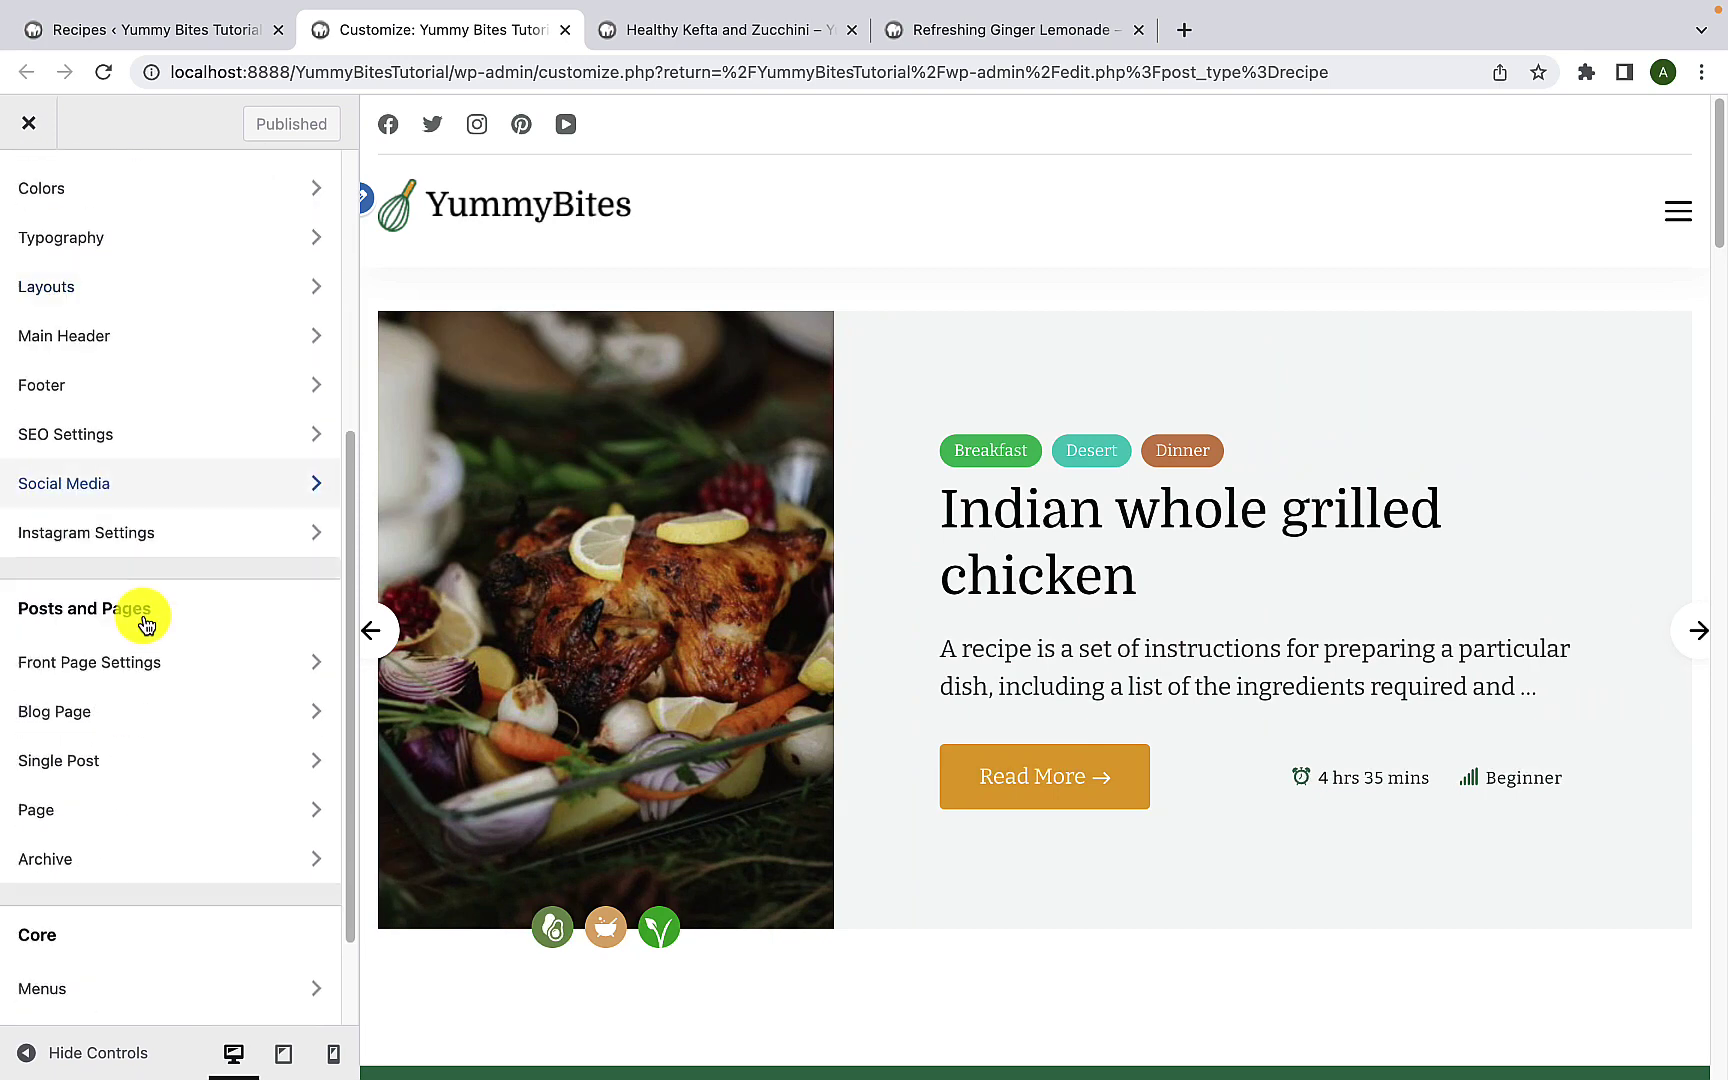
scroll(130, 635, down, 2)
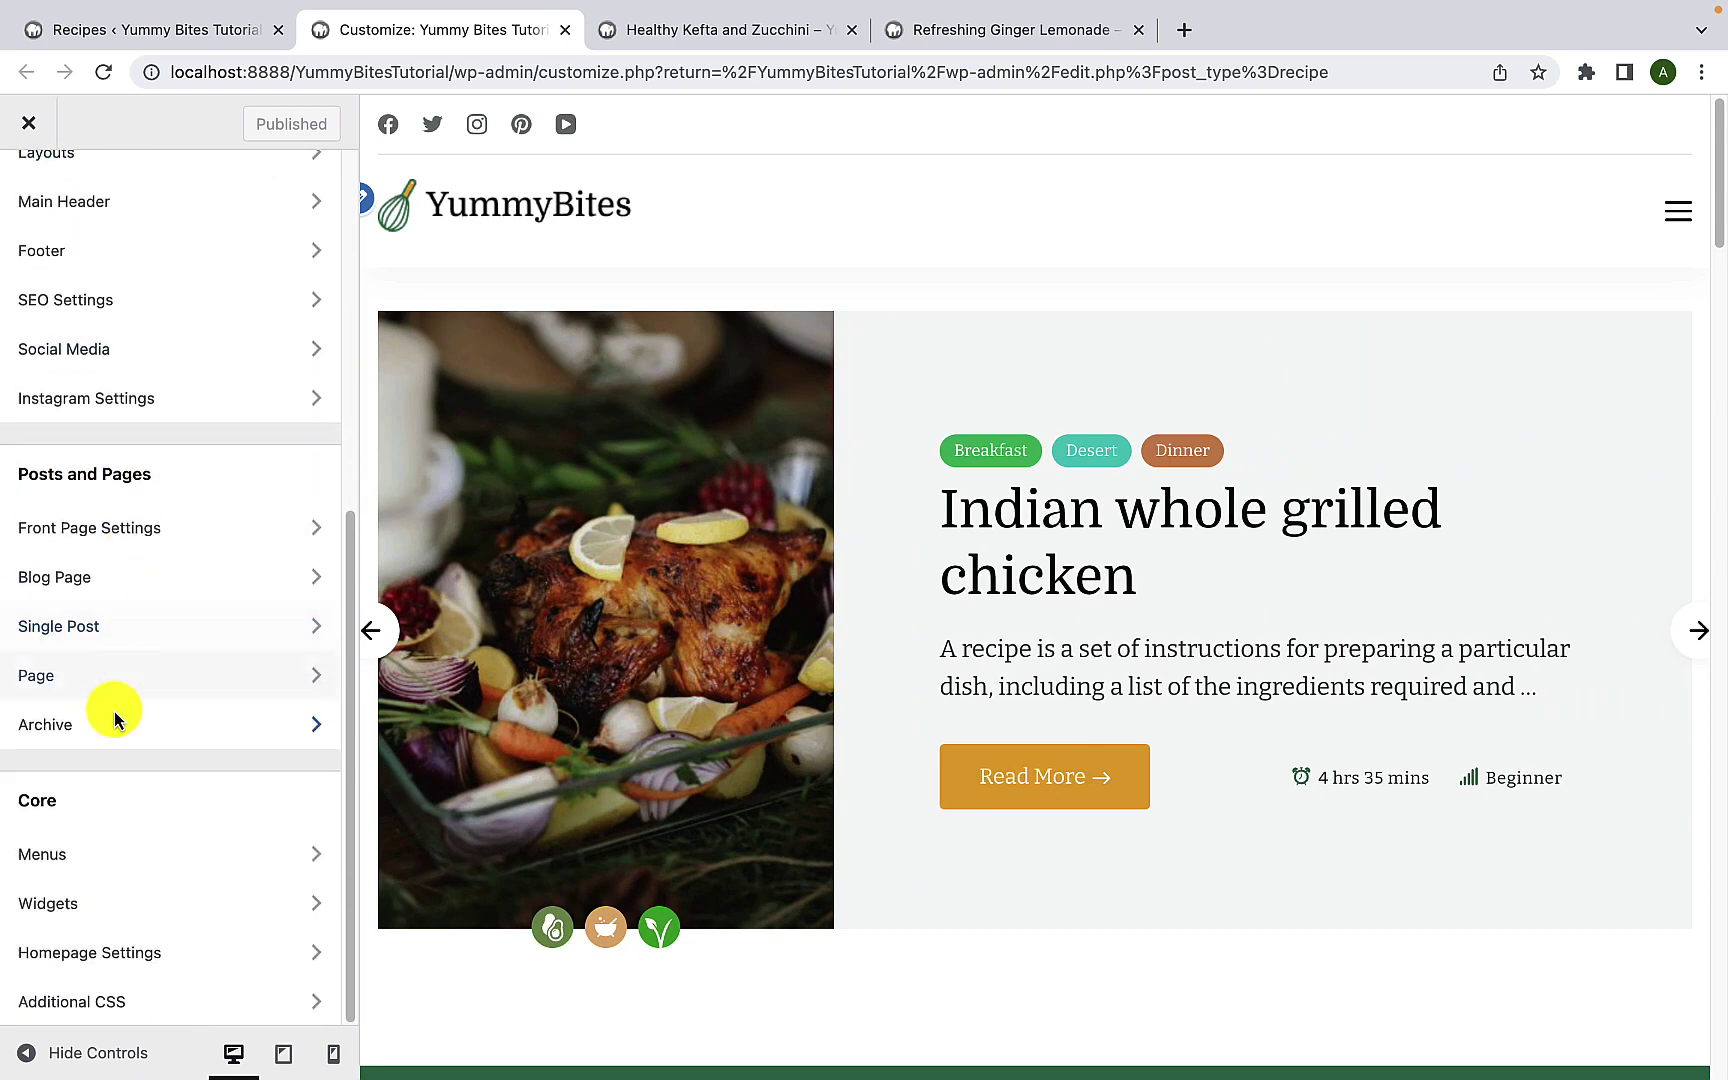
scroll(144, 810, up, 8)
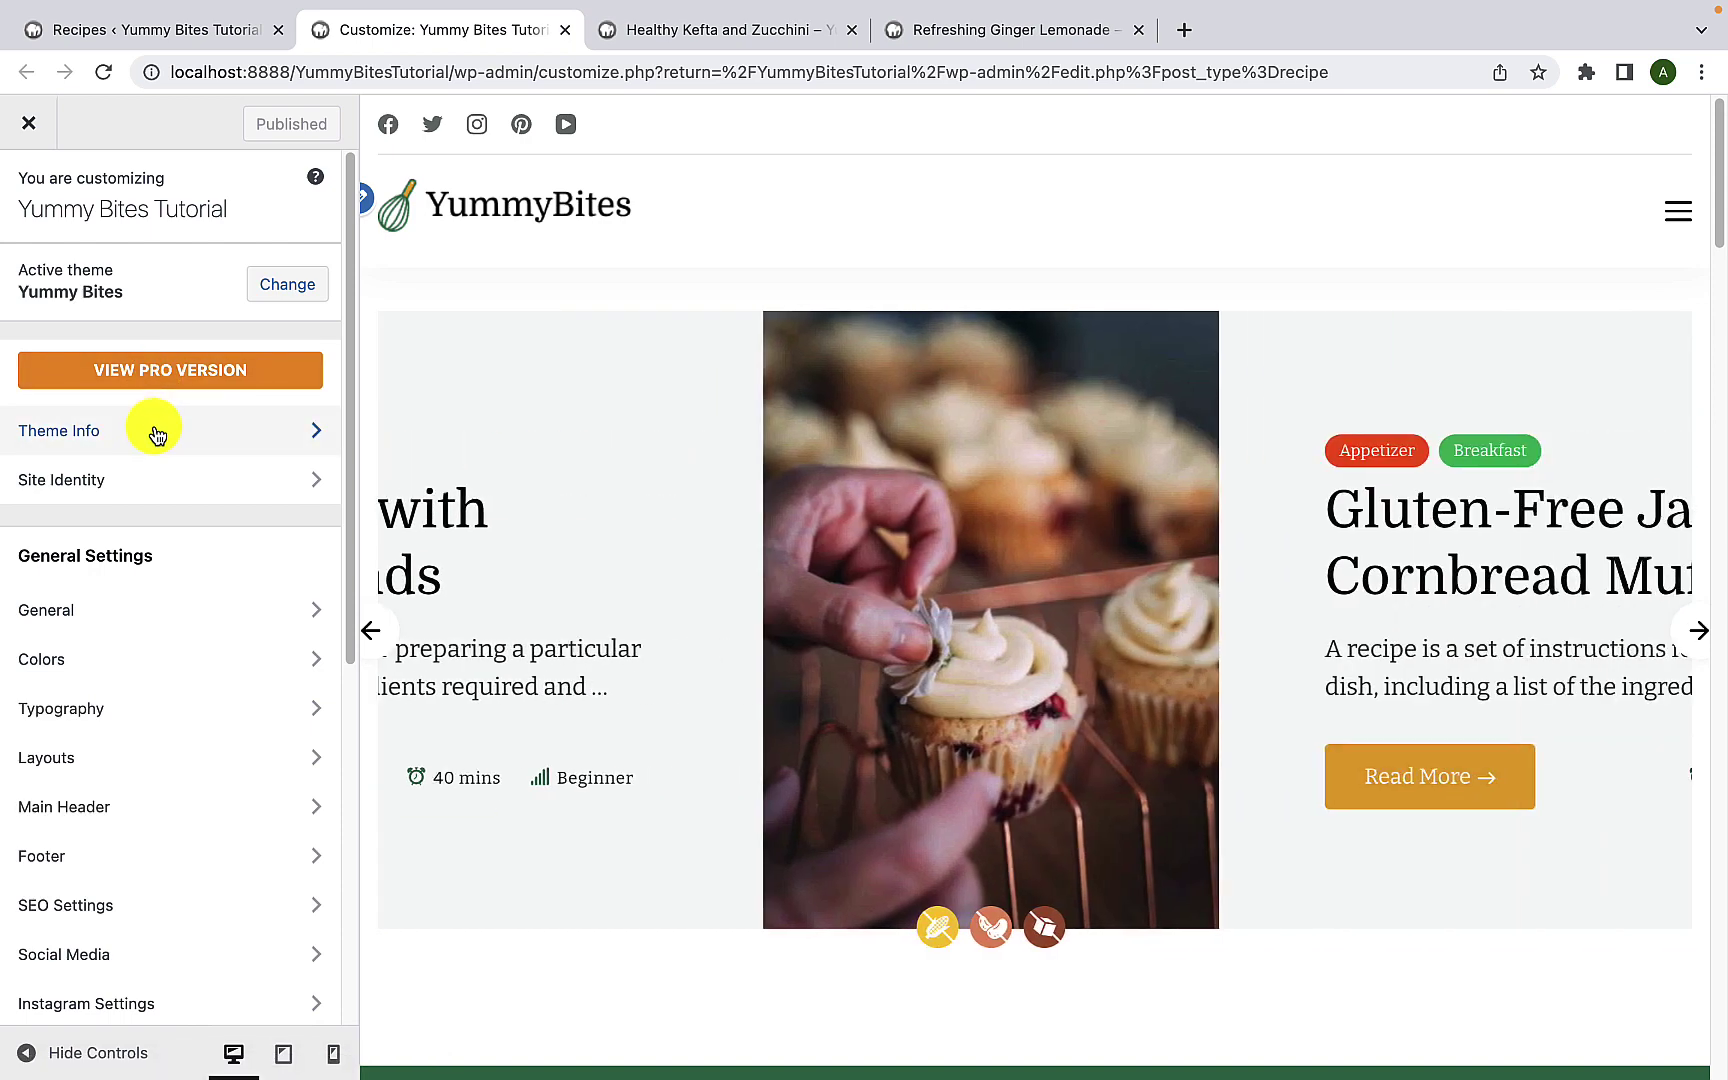
click(154, 429)
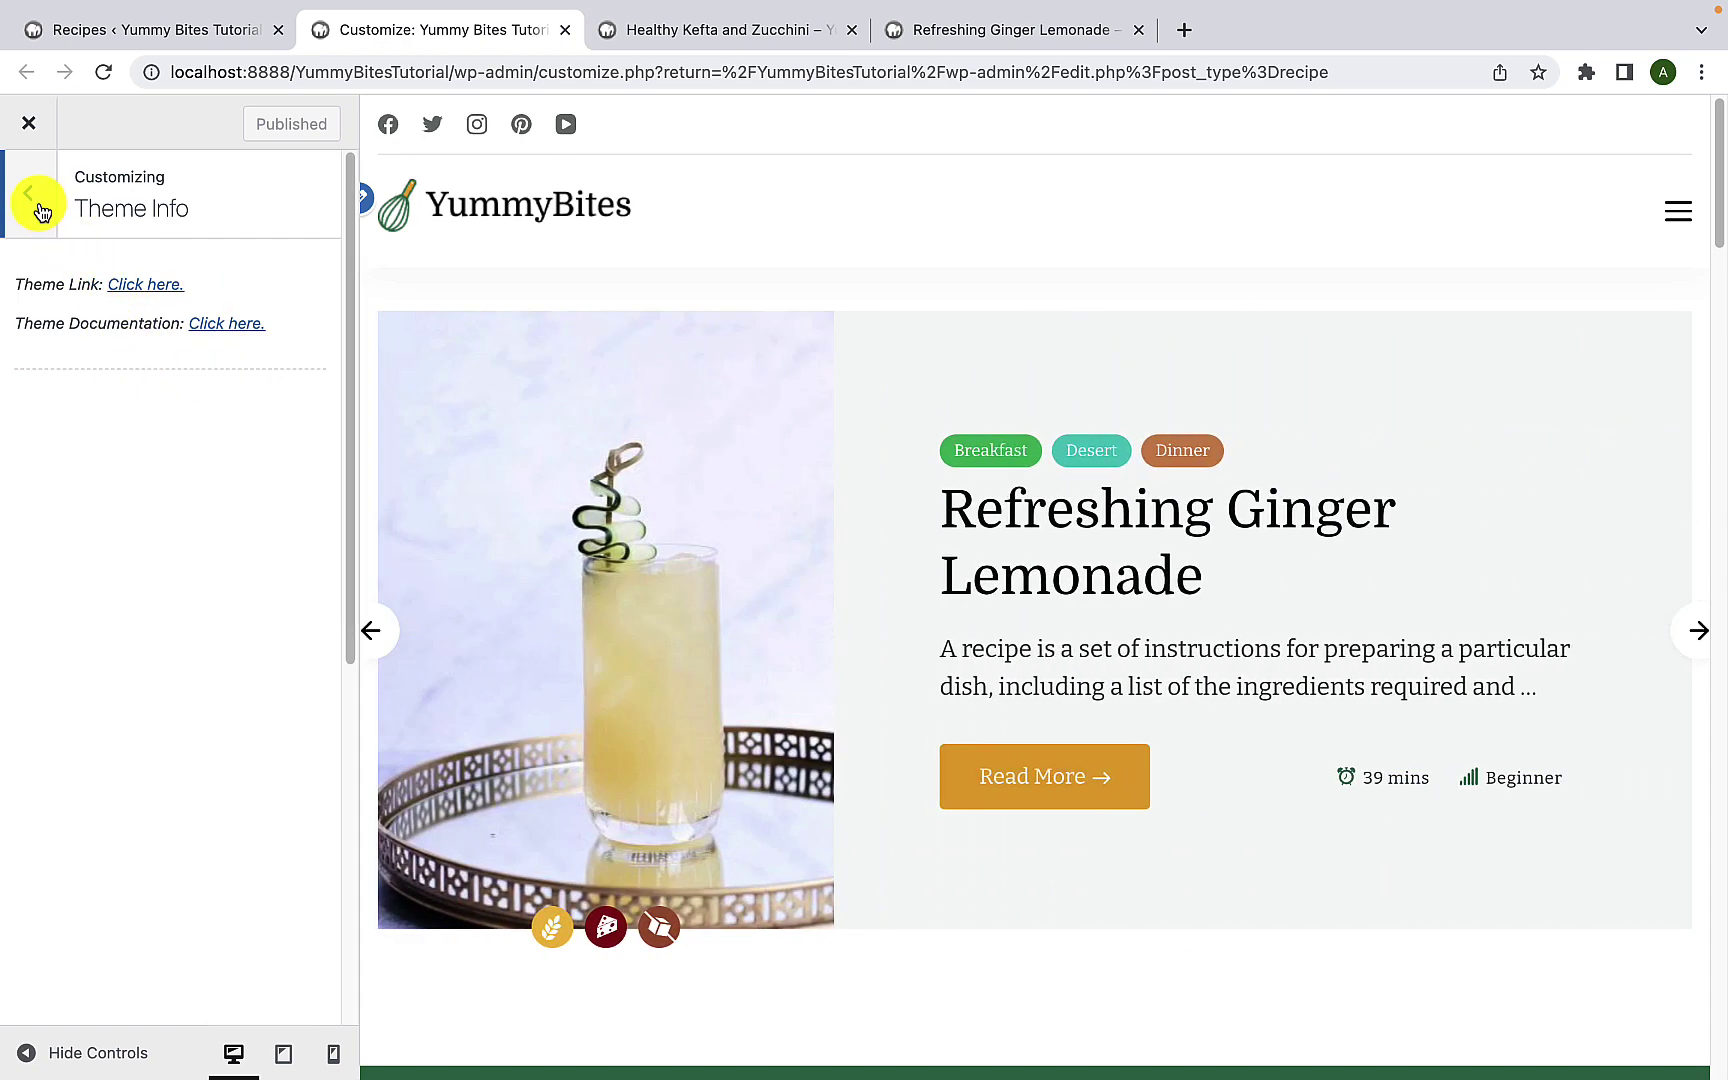
click(36, 200)
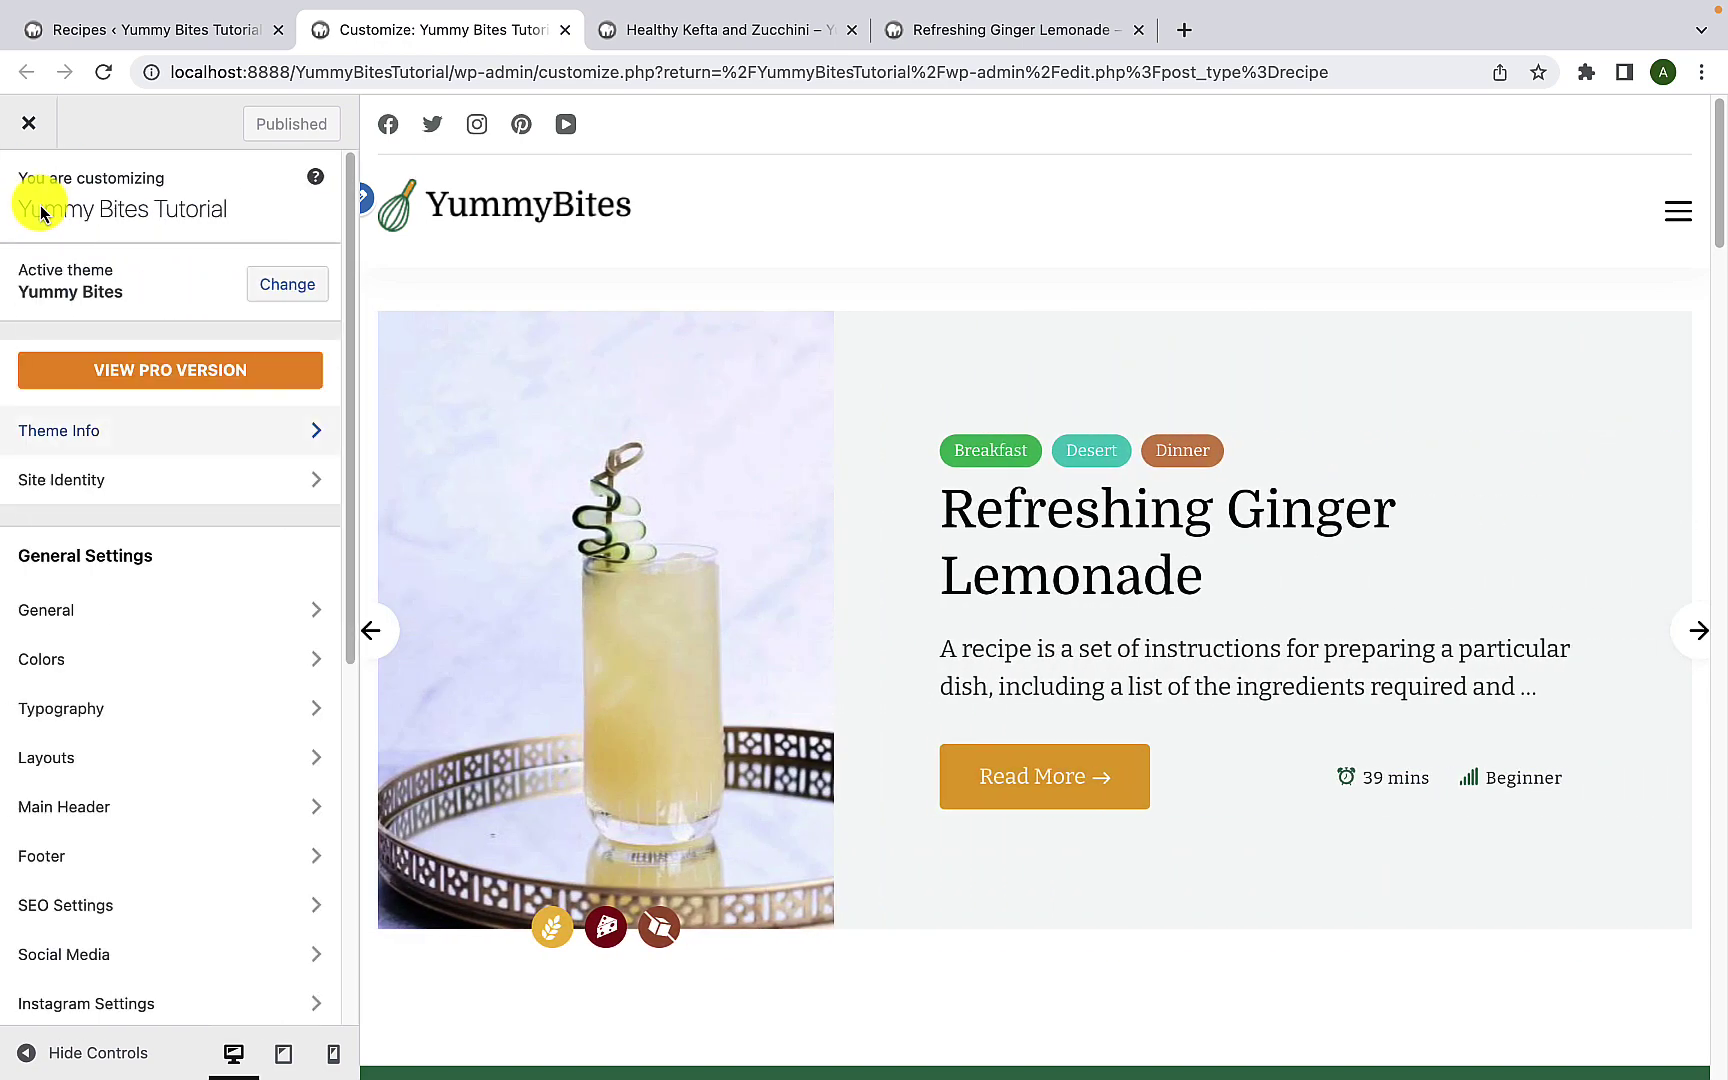
Step: Replace the Site Identity logo with logo-2-1.png from the media library, cropped to the whisk graphic
click(141, 487)
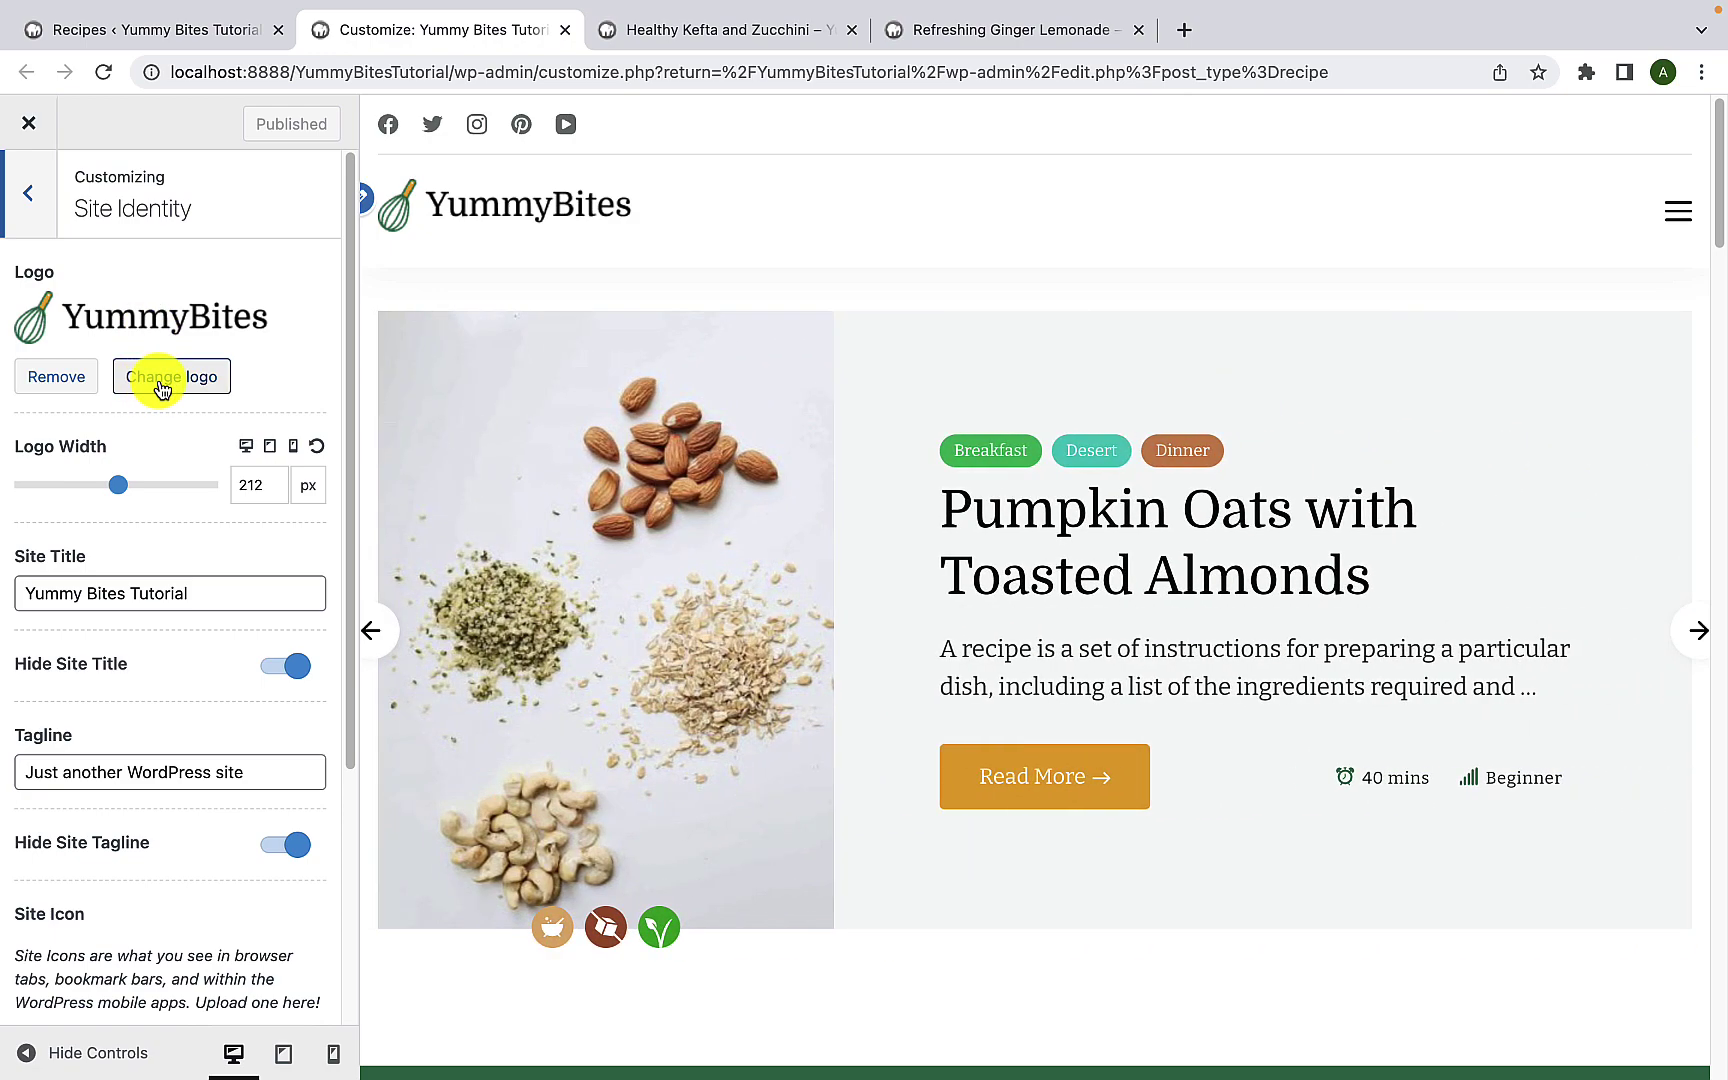
click(160, 388)
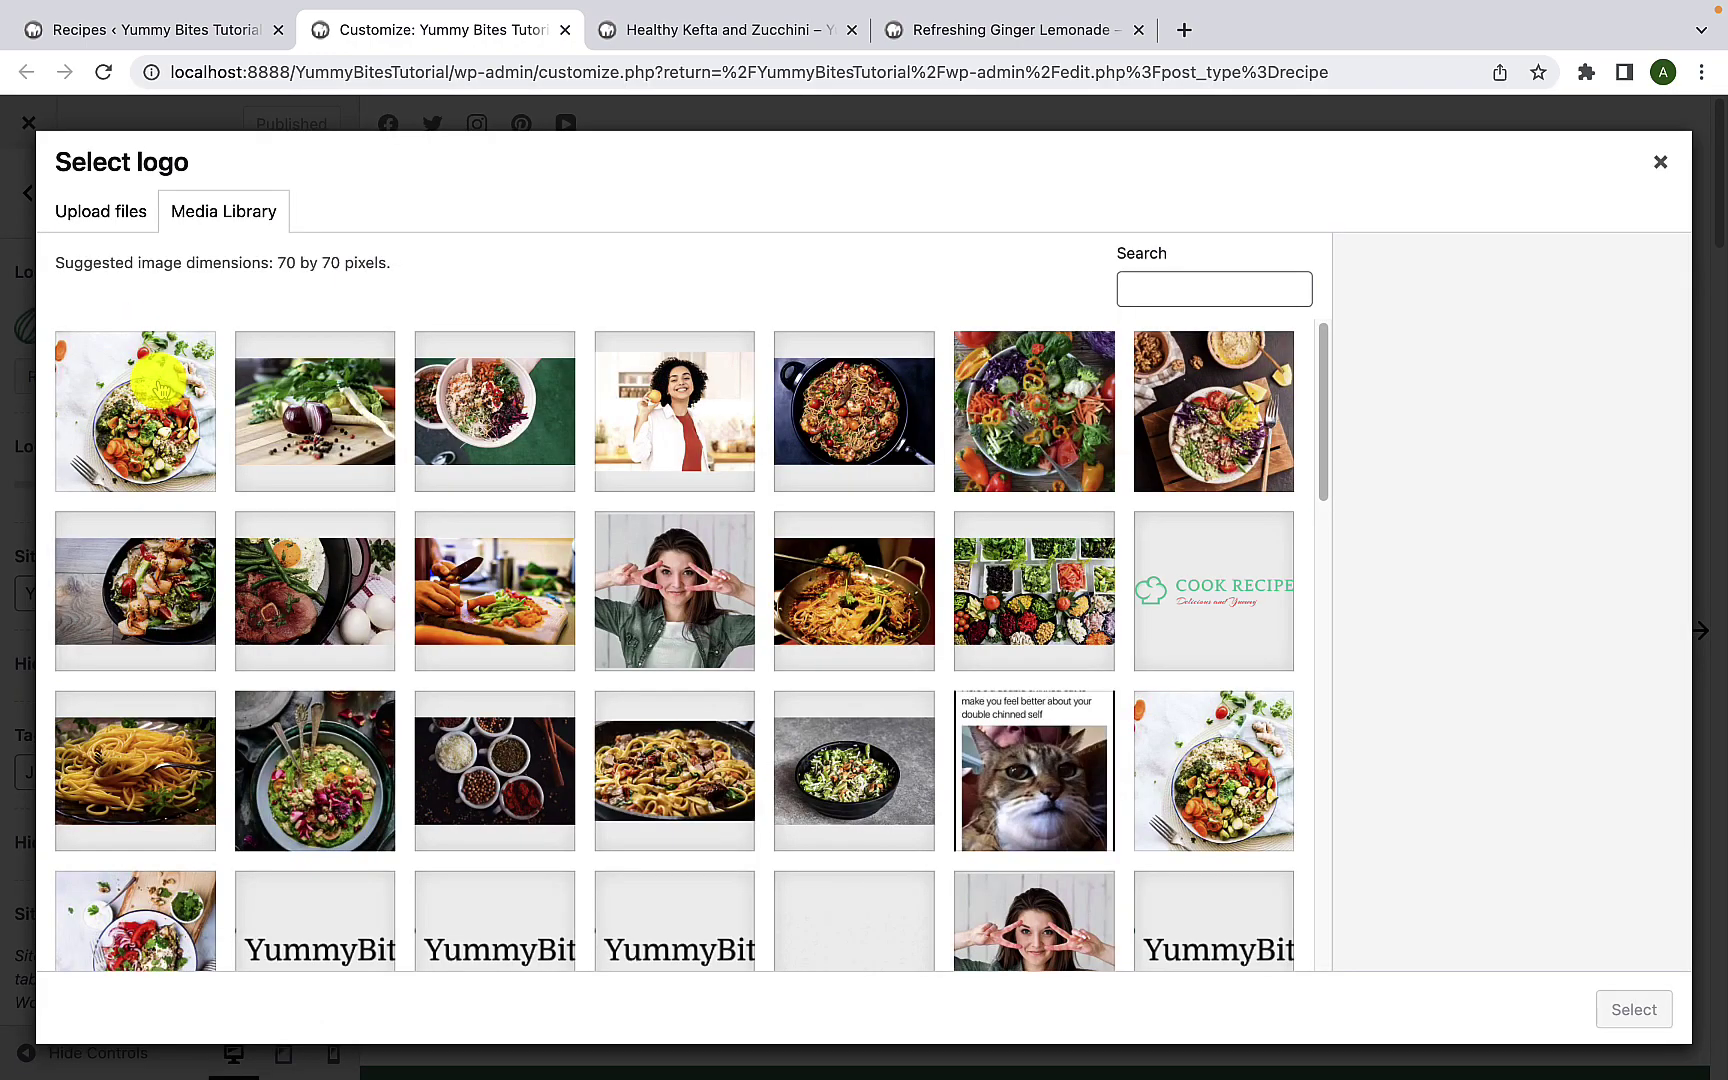
scroll(500, 528, down, 5)
scroll(500, 528, down, 1)
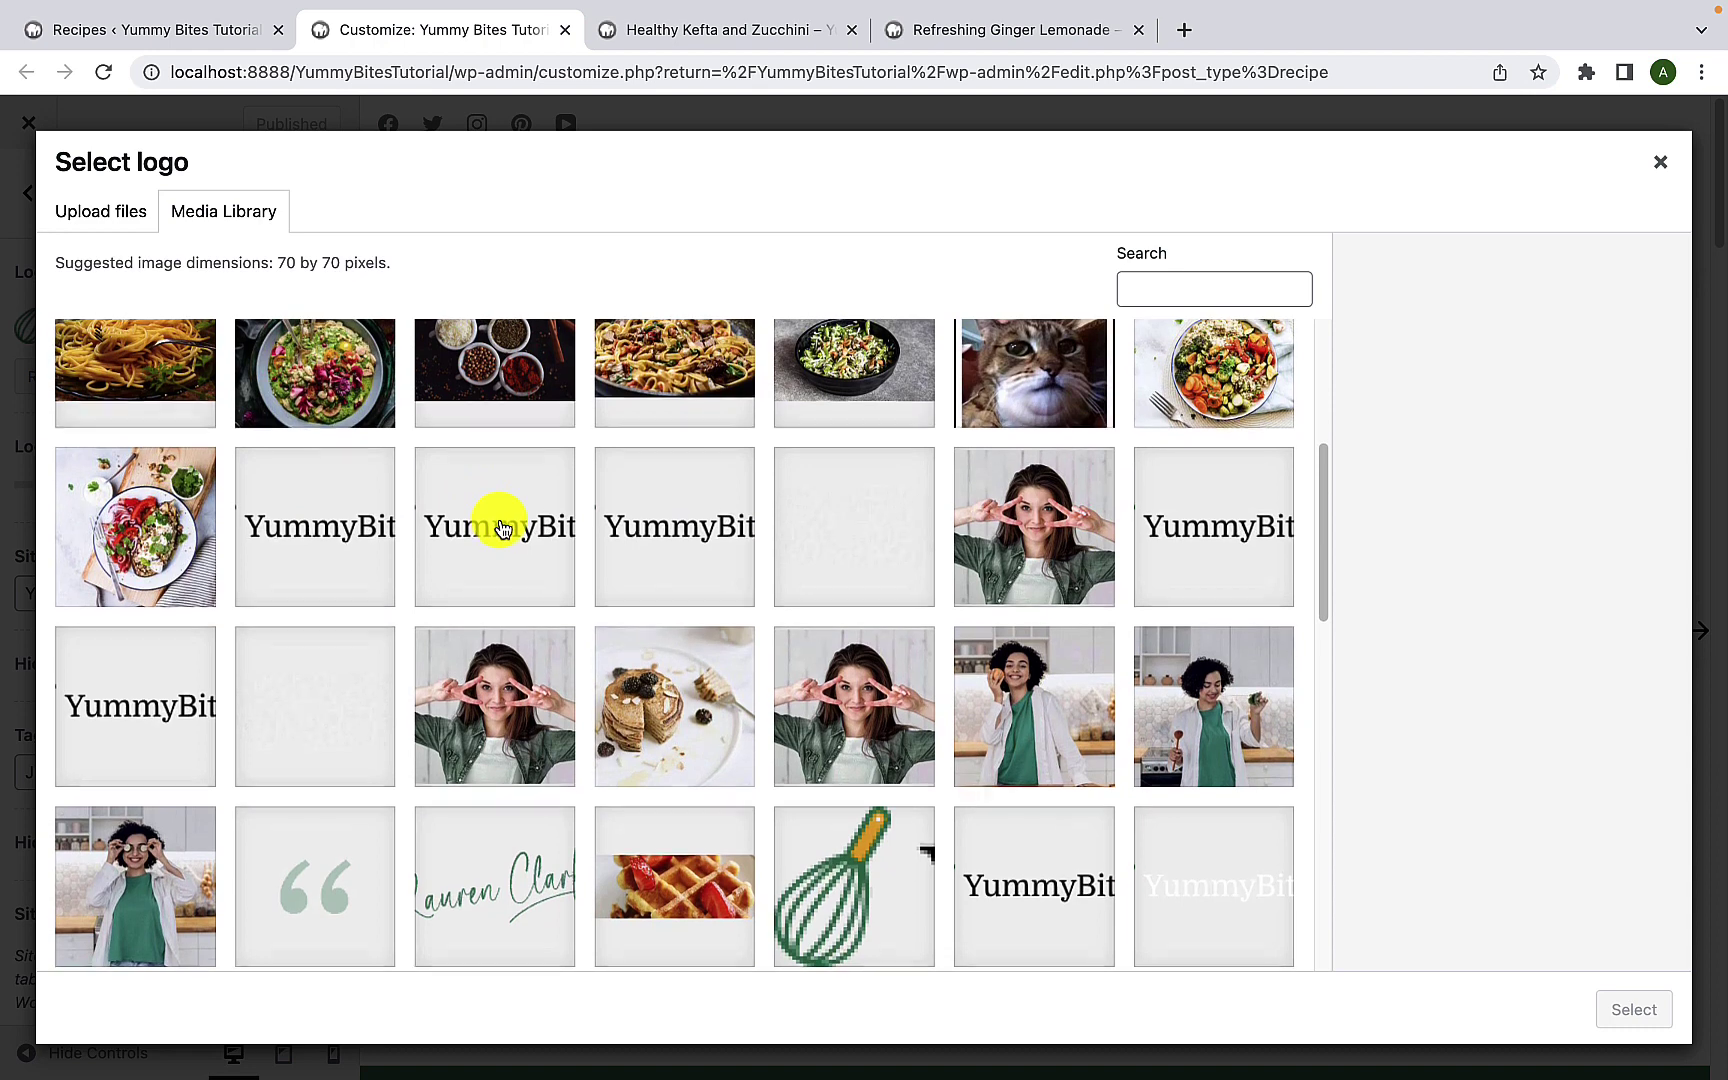
click(651, 513)
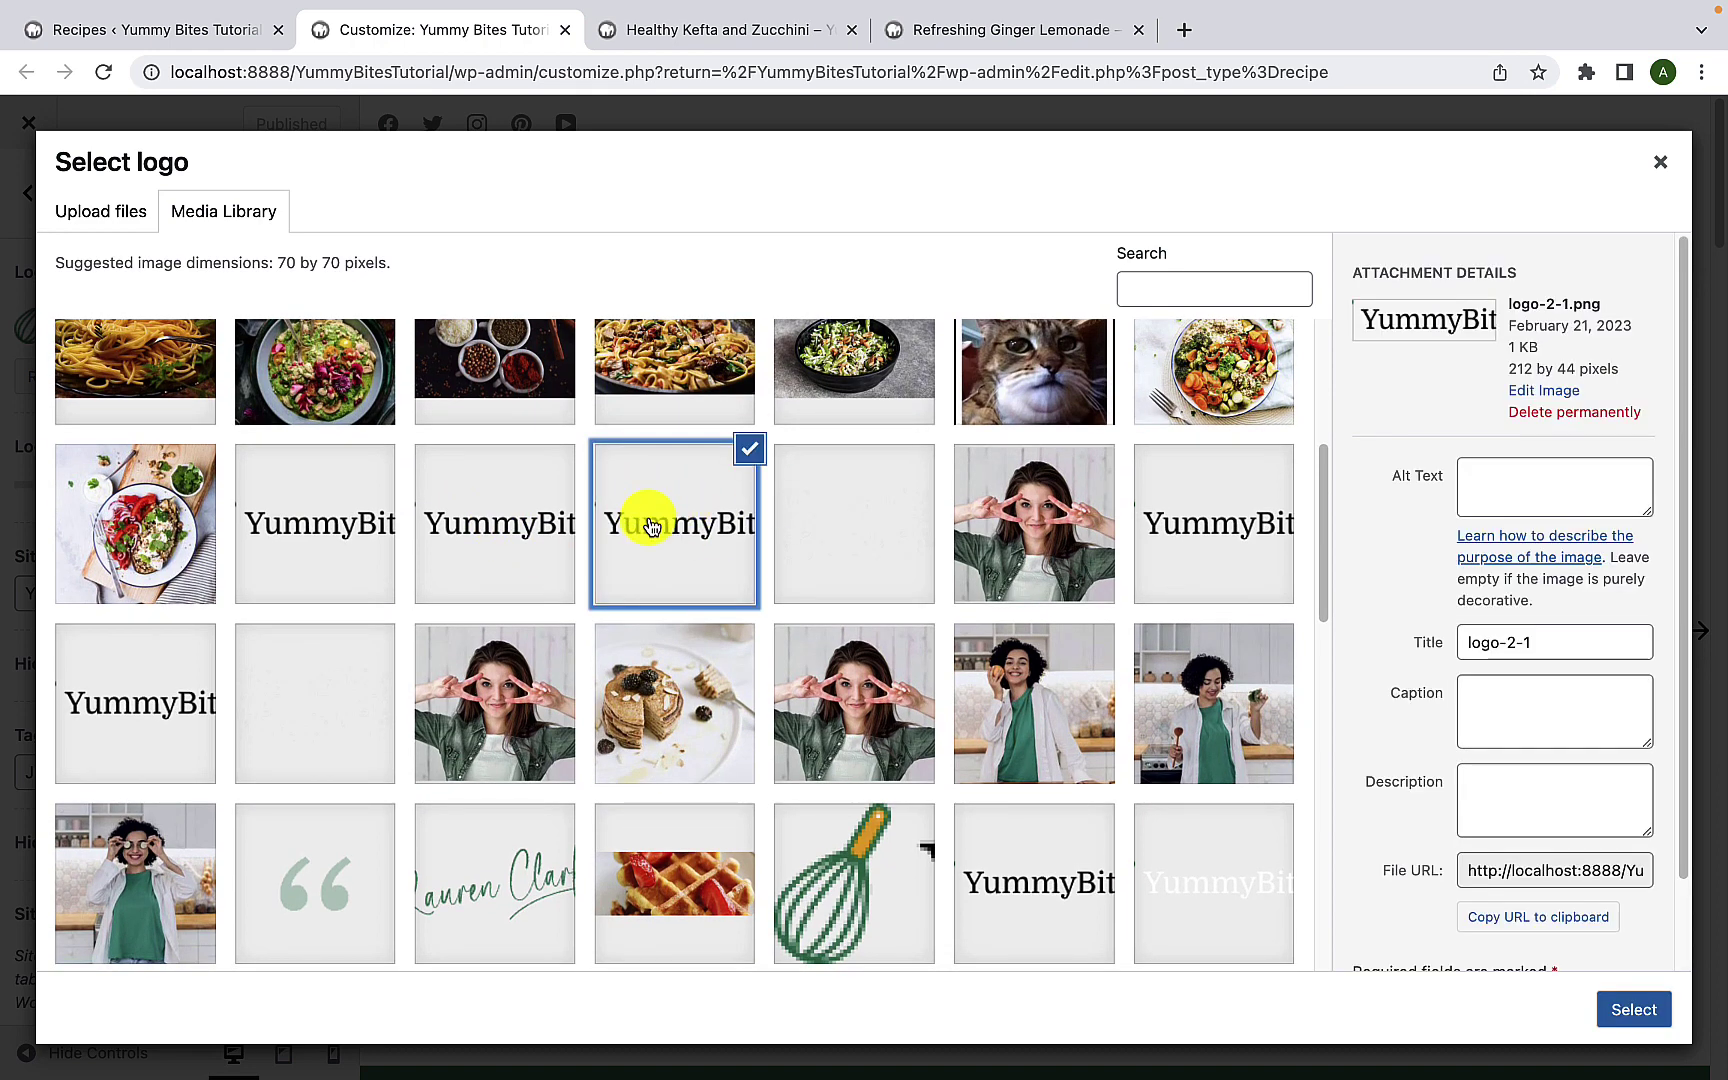
click(1655, 1012)
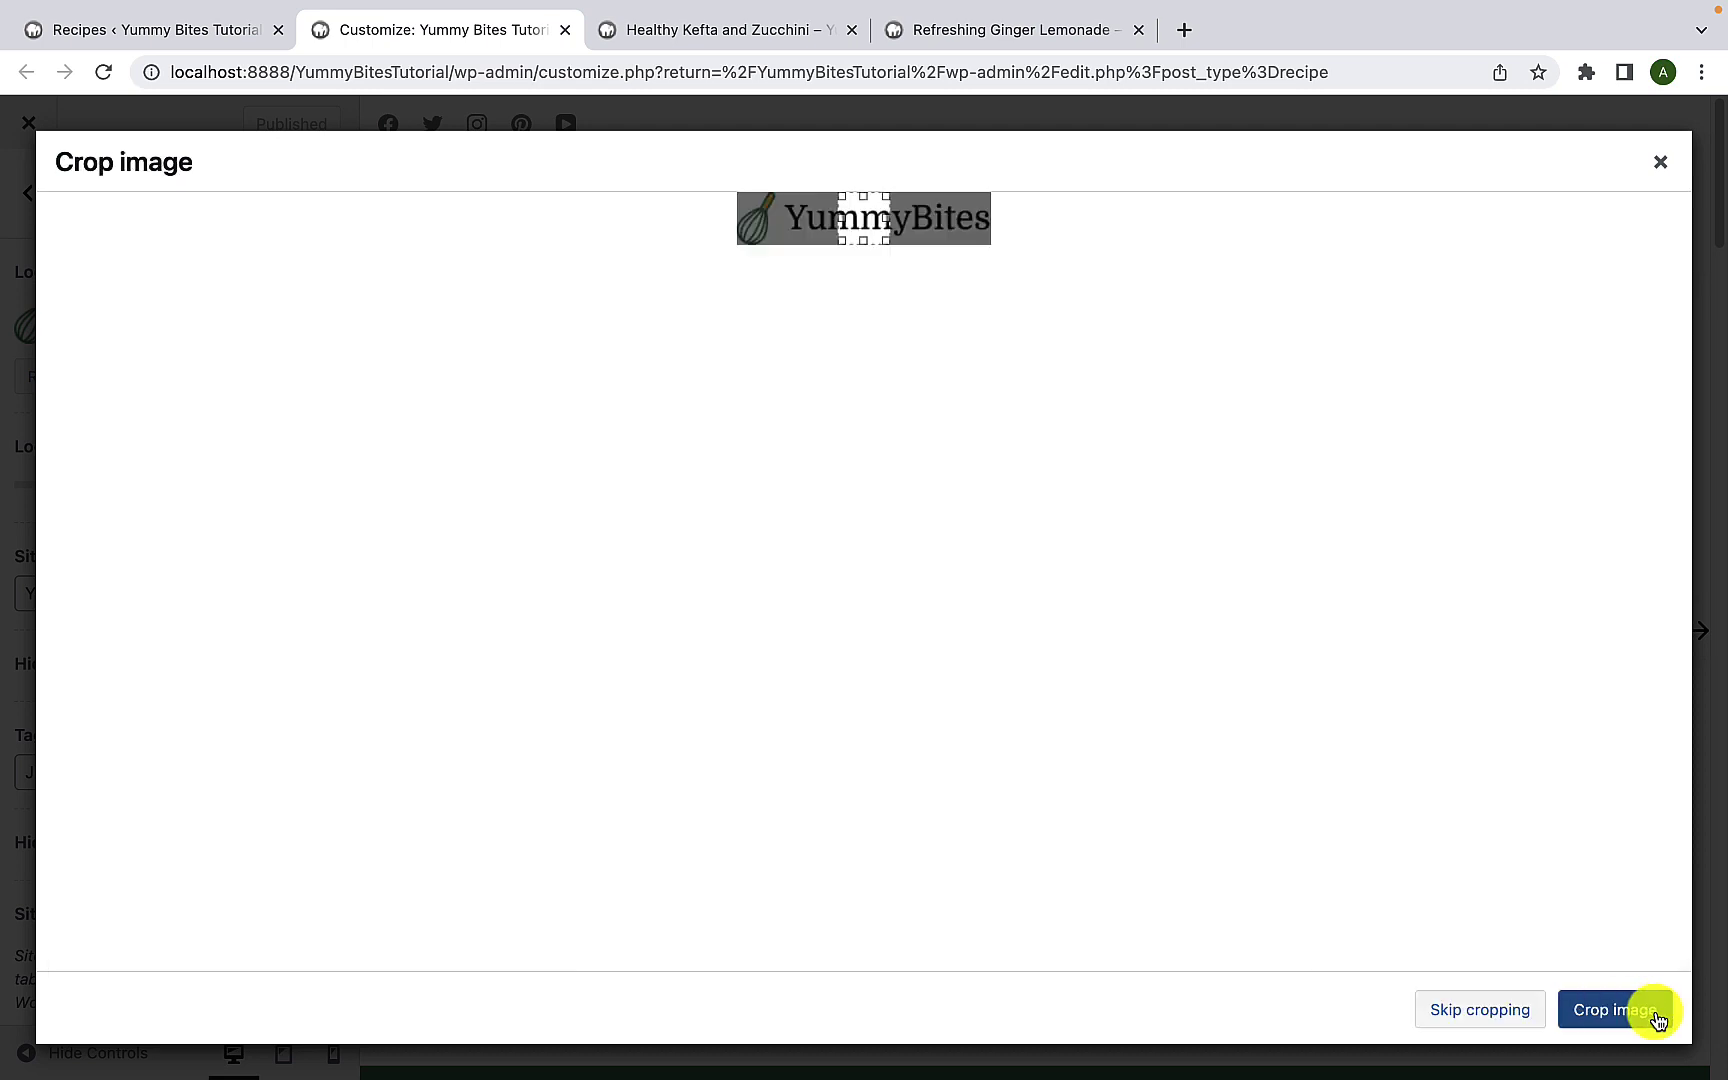
drag(852, 224, 747, 227)
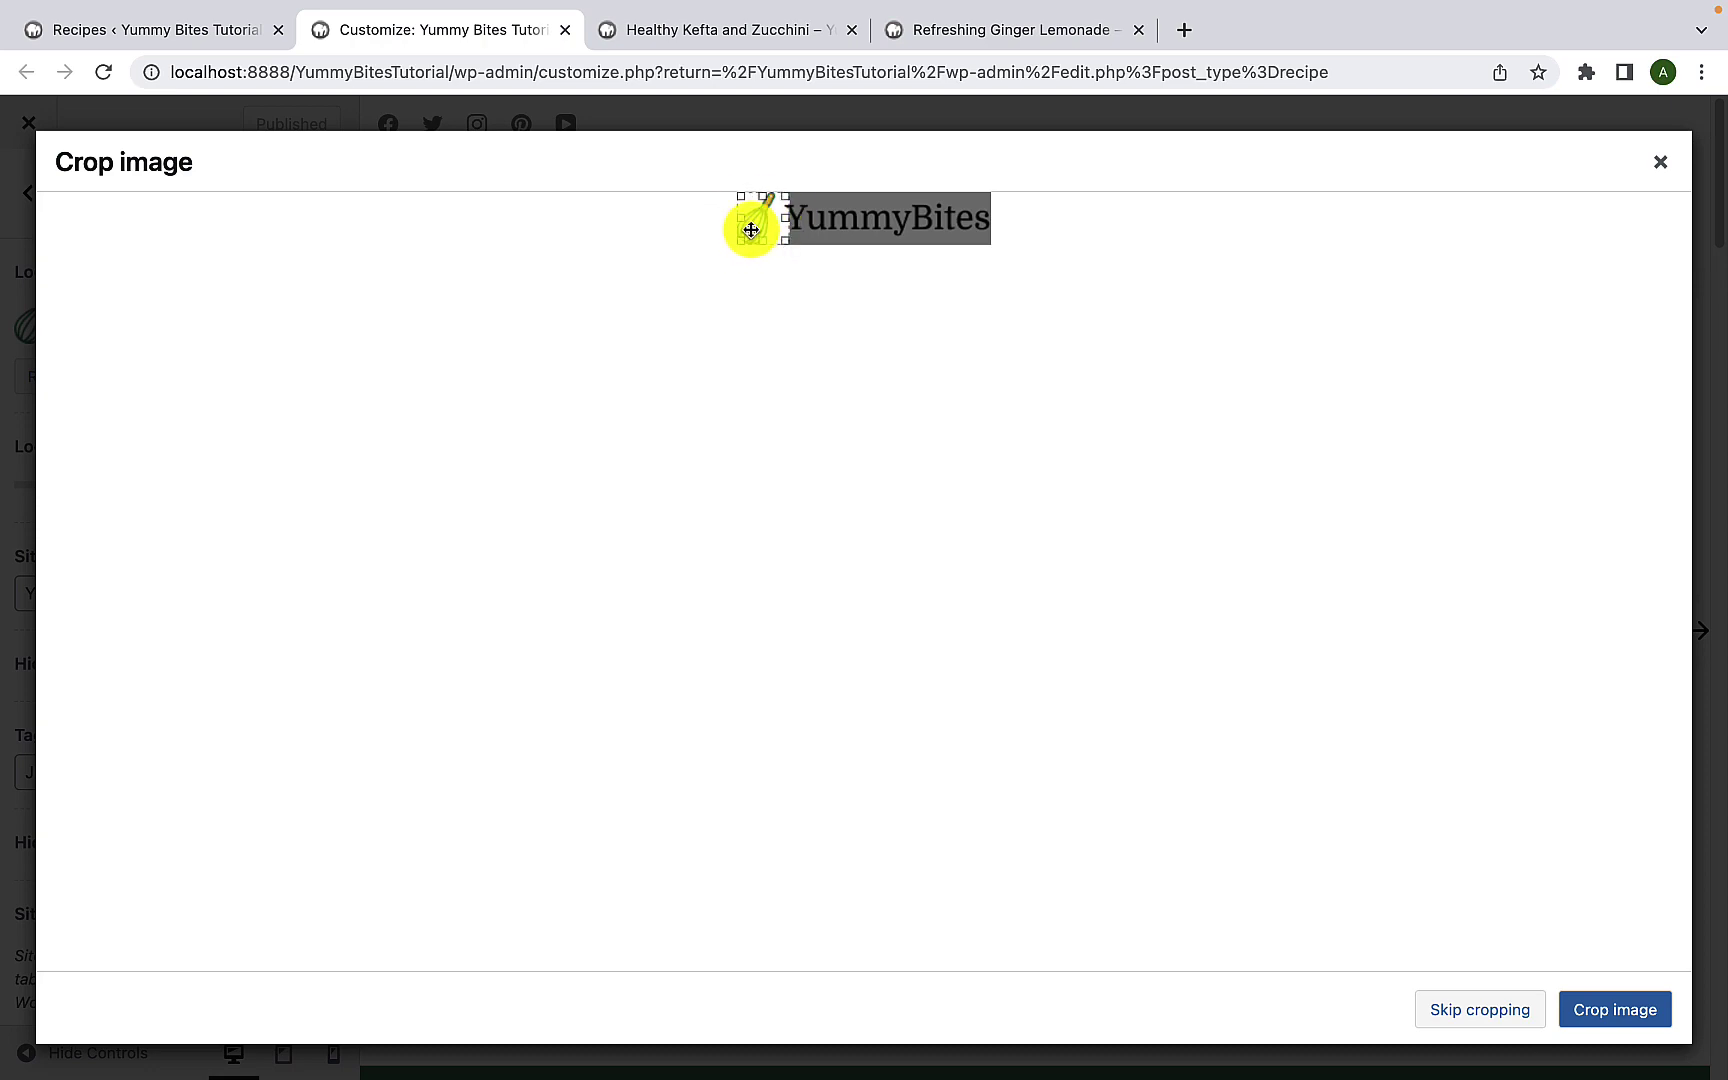
click(1630, 1020)
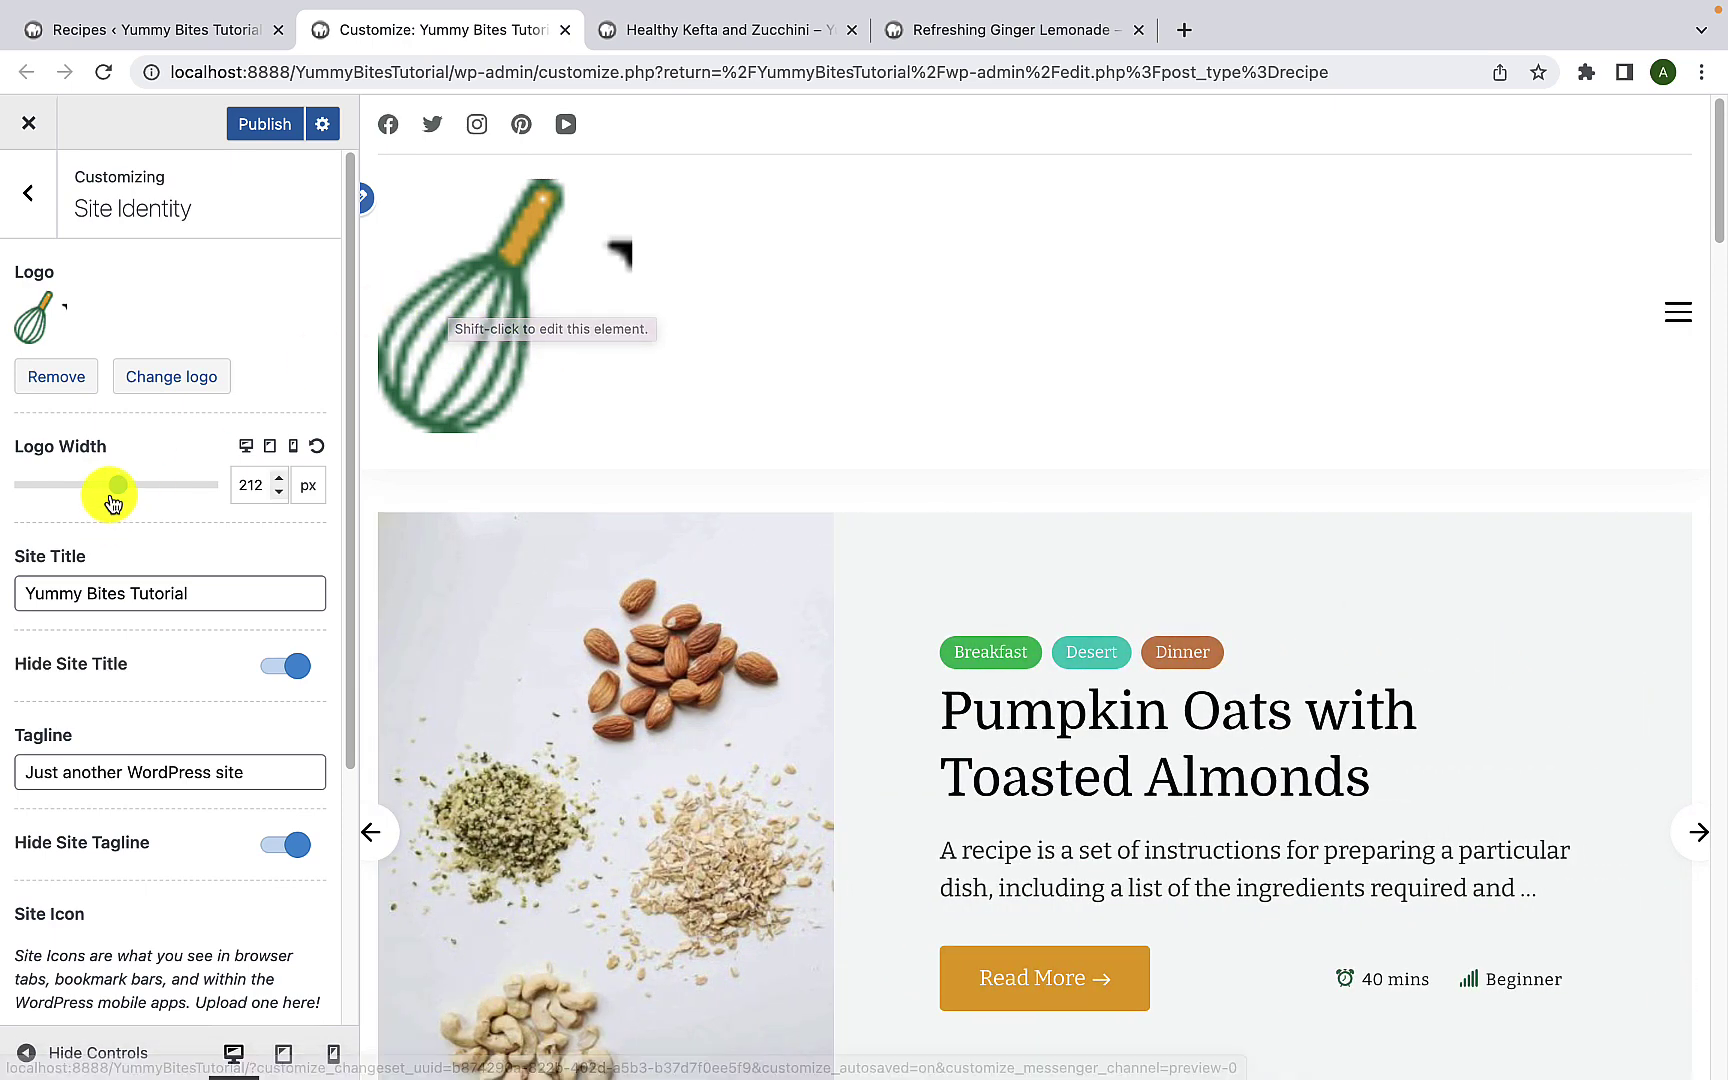
Step: Set the desktop logo width to 50 px and stop hiding the site title and the tagline
drag(117, 488, 33, 492)
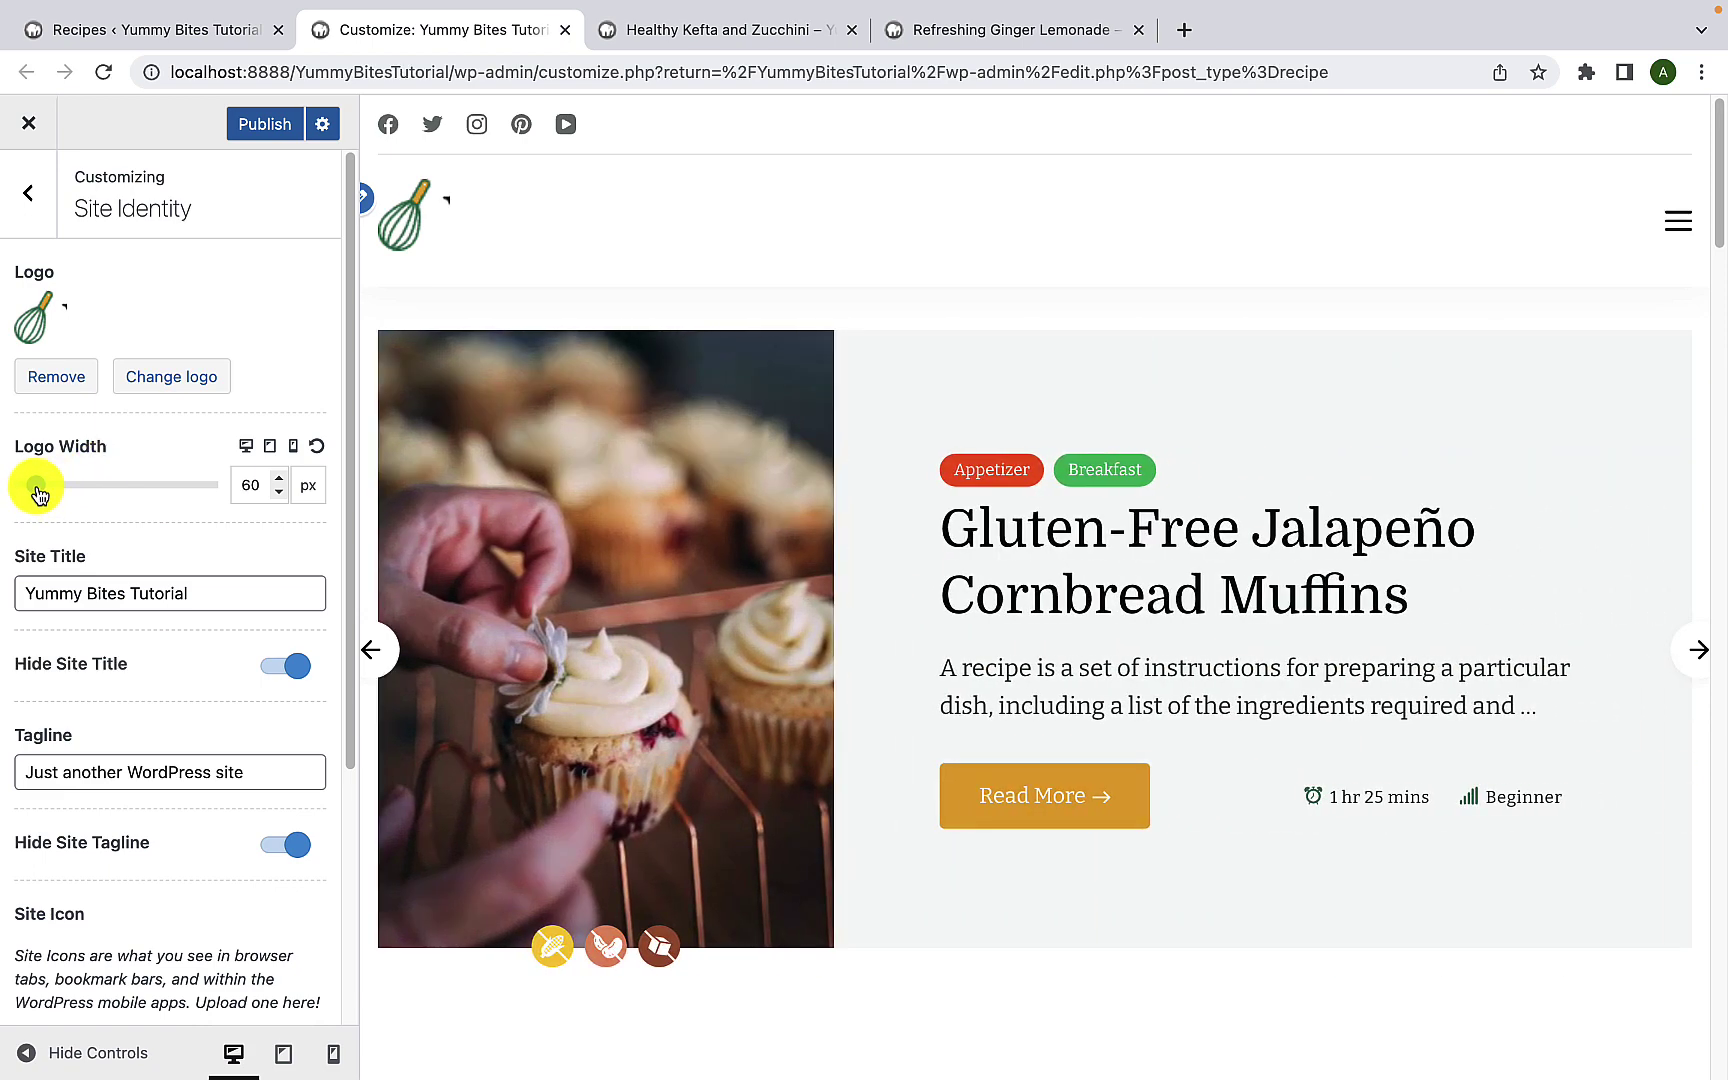
drag(38, 492, 28, 494)
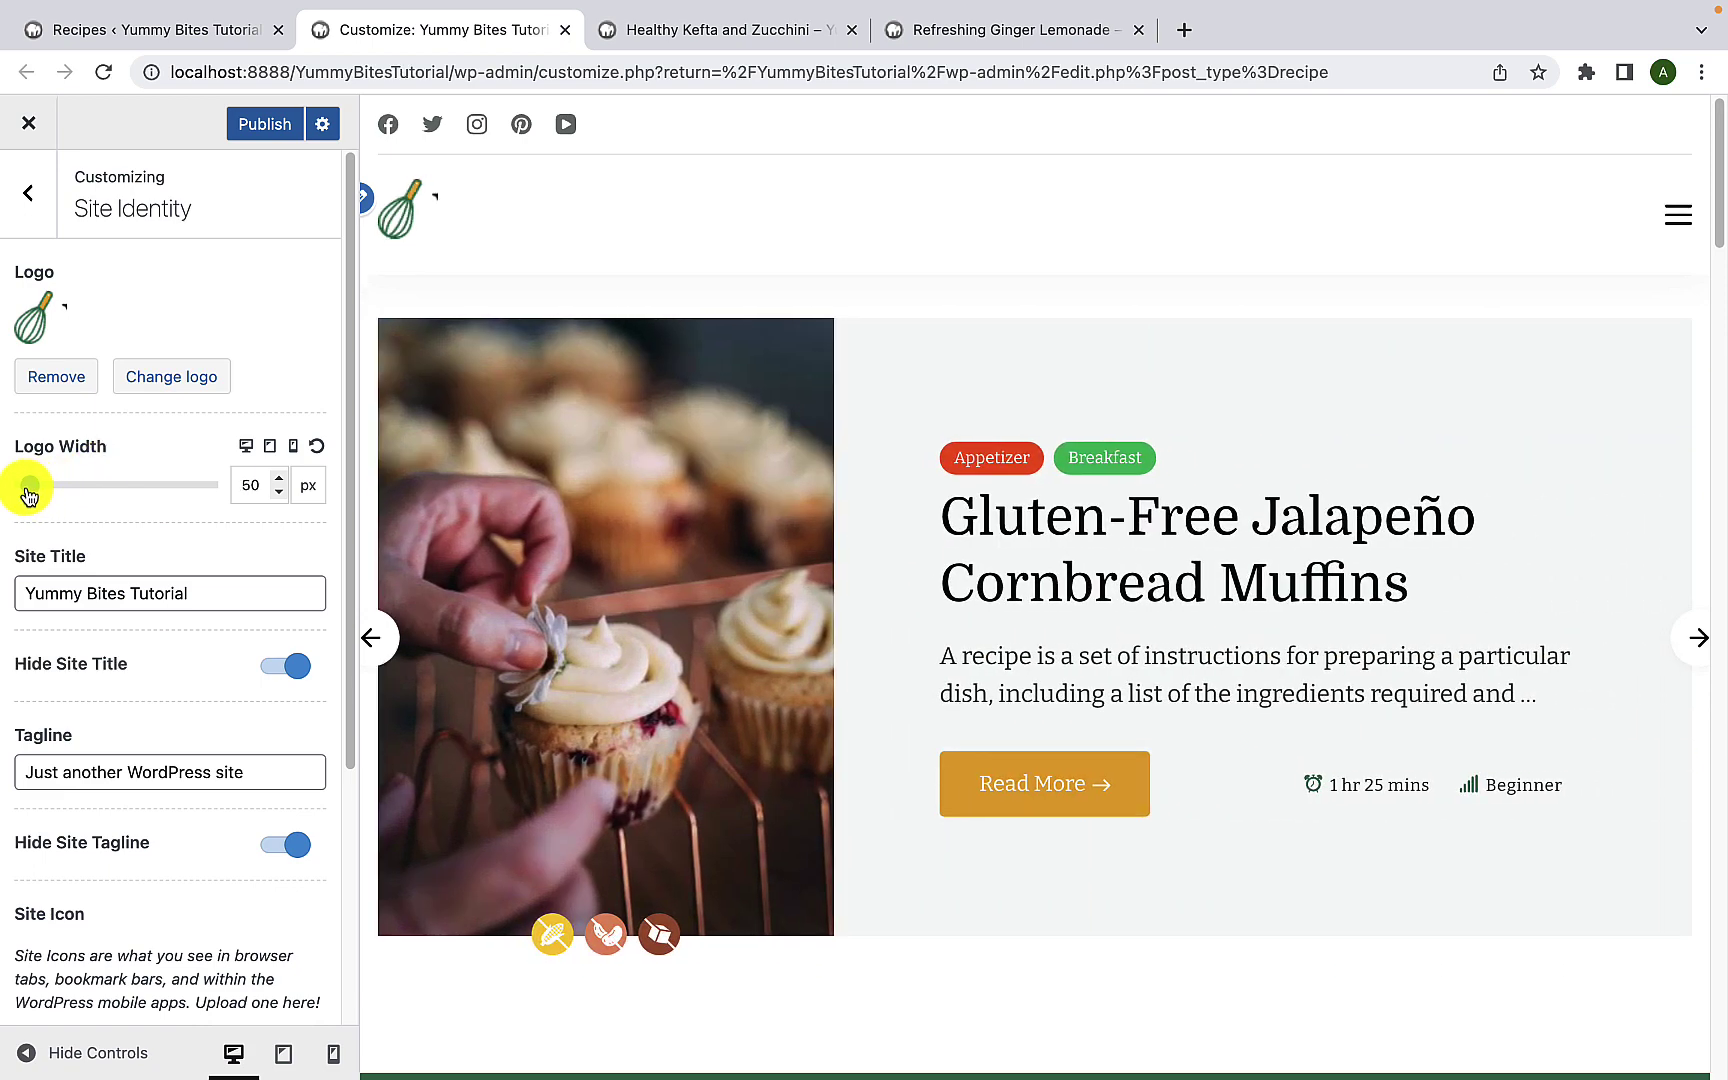
scroll(66, 525, down, 2)
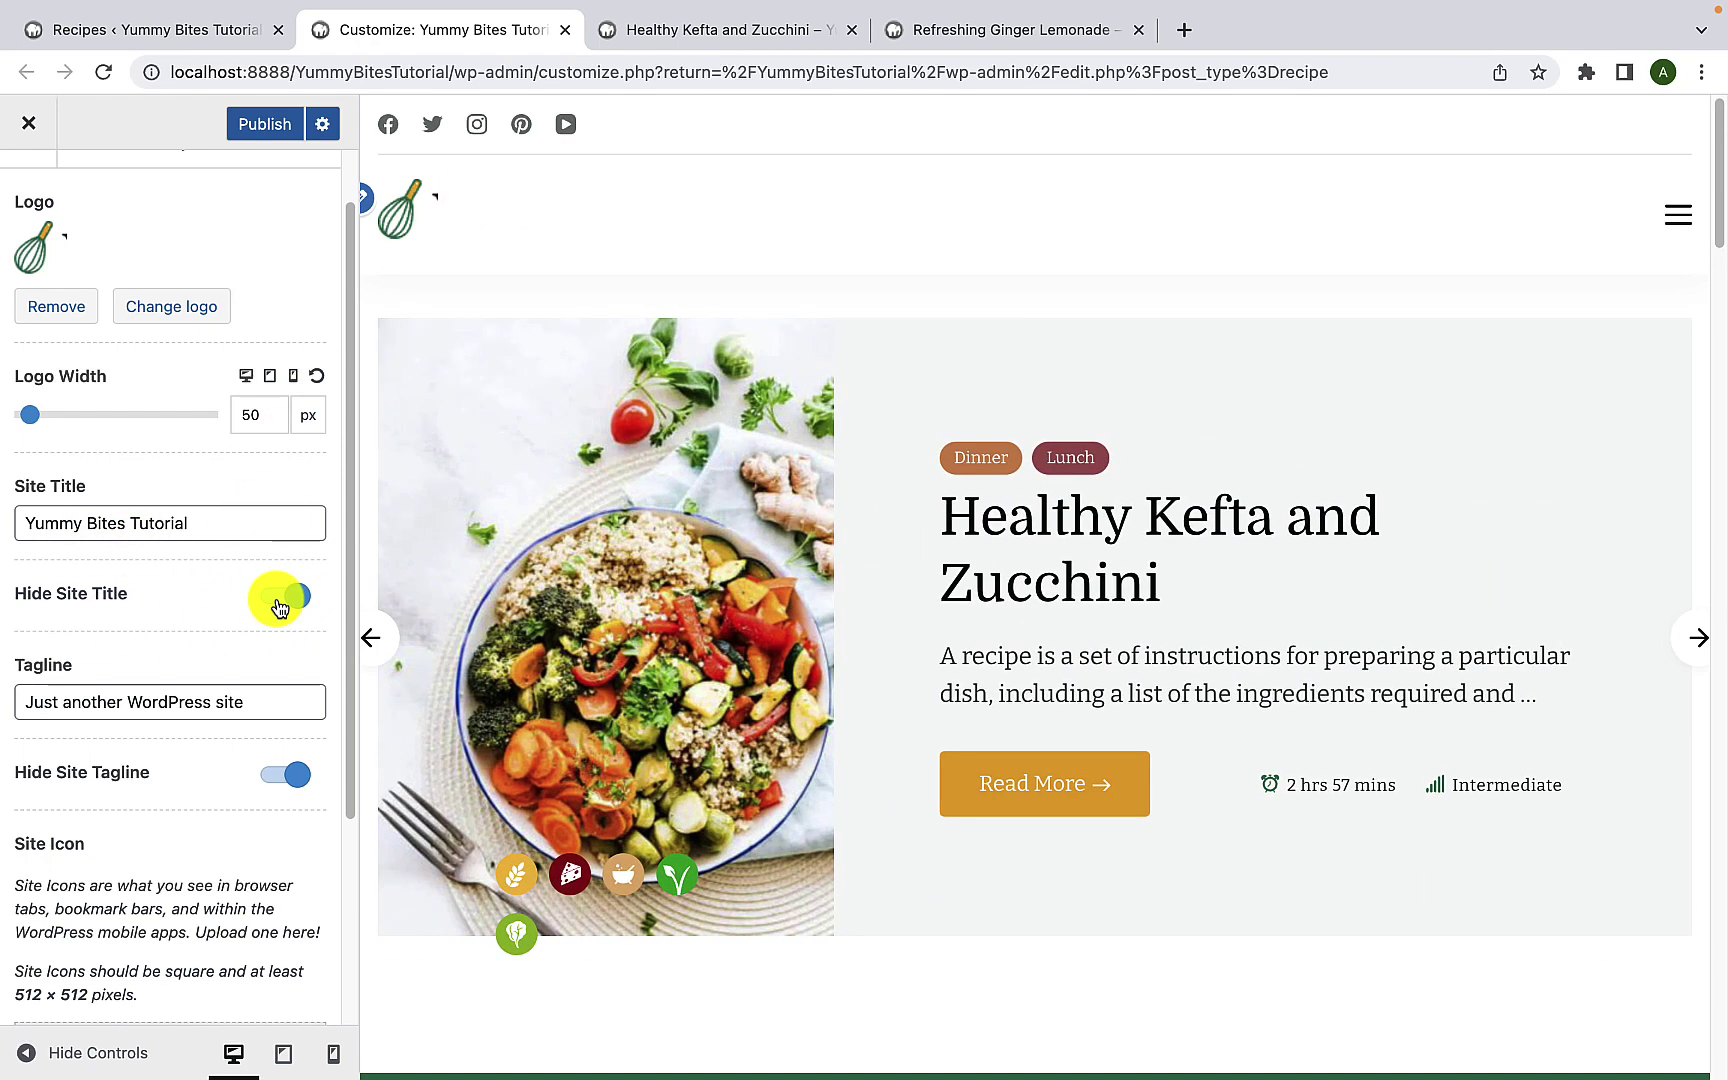
click(279, 606)
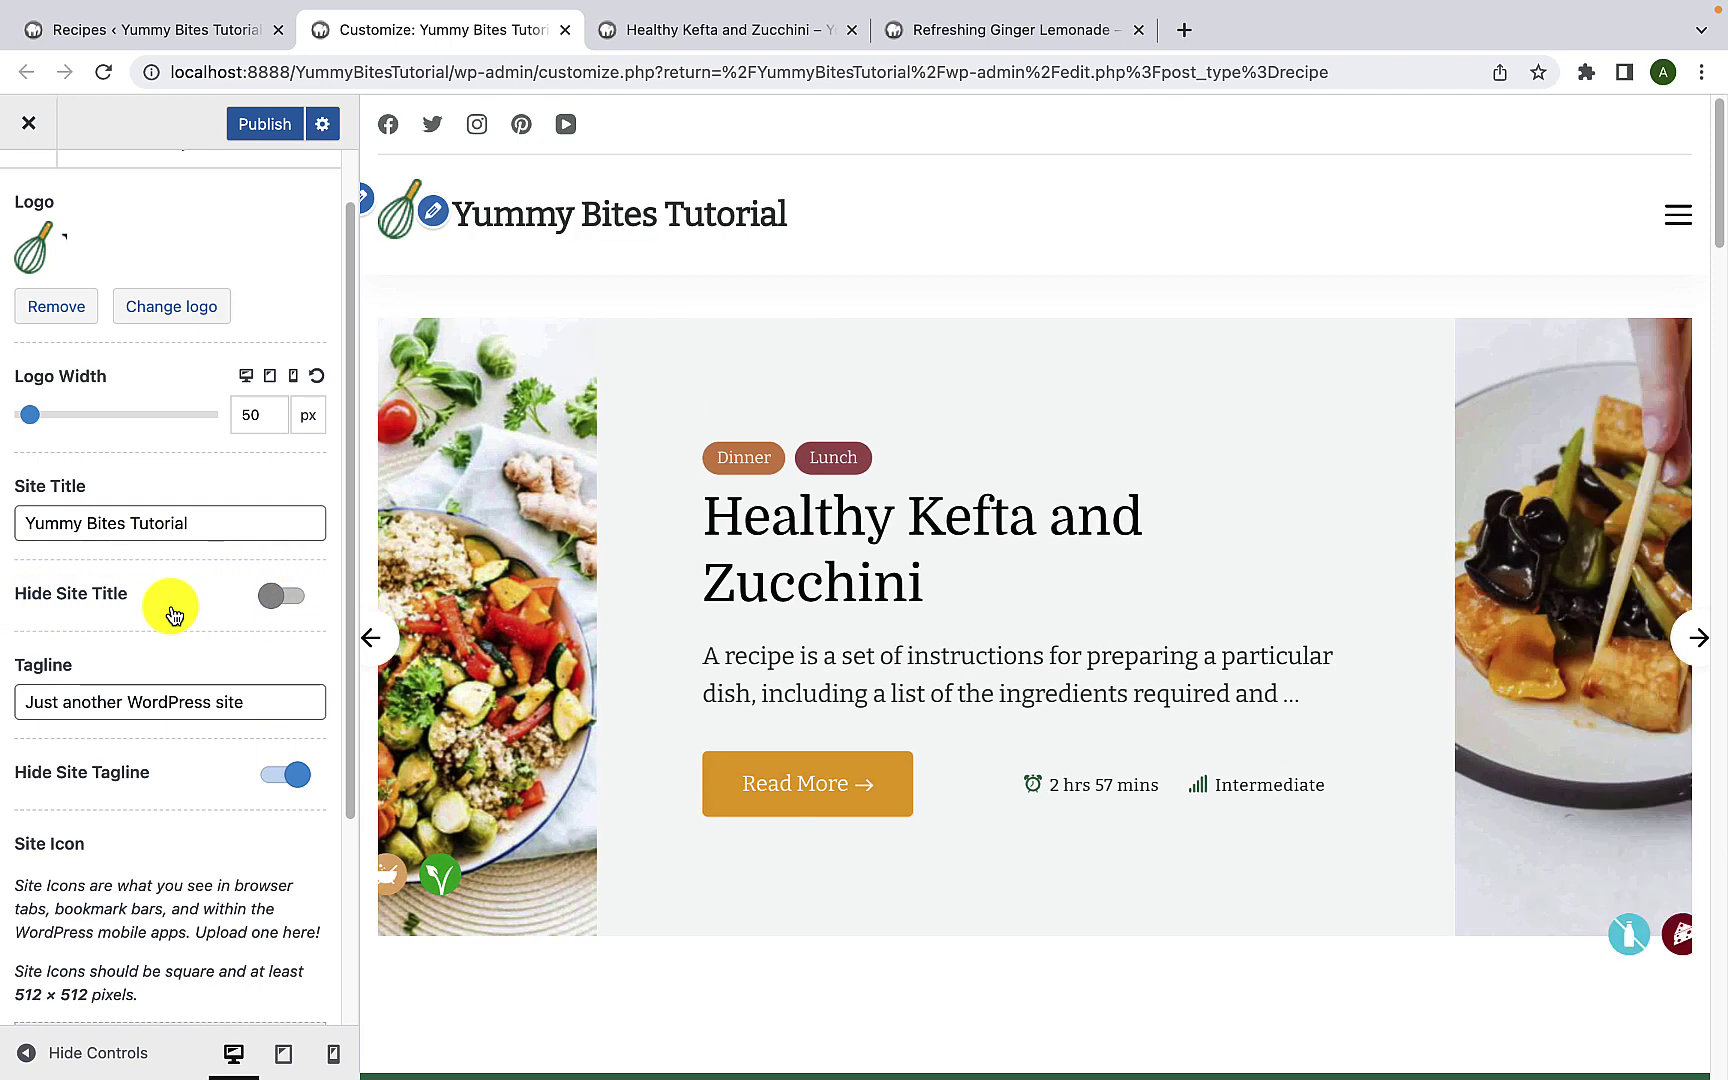
scroll(175, 627, down, 1)
scroll(175, 627, down, 1)
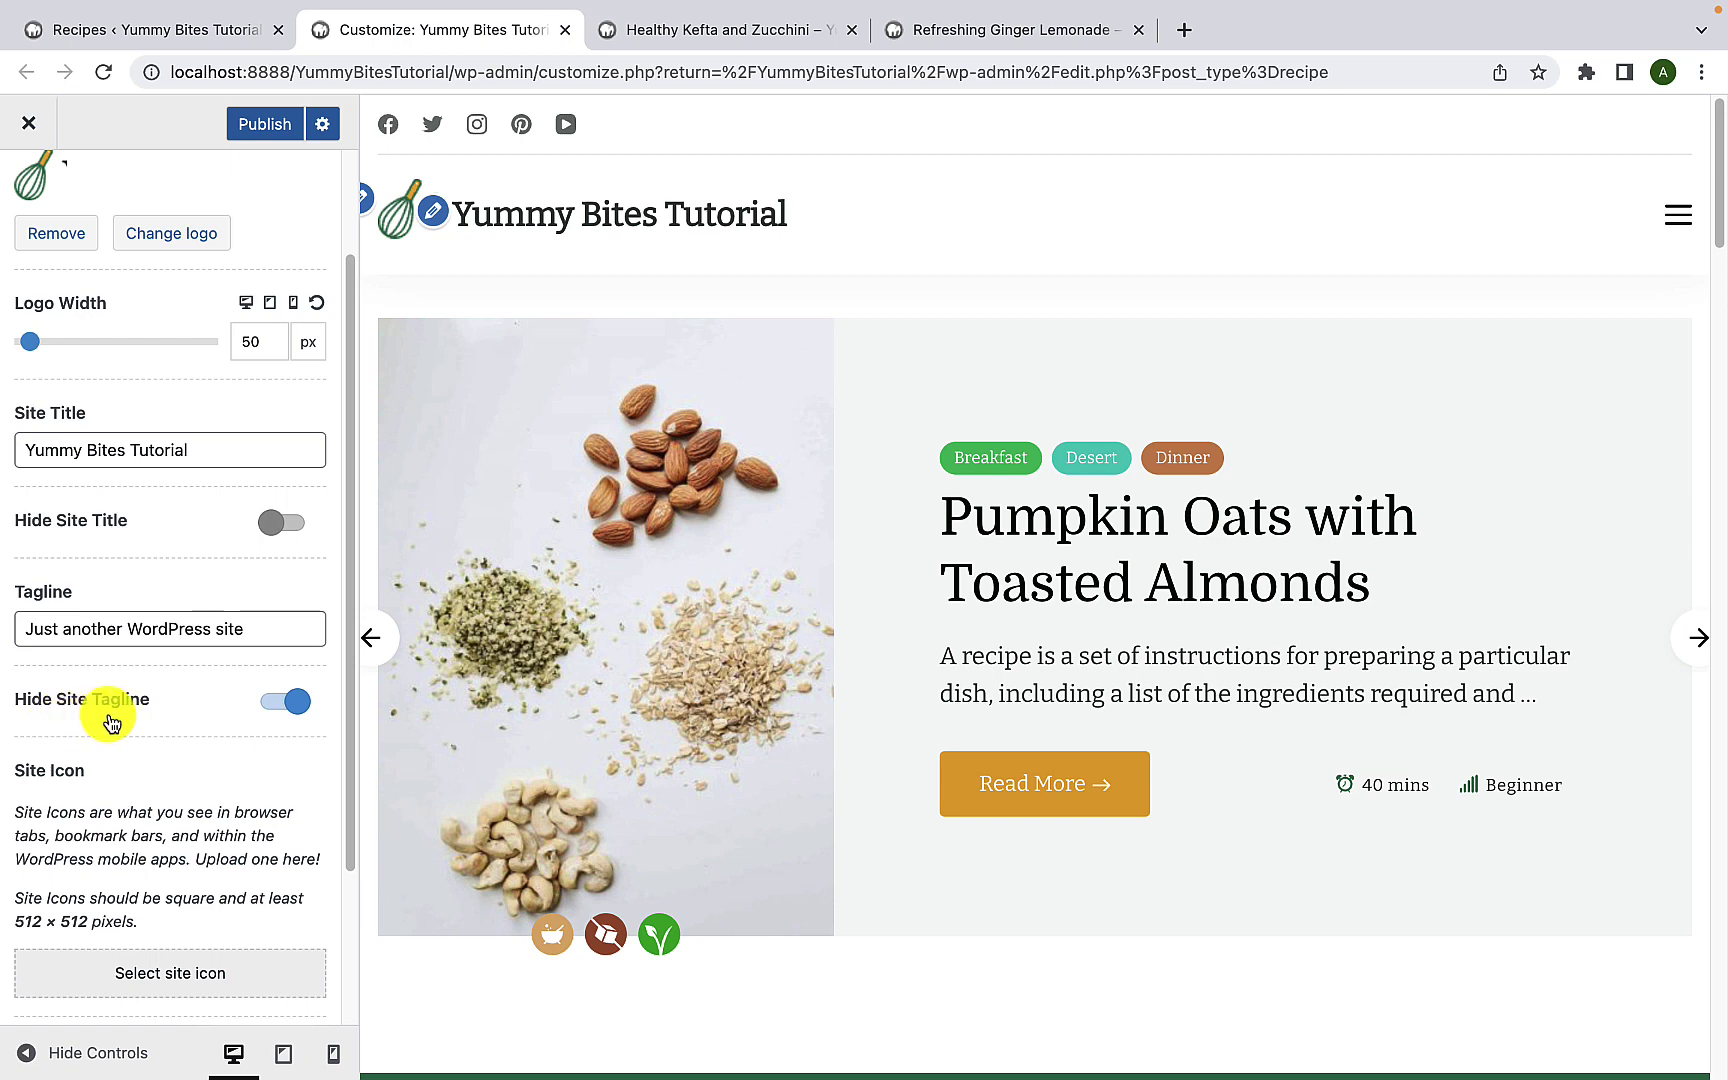
click(272, 712)
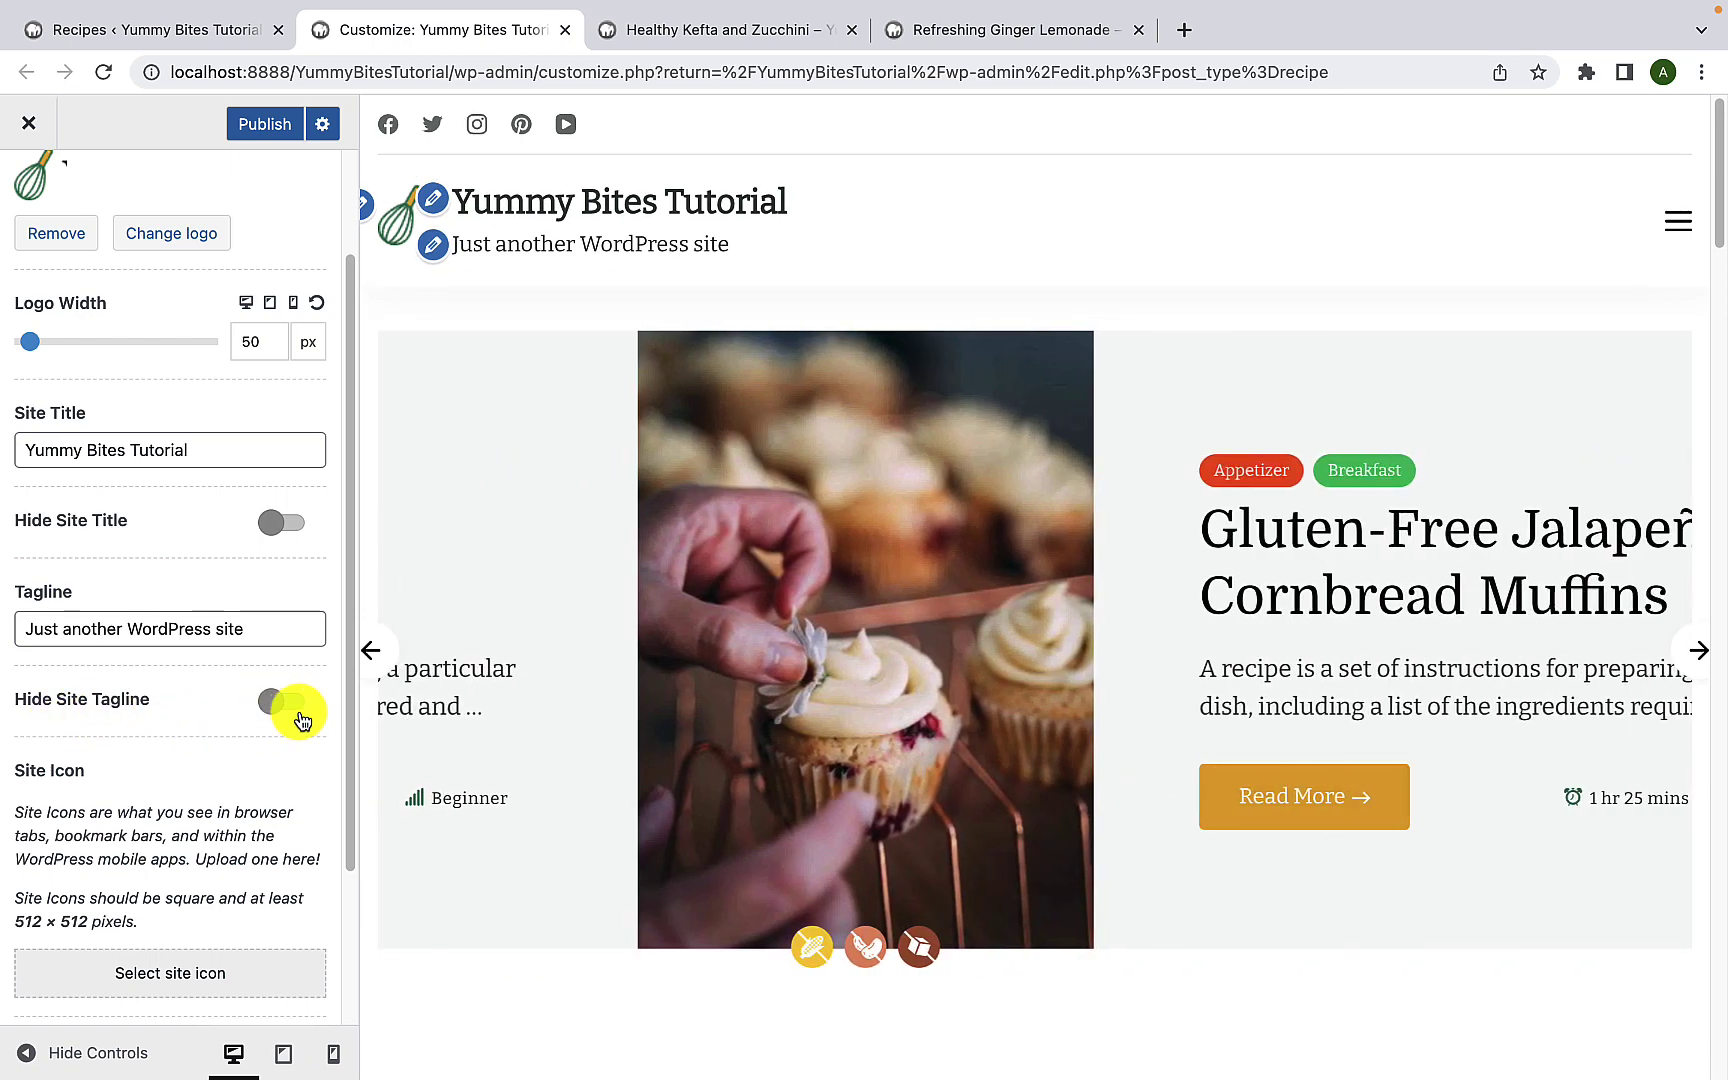
scroll(162, 471, up, 1)
drag(188, 472, 13, 481)
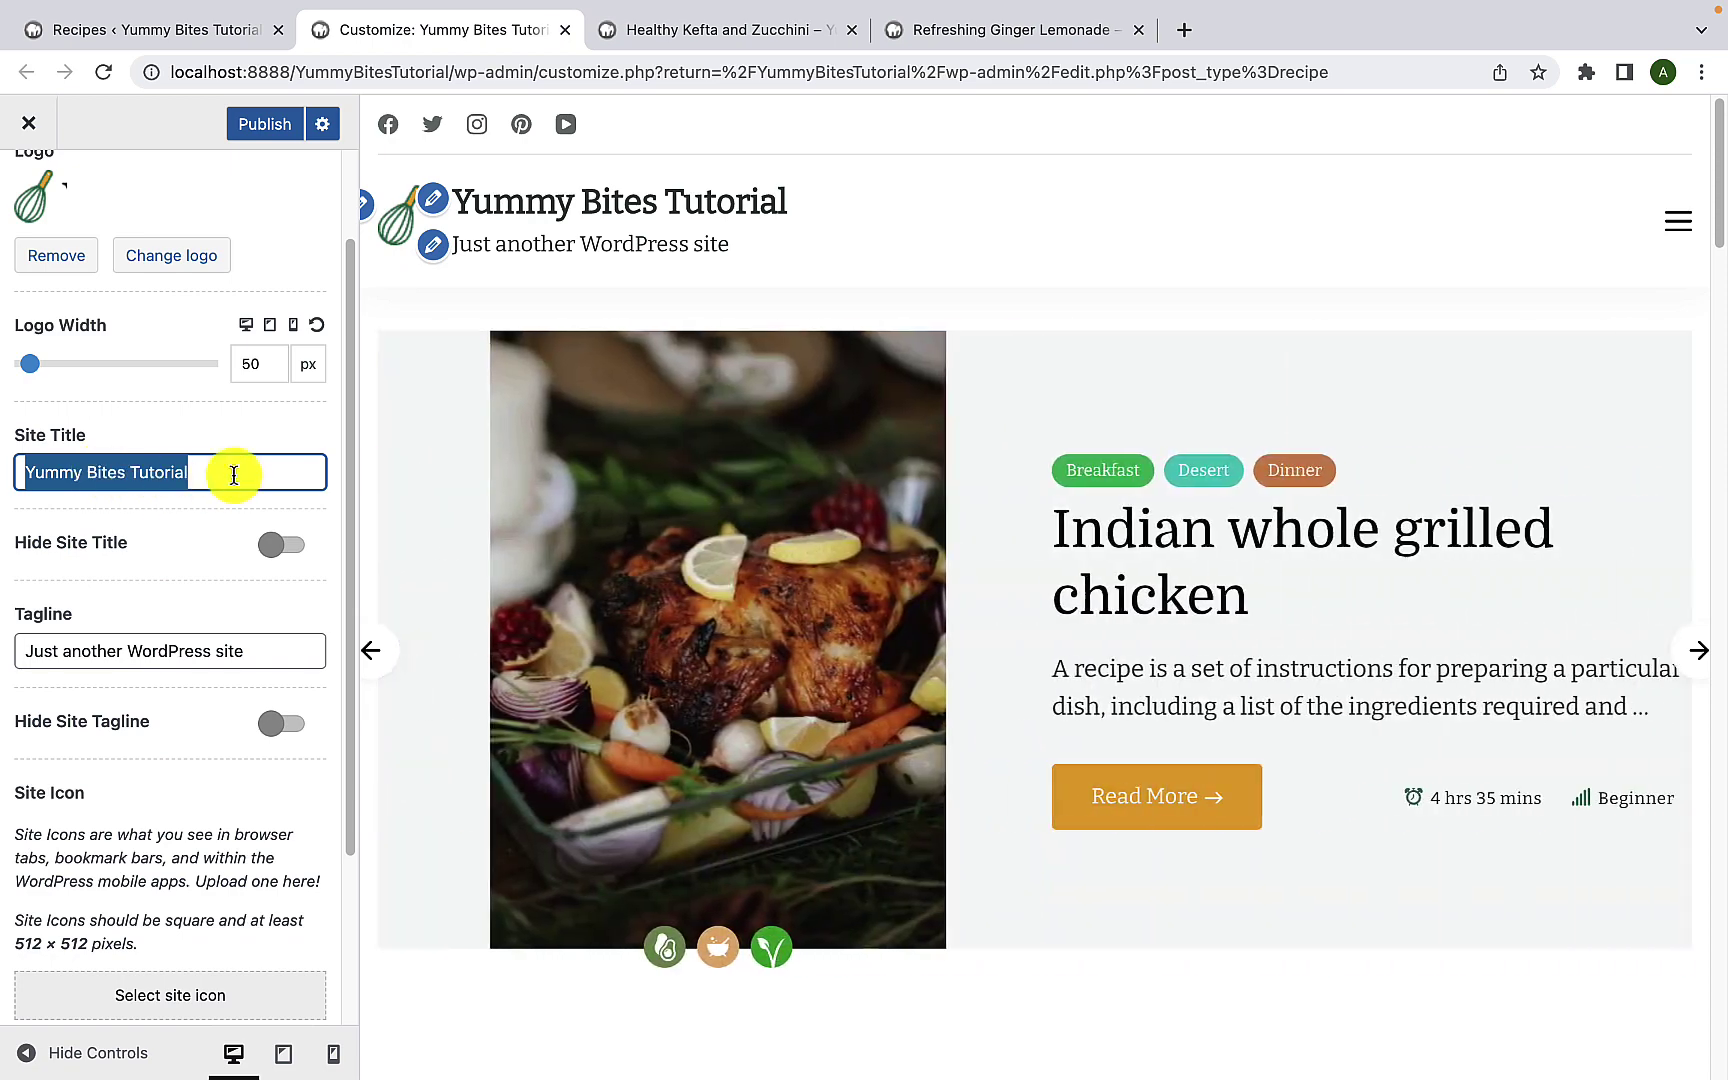
click(232, 472)
drag(266, 650, 43, 651)
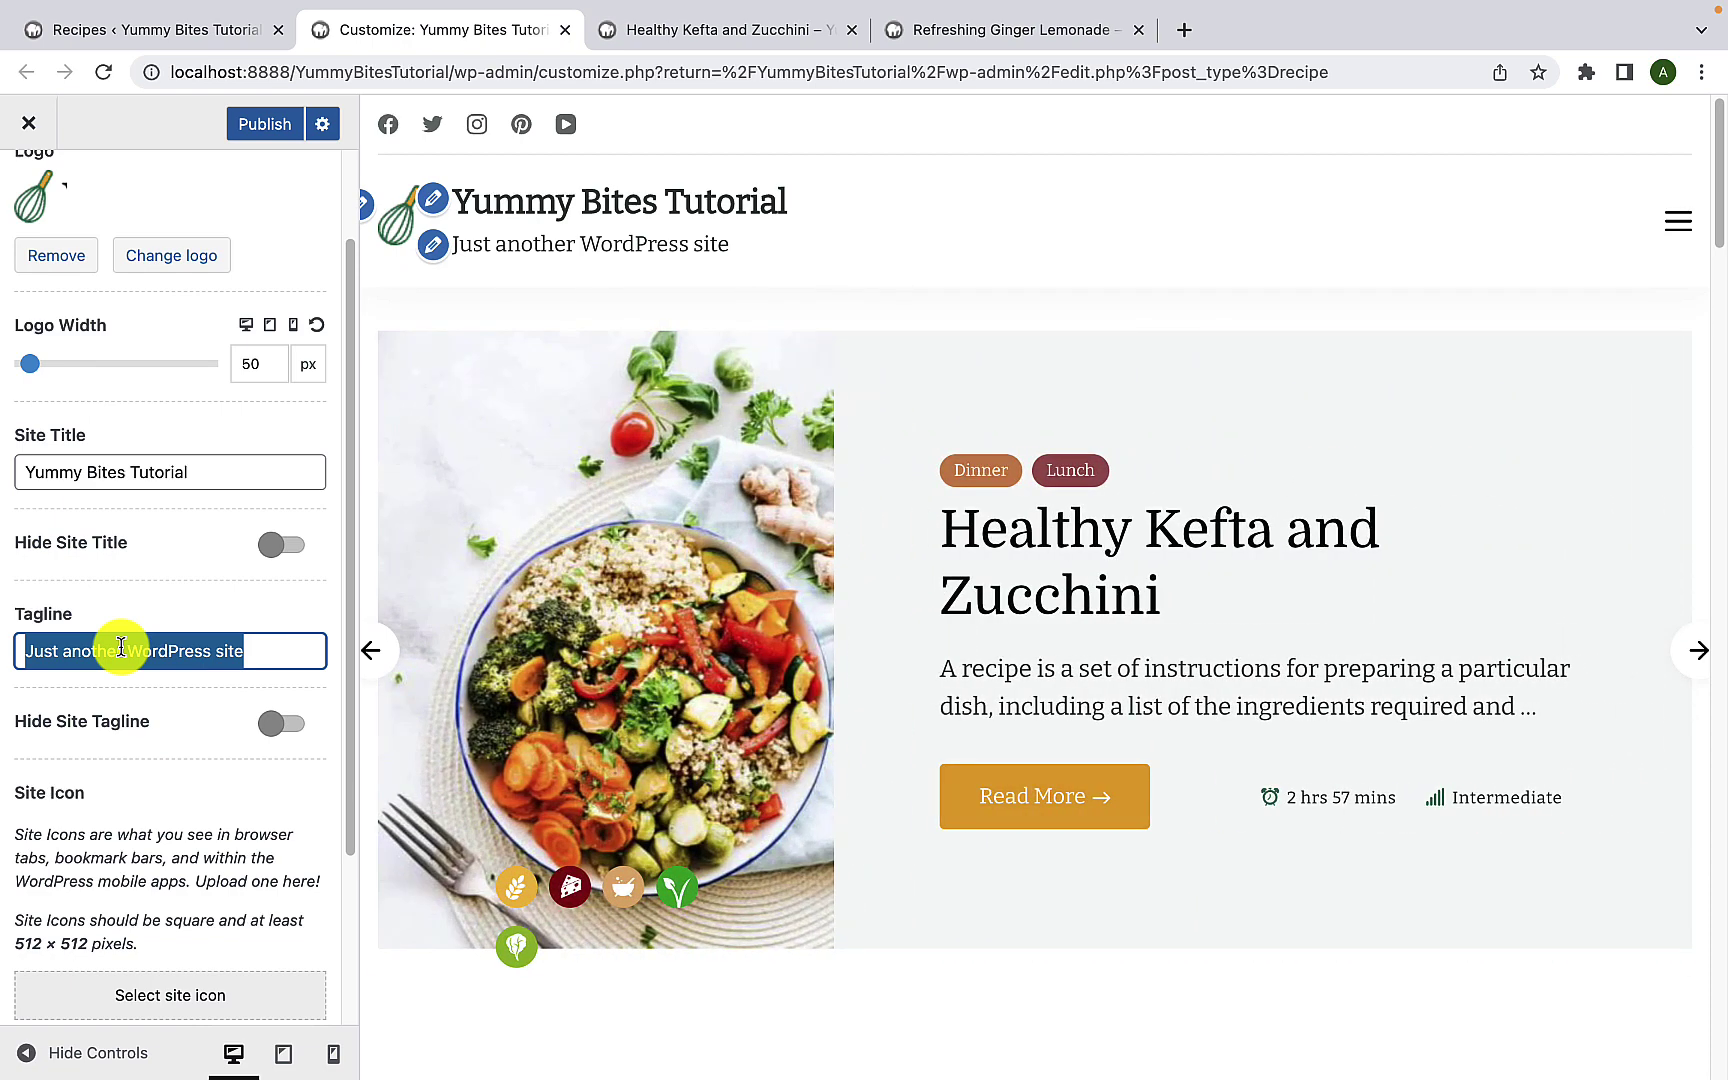
click(120, 647)
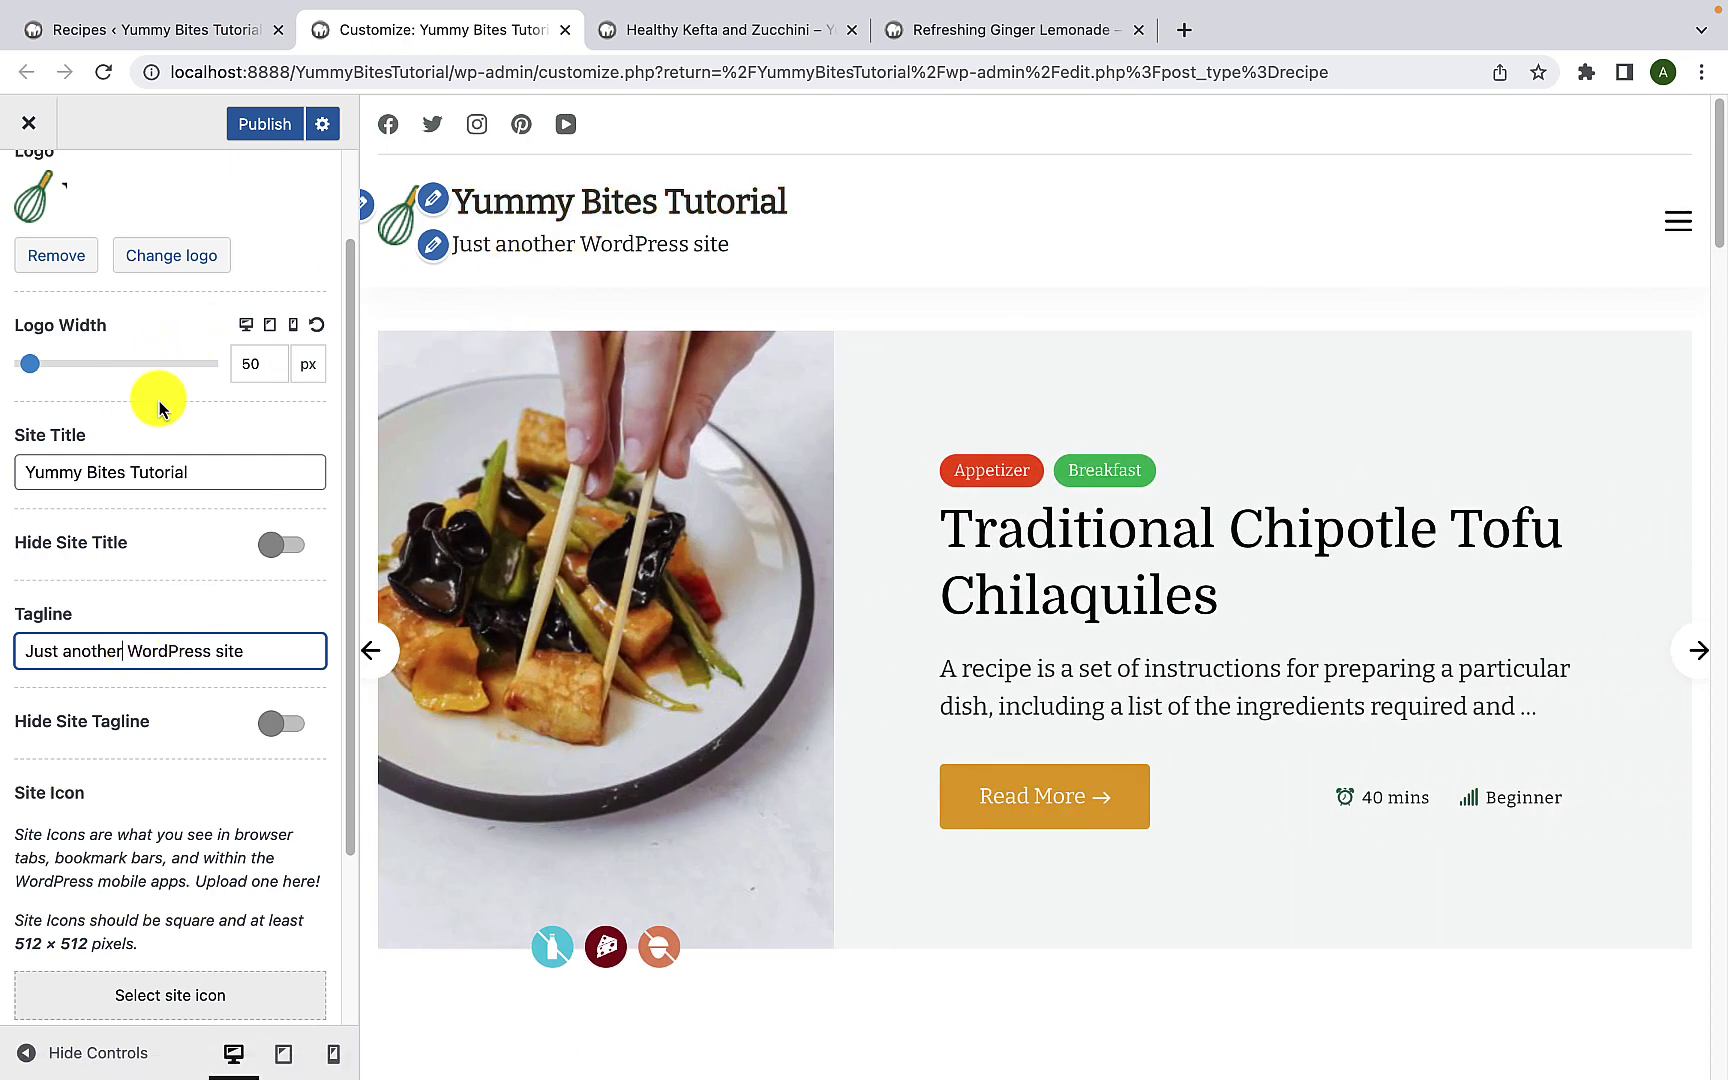
Step: Set the logo width for tablets to 50 px
scroll(156, 400, up, 2)
scroll(162, 415, up, 1)
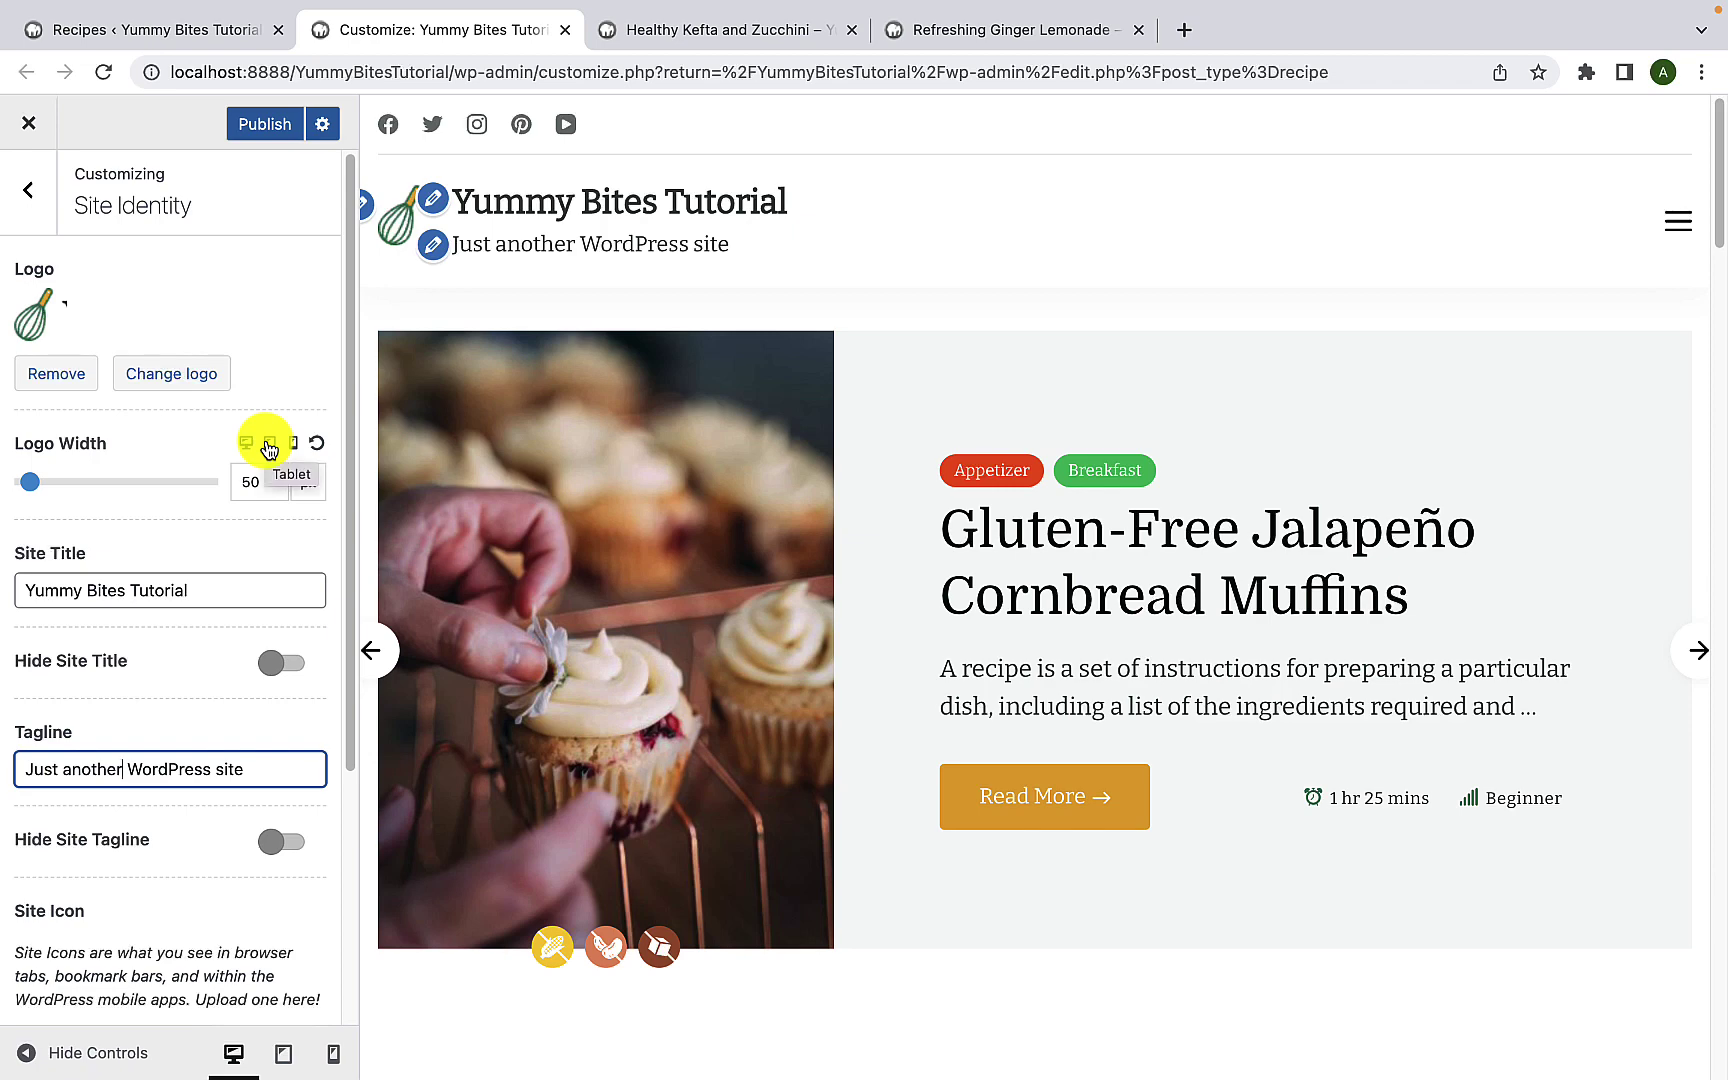
click(269, 445)
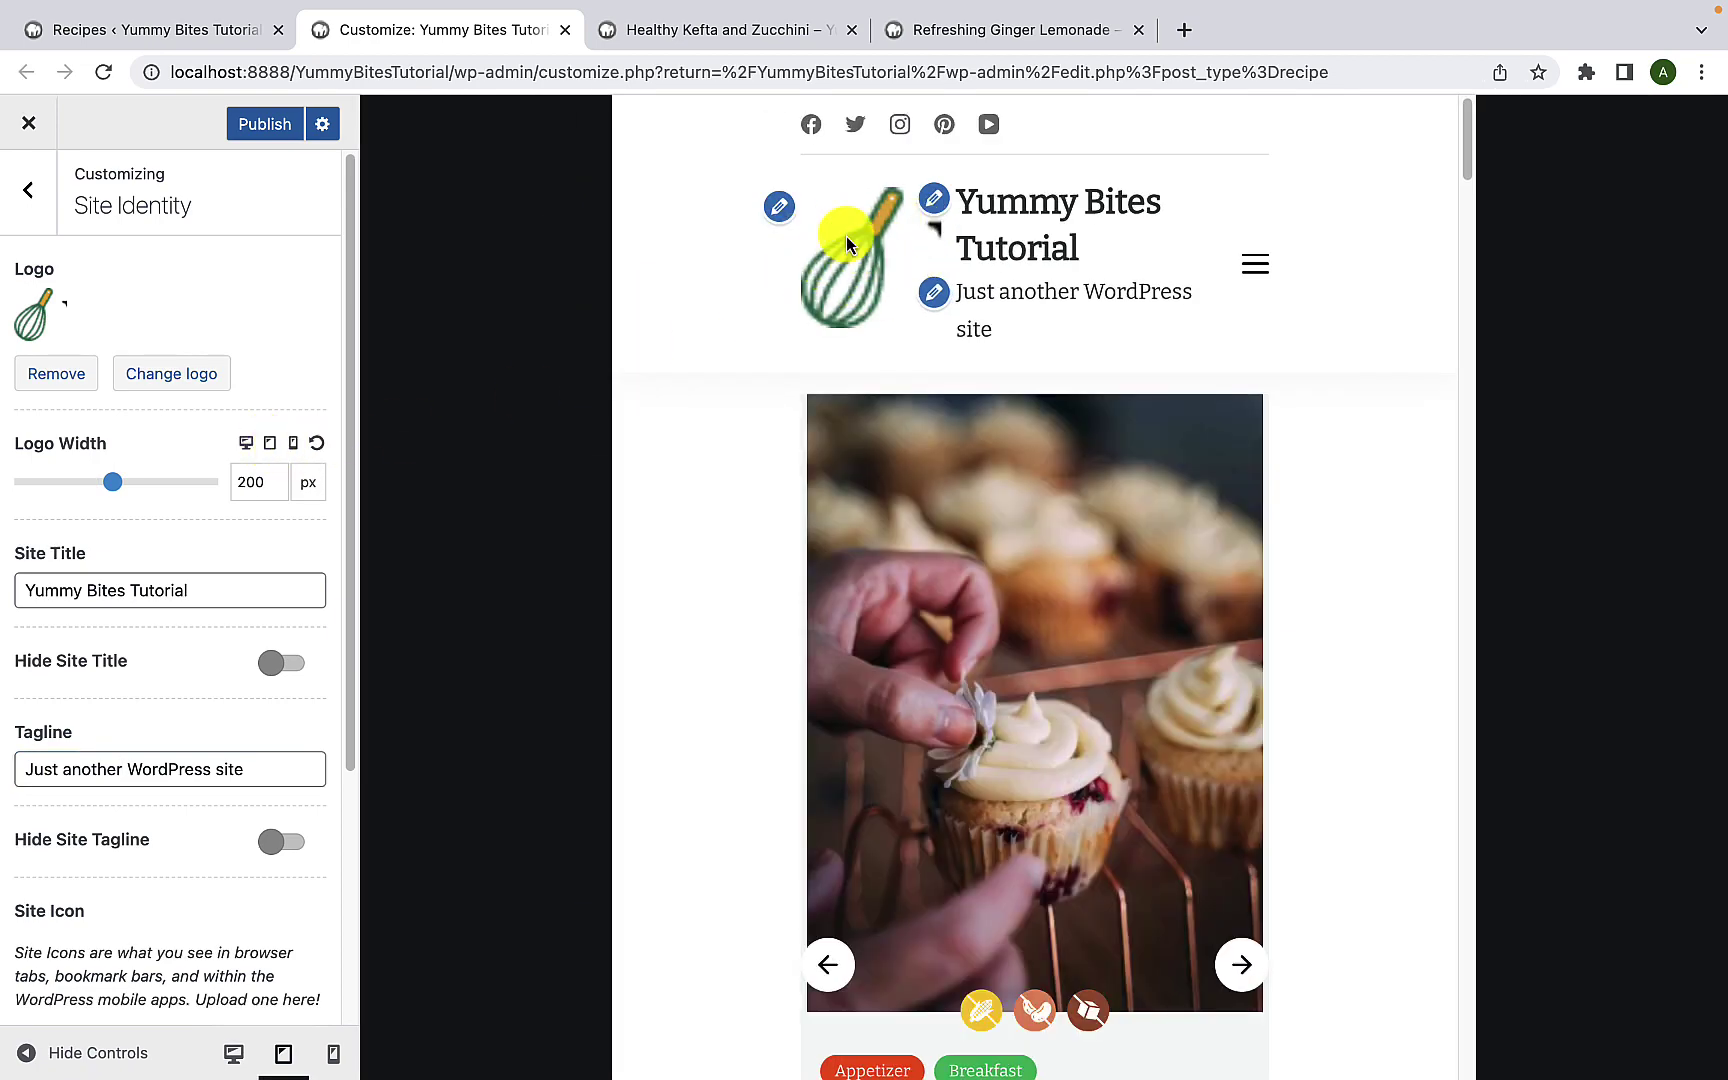
click(101, 488)
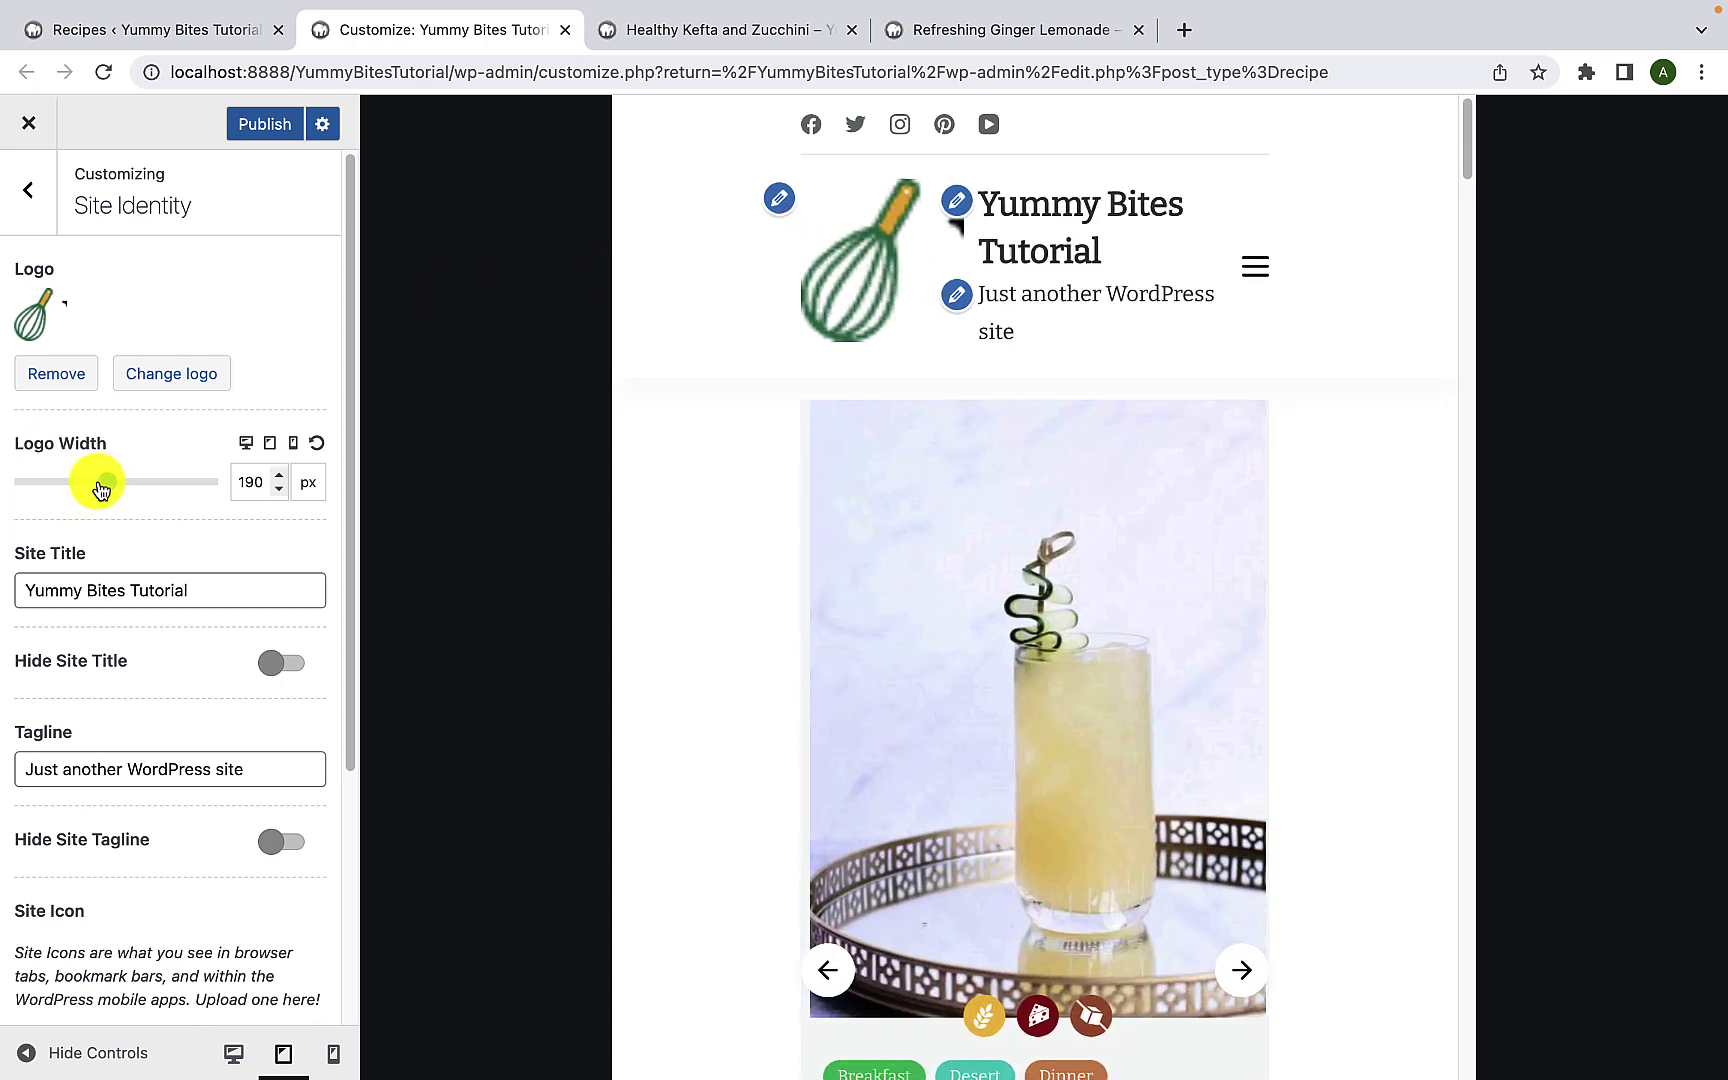
drag(101, 488, 27, 480)
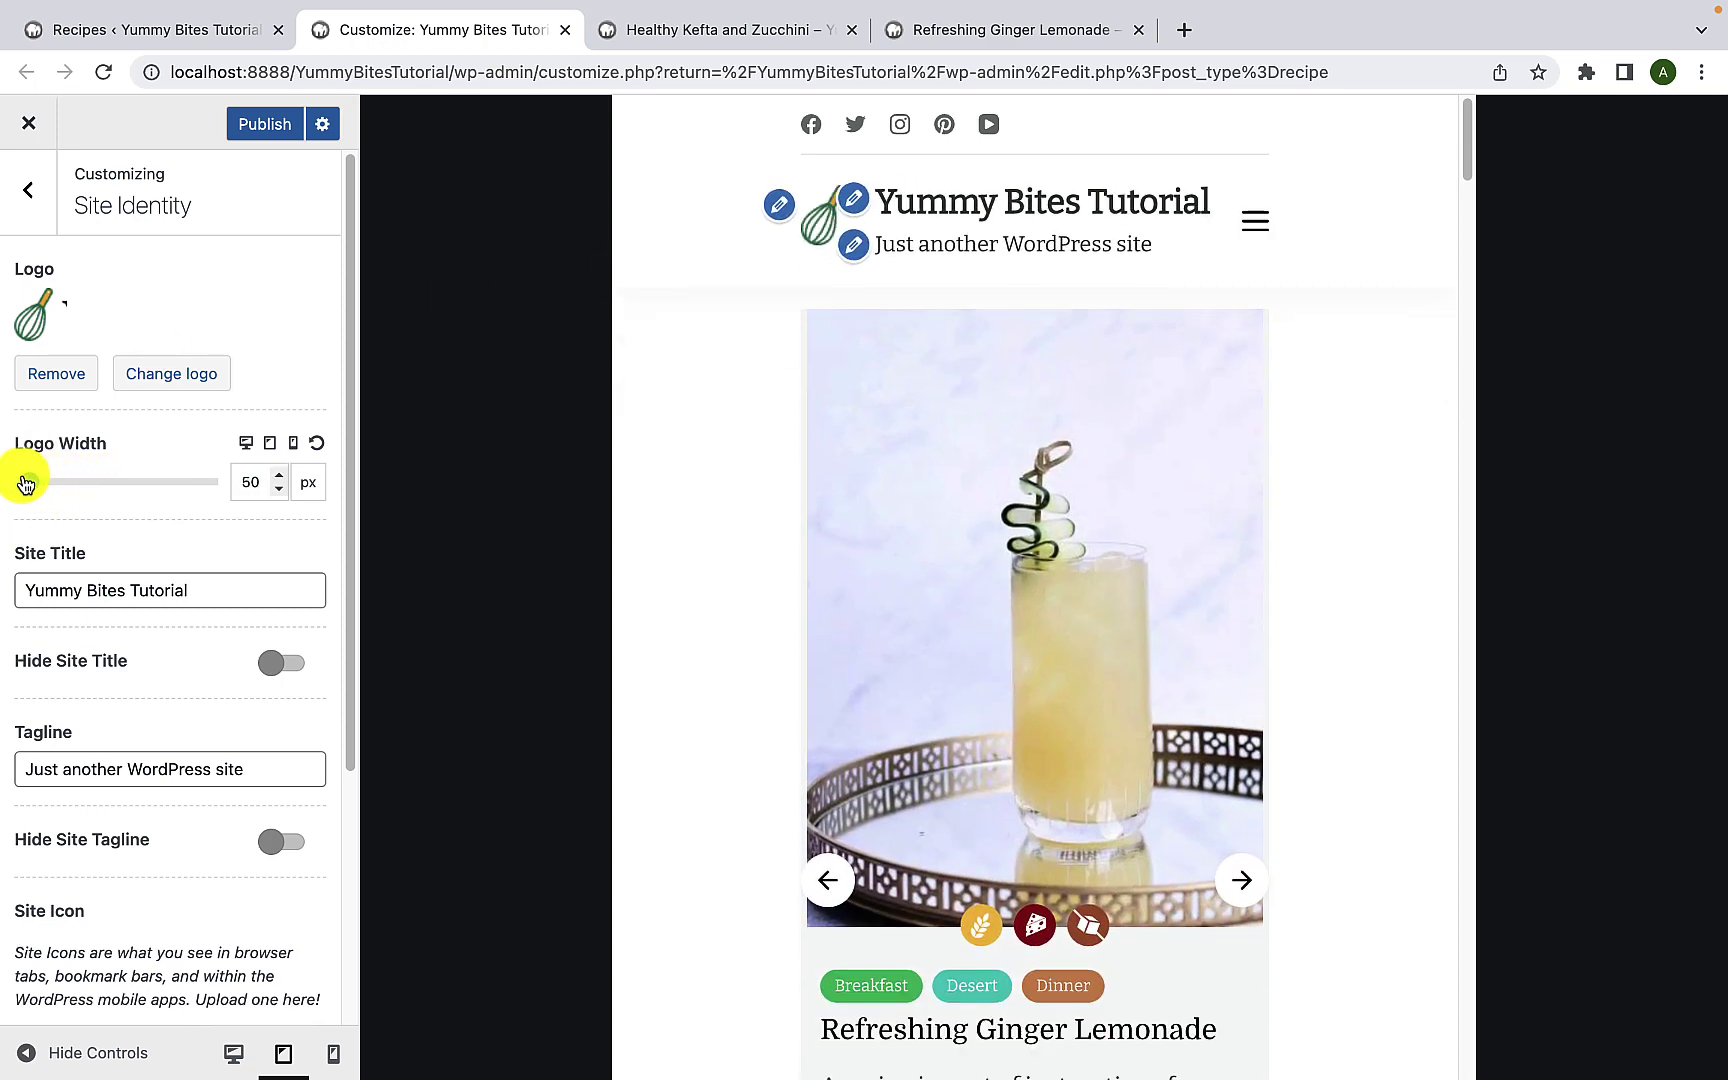
Step: Set the logo width for mobile devices to 120 px and return to the desktop preview
click(293, 446)
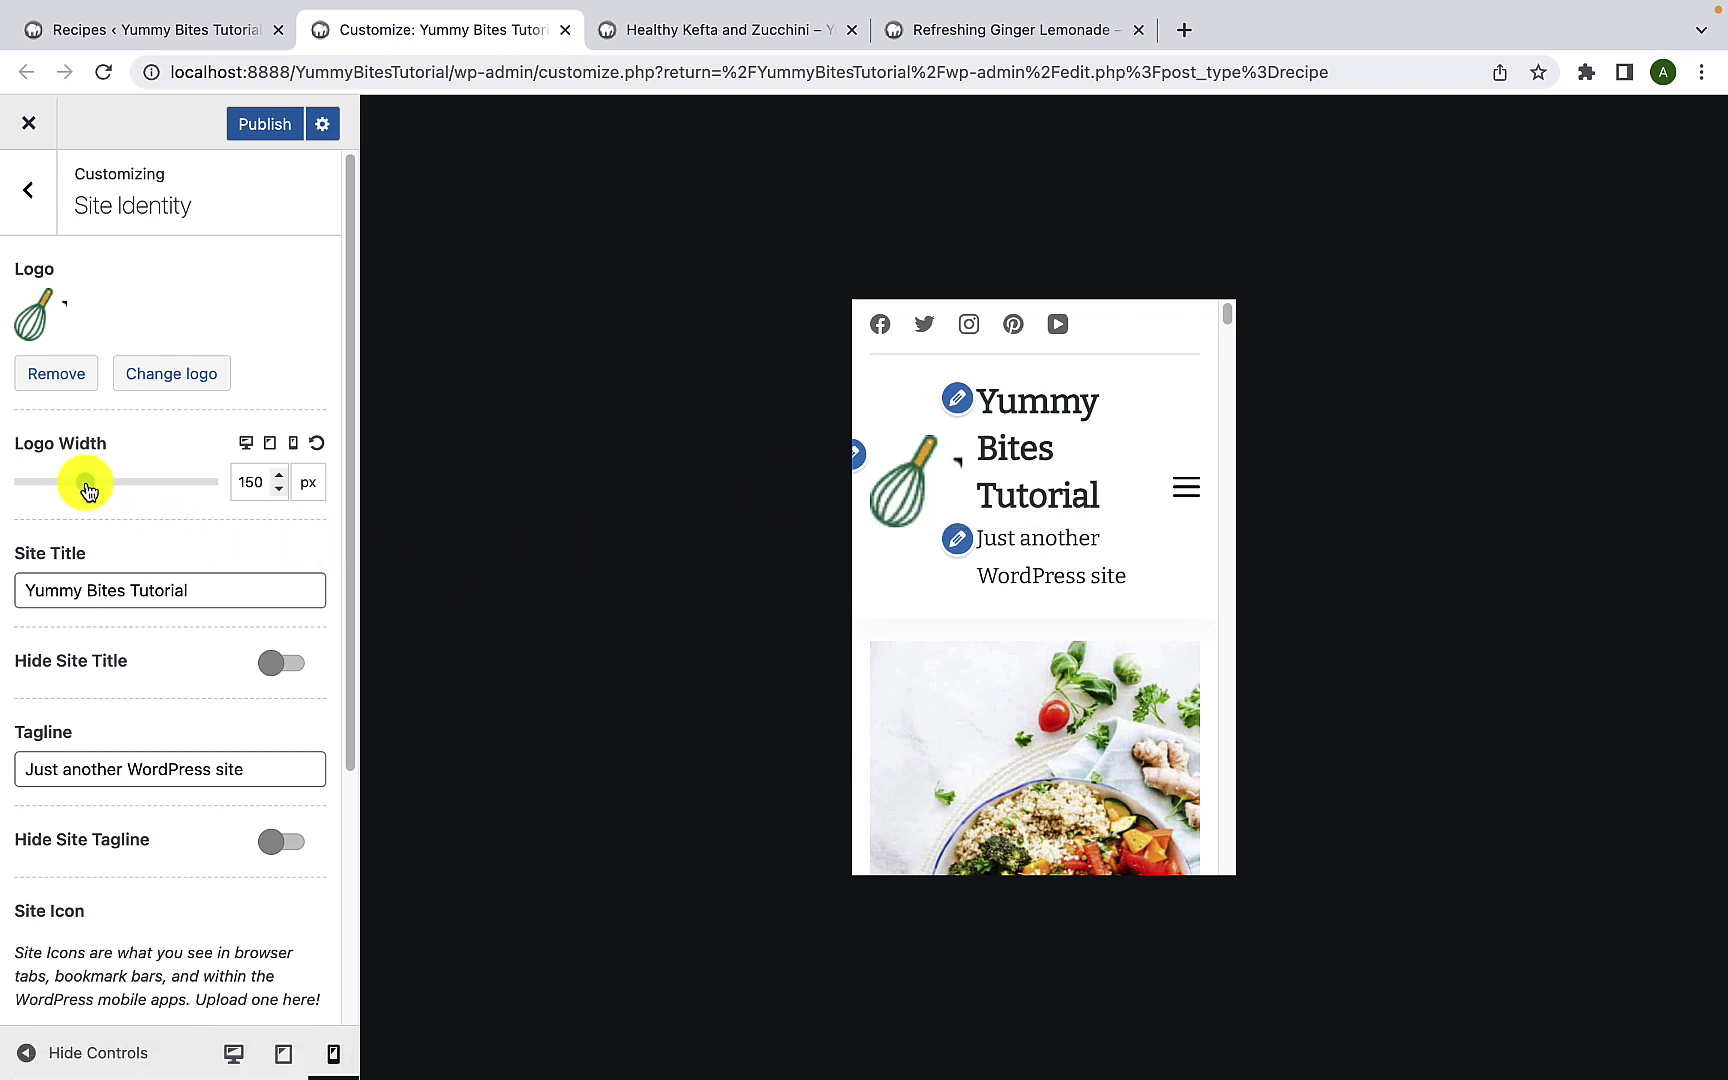
mouse_move(88, 490)
mouse_down()
mouse_move(47, 489)
mouse_move(69, 488)
mouse_up()
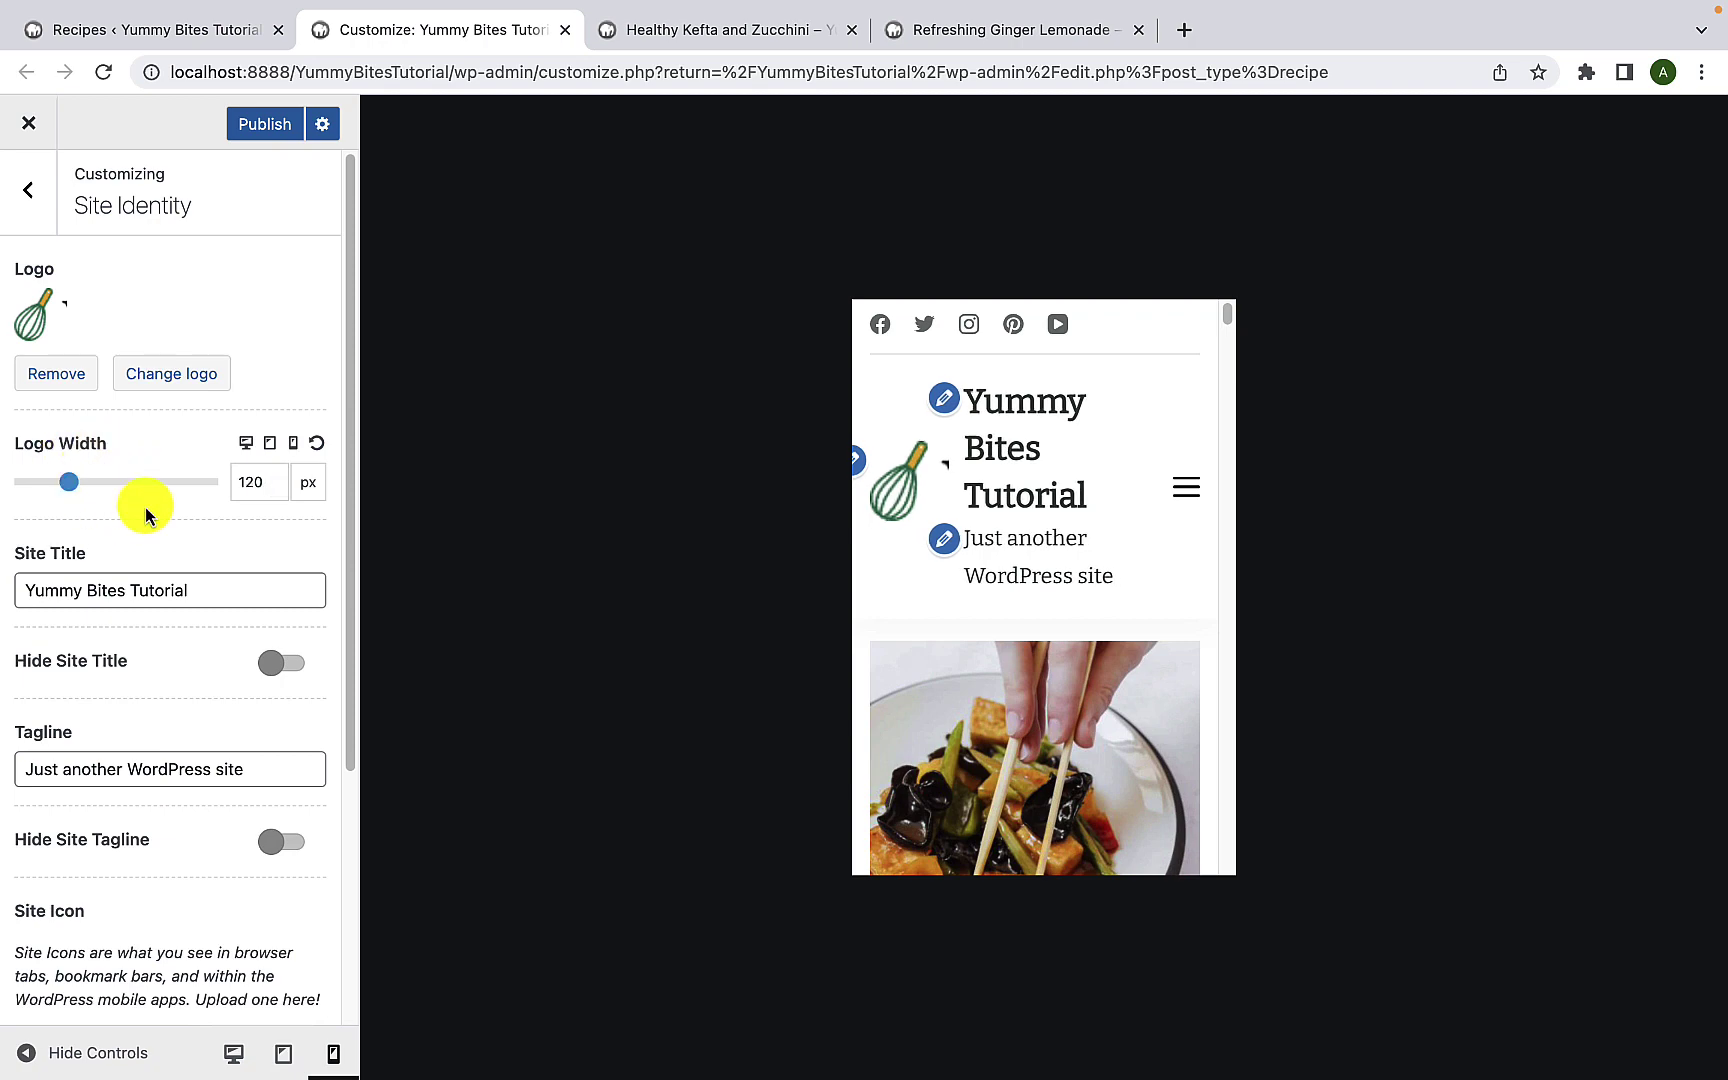
click(247, 443)
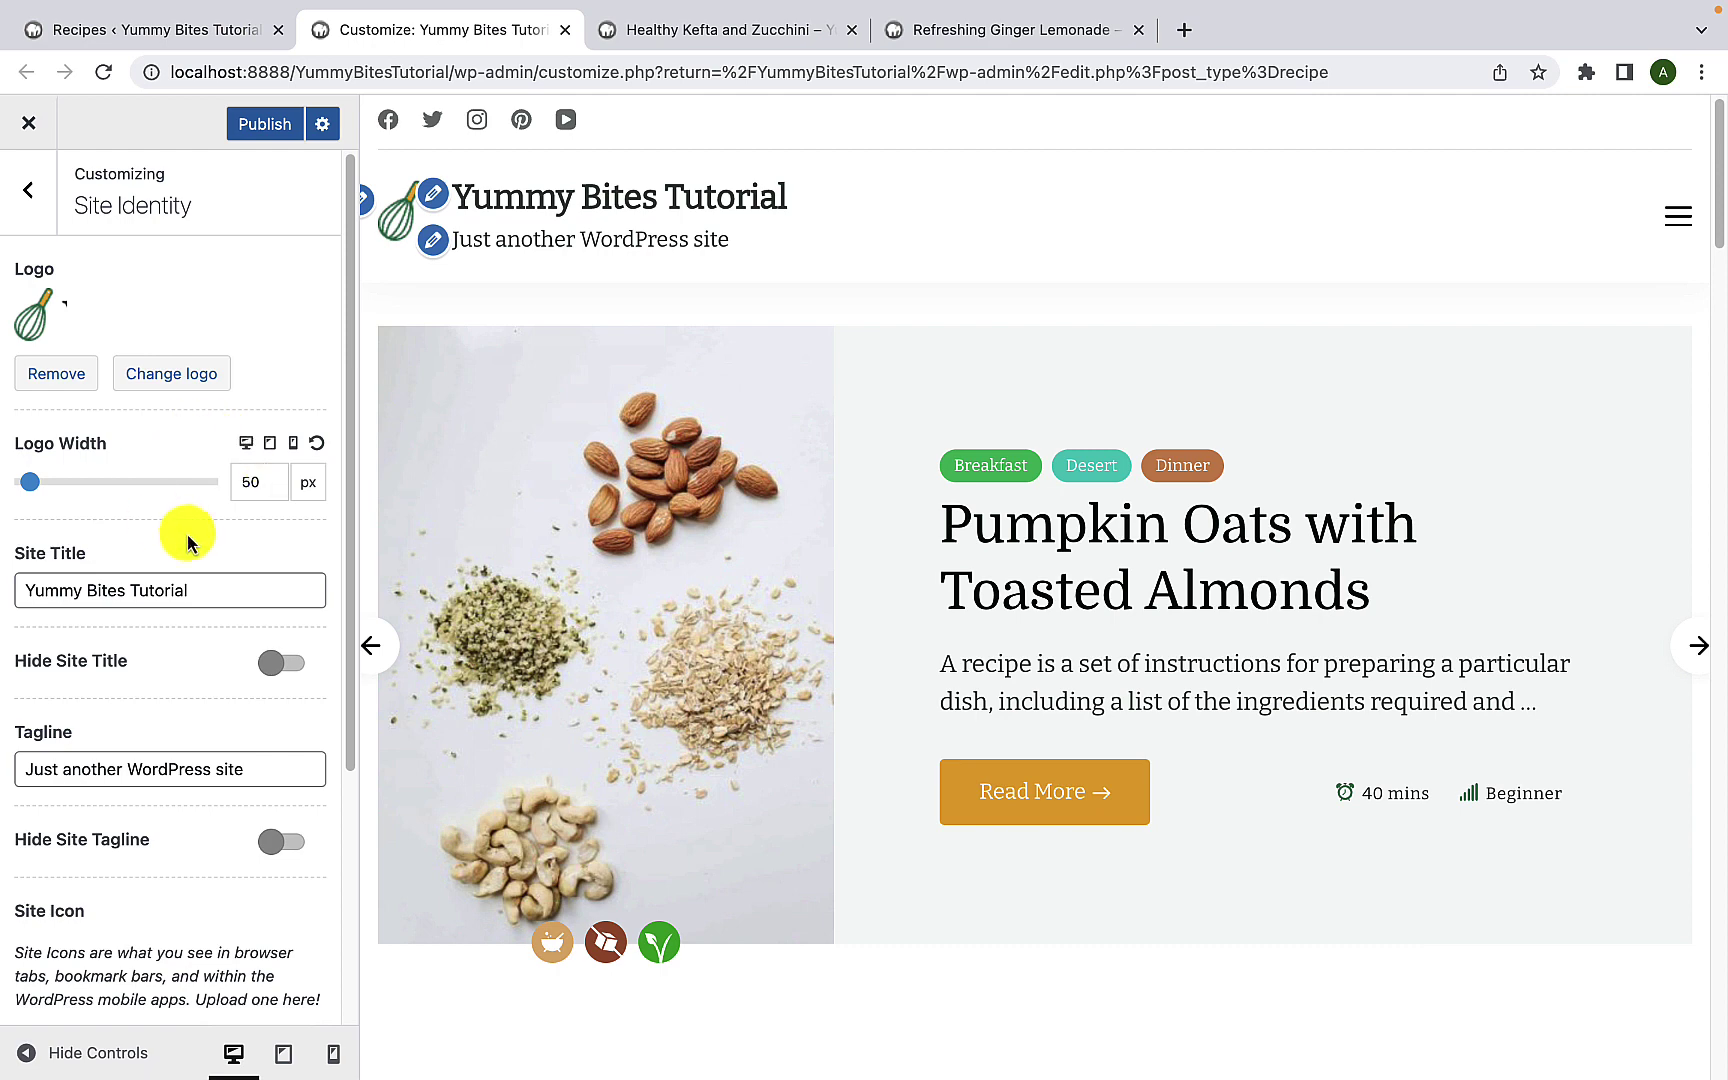
Step: Set the font family in the Site Title Typography settings to Lucida Sans Unicode
scroll(135, 694, down, 4)
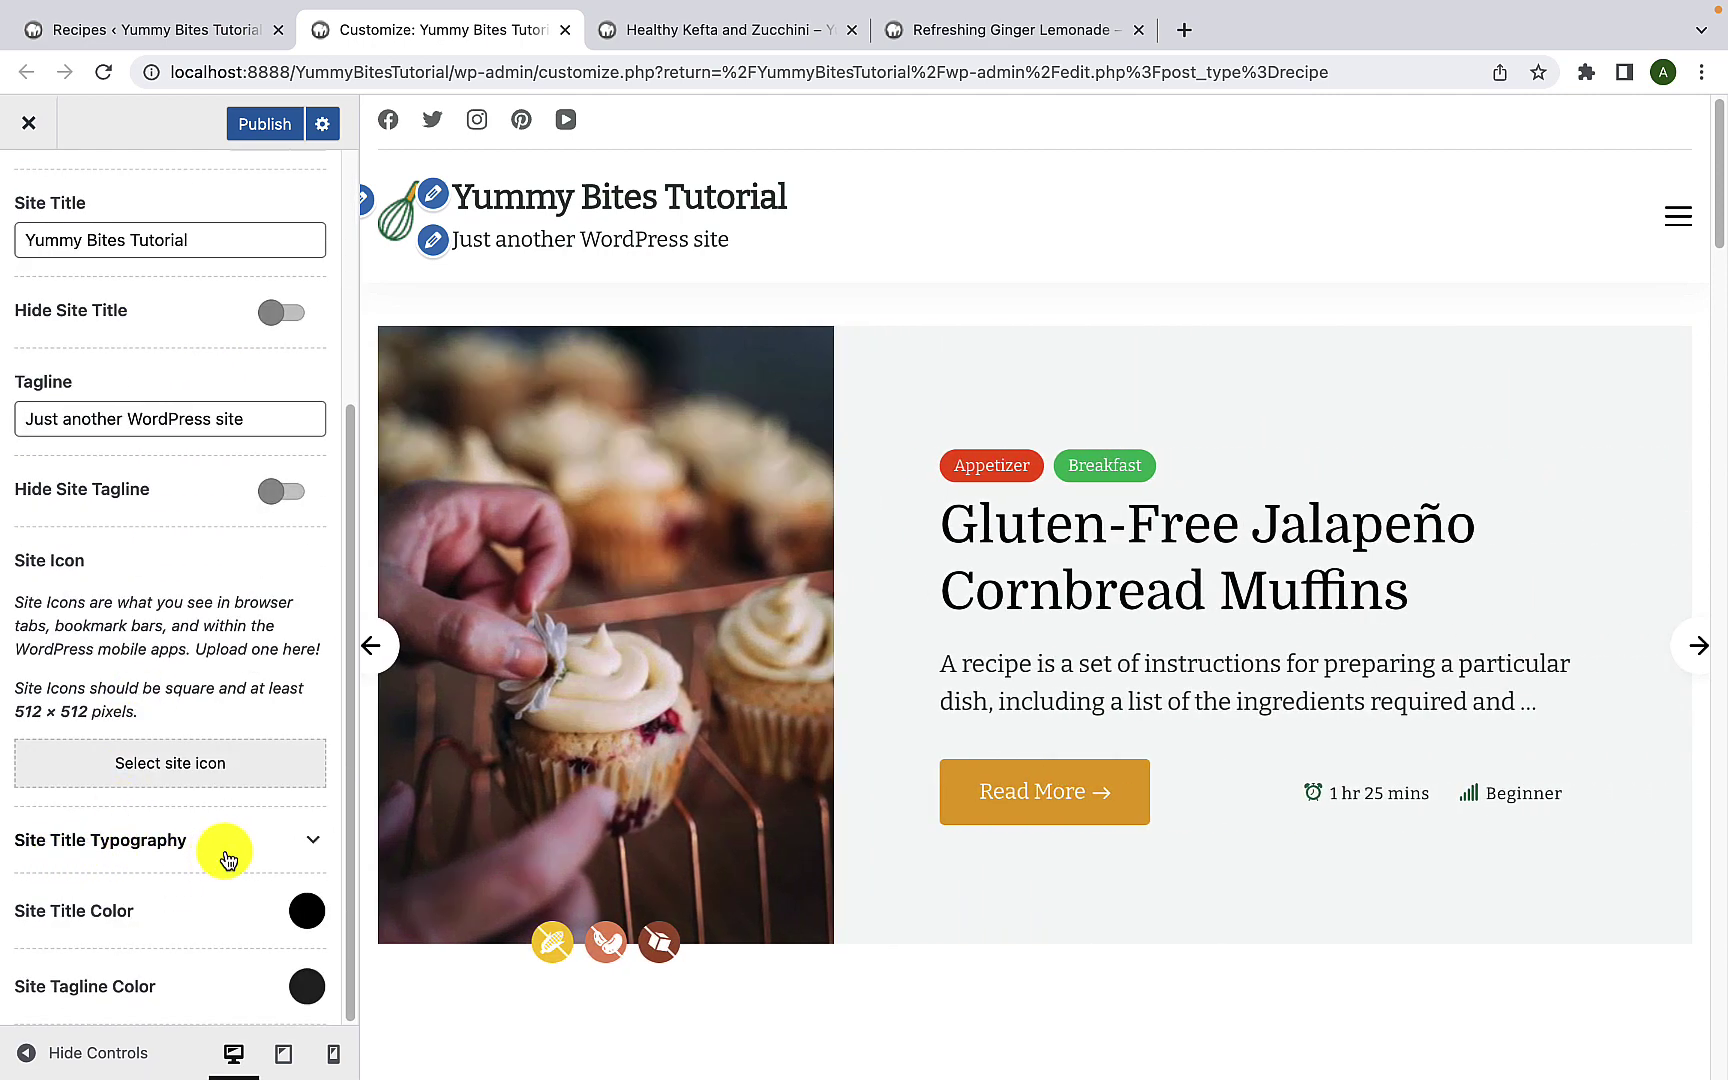
click(273, 842)
scroll(264, 831, down, 4)
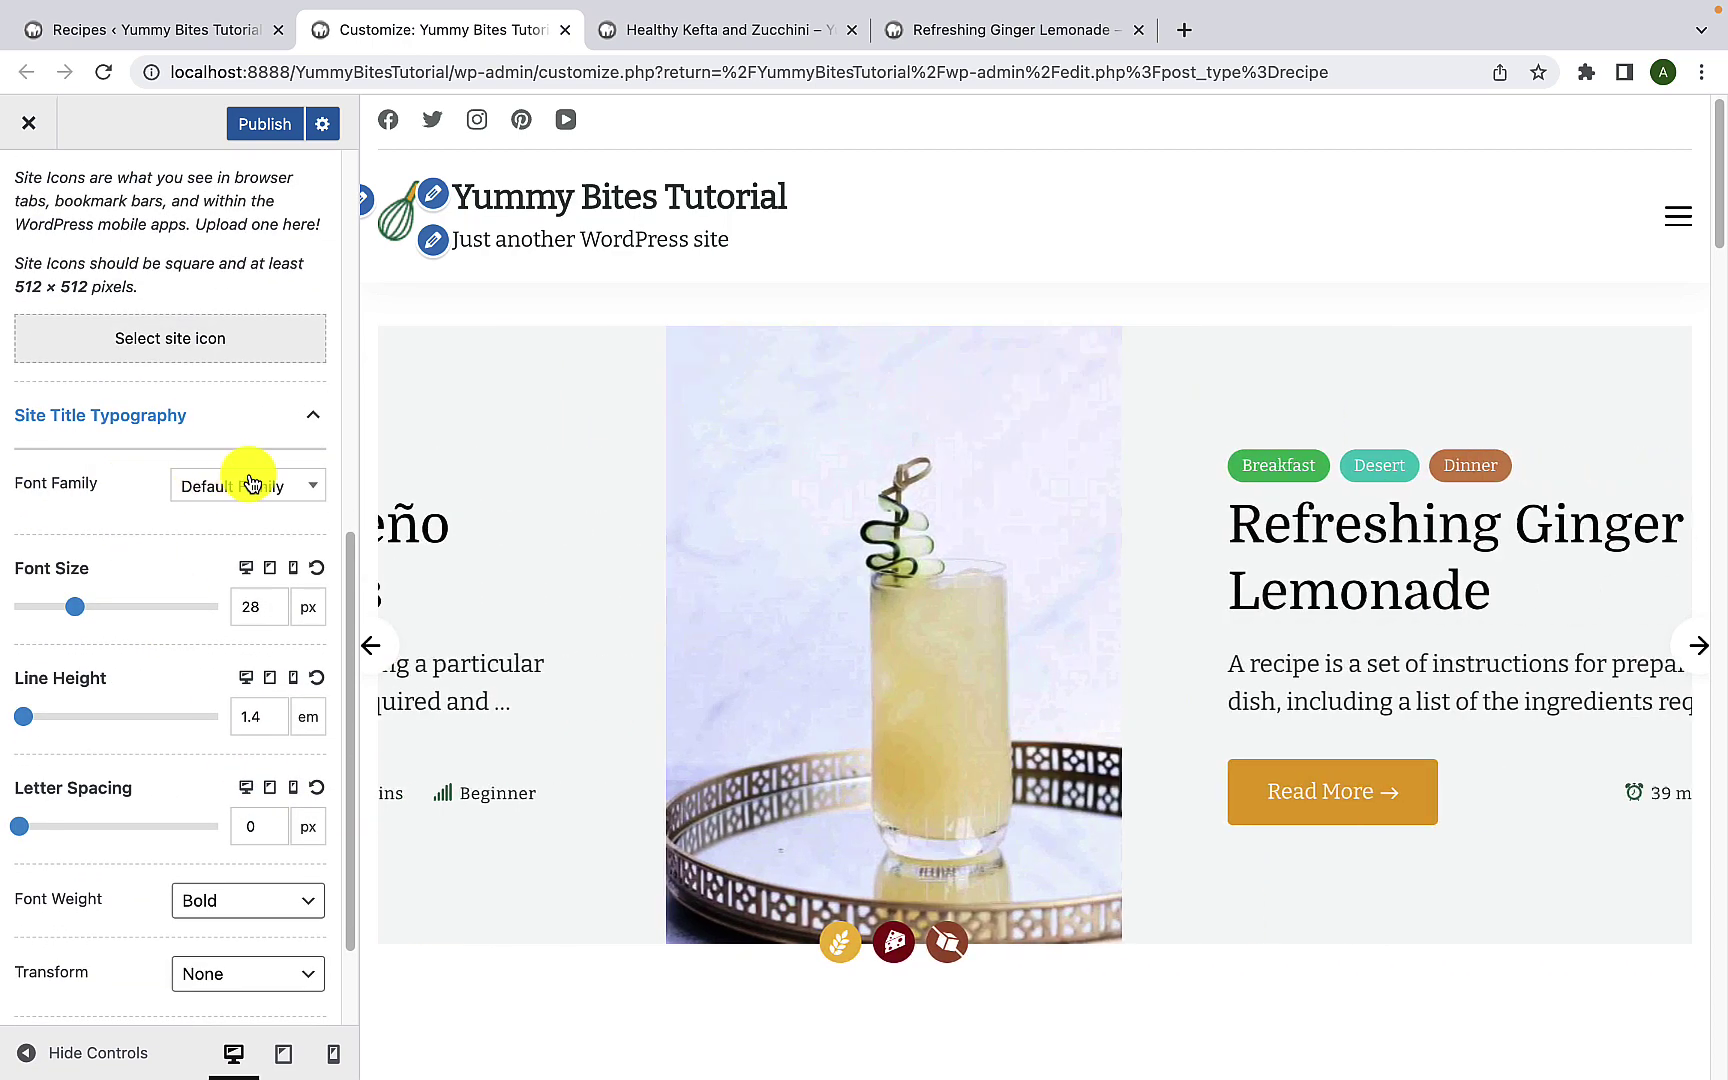
click(250, 495)
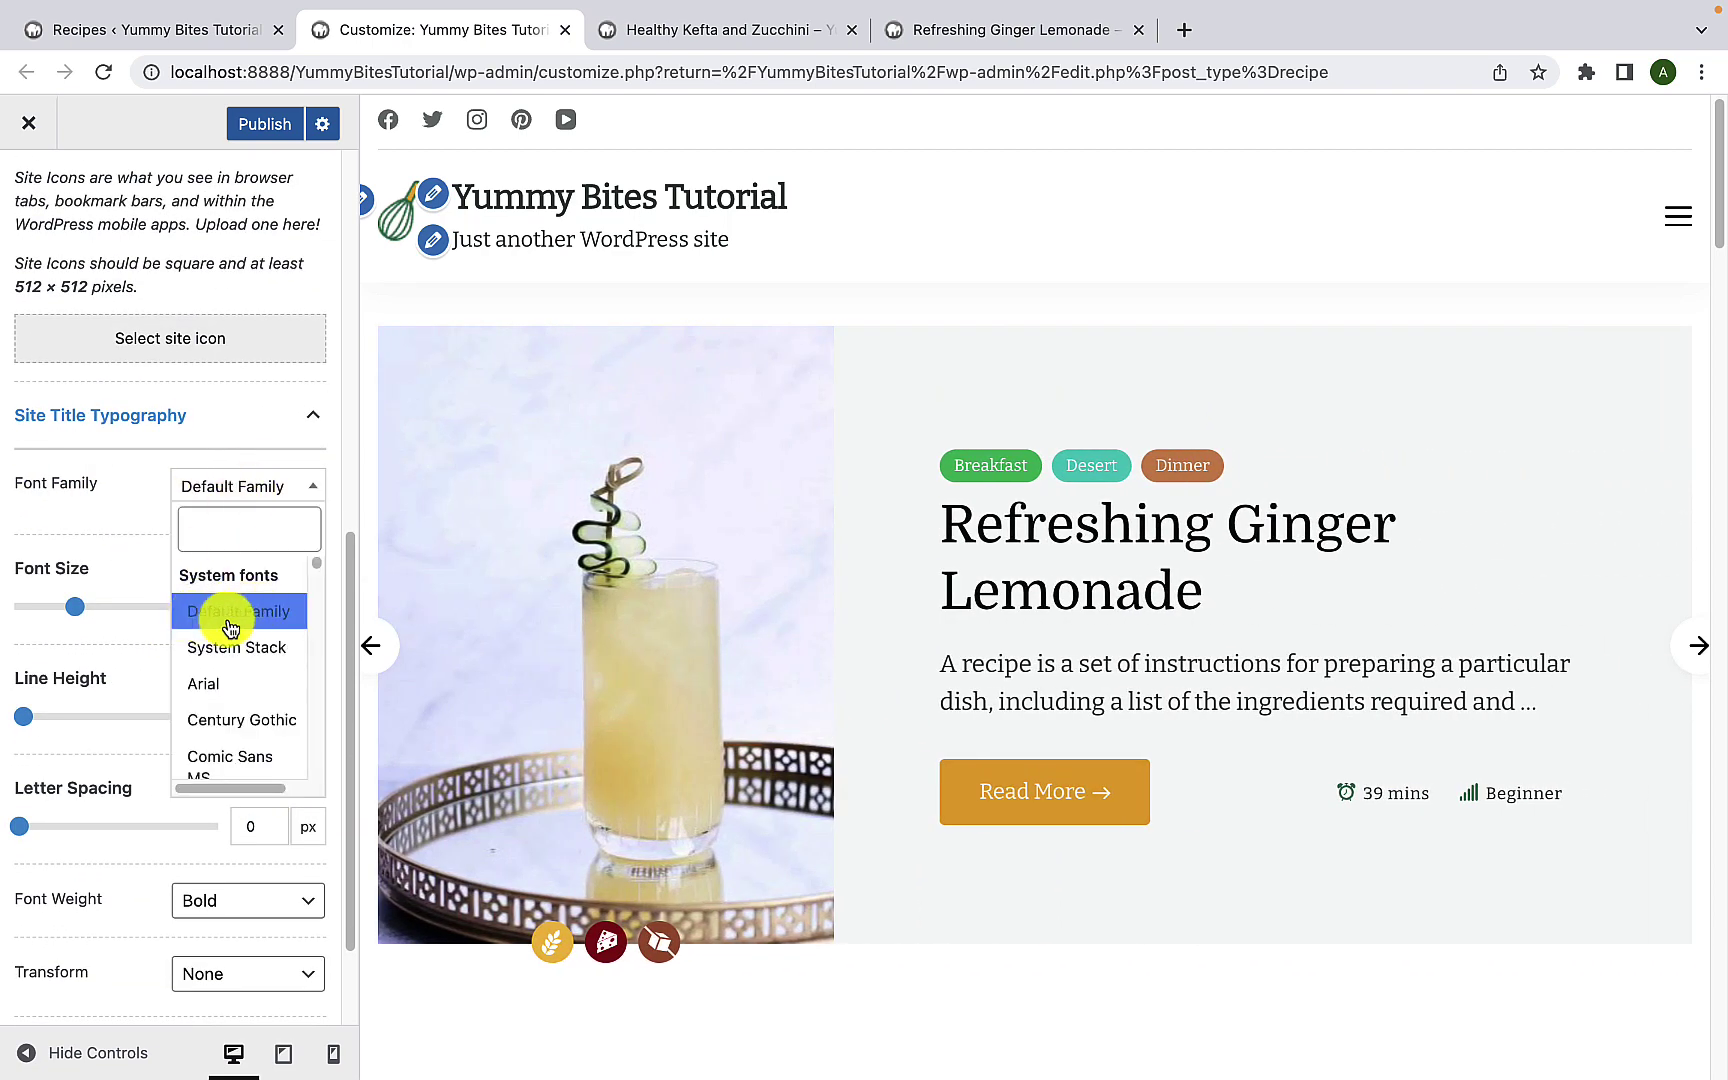
scroll(232, 655, down, 4)
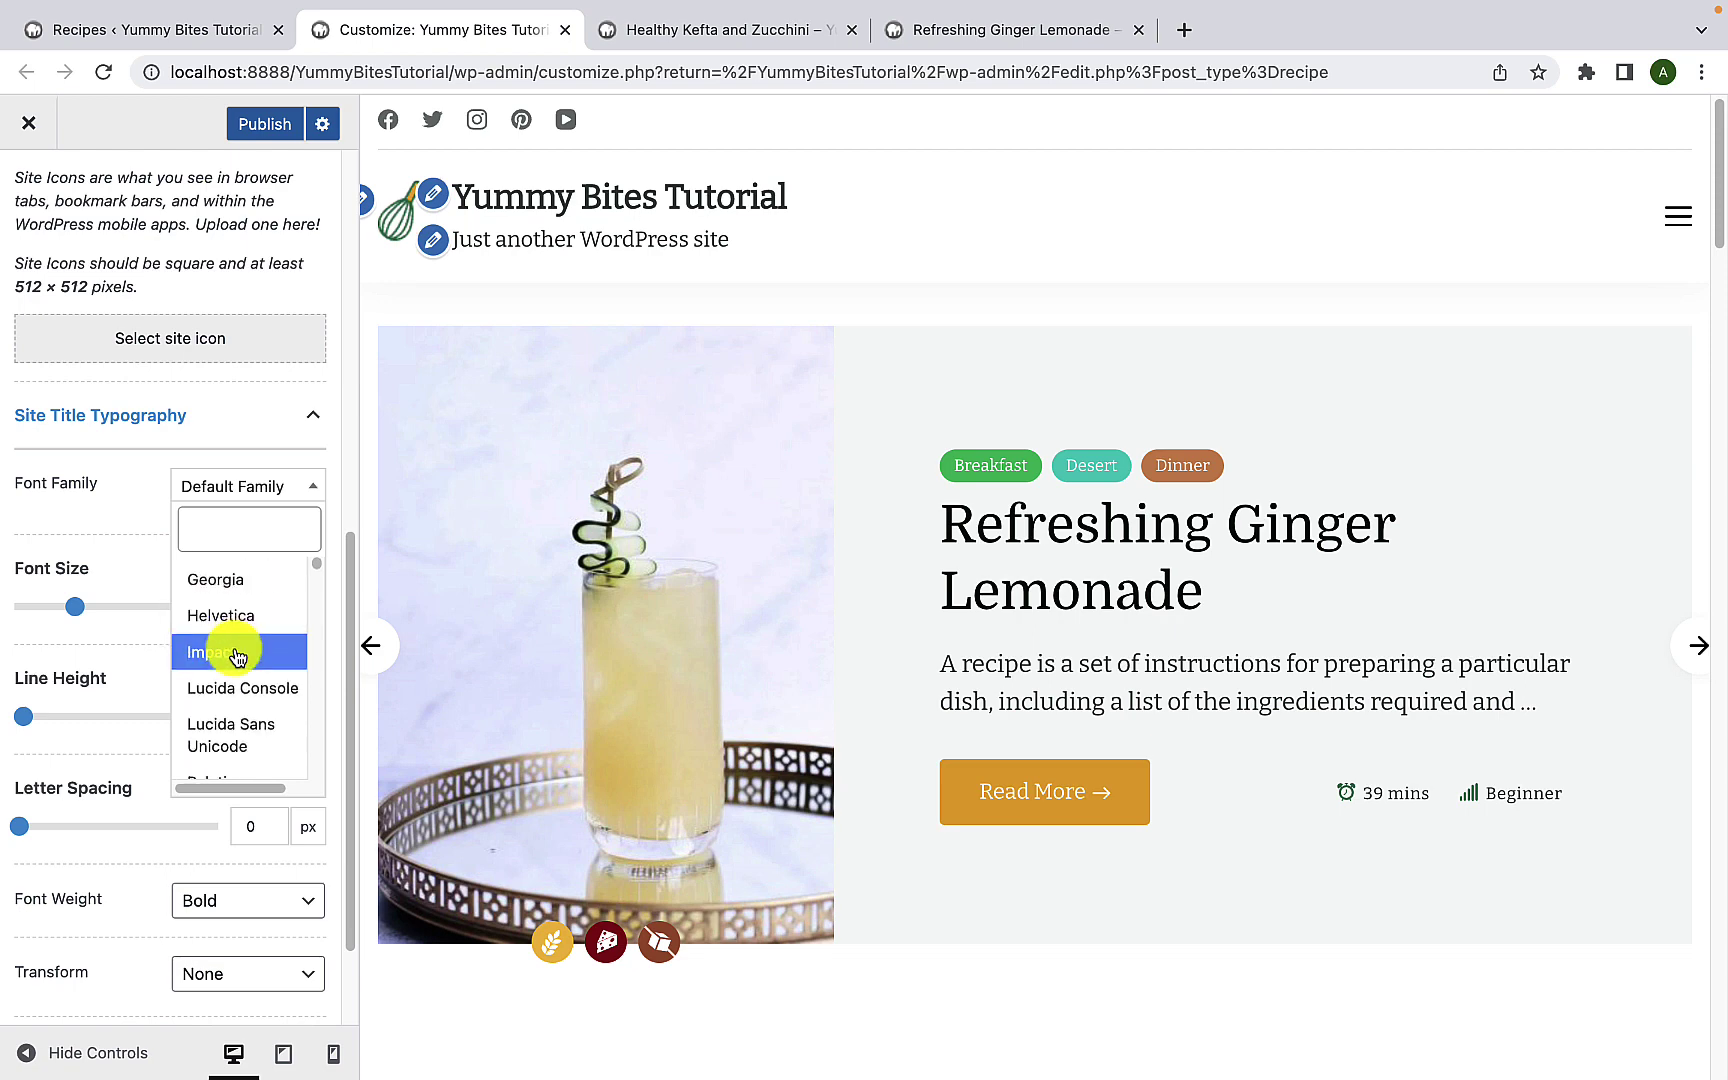
click(238, 670)
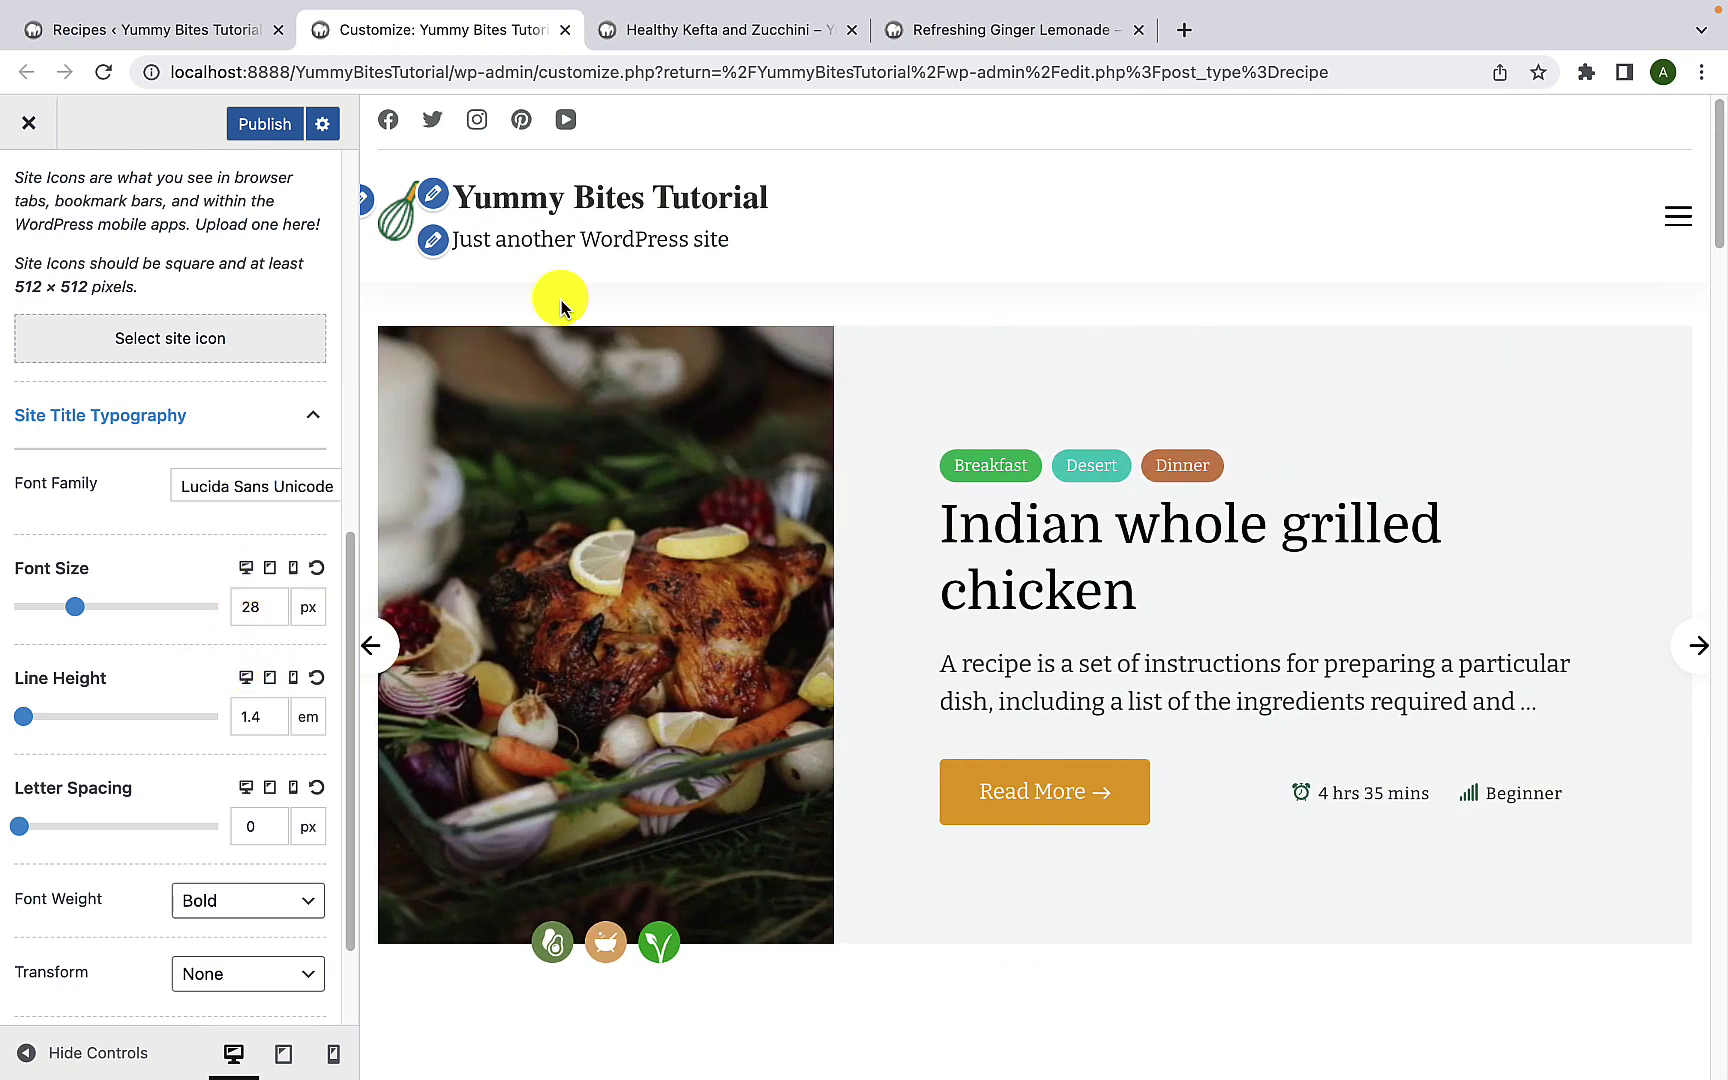
Step: Change the site title's font family to Akshar
click(297, 495)
scroll(247, 700, down, 6)
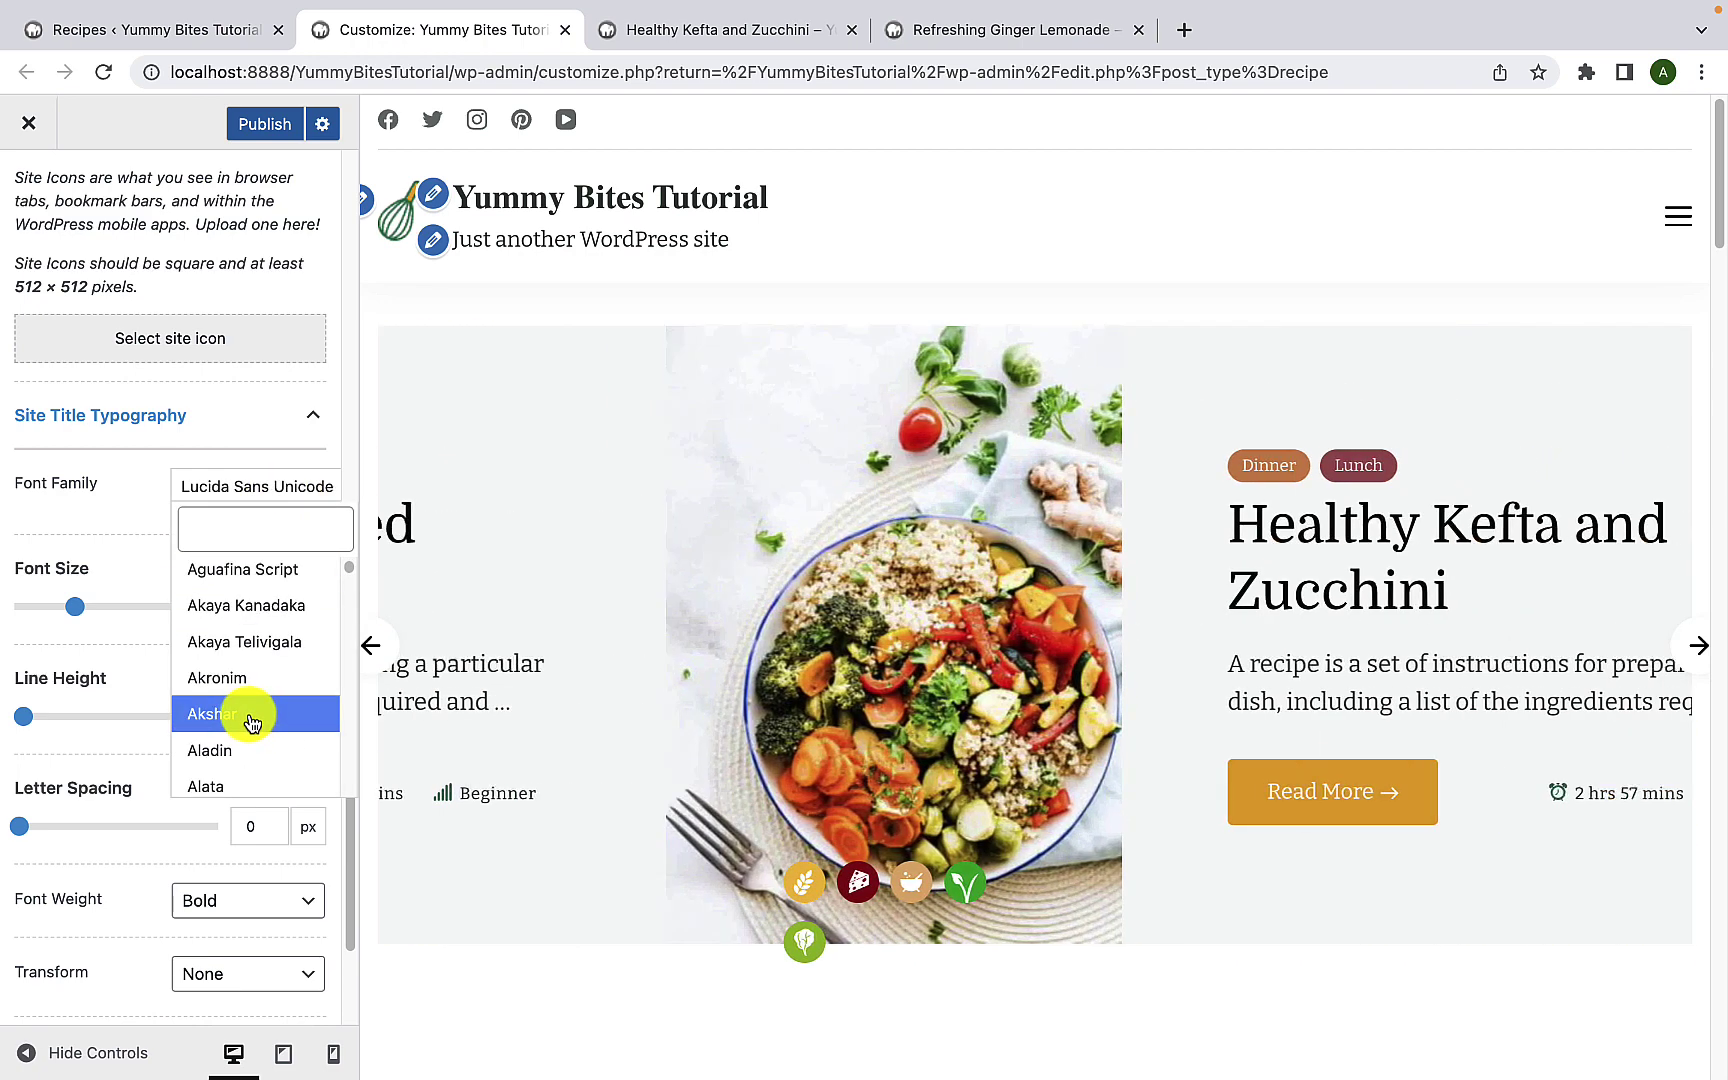
click(251, 716)
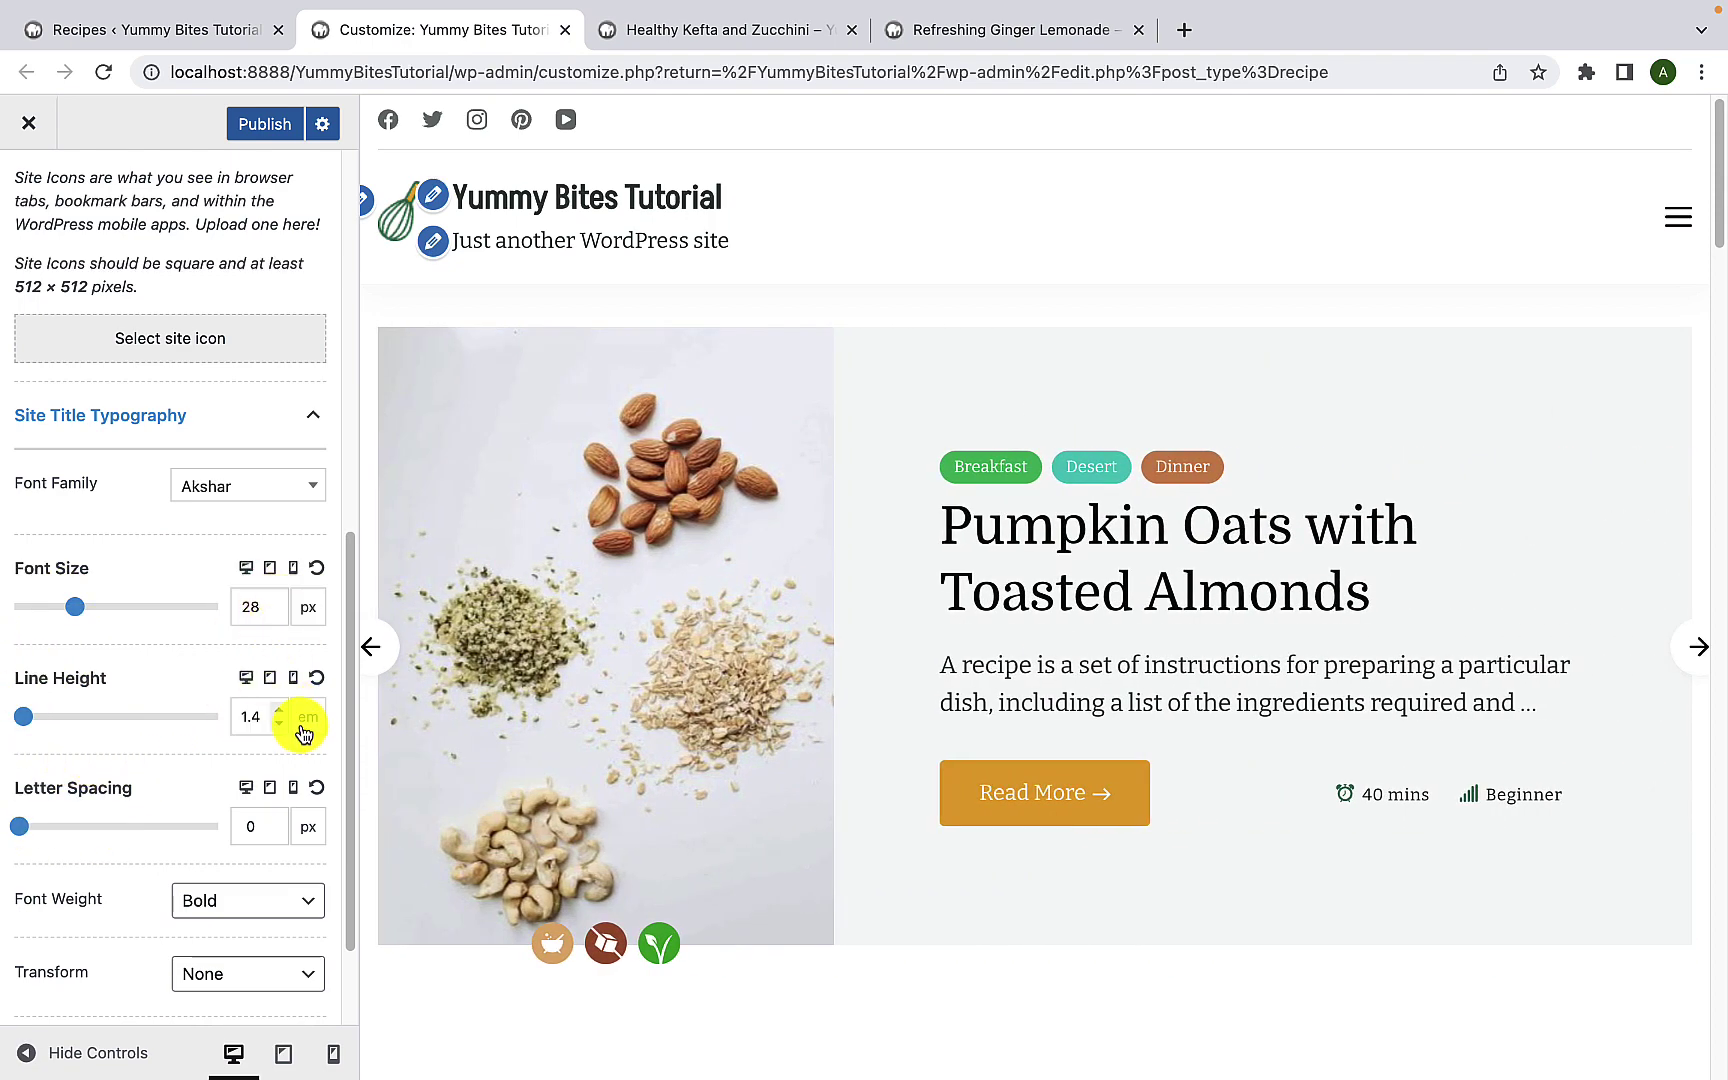
Step: Set the site title's desktop typography to font size 30 px, line height 1 em and letter spacing 0 px
drag(75, 610, 76, 610)
click(30, 718)
mouse_move(30, 718)
mouse_down()
mouse_move(58, 717)
mouse_move(5, 718)
mouse_up()
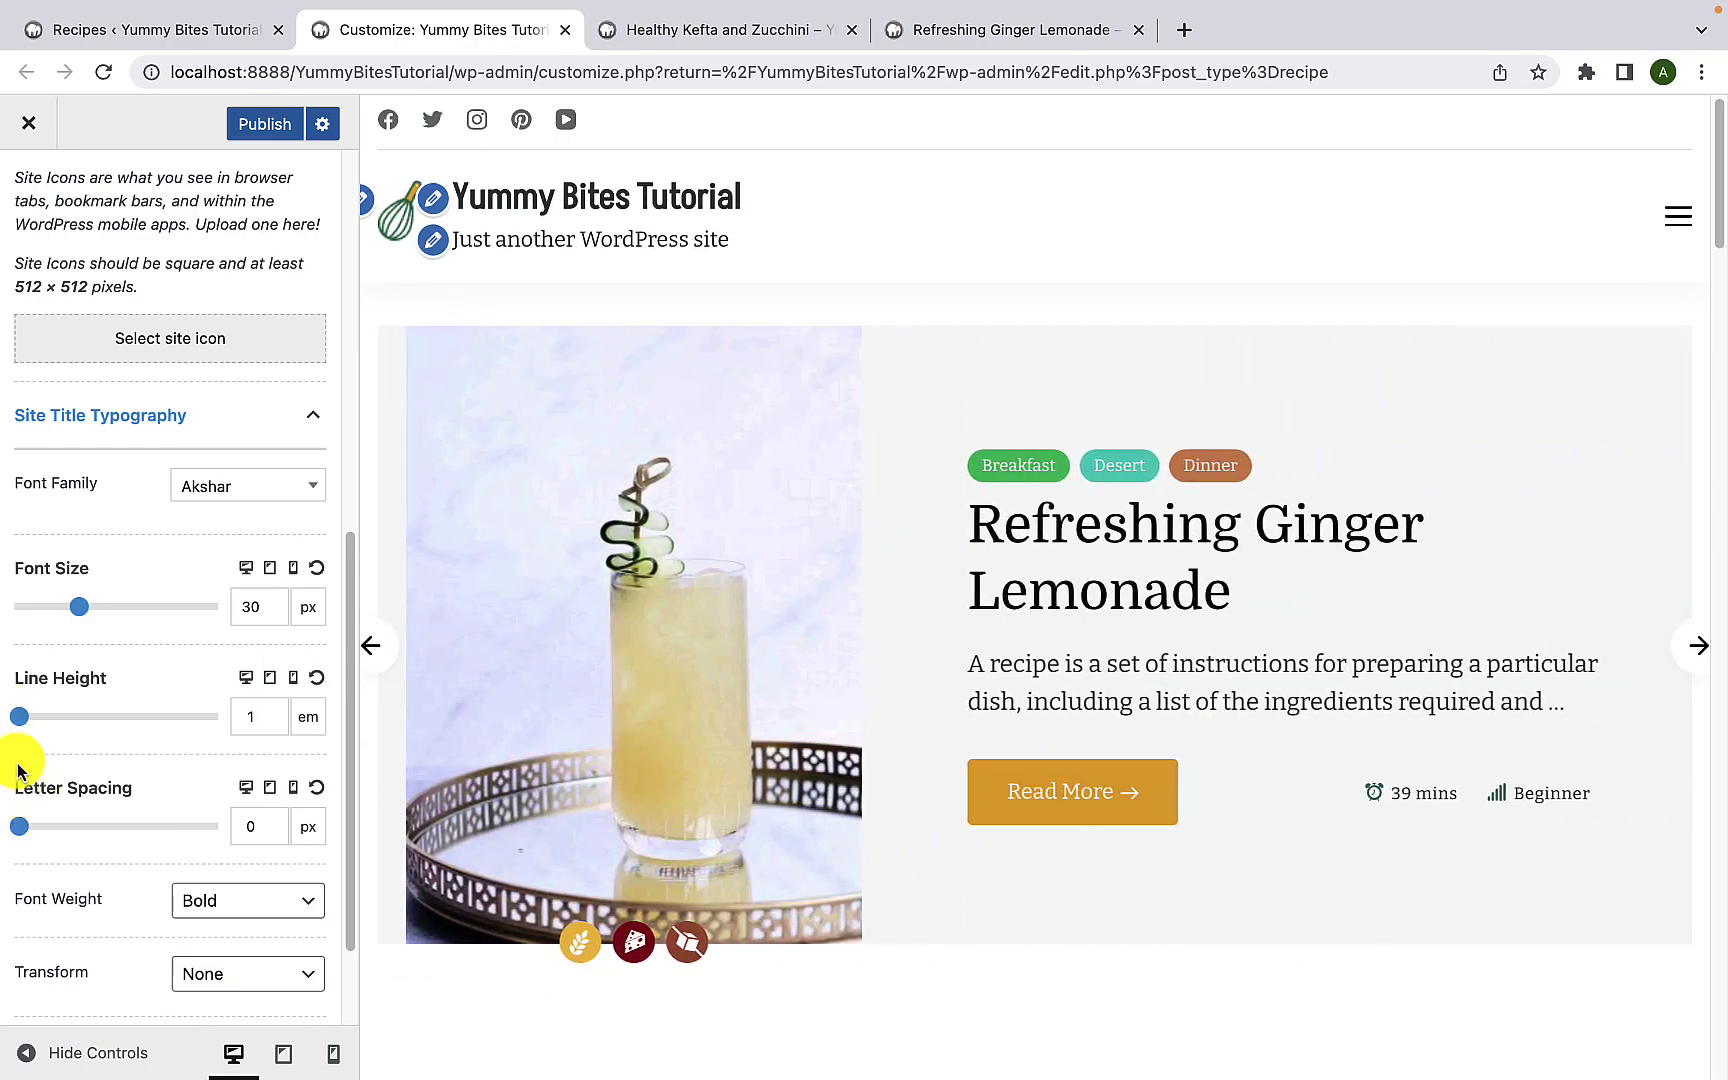
drag(31, 822, 15, 822)
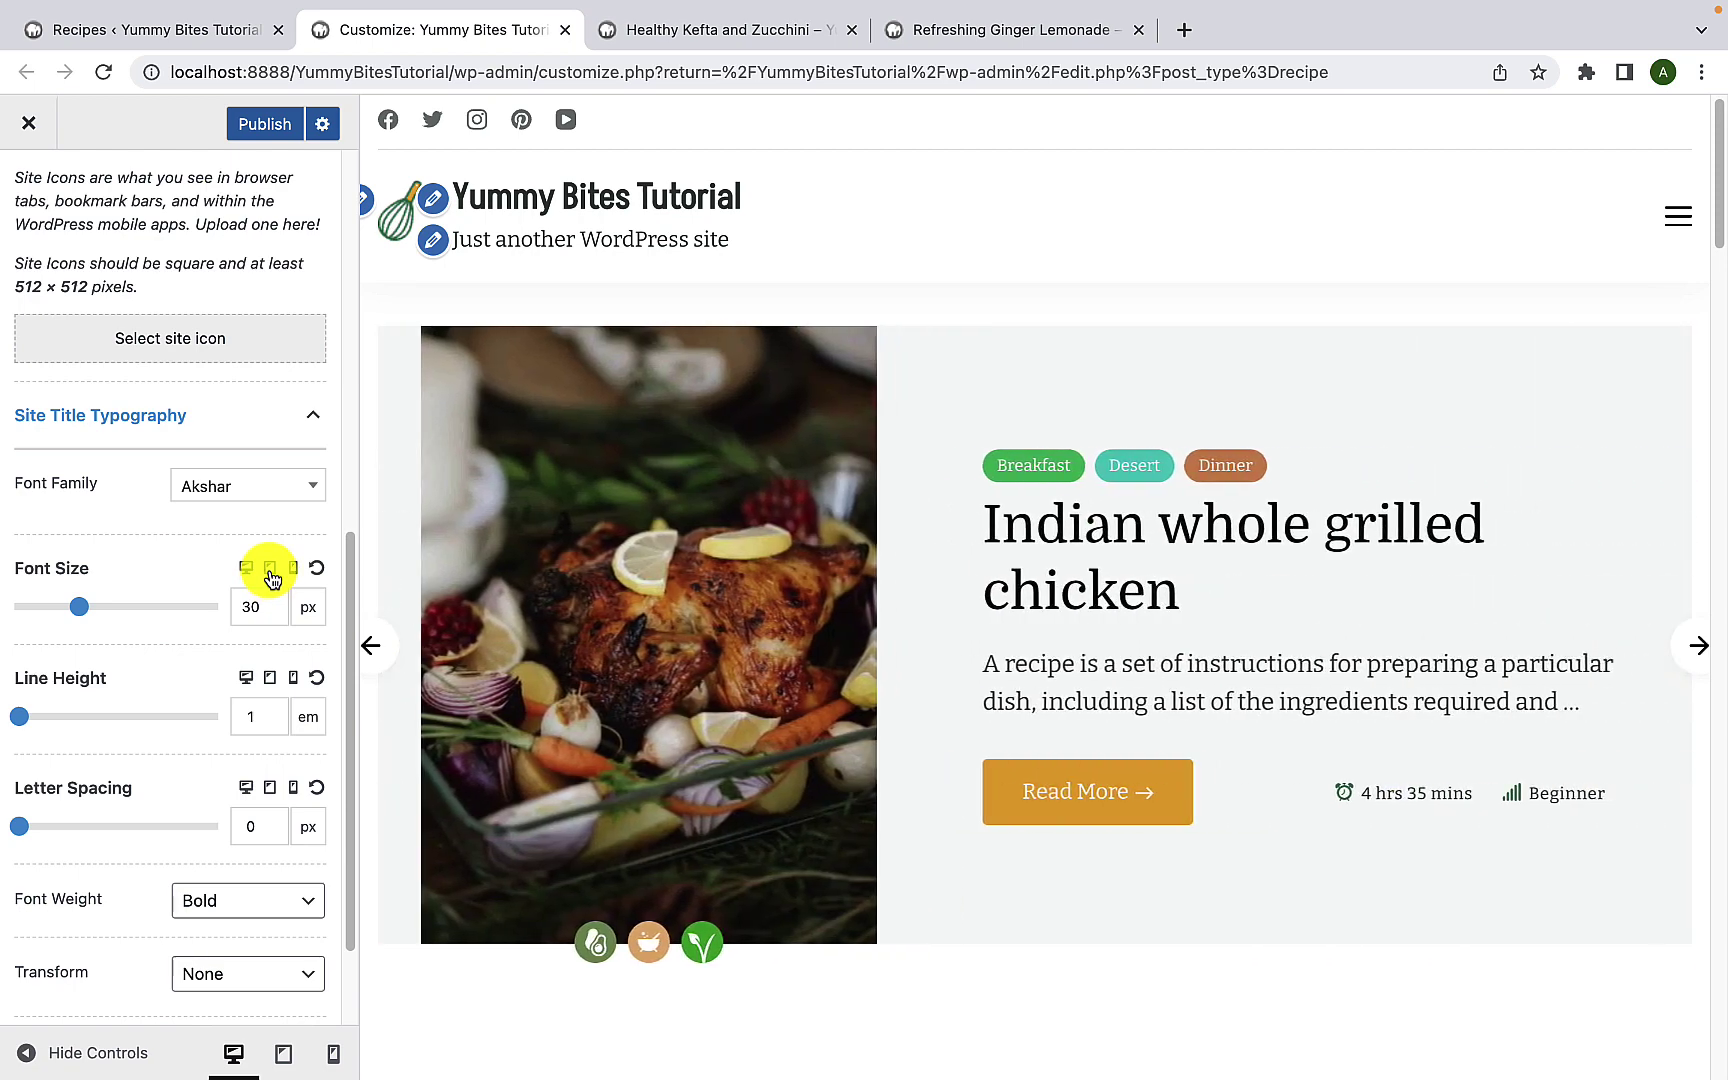
Step: Set the site title's tablet typography to font size 32 px, line height 1 em and letter spacing 0 px
click(270, 580)
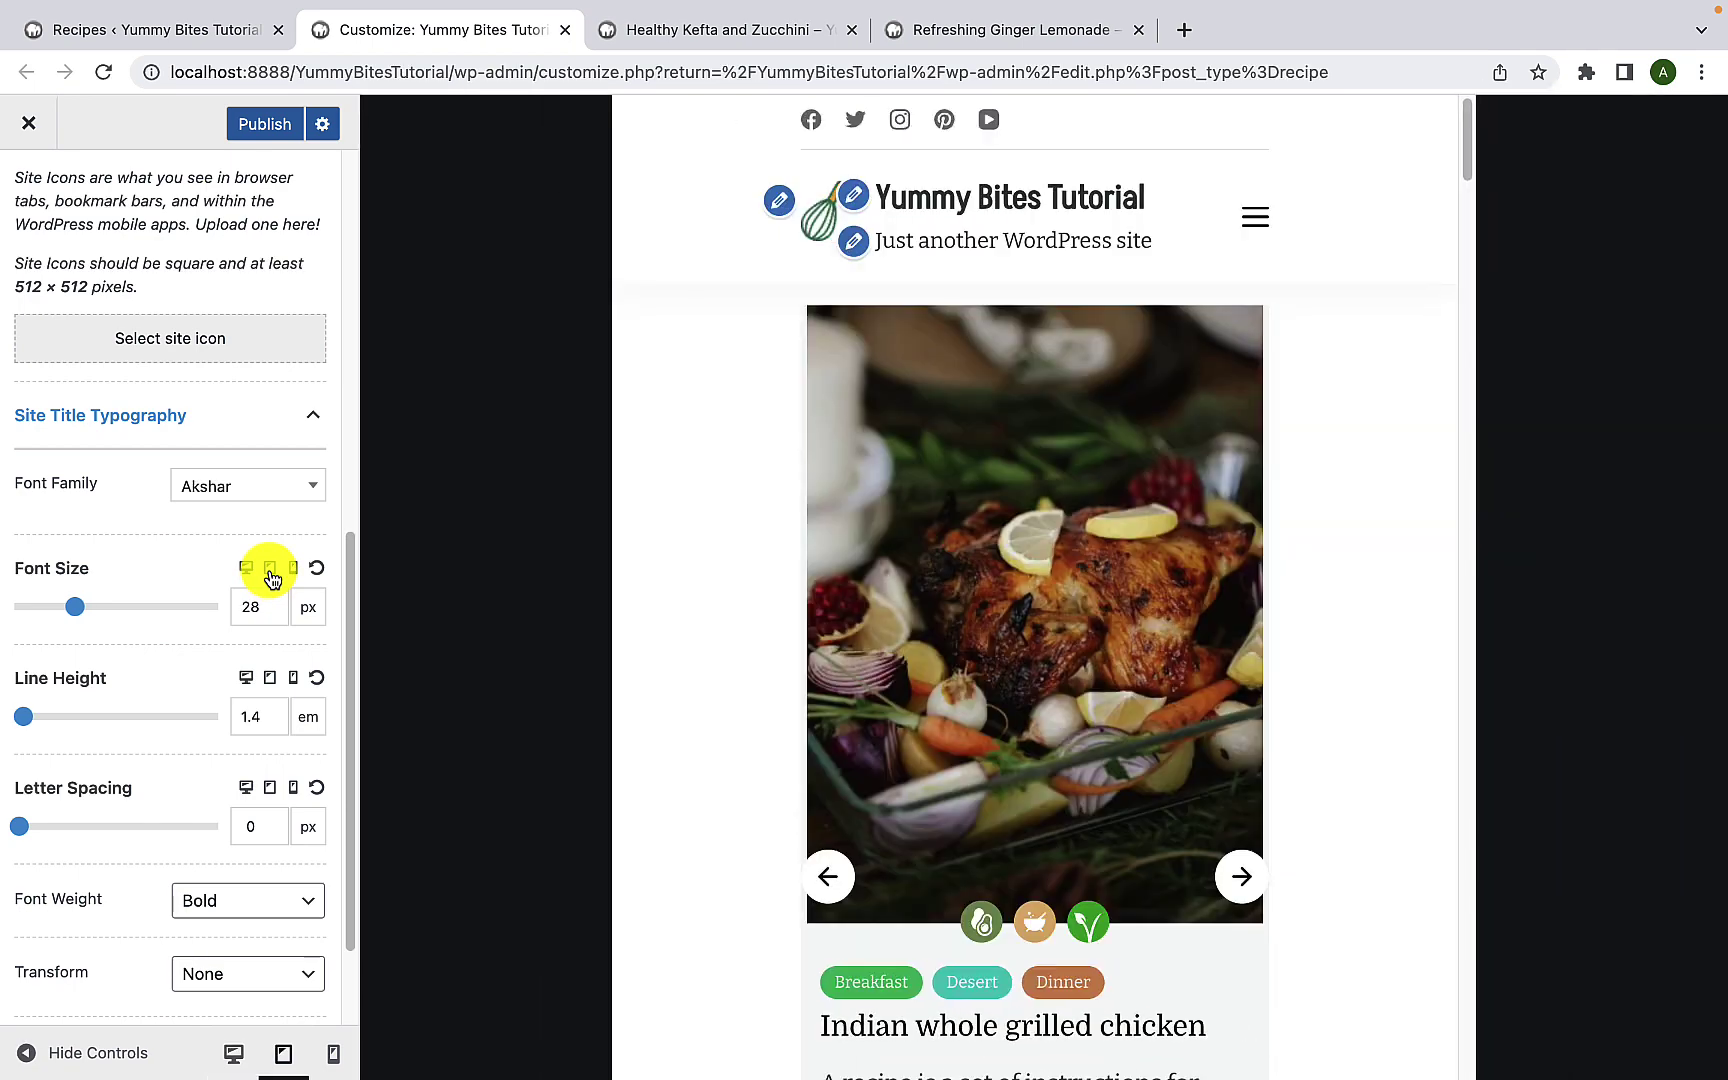
drag(87, 615, 82, 617)
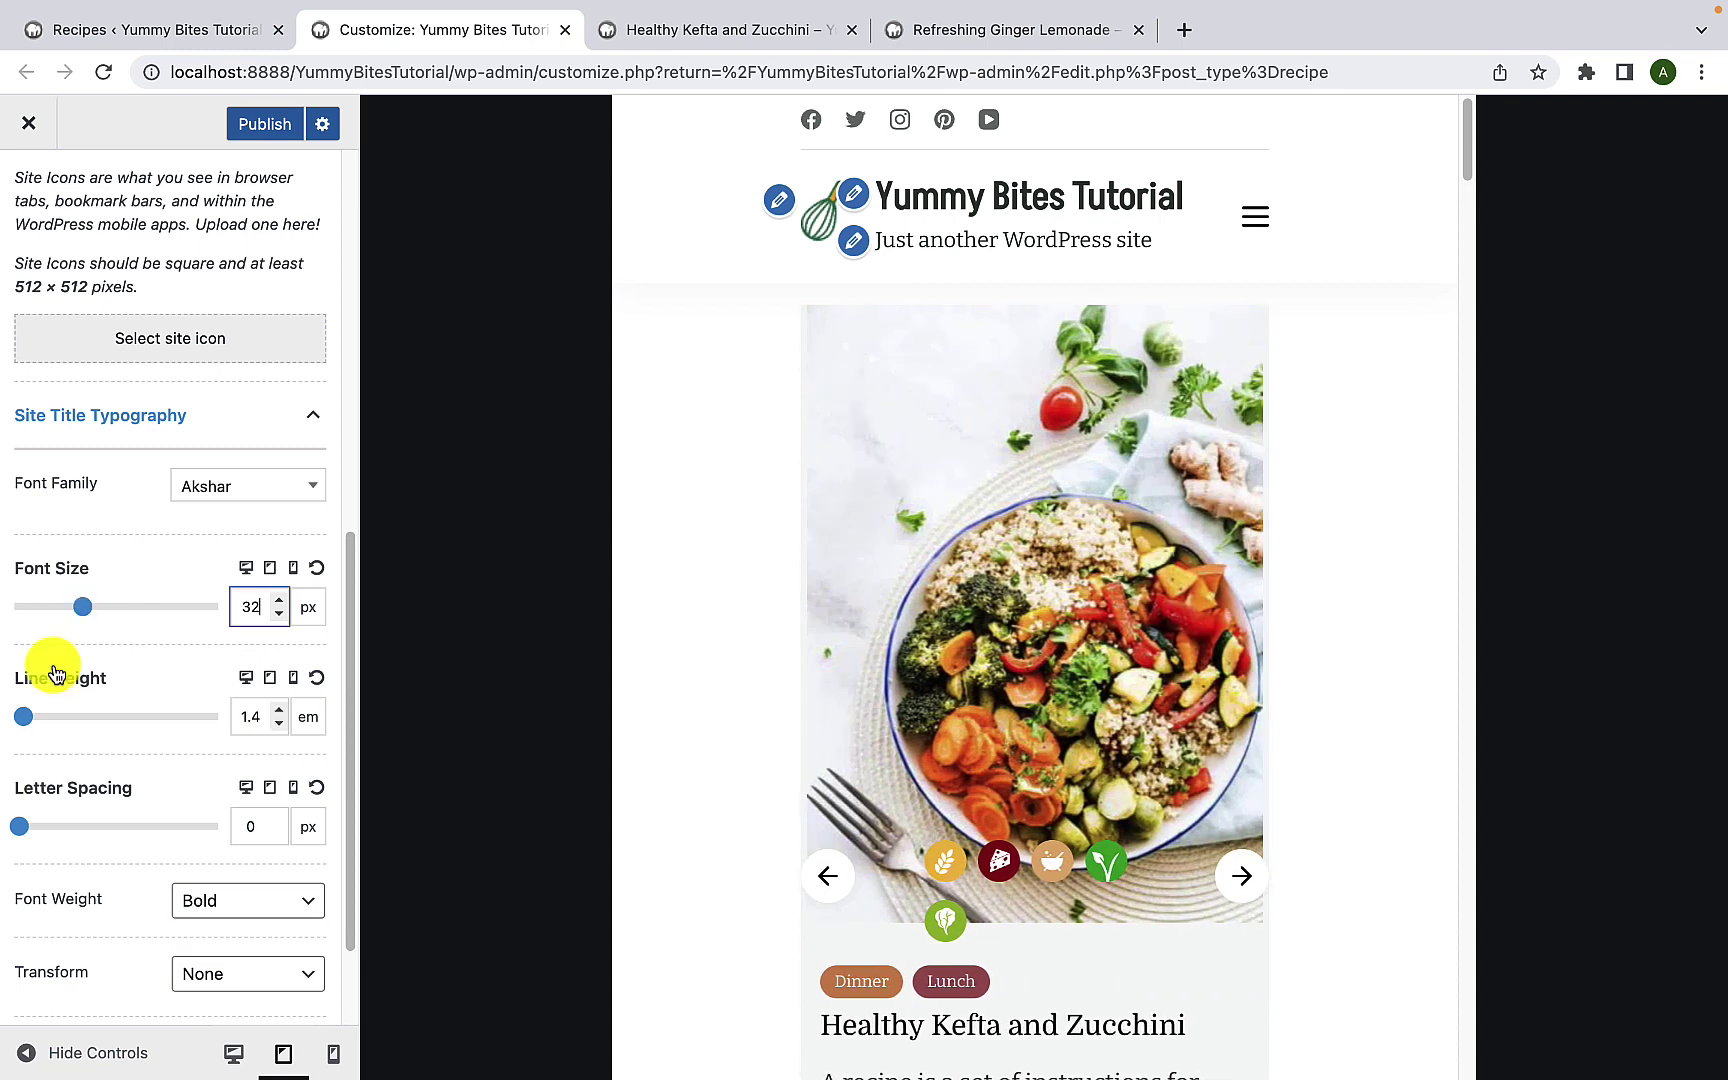
mouse_move(23, 716)
mouse_down()
mouse_move(62, 717)
mouse_move(15, 720)
mouse_up()
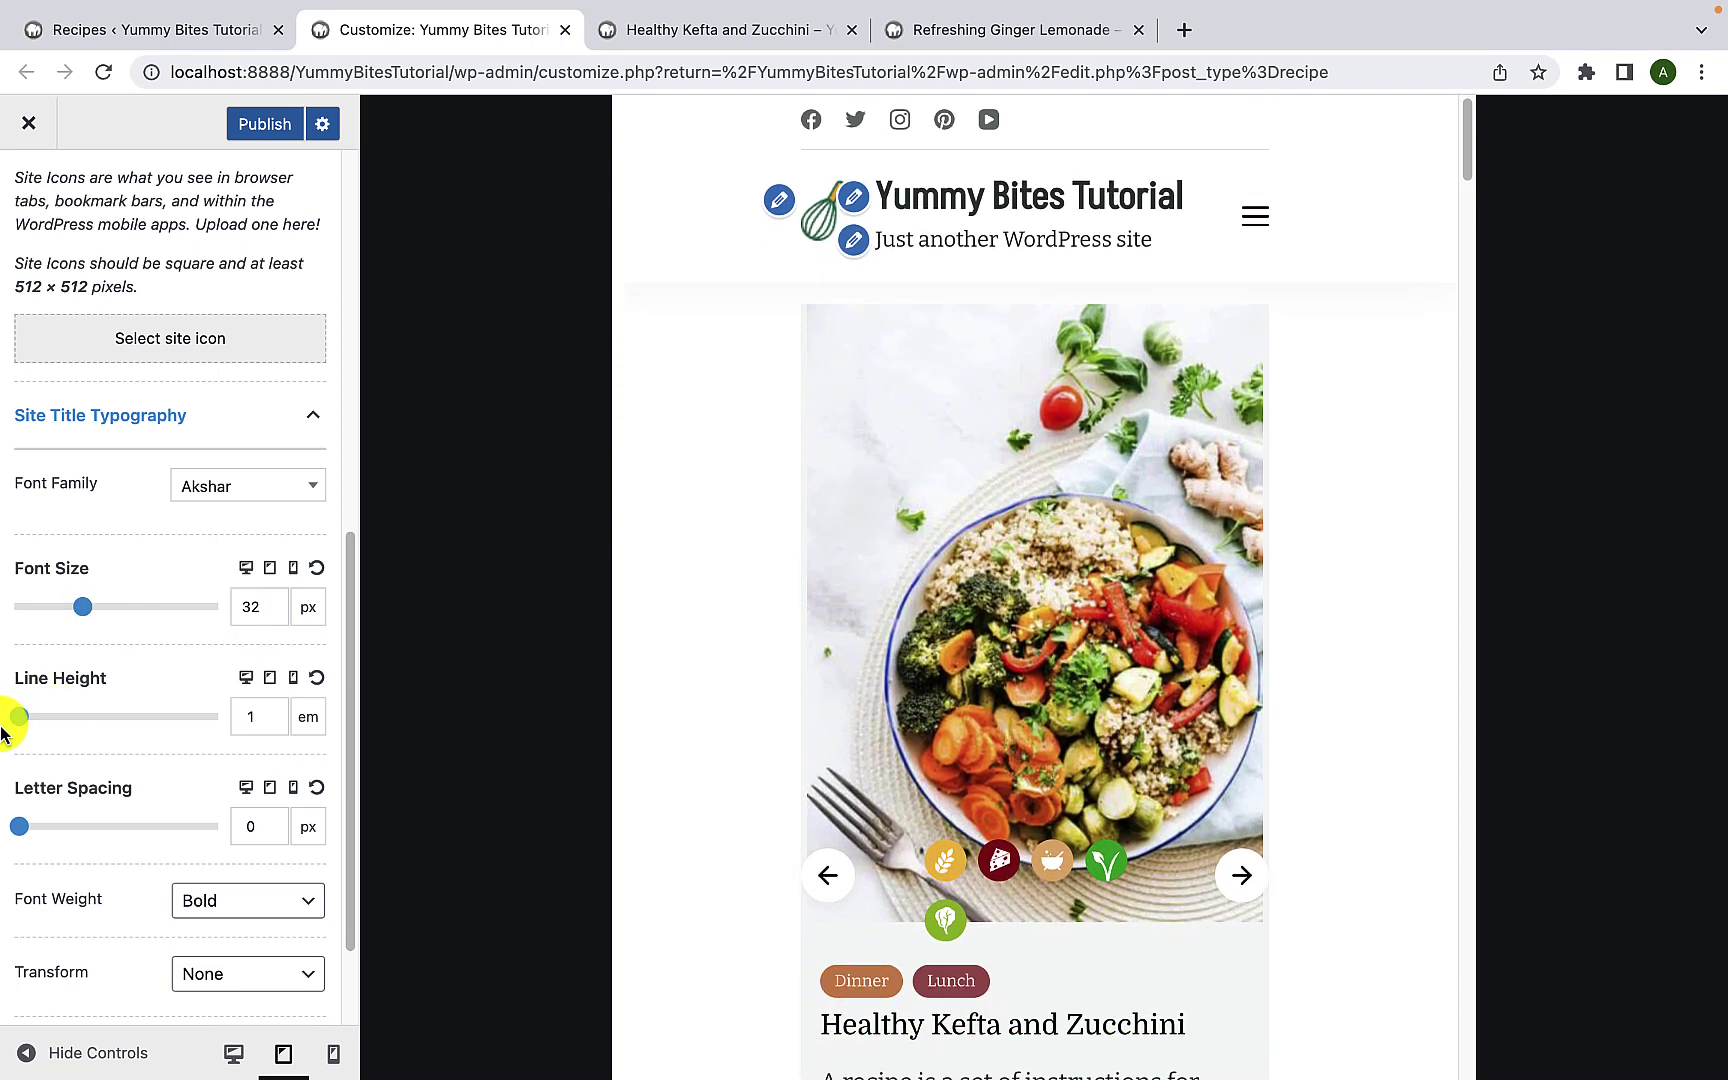
mouse_move(19, 826)
mouse_down()
mouse_move(35, 829)
mouse_move(20, 835)
mouse_up()
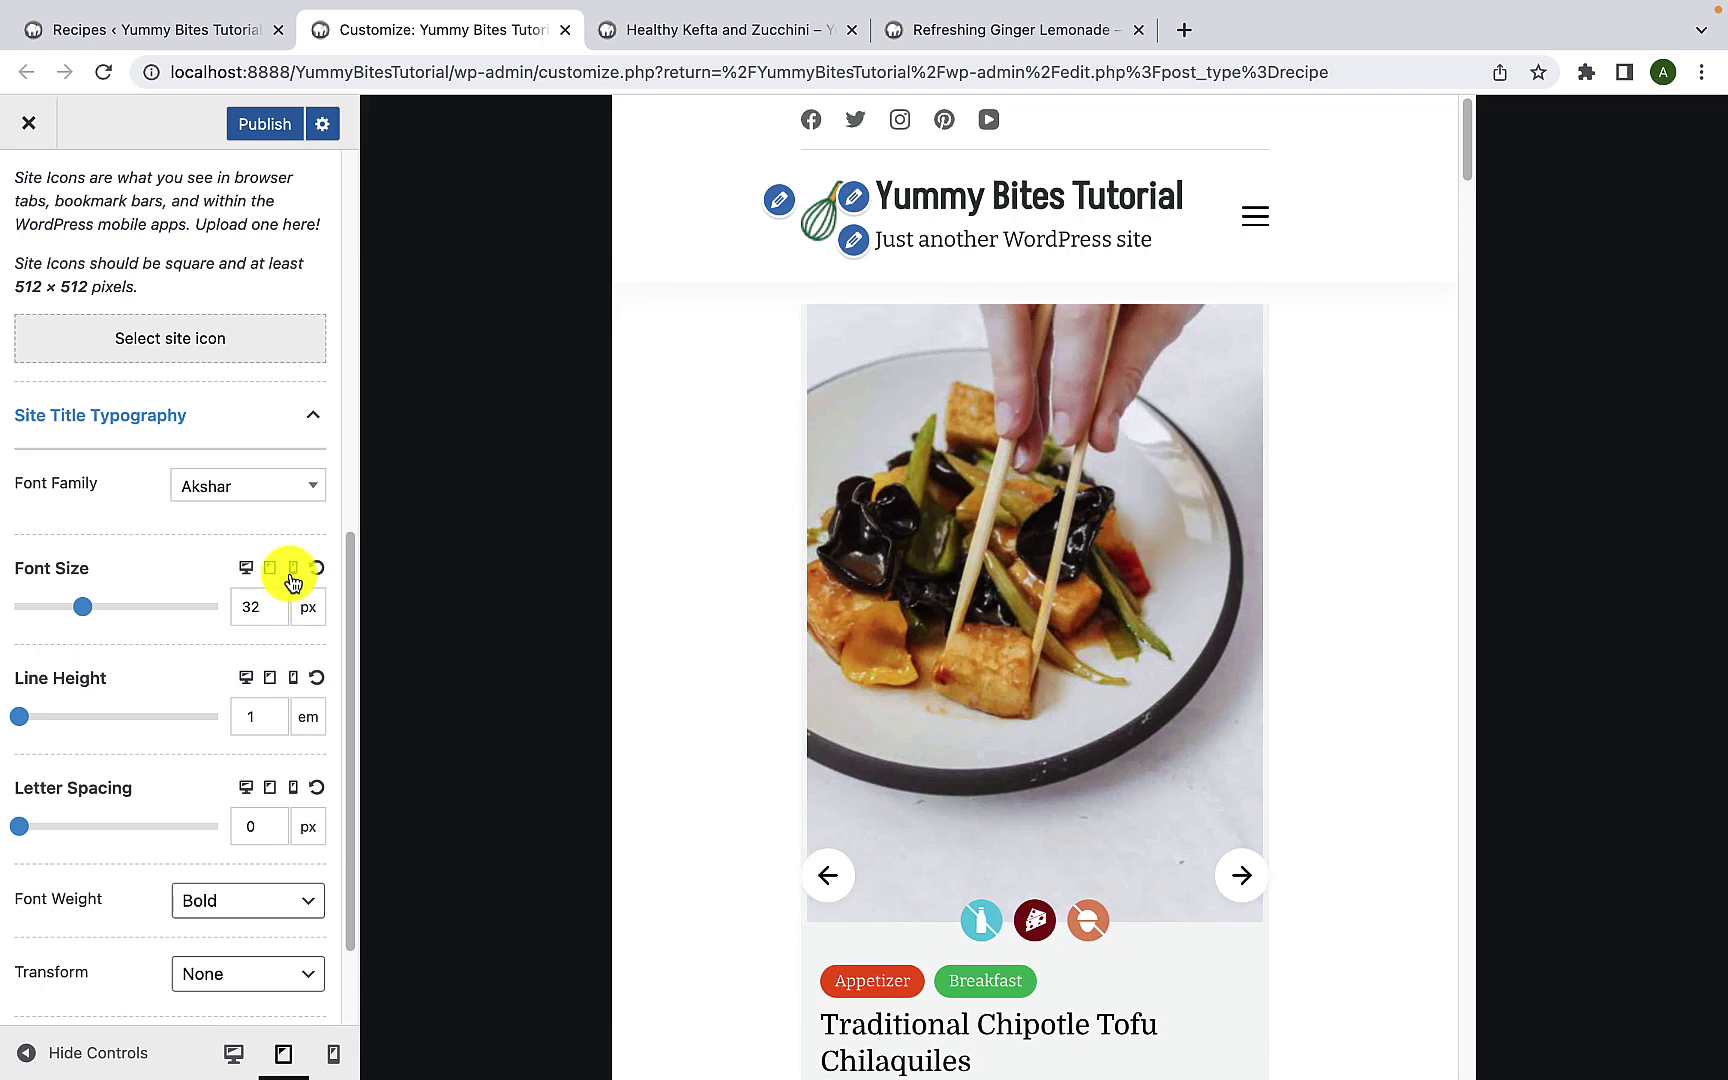
Step: Set the site title's mobile typography to 30 px size, 1 em line height and 0 px letter spacing, and return to the desktop preview
click(292, 570)
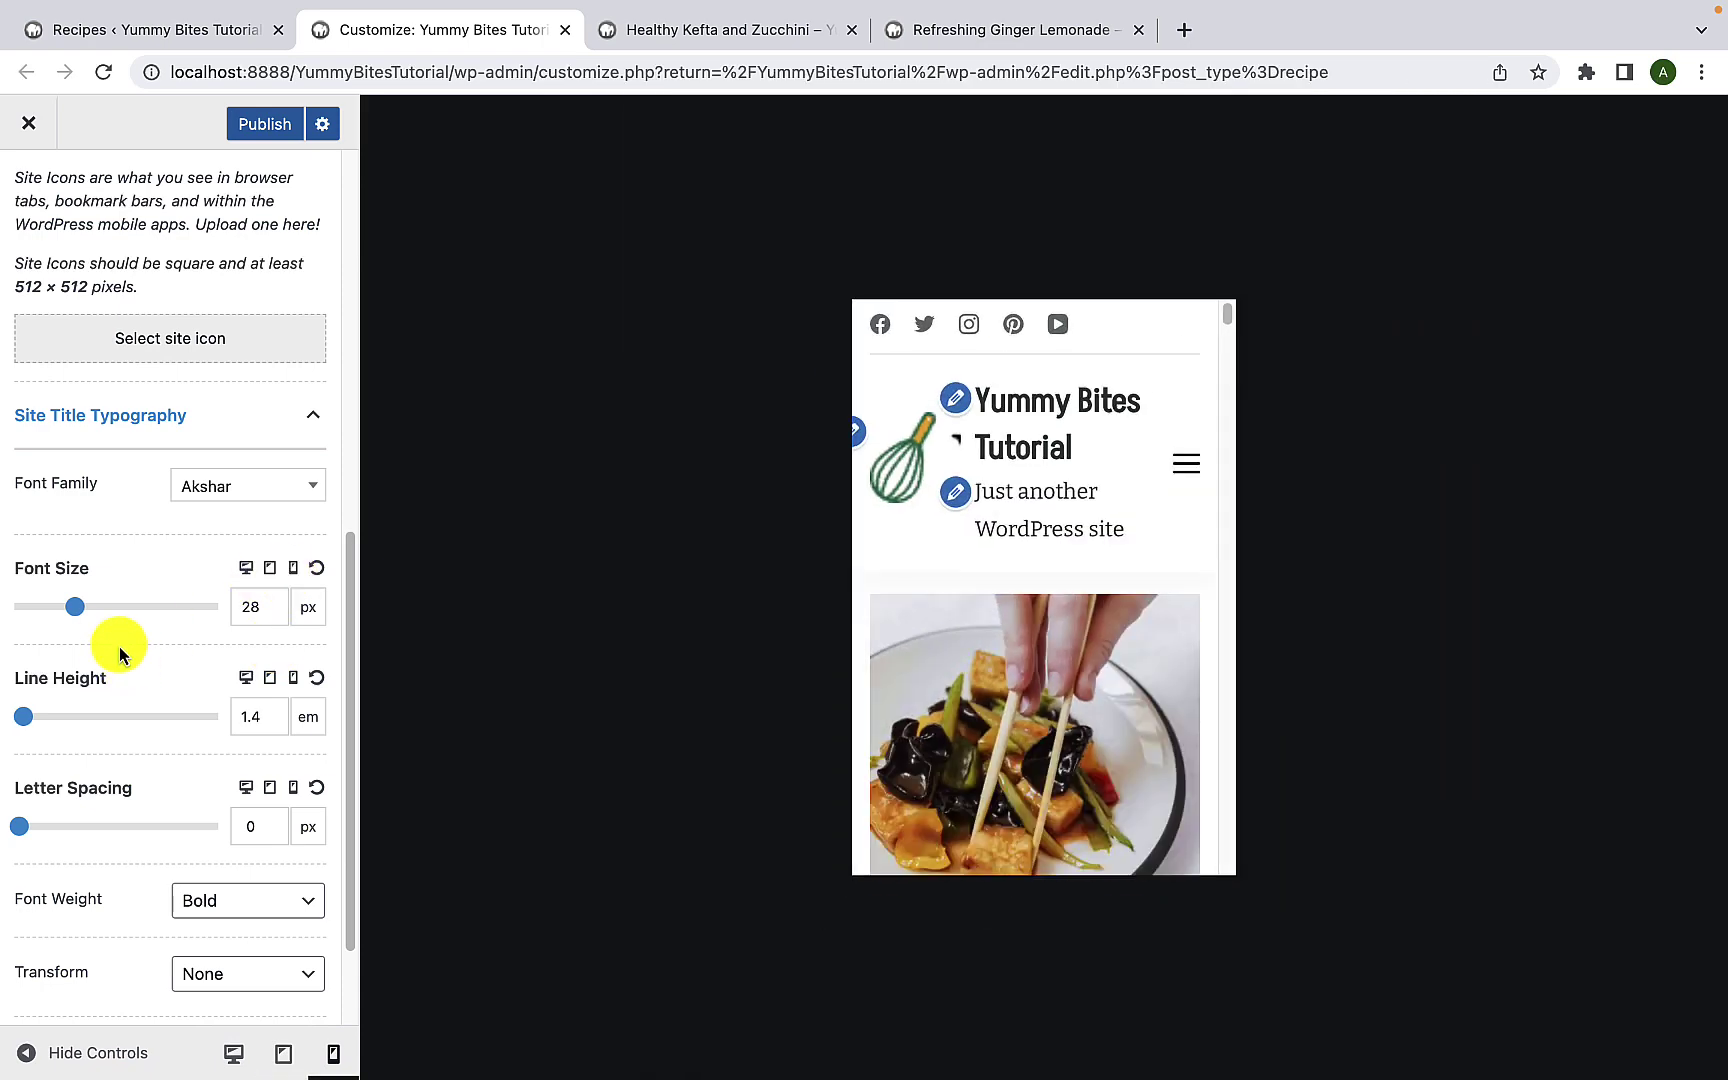
mouse_move(80, 620)
mouse_down()
mouse_move(62, 607)
mouse_move(78, 612)
mouse_up()
click(52, 684)
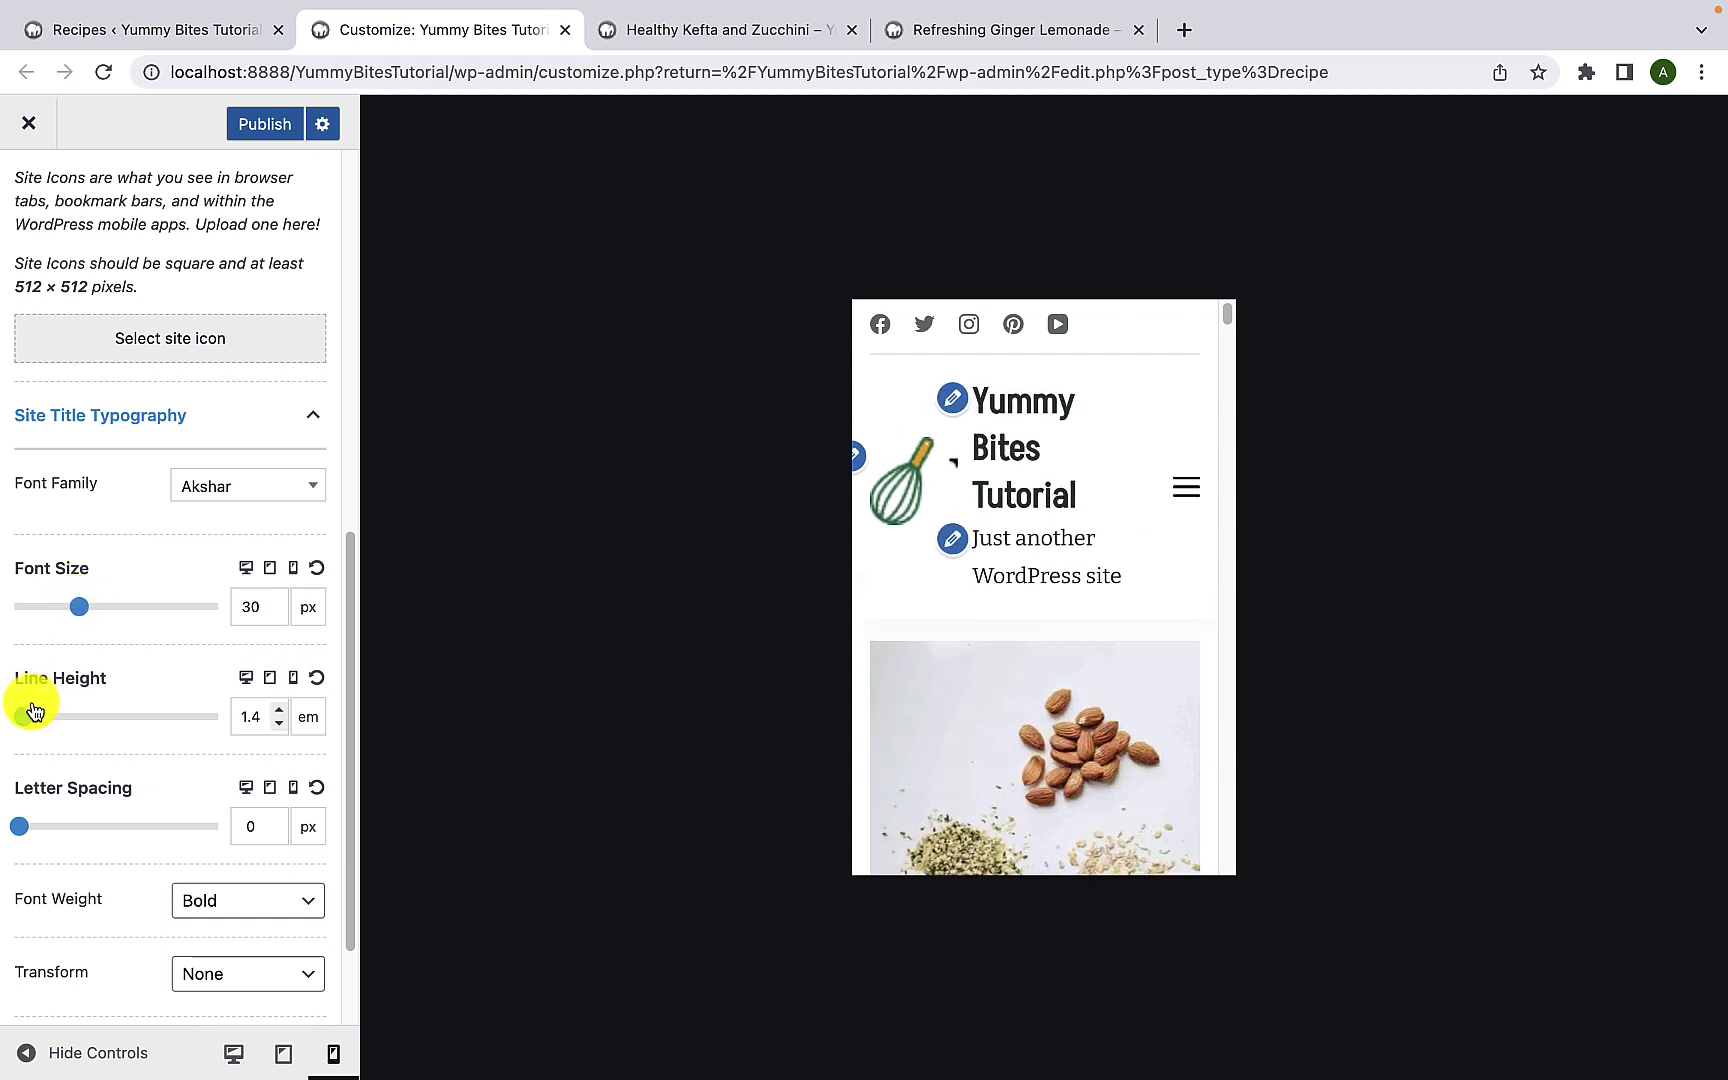
drag(35, 711, 15, 717)
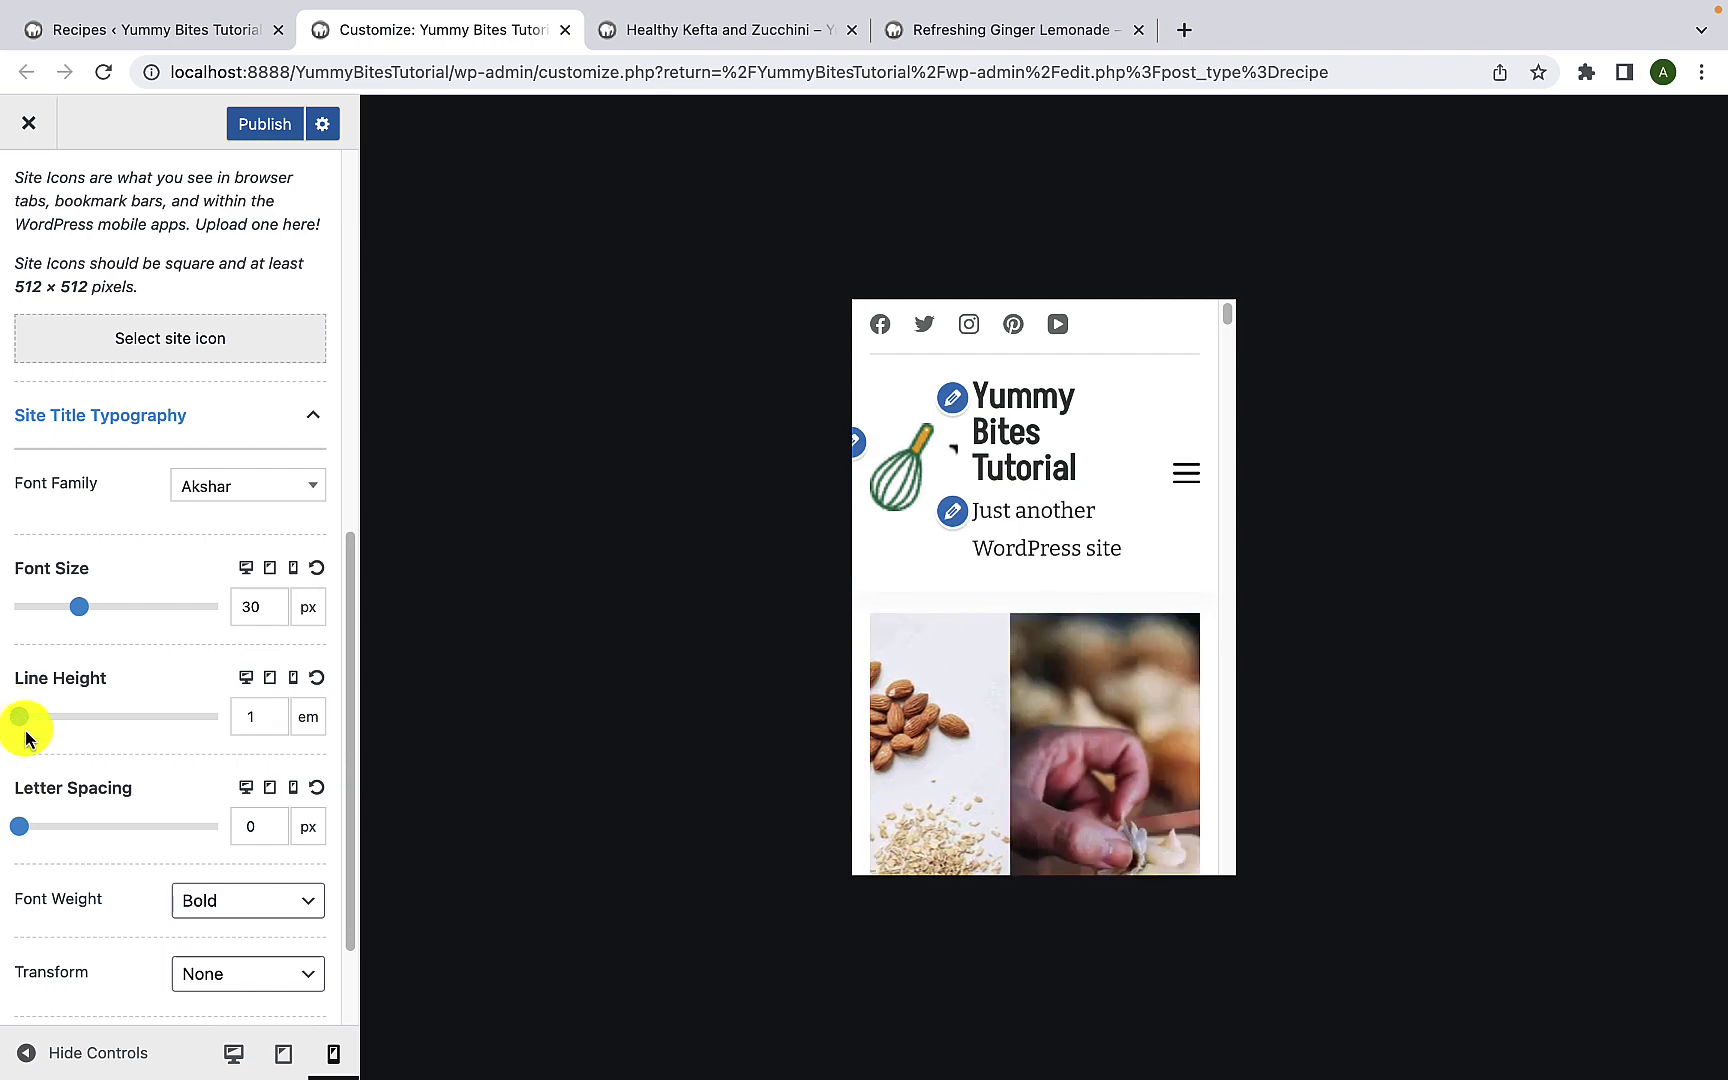
mouse_move(19, 826)
mouse_down()
mouse_move(39, 822)
mouse_move(2, 820)
mouse_up()
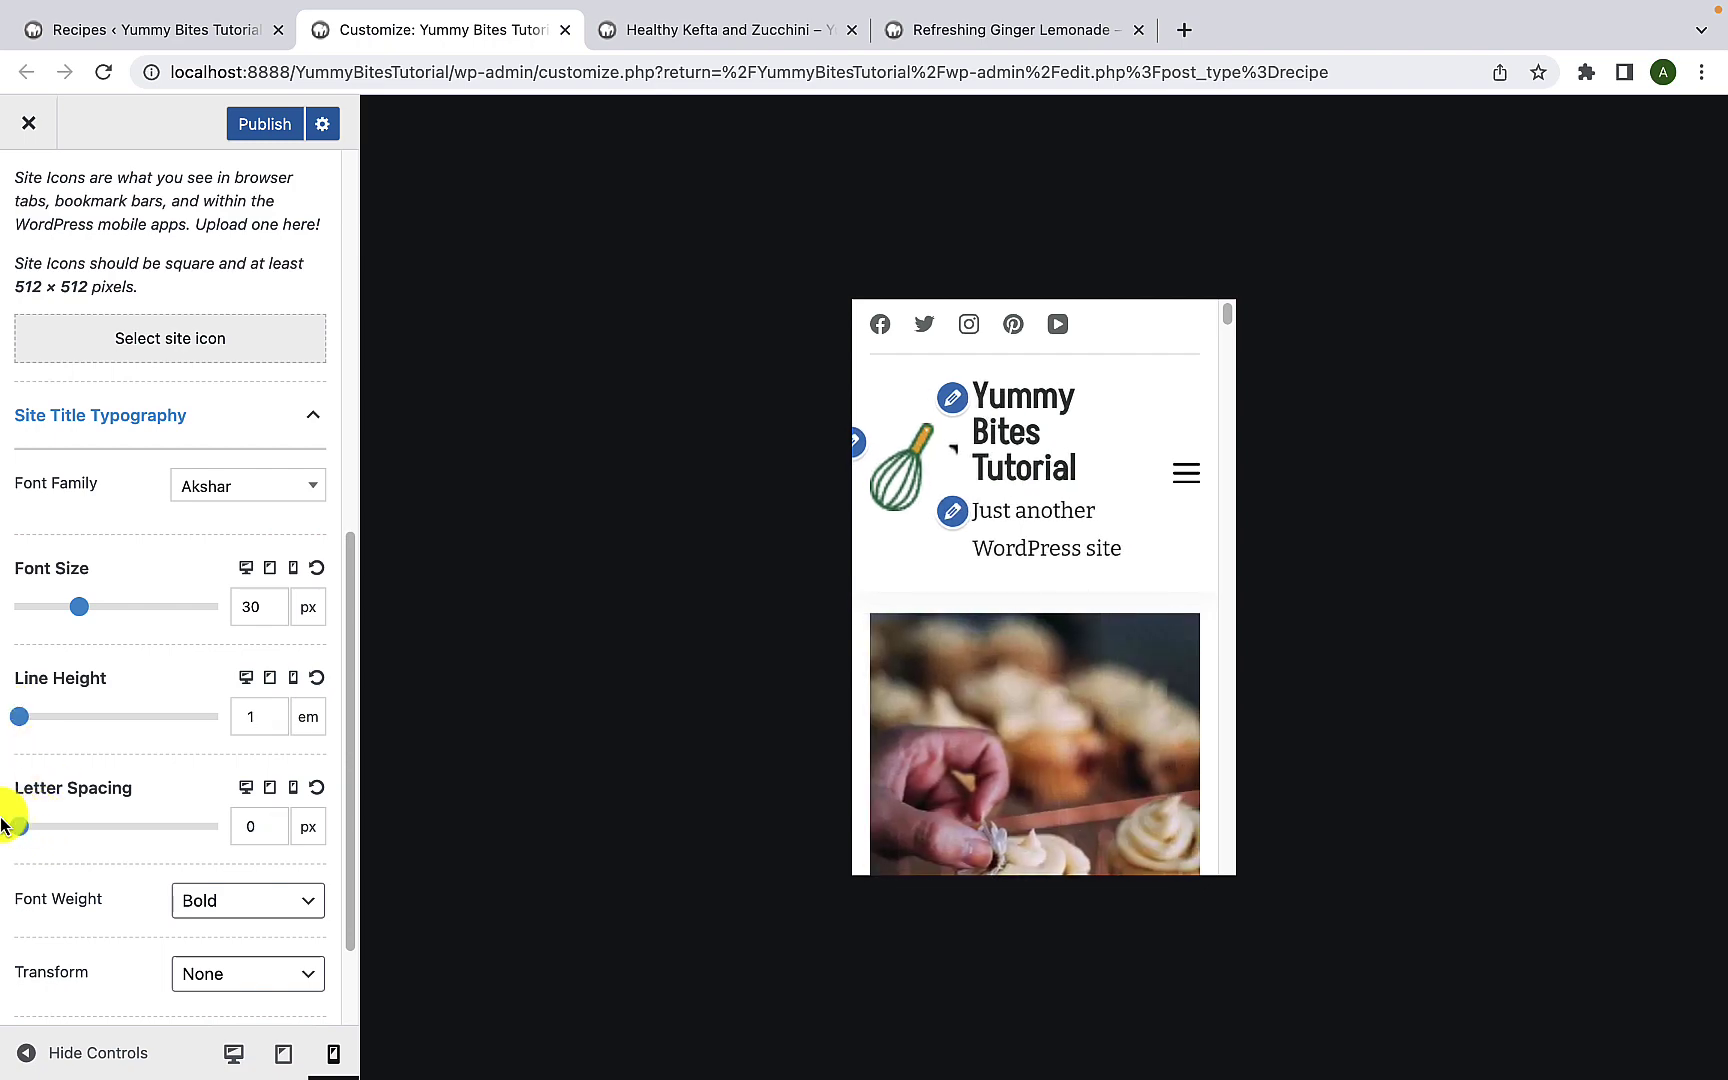
click(249, 569)
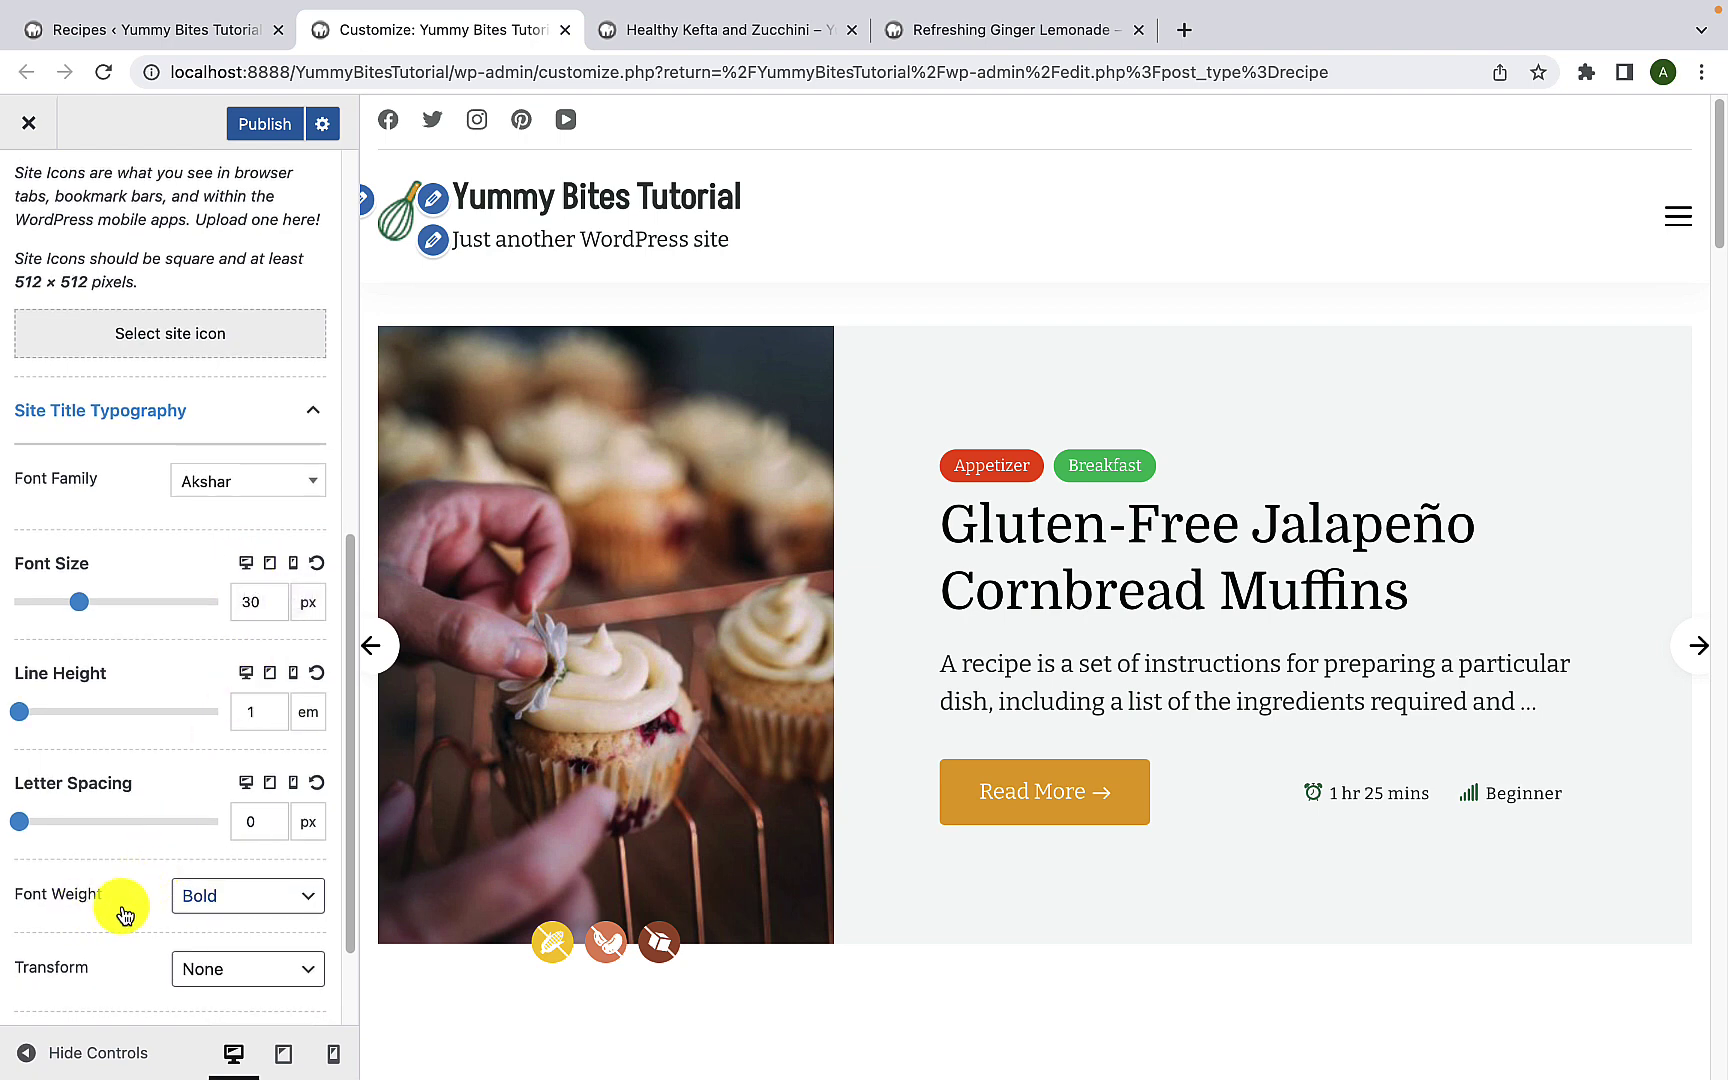
Step: Review the available font weight and text transform options for the site title without changing them
click(228, 898)
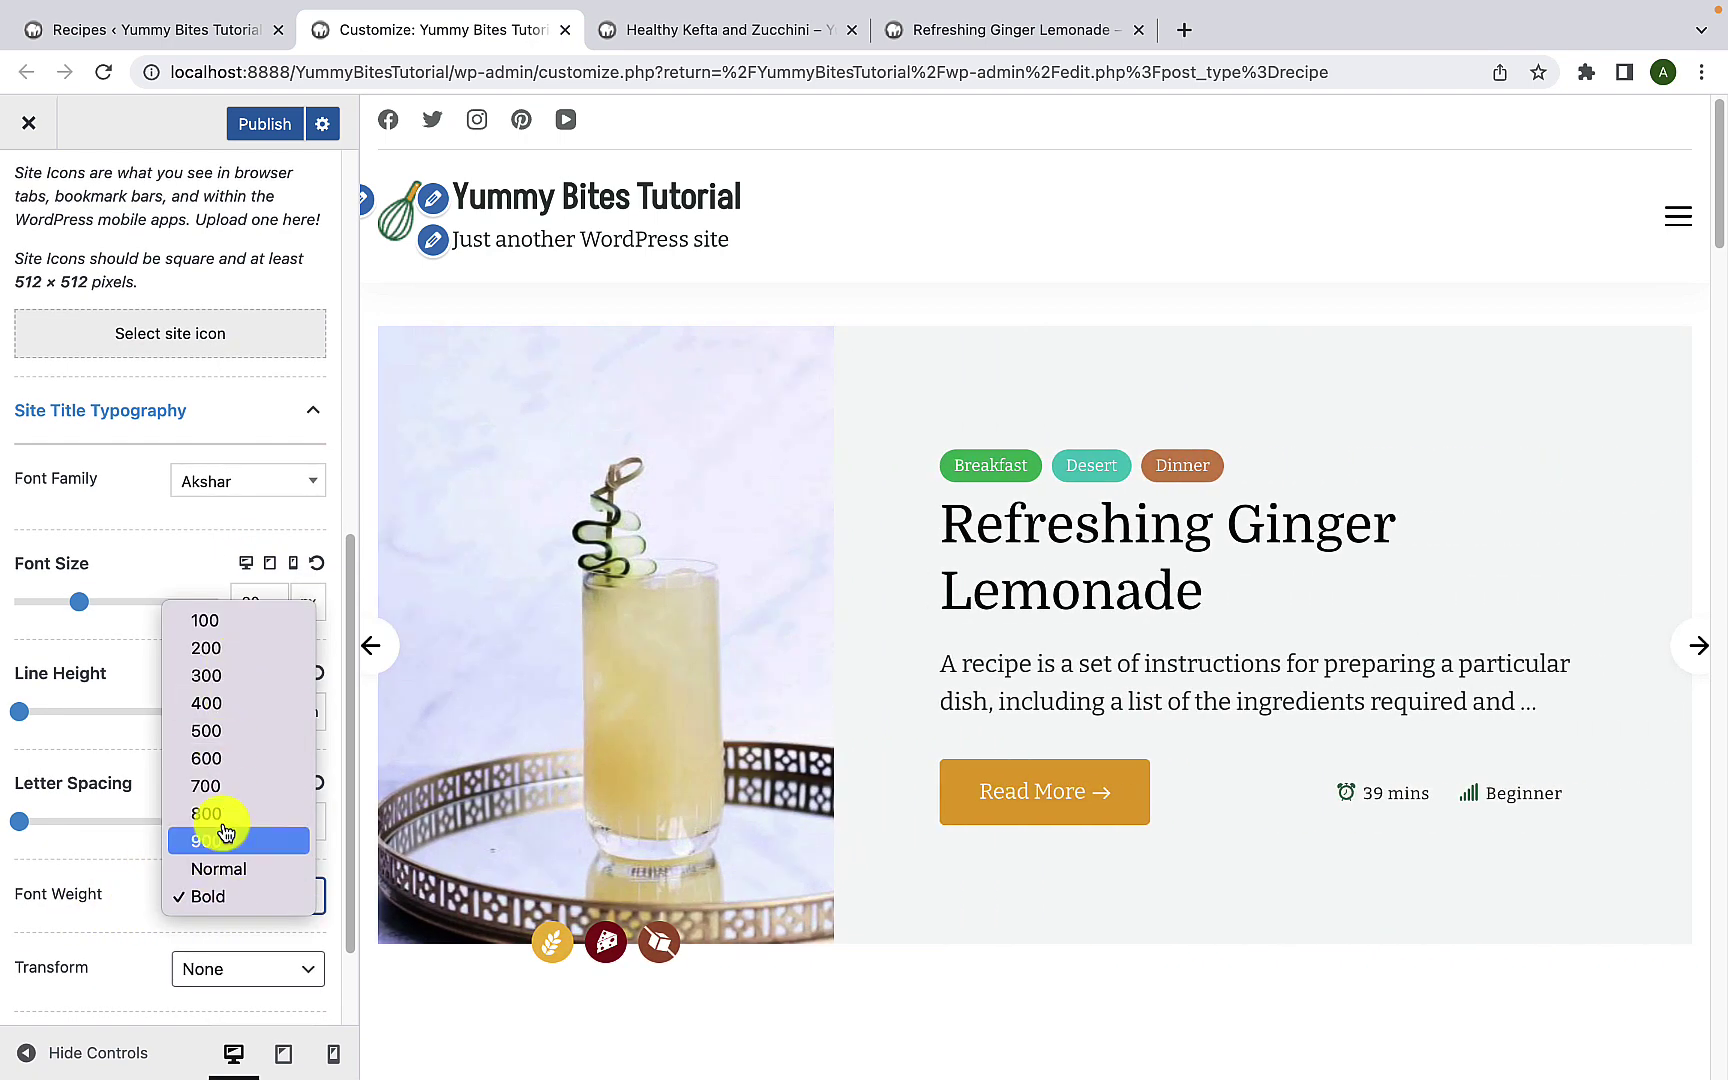
click(133, 945)
scroll(133, 940, down, 3)
click(200, 835)
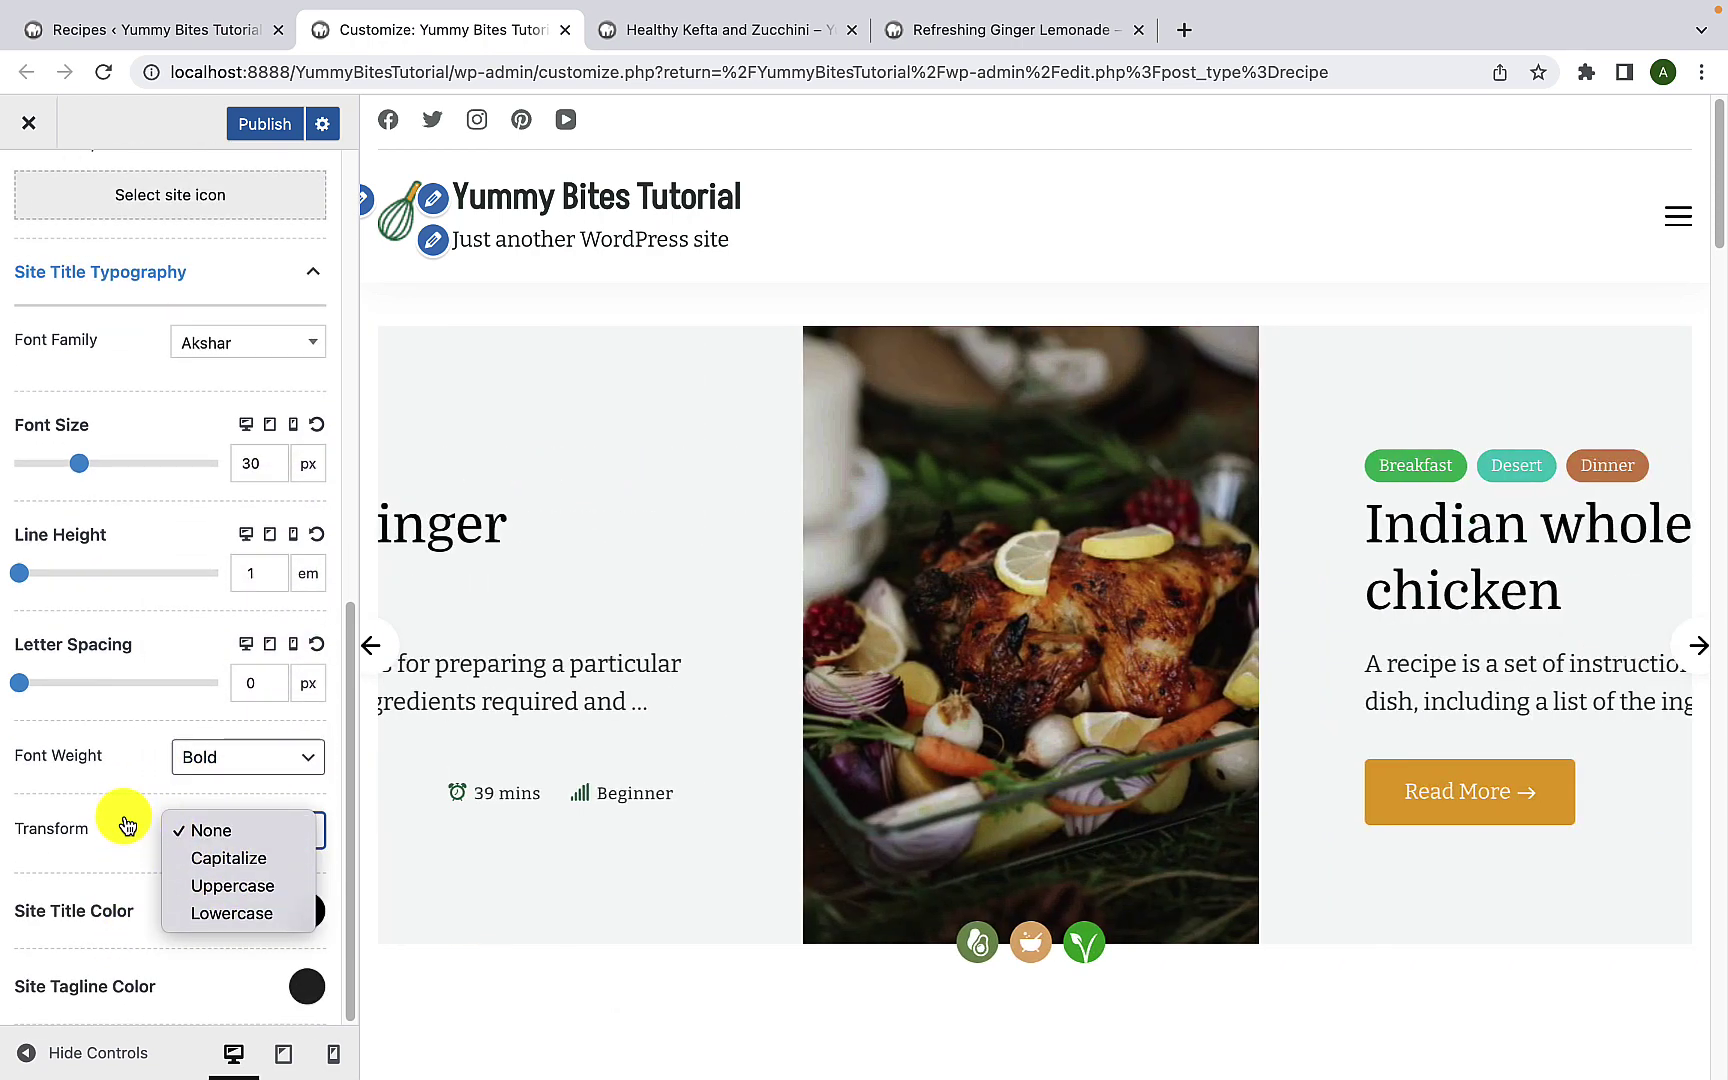
click(125, 826)
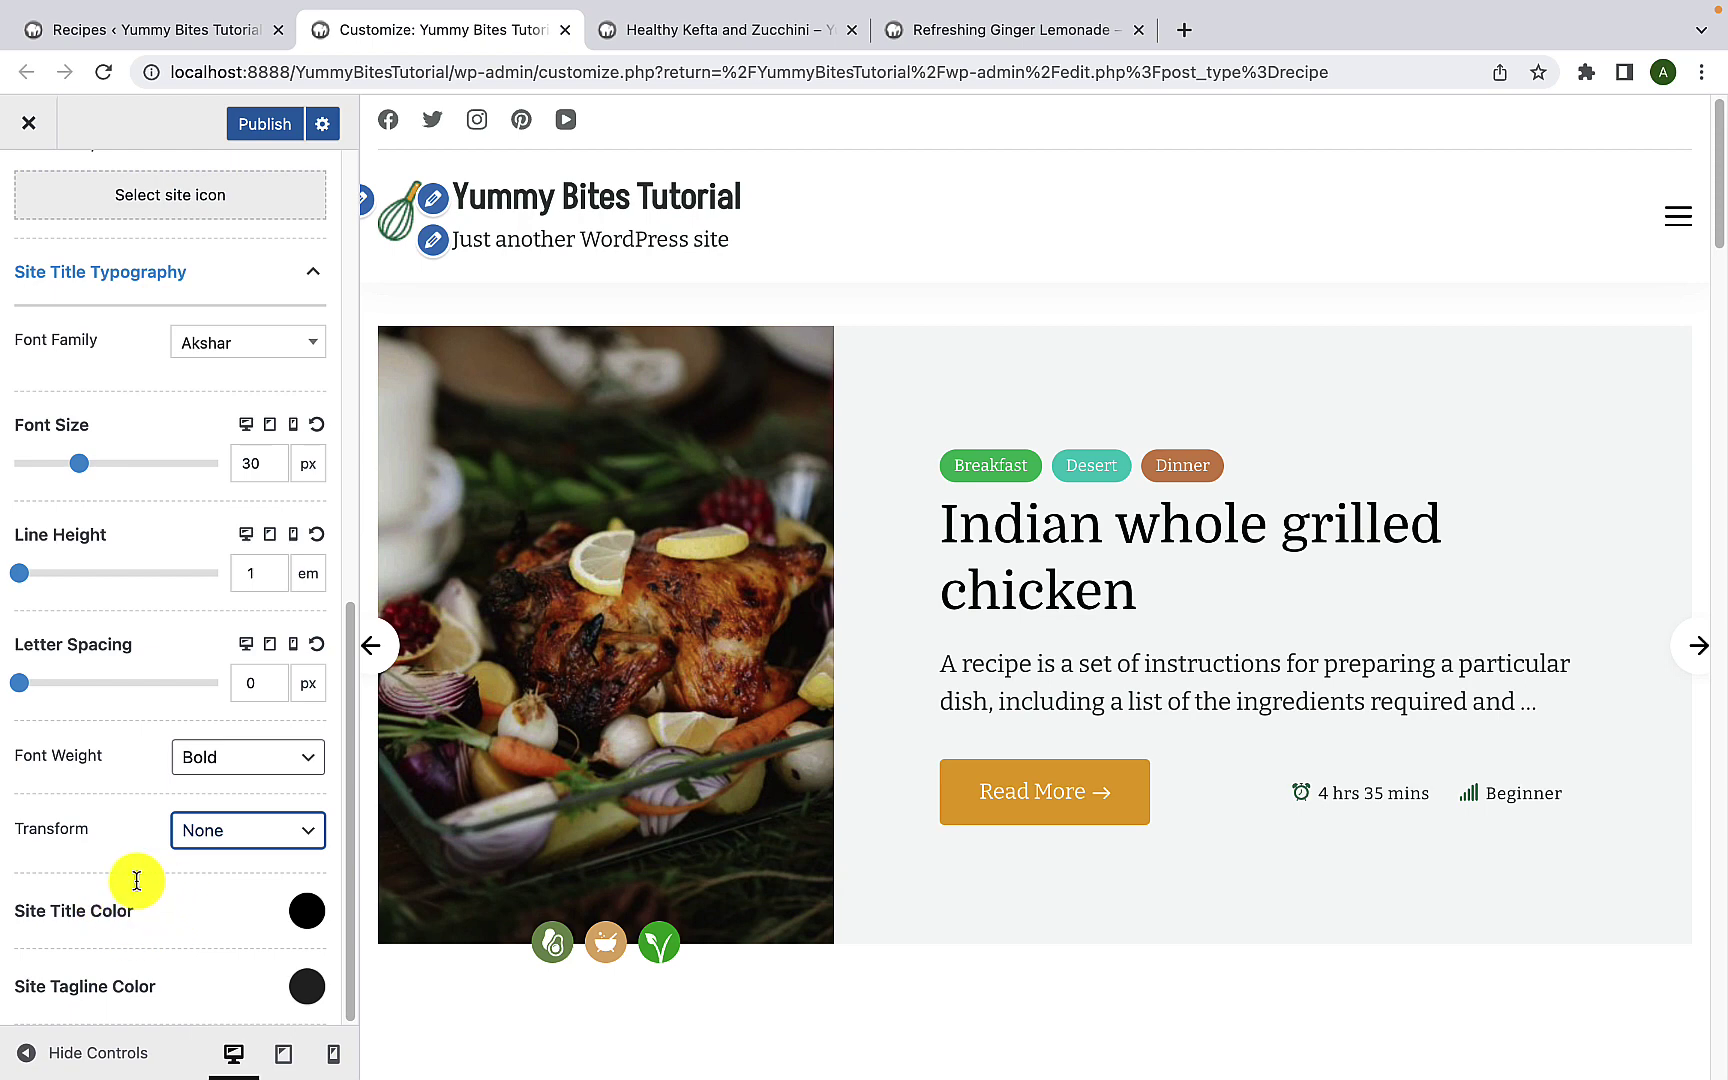
Step: Change the Site Title Color from black to a saturated orange-brown and close the color picker
click(300, 918)
scroll(237, 928, down, 2)
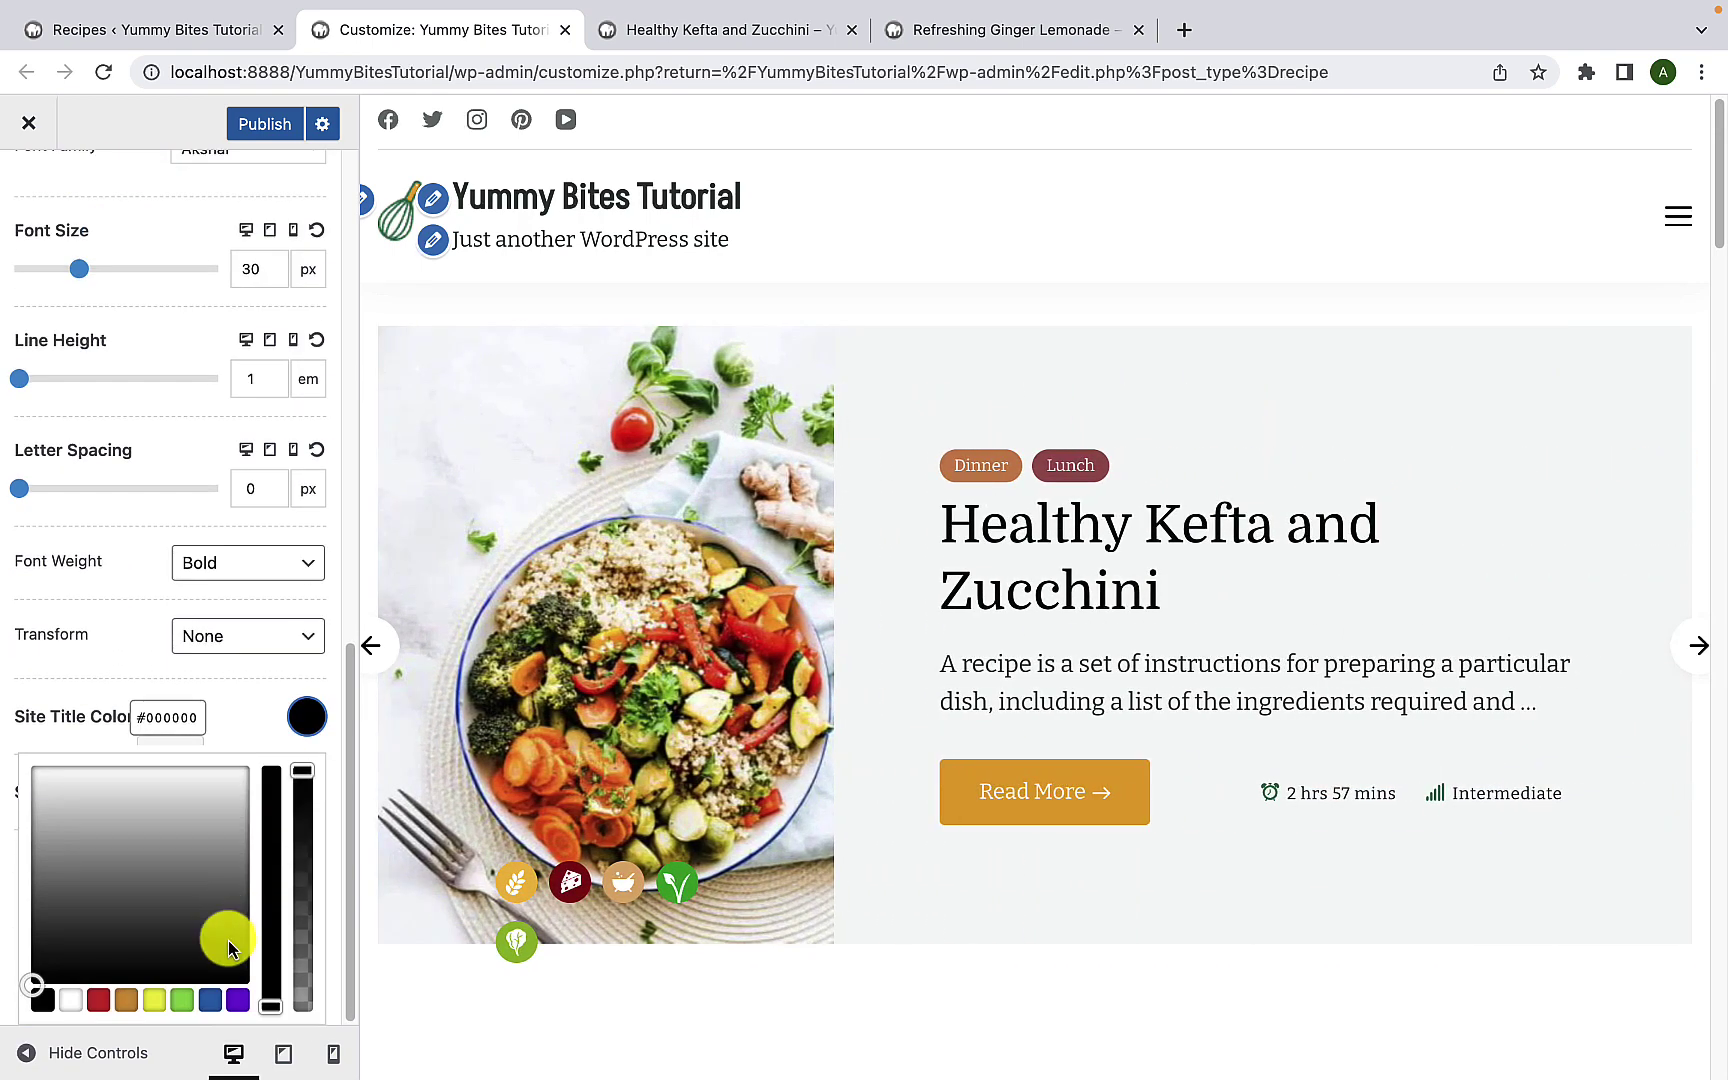
click(127, 1000)
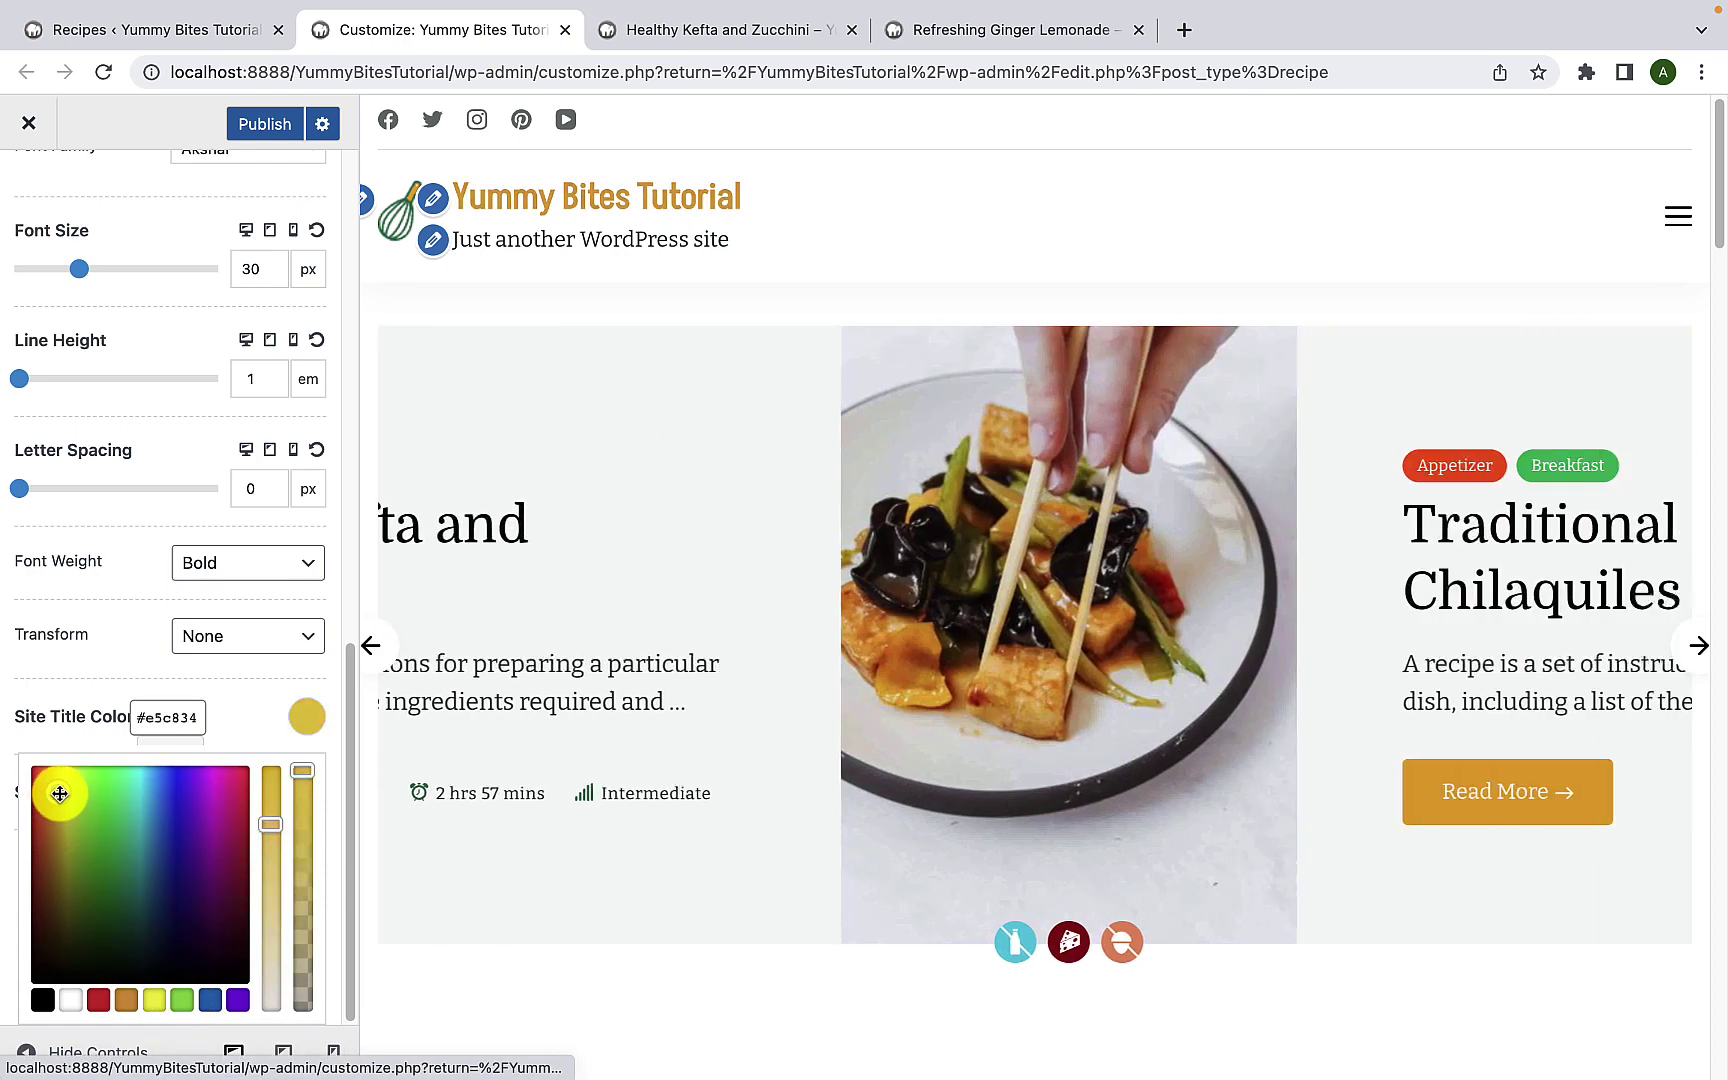
click(55, 806)
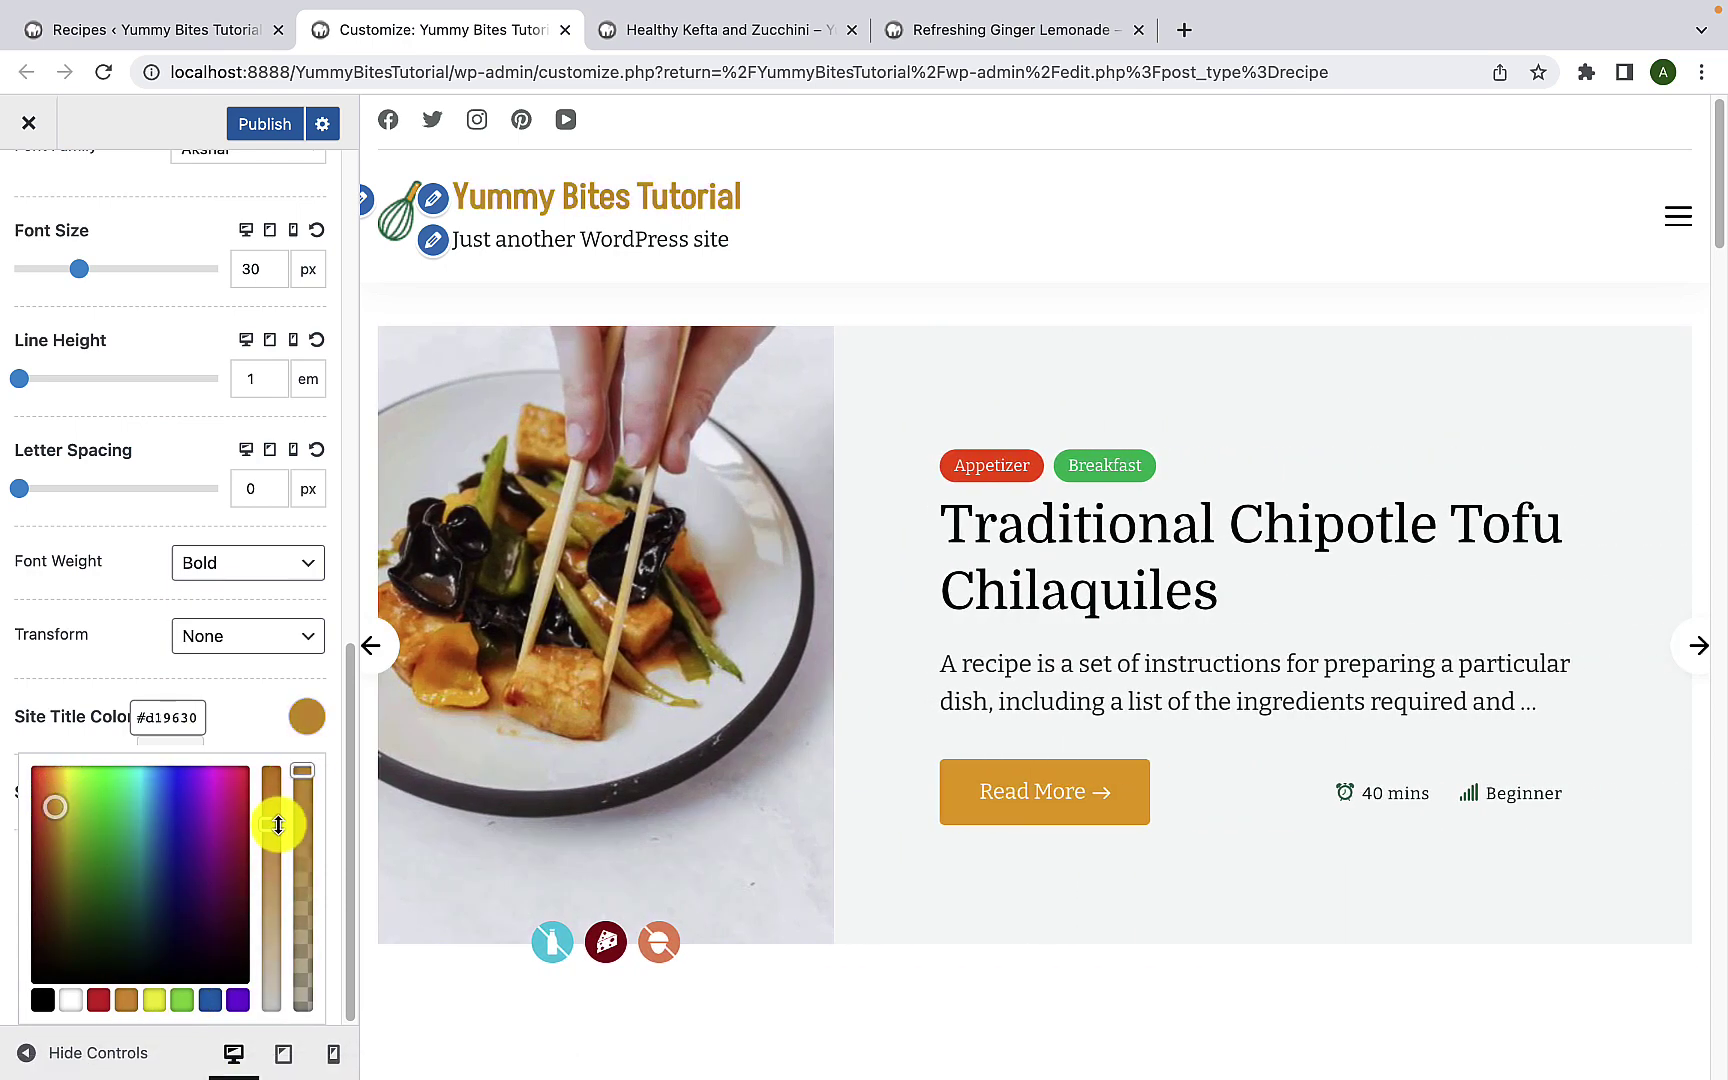
drag(277, 818, 276, 800)
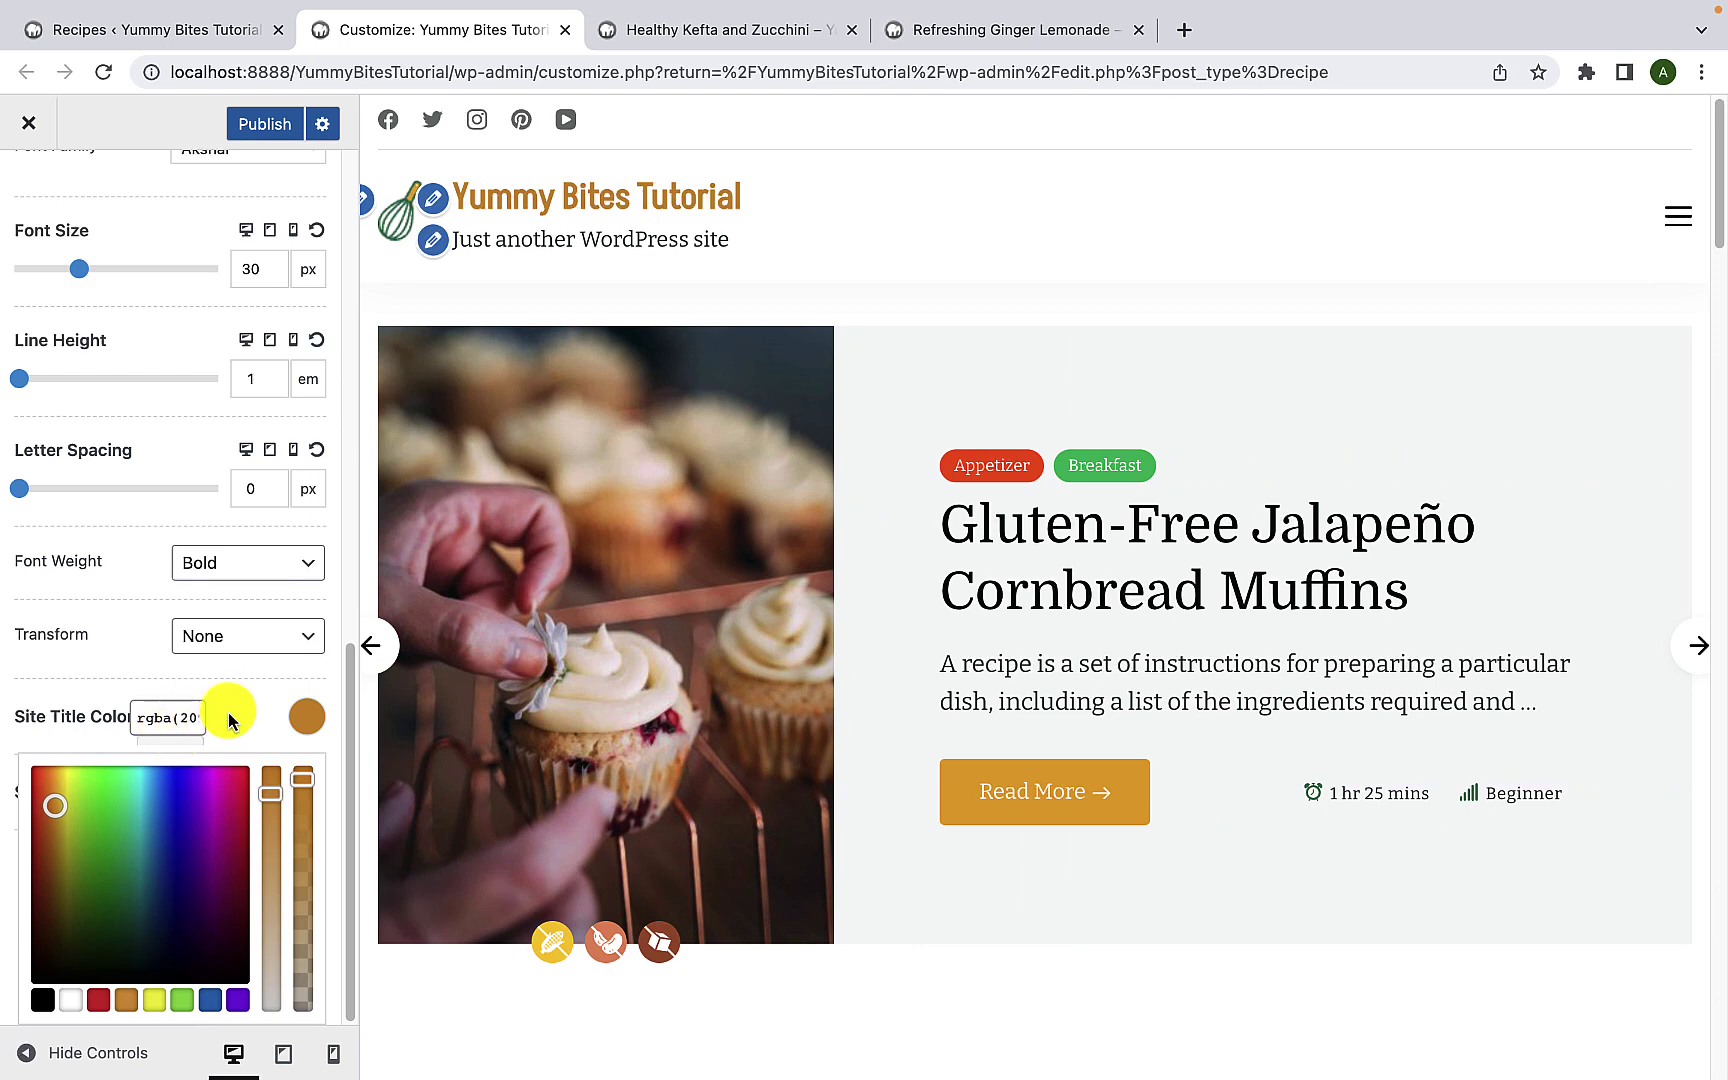
click(234, 691)
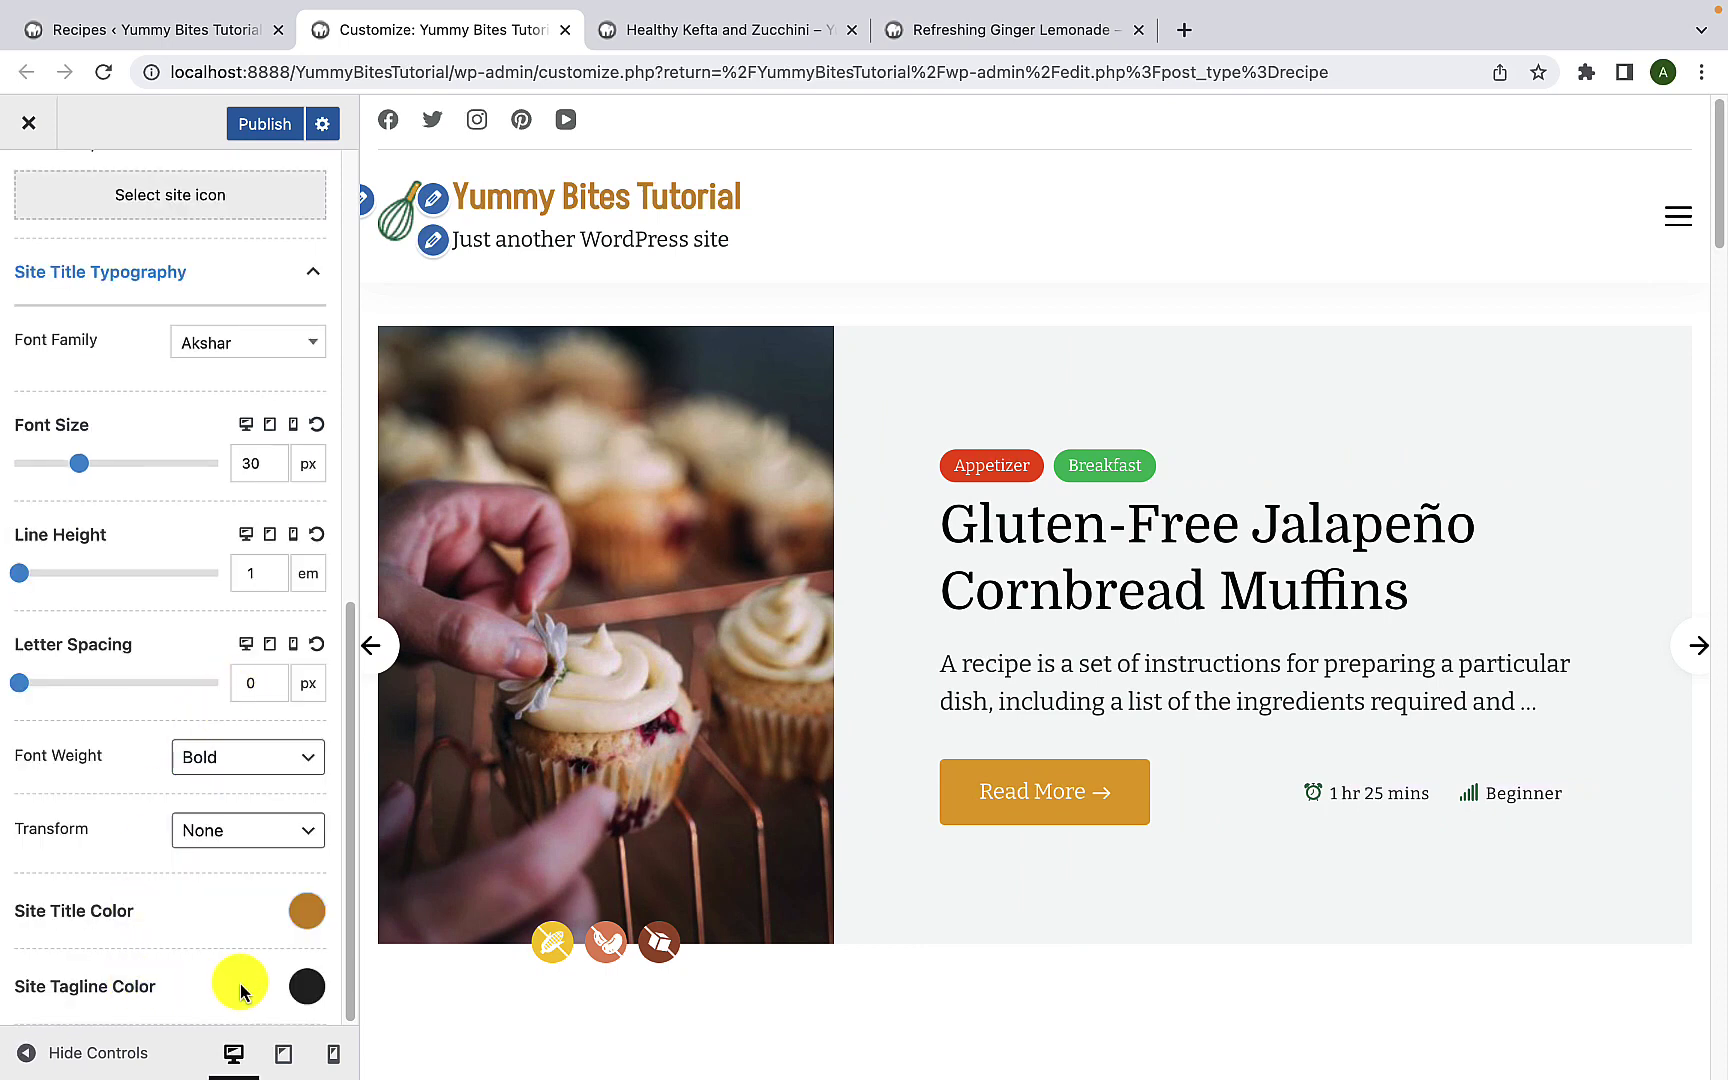
Step: Change the Site Tagline Color to dark green #046b26 and close the color picker
click(308, 990)
scroll(224, 972, down, 5)
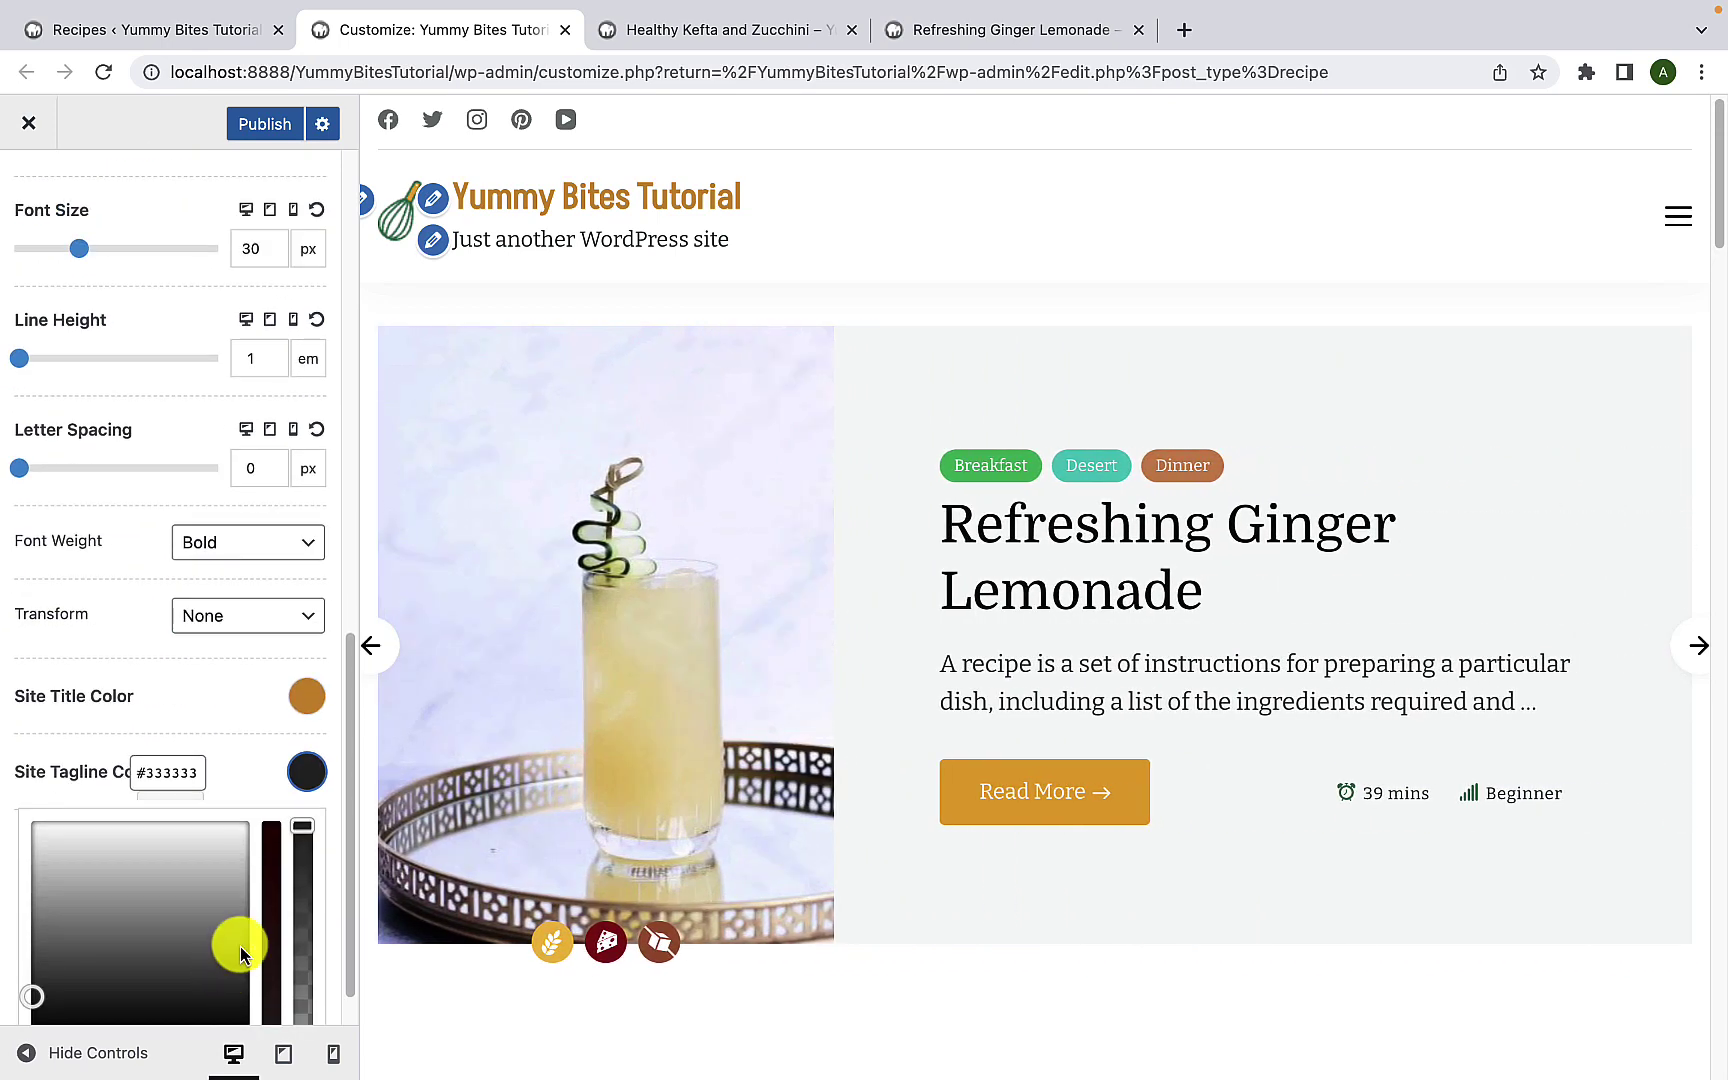
scroll(256, 845, down, 1)
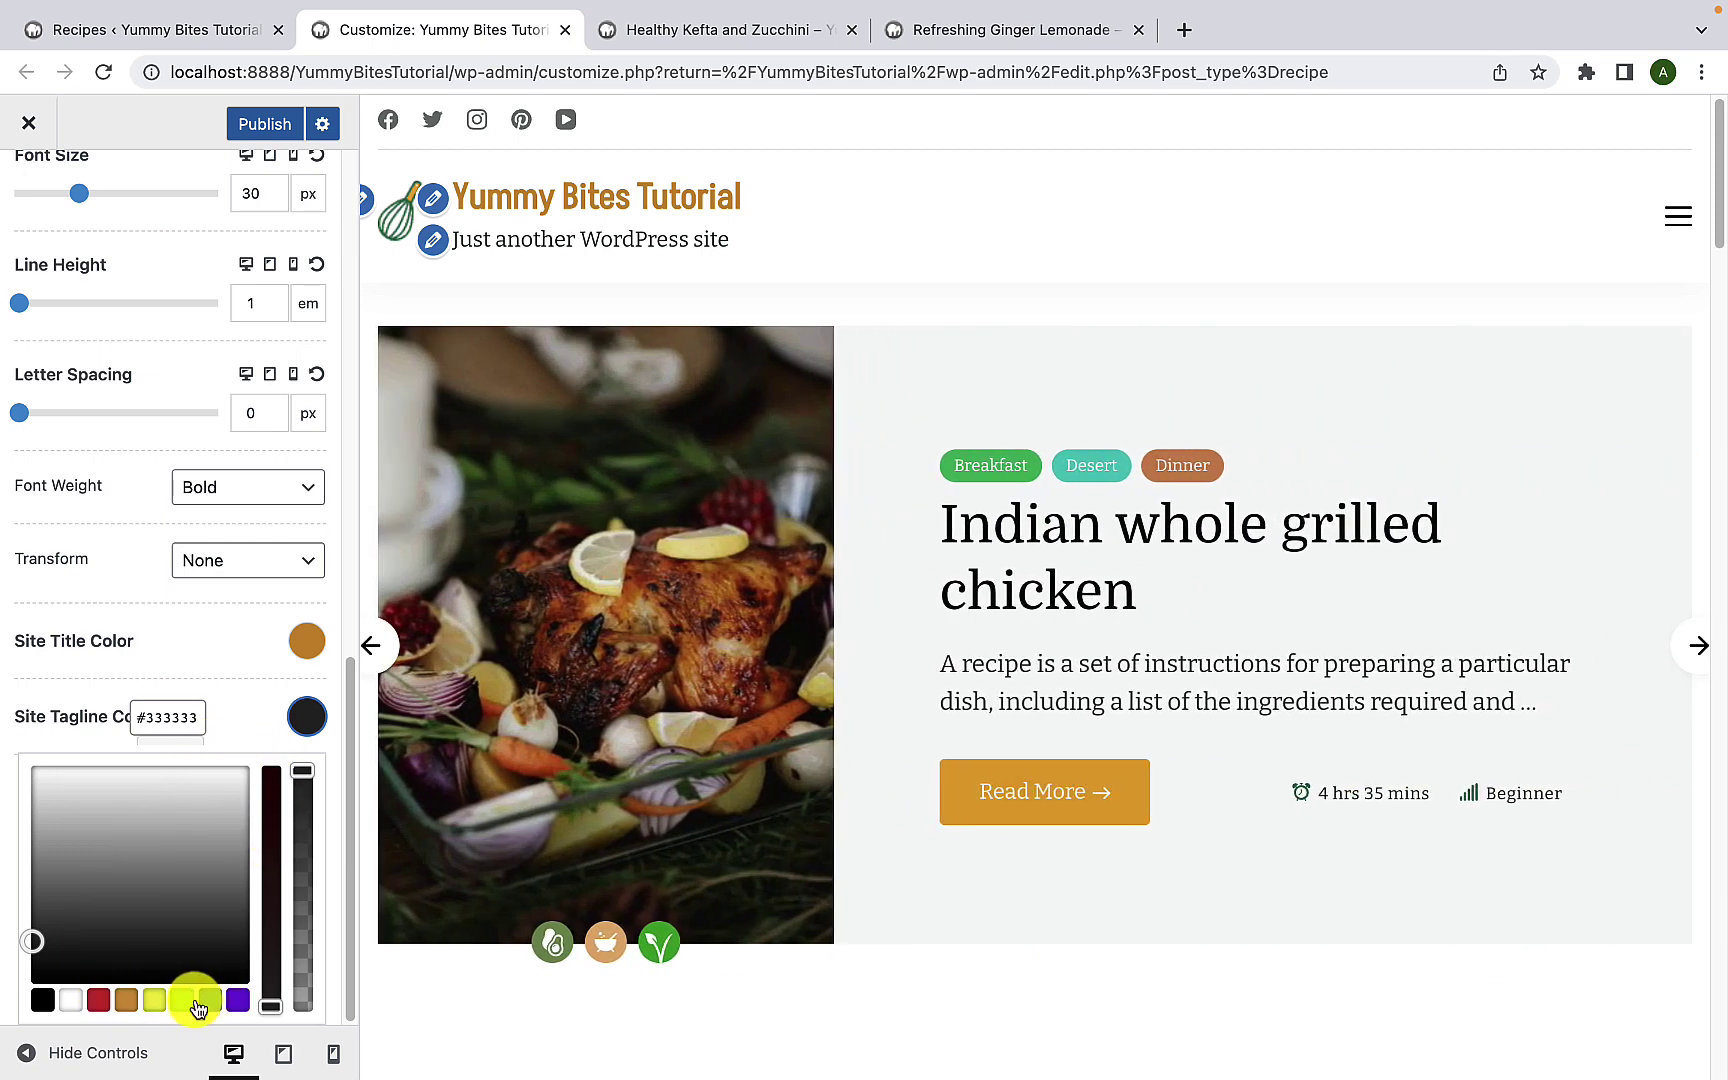
click(183, 999)
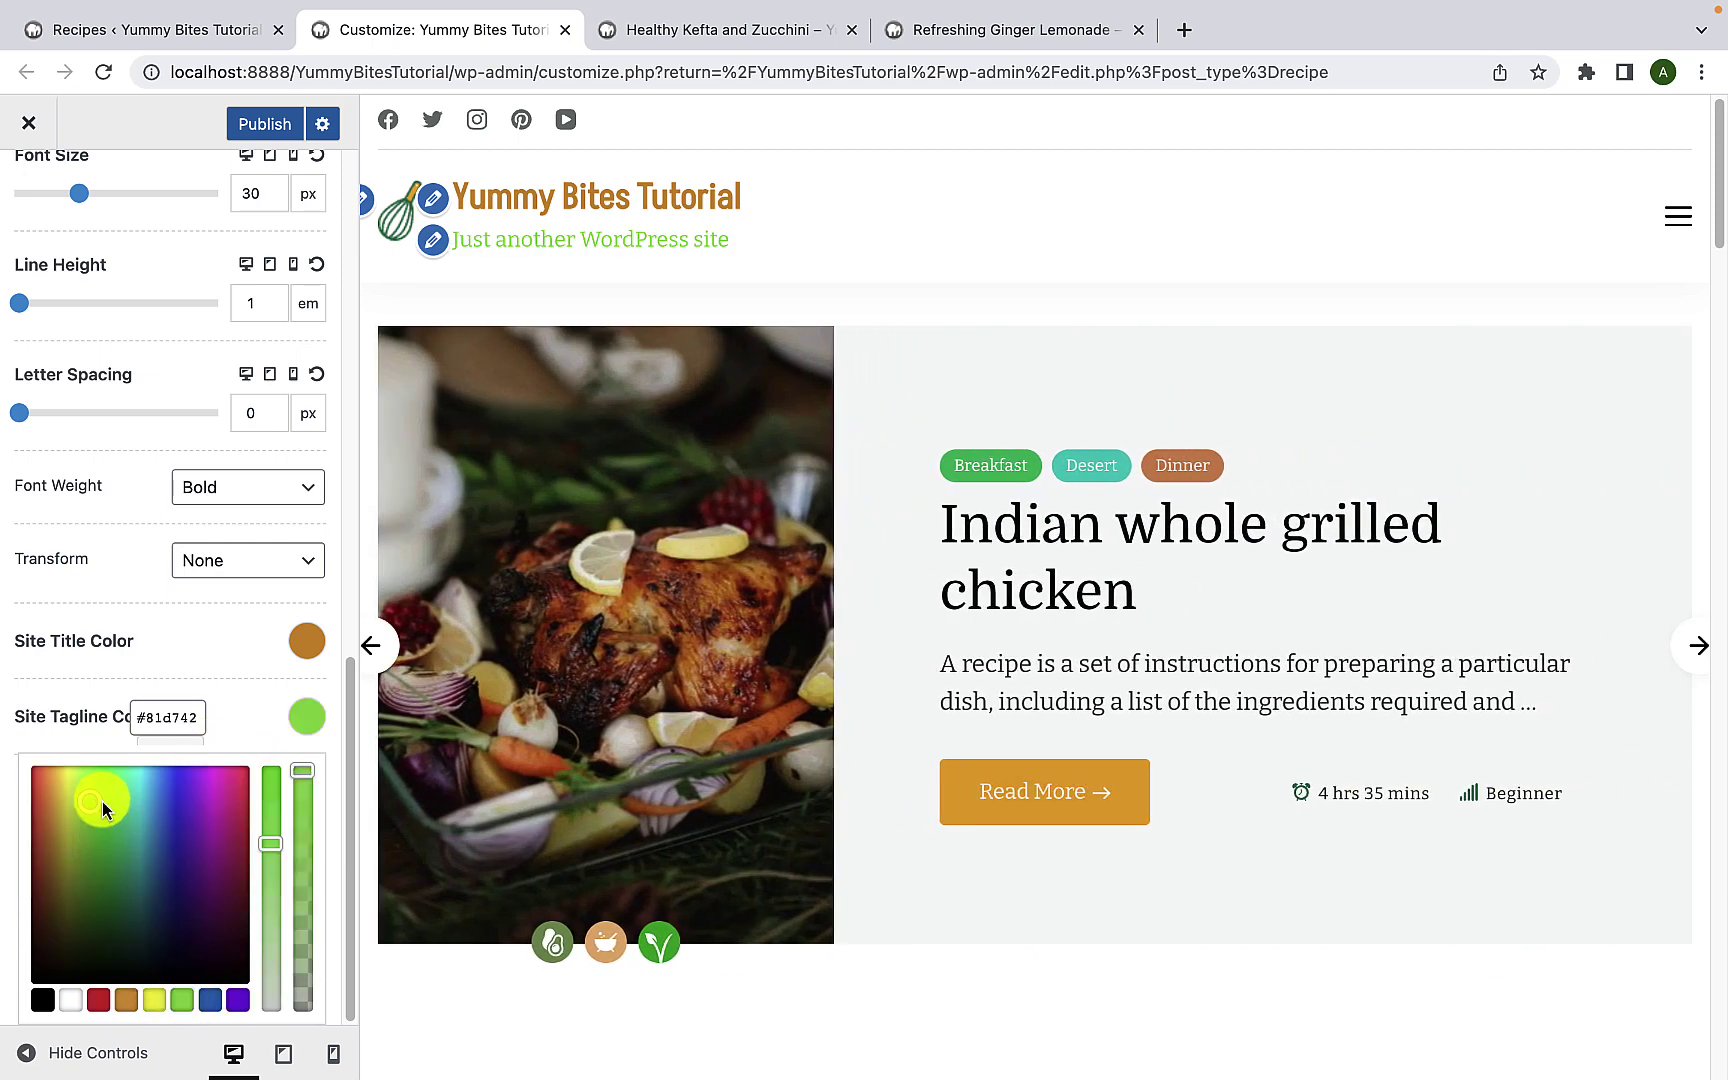
drag(103, 801, 117, 893)
click(273, 843)
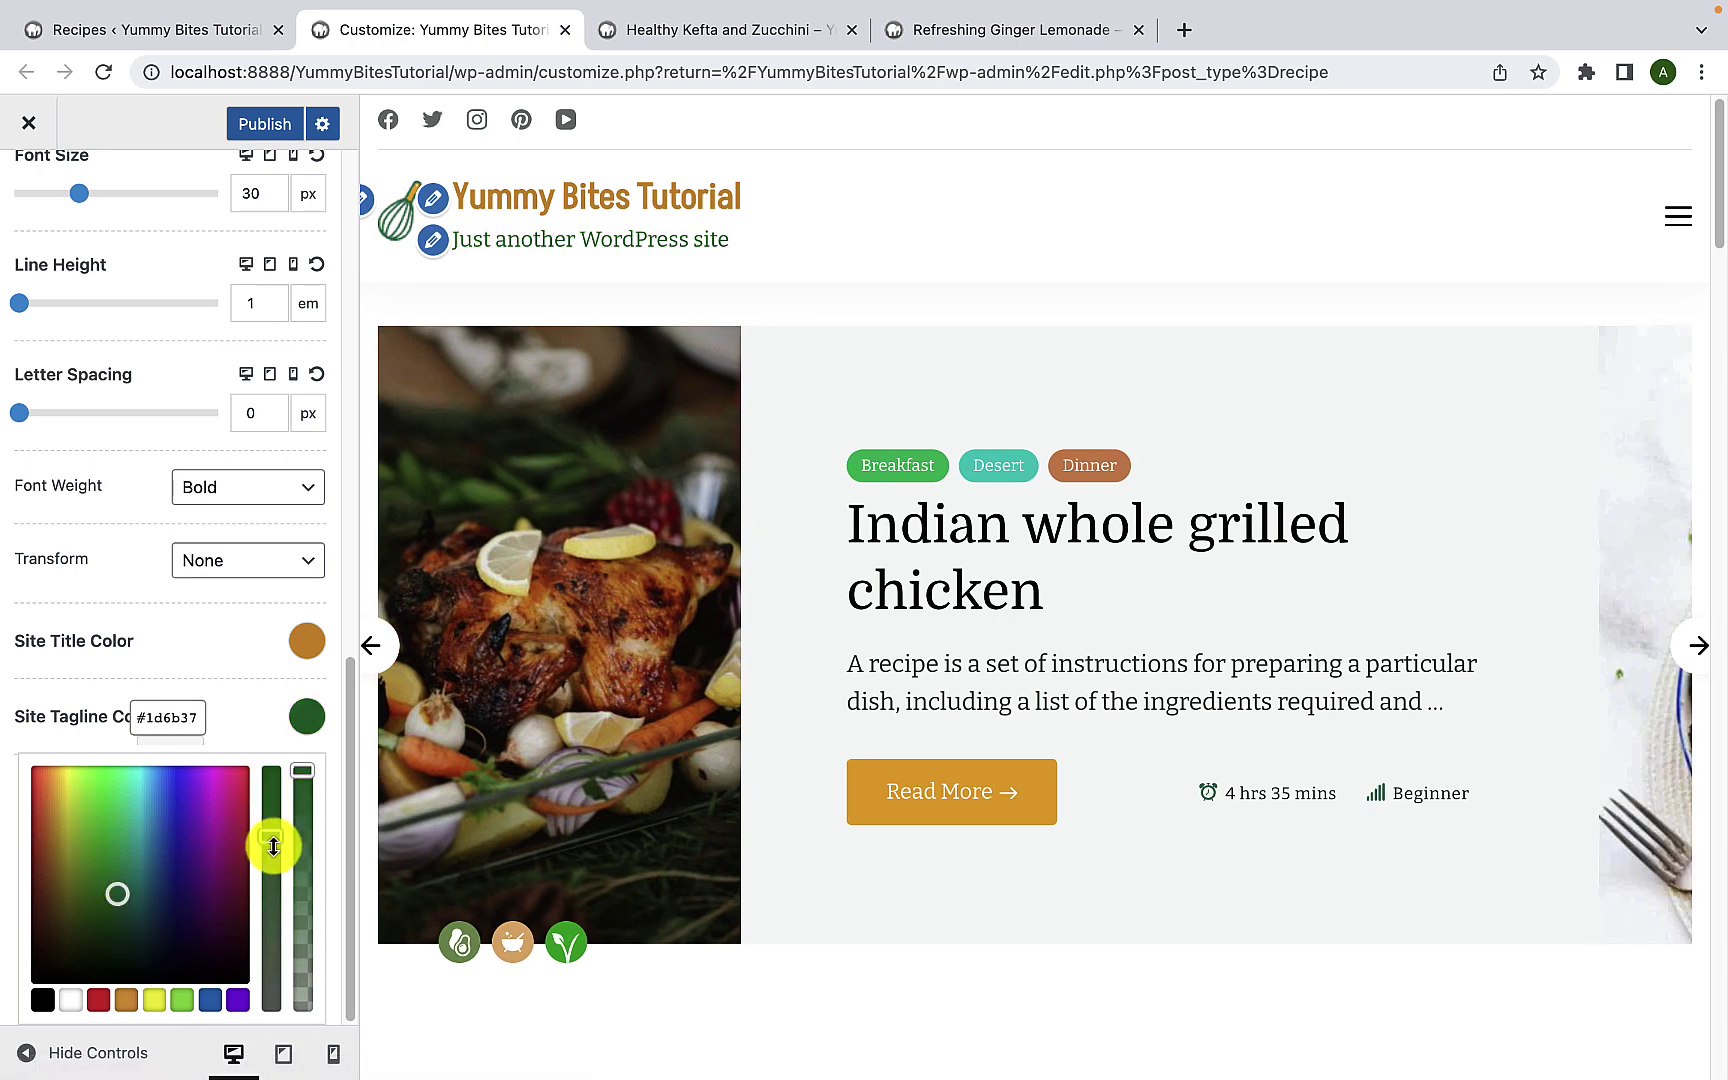
drag(273, 846, 279, 795)
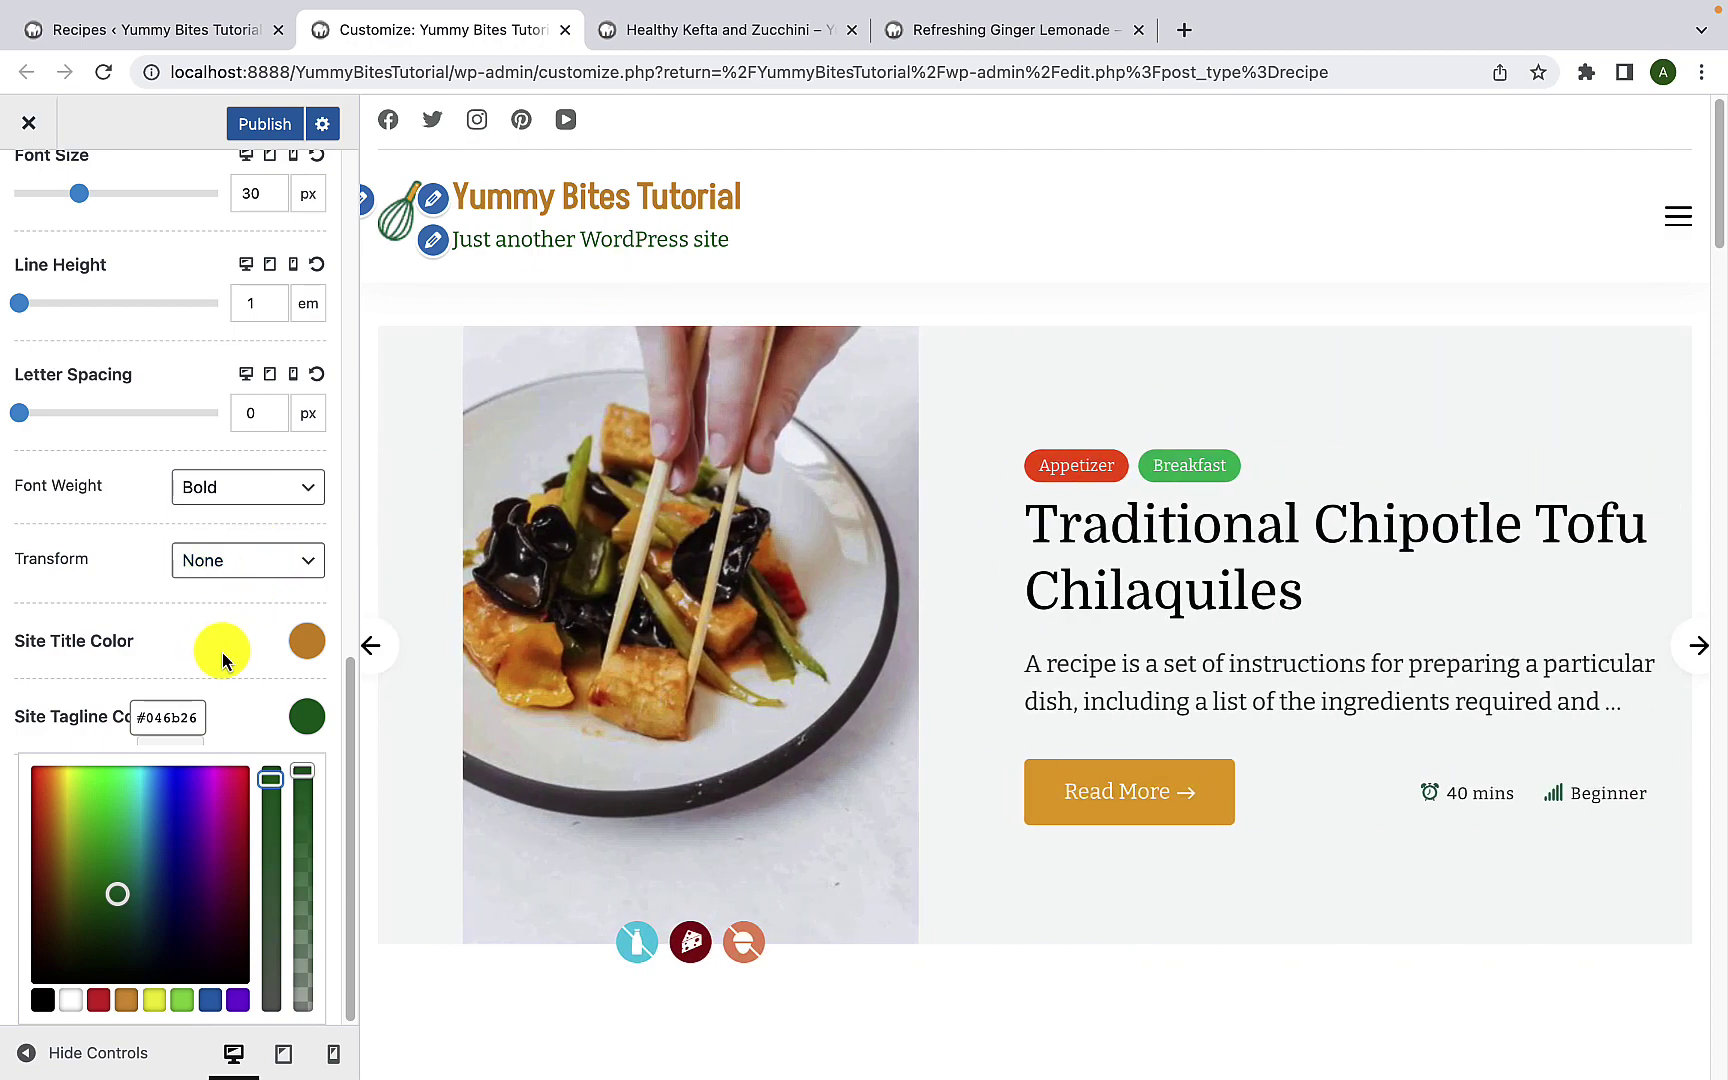
click(202, 666)
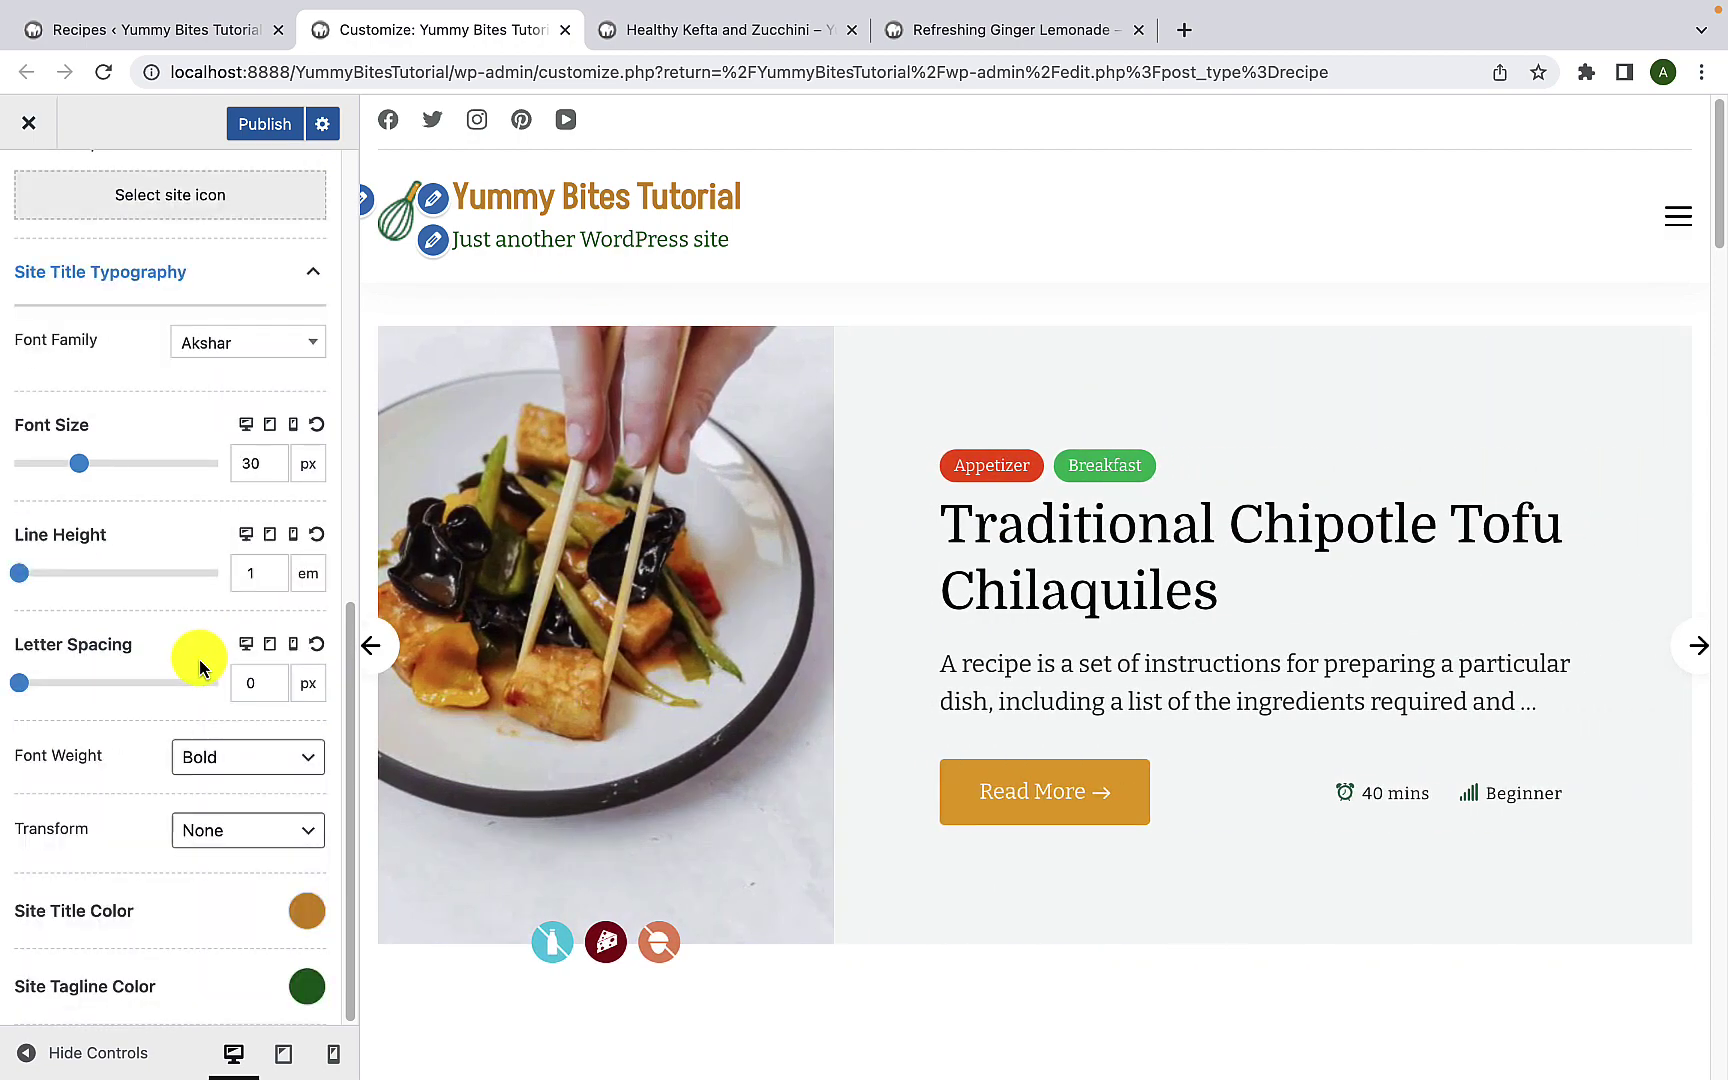
Step: Set the site icon to the whisk image cropped-logo-2-1.png from the media library, without cropping it
scroll(200, 668, up, 5)
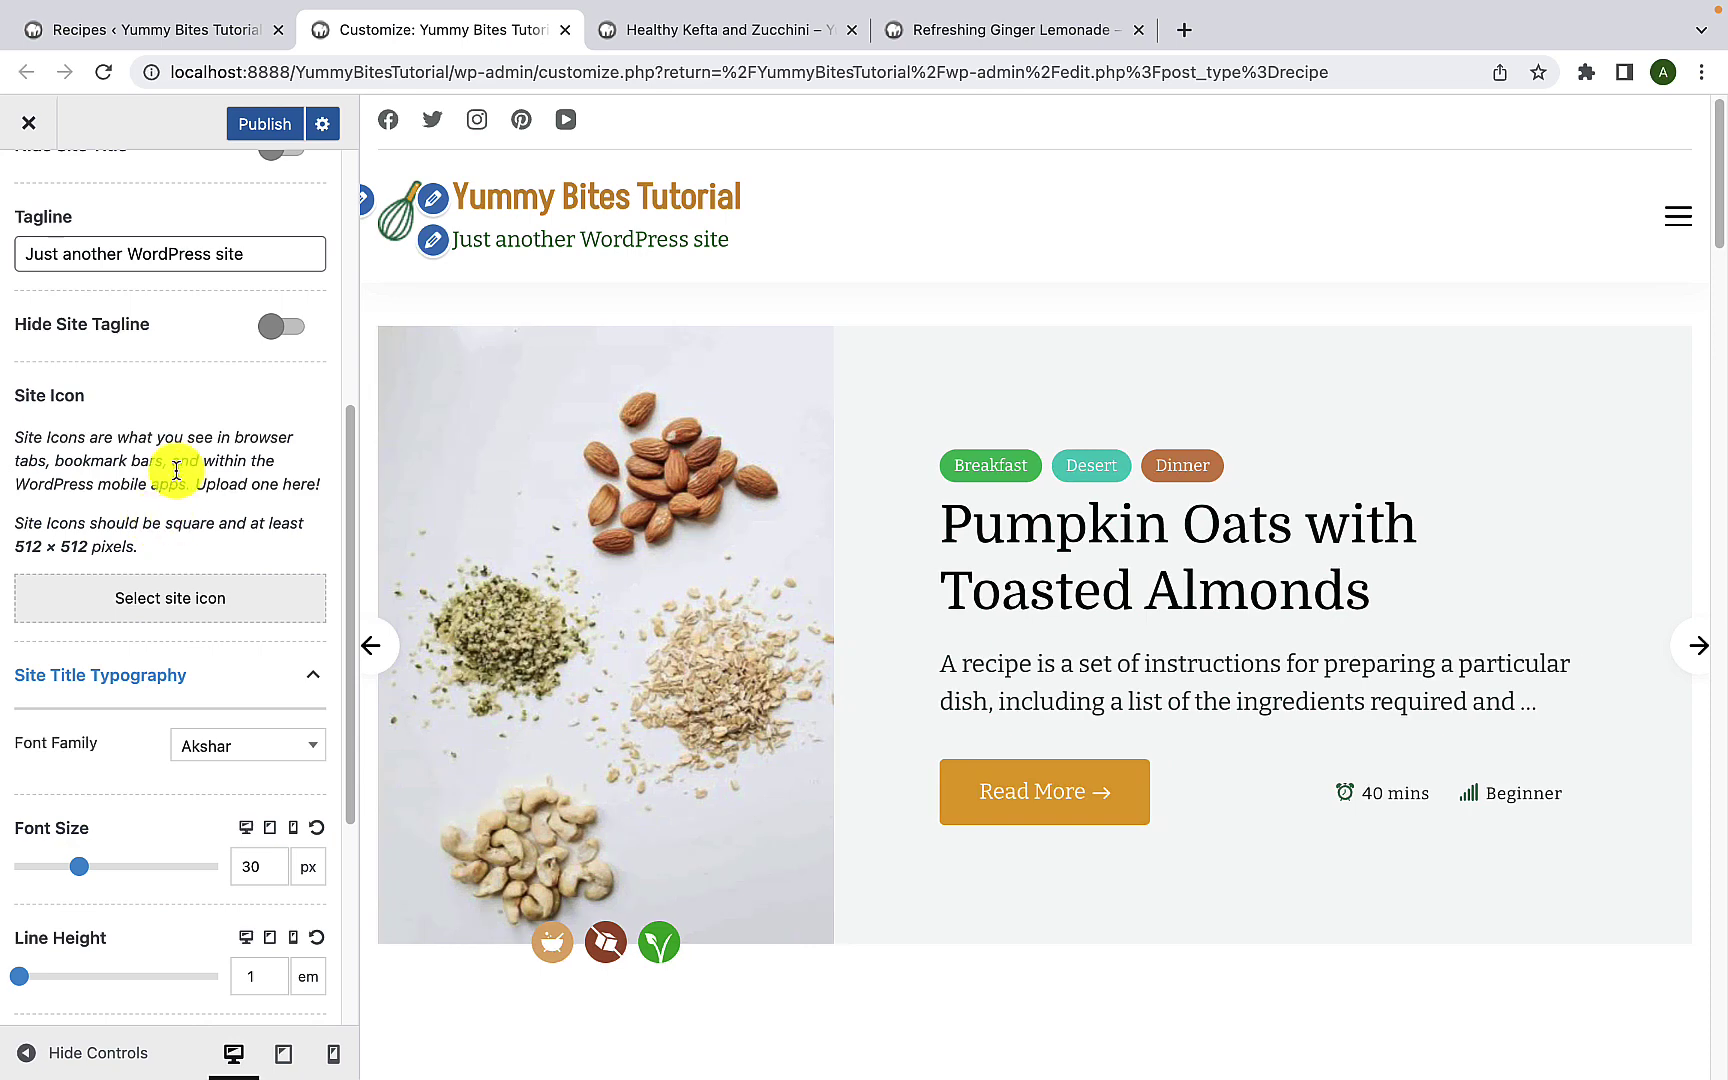
click(182, 610)
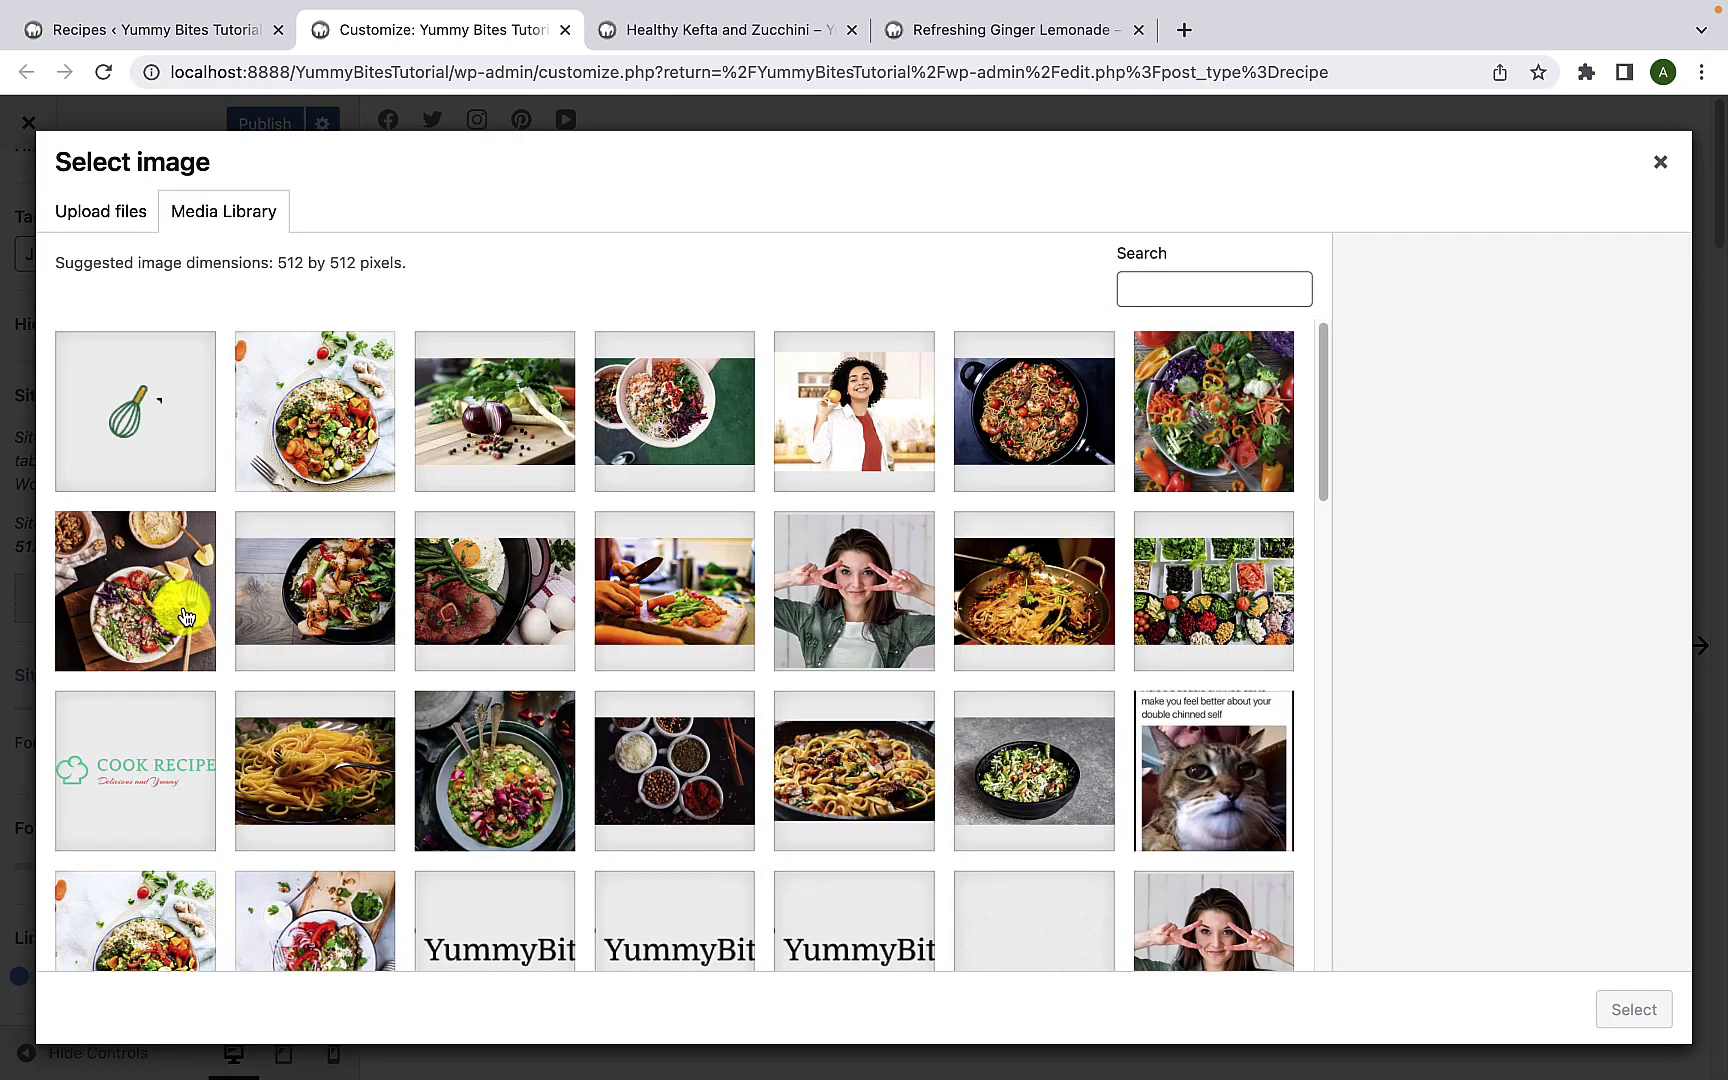
click(165, 408)
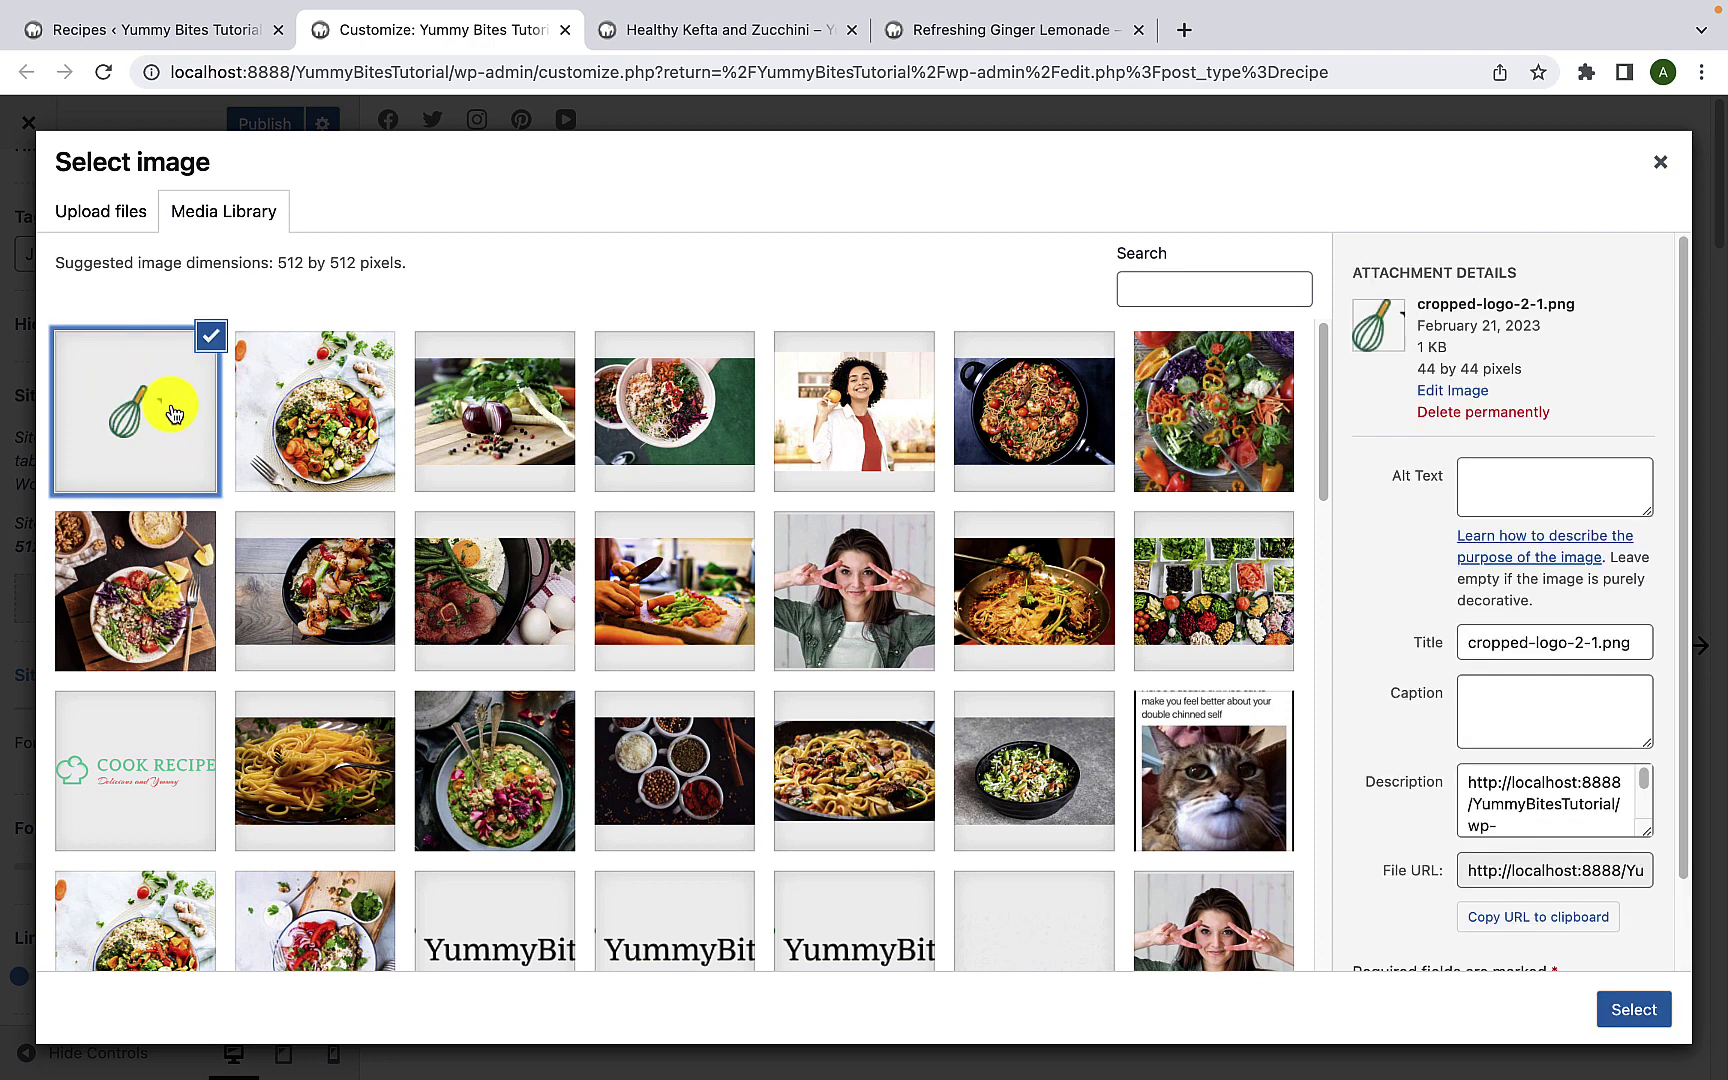
click(1634, 1009)
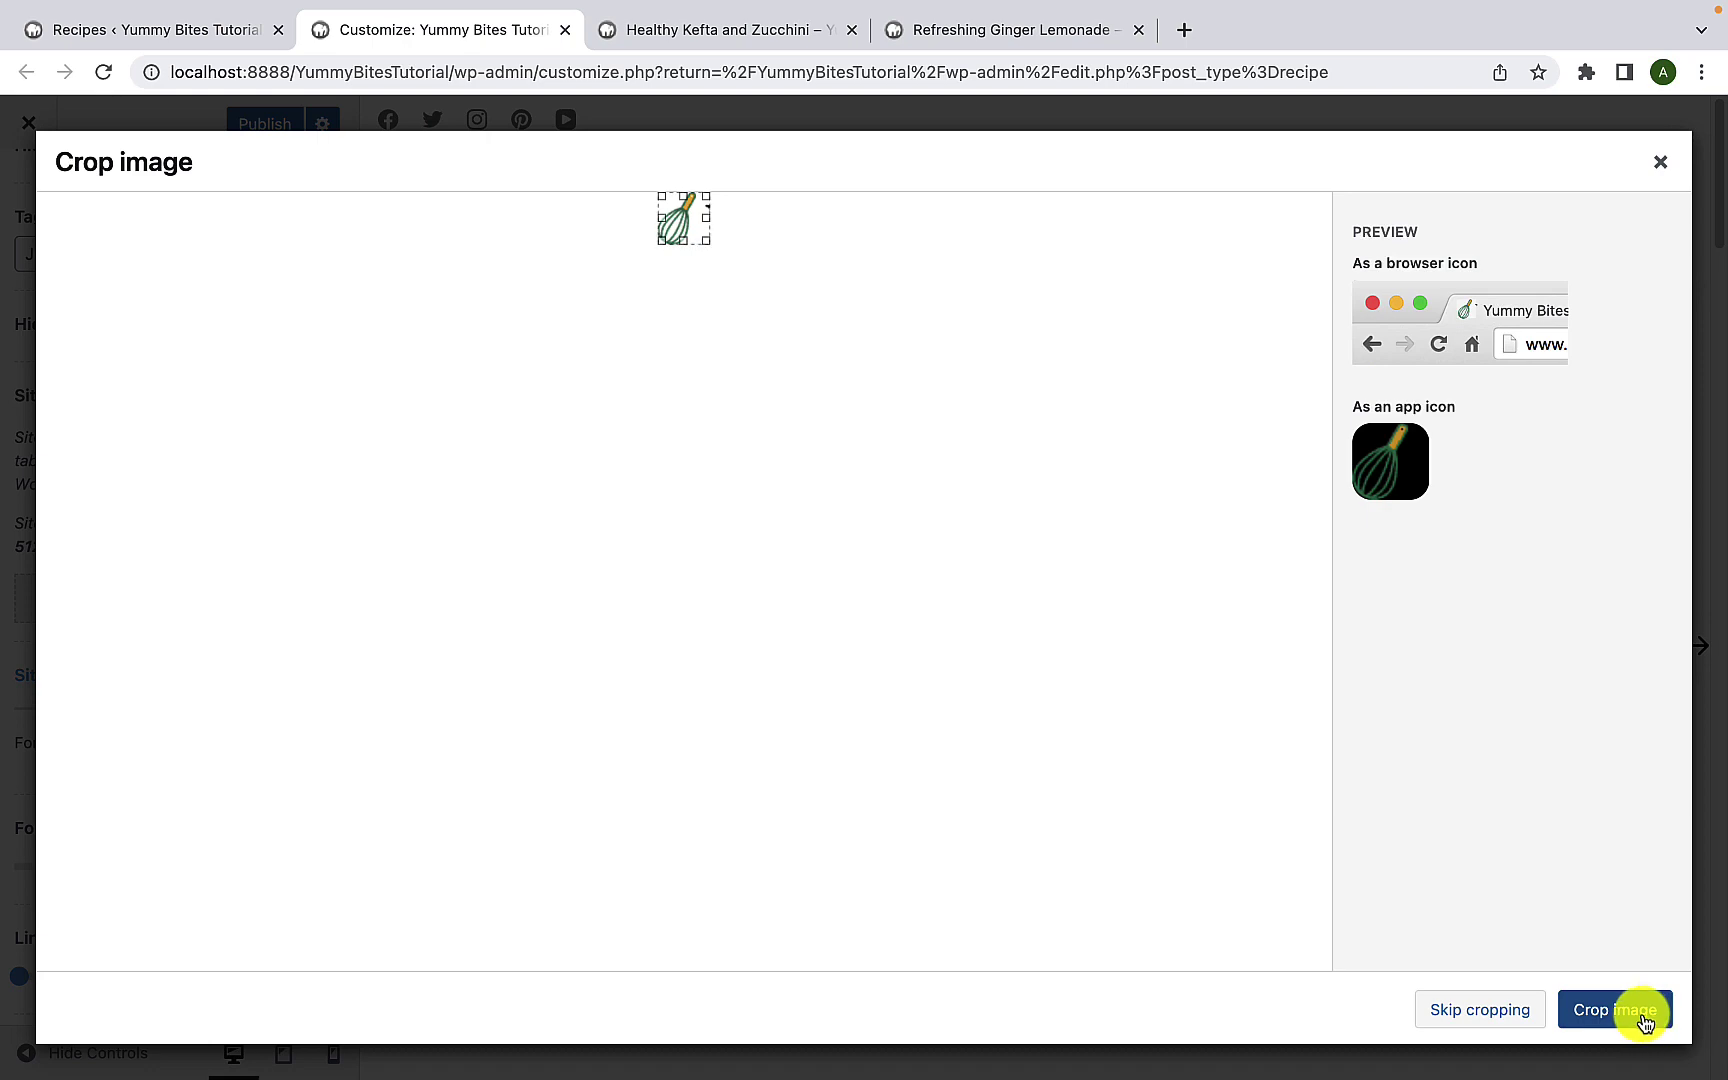
click(1480, 1010)
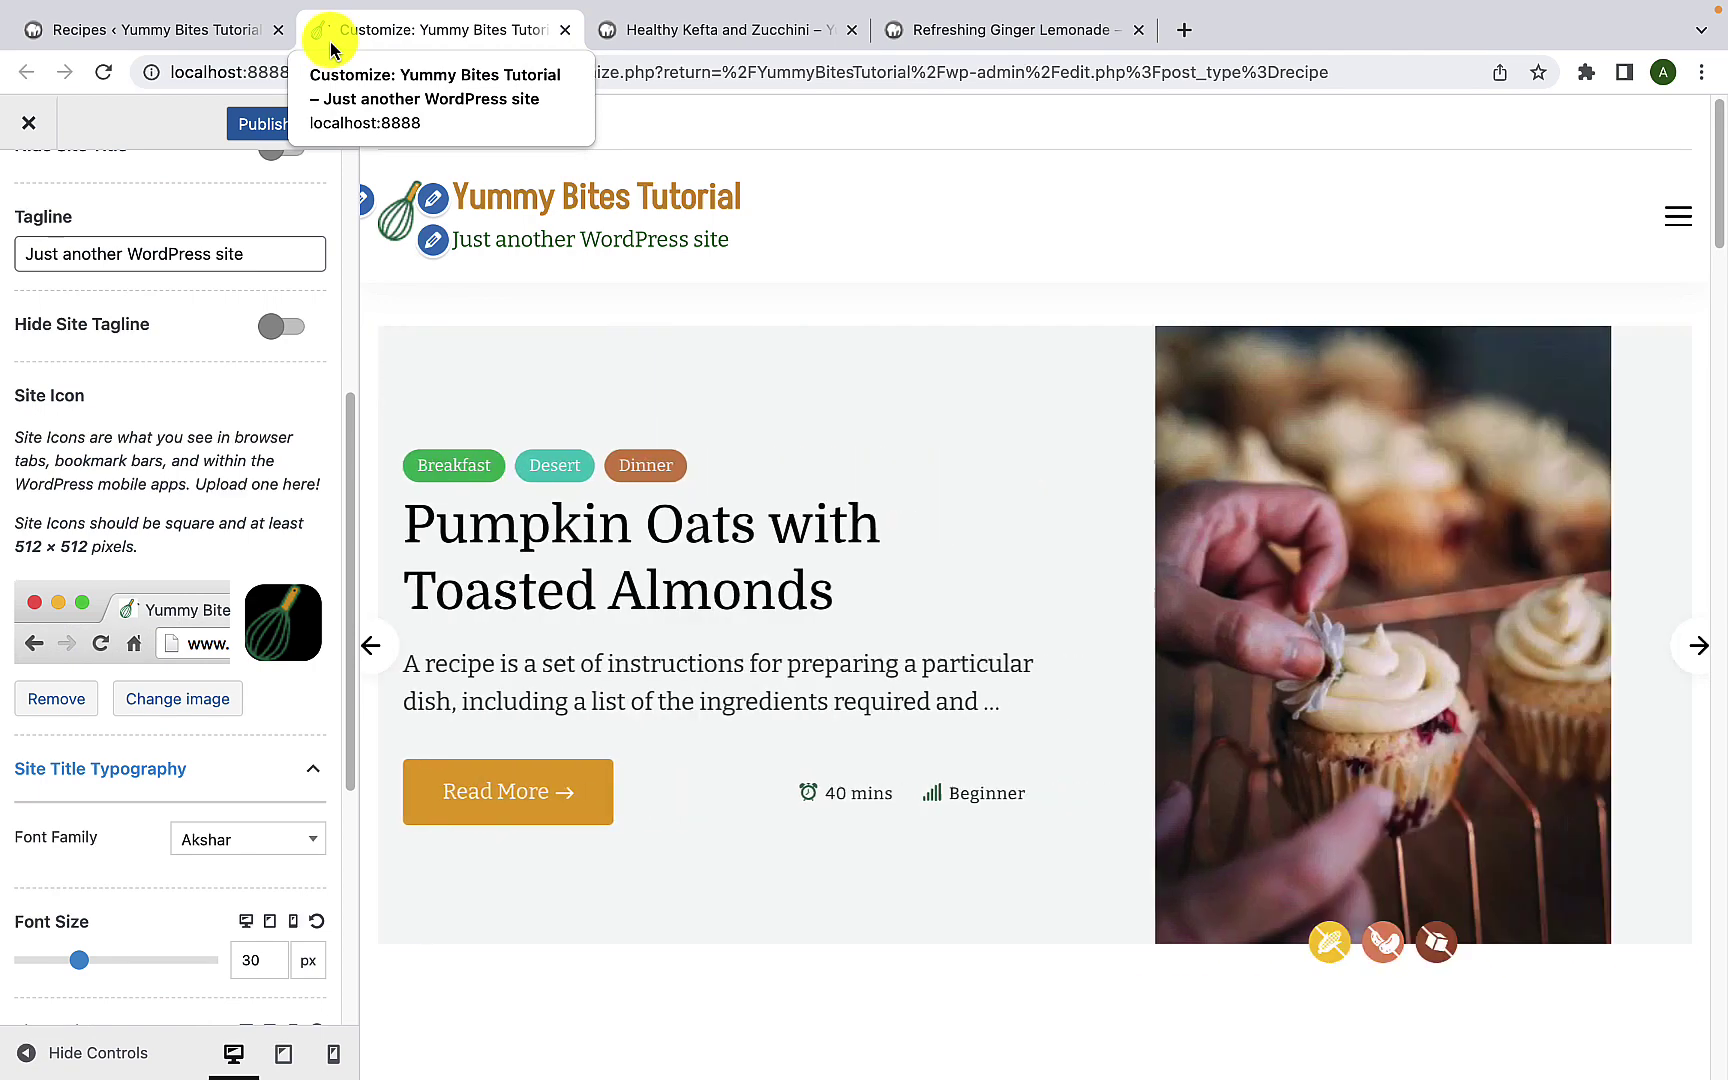
Step: Replace the site logo with the YummyBites image logo-3.png from the media library, without cropping it
scroll(223, 418, up, 10)
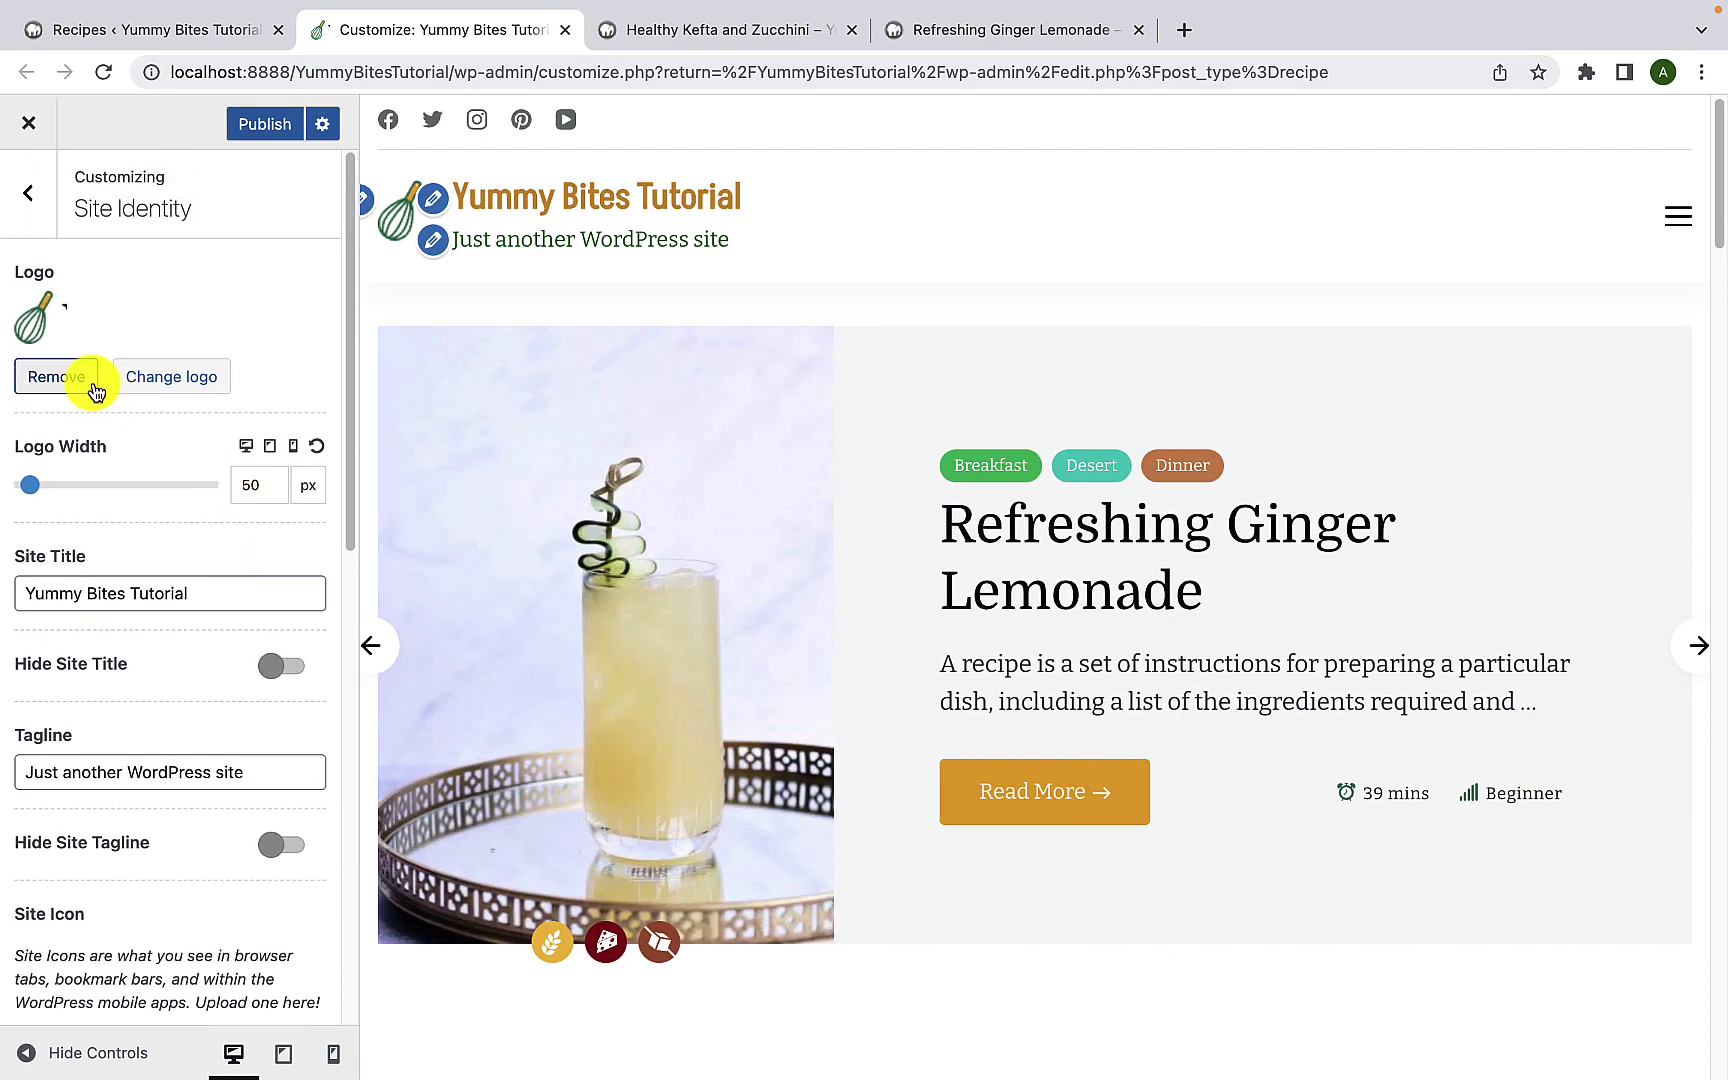
click(150, 377)
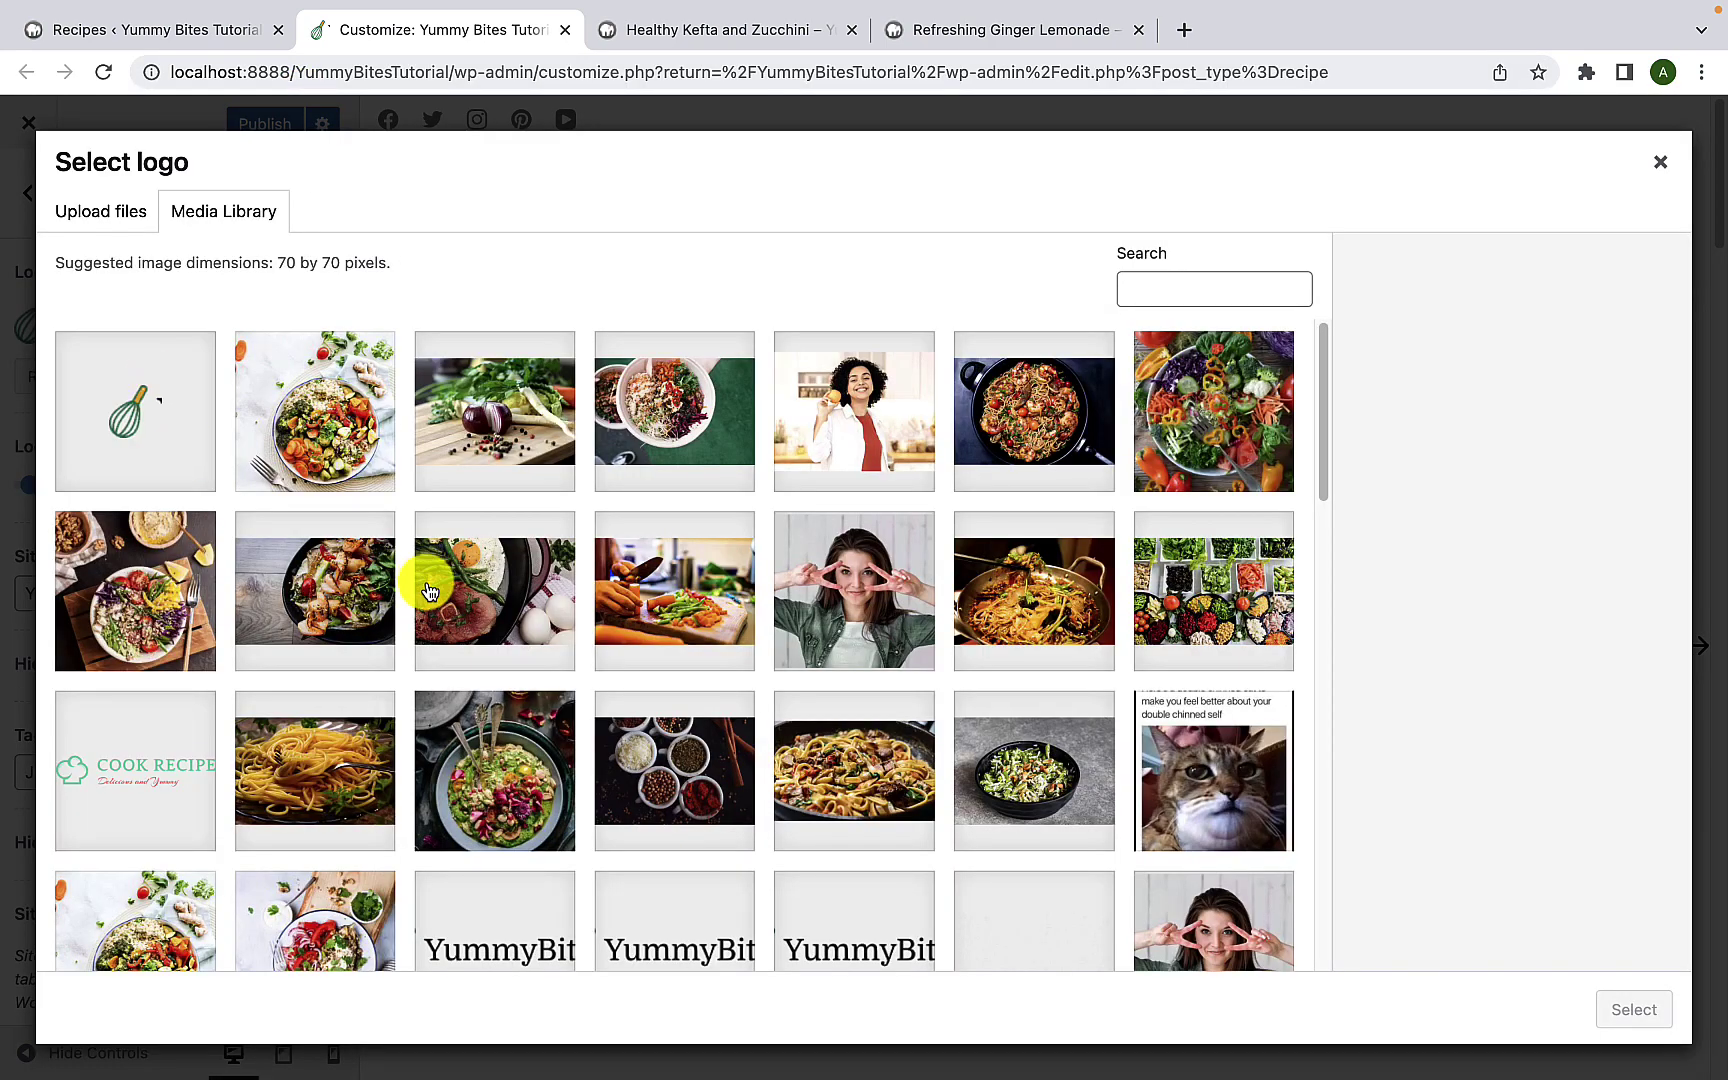
scroll(555, 800, down, 2)
click(553, 795)
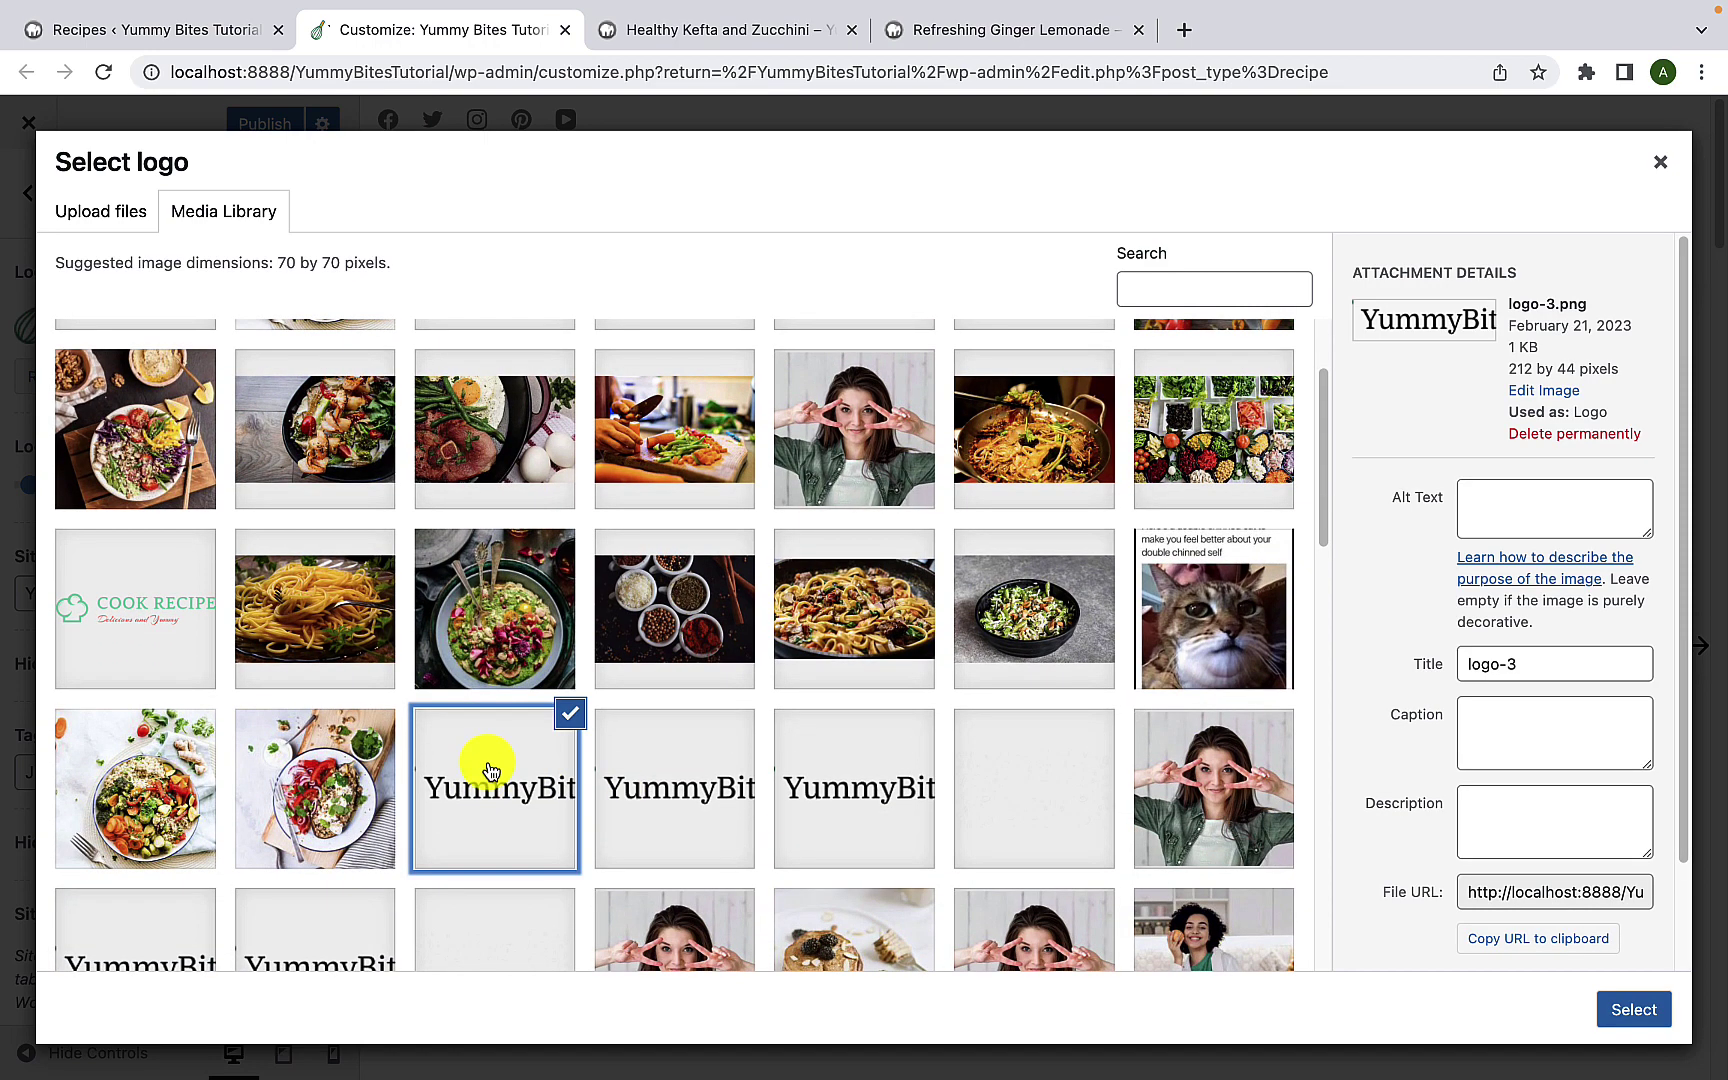
click(1660, 1012)
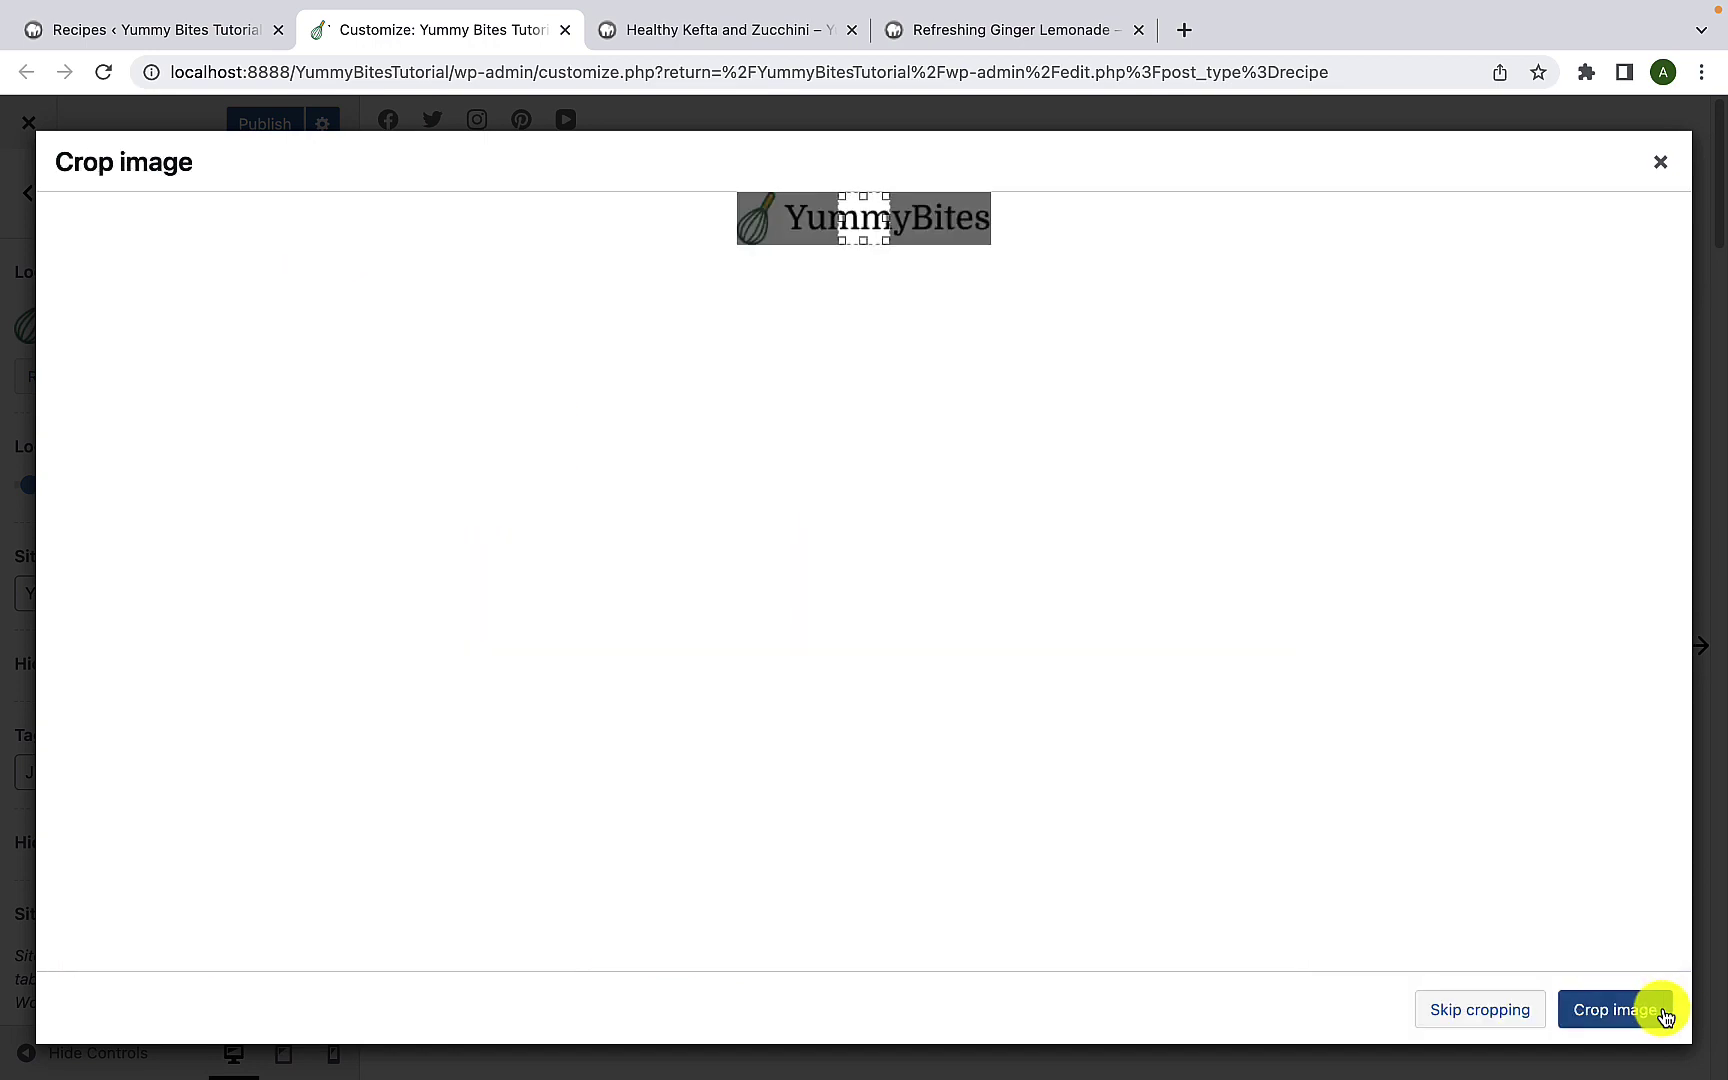
click(1495, 1000)
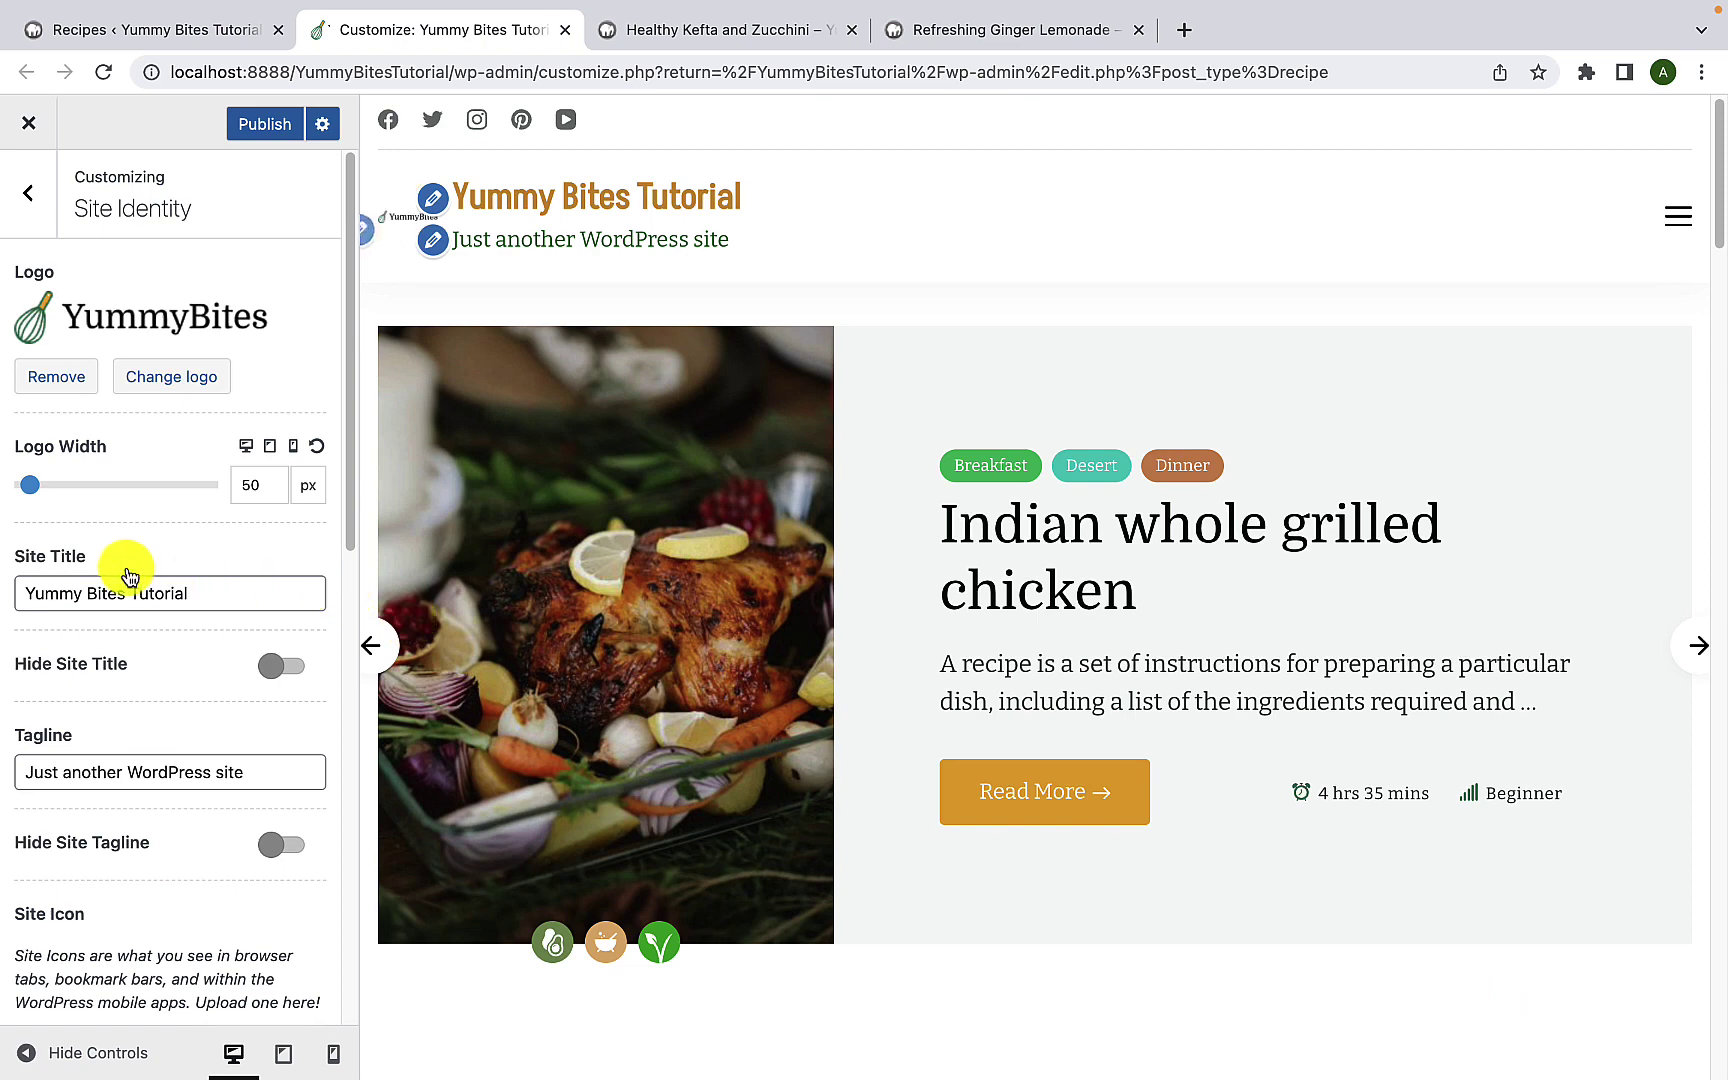
Step: Hide both the site title and the site tagline in the header
scroll(131, 585, down, 3)
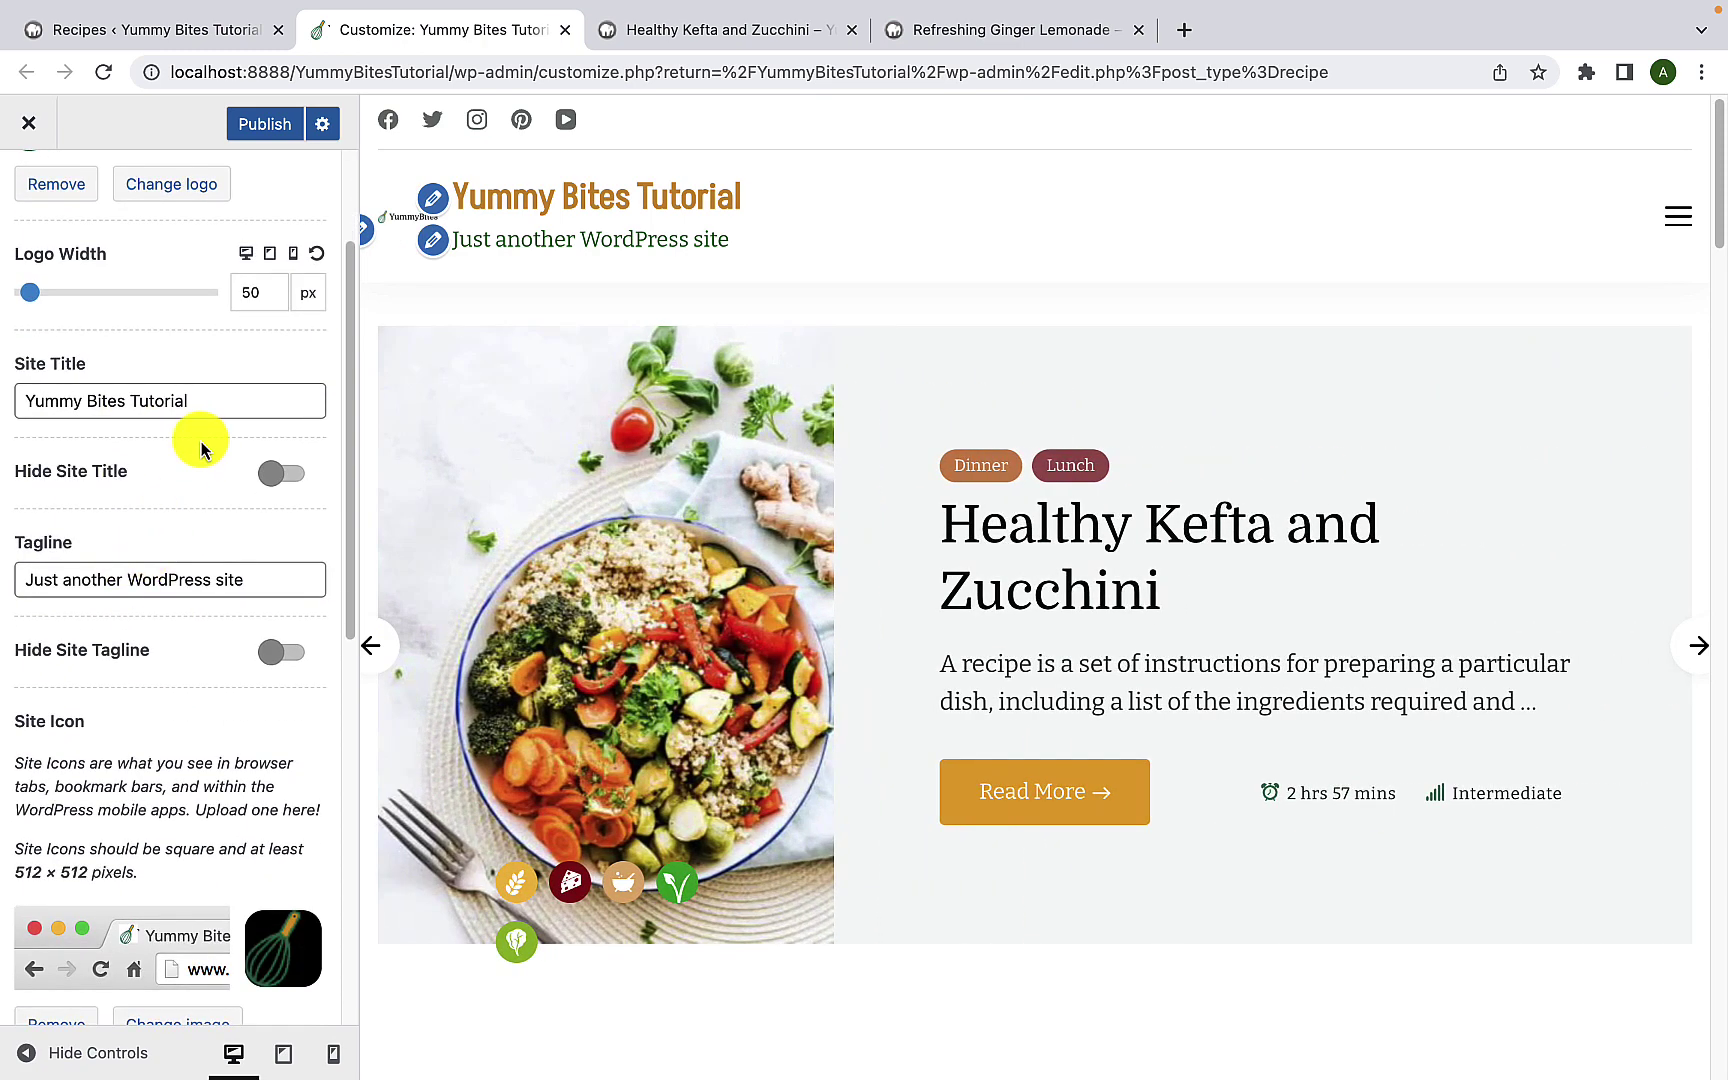
click(278, 473)
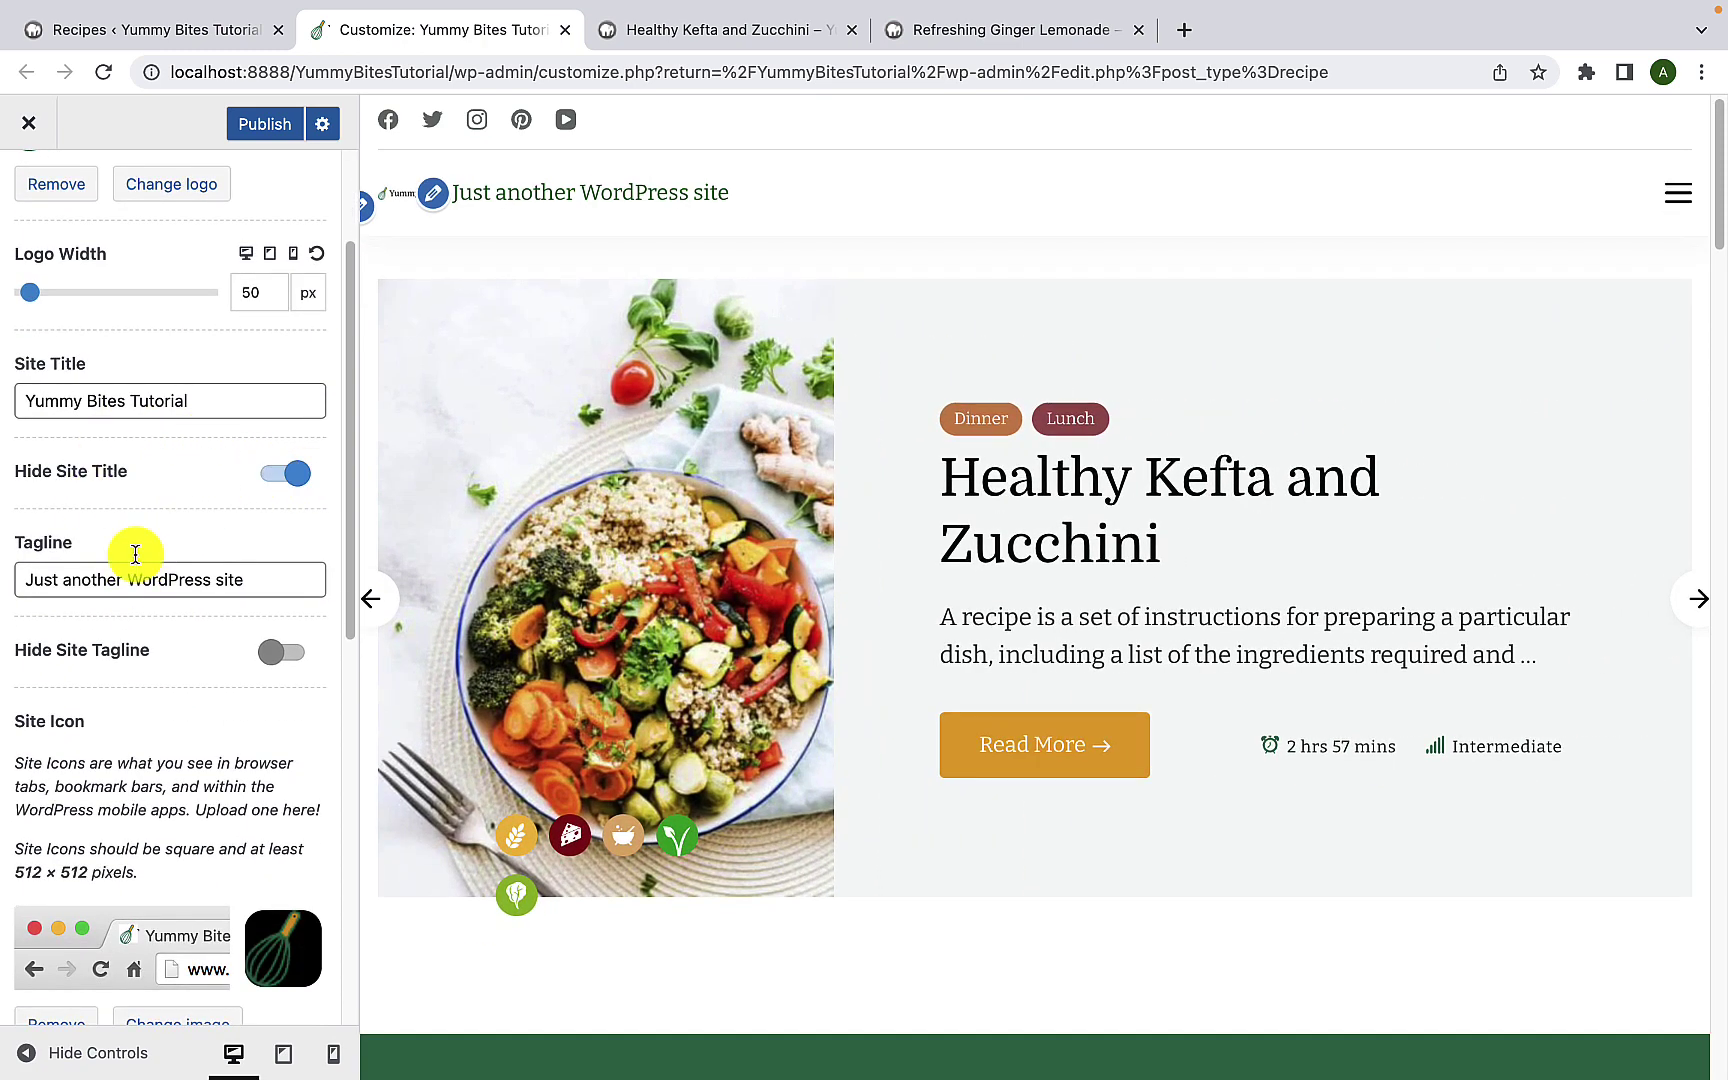
click(285, 652)
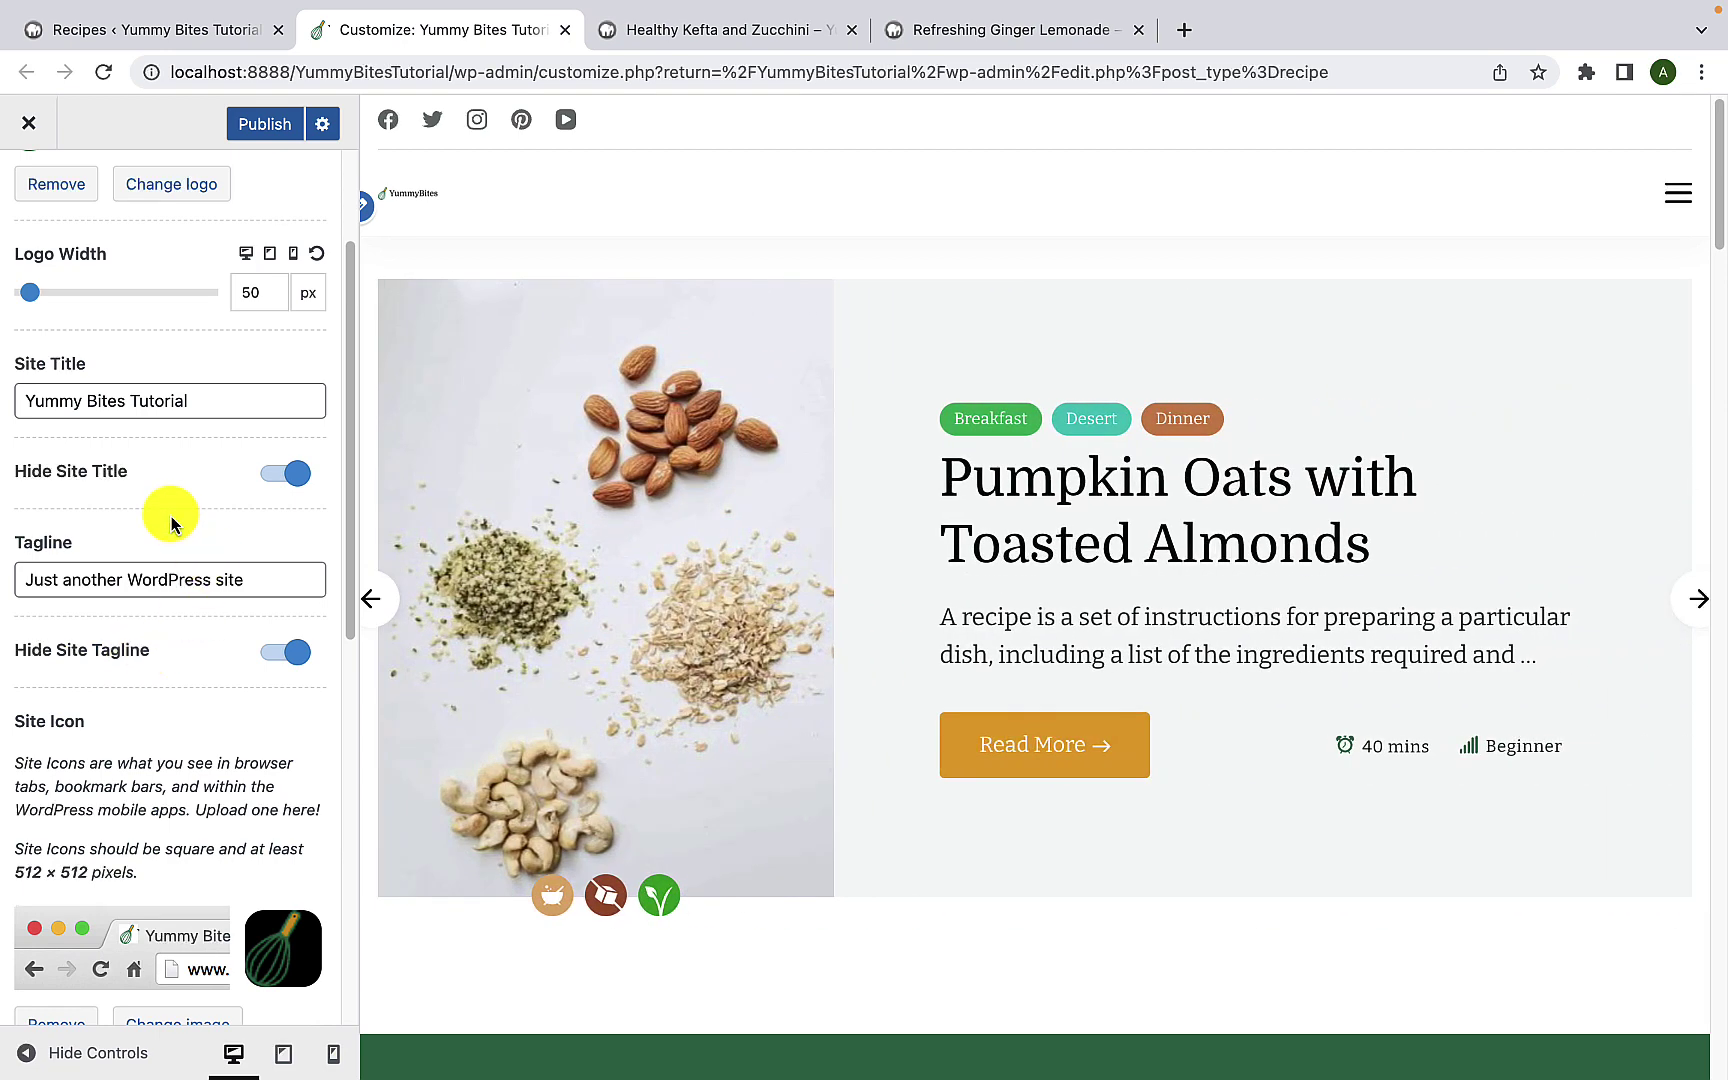
Step: Set the logo width to 200 px, publish the changes and check the header on the live home page
scroll(177, 656, up, 2)
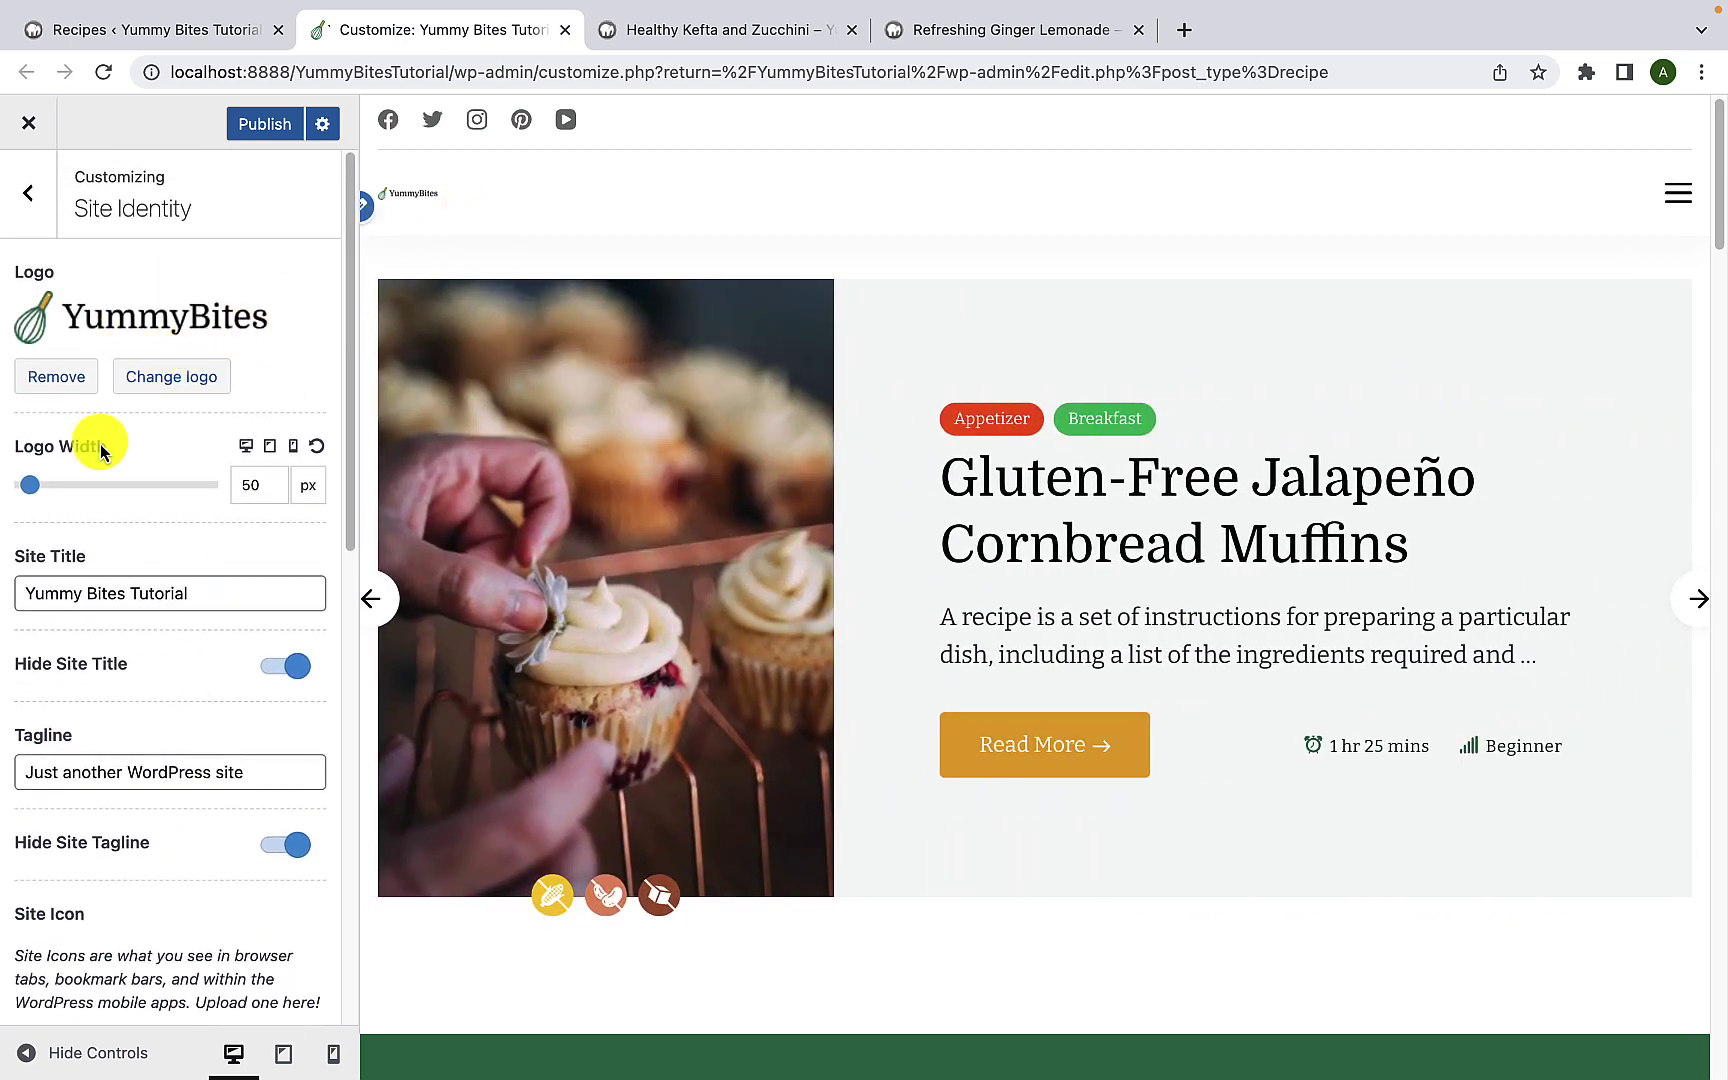
drag(31, 492, 109, 488)
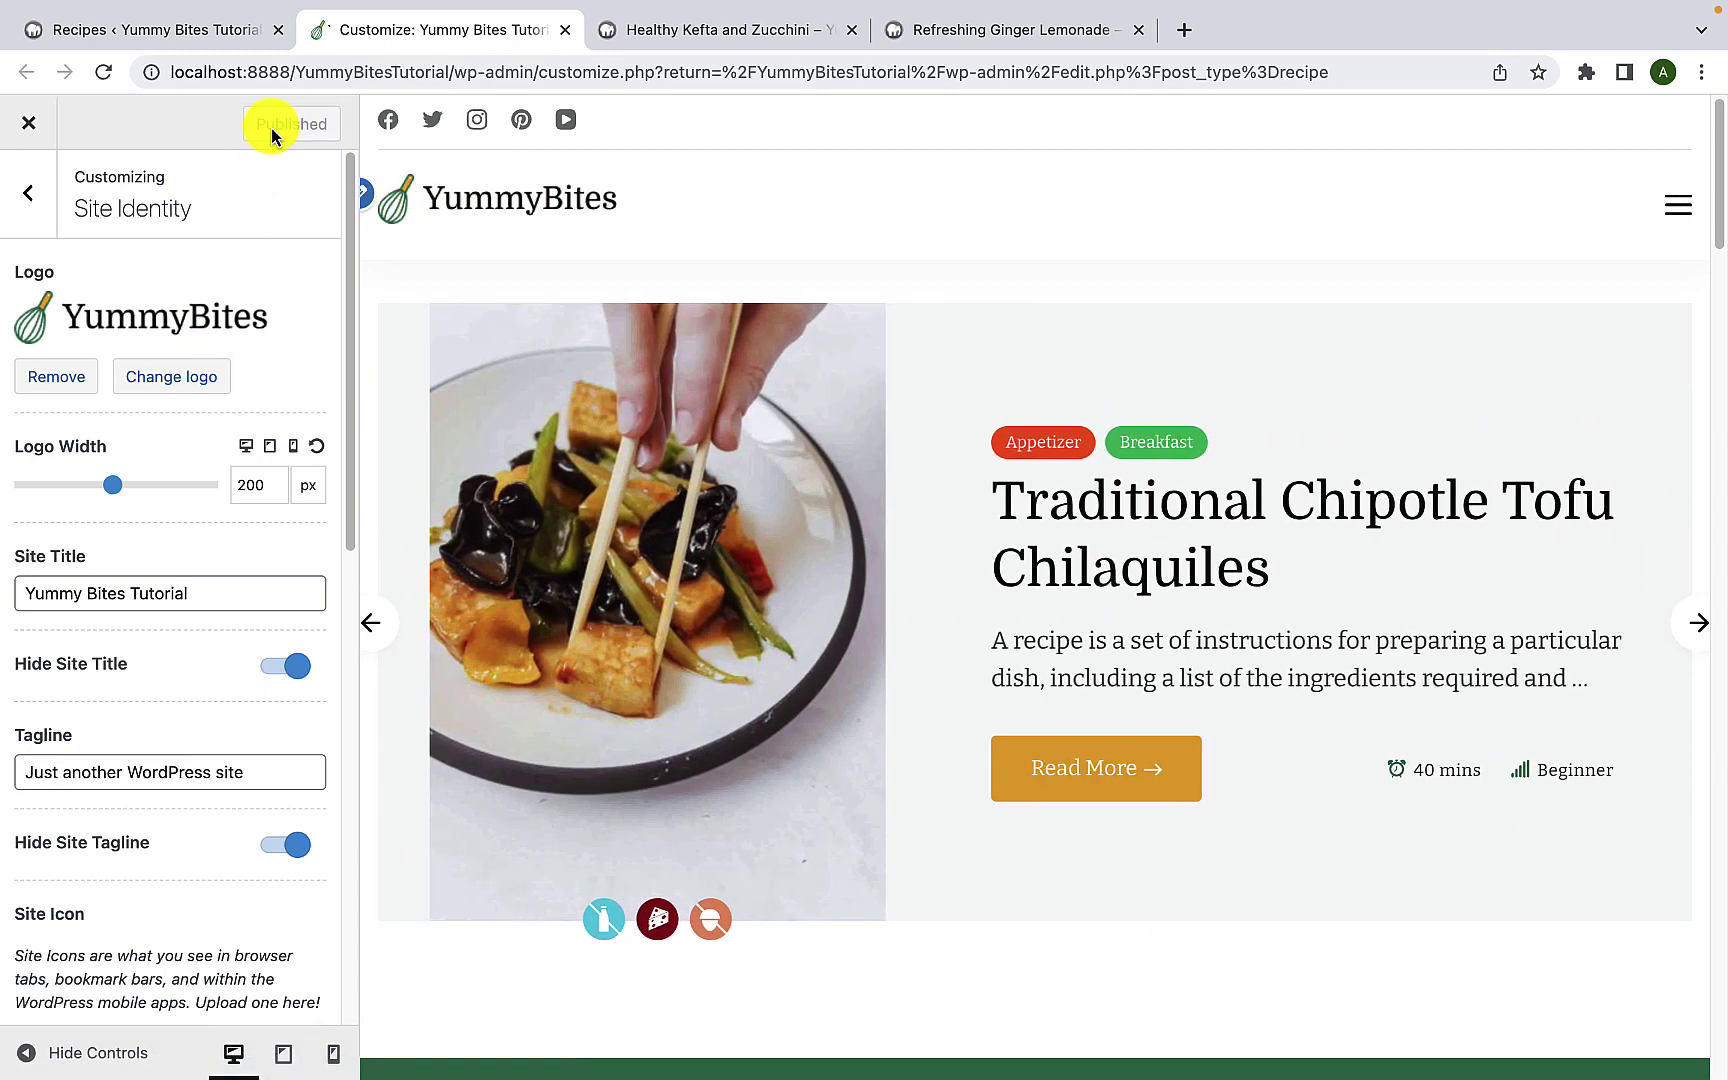
click(649, 37)
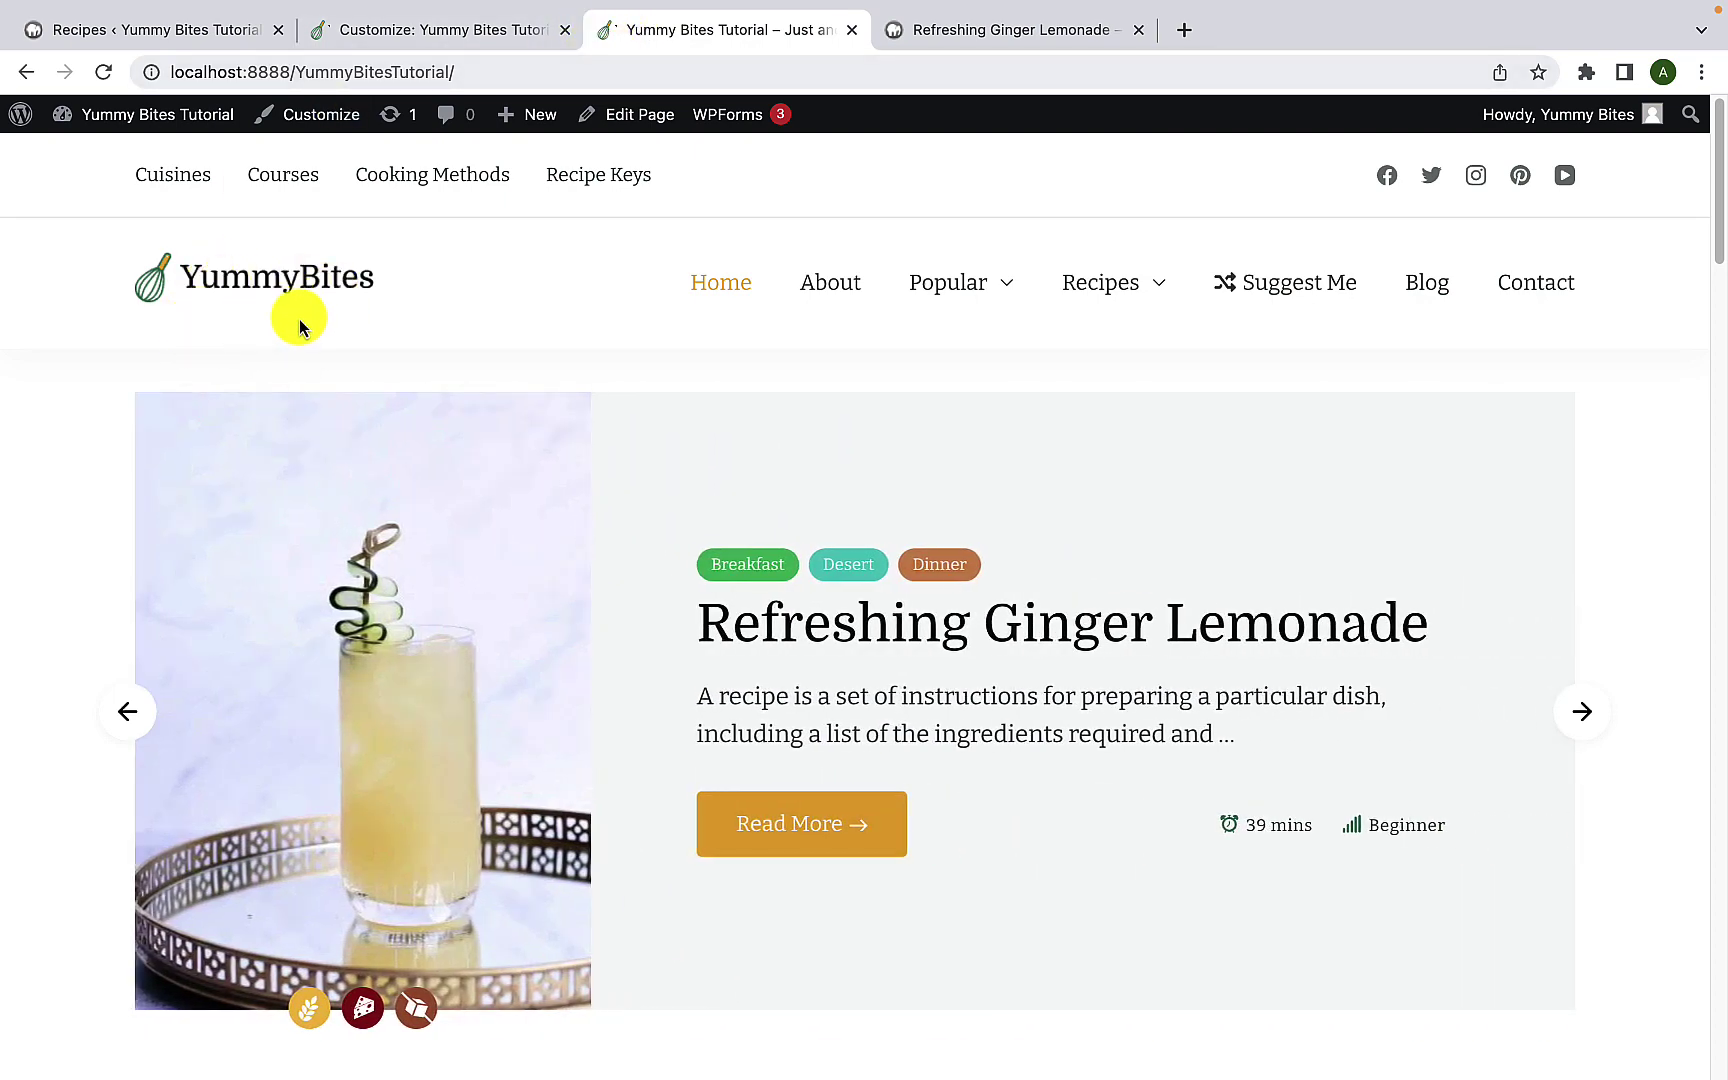
click(466, 33)
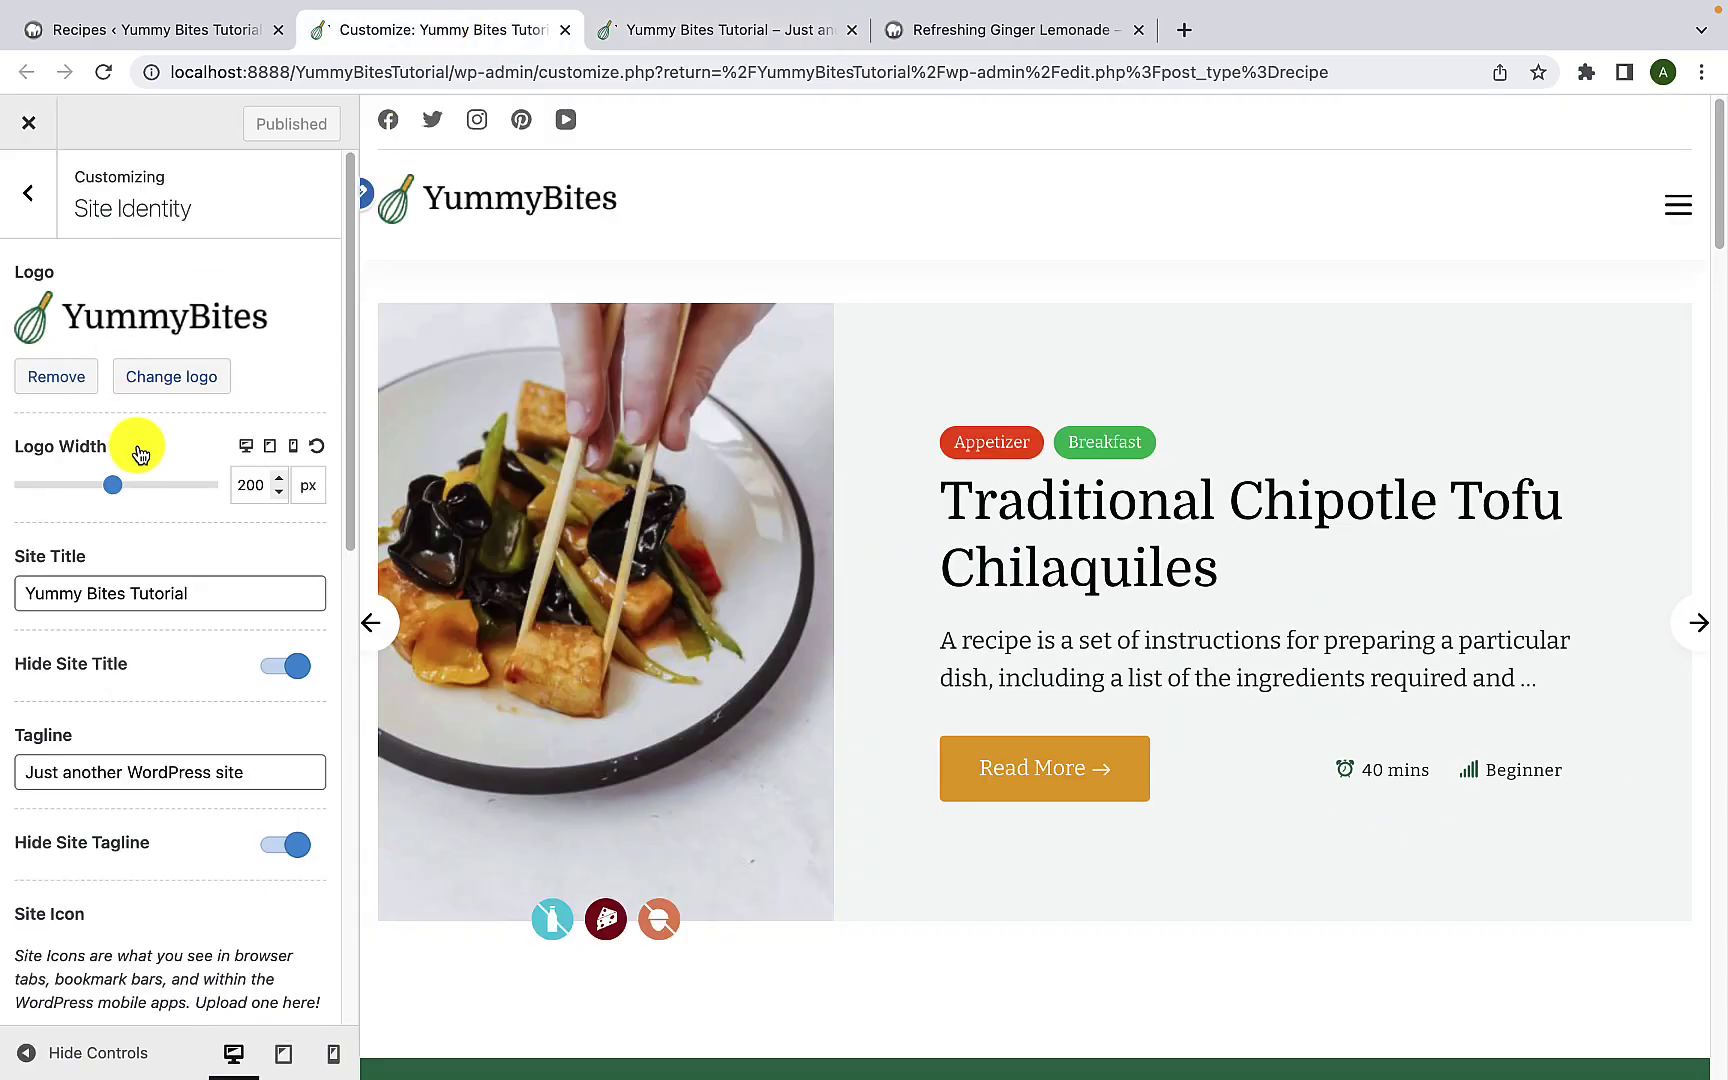
Step: Leave the Site Identity settings and open the Container settings of the General section
scroll(140, 455, down, 9)
scroll(157, 653, up, 5)
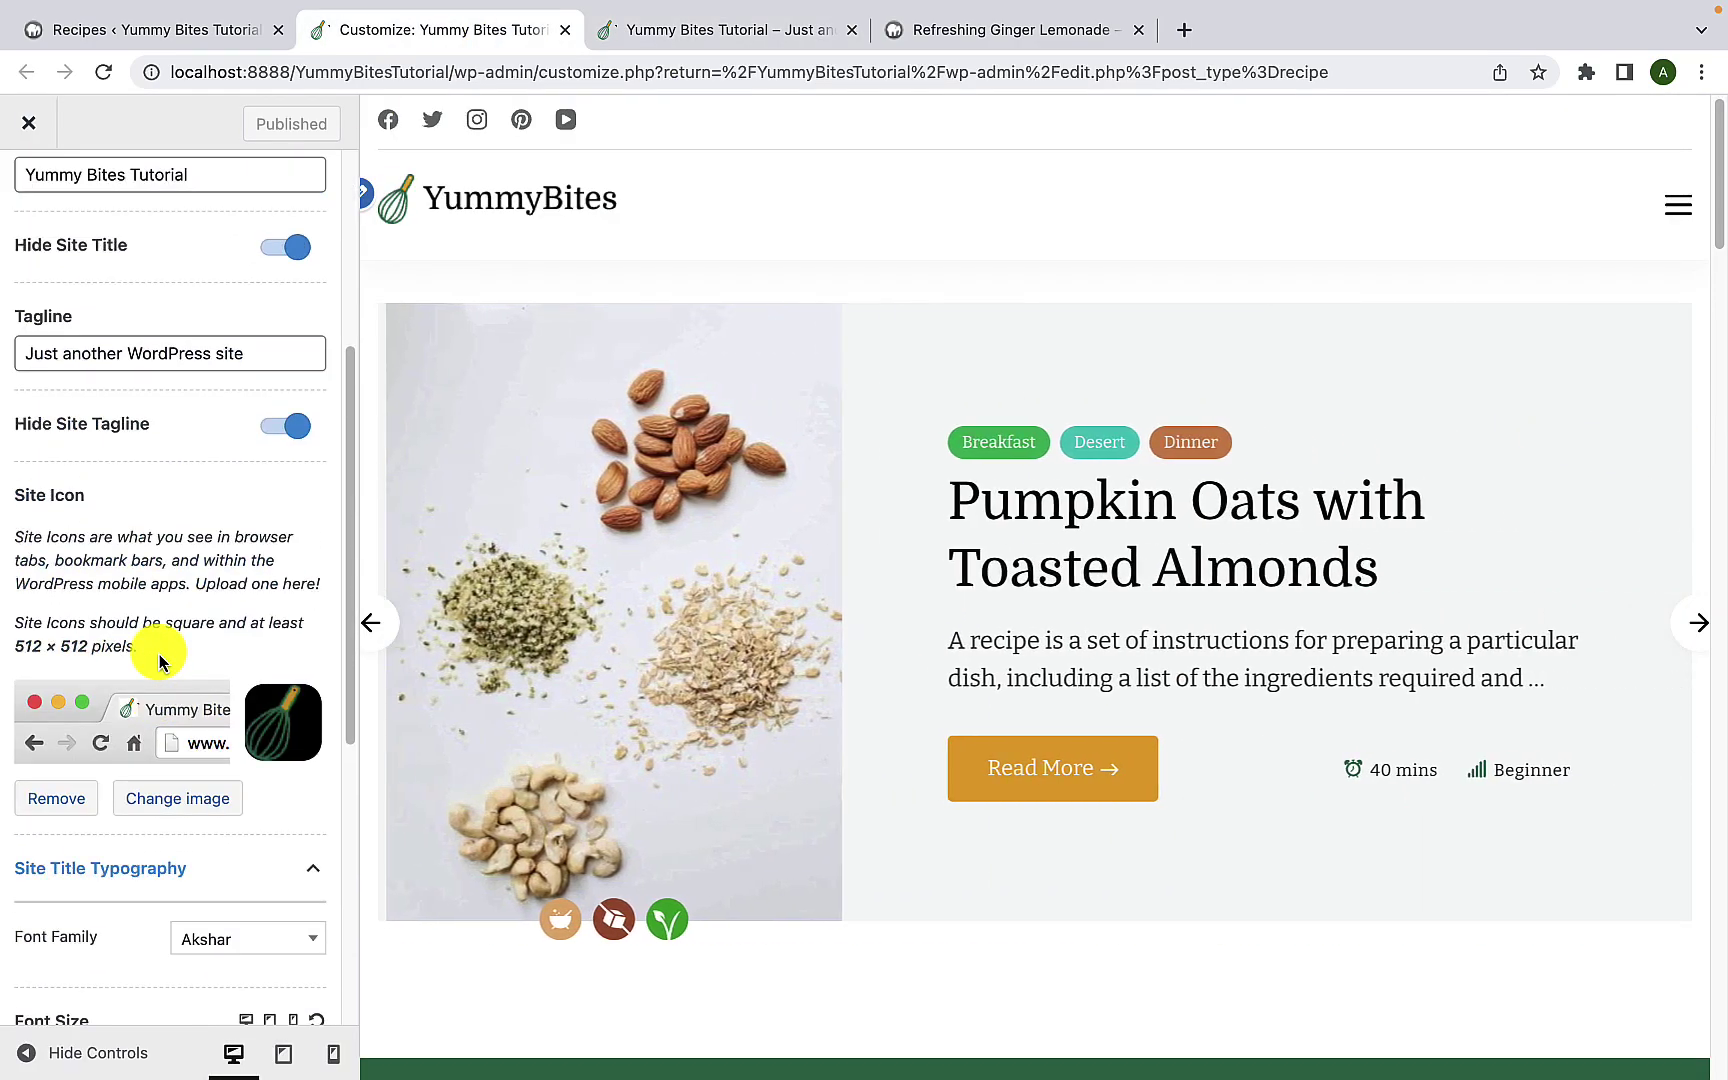
scroll(159, 661, up, 4)
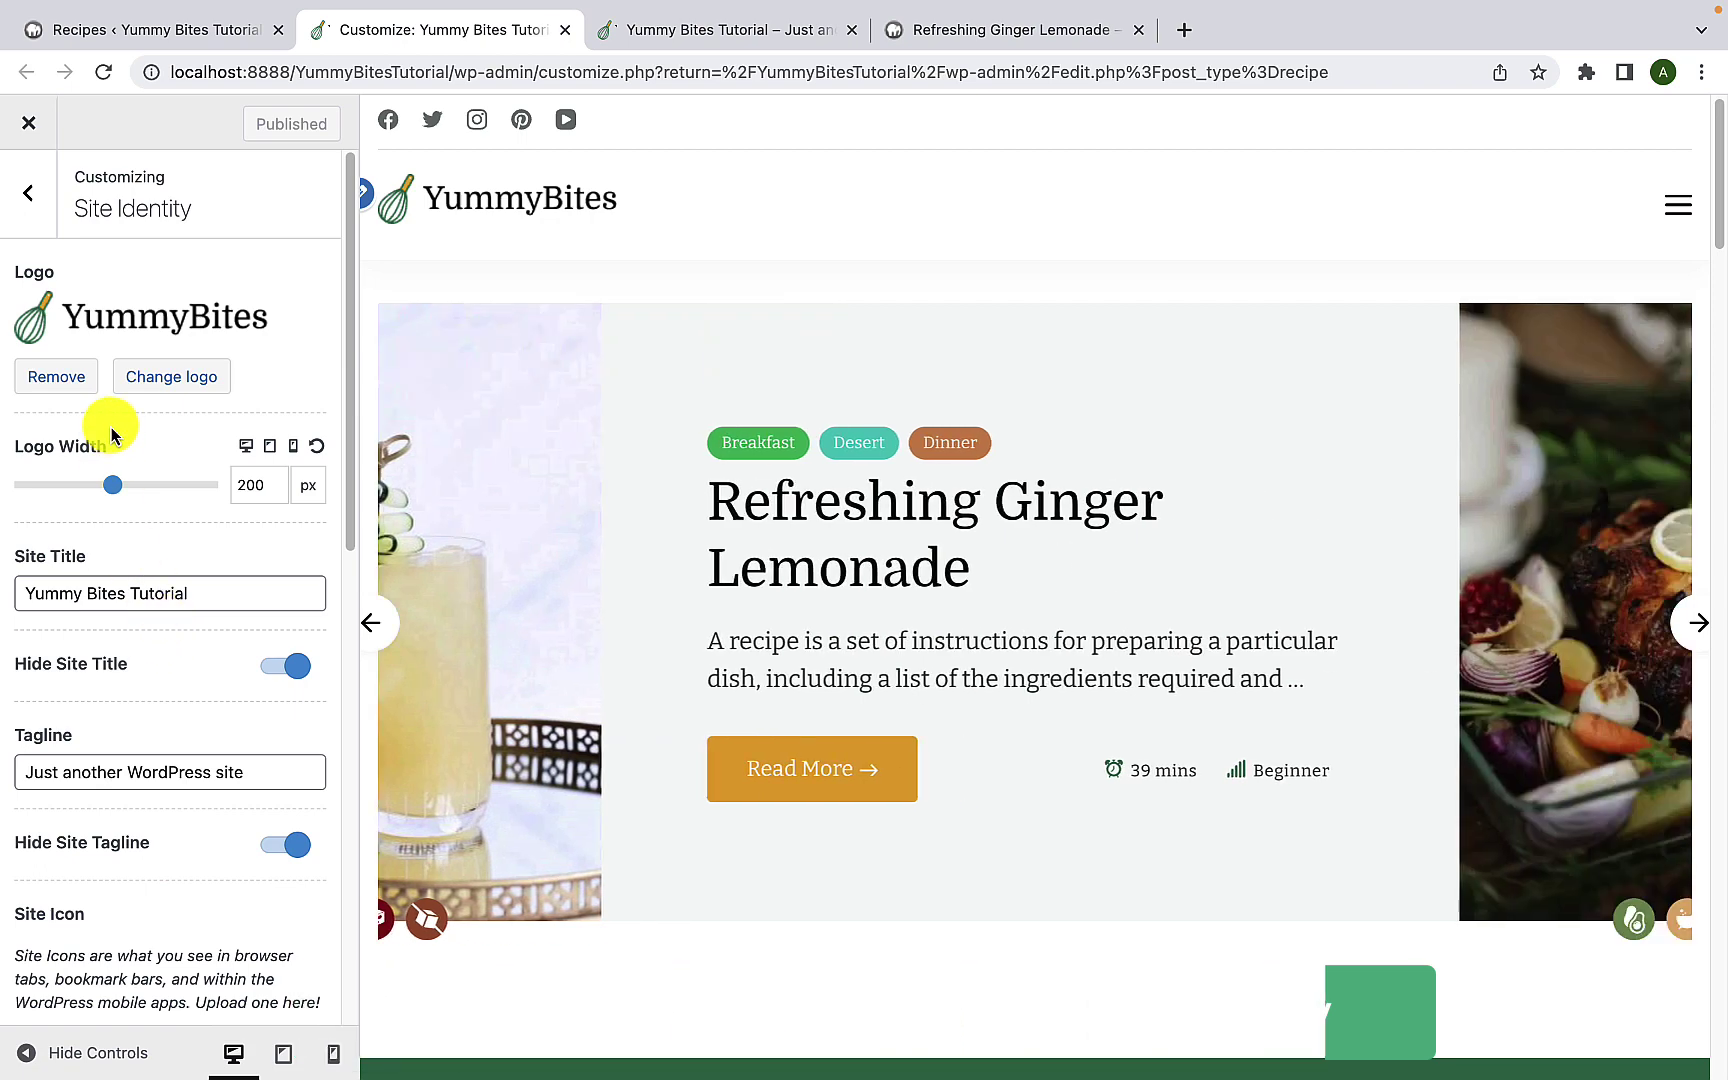
click(34, 229)
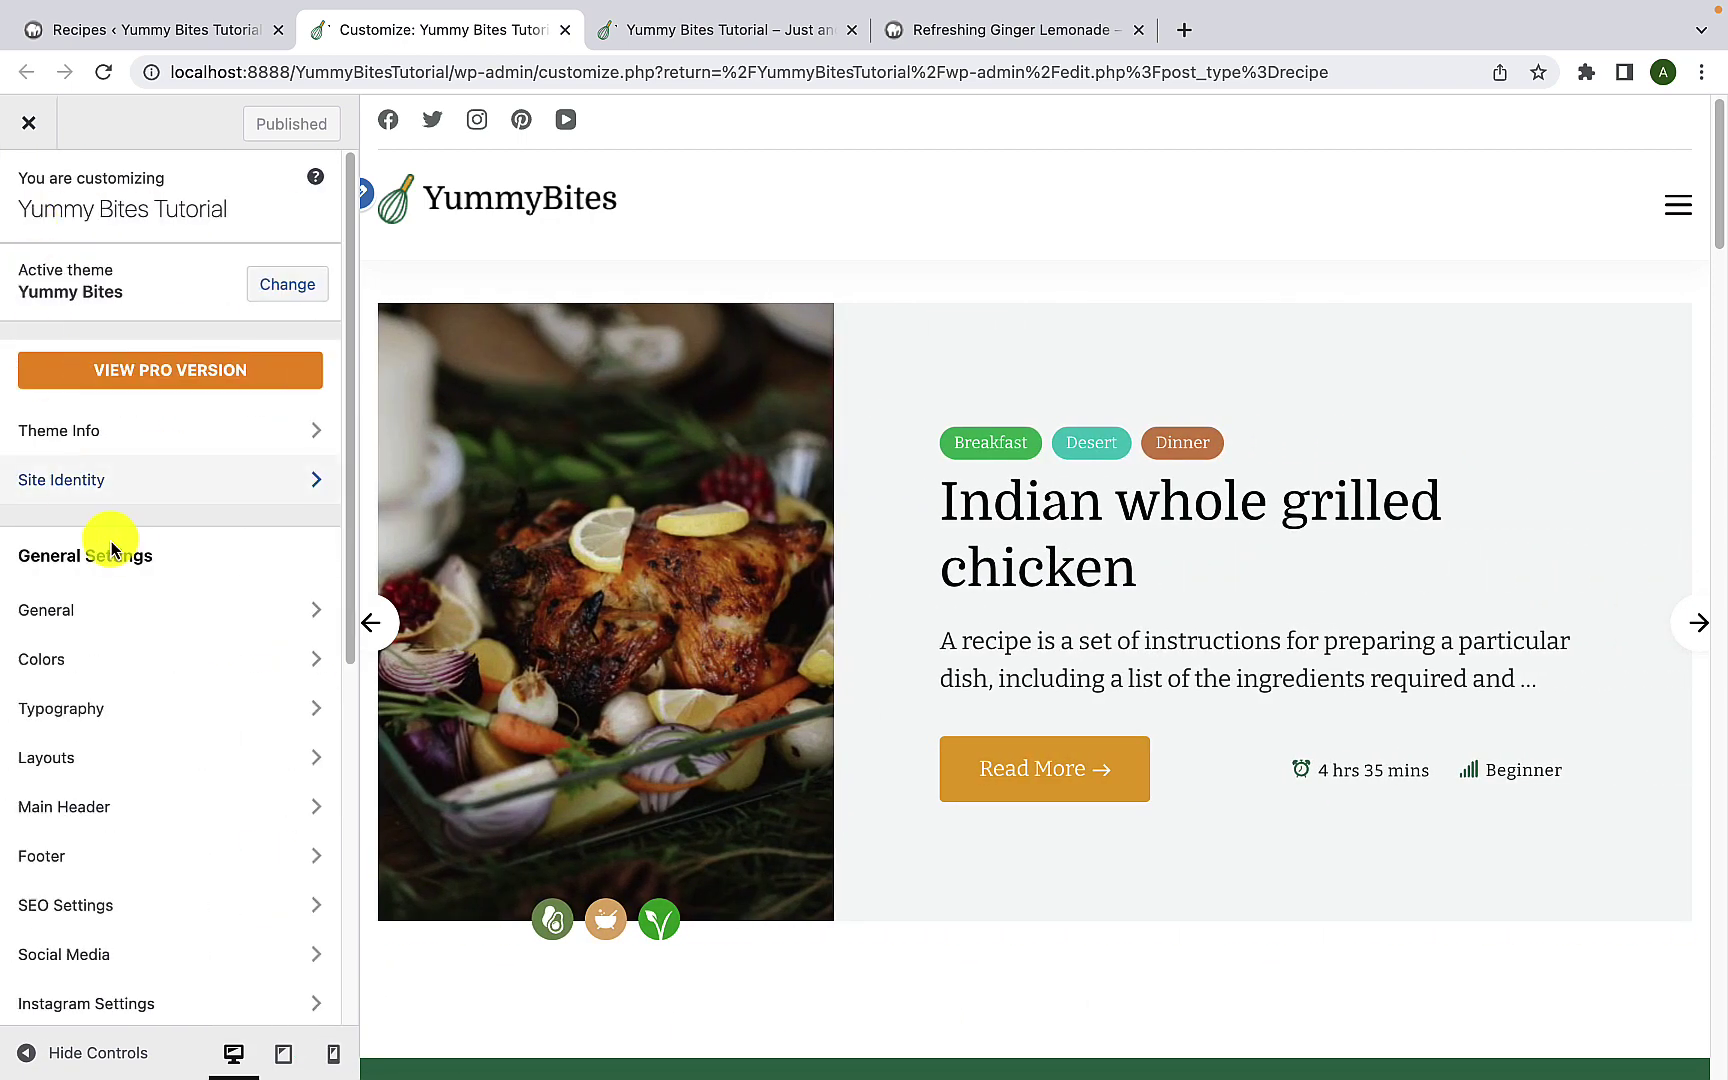
scroll(110, 540, down, 1)
scroll(134, 553, down, 3)
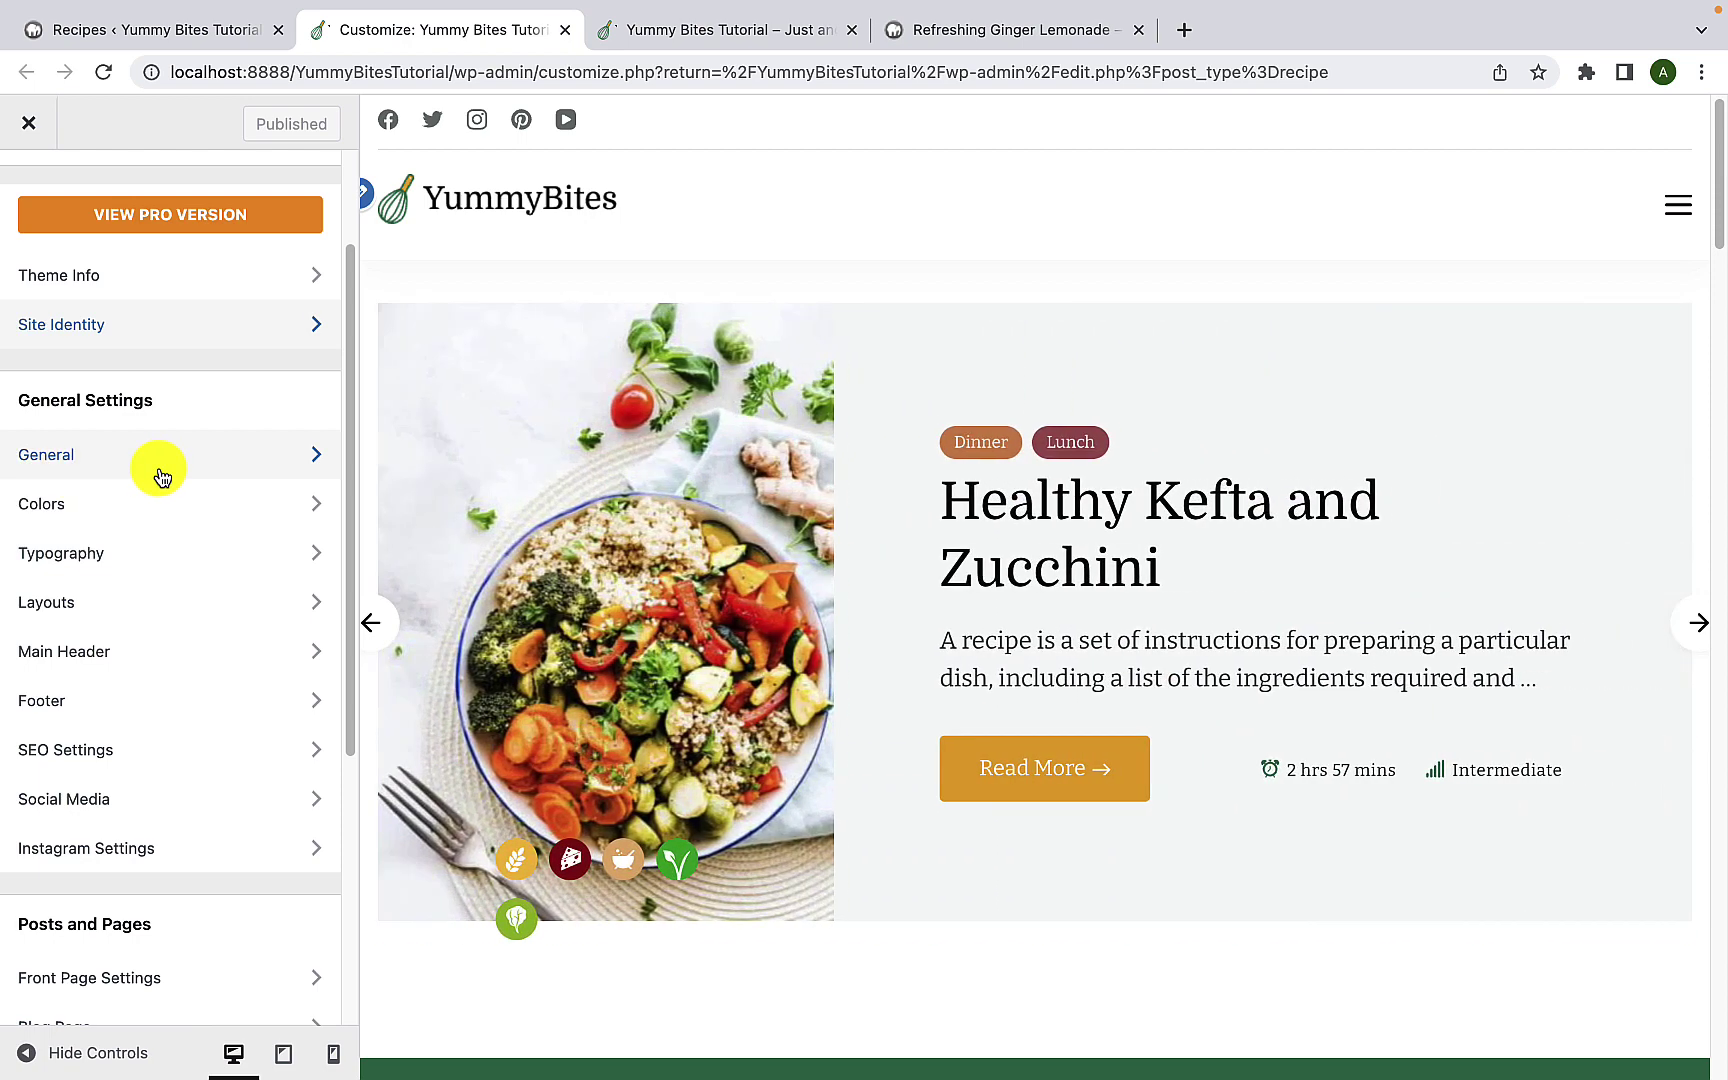
click(160, 470)
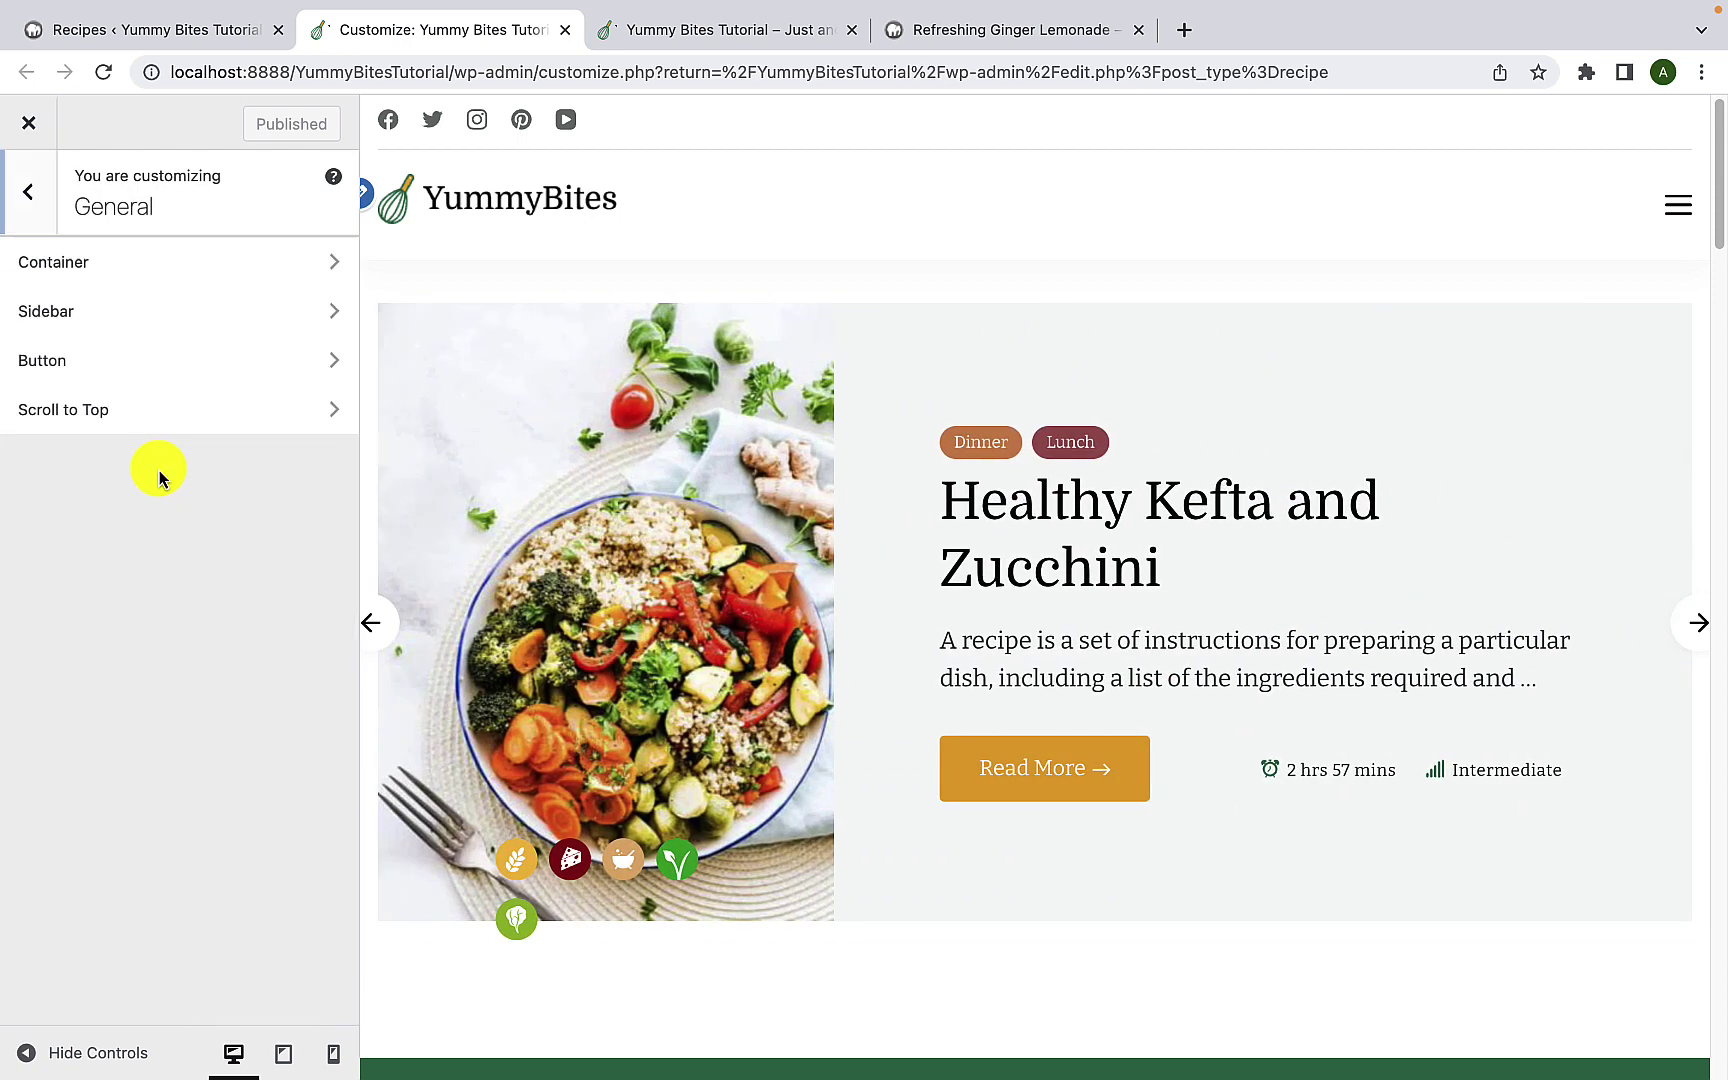
click(226, 276)
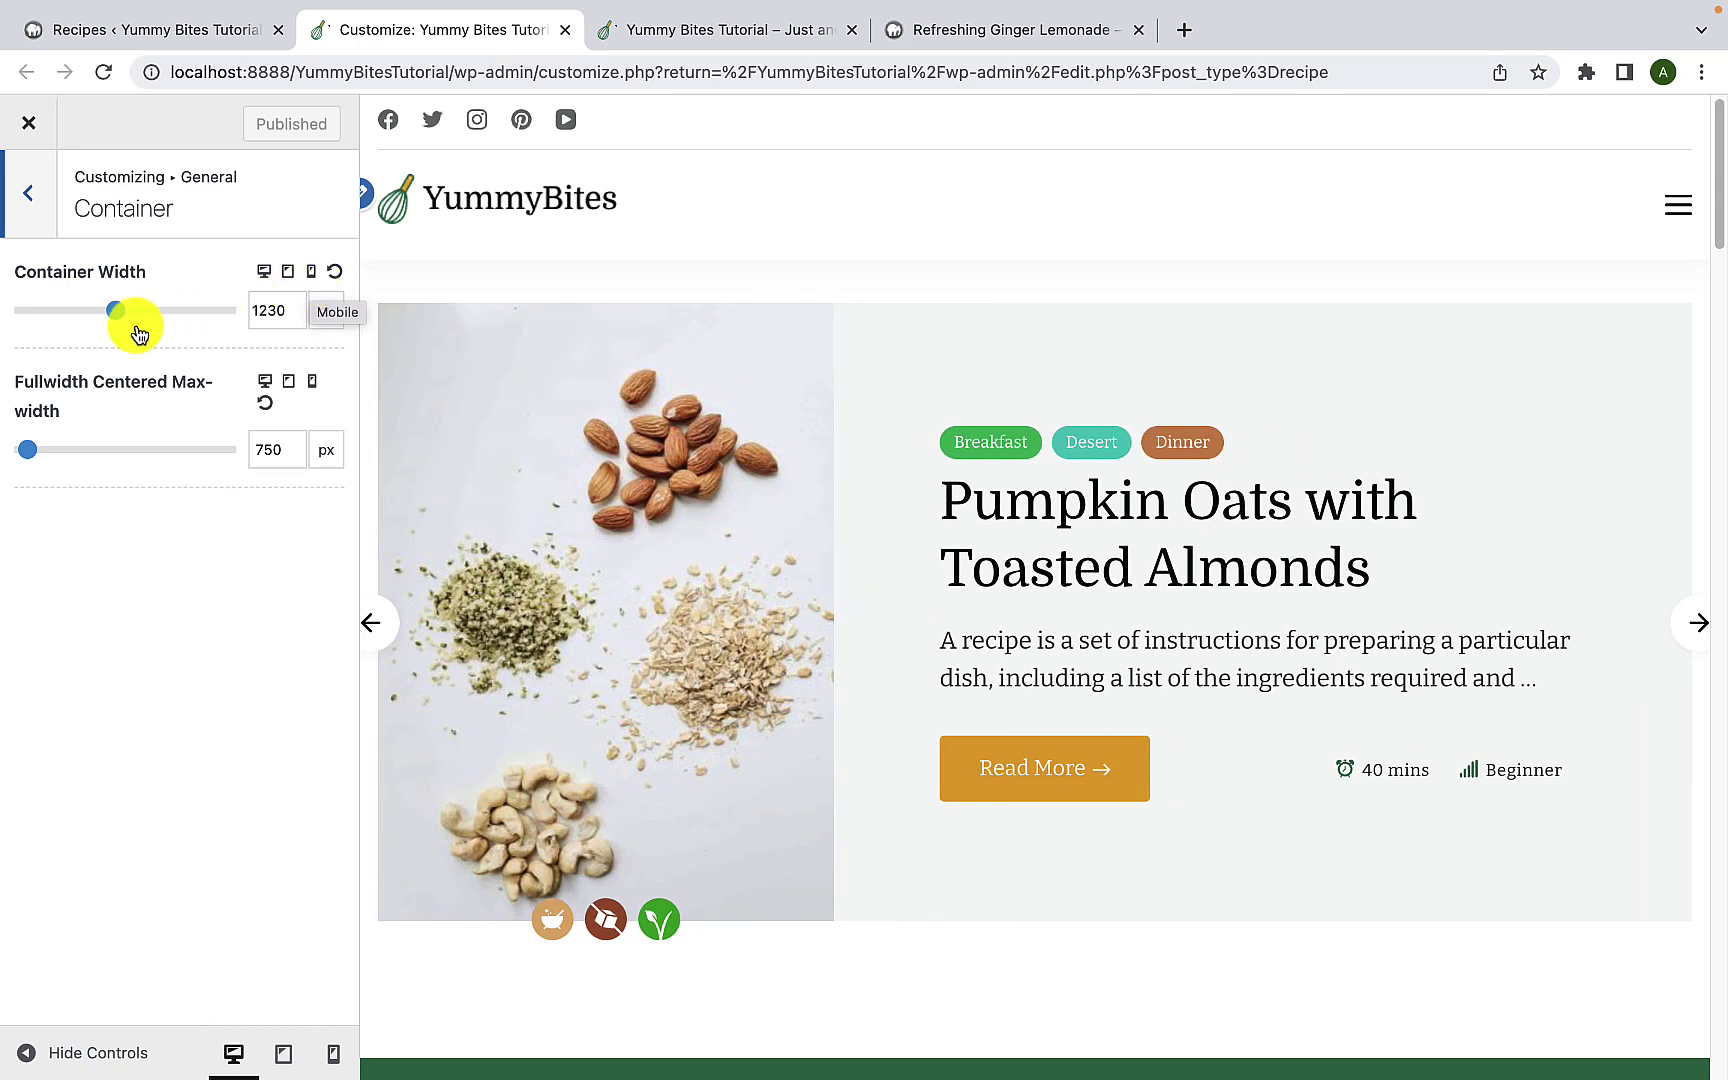
Step: Try a container width of 1310 px and preview the home page with the controls hidden
mouse_move(120, 318)
mouse_down()
mouse_move(35, 320)
mouse_move(131, 320)
mouse_up()
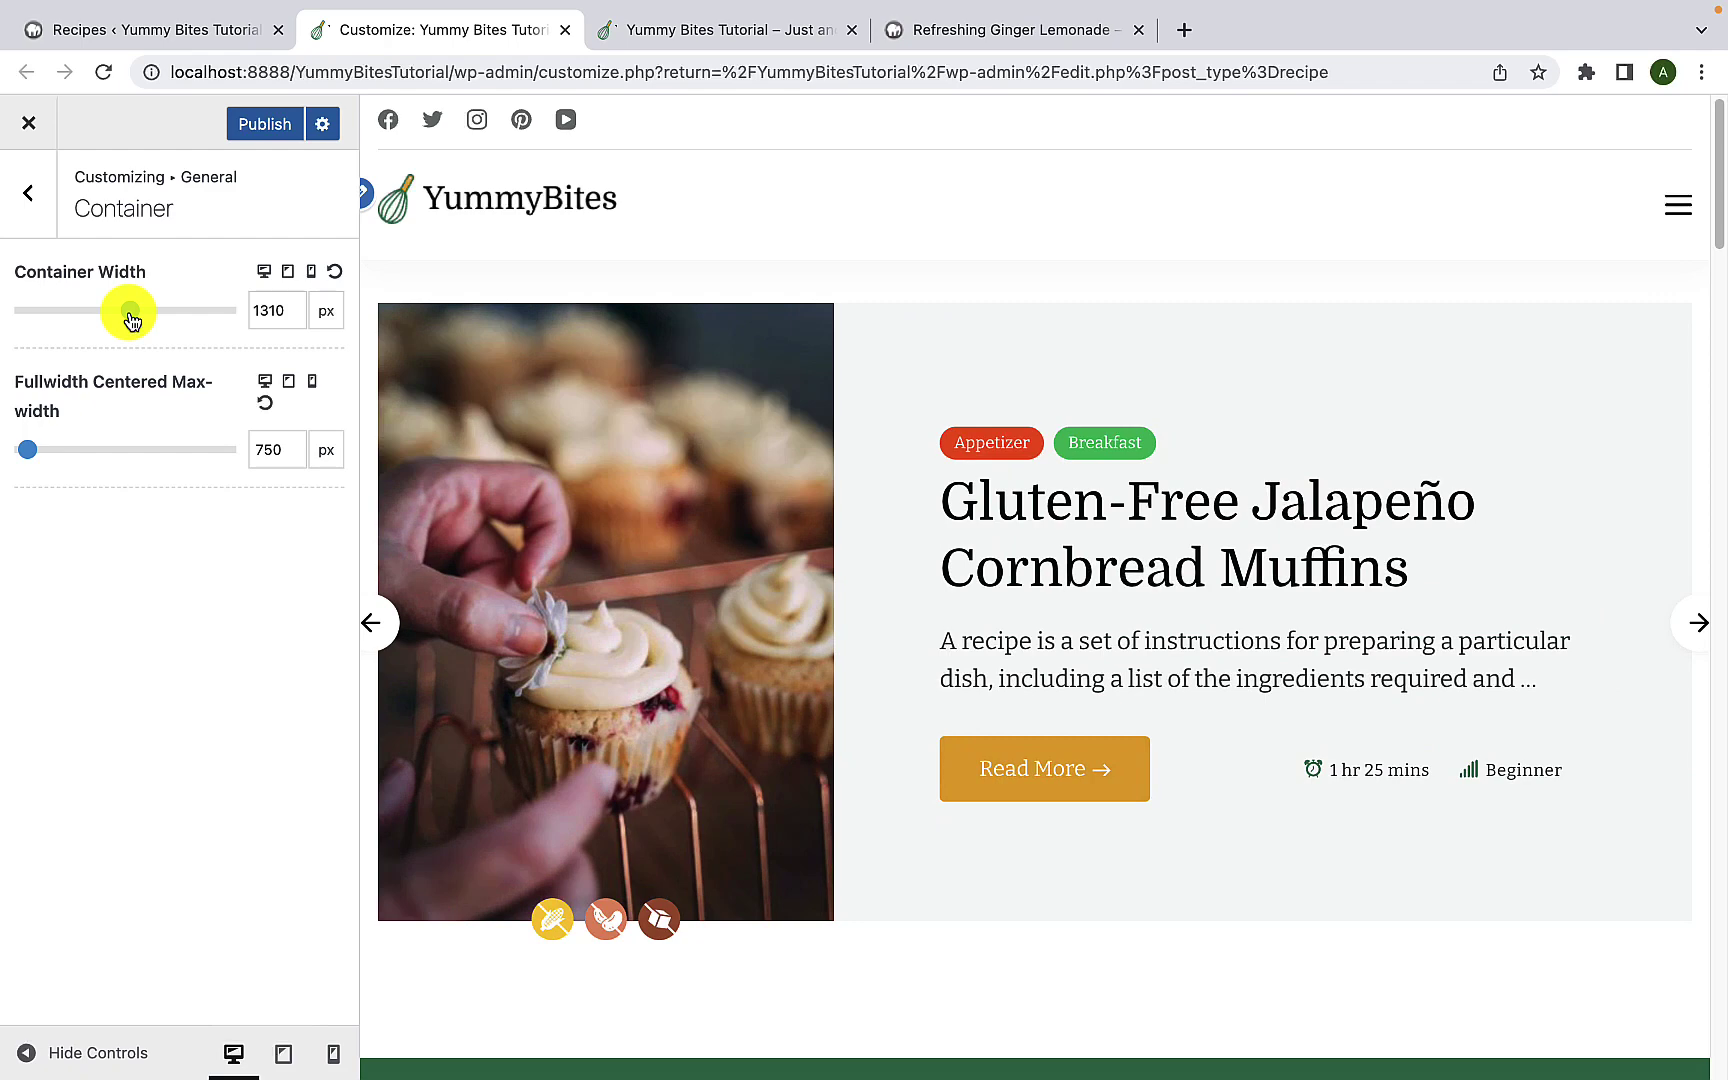
click(25, 1055)
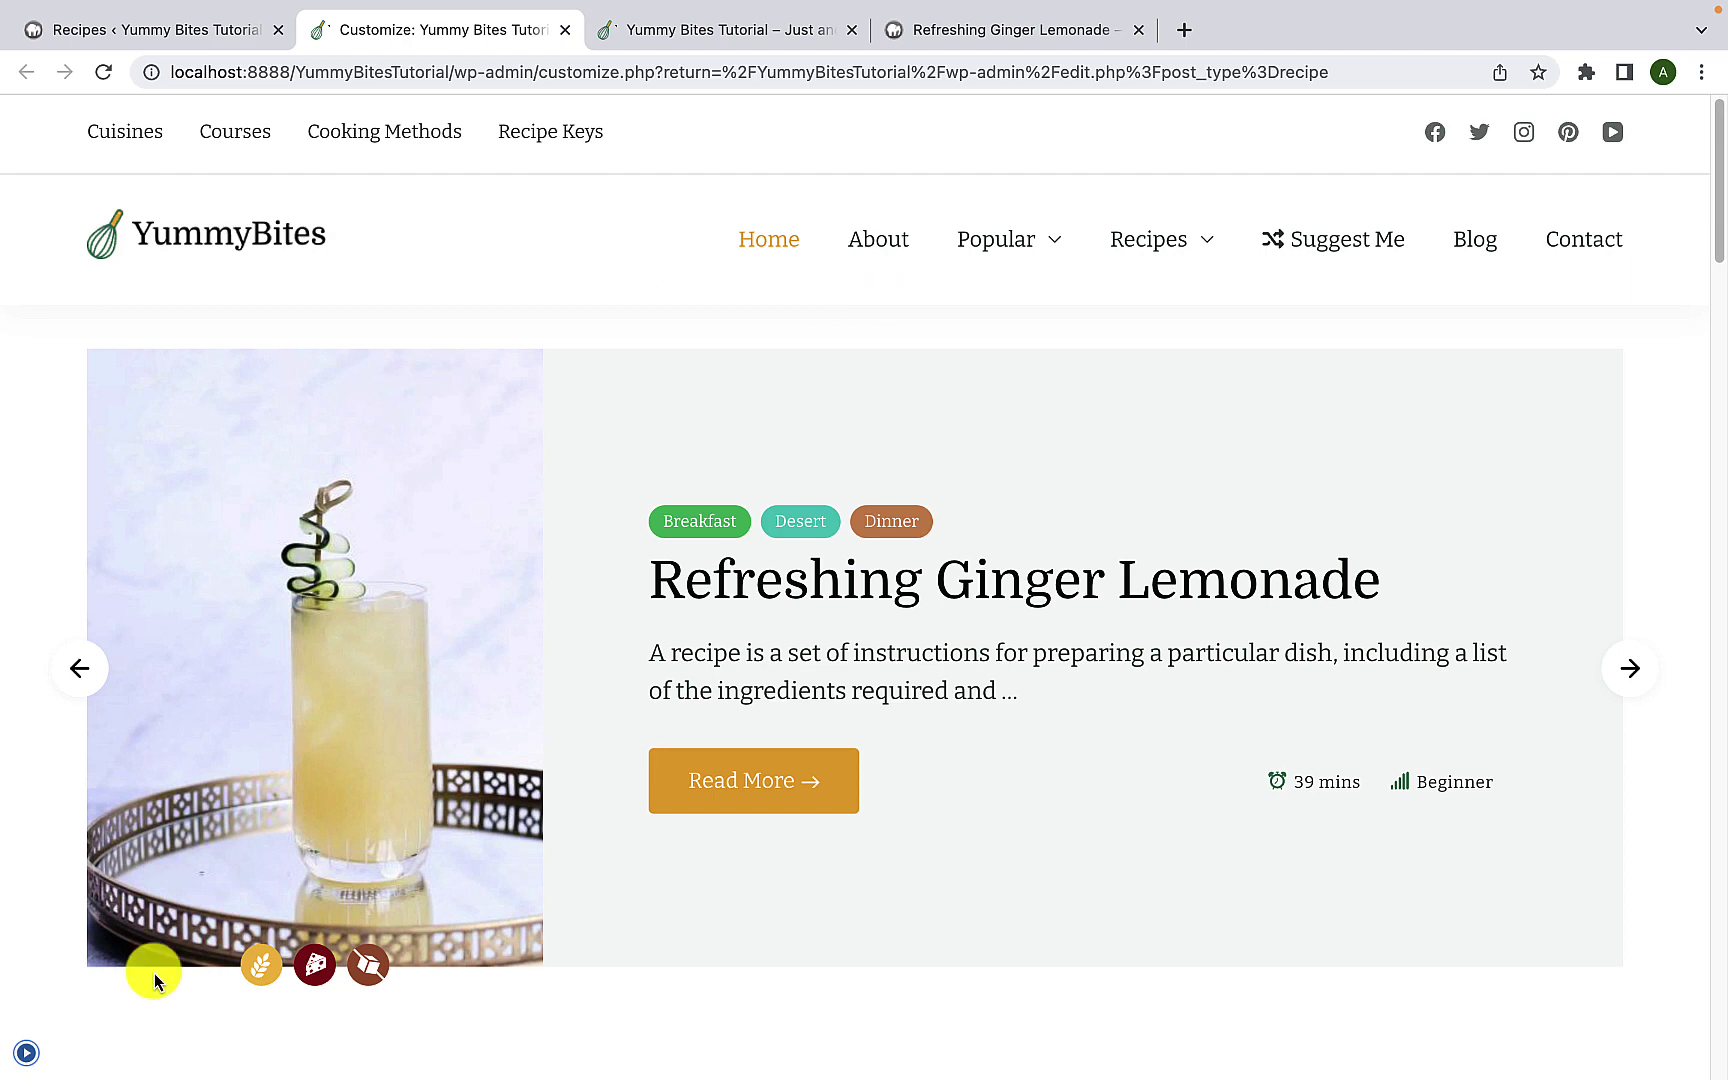
click(25, 1053)
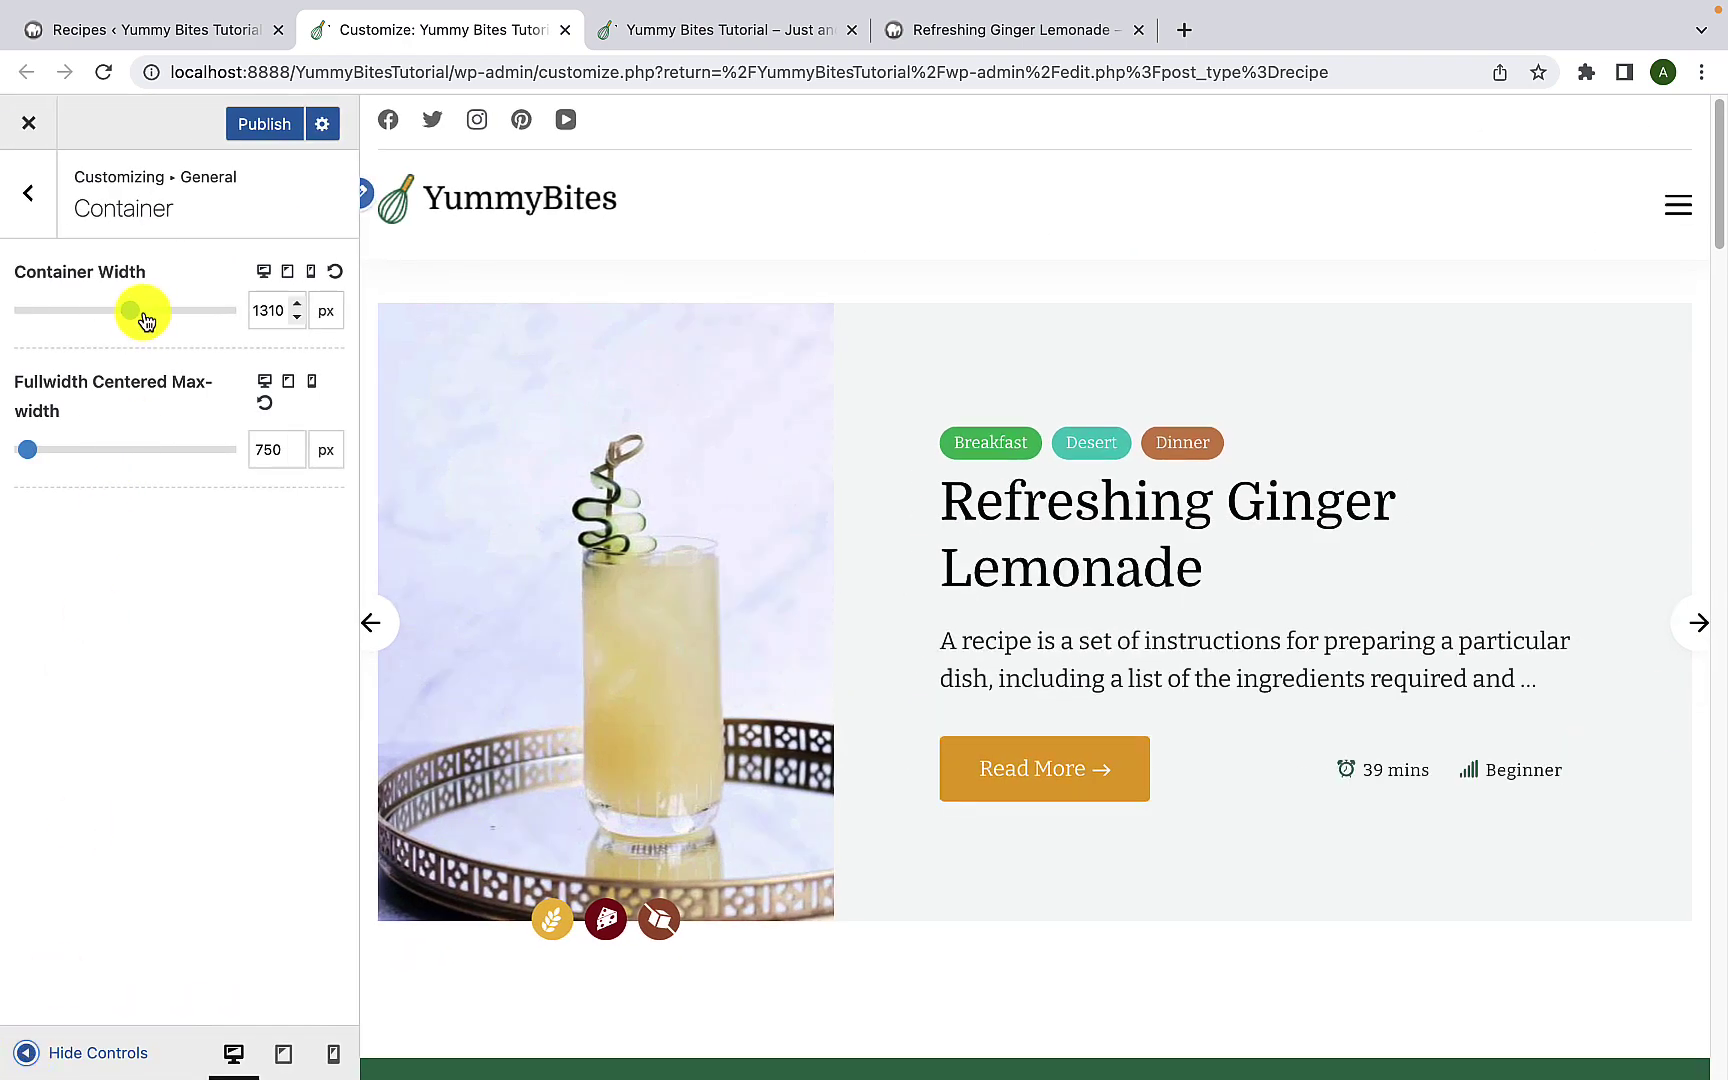
Step: Try a wider container of 1685 px and preview the home page with the controls hidden
drag(132, 310, 198, 311)
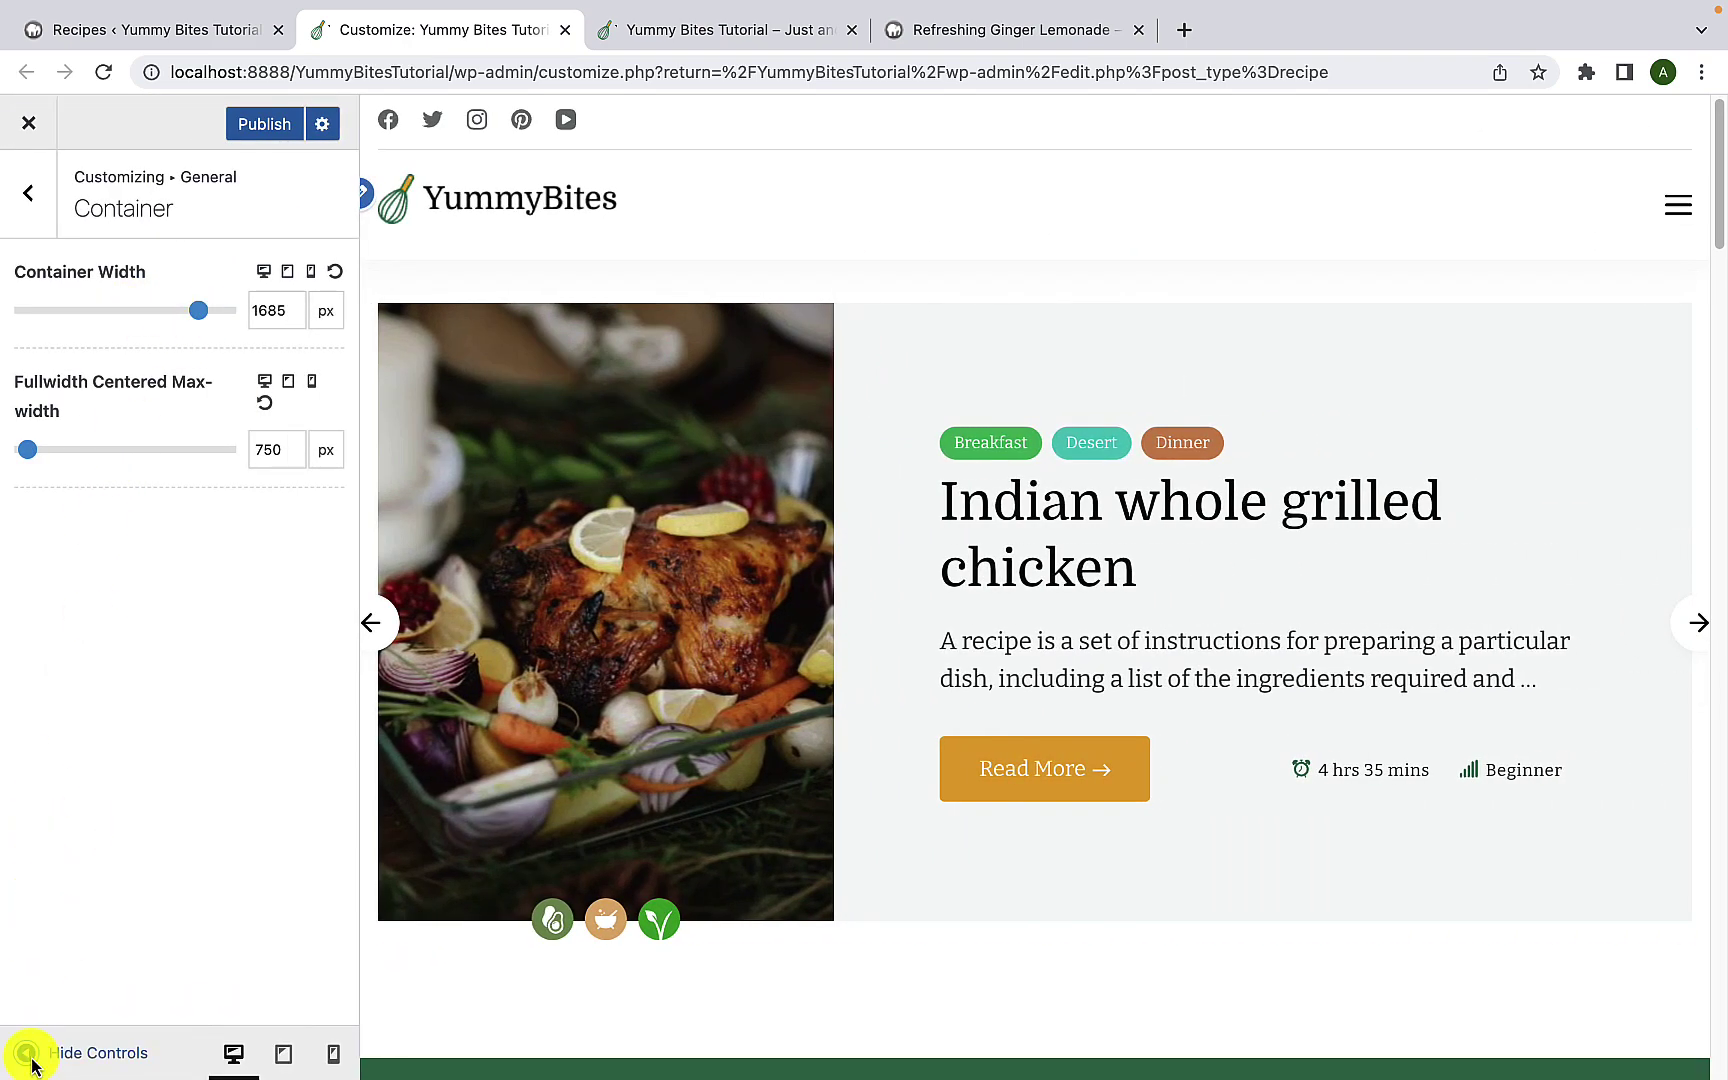
click(28, 1056)
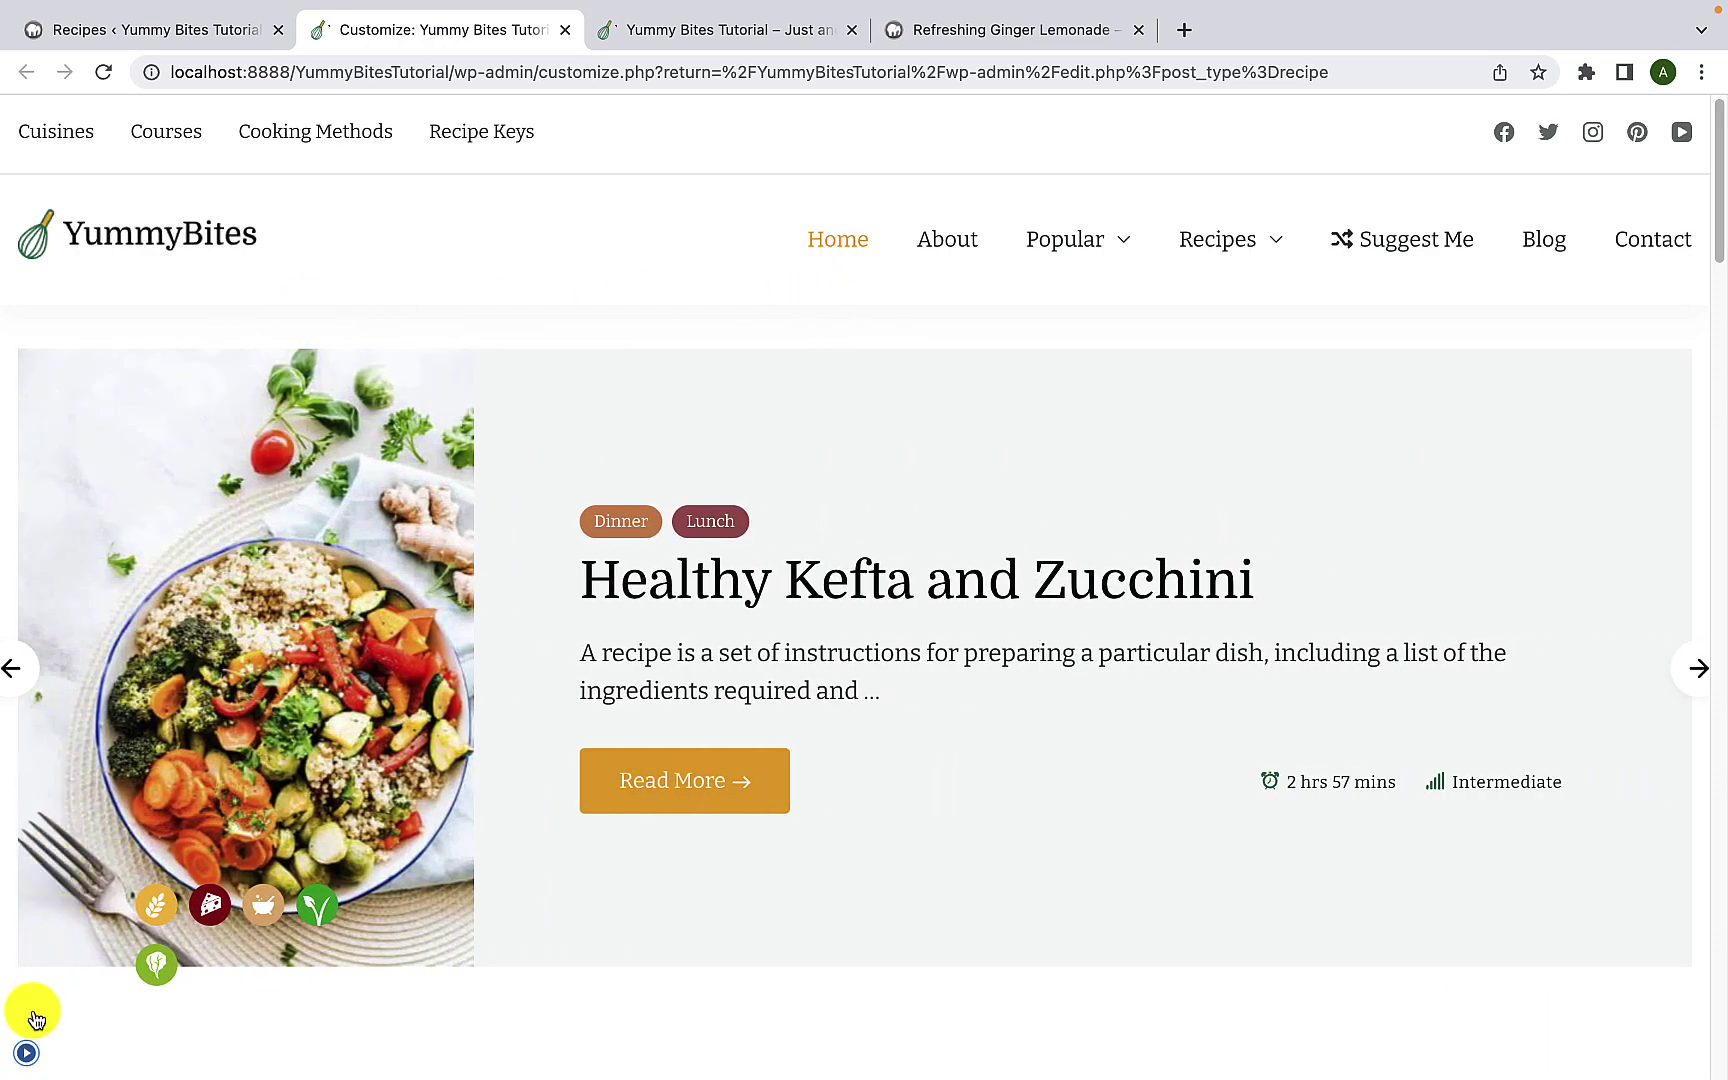
click(28, 1058)
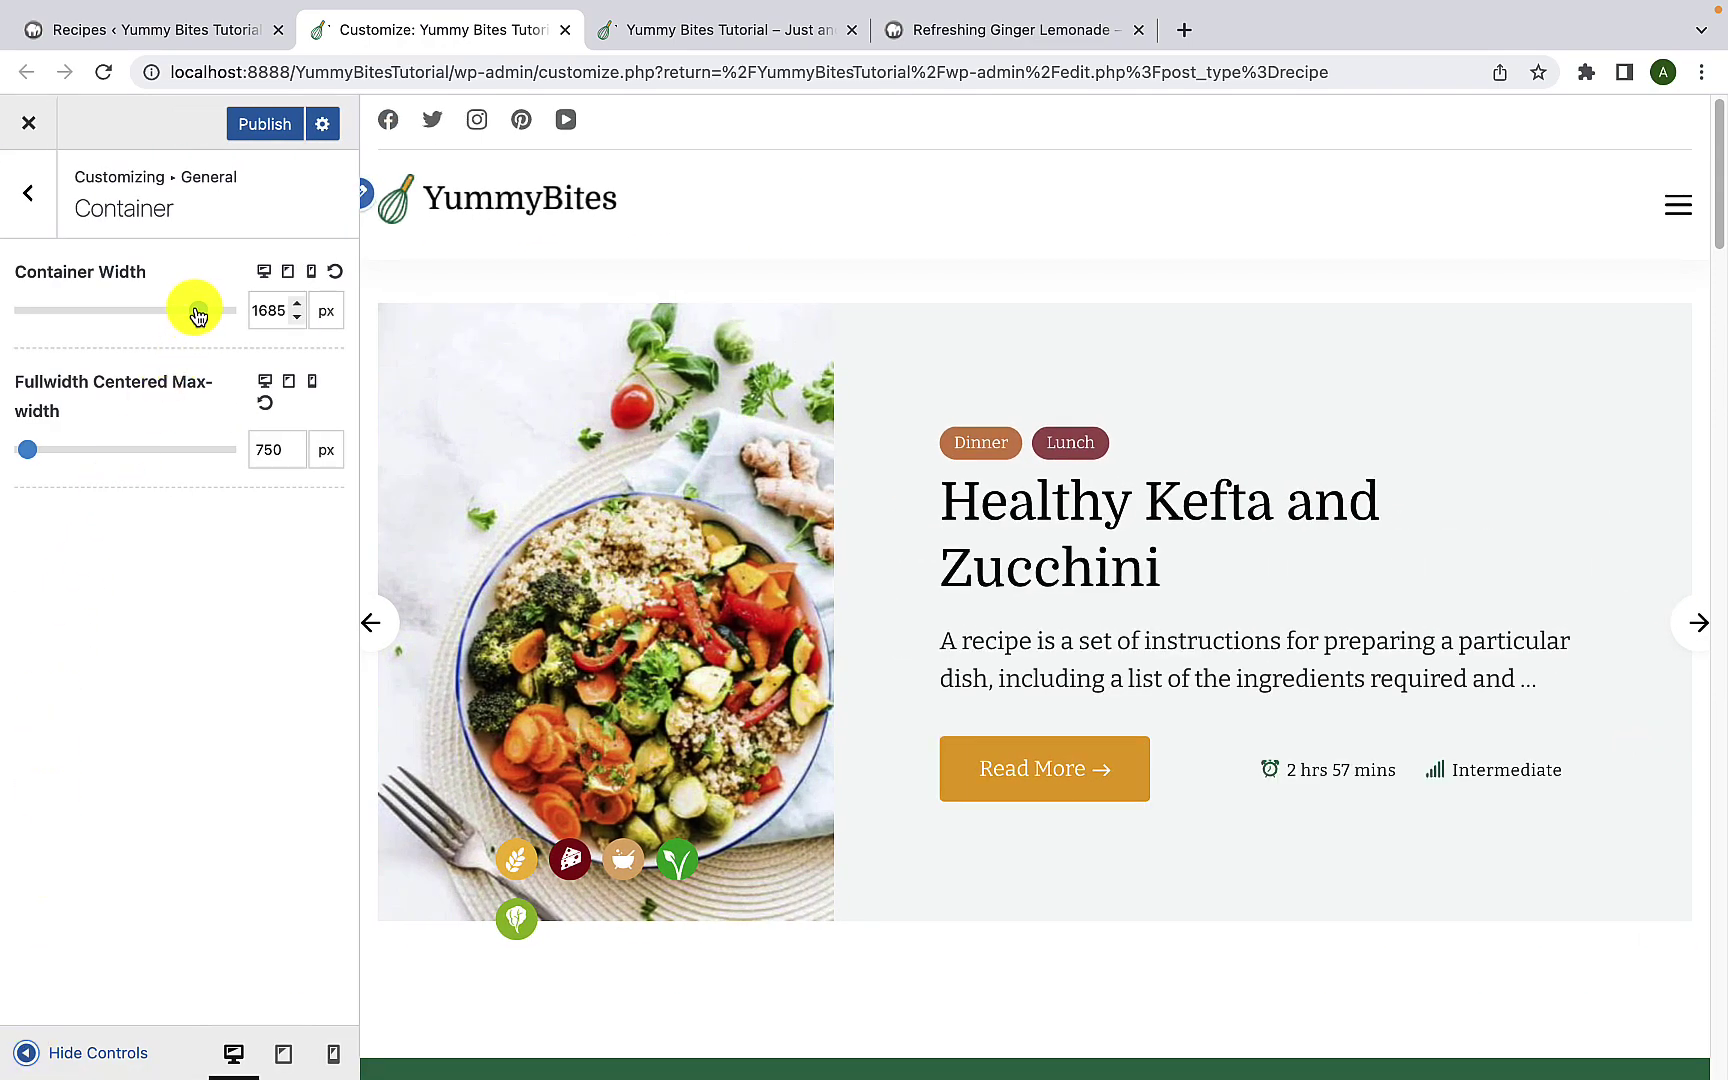
Step: Reduce the container width to 1315 px and preview the home page with the controls hidden
drag(198, 316, 133, 321)
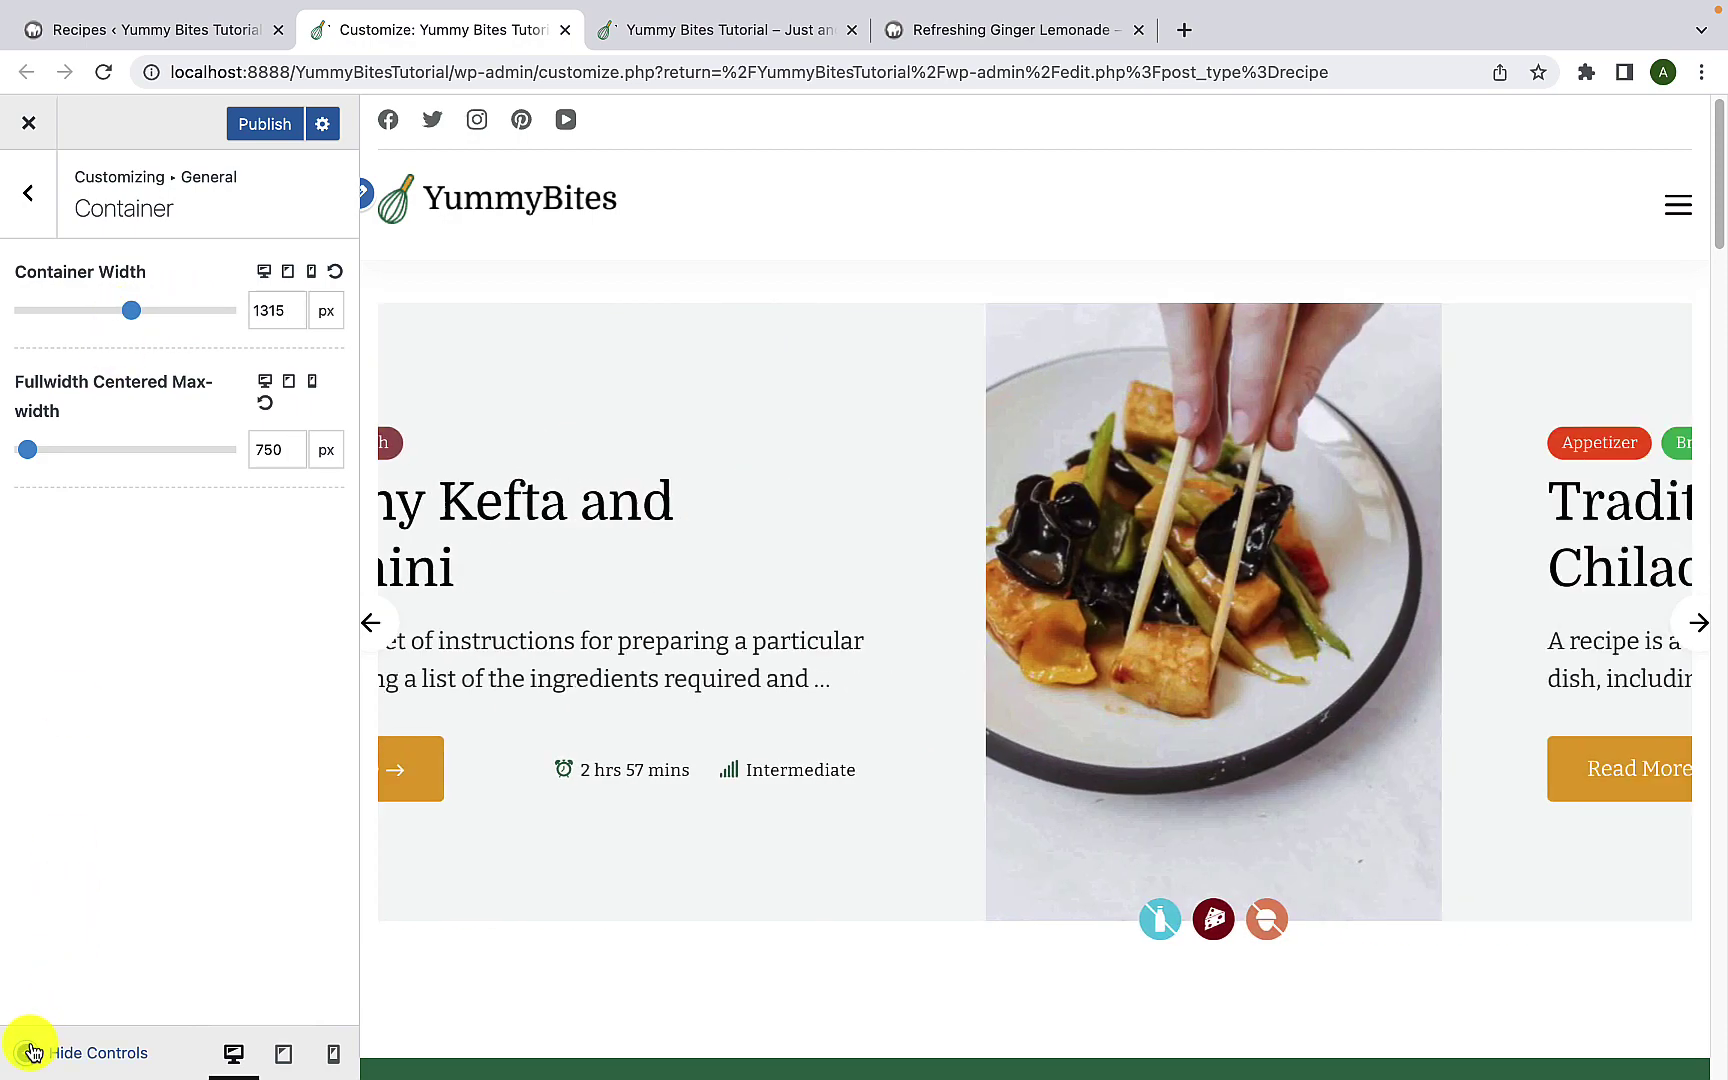
click(31, 1052)
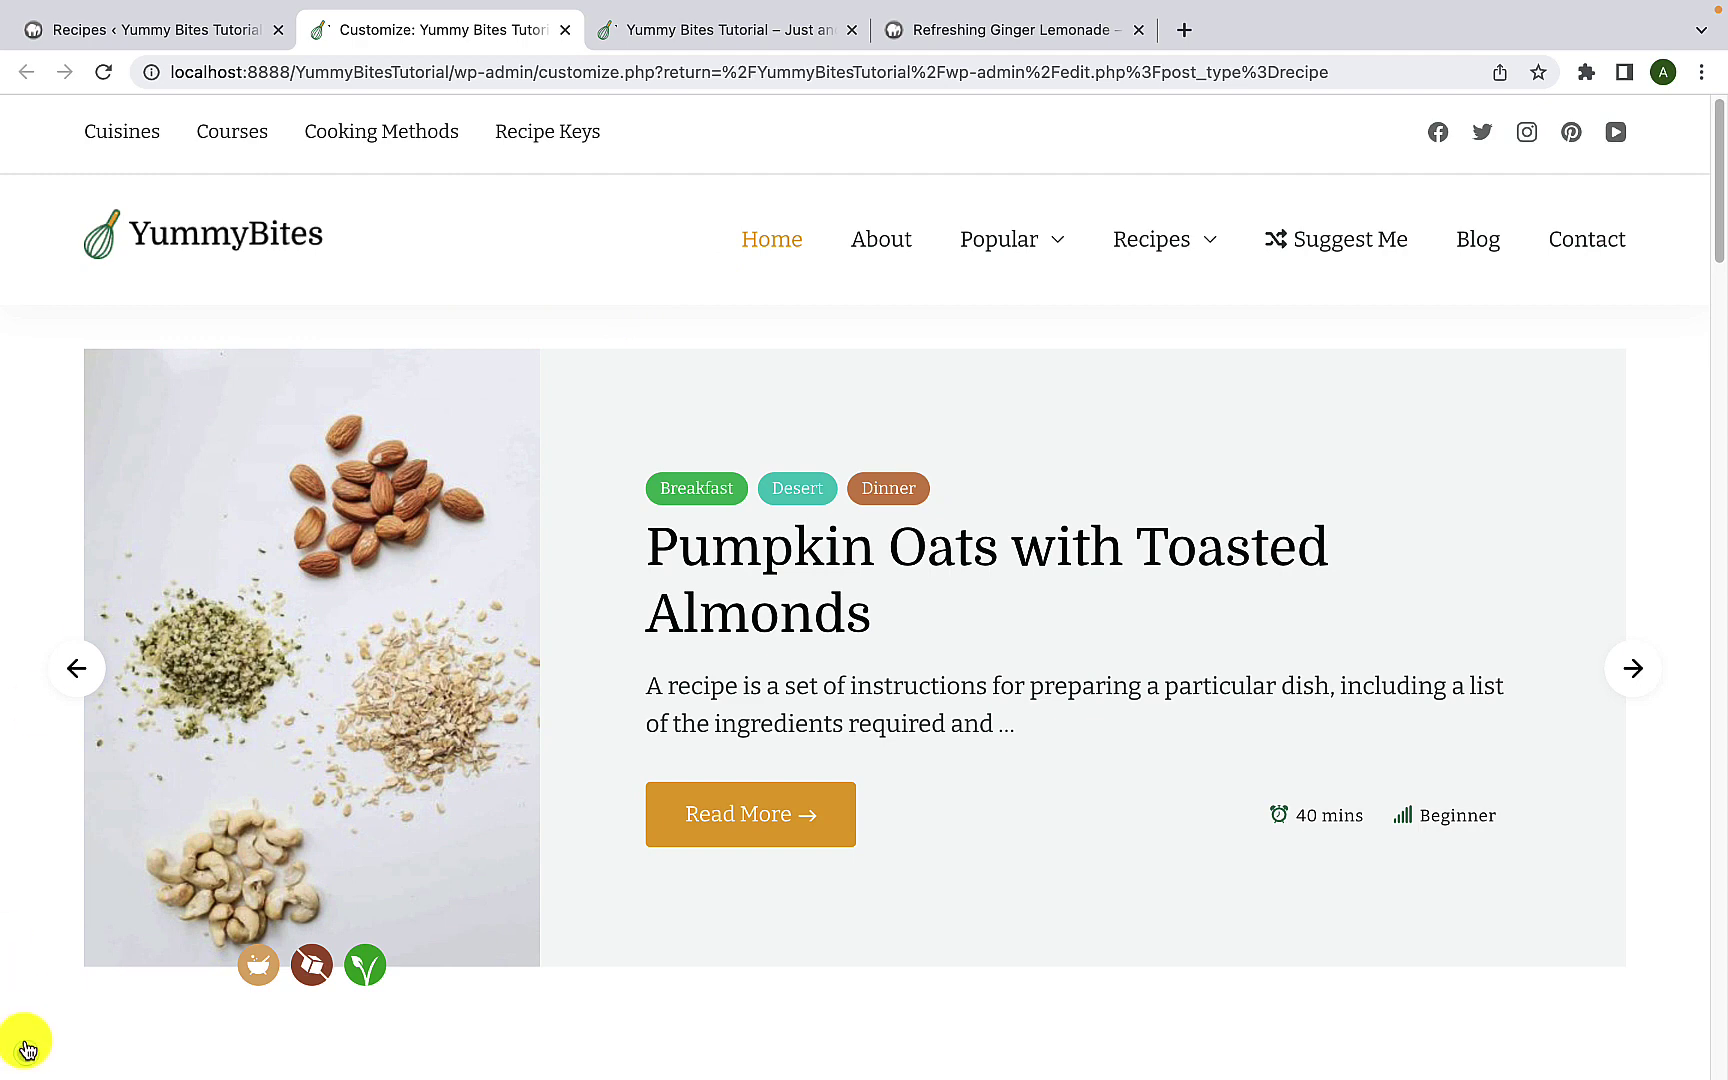
click(27, 1048)
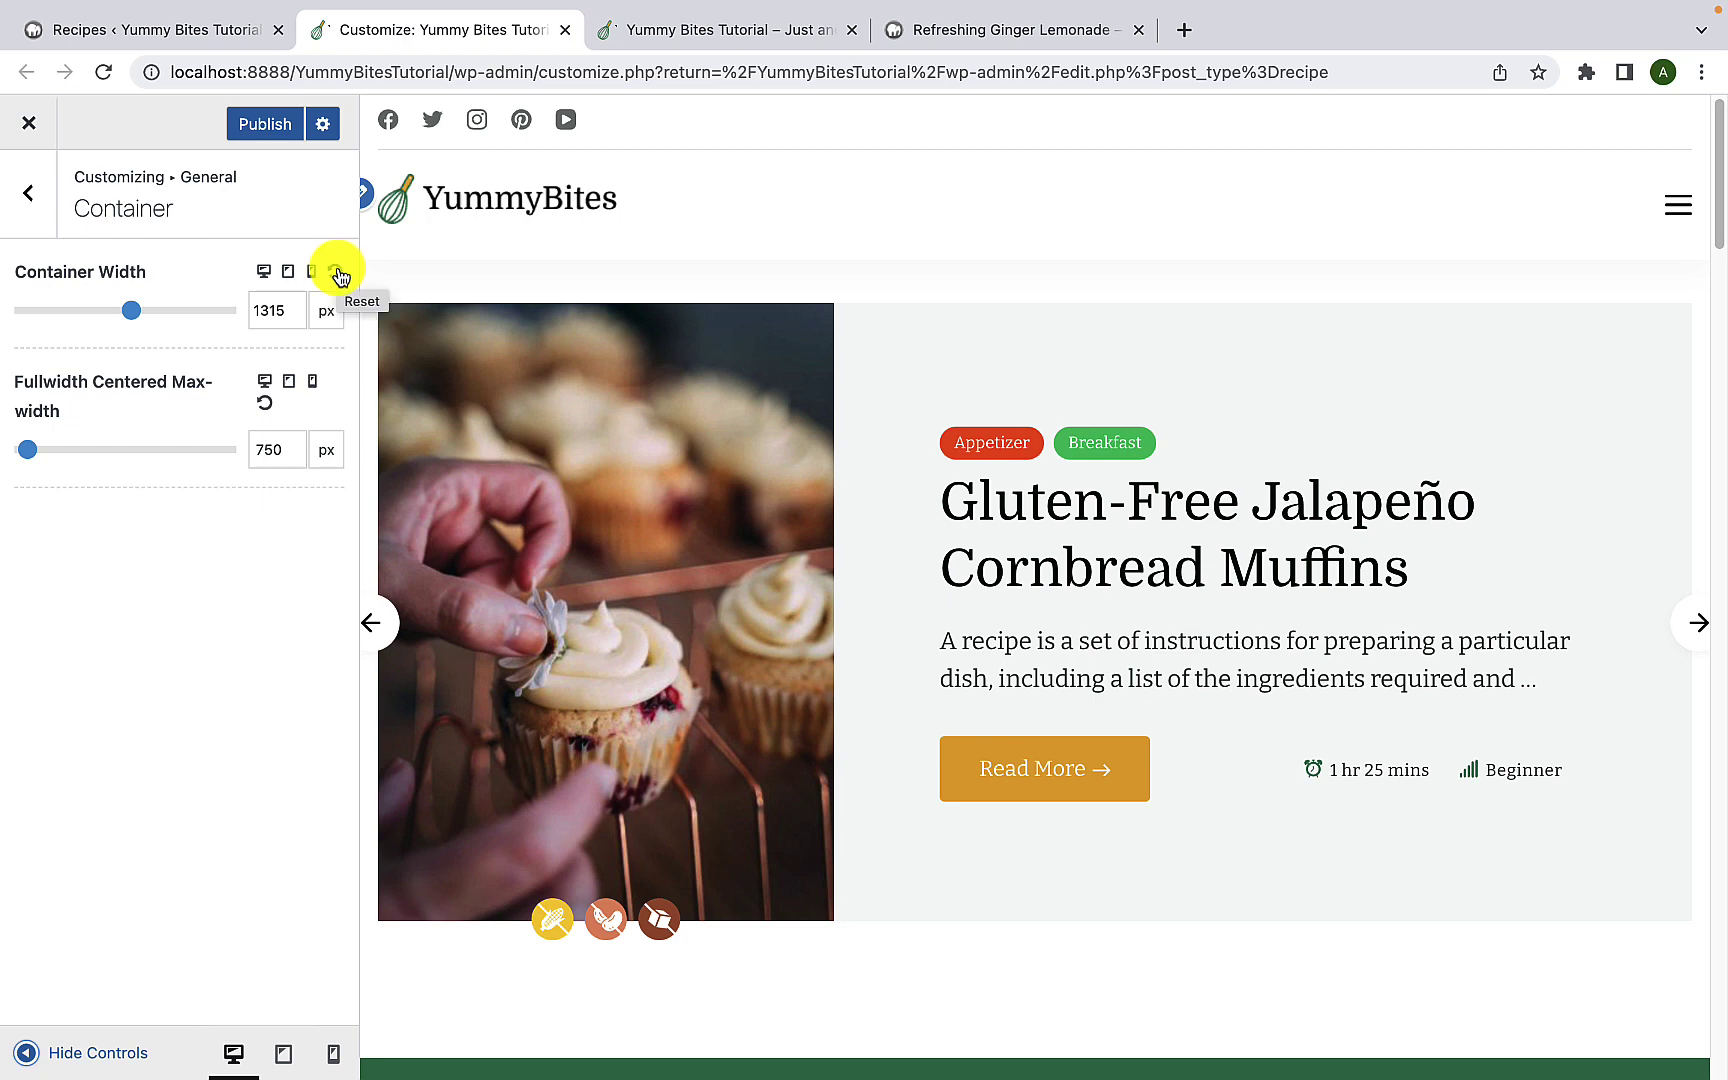
Step: Reset the container width to its default of 1230 px and preview the home page with the controls hidden
click(338, 273)
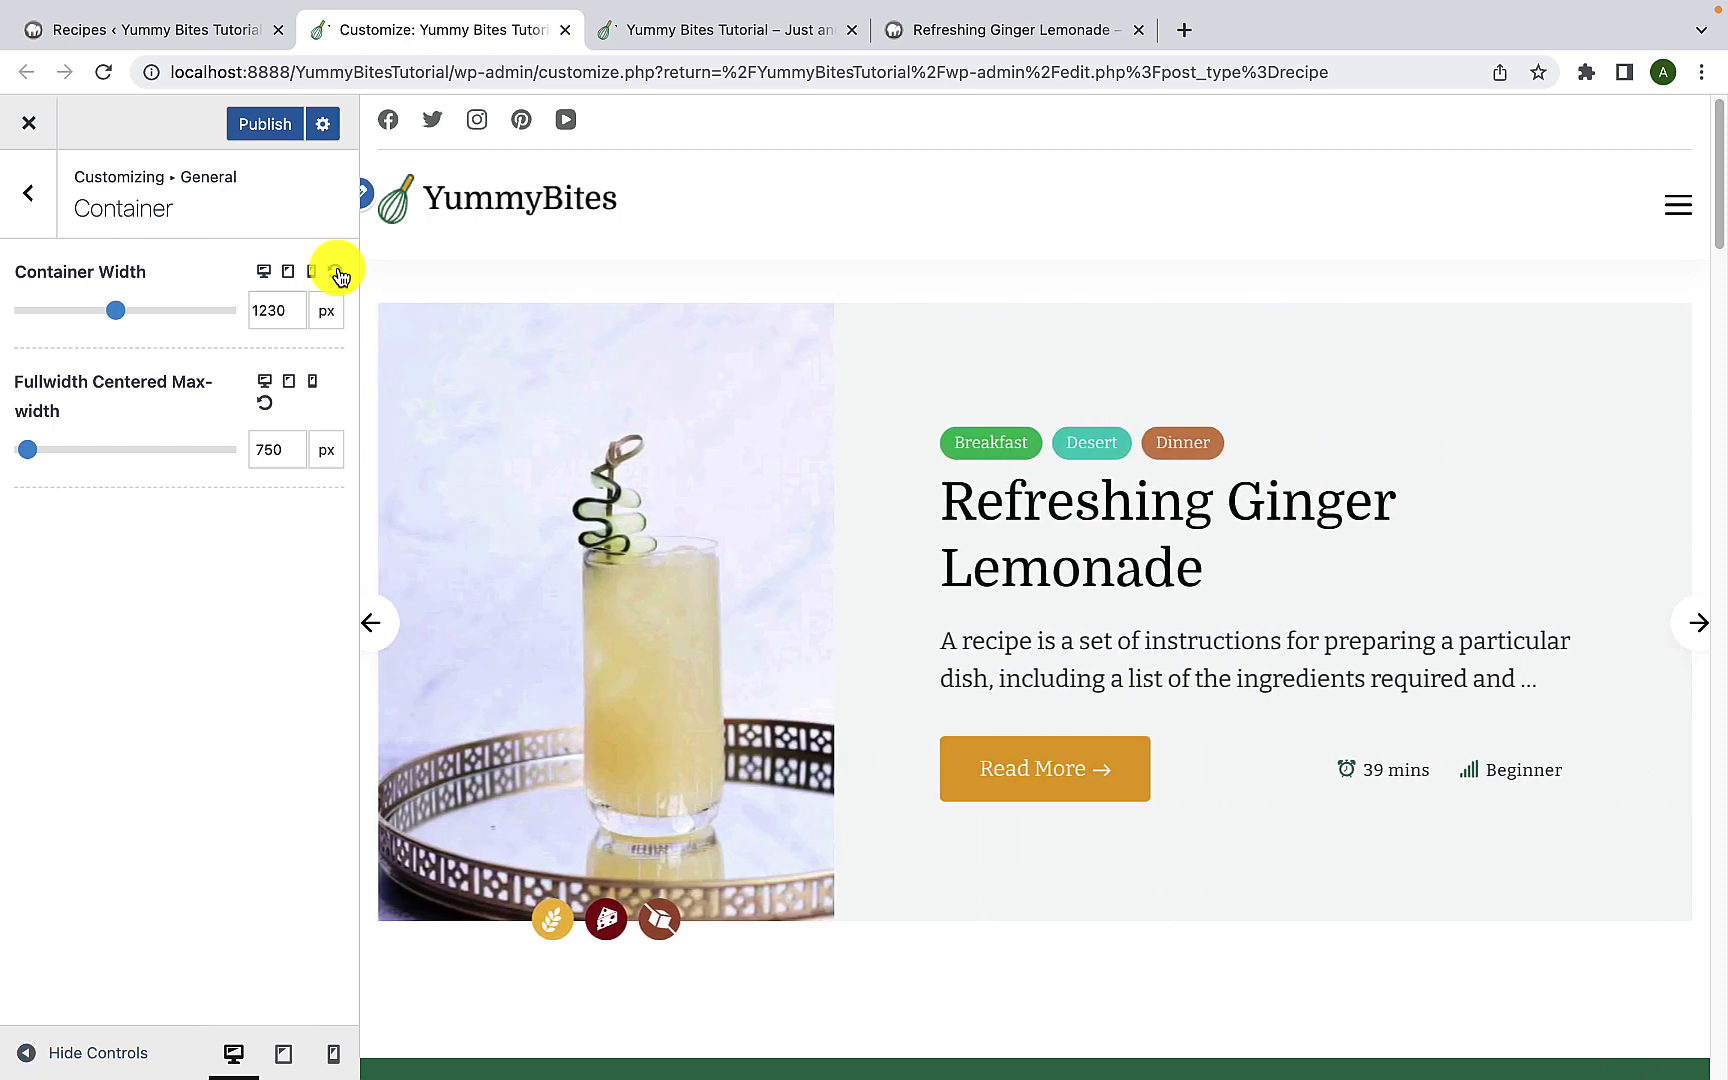
click(22, 1050)
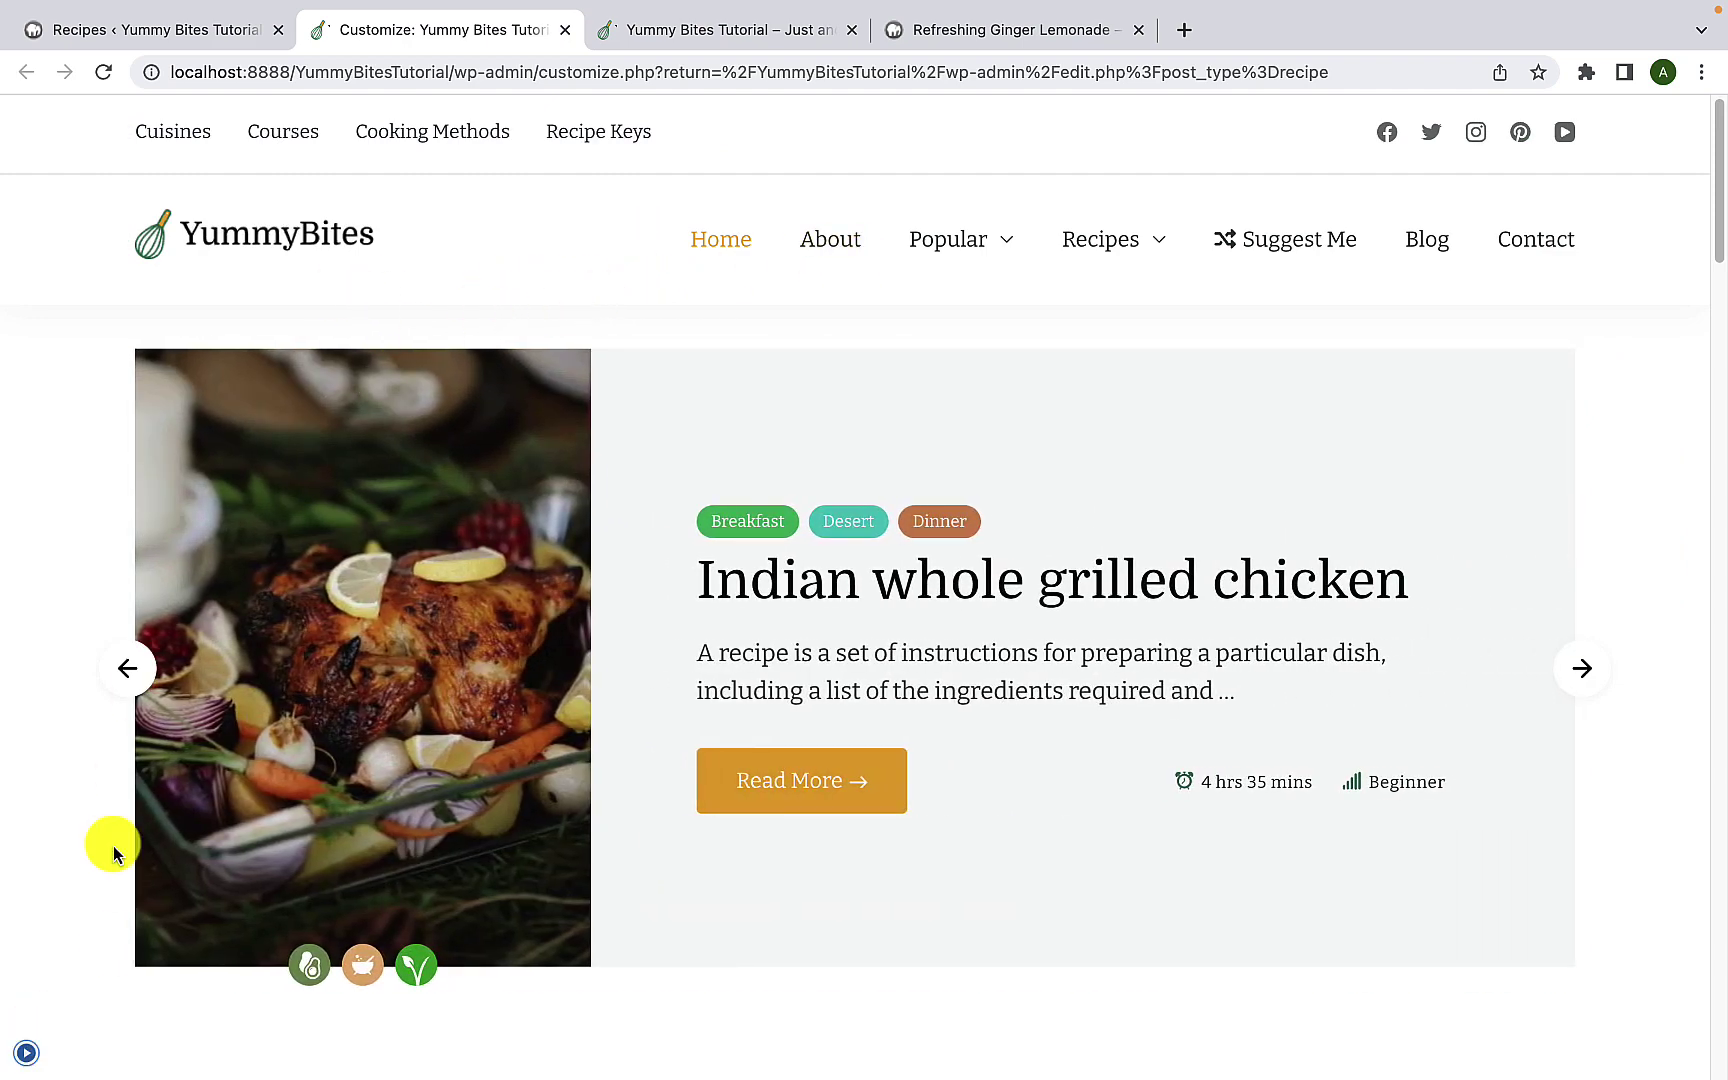
click(26, 1050)
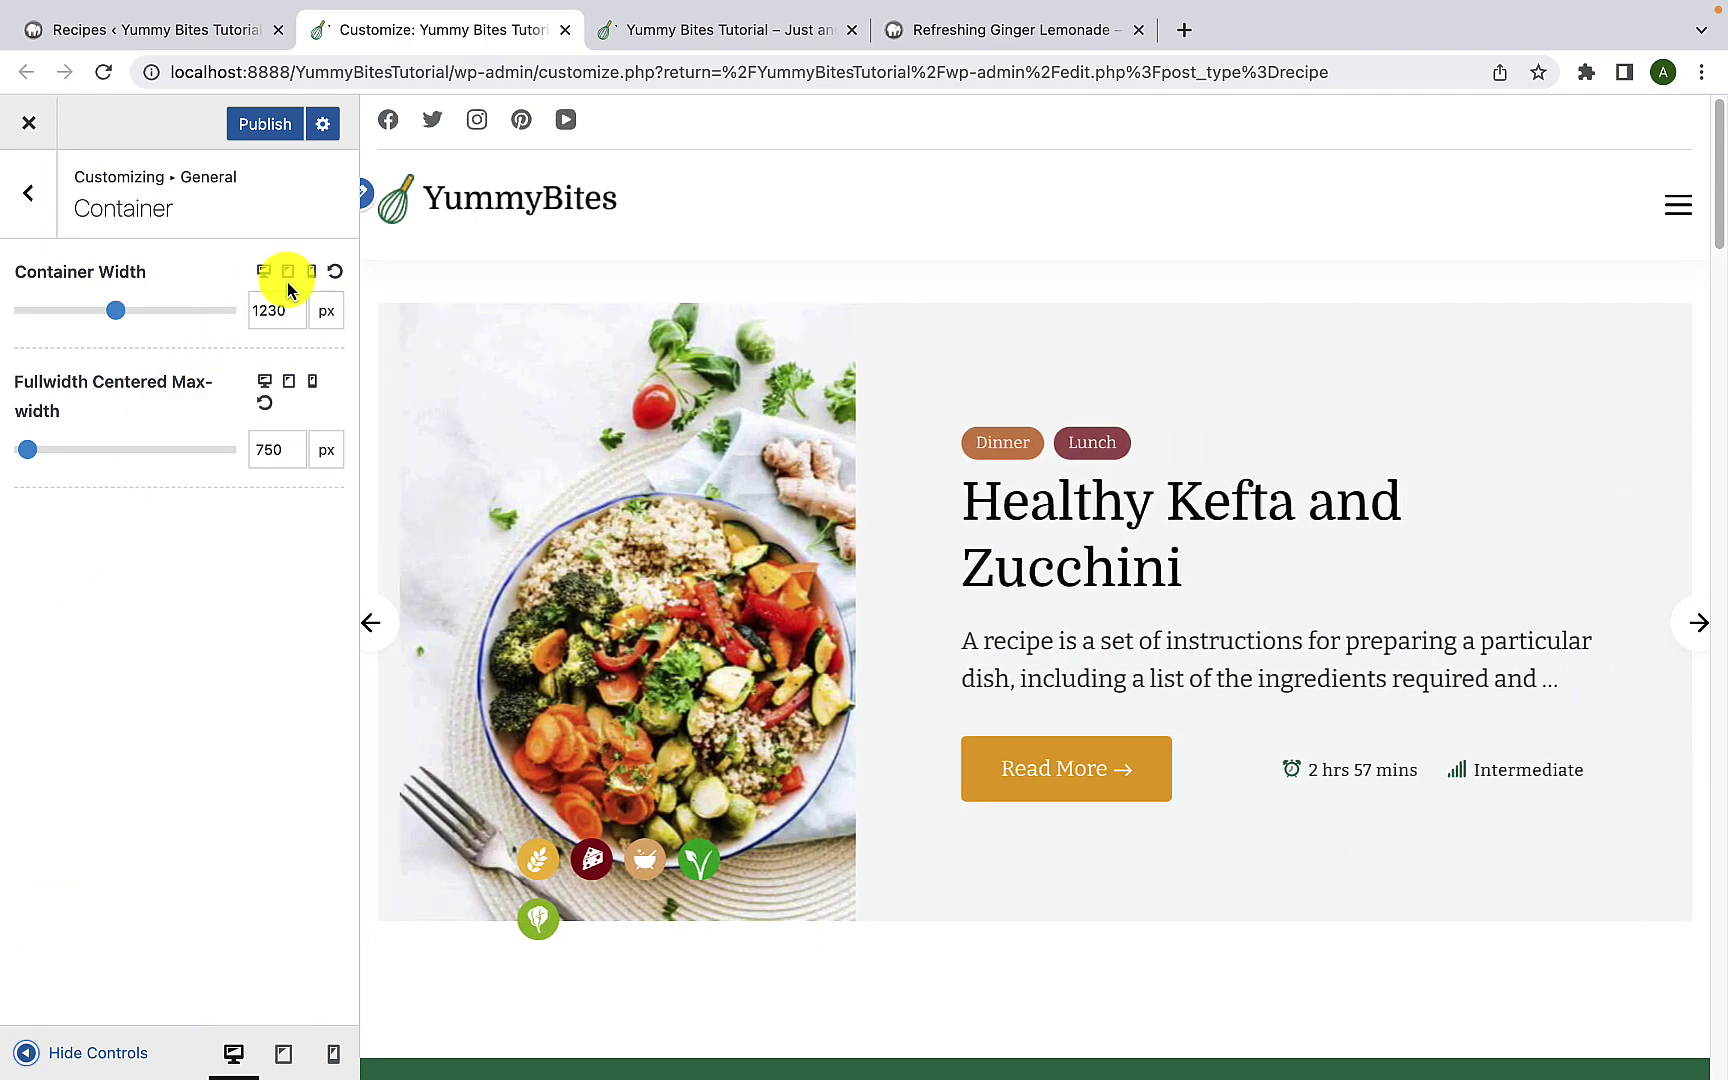
Step: Set the container width to 750 px for tablet and 325 px for mobile, and check the mobile preview
click(288, 272)
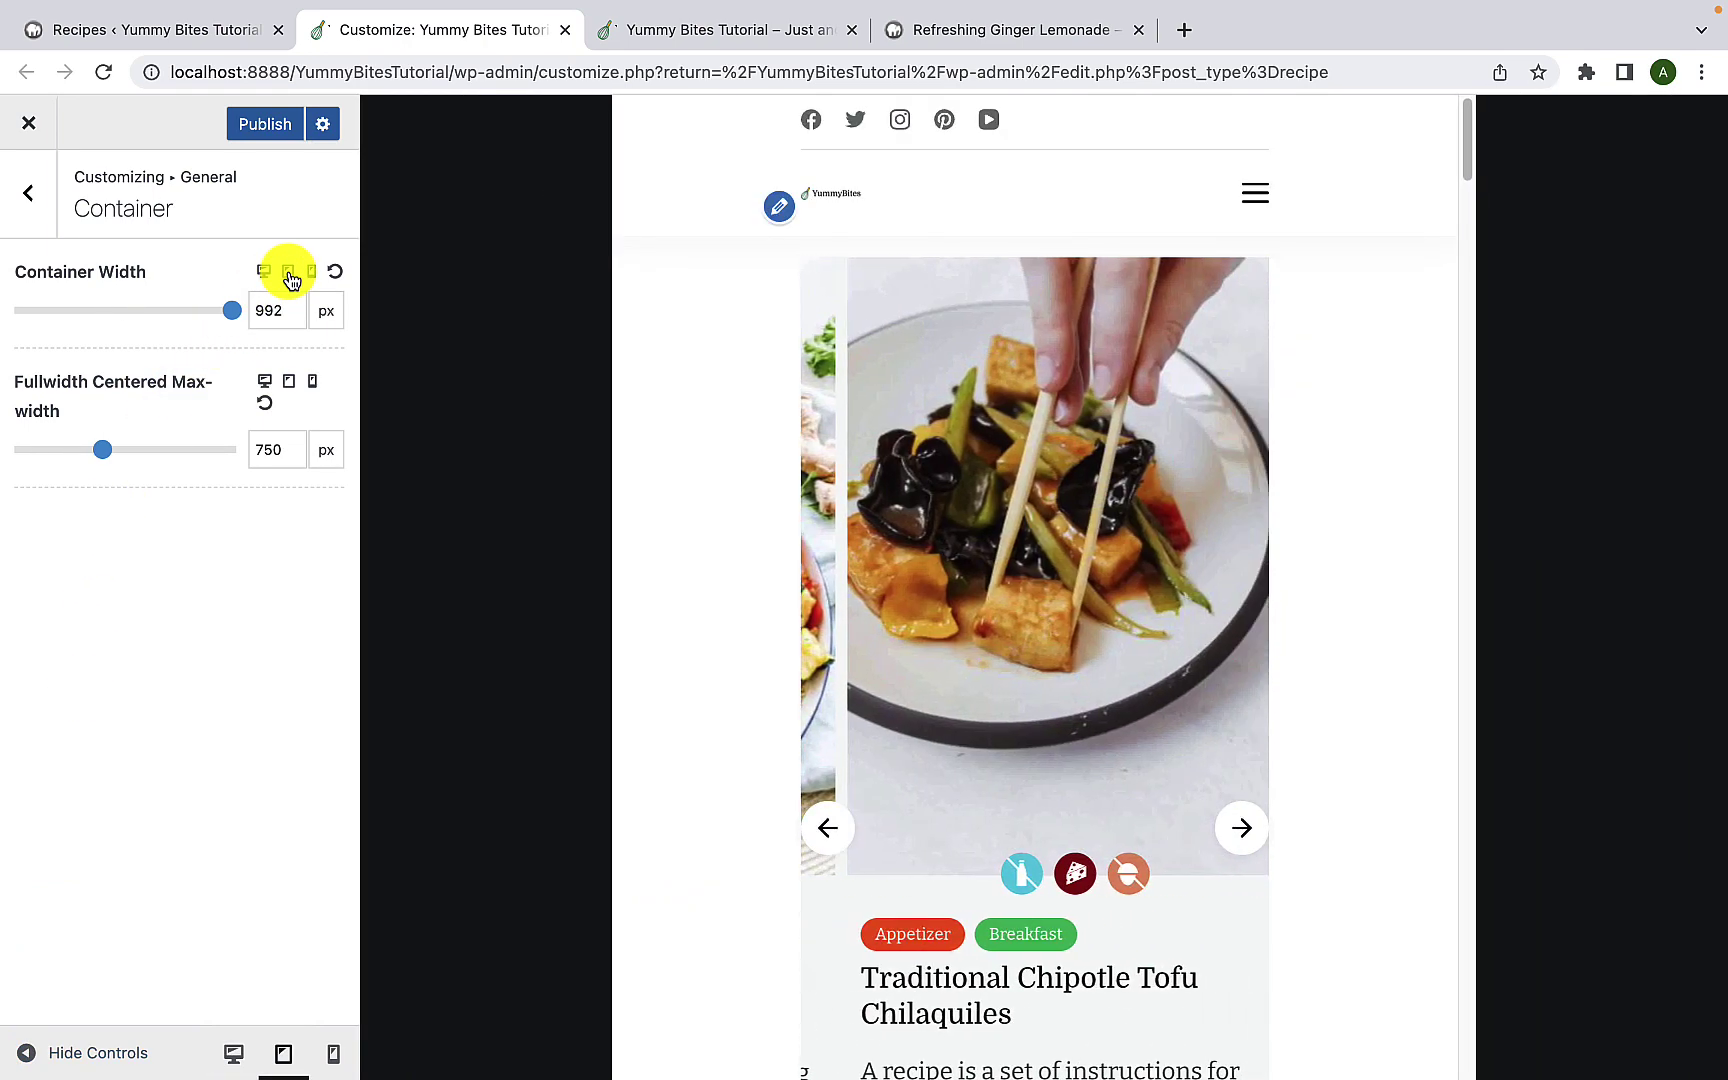
drag(237, 313, 157, 312)
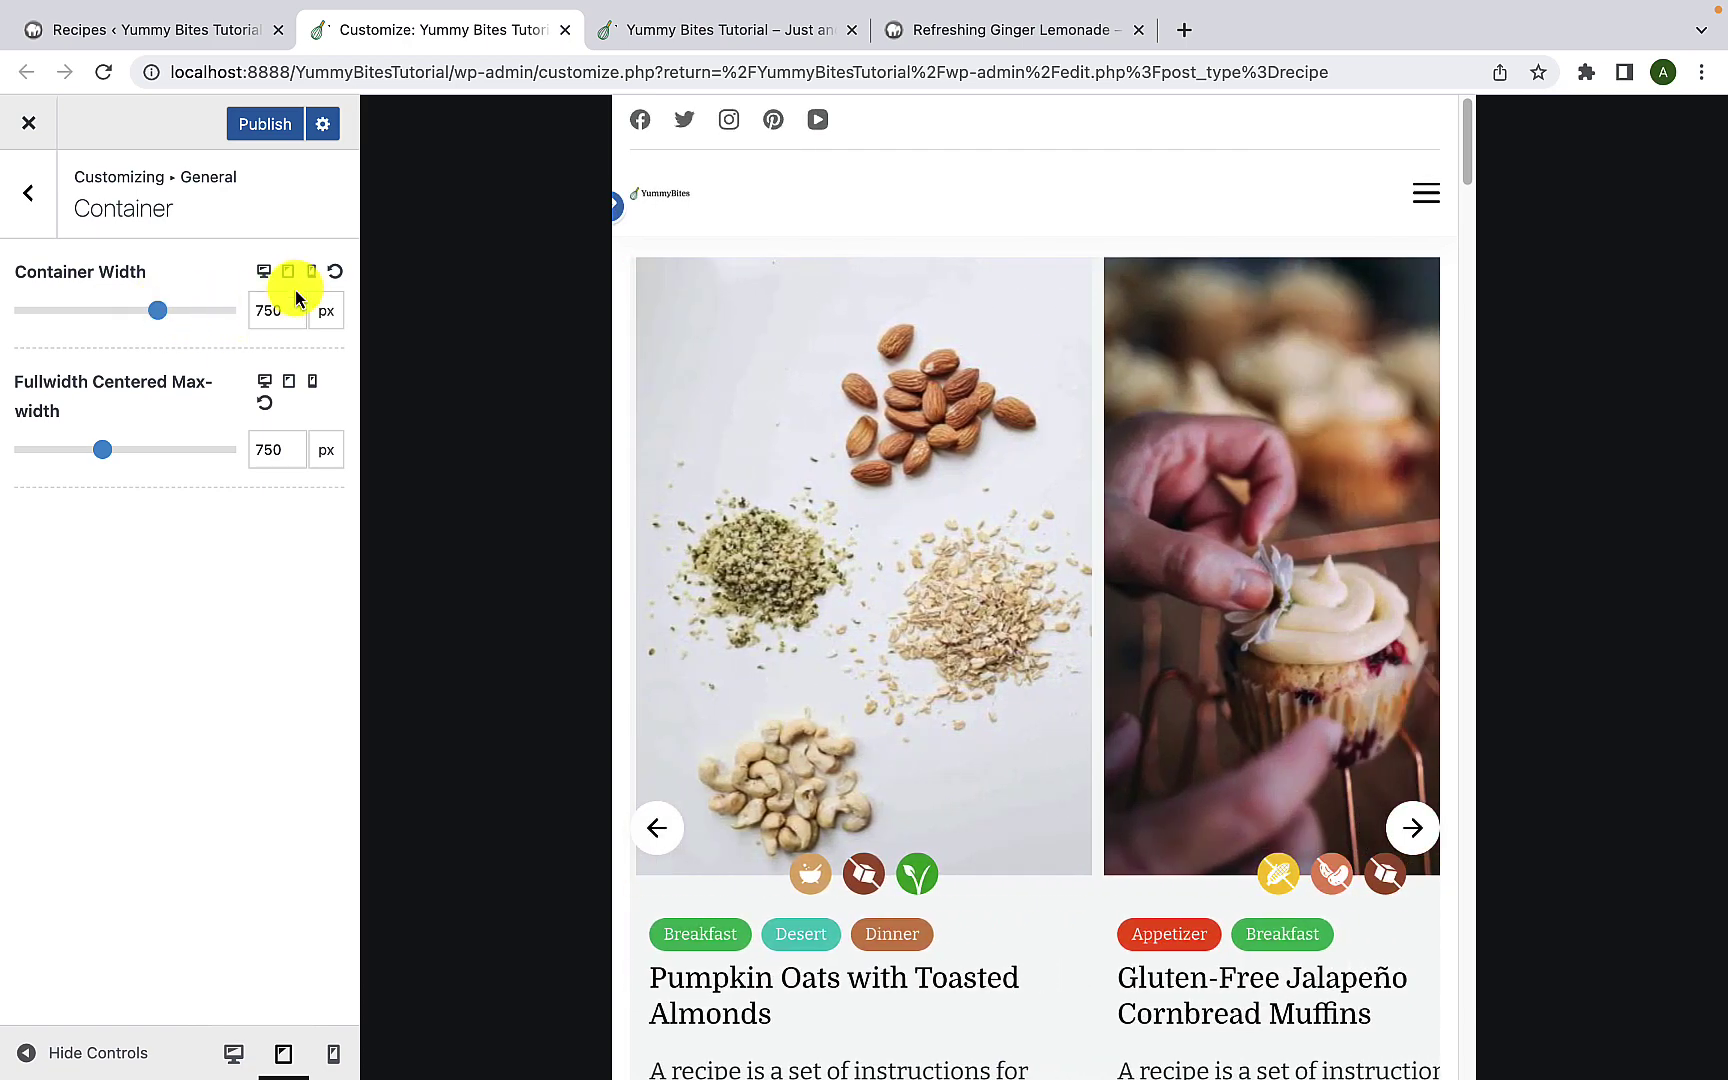
click(310, 280)
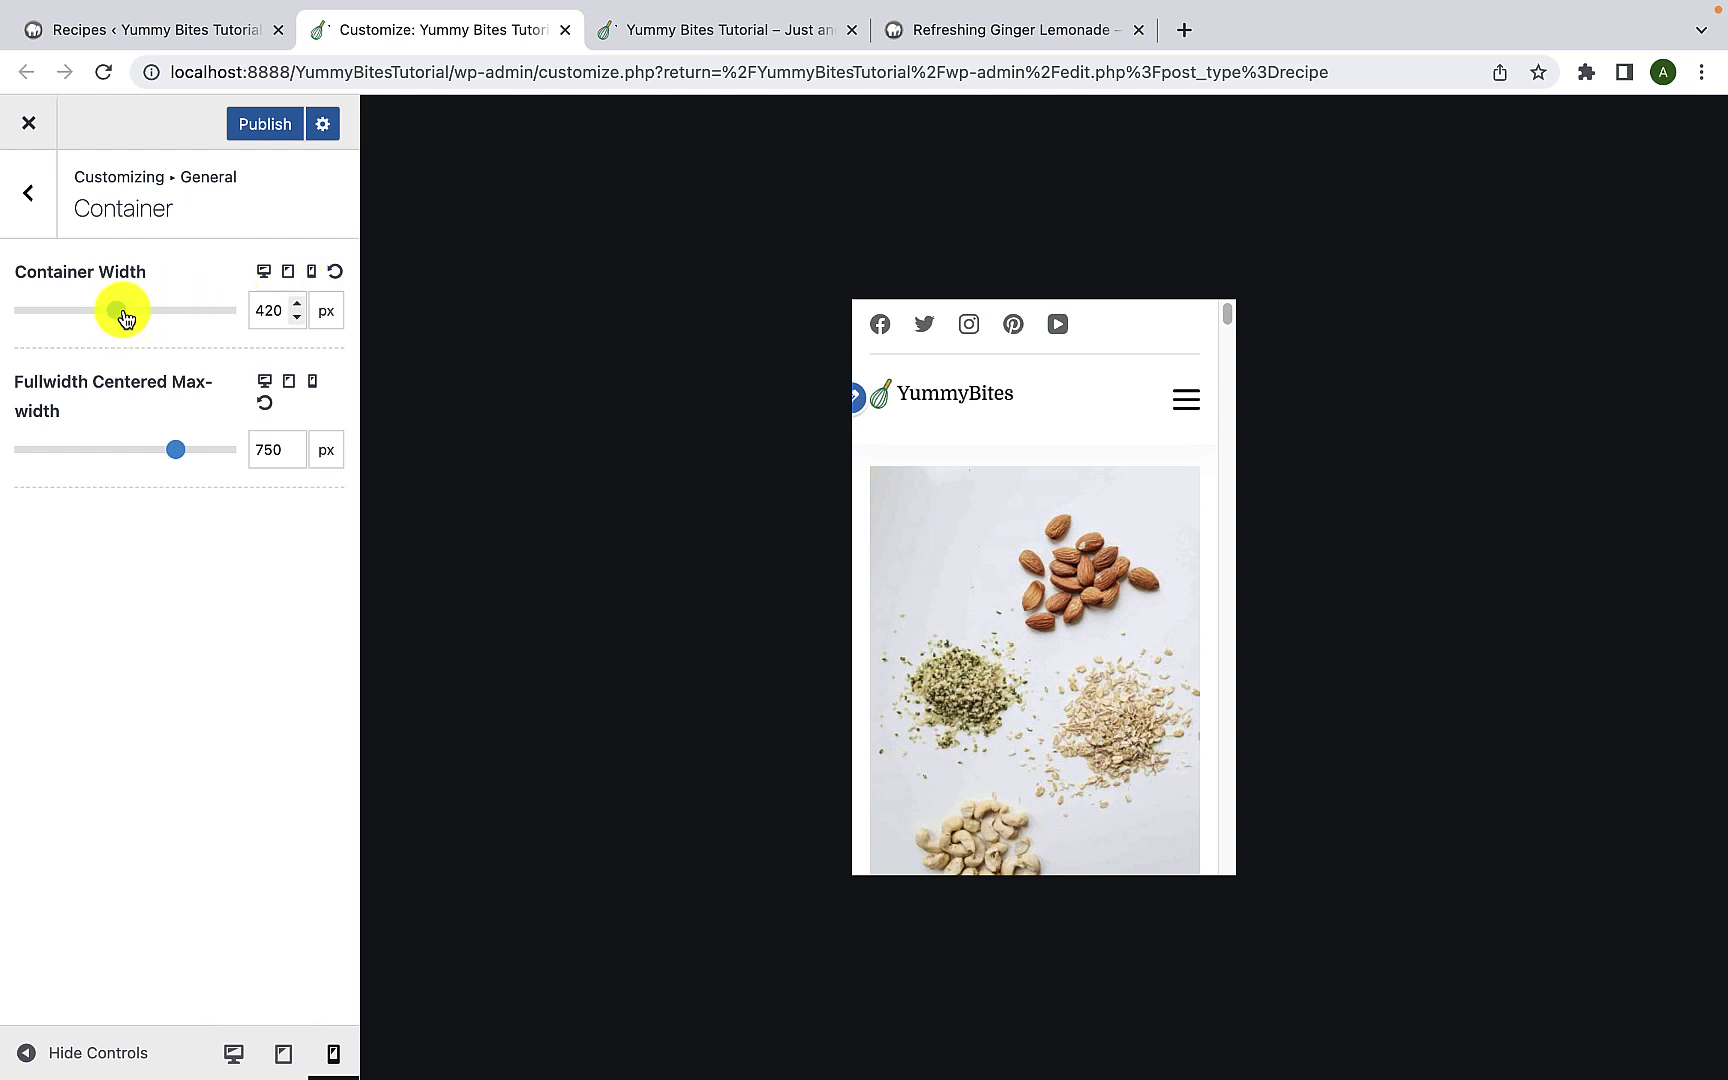
drag(152, 315, 82, 310)
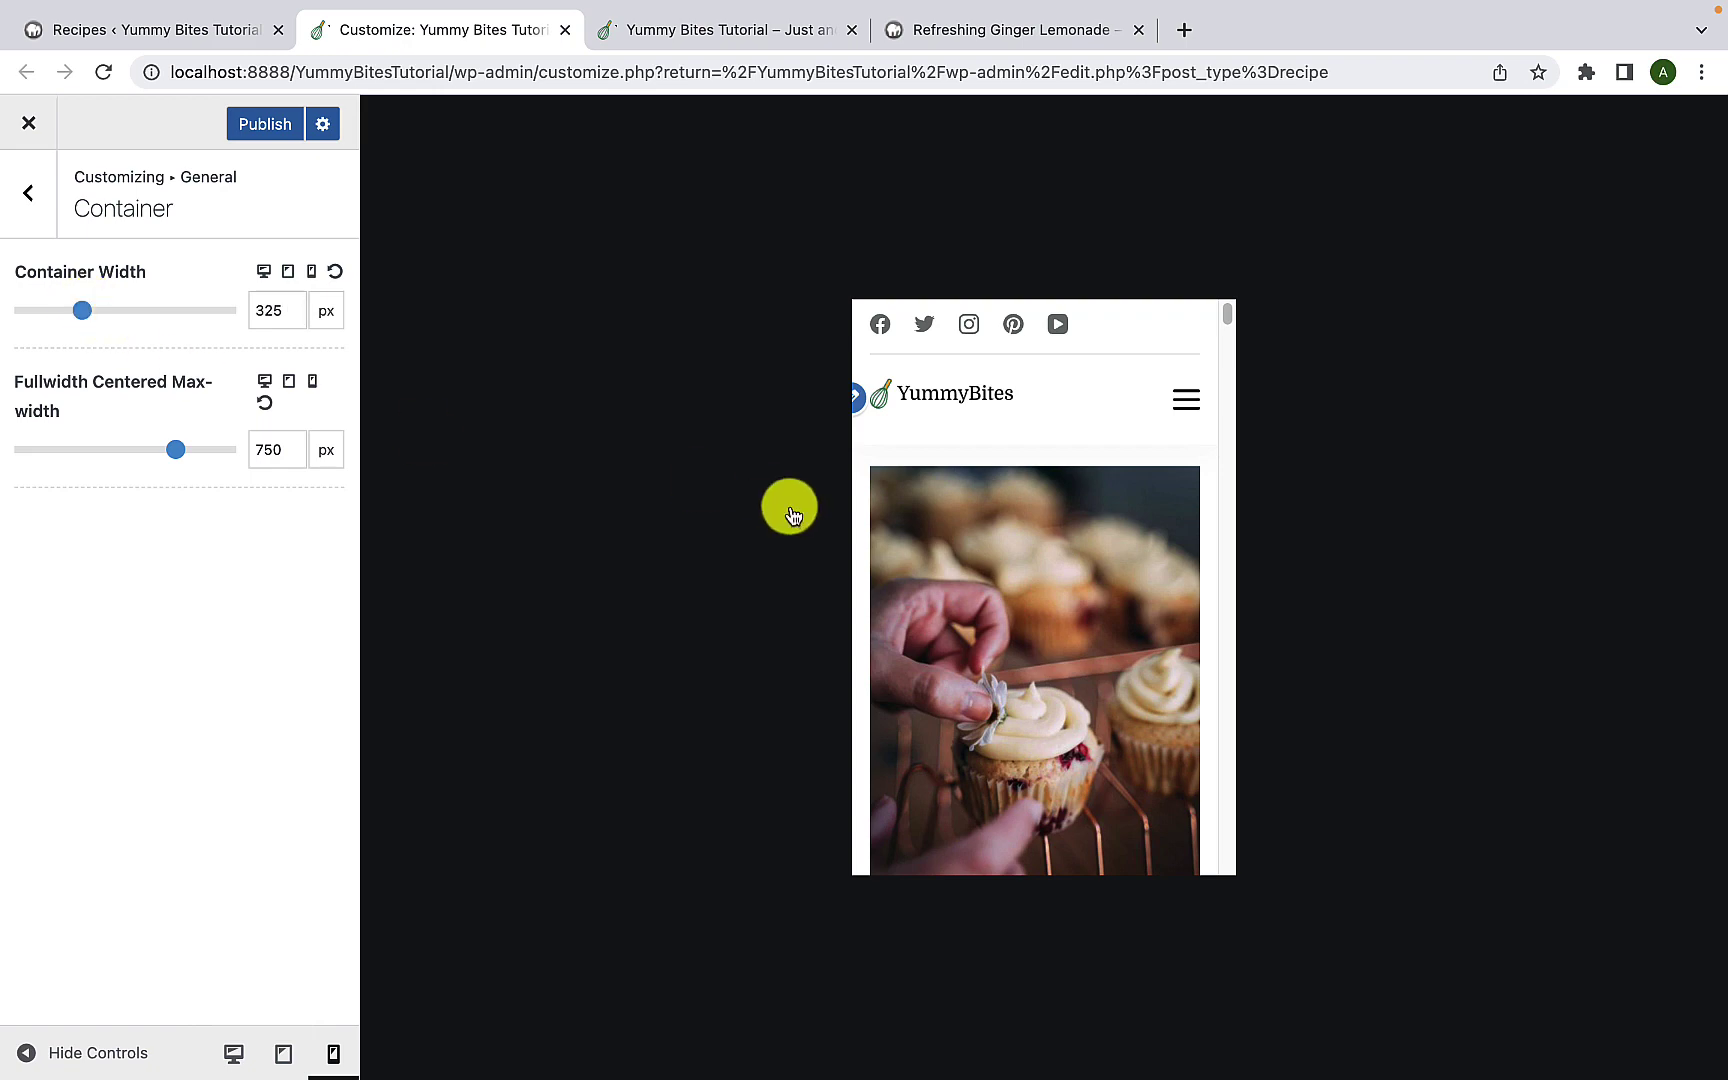
scroll(1018, 609, down, 5)
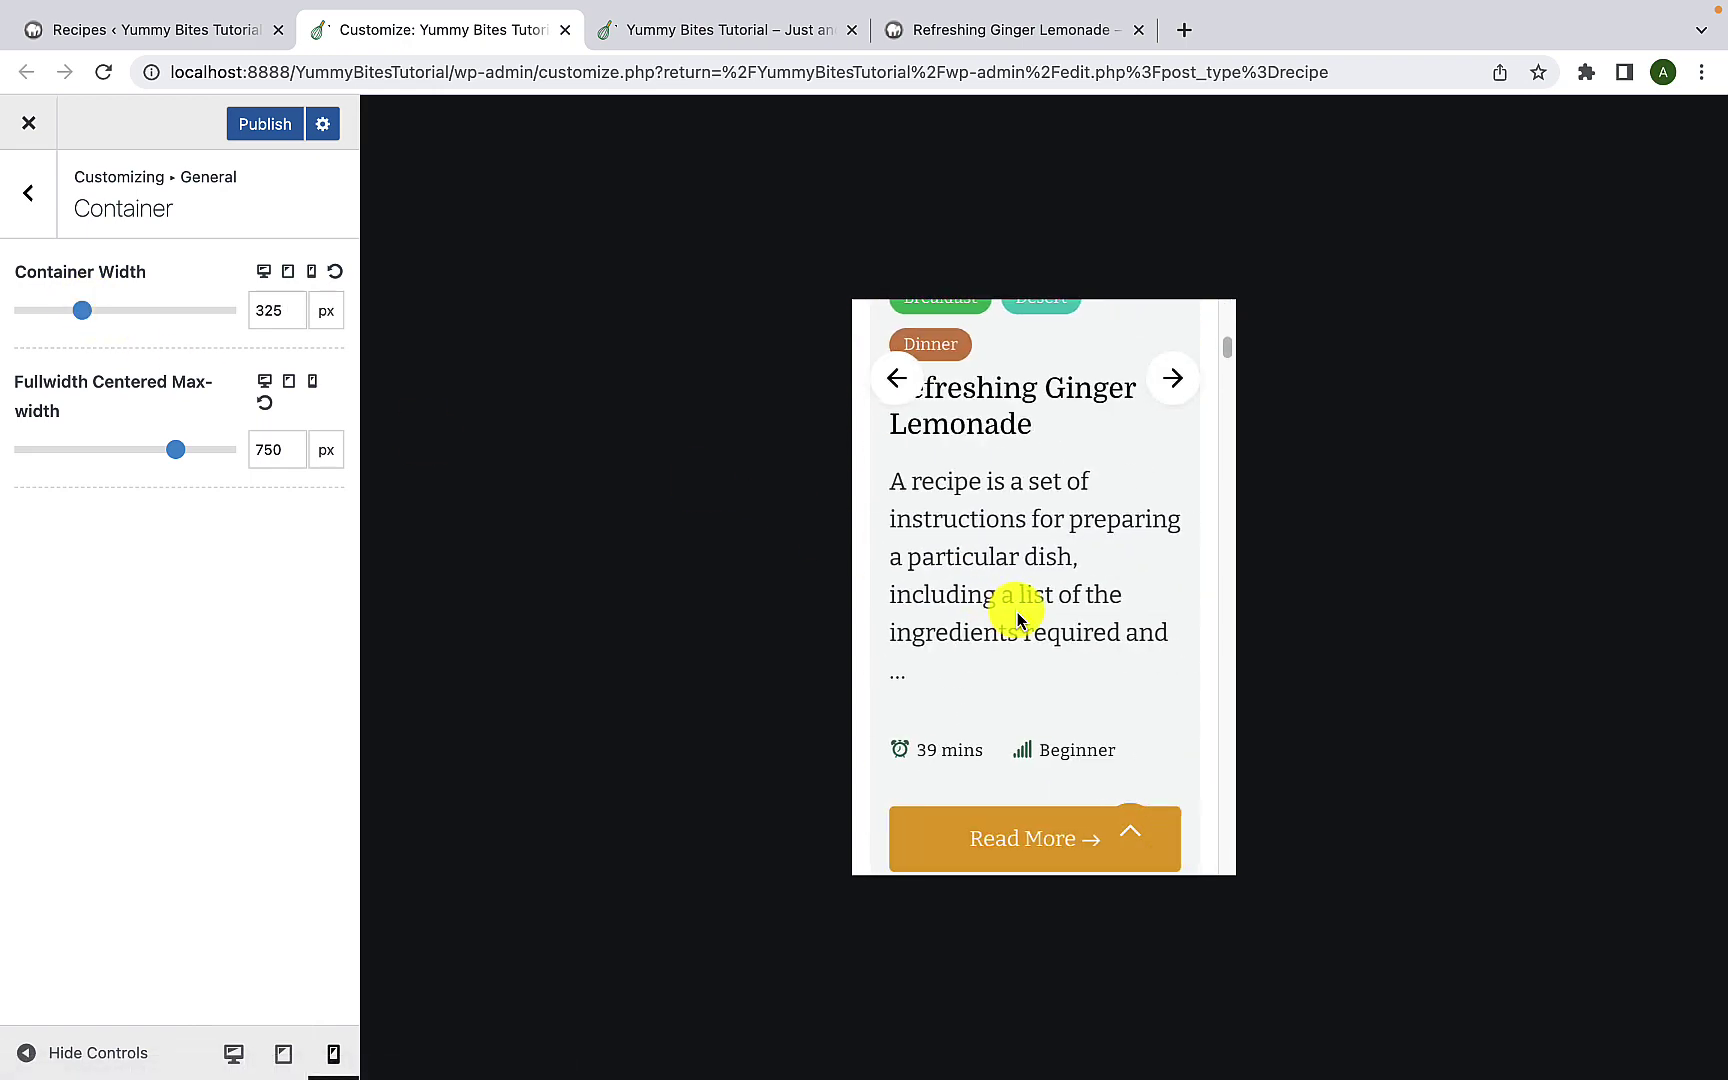
click(1016, 608)
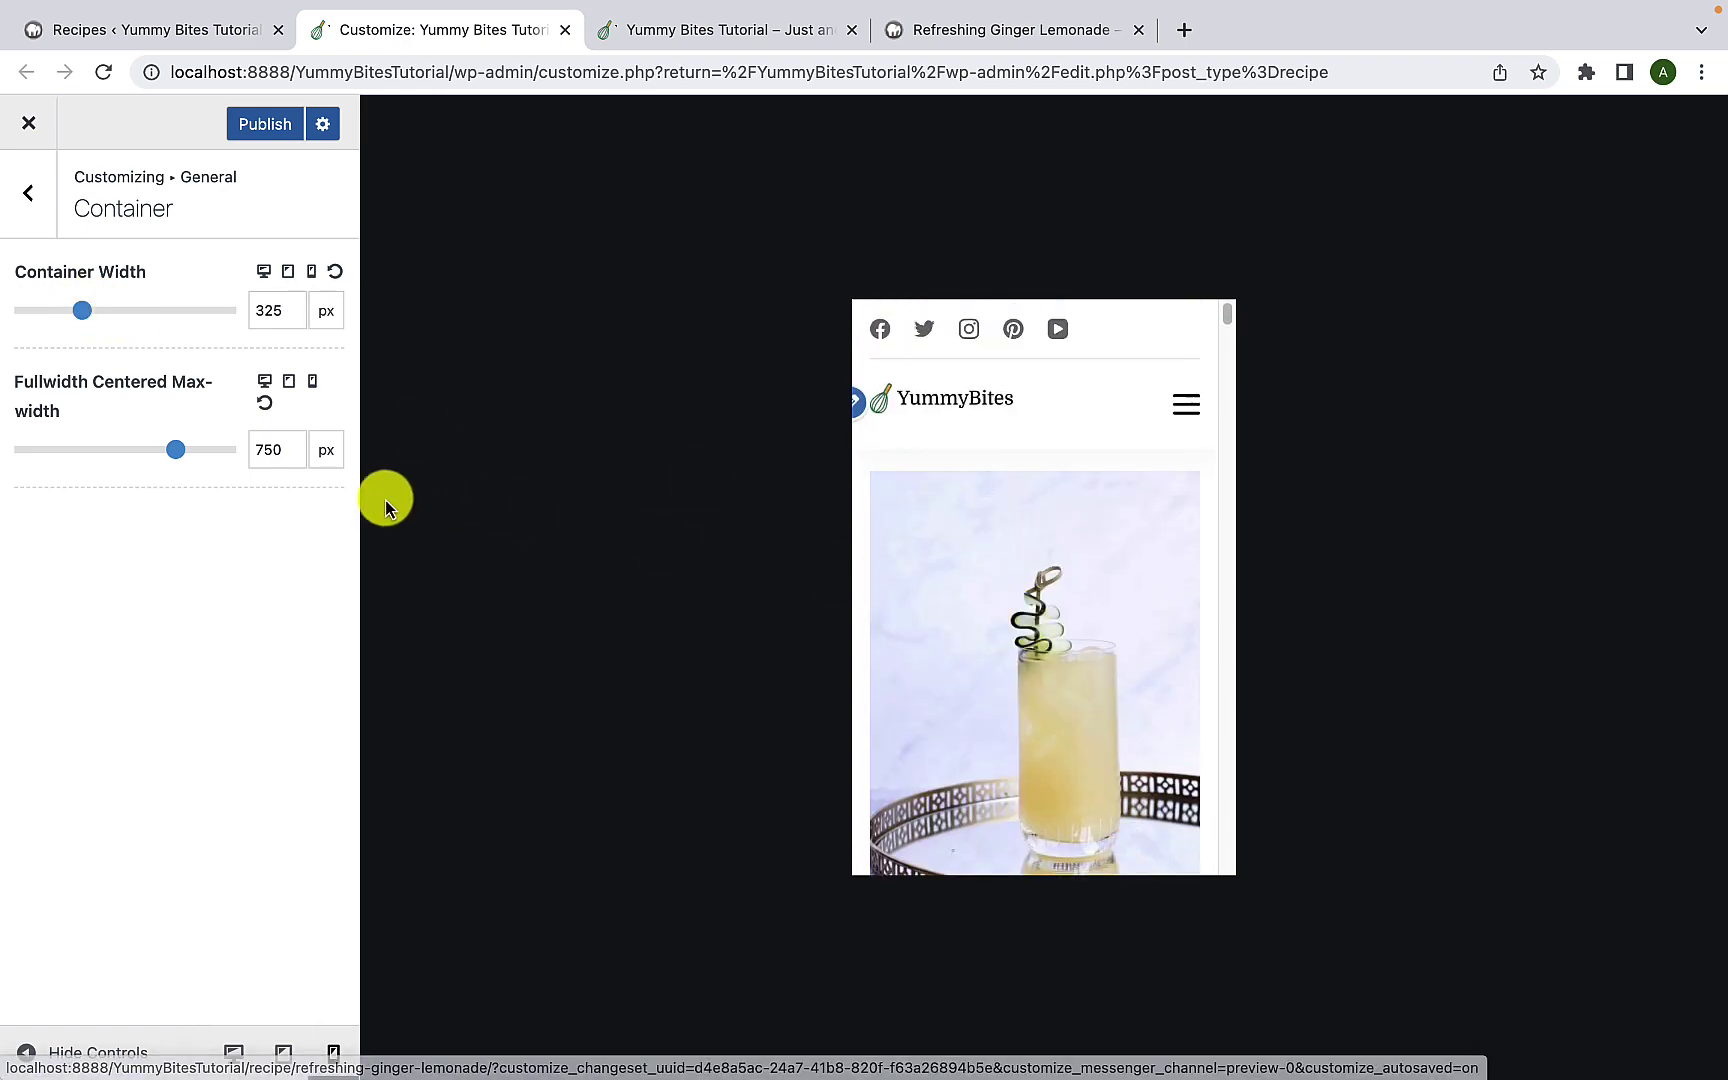
Step: Go back to Site Identity and set the logo width to 190 px for tablet and 170 px for mobile
click(297, 272)
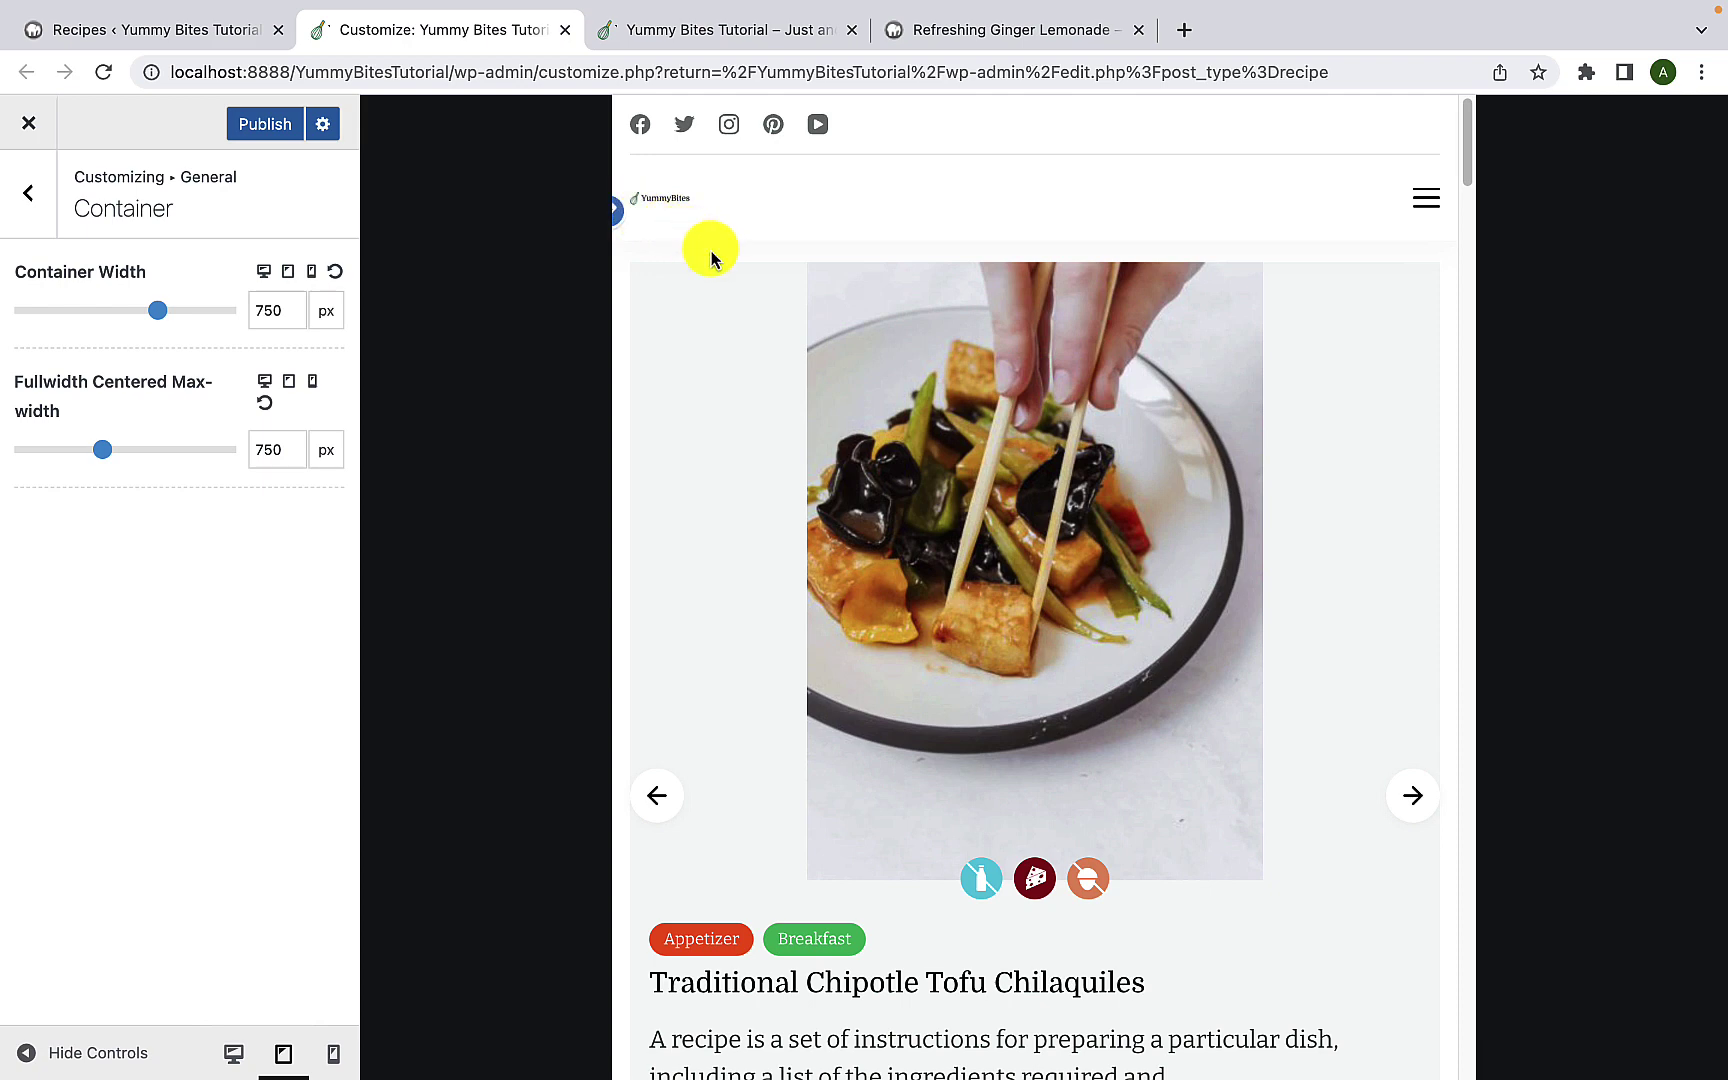
click(31, 224)
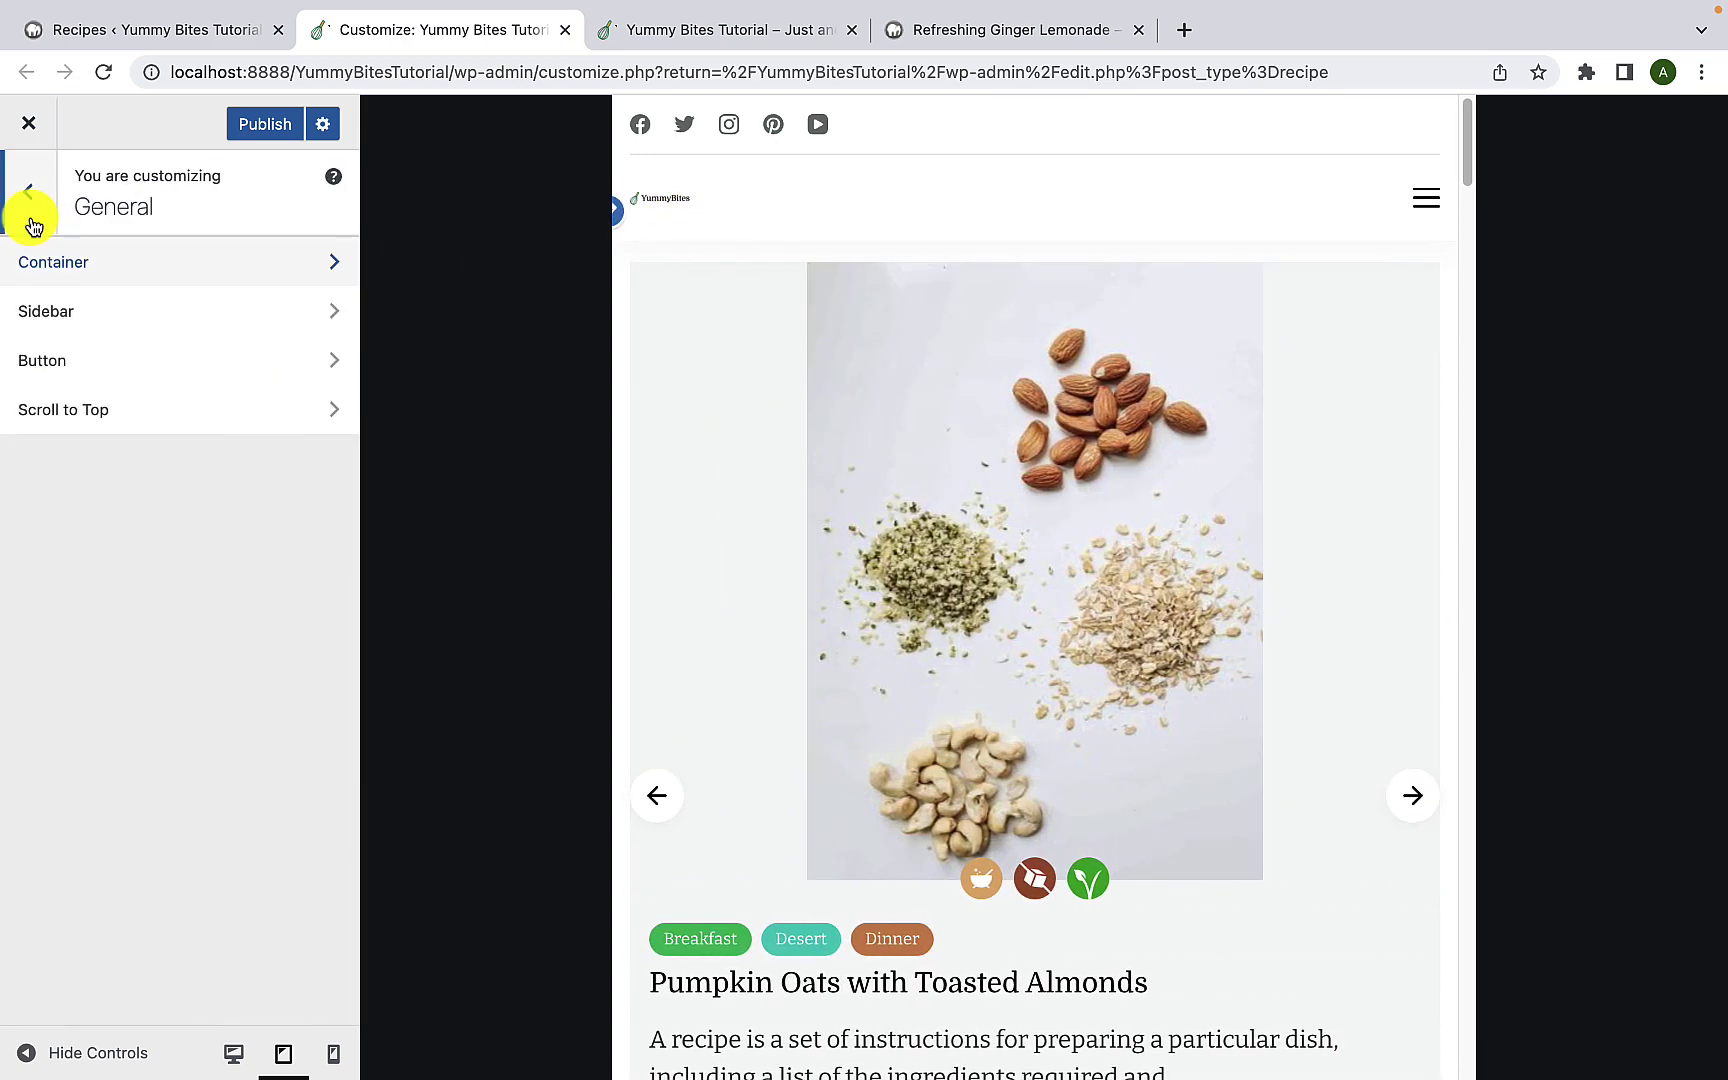
click(31, 222)
click(114, 318)
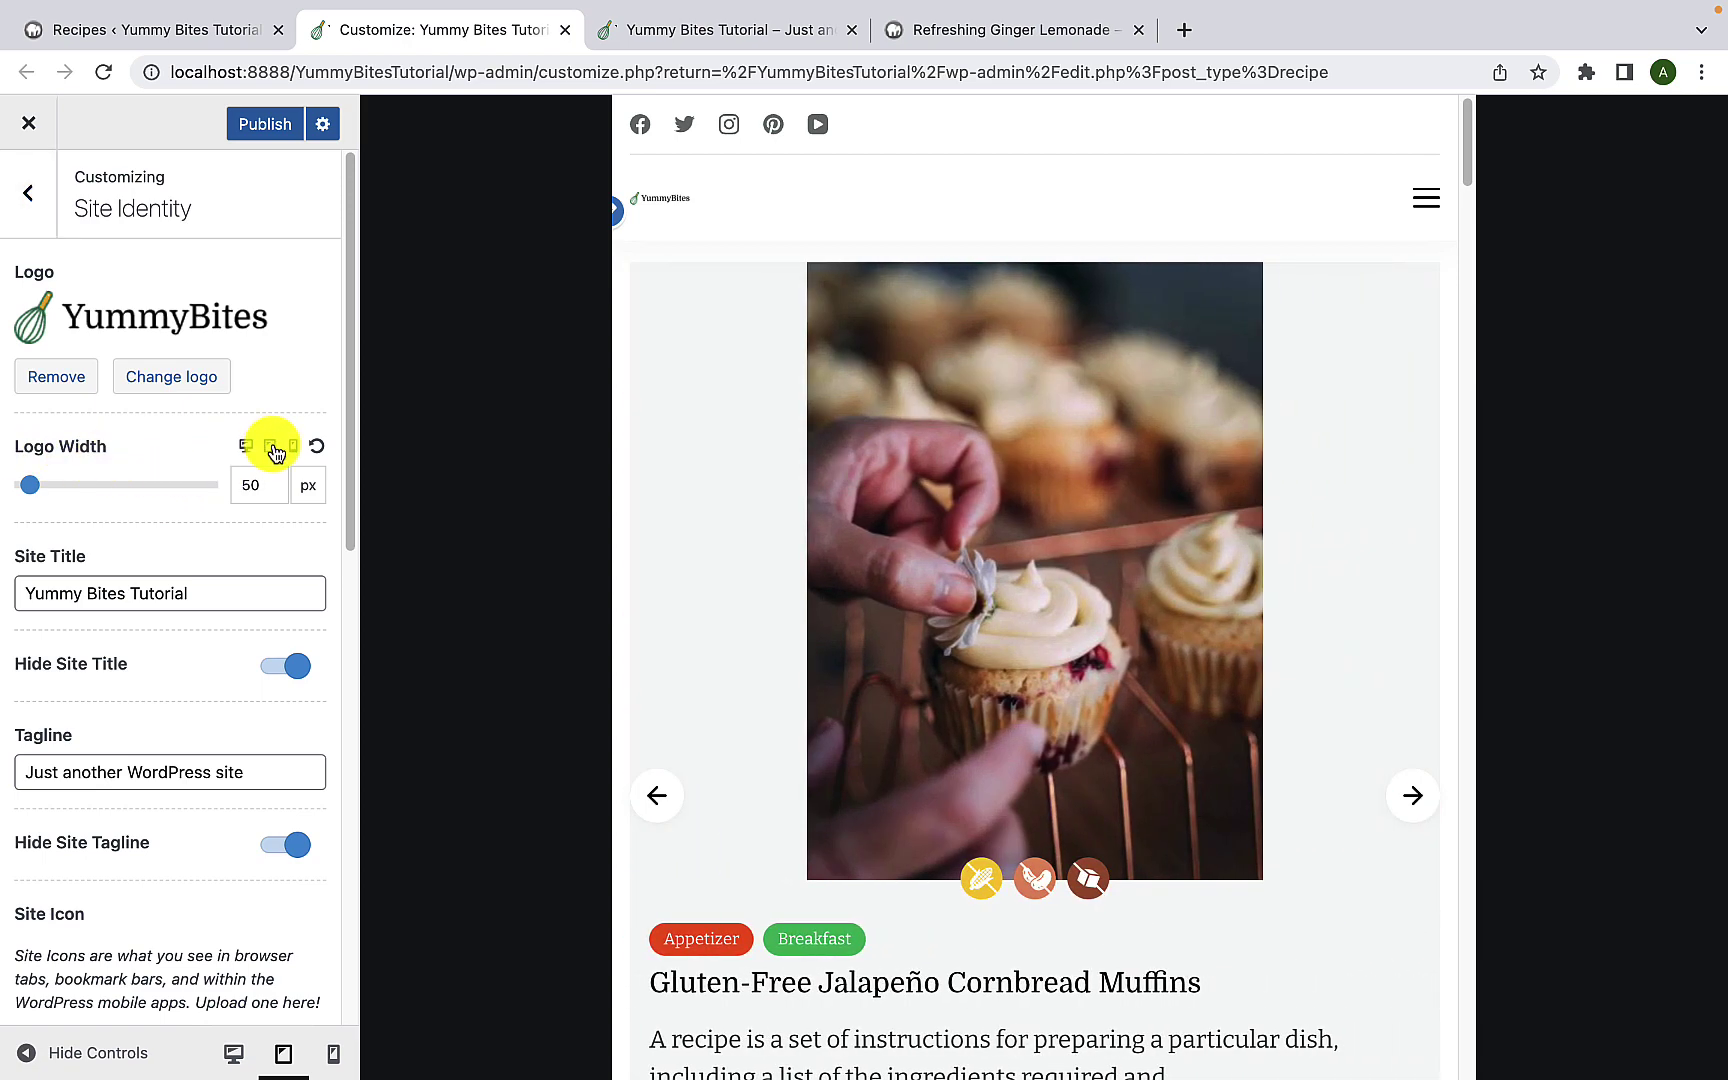
drag(54, 490, 109, 490)
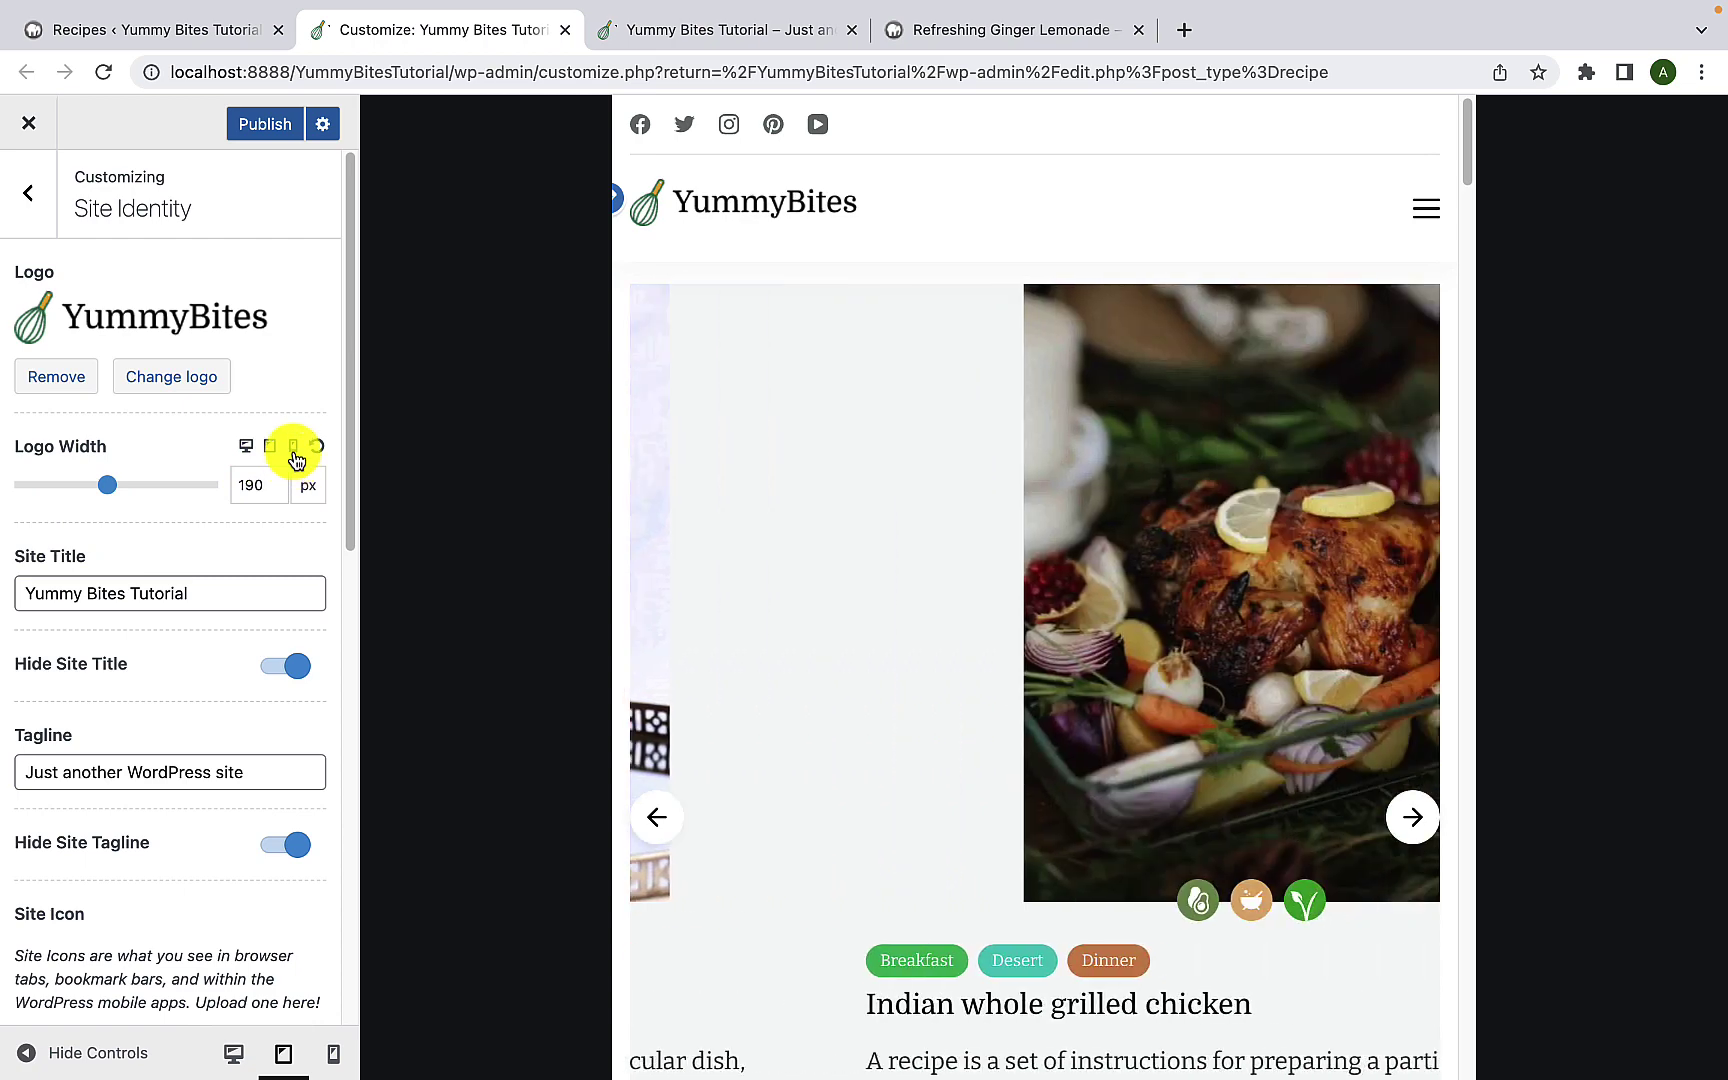
click(293, 450)
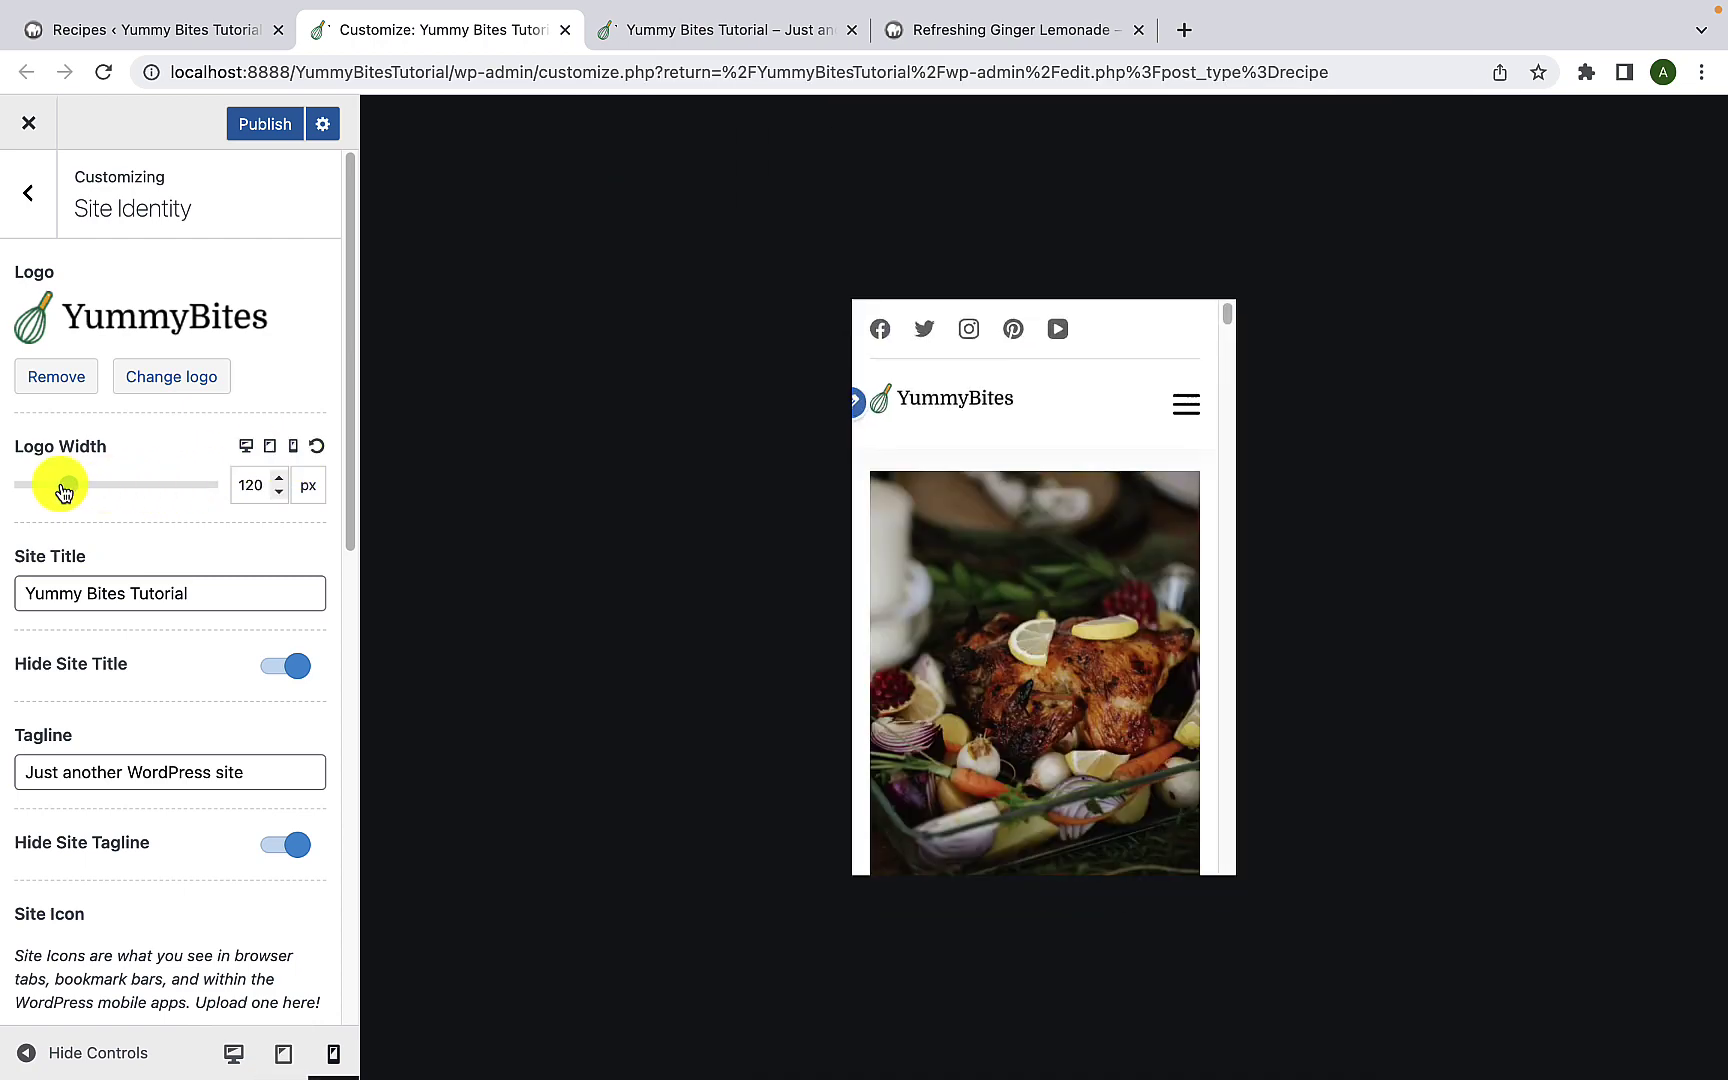
drag(62, 490, 93, 484)
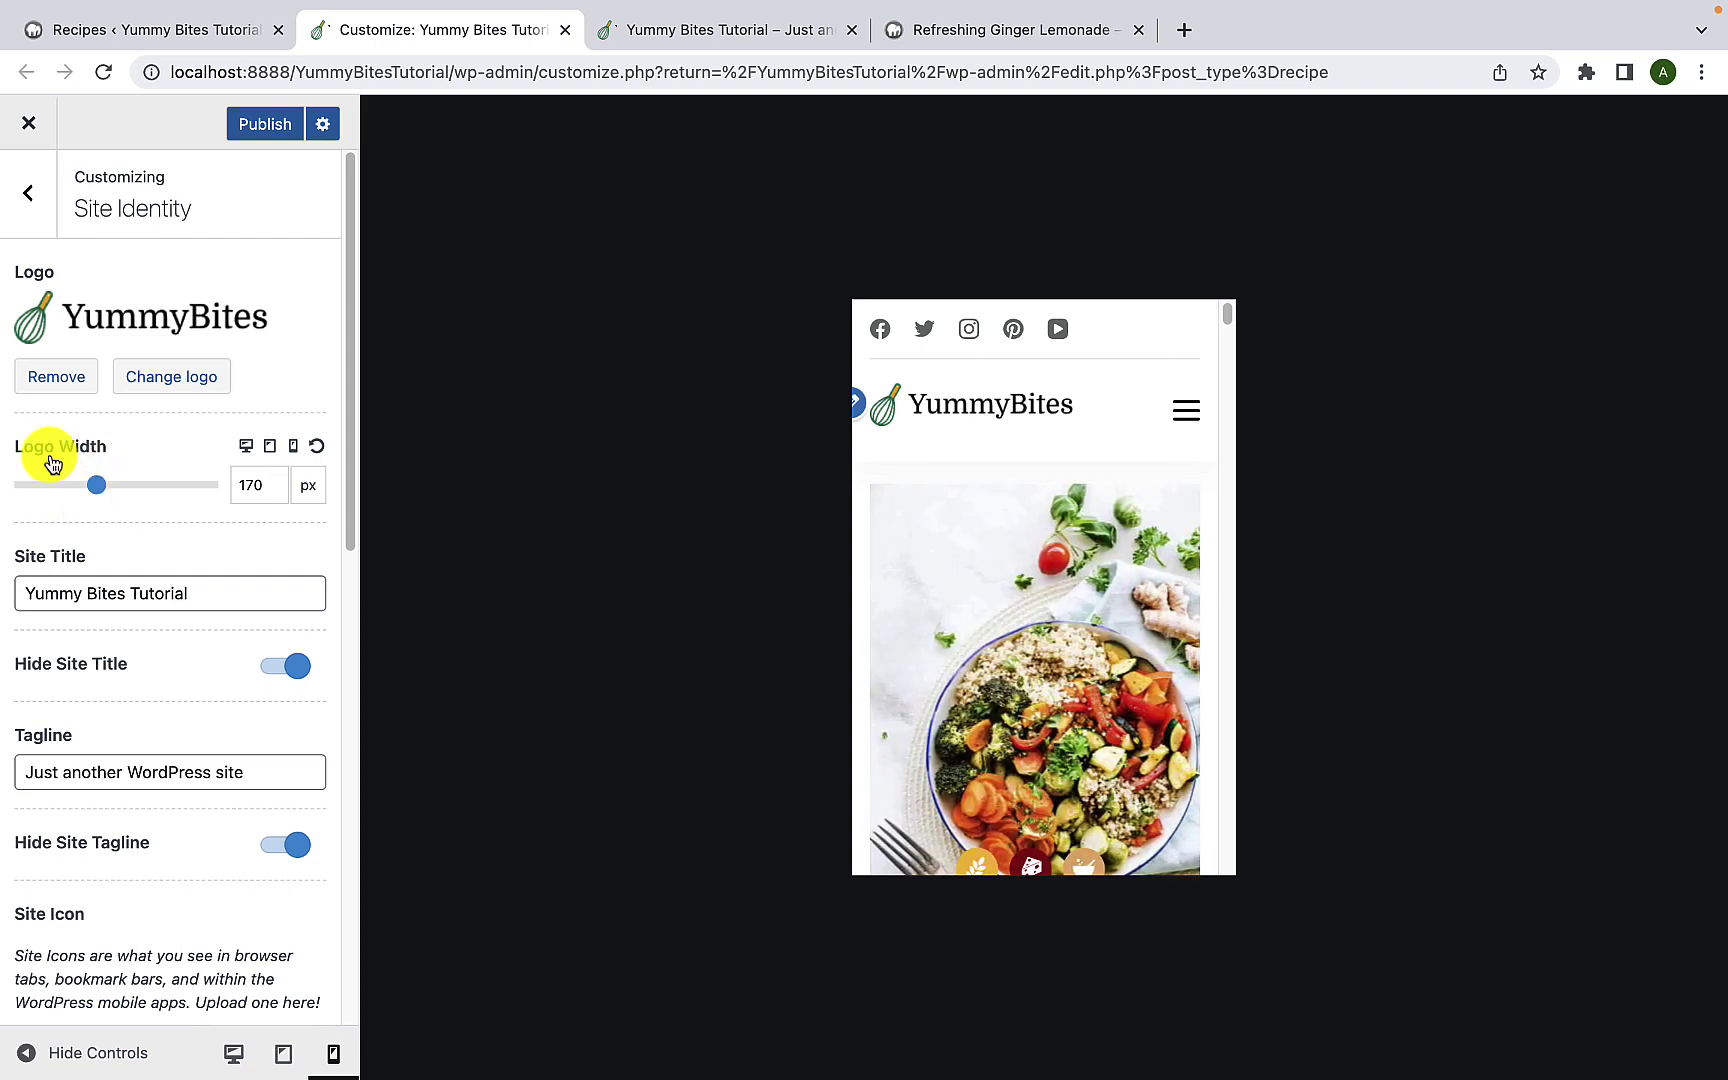
Step: Return to the General Container settings and check the container in the tablet and desktop previews
click(12, 186)
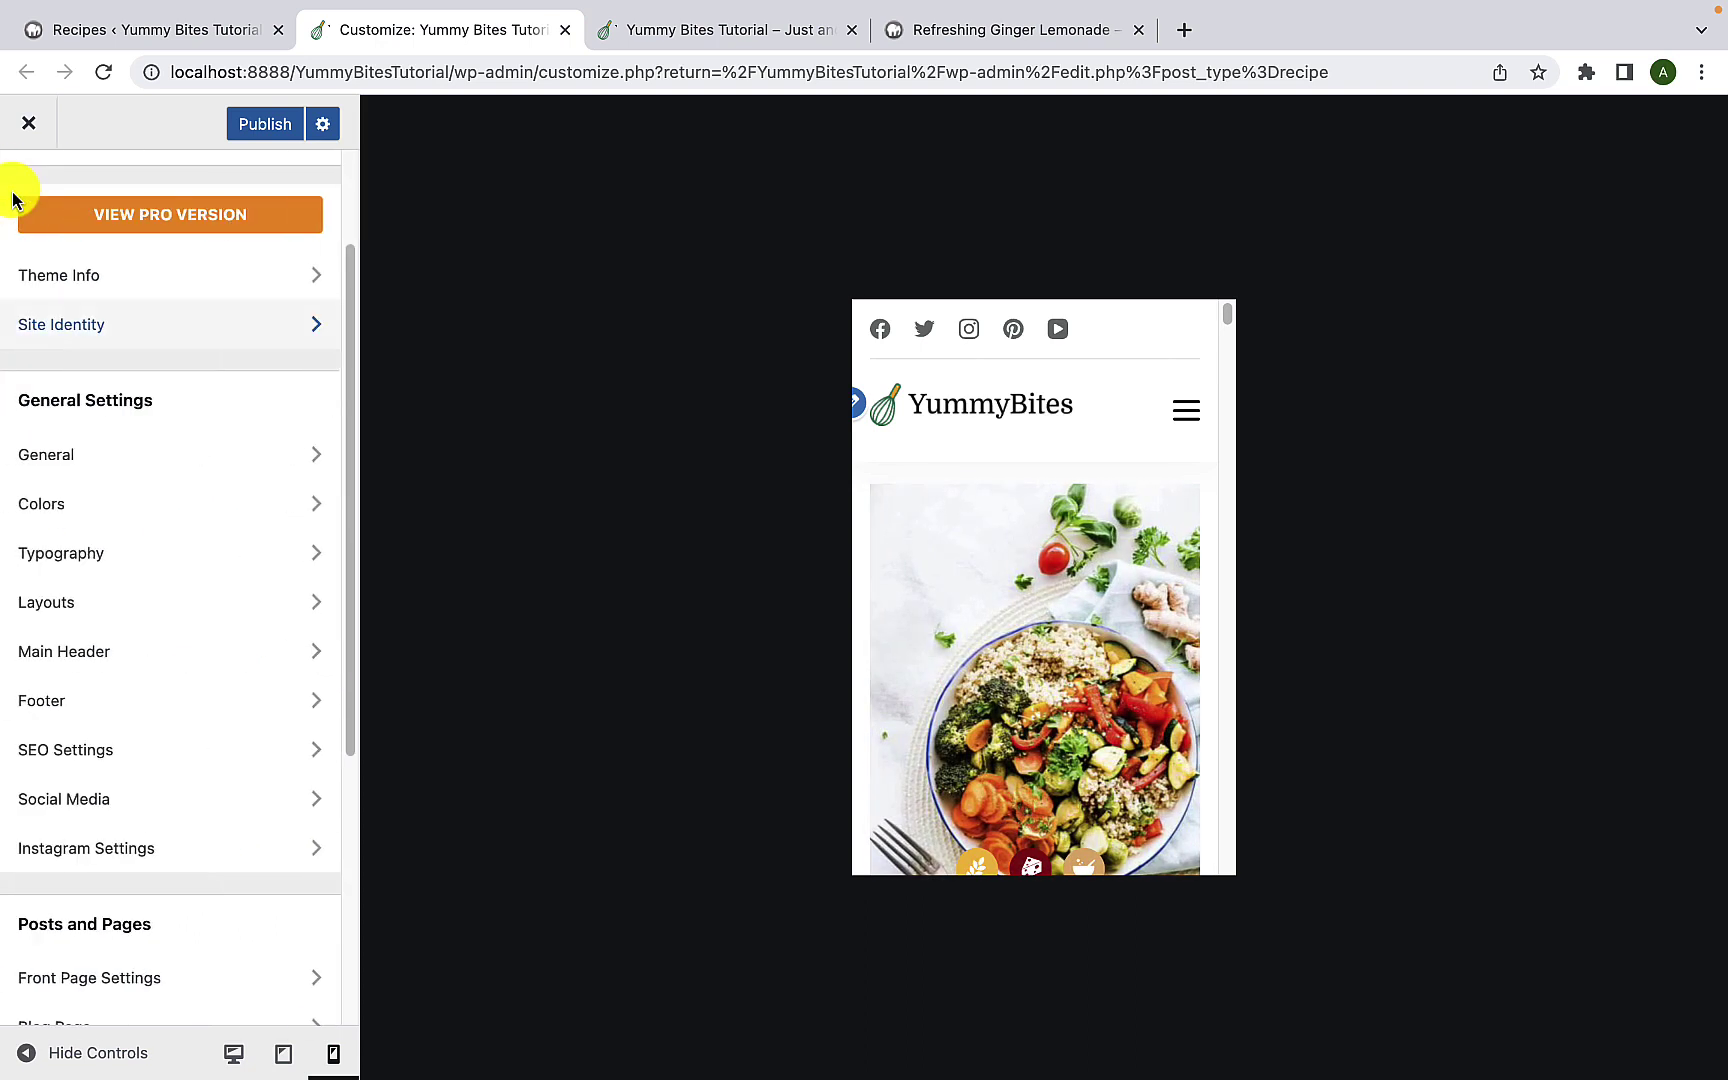
click(127, 456)
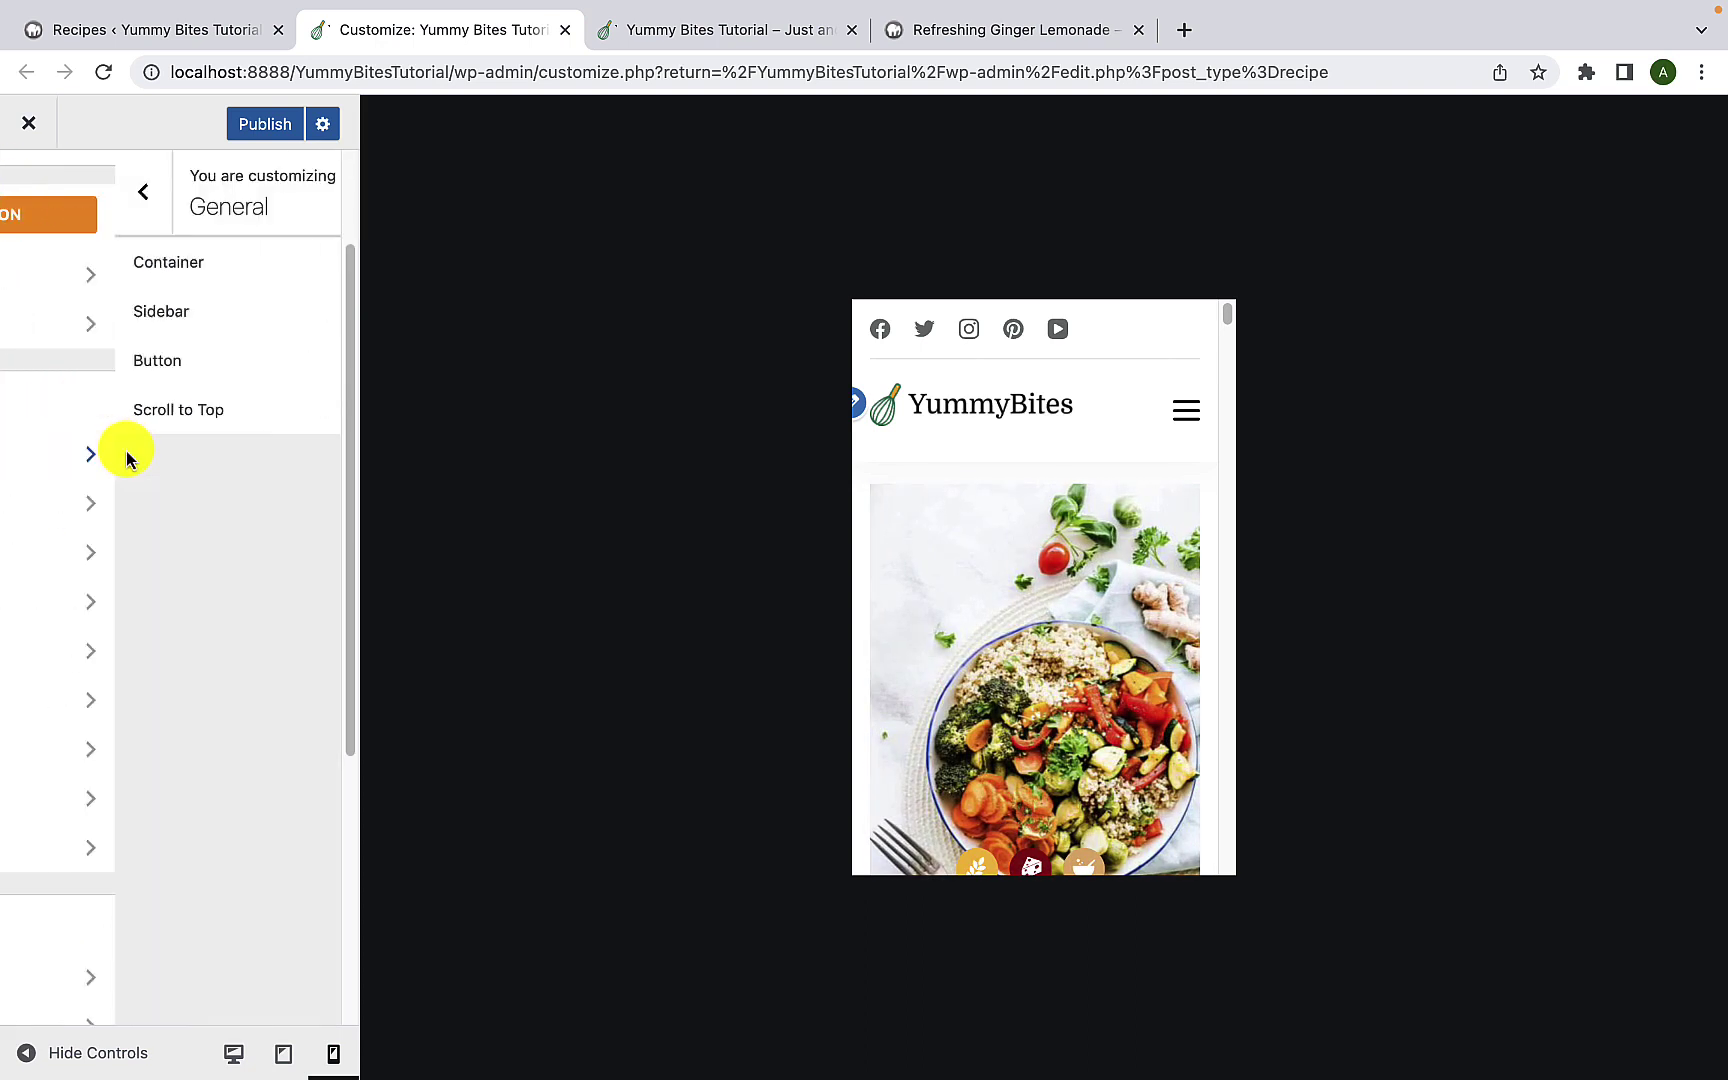
click(241, 264)
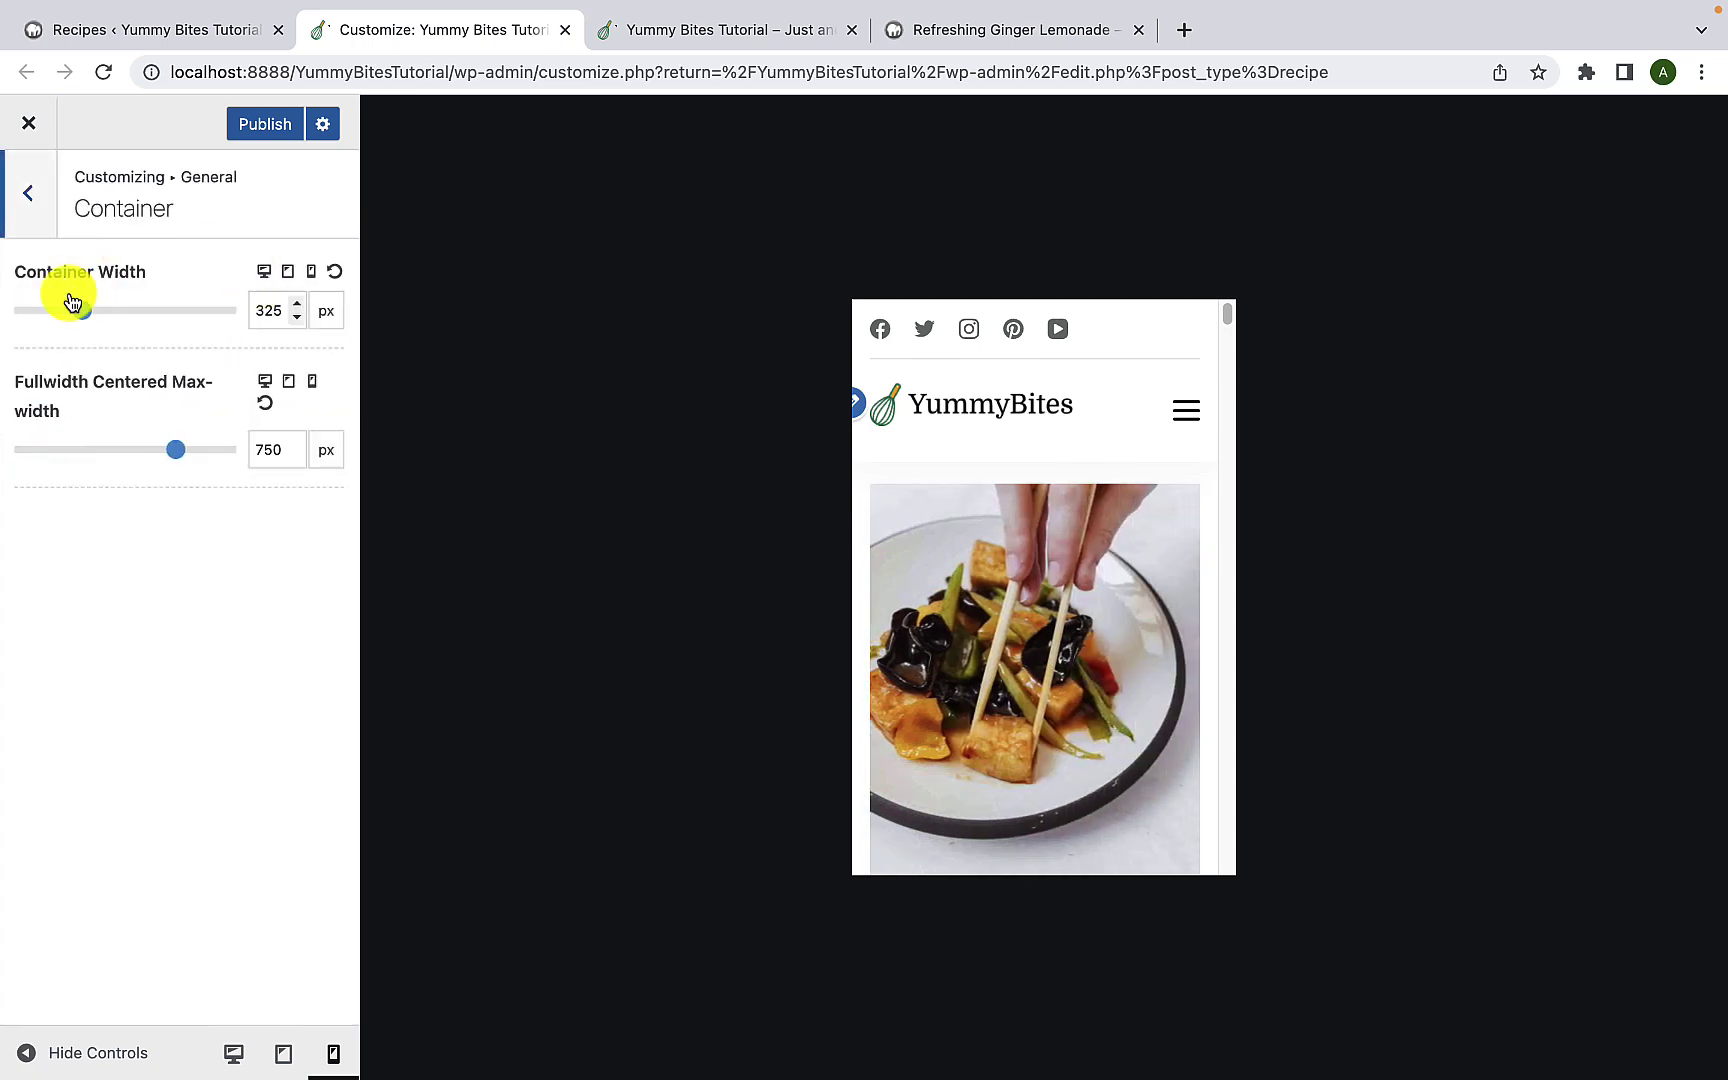
click(287, 272)
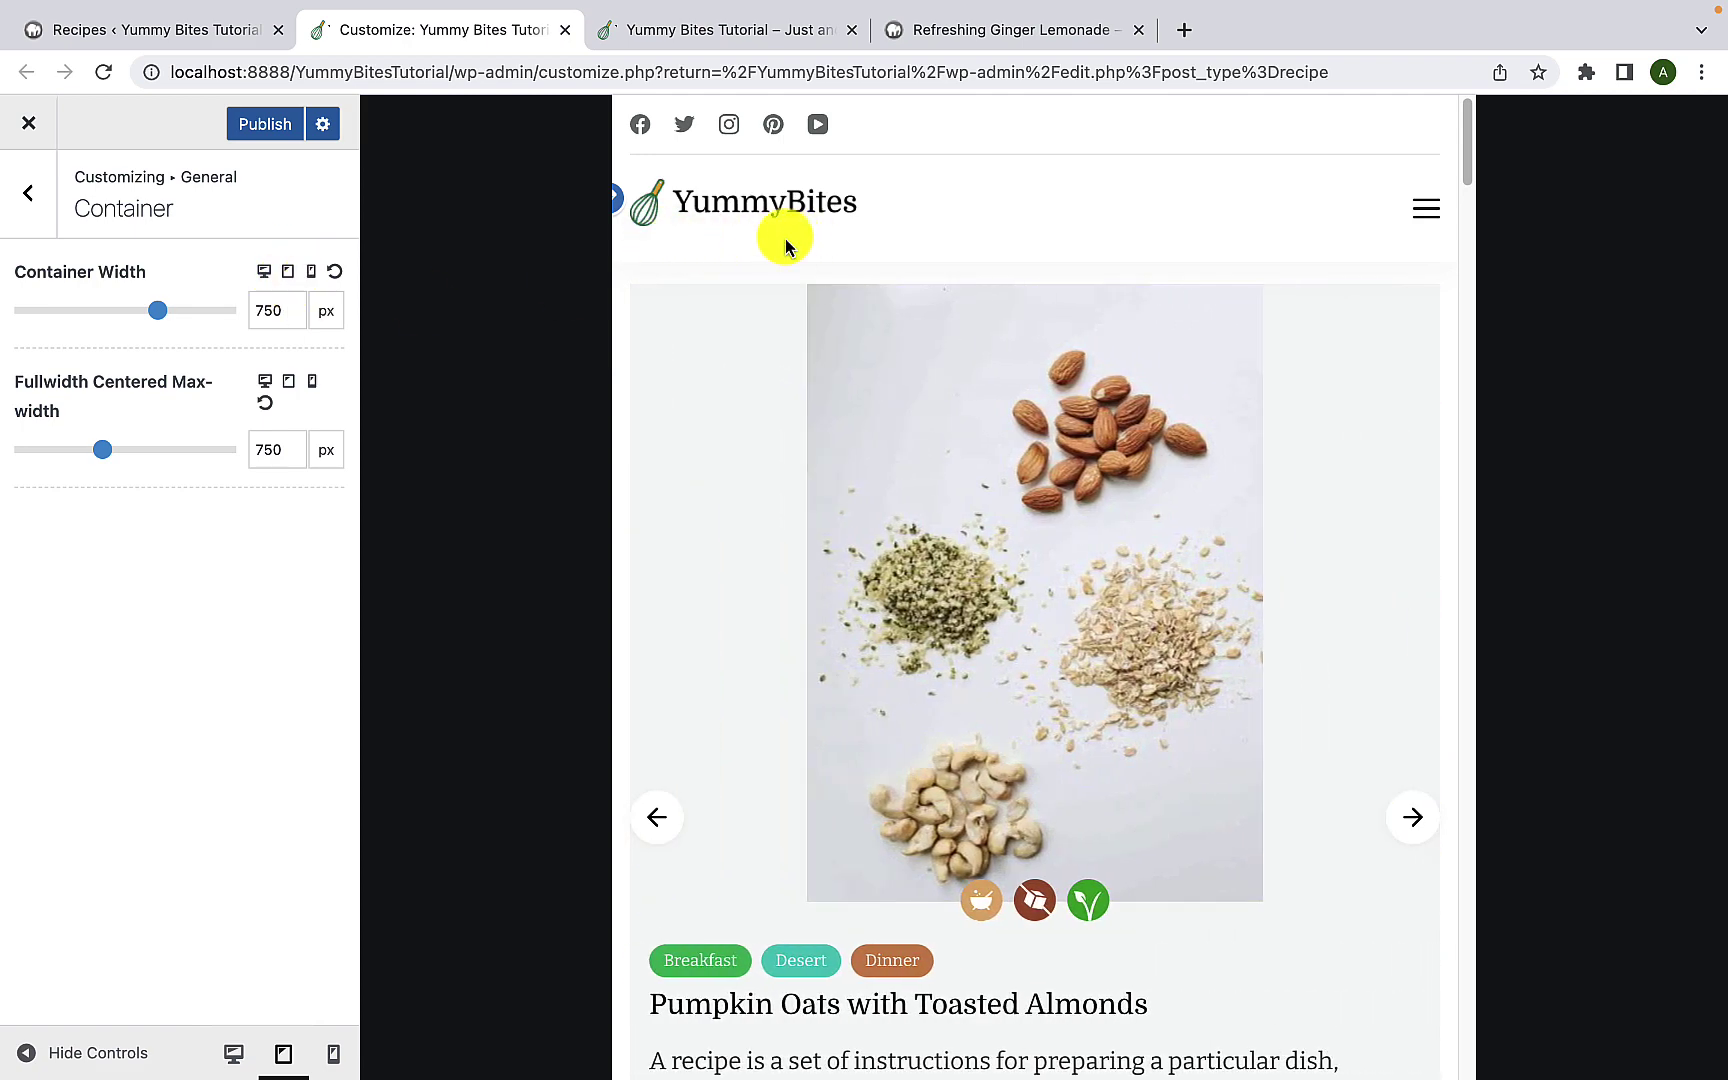
click(267, 276)
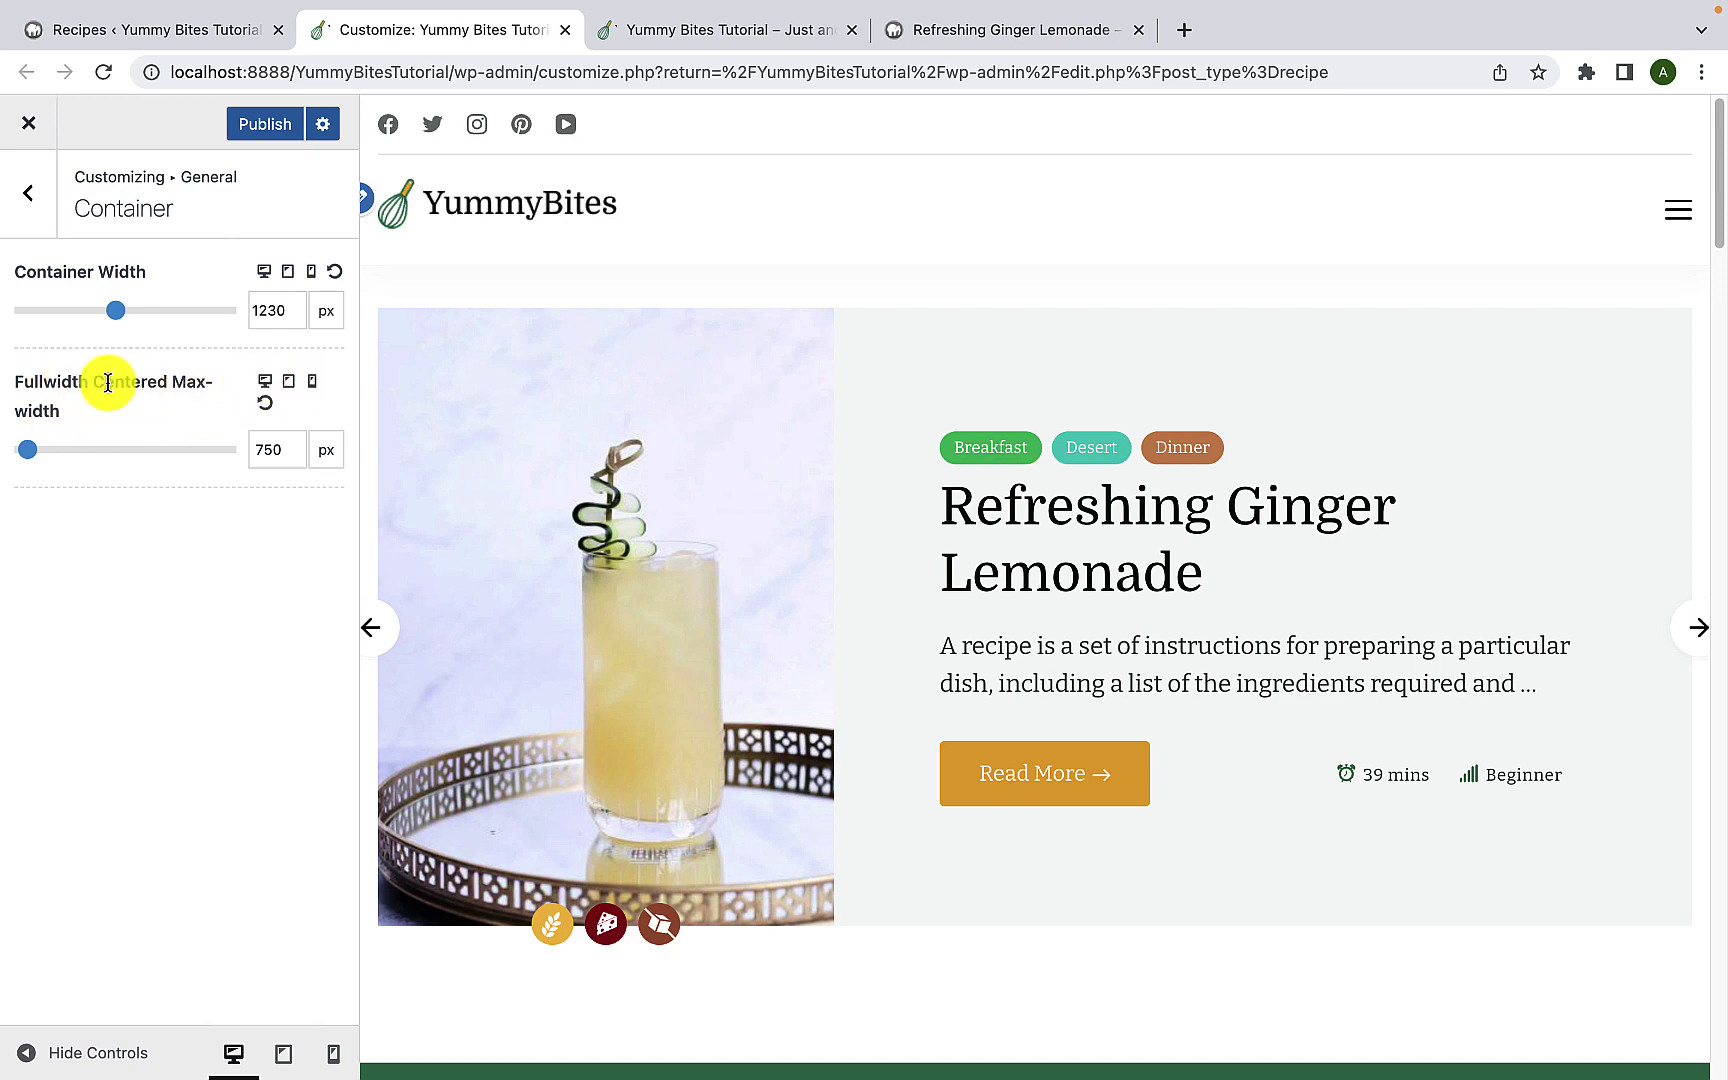
Step: Open the General Sidebar settings and bring the sidebar beside Recent Recipes into view in the home page preview
click(25, 224)
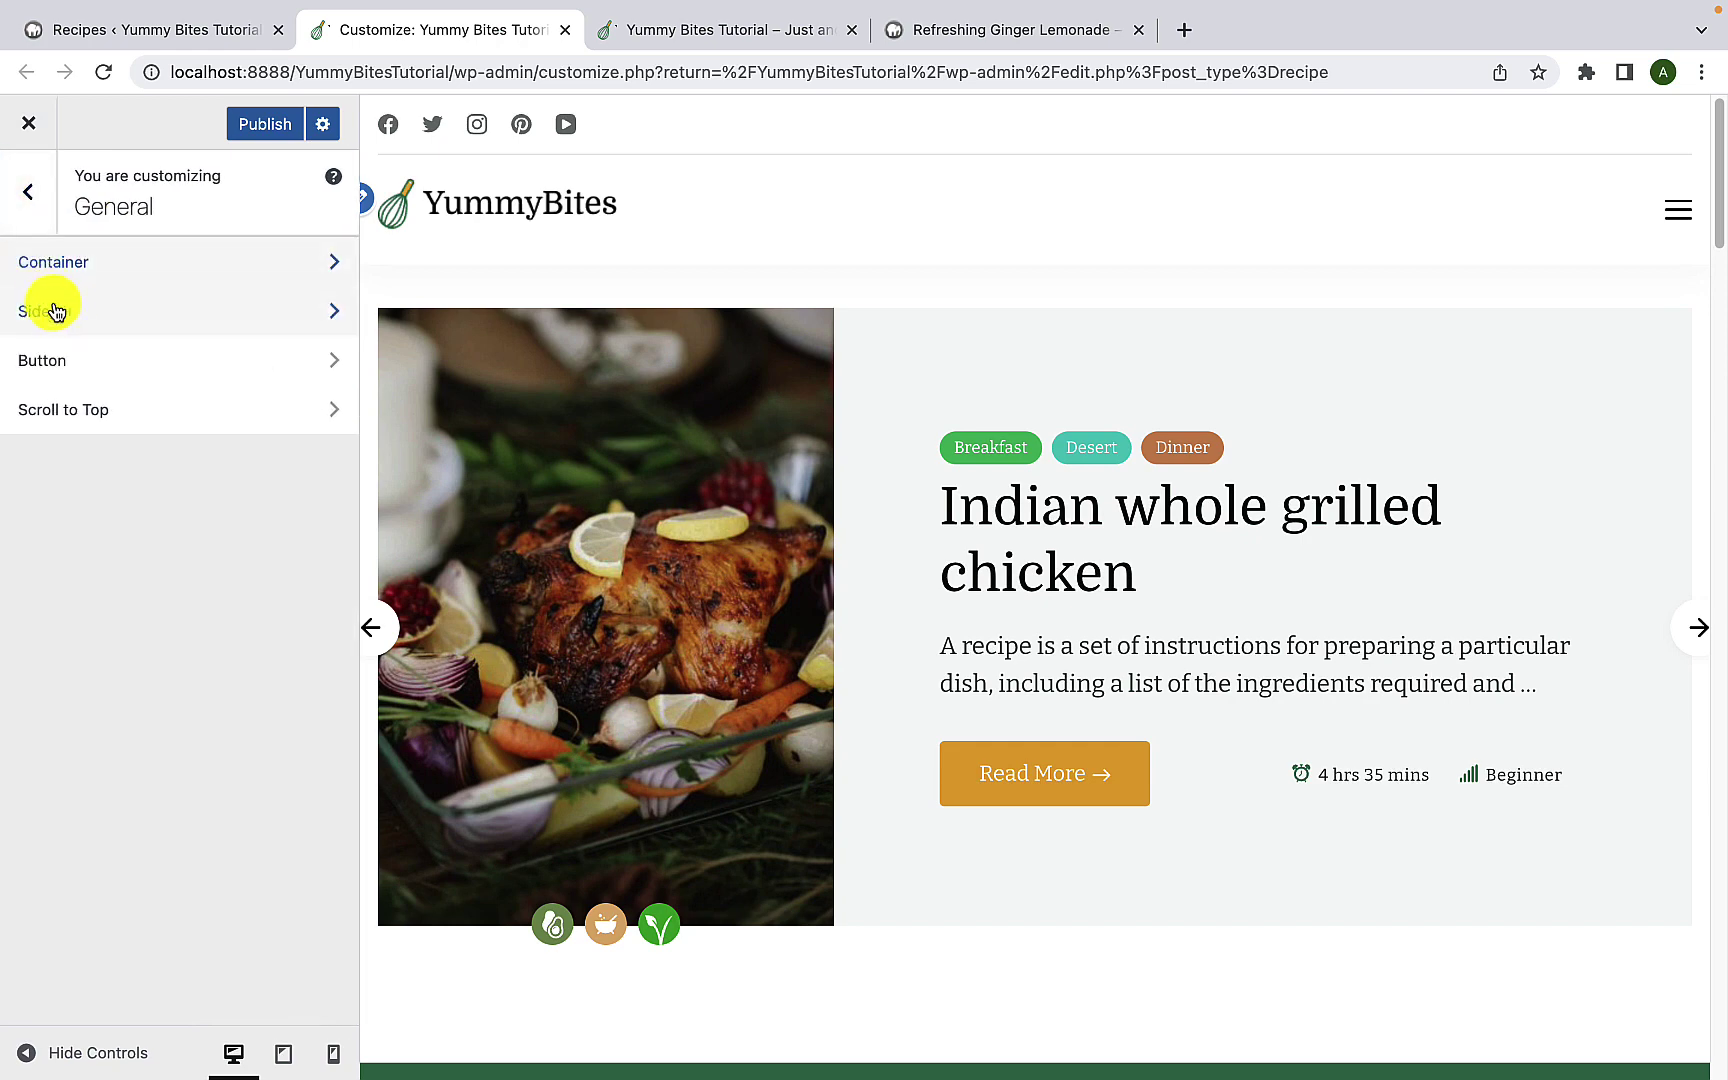
click(120, 313)
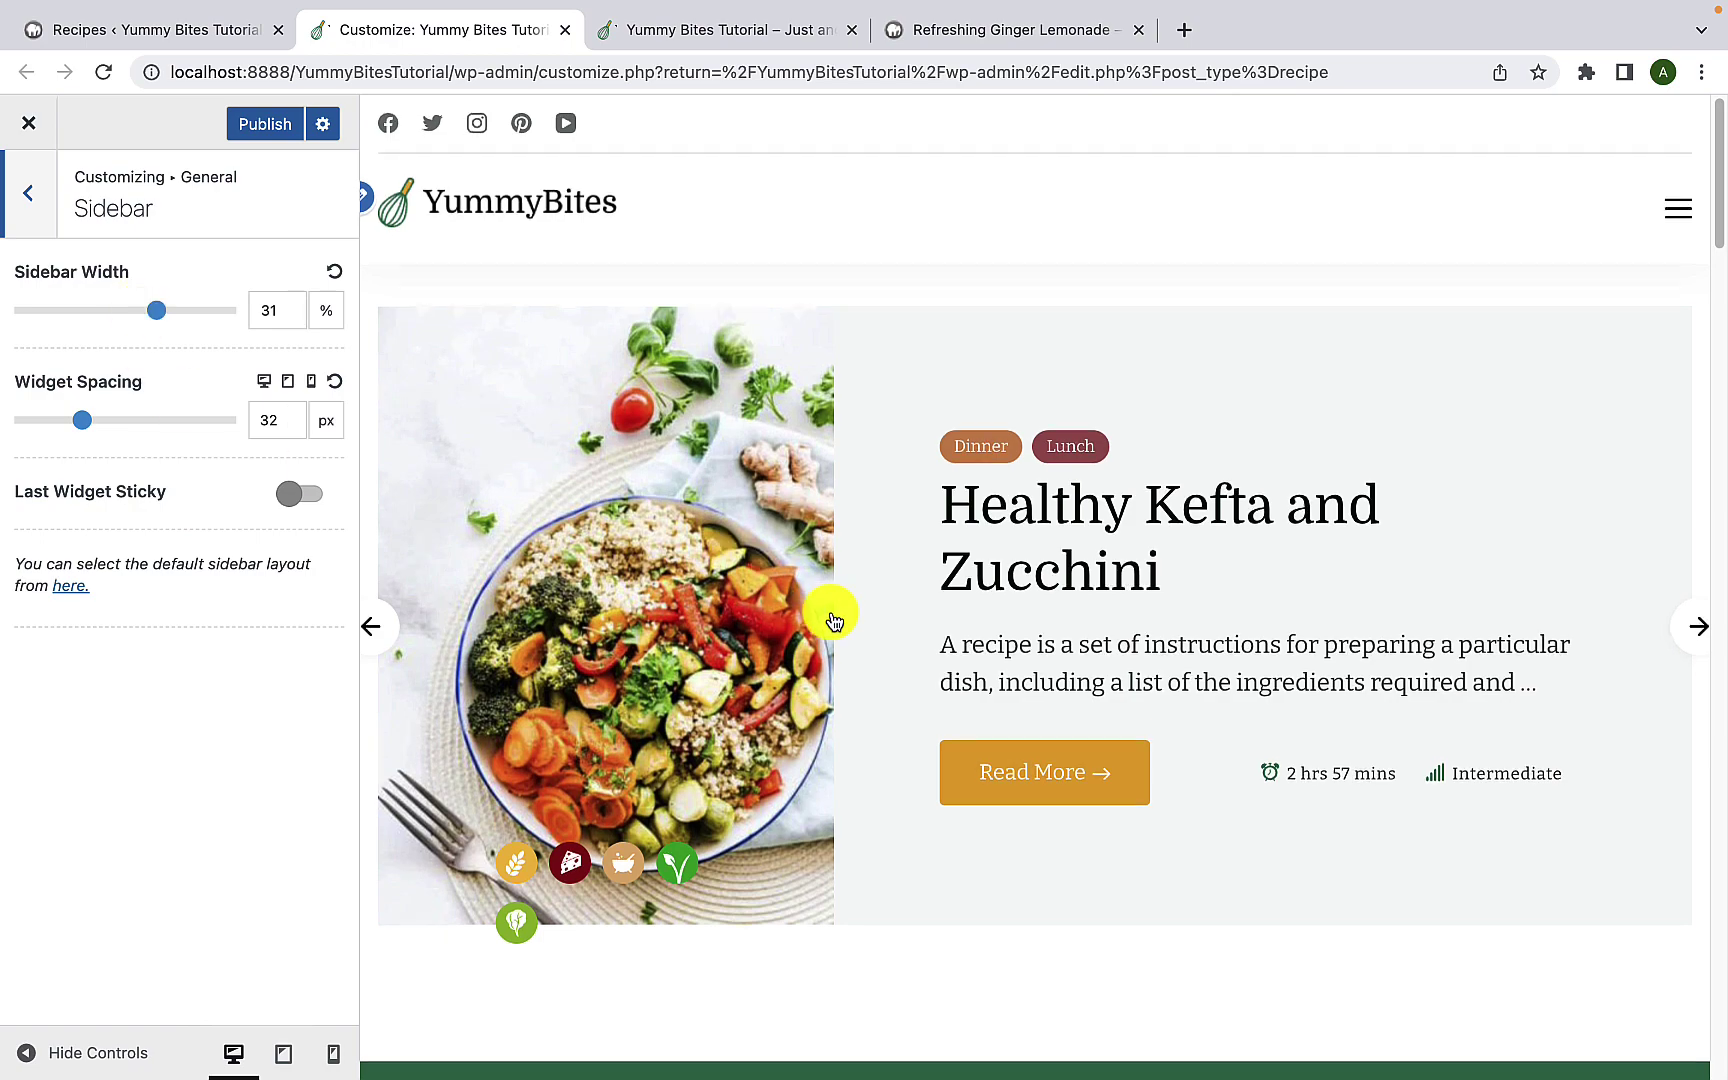
scroll(830, 614, down, 10)
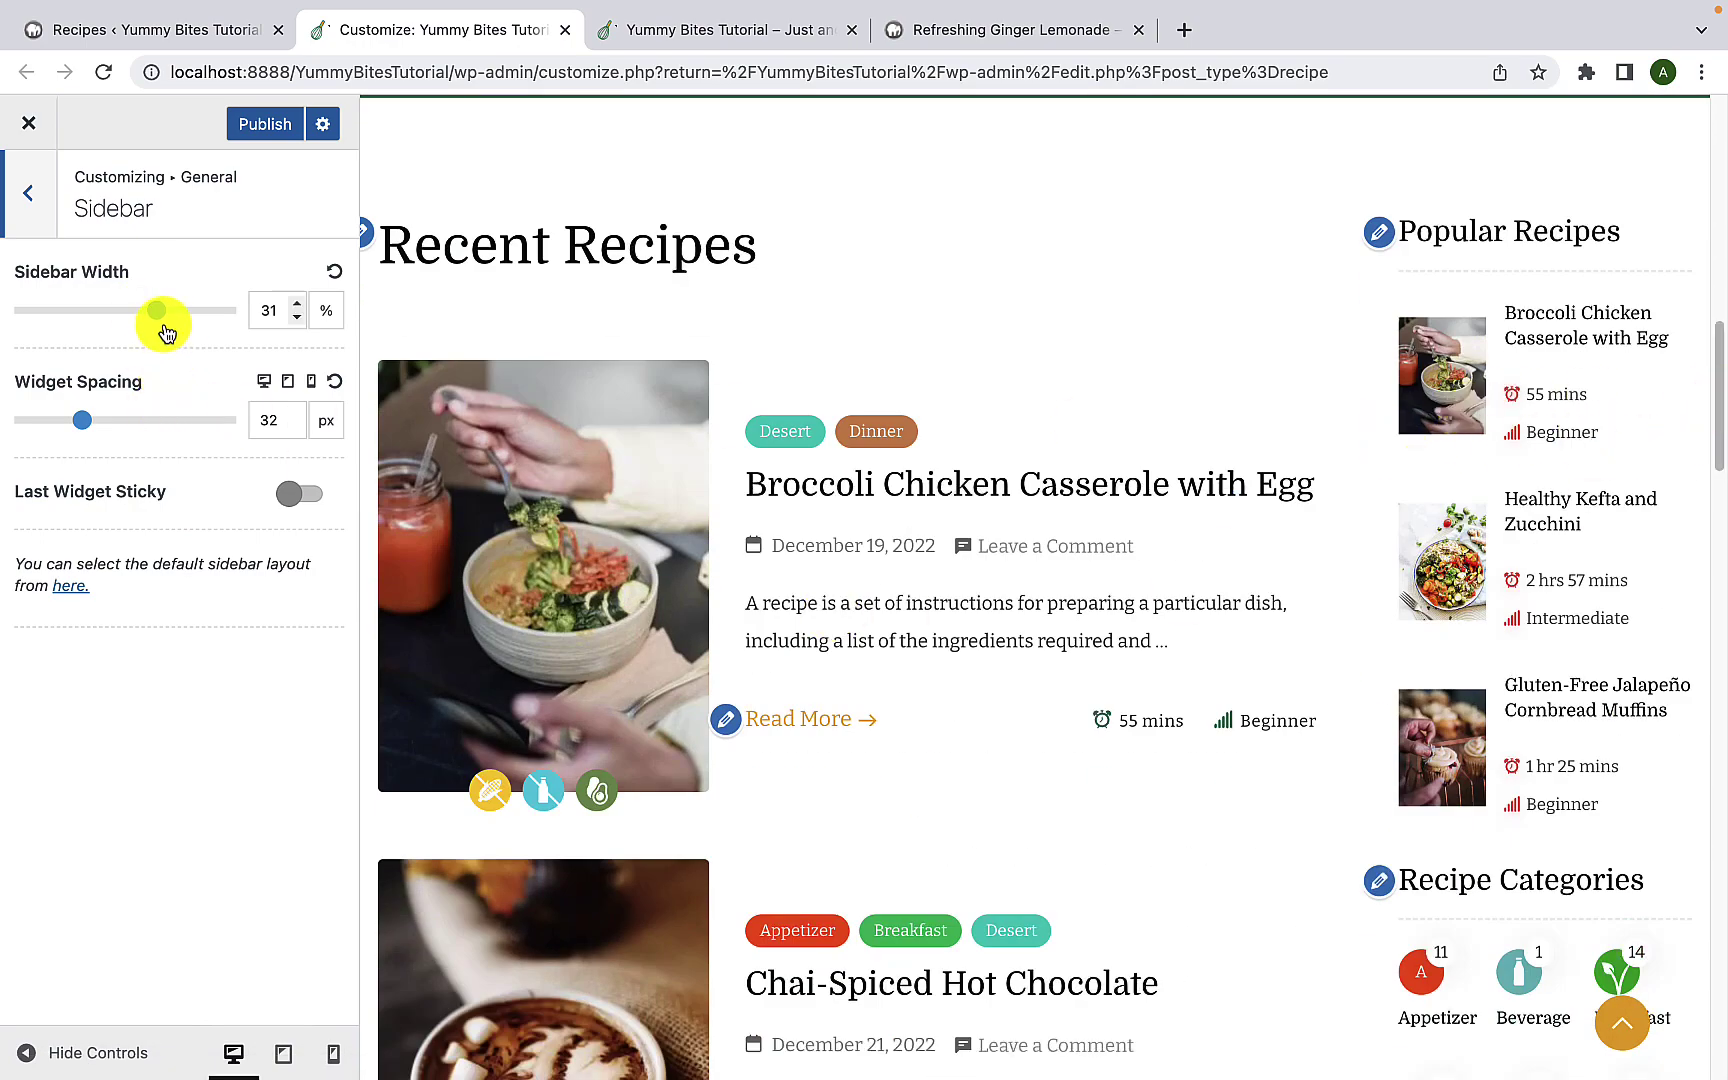
Step: Try a sidebar width of 21% and review the sidebar widgets in the preview
drag(156, 310, 112, 313)
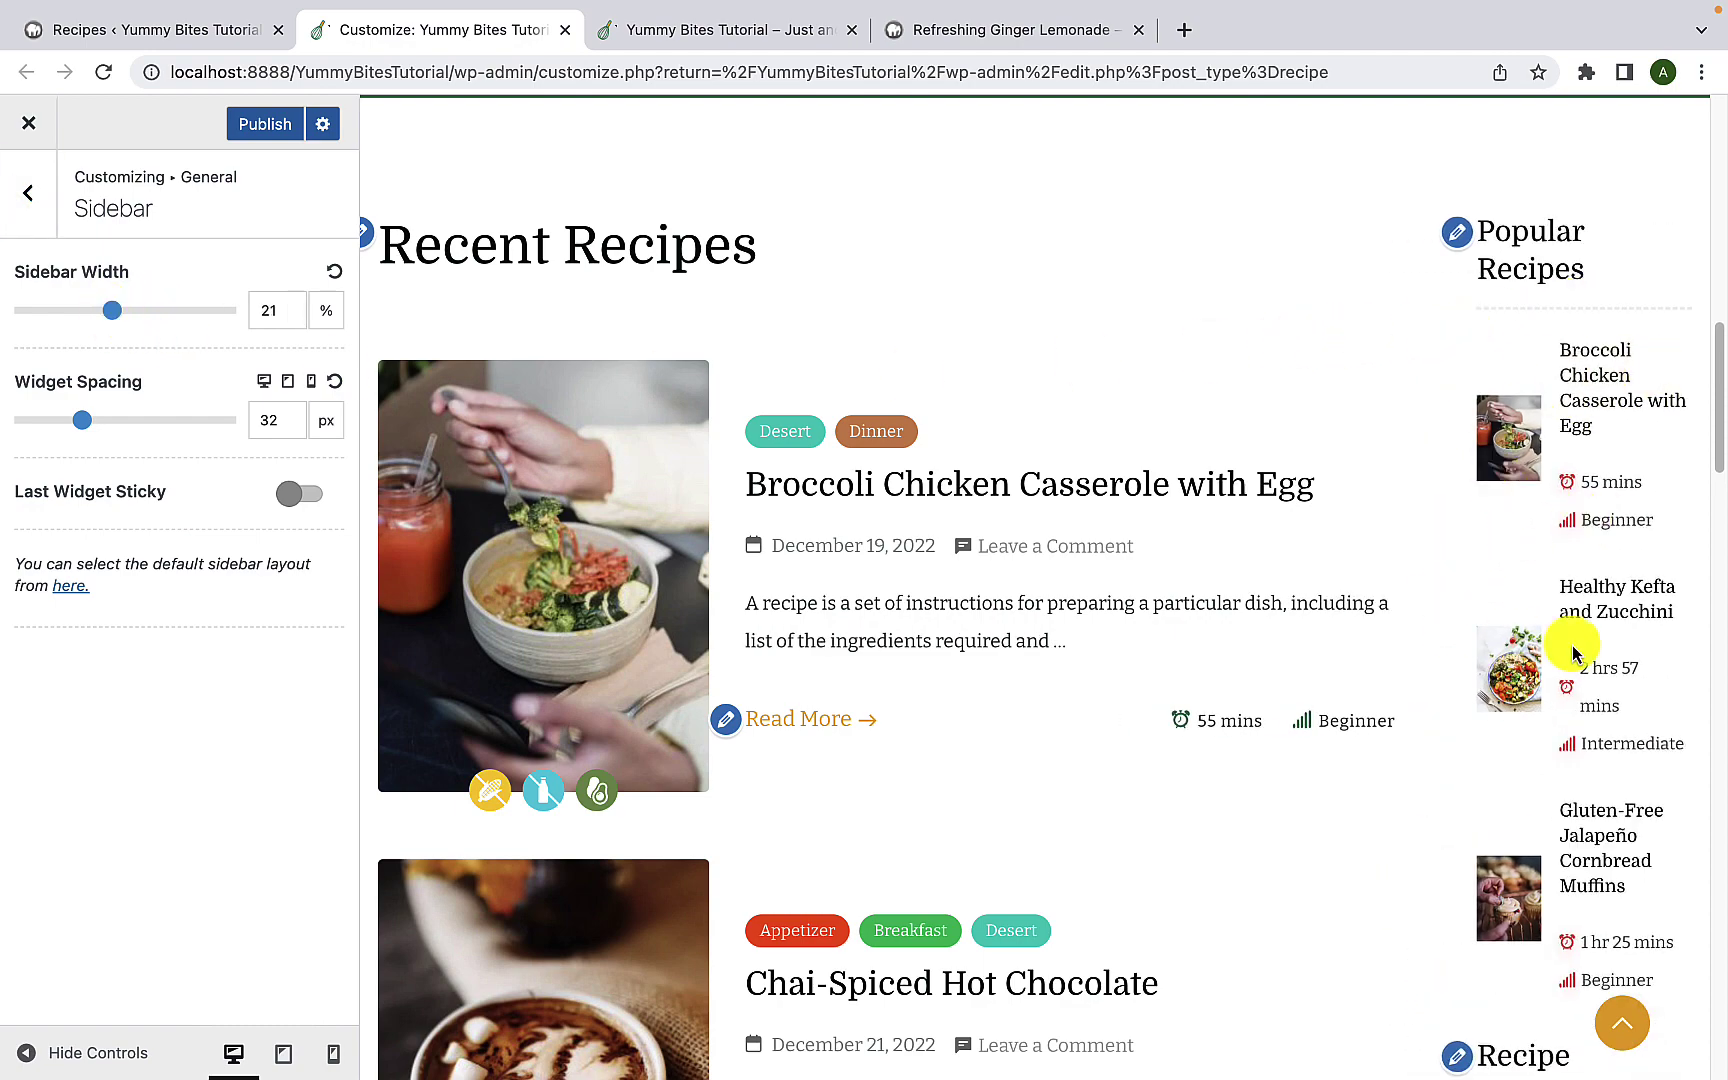
scroll(1610, 768, down, 2)
scroll(1610, 768, down, 4)
scroll(1610, 765, up, 5)
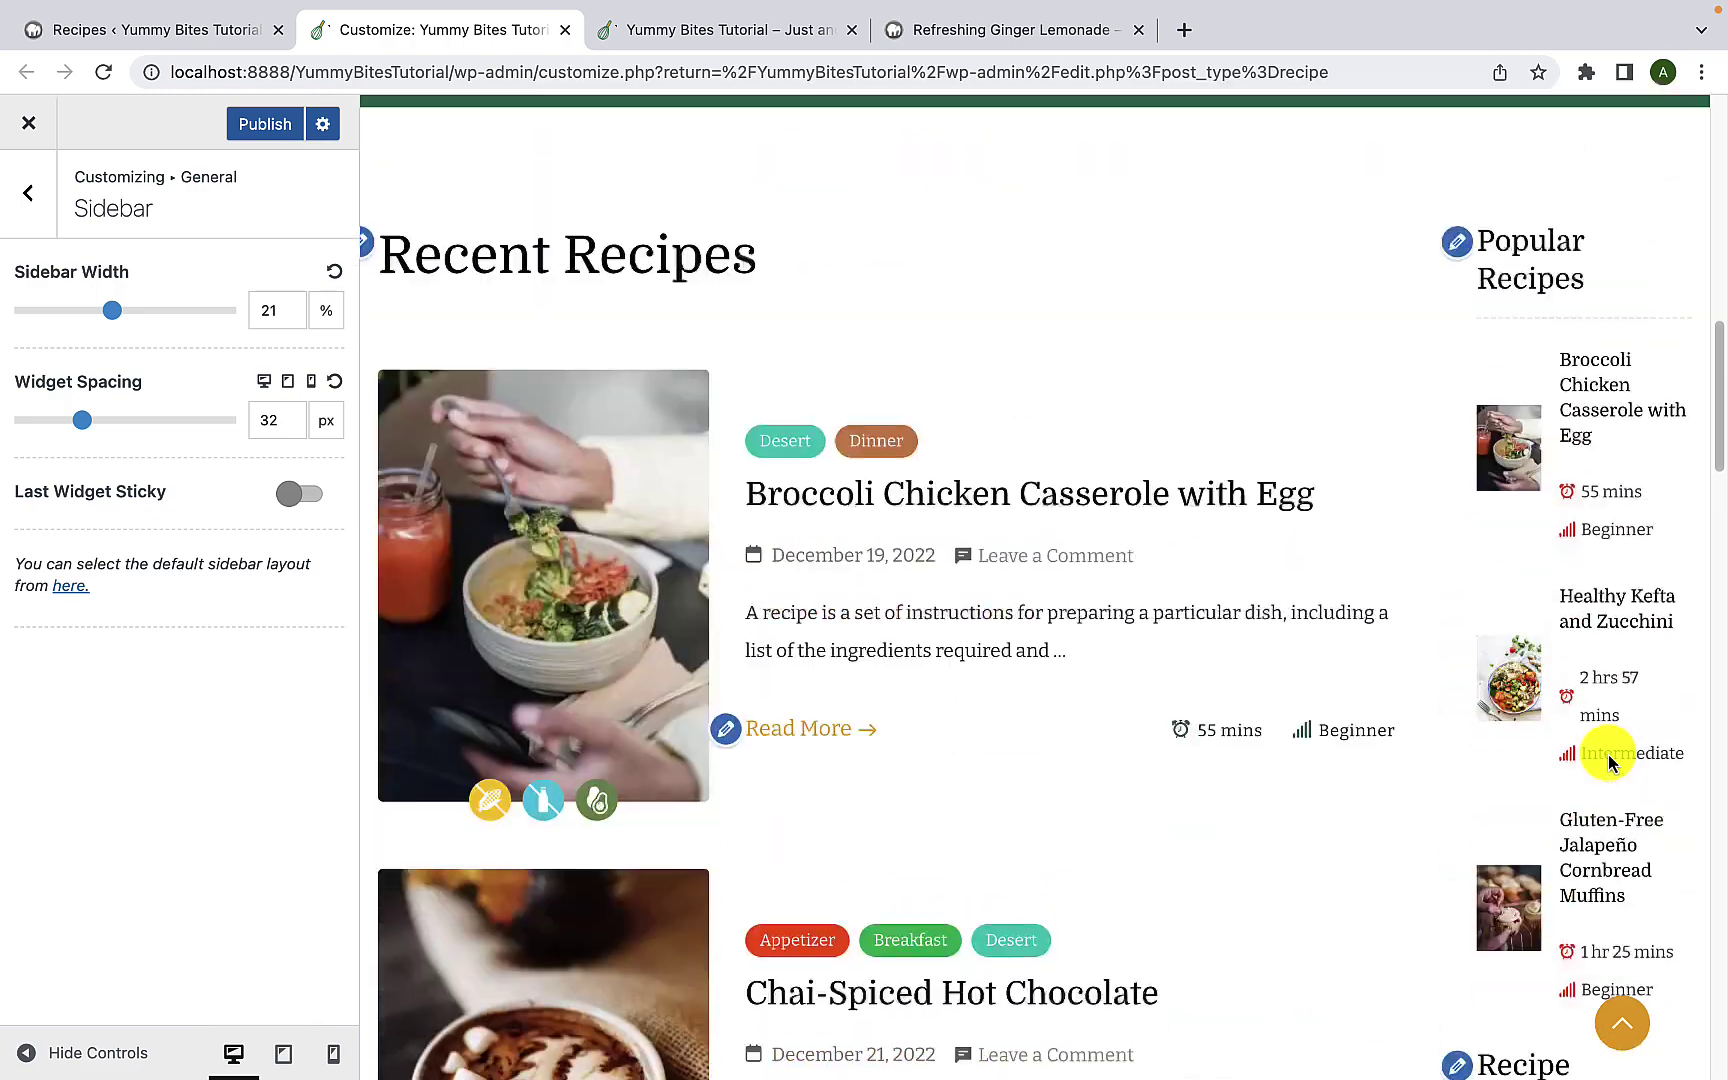
Step: Set the sidebar width to 38% and review the home page with the controls hidden and shown
drag(112, 310, 187, 310)
click(40, 1058)
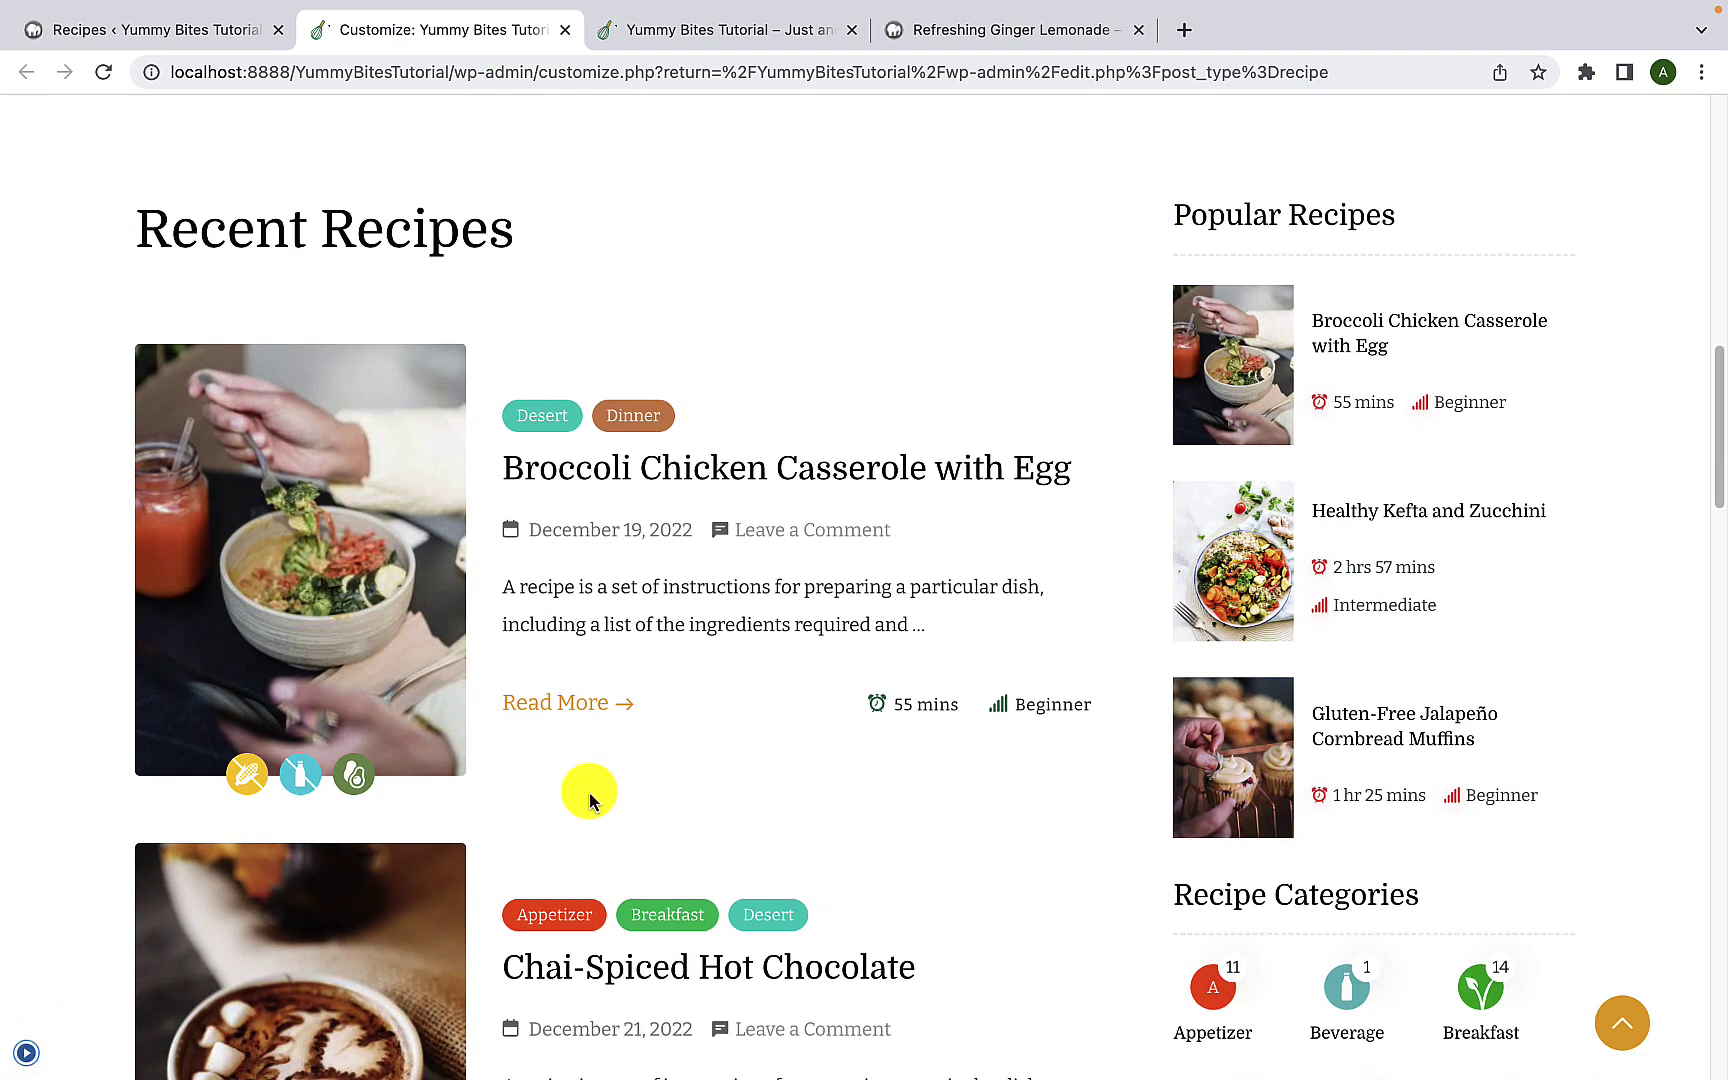
click(27, 1048)
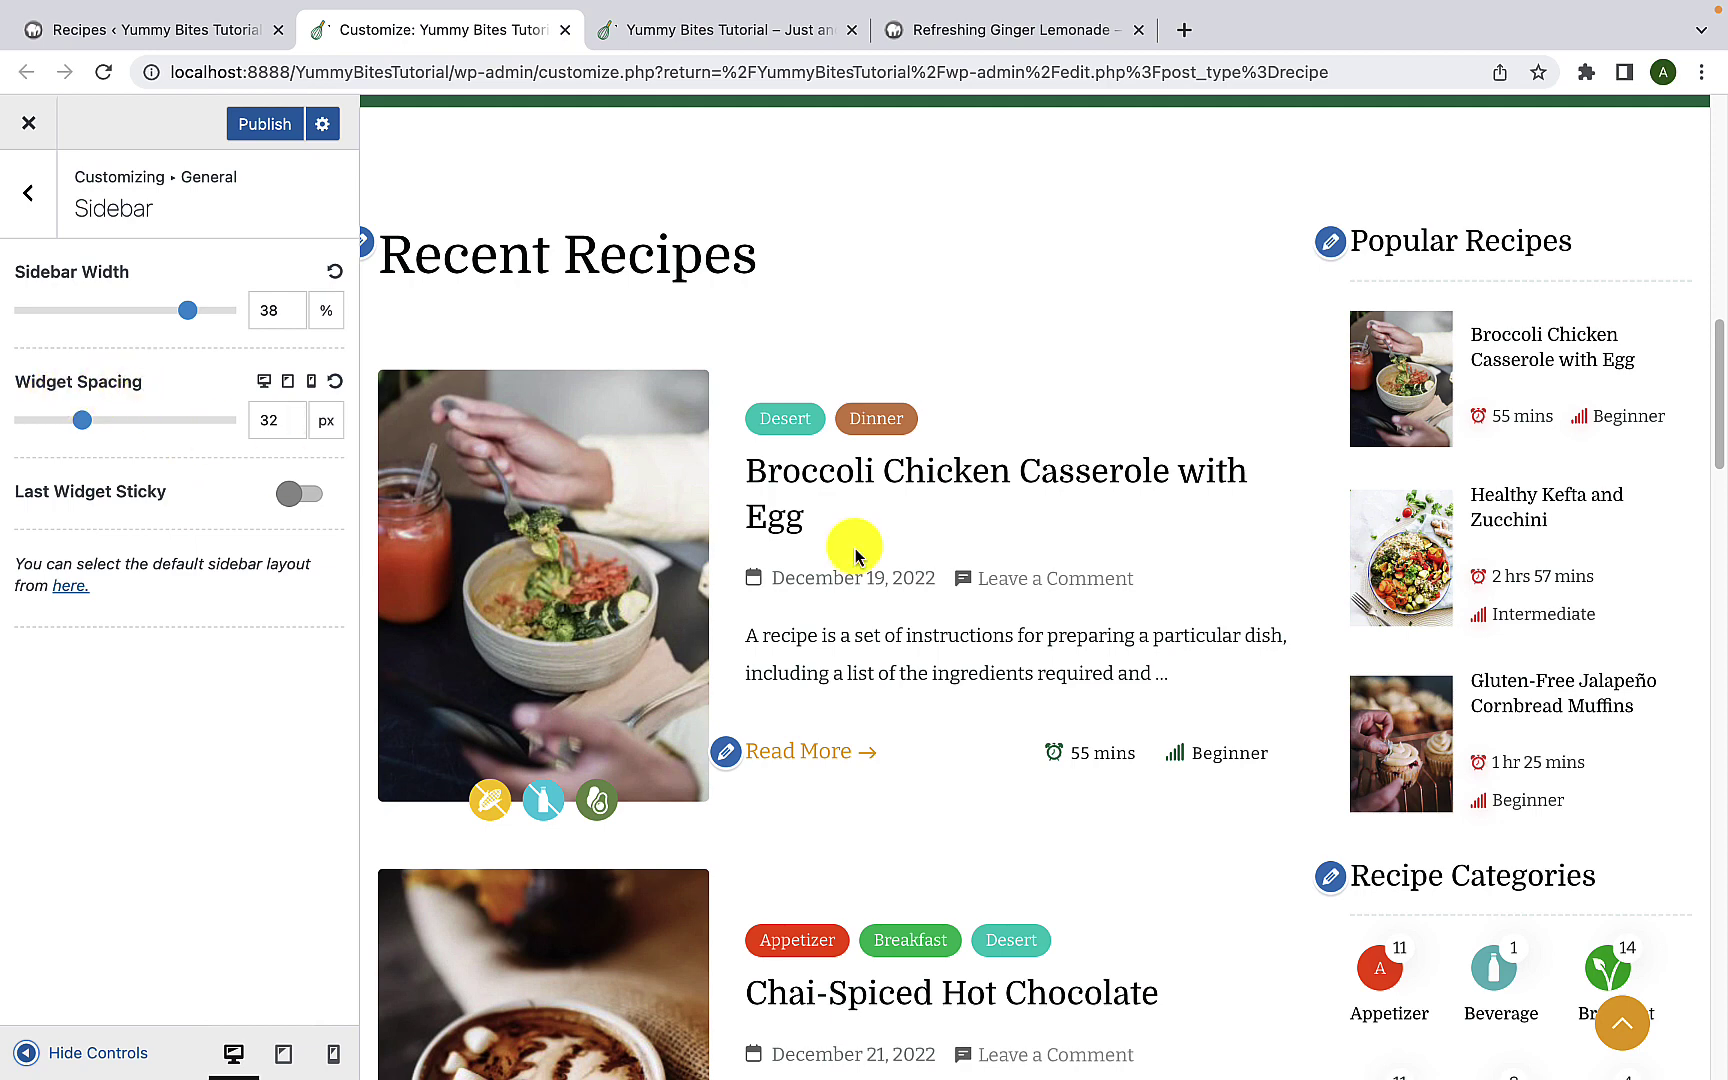
scroll(1508, 765, down, 1)
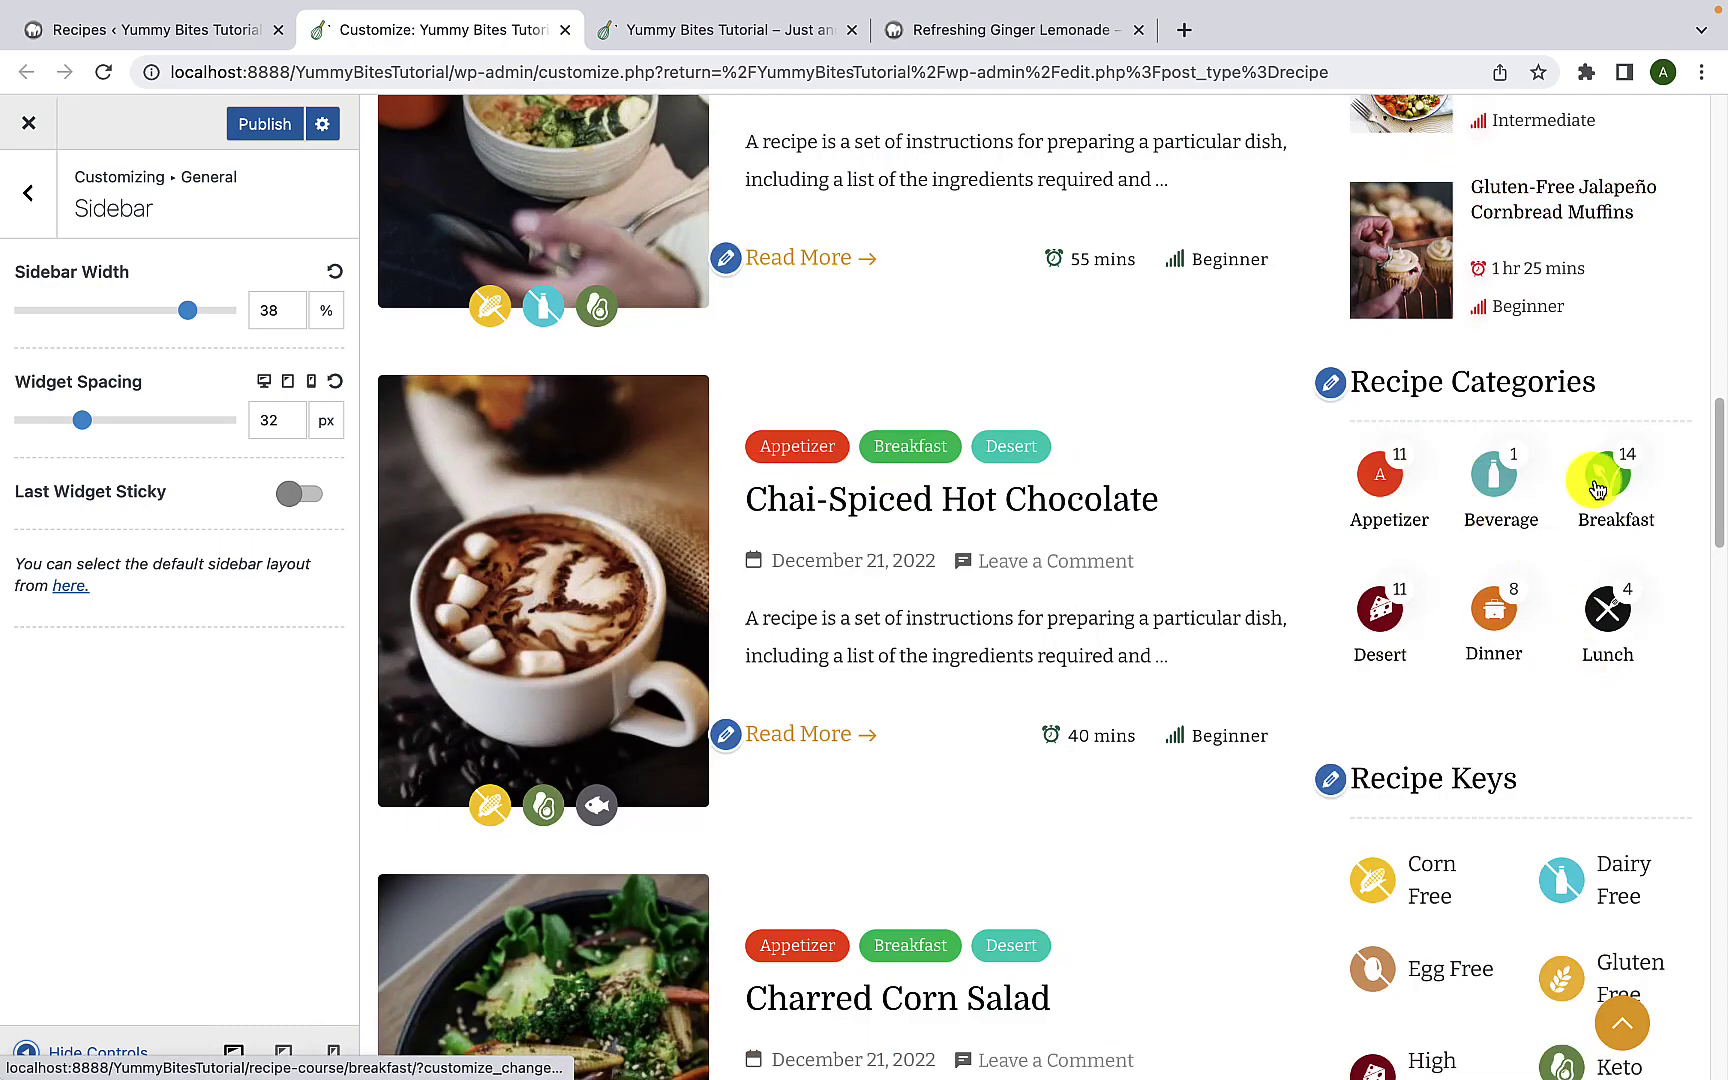
scroll(1535, 791, down, 4)
scroll(1530, 715, up, 4)
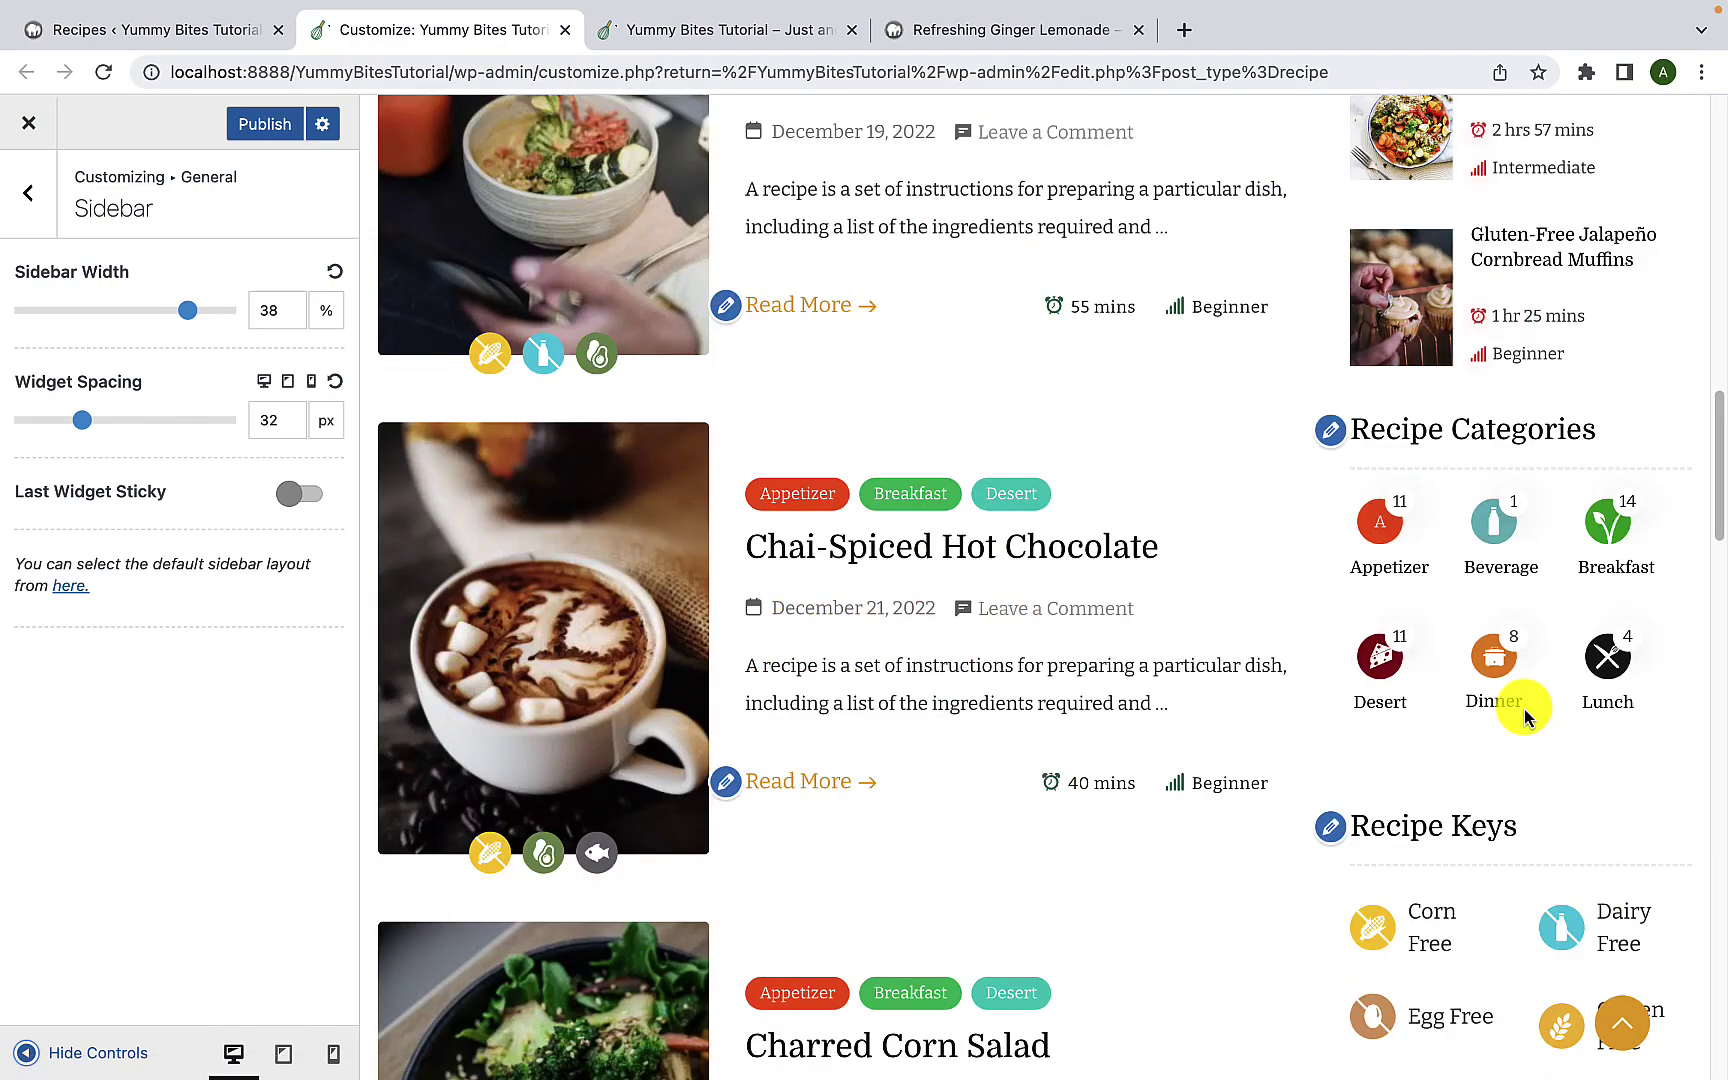
scroll(1524, 709, up, 3)
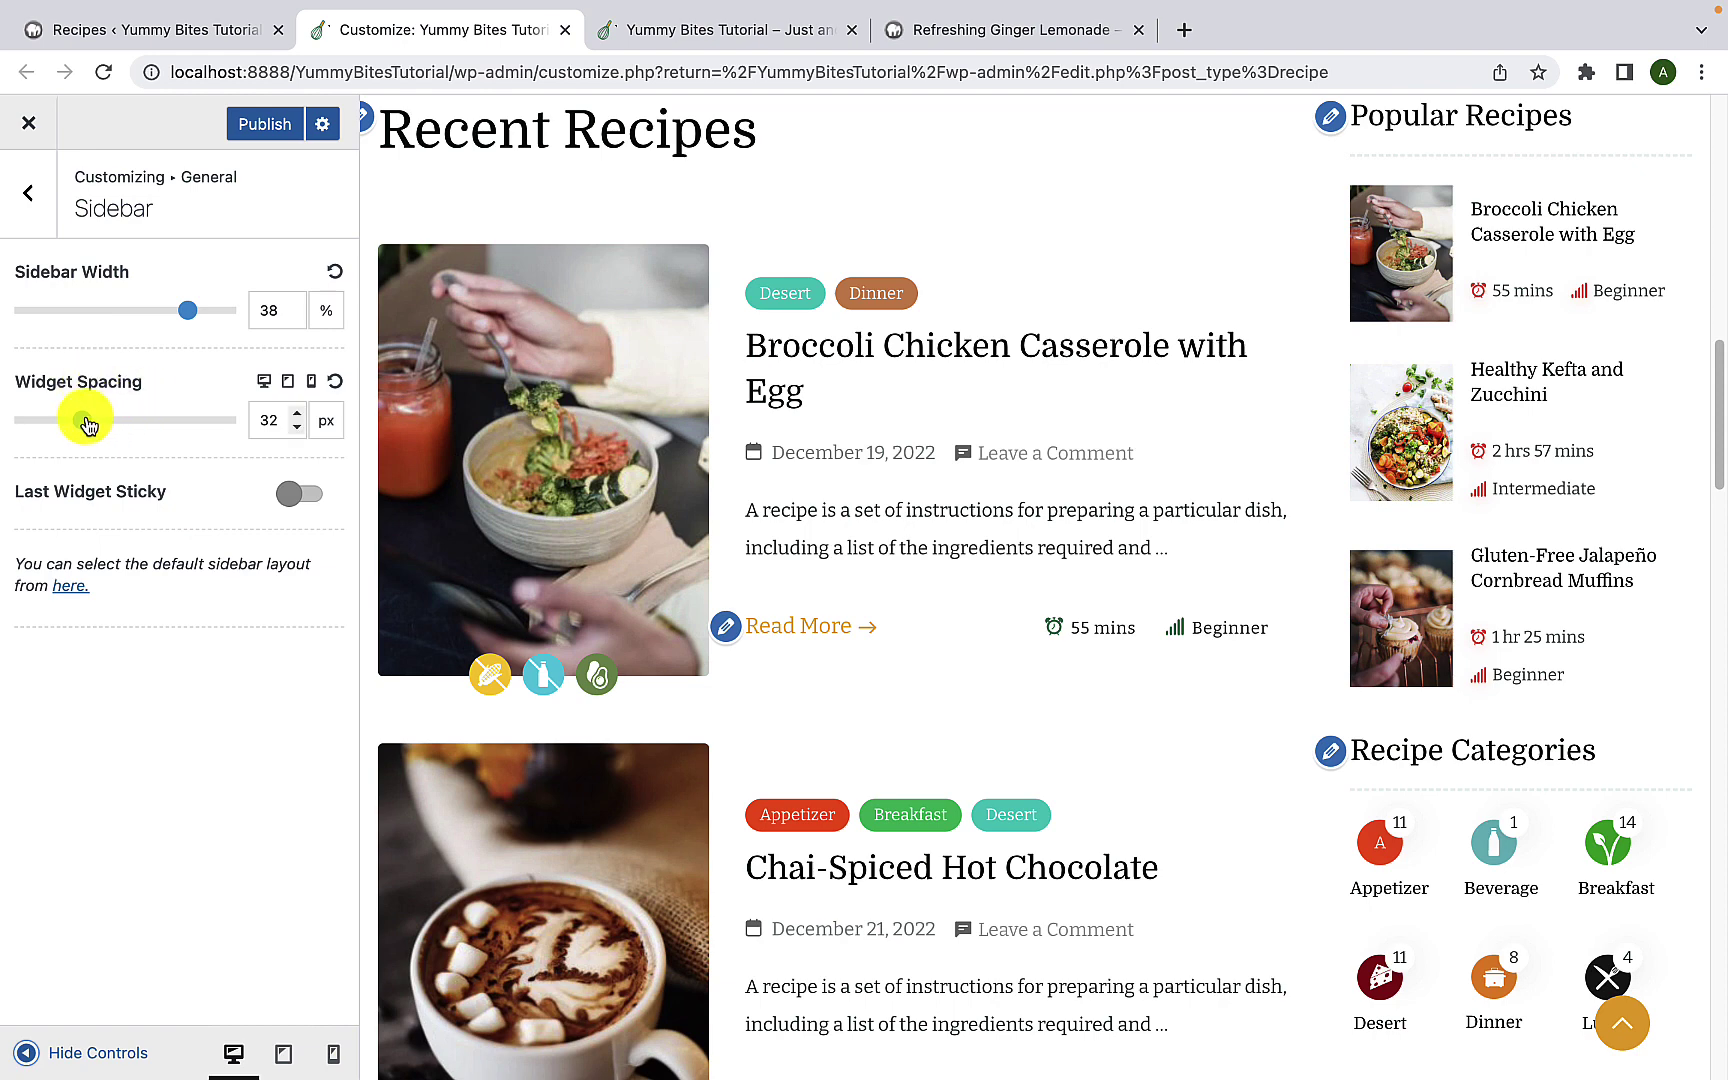
Step: Try a widget spacing of 72 px and inspect the gaps between the sidebar widgets
drag(83, 420, 175, 425)
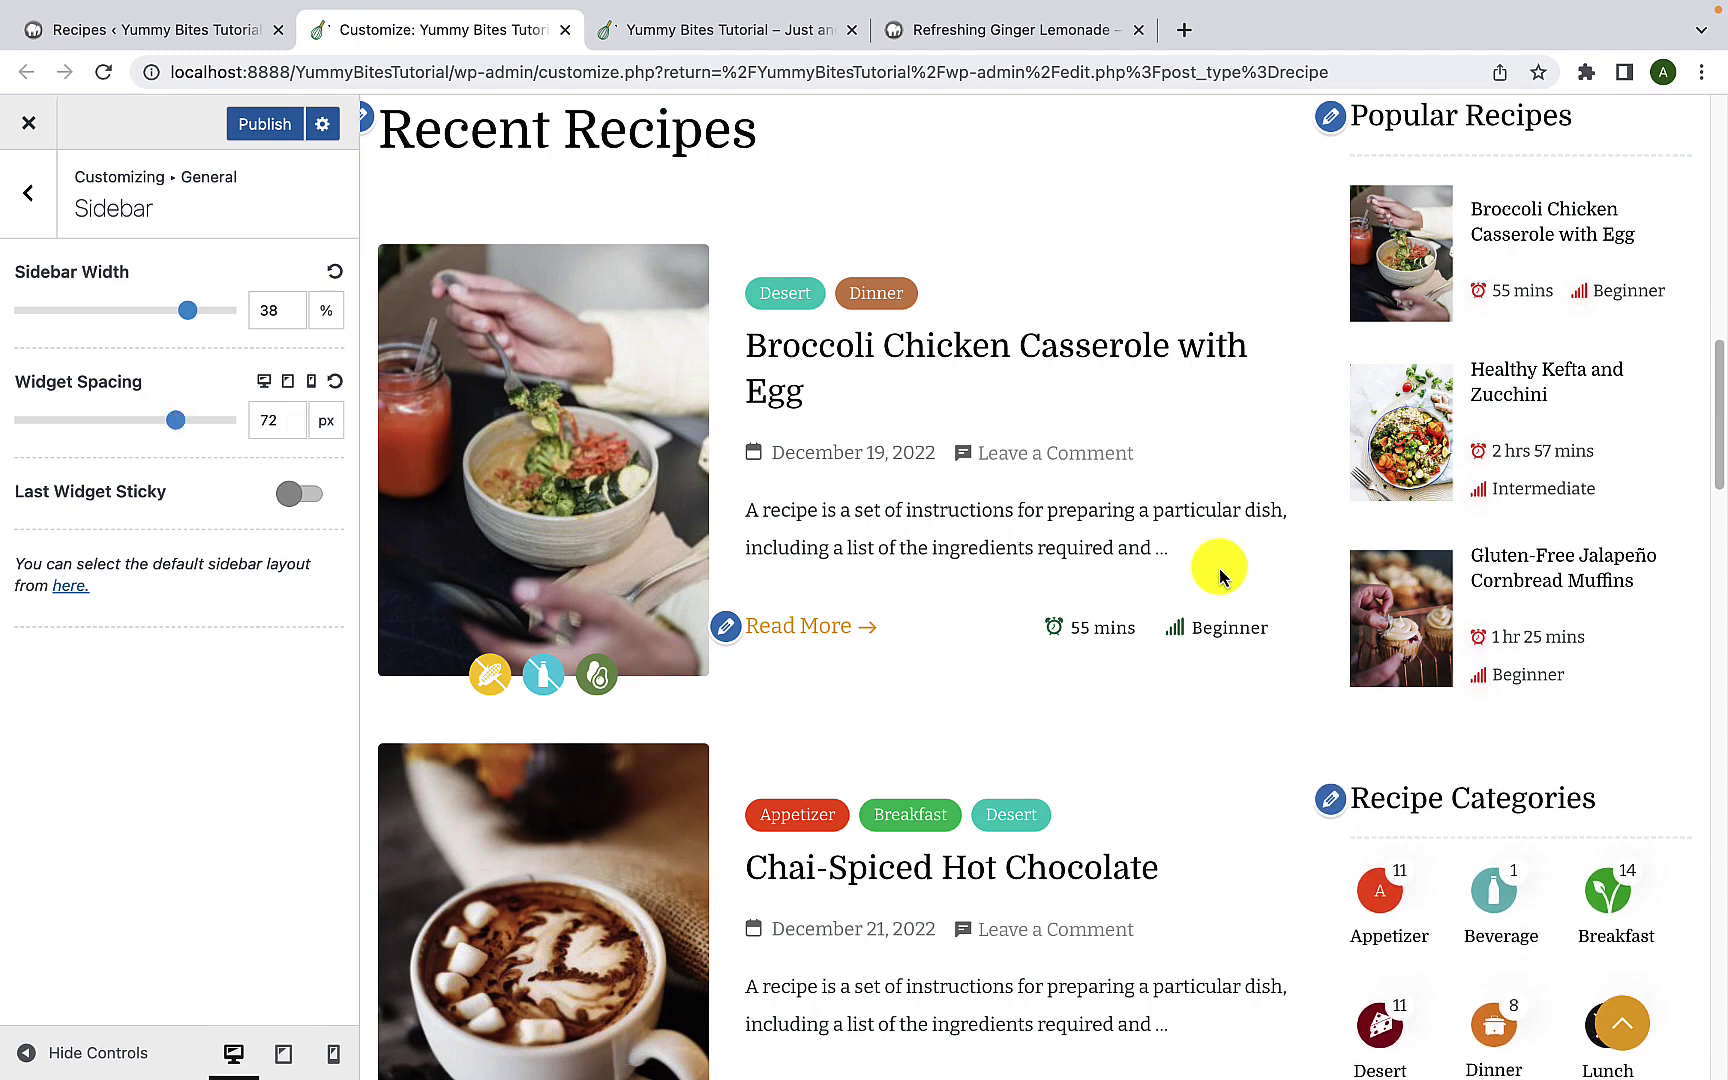
scroll(1412, 672, down, 8)
scroll(1413, 672, up, 2)
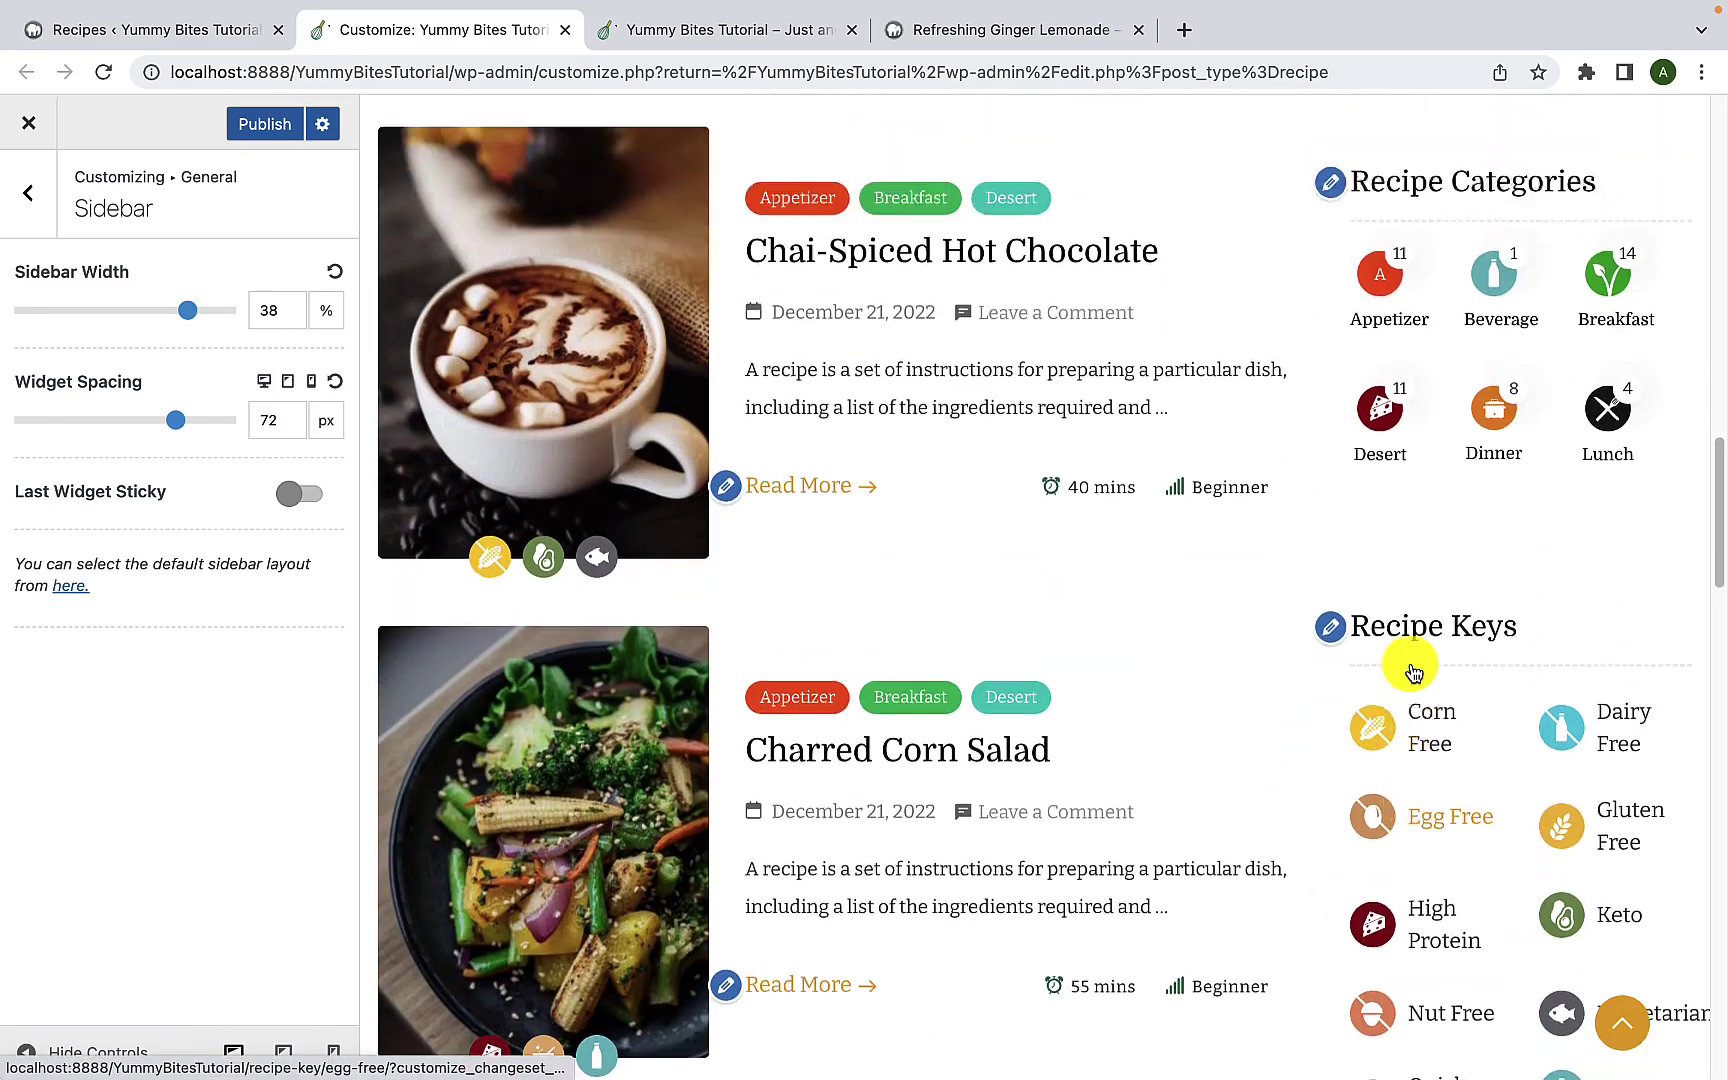
scroll(1413, 672, up, 2)
Step: Set the desktop widget spacing to 48 px and review the sidebar and the rest of the home page
click(177, 427)
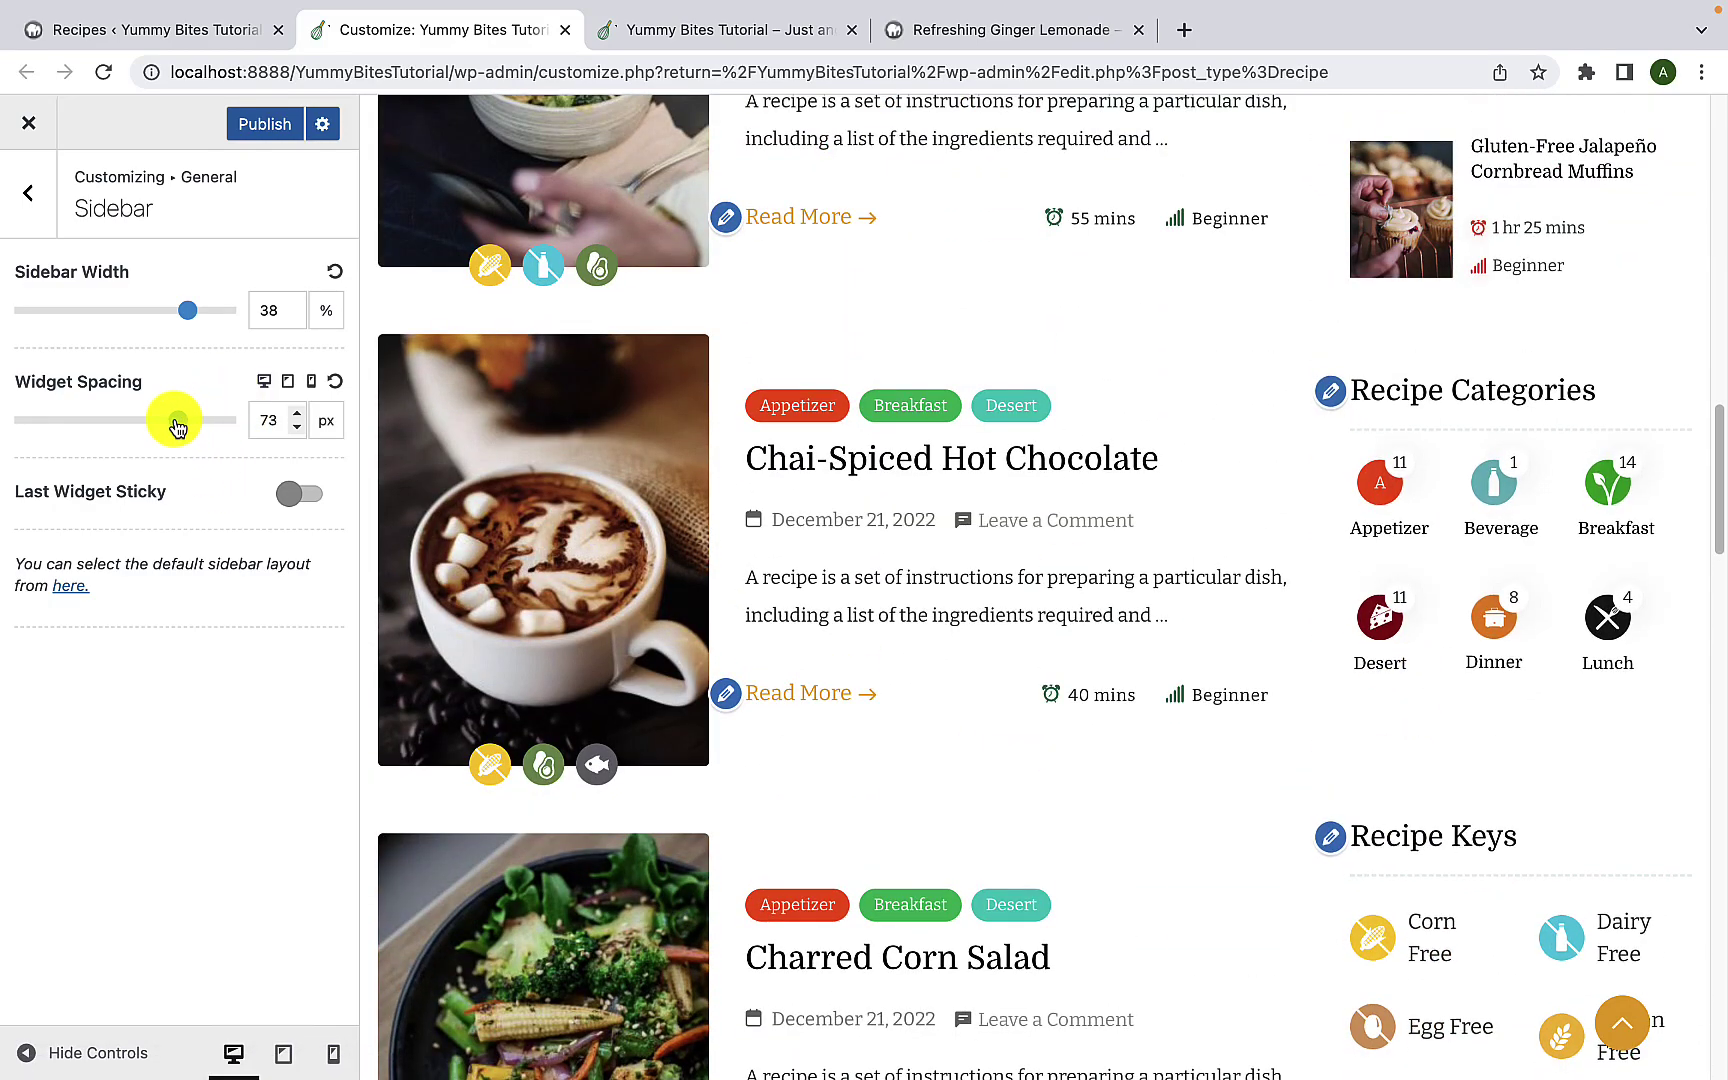
drag(177, 427, 119, 421)
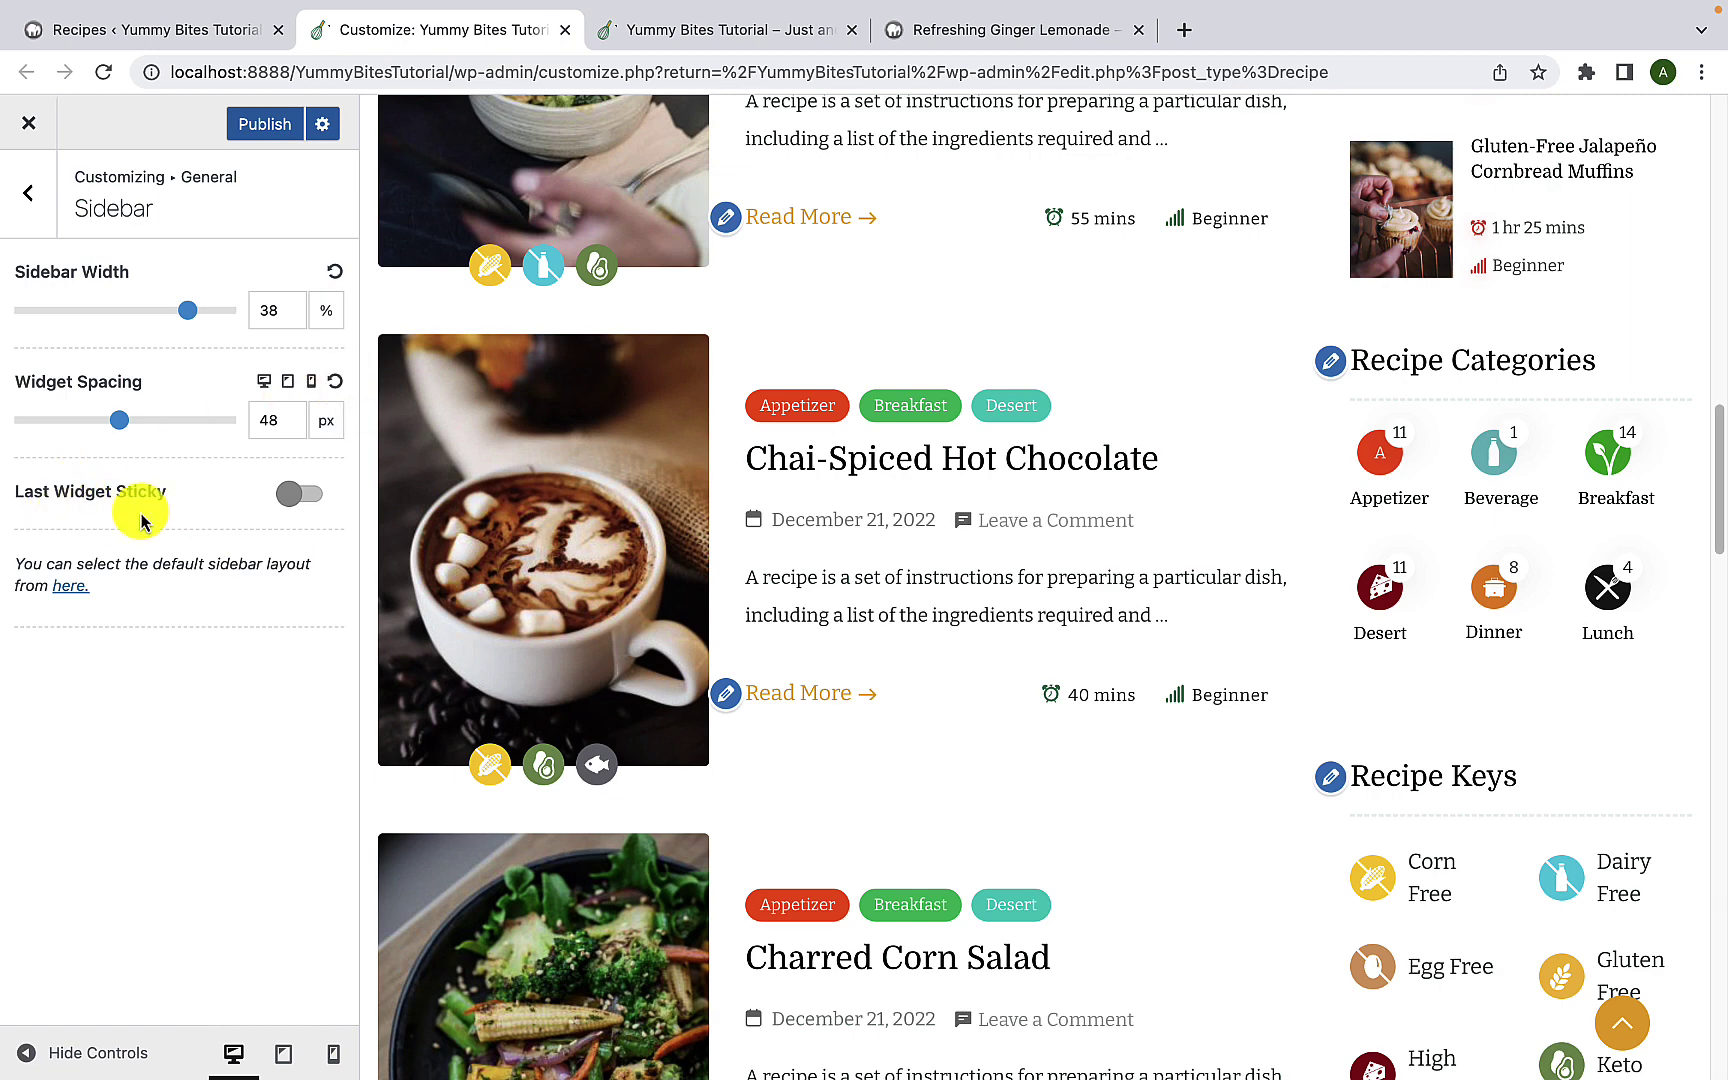
scroll(1505, 613, down, 4)
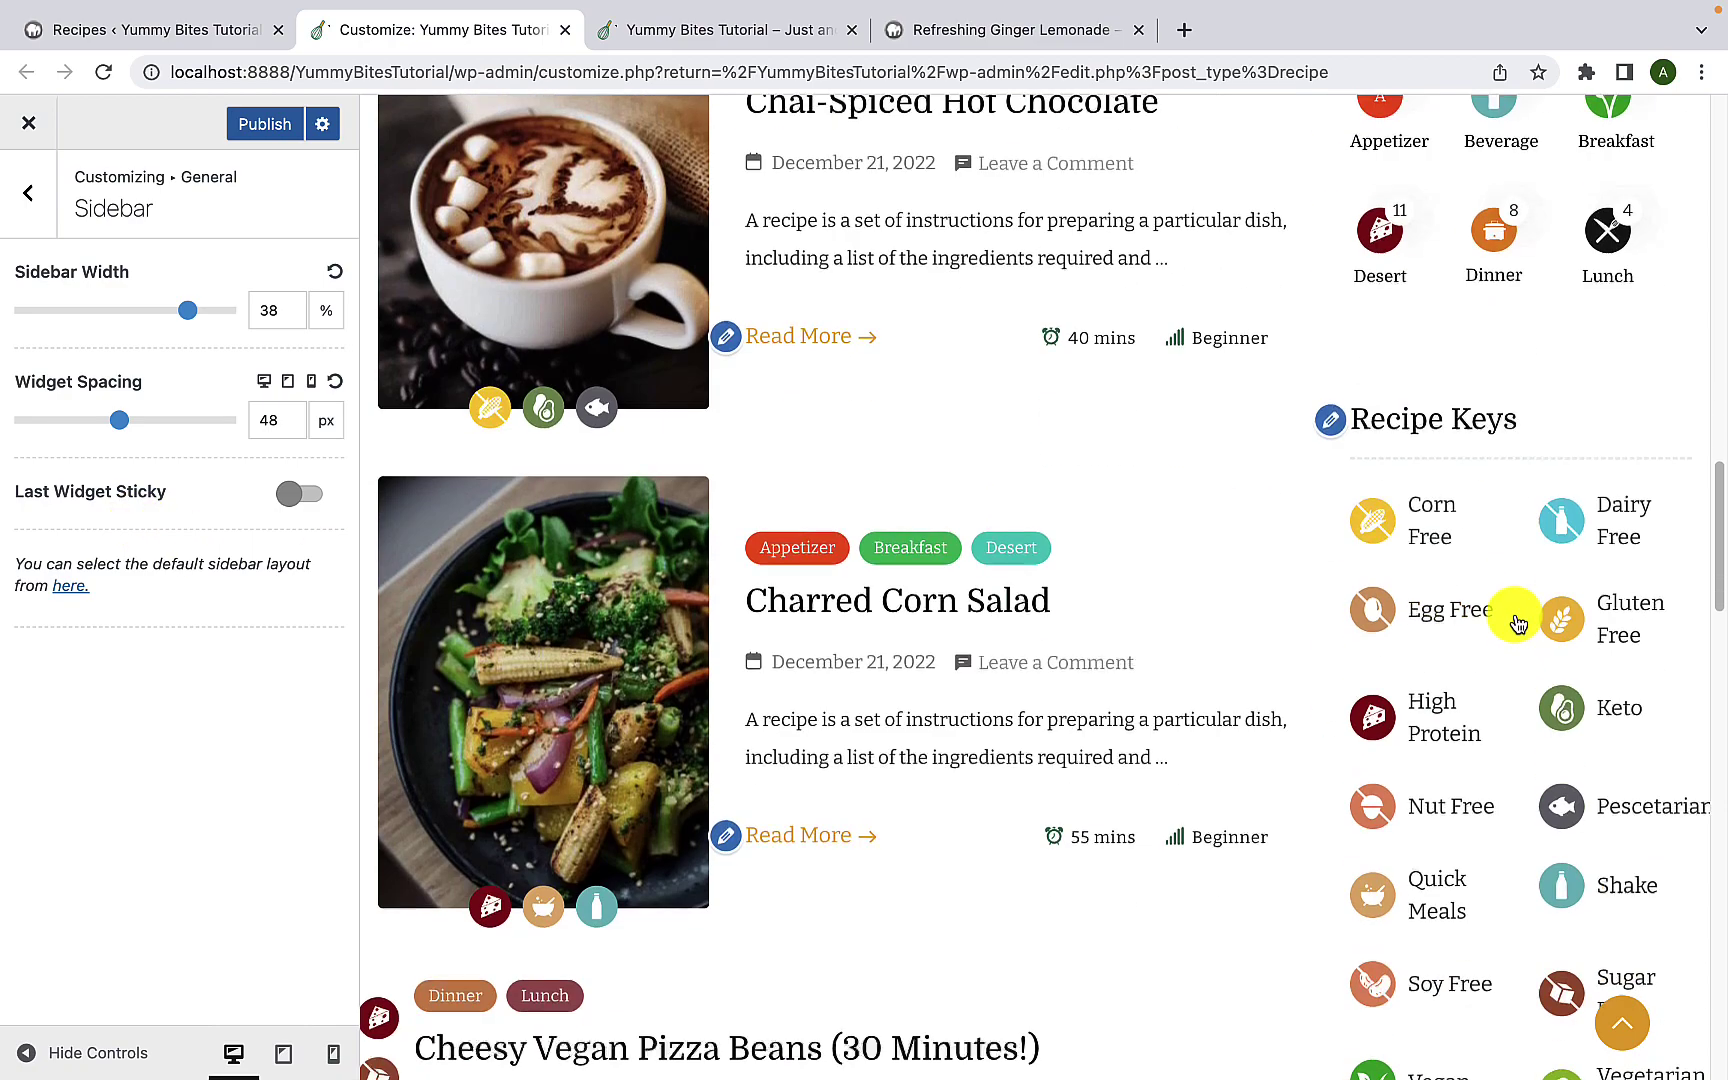
scroll(1479, 623, down, 5)
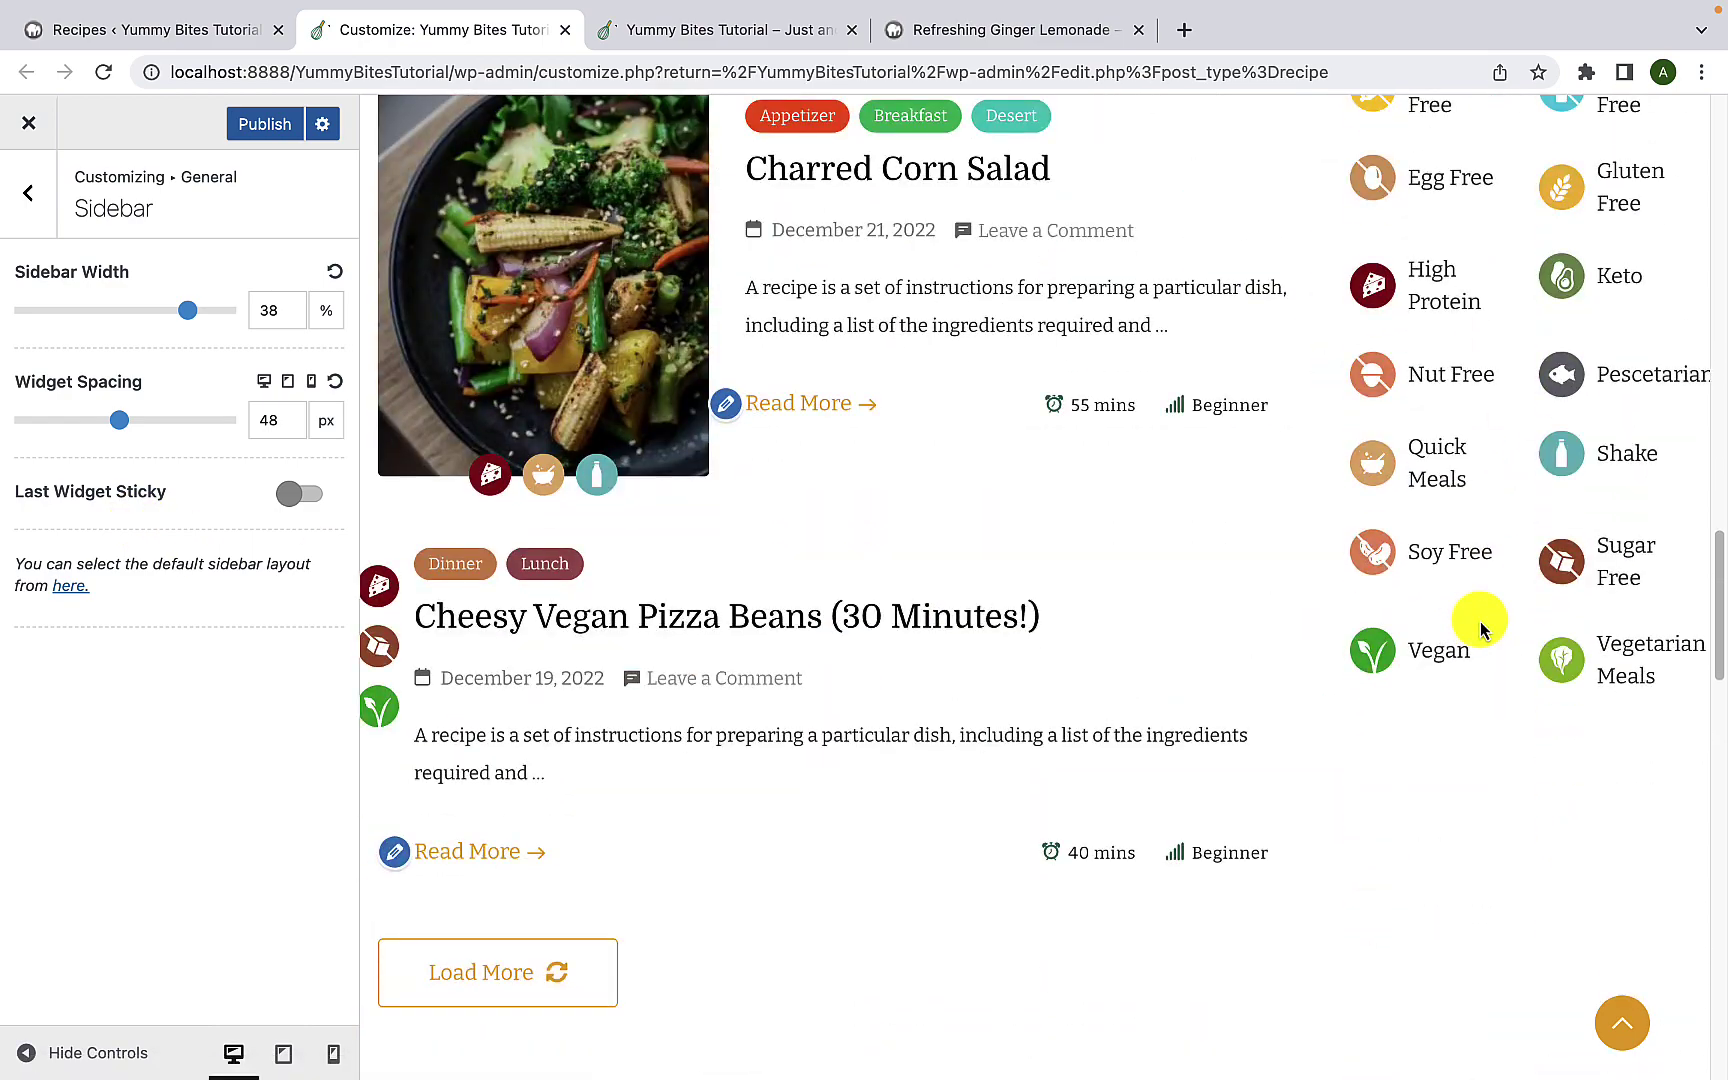
scroll(1480, 628, up, 2)
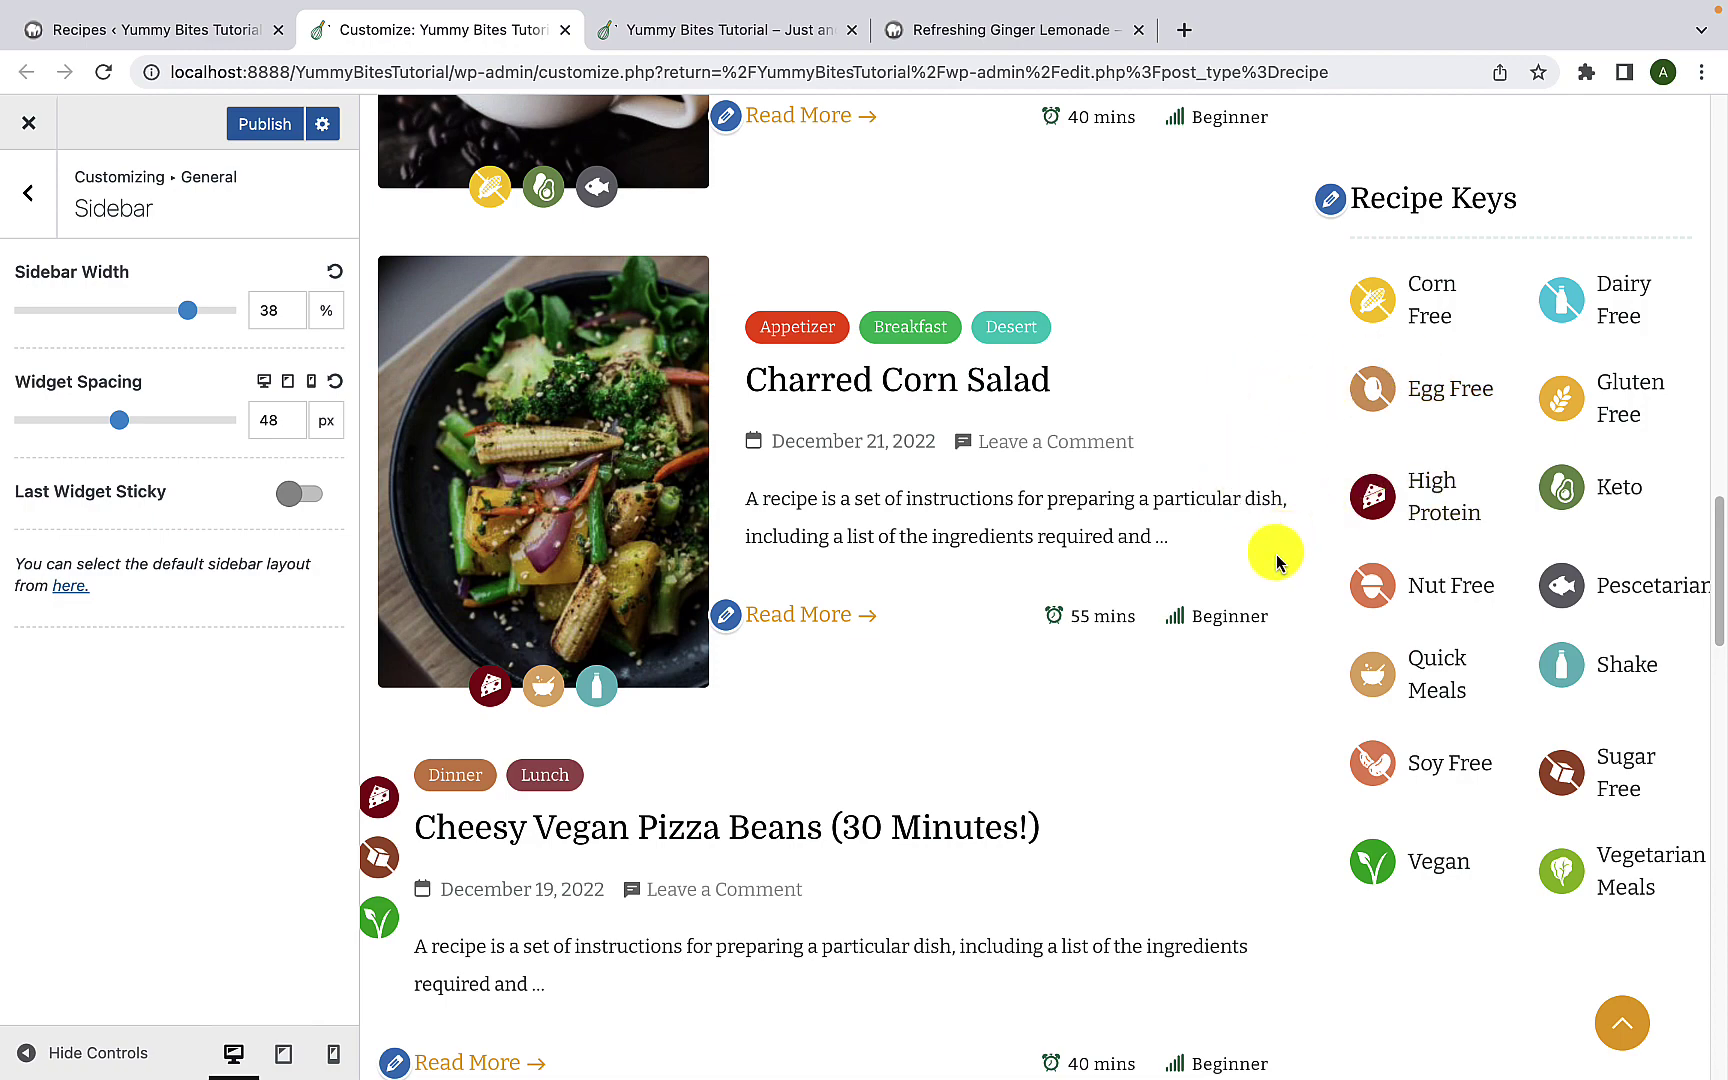
scroll(1254, 629, down, 13)
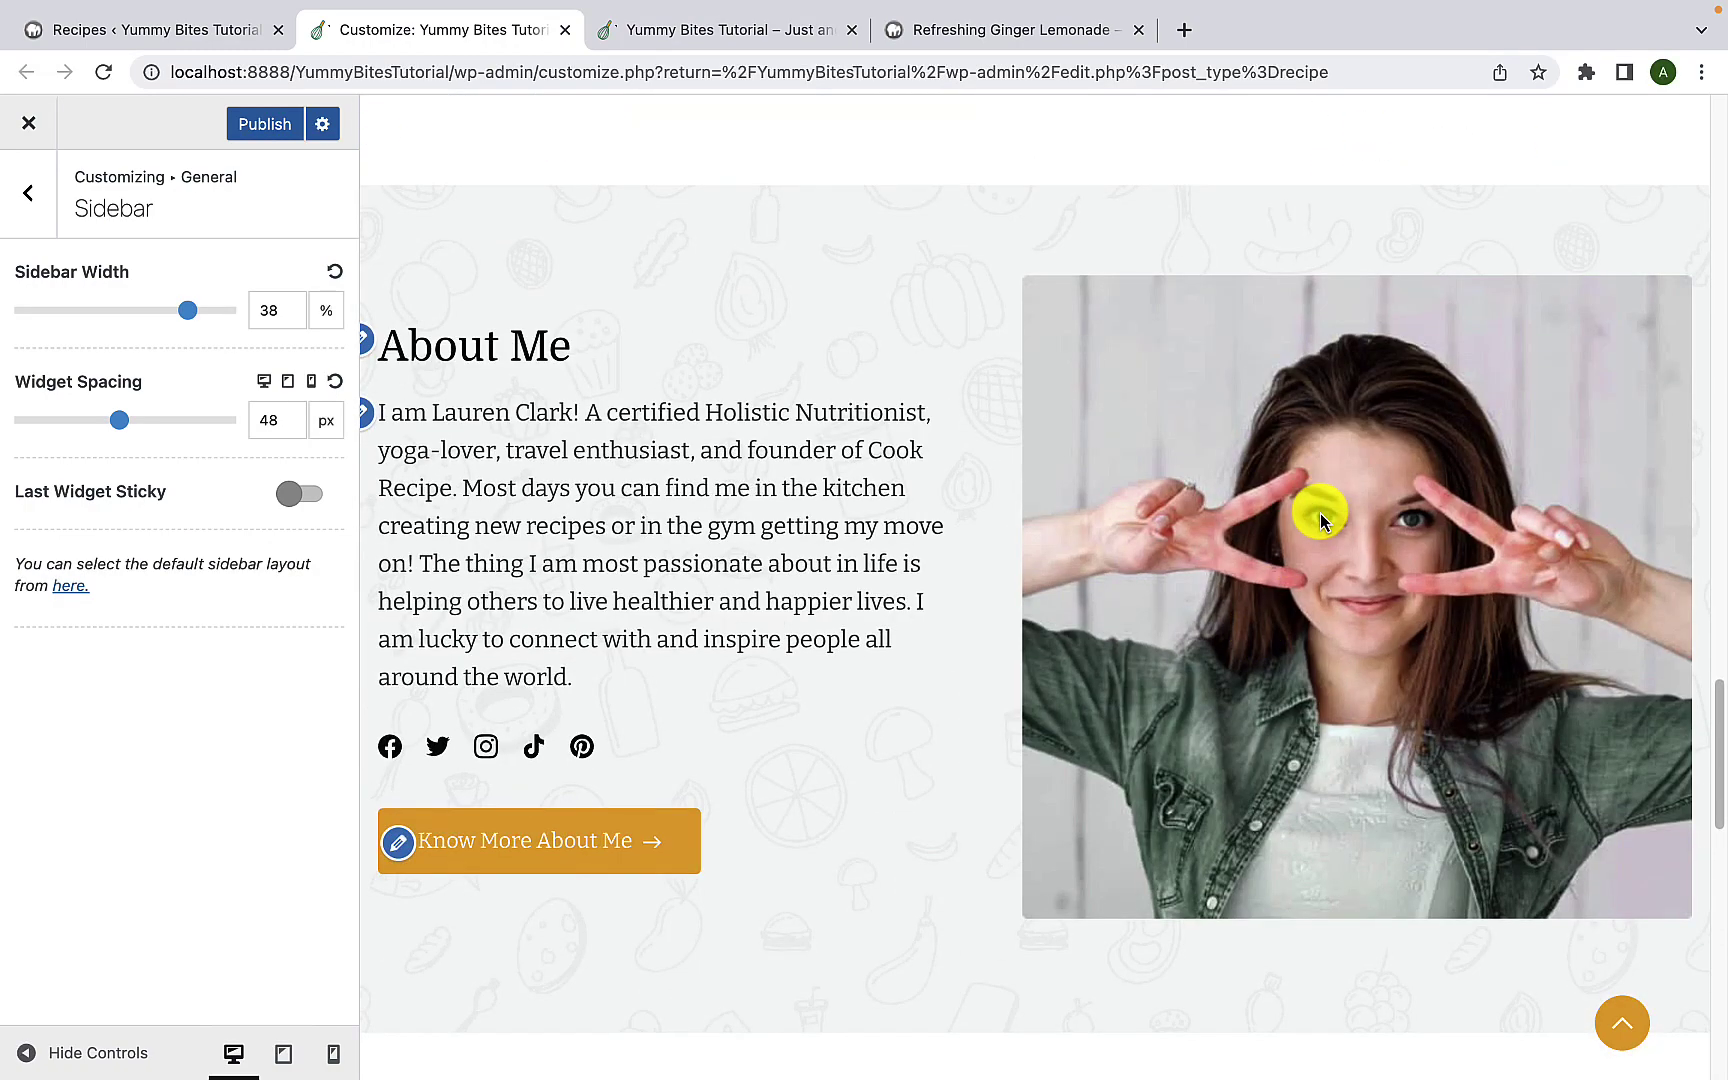
Step: Load more recipes in the preview and examine how the Recipe Keys widget scrolls with Last Widget Sticky off
scroll(1320, 520, up, 13)
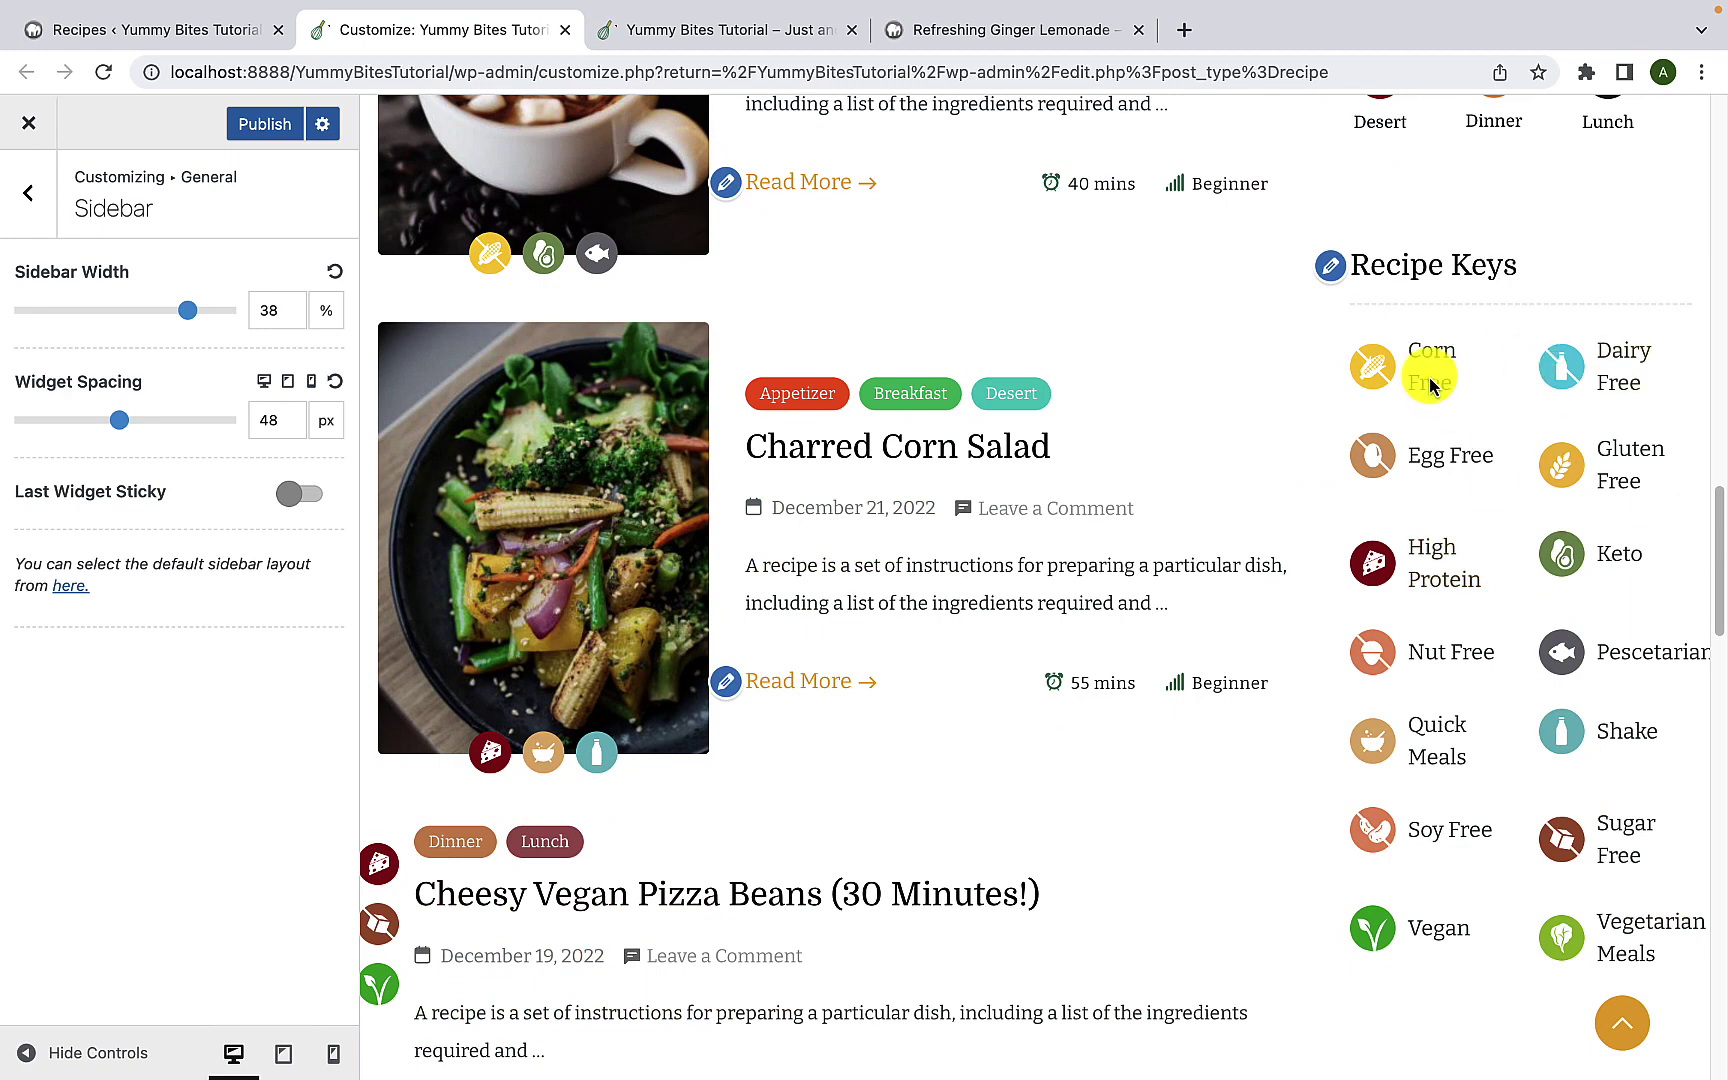
scroll(1327, 621, down, 6)
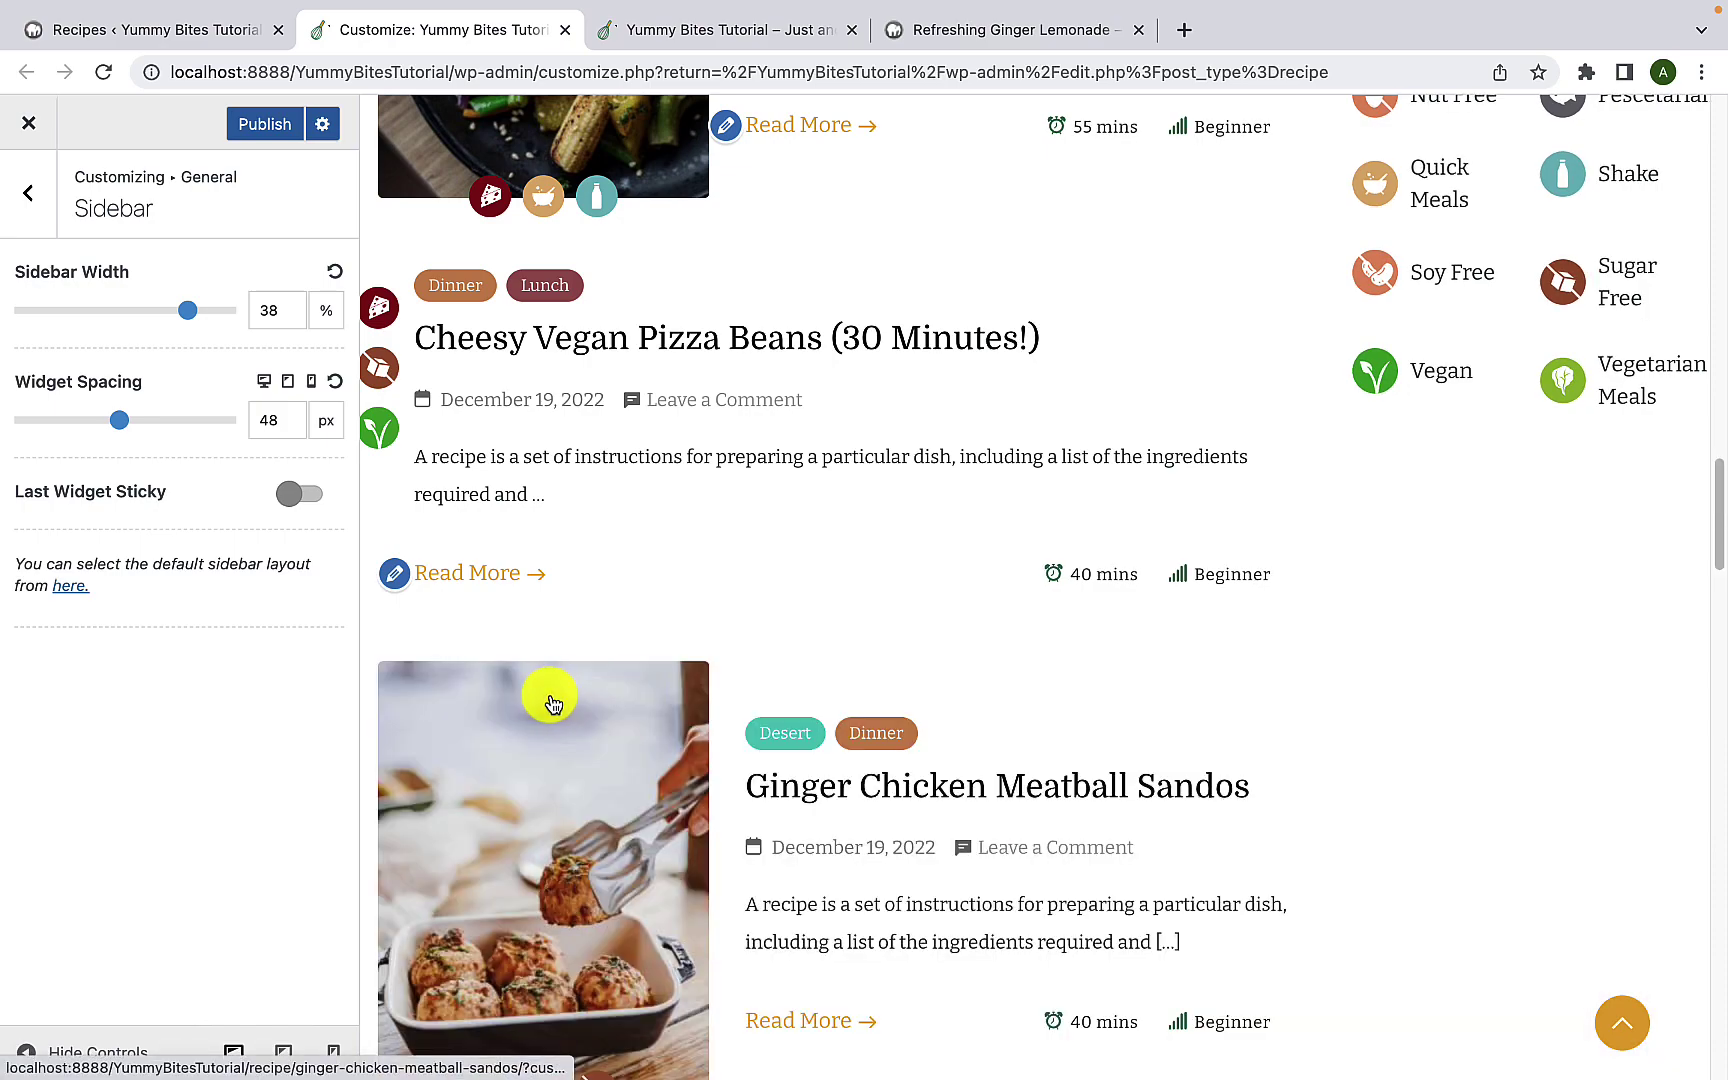
scroll(578, 717, down, 7)
scroll(938, 722, down, 5)
scroll(937, 717, up, 14)
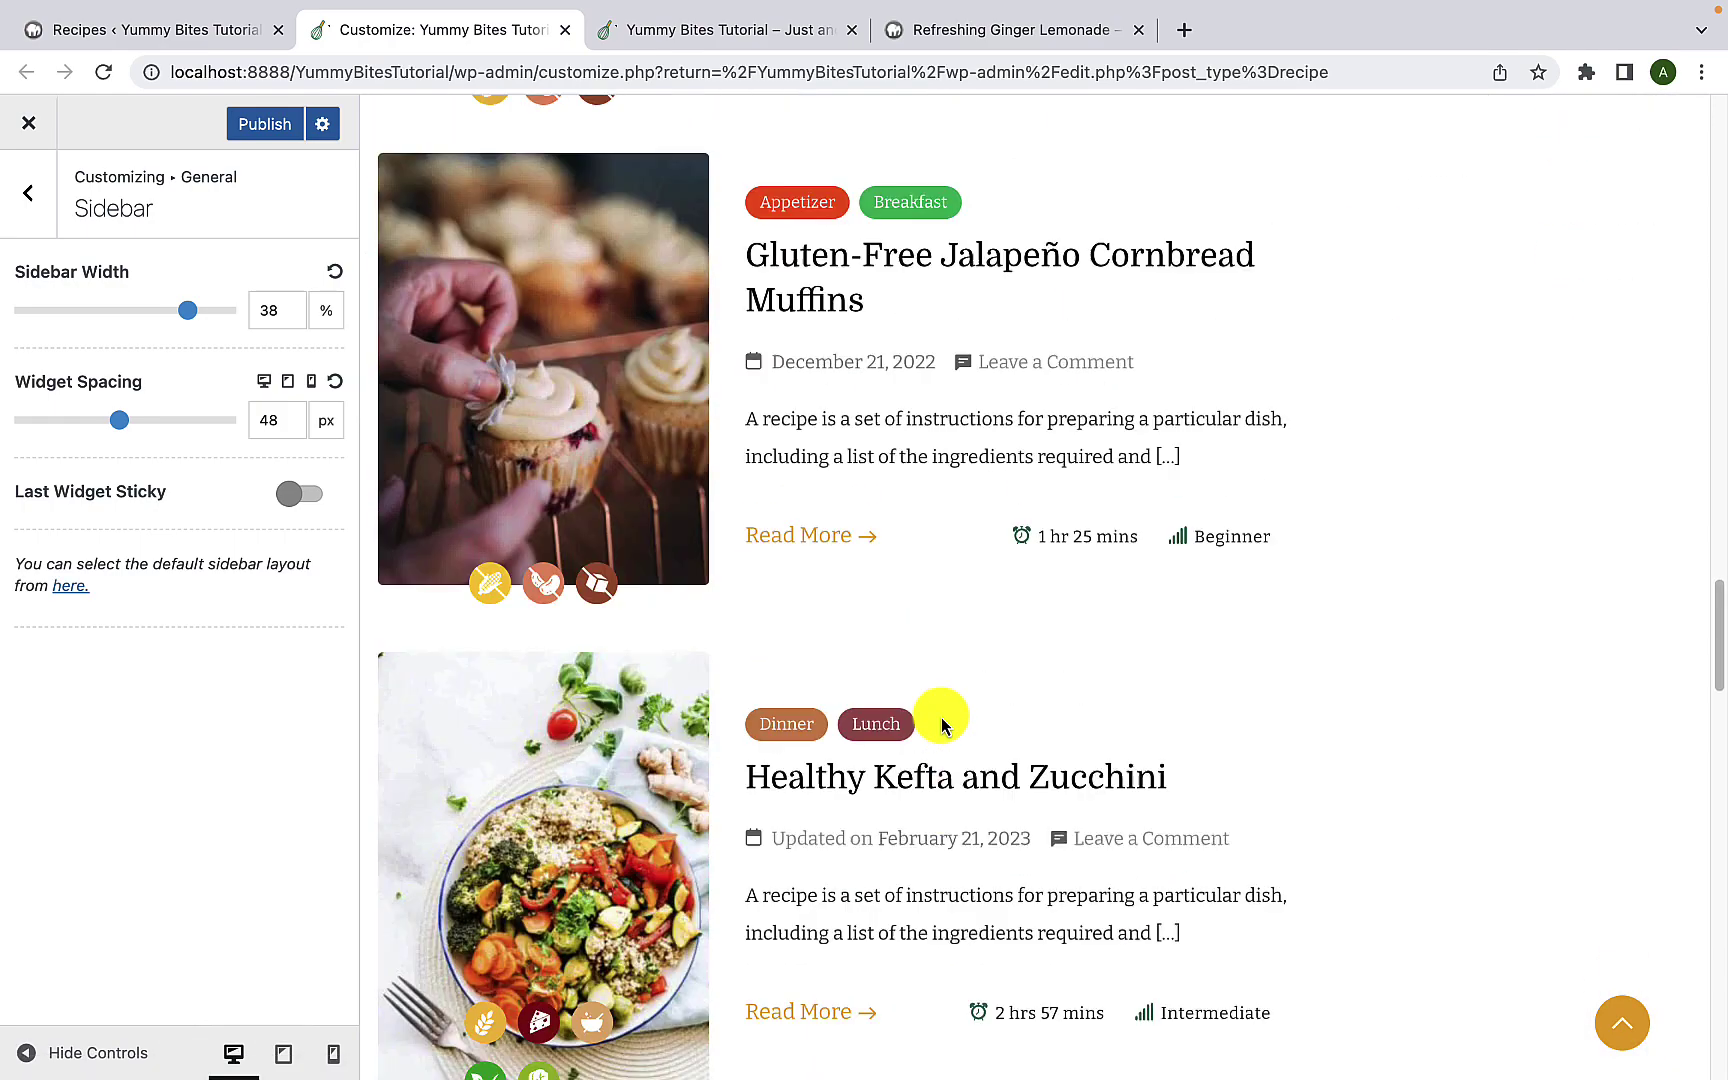
scroll(955, 717, up, 3)
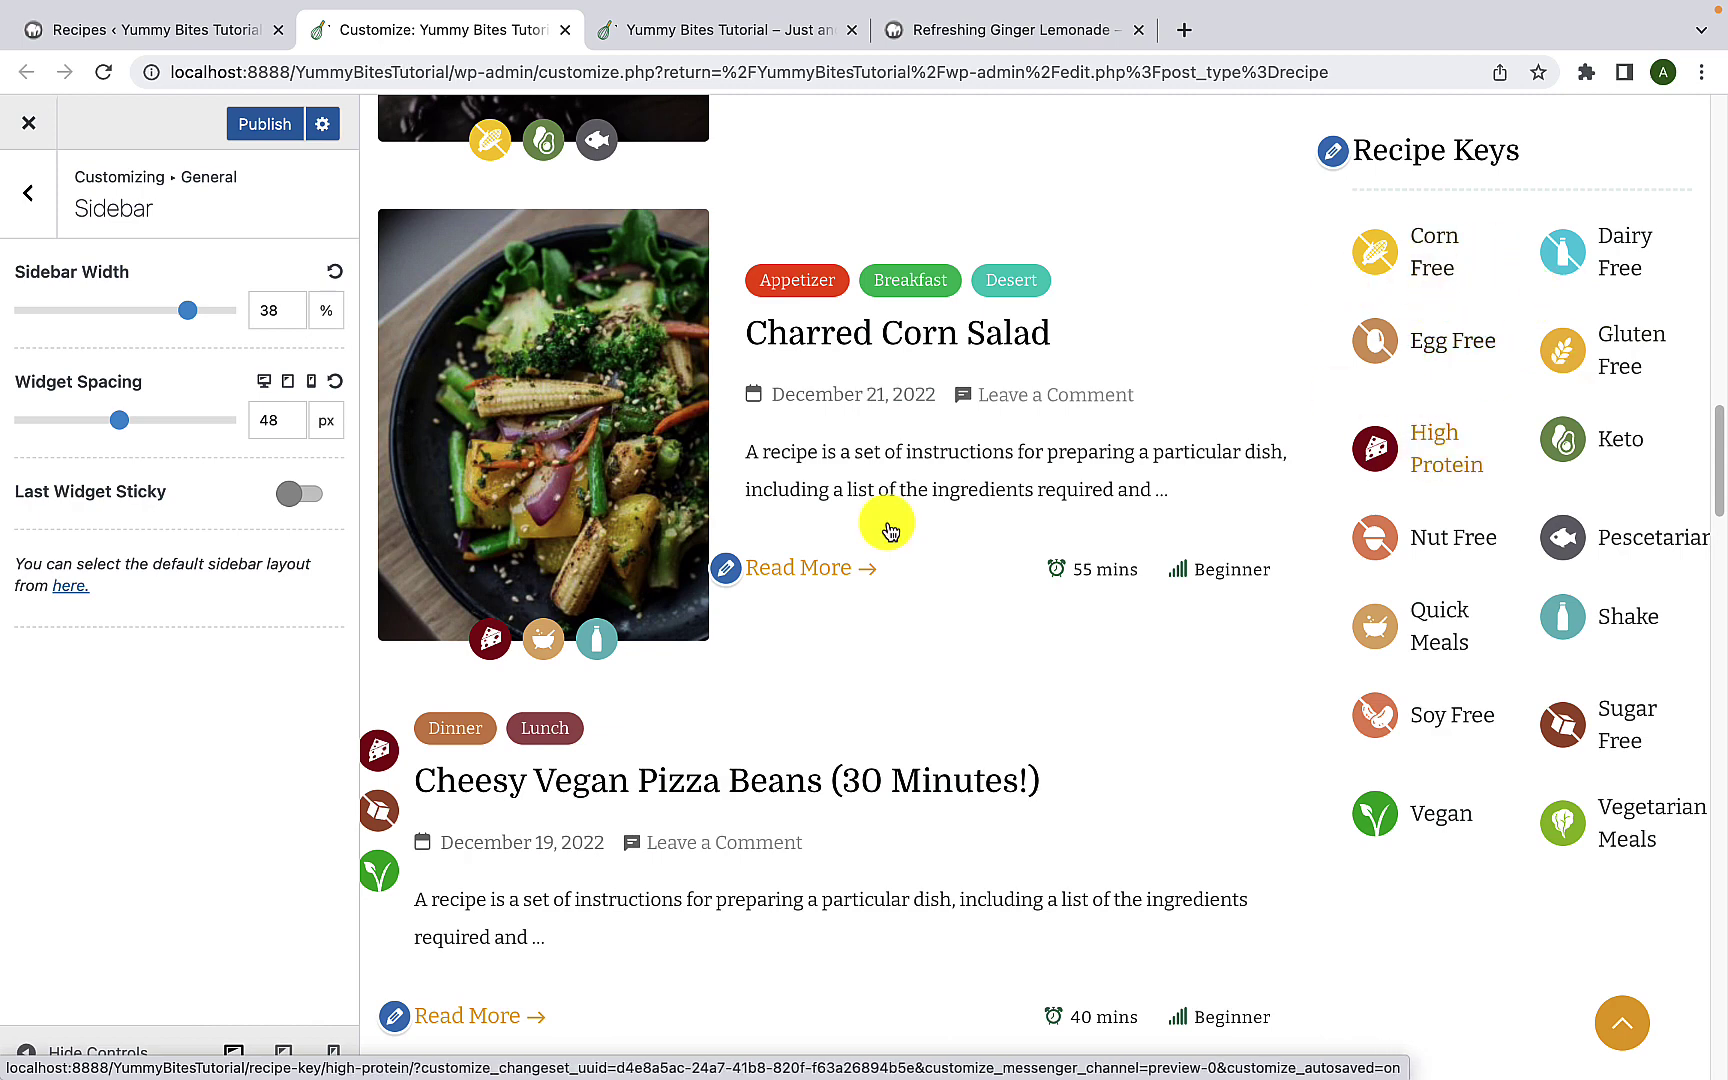
Step: Turn on Last Widget Sticky and load more recipes in the home page preview
click(318, 507)
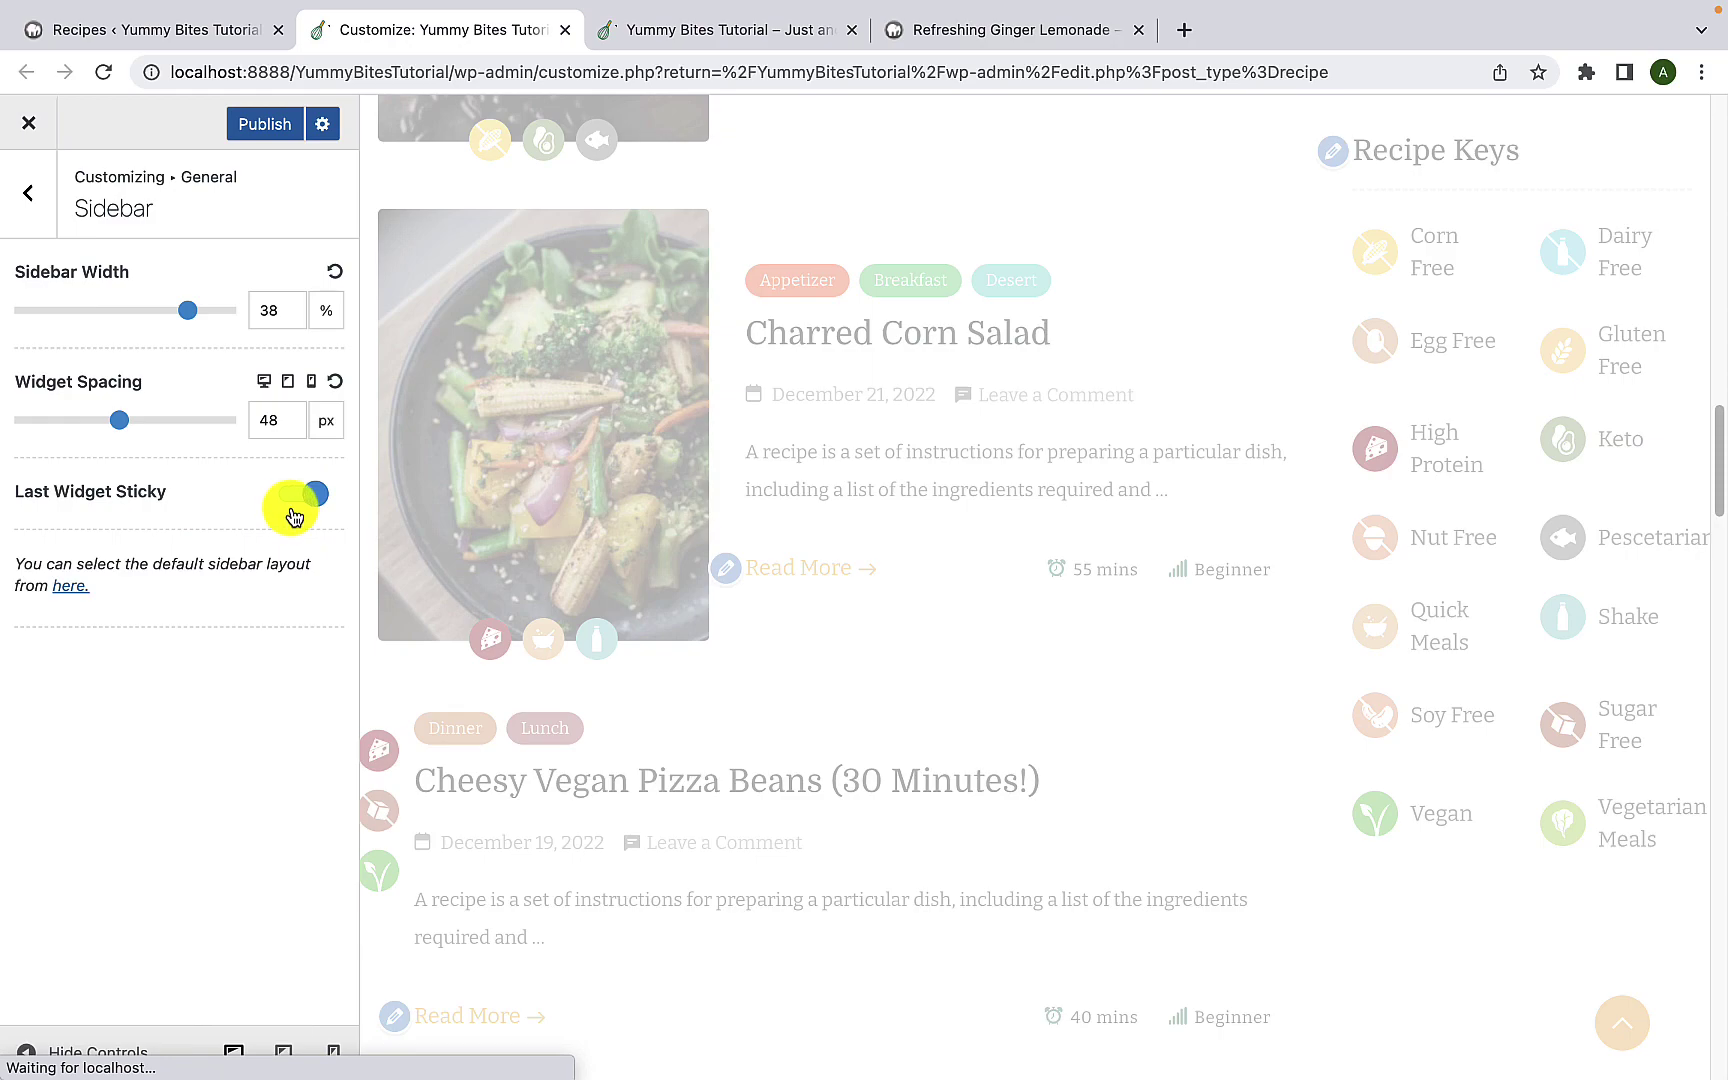
scroll(1010, 620, down, 4)
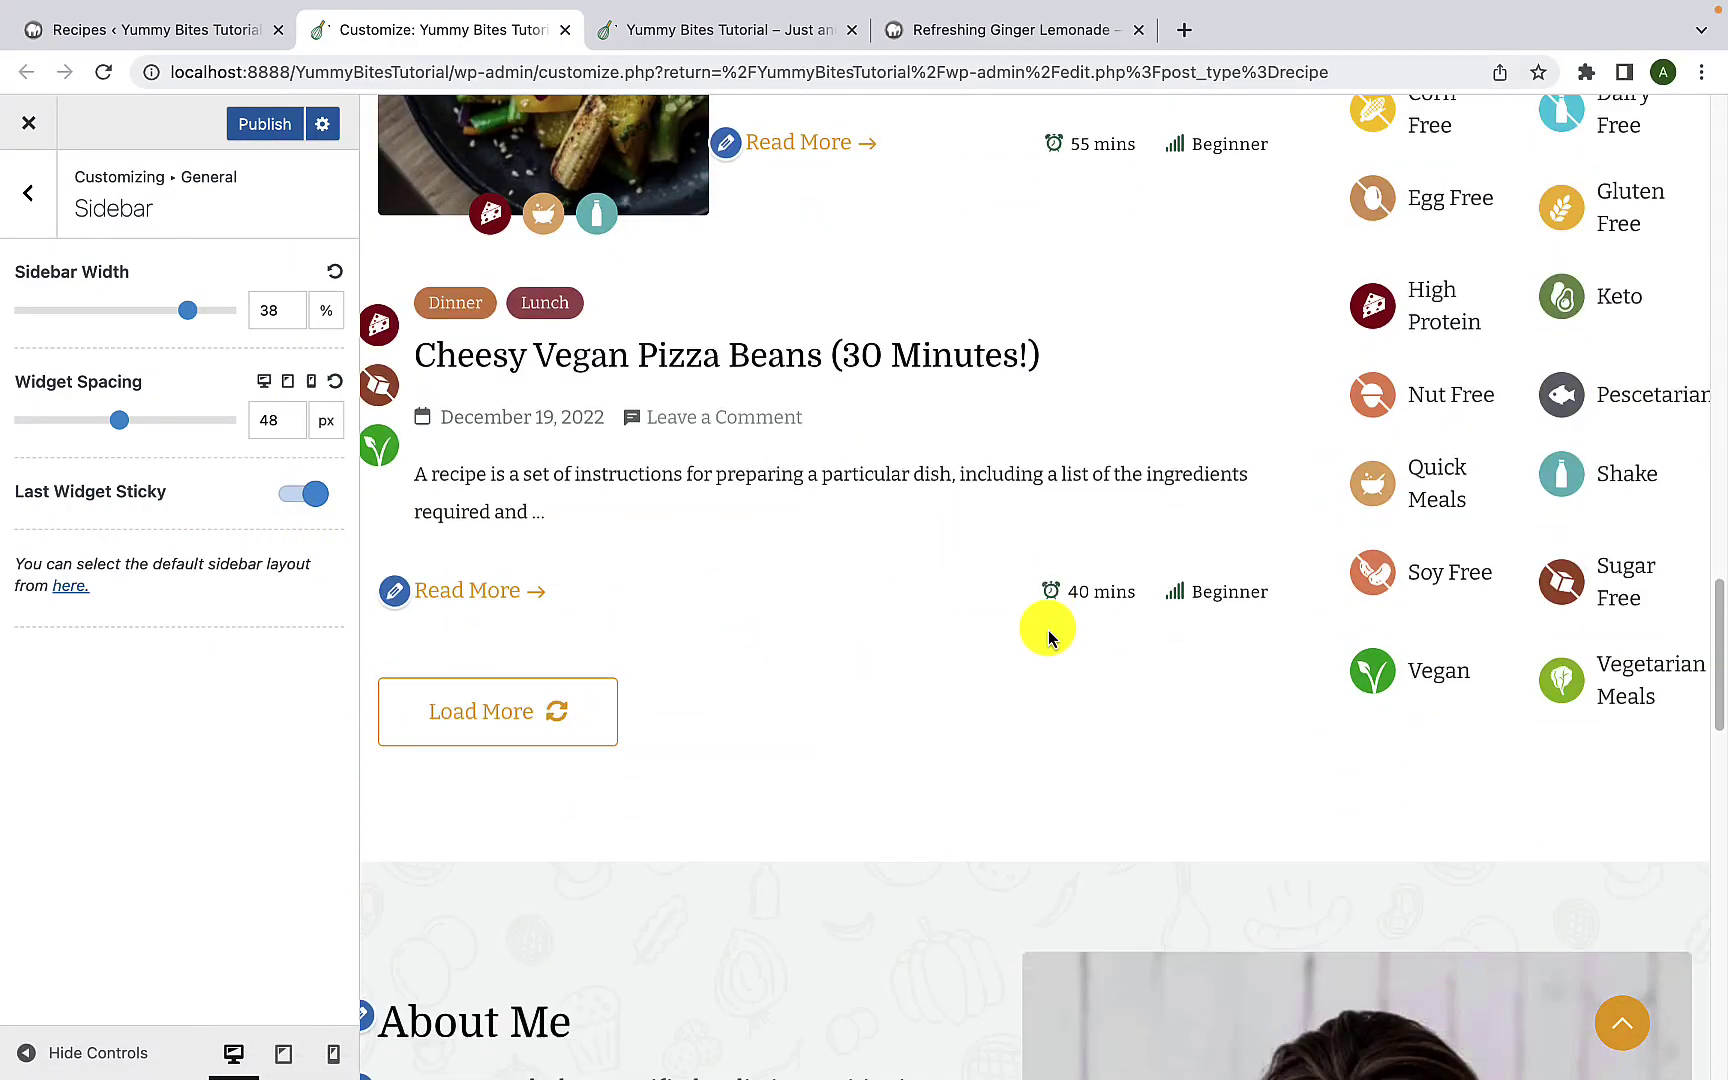
scroll(1045, 625, down, 8)
scroll(1045, 625, up, 7)
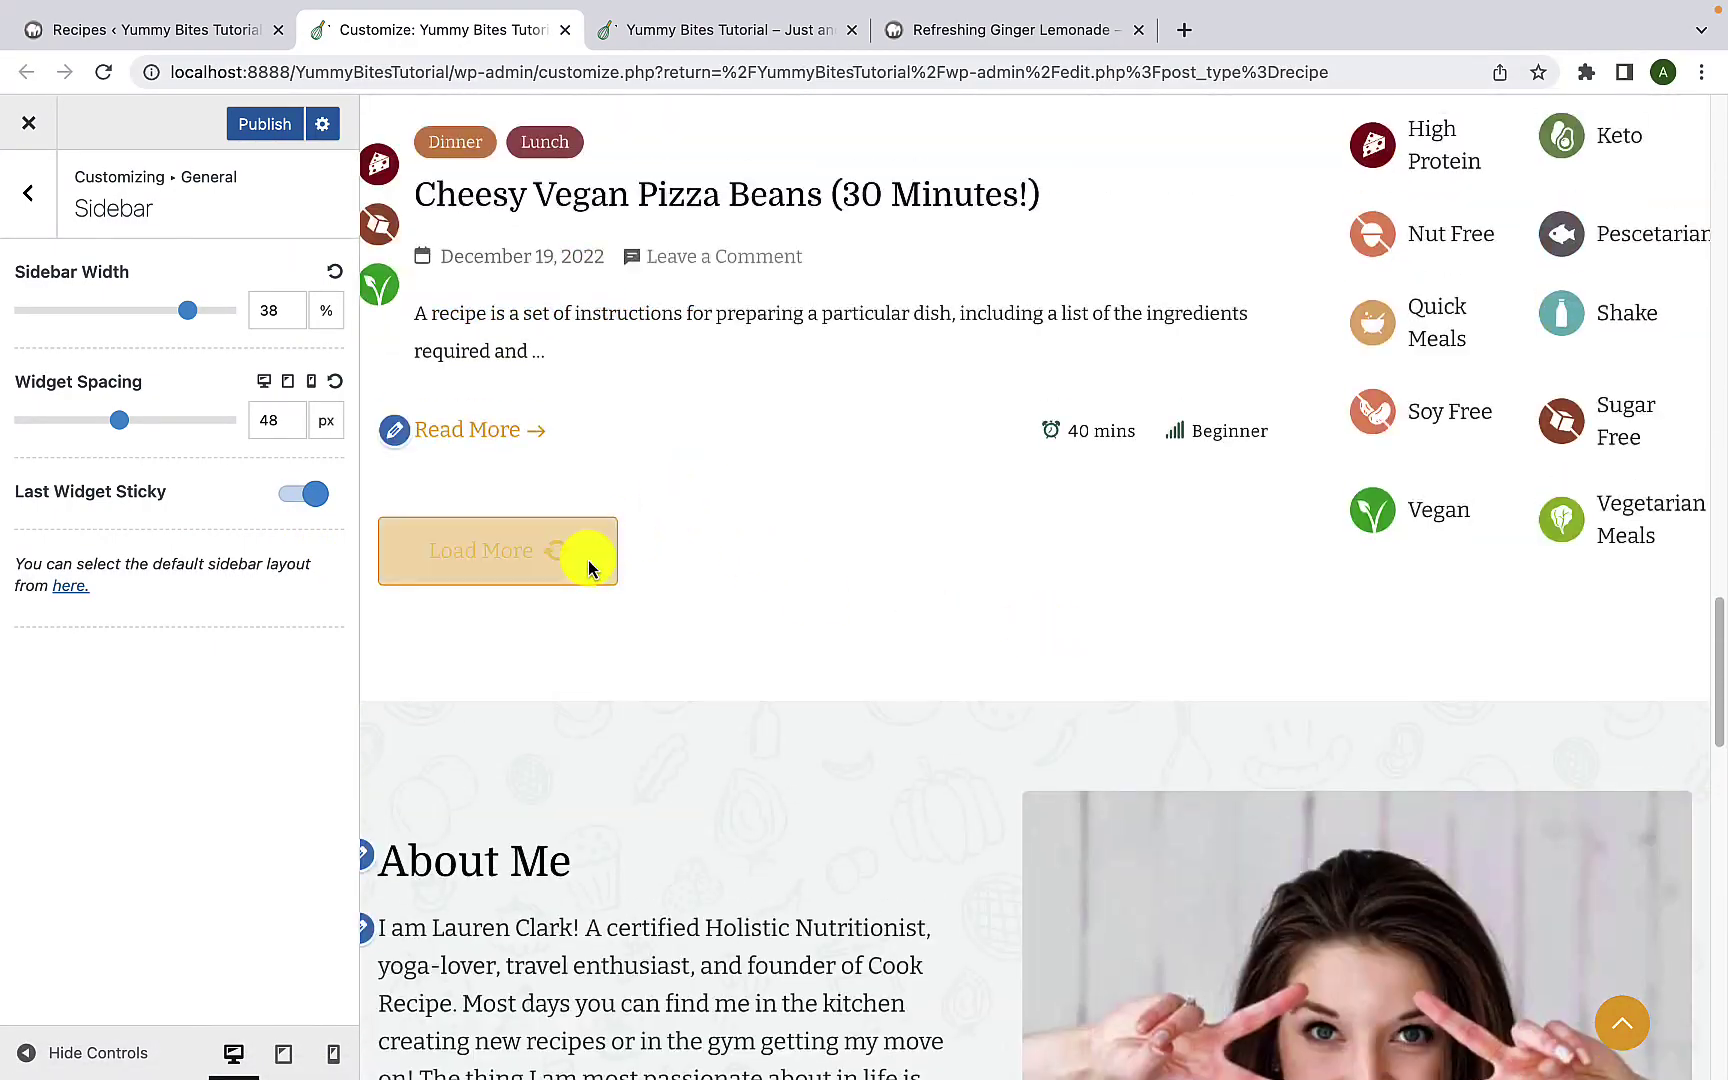
click(558, 556)
scroll(955, 632, down, 1)
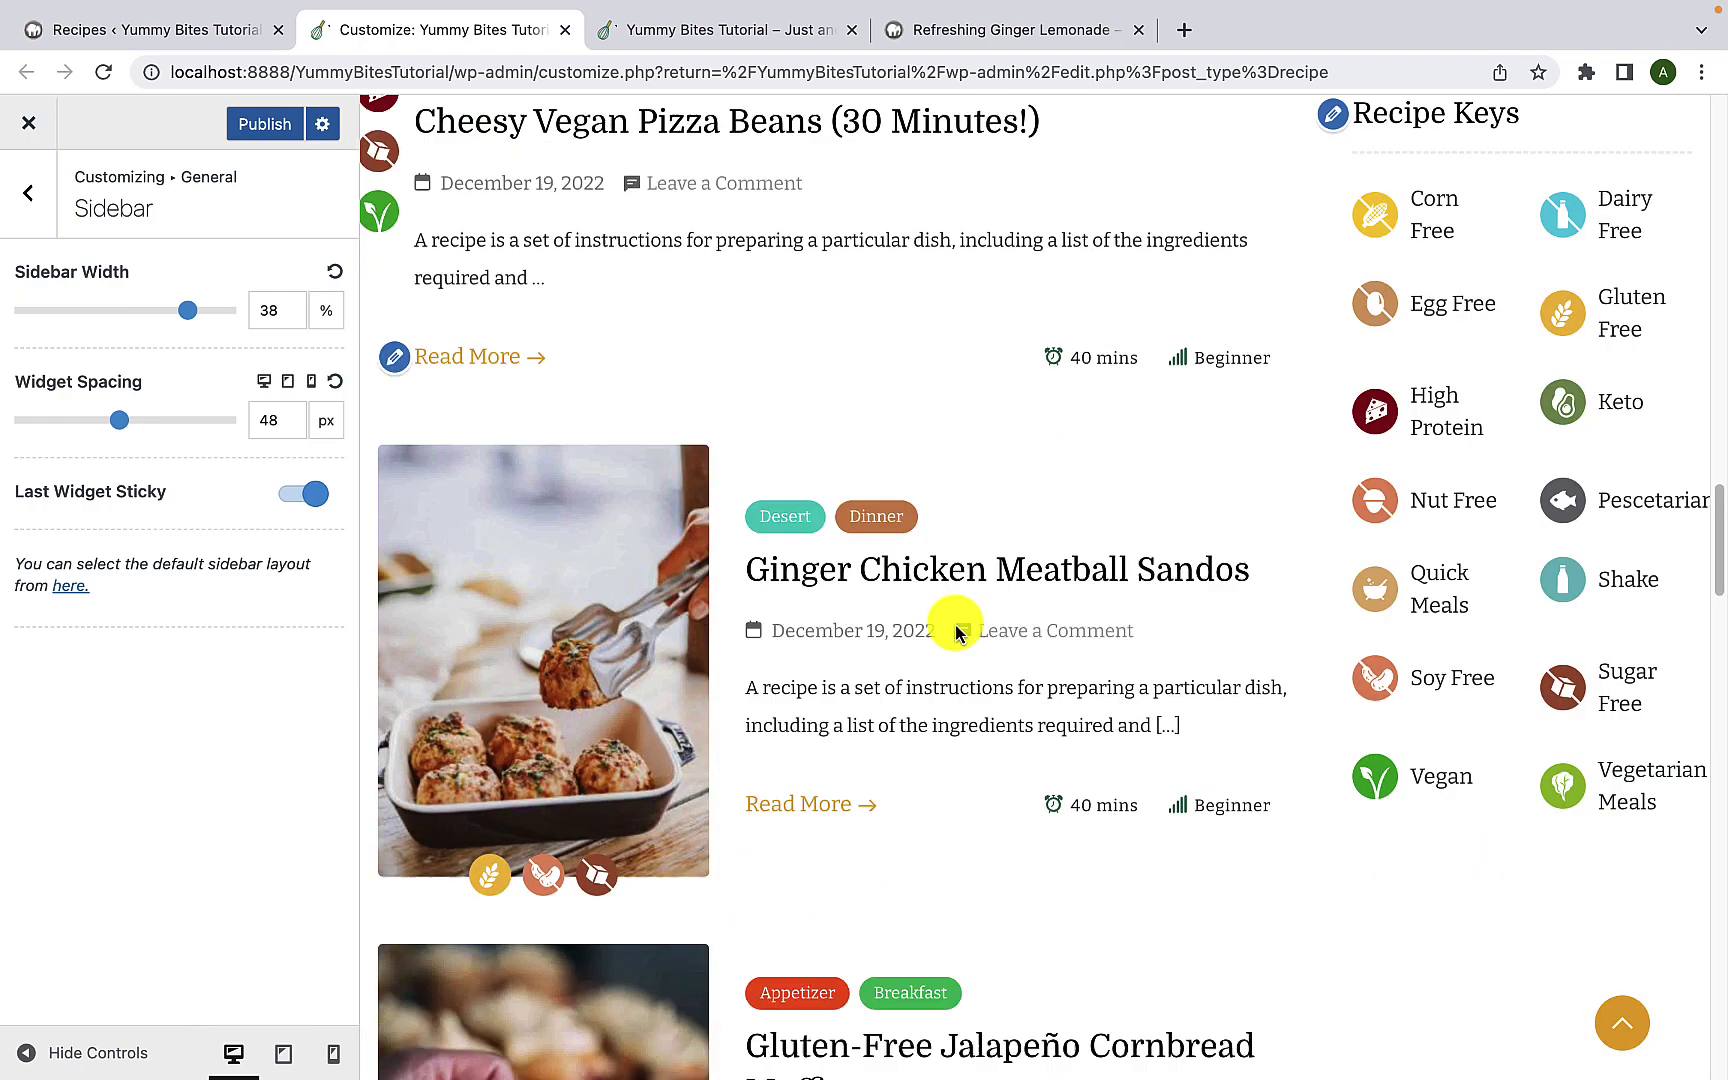
Step: Examine the position of the Recipe Keys widget along the extended recipe list in the preview
scroll(955, 632, down, 18)
scroll(960, 628, up, 2)
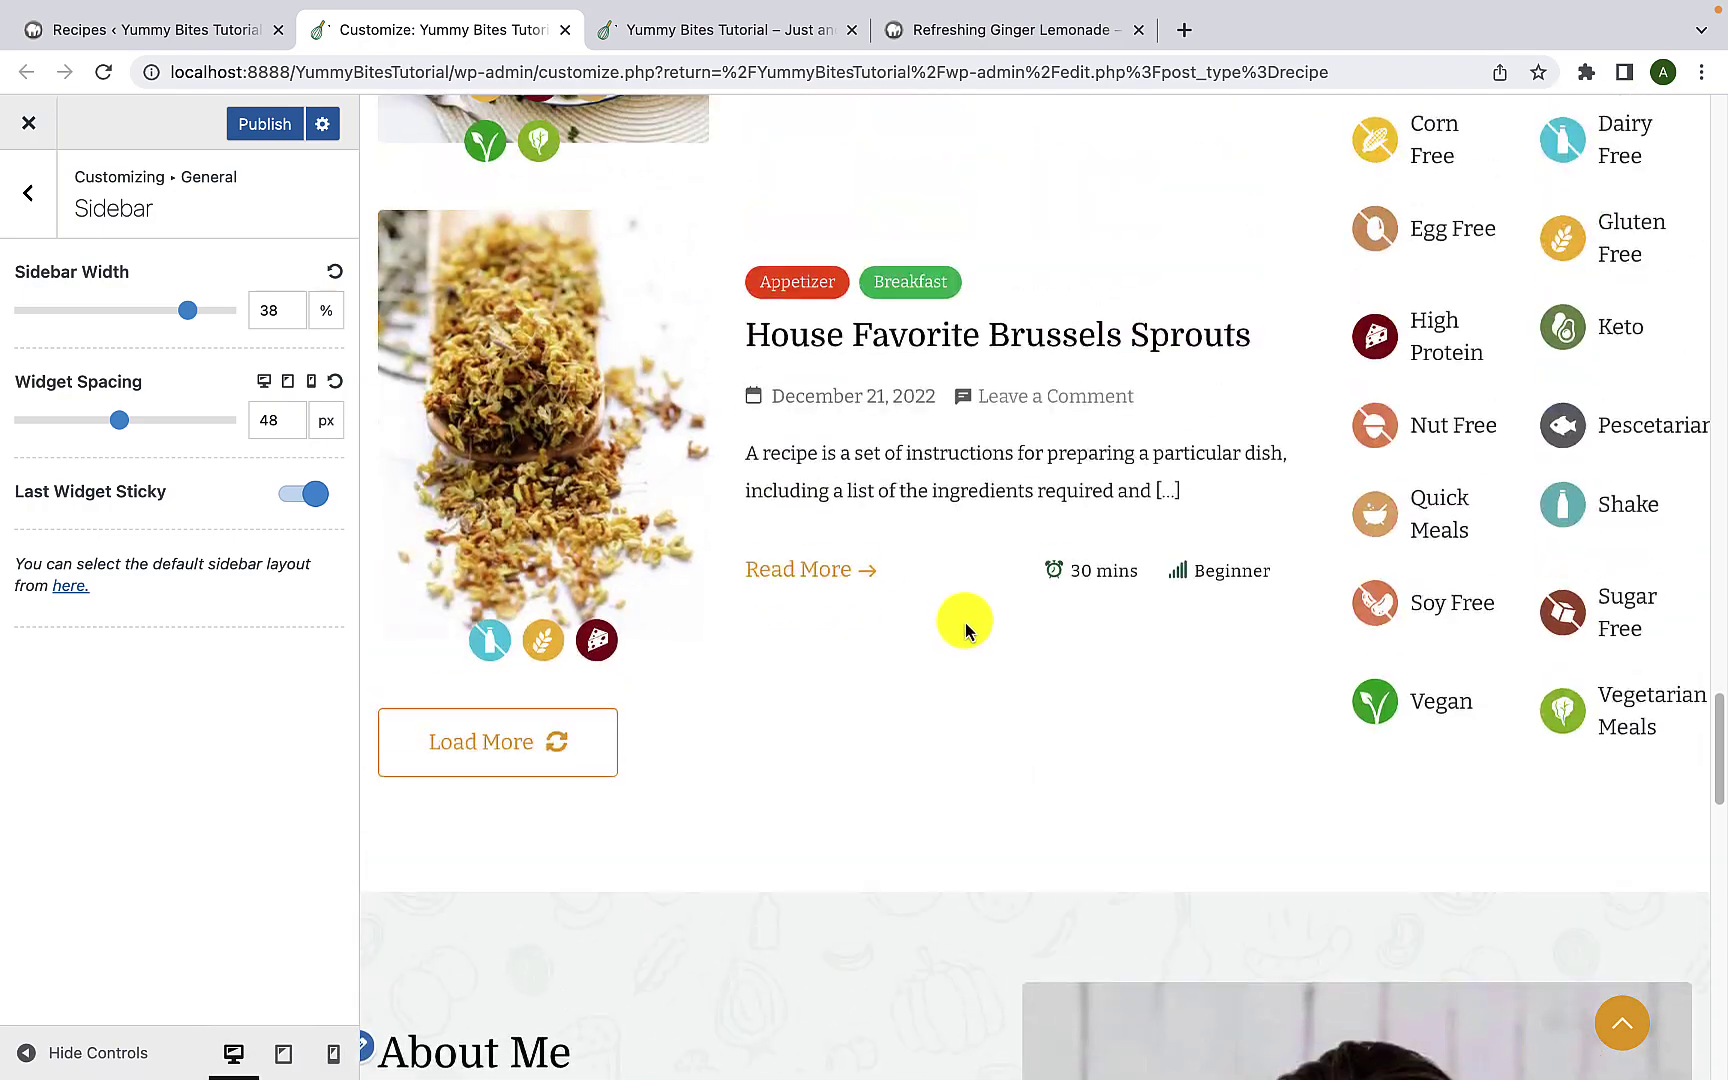
scroll(965, 630, up, 6)
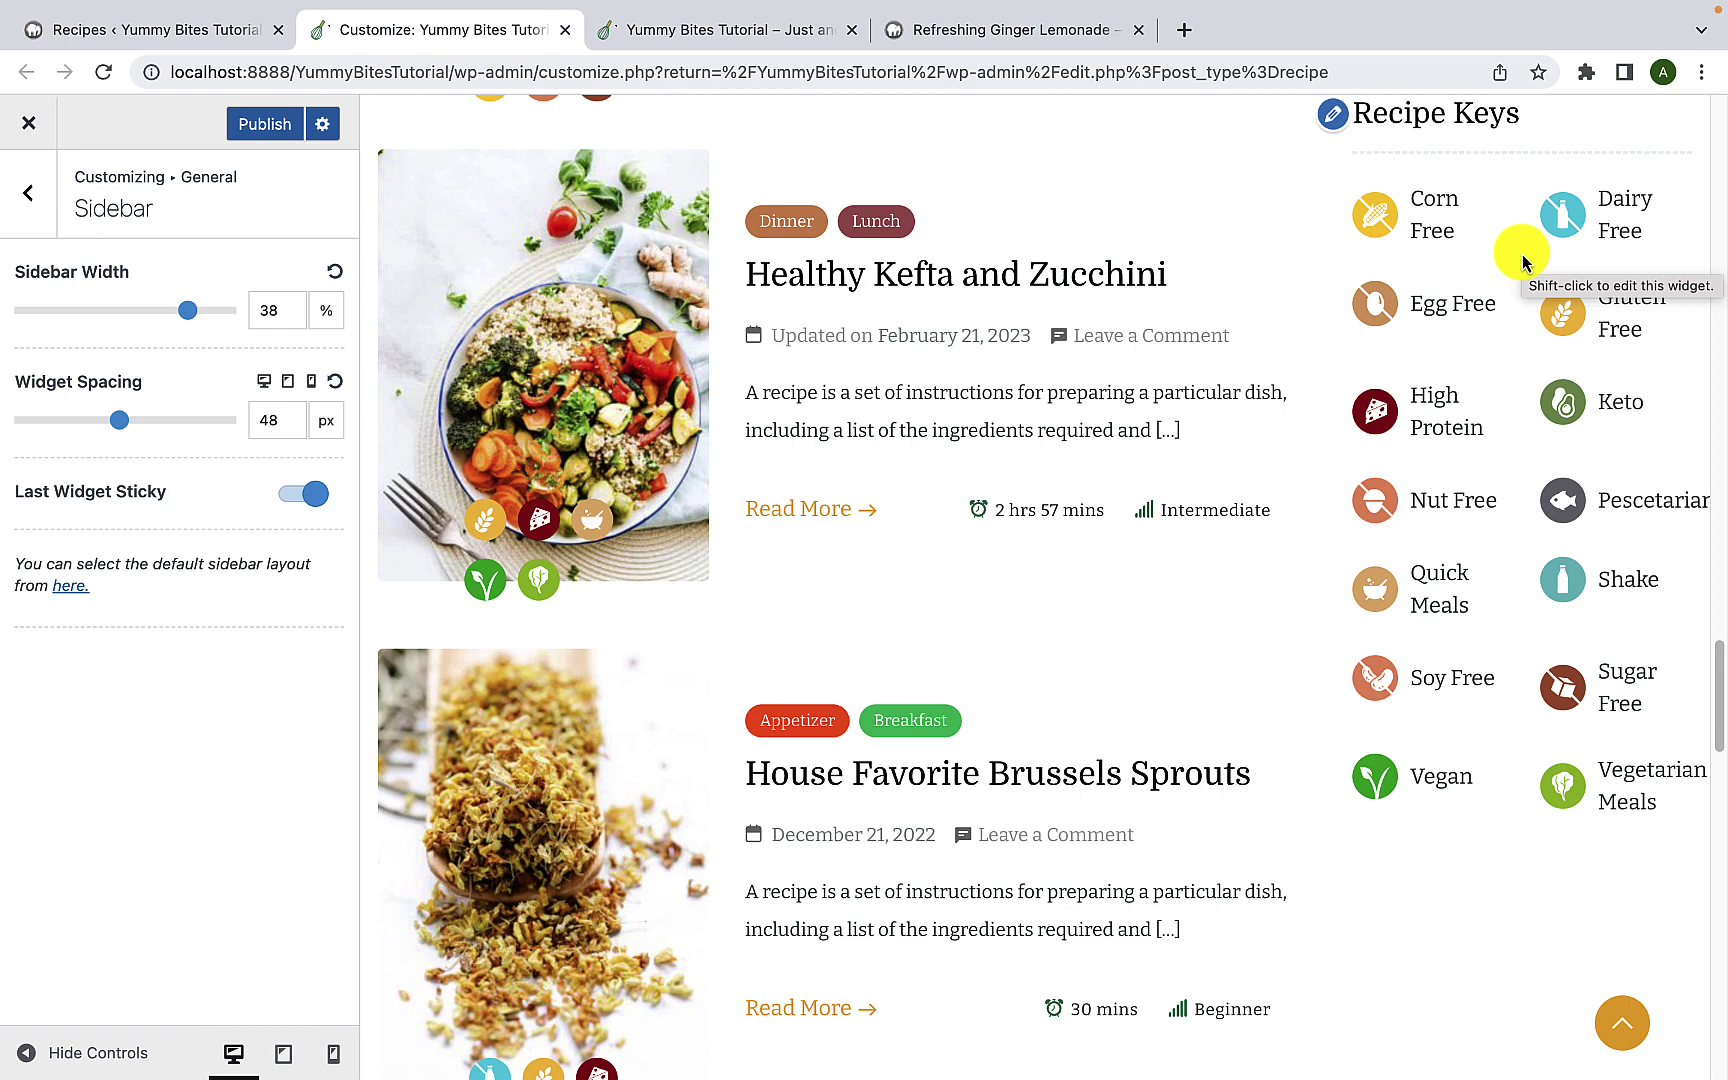
scroll(1521, 254, up, 8)
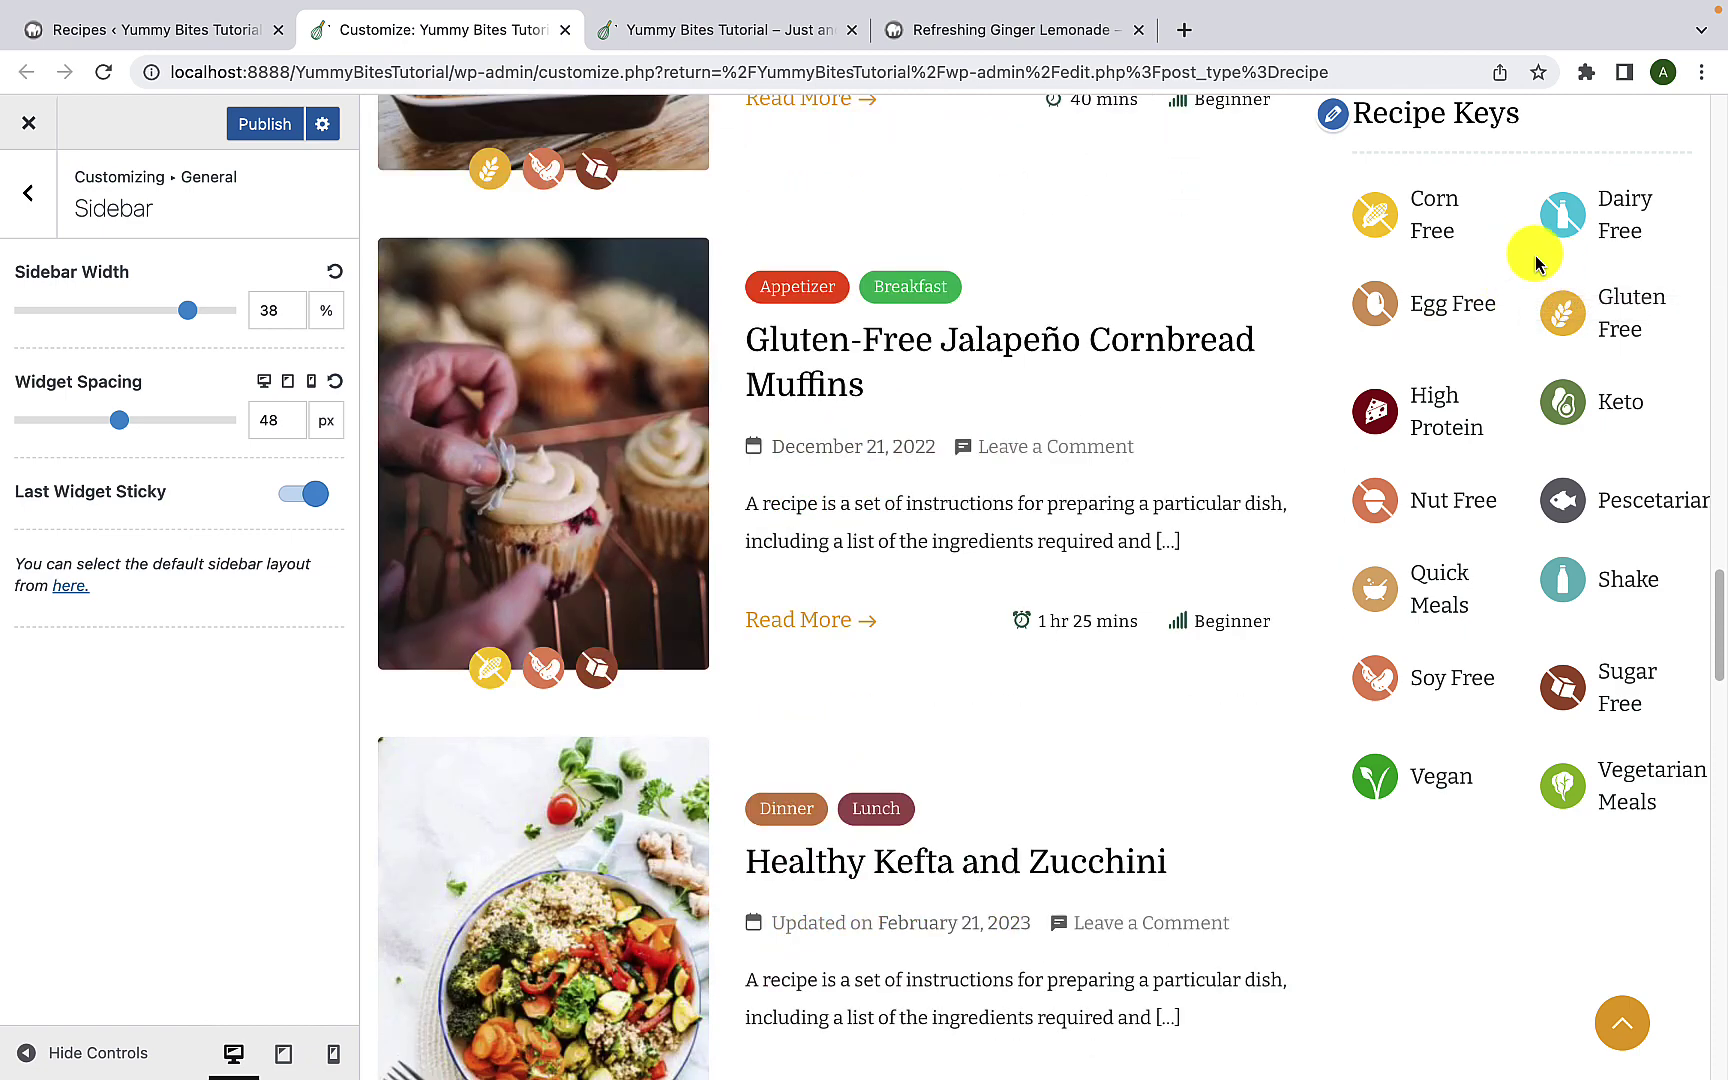
scroll(1531, 289, down, 3)
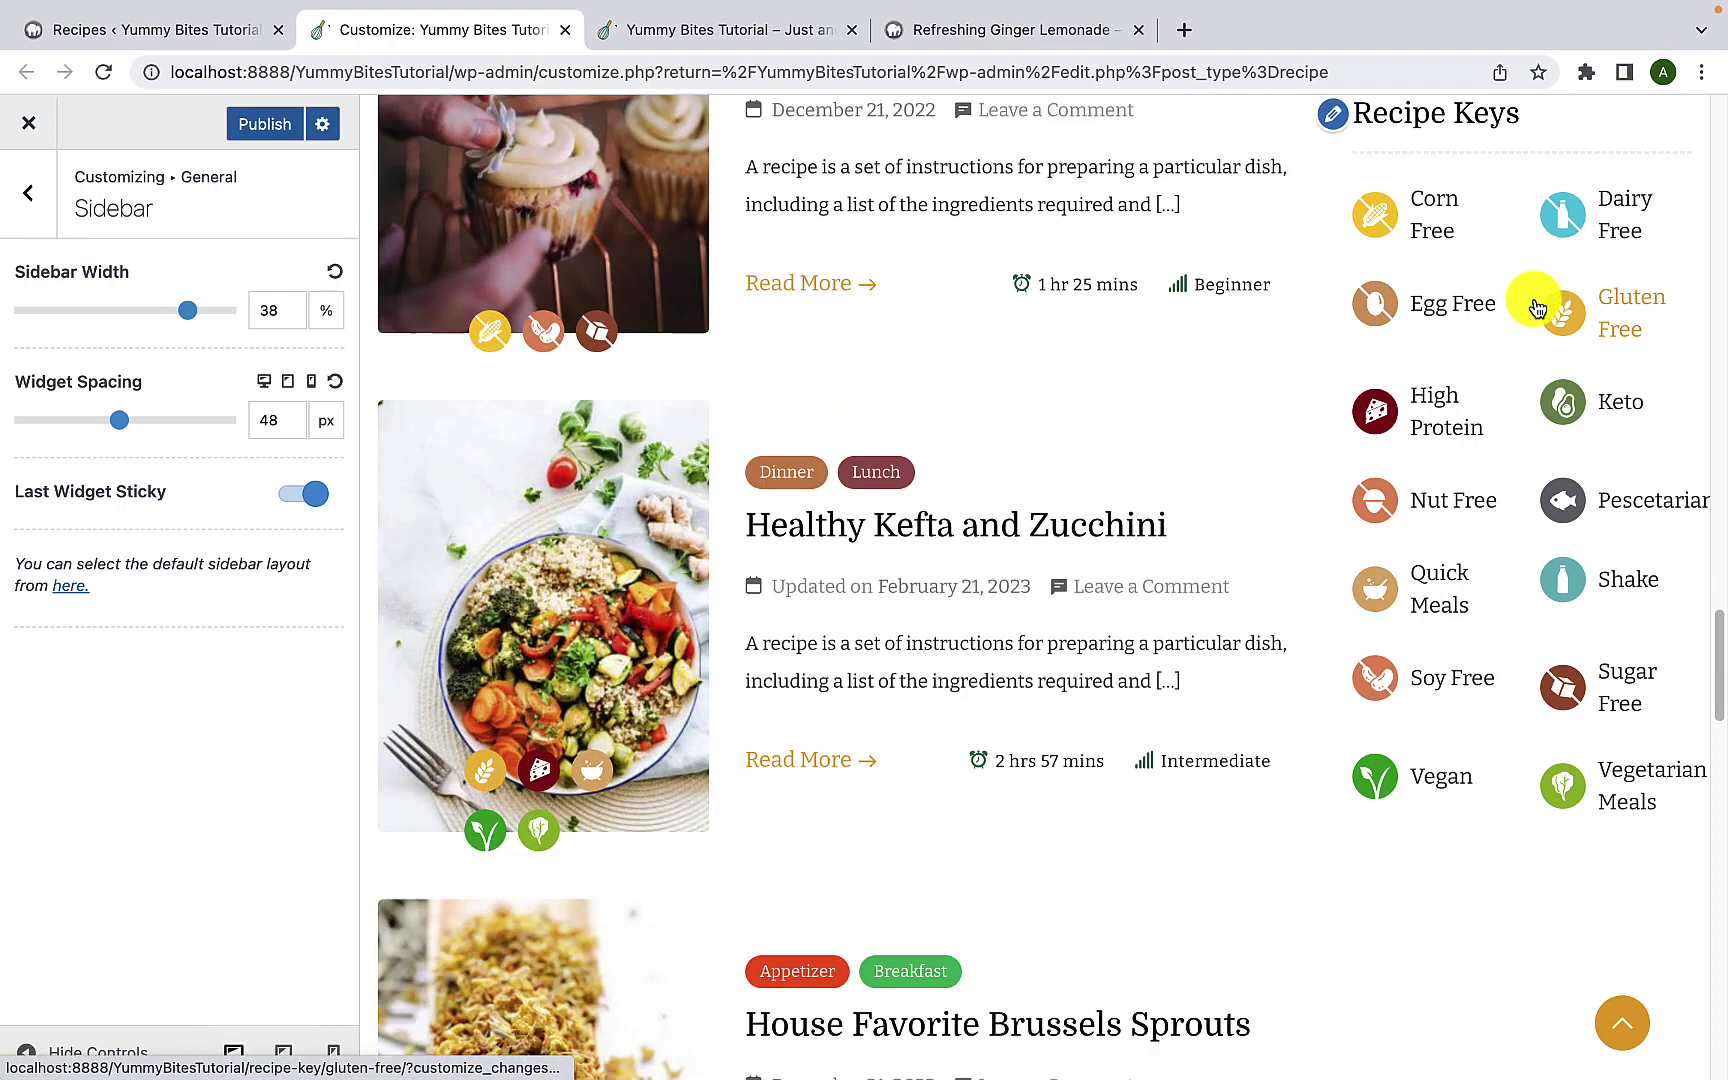
scroll(1165, 351, down, 2)
scroll(1168, 355, down, 4)
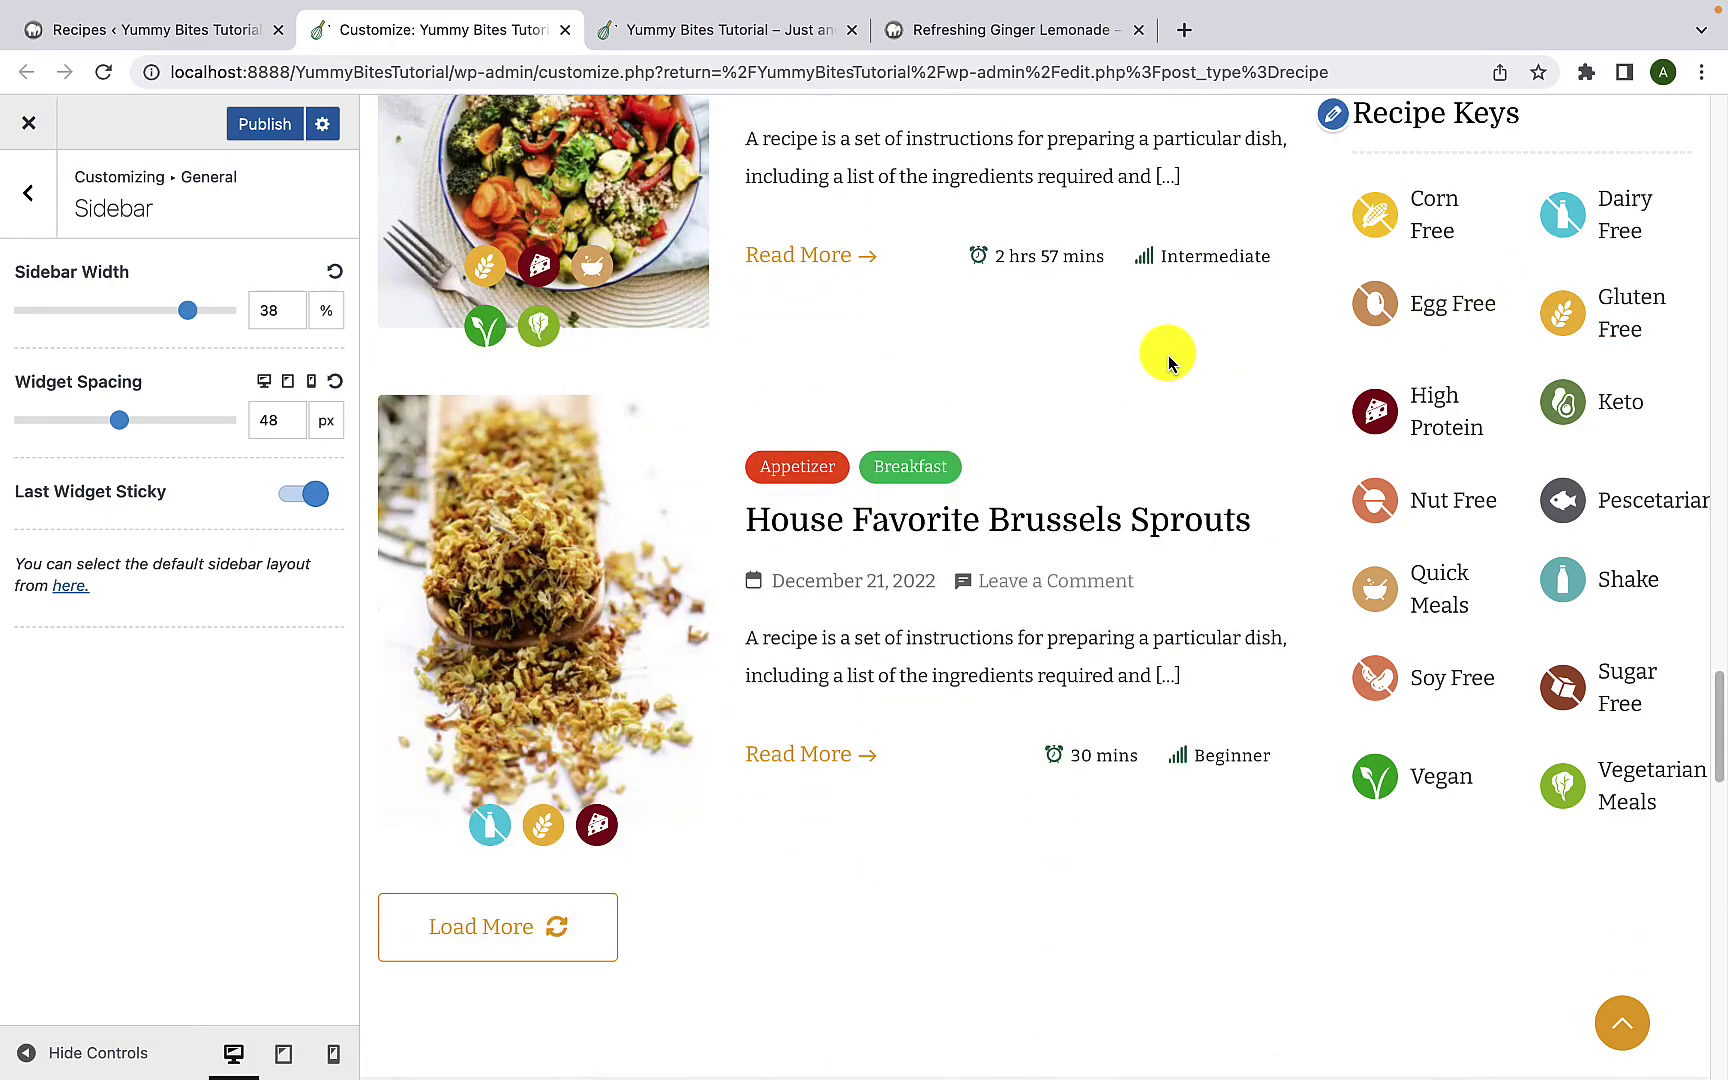
scroll(1170, 358, up, 9)
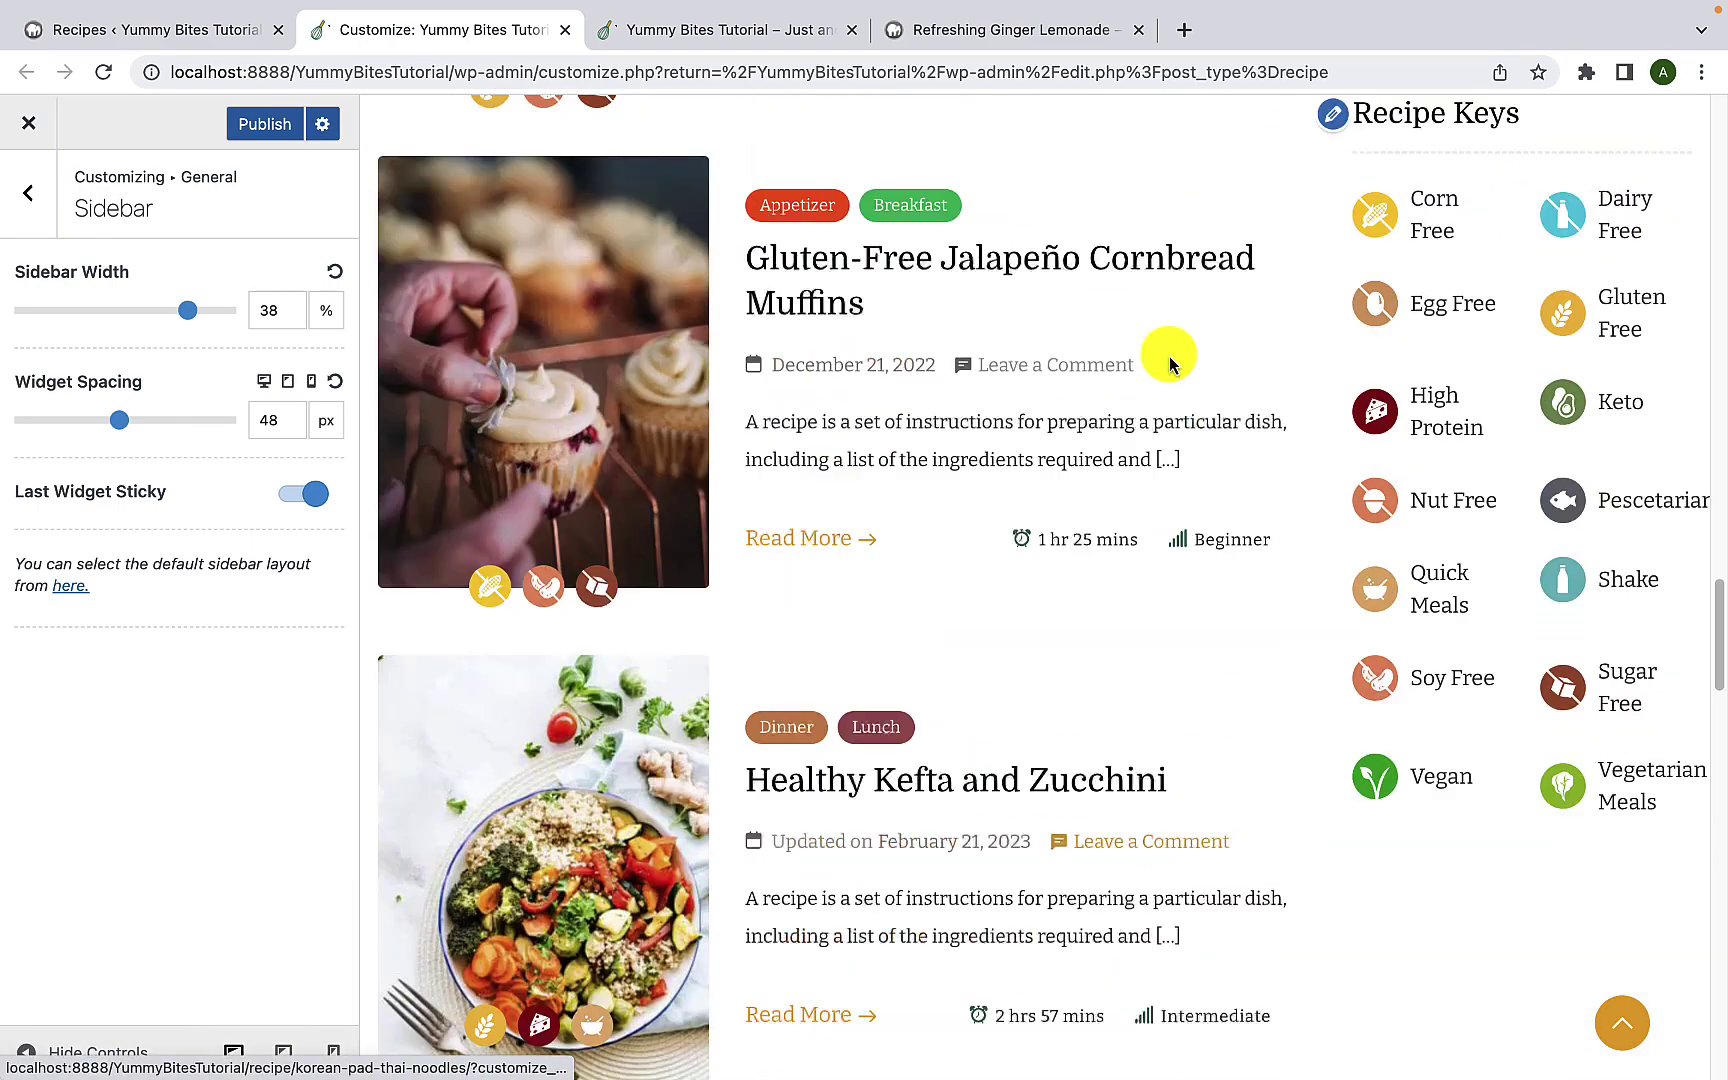
scroll(1172, 362, up, 2)
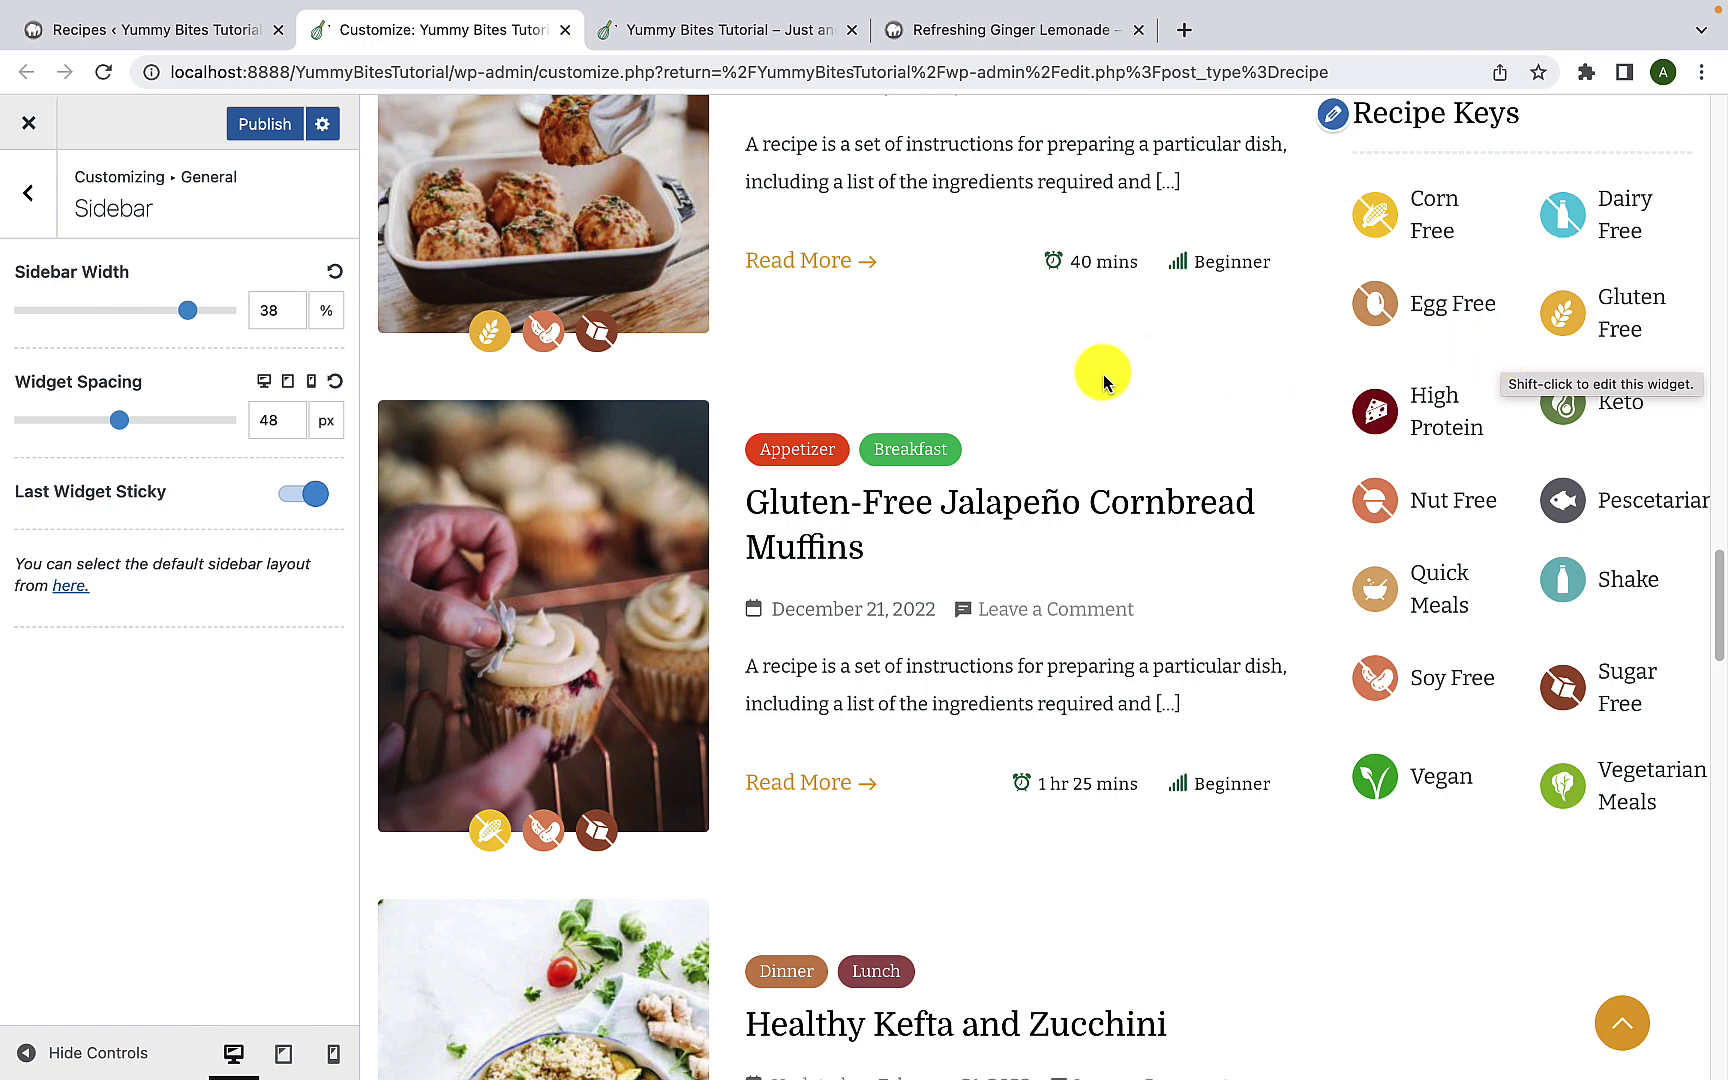
Step: Publish the sidebar changes and reload the live home page
scroll(1099, 376, up, 15)
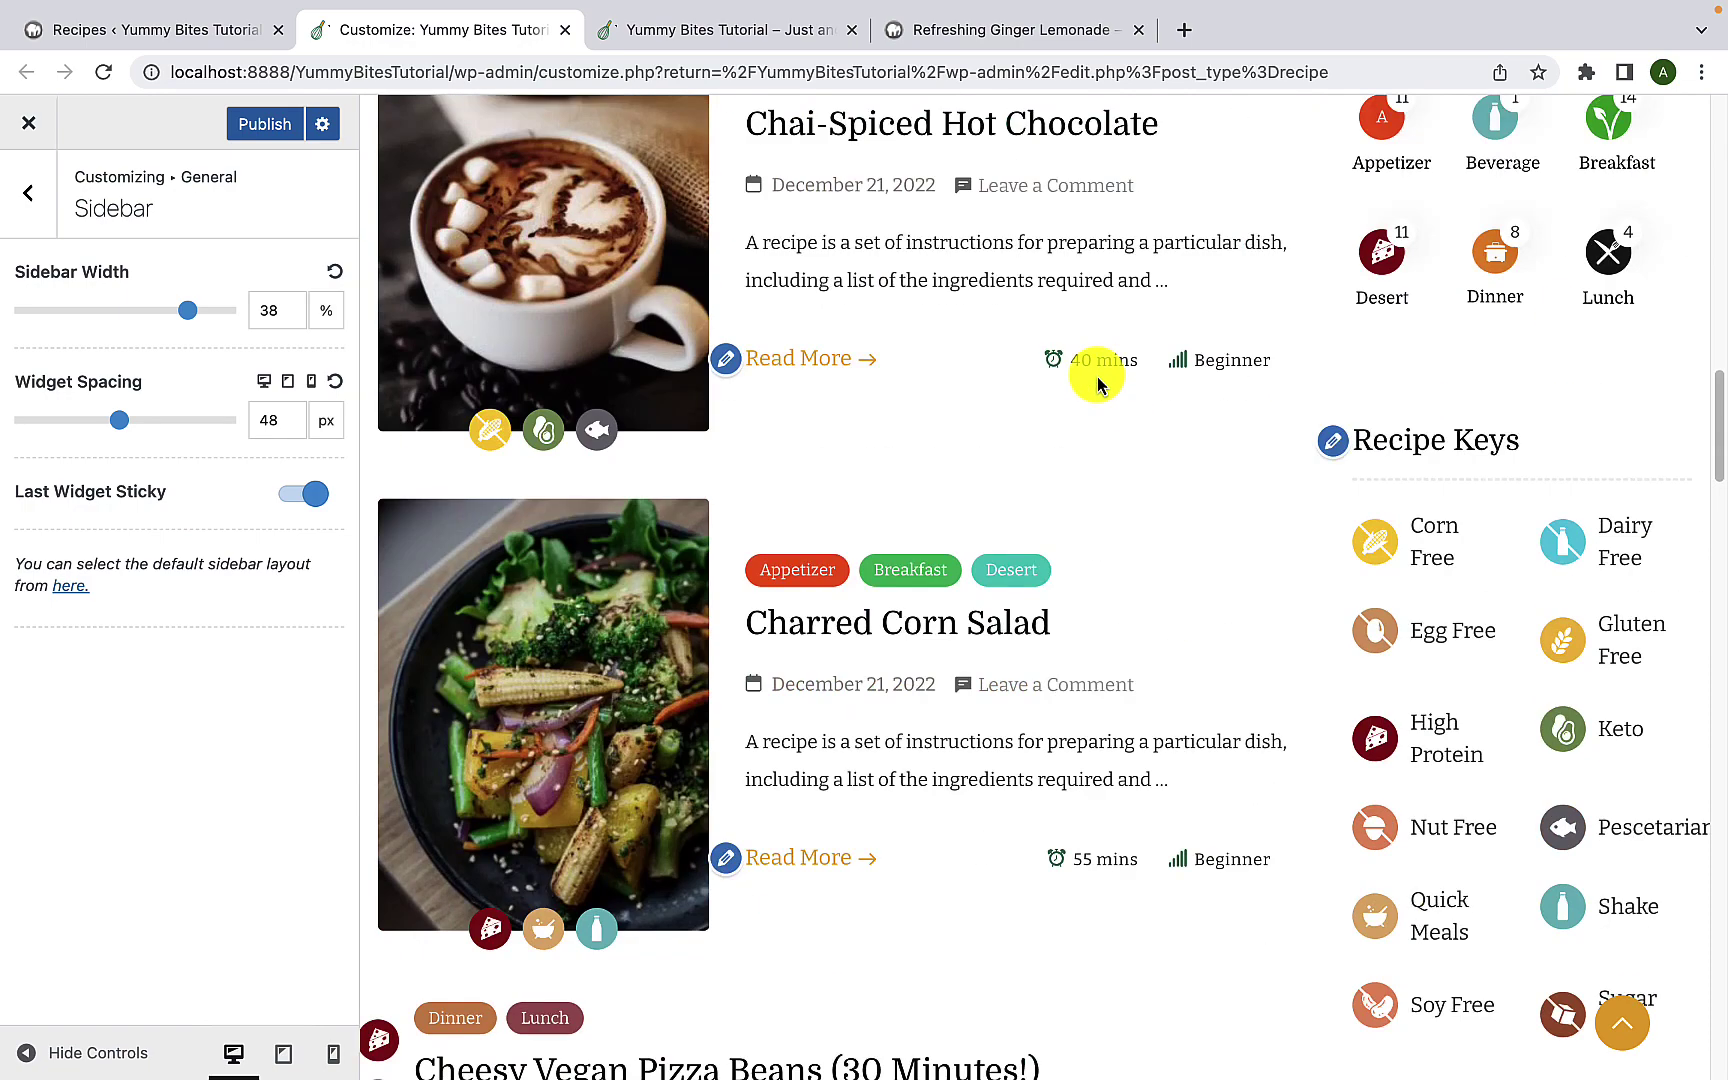
scroll(1095, 374, up, 4)
scroll(1095, 374, up, 8)
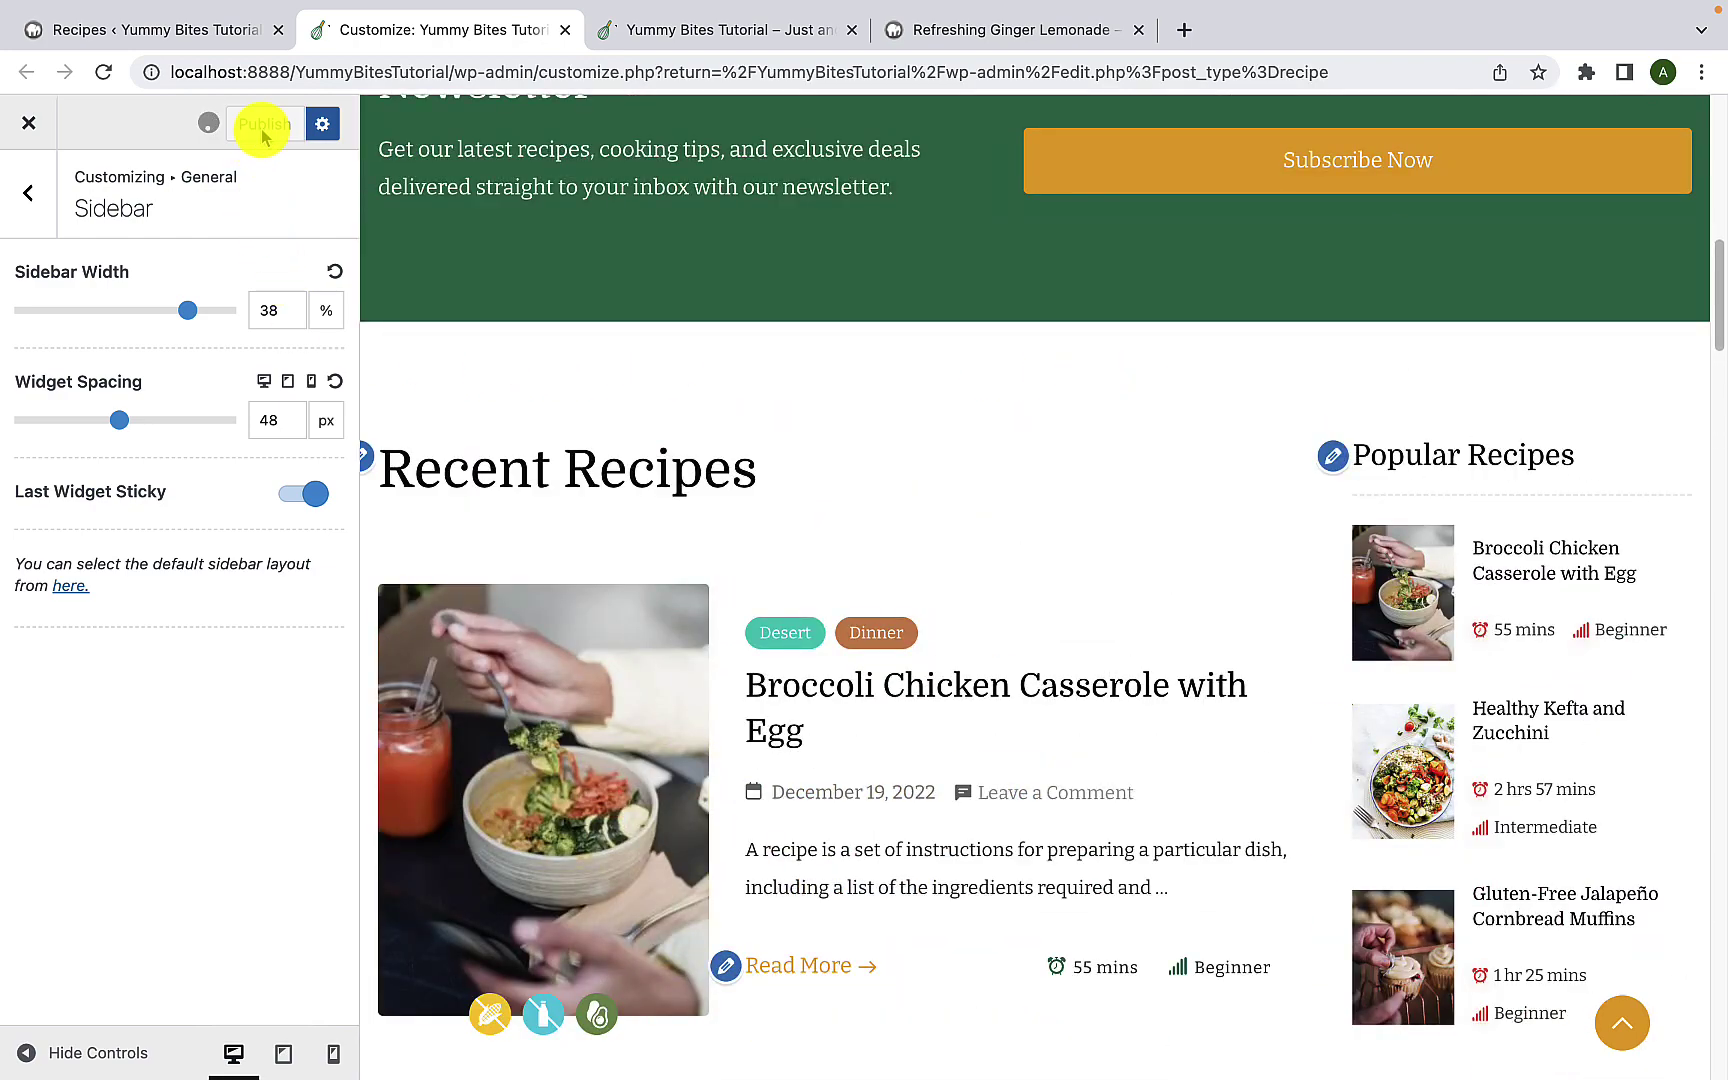
click(601, 38)
scroll(815, 481, down, 10)
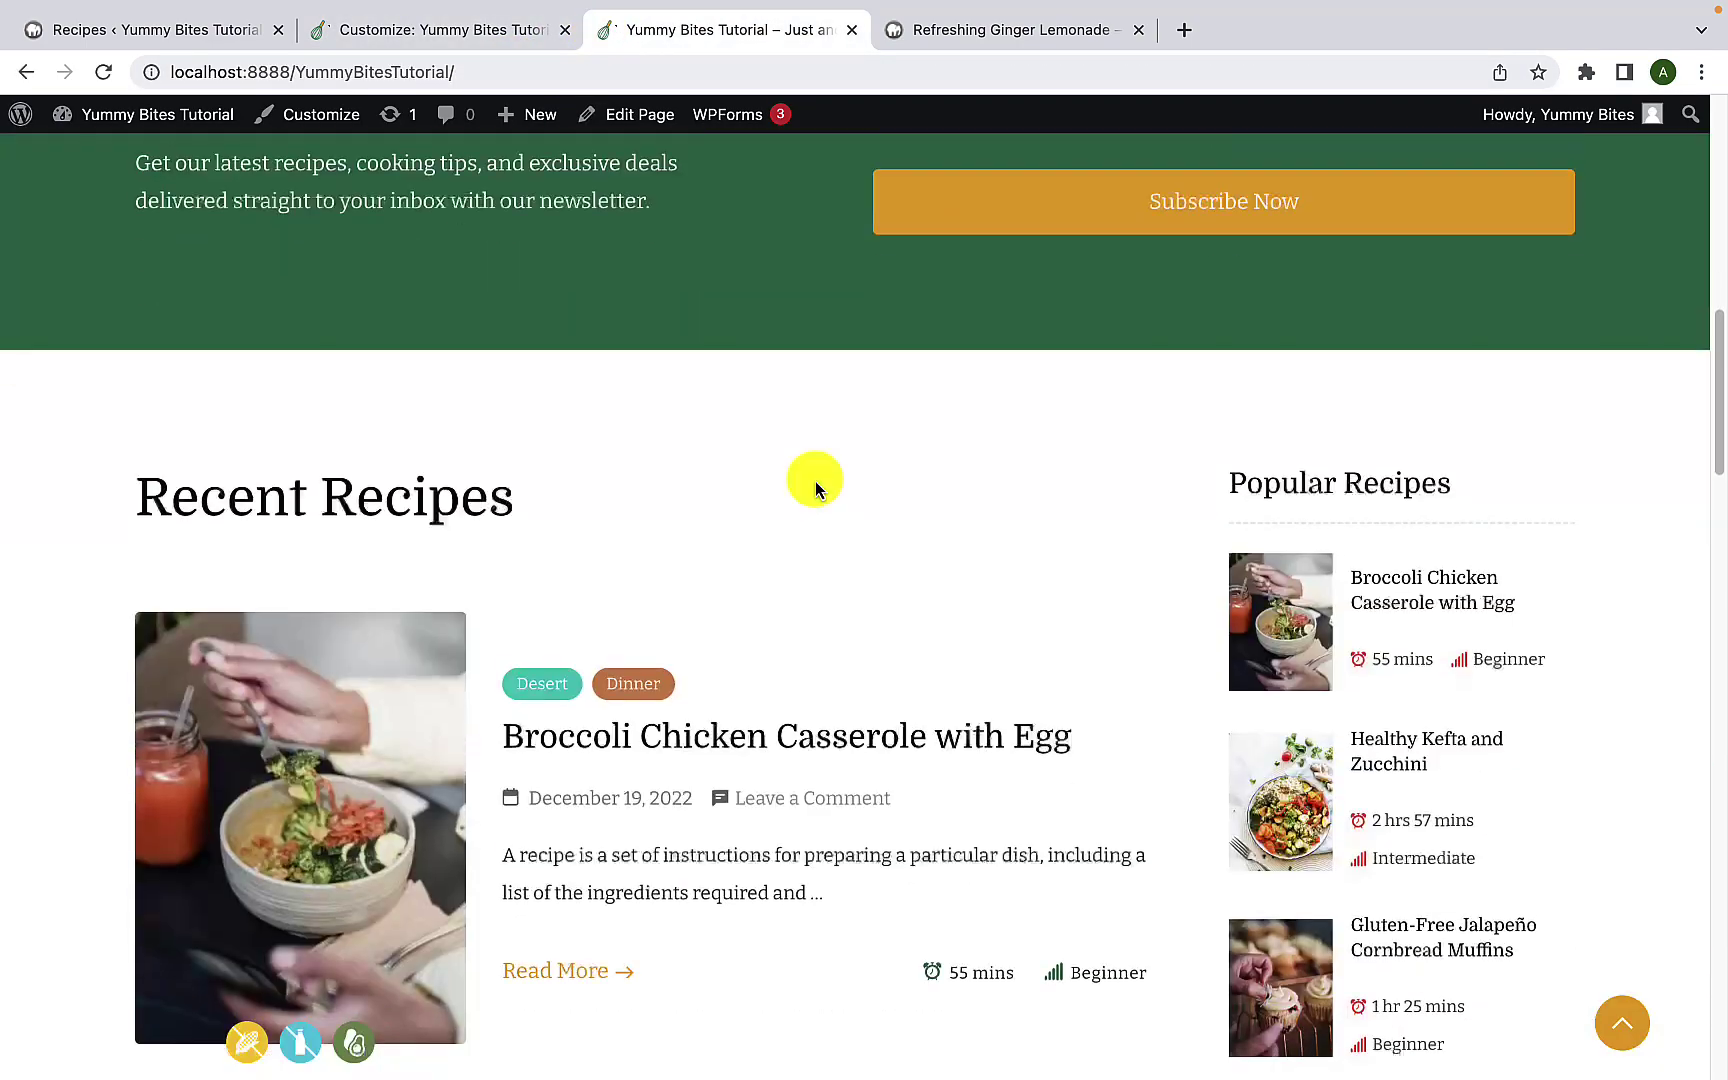
scroll(815, 481, down, 2)
click(103, 72)
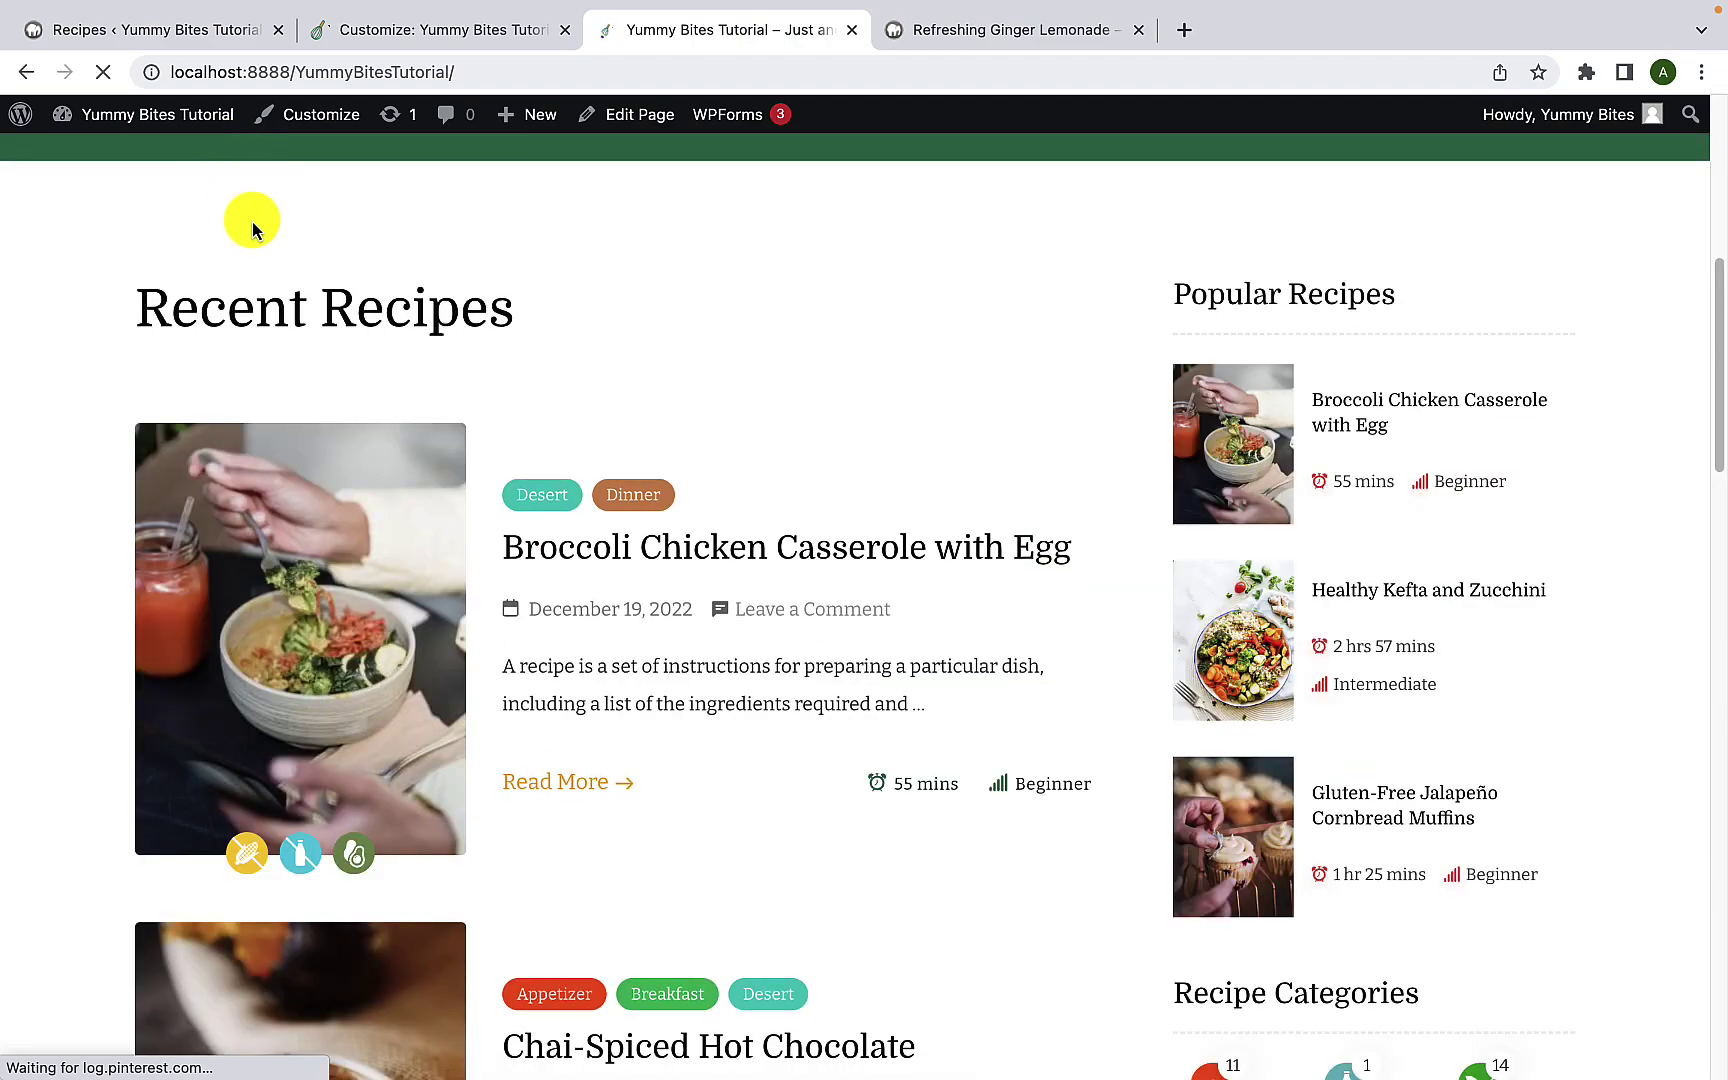
Step: Load more recipes on the live home page and check the sticky Recipe Keys widget along the list
scroll(1160, 475, down, 15)
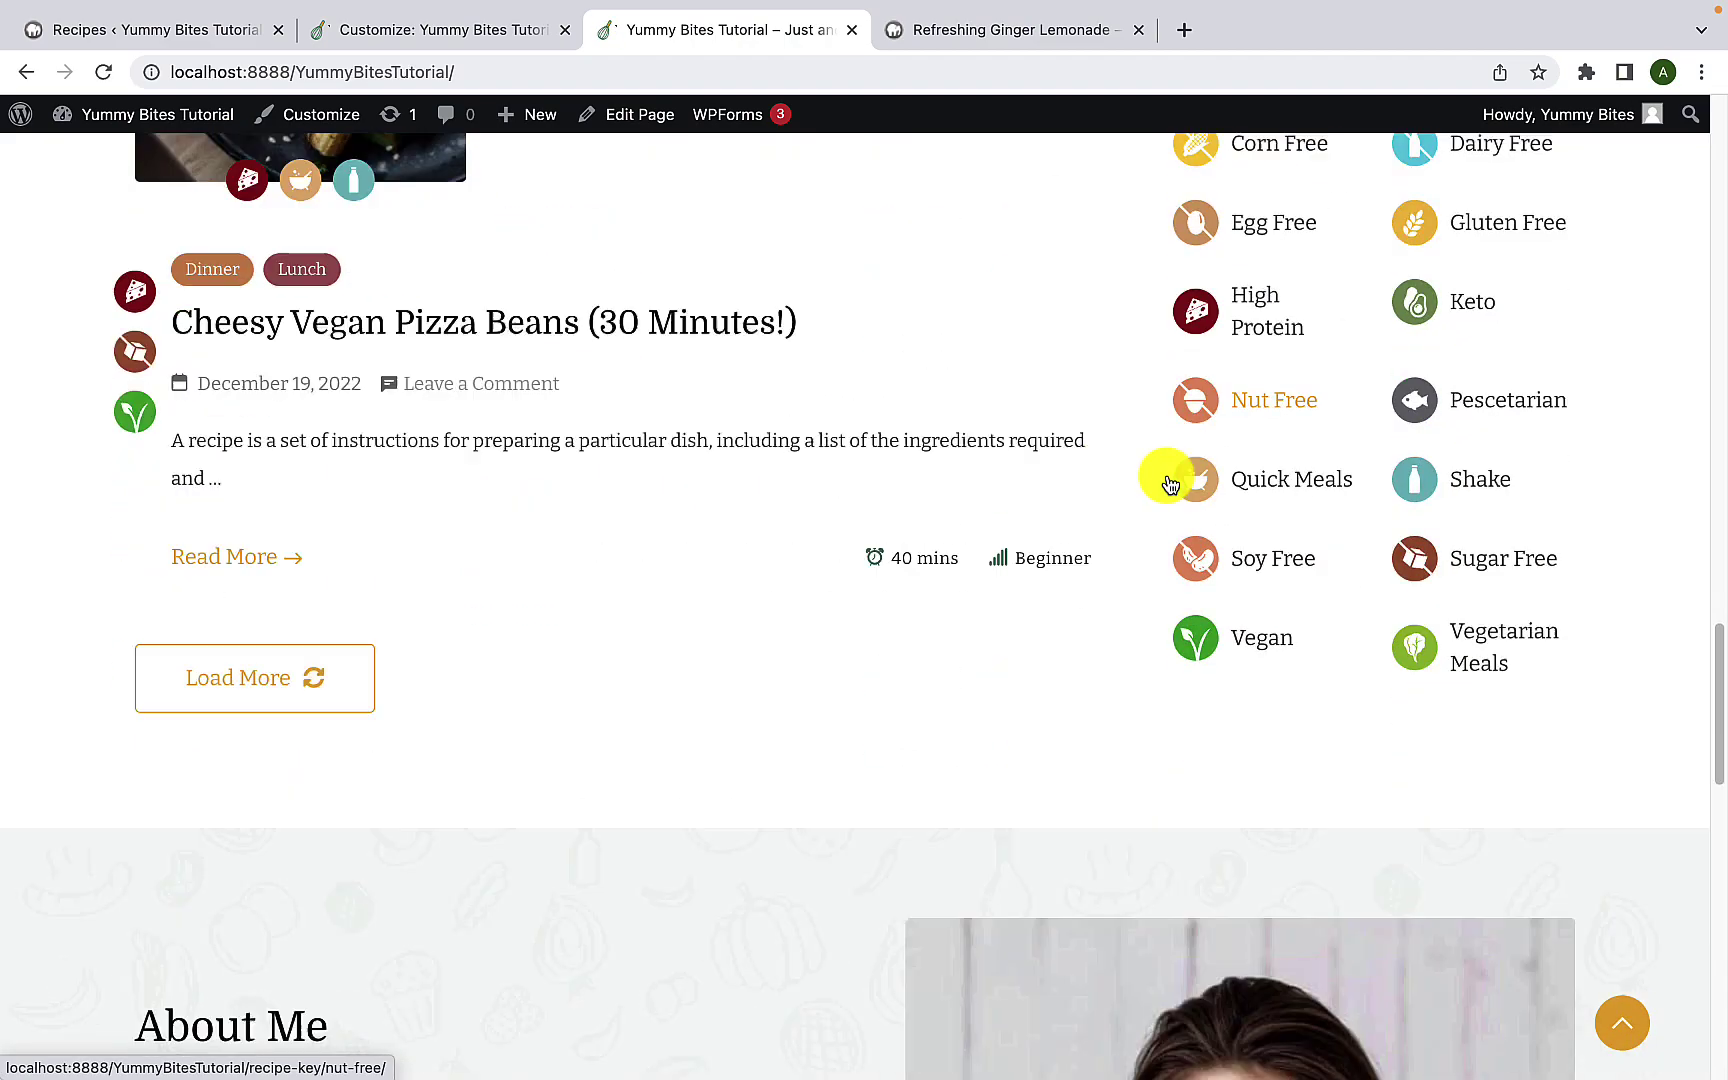
scroll(1170, 483, up, 7)
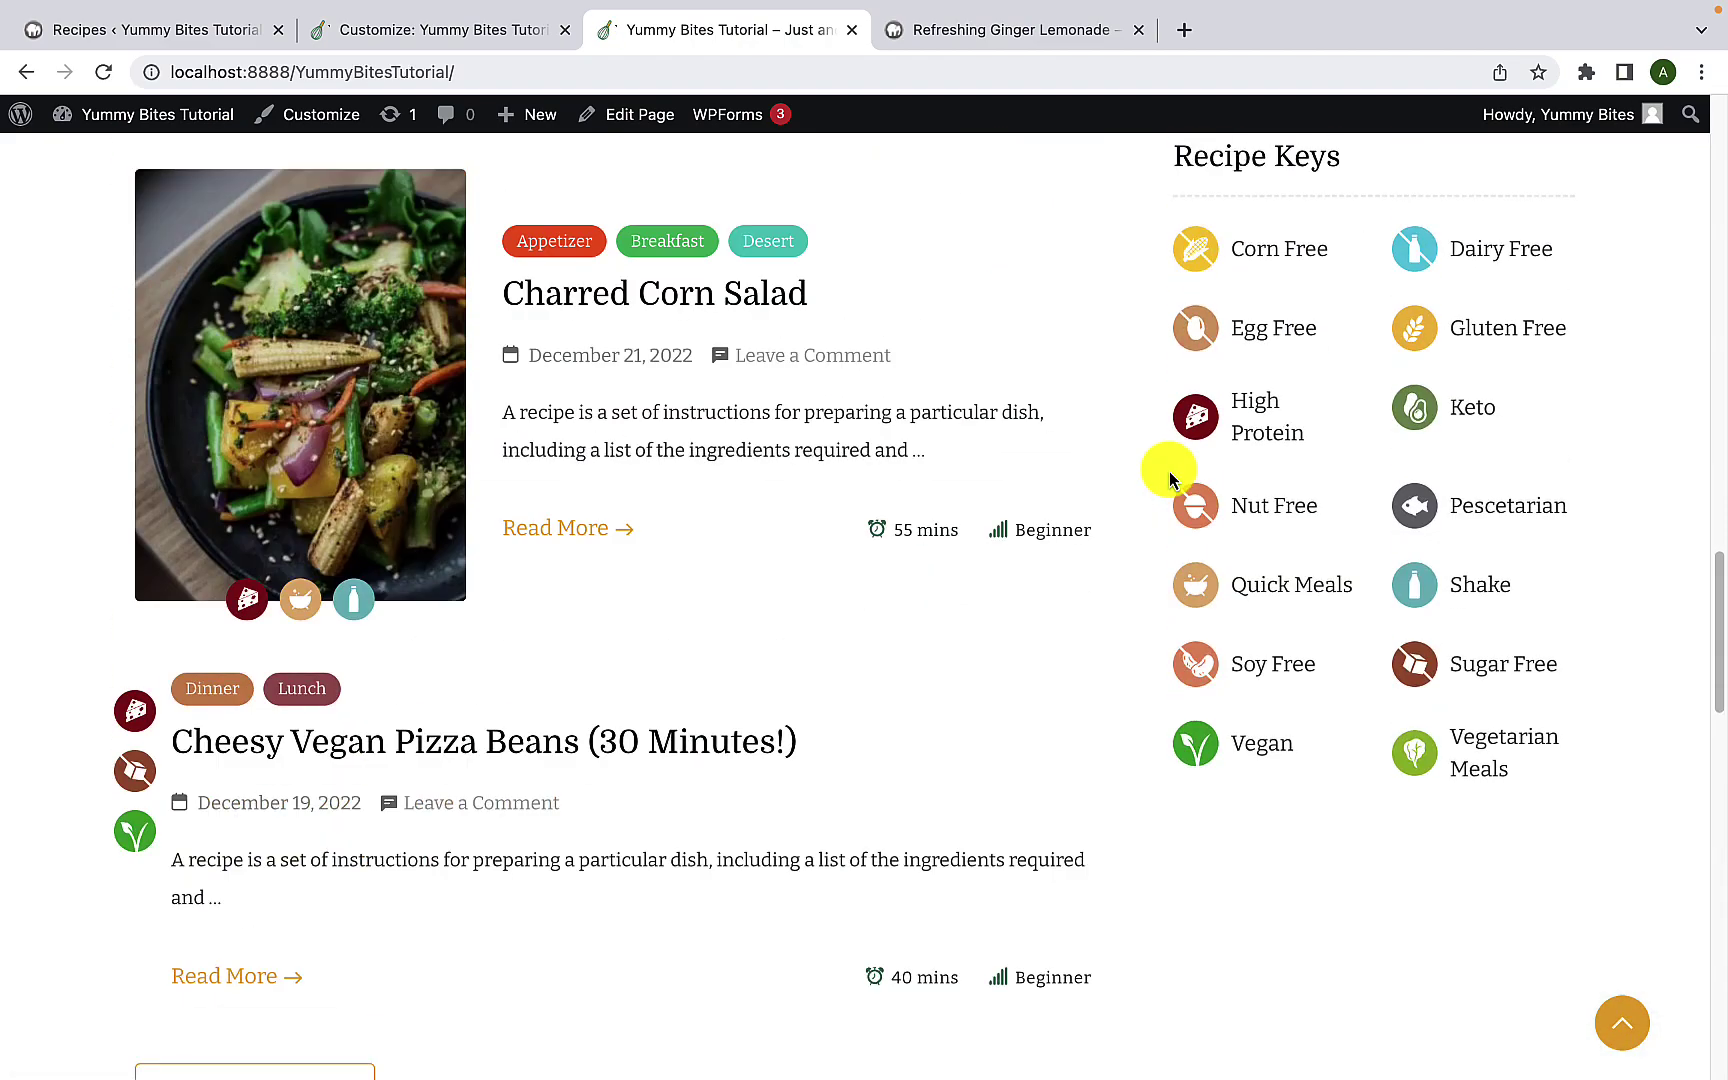
scroll(275, 1000, down, 1)
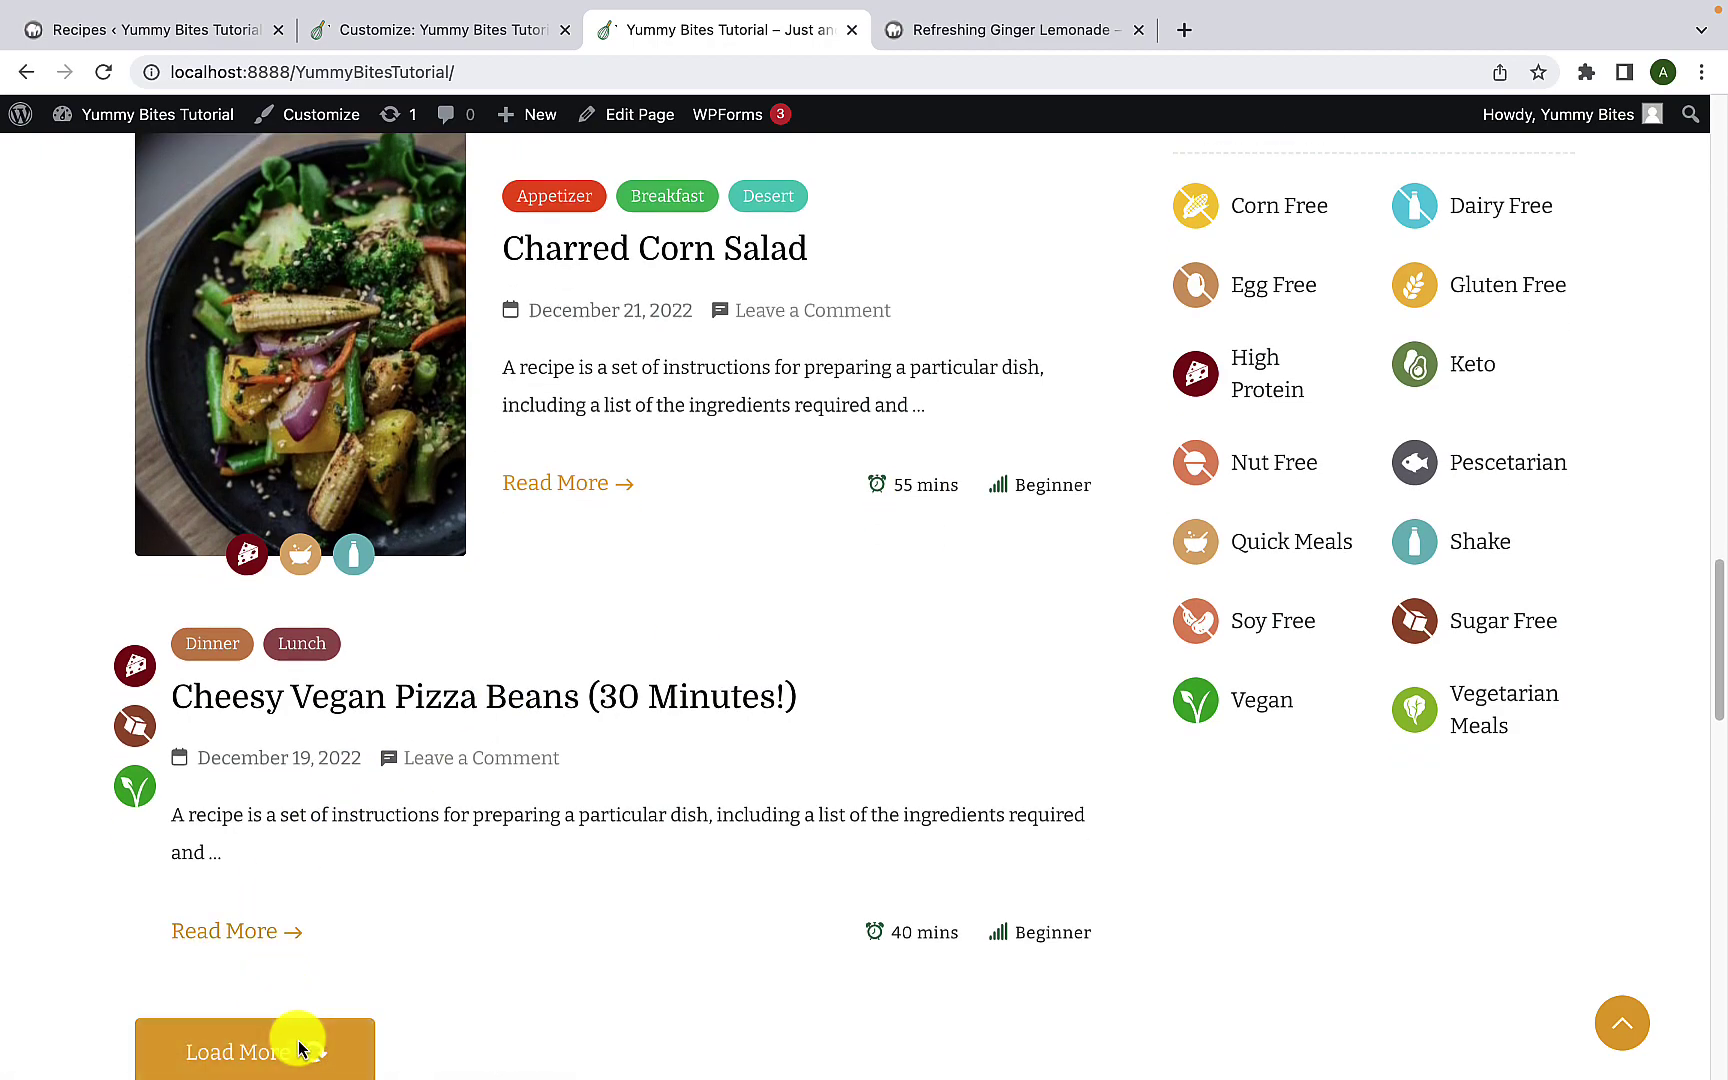
click(298, 1048)
scroll(880, 524, down, 15)
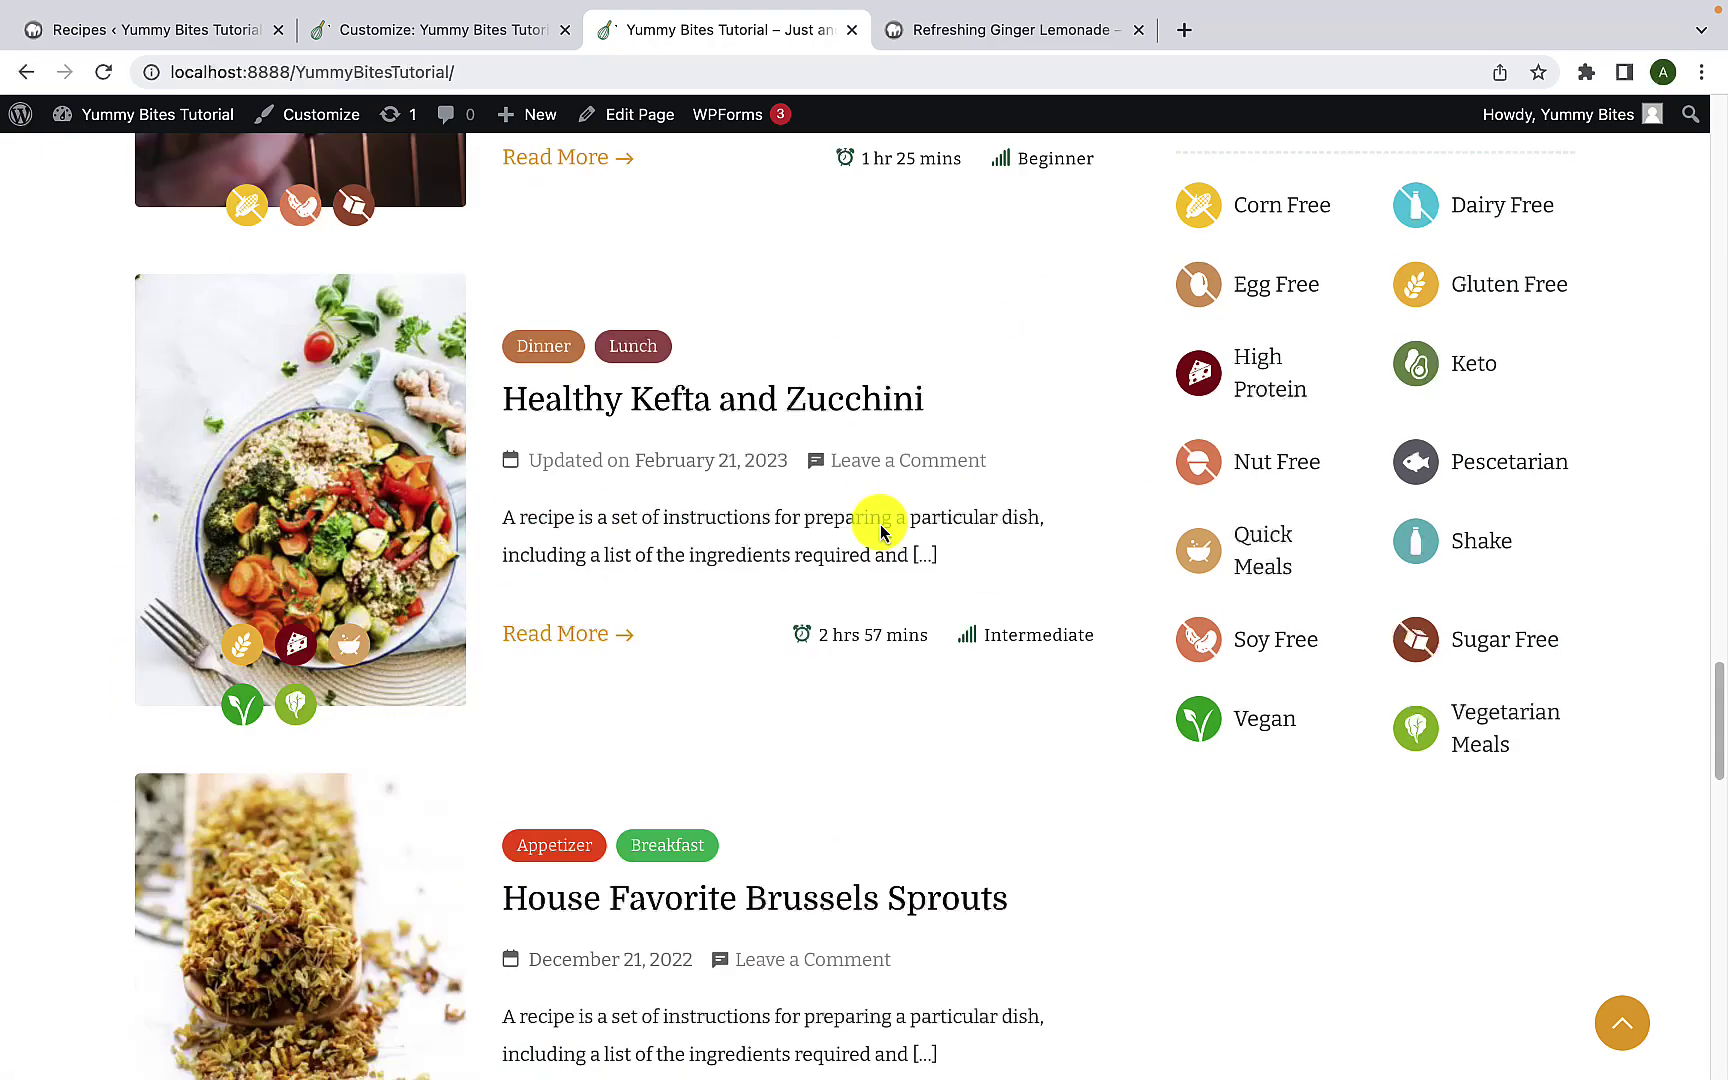
scroll(880, 524, down, 8)
scroll(880, 524, up, 20)
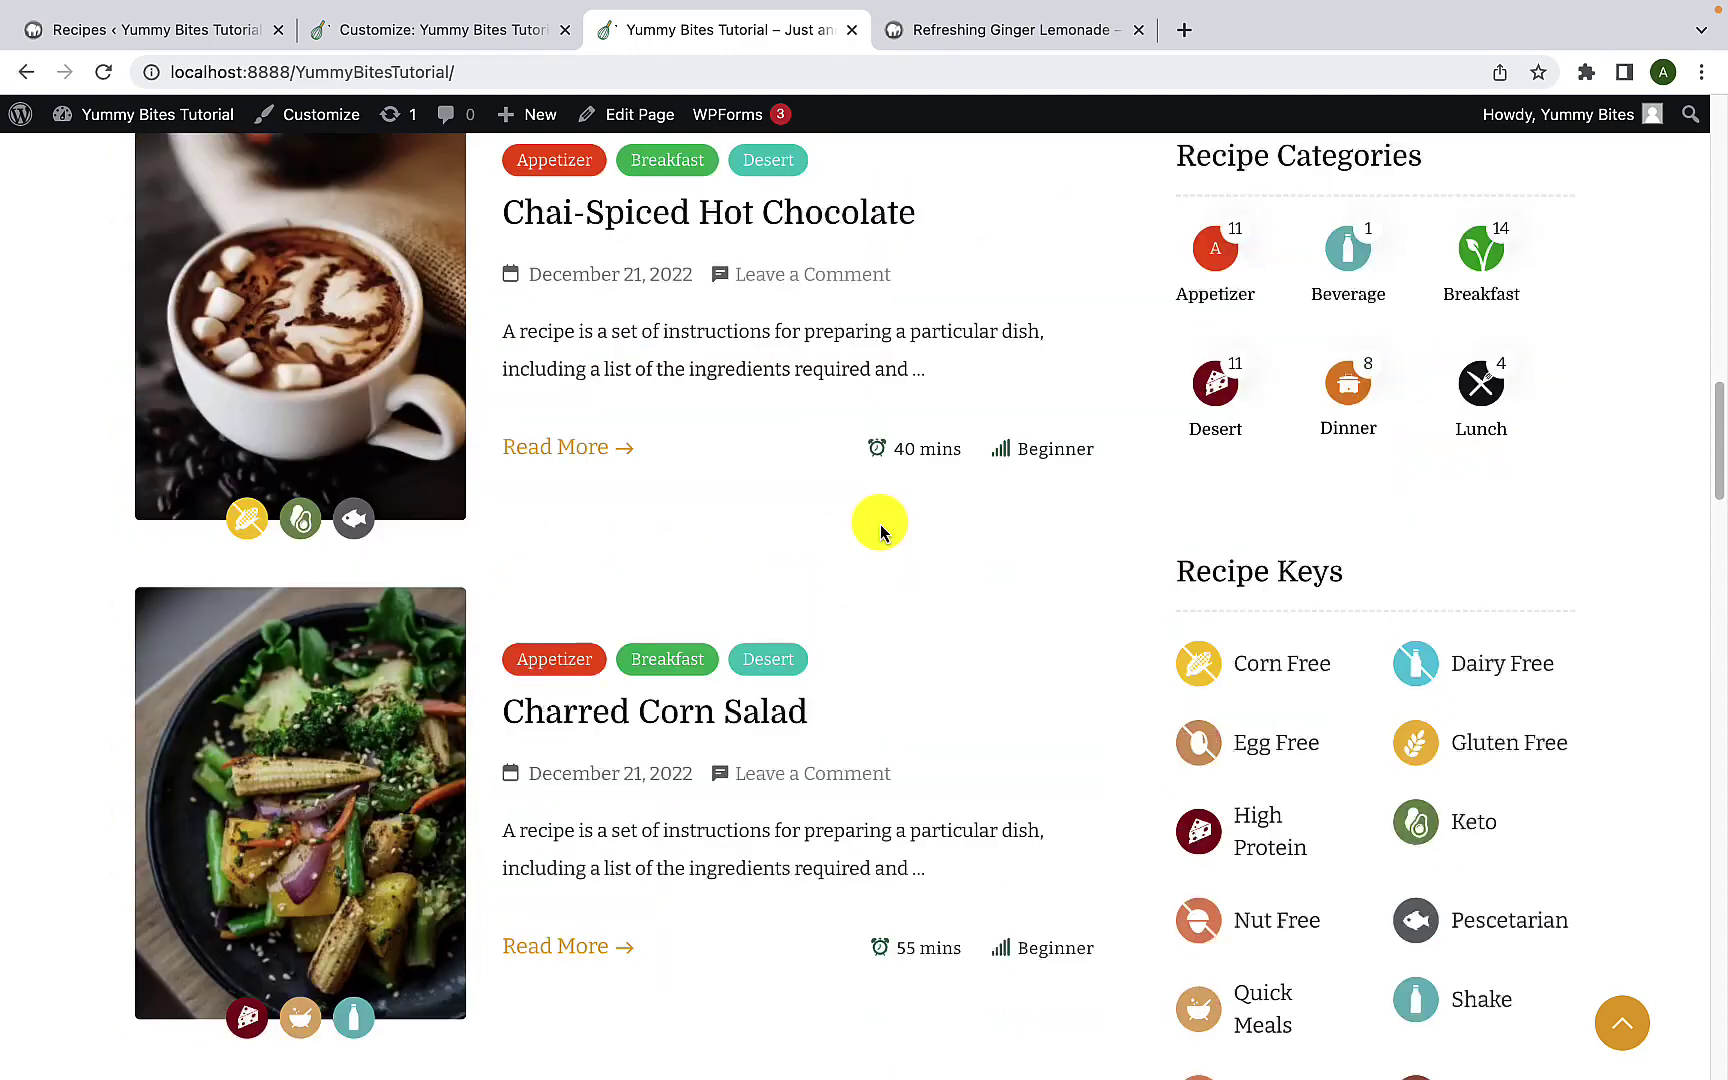
scroll(880, 524, up, 8)
Step: Return to the customizer, open the Button settings under General, and review the Read More and Subscribe Now buttons
click(521, 47)
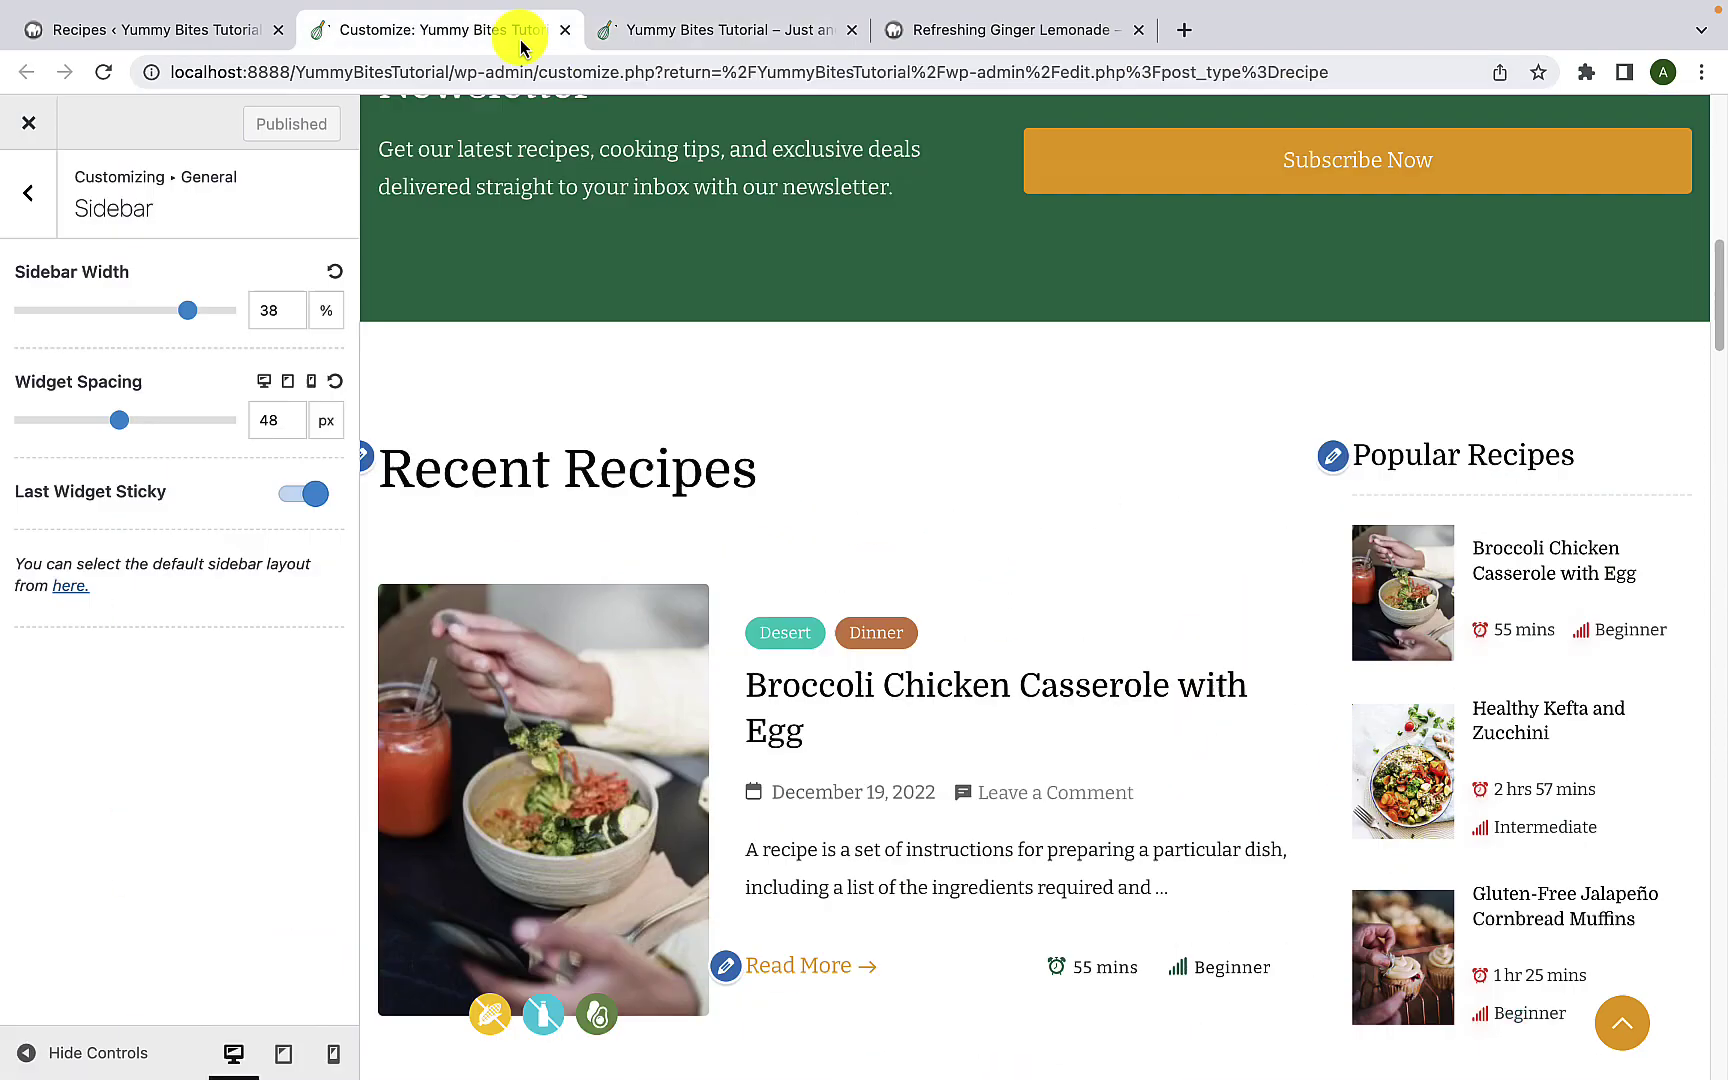
click(20, 212)
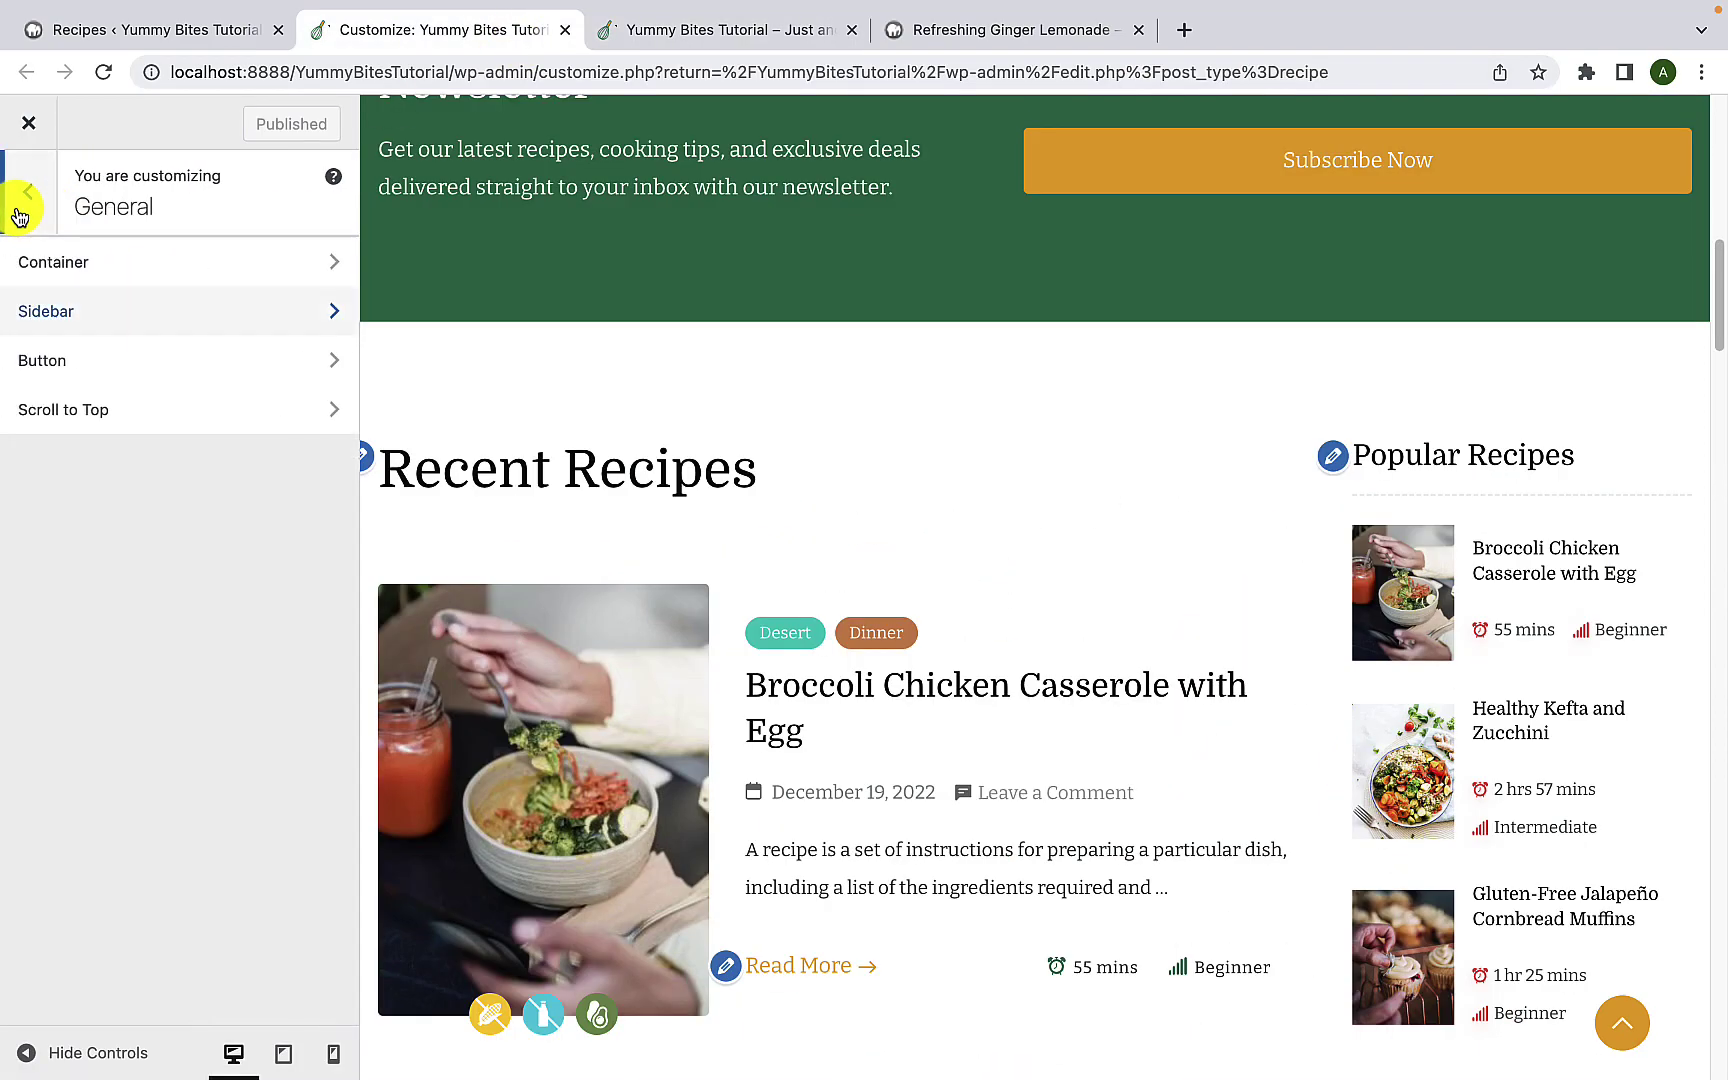
click(64, 380)
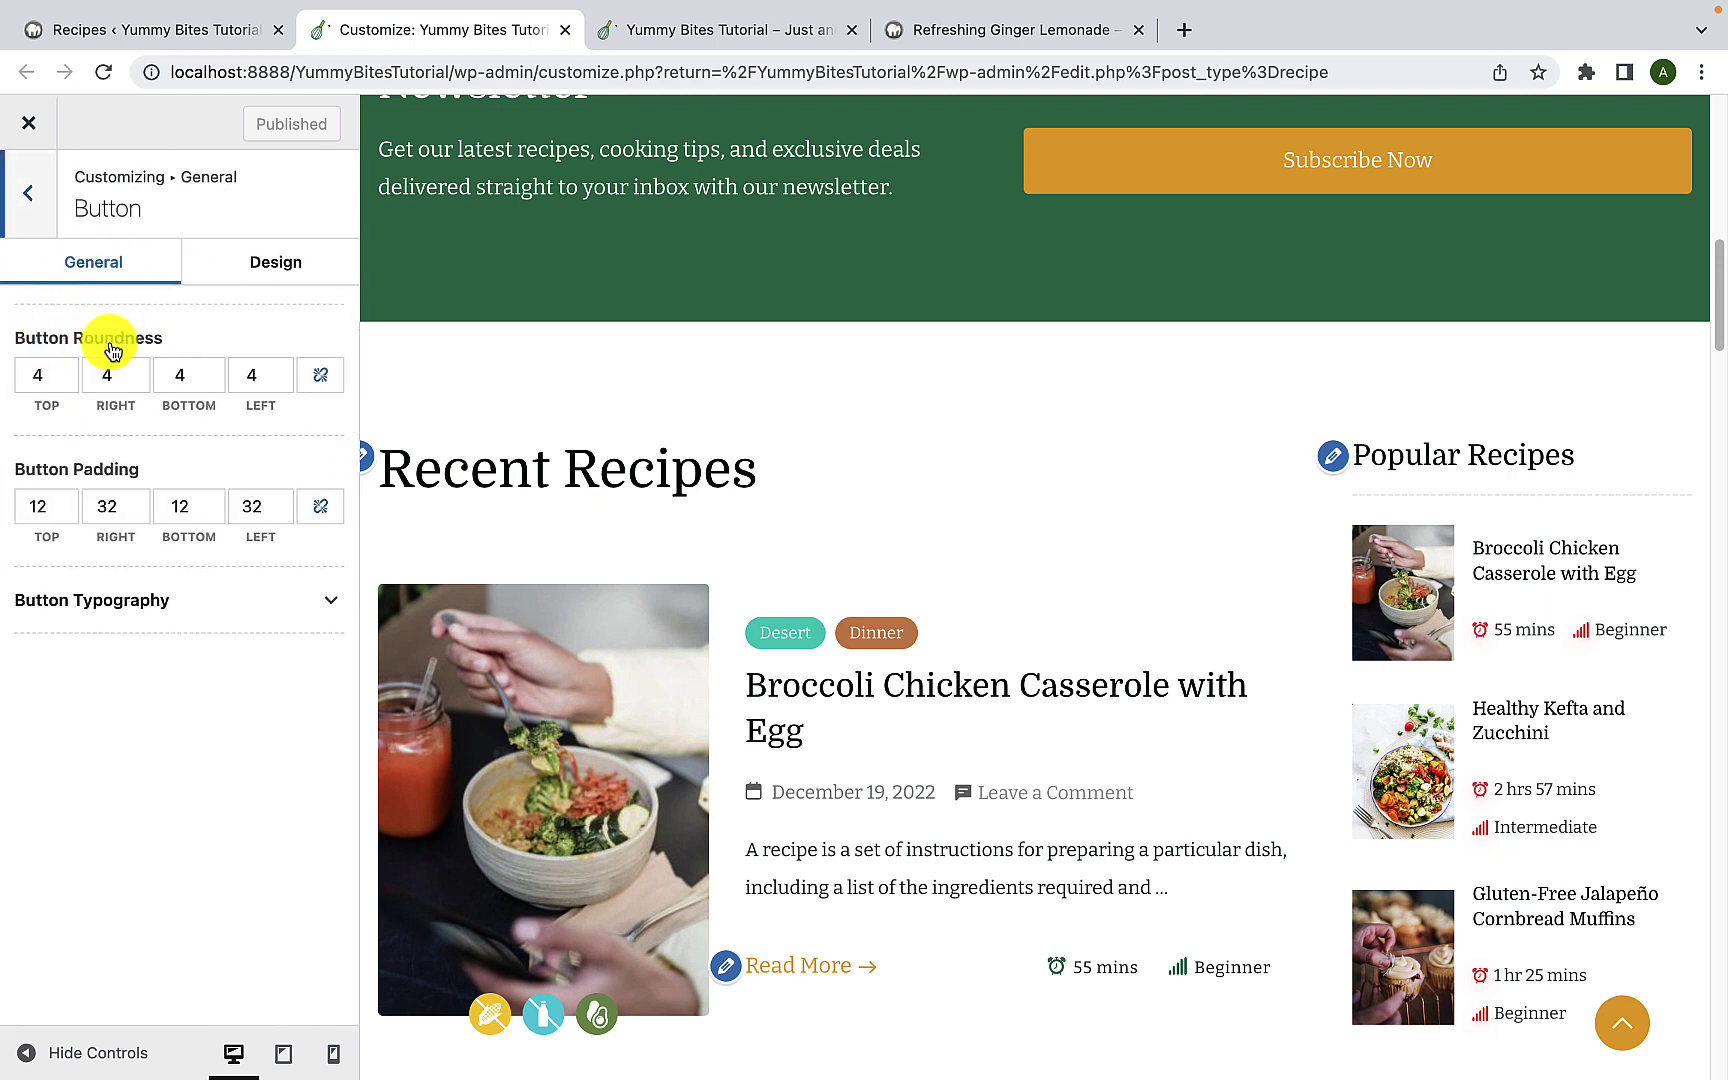
scroll(678, 464, up, 10)
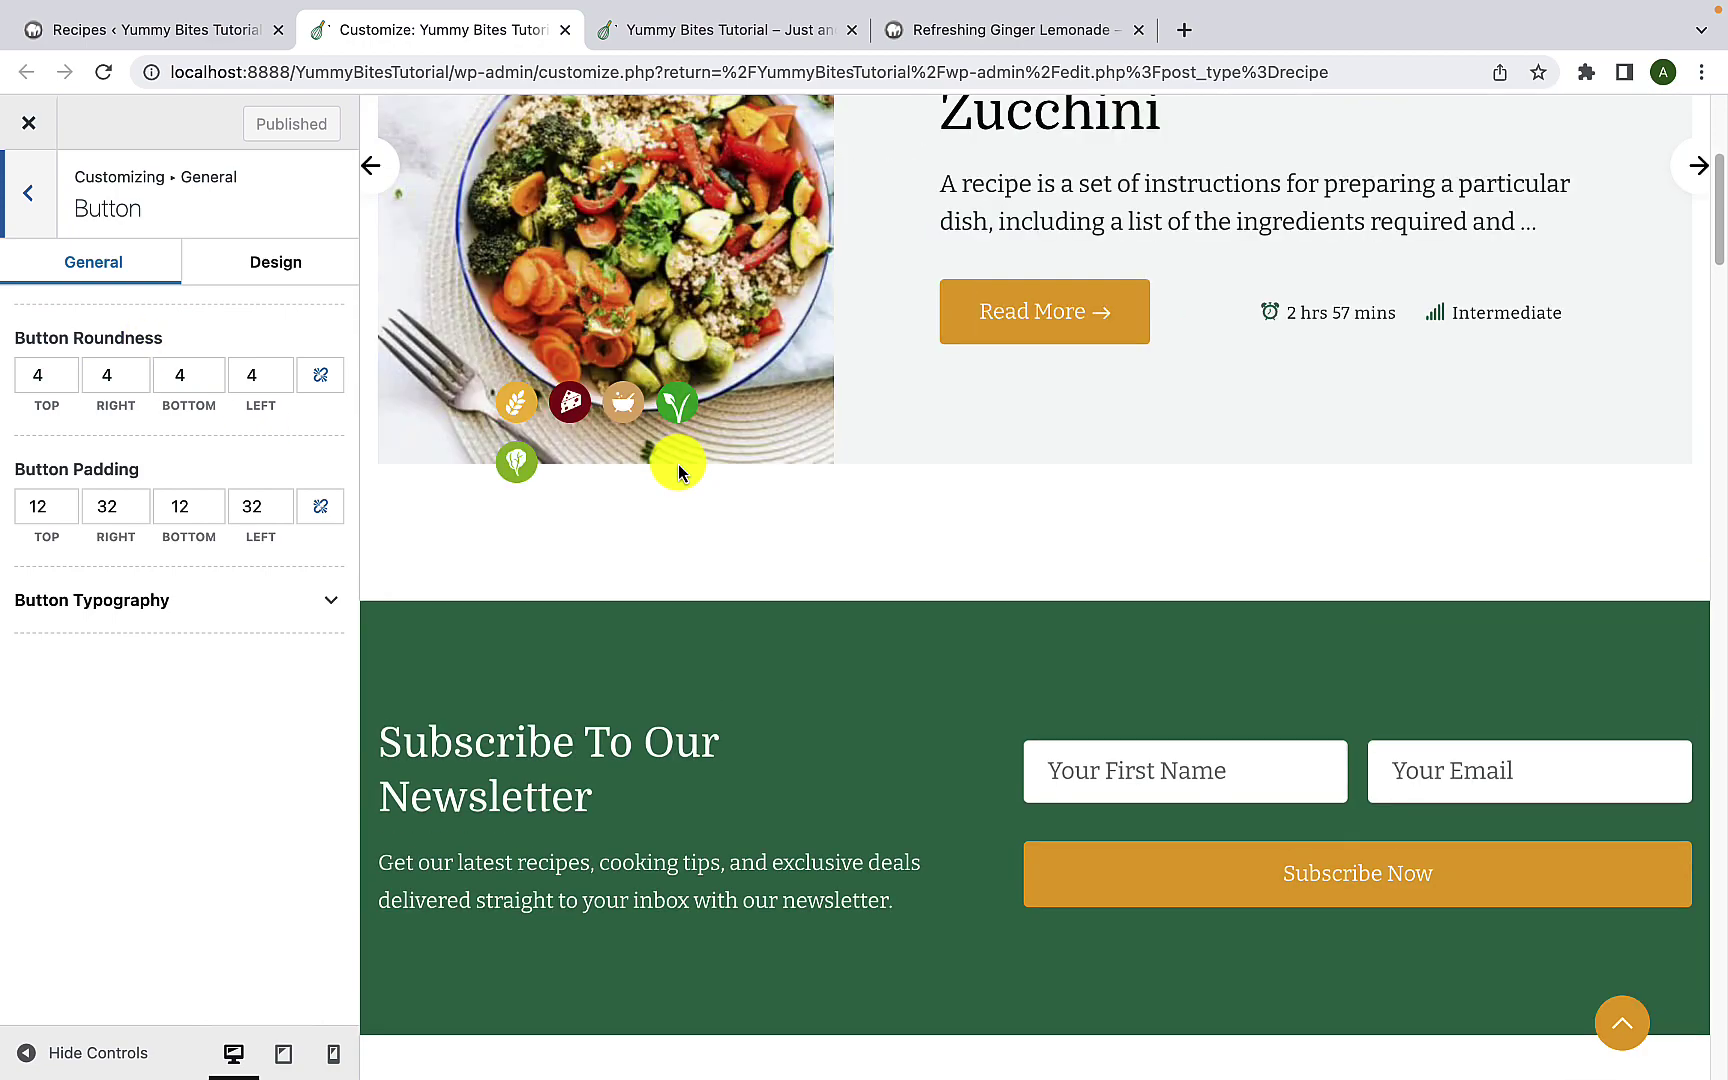
scroll(864, 486, down, 2)
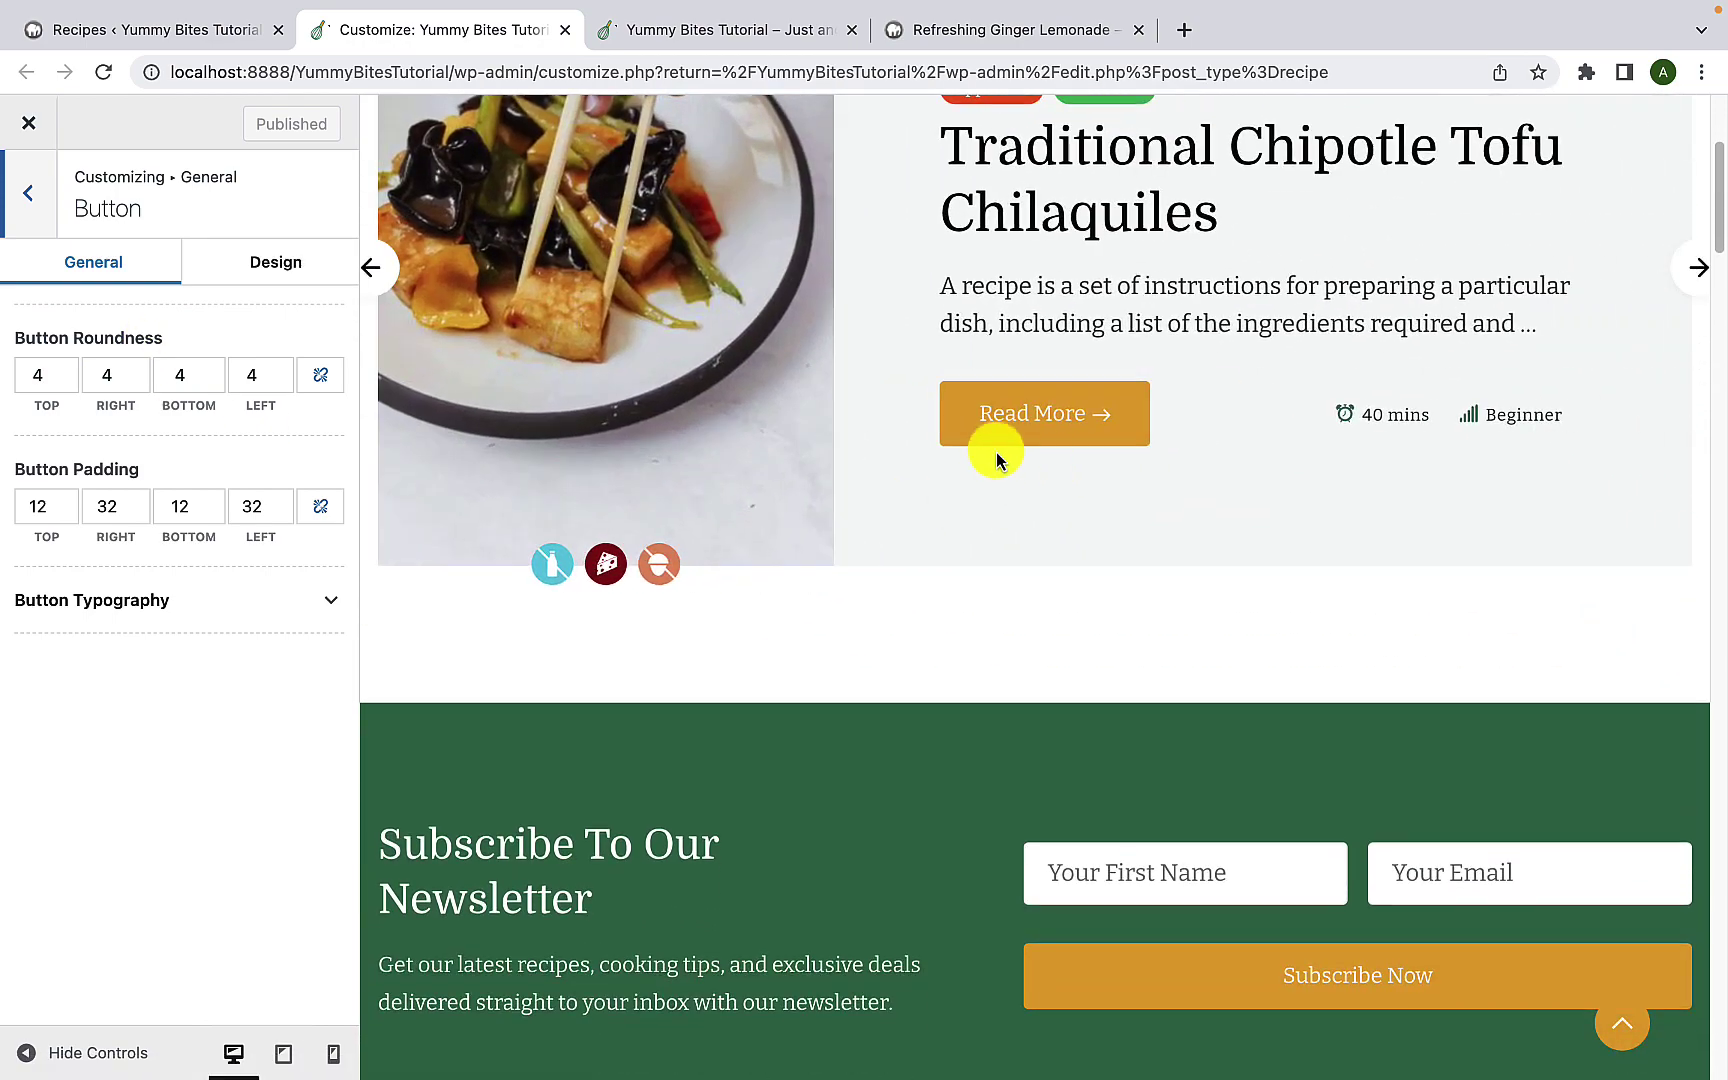
scroll(1110, 560, down, 3)
scroll(995, 480, up, 3)
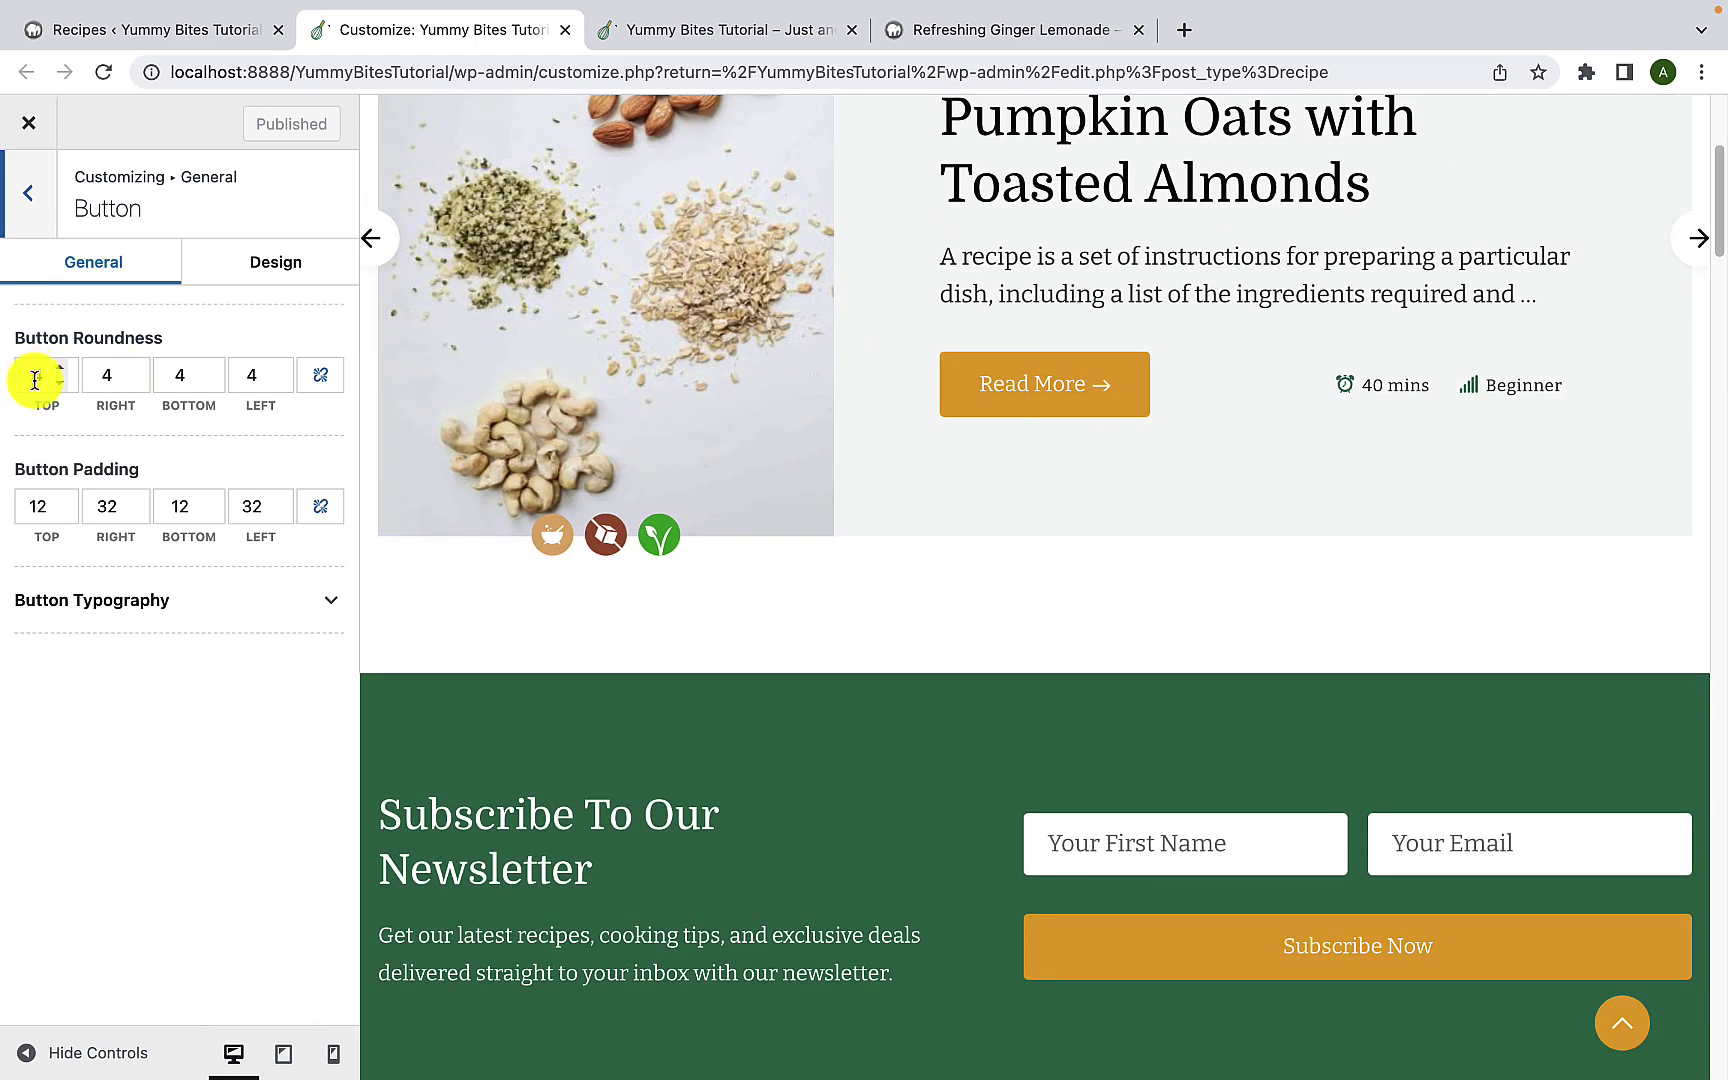
Step: Link the four button roundness values, try 9, set all sides to 5, and review the buttons in the preview
click(57, 372)
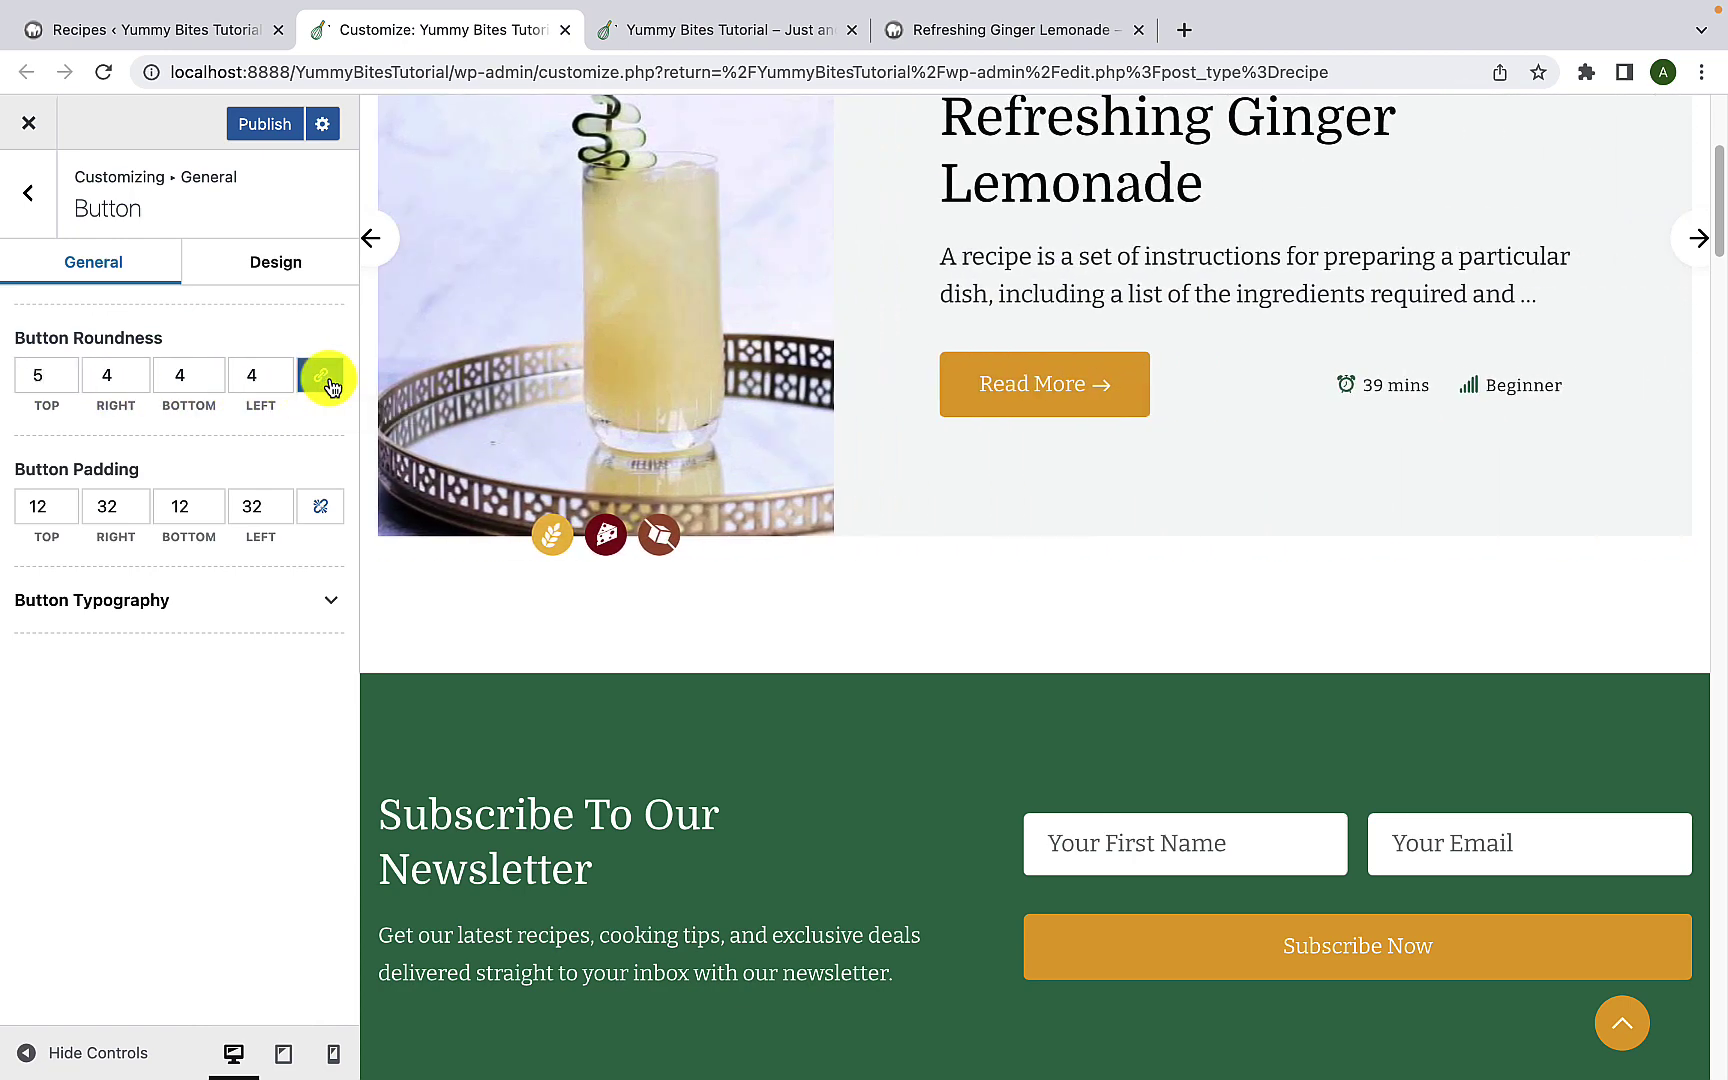
click(59, 372)
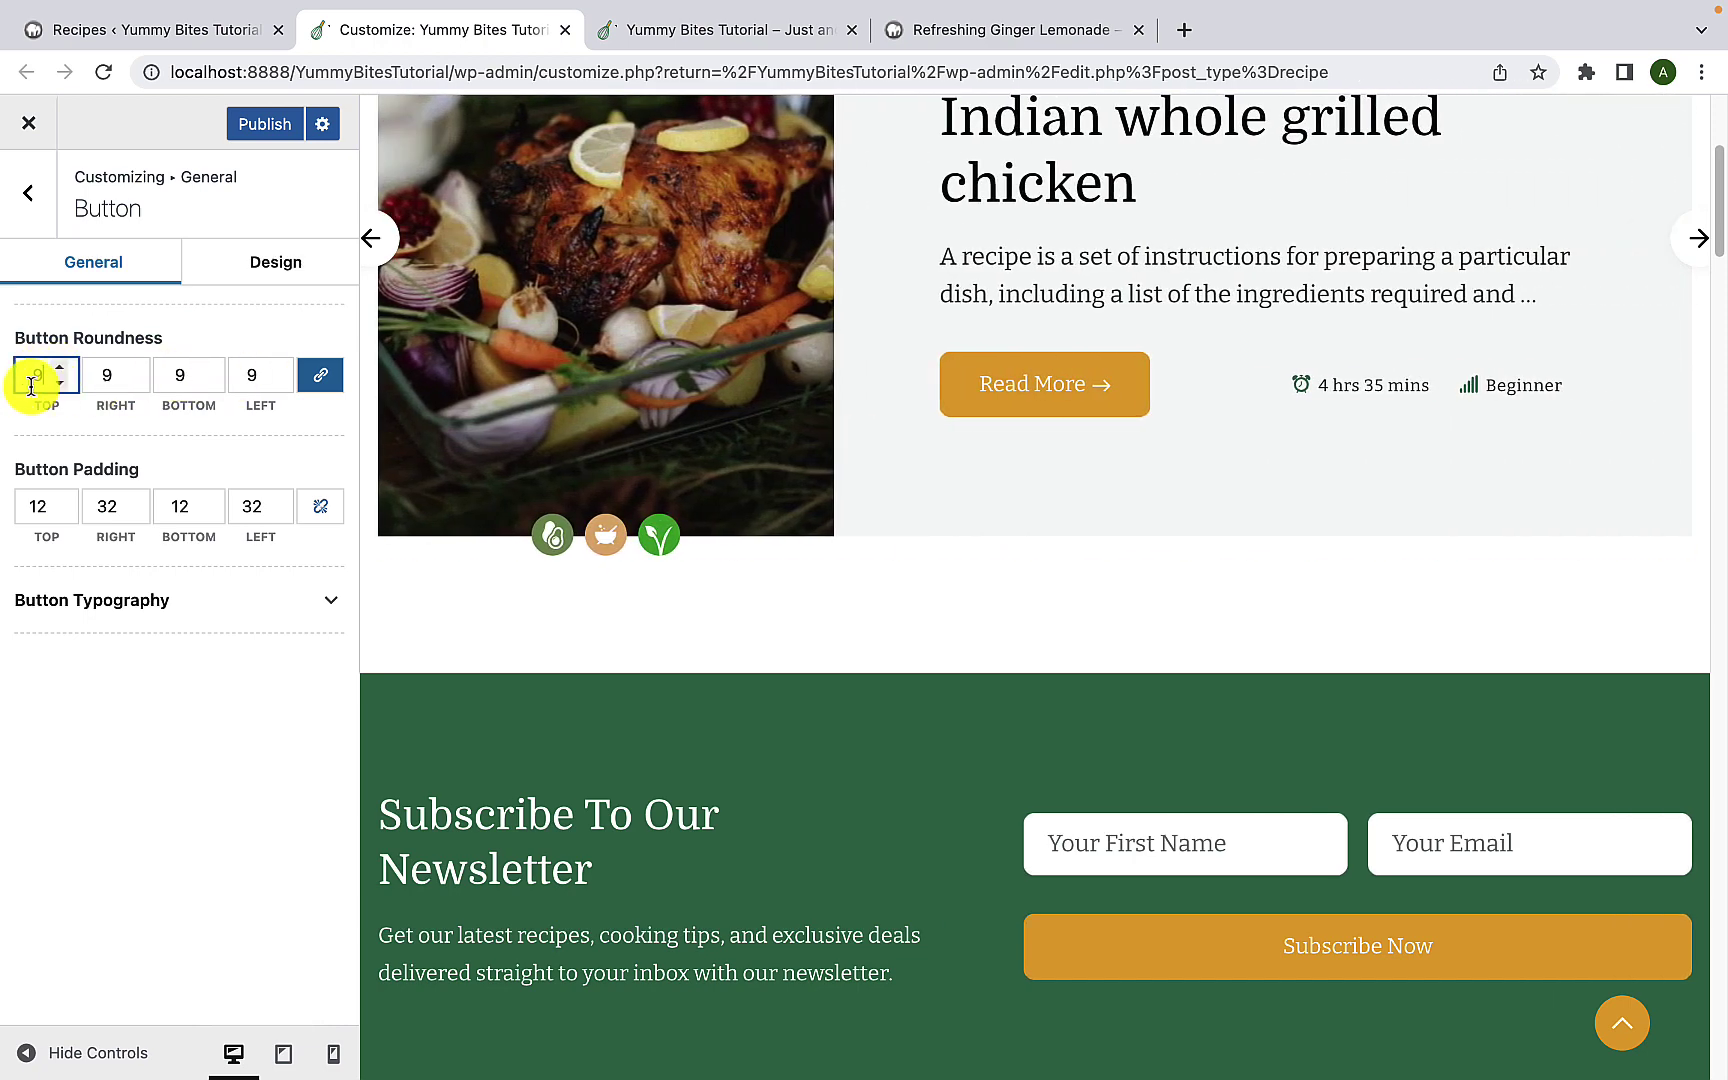
click(59, 383)
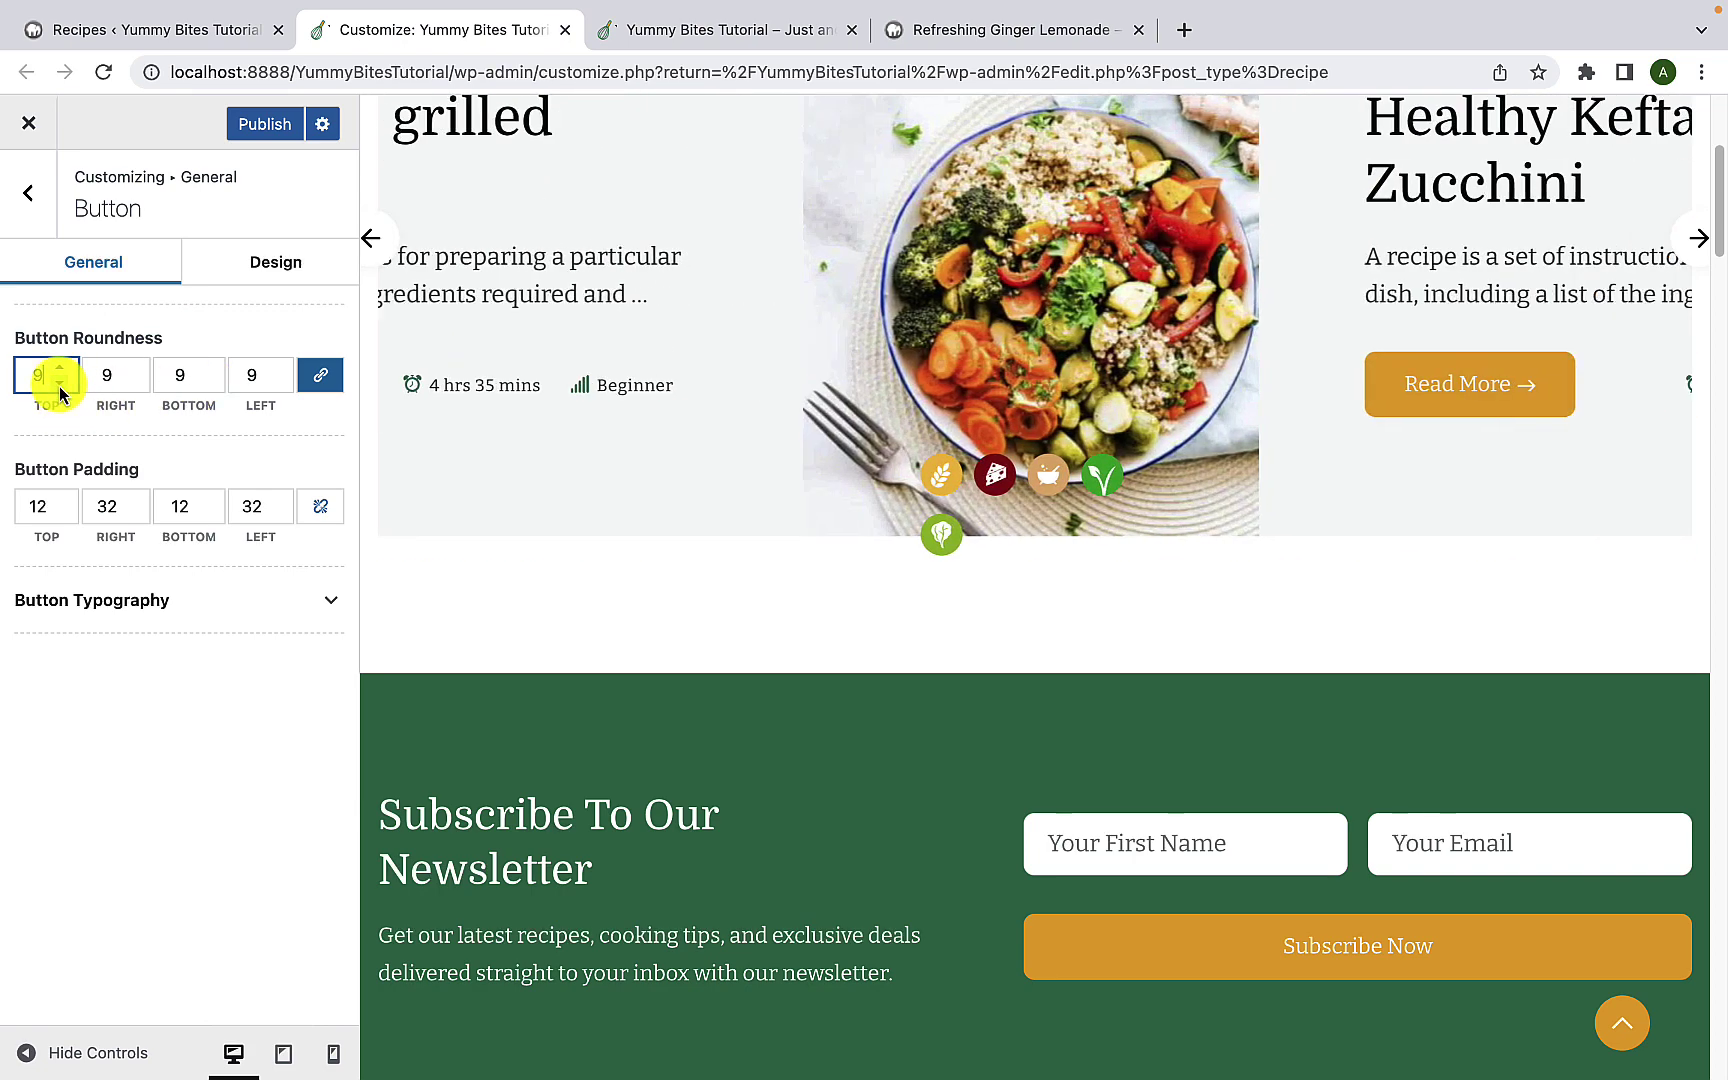
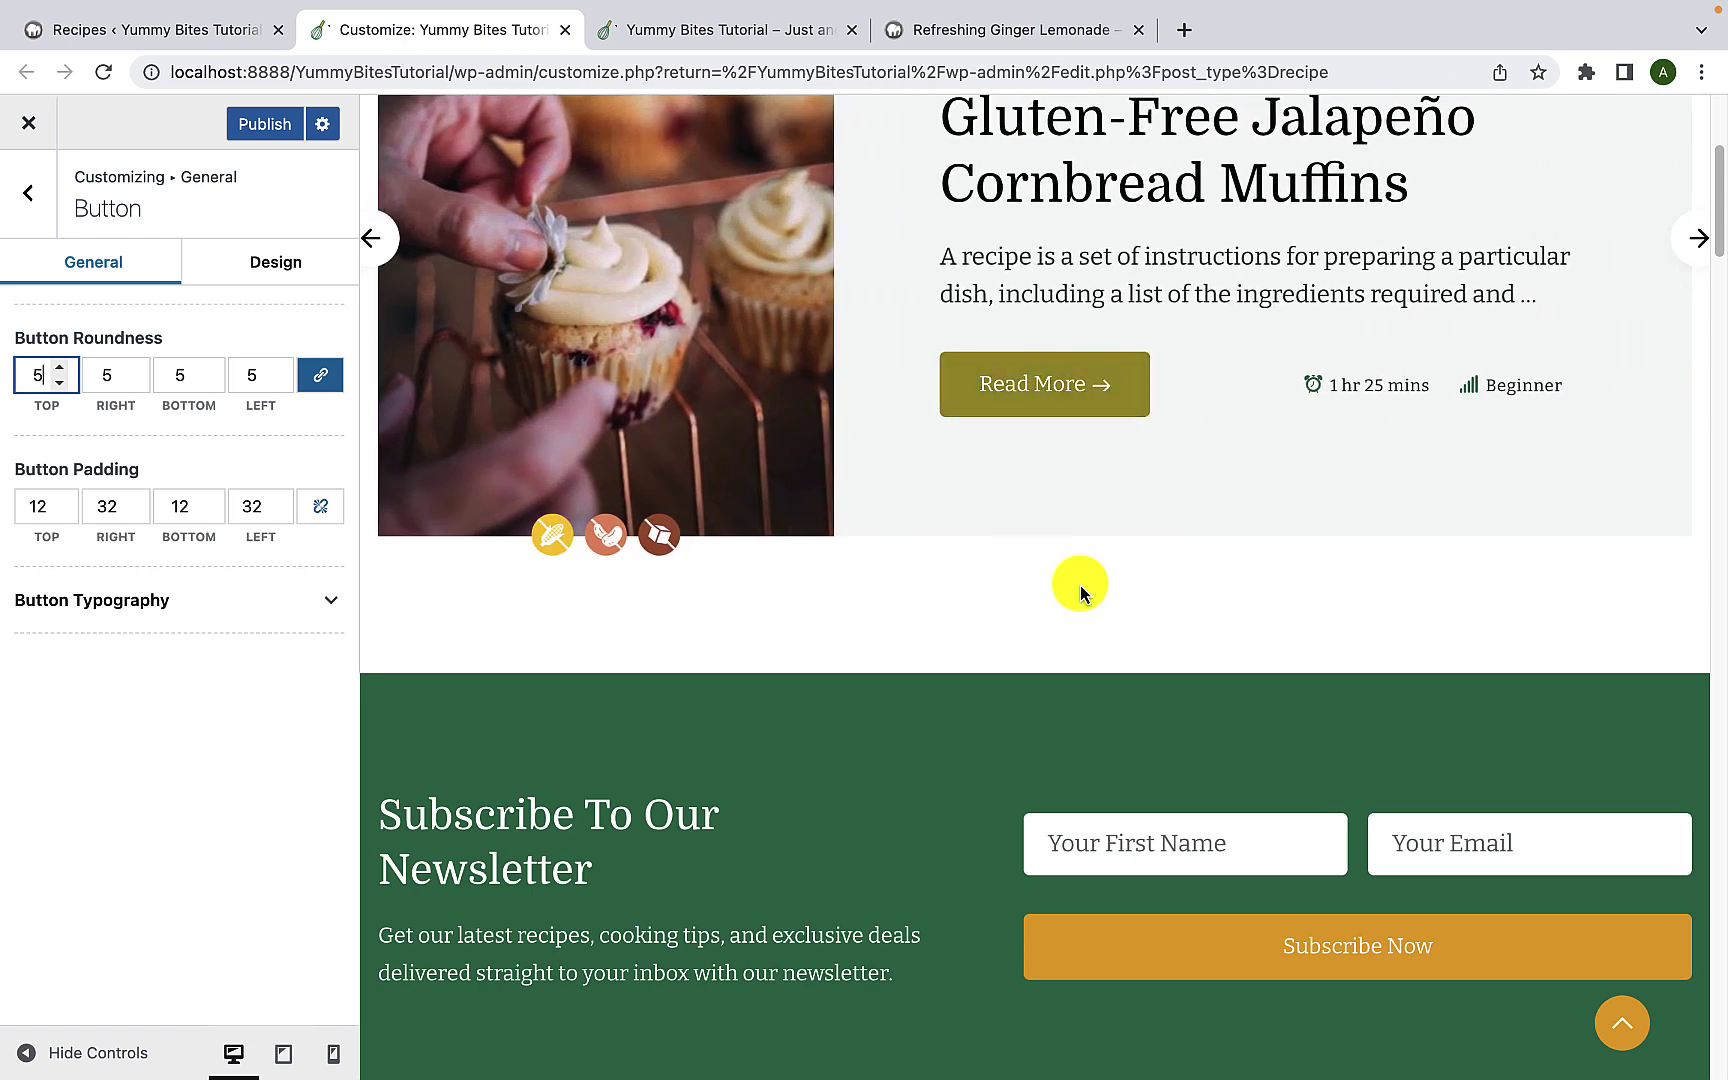
scroll(1139, 594, down, 2)
scroll(1139, 594, down, 3)
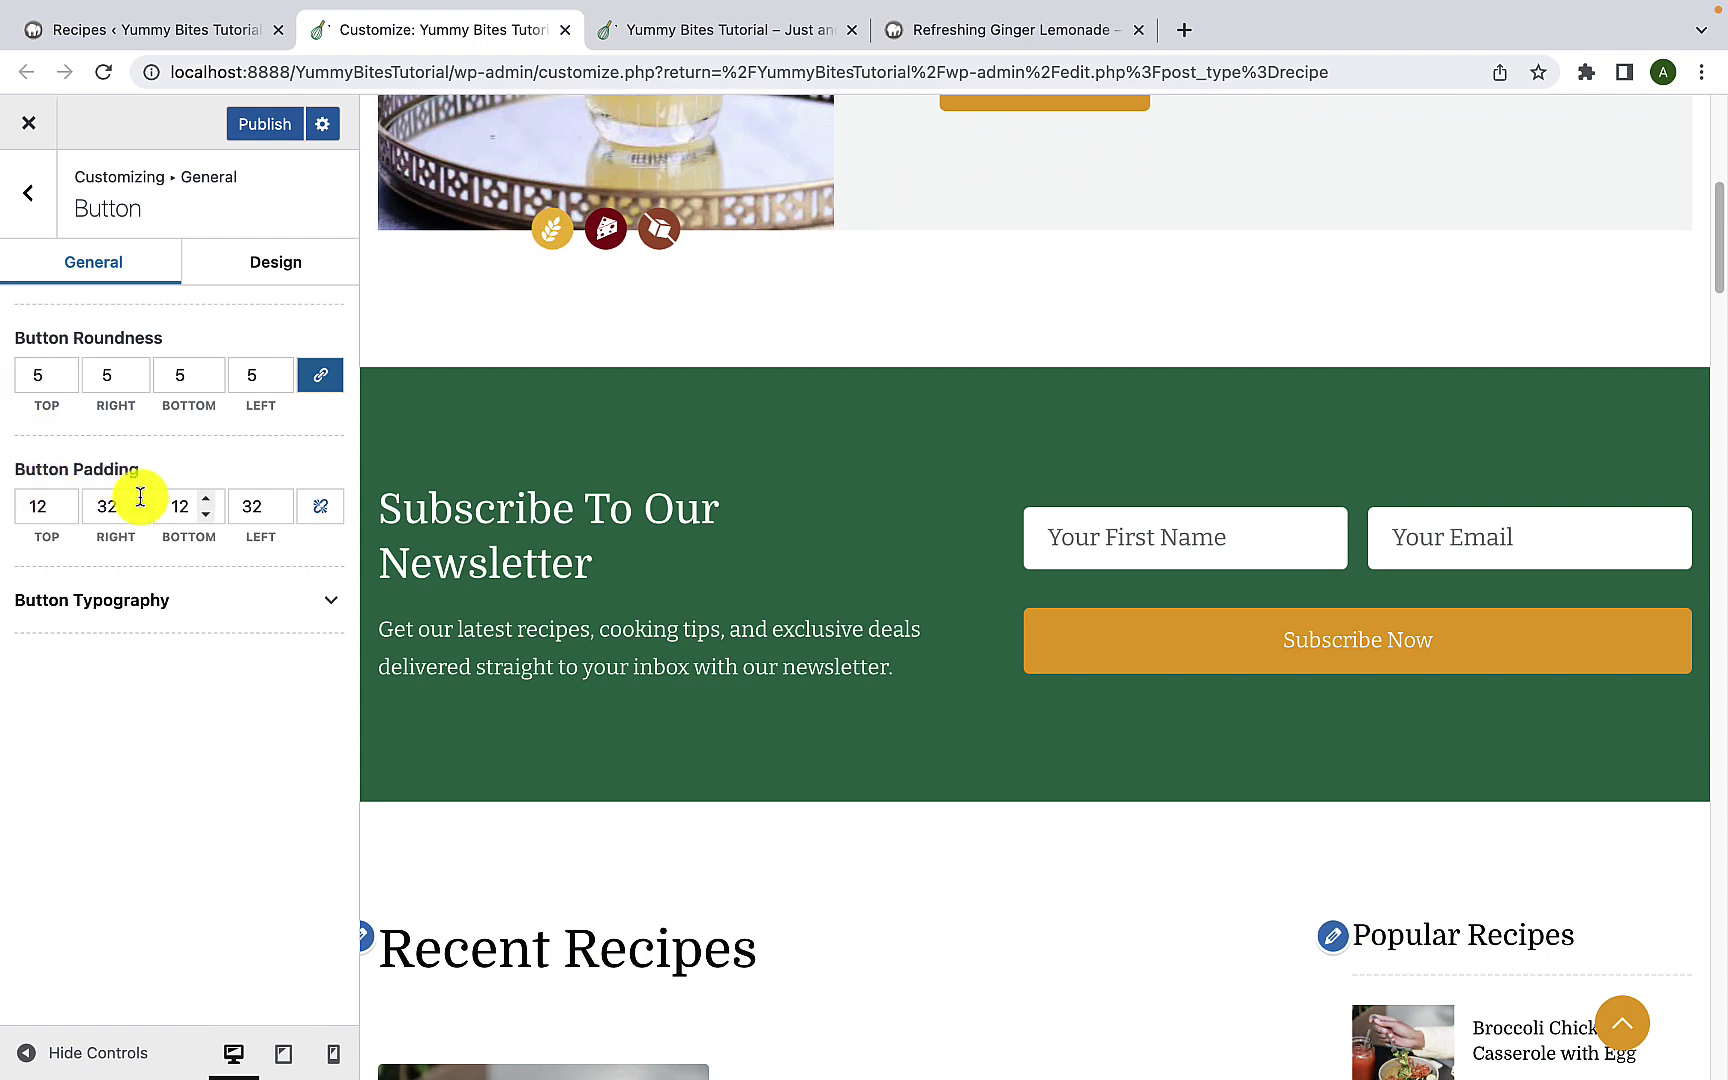
Step: Expand the Button Typography settings and try the ABeeZee font, then Allerta Stencil, as the button font family
click(190, 603)
scroll(185, 640, down, 2)
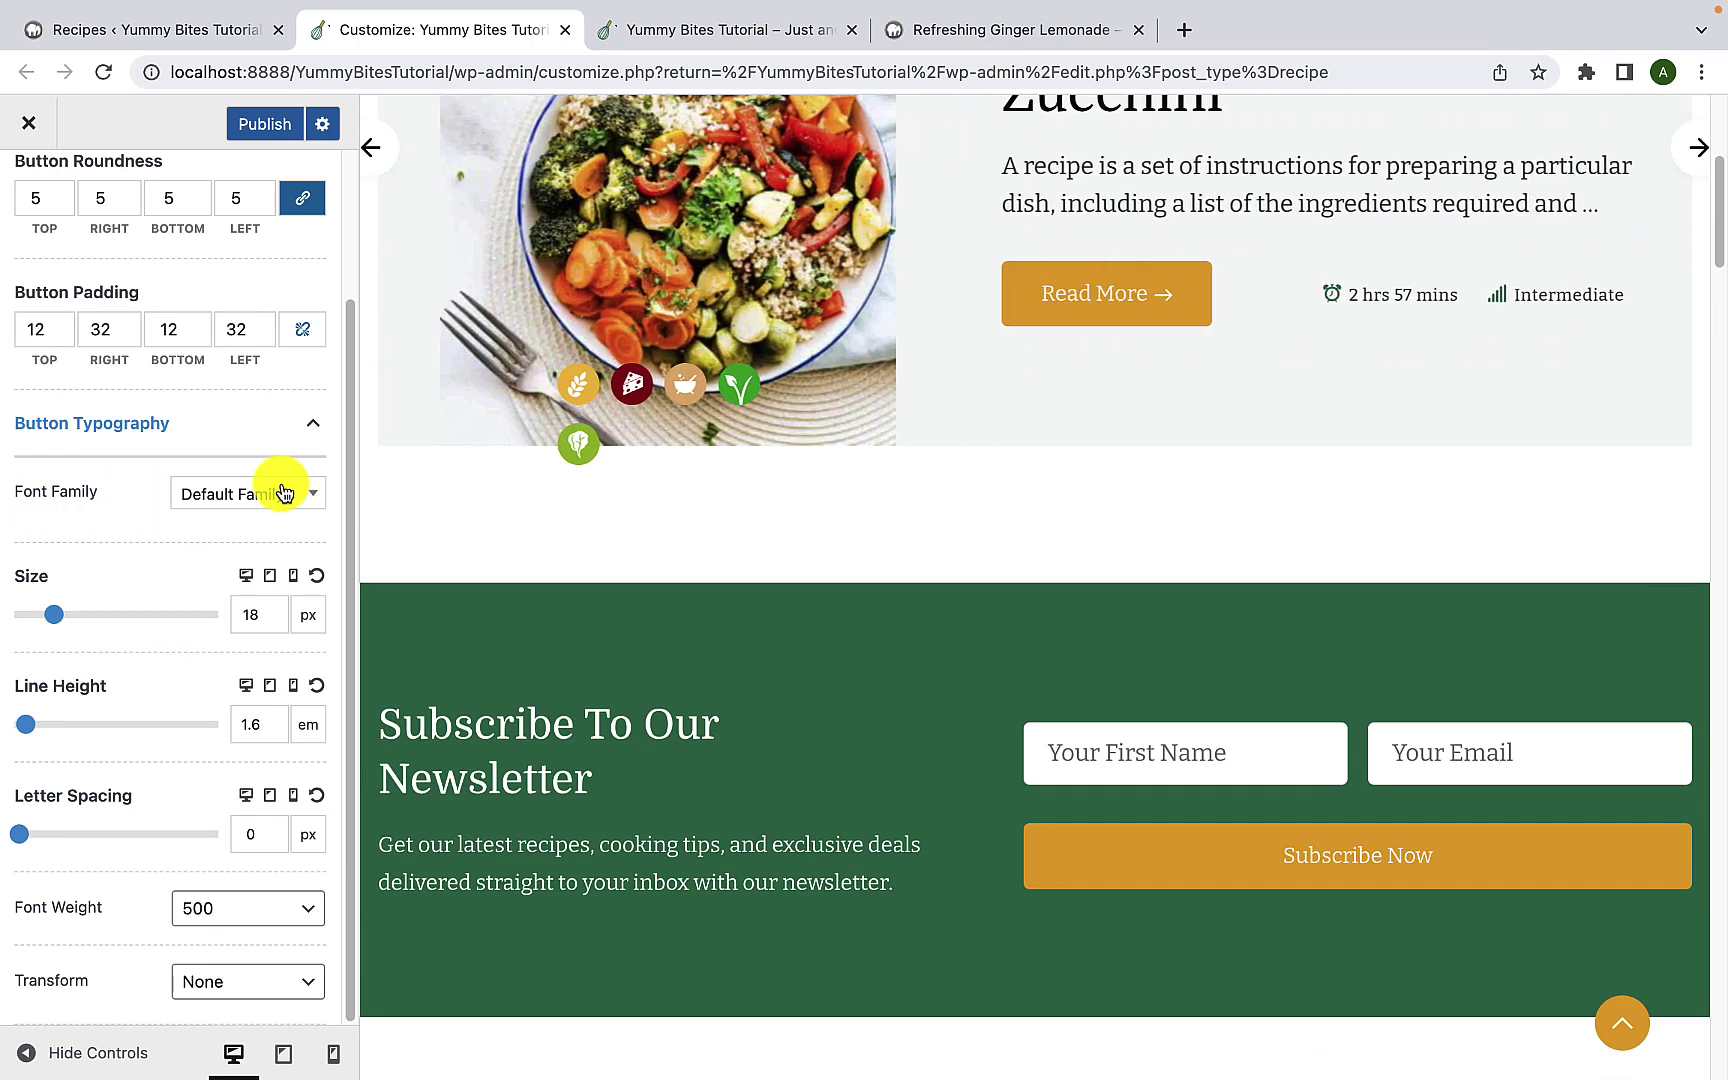
click(280, 495)
scroll(235, 658, down, 5)
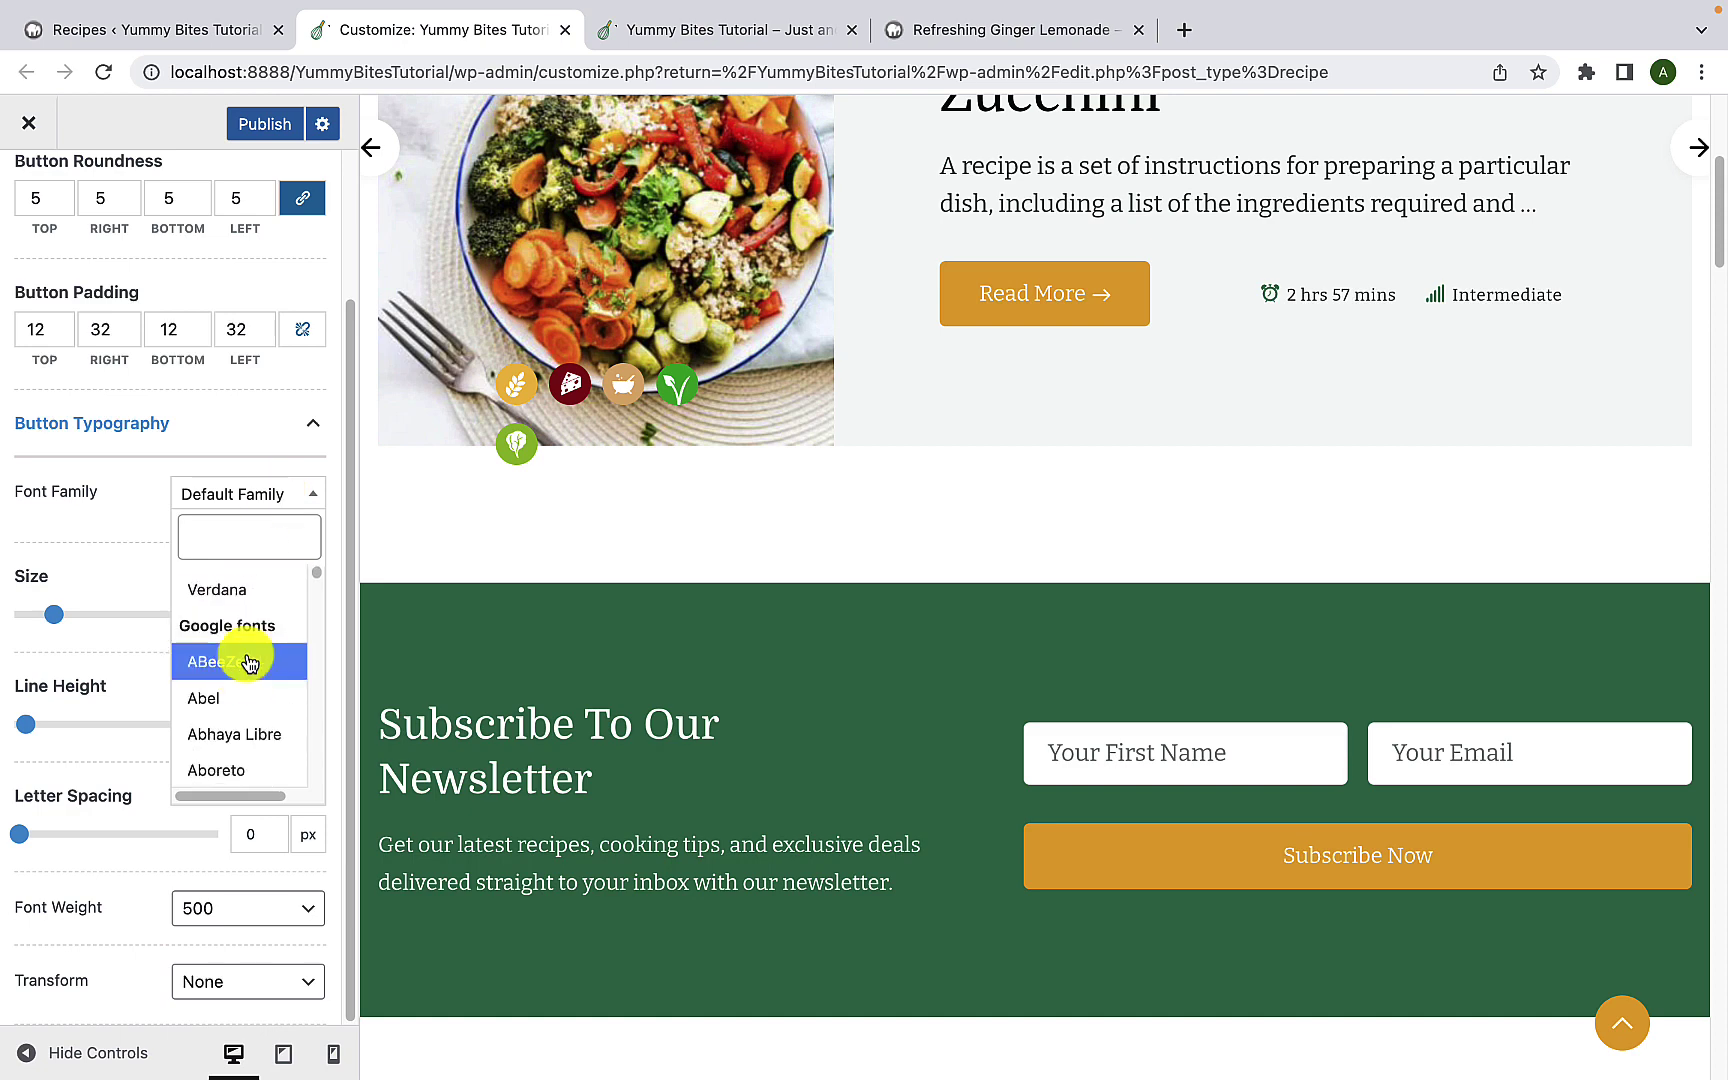
click(245, 660)
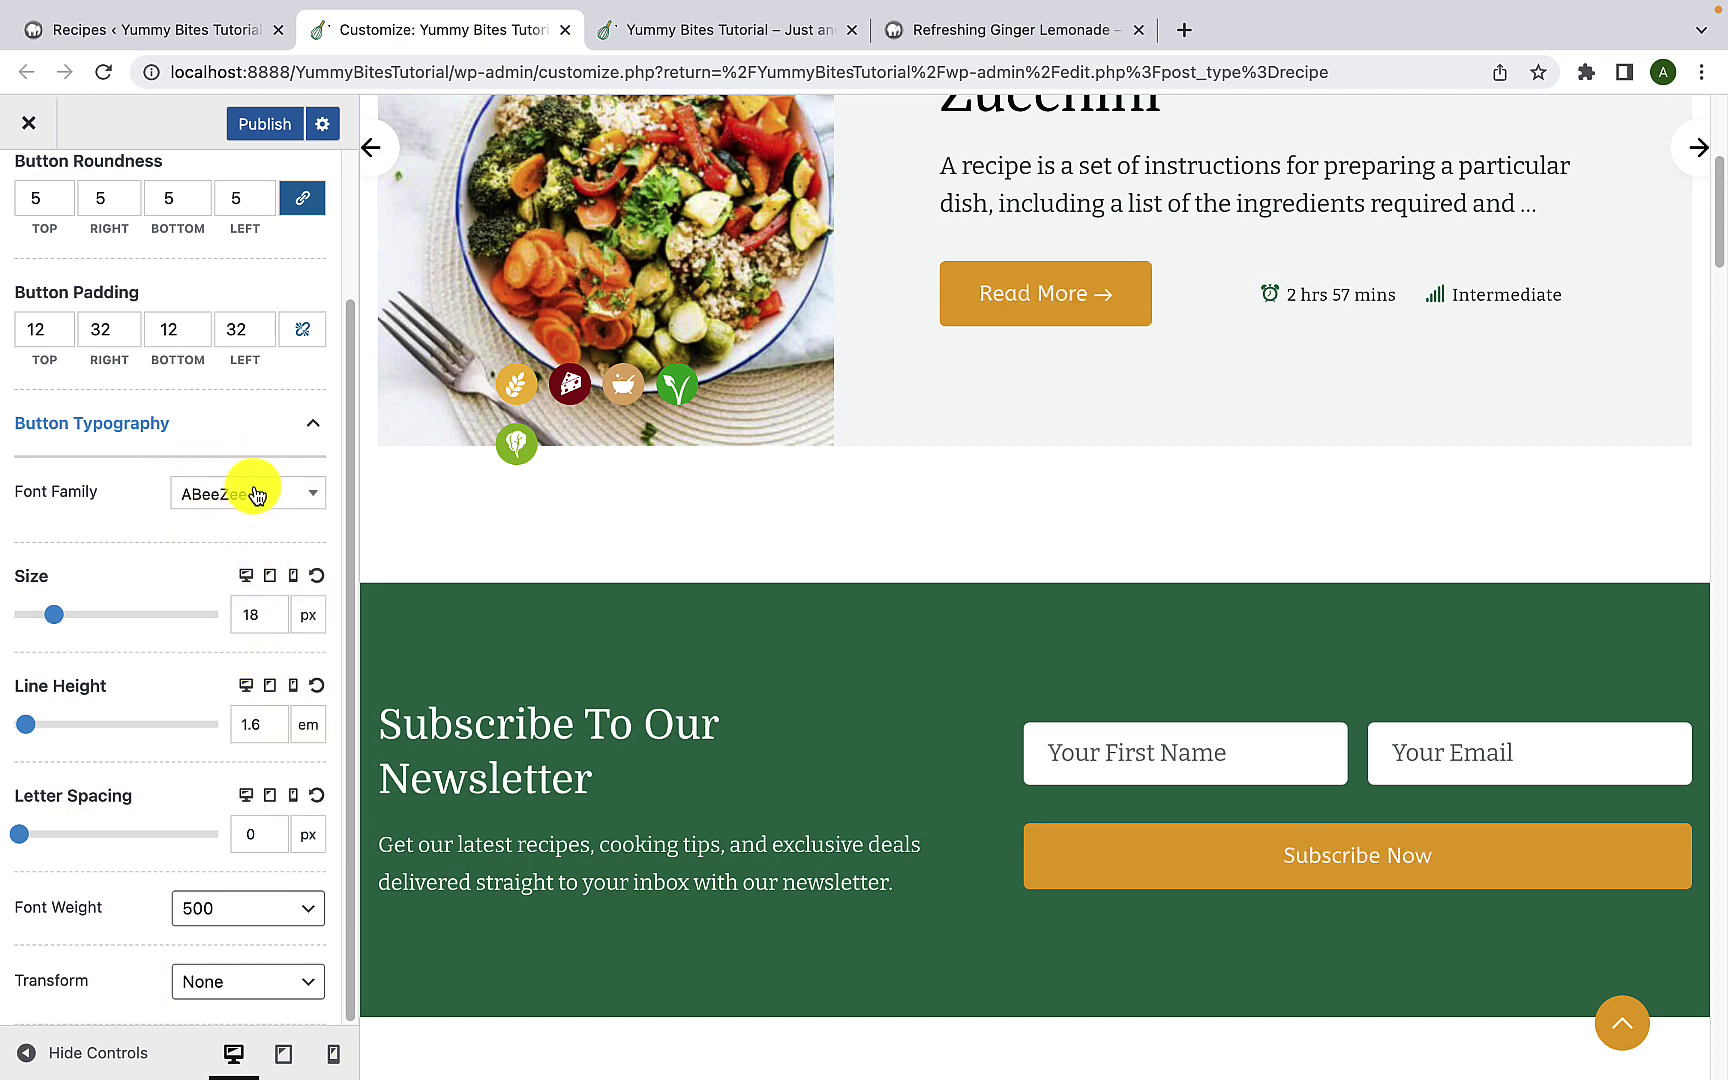
click(256, 494)
scroll(247, 694, down, 5)
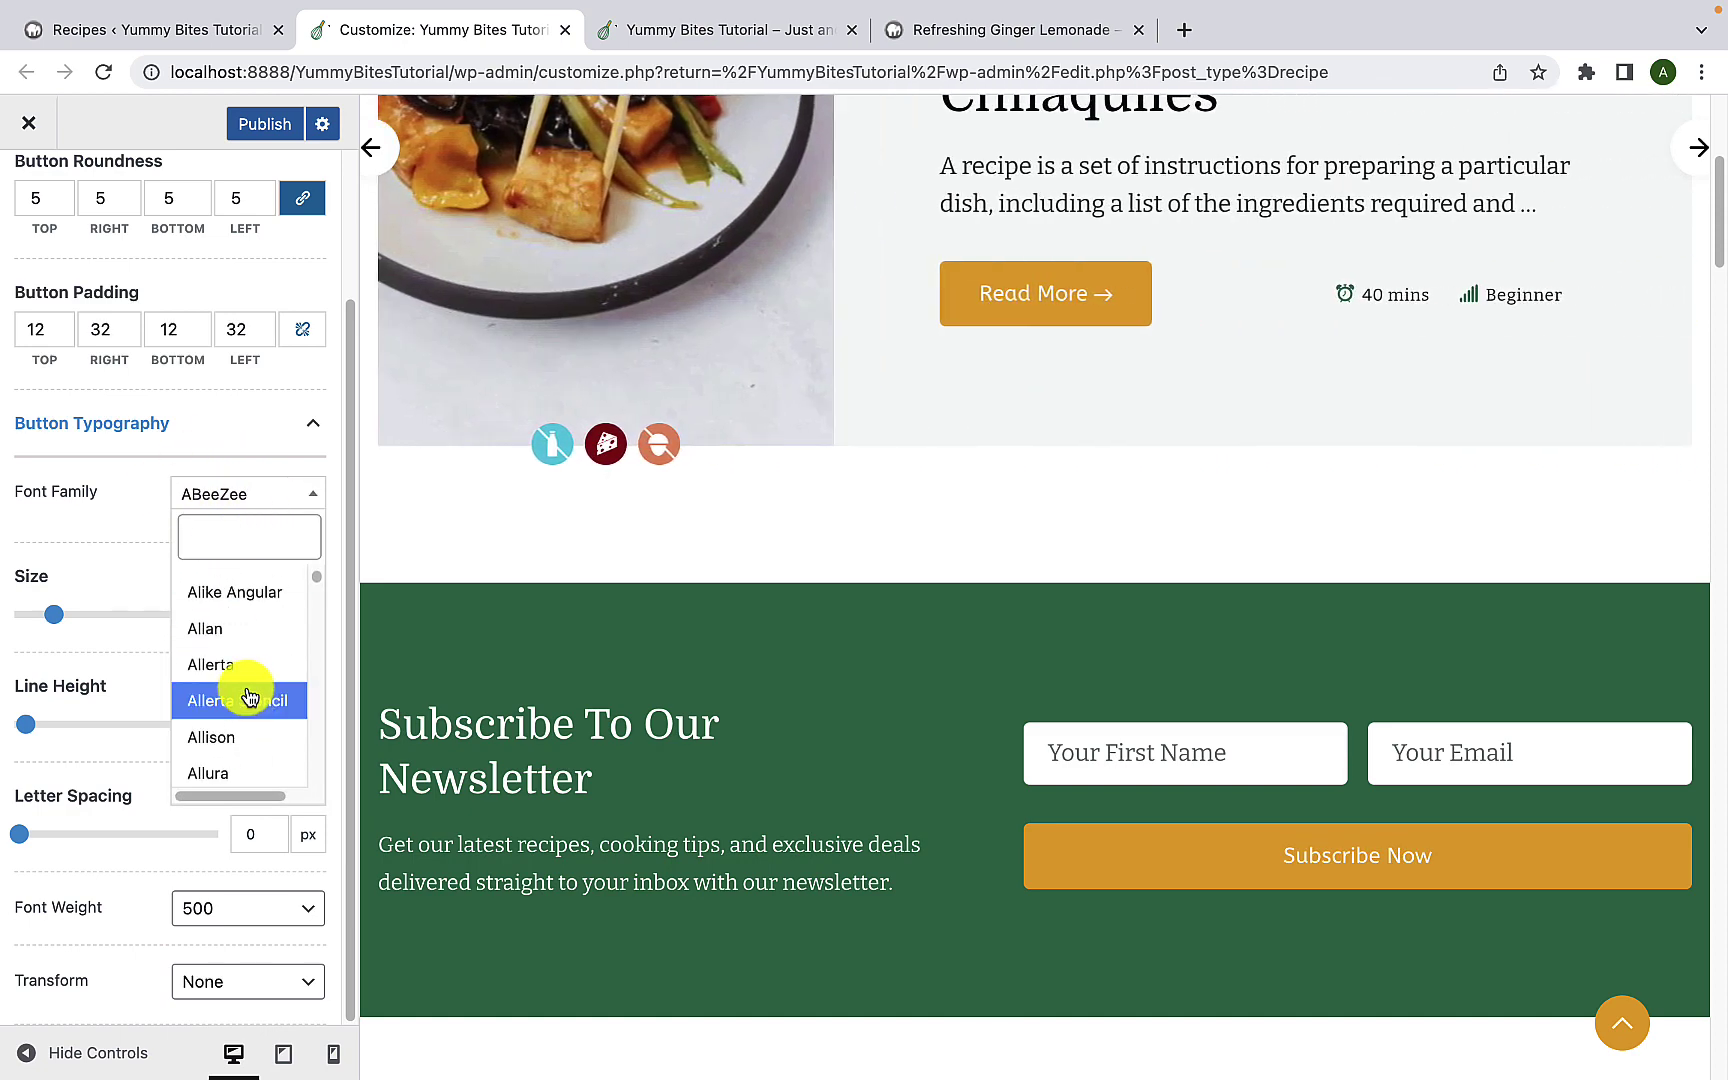
click(249, 697)
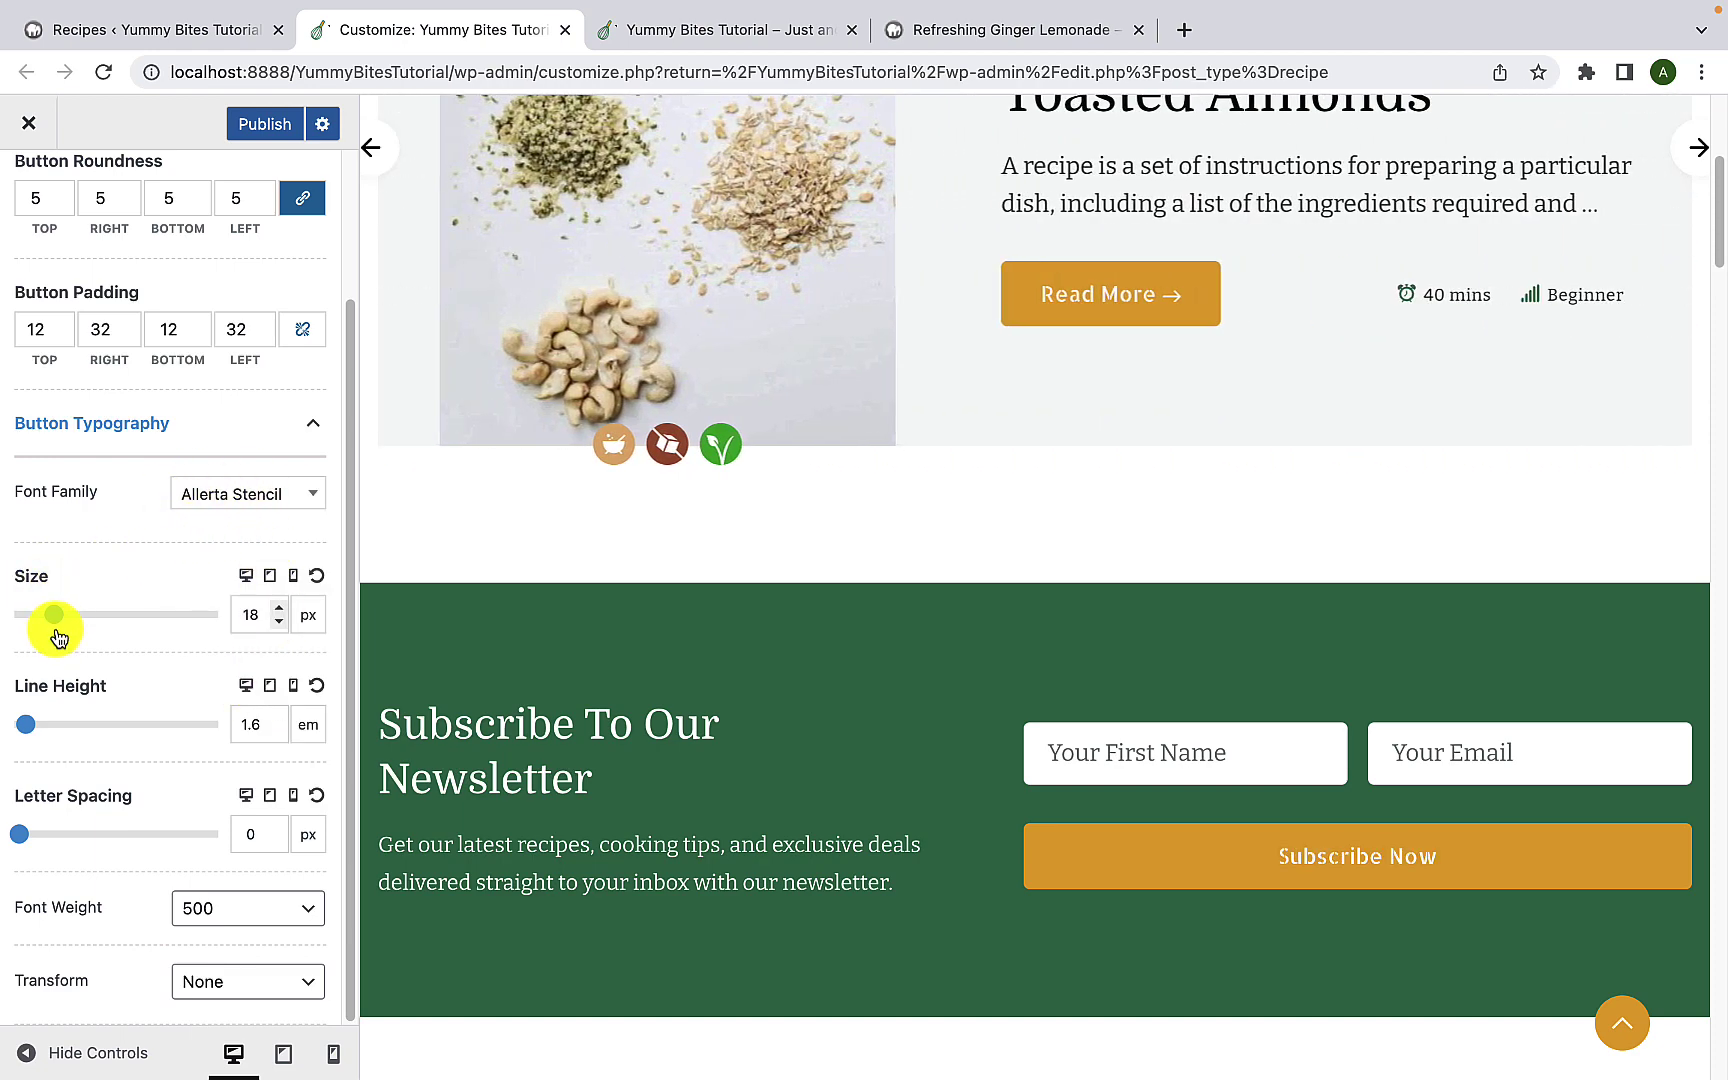
Step: For desktop button text, set the size to 17 px, line height to 1.6 em and letter spacing to 1 px
mouse_move(58, 638)
mouse_down()
mouse_move(66, 609)
mouse_move(46, 609)
mouse_move(56, 622)
mouse_up()
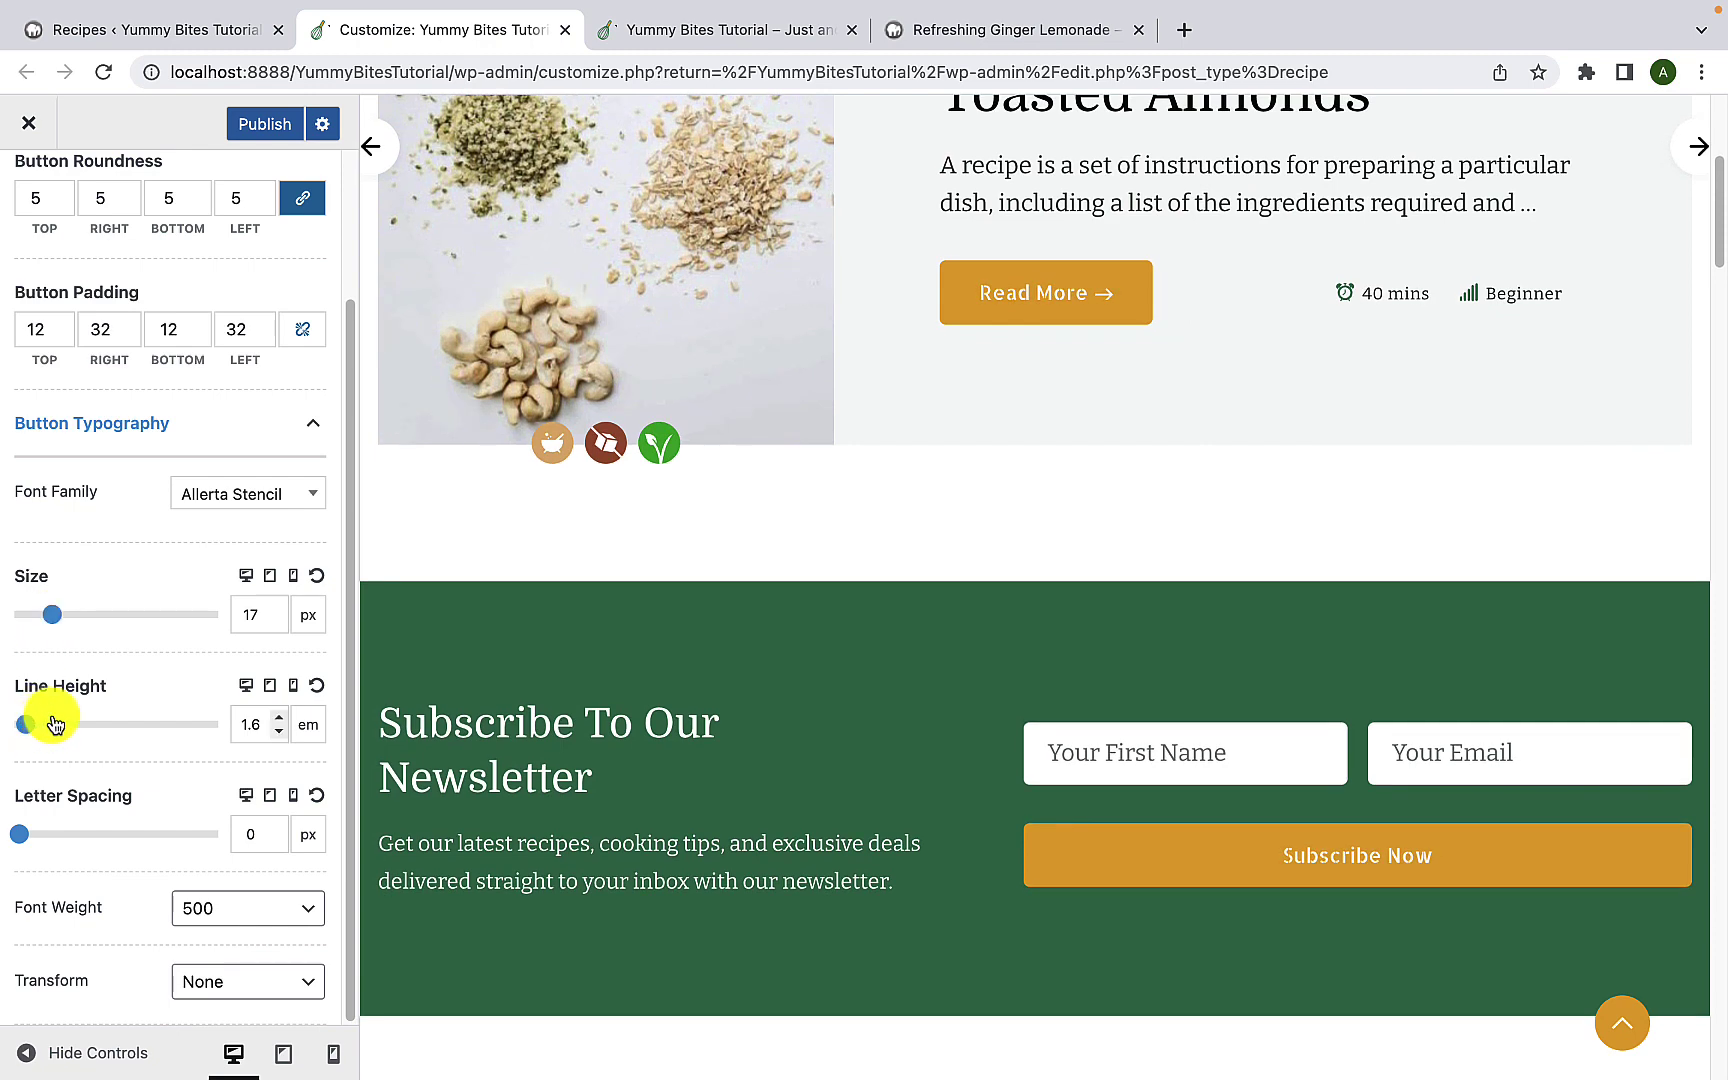
mouse_move(55, 724)
mouse_down()
mouse_move(69, 721)
mouse_move(23, 725)
mouse_up()
mouse_move(23, 833)
mouse_down()
mouse_move(37, 838)
mouse_move(13, 838)
mouse_up()
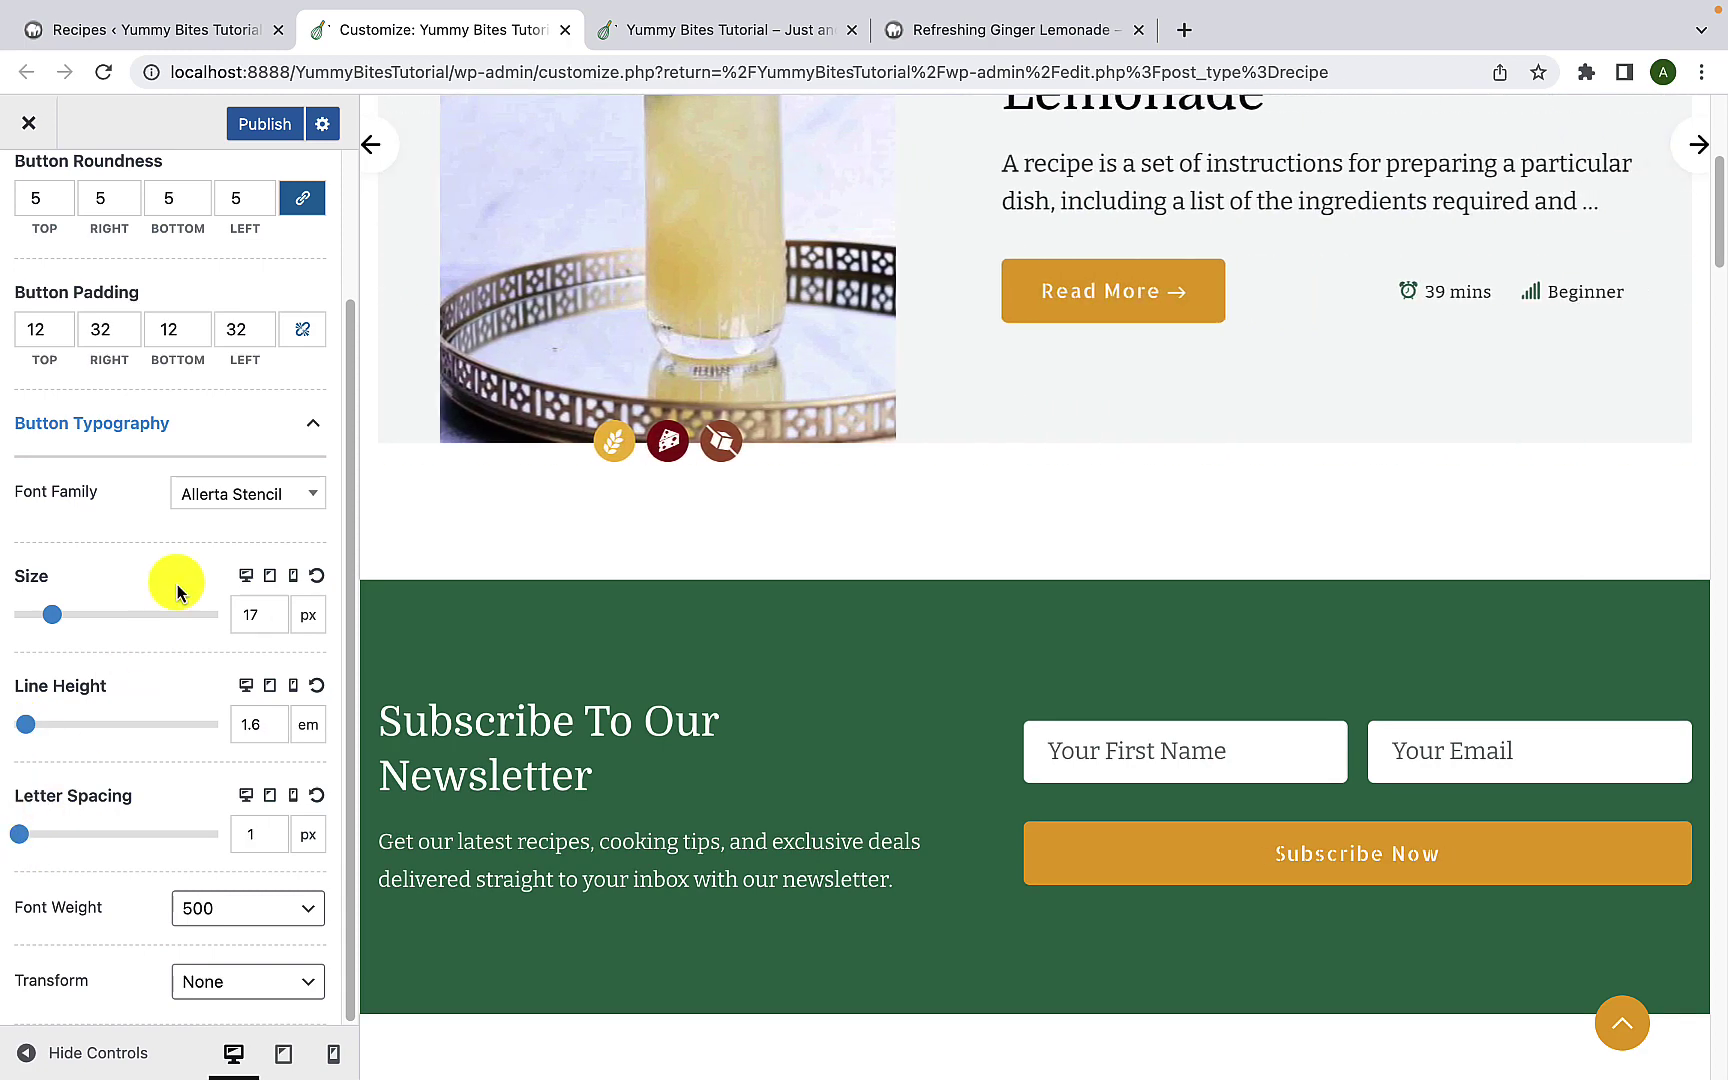
Step: For tablet button text, set the size to 17 px, line height to 1.38 em and letter spacing to 1 px
click(270, 577)
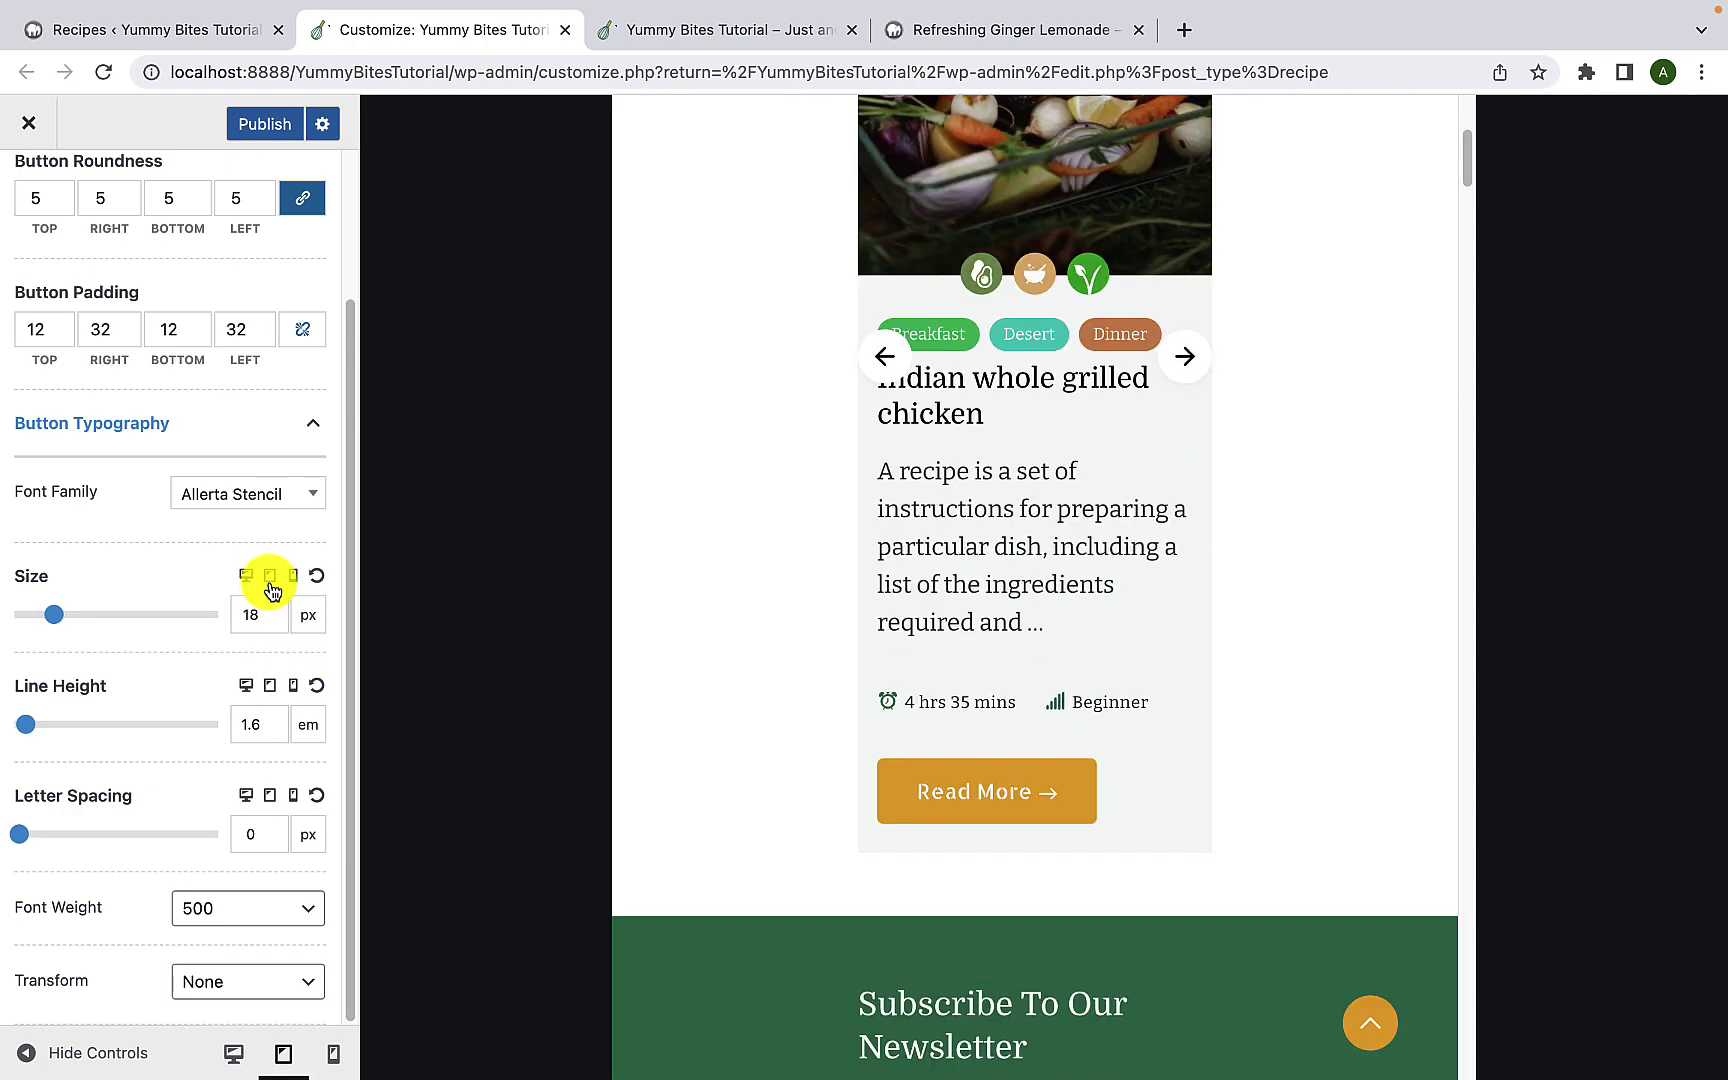
drag(54, 616, 55, 625)
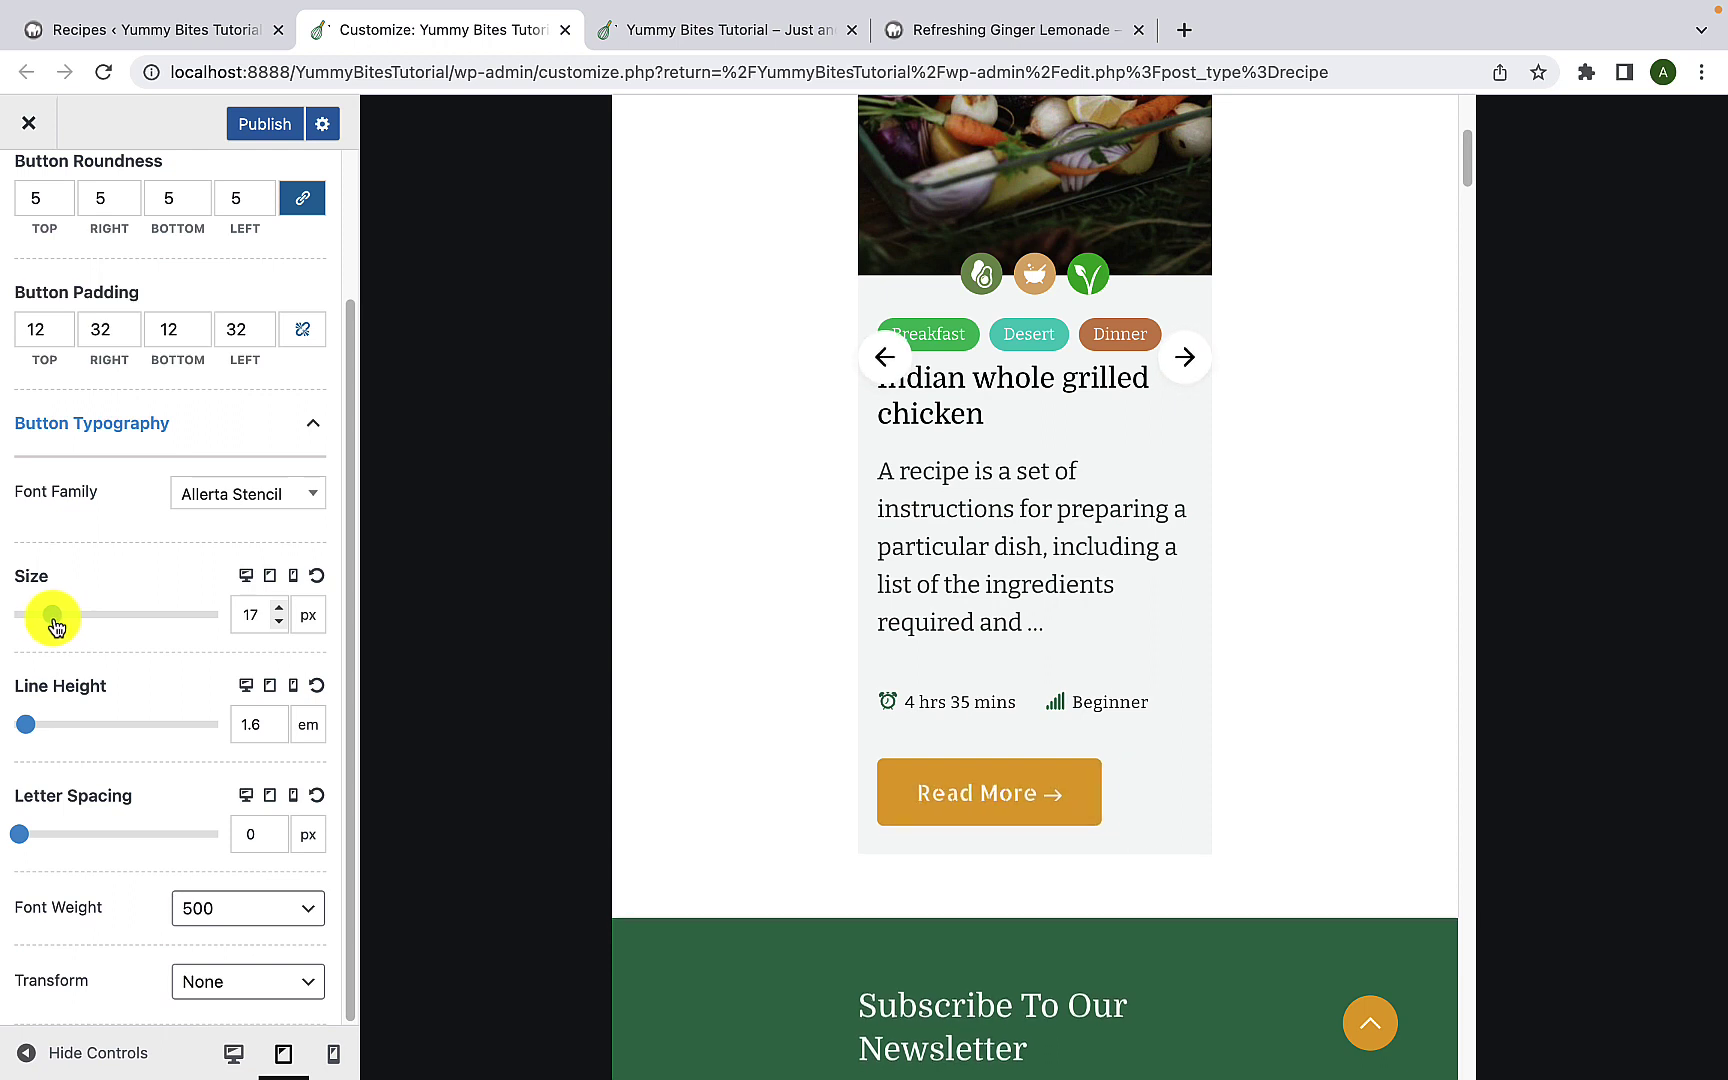
mouse_move(26, 724)
mouse_down()
mouse_move(40, 727)
mouse_move(23, 725)
mouse_up()
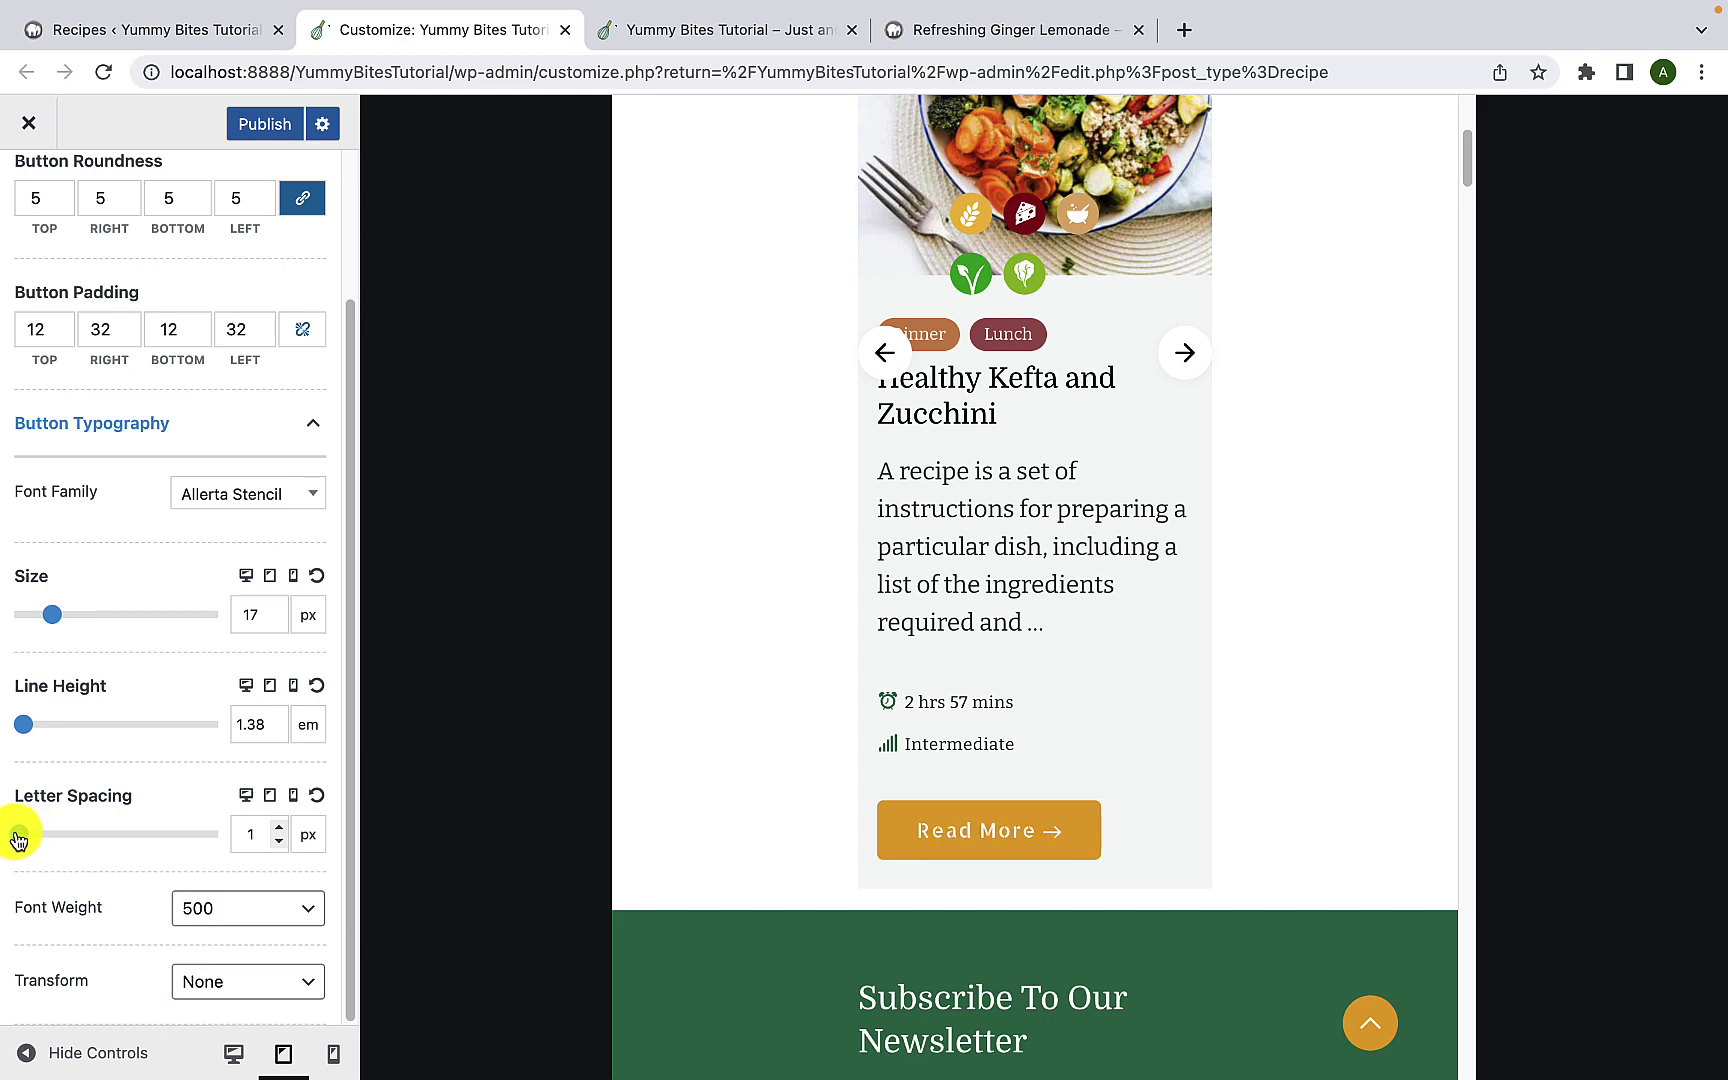
Step: Try a 17 px size and 1.15 em line height for the mobile button text, and reset both to their defaults
click(294, 577)
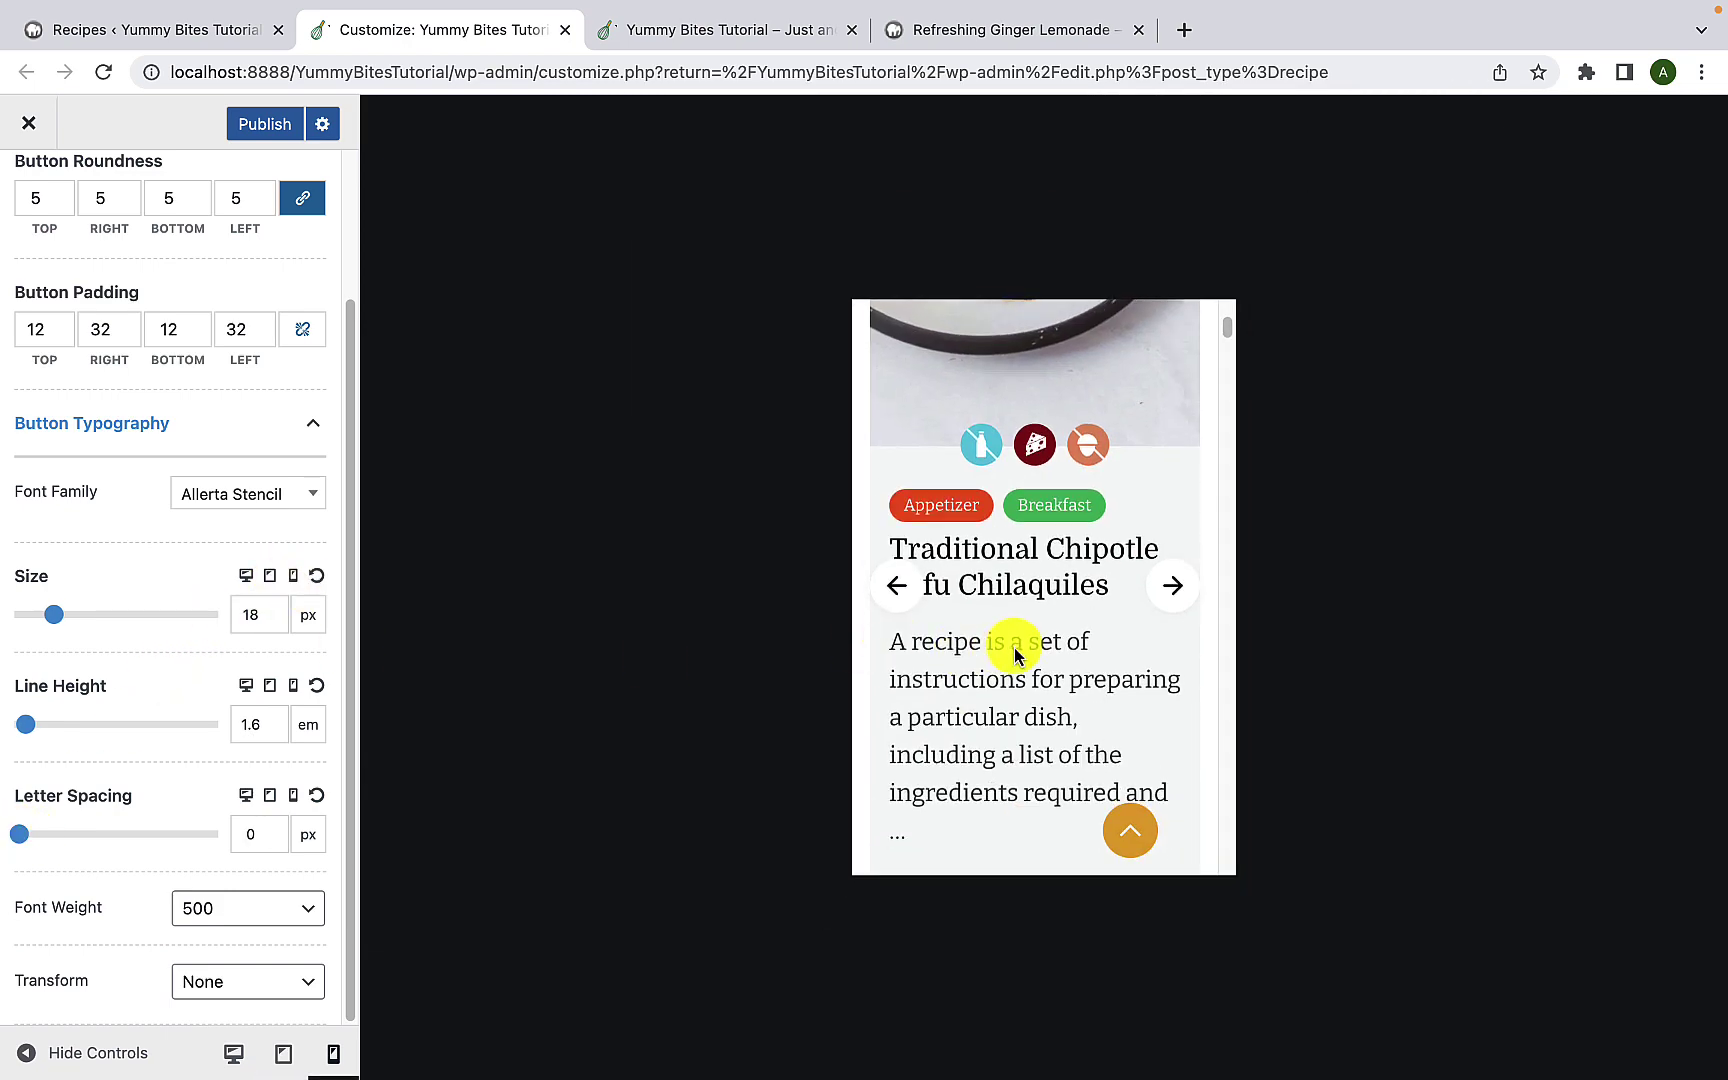
scroll(1013, 655, down, 1)
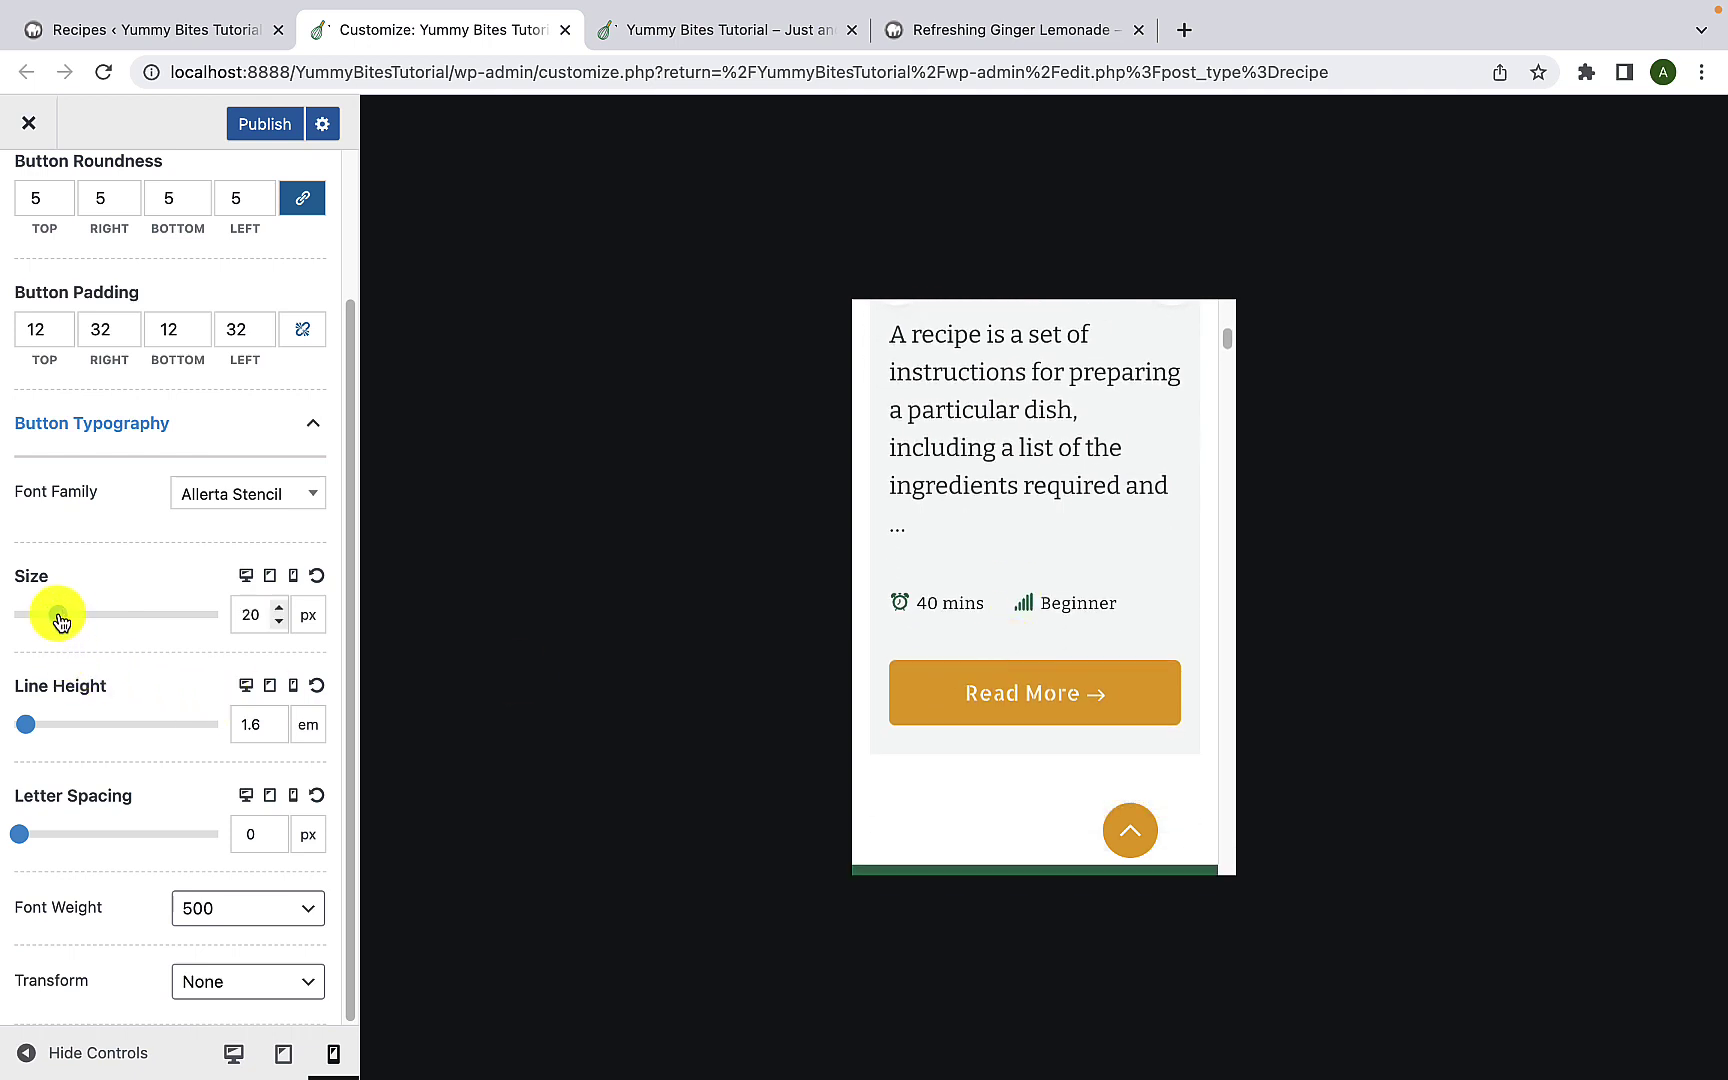
drag(60, 620, 52, 617)
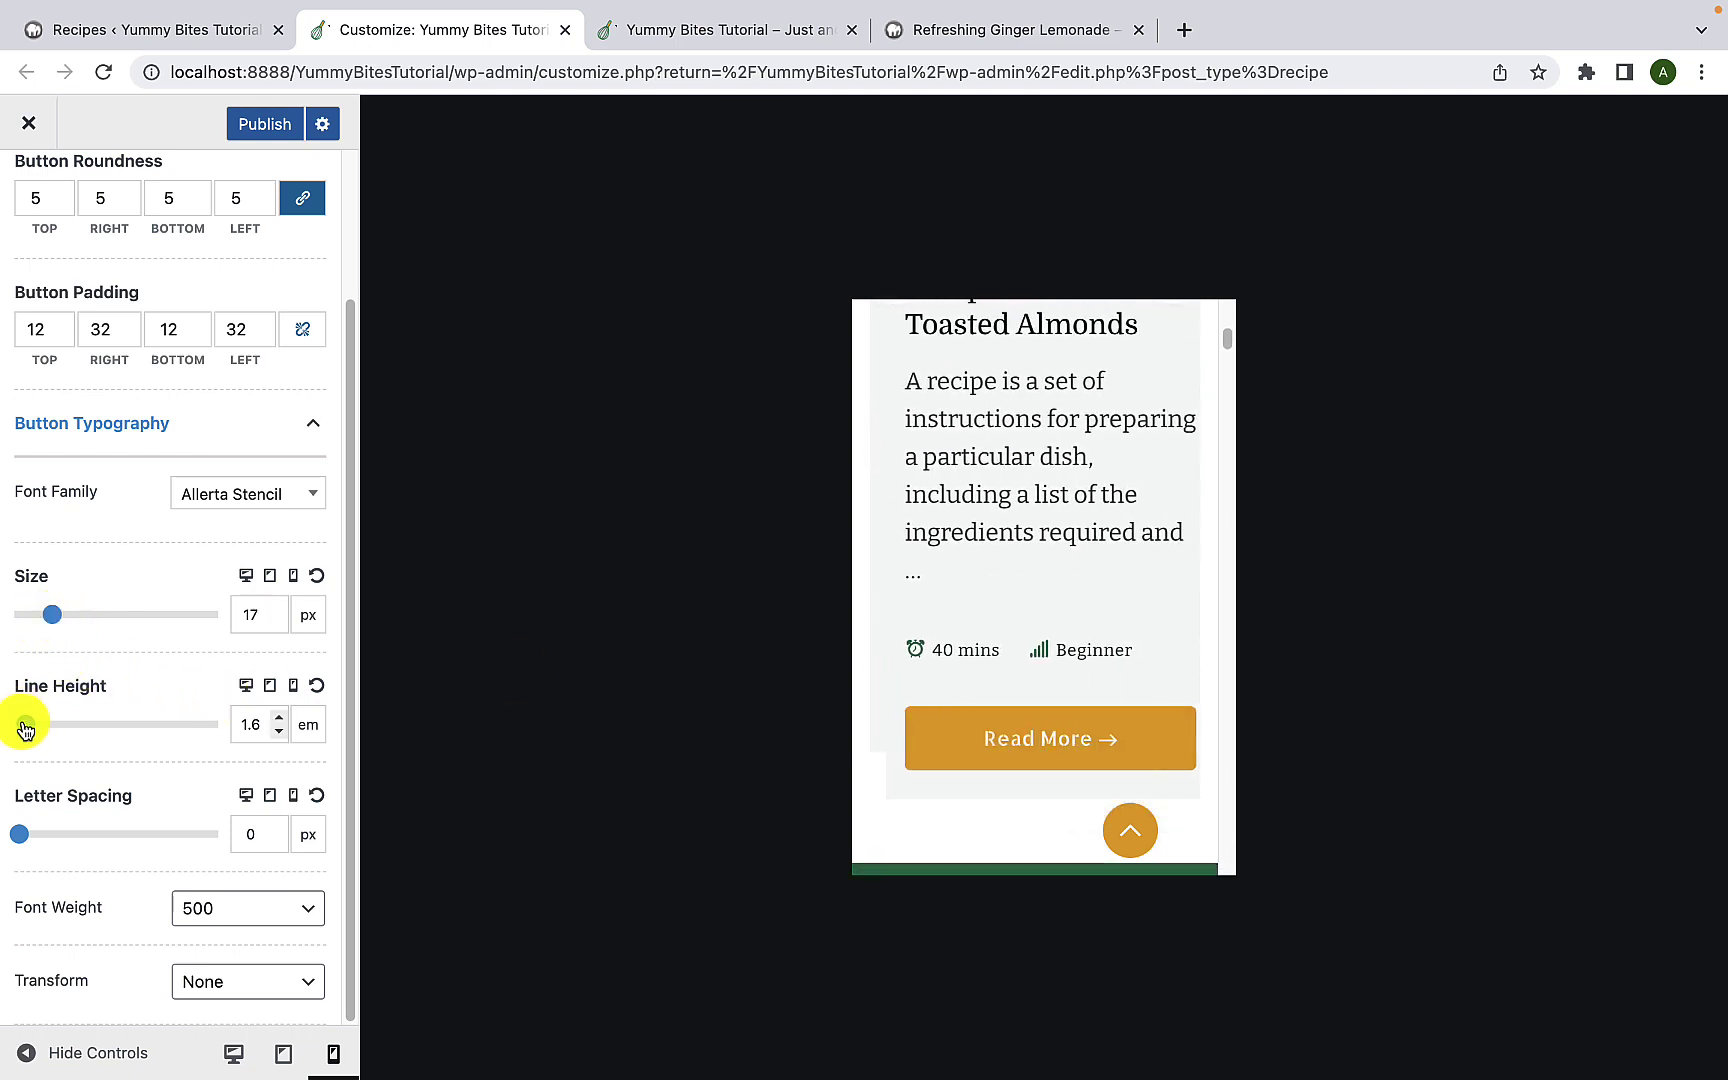
mouse_move(25, 728)
mouse_down()
mouse_move(46, 721)
mouse_move(21, 724)
mouse_up()
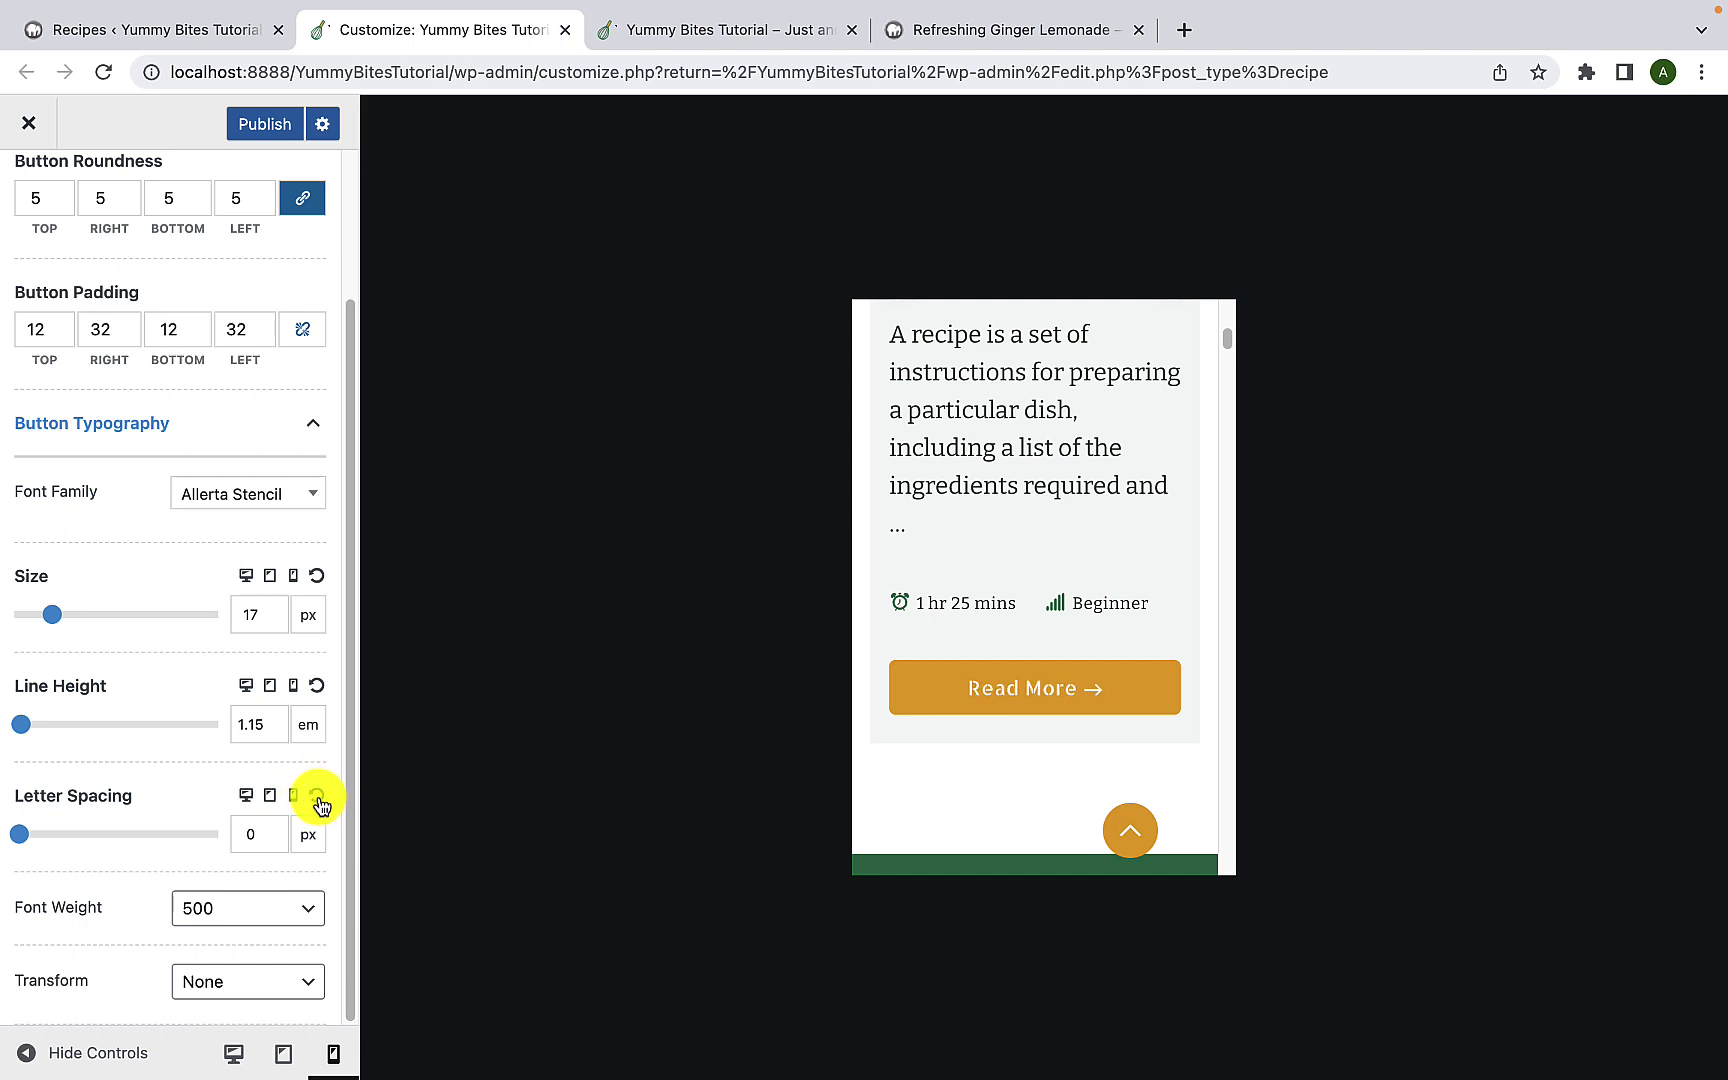
click(316, 685)
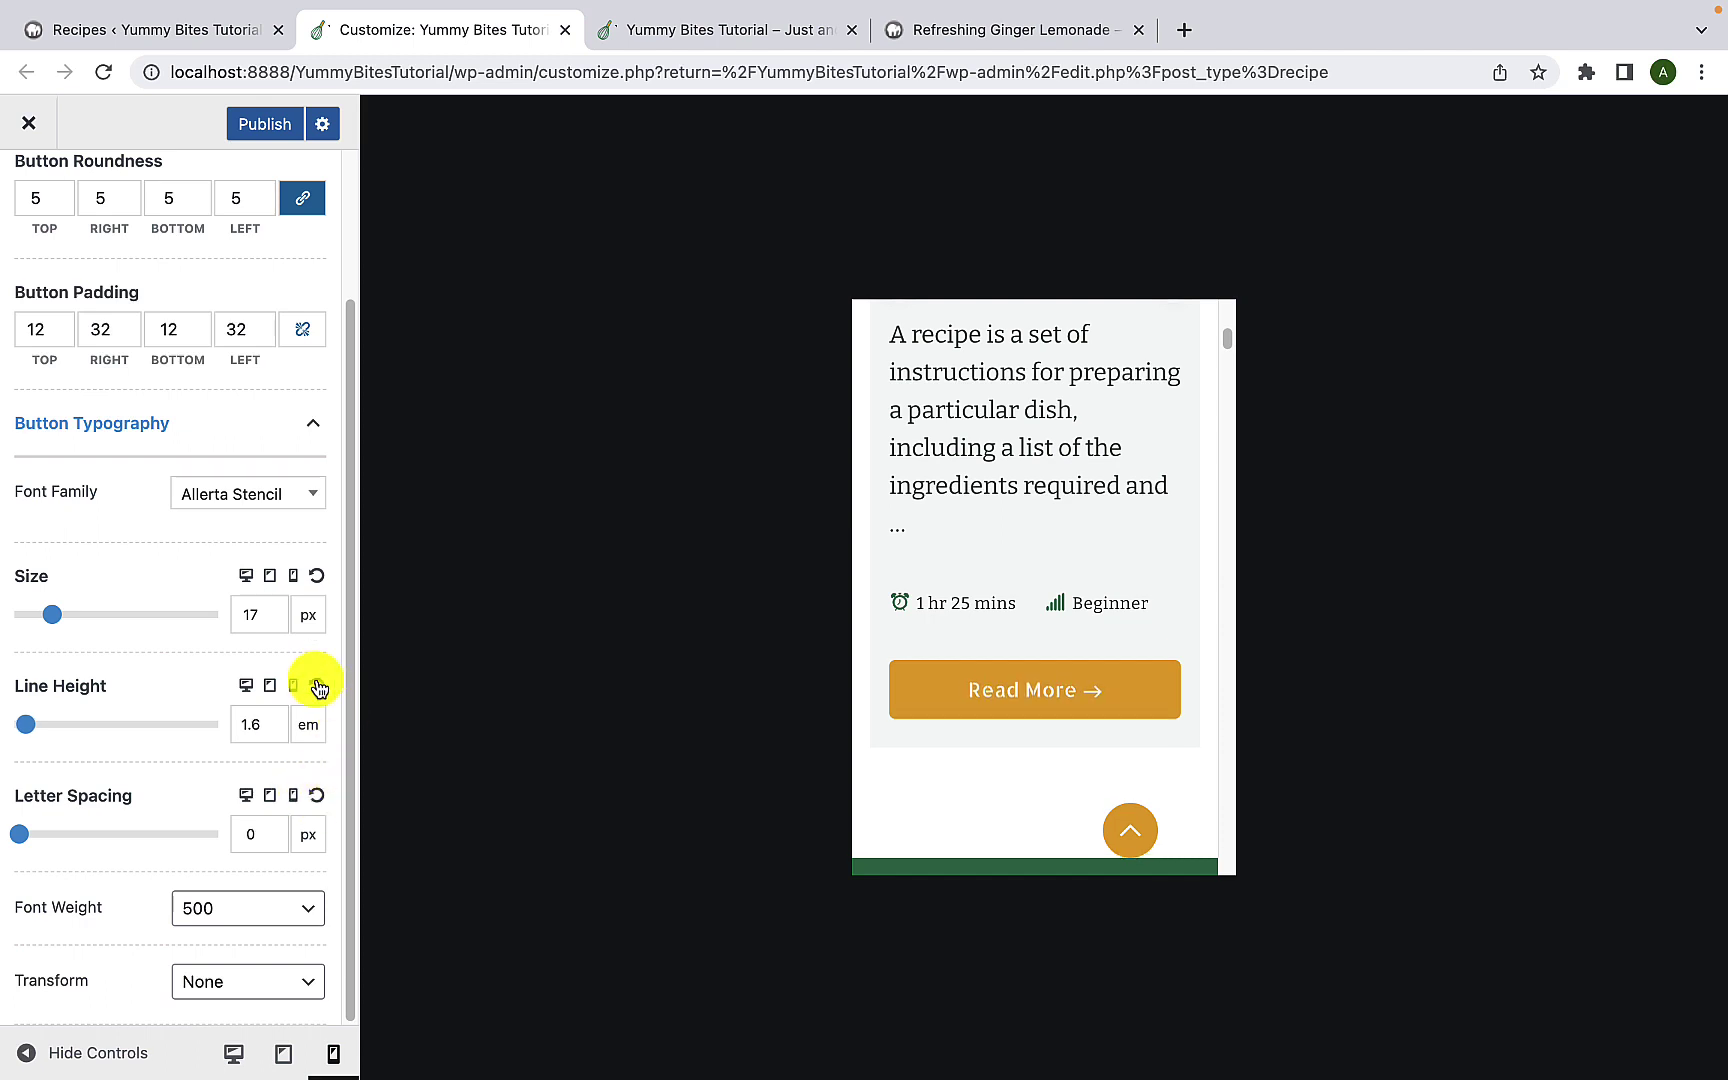
click(315, 578)
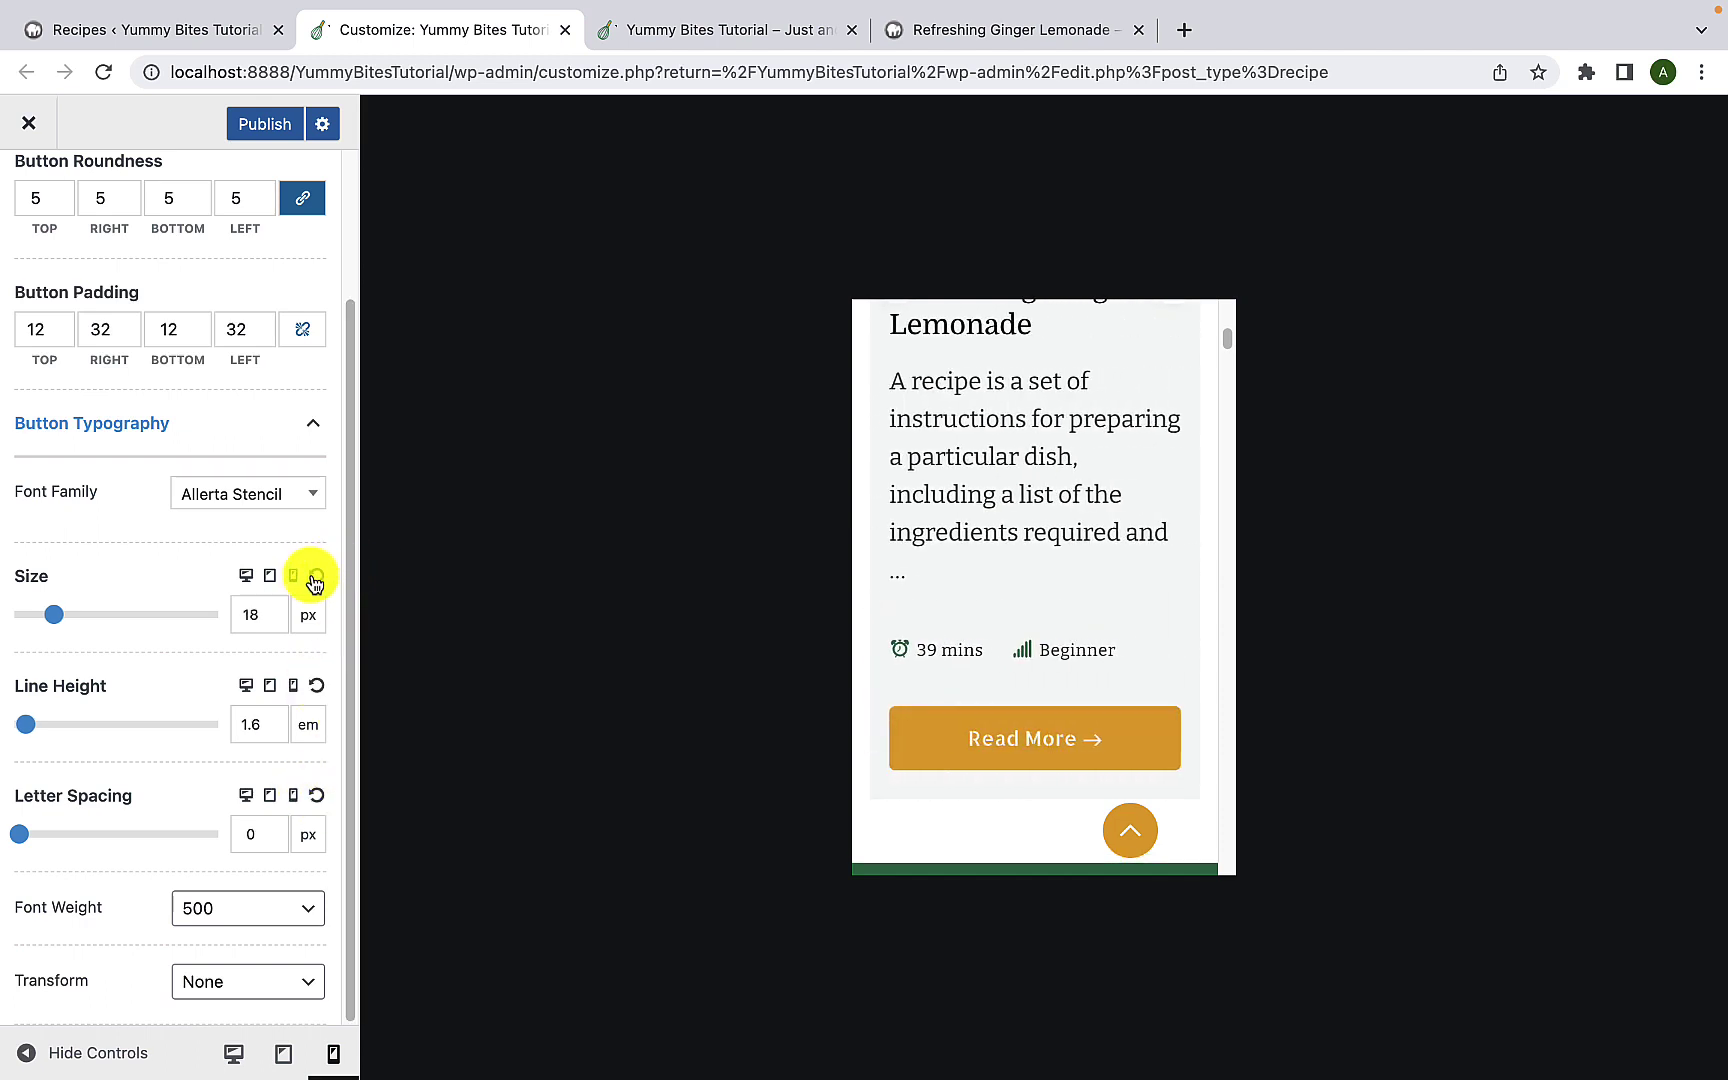
Step: Return to the desktop preview, check the Read More button, and set the button font family back to Default Family
click(245, 578)
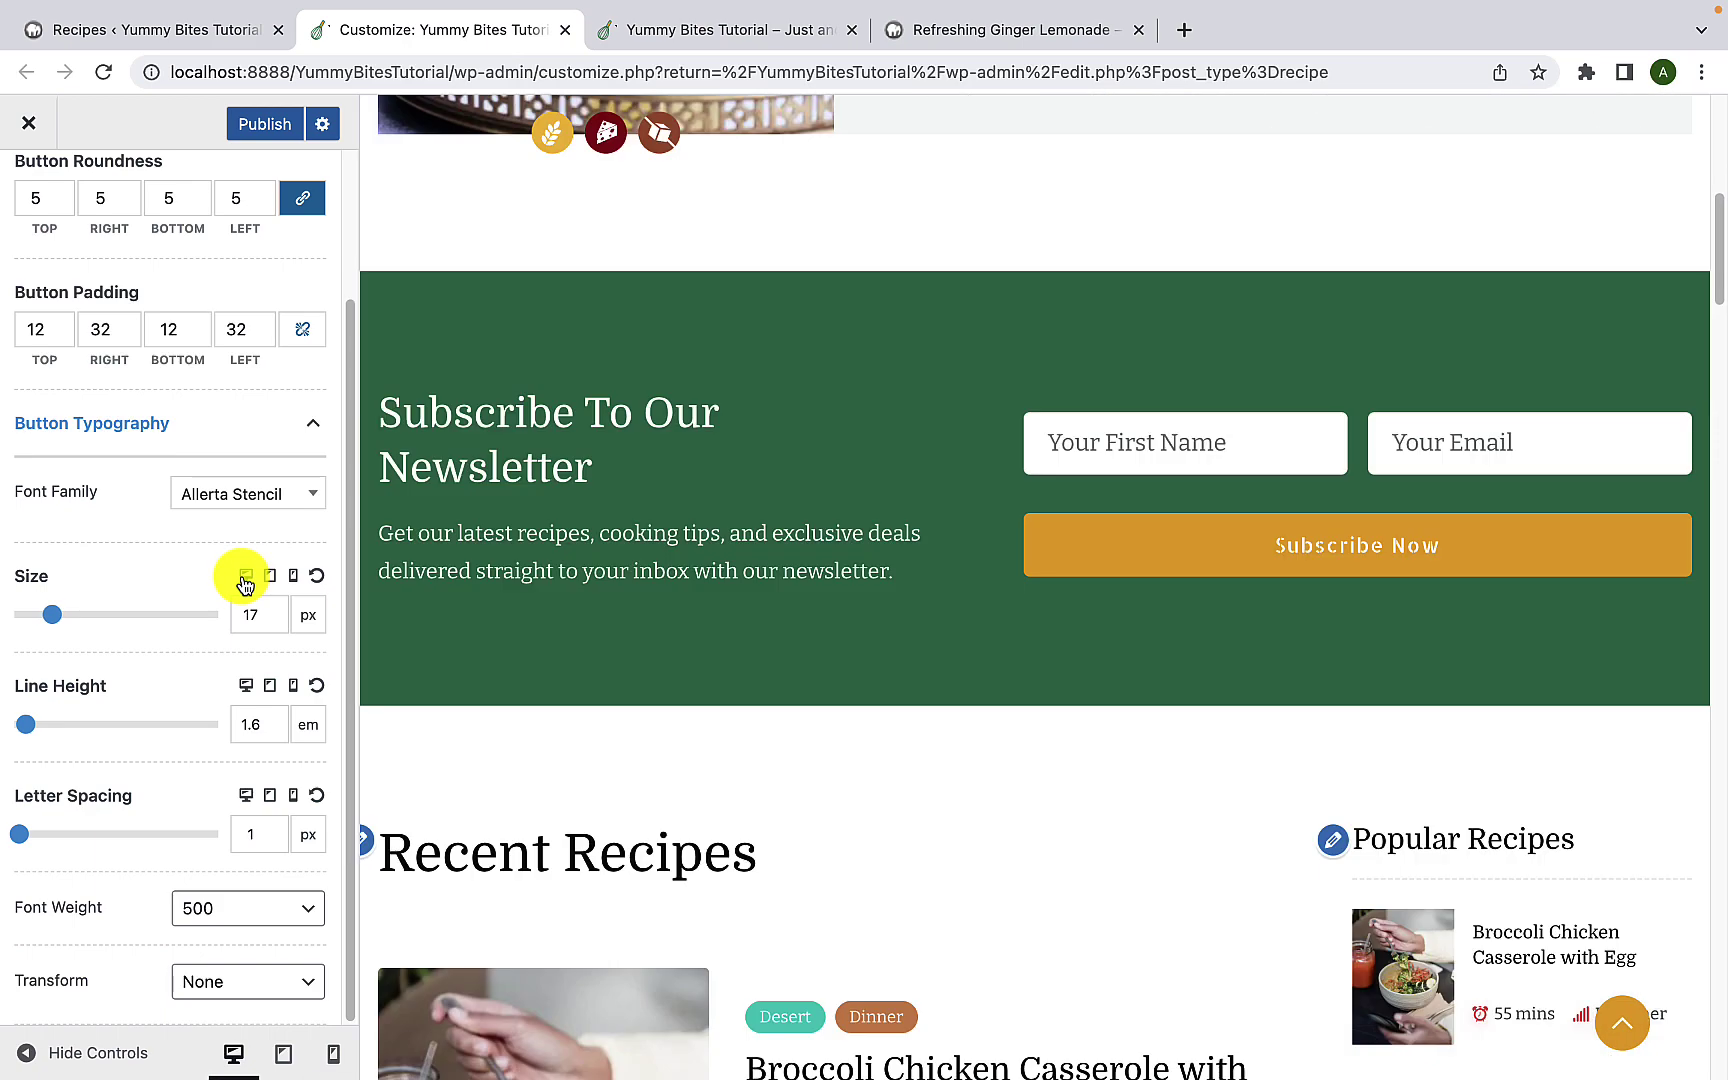
scroll(783, 599, up, 5)
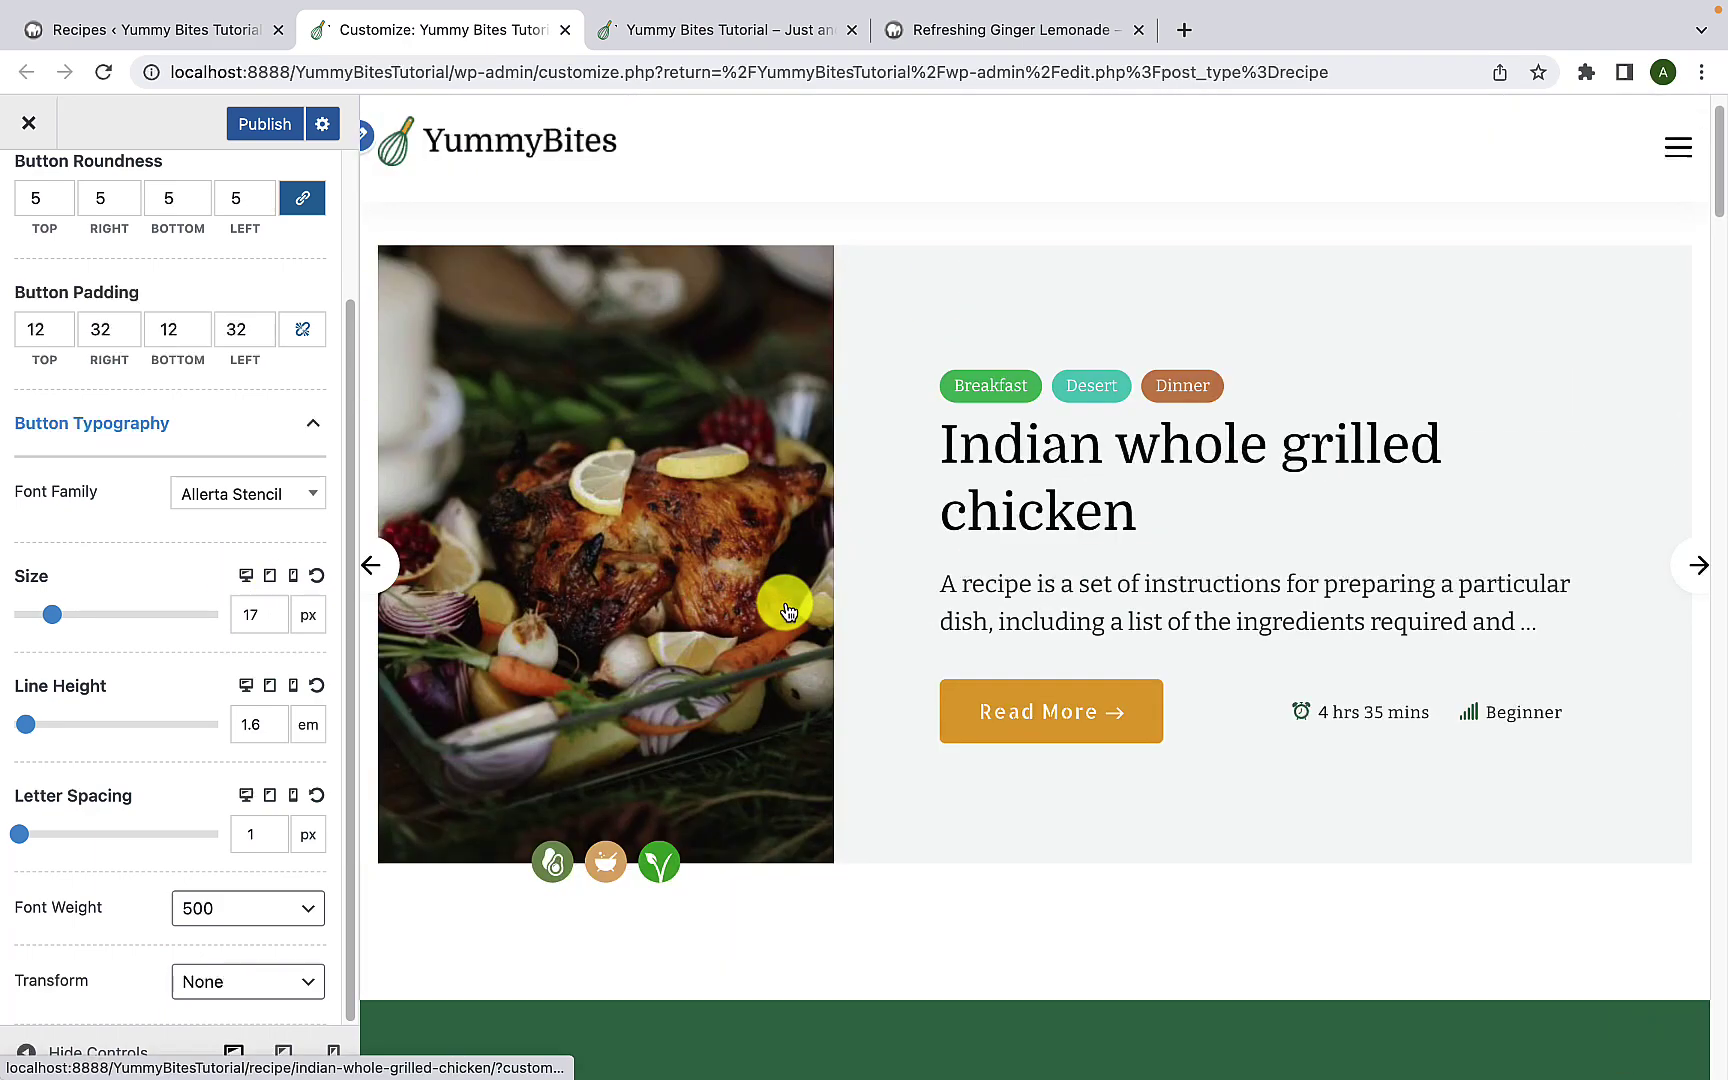
scroll(816, 636, down, 1)
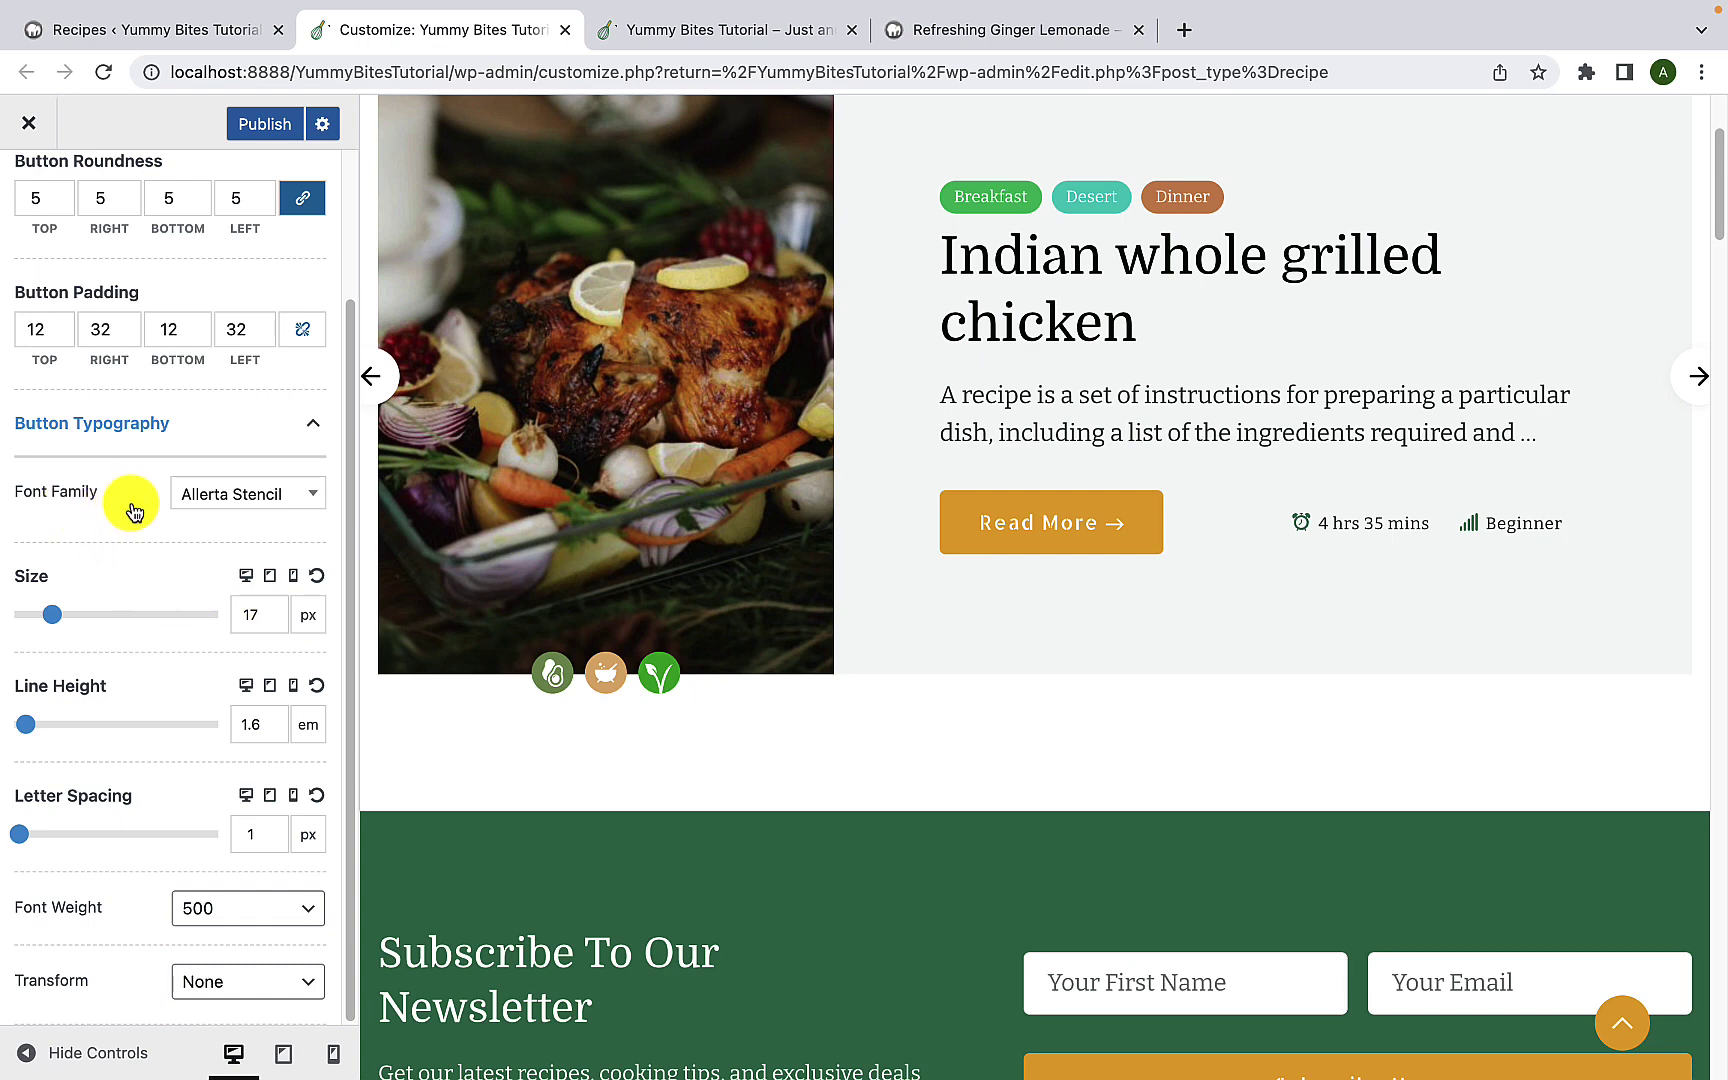
click(228, 510)
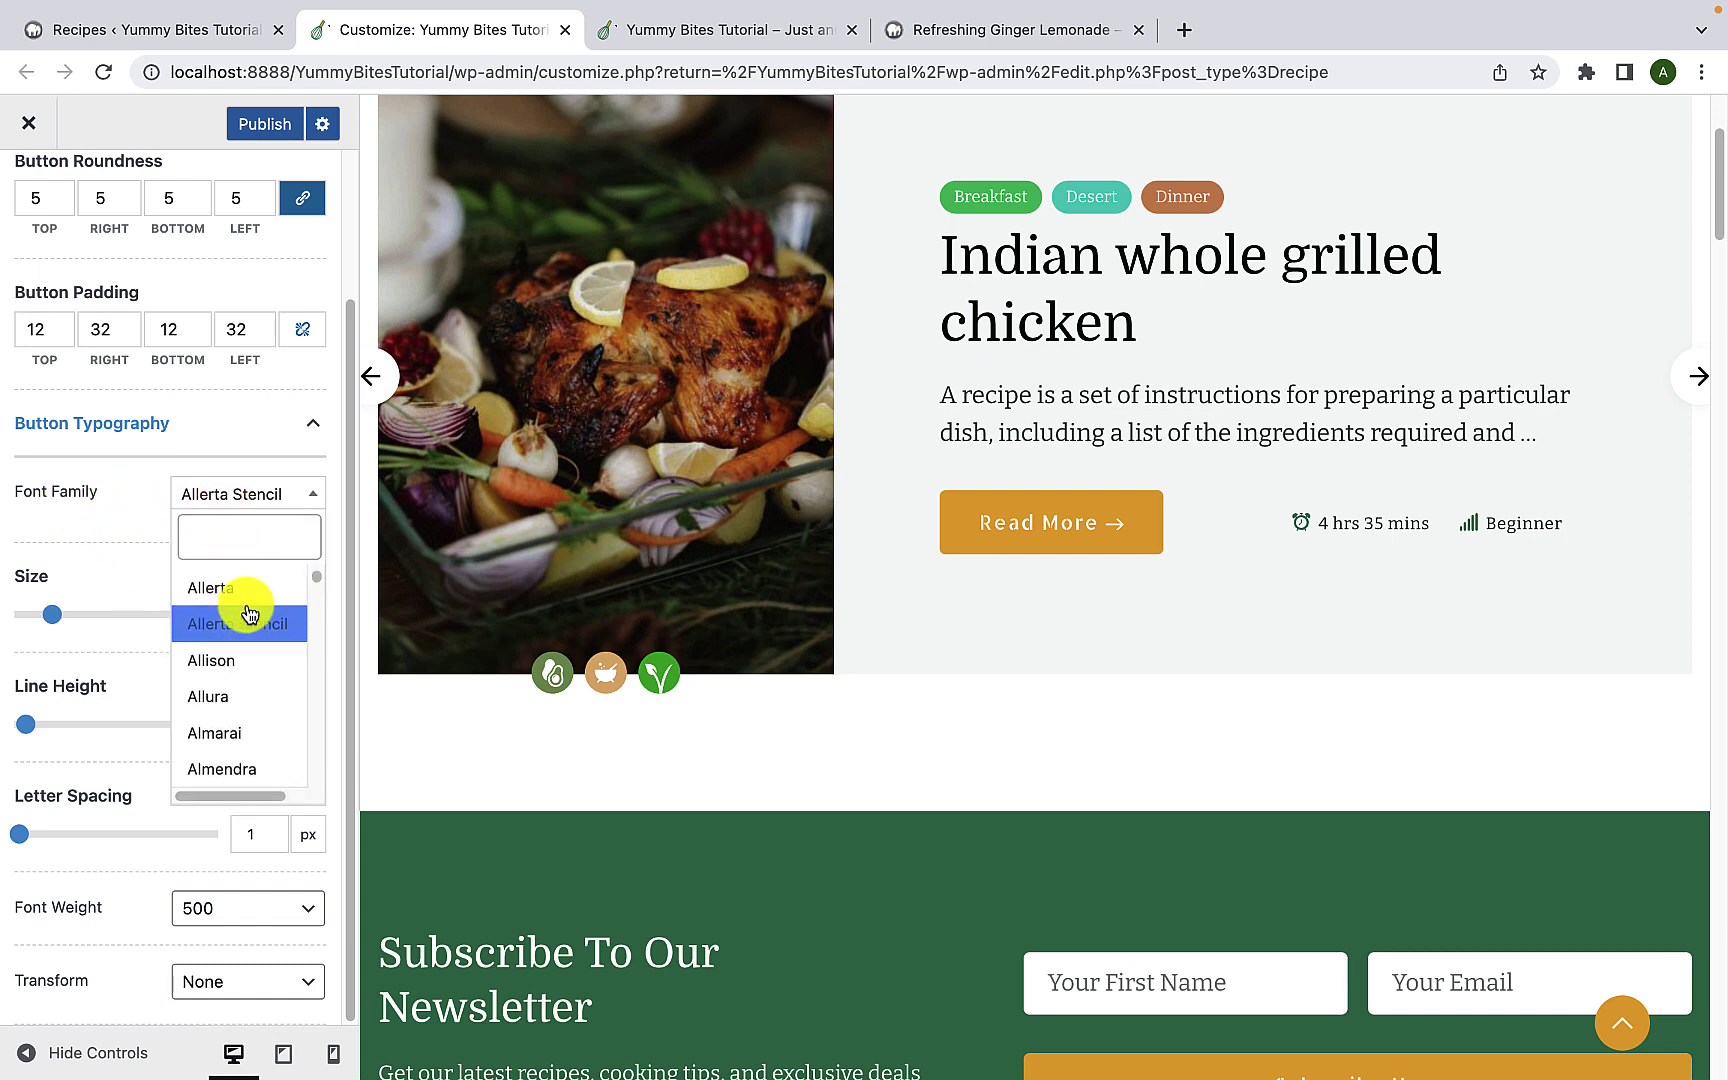
scroll(247, 608, up, 5)
scroll(249, 616, up, 6)
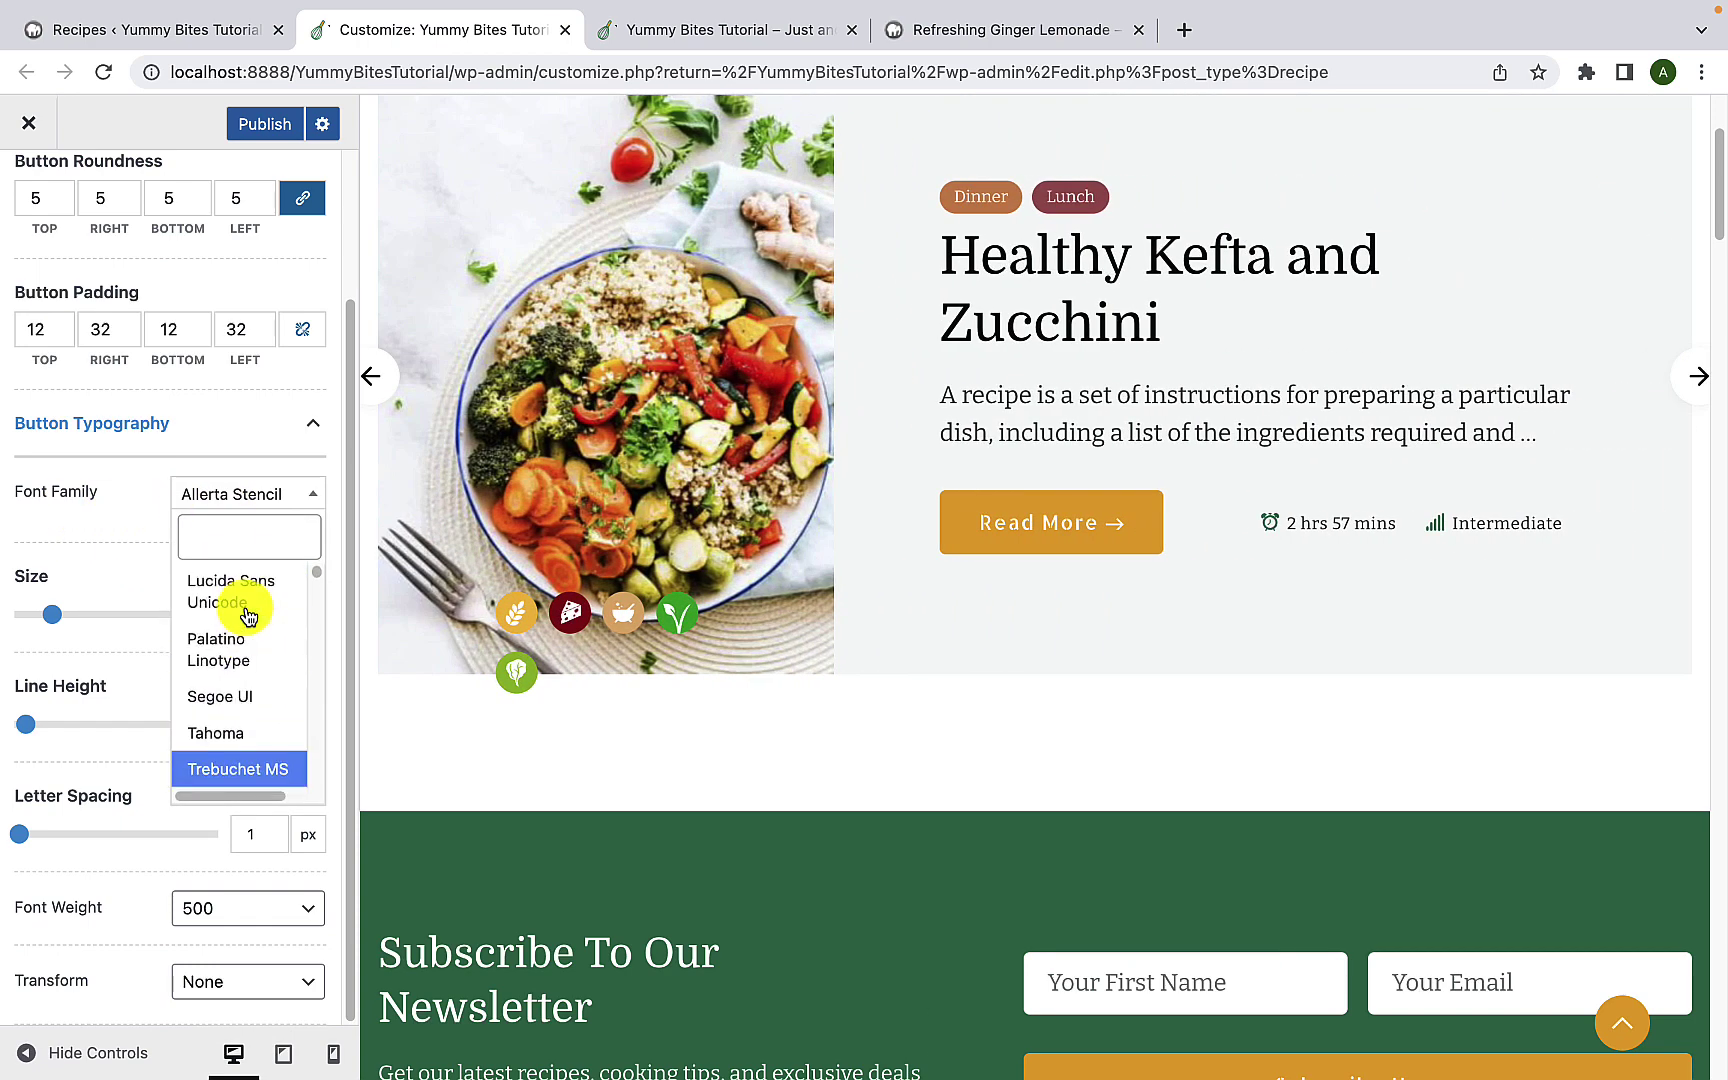
scroll(249, 616, down, 3)
scroll(249, 616, down, 1)
scroll(249, 616, up, 6)
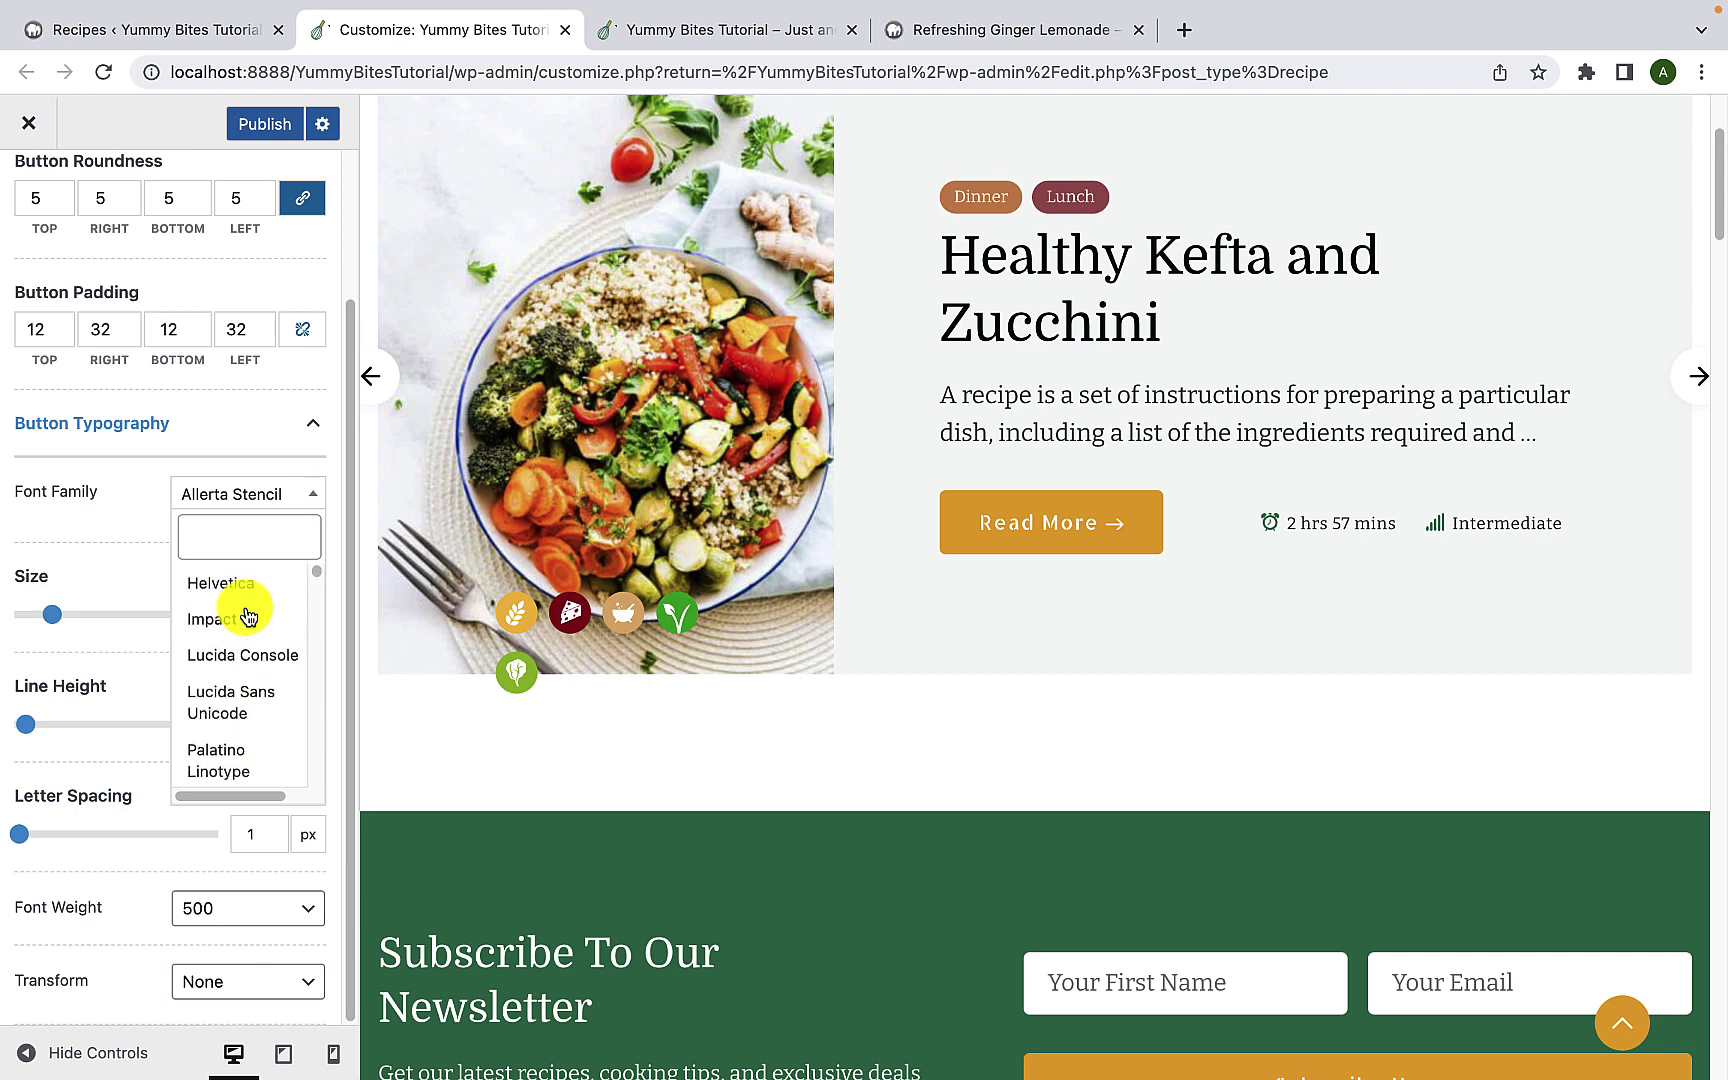
click(250, 620)
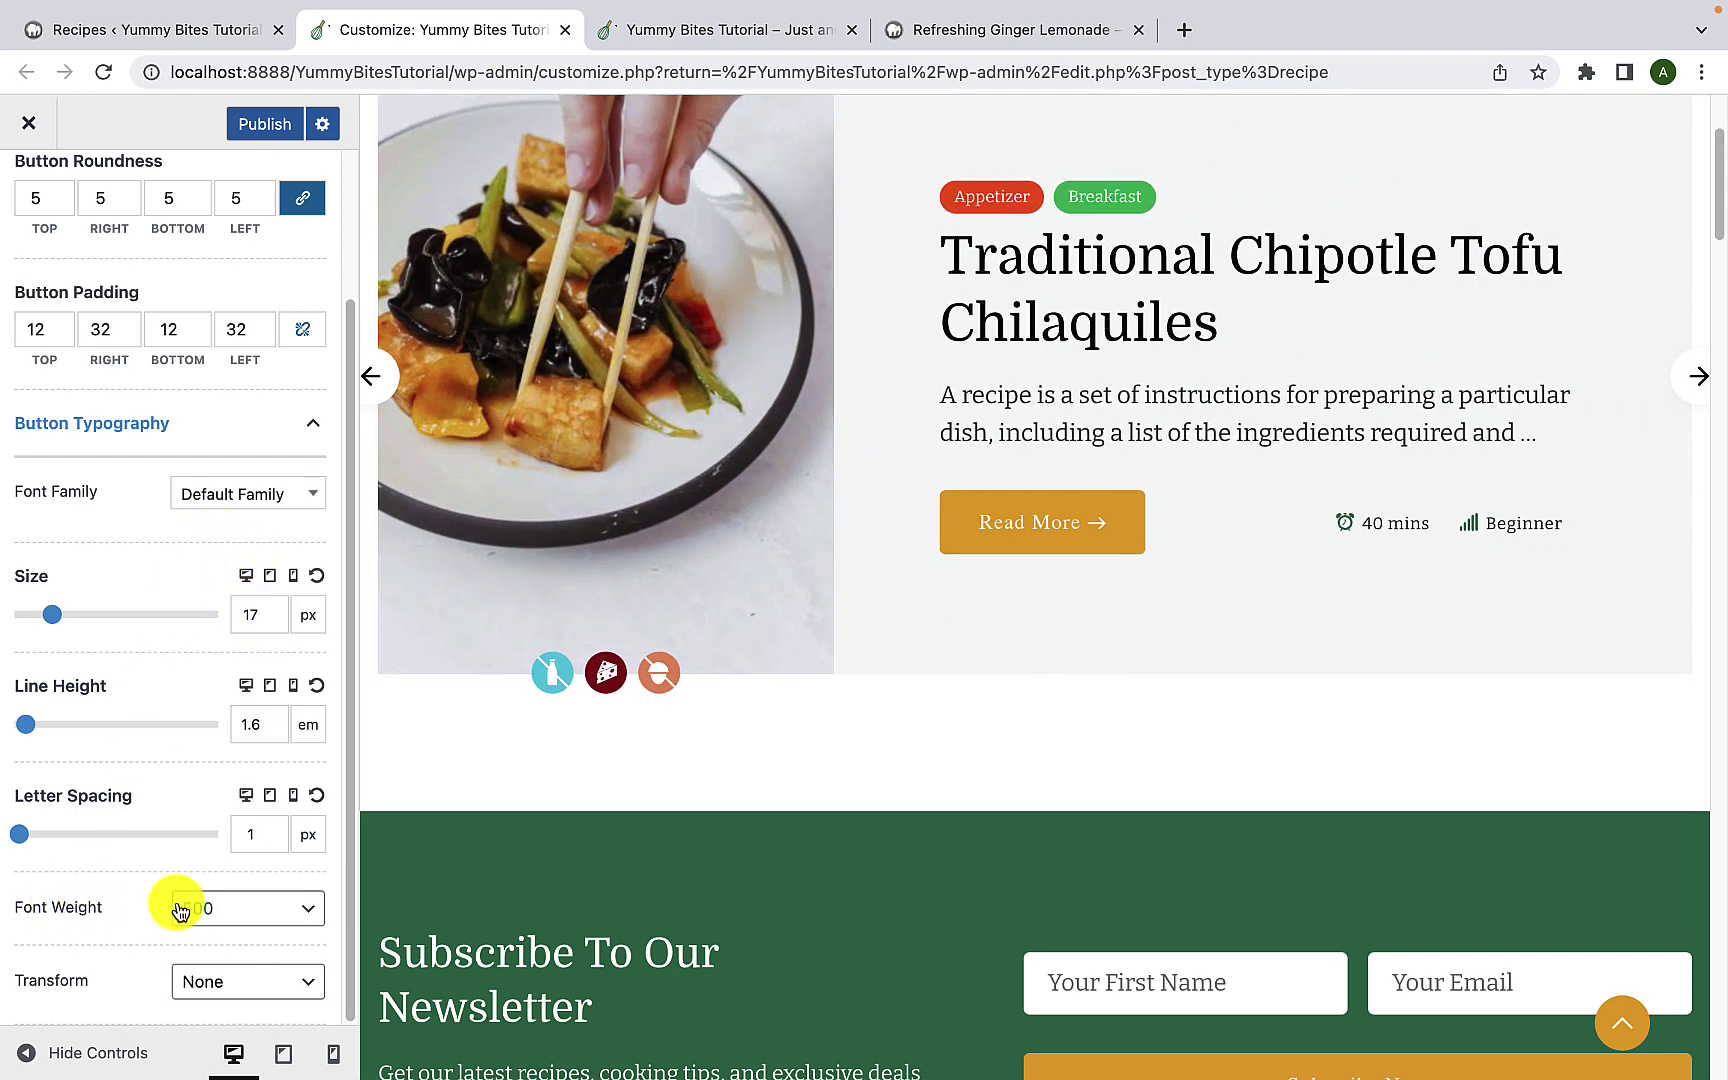
Step: Review the available Font Weight and Transform options for the button text without choosing any
click(210, 908)
click(116, 933)
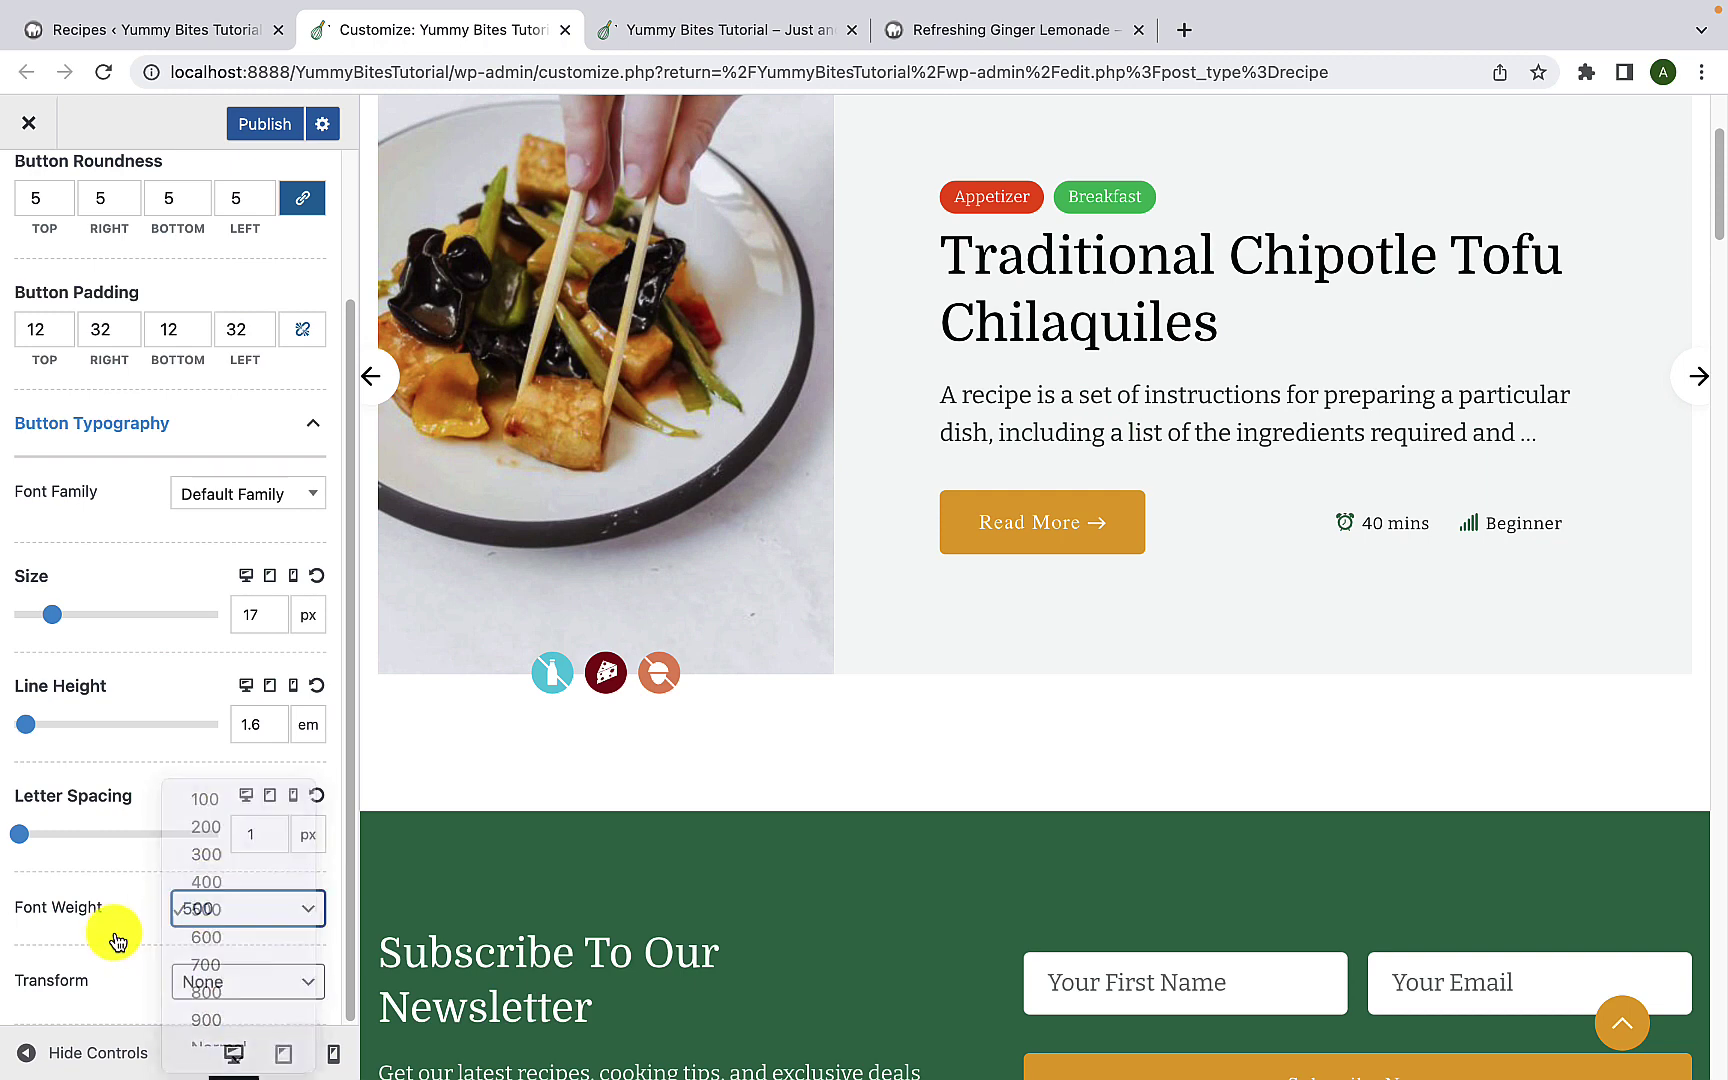
click(231, 983)
scroll(233, 985, down, 1)
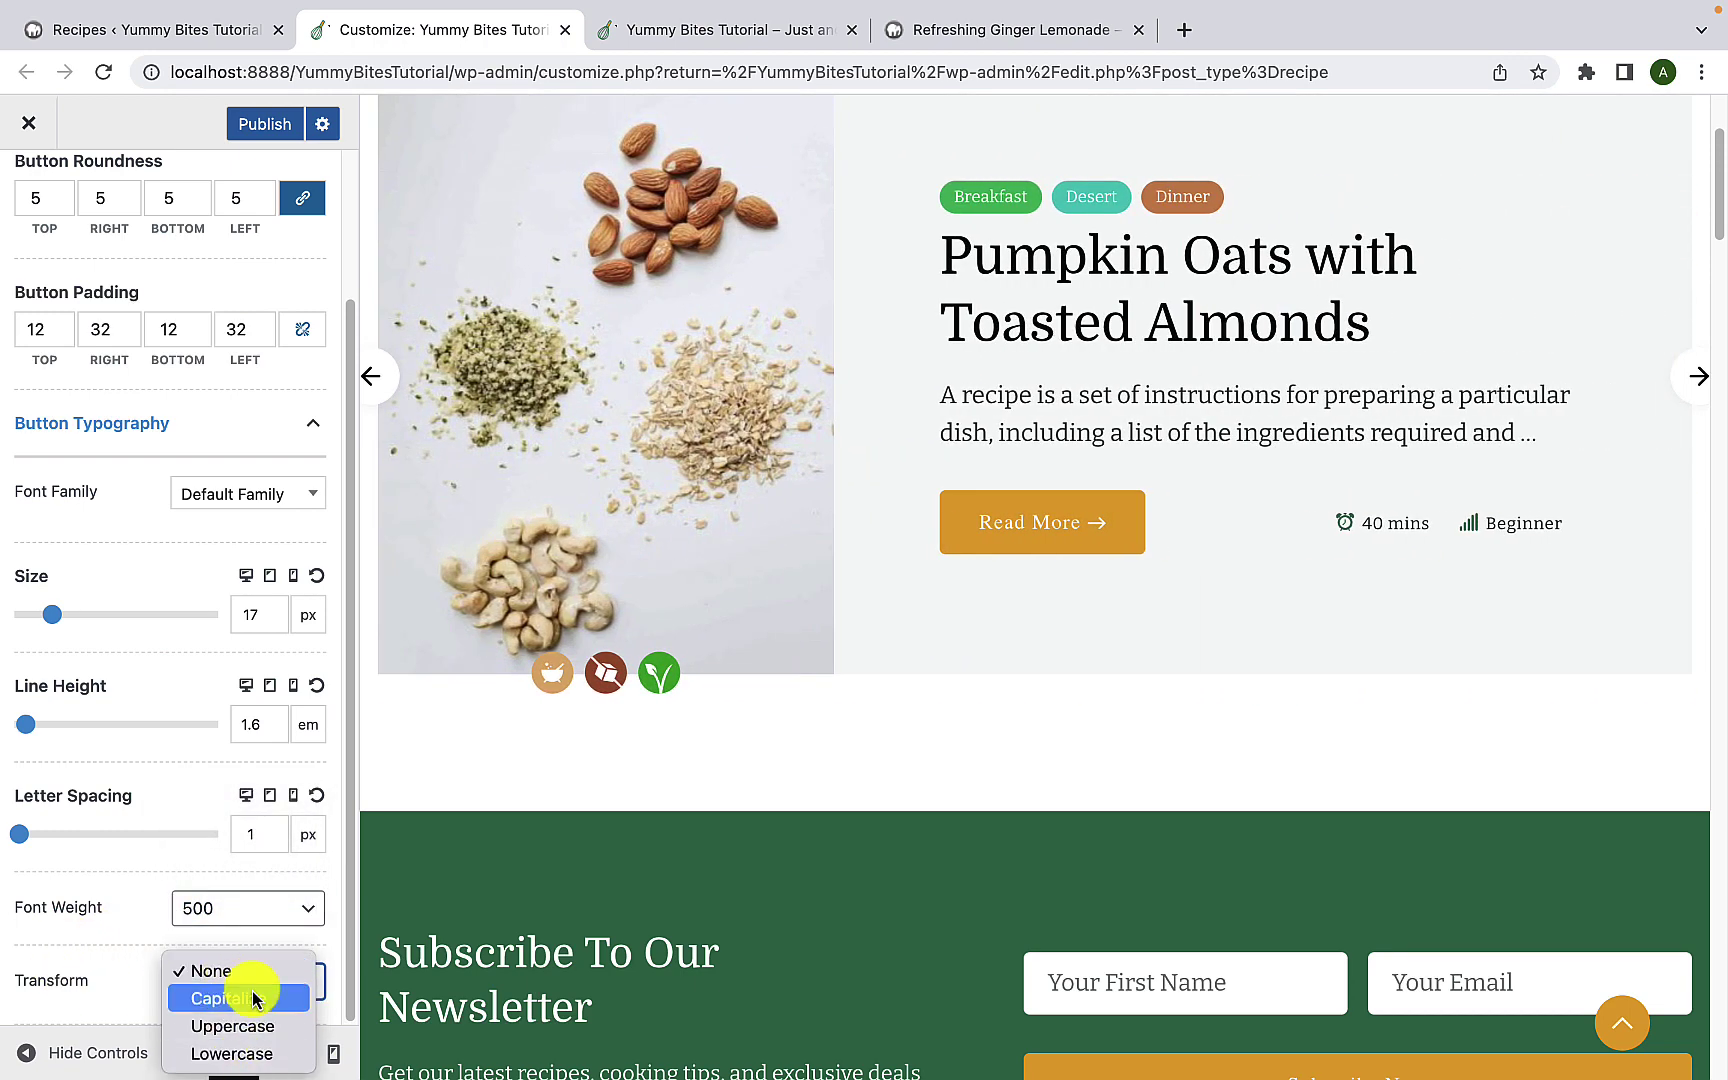
click(119, 955)
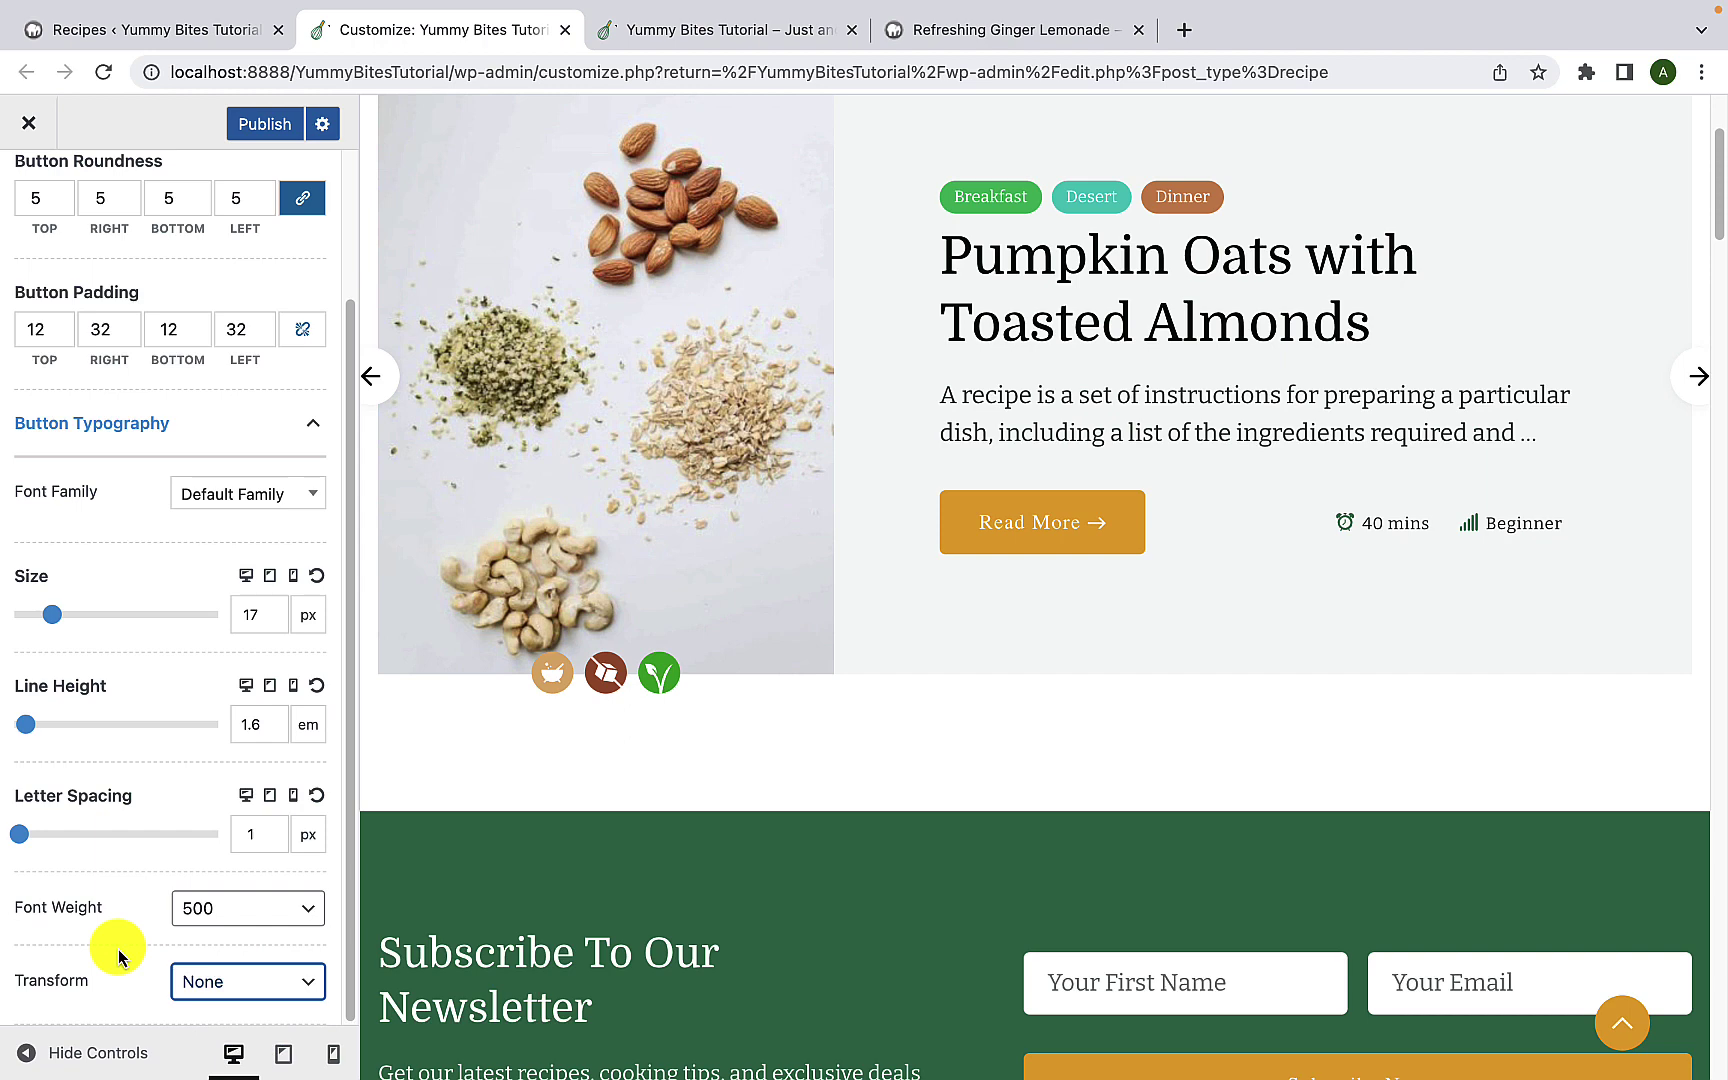
Step: Switch to the button Design settings and set the initial-state text color to #262626
scroll(121, 945, up, 3)
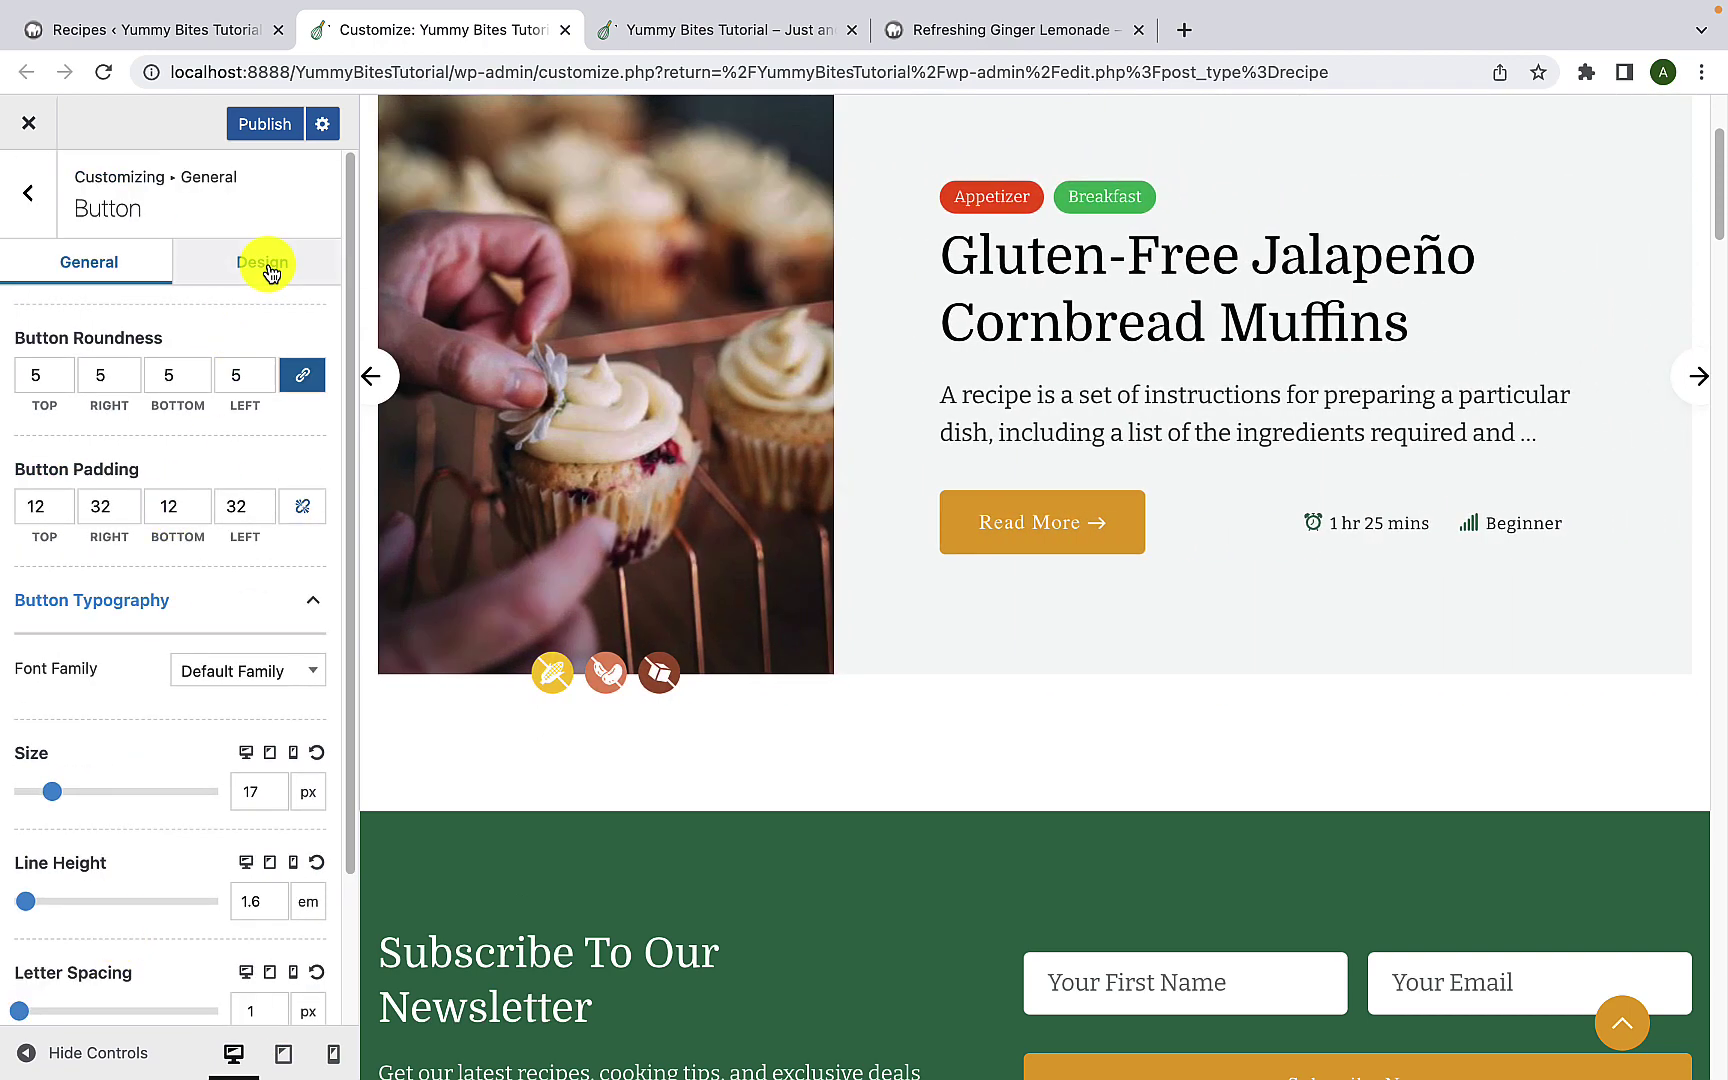
click(270, 270)
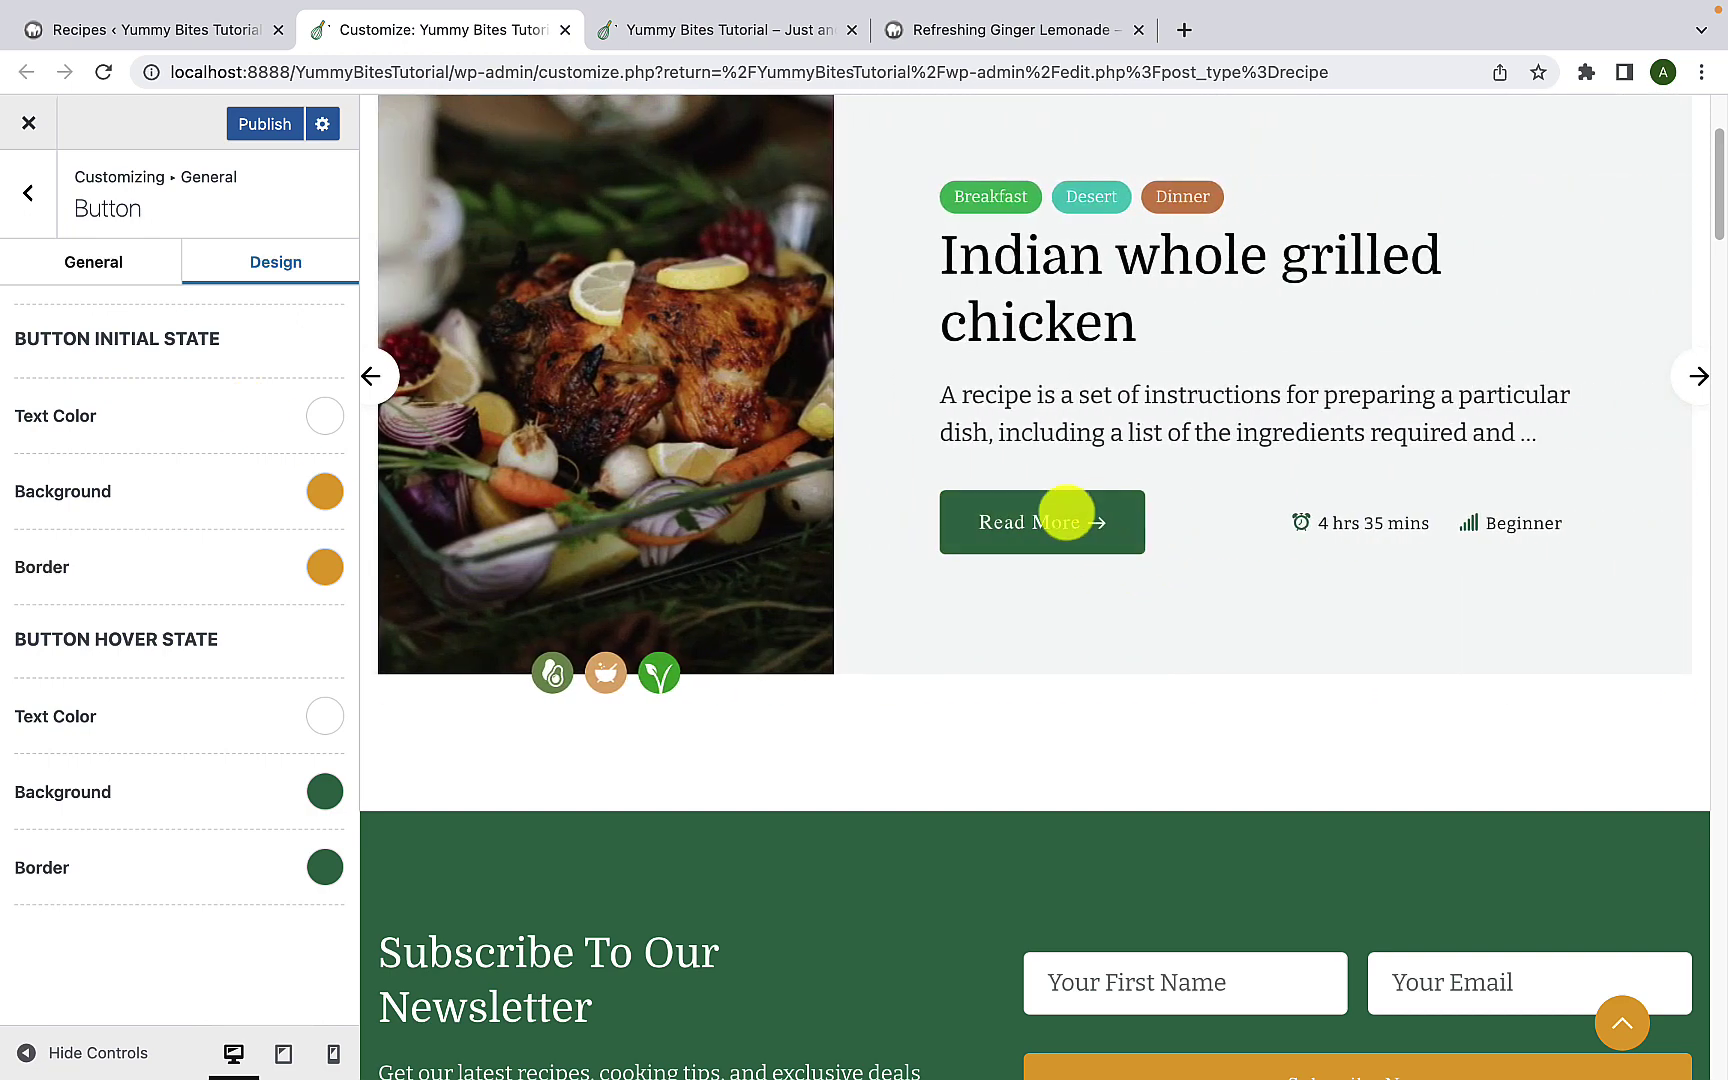
click(325, 420)
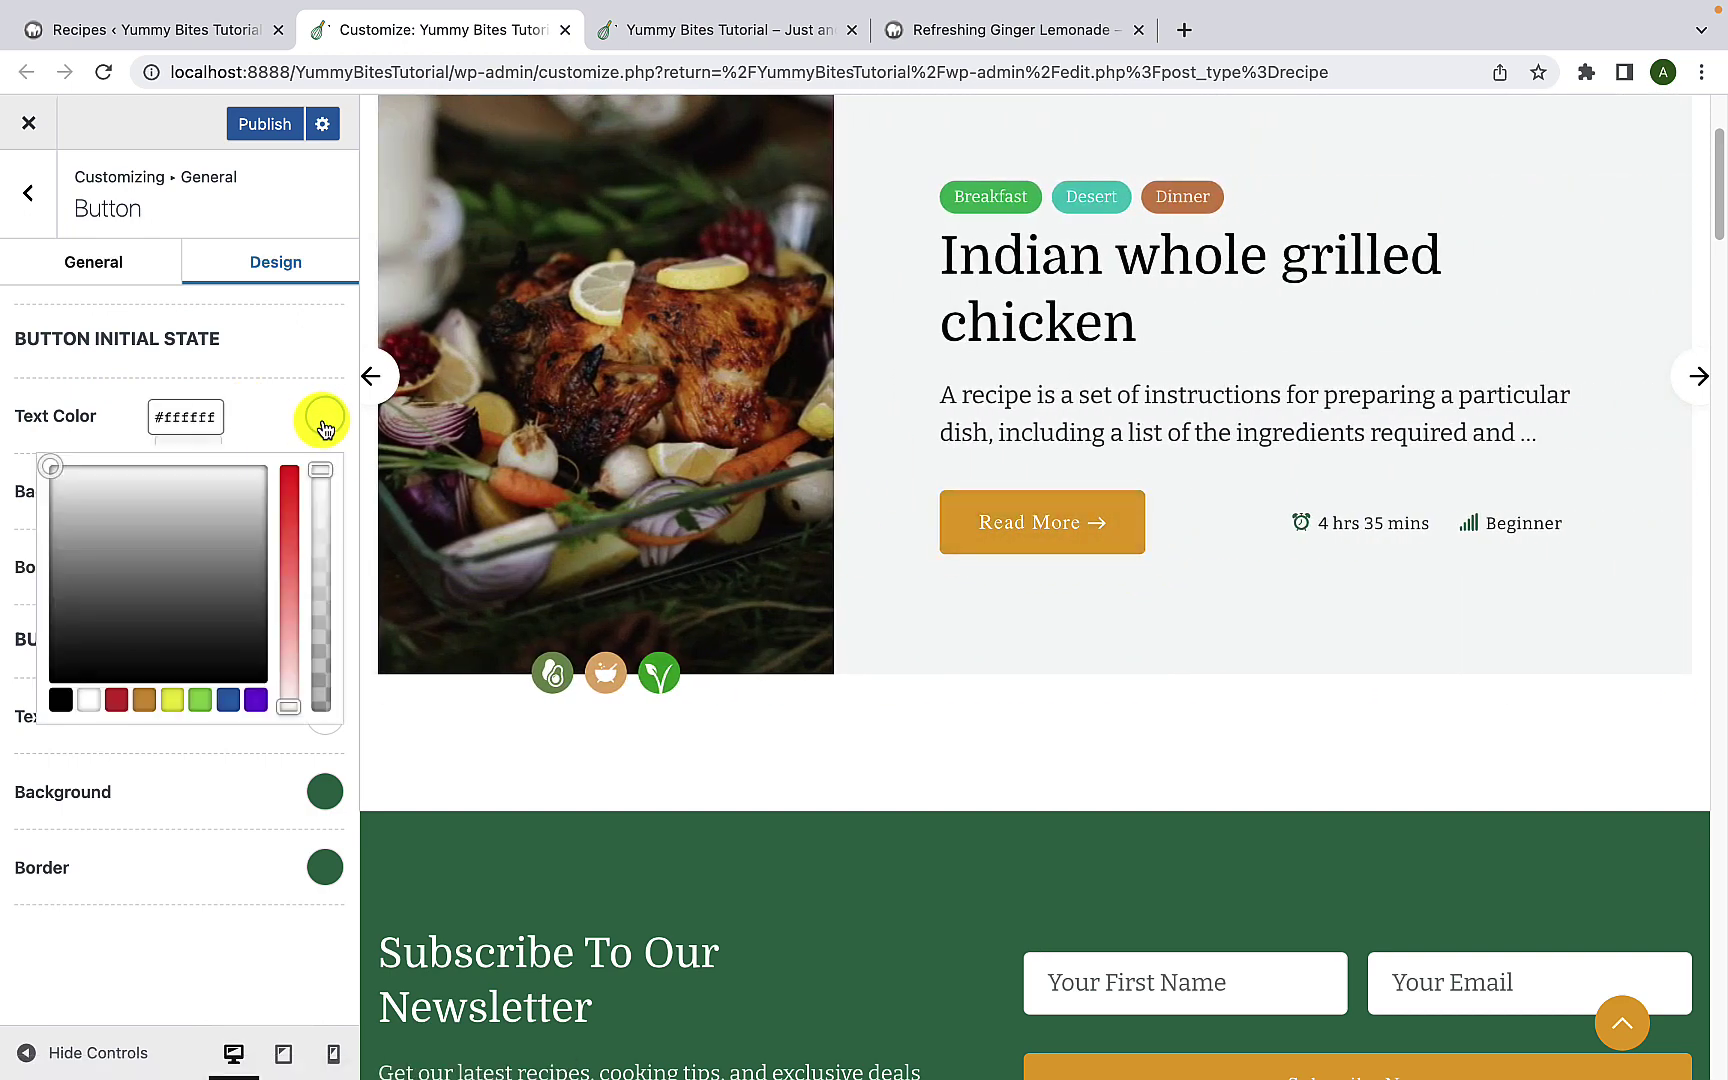
click(85, 653)
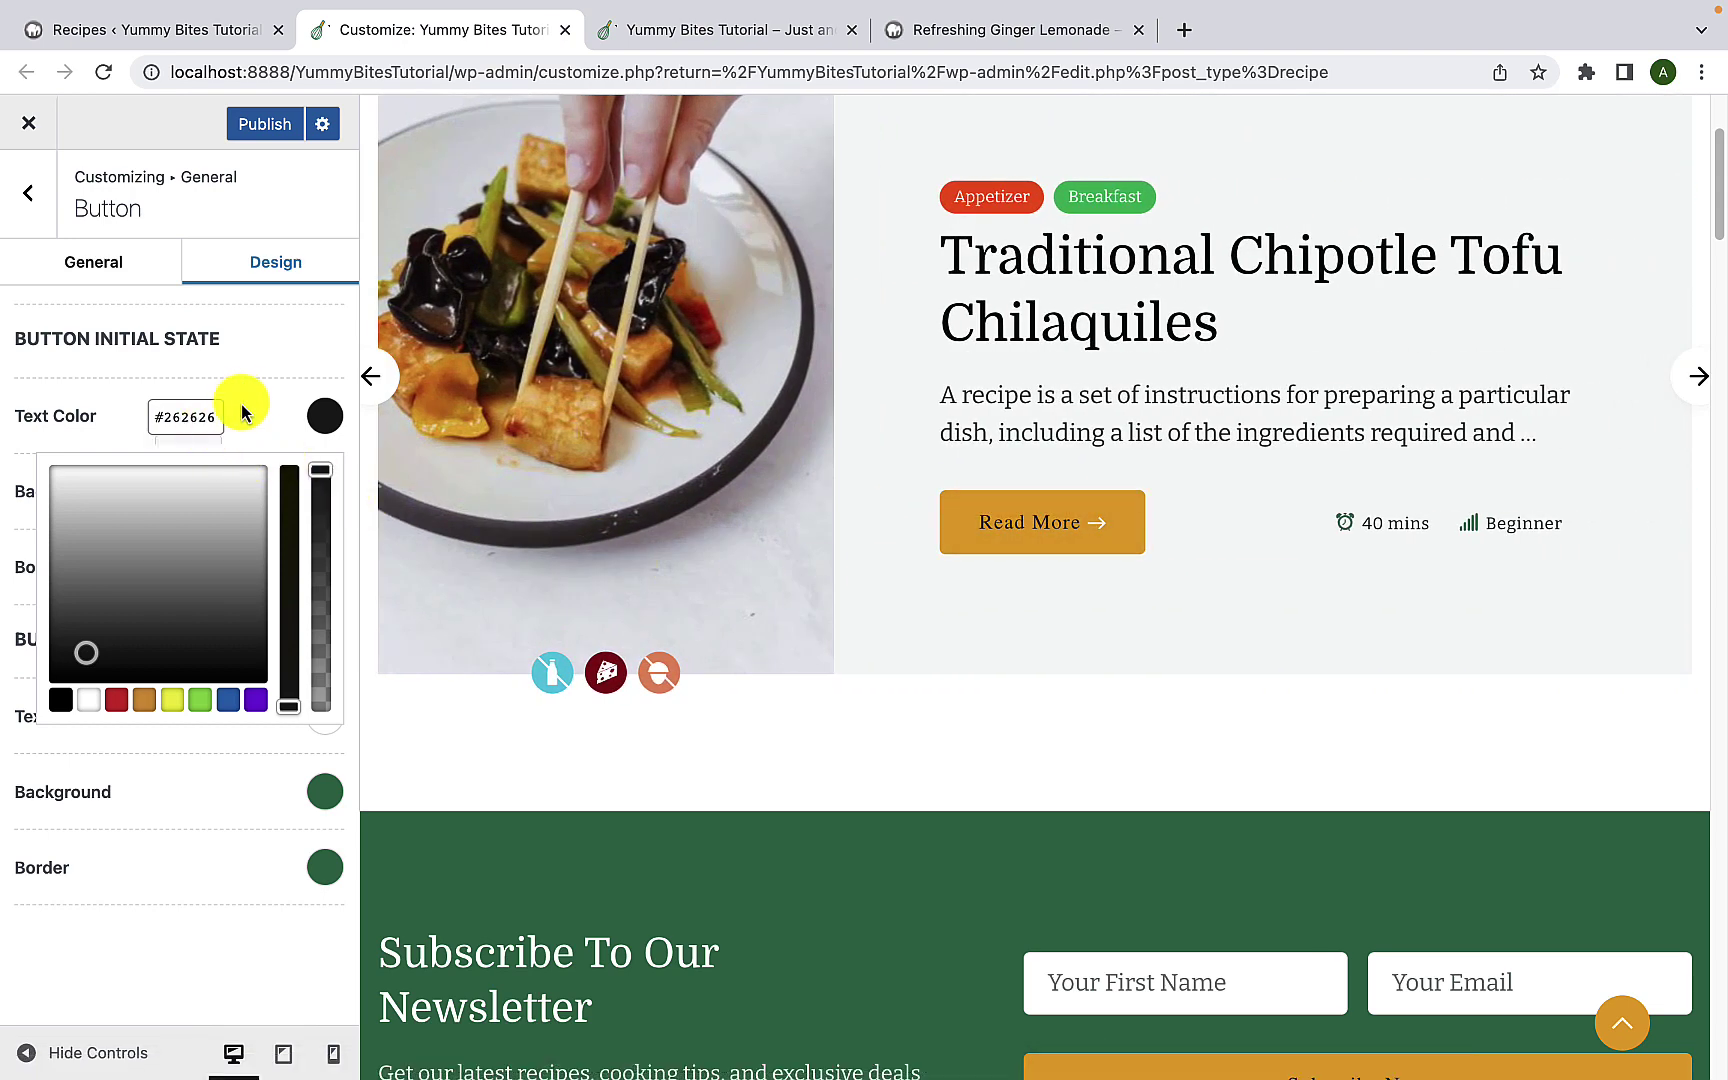
click(249, 406)
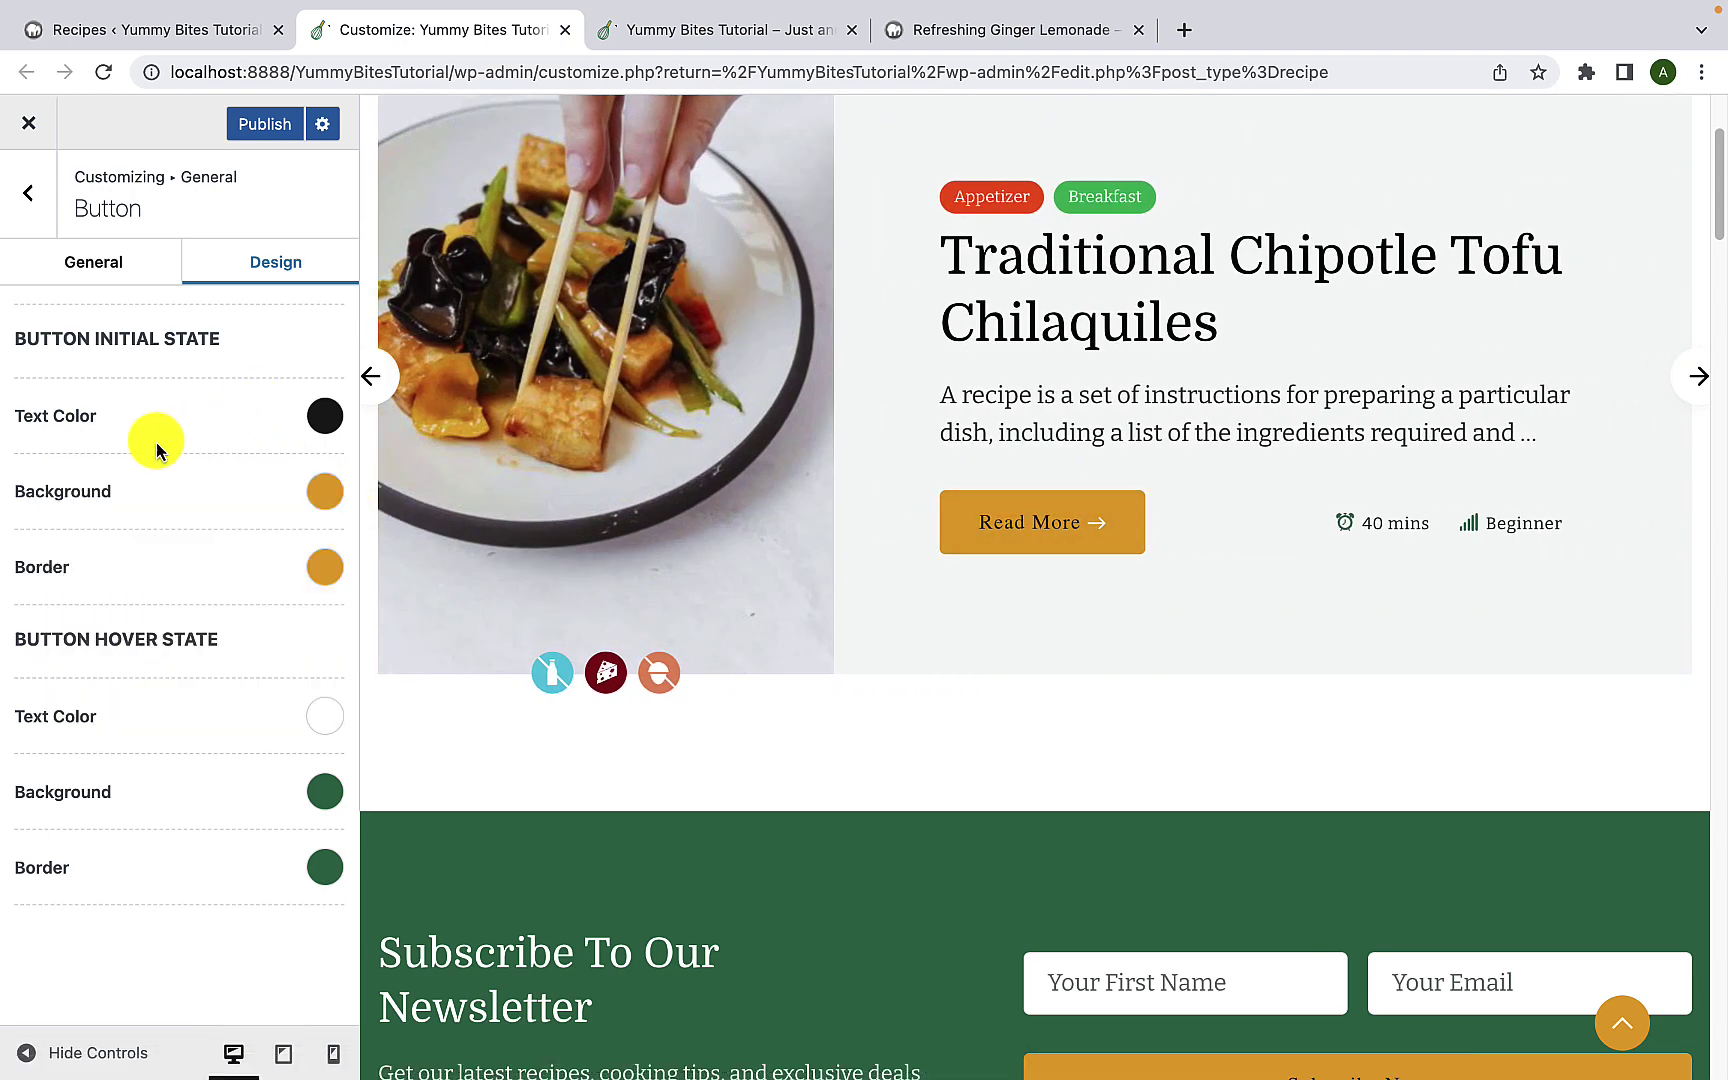
Step: Set the initial-state button background color to #e0bf02 and its border color to #e52f02
click(333, 502)
drag(248, 615, 81, 567)
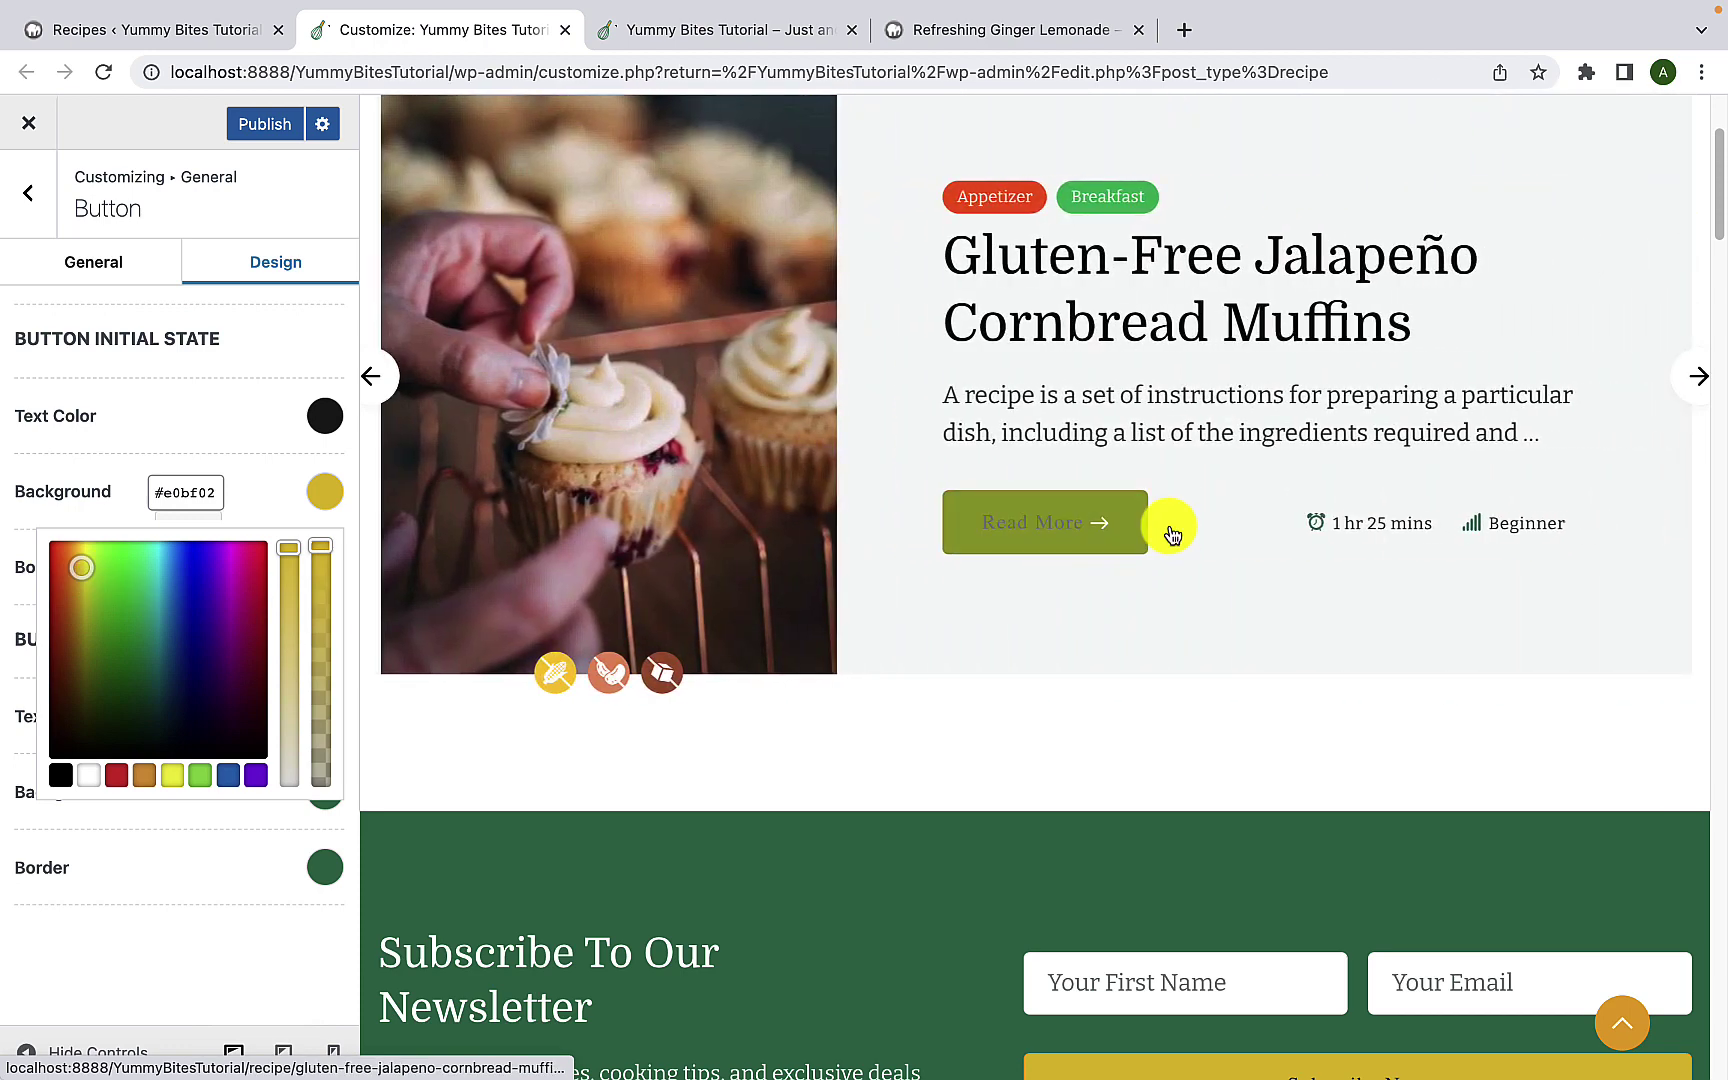
click(193, 463)
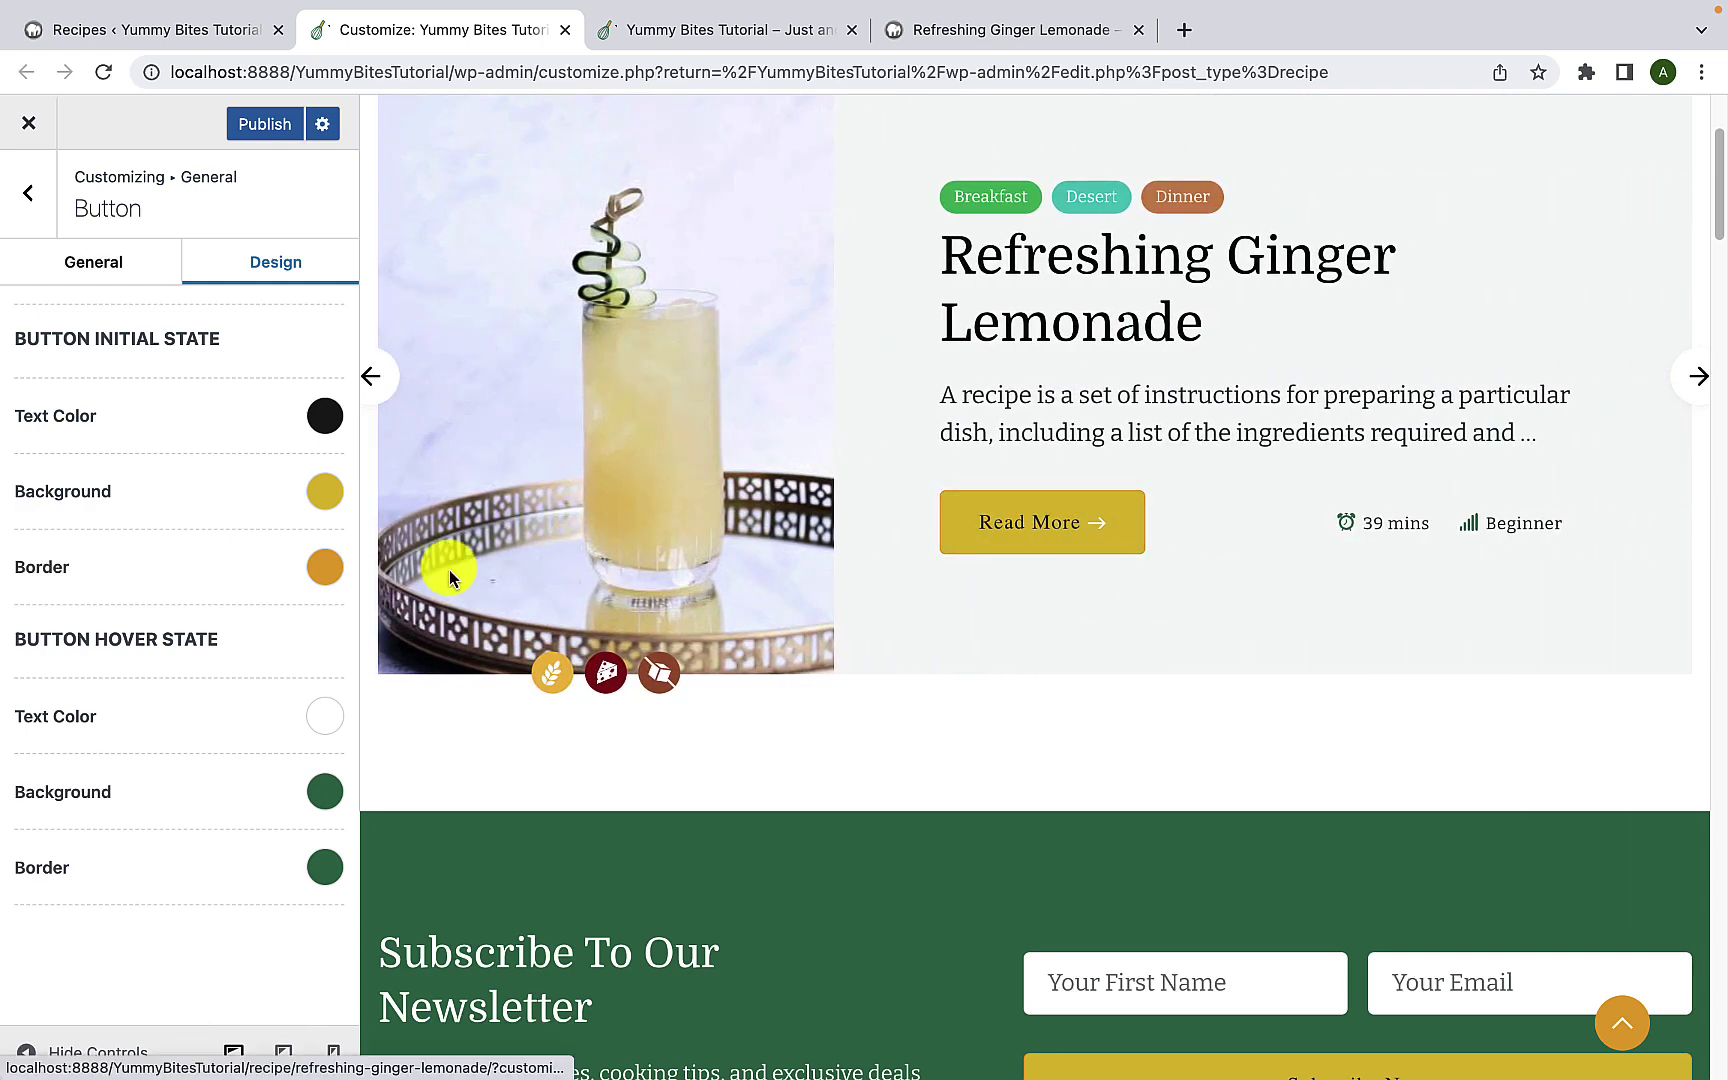
click(320, 568)
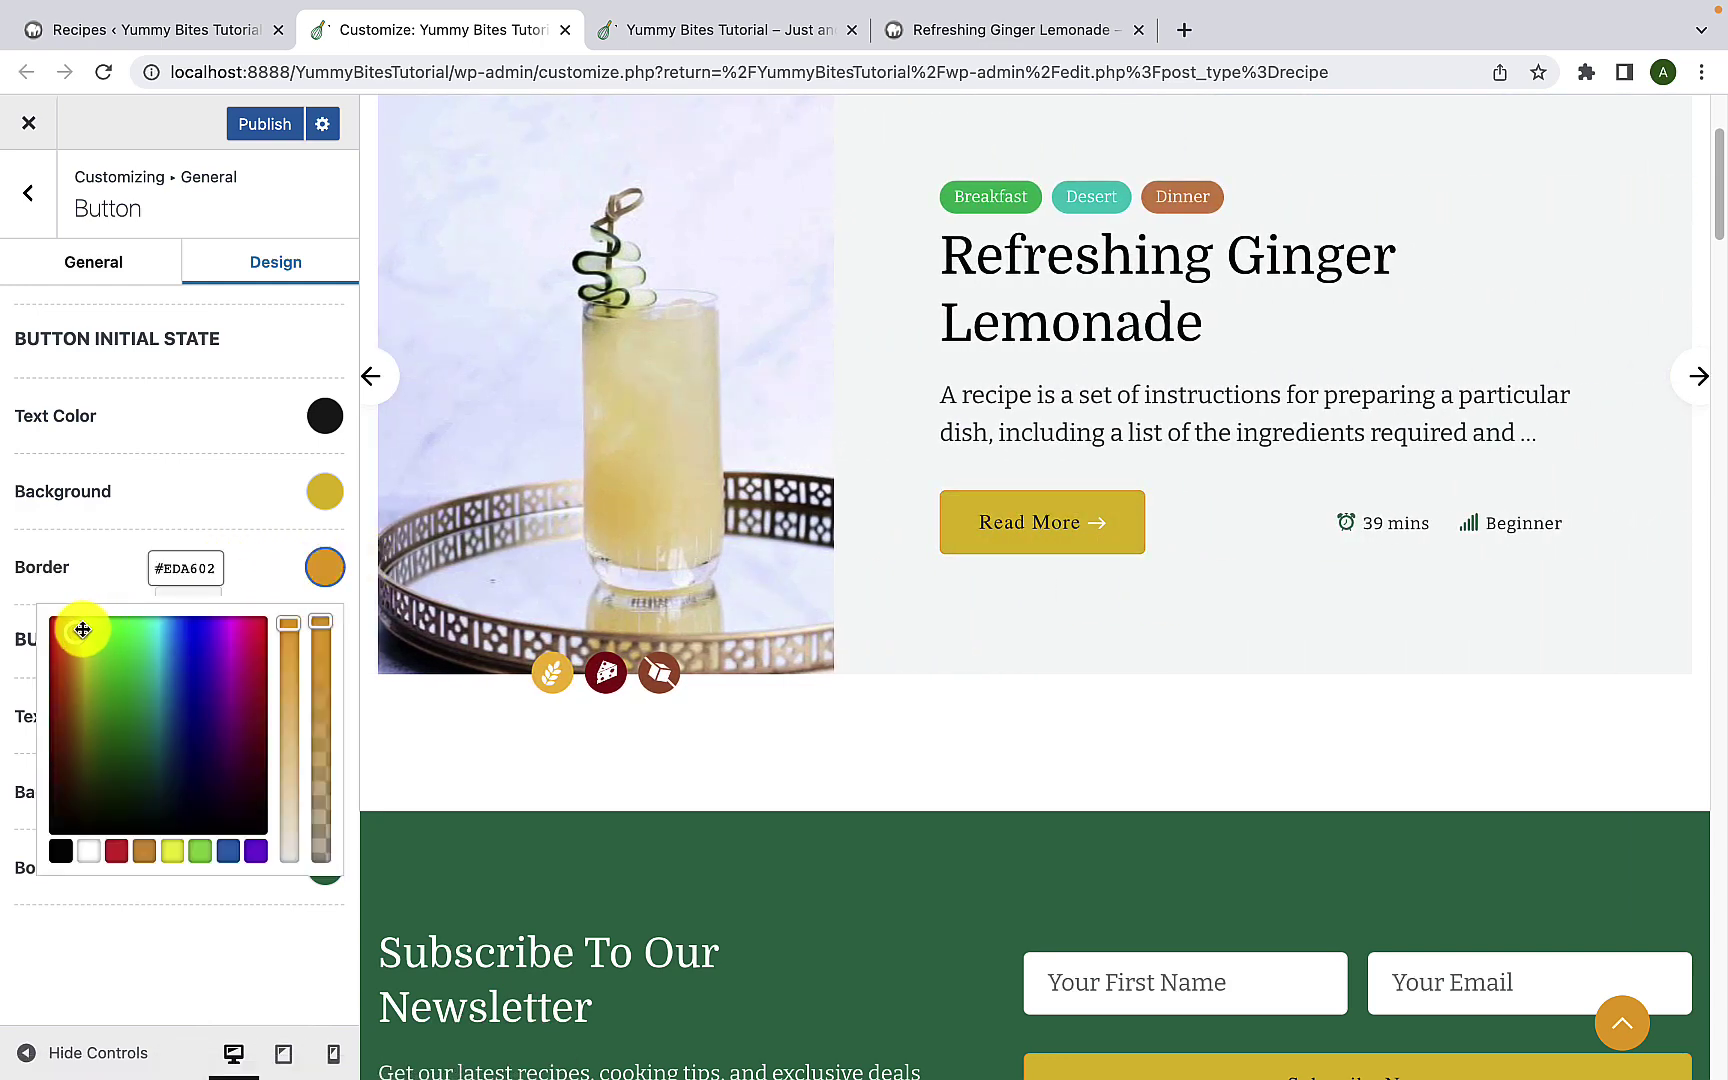
drag(82, 630, 62, 637)
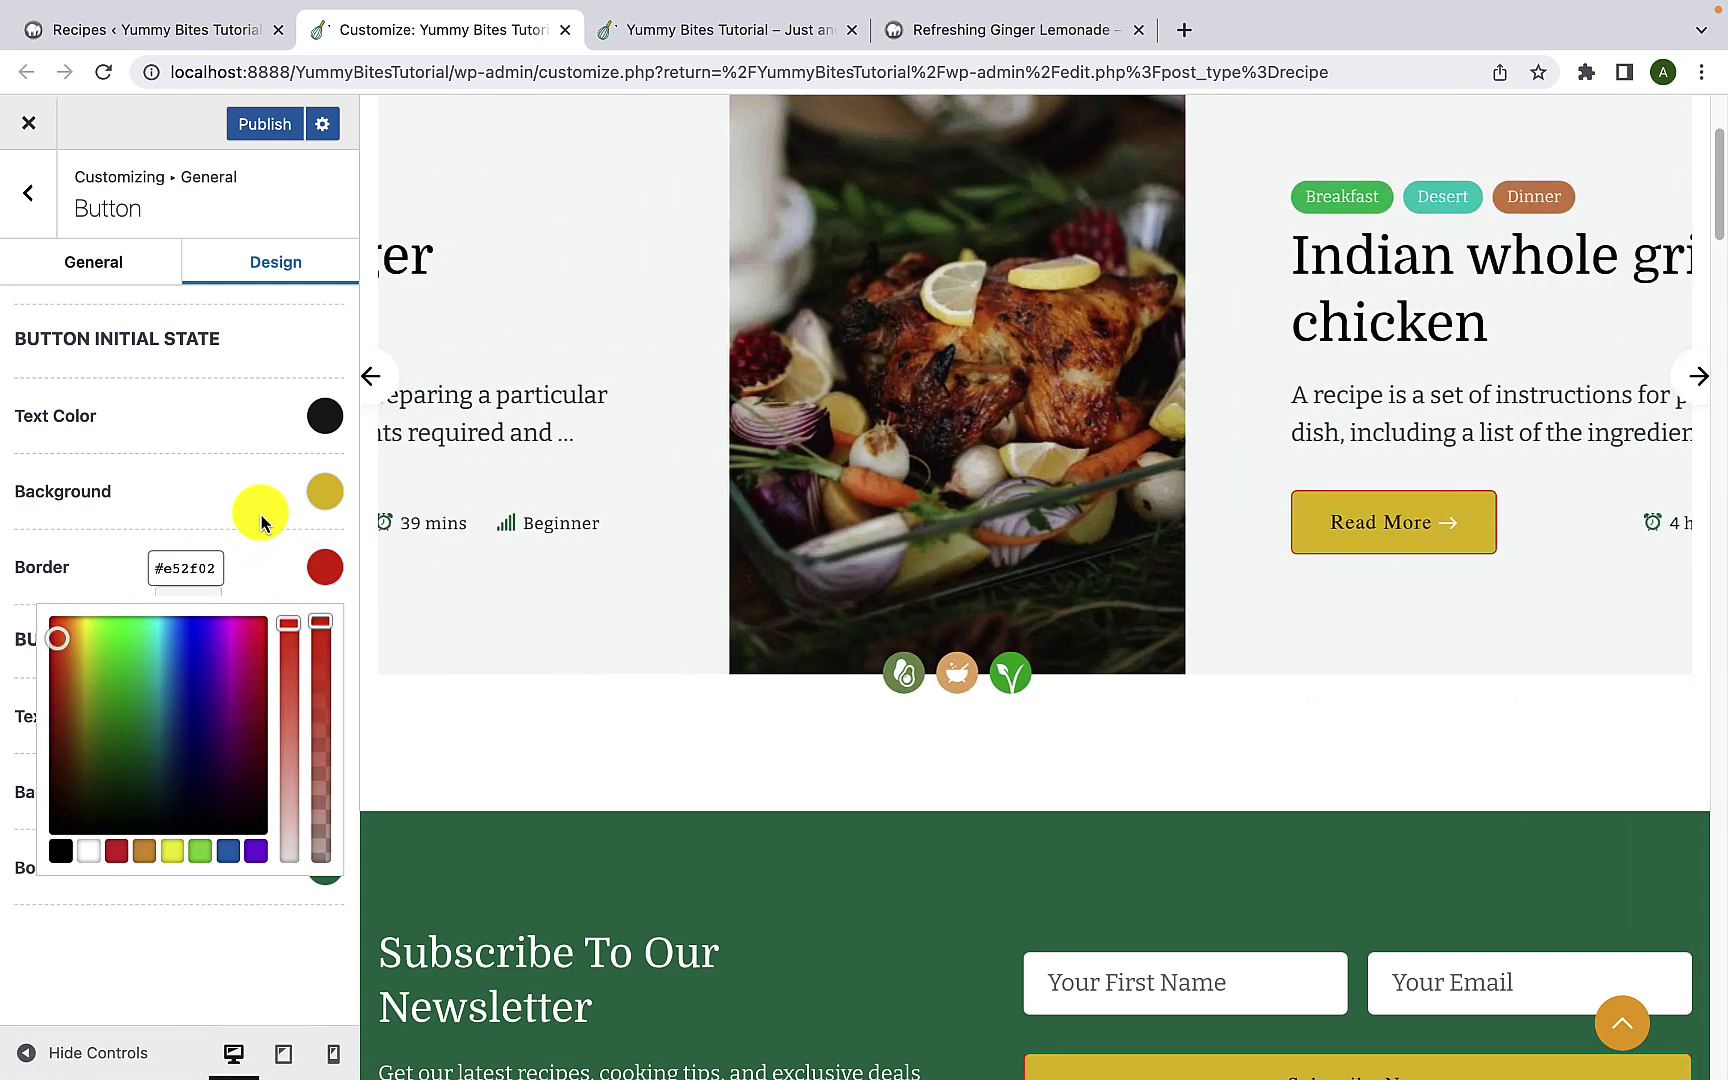
Step: Check the Read More button's hover look in the preview and set the initial-state button text color to white
click(262, 518)
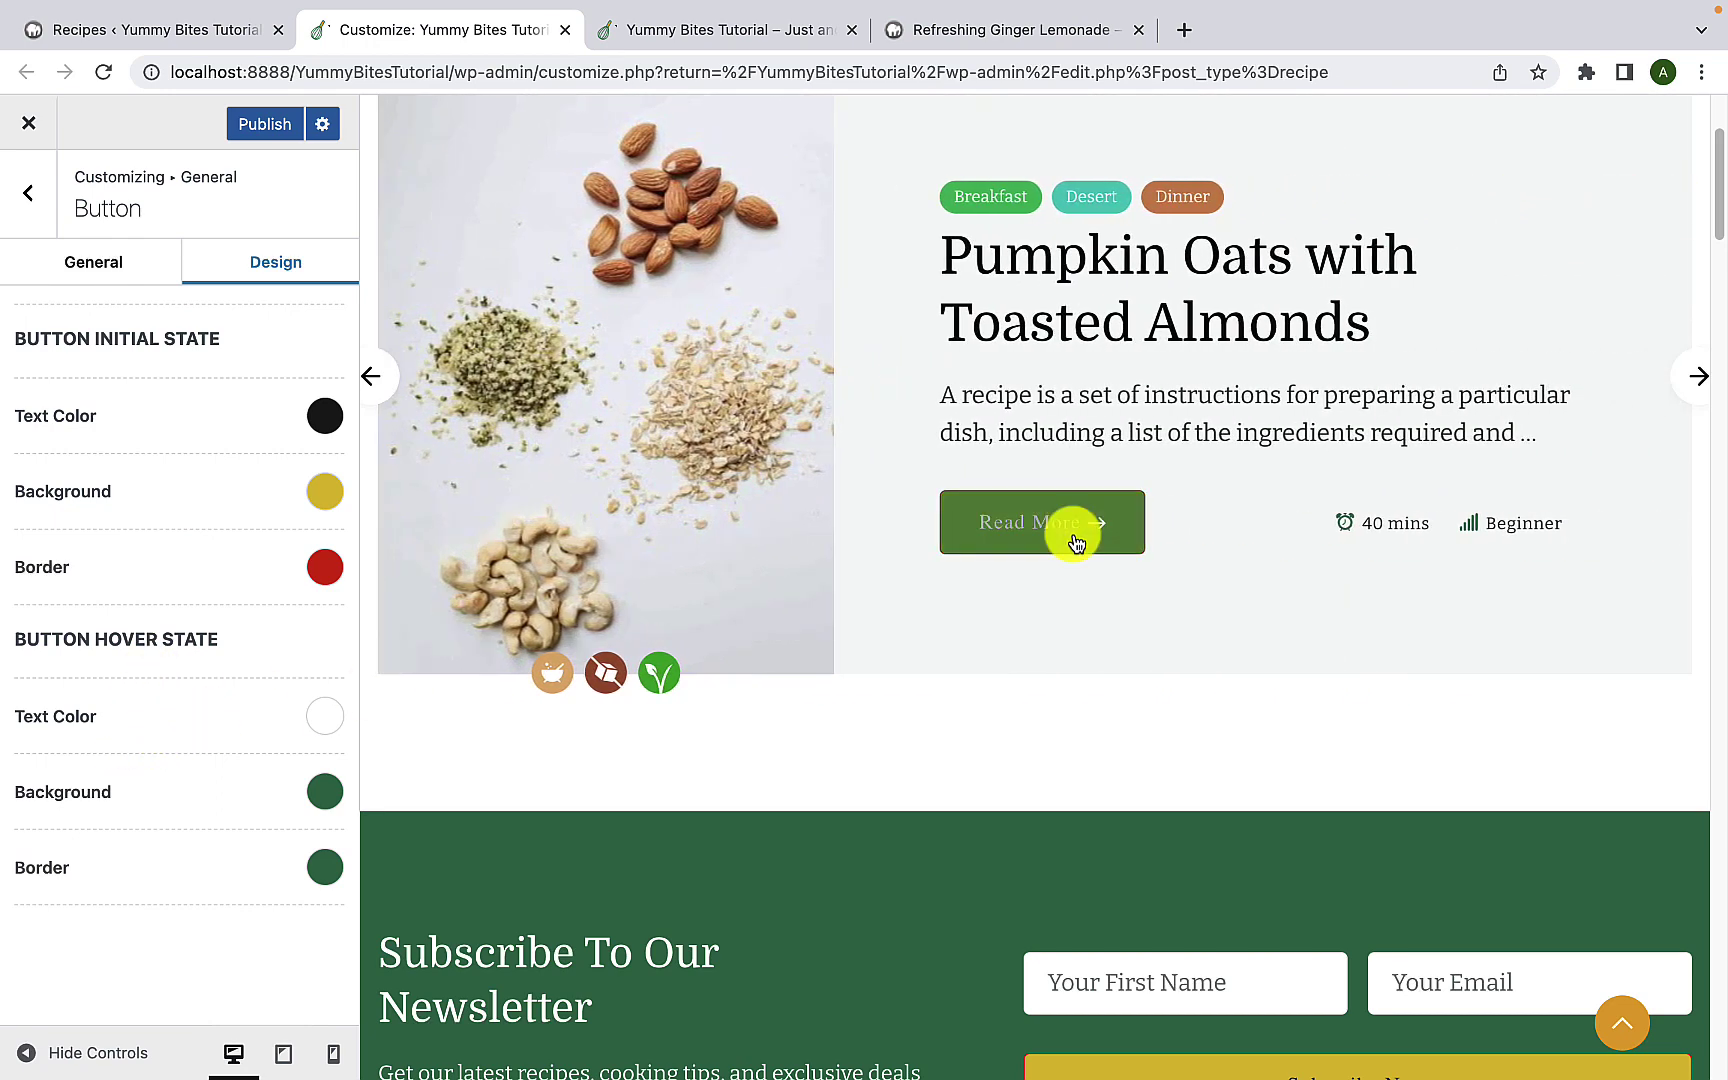
click(325, 418)
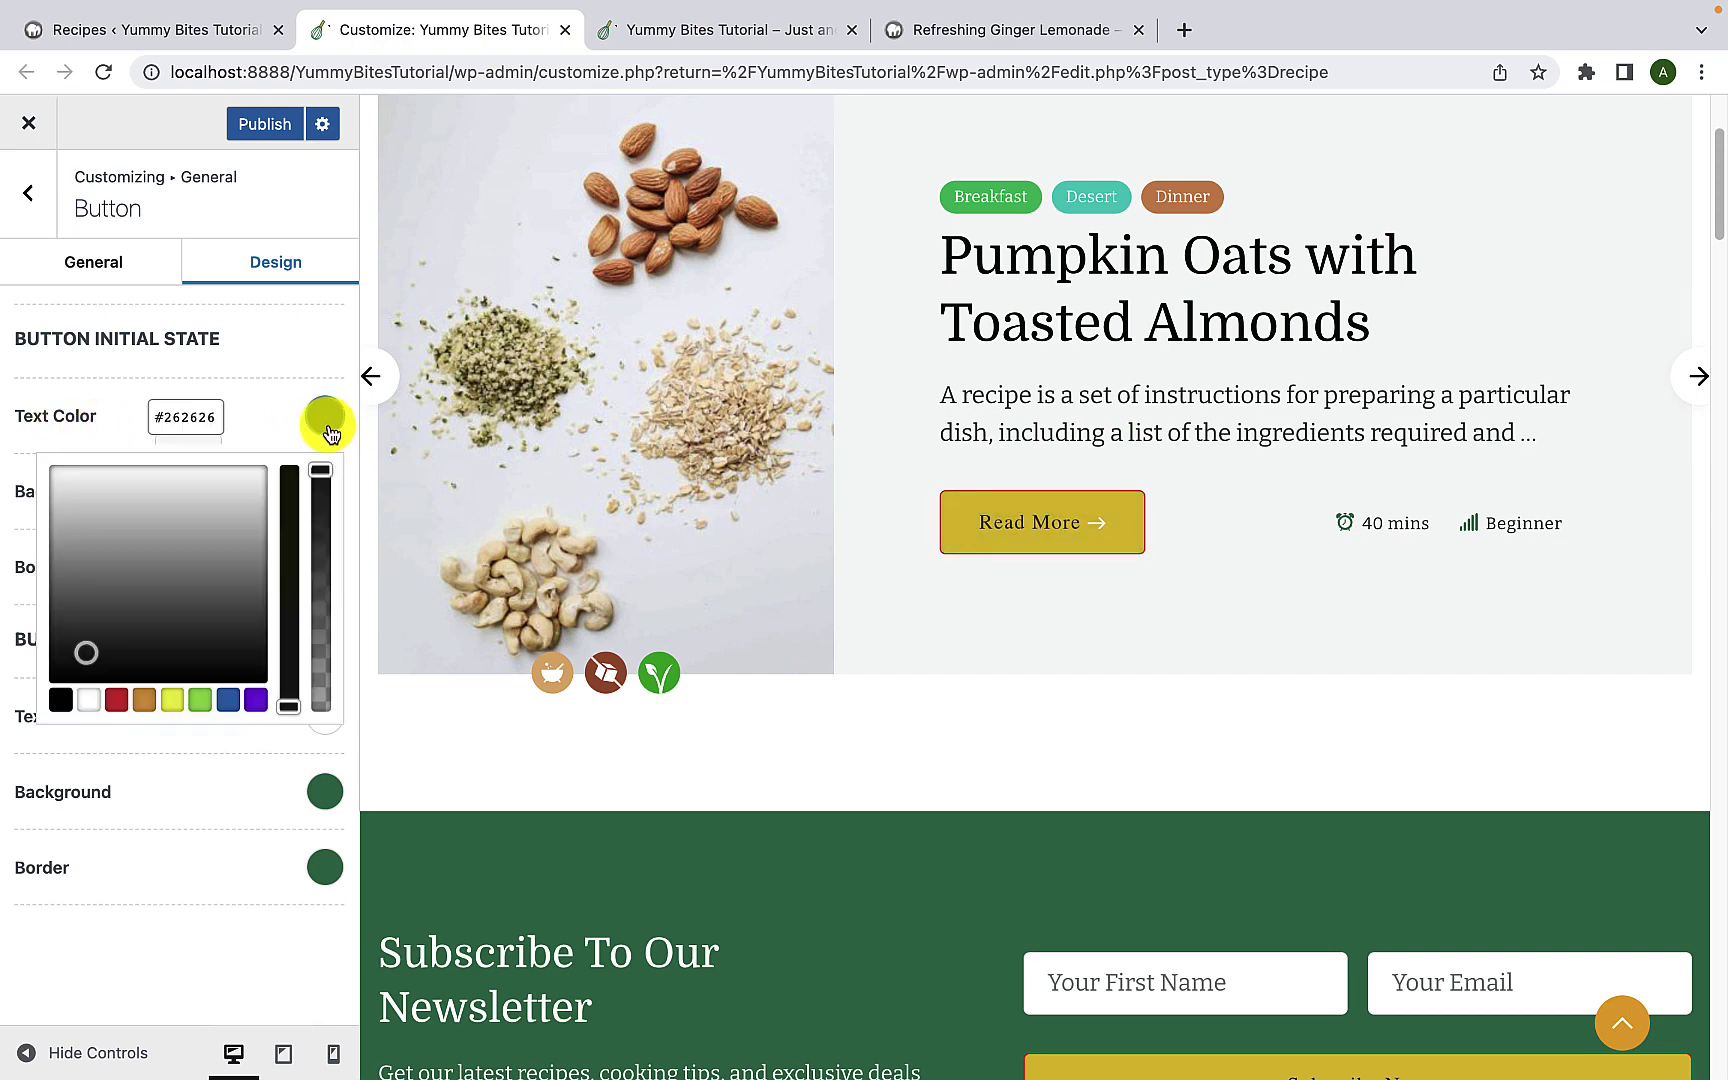
click(88, 699)
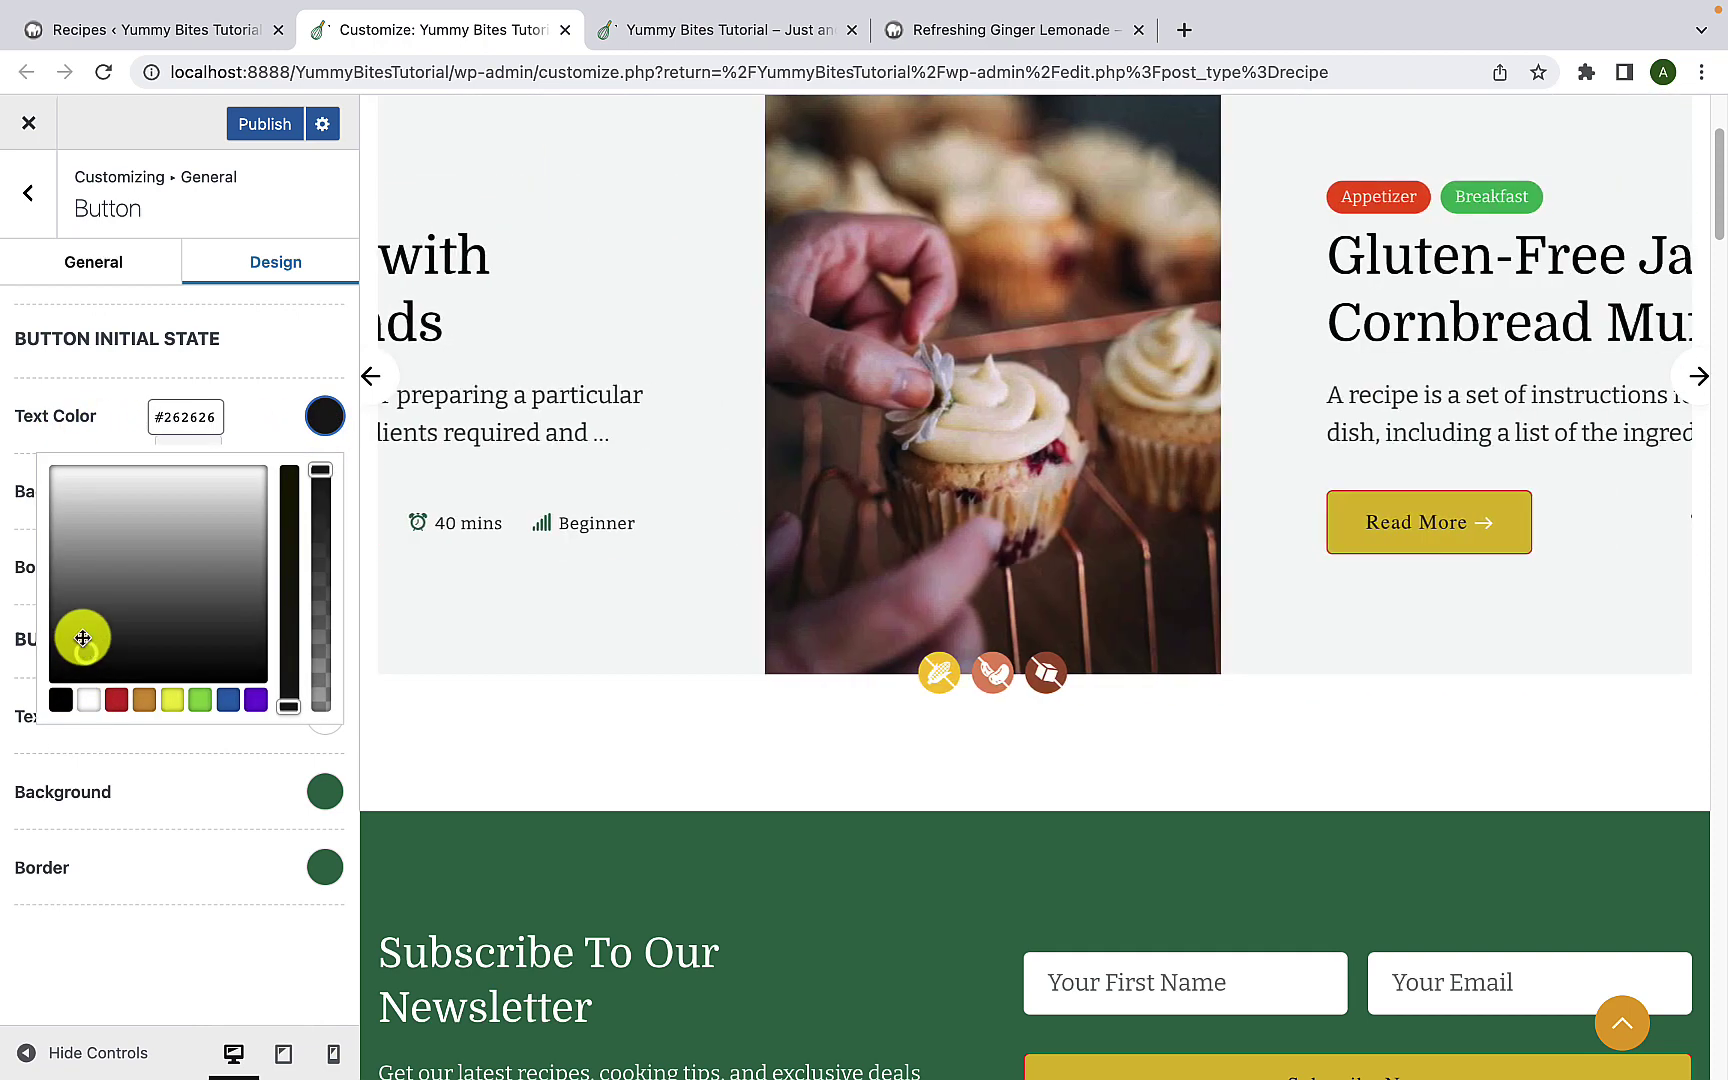
click(22, 443)
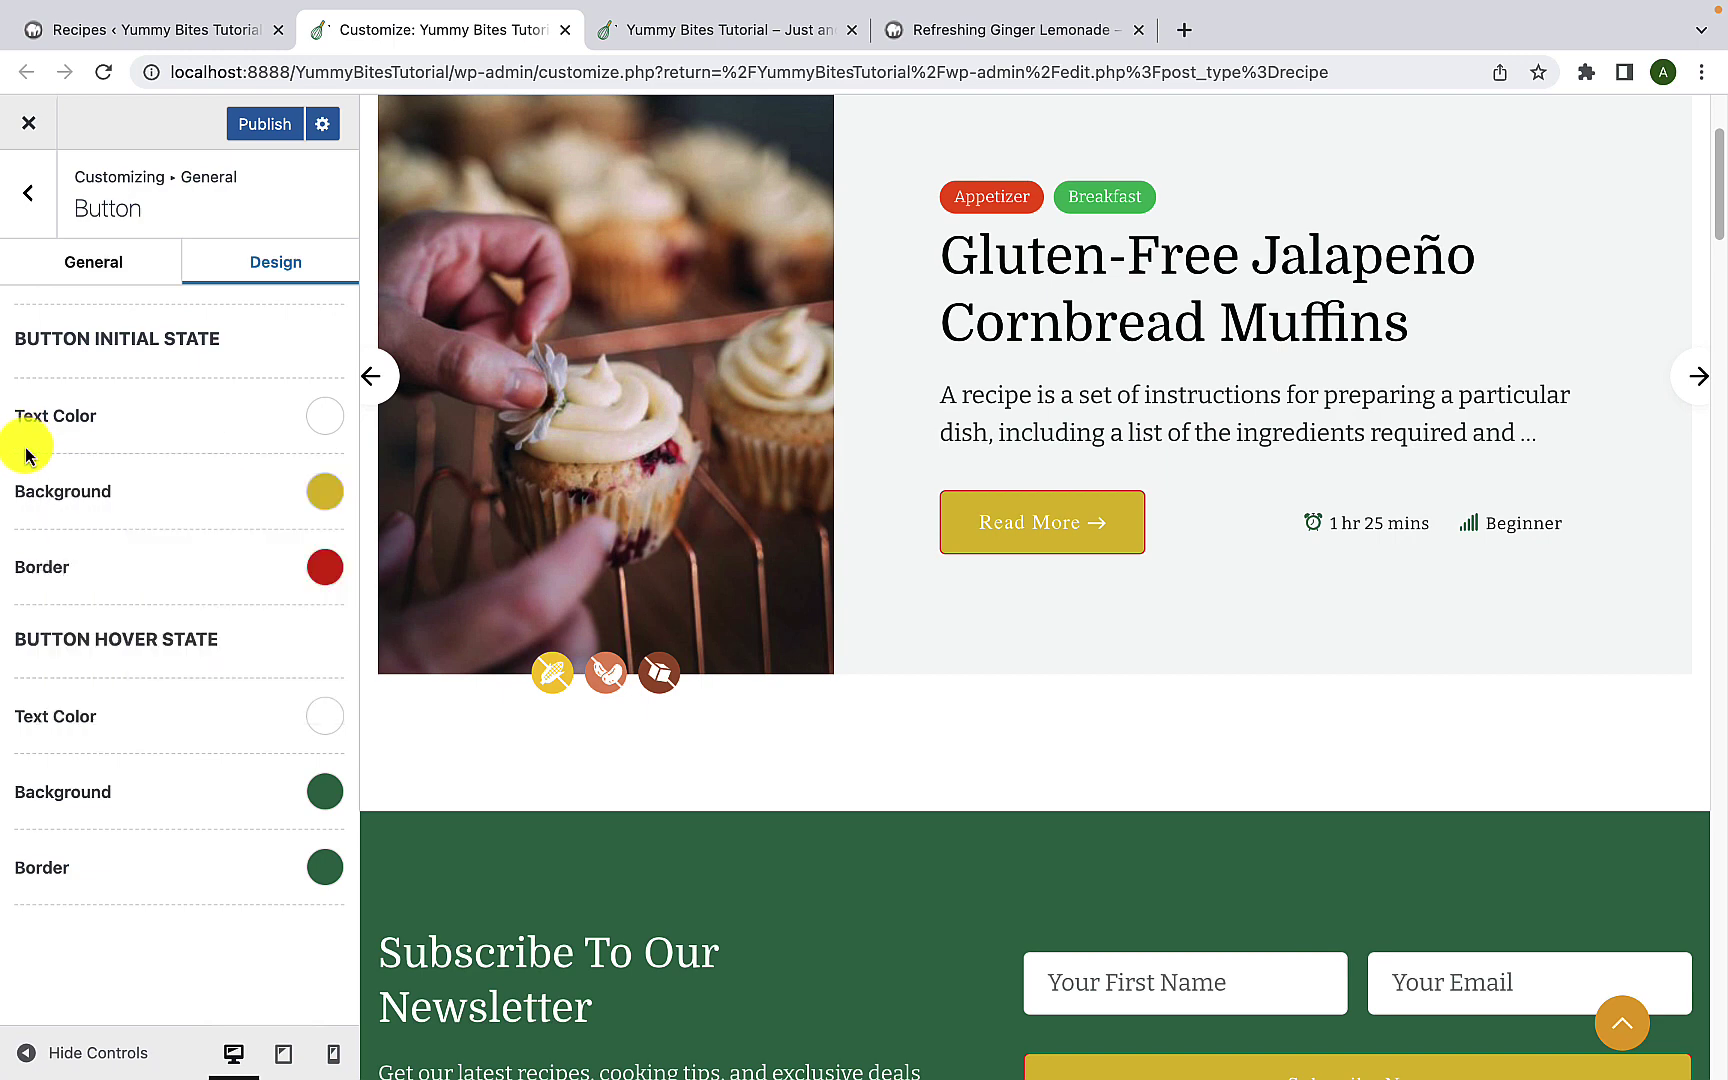
Step: Set both the initial-state button background color and border color to #ff5509
click(338, 500)
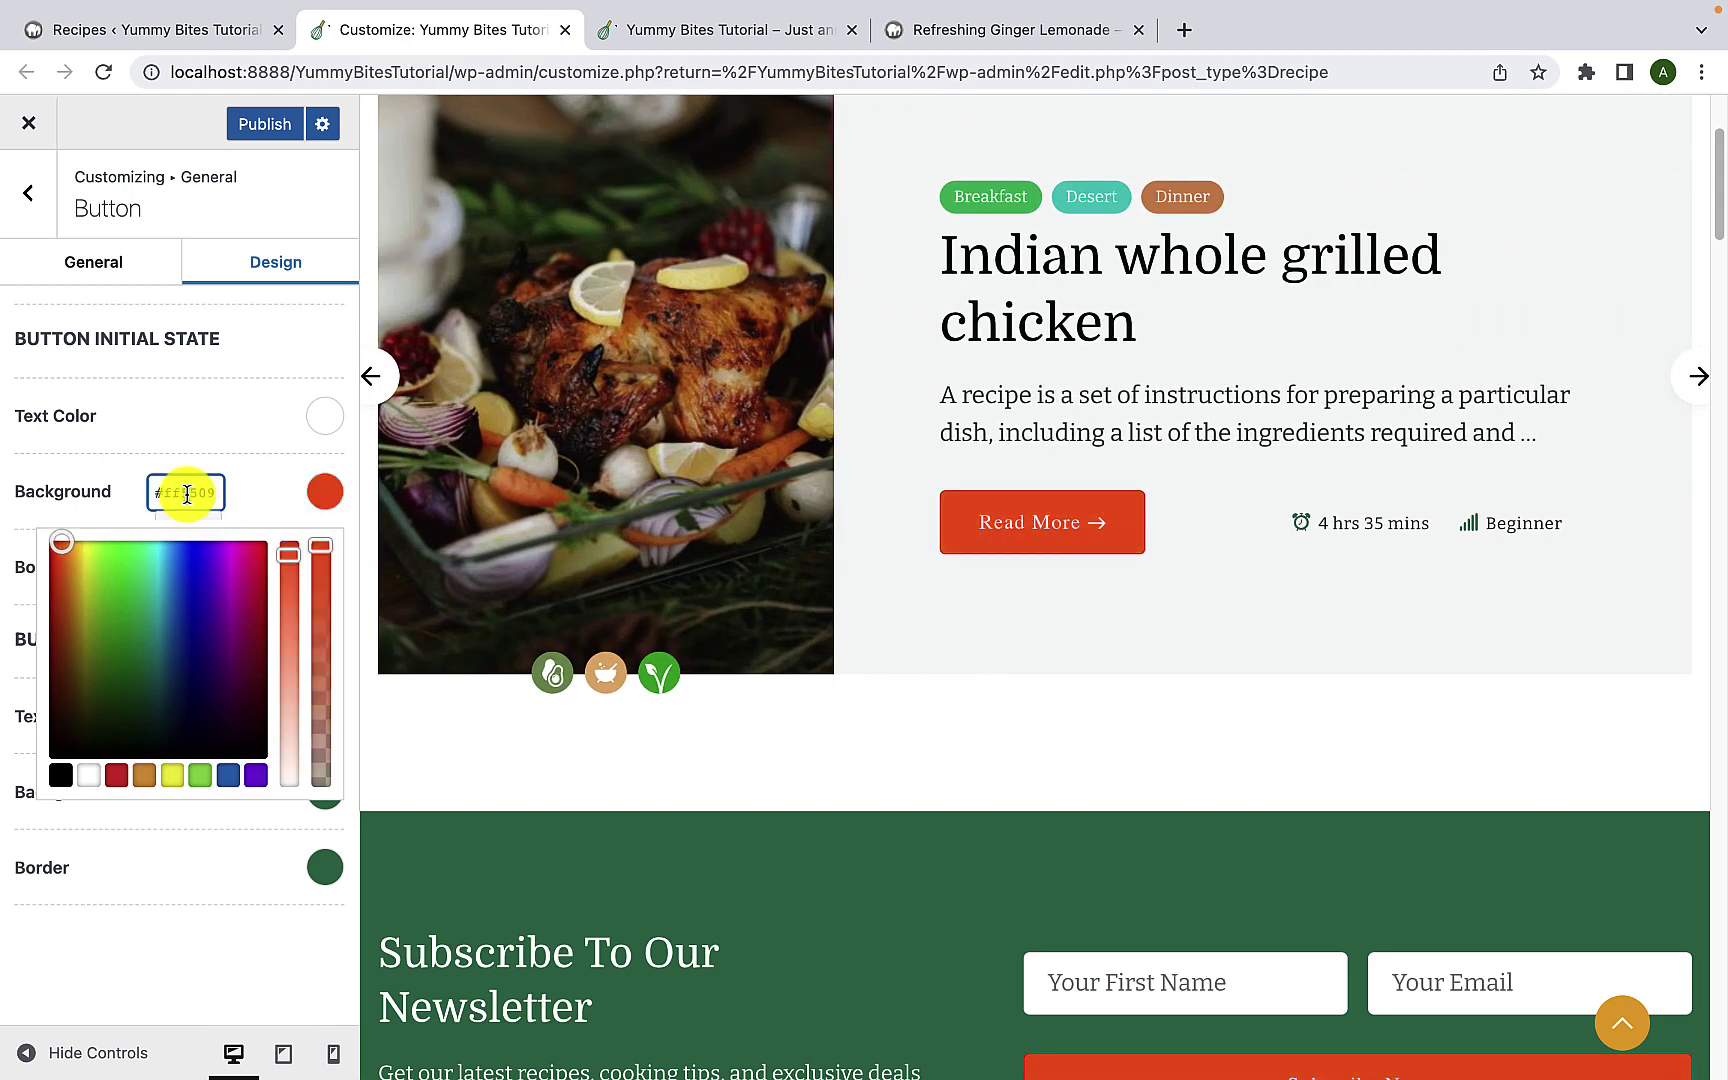
click(263, 482)
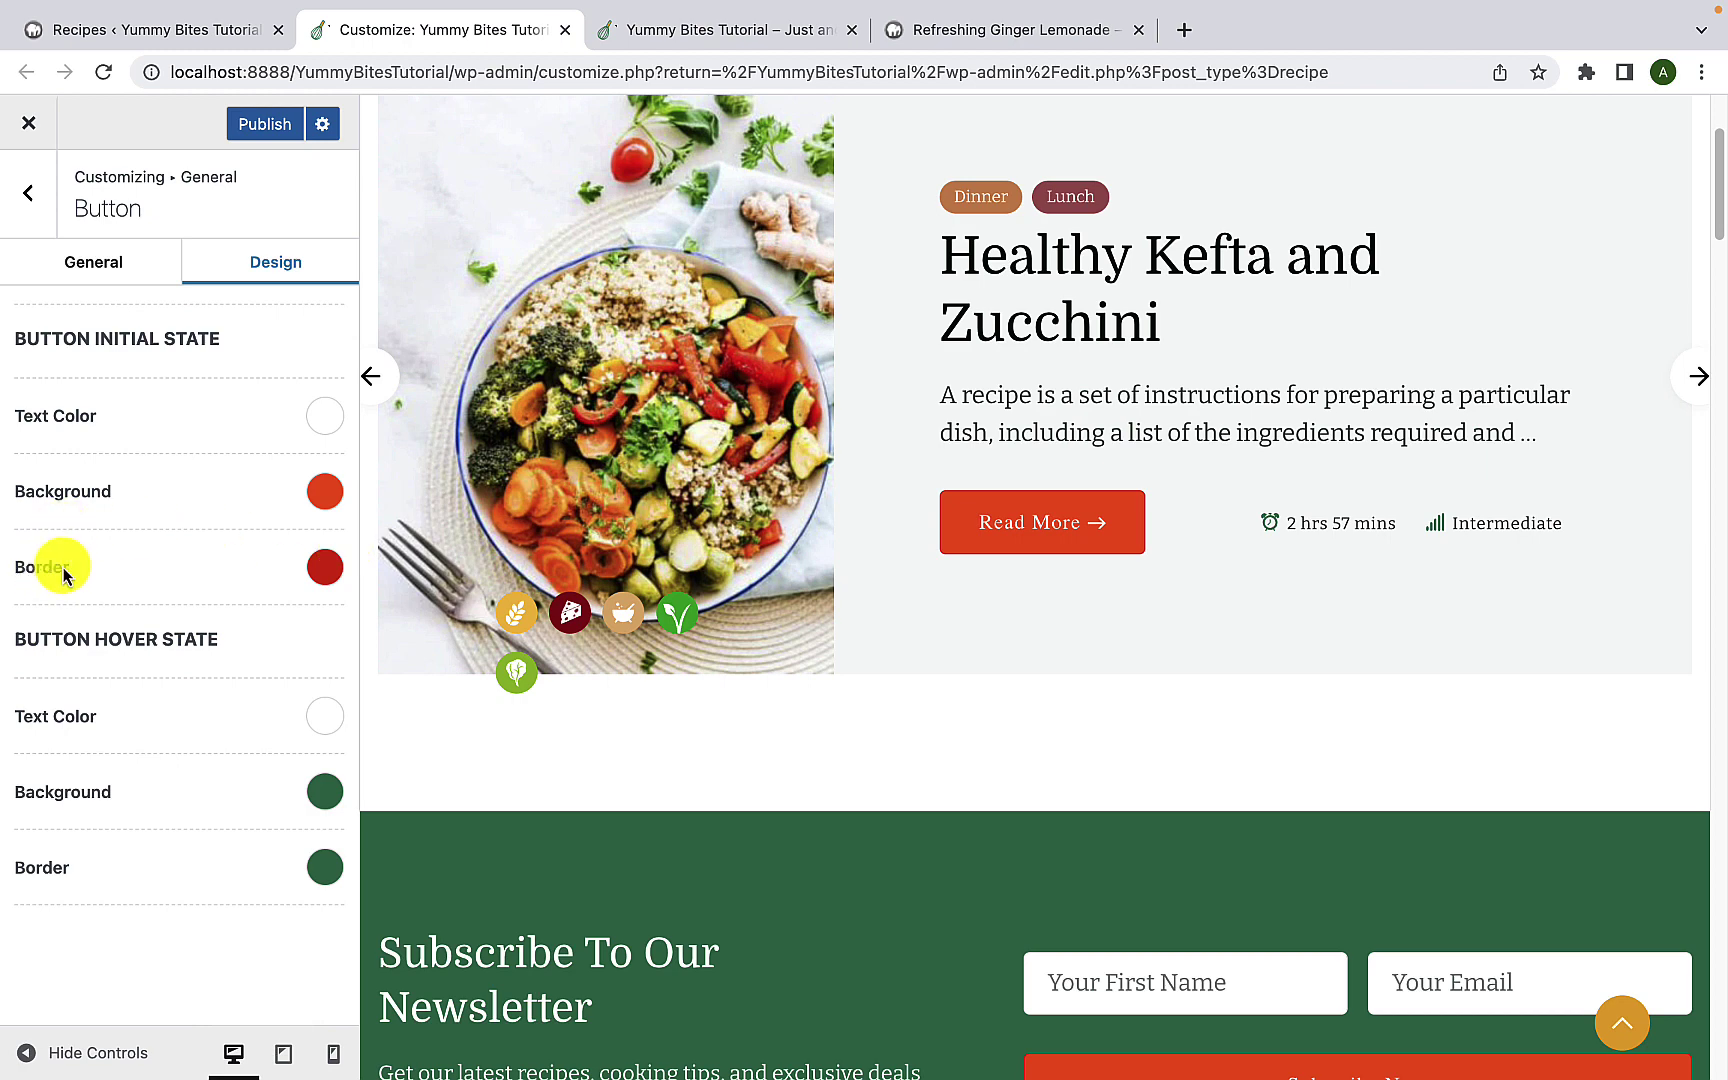
click(343, 573)
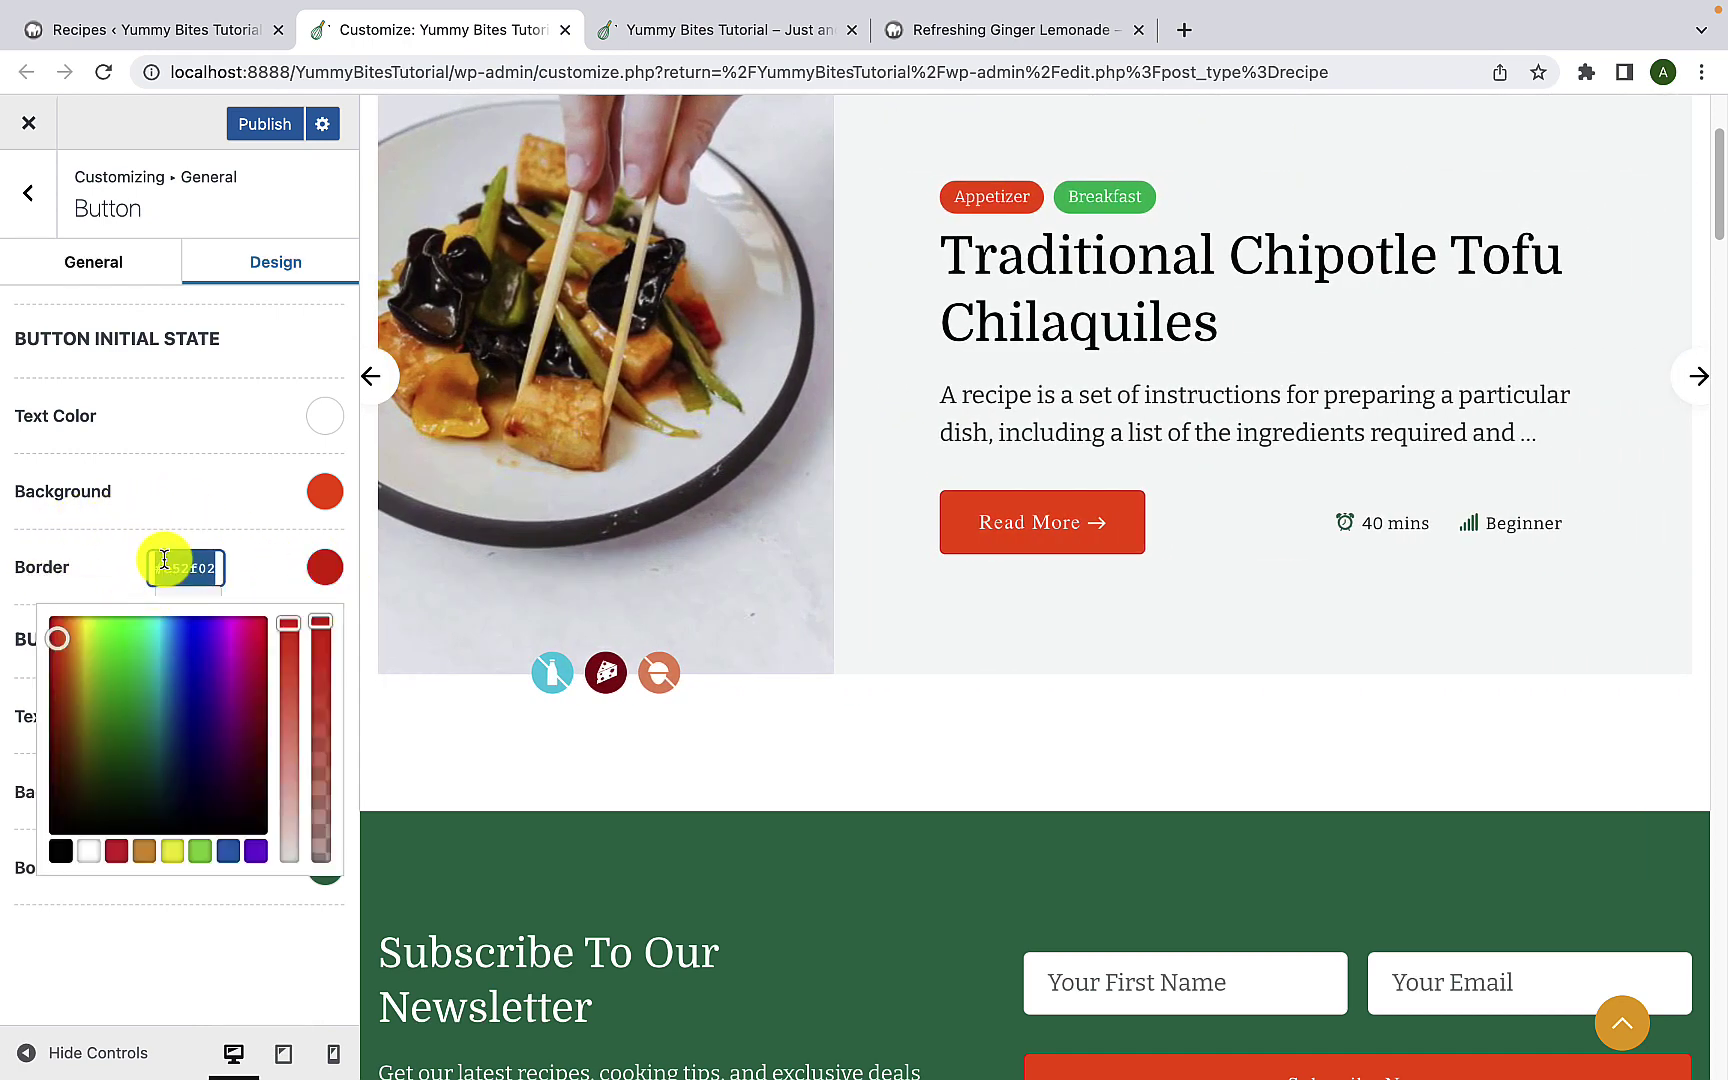
text(#ff5509)
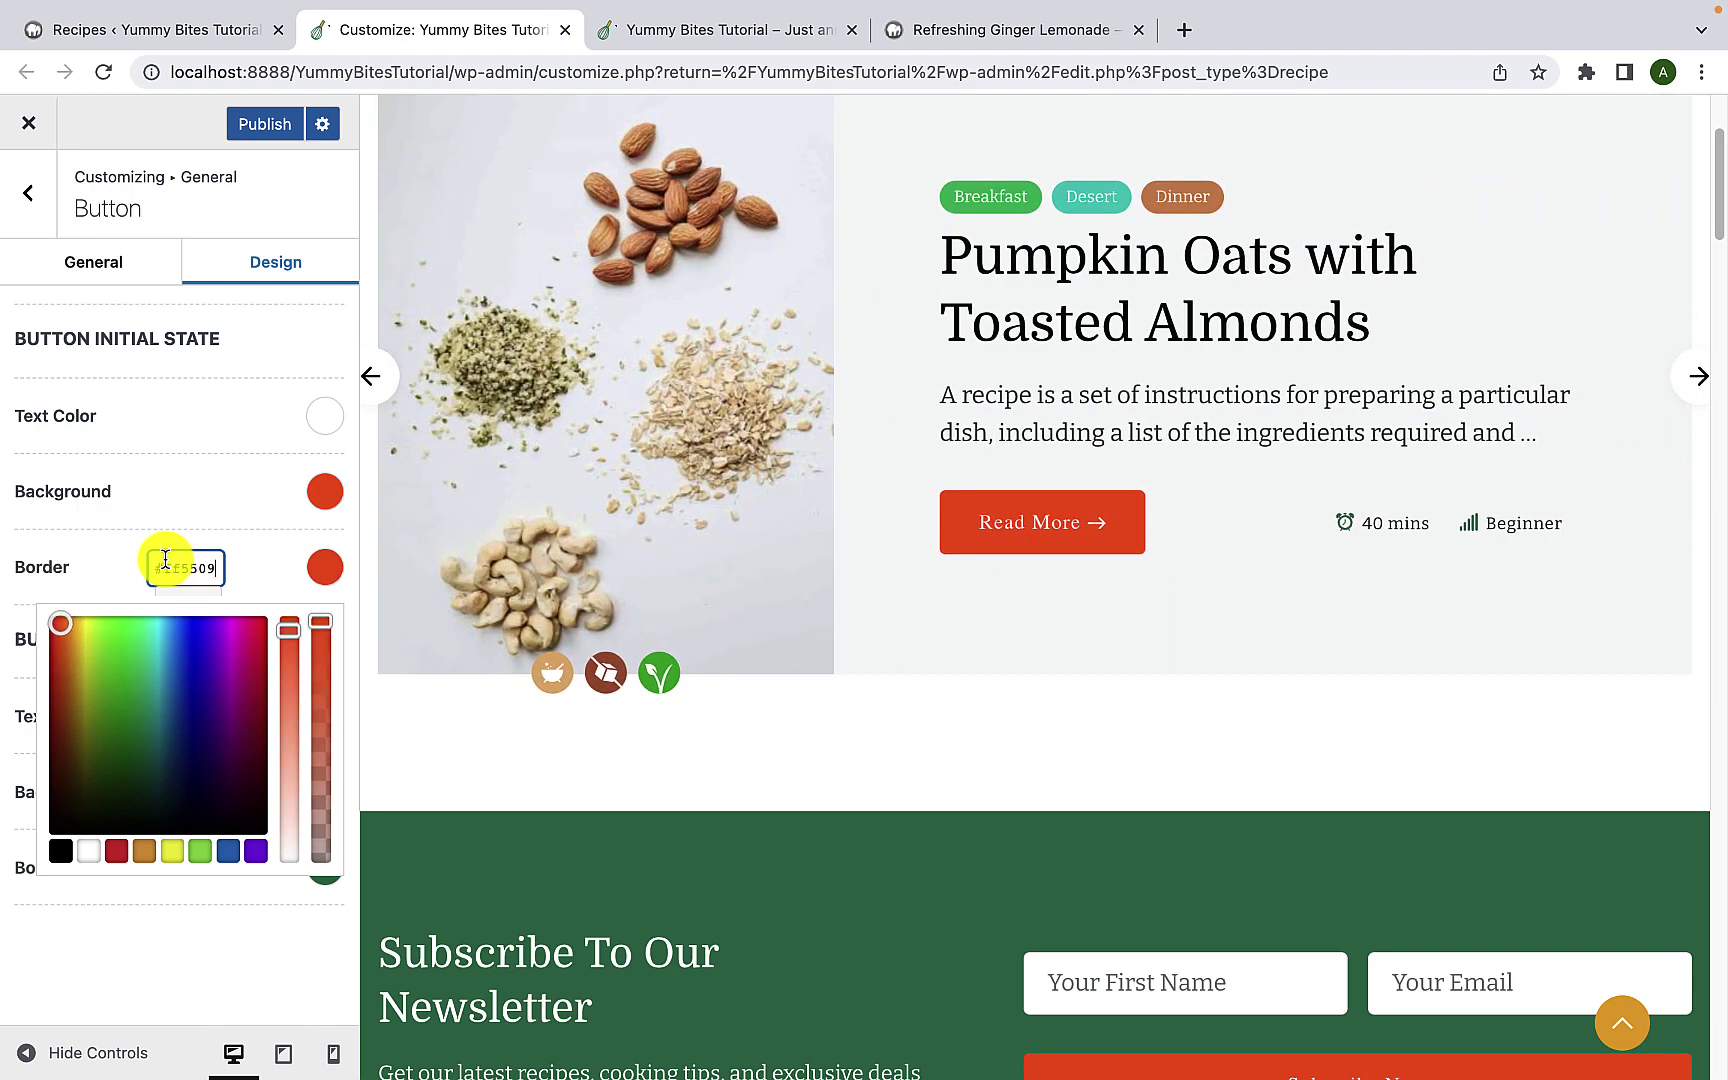
click(197, 510)
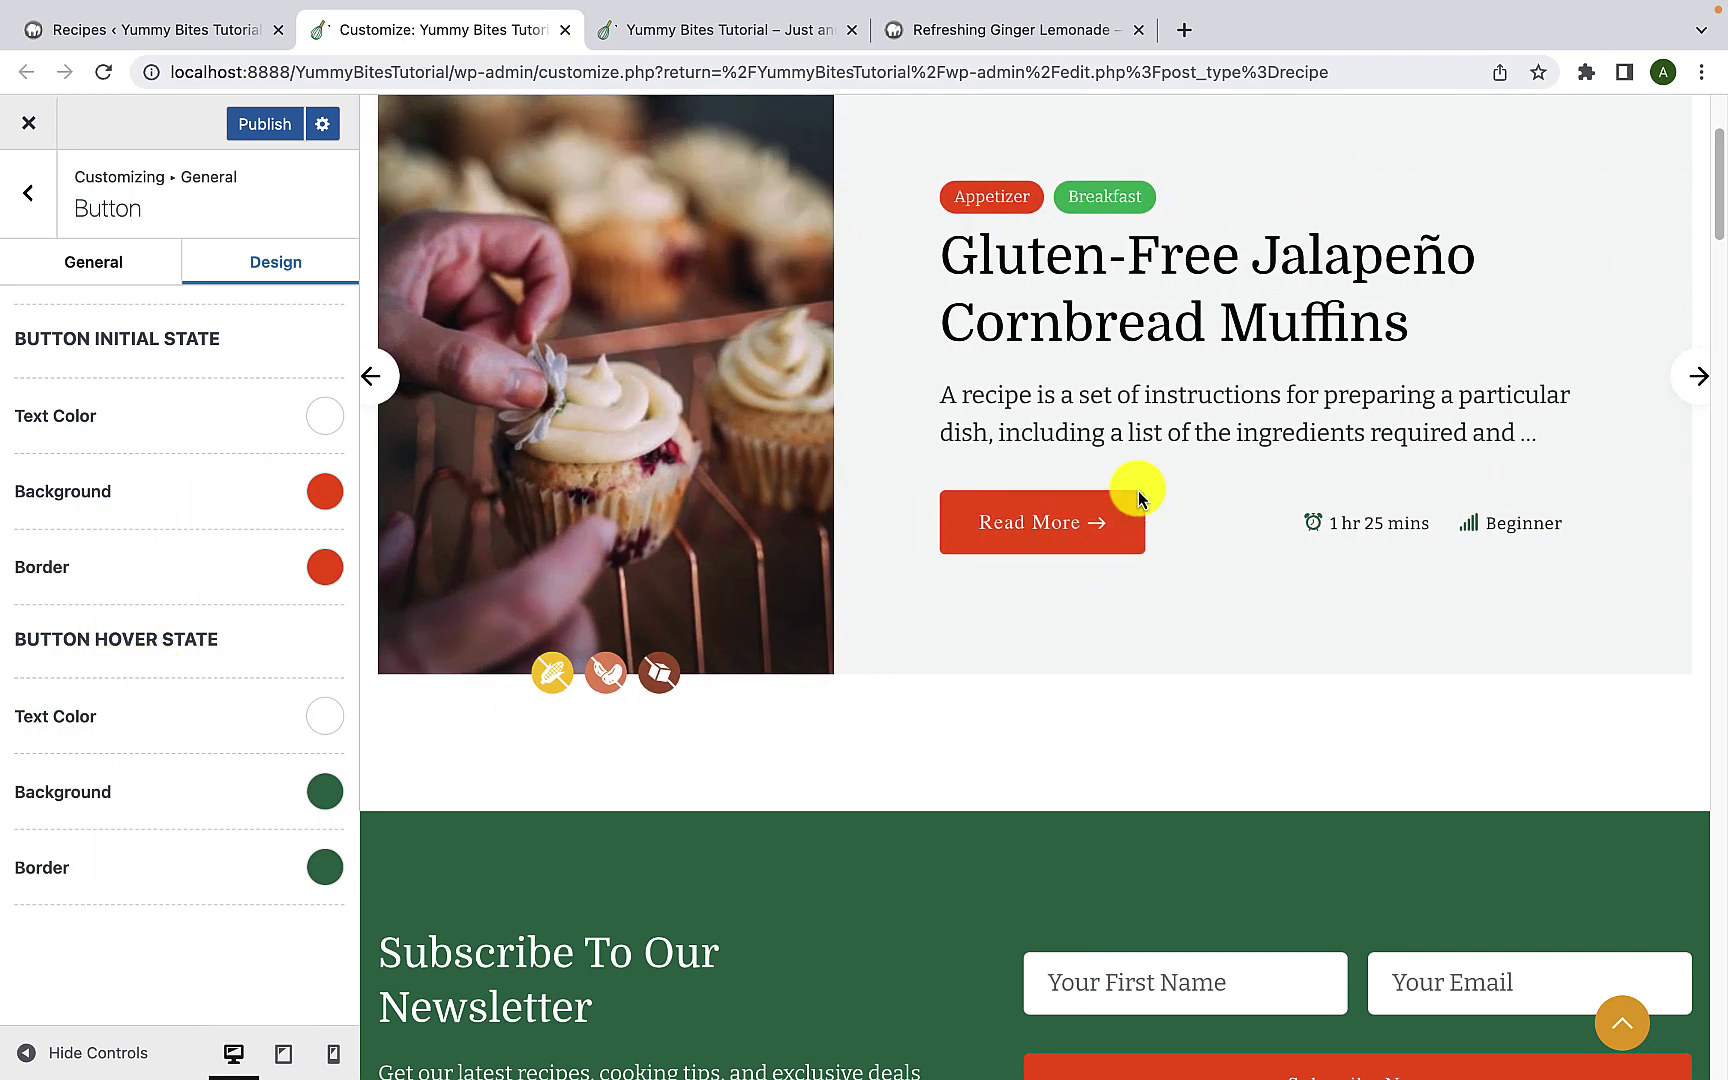
Step: Set the hover-state button text color to the dark gray #383838
click(321, 724)
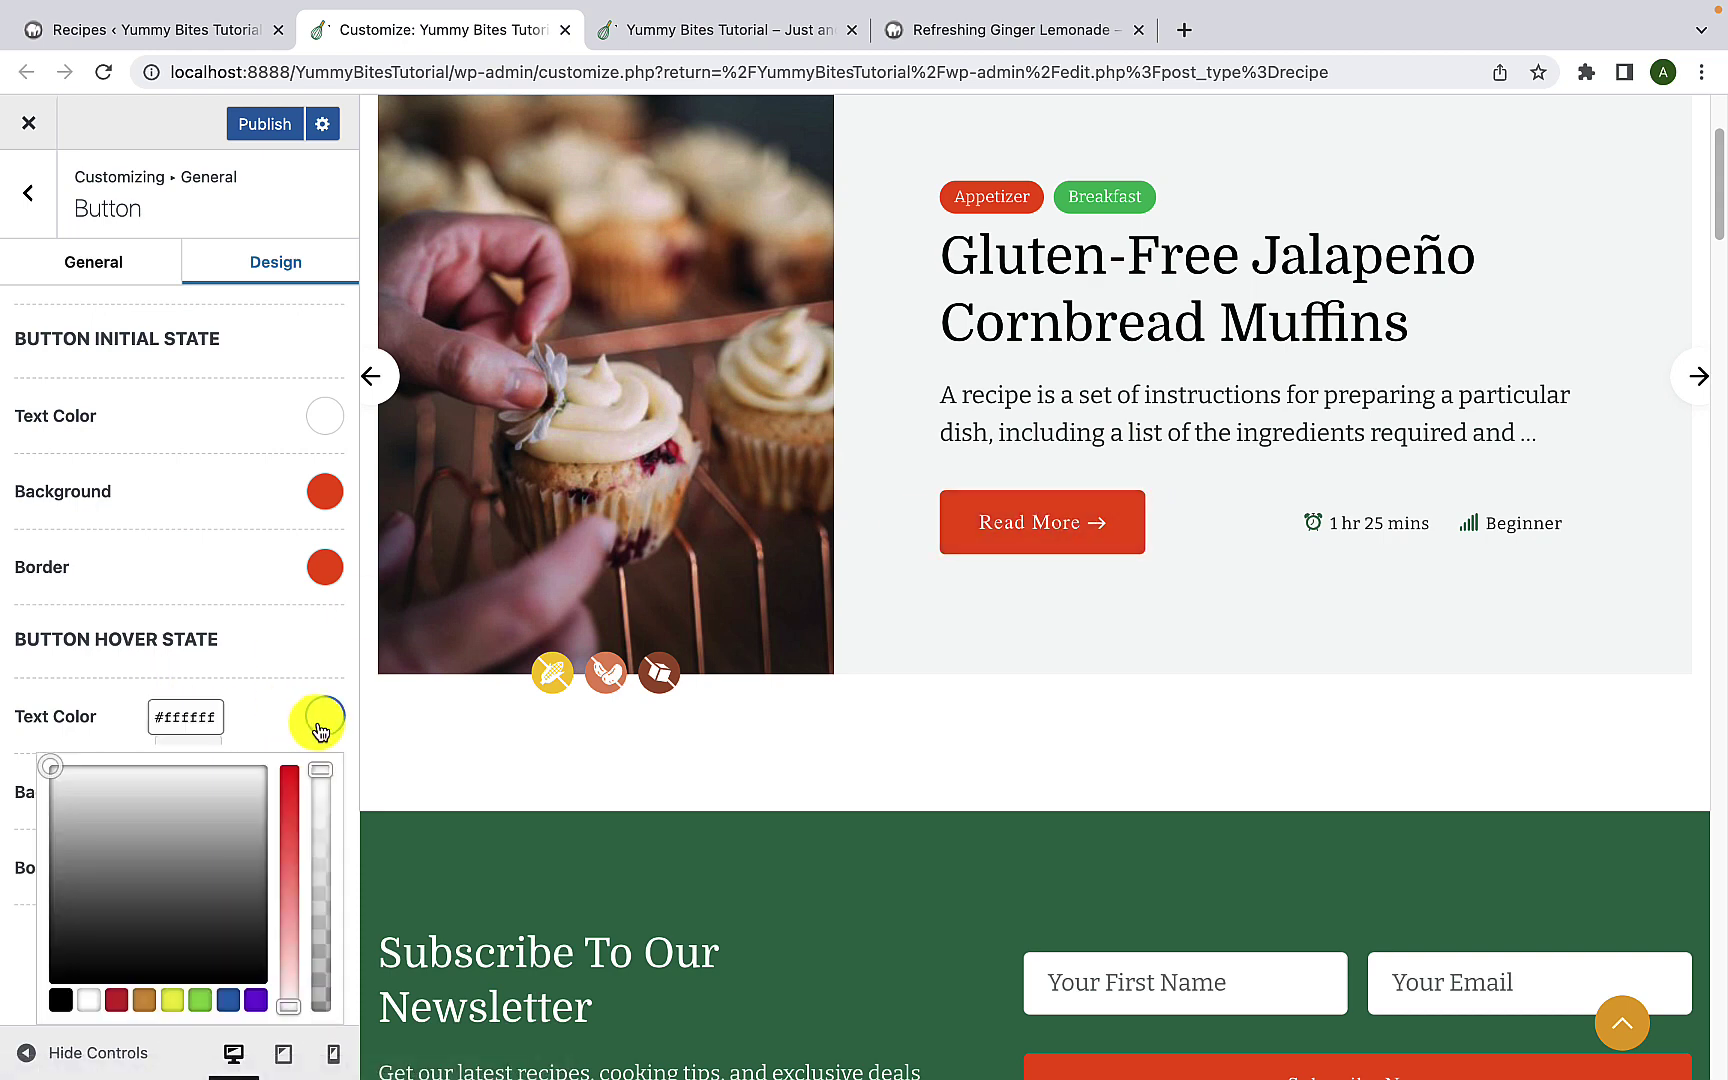
click(89, 936)
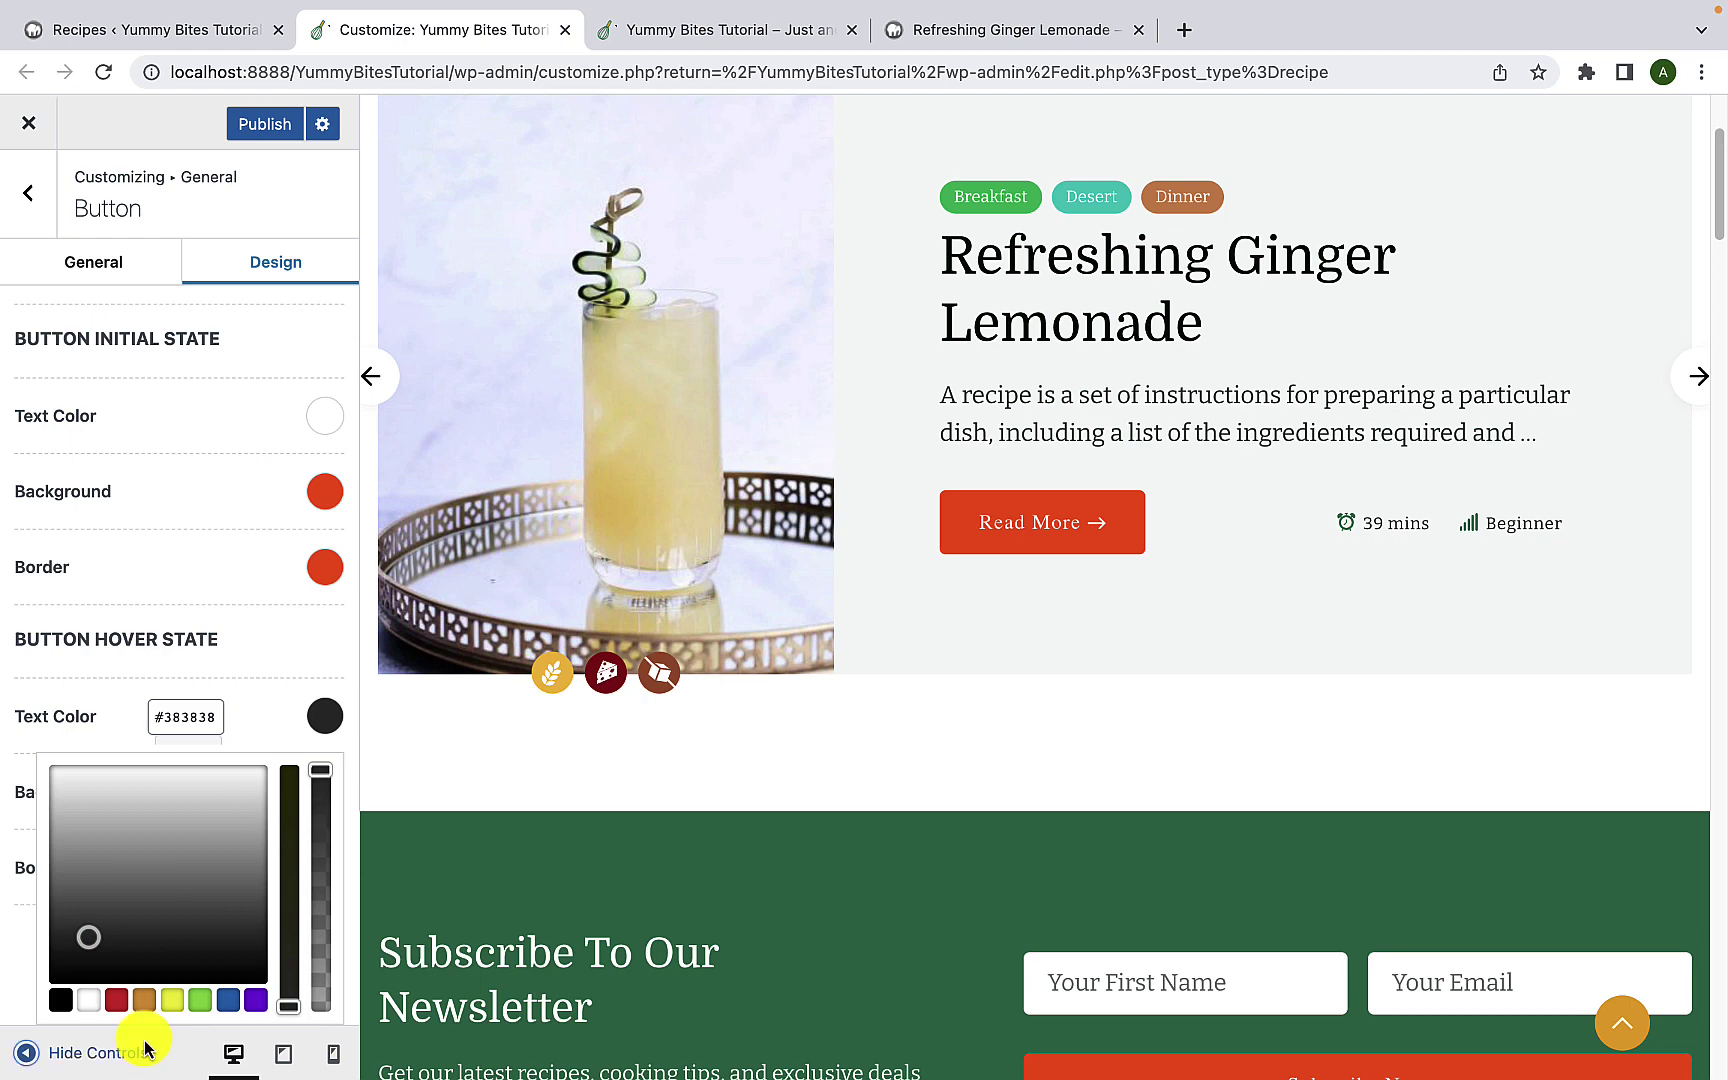
Step: Try yellow for the button's hover text color, settle on white (#ffffff), and publish the changes
click(172, 1000)
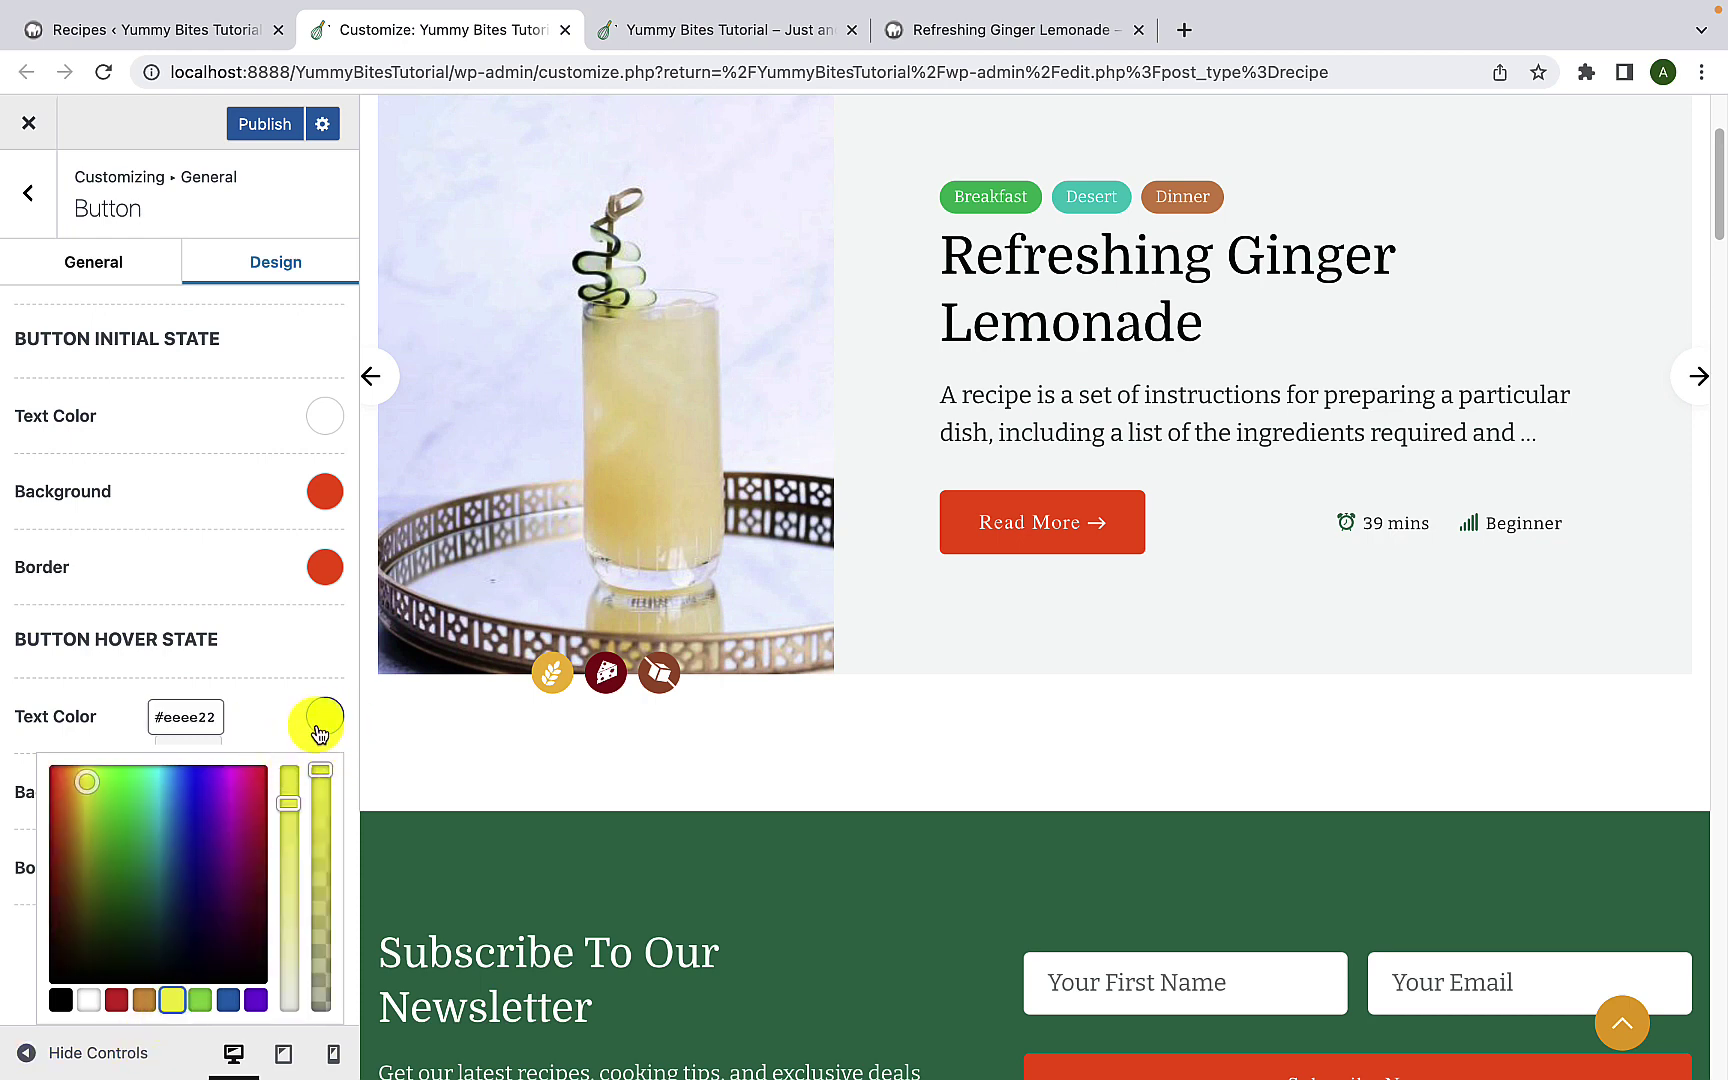
click(247, 689)
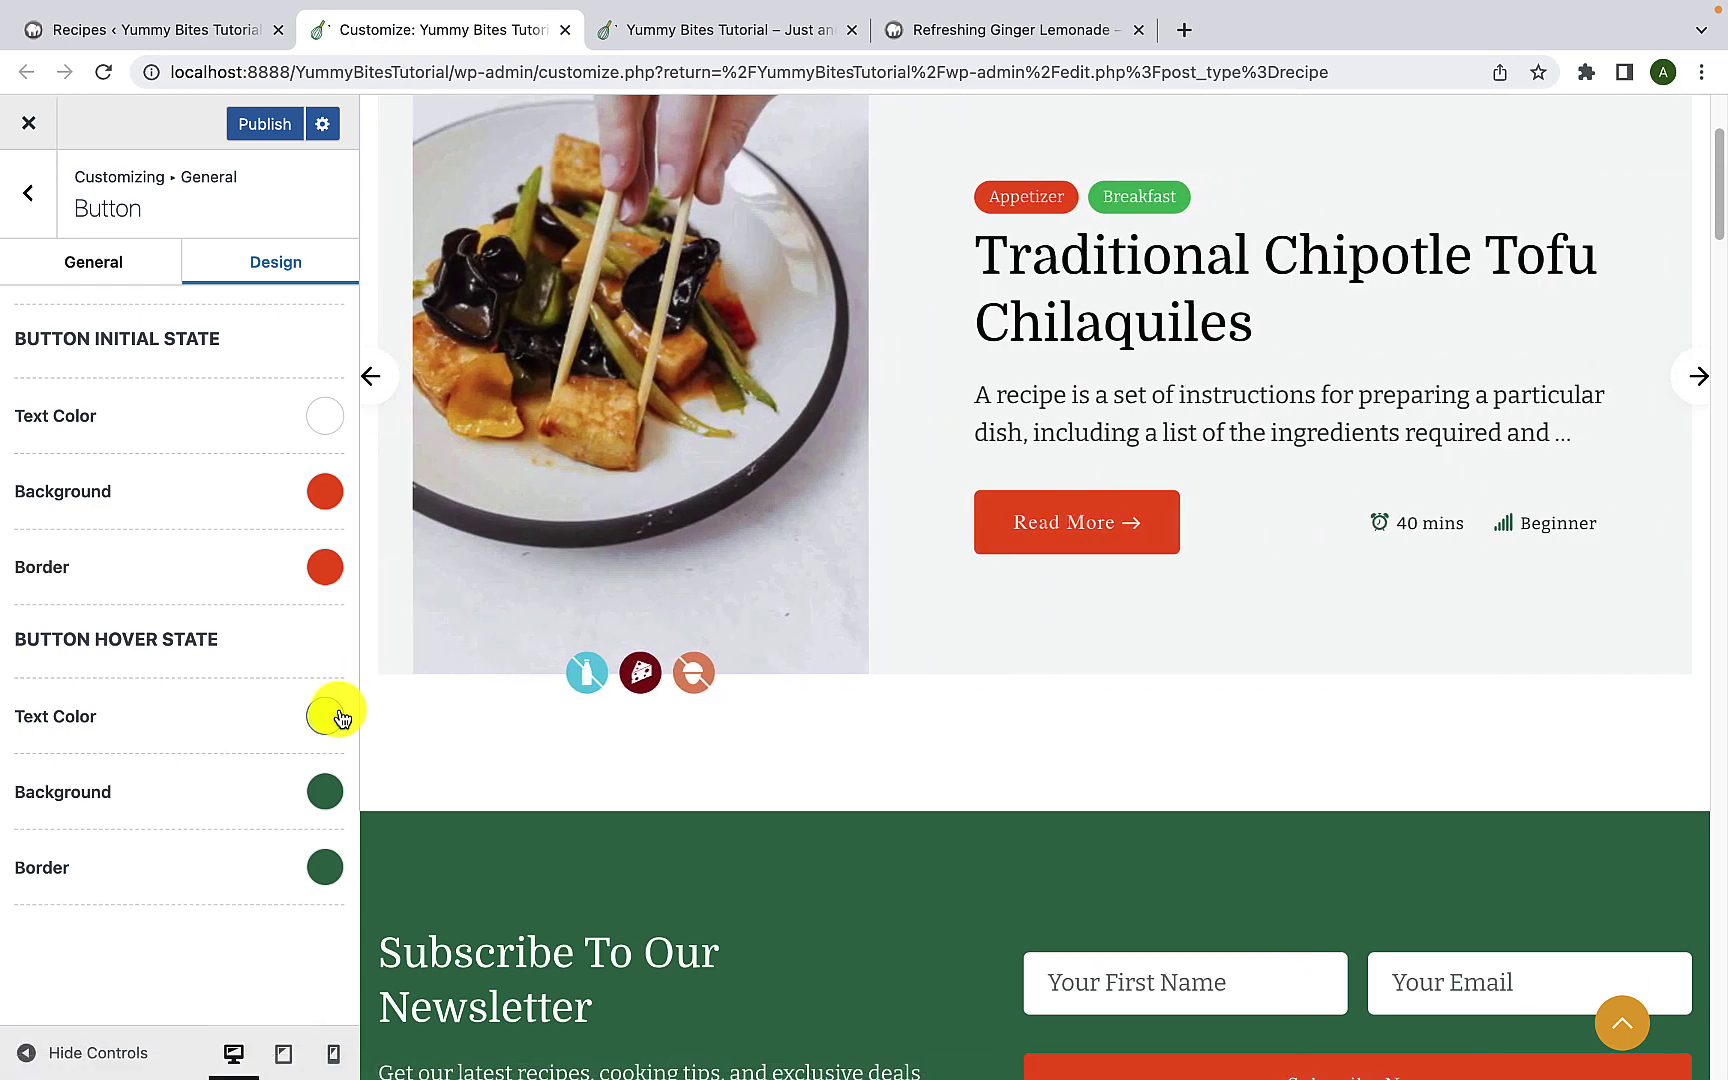
click(325, 716)
click(93, 999)
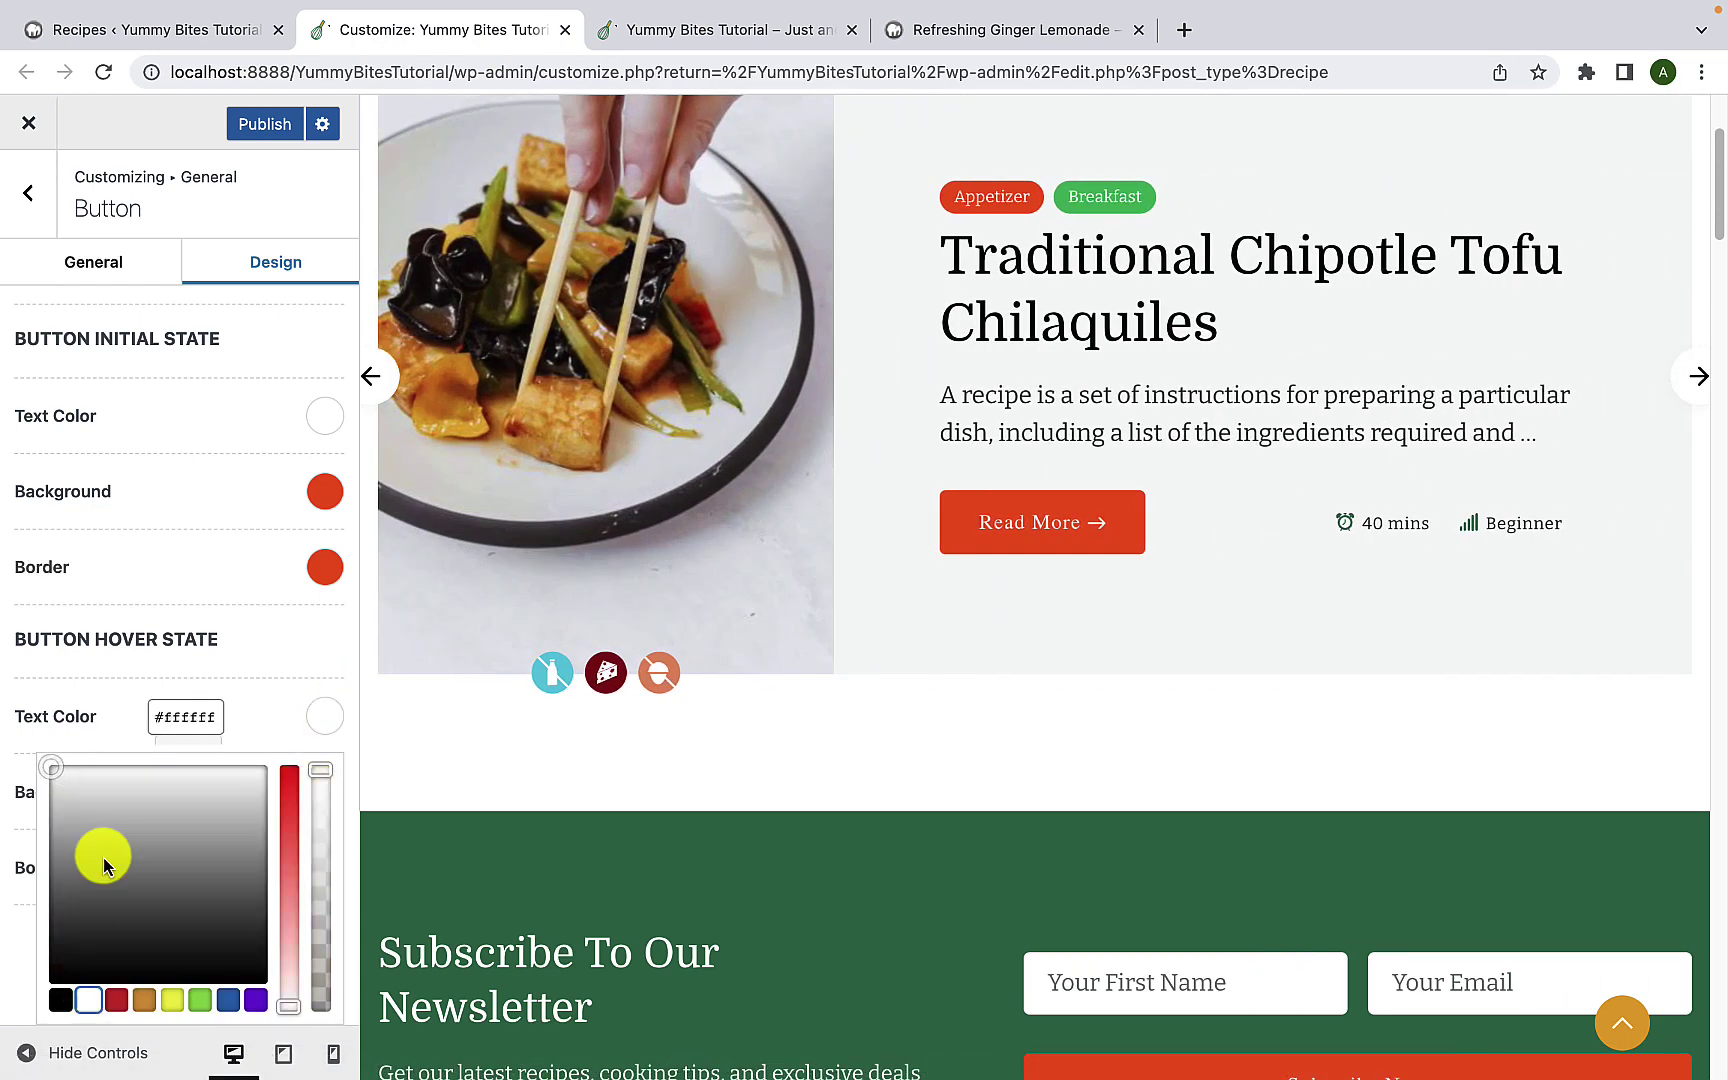
click(147, 687)
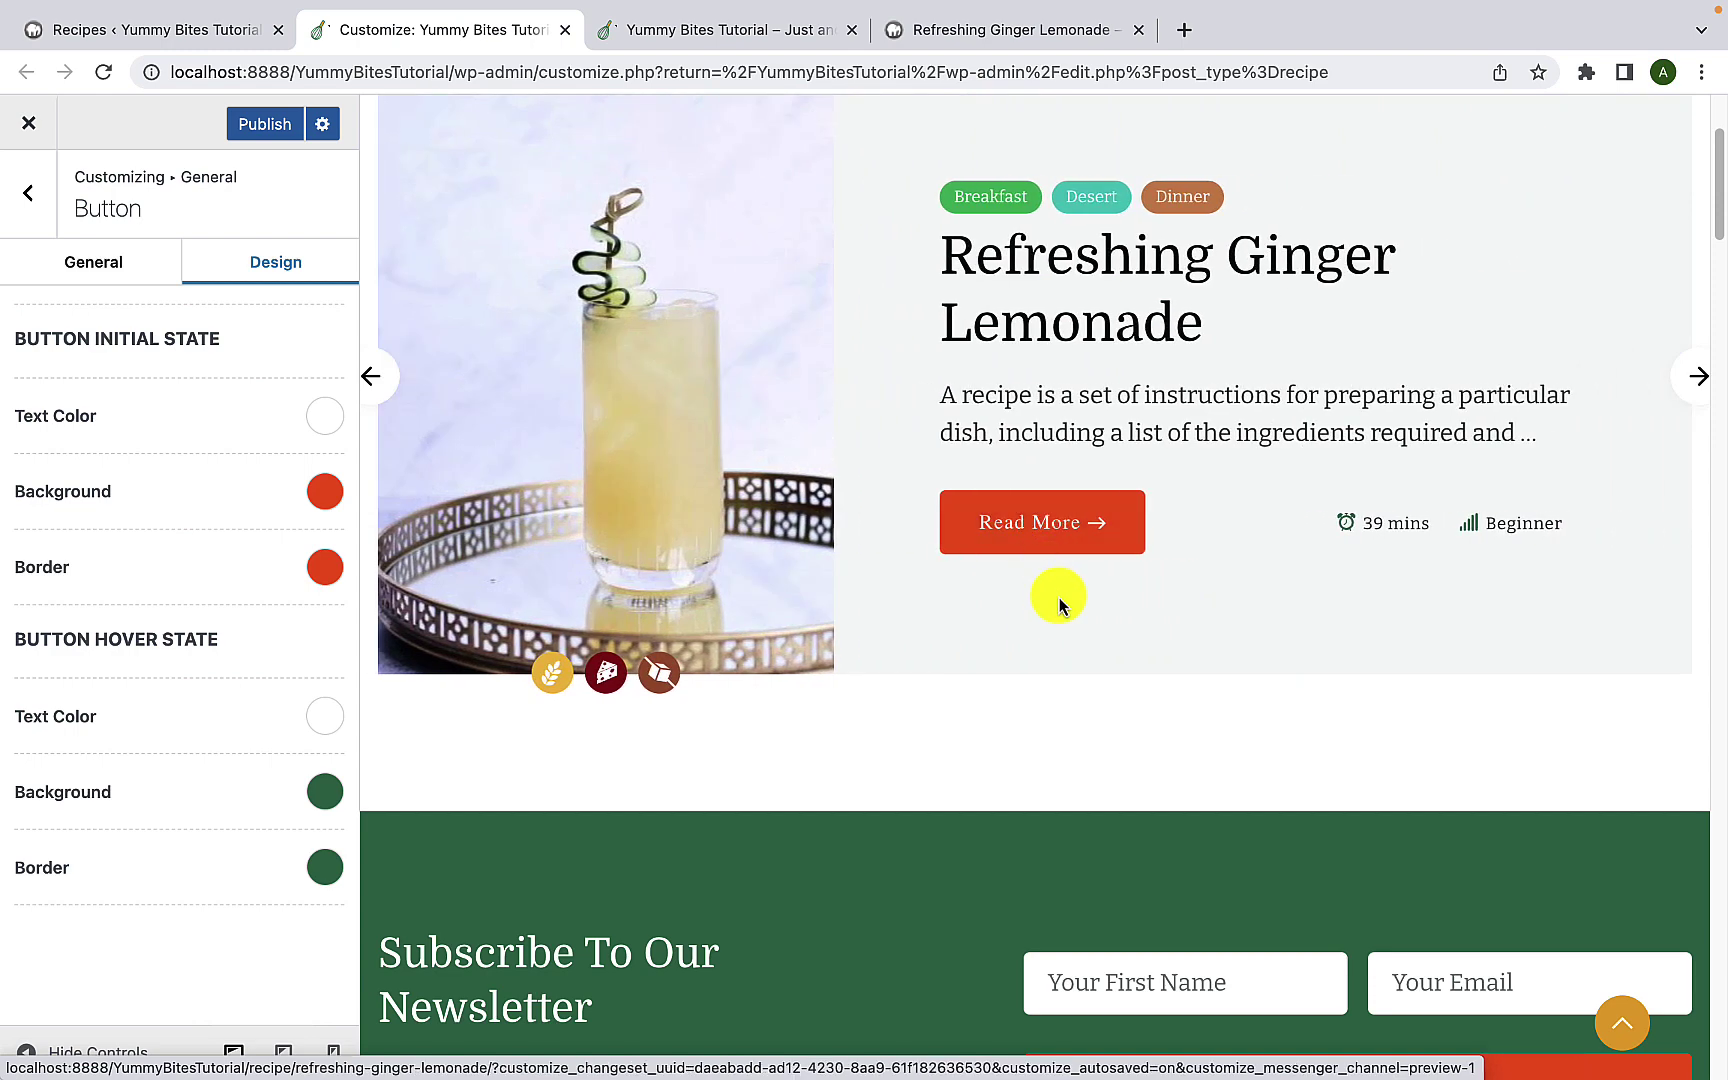
scroll(1066, 645, up, 2)
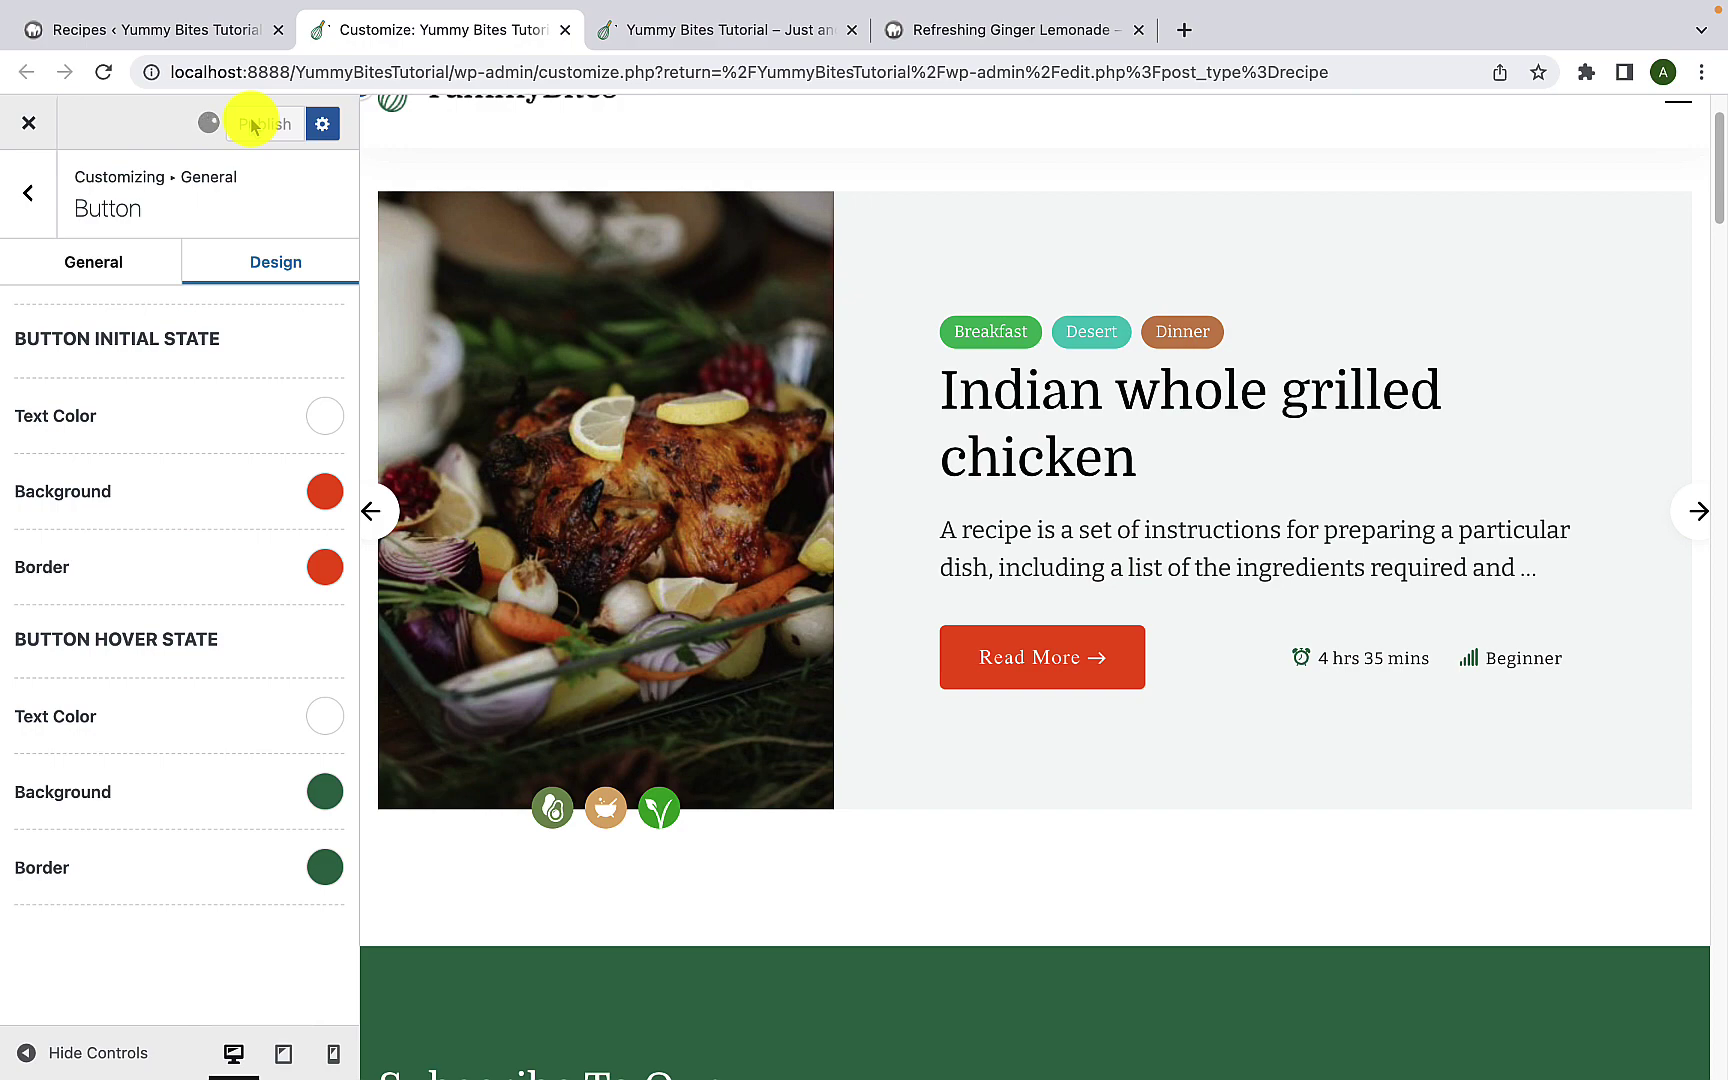
Step: Reload the live home page and examine the new button colors in the recipe slider and newsletter section
click(648, 43)
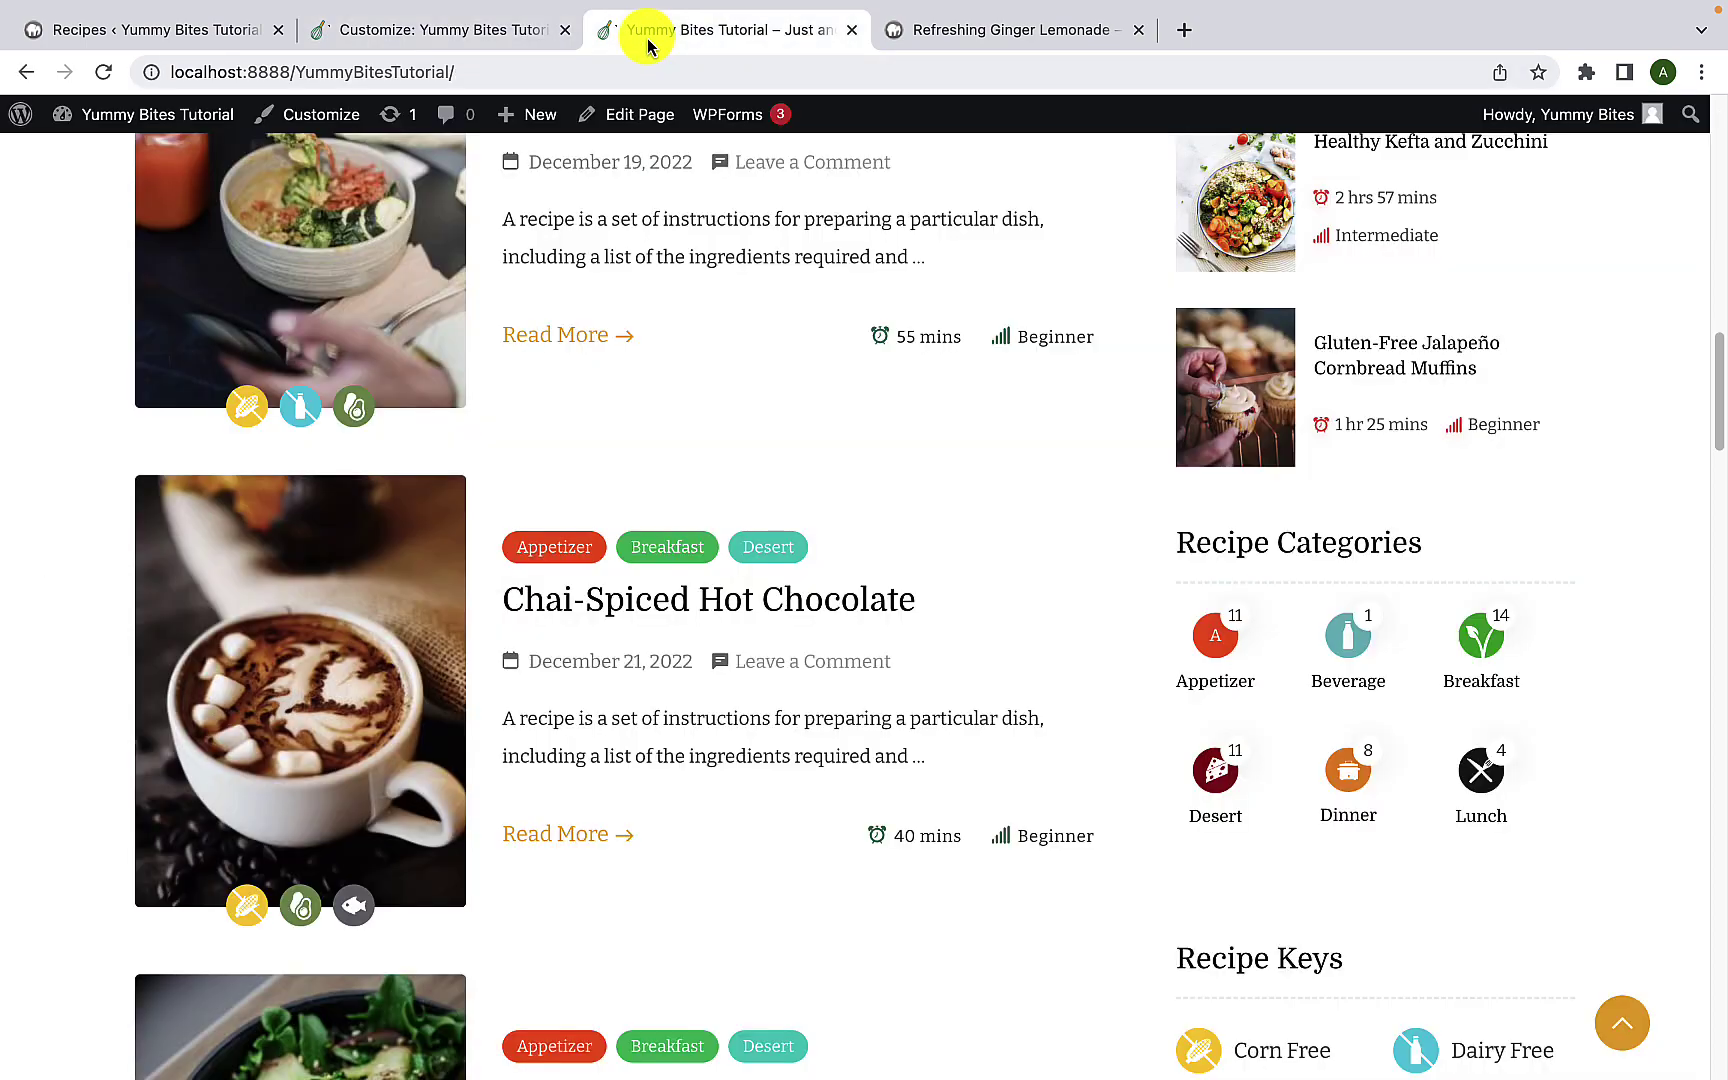
scroll(721, 494, down, 10)
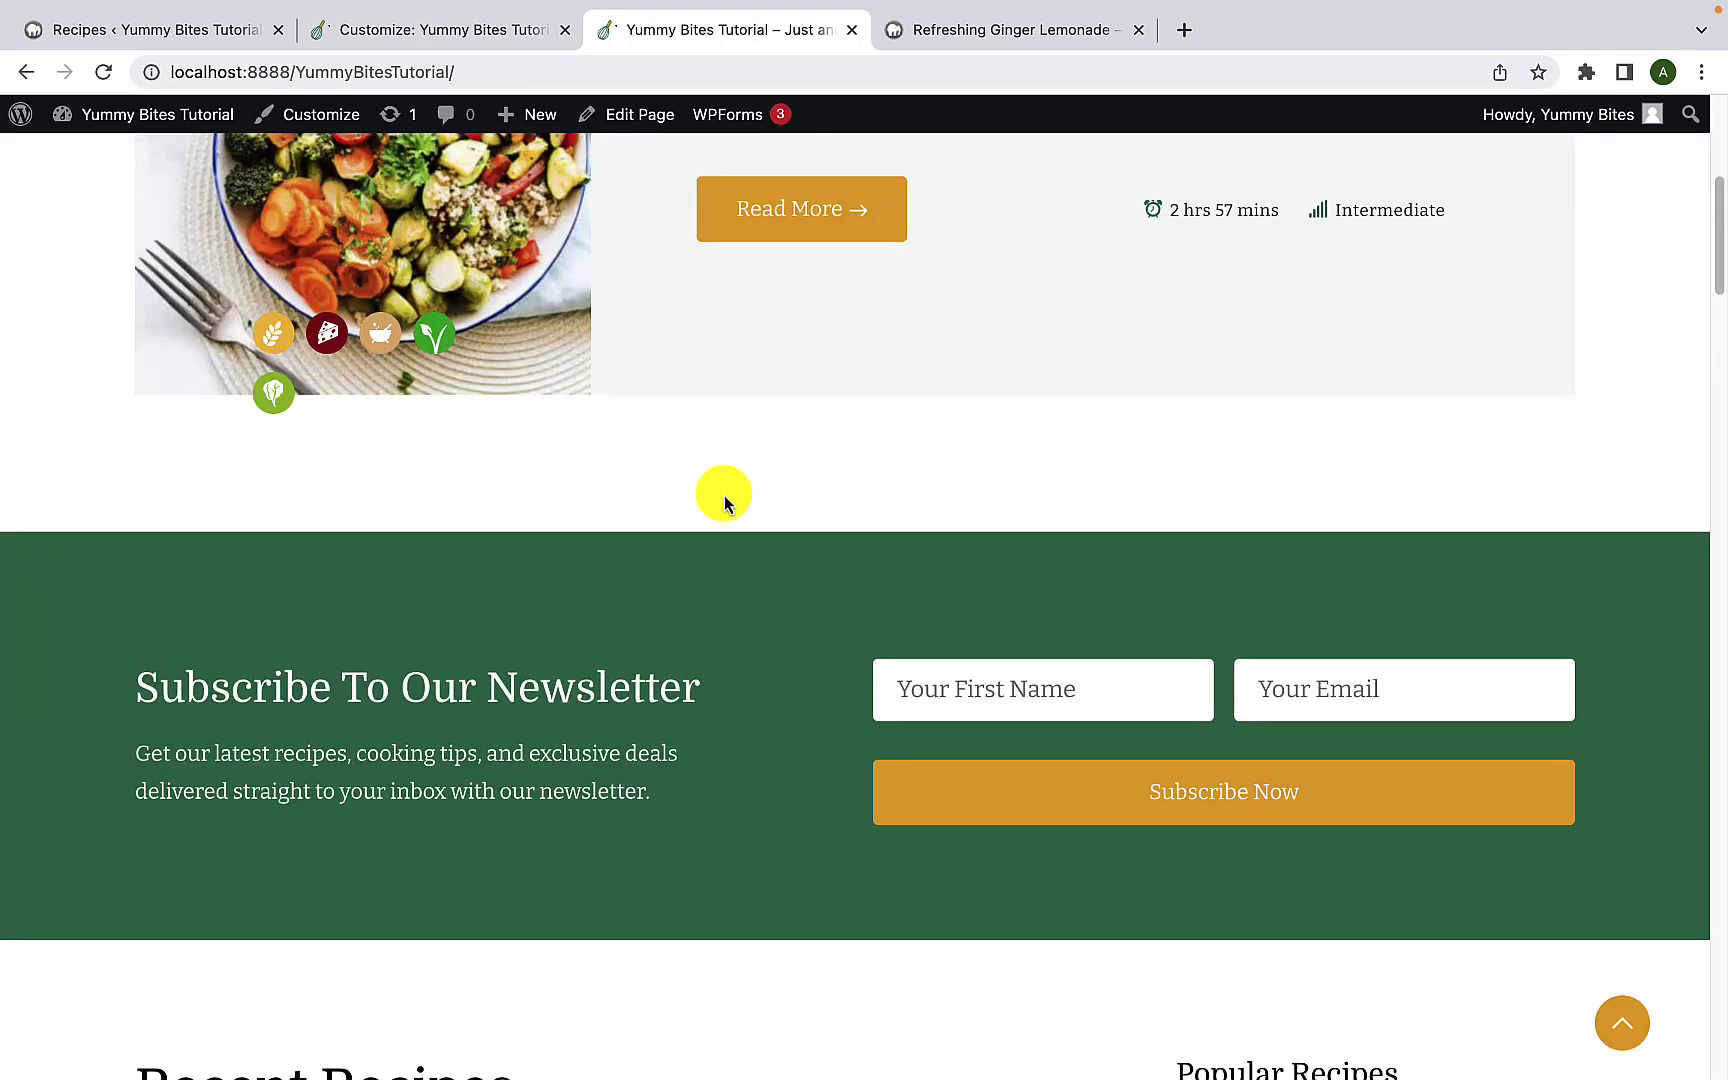
scroll(724, 495, up, 5)
click(103, 73)
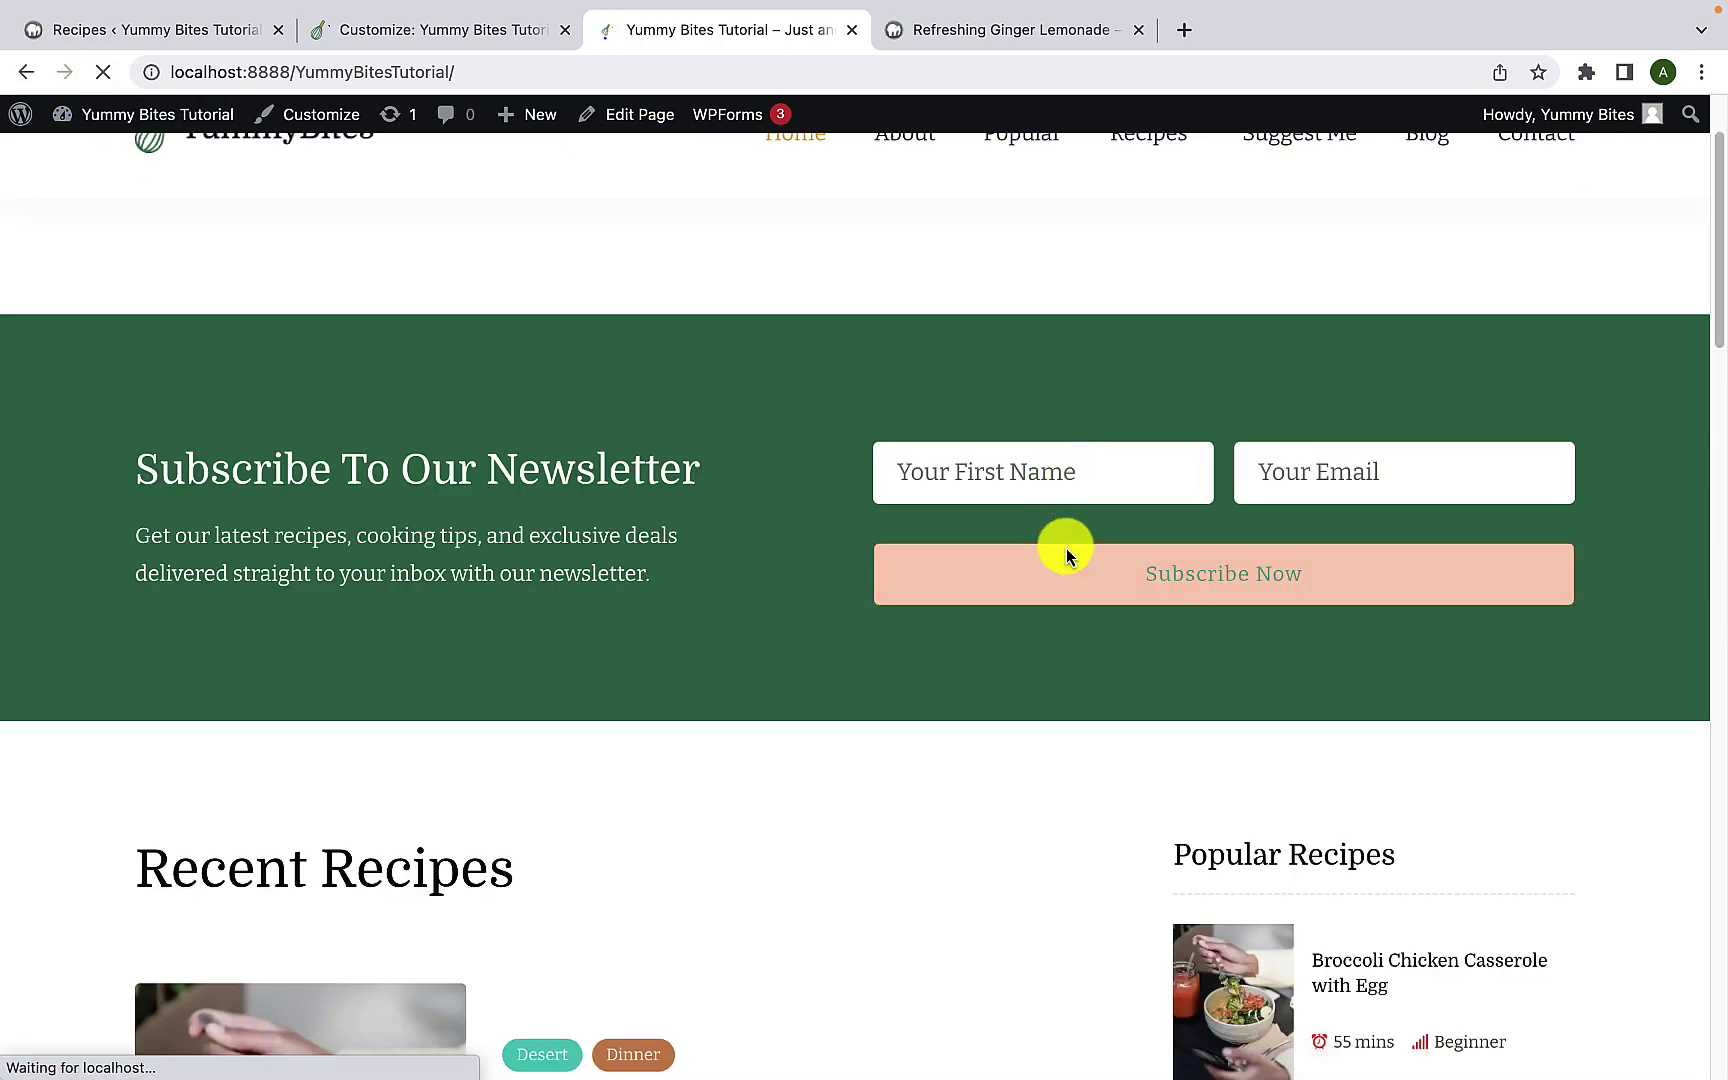
scroll(1066, 552, down, 4)
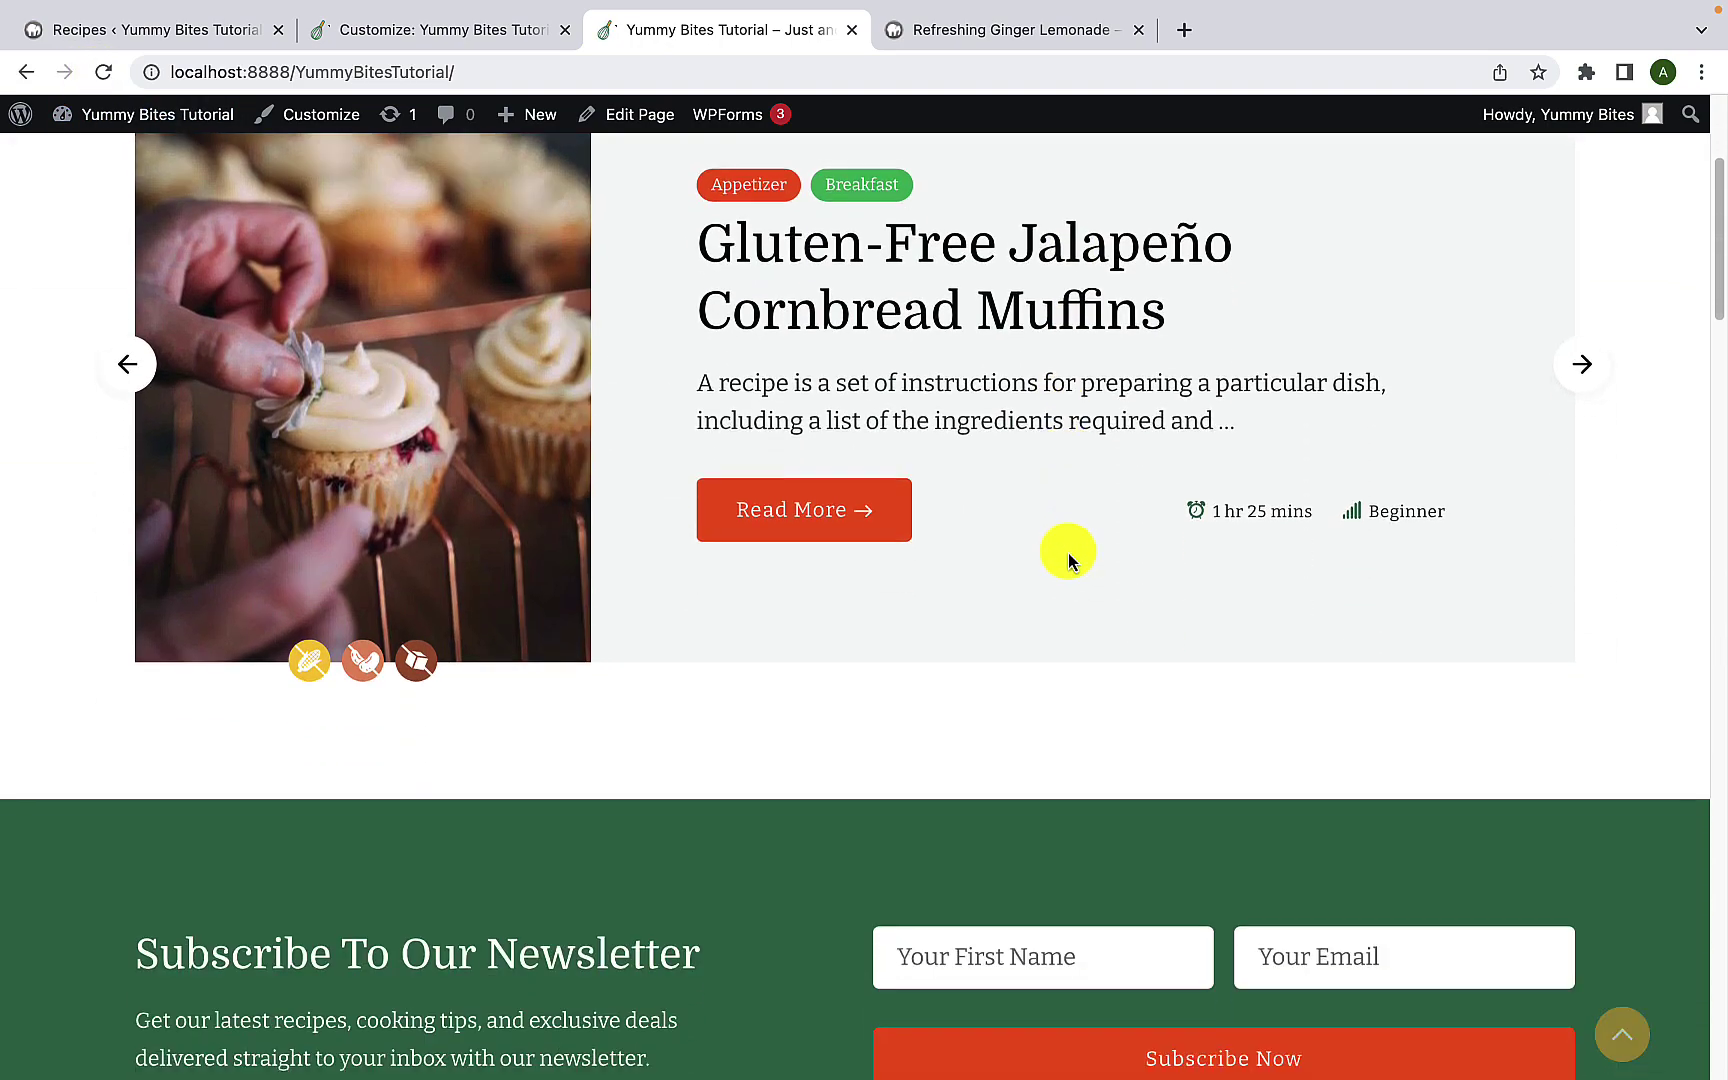
scroll(968, 615, down, 5)
scroll(977, 620, up, 8)
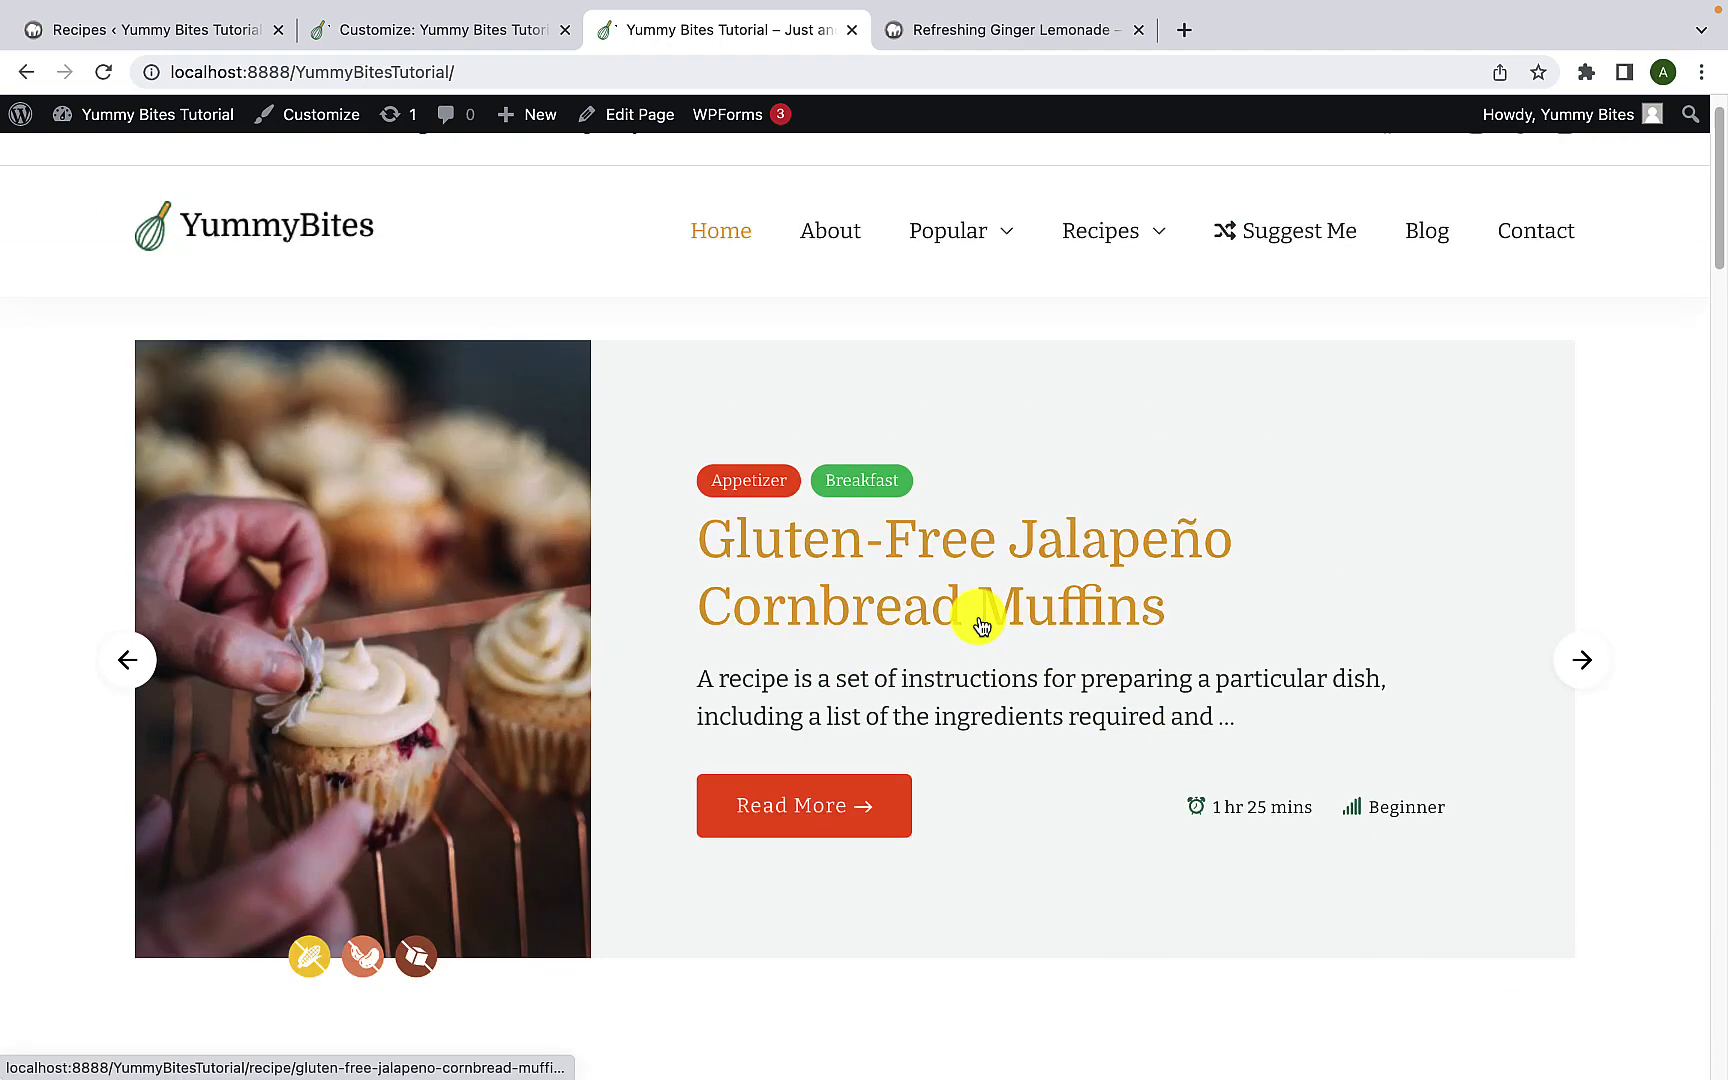
scroll(980, 625, up, 1)
Step: Return to the Customizer and open the Scroll to Top settings of the General section
click(468, 45)
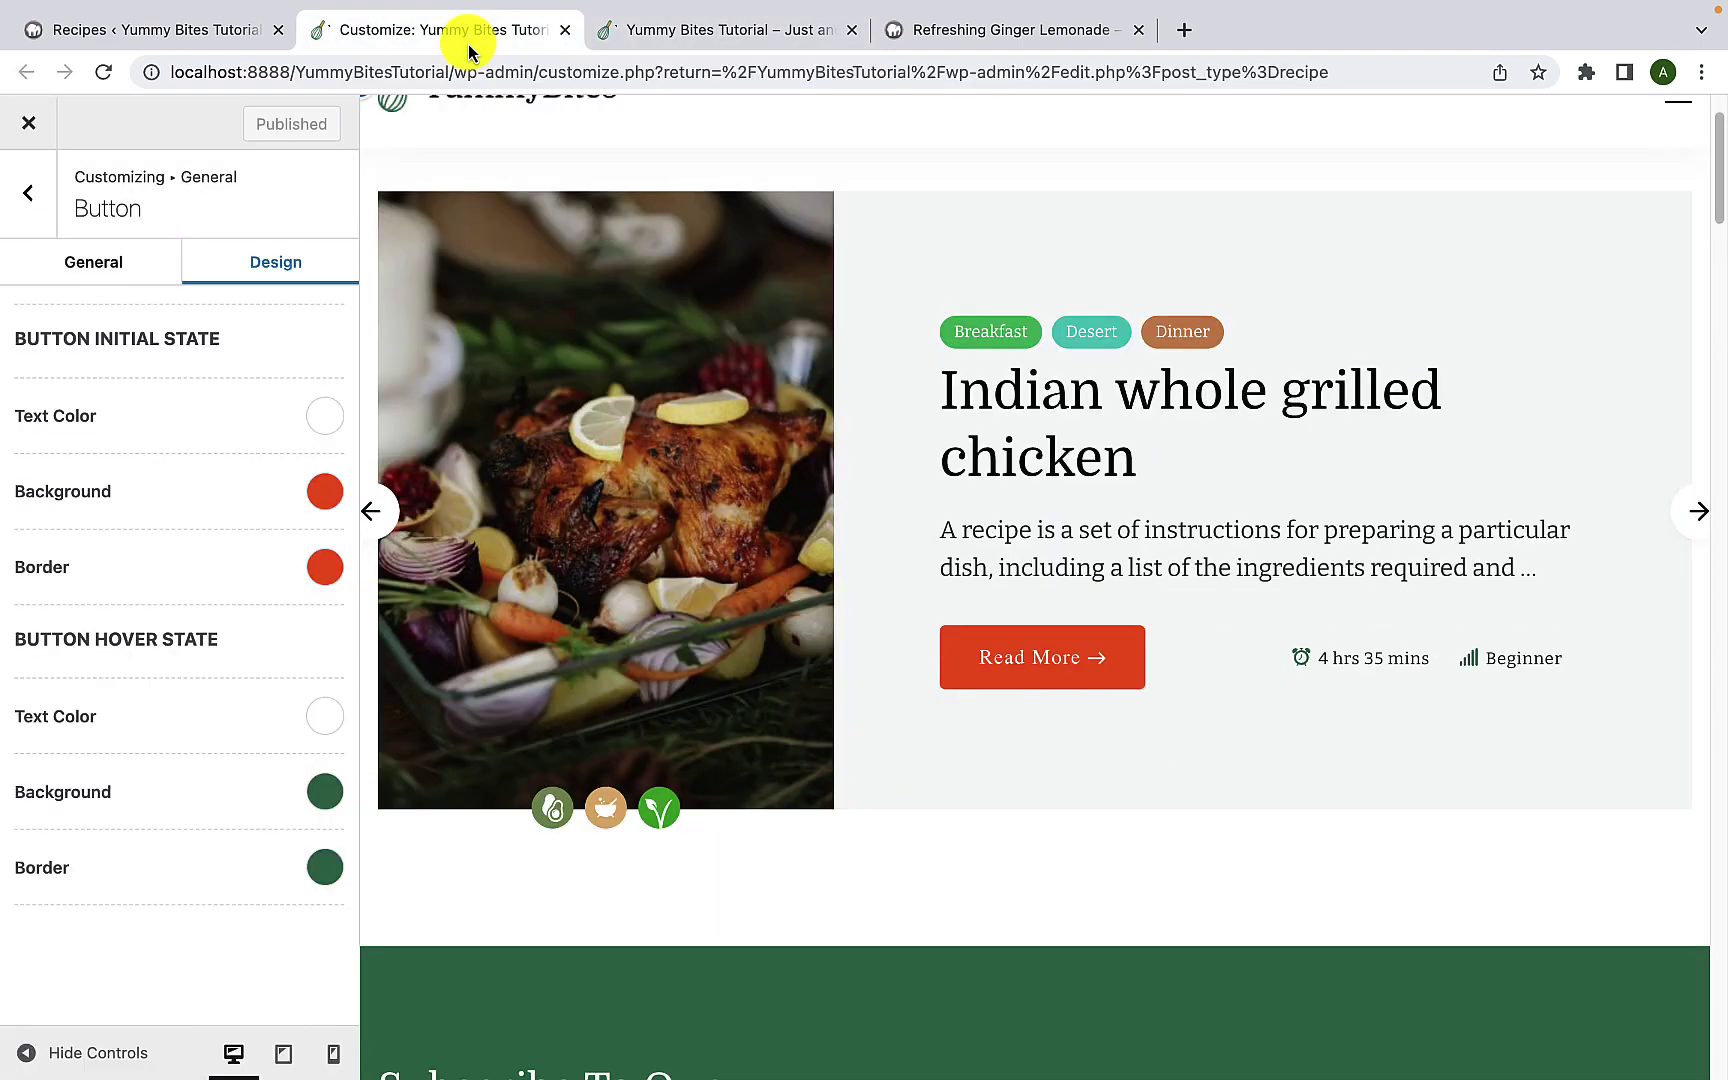
click(24, 214)
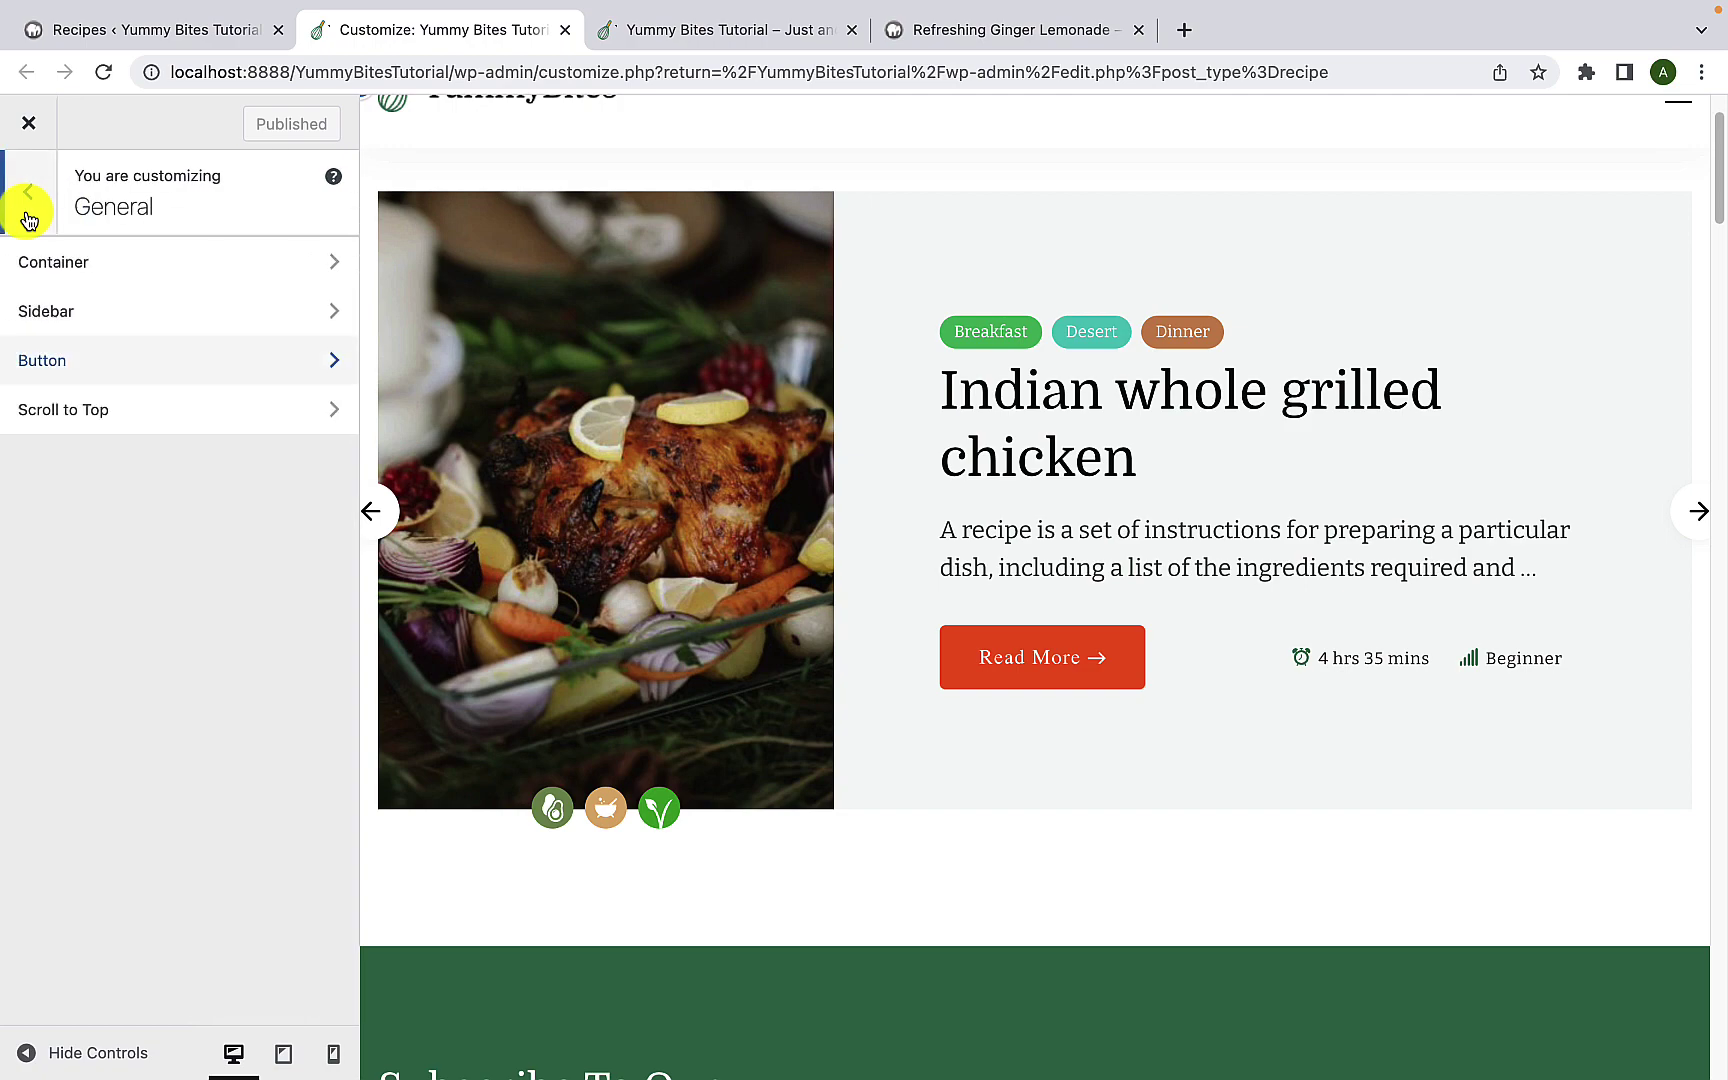
click(98, 408)
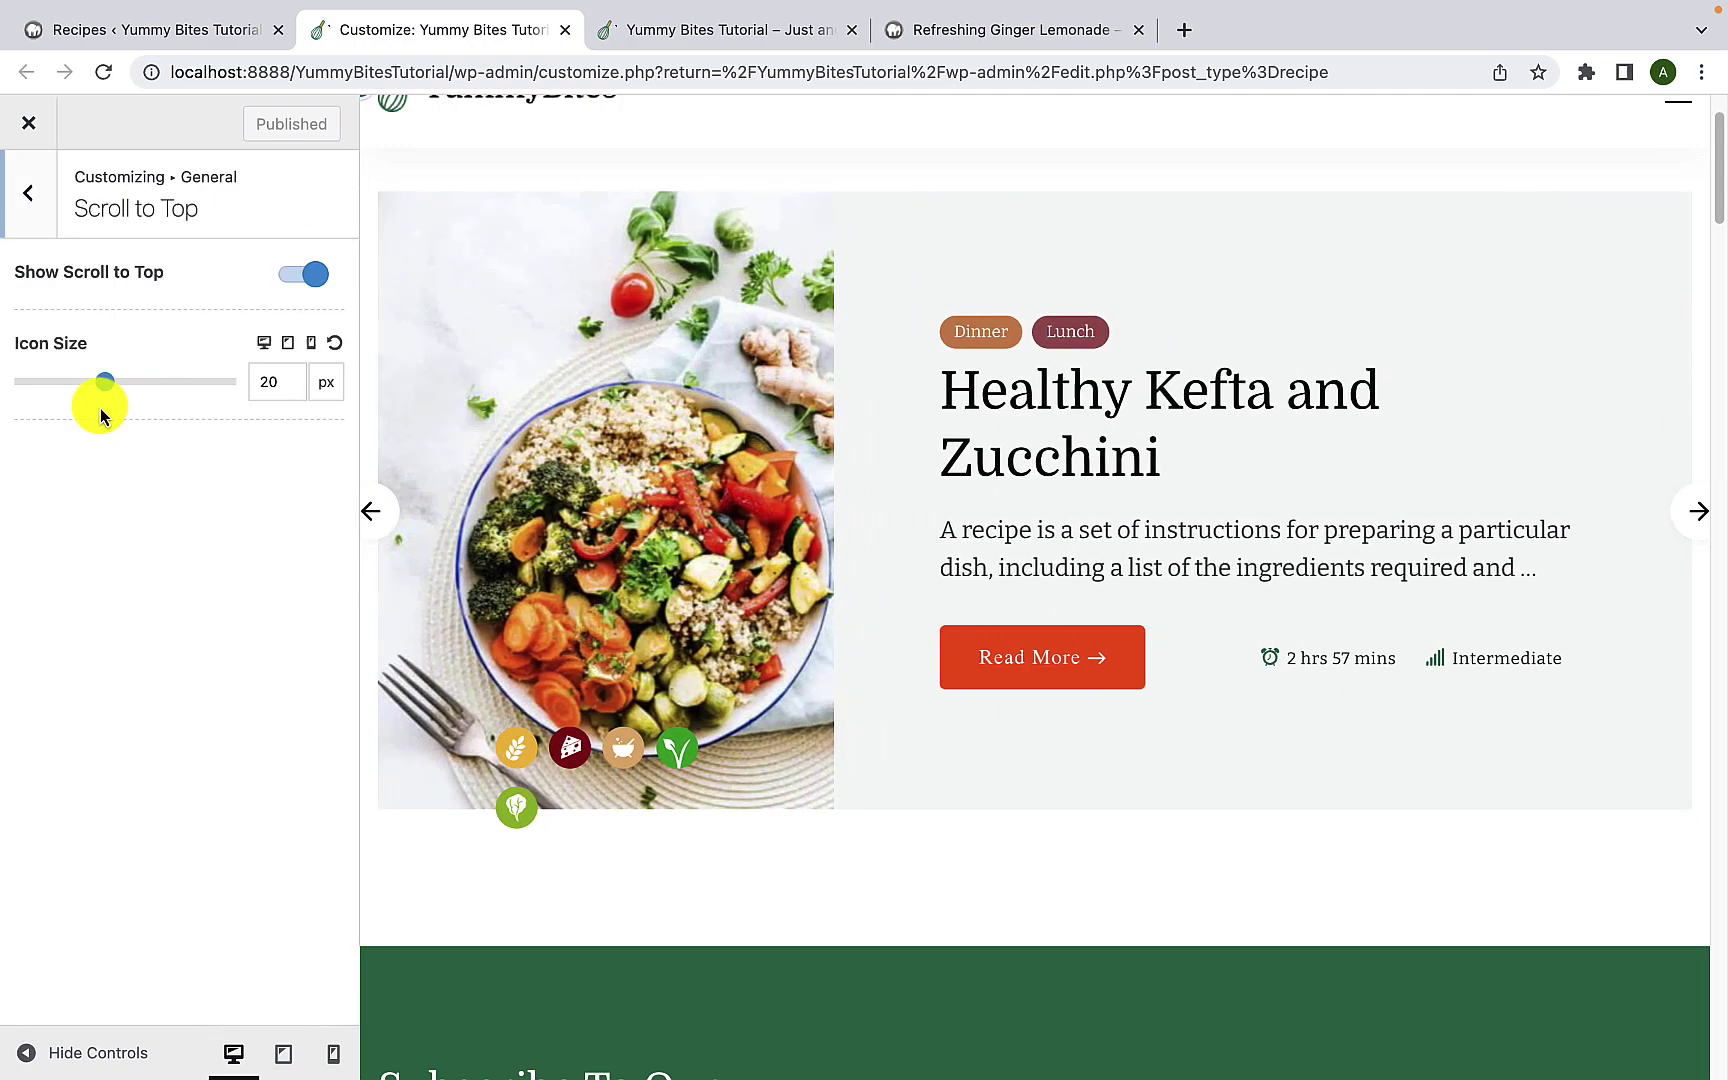
Step: Turn Show Scroll to Top off and back on, and set its desktop icon size to 20 px
scroll(1234, 644, down, 9)
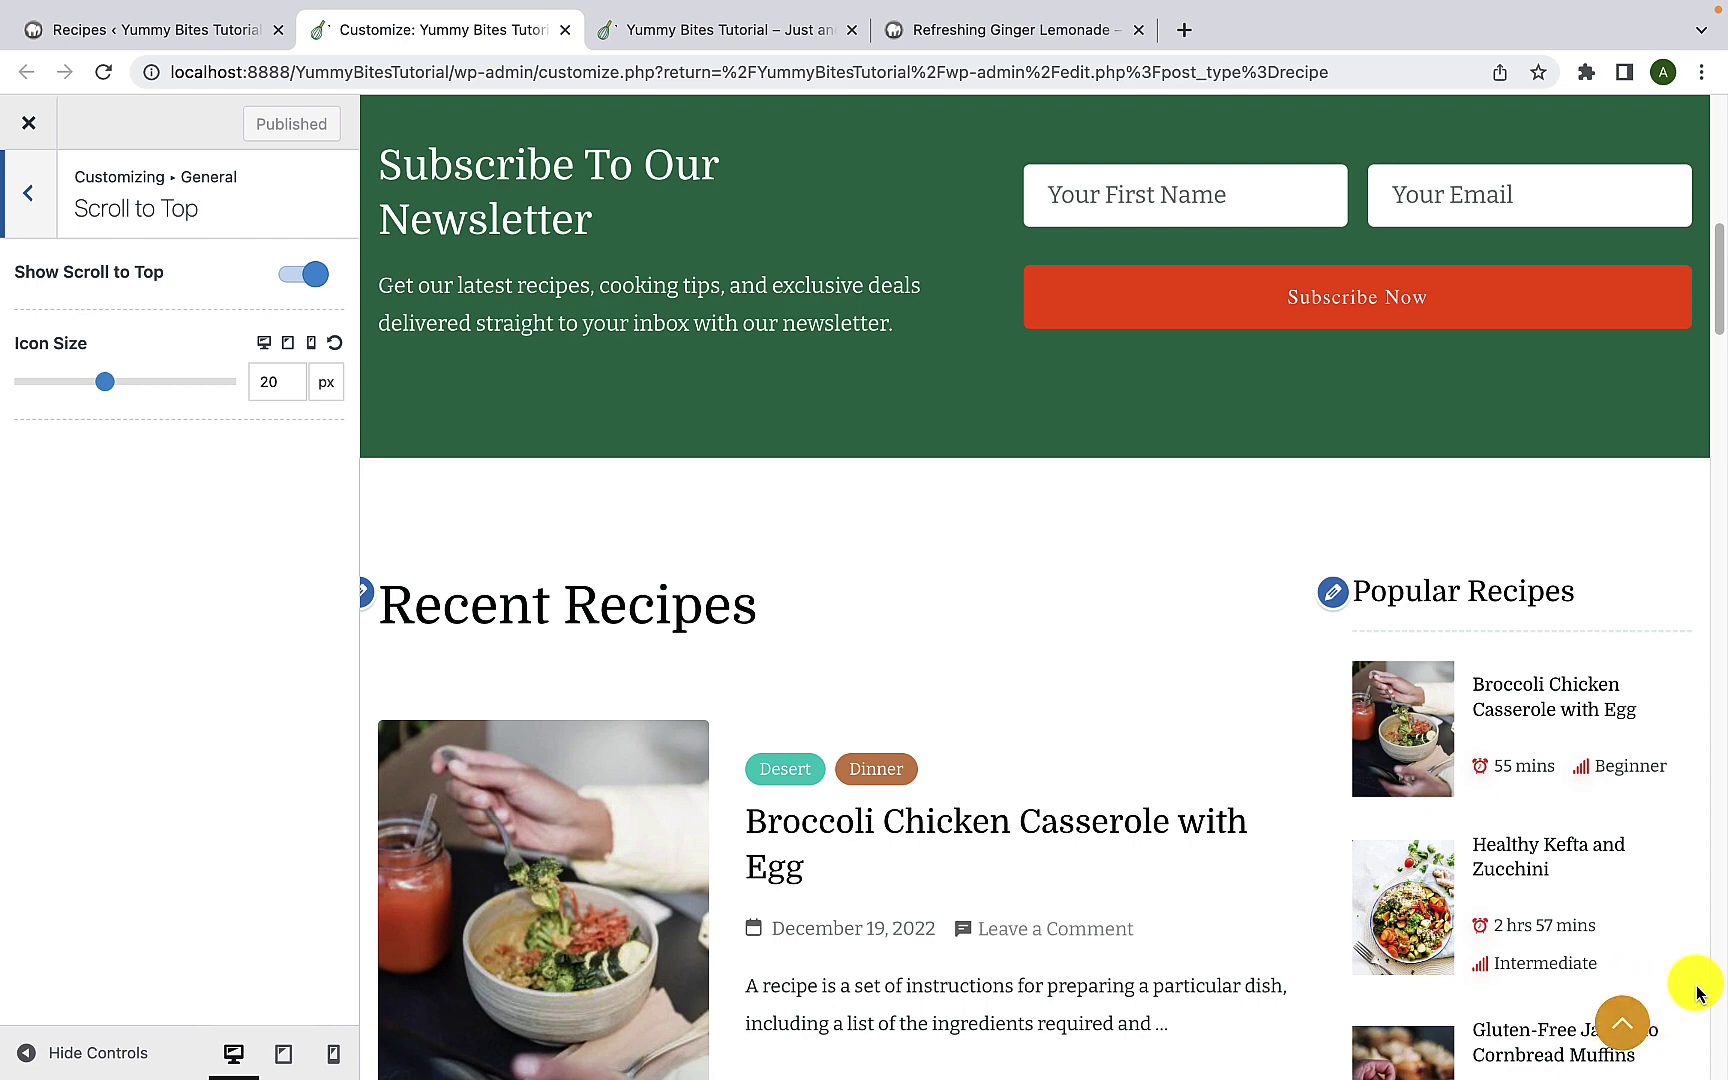
click(290, 278)
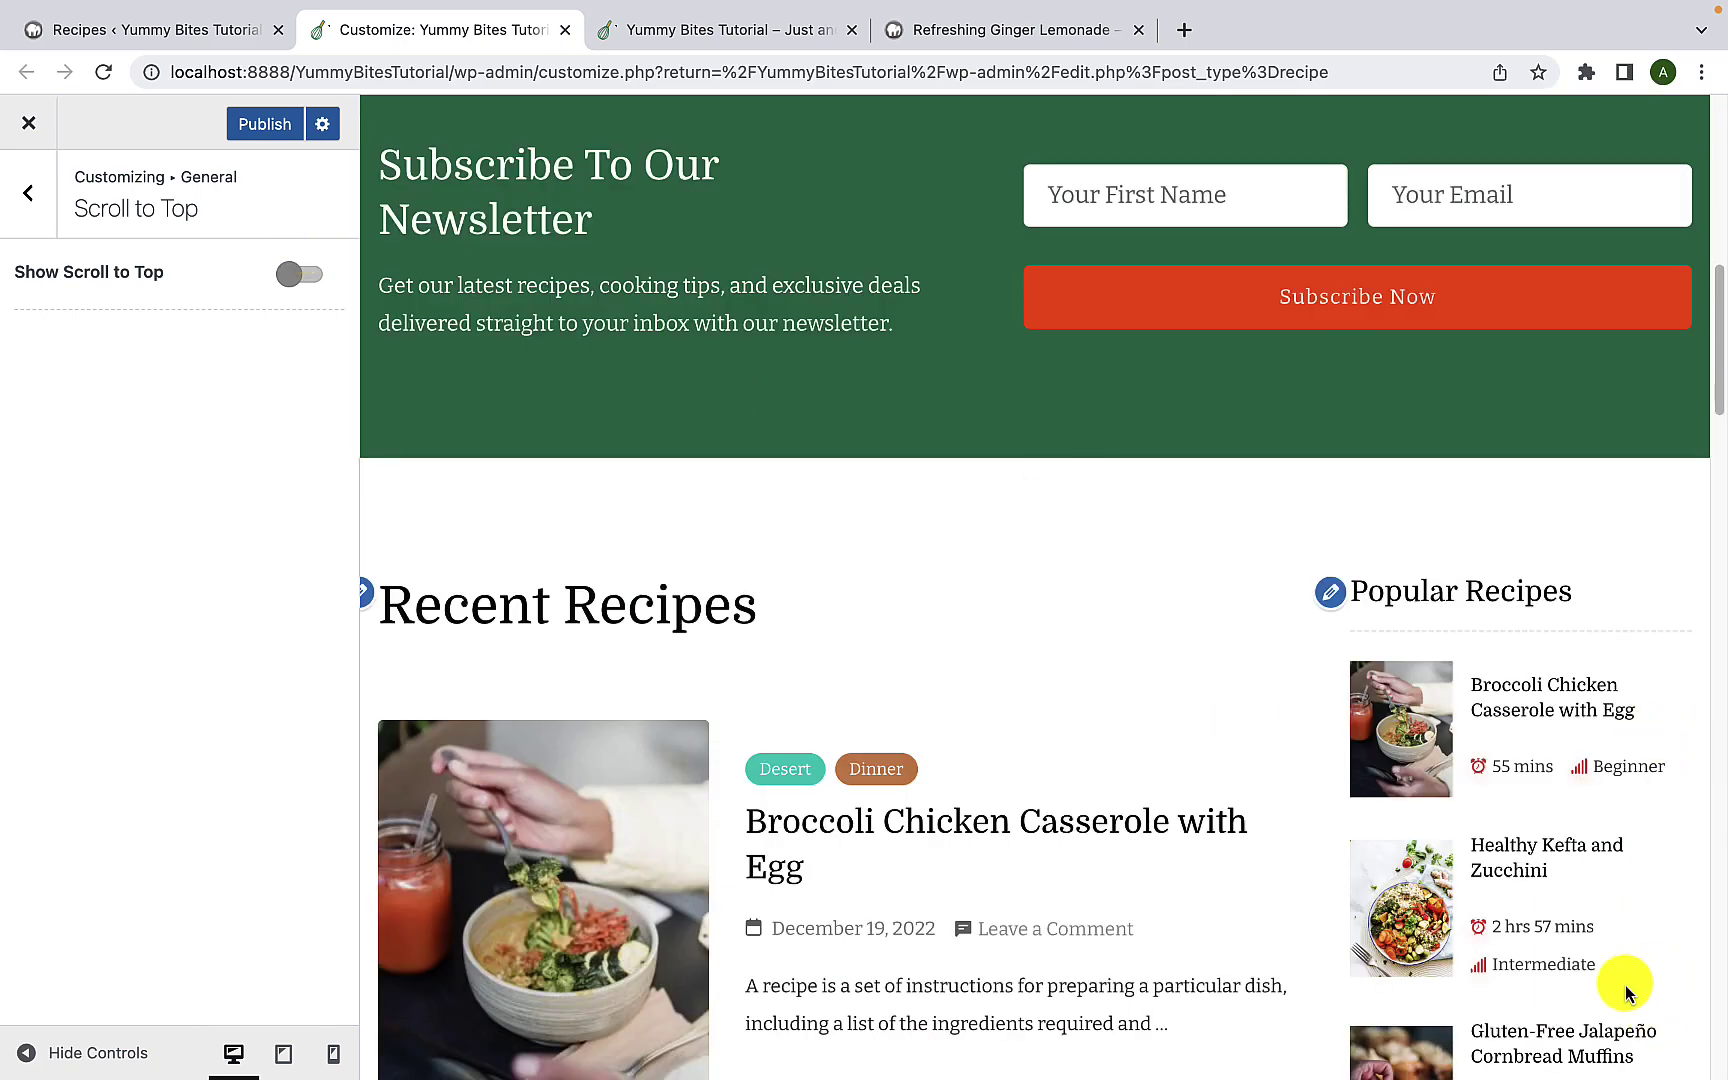
click(290, 276)
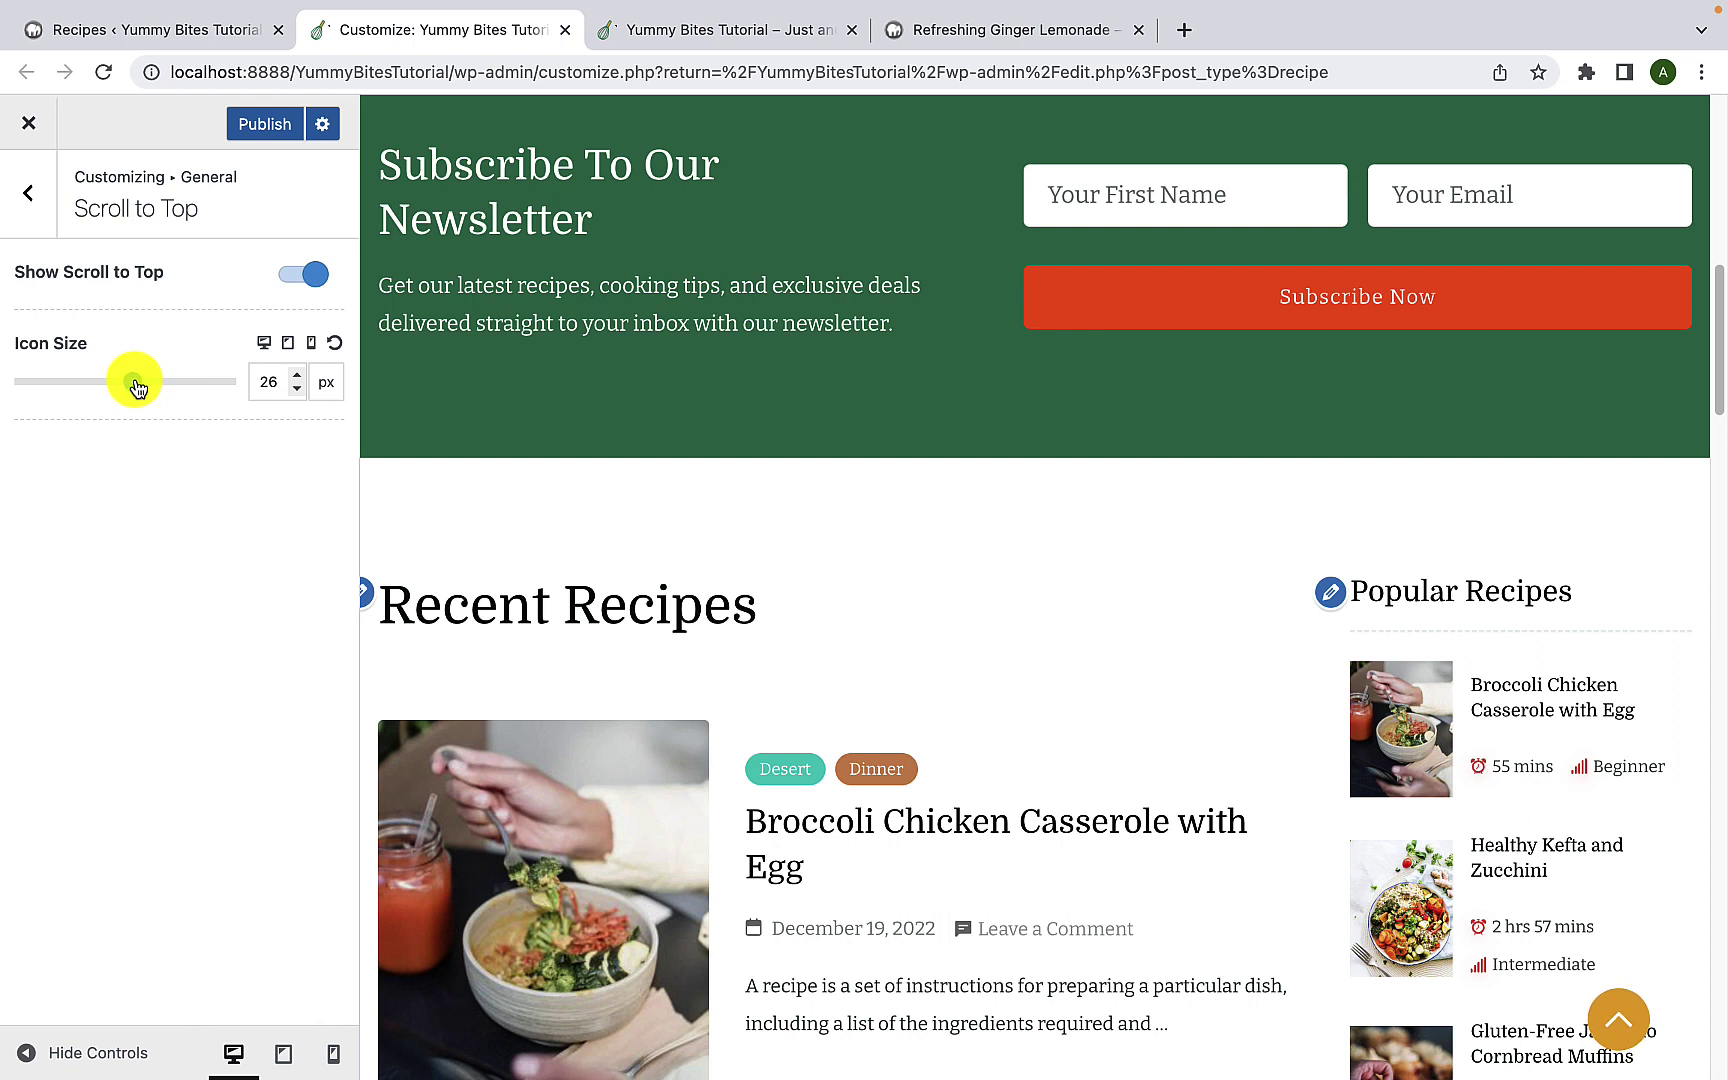
mouse_move(140, 385)
mouse_down()
mouse_move(185, 382)
mouse_move(108, 389)
mouse_up()
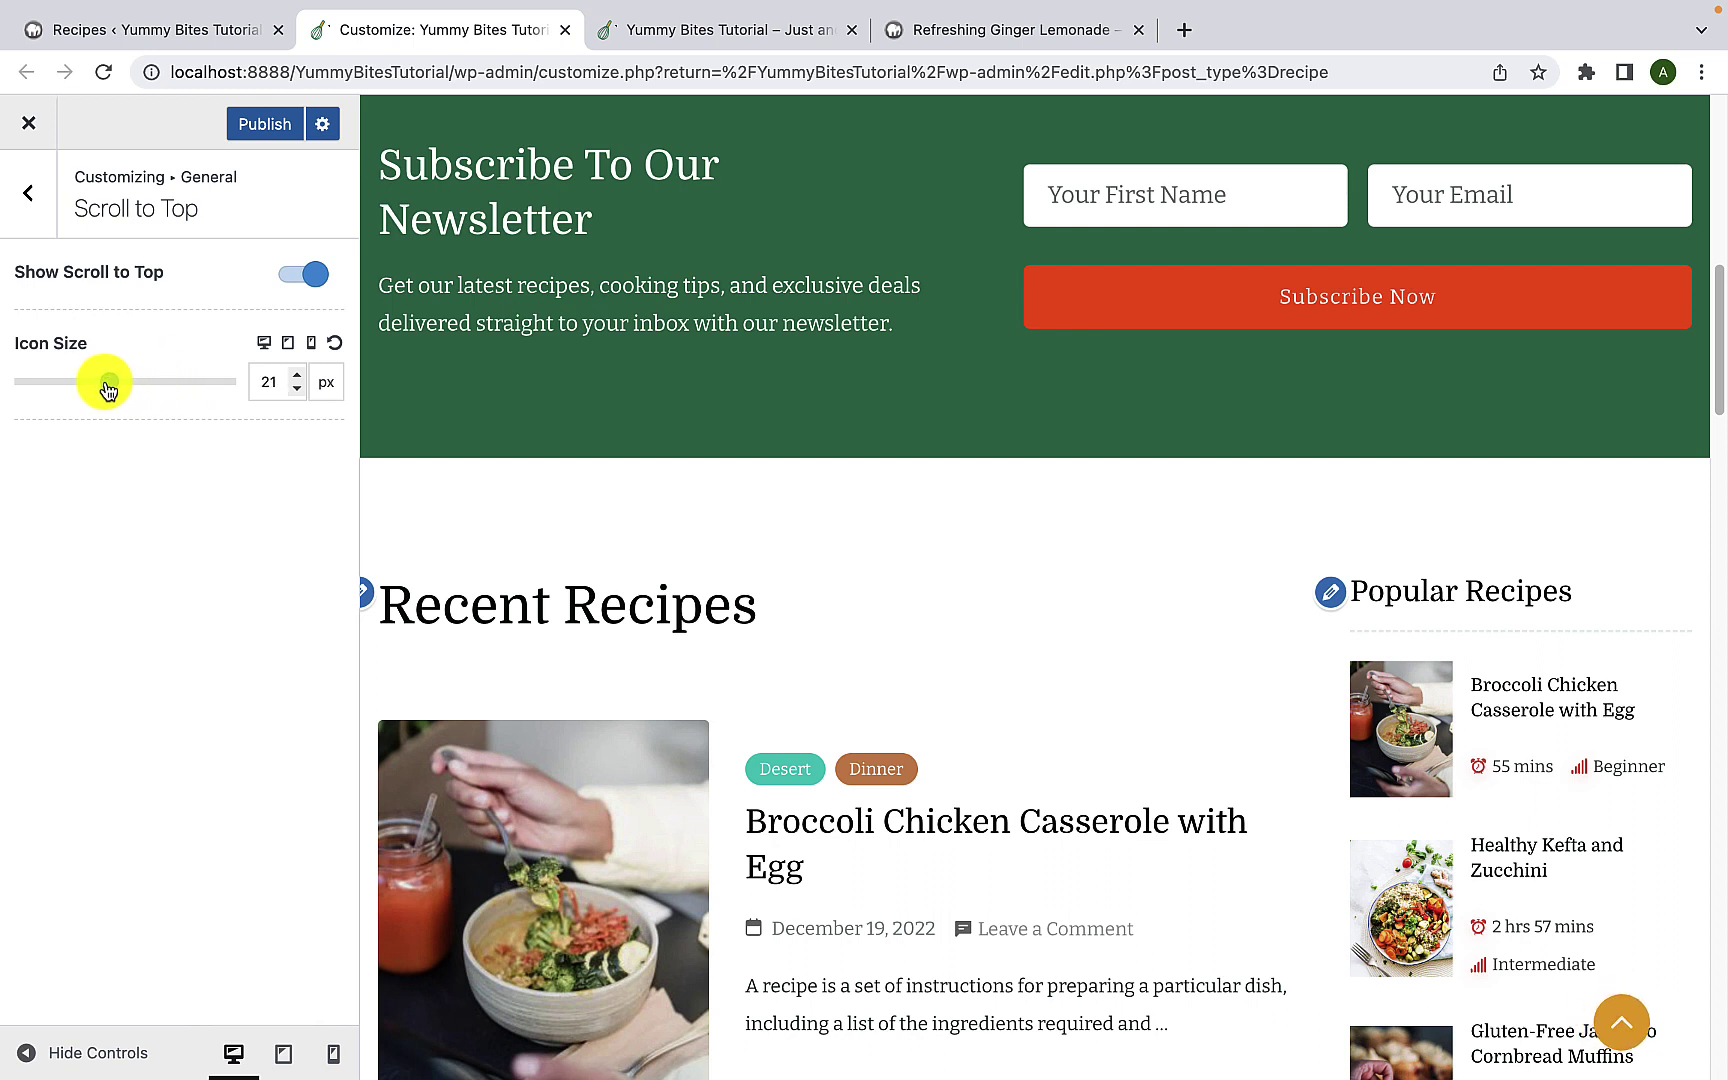
Step: Set the Scroll to Top icon size to 32 px for tablet and 29 px for mobile, and publish the changes
click(290, 344)
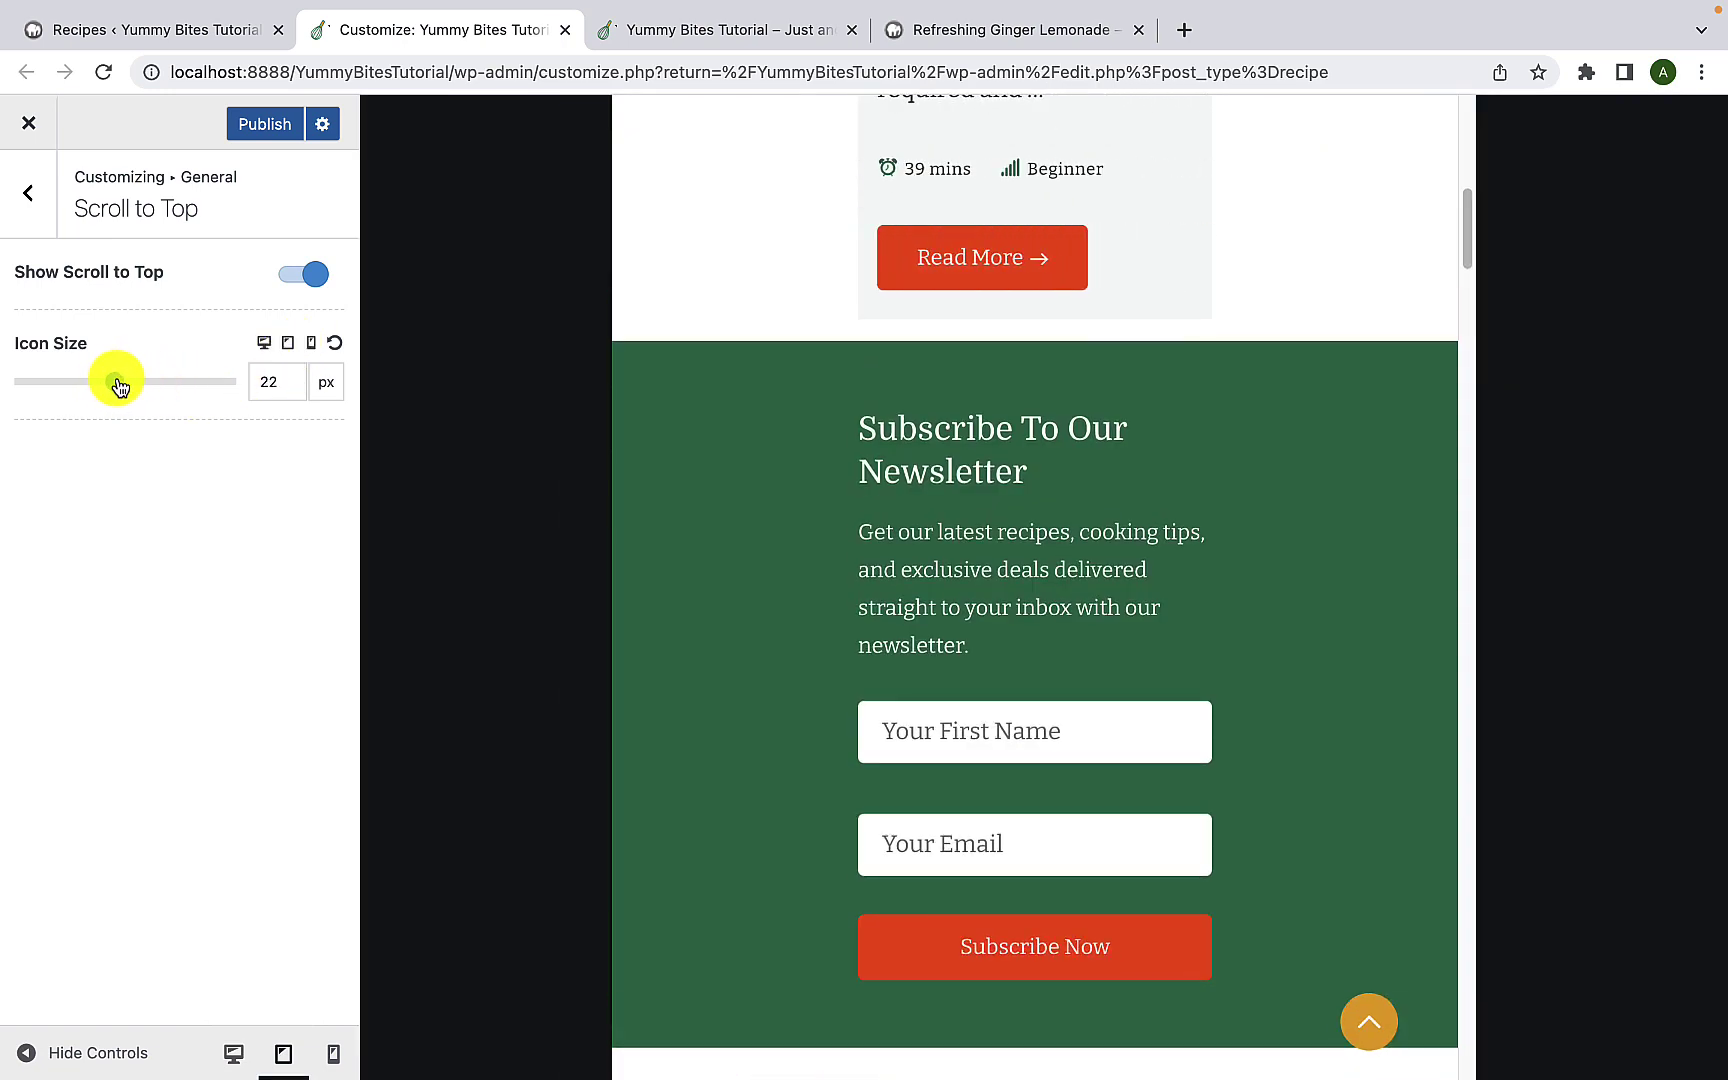
drag(117, 386, 160, 386)
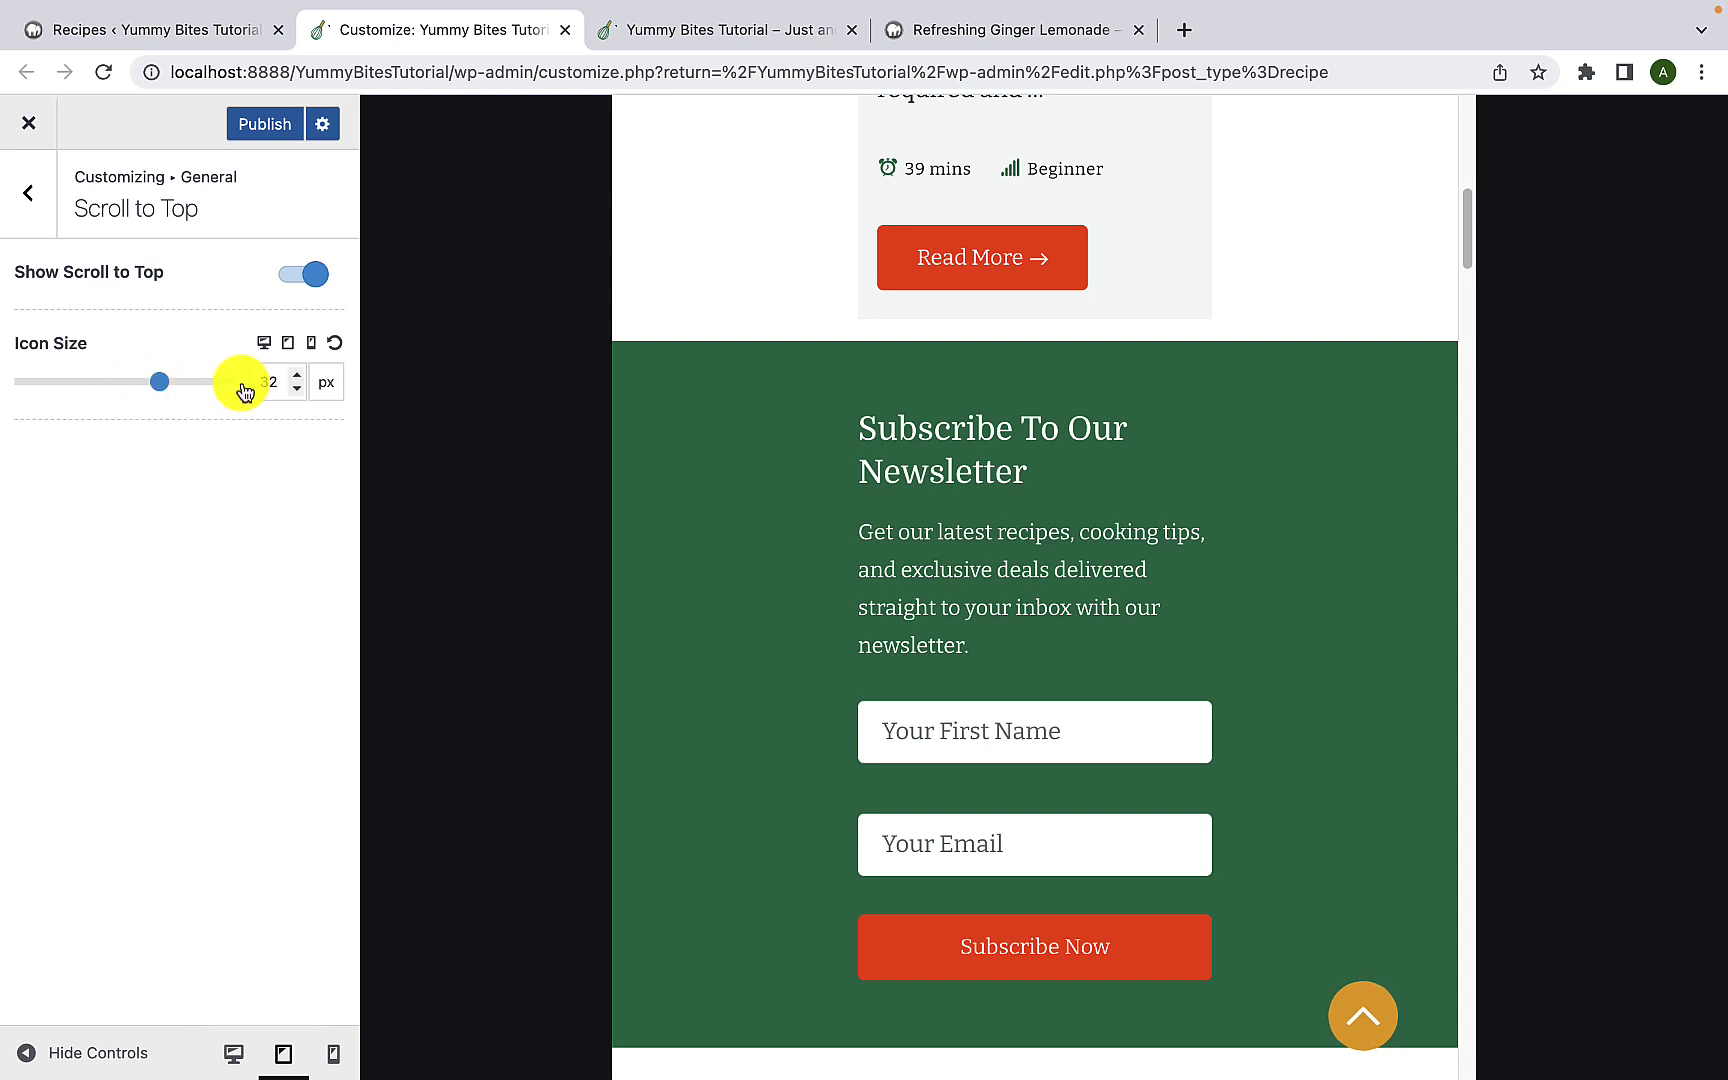
click(312, 344)
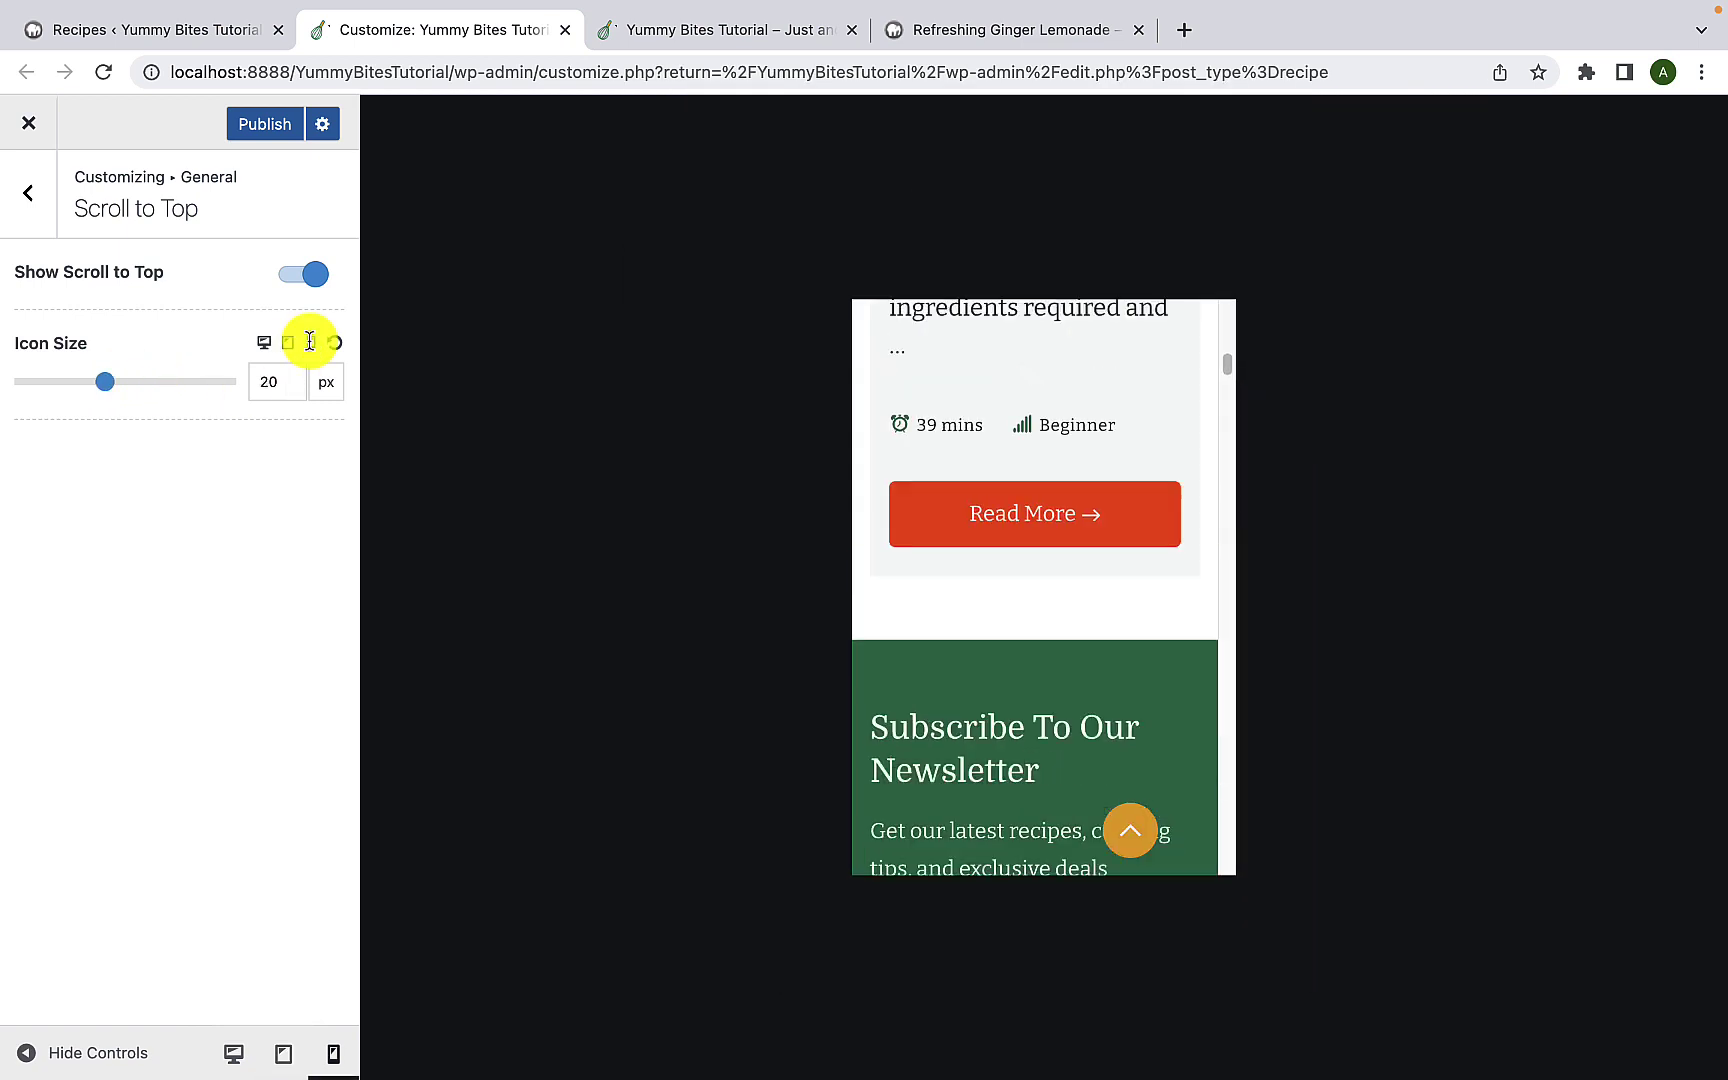
drag(112, 387, 137, 387)
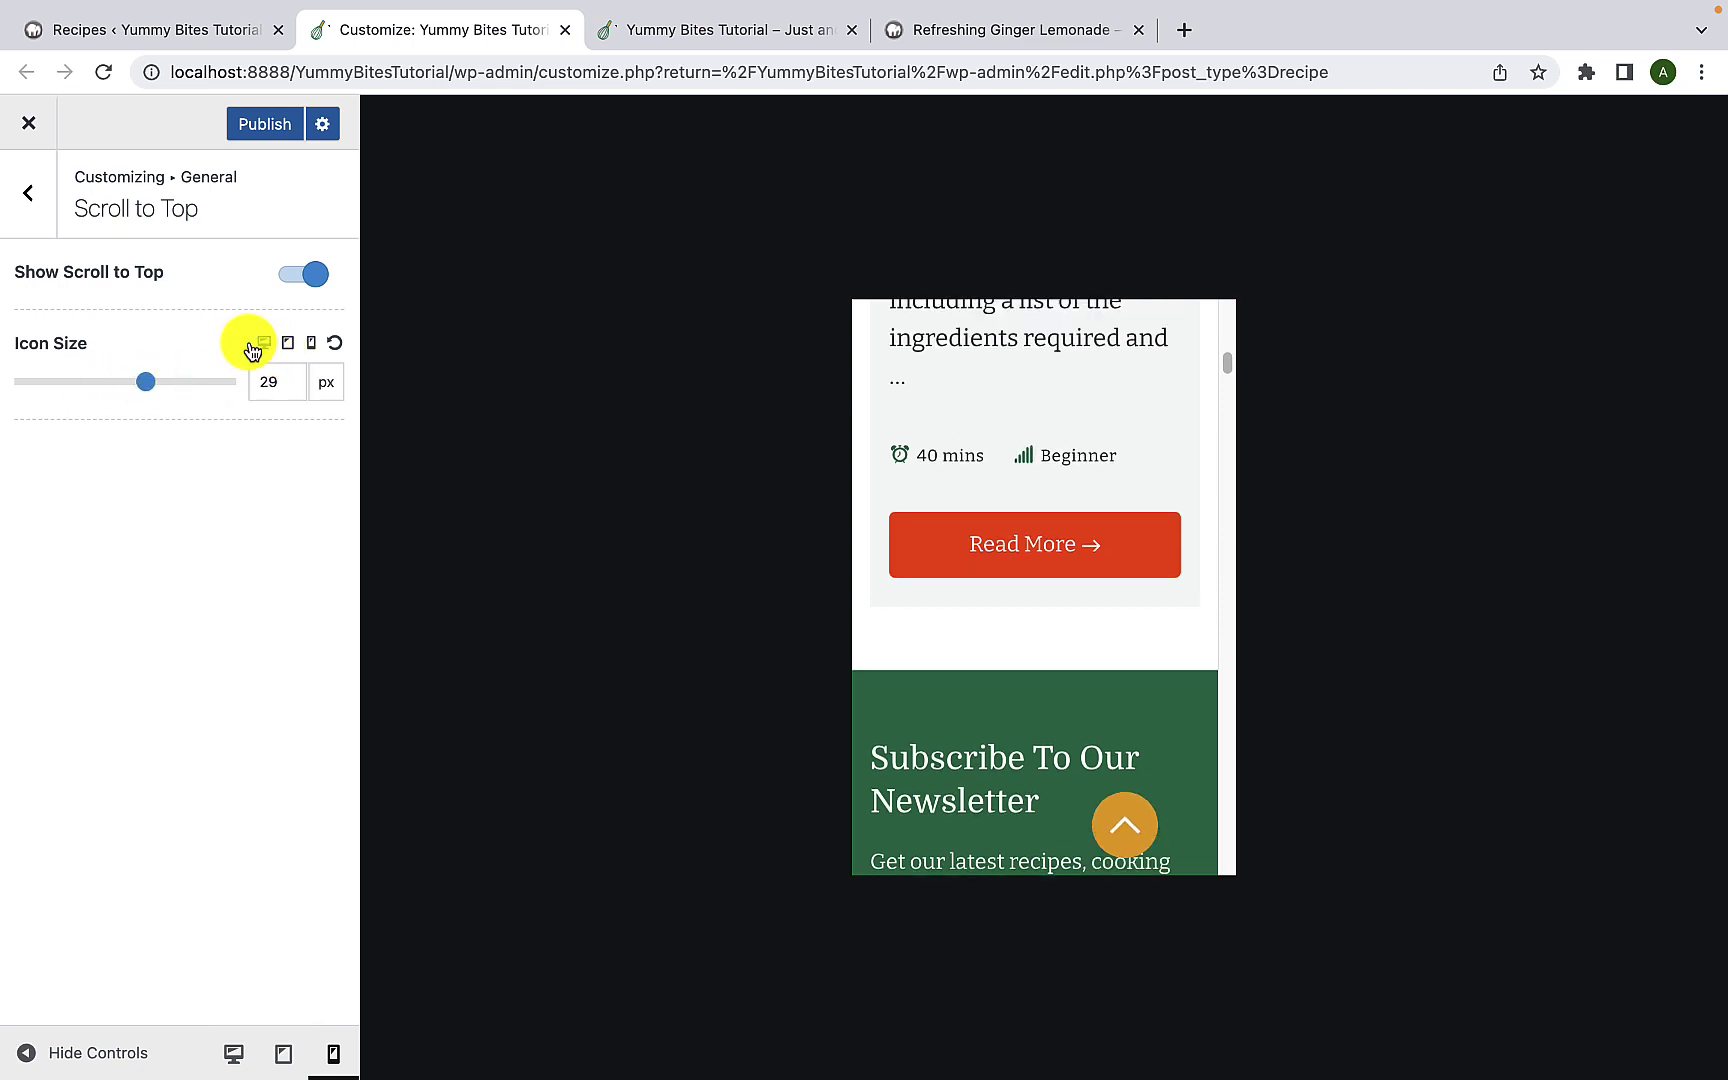
click(264, 342)
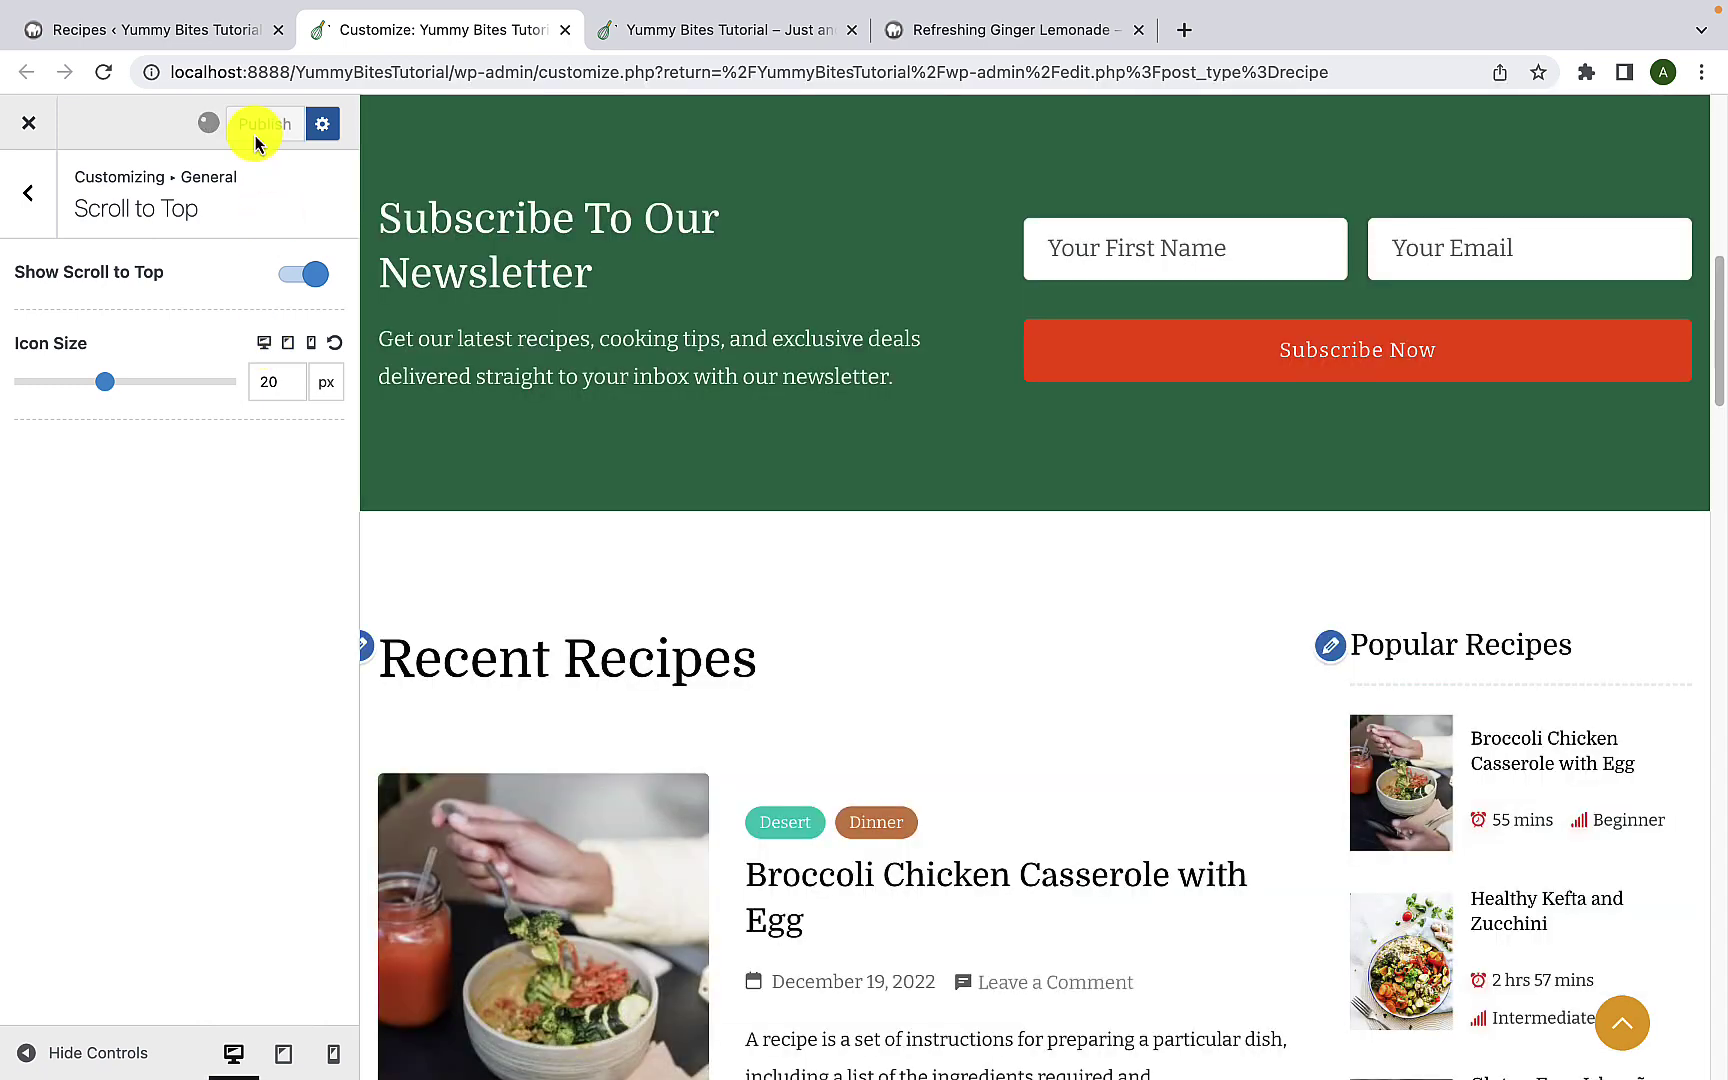
Step: Leave the General section and open the theme's Colors settings
click(40, 196)
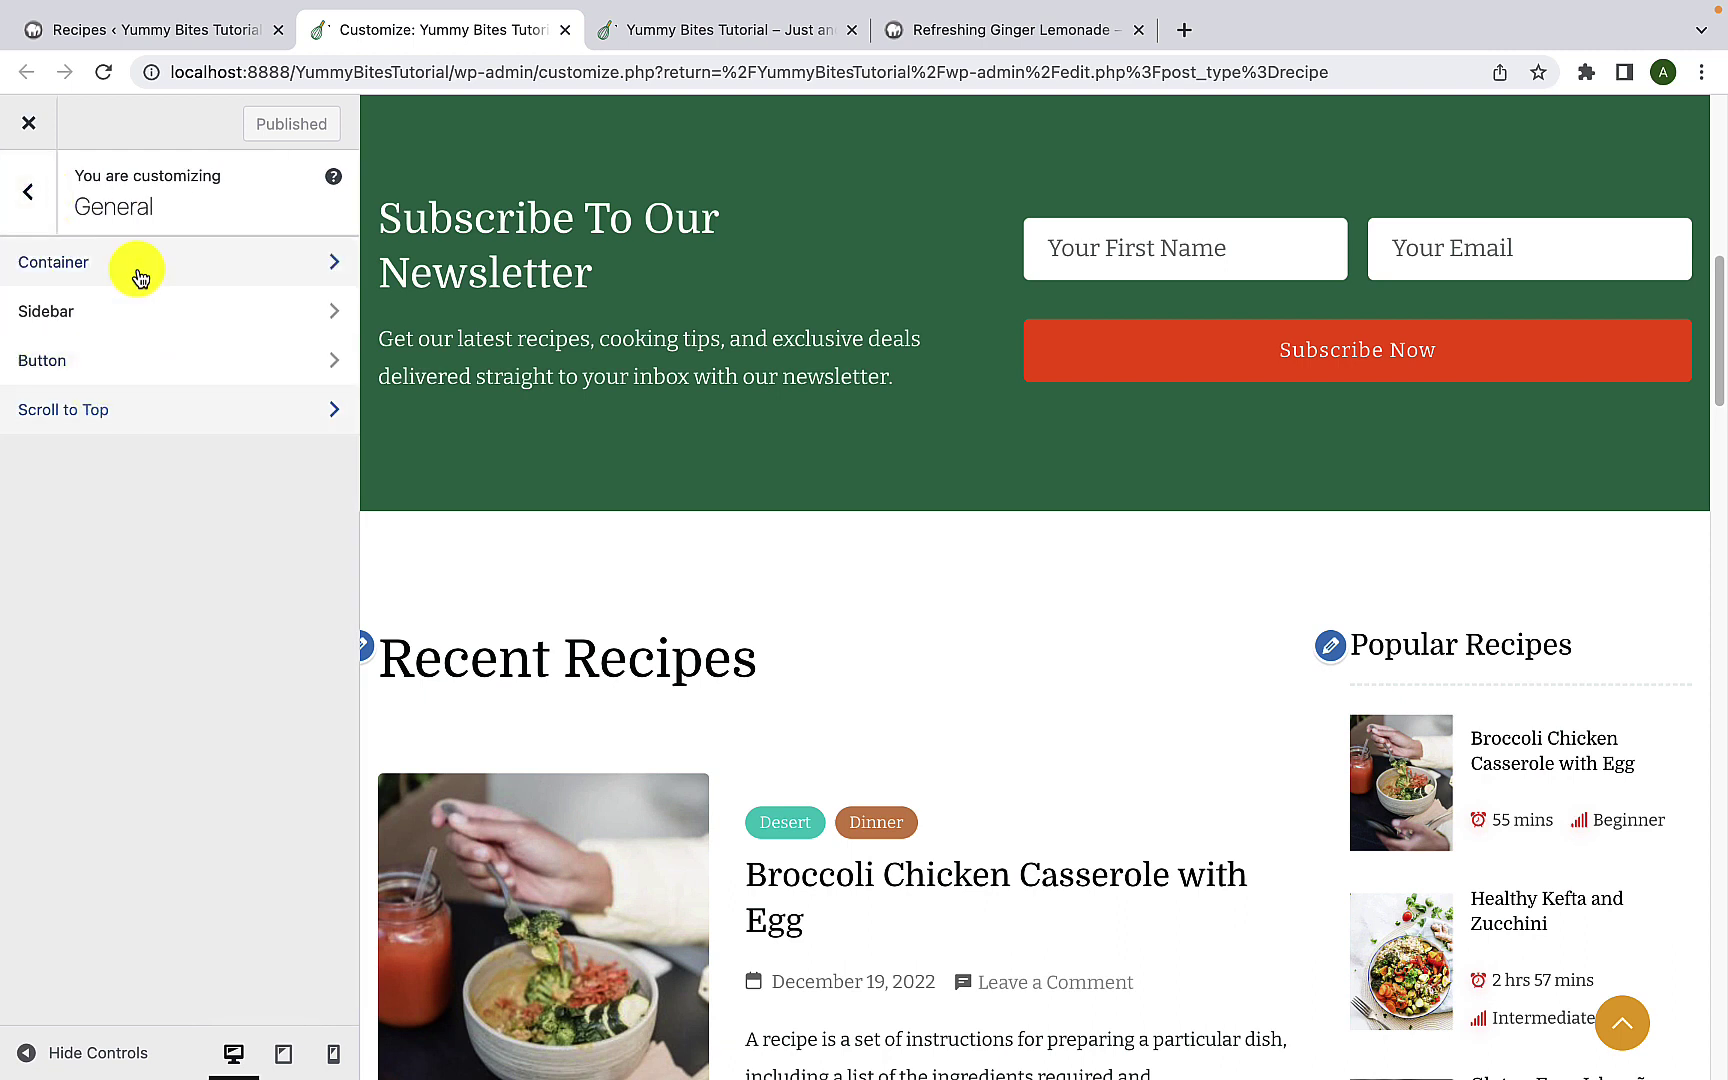
click(44, 214)
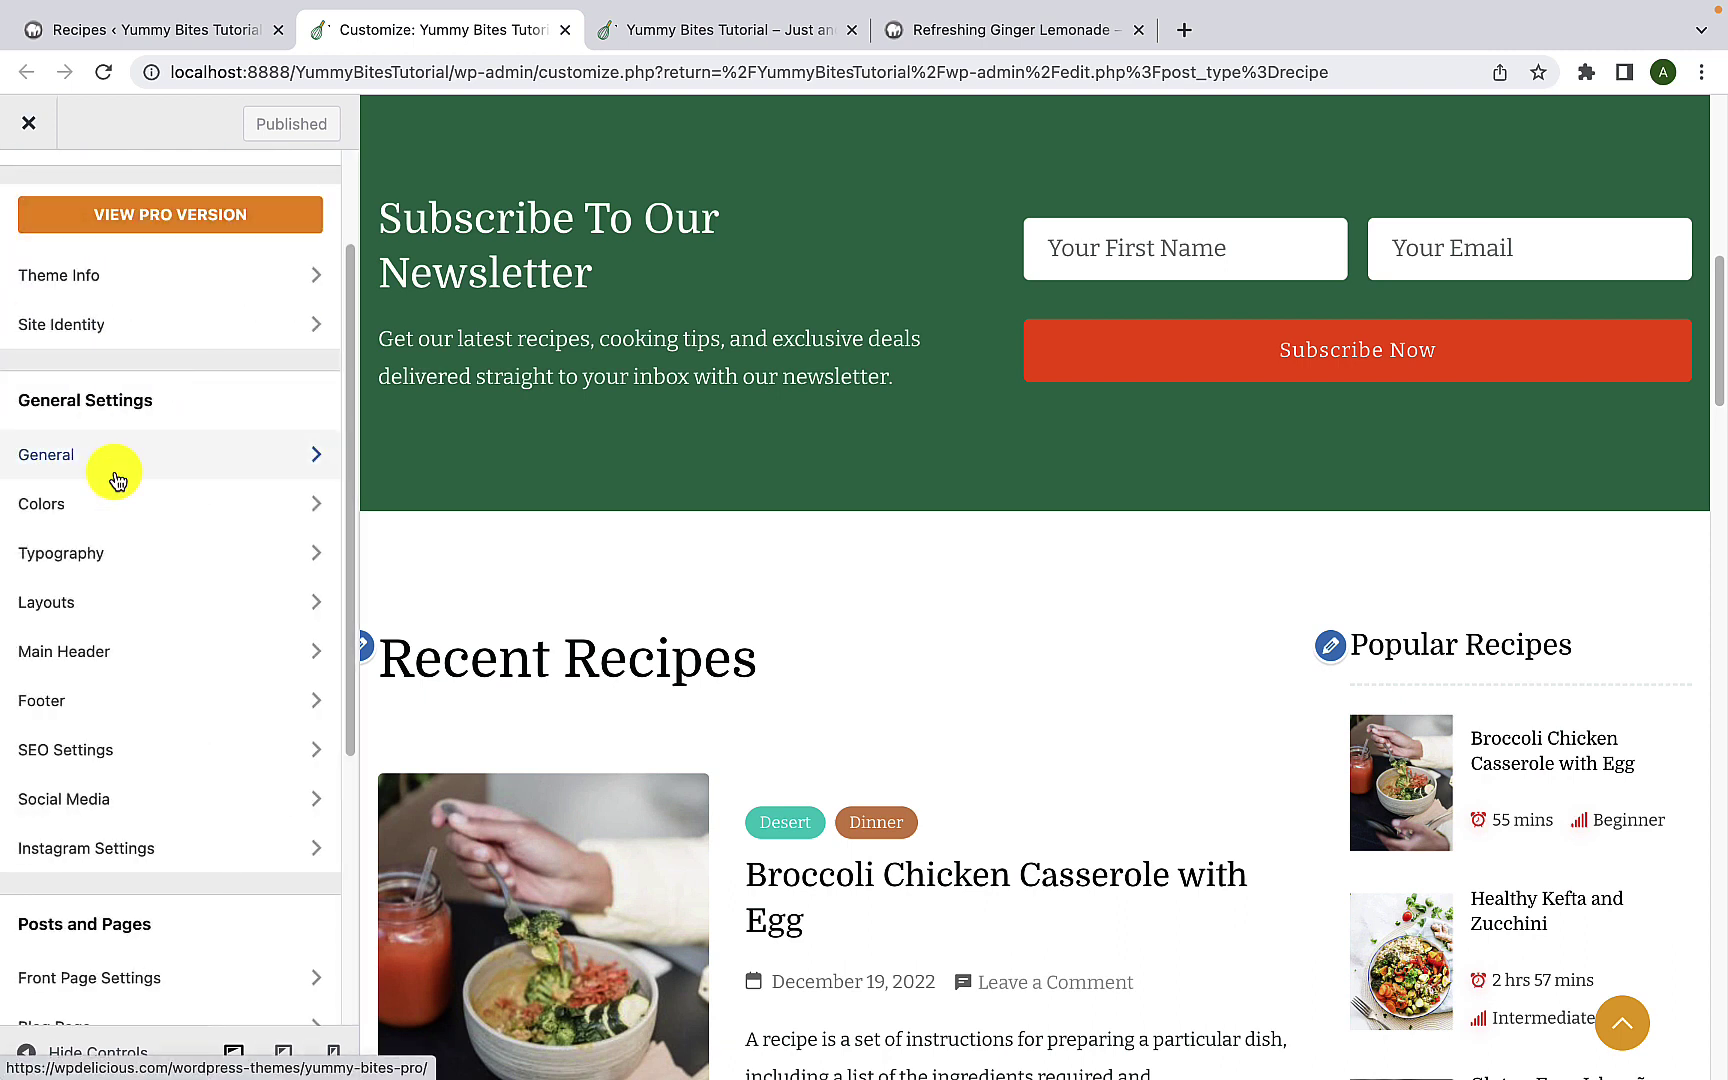
click(138, 501)
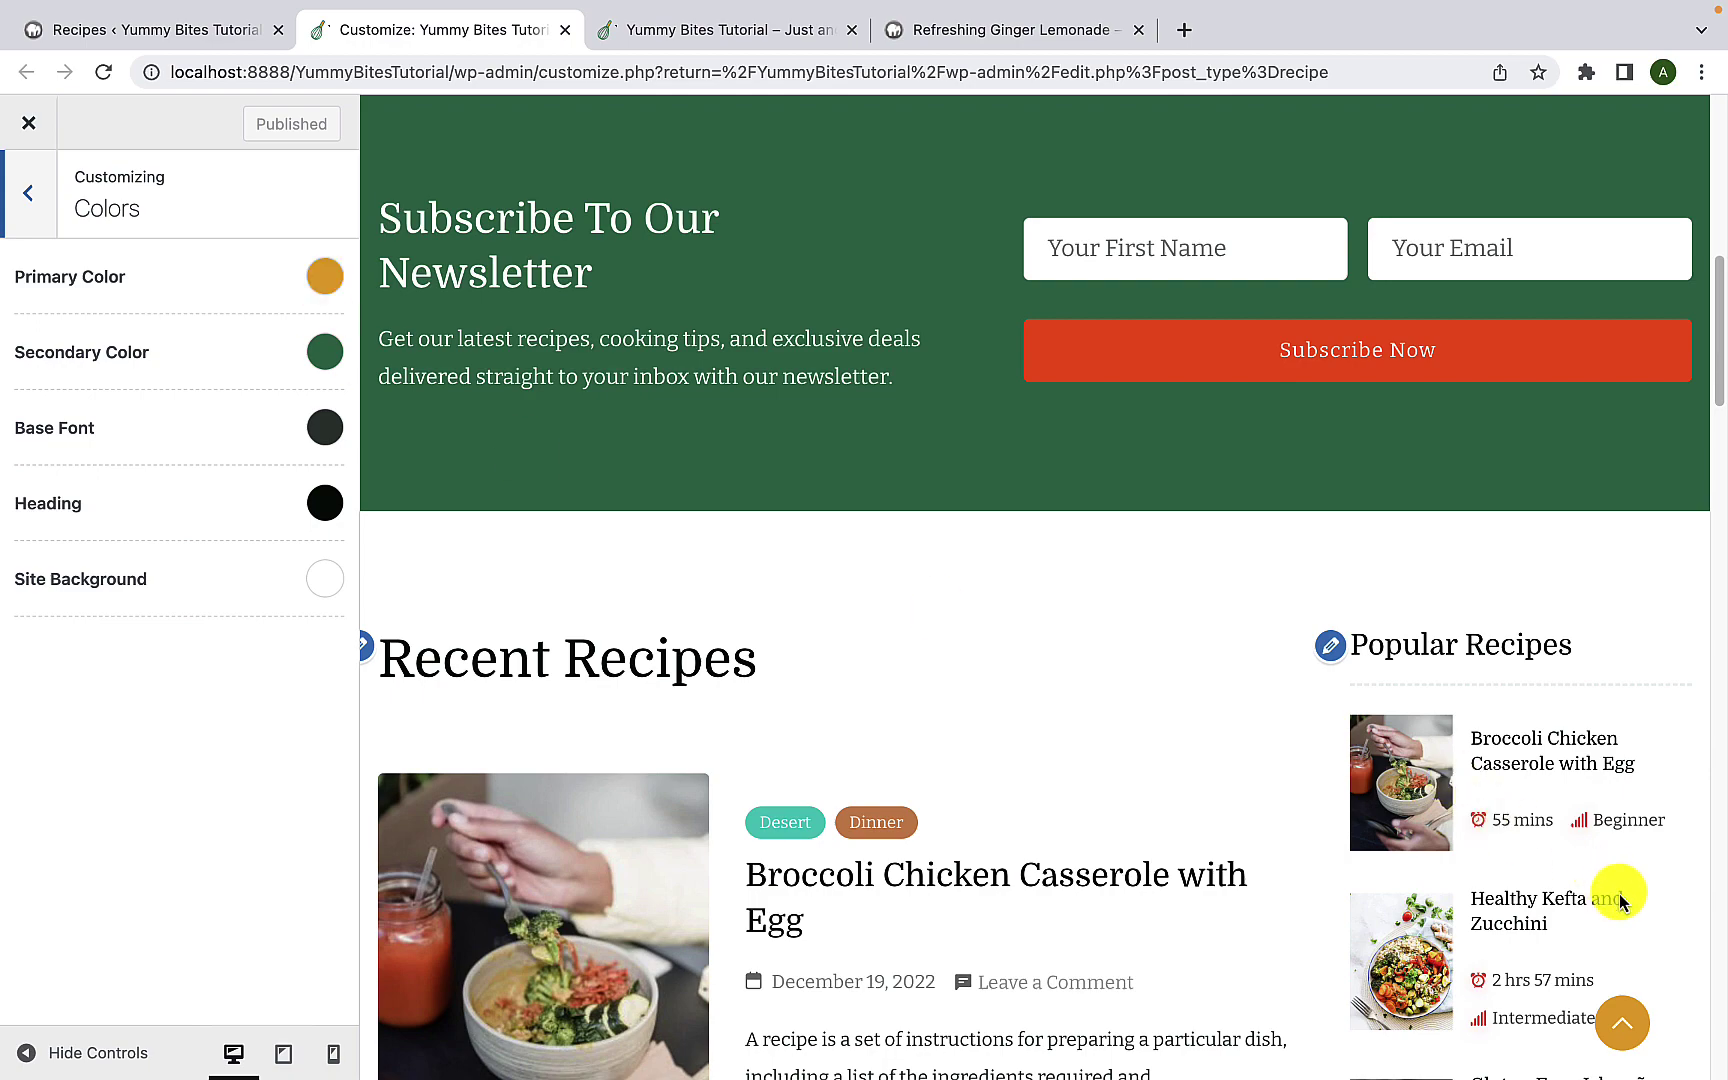
Step: Try the red, green, blue and purple preset swatches as the site's primary color
scroll(1616, 895, down, 4)
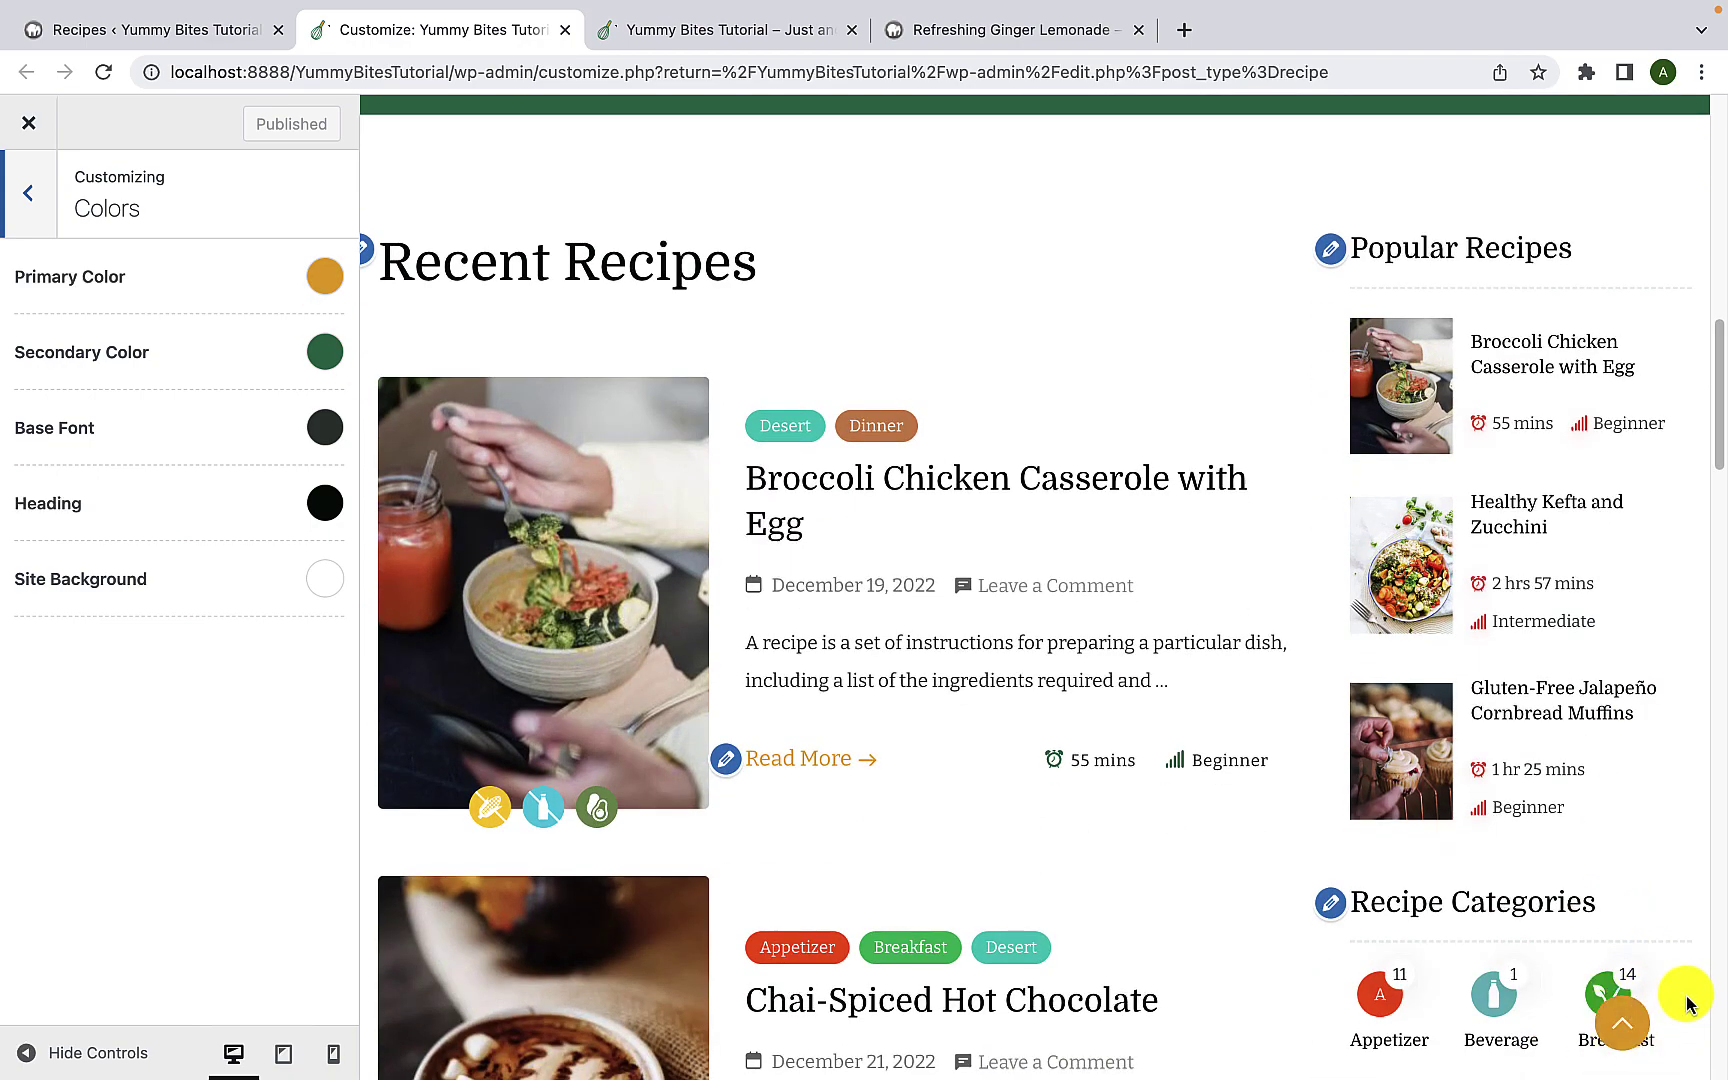
scroll(880, 620, down, 4)
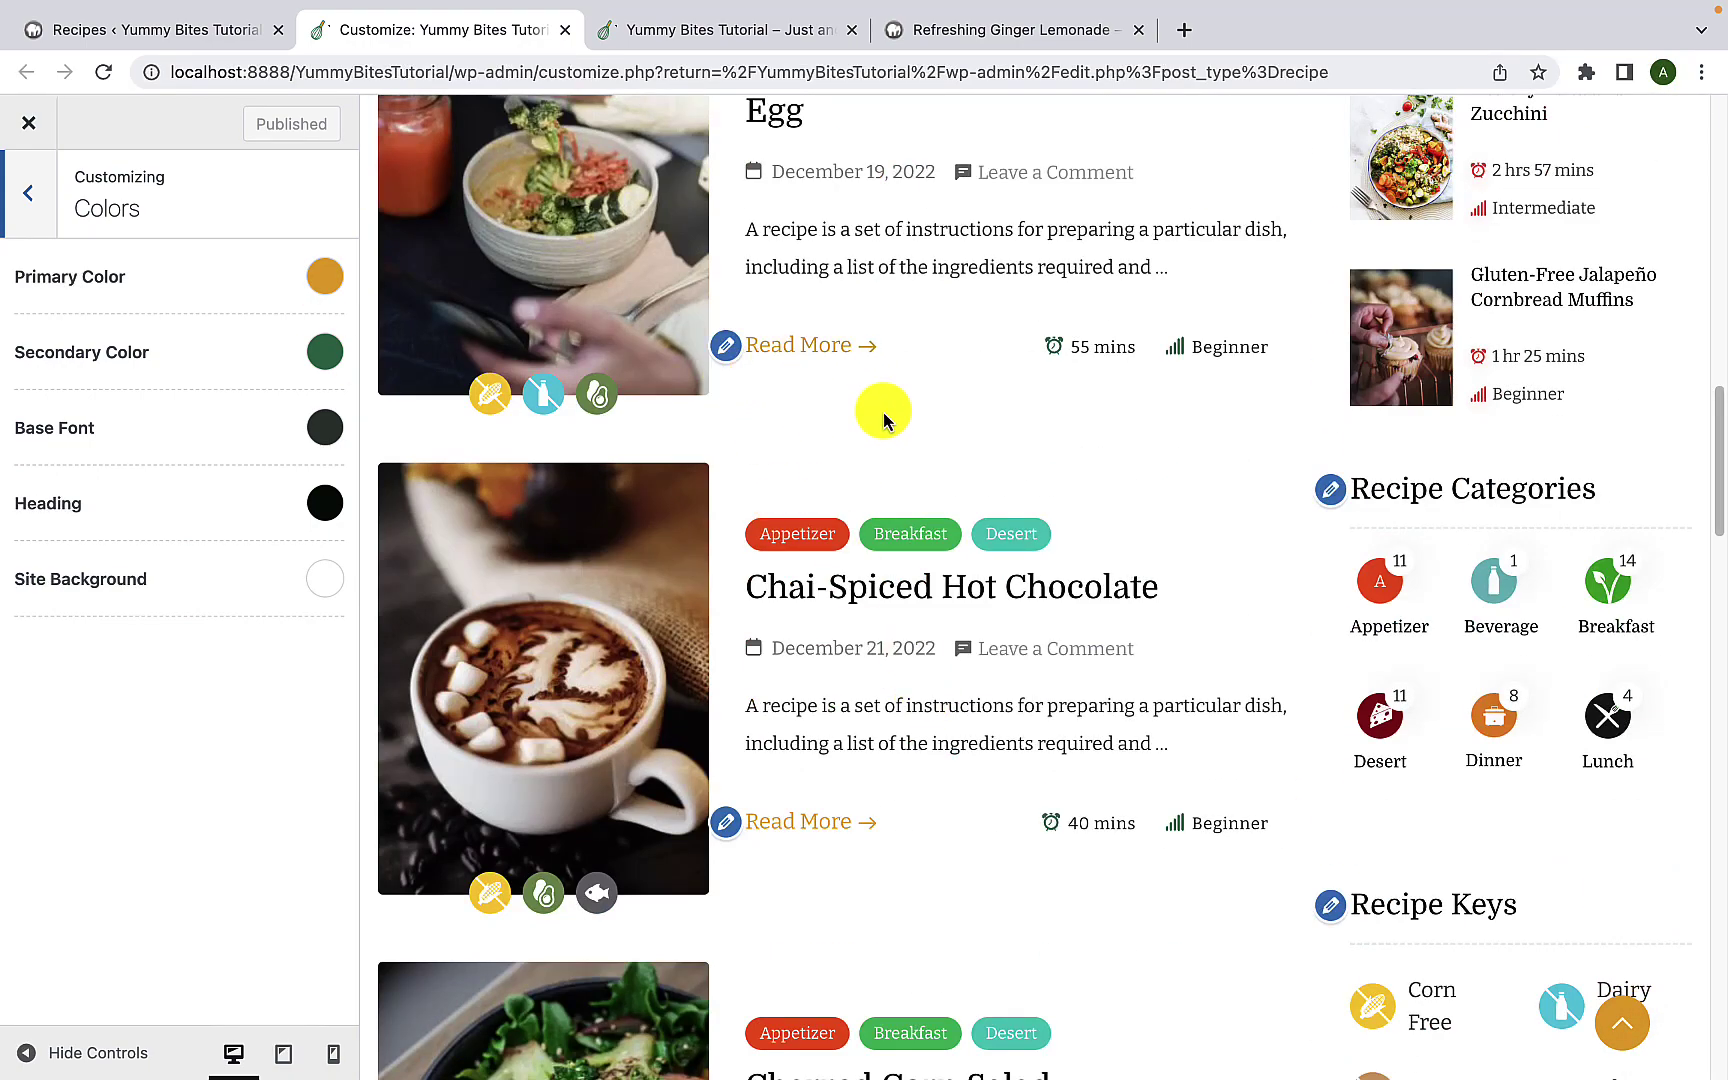
scroll(886, 417, down, 2)
scroll(820, 690, down, 5)
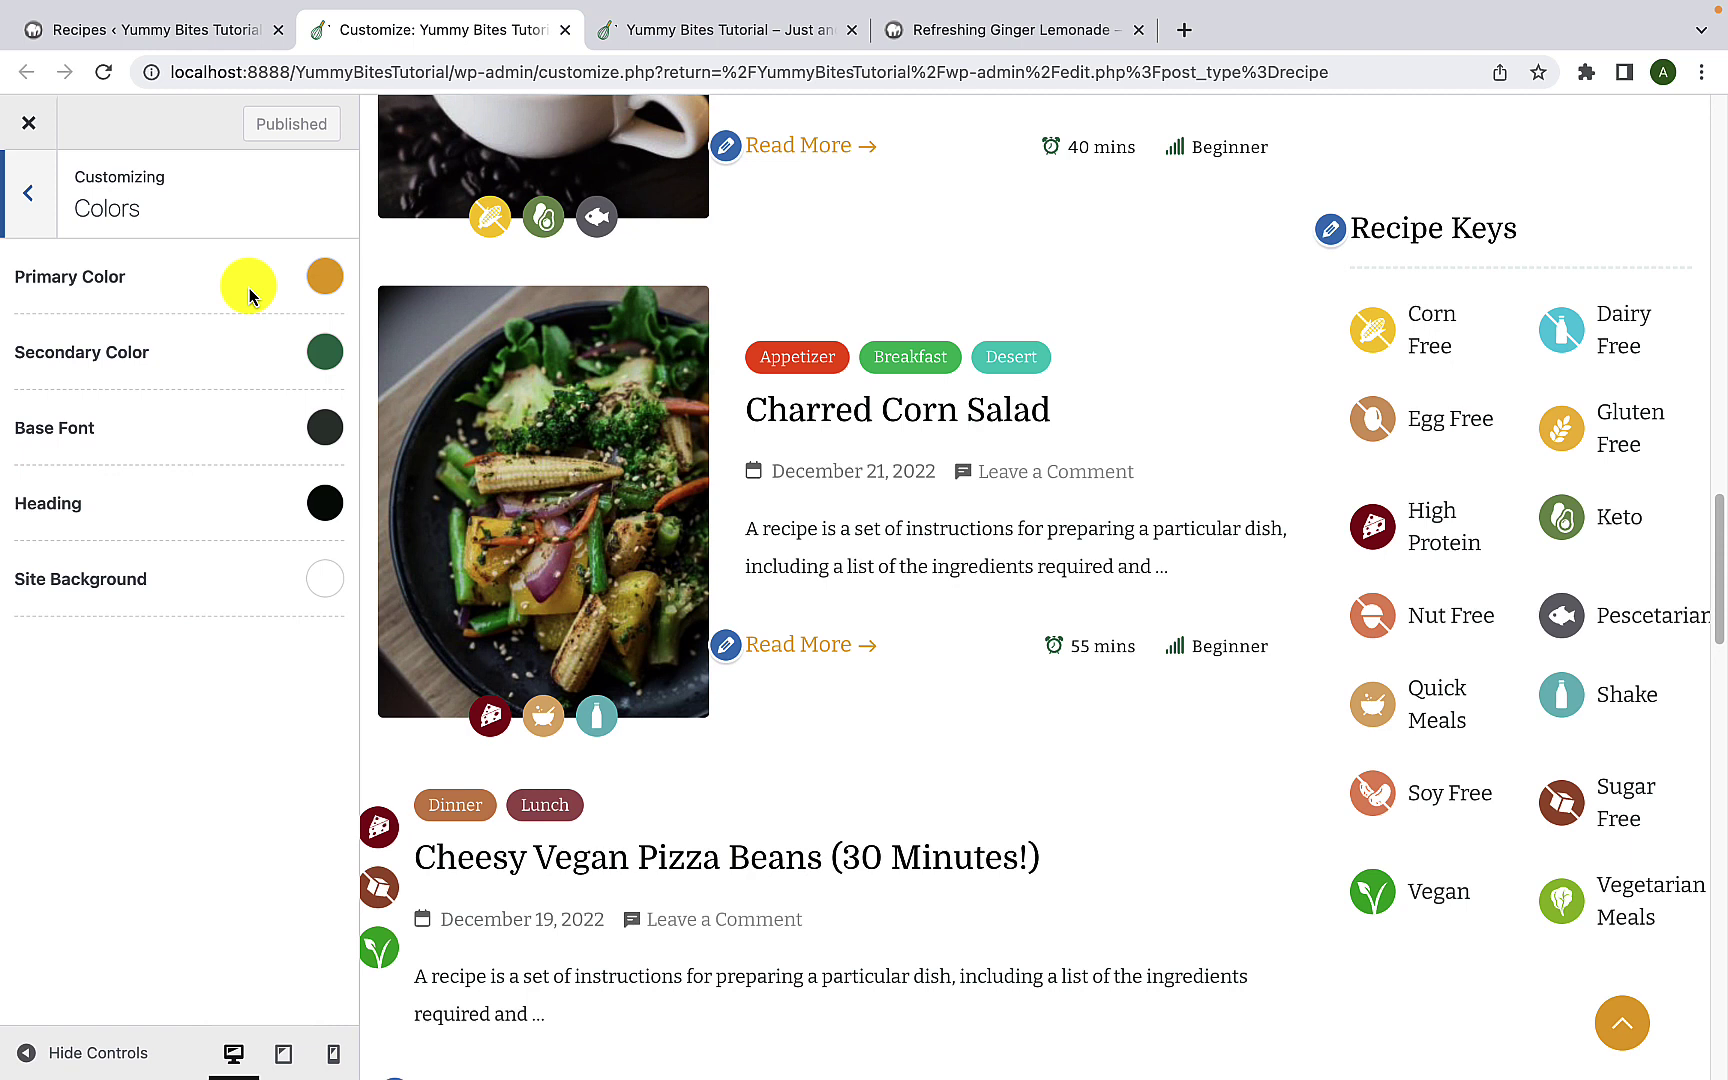
click(322, 290)
click(118, 561)
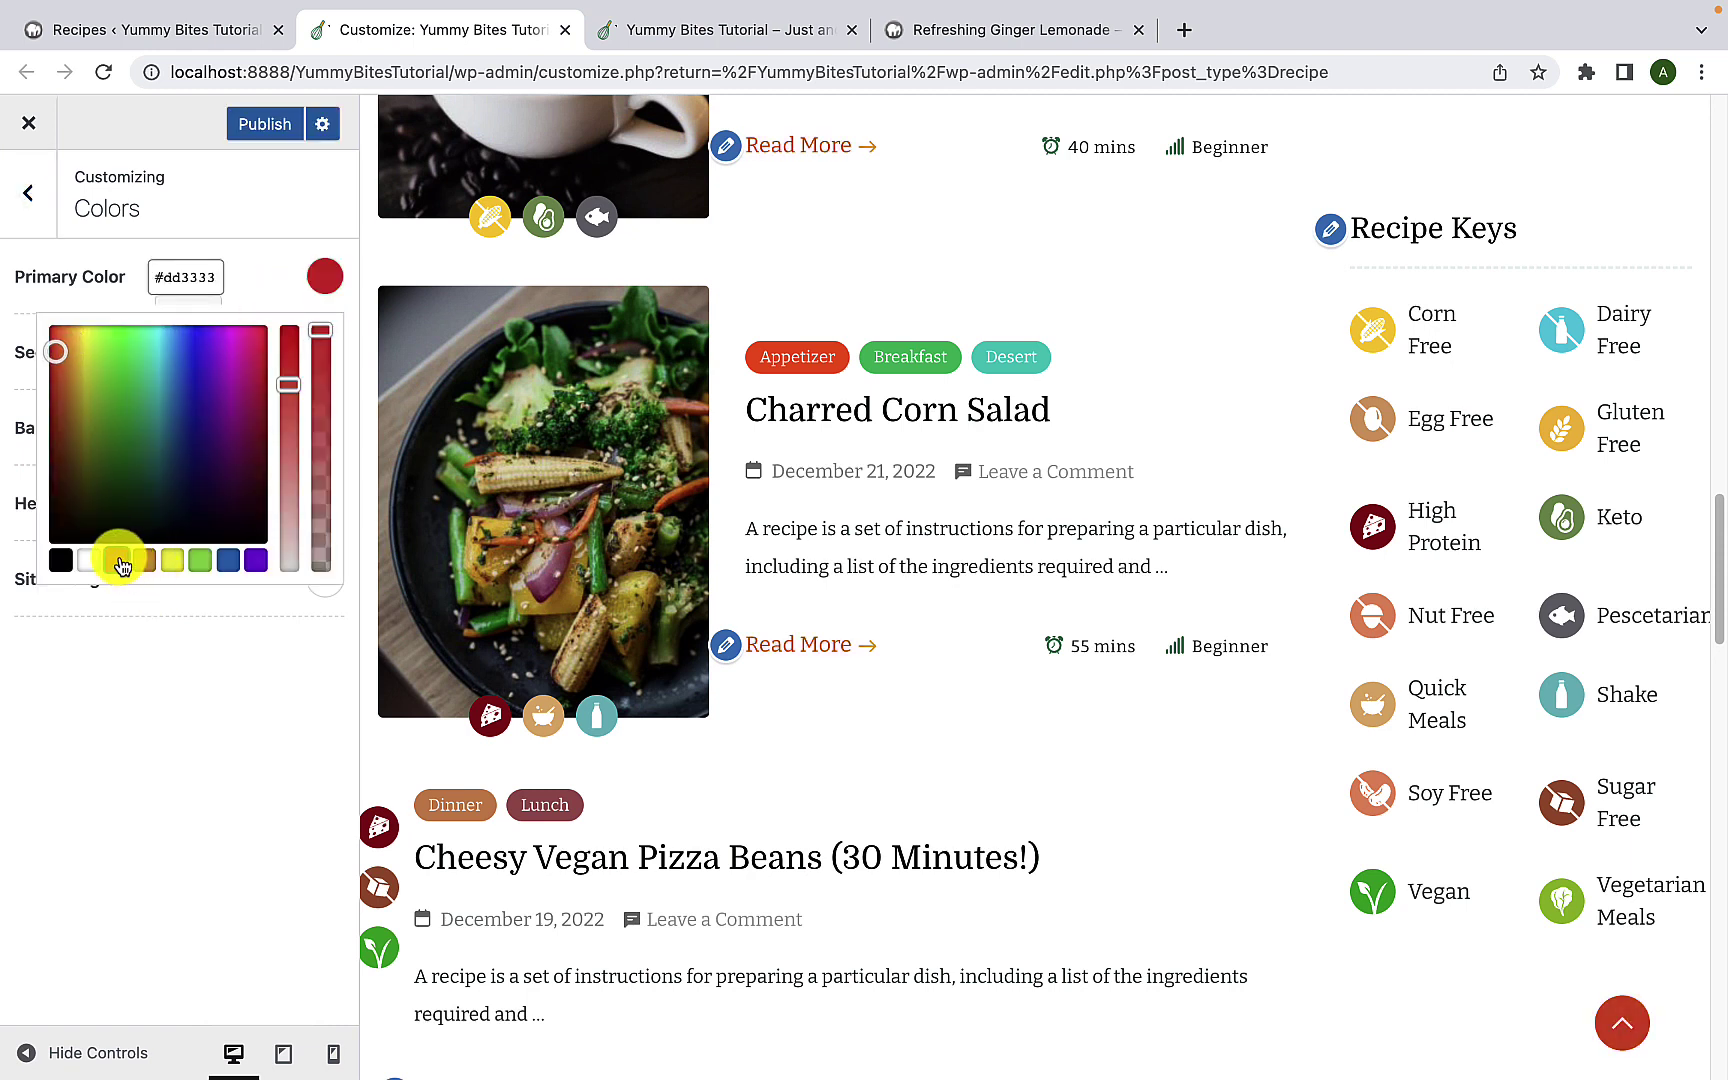
click(206, 562)
click(230, 562)
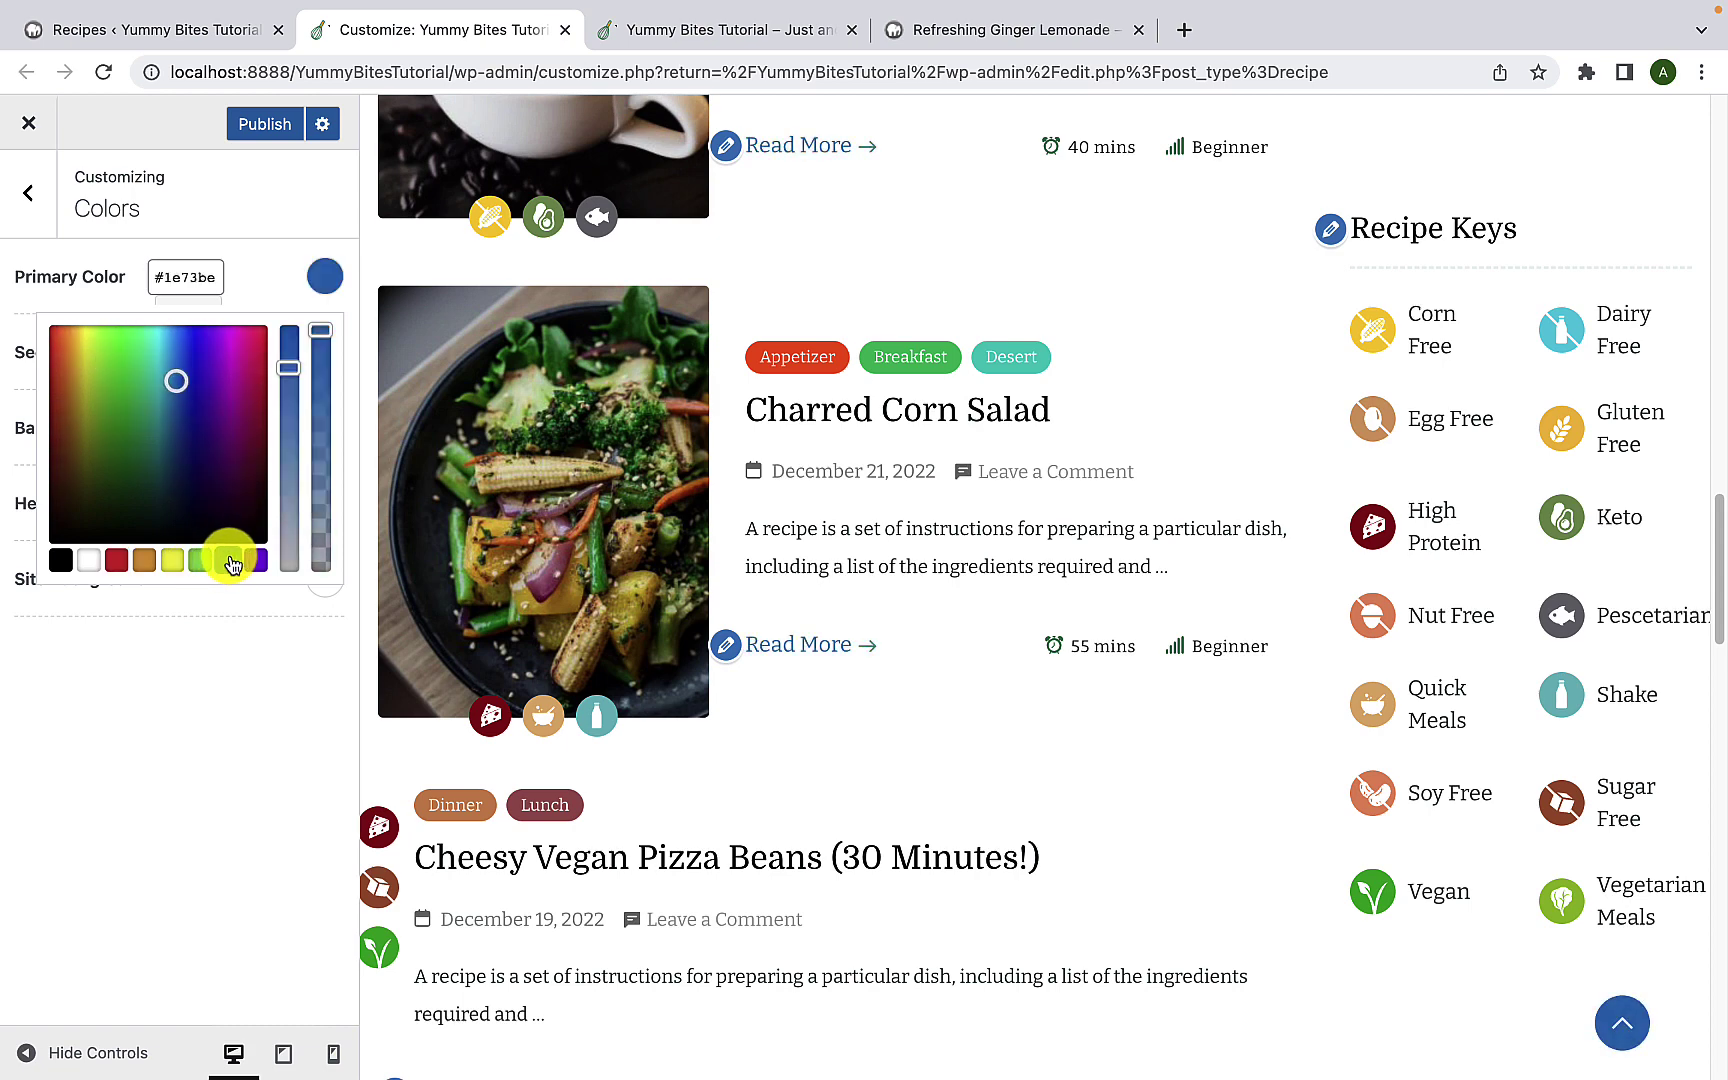
click(255, 563)
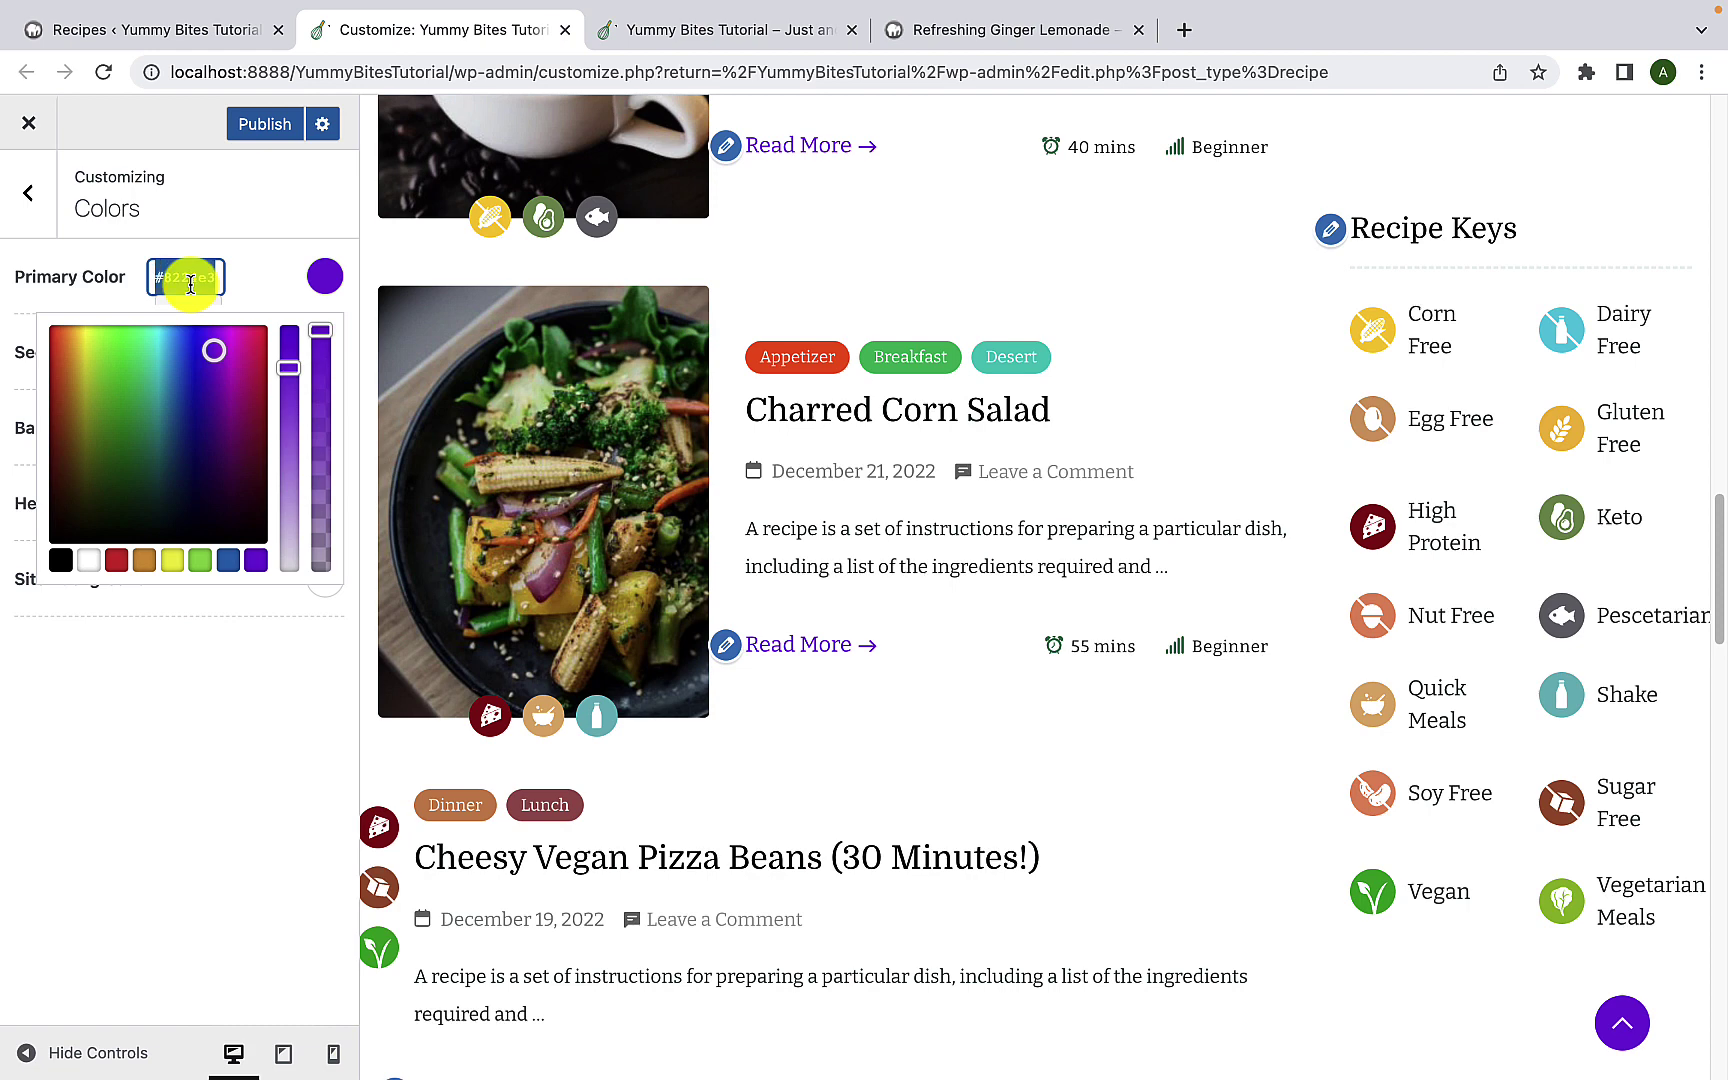
Step: Set the site's primary color to #237654 and check it in the page preview
text(#237654)
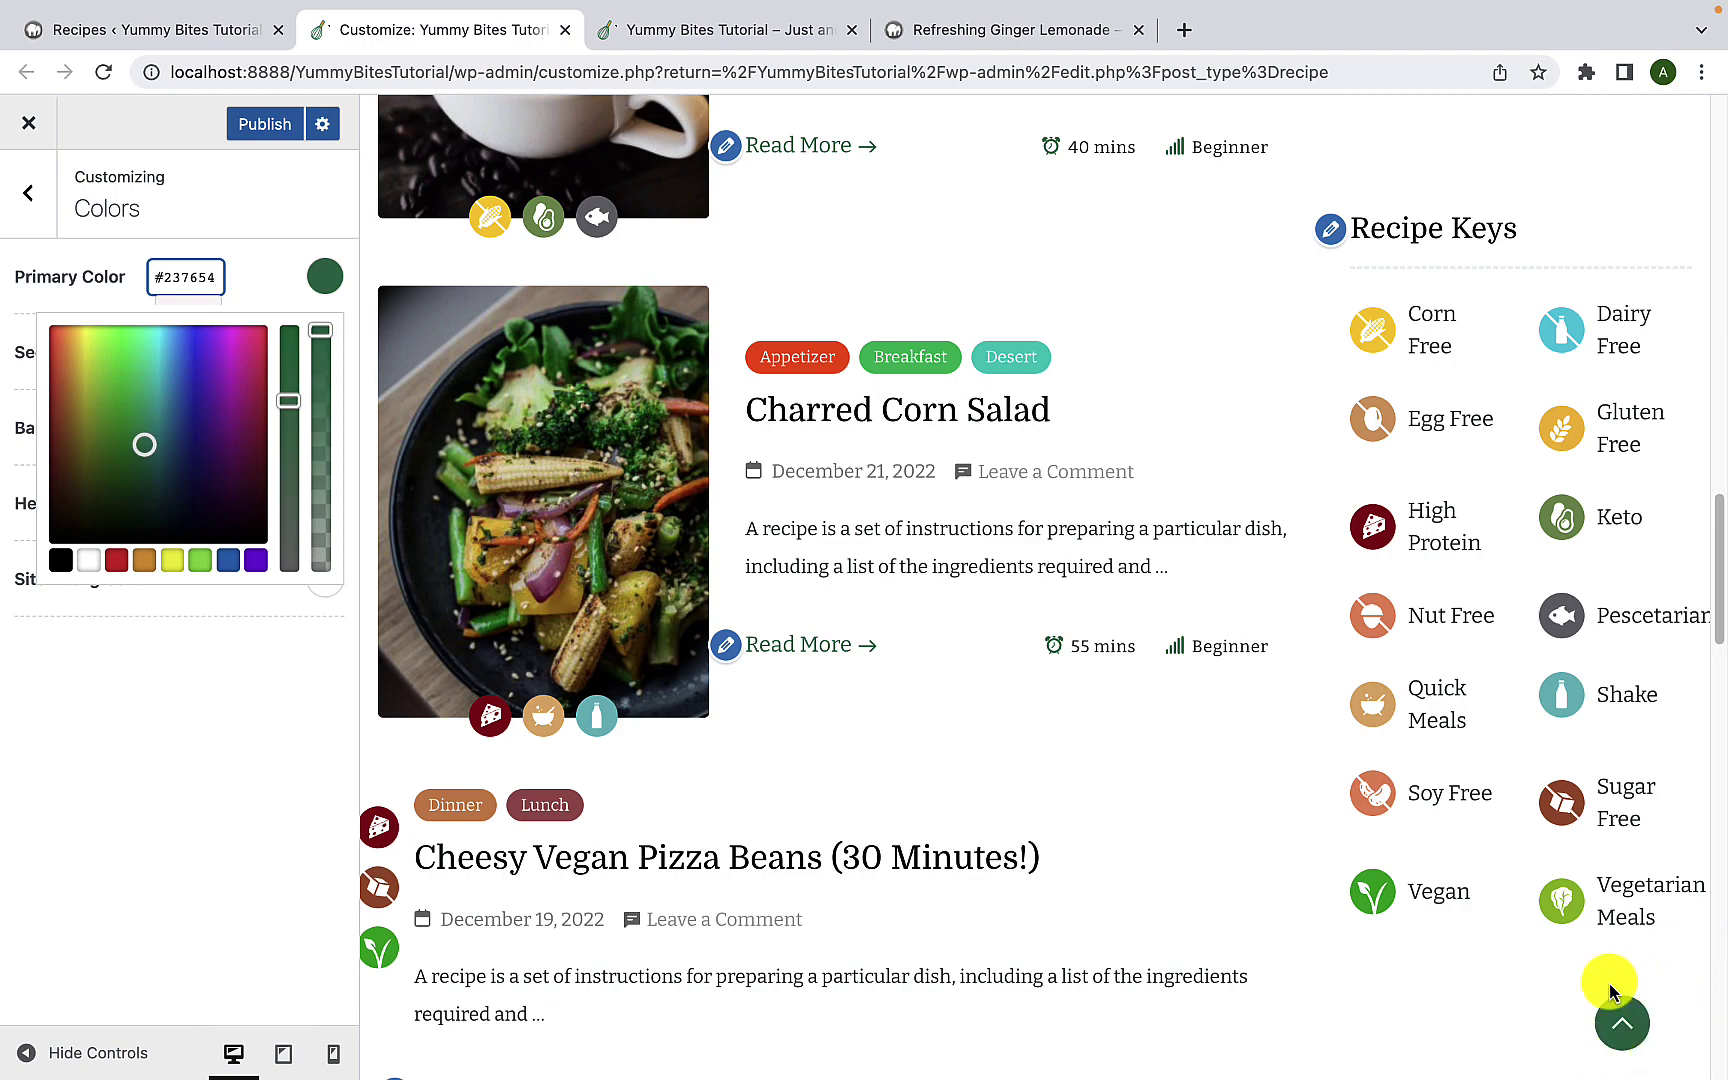
scroll(822, 700, up, 2)
scroll(824, 701, up, 6)
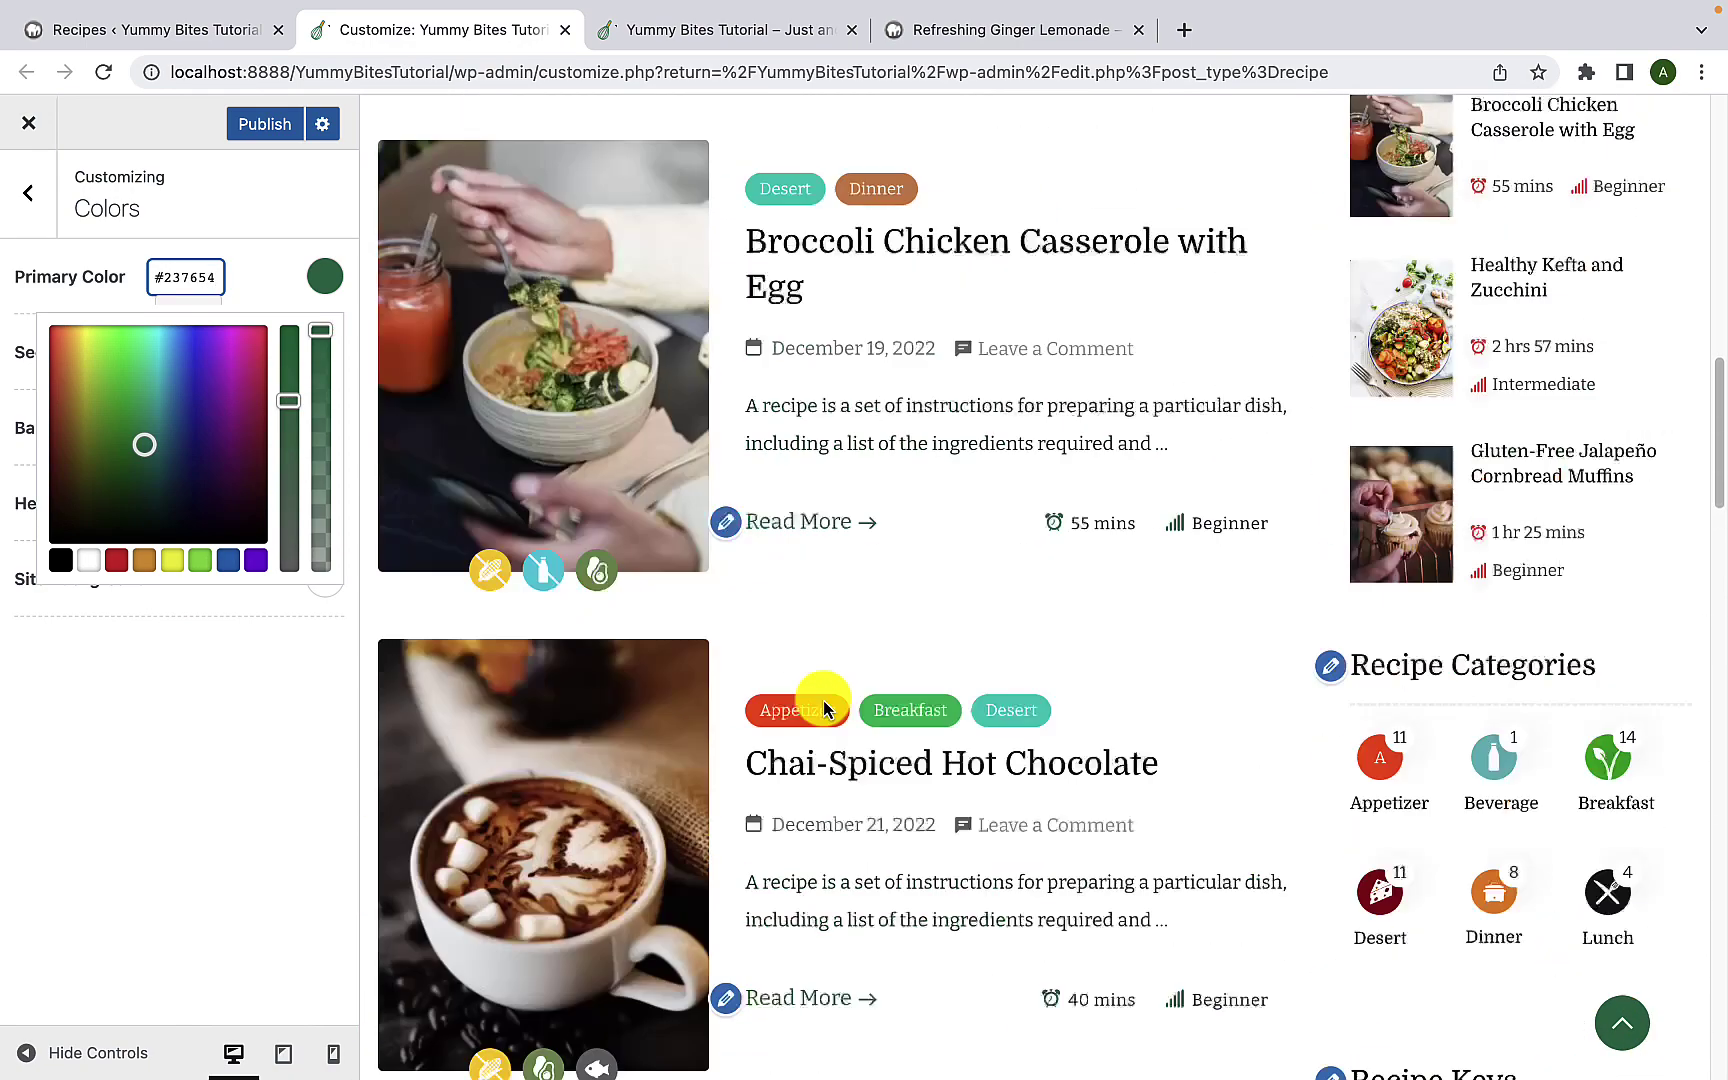
click(154, 686)
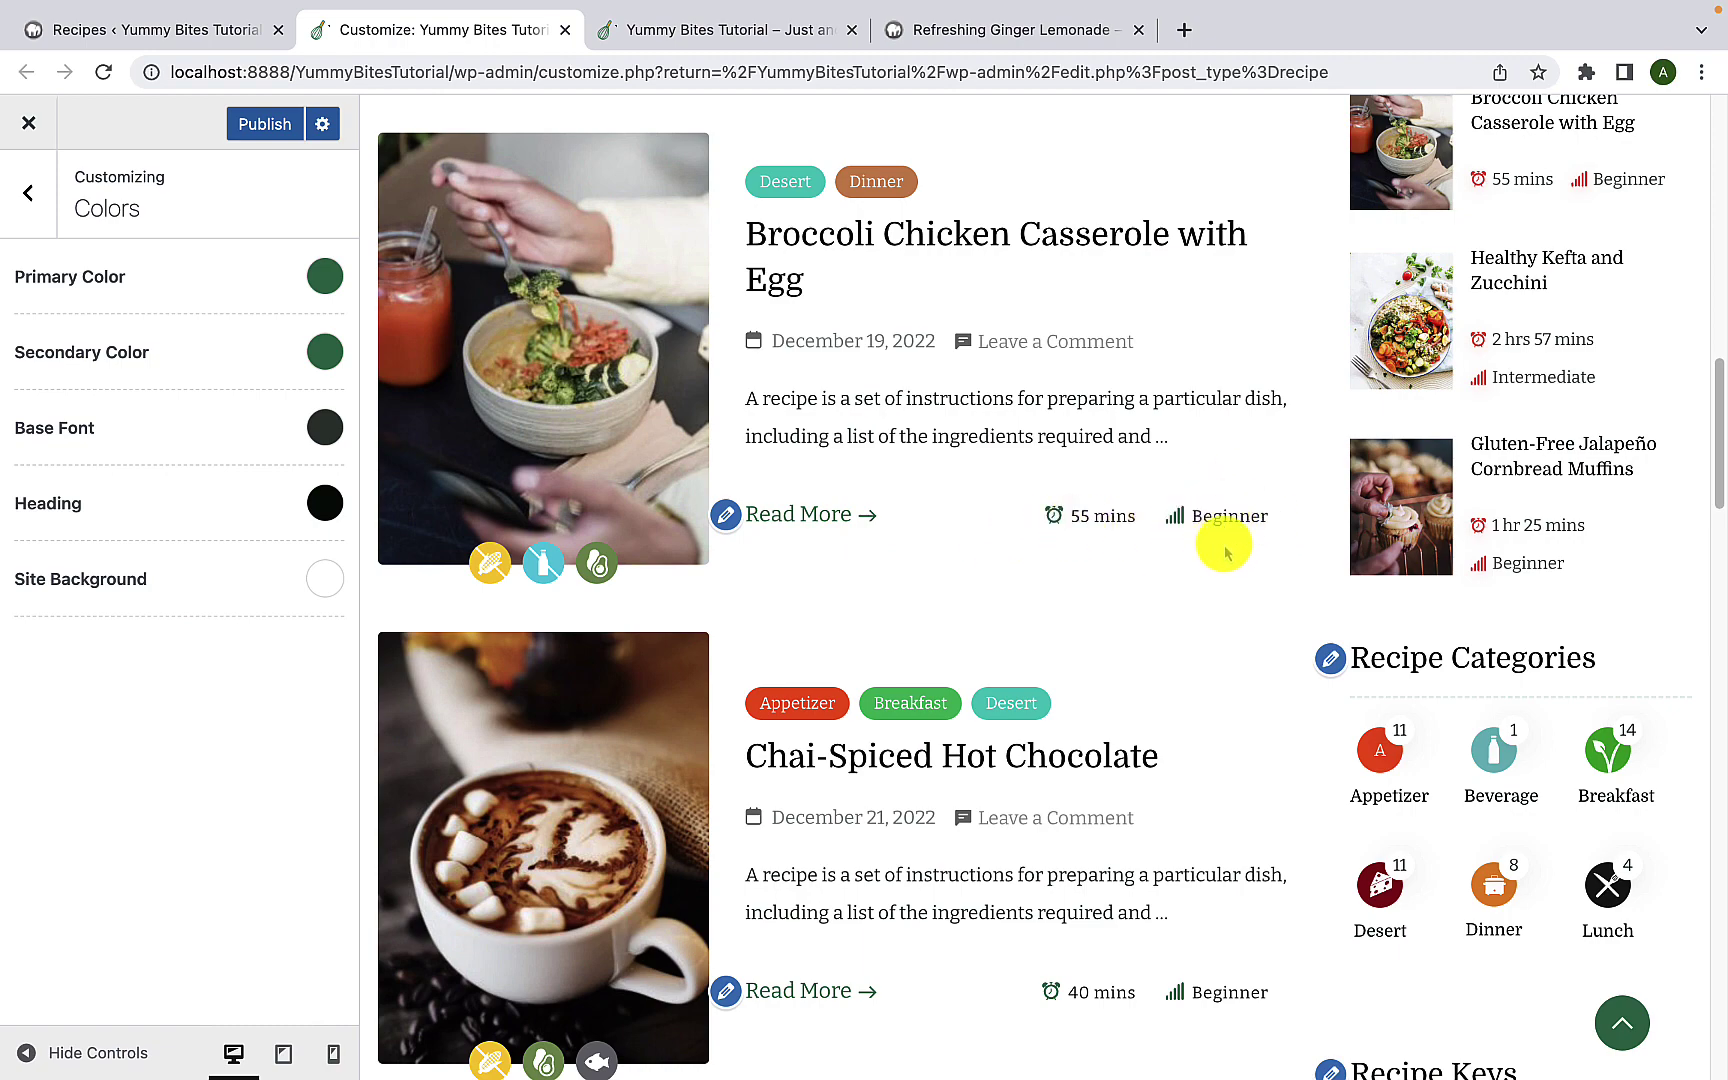
scroll(1230, 543, up, 10)
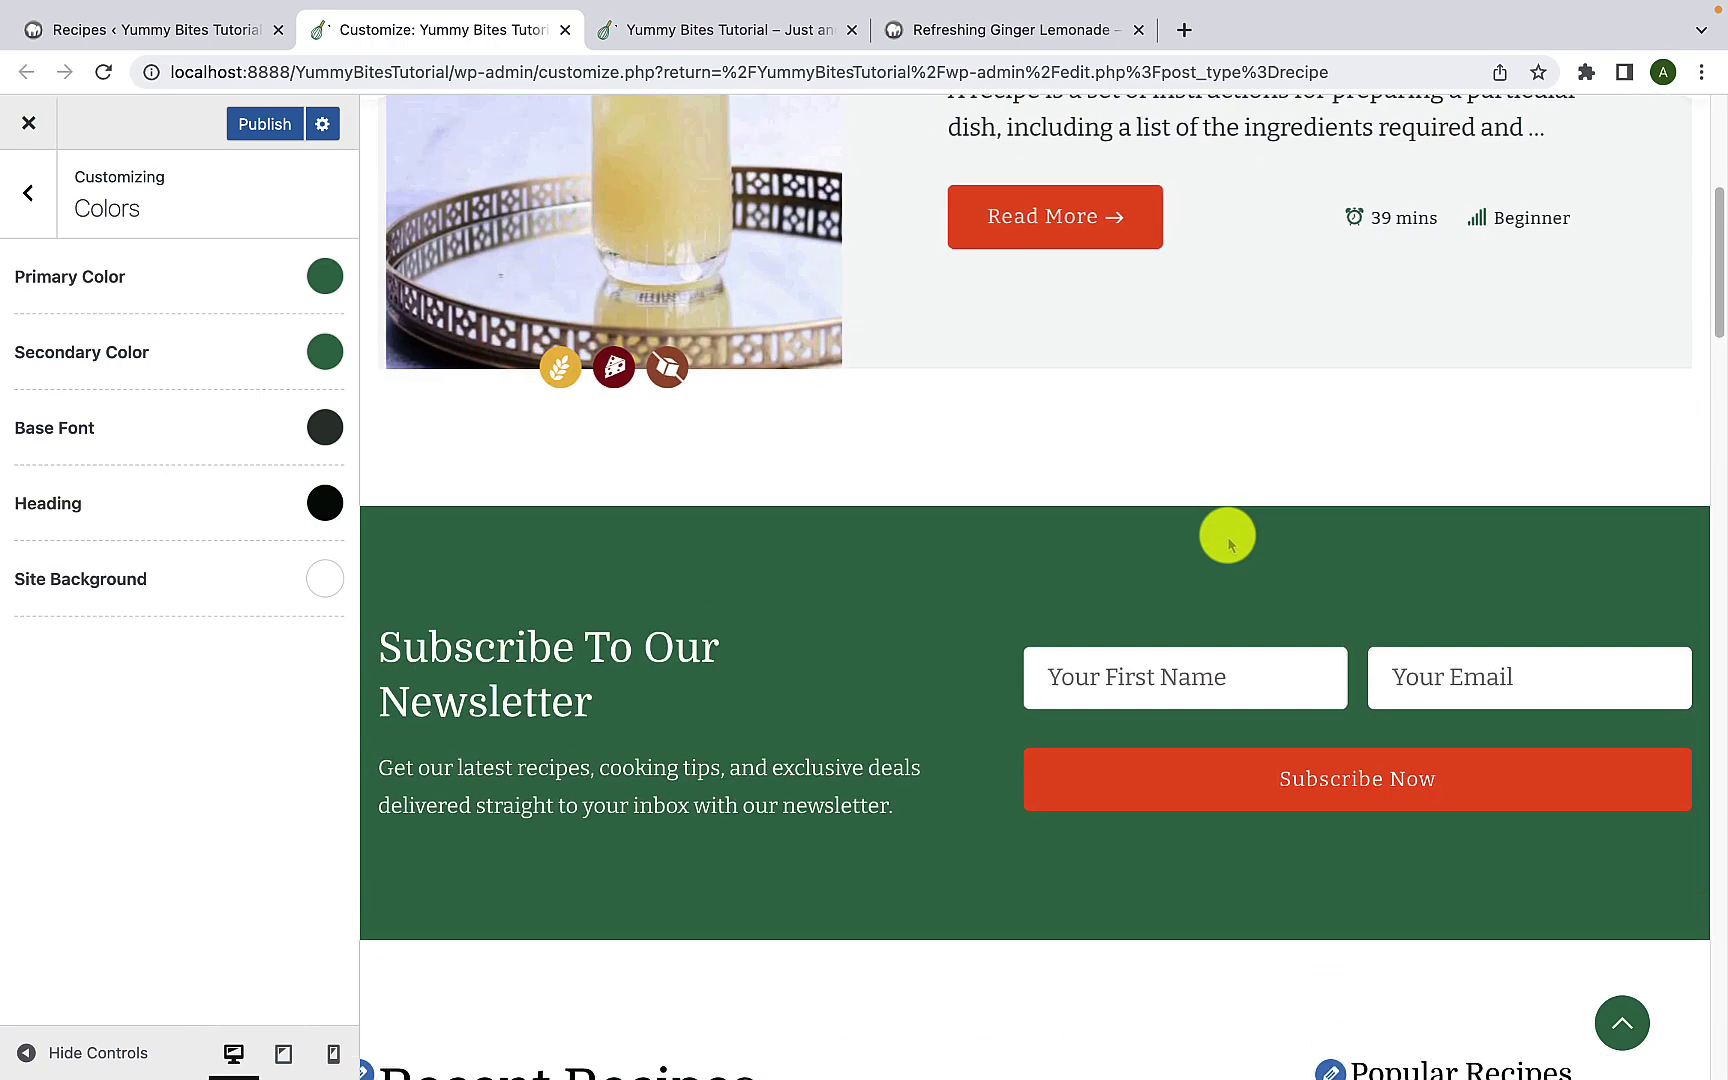
Step: Inspect the Secondary Color setting and look over the homepage preview down to the recent recipes
scroll(1230, 543, up, 5)
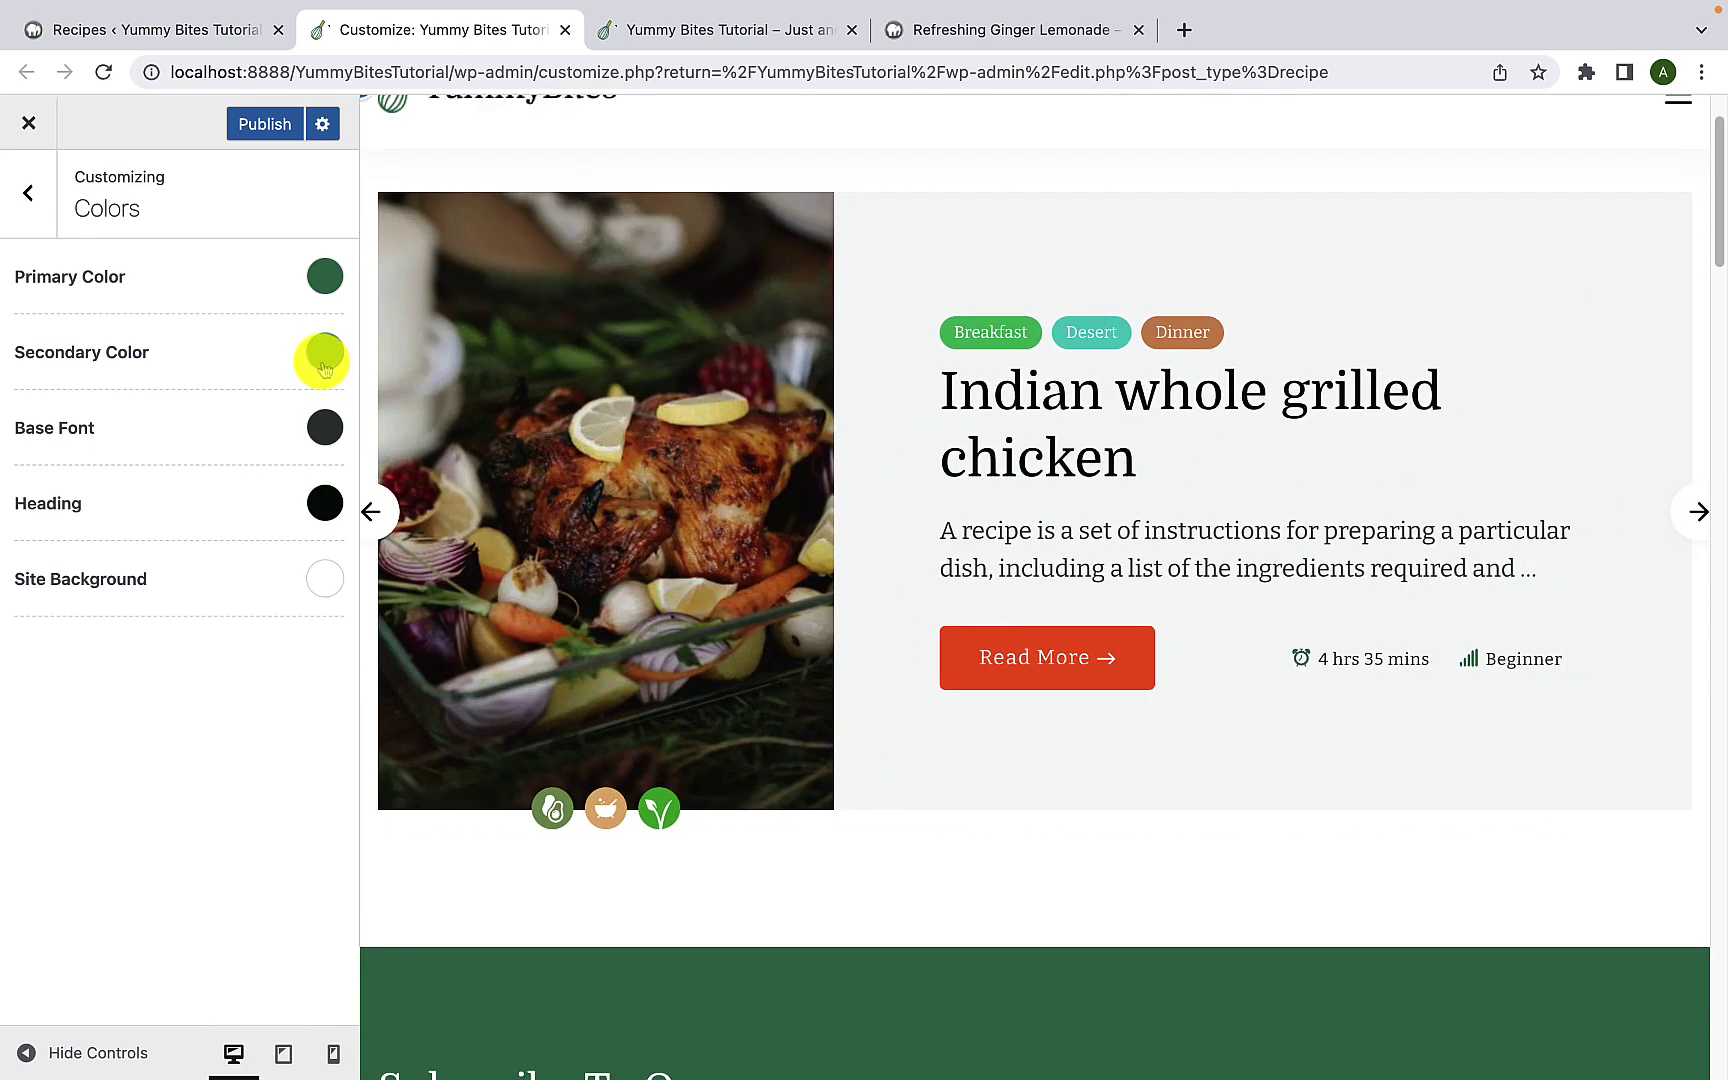
click(324, 360)
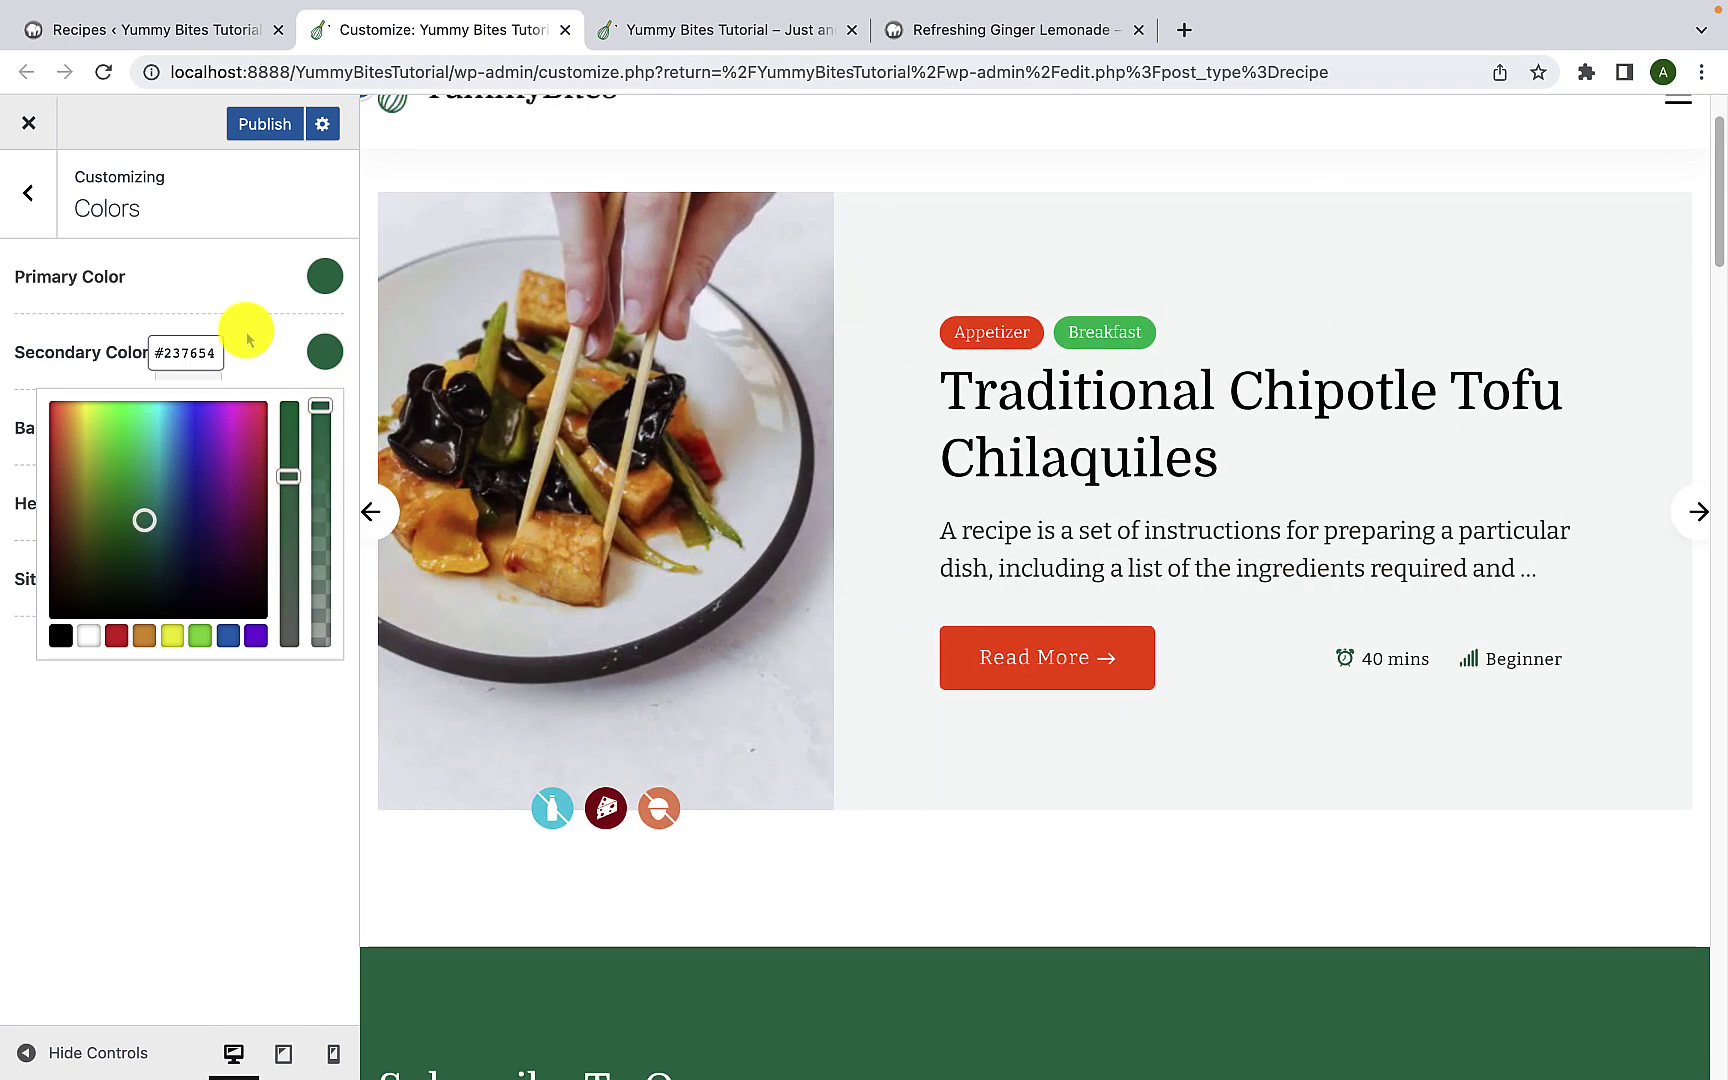
click(246, 340)
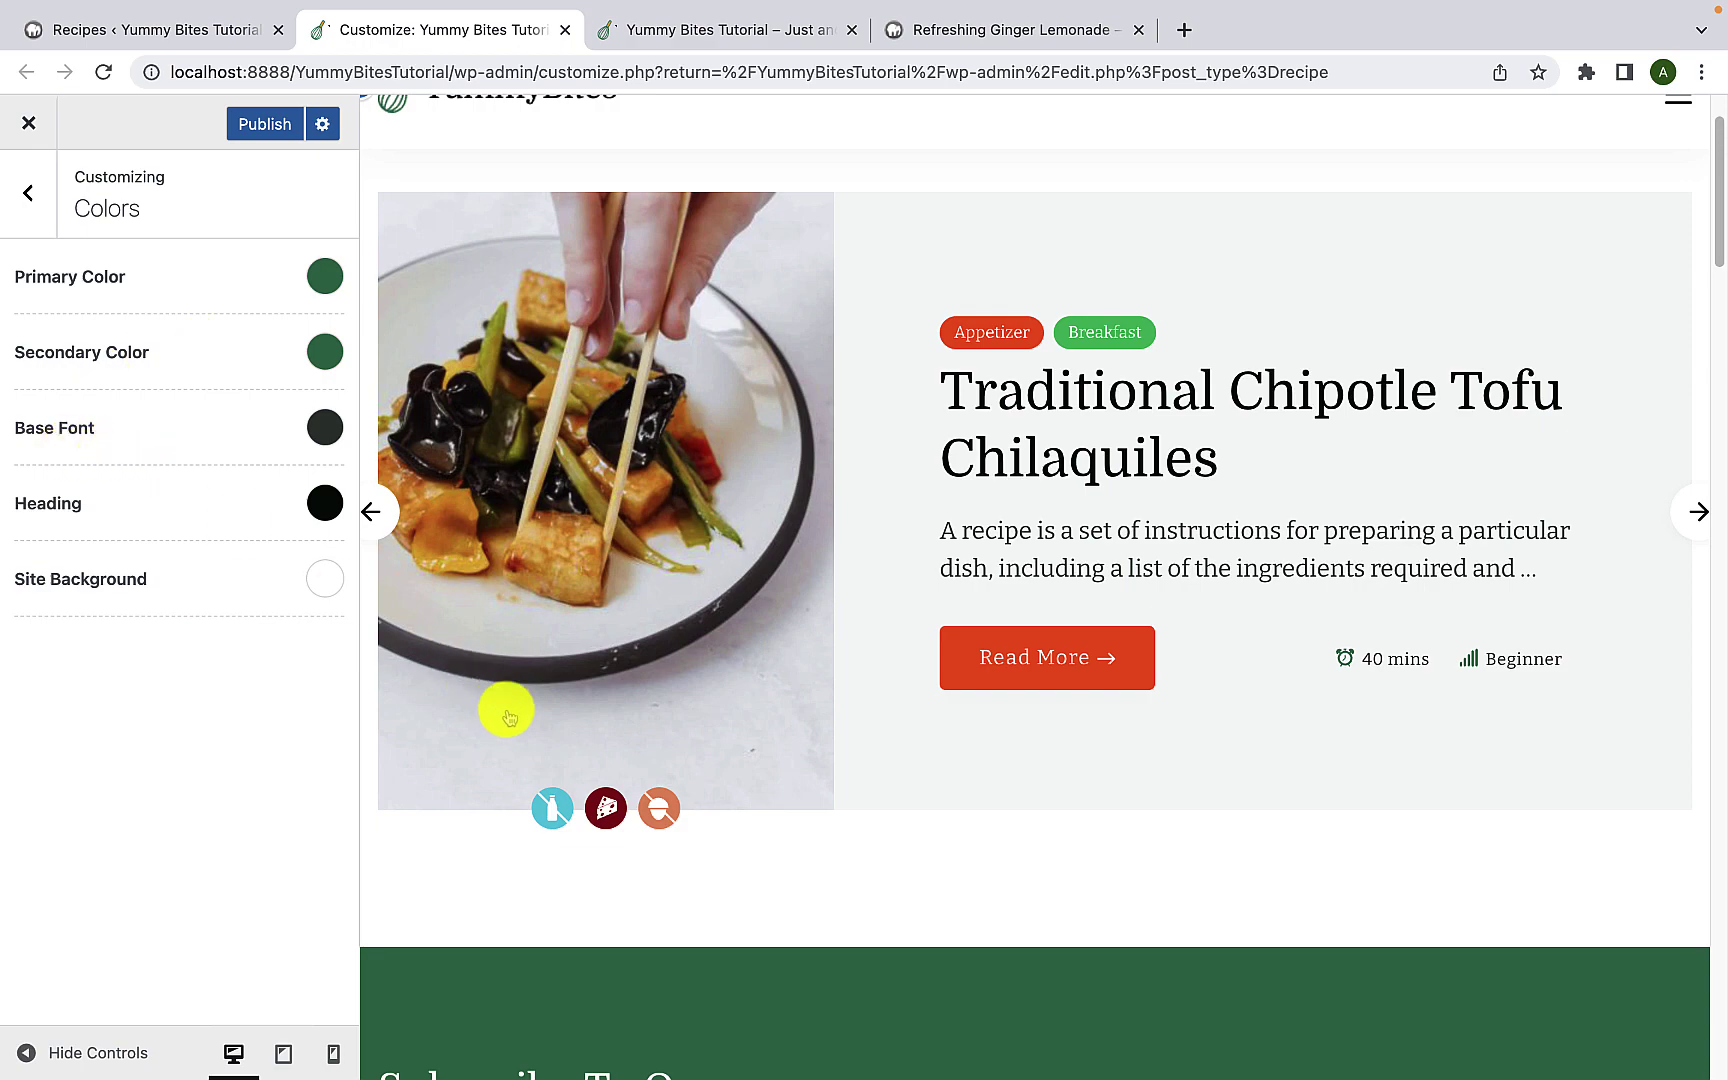
scroll(505, 706, down, 4)
scroll(507, 710, down, 8)
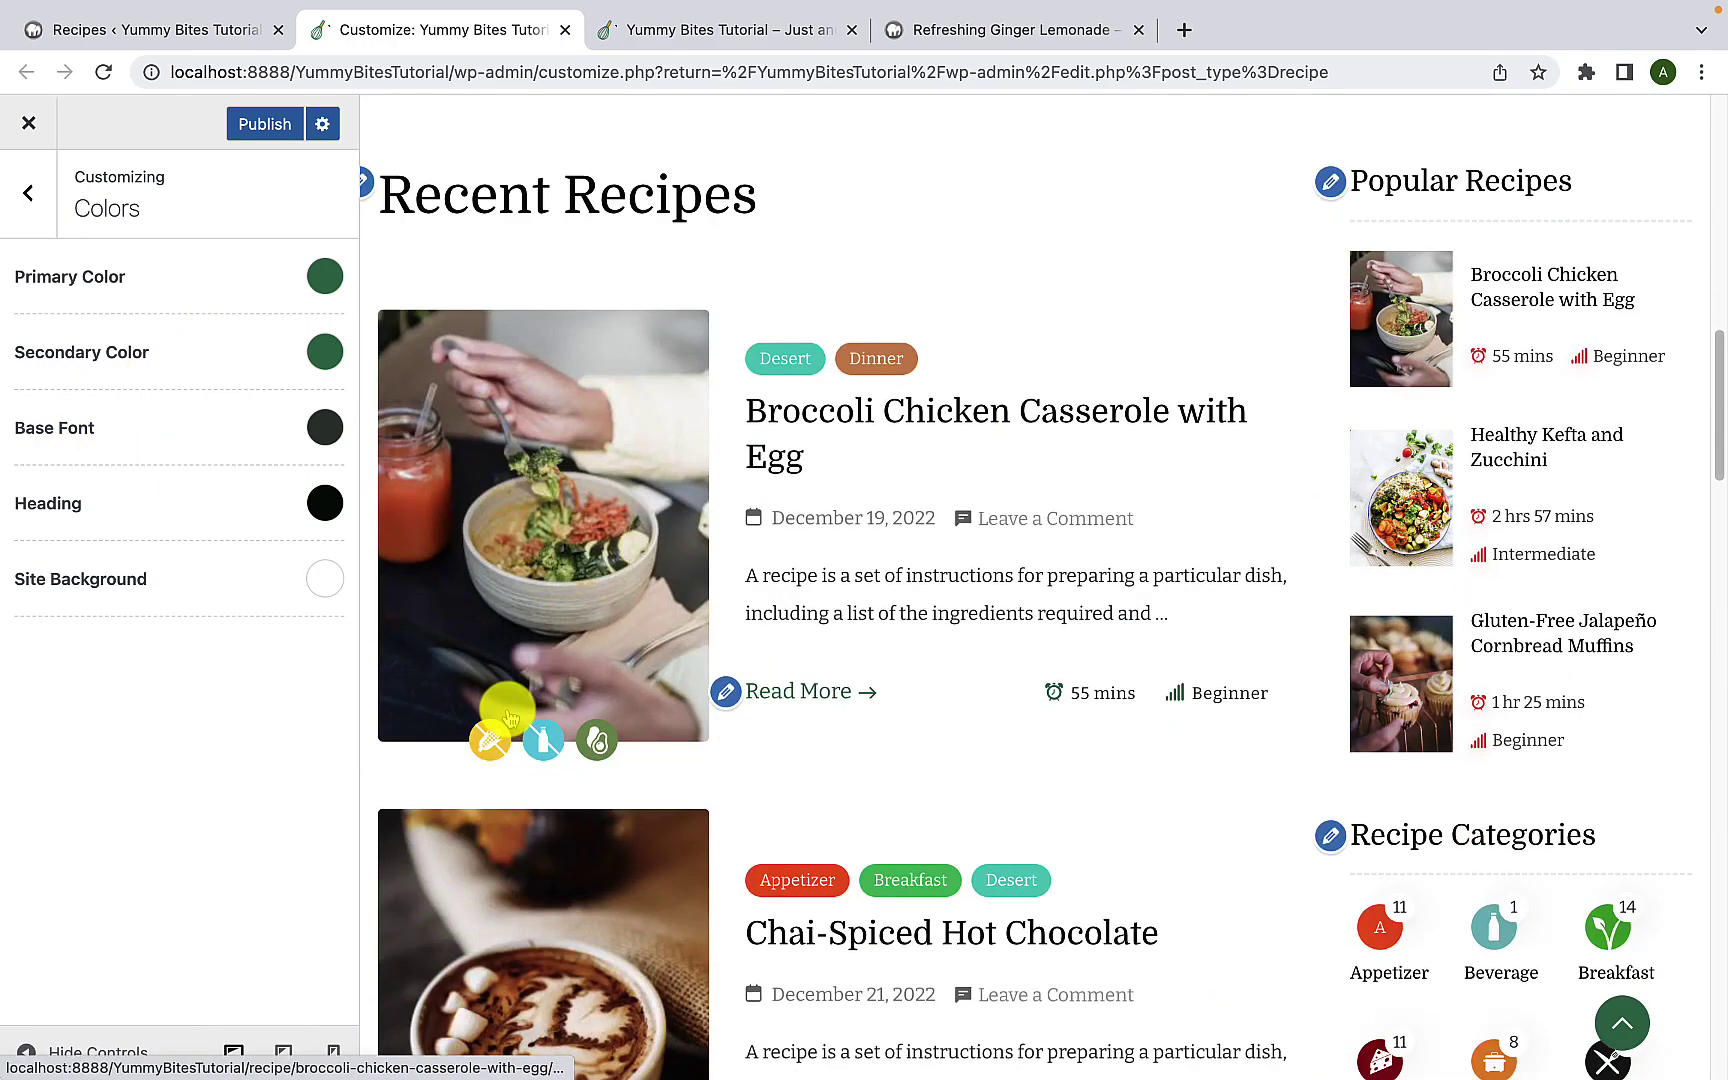
Step: Examine the color pickers for Base Font, Heading and Site Background, comparing the base font with the recipe excerpt text
click(325, 427)
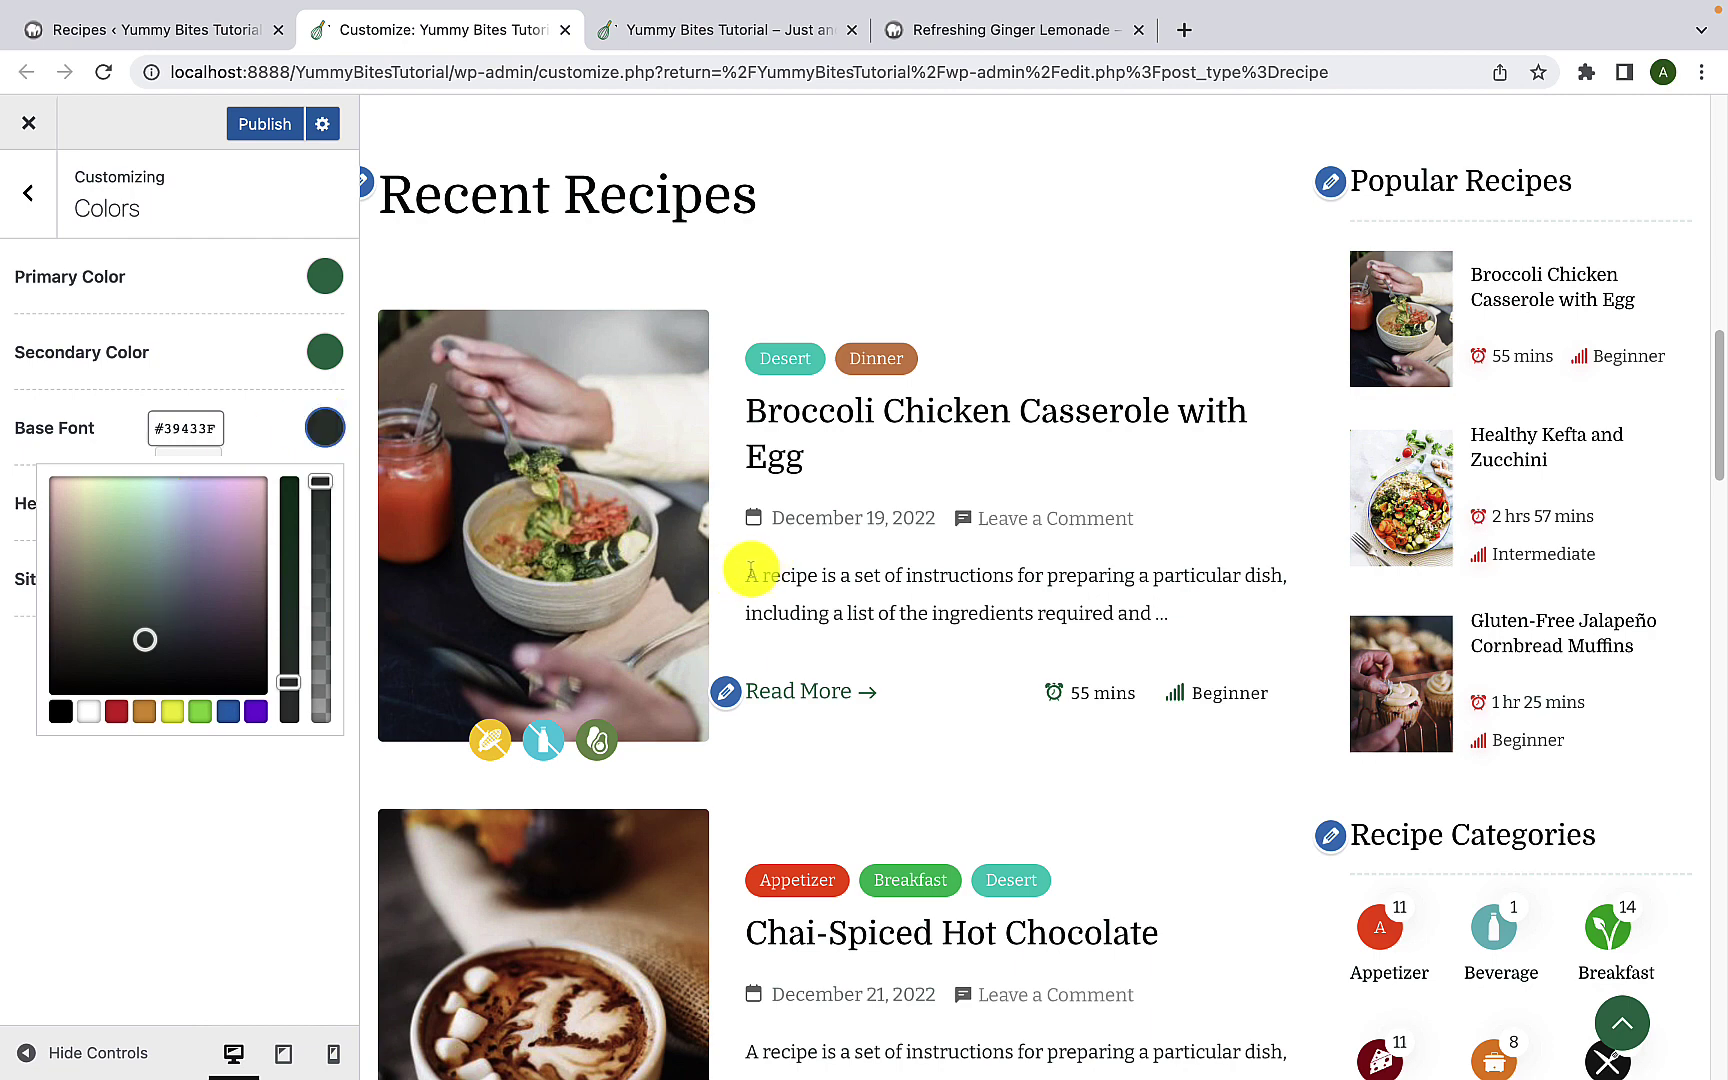
drag(750, 570, 1207, 609)
click(1207, 600)
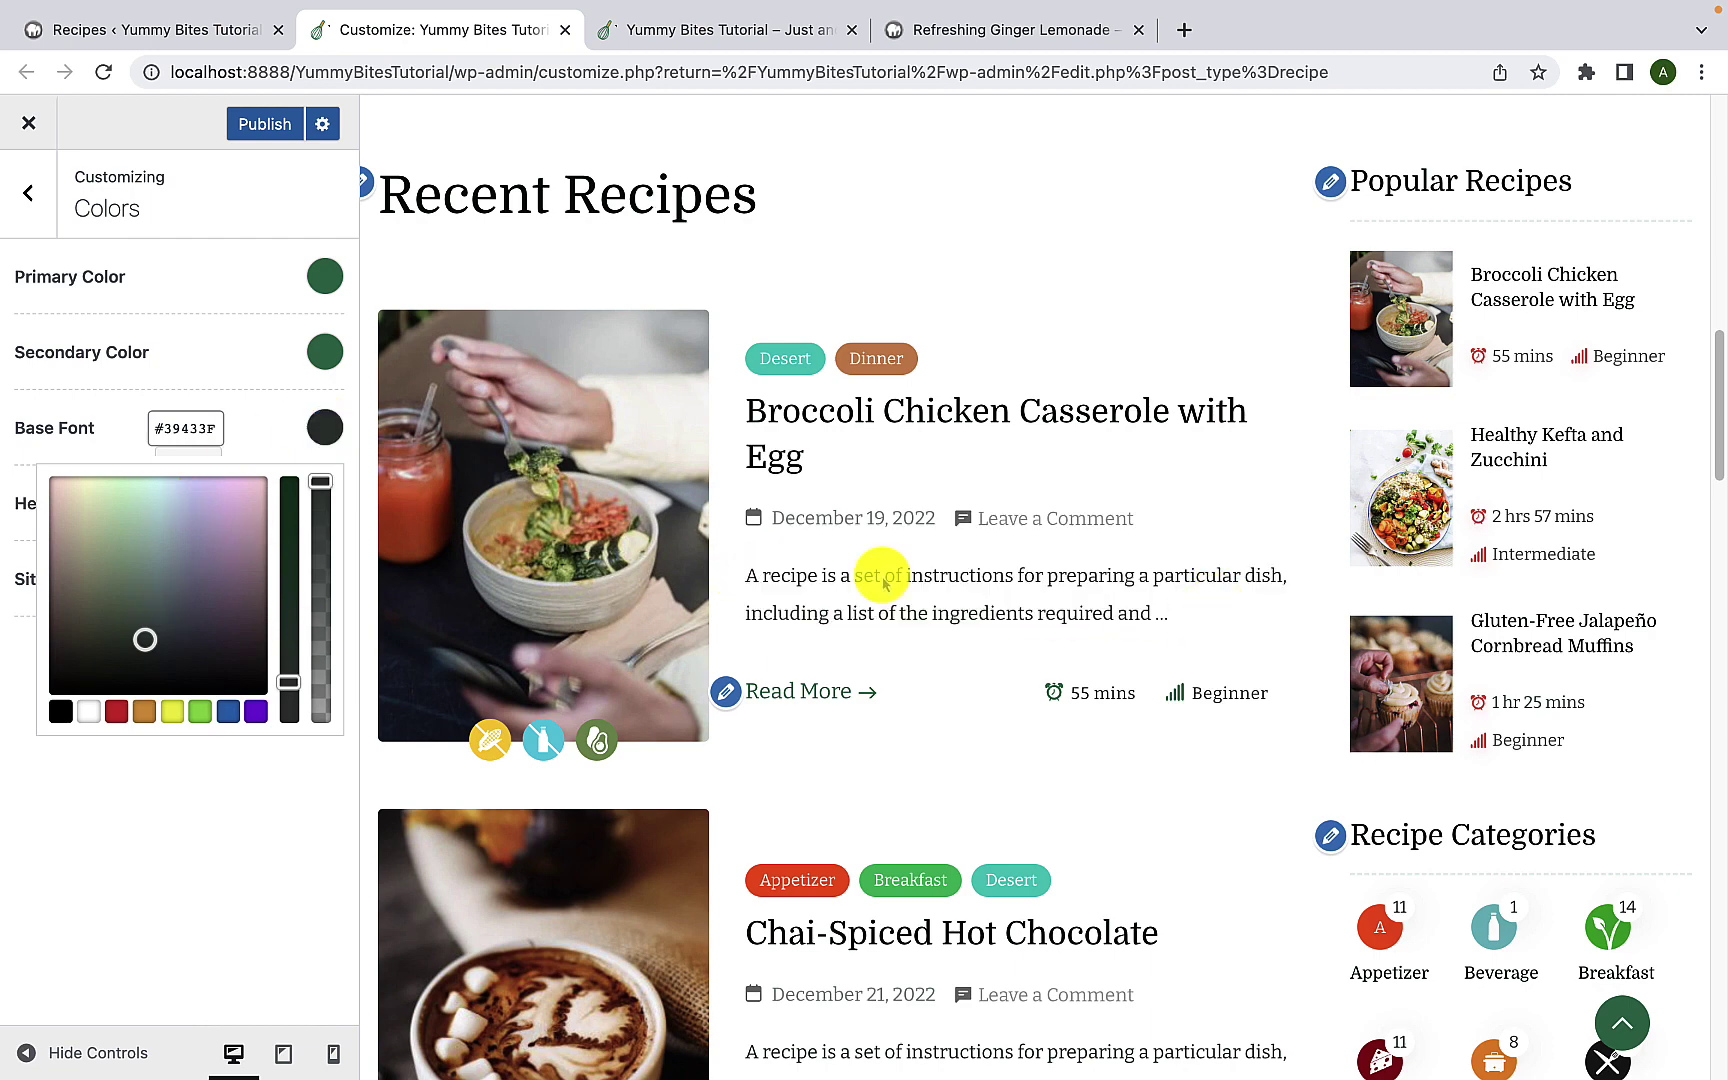
click(248, 394)
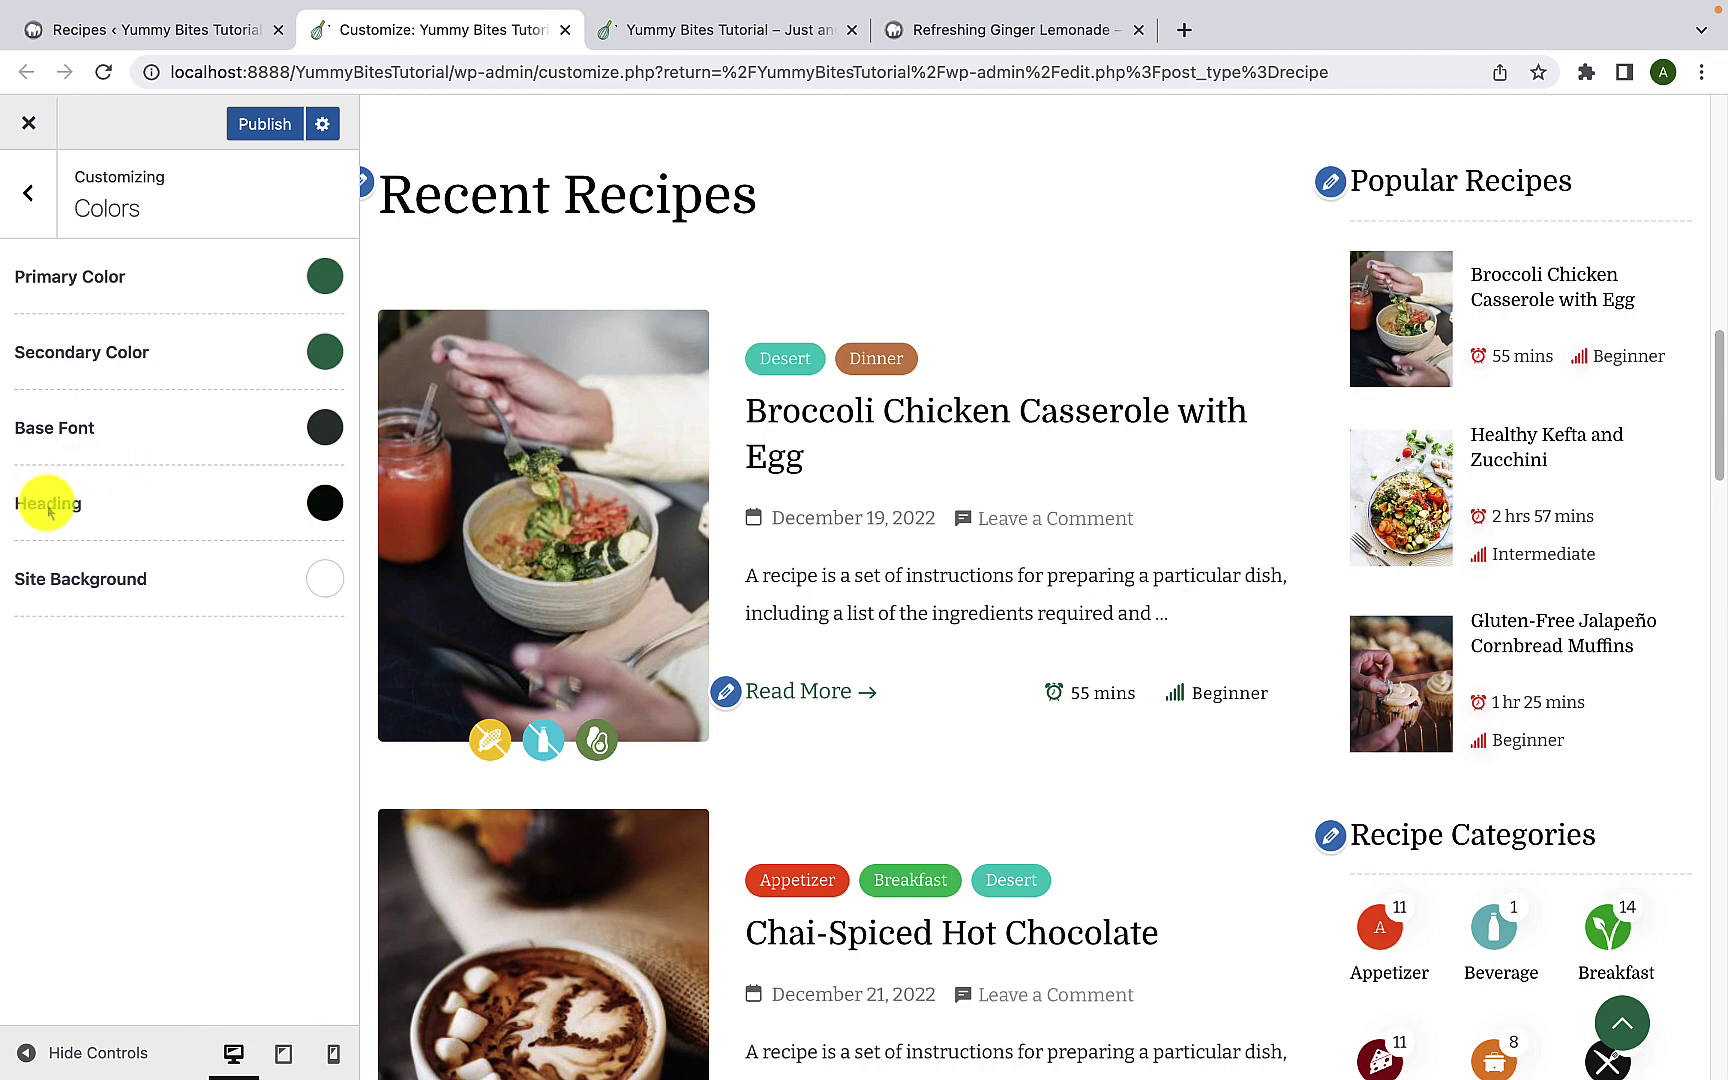
click(322, 502)
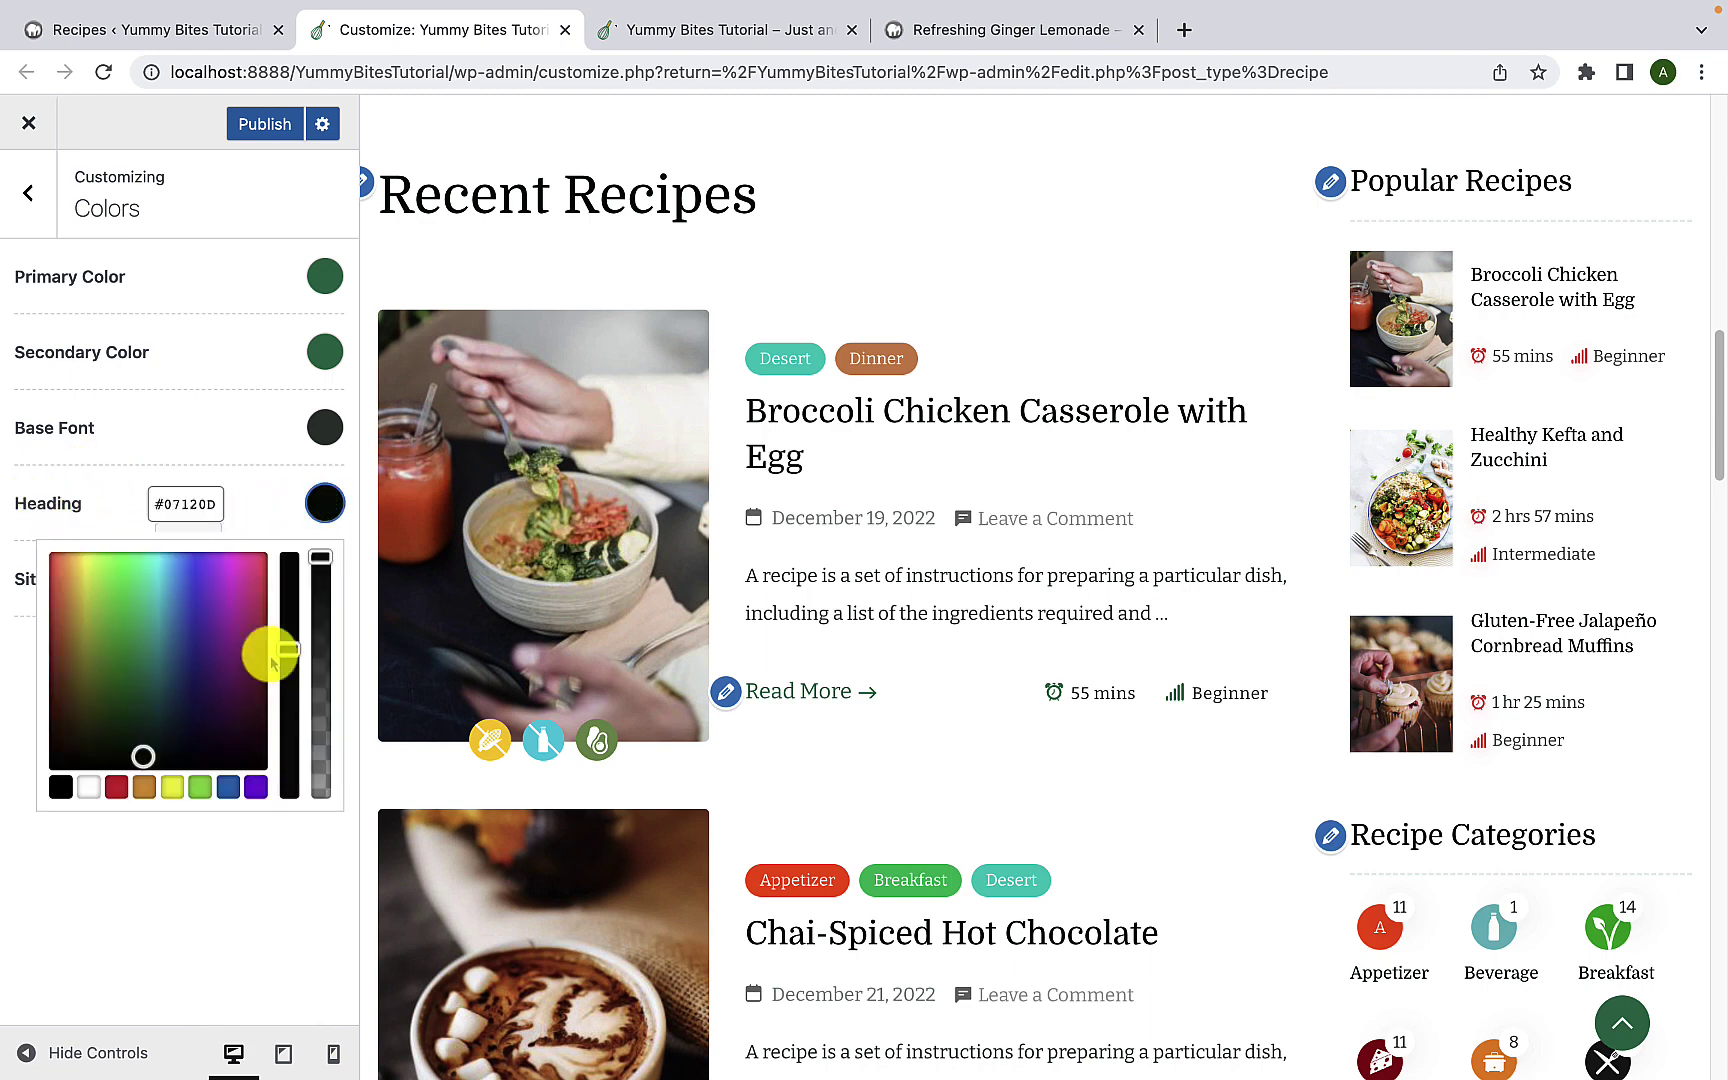
click(120, 493)
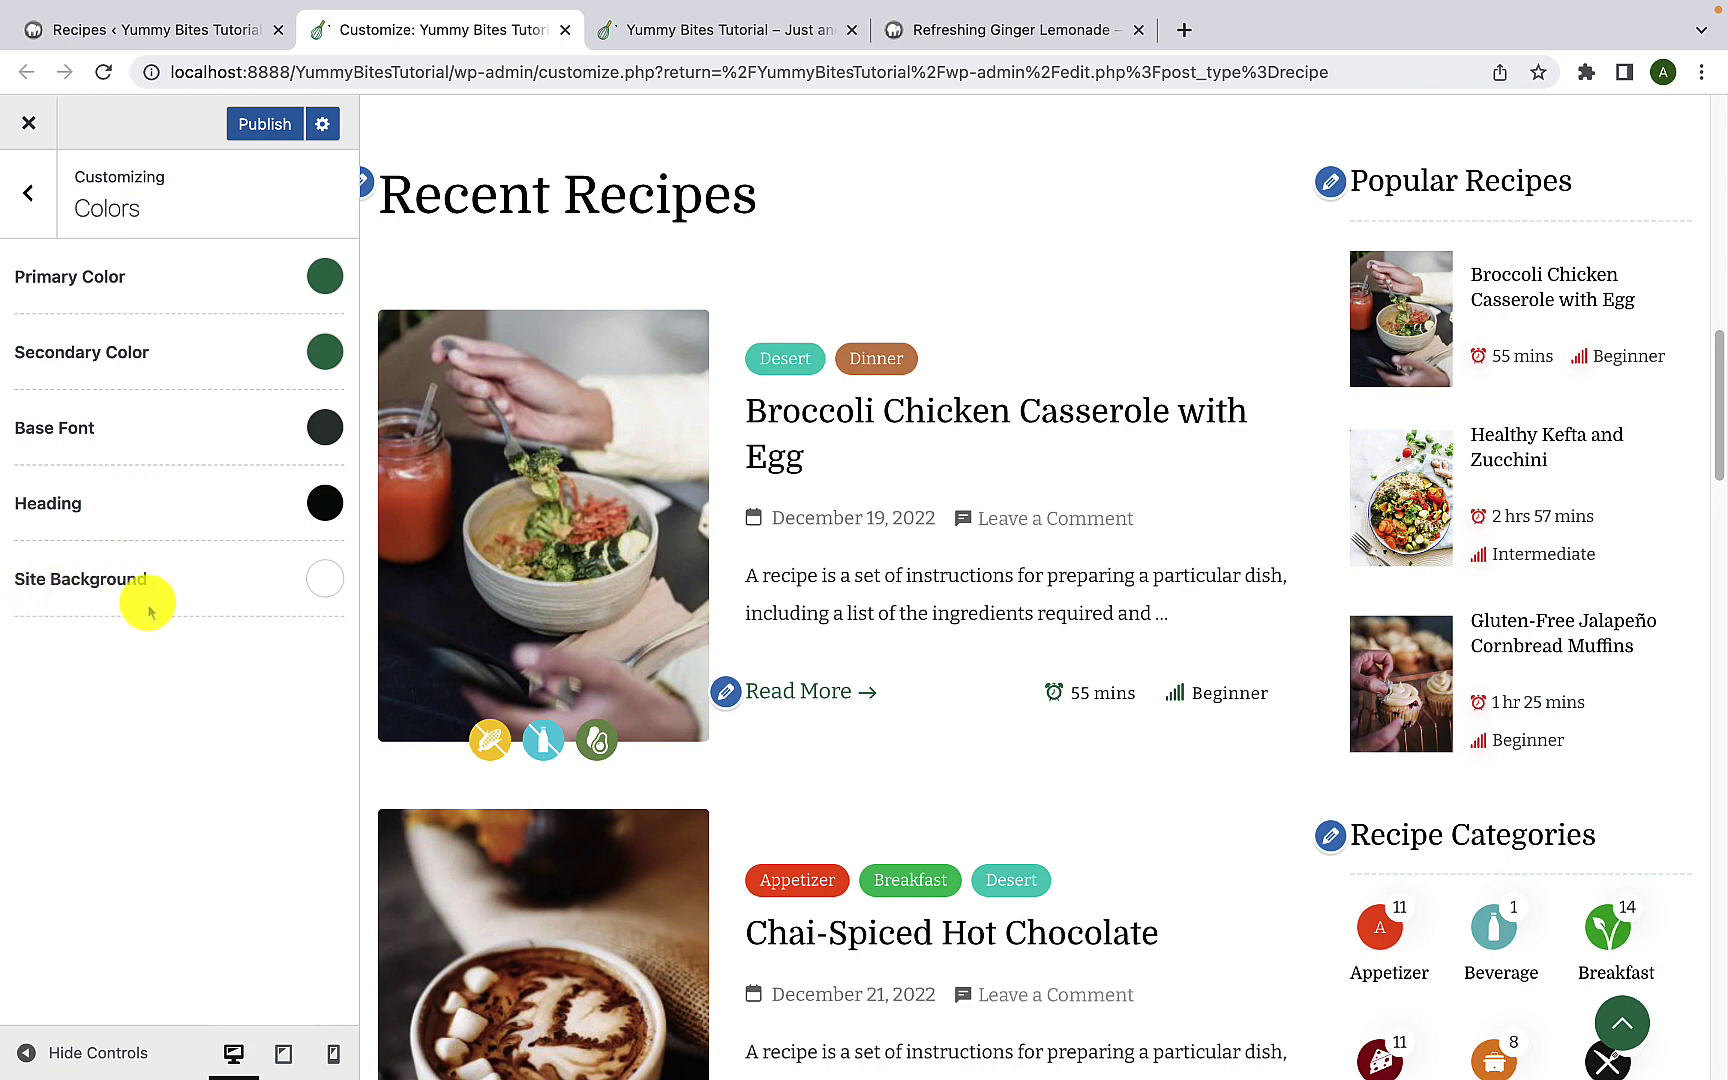
click(324, 580)
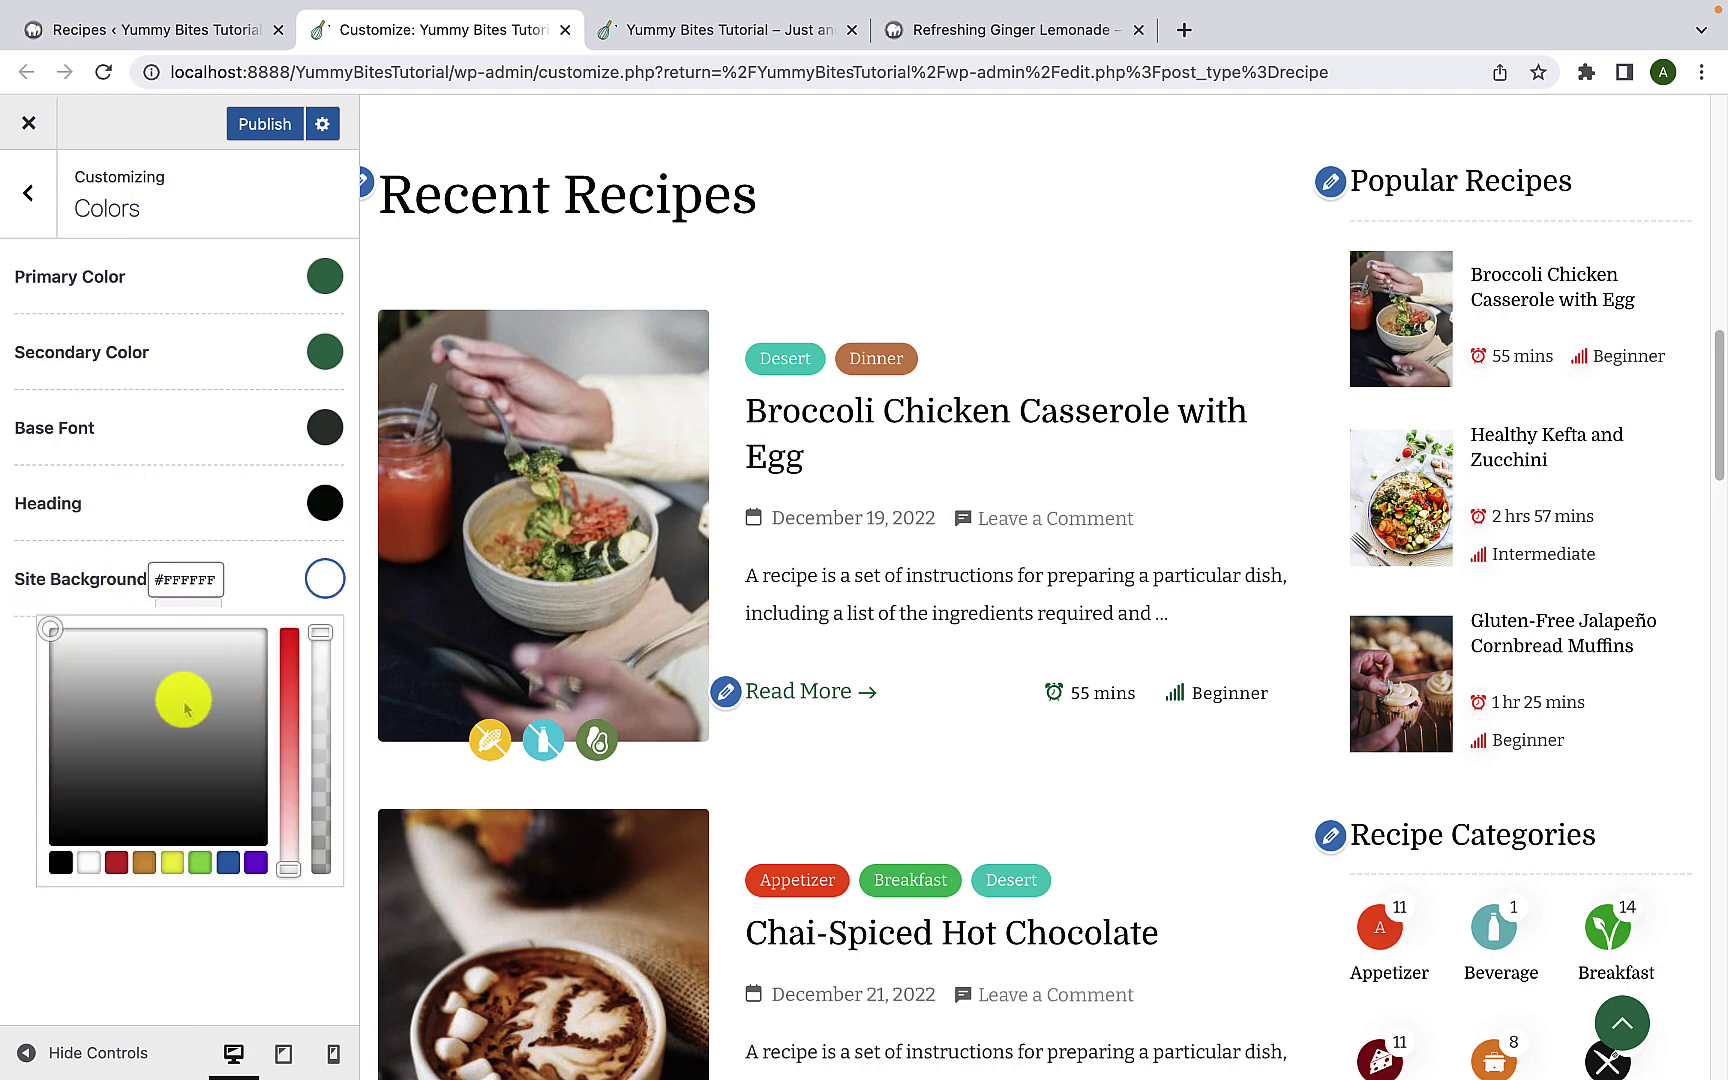
click(25, 678)
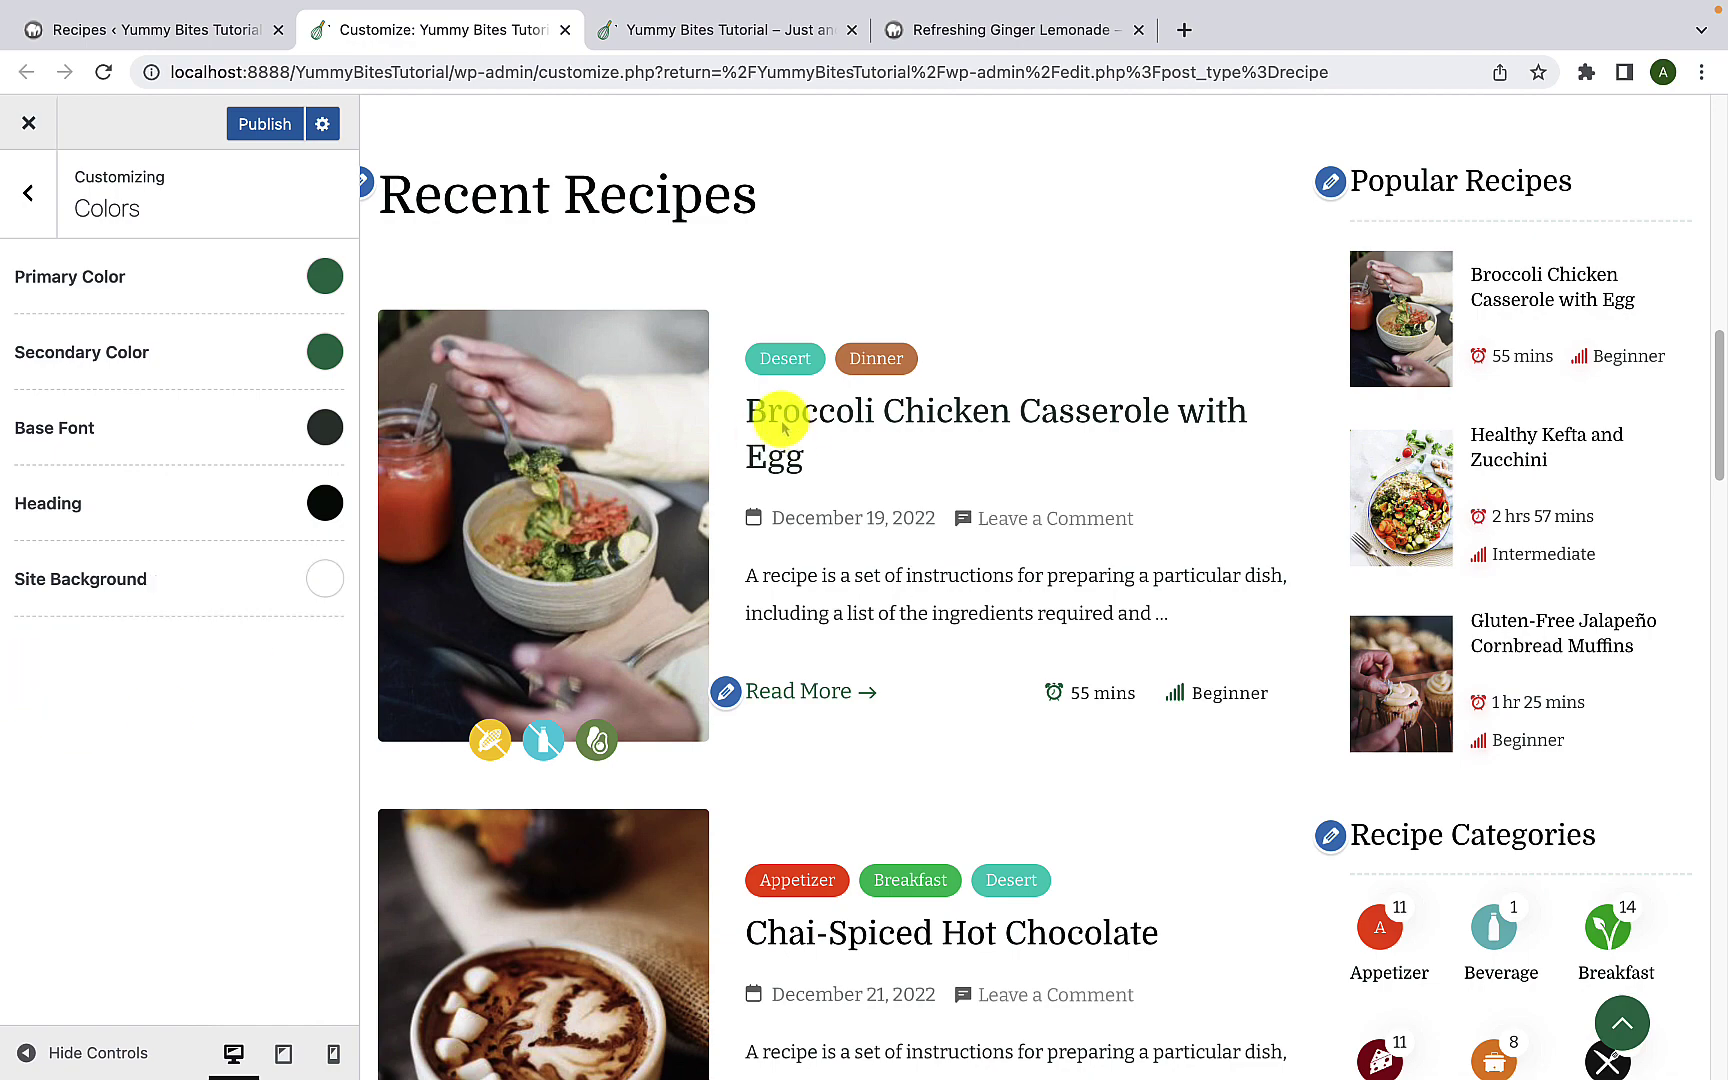
Step: Review the homepage preview with the chosen colors and publish the changes
scroll(803, 455, up, 3)
scroll(803, 455, up, 15)
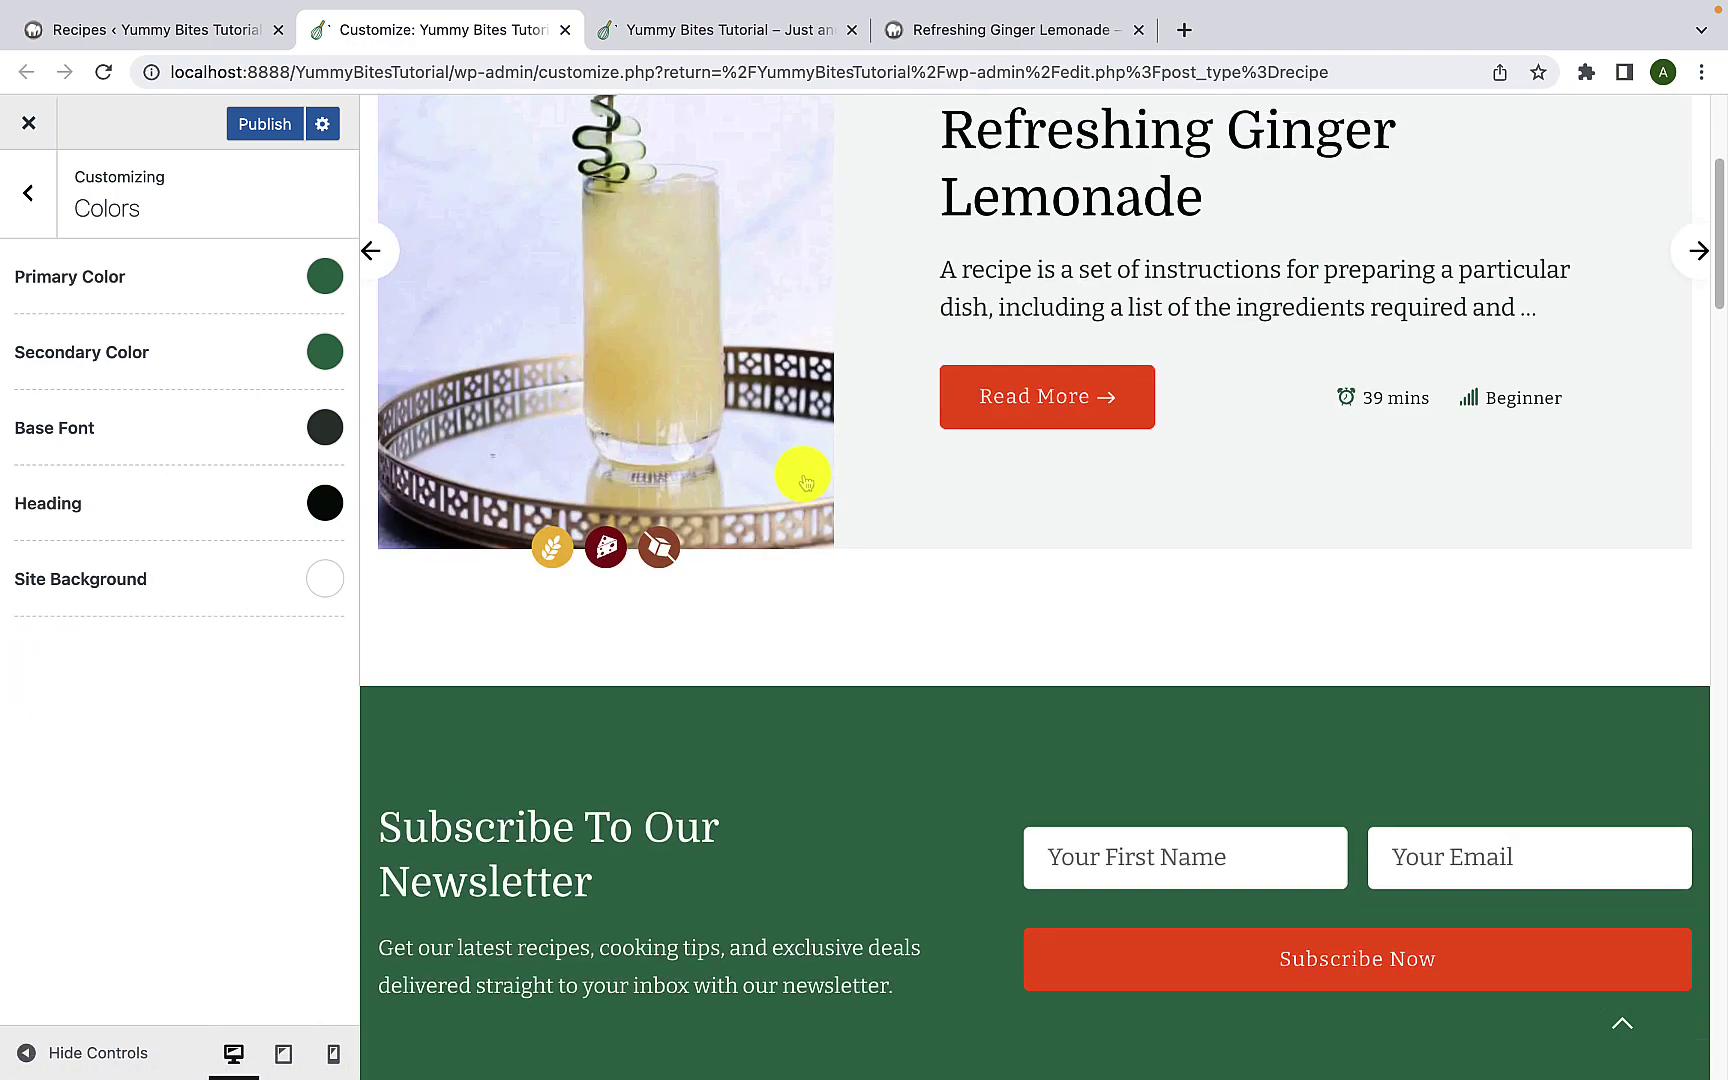
scroll(802, 490, down, 3)
scroll(804, 495, down, 10)
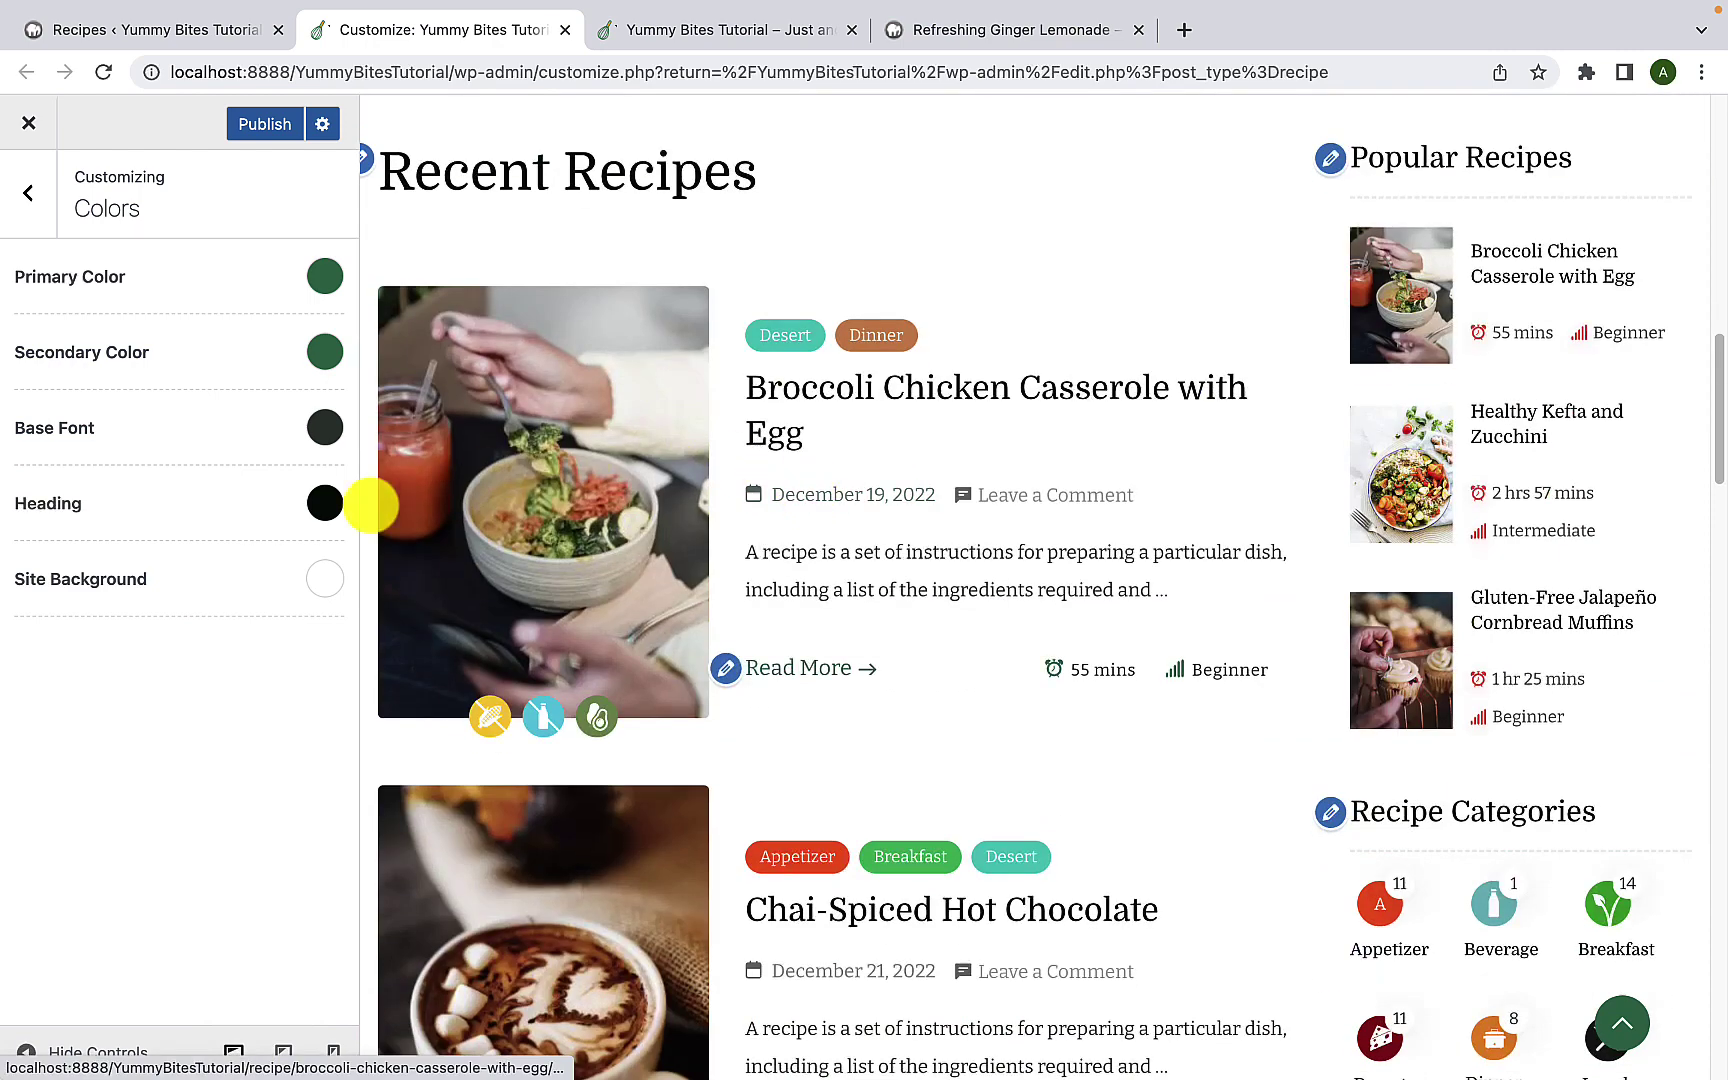
click(256, 134)
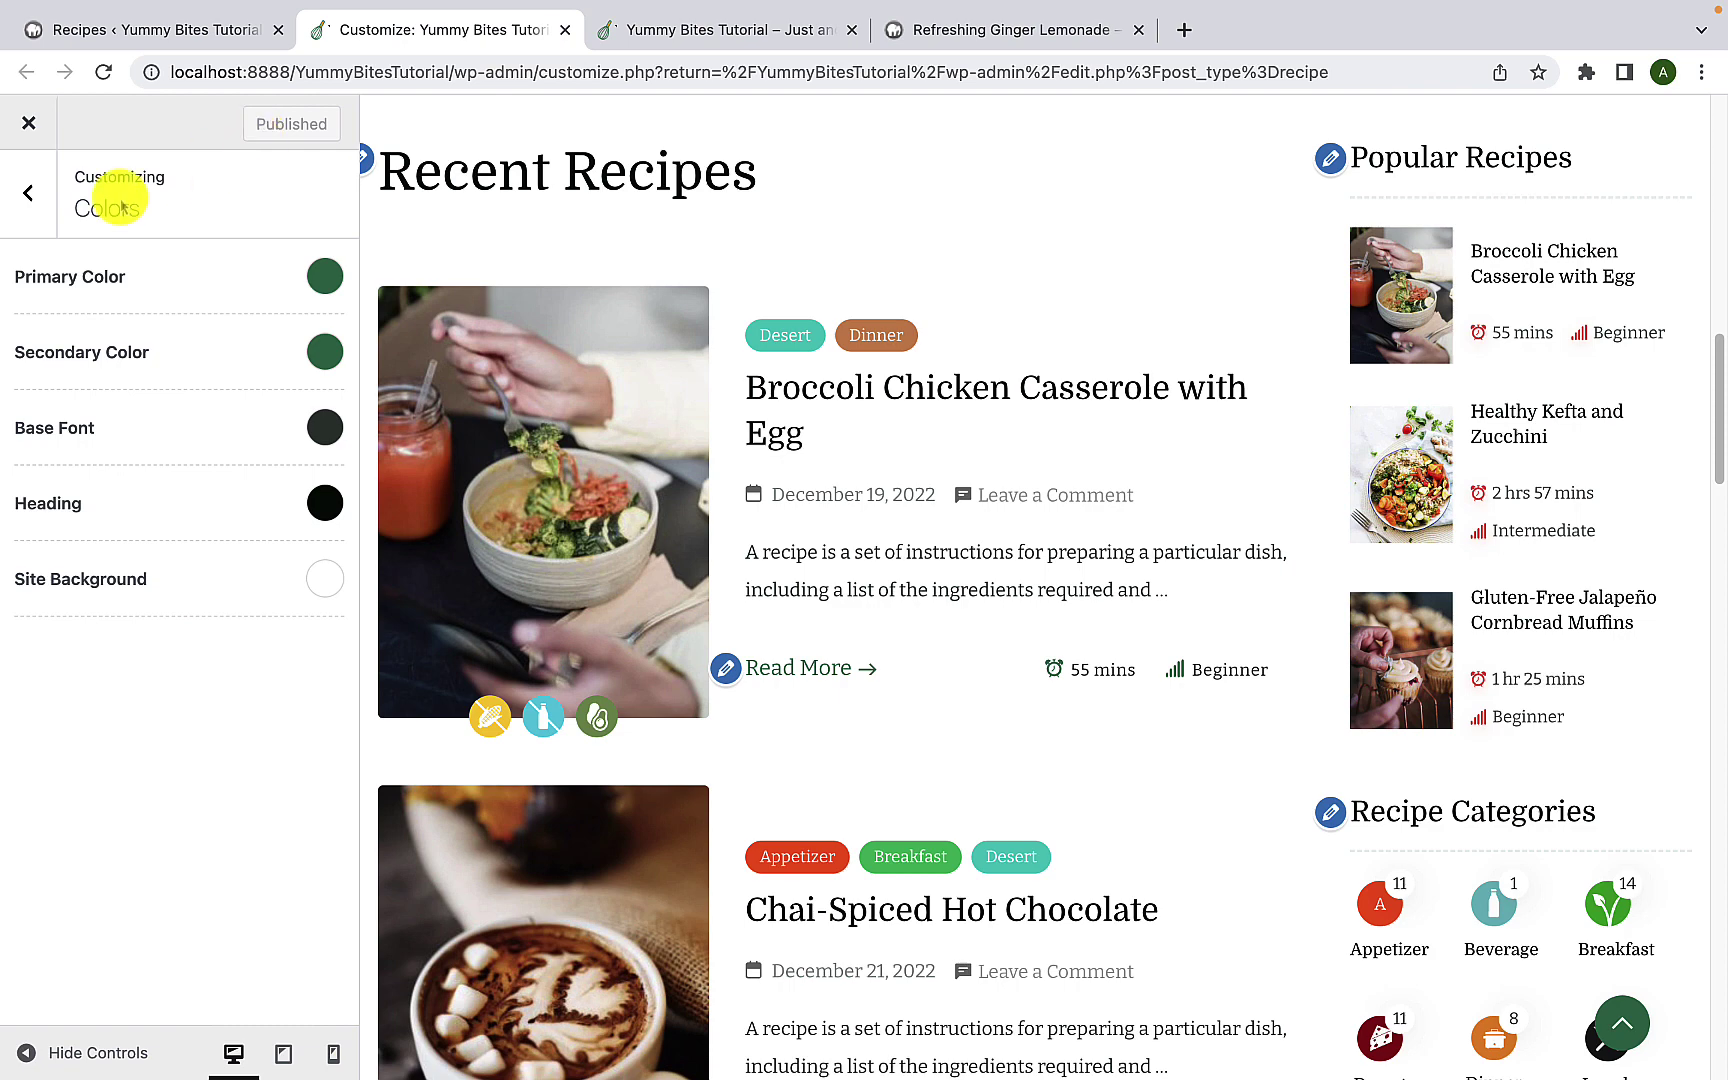
Step: Leave the Colors section and open the Base Font options of the Typography settings
click(28, 193)
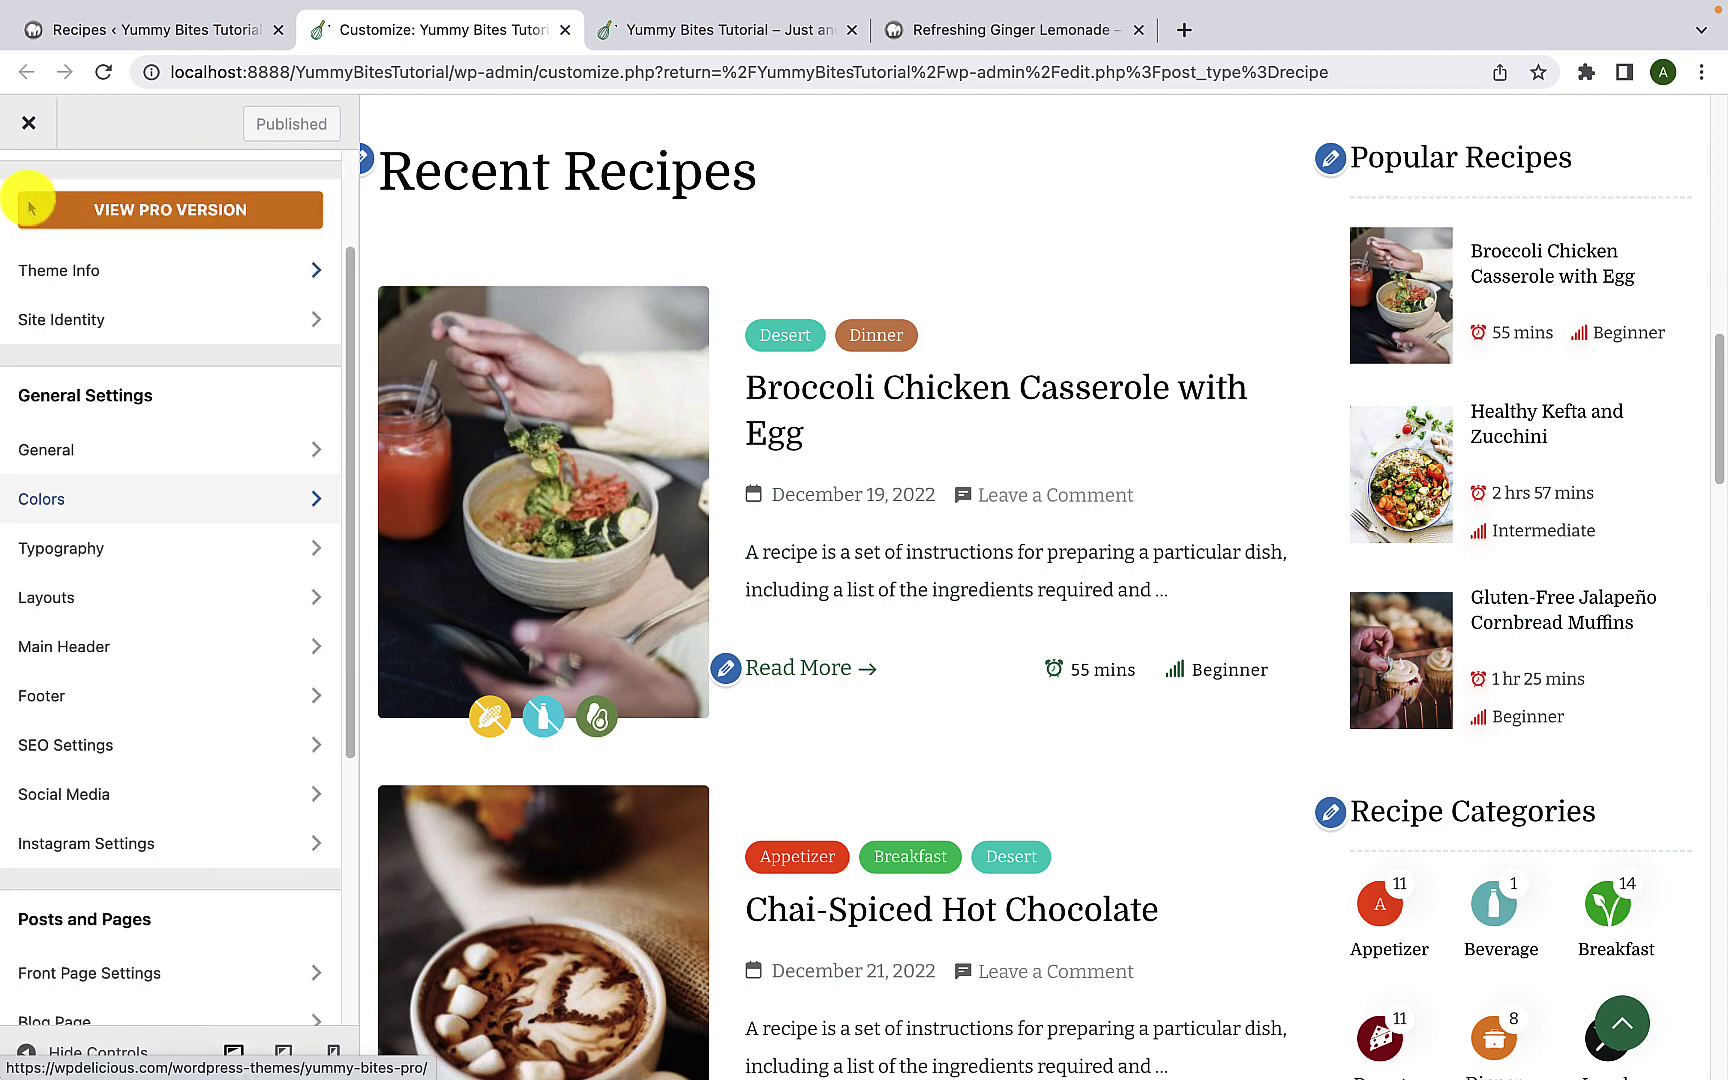
click(128, 560)
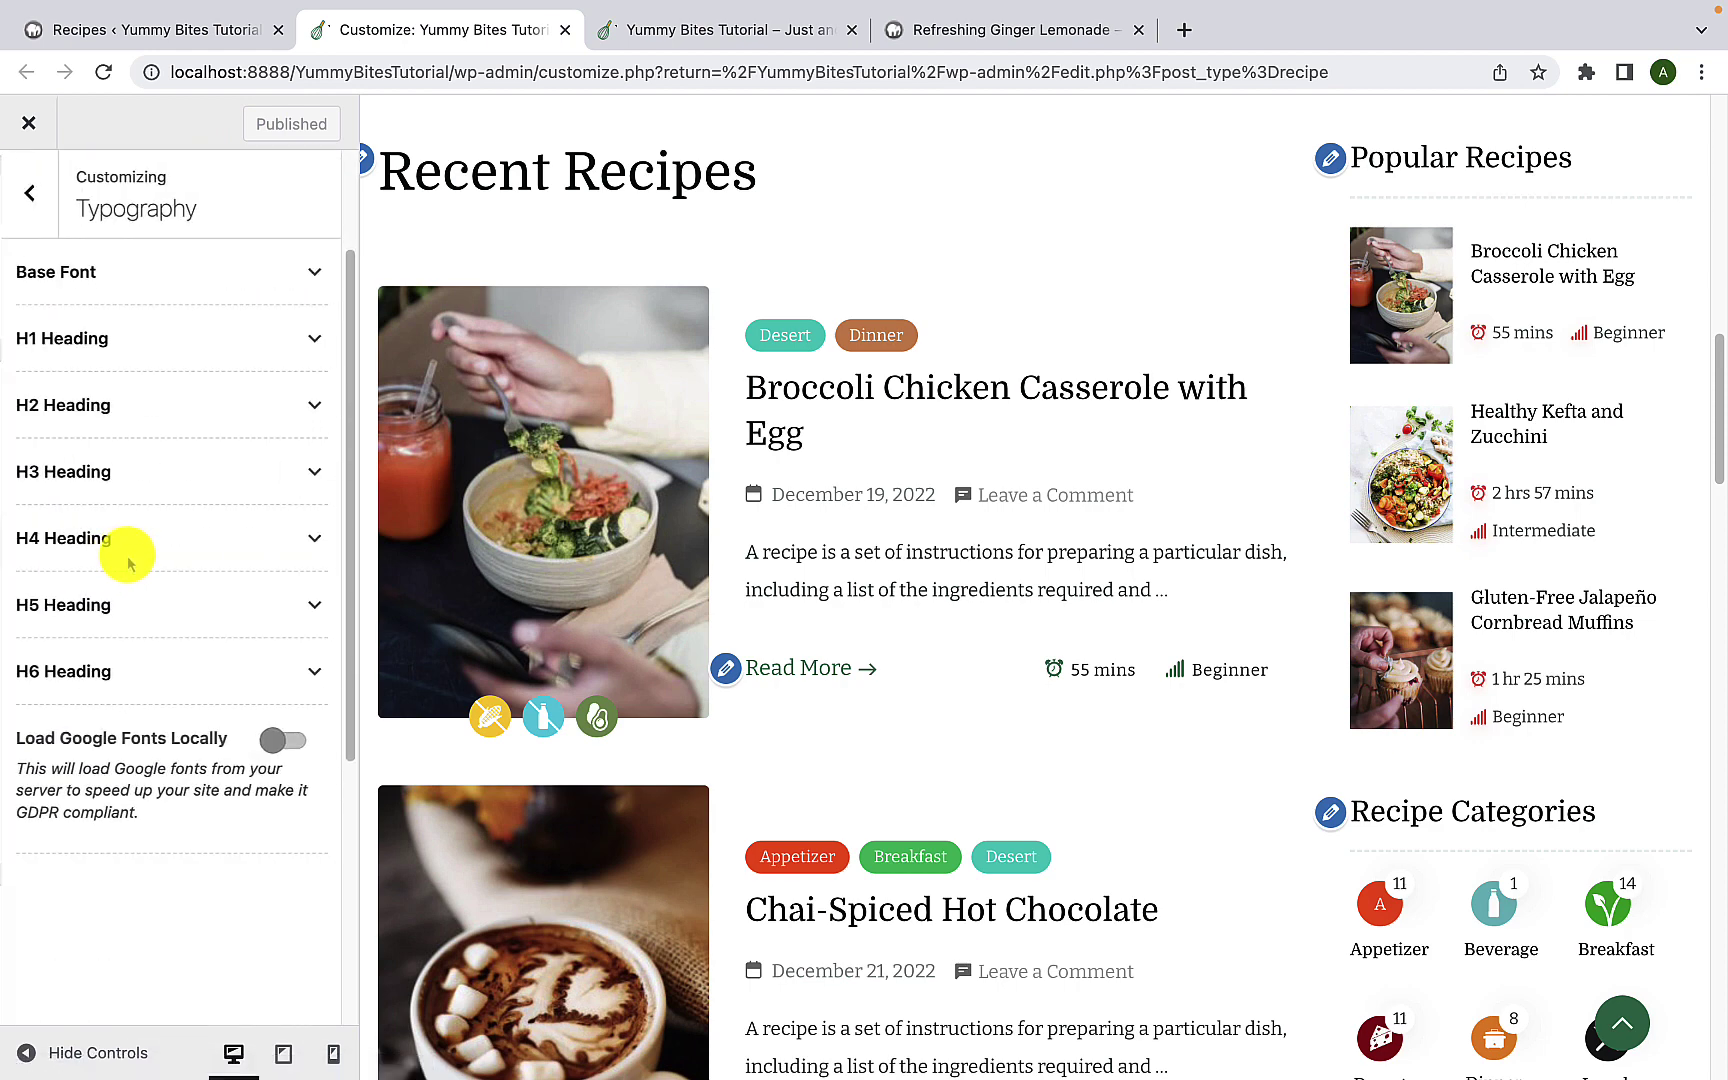
click(285, 266)
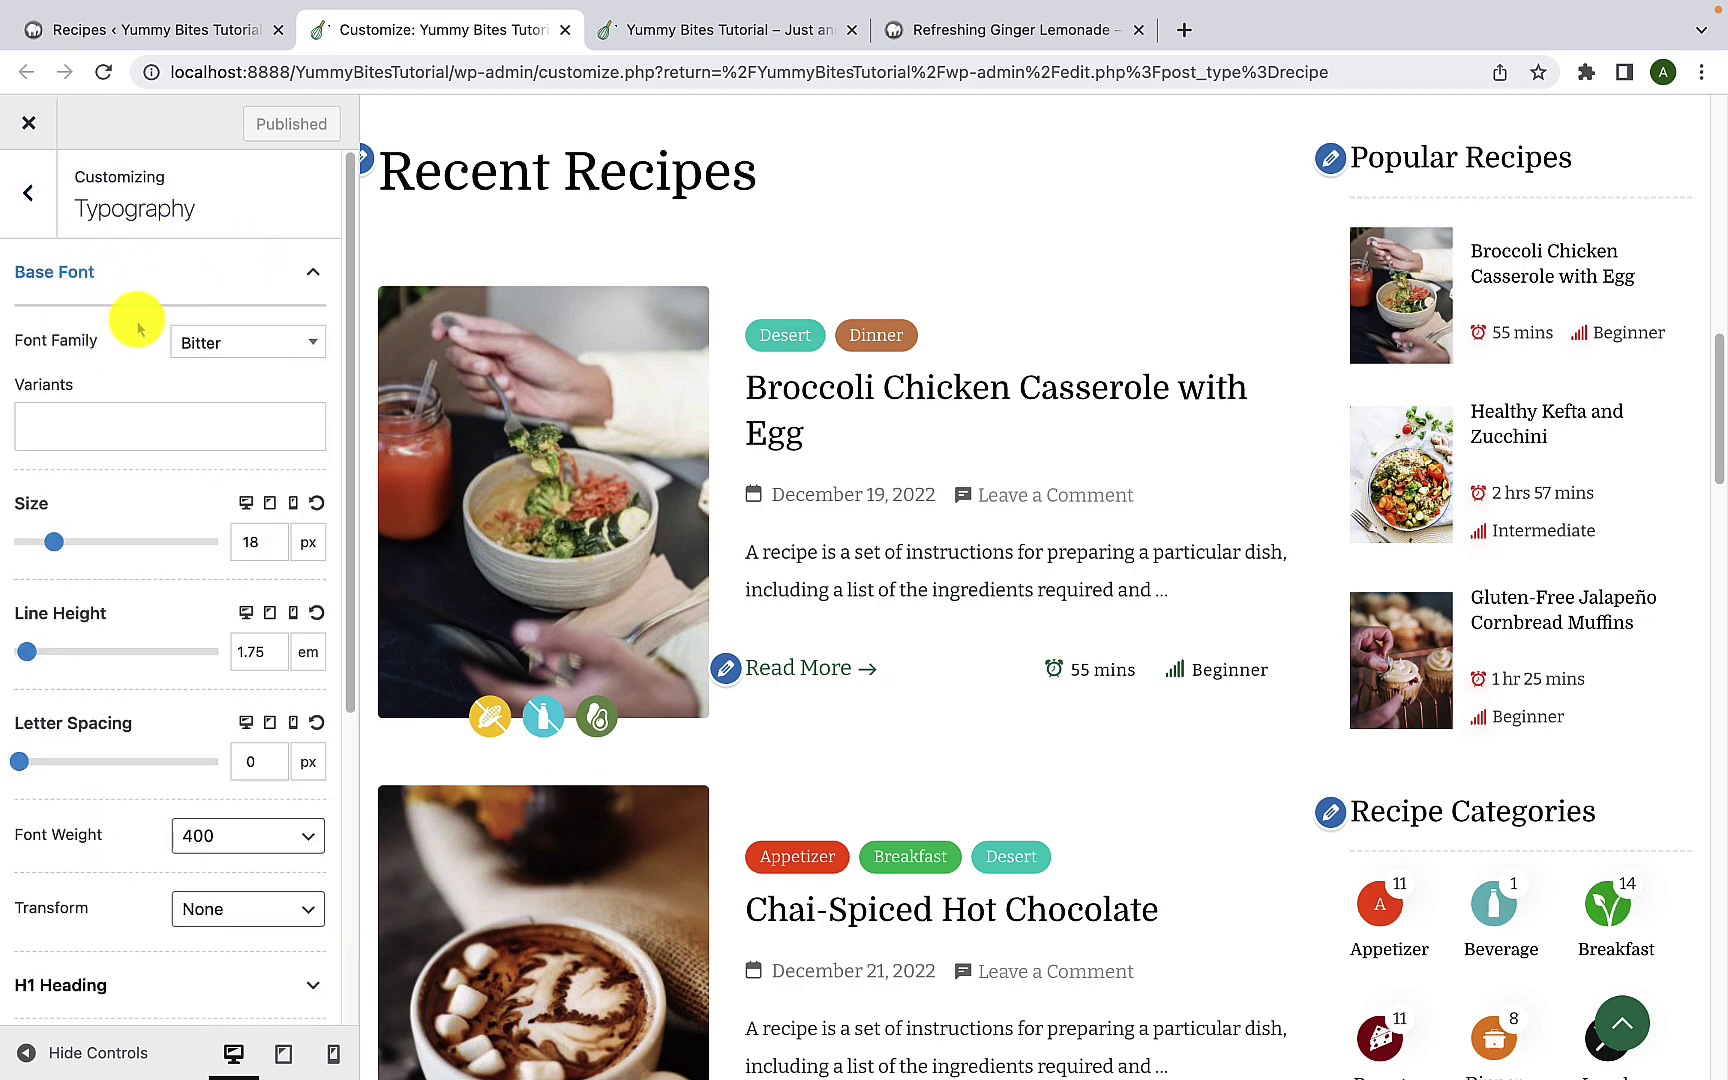
Step: Try Caramel and Cinzel as the base font family and check them in the page preview
click(243, 355)
scroll(243, 560, down, 5)
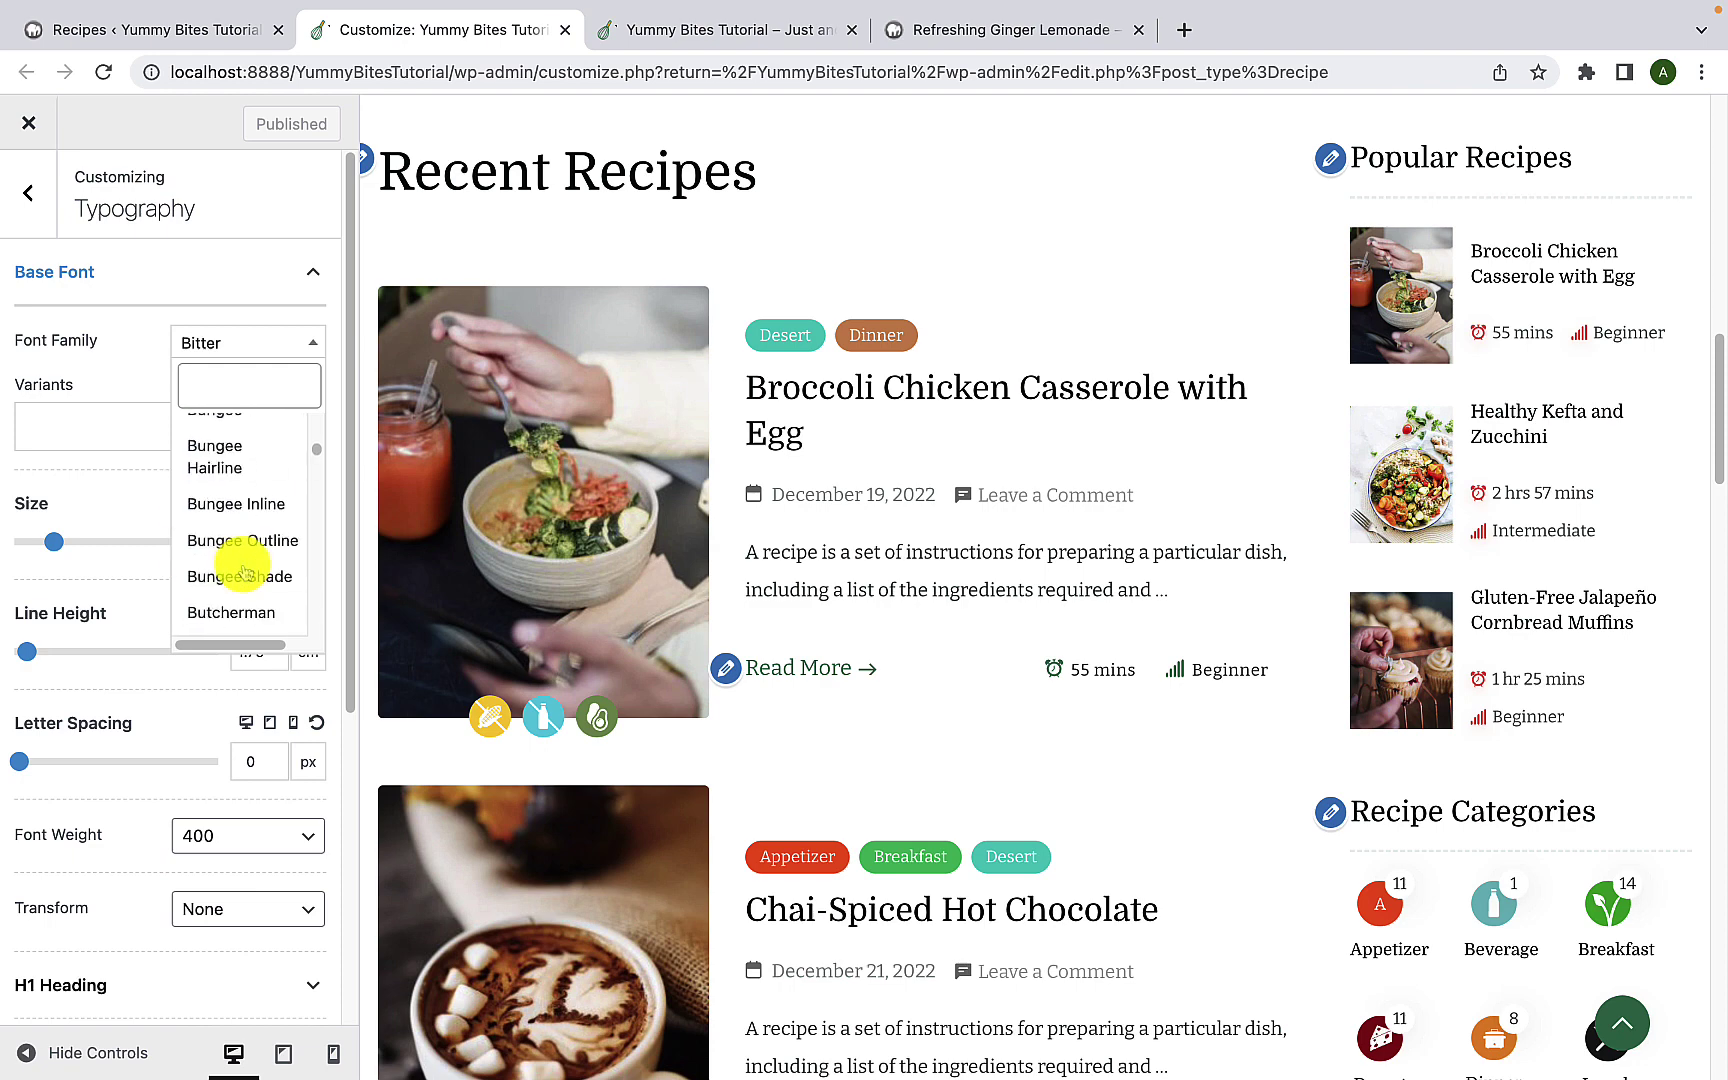
scroll(243, 570, down, 4)
click(217, 539)
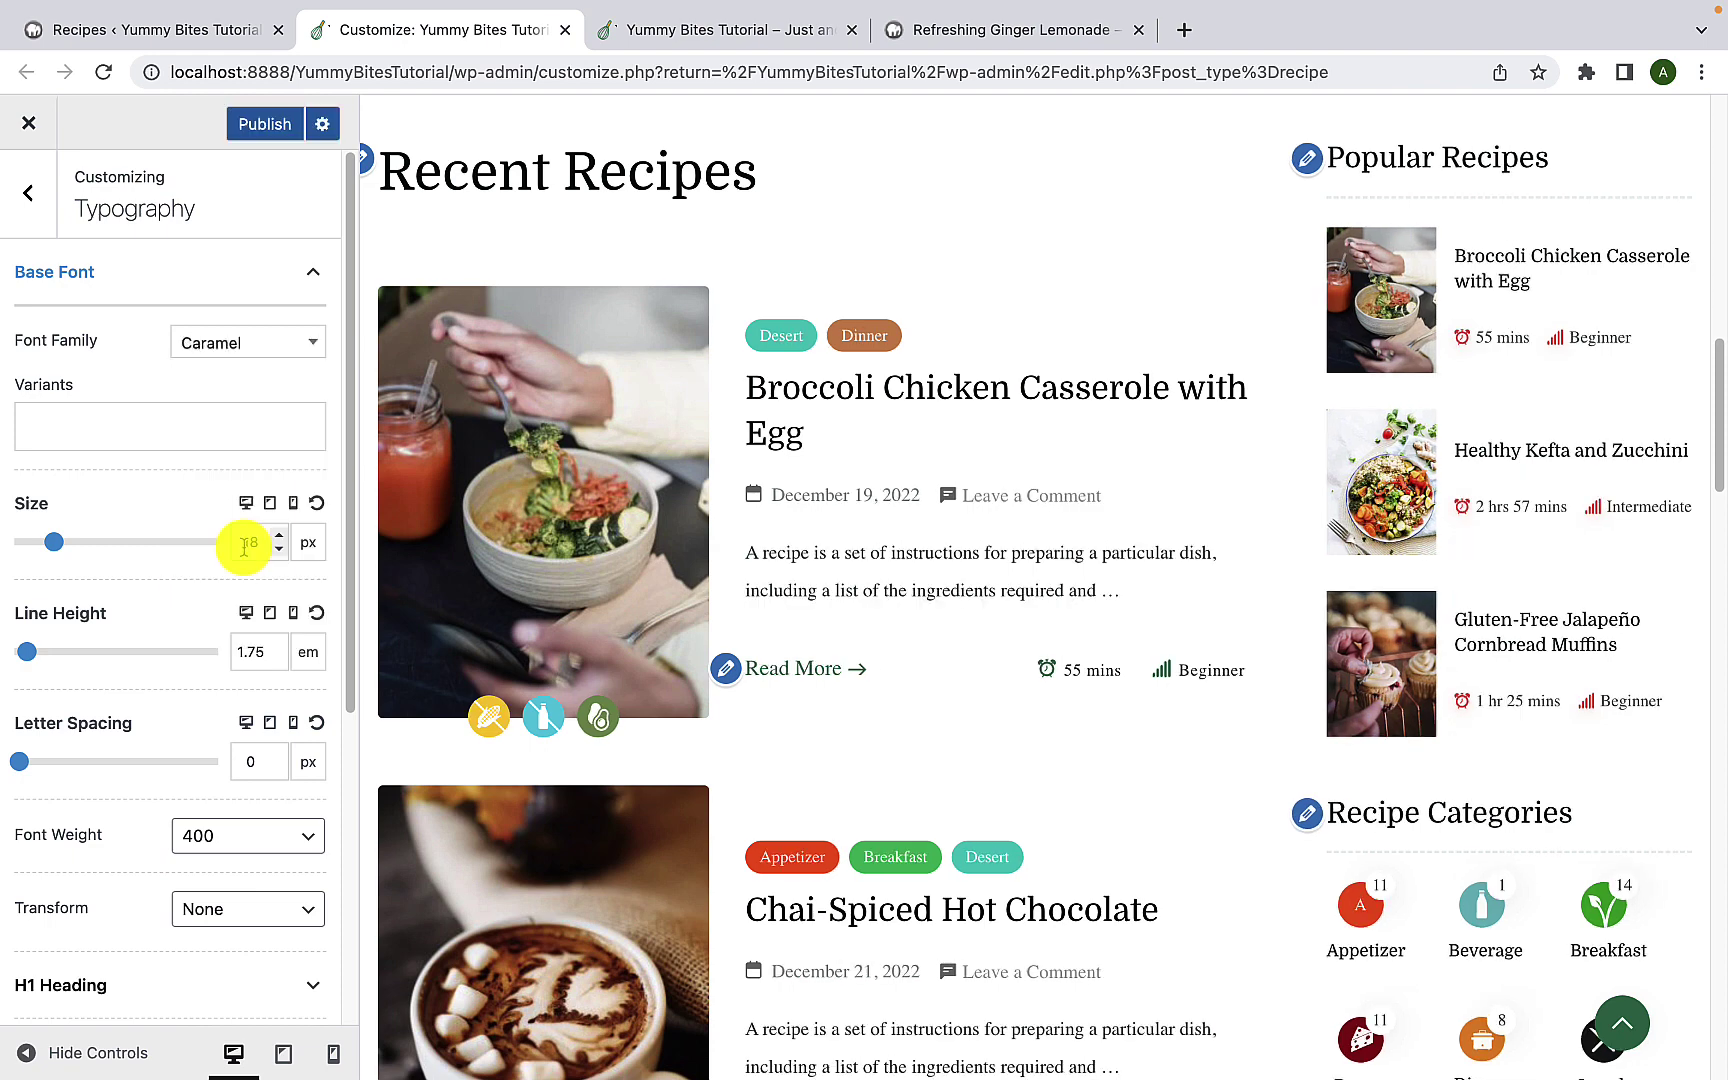
click(250, 342)
scroll(235, 545, down, 10)
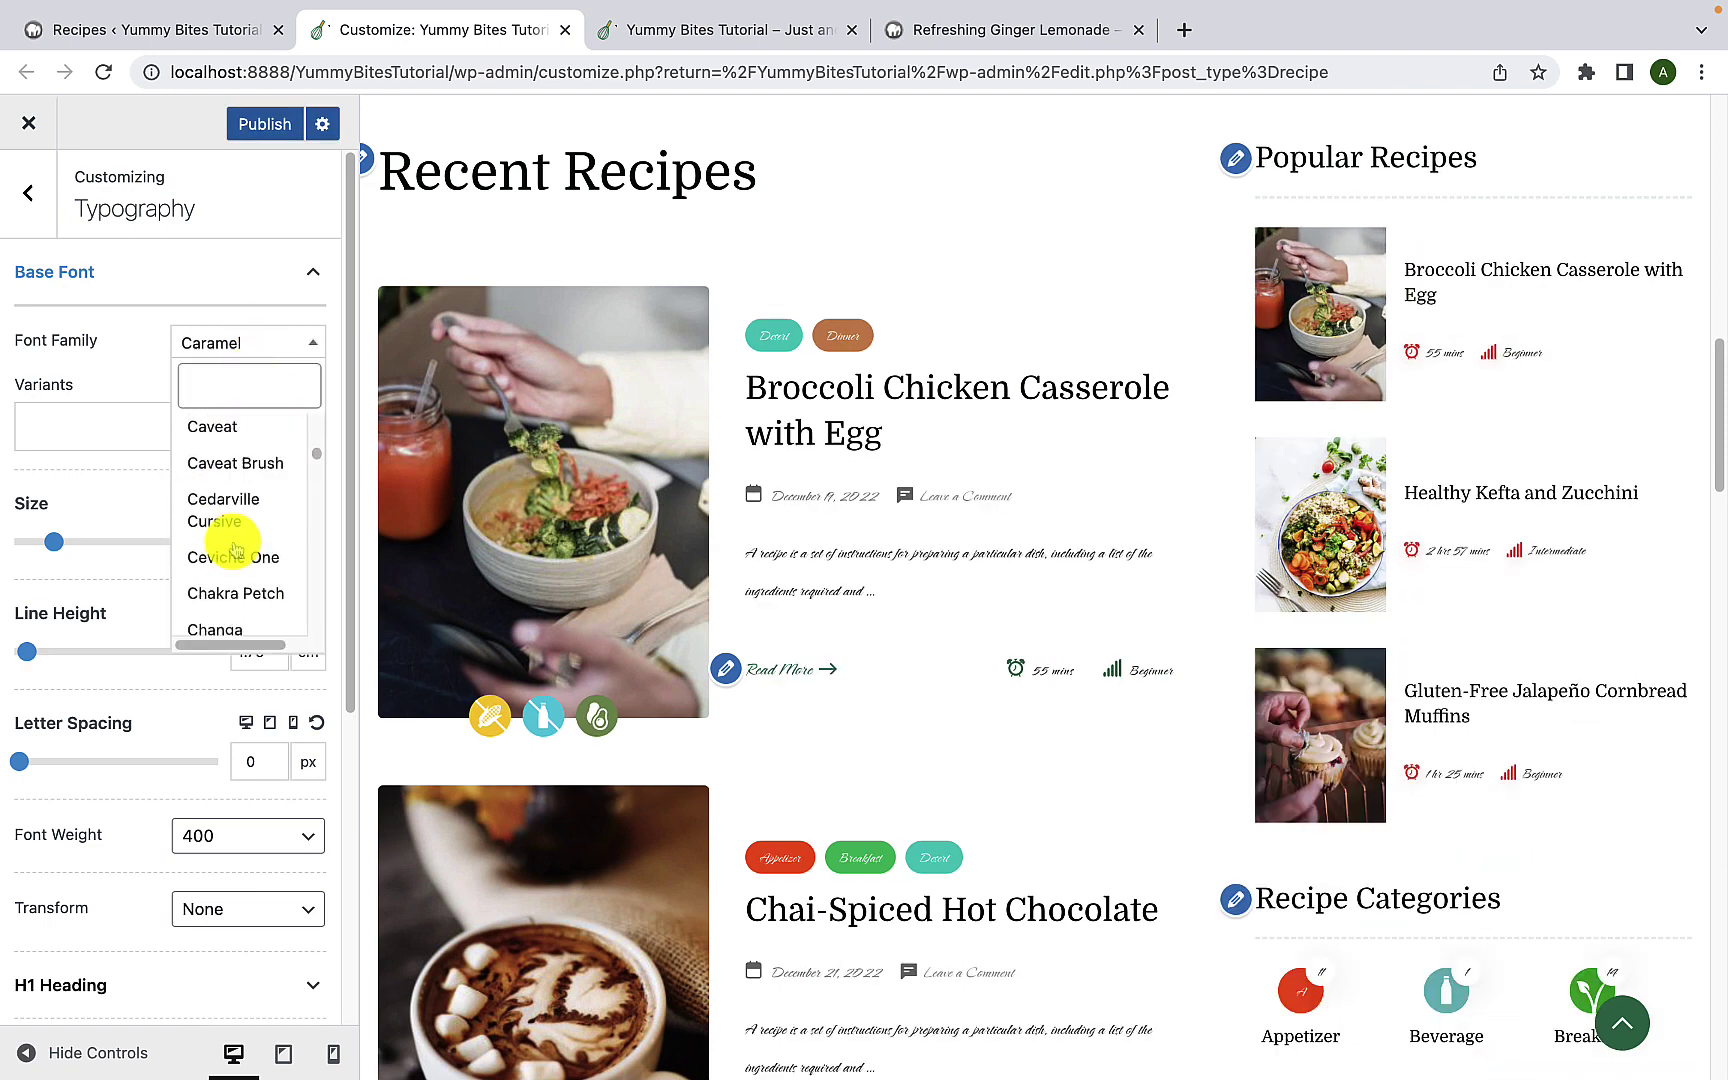
click(210, 538)
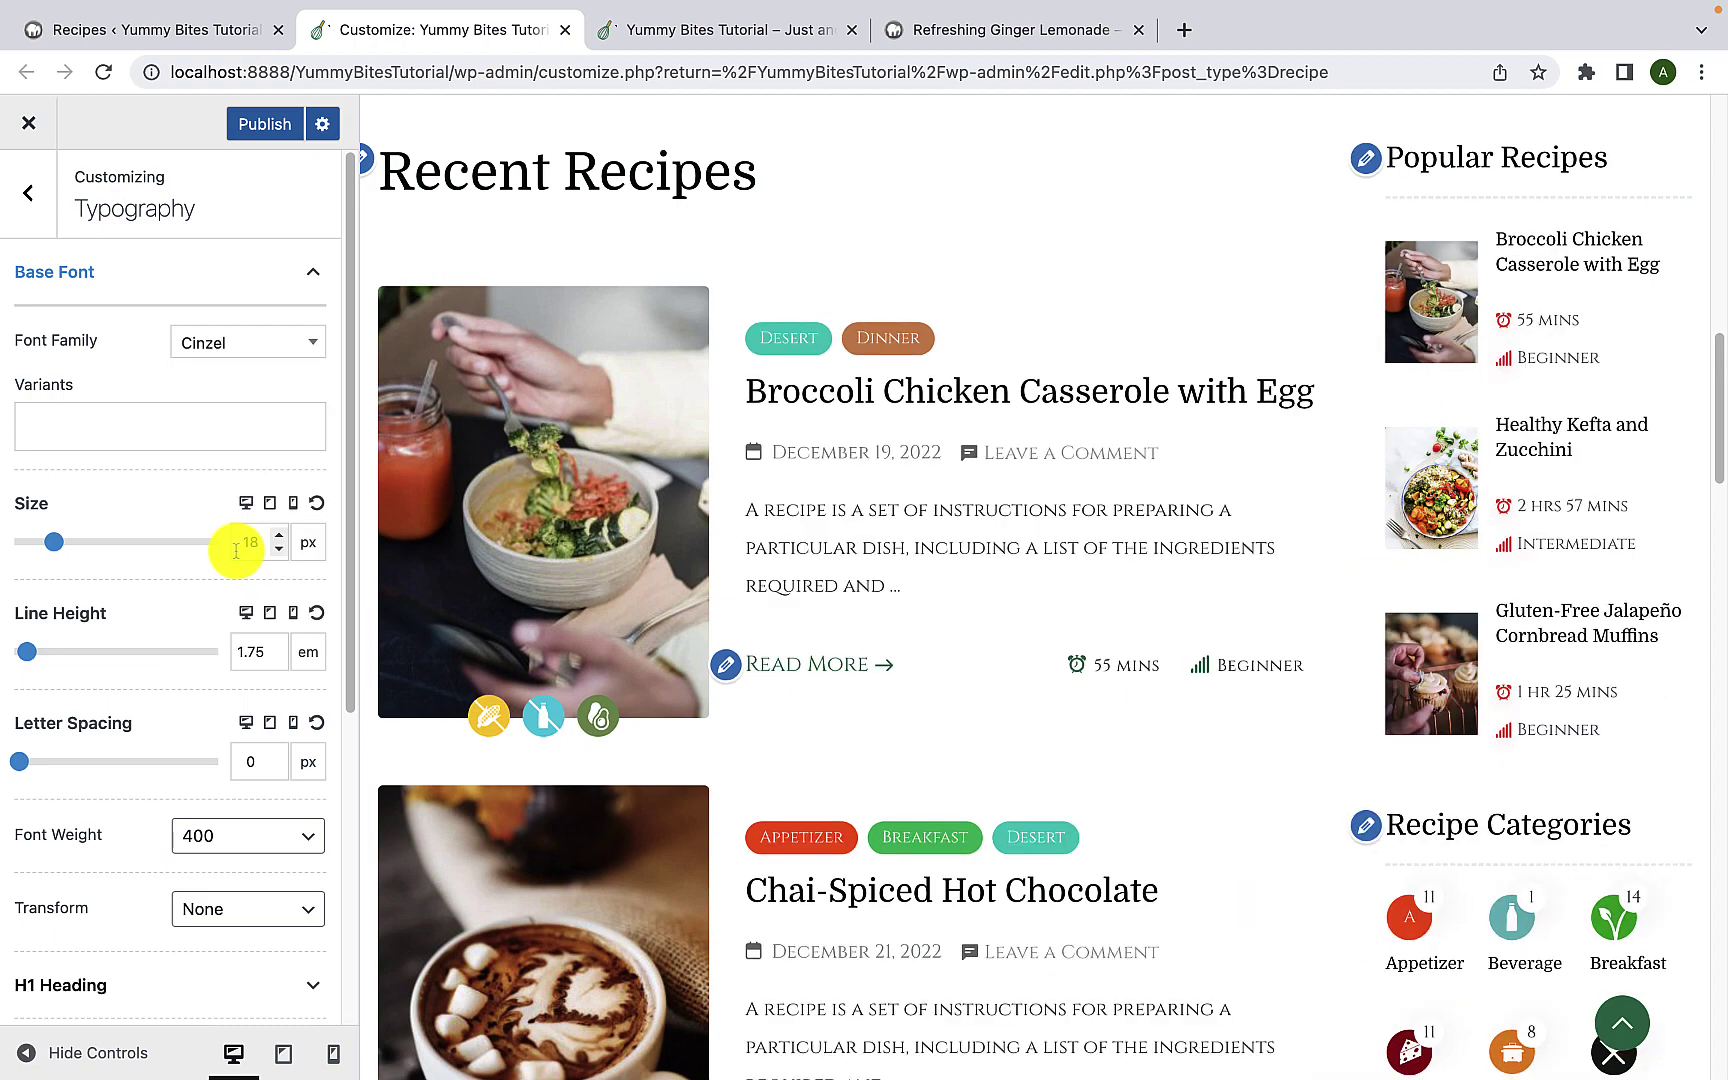
scroll(944, 622, down, 5)
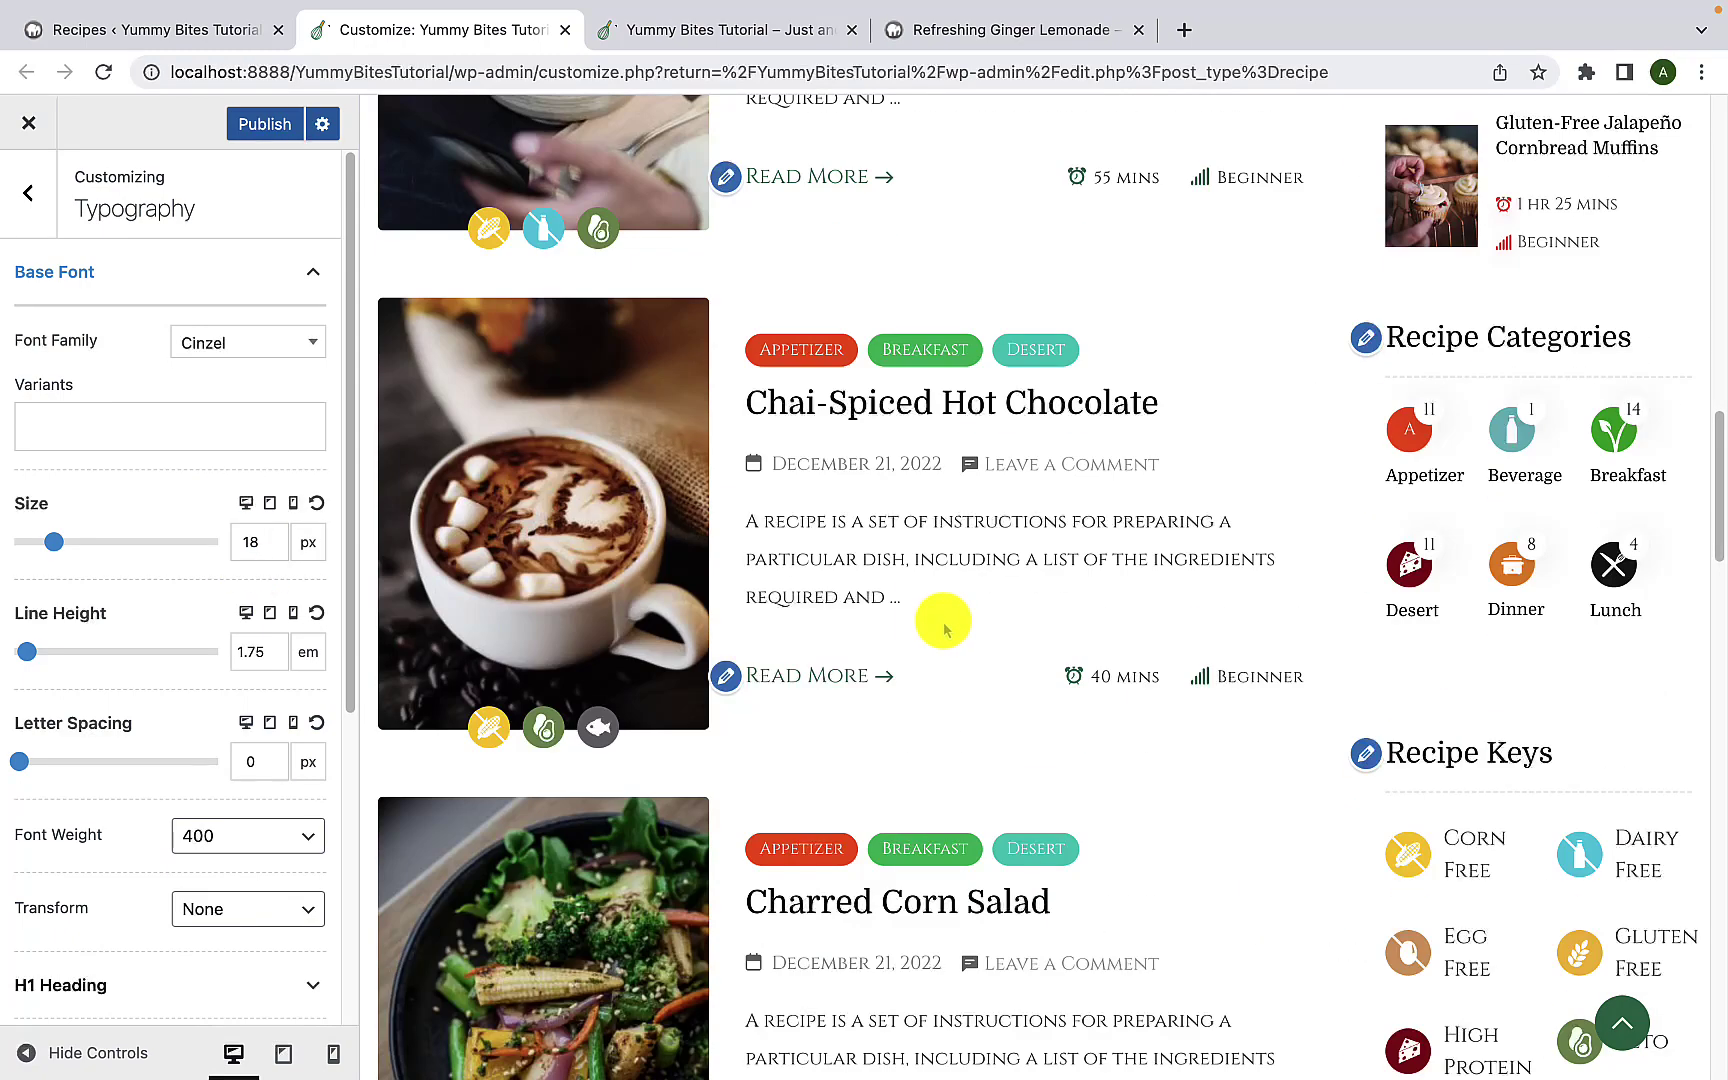
scroll(939, 617, up, 2)
Step: Set the base font family to Denk One and check it throughout the homepage preview
click(287, 340)
scroll(248, 512, down, 15)
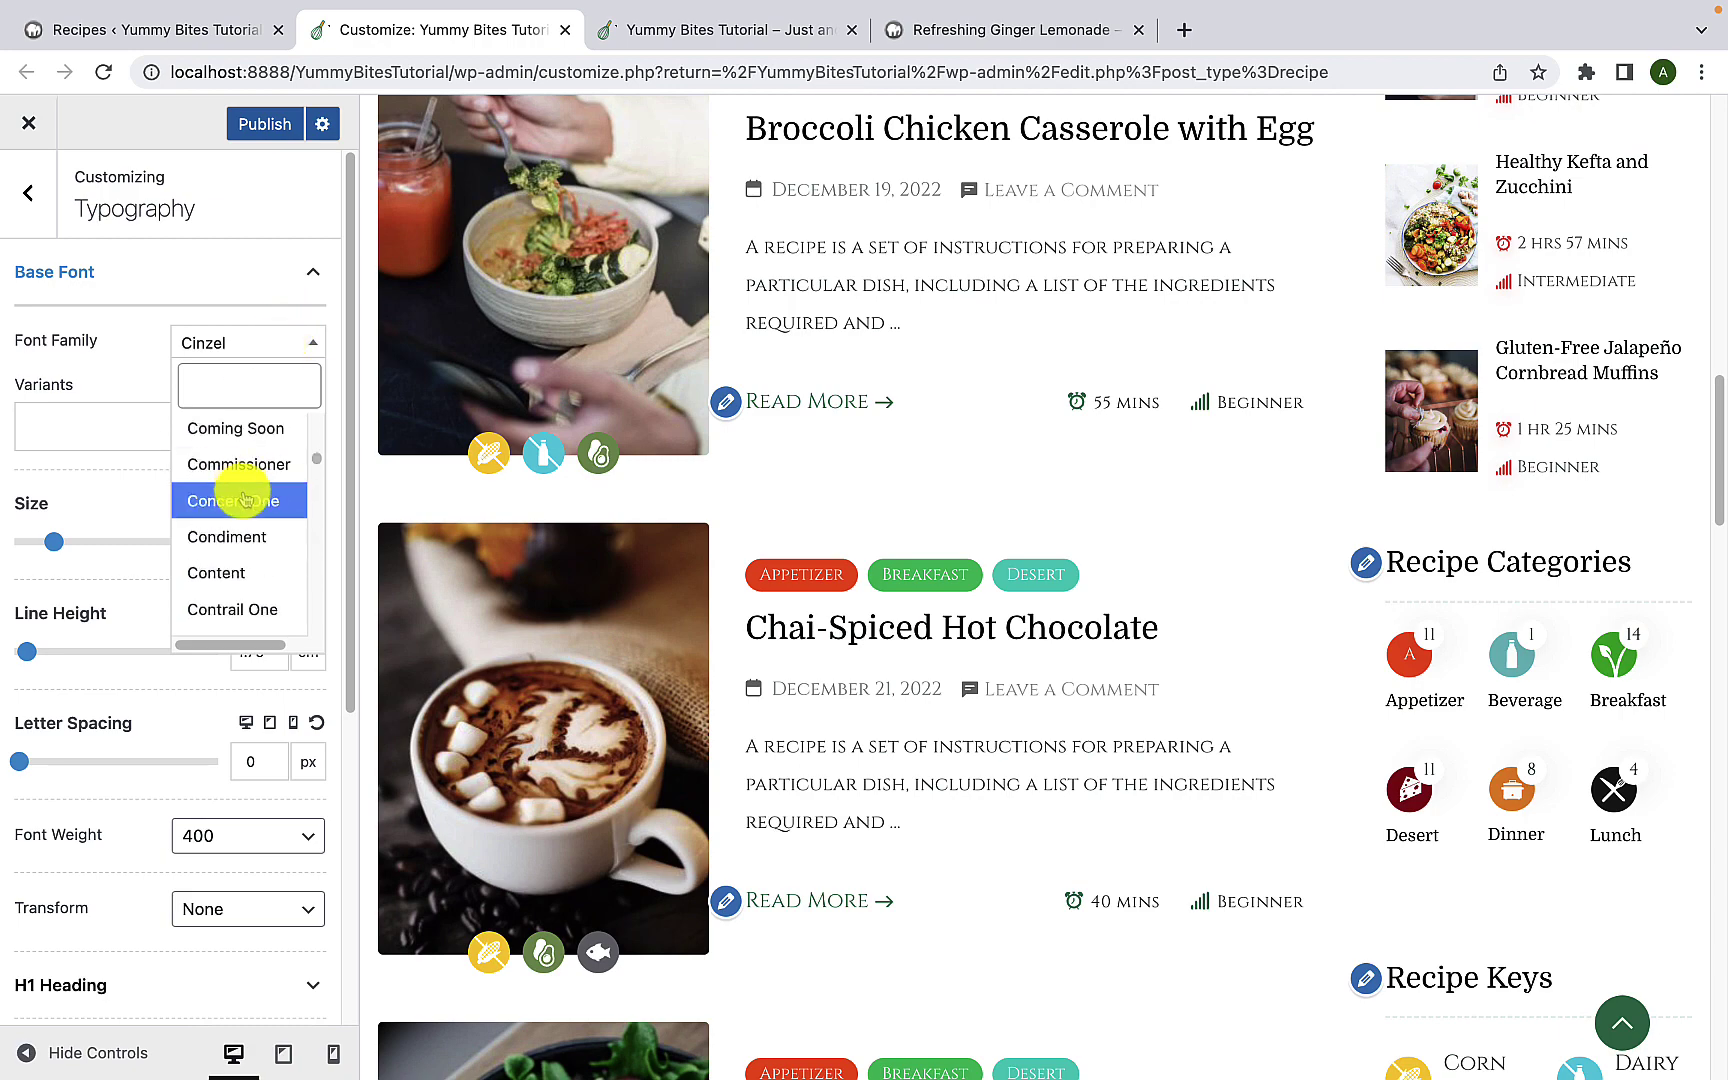
click(249, 531)
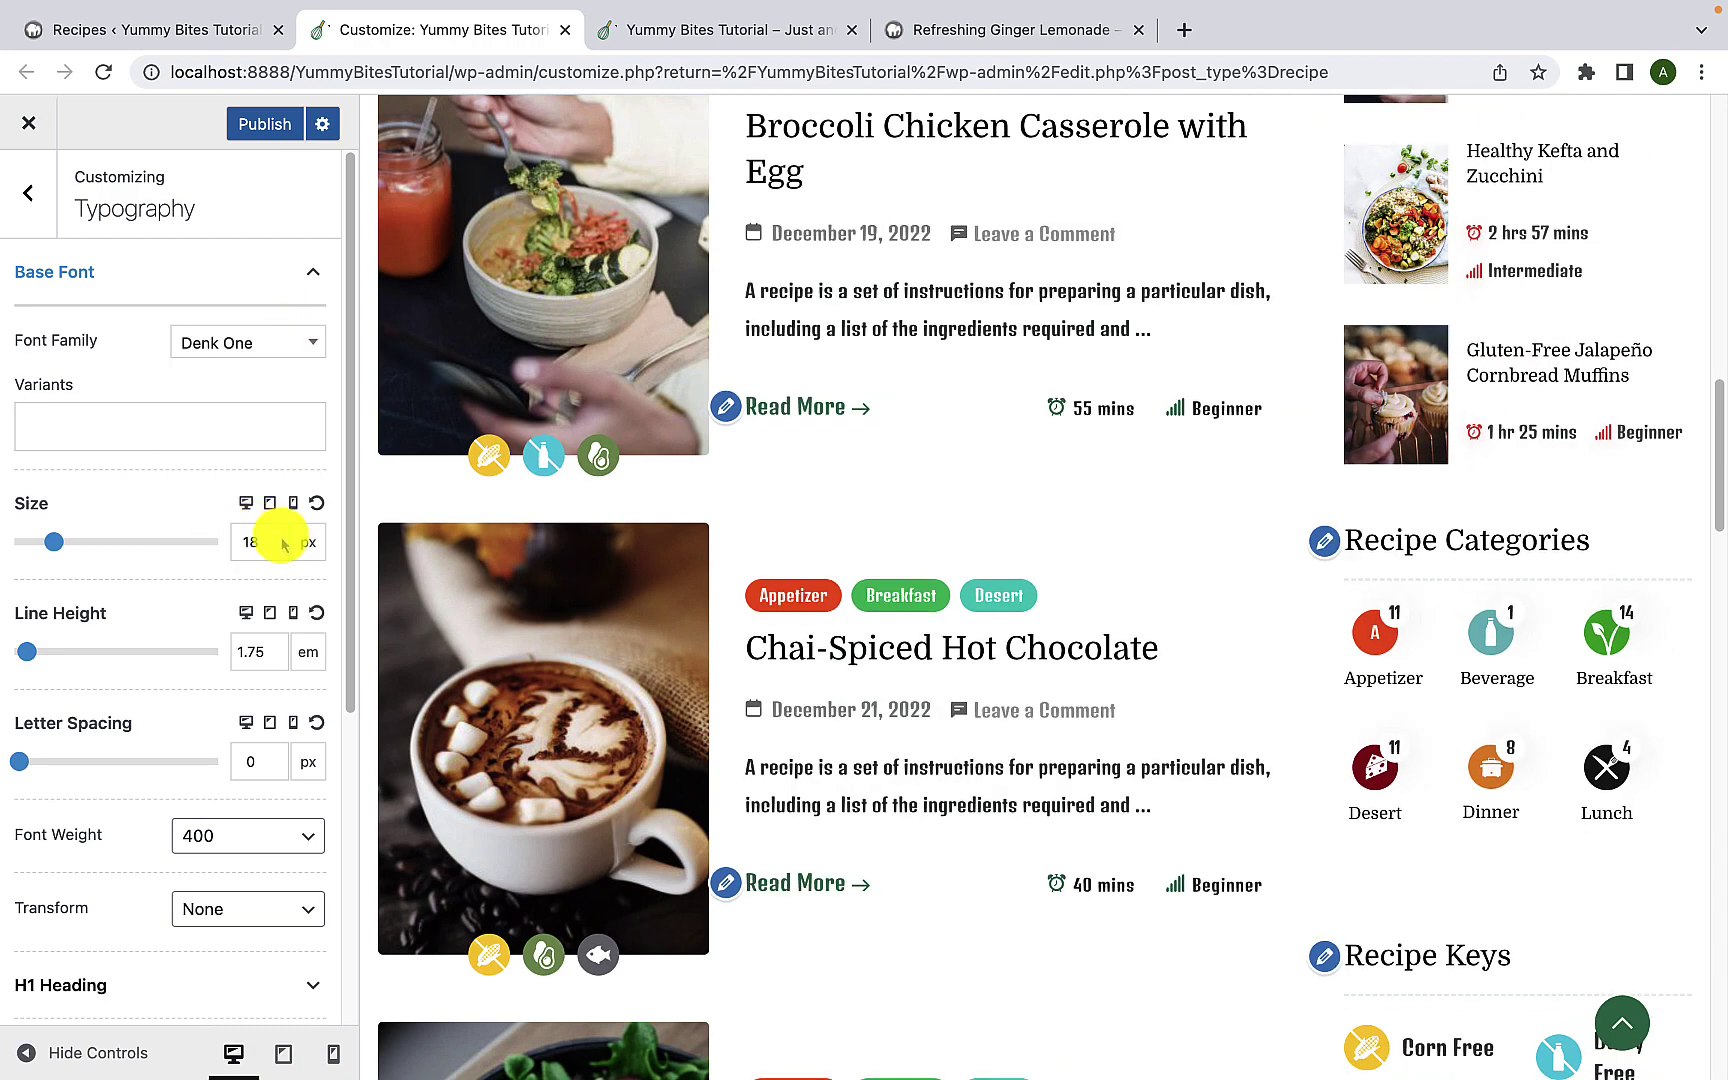
scroll(887, 490, up, 10)
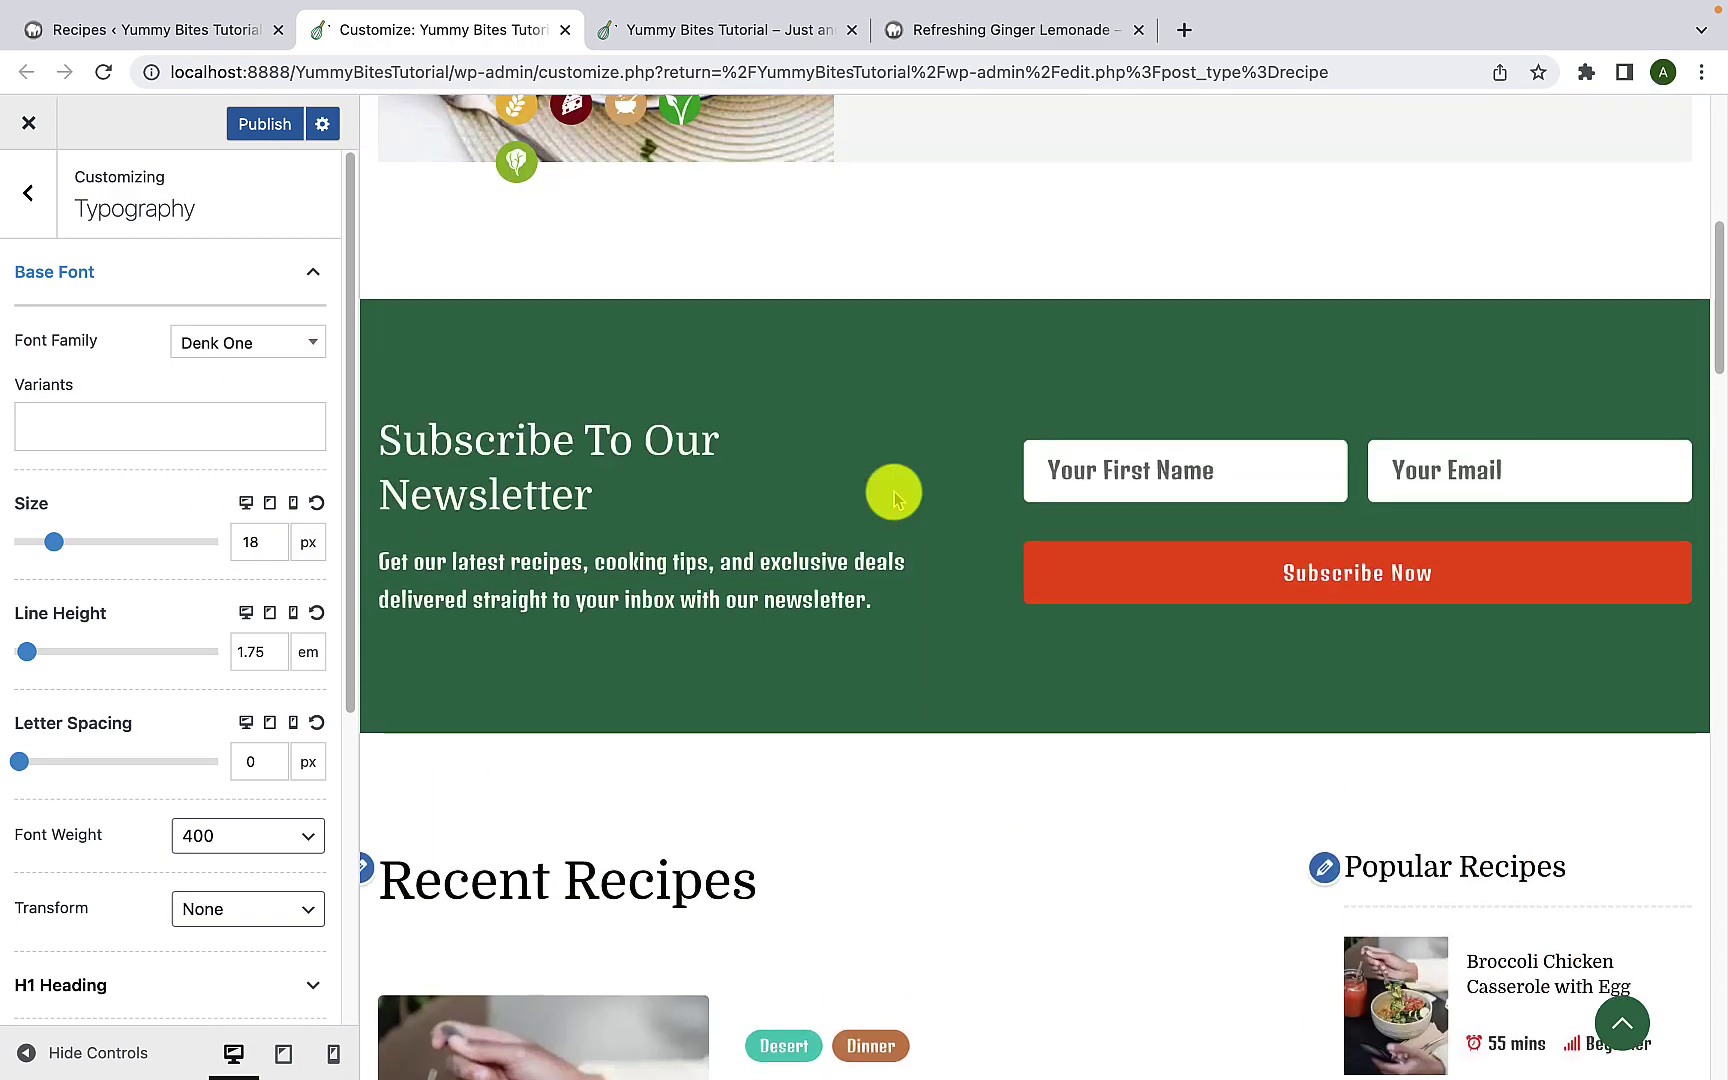
scroll(893, 493, up, 8)
scroll(893, 493, down, 15)
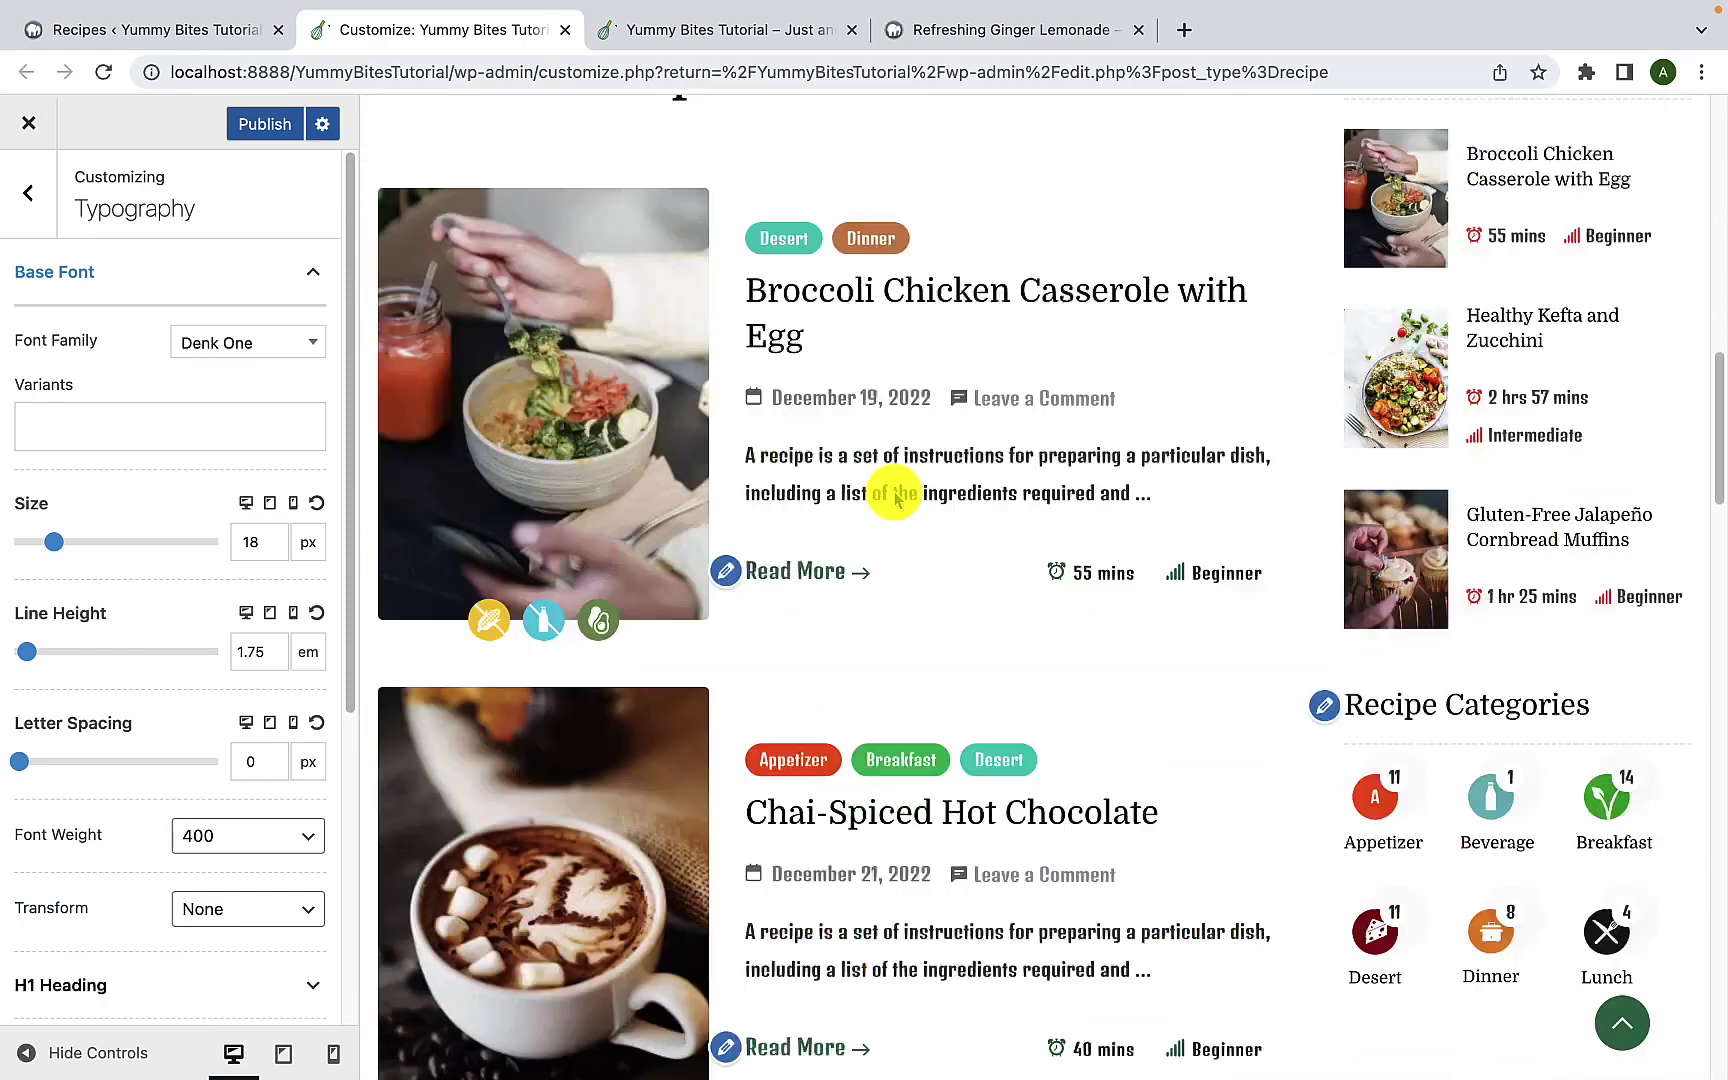
scroll(893, 493, down, 3)
Step: Browse the available base font variants without selecting one
click(173, 443)
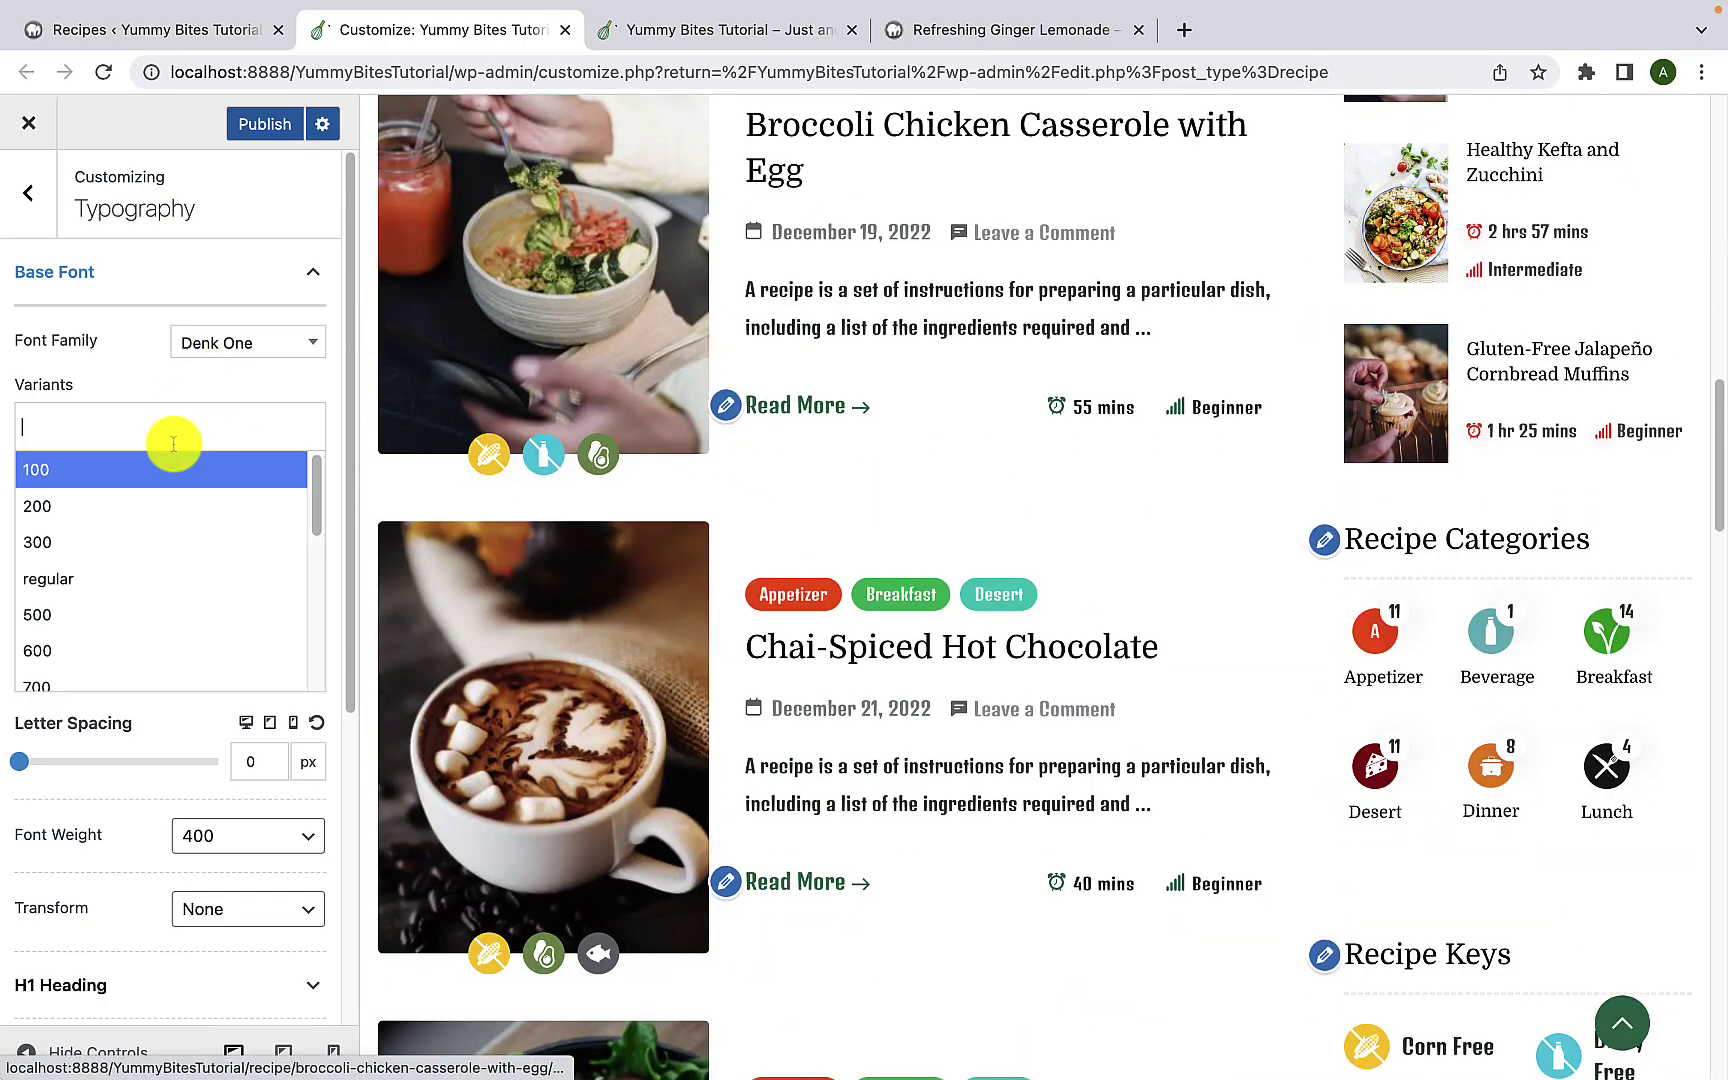
scroll(160, 540, down, 5)
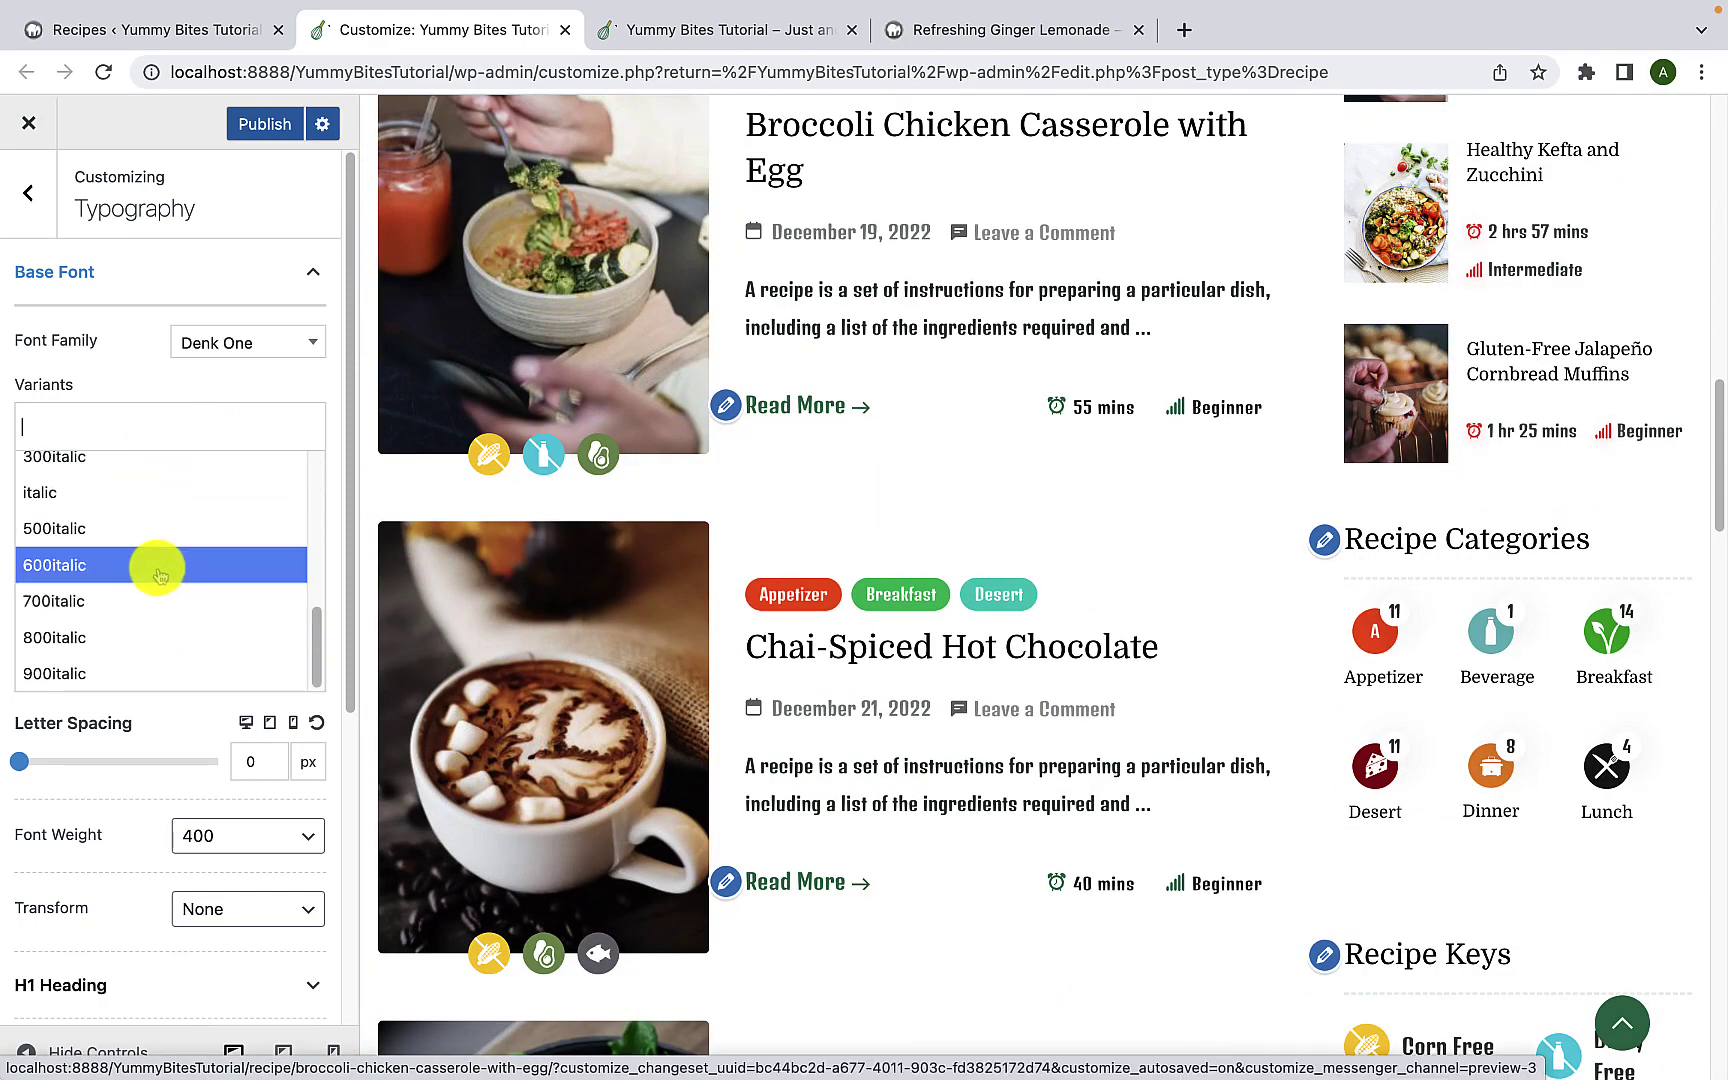
scroll(150, 540, up, 3)
click(120, 378)
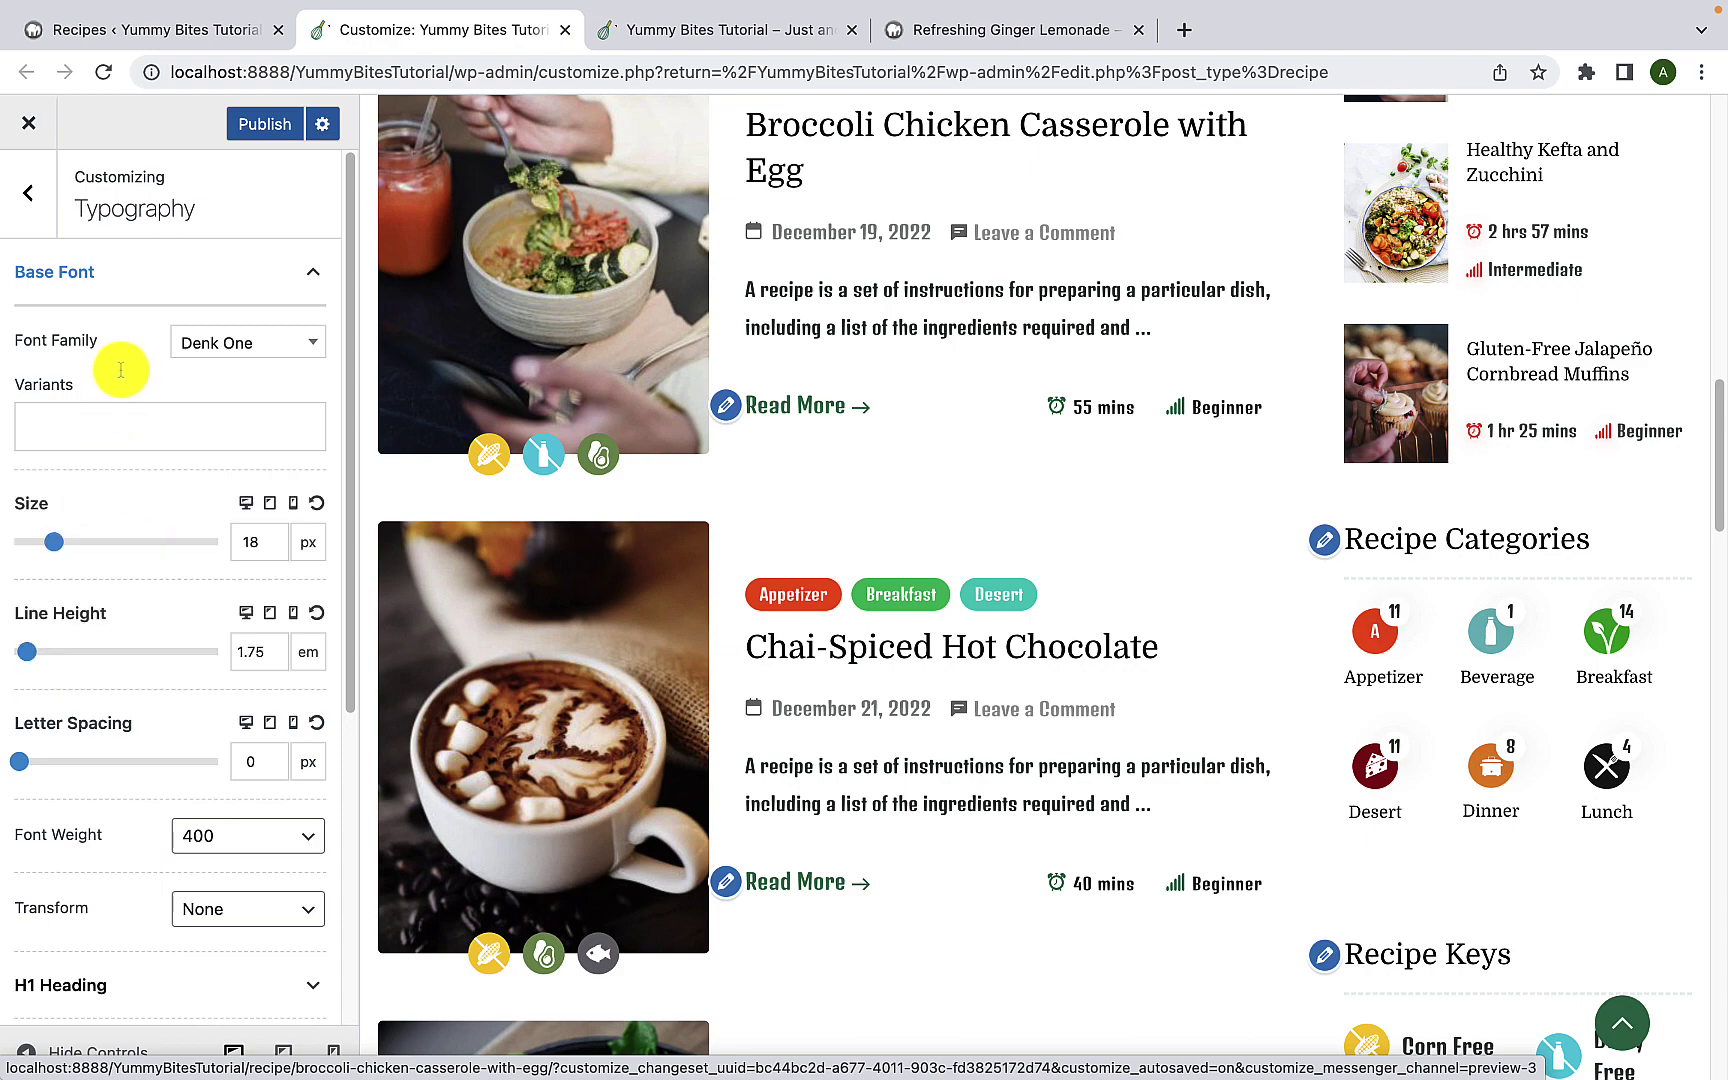
Step: Set the base font's desktop size to 19 px and line height to 1.3 em, keeping letter spacing at 0 px
drag(54, 541, 58, 542)
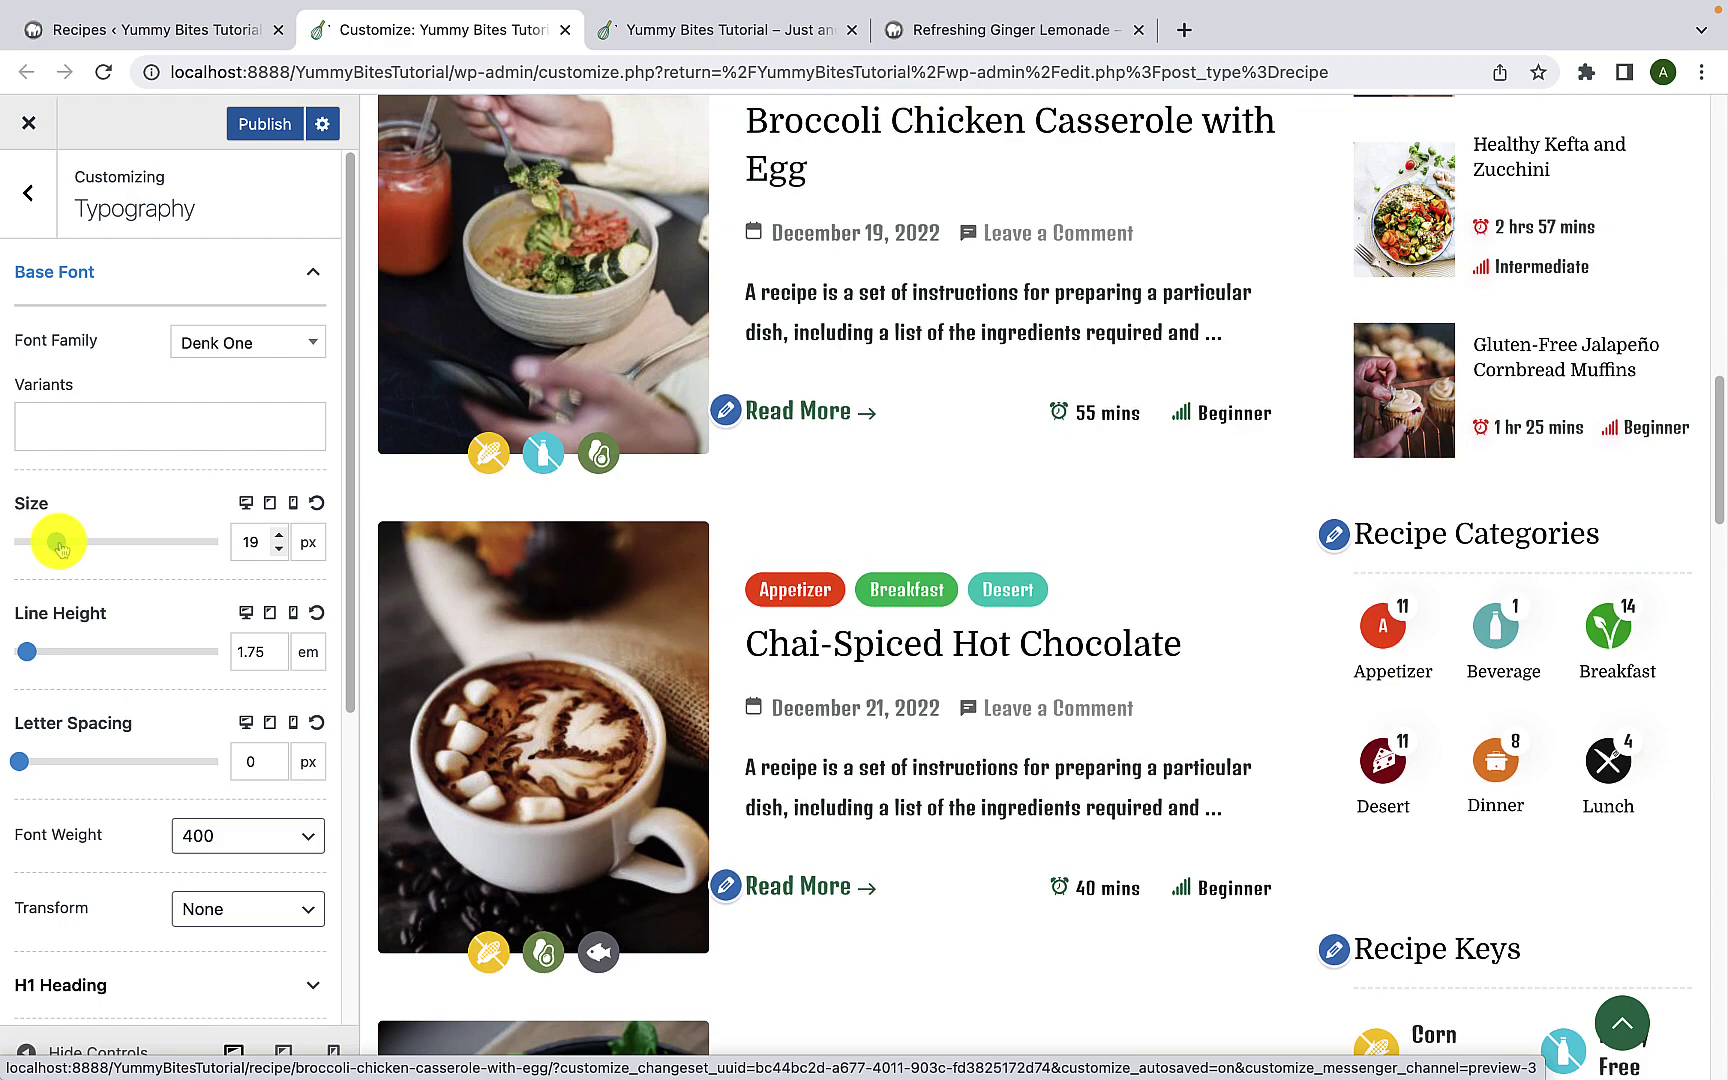
drag(26, 651, 23, 648)
mouse_move(19, 761)
mouse_down()
mouse_move(37, 763)
mouse_move(19, 760)
mouse_up()
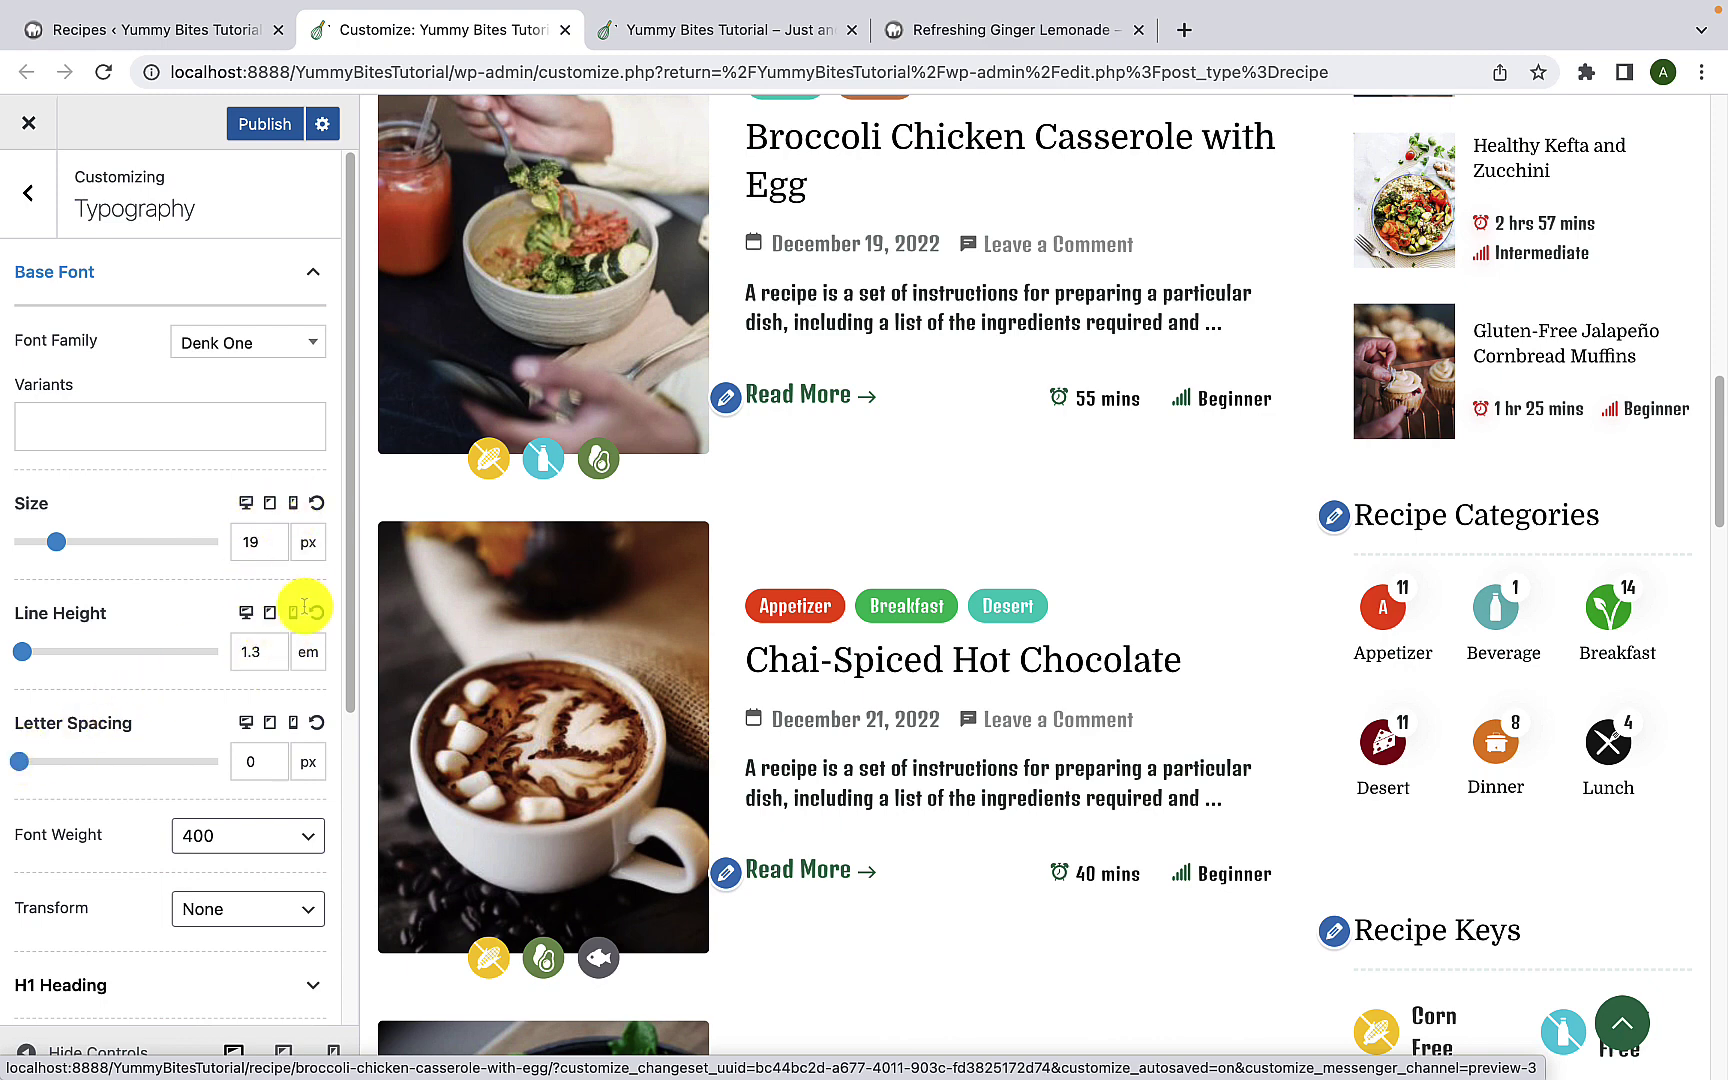
Step: Set the base font's tablet size to 20 px and line height to 2.08 em, keeping letter spacing at 0 px
click(270, 505)
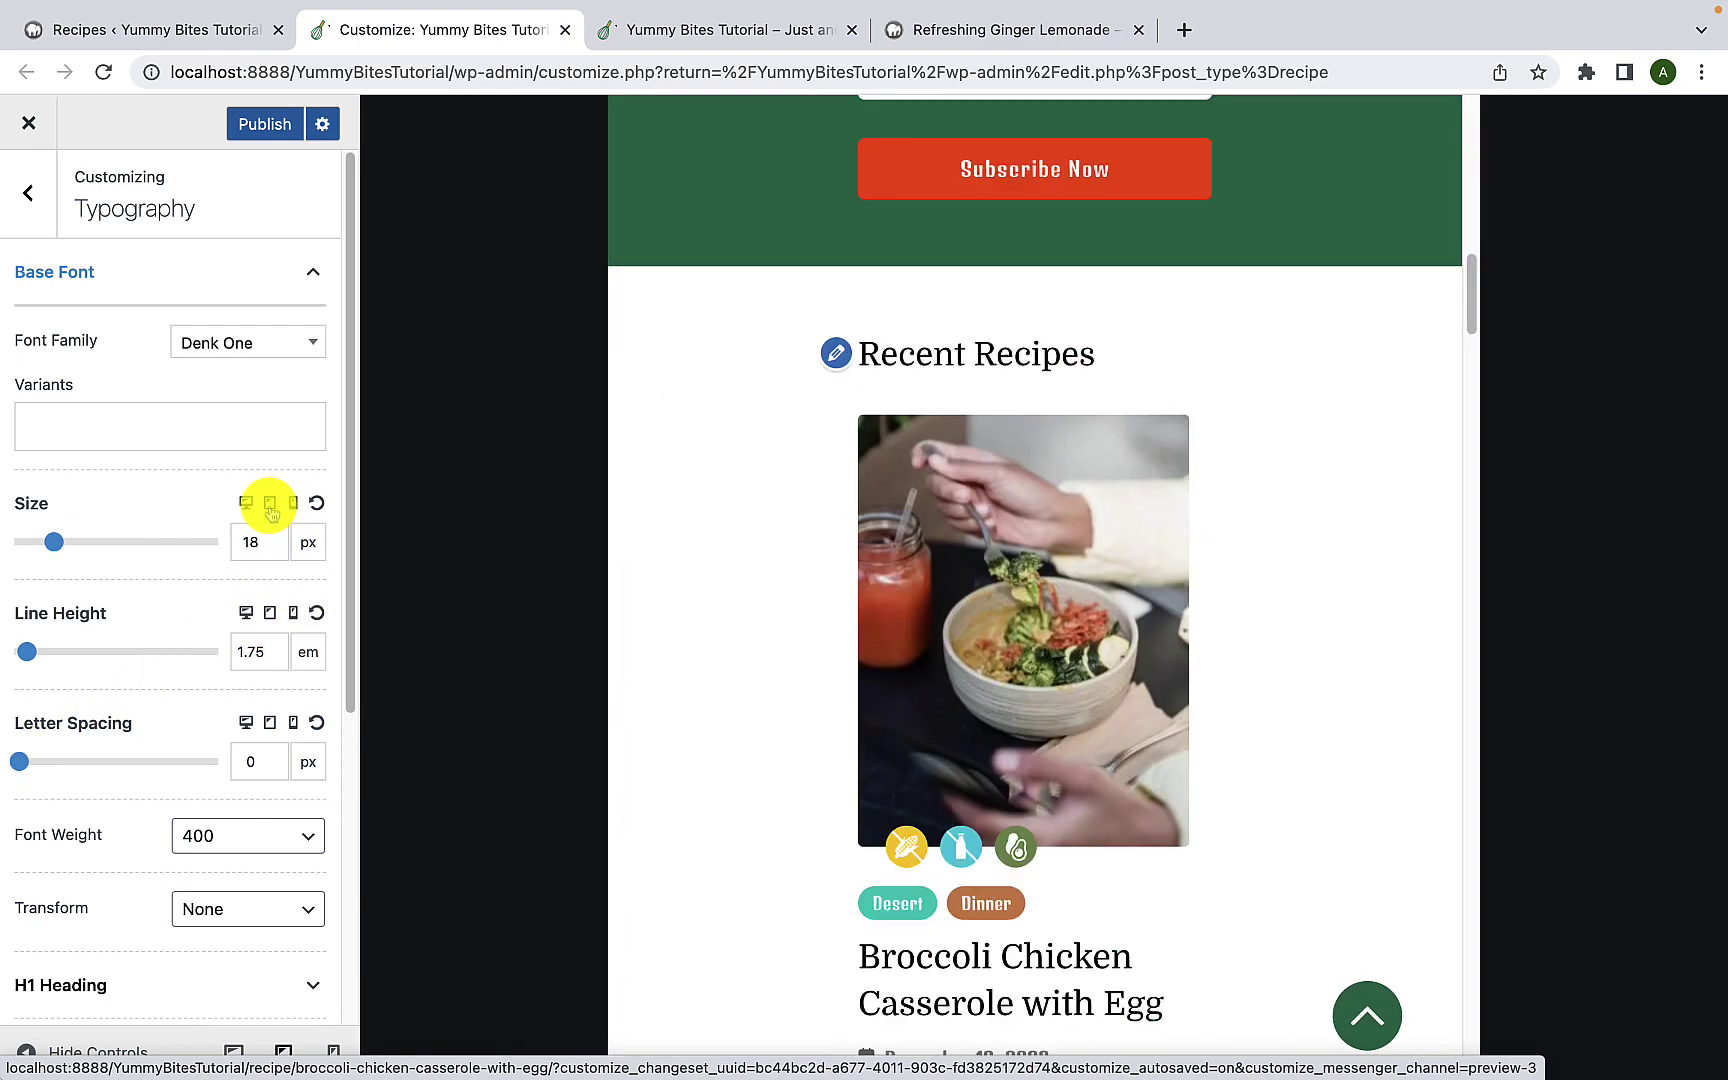
scroll(880, 655, down, 5)
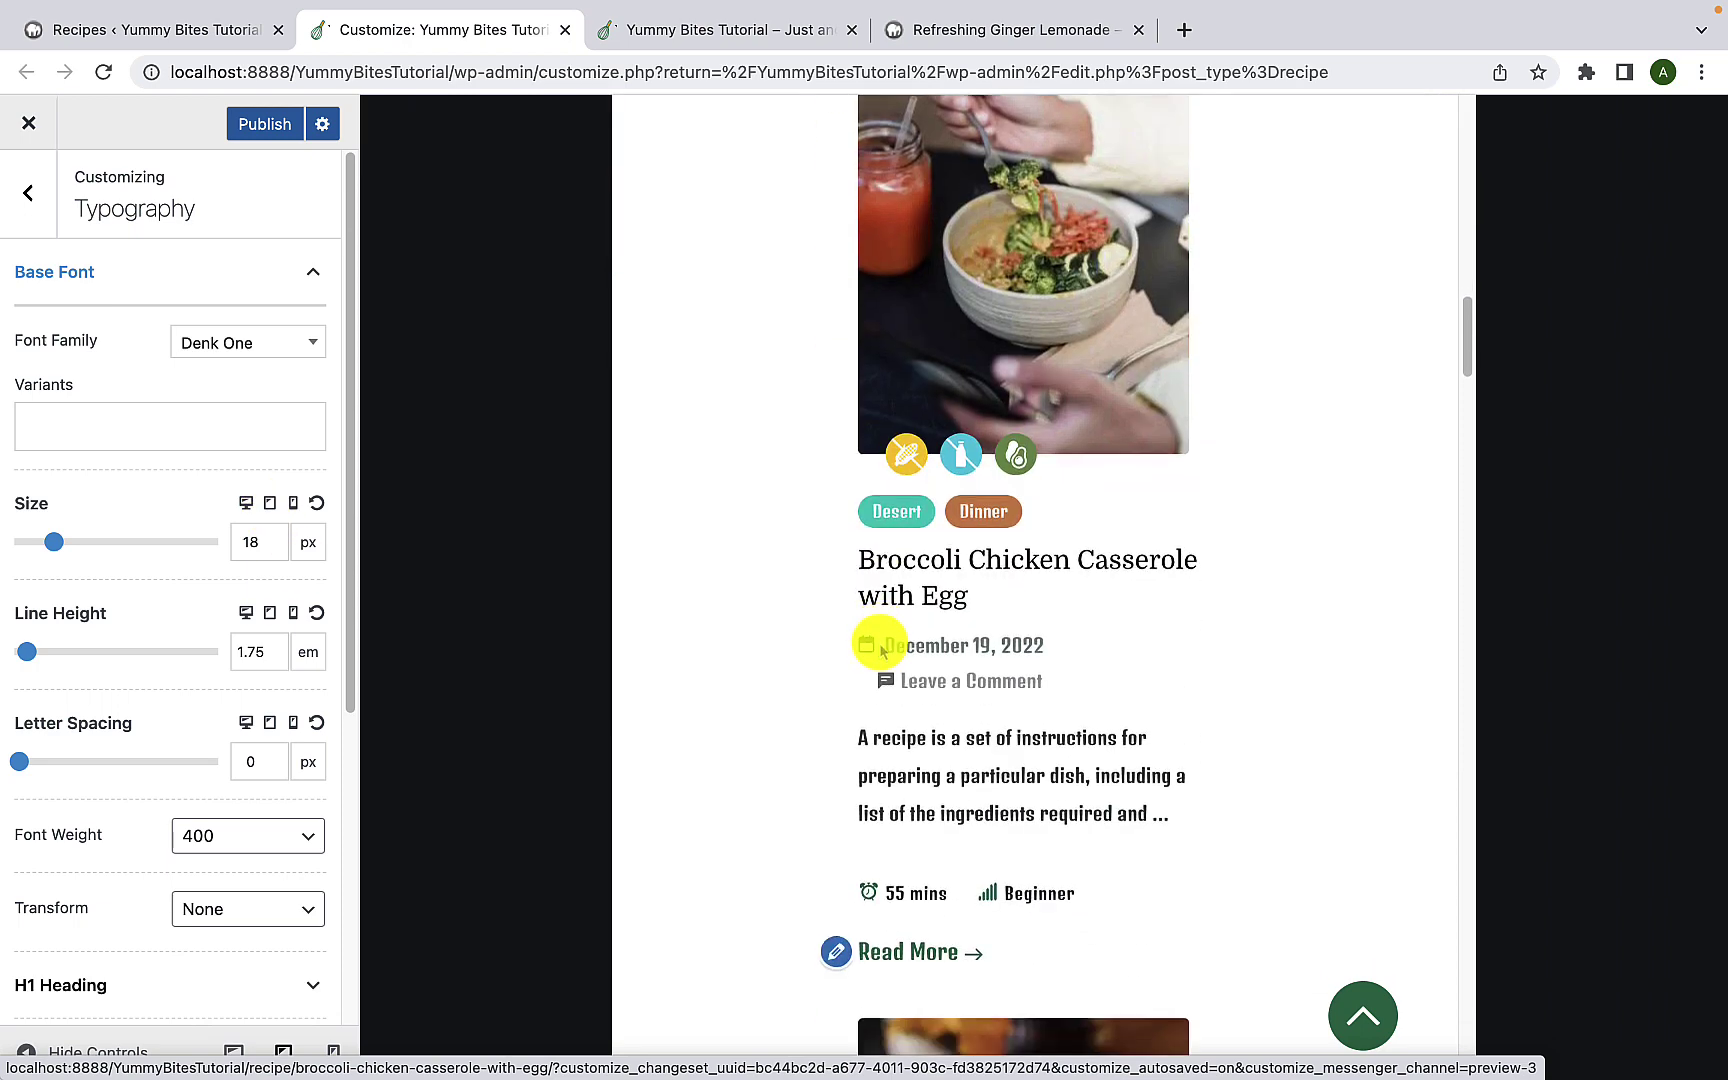
drag(54, 541, 69, 556)
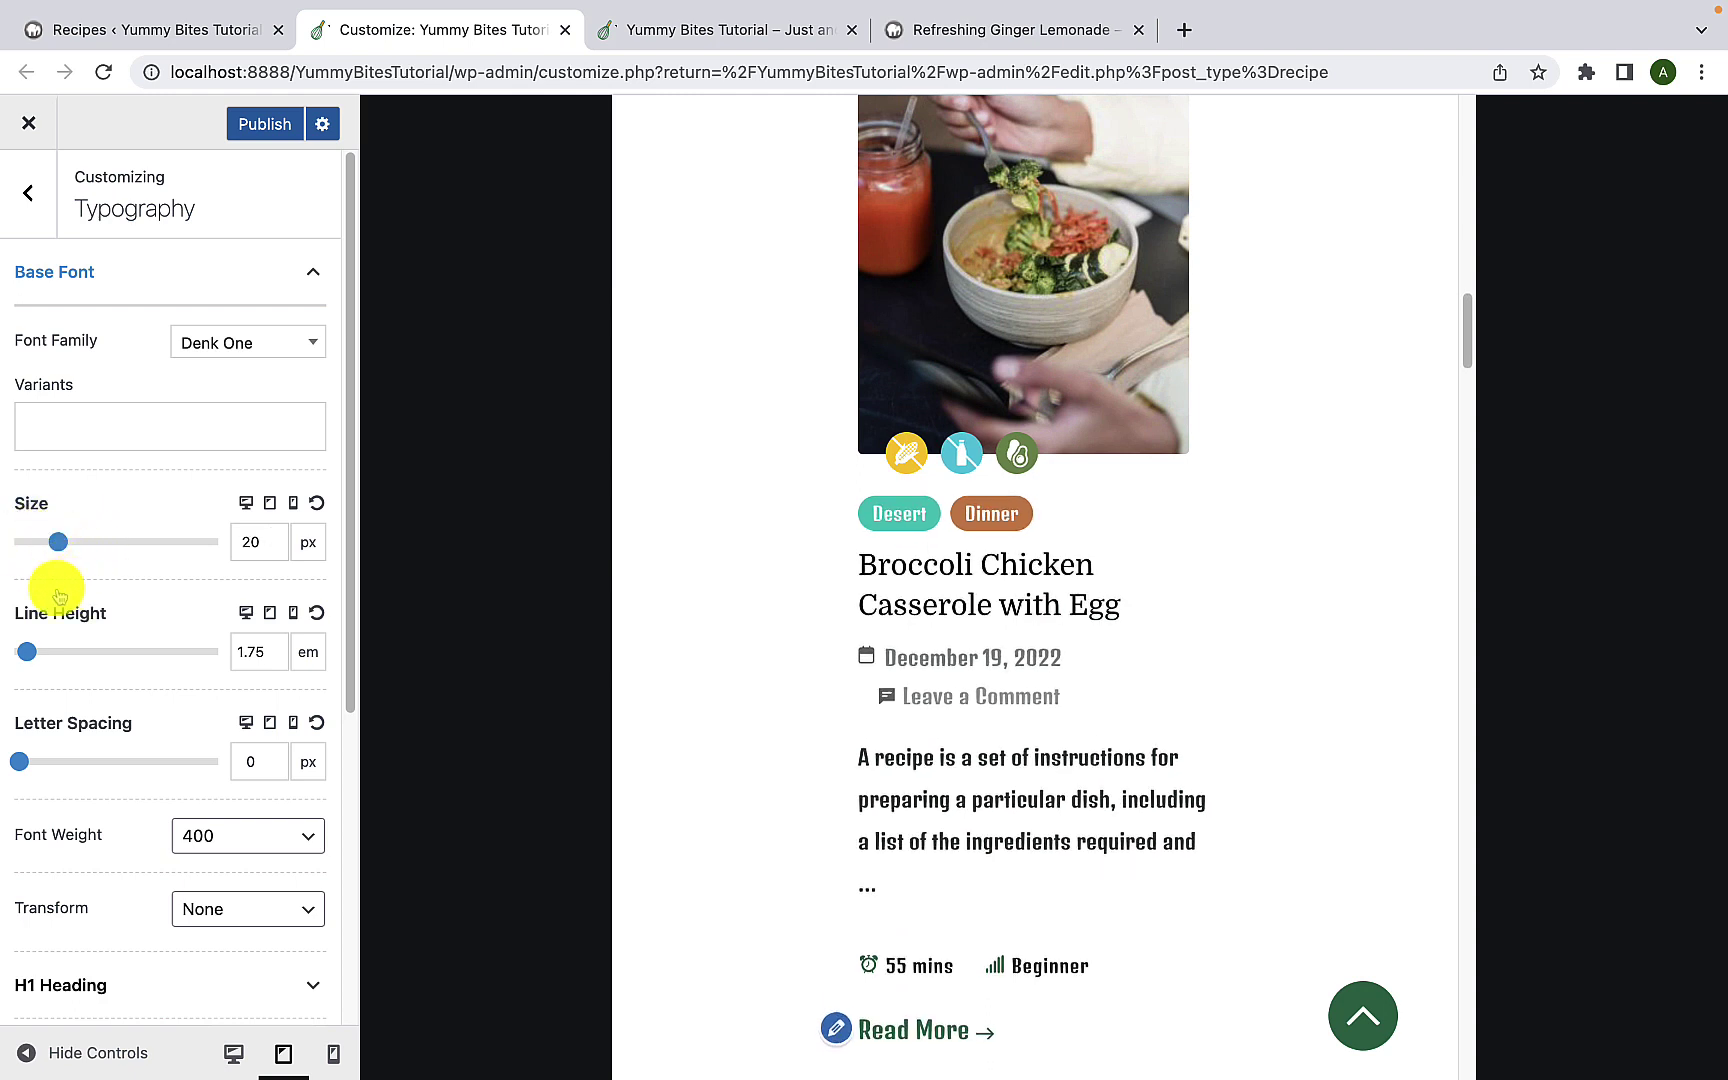
drag(27, 650, 27, 655)
mouse_move(19, 761)
mouse_down()
mouse_move(31, 768)
mouse_move(12, 772)
mouse_up()
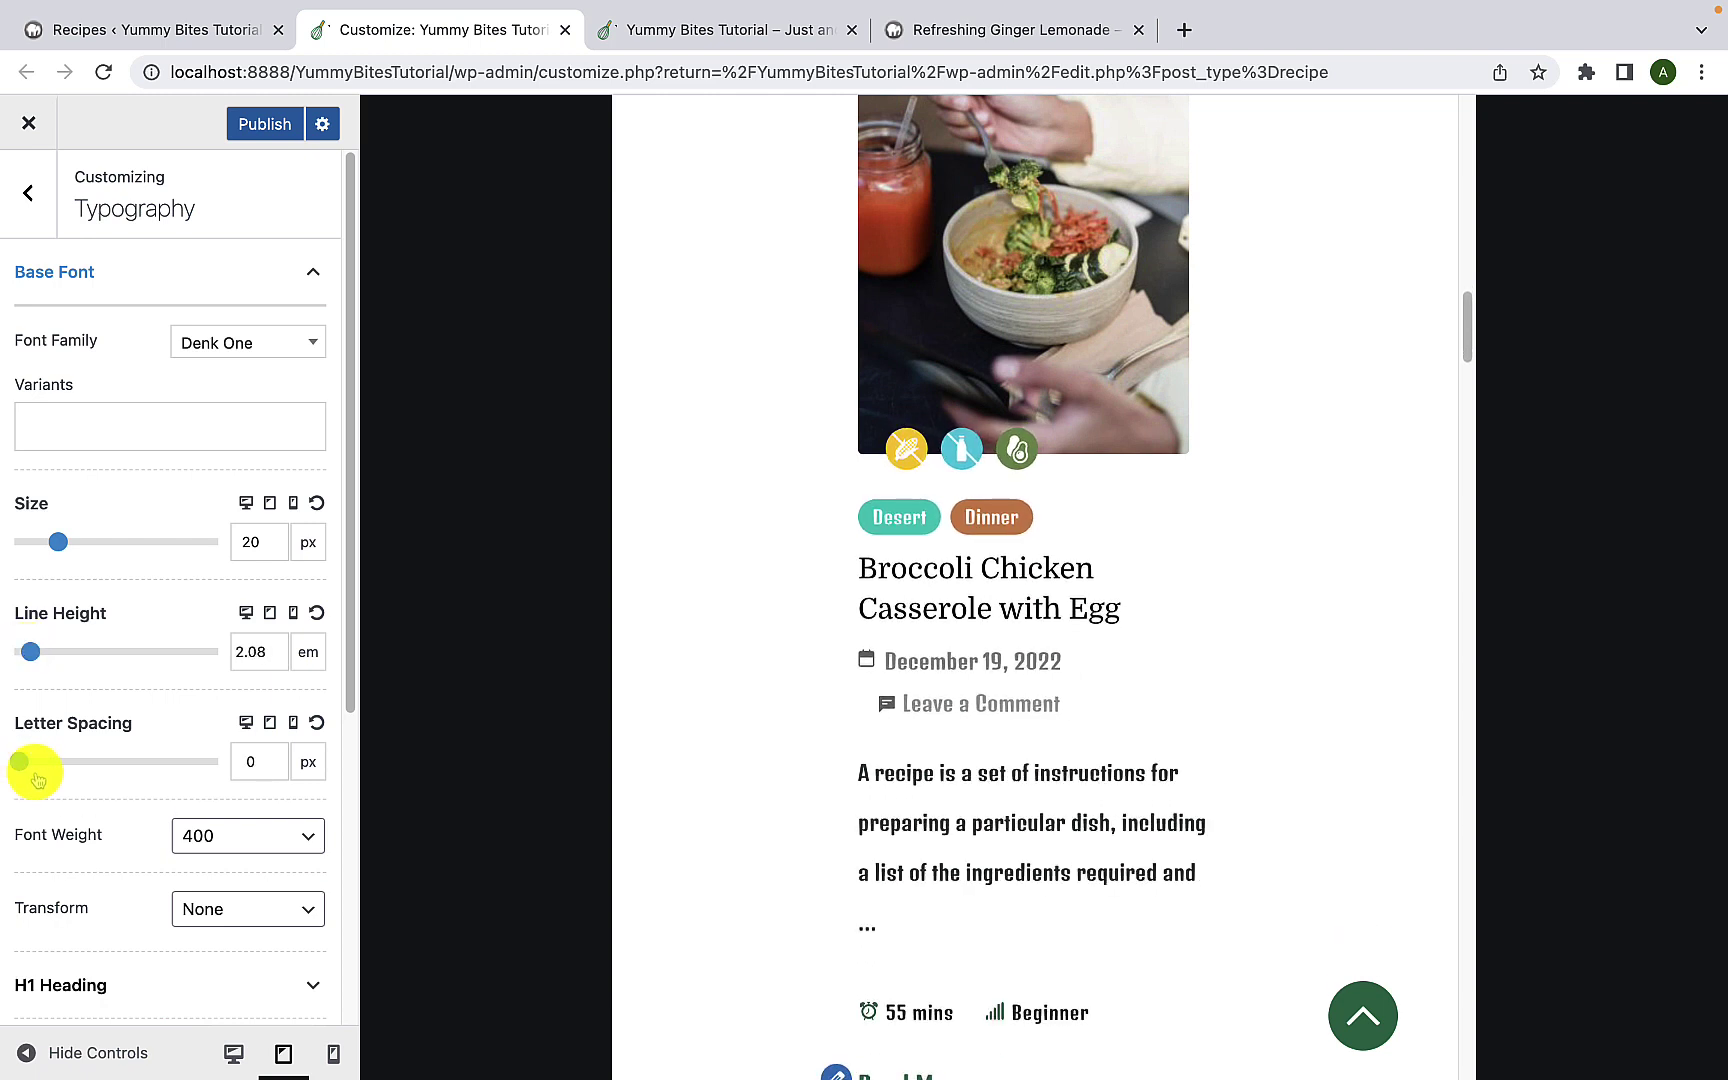
Step: Set the base font's mobile size to 20 px and line height to 2.08 em, keeping letter spacing at 0 px
click(291, 510)
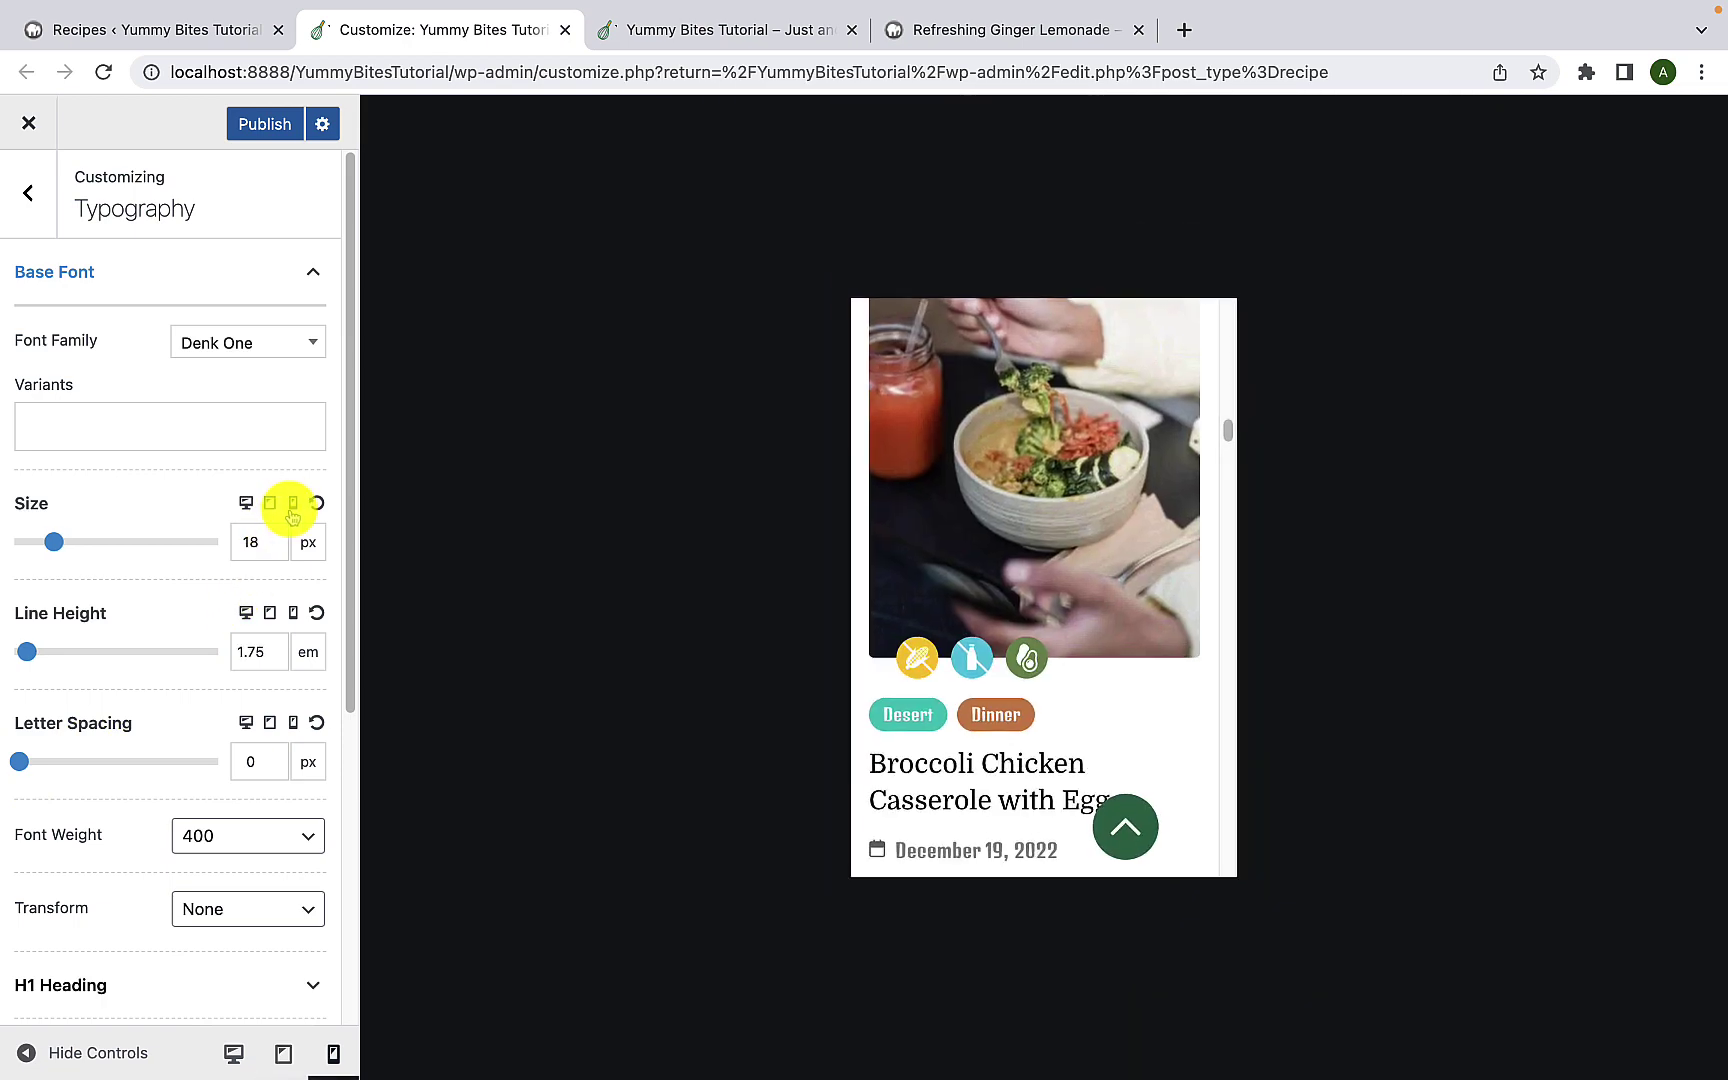
scroll(1050, 678, down, 3)
scroll(1050, 680, up, 1)
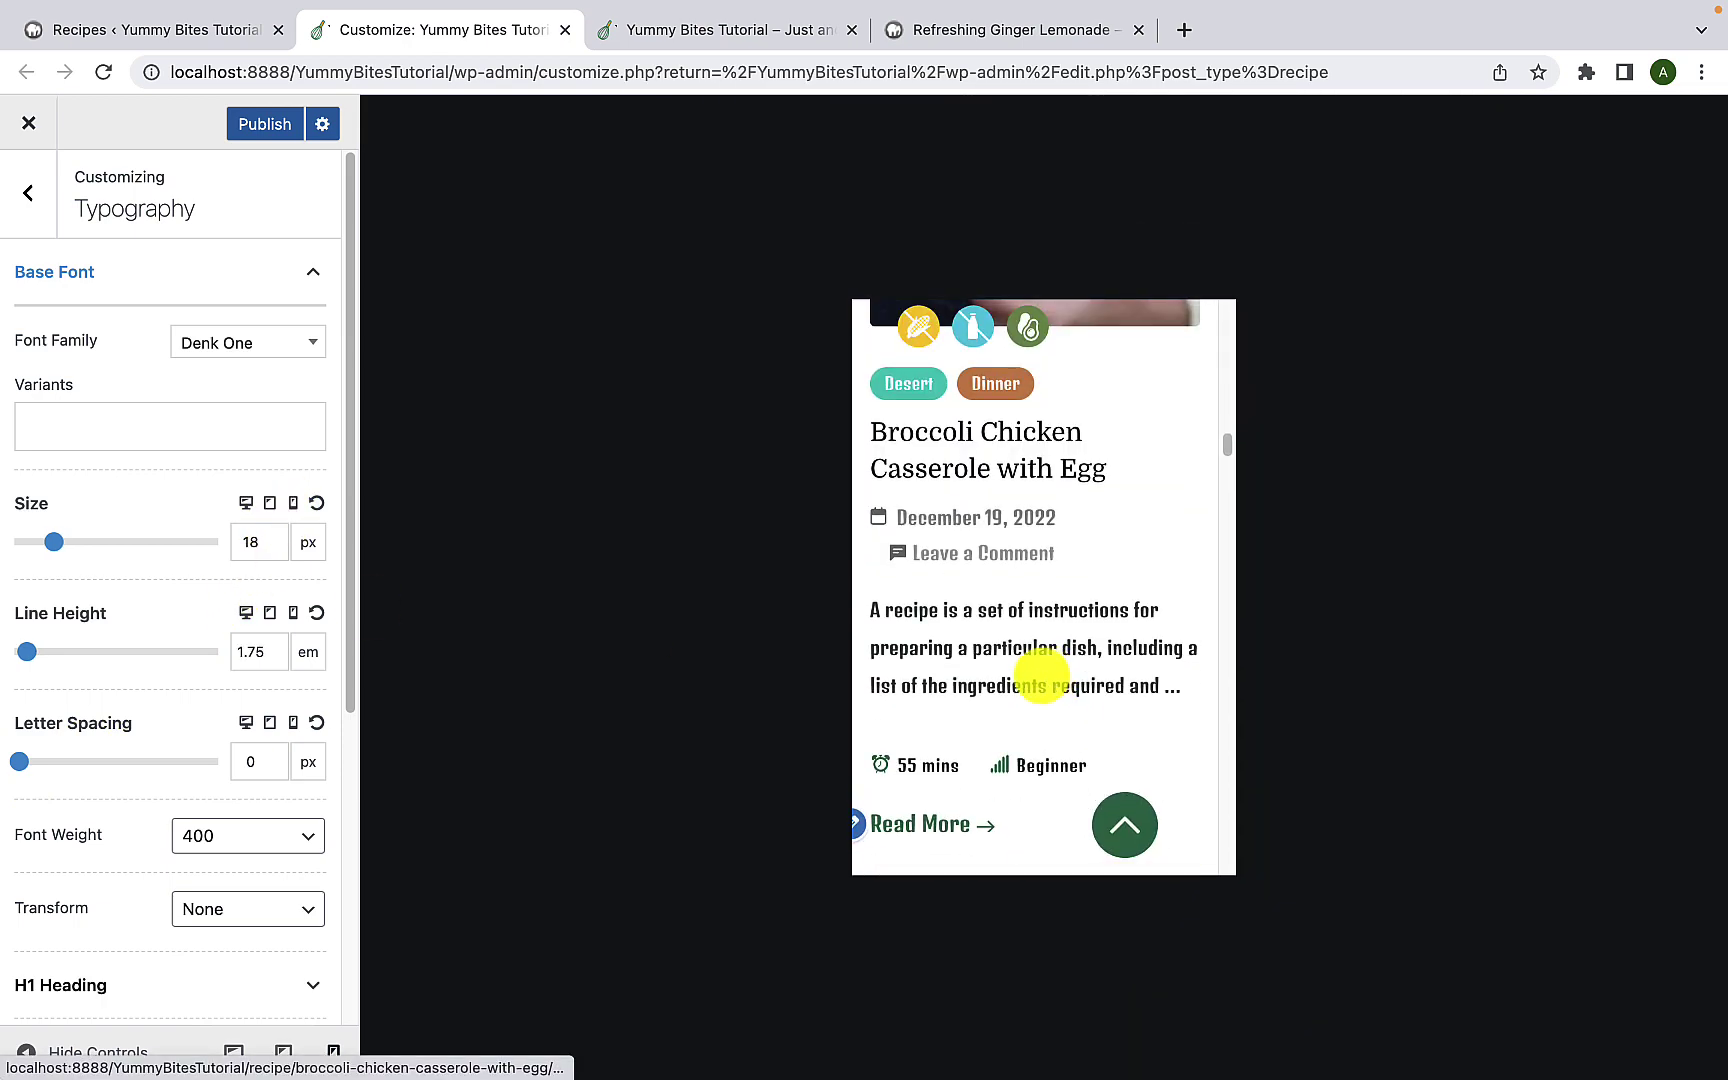
drag(54, 542, 58, 546)
drag(27, 651, 27, 648)
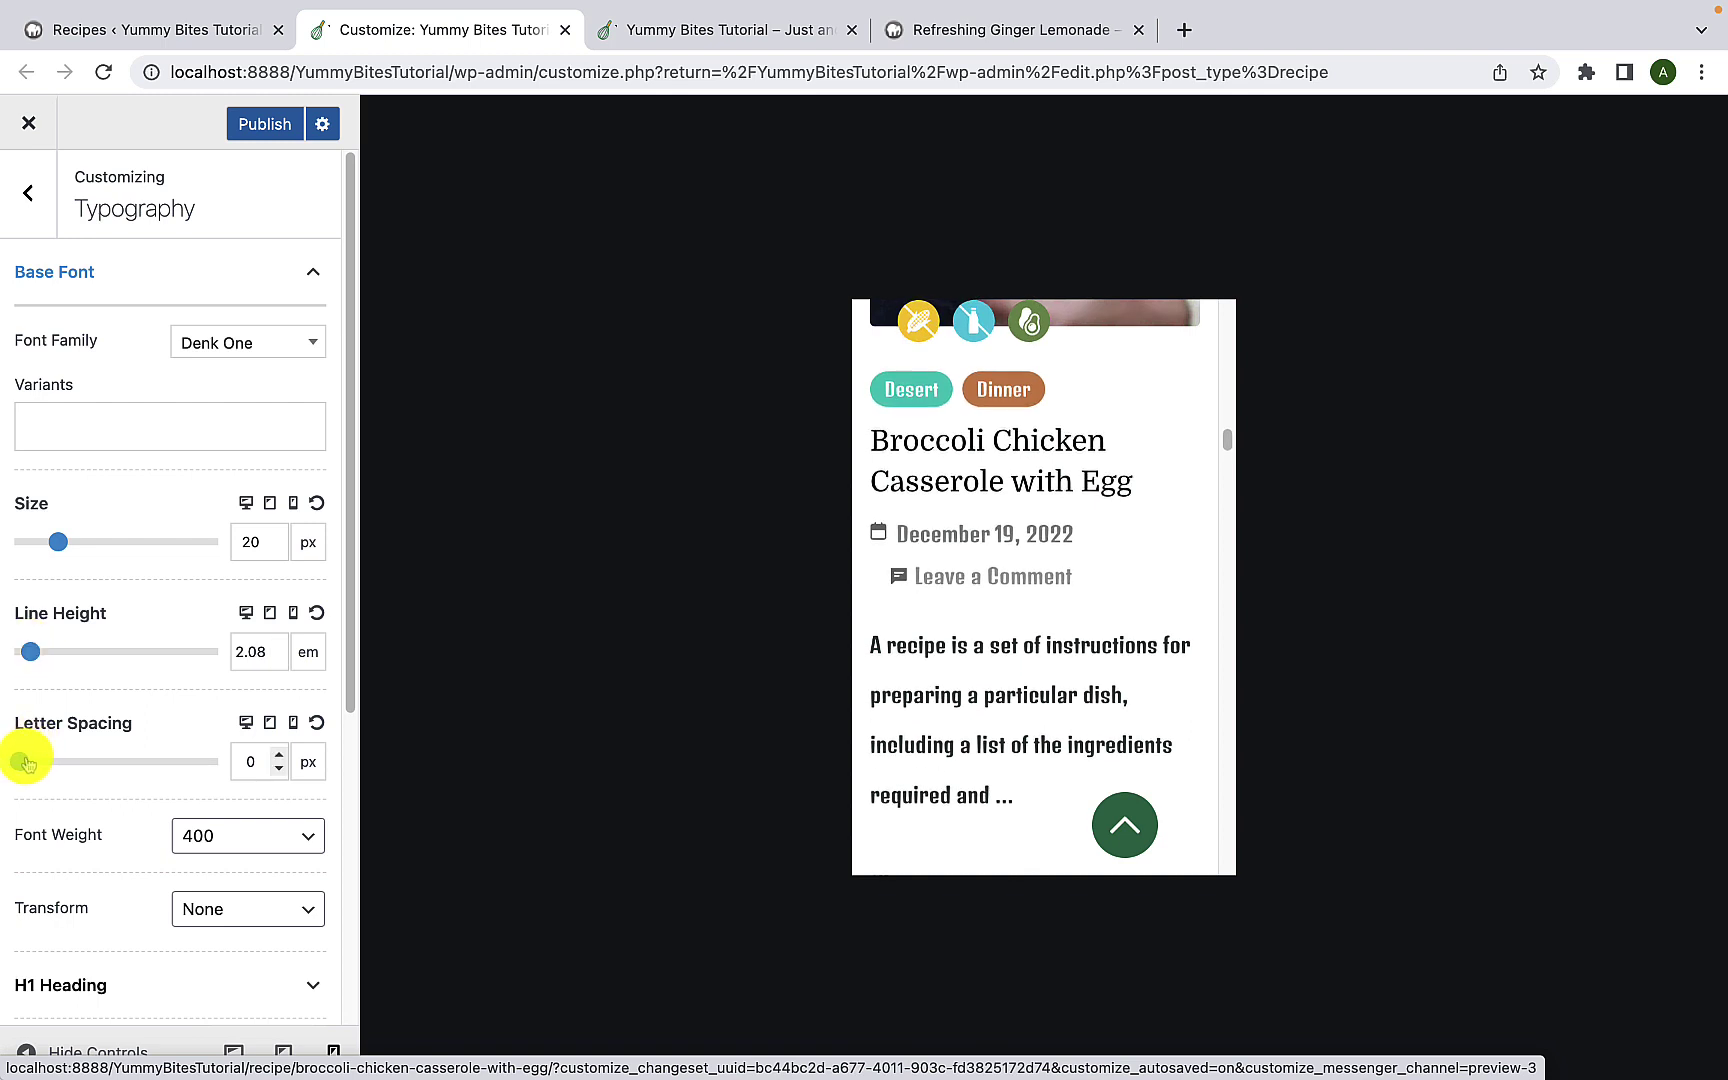
drag(27, 755, 20, 762)
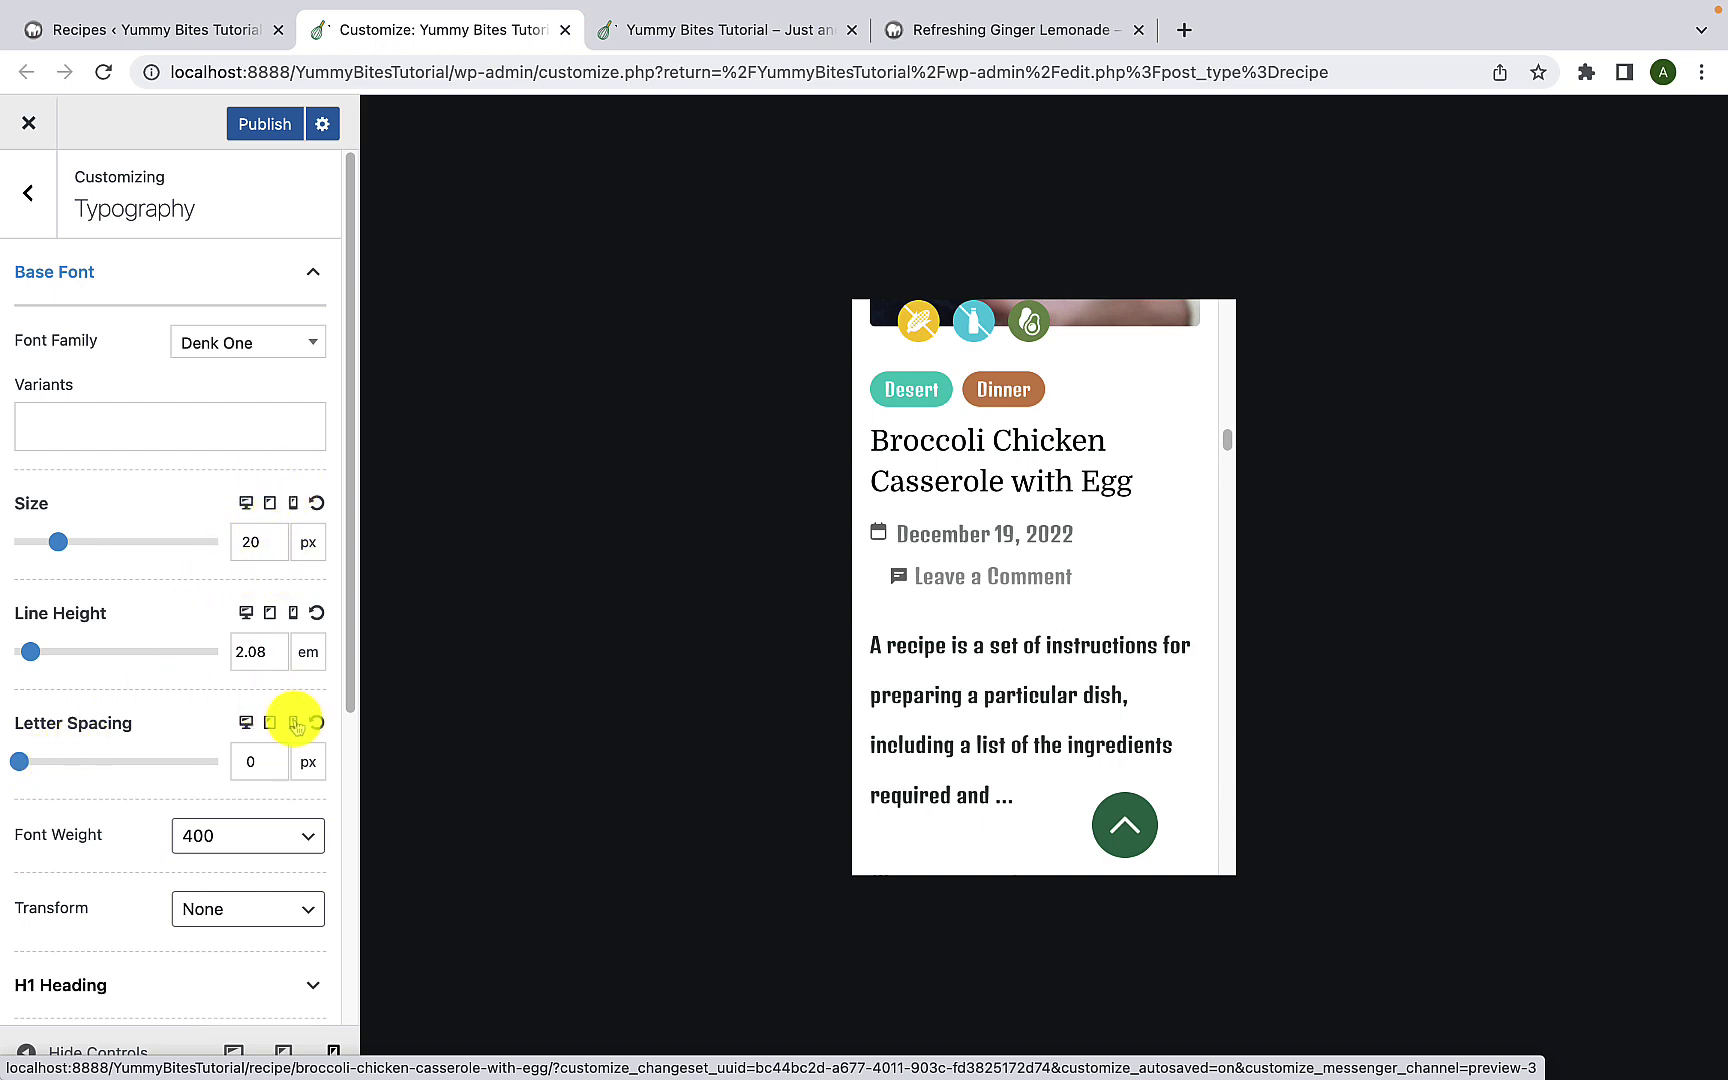
Step: Reset the base font's size and line height to their defaults for mobile, desktop and tablet
click(316, 612)
click(317, 504)
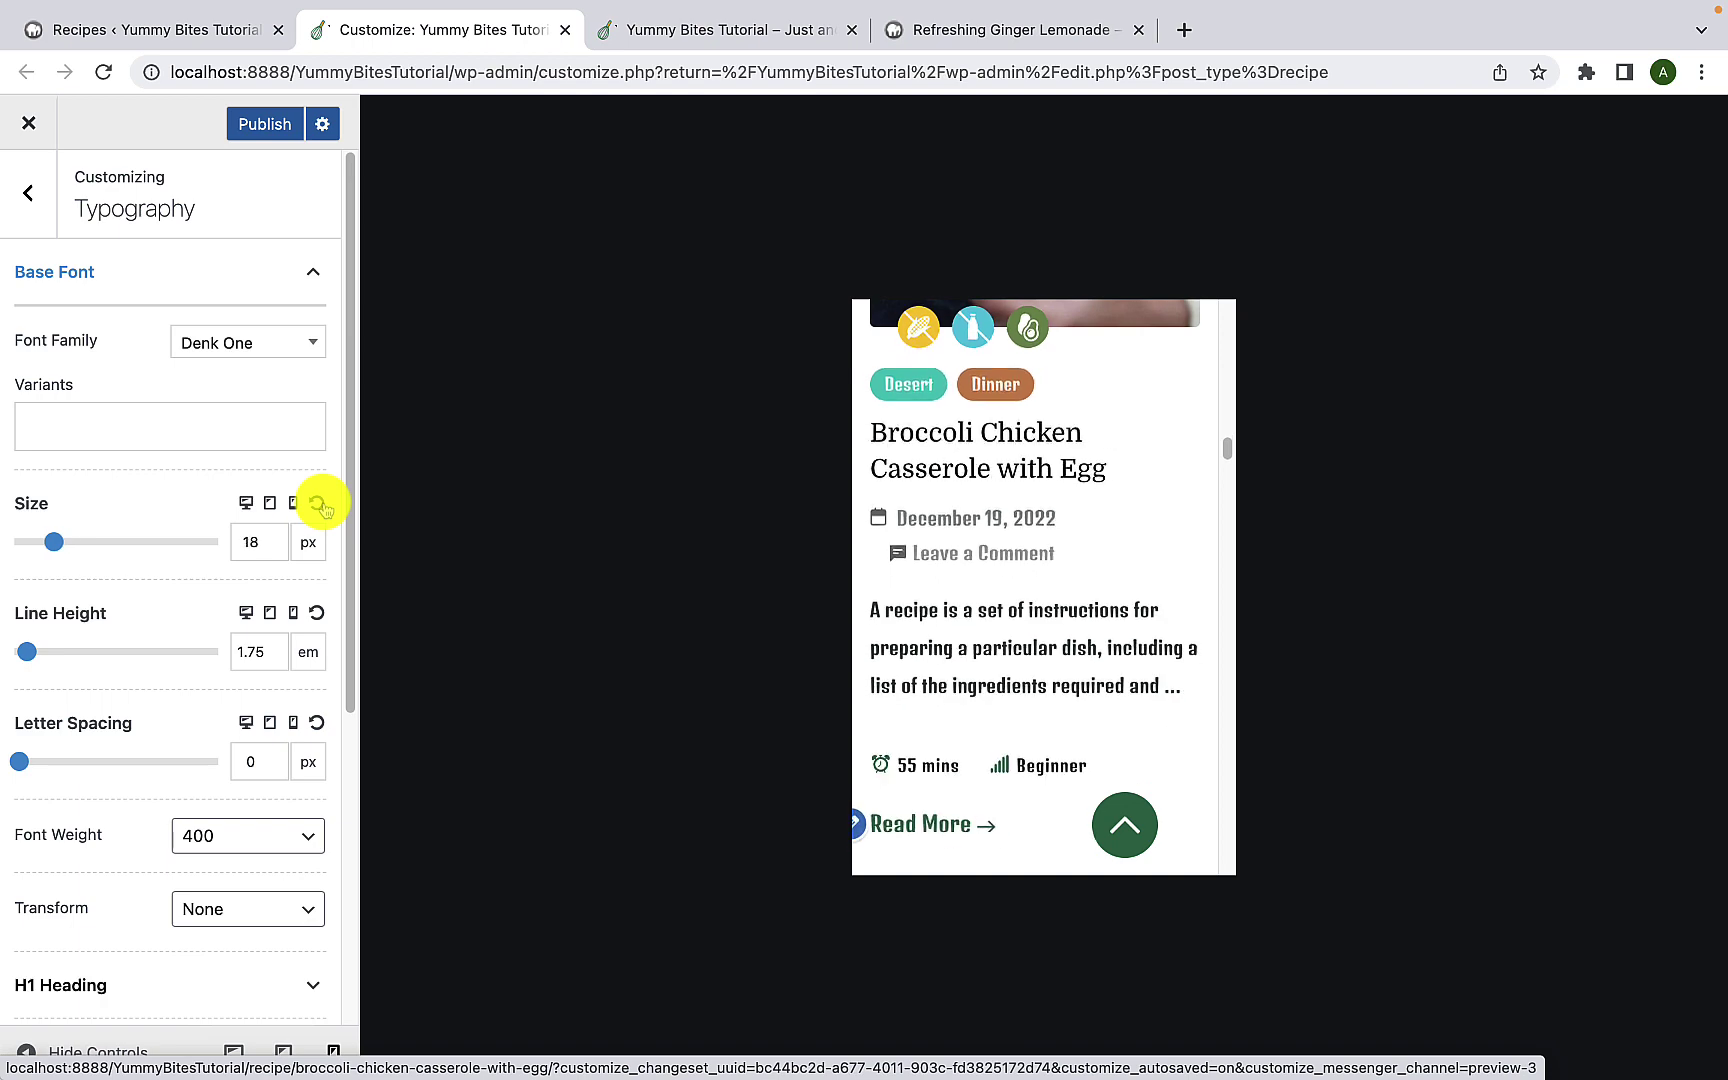
click(245, 503)
scroll(120, 790, down, 1)
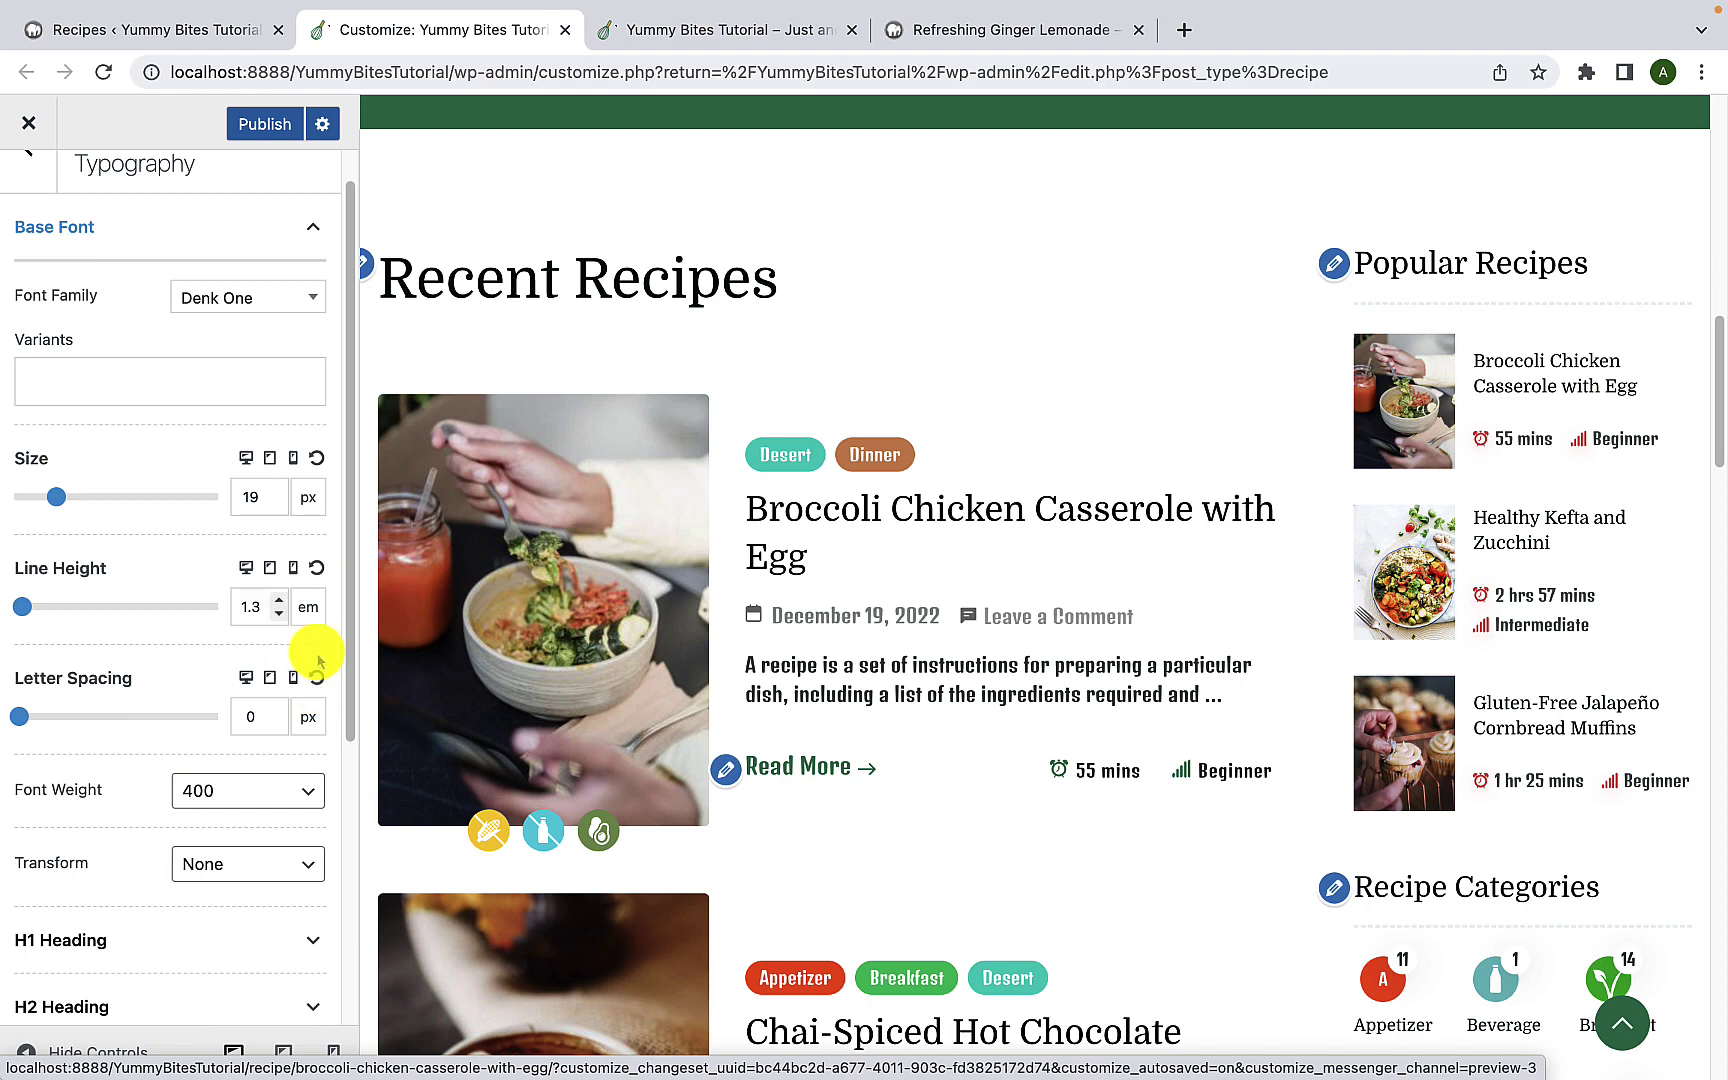
click(316, 567)
click(317, 458)
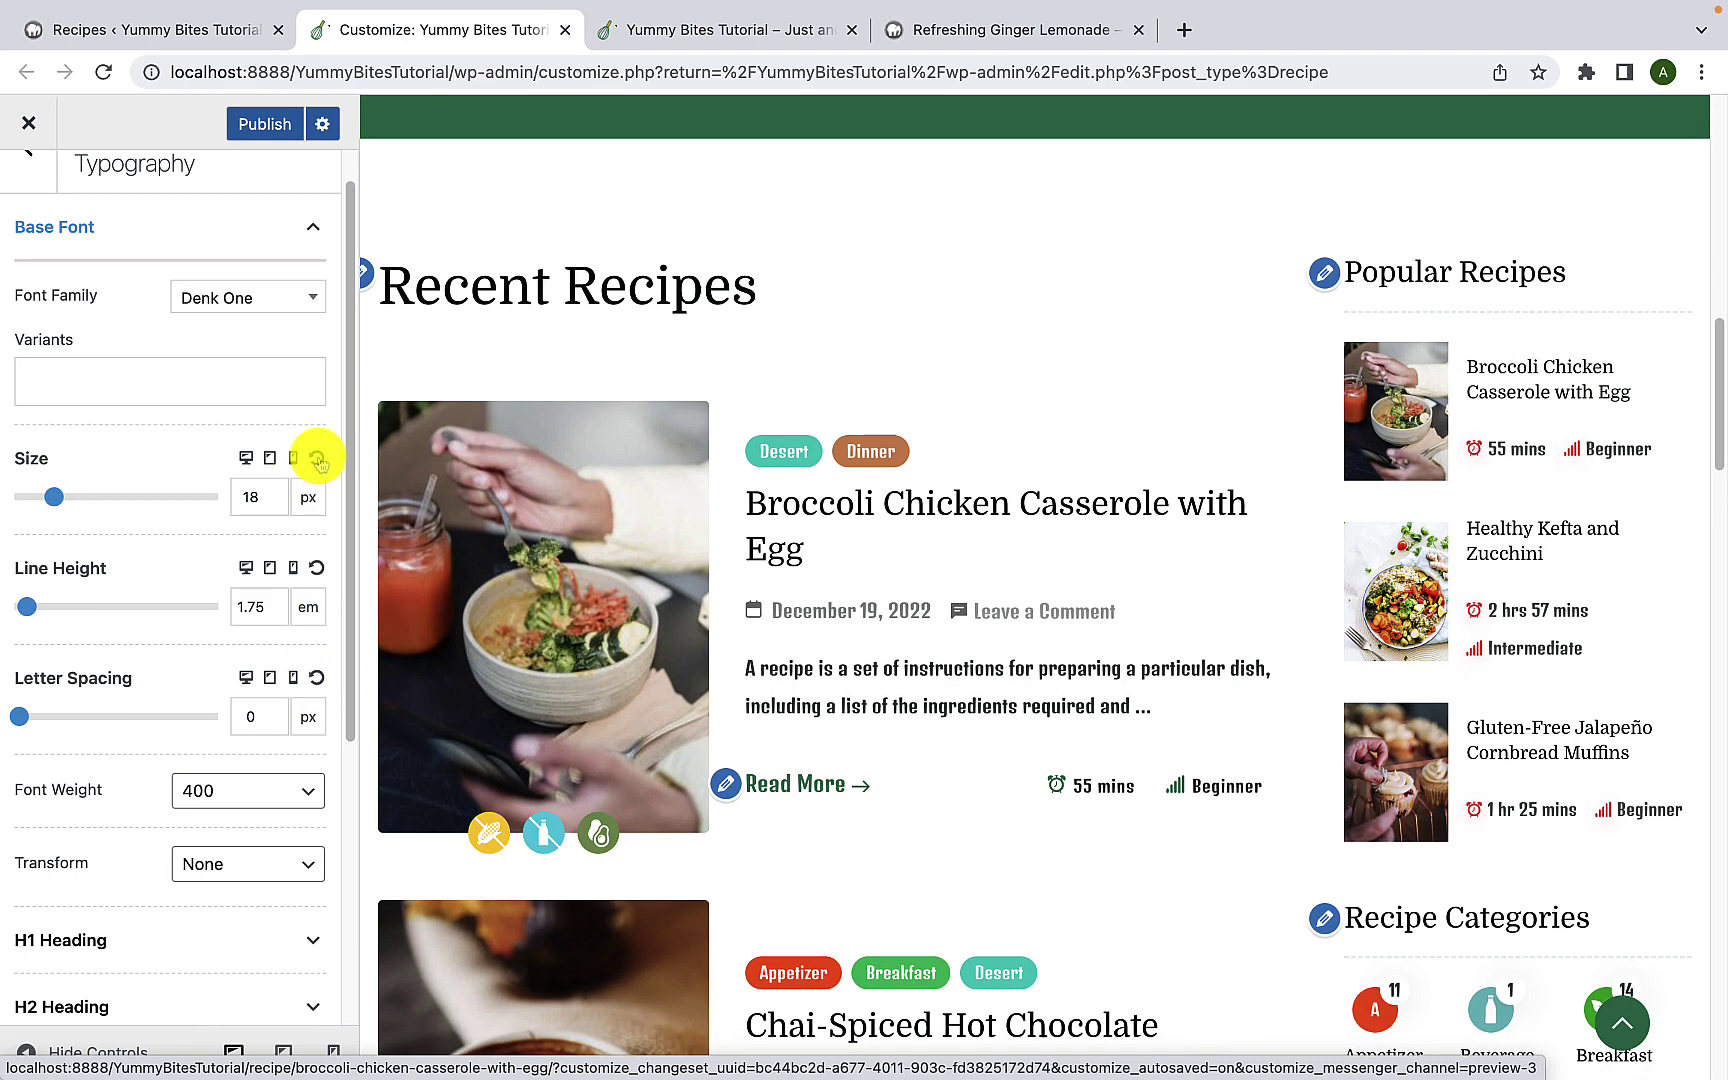
click(269, 458)
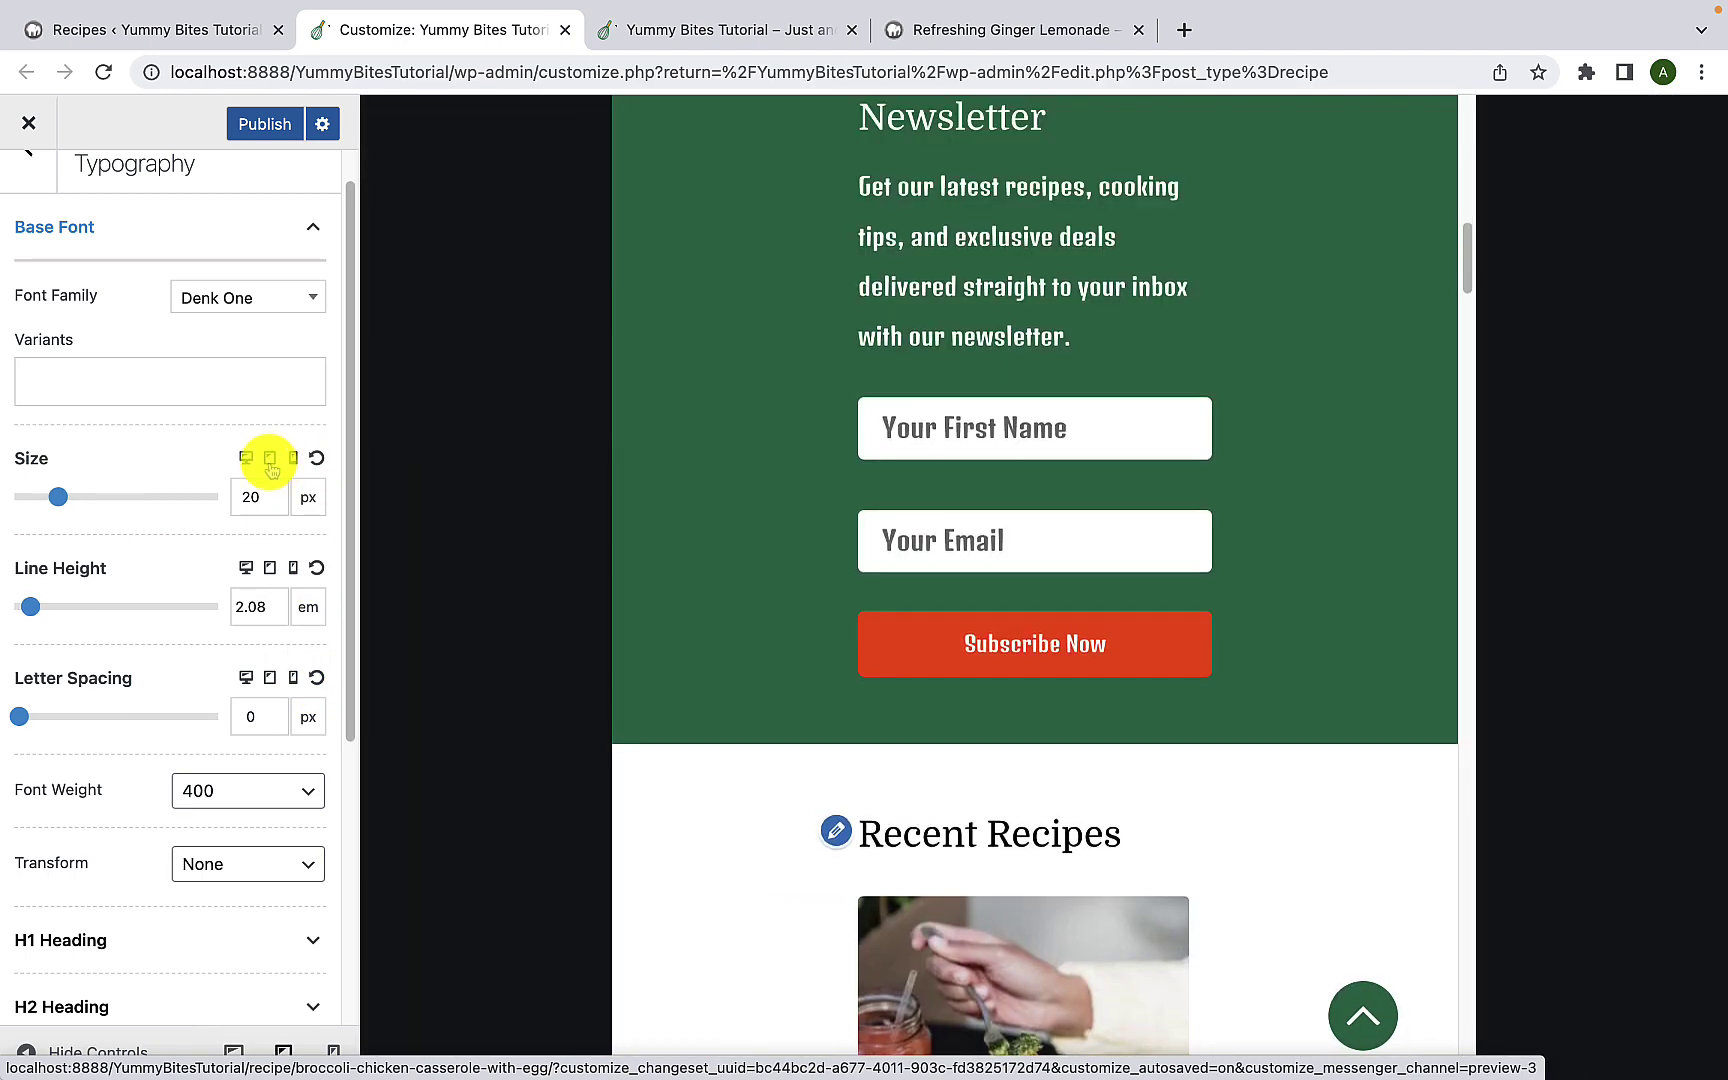
click(317, 458)
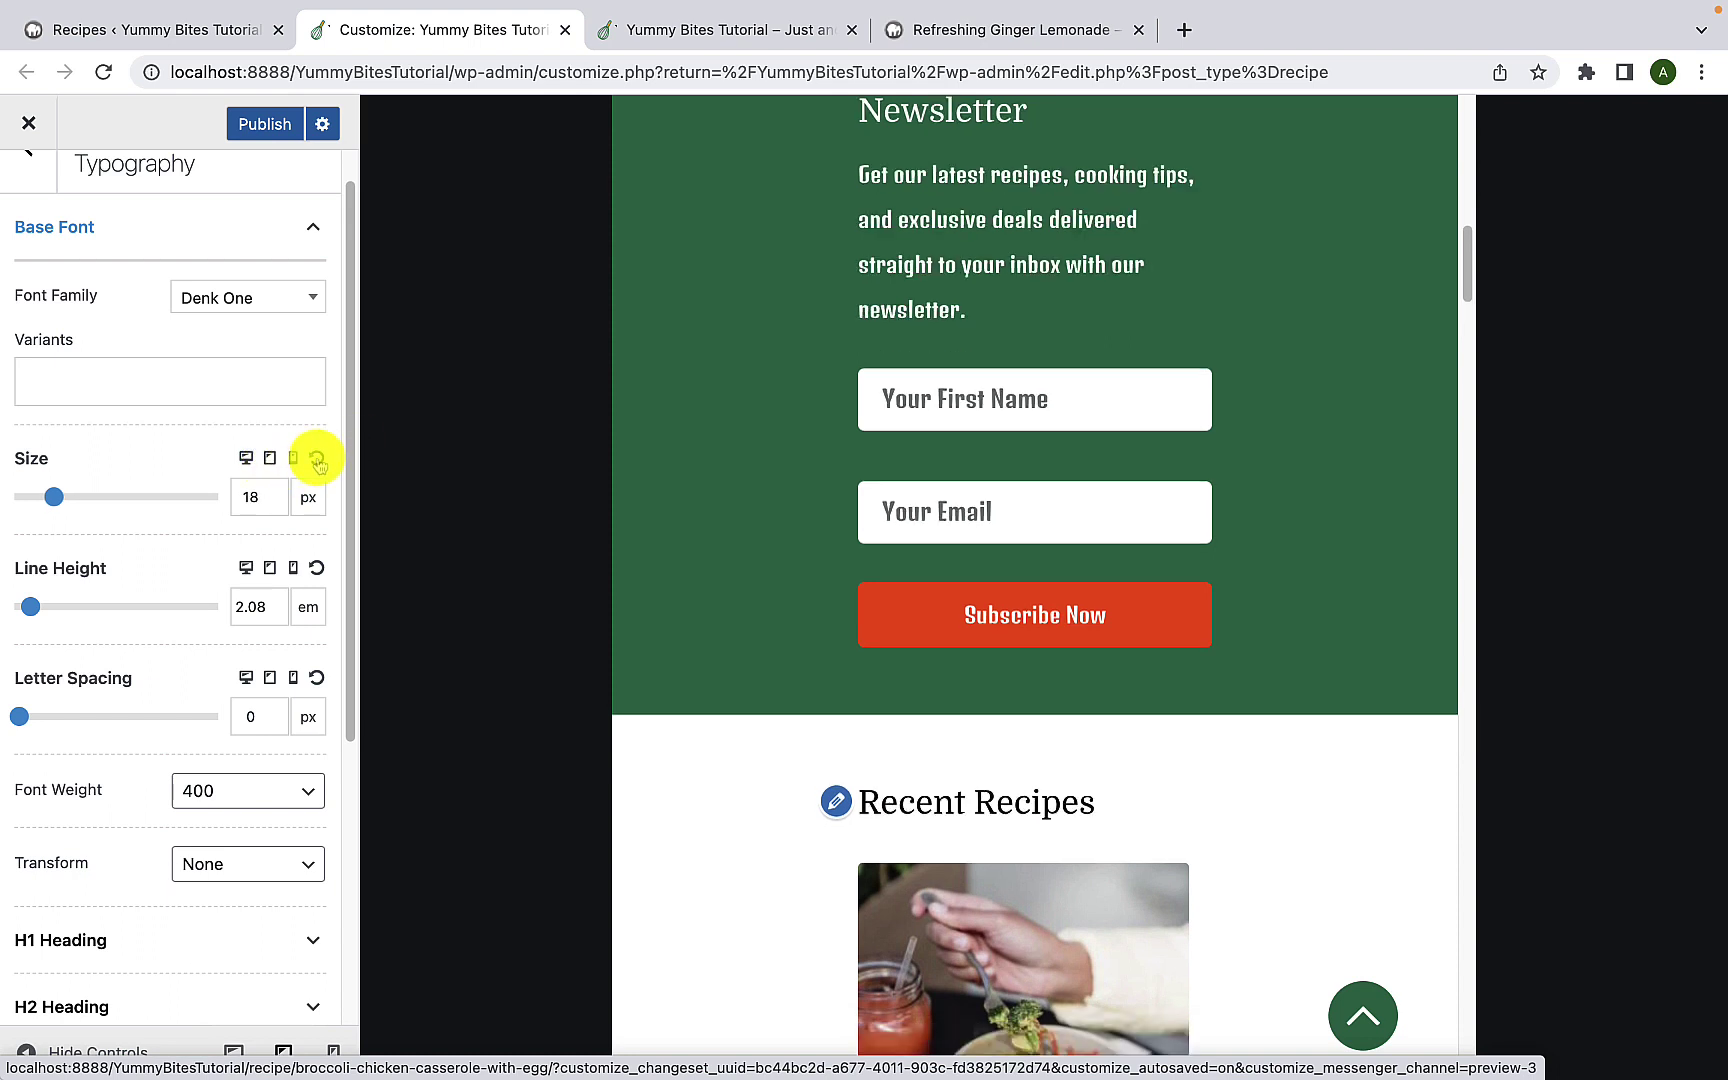
click(316, 567)
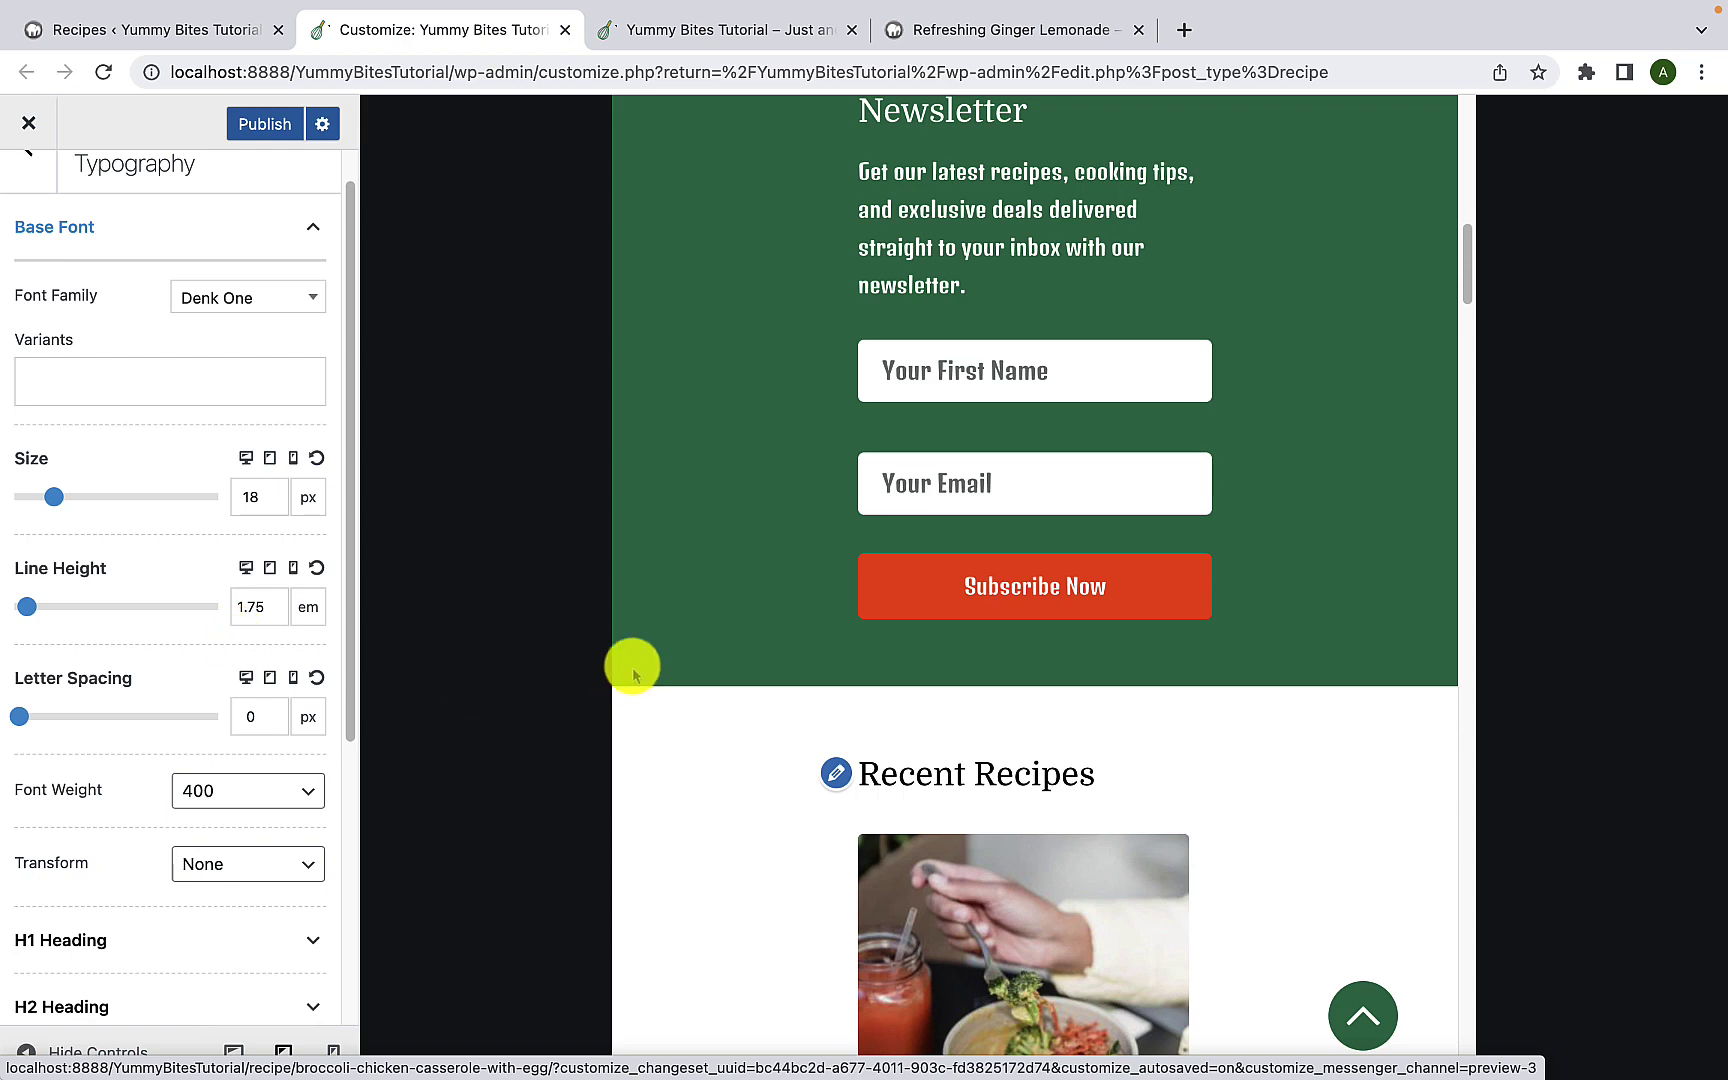
Step: Review the base font's weight and text transform options in the desktop preview without changing either one
click(243, 458)
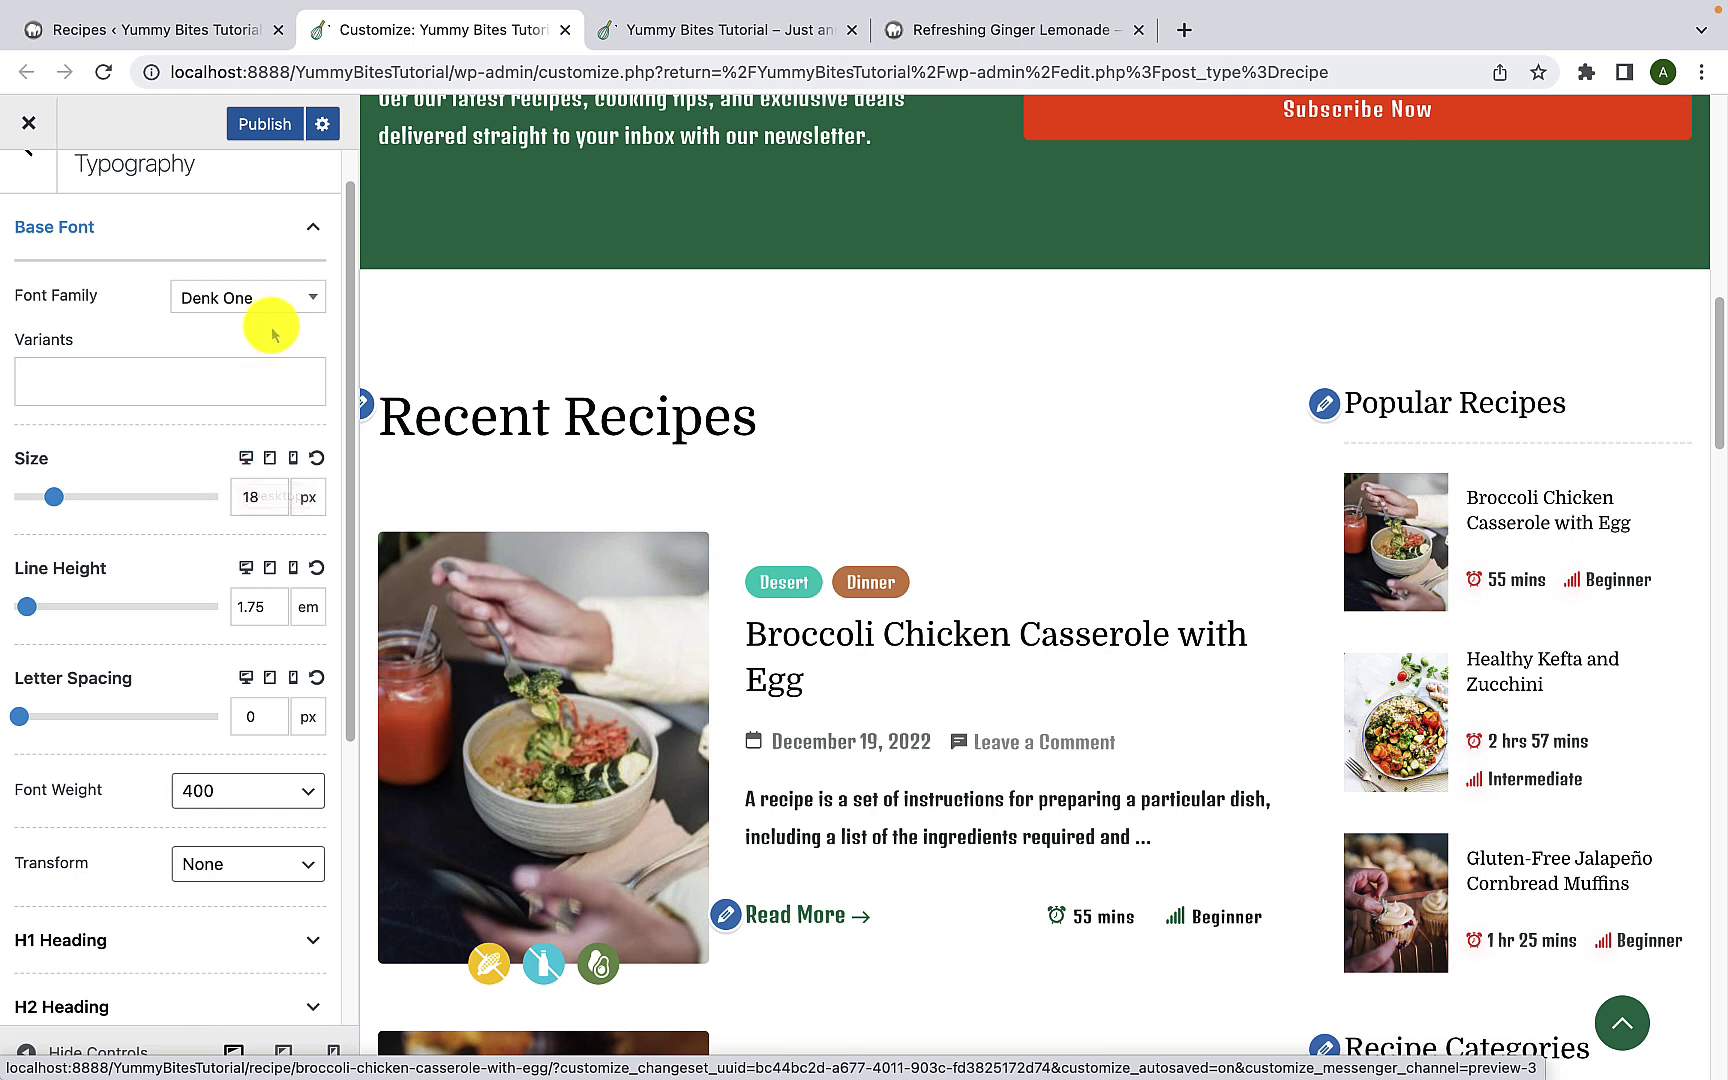
scroll(154, 555, down, 2)
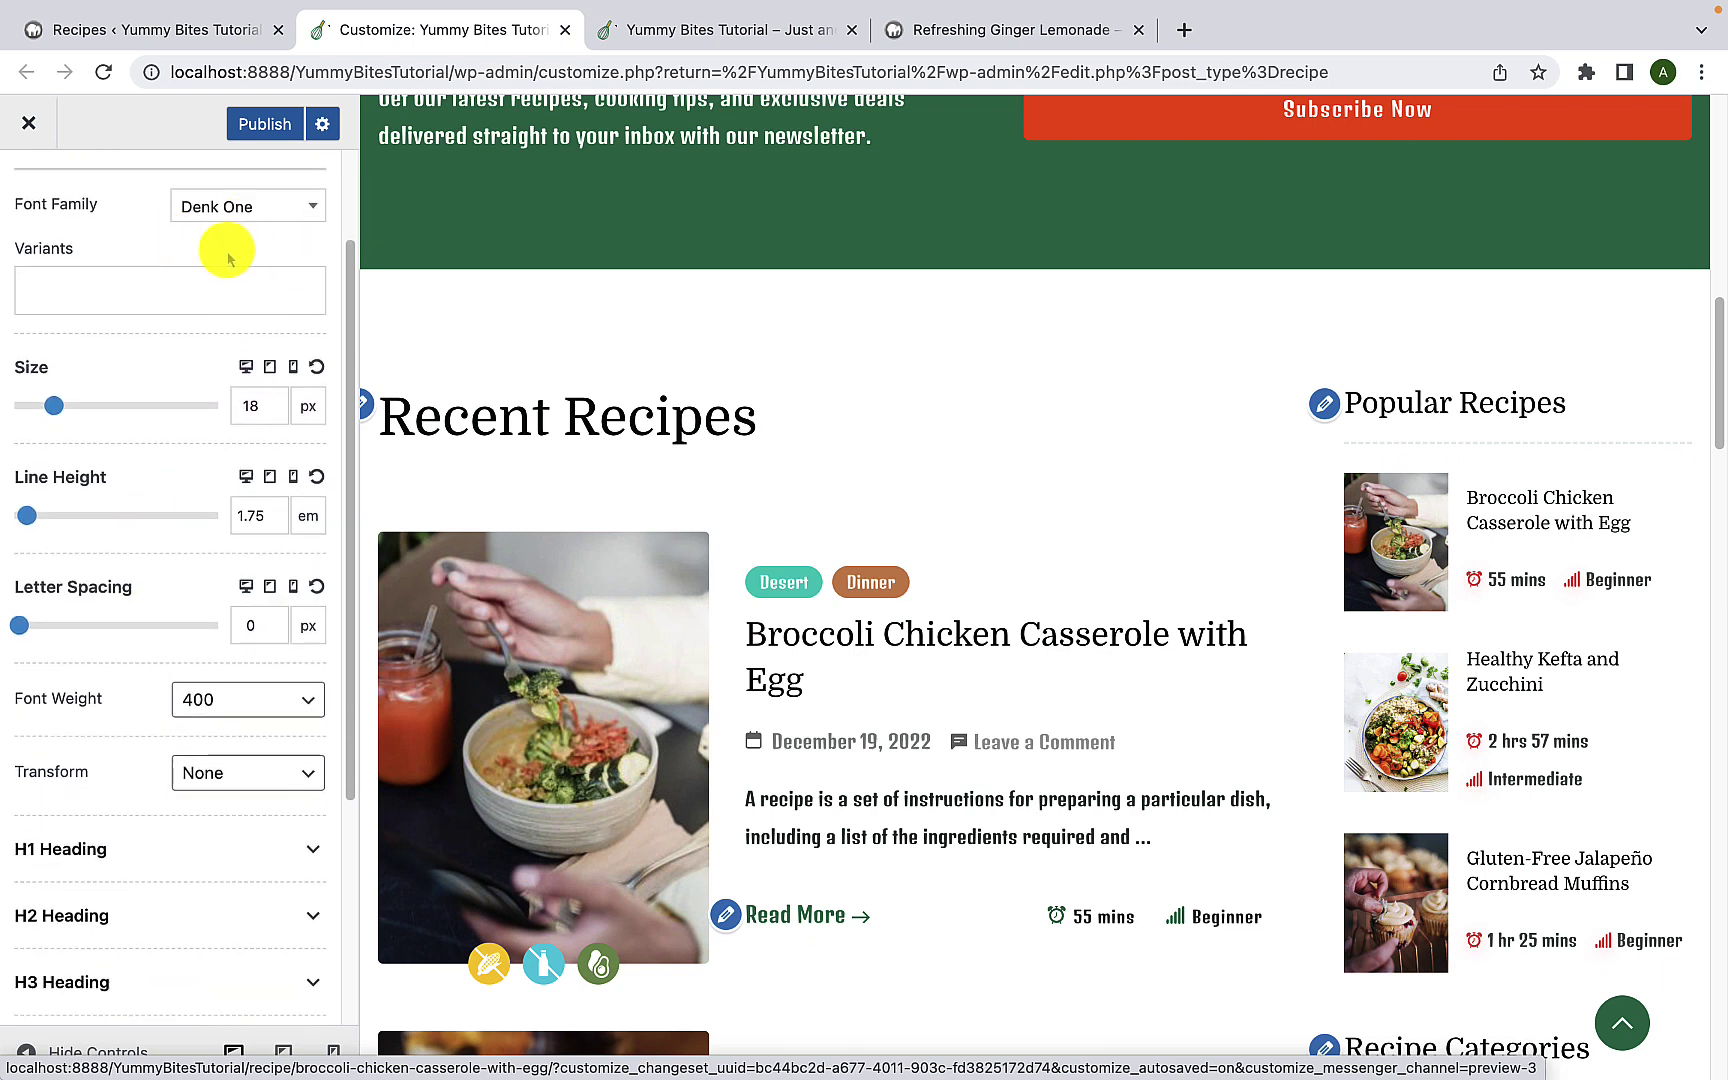
click(198, 699)
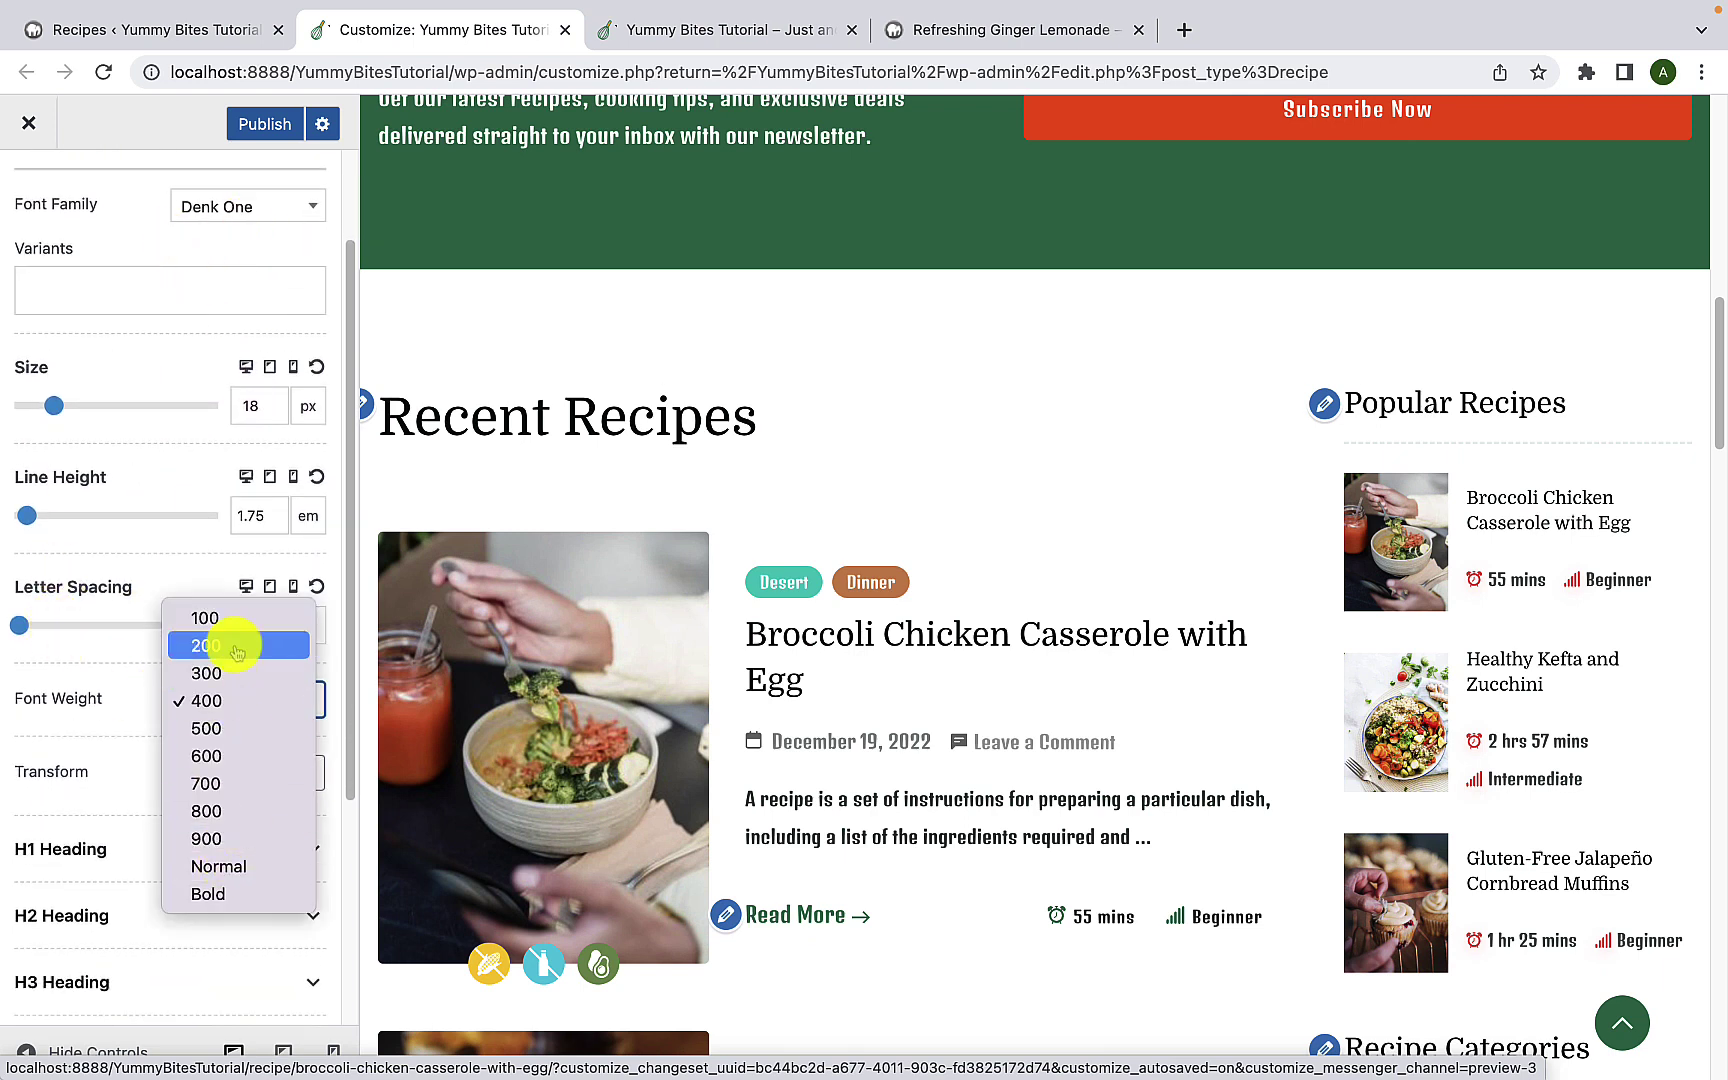
click(123, 735)
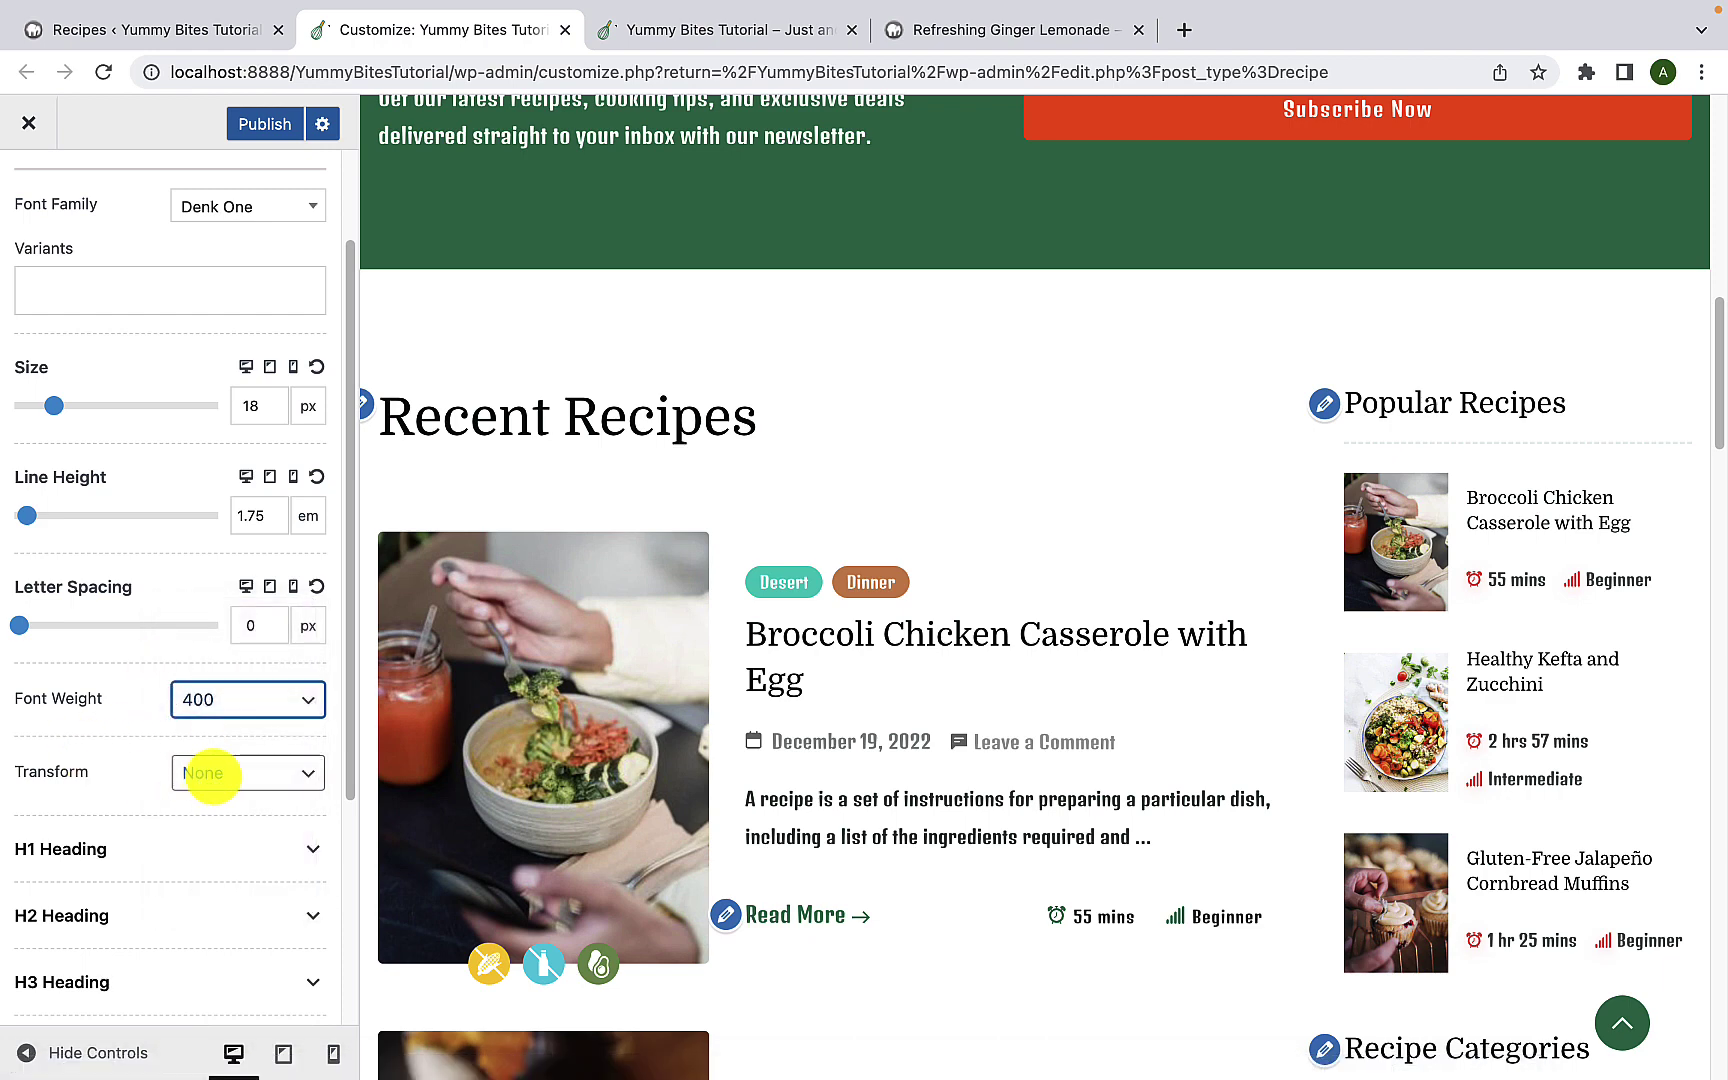
click(215, 772)
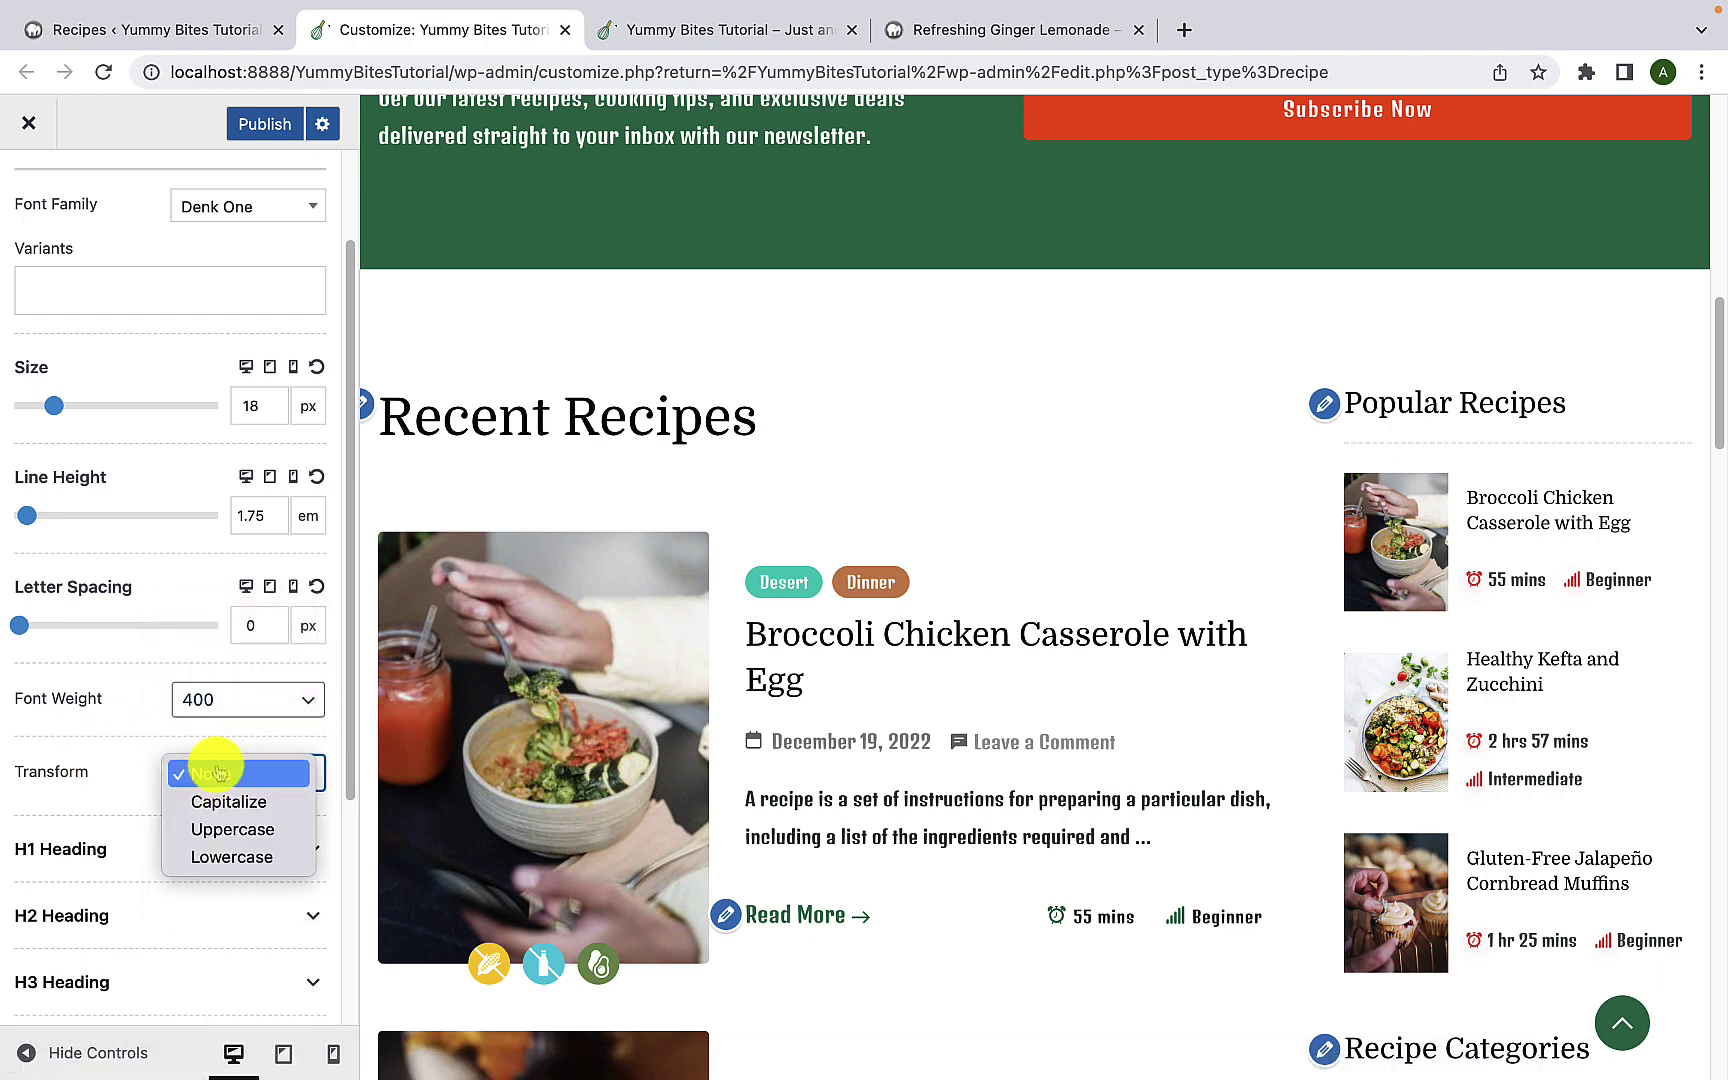
click(124, 734)
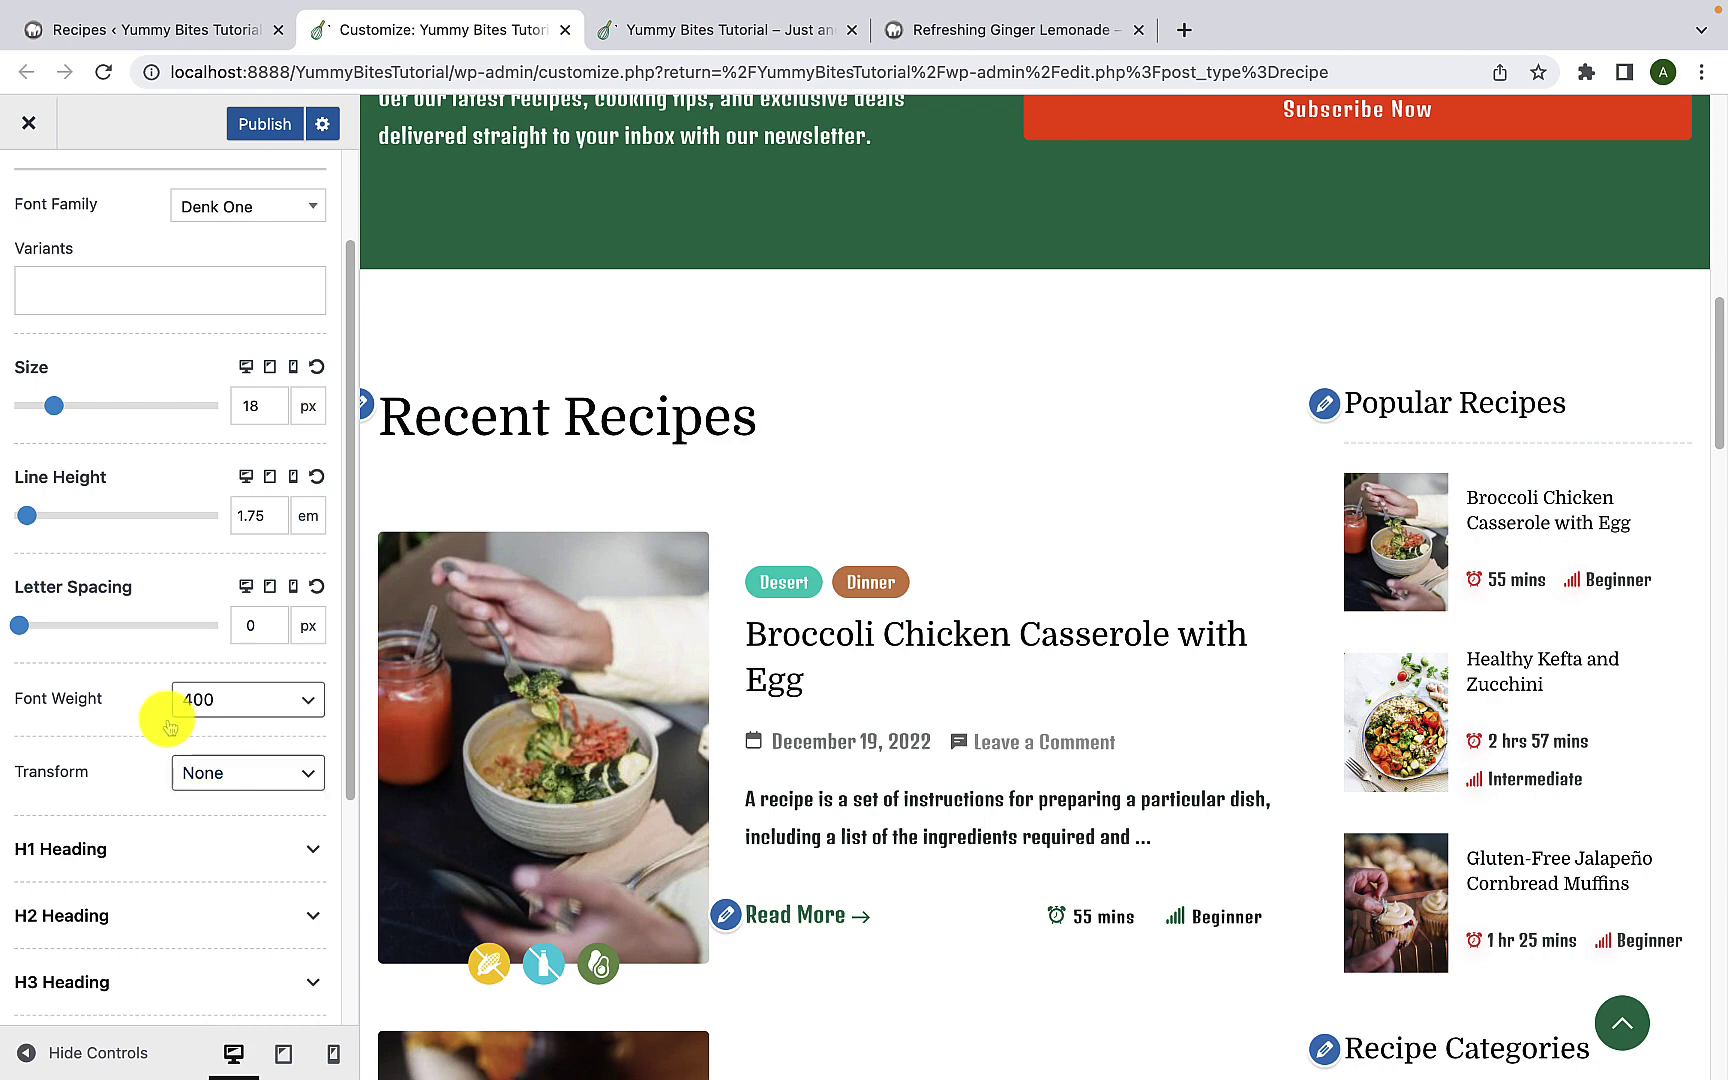
Step: Set the base font family to Default Family and its desktop size to 21 px
scroll(221, 384, up, 1)
click(268, 245)
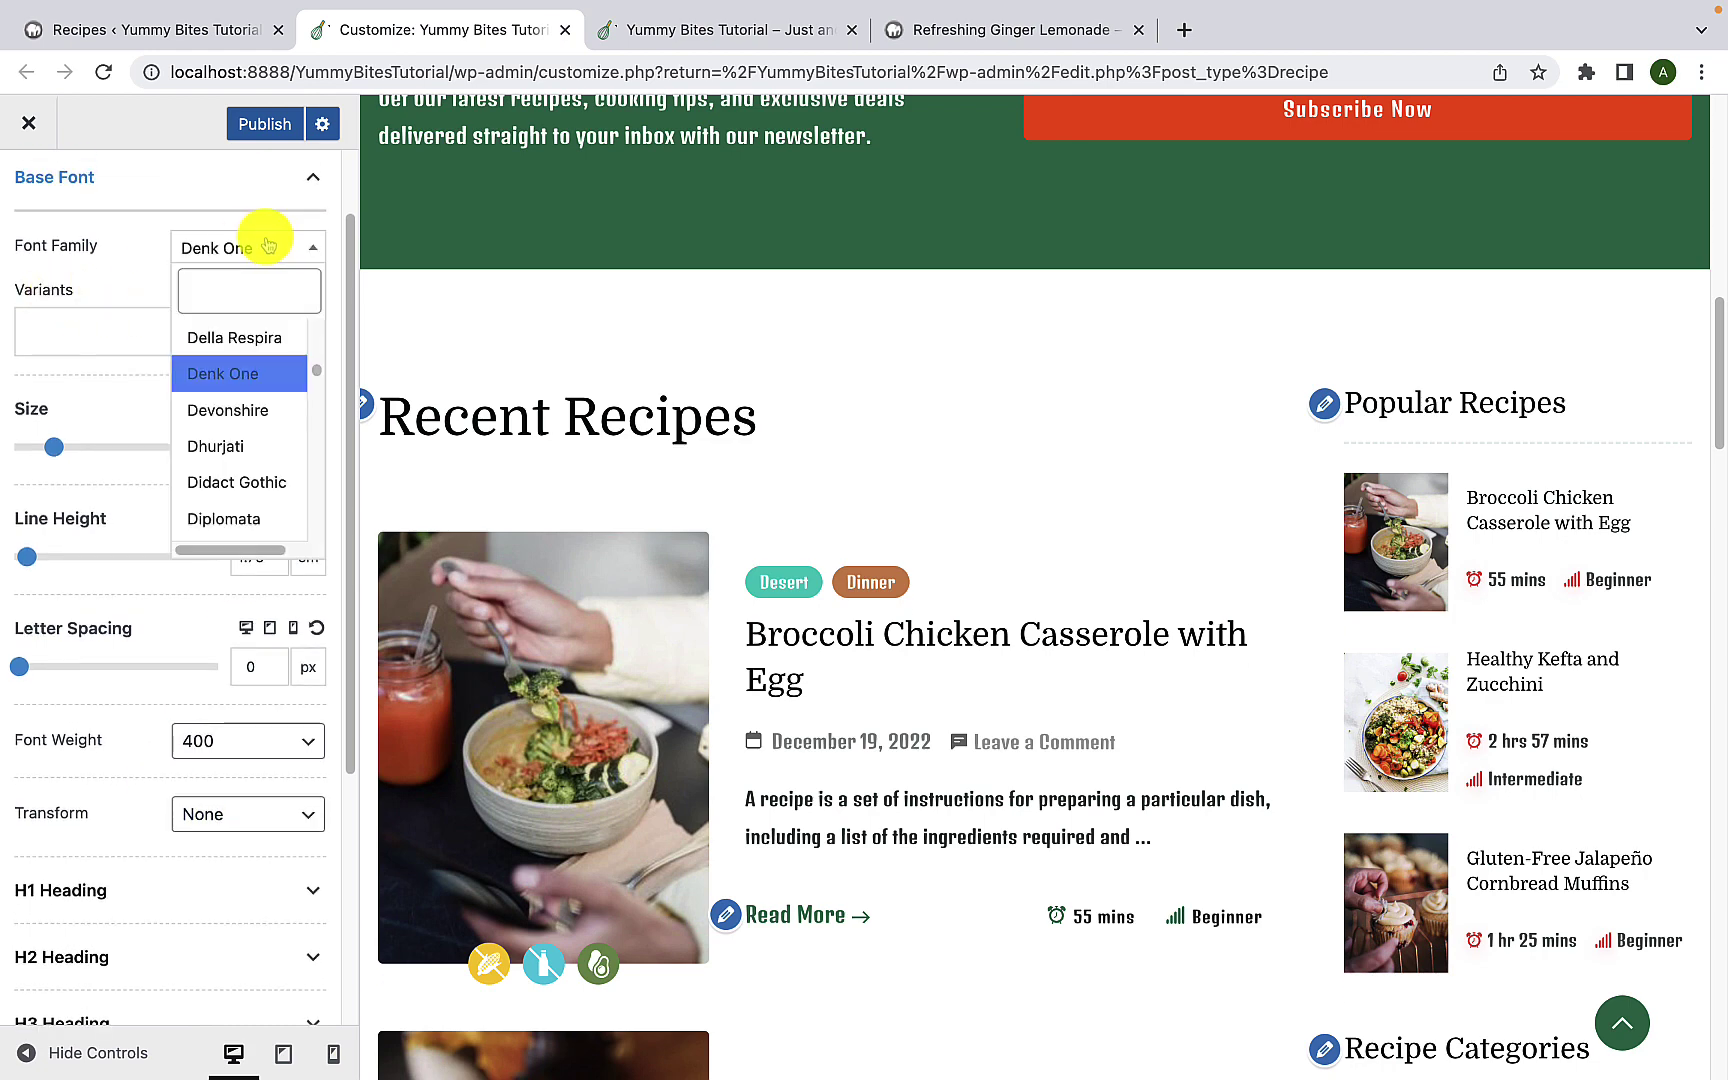
scroll(238, 408, up, 10)
scroll(238, 414, up, 15)
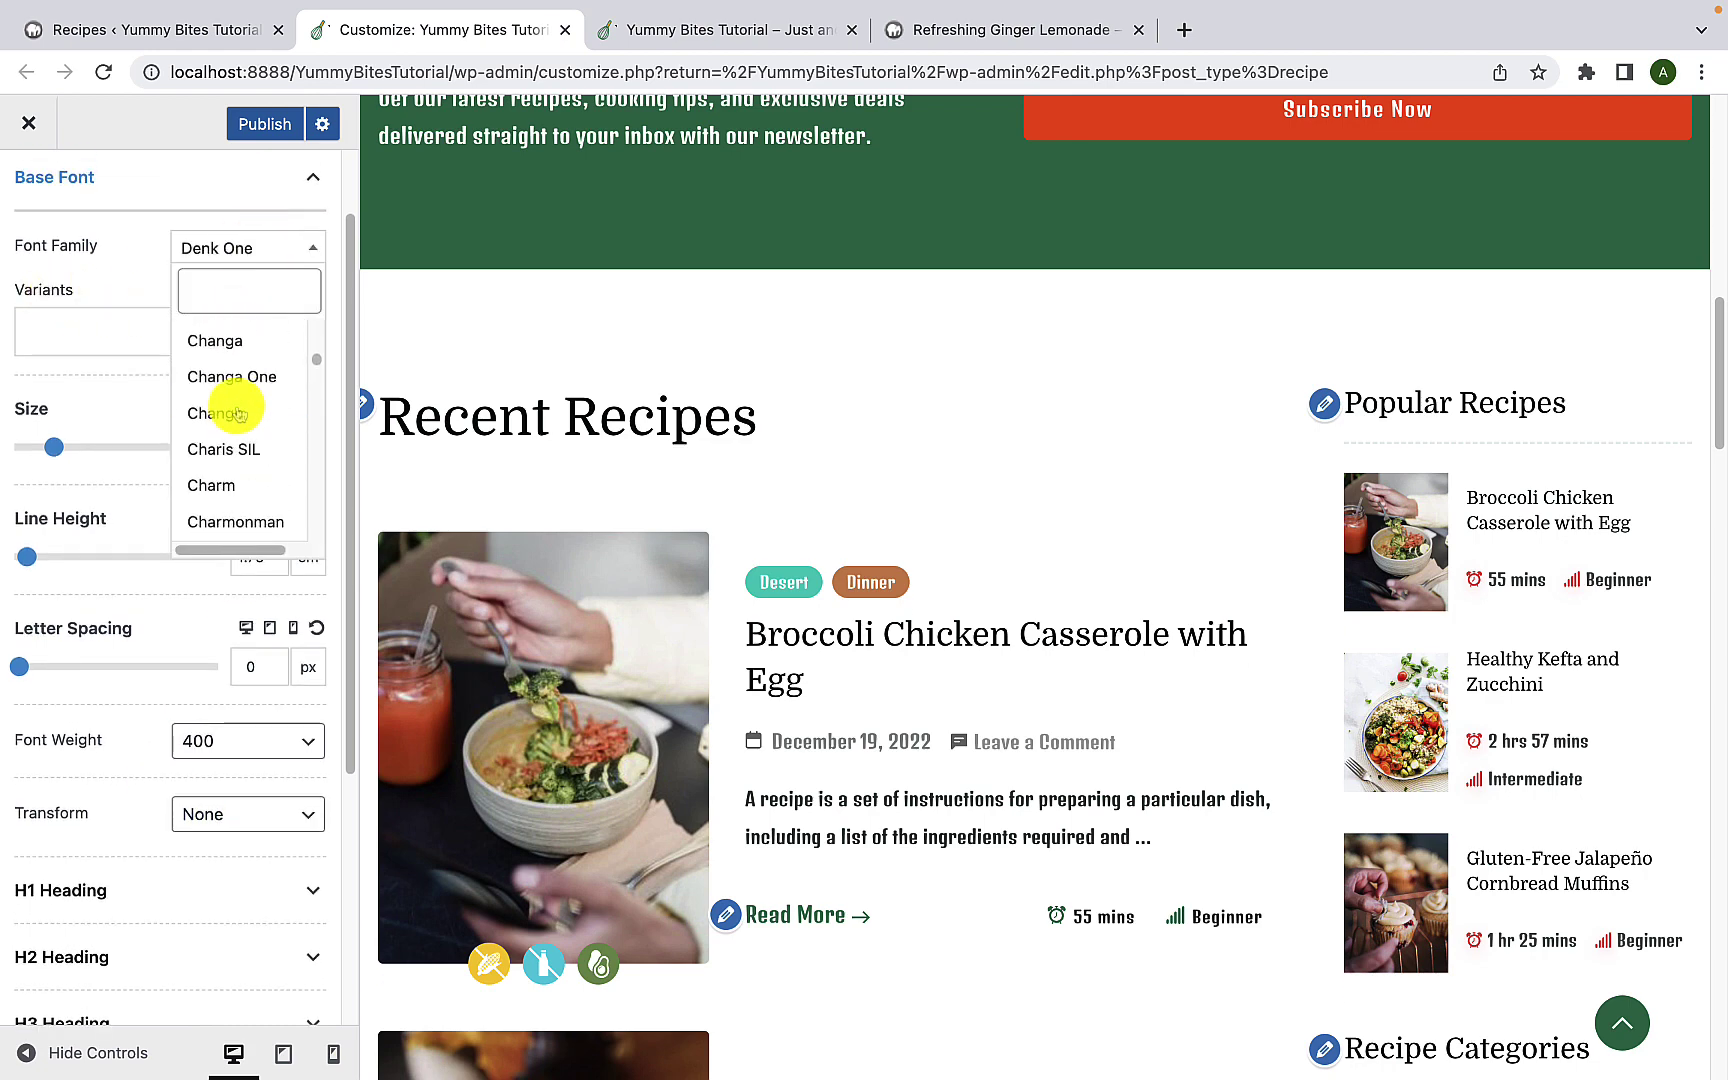
scroll(238, 414, up, 15)
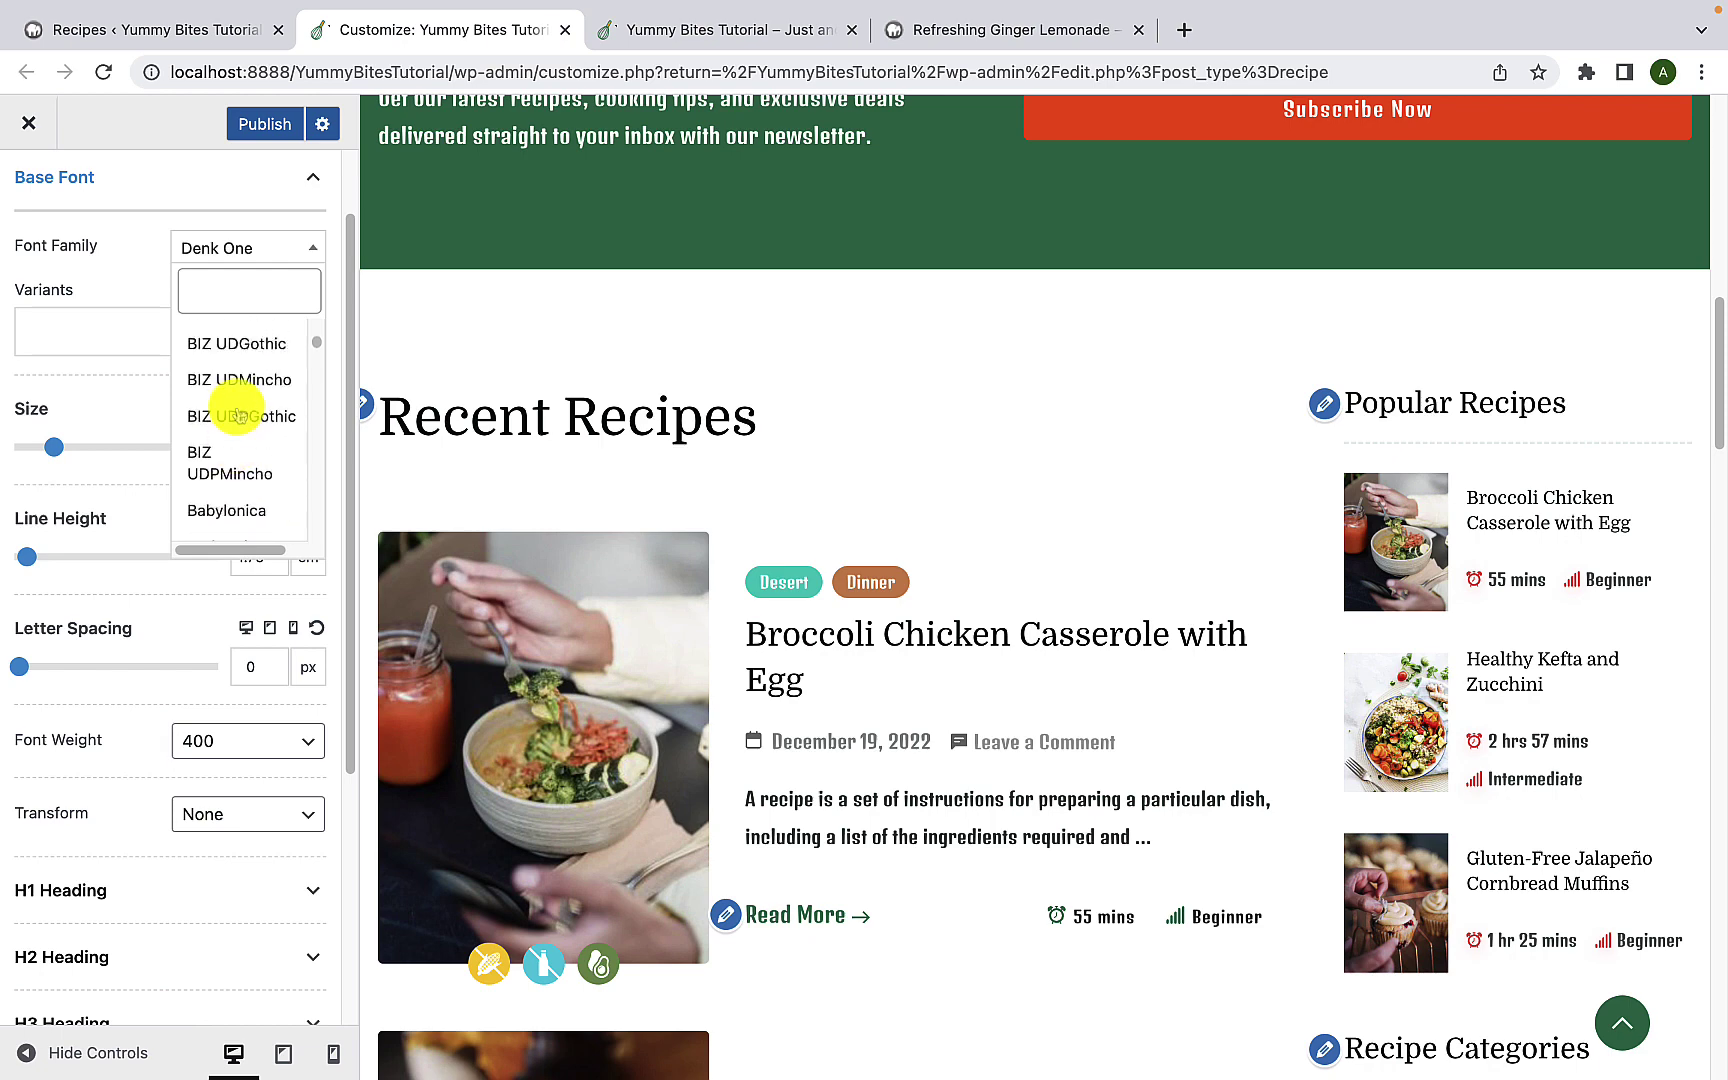
scroll(238, 414, up, 3)
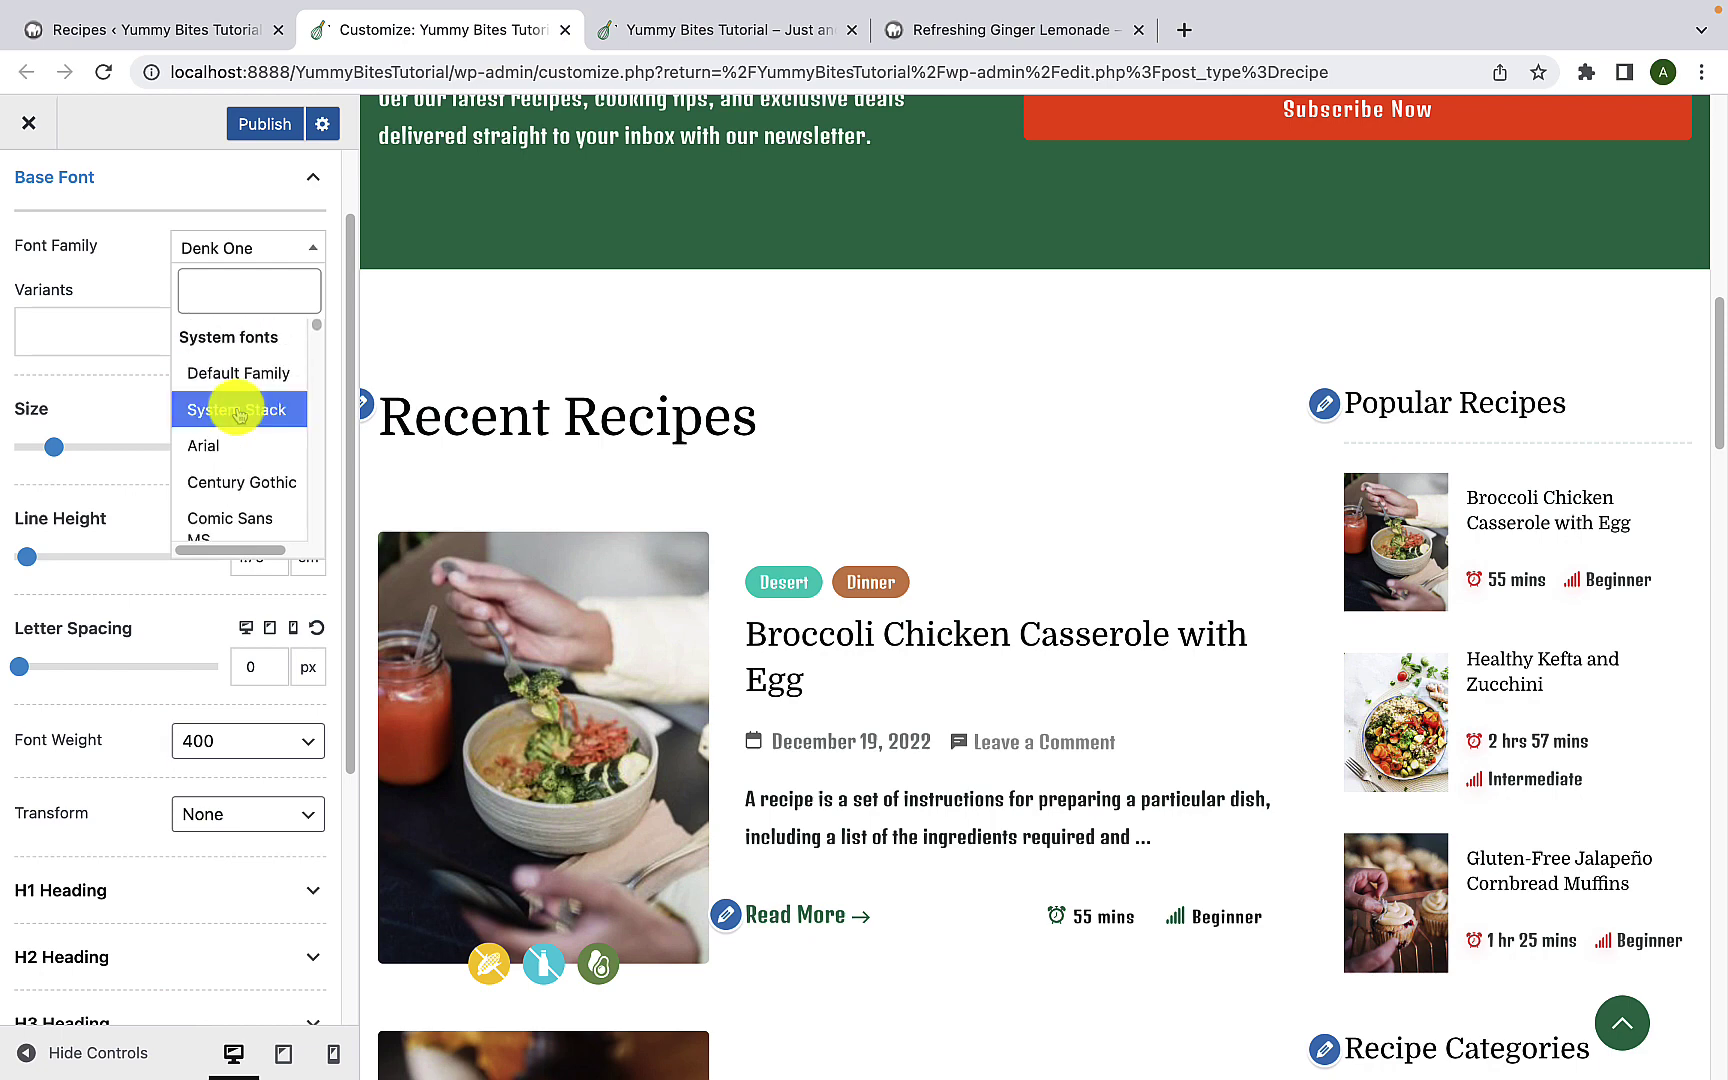
click(246, 380)
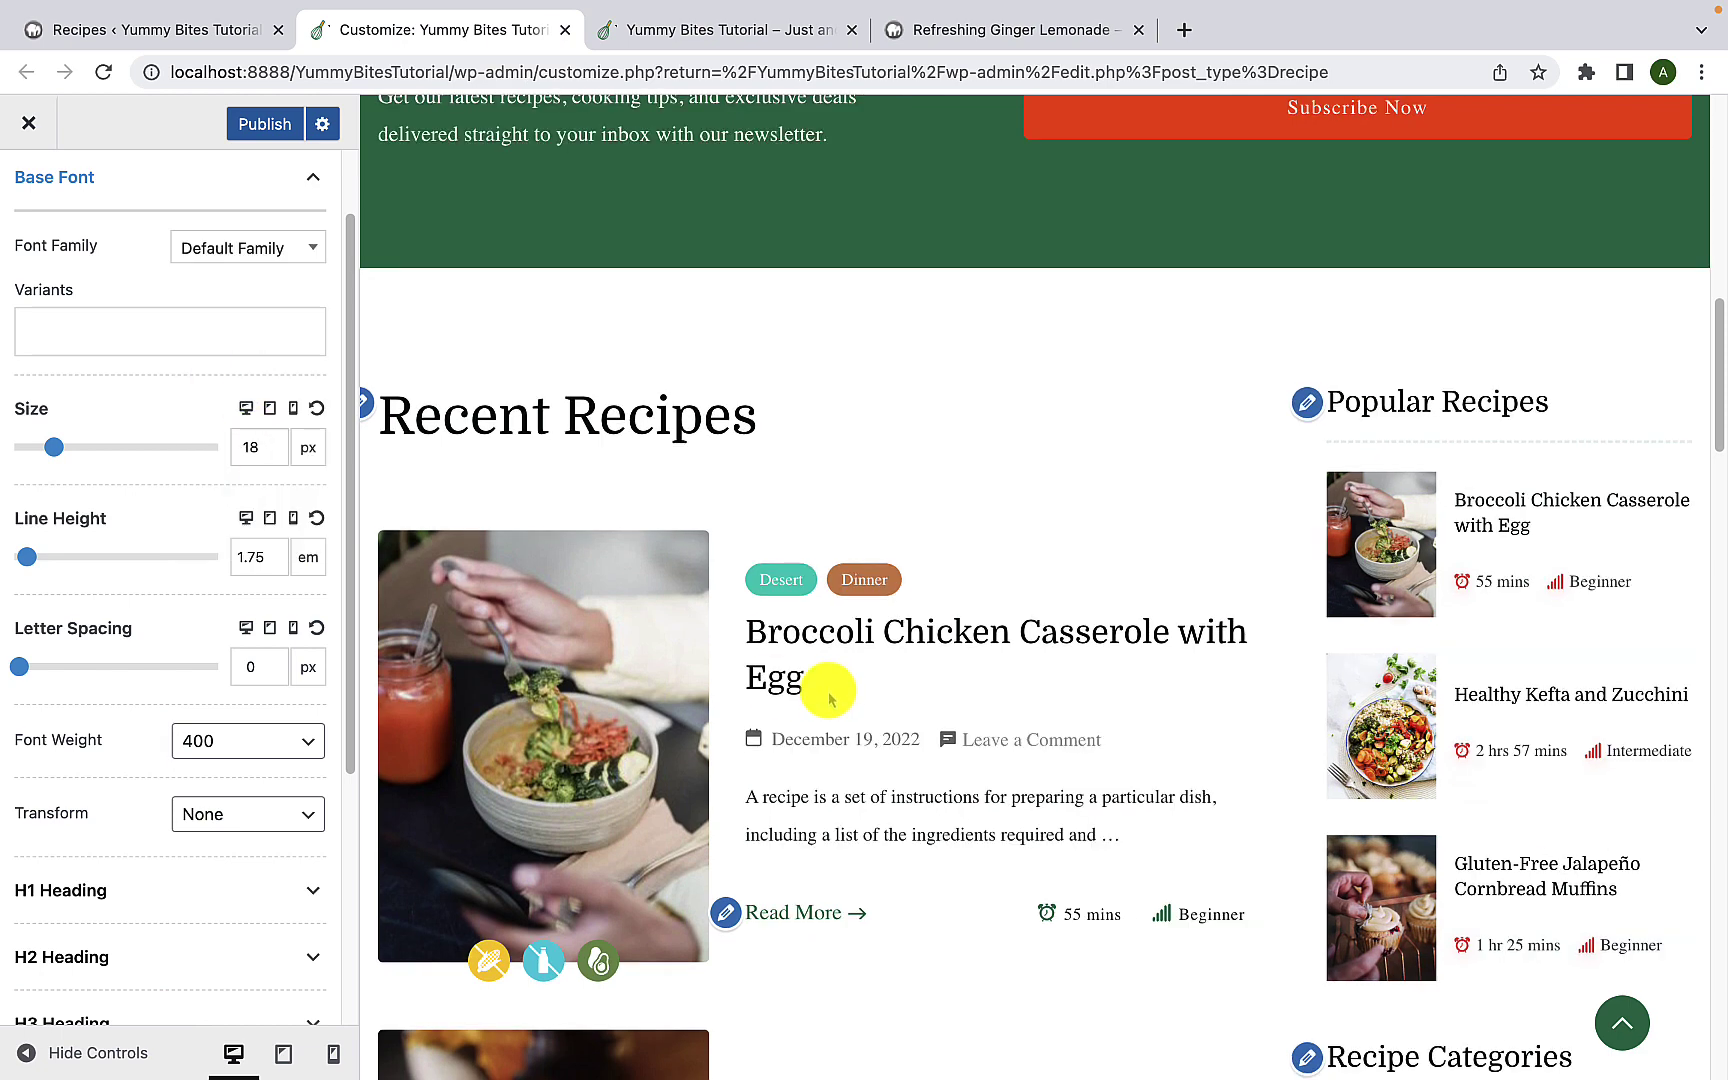
scroll(822, 687, down, 4)
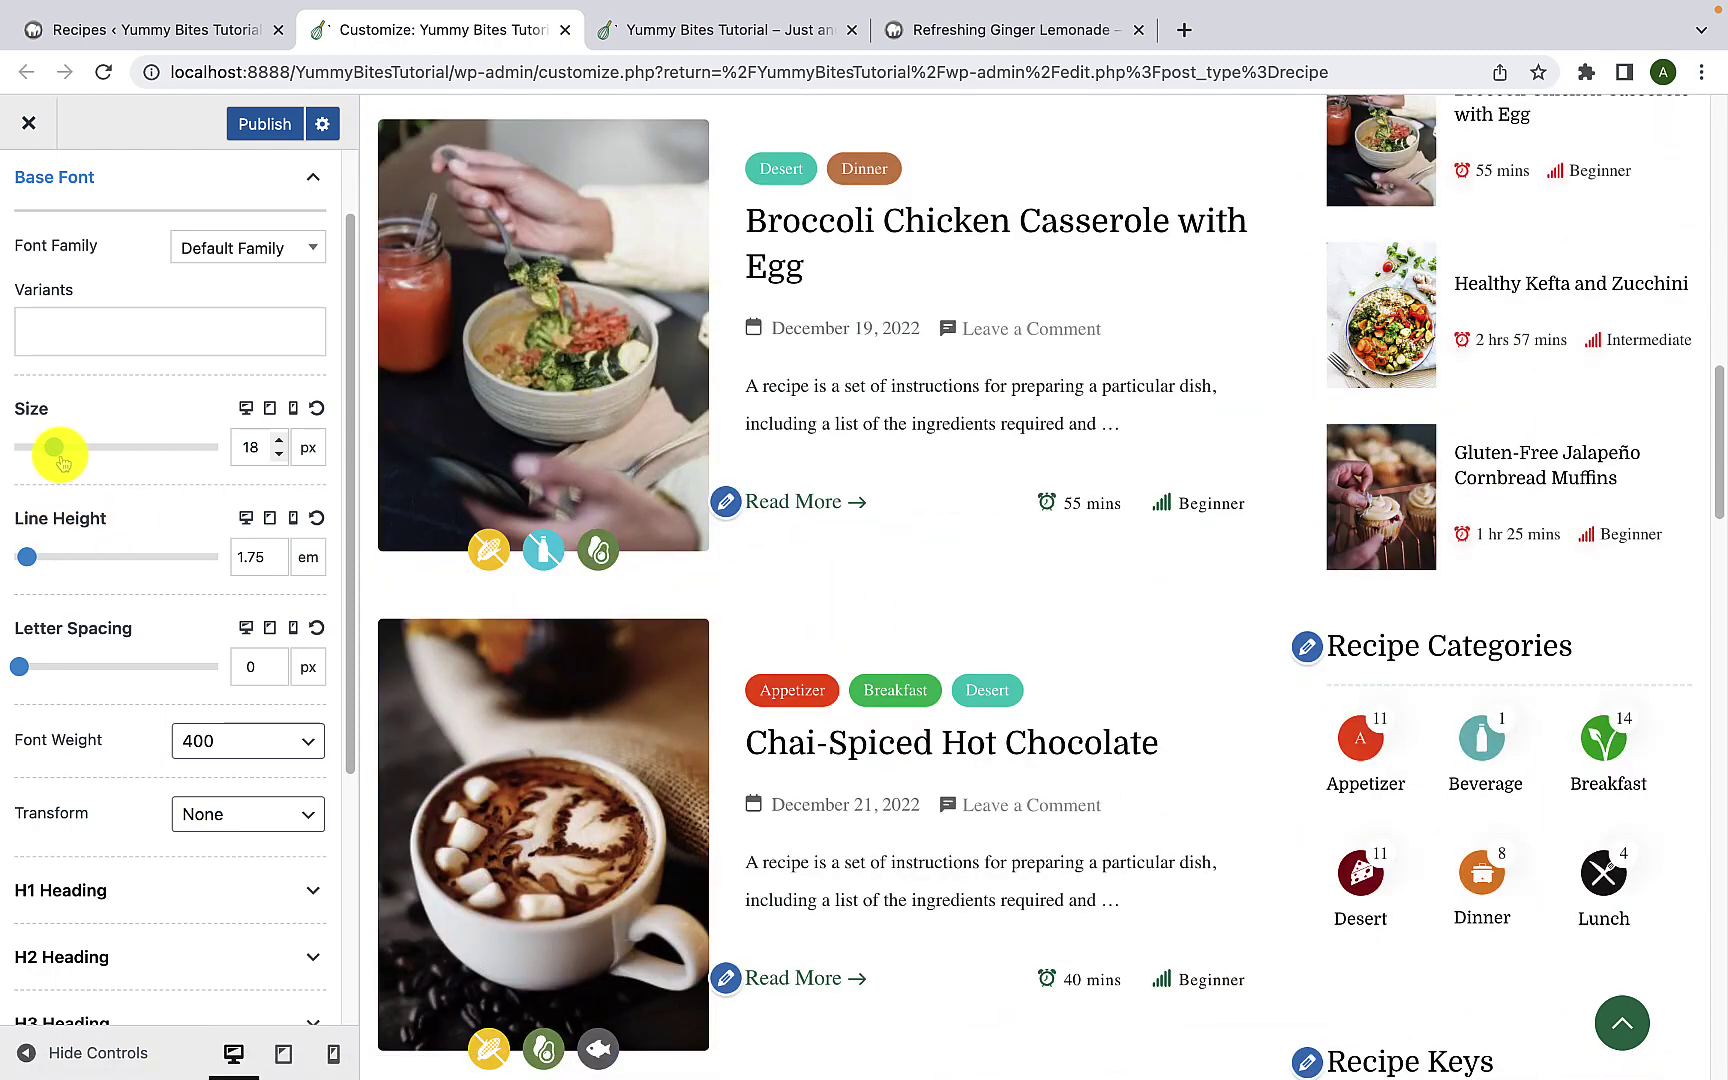
drag(55, 447, 59, 448)
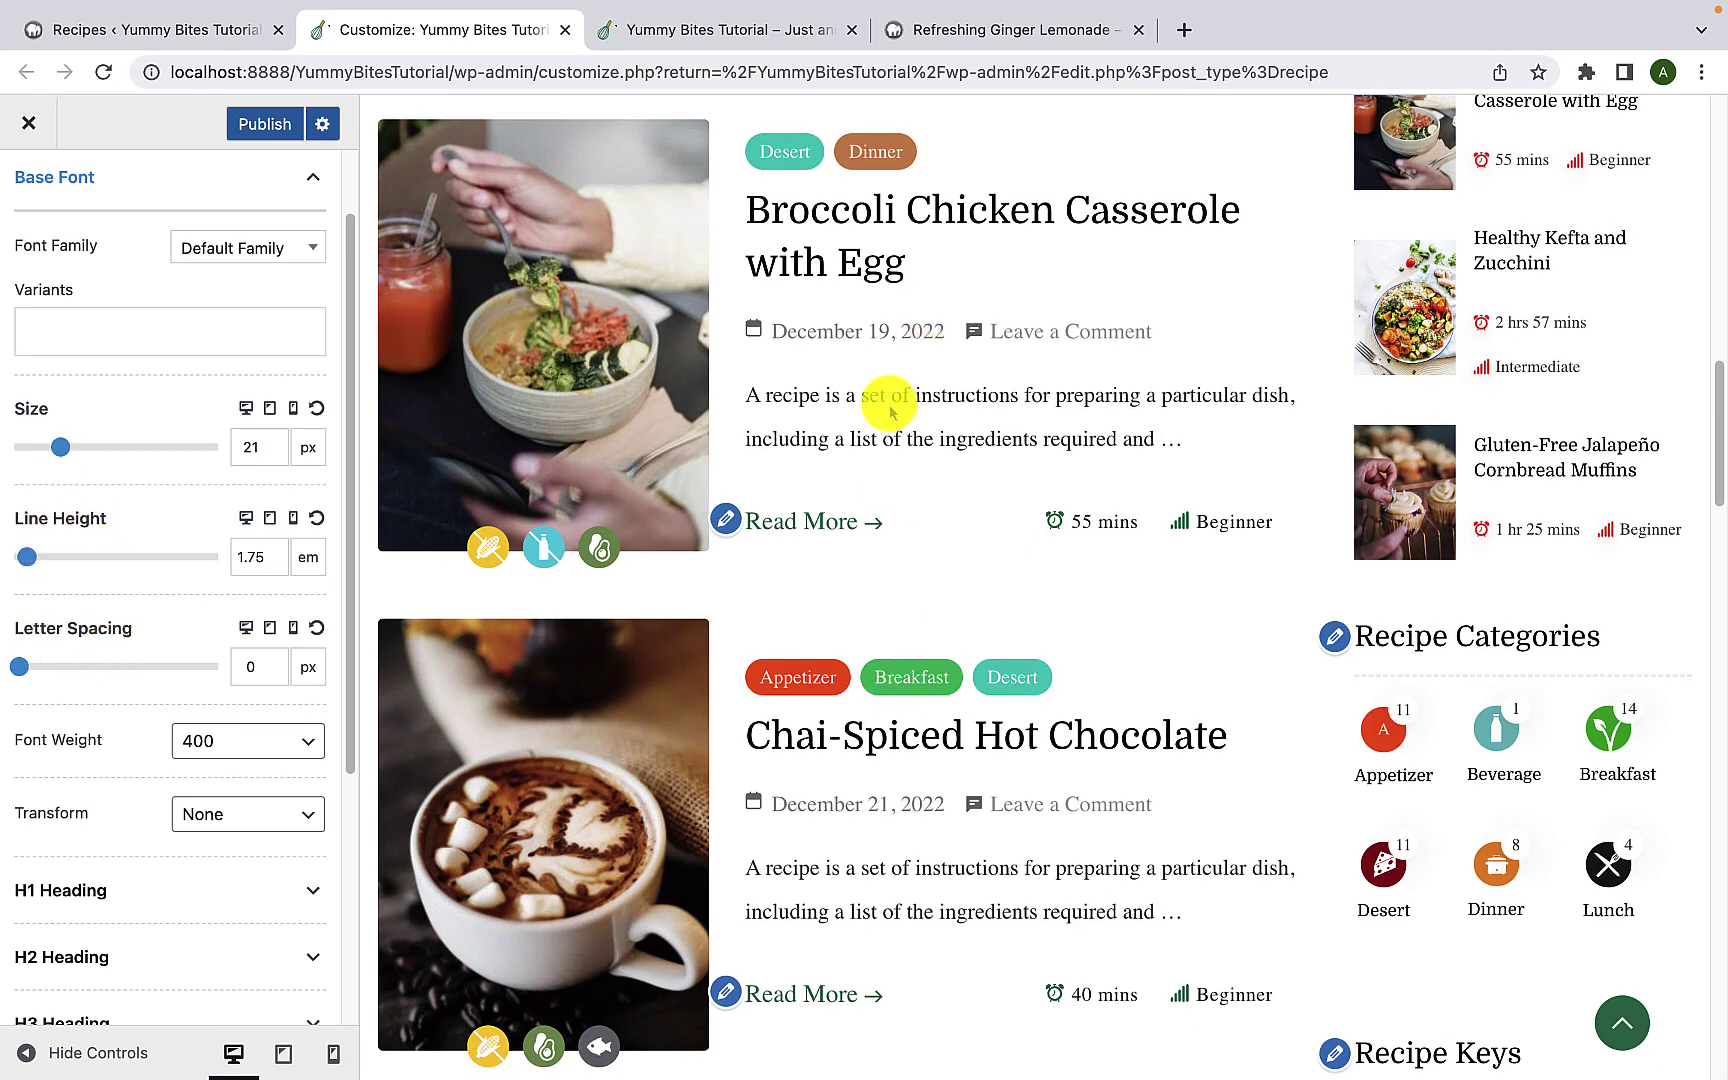
Step: Examine the H1 and H5 heading typography settings, including the font families offered for H1, without changing anything
scroll(46, 760, down, 6)
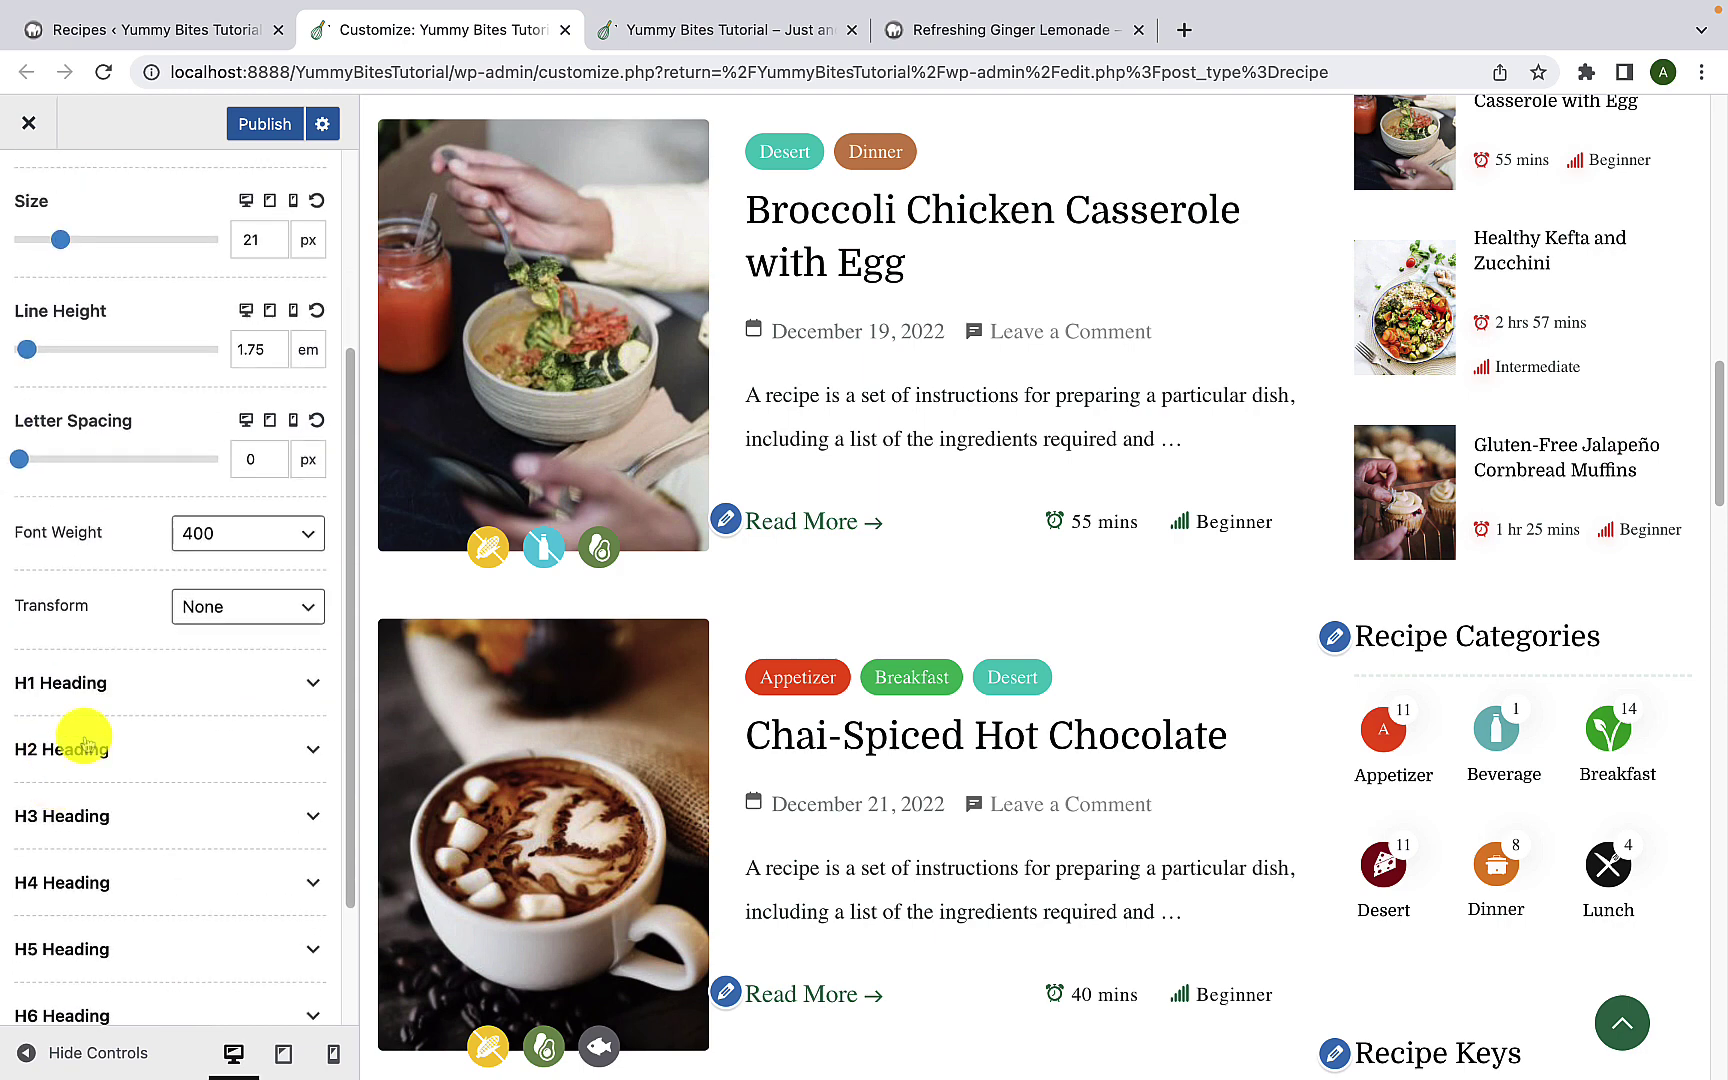
scroll(100, 700, down, 2)
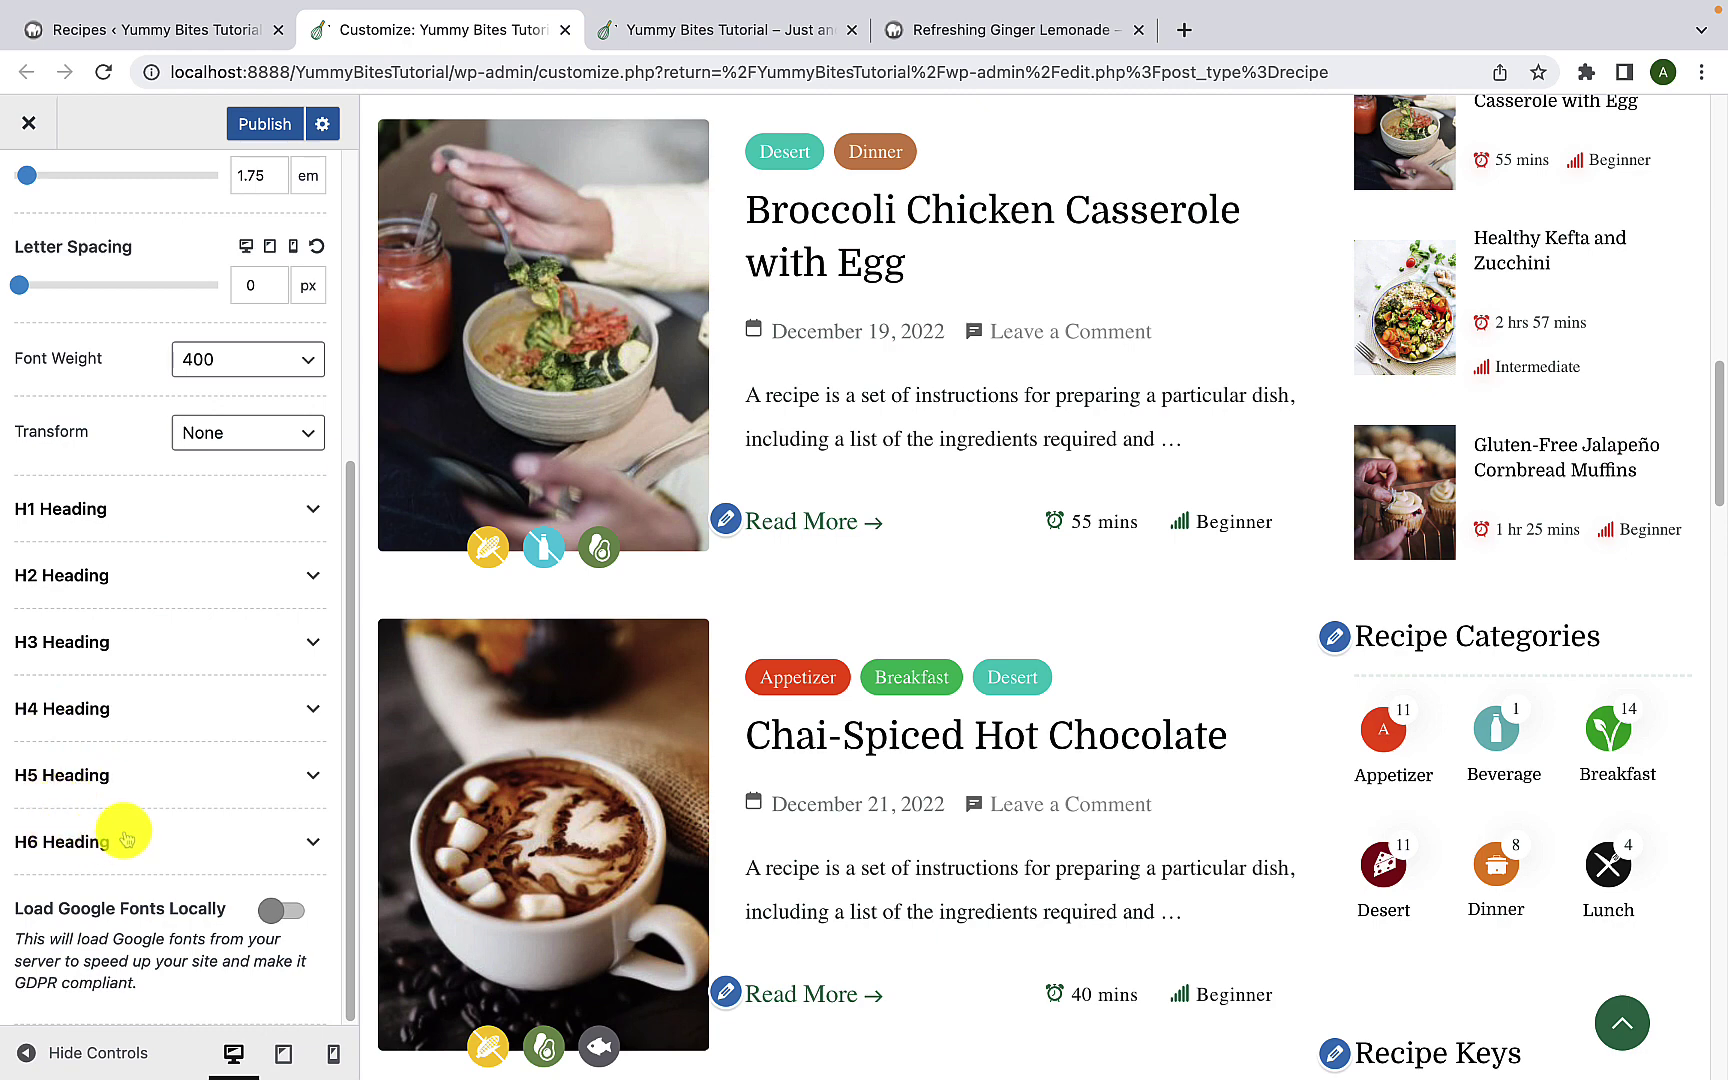
click(155, 511)
scroll(108, 463, down, 2)
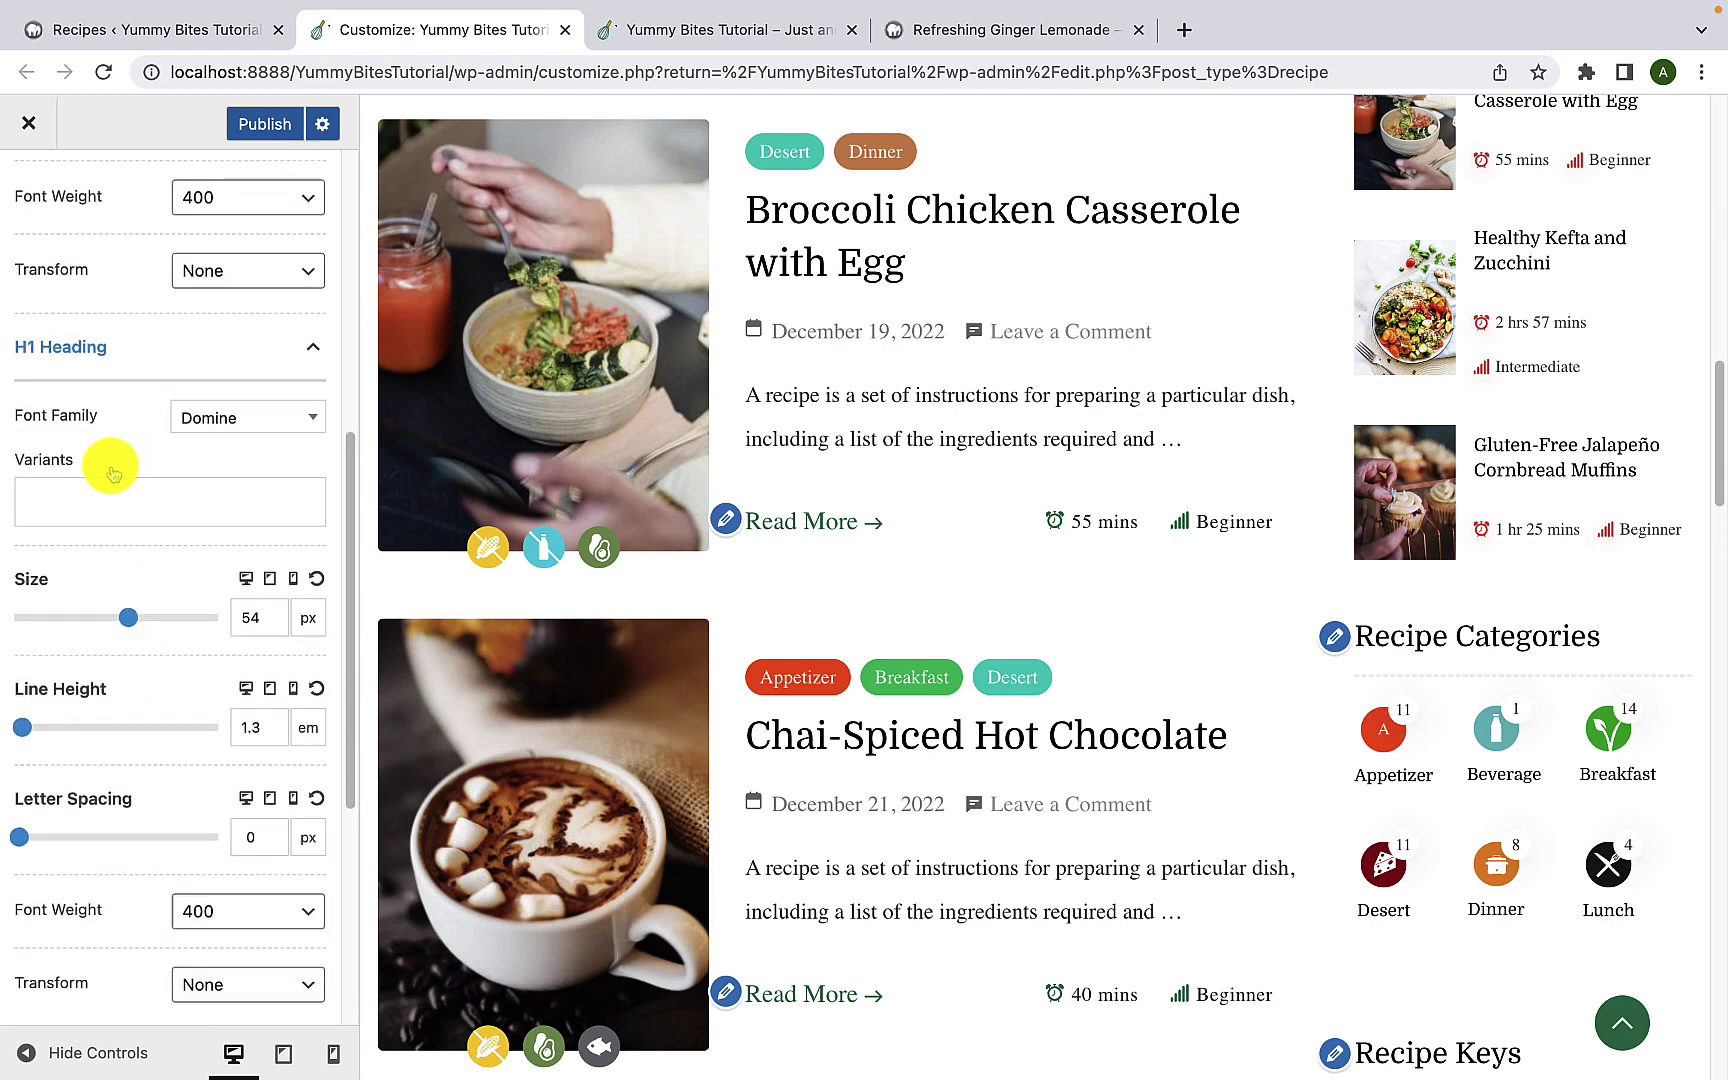
click(221, 430)
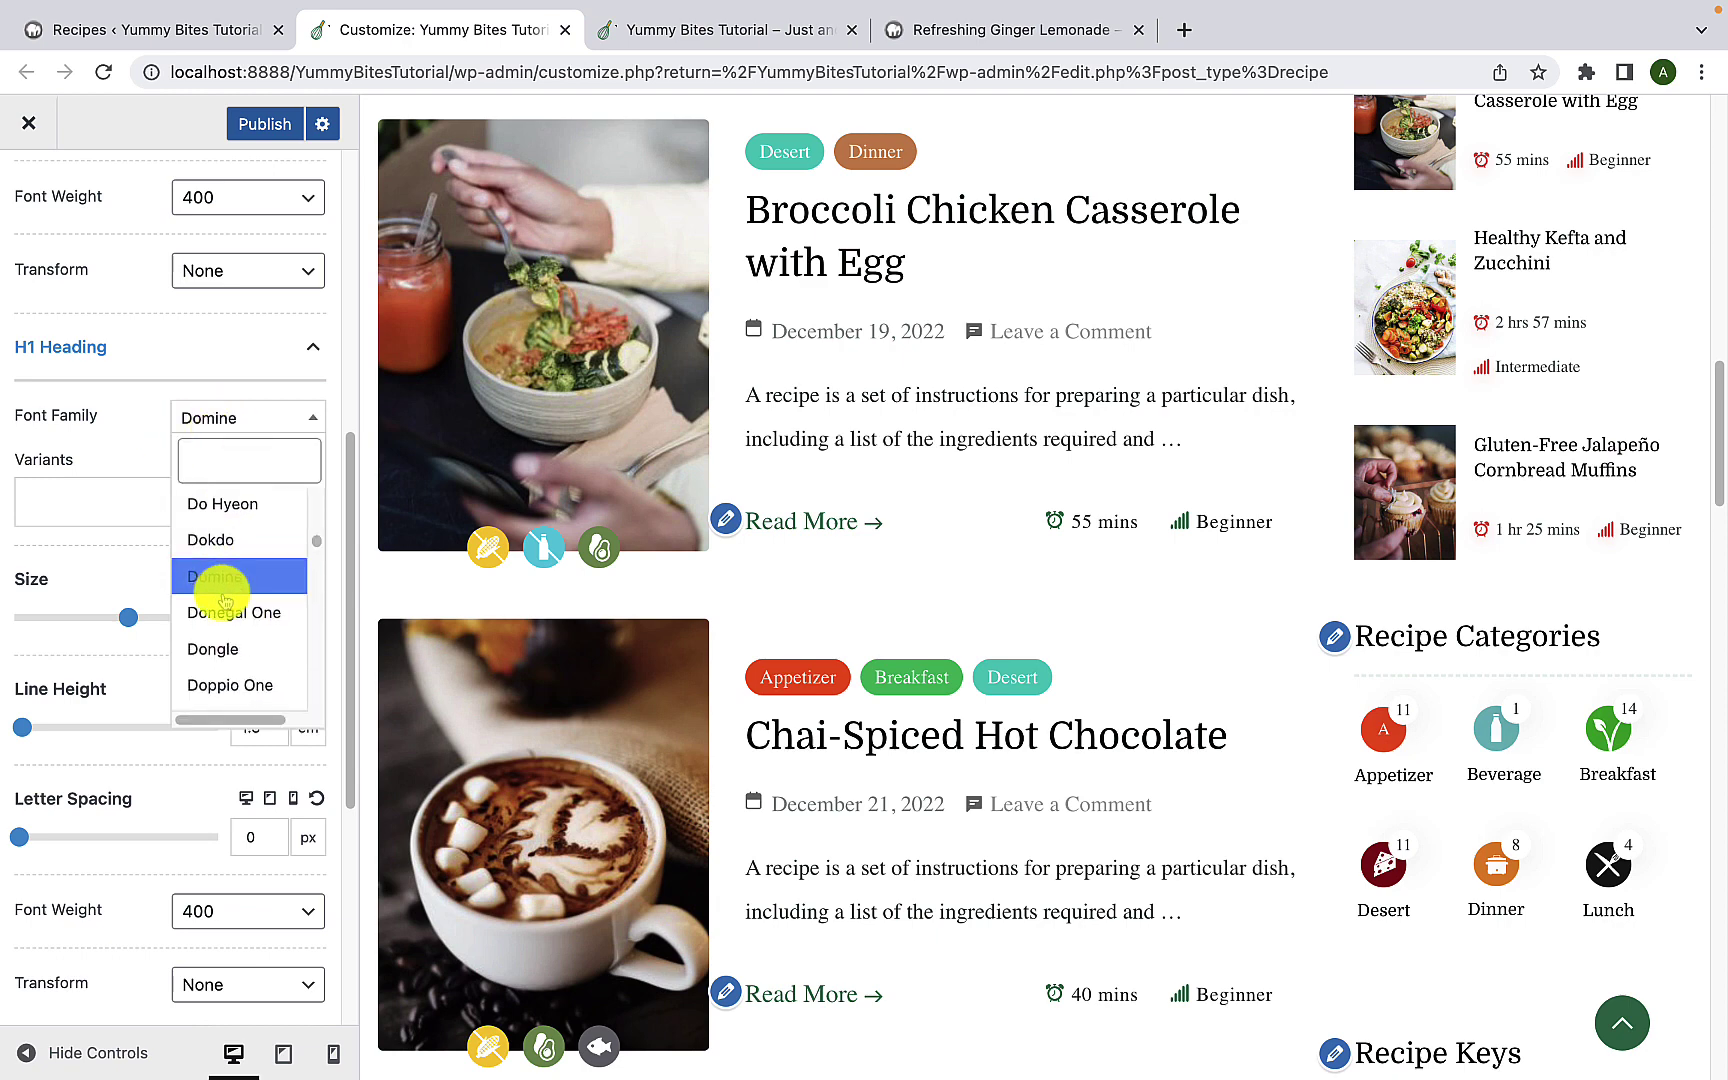
scroll(220, 590, down, 8)
scroll(212, 592, up, 5)
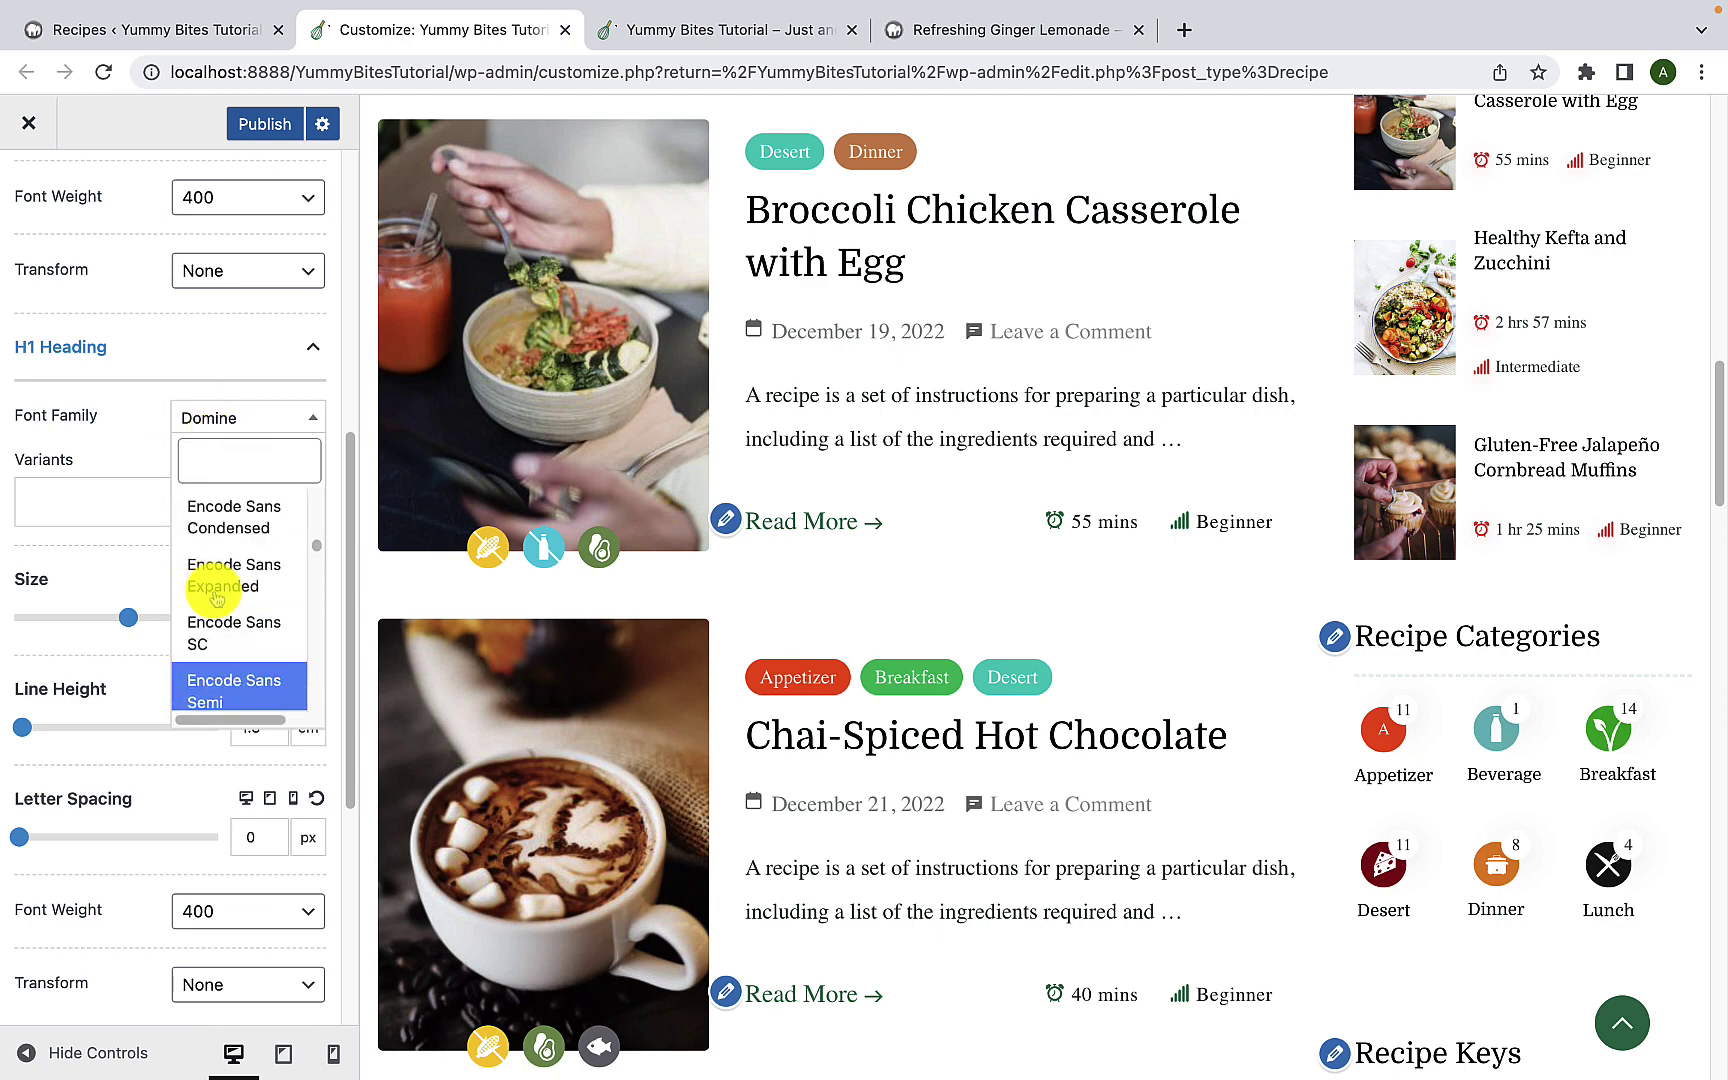
click(125, 438)
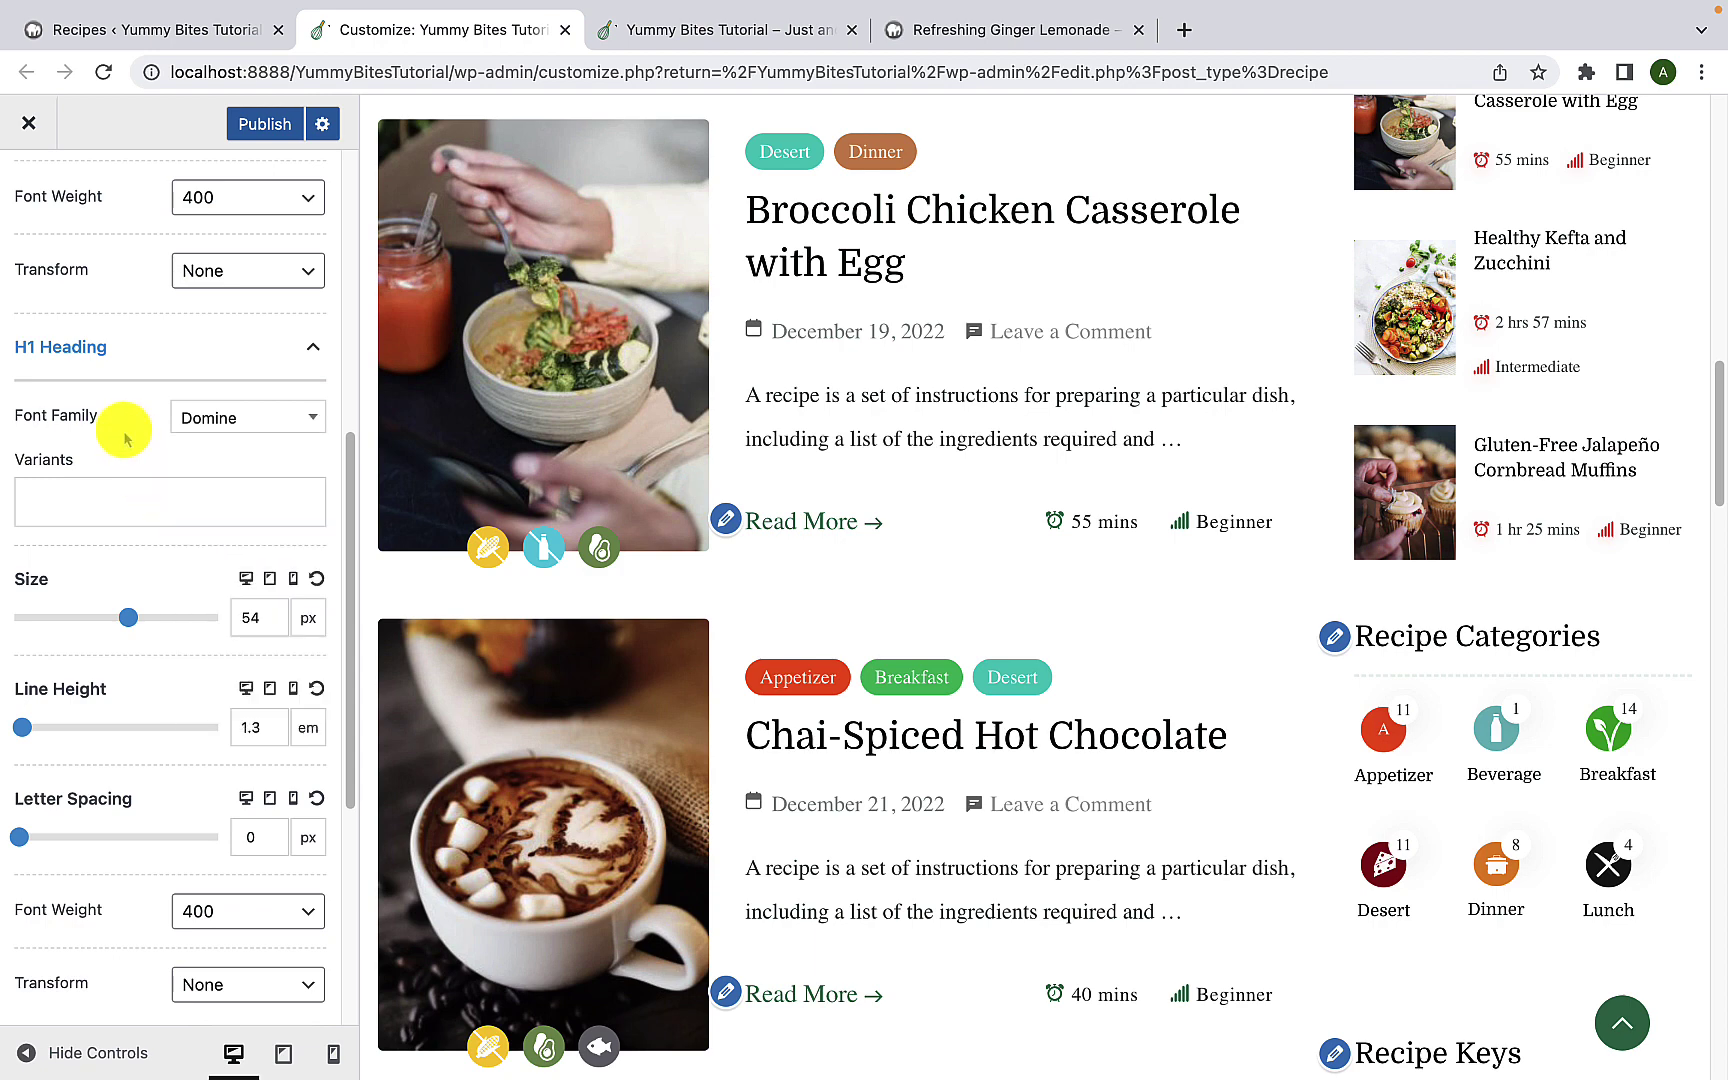
scroll(100, 505, down, 1)
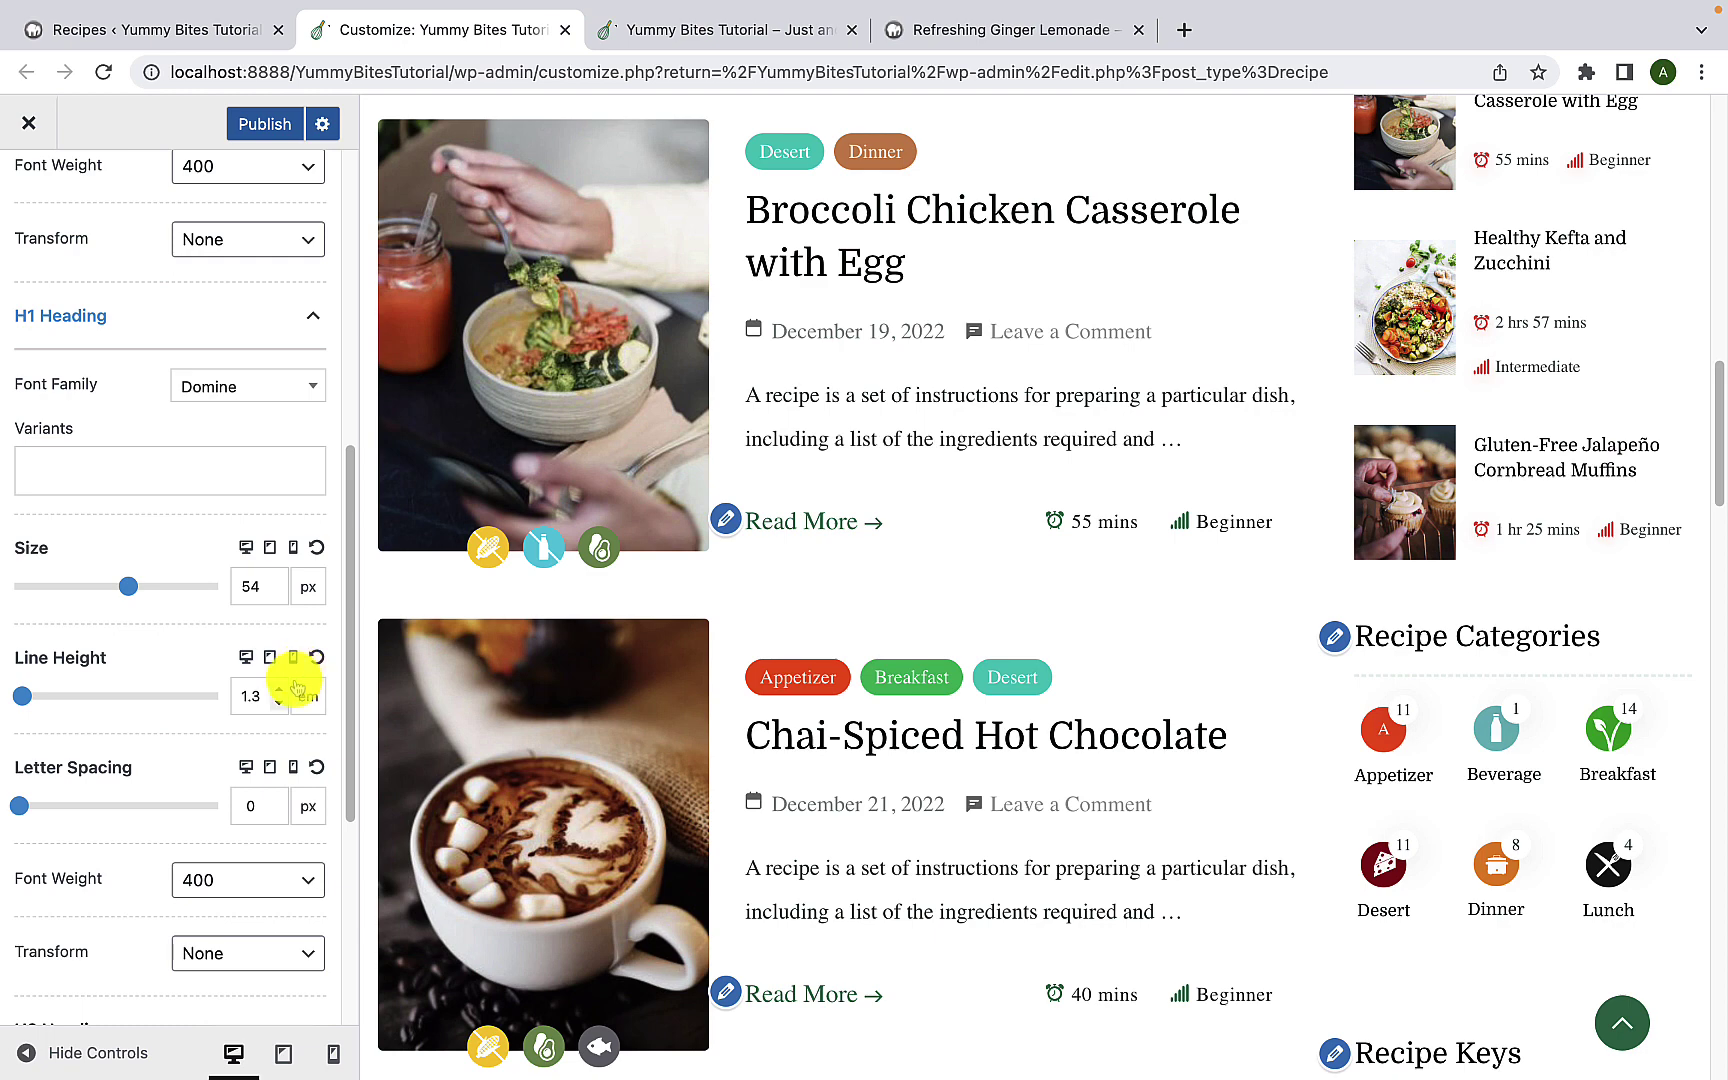
click(303, 312)
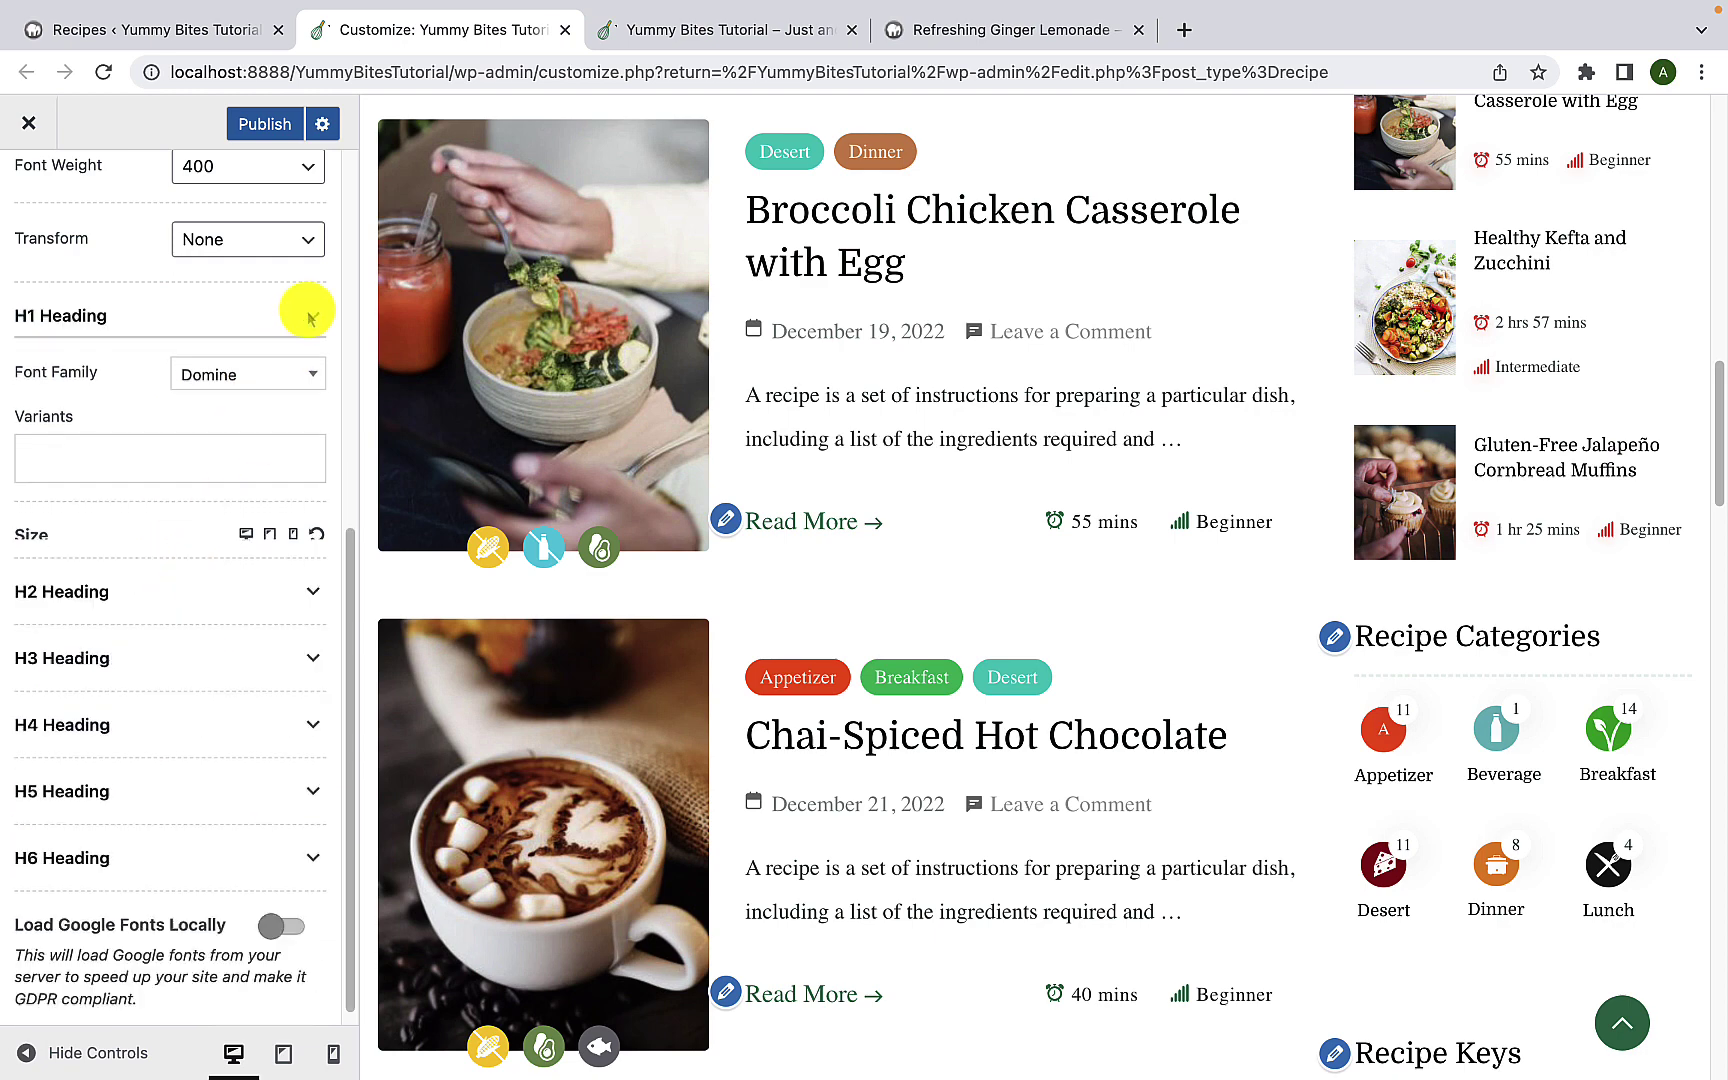
click(155, 775)
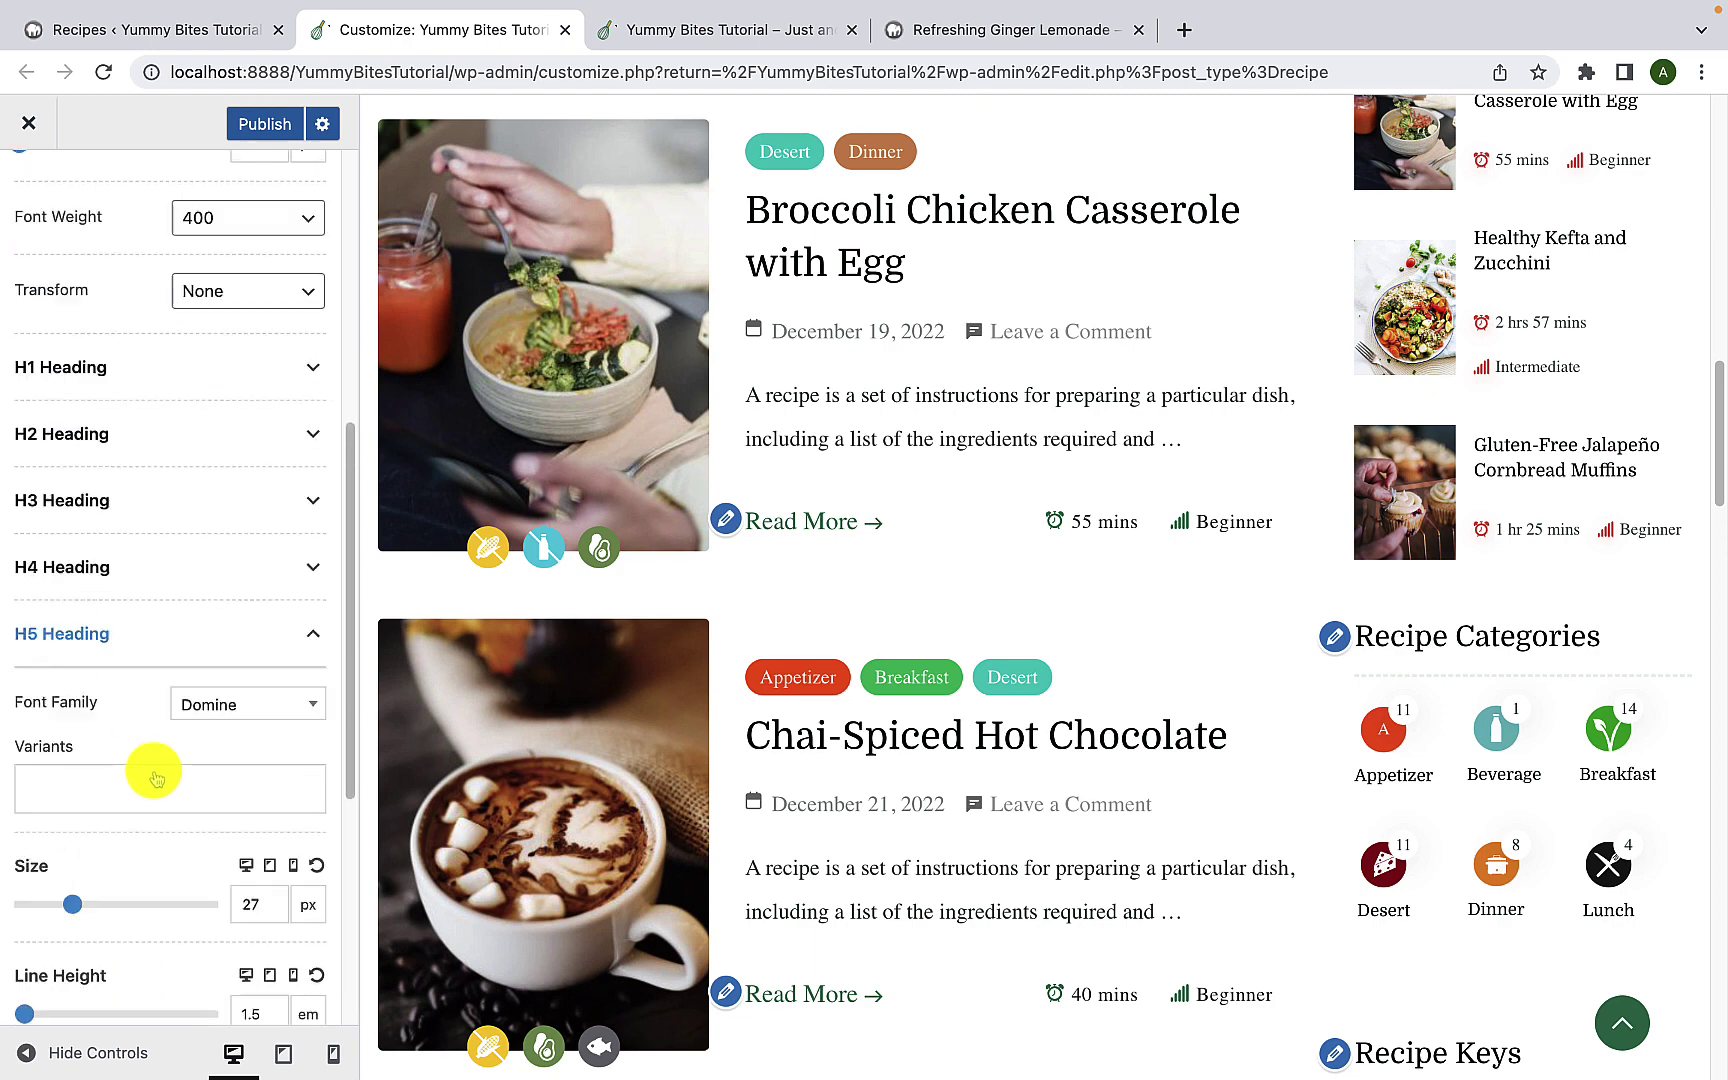
click(295, 355)
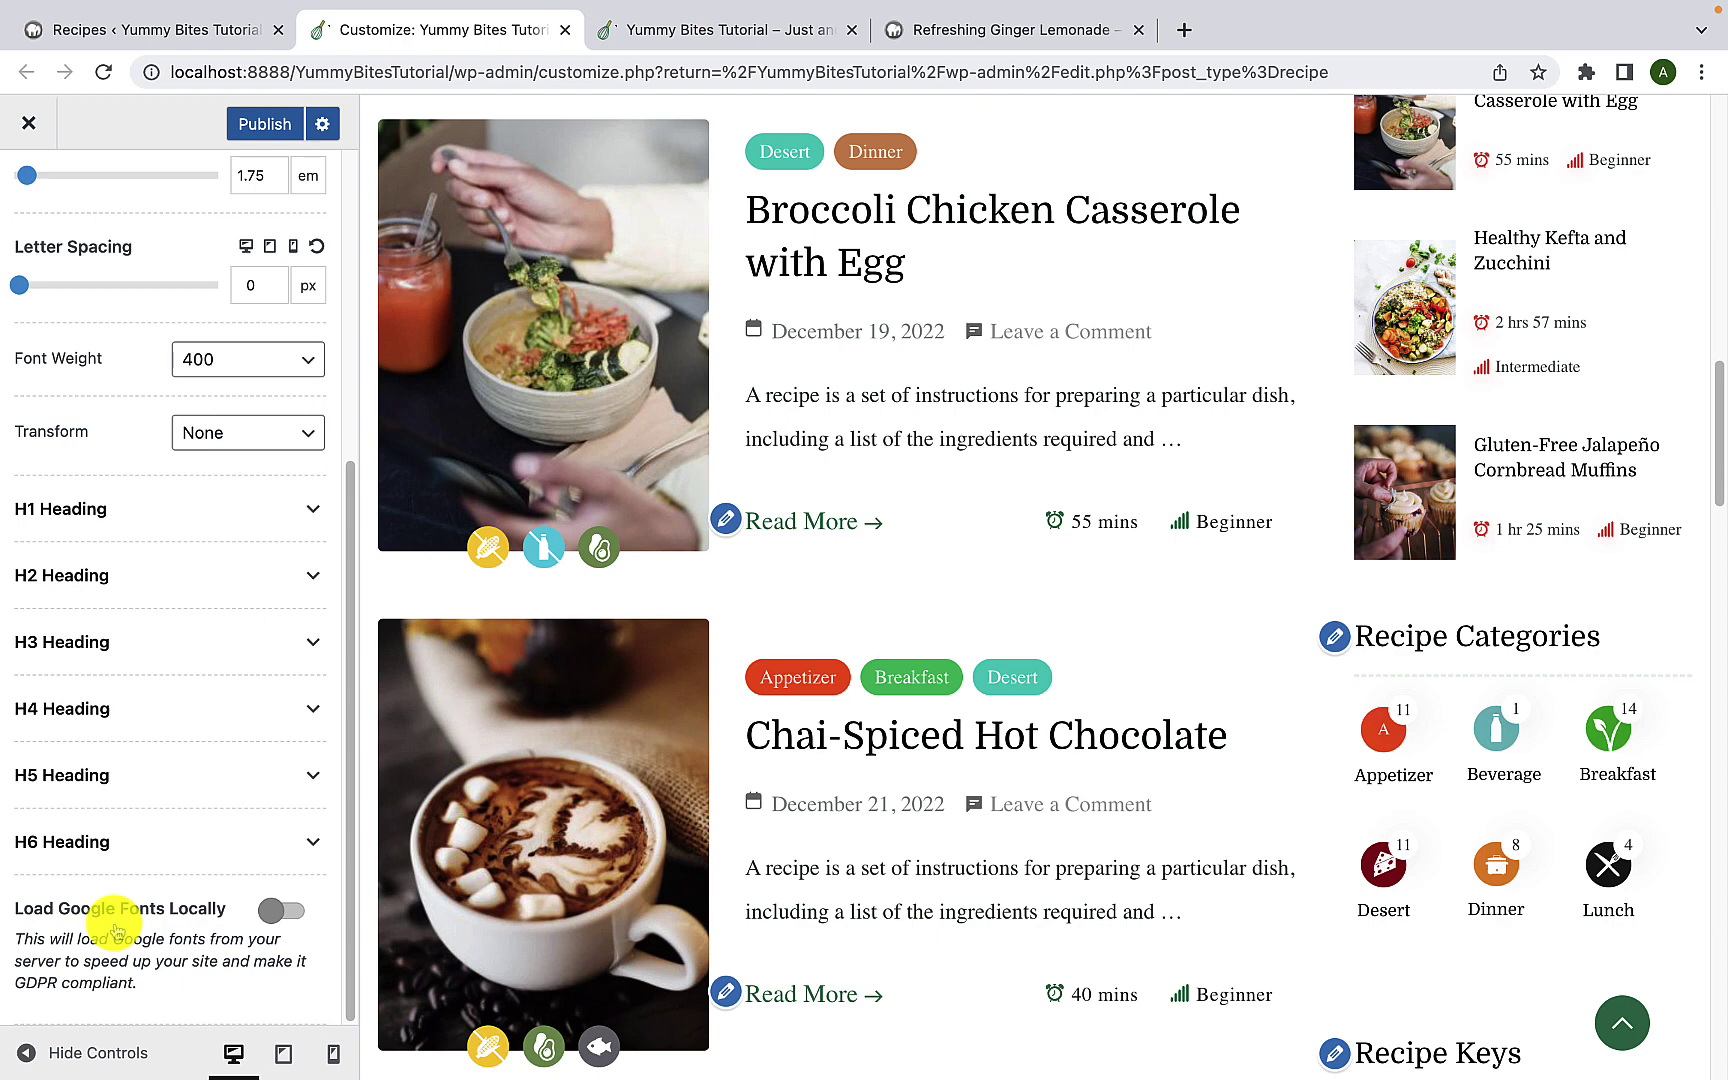
Step: Enable loading Google Fonts locally for the site's typography
click(284, 912)
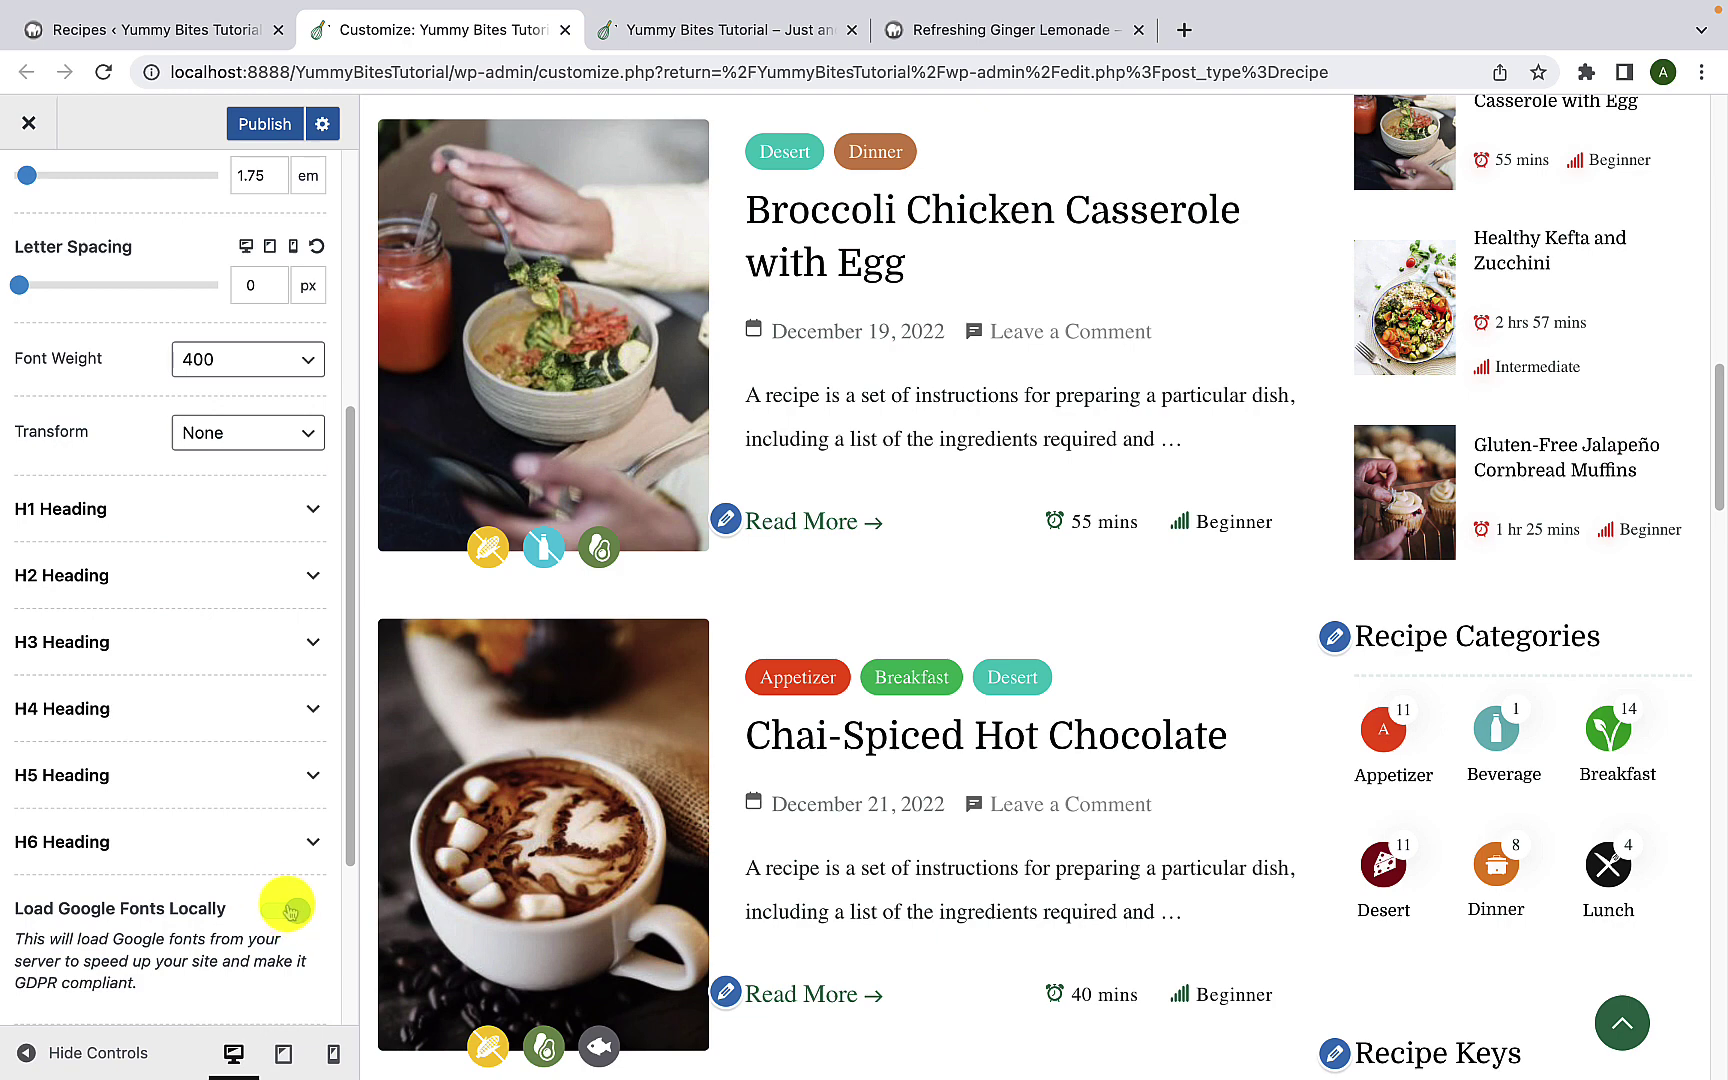
scroll(275, 890, down, 3)
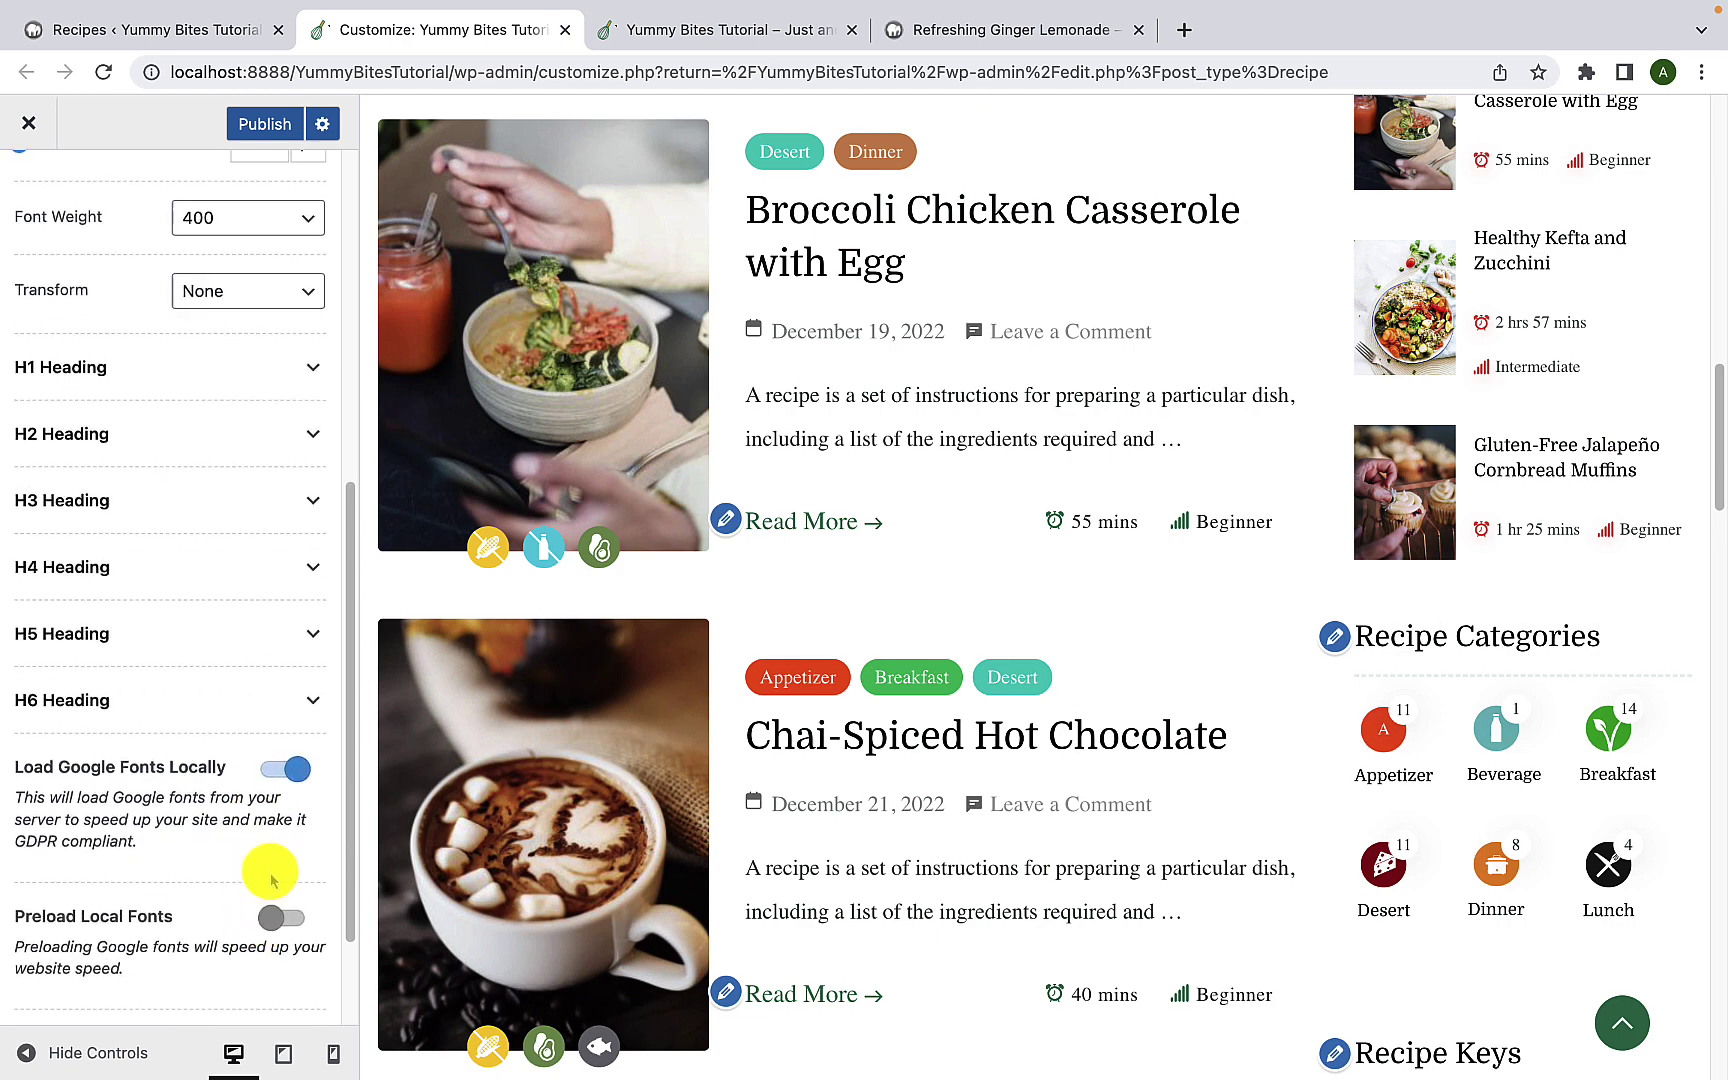
Step: Enable preloading of local fonts and flush the local fonts cache in the typography settings
scroll(273, 880, down, 1)
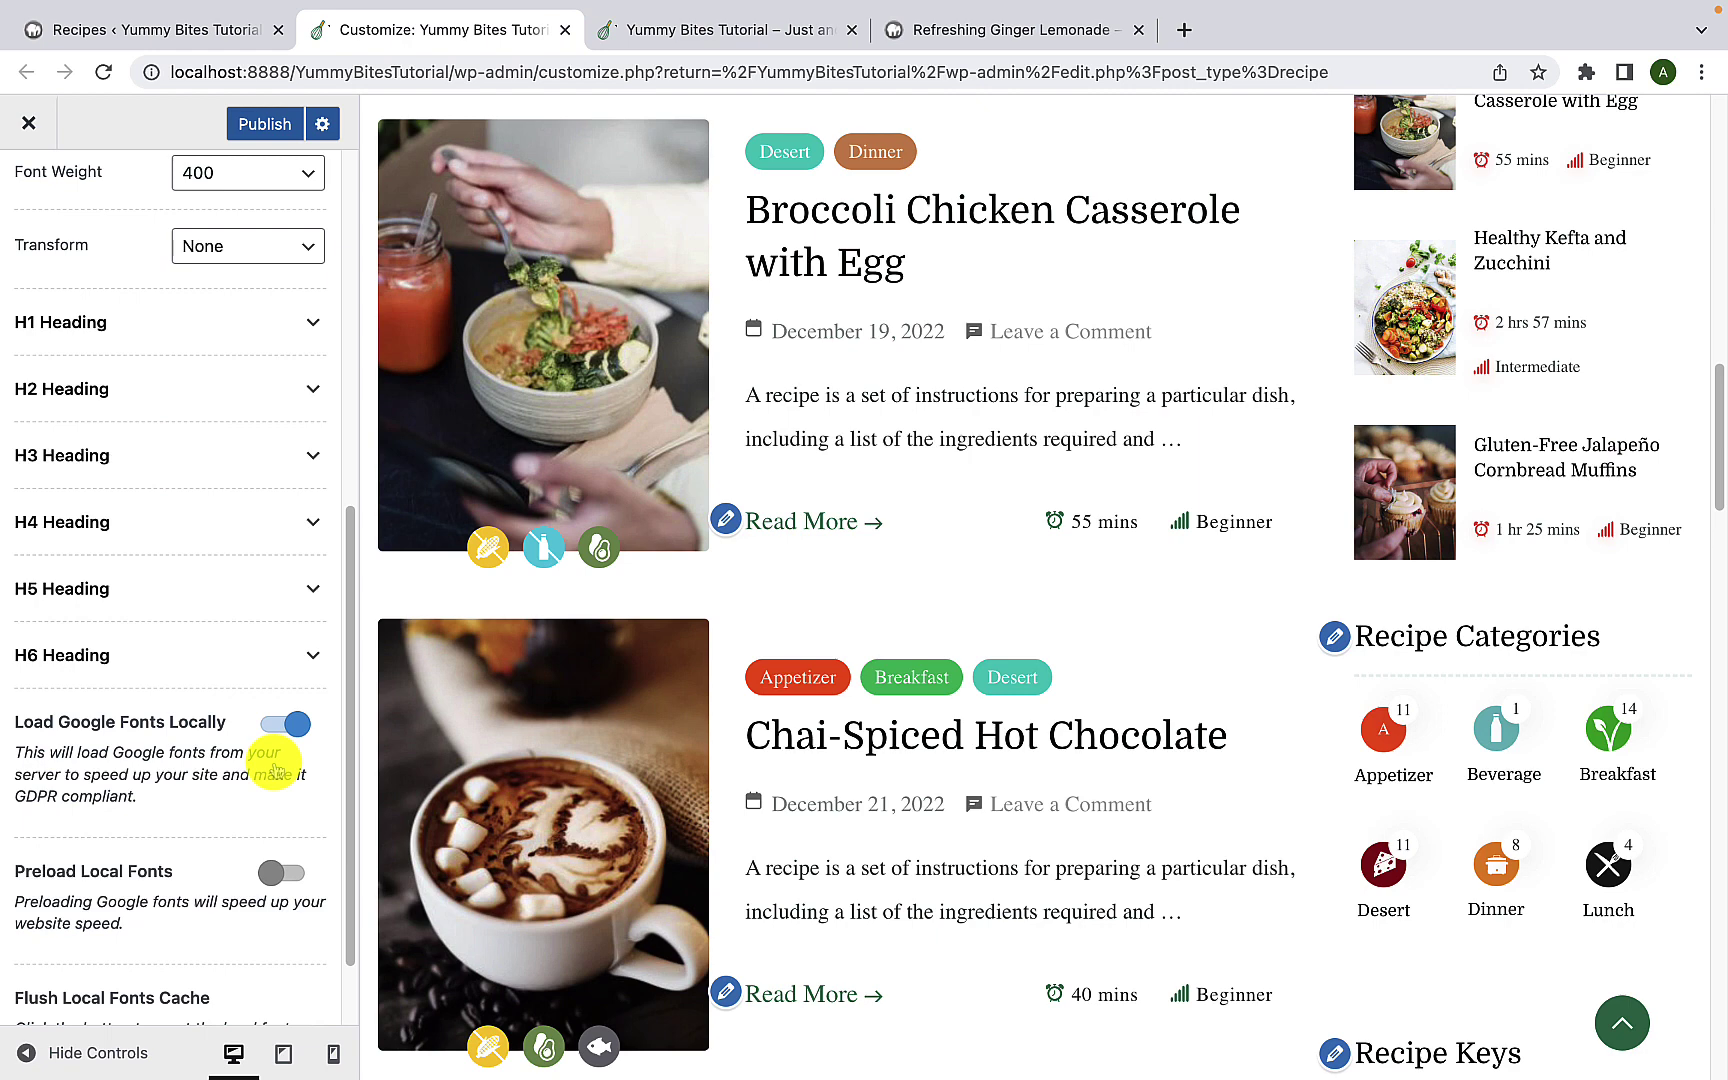
scroll(250, 768, down, 1)
scroll(230, 765, down, 1)
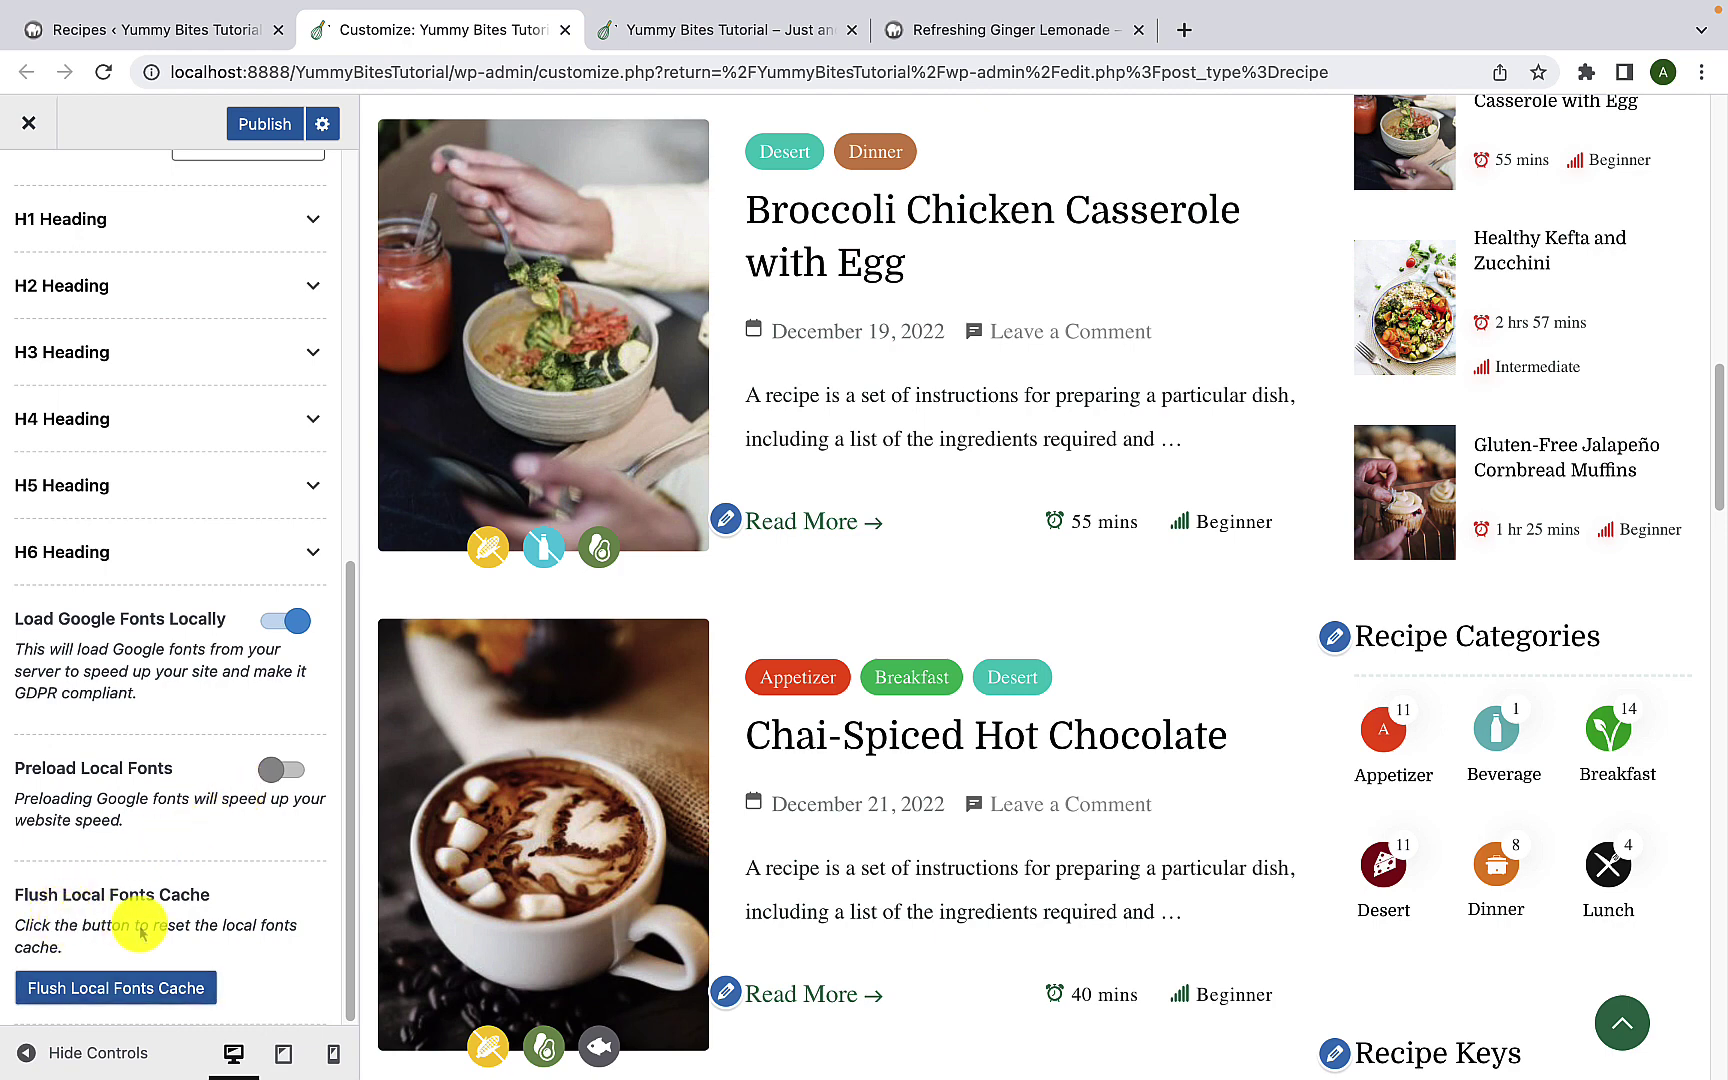
click(155, 989)
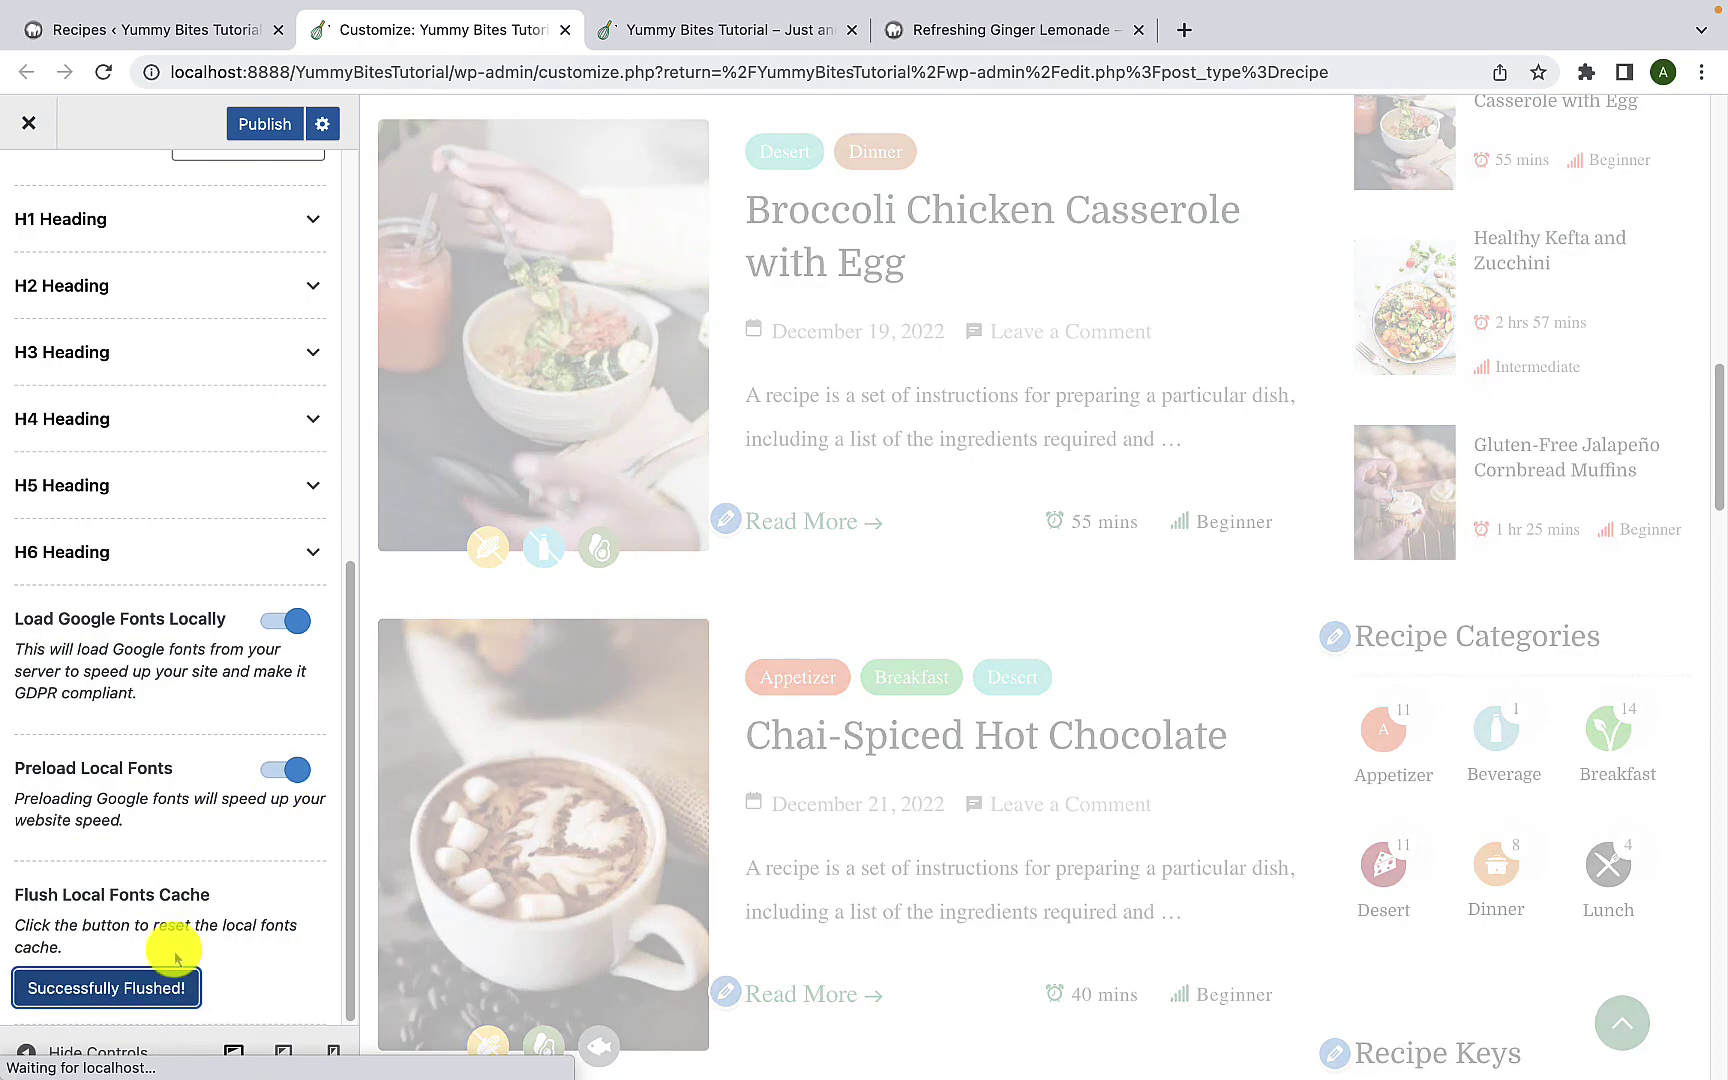
Step: Publish the typography changes and return to the main list of customizer sections
scroll(193, 868, up, 8)
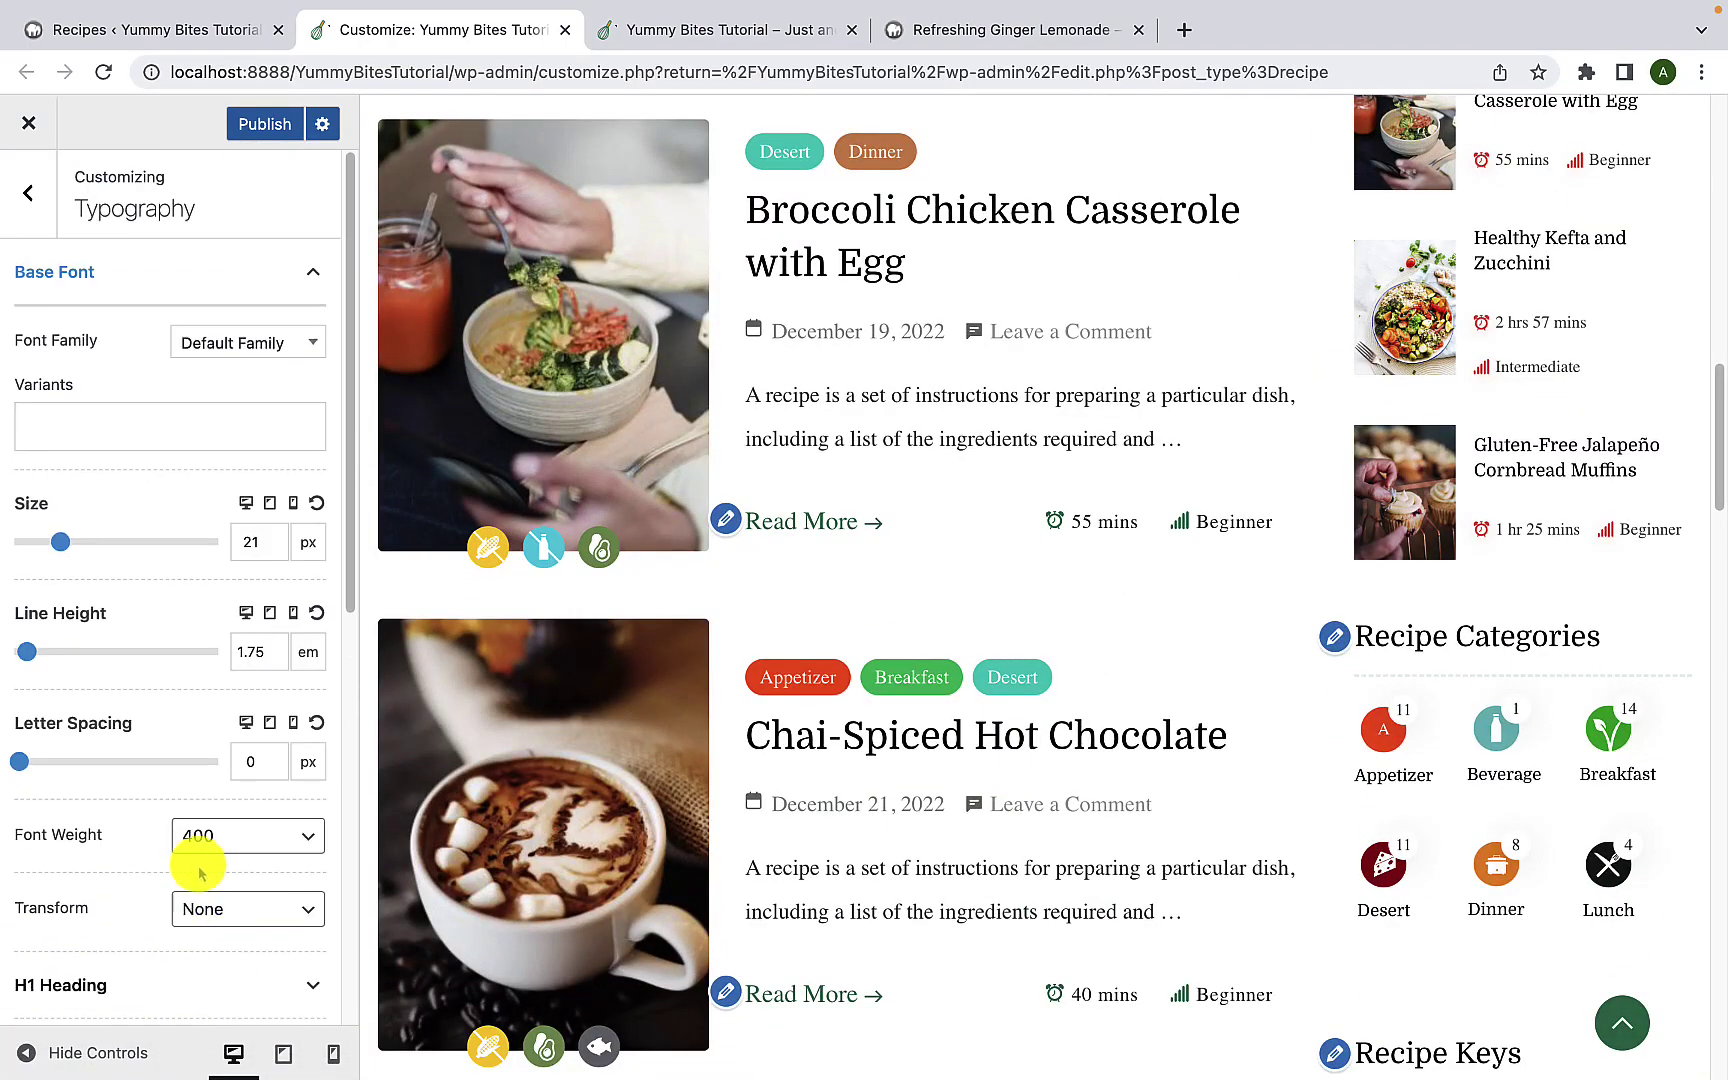
click(266, 124)
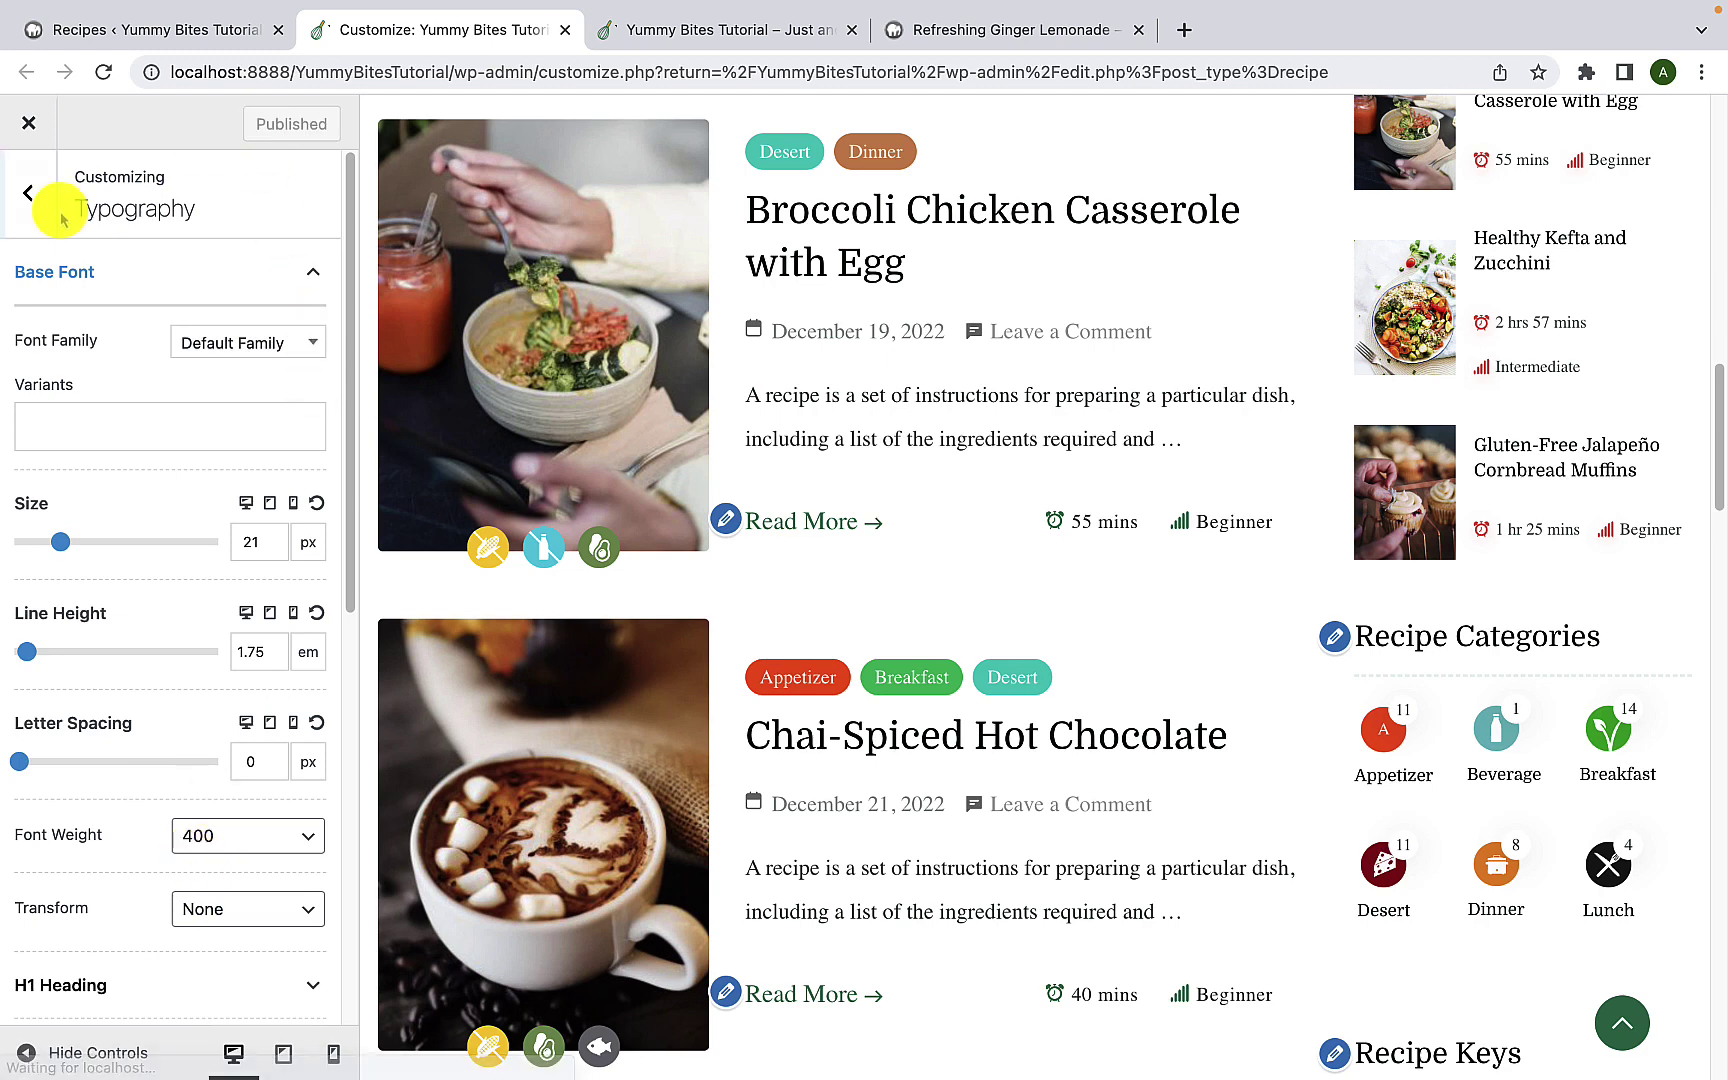
click(28, 212)
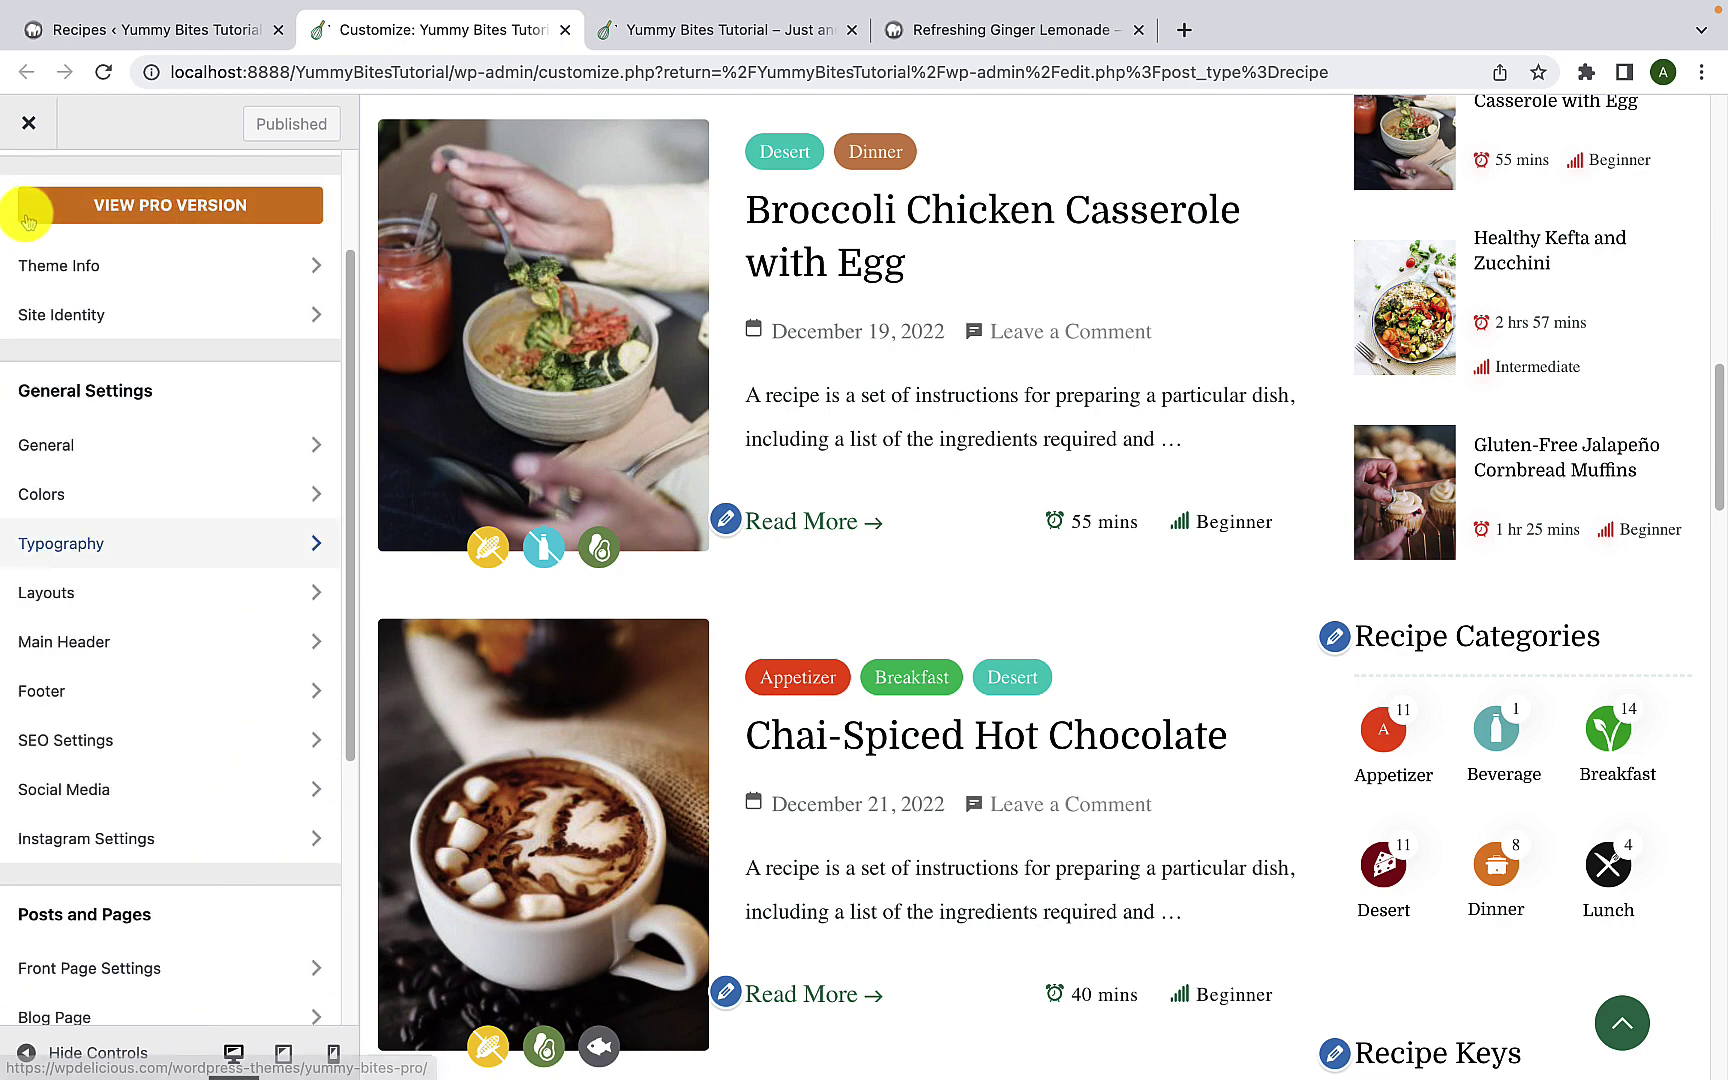
Step: Examine the page, post and default sidebar layout options in the Sidebar Layouts settings
scroll(108, 590, down, 1)
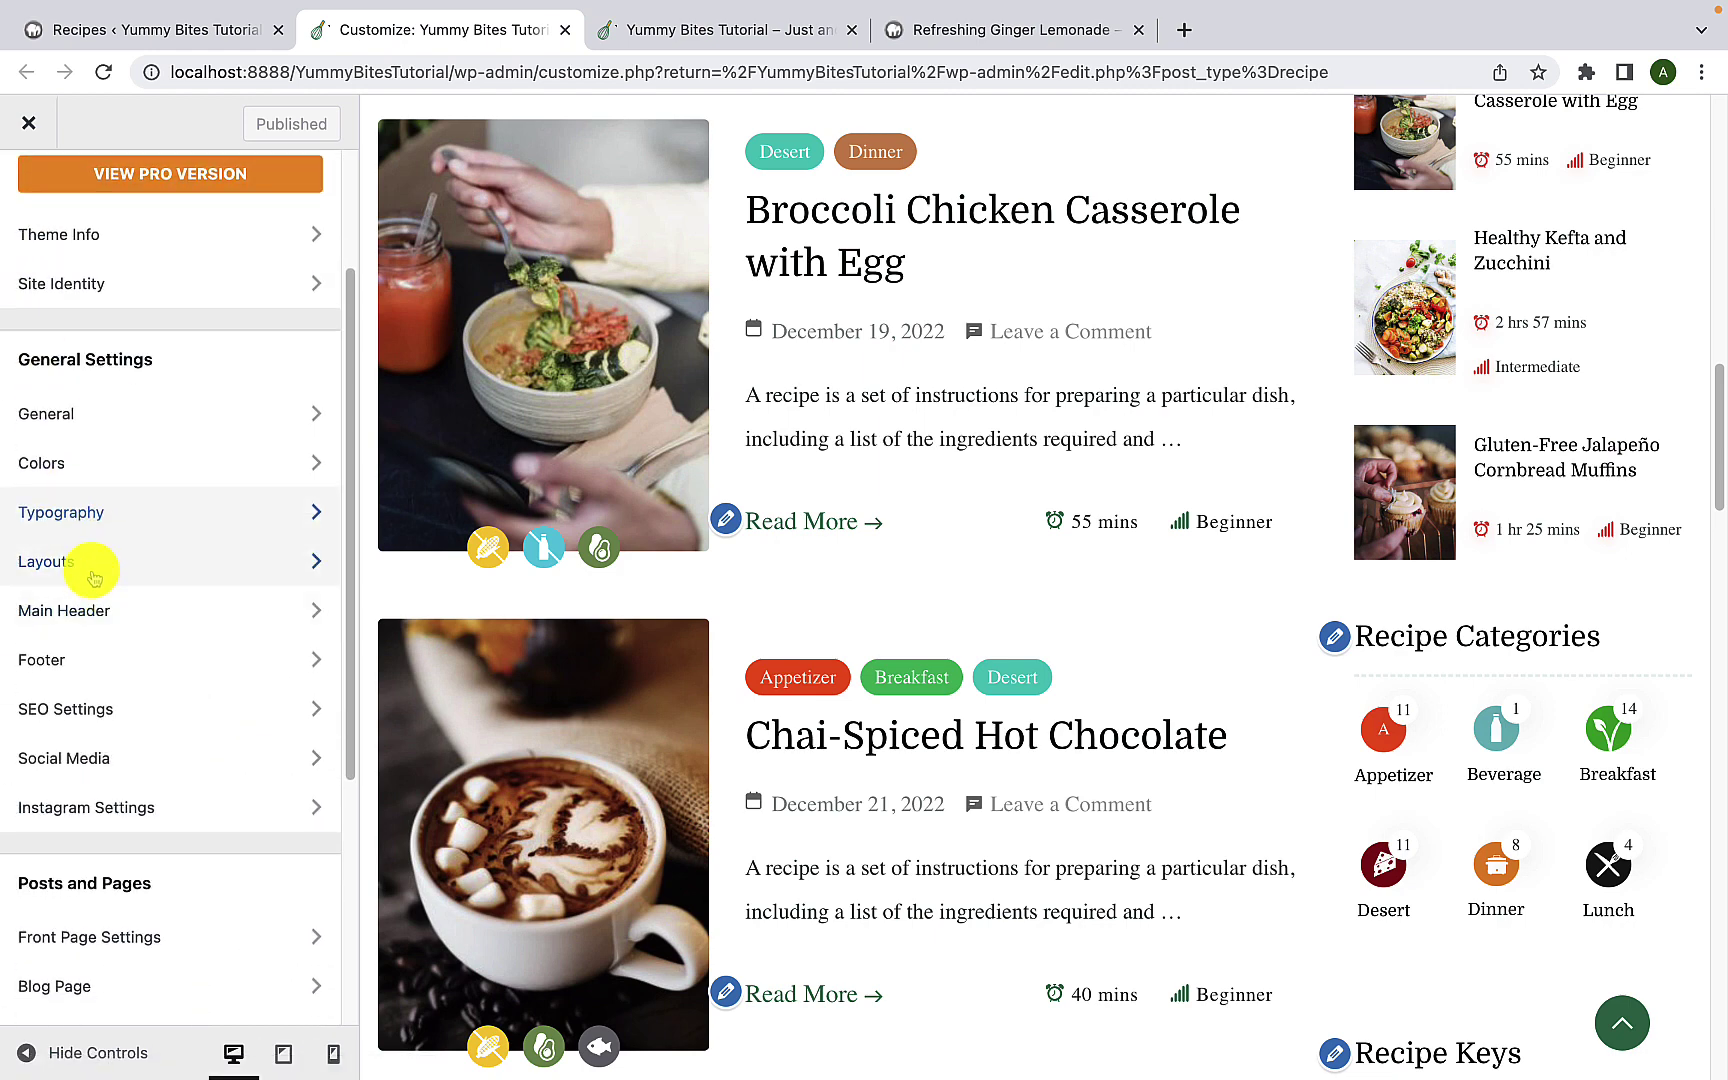
click(160, 575)
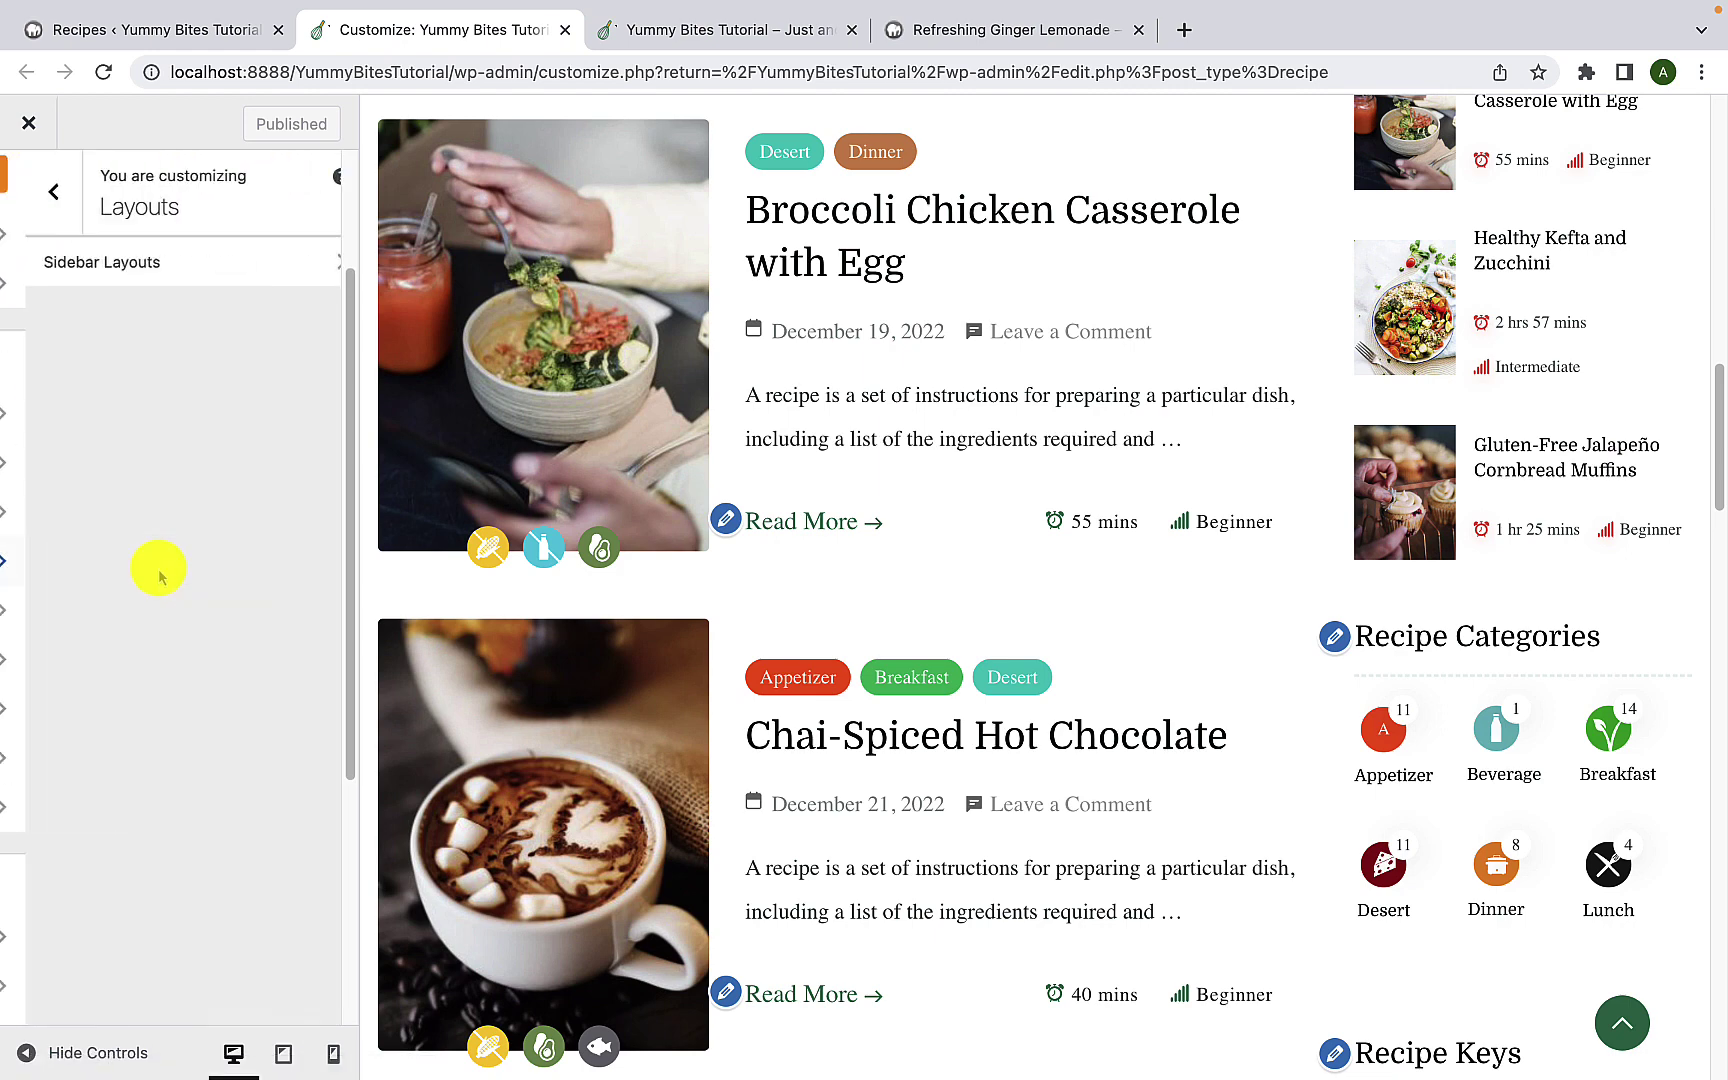
click(229, 264)
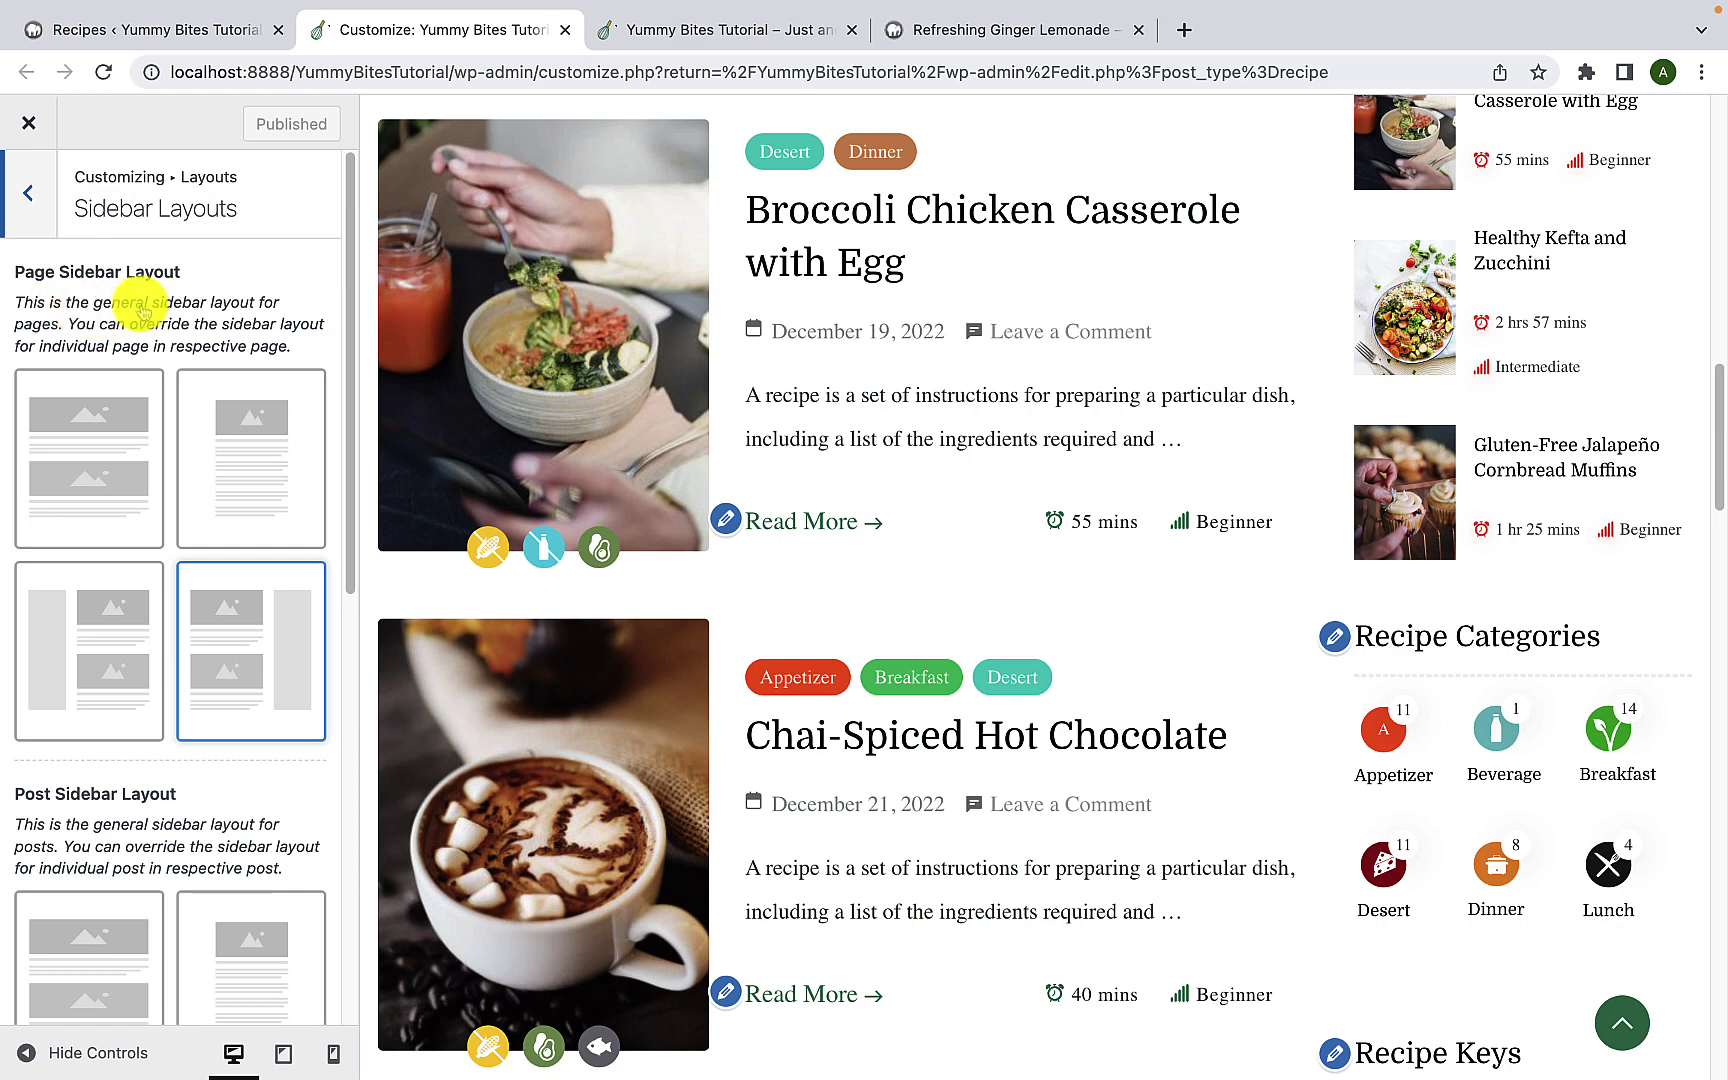
scroll(138, 320, down, 3)
scroll(125, 520, down, 4)
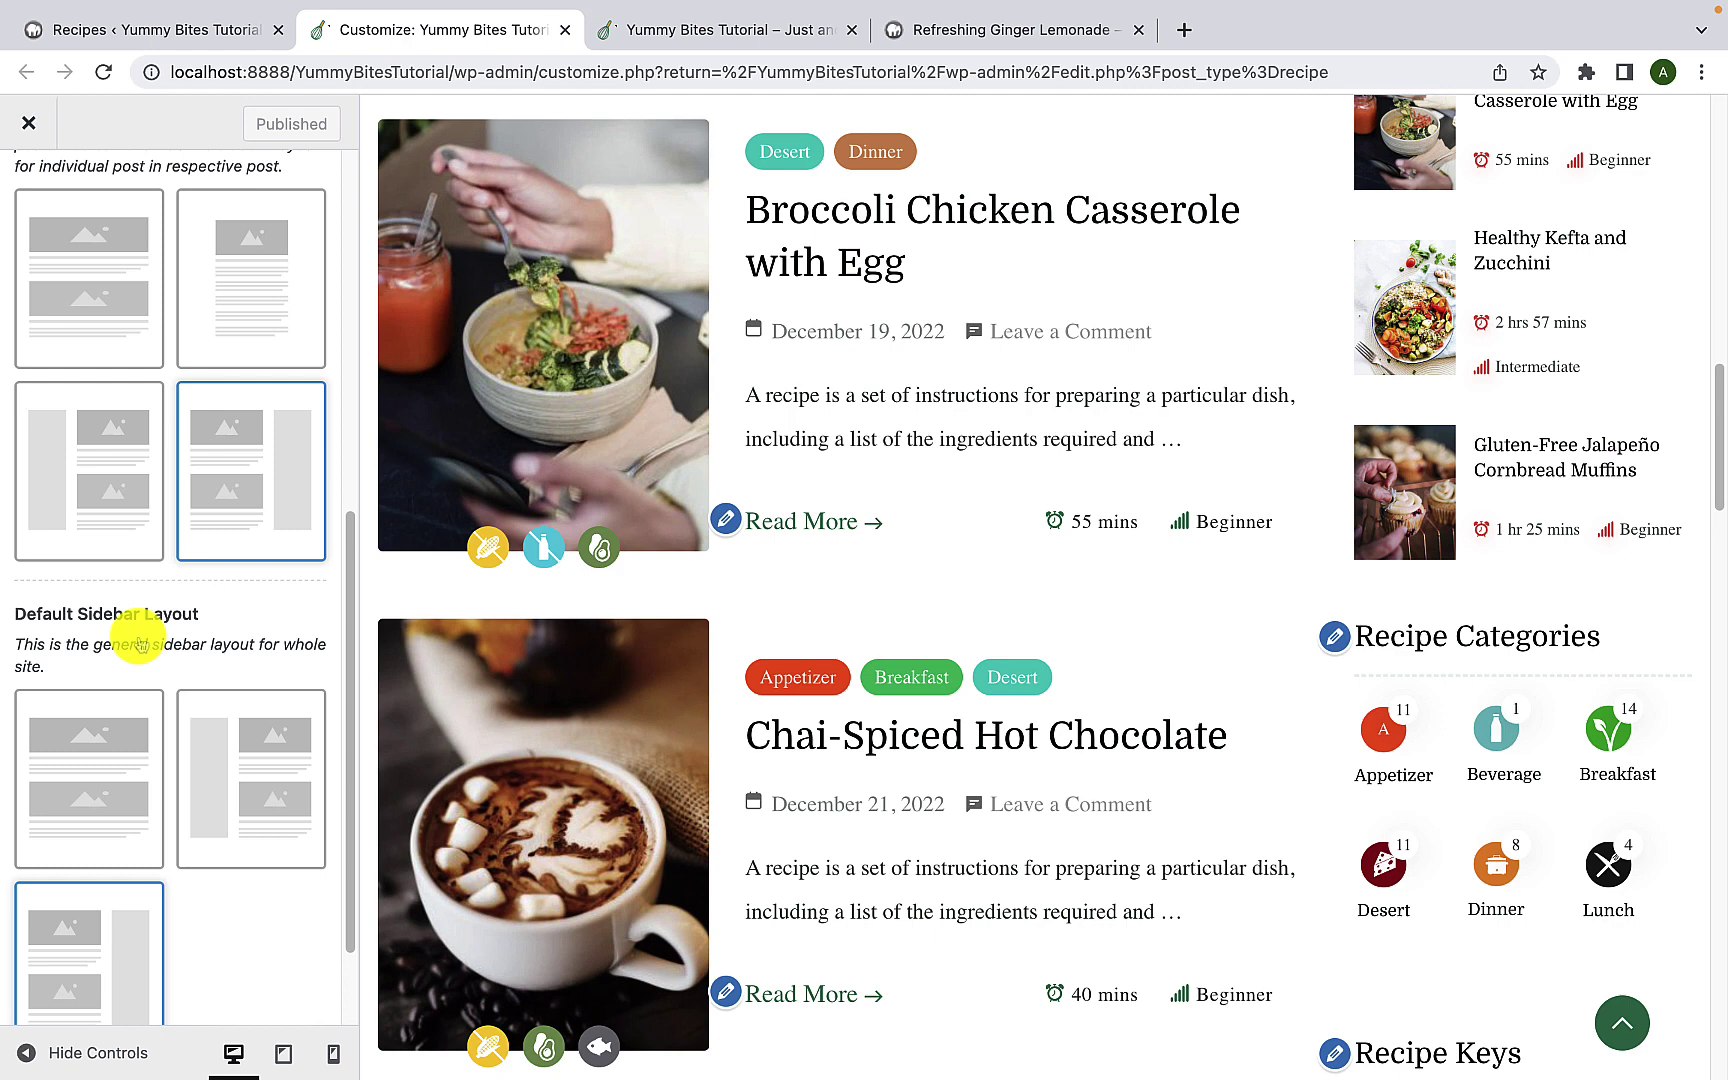
scroll(138, 640, up, 7)
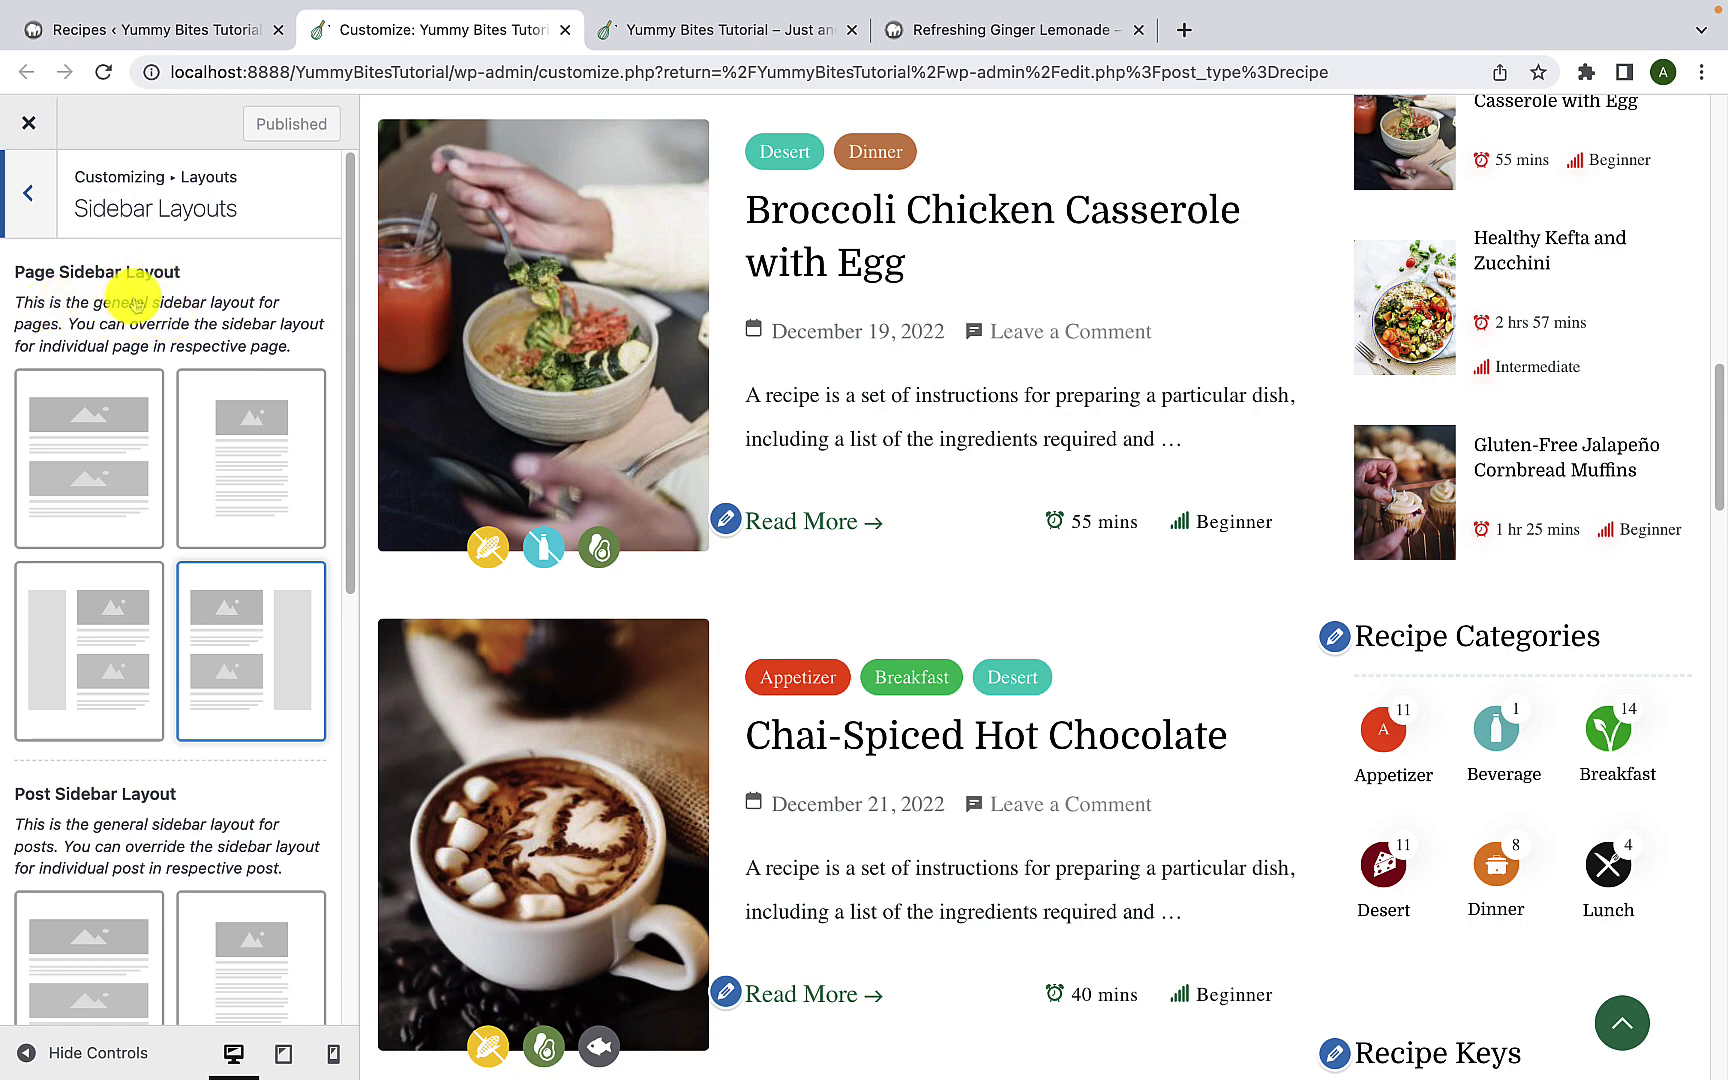
Step: Open the Sample Page from the site's list of all pages in a new browser tab and look over its layout
click(235, 44)
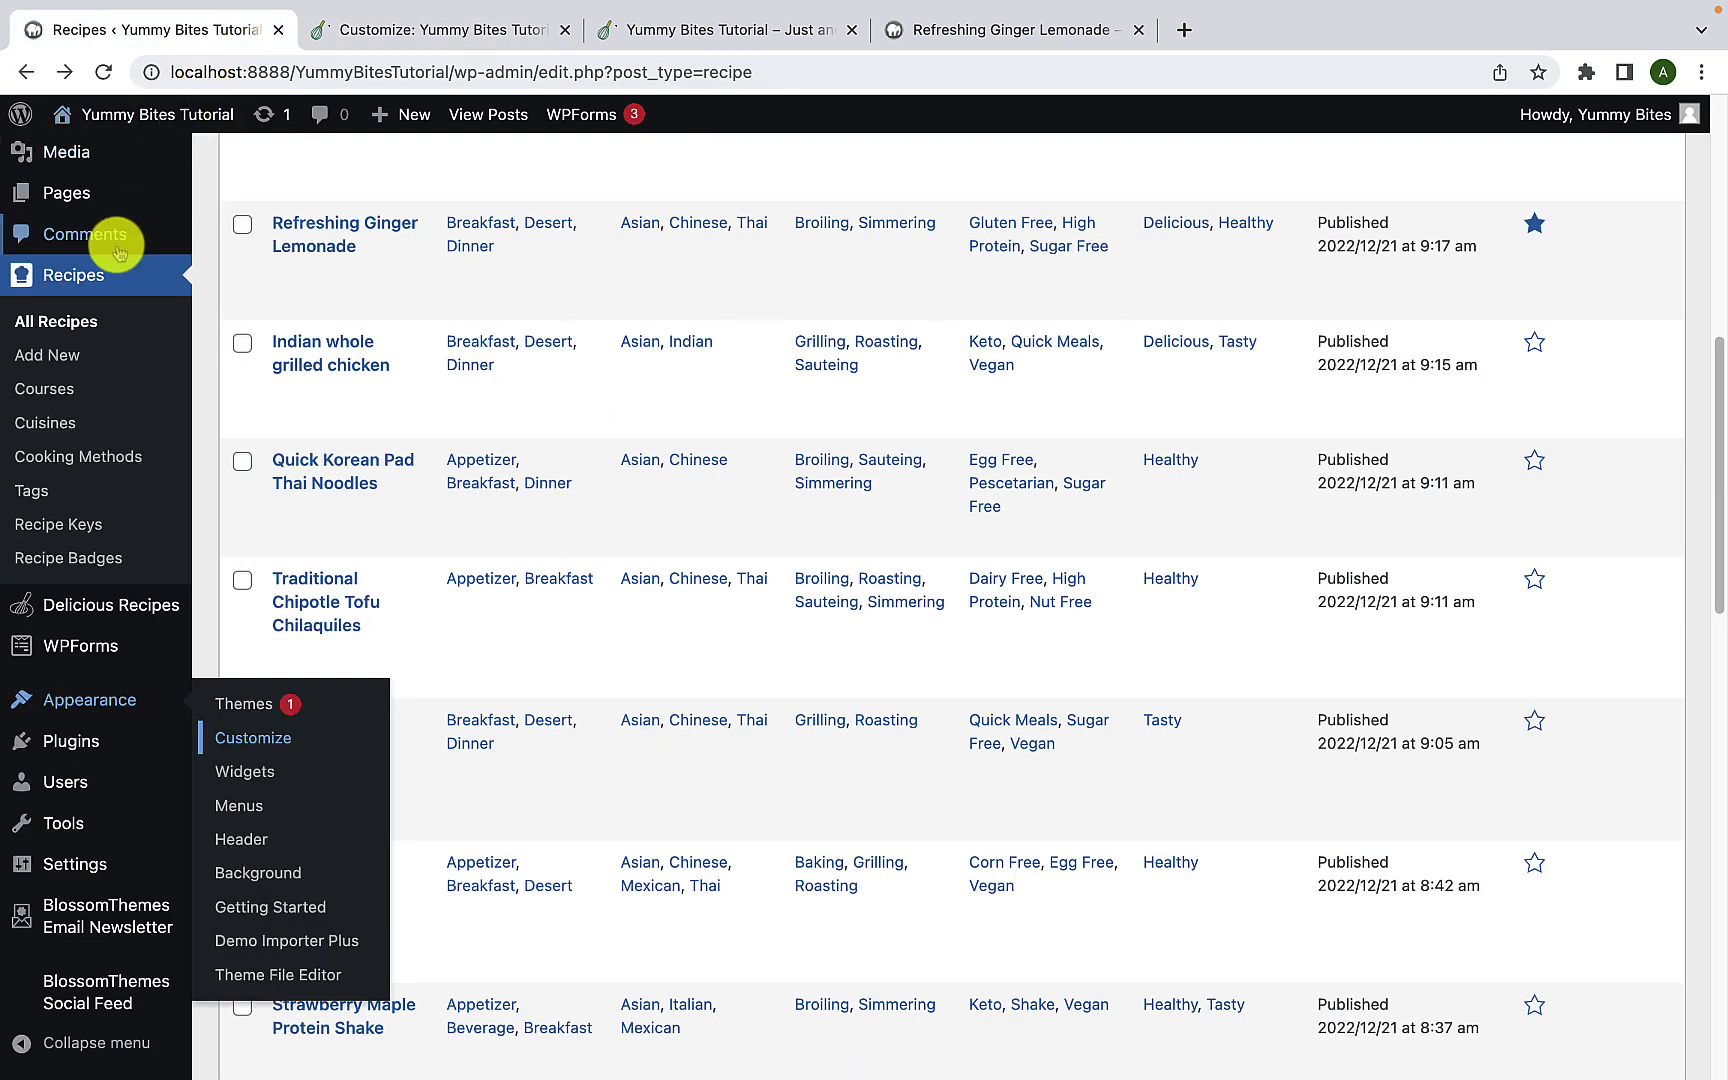
mouse_move(108, 193)
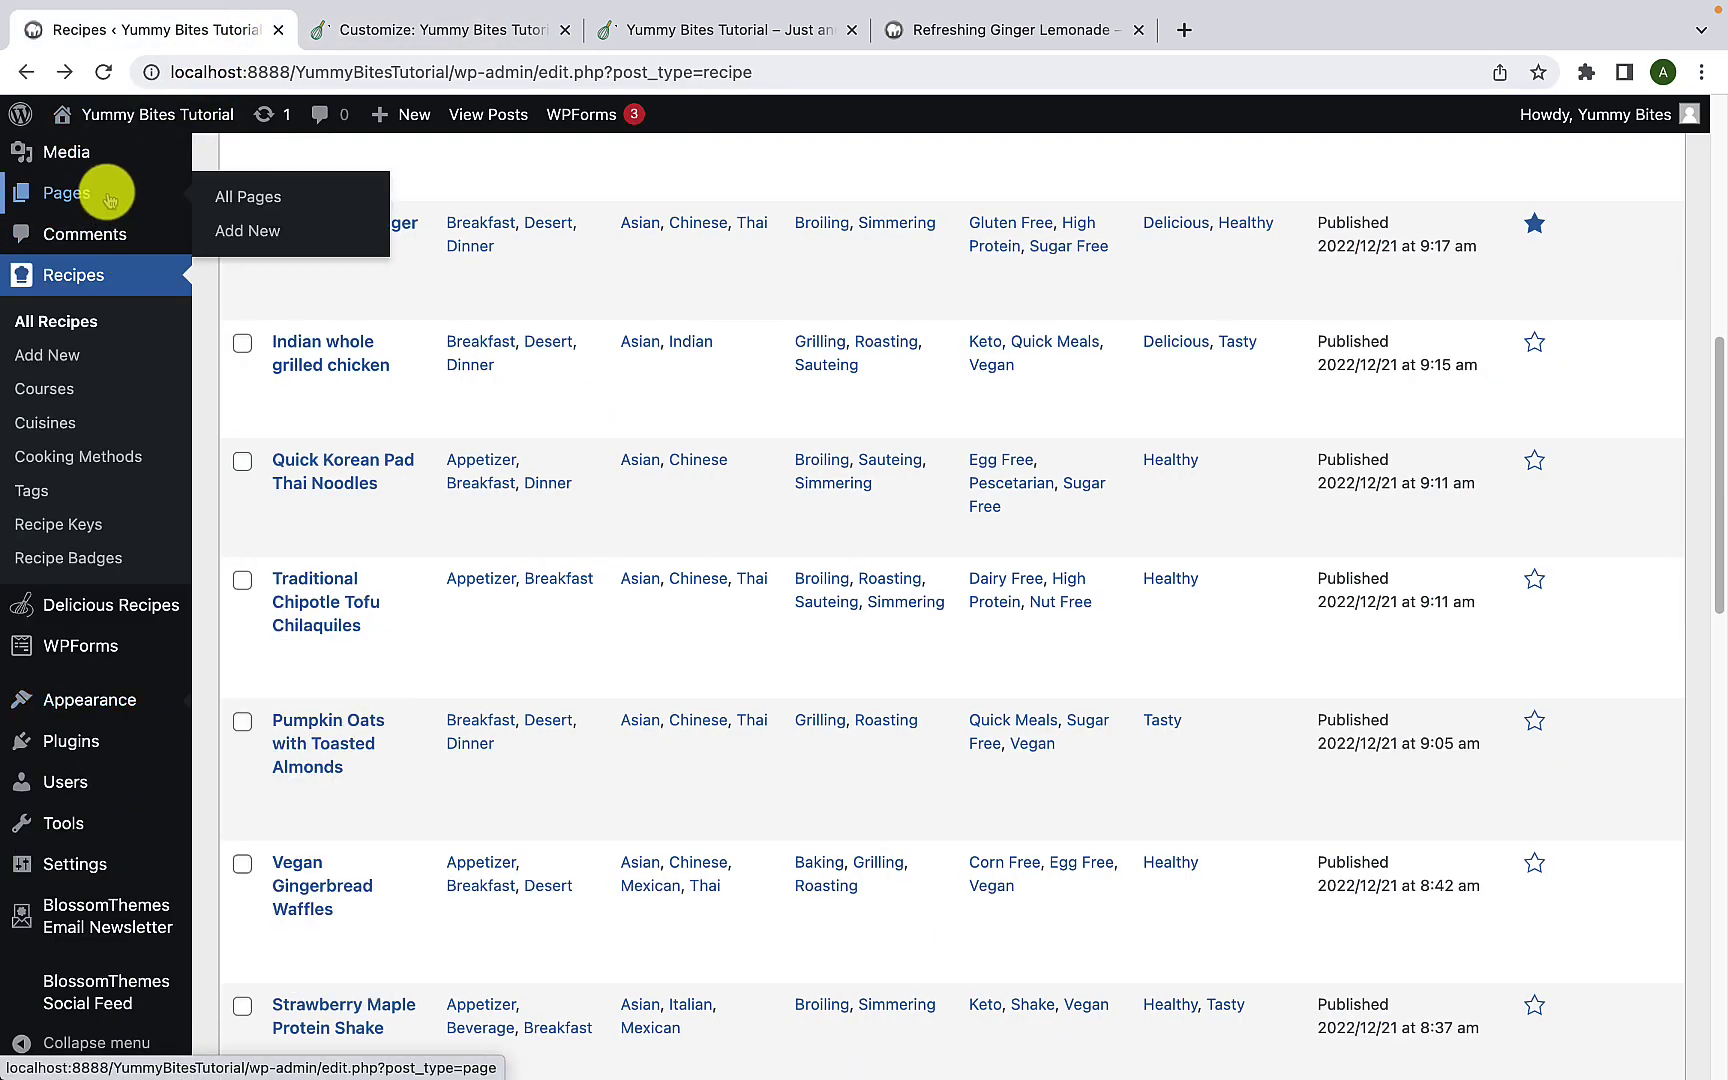
click(257, 199)
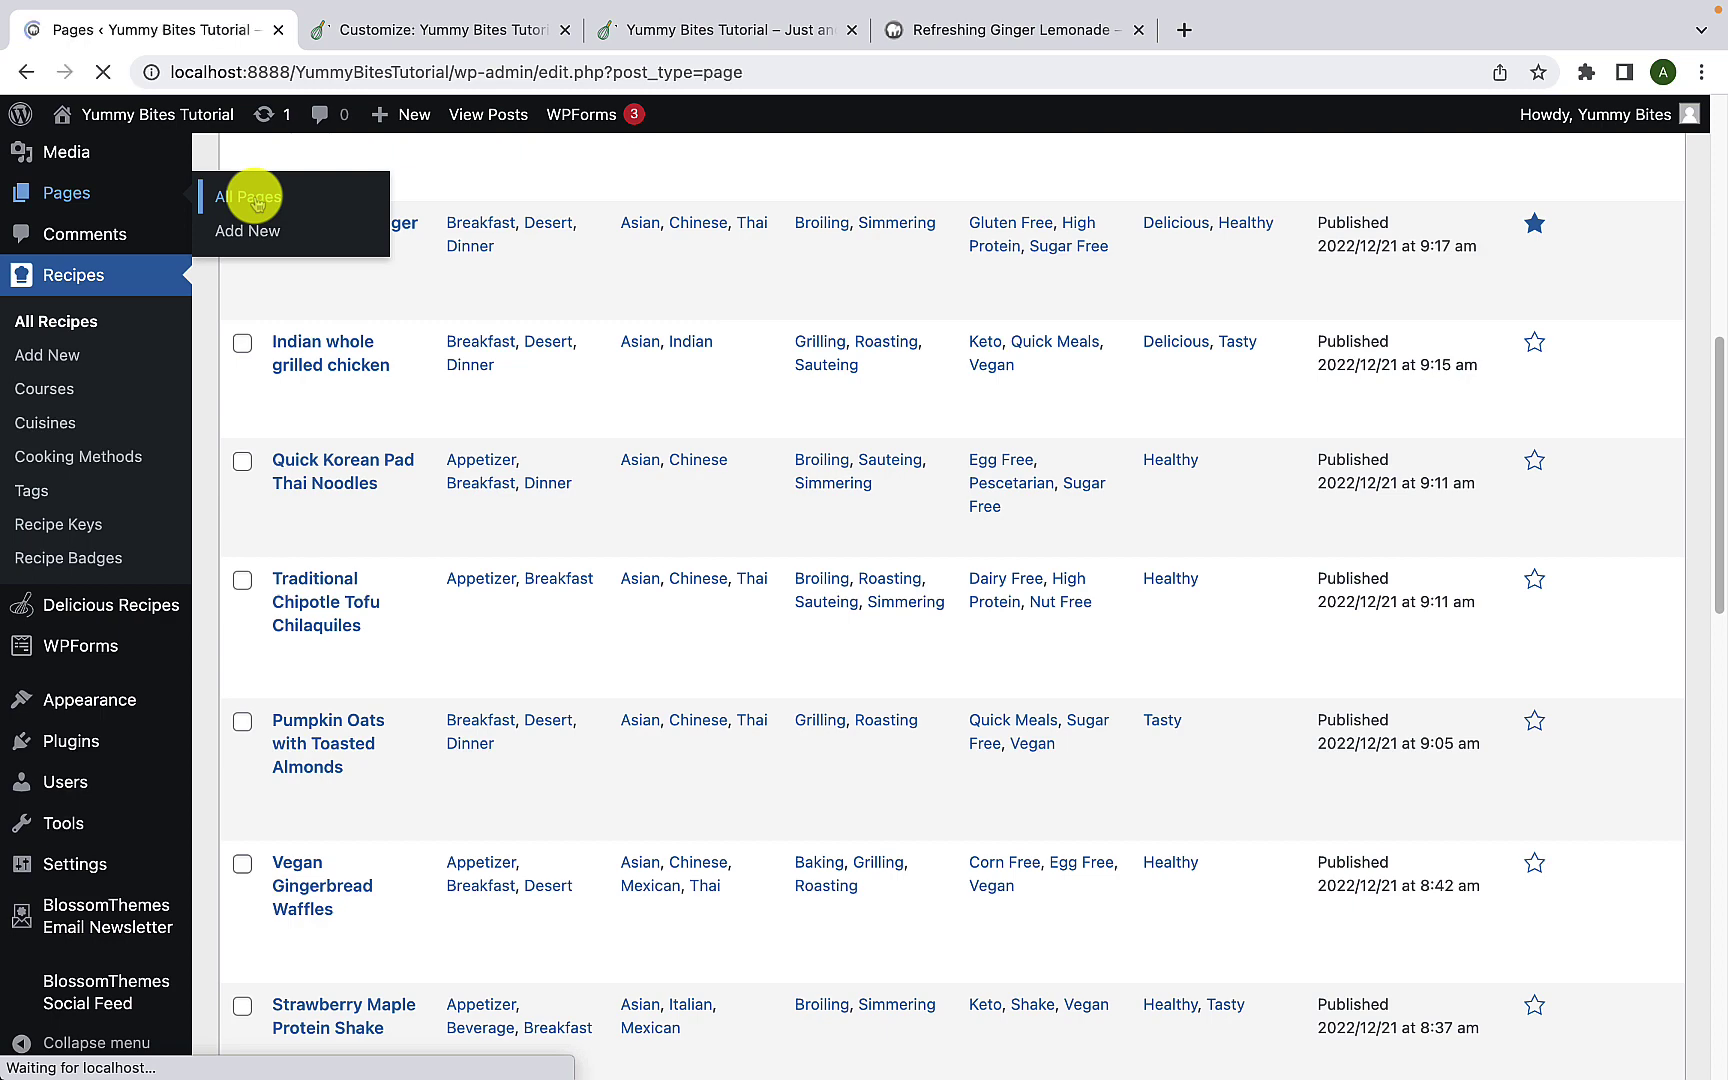
scroll(298, 487, down, 3)
scroll(298, 487, down, 10)
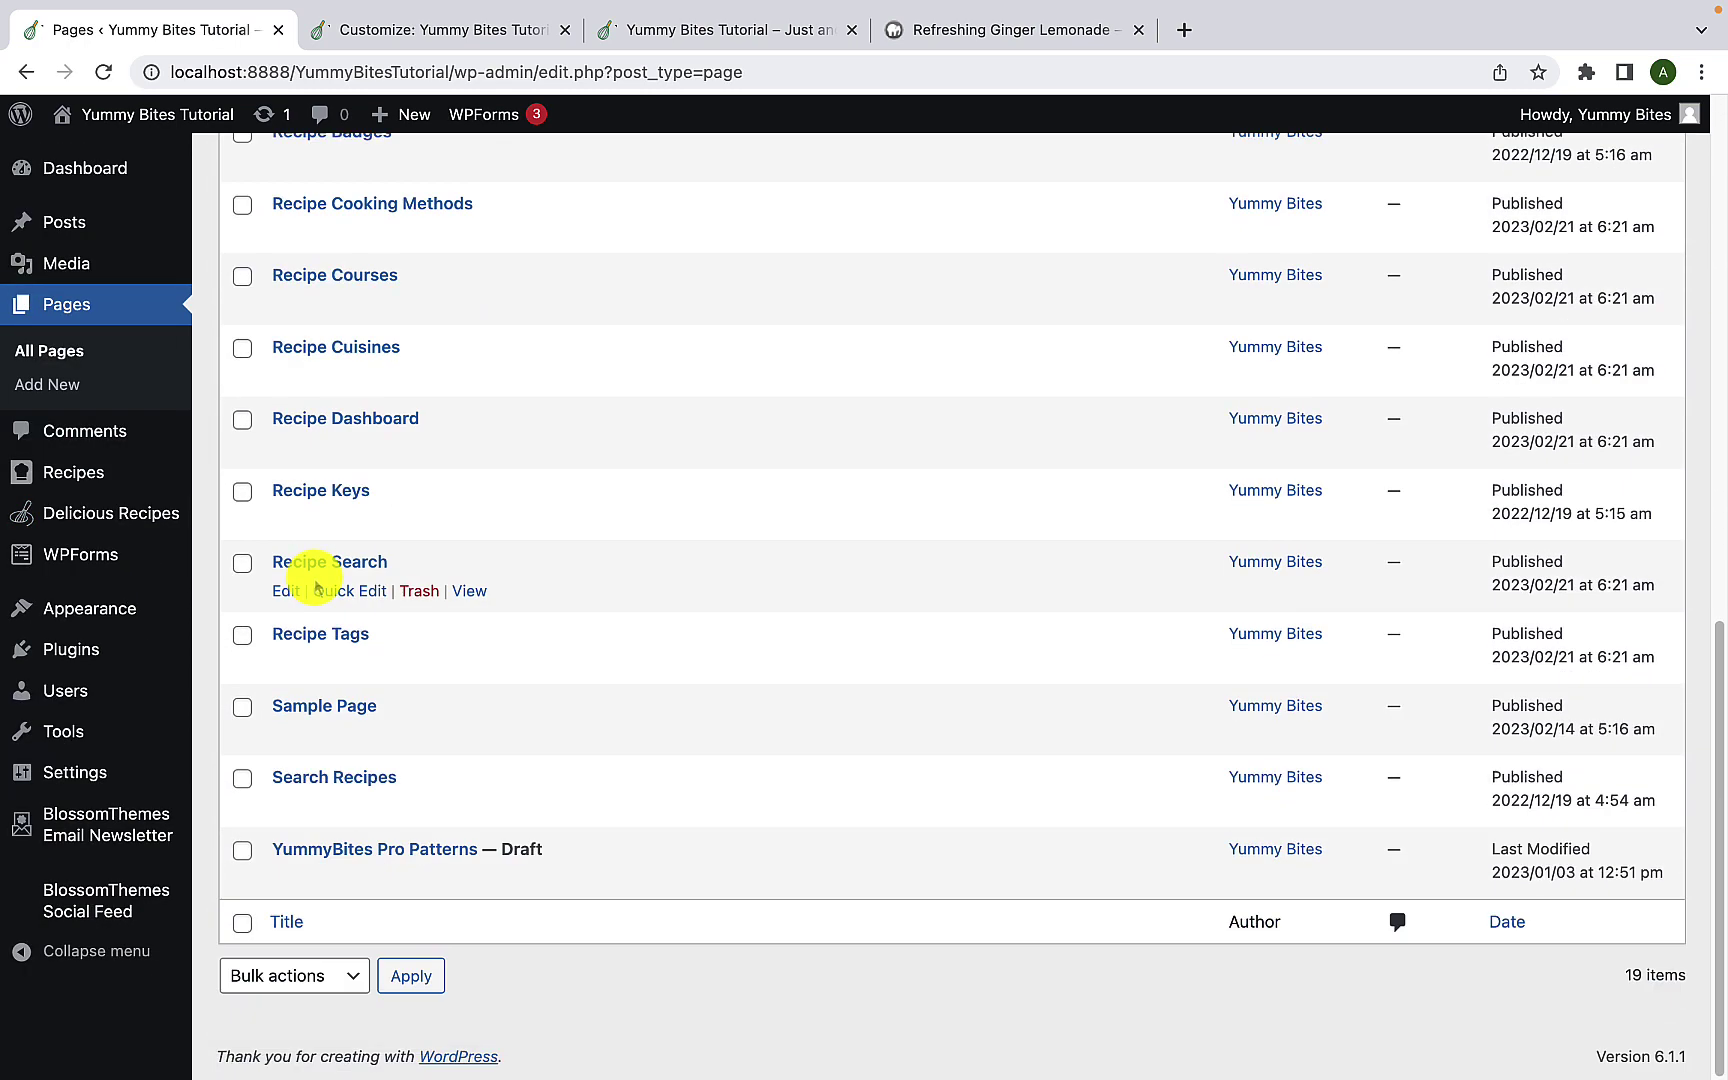
mouse_move(370, 725)
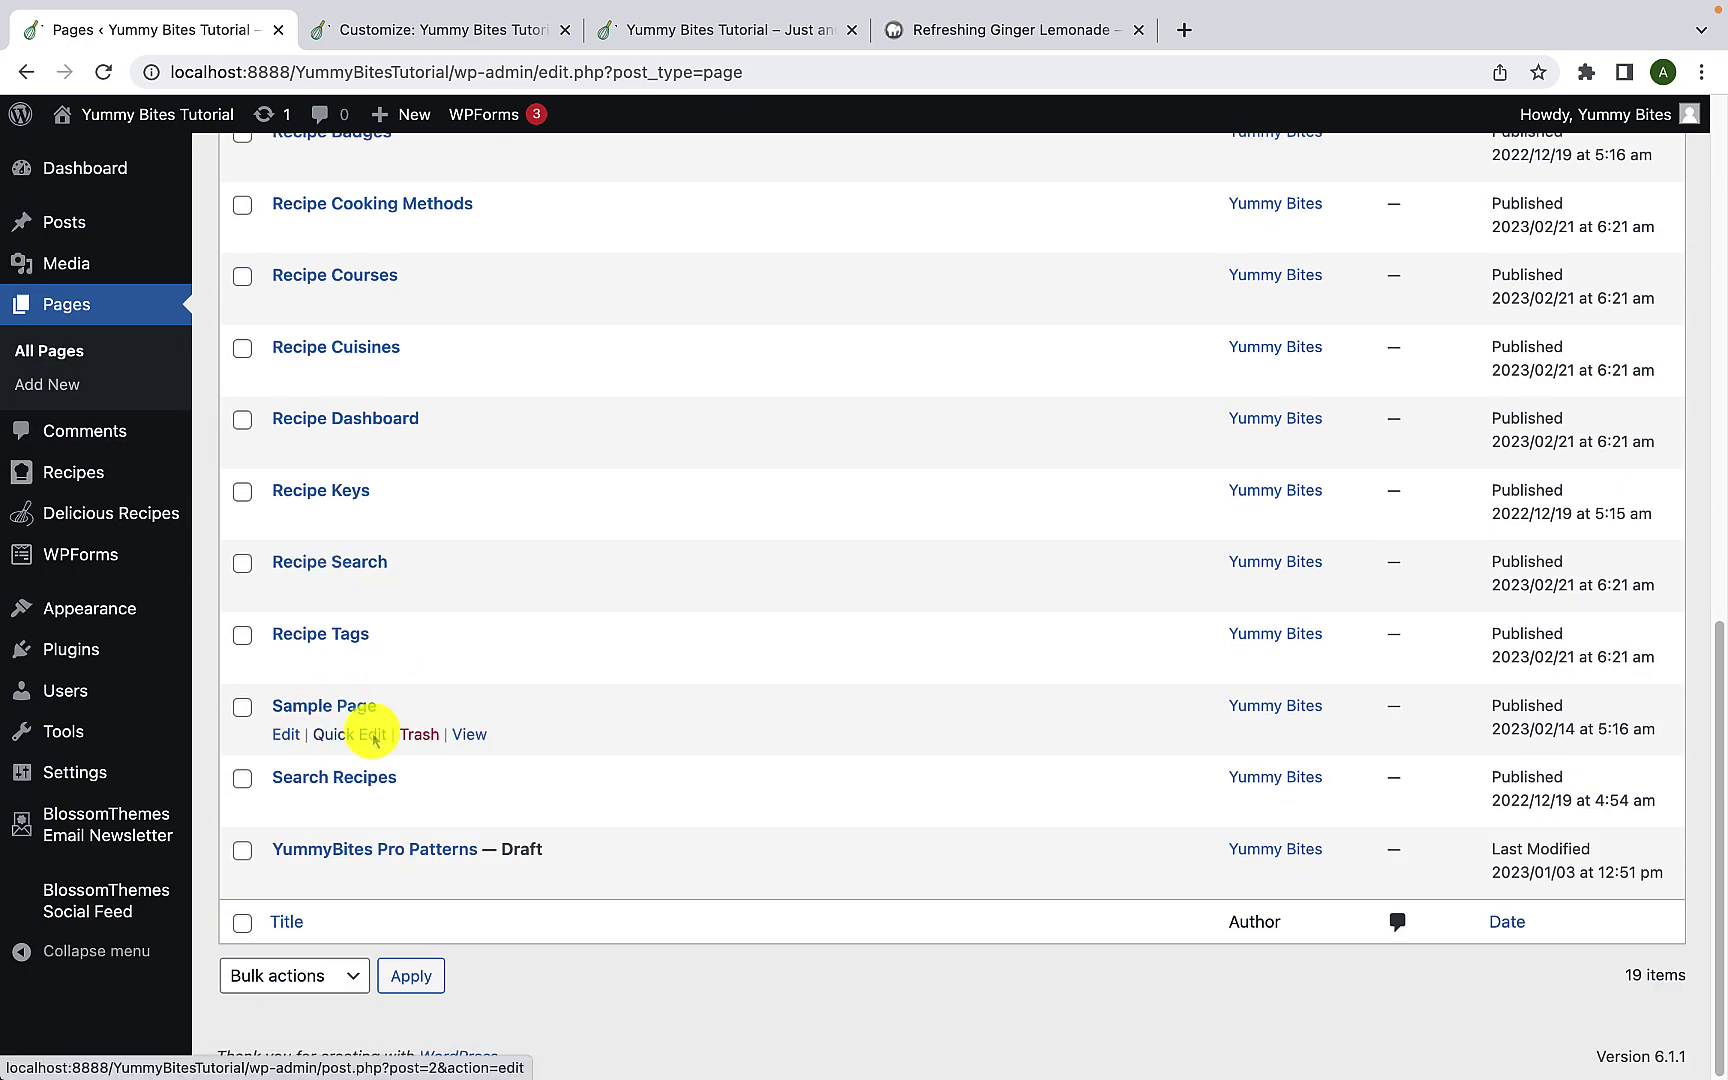
right_click(474, 740)
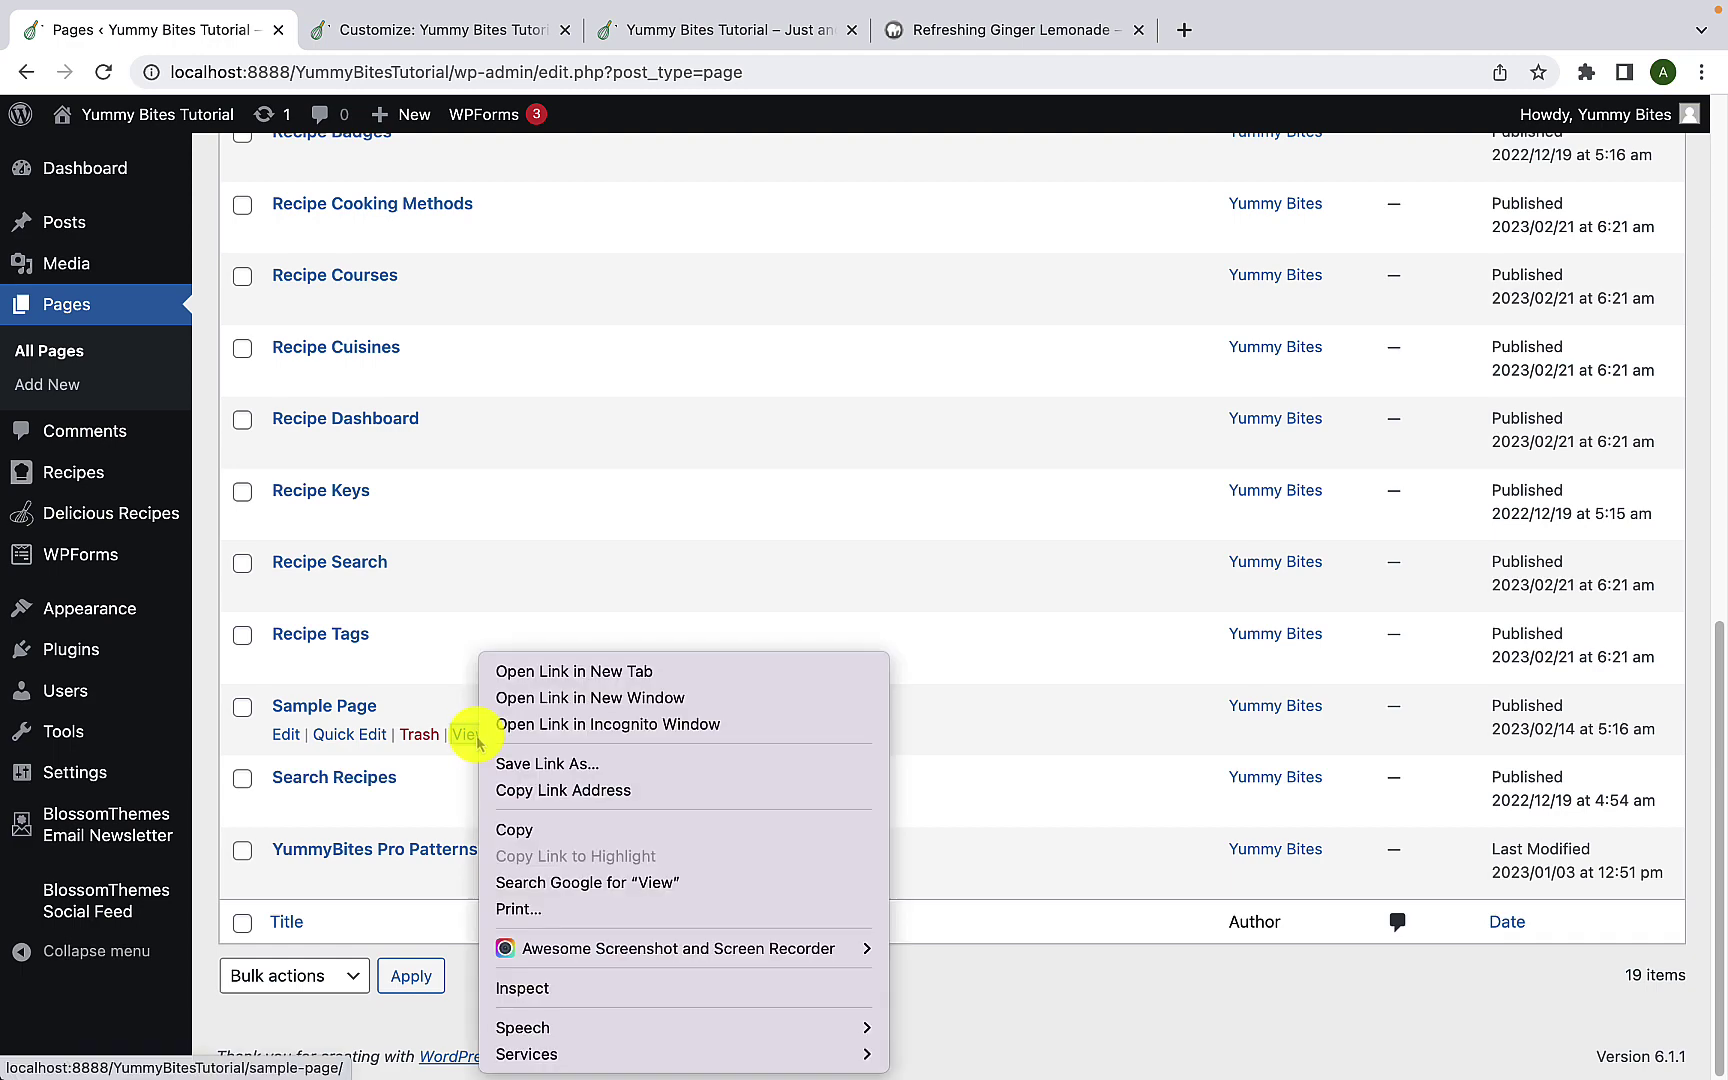
click(538, 676)
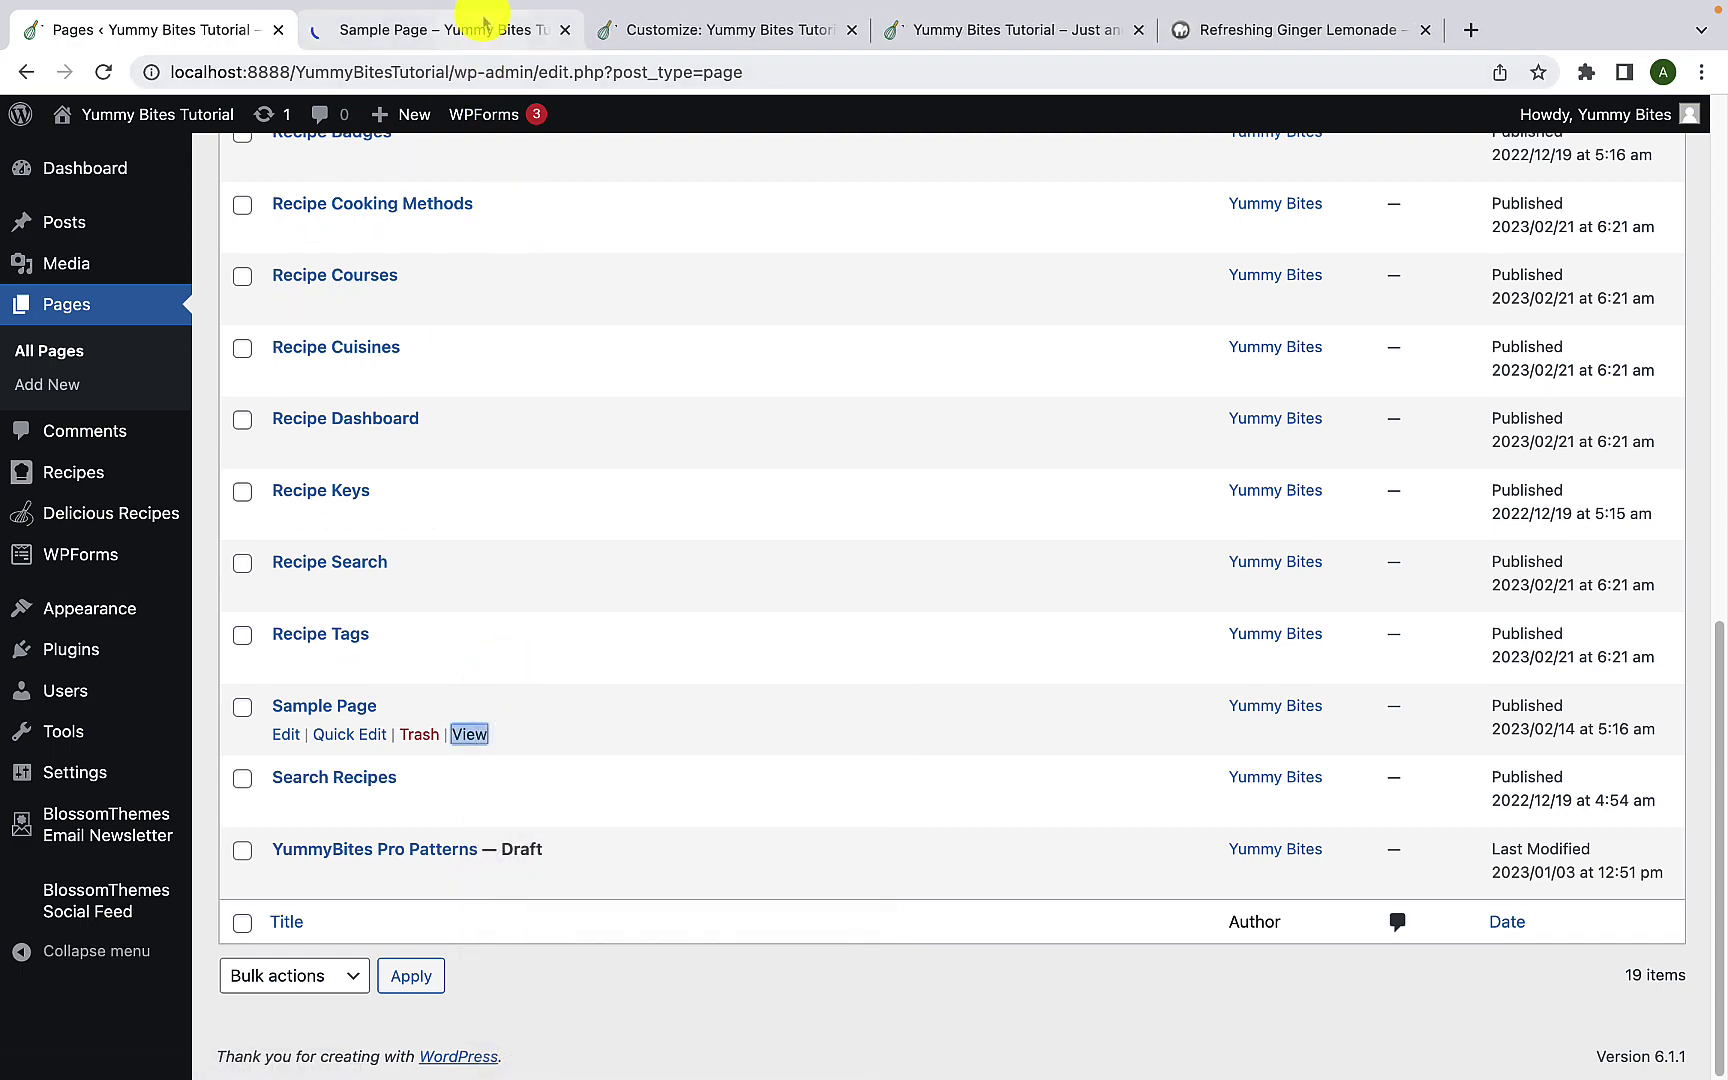
click(480, 22)
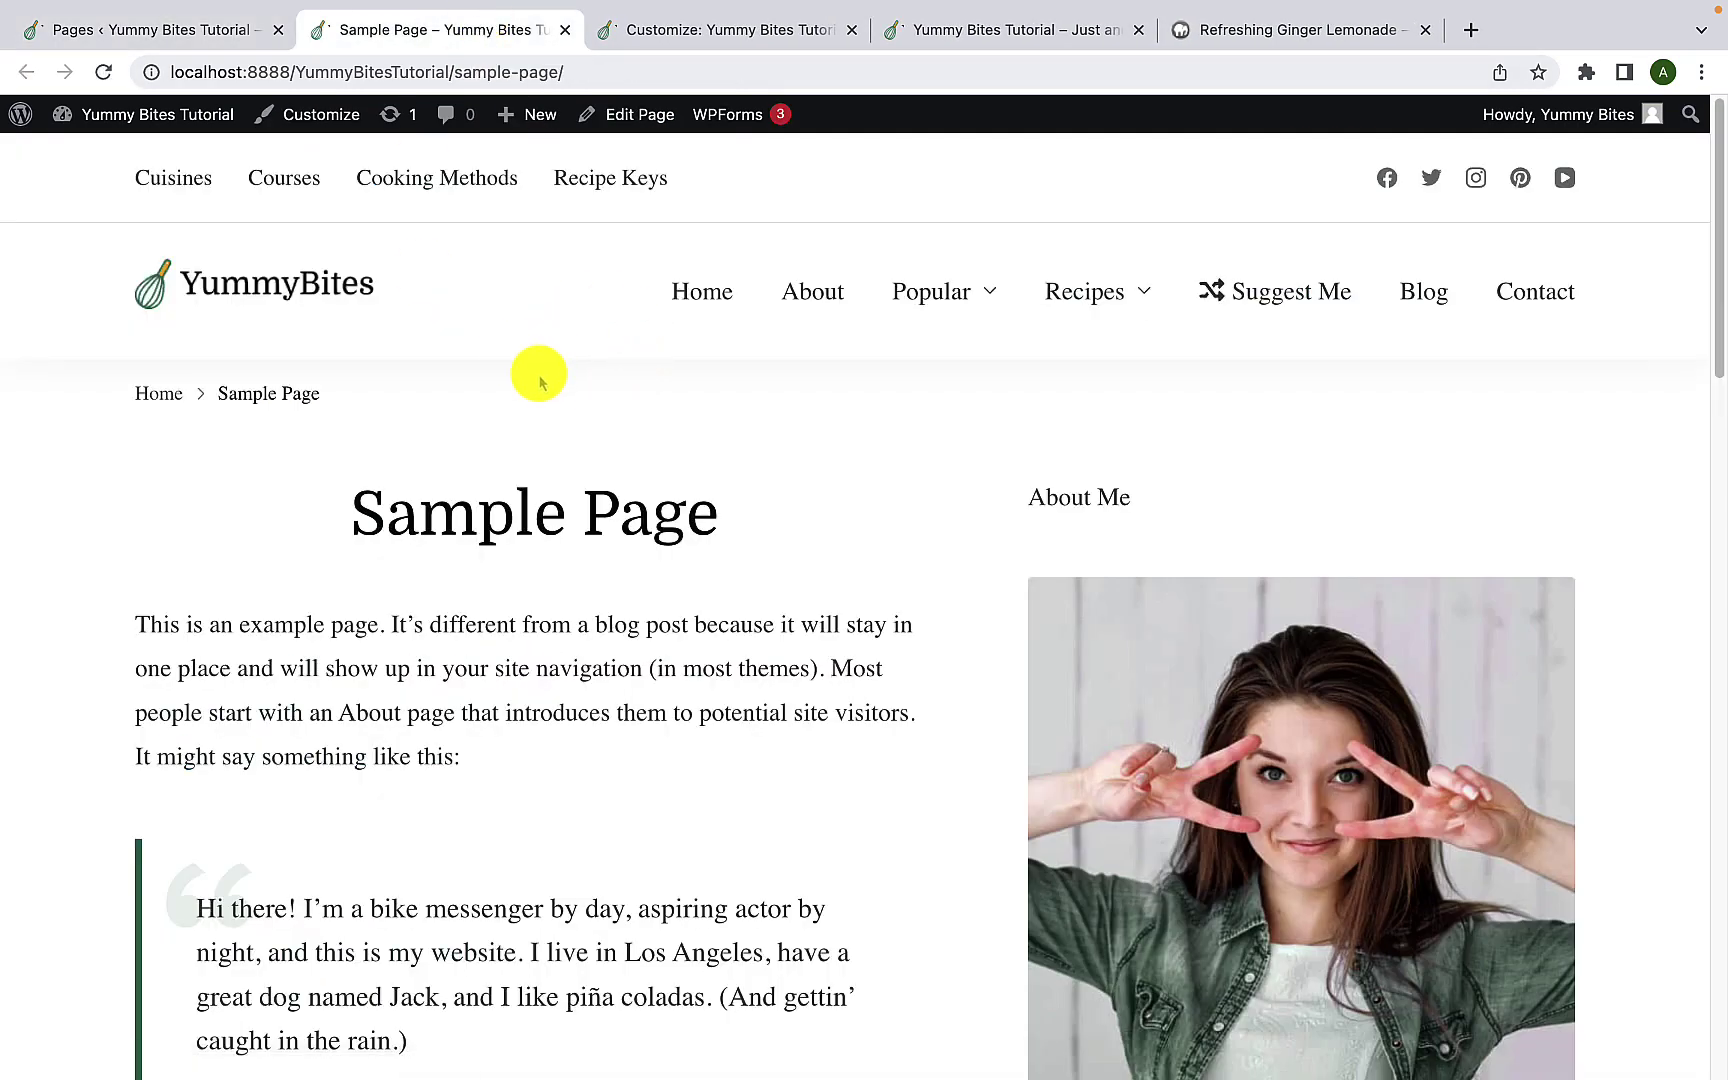
scroll(540, 385, down, 2)
scroll(540, 420, down, 7)
scroll(540, 422, up, 9)
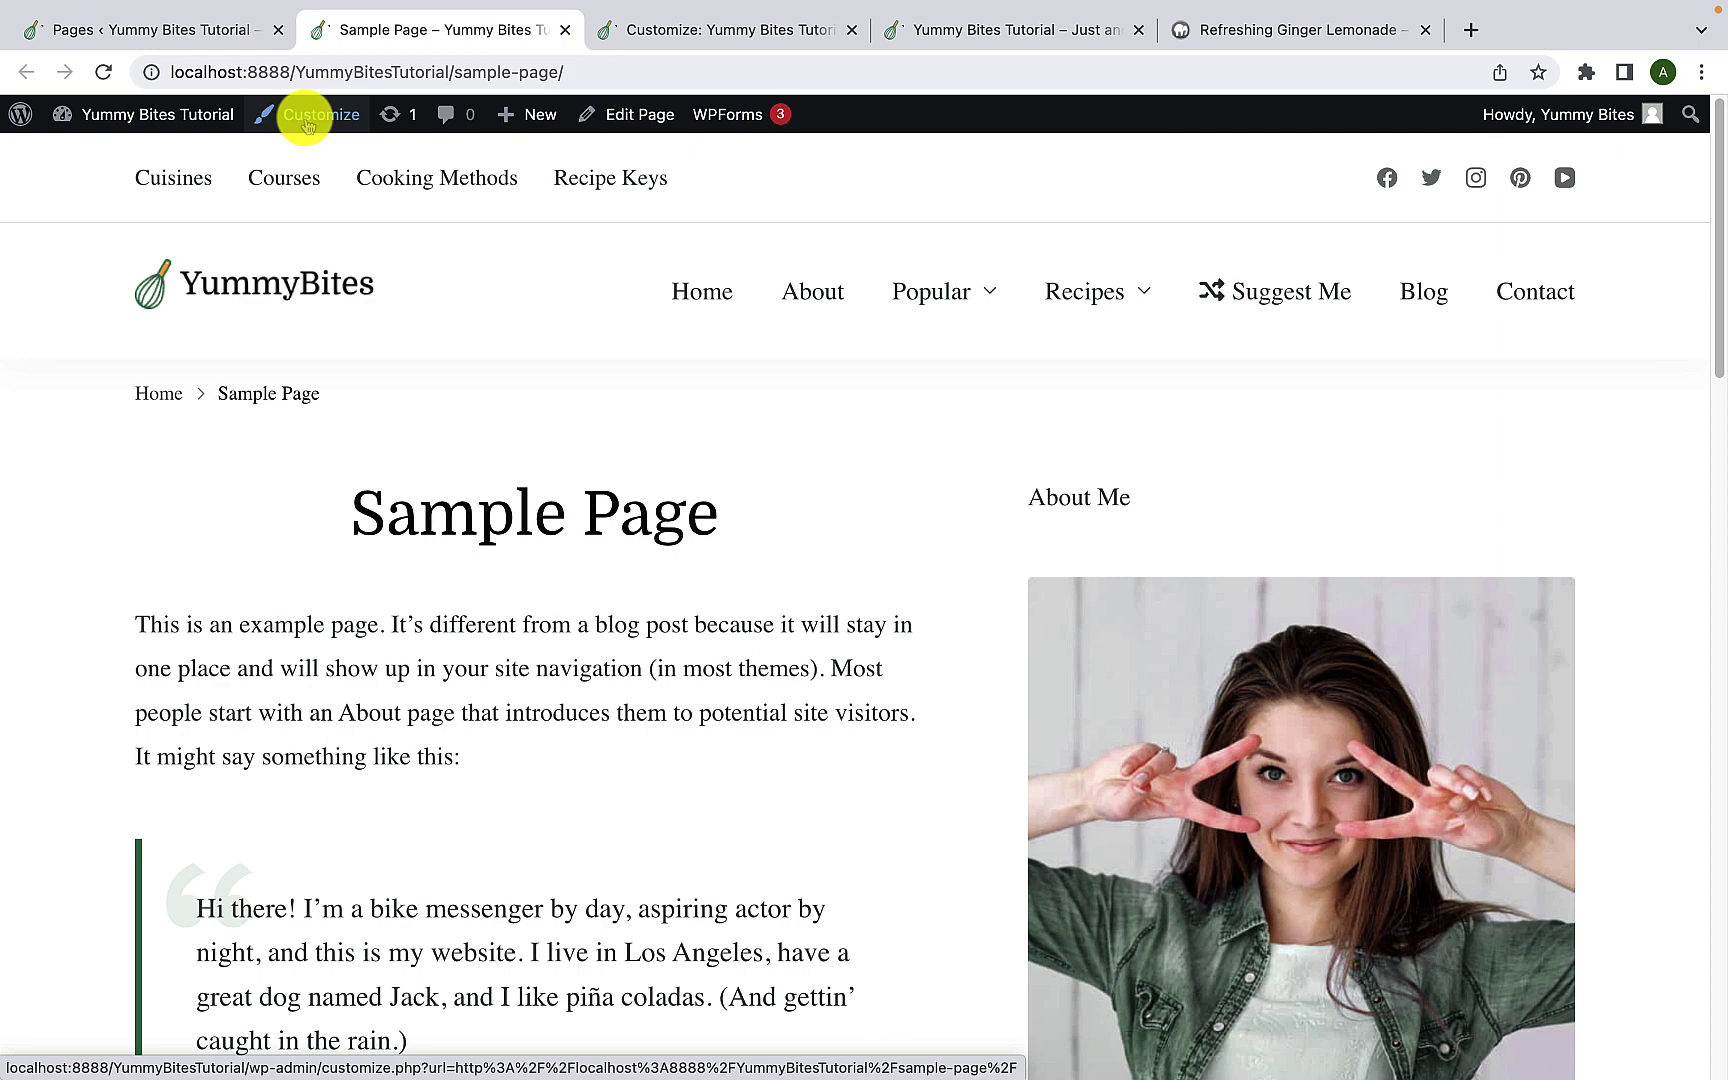
Step: Start customizing from the Sample Page, open its Sidebar Layouts settings and inspect the sidebar in the preview
click(307, 125)
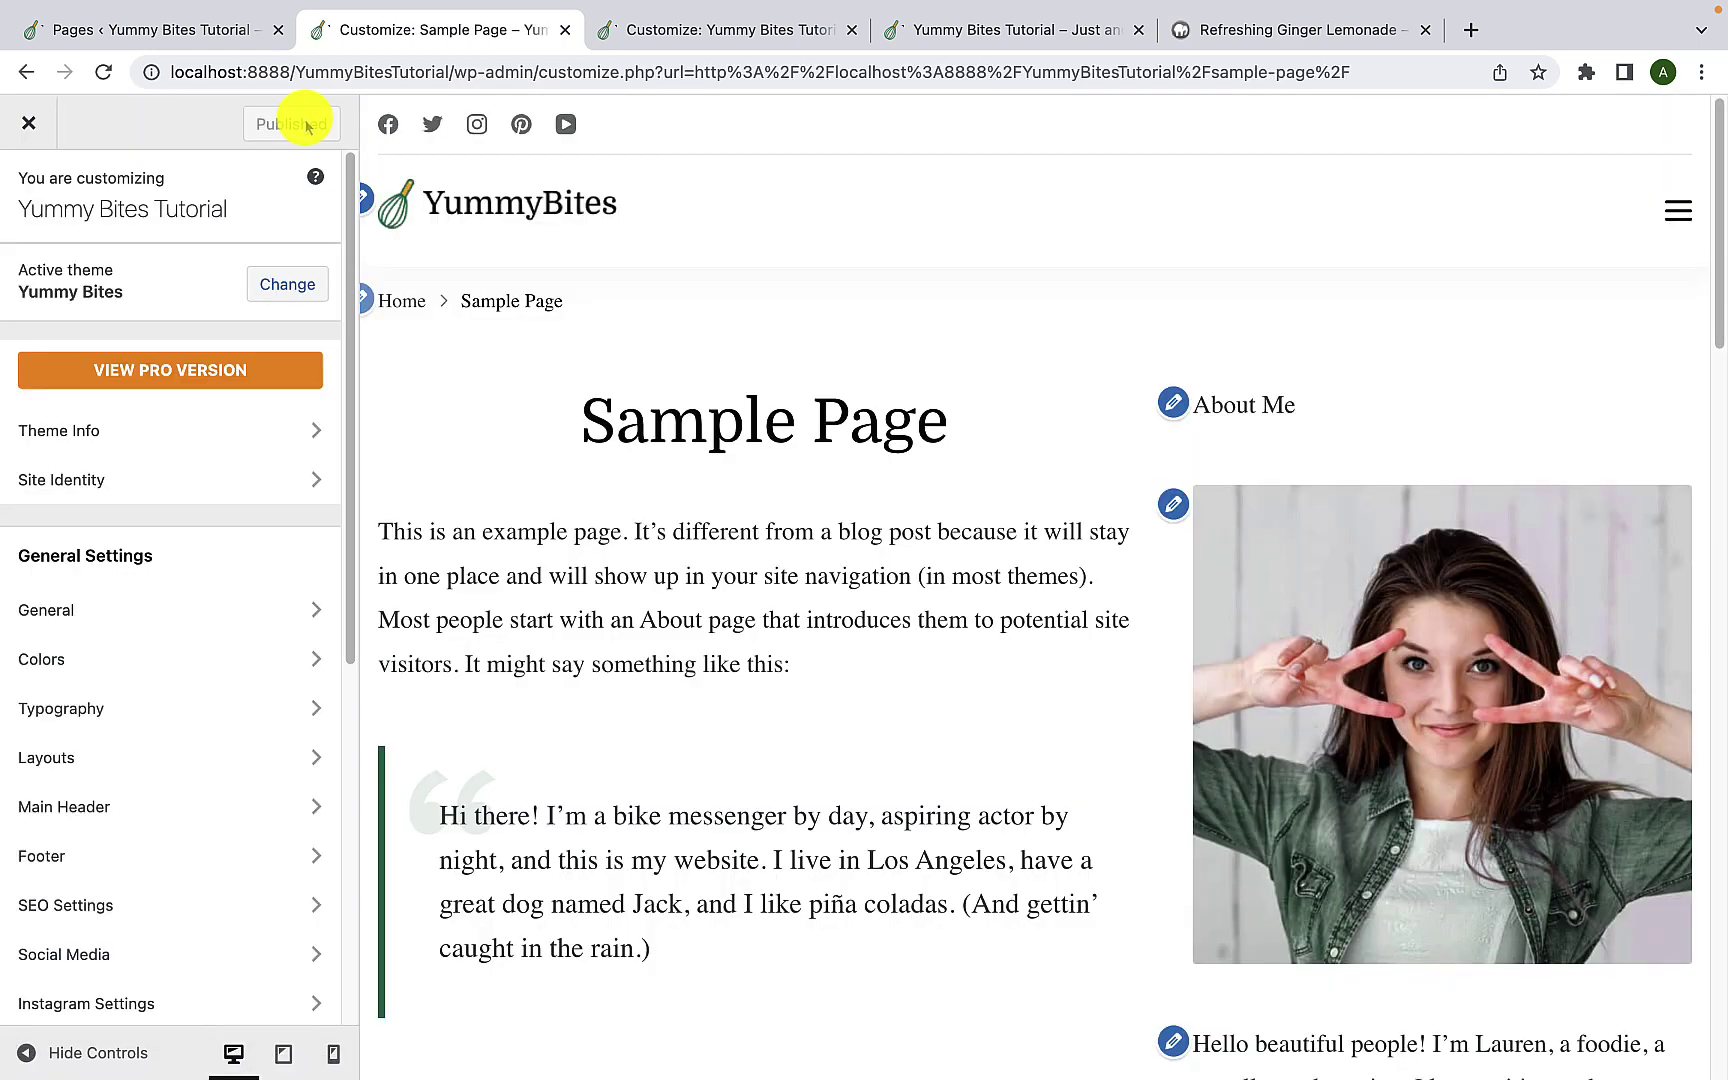
scroll(239, 463, down, 2)
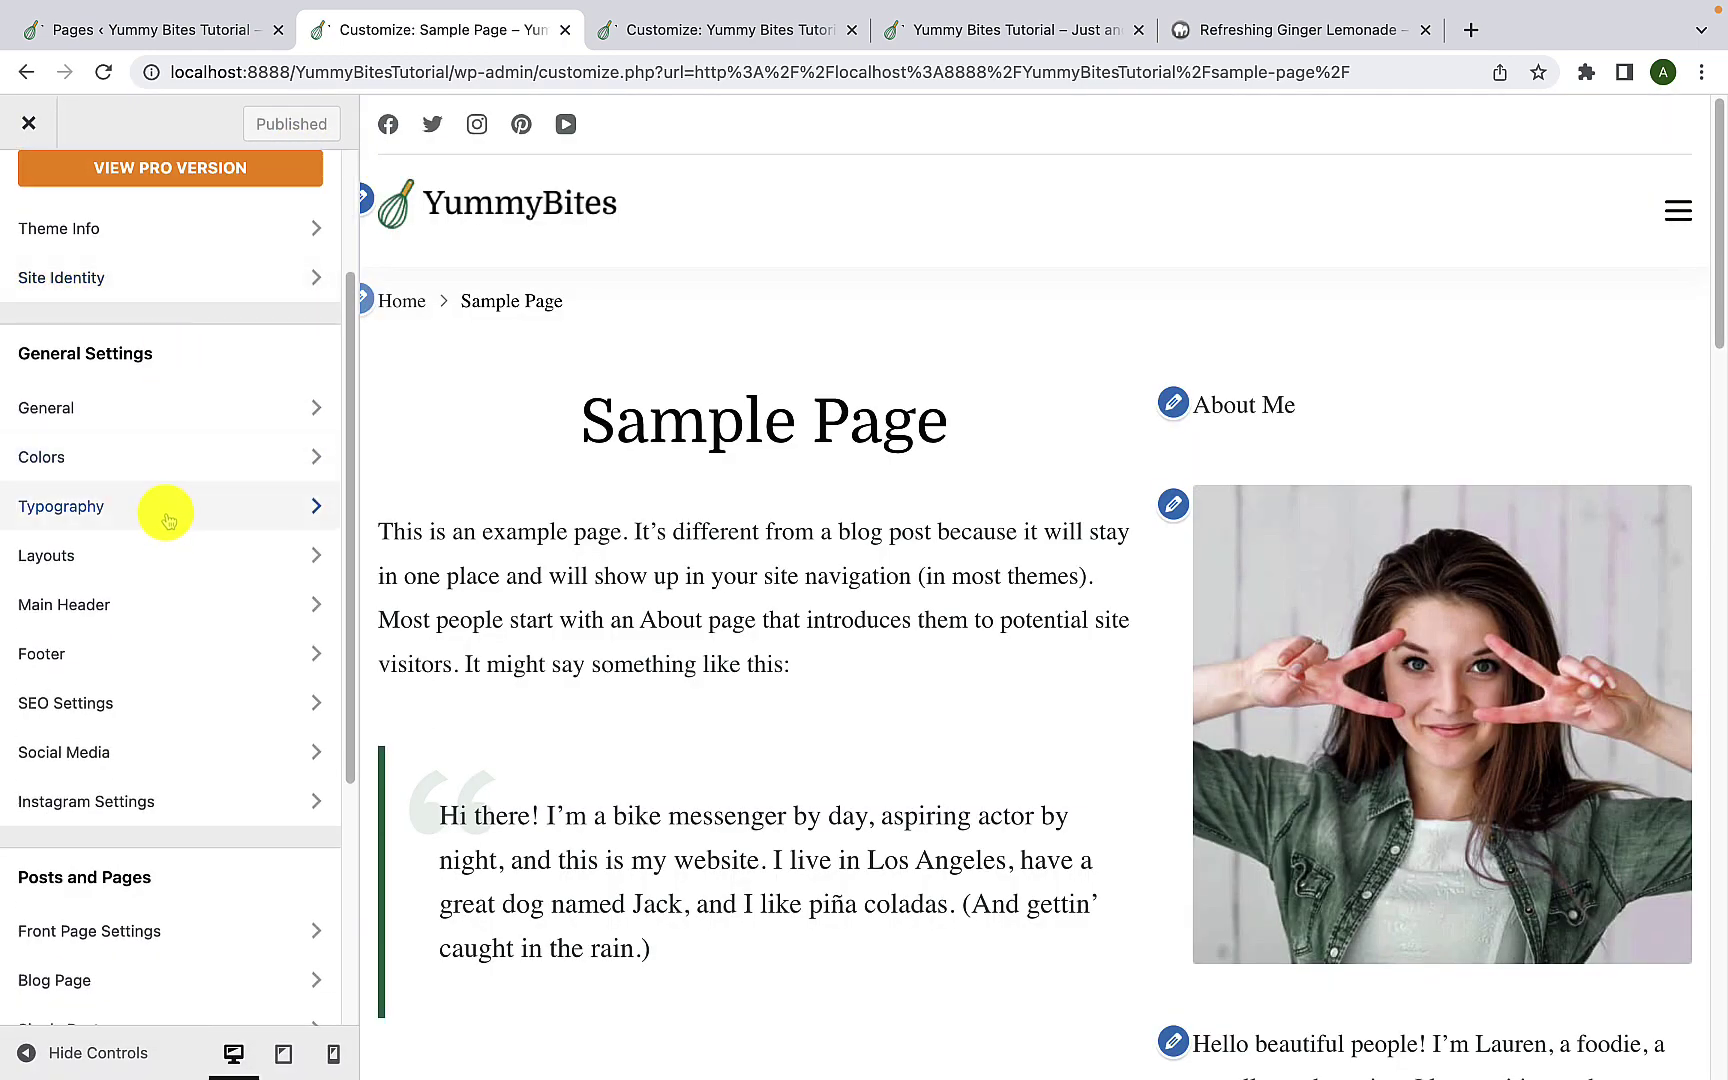
click(172, 558)
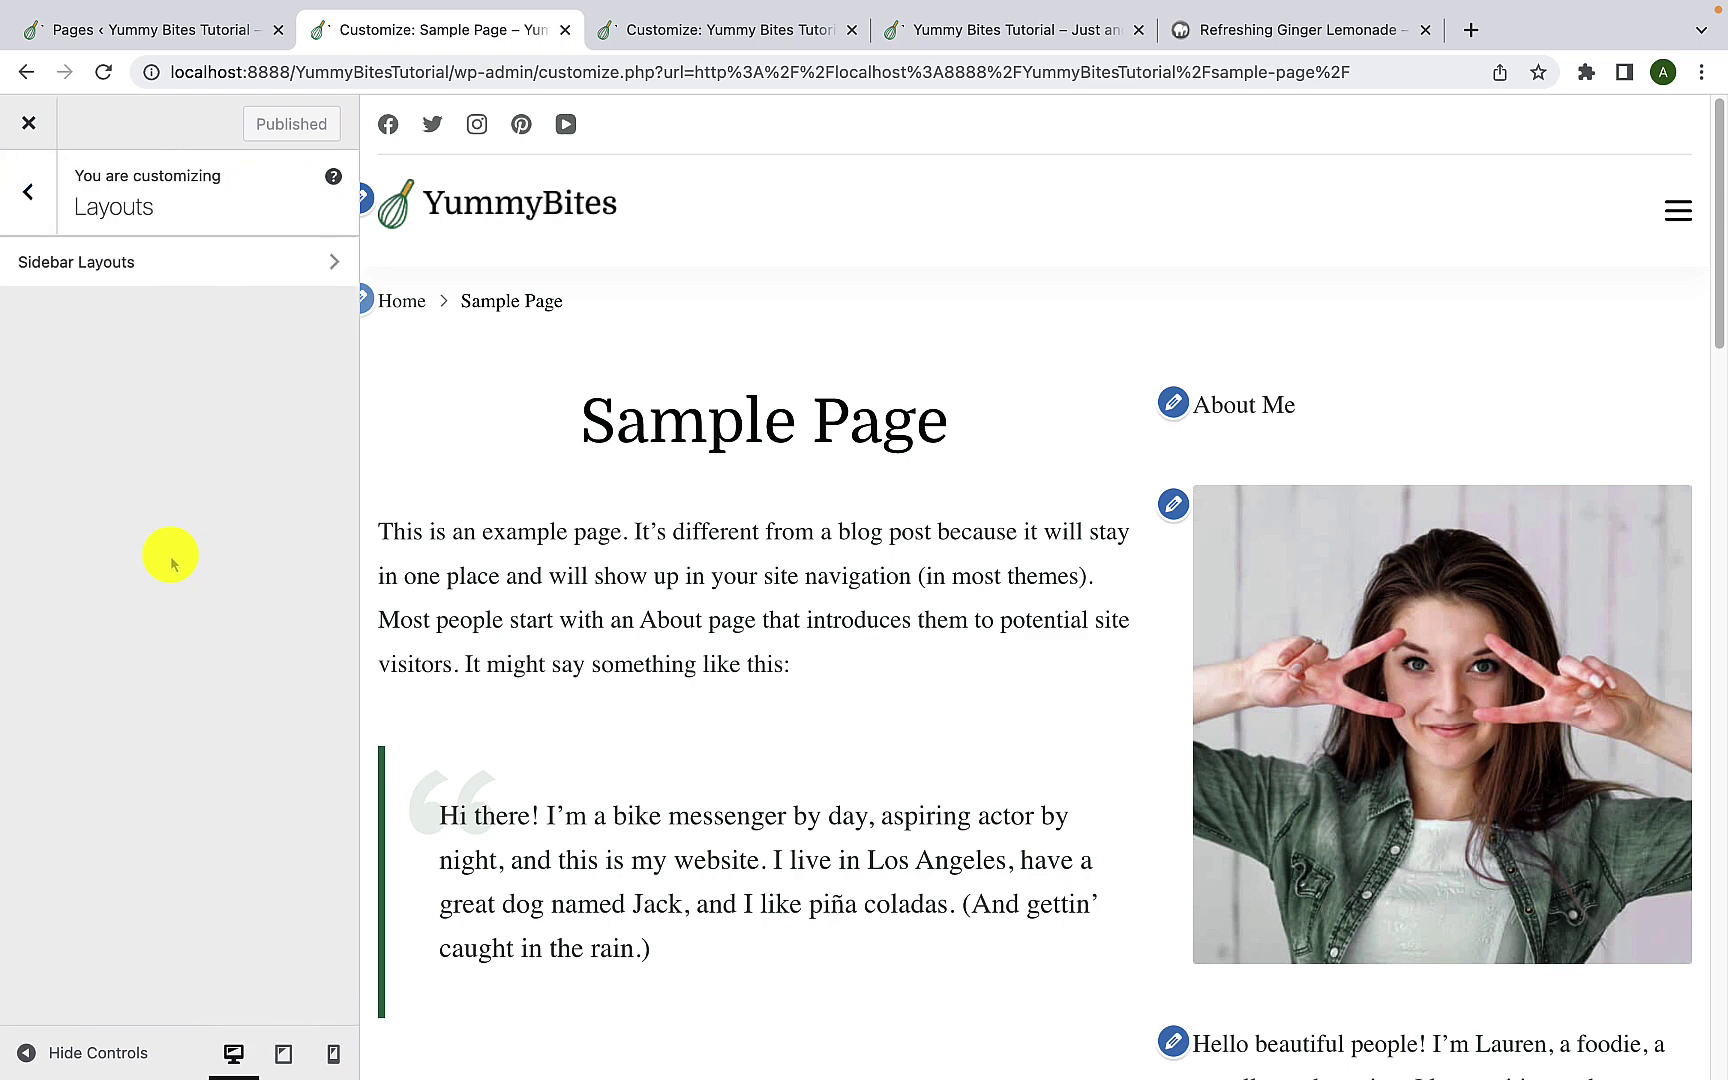
click(233, 268)
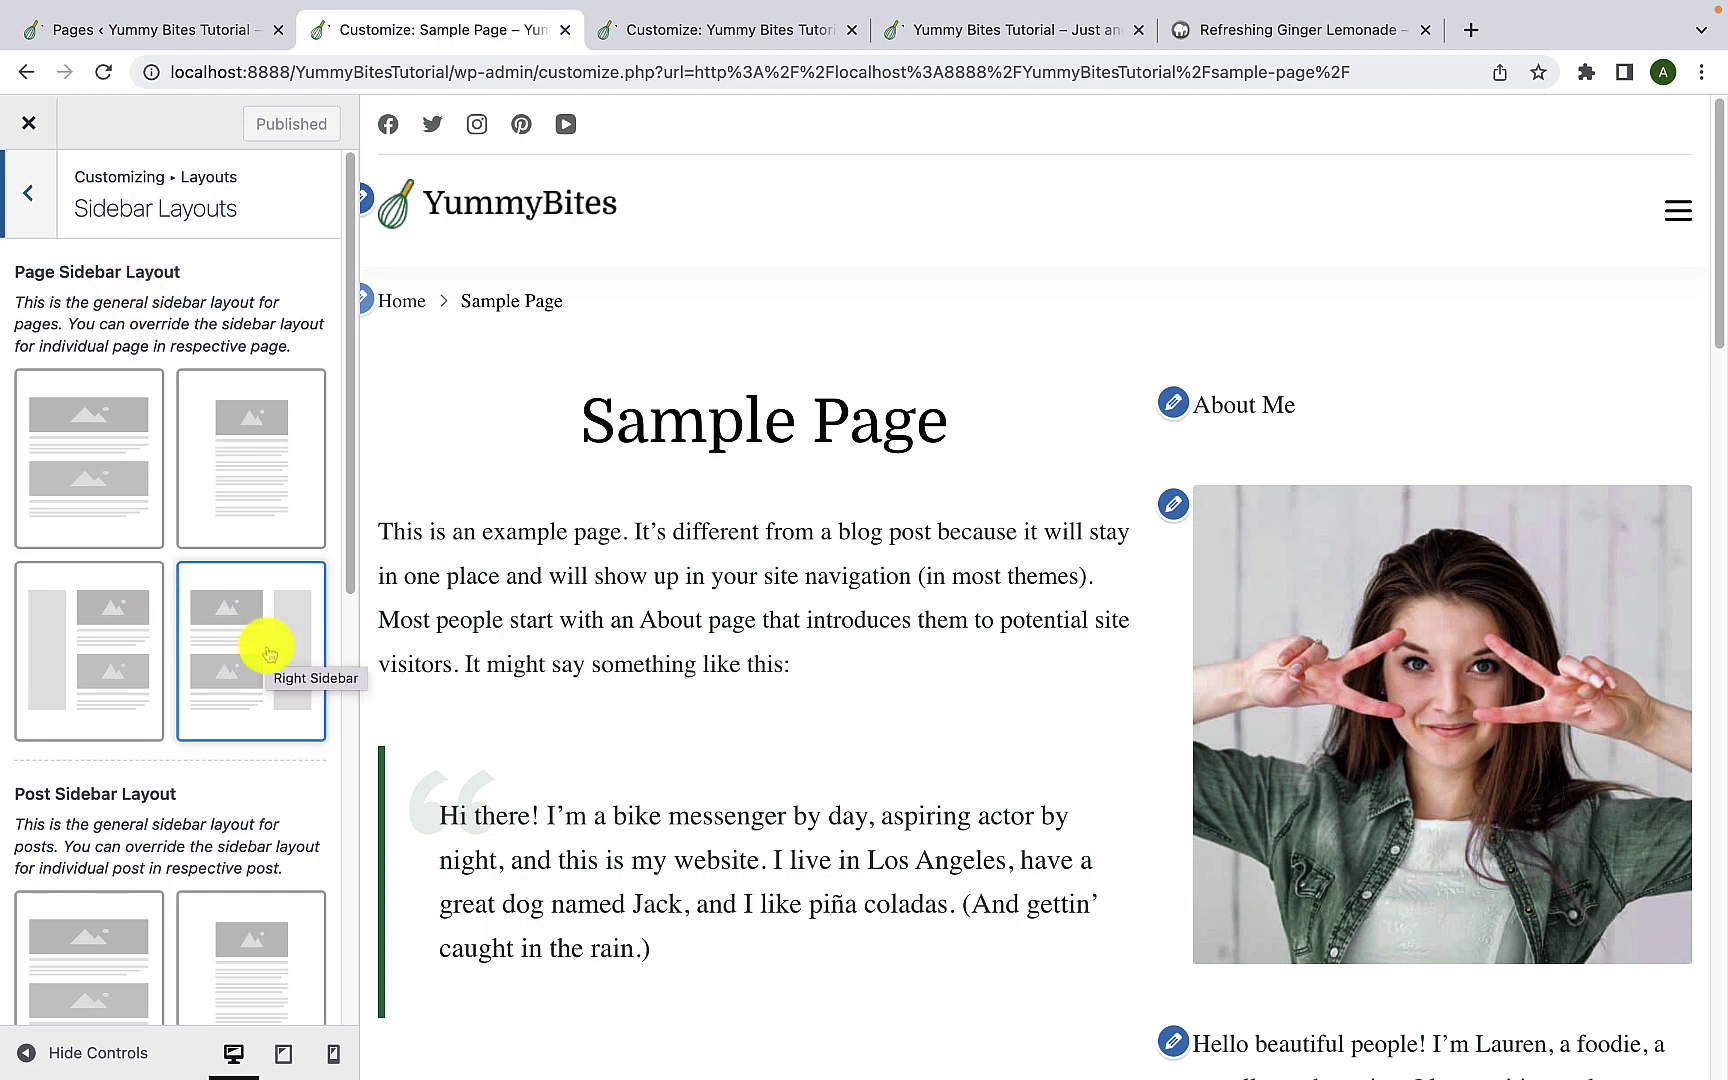
scroll(1228, 522, down, 8)
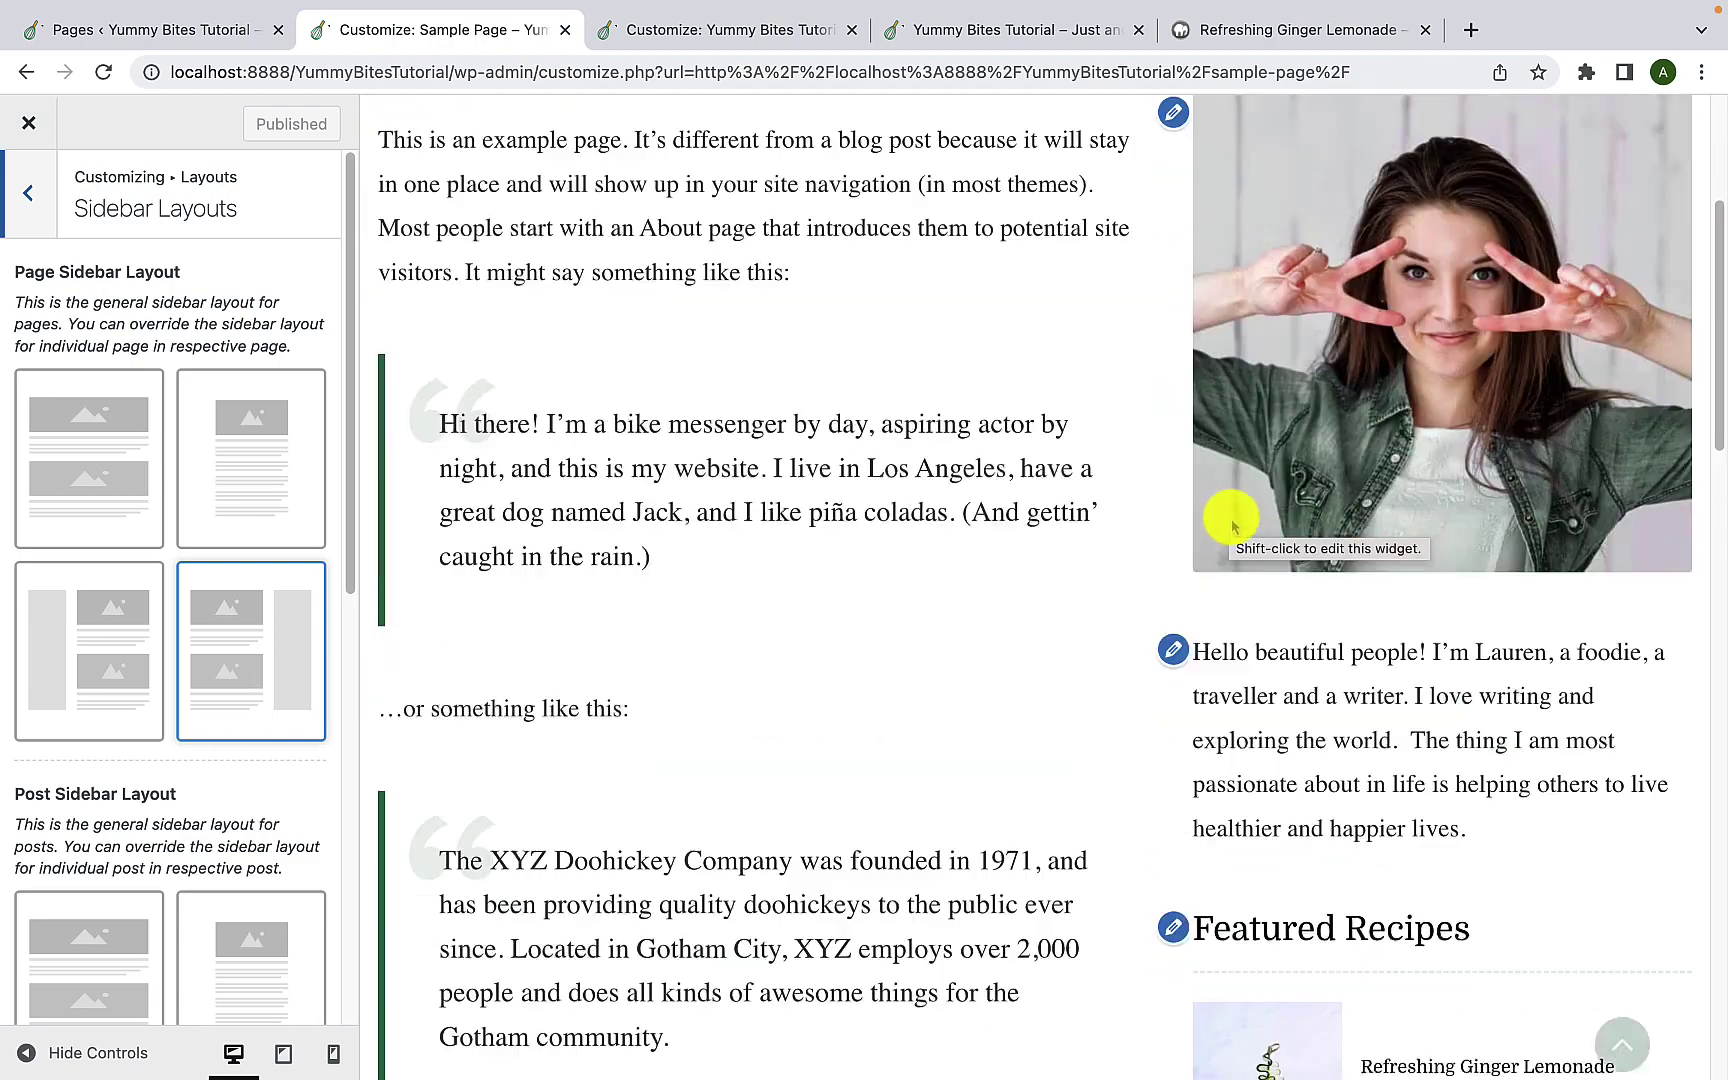
scroll(1230, 530, up, 7)
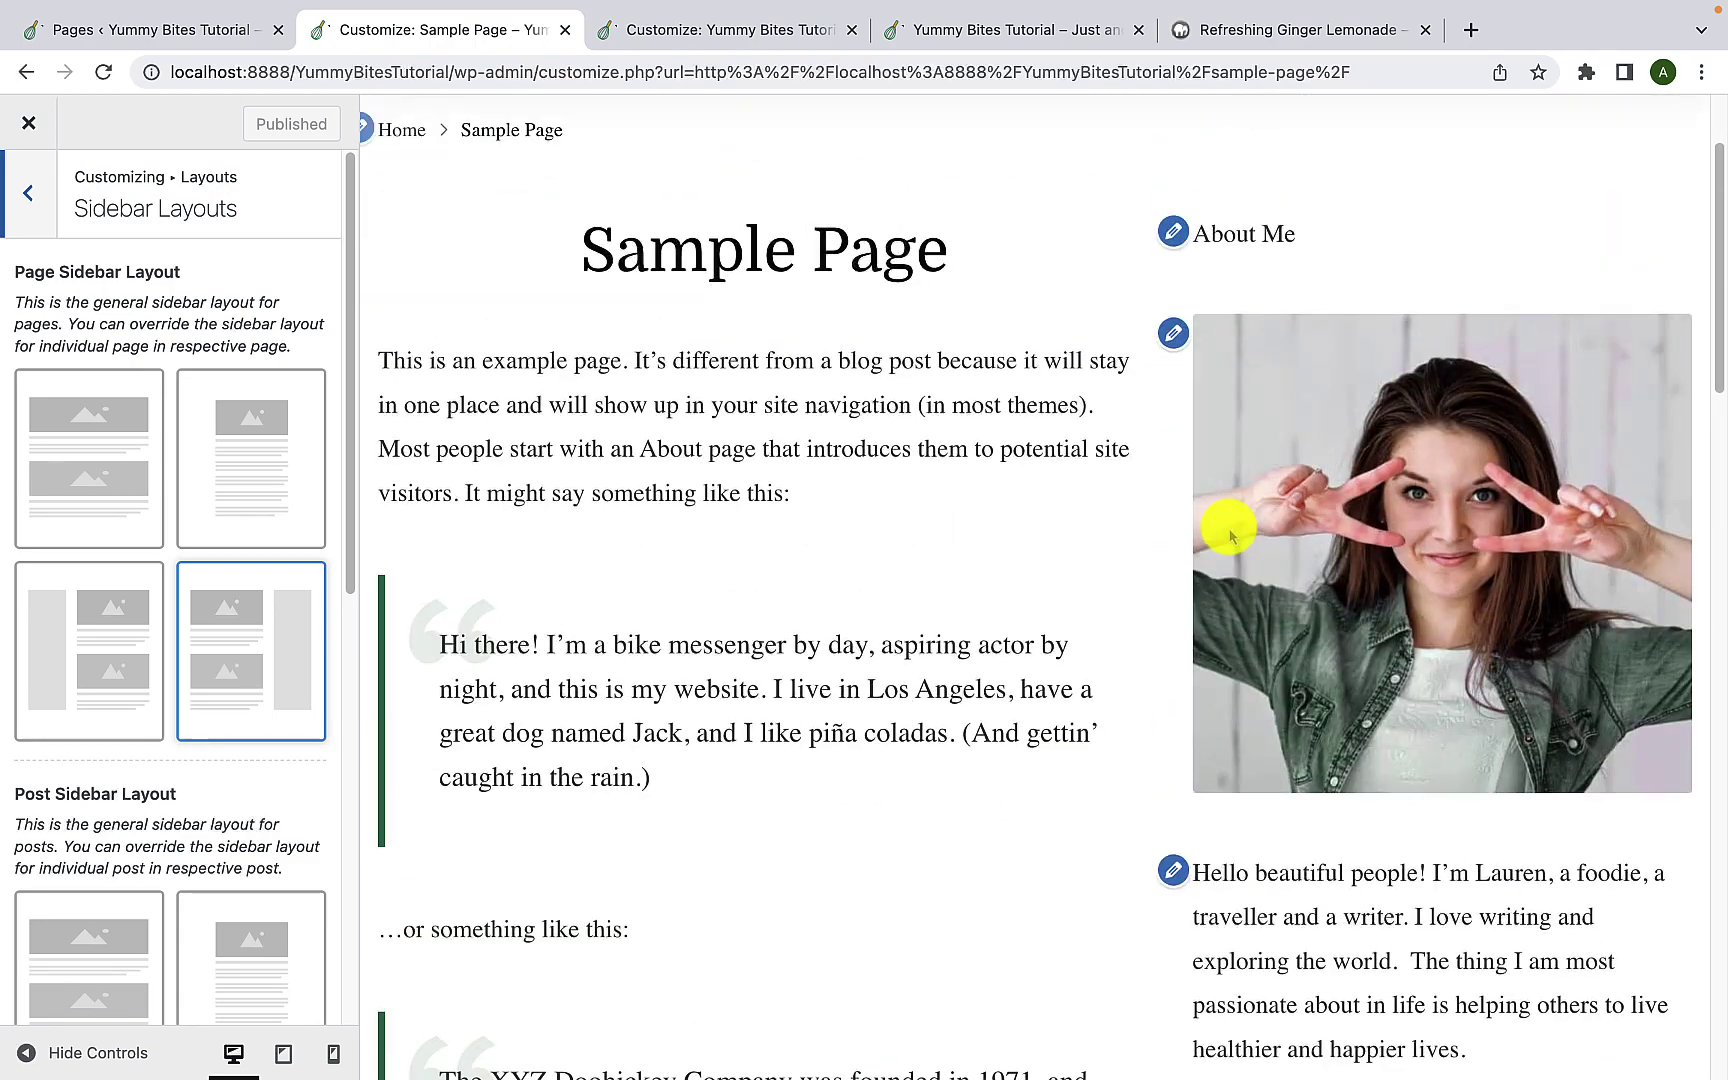
Step: Try the left sidebar and the narrow centered page layouts on the Sample Page preview
click(110, 646)
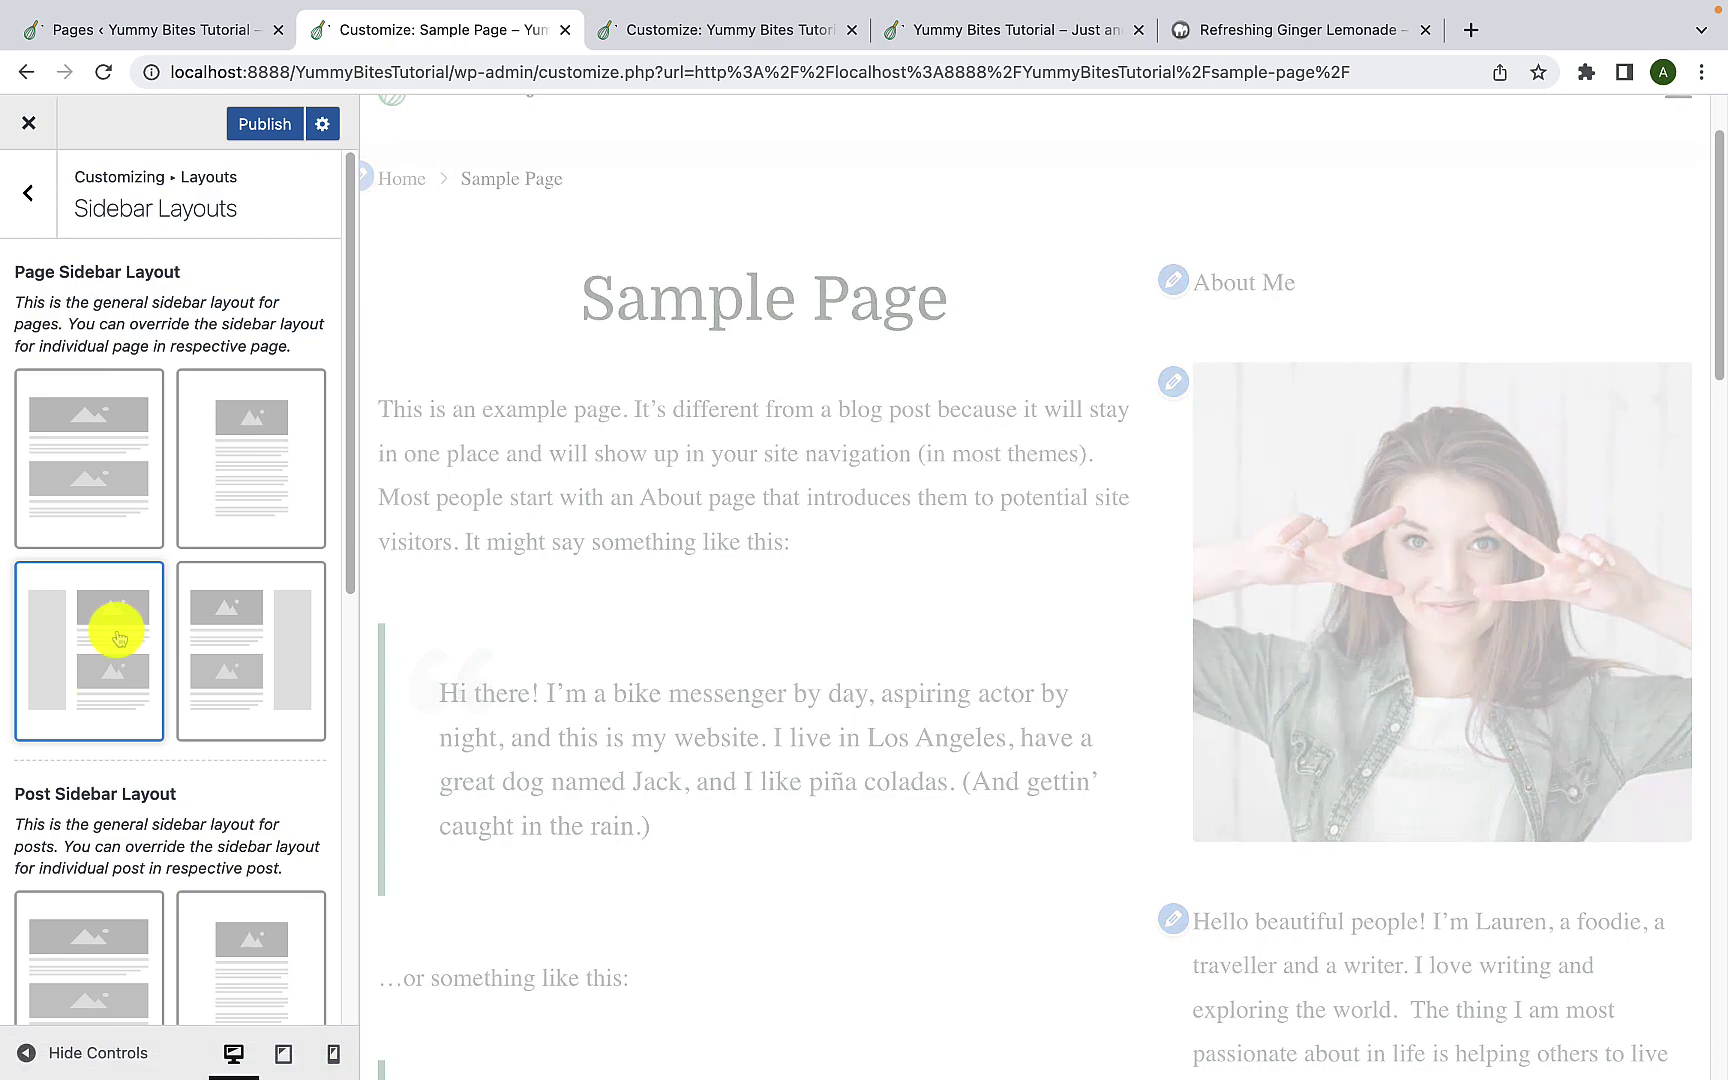
scroll(478, 636, down, 2)
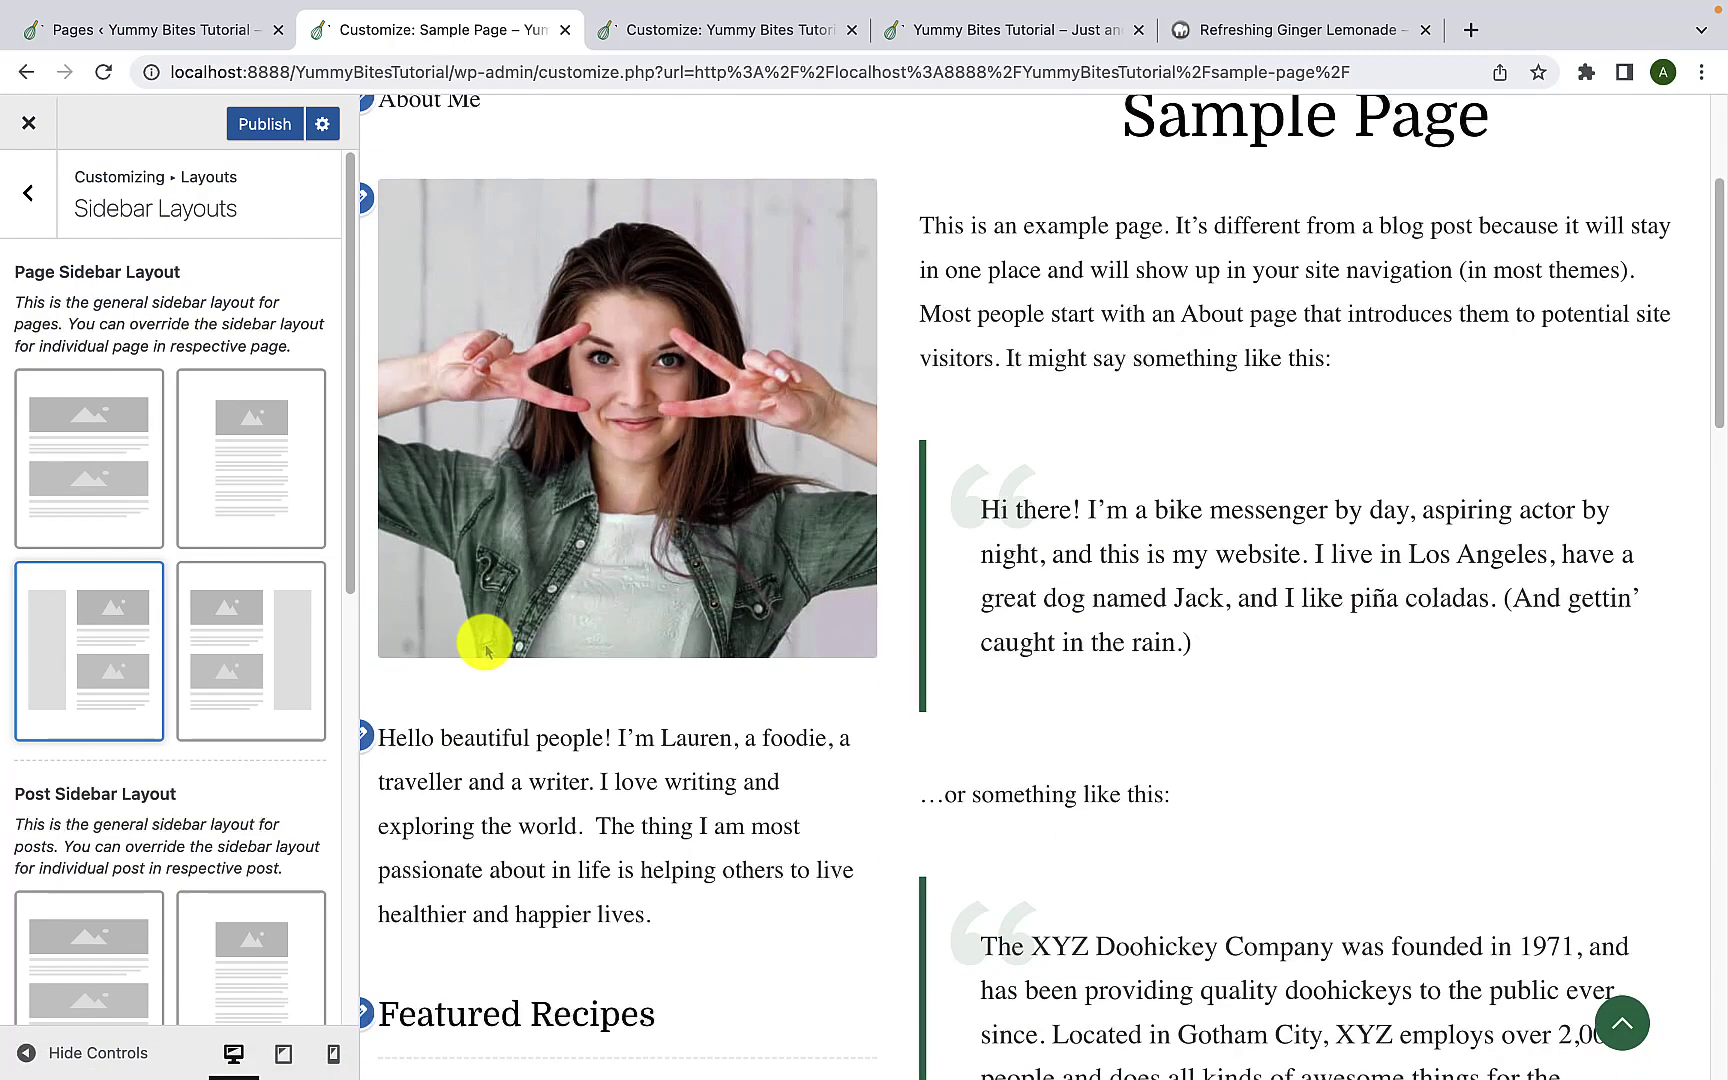
scroll(478, 640, up, 2)
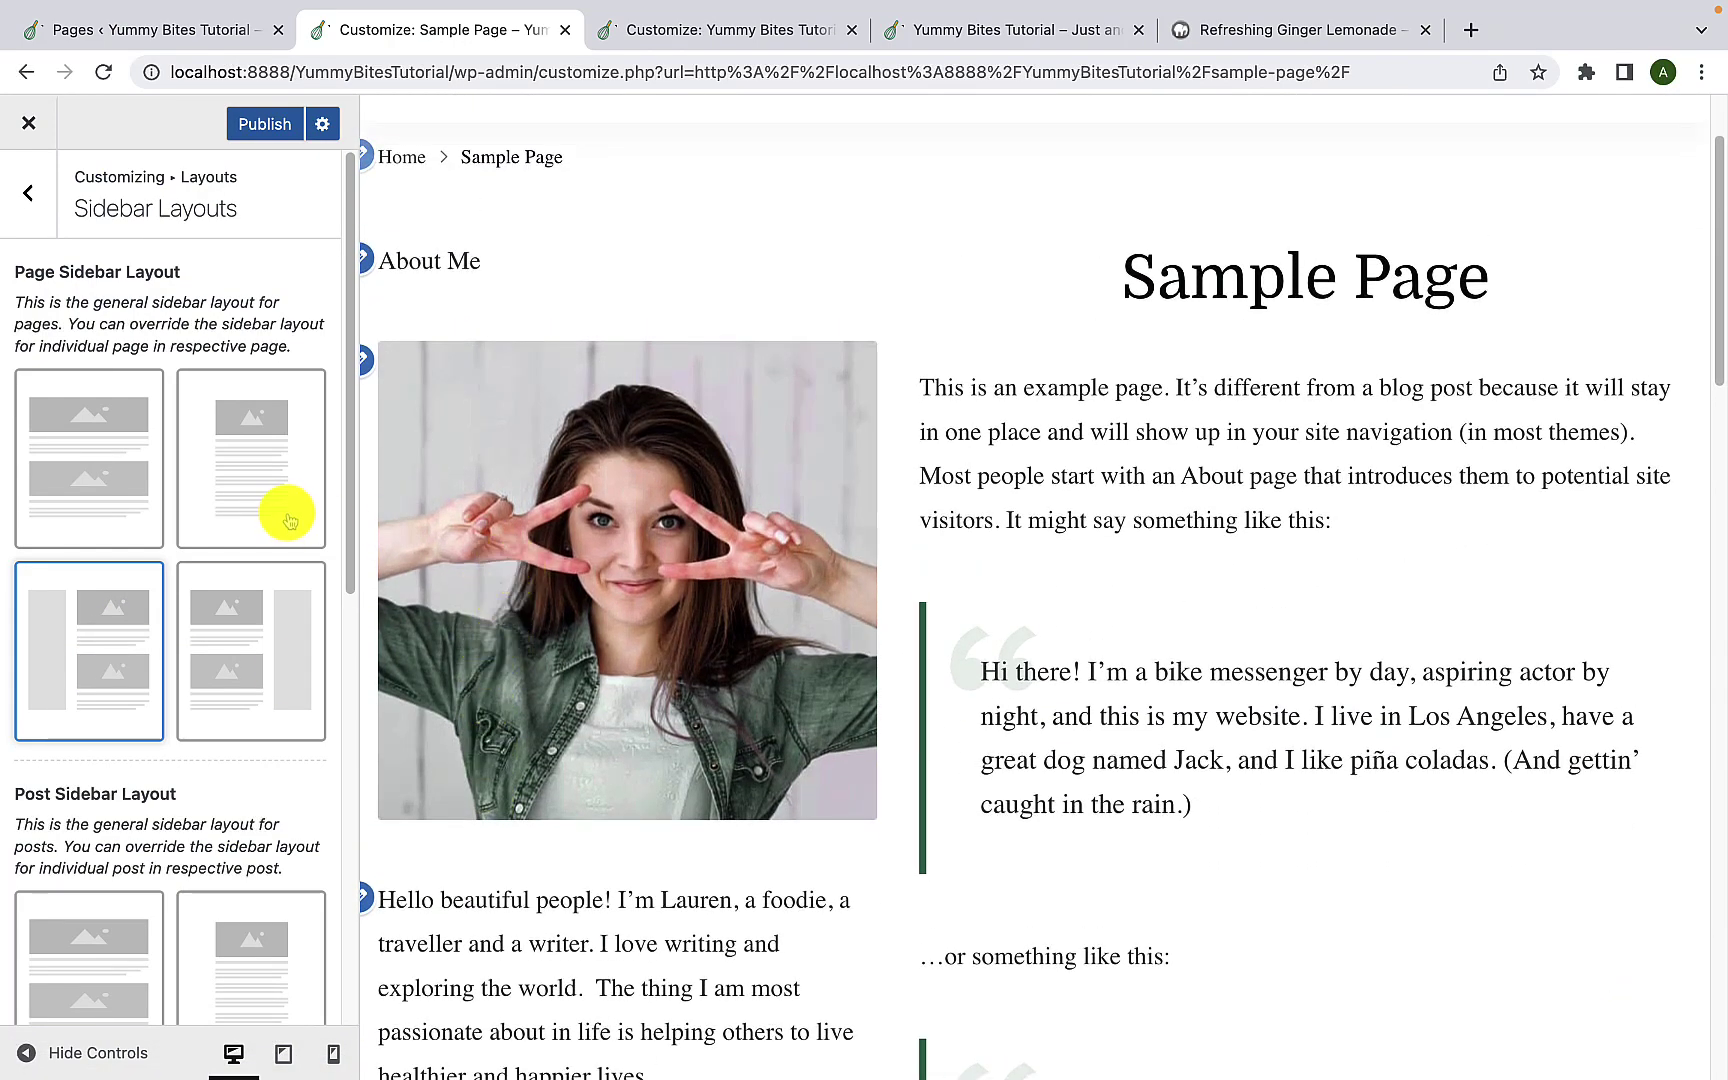
click(263, 488)
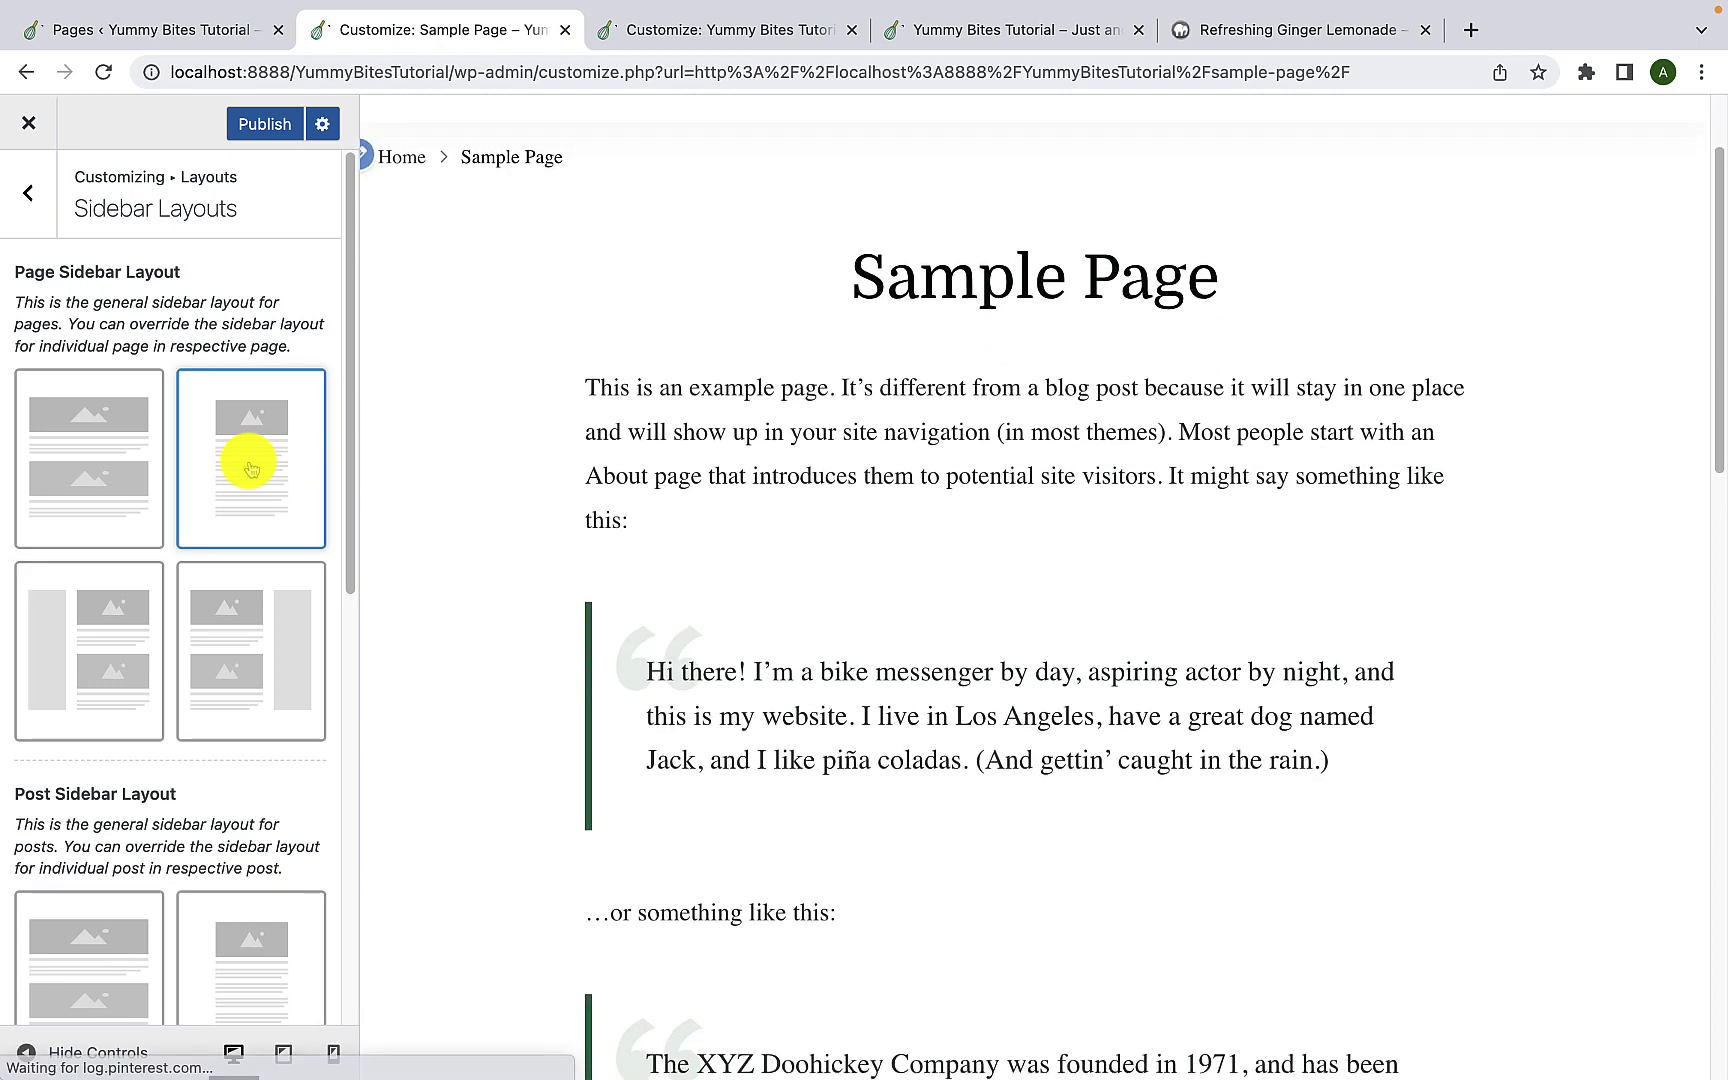
Step: Set the Page Sidebar Layout to the full-width option without a sidebar and check the Sample Page preview
click(97, 486)
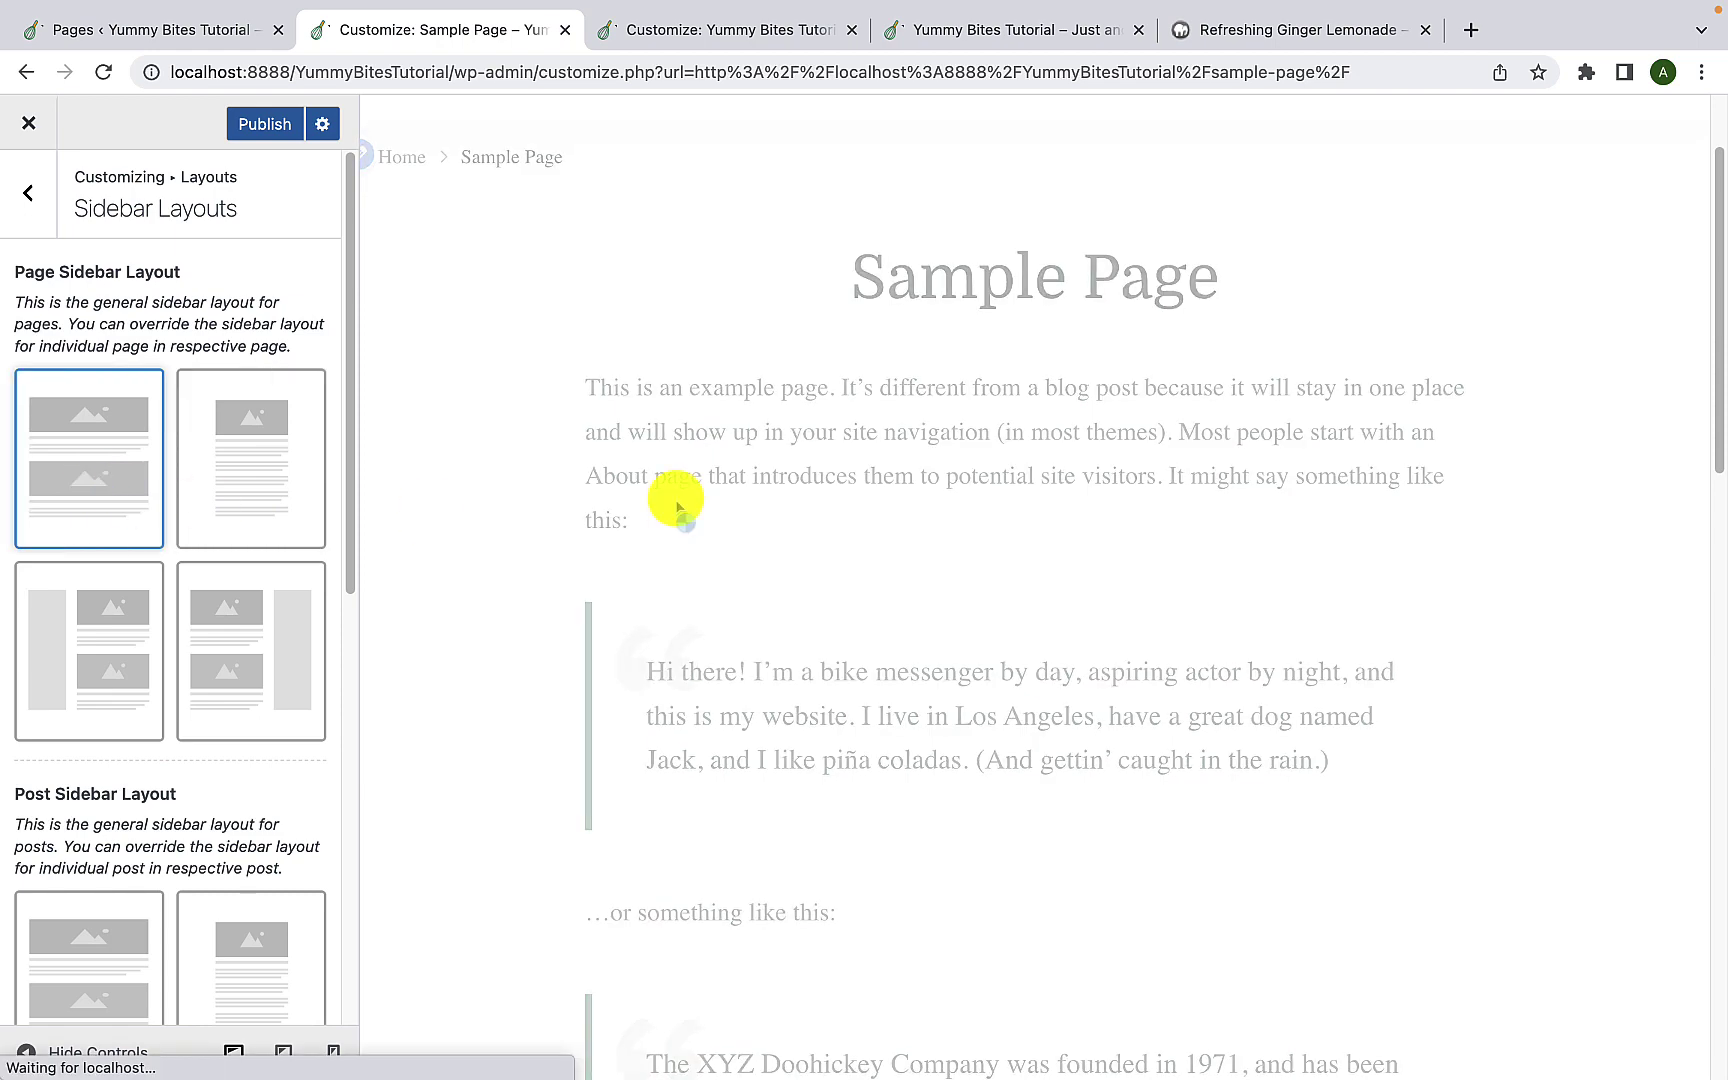
scroll(675, 494, down, 5)
scroll(675, 560, up, 2)
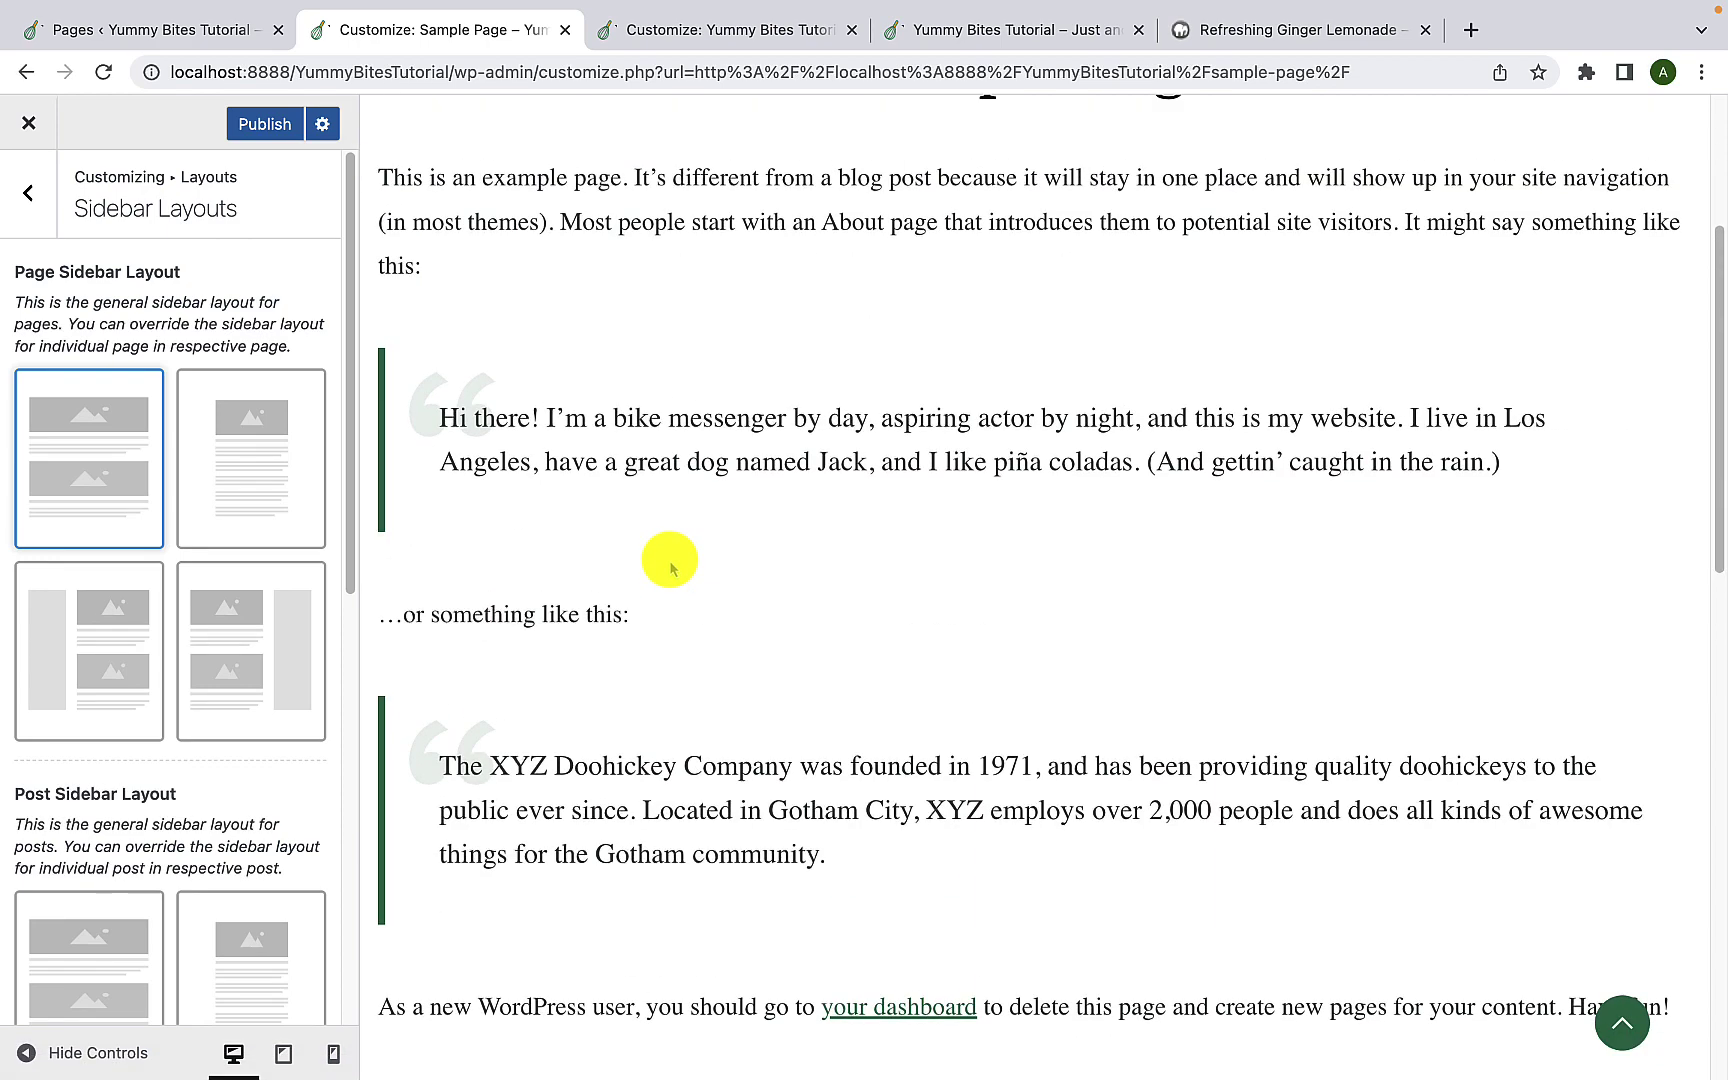
scroll(670, 567, up, 2)
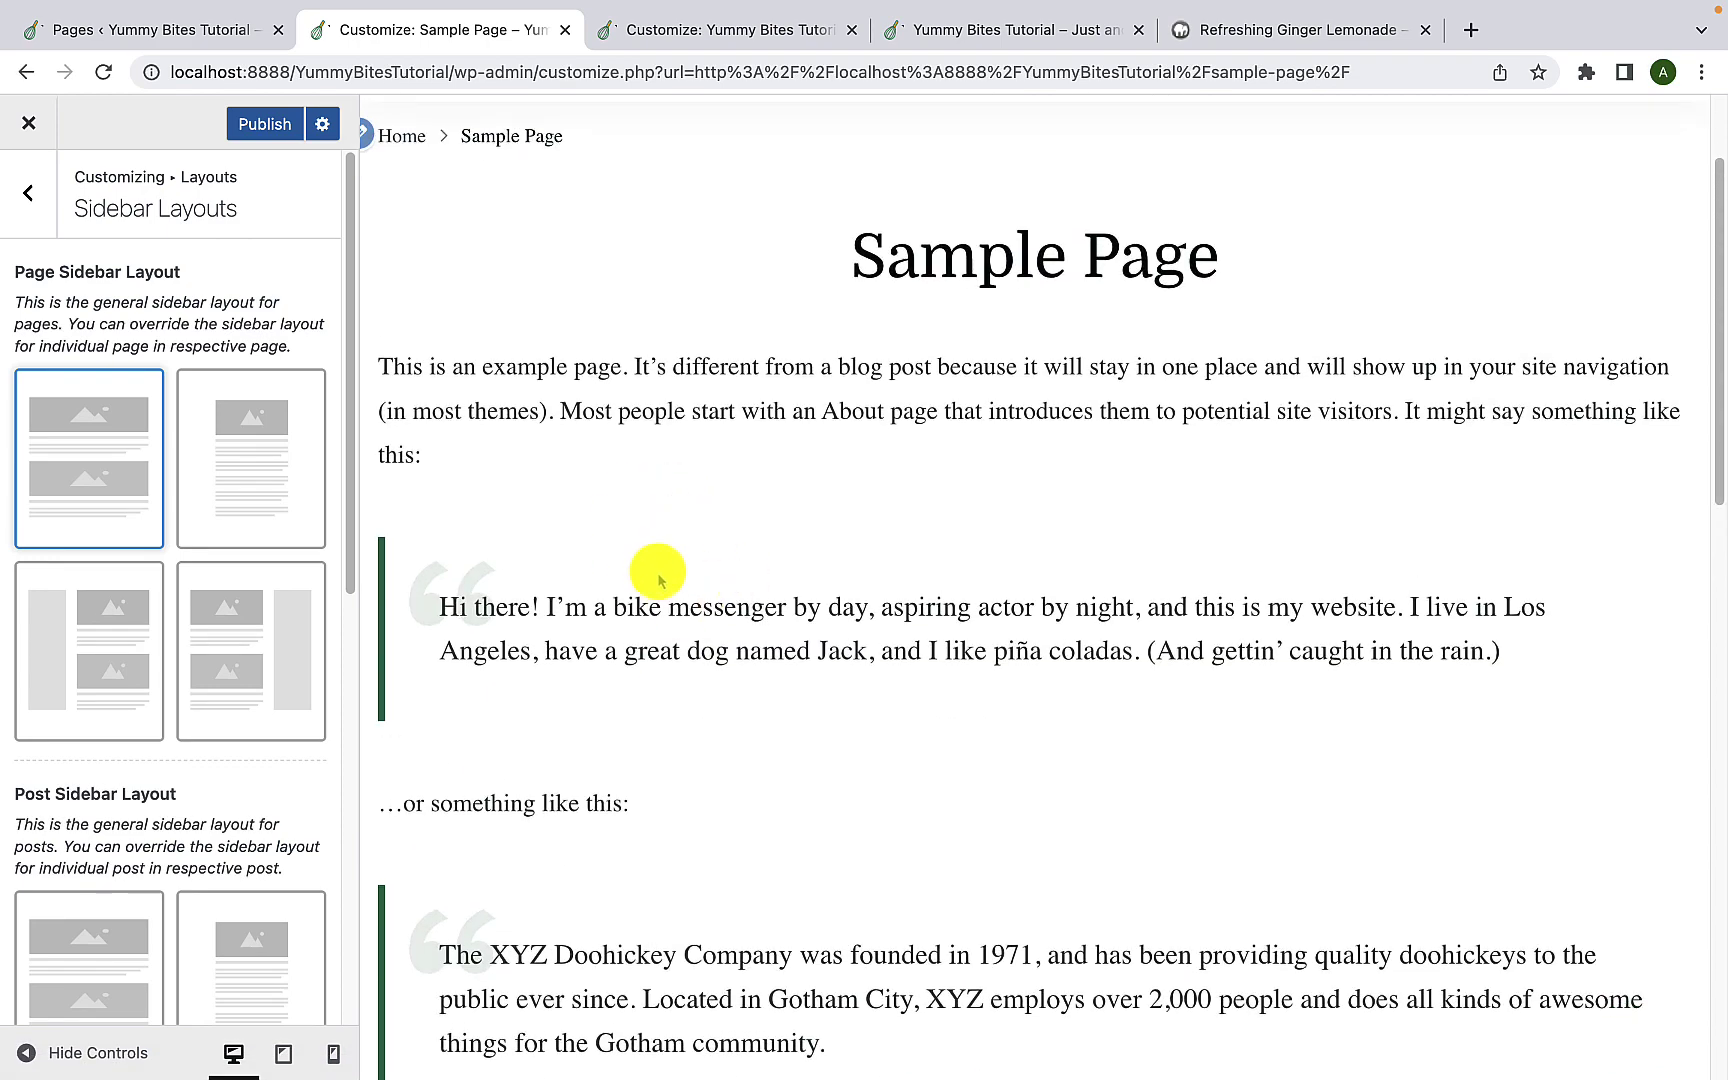
Step: Review the Post Sidebar Layout options and open the Blog page in the customizer preview
scroll(210, 563, down, 4)
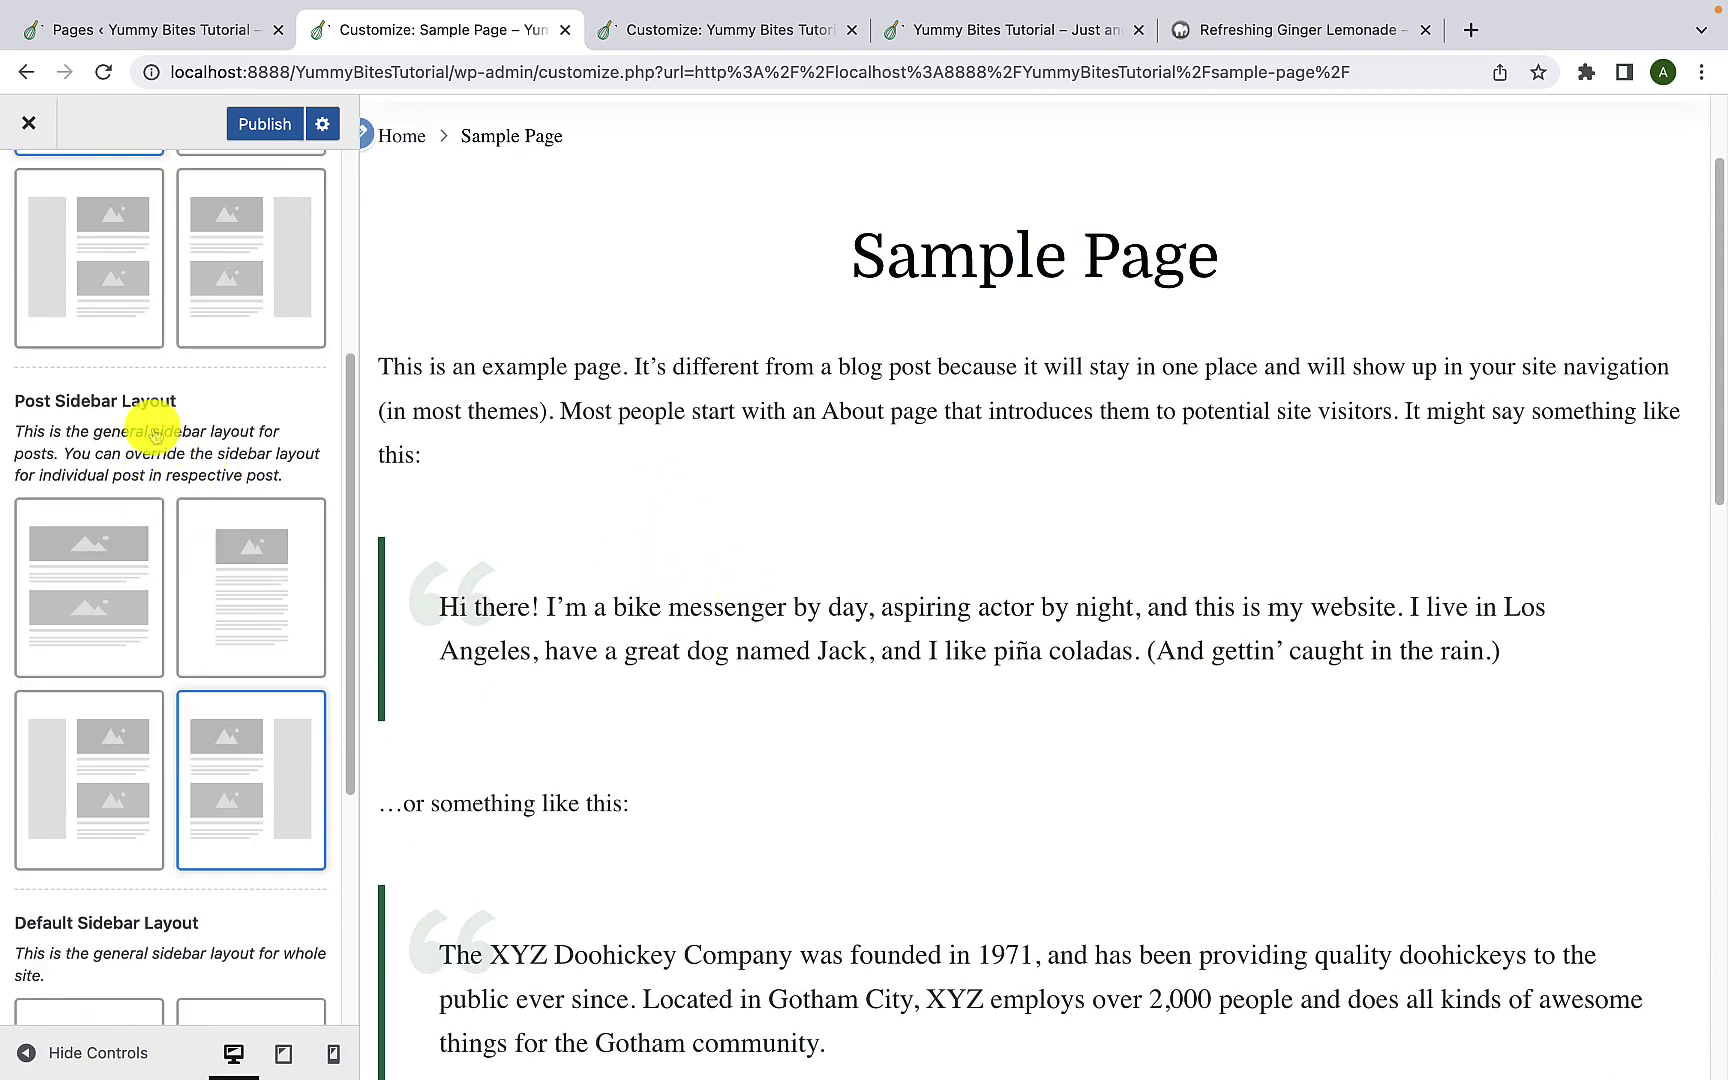
scroll(139, 517, down, 2)
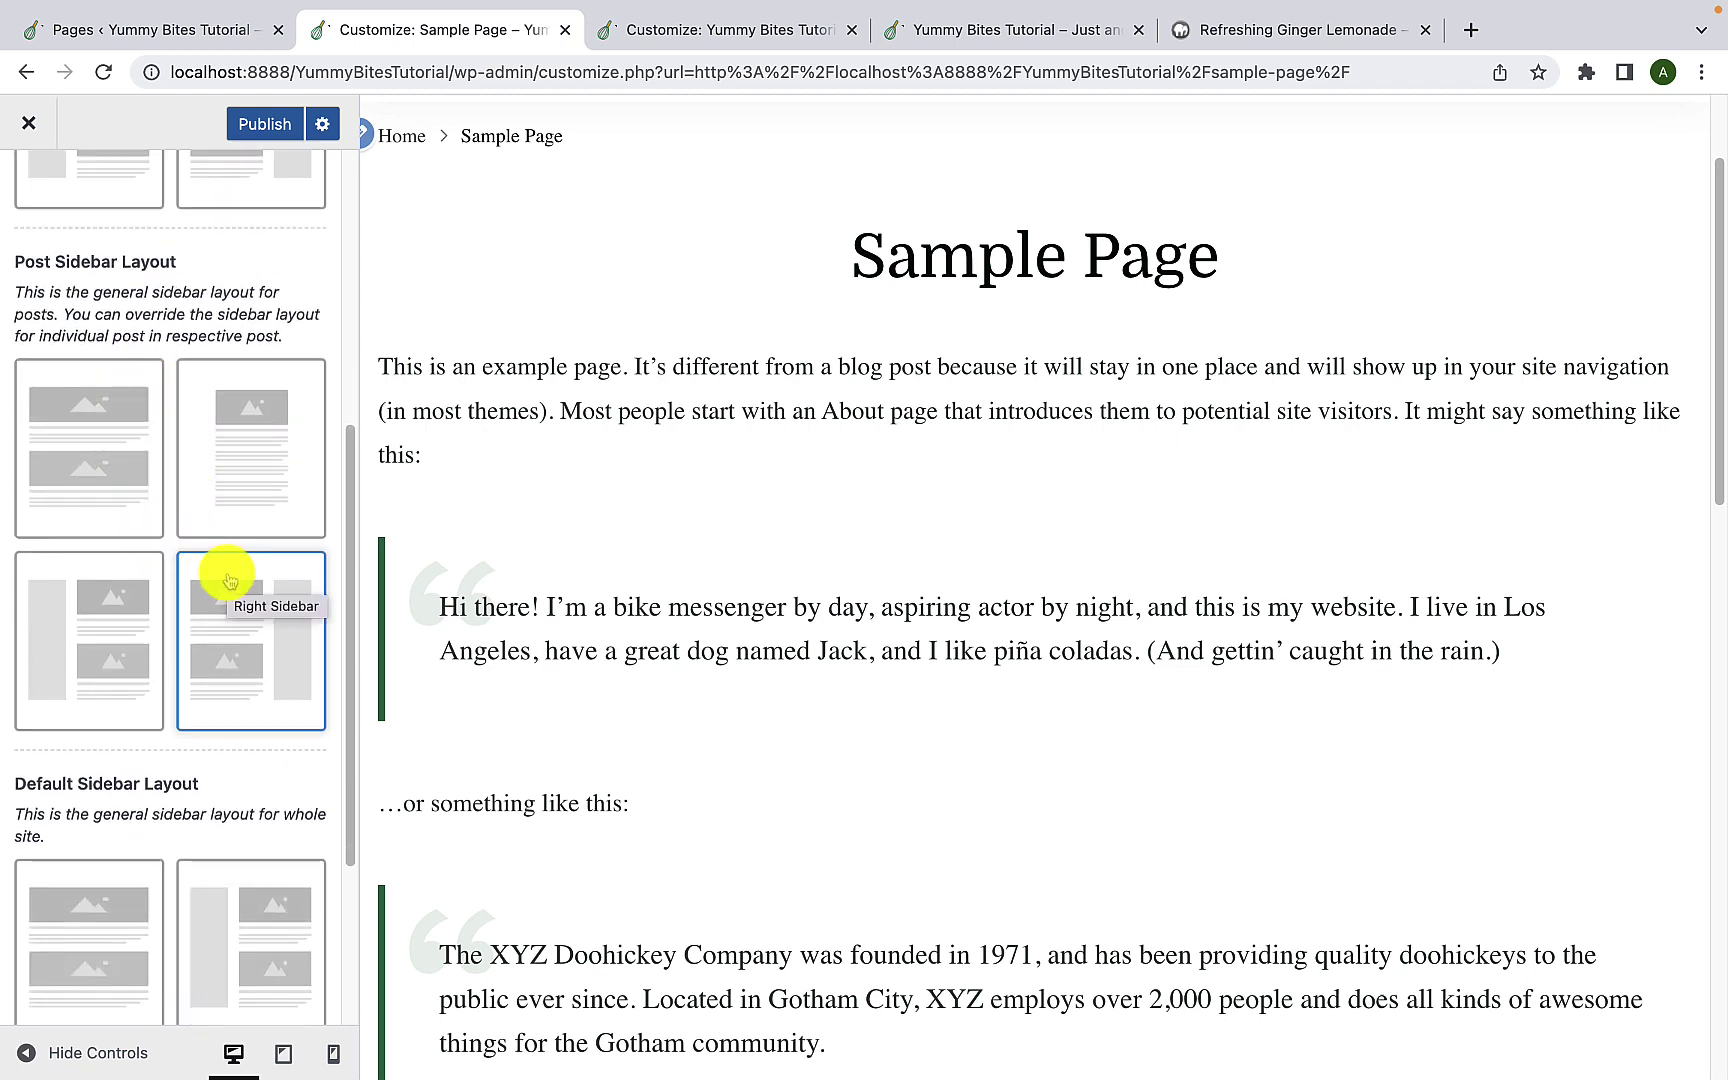
scroll(694, 488, up, 3)
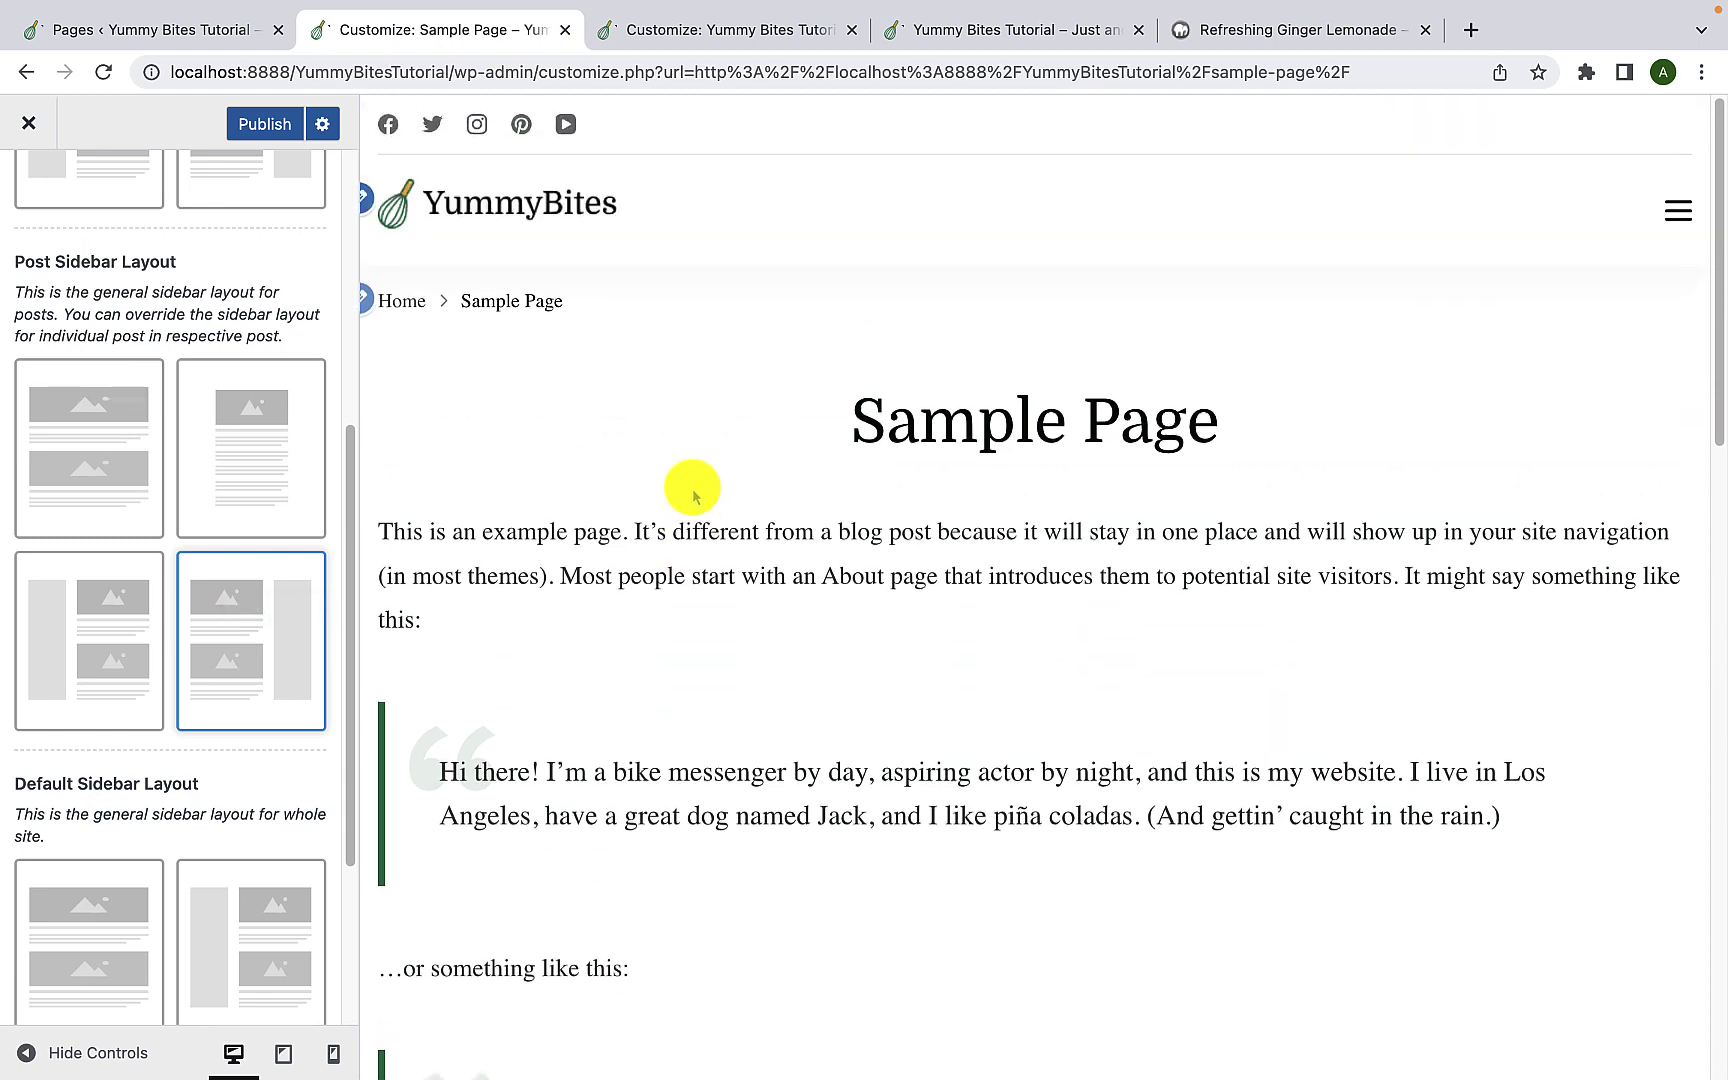
click(1680, 213)
scroll(583, 715, down, 1)
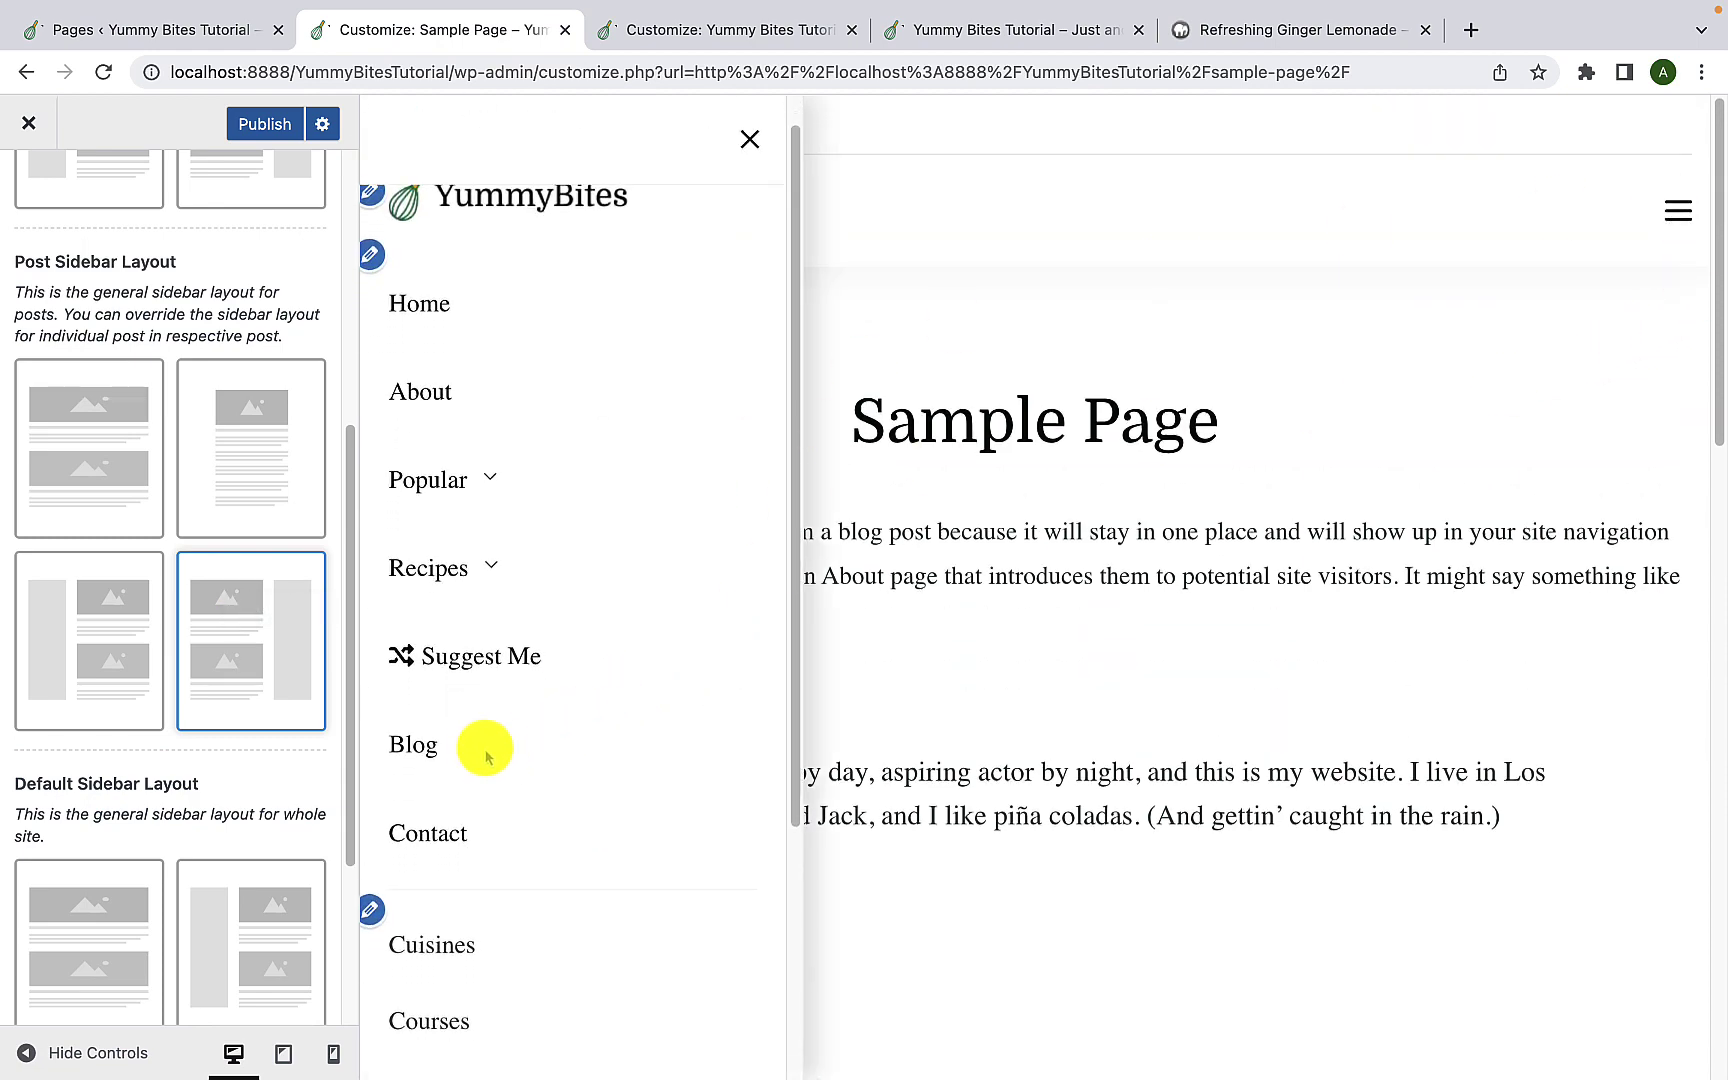
click(435, 752)
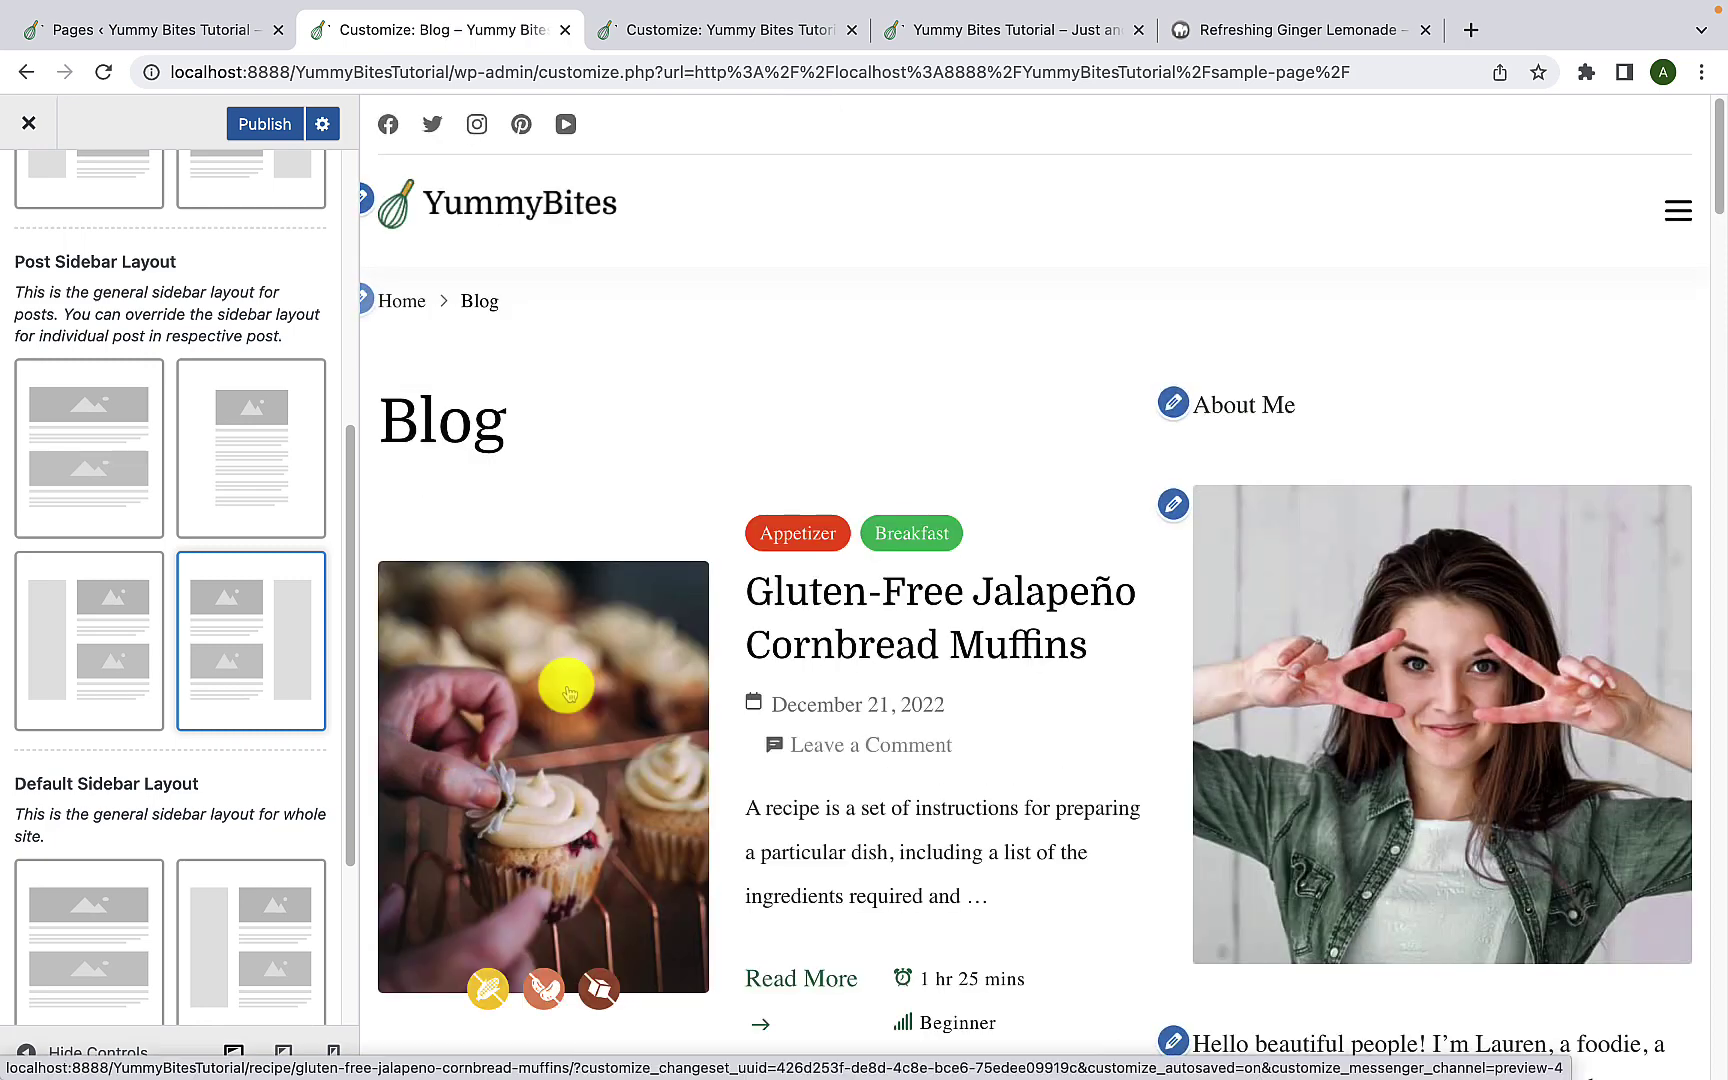
Step: Open the Gluten-Free Jalapeño Cornbread Muffins recipe in the preview and look over its sidebar and content
scroll(567, 692, down, 3)
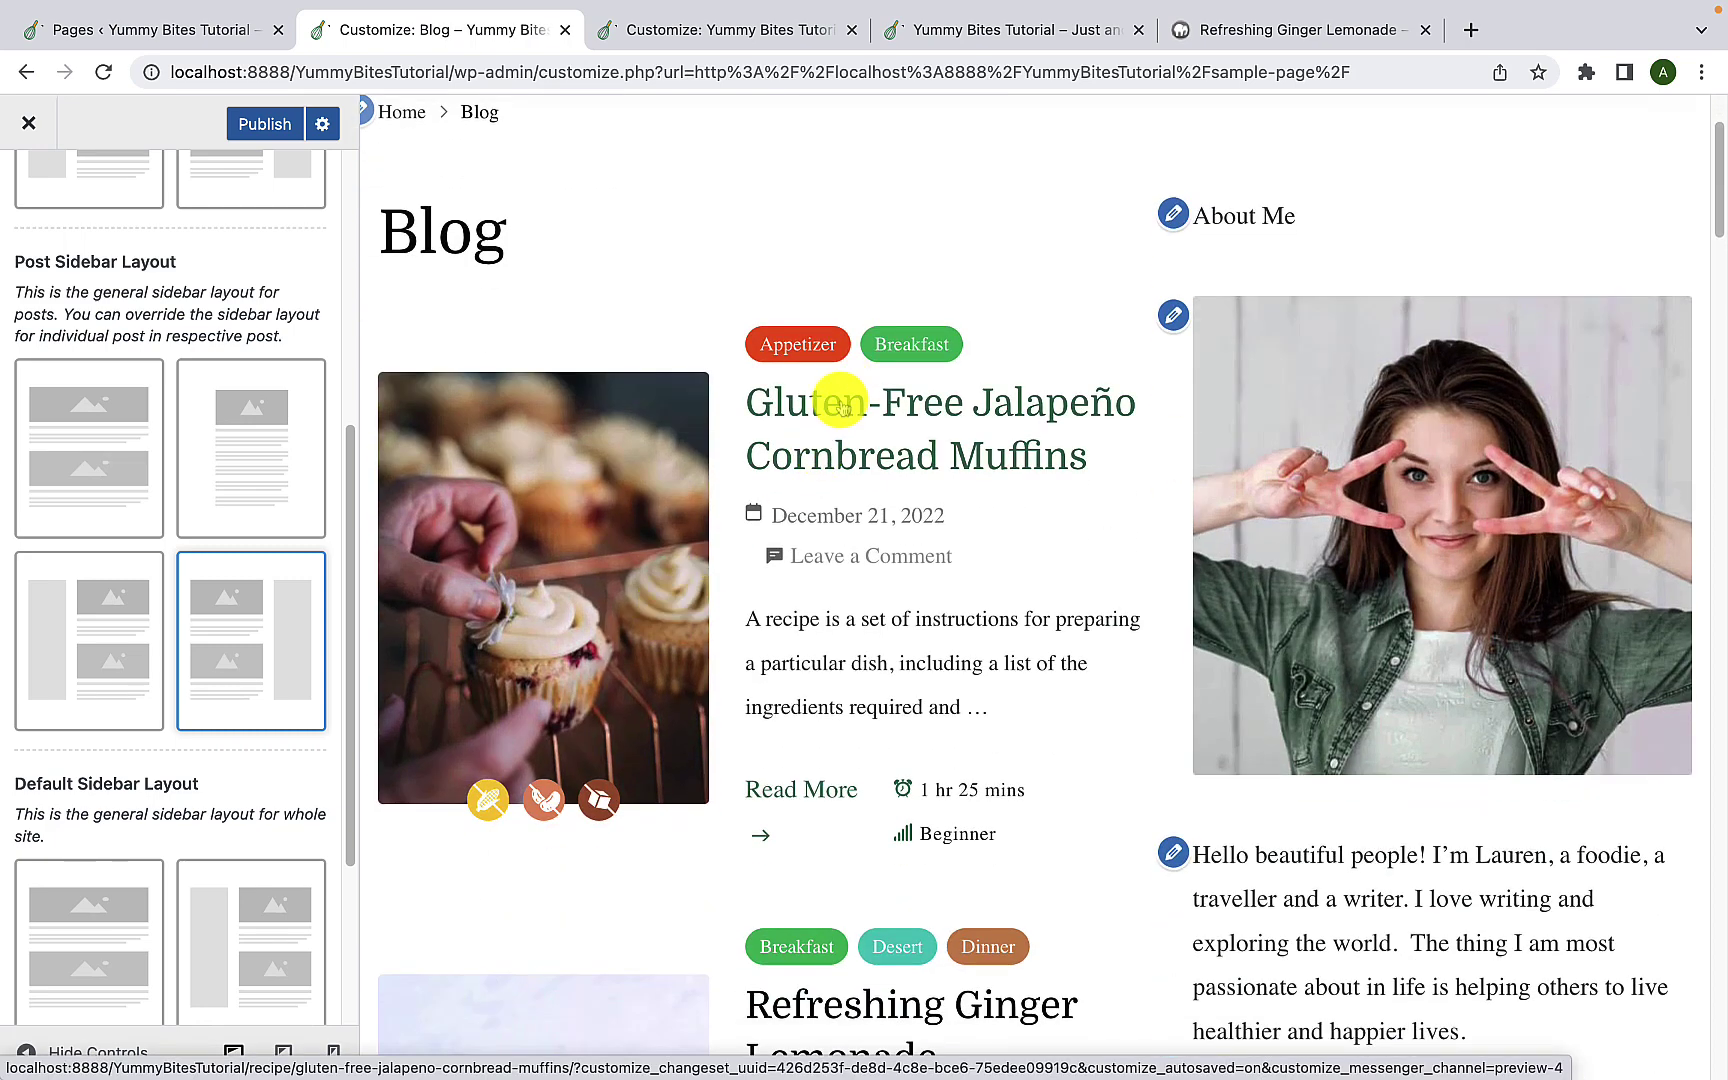
click(843, 408)
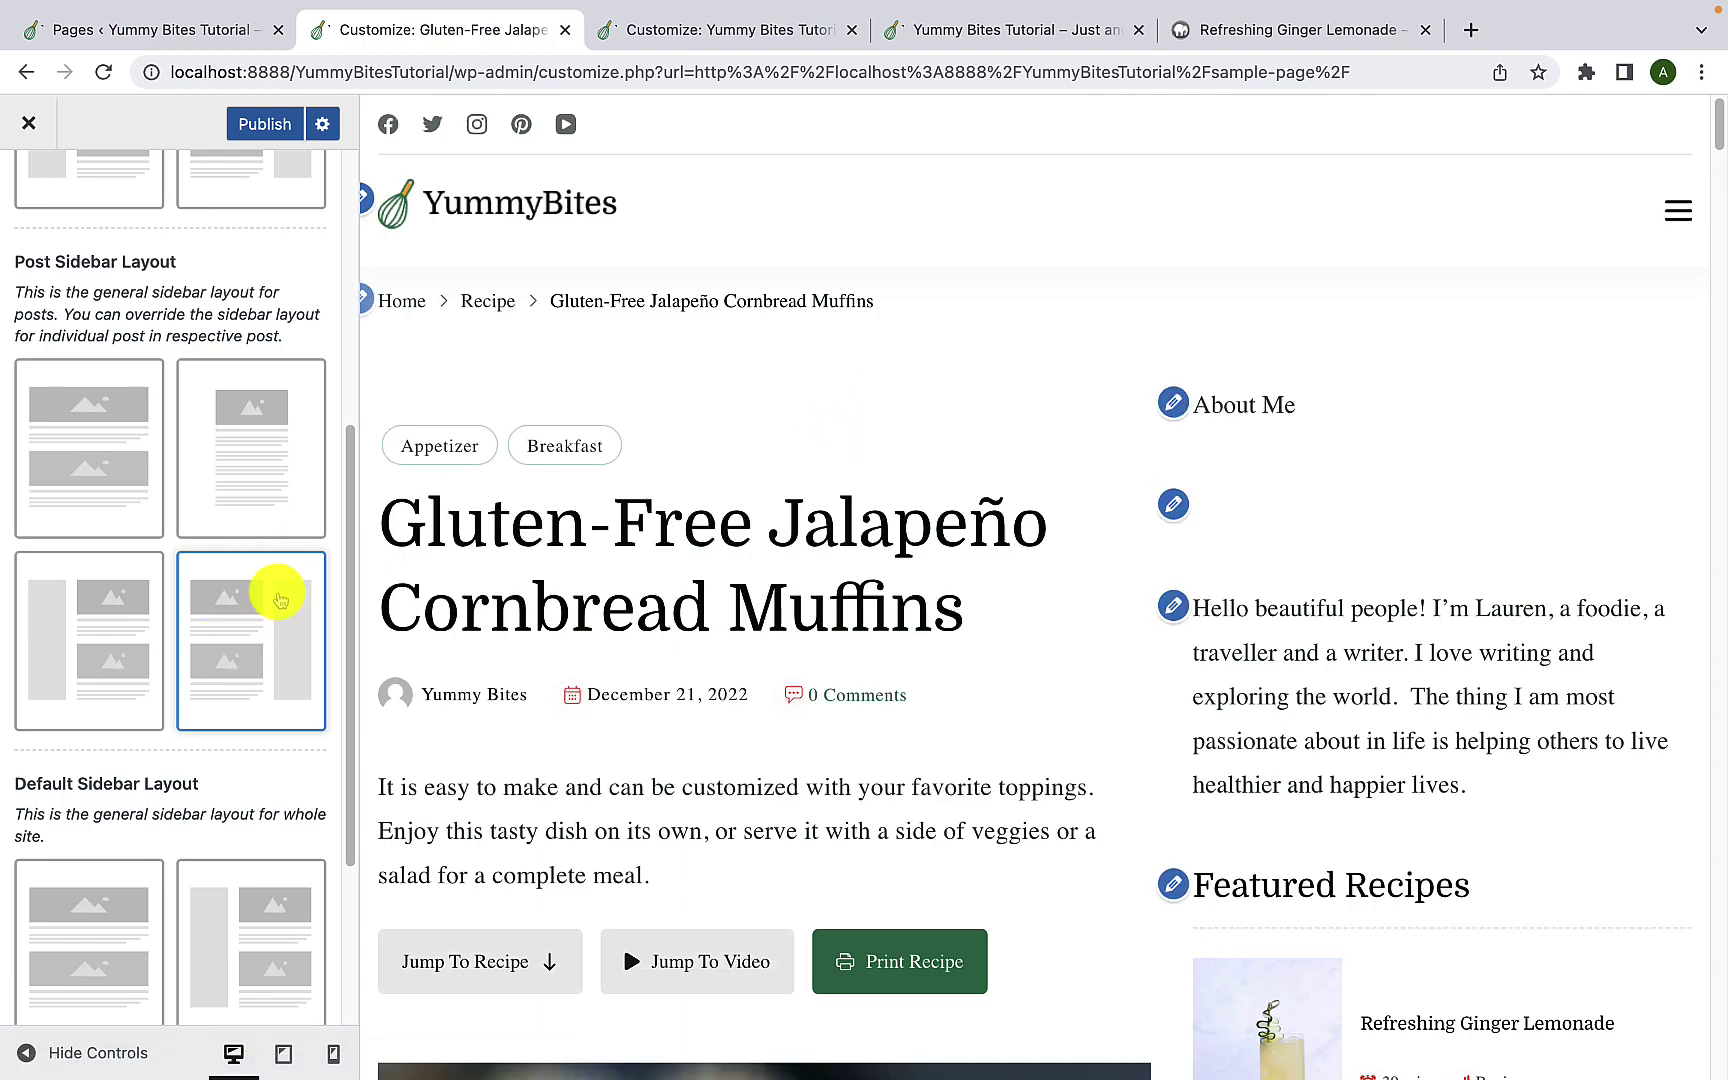
scroll(791, 563, down, 10)
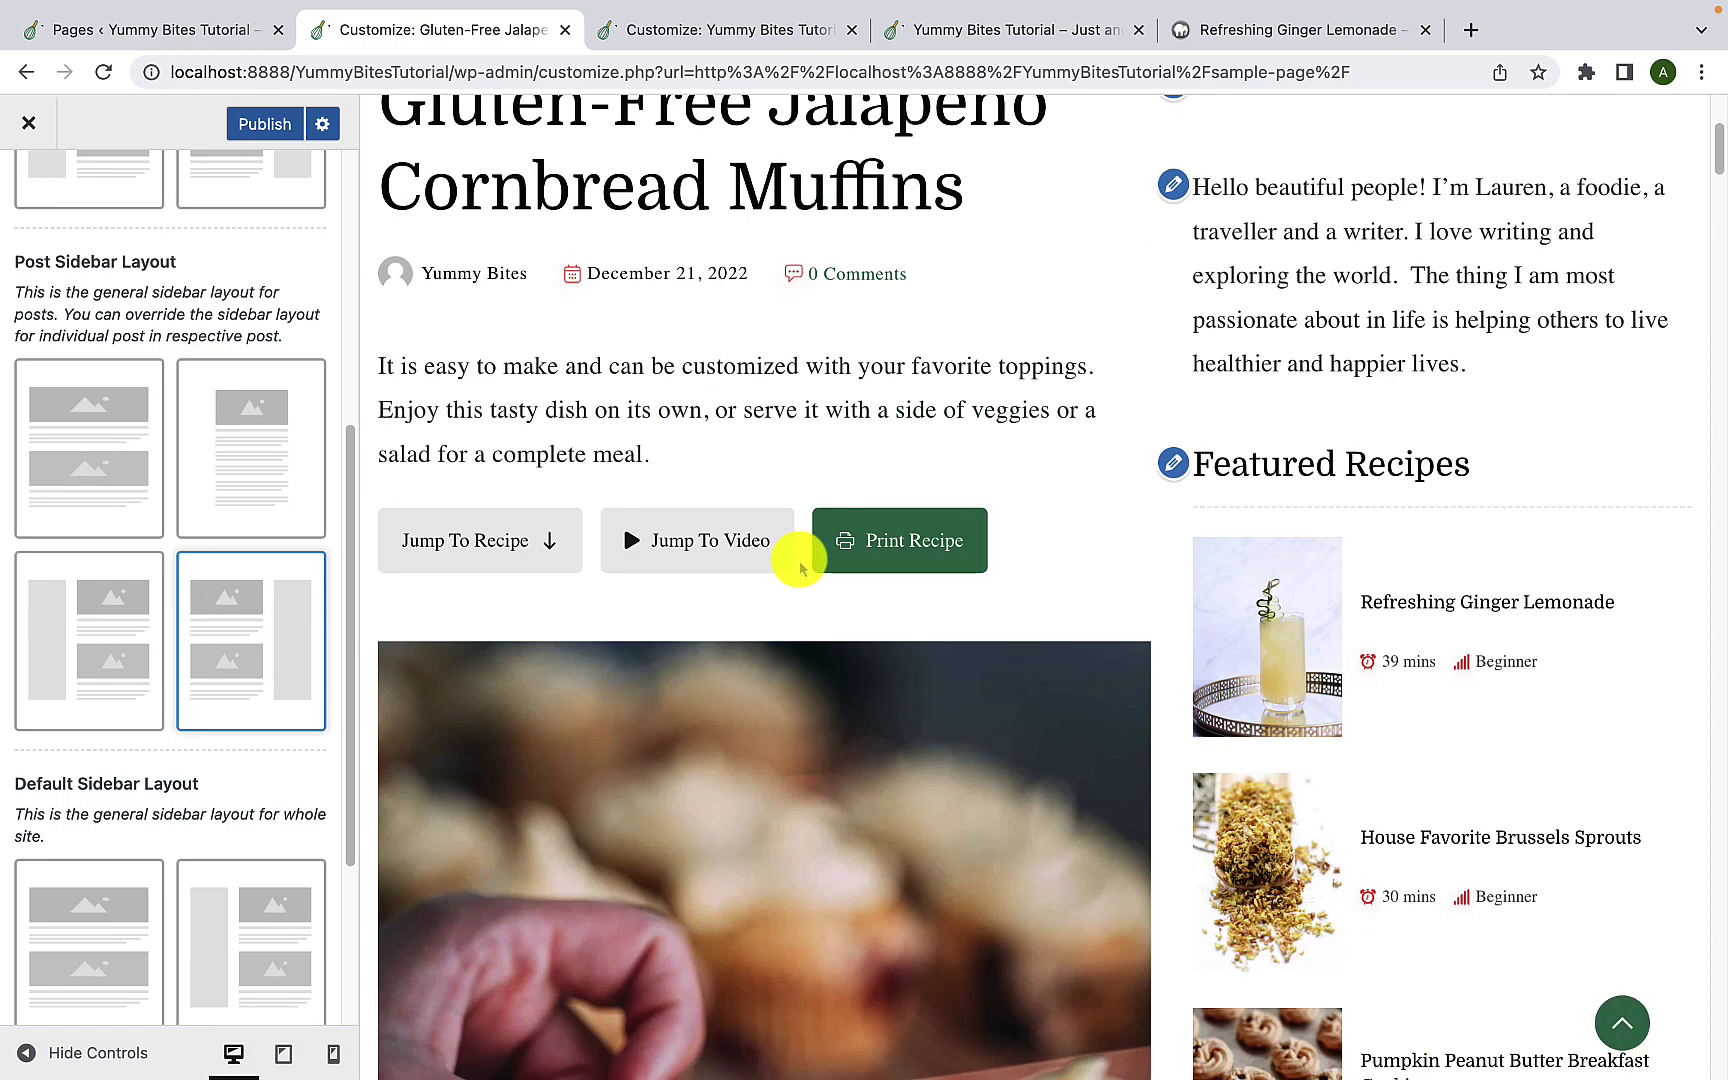
scroll(798, 563, up, 5)
scroll(800, 565, up, 5)
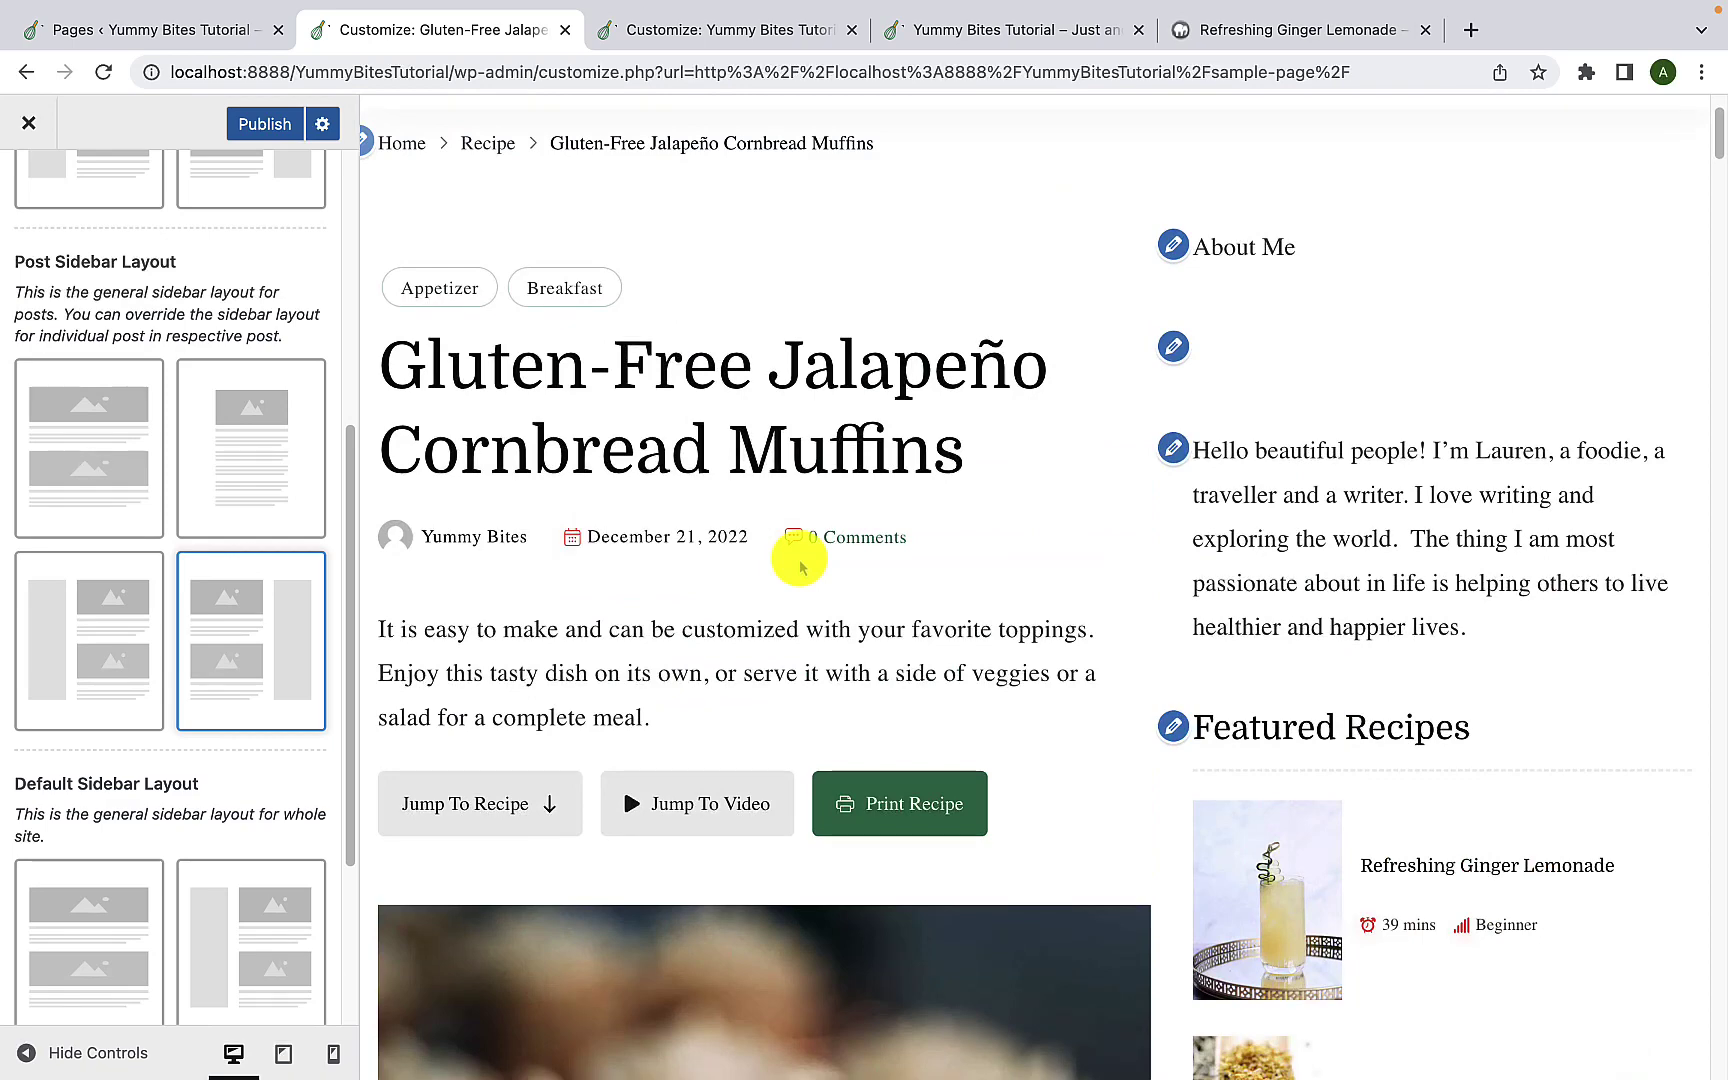
Step: Try the left sidebar, narrow centered and full-width Post Sidebar Layouts on the recipe preview, and return to Right Sidebar
click(117, 620)
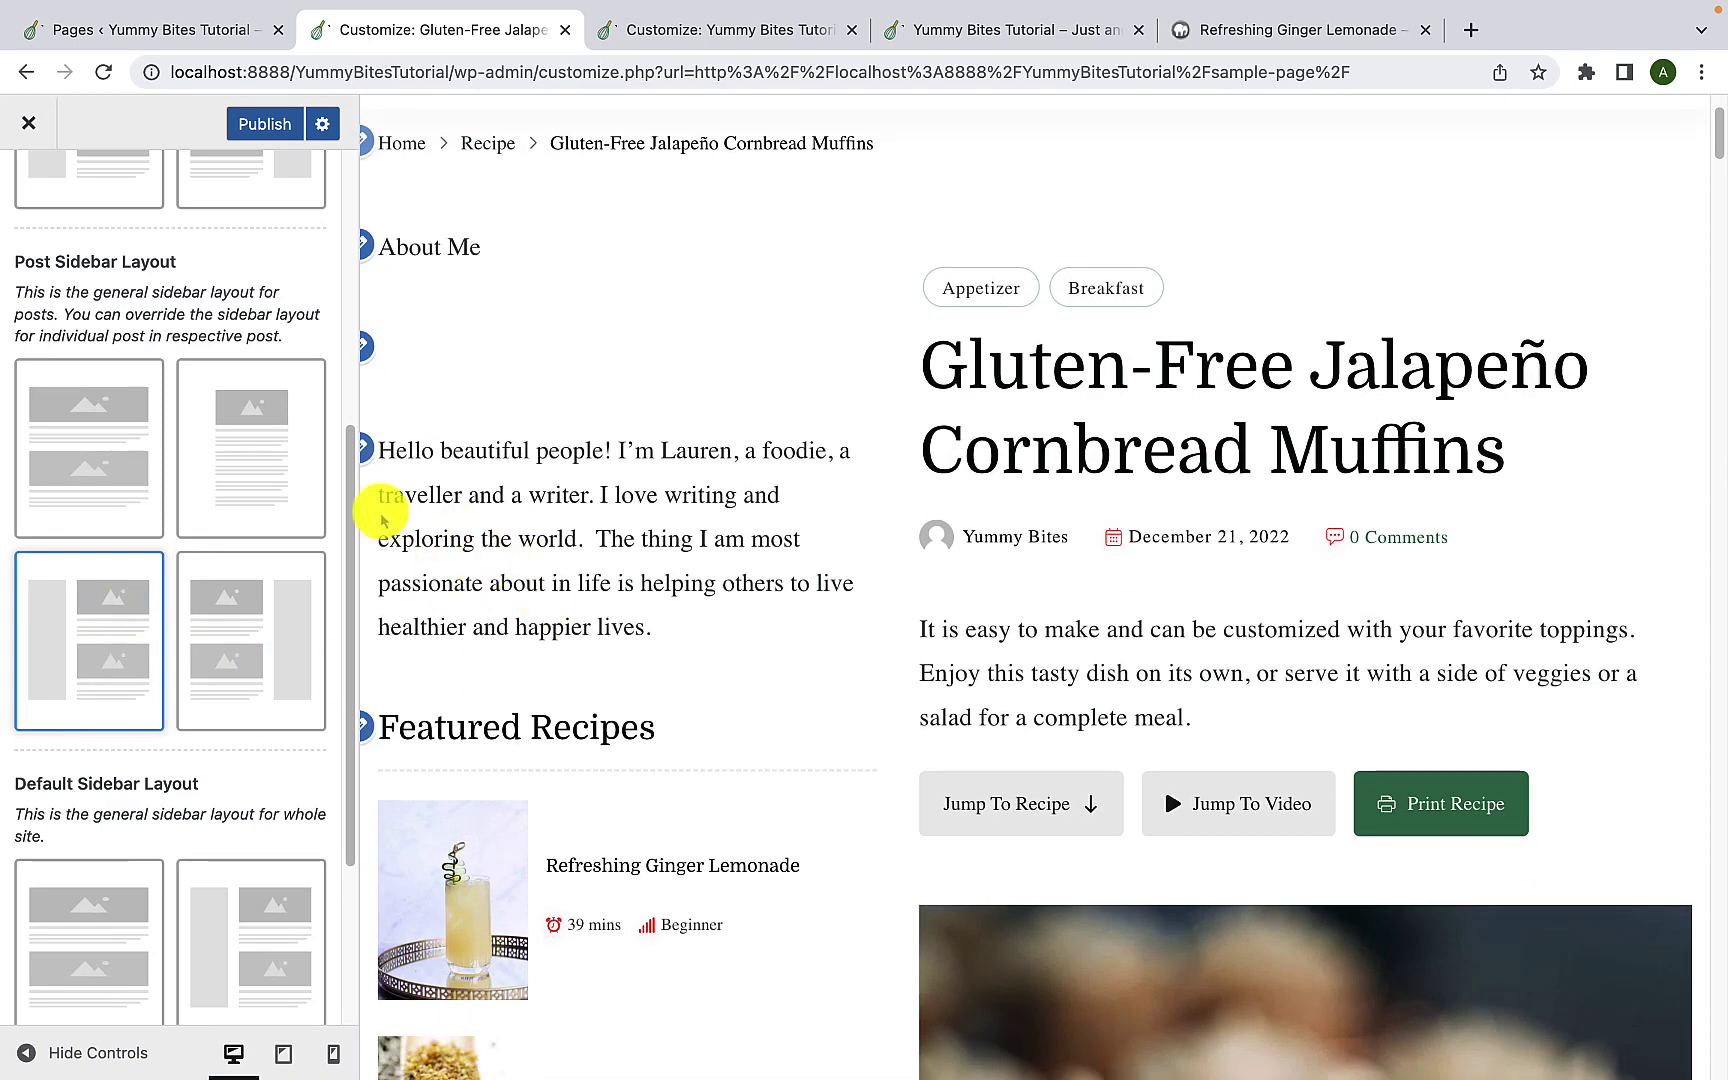
click(267, 485)
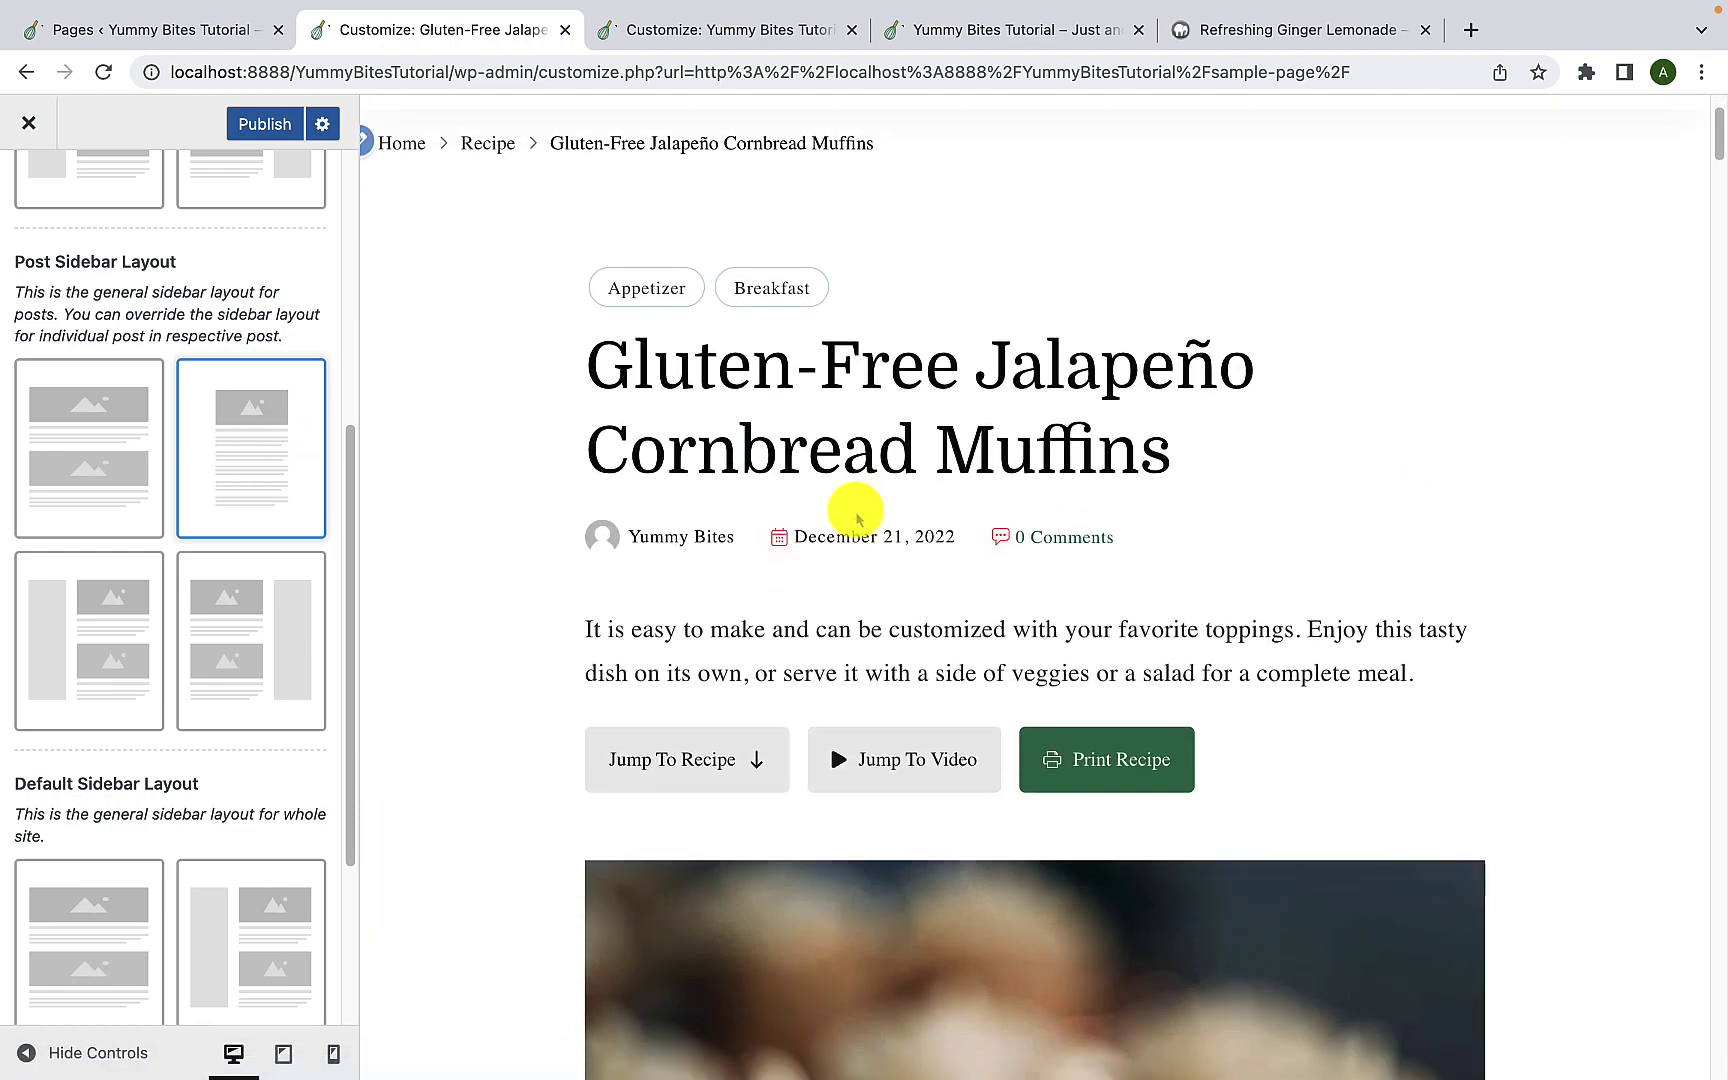
scroll(852, 510, down, 5)
click(114, 460)
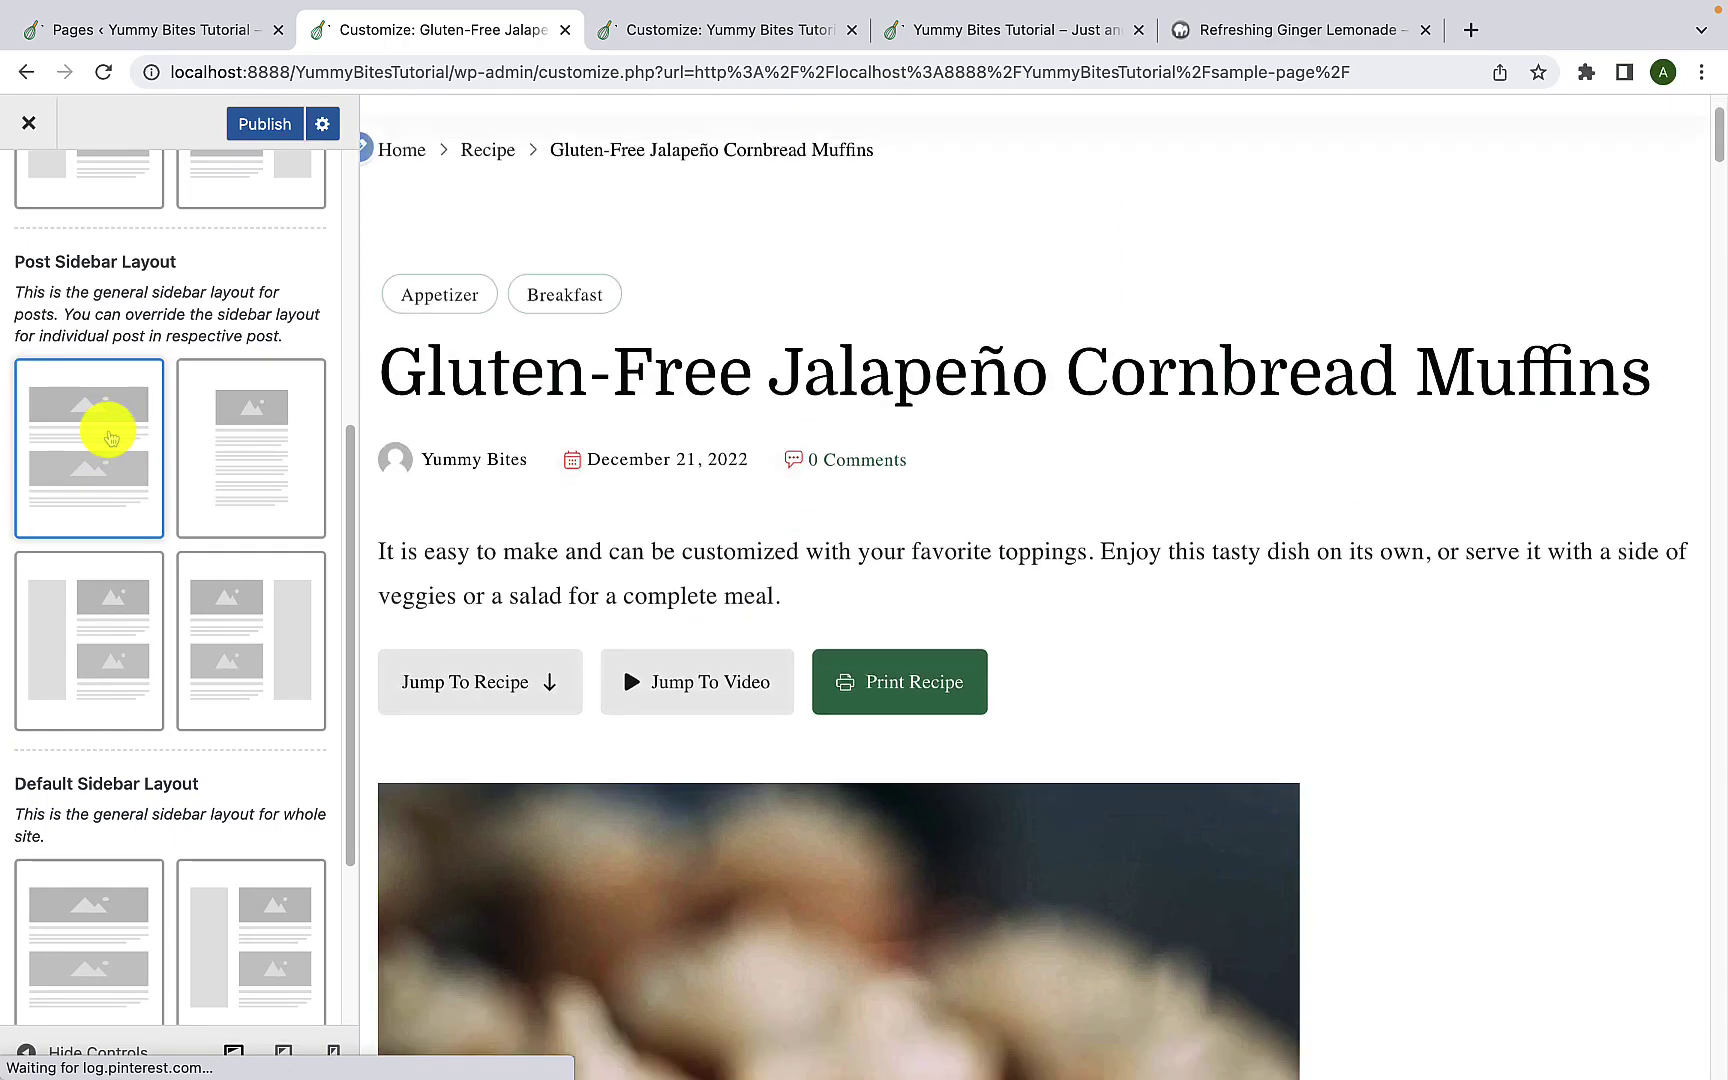
scroll(747, 540, down, 9)
scroll(750, 545, up, 3)
scroll(730, 545, up, 5)
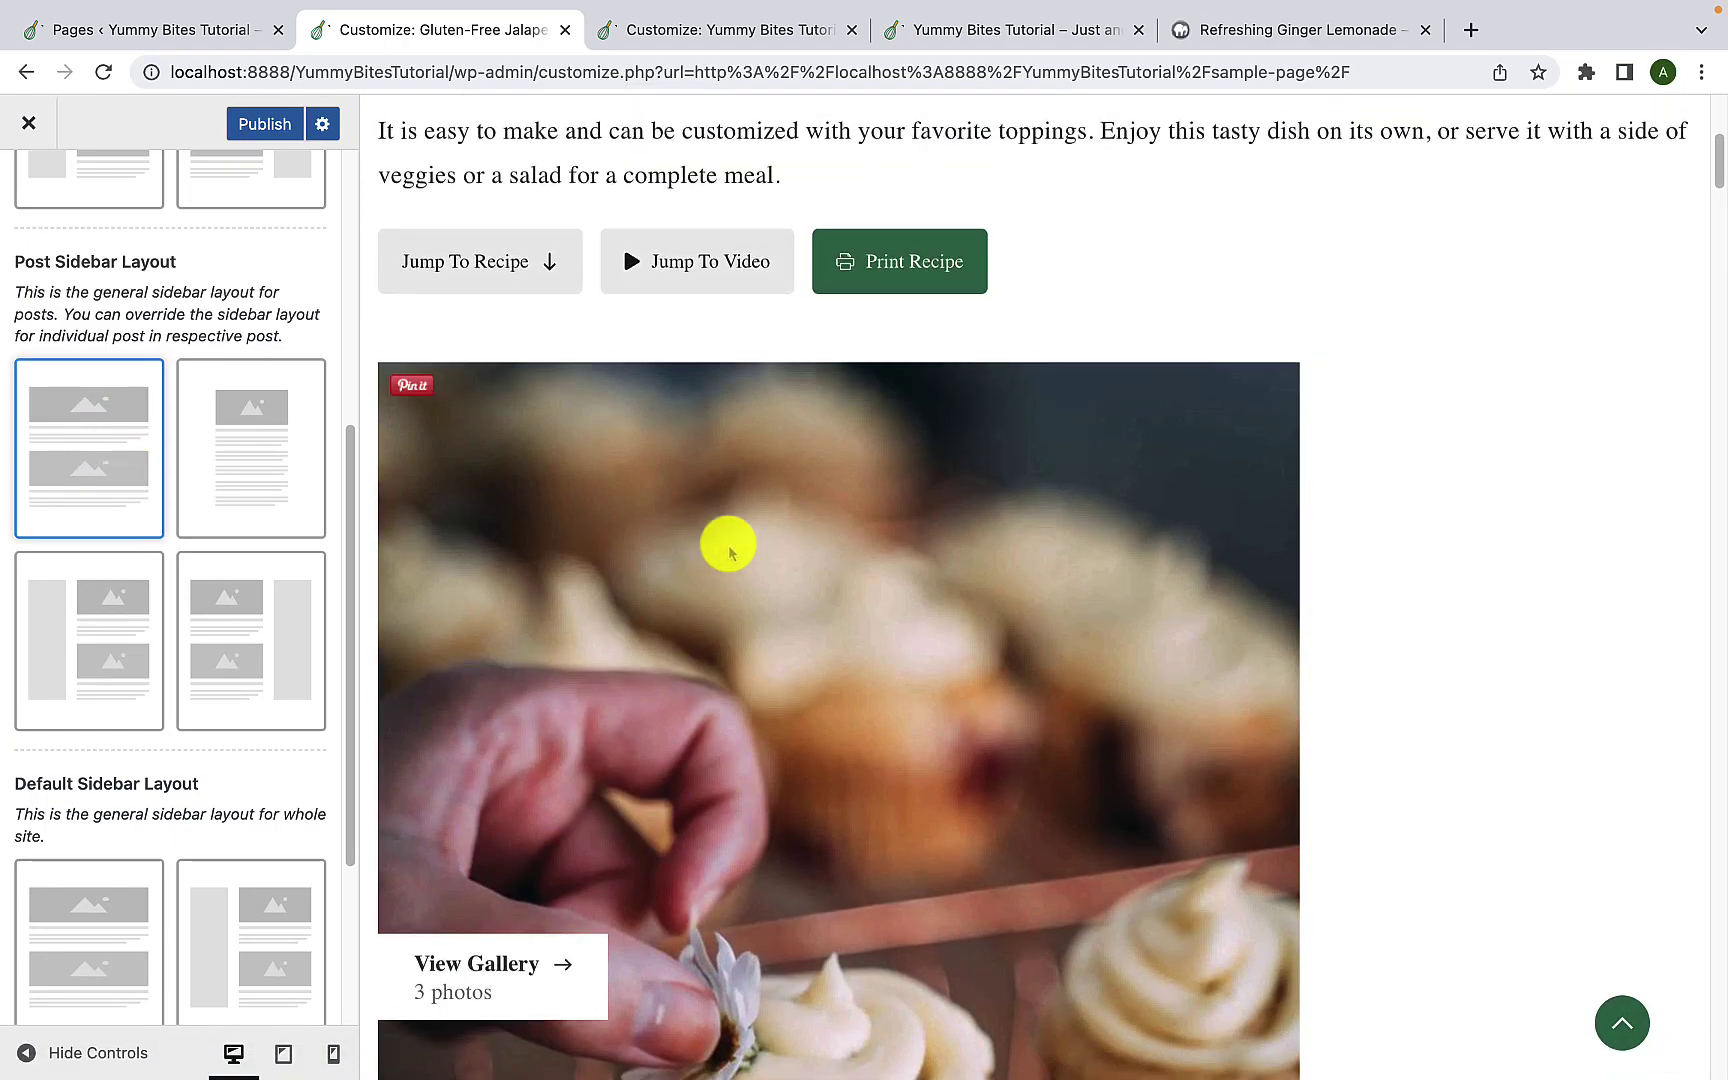
click(312, 632)
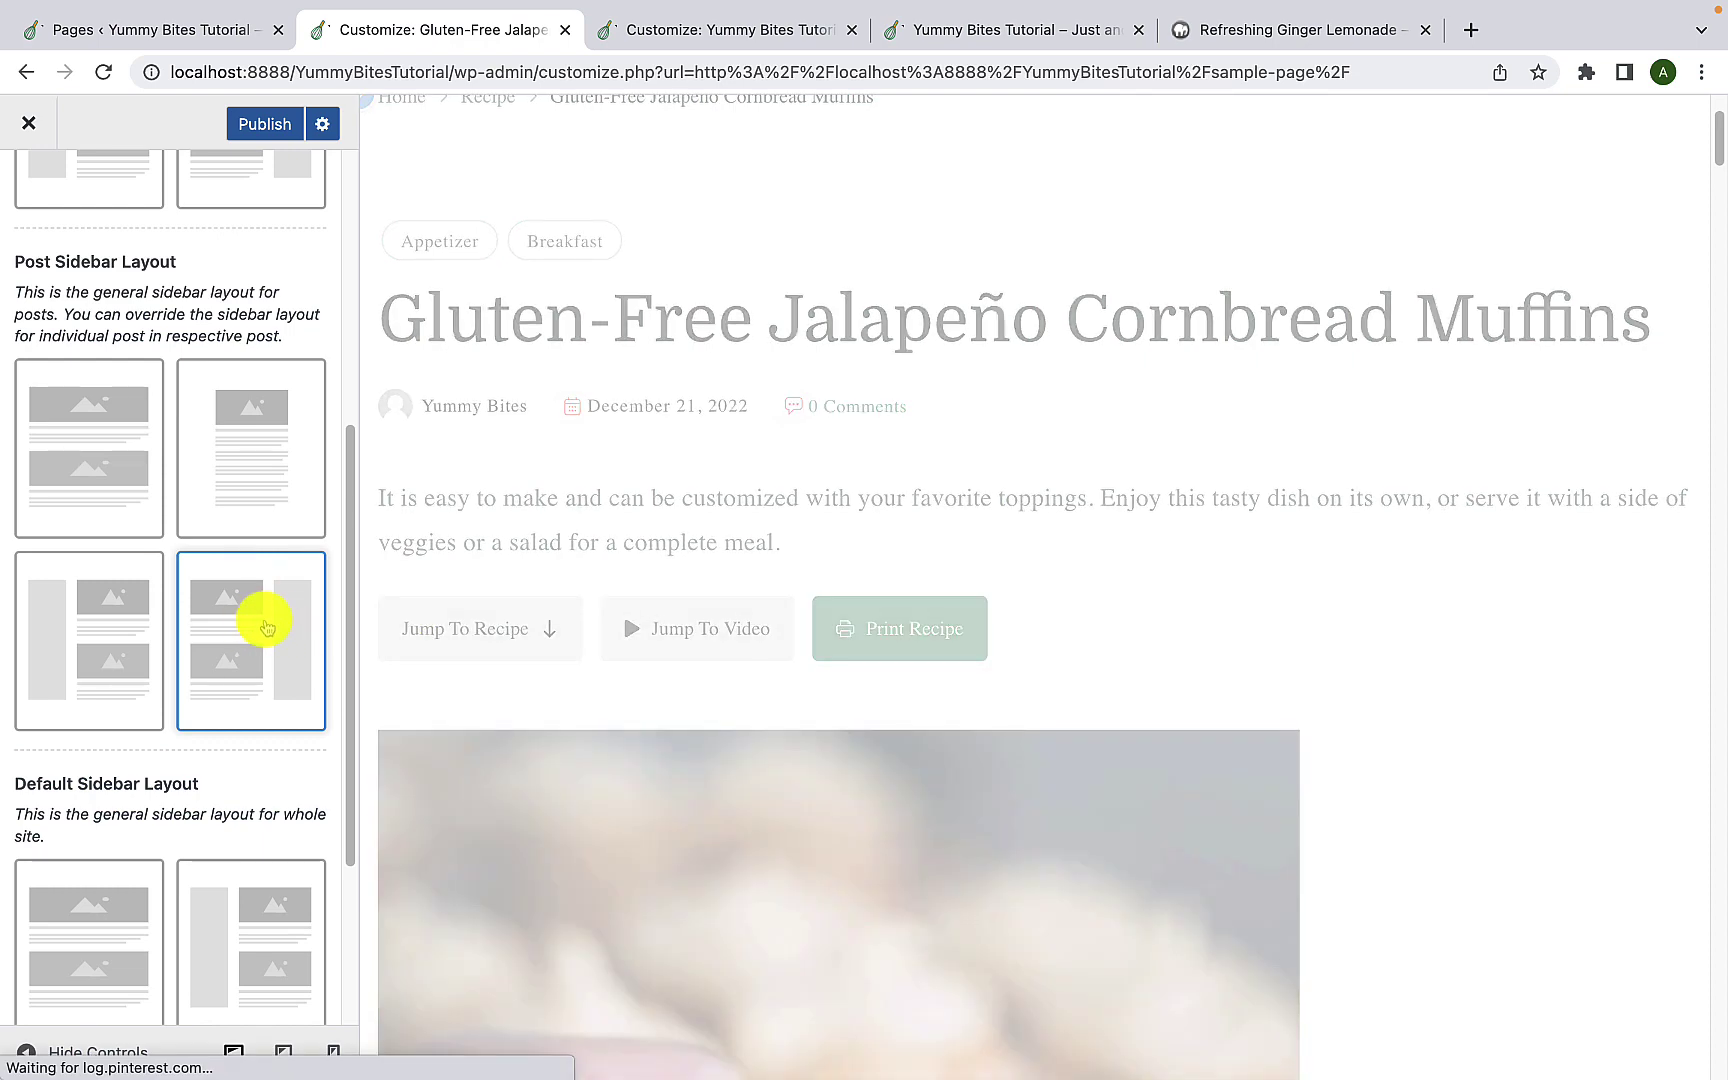
Step: Review the Default Sidebar Layout options and return the preview to the Blog page
scroll(258, 617, down, 3)
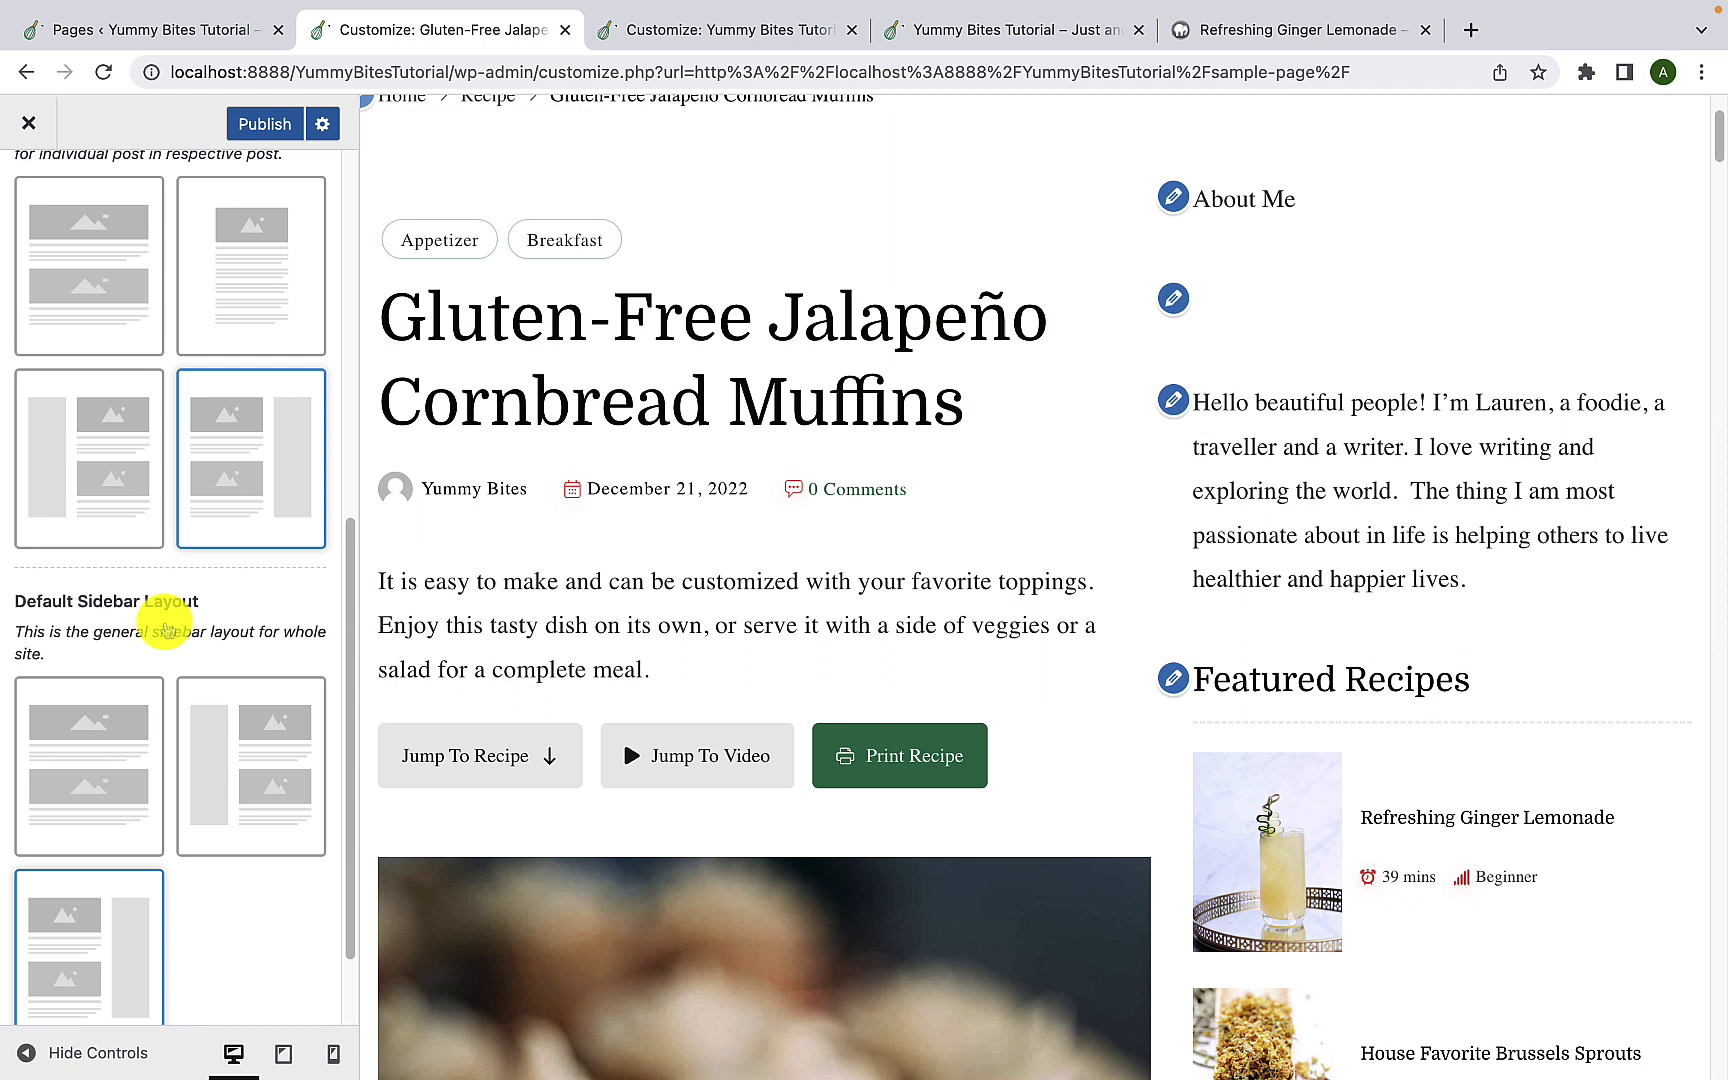
scroll(165, 628, down, 2)
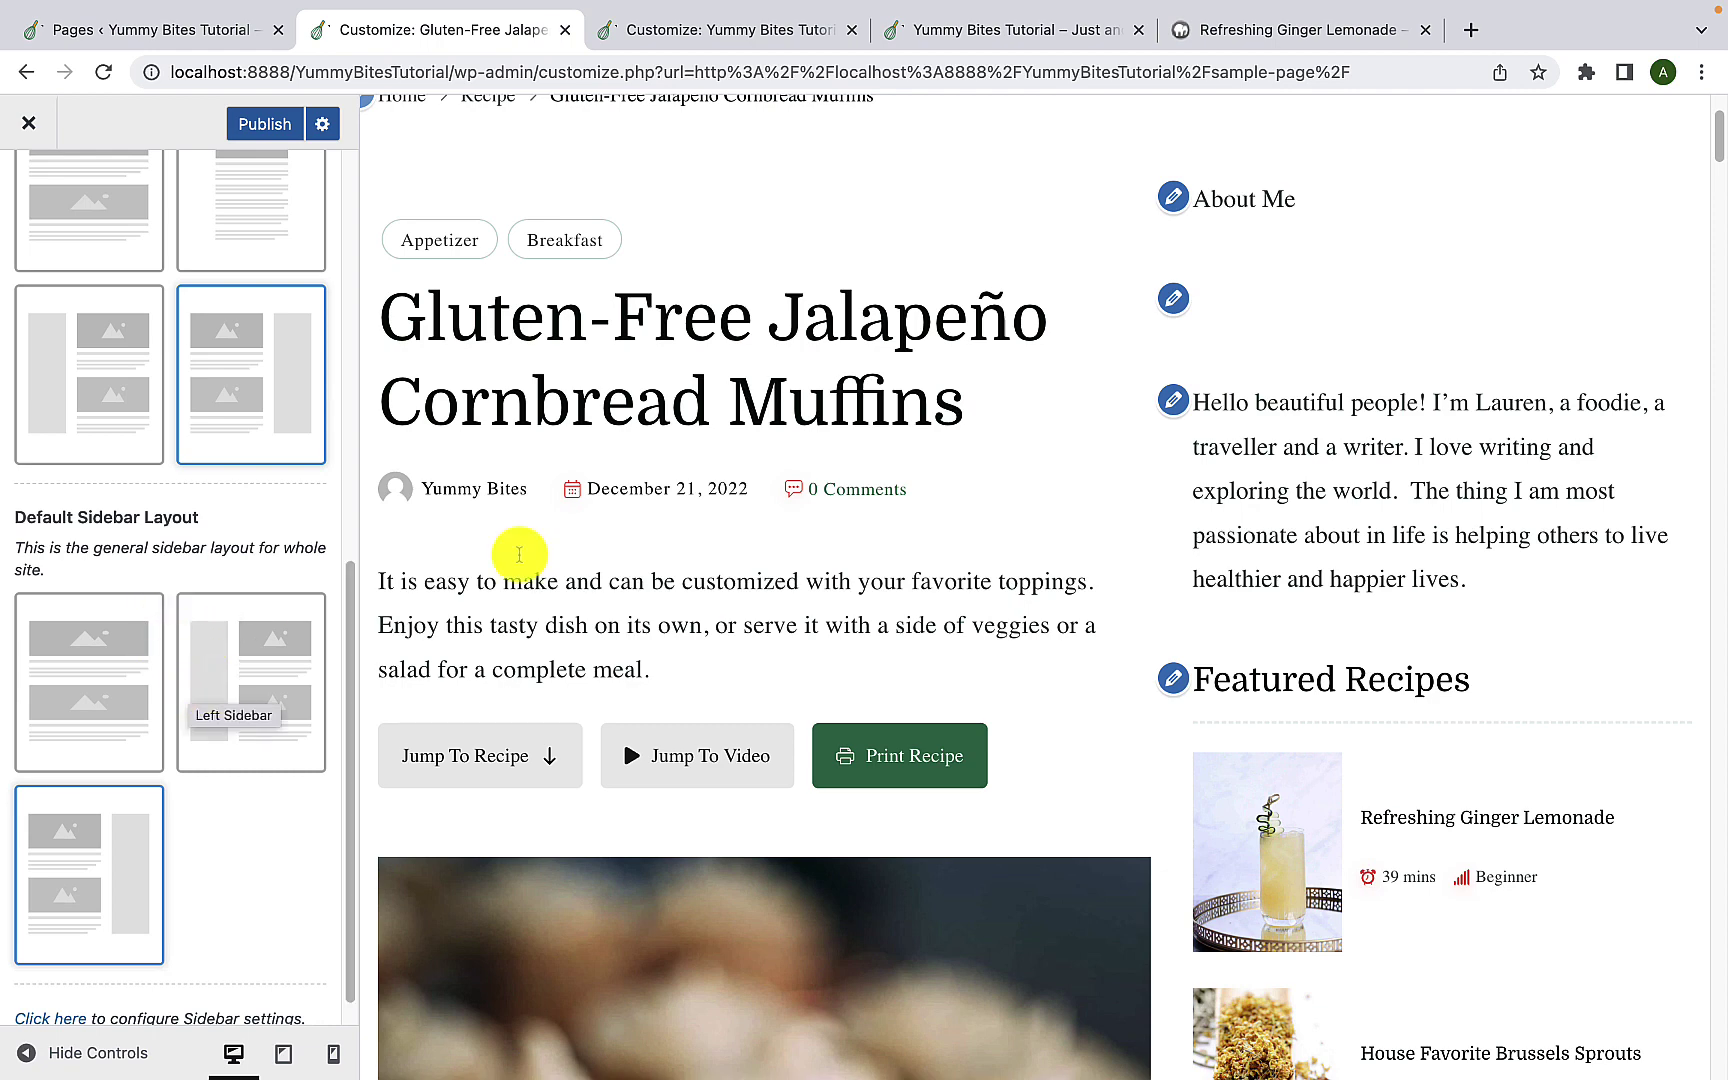
scroll(698, 433, up, 2)
click(1676, 193)
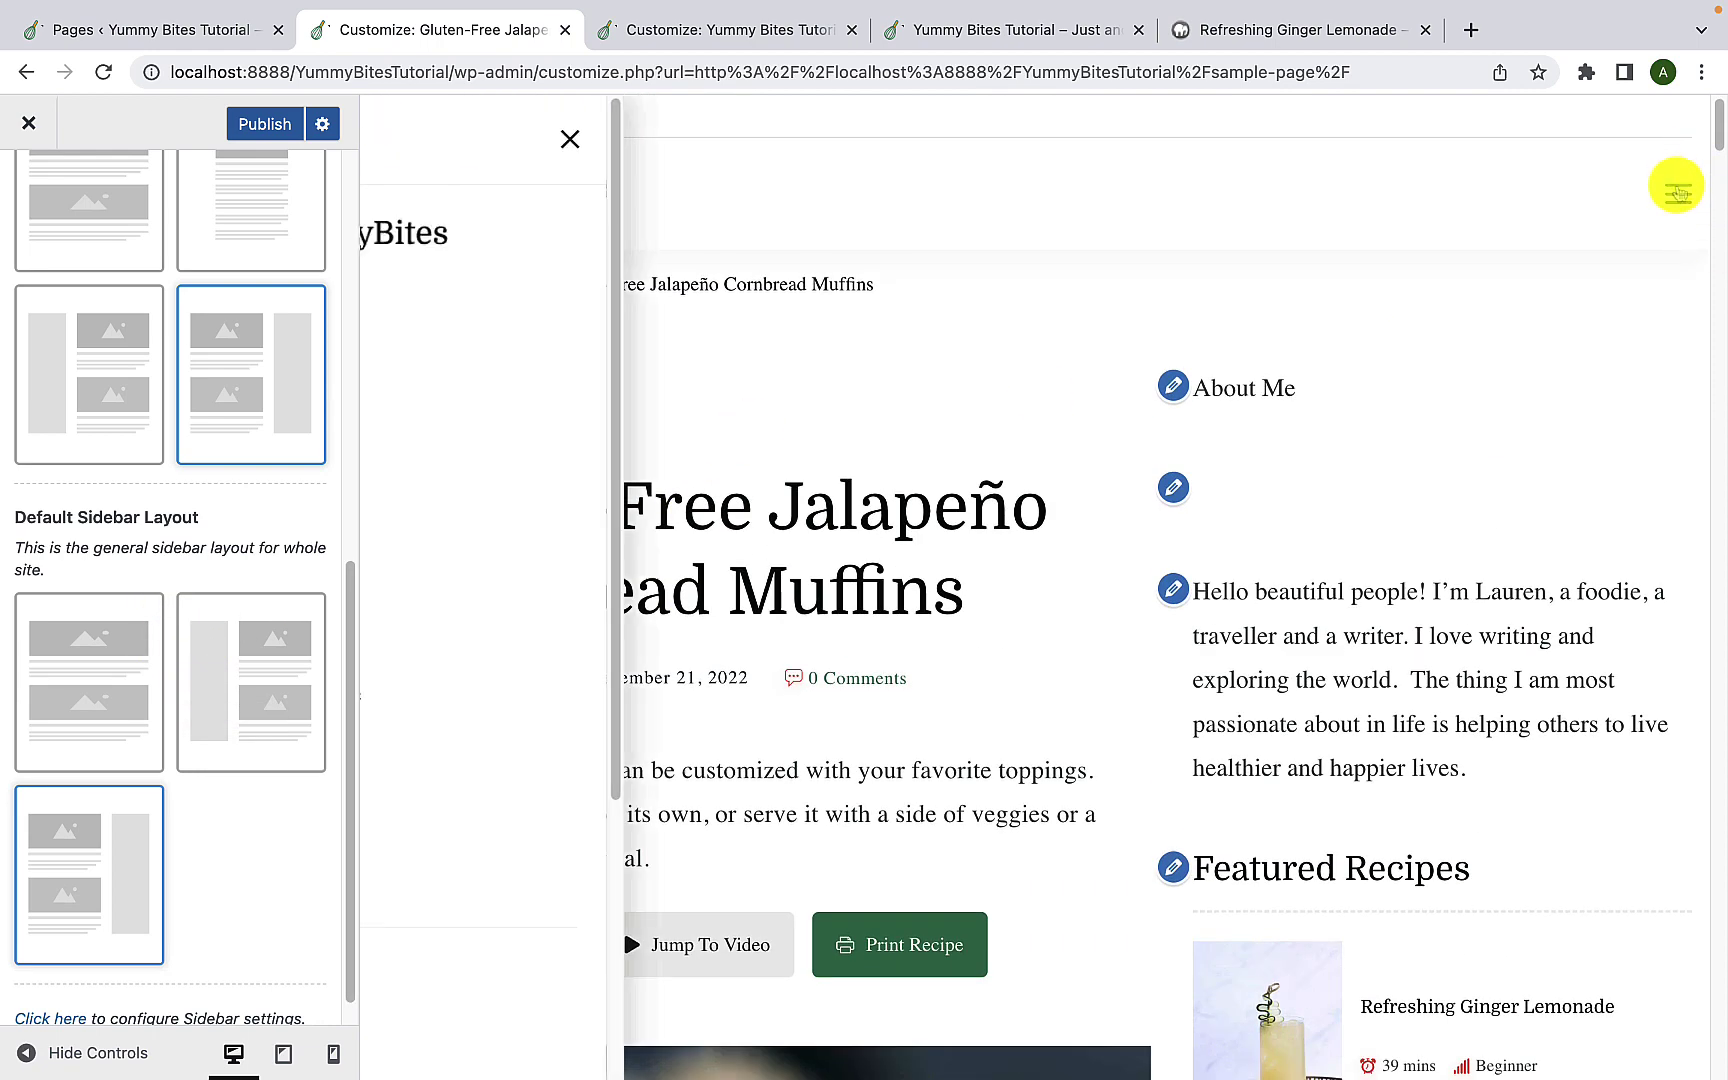
scroll(586, 559, down, 1)
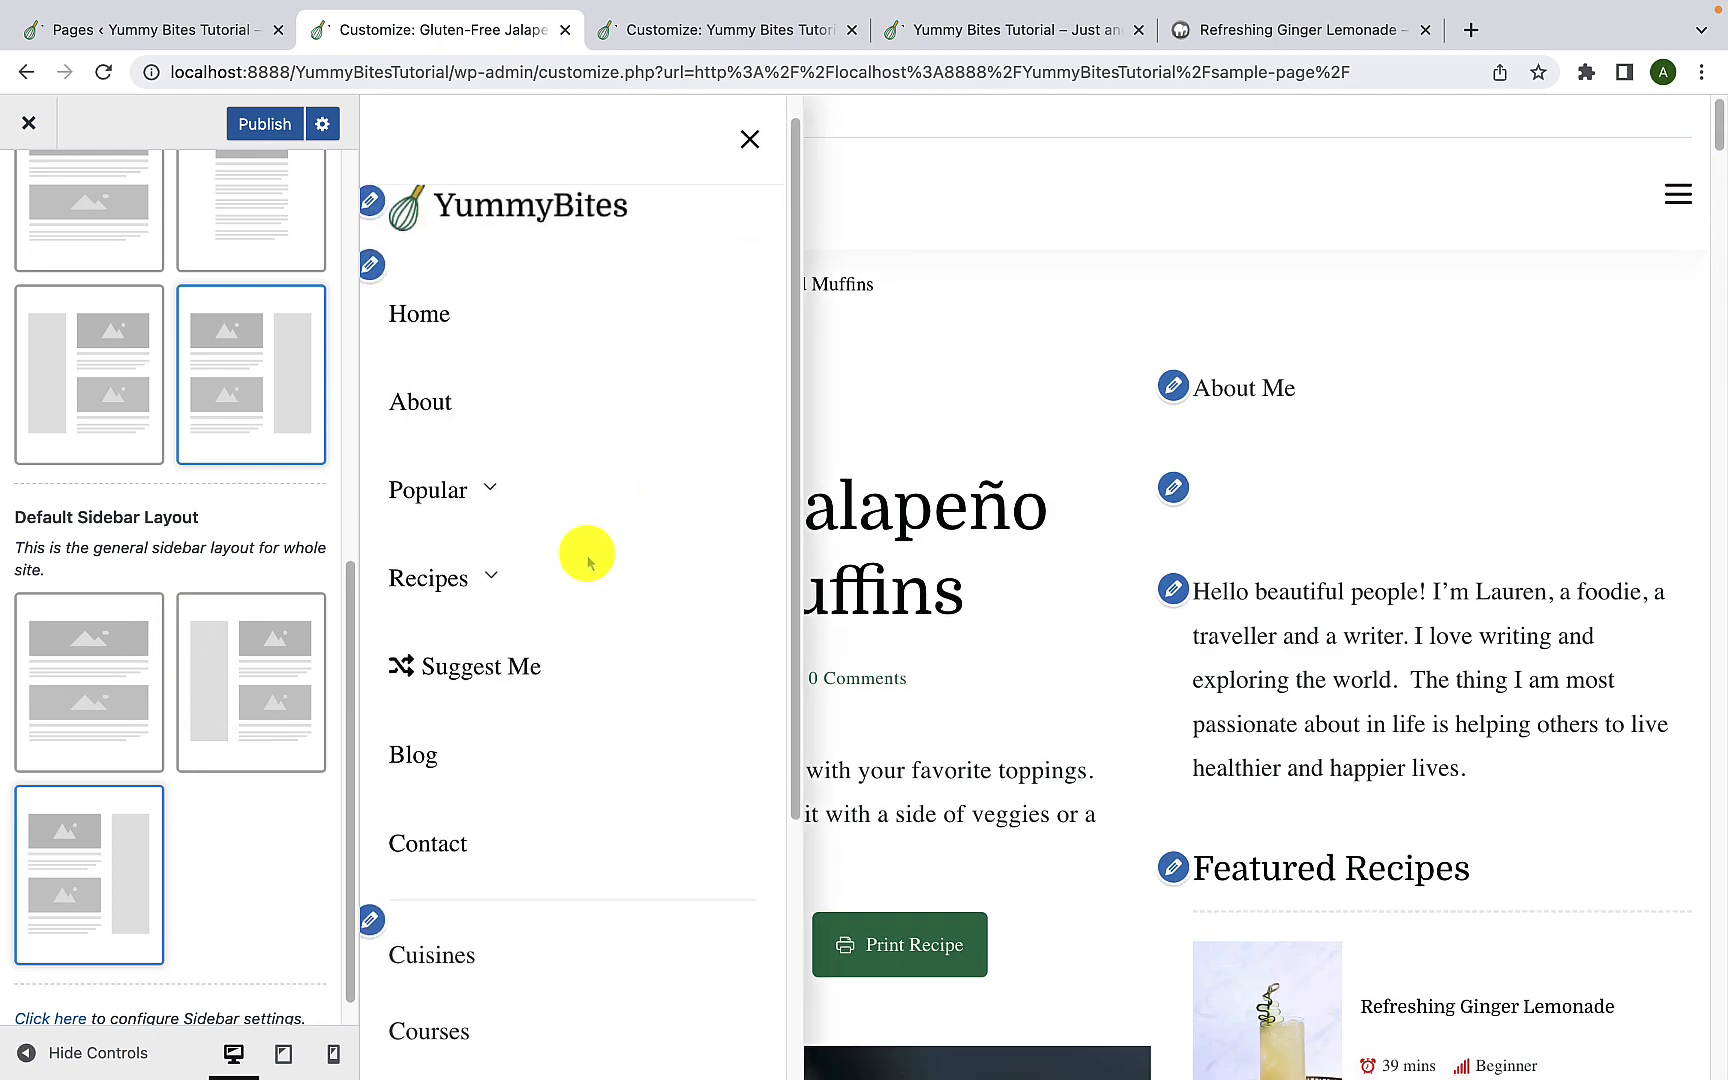
click(432, 745)
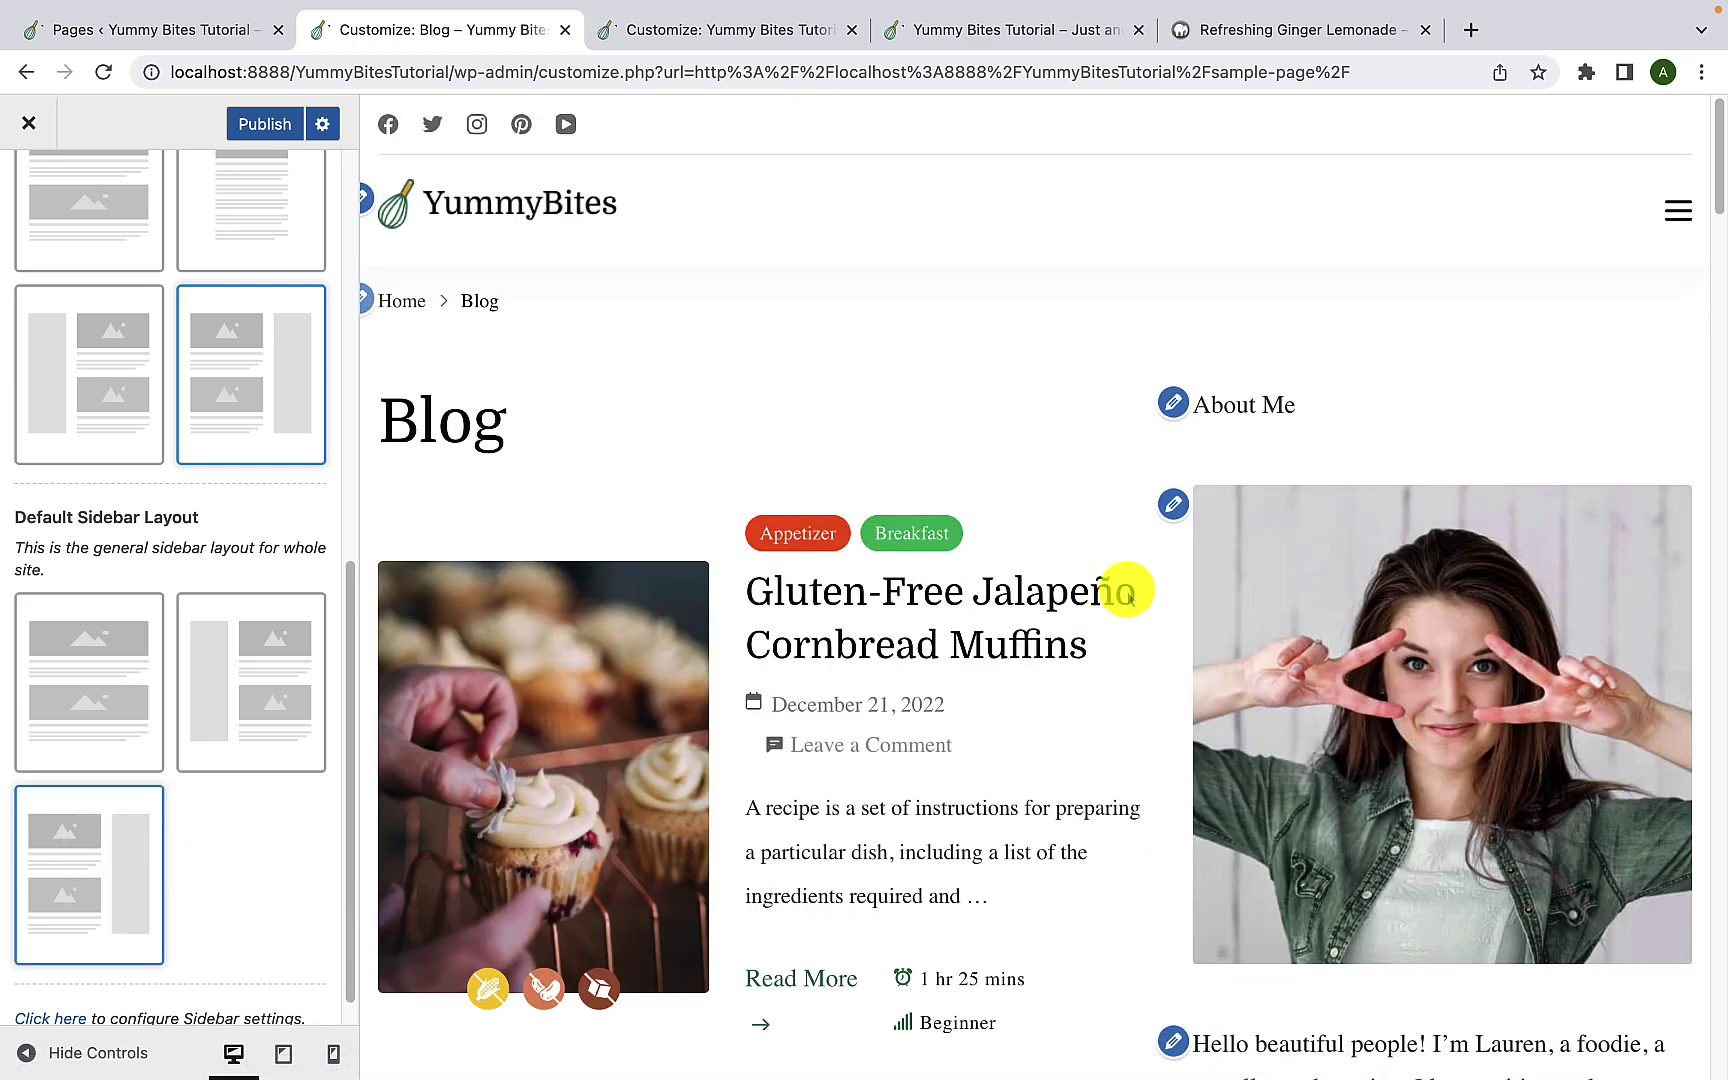
Step: Try the left sidebar and full-width Default Sidebar Layouts, switch back to the right sidebar and check the Blog page preview
click(267, 685)
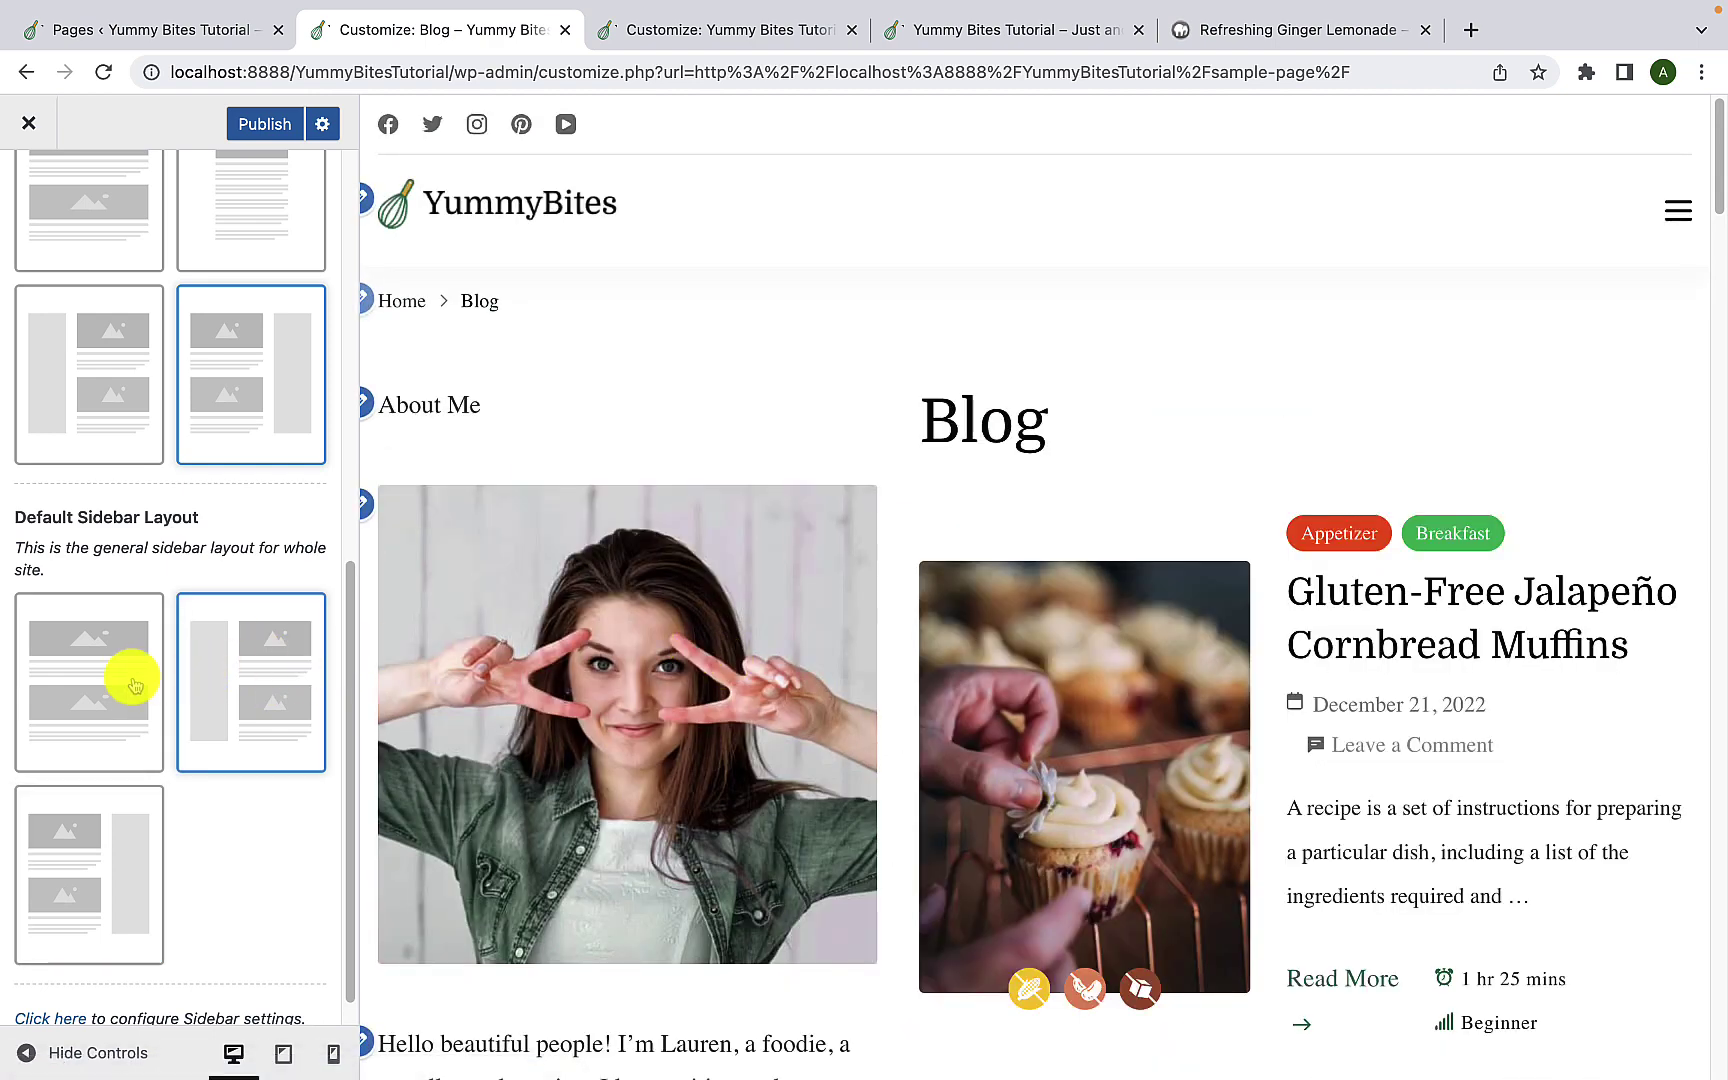
click(137, 683)
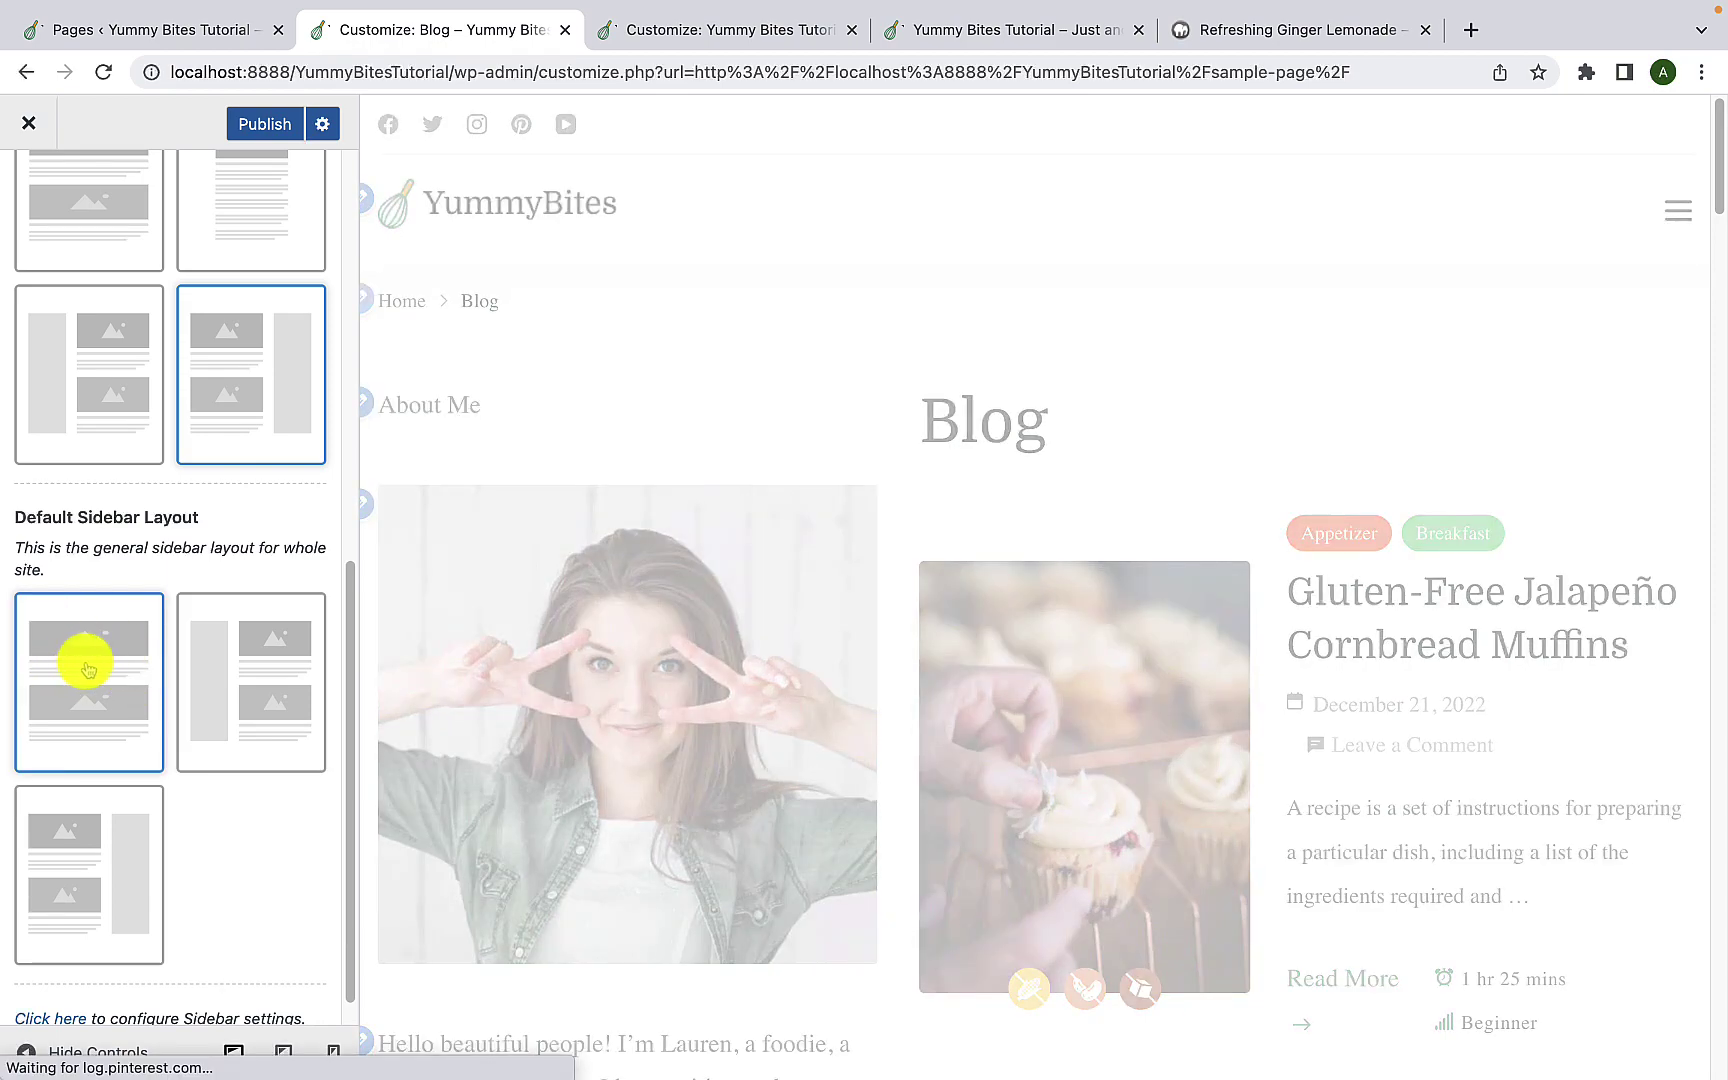
click(128, 843)
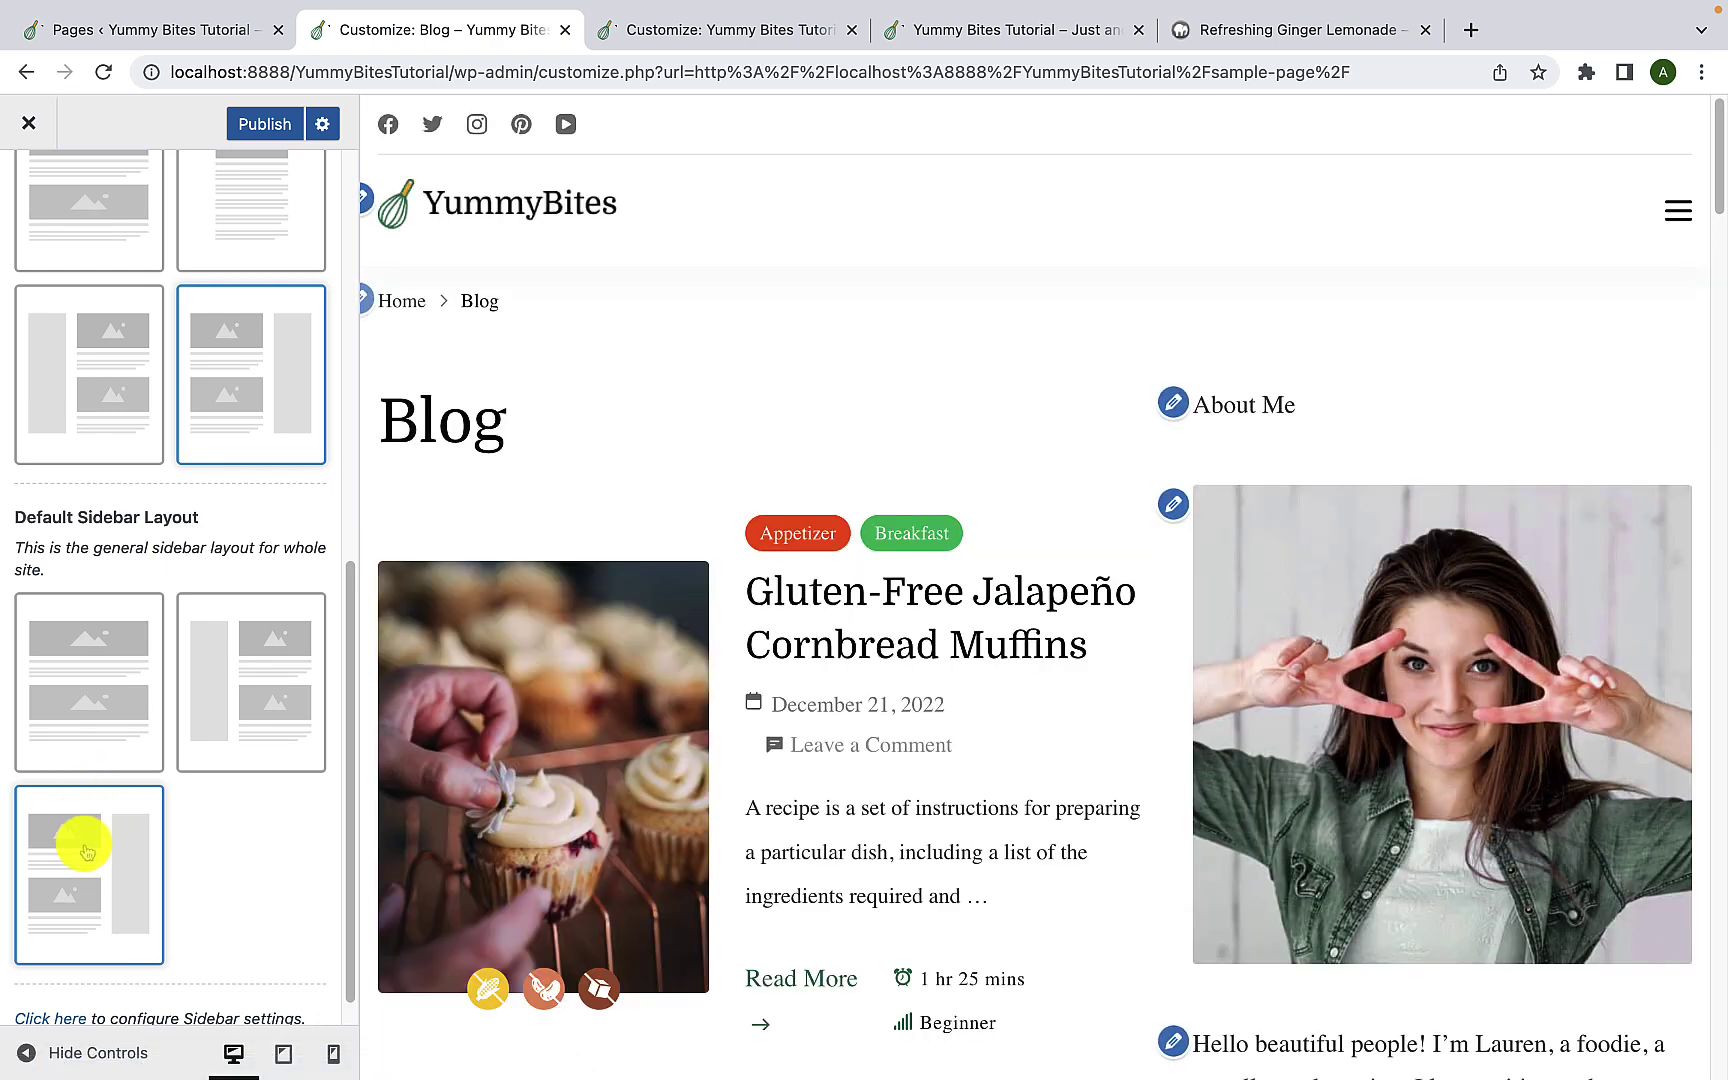
scroll(1446, 609, down, 4)
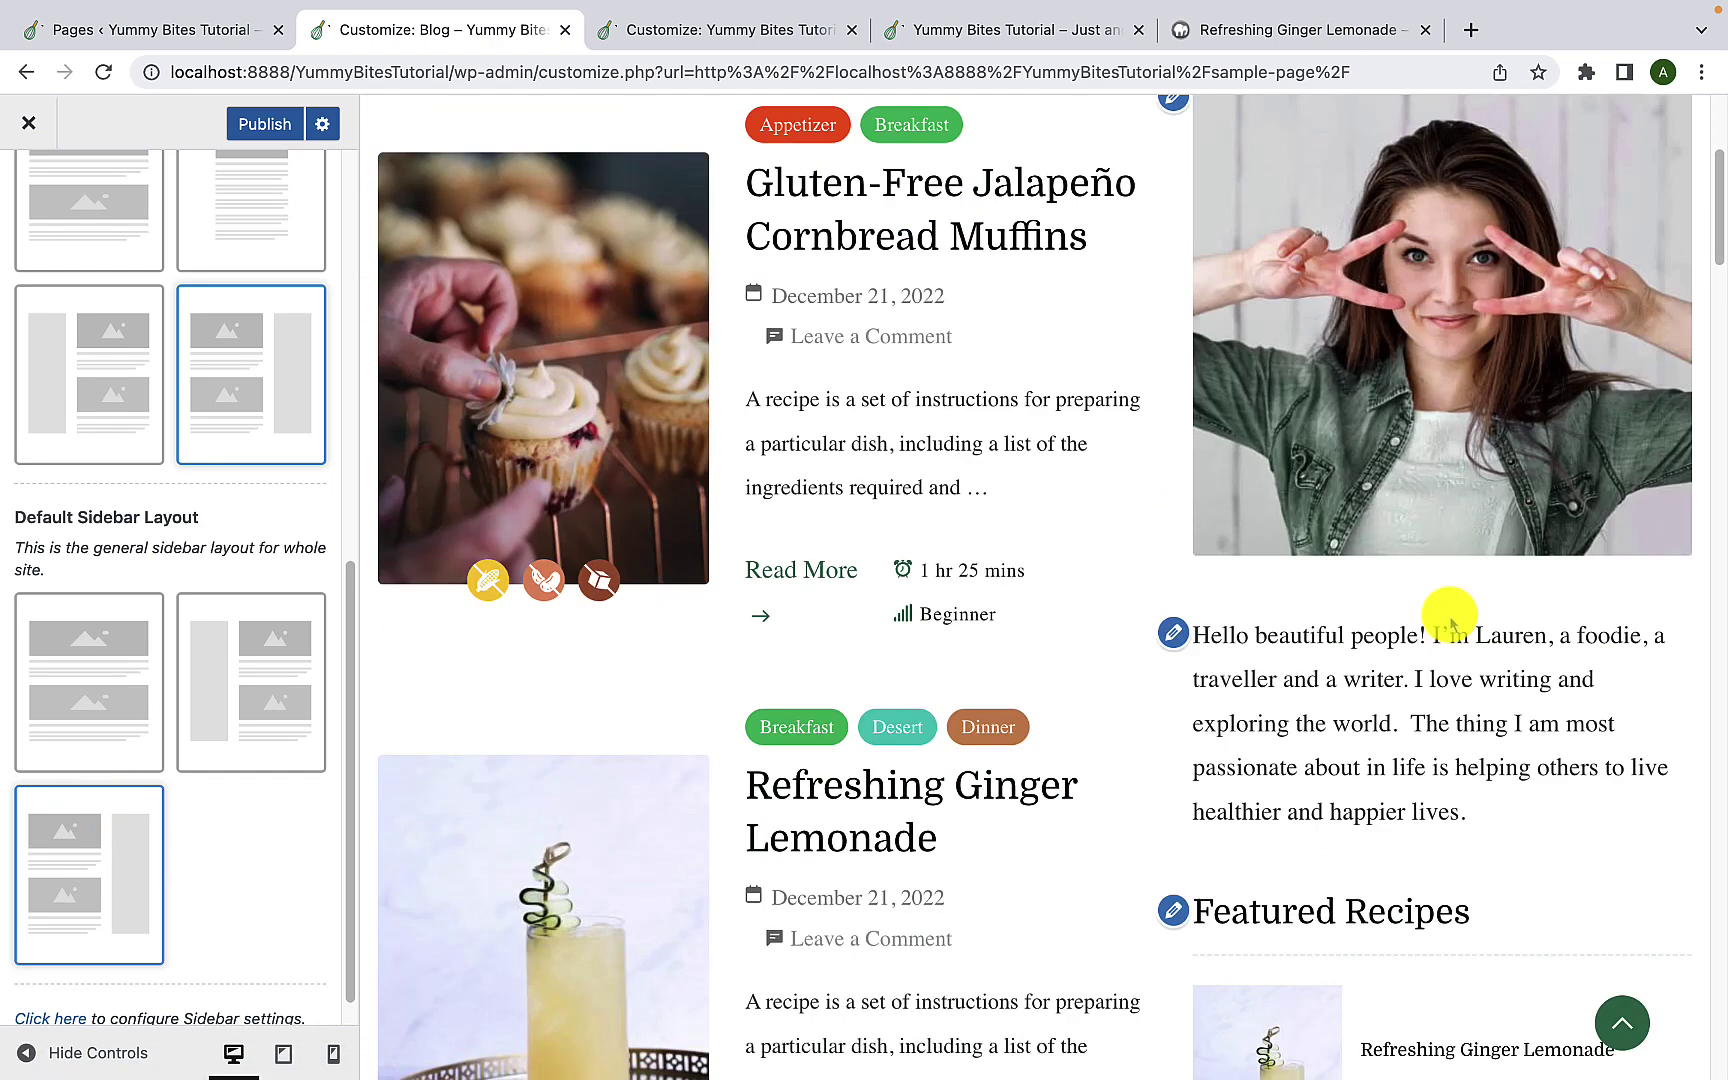
scroll(1450, 622, up, 2)
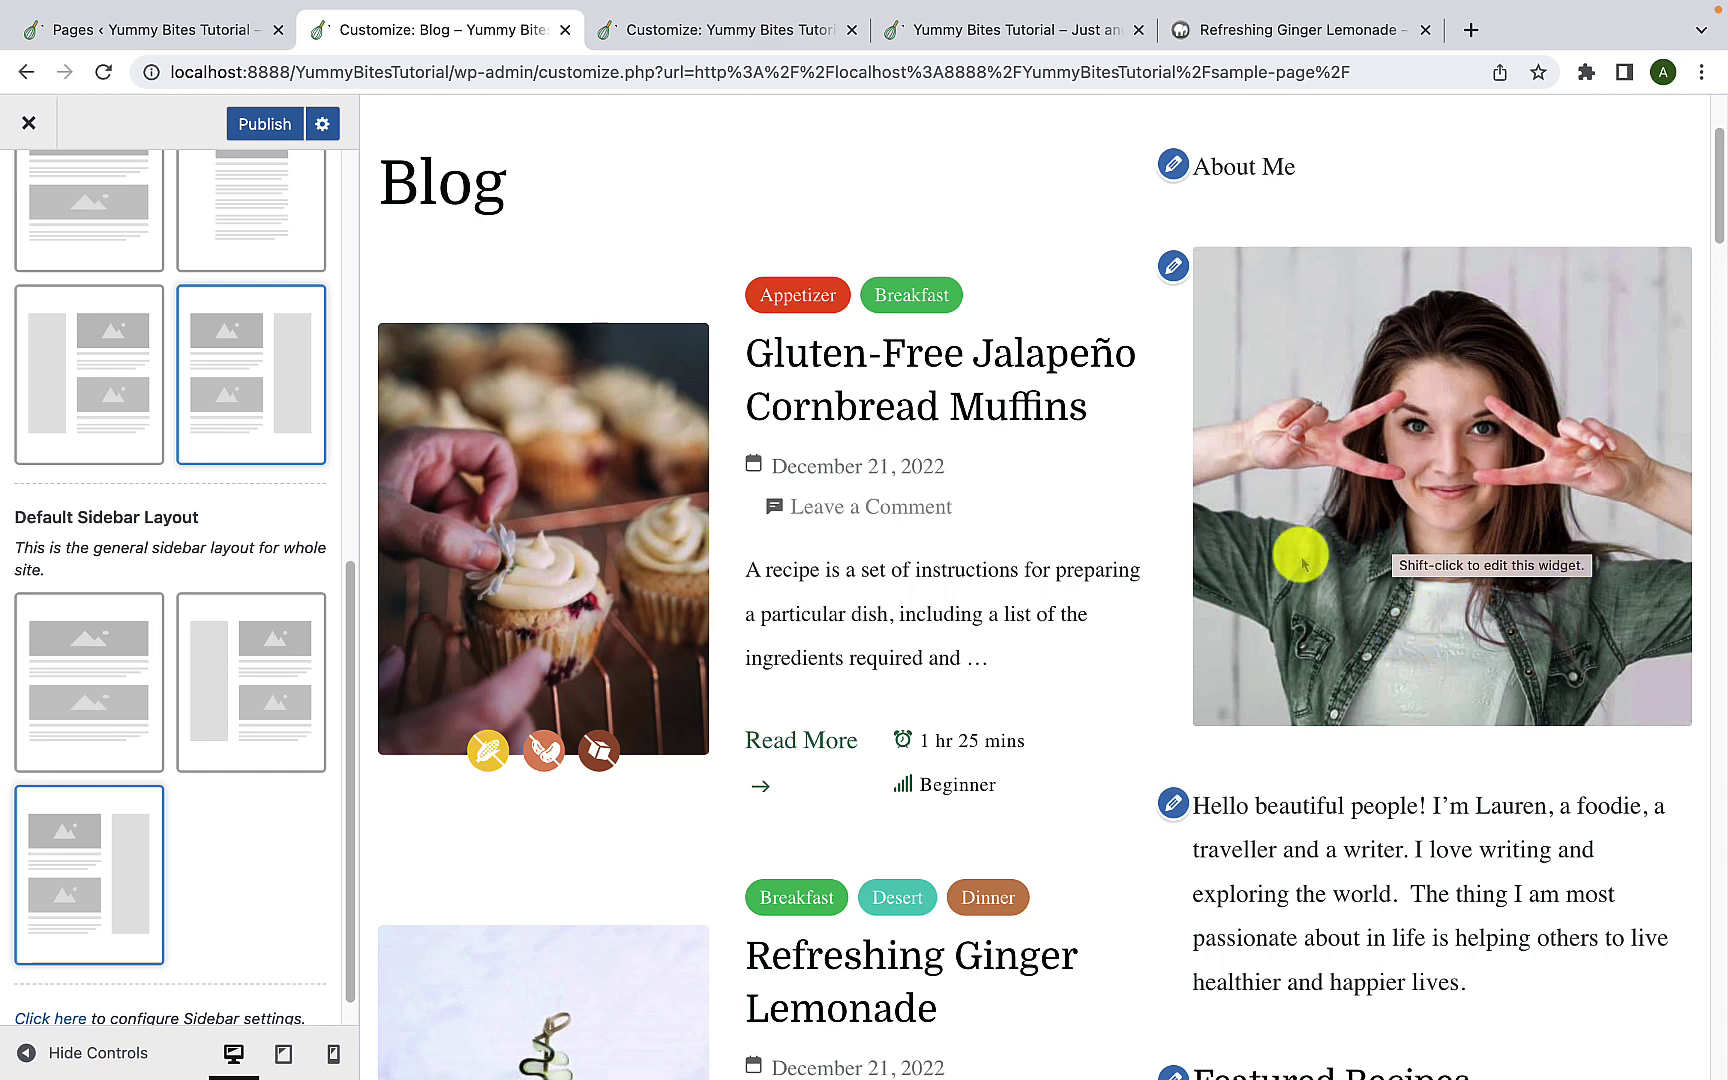
scroll(1485, 710, up, 1)
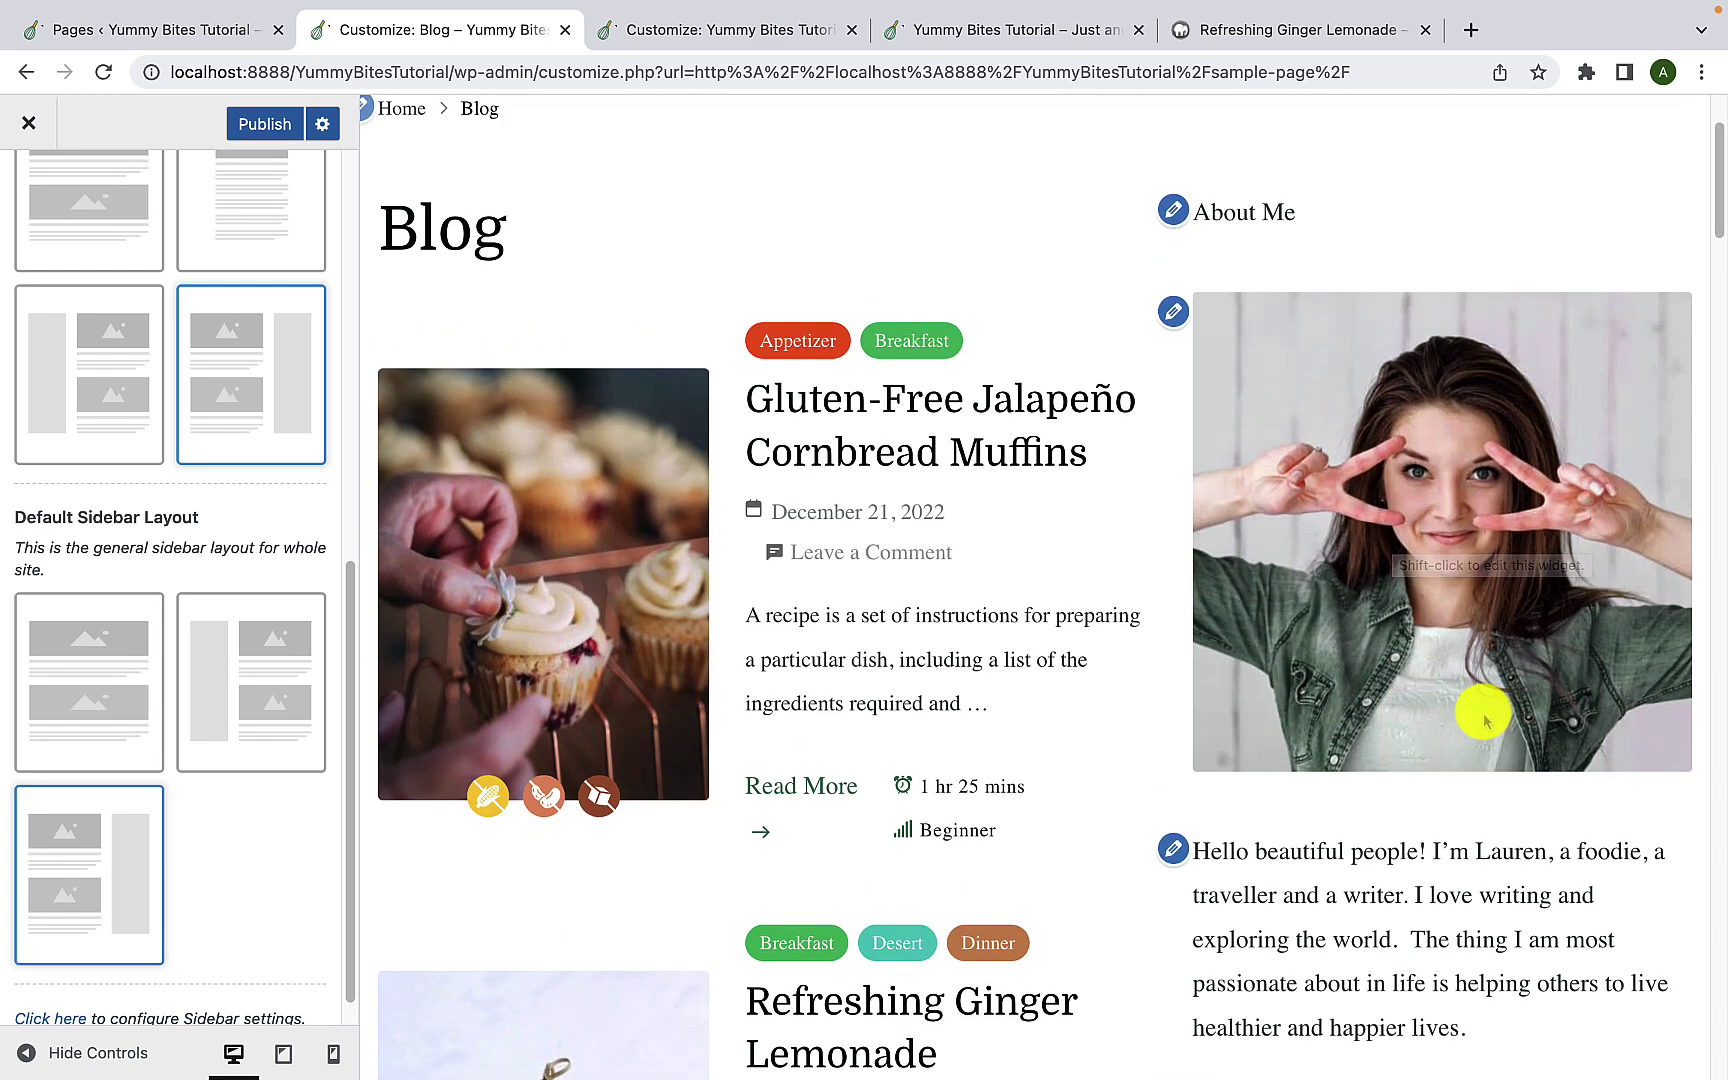
Step: Publish the sidebar layout settings and return to the customizer's main list of settings
click(260, 123)
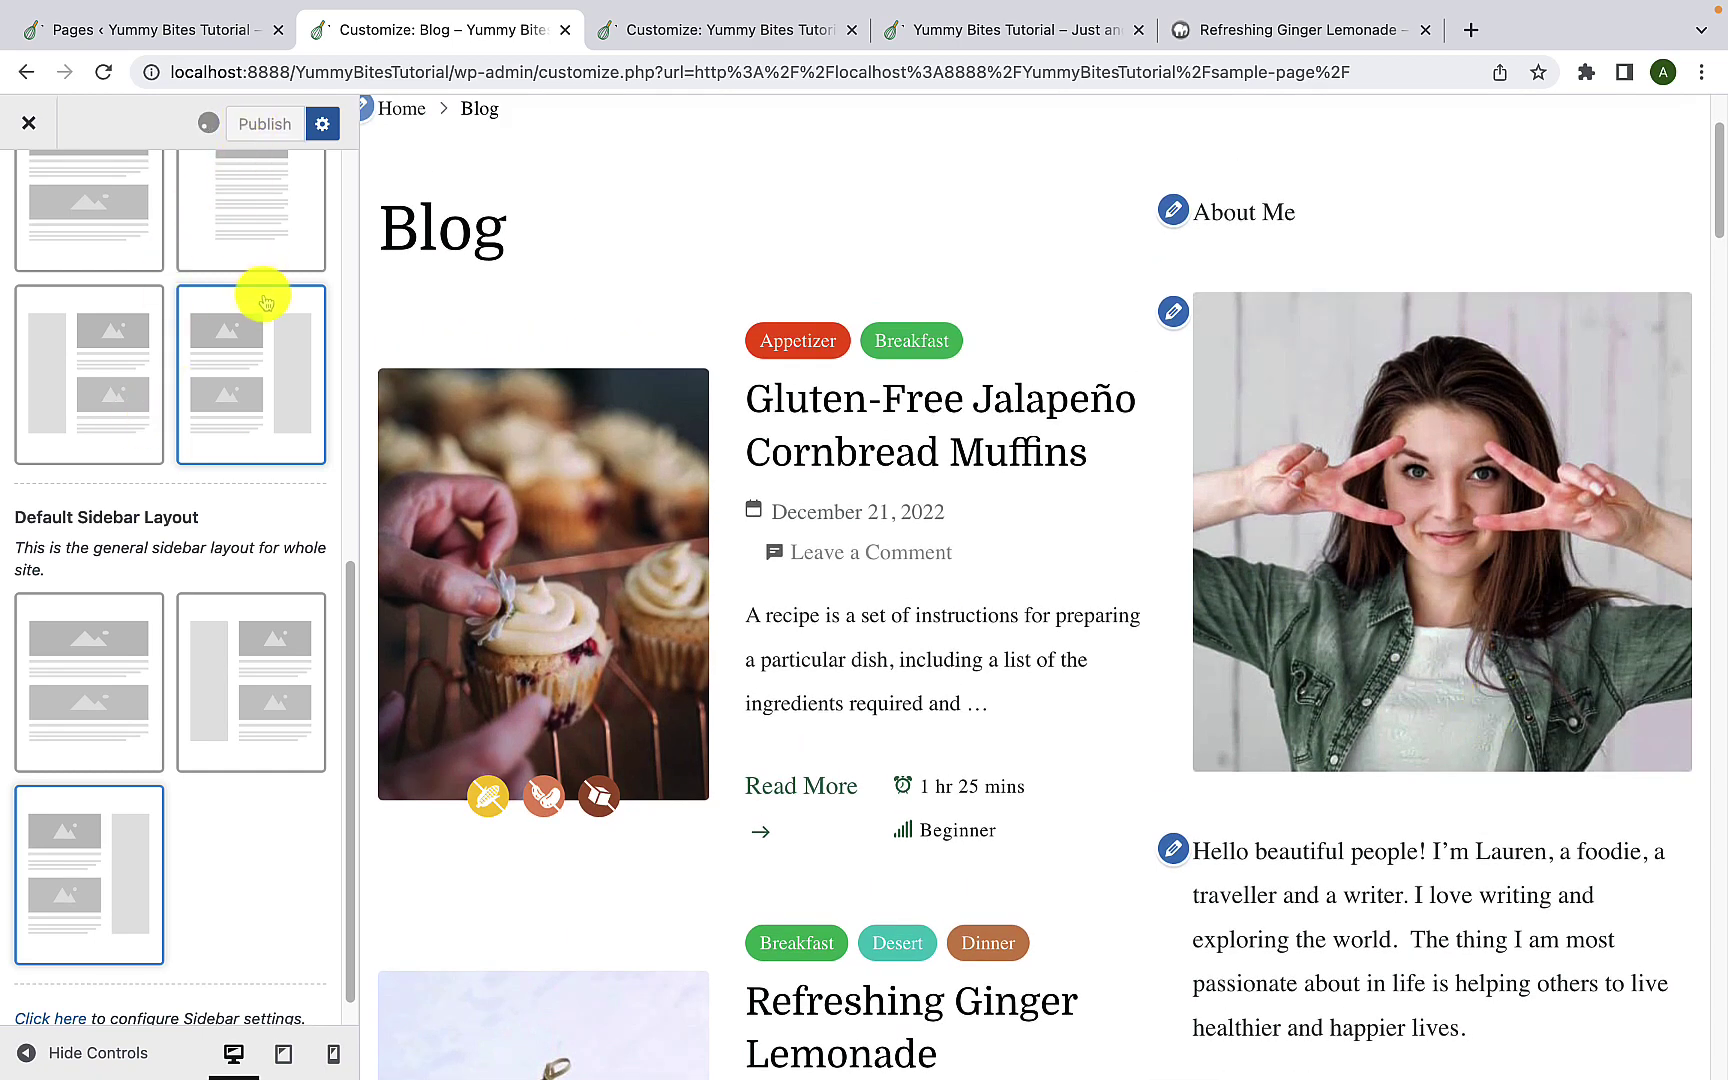
scroll(266, 302, up, 6)
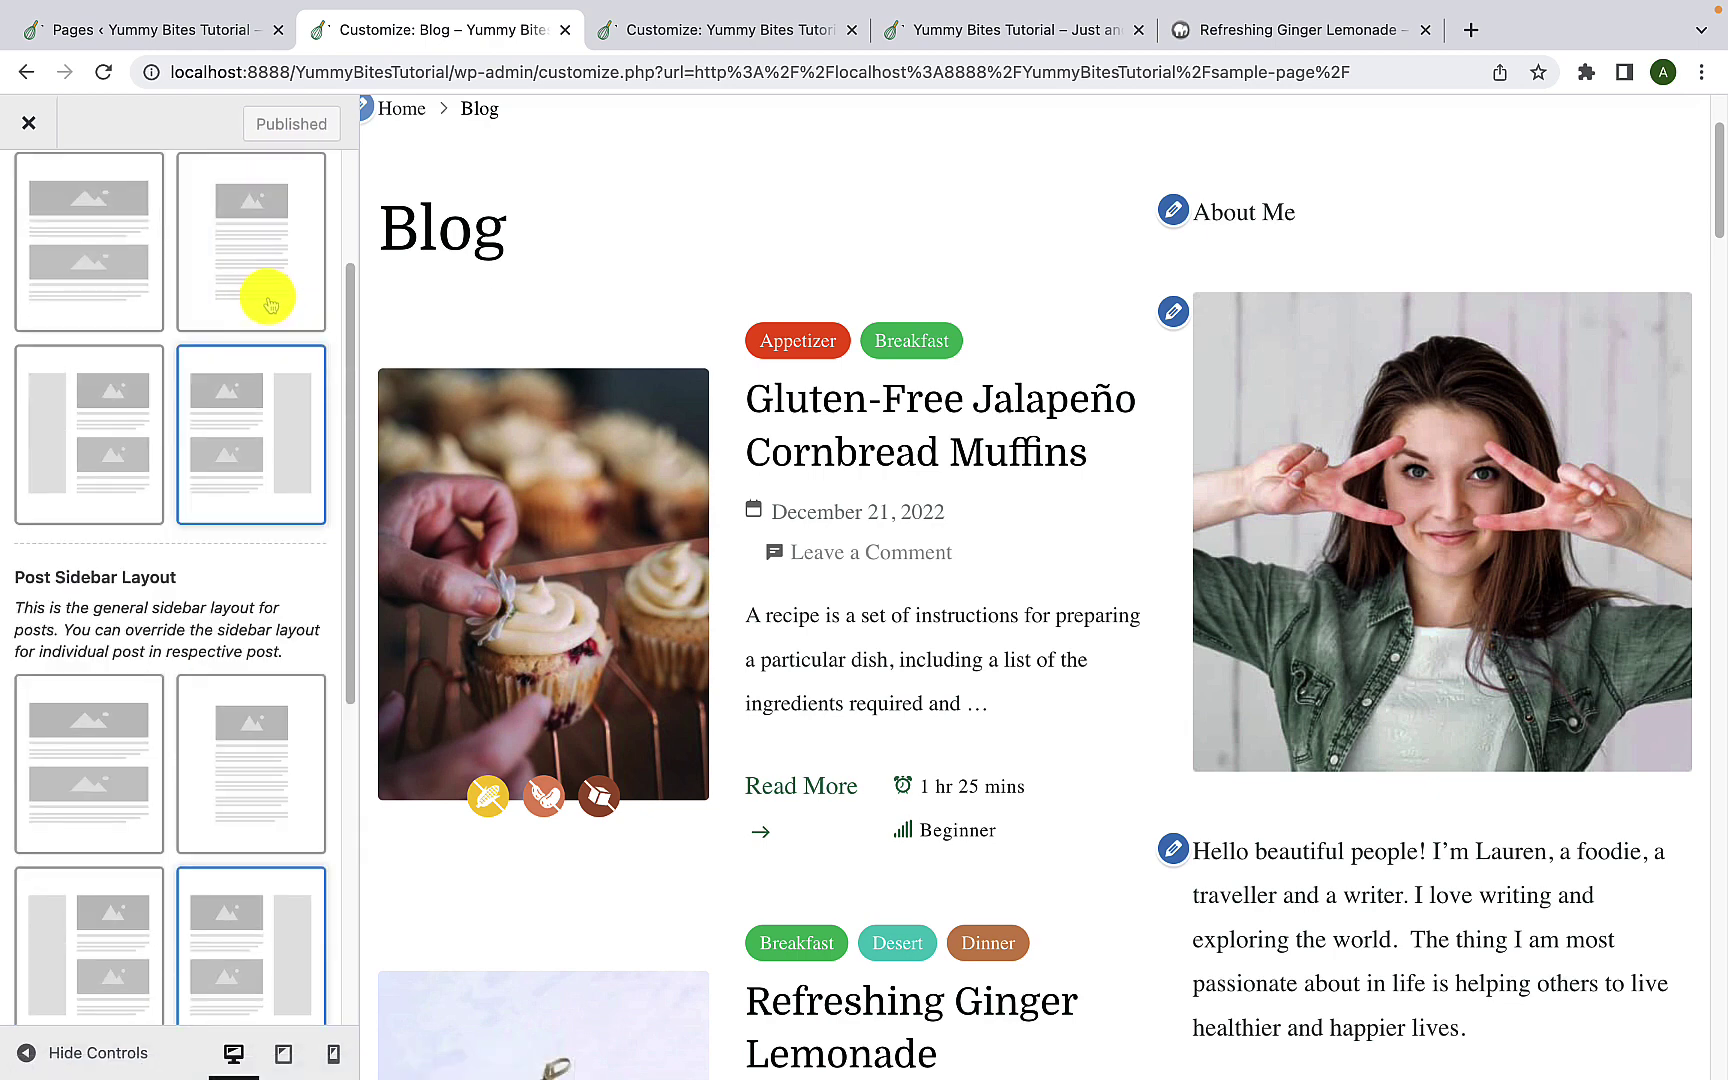
scroll(268, 303, up, 2)
click(31, 193)
click(37, 194)
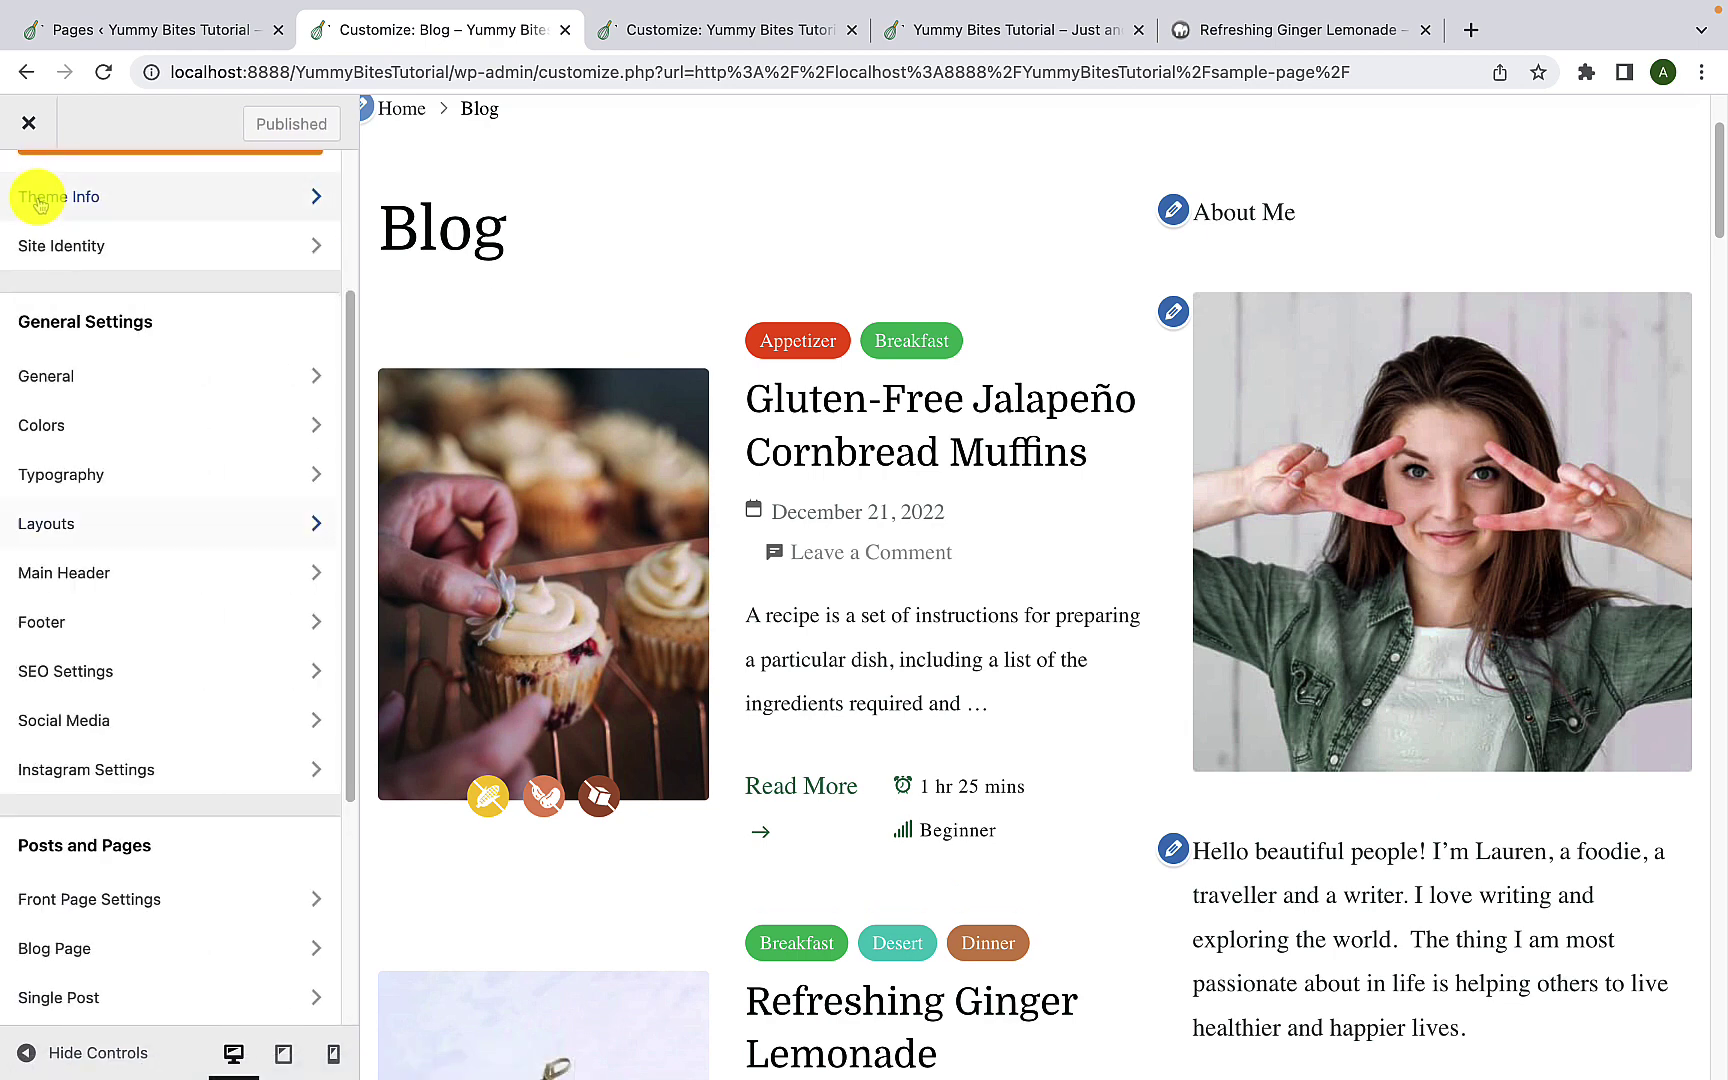
Step: Set the Sidebar Width in the General sidebar settings to 29% and publish the change
click(104, 374)
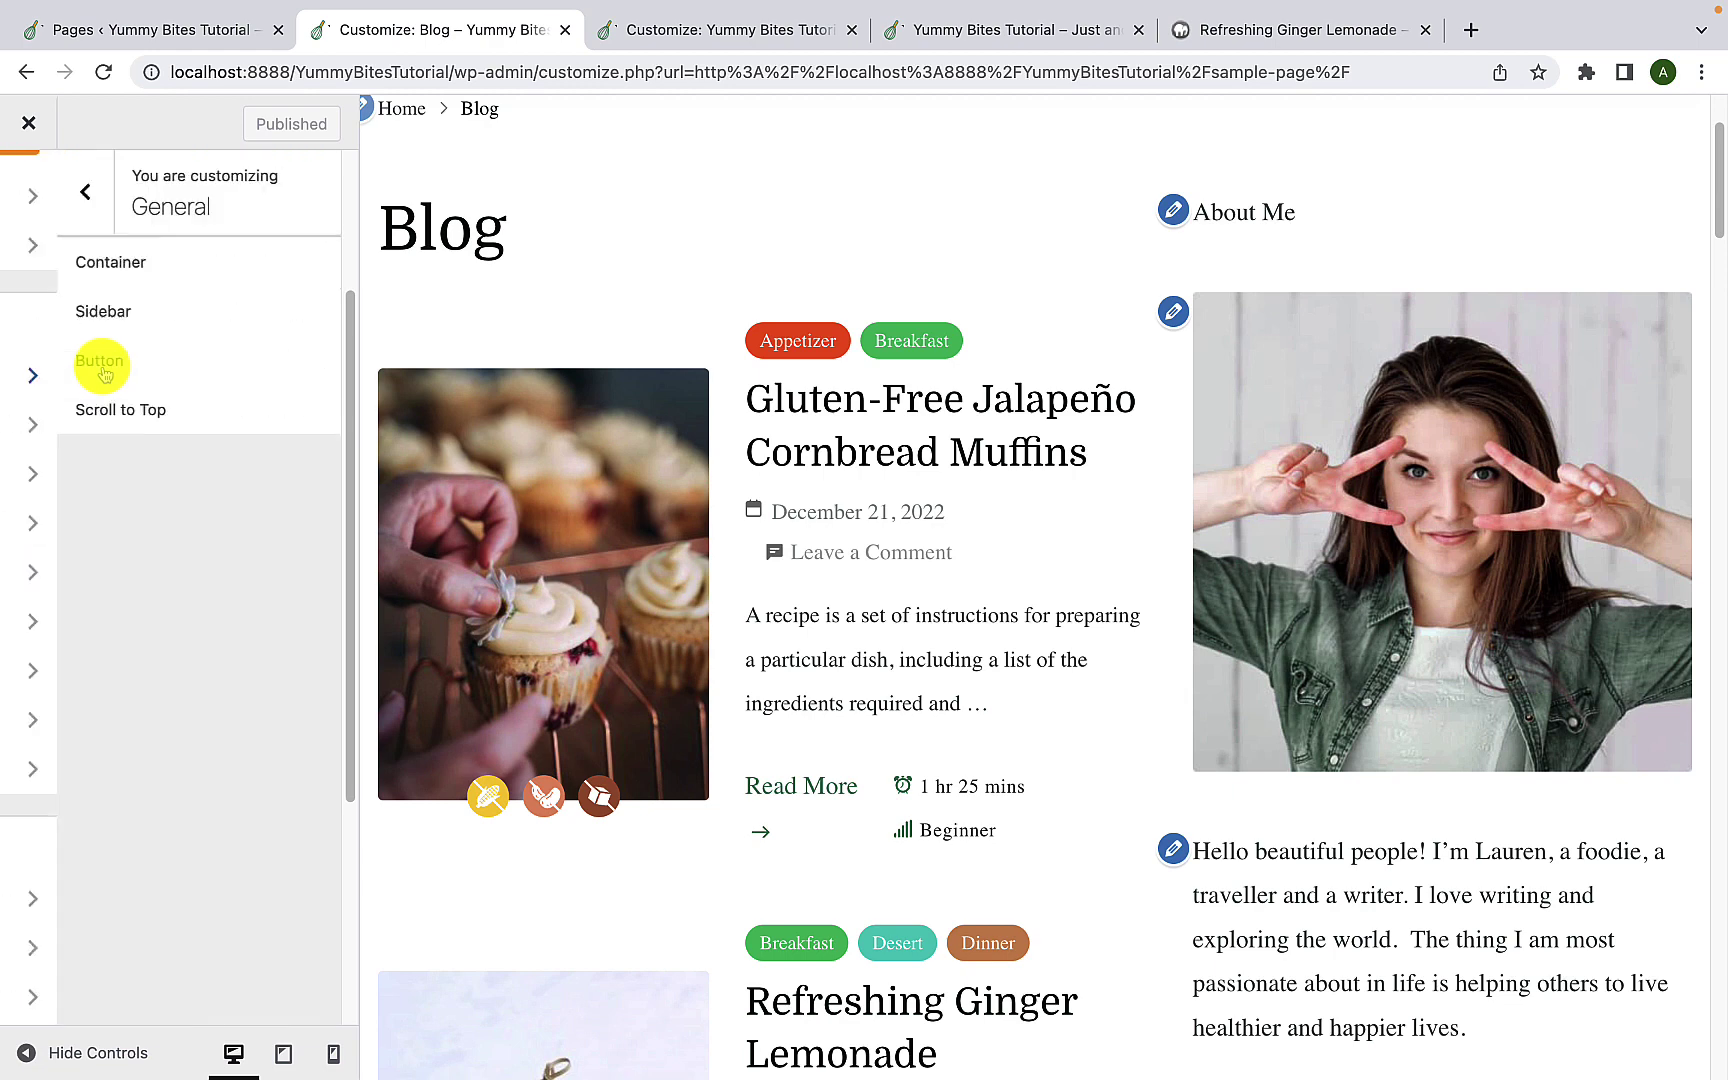
click(162, 318)
drag(162, 318, 145, 313)
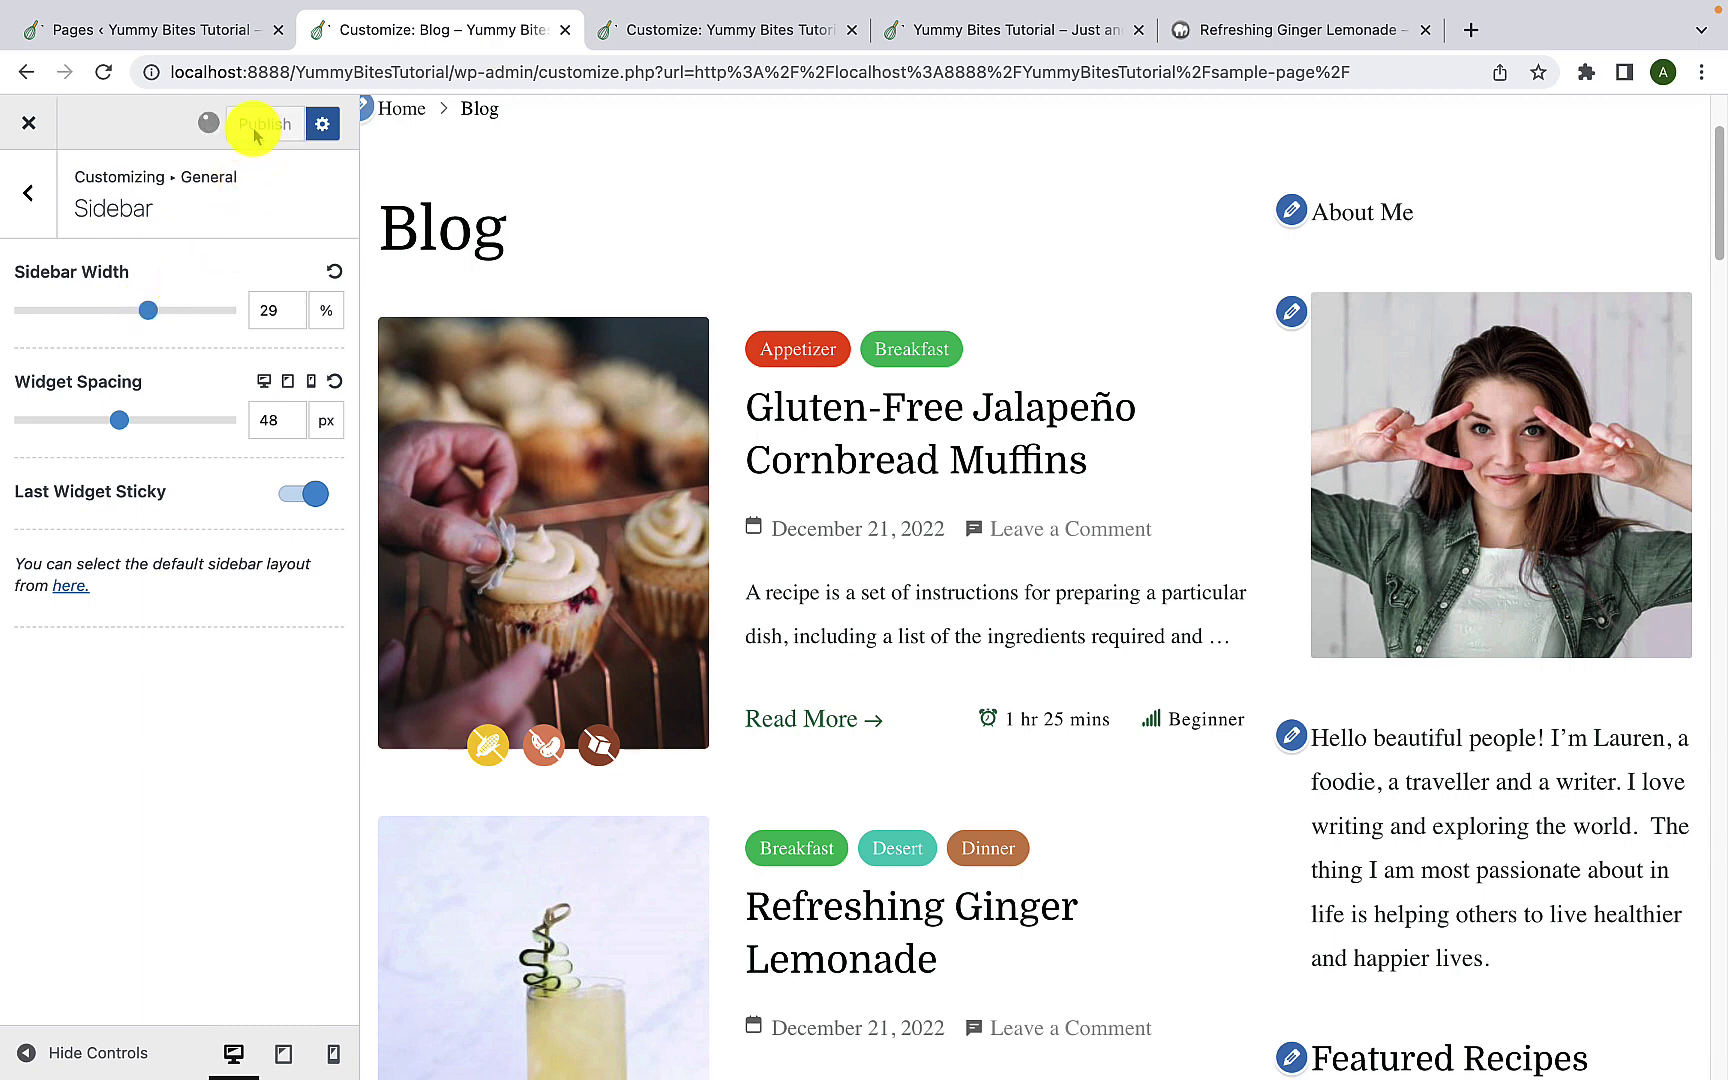
click(20, 200)
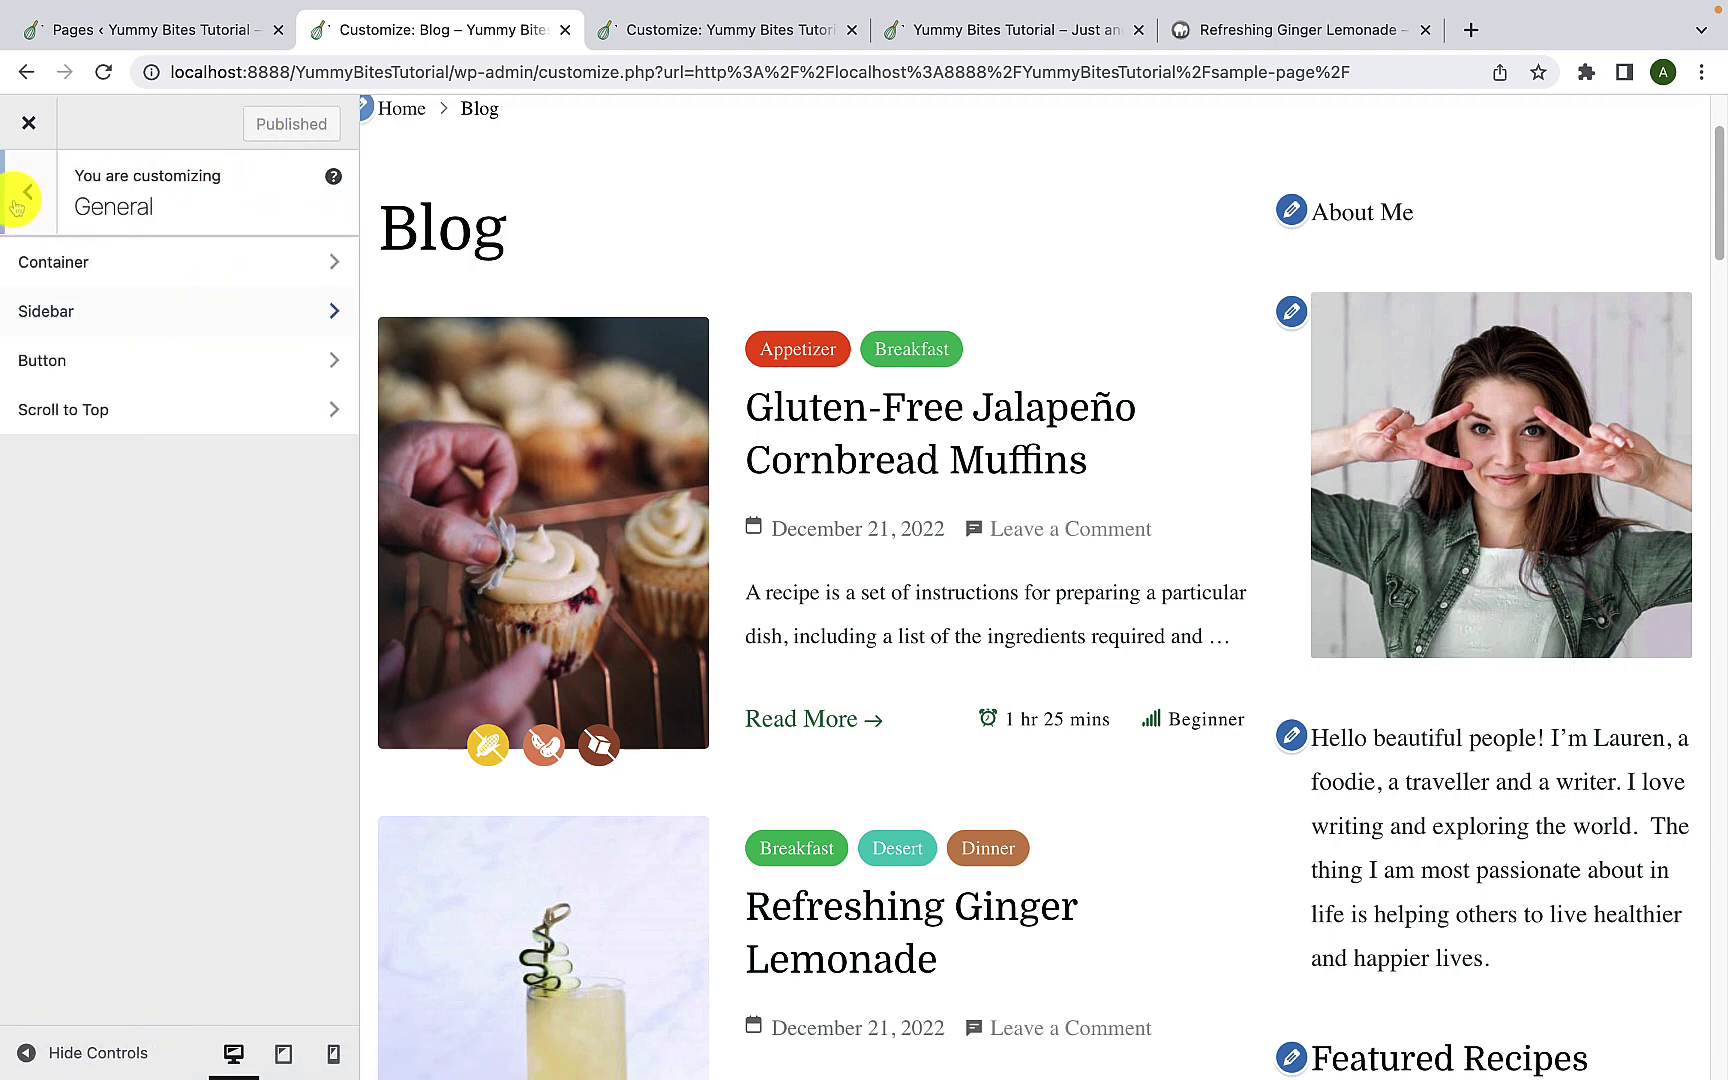
click(20, 195)
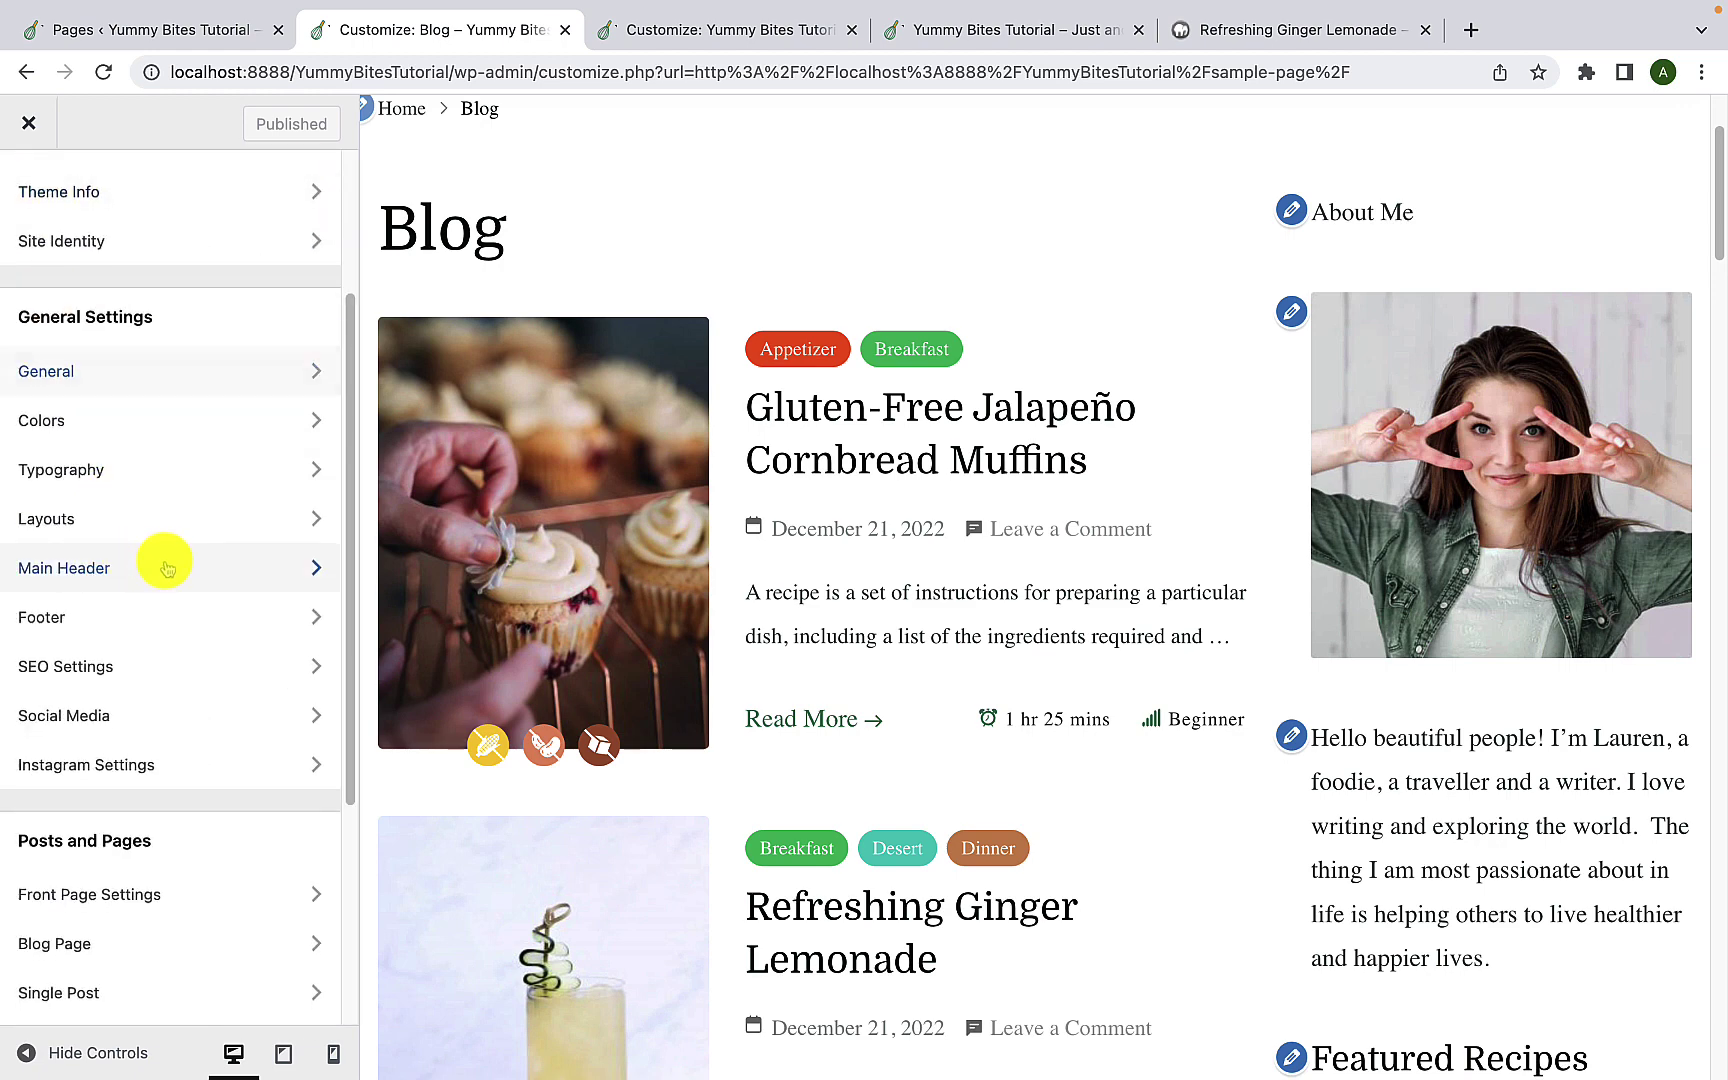
Step: Open the Main Header's General settings with the Header Search option and inspect the header in the Blog page preview
click(167, 569)
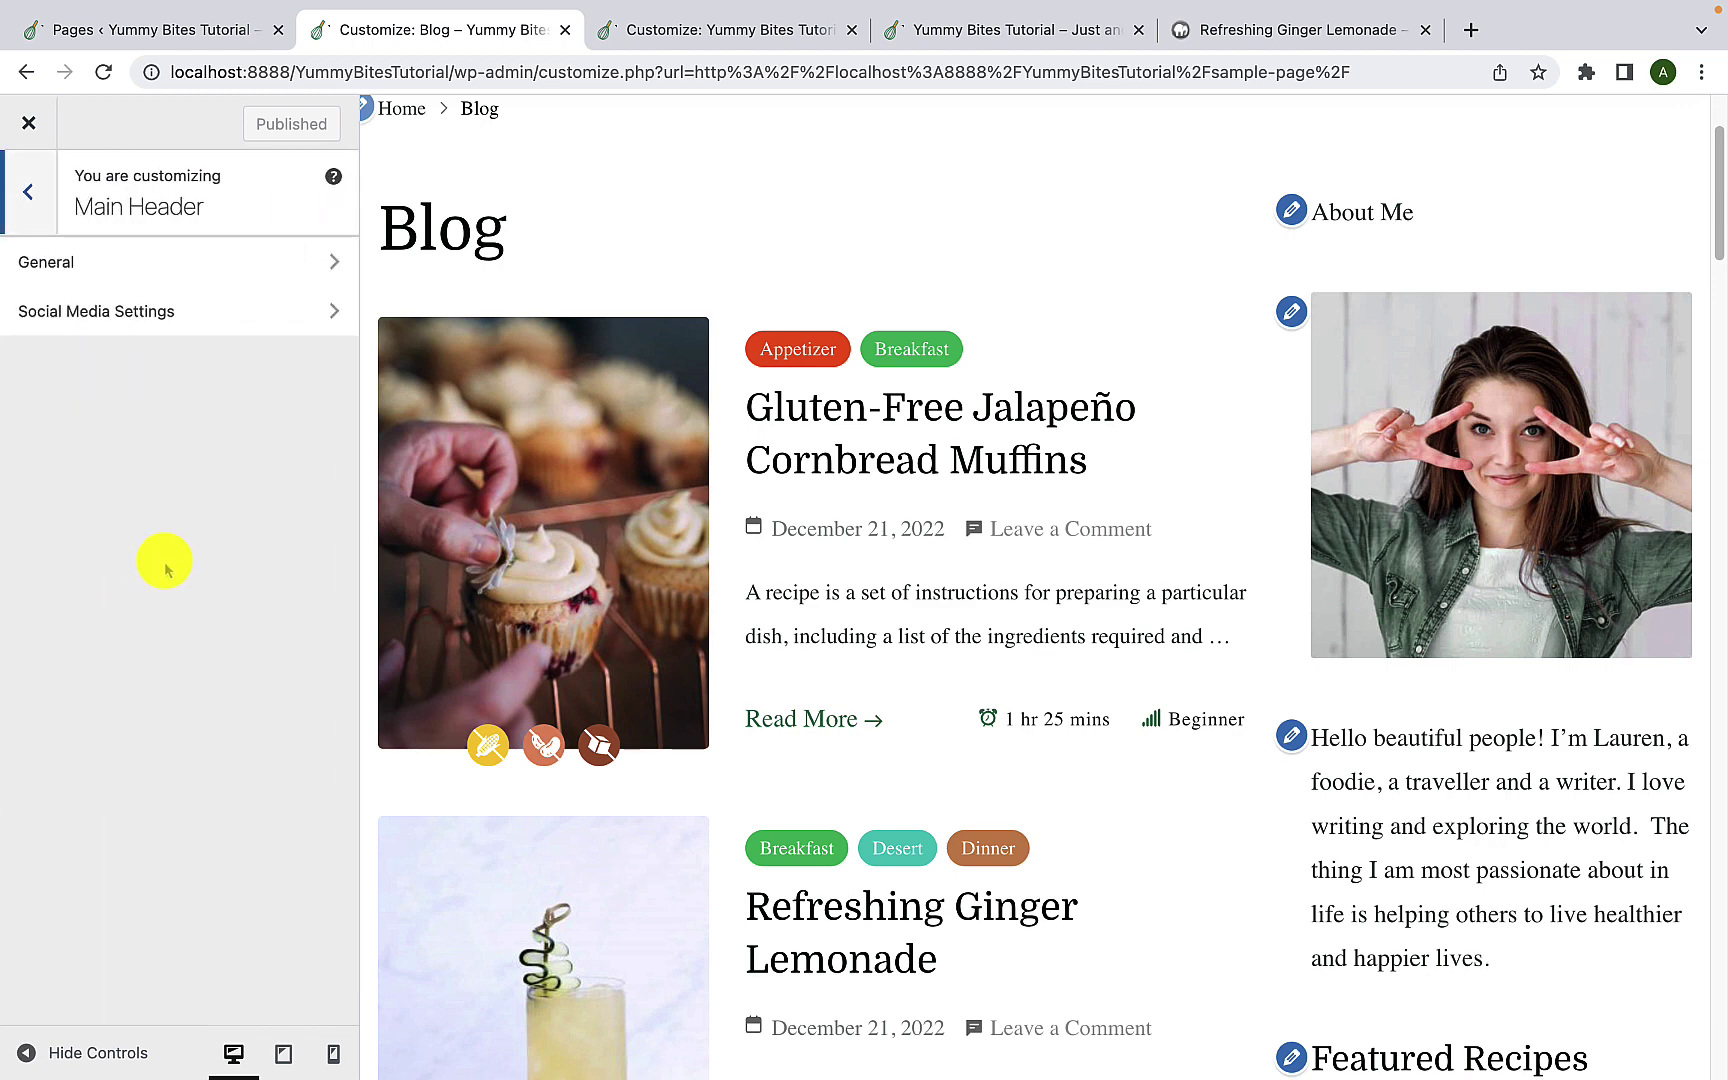
click(135, 268)
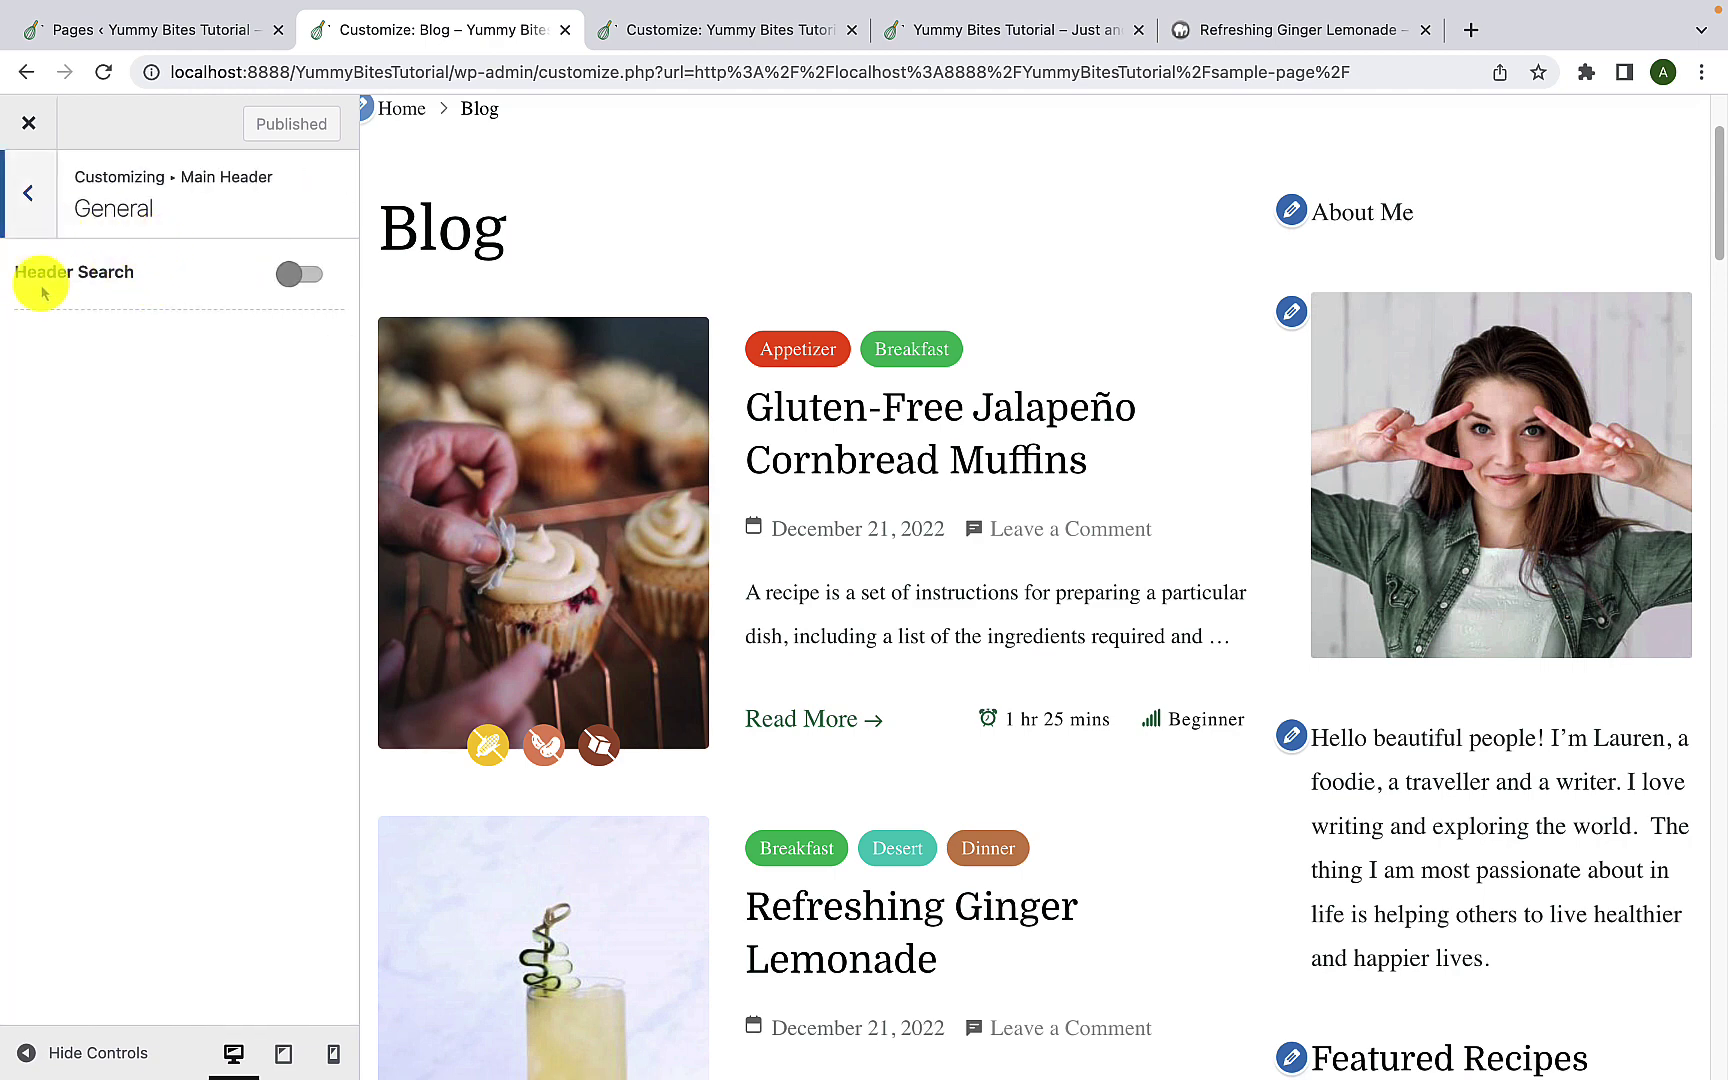
scroll(701, 228, up, 1)
scroll(701, 228, up, 2)
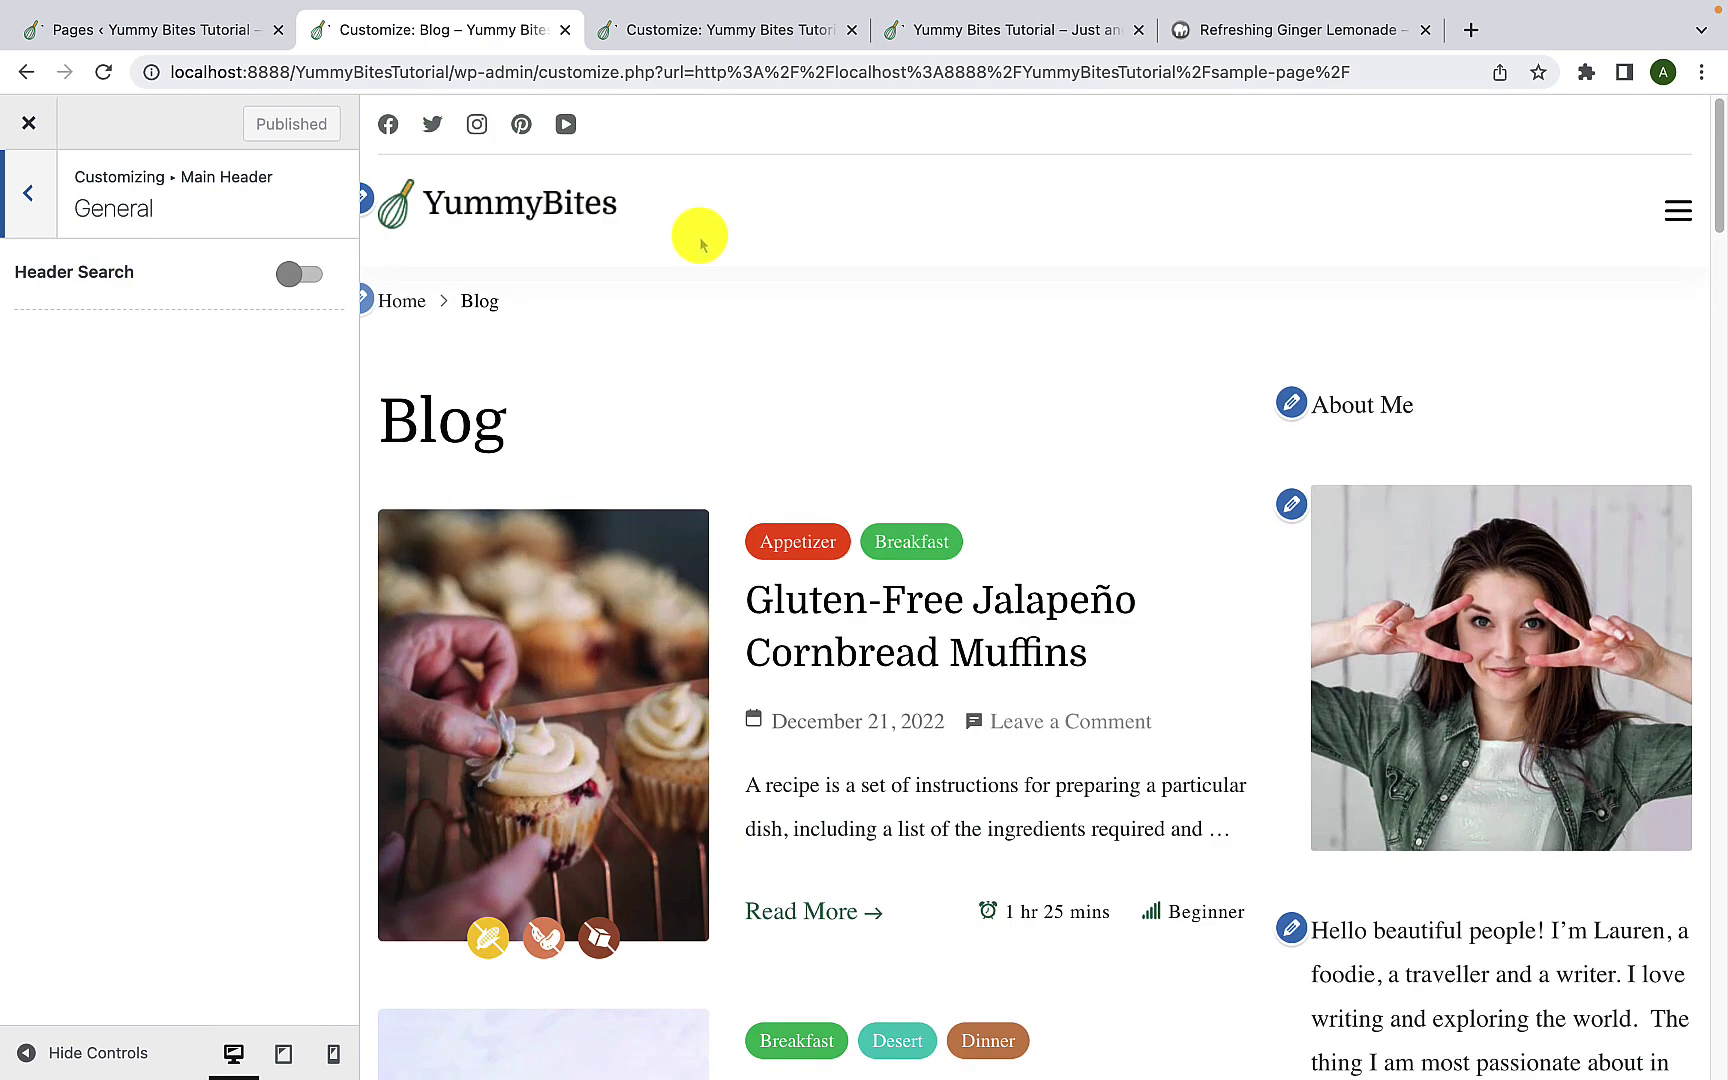
Step: Return the site preview to the Home page and check its header at full width
click(405, 311)
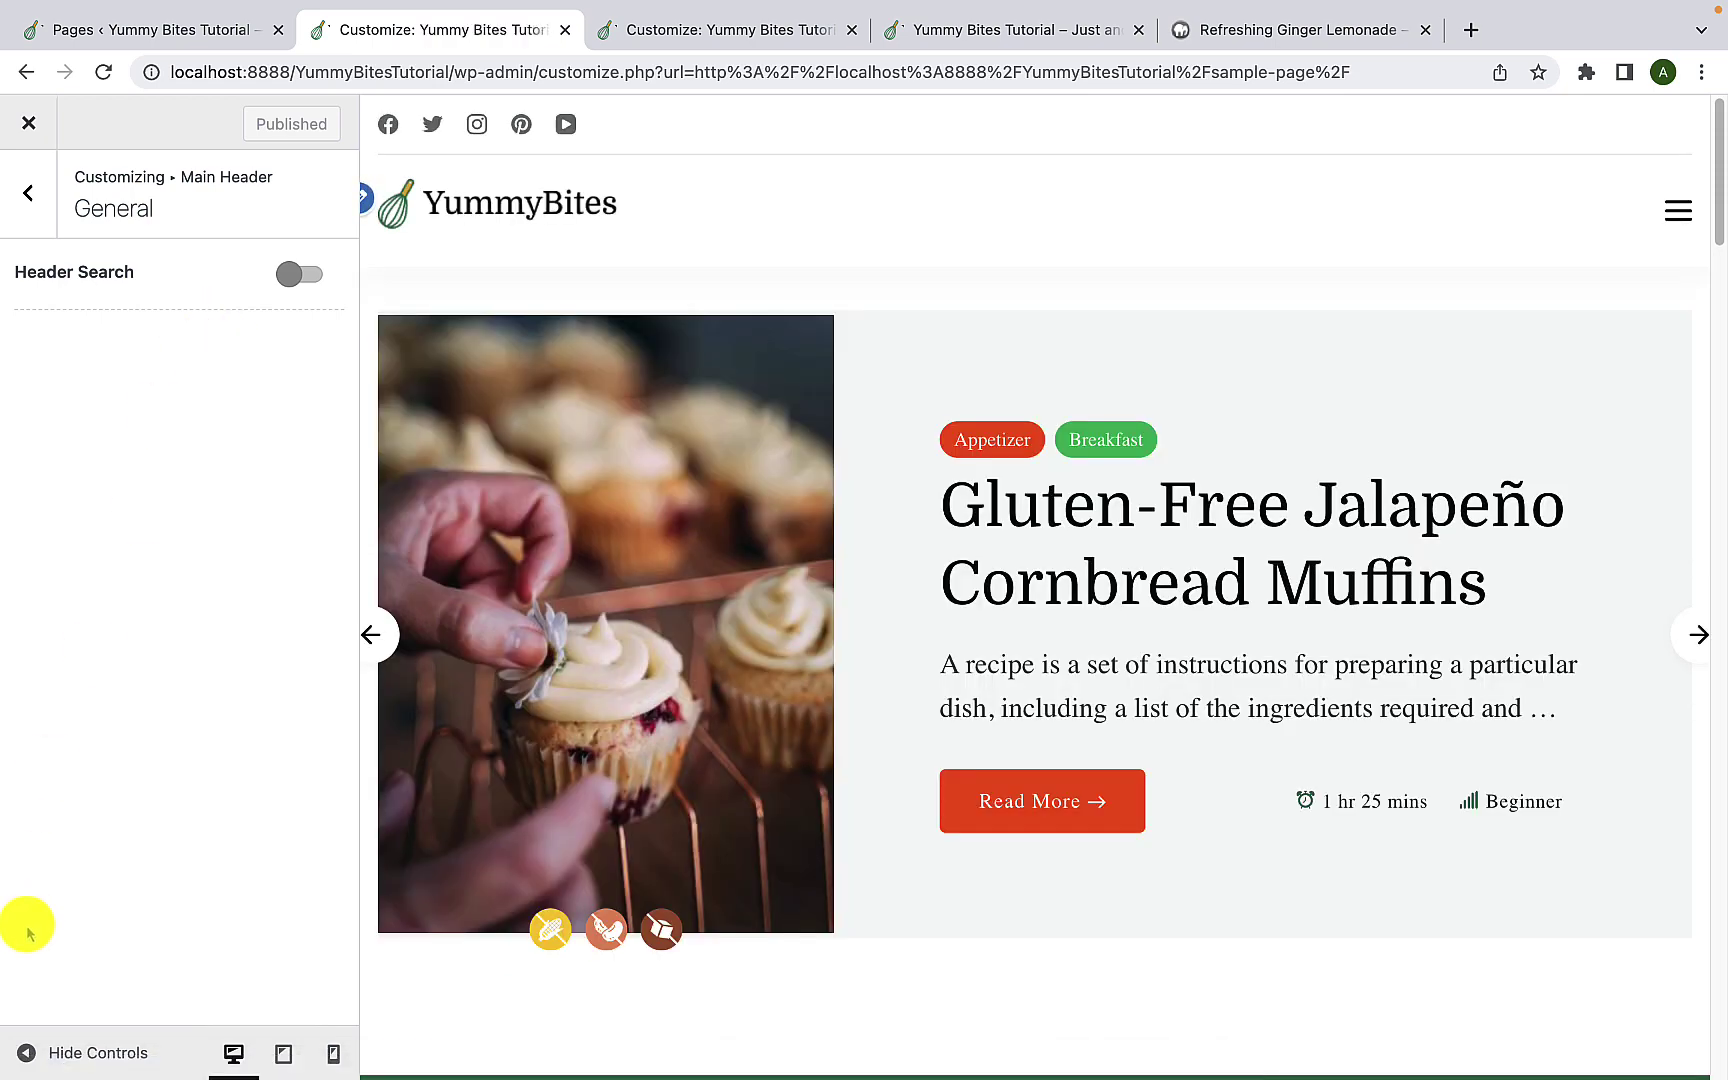
click(26, 1053)
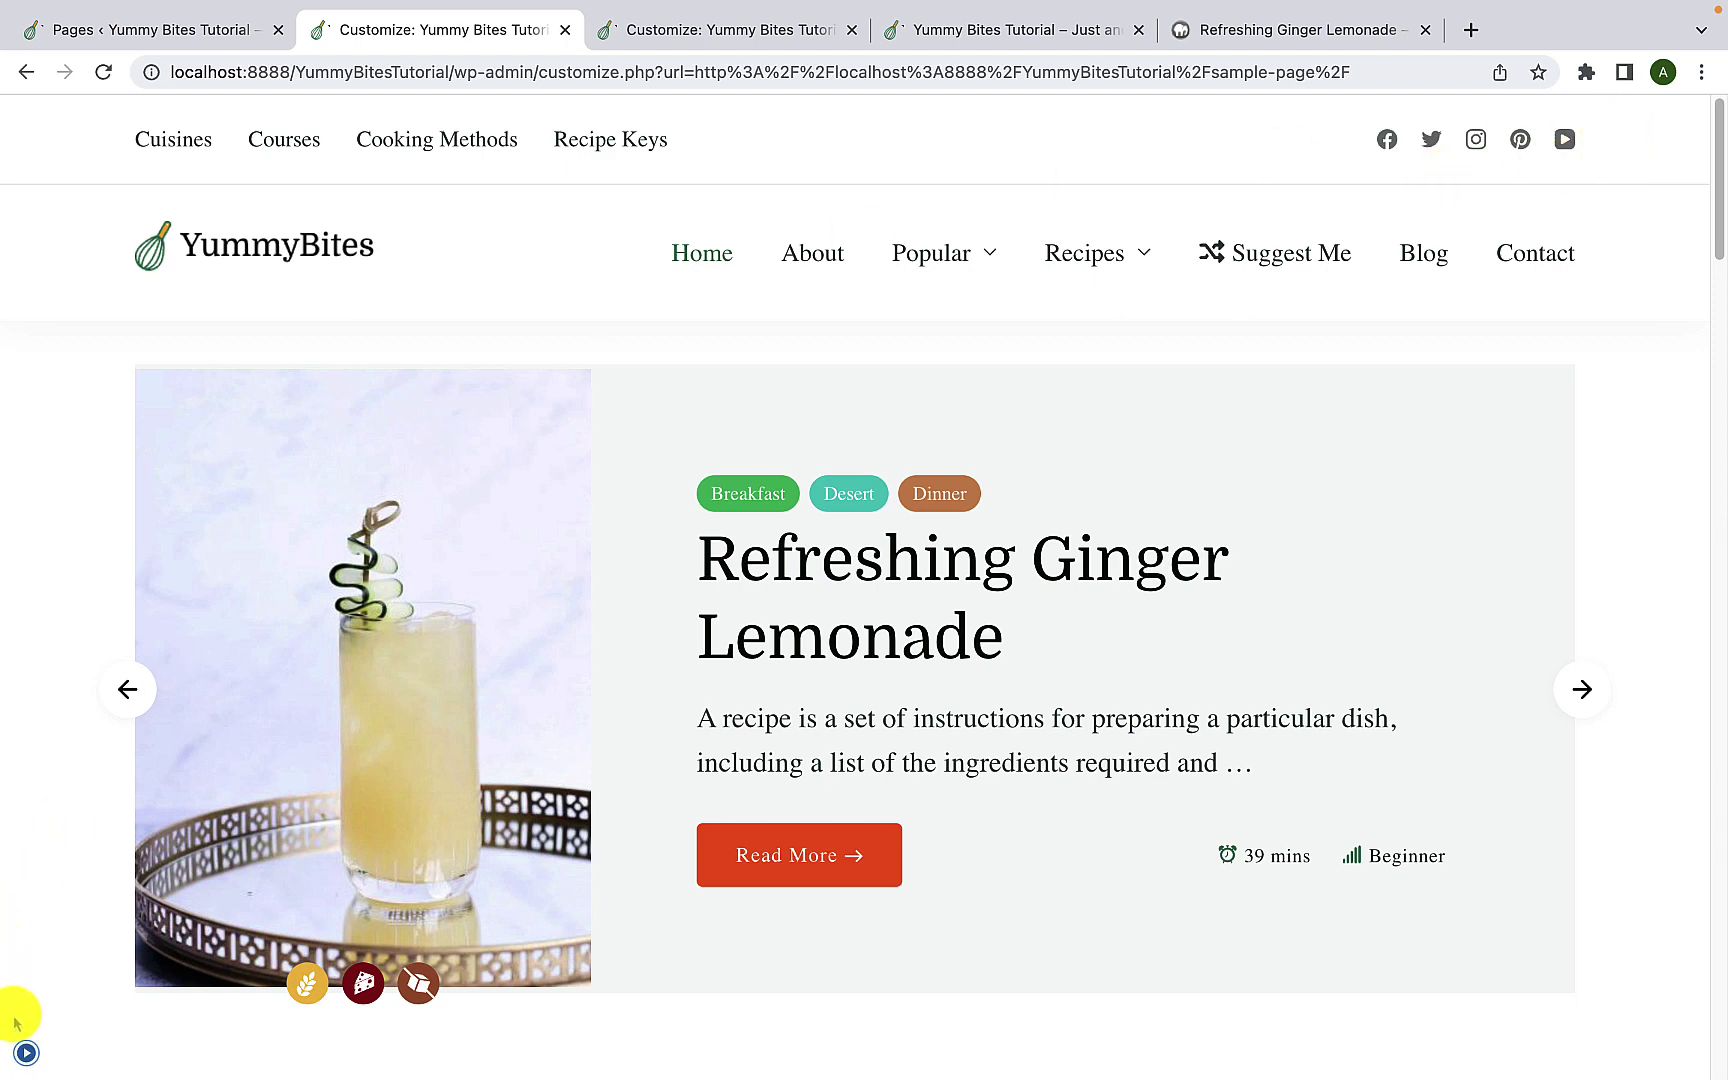
click(26, 1052)
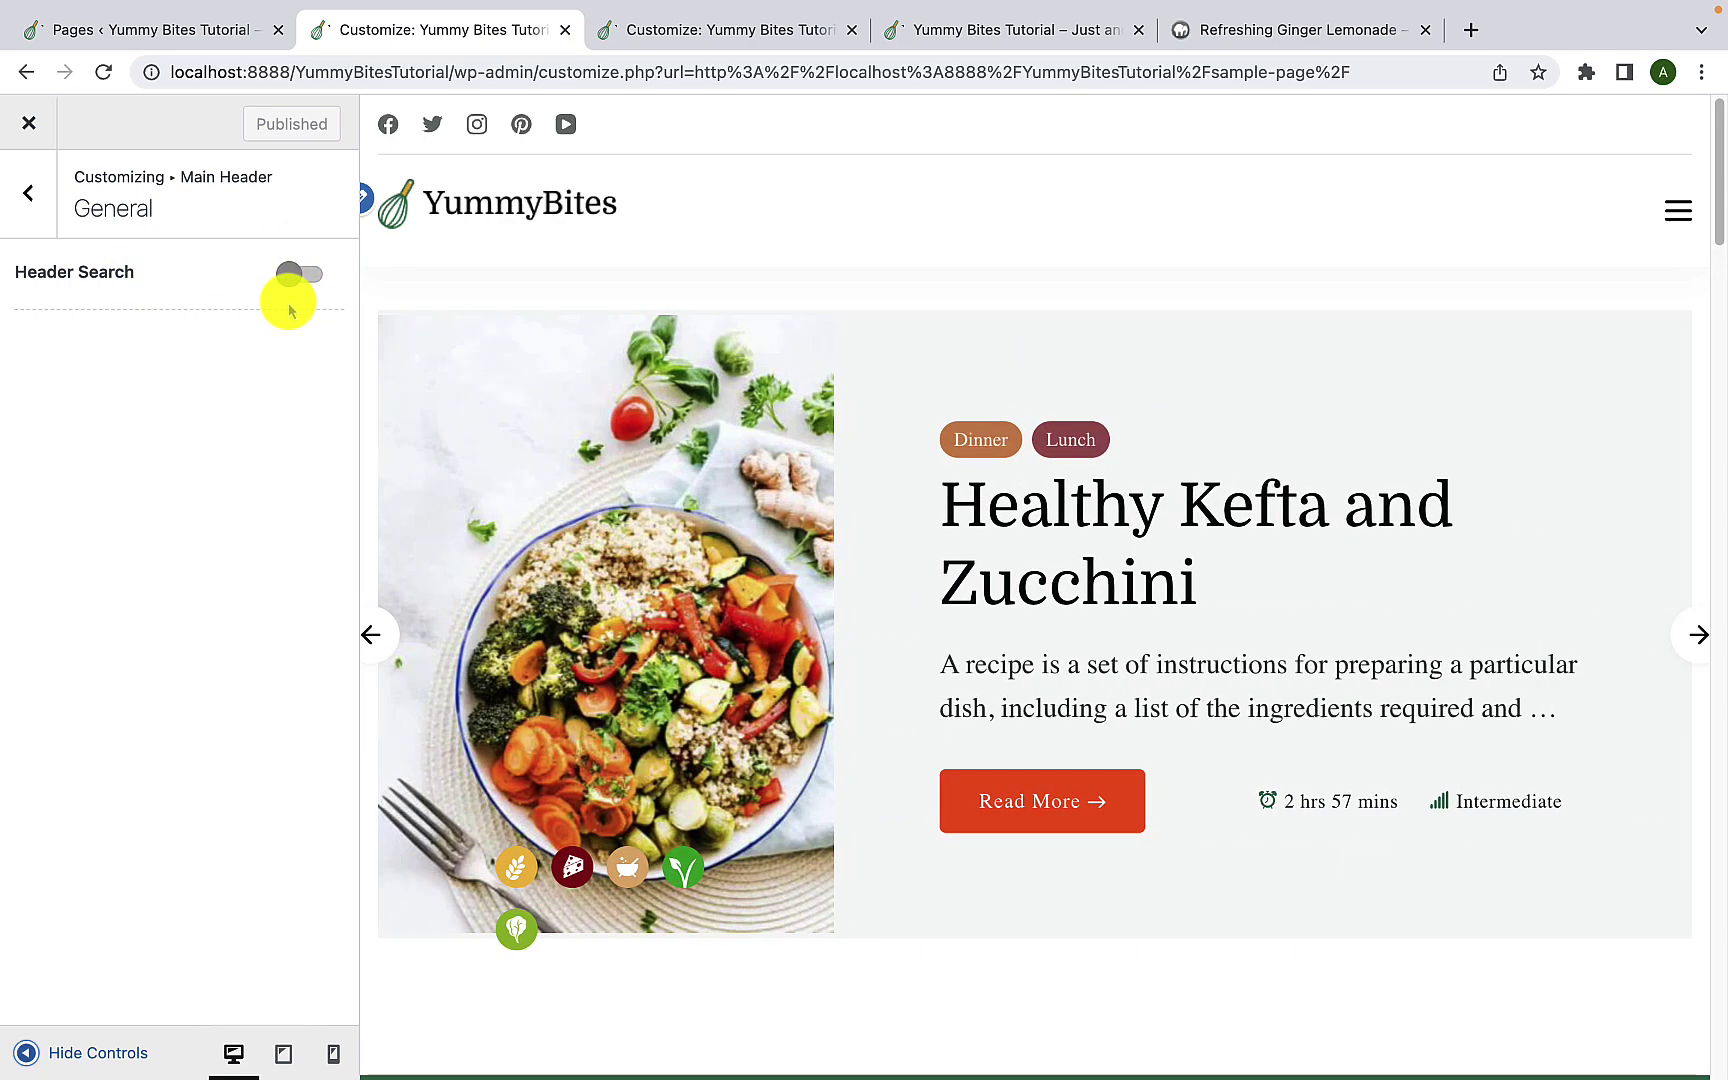
Step: Turn on Header Search, check the header's search icon at full width, and publish the change
click(302, 276)
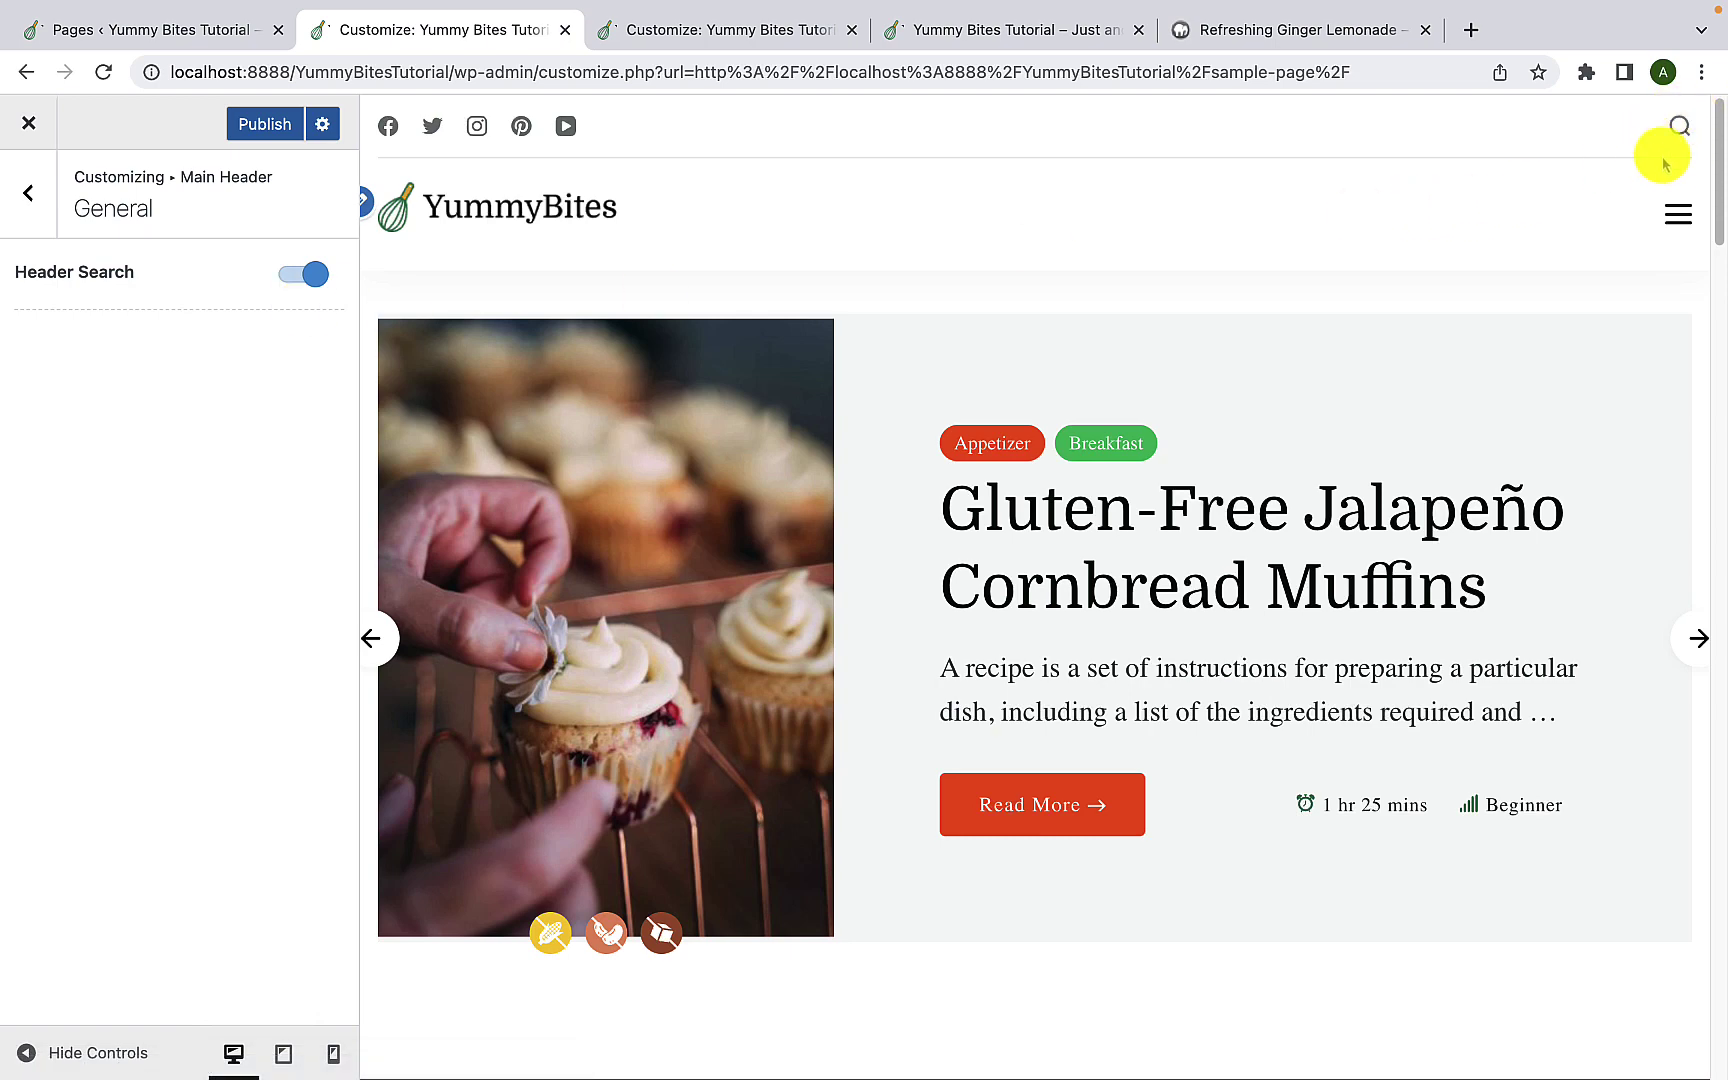
click(25, 1052)
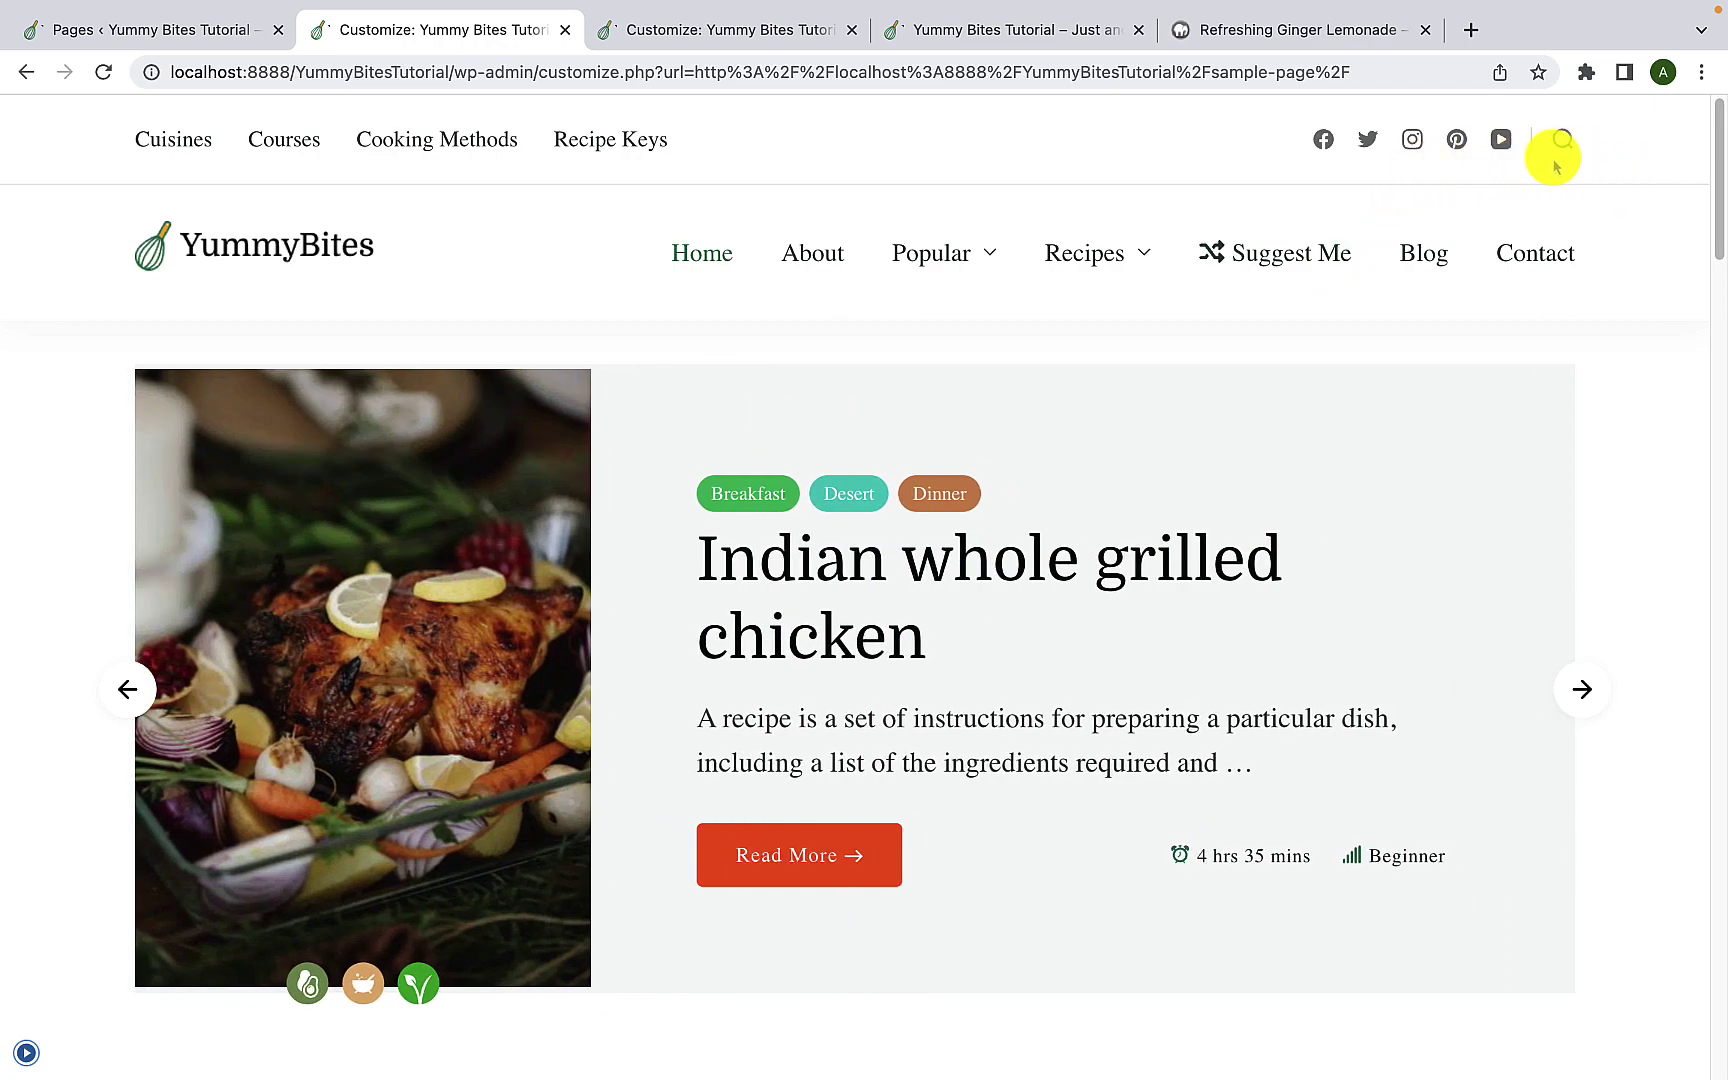
click(28, 1051)
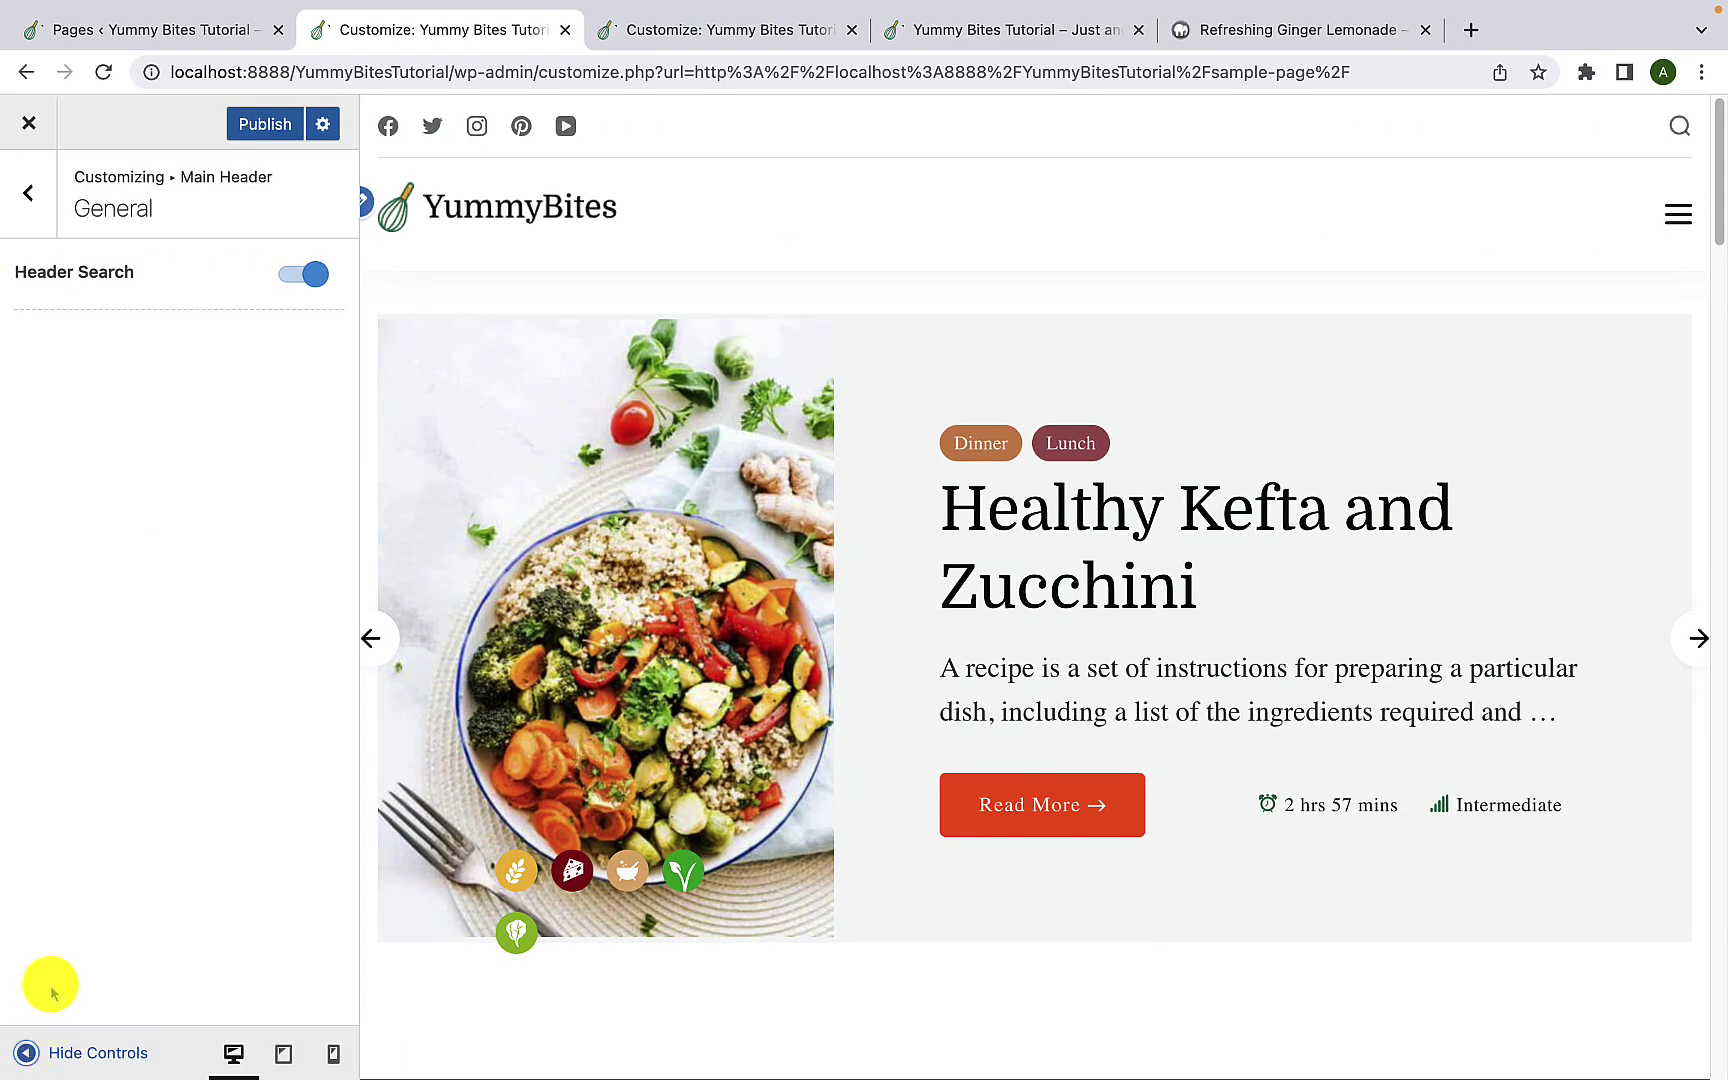
click(262, 135)
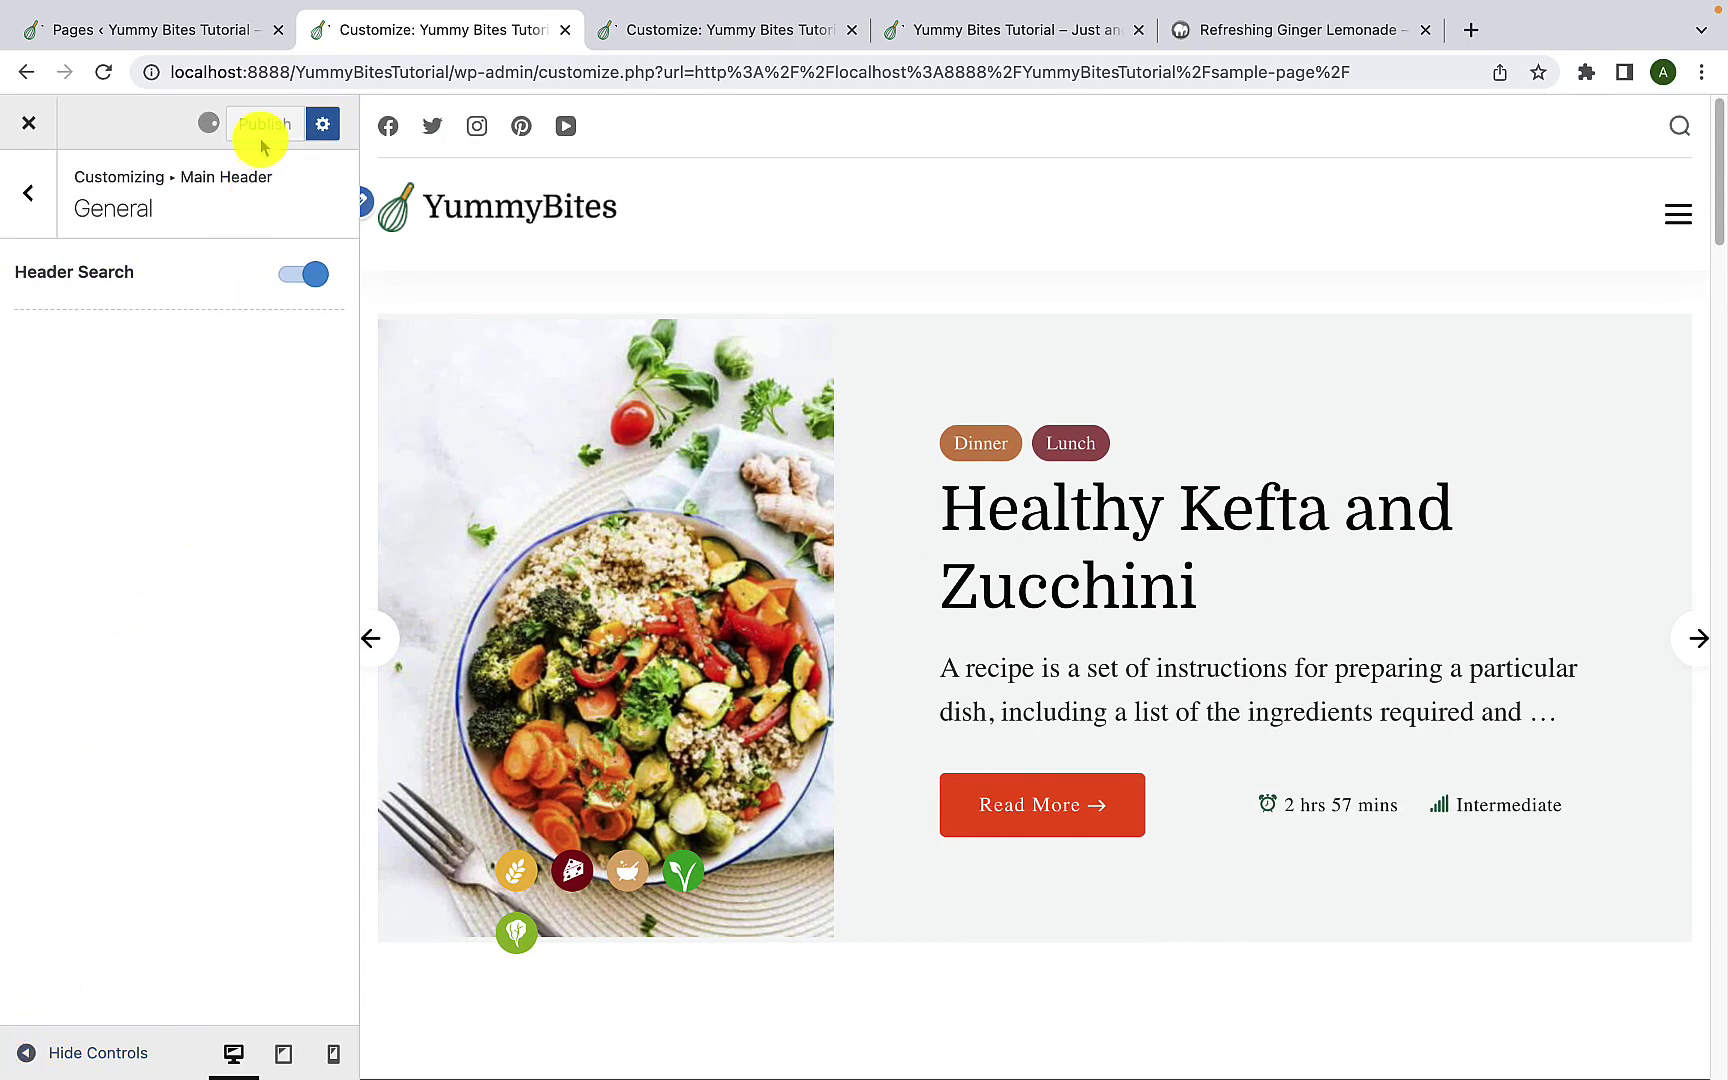
Step: Open the Main Header's Social Media Settings, try turning off Show Social Media and turn it back on
click(15, 222)
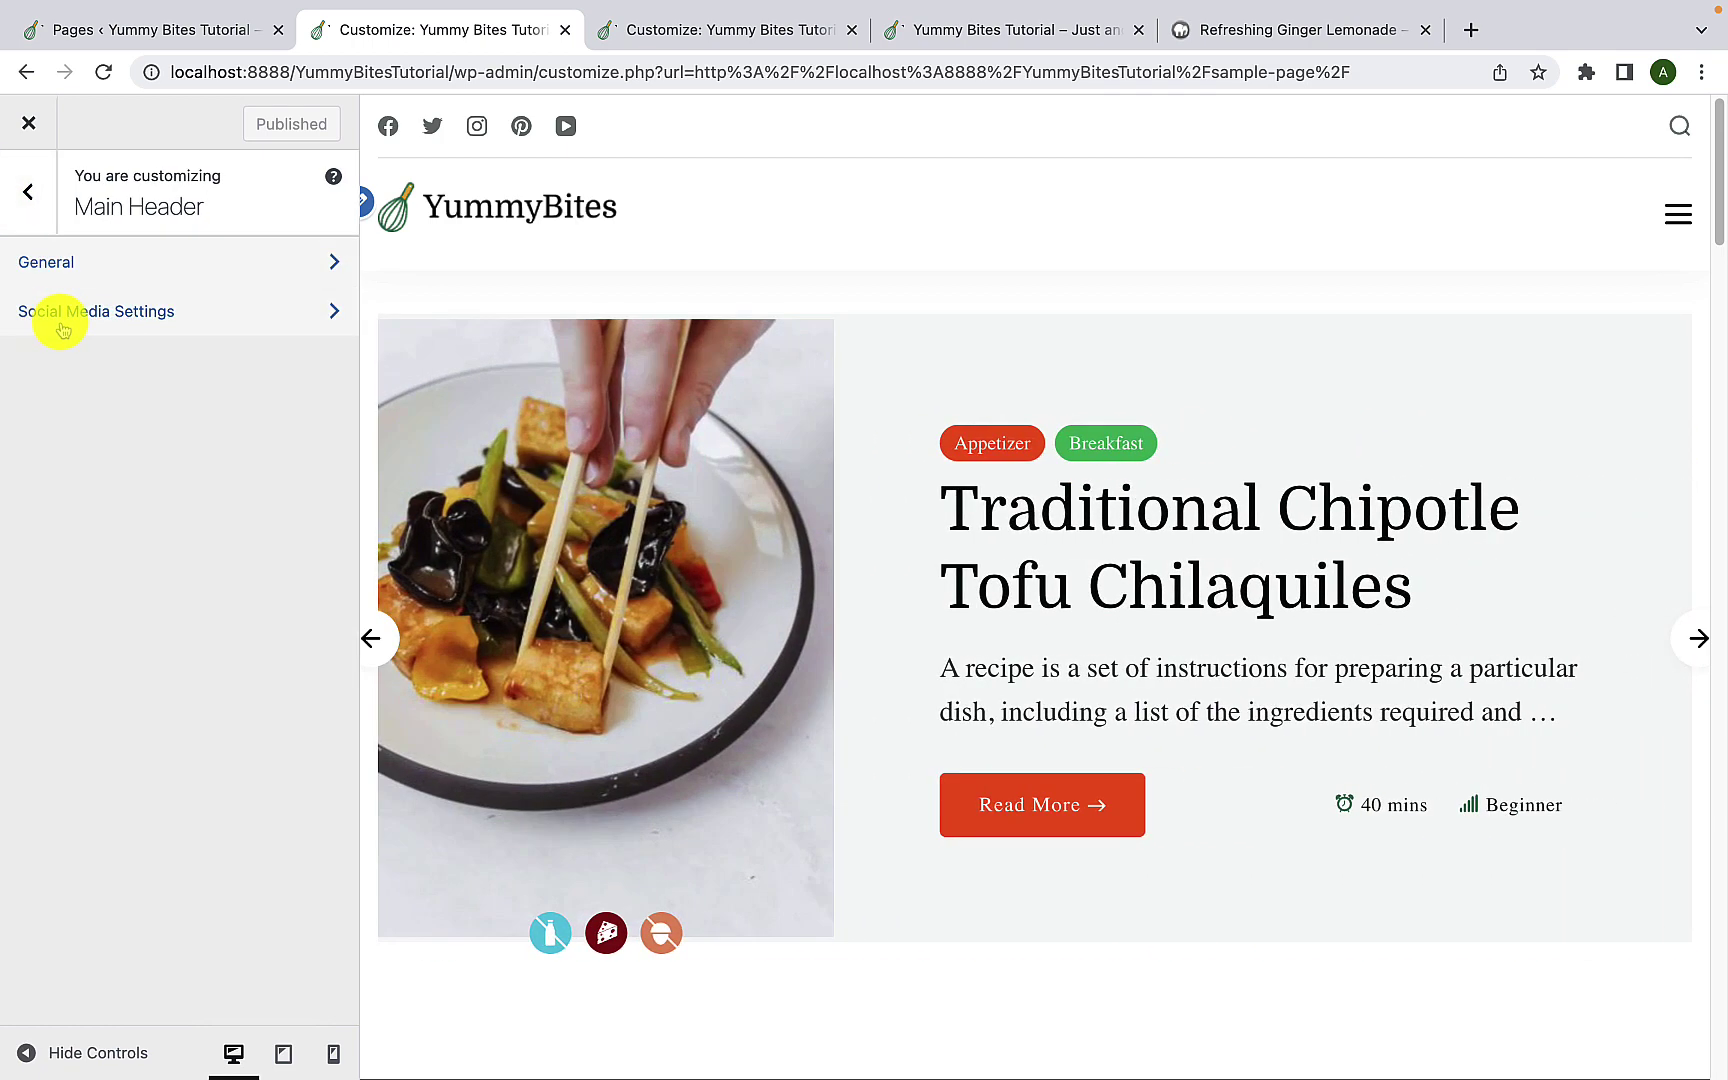
click(62, 311)
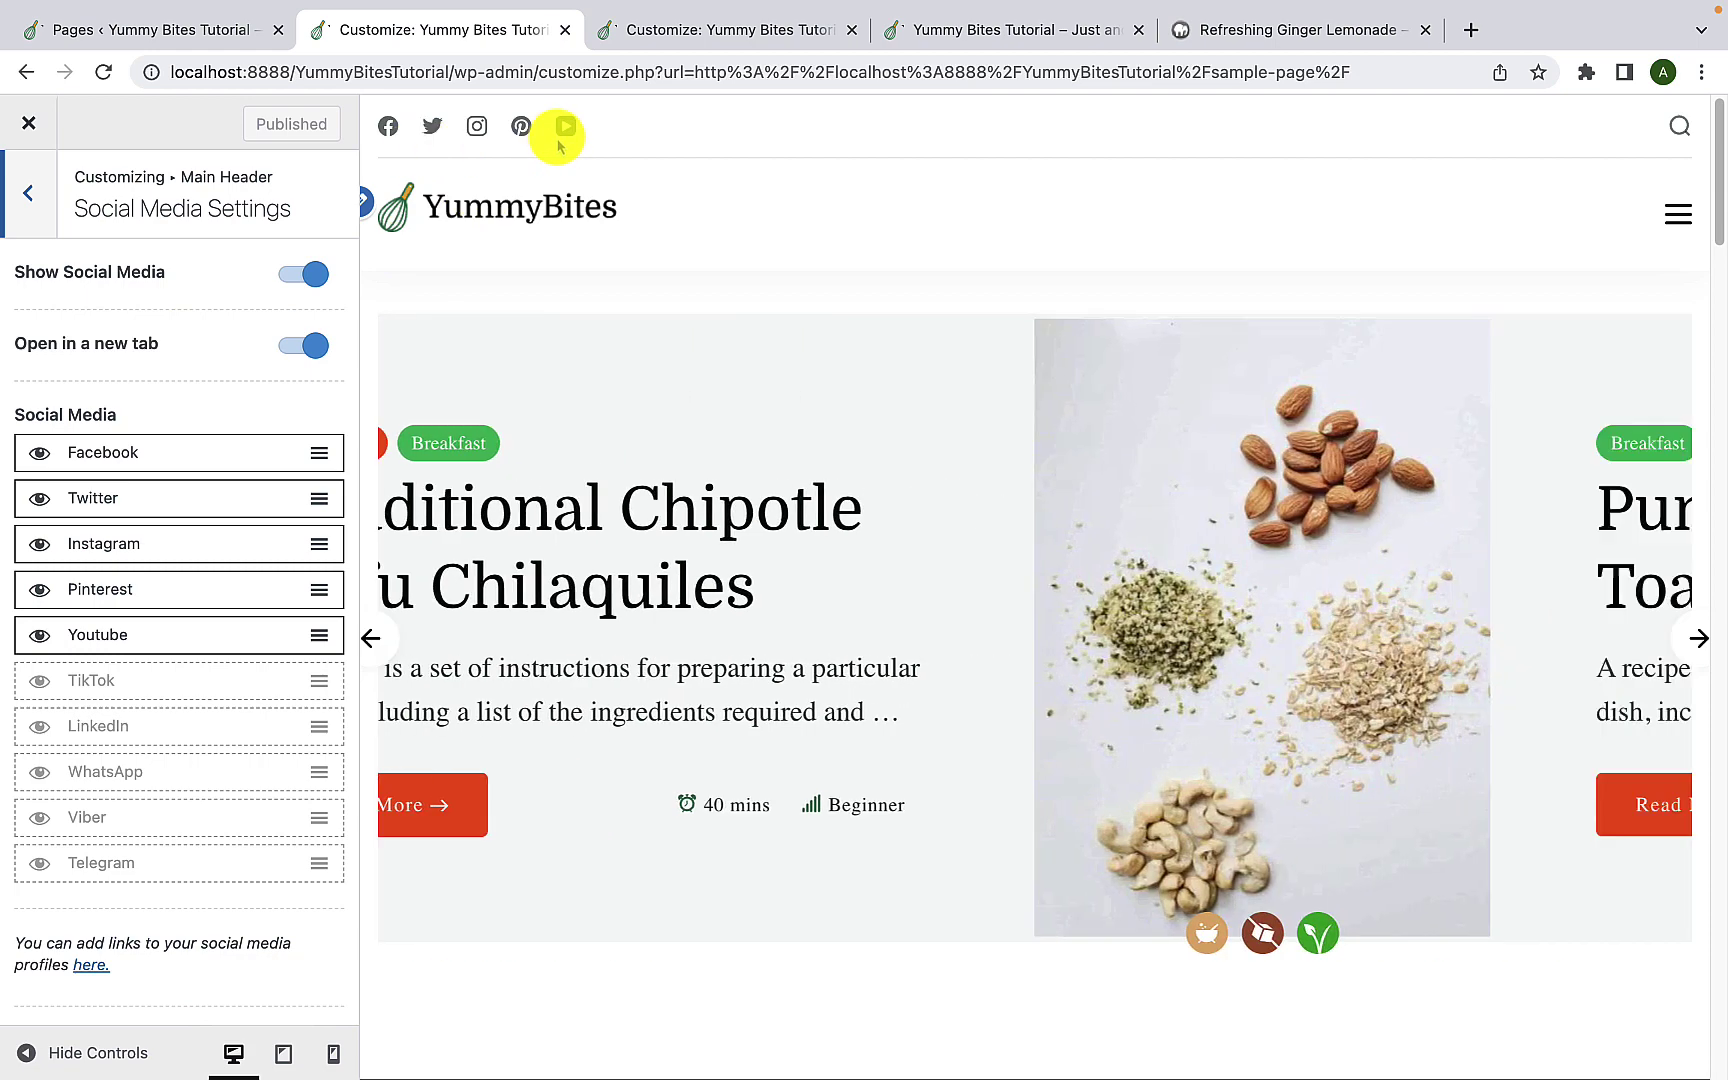
click(300, 275)
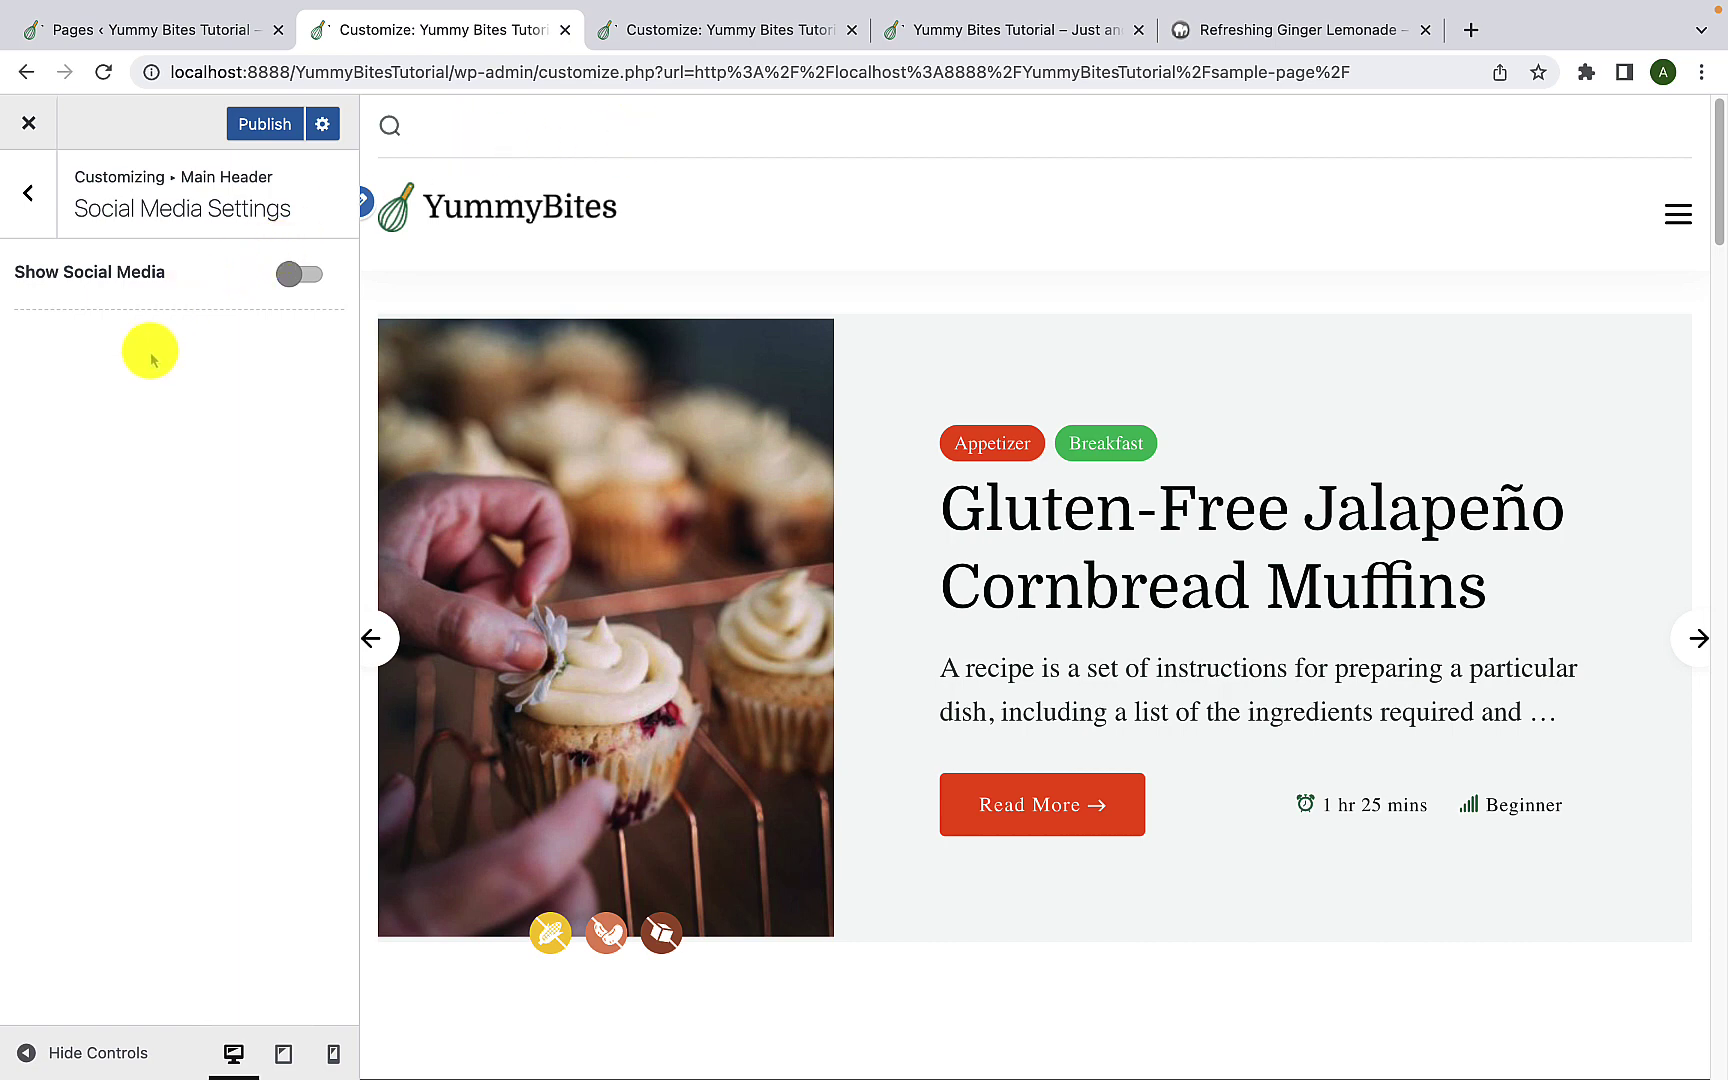
click(307, 290)
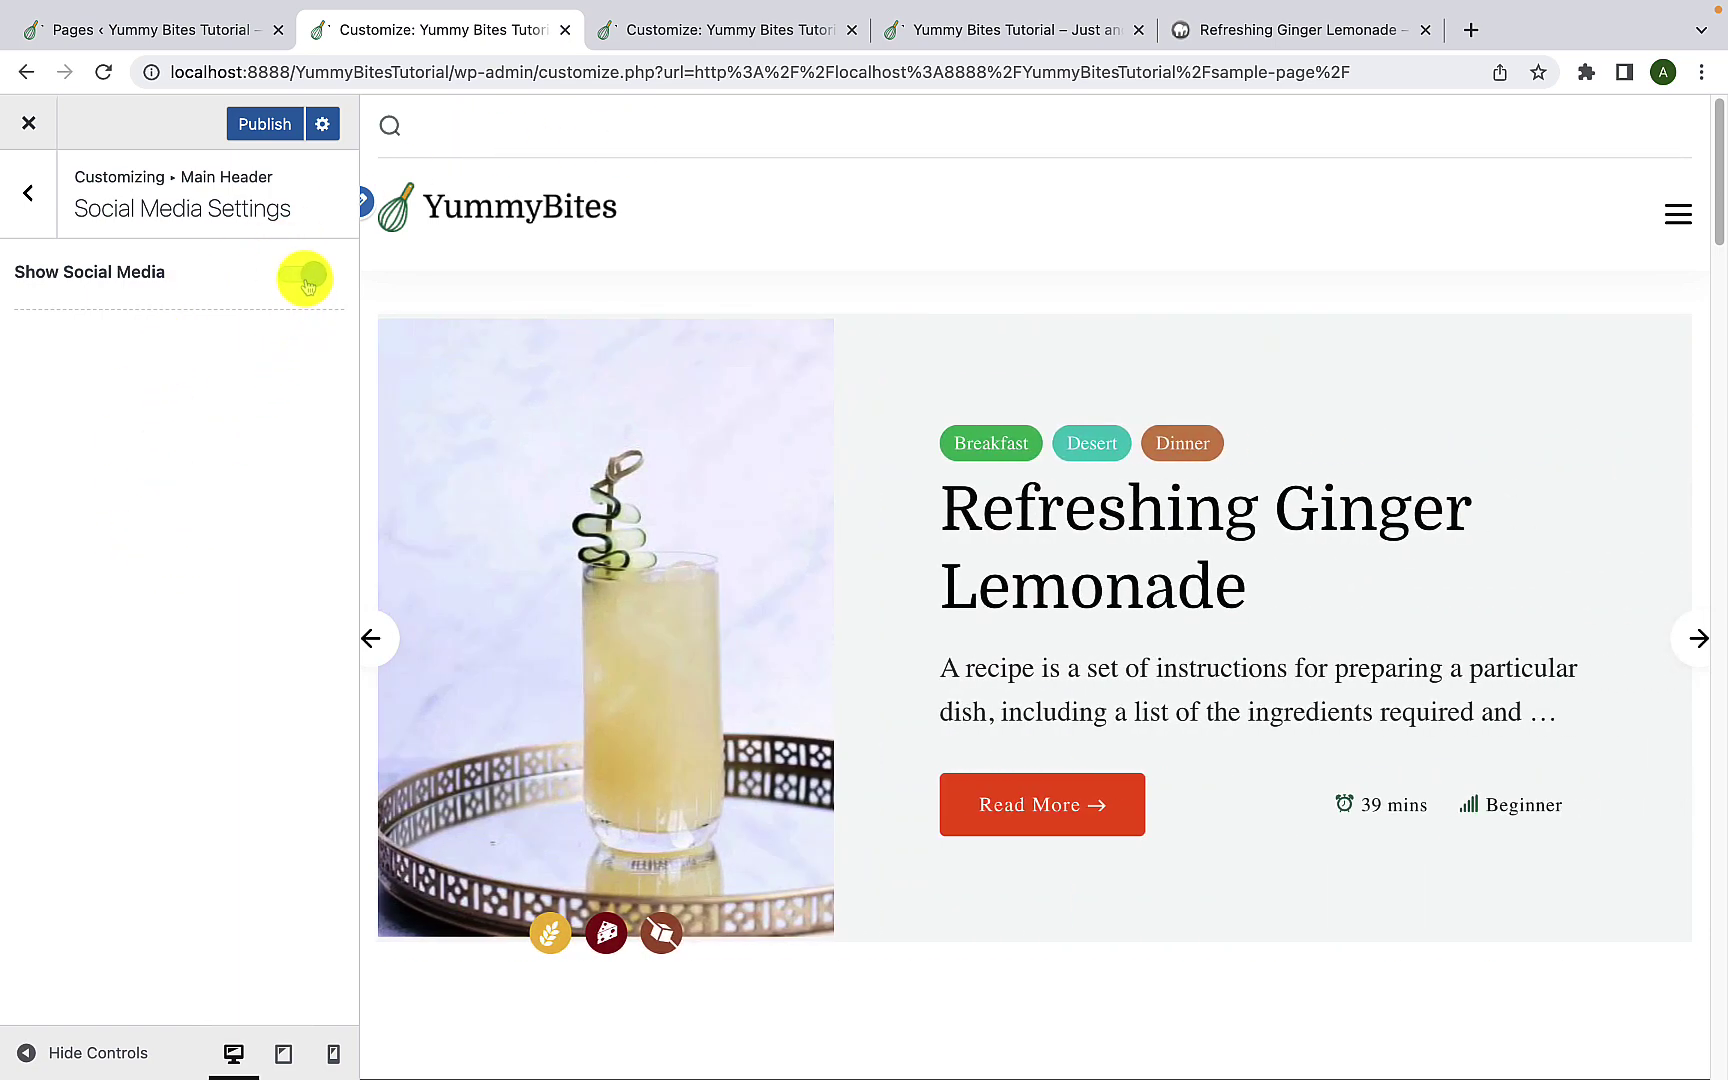
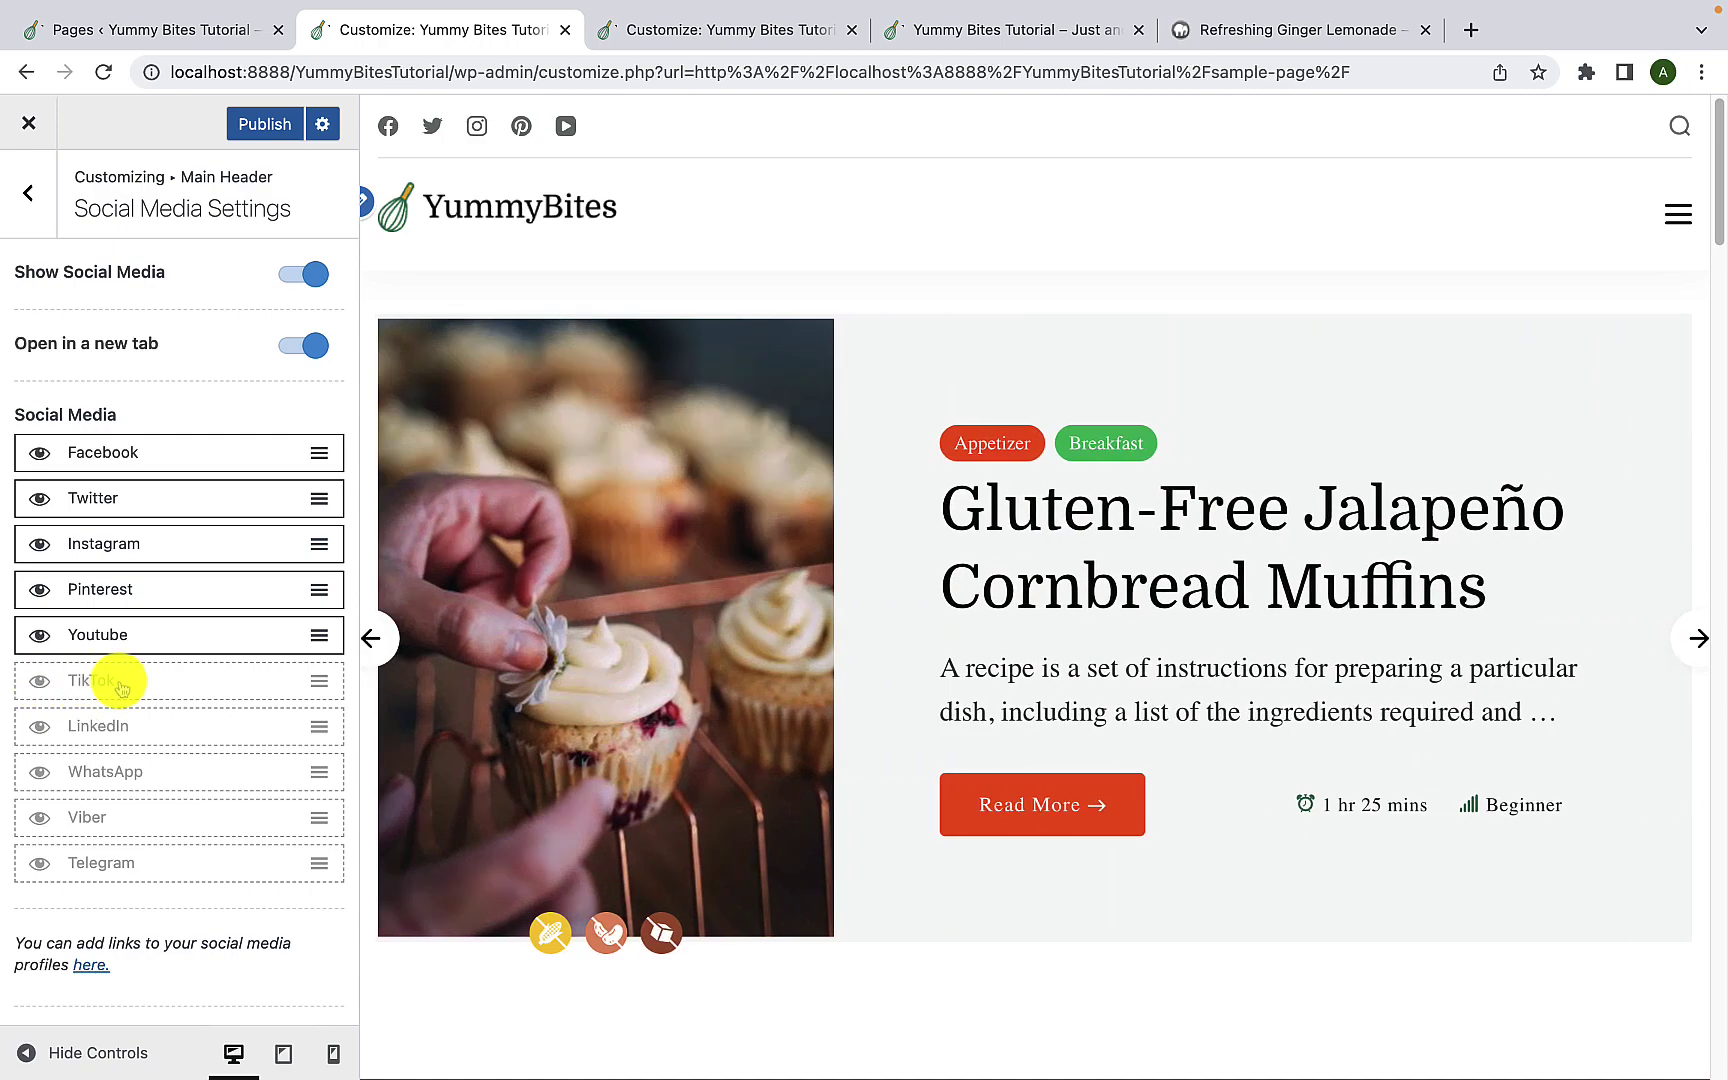
Step: Enable TikTok and LinkedIn in the header's social media list and open the settings for the profile links
click(39, 686)
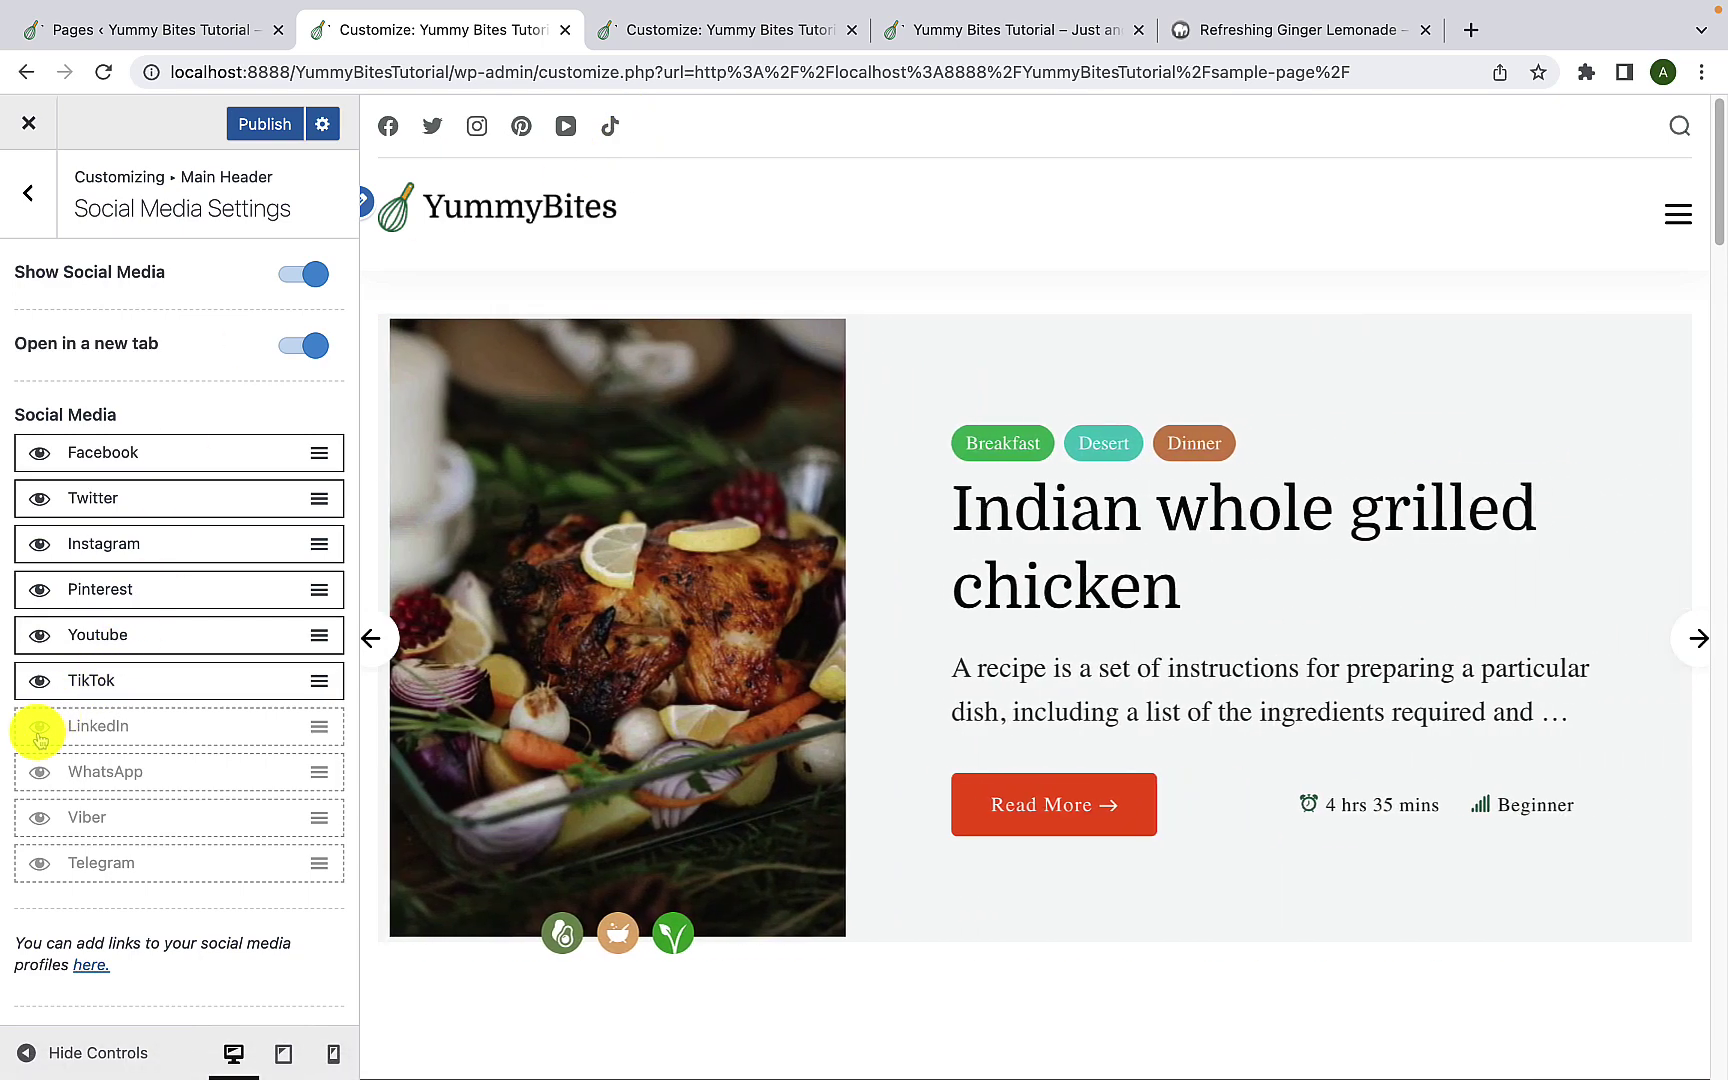
click(40, 734)
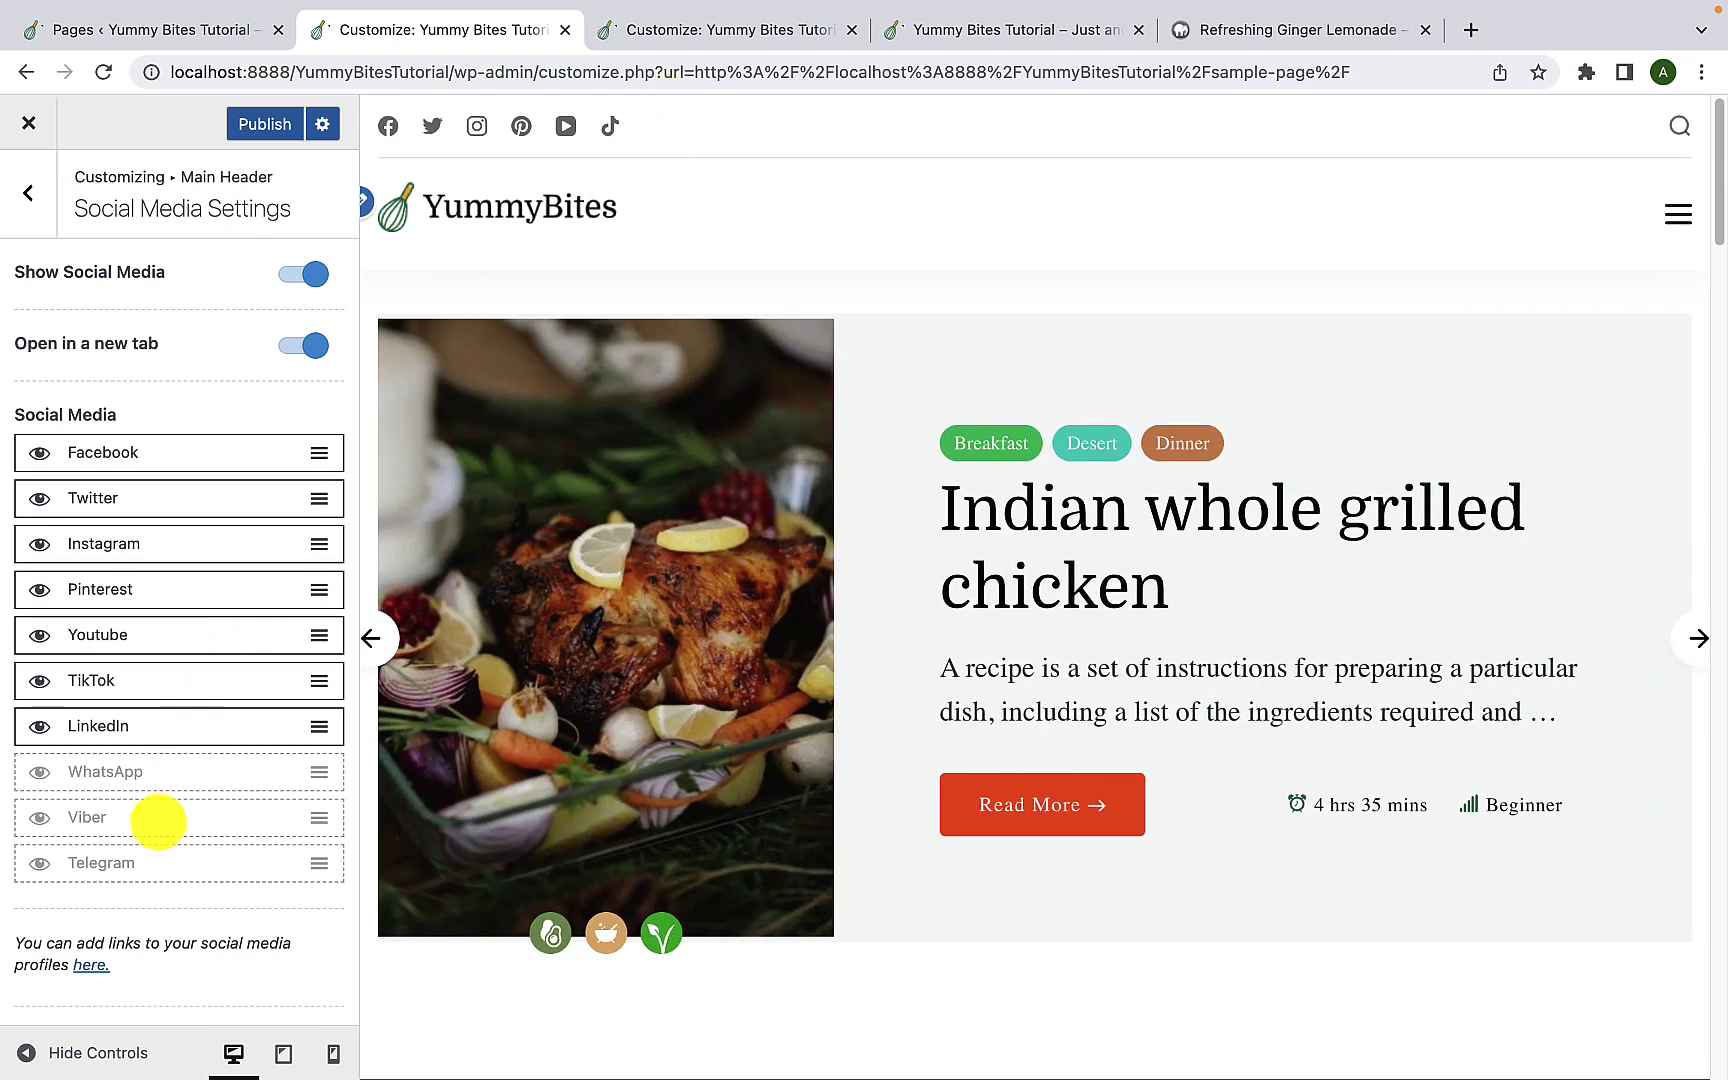
click(91, 966)
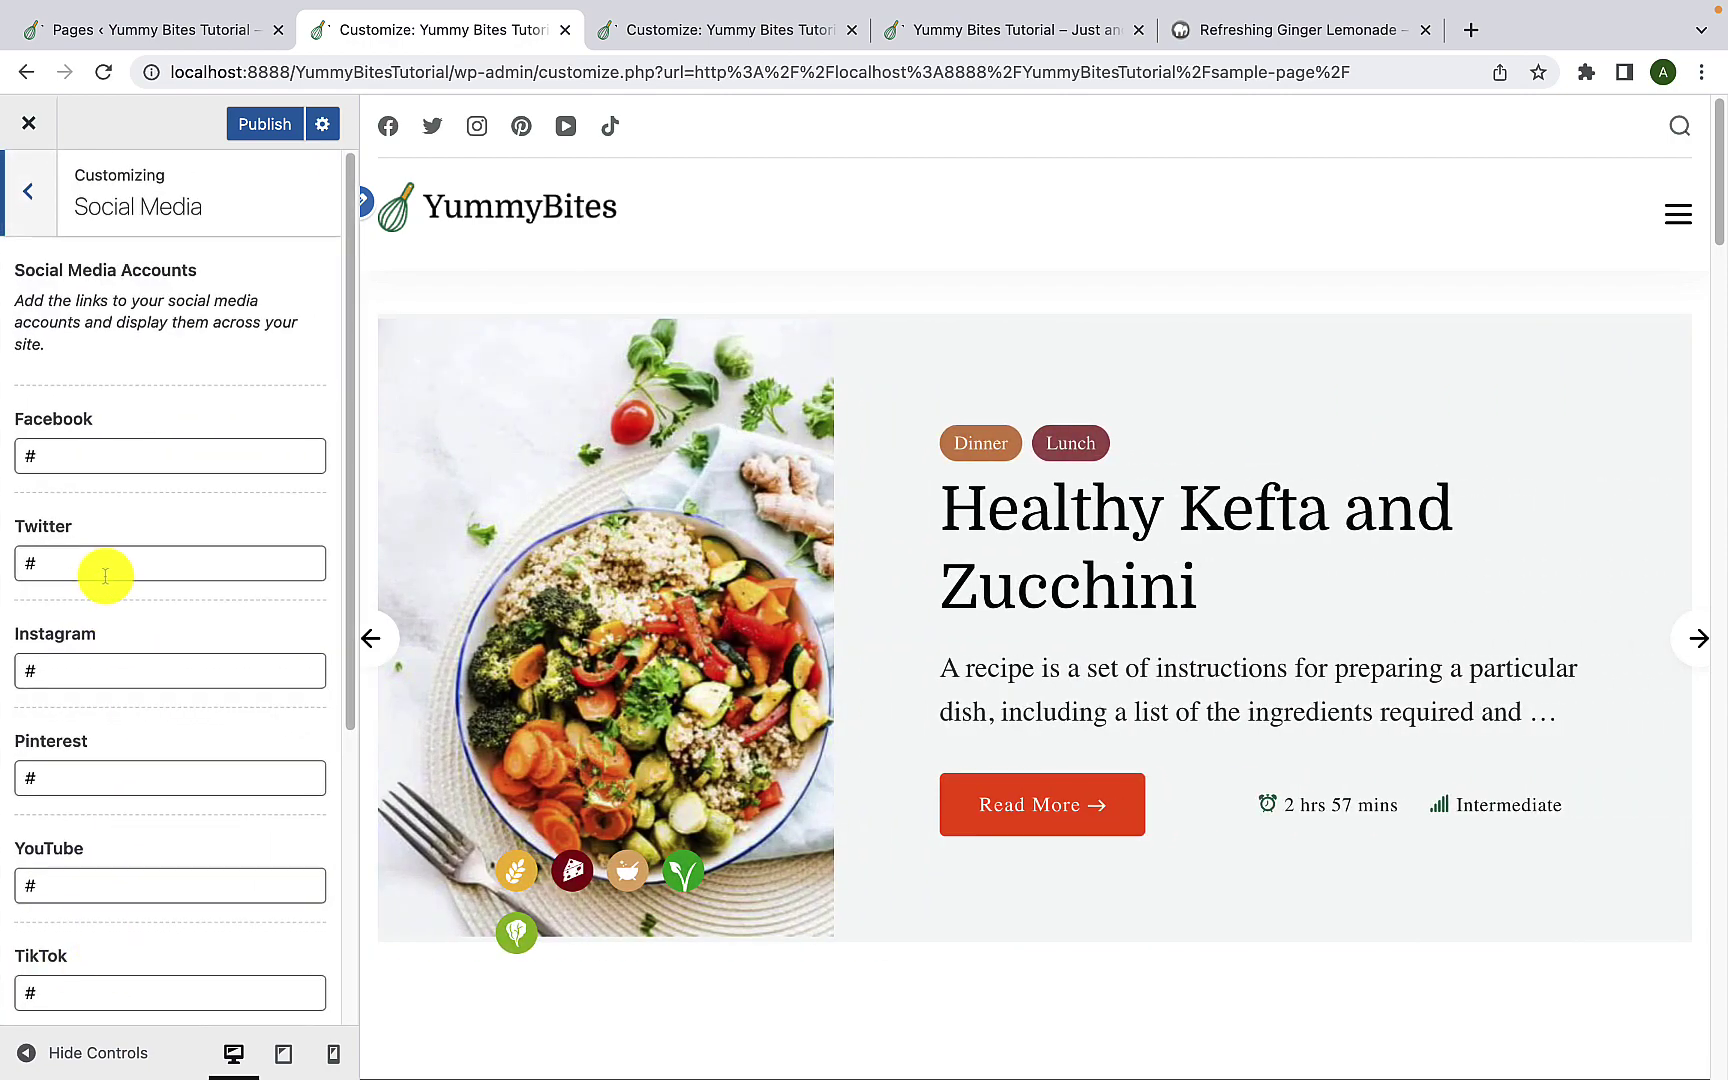
Step: Enter # as the LinkedIn account link and check the account links against the header icons in the preview
scroll(105, 576, down, 5)
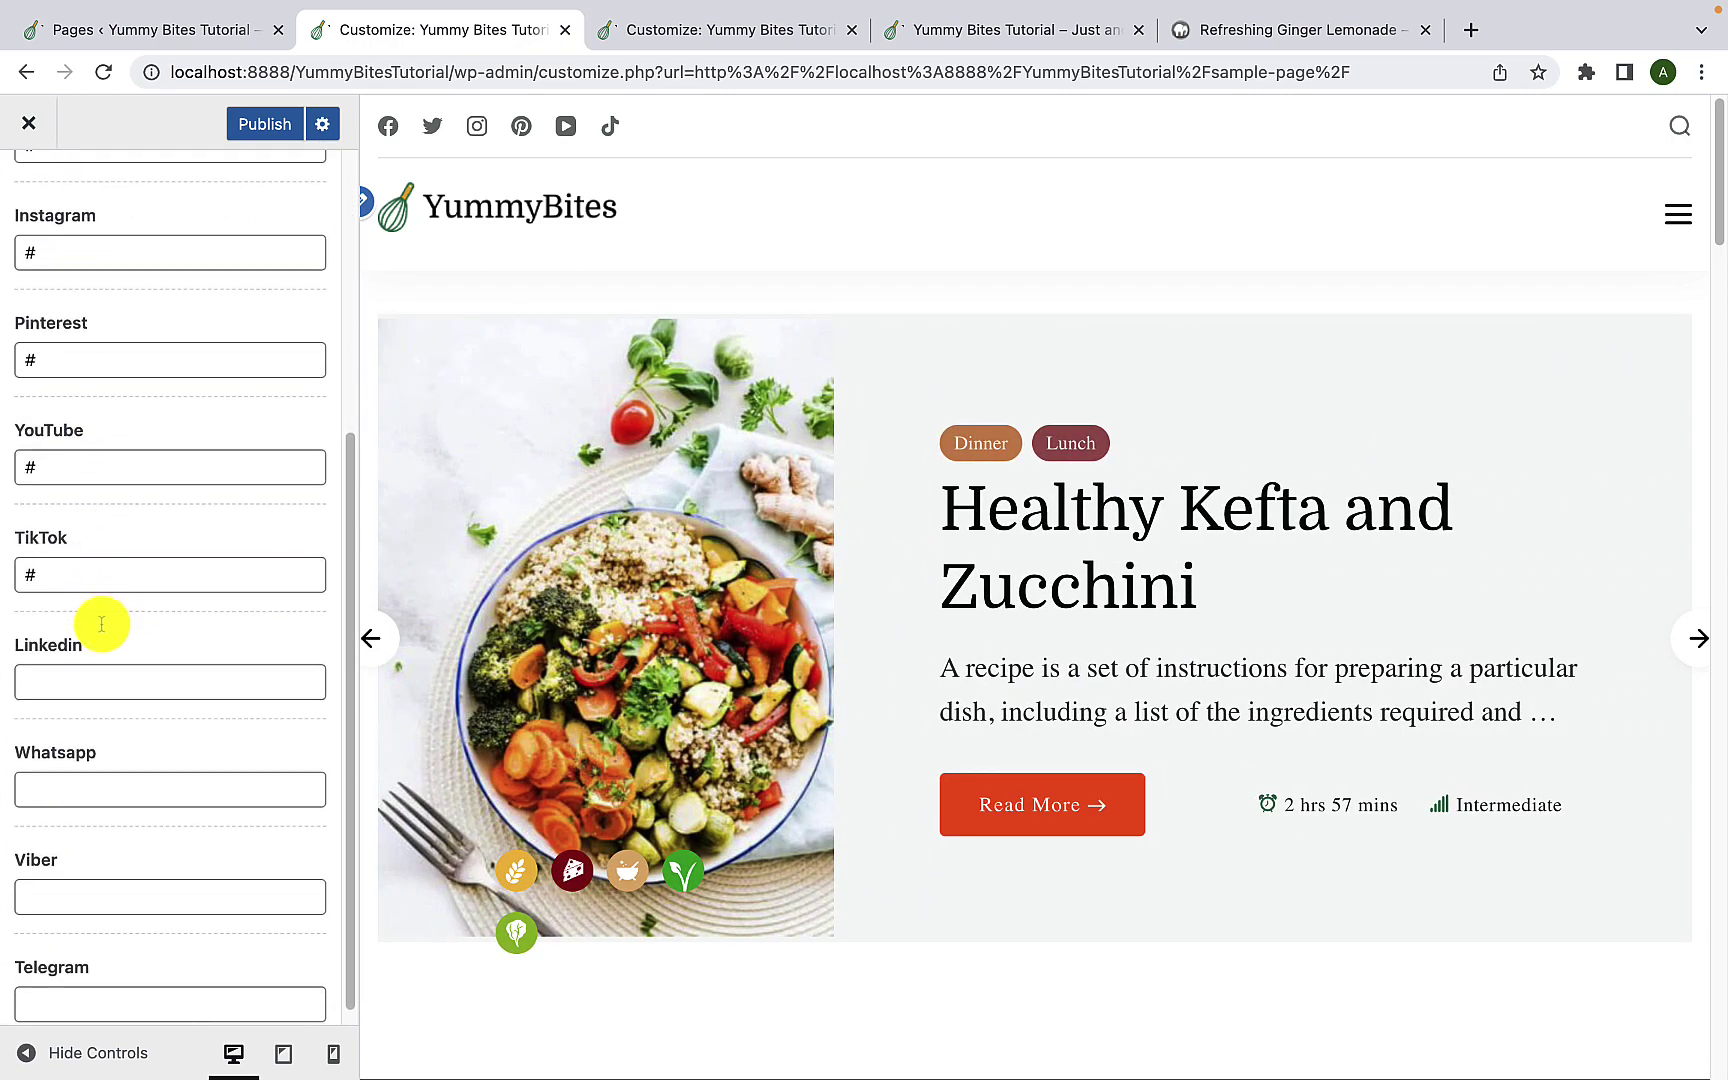
click(60, 682)
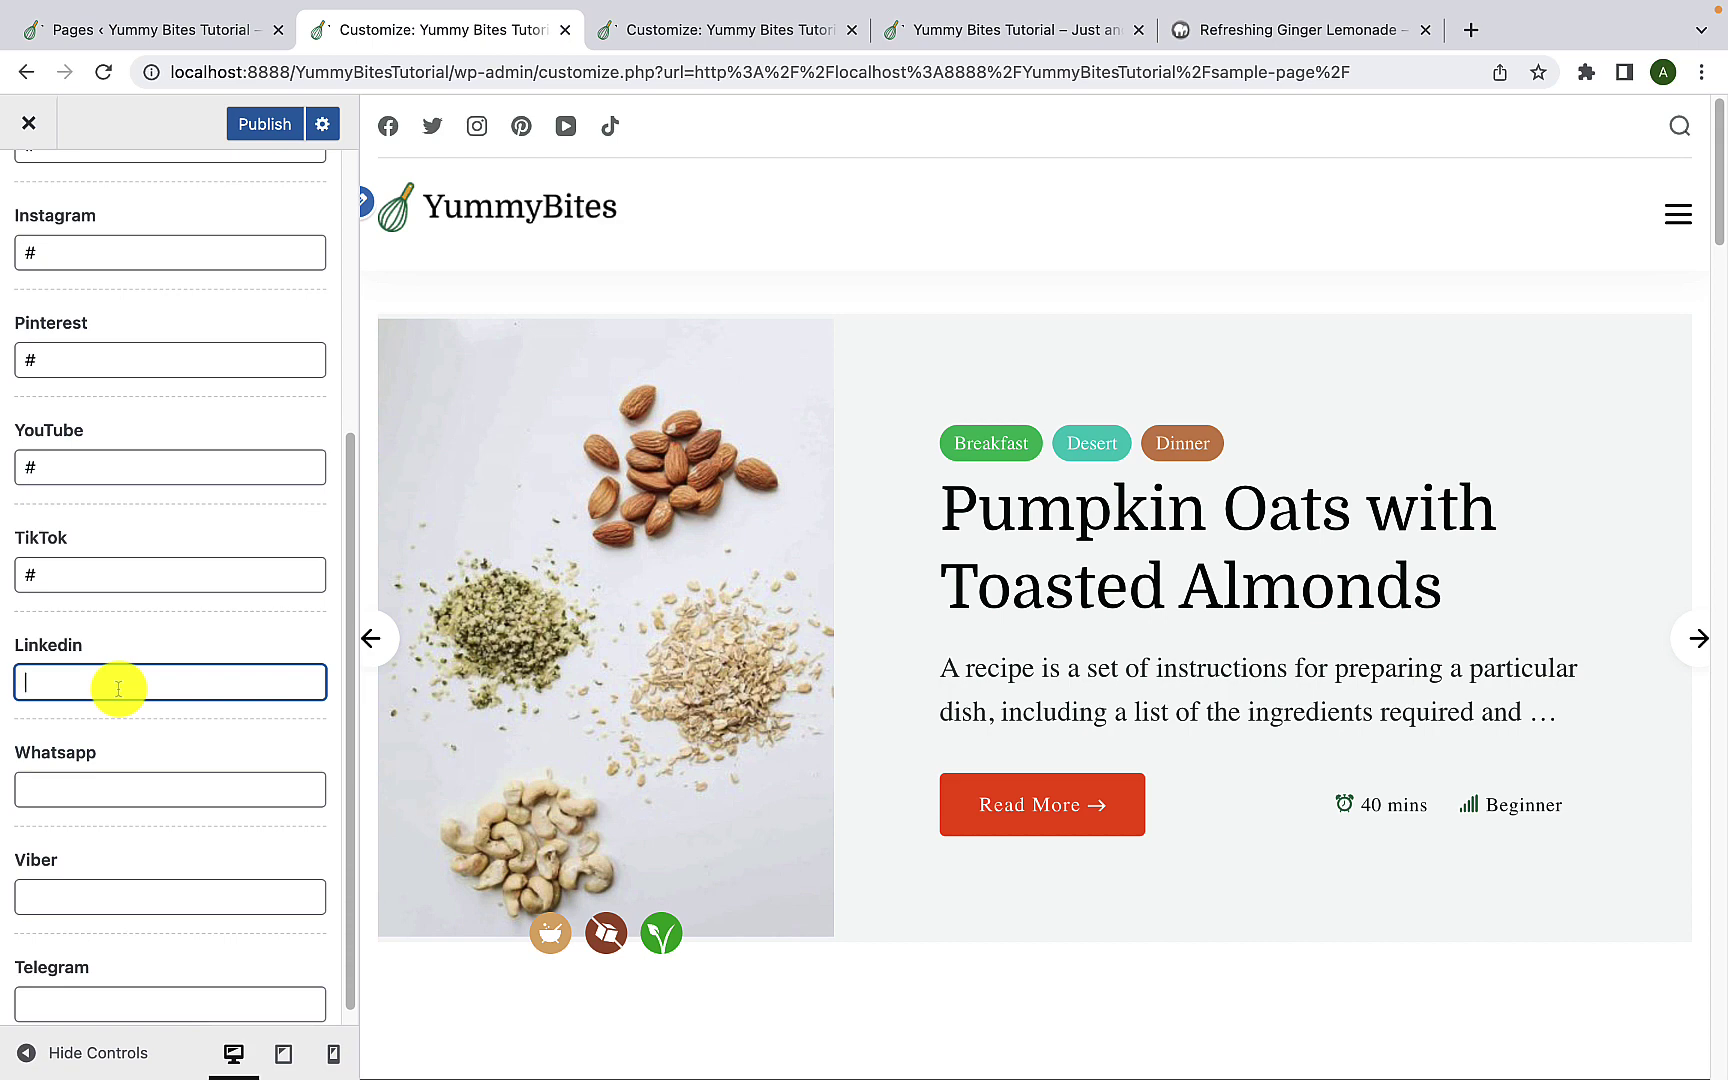
text(#)
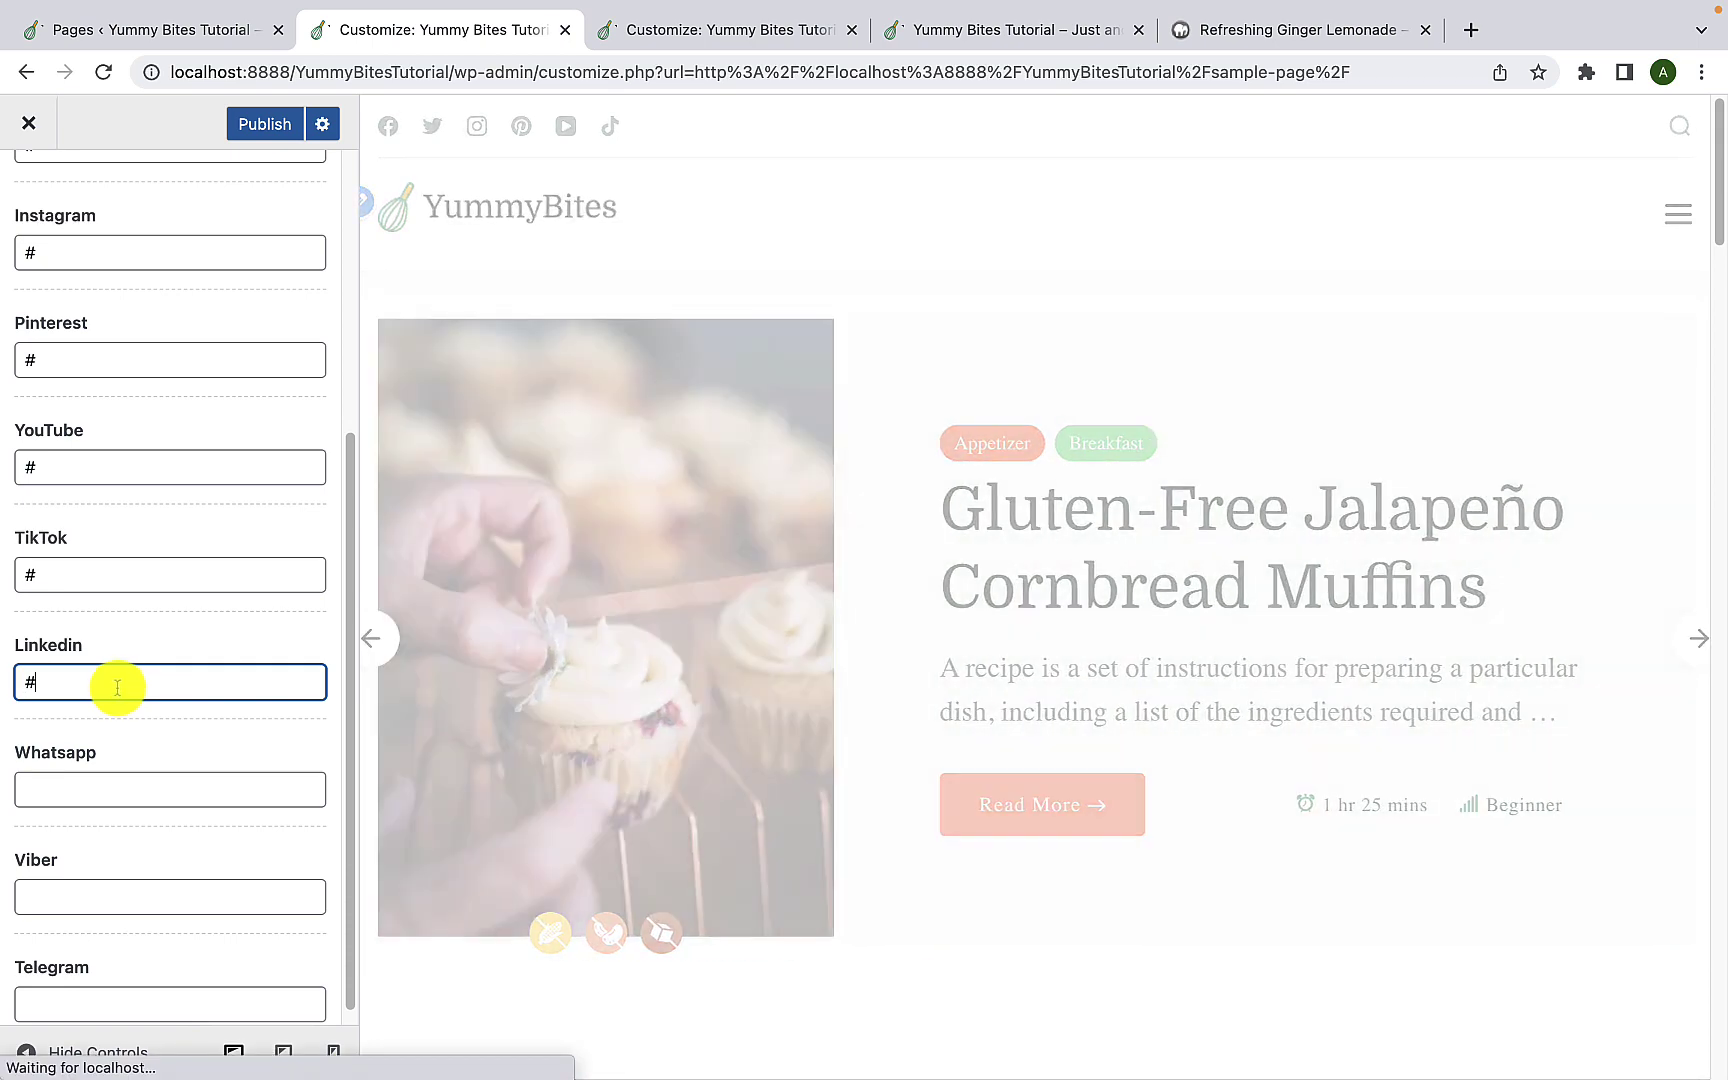
scroll(117, 687, up, 3)
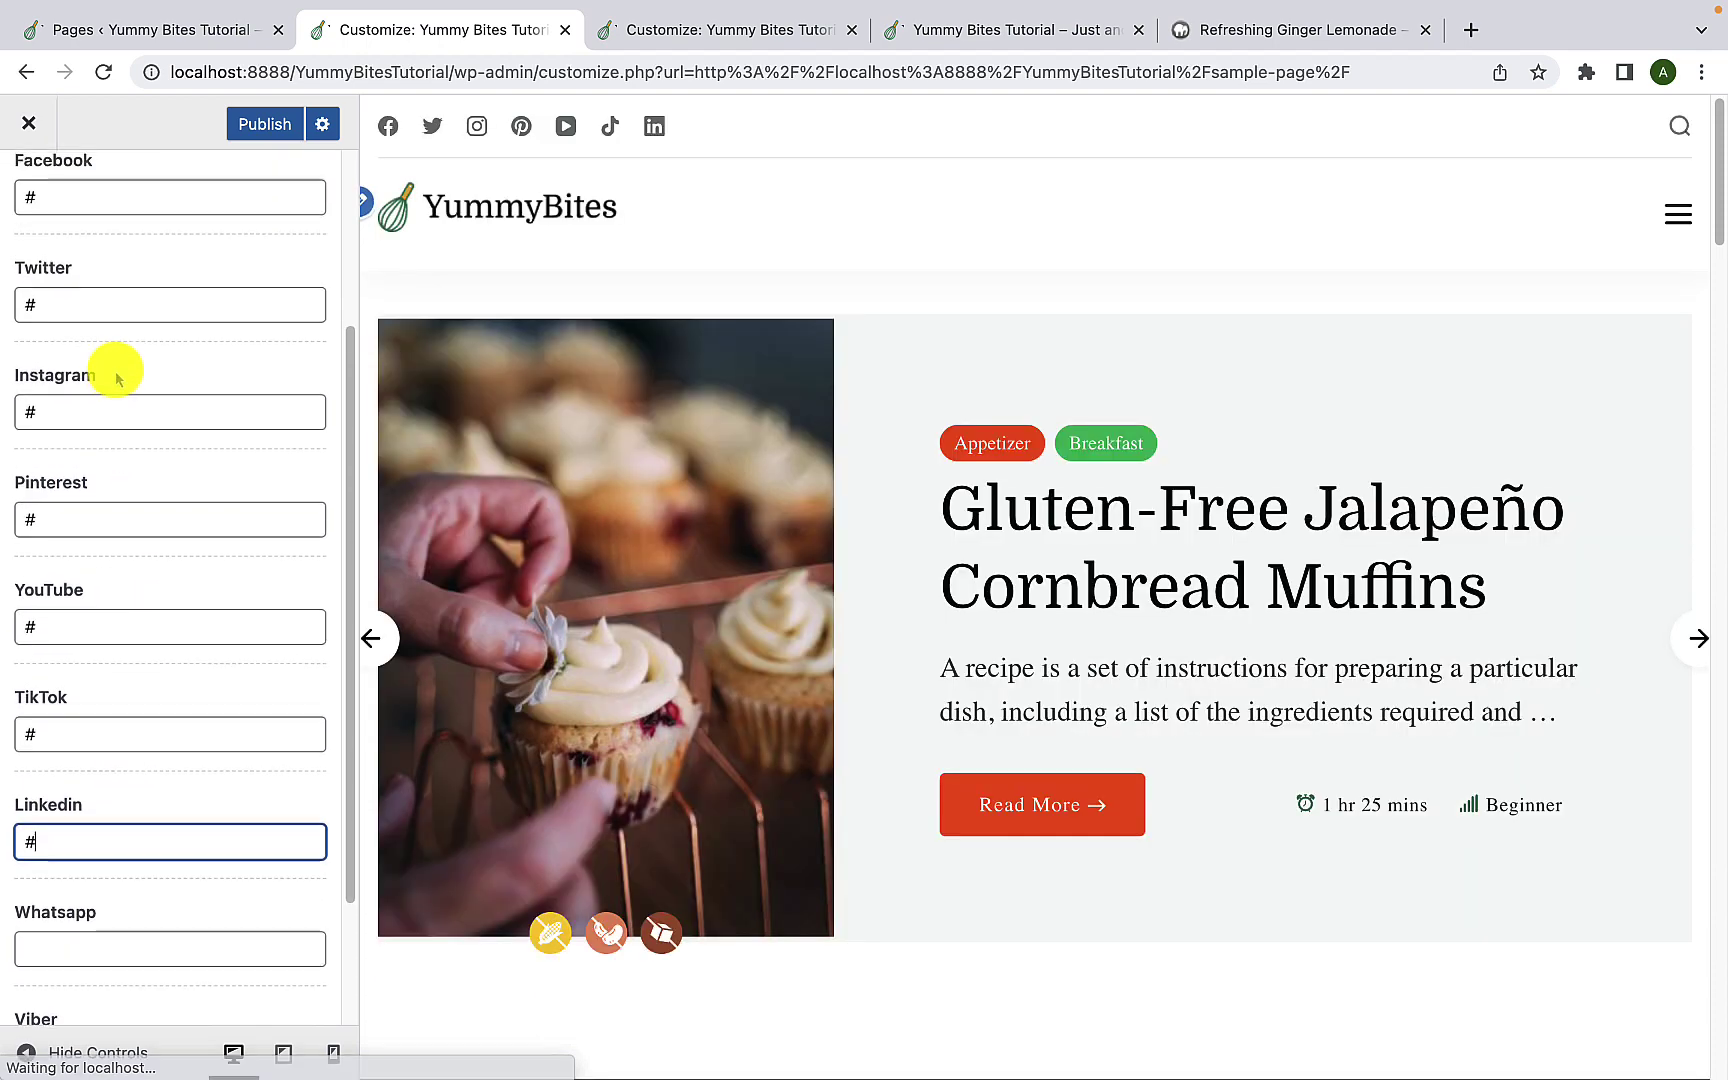
scroll(150, 708, down, 2)
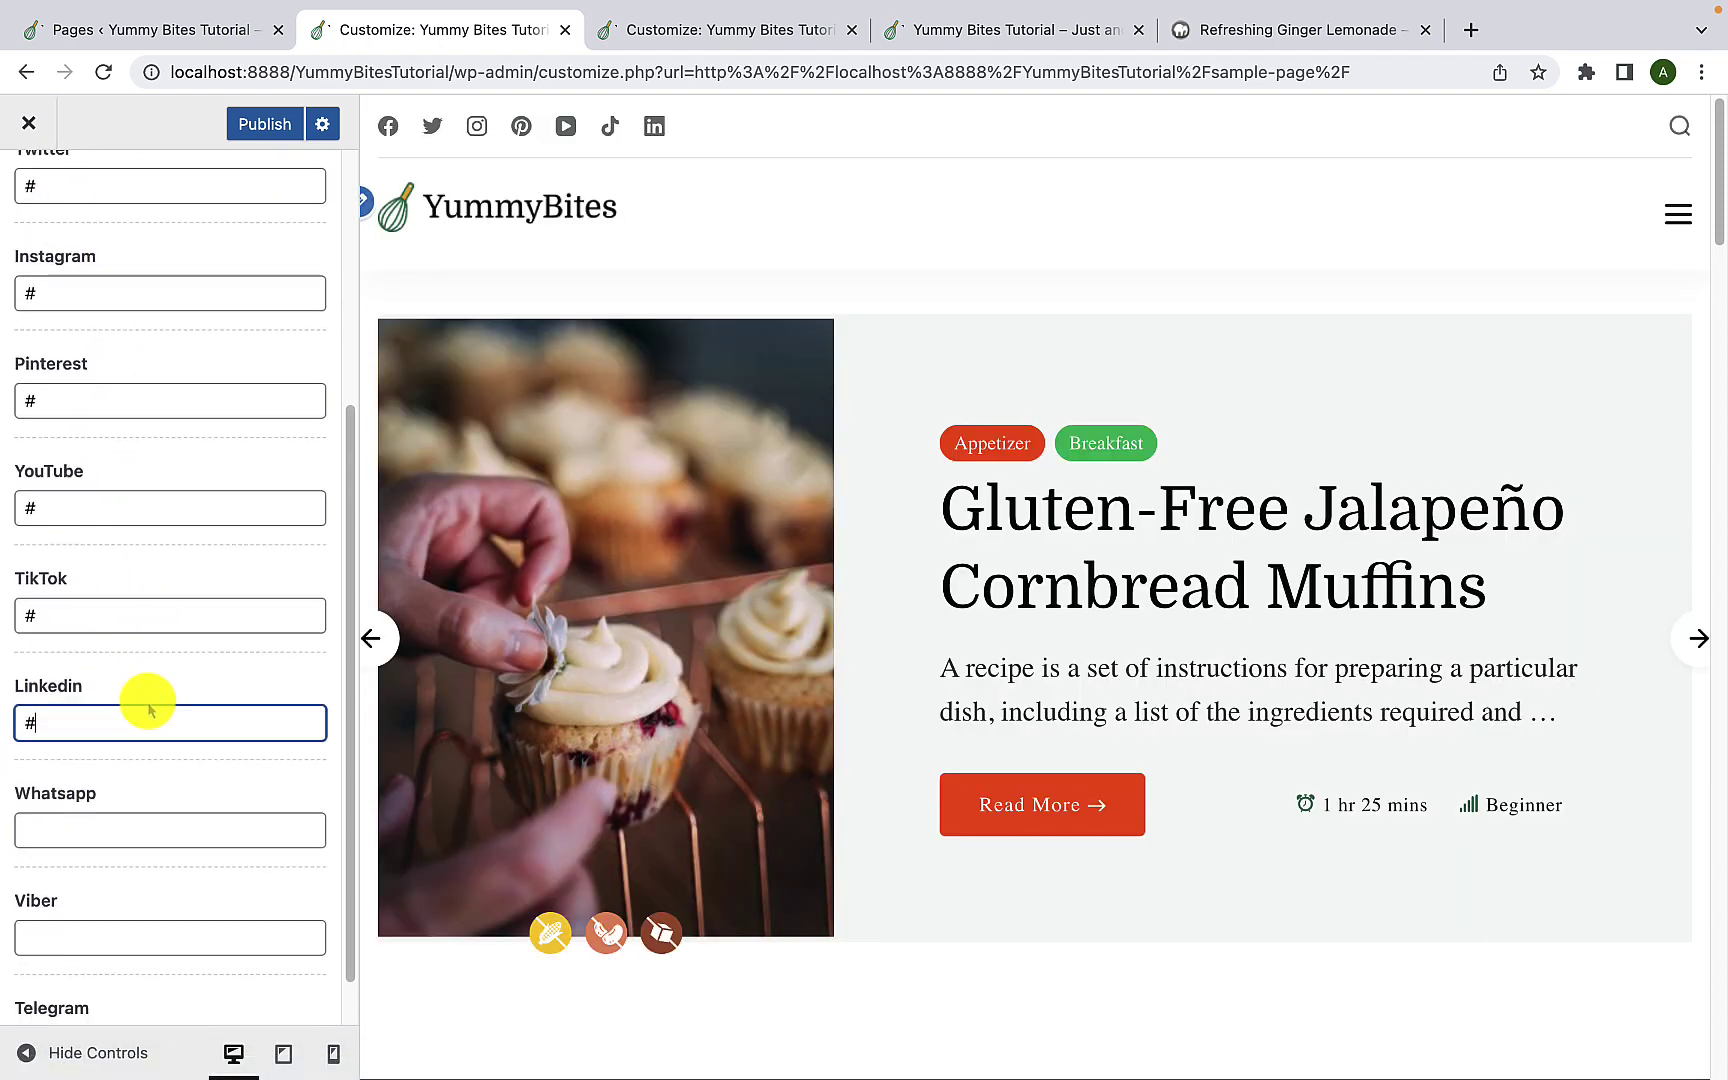
scroll(150, 708, down, 1)
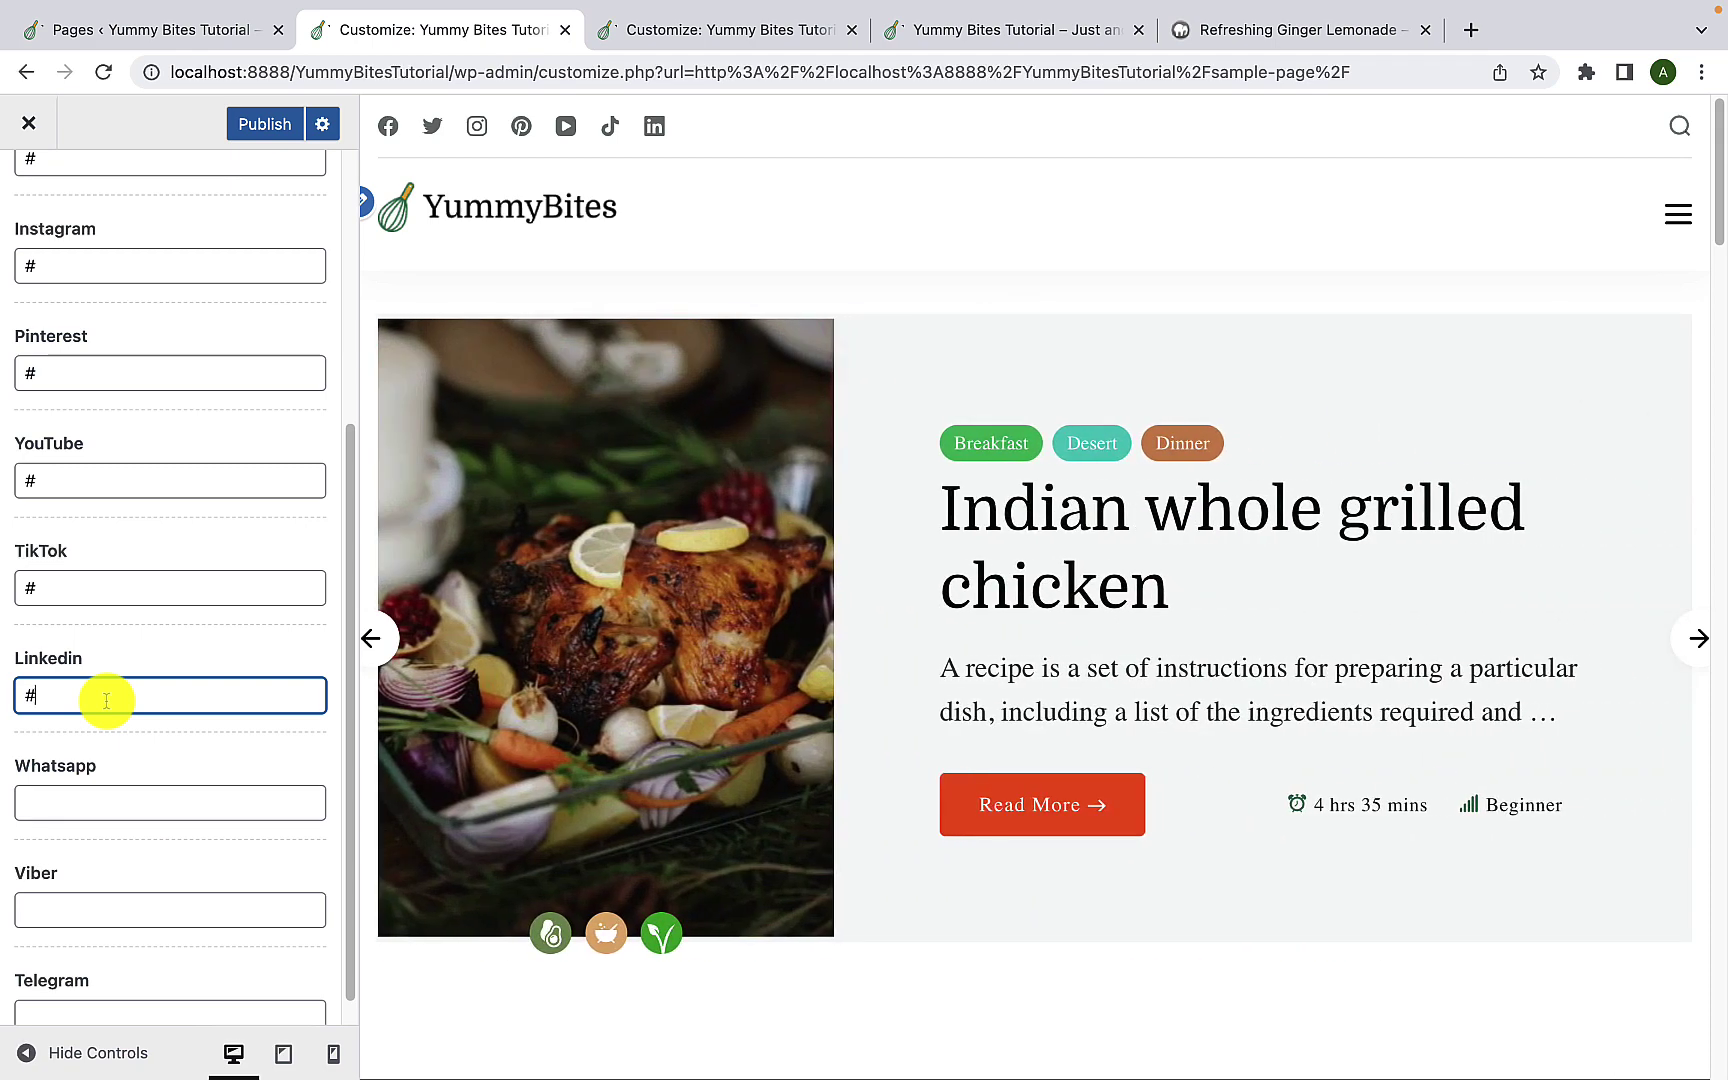
scroll(106, 700, up, 5)
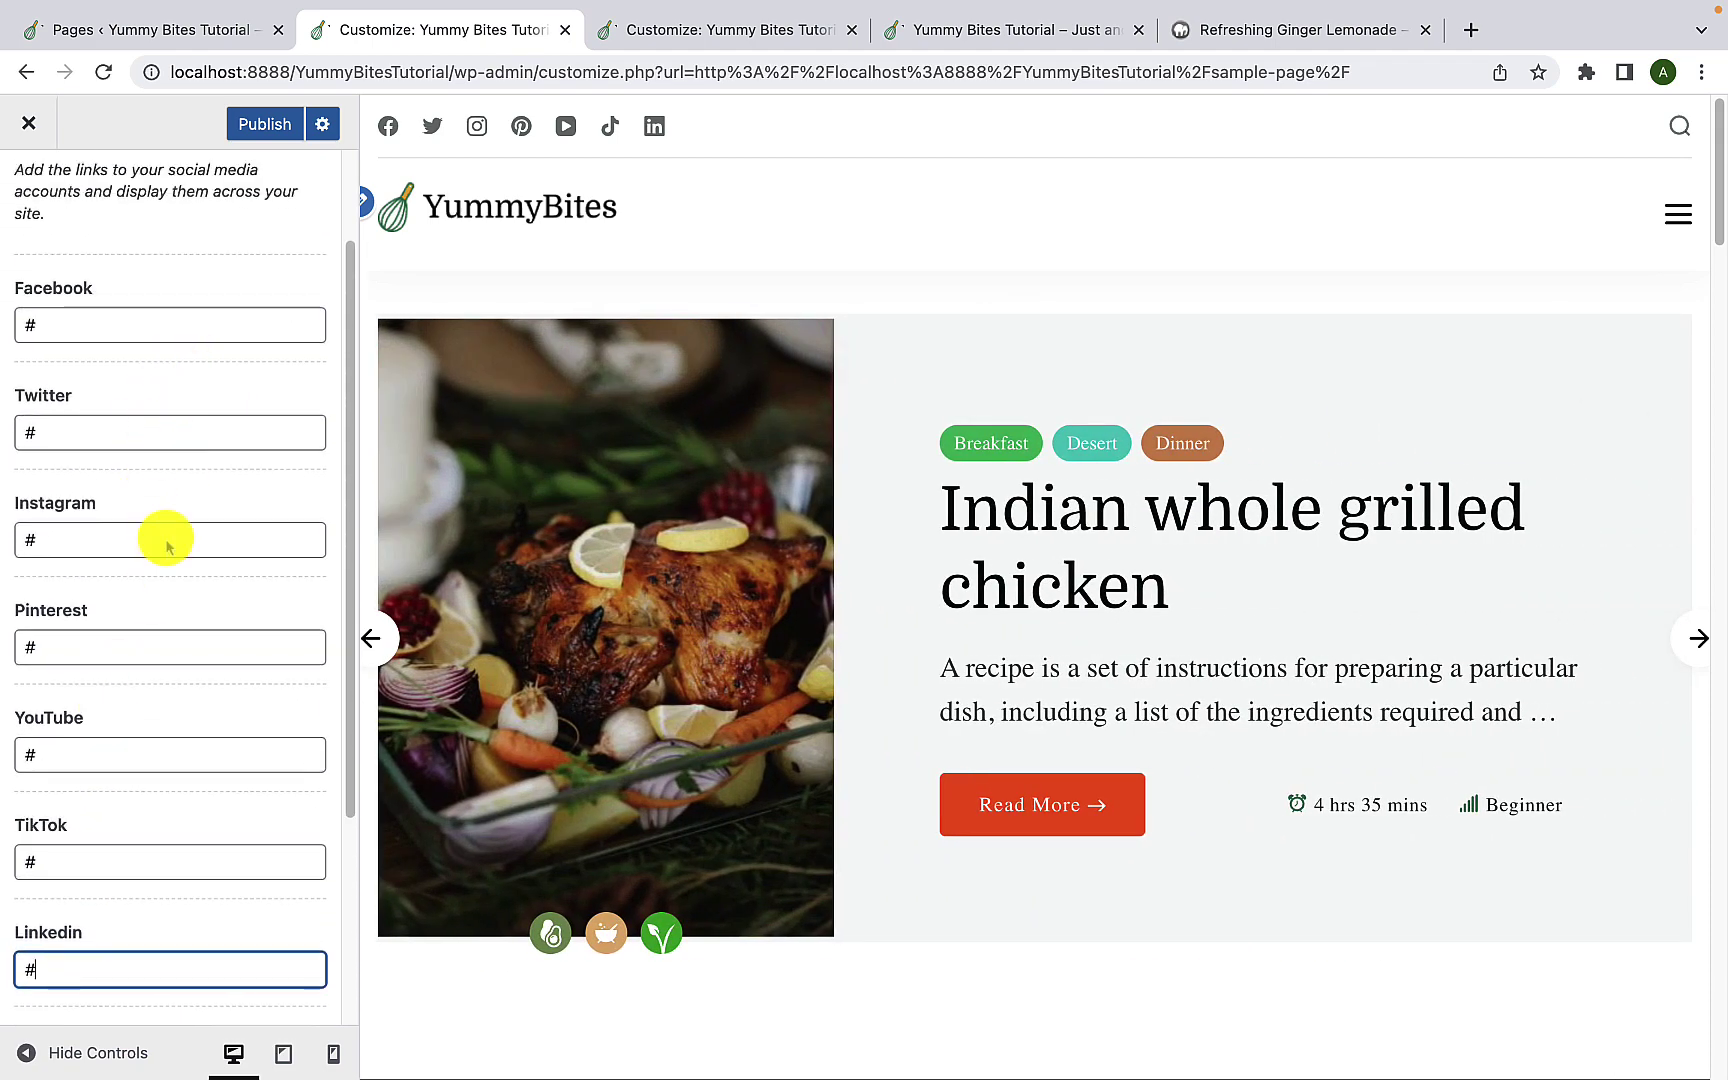
scroll(154, 810, down, 4)
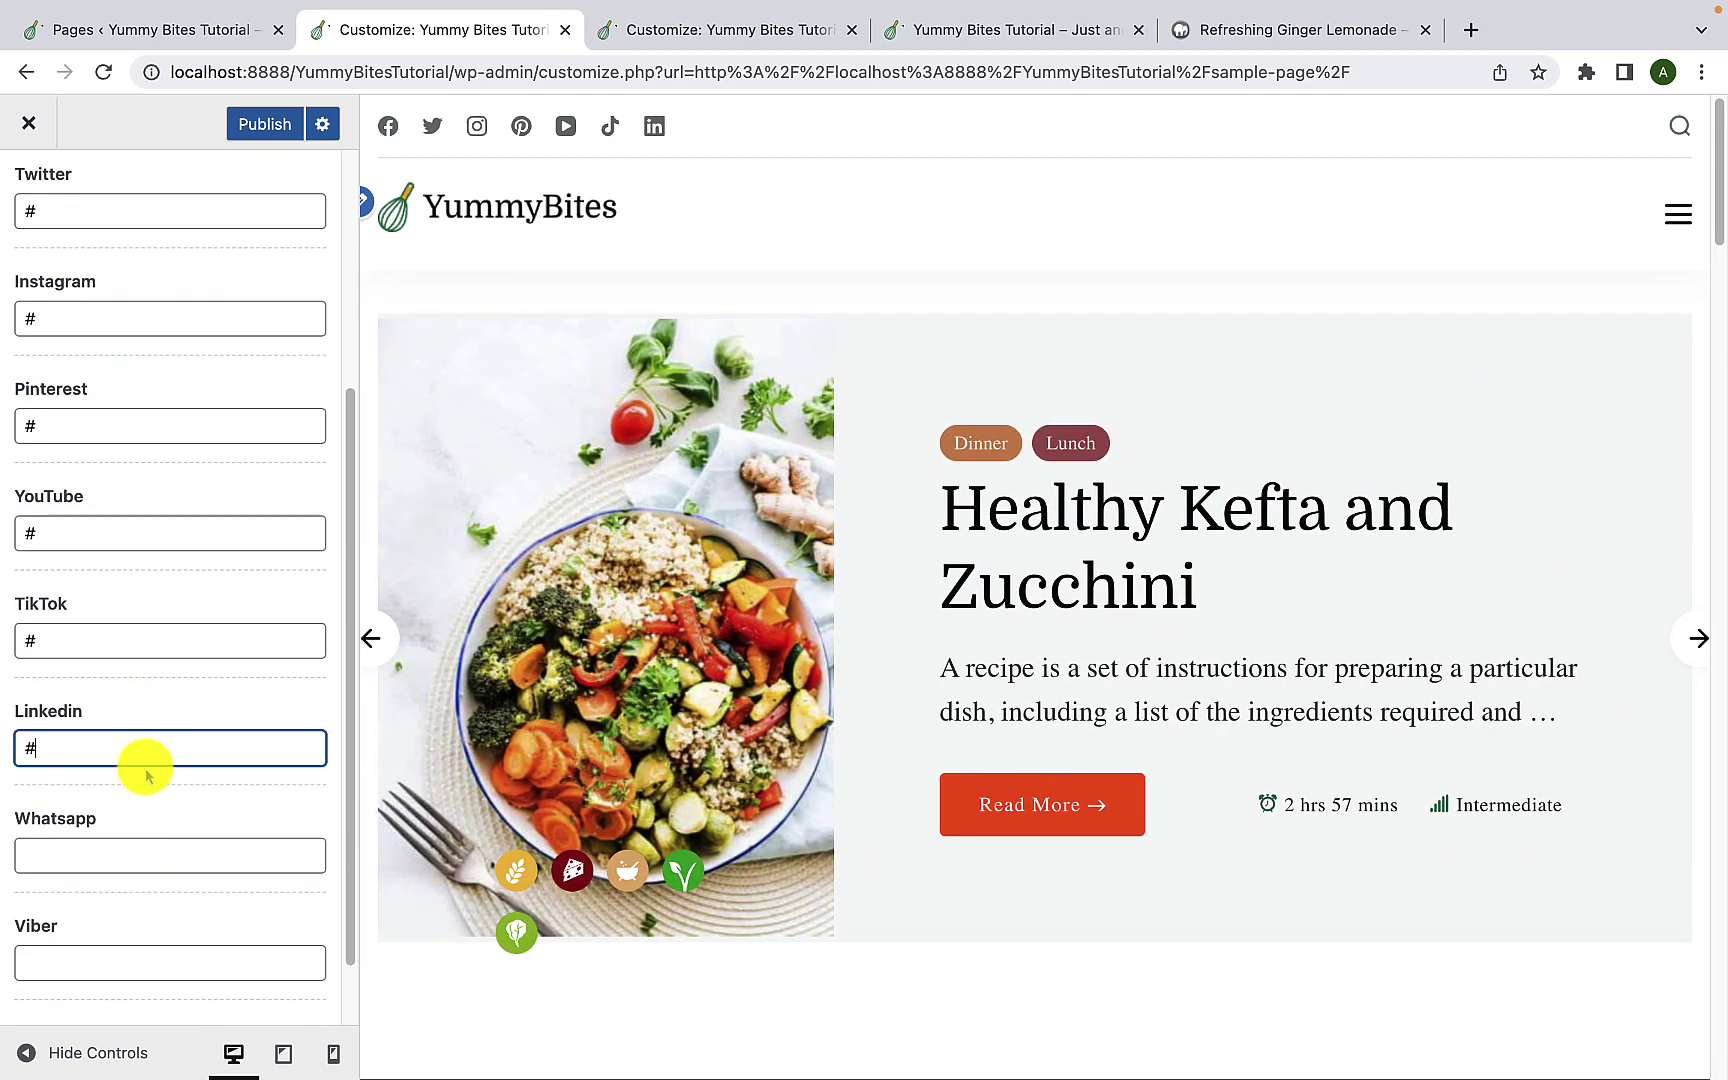
scroll(145, 770, down, 1)
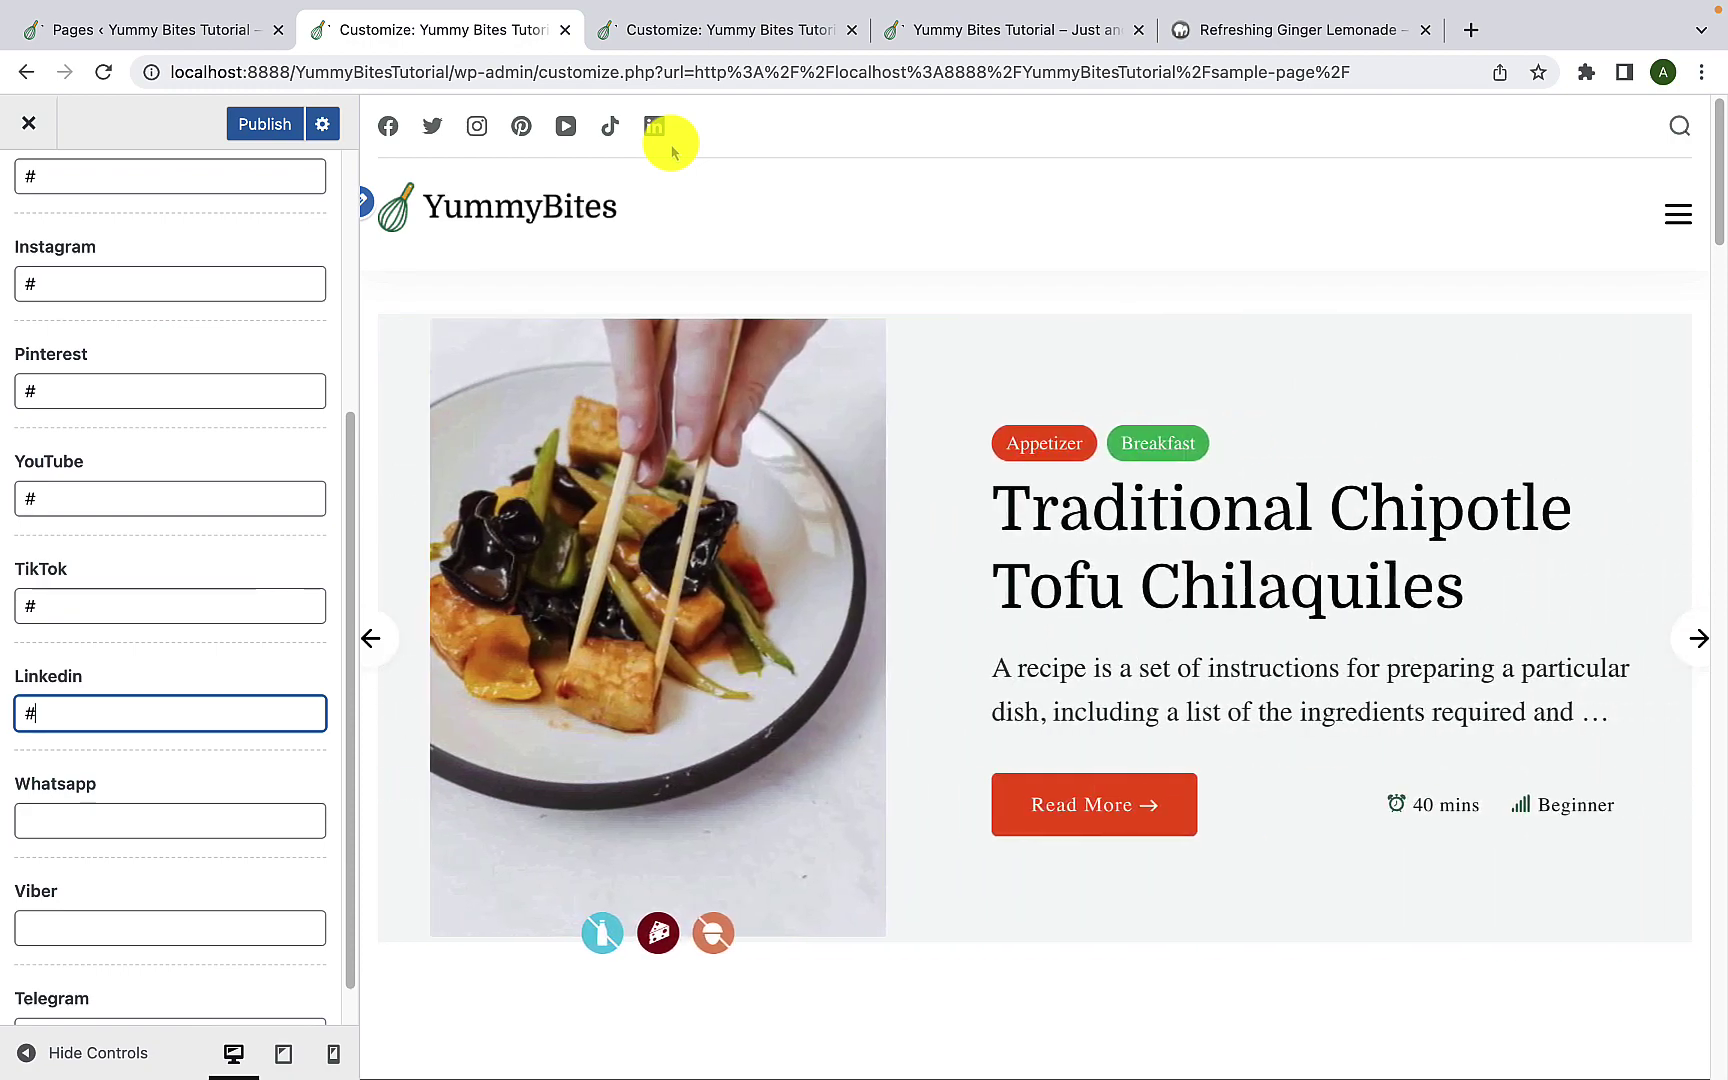
Step: Clear the LinkedIn account link and publish the social media settings
drag(66, 712, 4, 718)
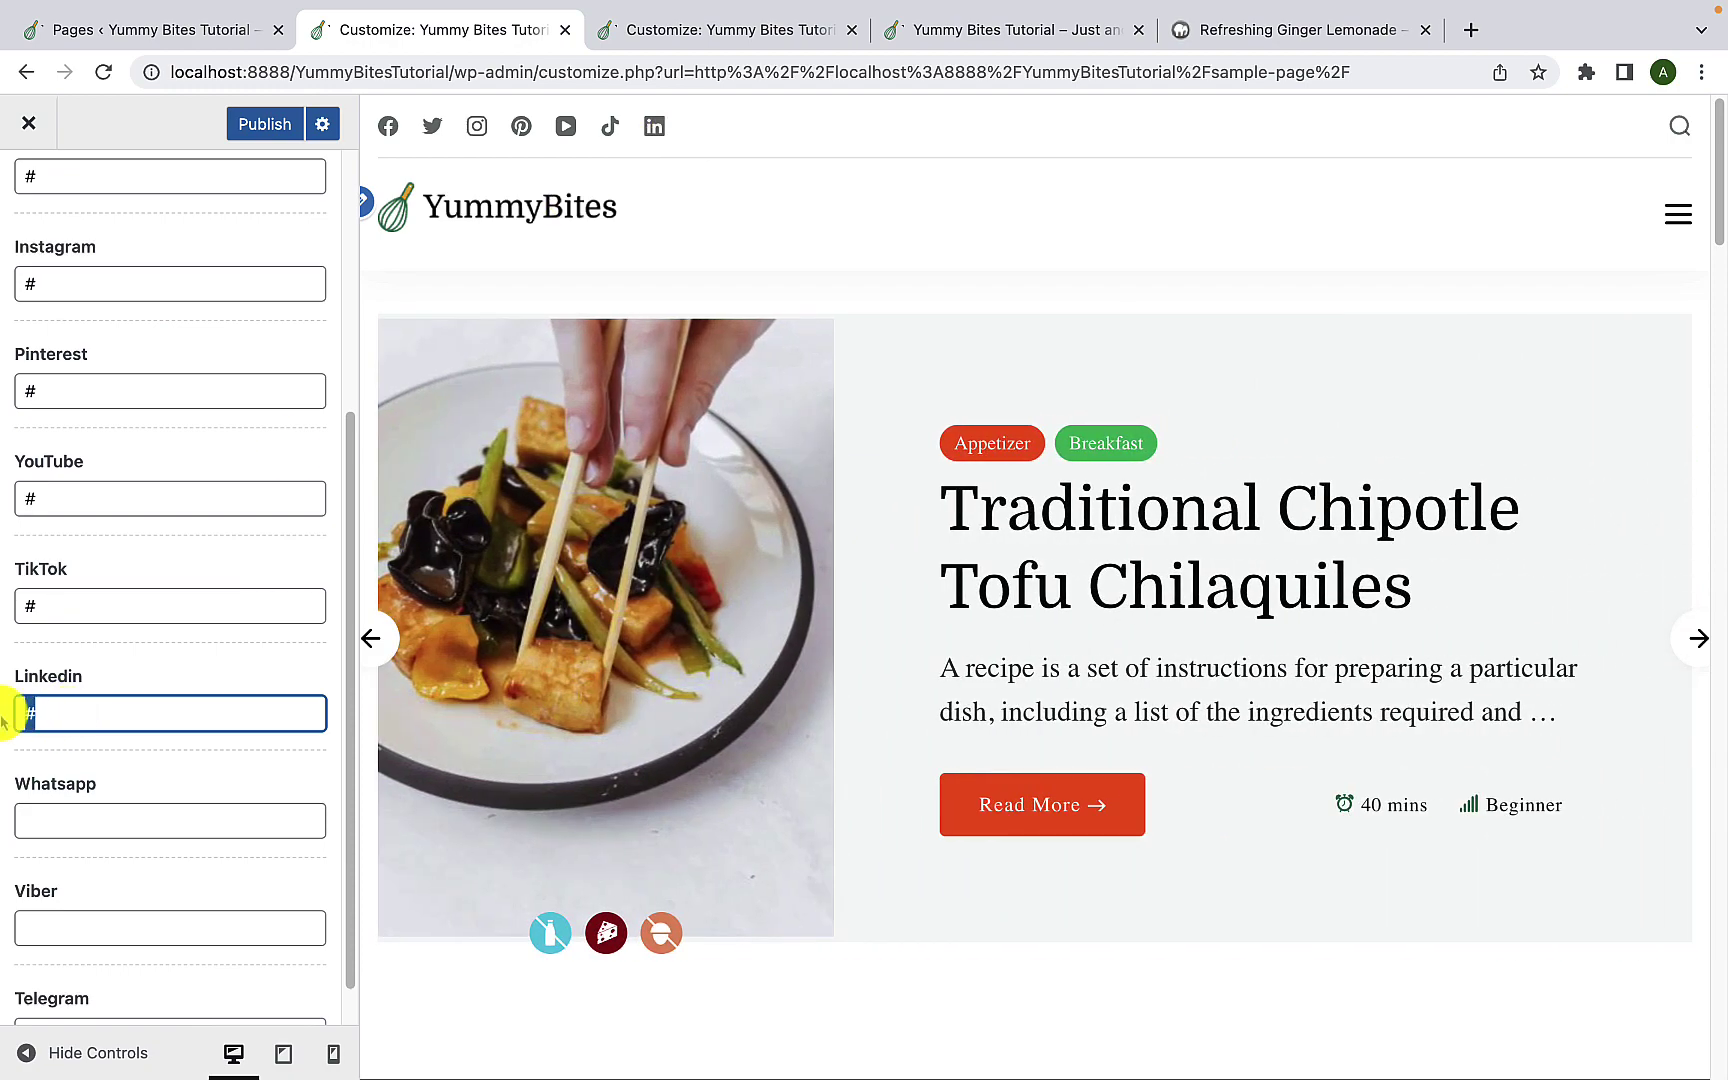
key(BackSpace)
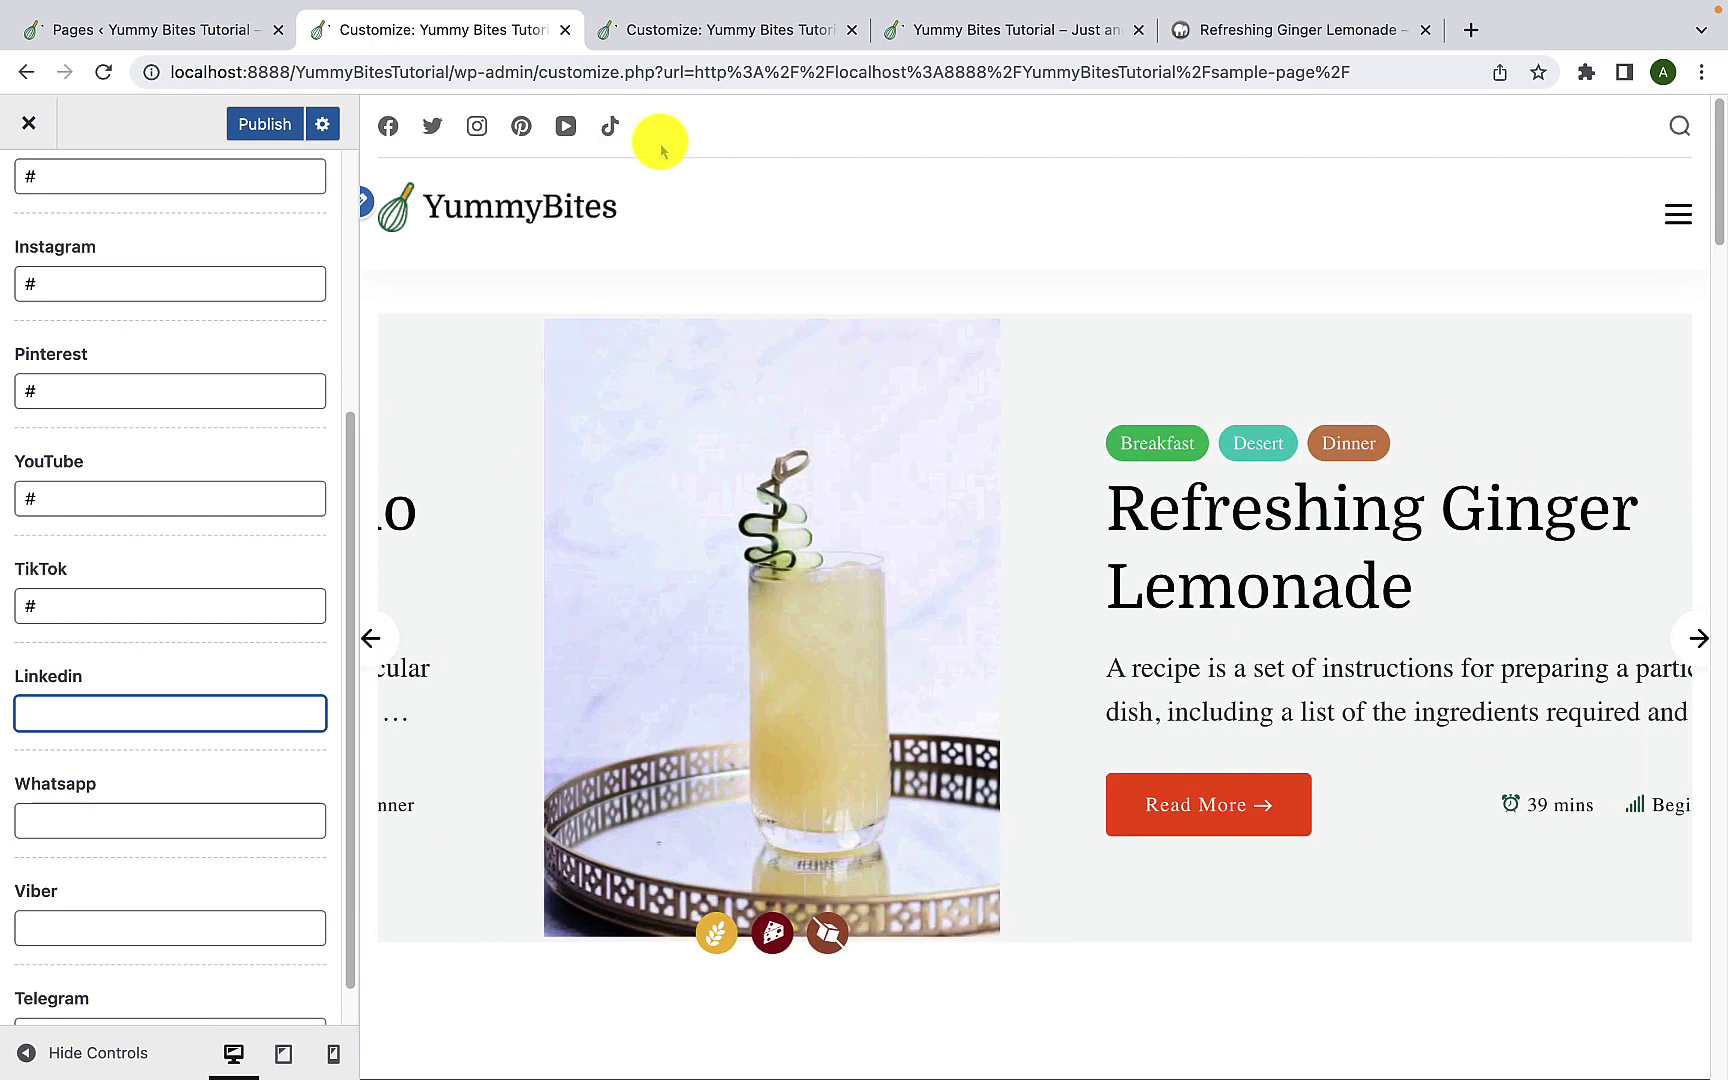
scroll(226, 390, up, 4)
scroll(226, 427, up, 1)
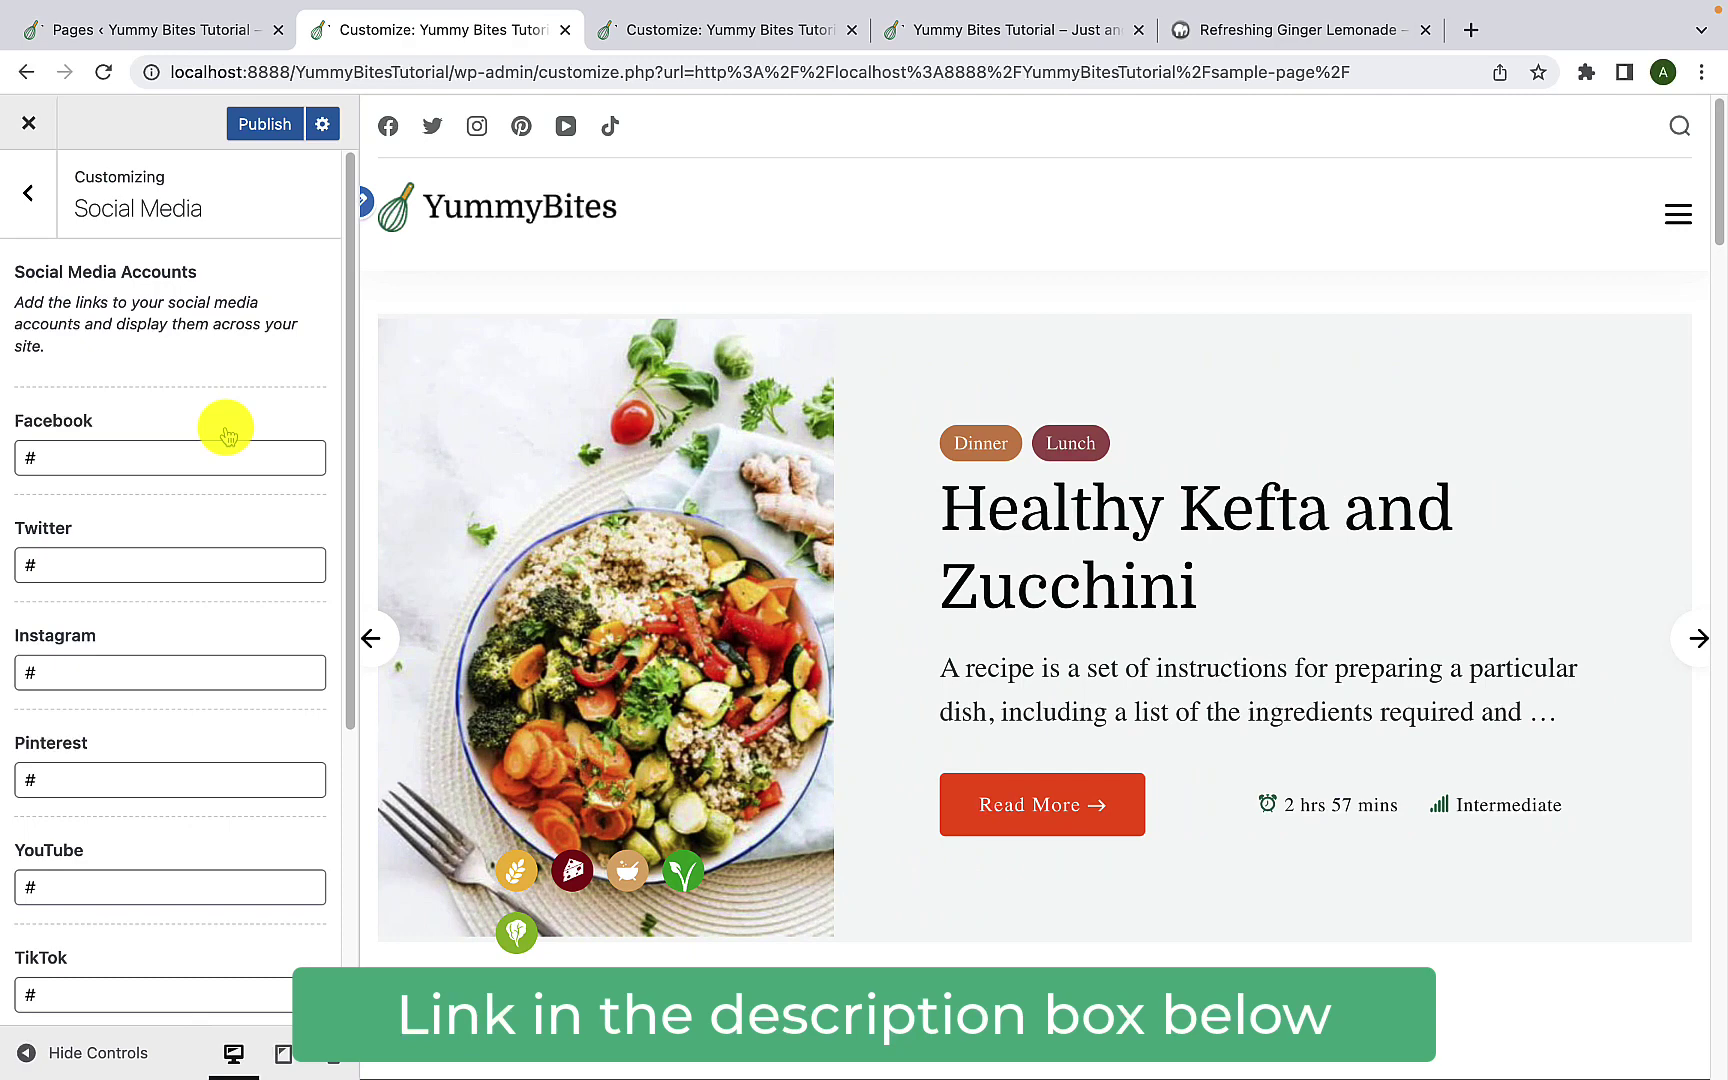
click(253, 138)
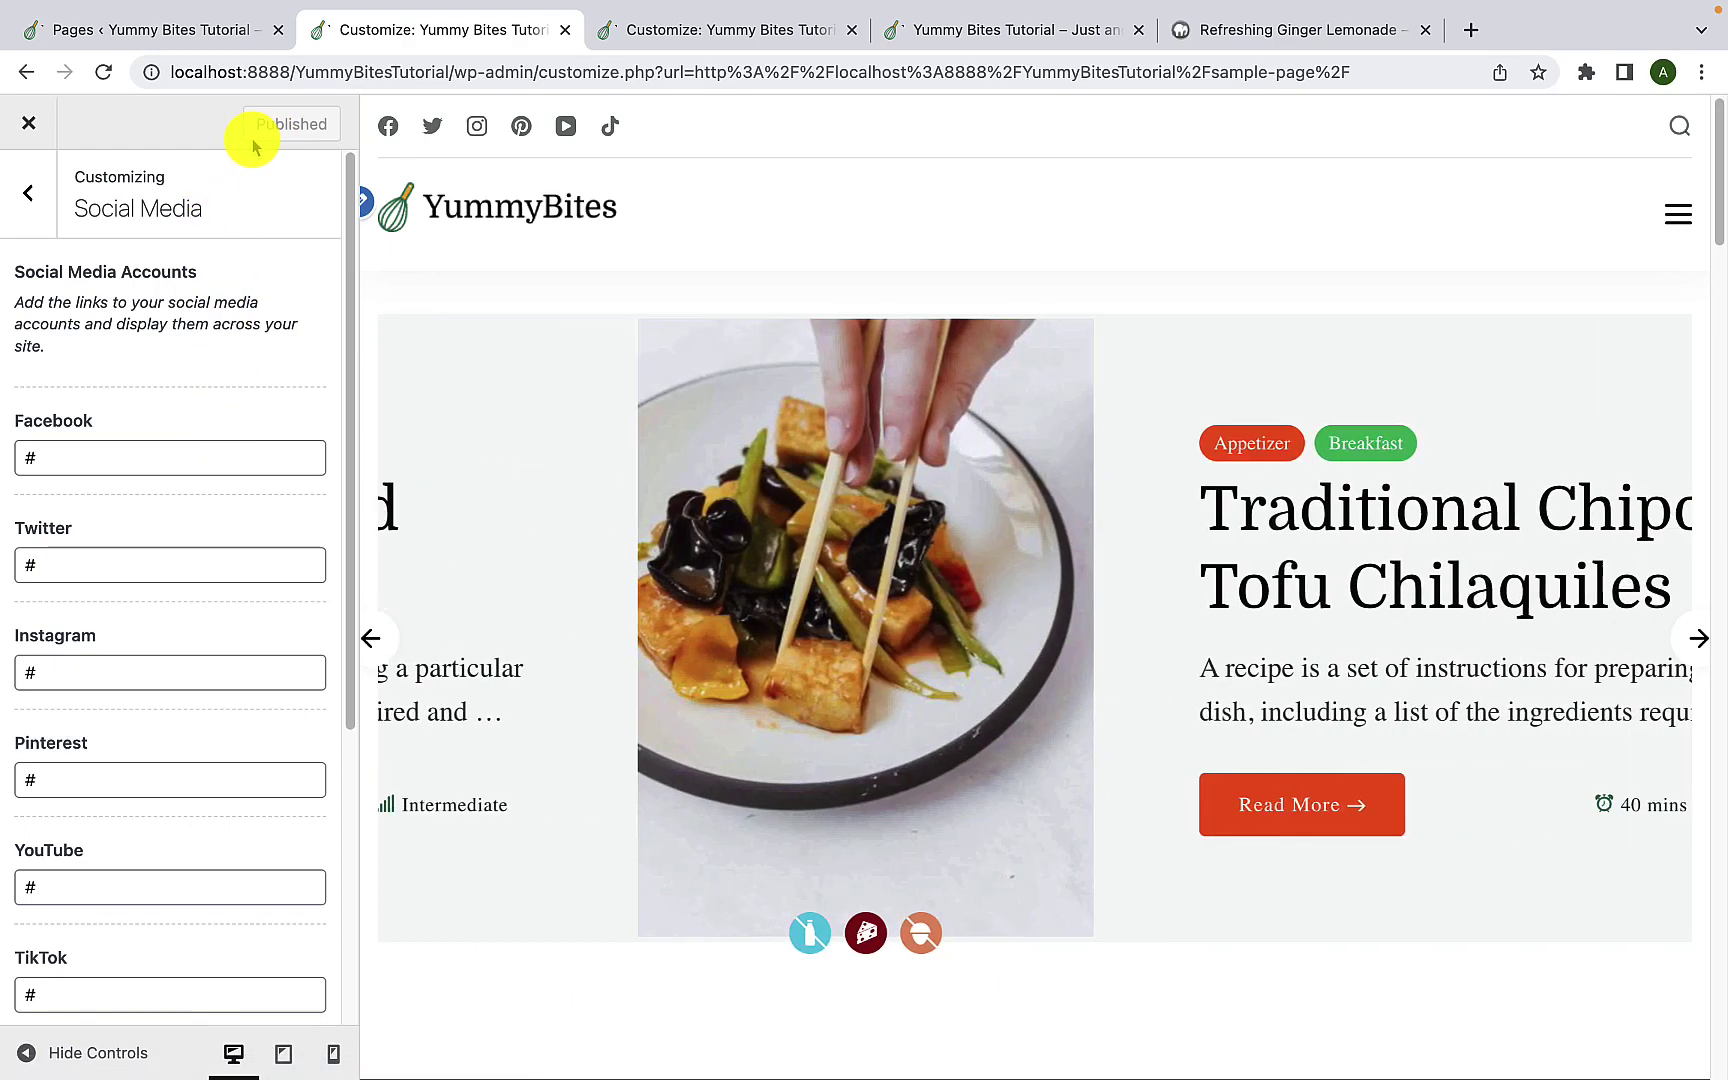
Step: Open the General options of the Footer Settings and inspect the copyright line in the page footer preview
click(40, 215)
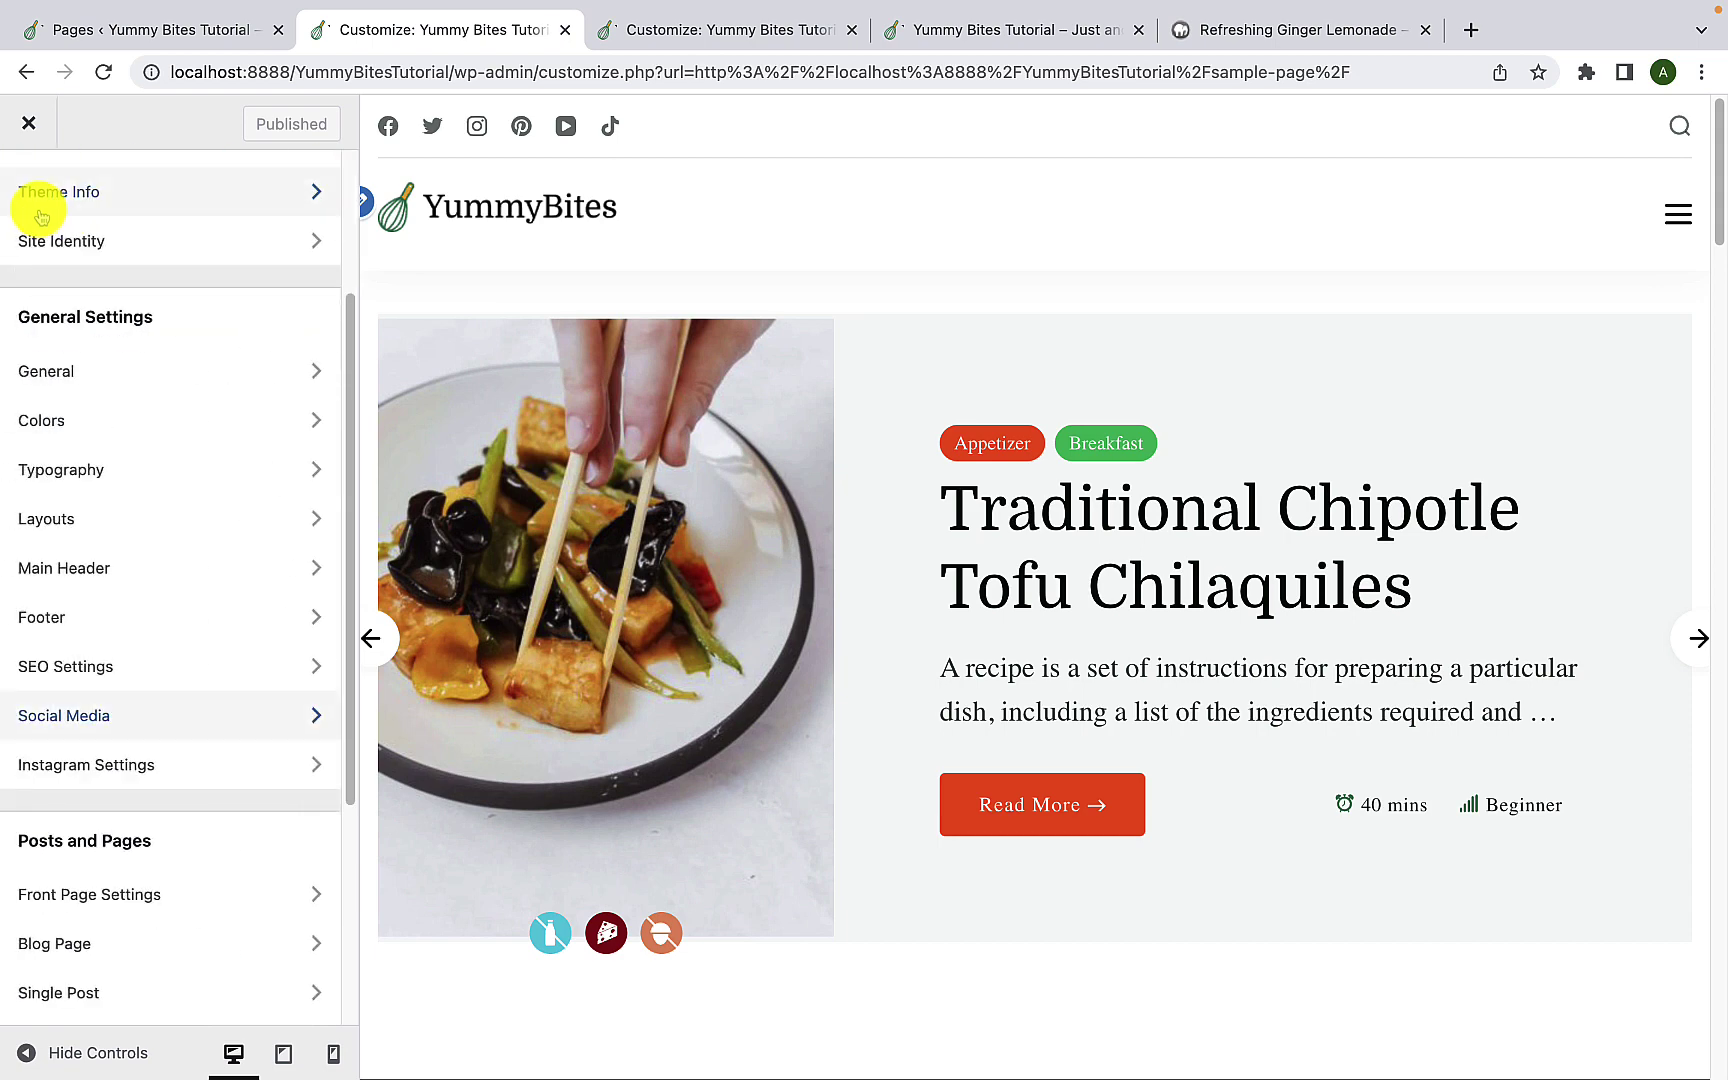
click(104, 566)
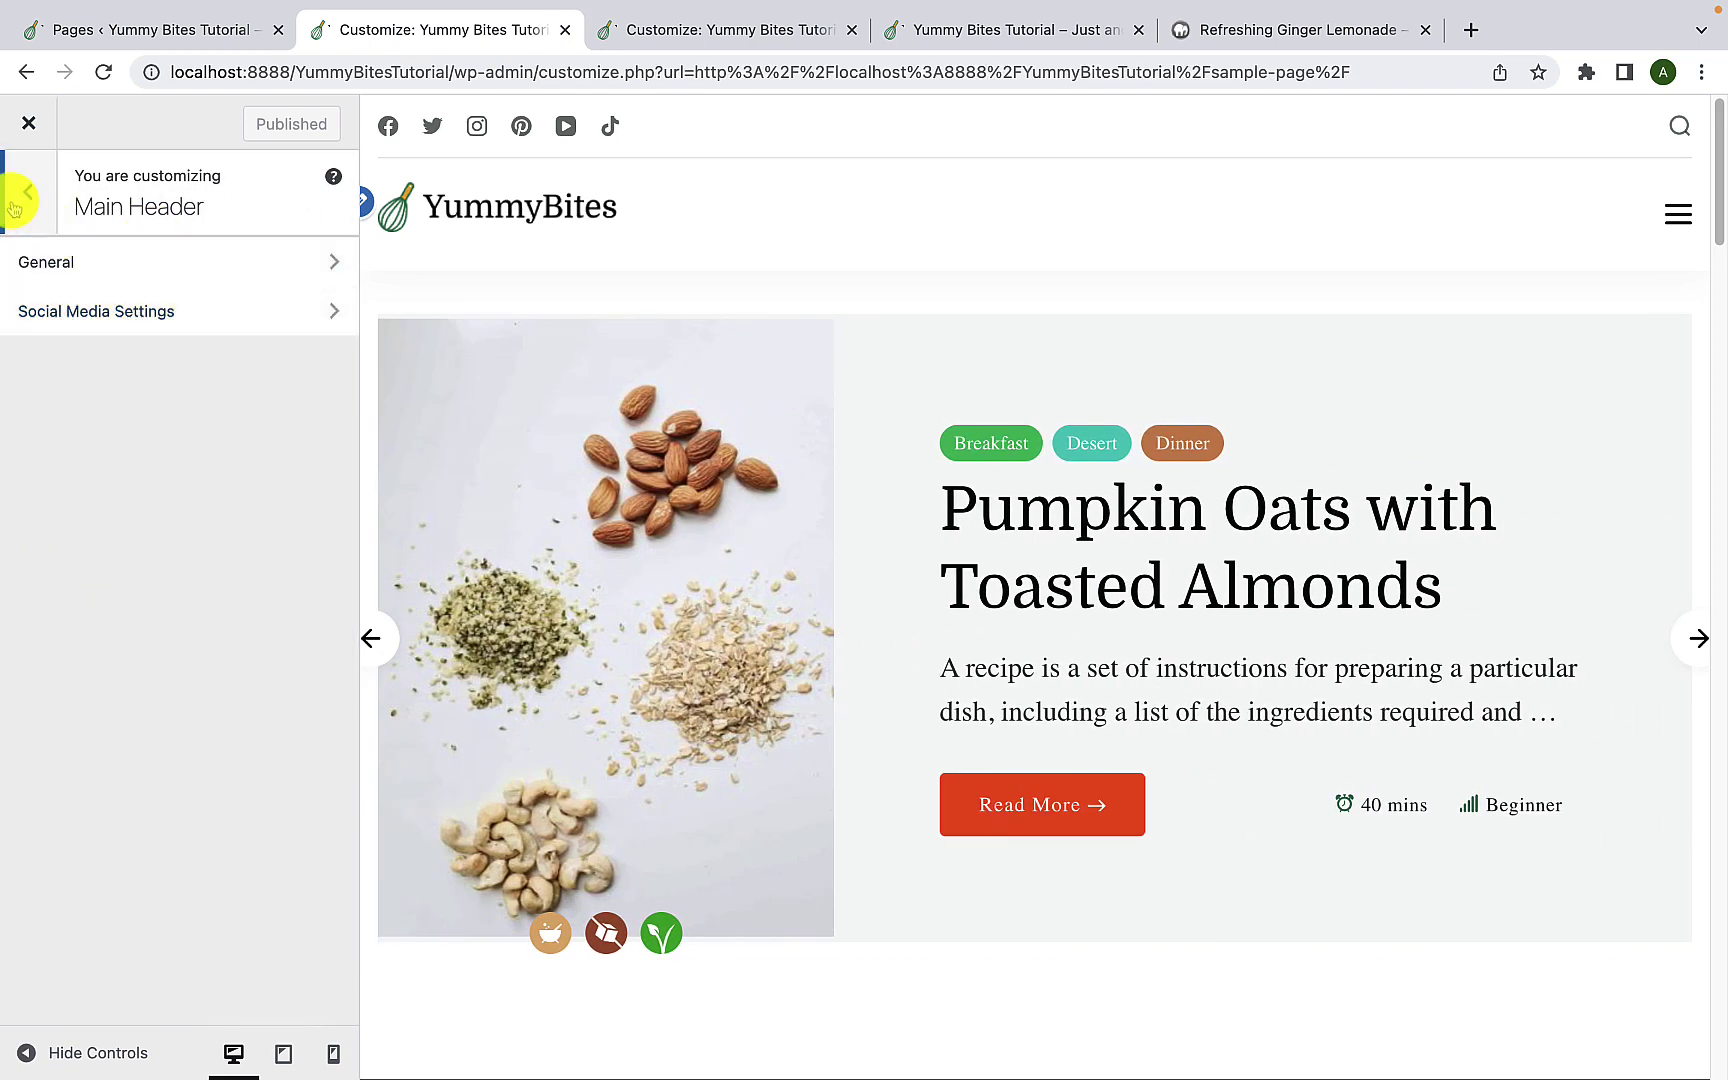
click(16, 205)
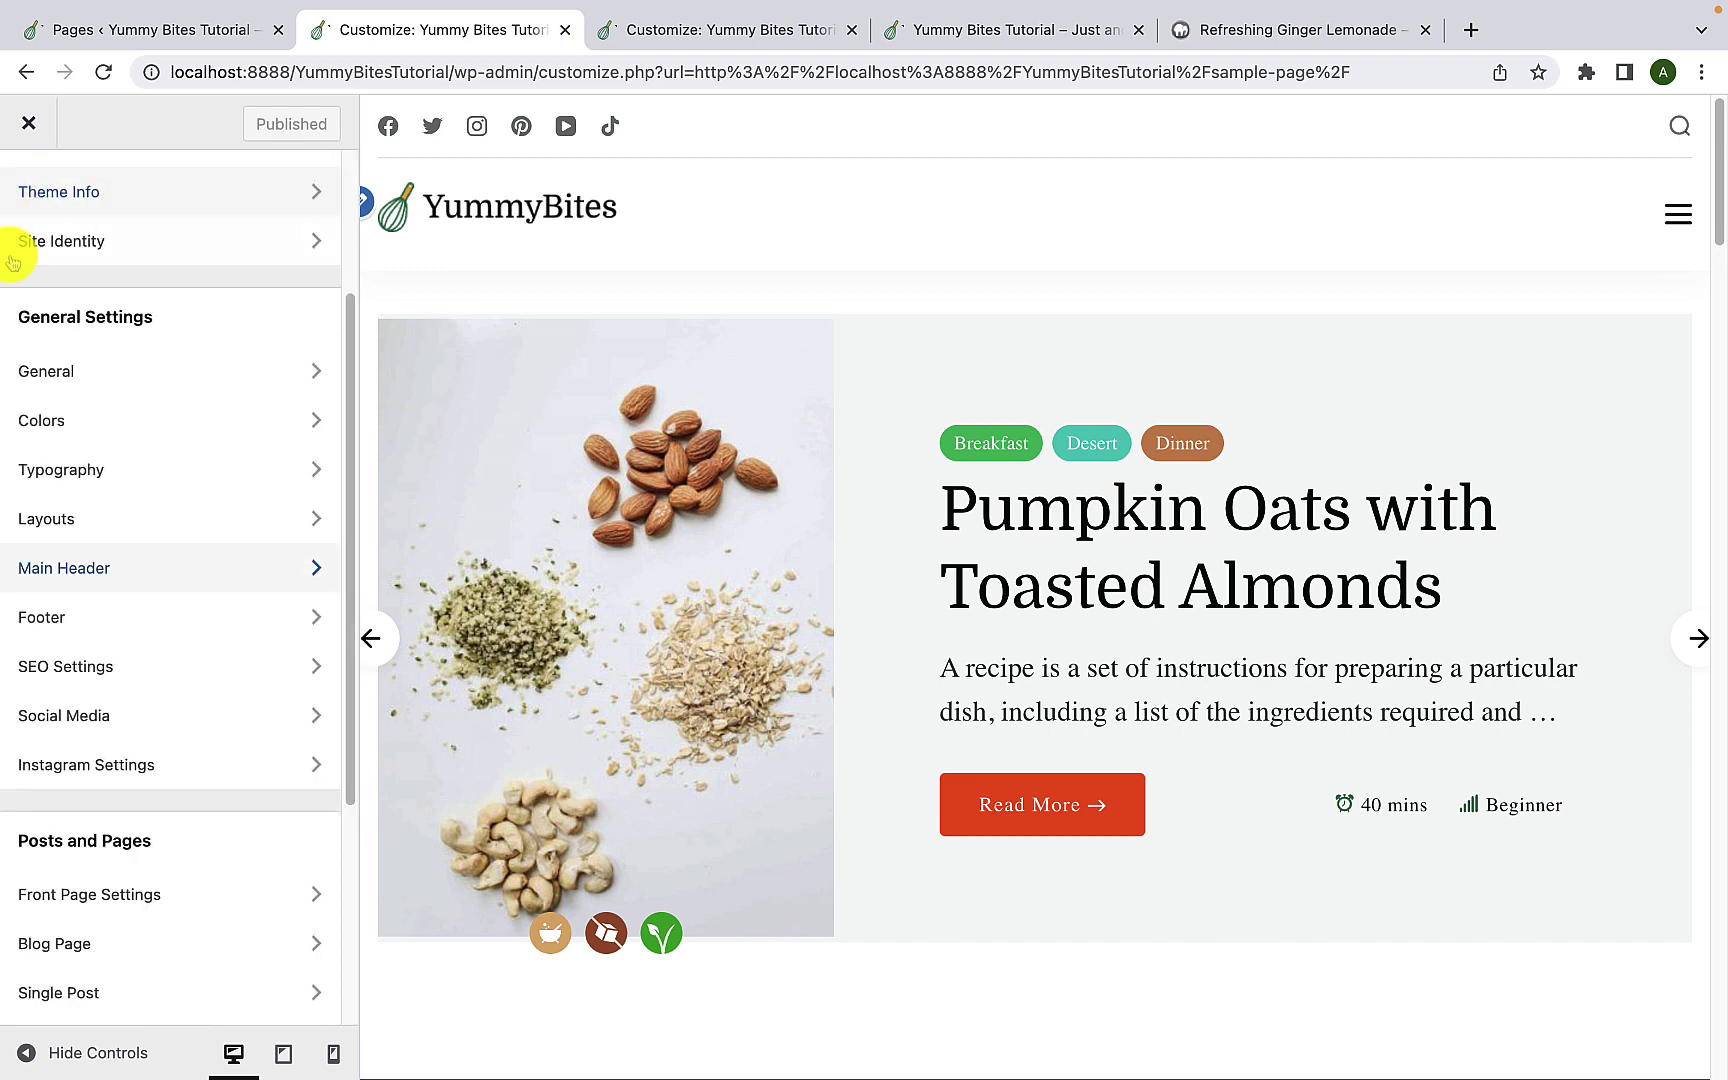
click(115, 632)
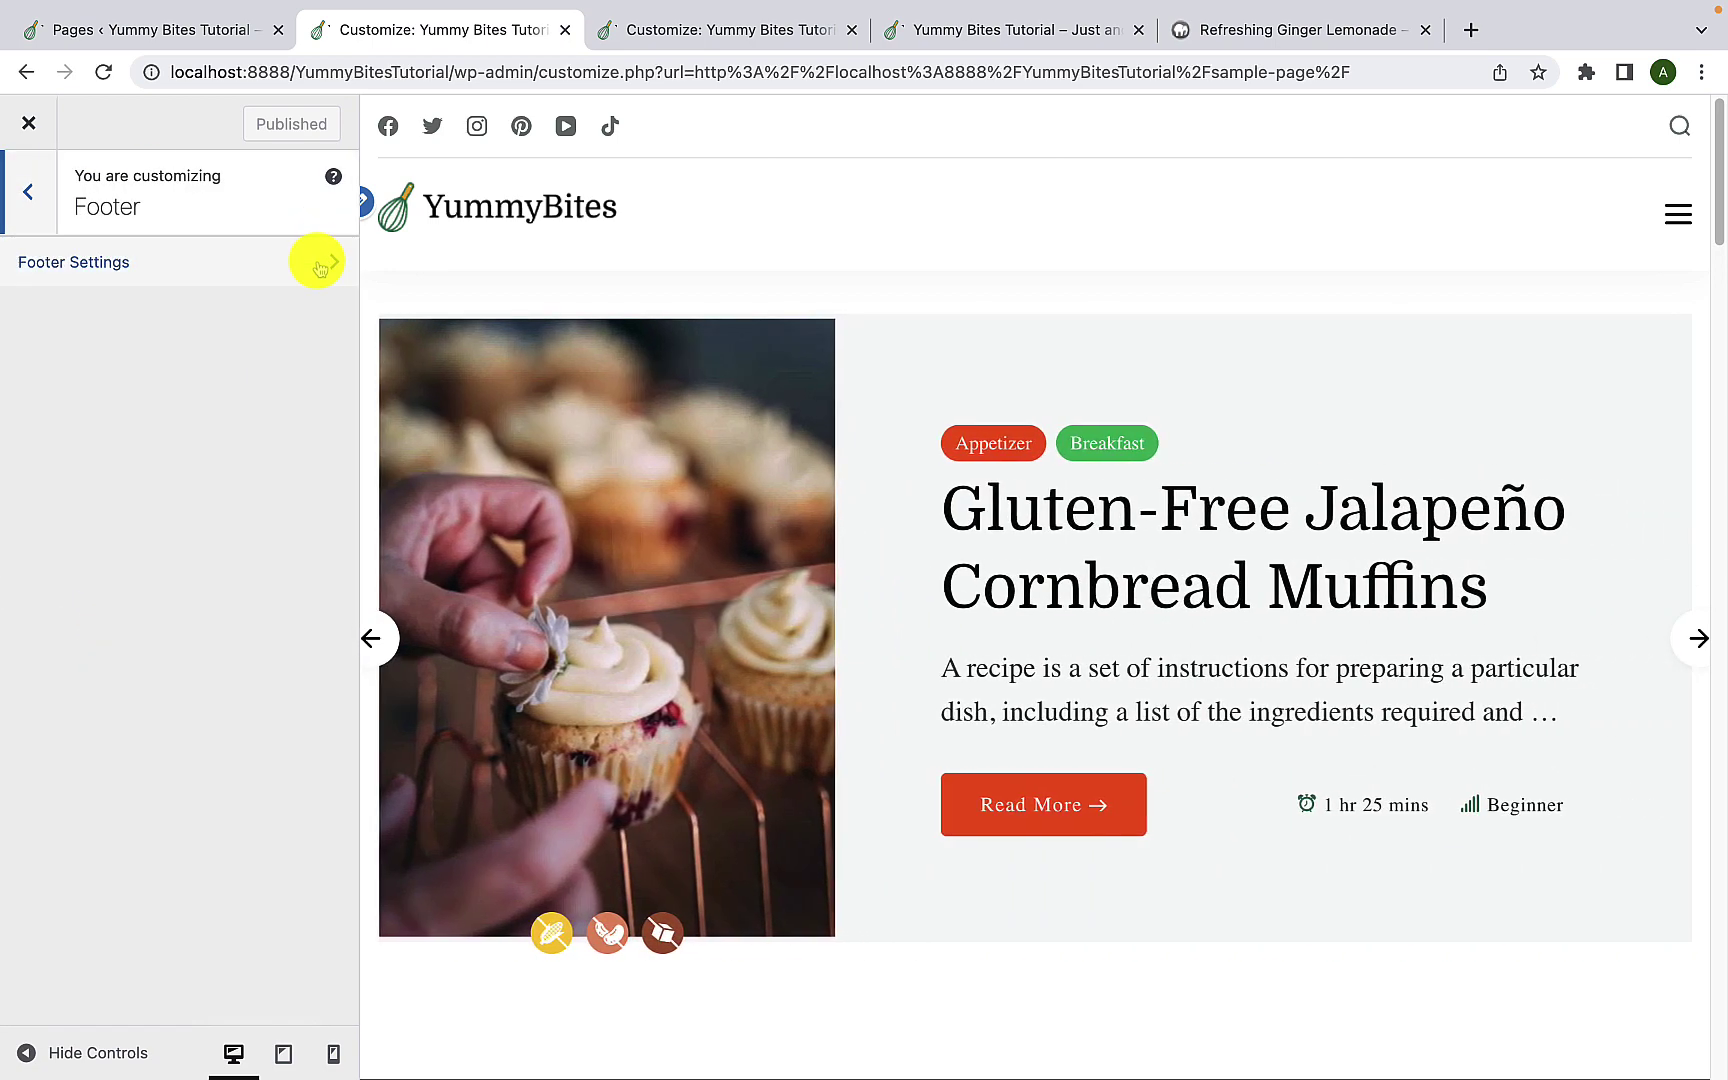
click(316, 264)
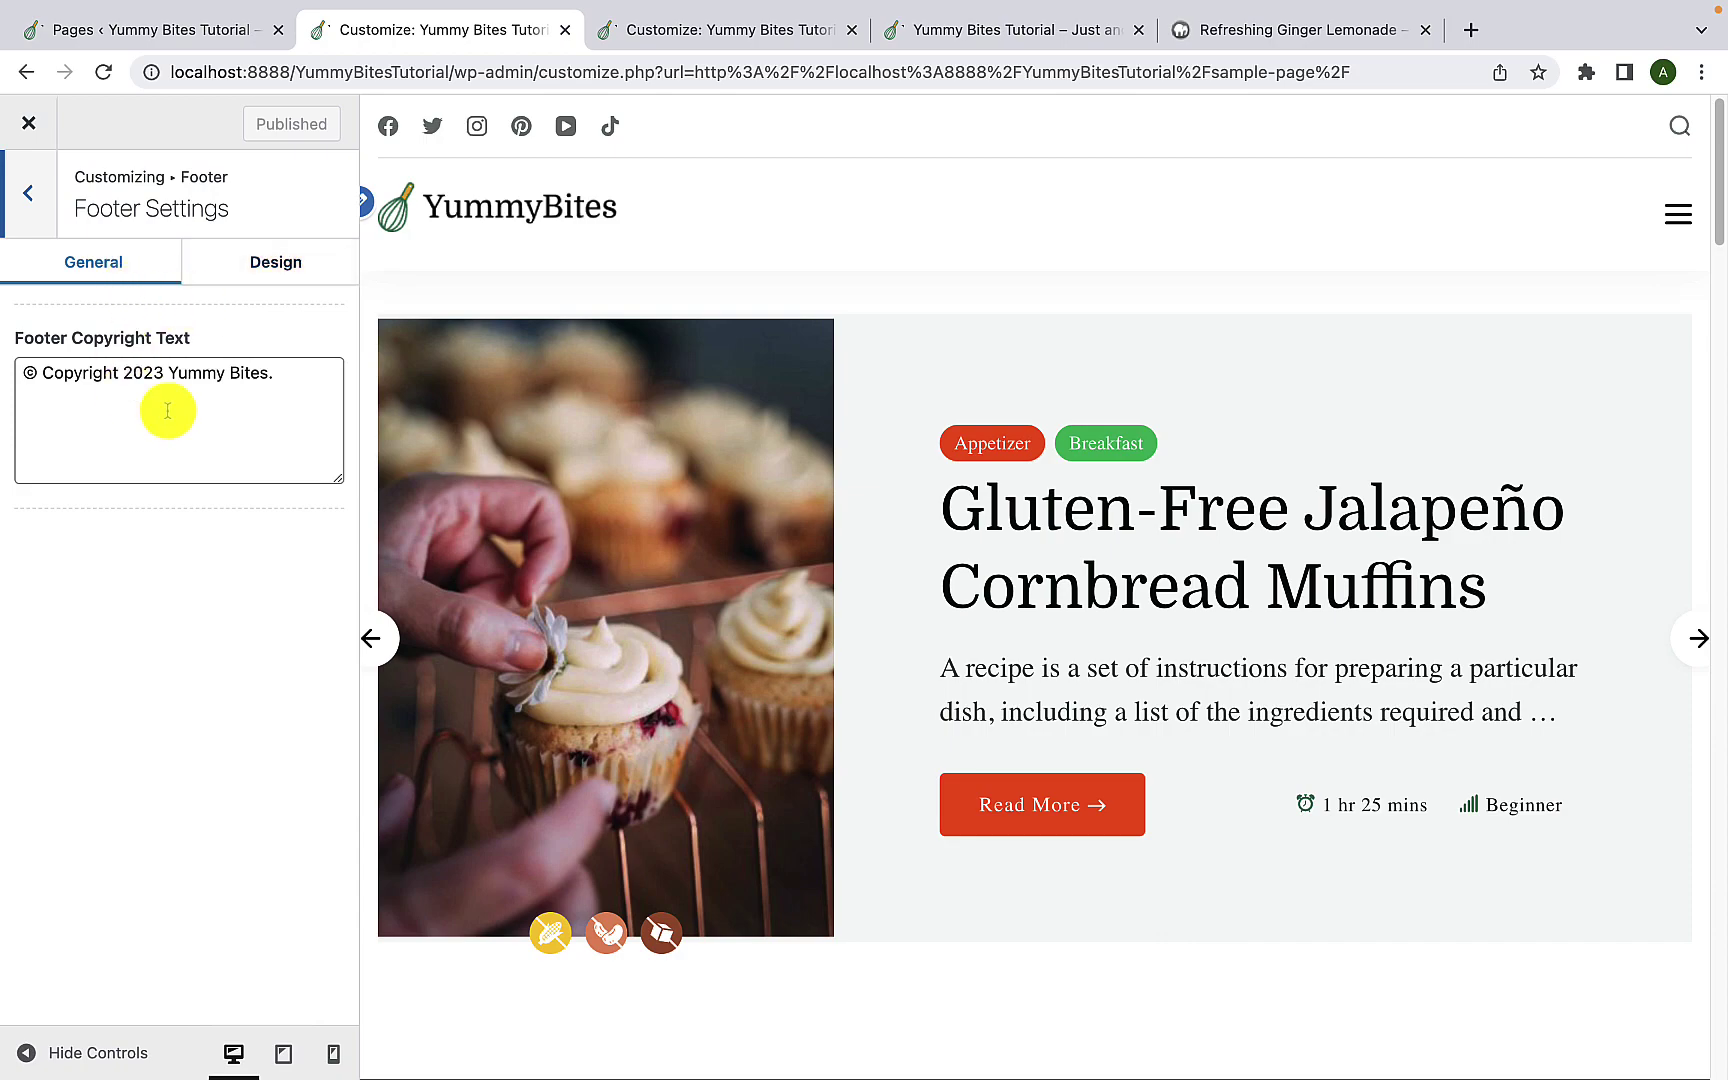
drag(1720, 176, 1718, 993)
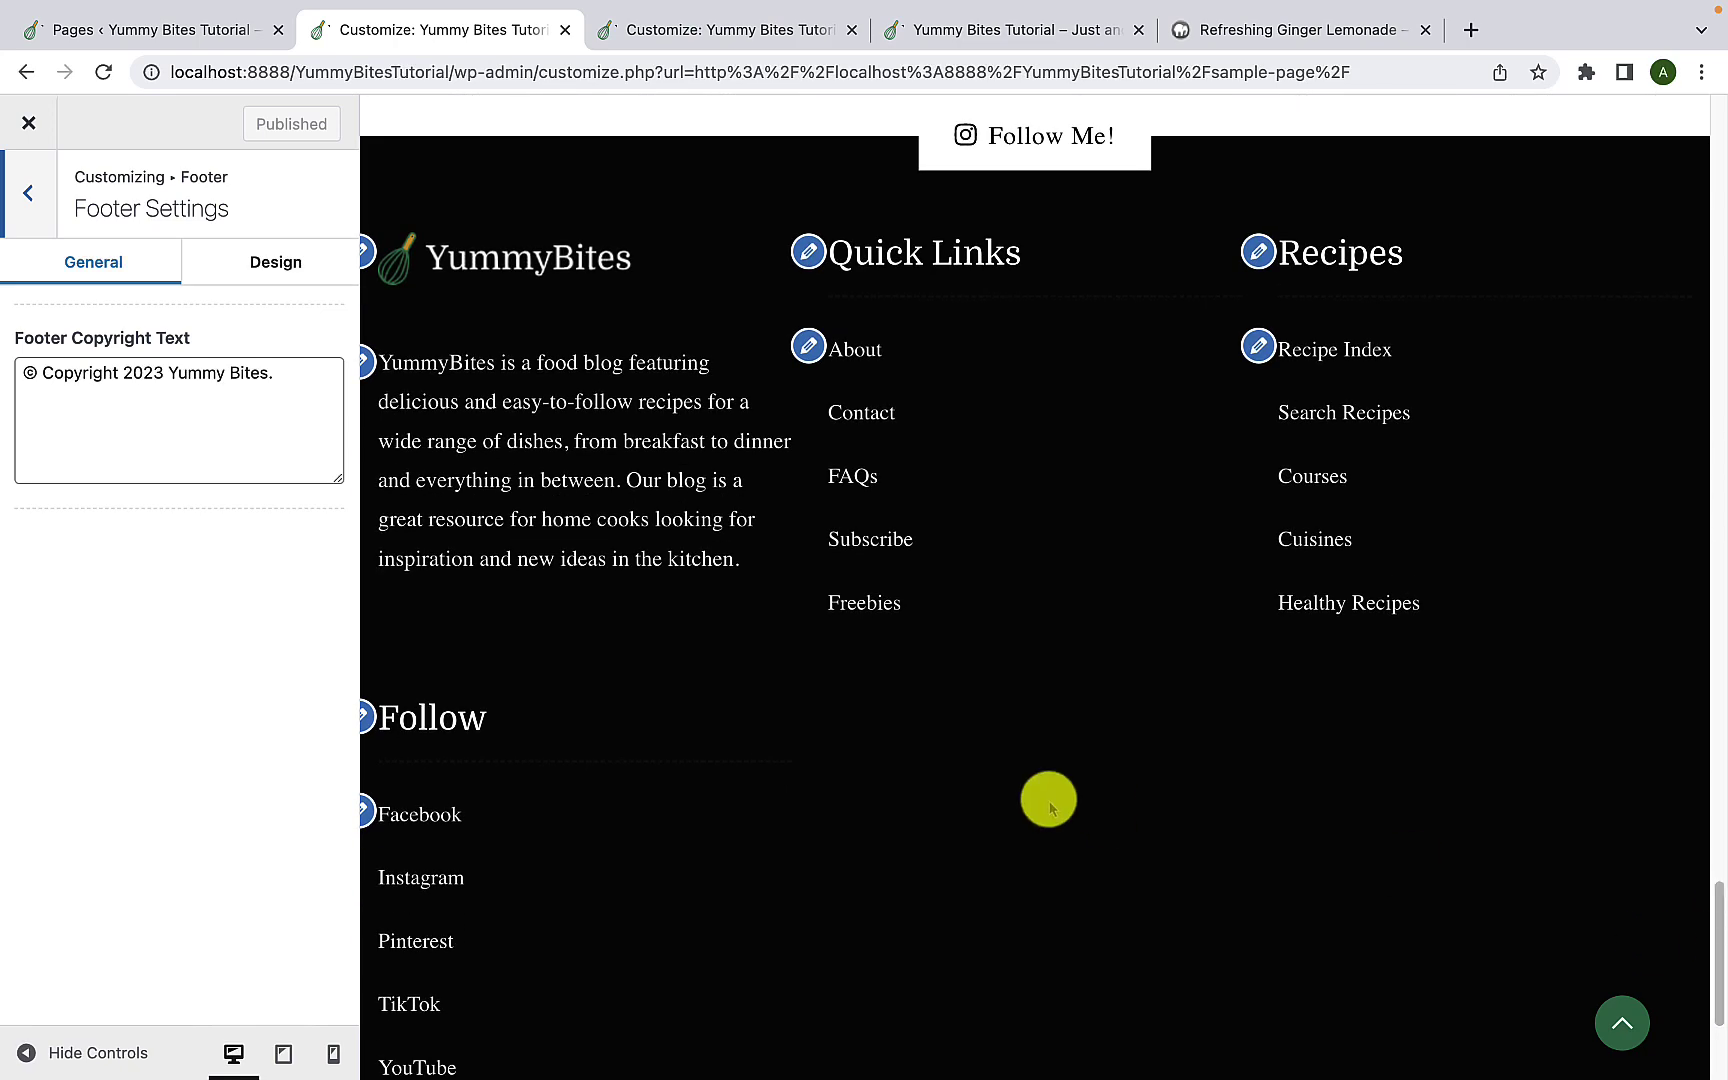
scroll(1045, 800, down, 3)
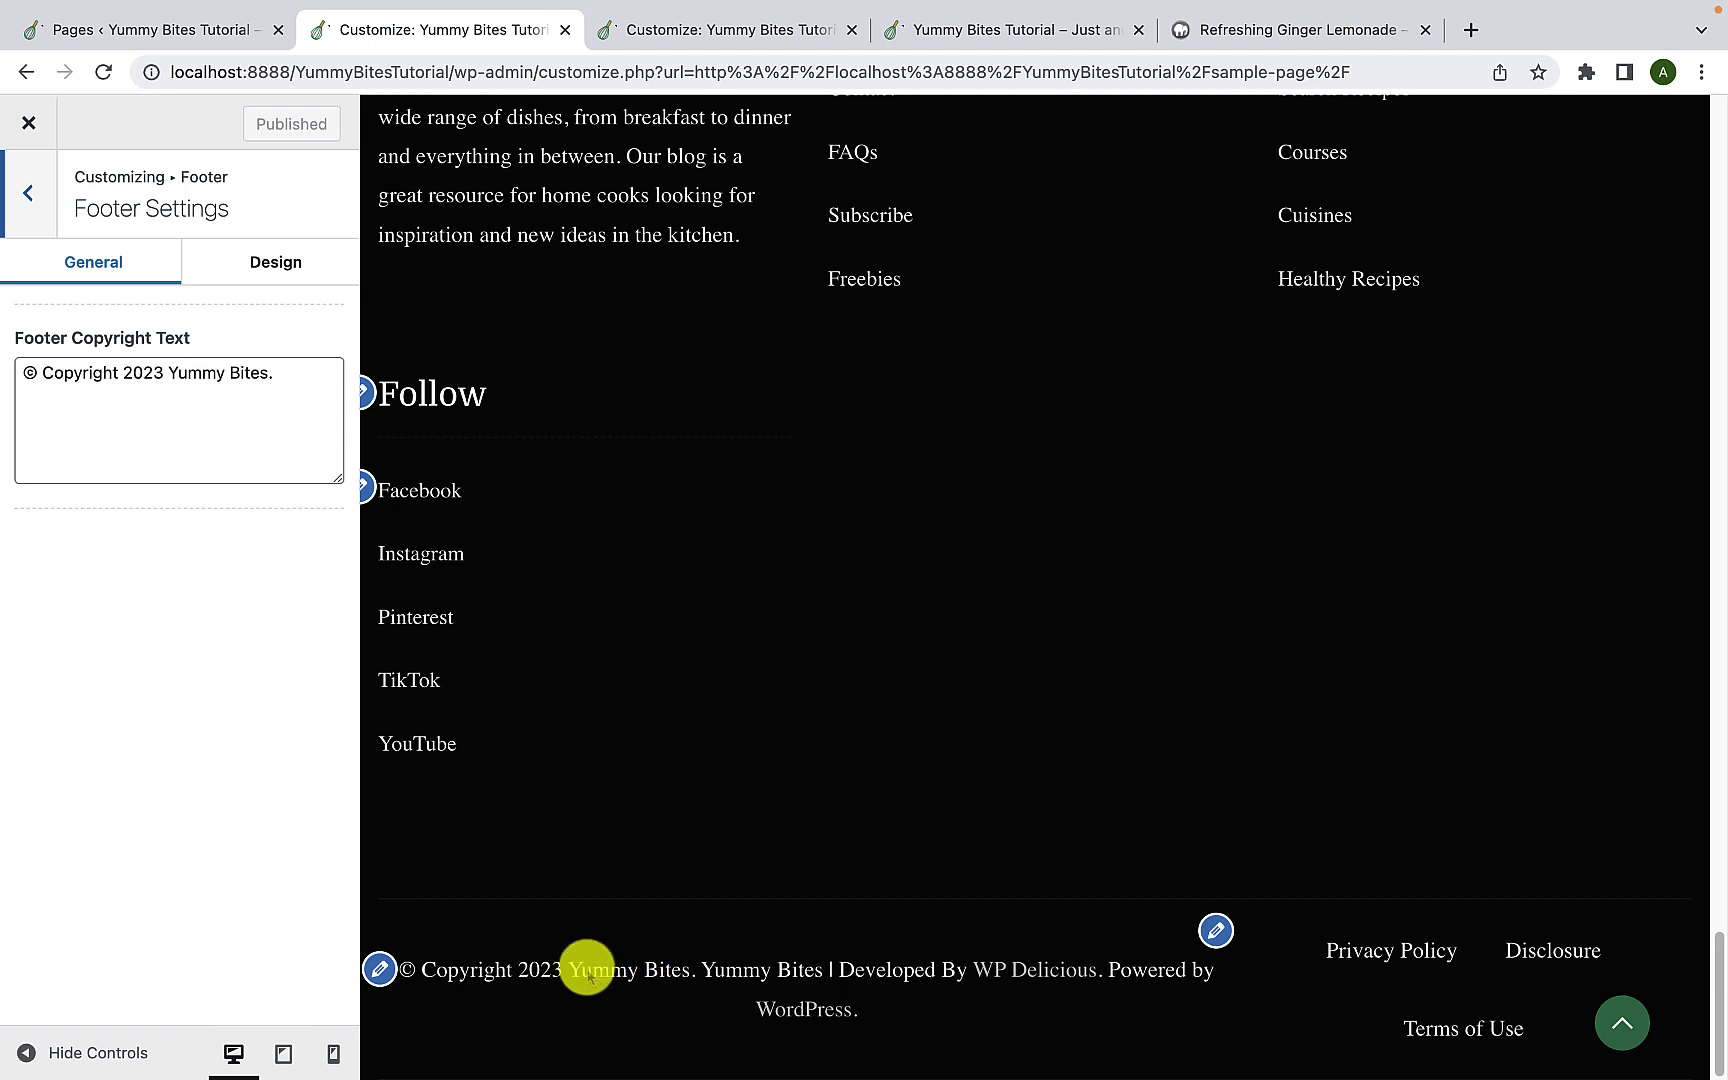
Step: Change the footer copyright text to "© Copyright 2023. All Rights Reserved."
drag(269, 373, 180, 380)
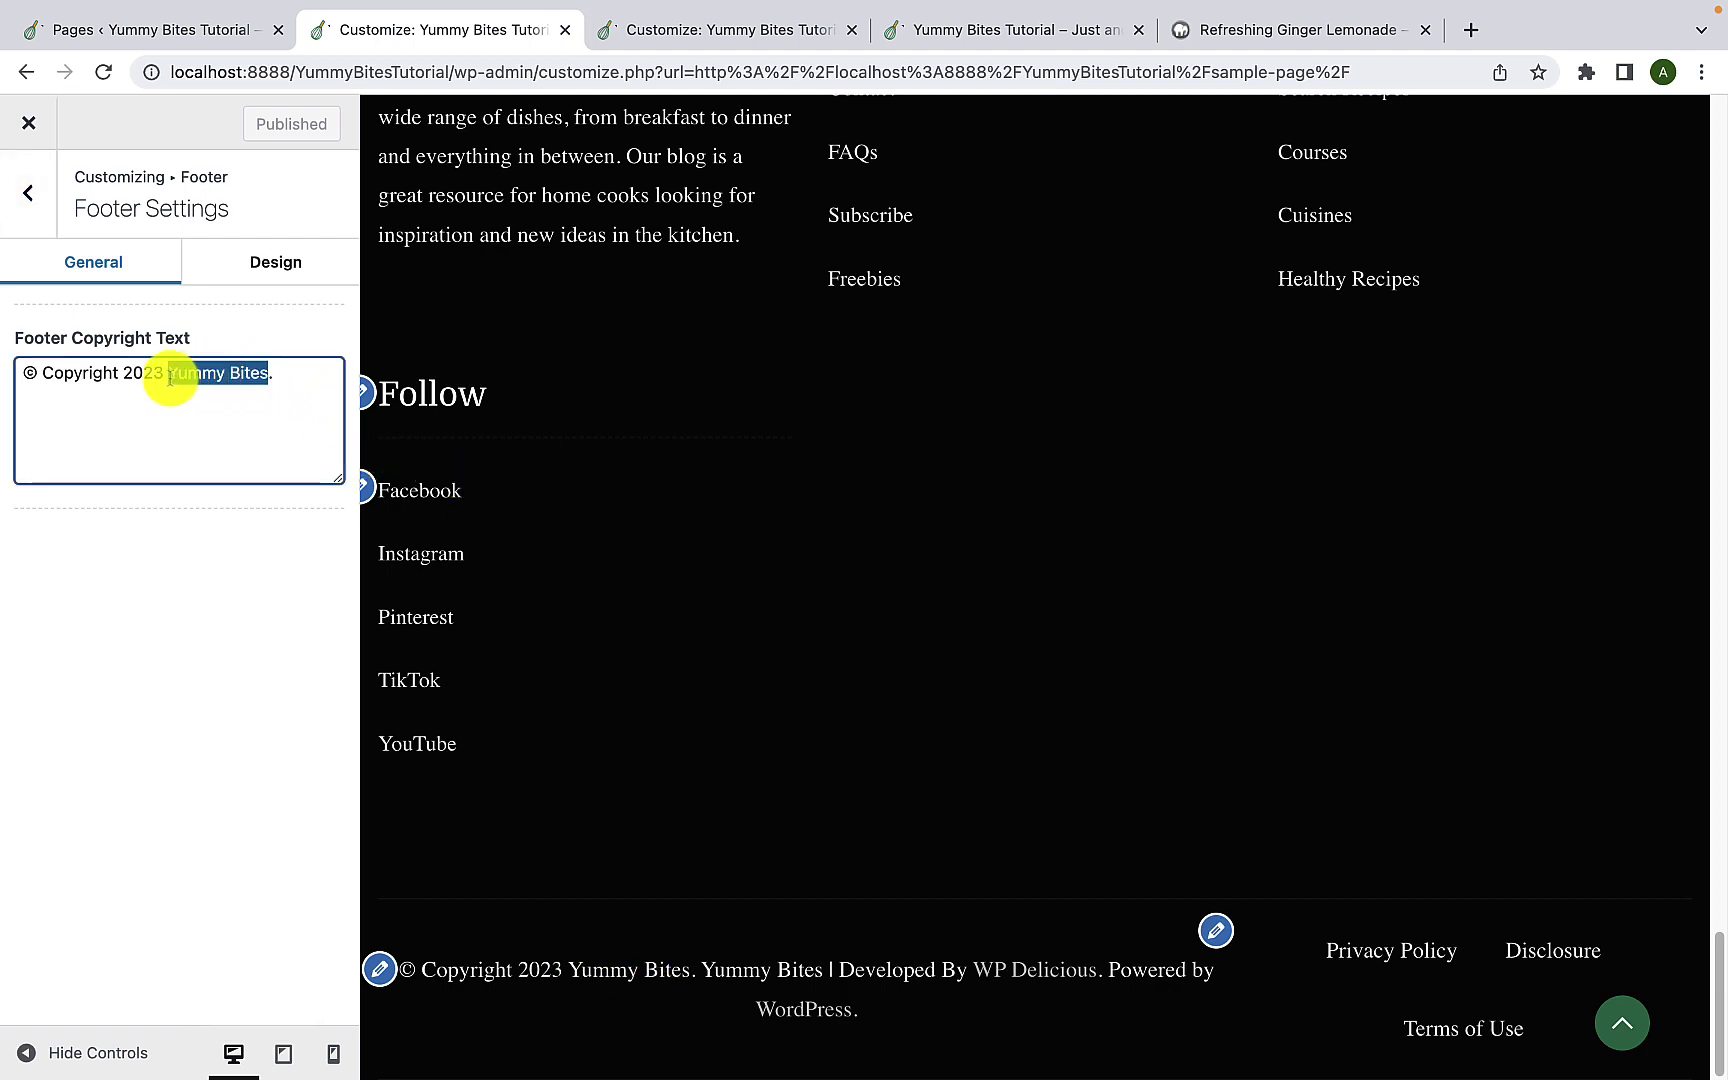
key(BackSpace)
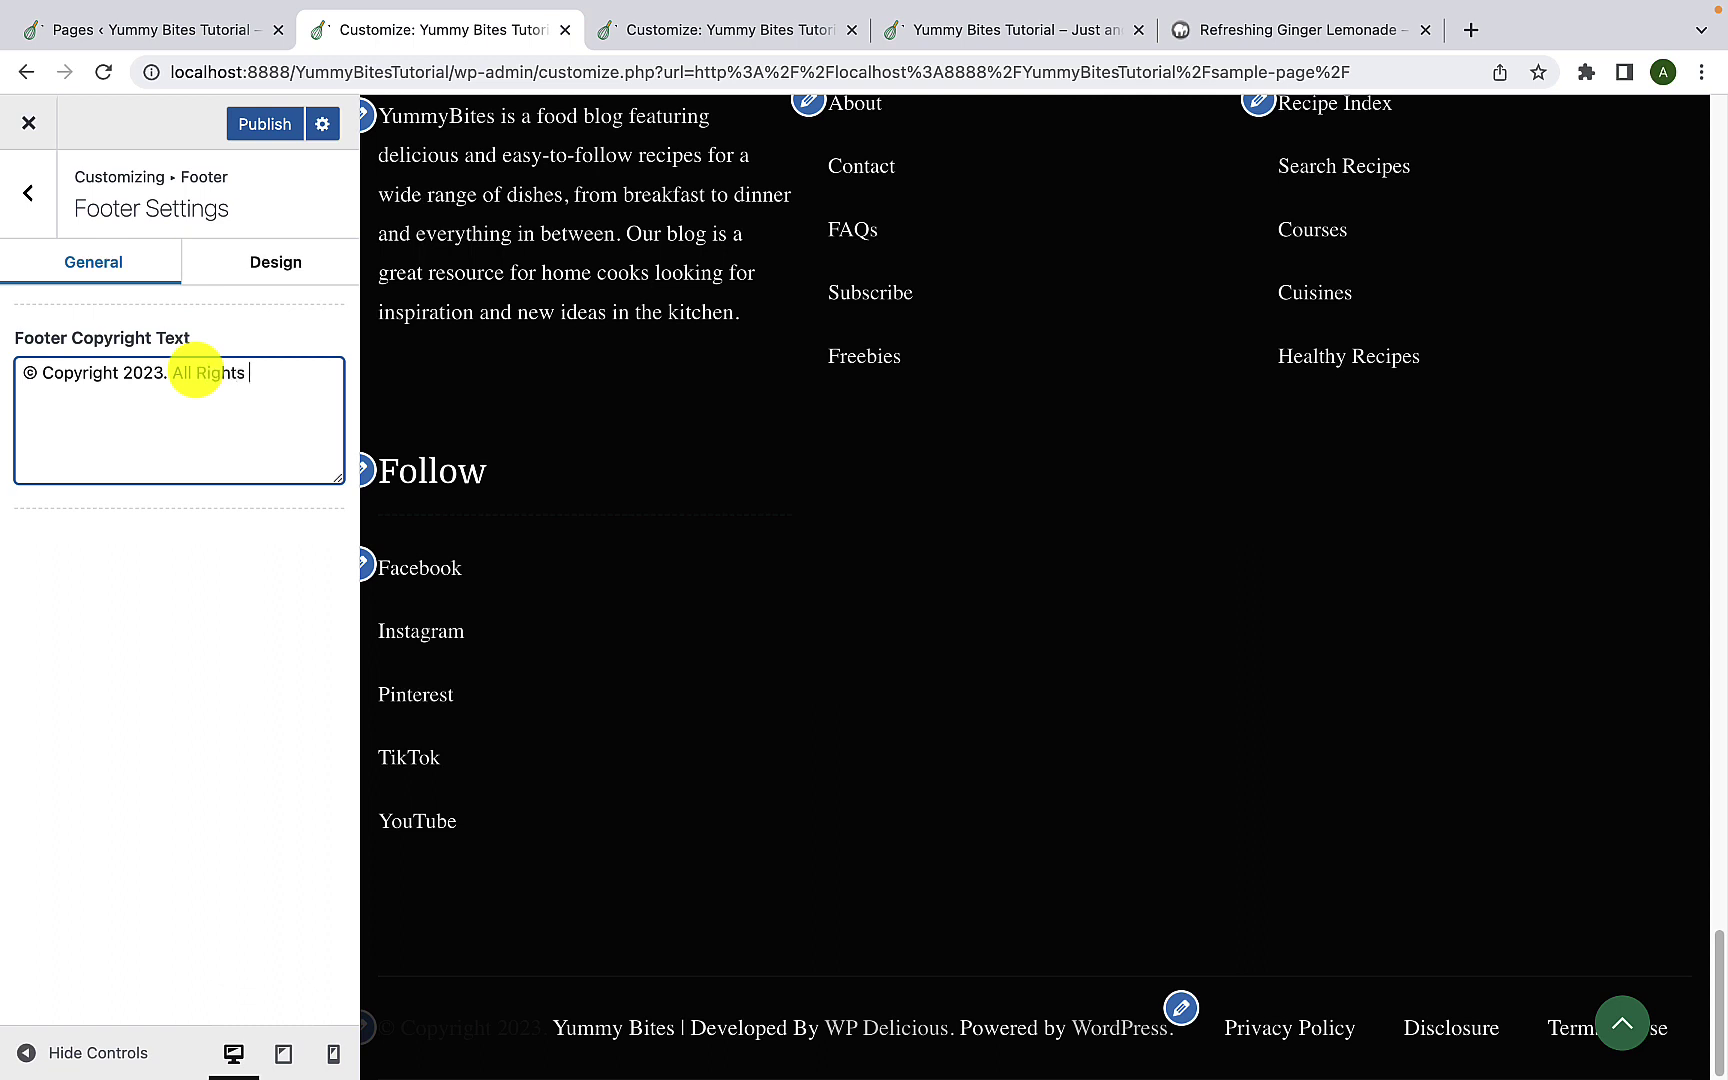
text(All Rights Reserve)
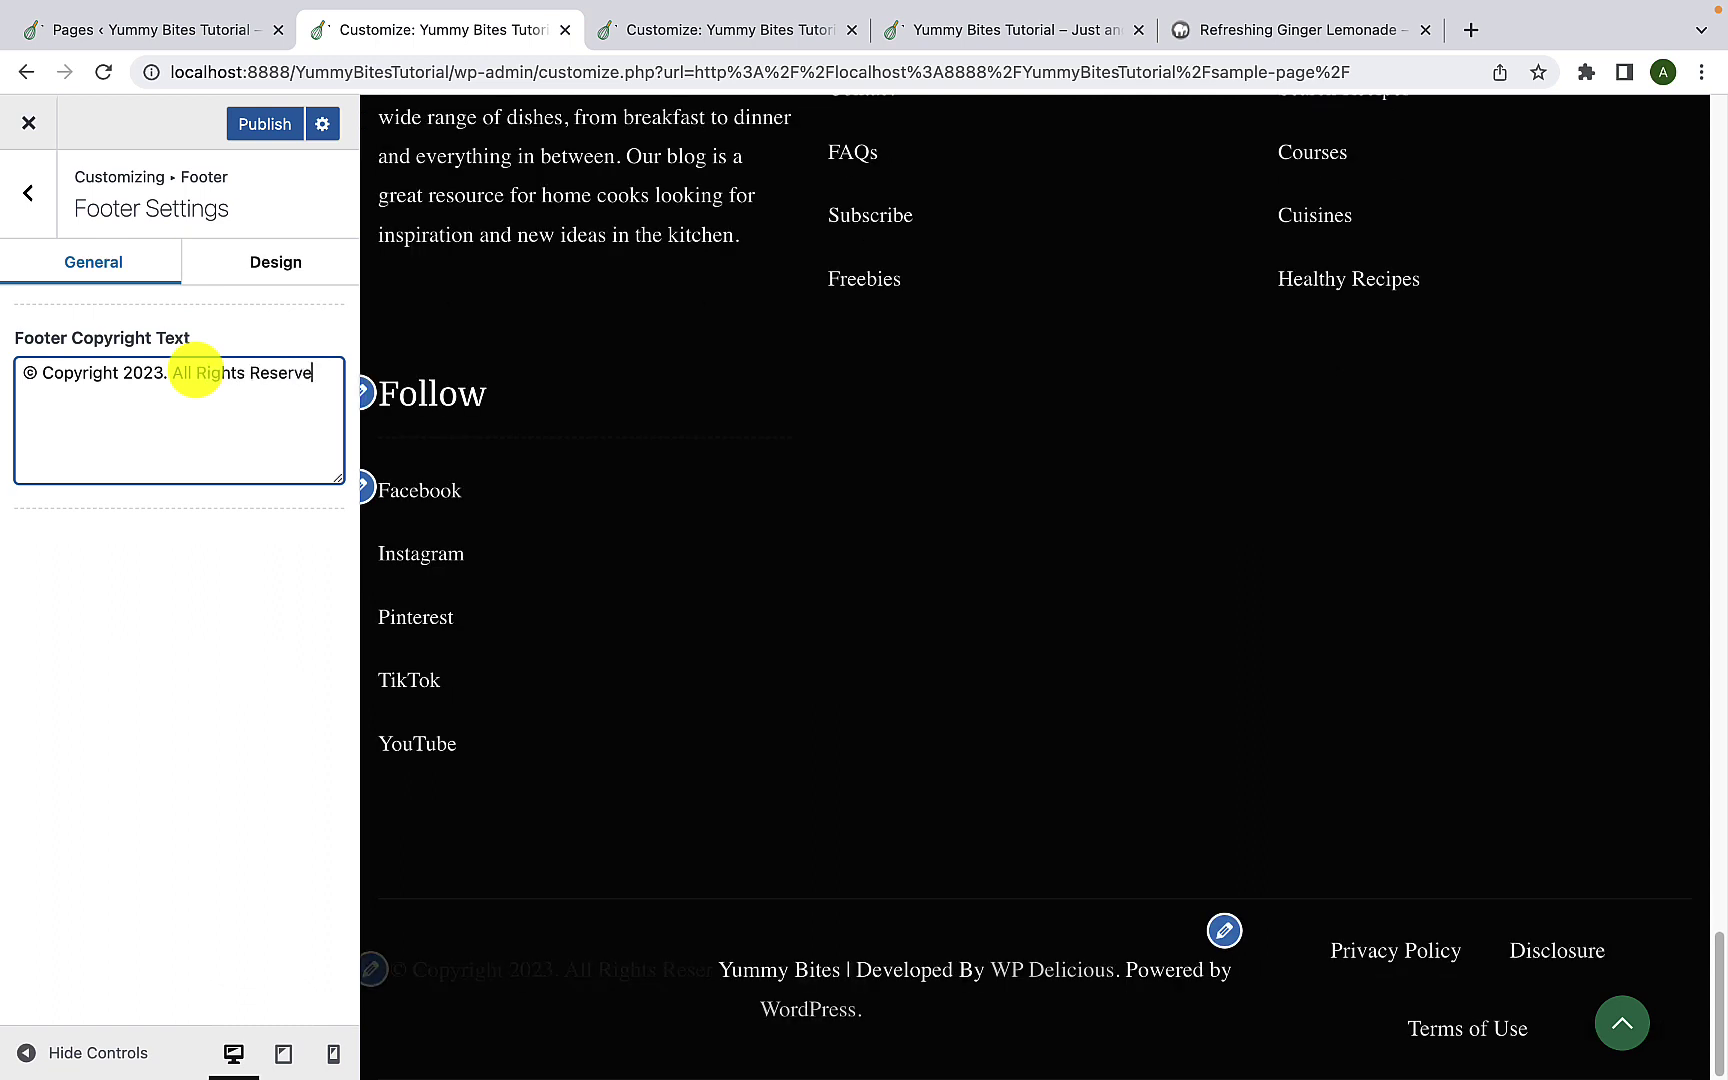
text(d.)
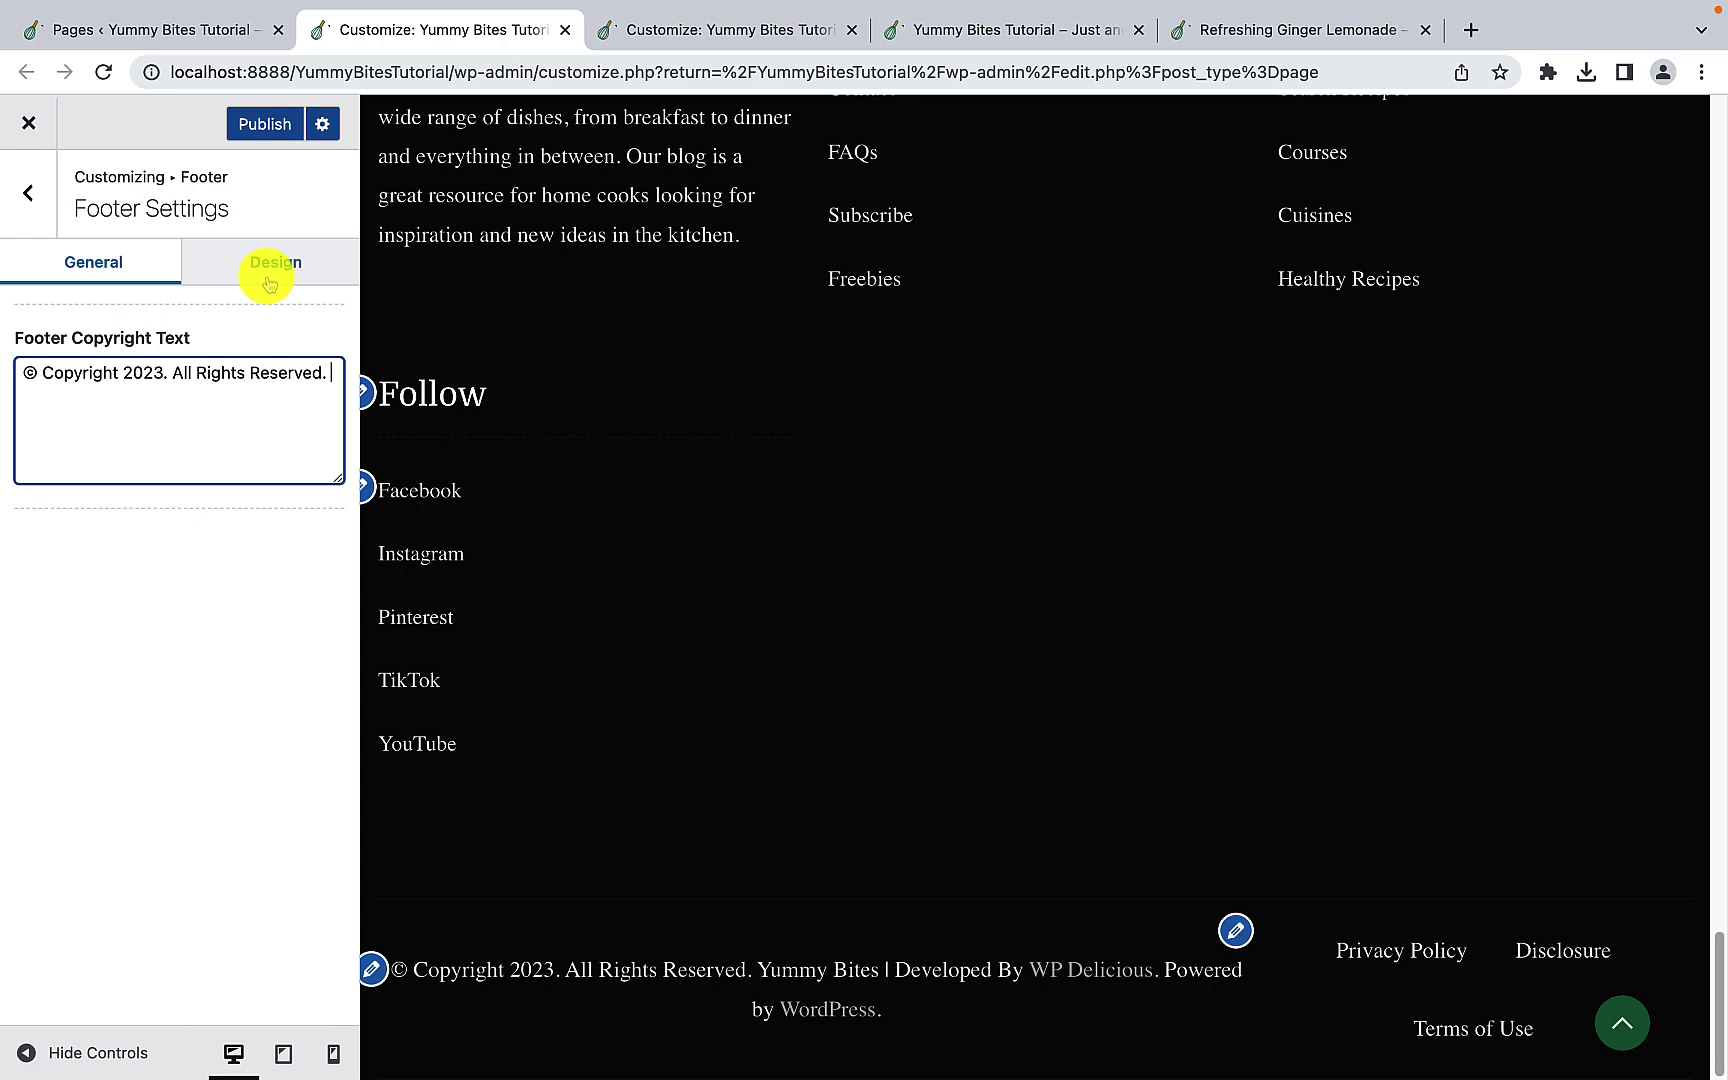
Step: In the footer design options, try blue #1e73be as the text color and set it to white #ffffff
click(268, 284)
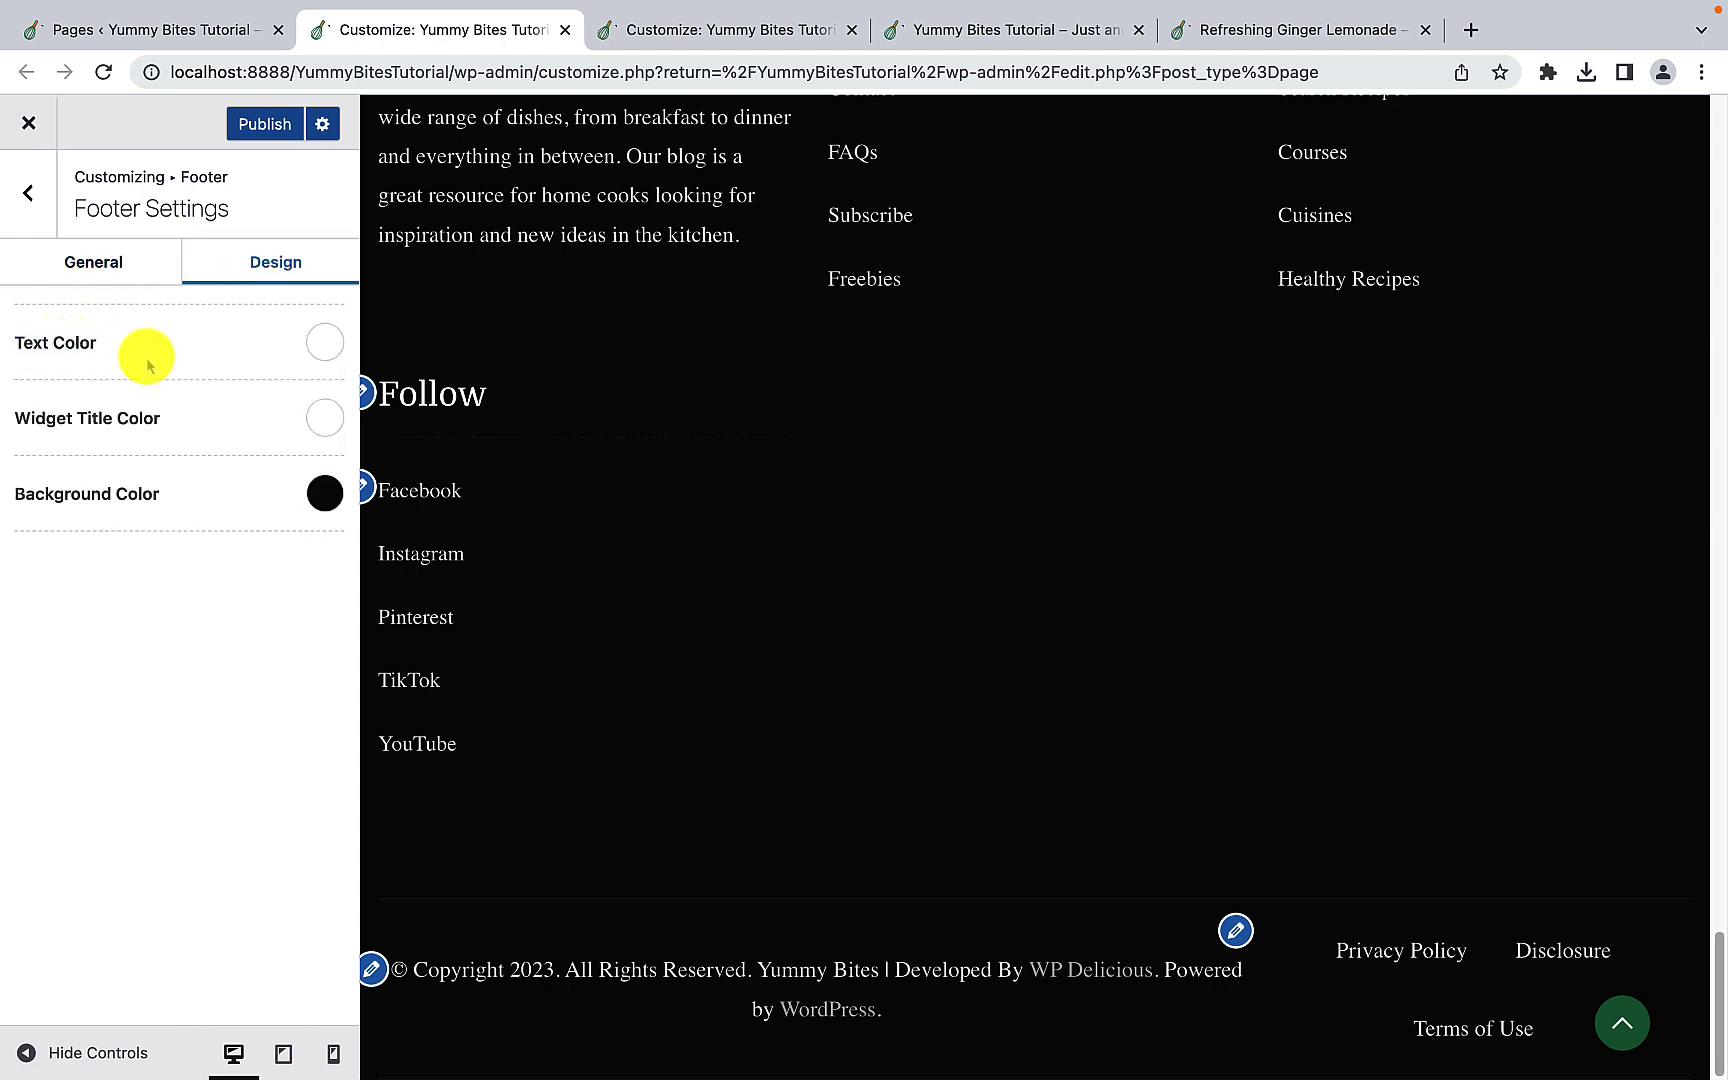
click(320, 350)
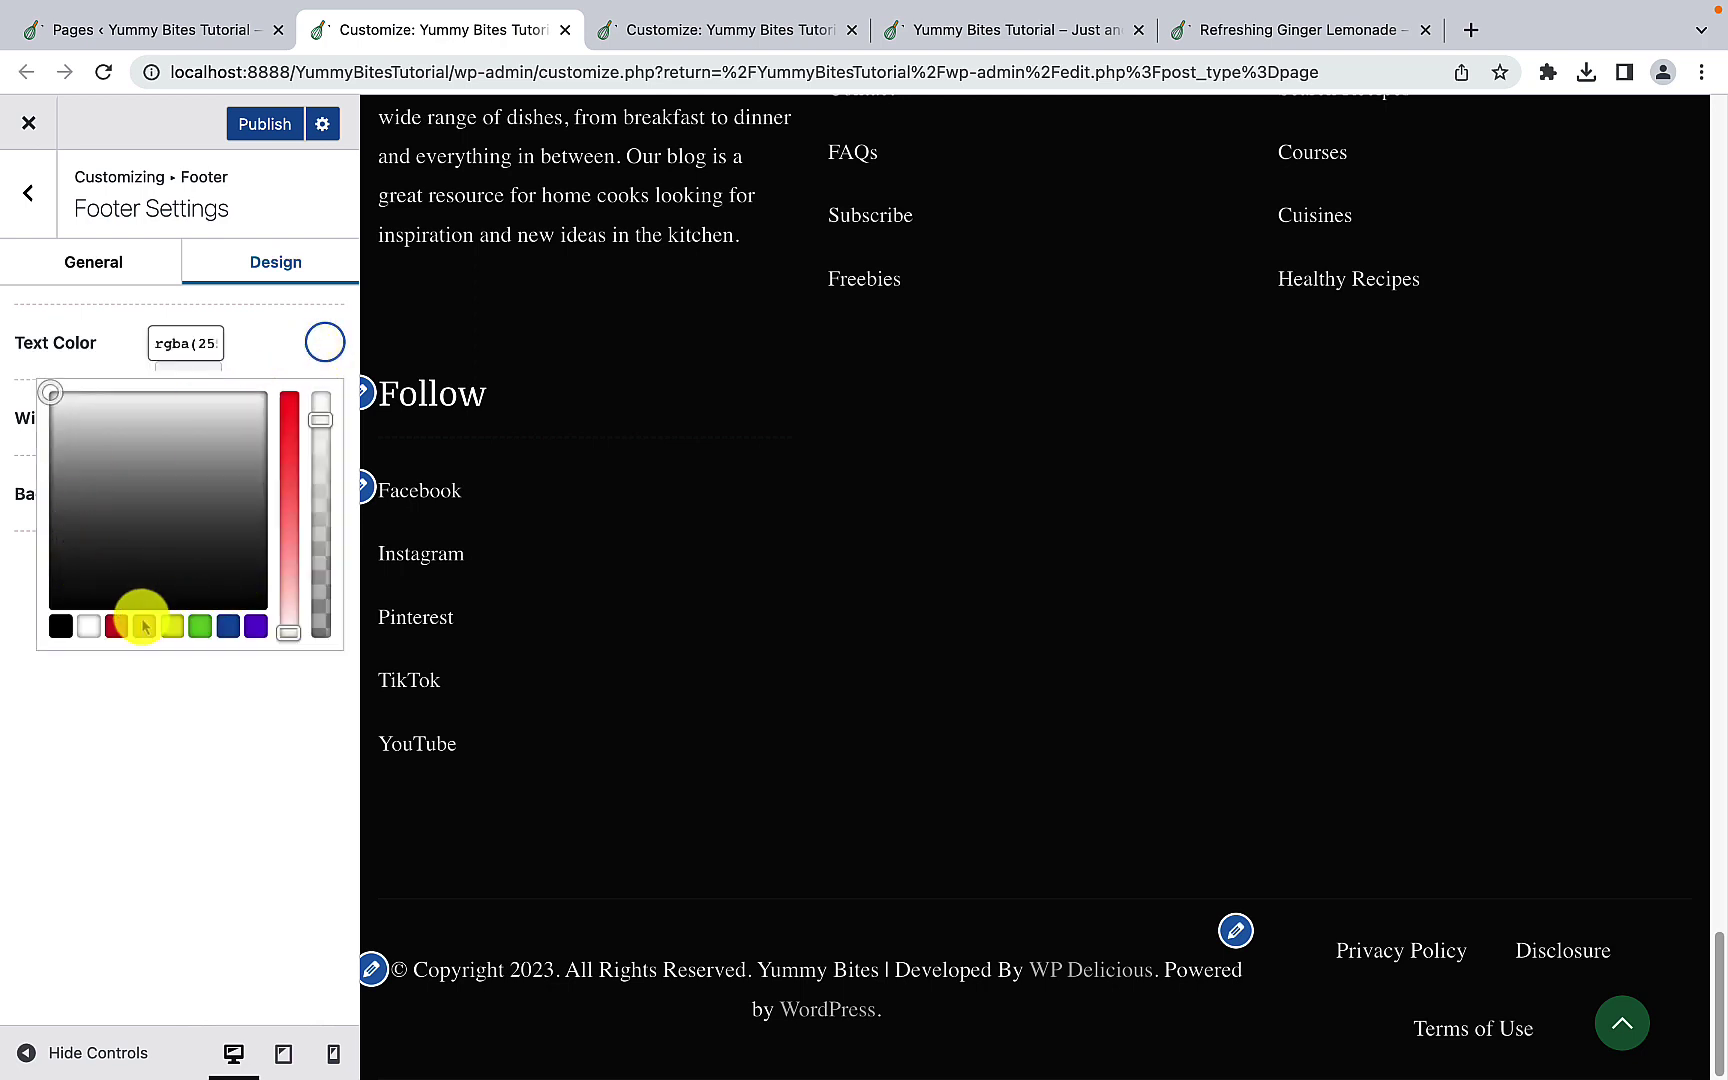
click(230, 626)
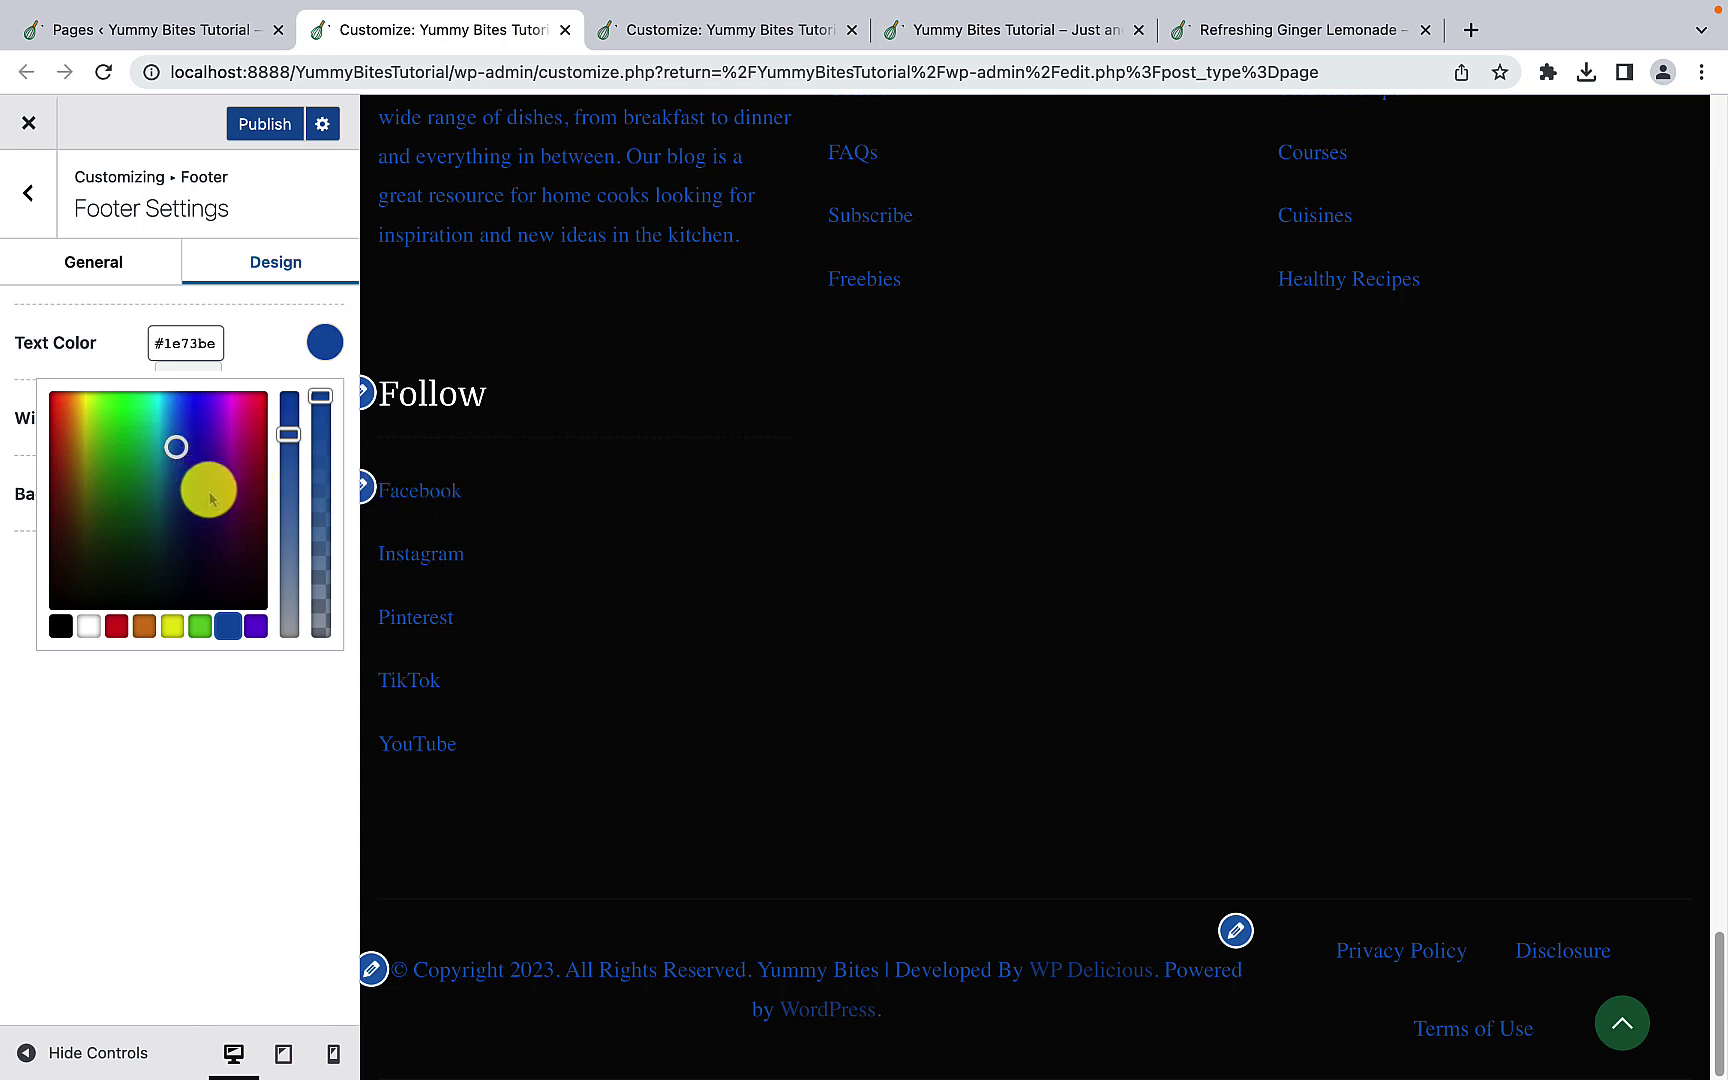
scroll(478, 525, up, 2)
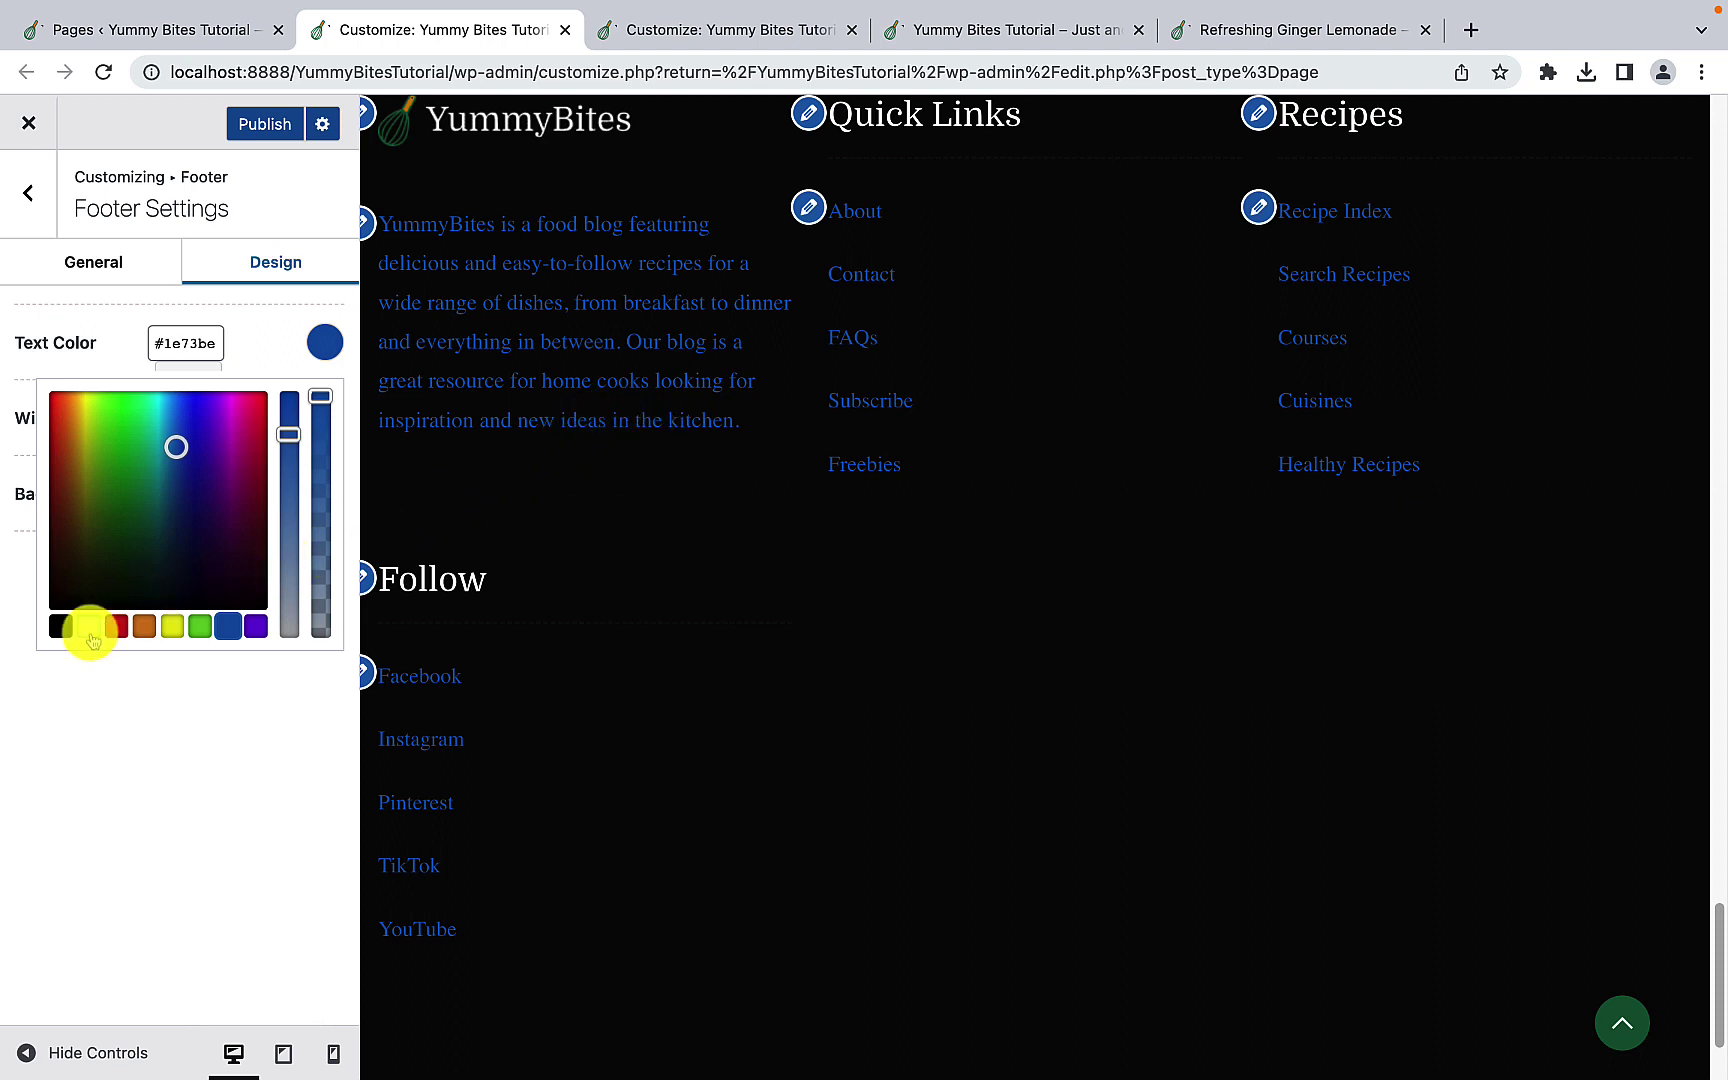
click(92, 630)
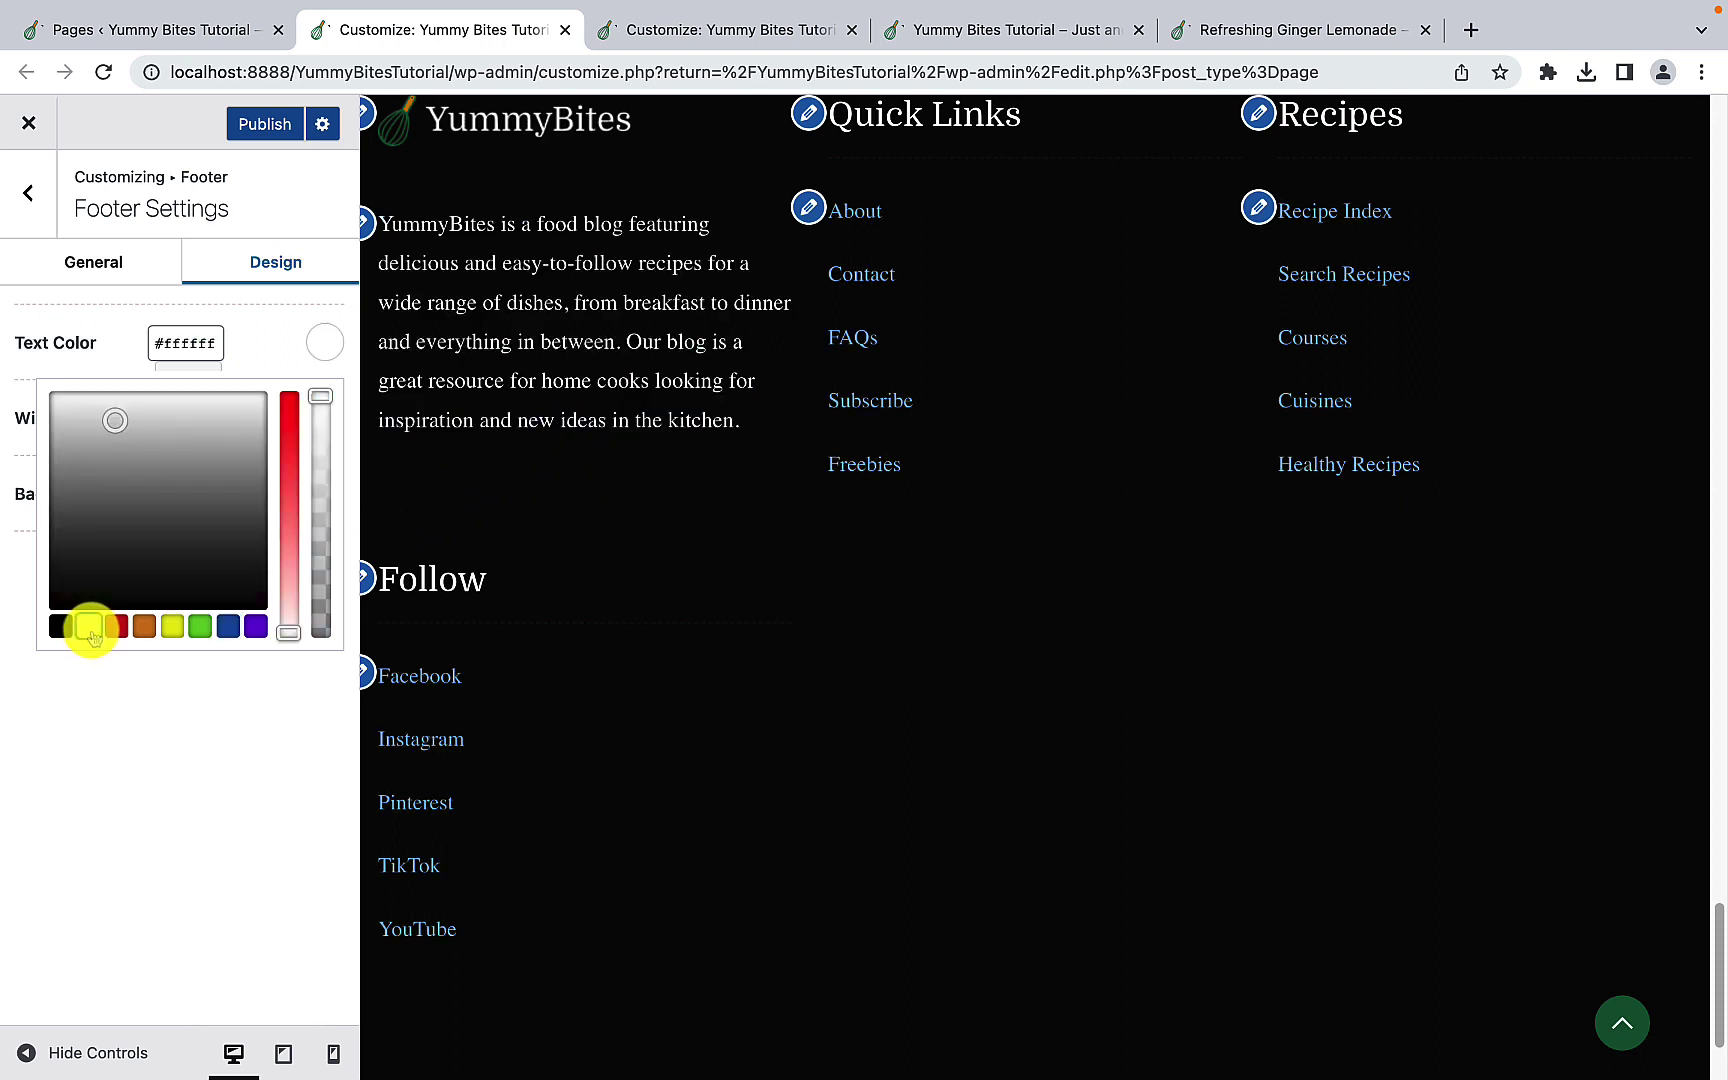
click(161, 699)
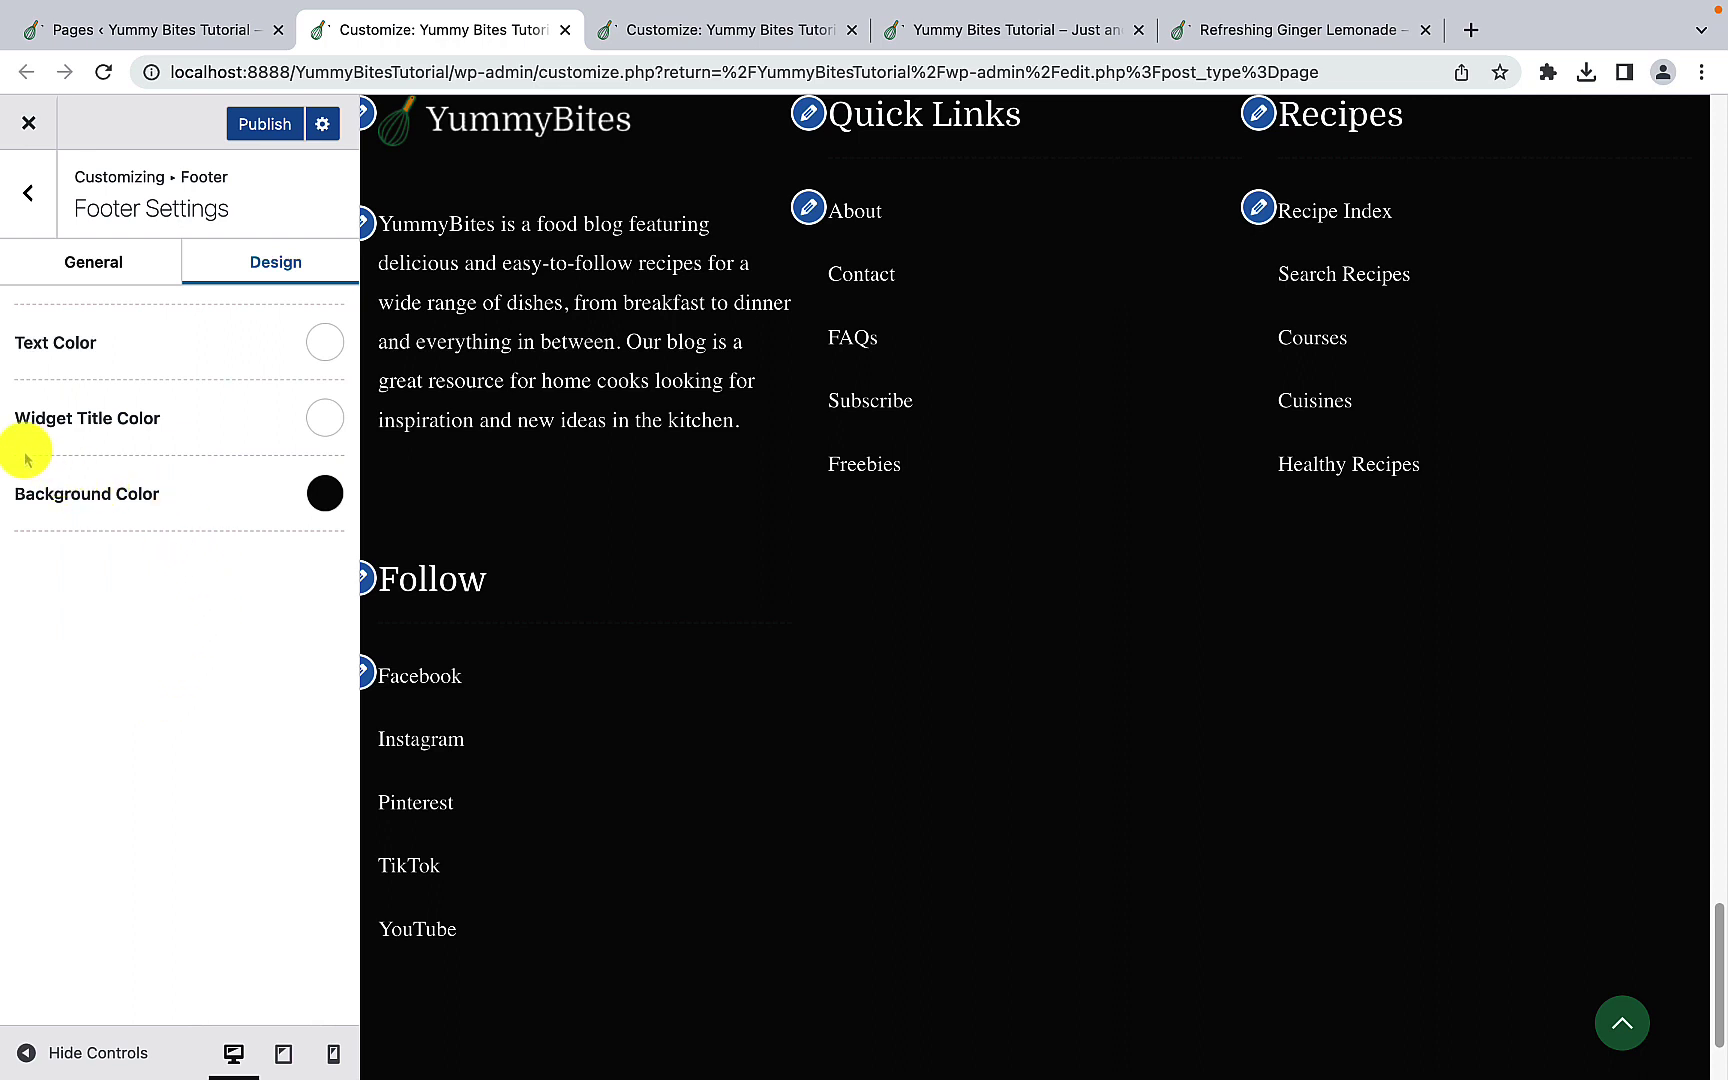
Step: Try green #81d742 as the footer widget title color and return it to white #ffffff
scroll(653, 340, up, 1)
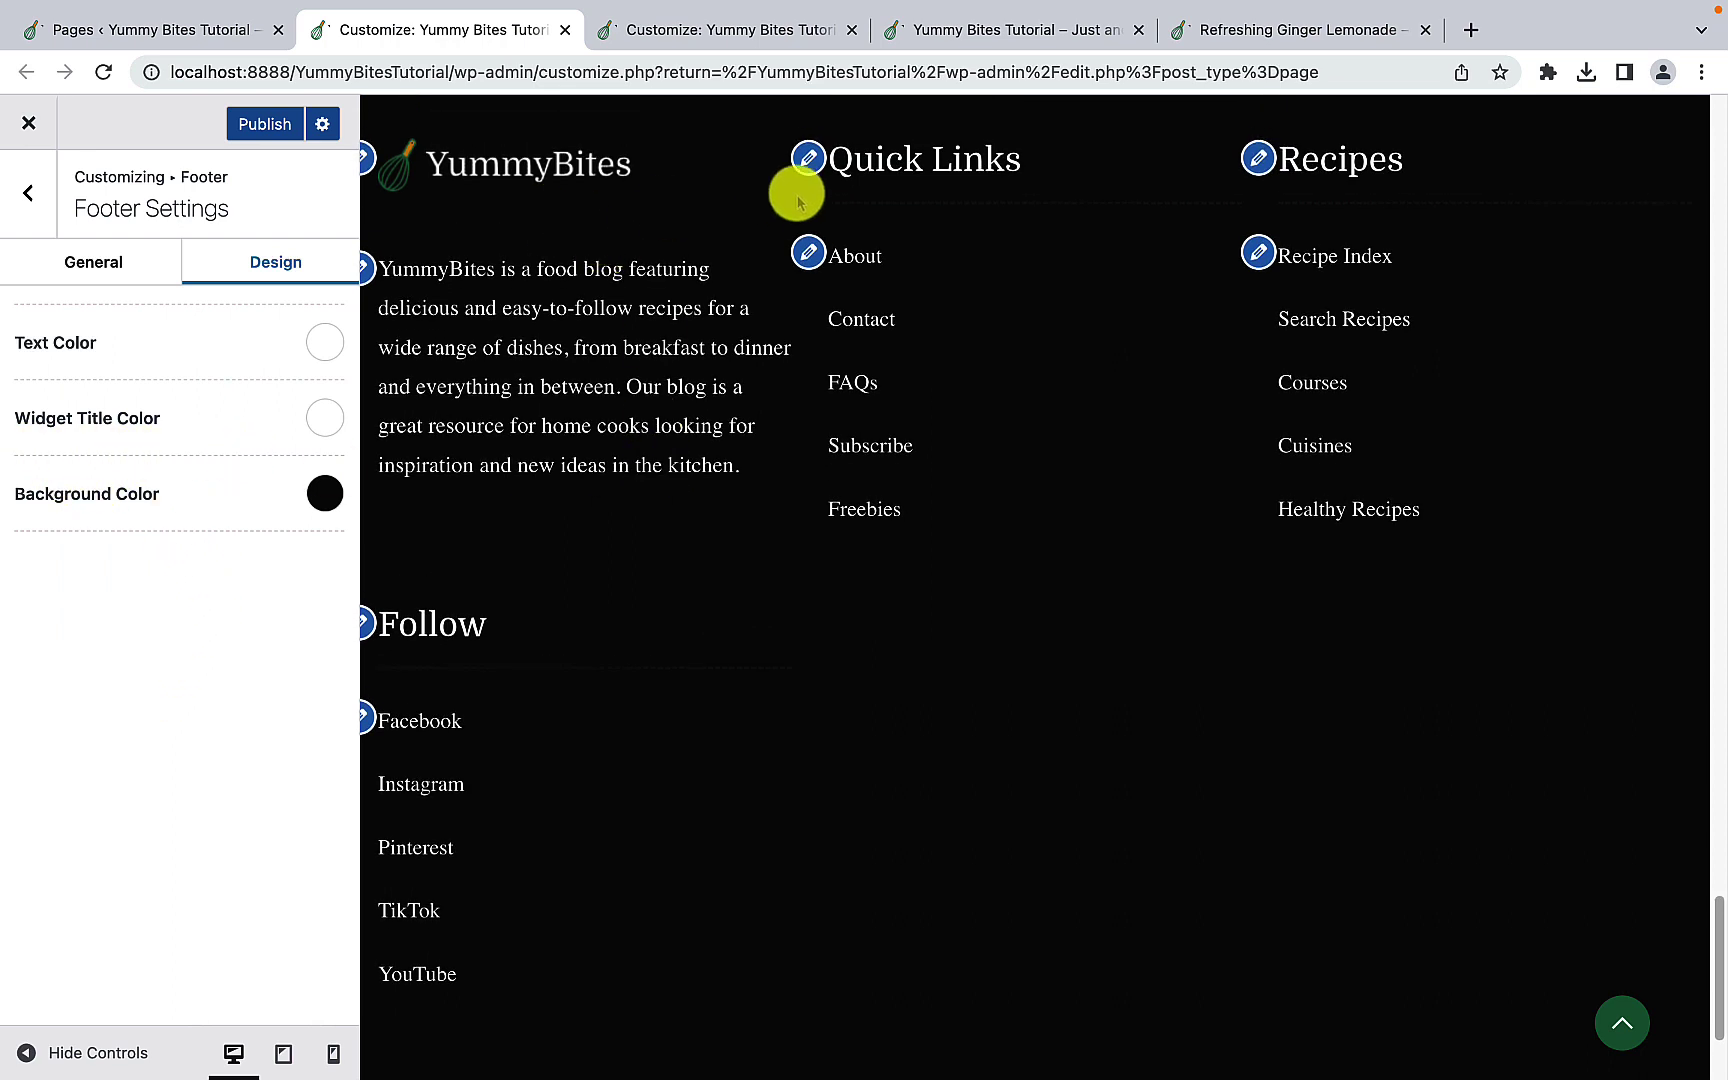
click(324, 418)
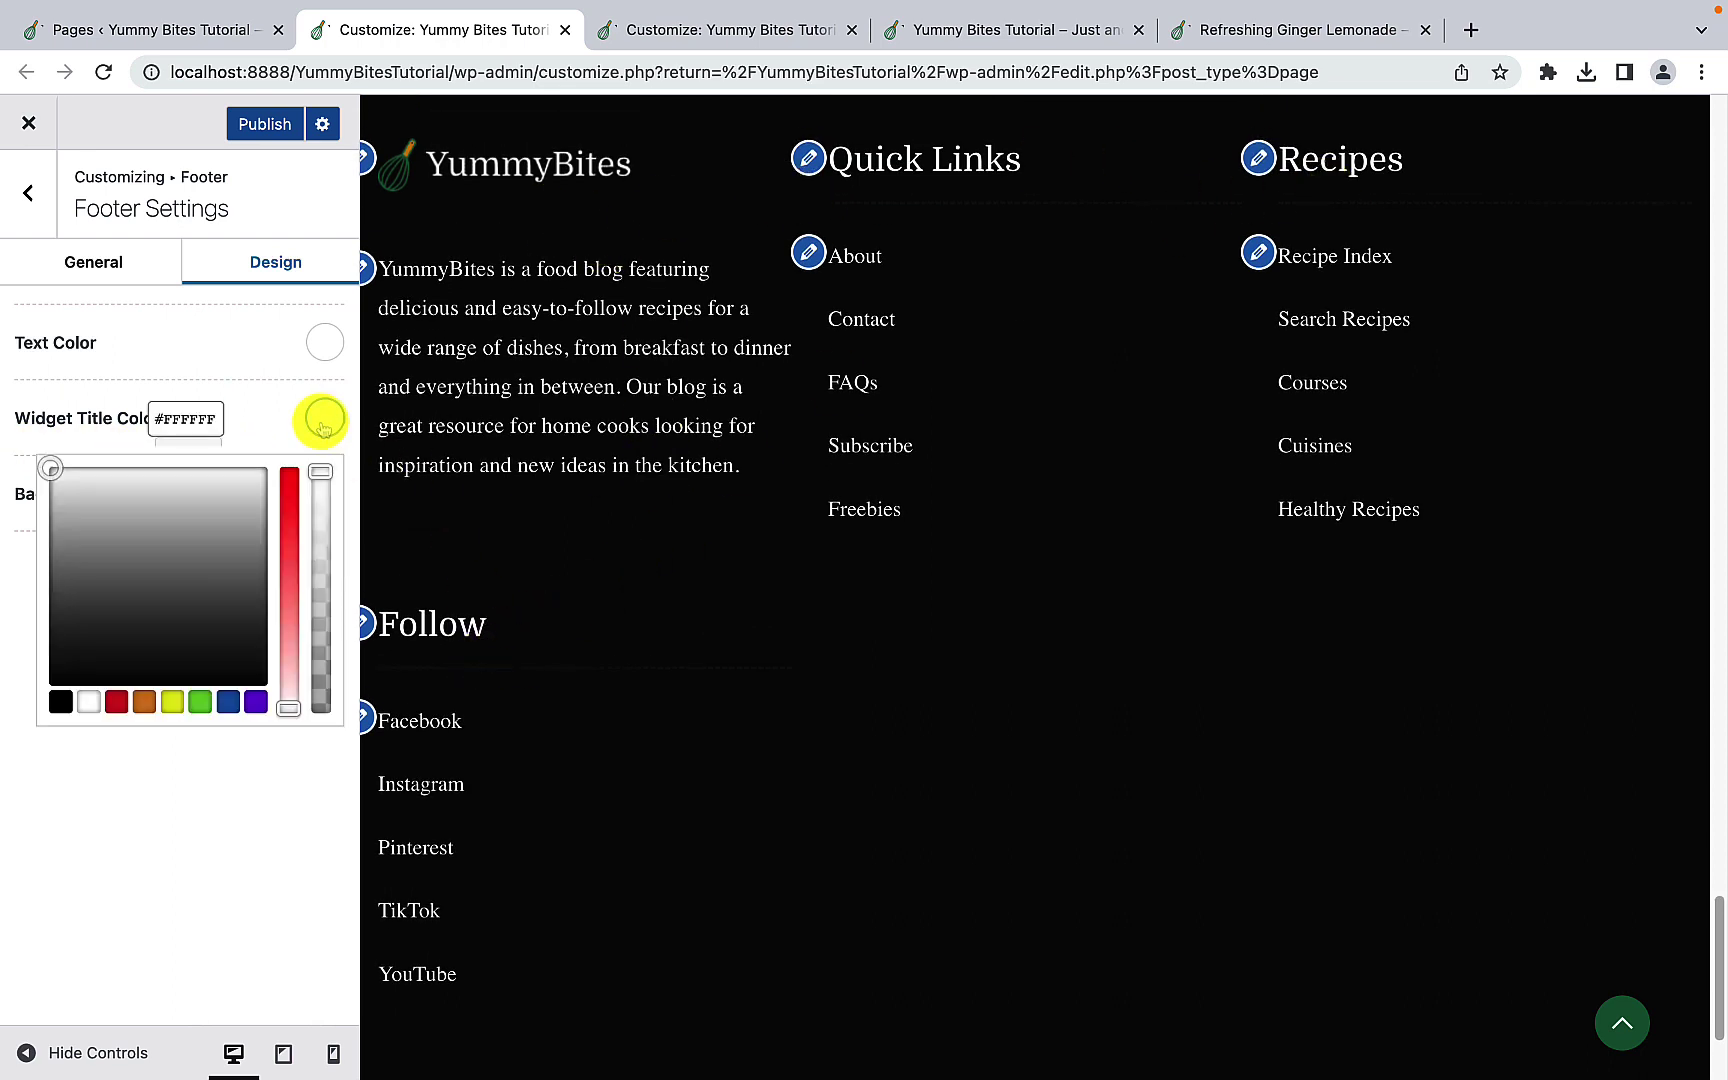
click(199, 703)
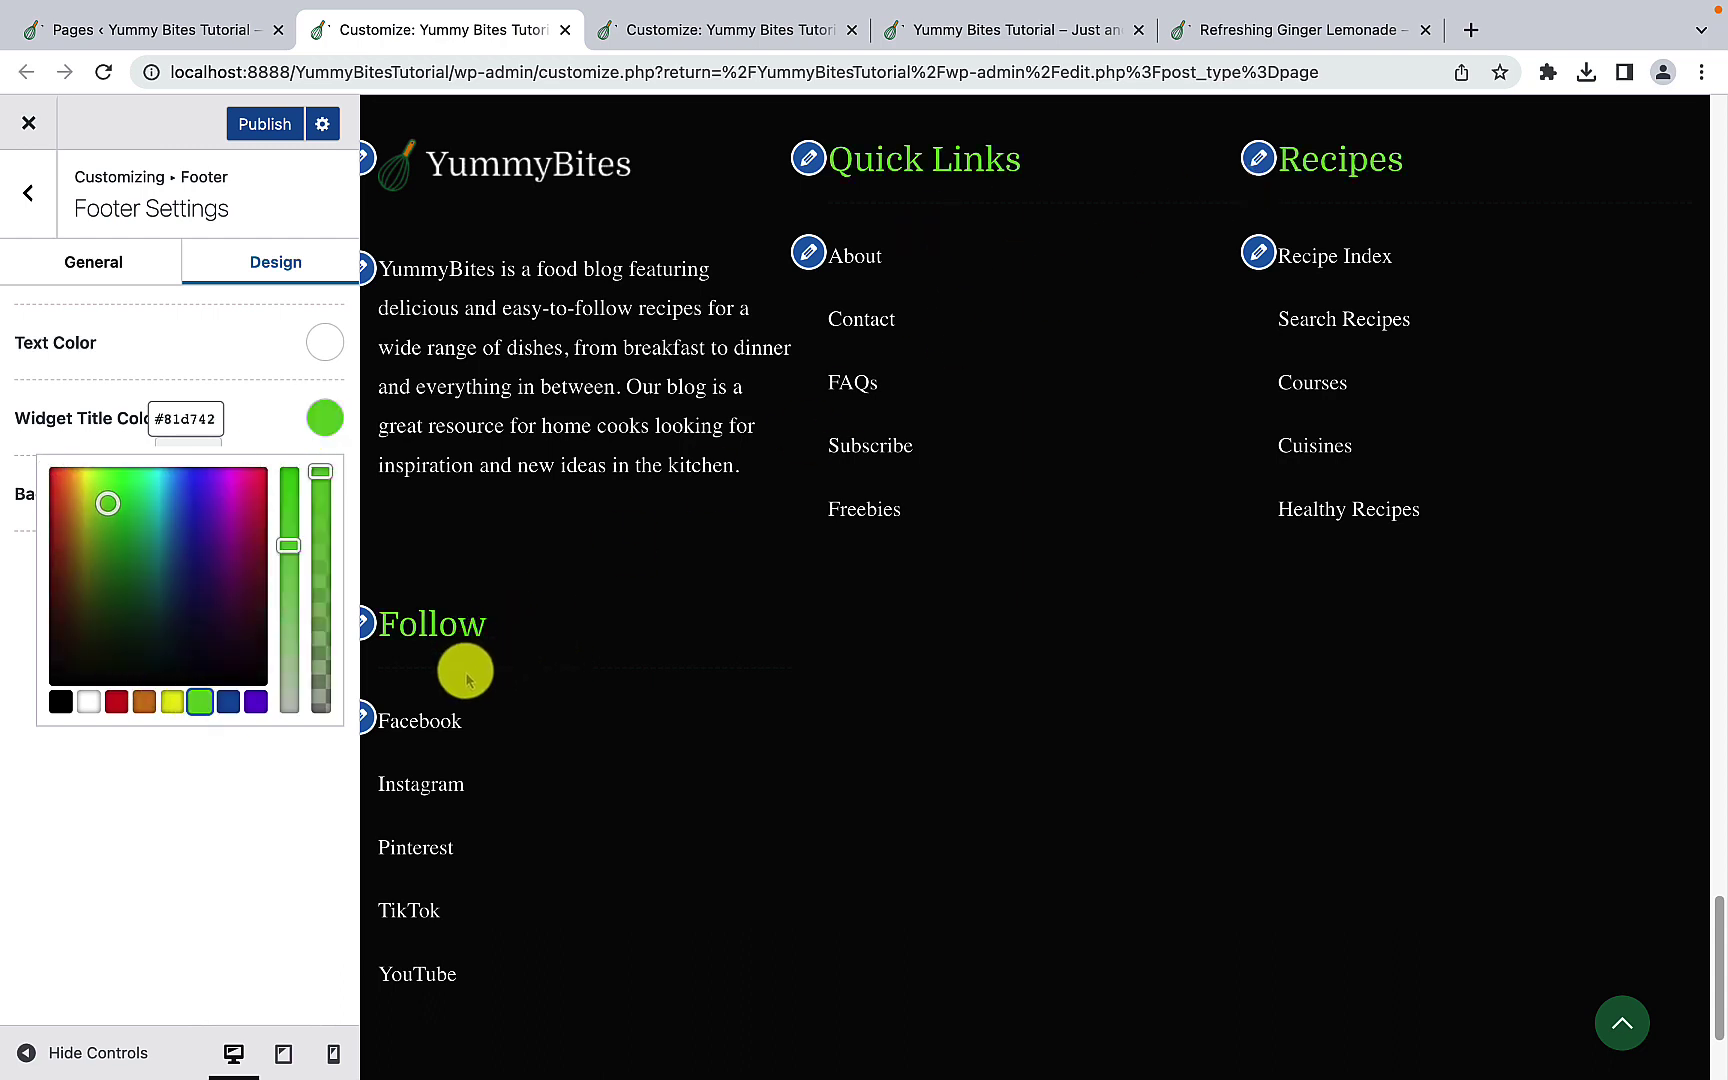
click(88, 703)
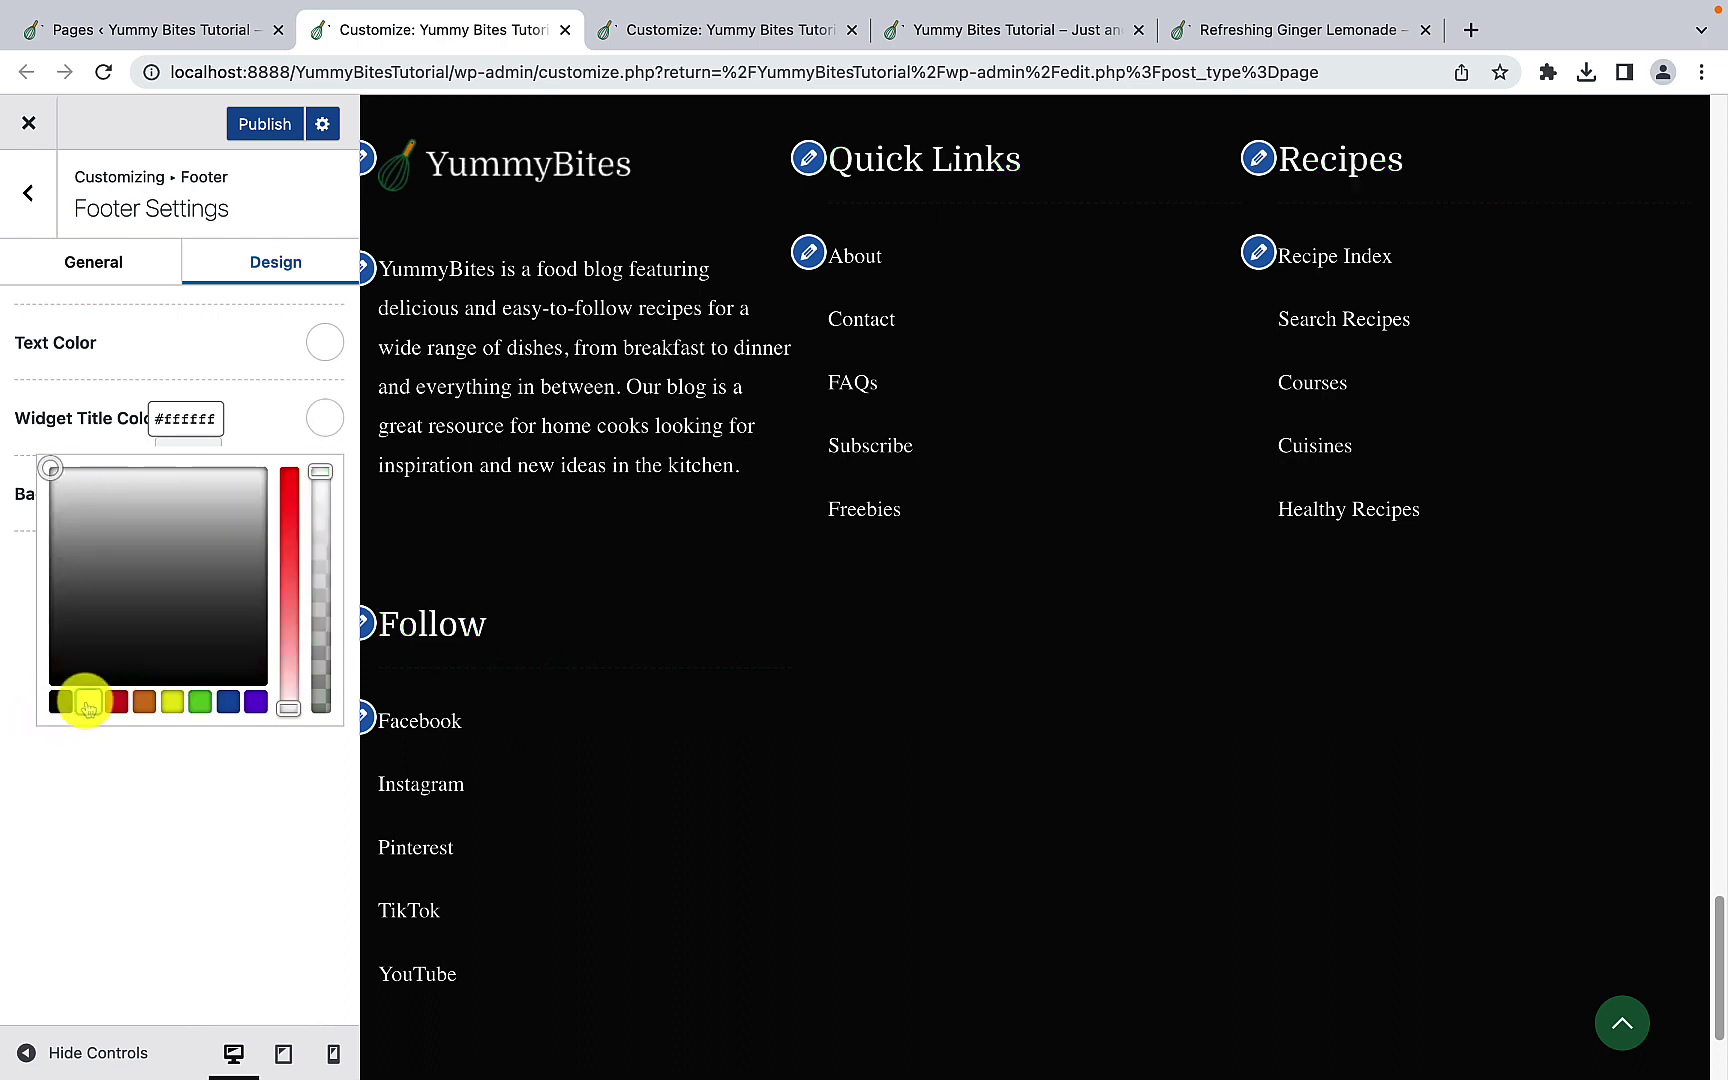
click(124, 757)
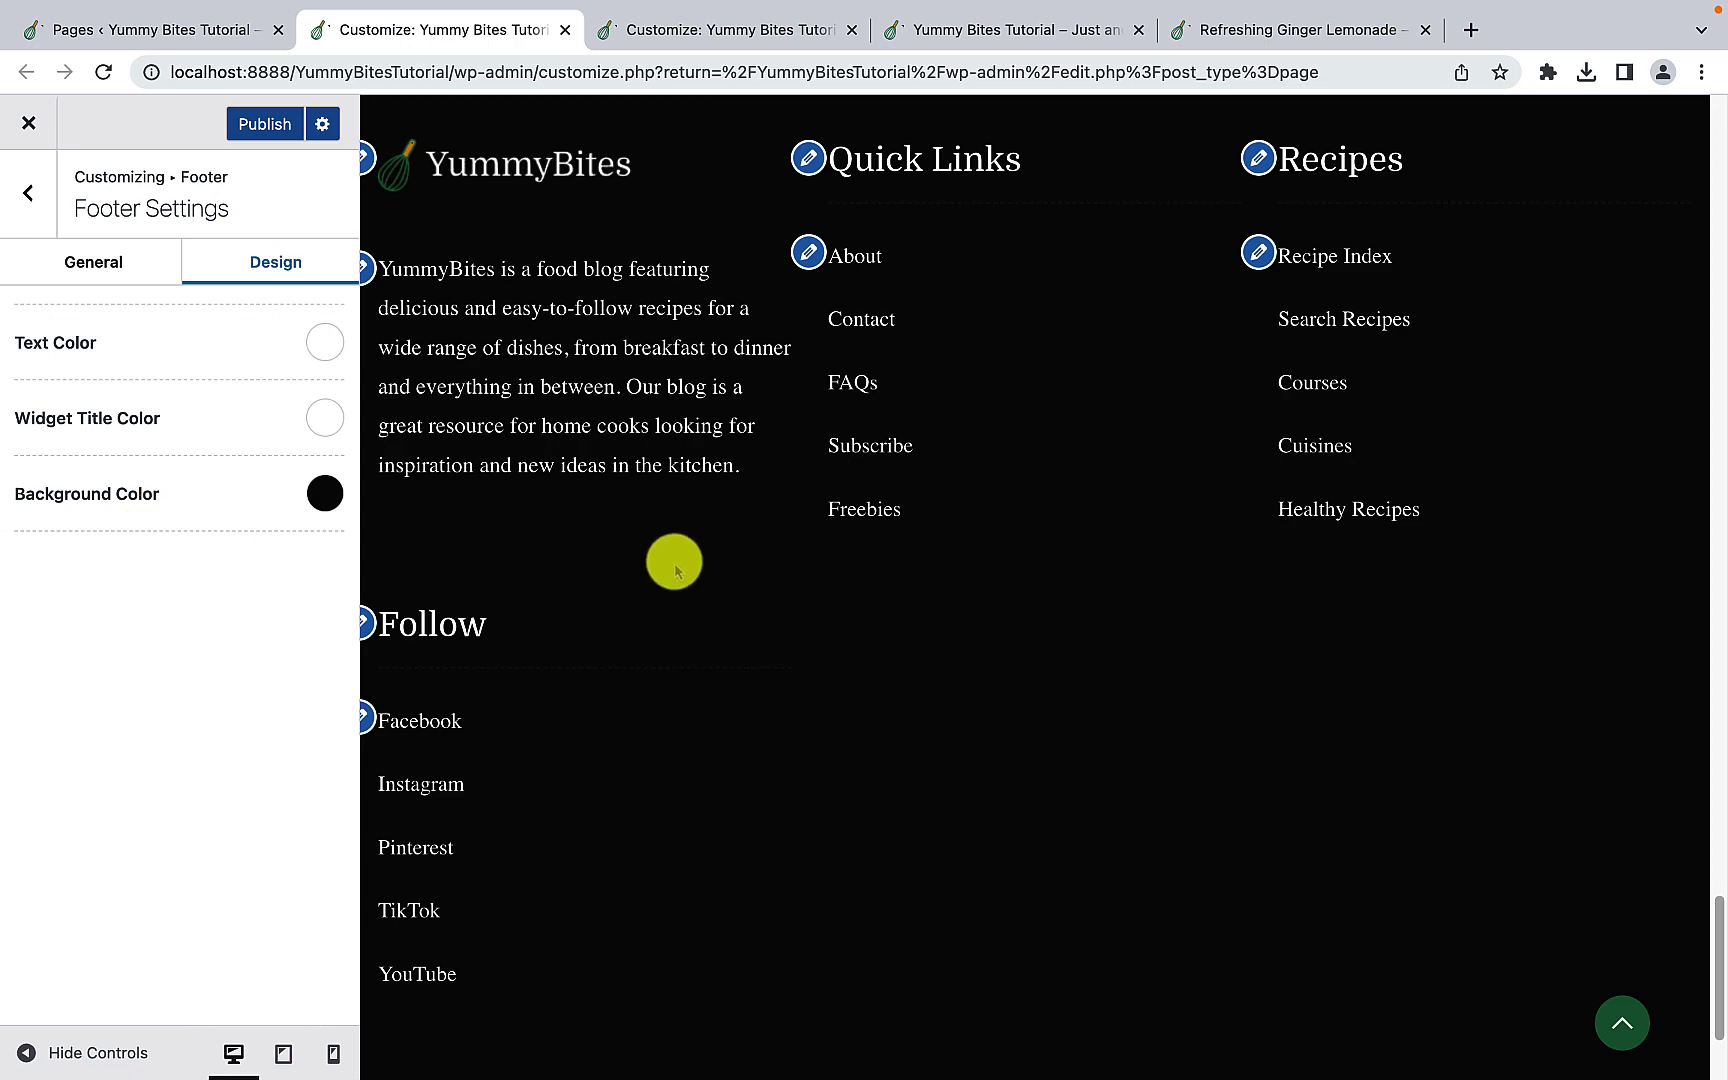
Step: Try a gray footer background, set the background color to black #000000, and publish the footer settings
scroll(678, 577, up, 1)
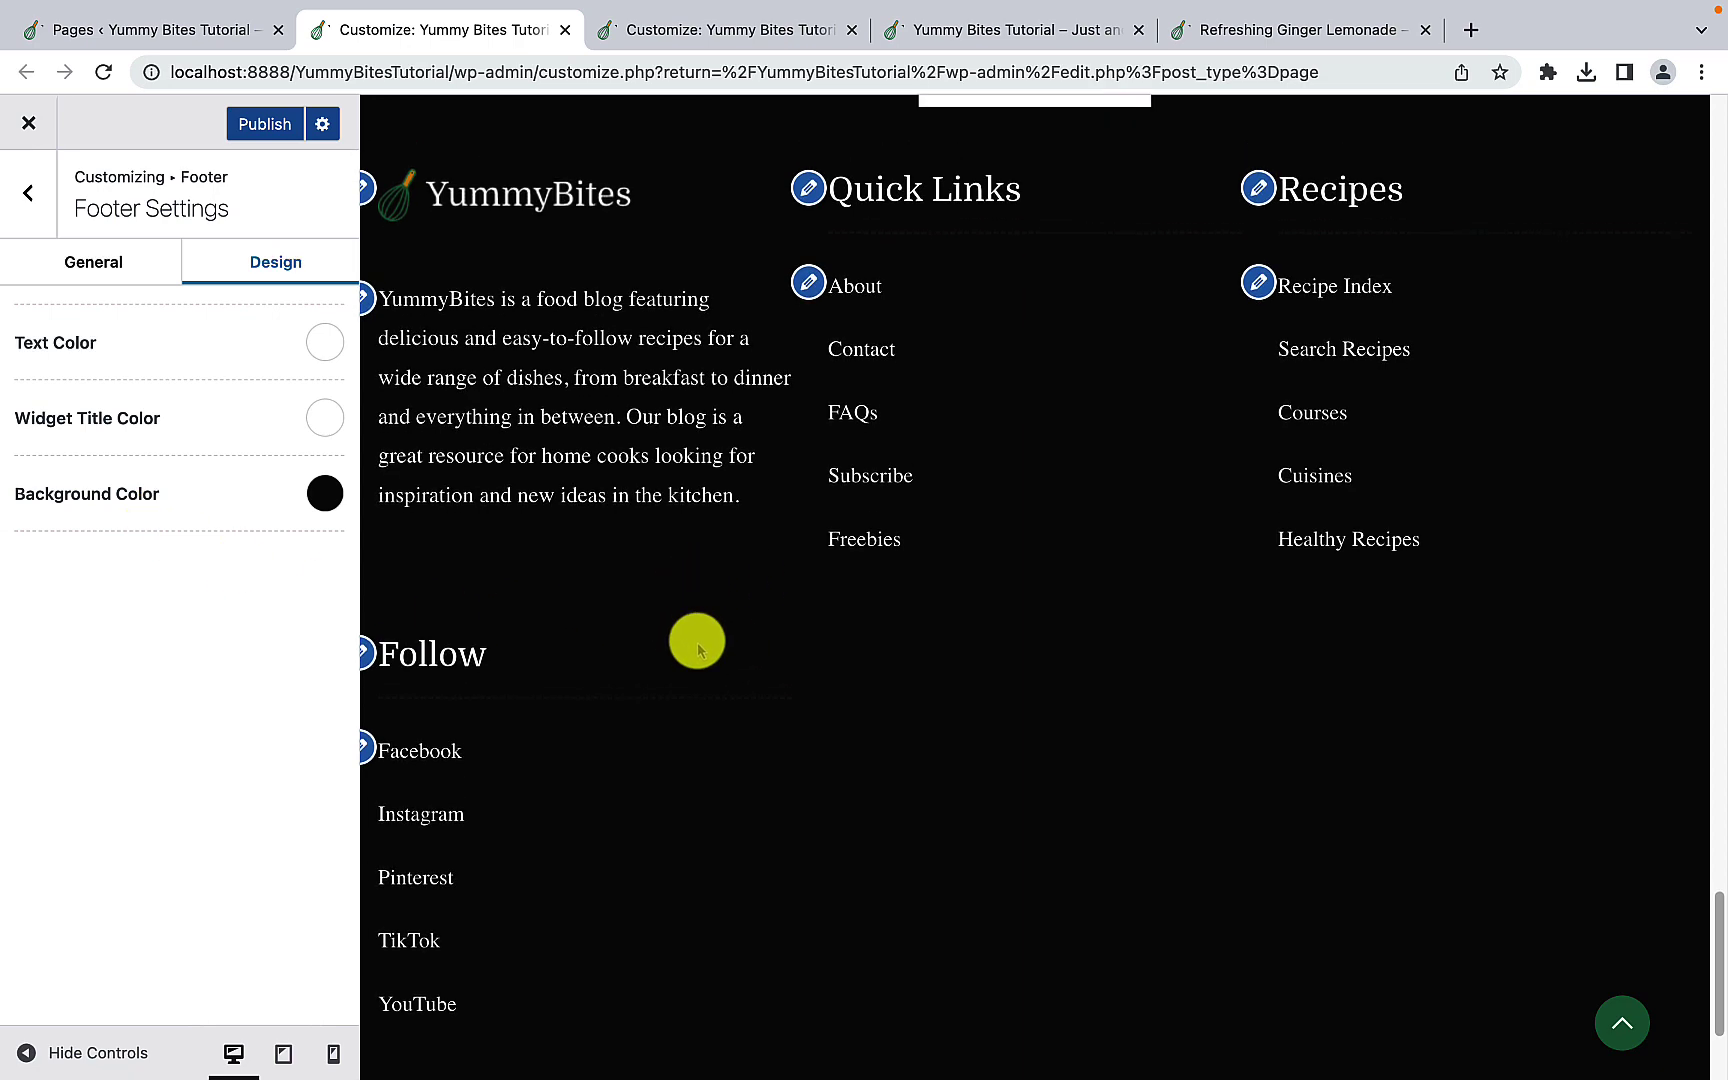
click(331, 502)
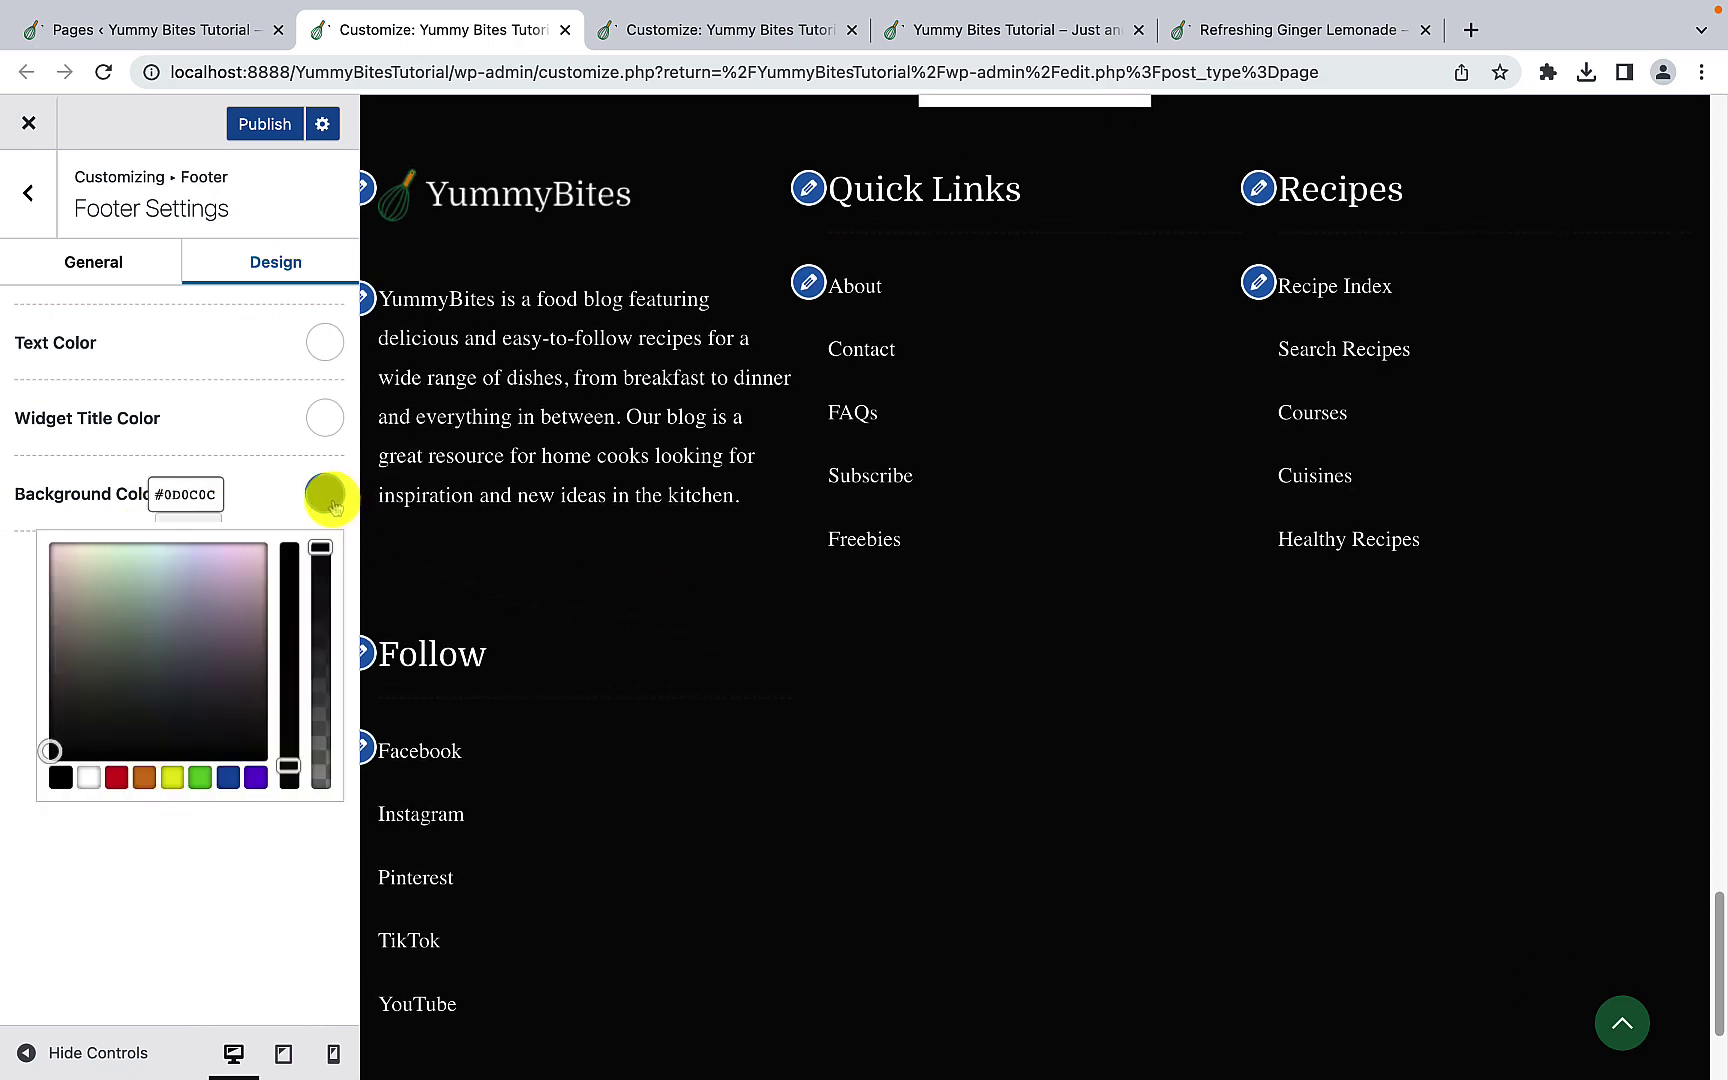
click(123, 631)
drag(126, 631, 182, 612)
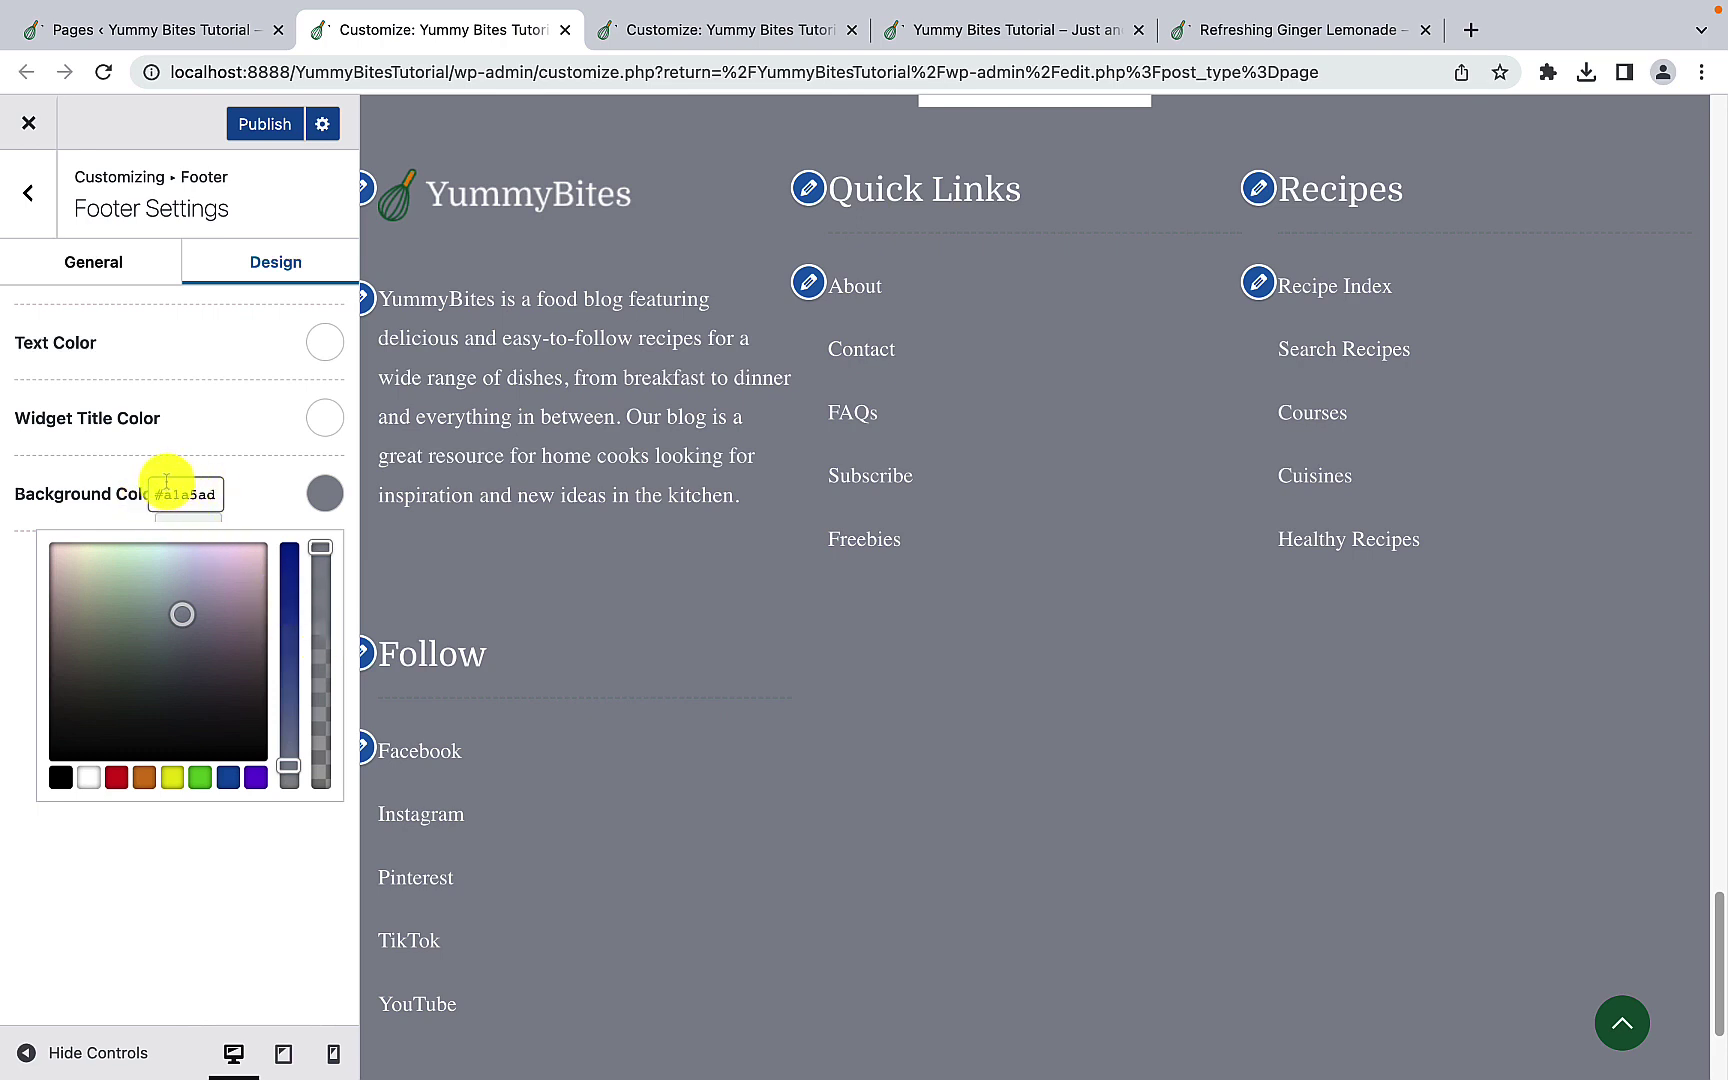
click(61, 780)
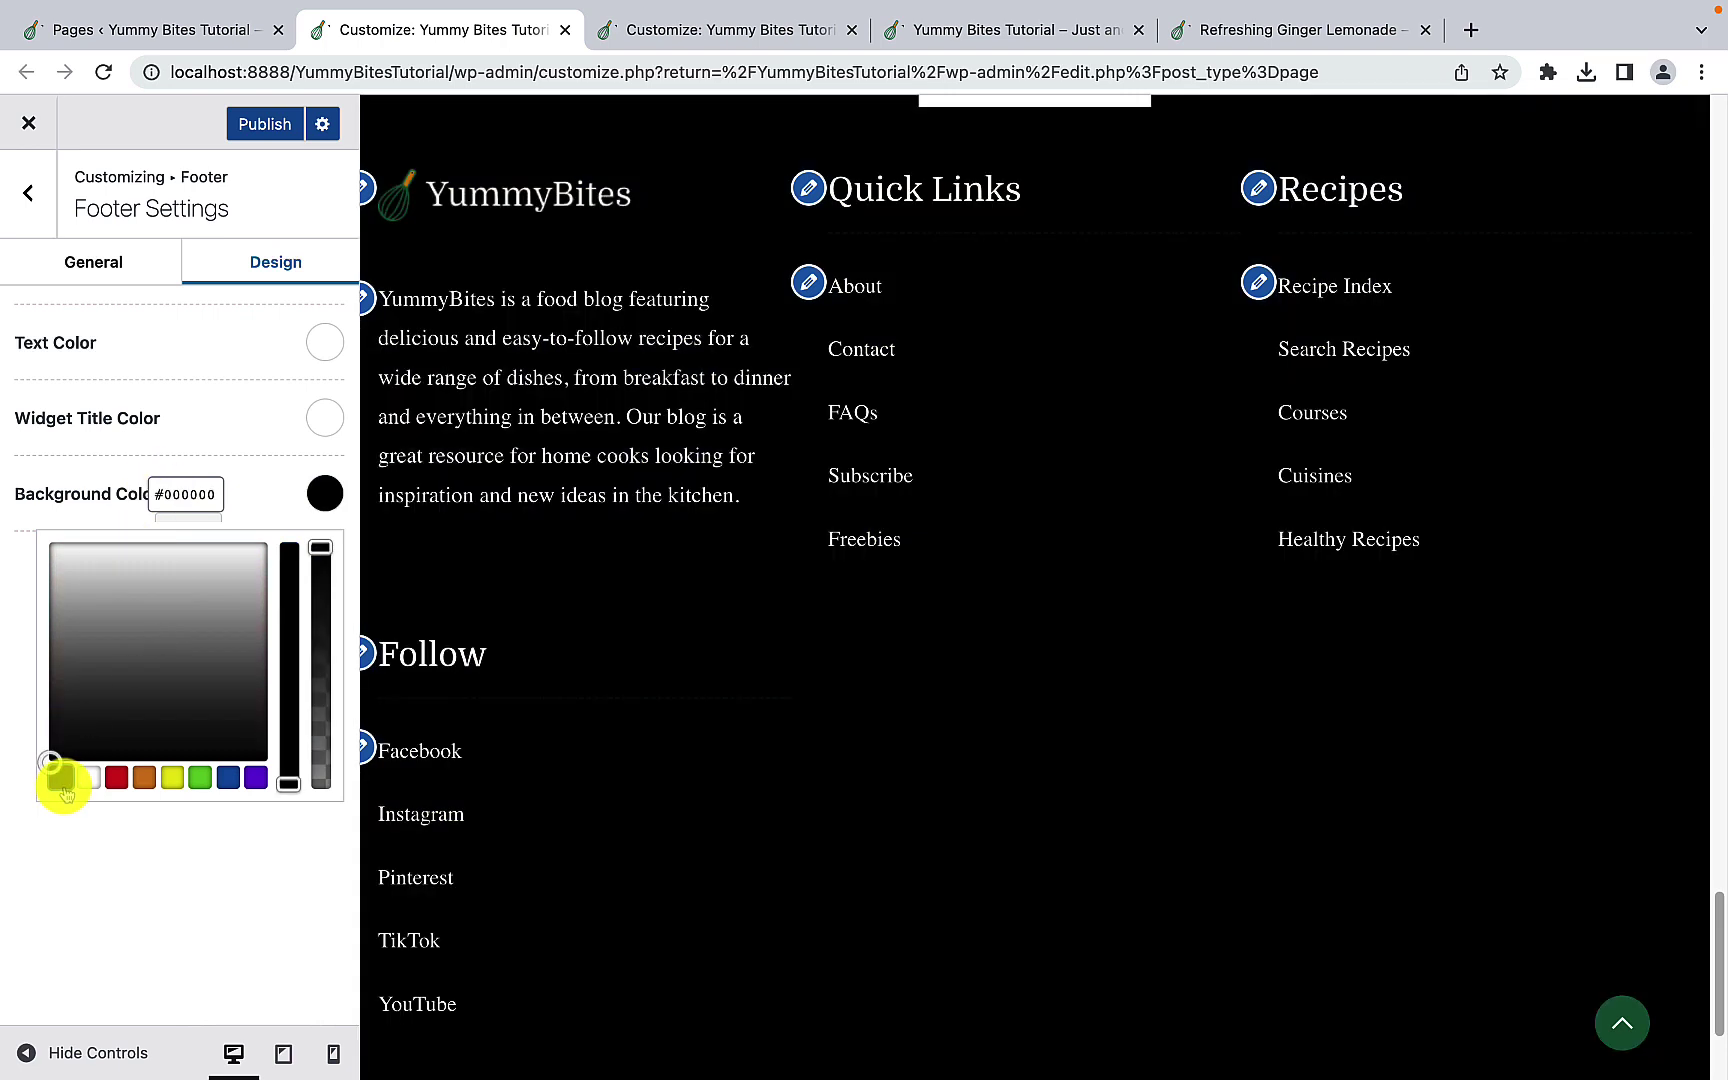
click(175, 839)
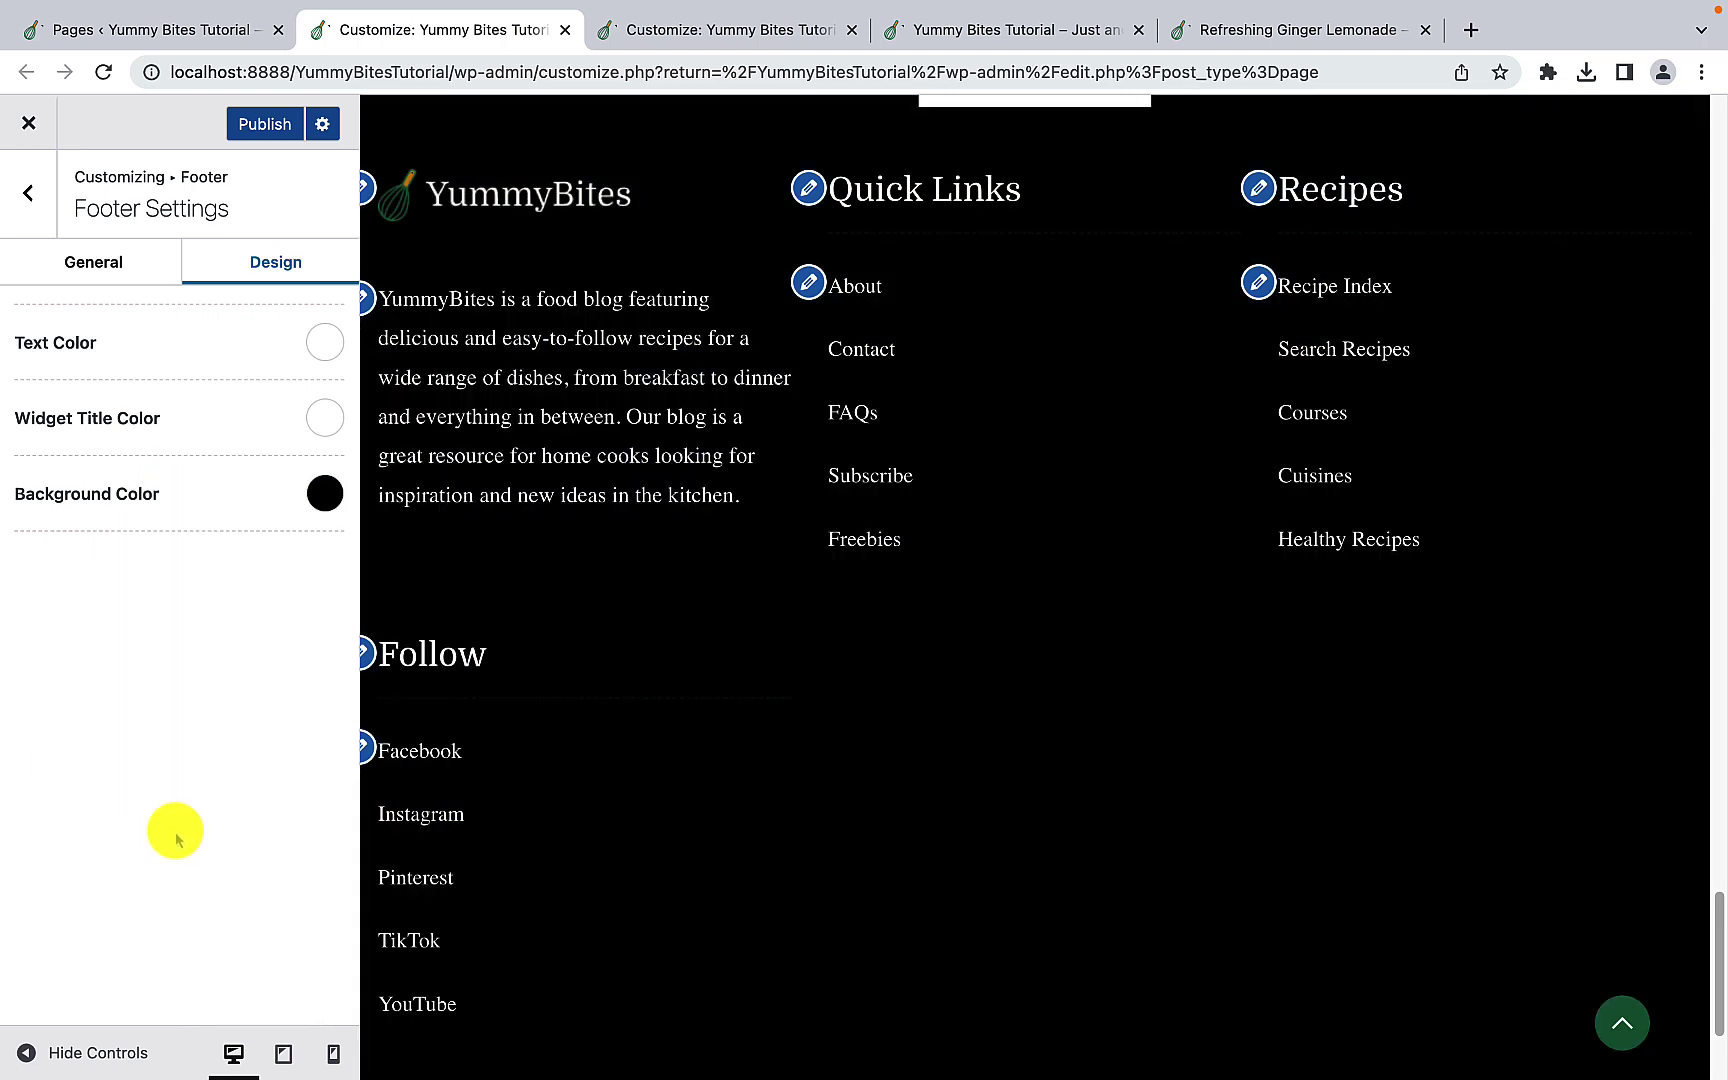
click(266, 124)
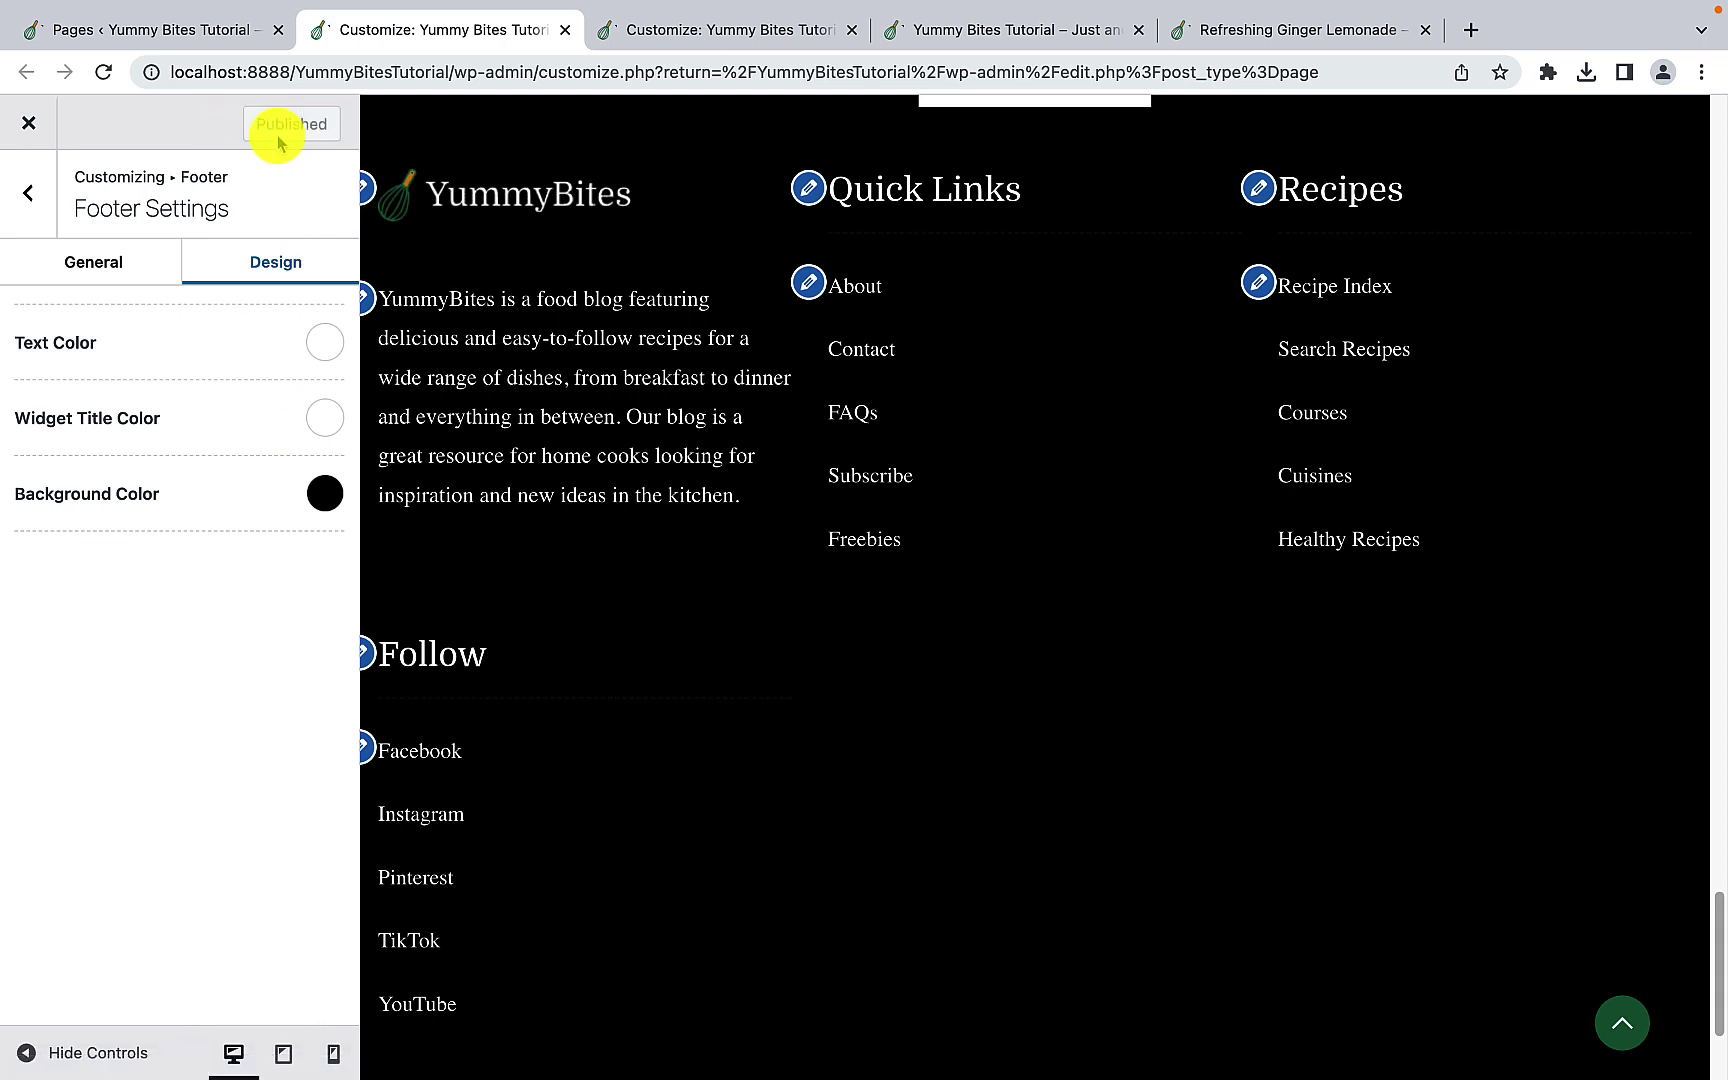
Step: Open the SEO Settings and load the Blog page in the site preview from the site's navigation menu
click(25, 205)
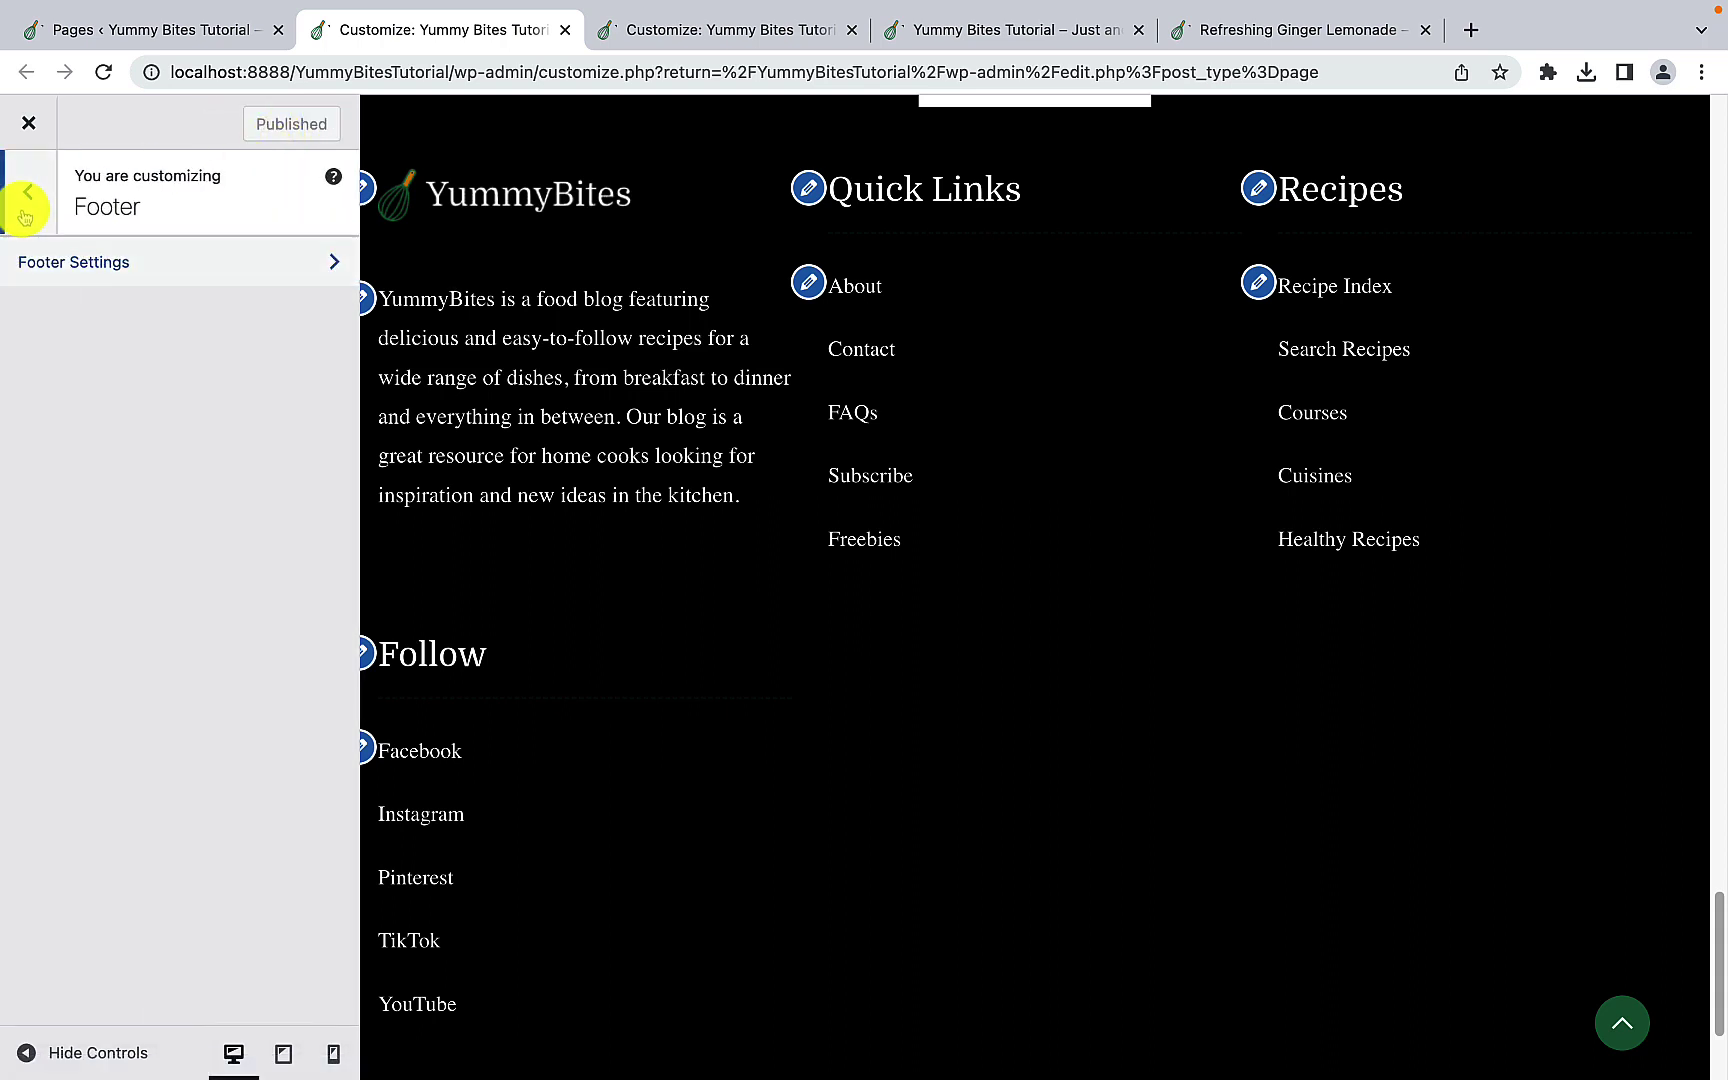
click(25, 205)
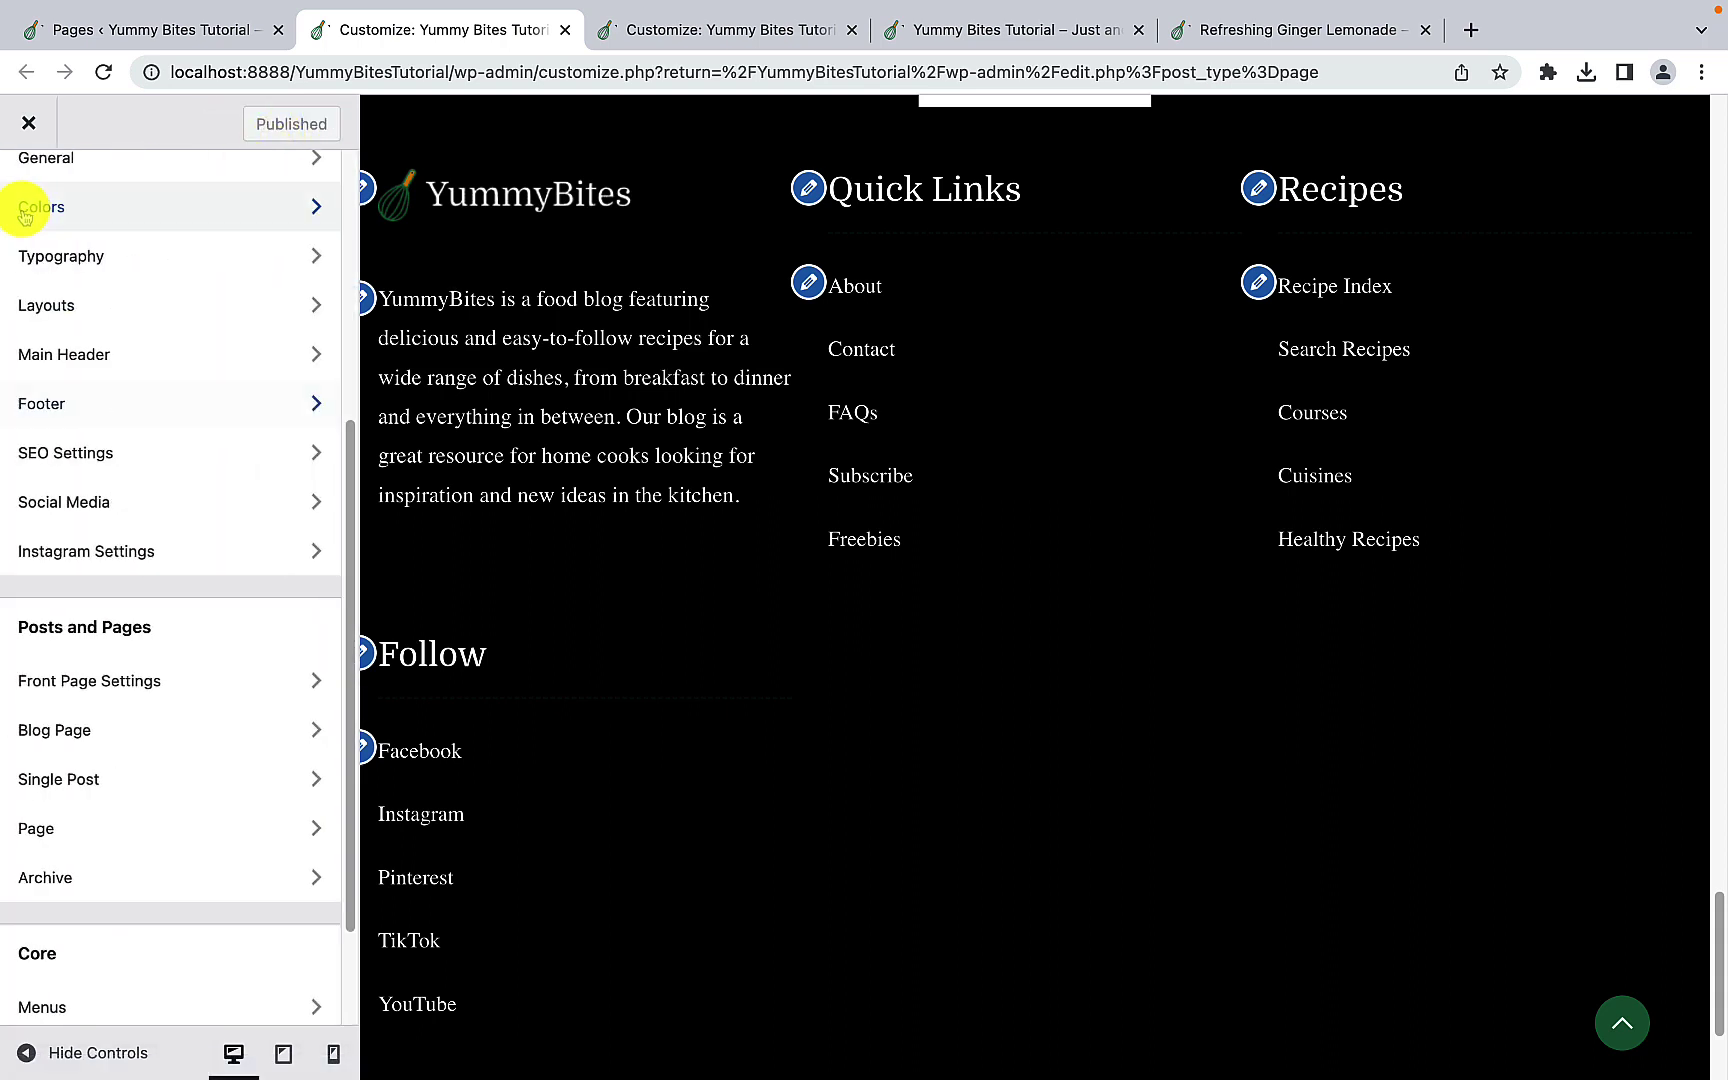
click(163, 457)
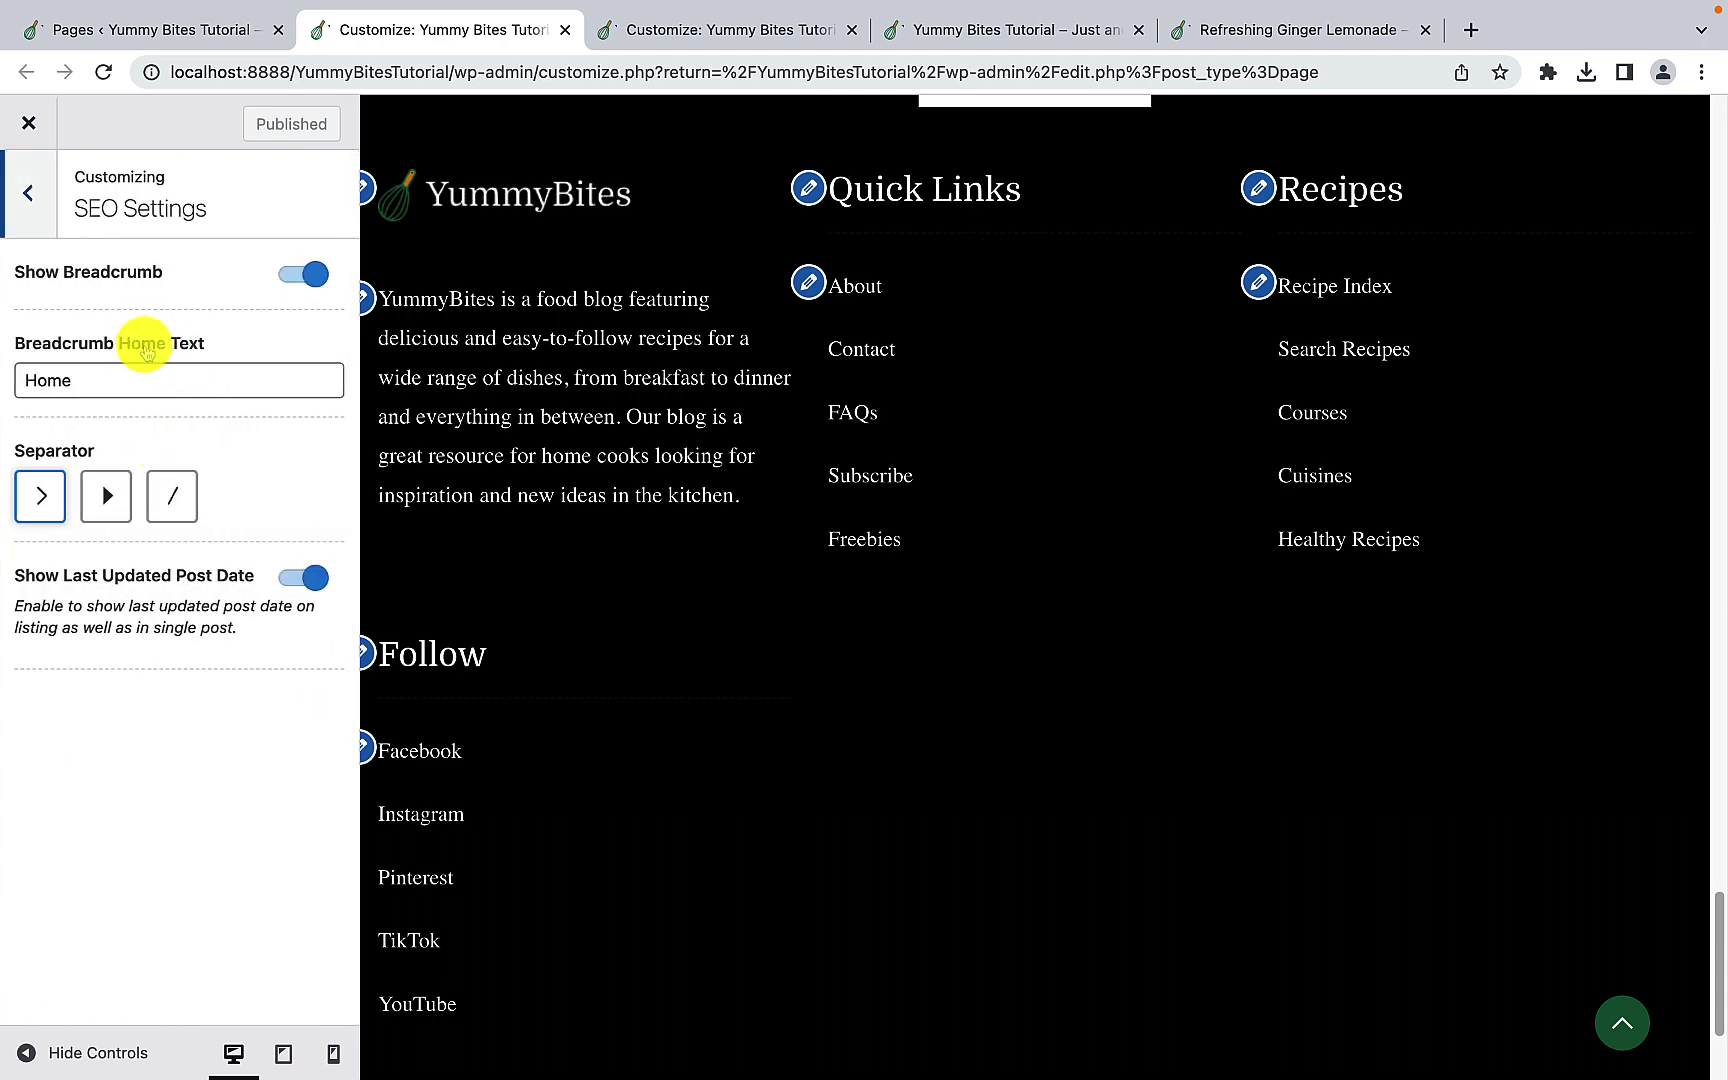
scroll(580, 530, up, 10)
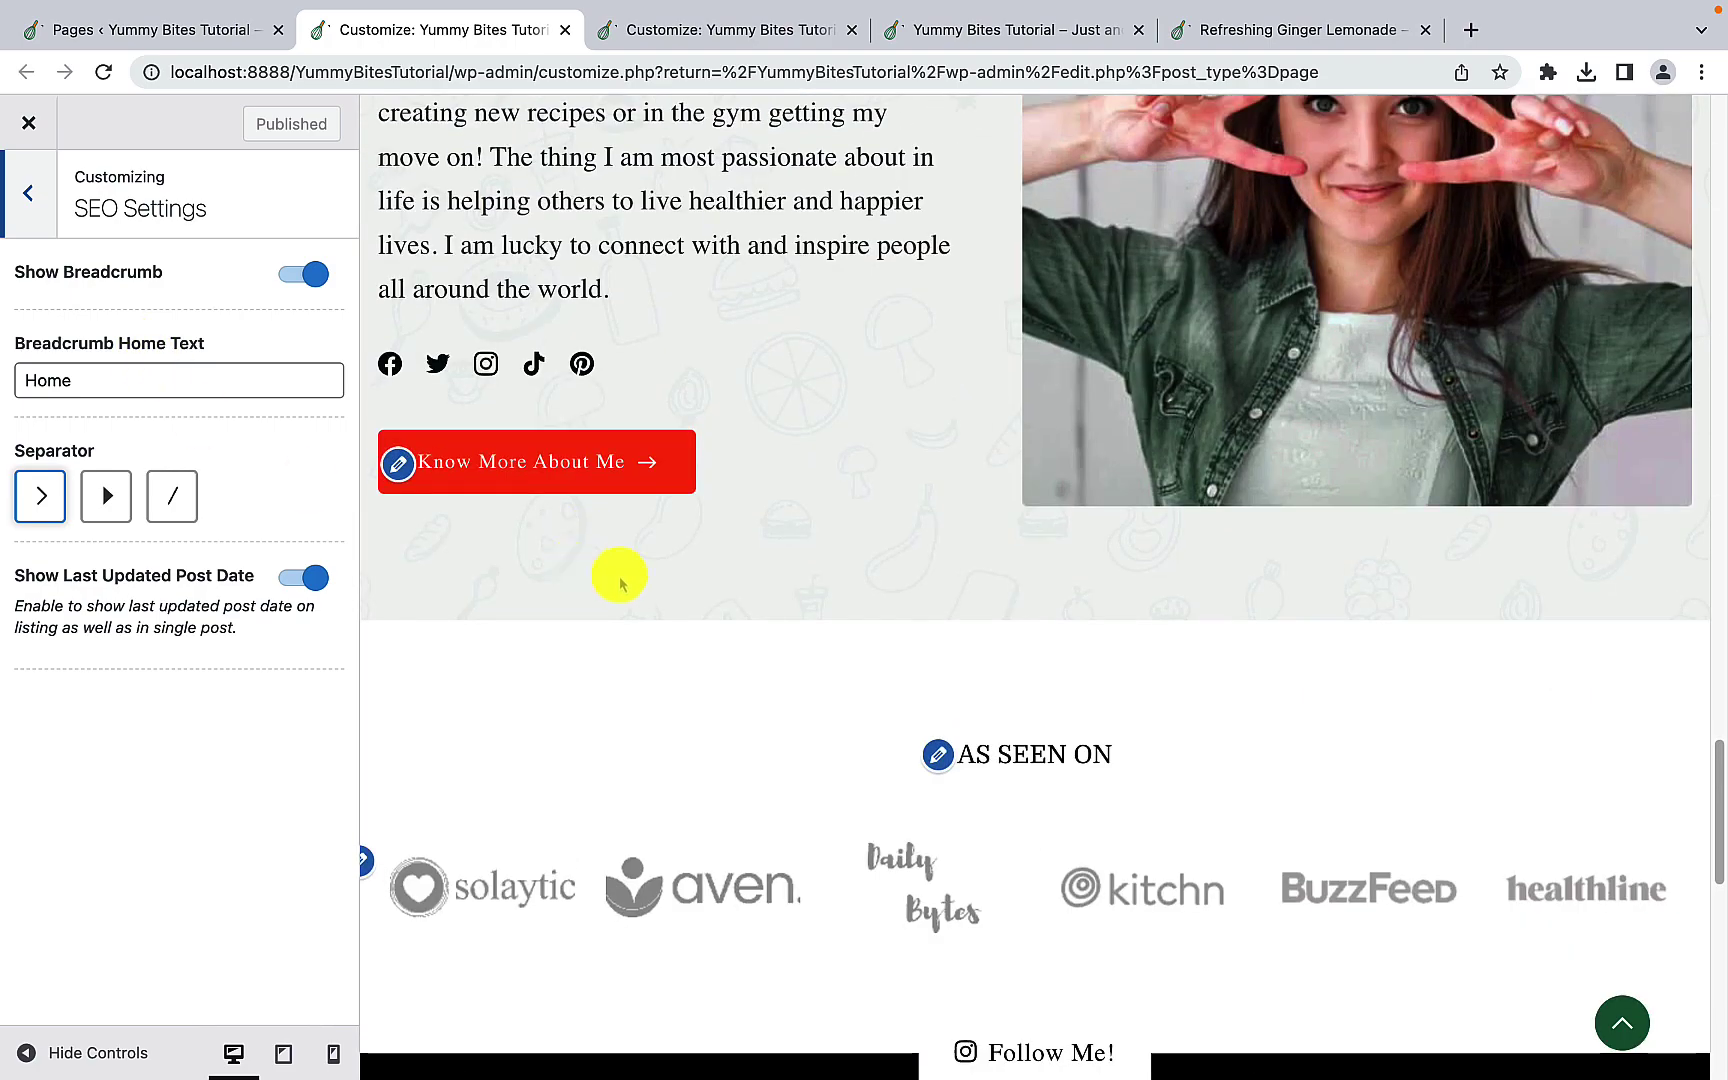
click(1626, 1018)
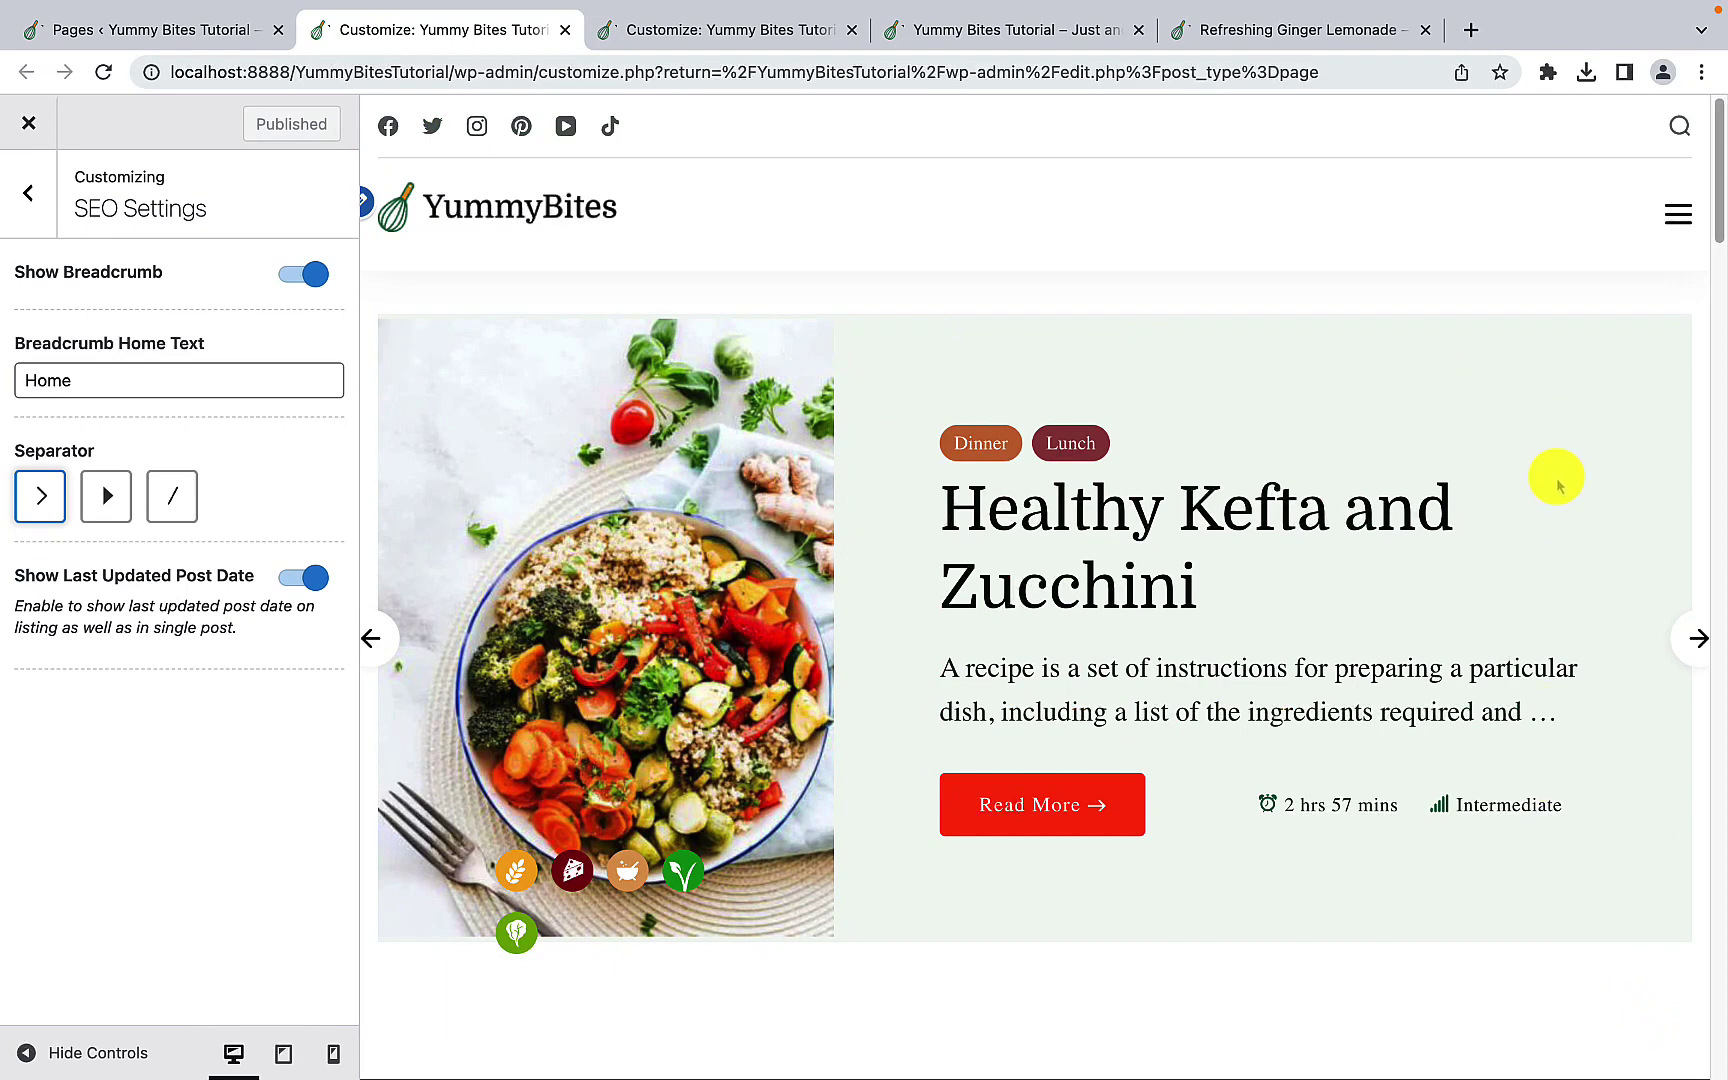
click(1679, 222)
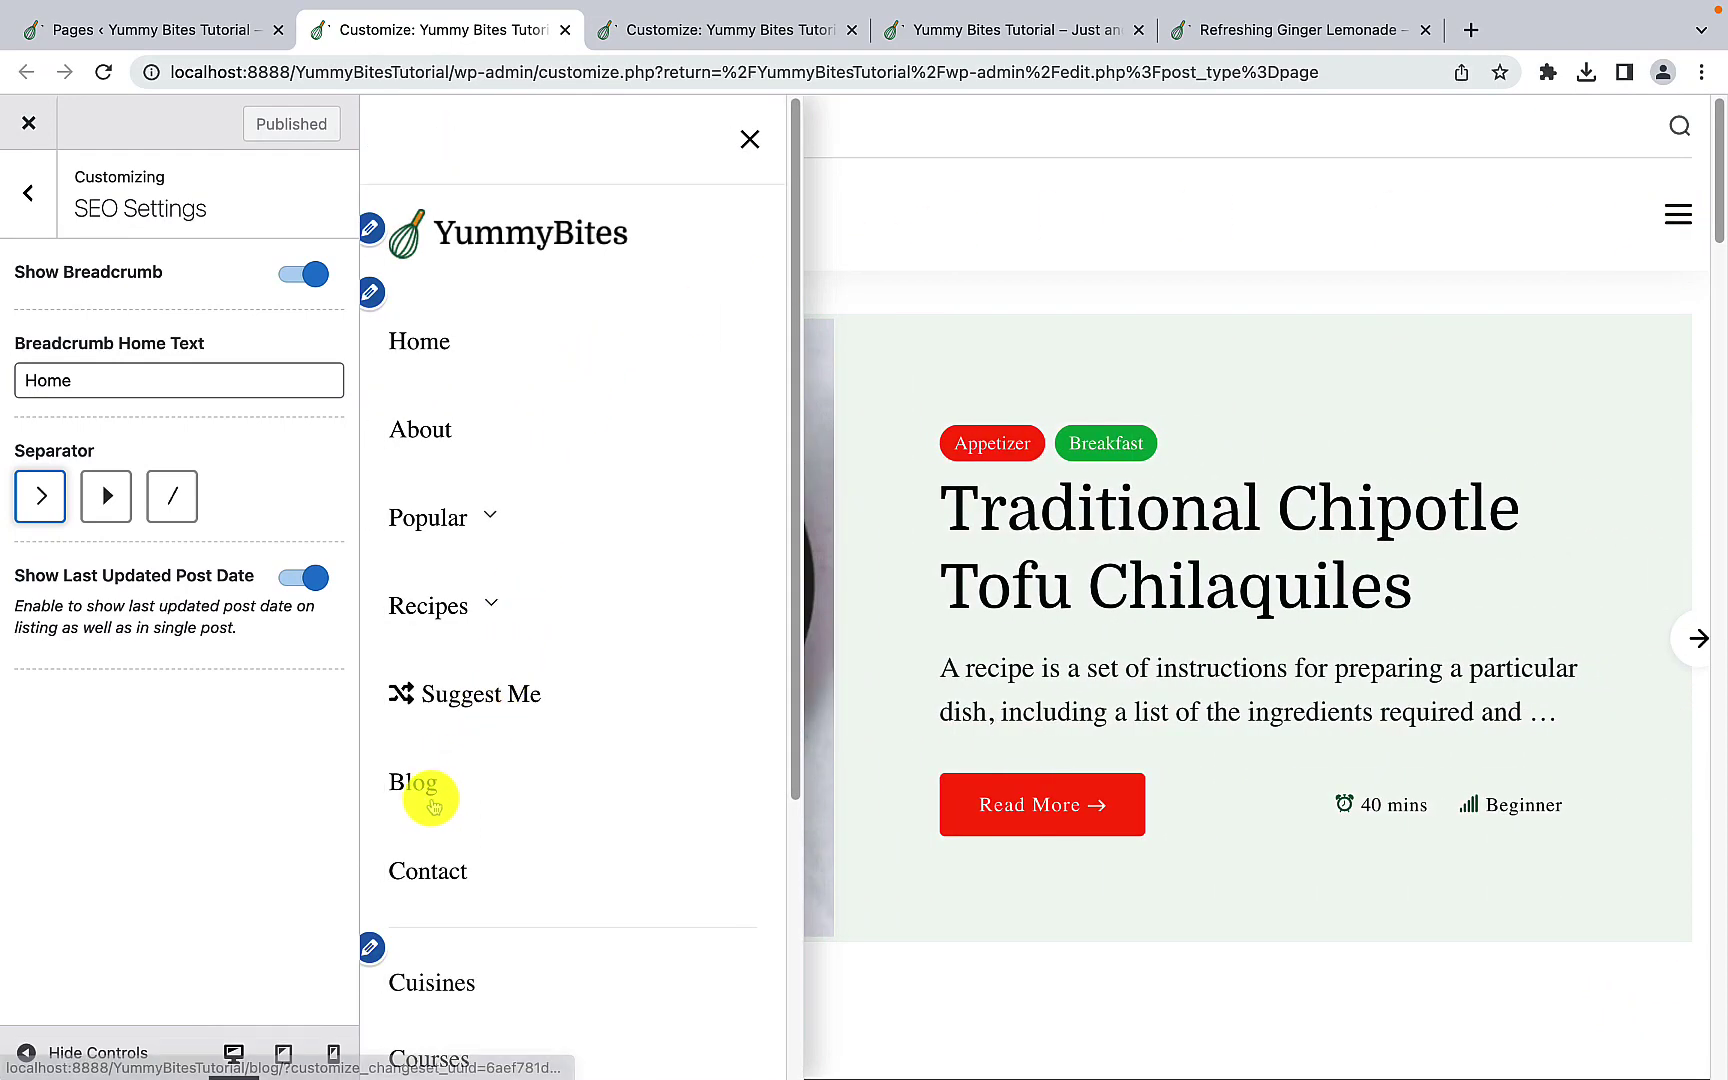
click(426, 795)
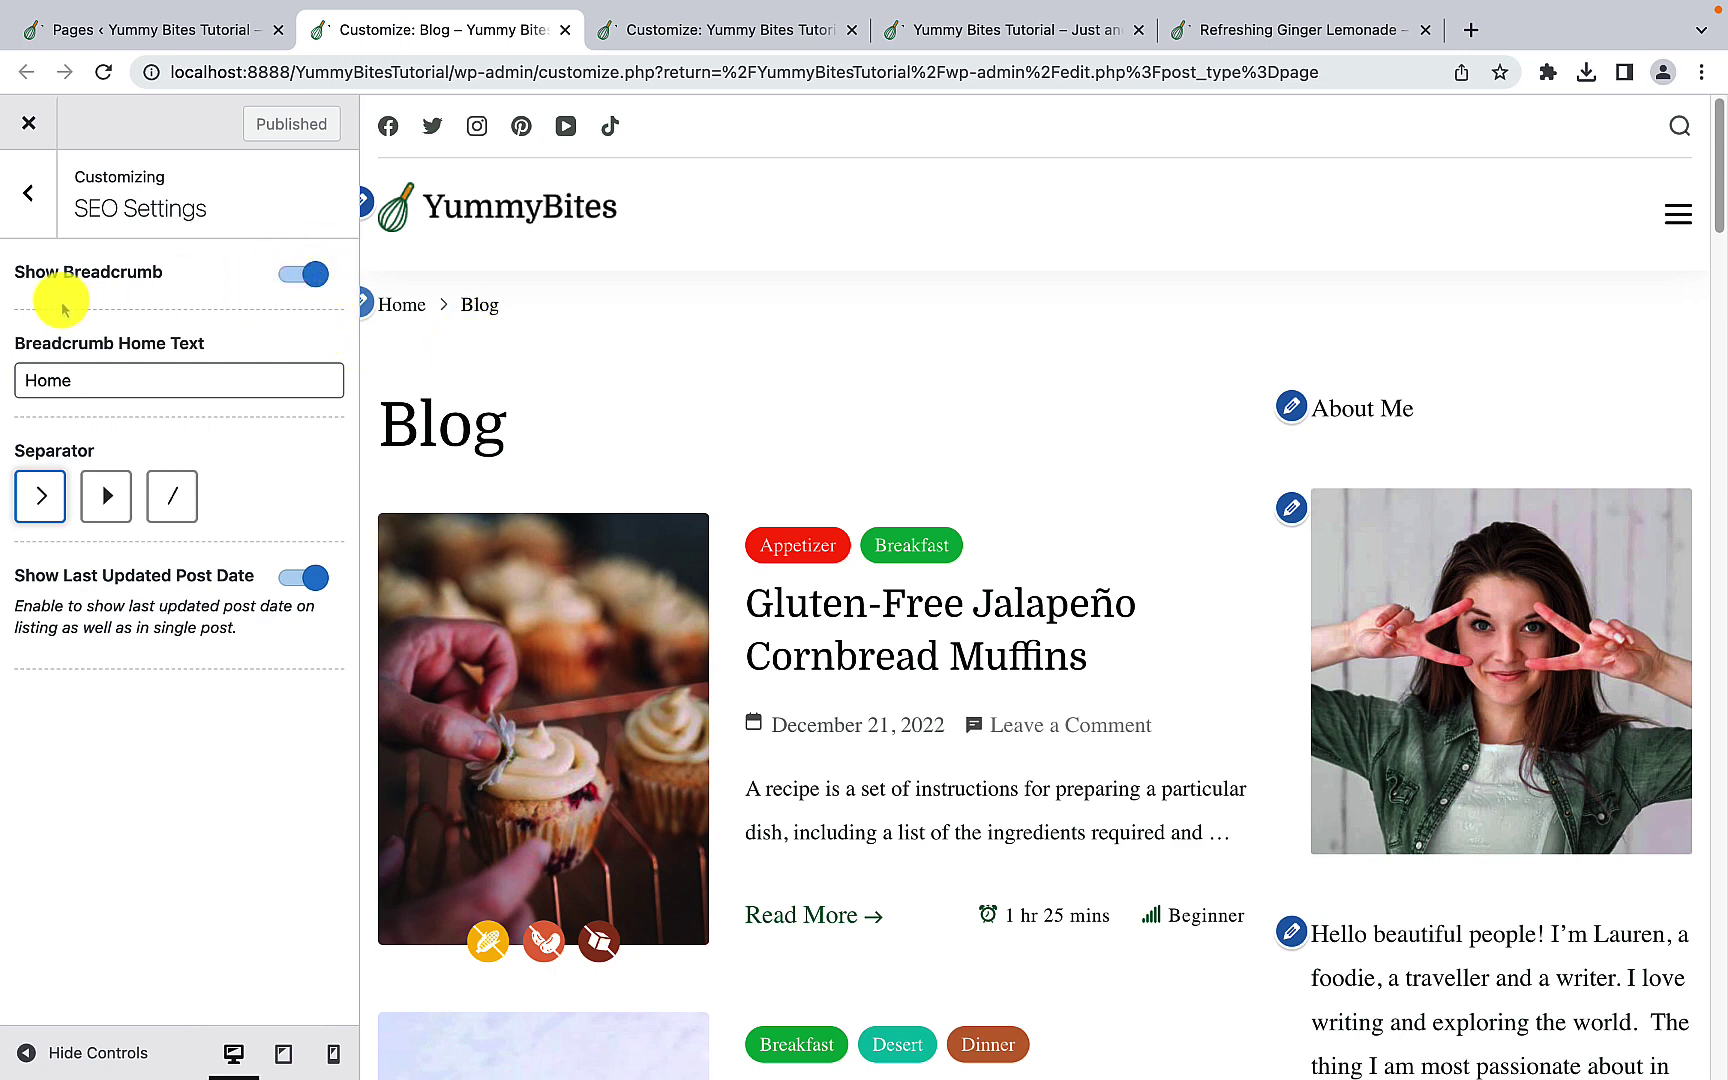
Step: Turn the breadcrumb display off and back on while checking the Blog page preview
click(295, 293)
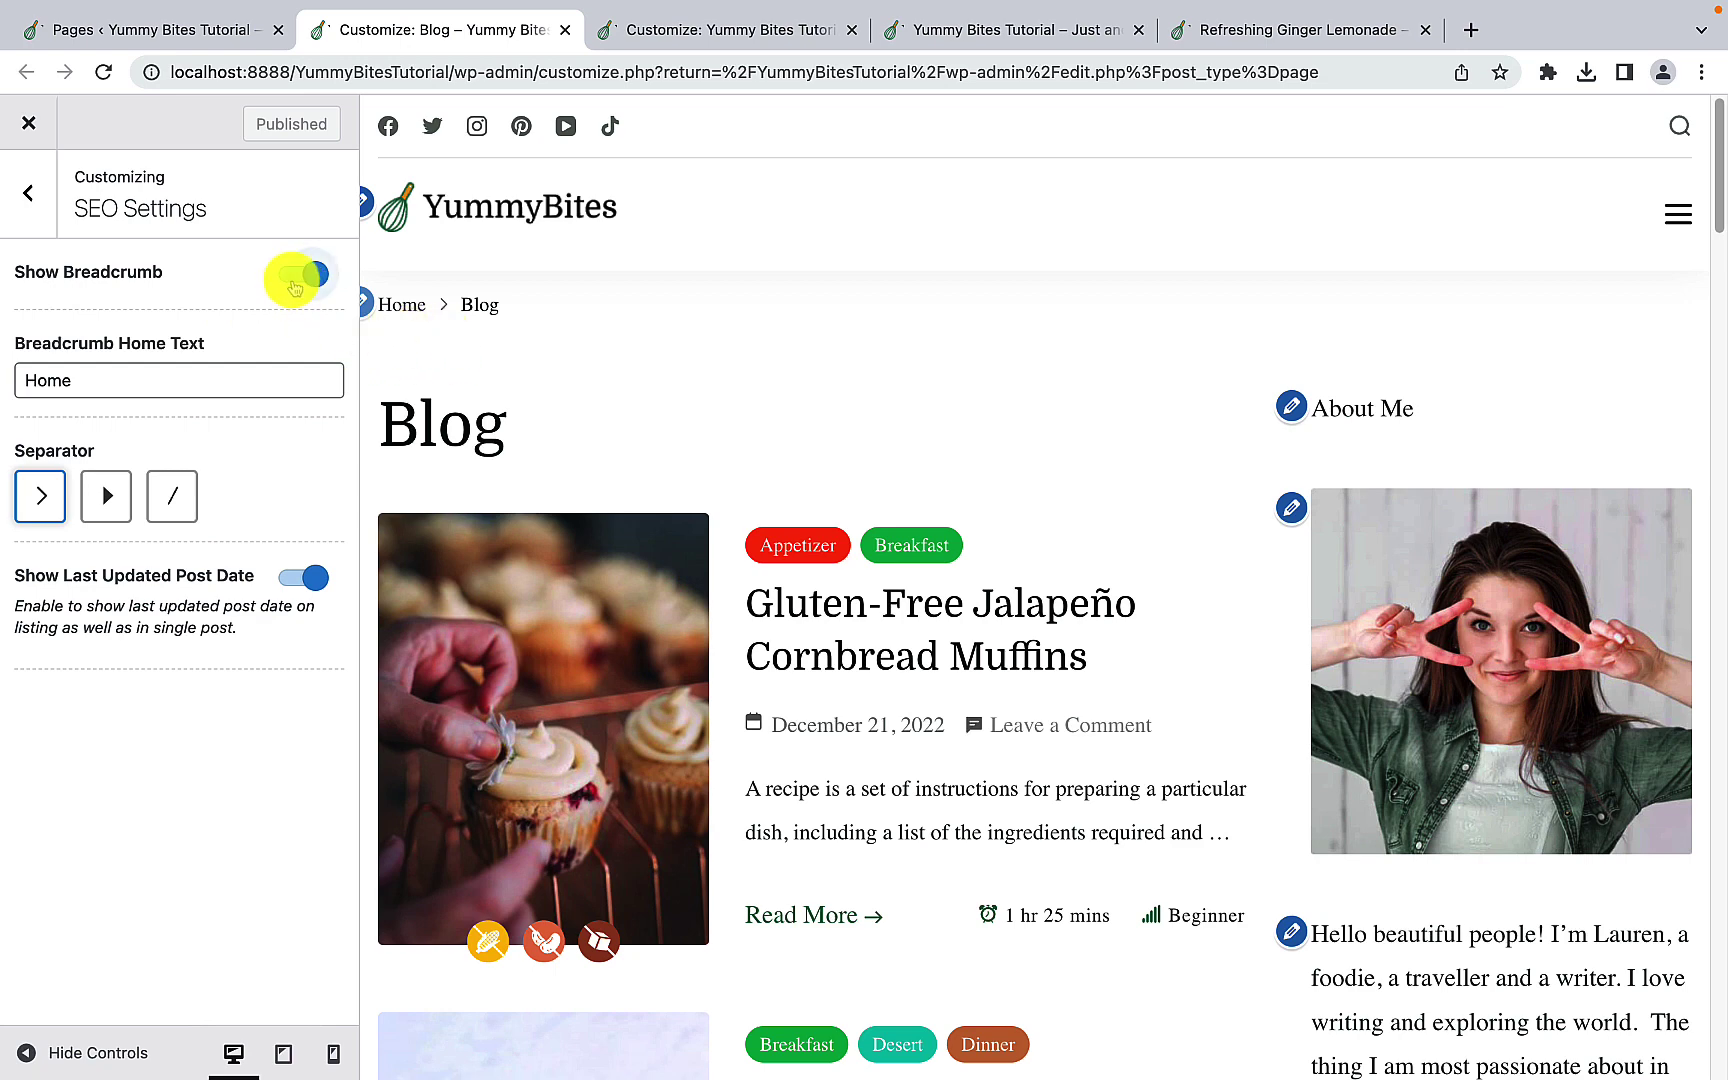
click(295, 289)
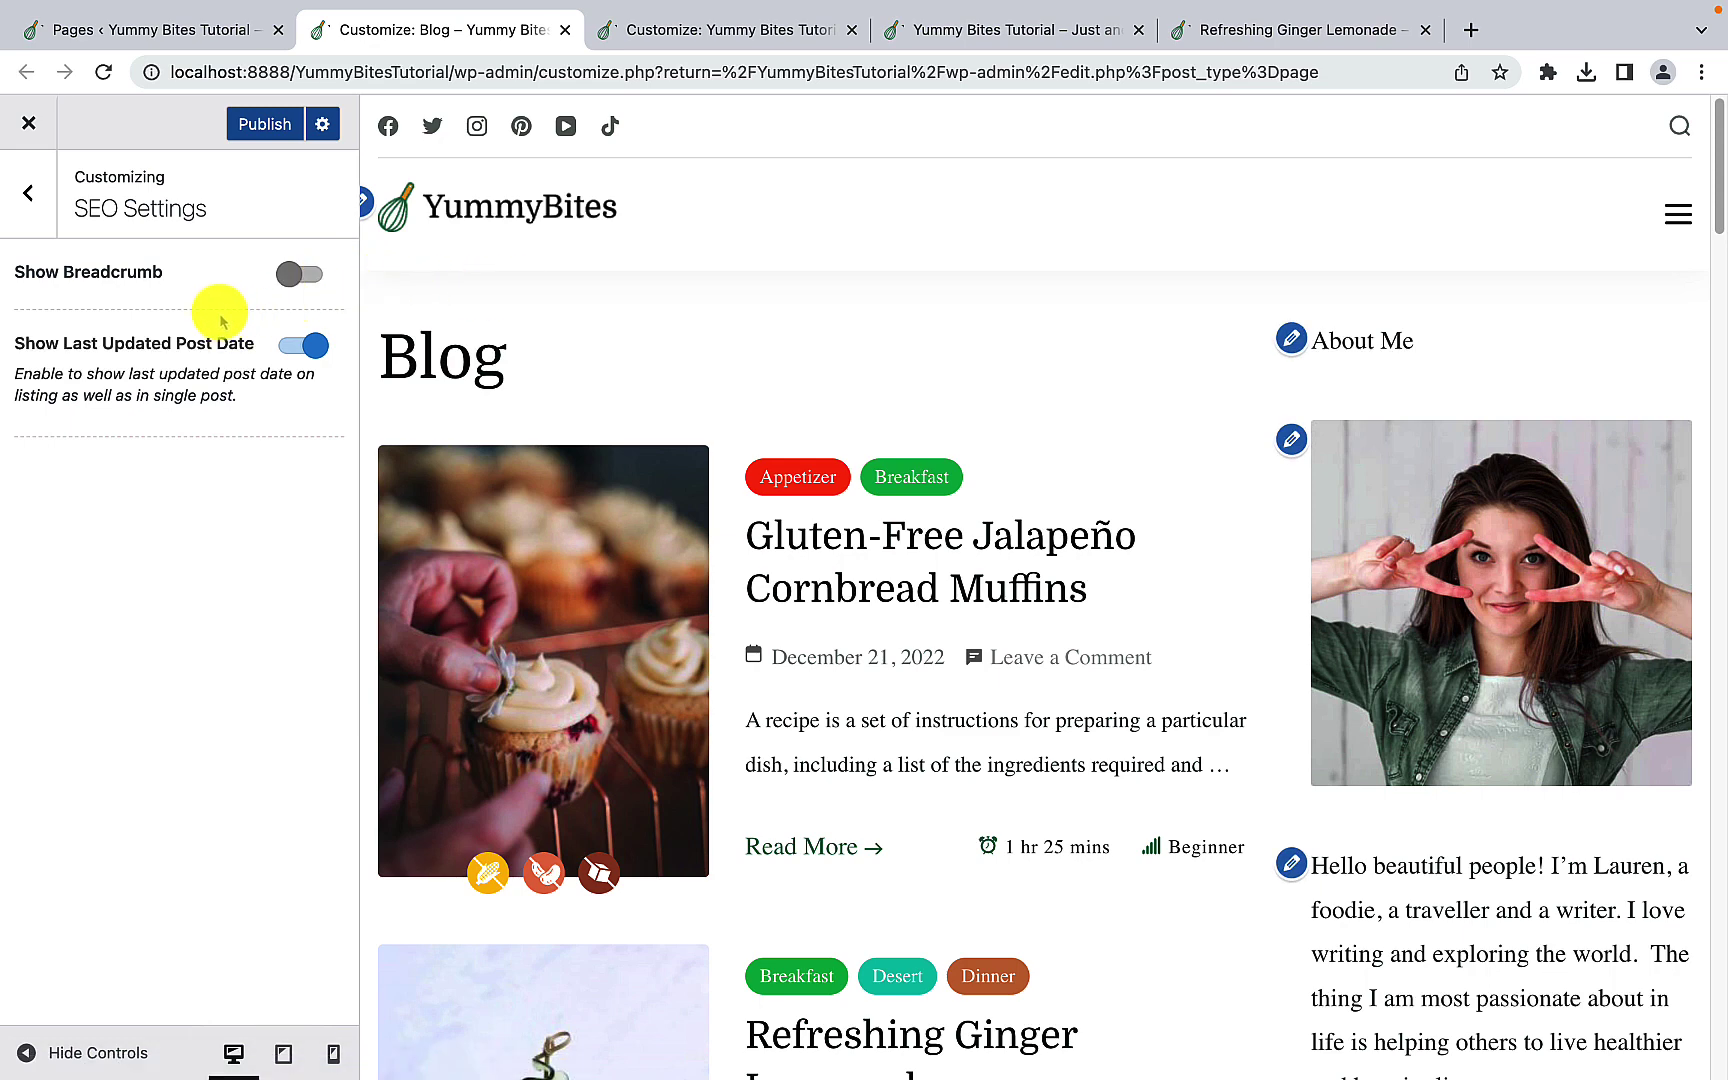
click(313, 288)
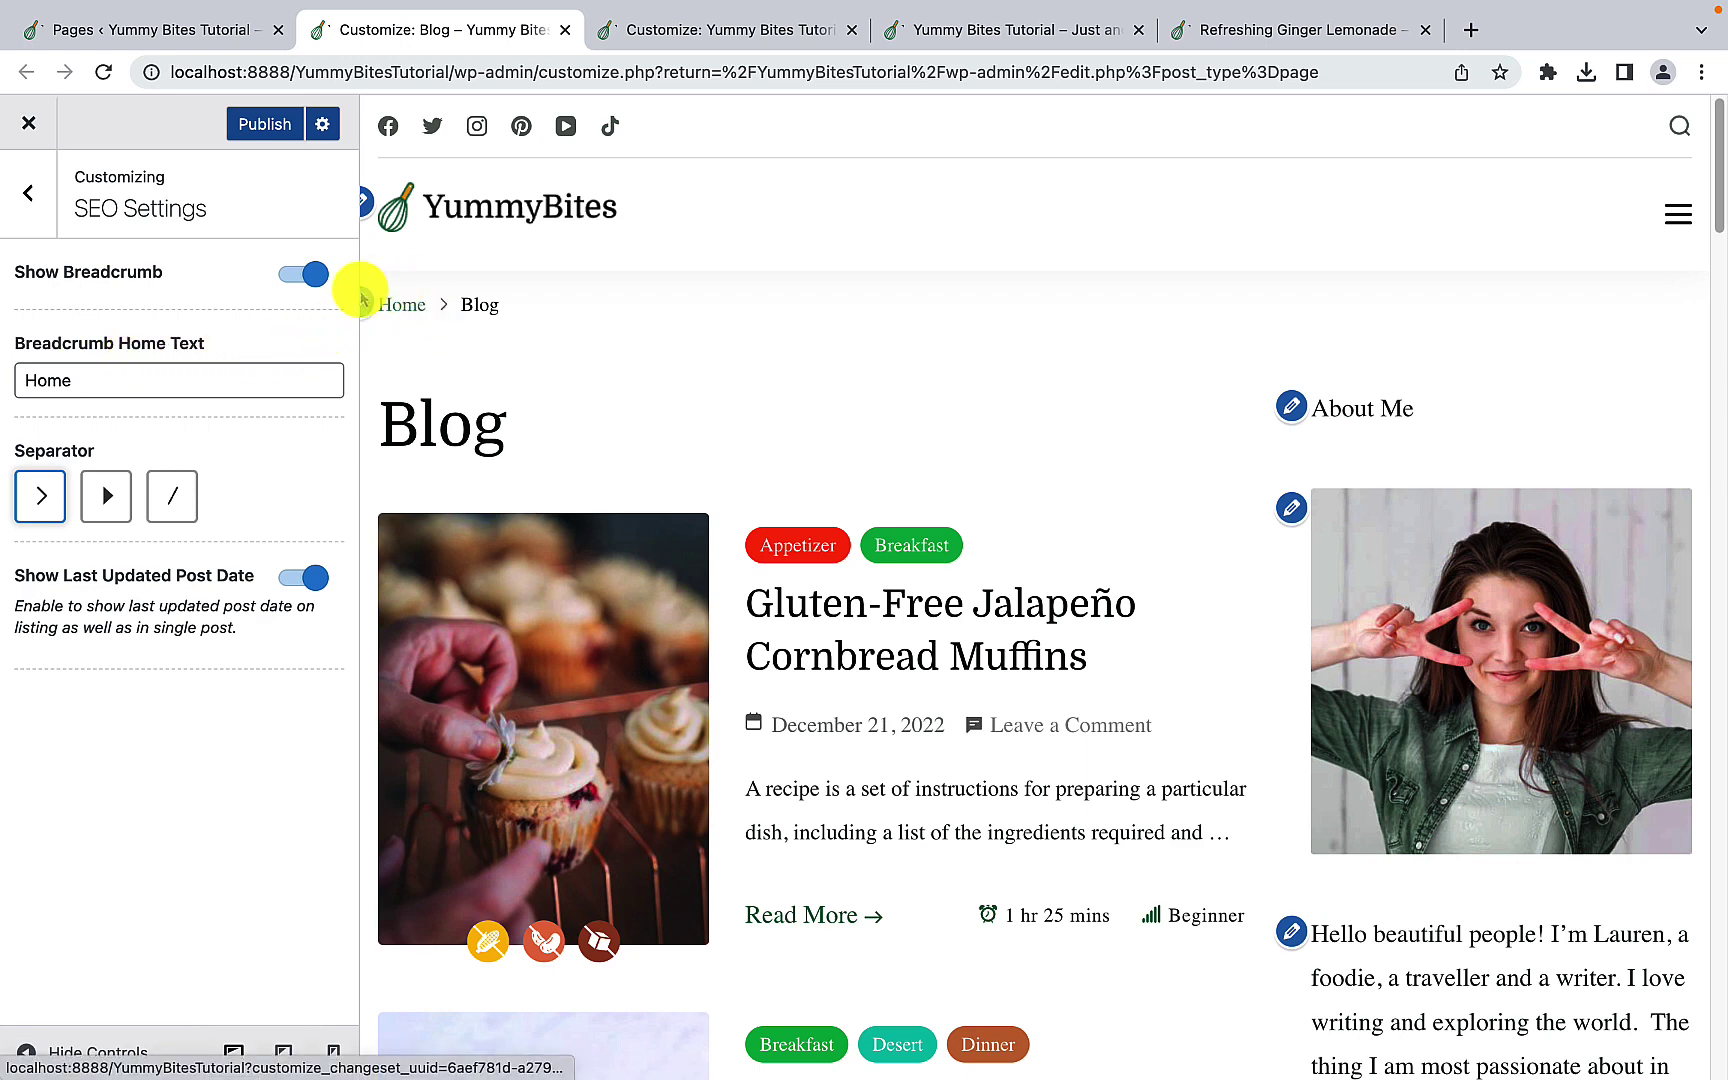
Step: Try "Yummy" as the breadcrumb home text and undo the change
double_click(38, 382)
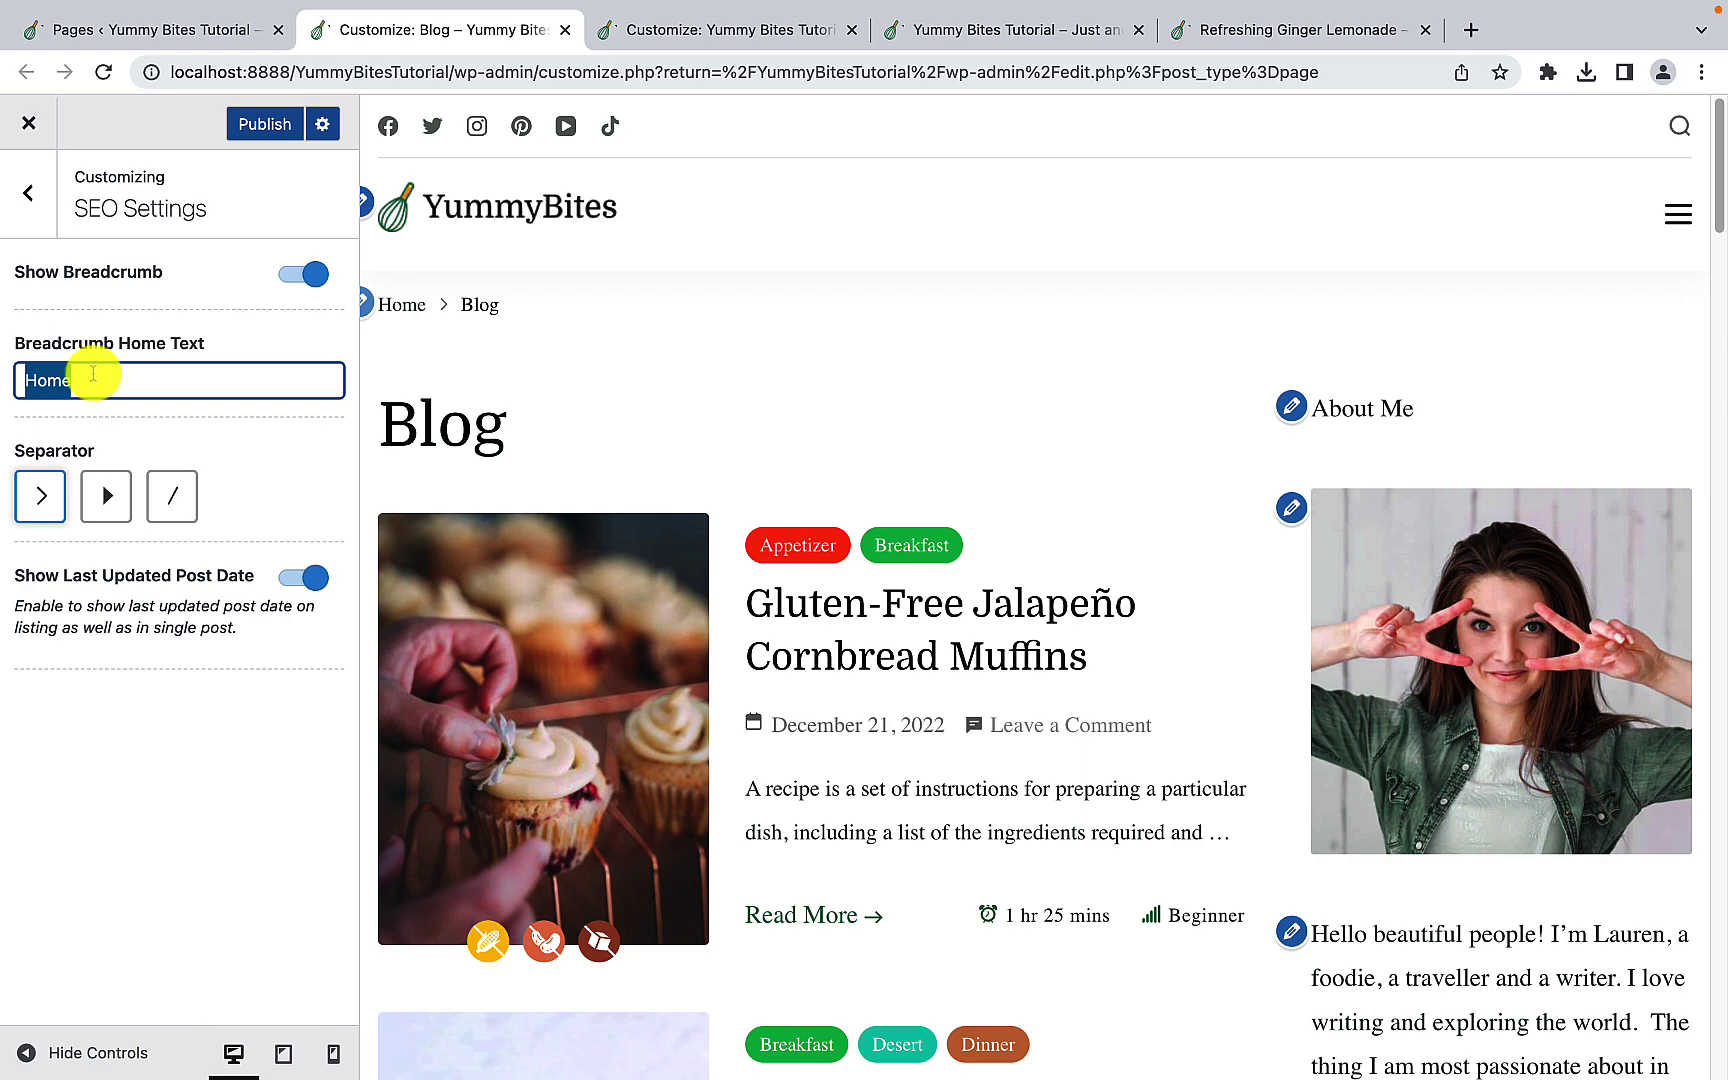
key(BackSpace)
text(Yummy)
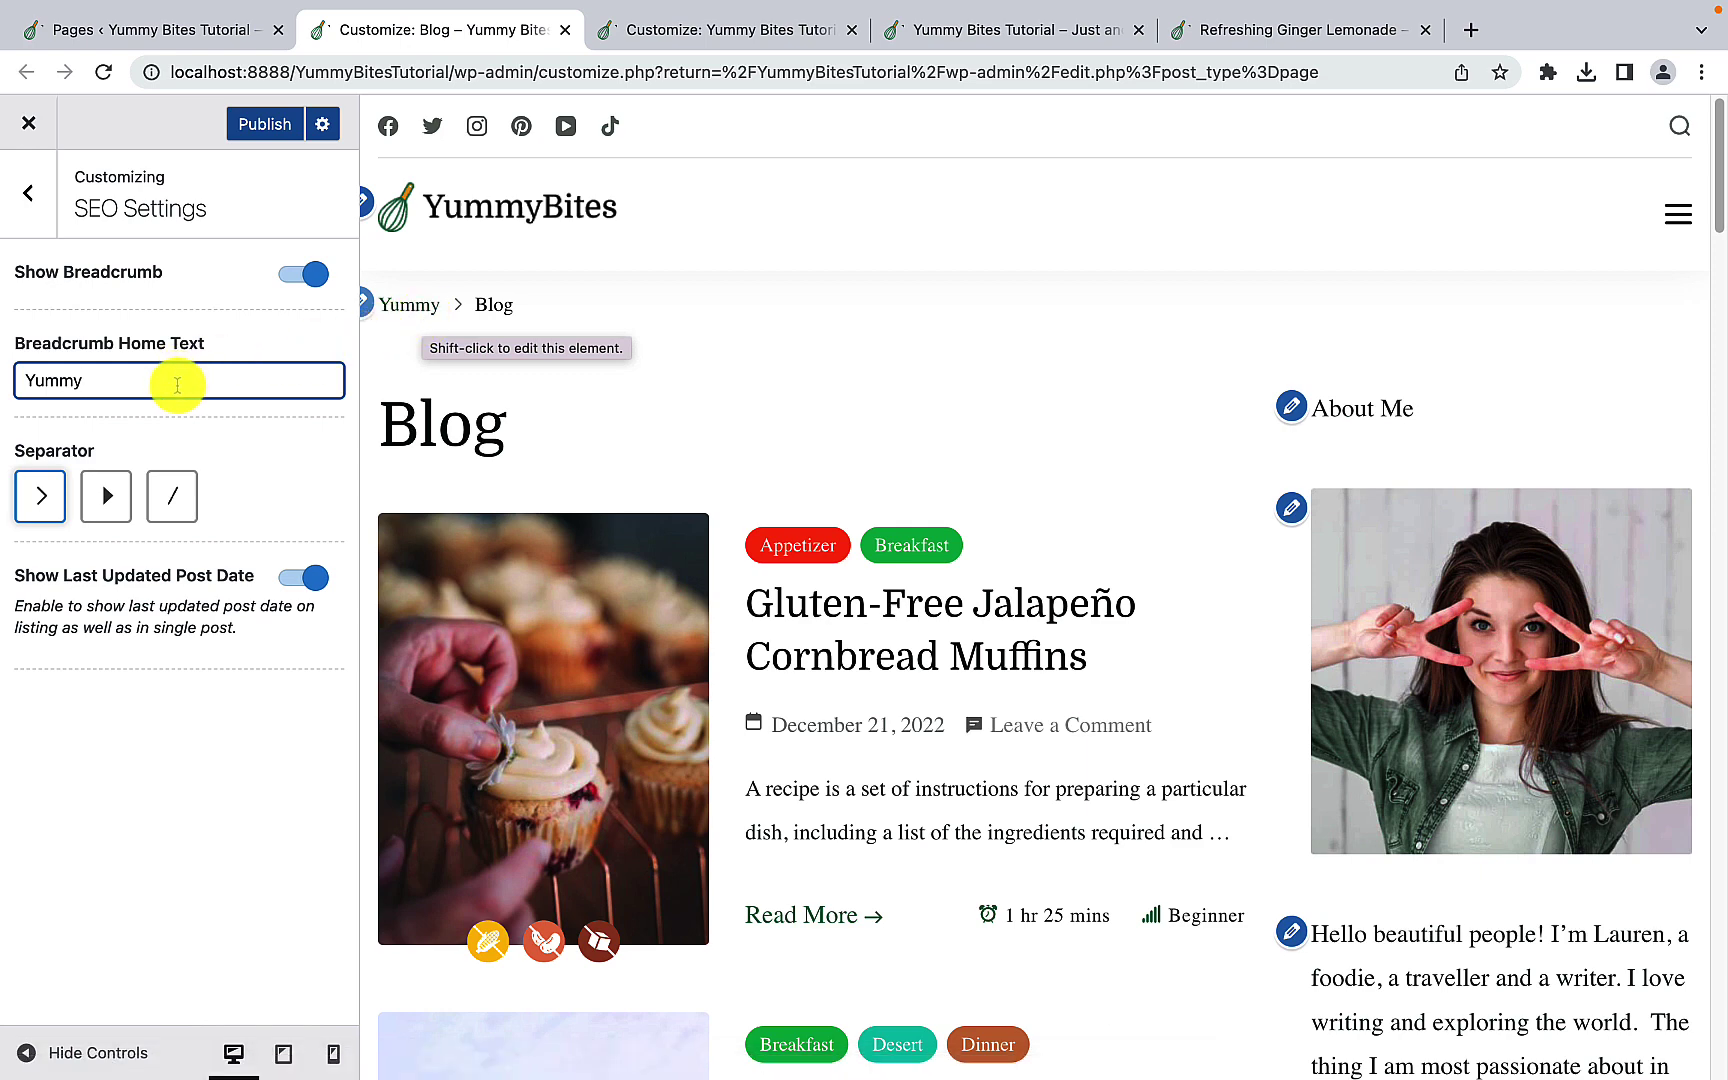
key(super+z)
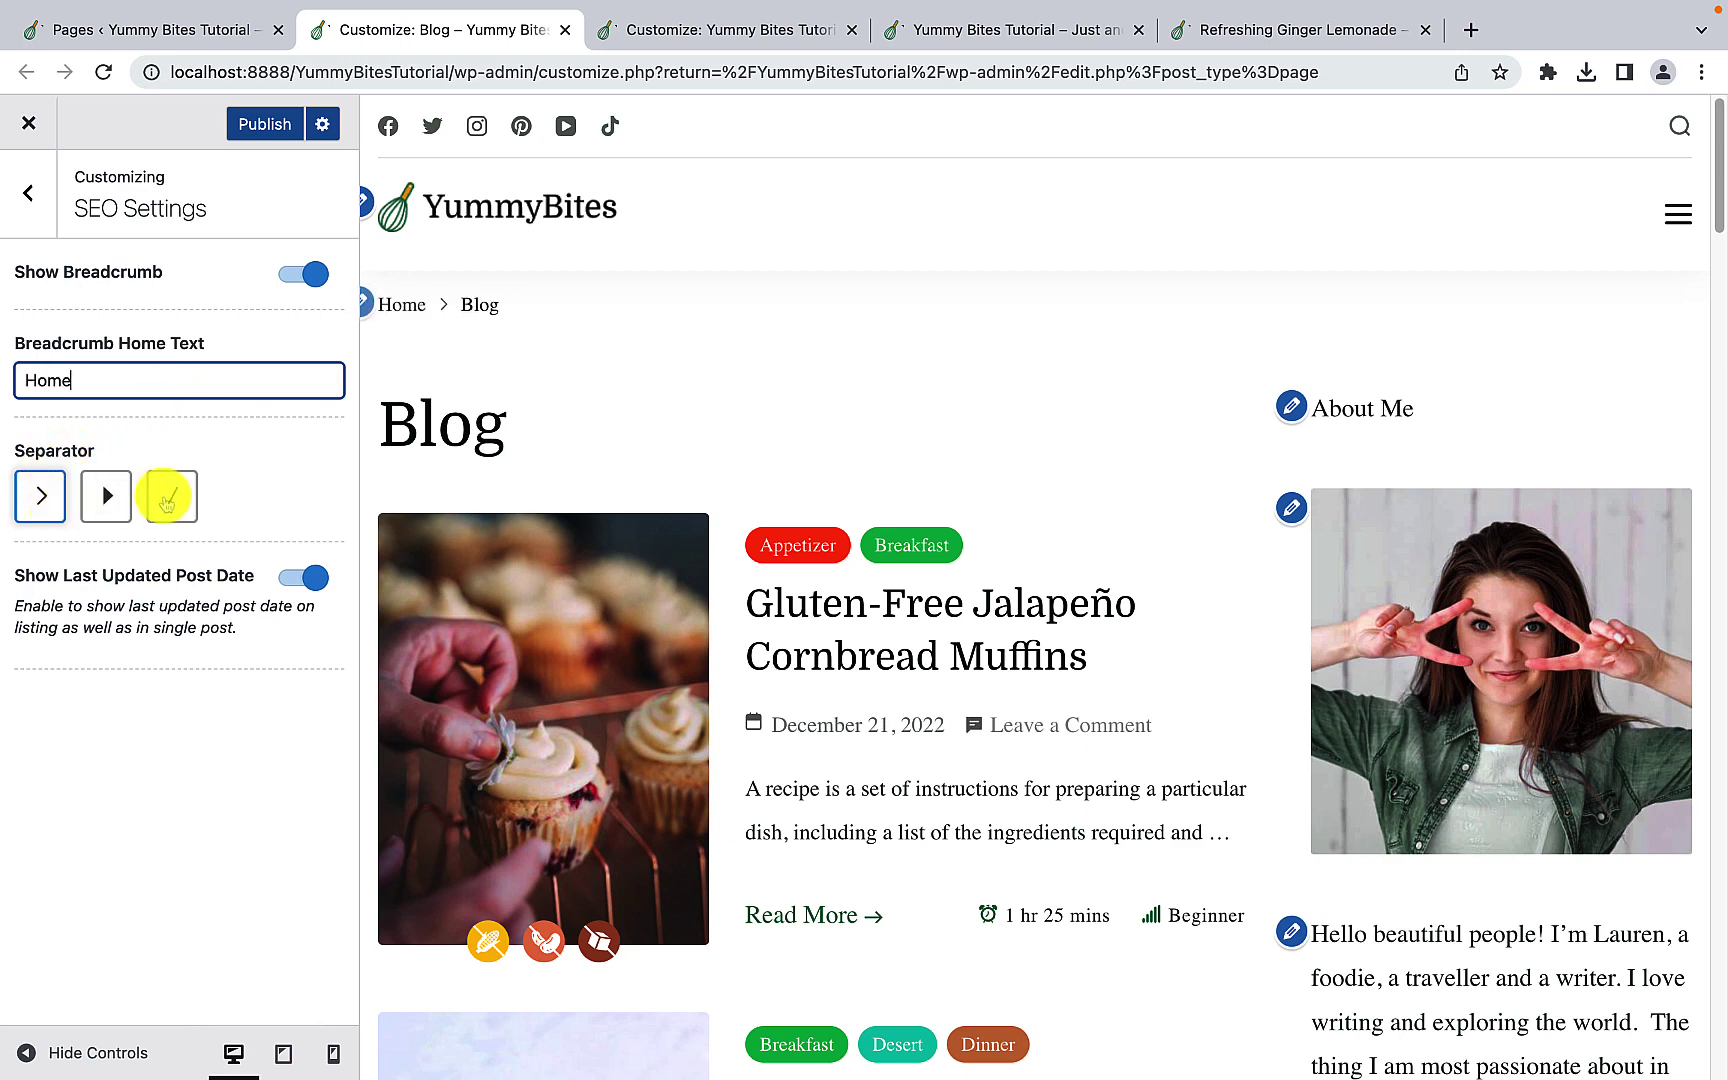
Step: Try the solid triangle and slash as breadcrumb separators, and restore the angle-arrow separator
click(107, 496)
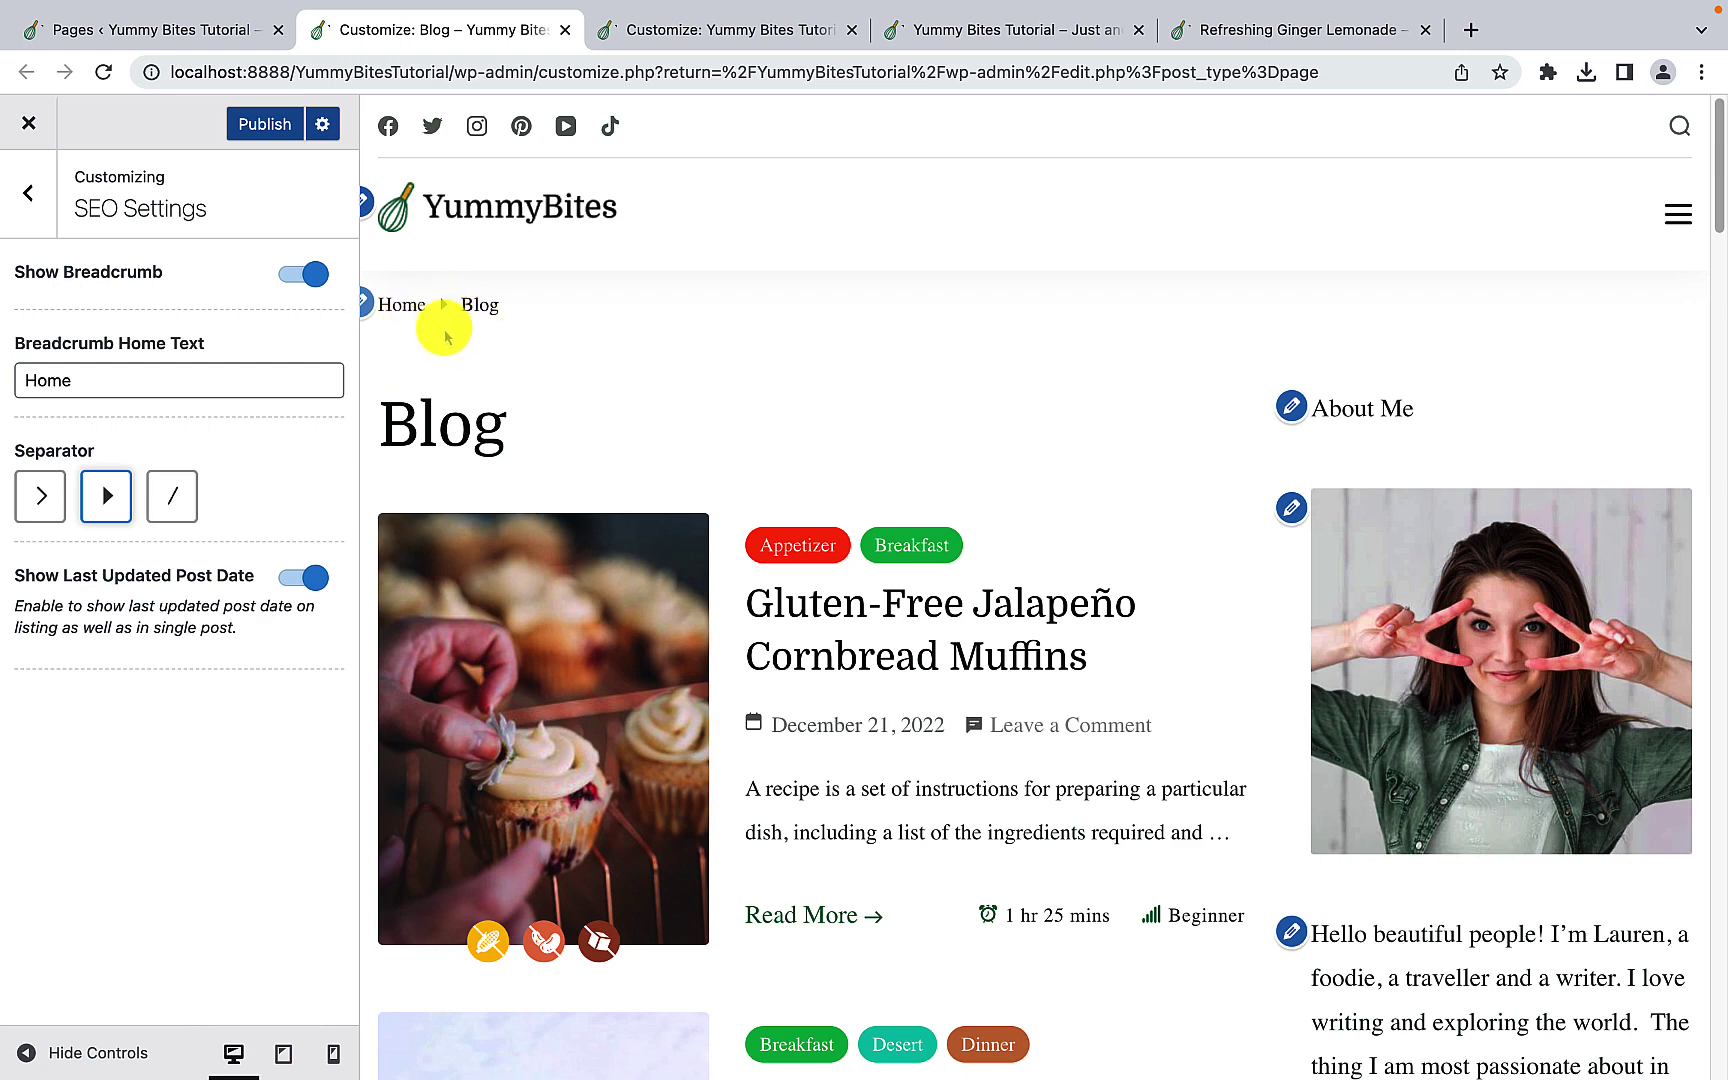
click(170, 496)
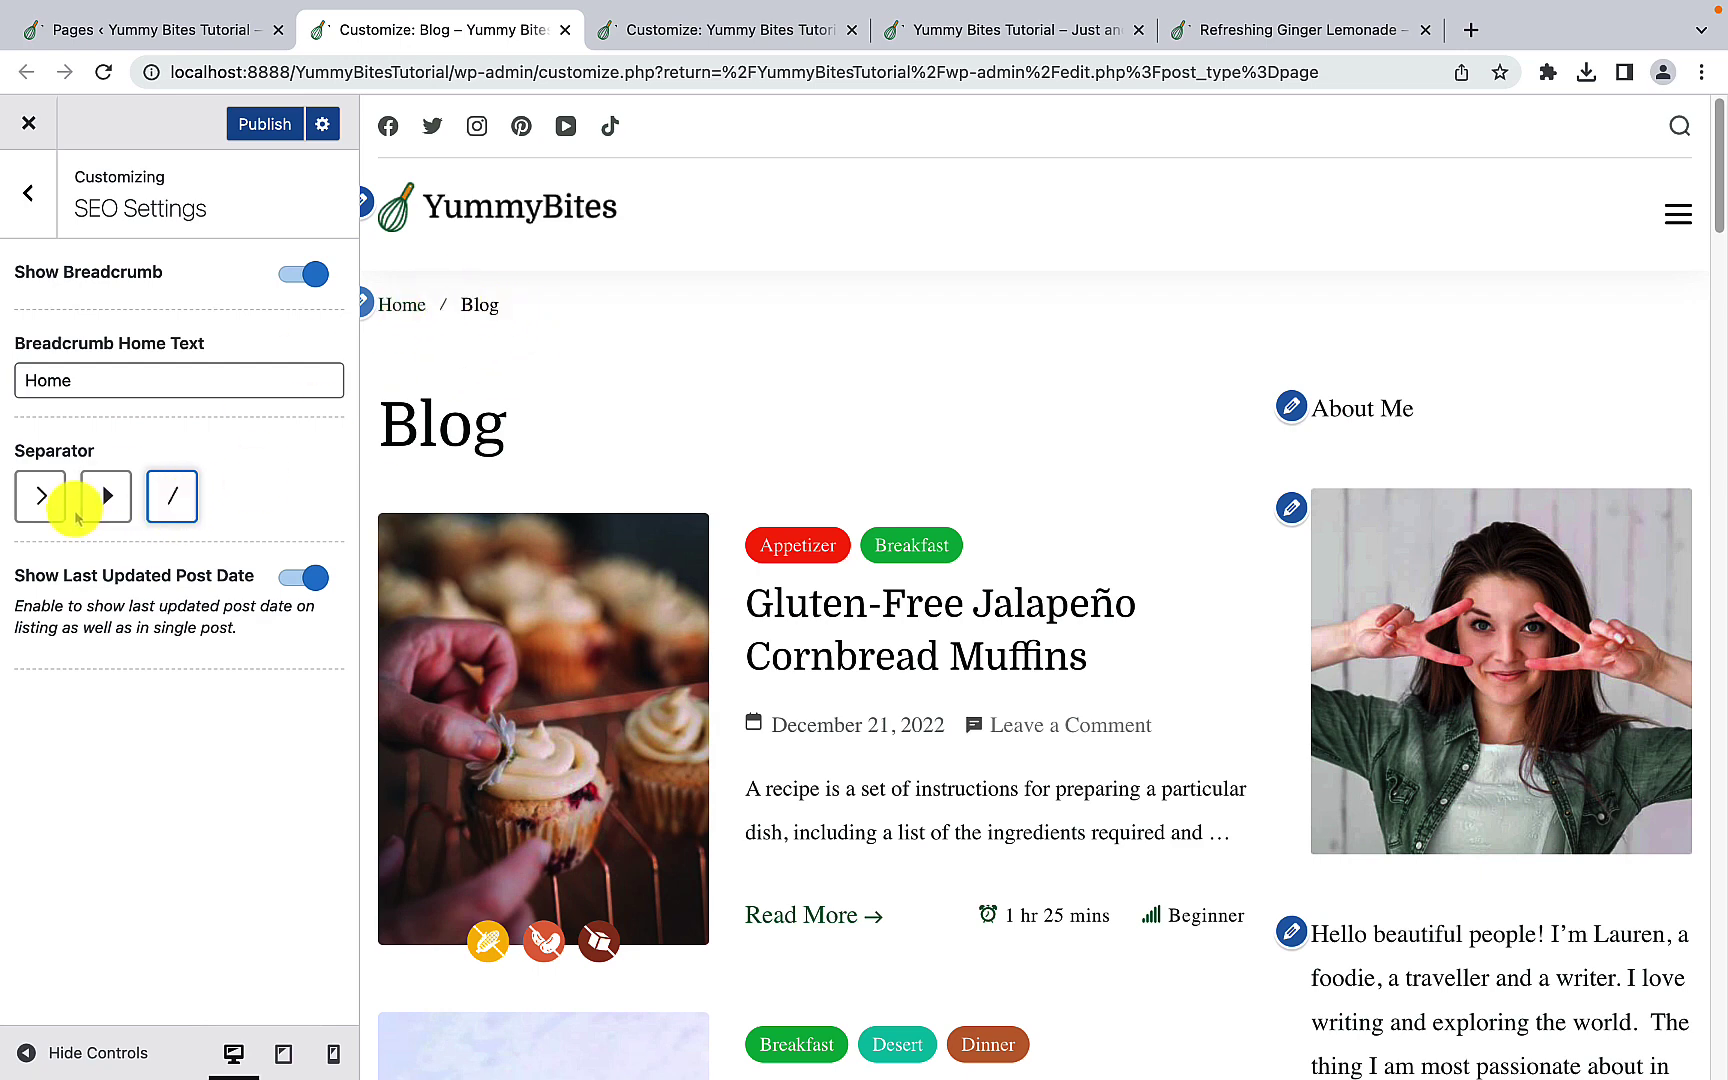
click(44, 496)
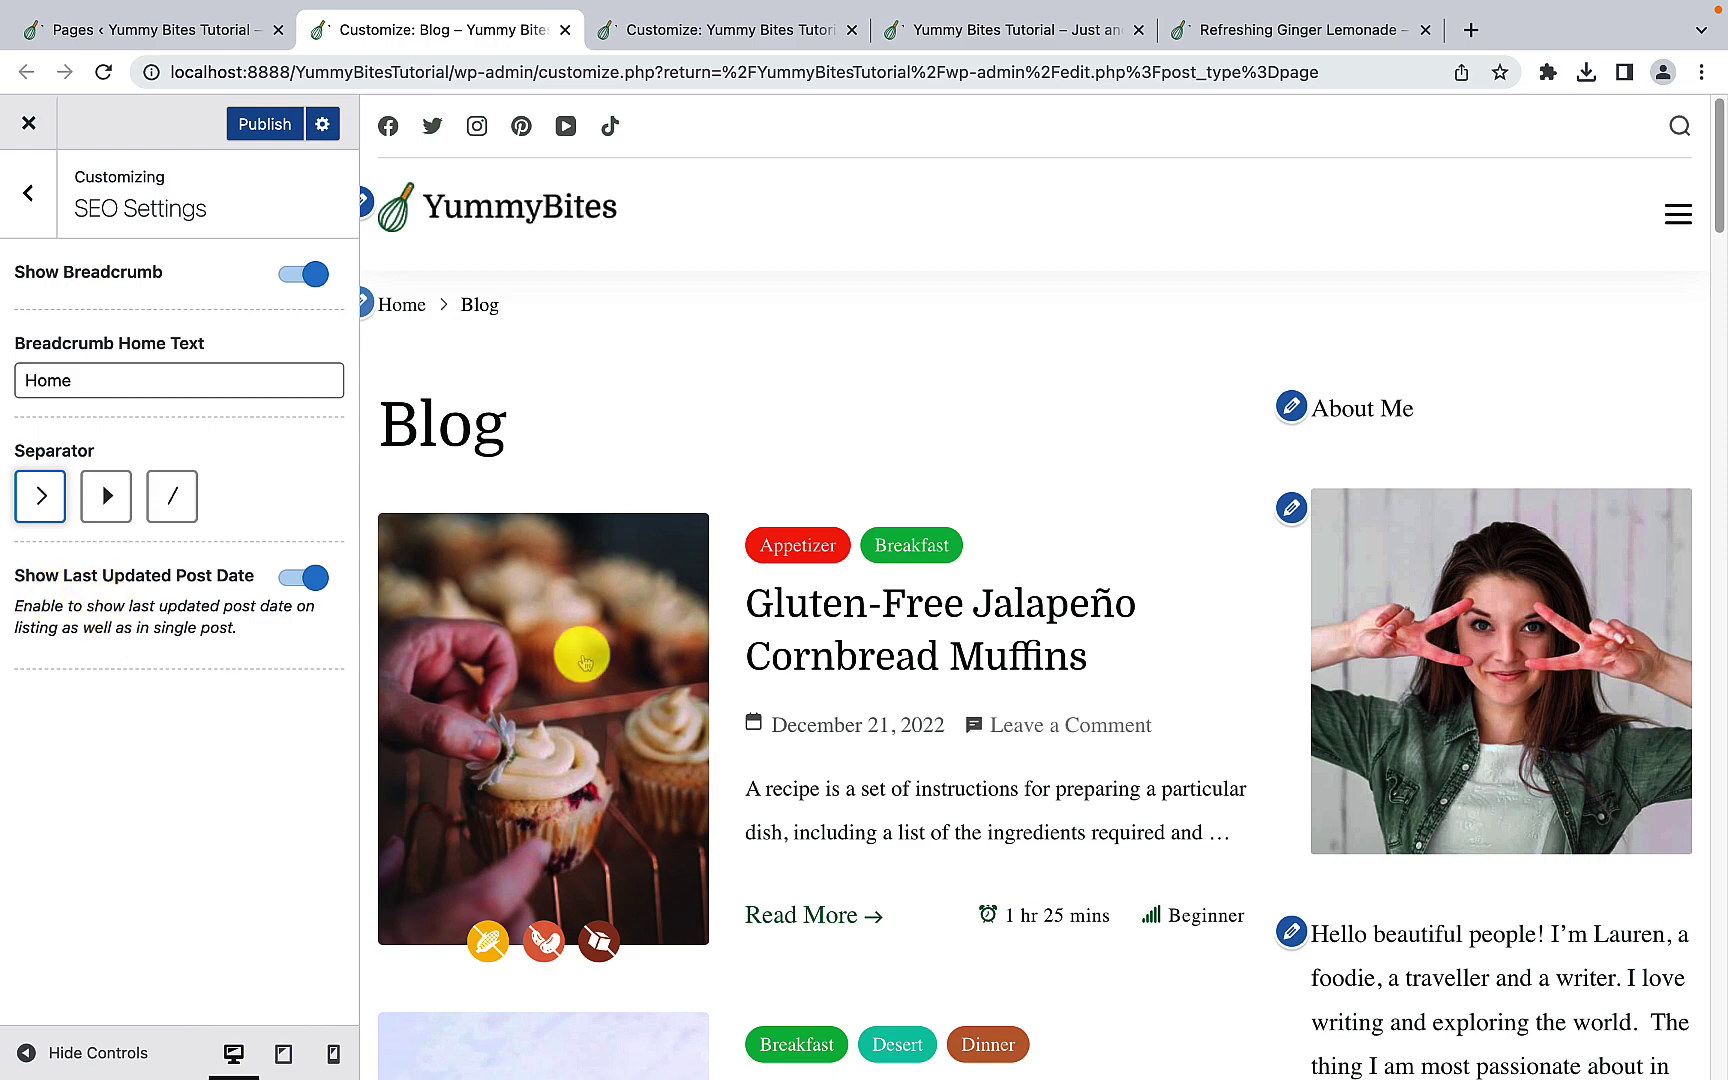
Step: Check the post dates in the Blog page preview and publish the SEO settings
scroll(648, 675, down, 7)
scroll(740, 615, up, 3)
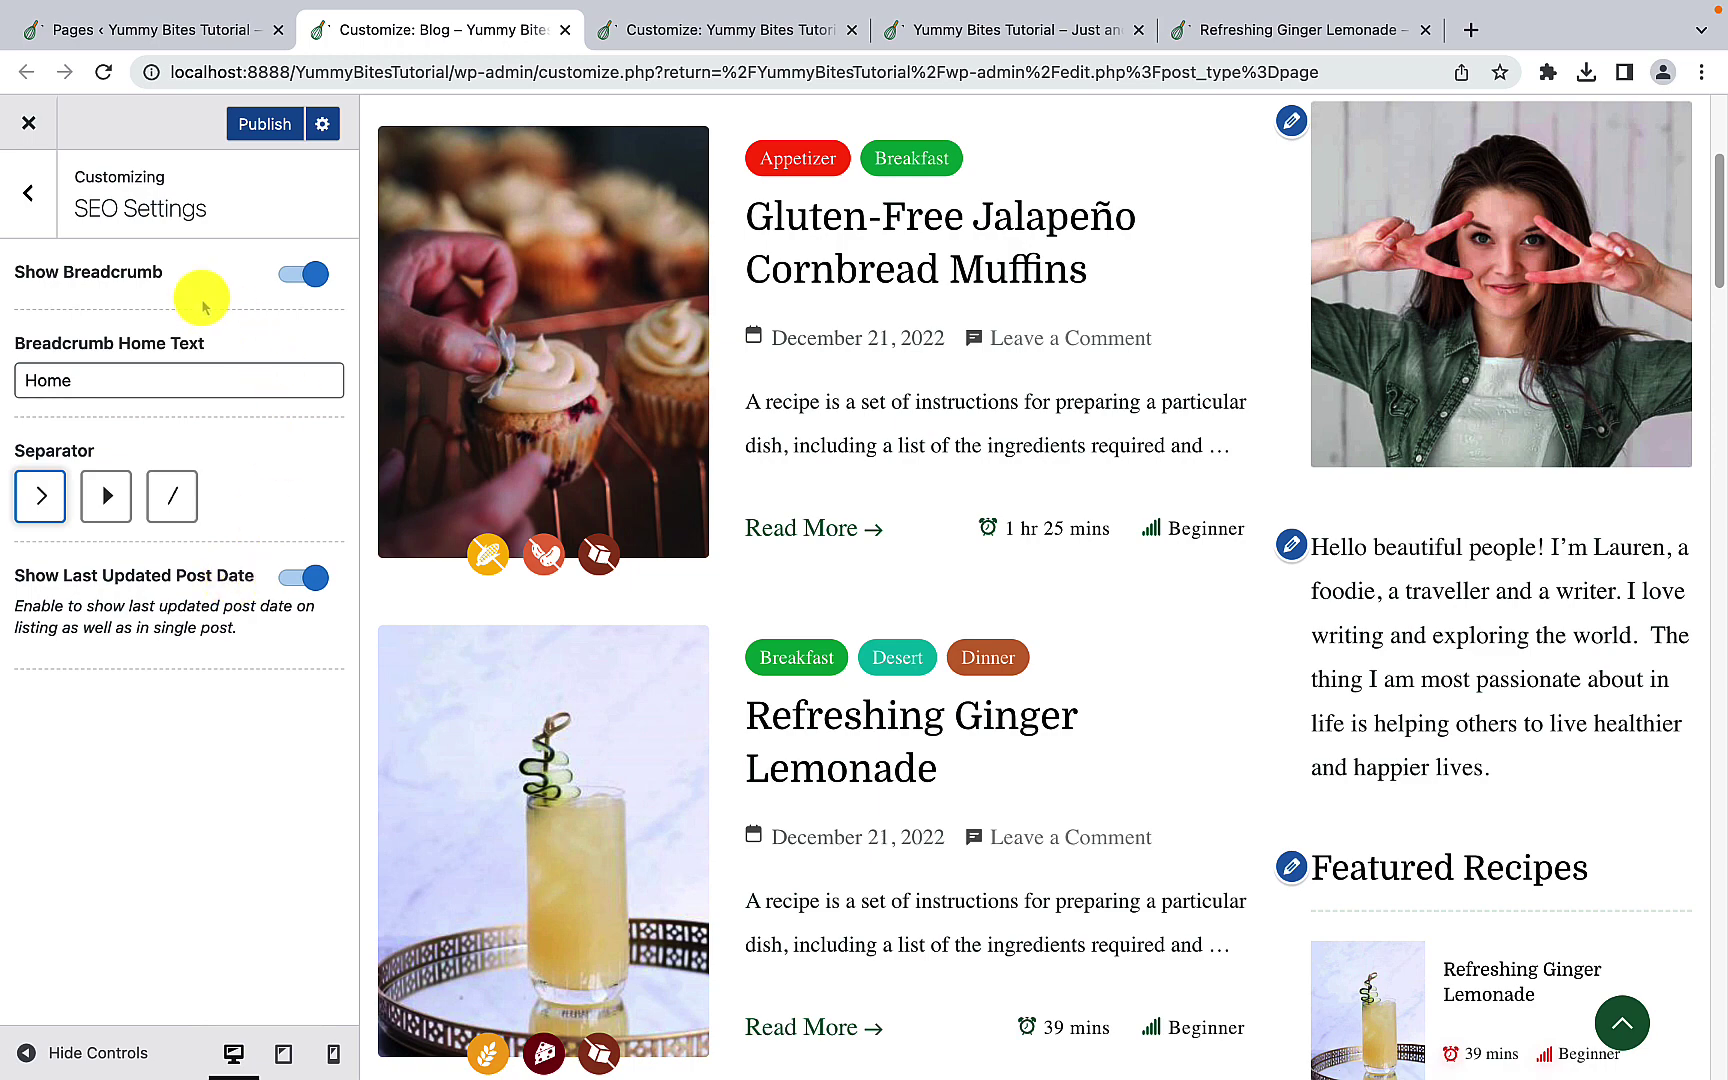
scroll(541, 614, up, 1)
scroll(541, 614, up, 4)
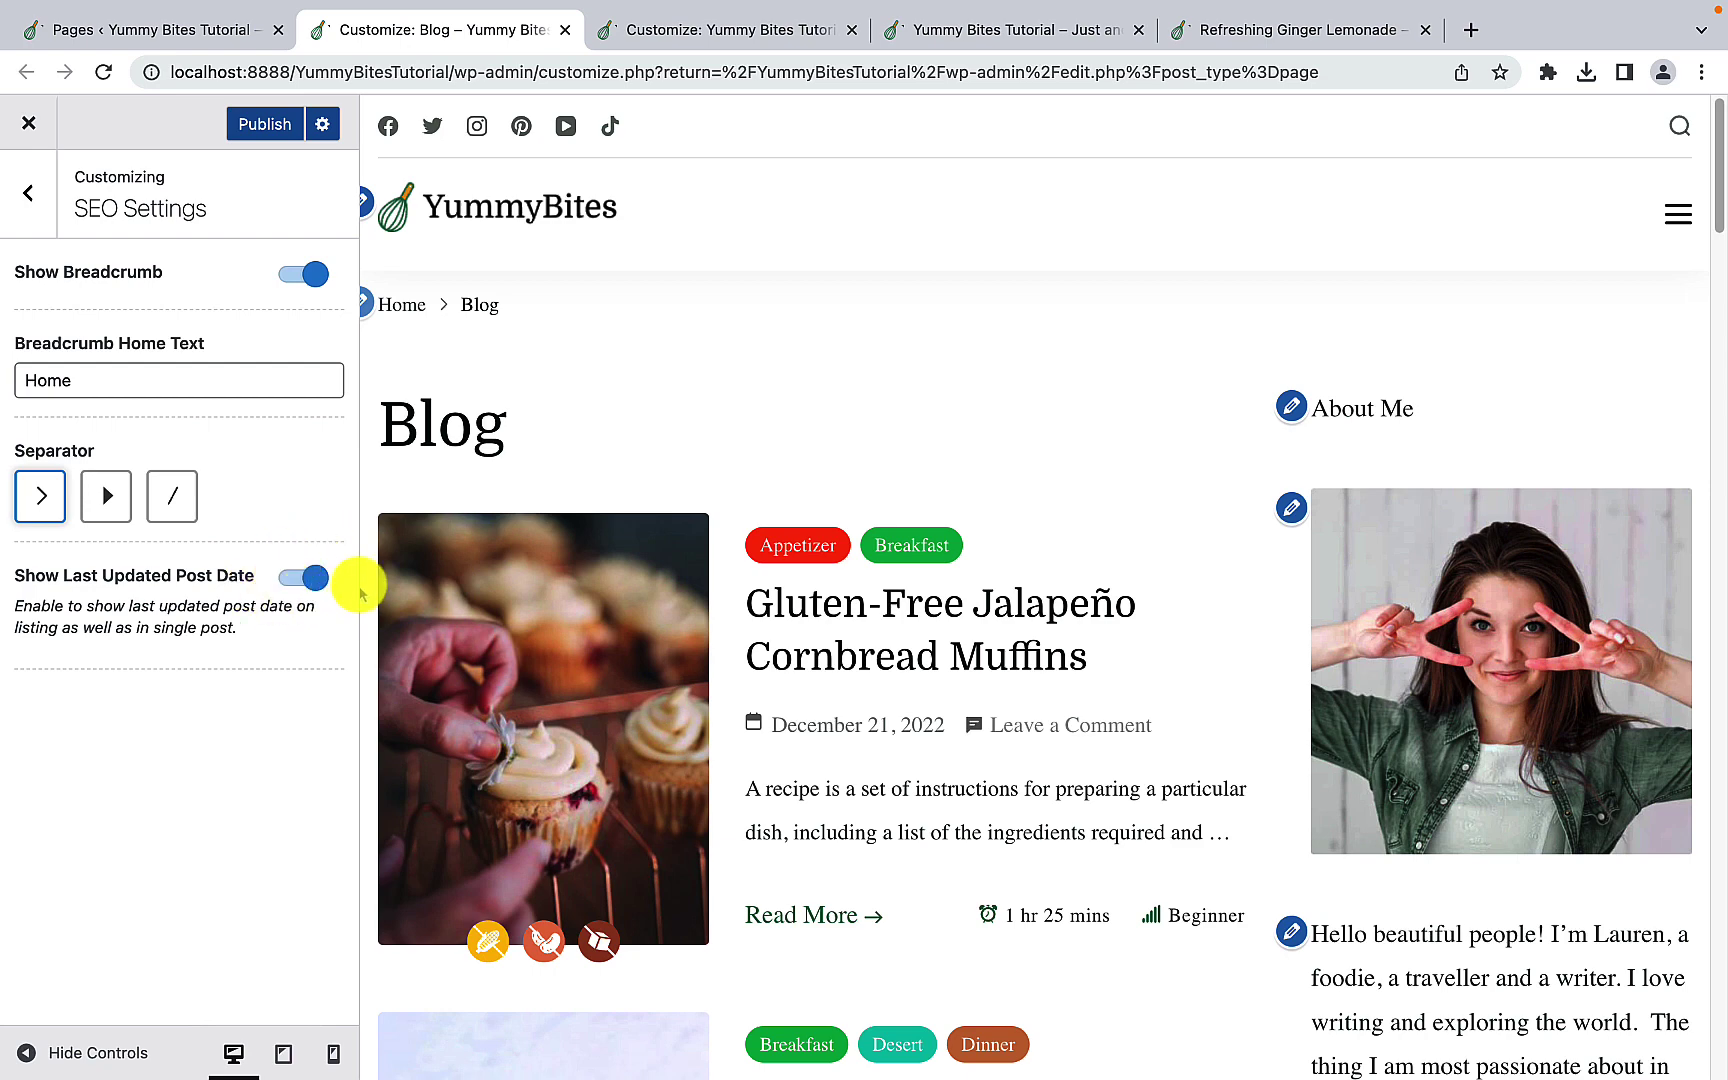
click(285, 146)
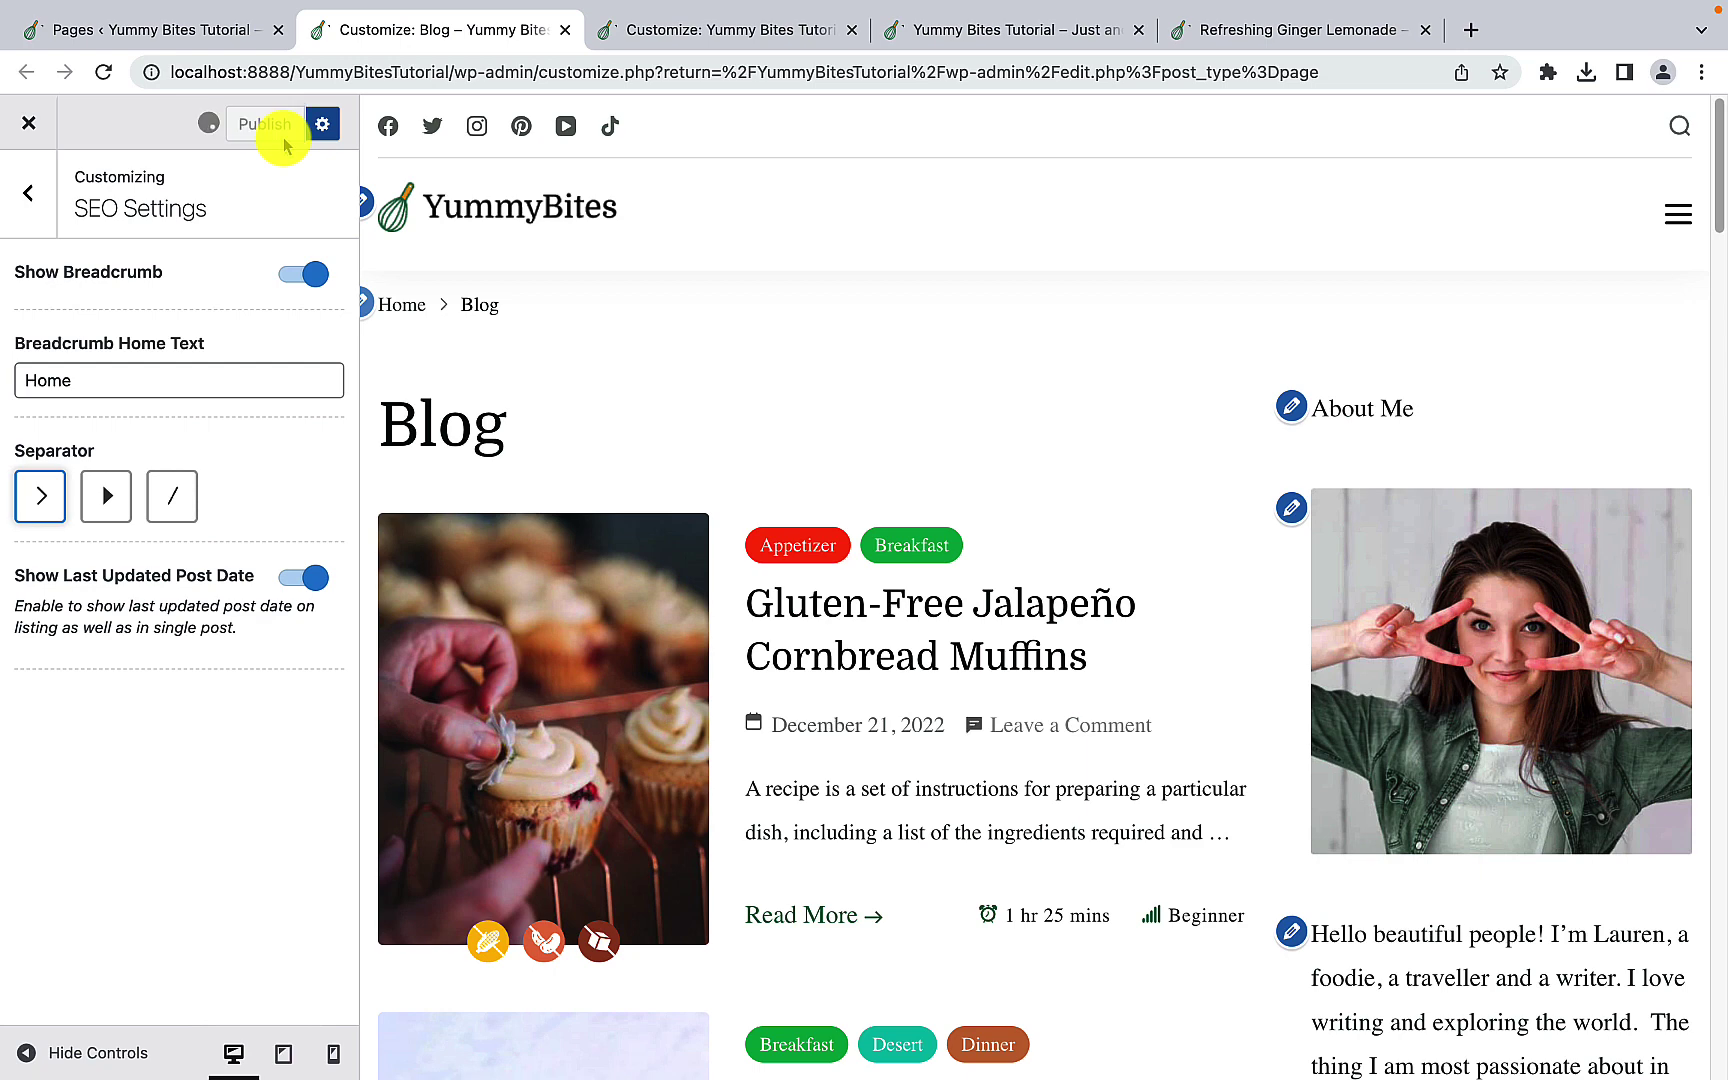
Step: Review the profile link fields in the Social Media settings and return to the list of customizer sections
click(40, 216)
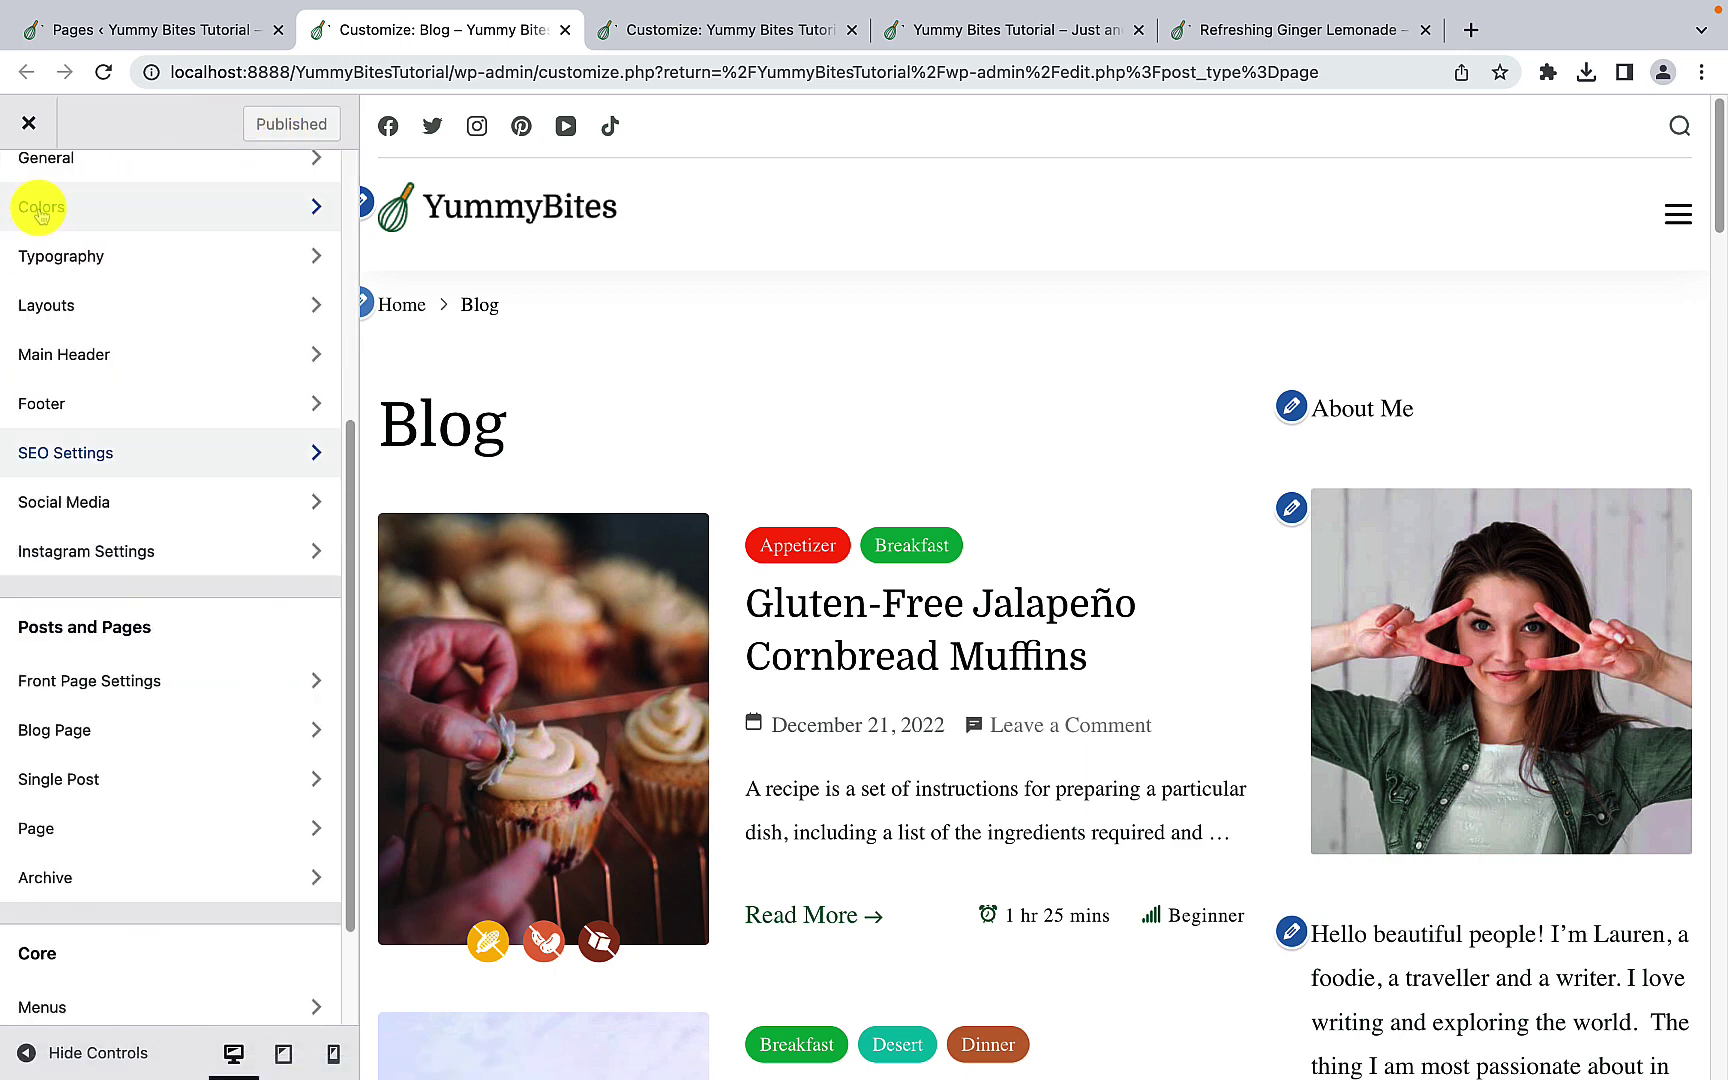
click(117, 505)
scroll(177, 760, down, 3)
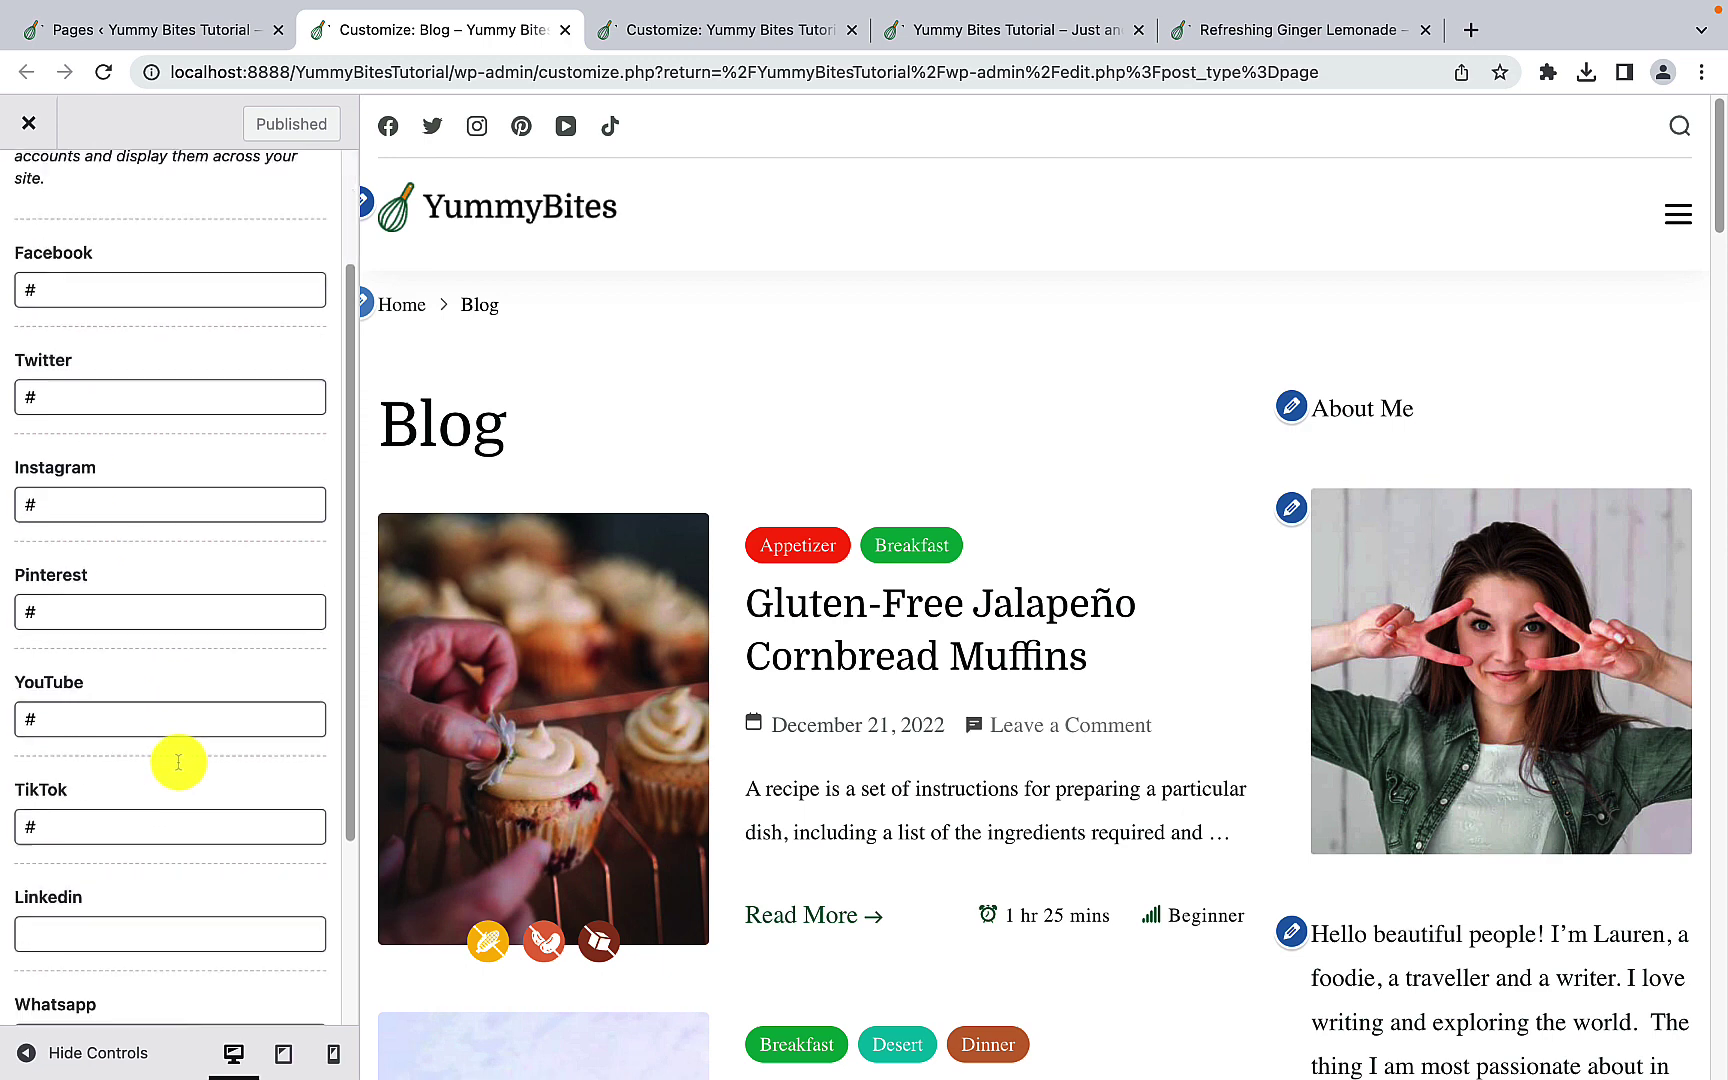
scroll(180, 778, up, 3)
click(30, 205)
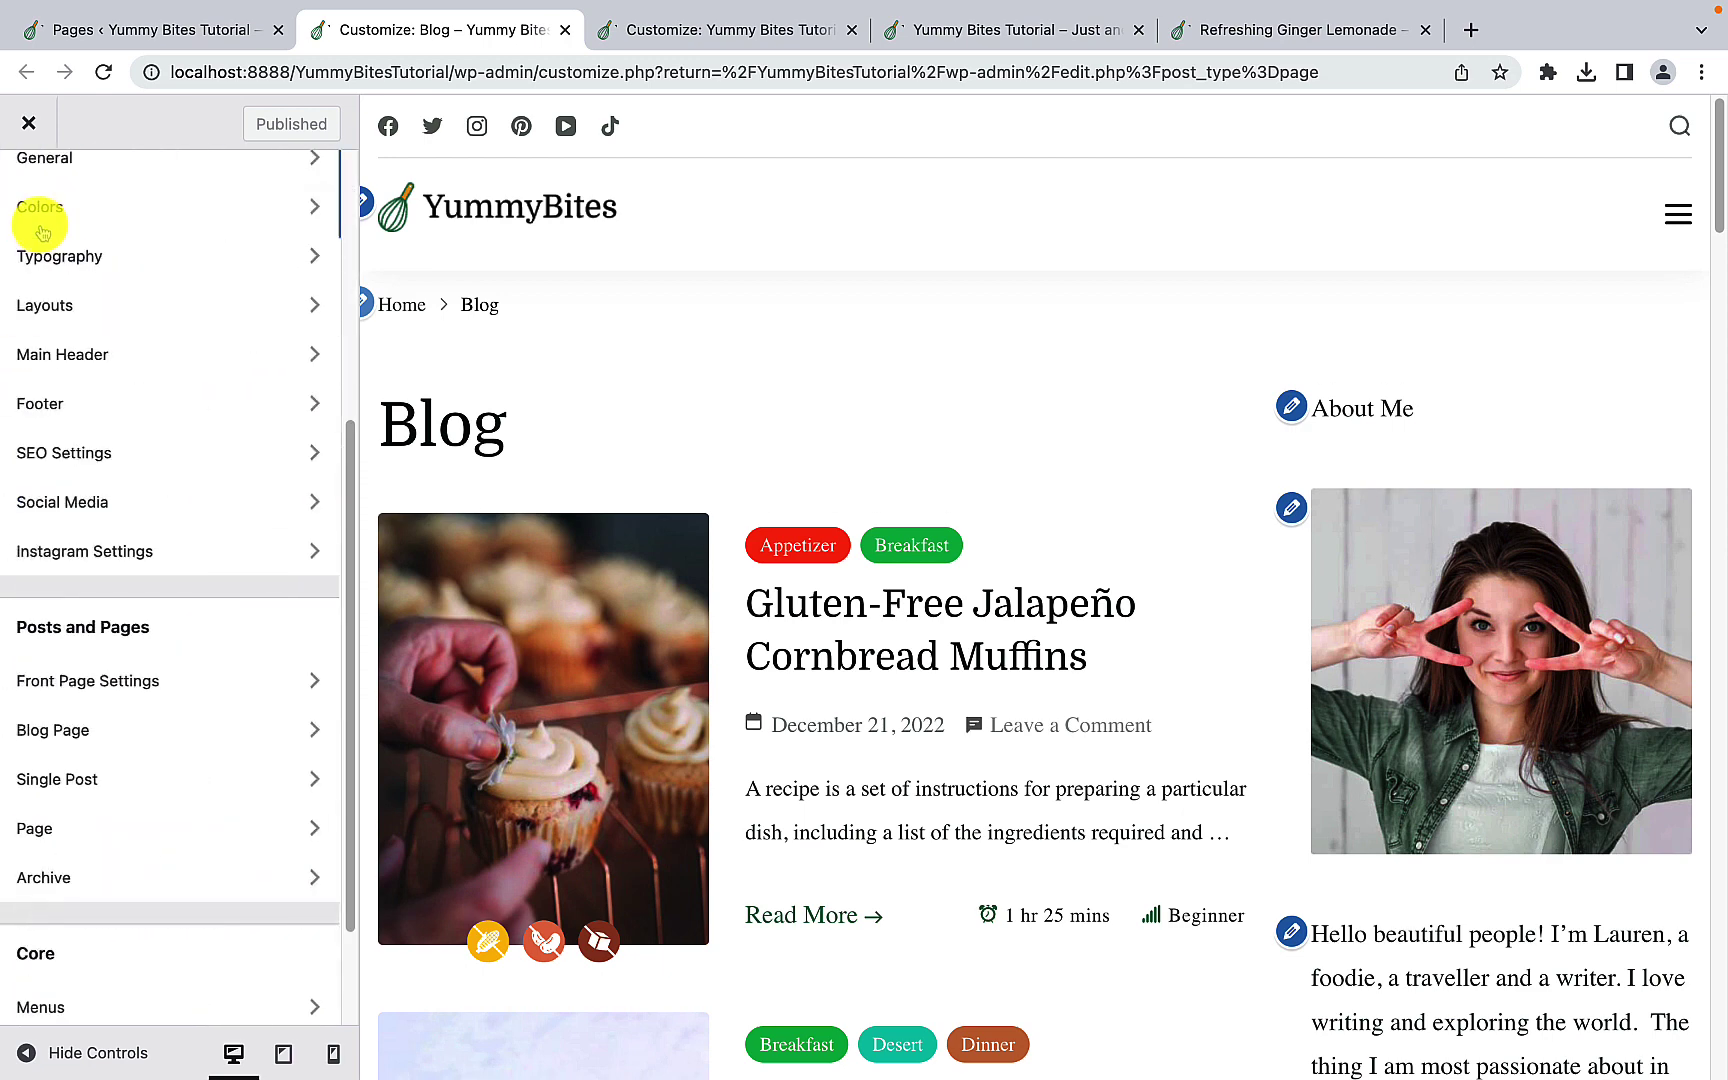
Step: Open the Instagram Settings and show the Instagram section above the footer in the home page preview
click(142, 562)
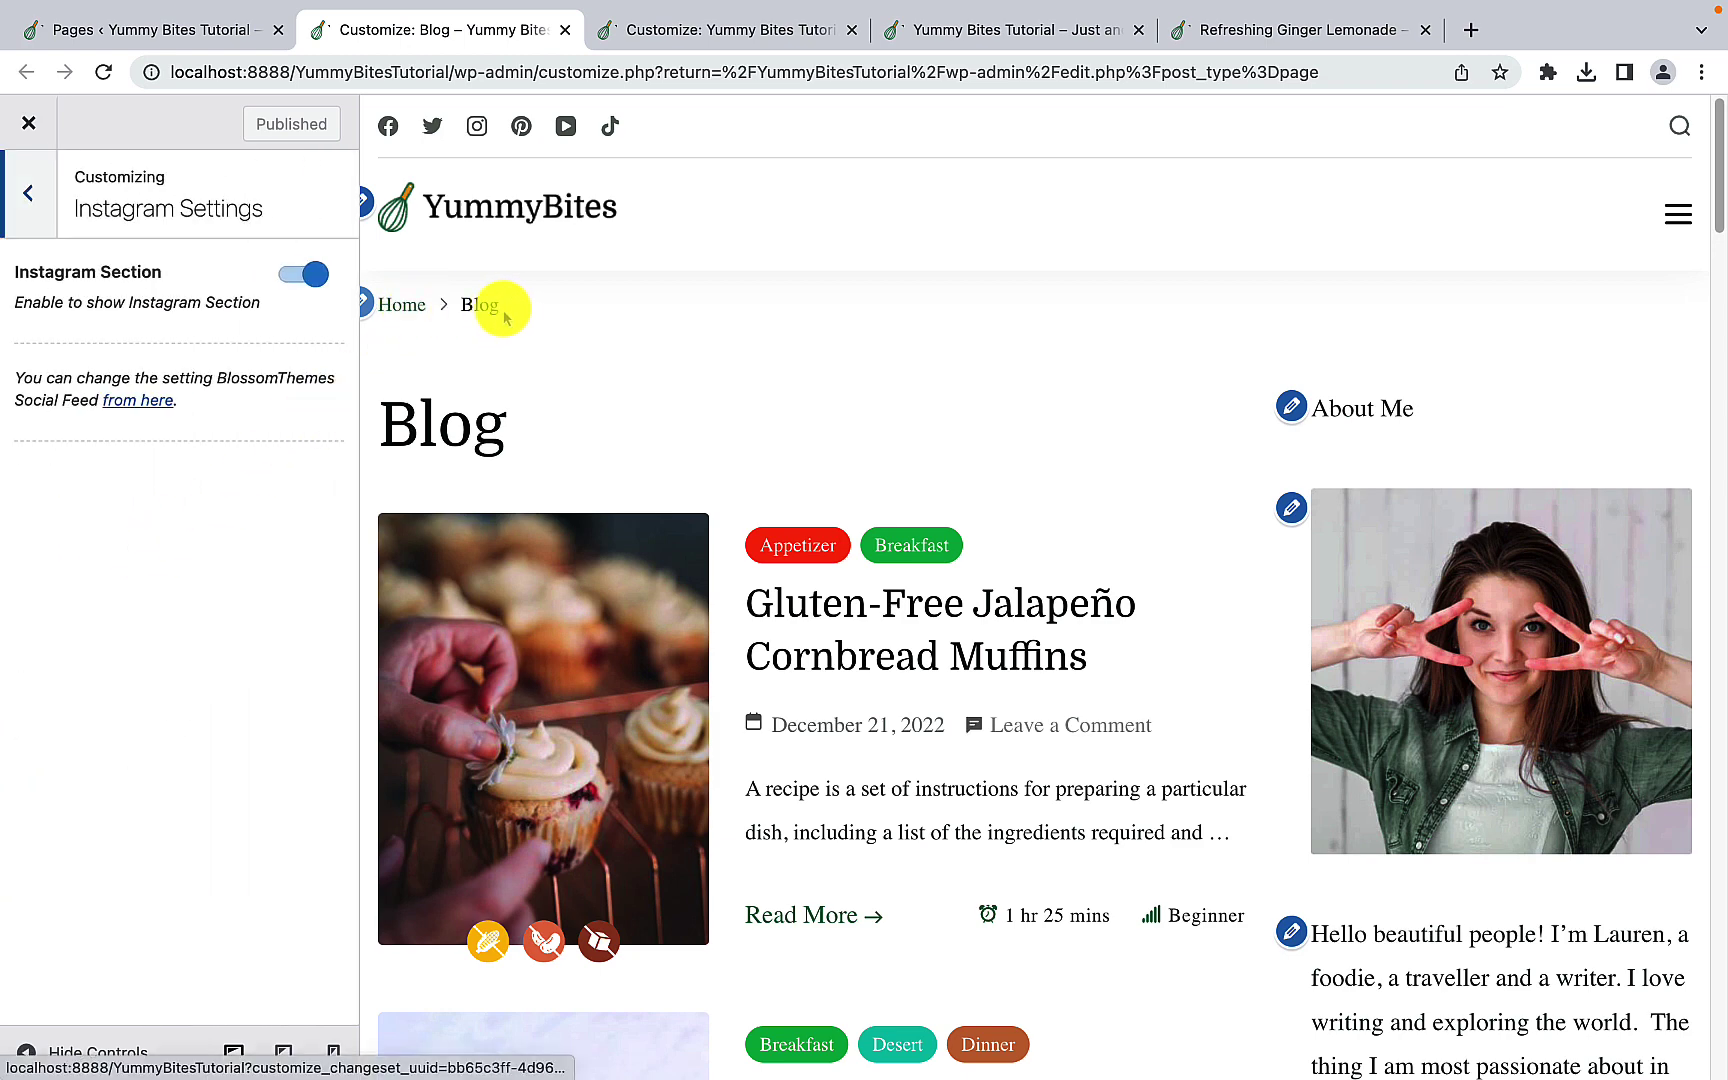
click(403, 316)
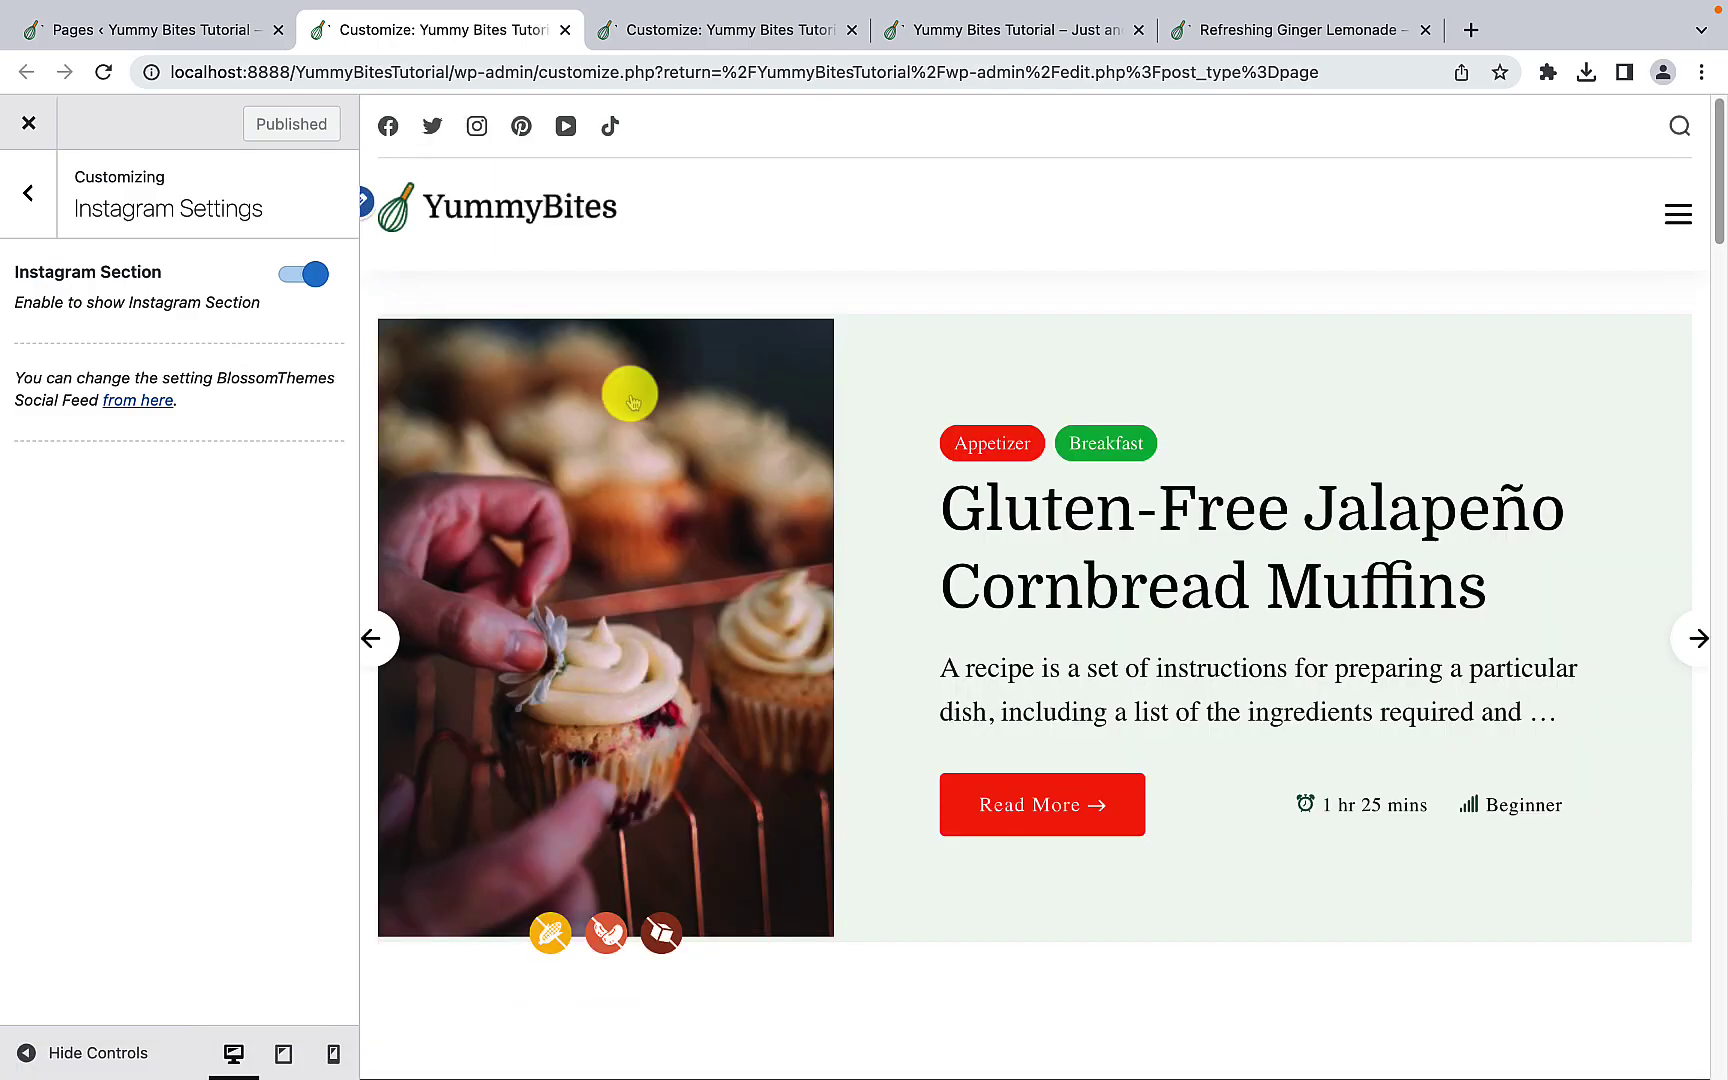
drag(1719, 190, 1716, 936)
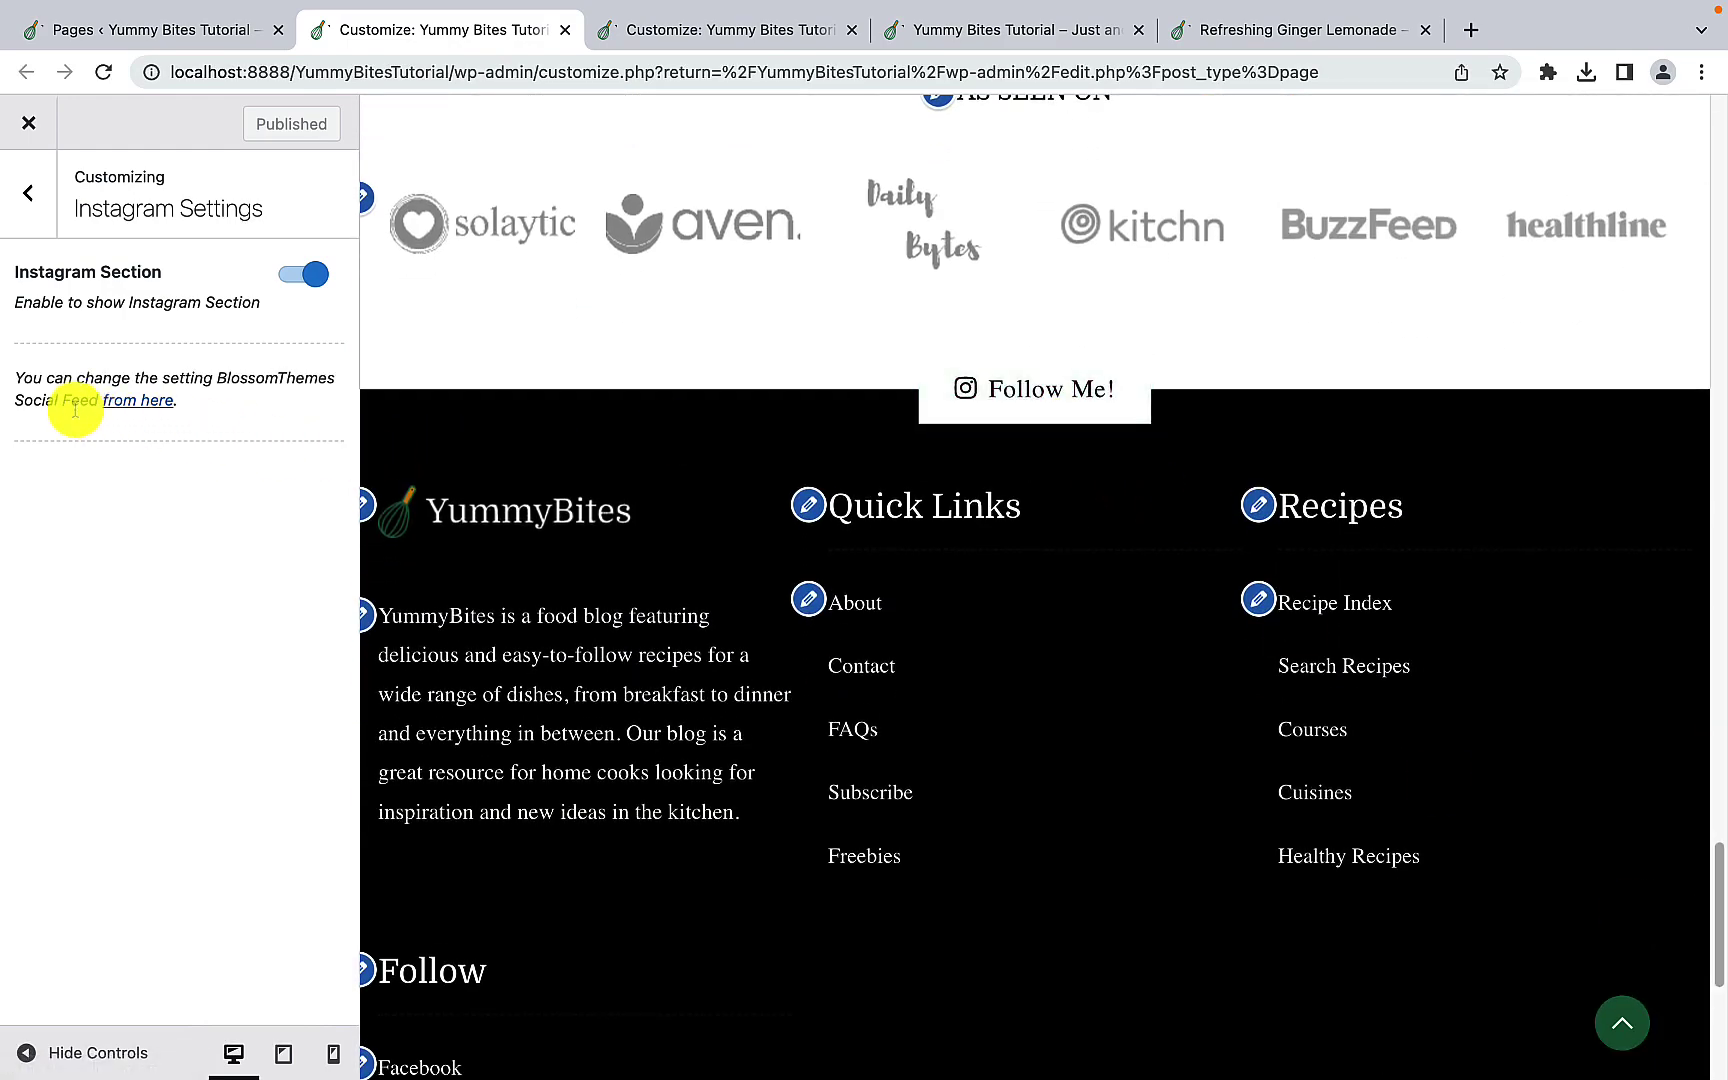
Step: Open the BlossomThemes Social Feed settings and connect the plugin to Instagram, allowing it account access
click(170, 405)
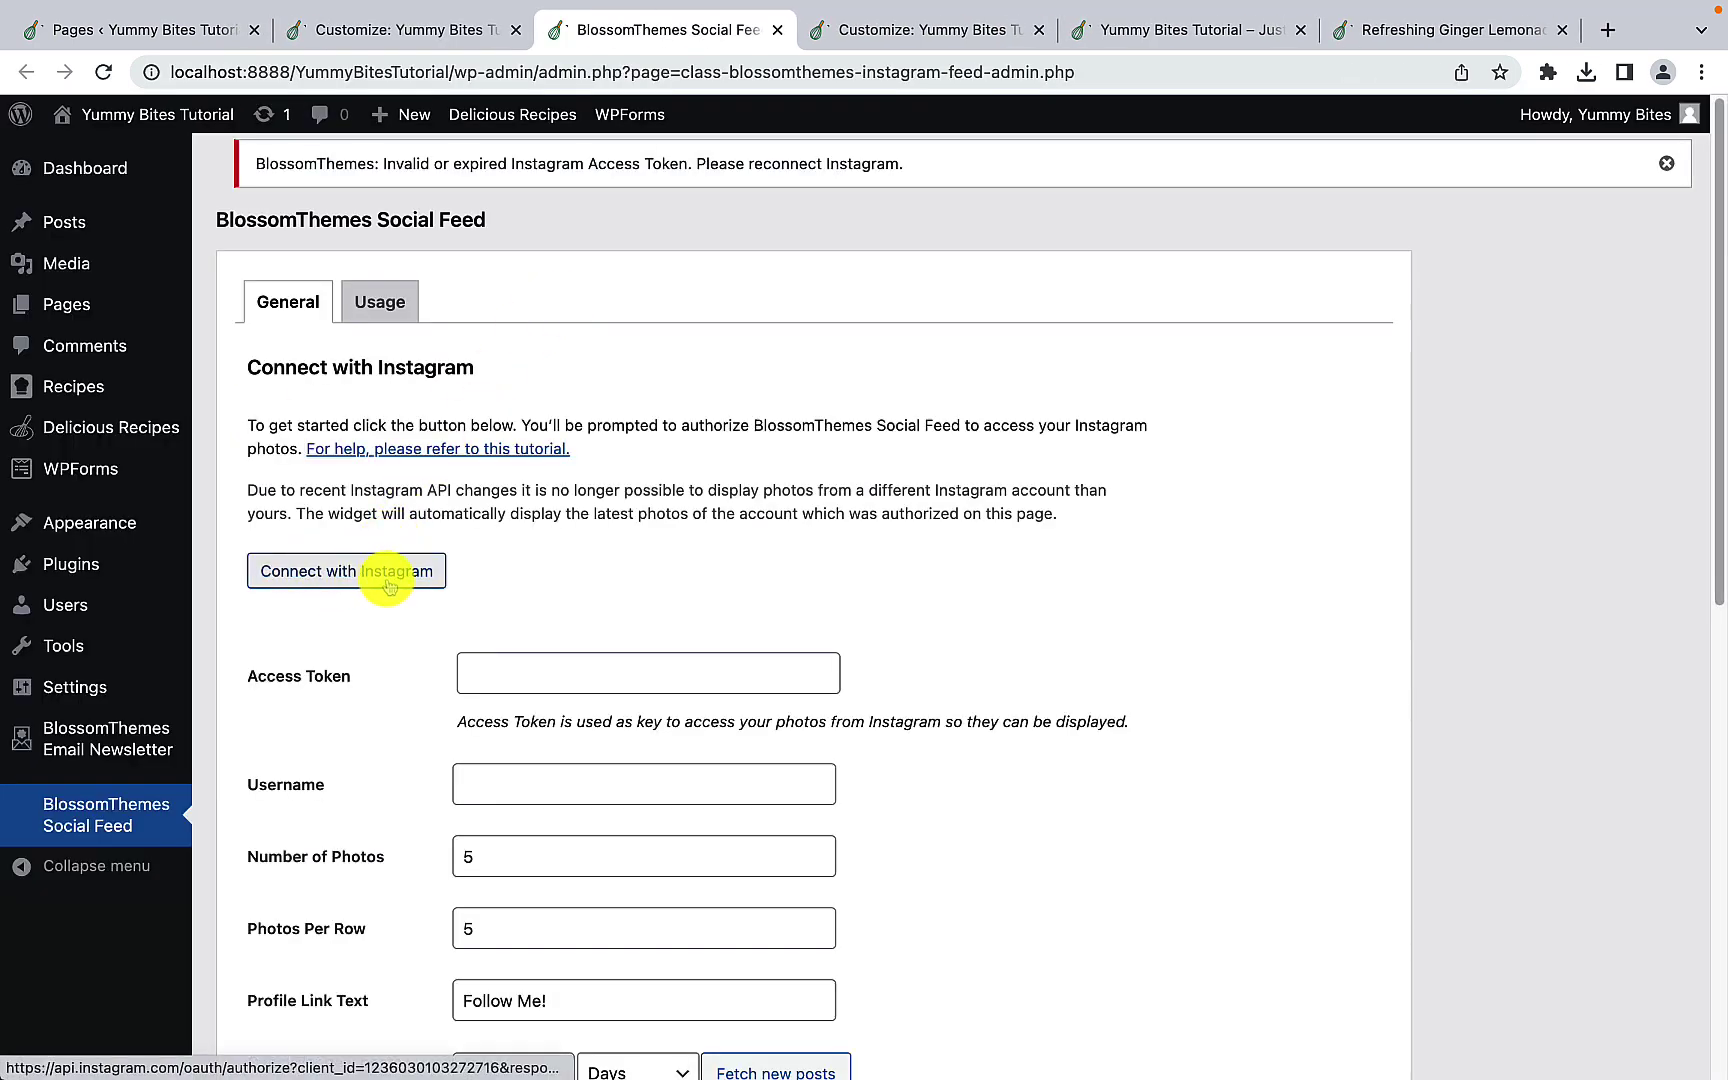
click(390, 586)
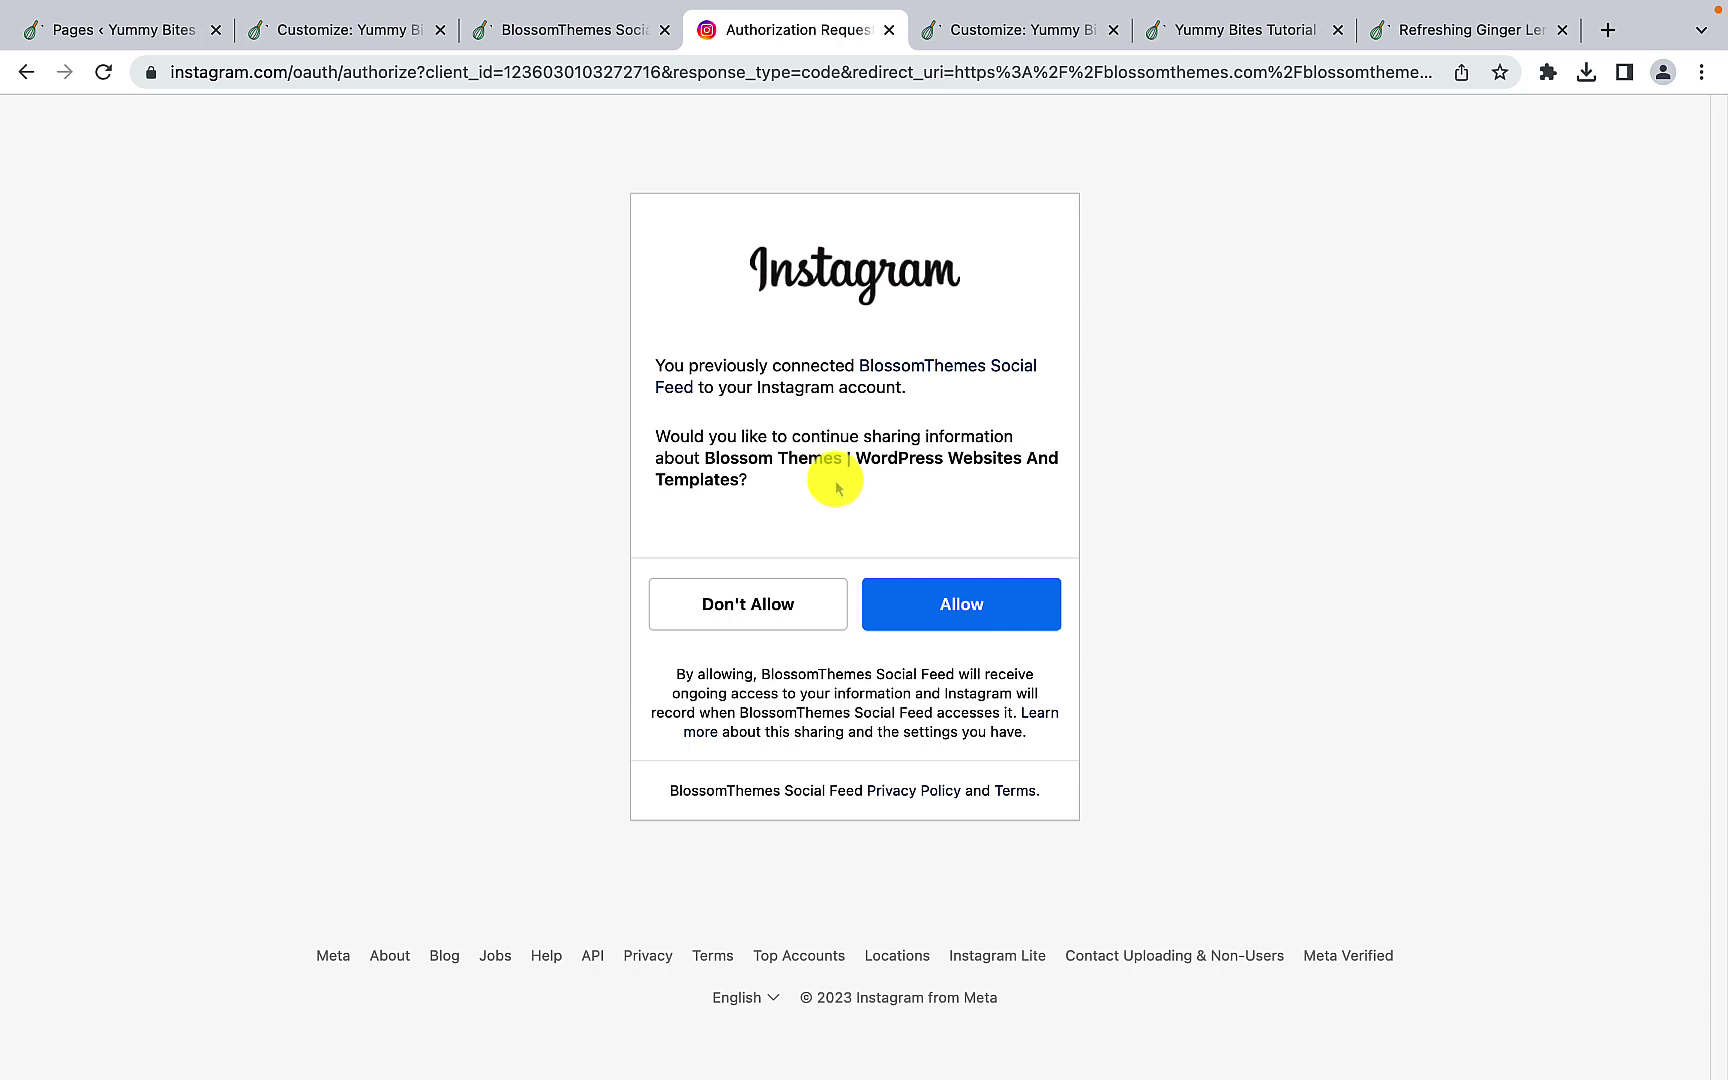
click(995, 603)
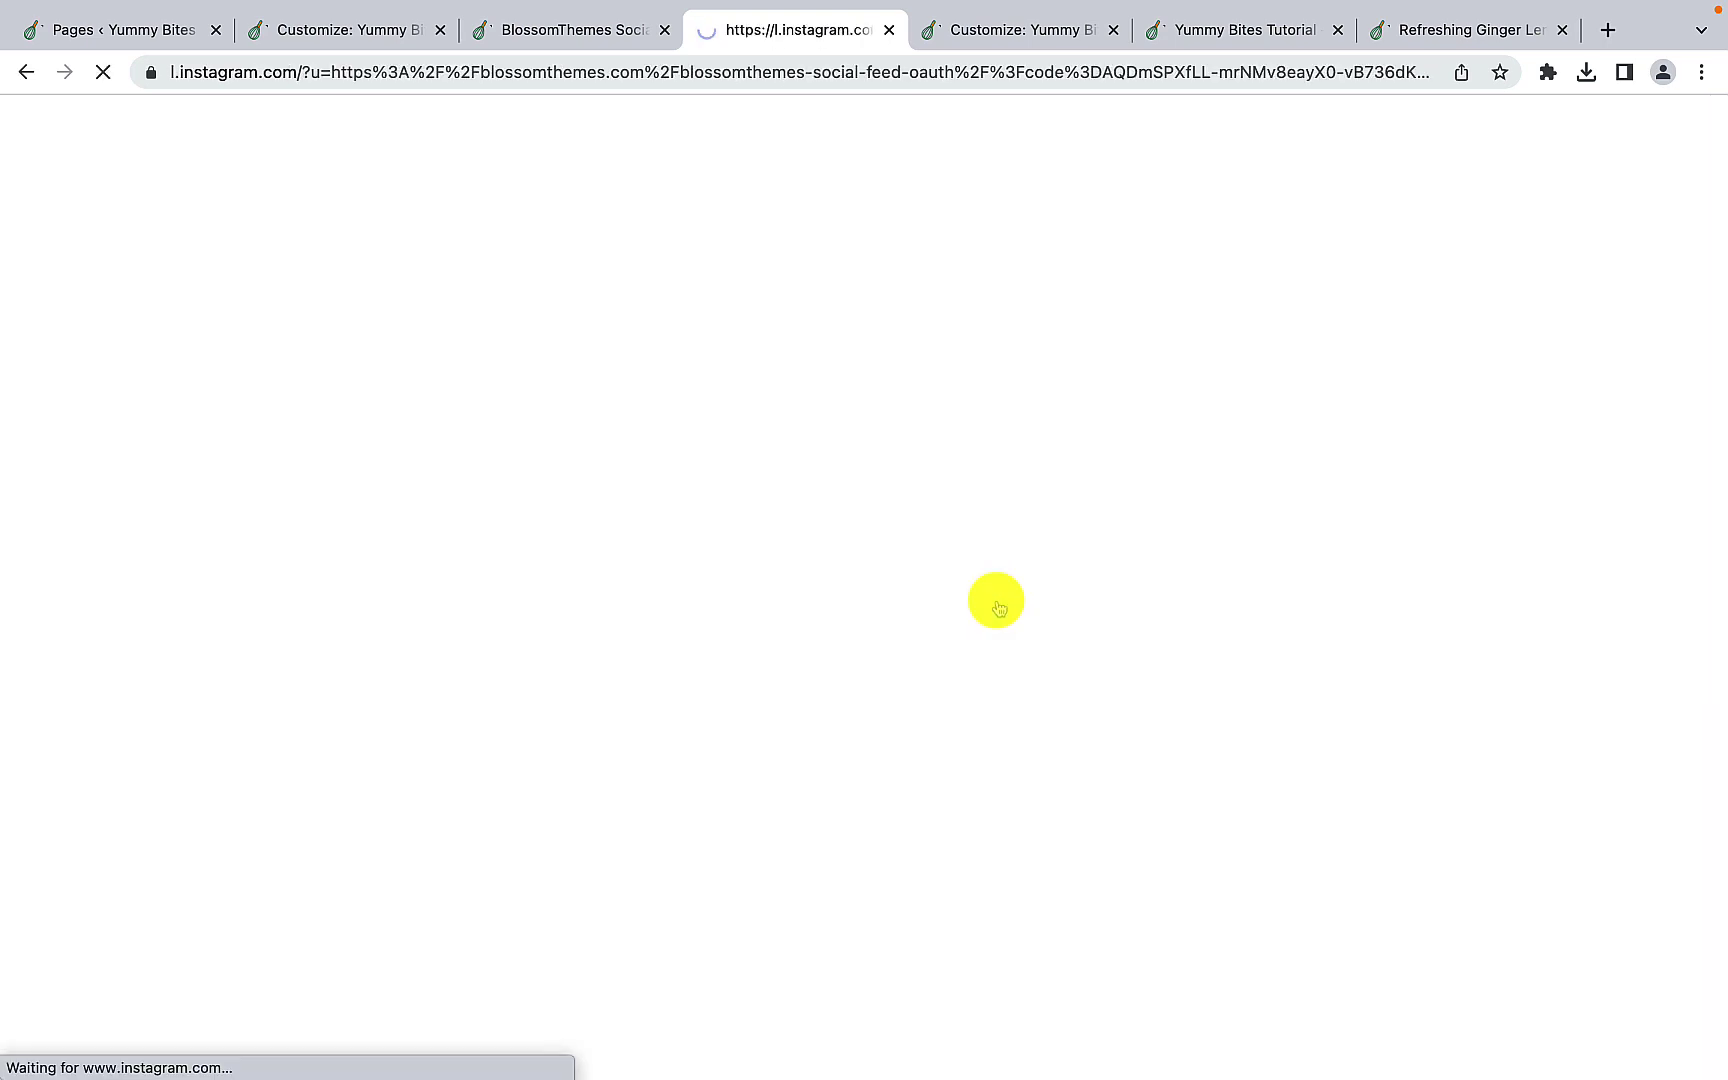
Step: Enable square Instagram images in the social feed settings and save the changes
scroll(740, 551, down, 2)
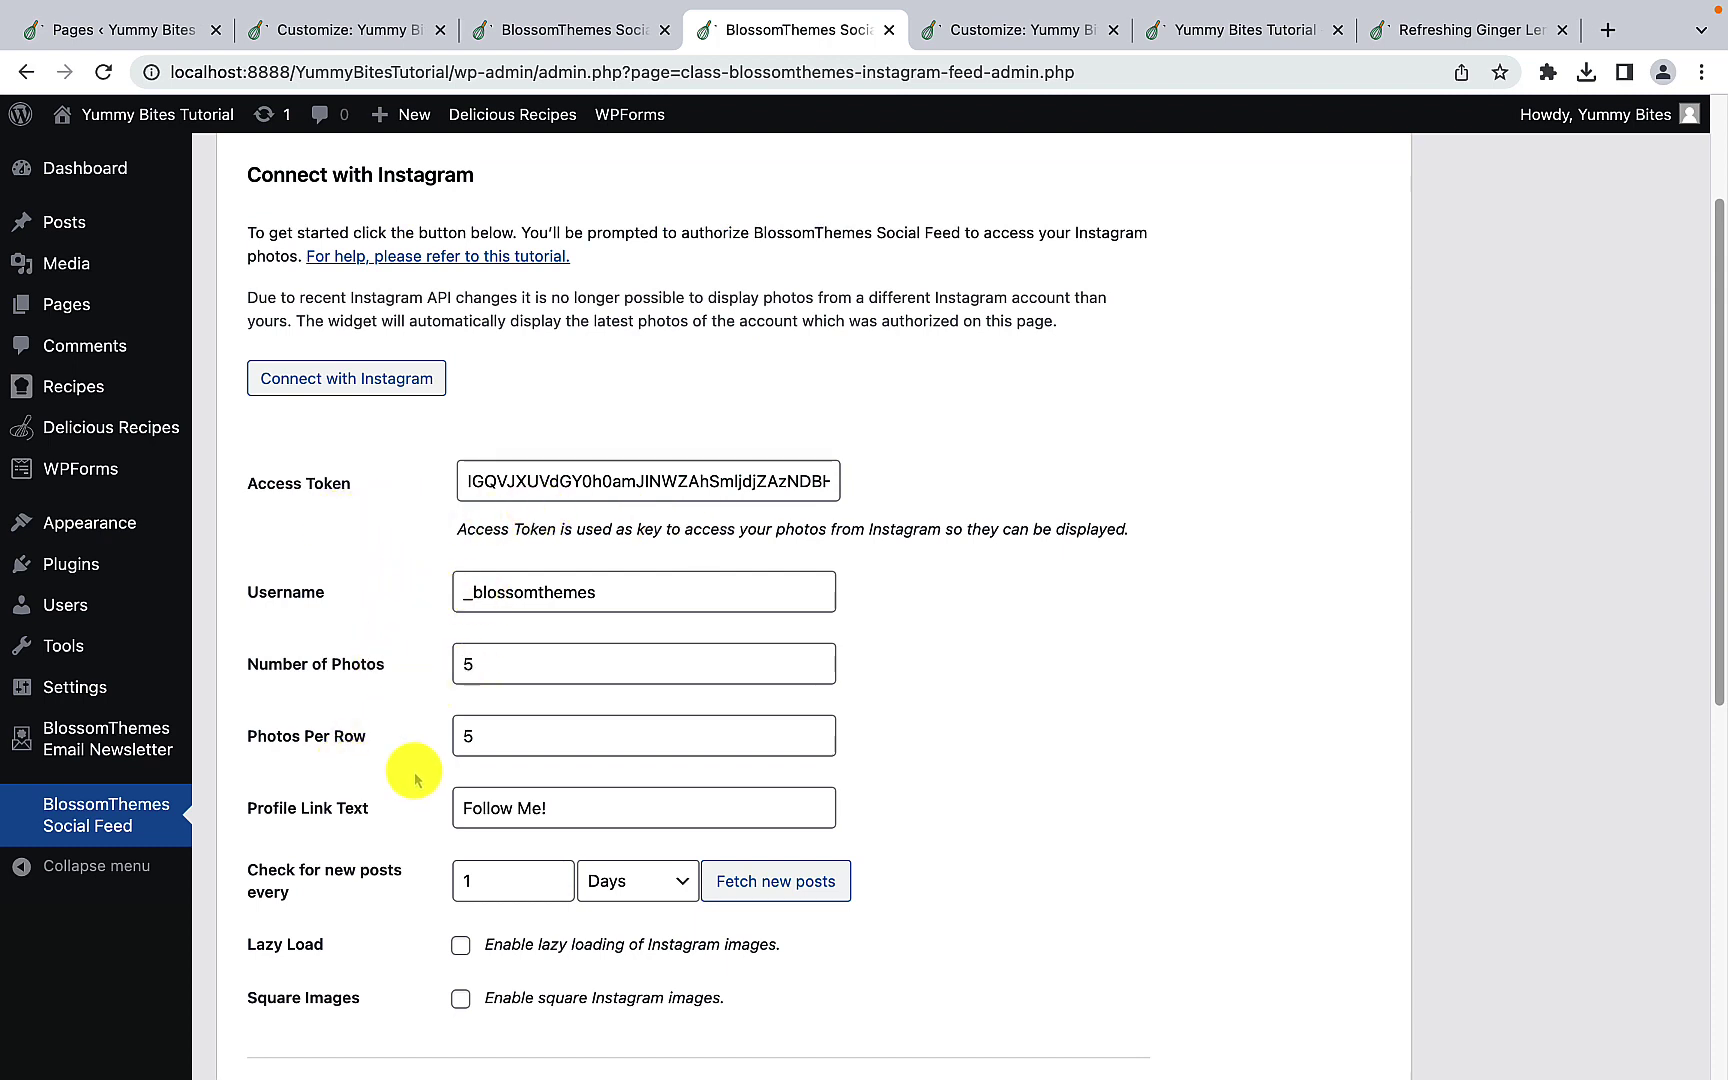
scroll(433, 775, down, 3)
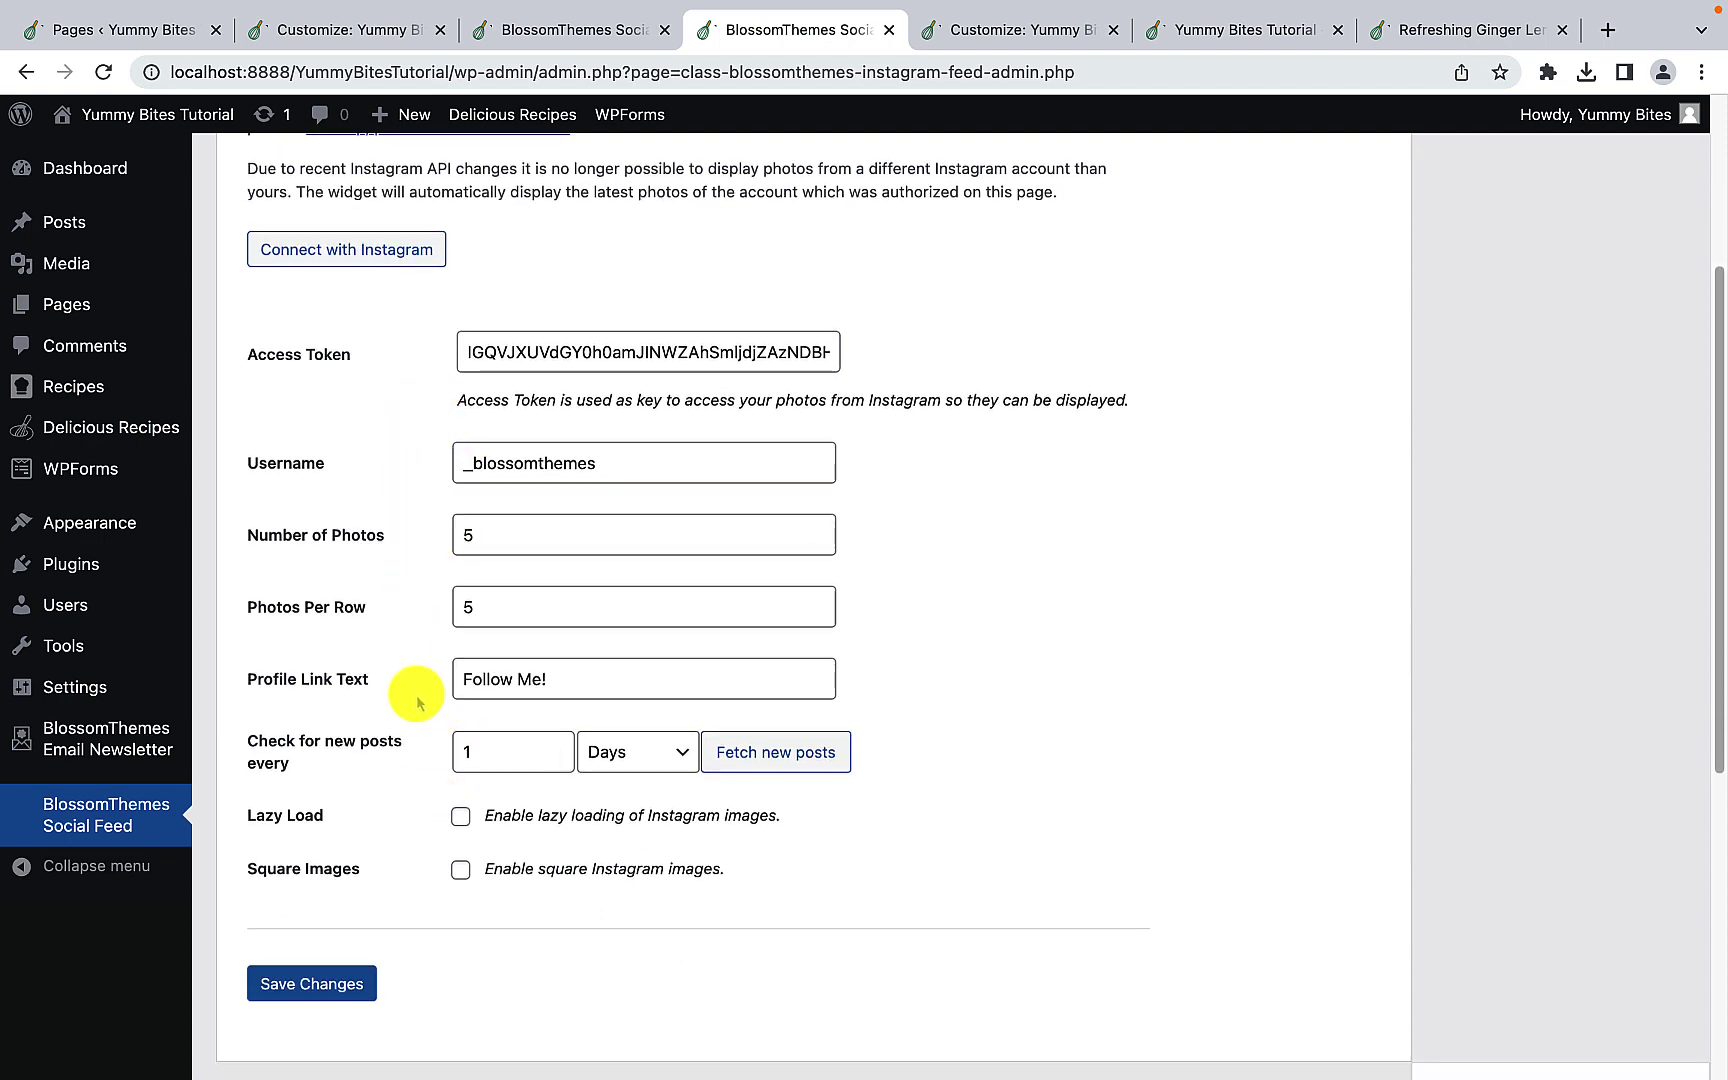
scroll(418, 702, down, 4)
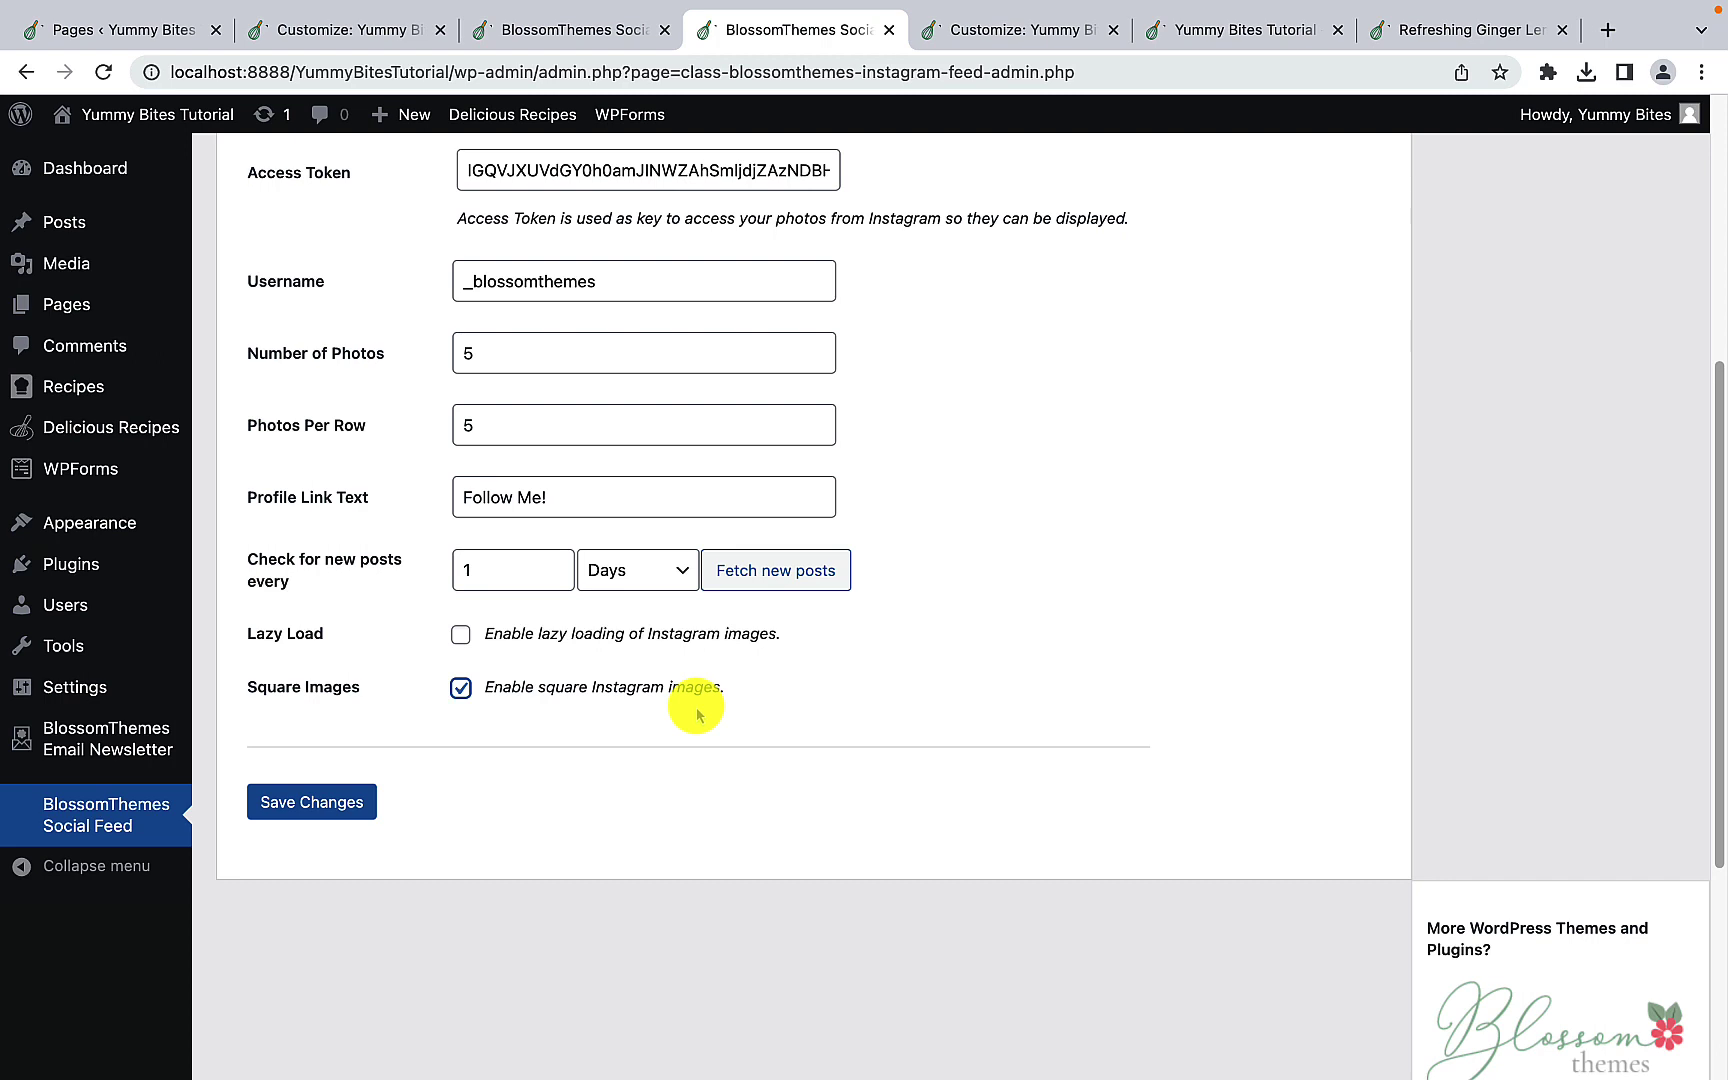
click(338, 815)
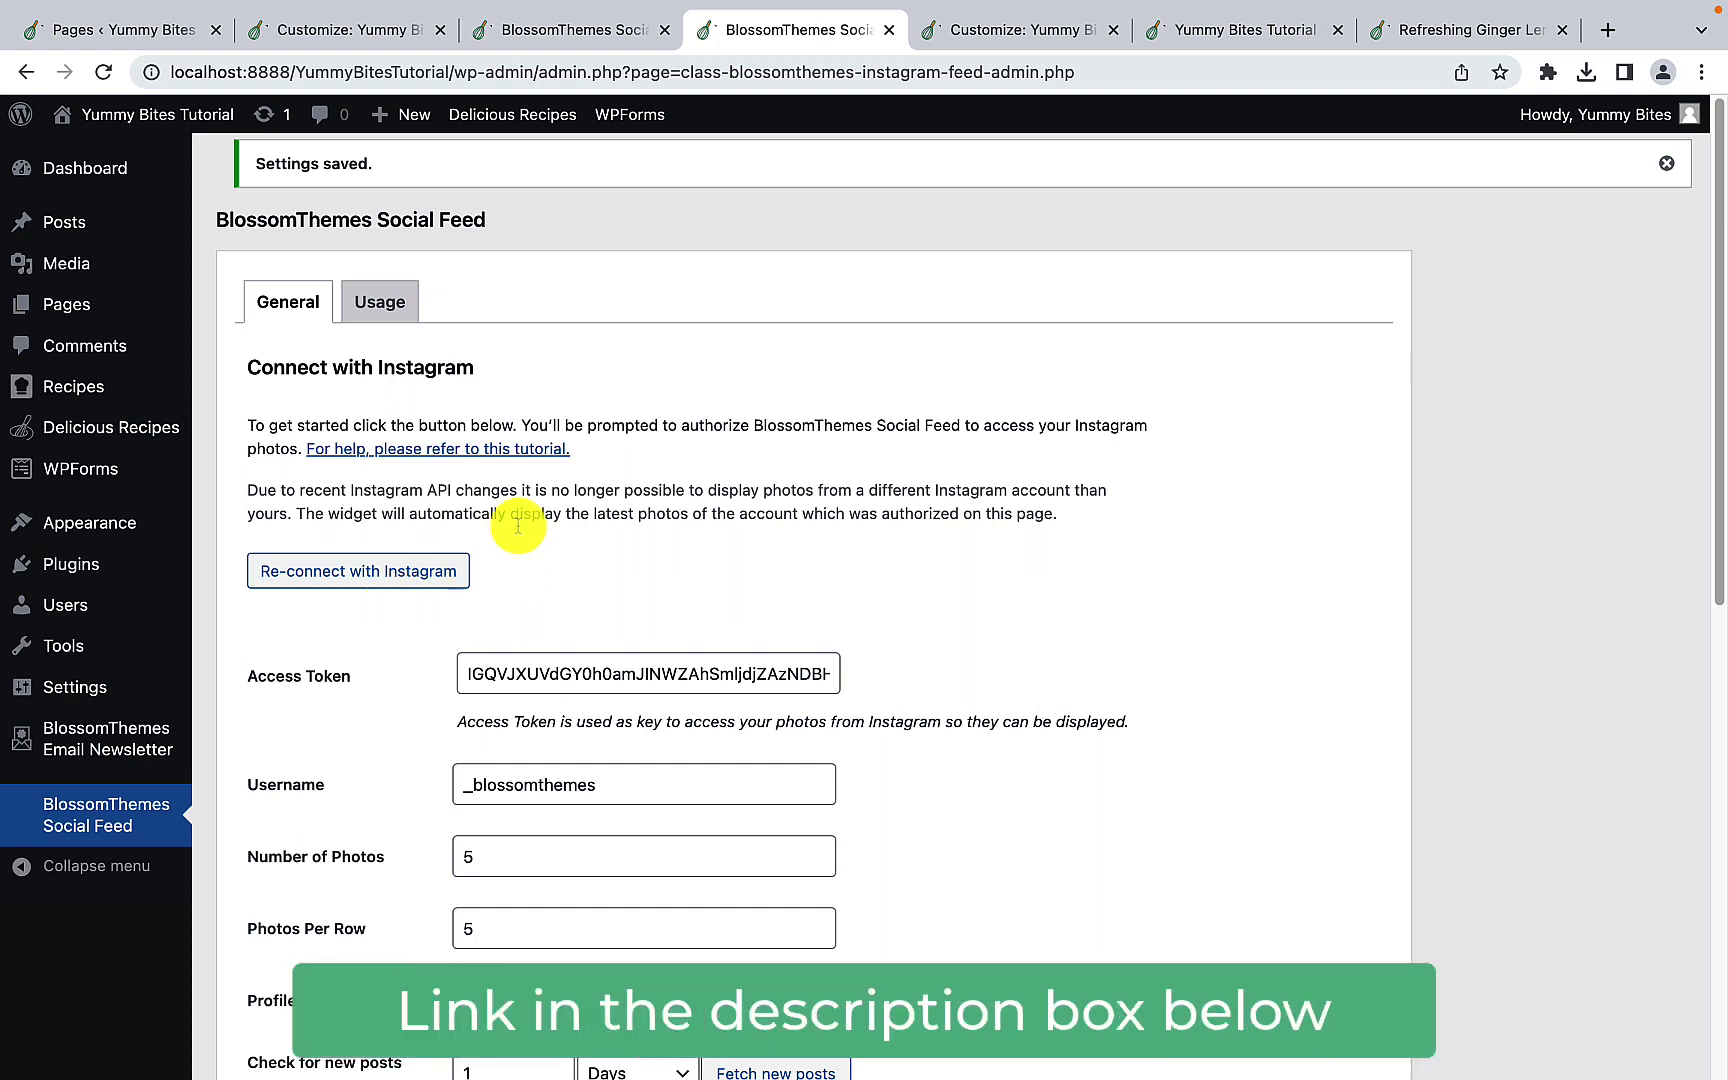
Step: Close both BlossomThemes Social Feed pages and return to the customizer's Instagram Settings
click(889, 36)
click(622, 40)
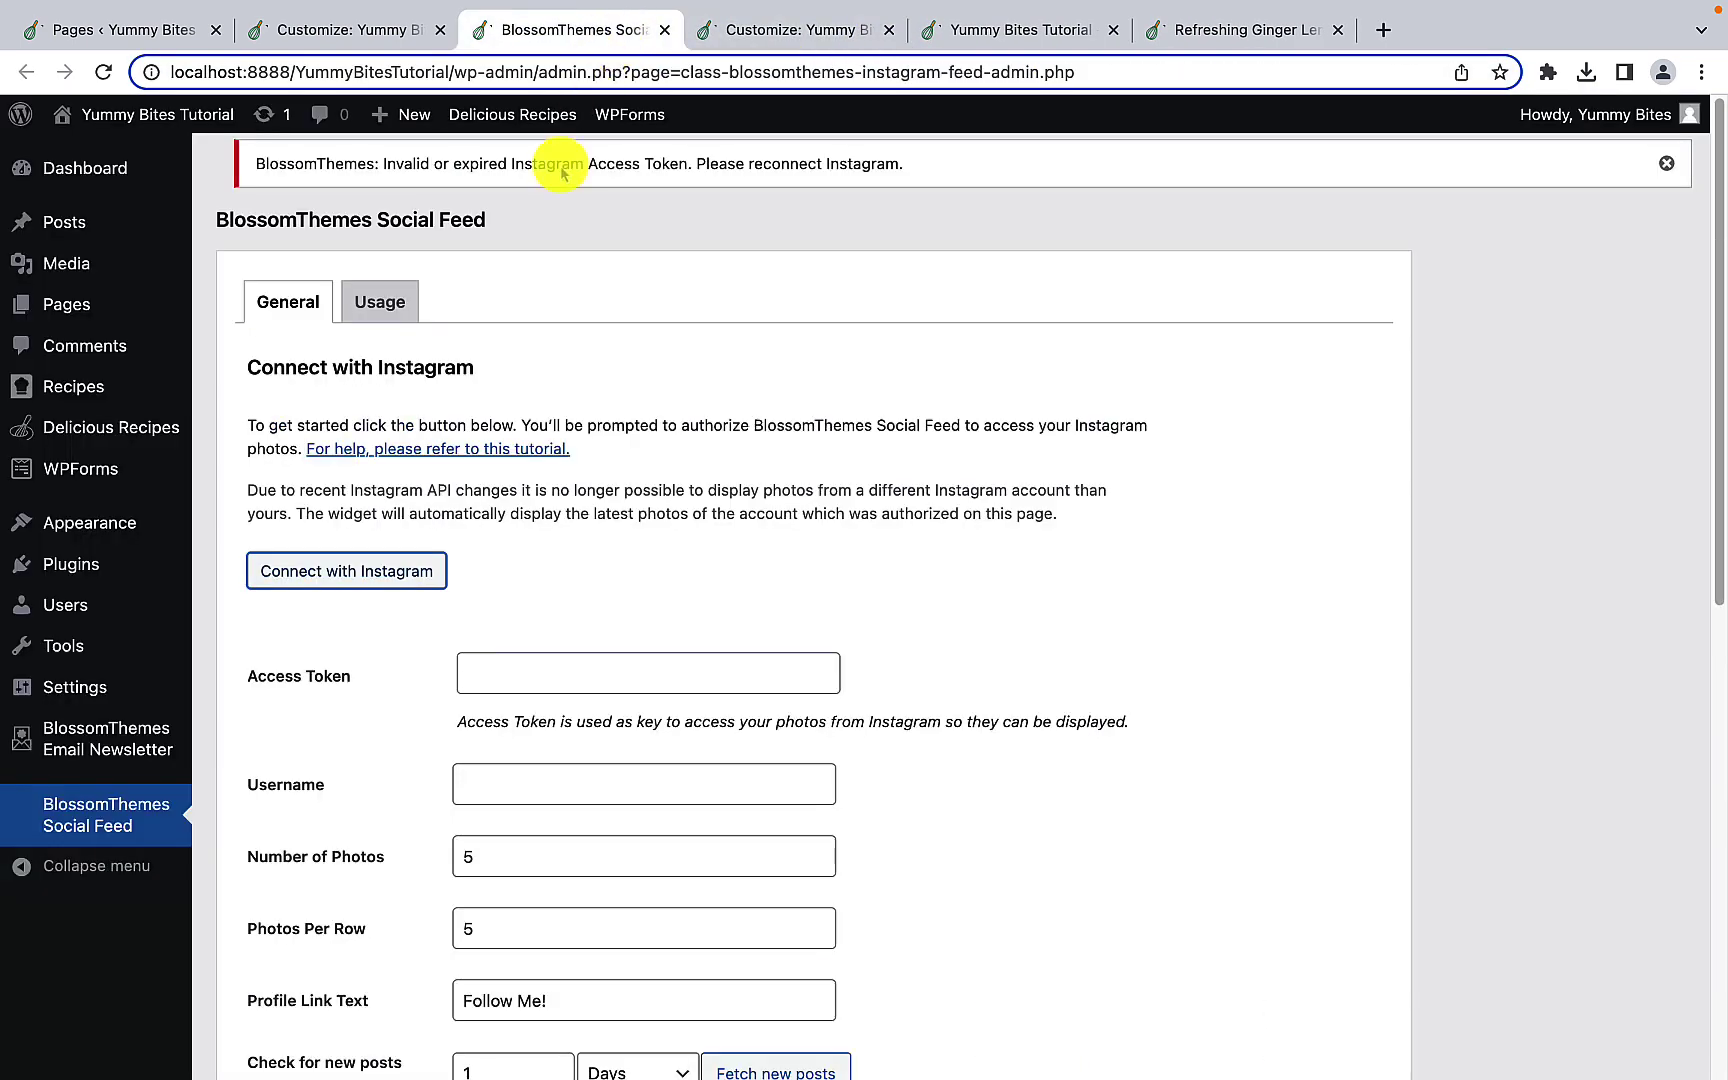
click(777, 36)
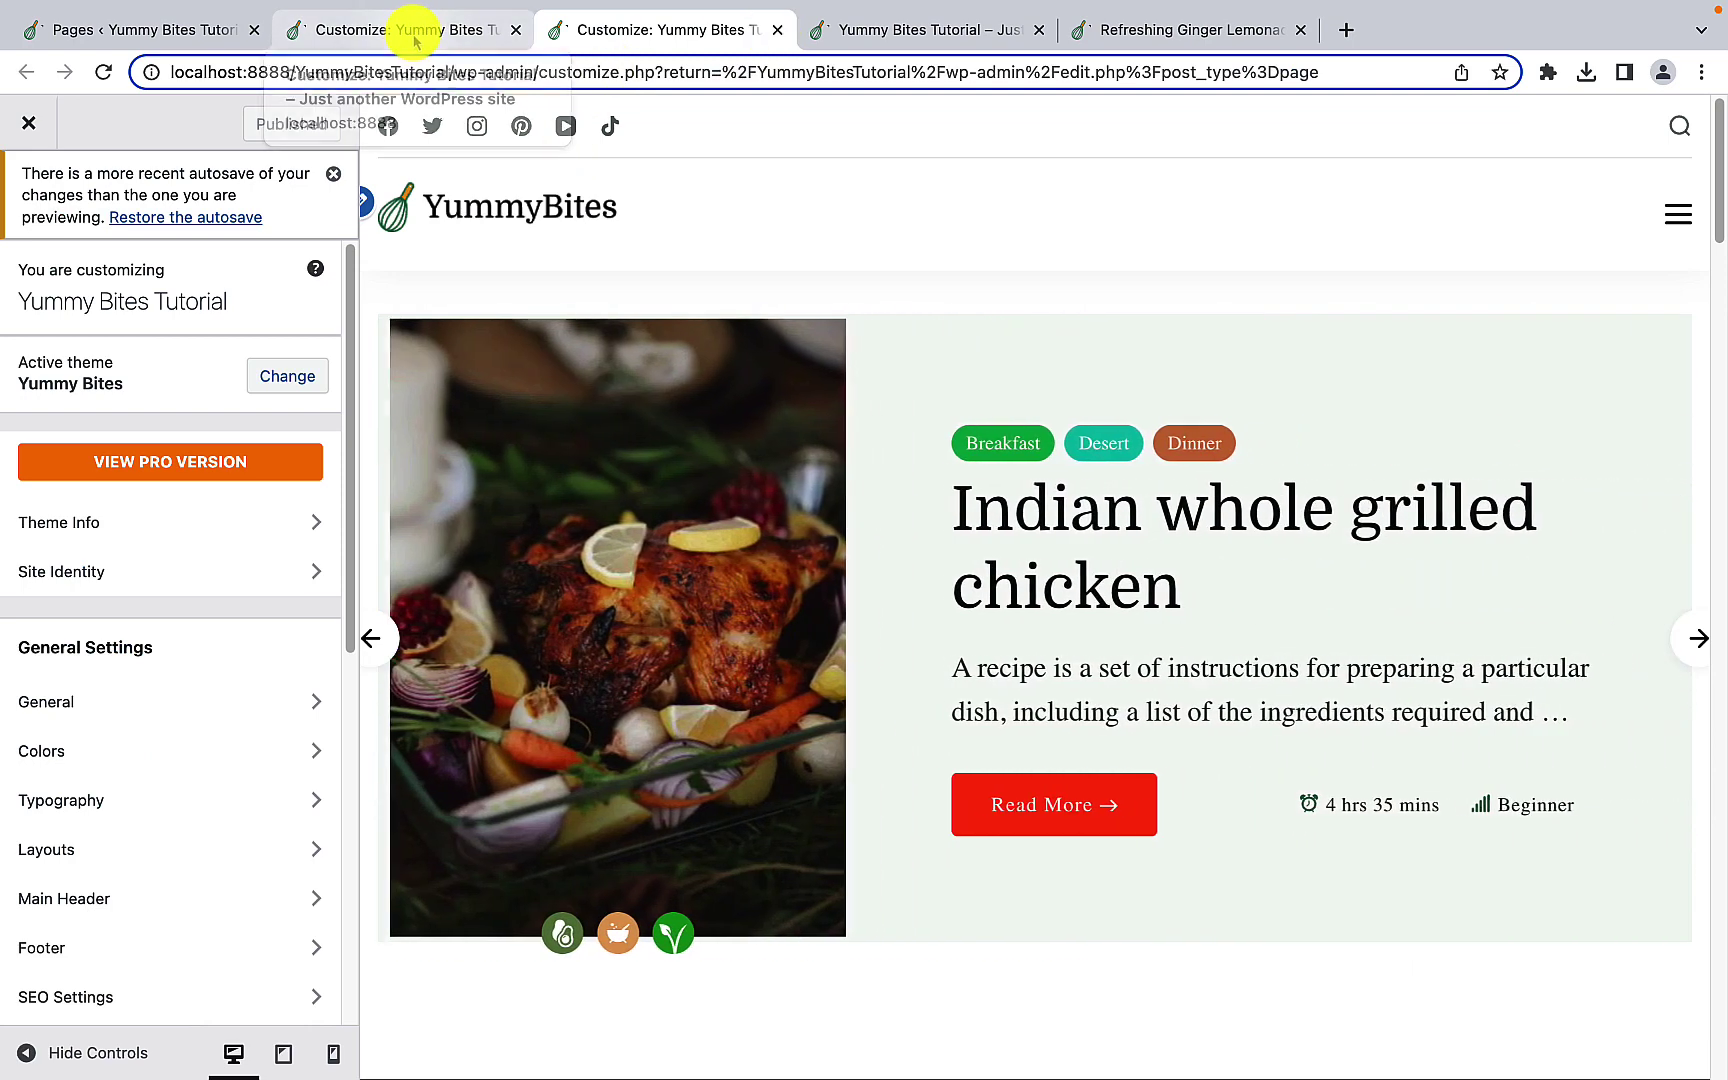
click(415, 32)
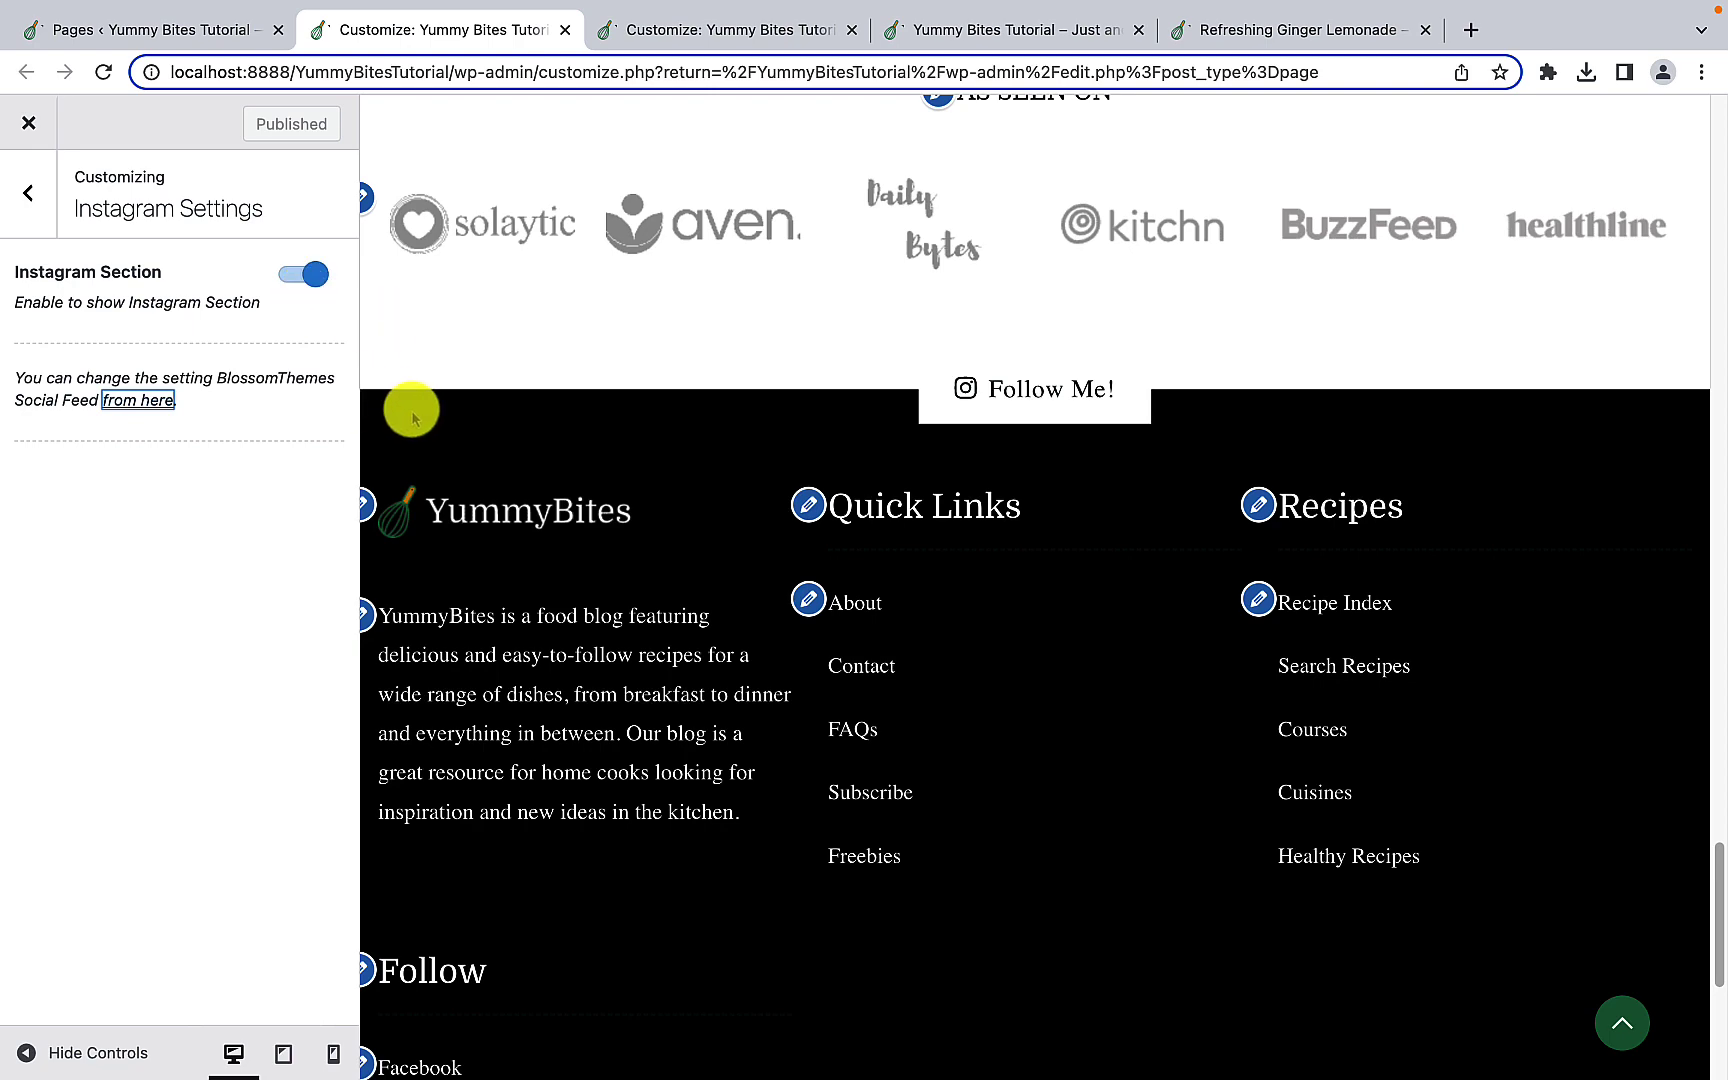
Step: Turn the Instagram Section off and back on to refresh the preview, and publish the settings
click(308, 275)
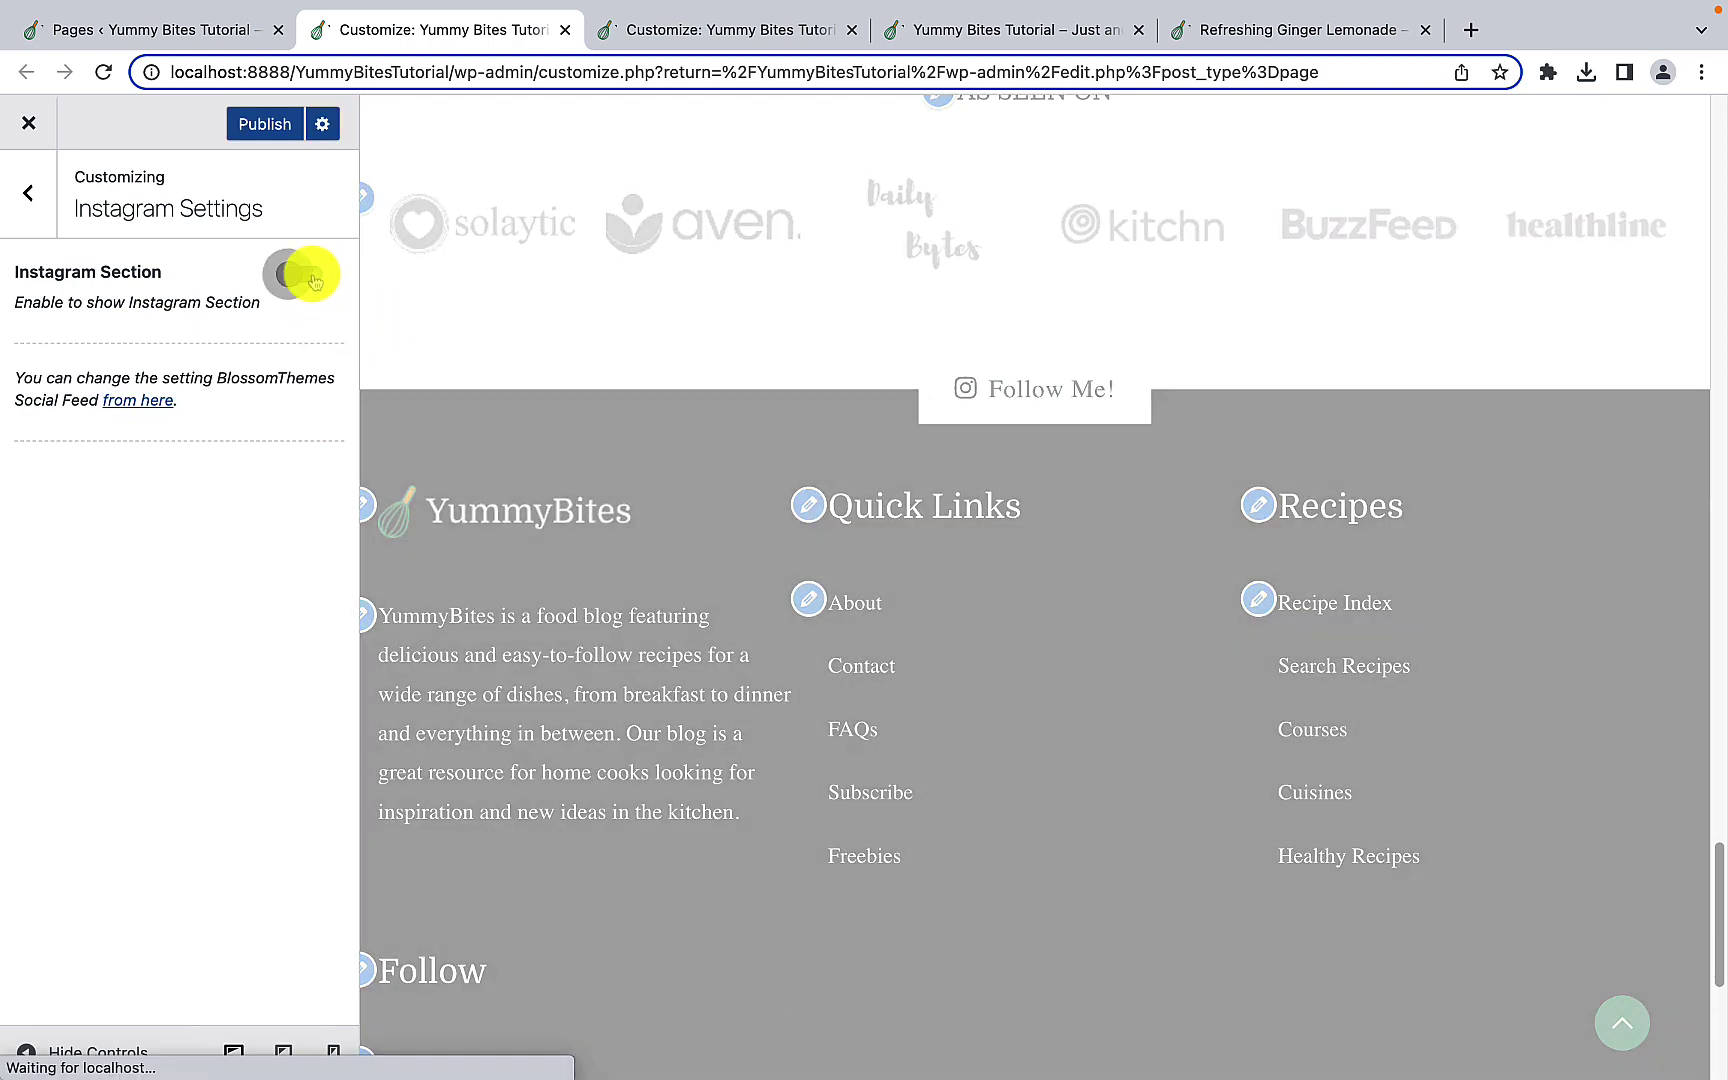
click(316, 278)
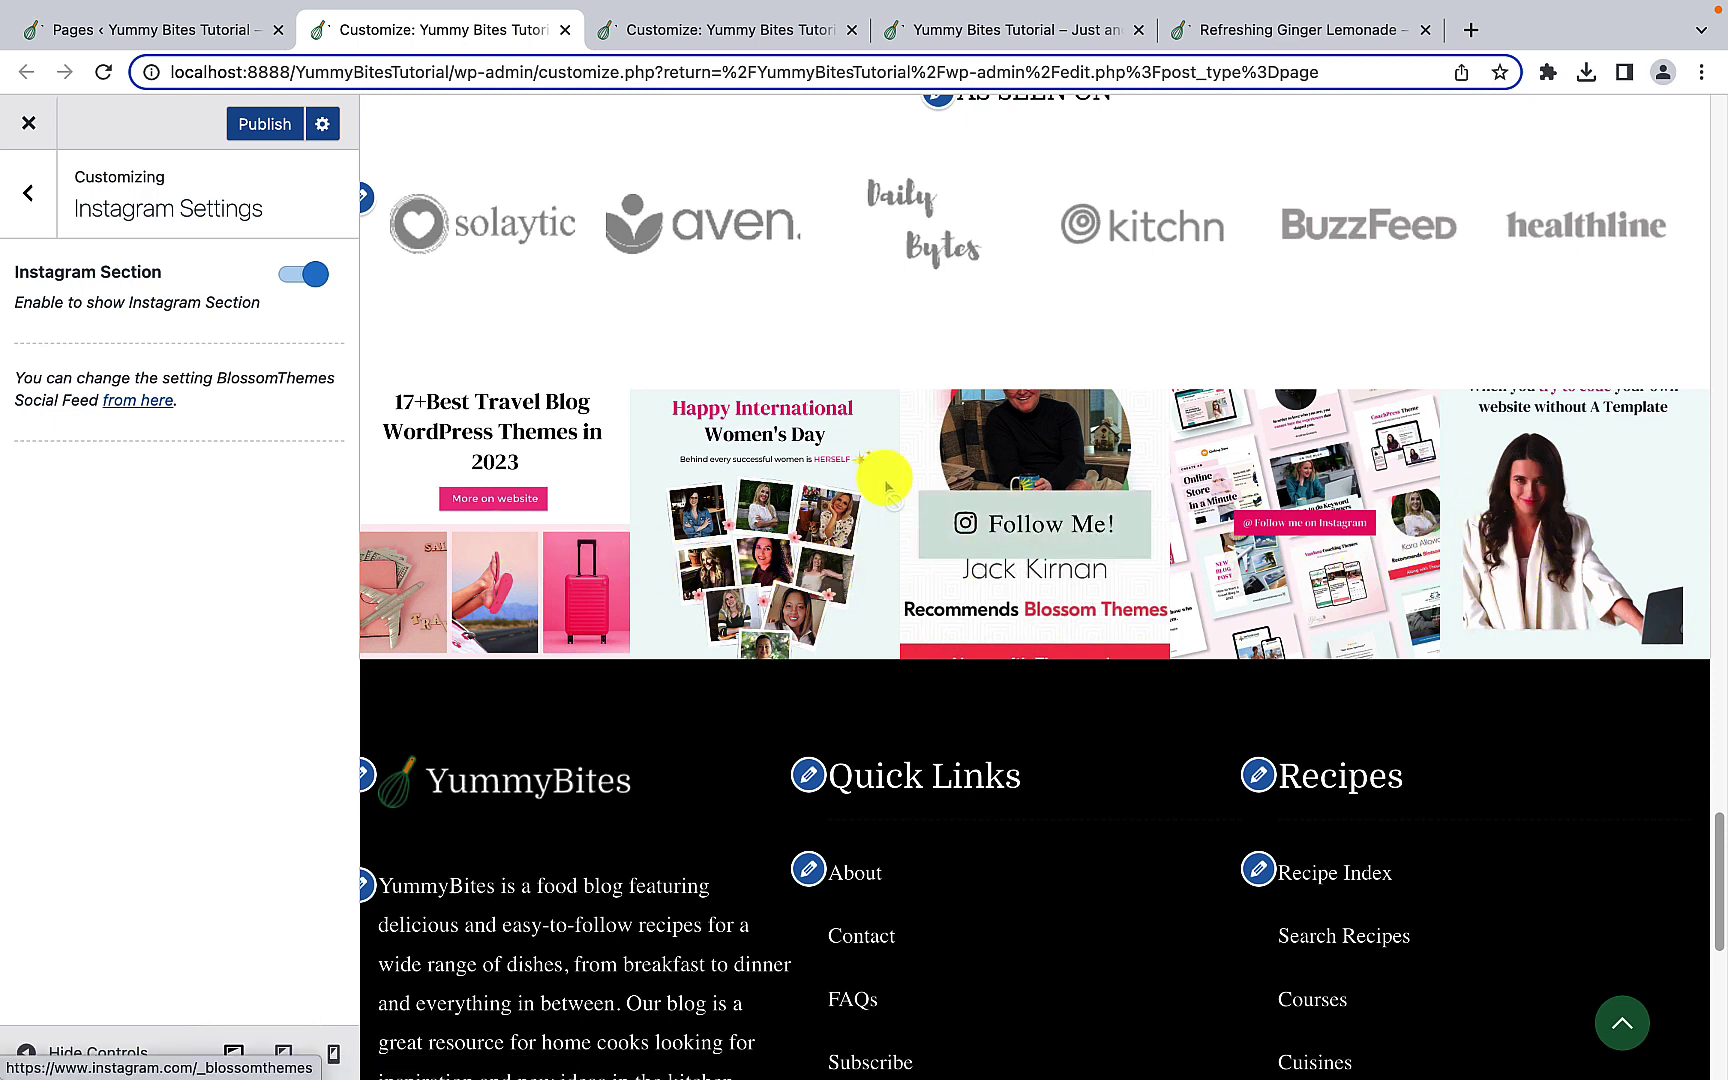
click(258, 128)
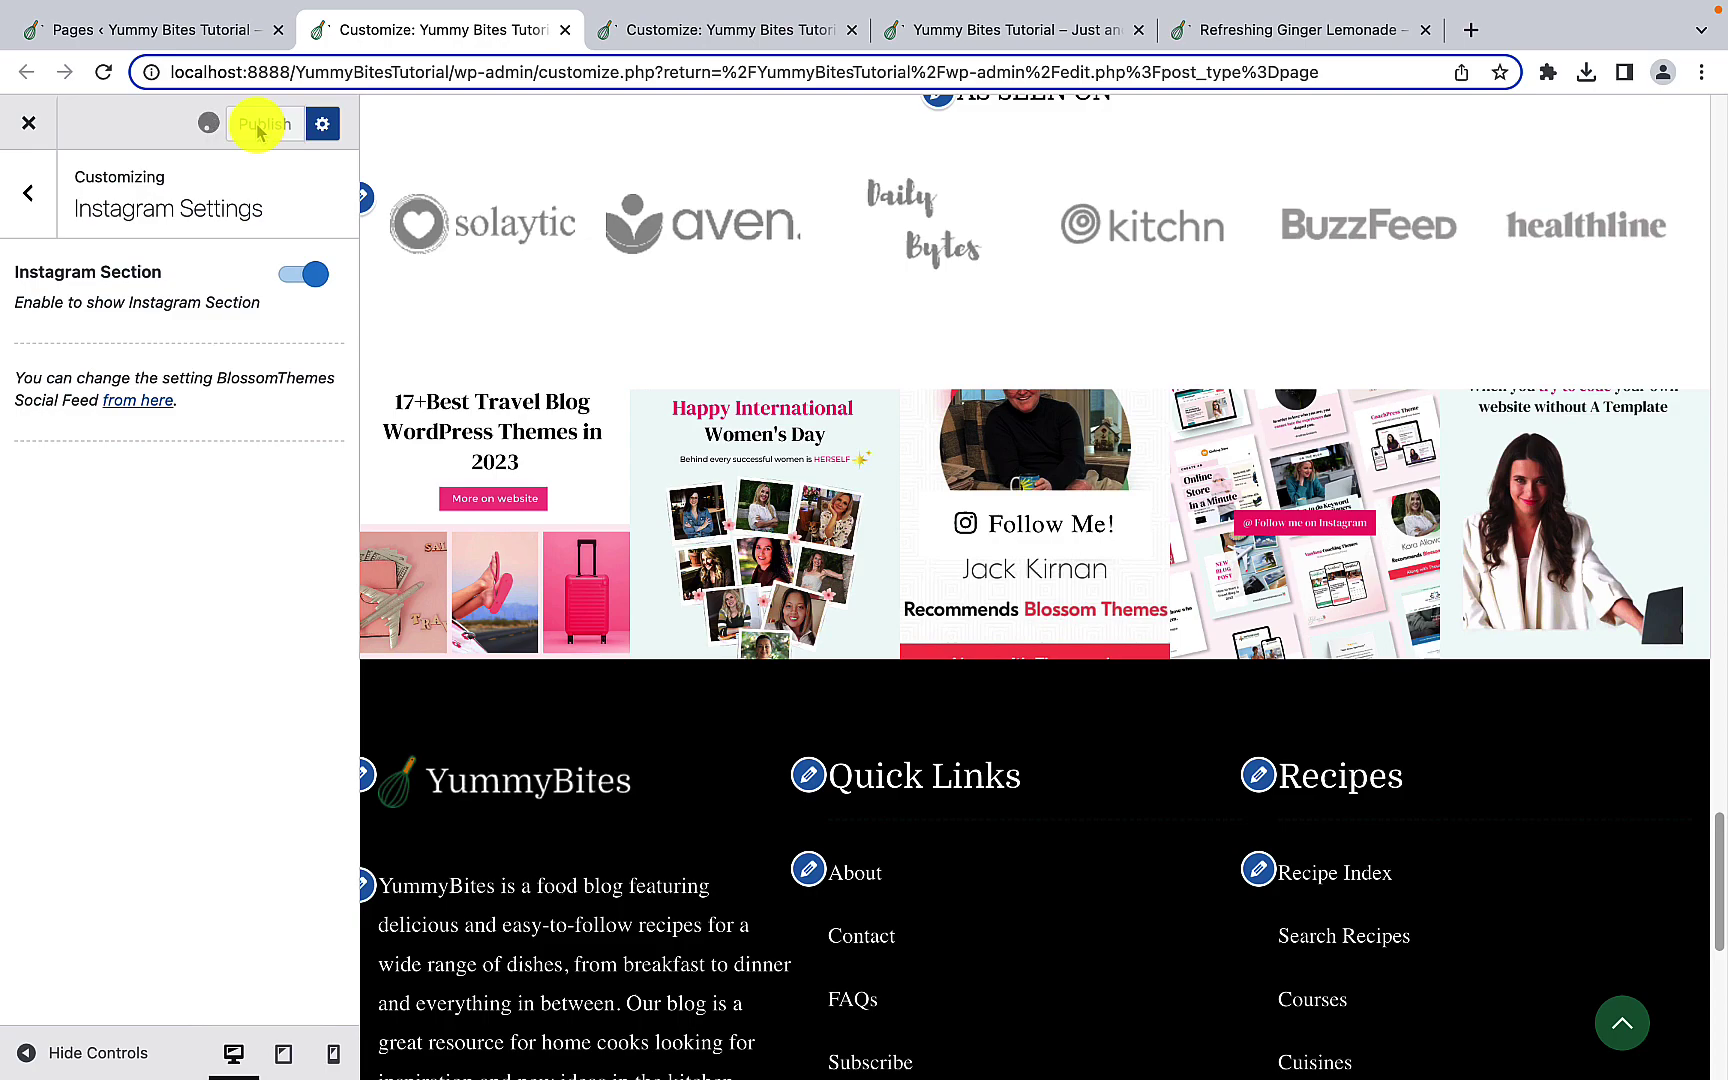
Step: Reload the live home page and check the Instagram photos above the footer
click(925, 38)
drag(1714, 128, 1710, 930)
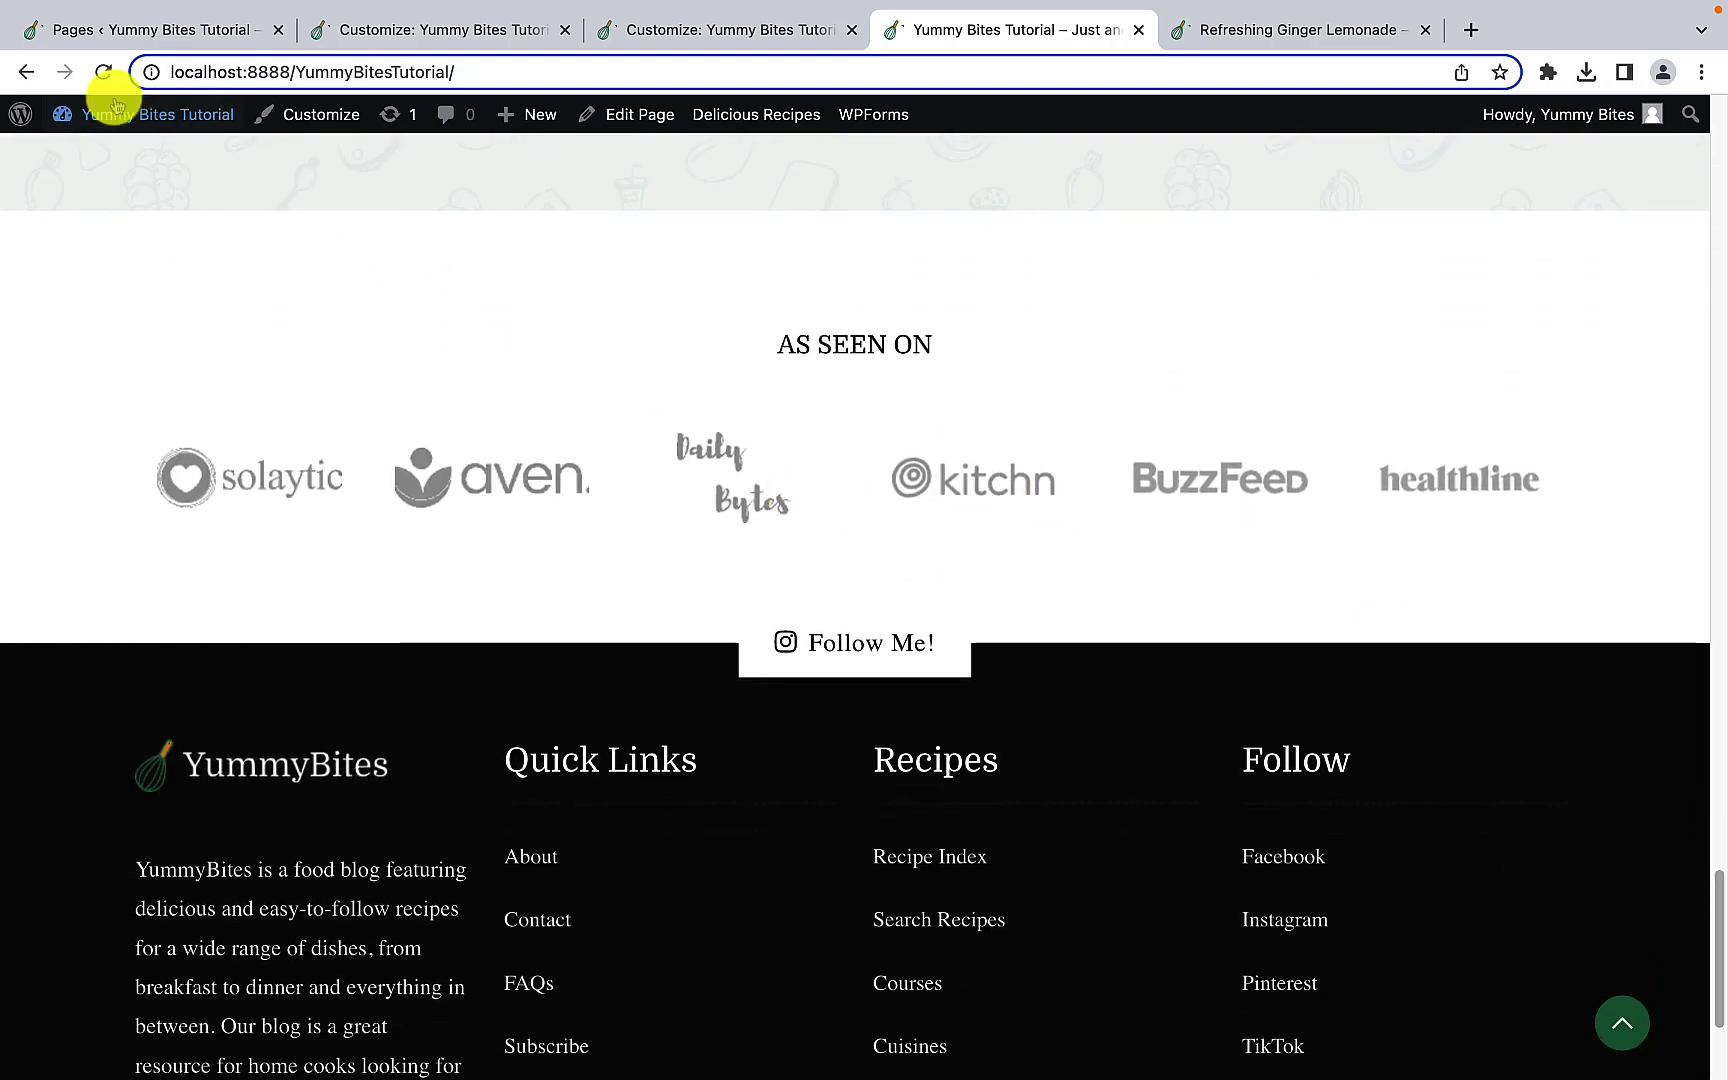
click(103, 72)
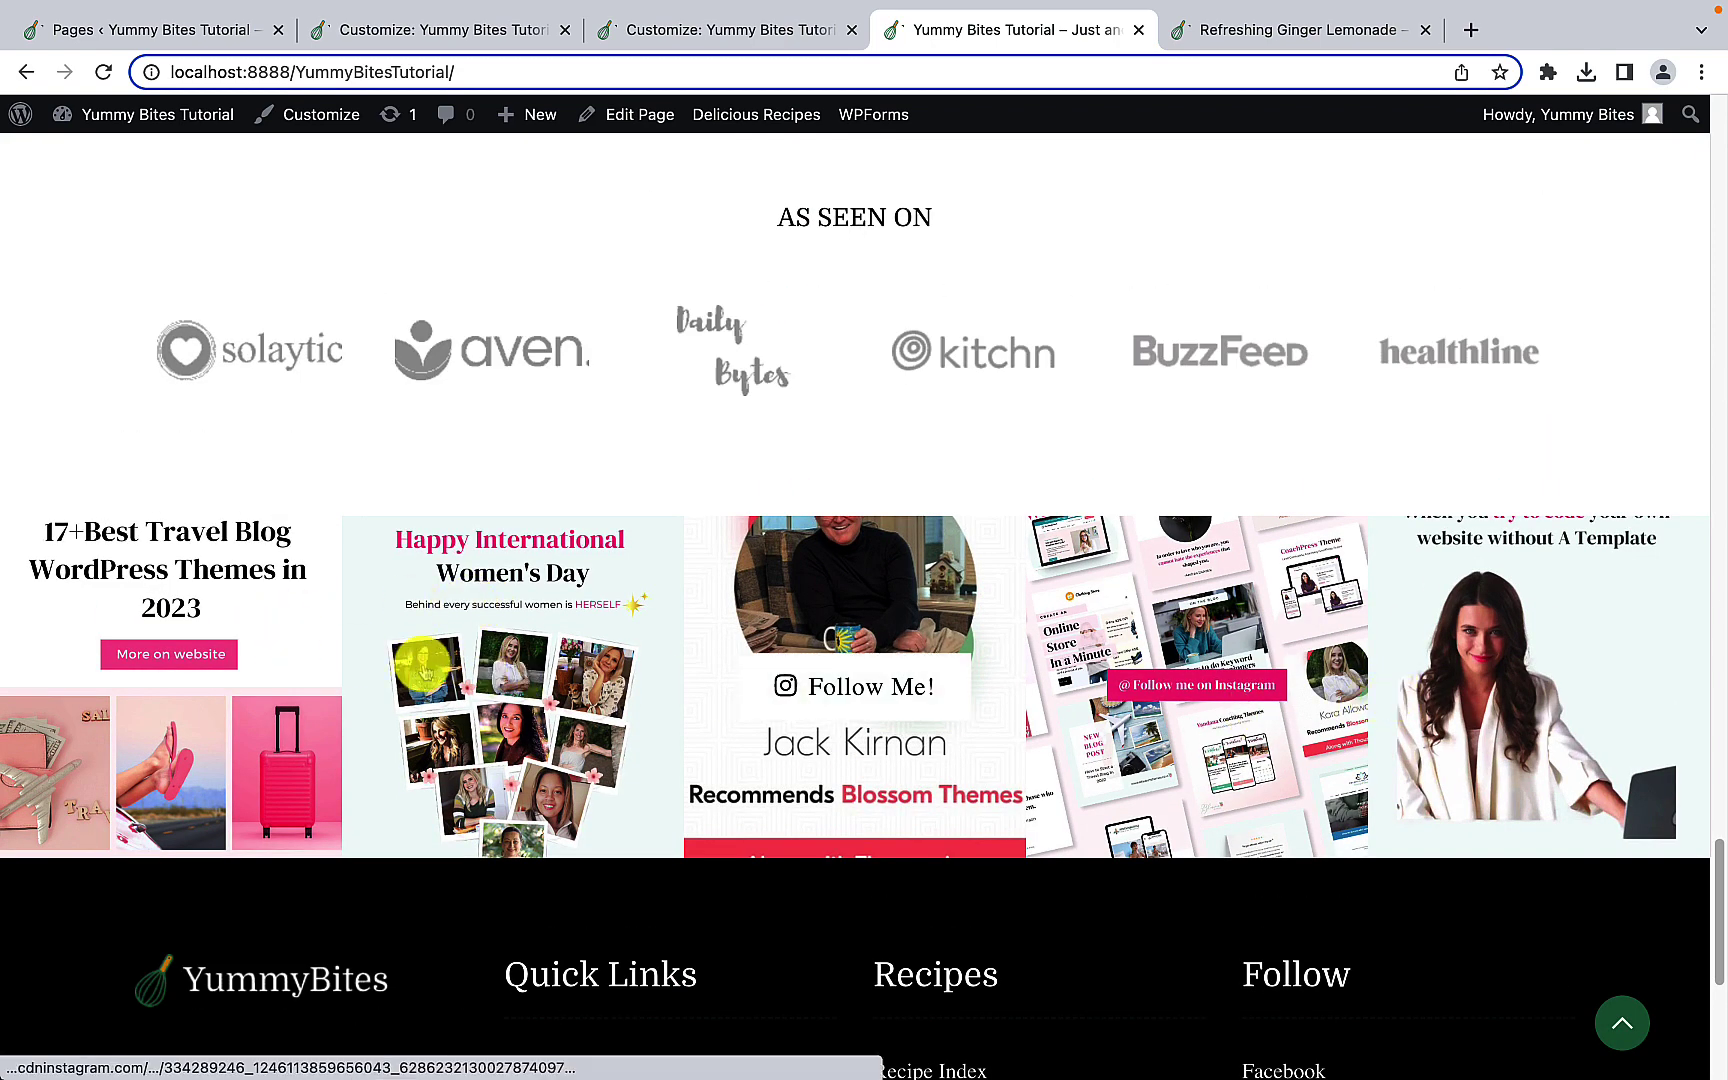
Step: Return to the customizer, close the duplicate customizer page, and open the front page's Banner Section settings with the banner in view
click(497, 40)
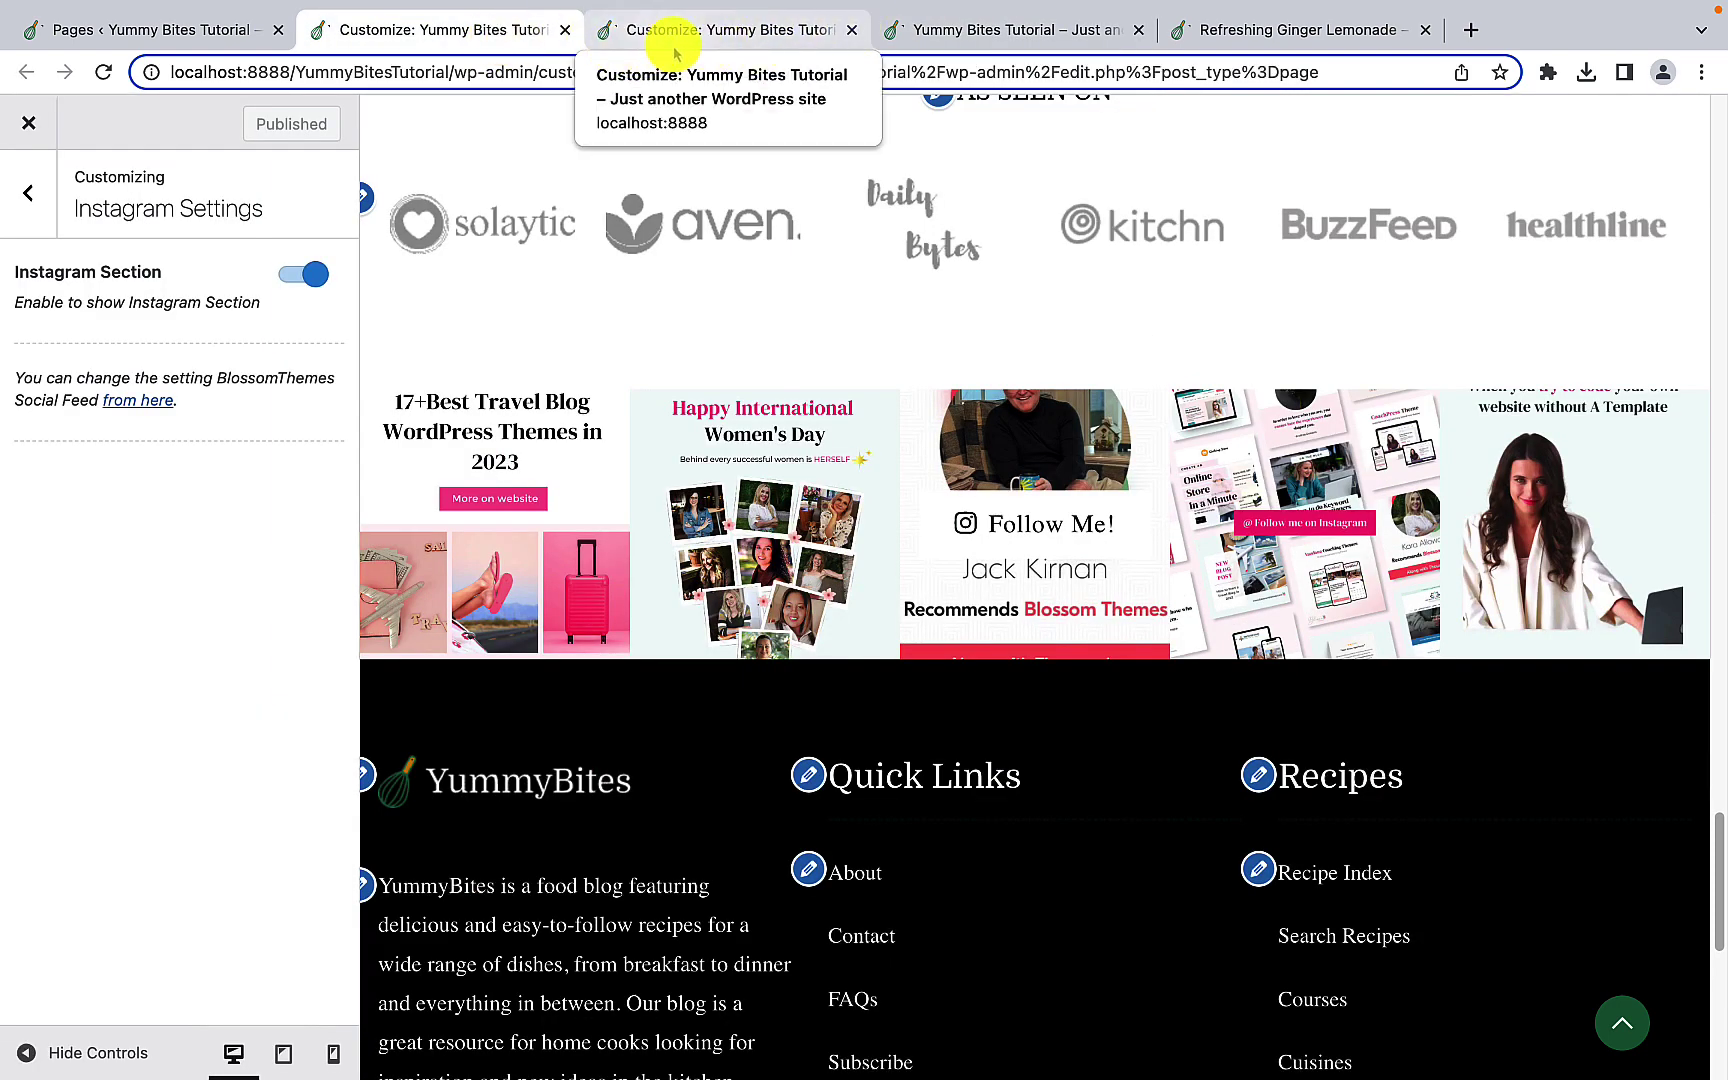
click(852, 31)
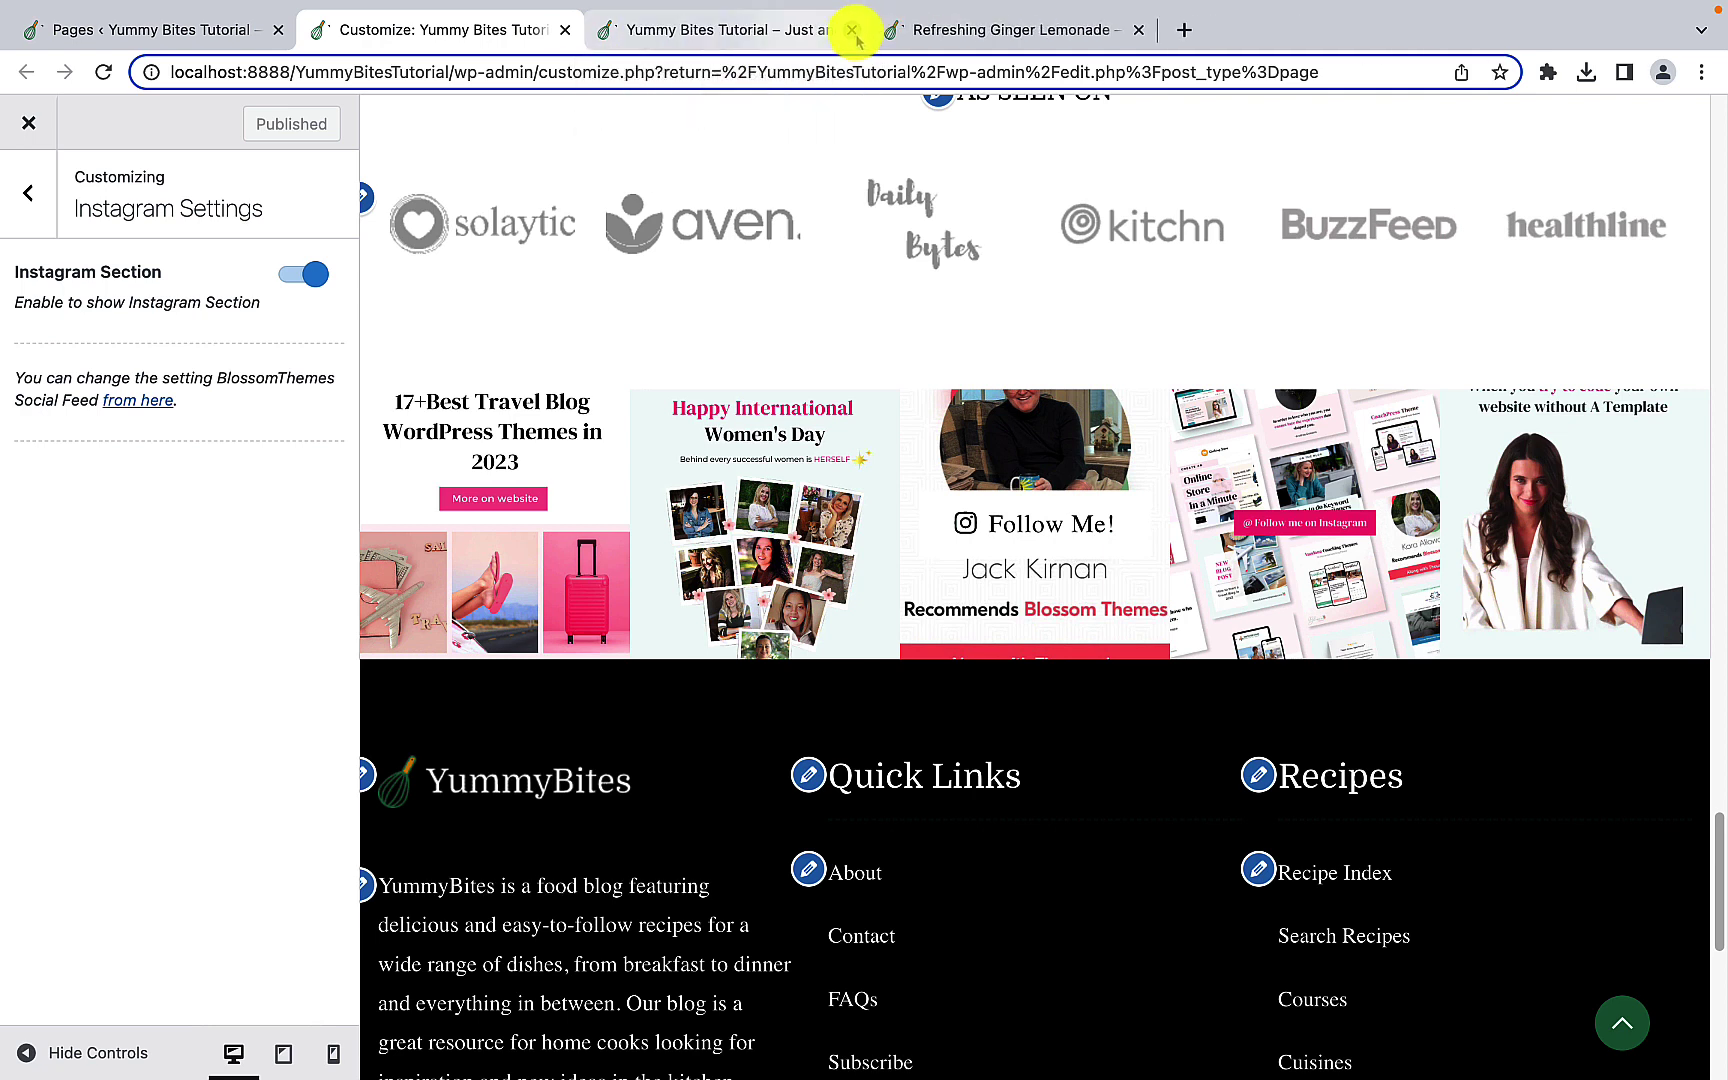
click(44, 208)
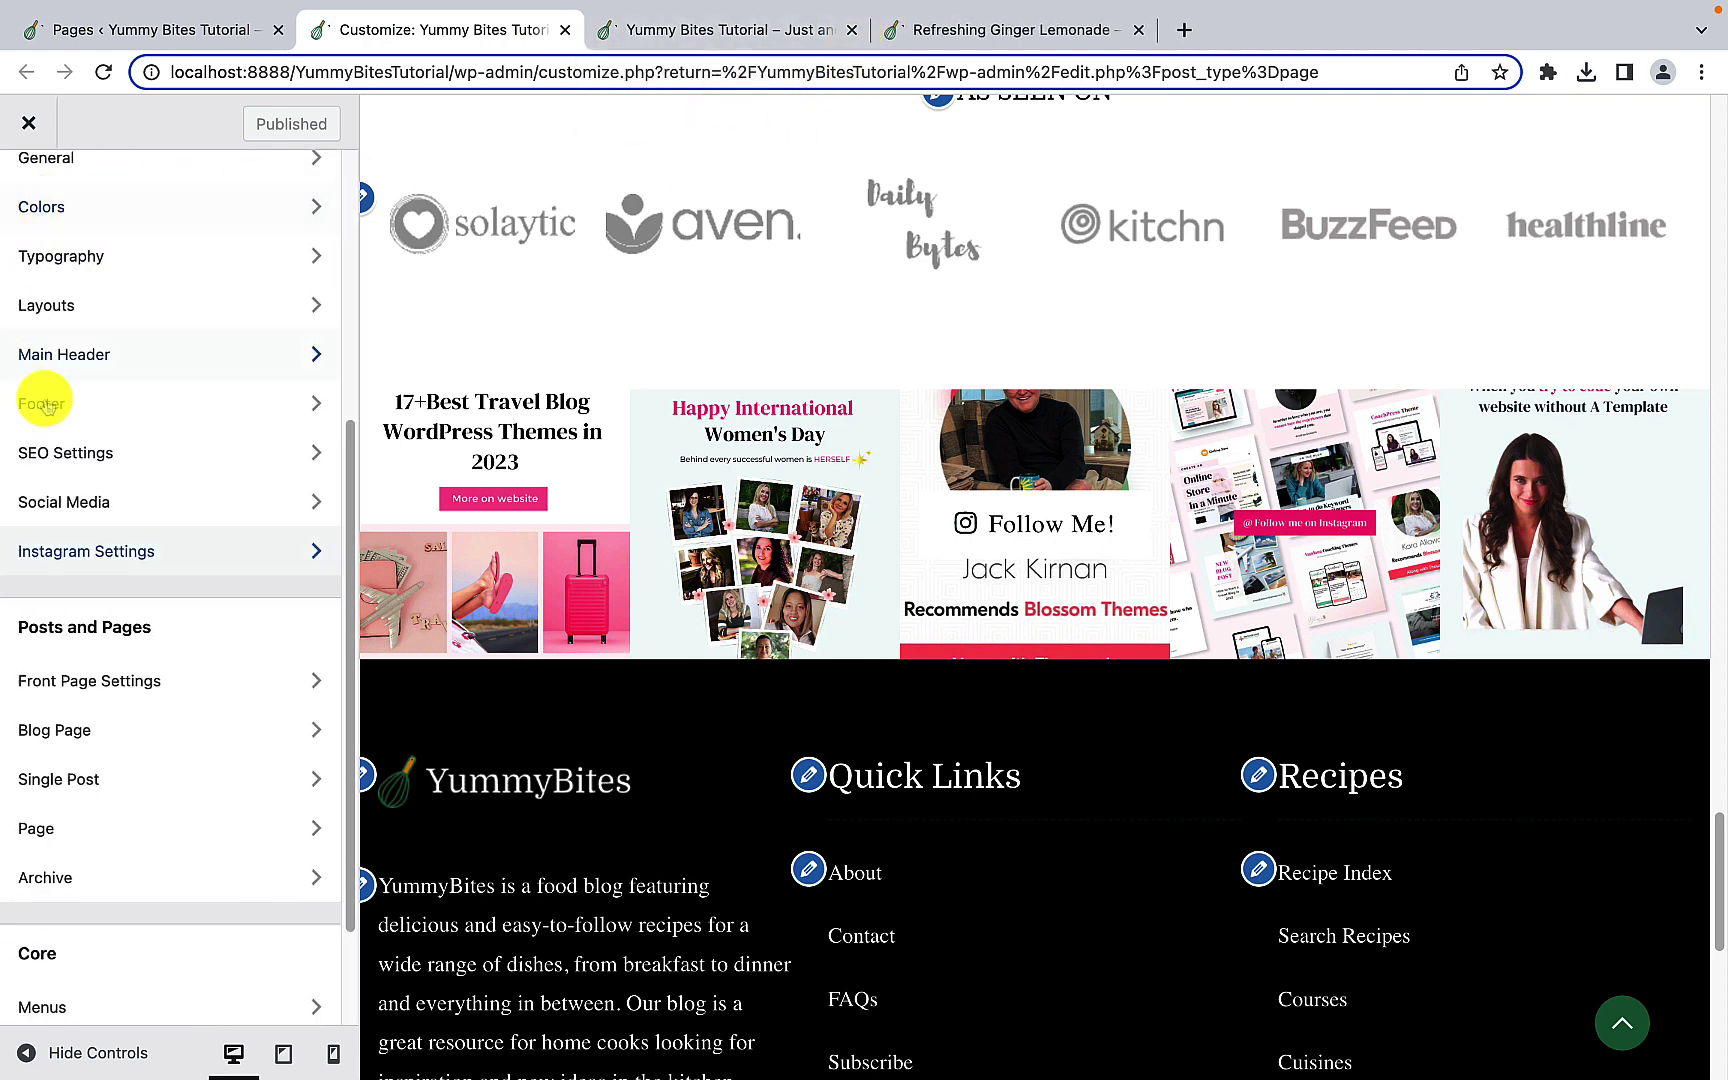
scroll(116, 555, down, 1)
scroll(118, 560, down, 1)
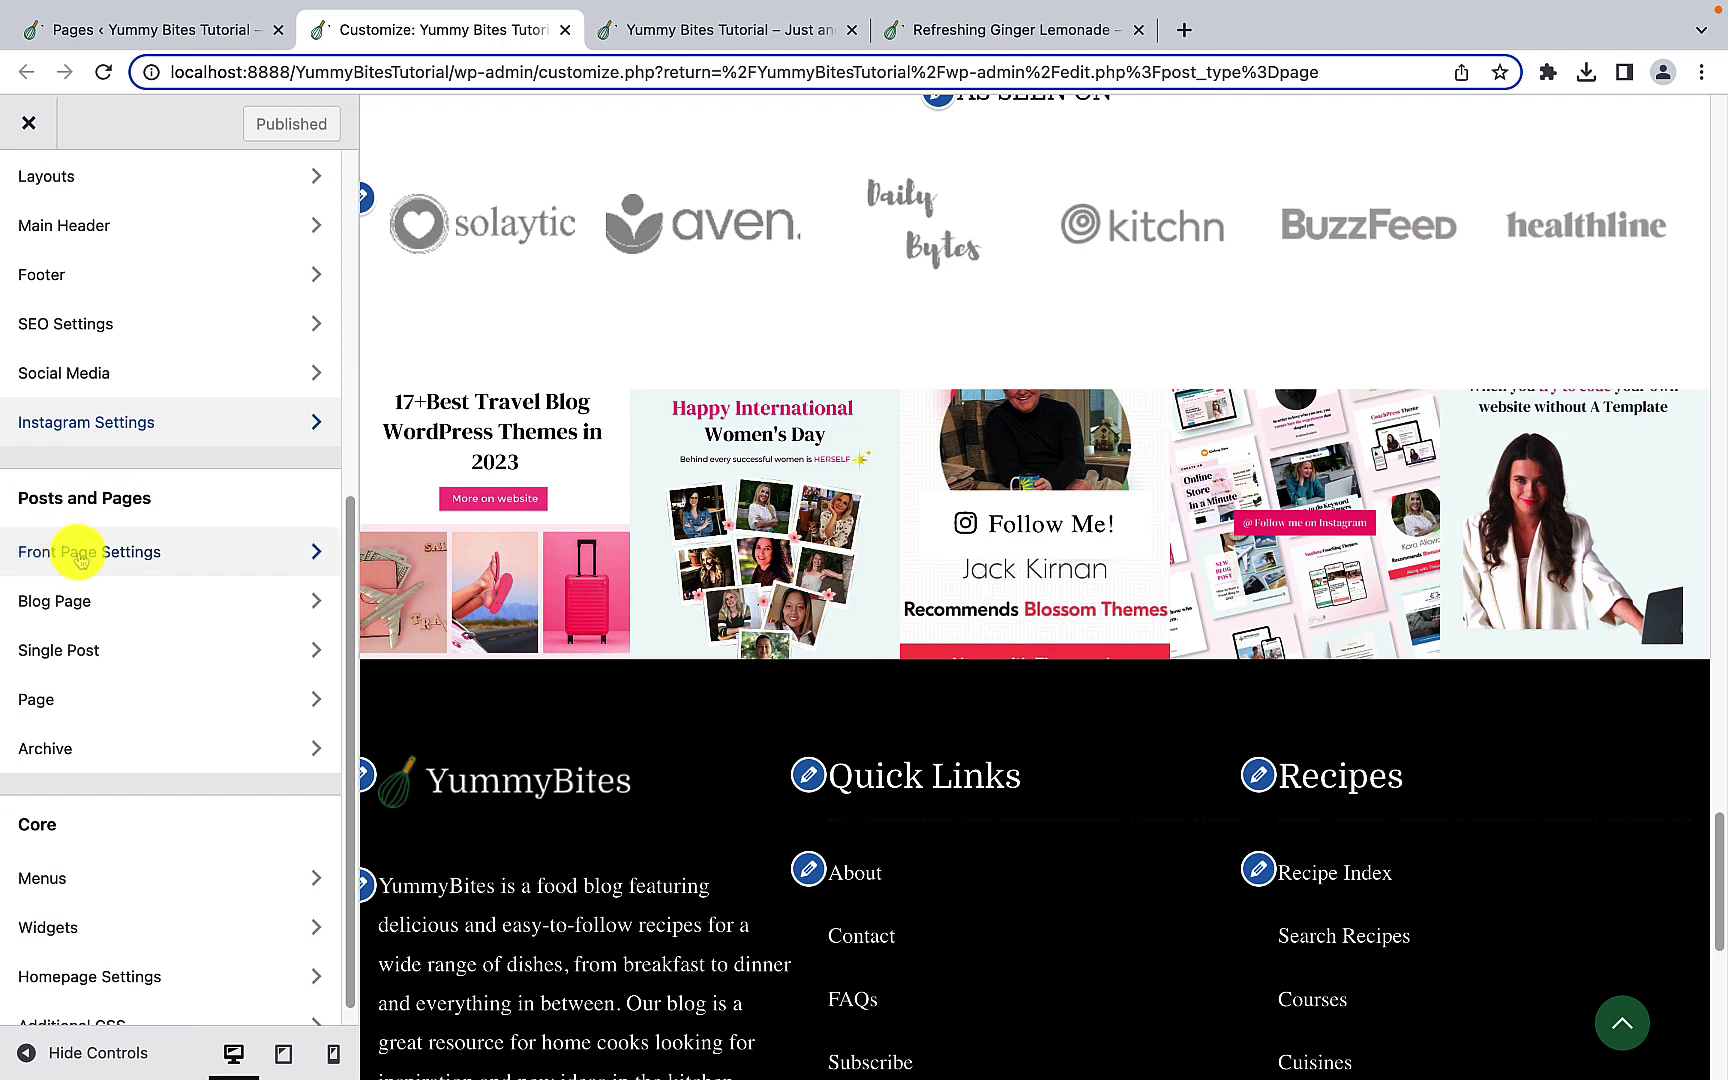
click(127, 556)
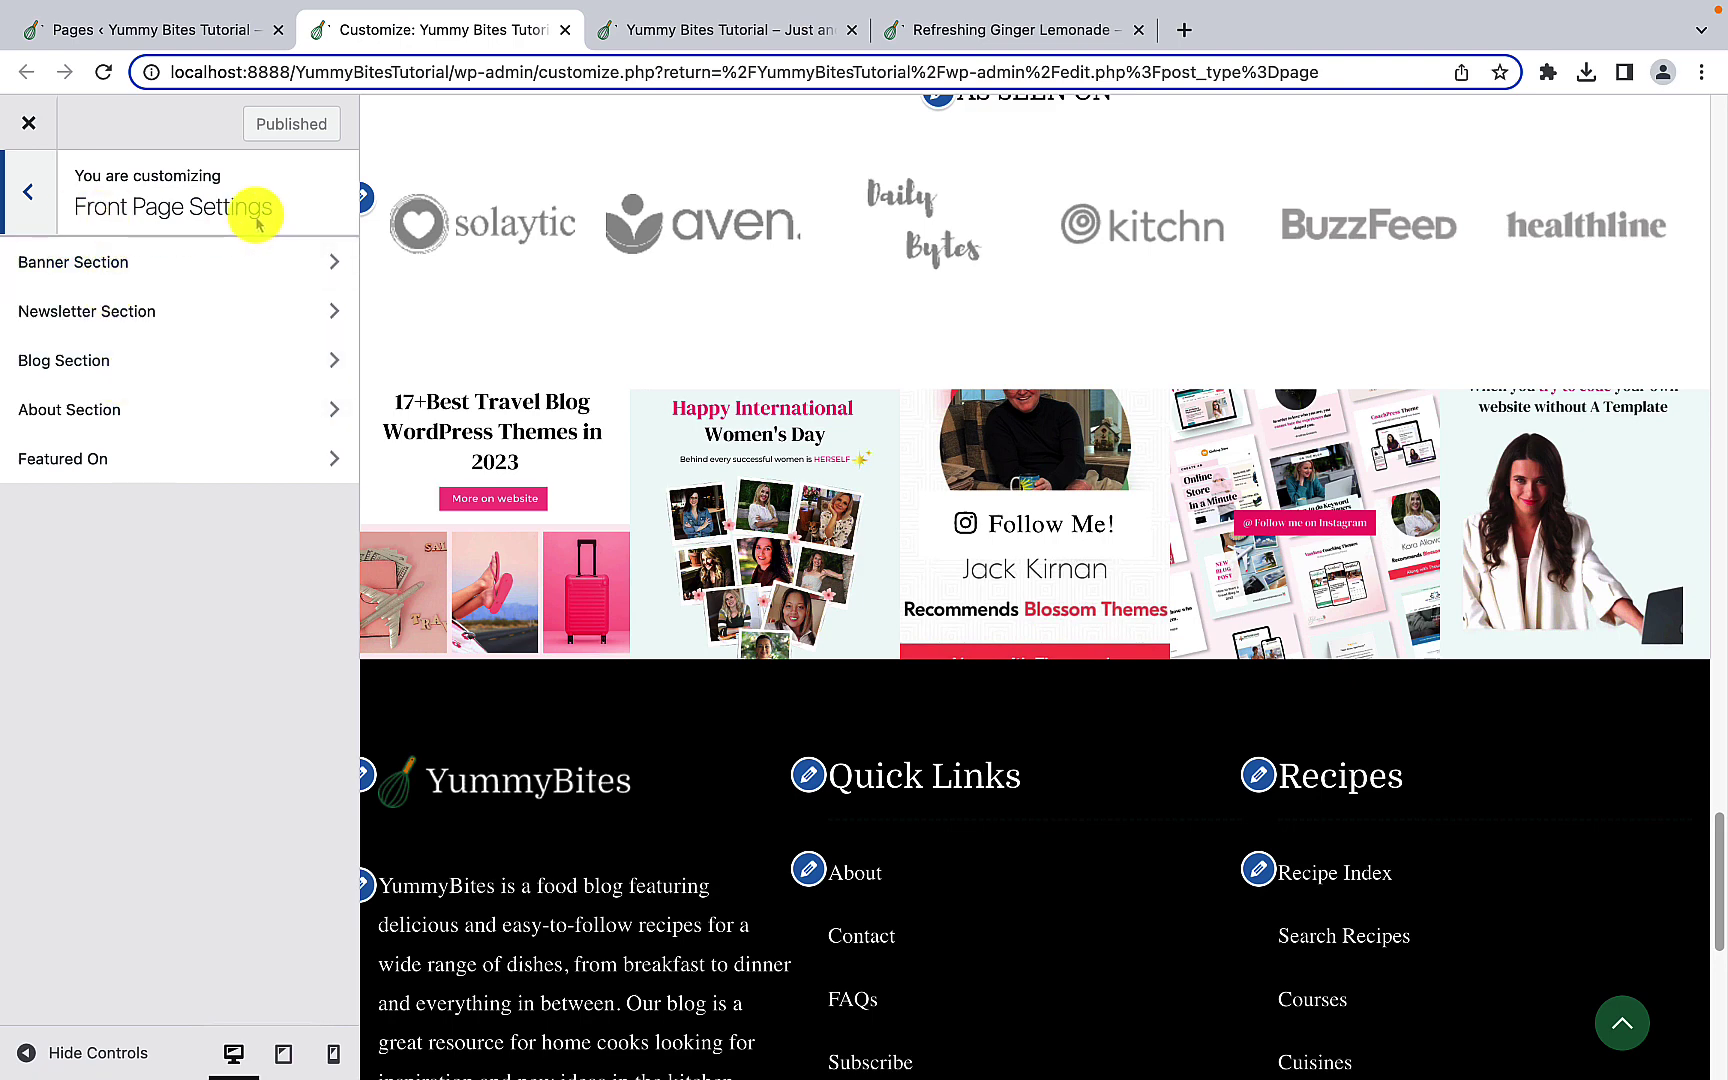
click(210, 266)
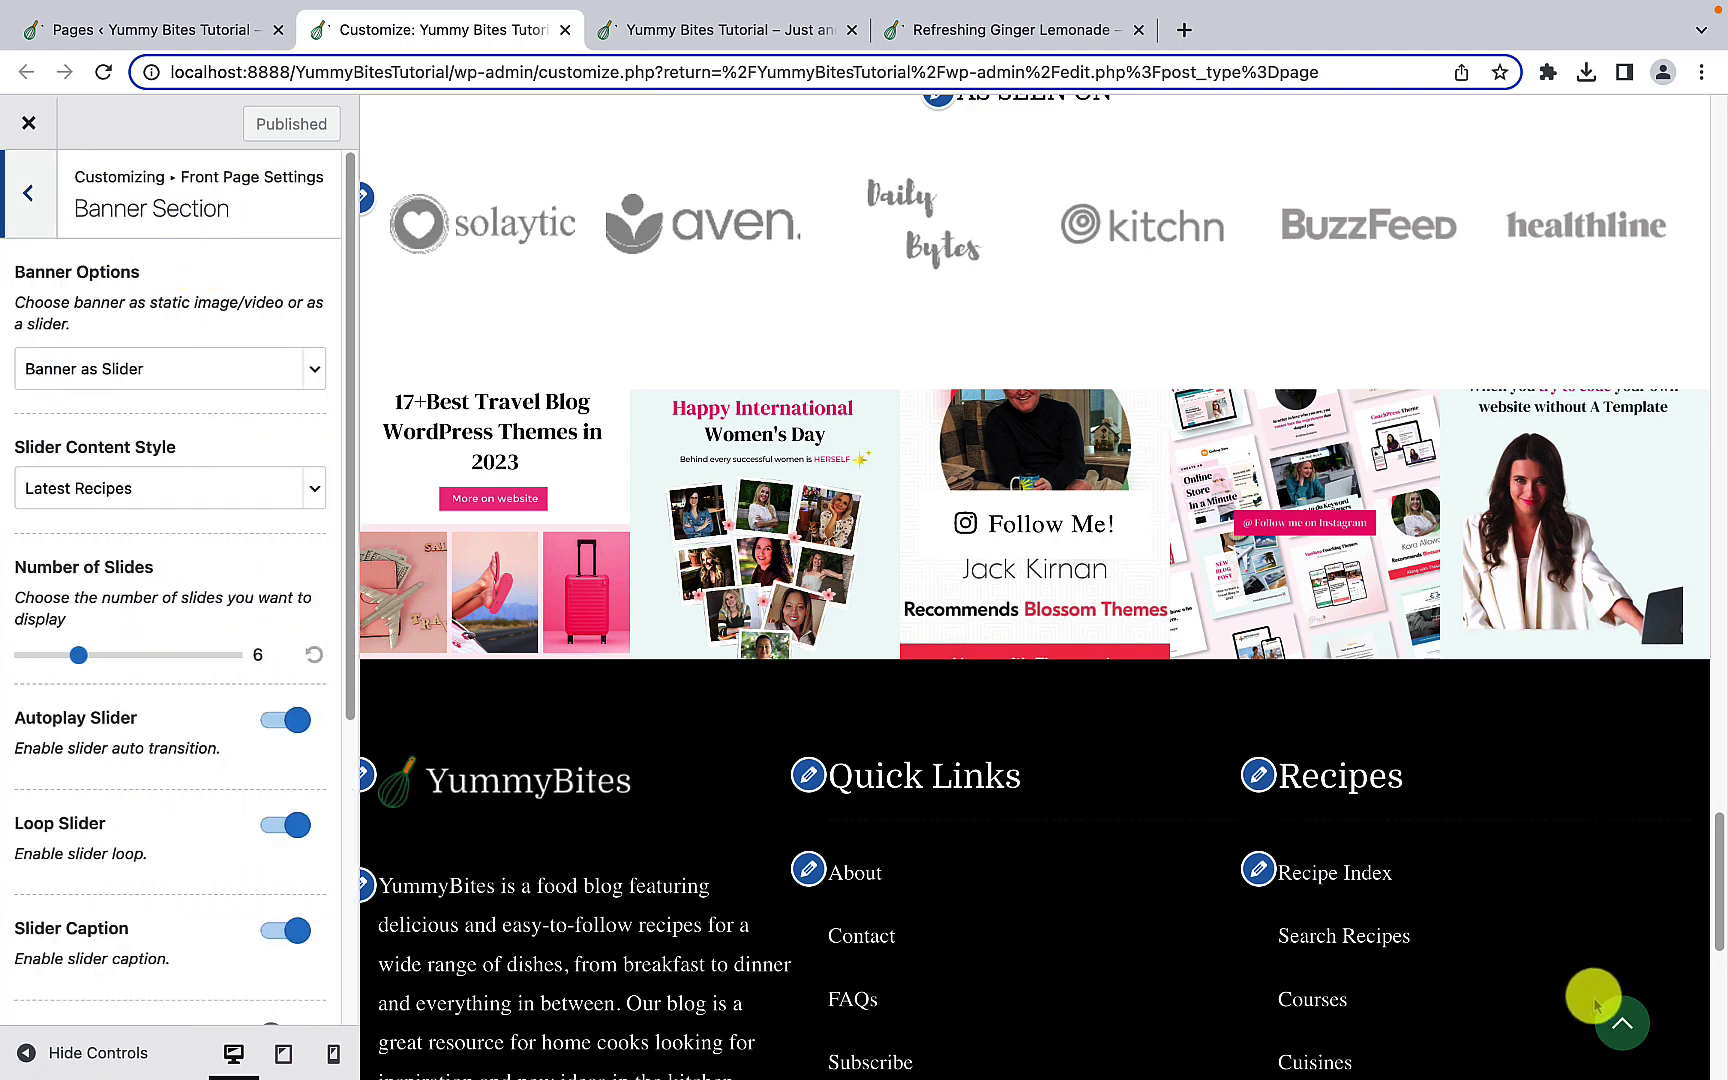
click(1636, 1020)
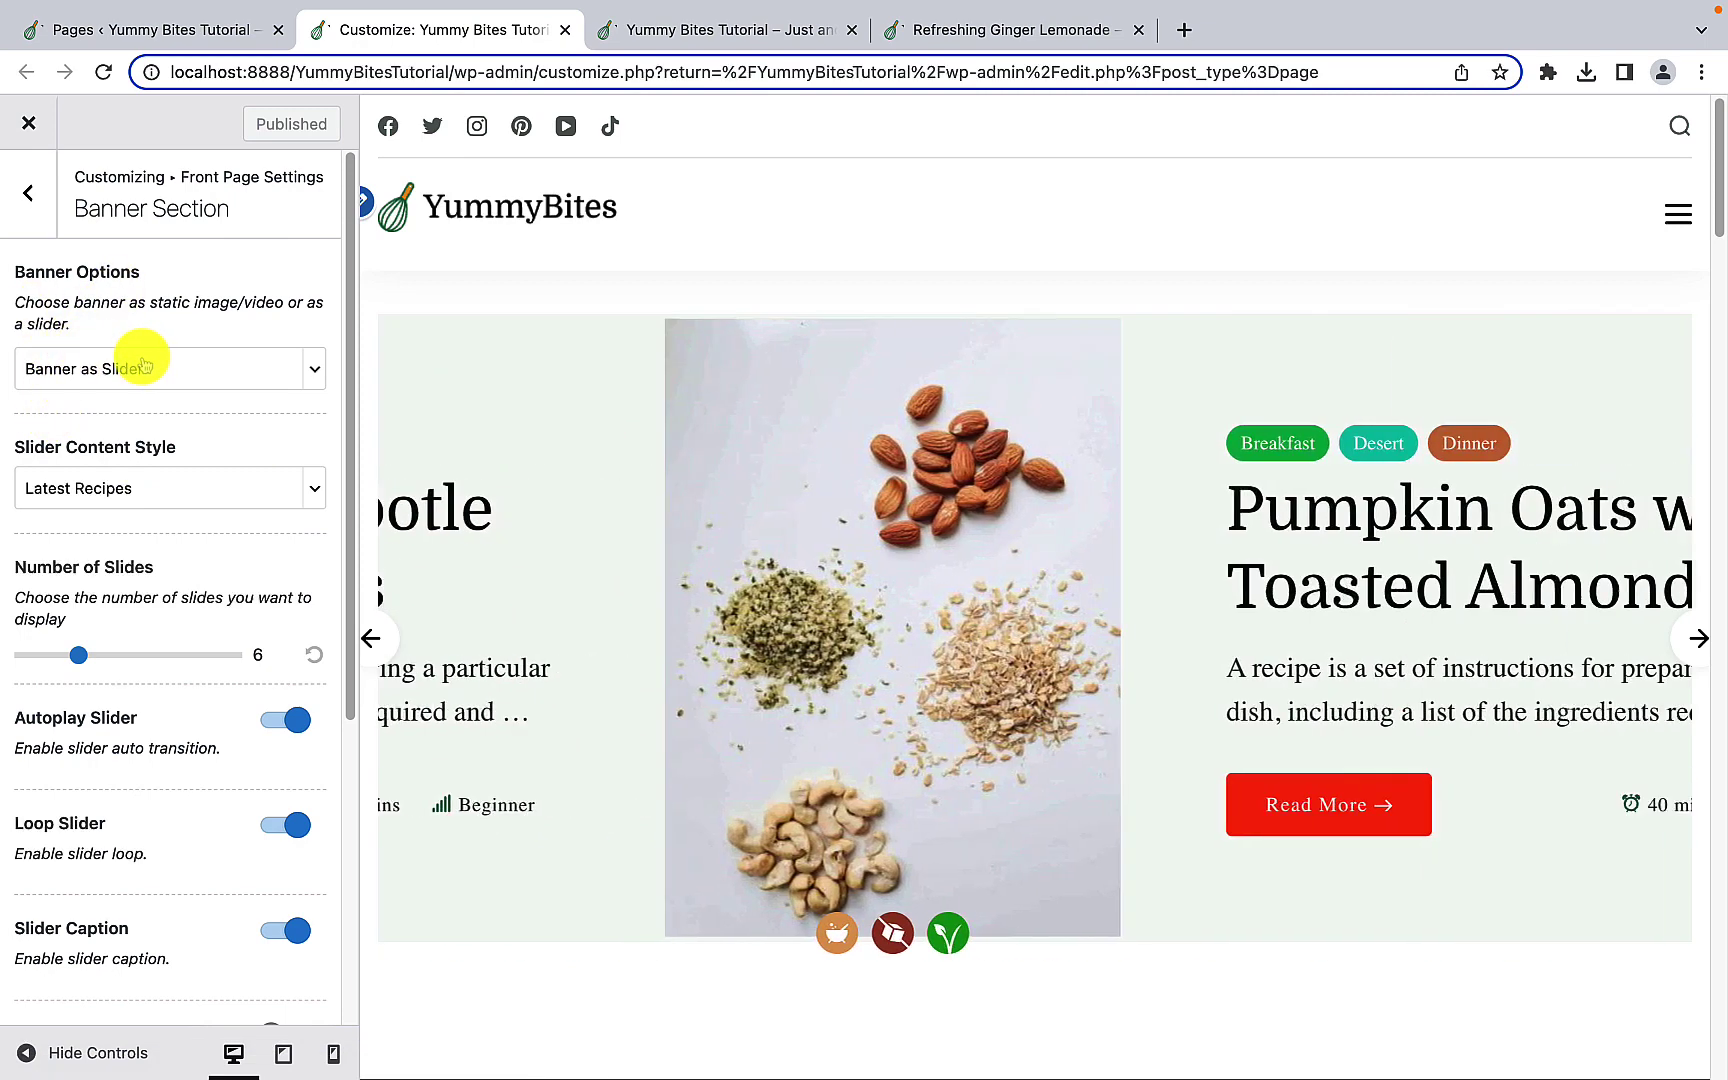
Step: Try the home page with Disable Banner Section, and set the banner option back to Banner as Slider
click(219, 366)
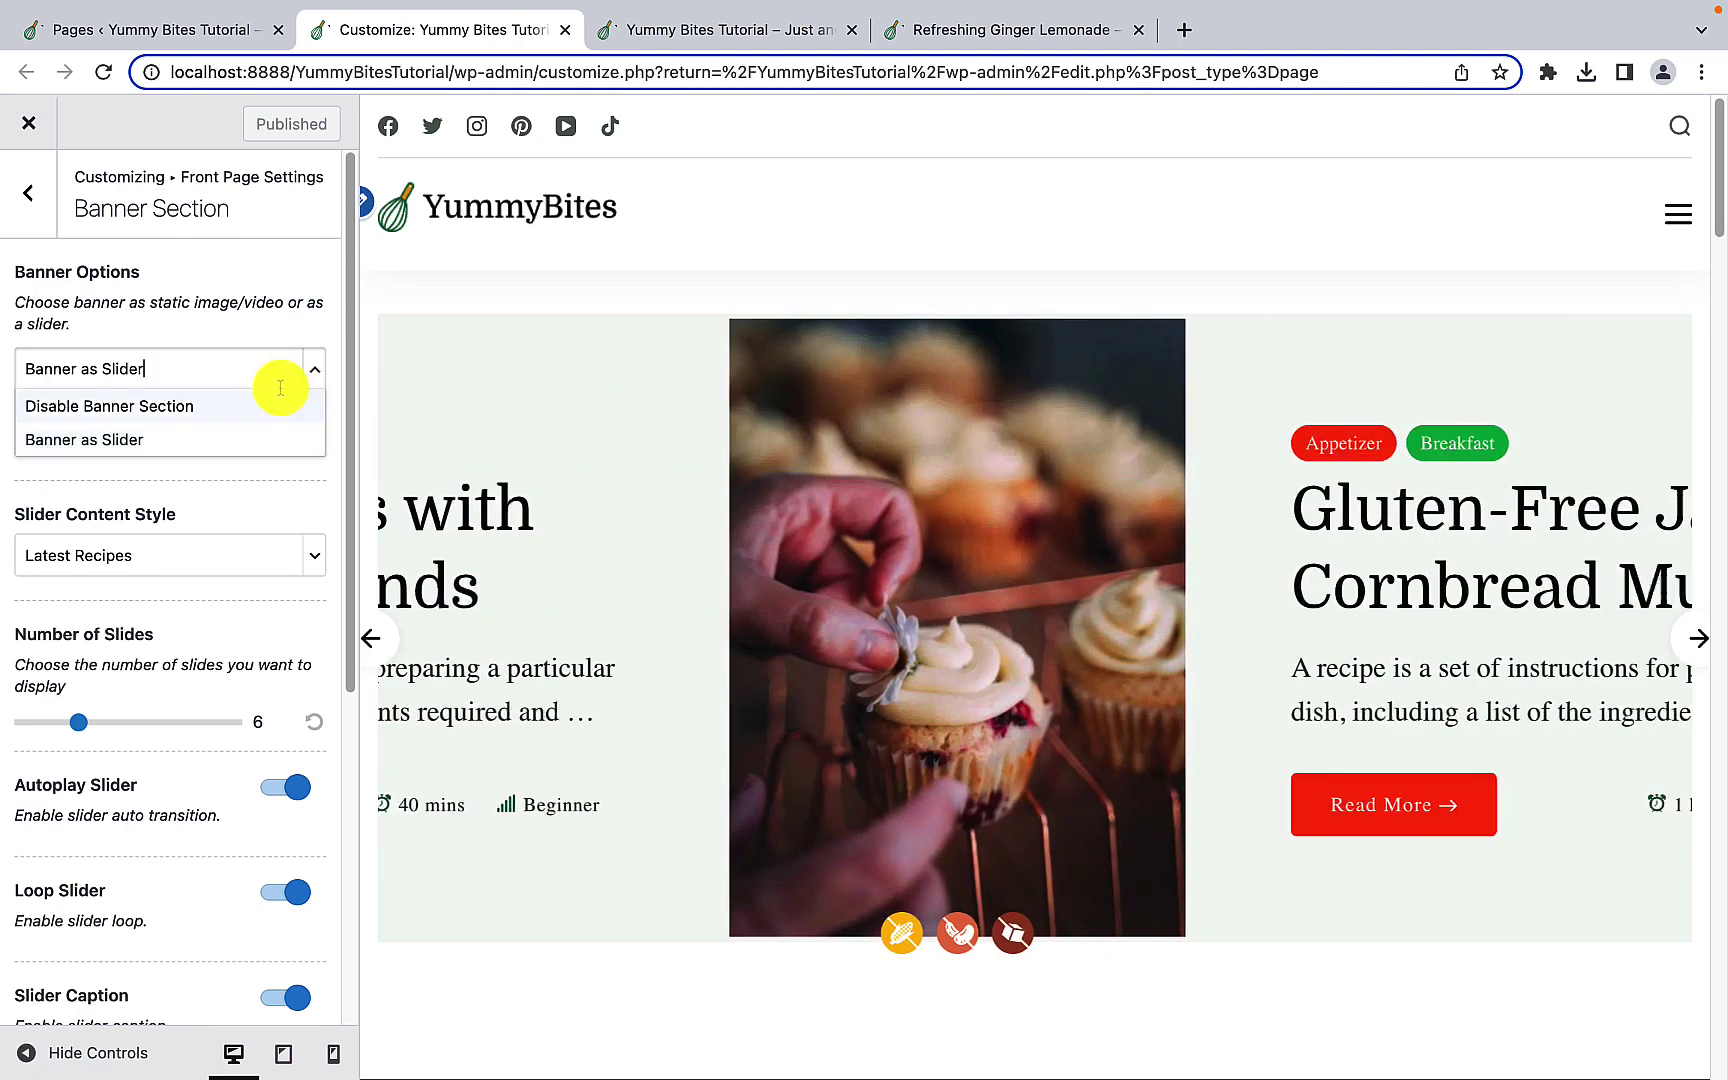
click(188, 410)
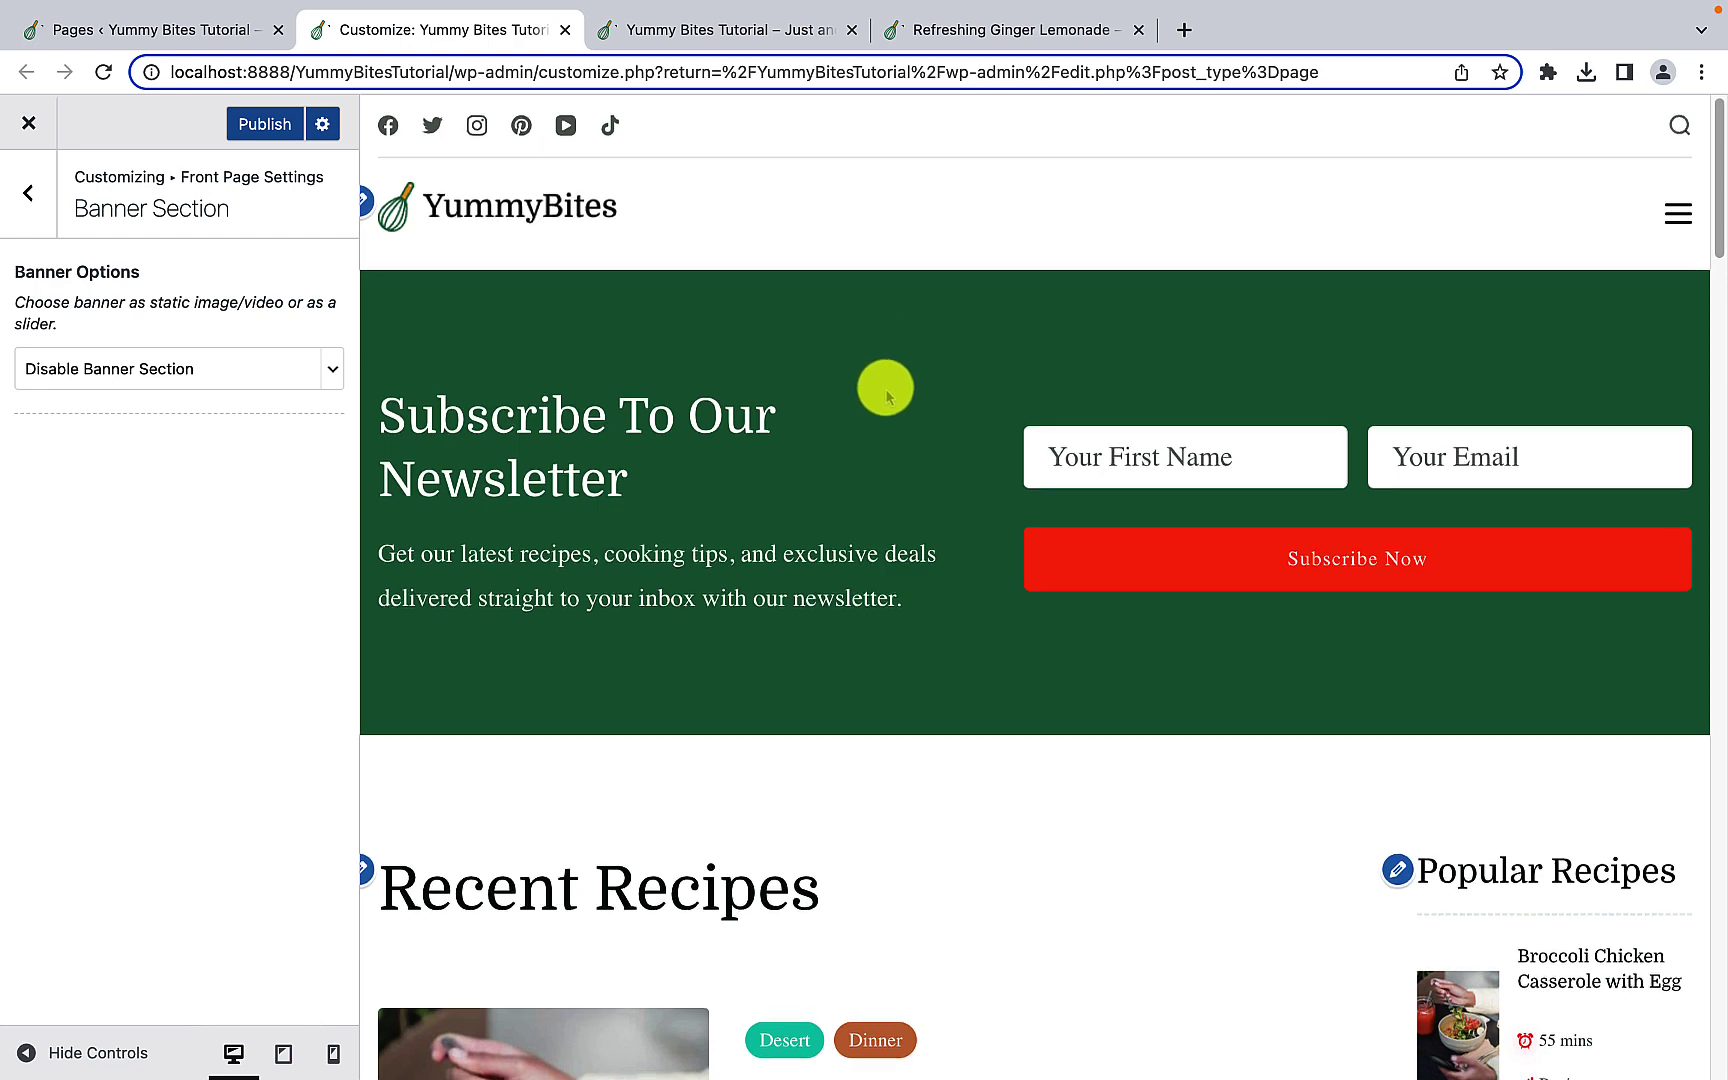
scroll(885, 388, down, 2)
scroll(880, 393, up, 2)
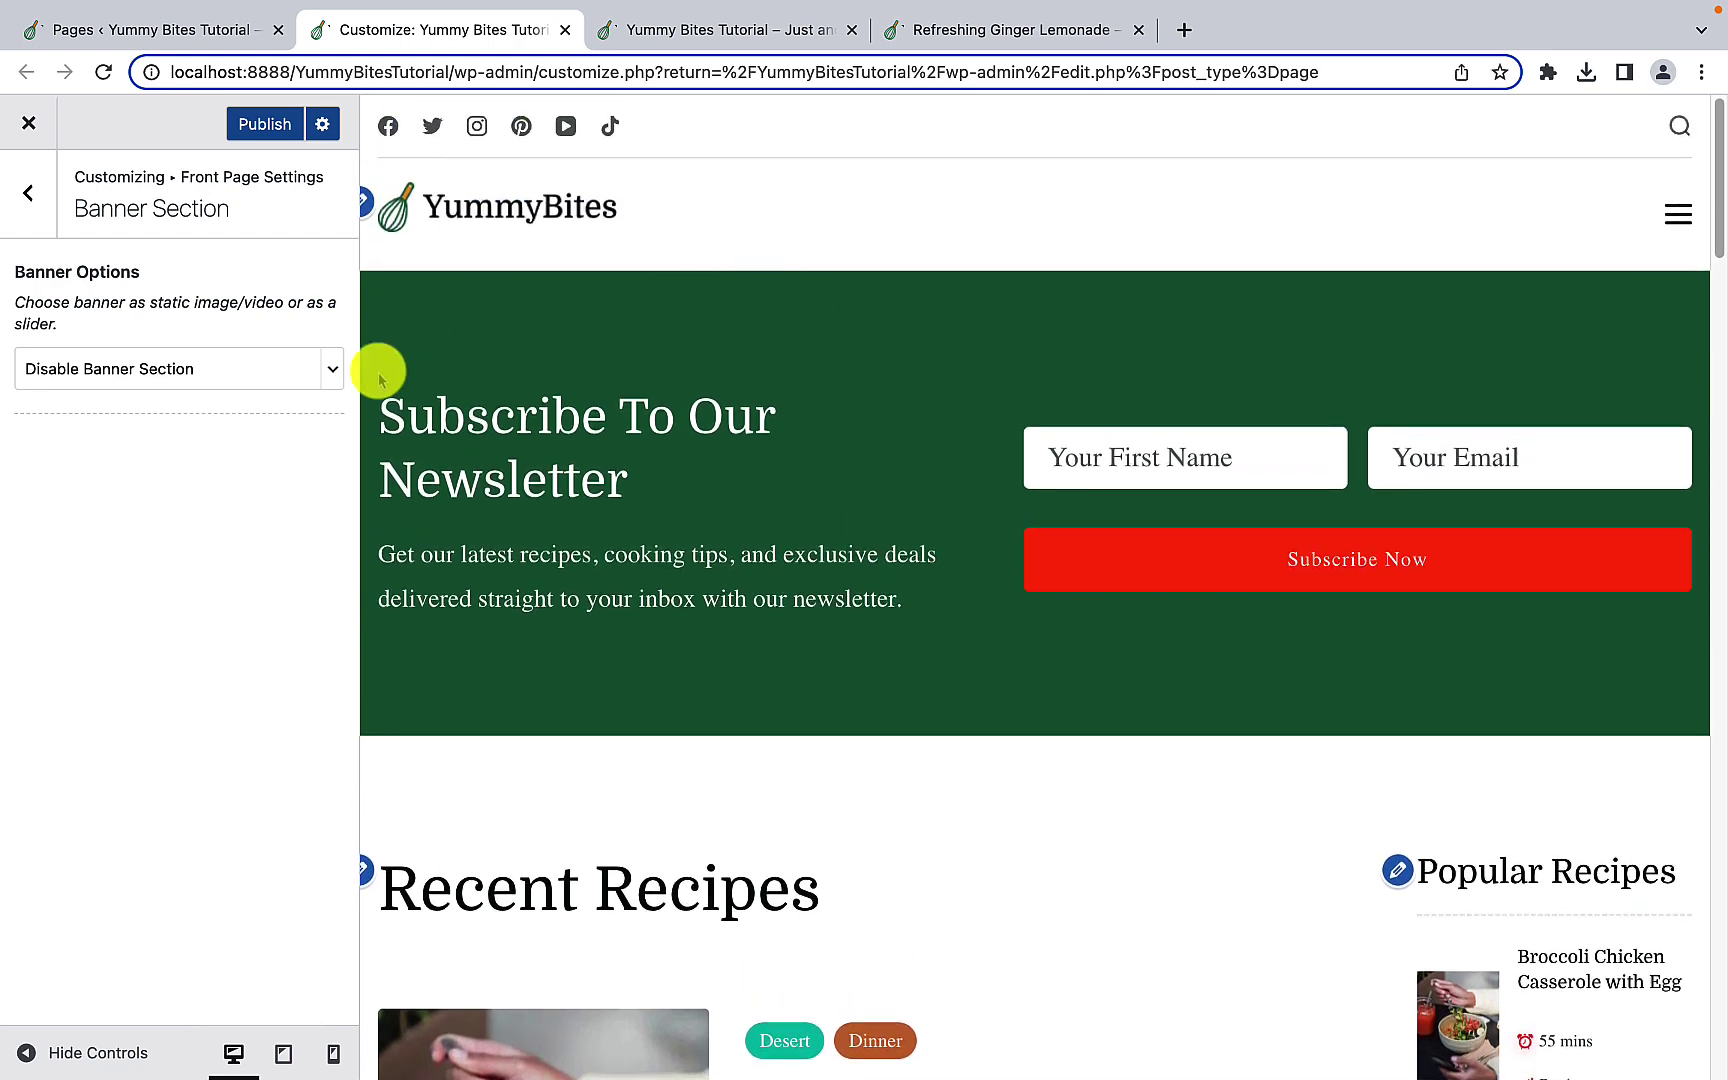
click(337, 368)
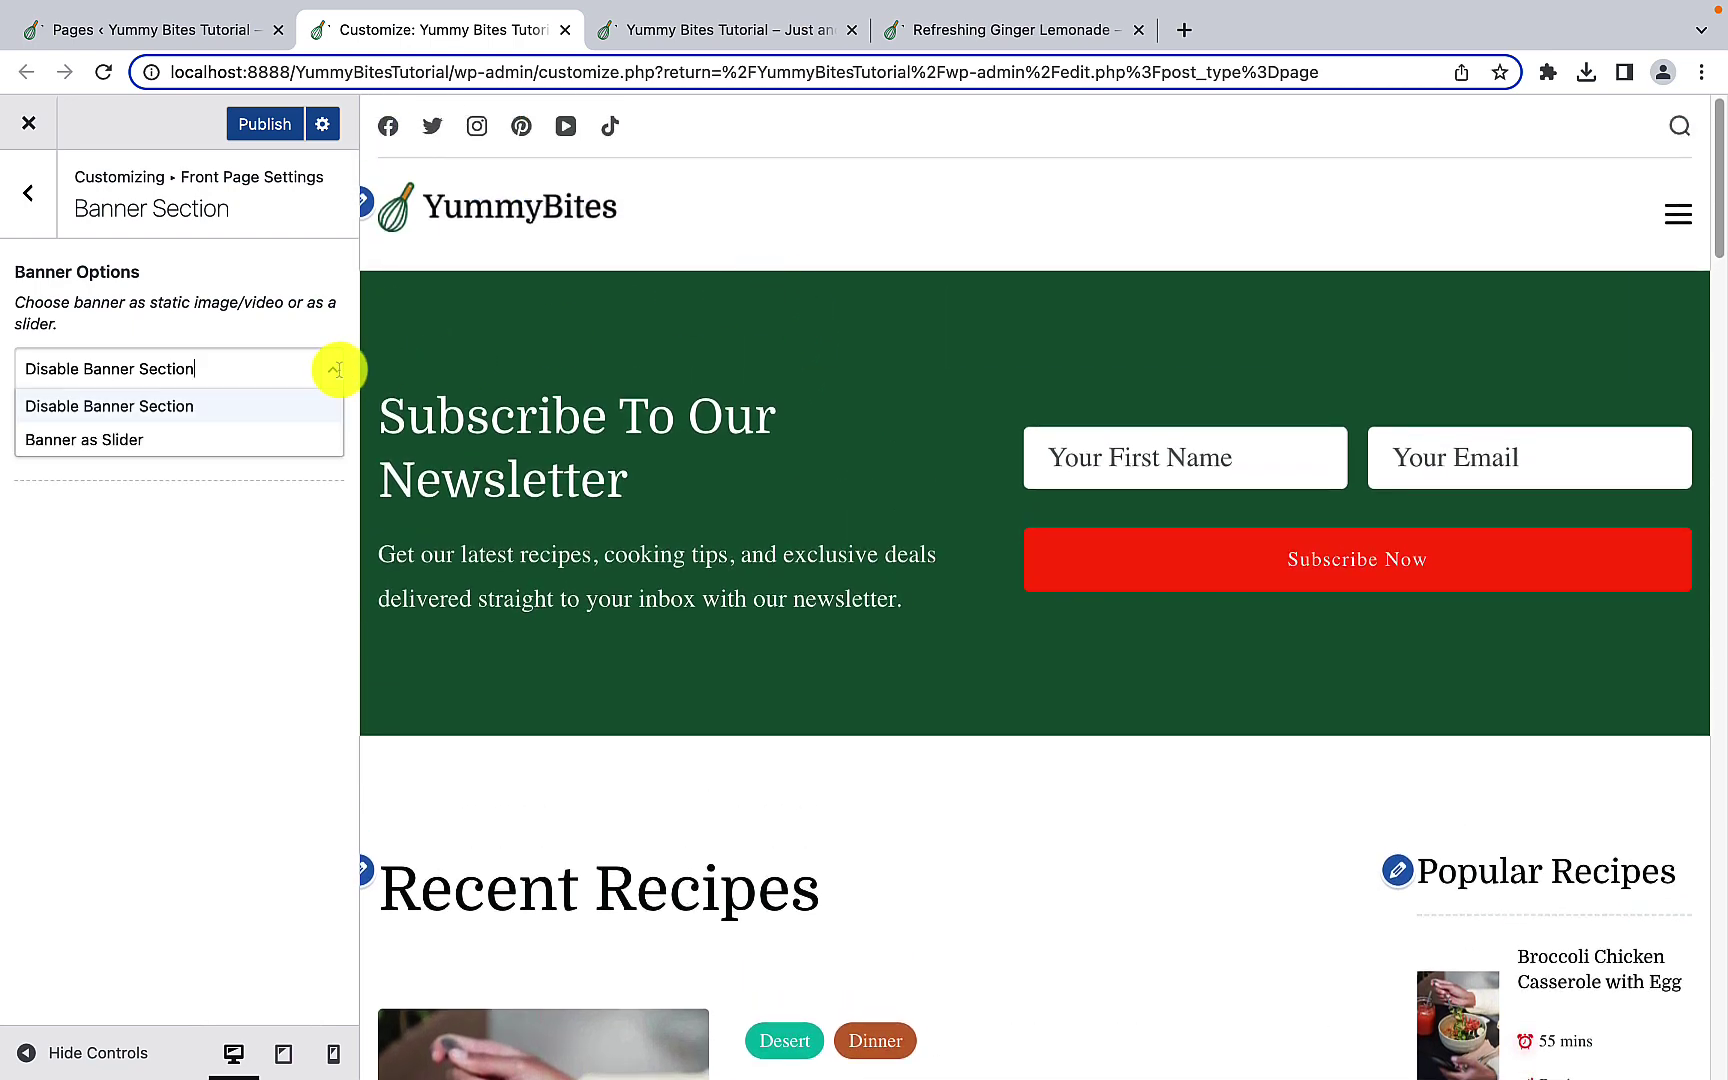
click(152, 438)
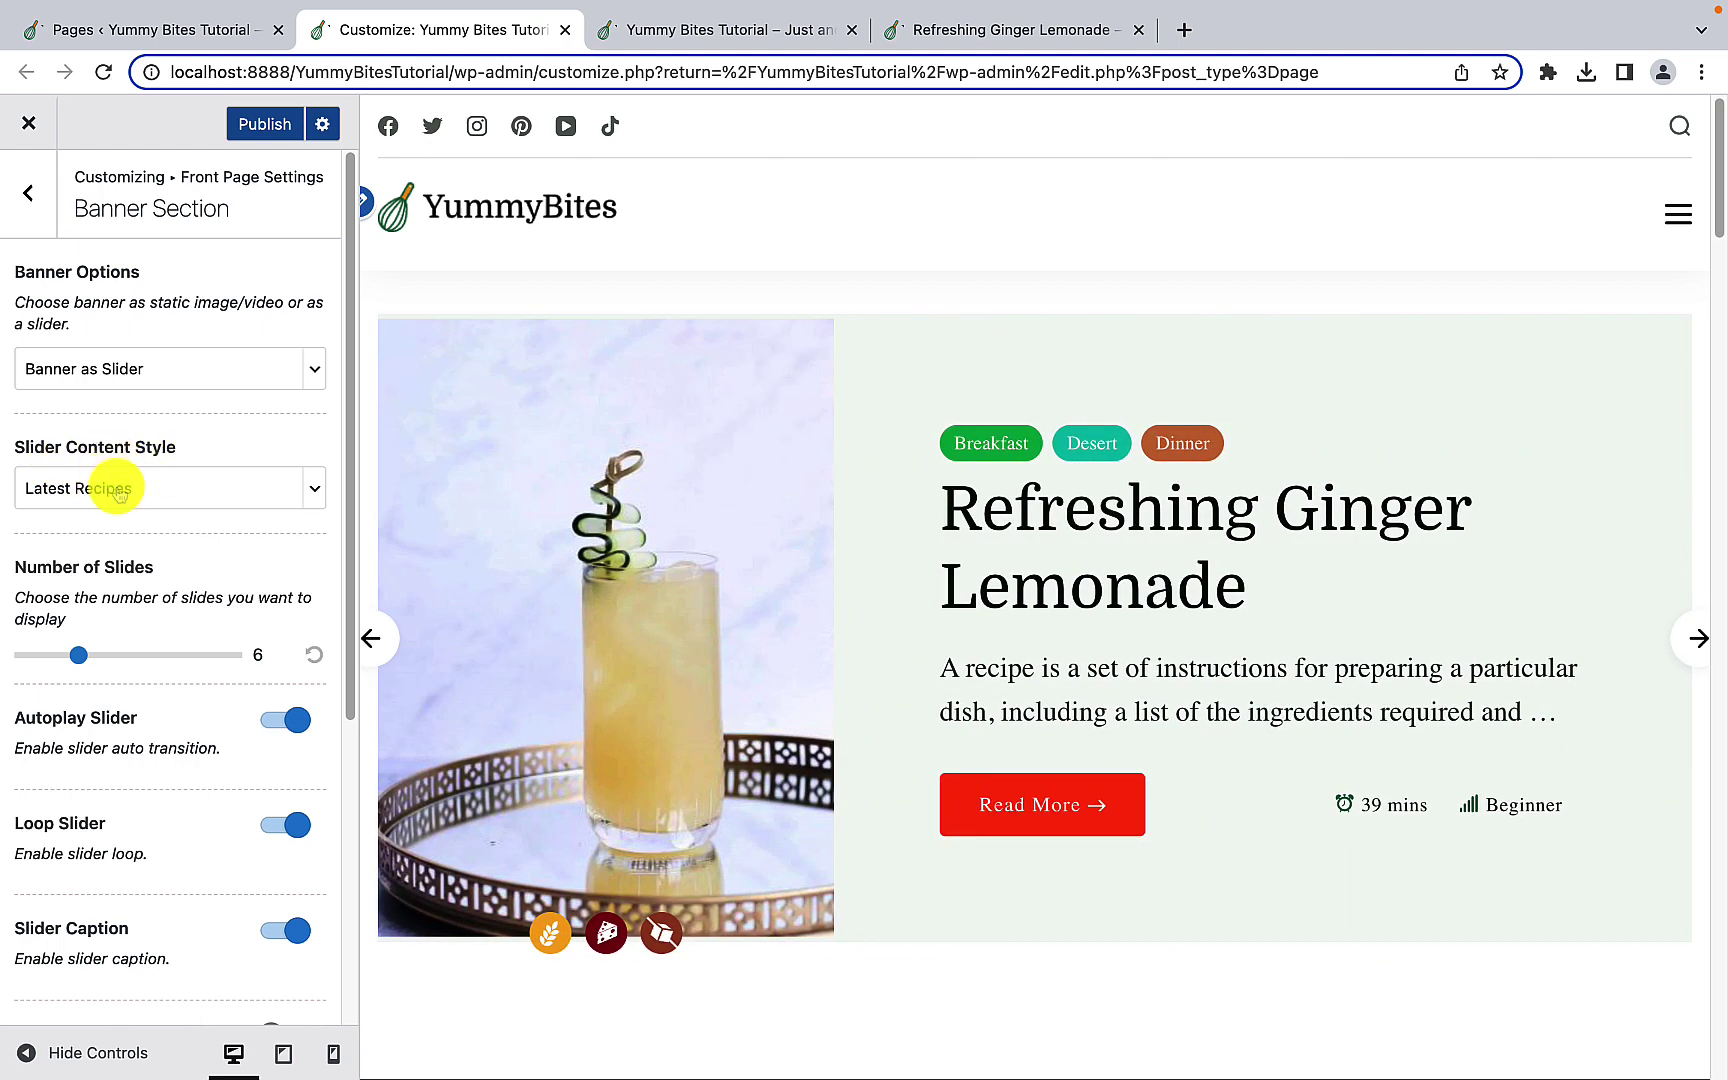
Step: Try Latest Posts and Category as the slider content style, and set it back to Latest Recipes
click(315, 493)
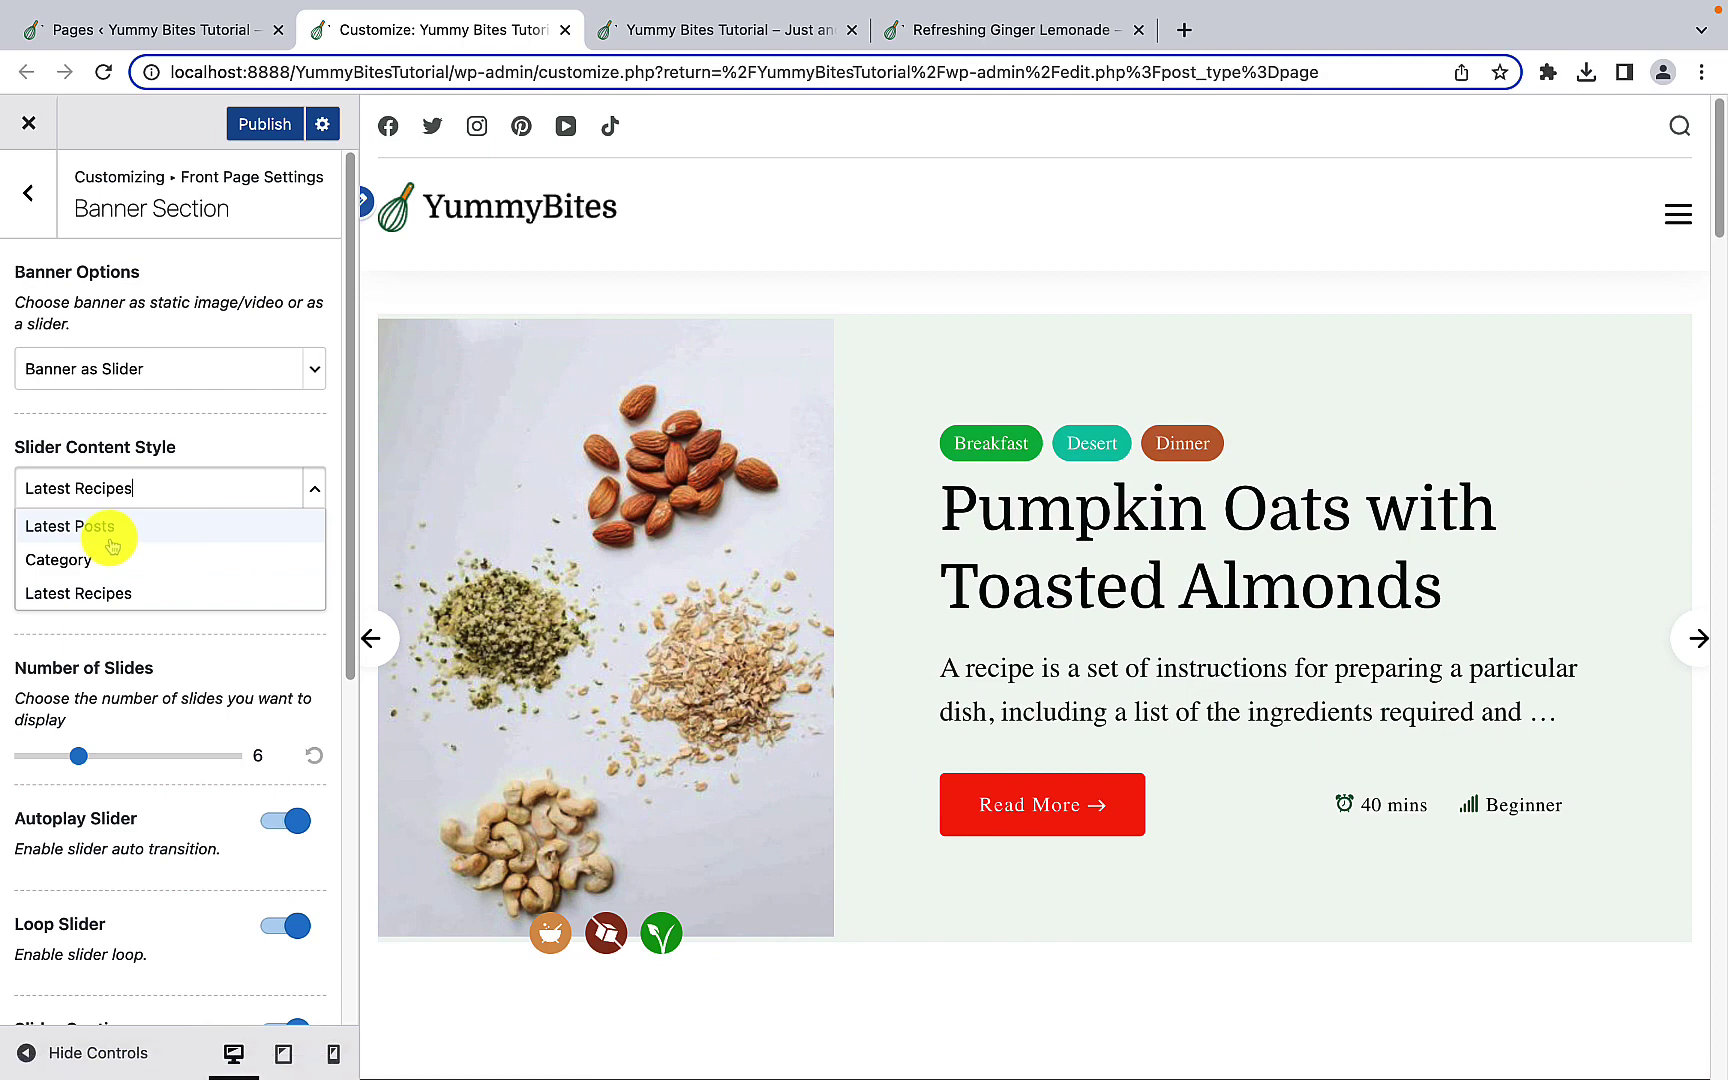
click(113, 530)
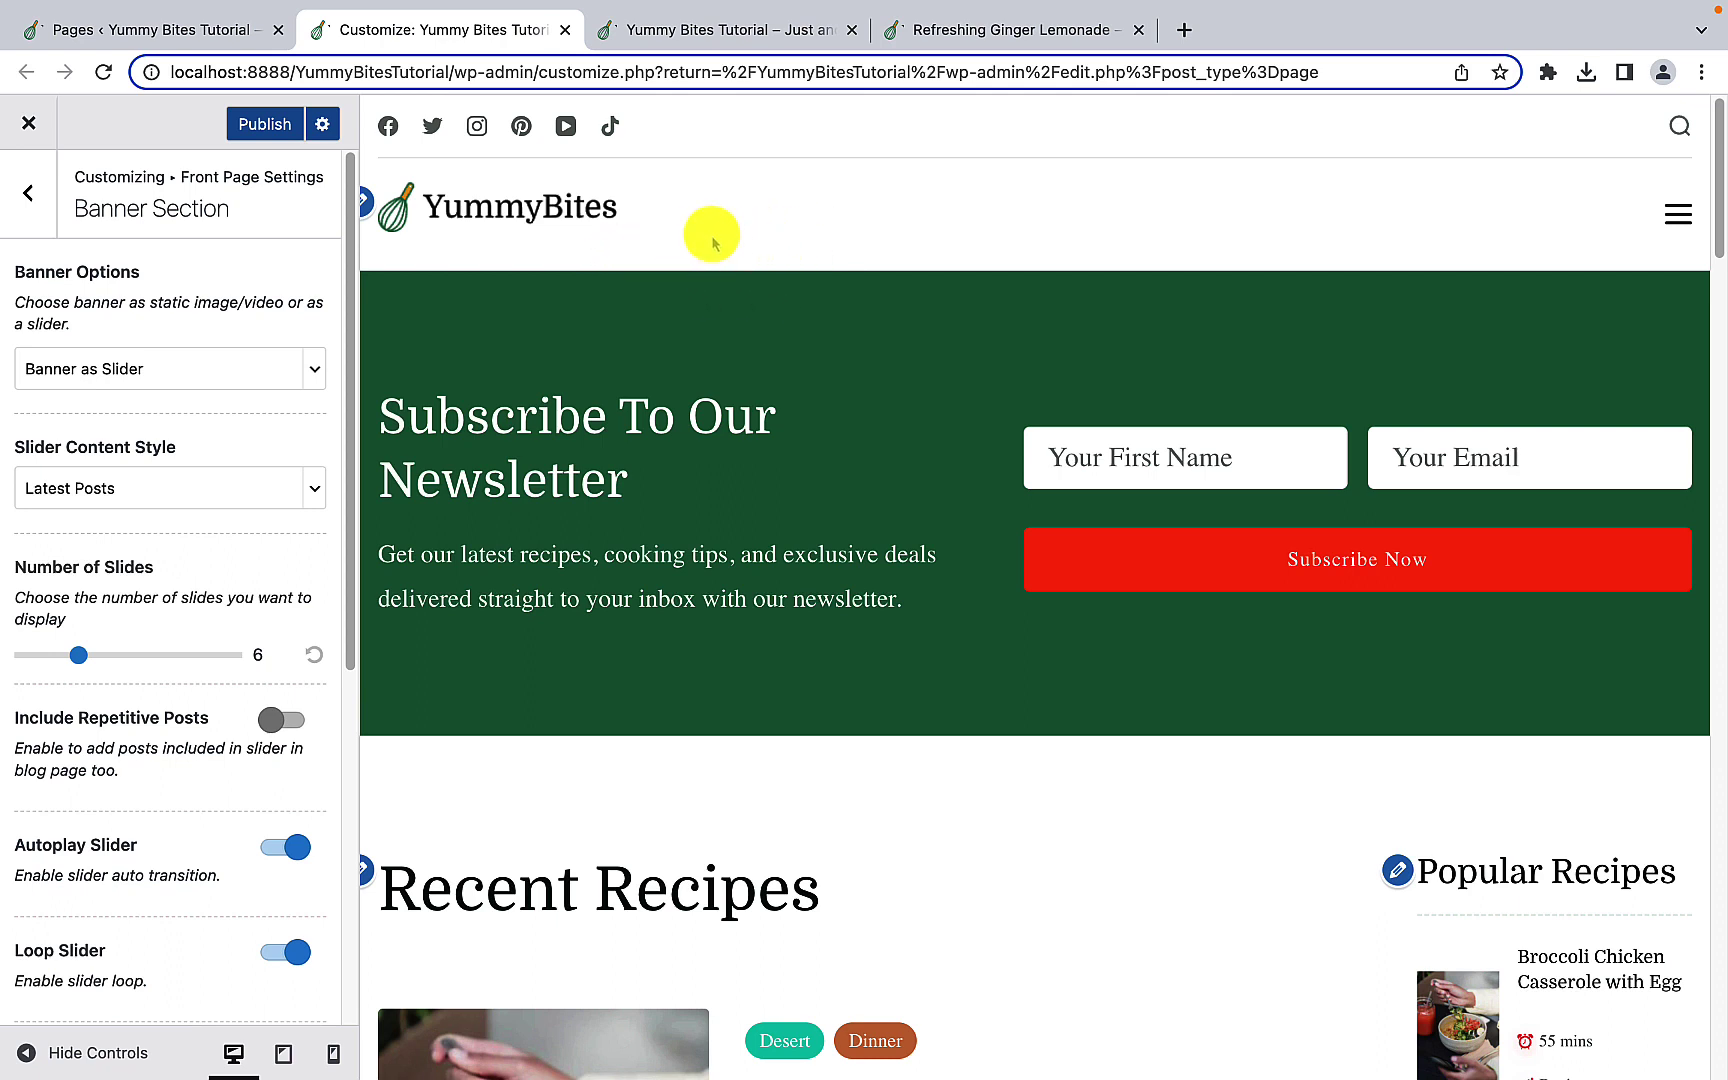
click(315, 487)
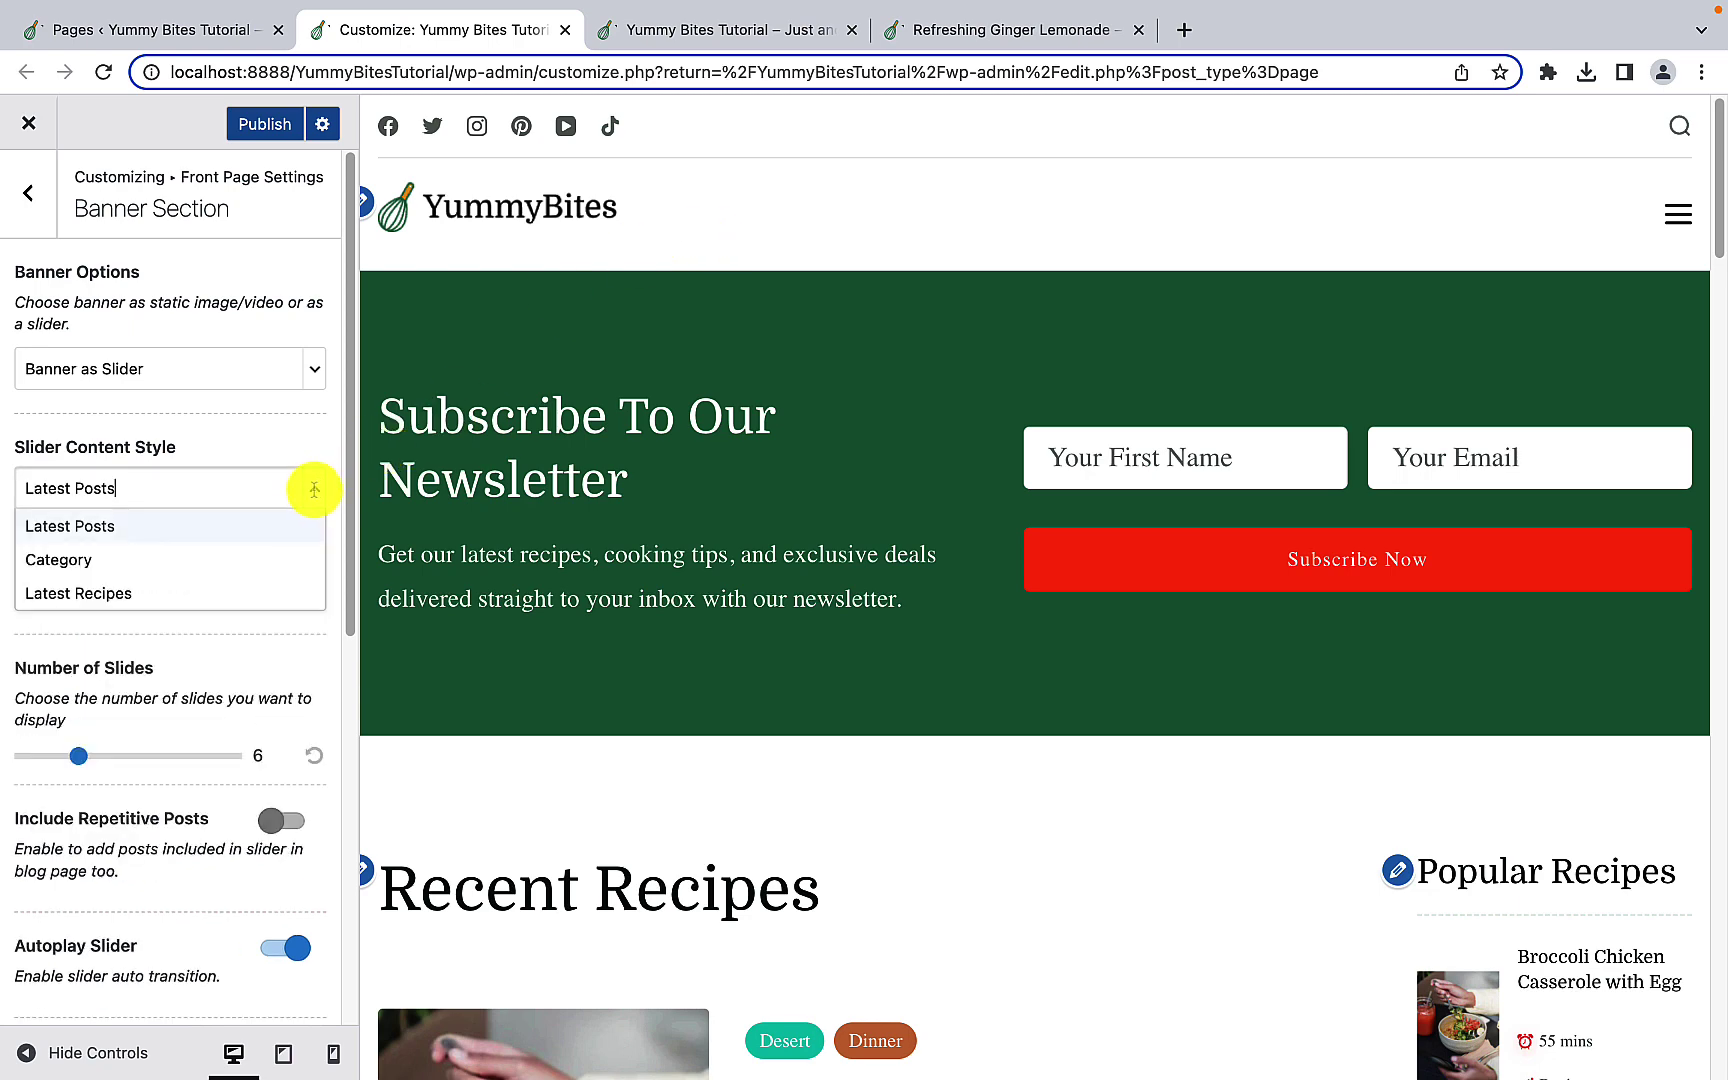
click(186, 567)
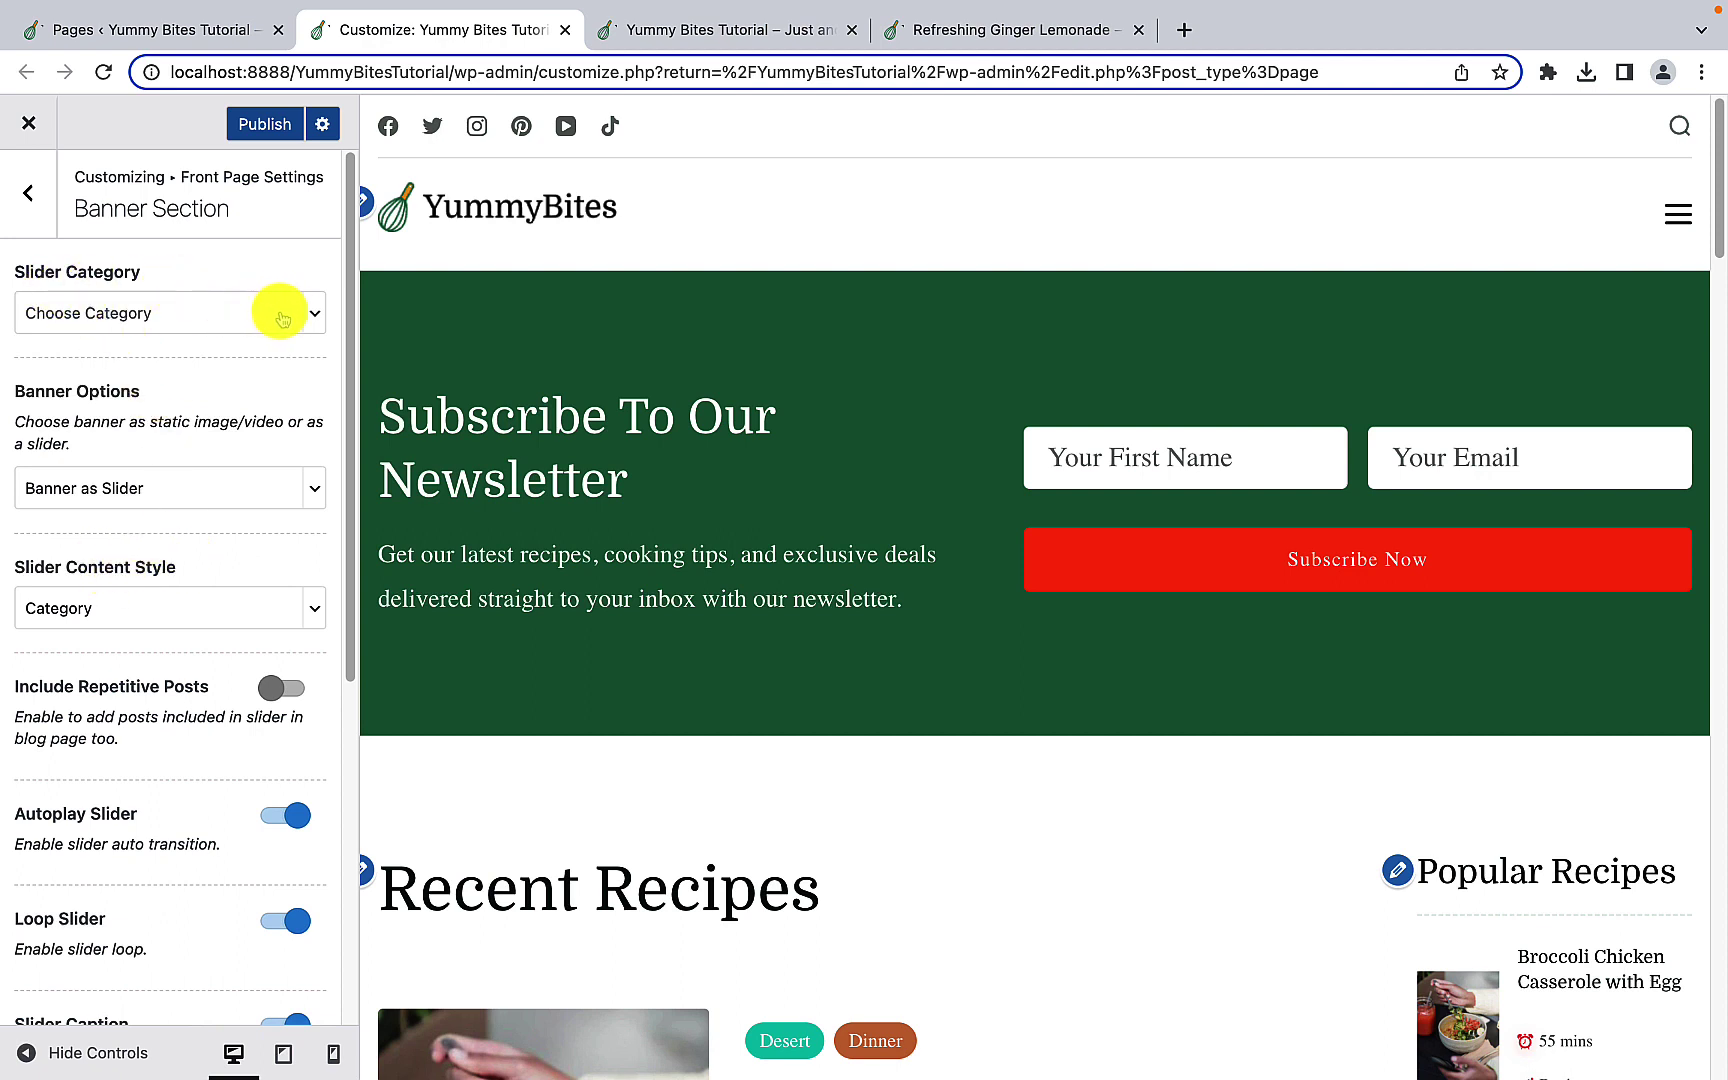
click(316, 316)
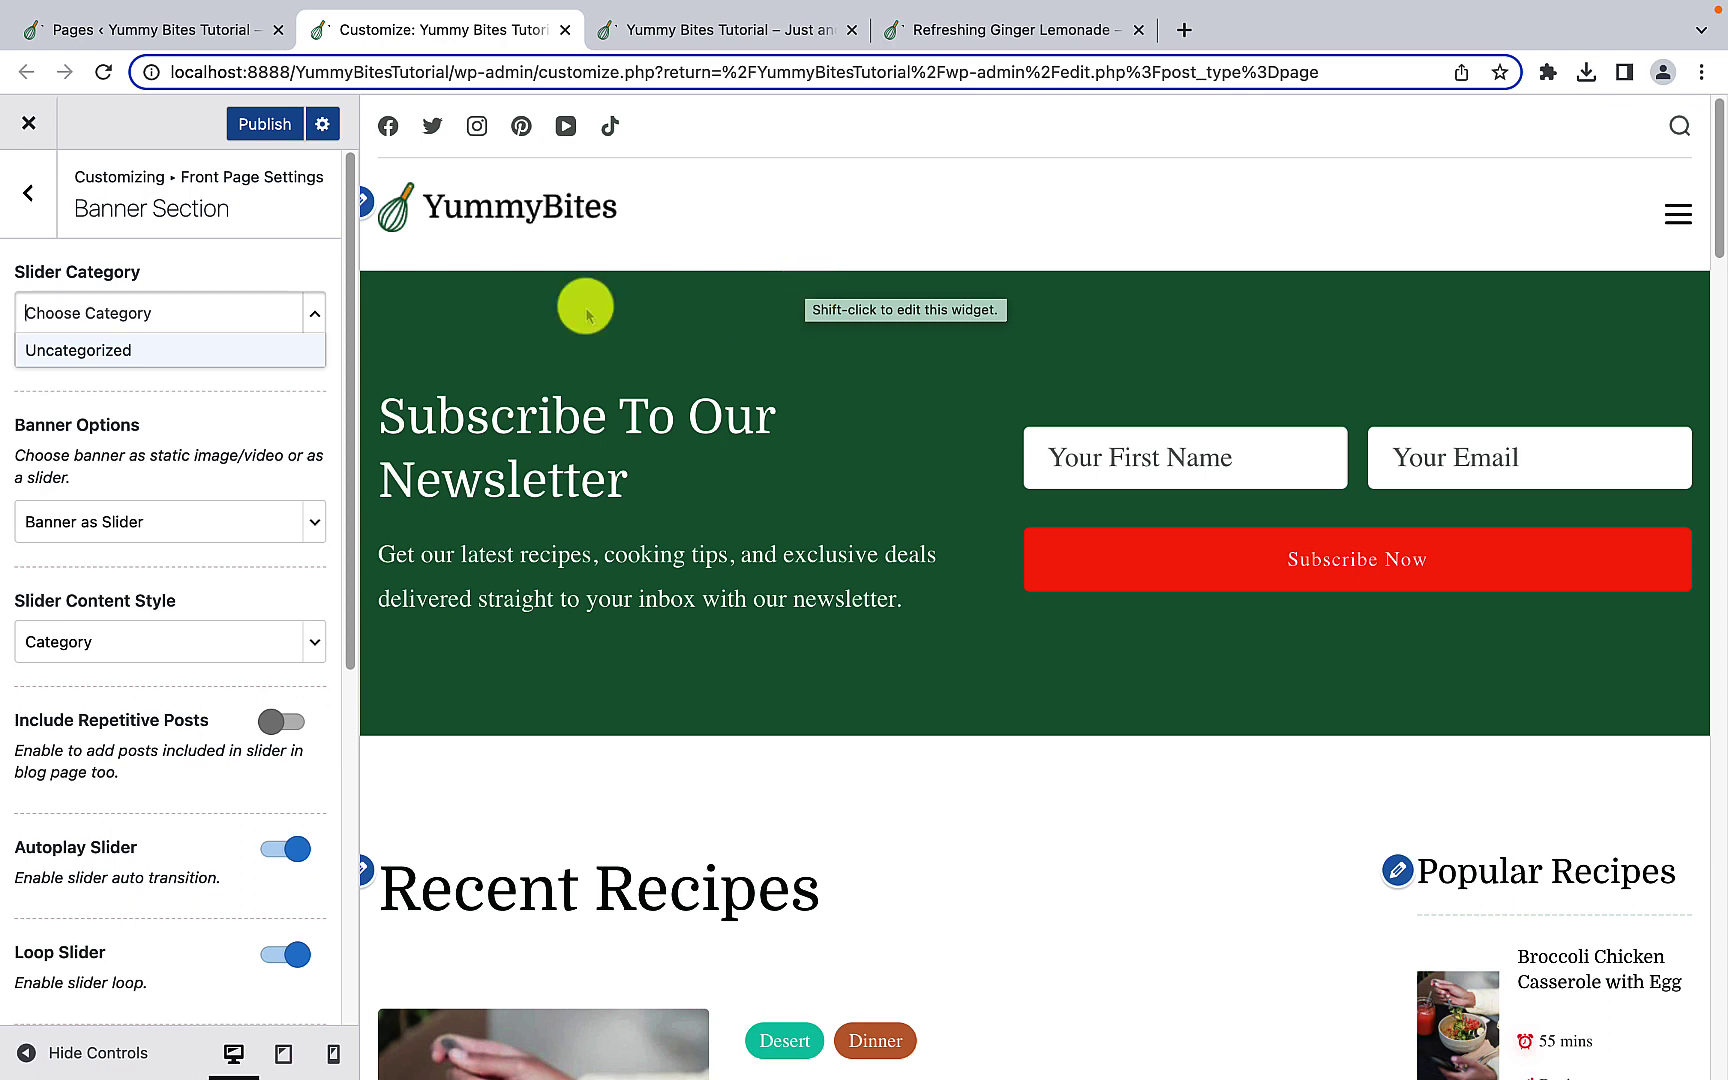
click(316, 525)
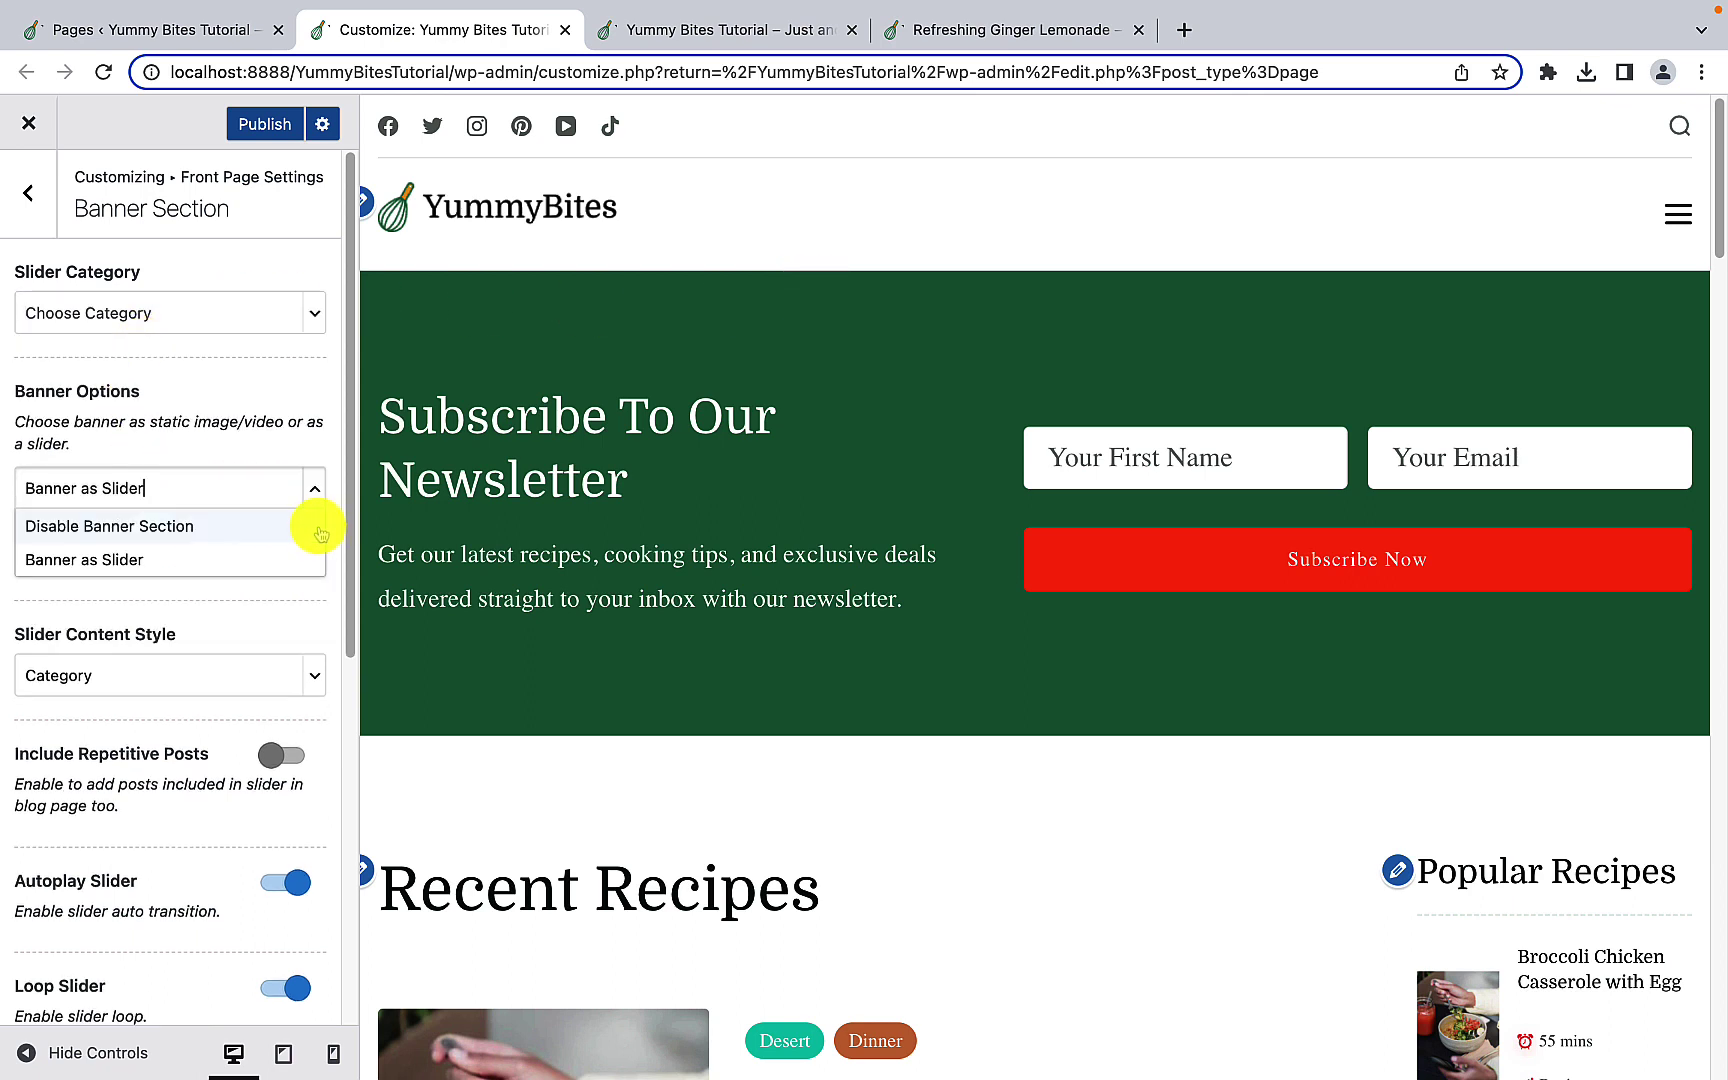
click(172, 553)
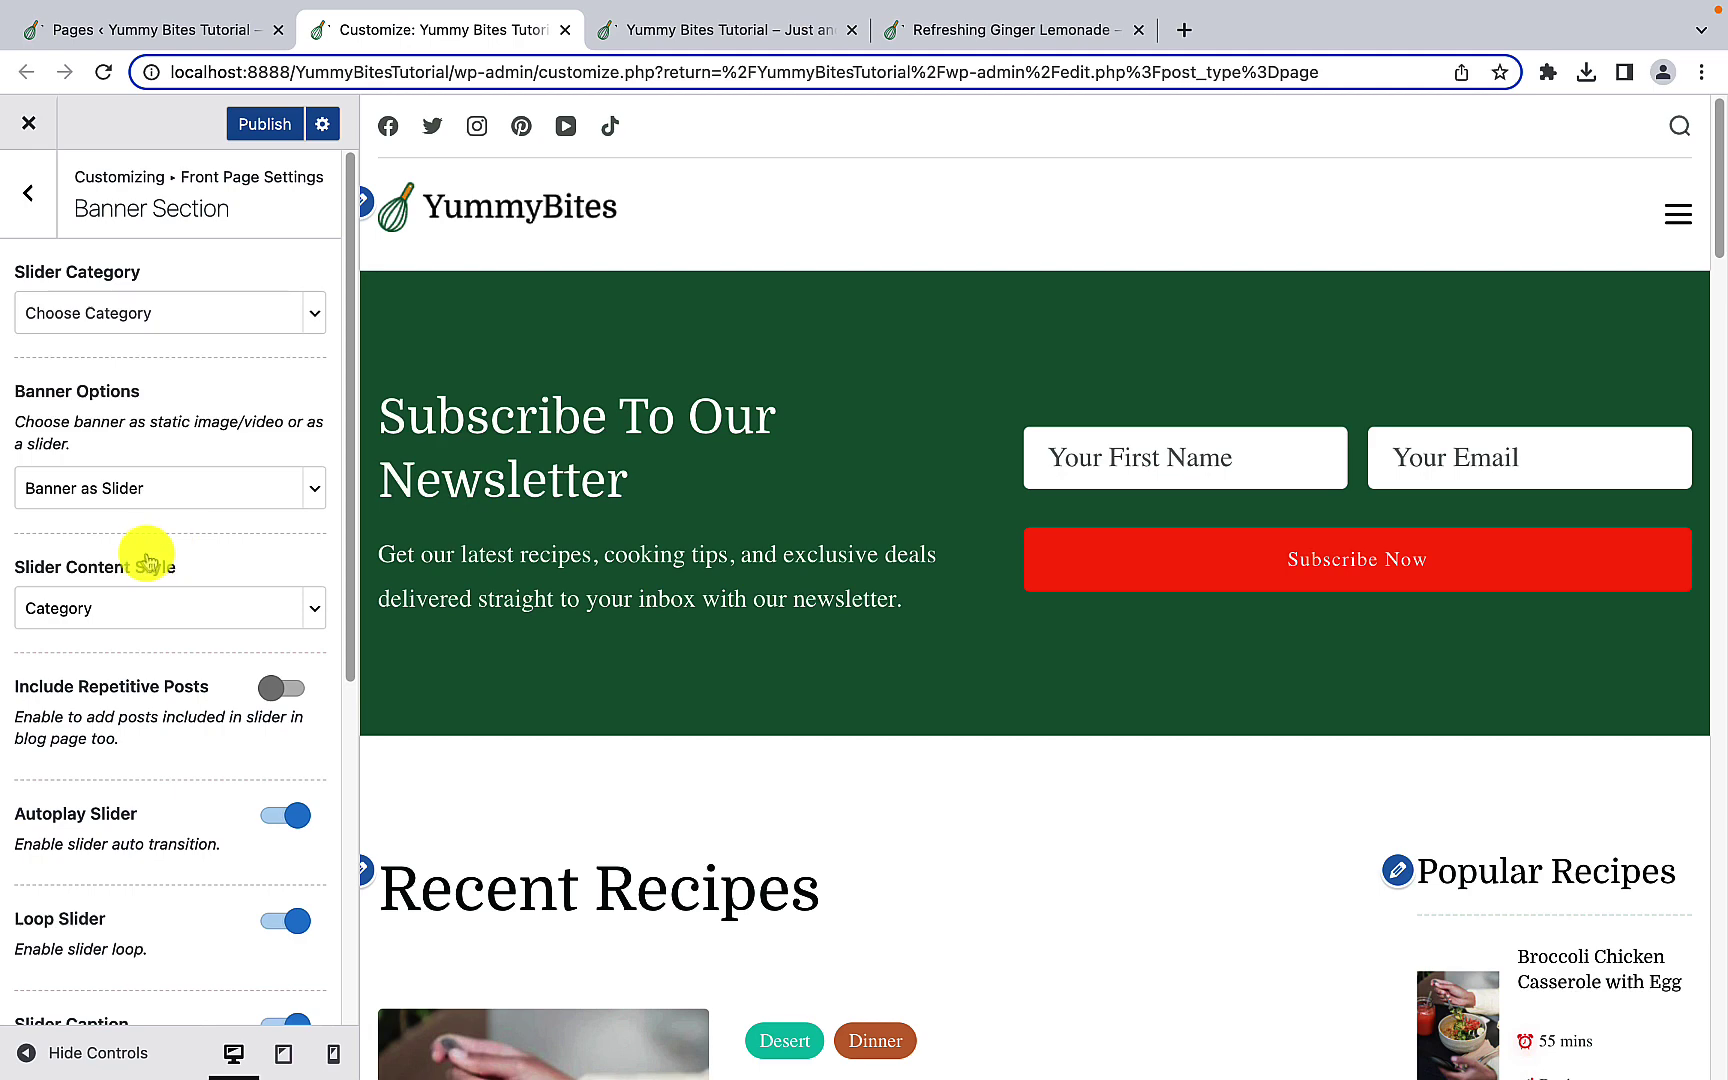
click(316, 610)
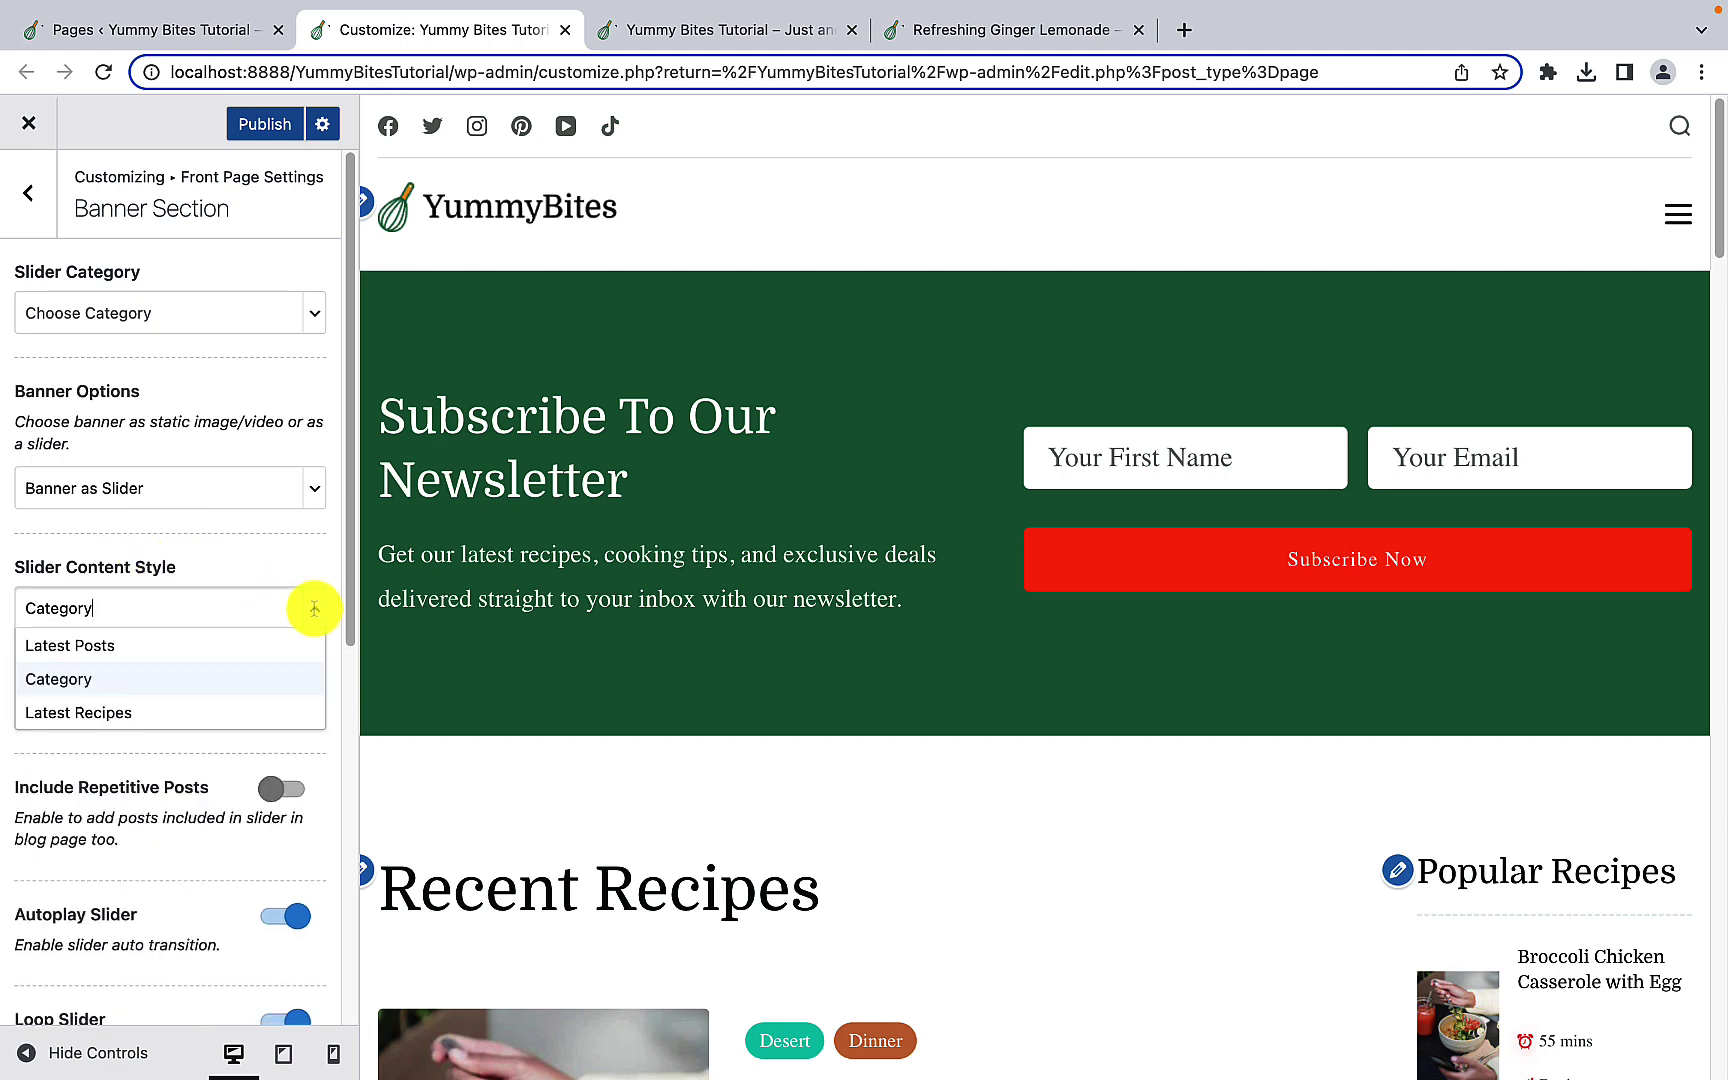
click(140, 714)
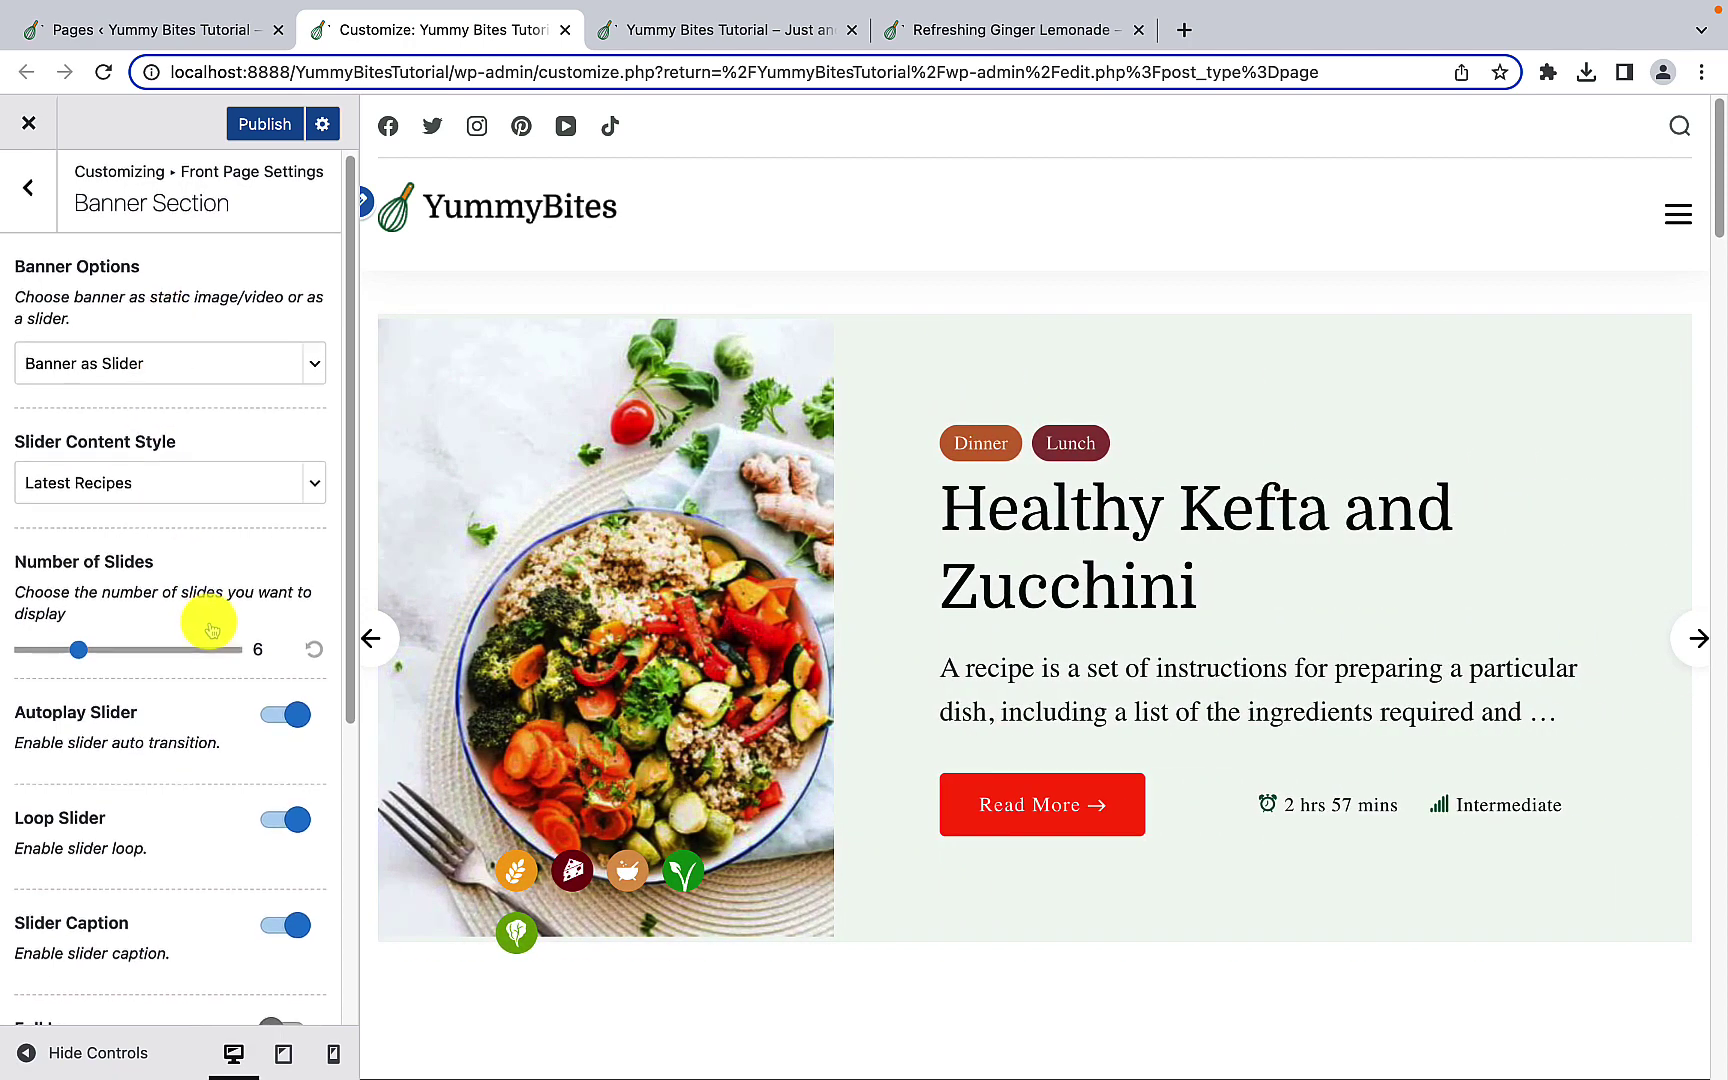
Step: Try 9 as the number of banner slides and browse through the slides in the preview
scroll(204, 610, down, 3)
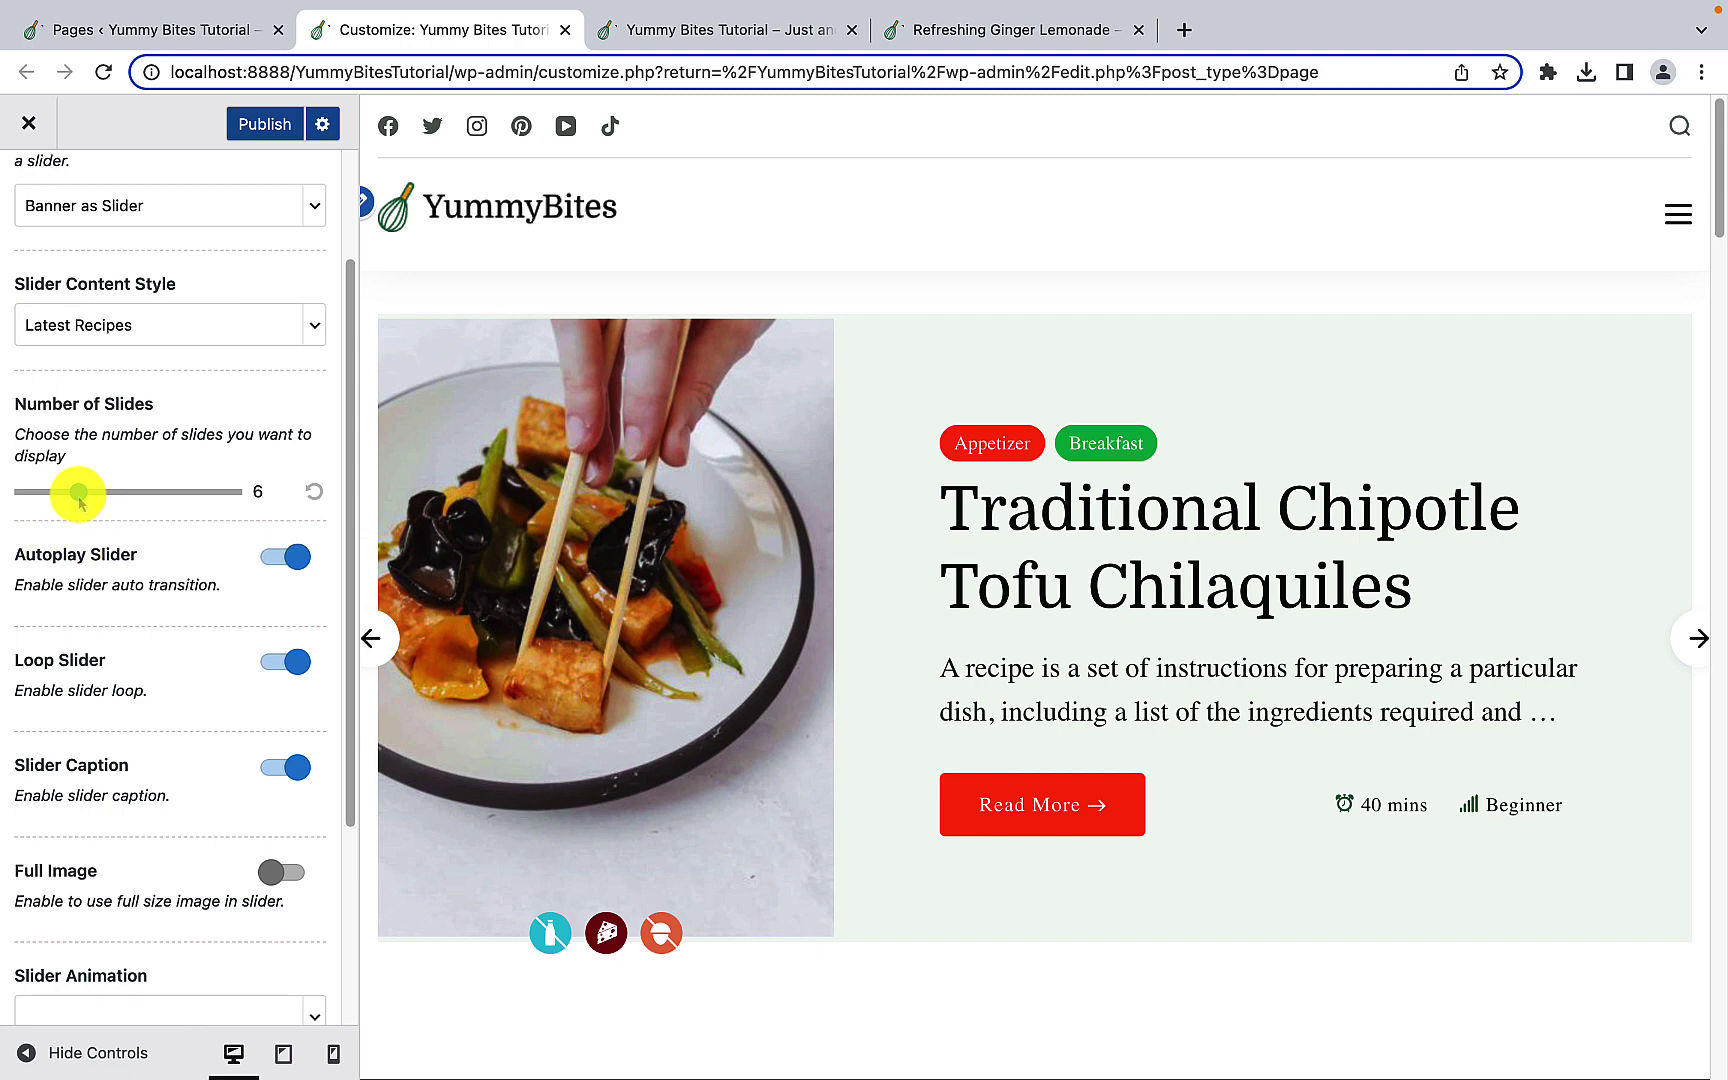
drag(79, 492, 112, 491)
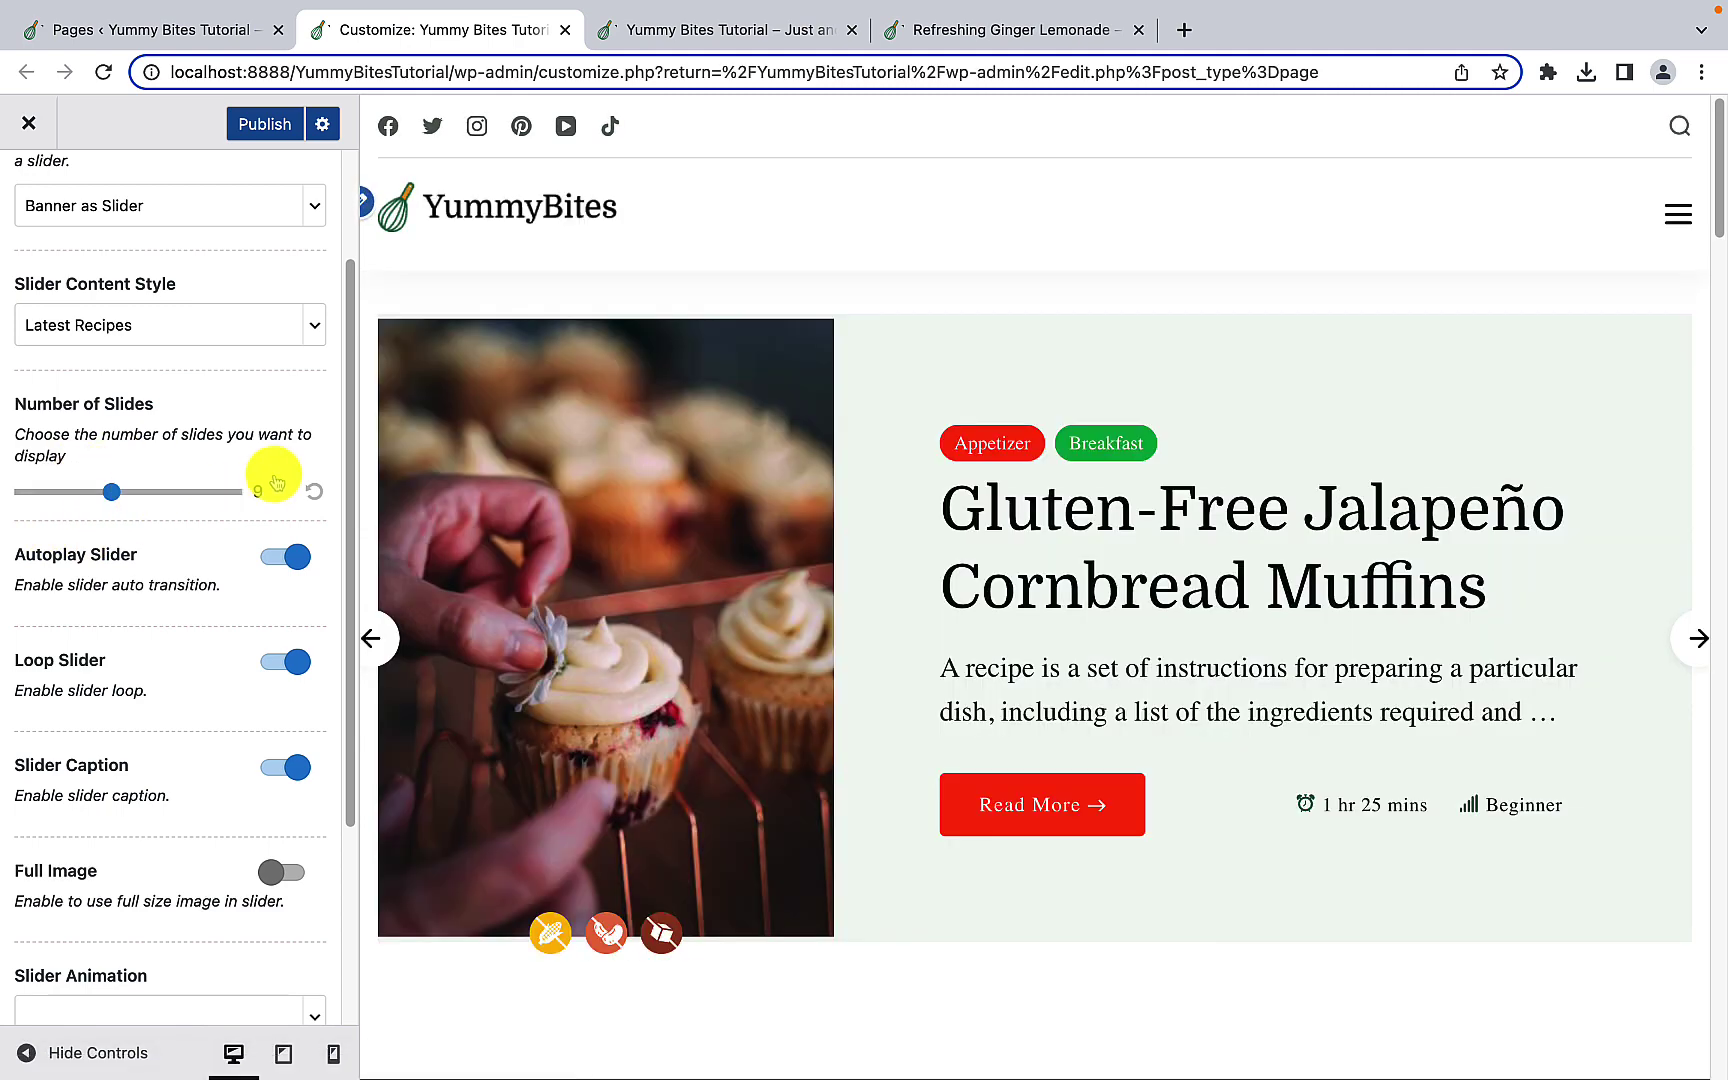
click(1688, 645)
click(1688, 645)
click(1688, 645)
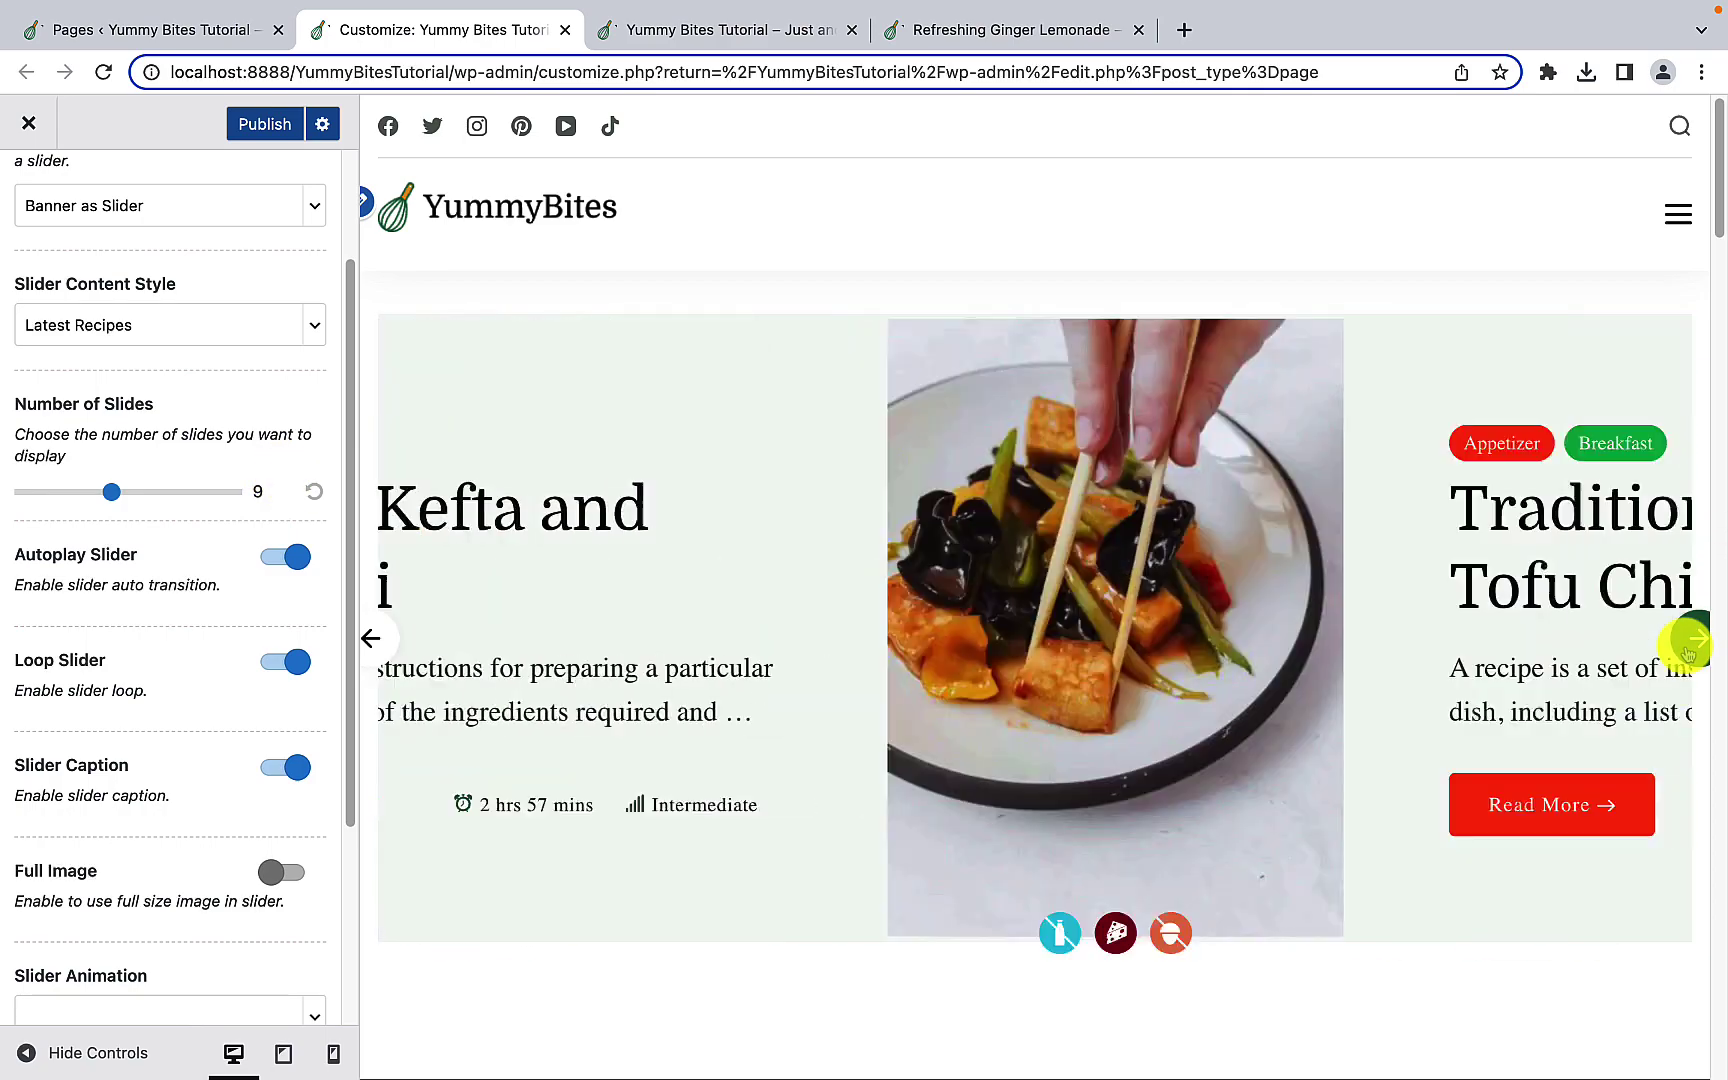
click(1688, 645)
click(1688, 645)
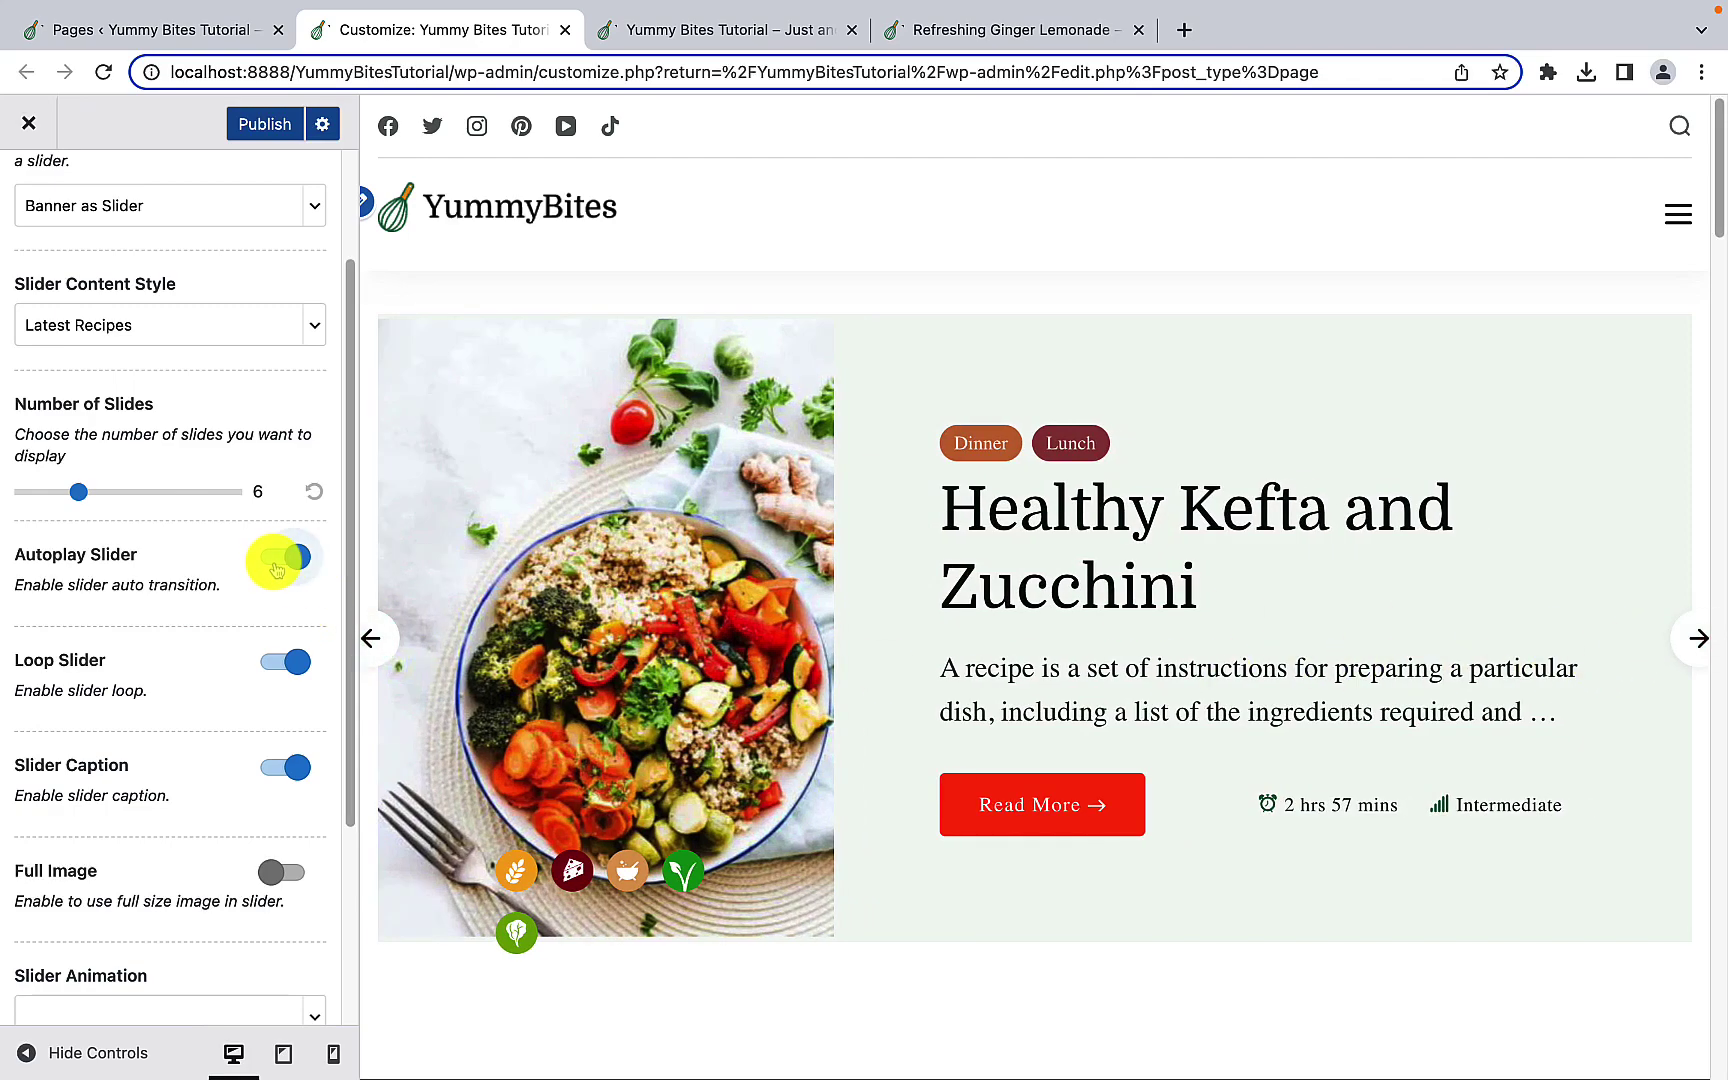
Step: Turn off Autoplay Slider for the banner and advance the slides manually in the preview
click(277, 569)
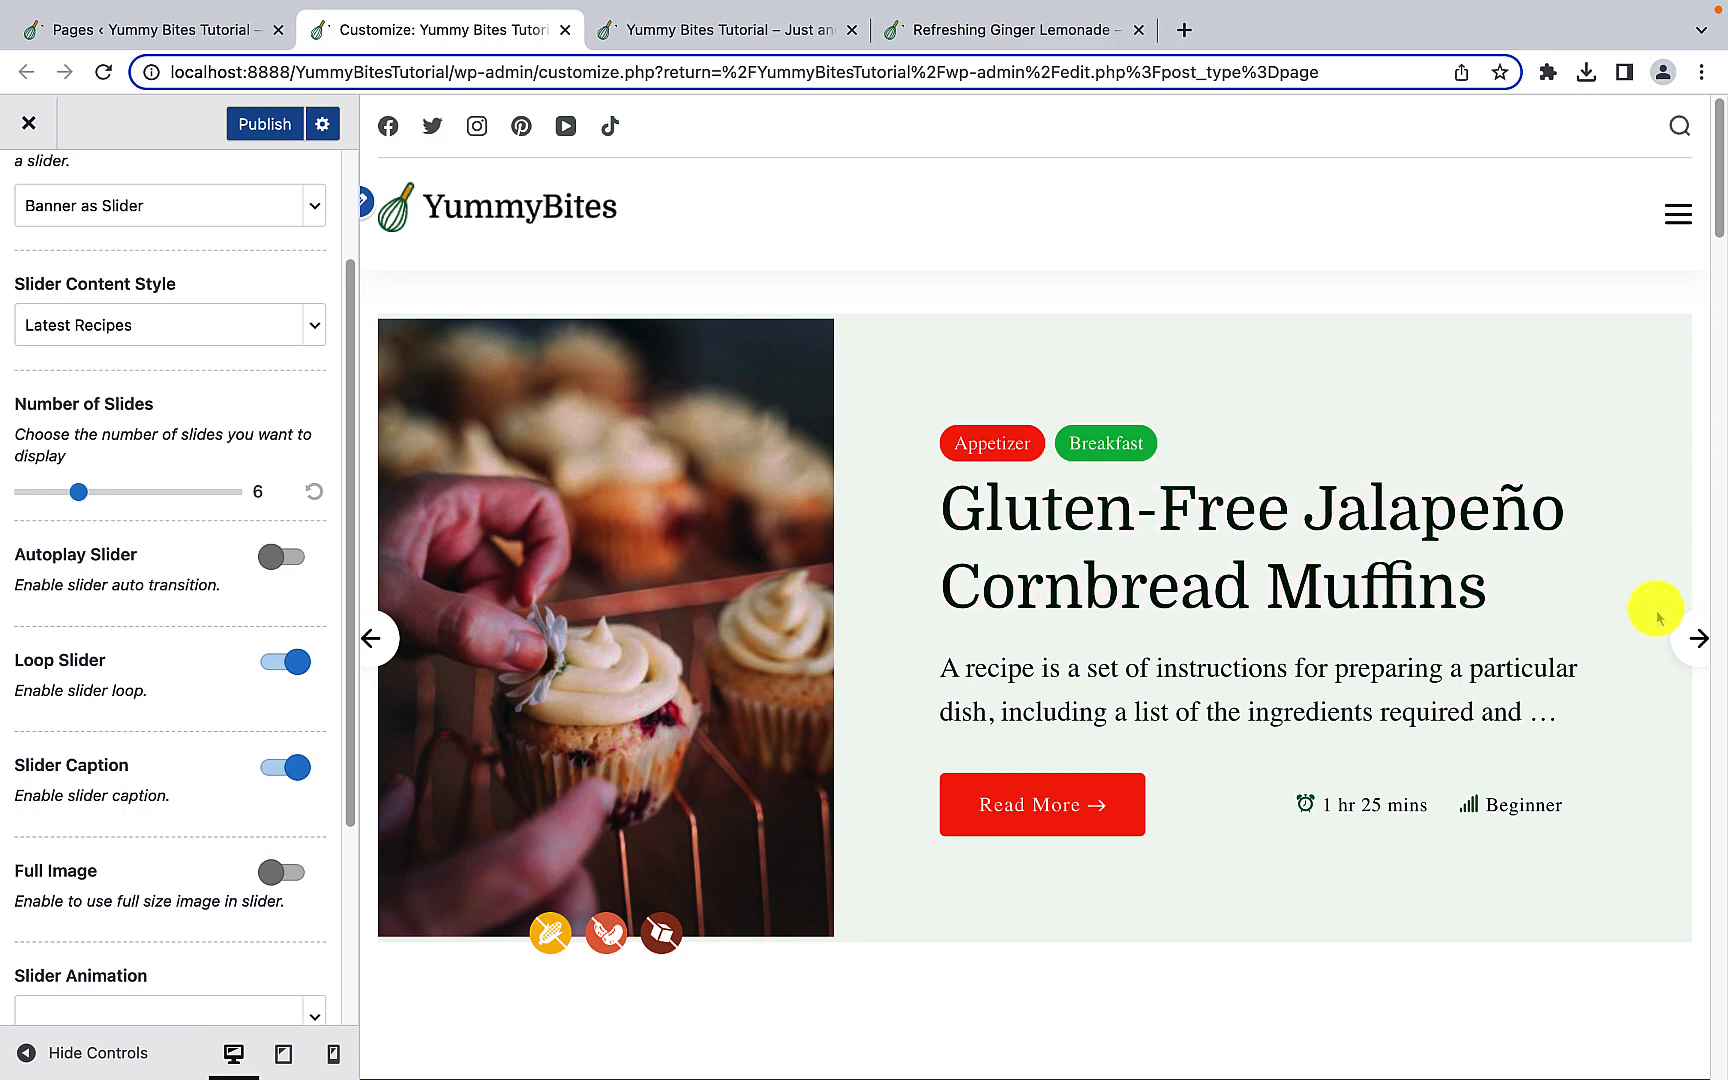
click(1699, 640)
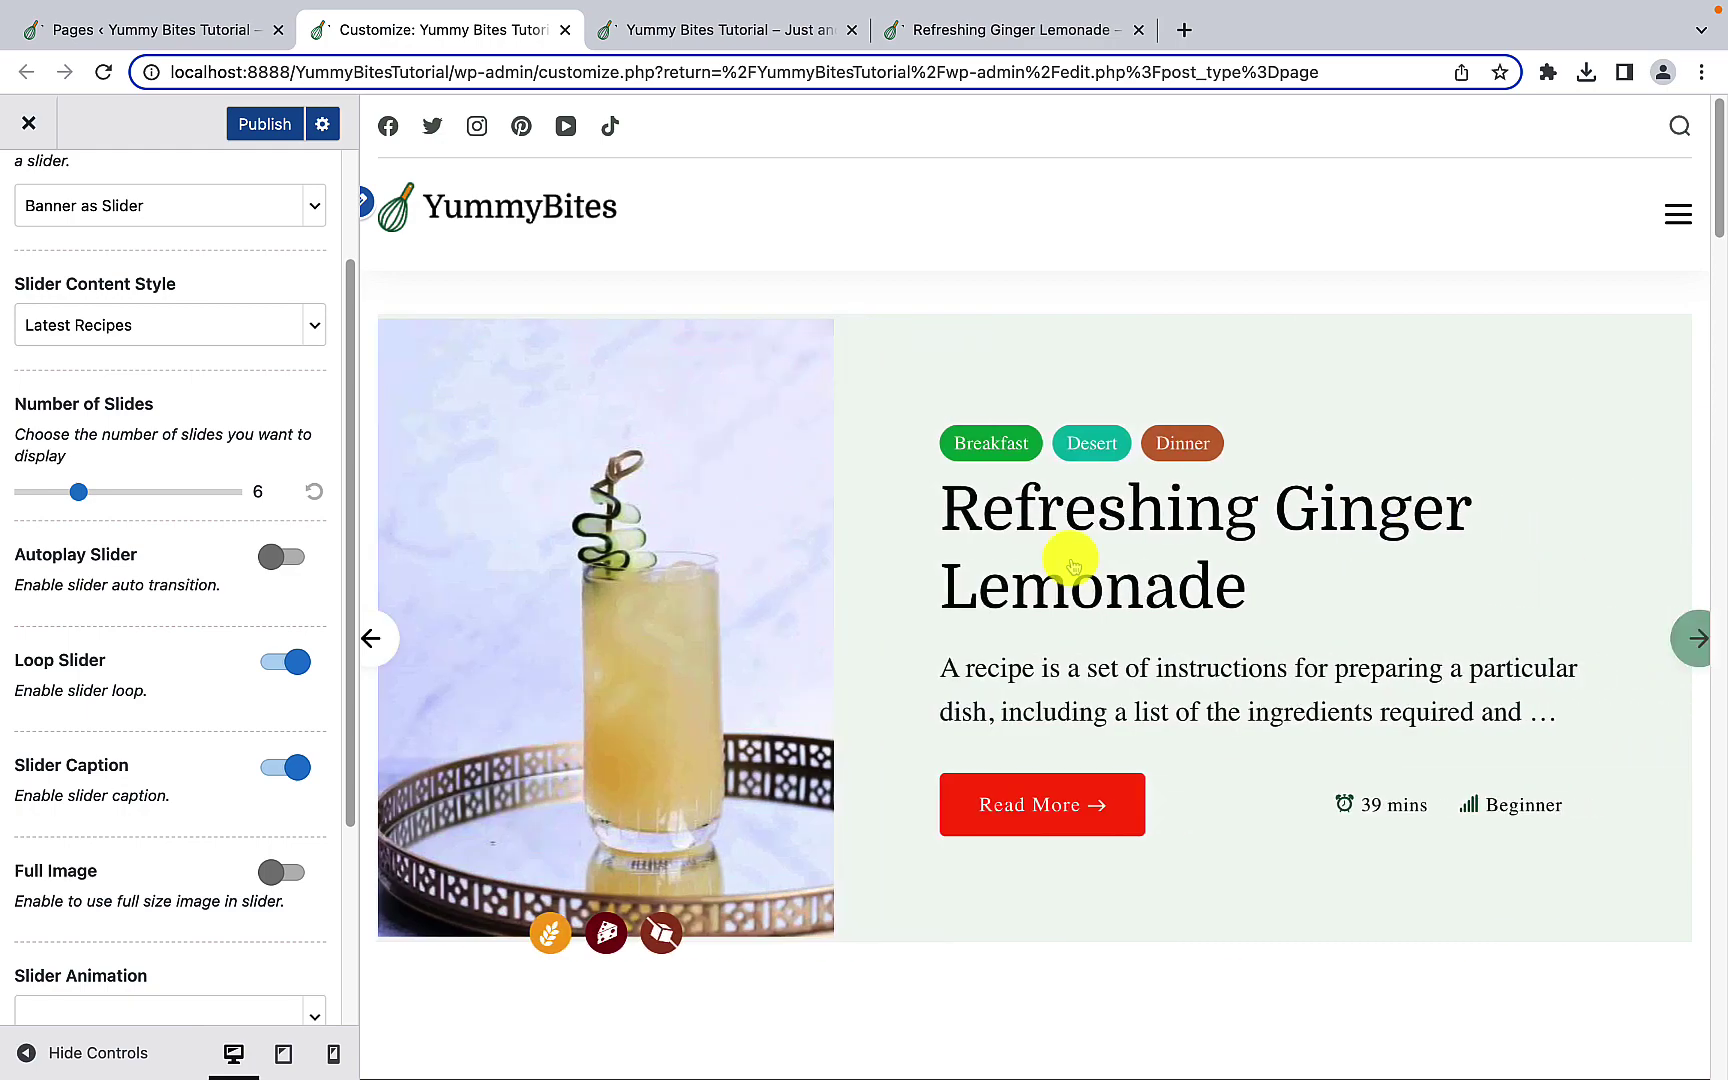
click(1699, 632)
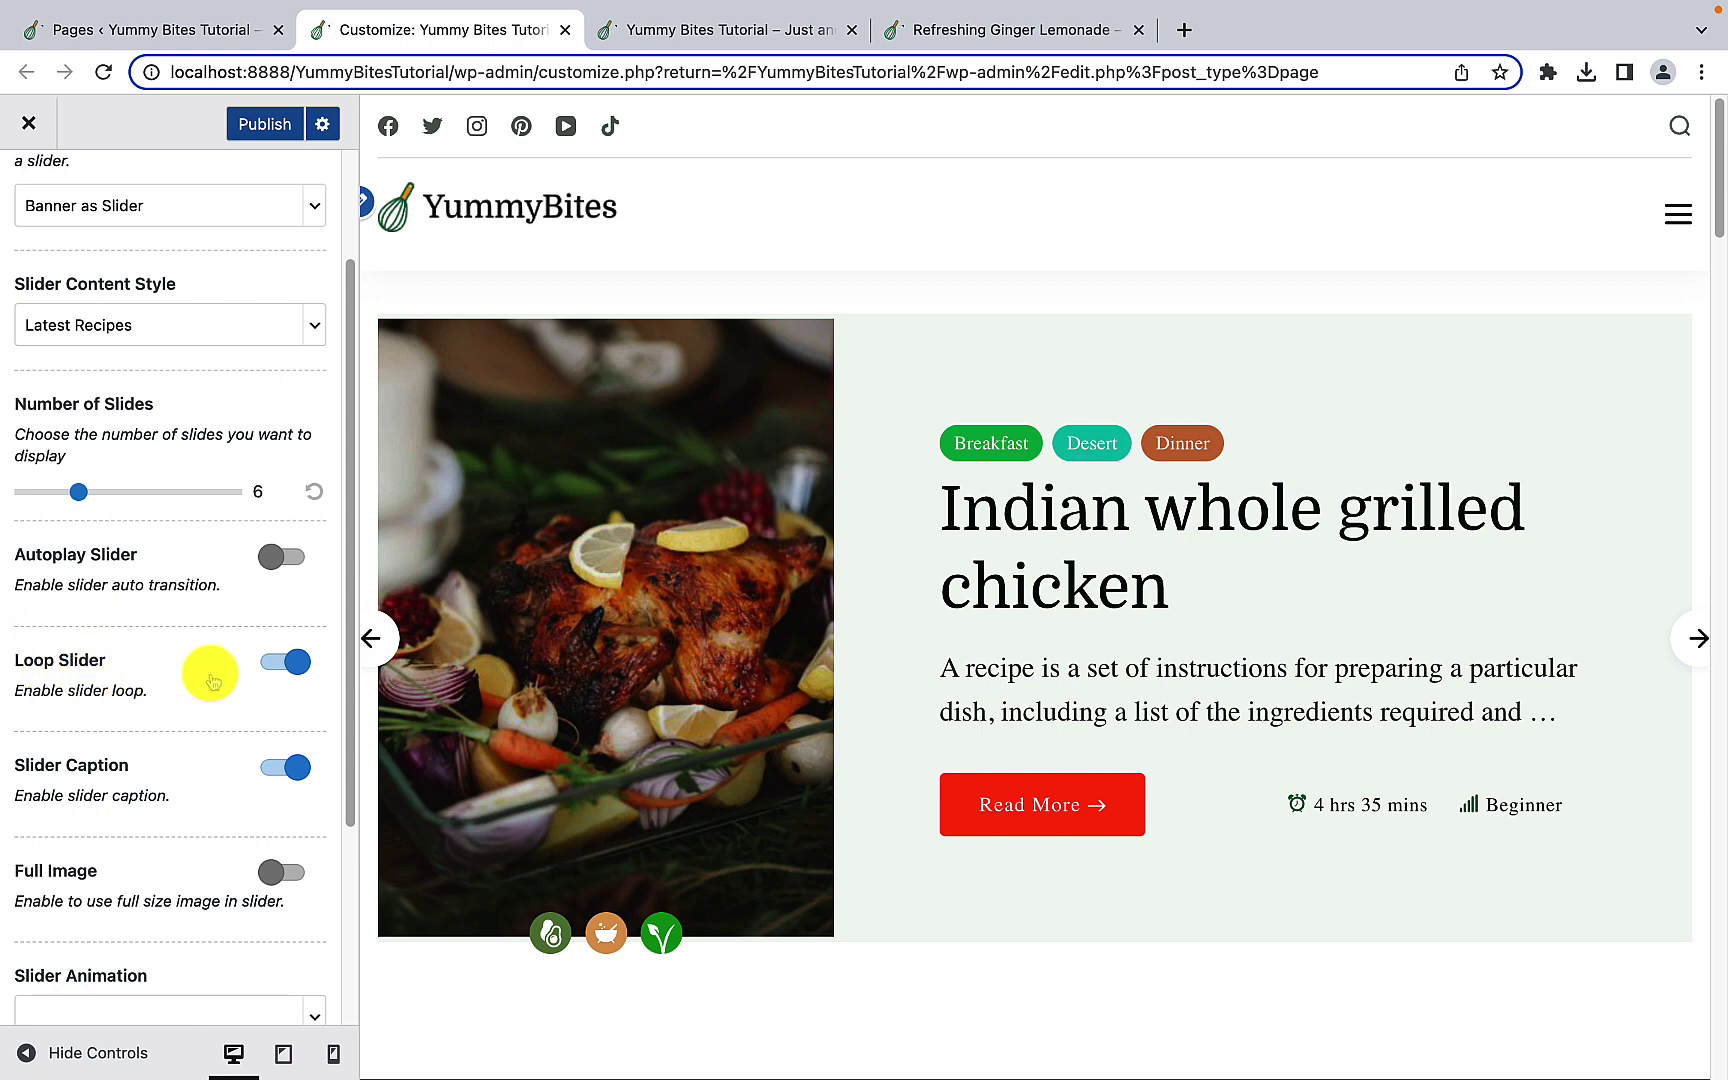
Step: Go through the banner slides in the preview to examine how the slider behaves with Loop Slider enabled
click(1699, 637)
click(1699, 637)
click(1699, 637)
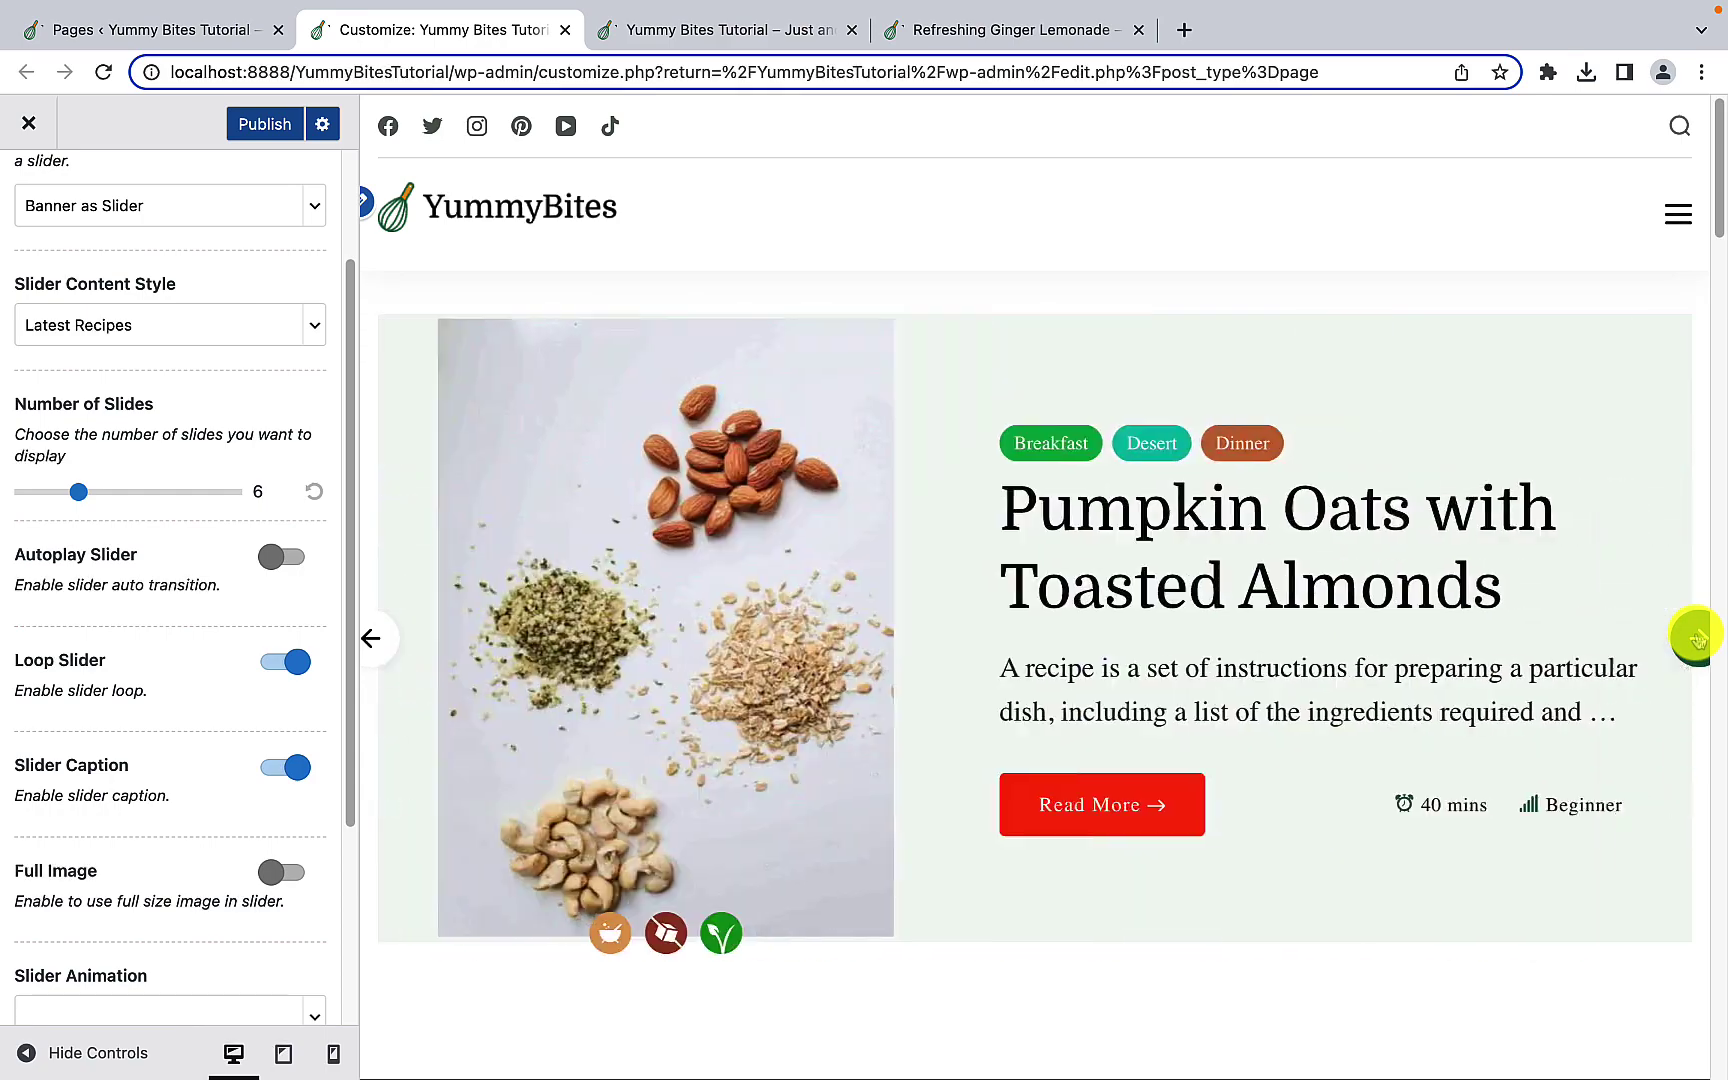
click(1699, 637)
click(1699, 637)
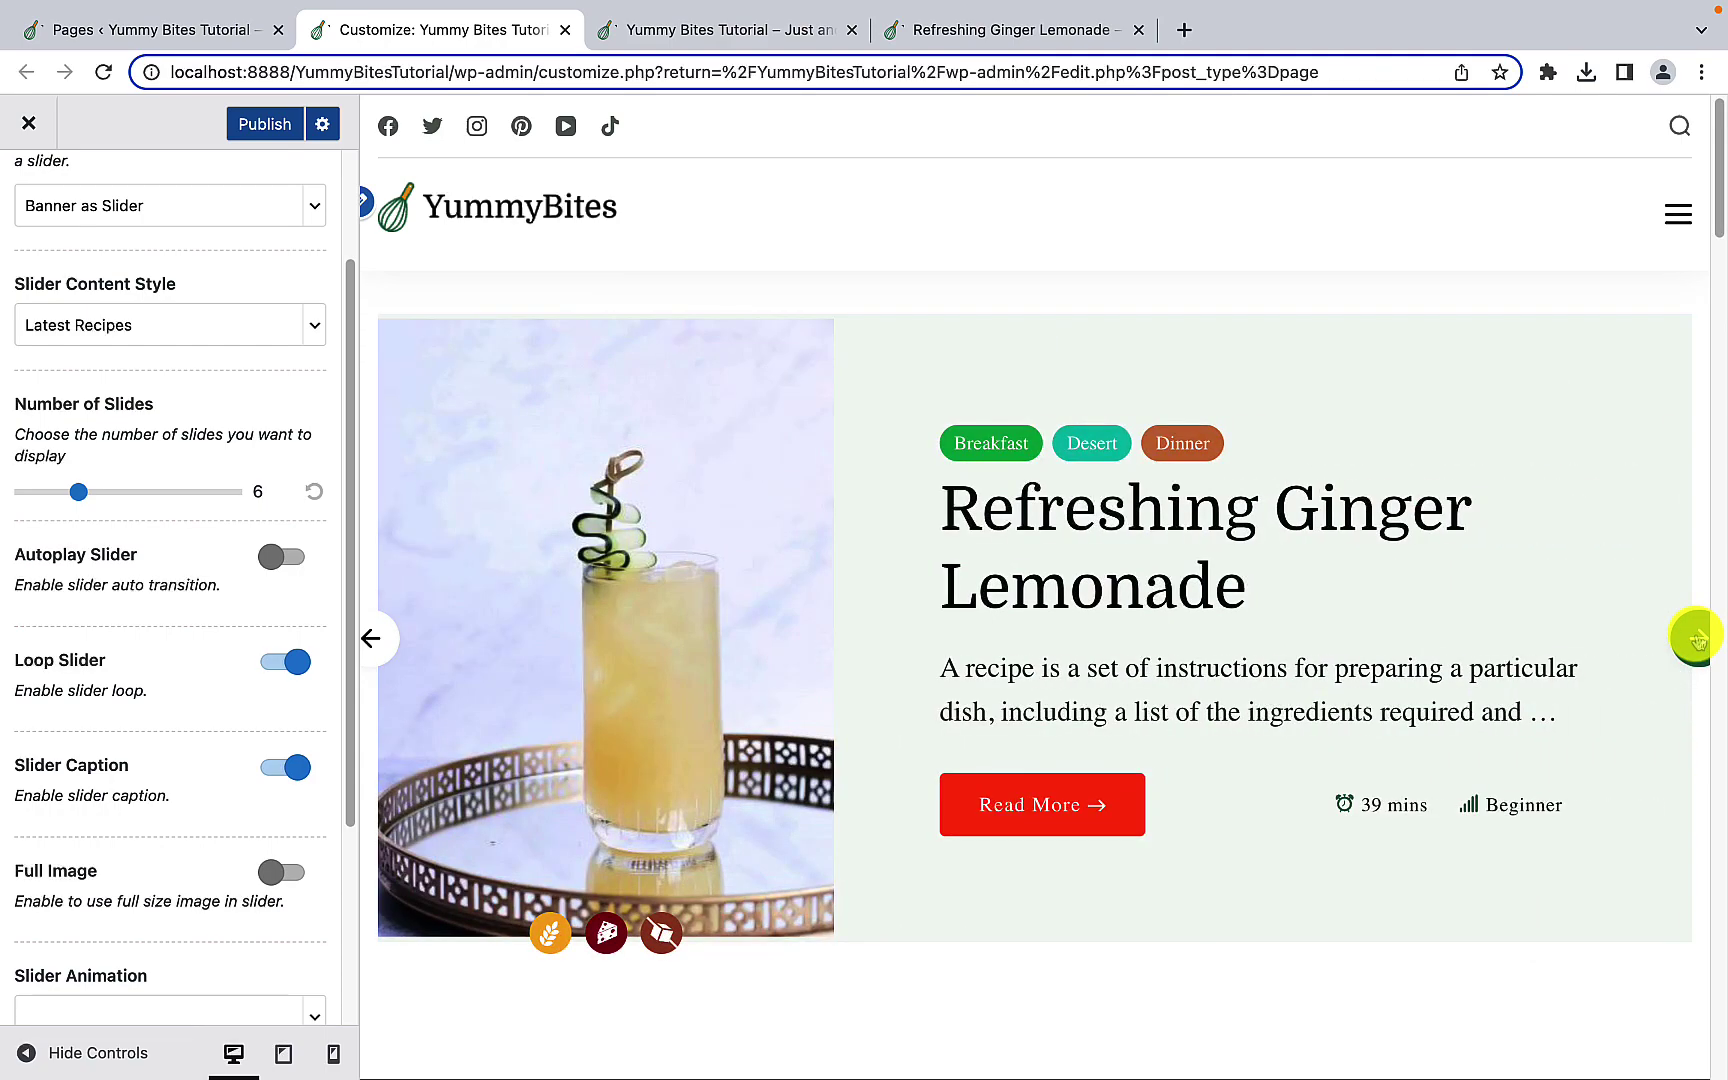
click(1699, 637)
click(1699, 637)
click(1699, 637)
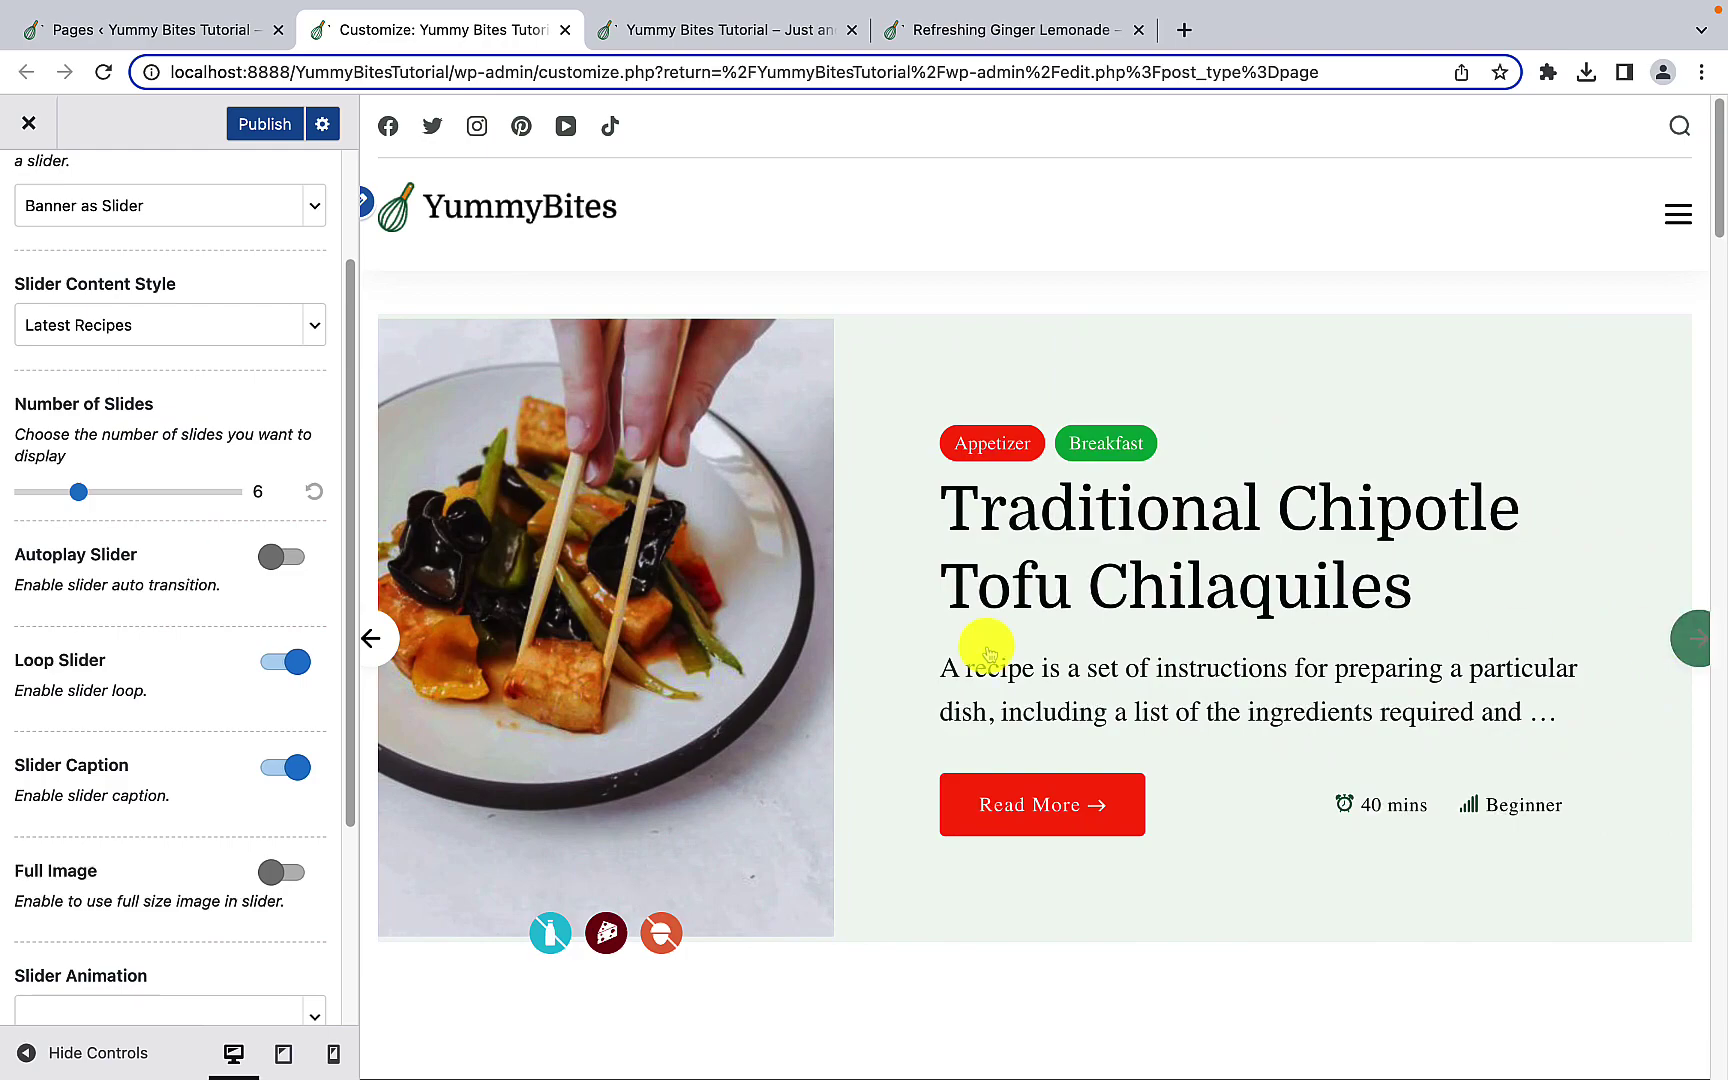
Step: Try advancing through the banner slides with Loop Slider turned off, and re-enable Loop Slider
click(273, 664)
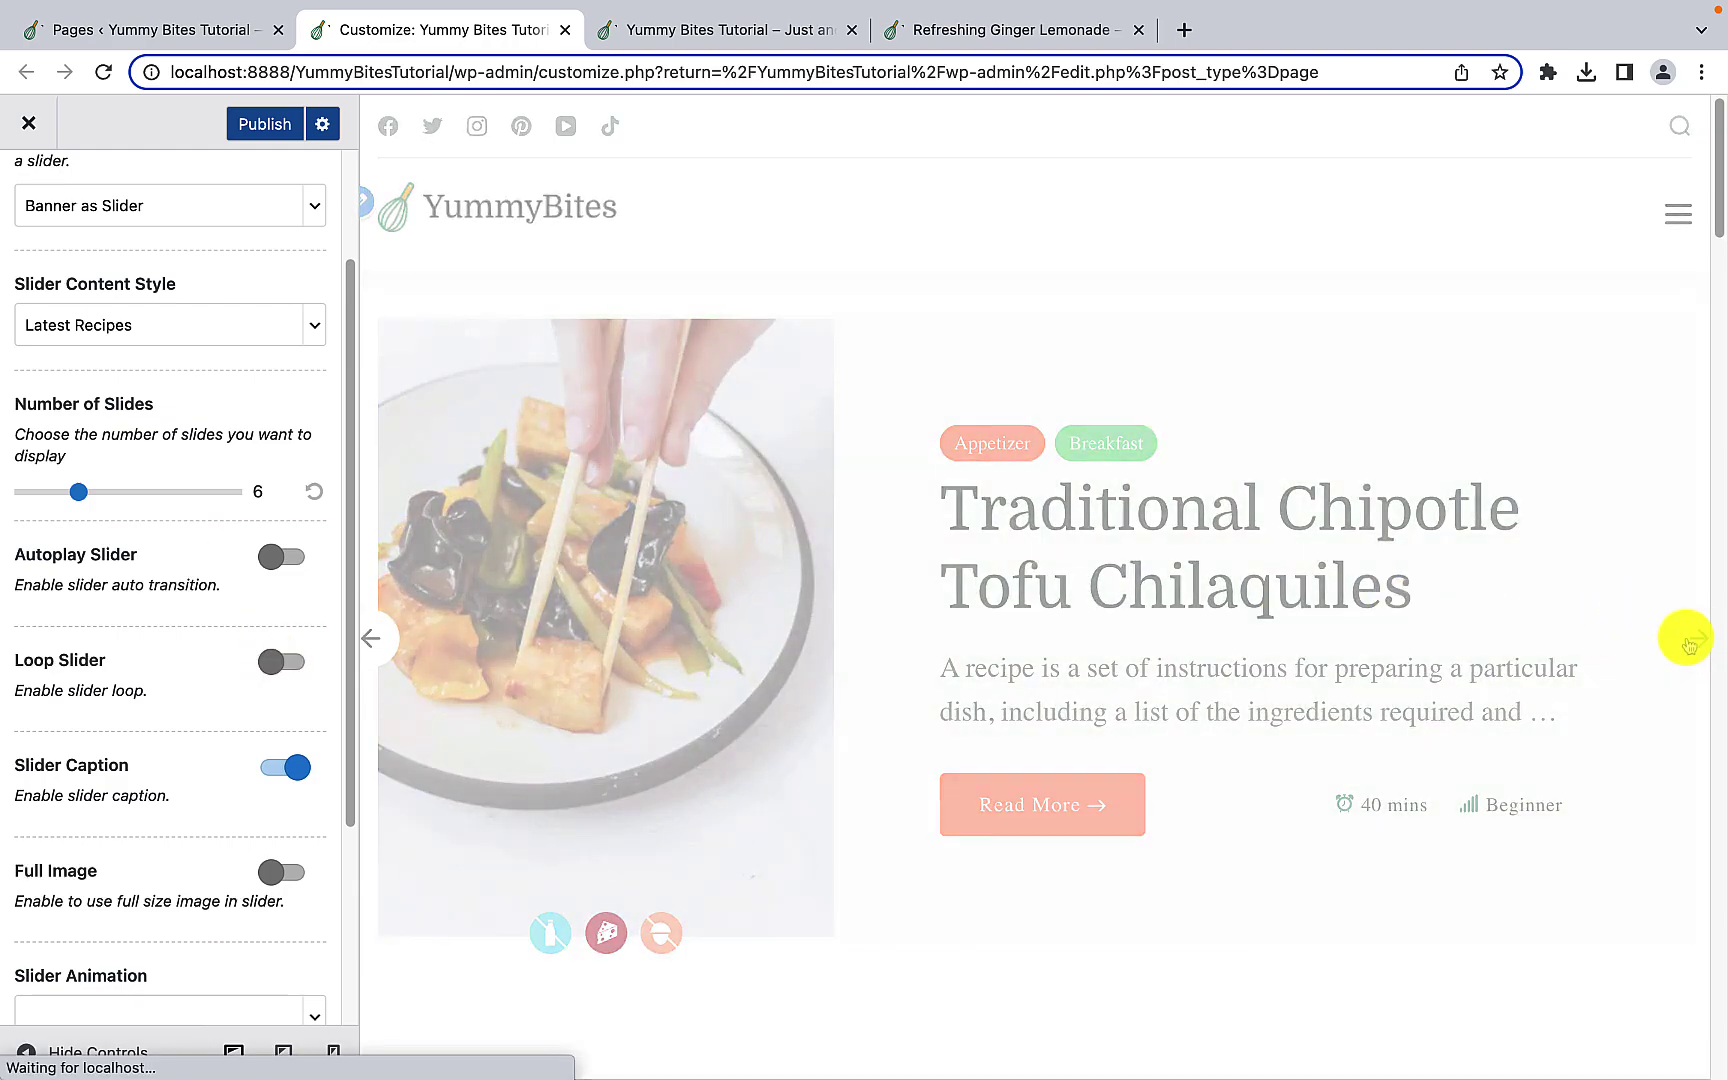
click(1697, 637)
click(1697, 637)
click(1697, 637)
click(1697, 637)
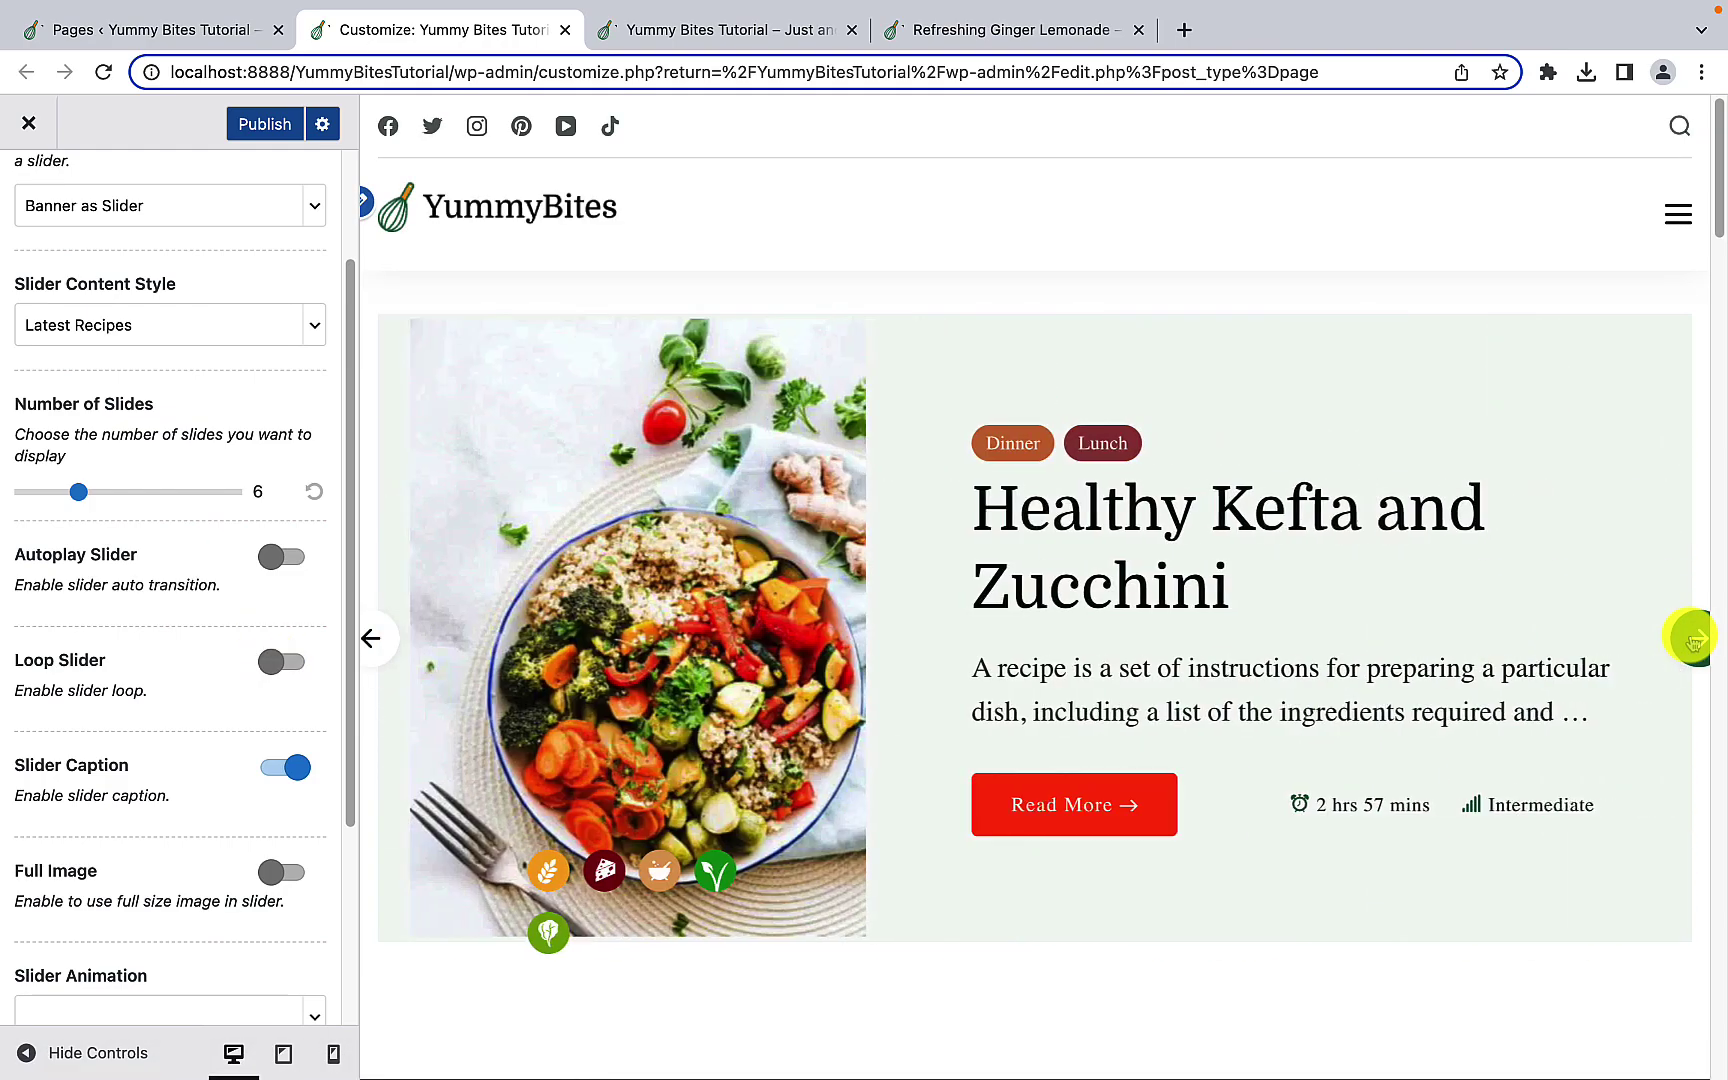
click(1697, 637)
click(1697, 637)
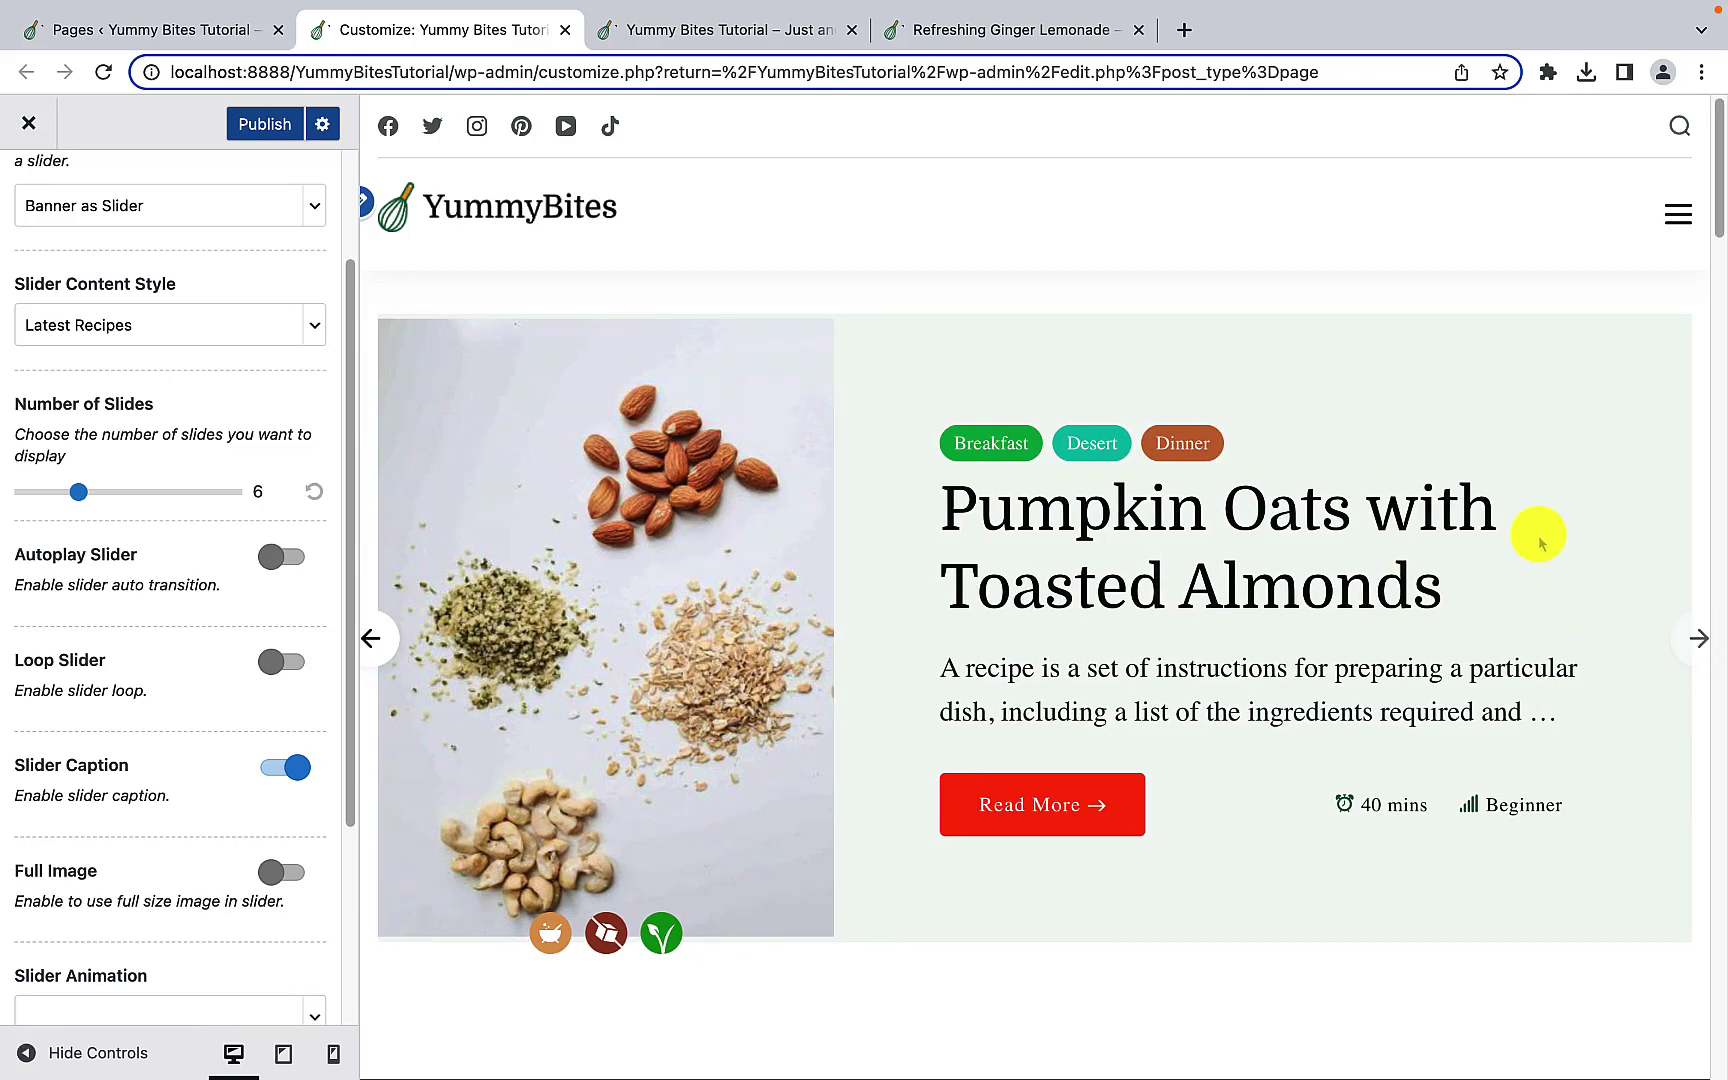
click(292, 665)
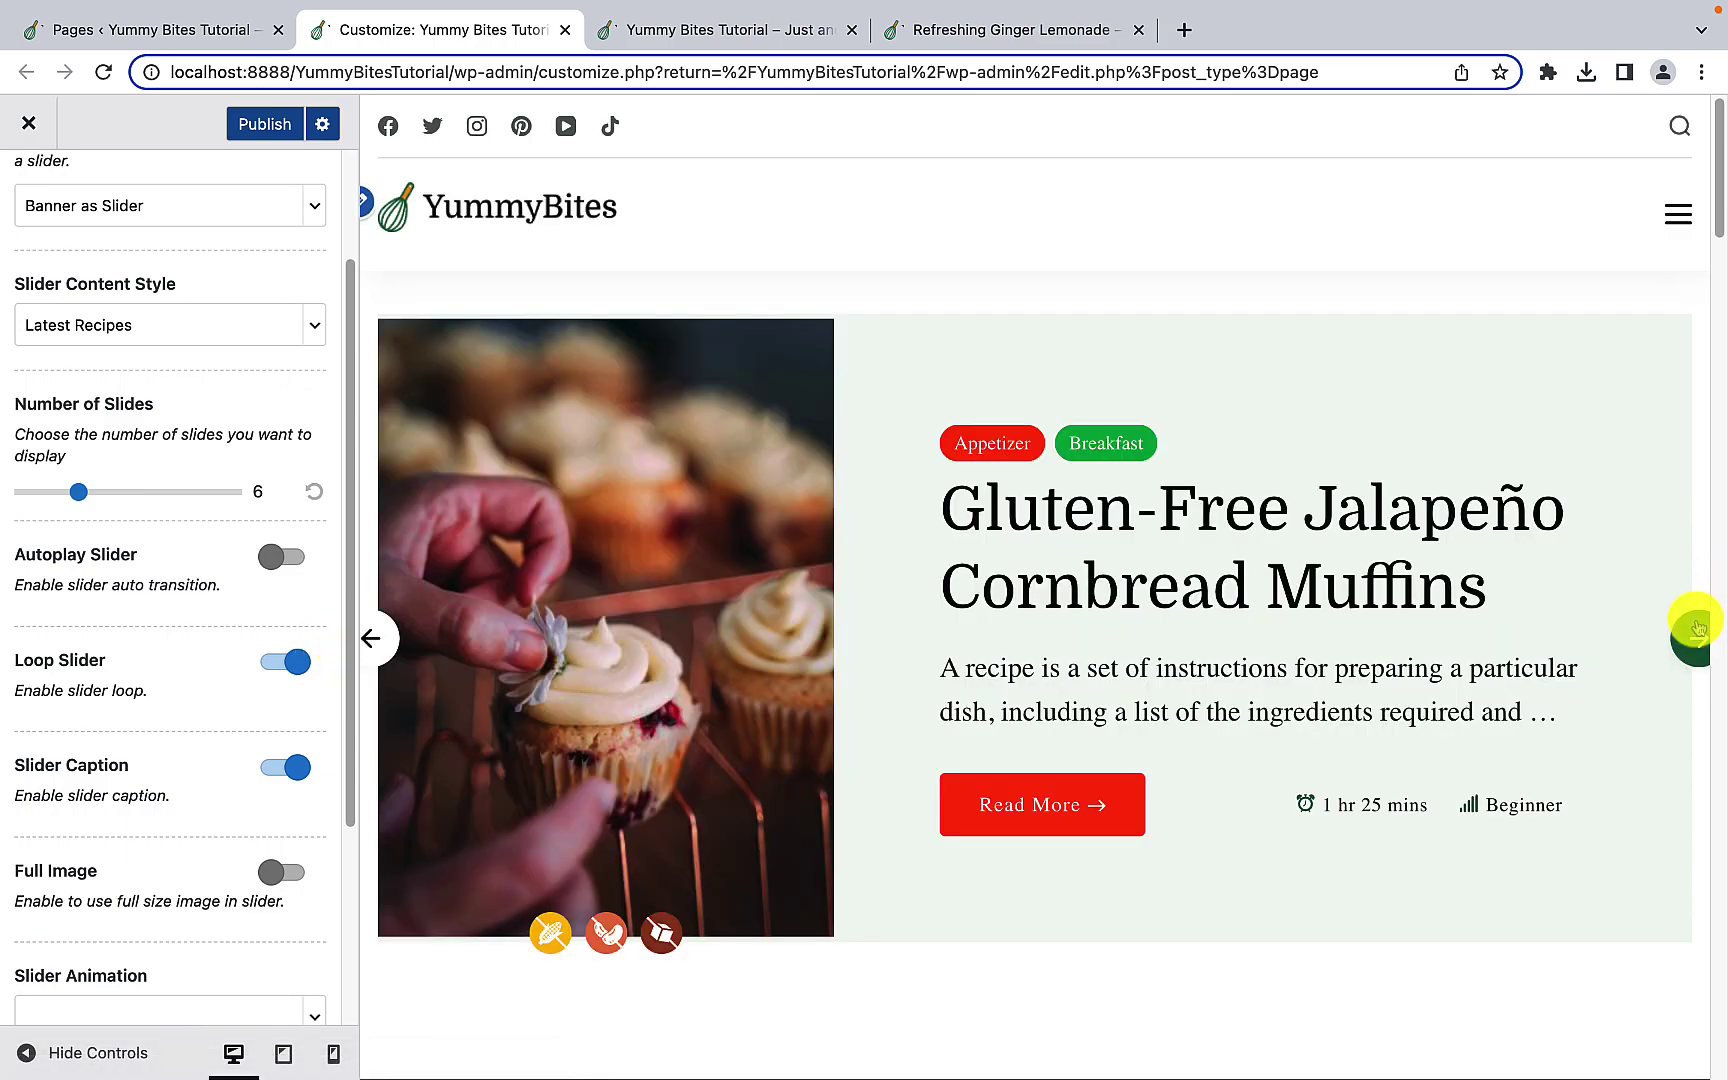
Step: Advance through all the banner slides in the preview to check the slider with looping re-enabled
click(1697, 628)
click(1697, 628)
click(1697, 628)
click(1697, 628)
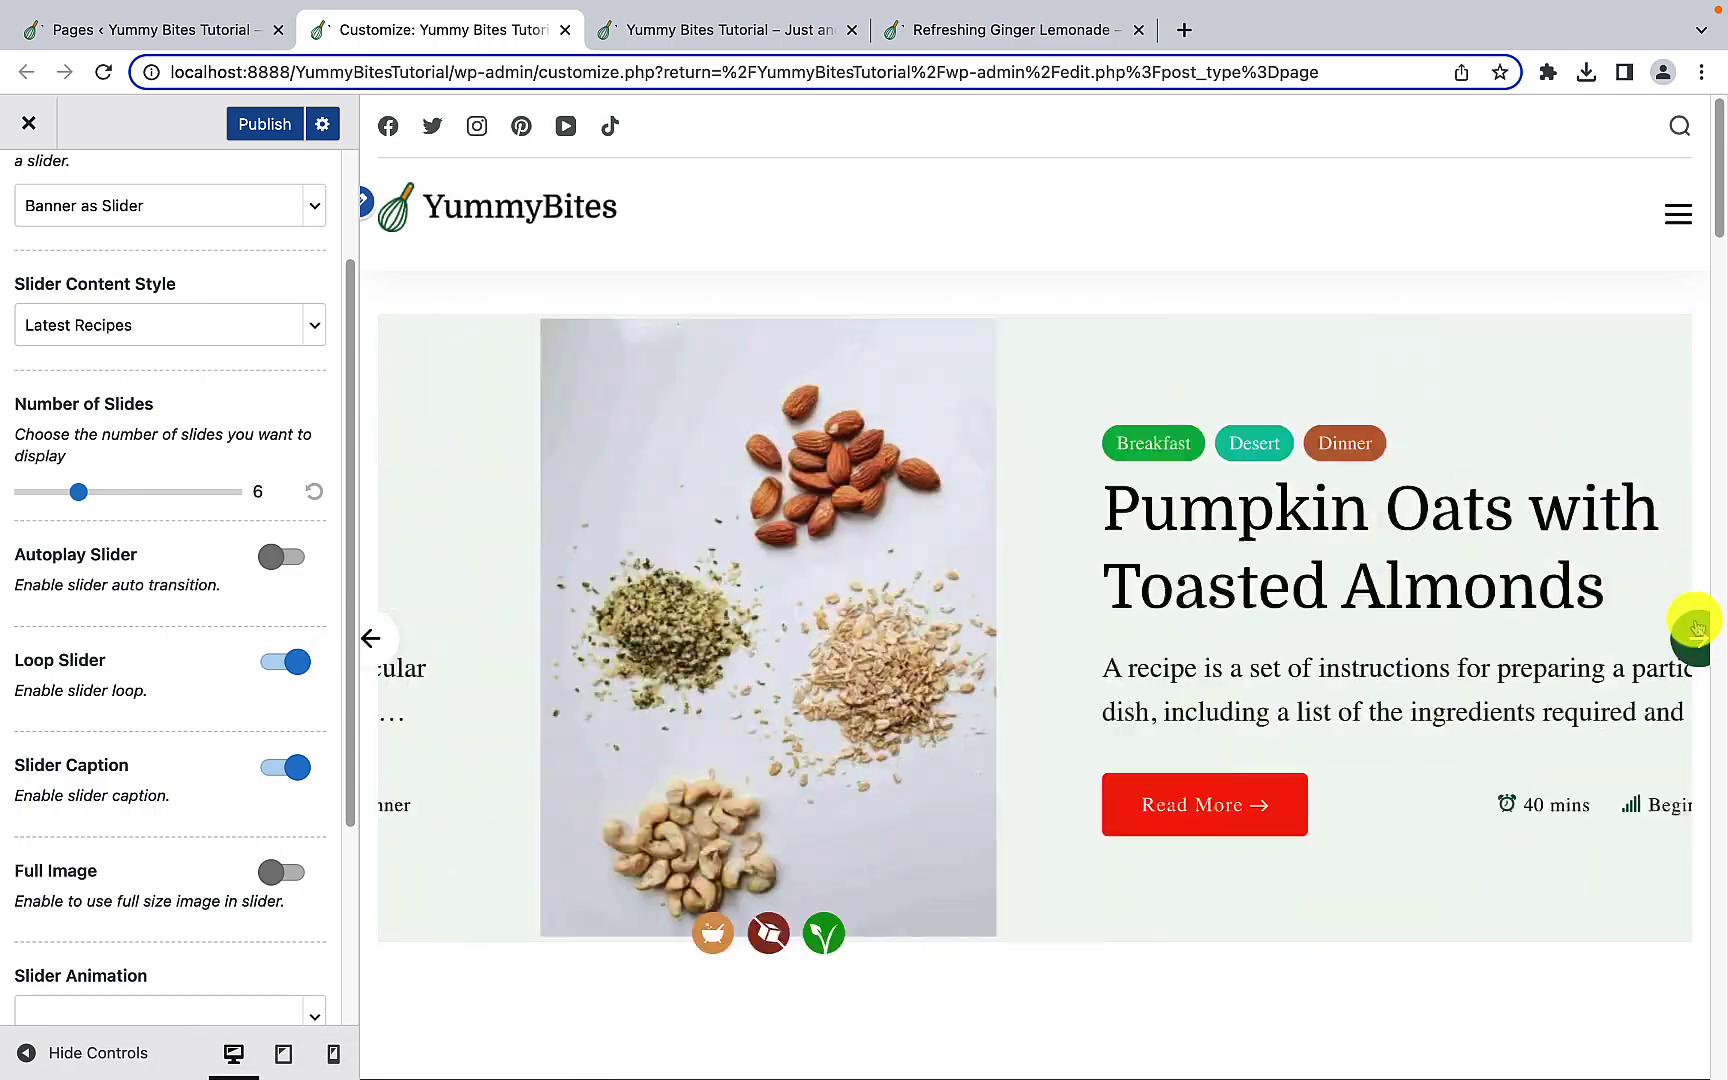
click(1697, 628)
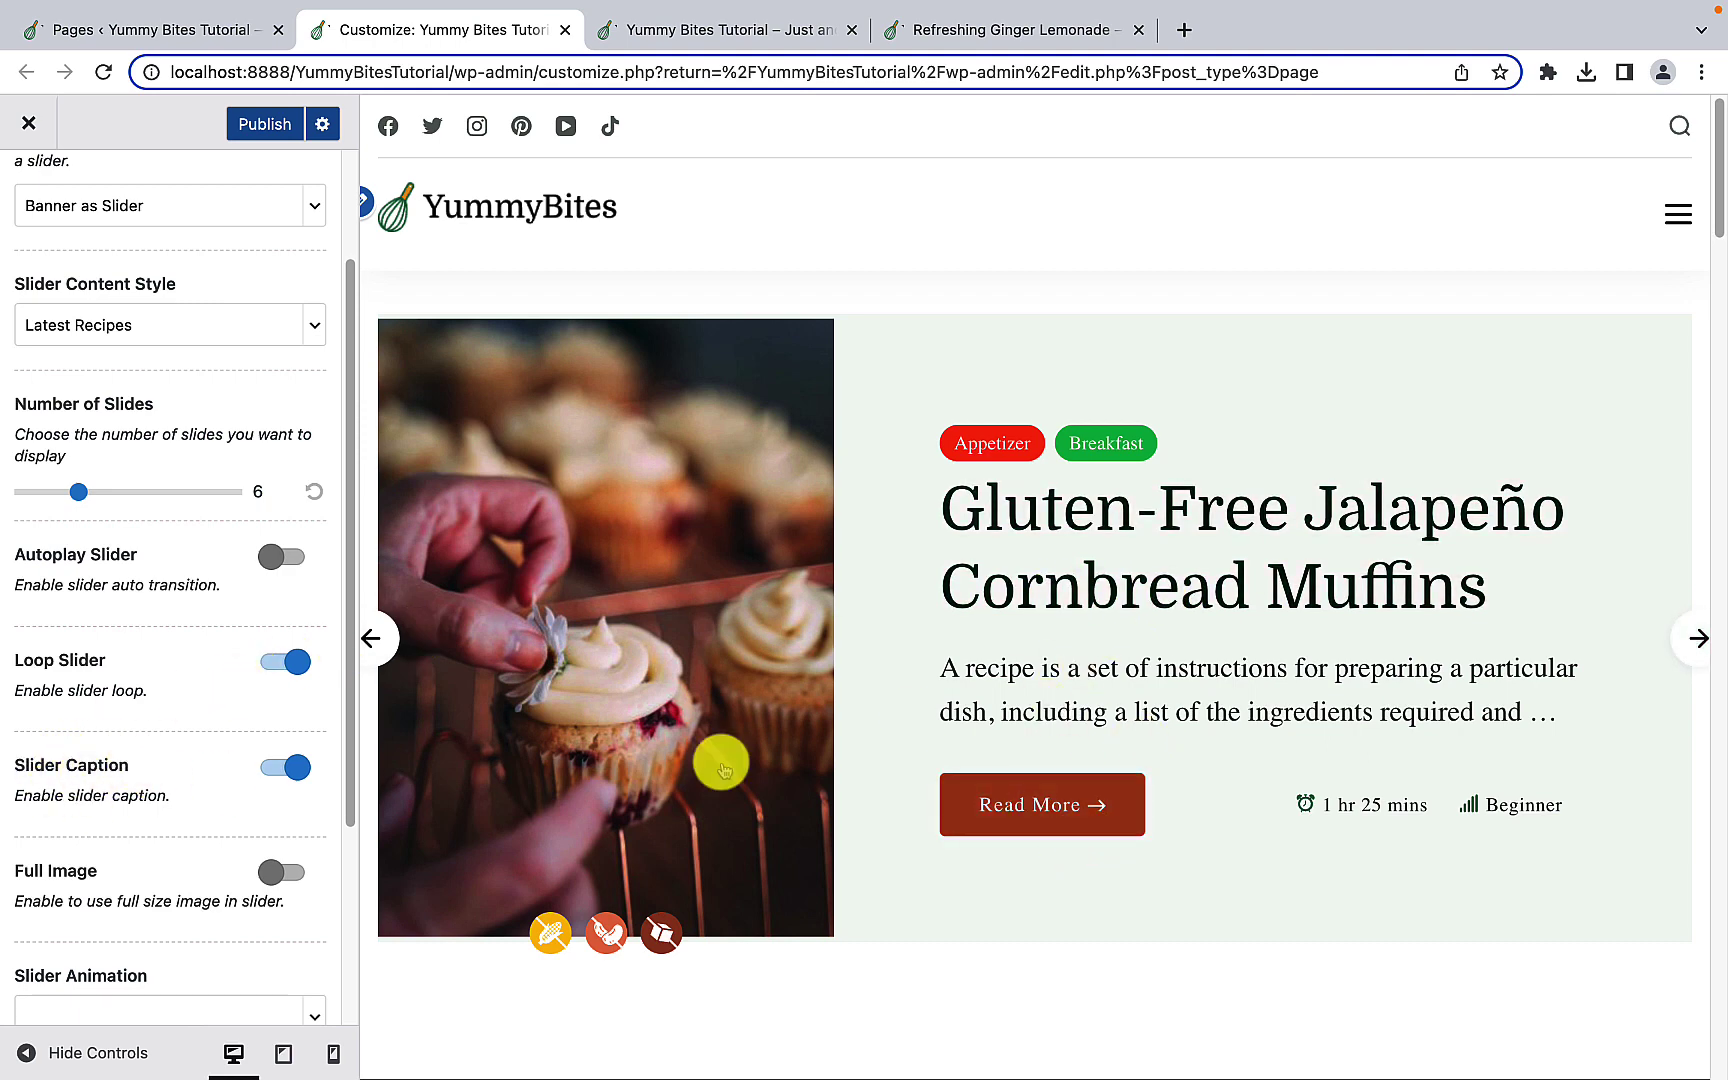
Step: Try the banner with Slider Caption off and then with Full Image on, checking the preview and reverting each option
click(288, 769)
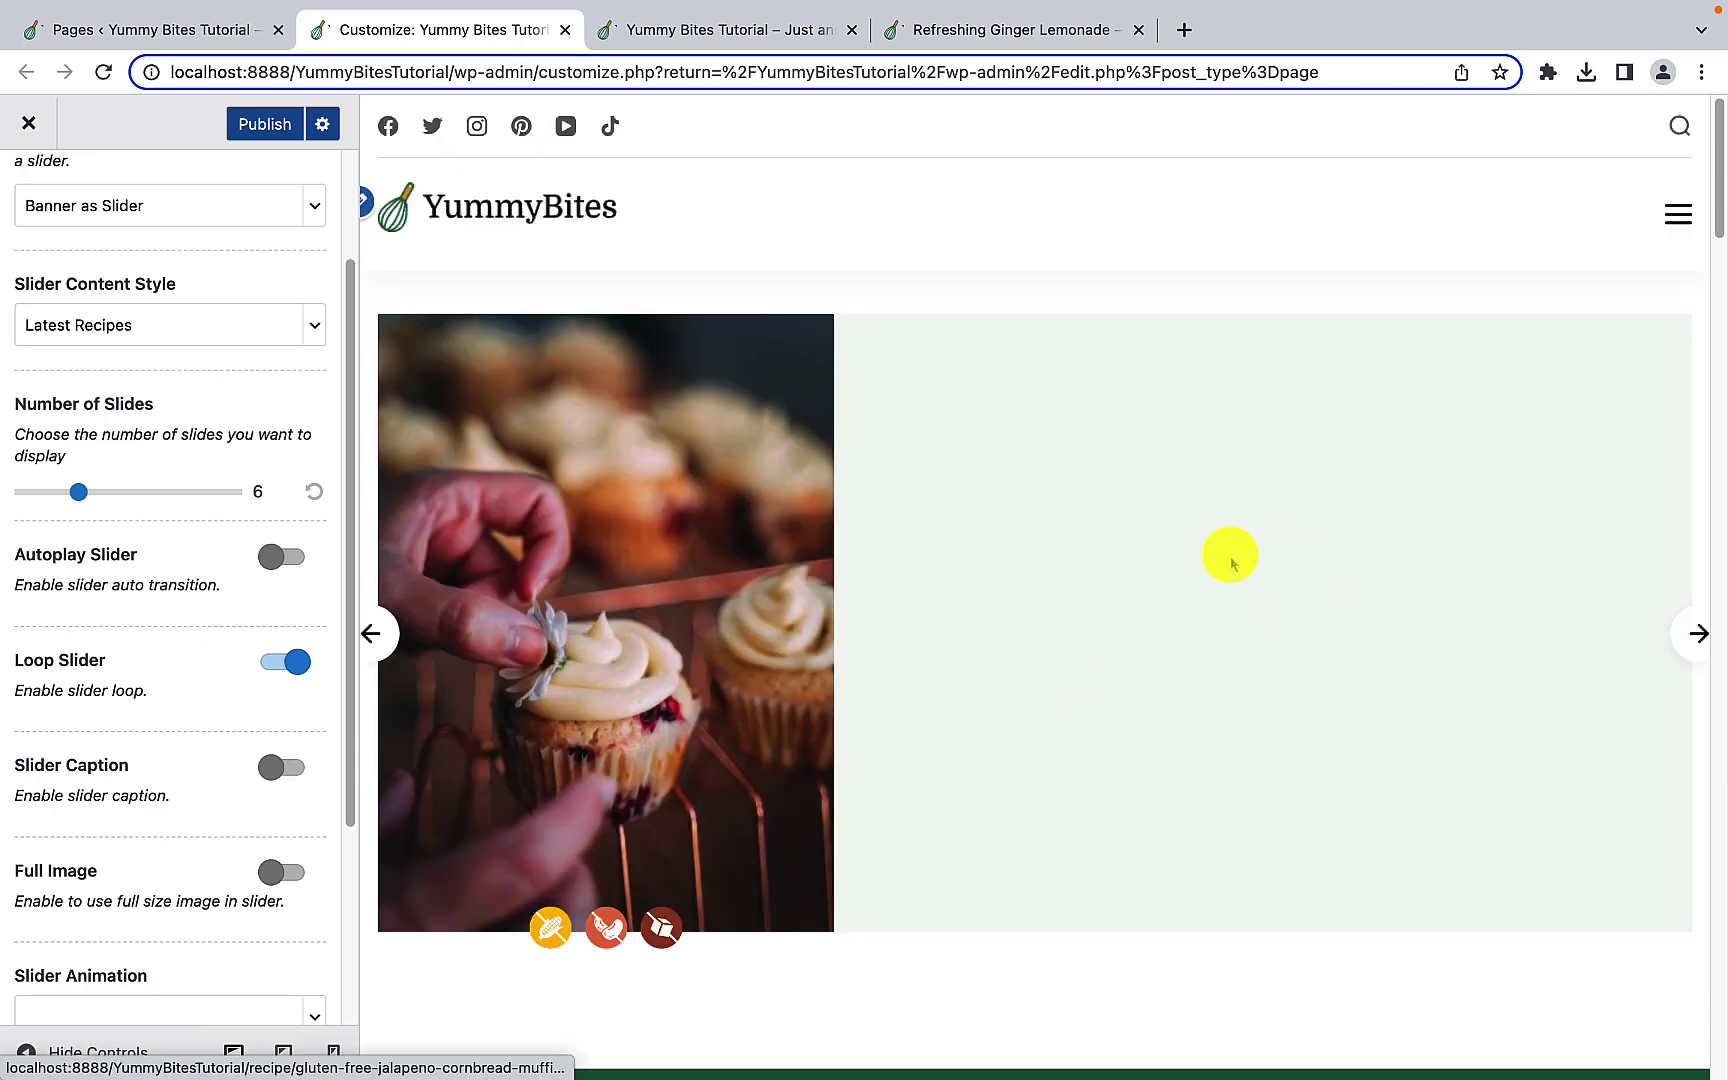
click(290, 768)
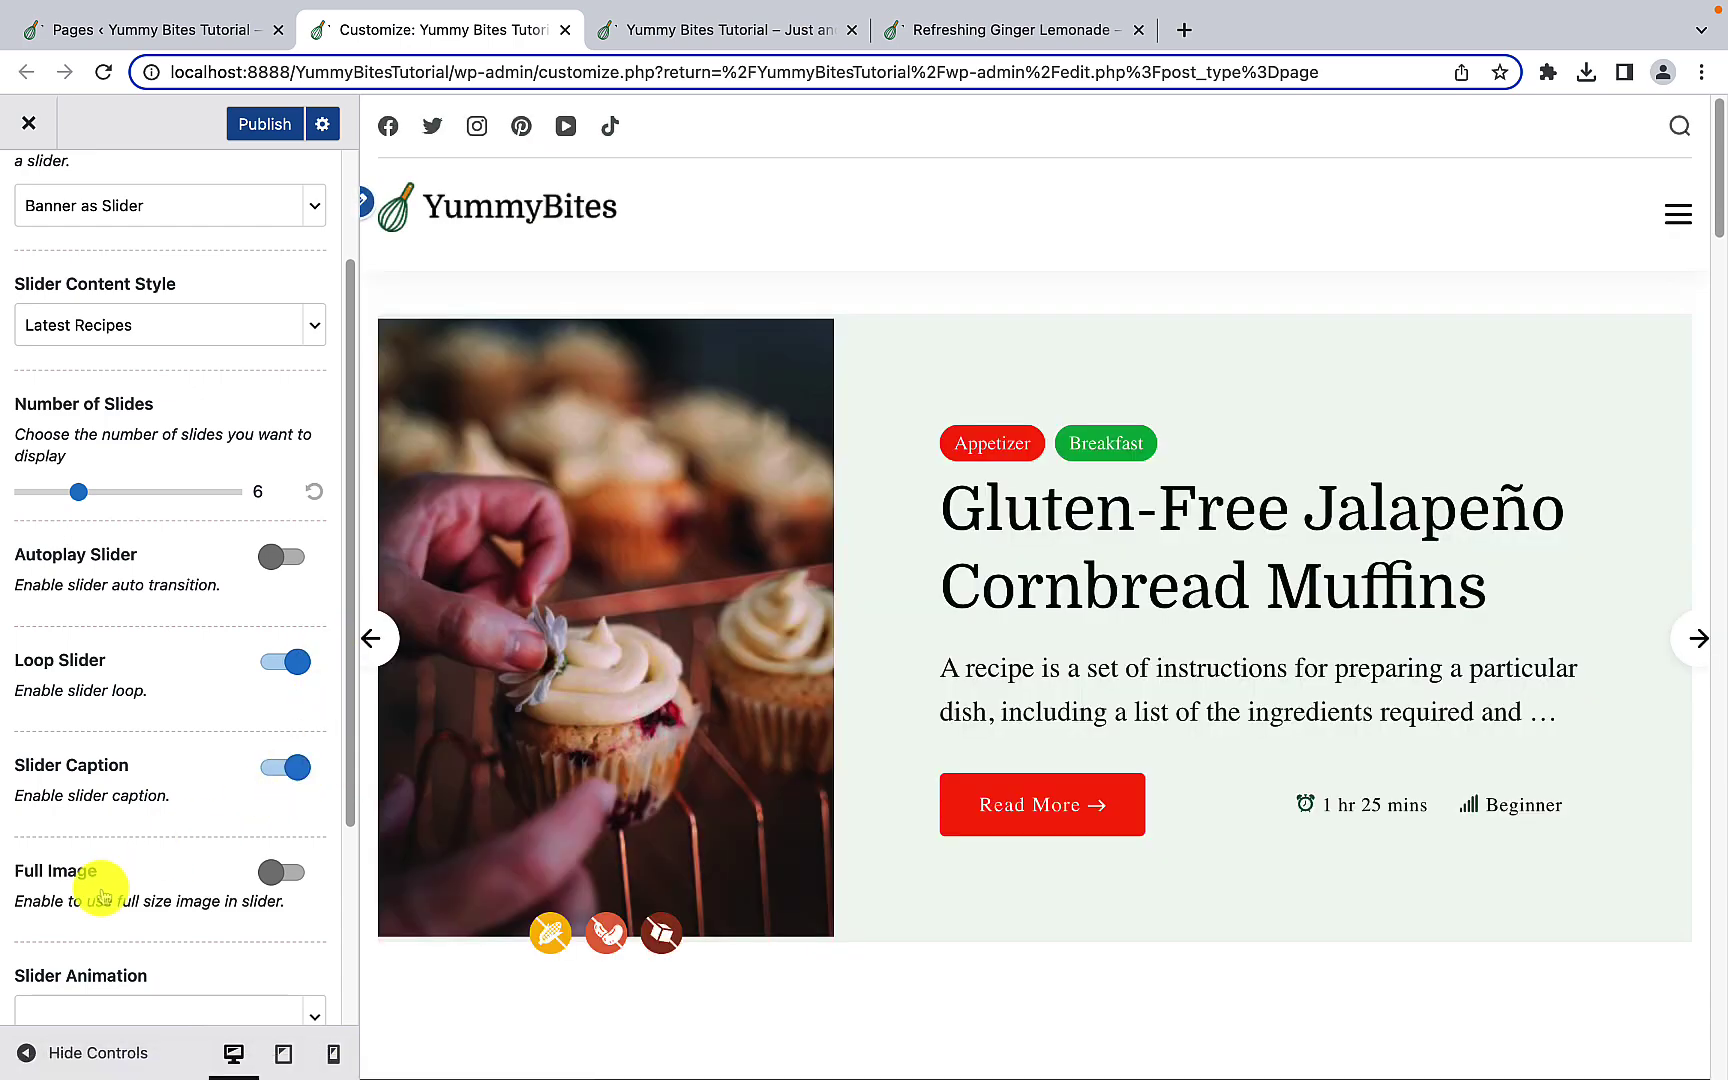
scroll(100, 870, down, 1)
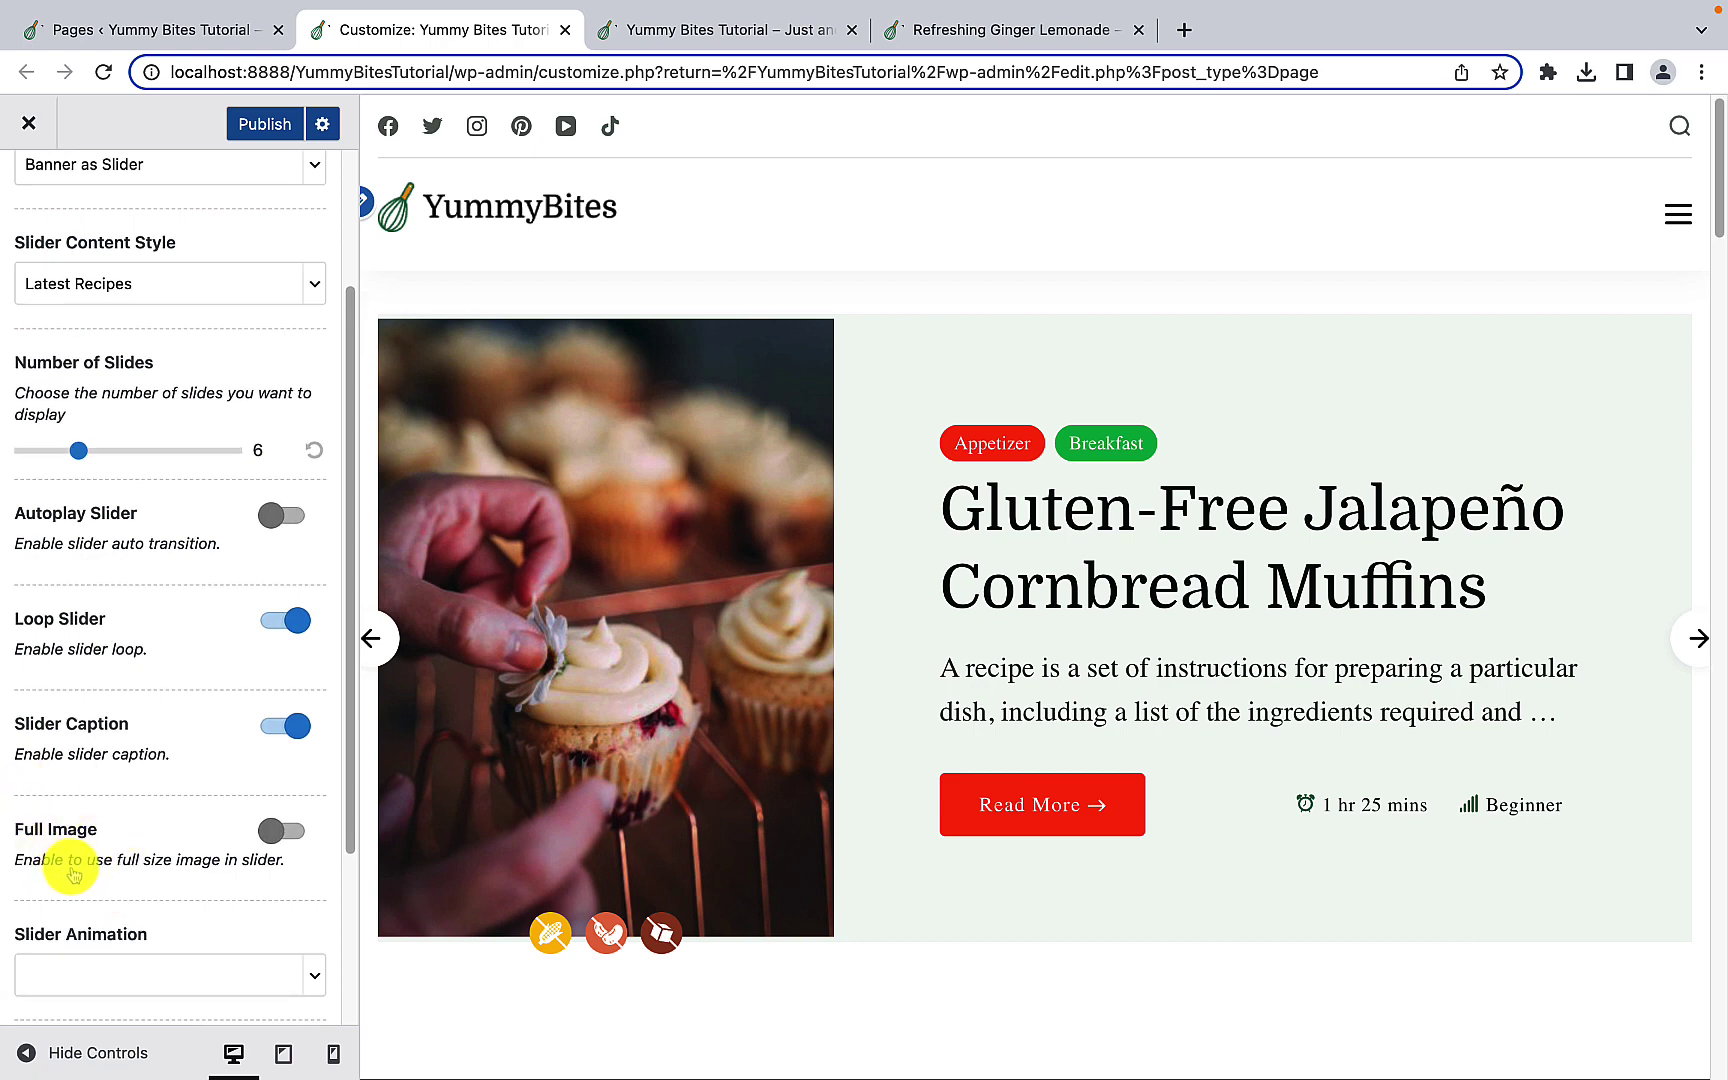
click(287, 834)
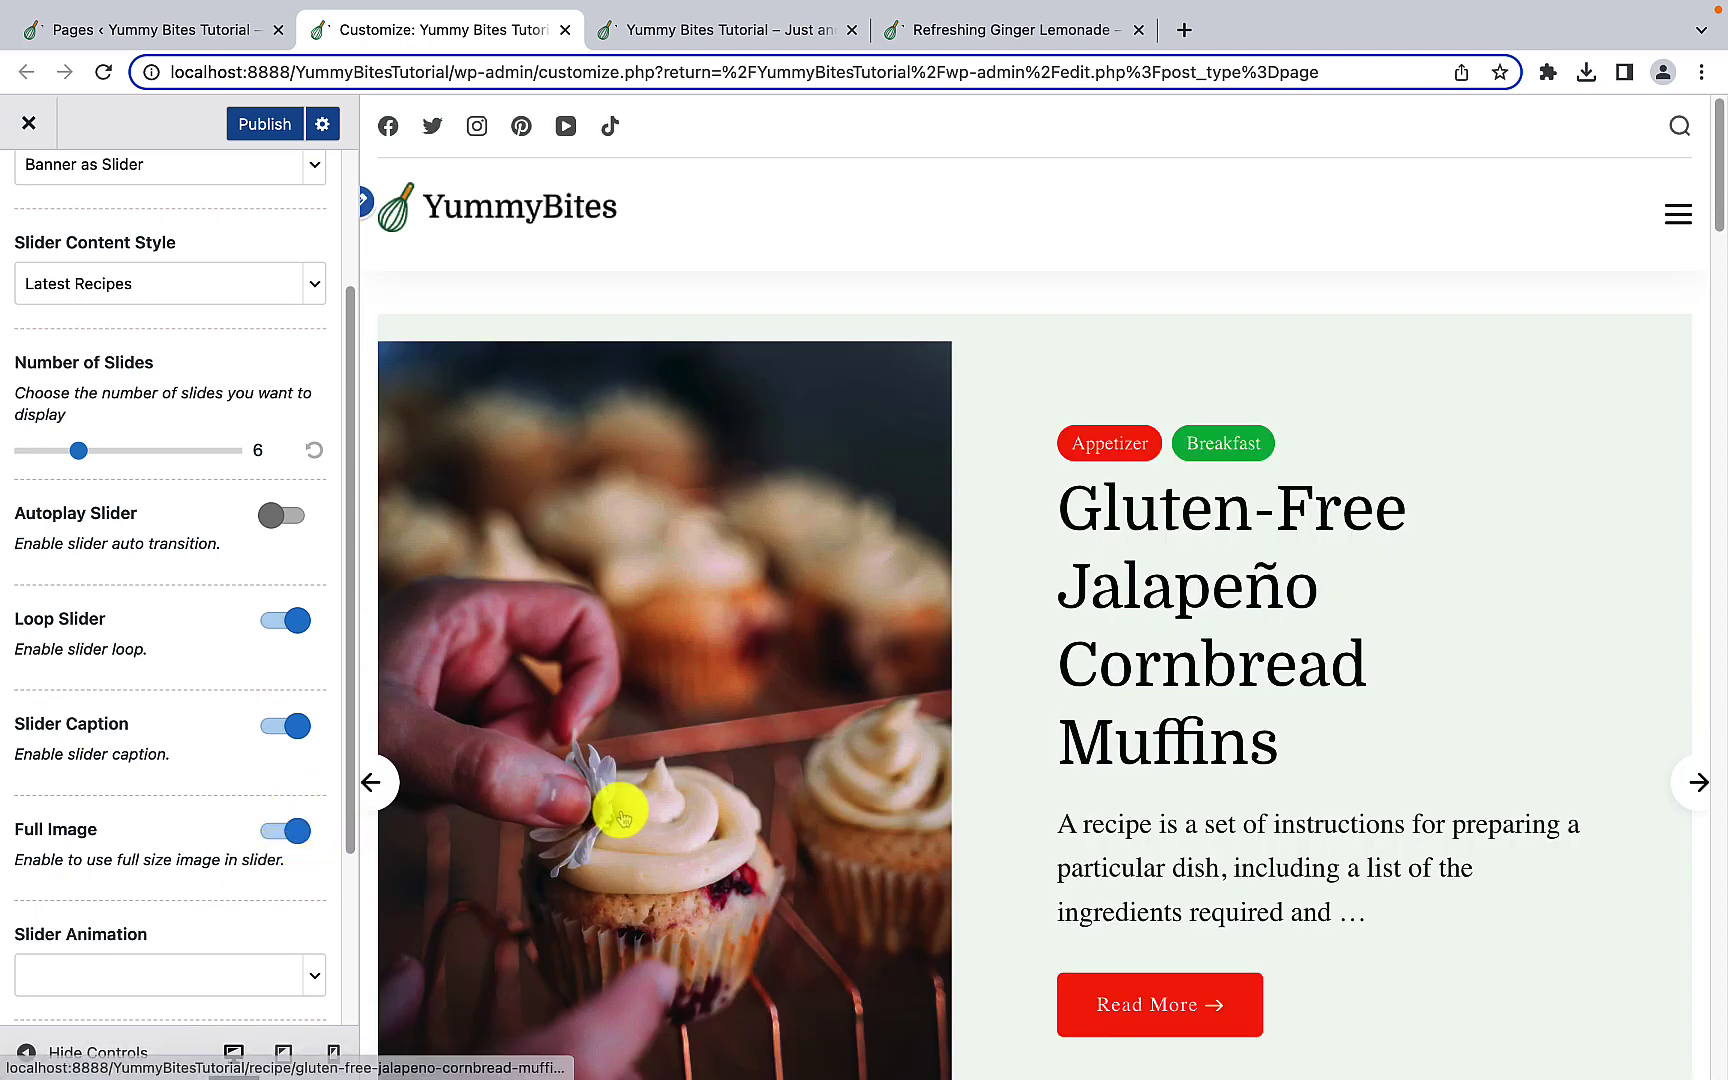
scroll(617, 810, down, 3)
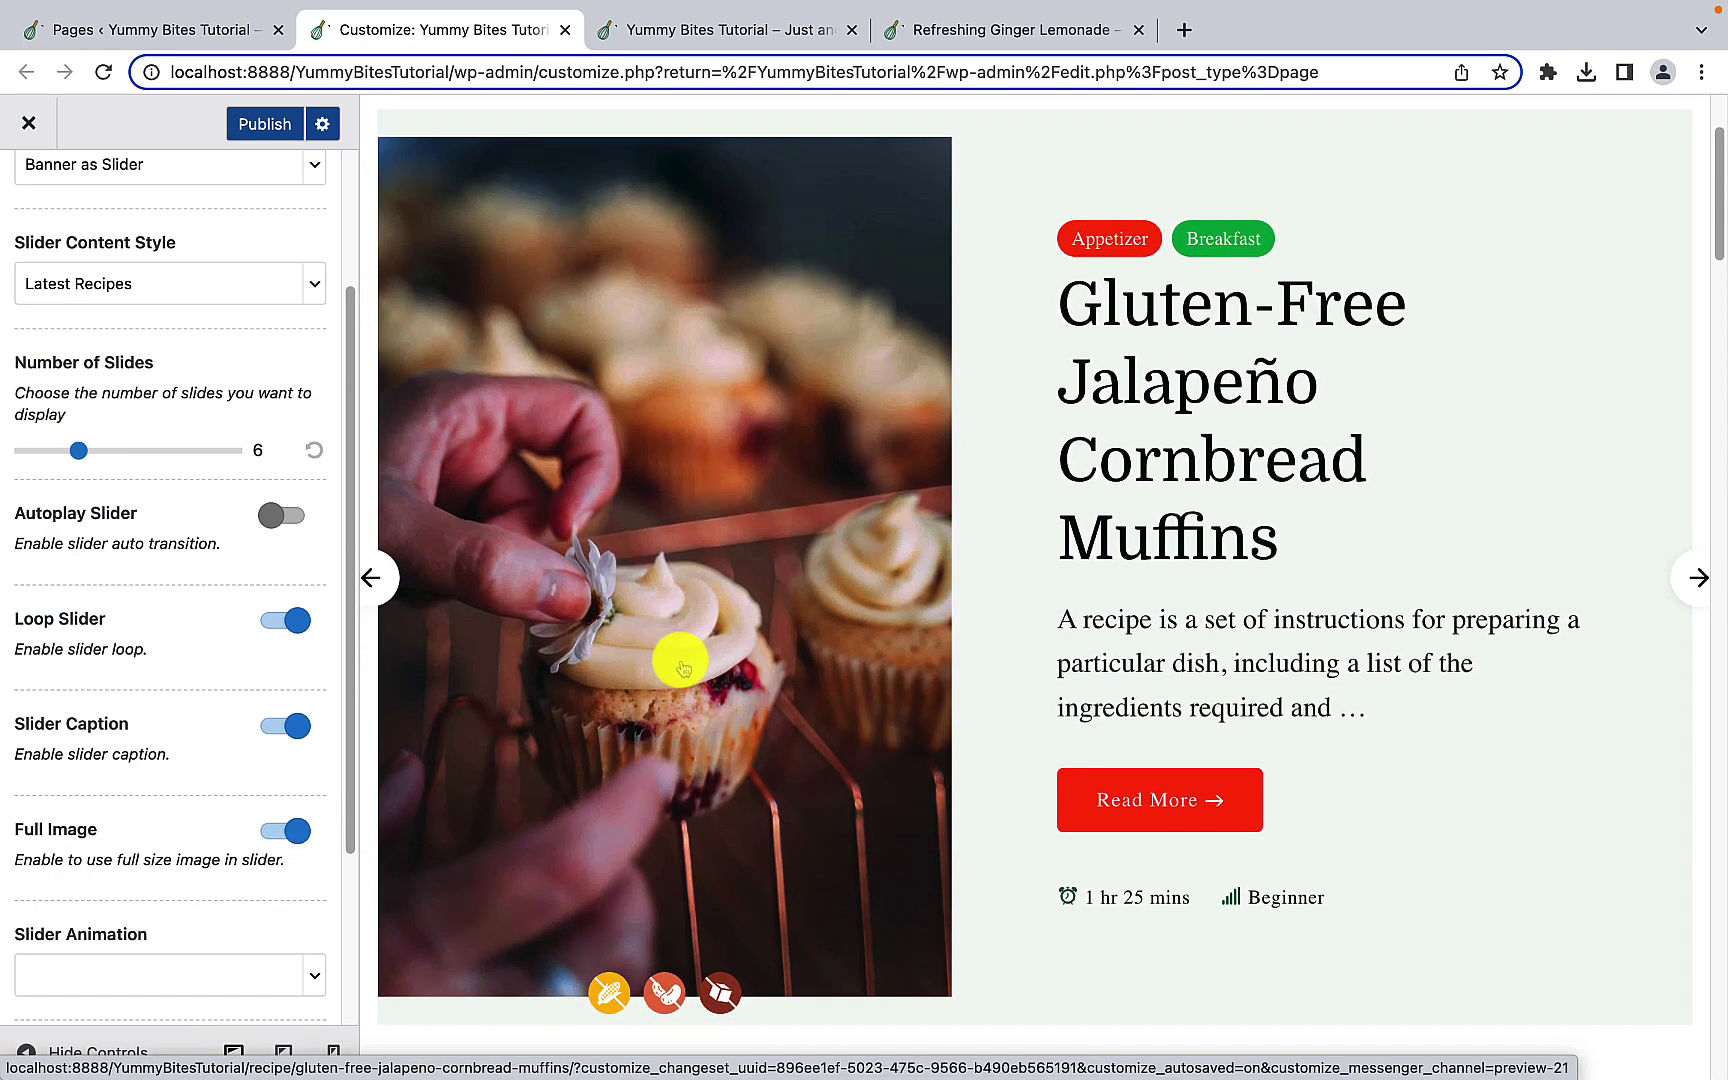
scroll(681, 670, up, 1)
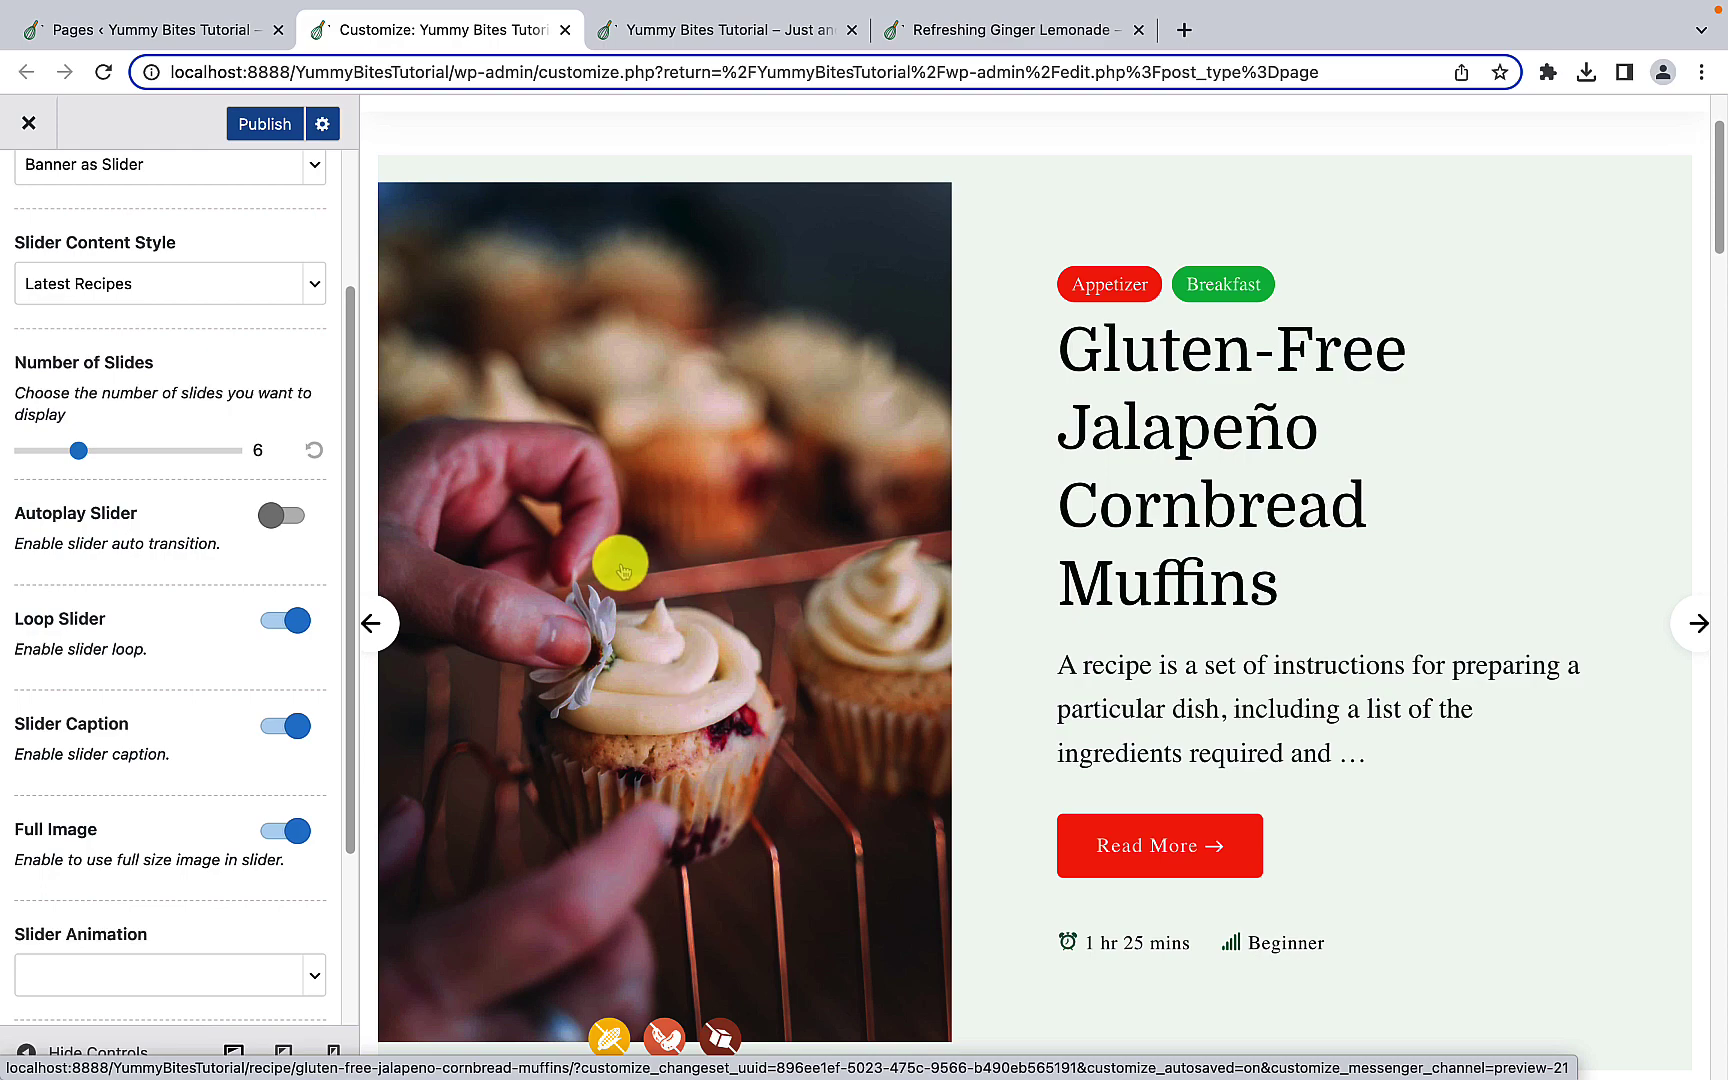
click(287, 832)
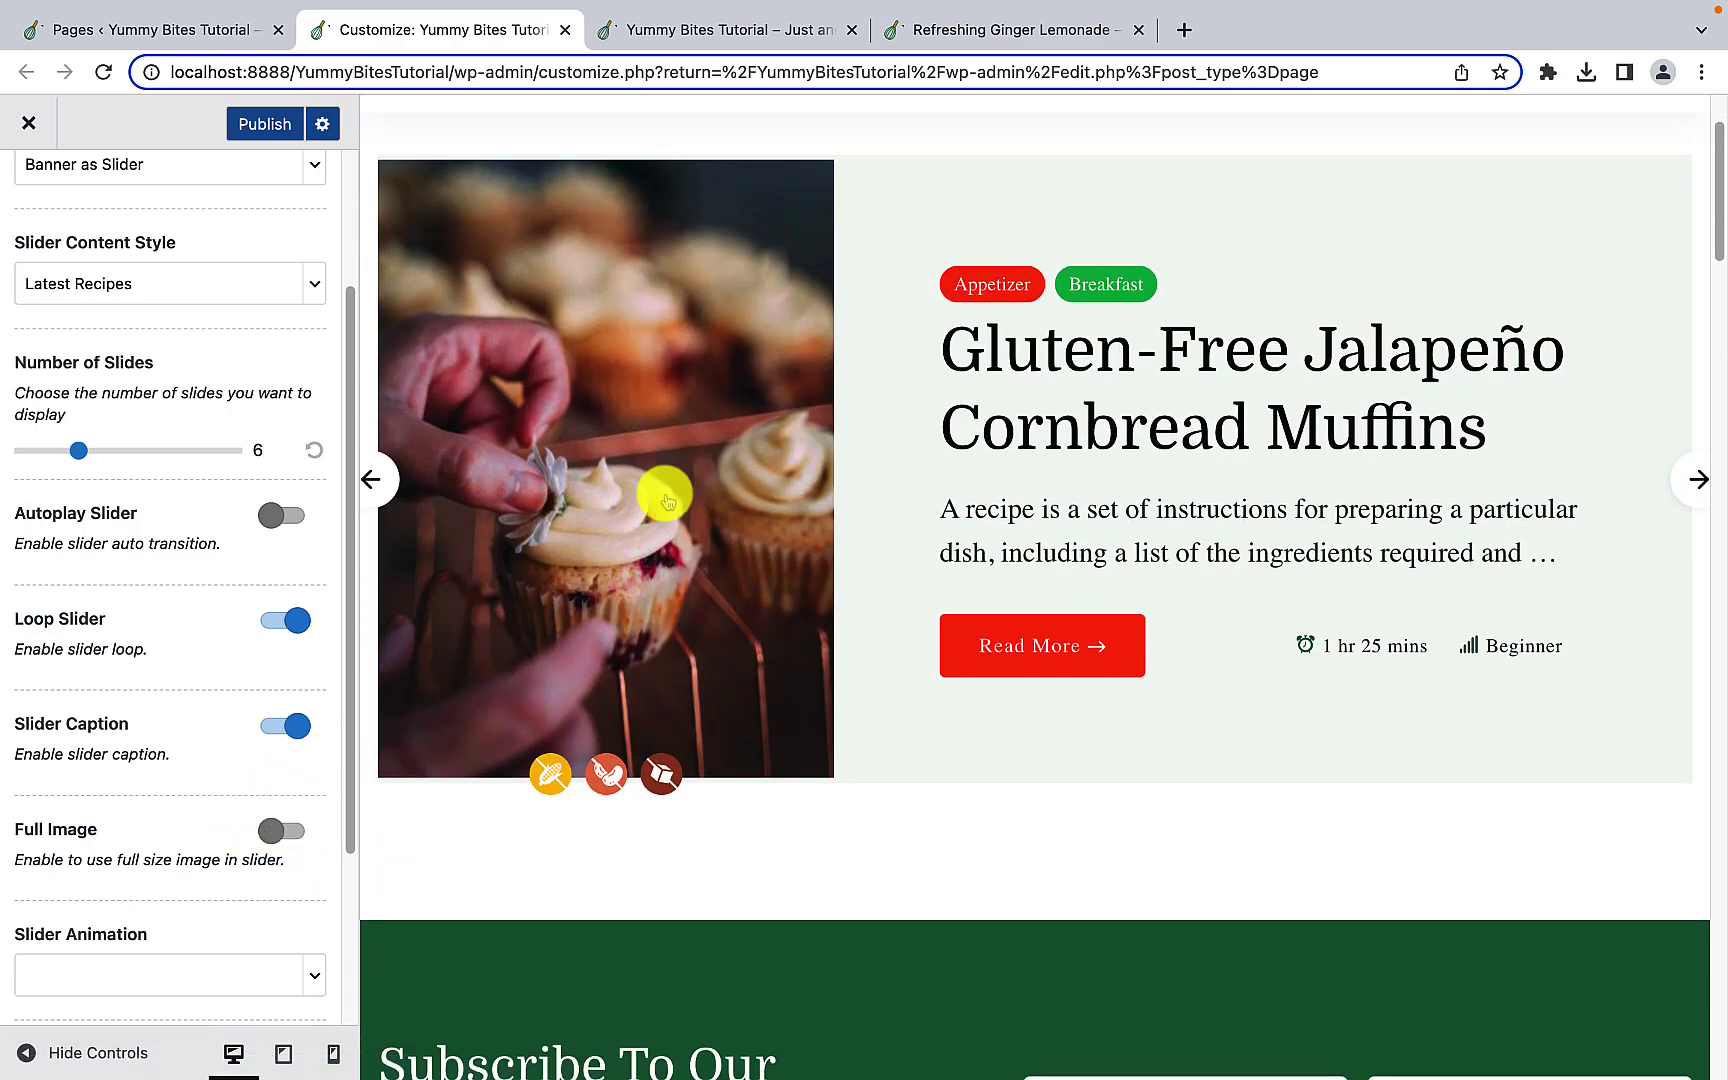
scroll(610, 560, up, 1)
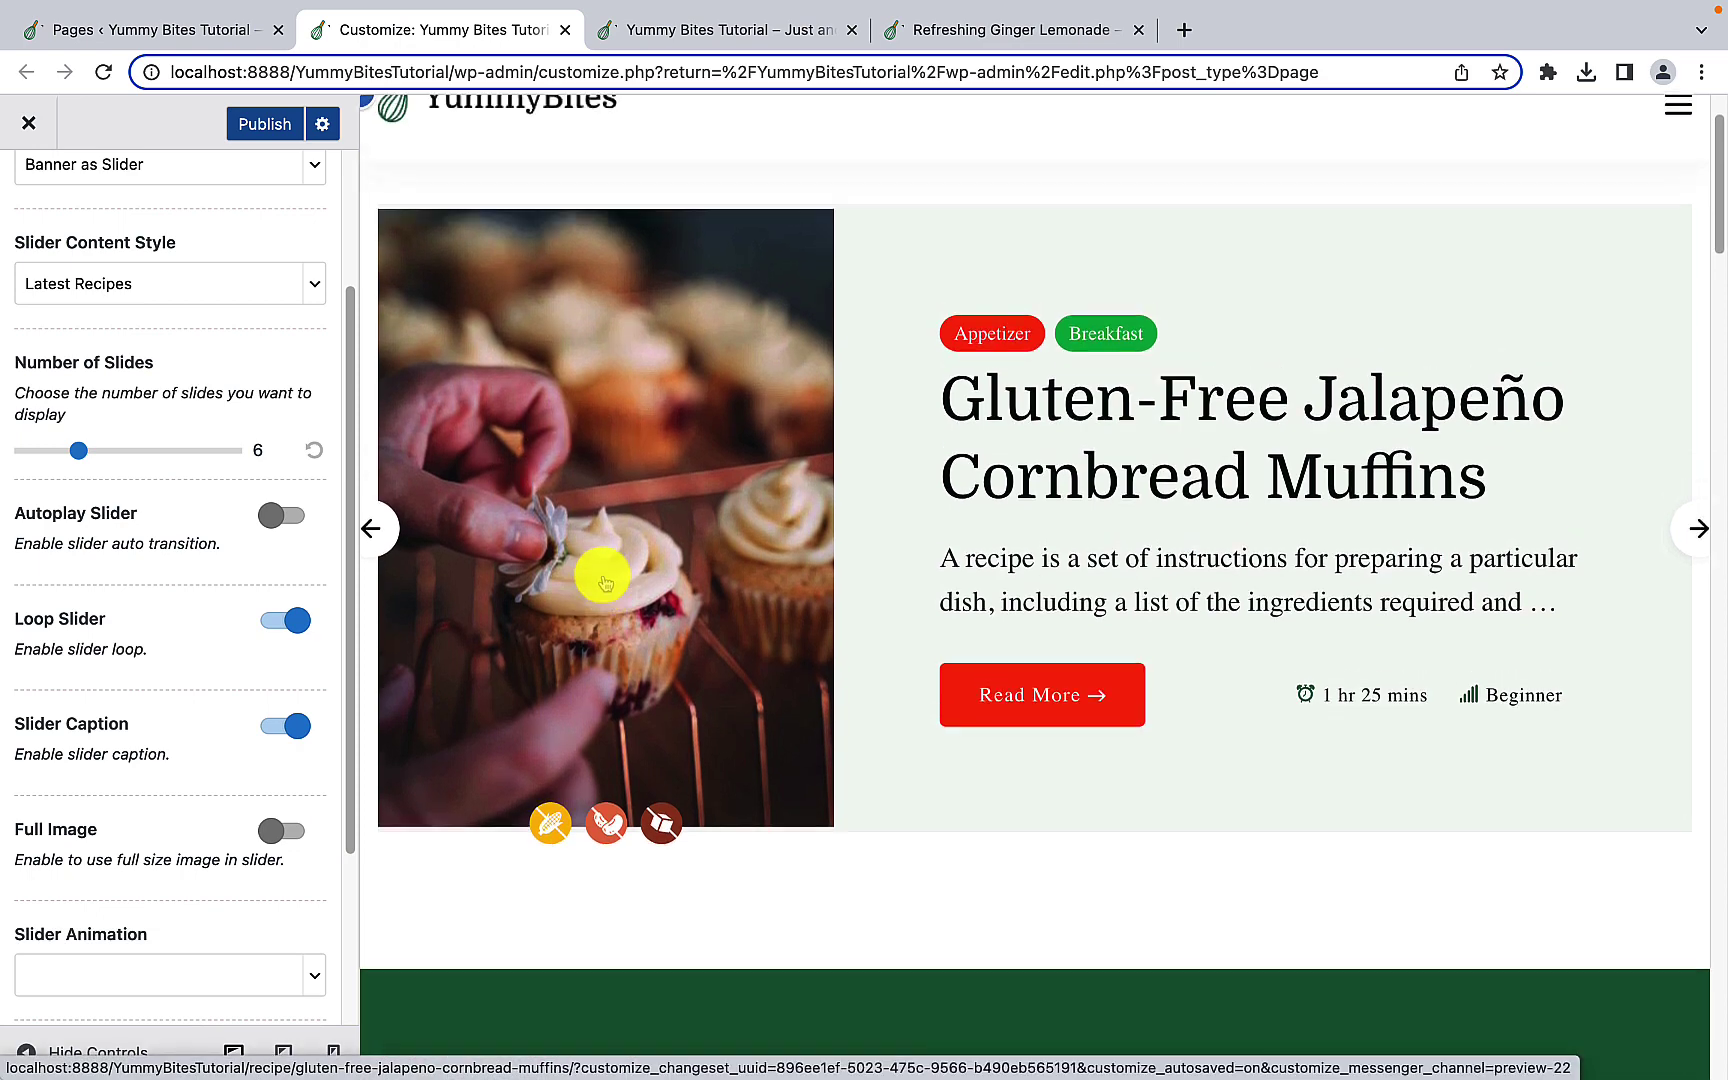
scroll(605, 583, up, 1)
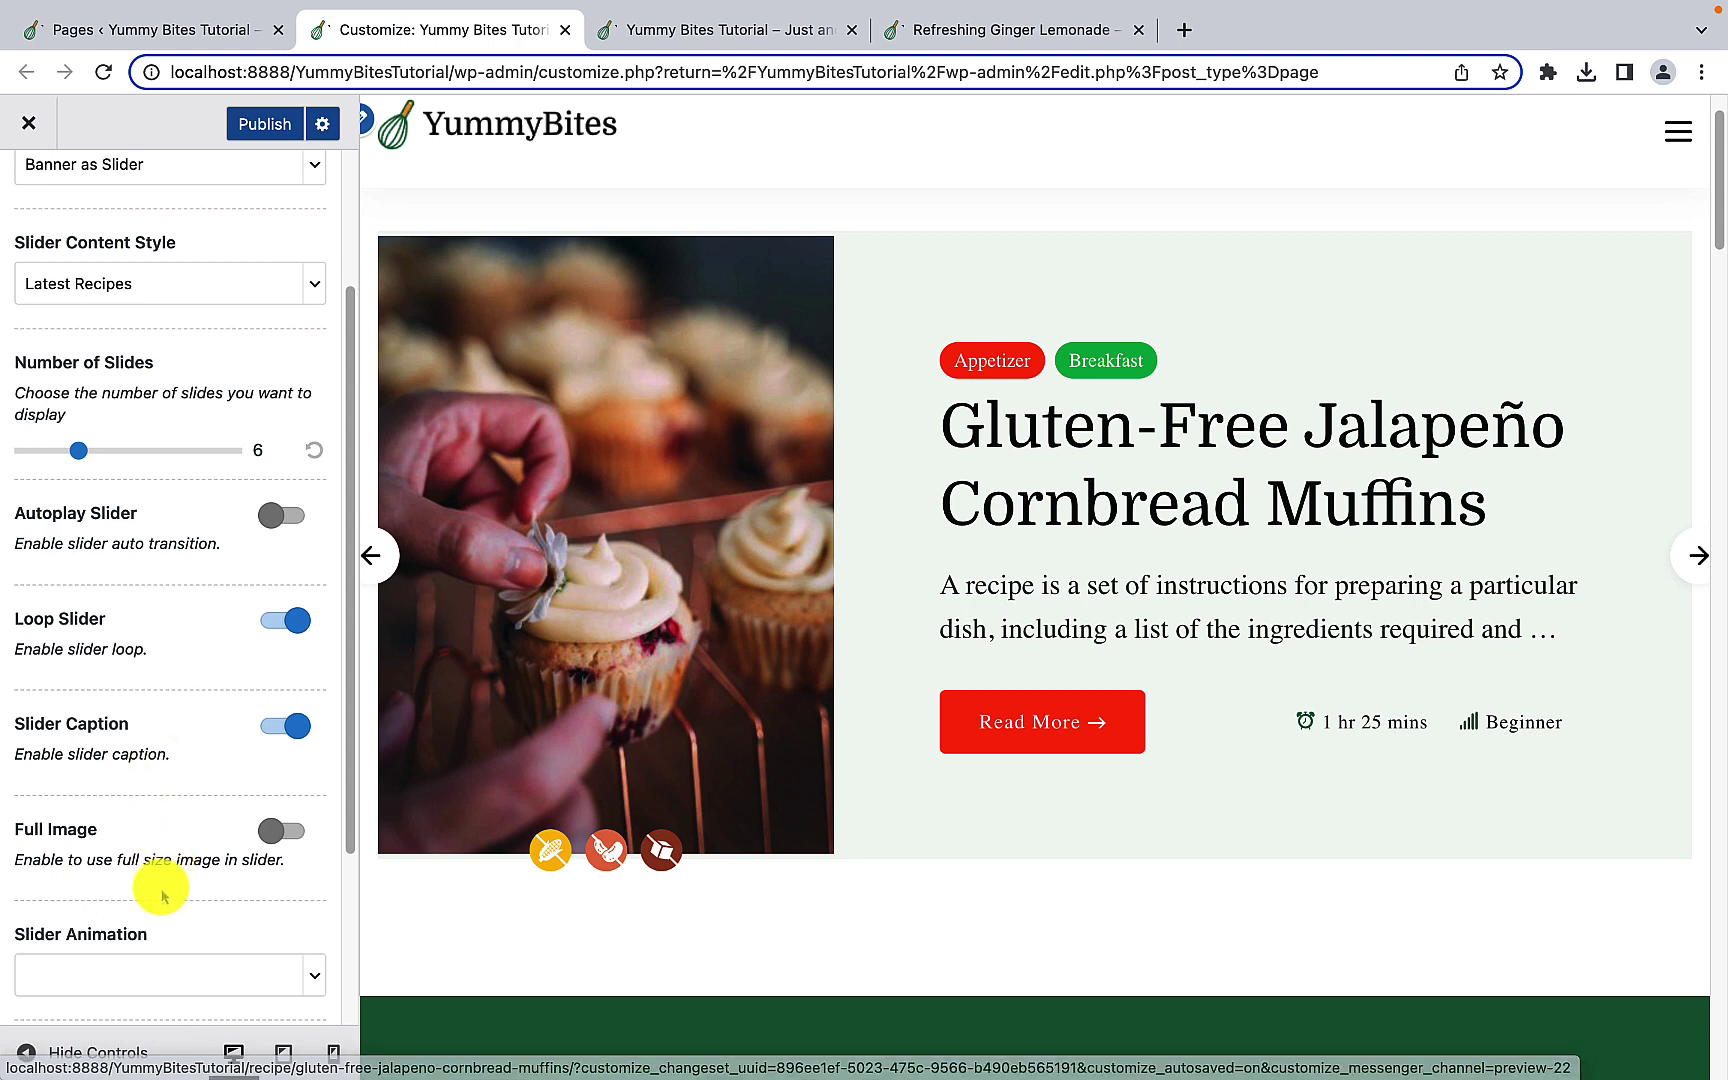
Step: Turn Autoplay Slider back on for the banner
scroll(100, 880, down, 1)
scroll(140, 900, down, 1)
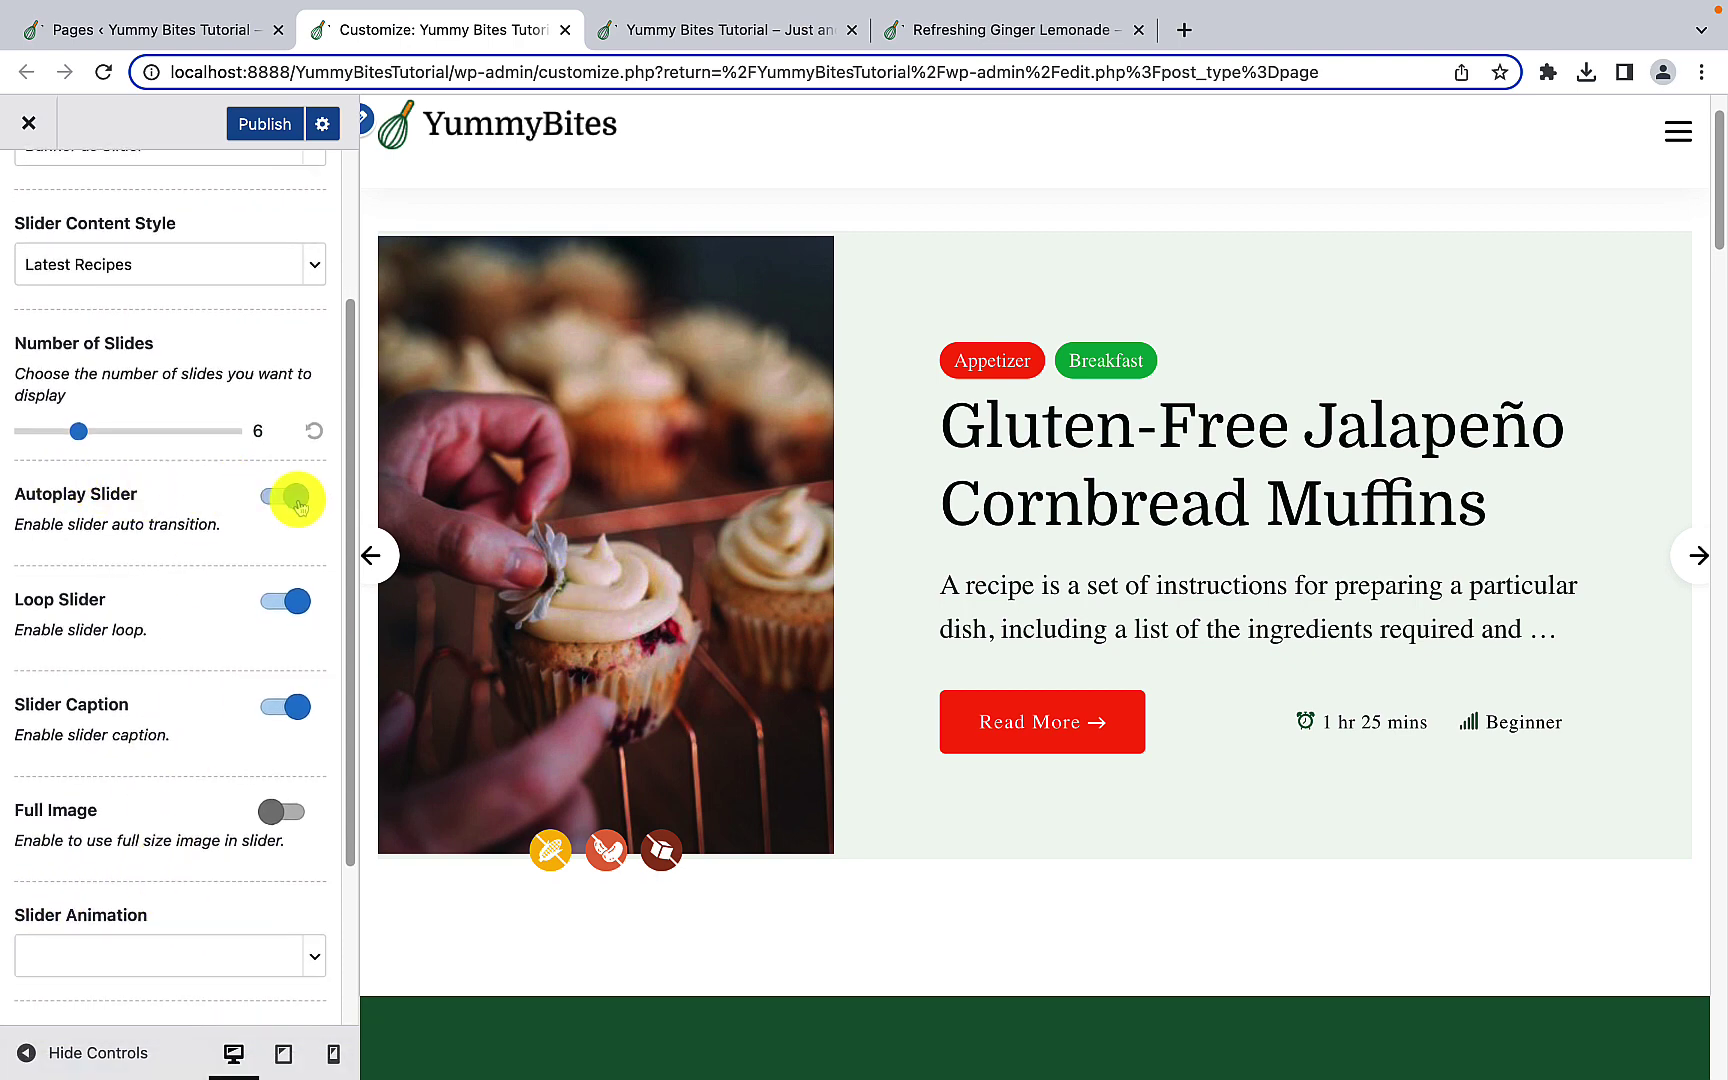
click(298, 500)
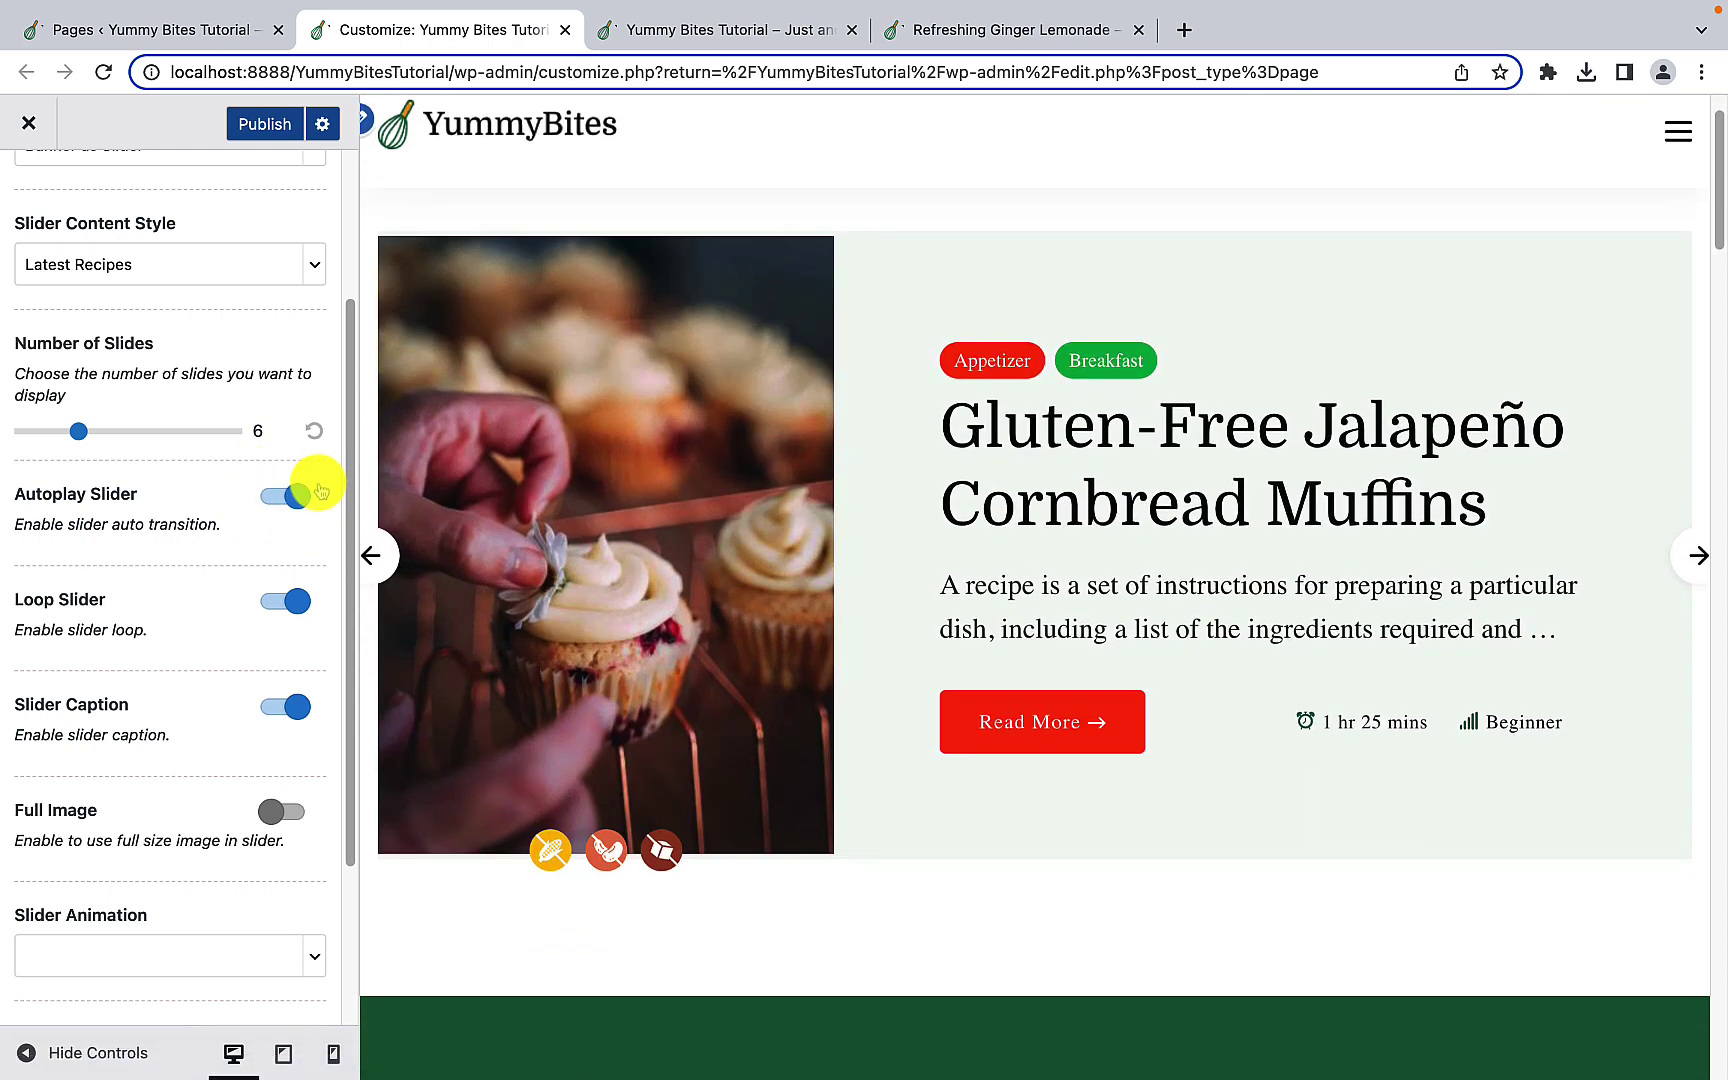
Step: Try Fade Out Left as the banner's Slider Animation
click(309, 949)
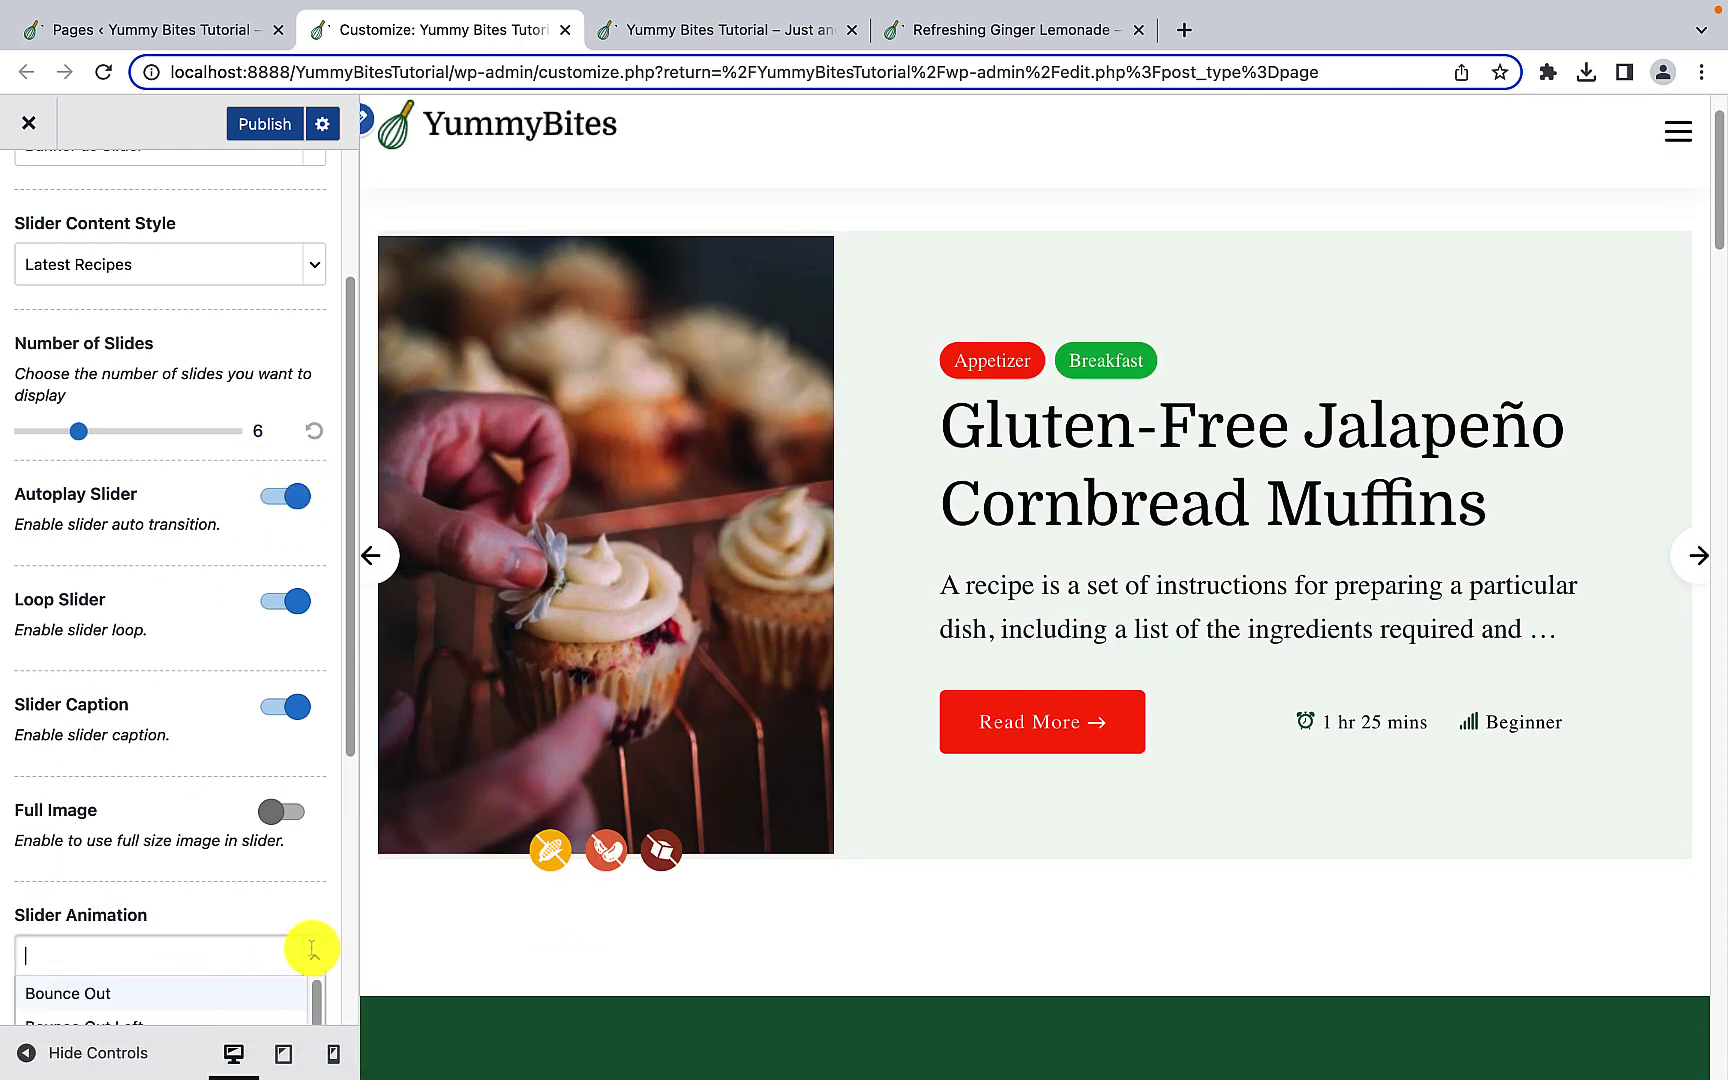
scroll(150, 975, down, 2)
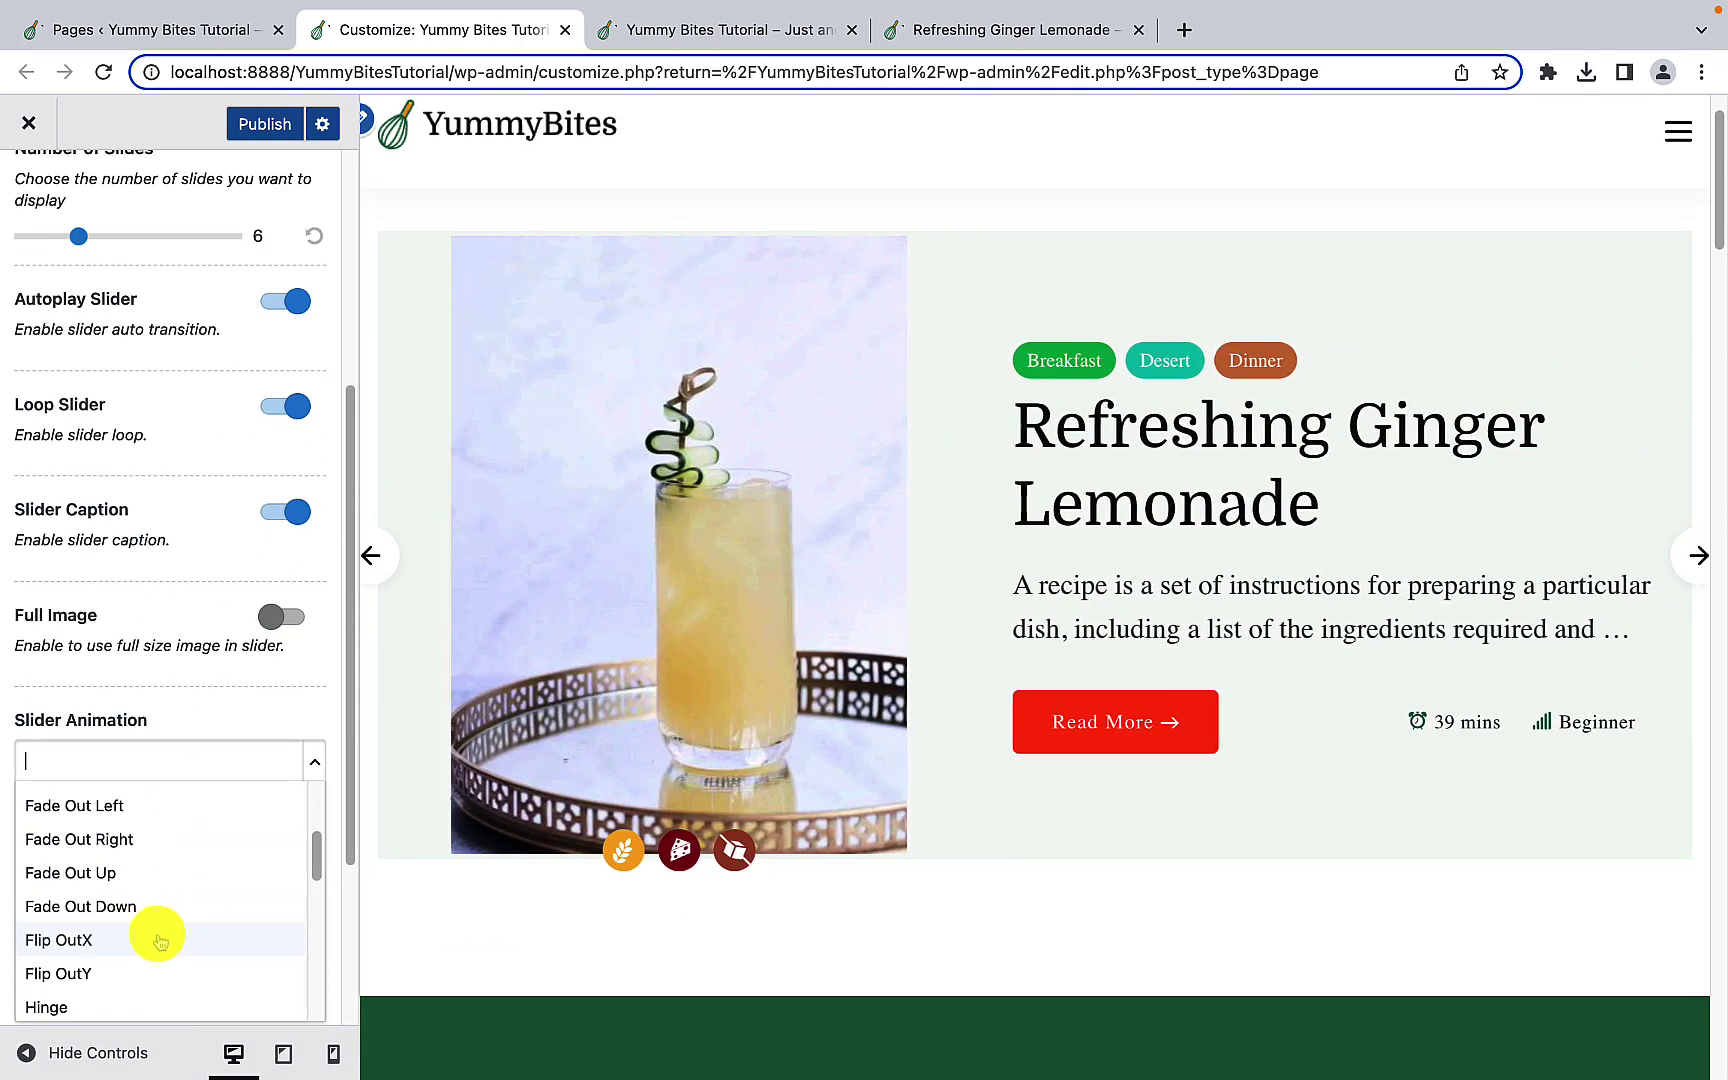
click(162, 806)
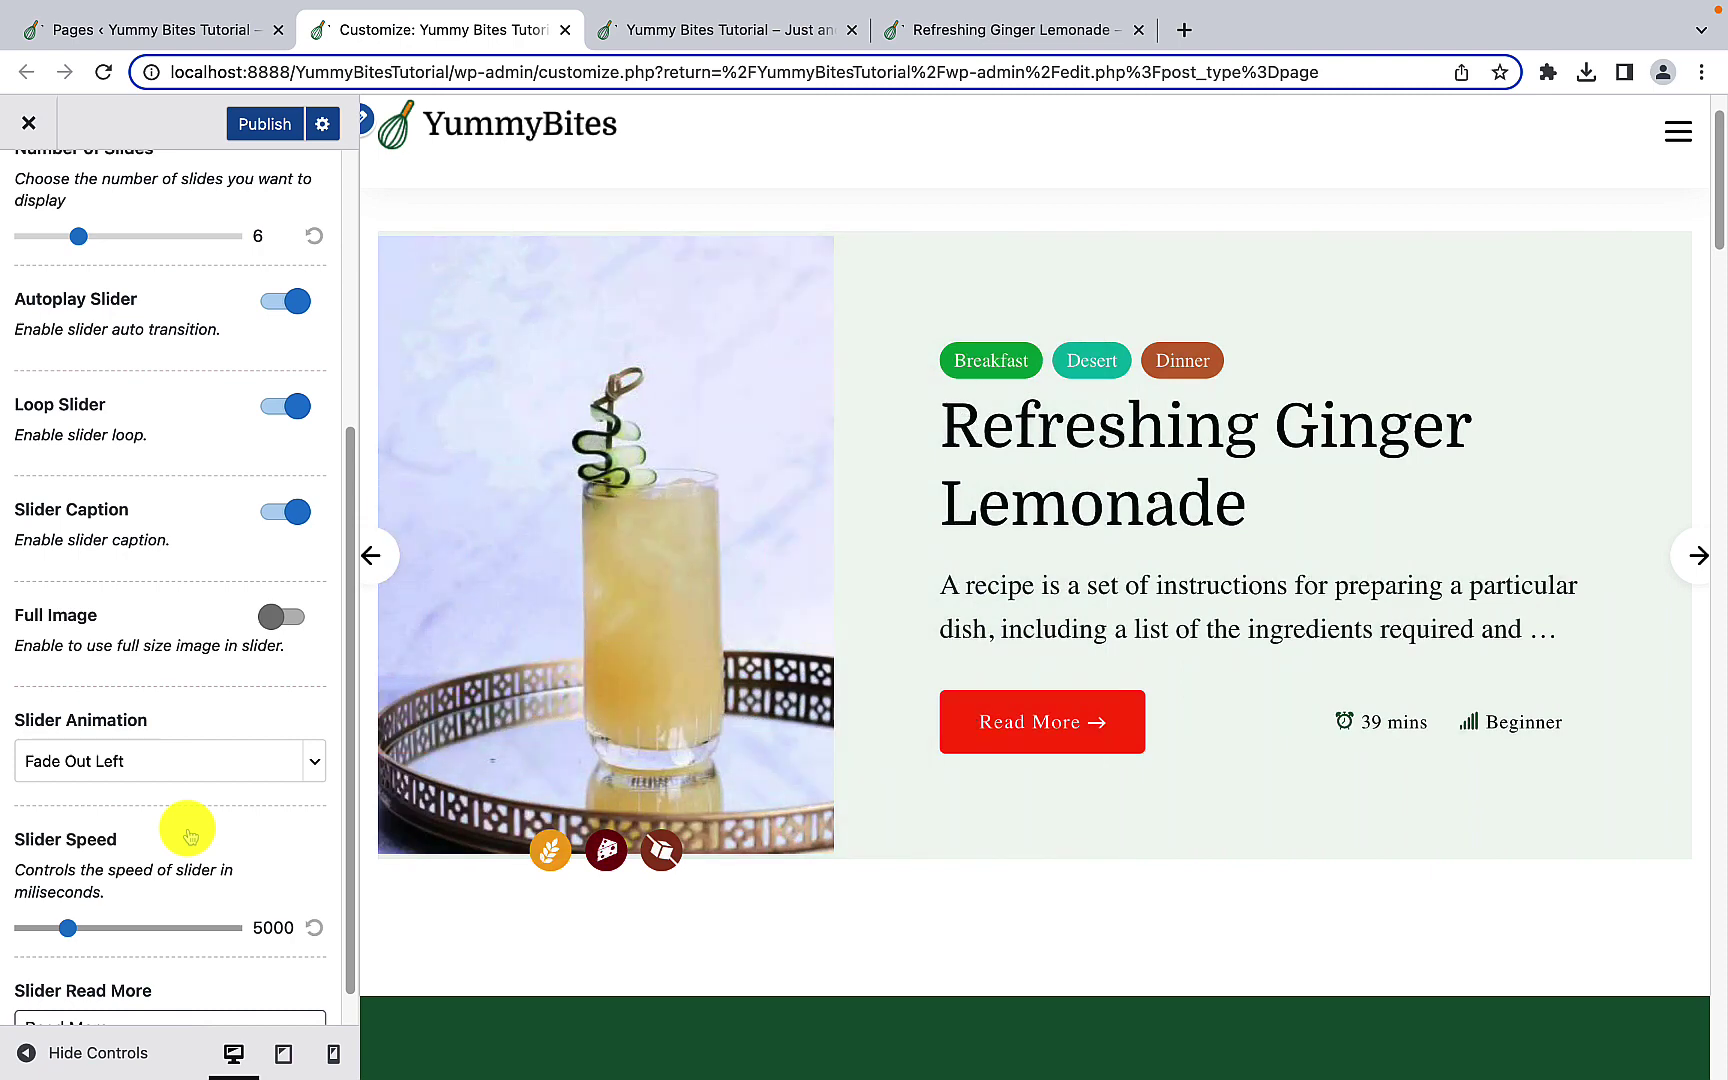
Step: Set the banner's Slider Animation to Fade Out Right and look through the other available animations
click(275, 763)
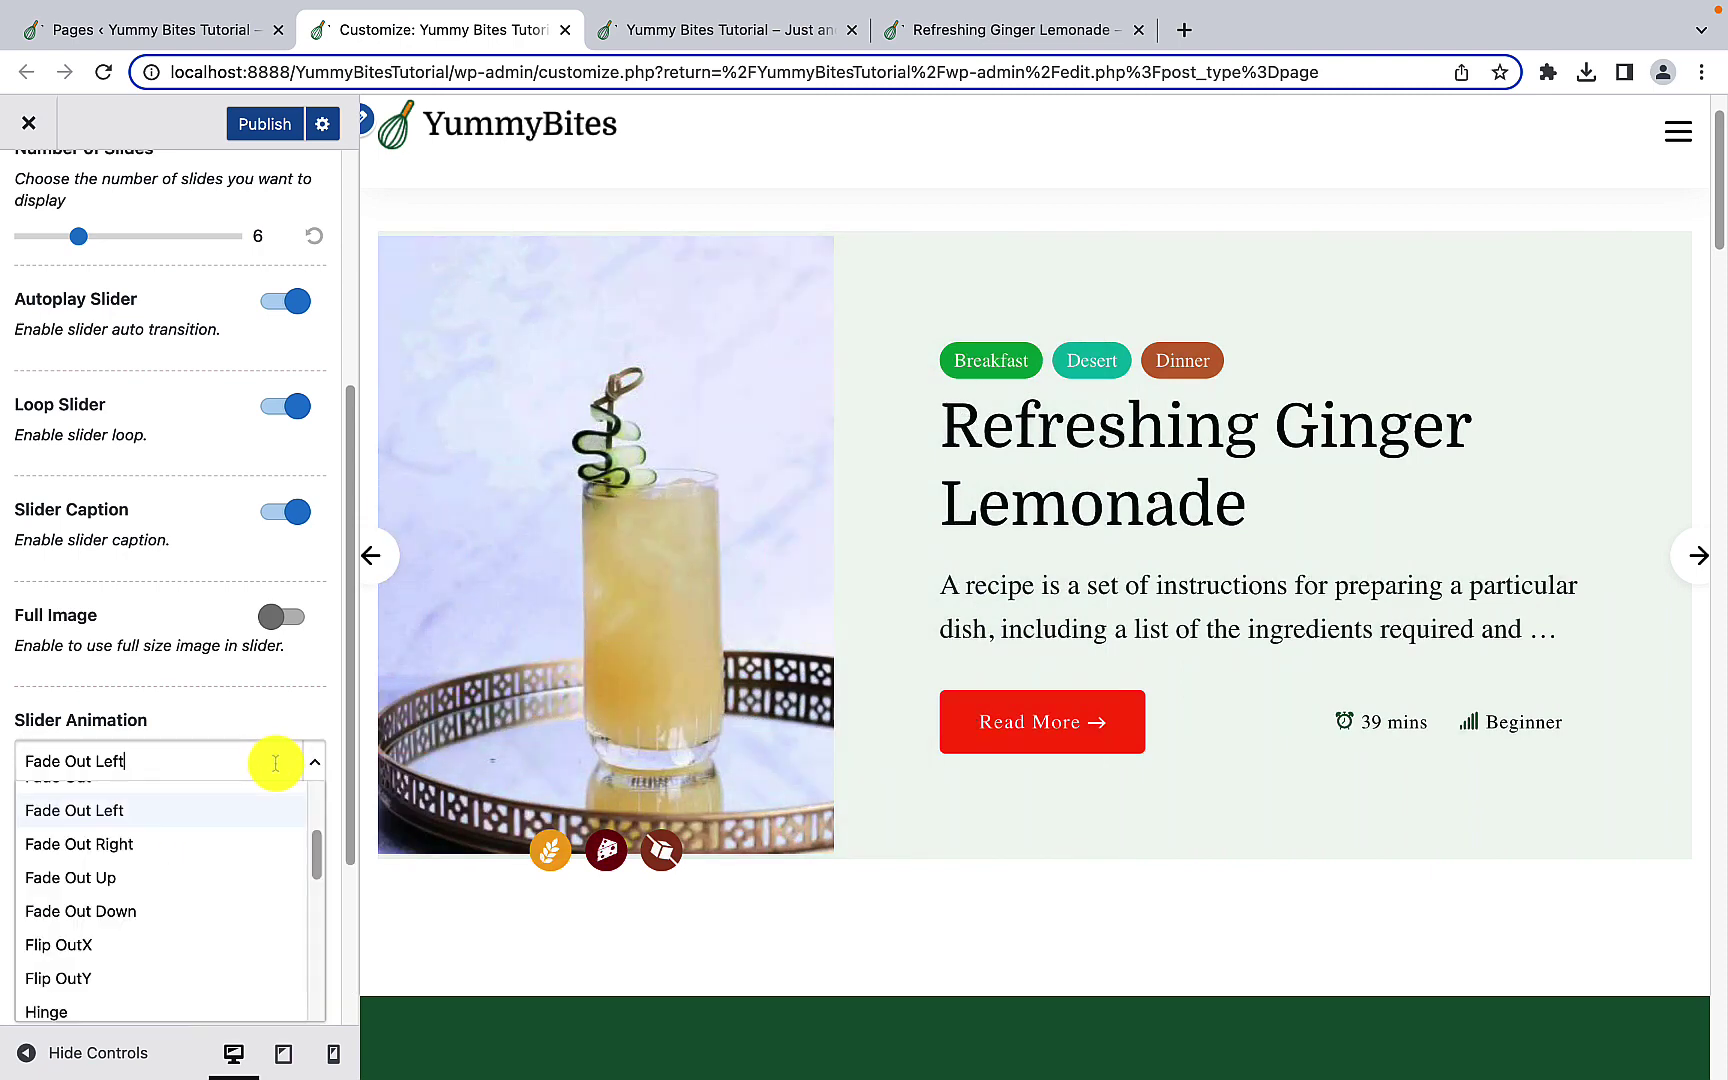
click(141, 846)
click(305, 762)
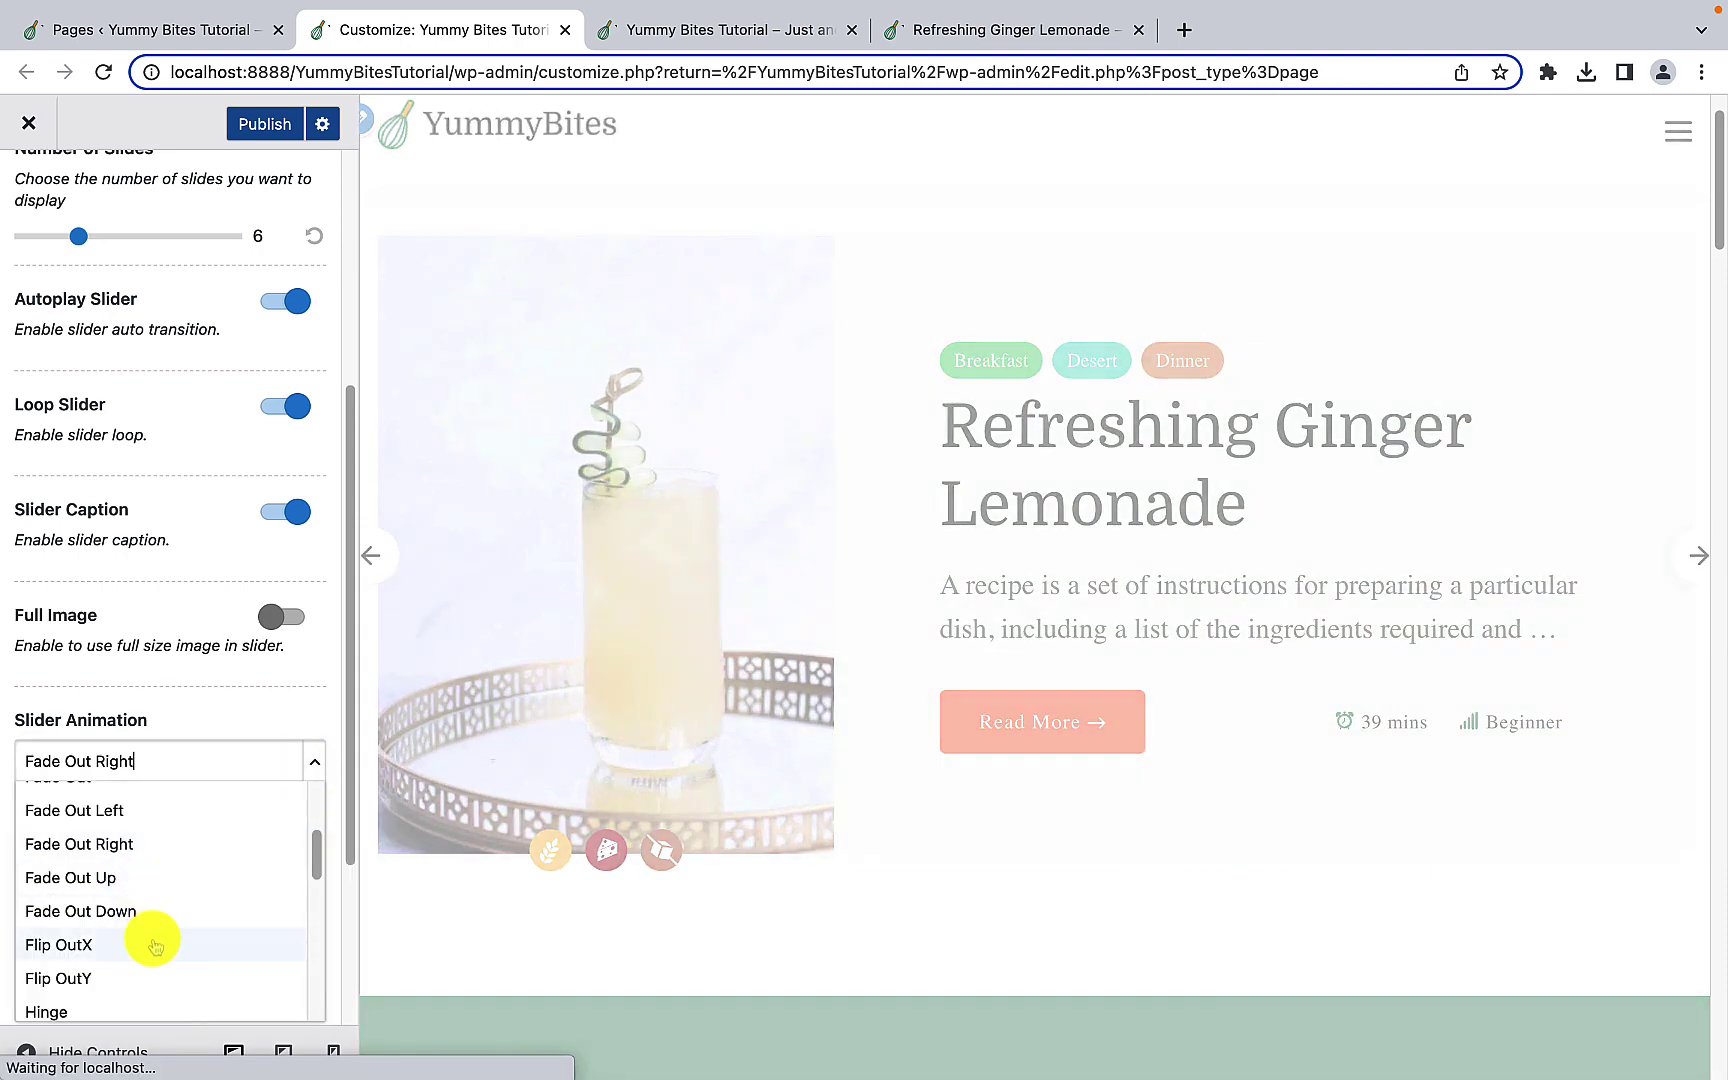
scroll(154, 940, down, 3)
scroll(166, 962, up, 5)
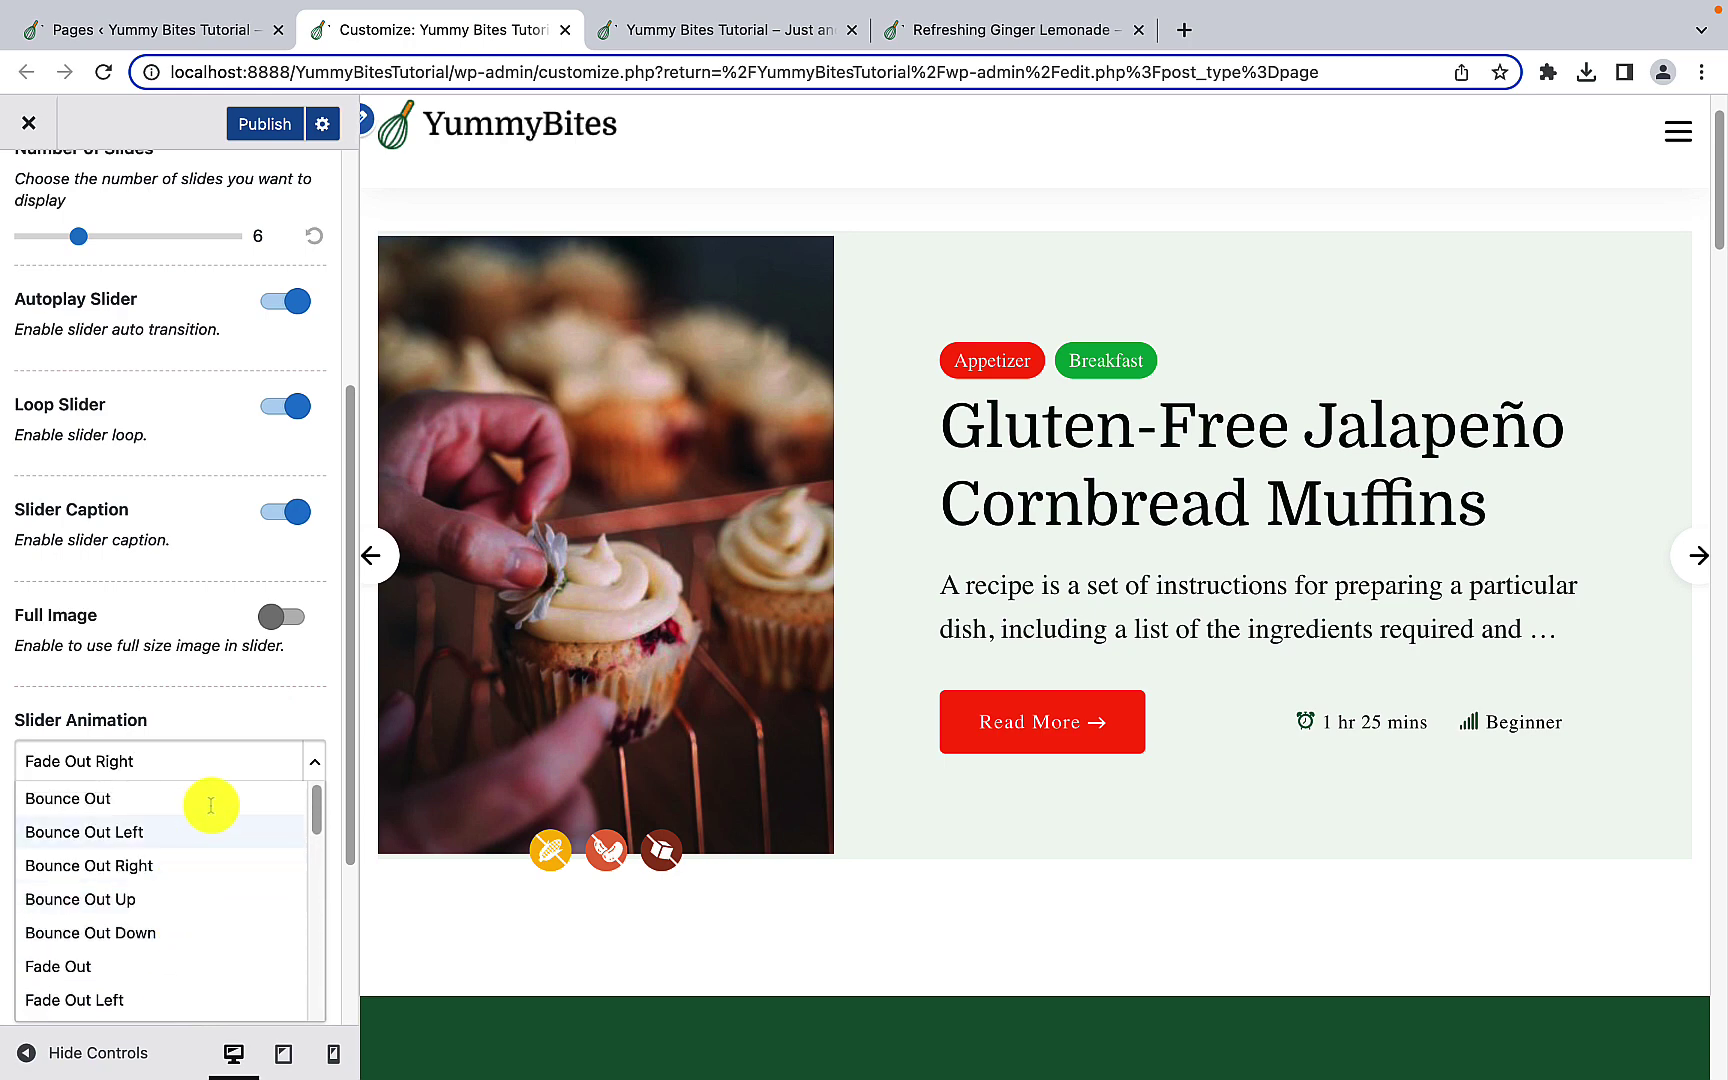
click(257, 703)
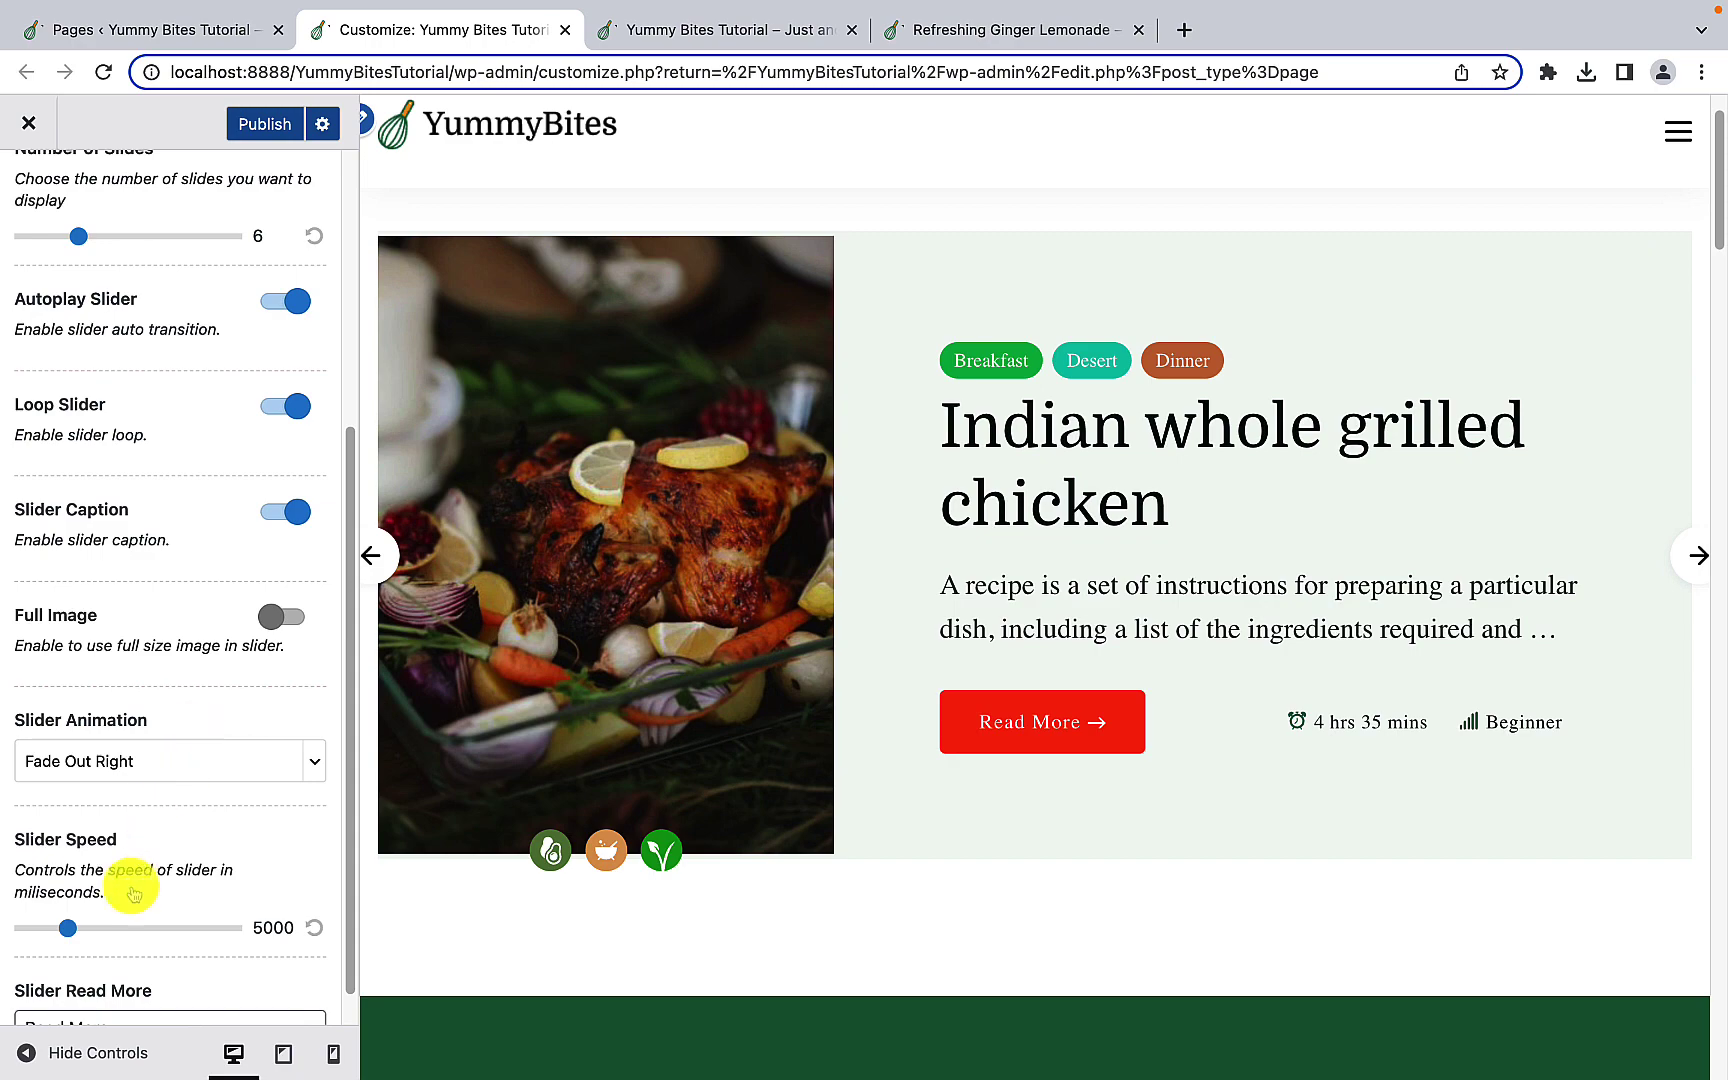
Step: Examine the banner's Slider Speed setting and its Slider Read More label
scroll(139, 910, down, 1)
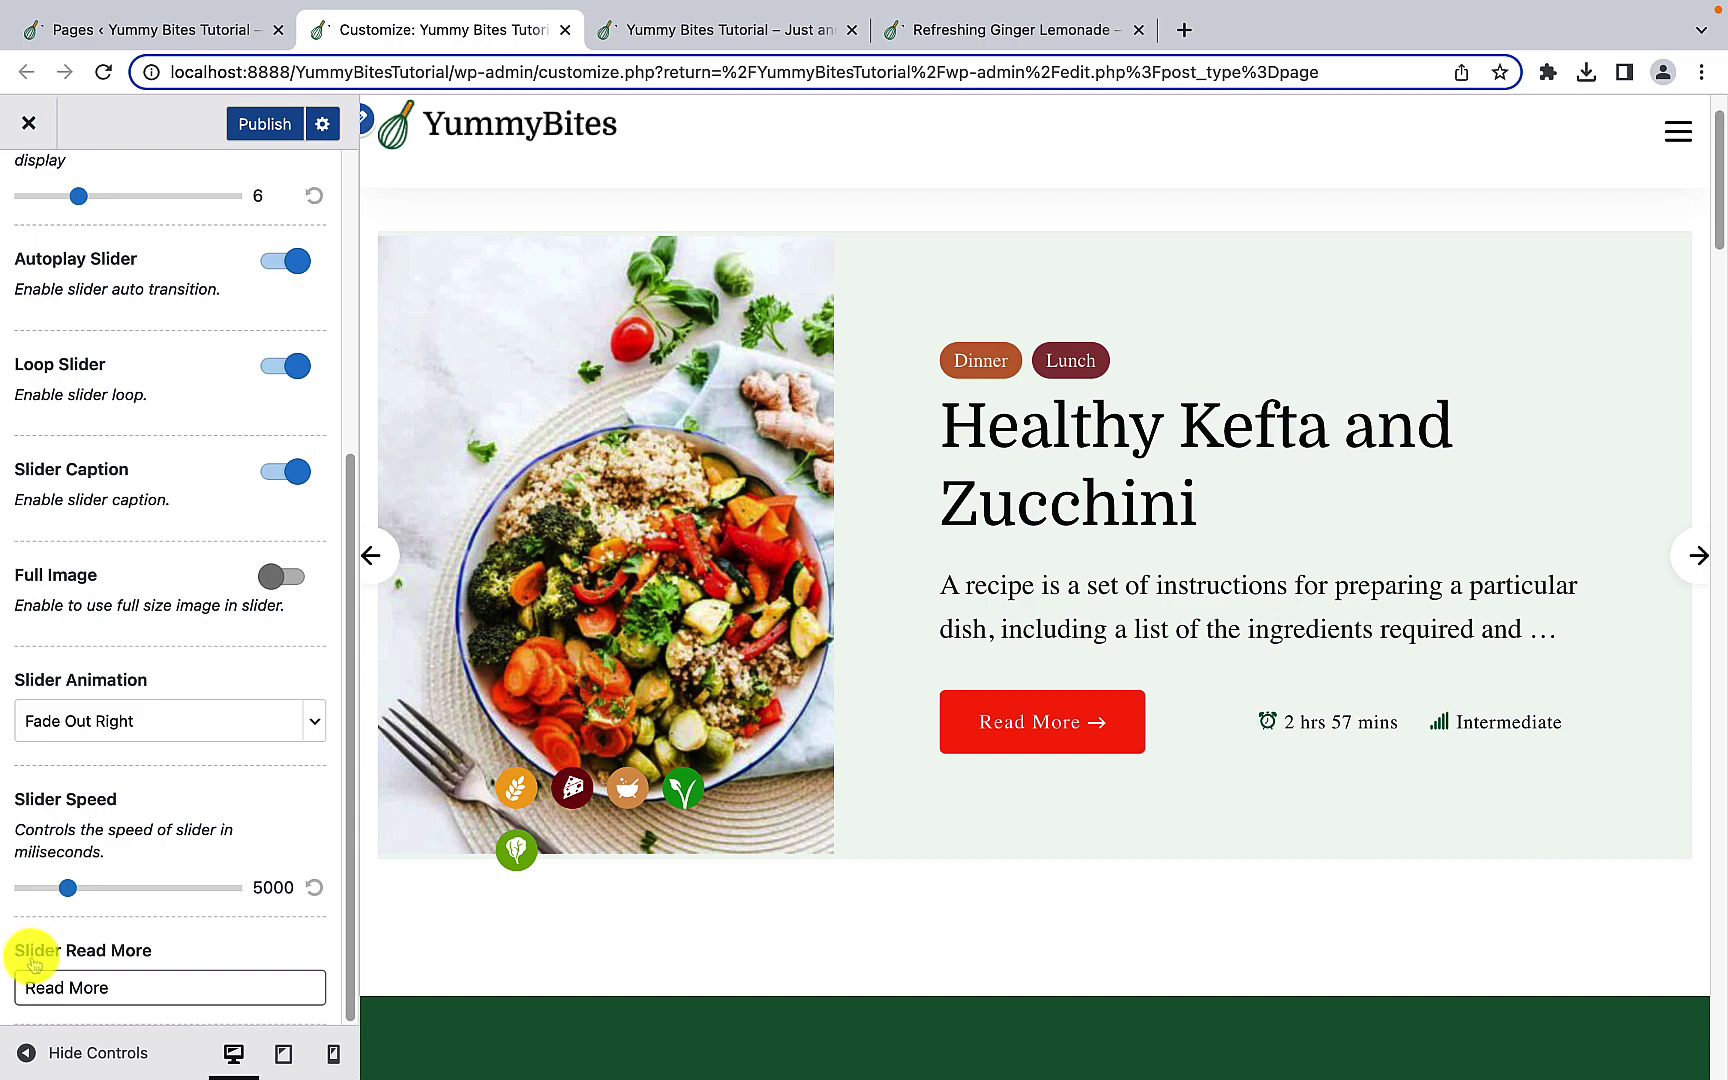
drag(131, 997, 15, 988)
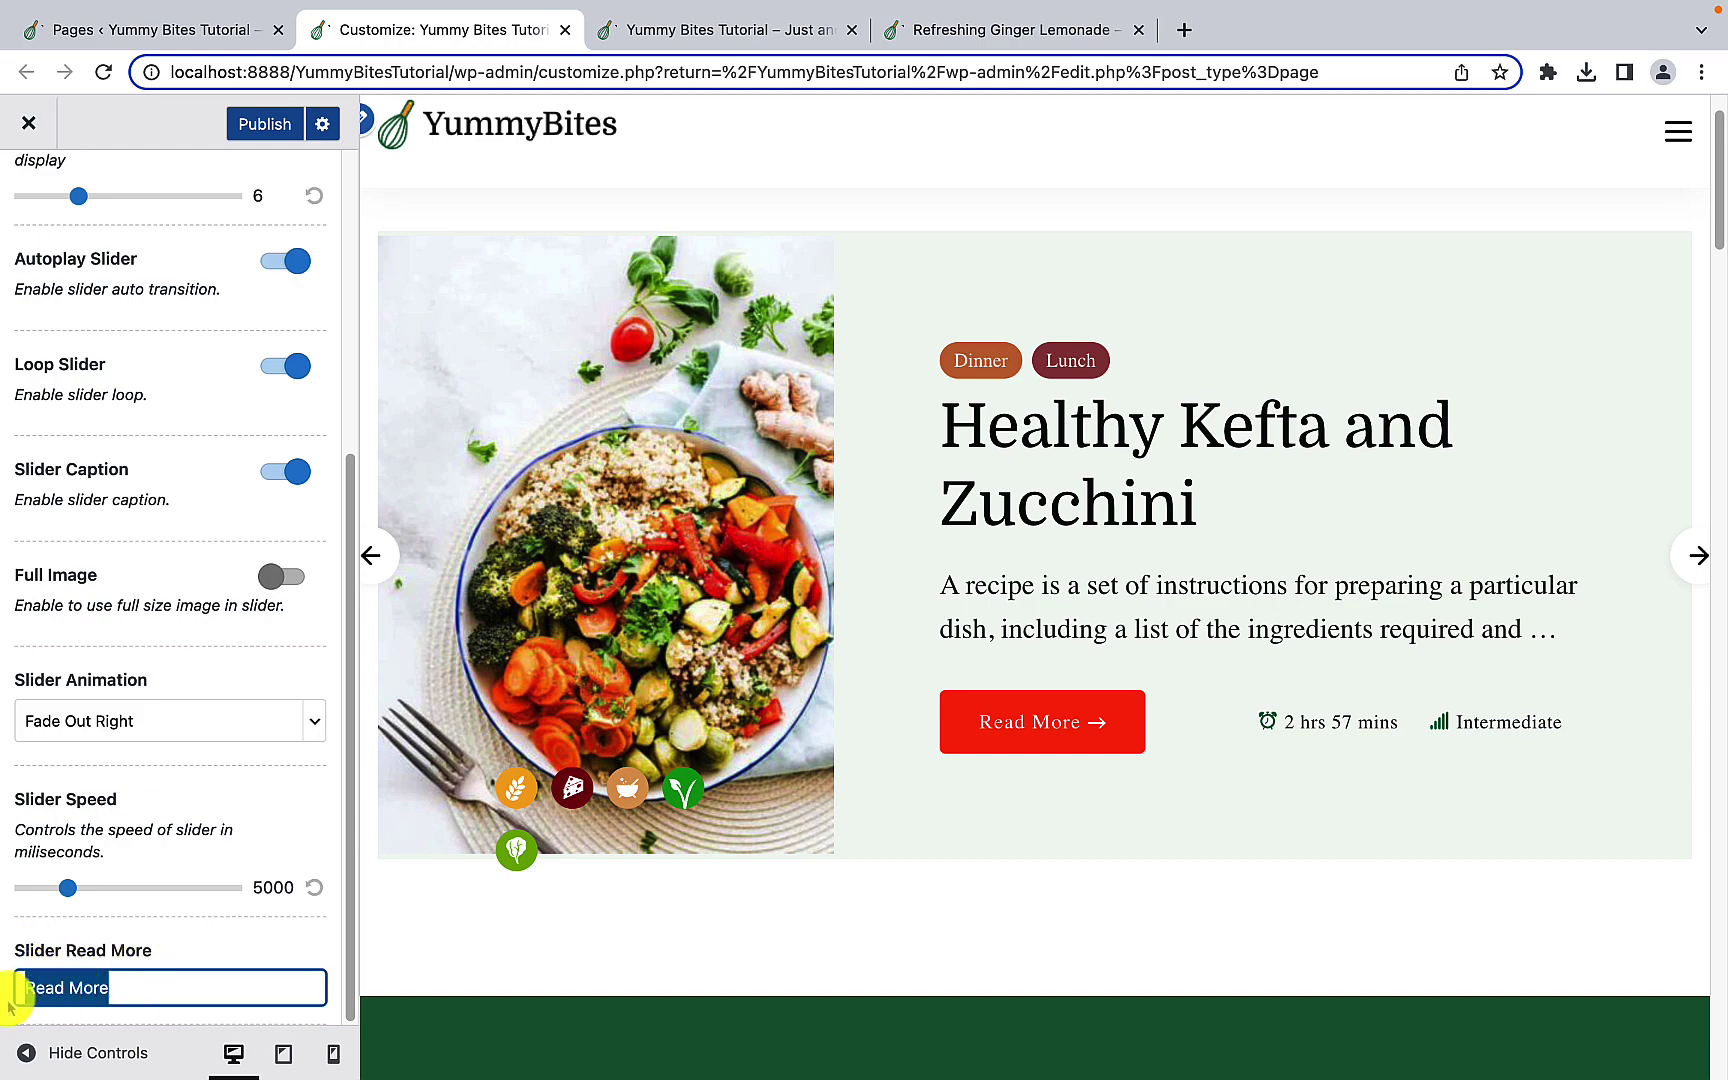
click(154, 988)
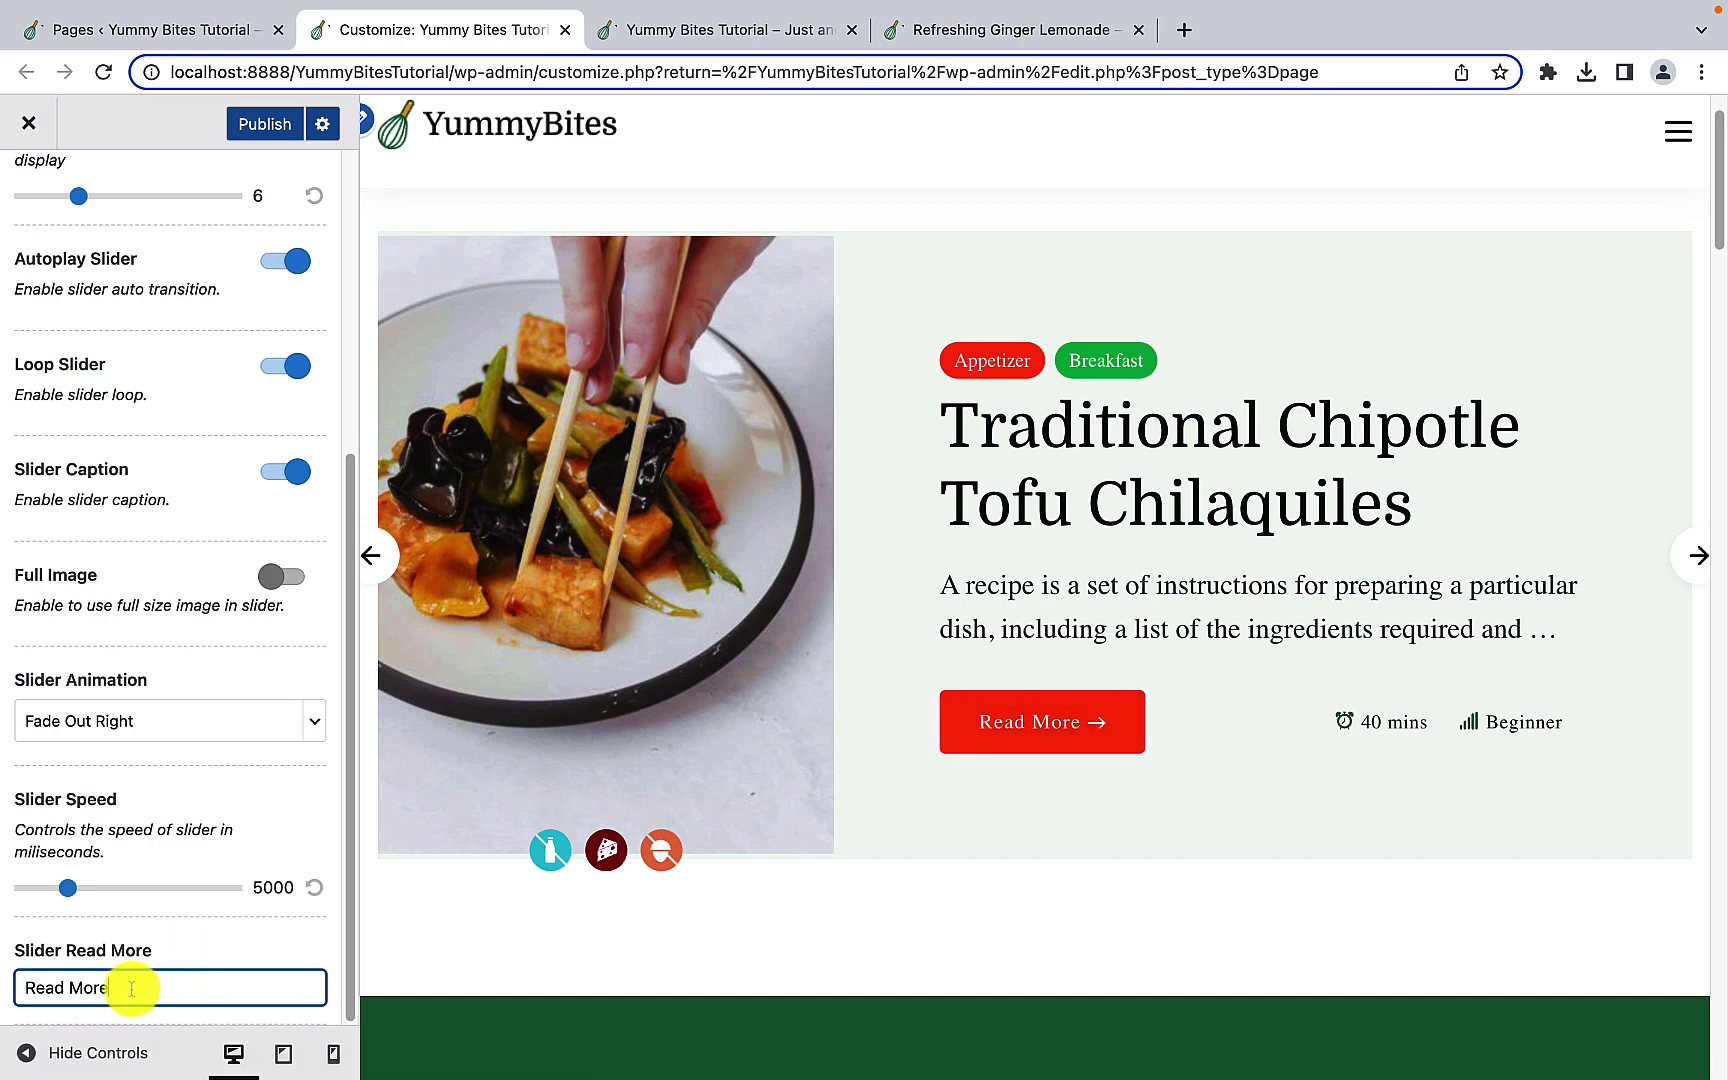
drag(127, 988, 15, 988)
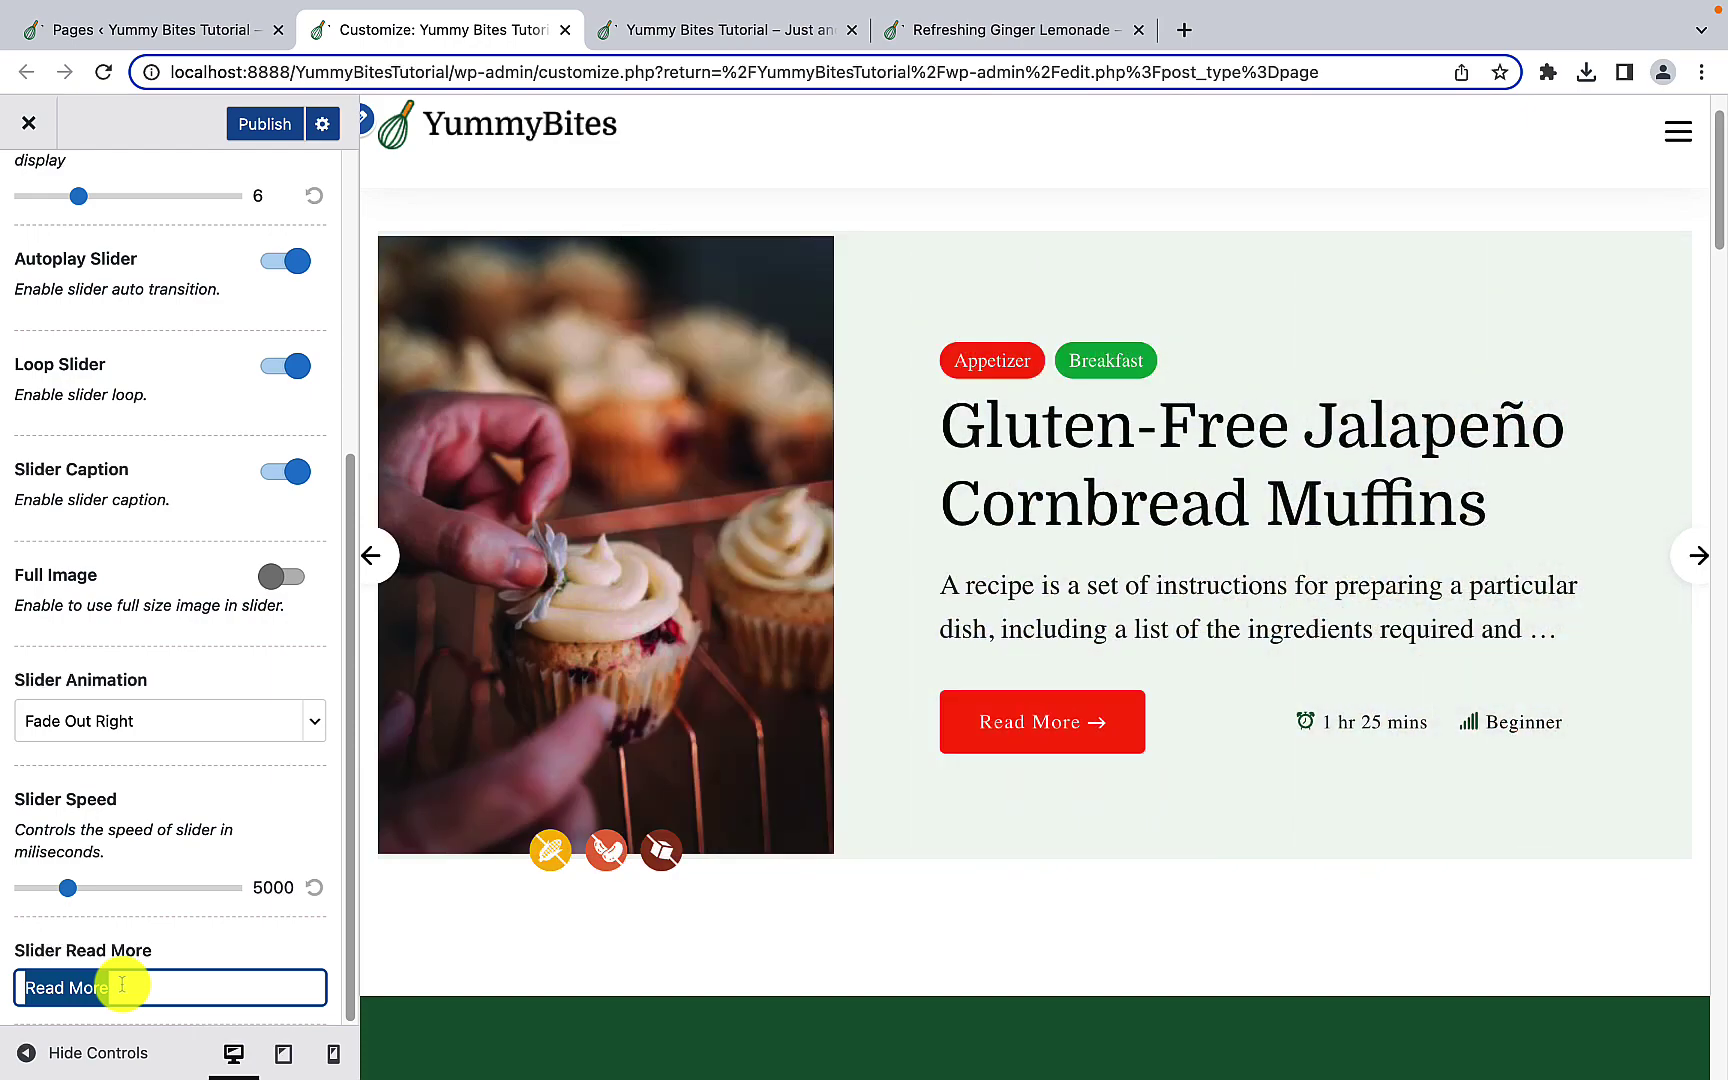
Step: Publish the banner settings, and reload the live home page to check the banner slider at its top
scroll(123, 985, up, 5)
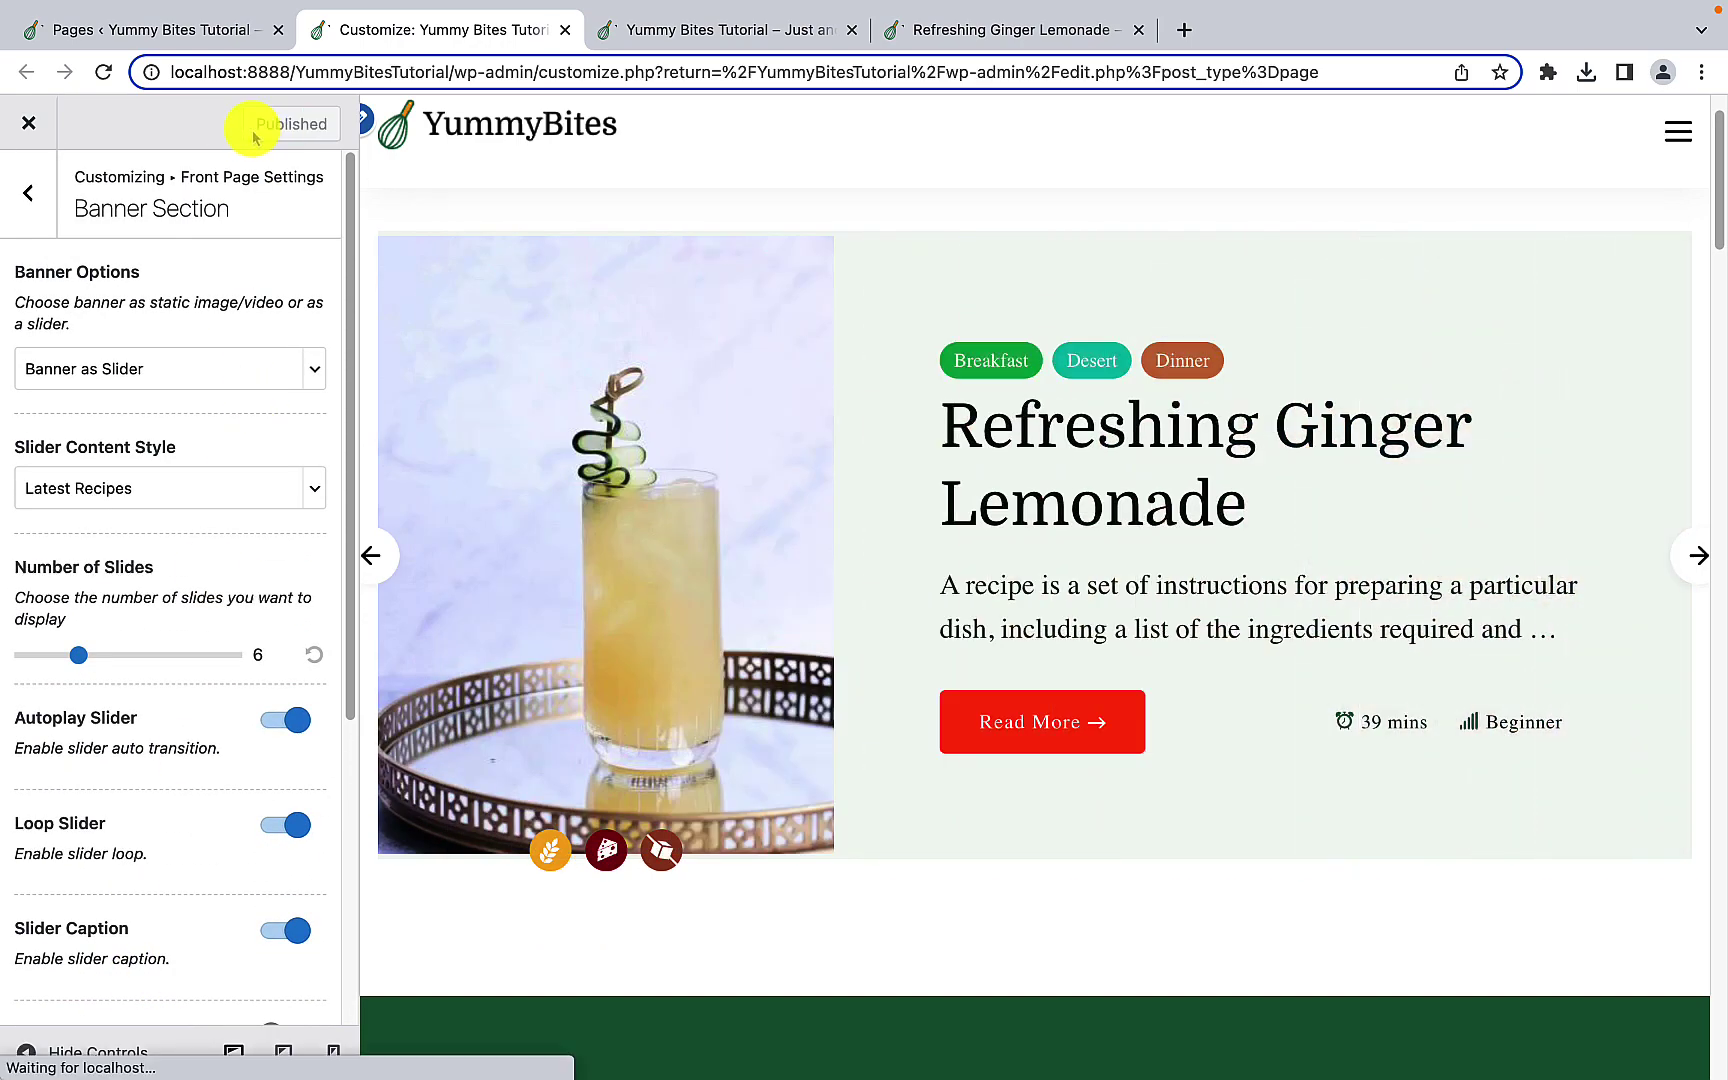
click(656, 34)
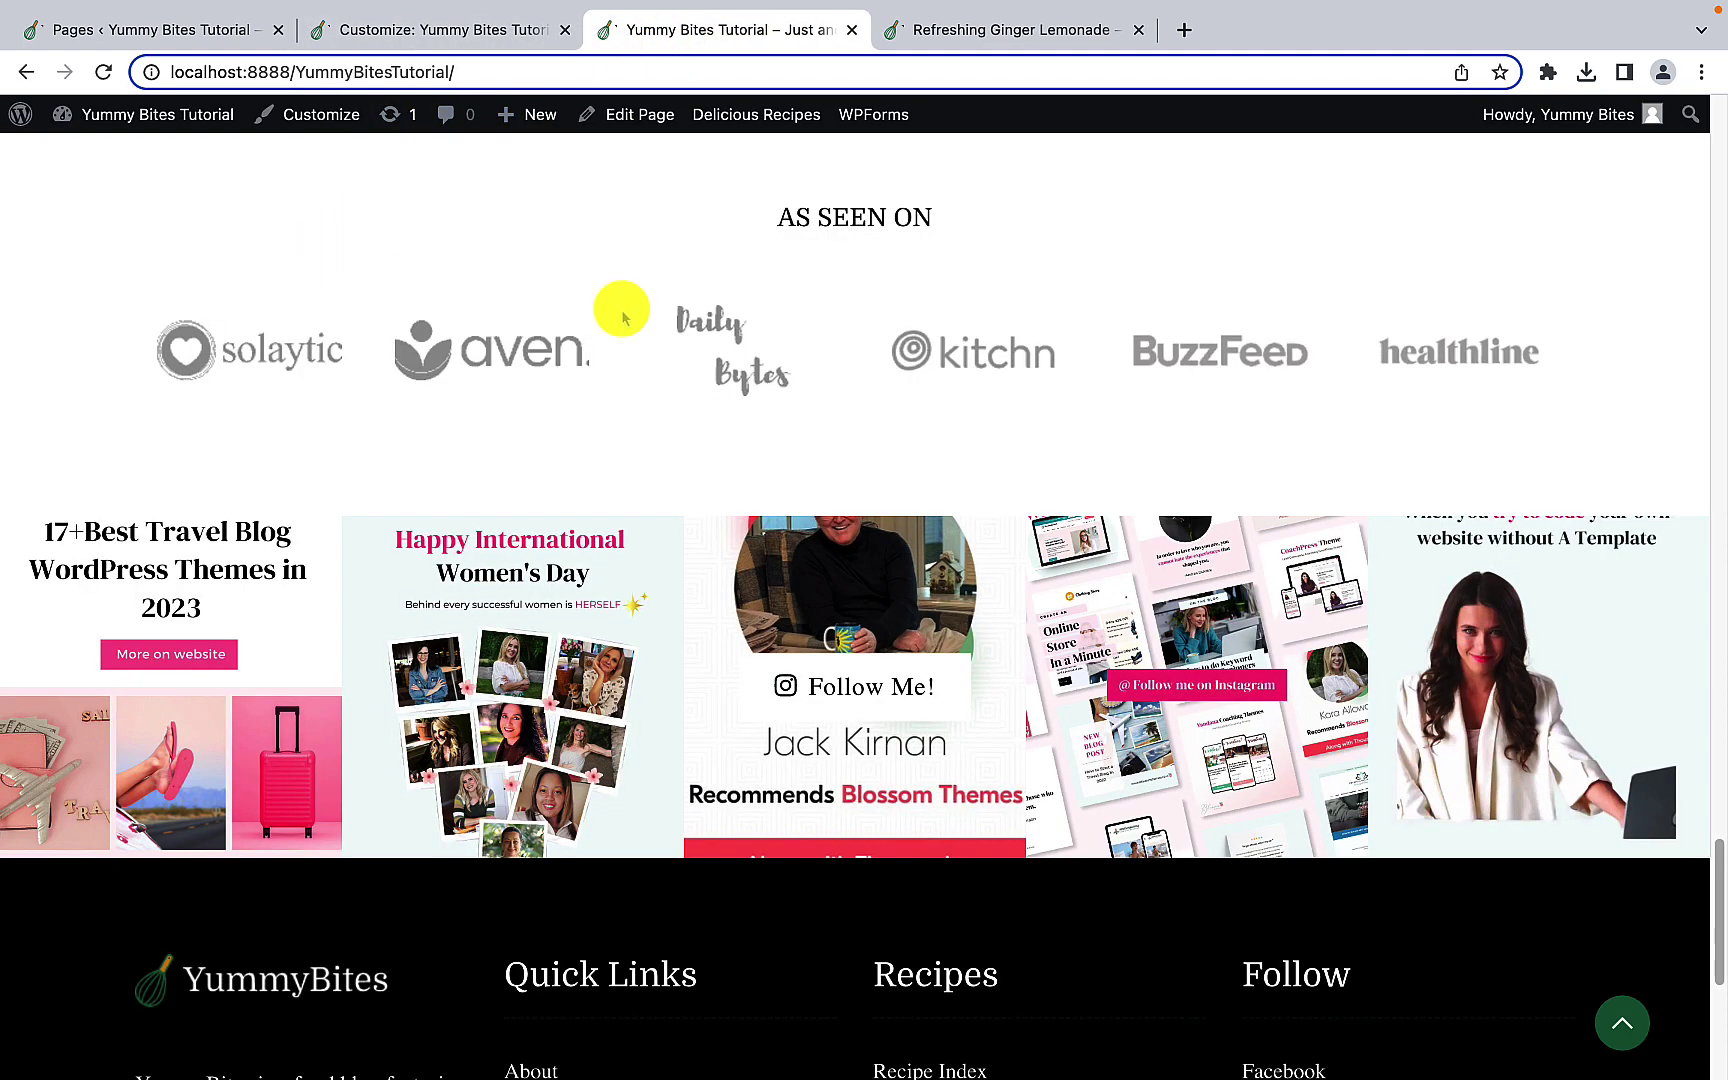
click(1625, 1022)
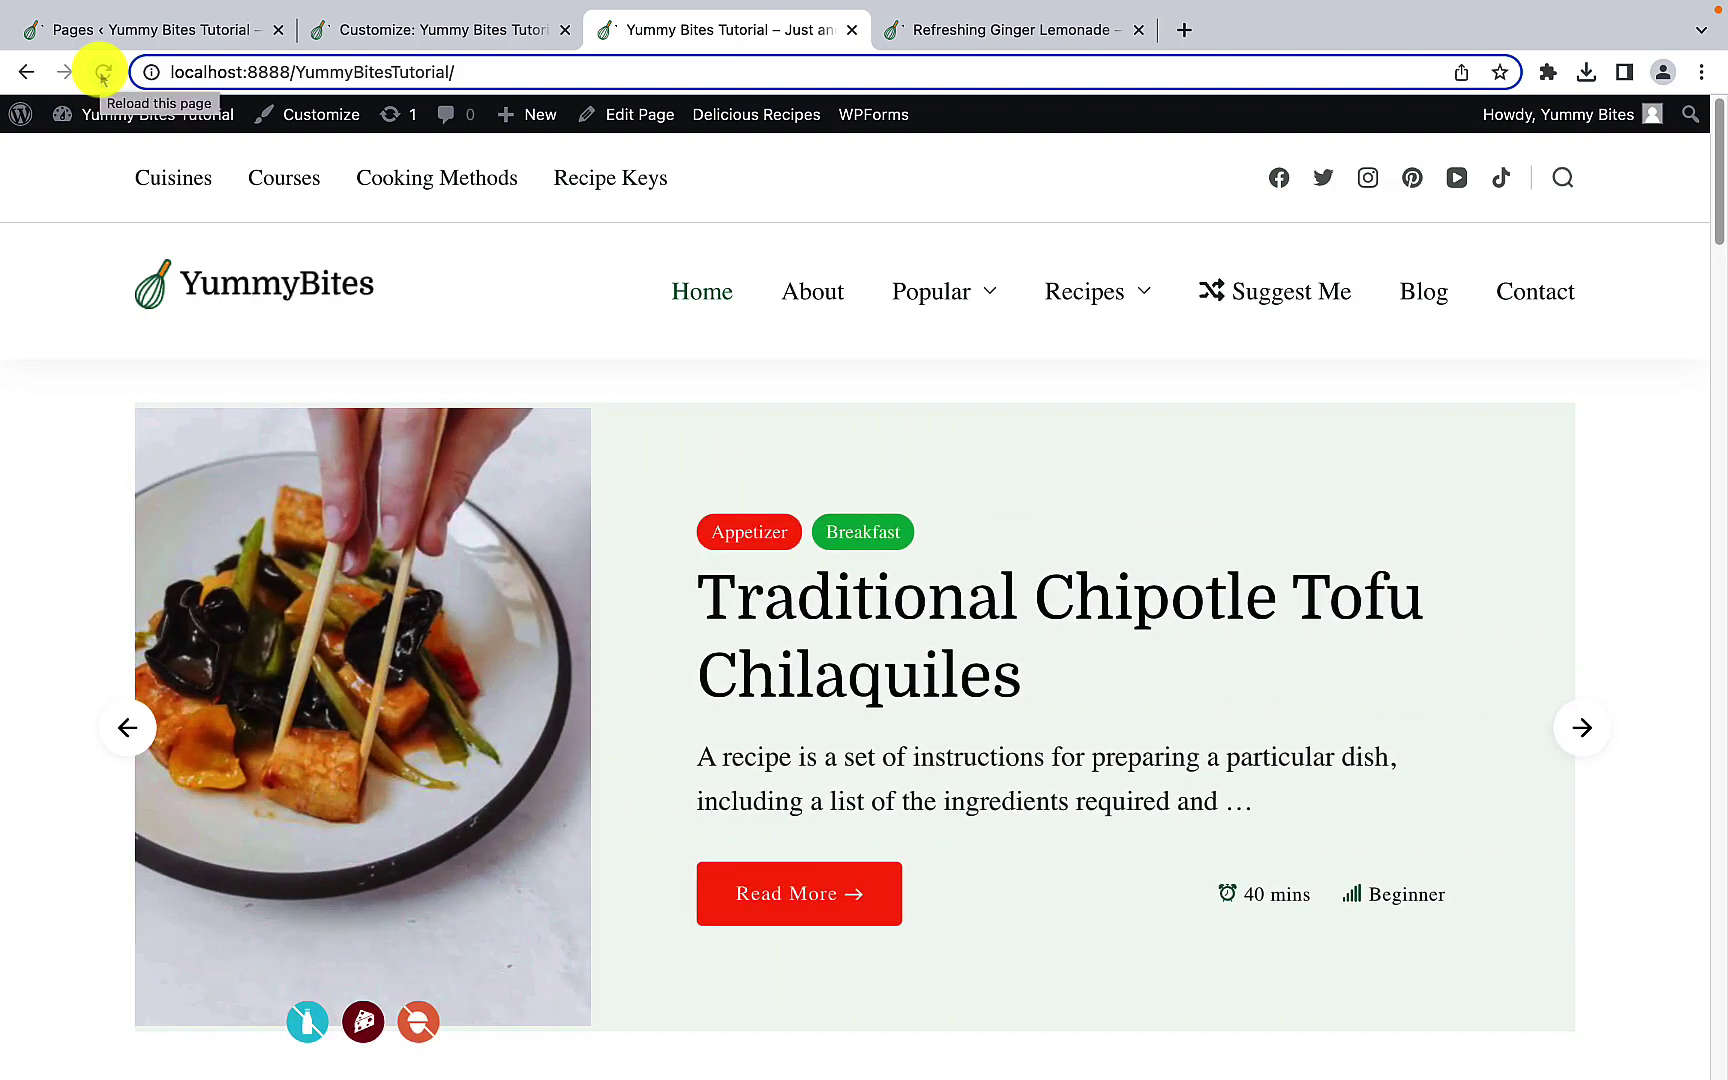
click(103, 73)
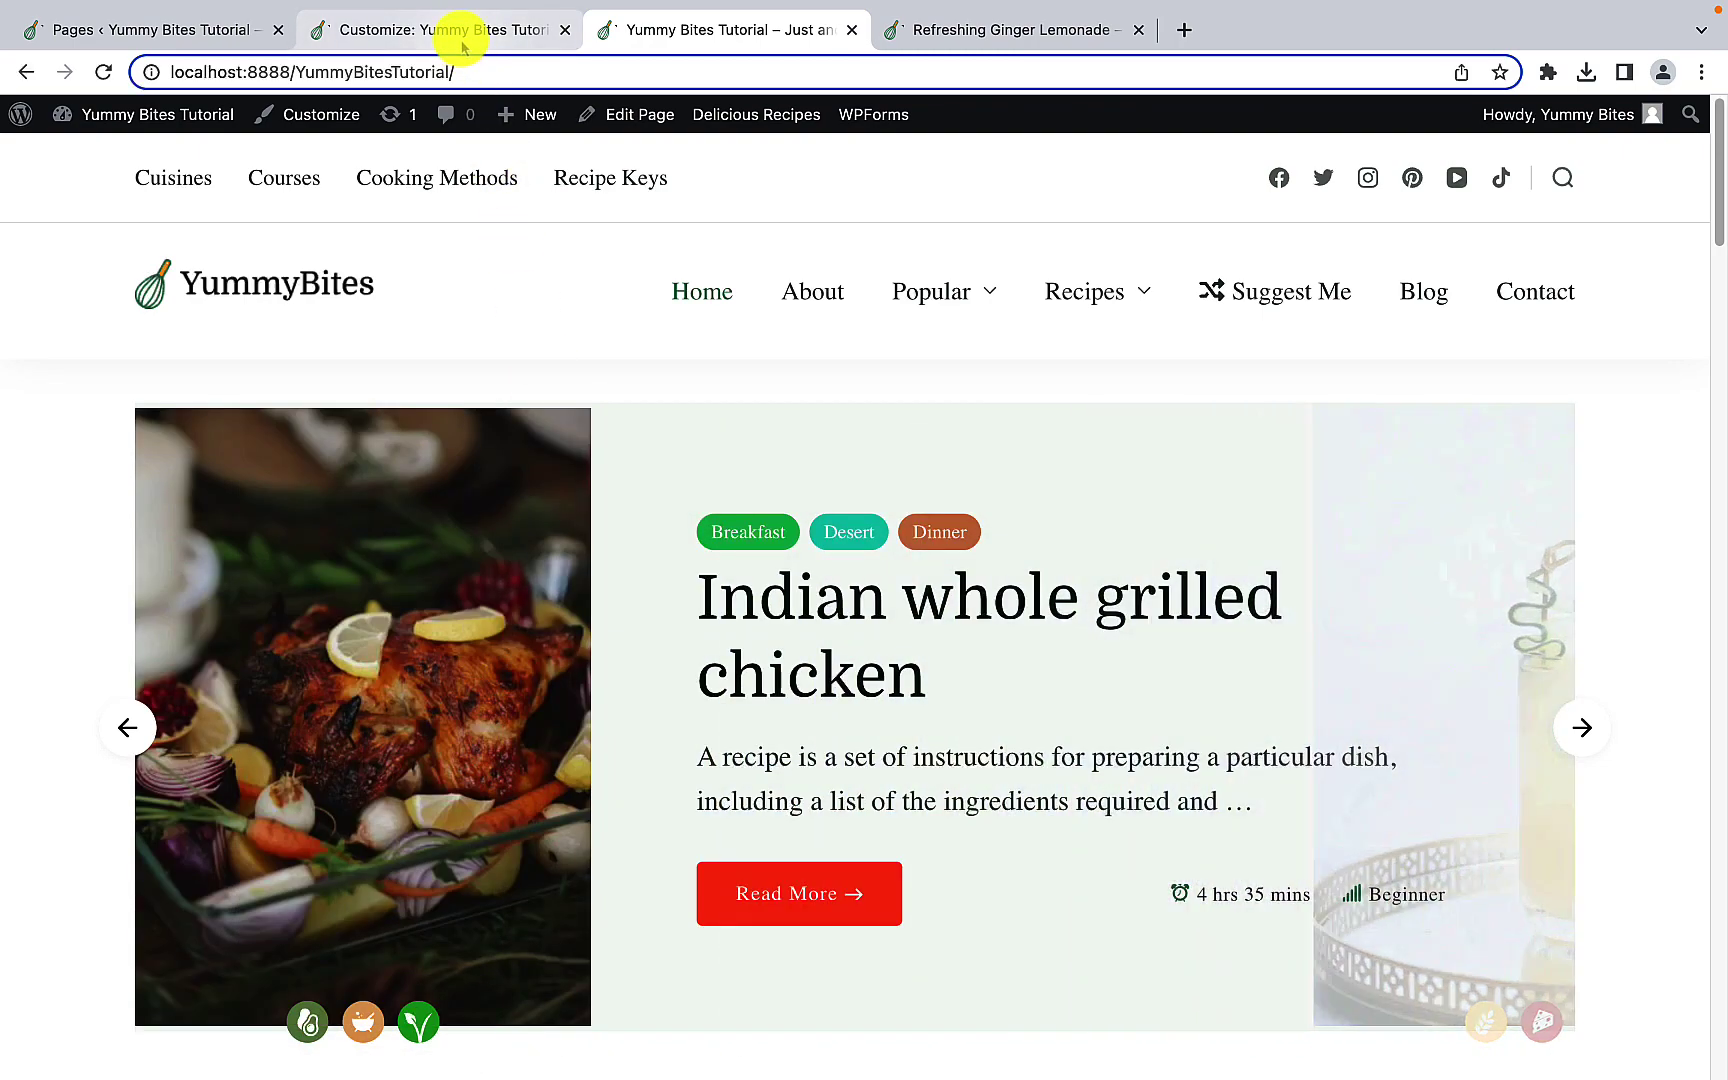
Step: Return to the Customizer and go from the Banner Section to the Newsletter Section of the Front Page Settings
click(463, 42)
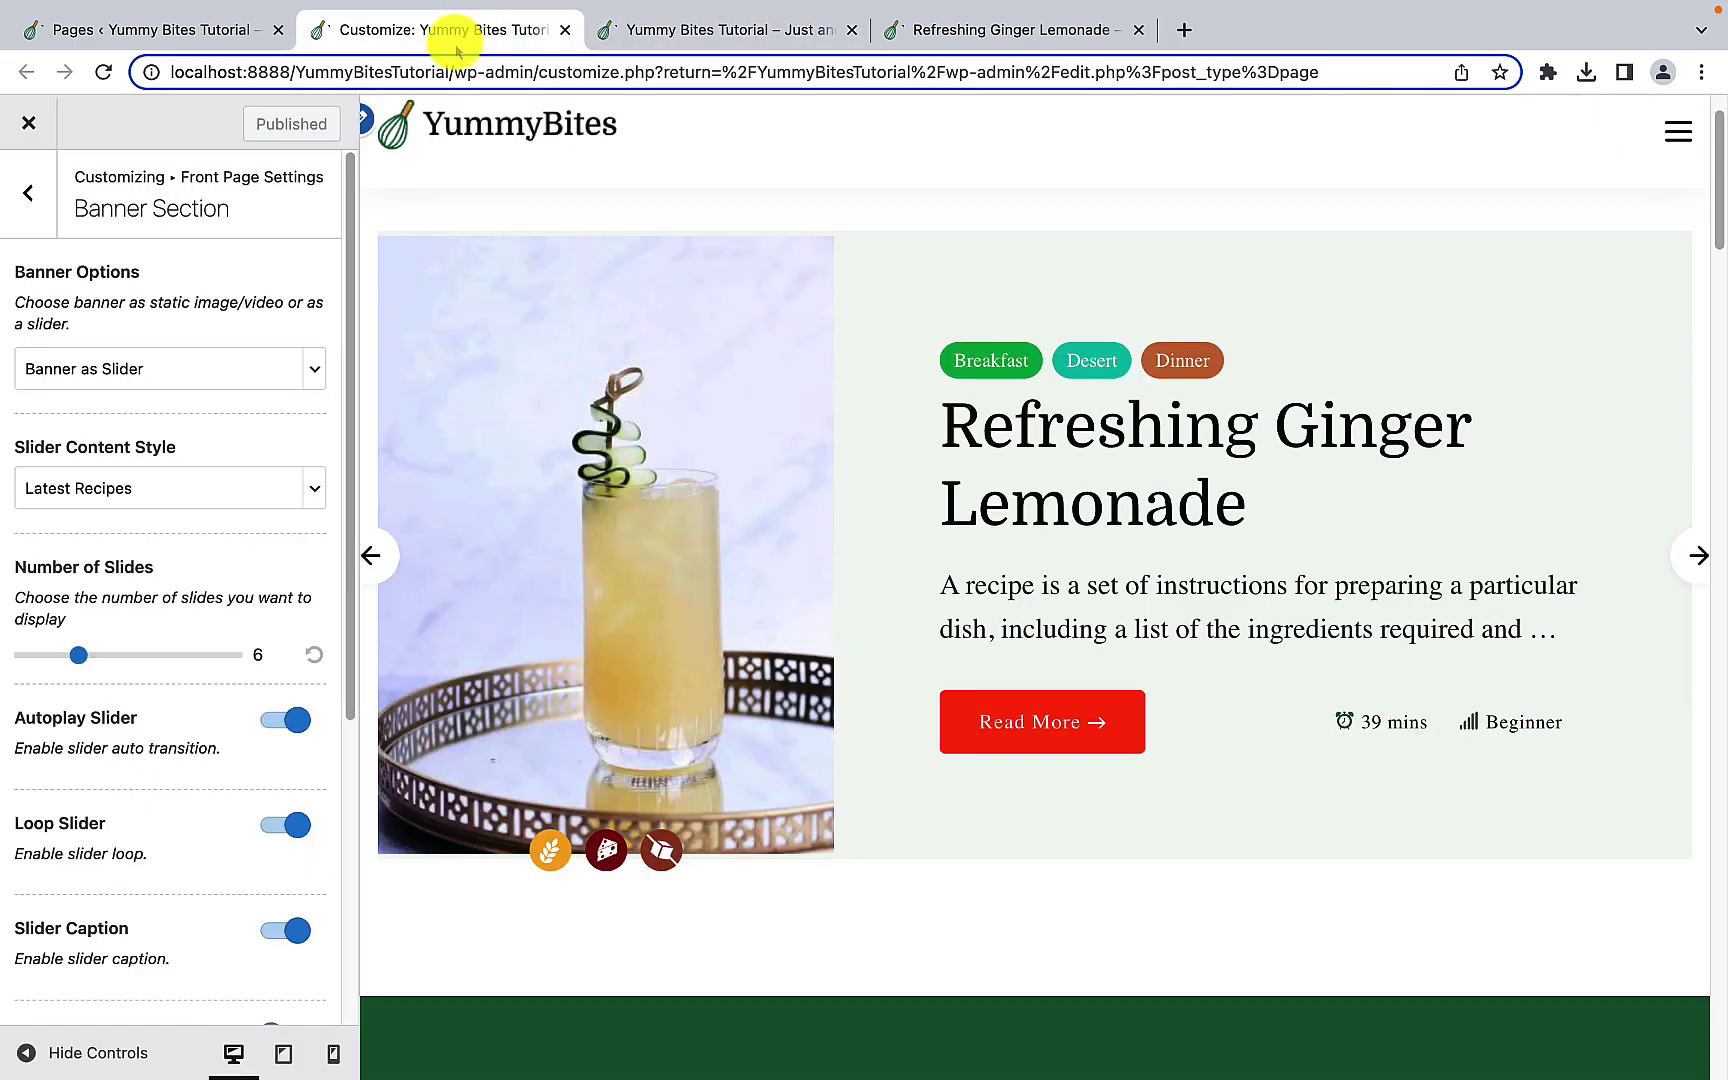
scroll(143, 475, down, 3)
scroll(133, 462, up, 3)
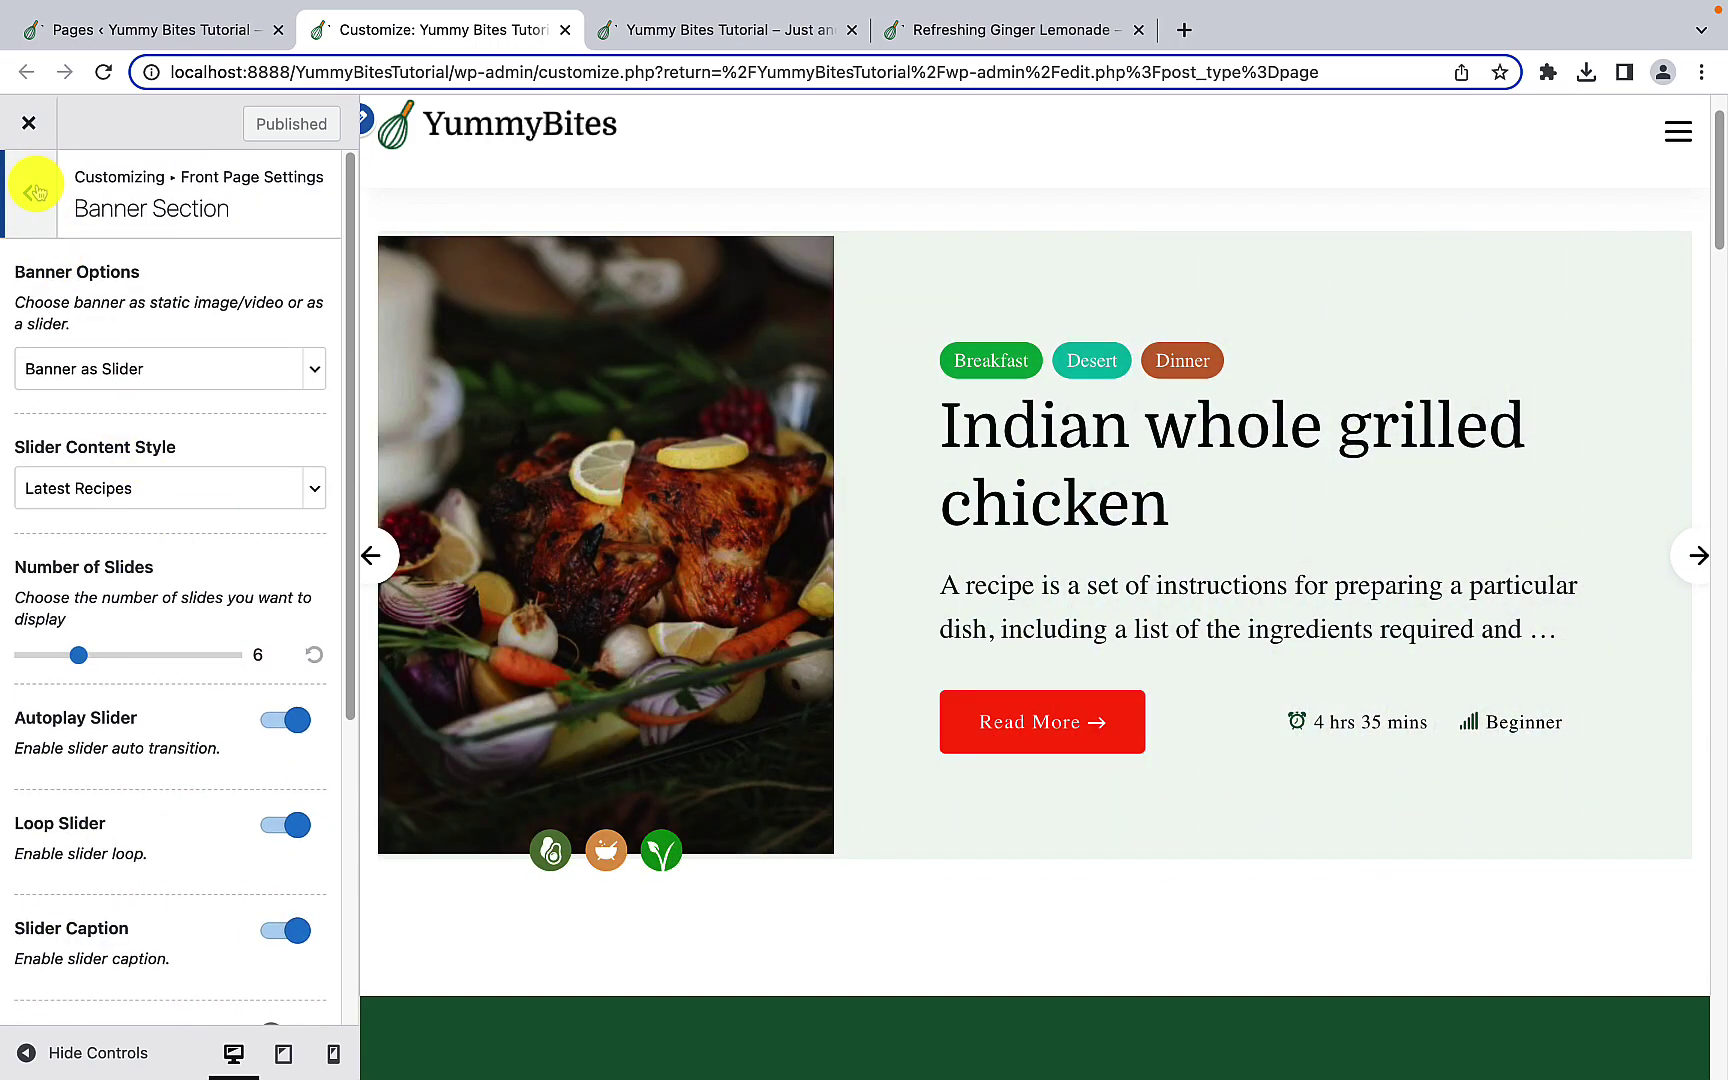
click(35, 190)
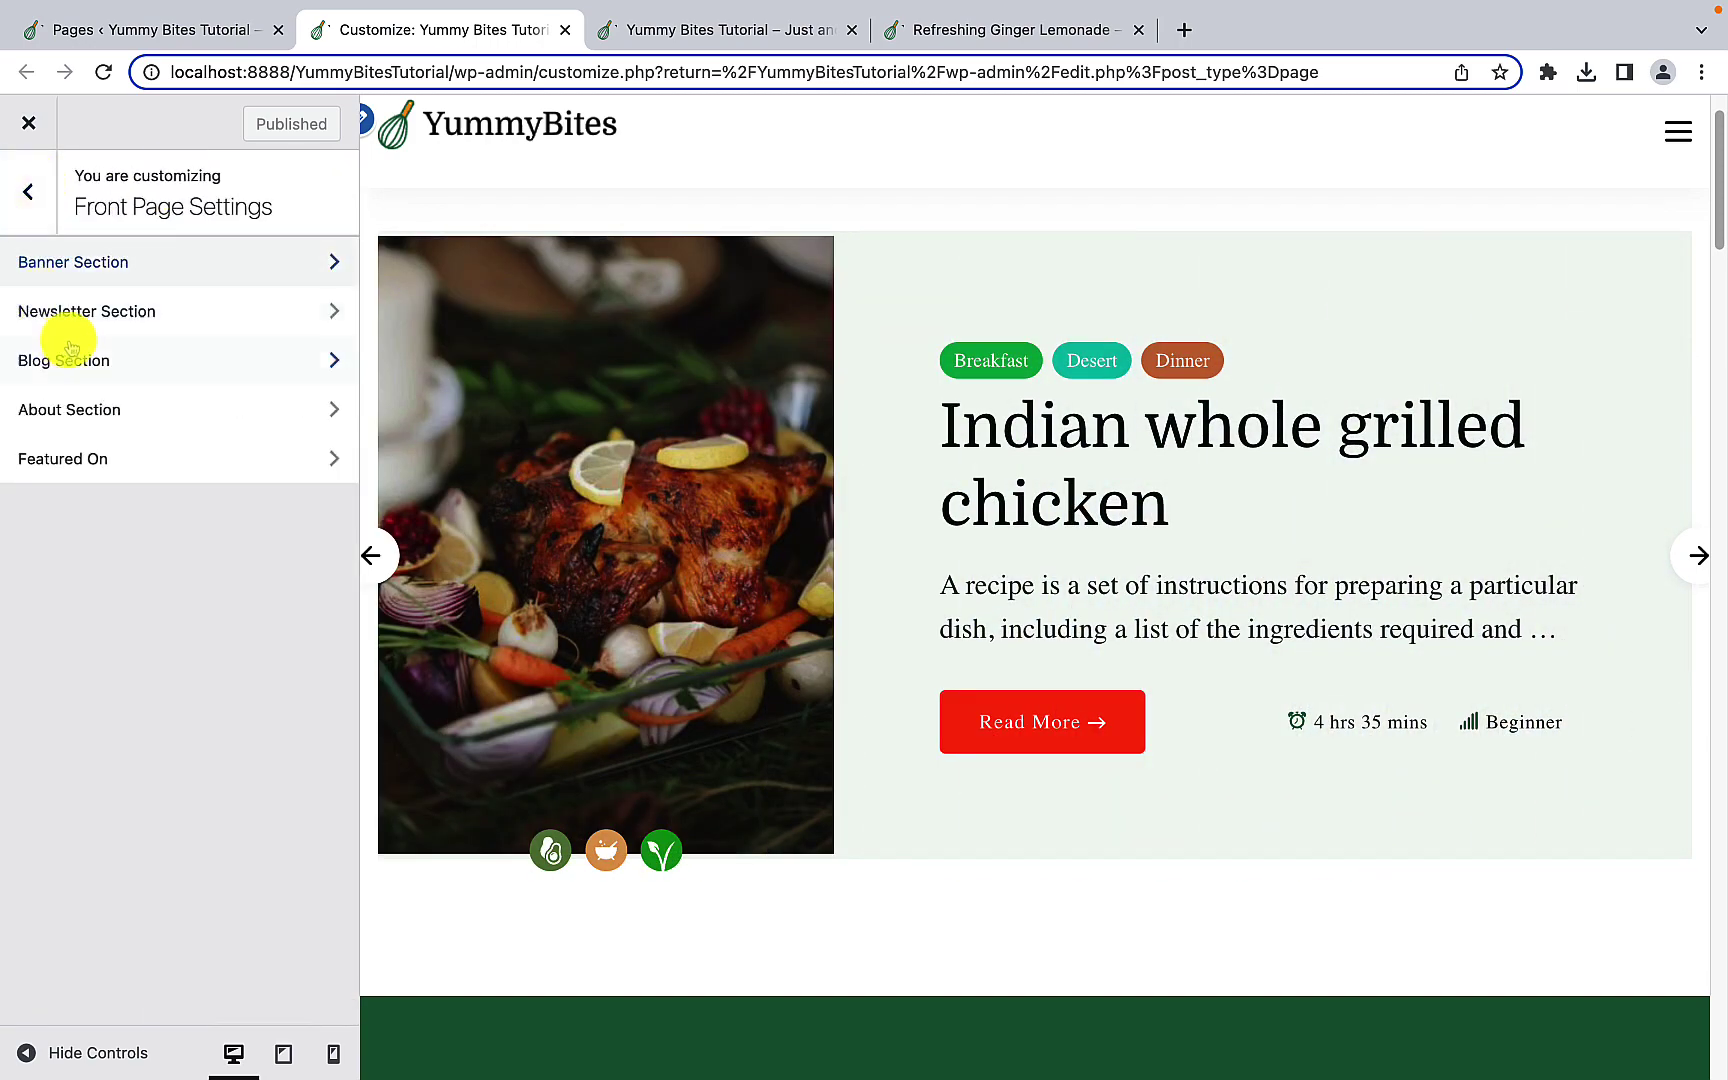
click(104, 321)
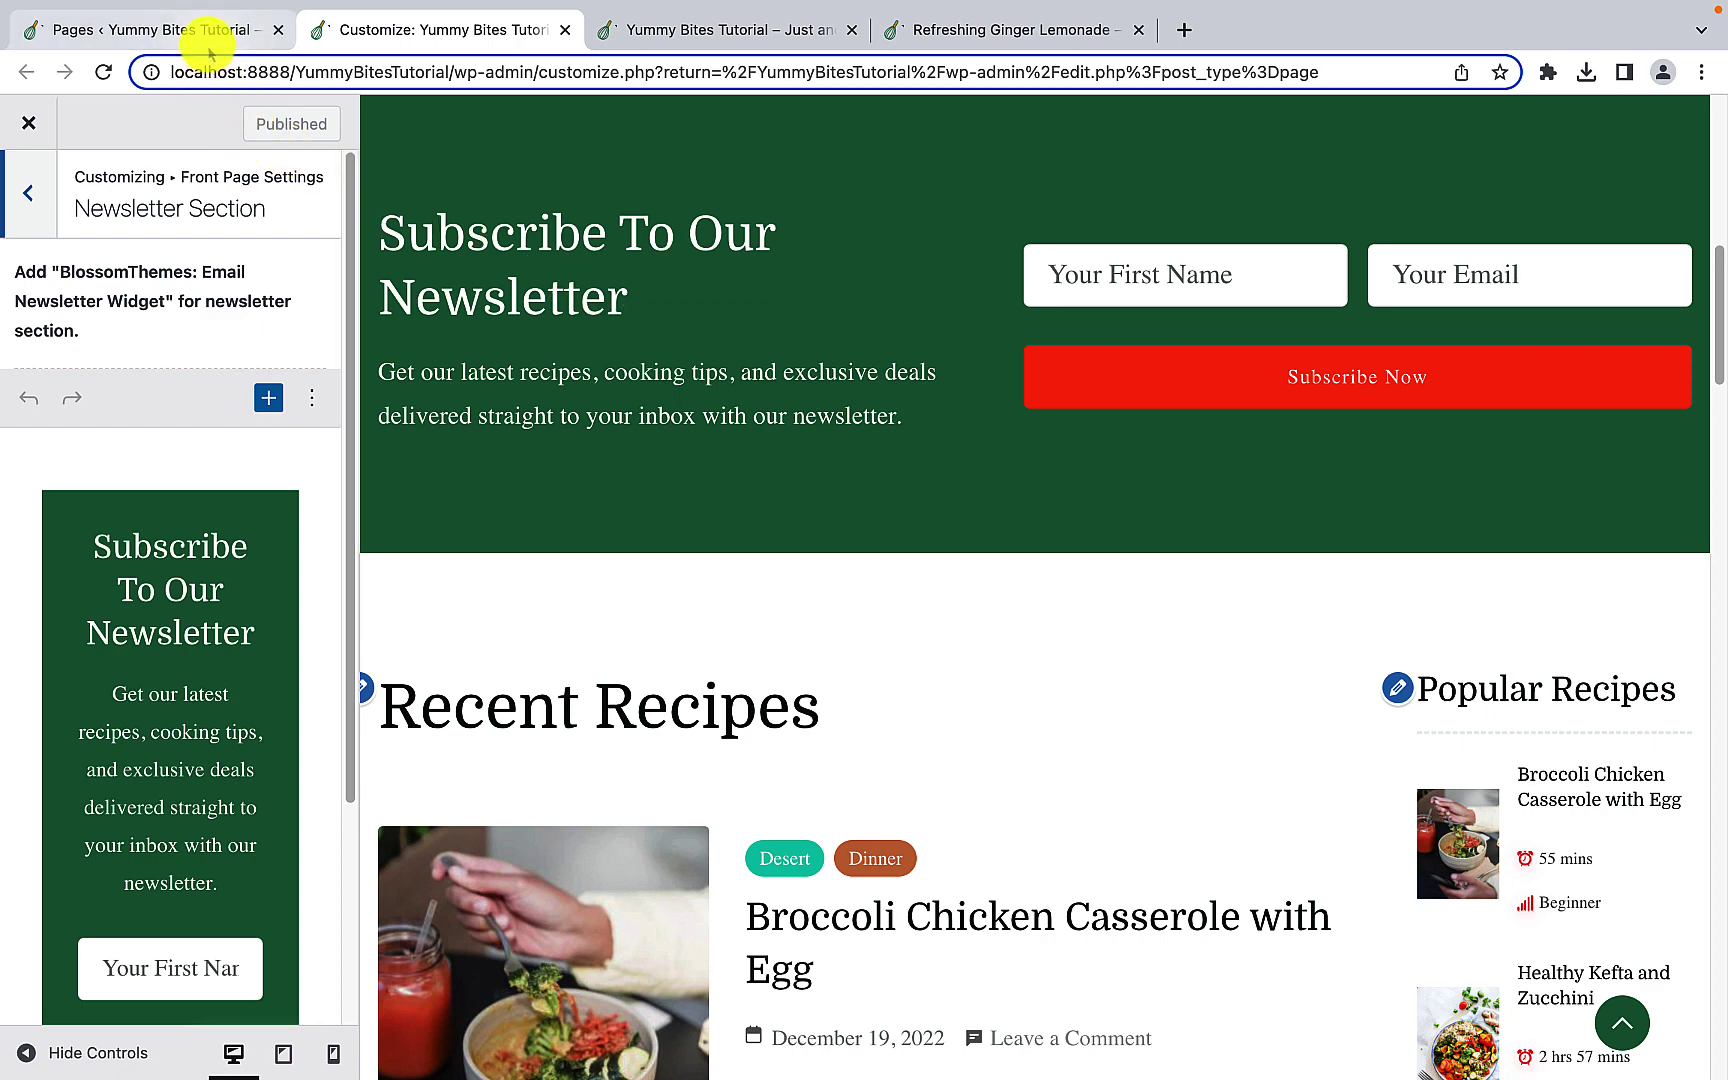
Step: Open the list of all newsletters of BlossomThemes Email Newsletter in the WordPress dashboard
click(210, 40)
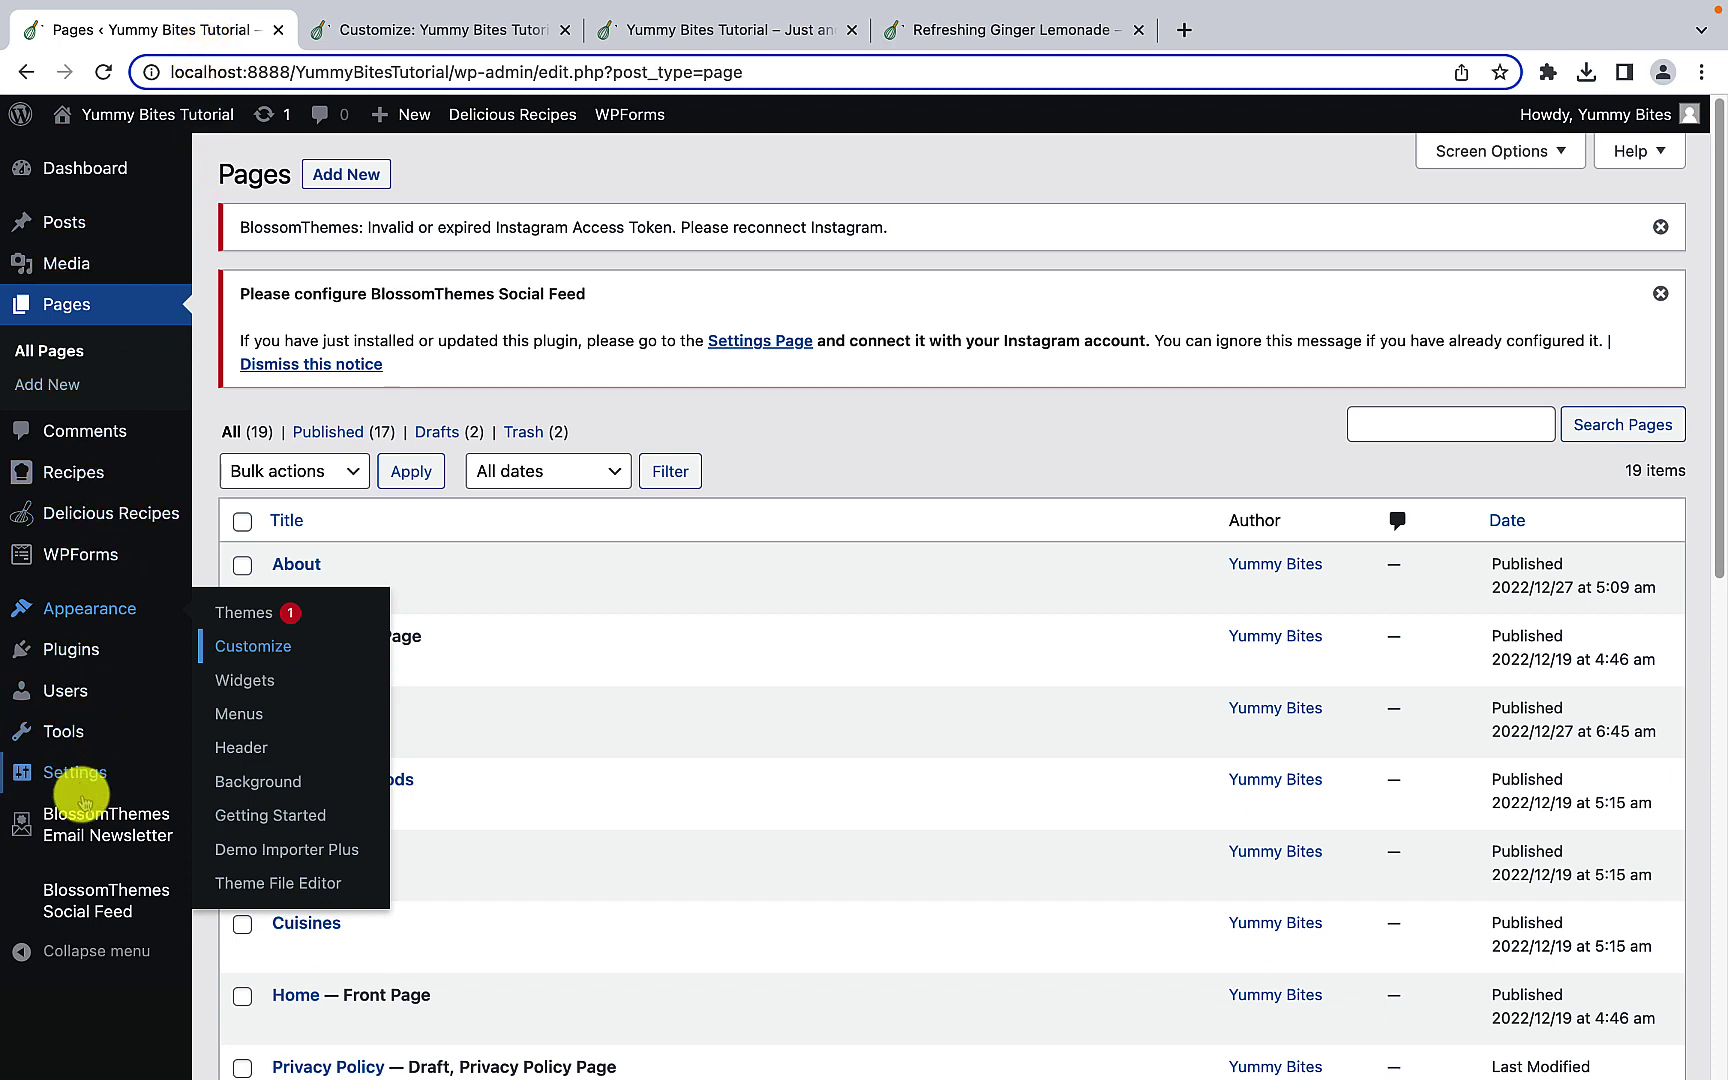
mouse_move(85, 830)
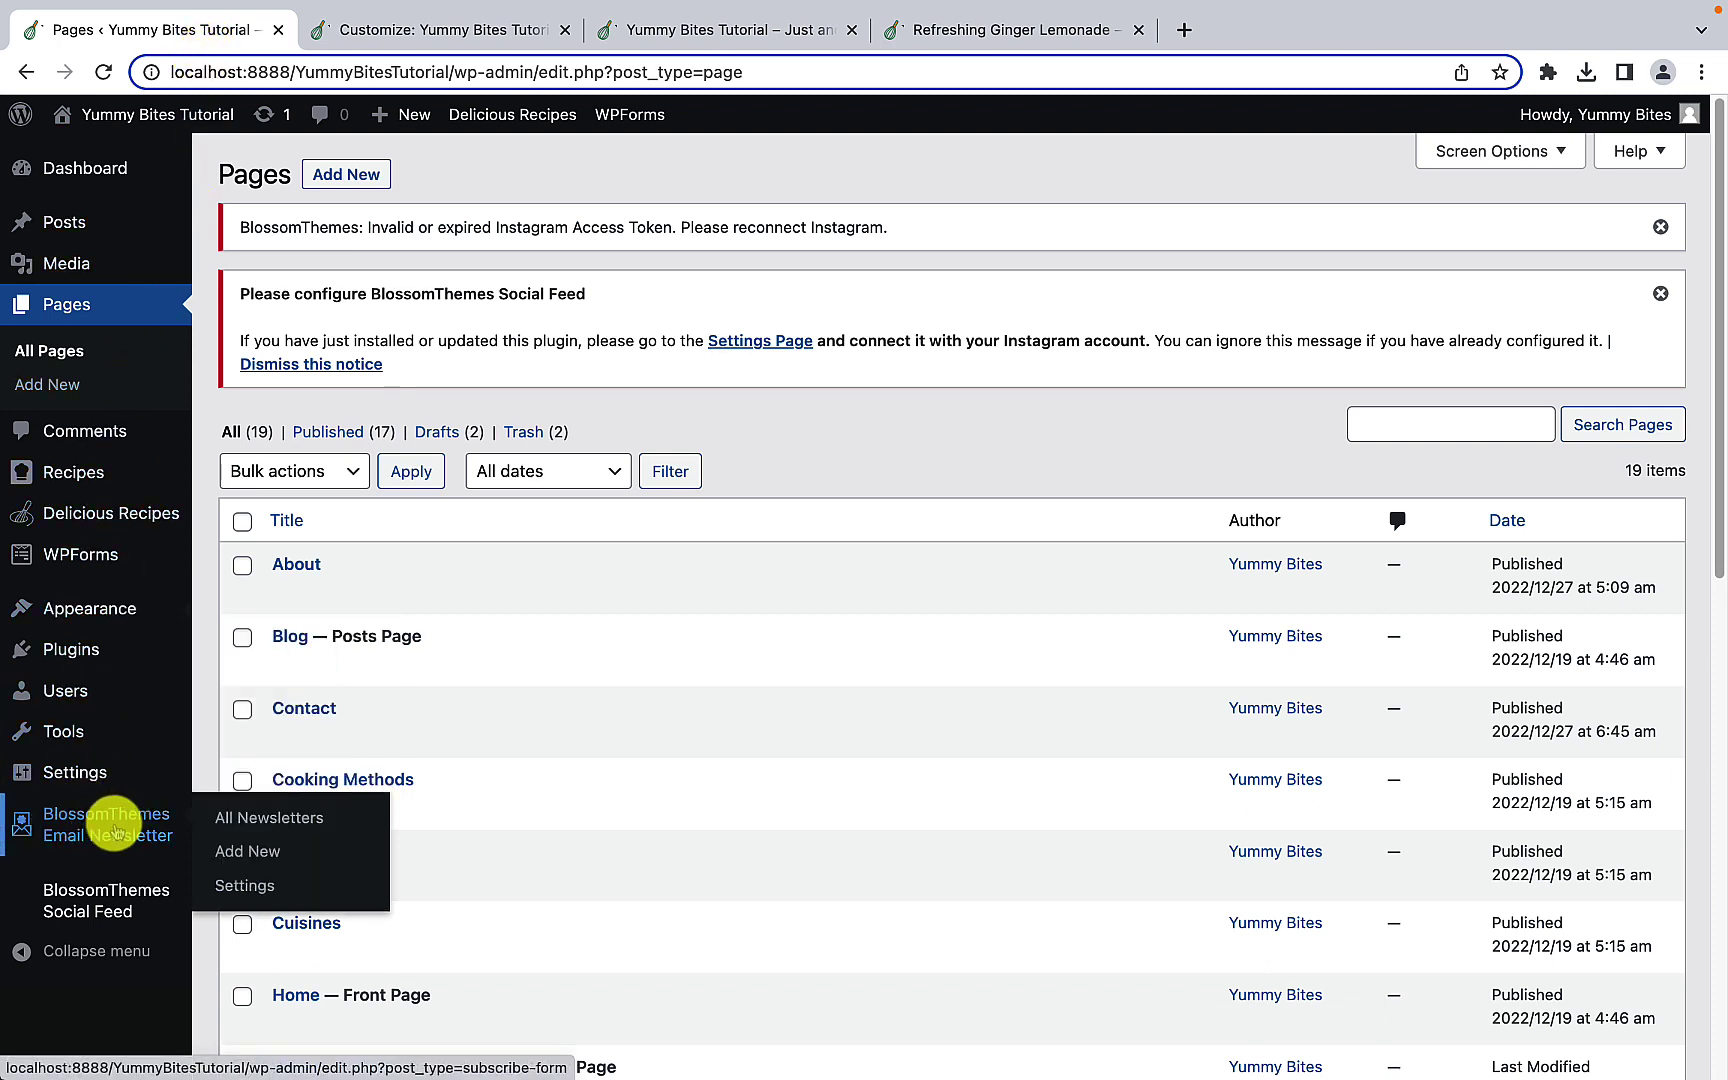
click(306, 820)
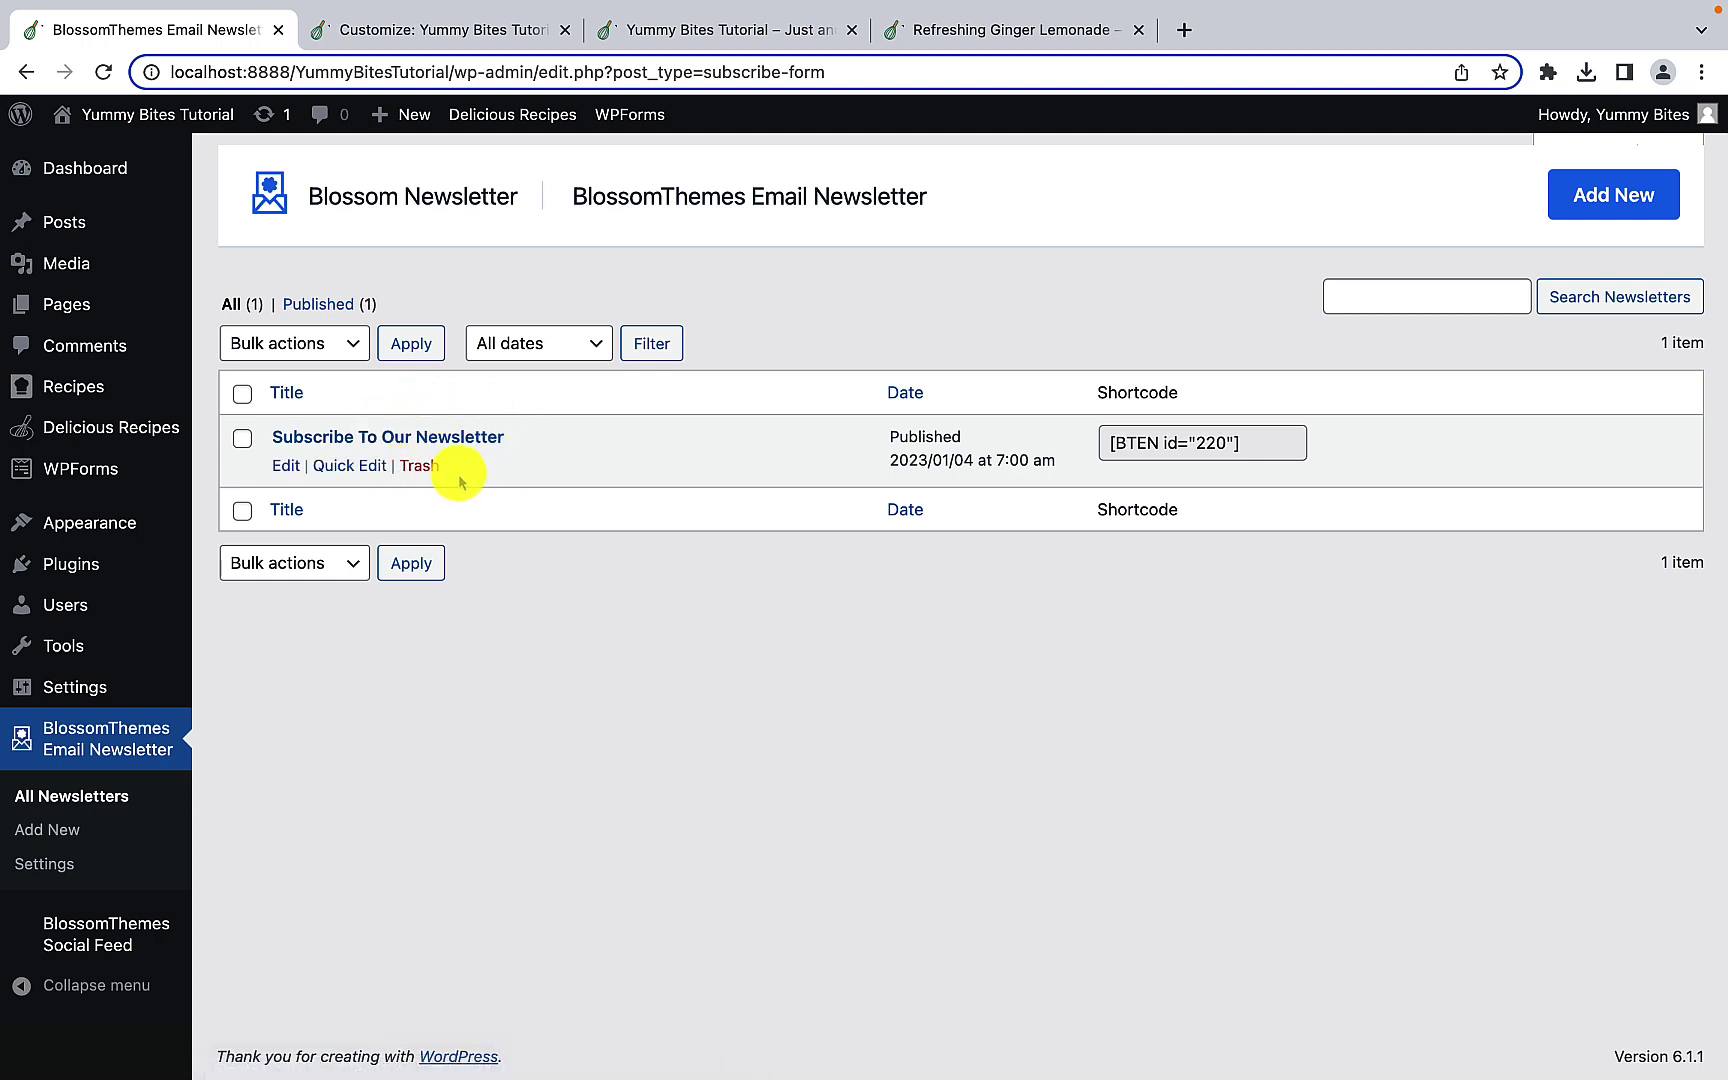
Step: Add a newsletter titled "Subscribe To My Newsletter" and set its form fields to Name and Email
click(1655, 206)
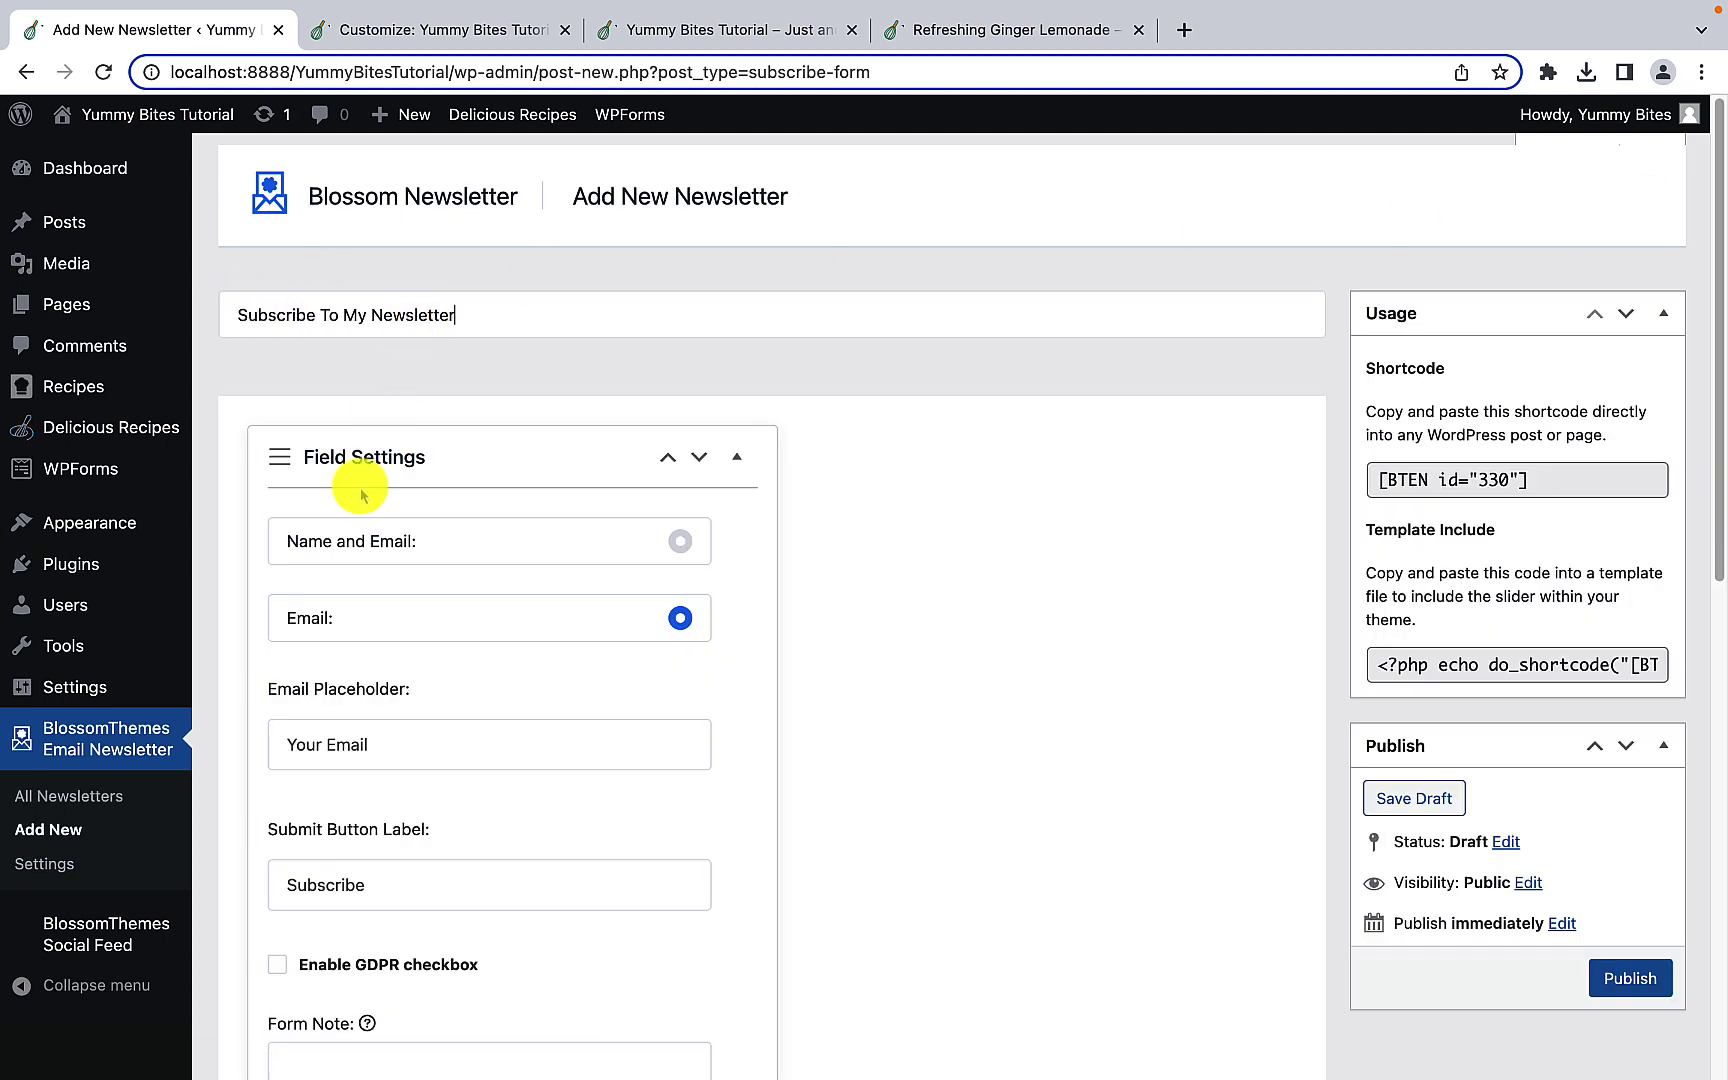
scroll(345, 495, down, 1)
scroll(383, 462, down, 1)
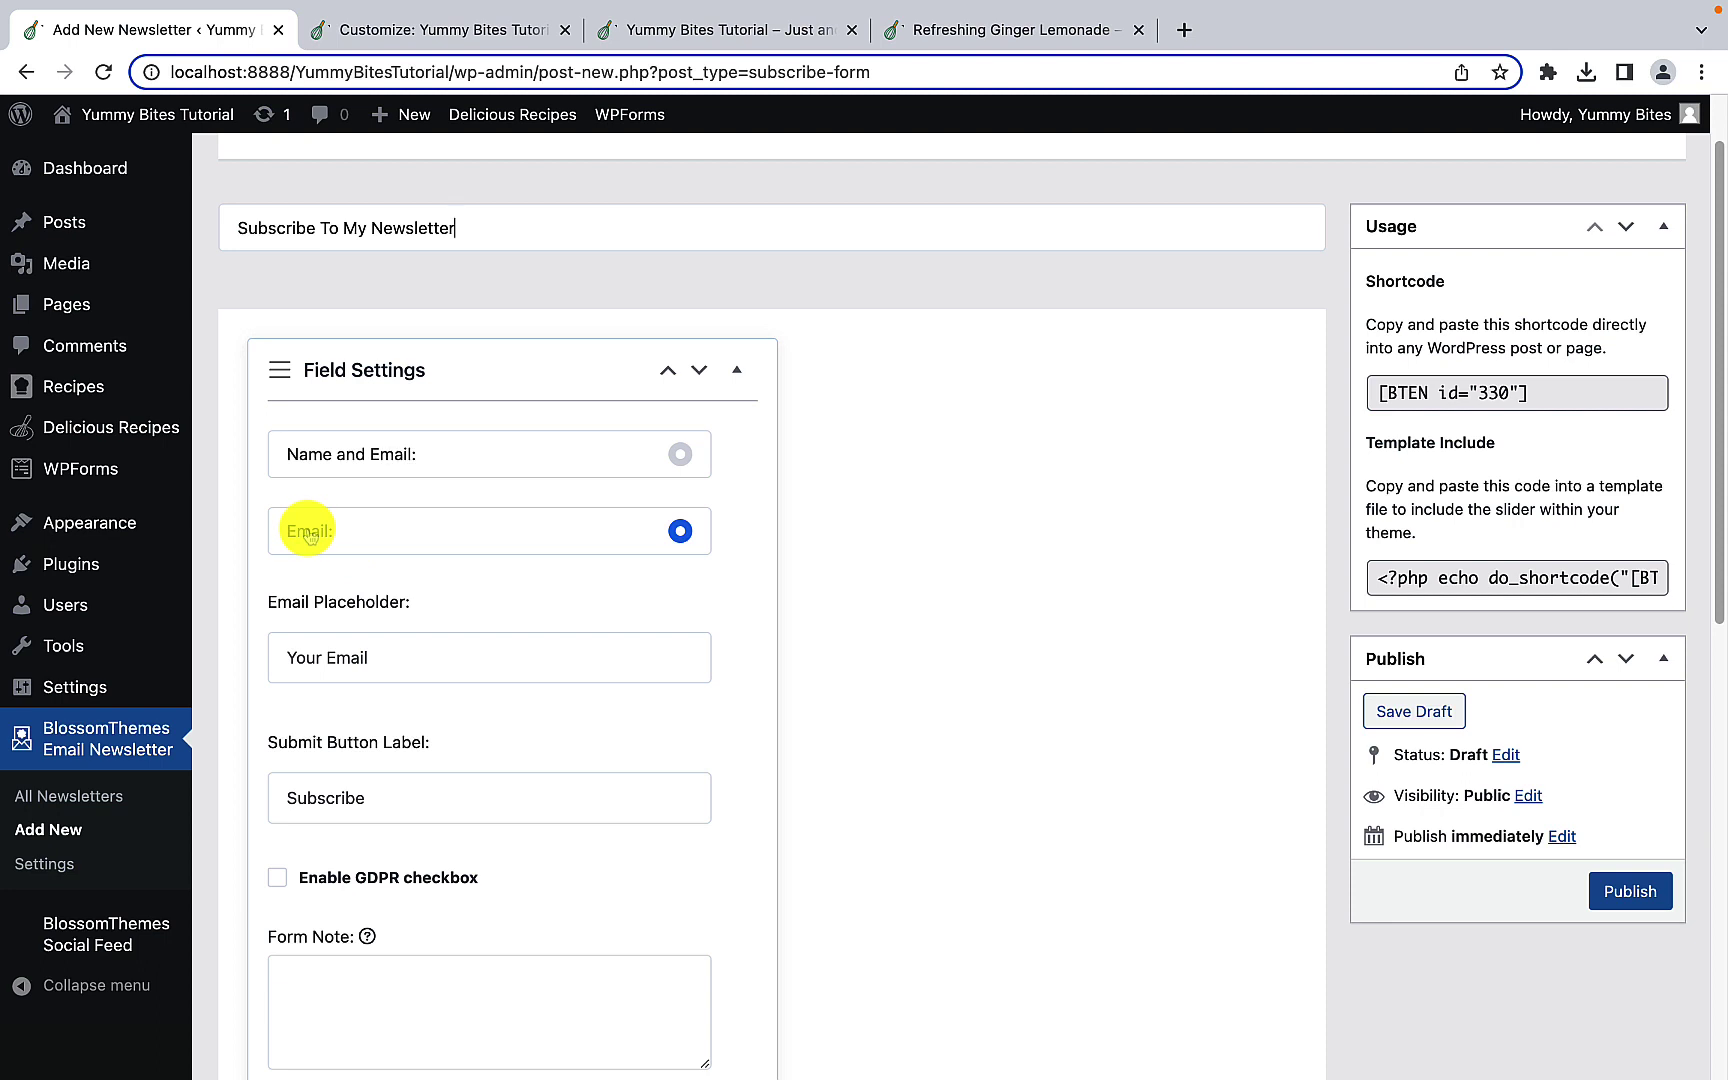
click(682, 457)
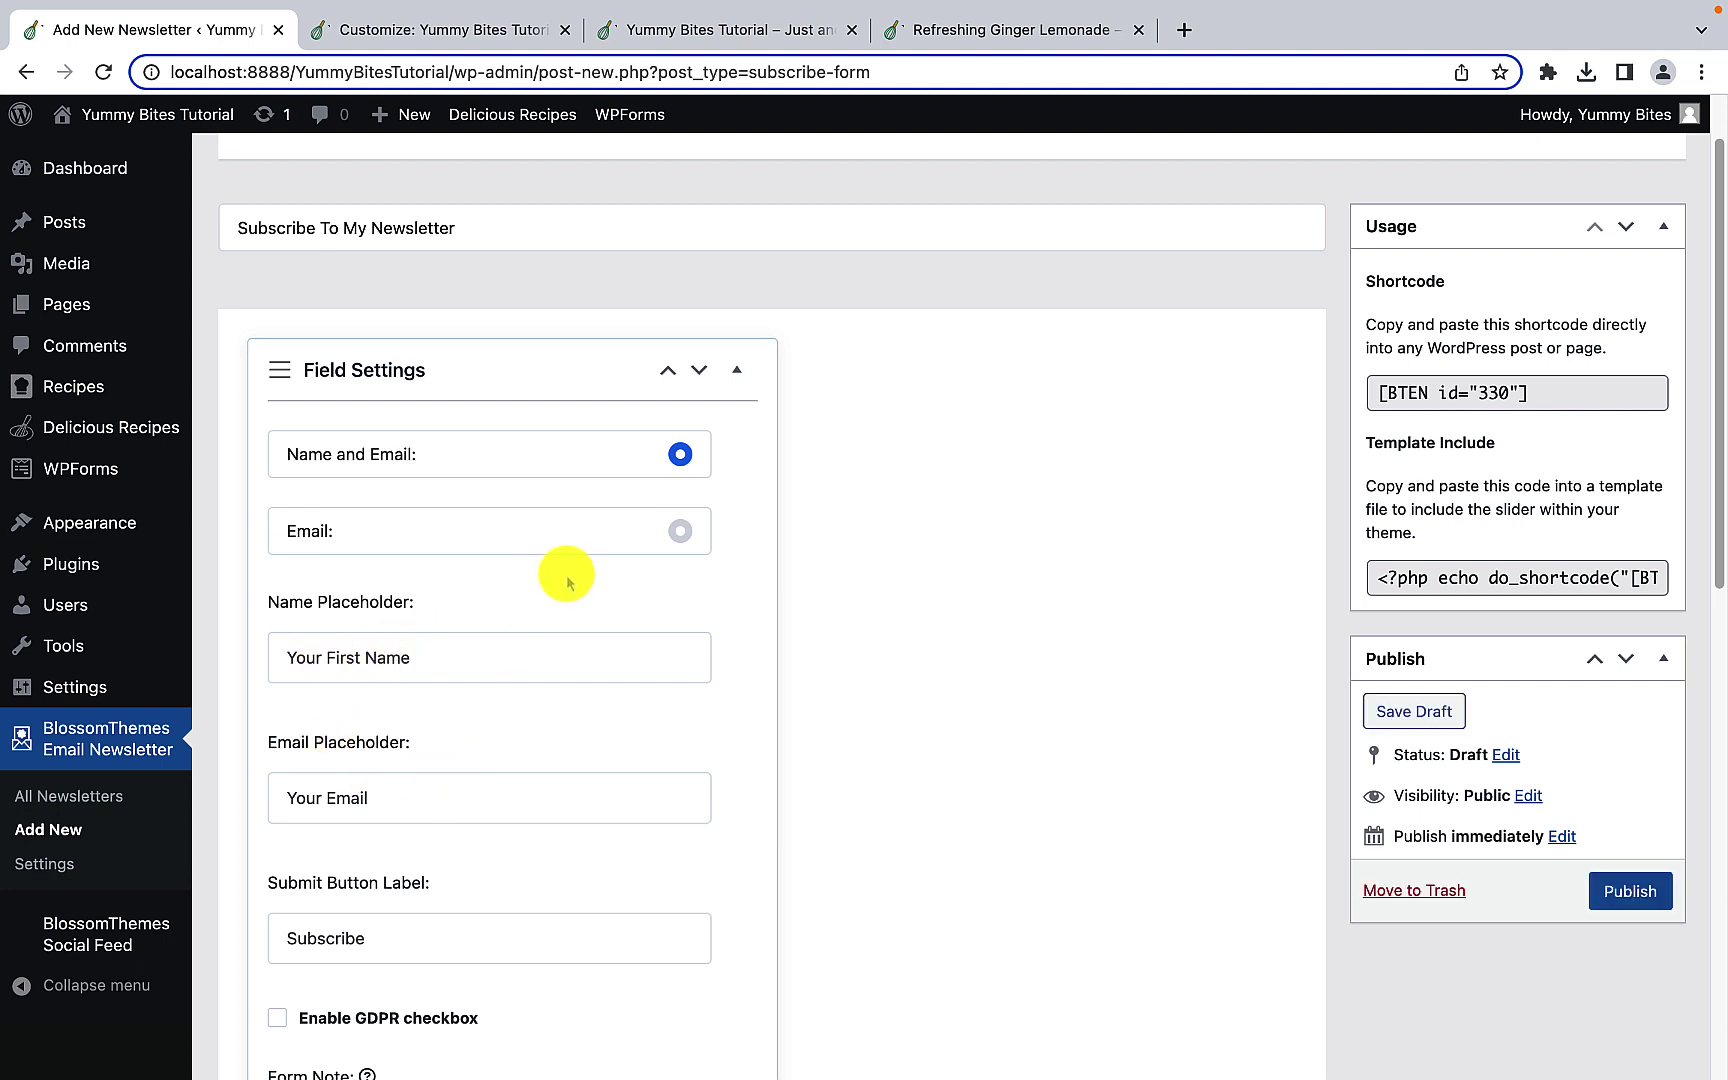
click(684, 531)
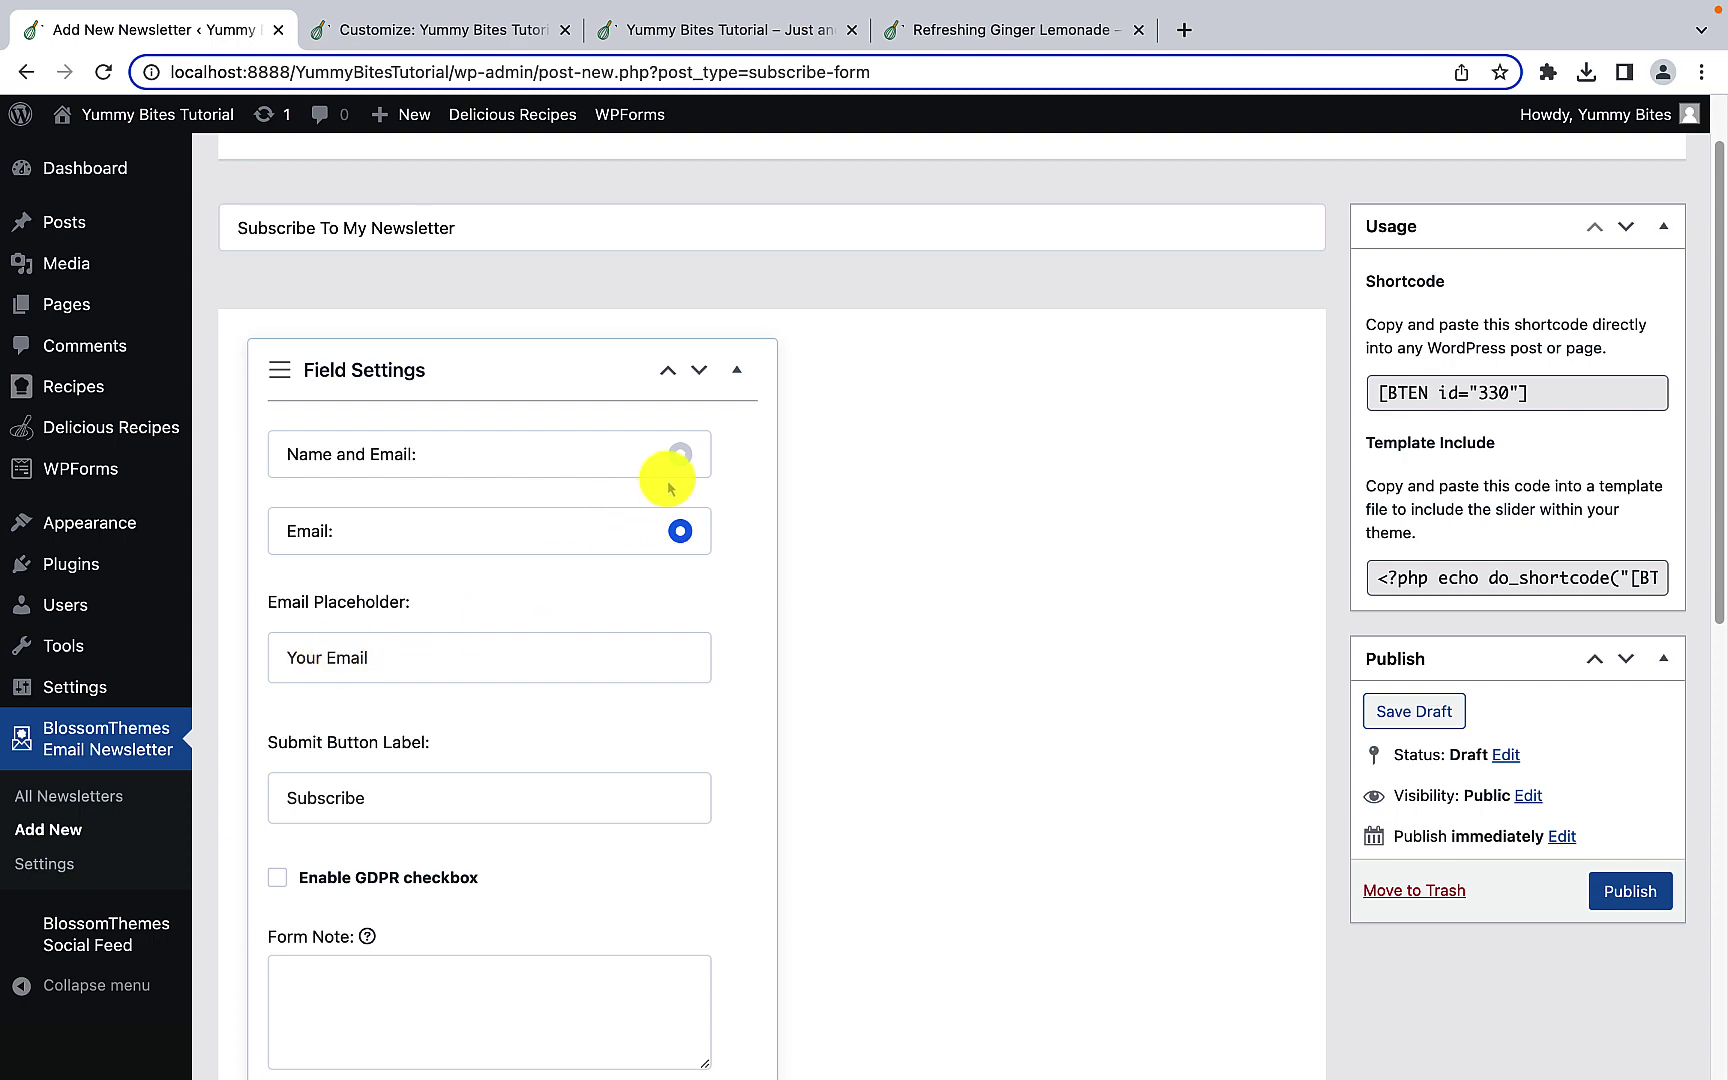
click(681, 455)
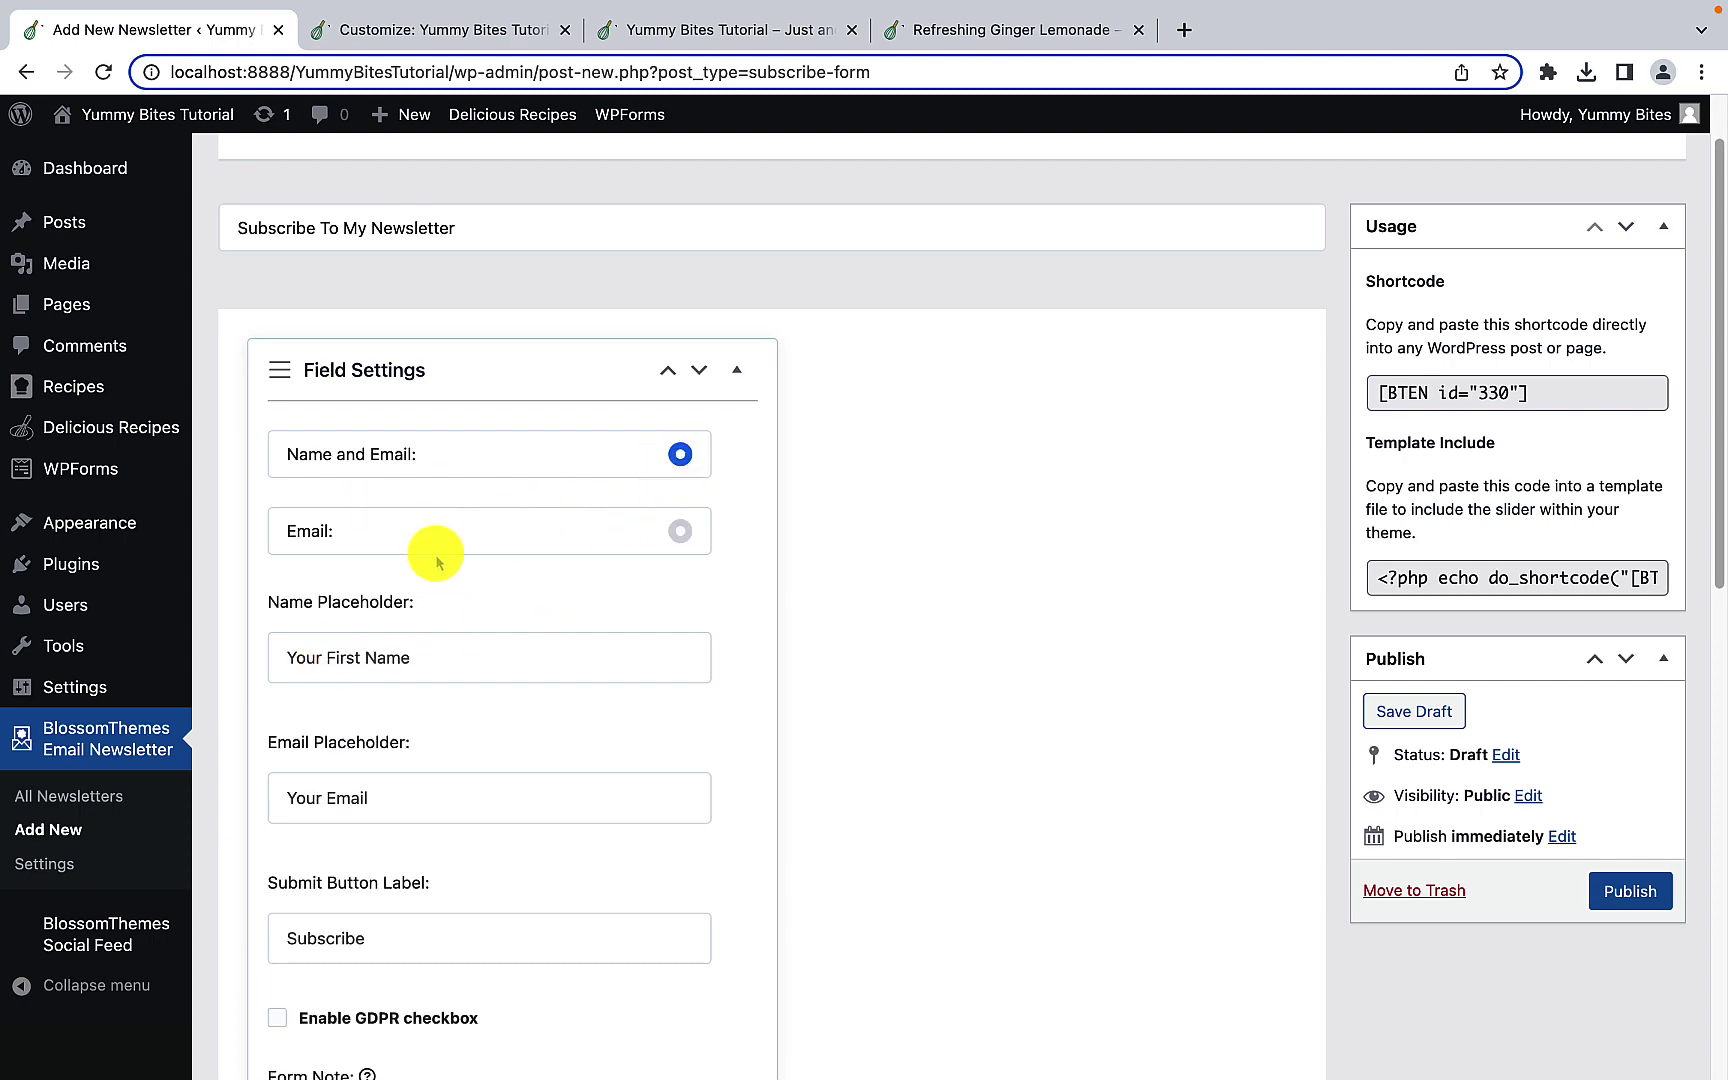
Step: Enable the newsletter form's GDPR checkbox and set its Form Note to "Sign up to get daily fresh recipes"
scroll(360, 695, down, 3)
scroll(366, 695, down, 3)
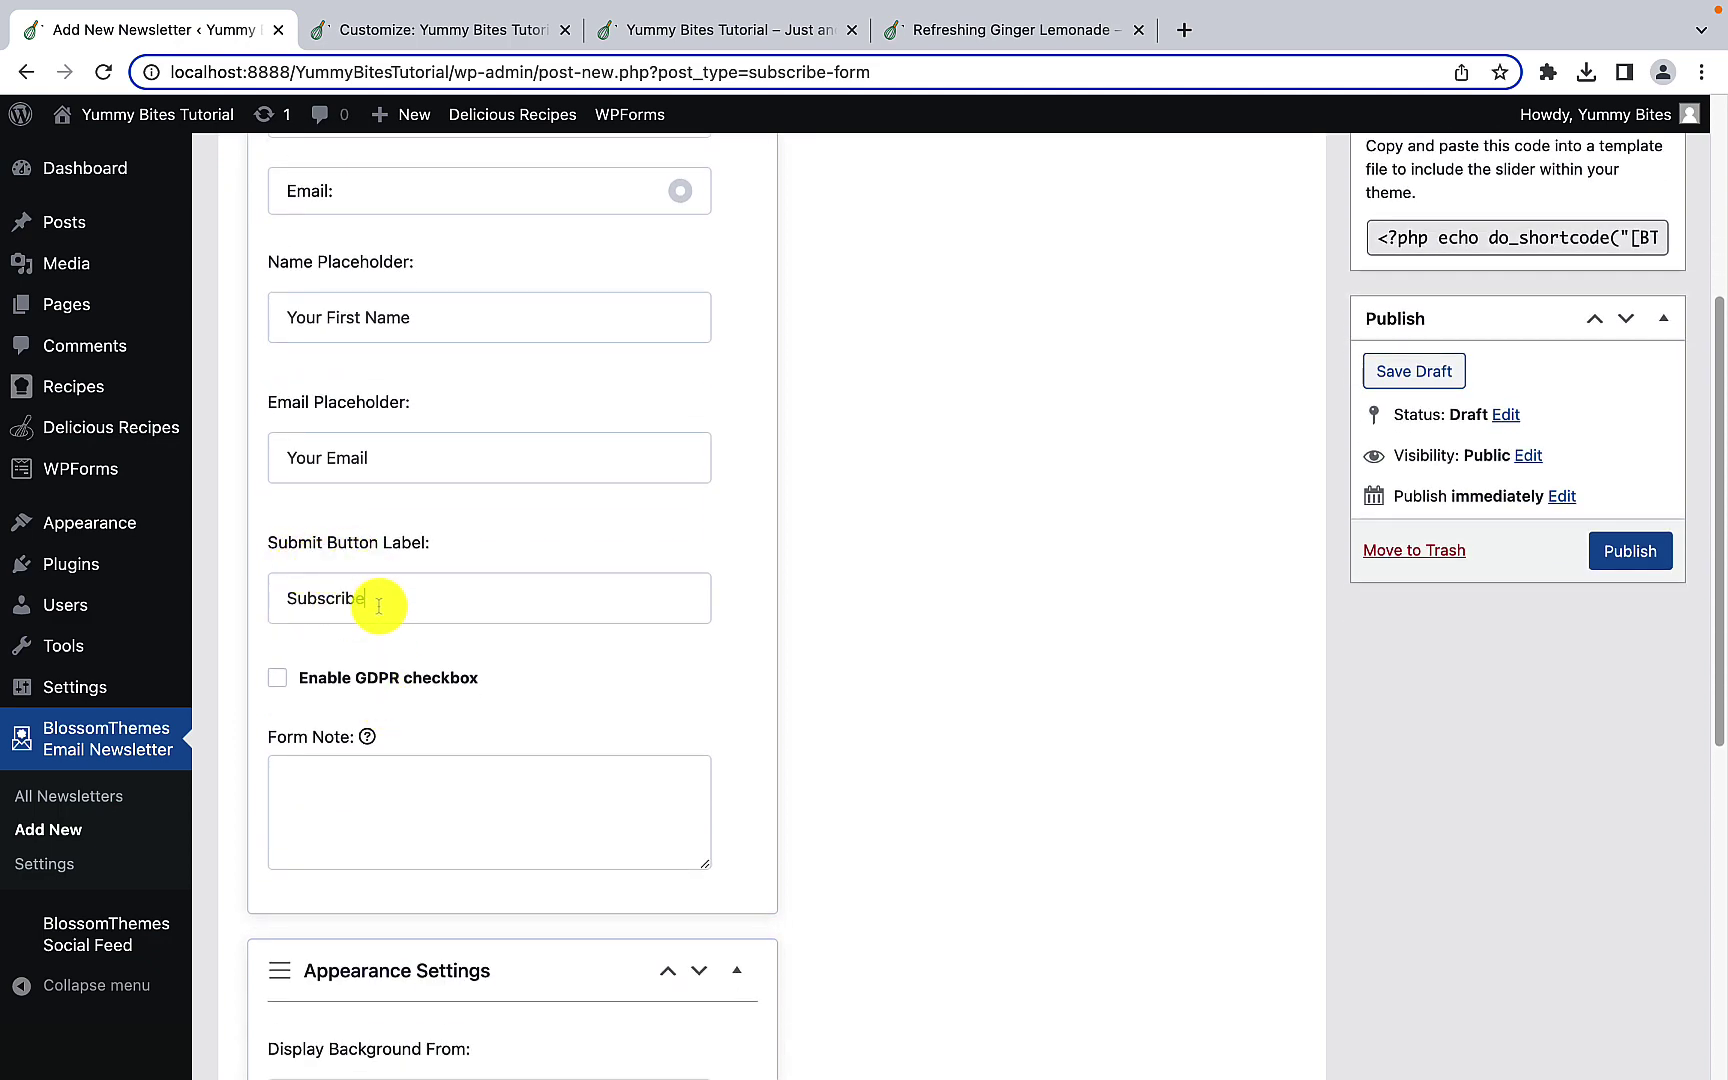
drag(374, 598, 281, 601)
scroll(300, 580, down, 3)
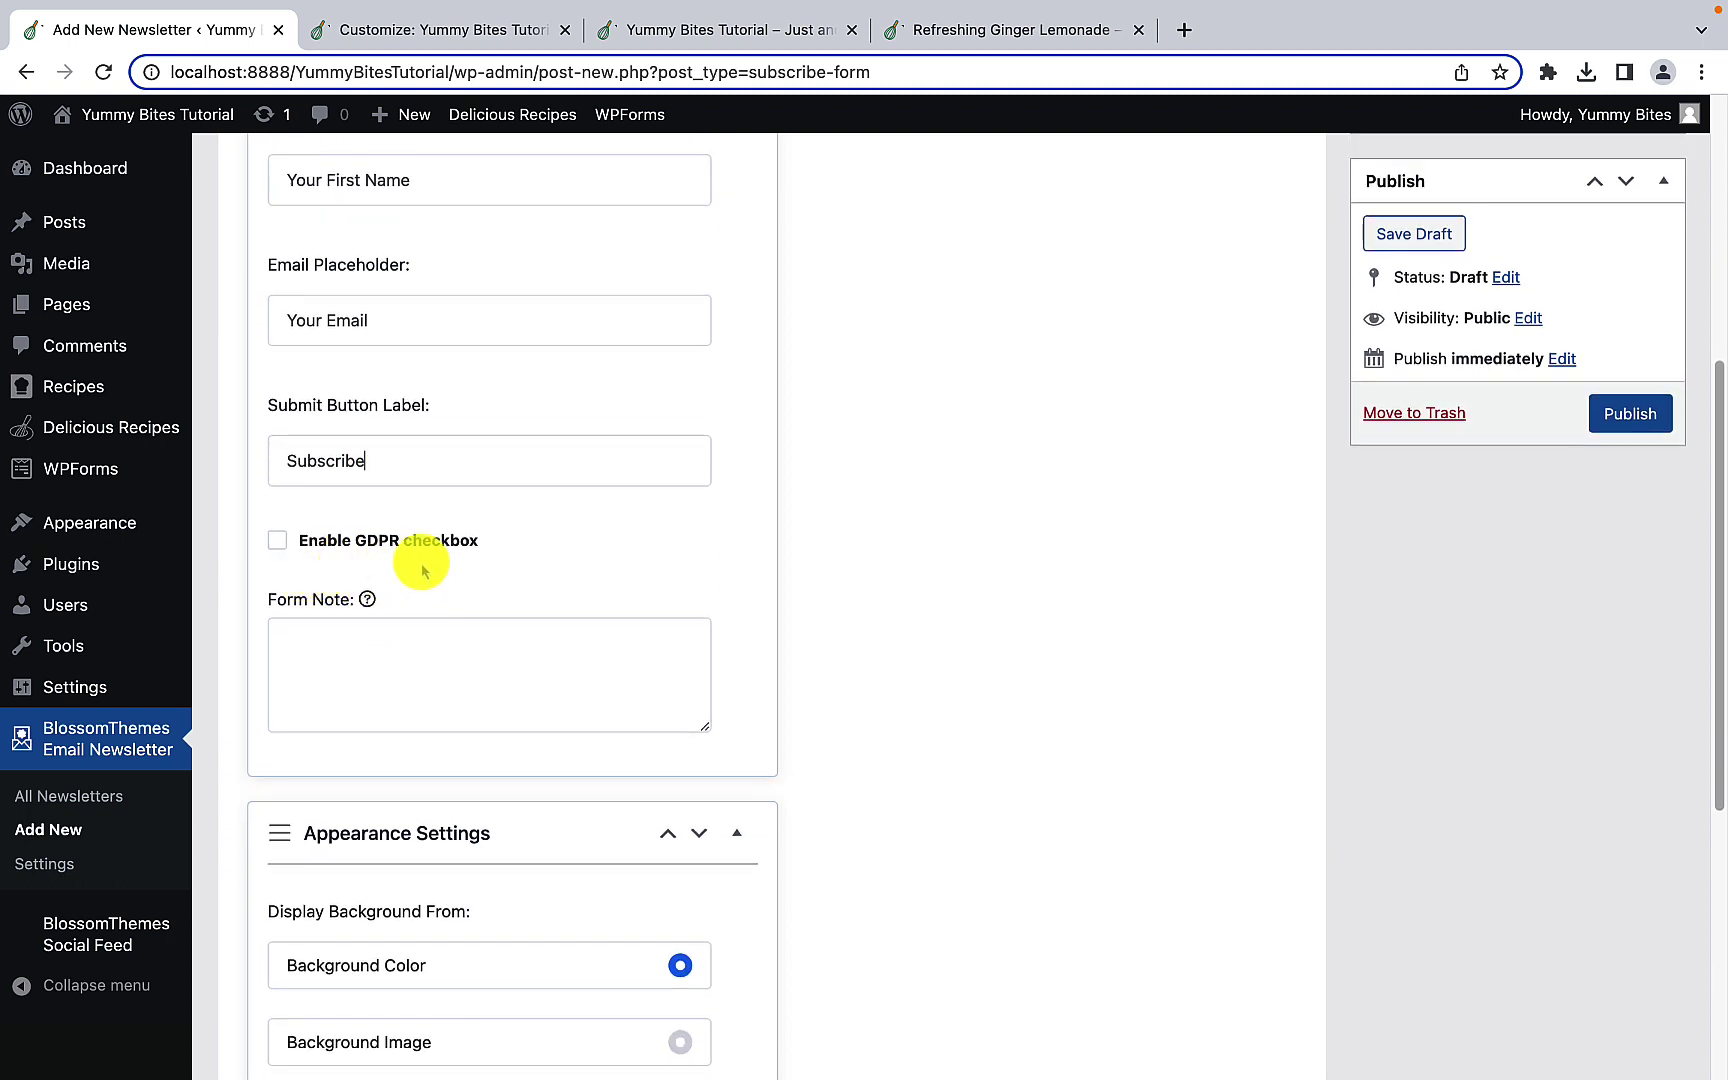
click(278, 542)
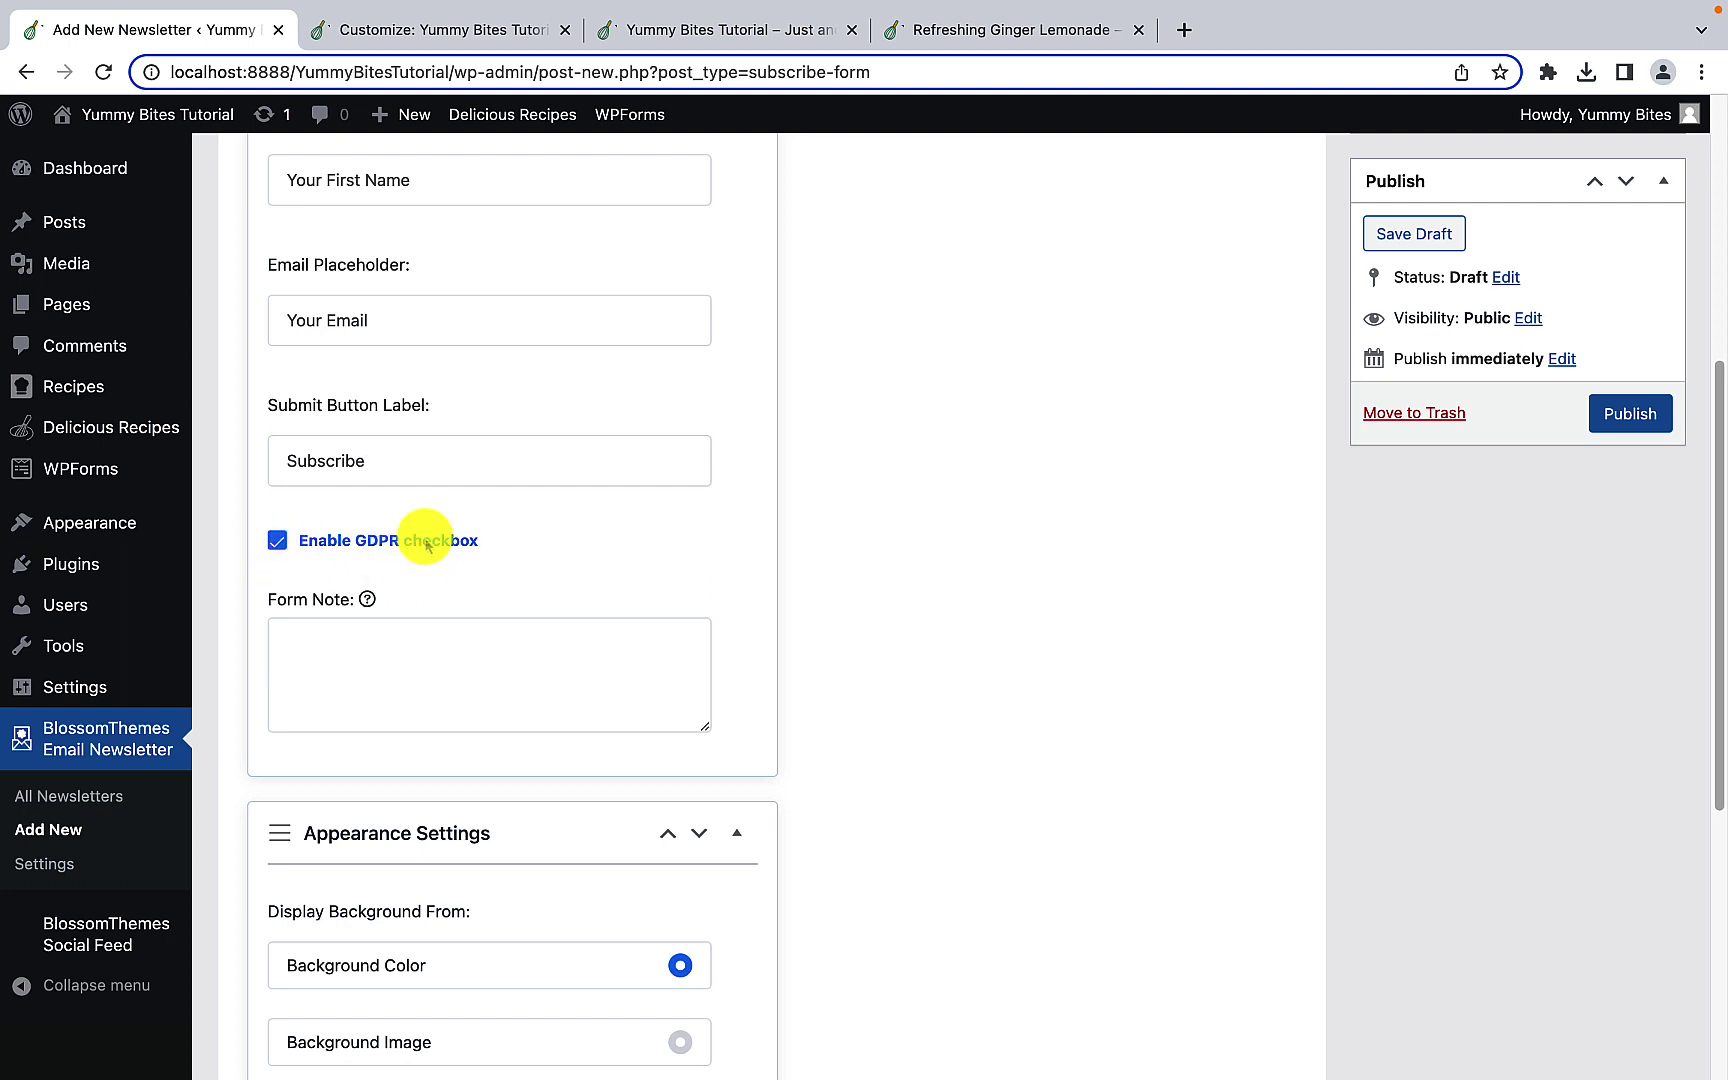
click(366, 673)
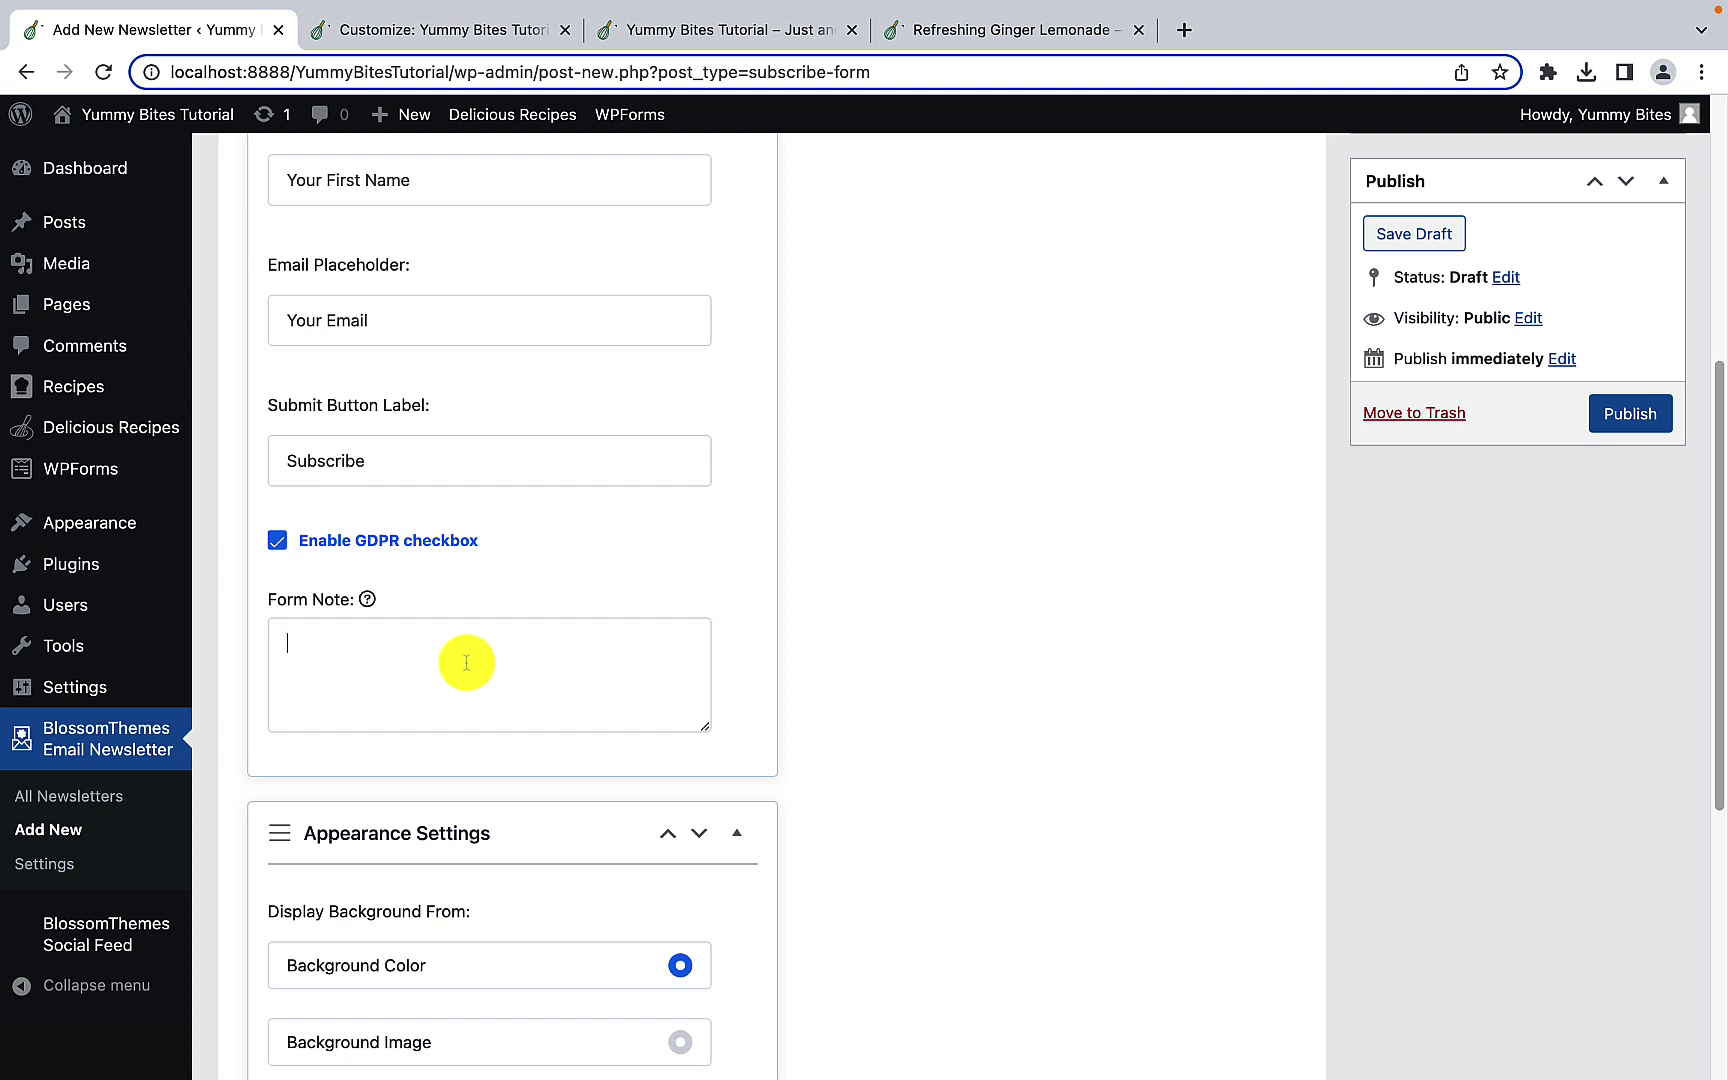
text(Sign up to get daily fresh recipes)
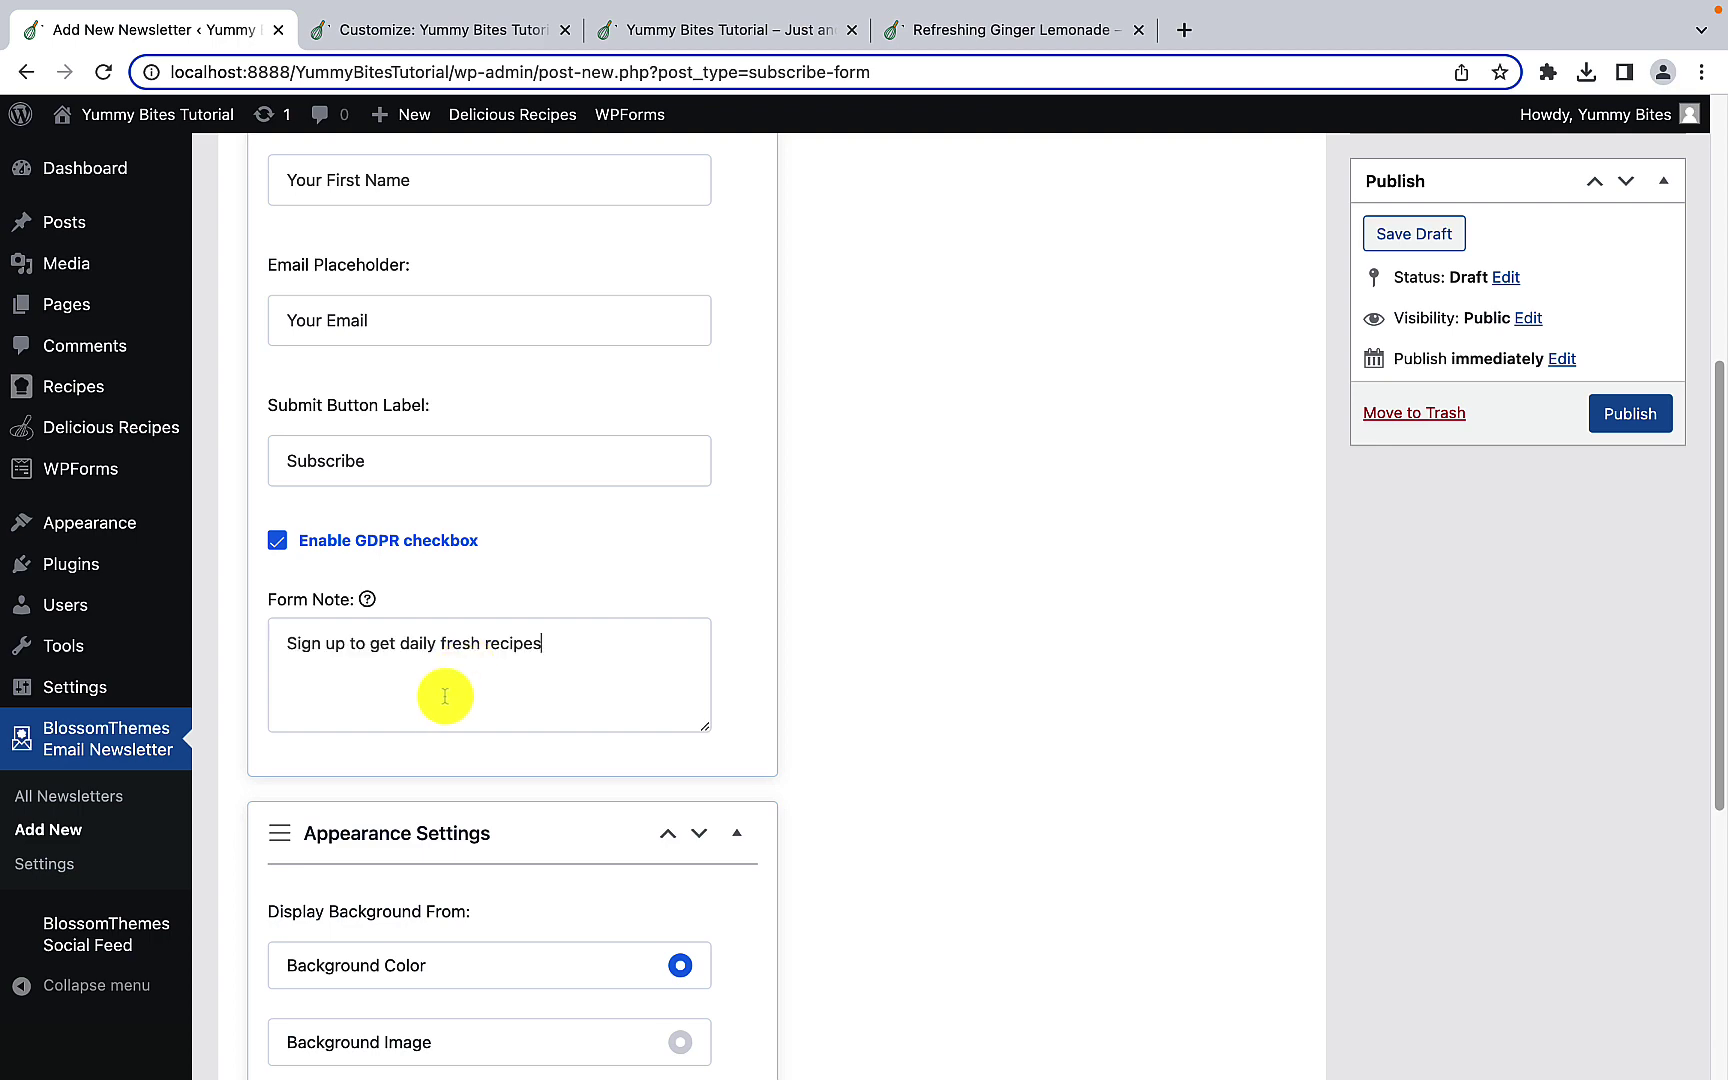
Step: Try the newsletter's Background Image option, open its media library without choosing an image, and switch back to Background Color
scroll(451, 700, down, 5)
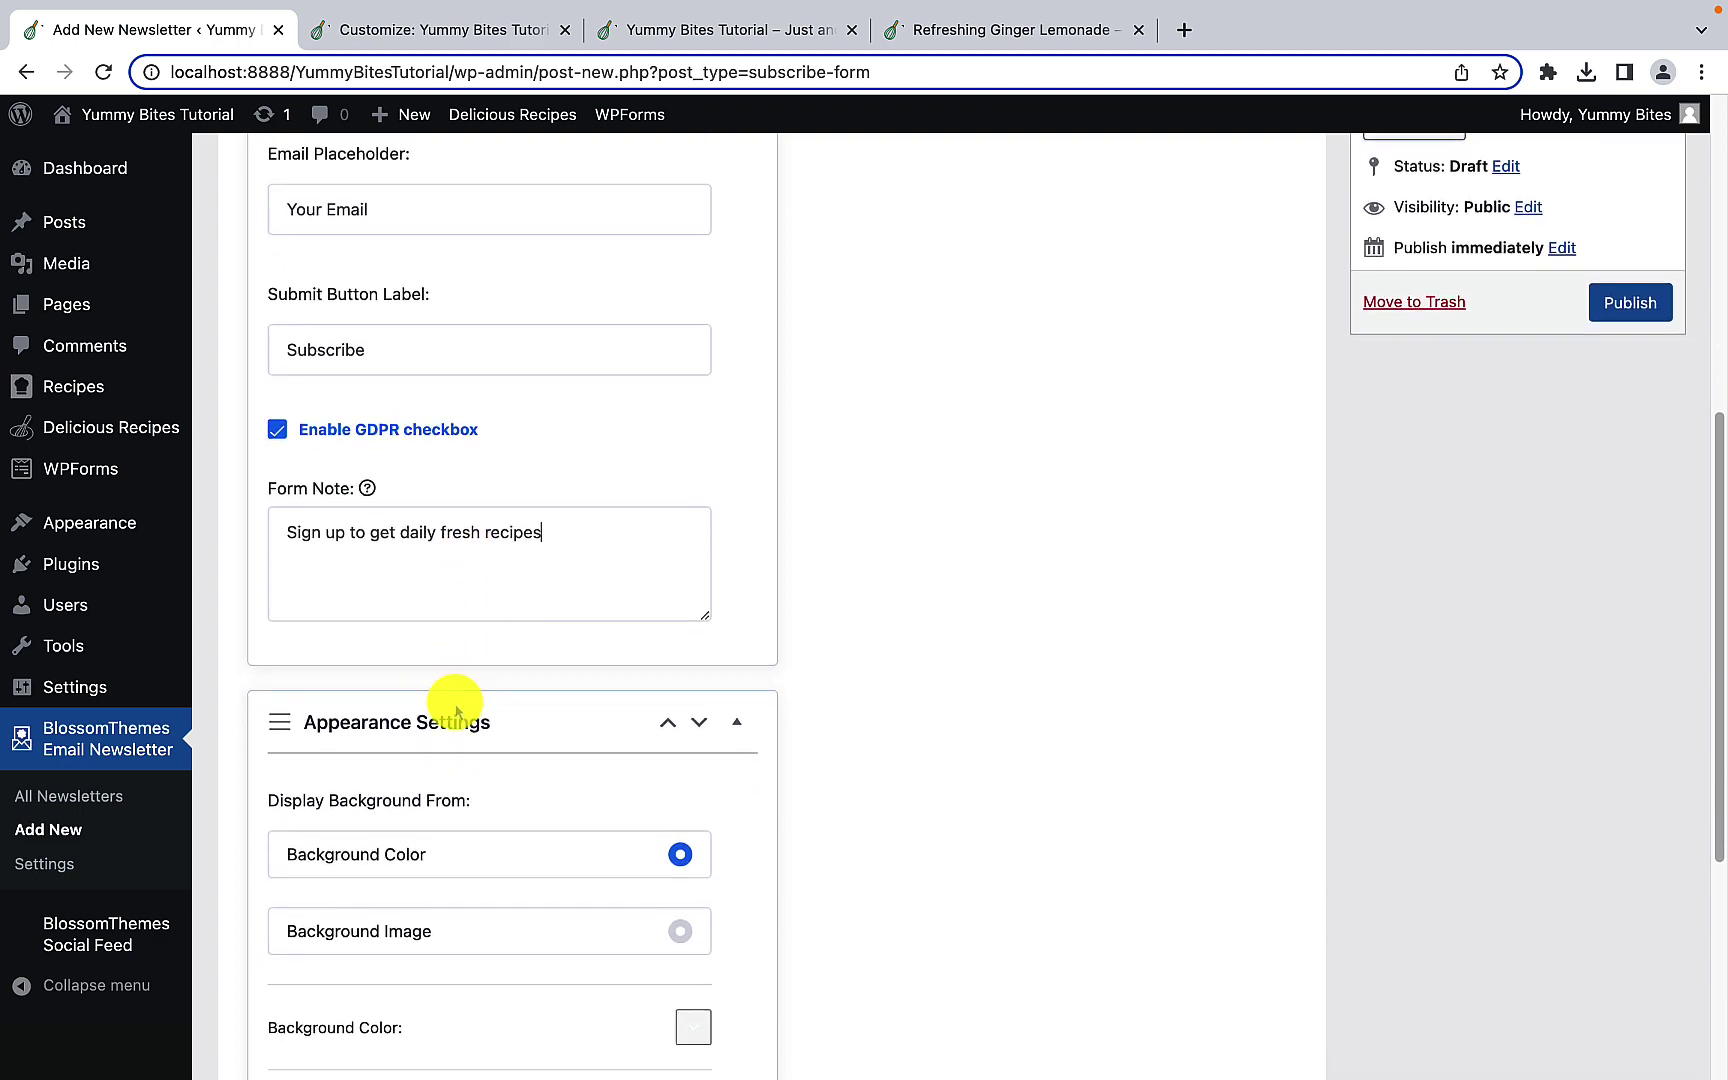
scroll(457, 712, down, 6)
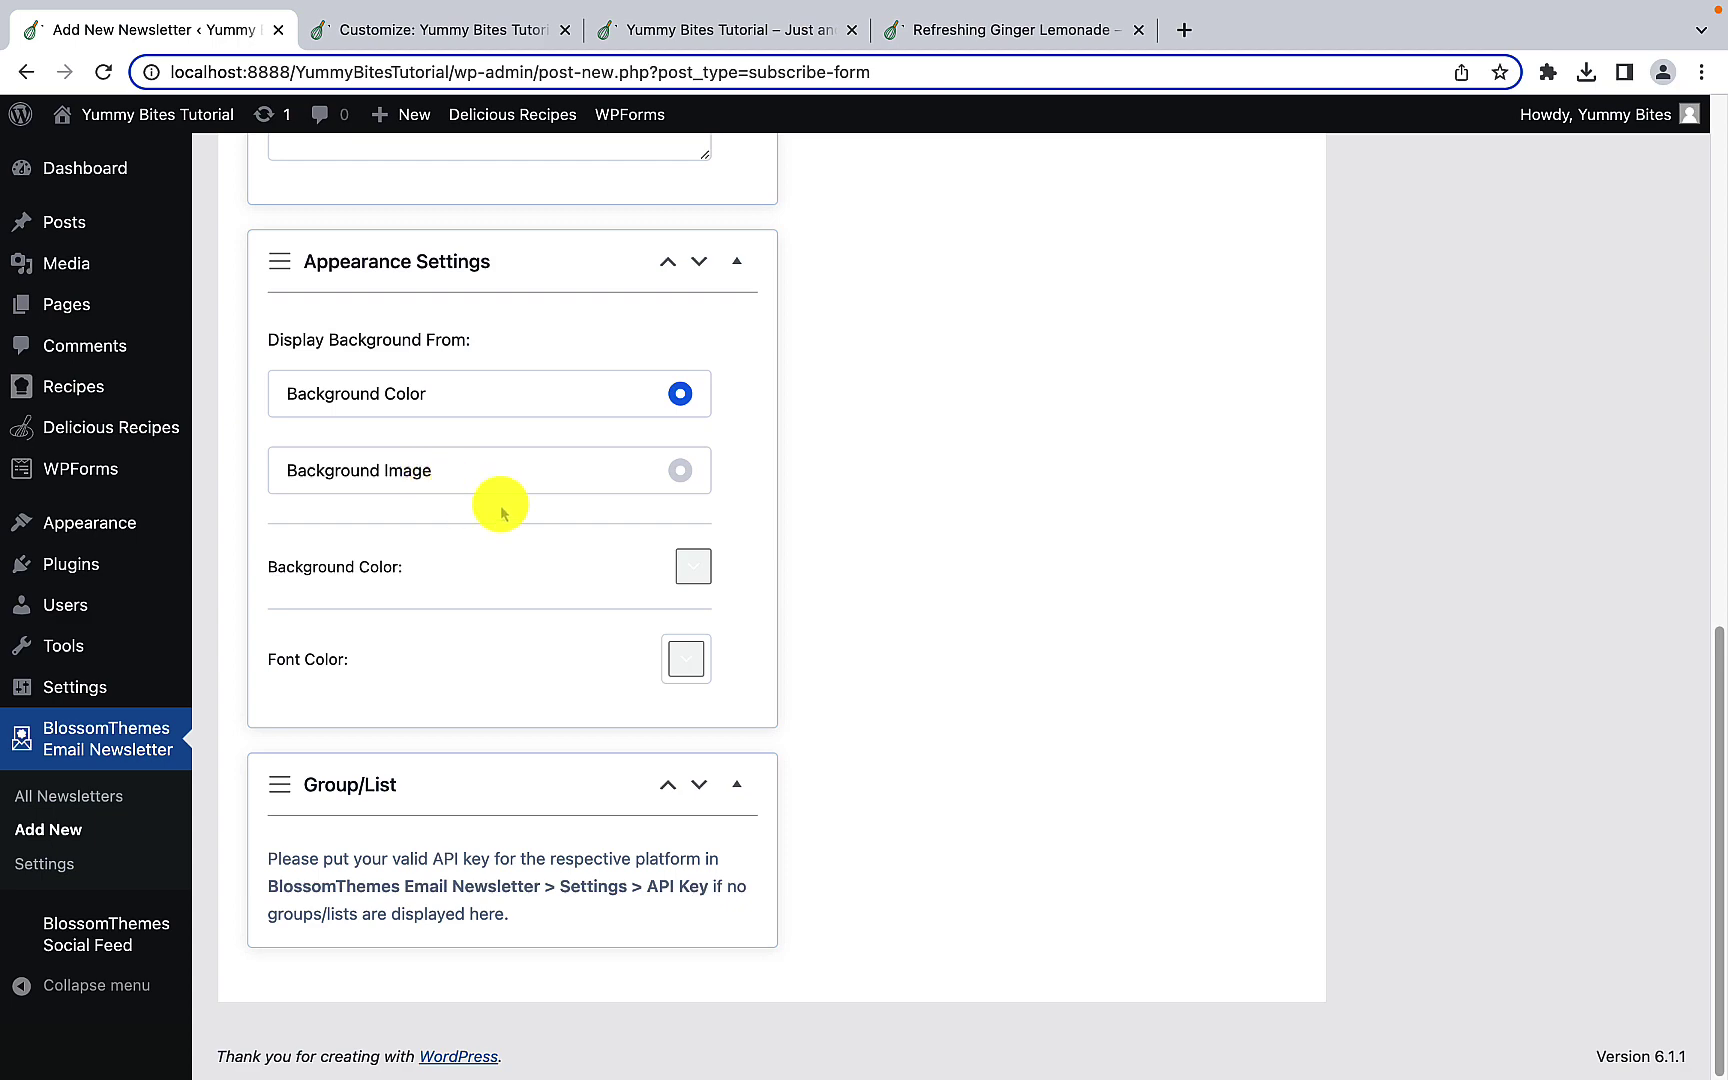
click(679, 474)
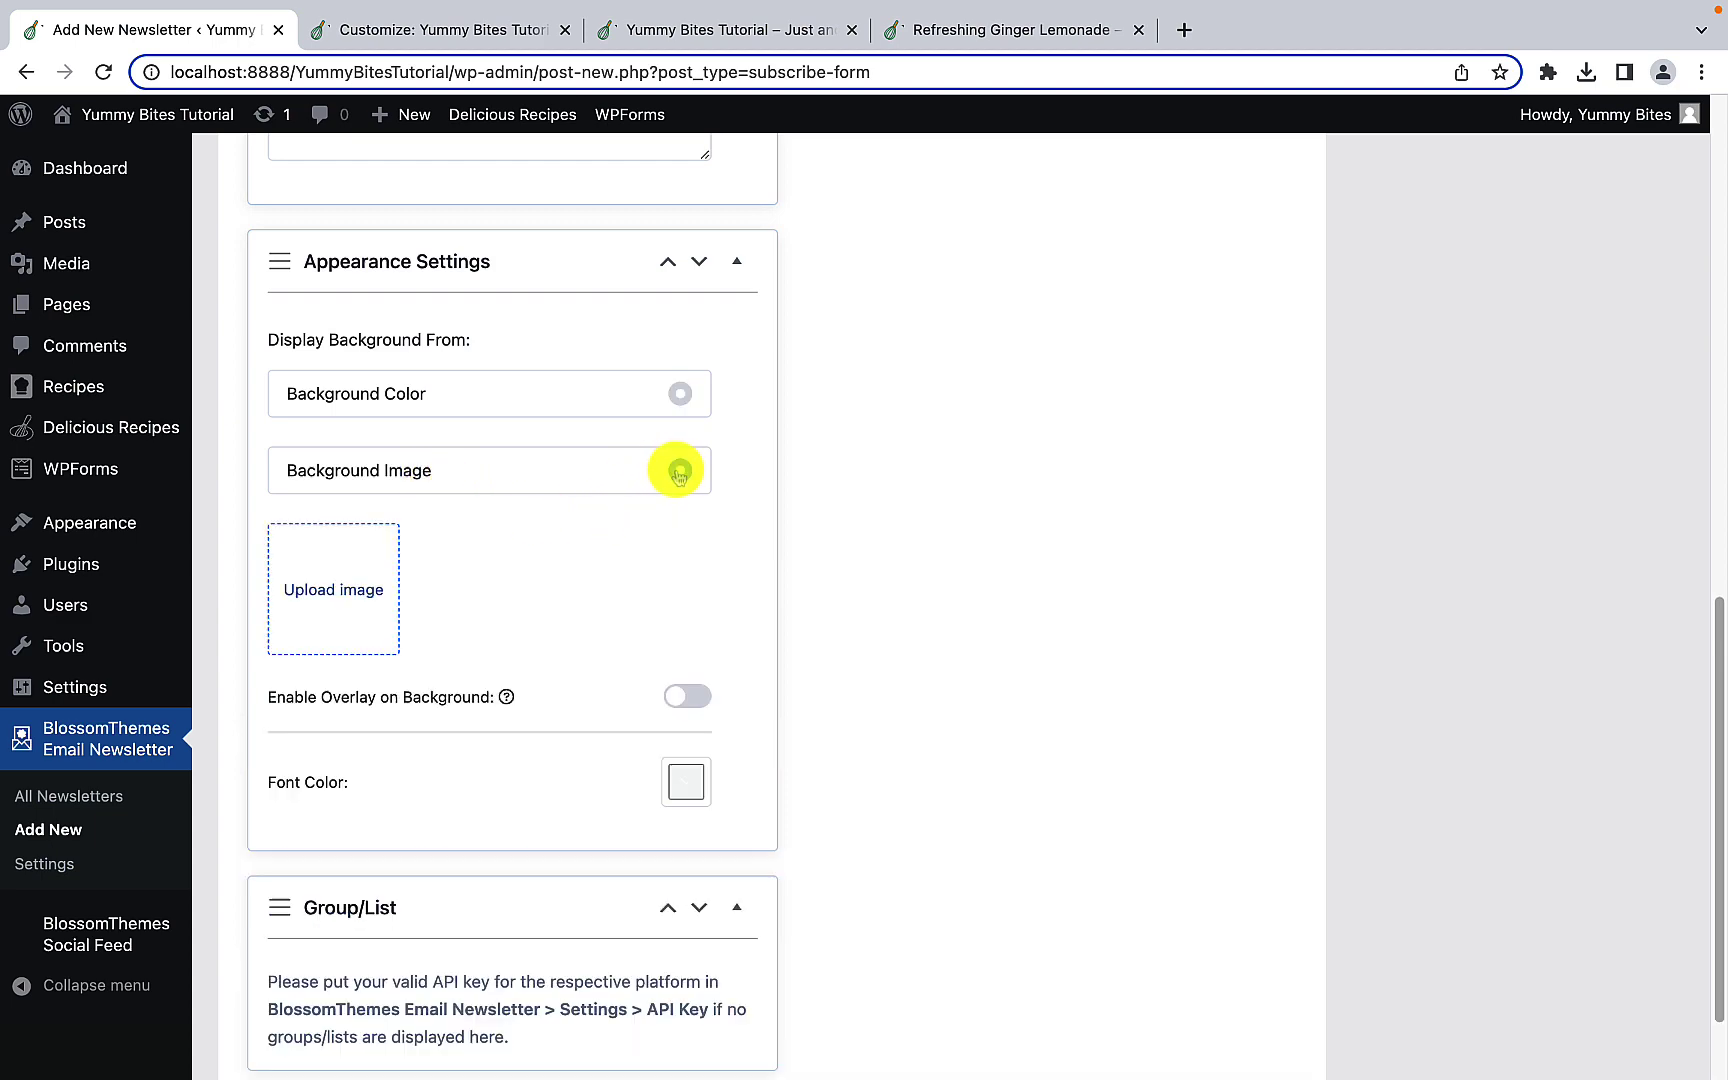
click(332, 580)
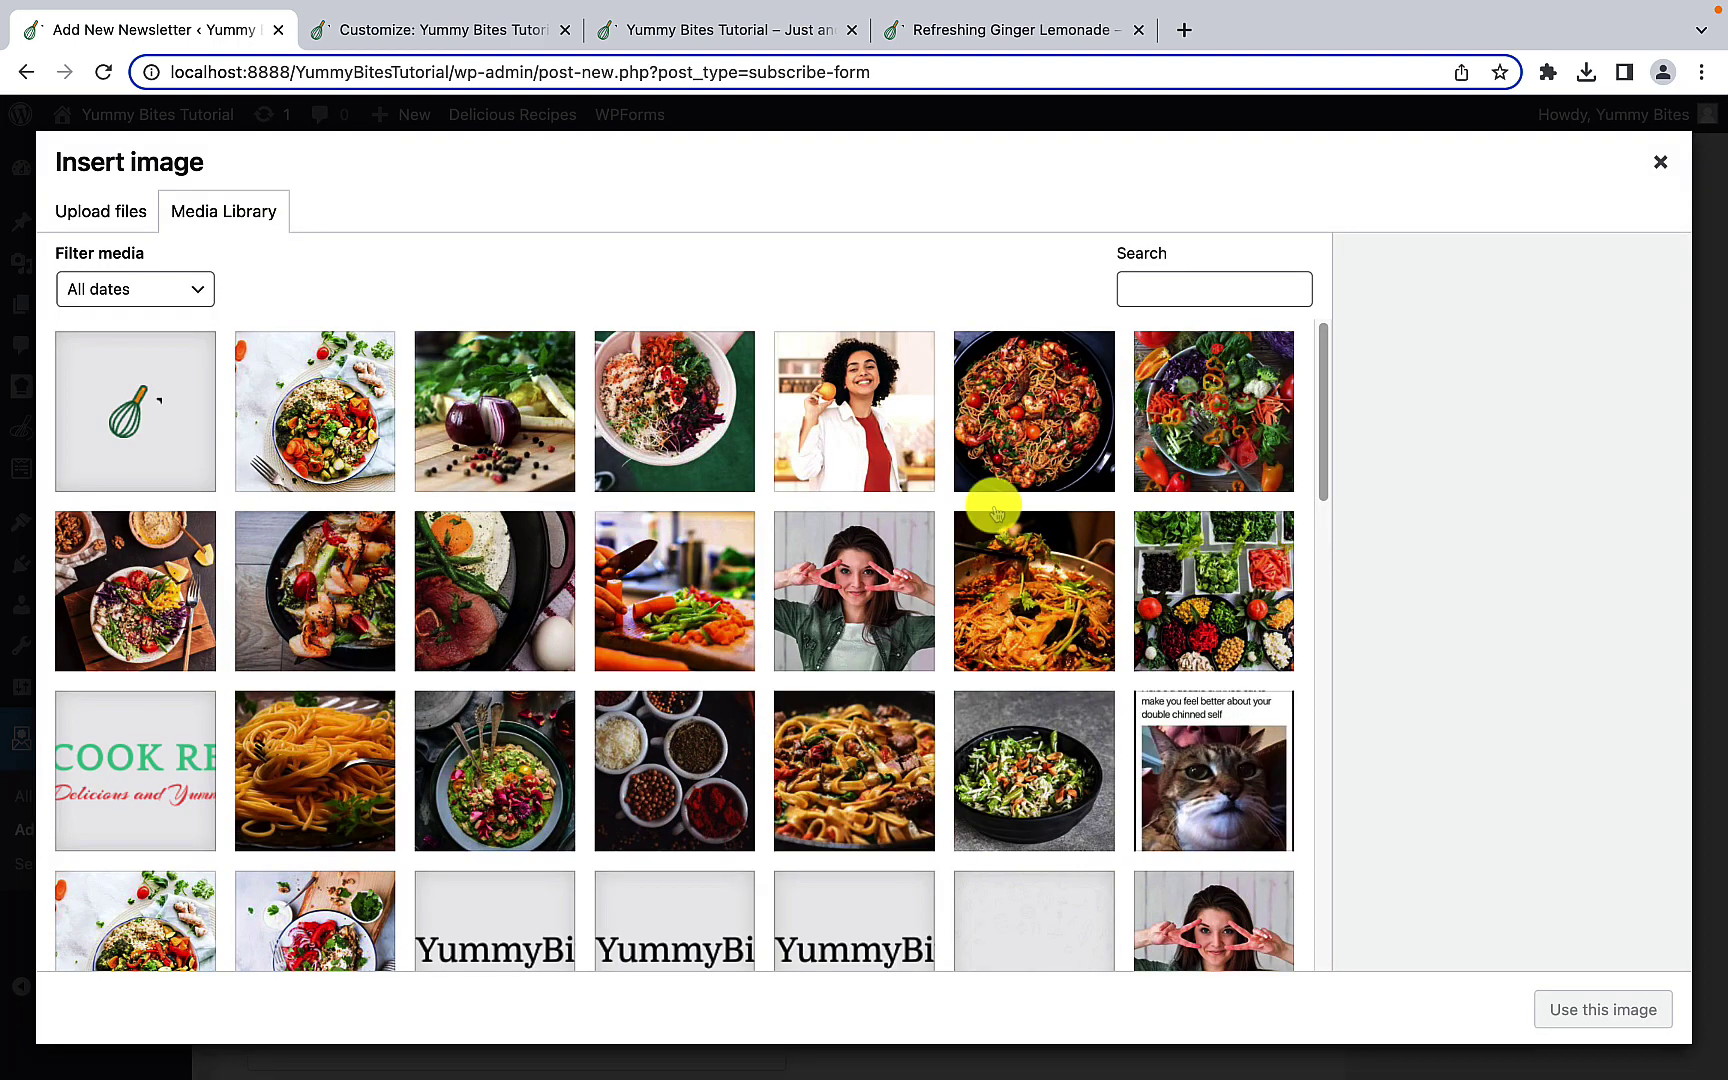
click(1662, 162)
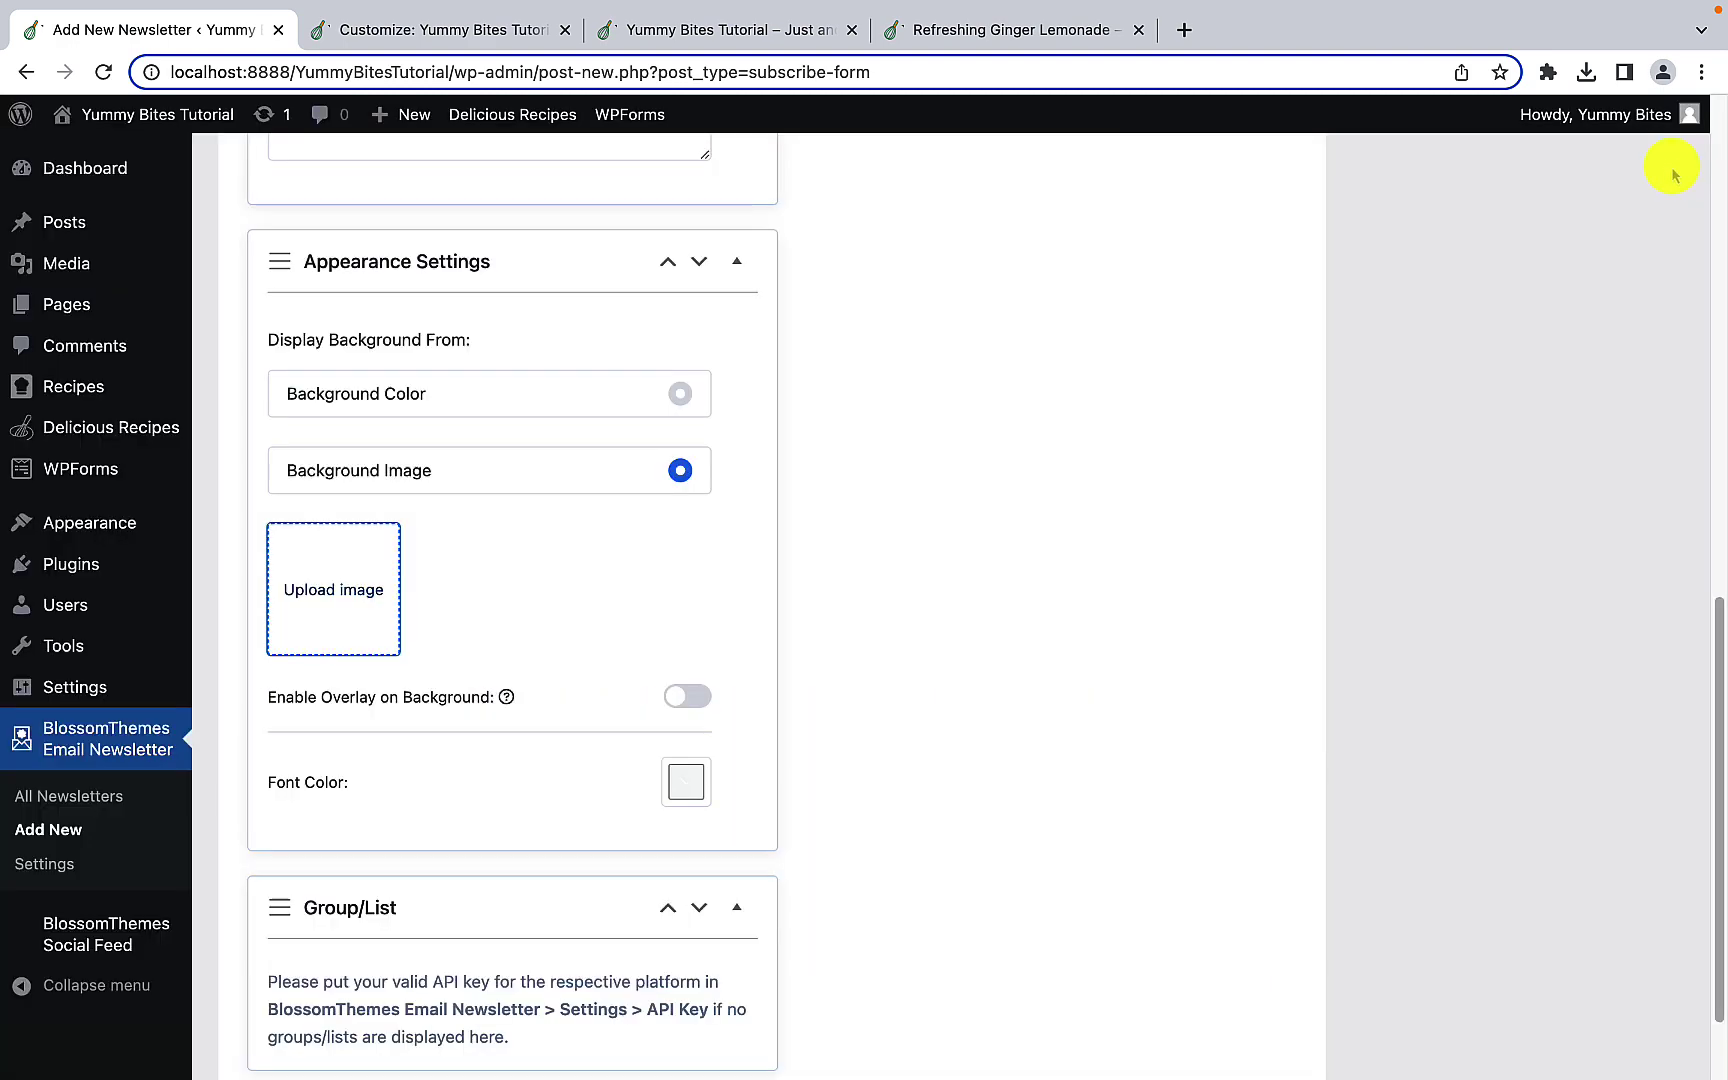
click(680, 396)
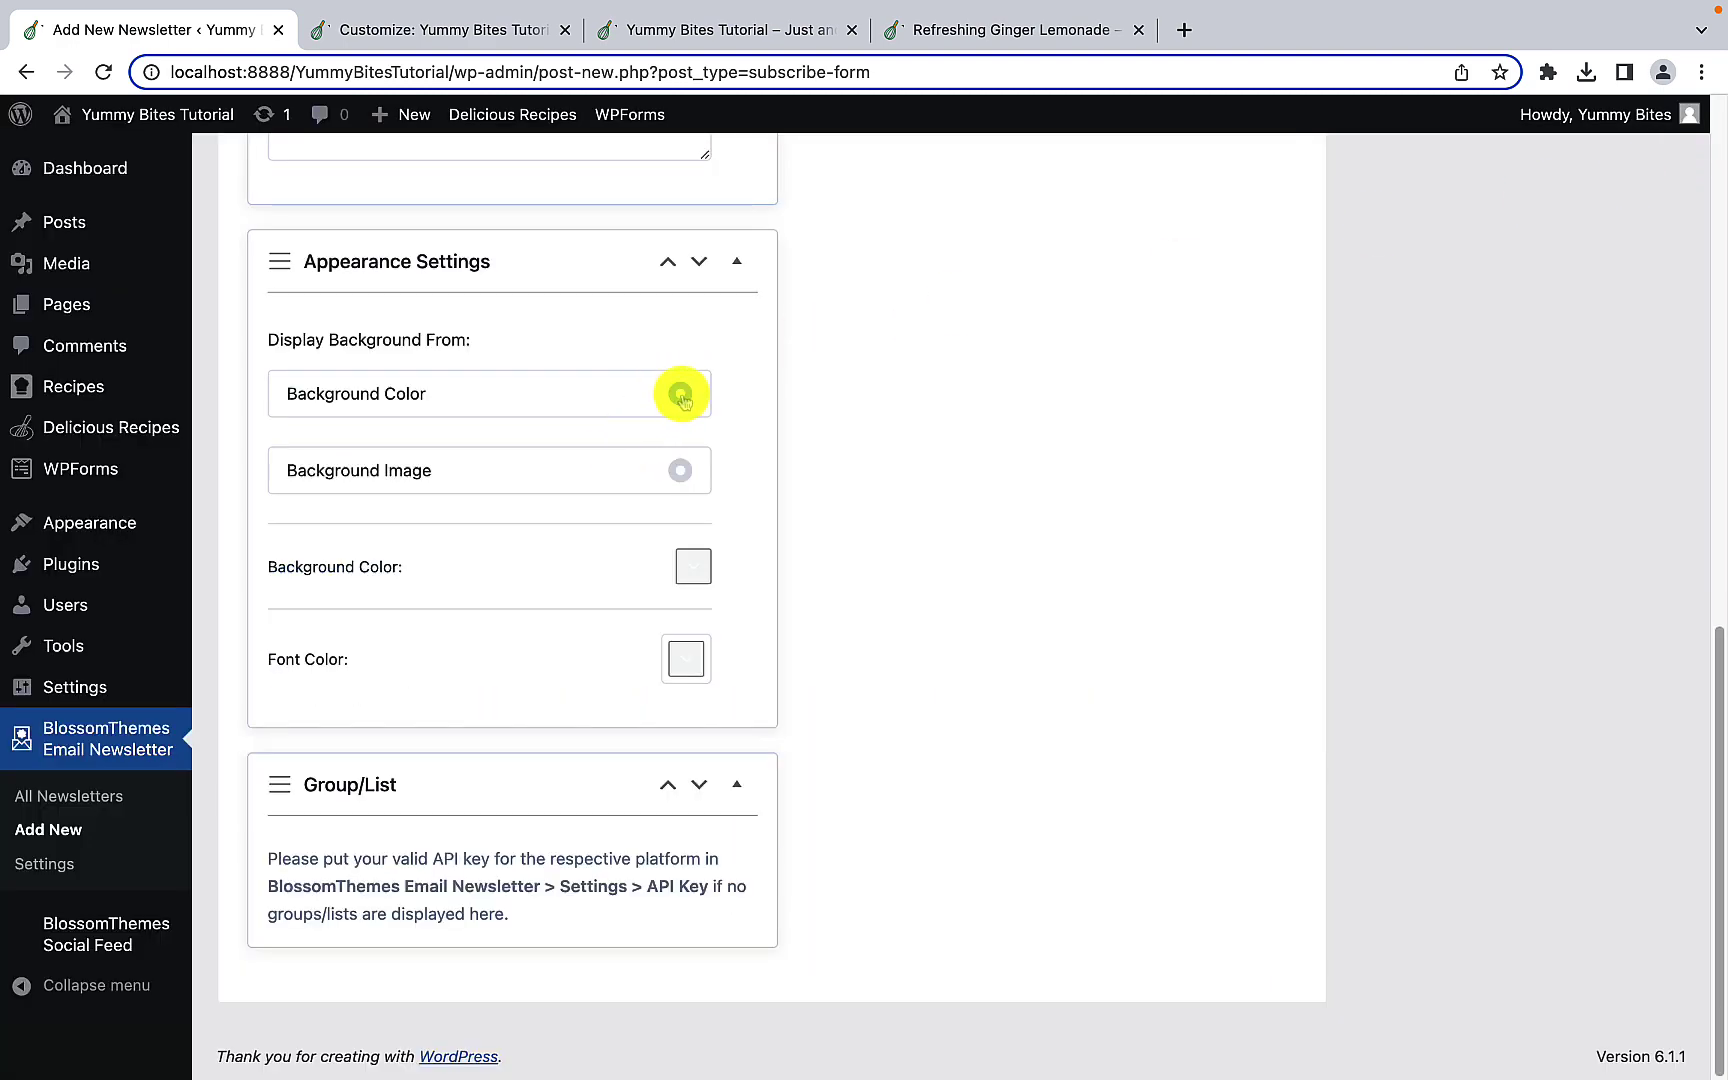
Step: Set the newsletter's background color to the orange-brown #d39230
click(694, 567)
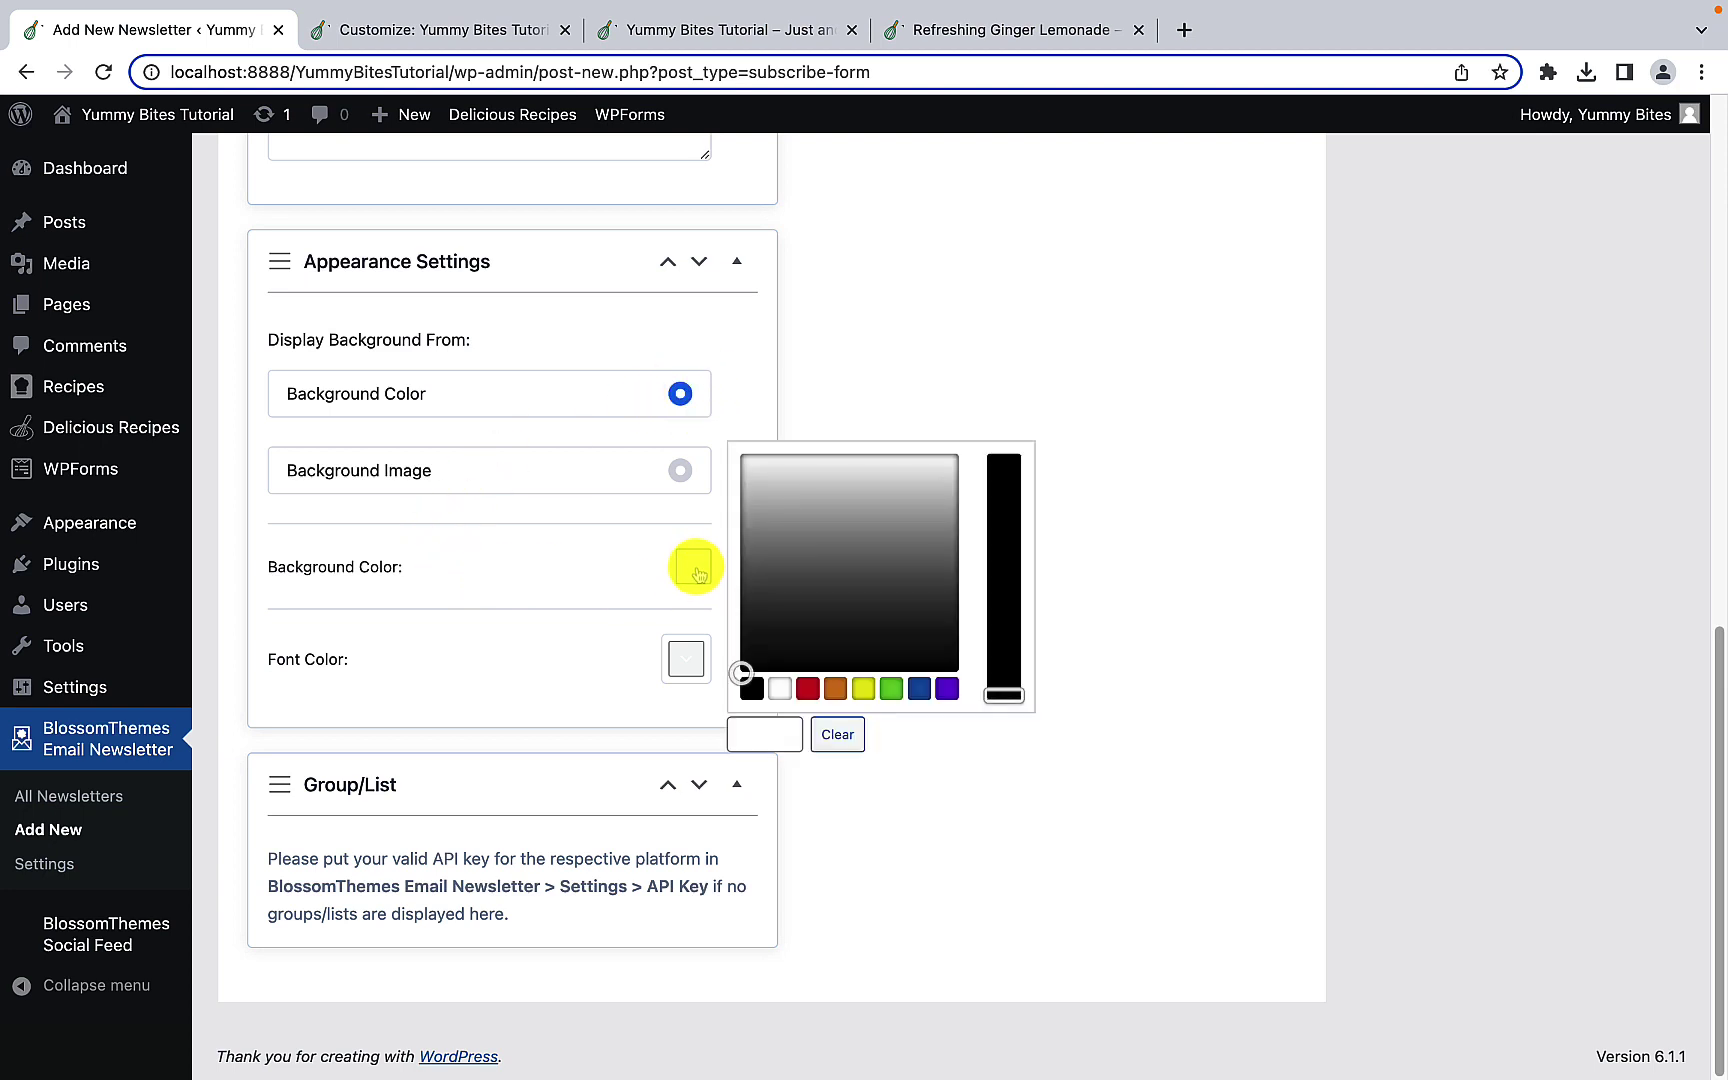
click(808, 687)
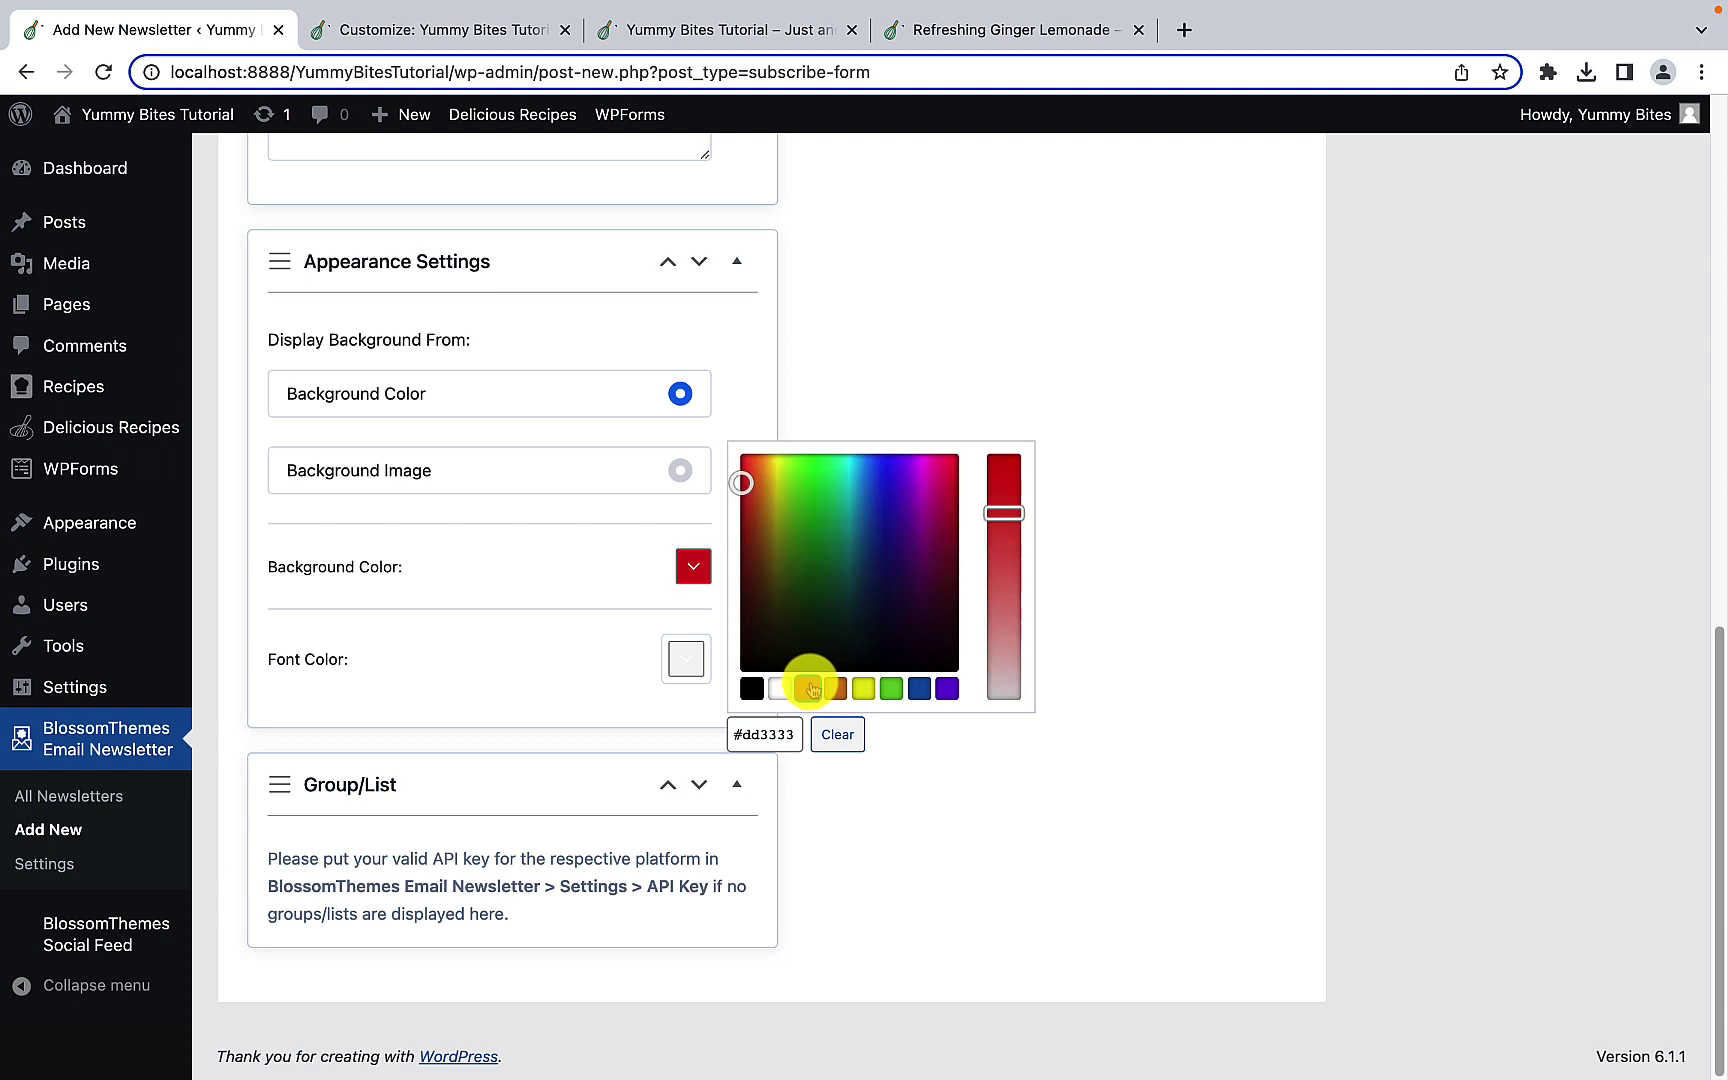
mouse_move(743, 483)
mouse_down()
mouse_move(775, 480)
mouse_move(763, 491)
mouse_up()
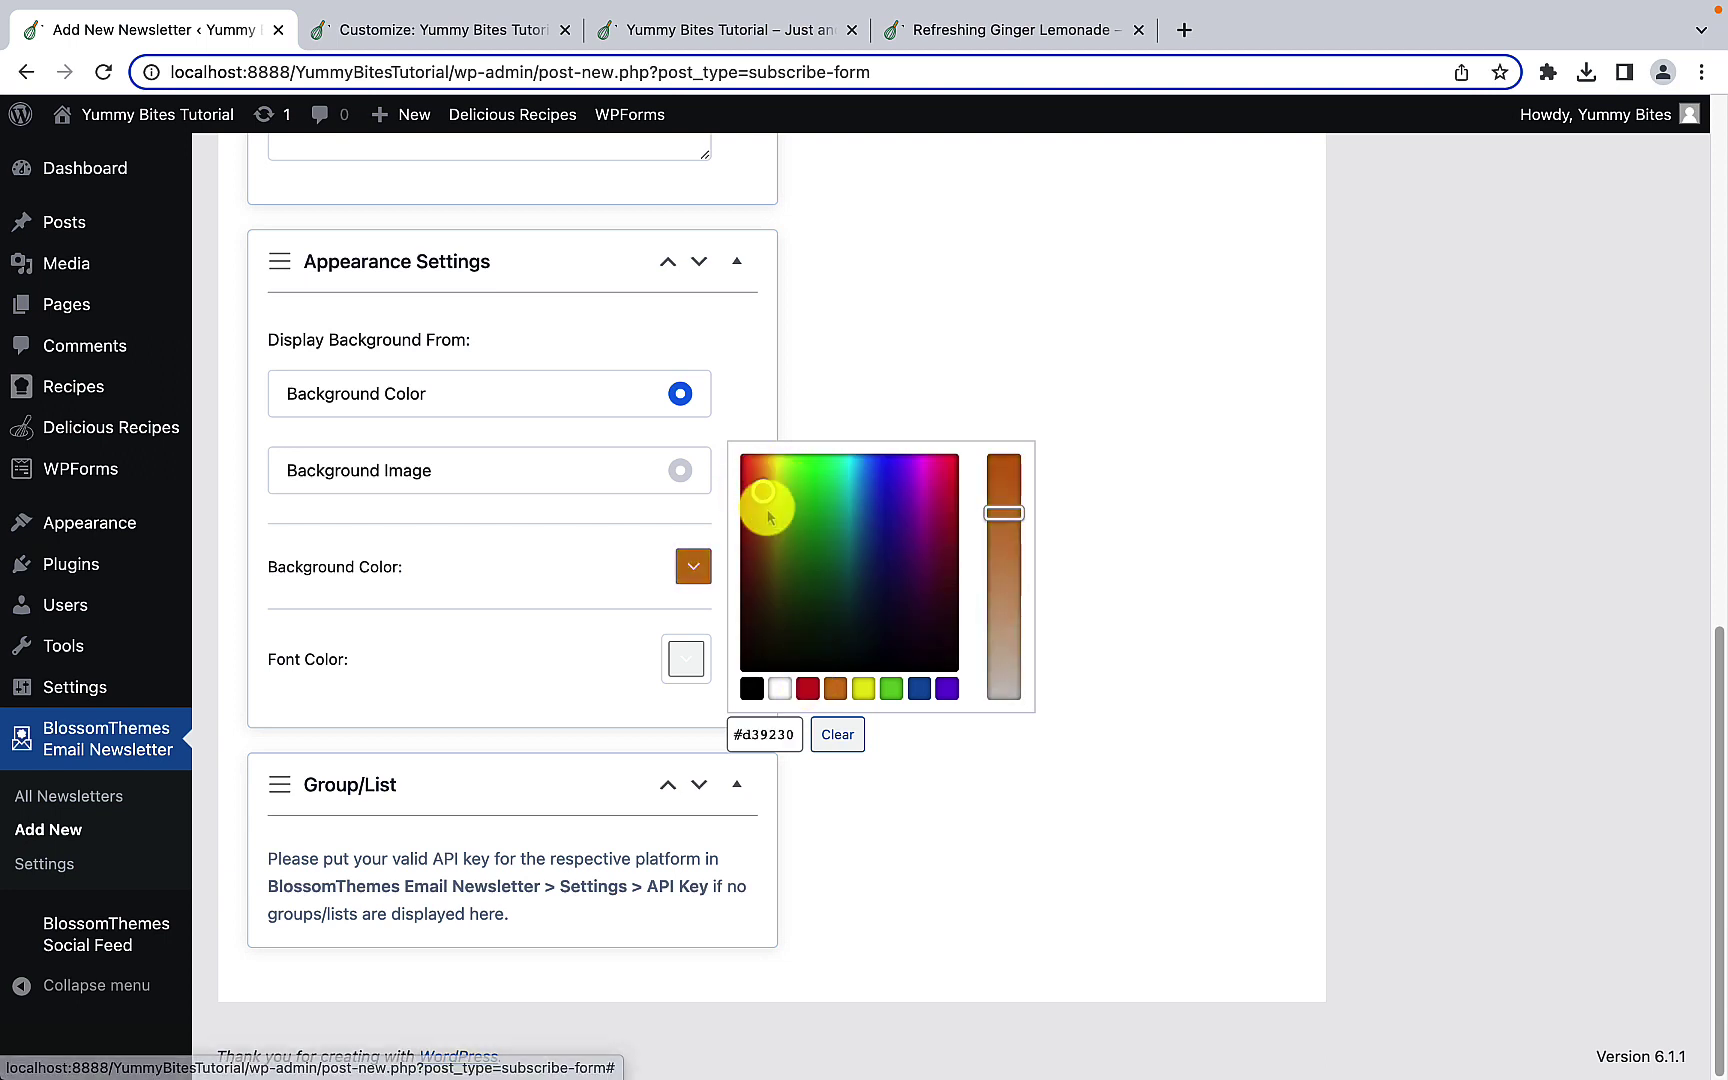
click(891, 401)
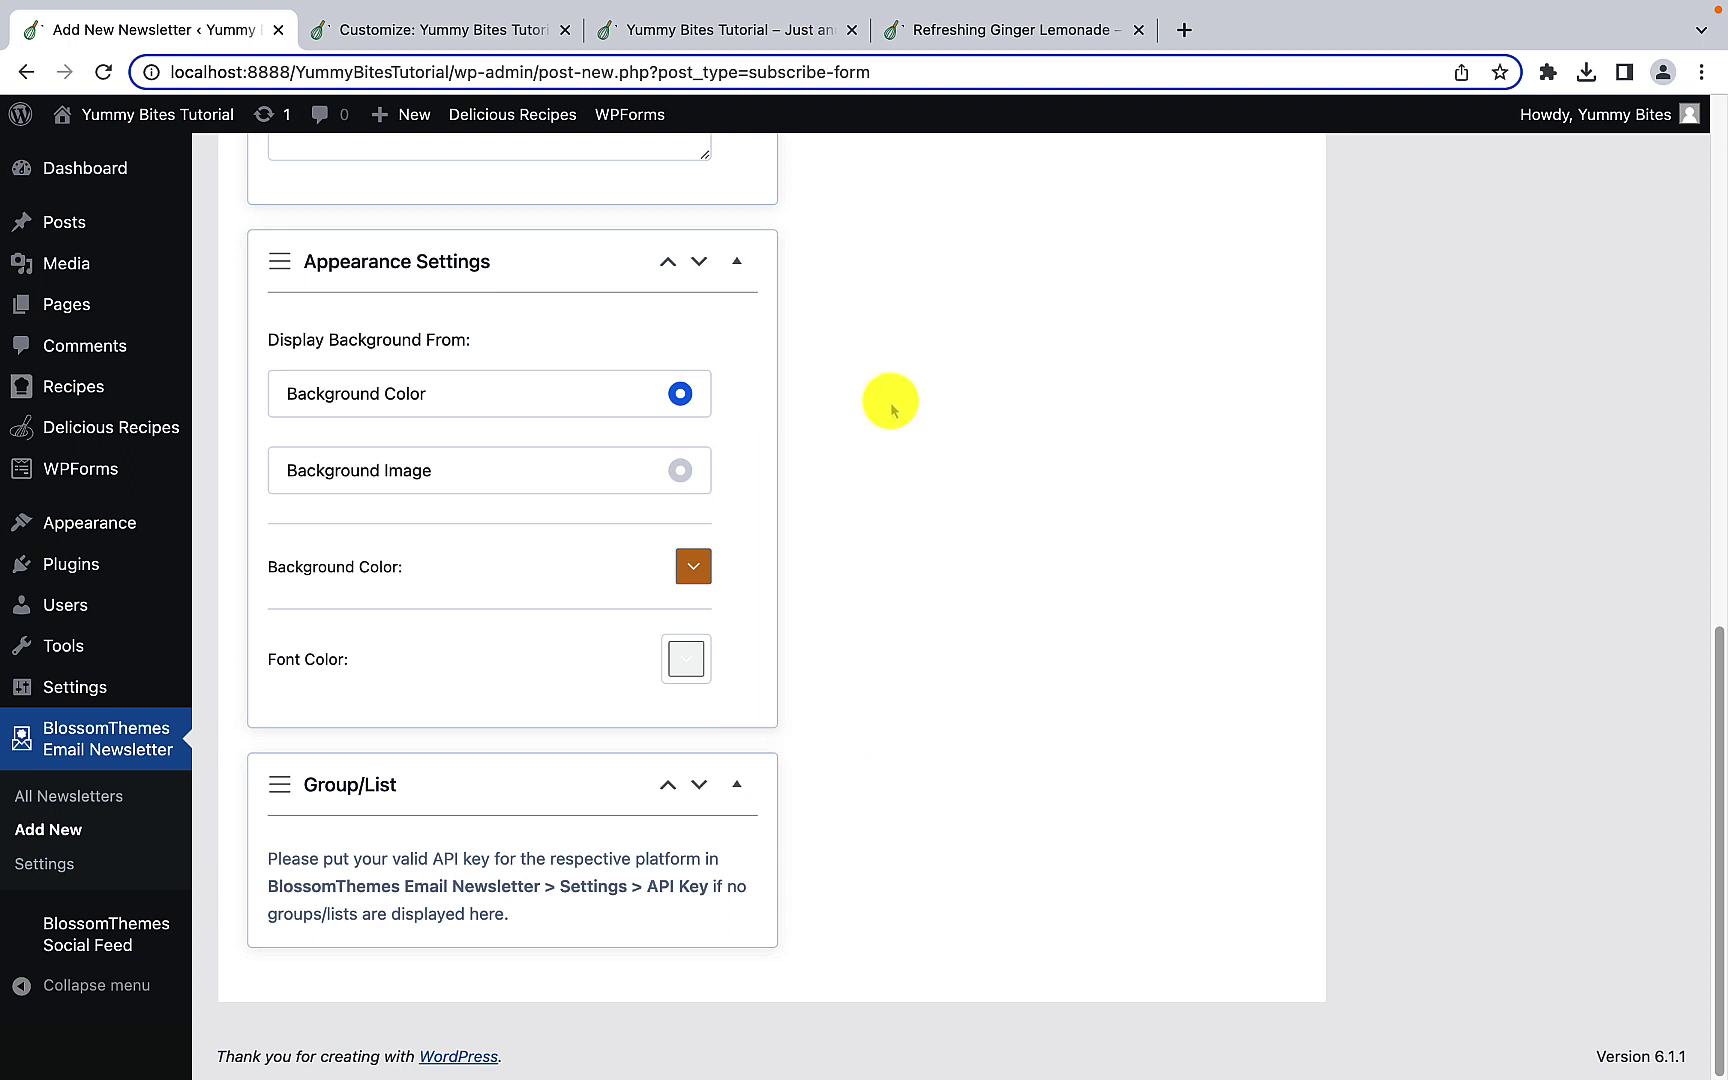
Step: Check the Font Color picker without choosing a color, and publish the newsletter
click(685, 660)
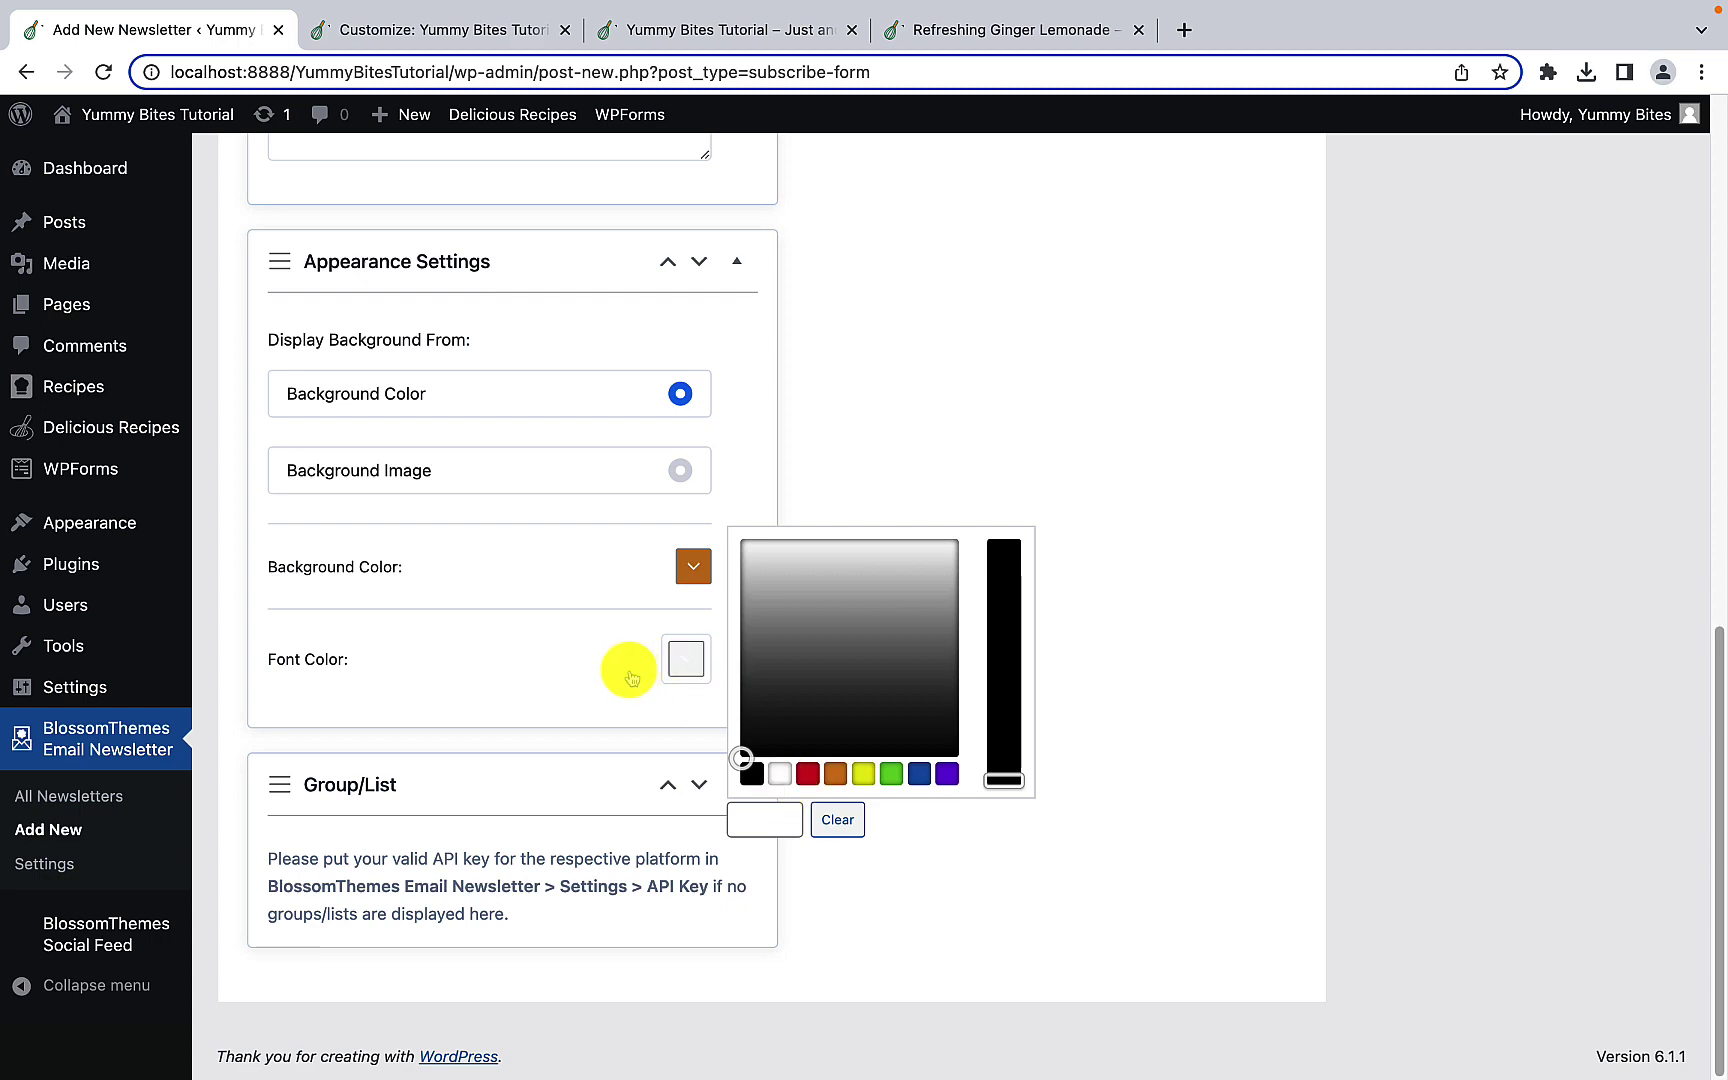
click(605, 655)
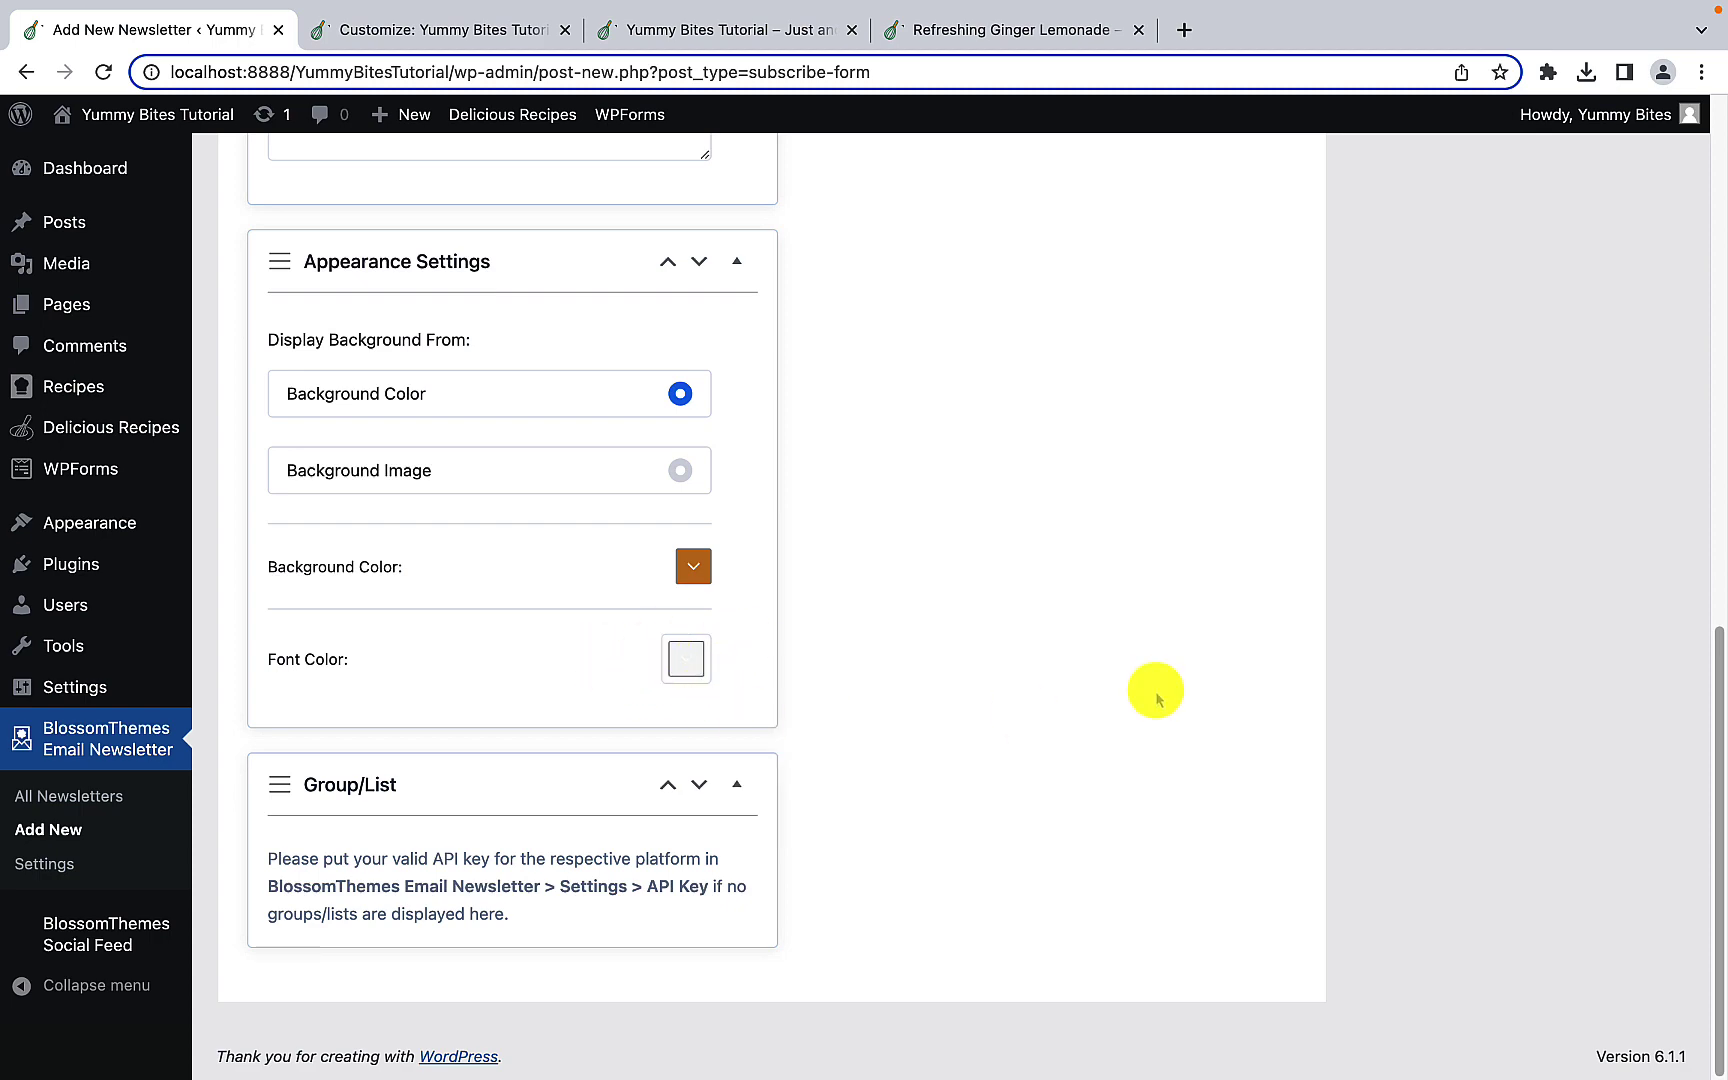
scroll(1157, 716, up, 8)
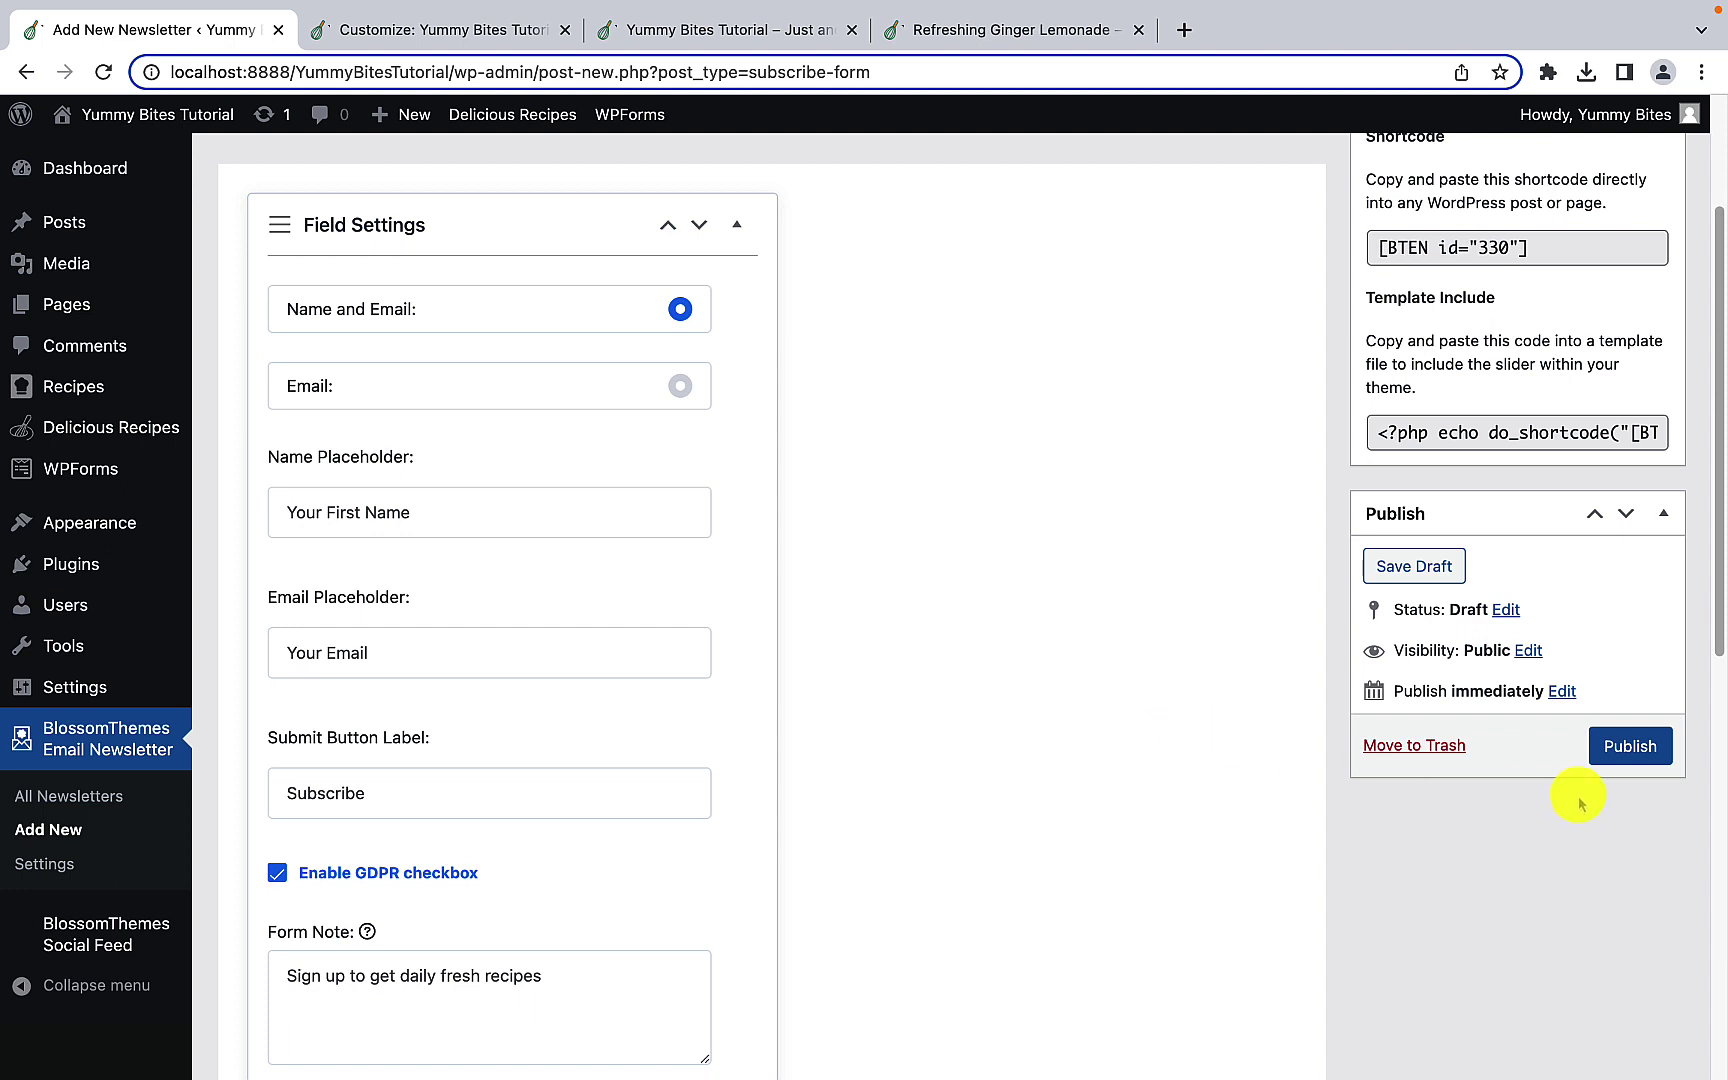
click(1640, 760)
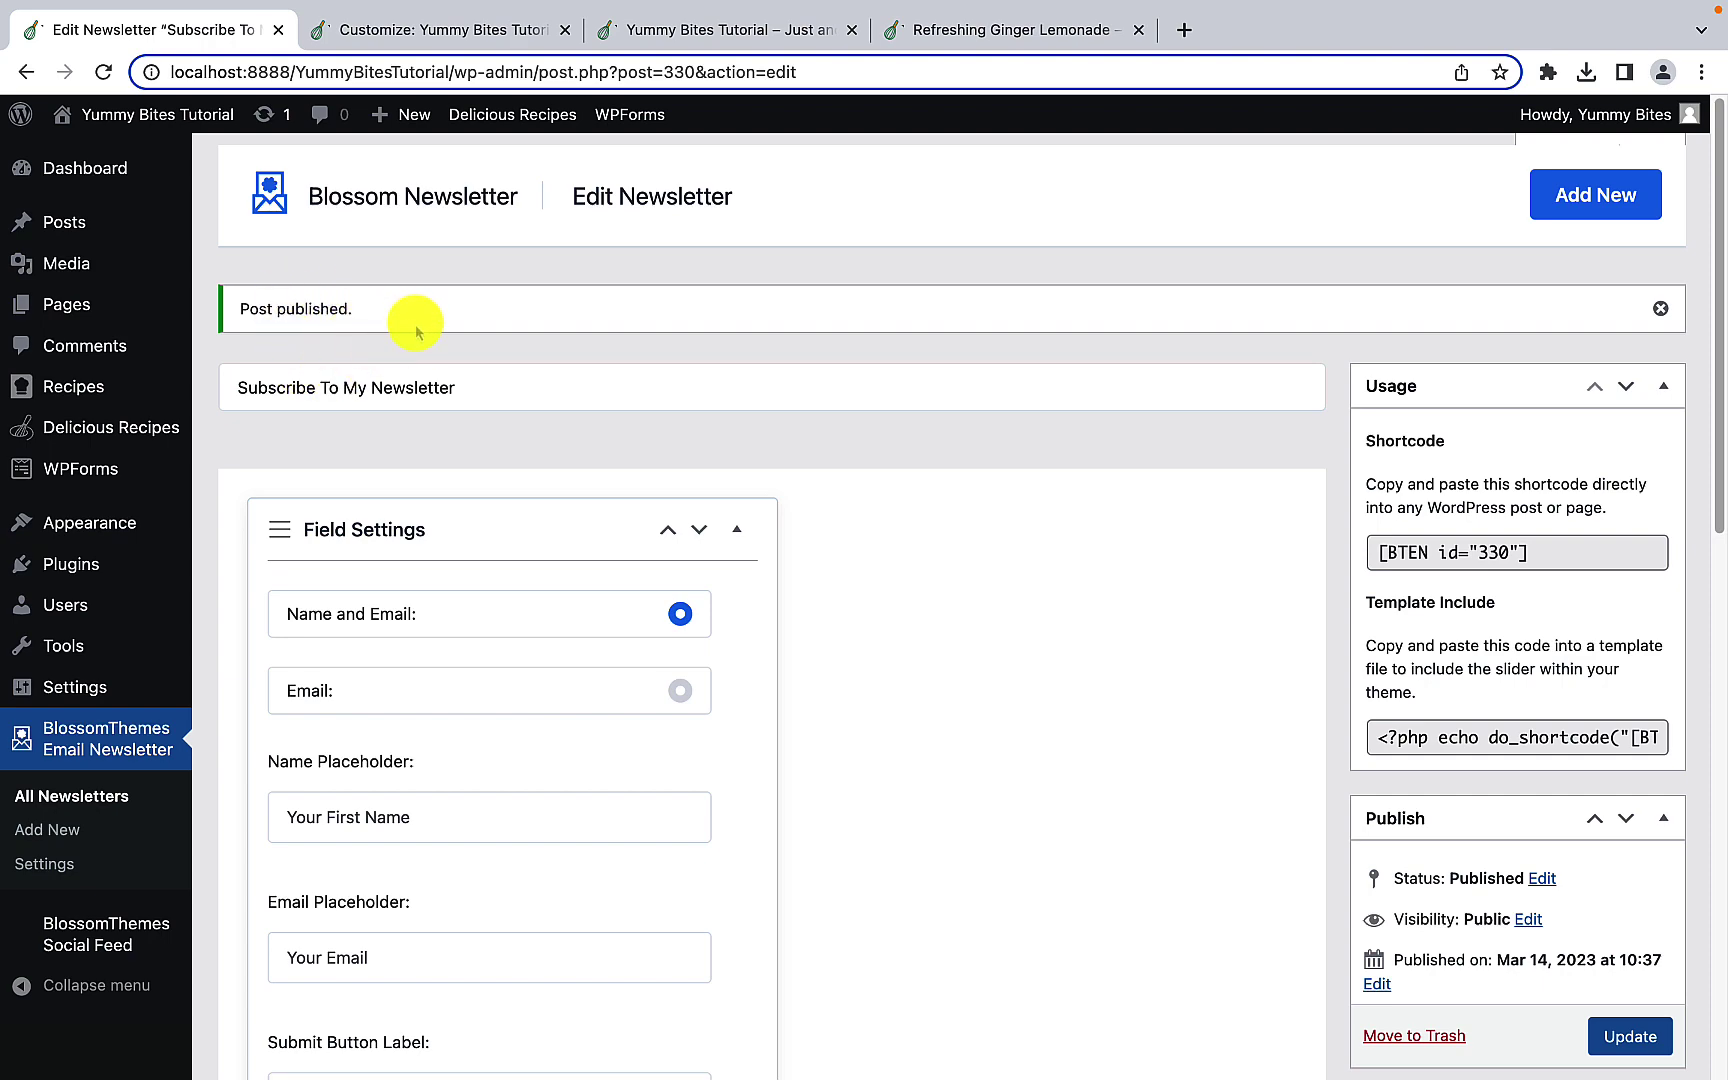
Step: Return to the Customizer and remove the existing email newsletter widget from the Newsletter Section
click(443, 28)
scroll(255, 586, down, 2)
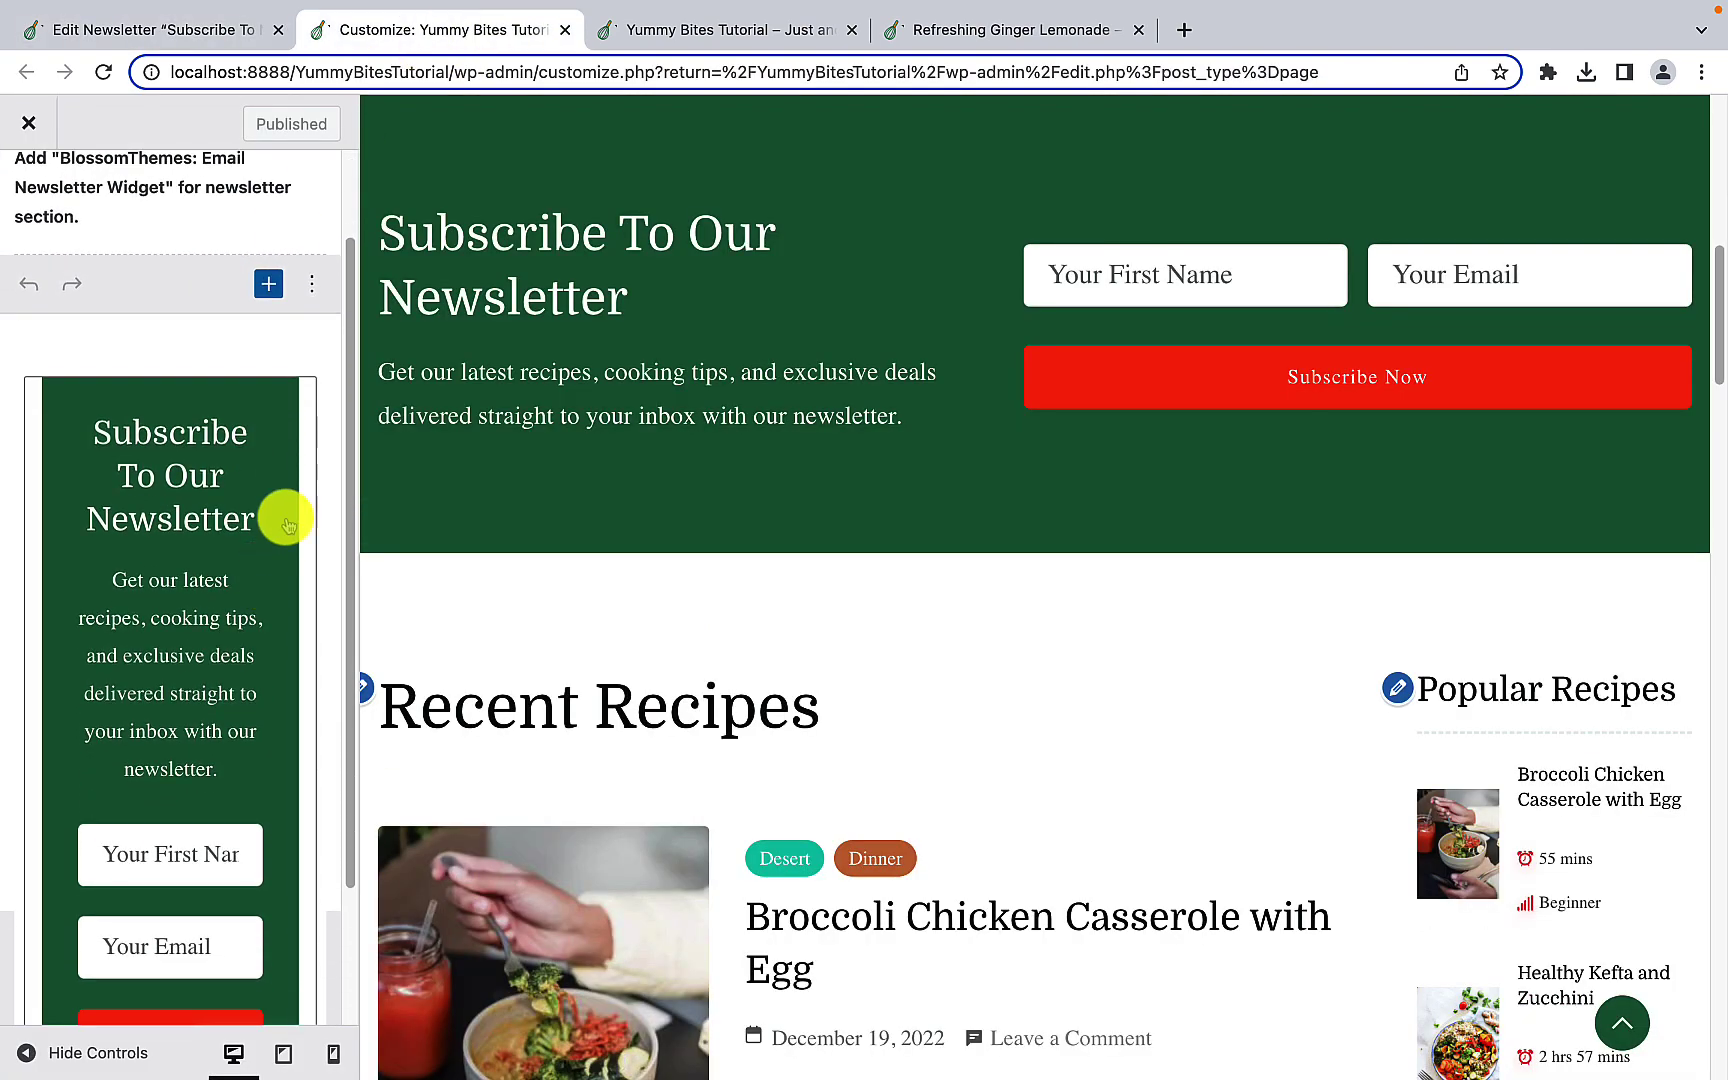
click(282, 516)
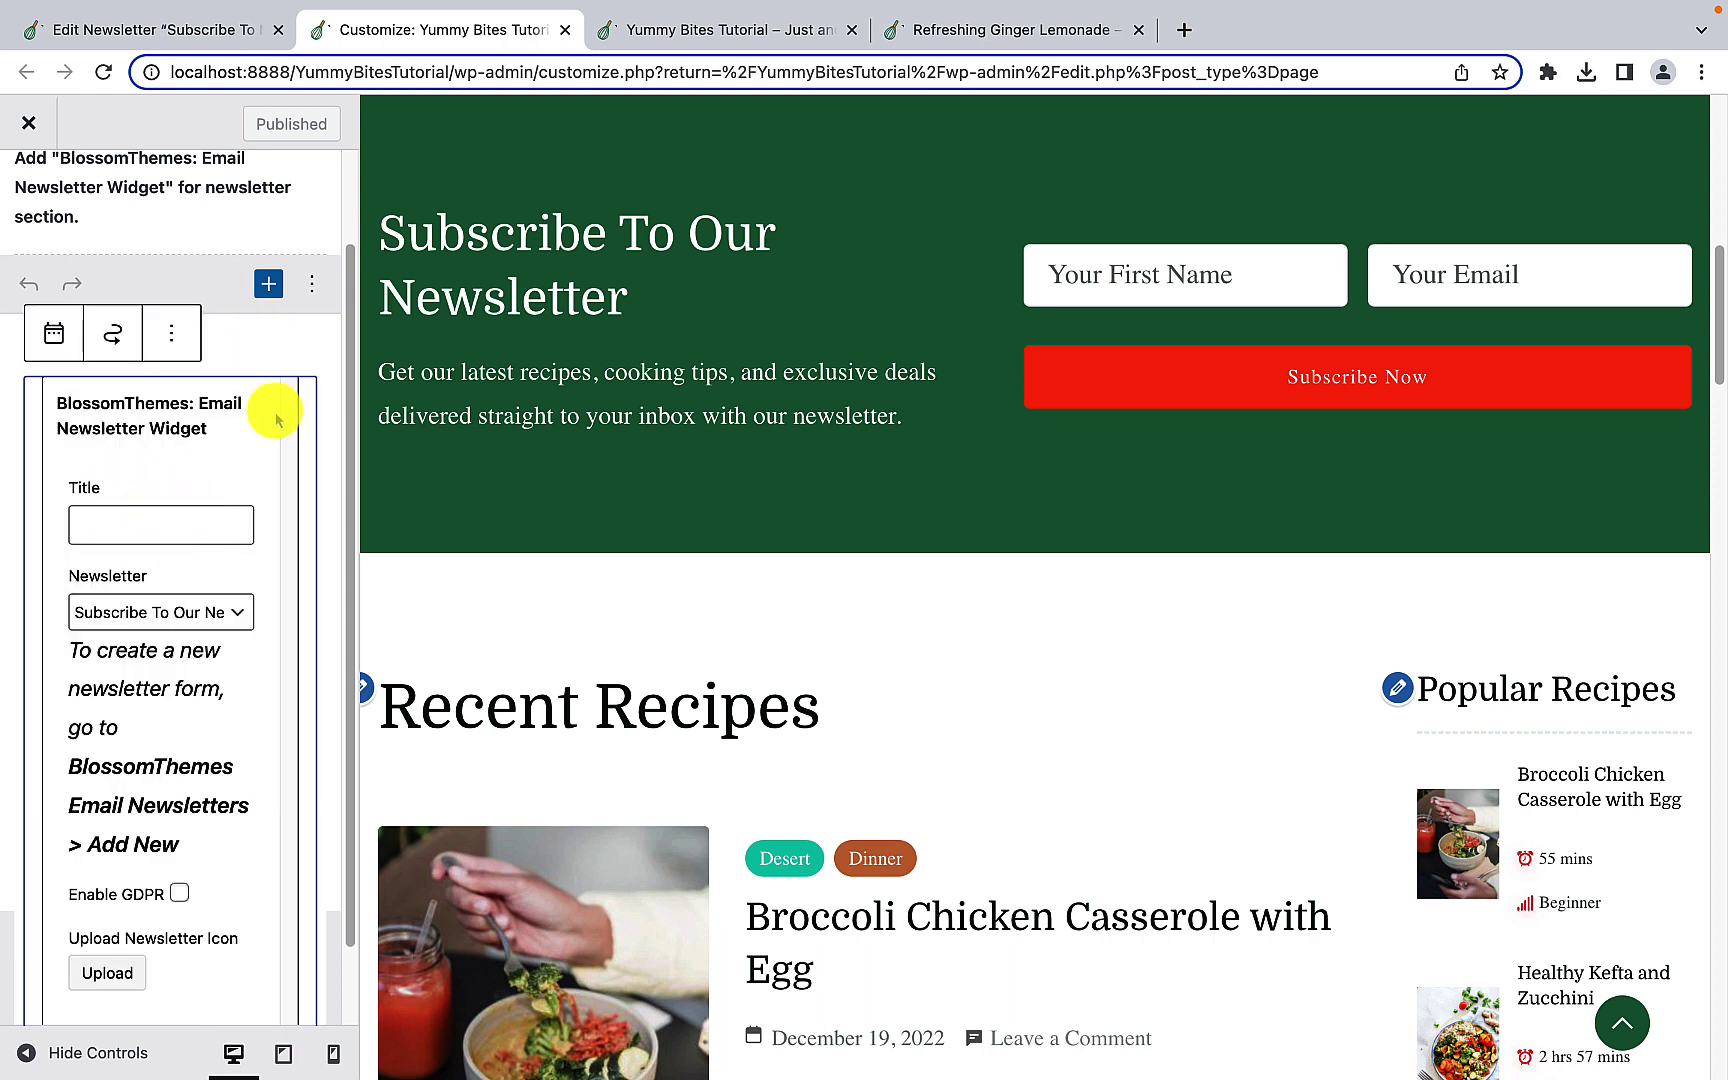
click(174, 337)
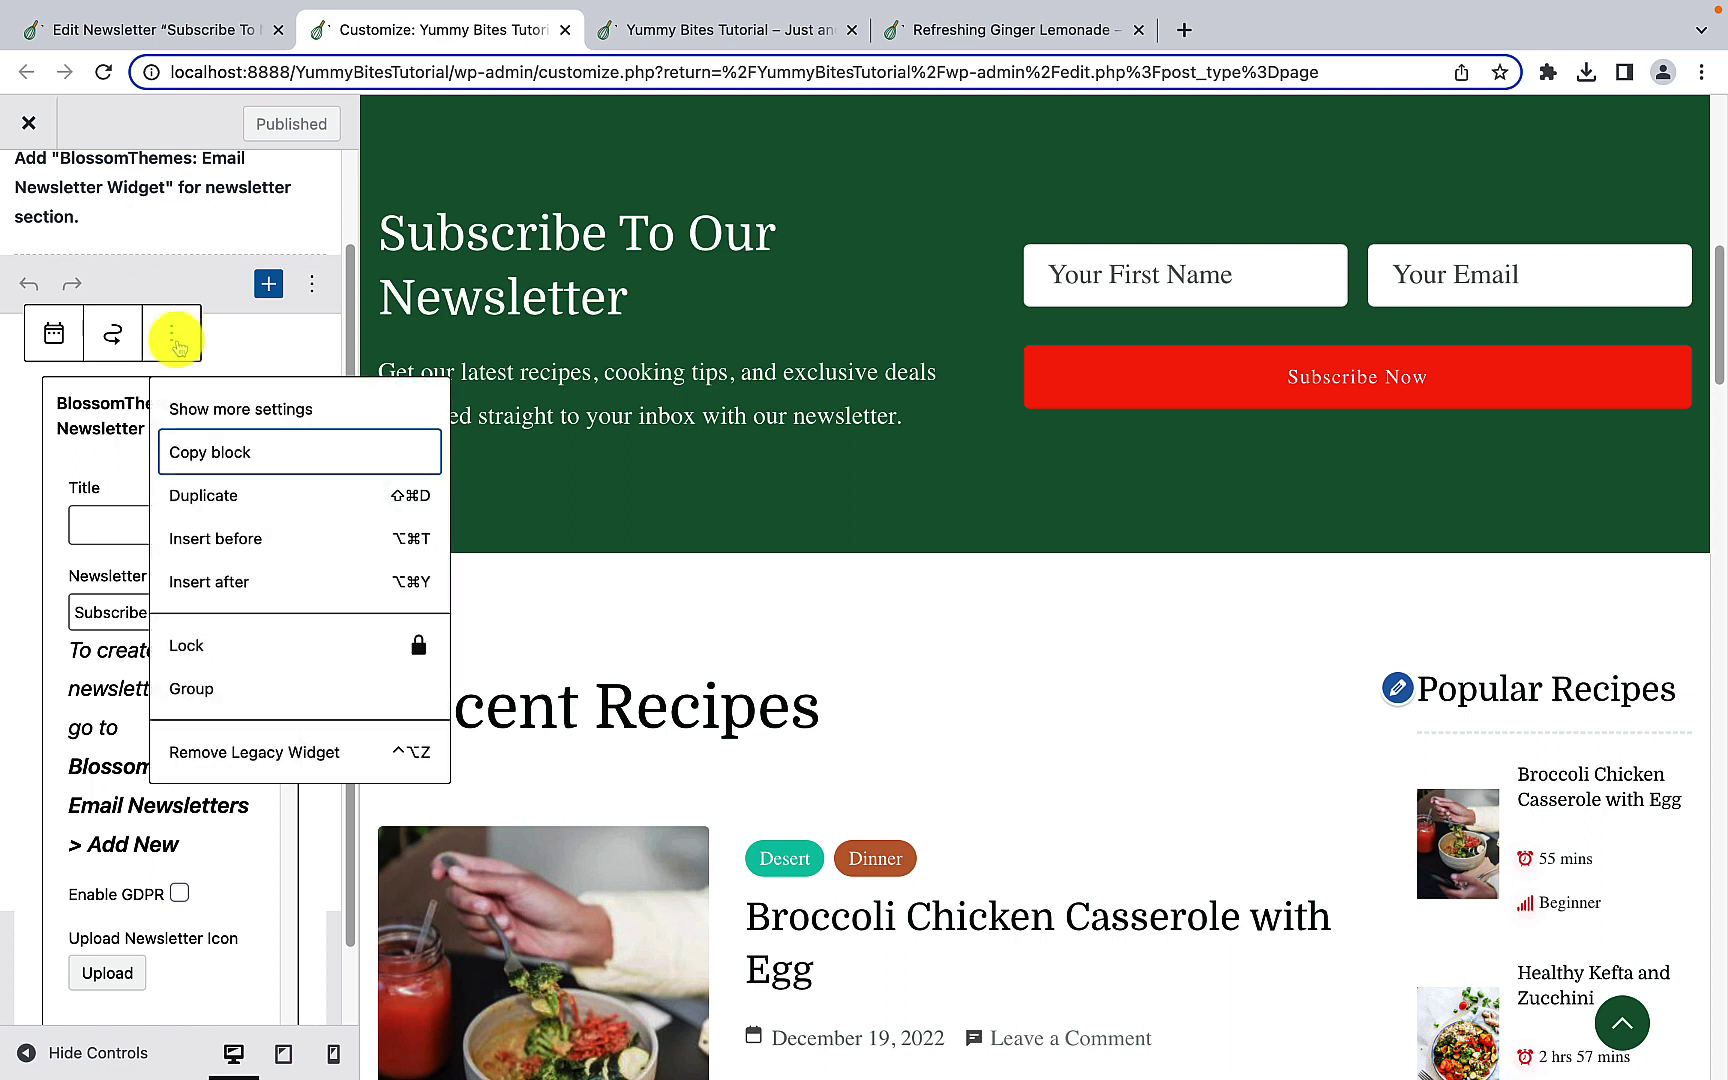
click(269, 763)
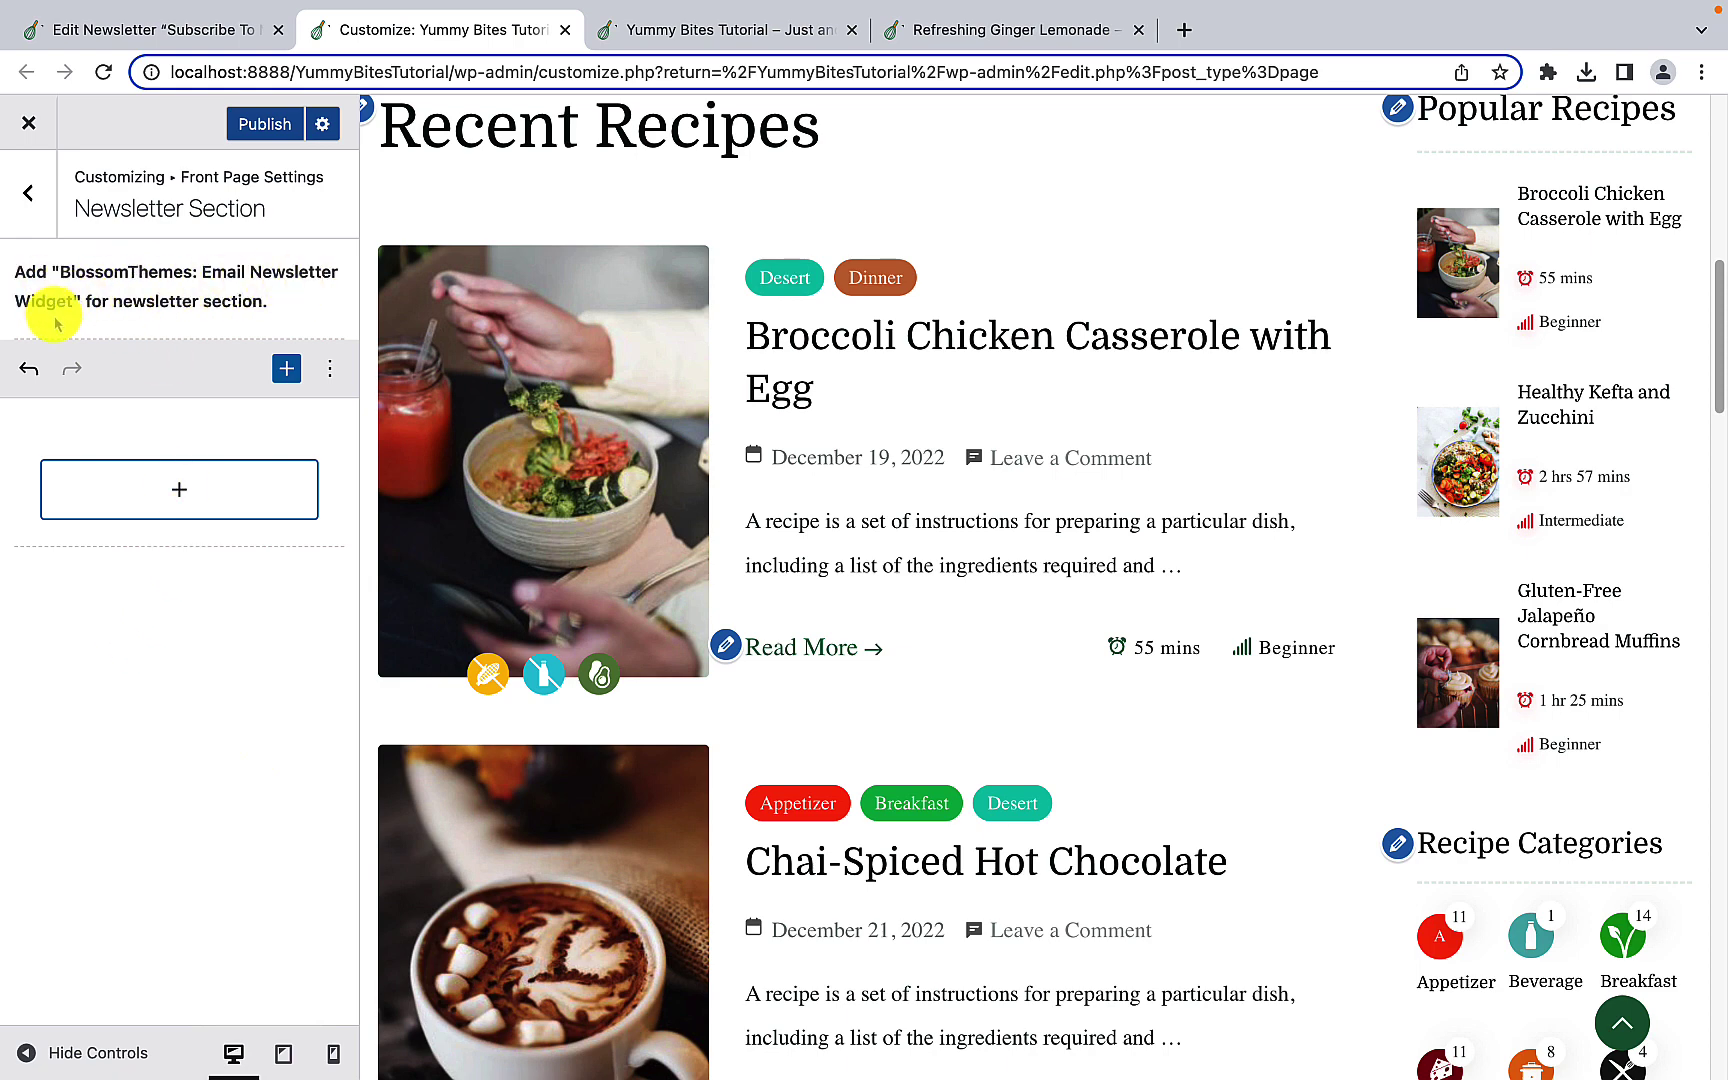
Step: Search the blocks for "email", browse the full block list, and add the BlossomThemes: Email Newsletter Widget to the Newsletter Section
click(179, 490)
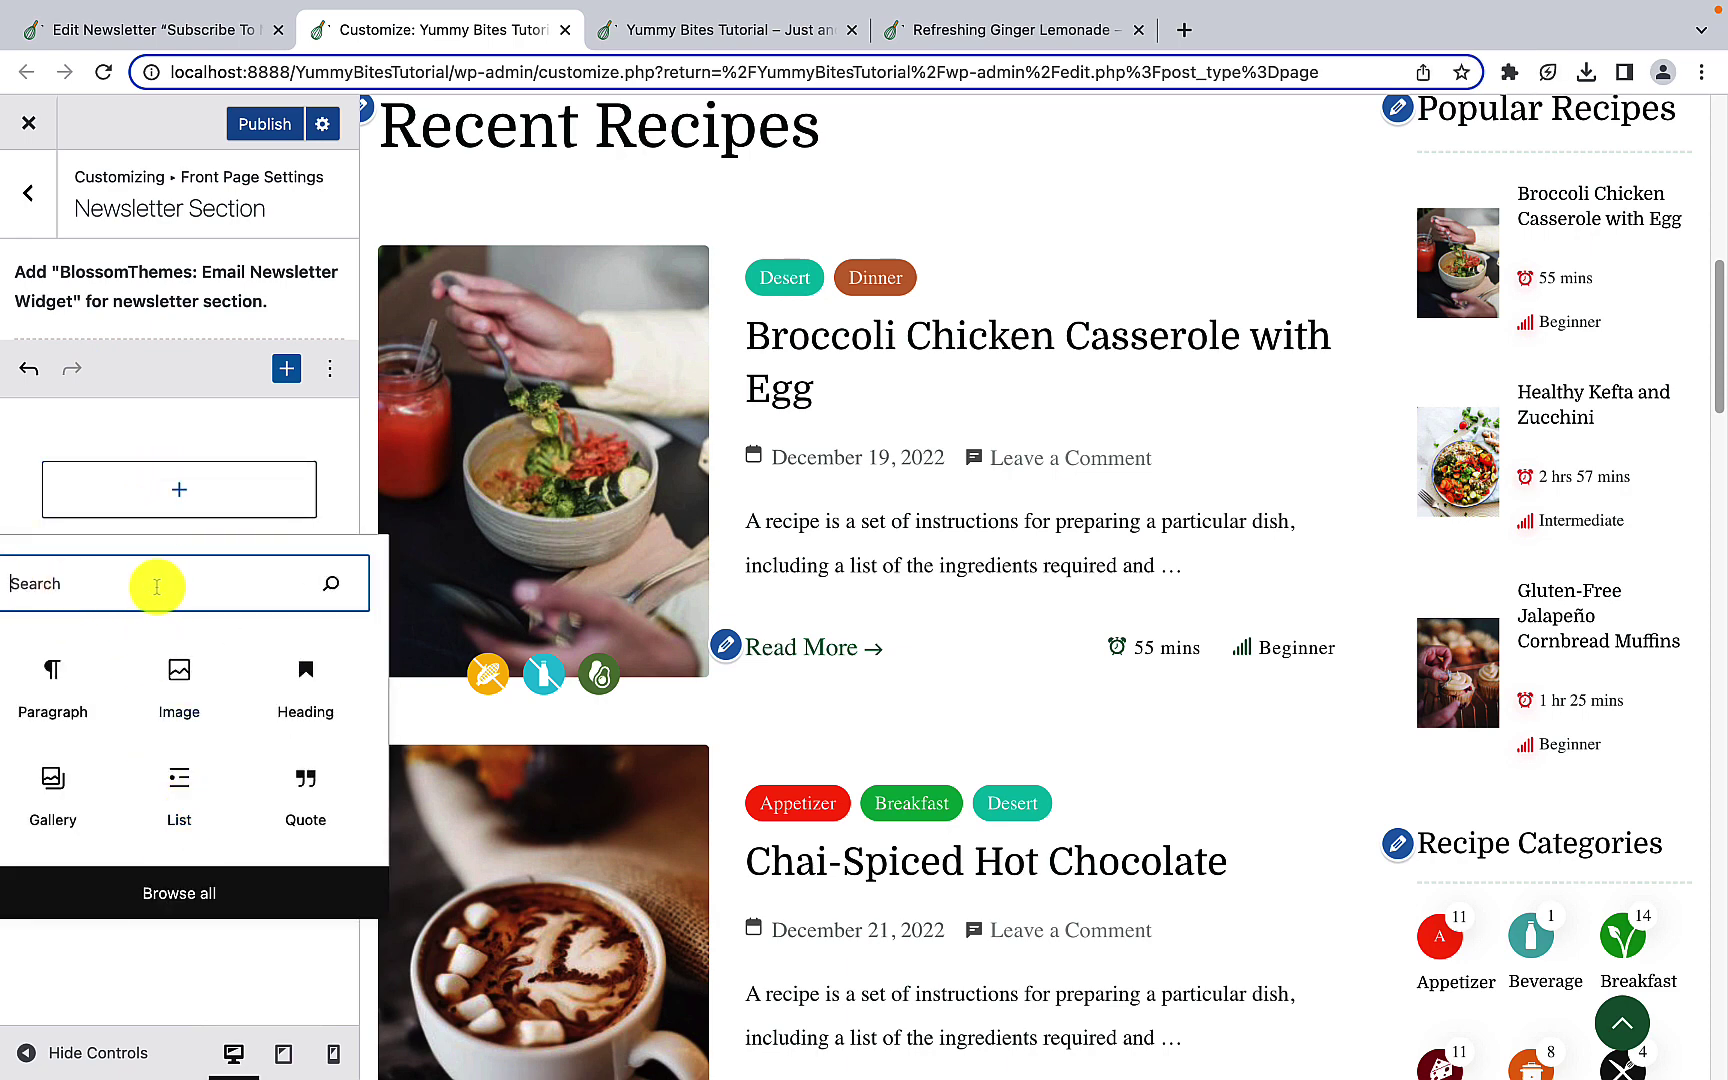
text(email)
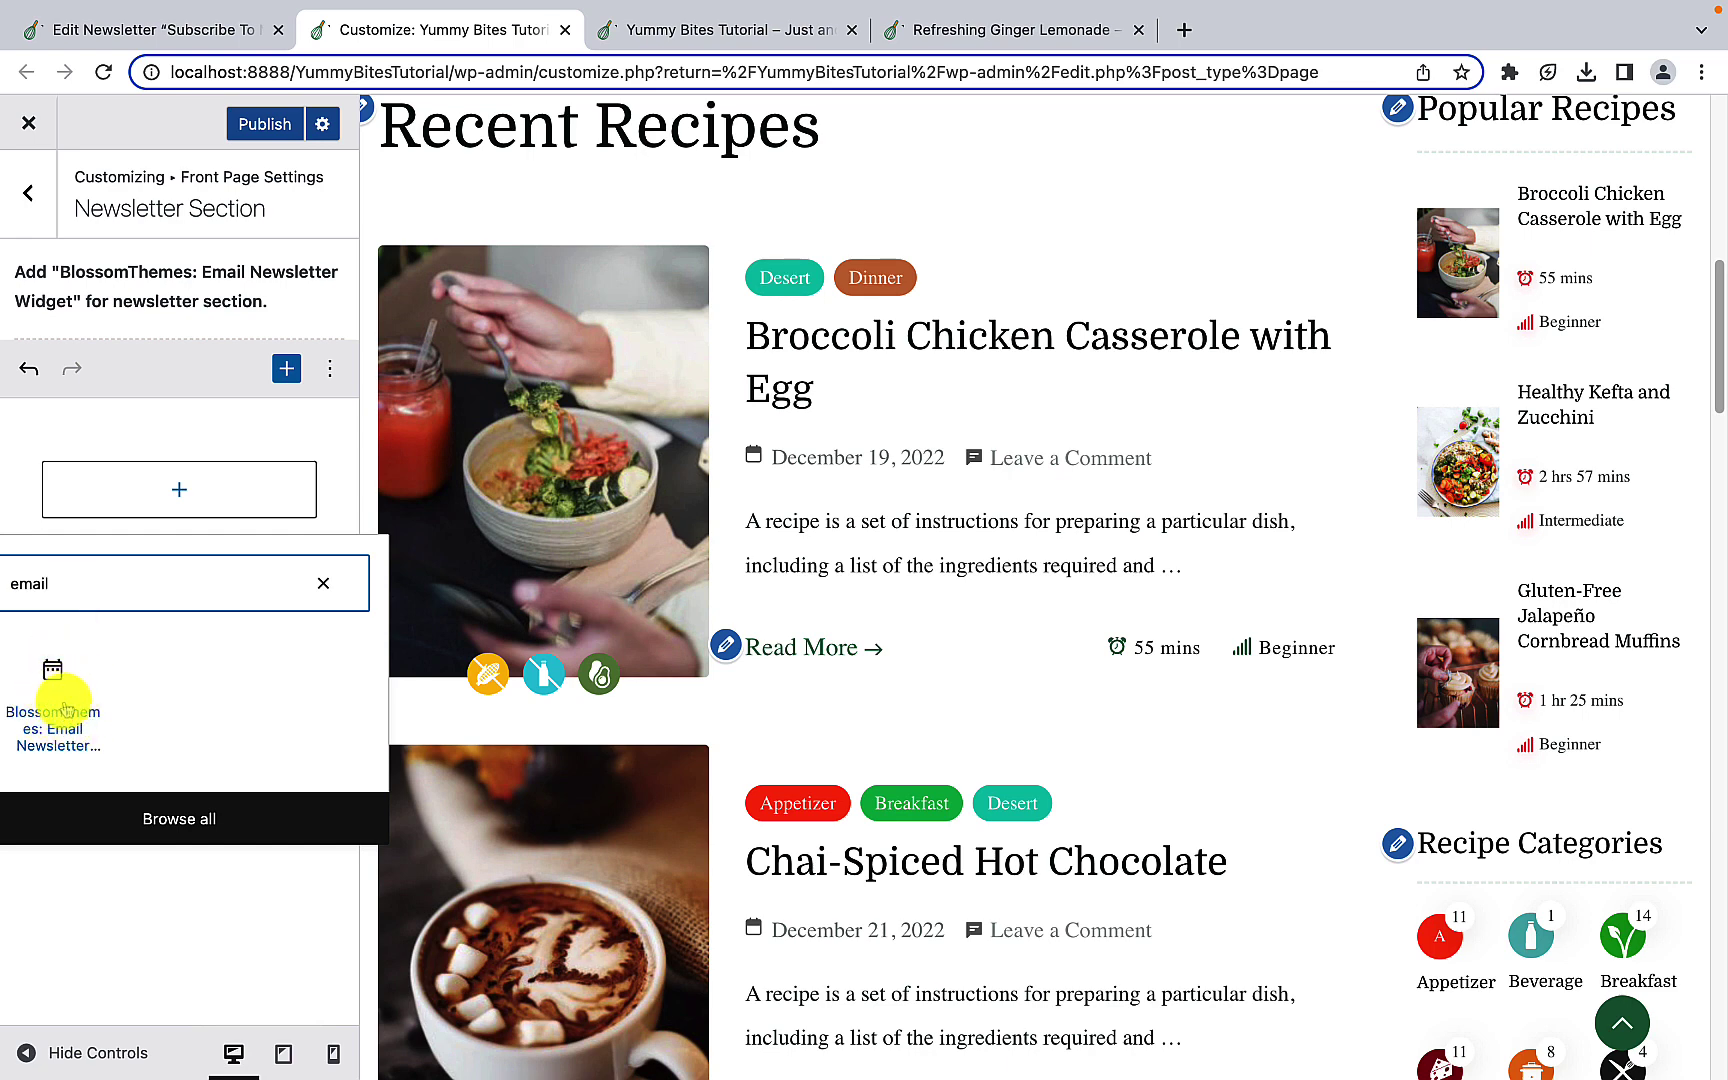
click(323, 583)
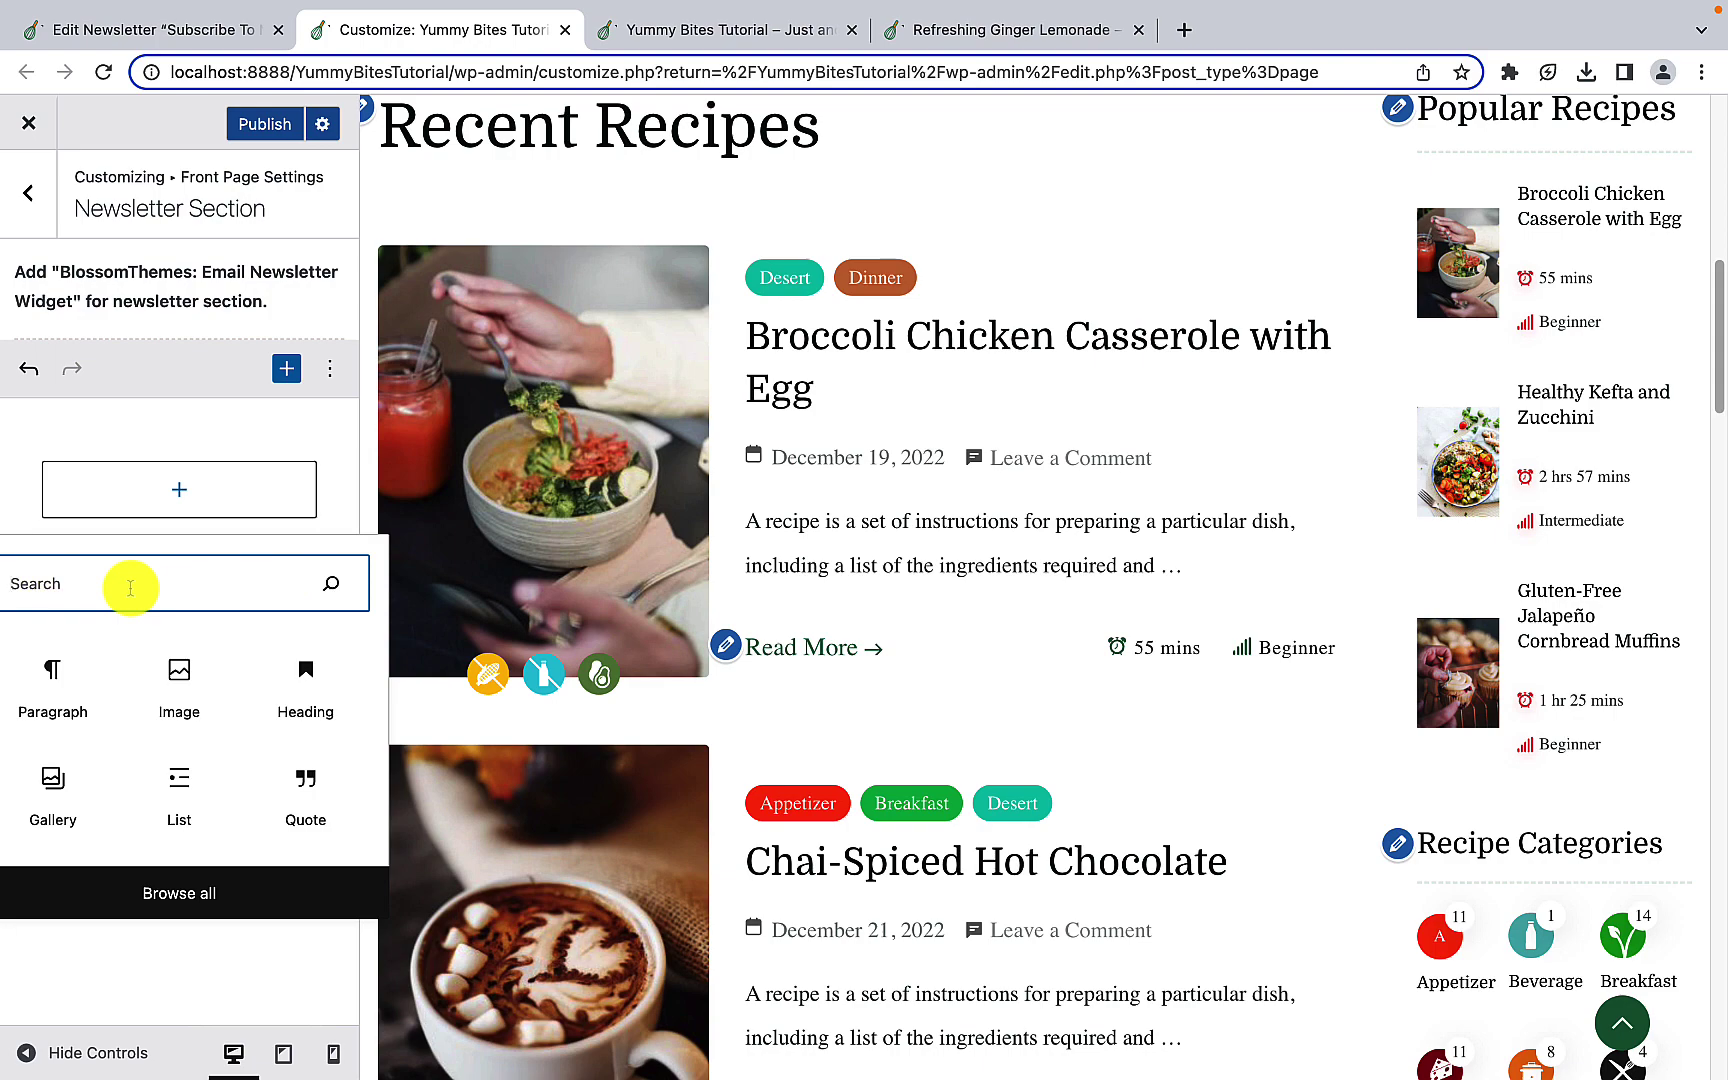
click(214, 891)
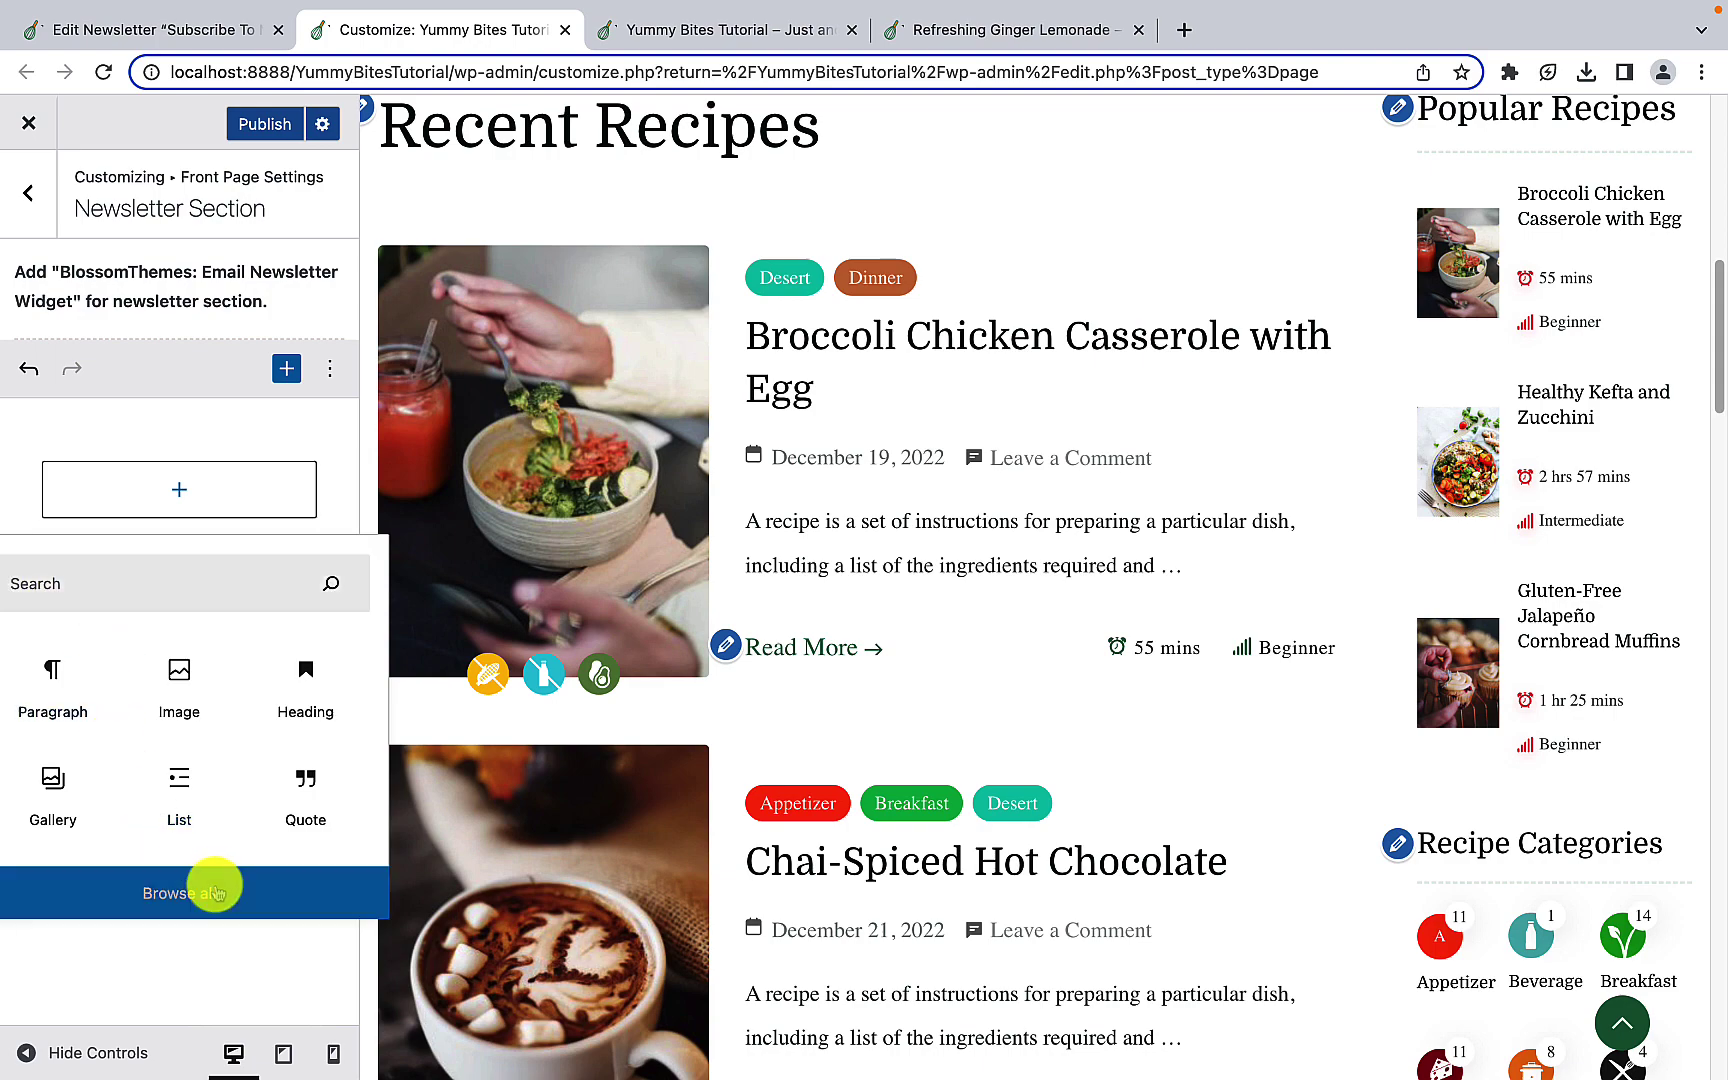
scroll(480, 750, down, 8)
scroll(488, 755, down, 7)
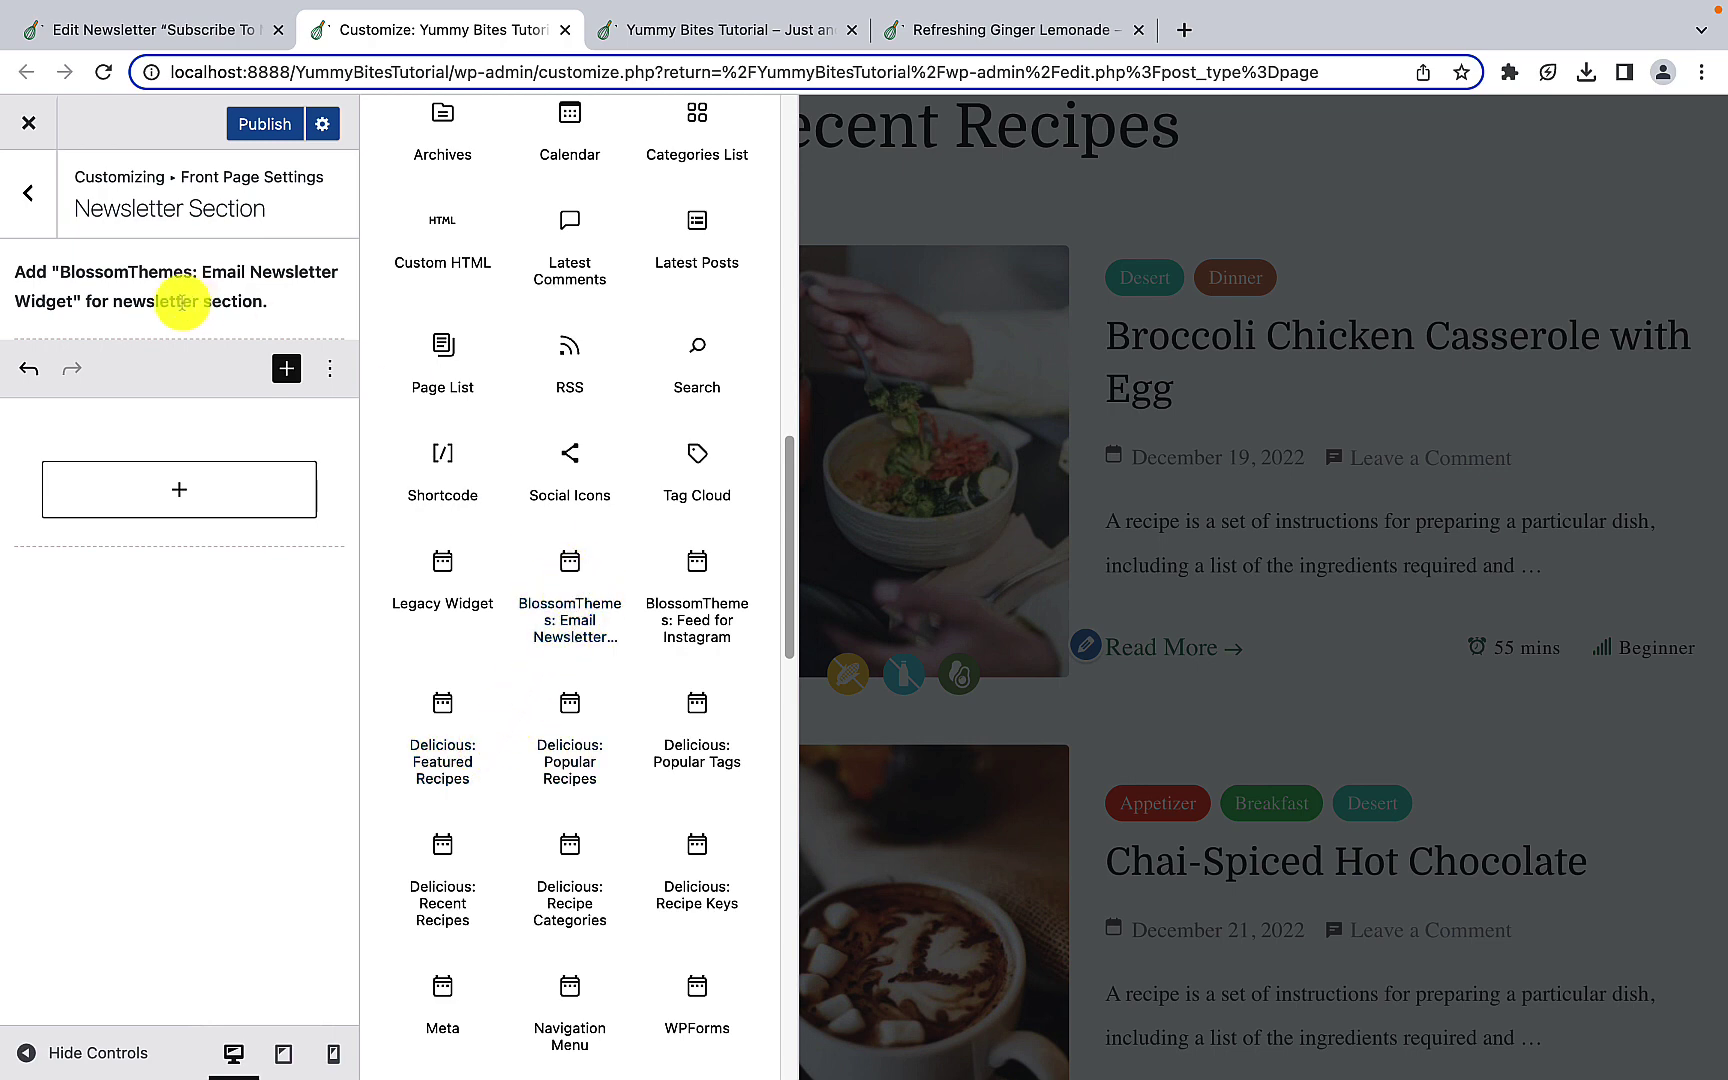
click(572, 603)
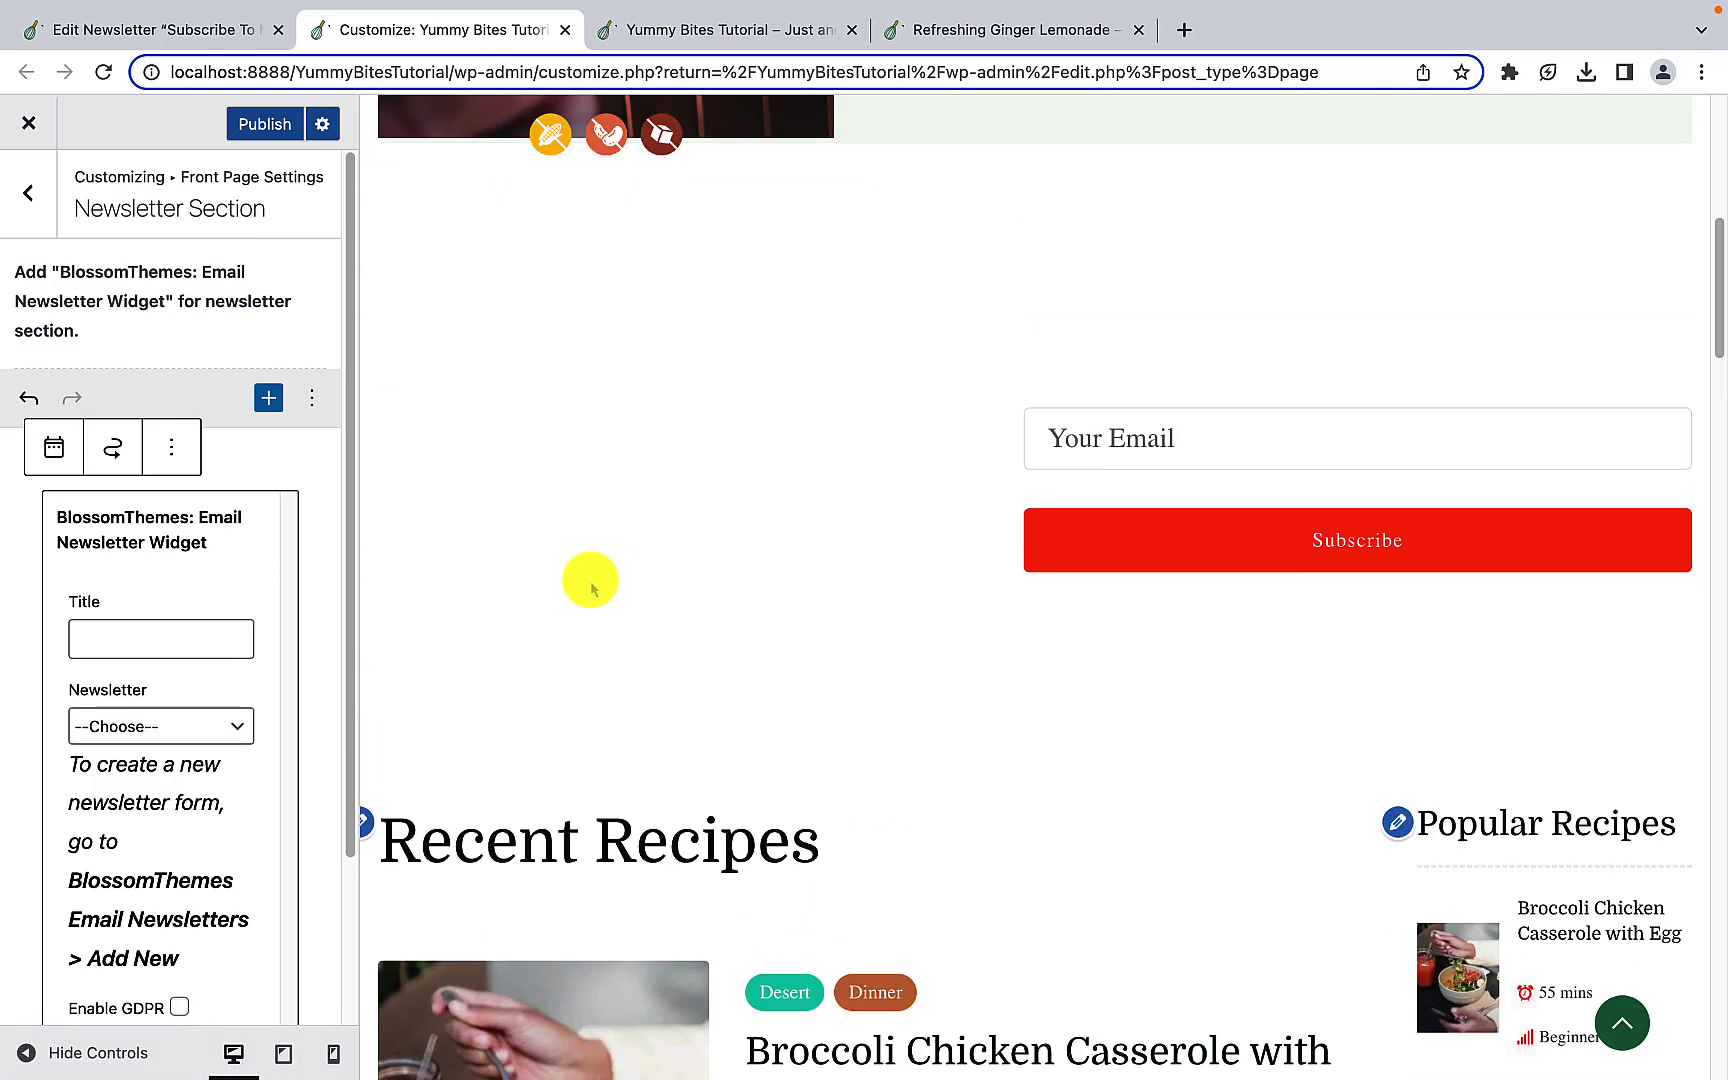
Step: Select the "Subscribe To My Newsletter" form in the email newsletter widget, leaving the title blank, and publish the change
scroll(132, 640, down, 1)
click(90, 597)
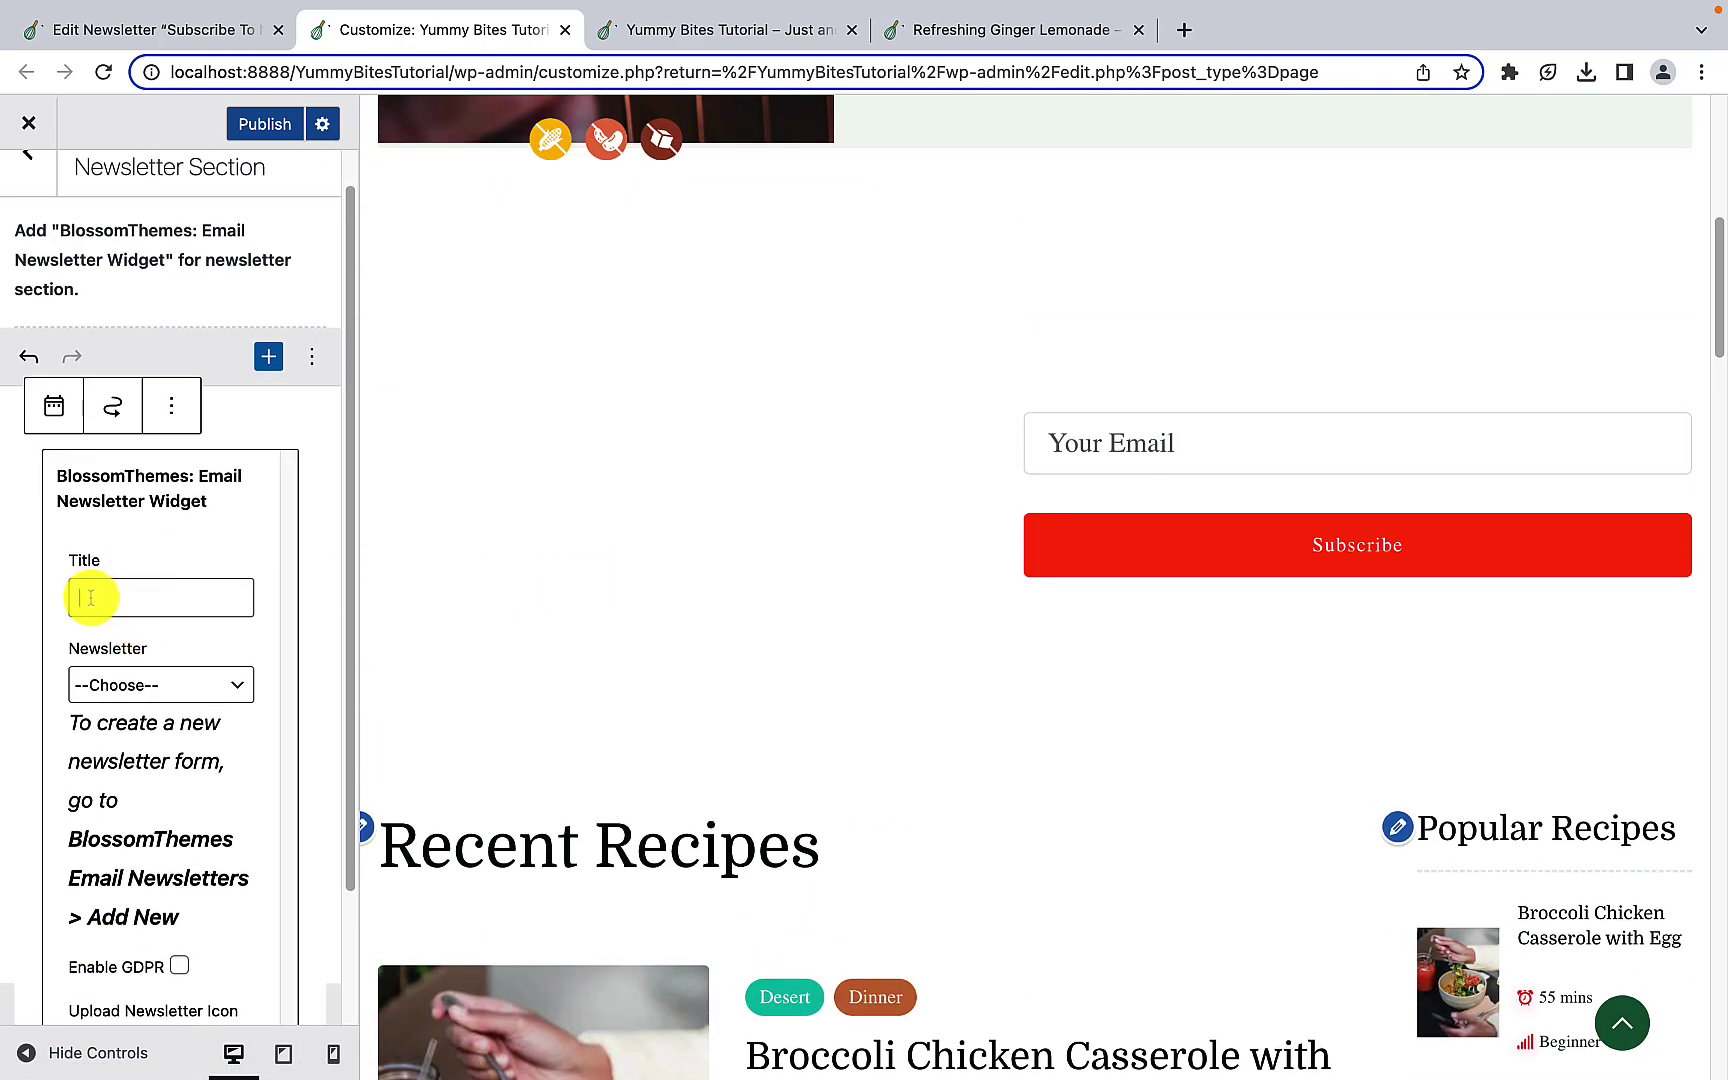
scroll(205, 615, down, 1)
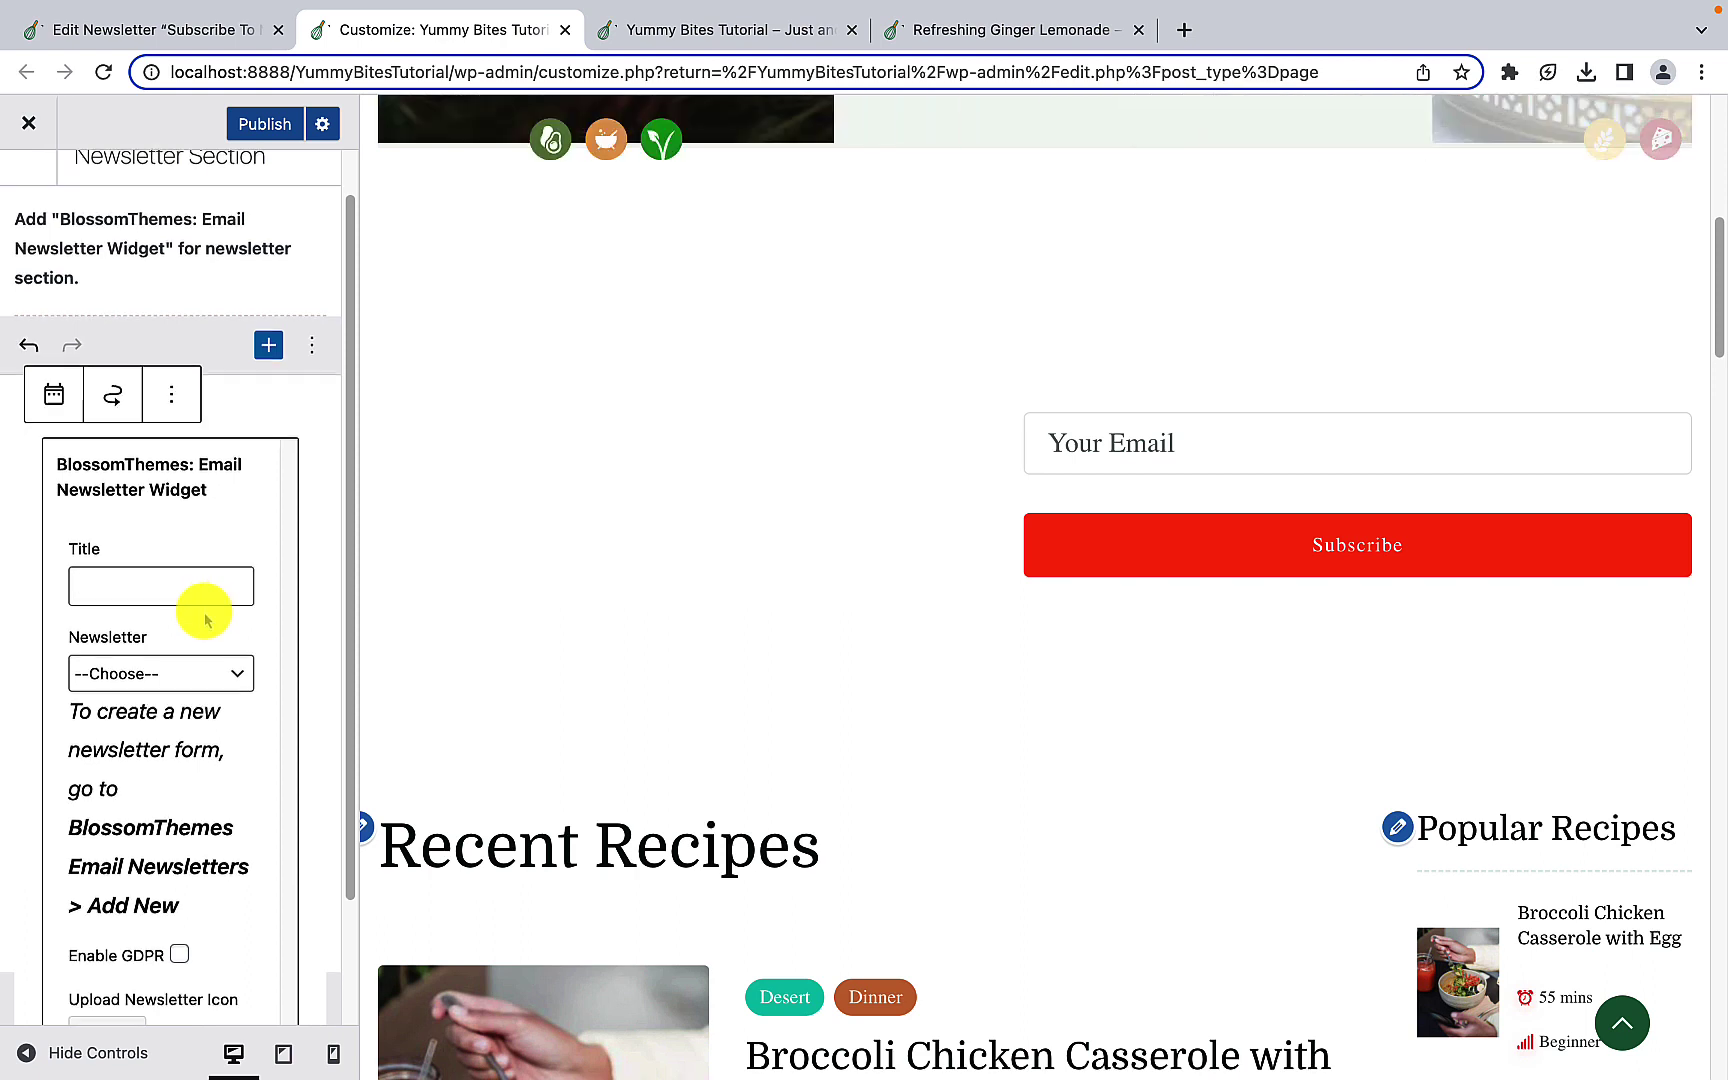
scroll(200, 612, down, 2)
scroll(188, 608, down, 1)
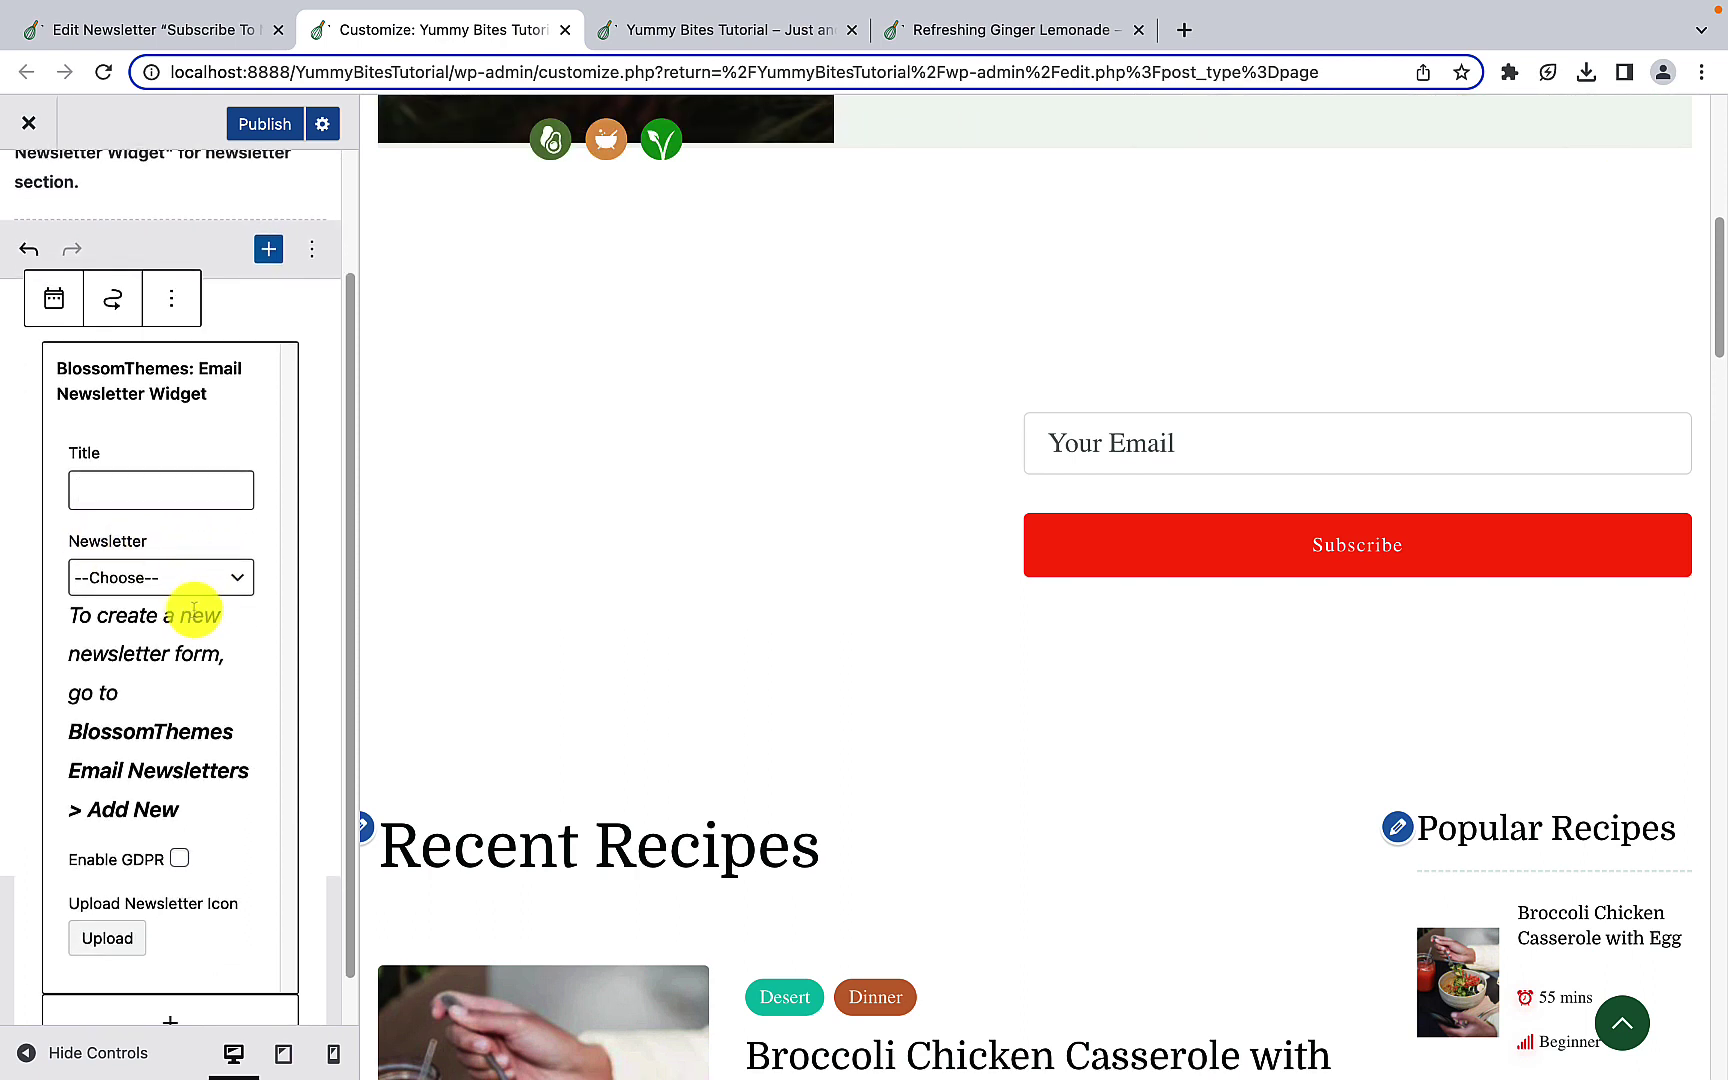
click(242, 583)
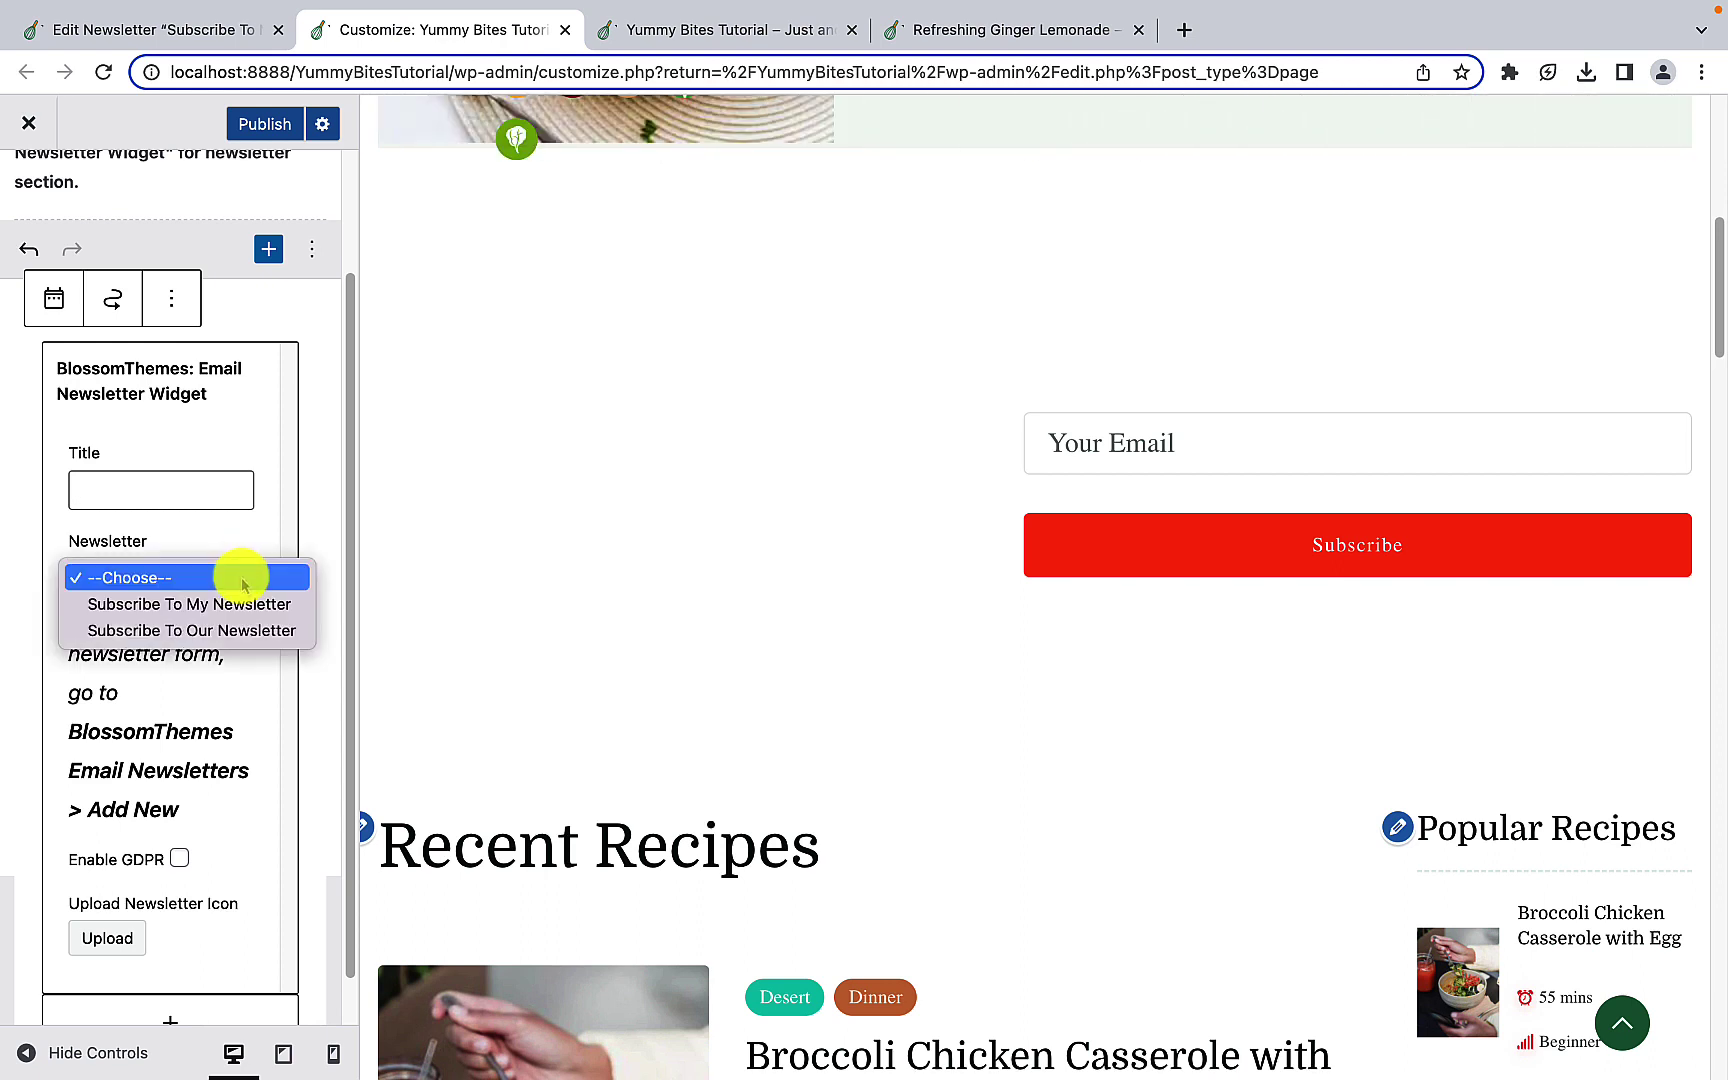
click(185, 606)
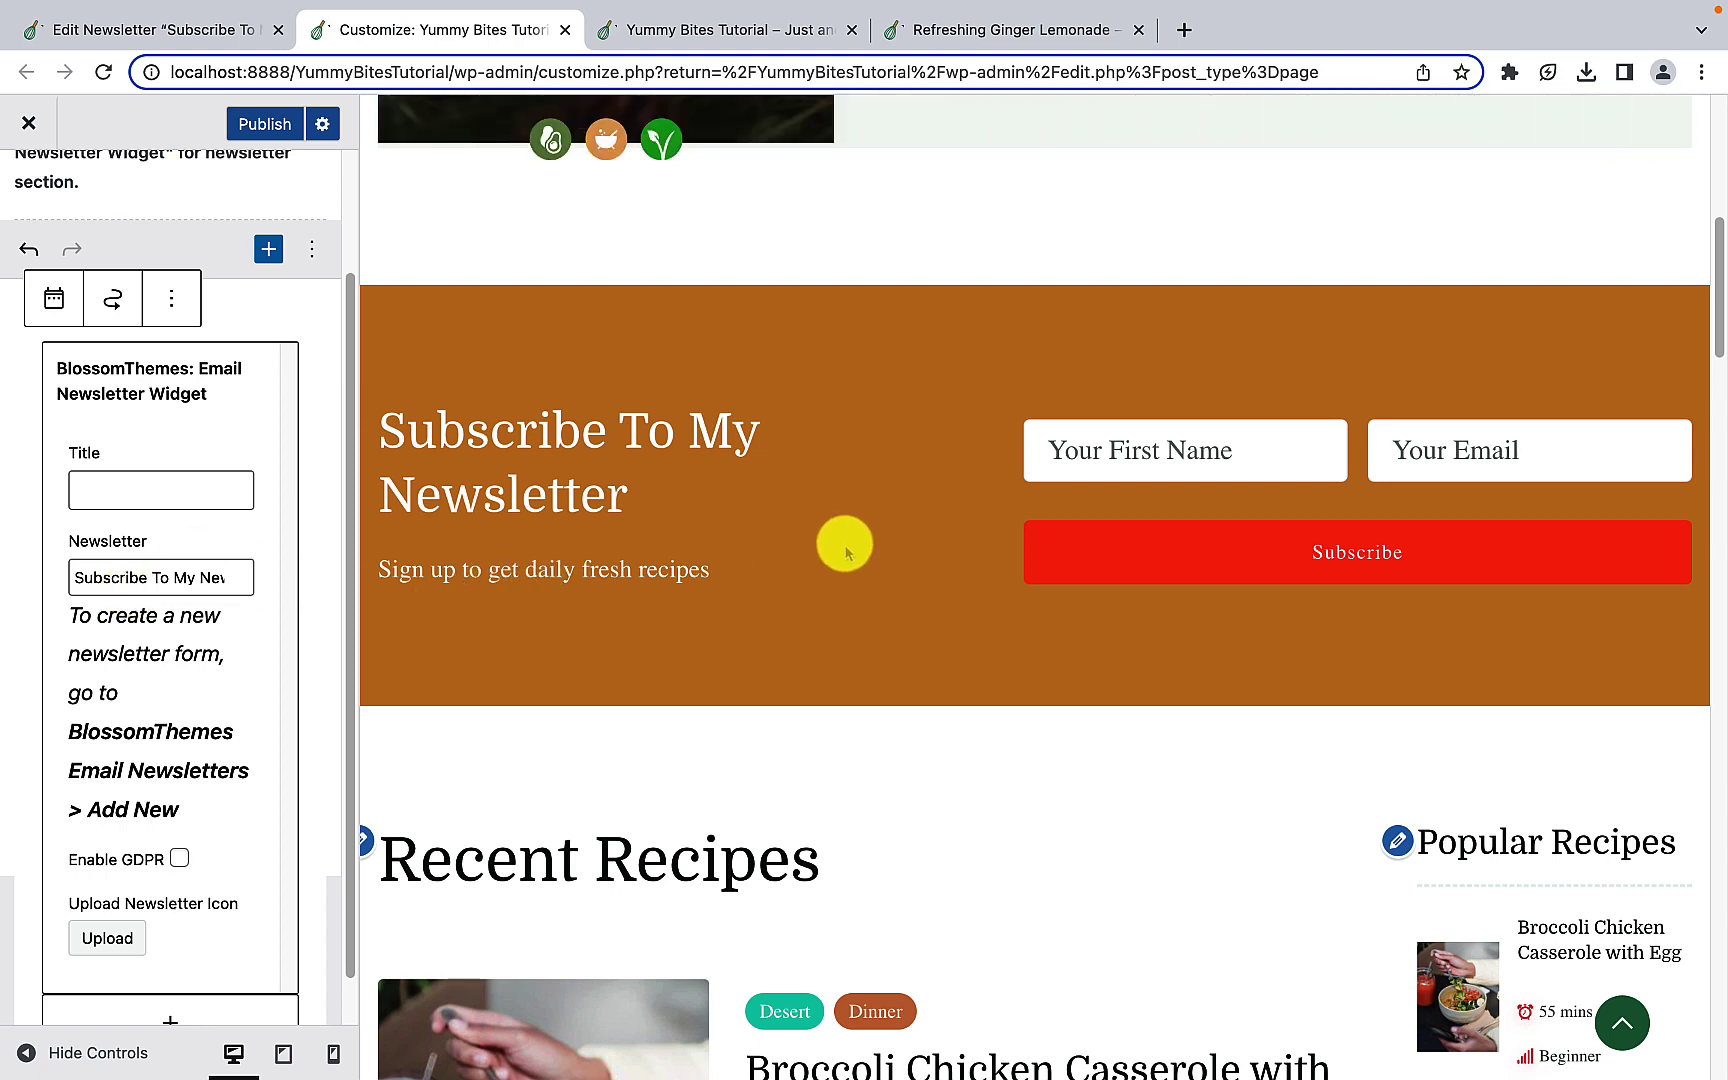
scroll(853, 560, down, 3)
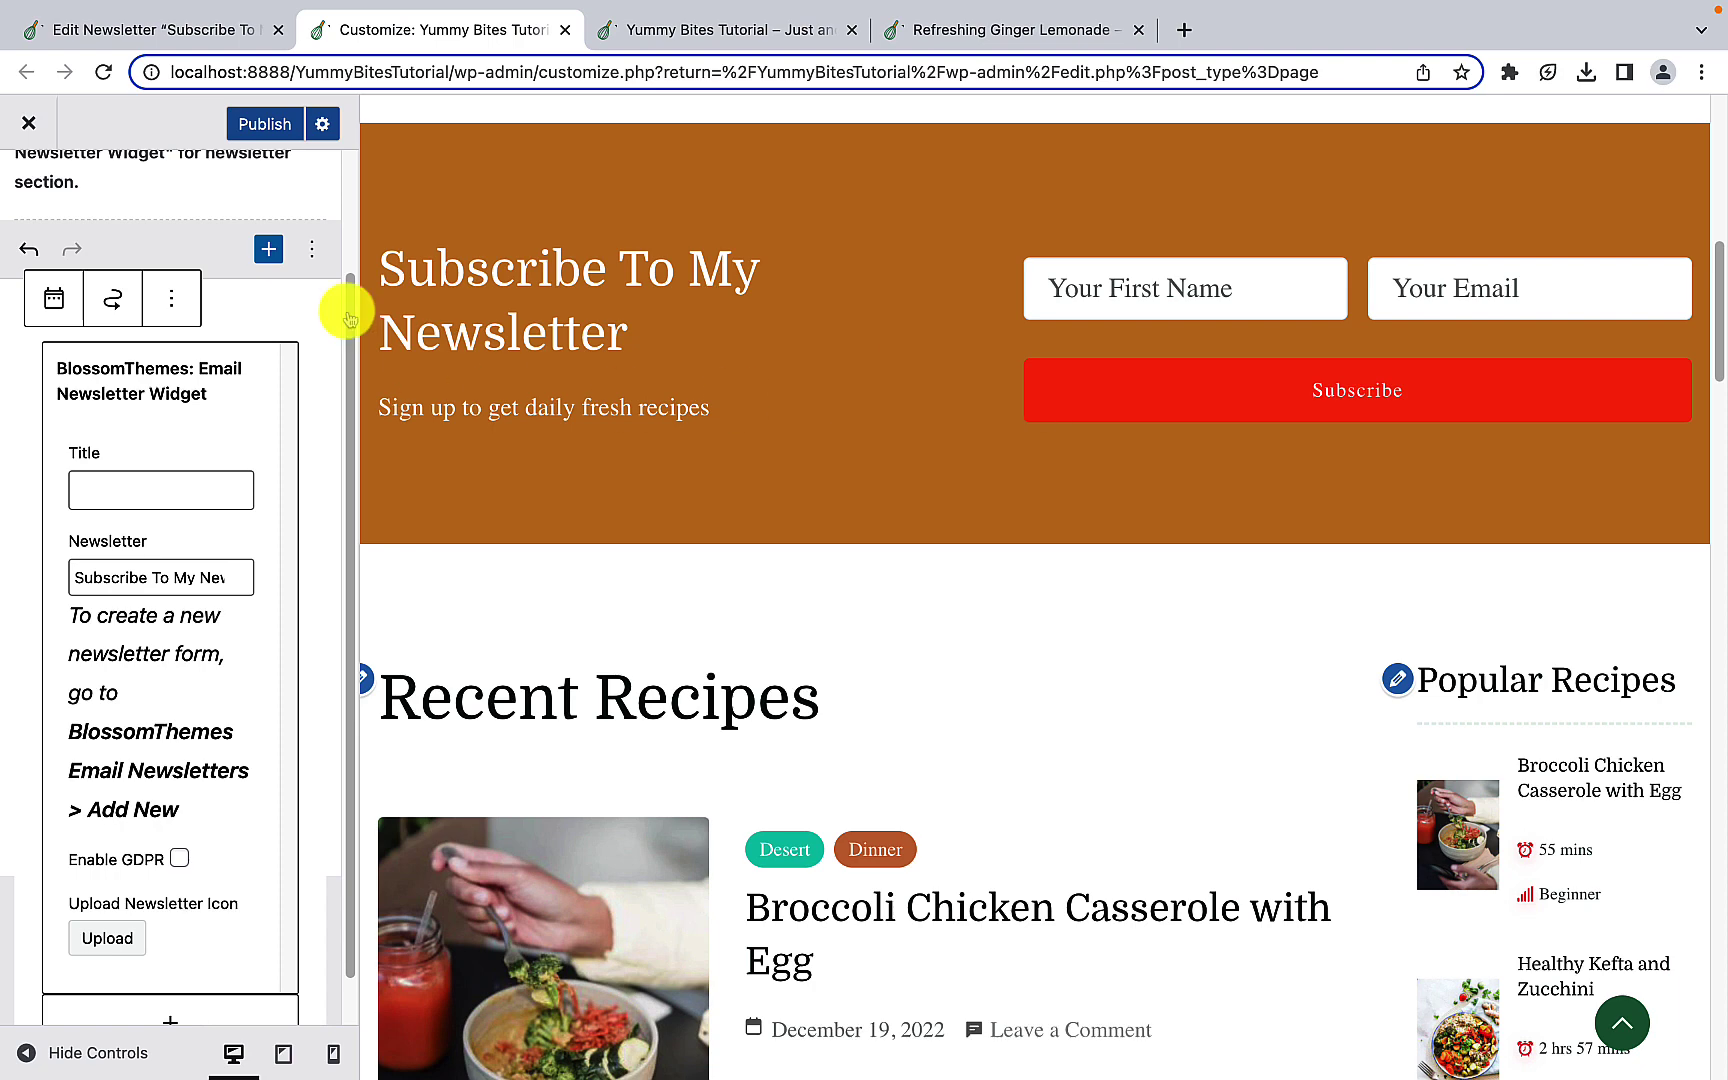
click(258, 125)
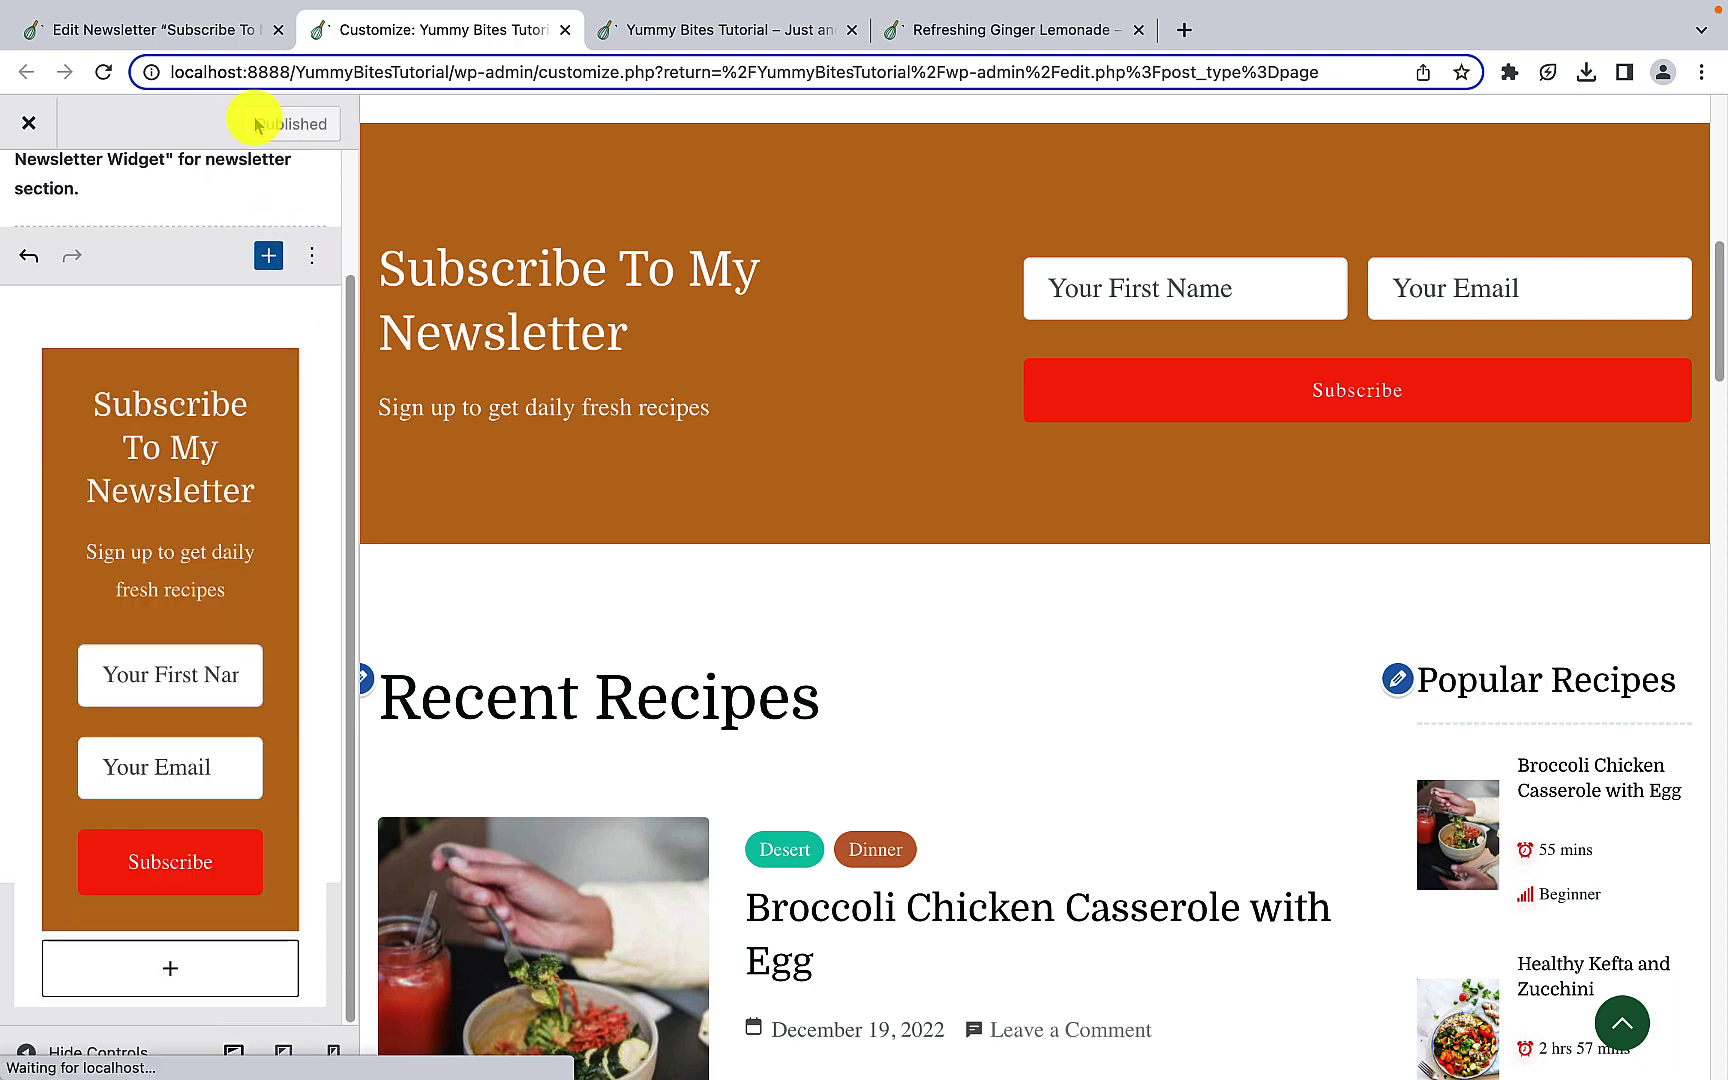
Step: Reload the live Yummy Bites homepage and examine its newsletter section below the recipe slider
click(706, 29)
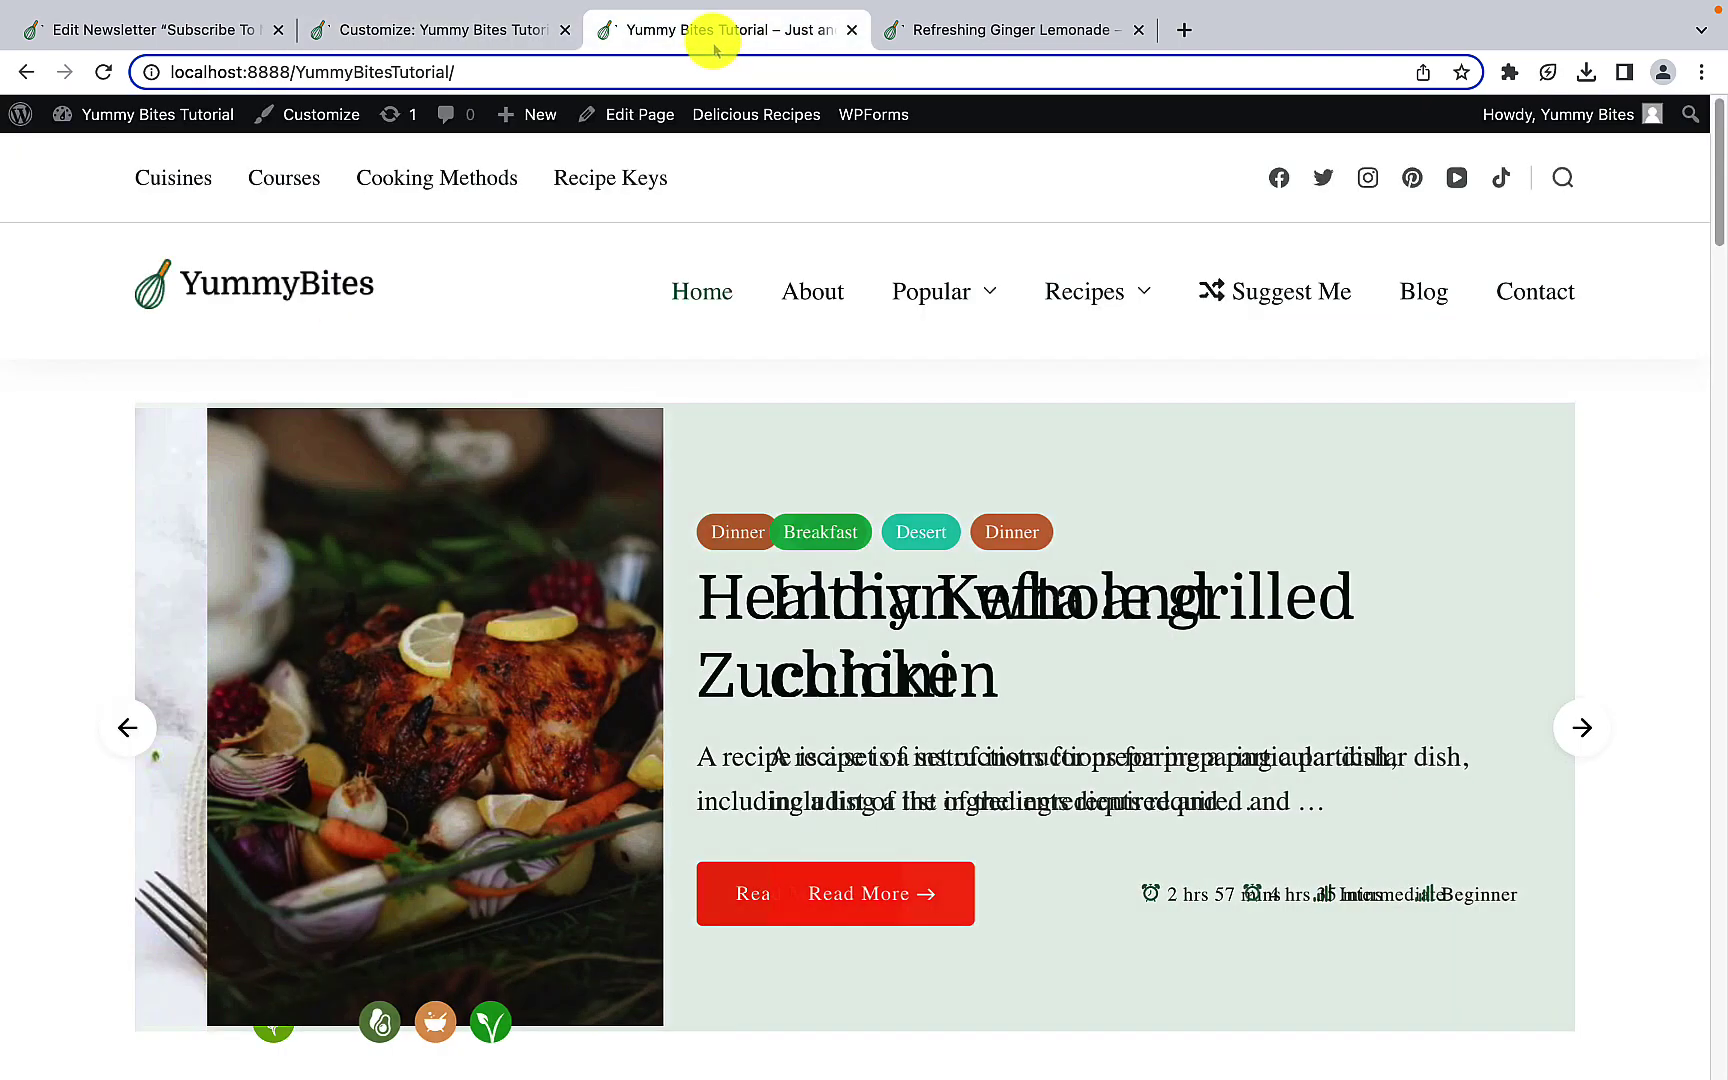
scroll(744, 605, down, 8)
scroll(741, 622, down, 1)
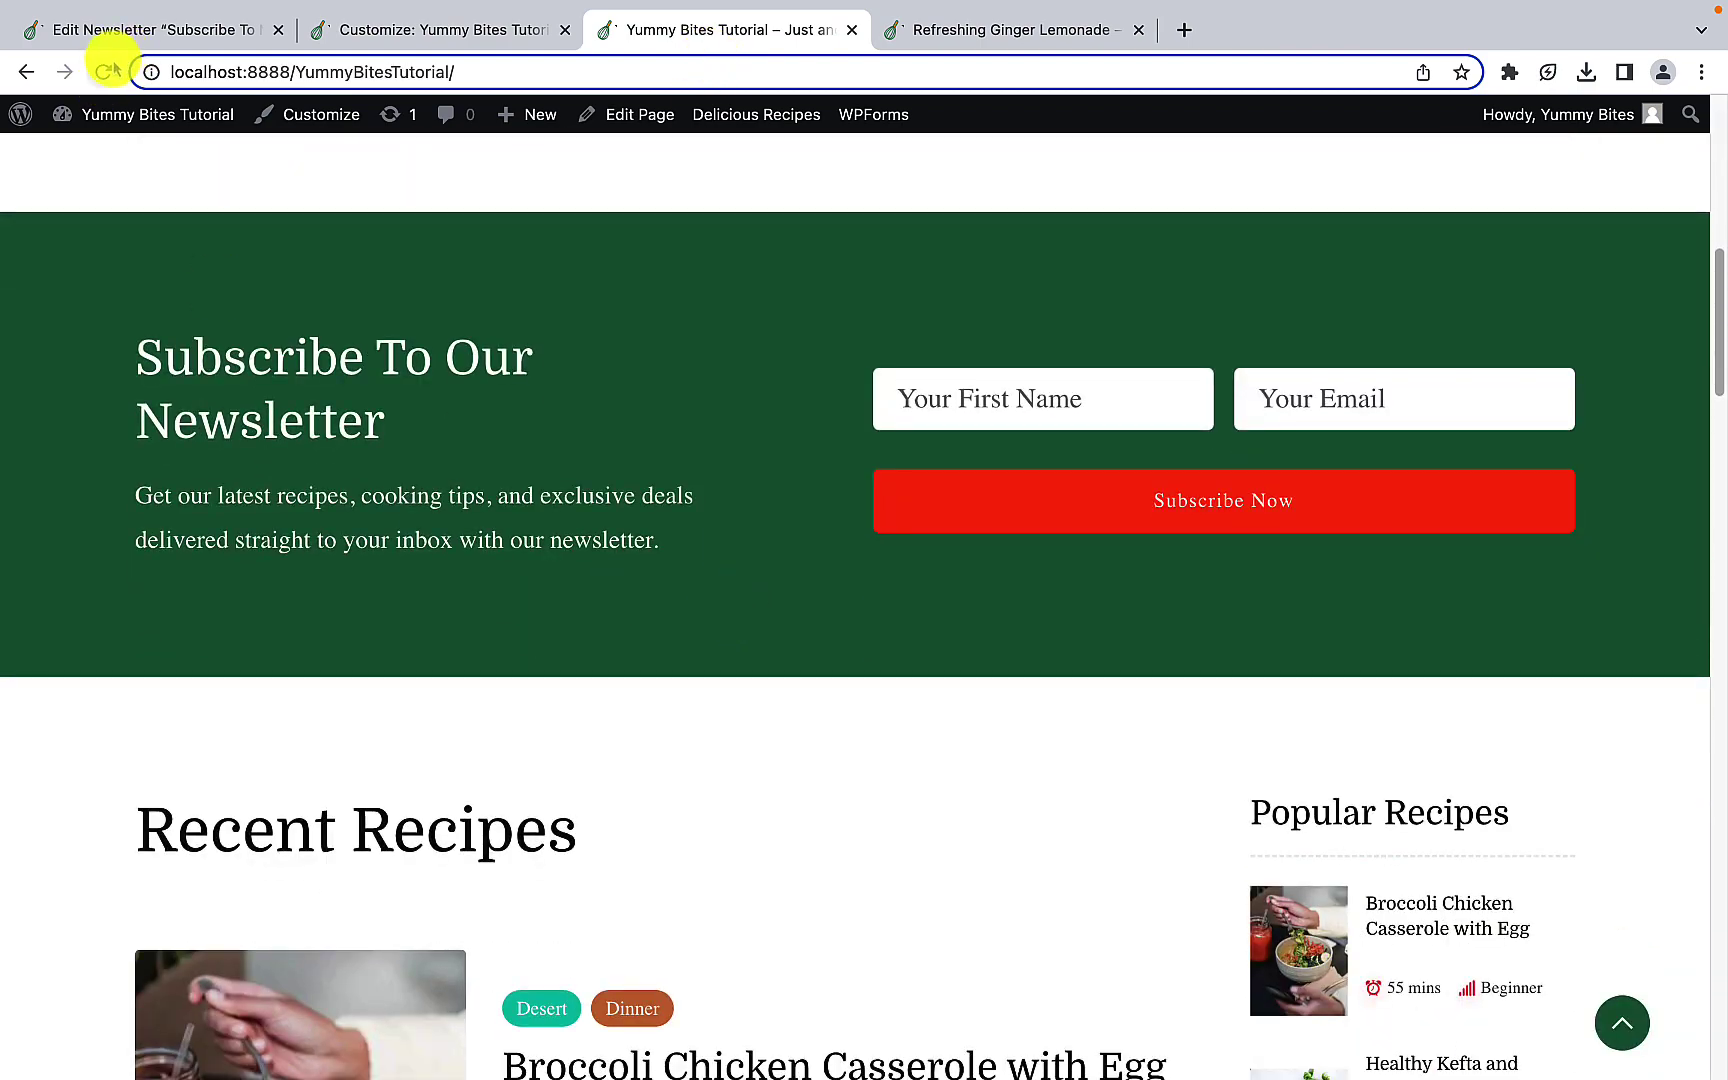
click(110, 71)
scroll(735, 530, up, 7)
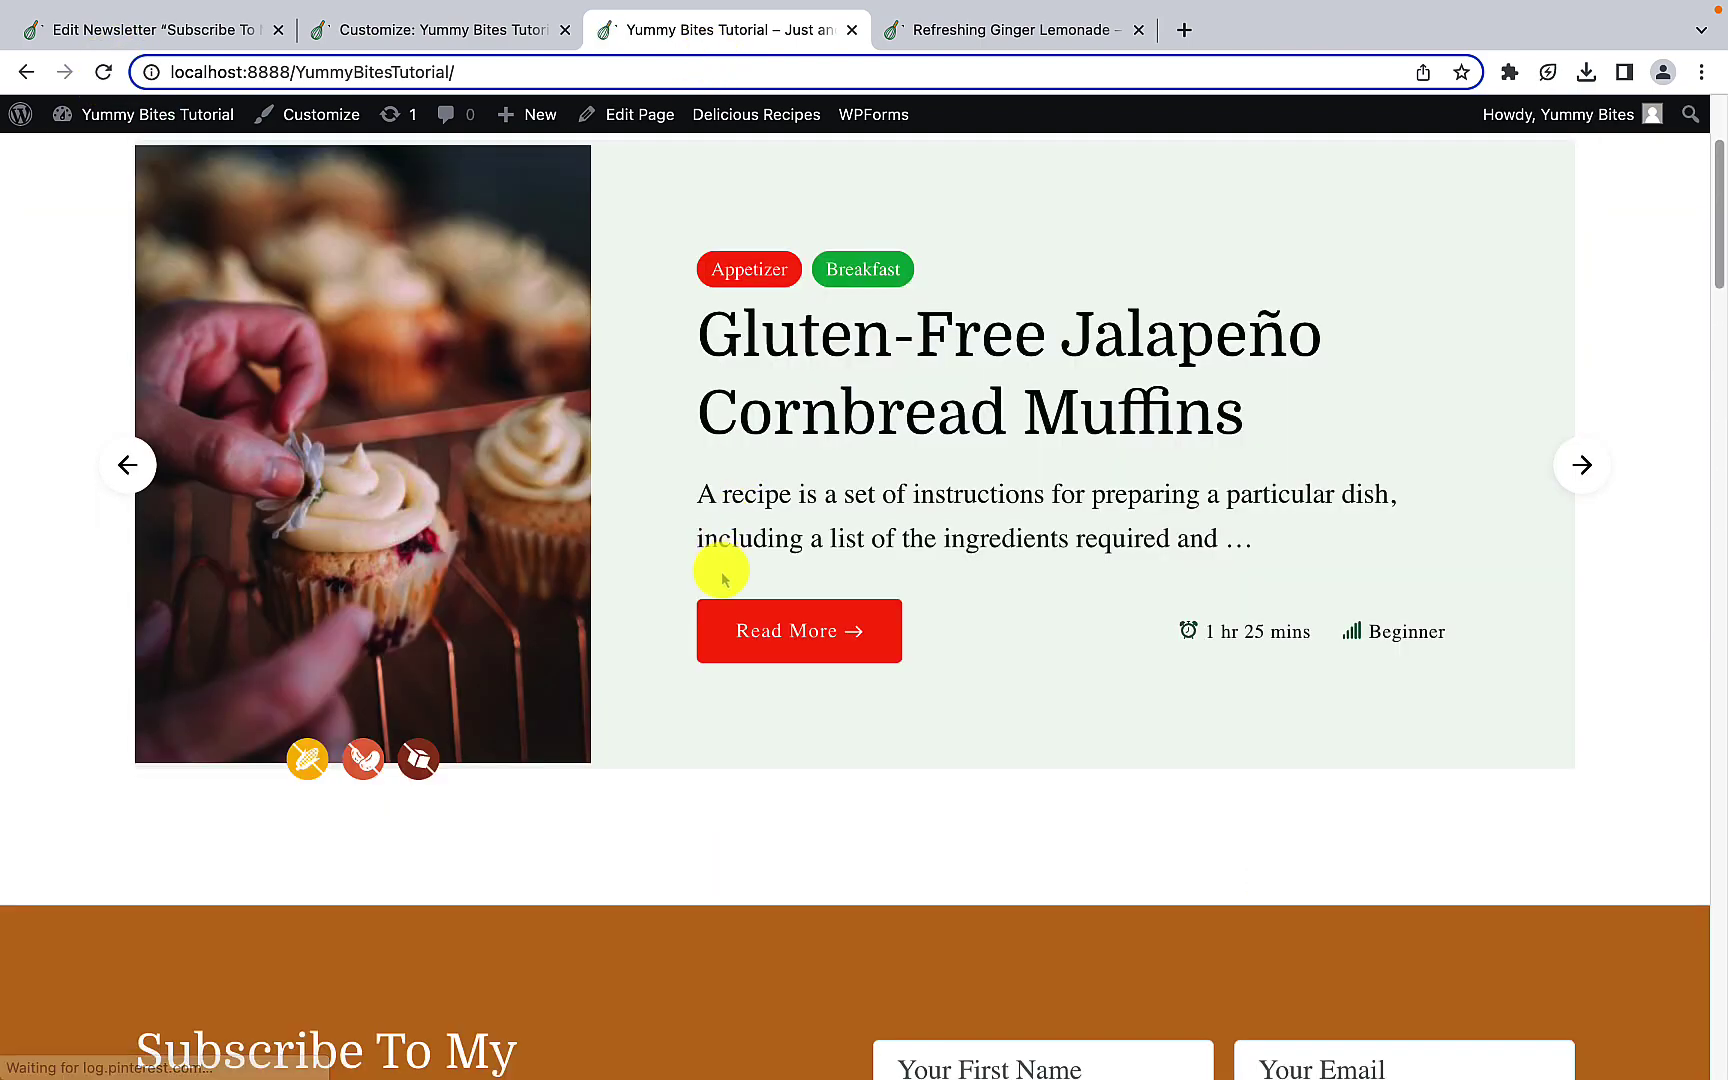
scroll(722, 577, down, 9)
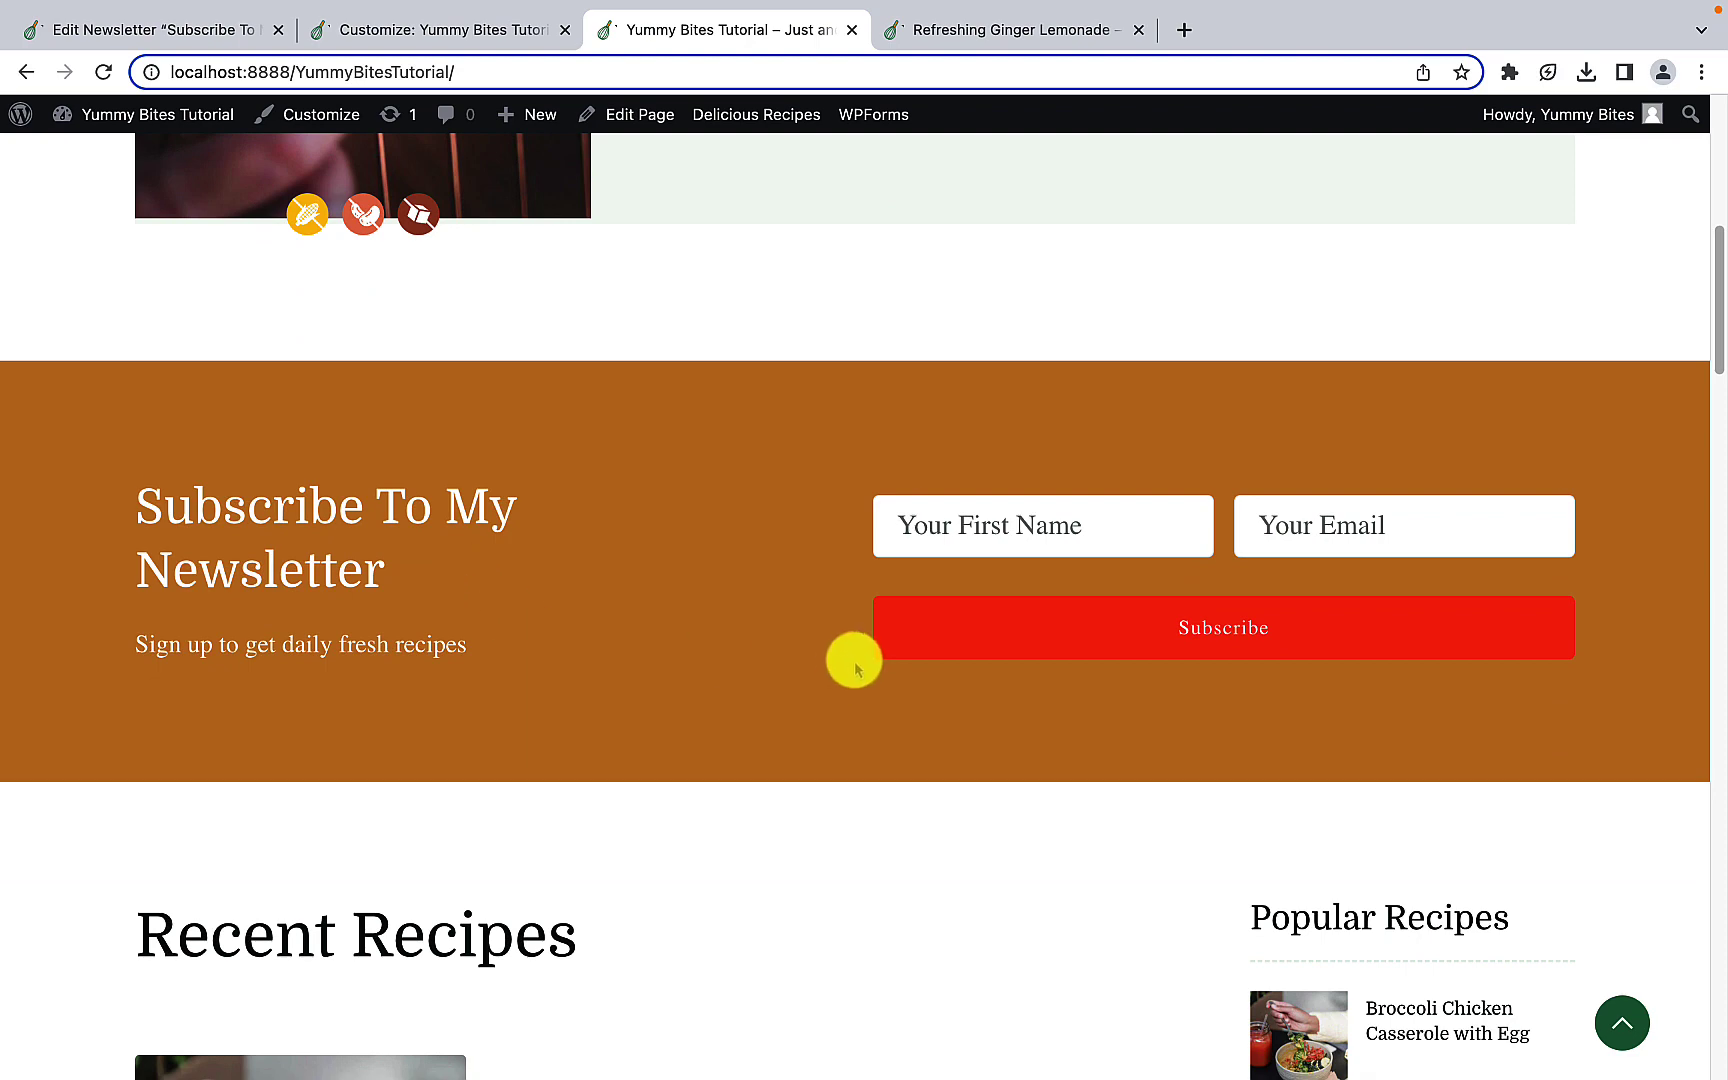
scroll(857, 660, down, 7)
scroll(856, 620, up, 4)
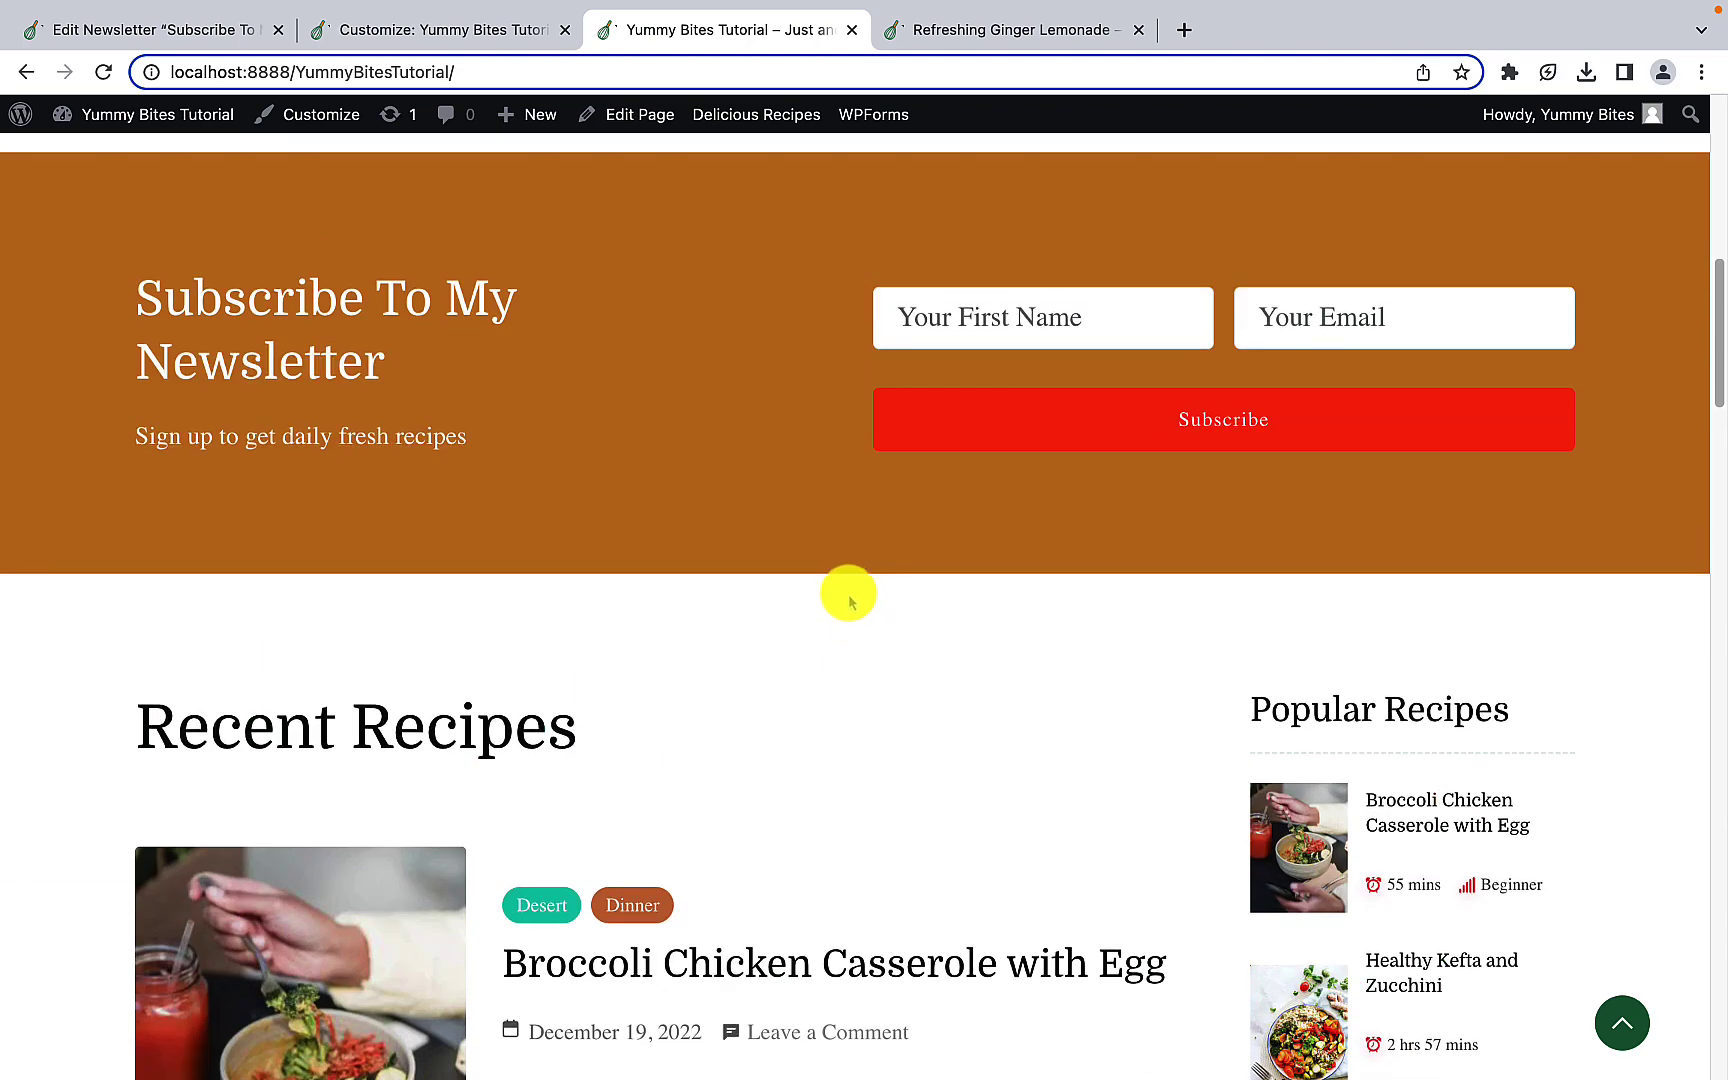
Step: Return to the Customizer, switch the email newsletter widget to the "Subscribe To Our Newsletter" form, and publish the change
click(525, 20)
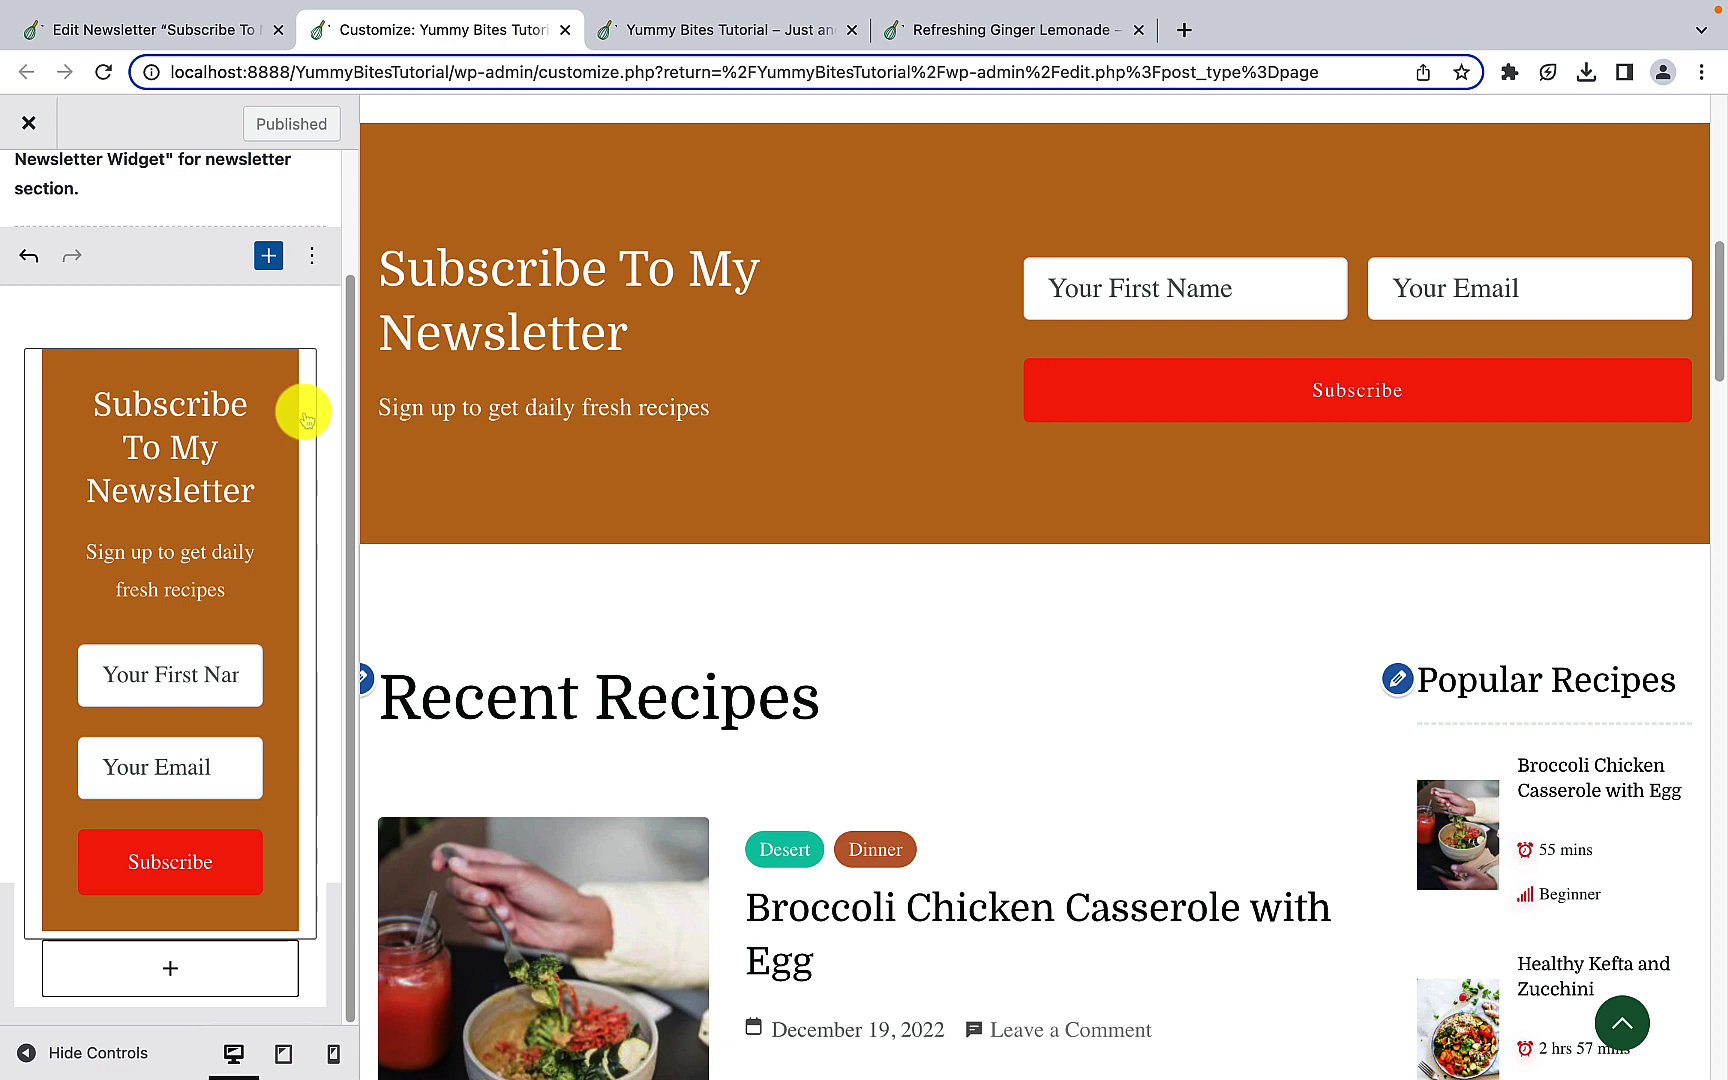
click(305, 418)
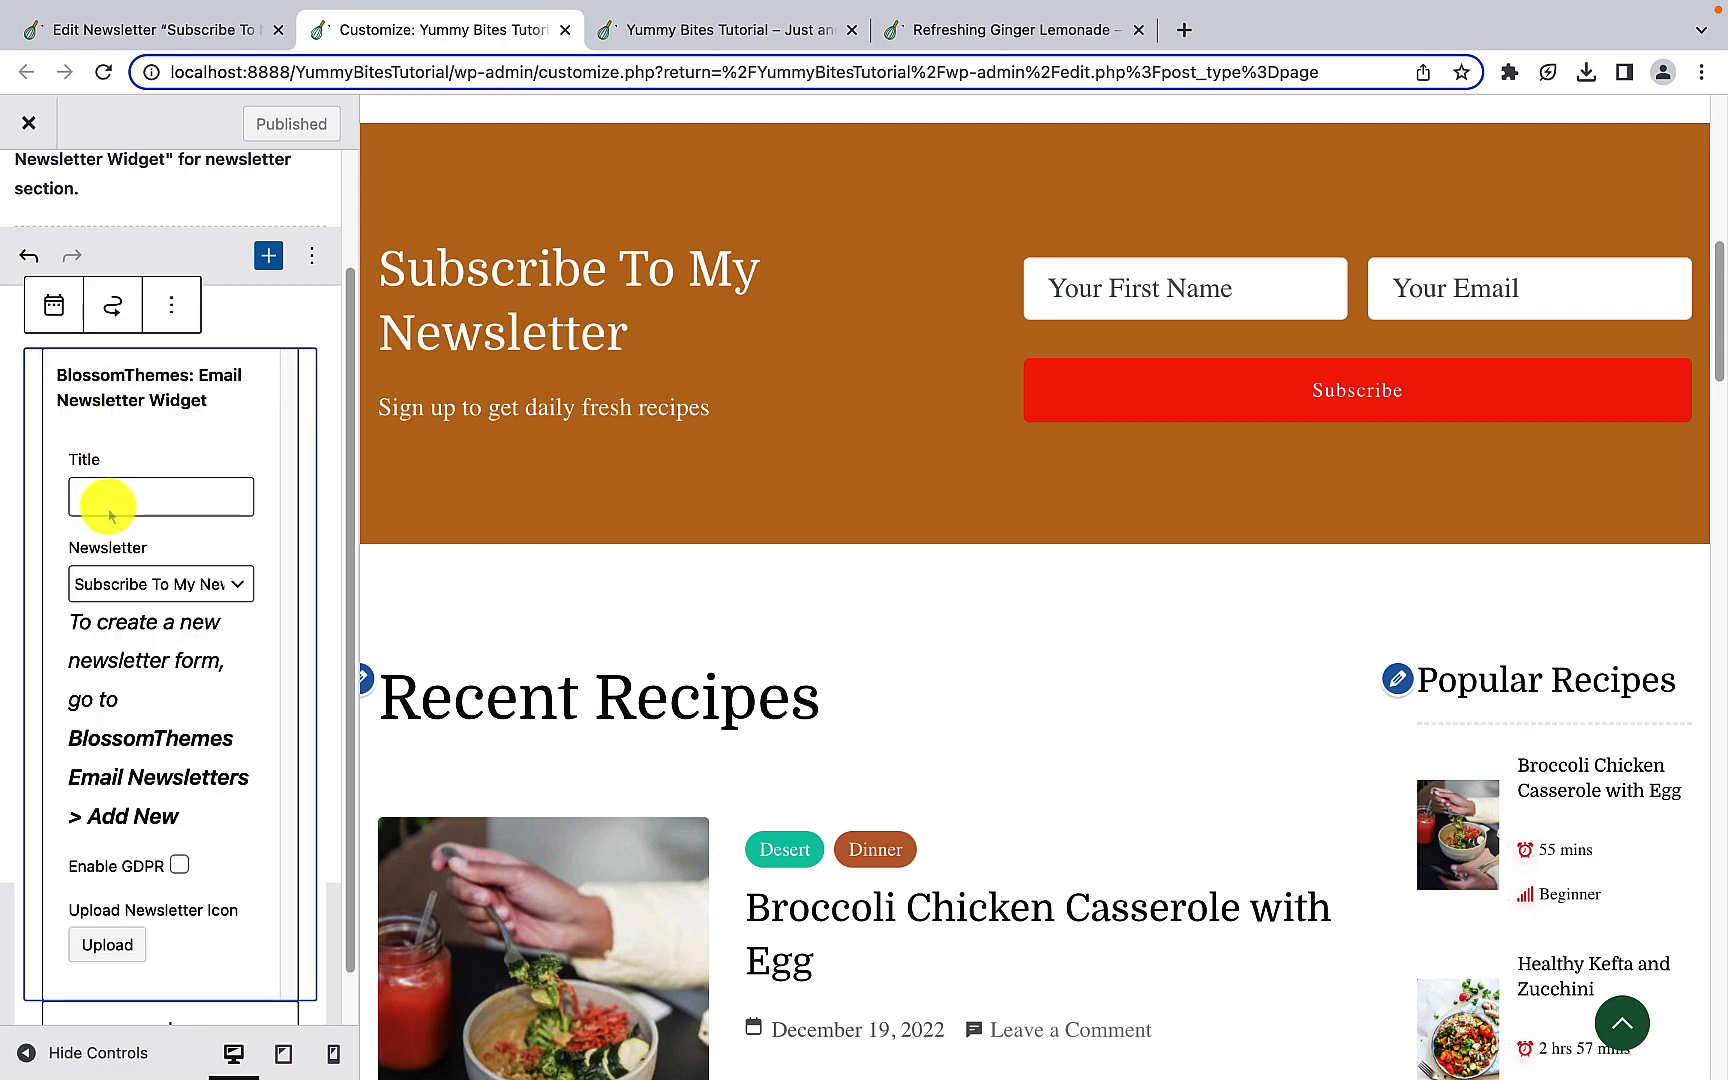
click(207, 588)
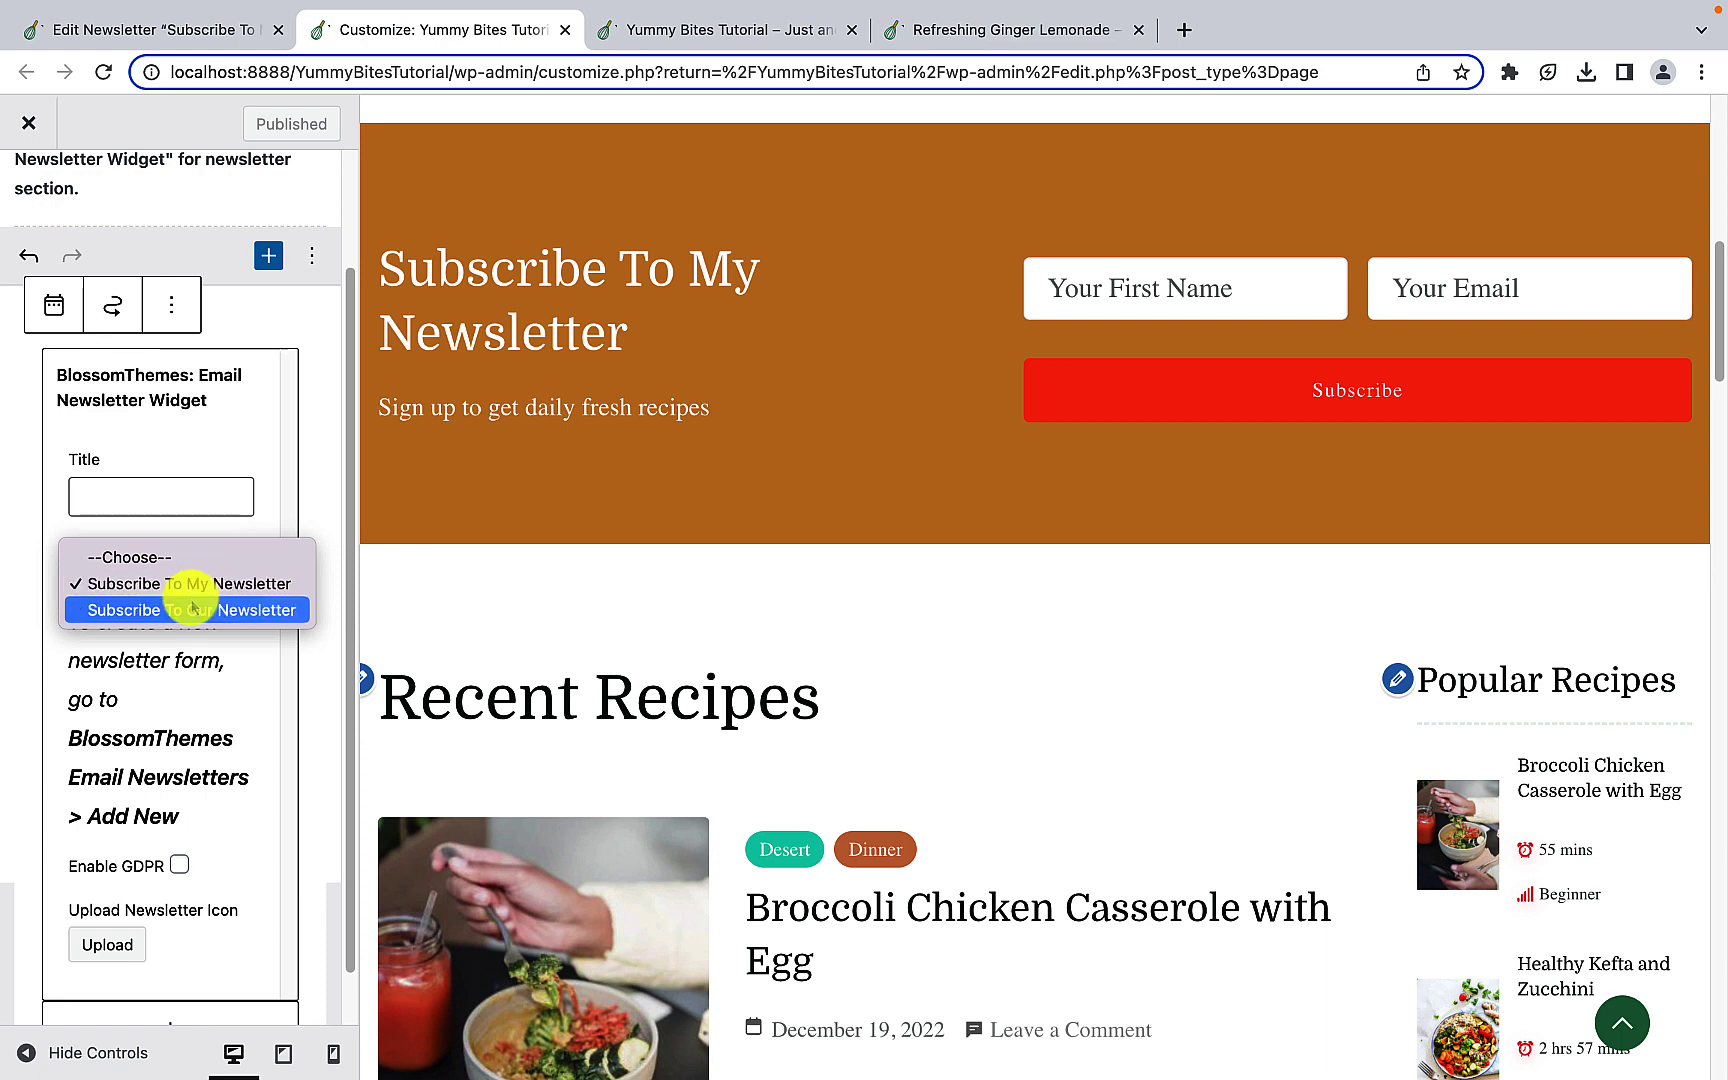
click(112, 612)
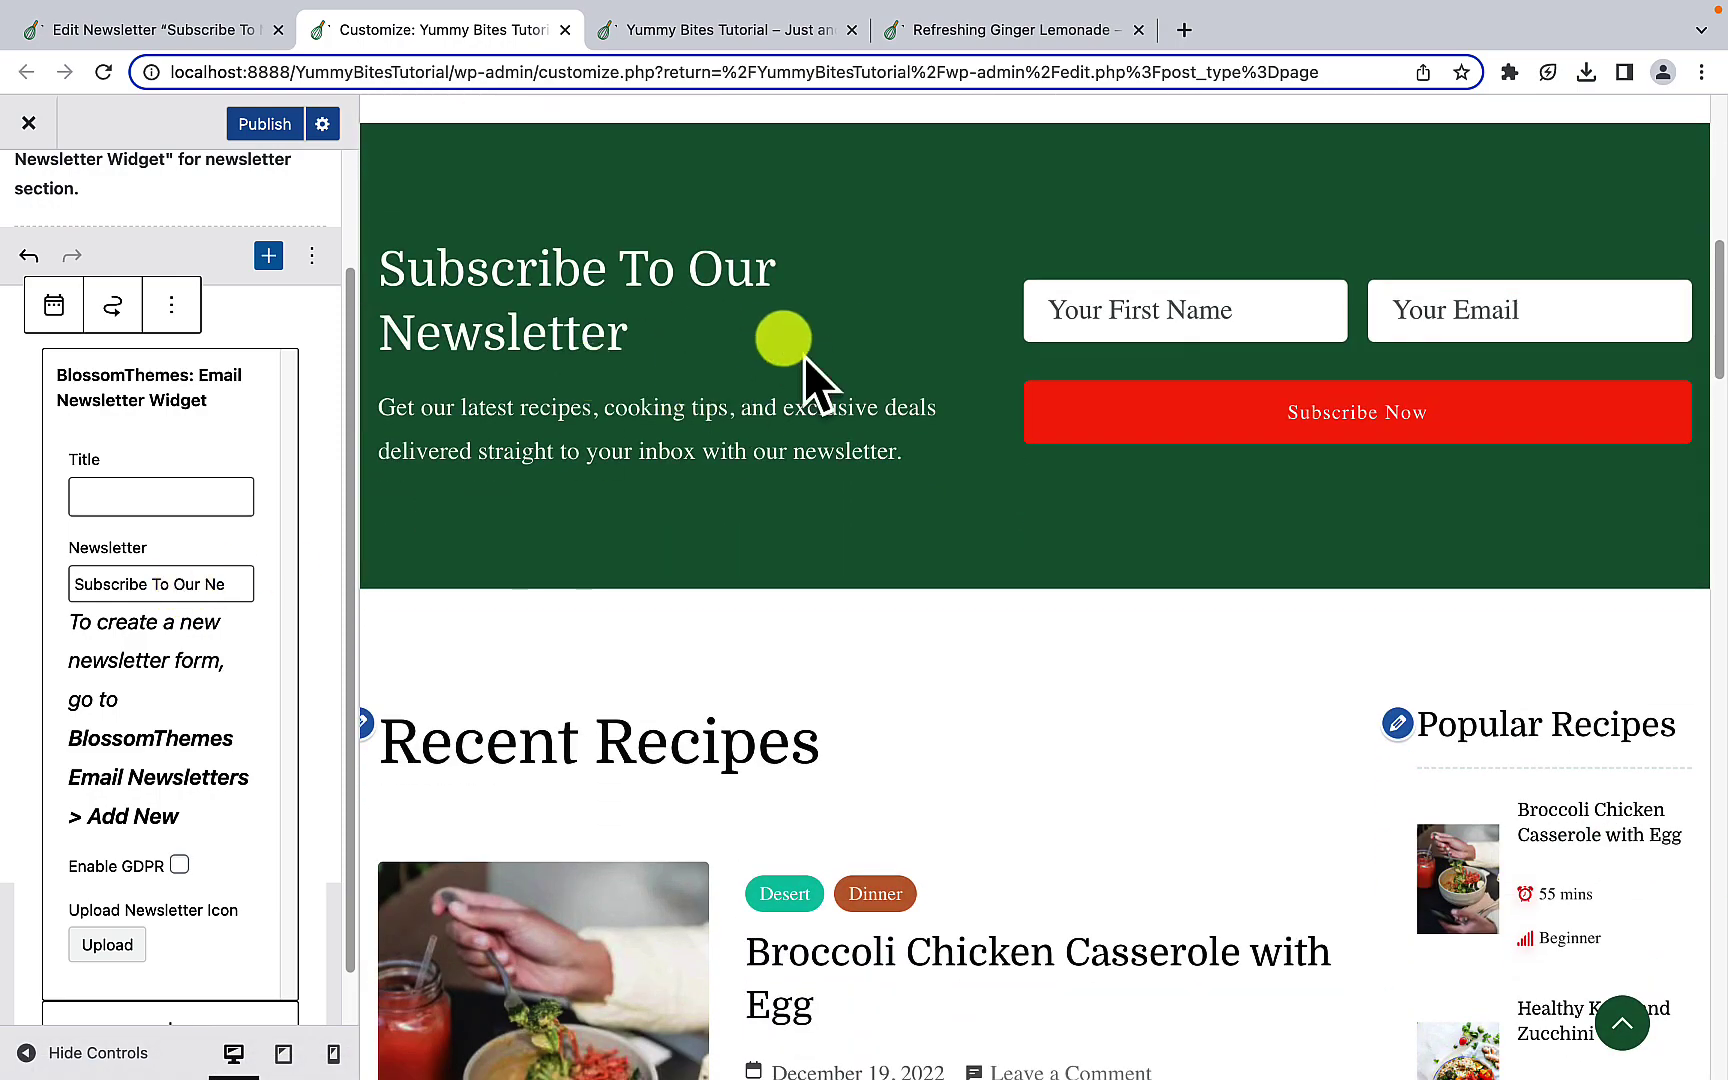
click(258, 133)
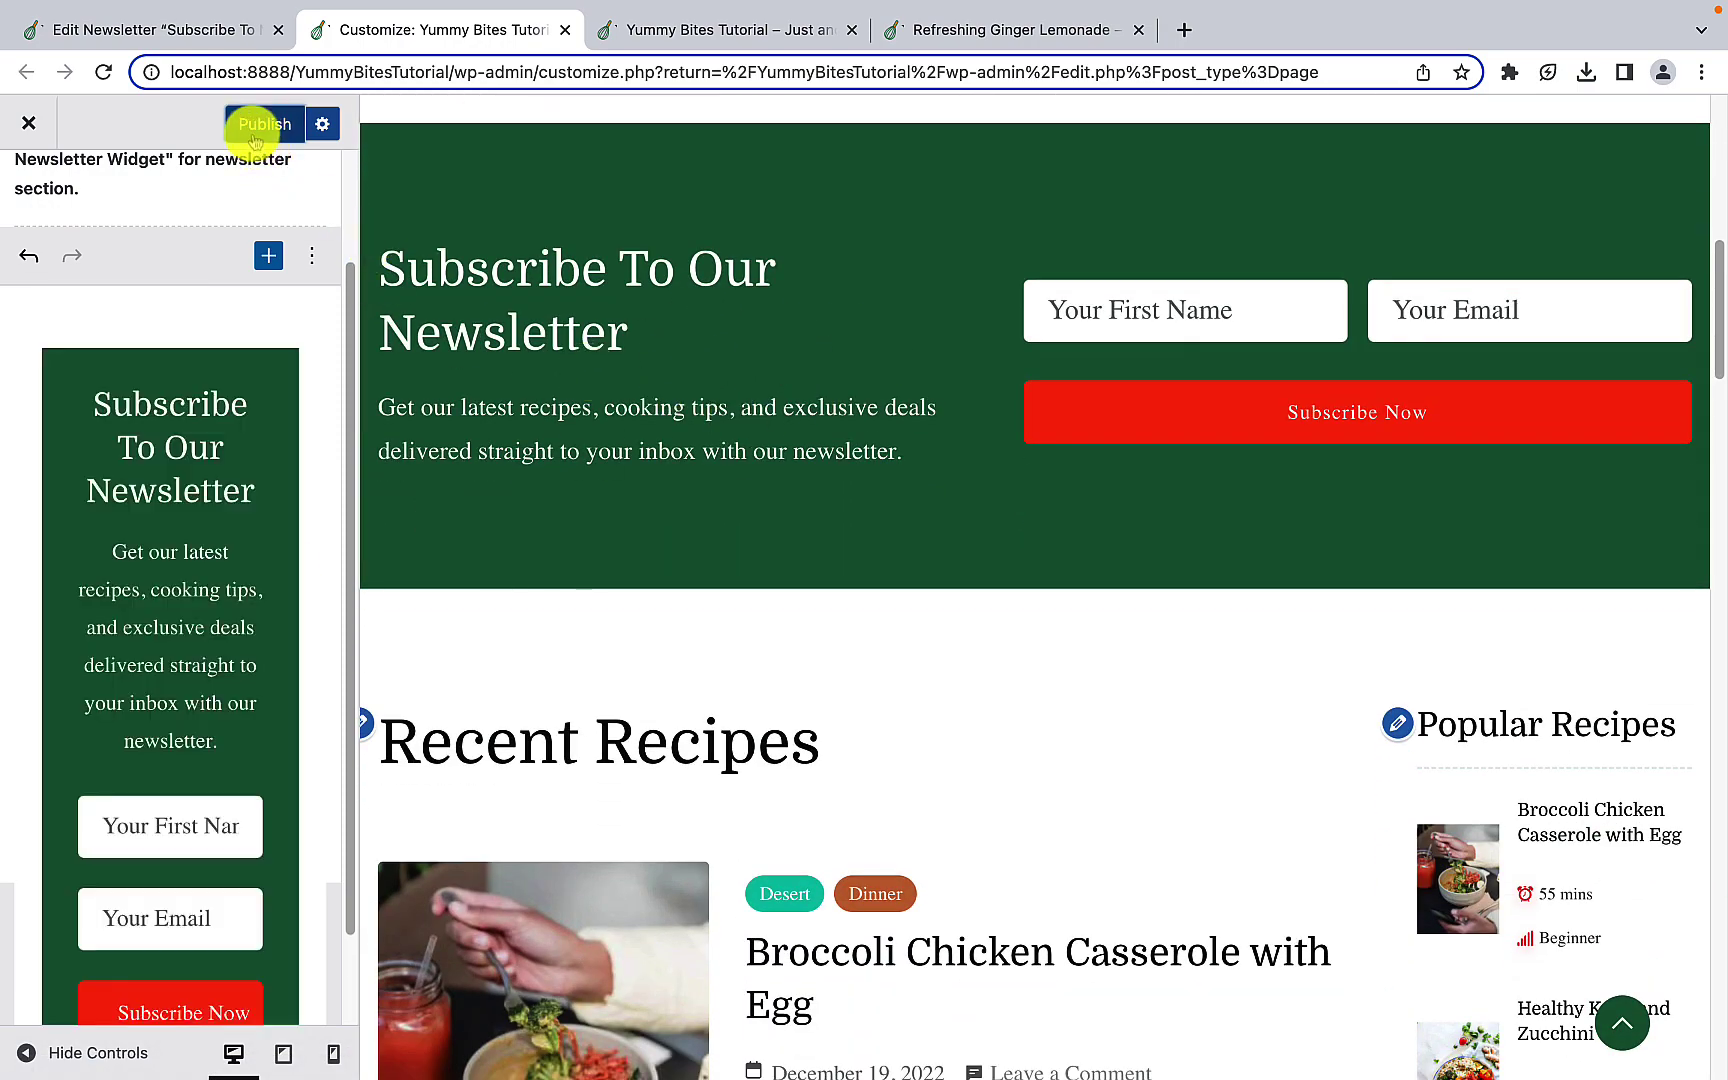
Step: Reload the live Yummy Bites Tutorial homepage and check its newsletter section
click(685, 40)
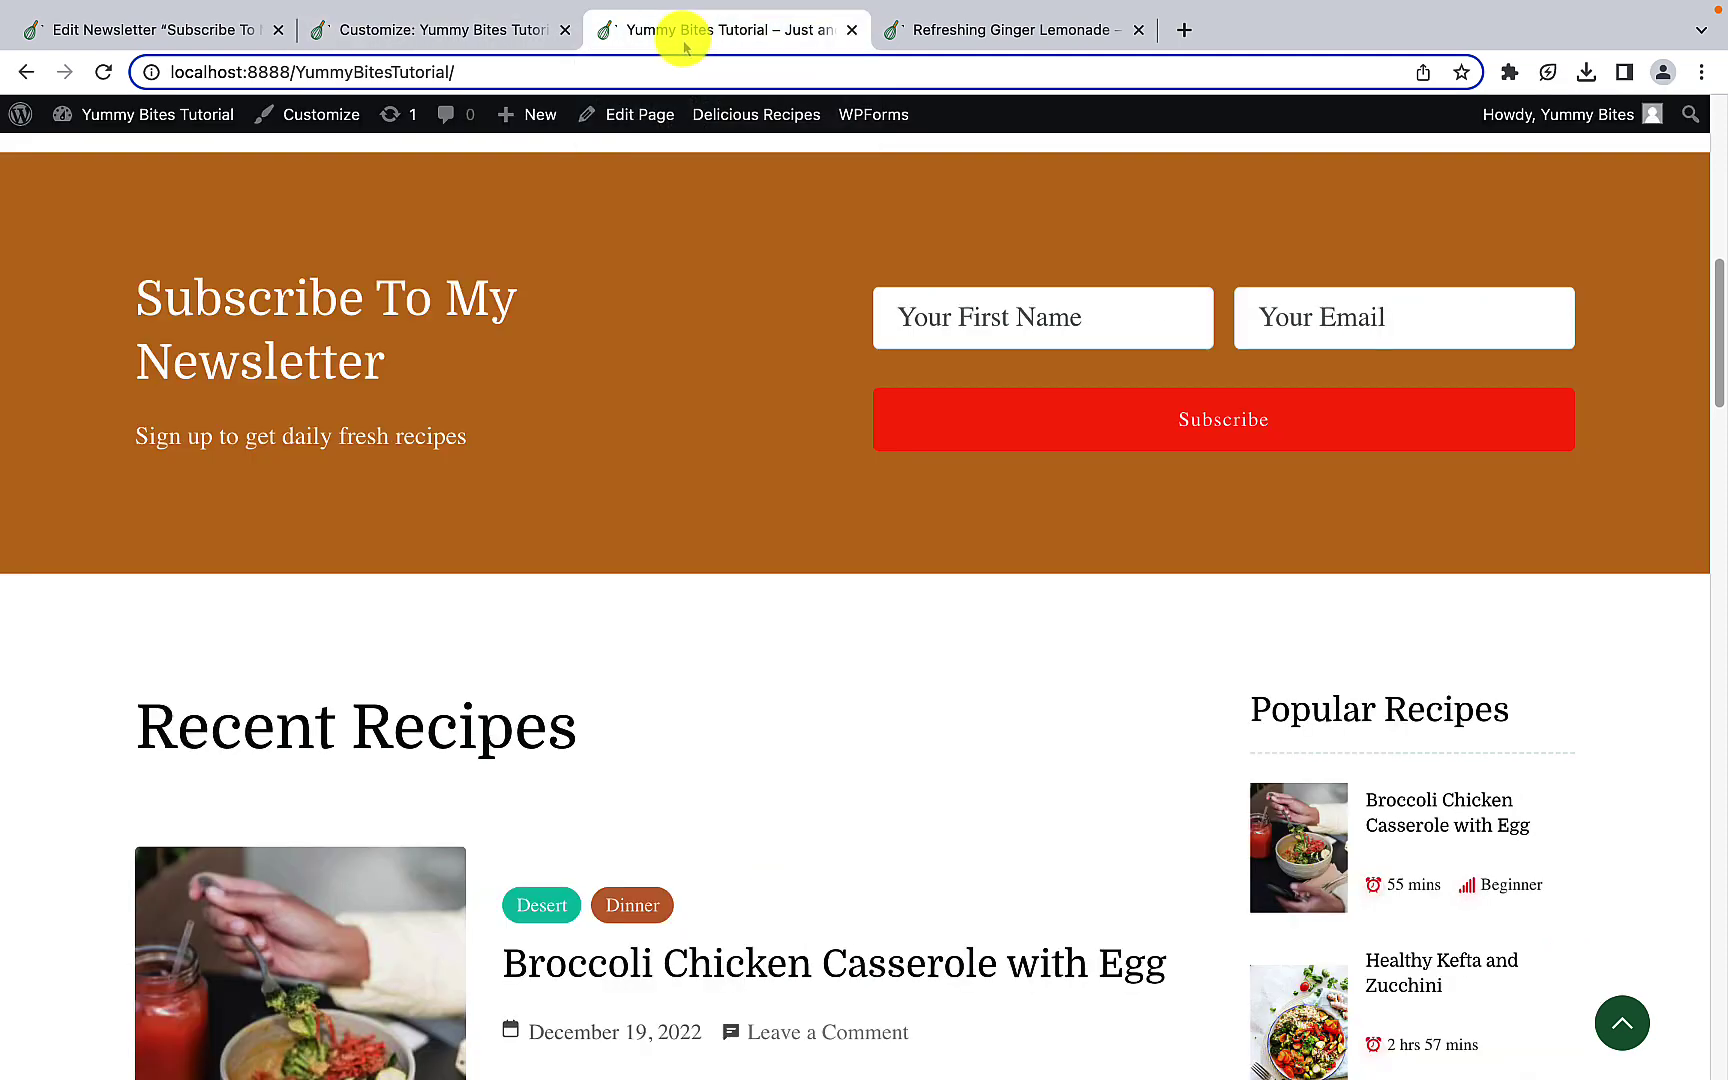
click(105, 74)
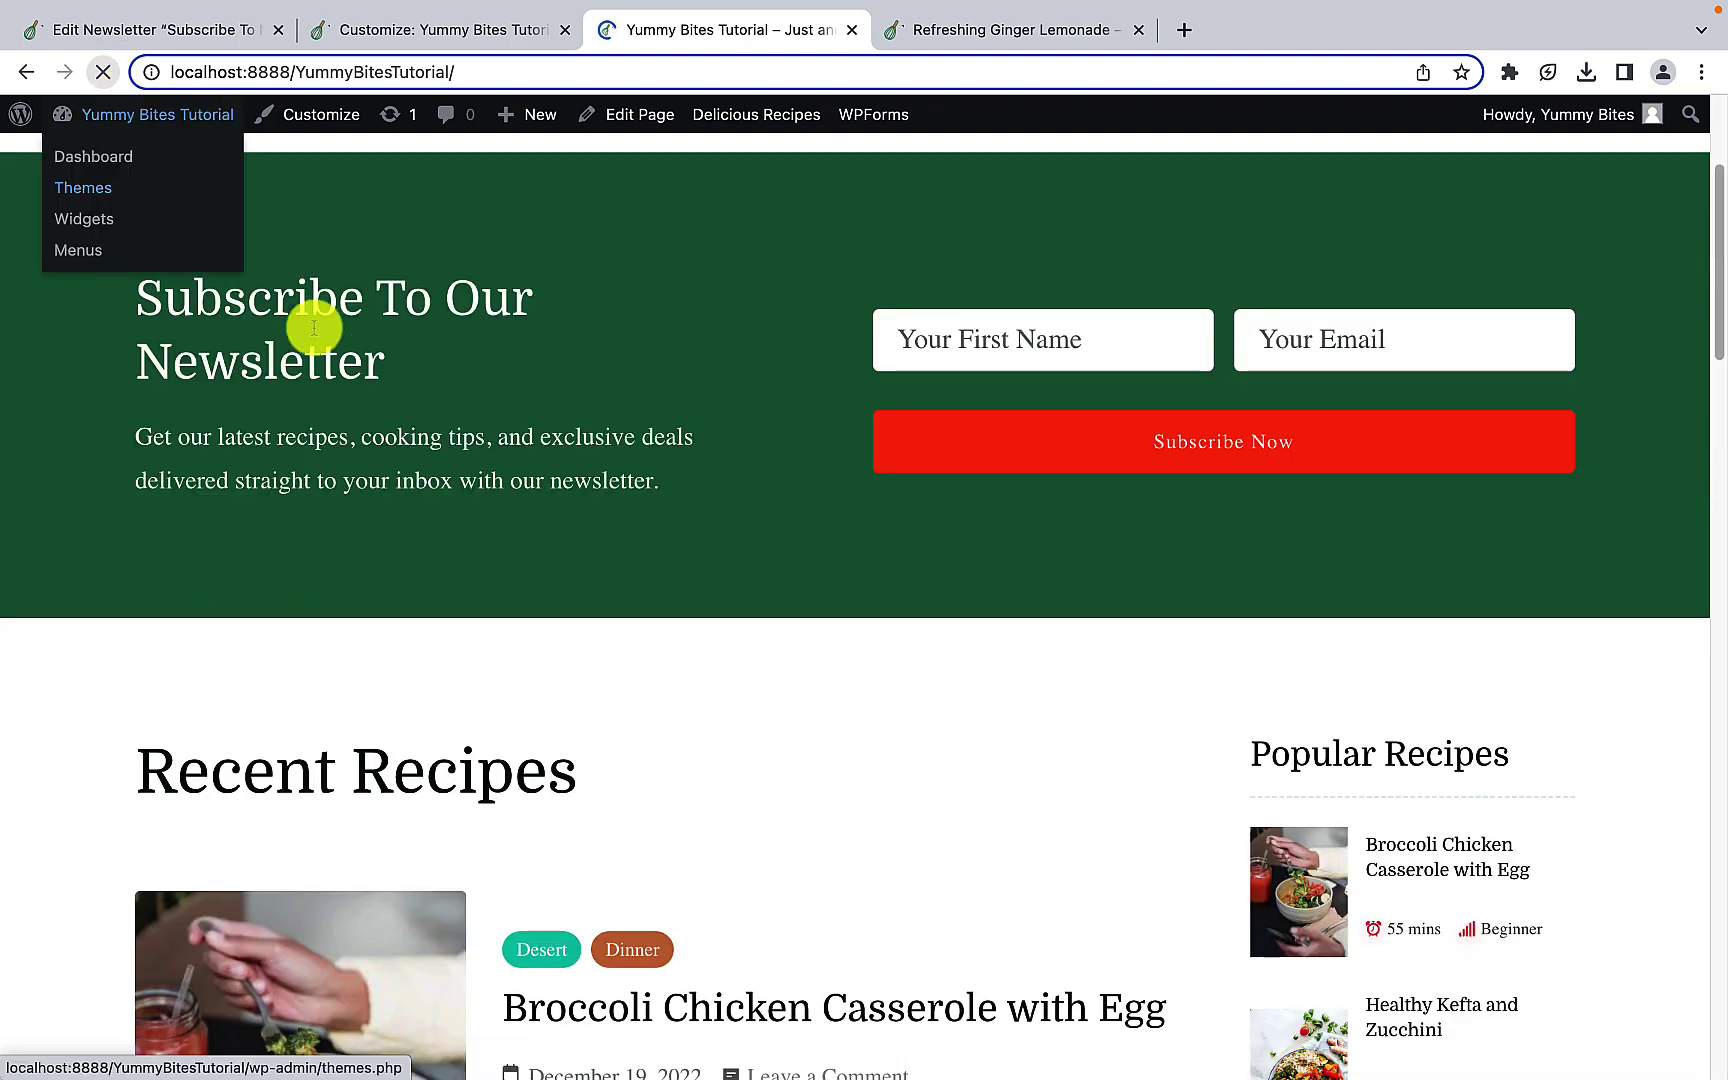
scroll(320, 330, down, 5)
scroll(324, 447, down, 1)
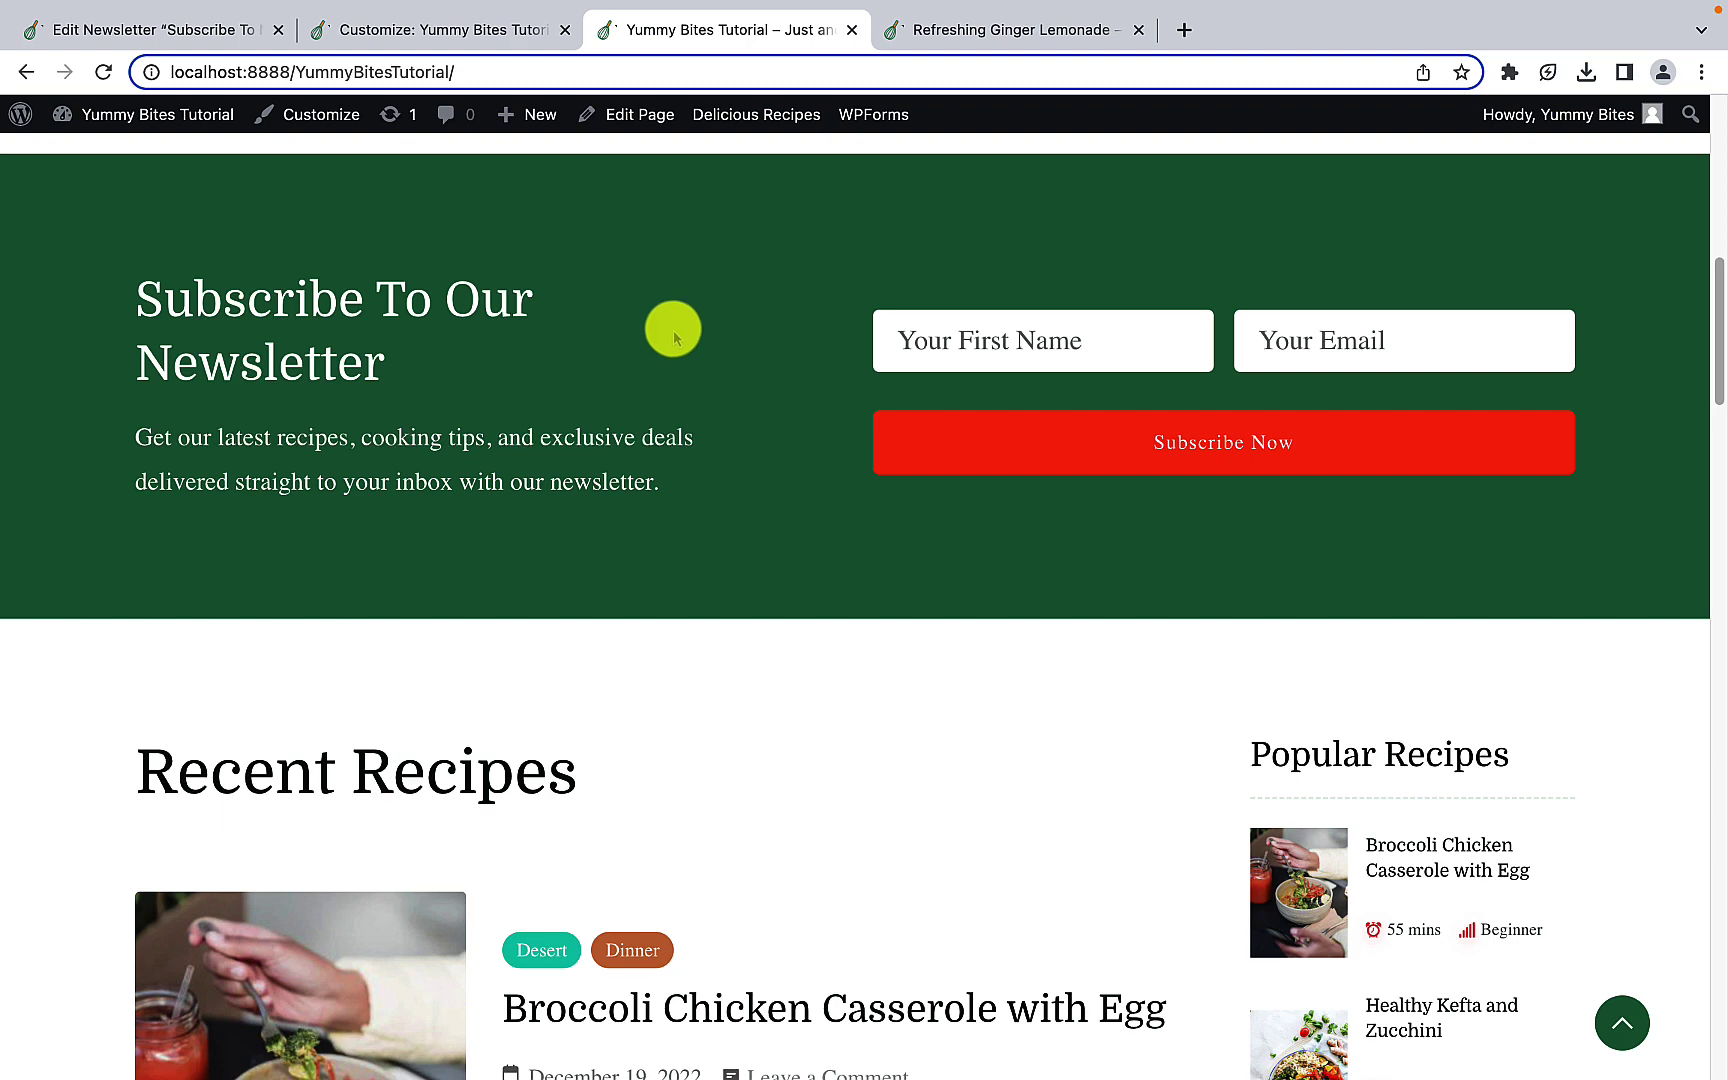
Step: Return to the site customizer and open the Blog Section of the Front Page Settings, with Recent Recipes in the preview
click(503, 40)
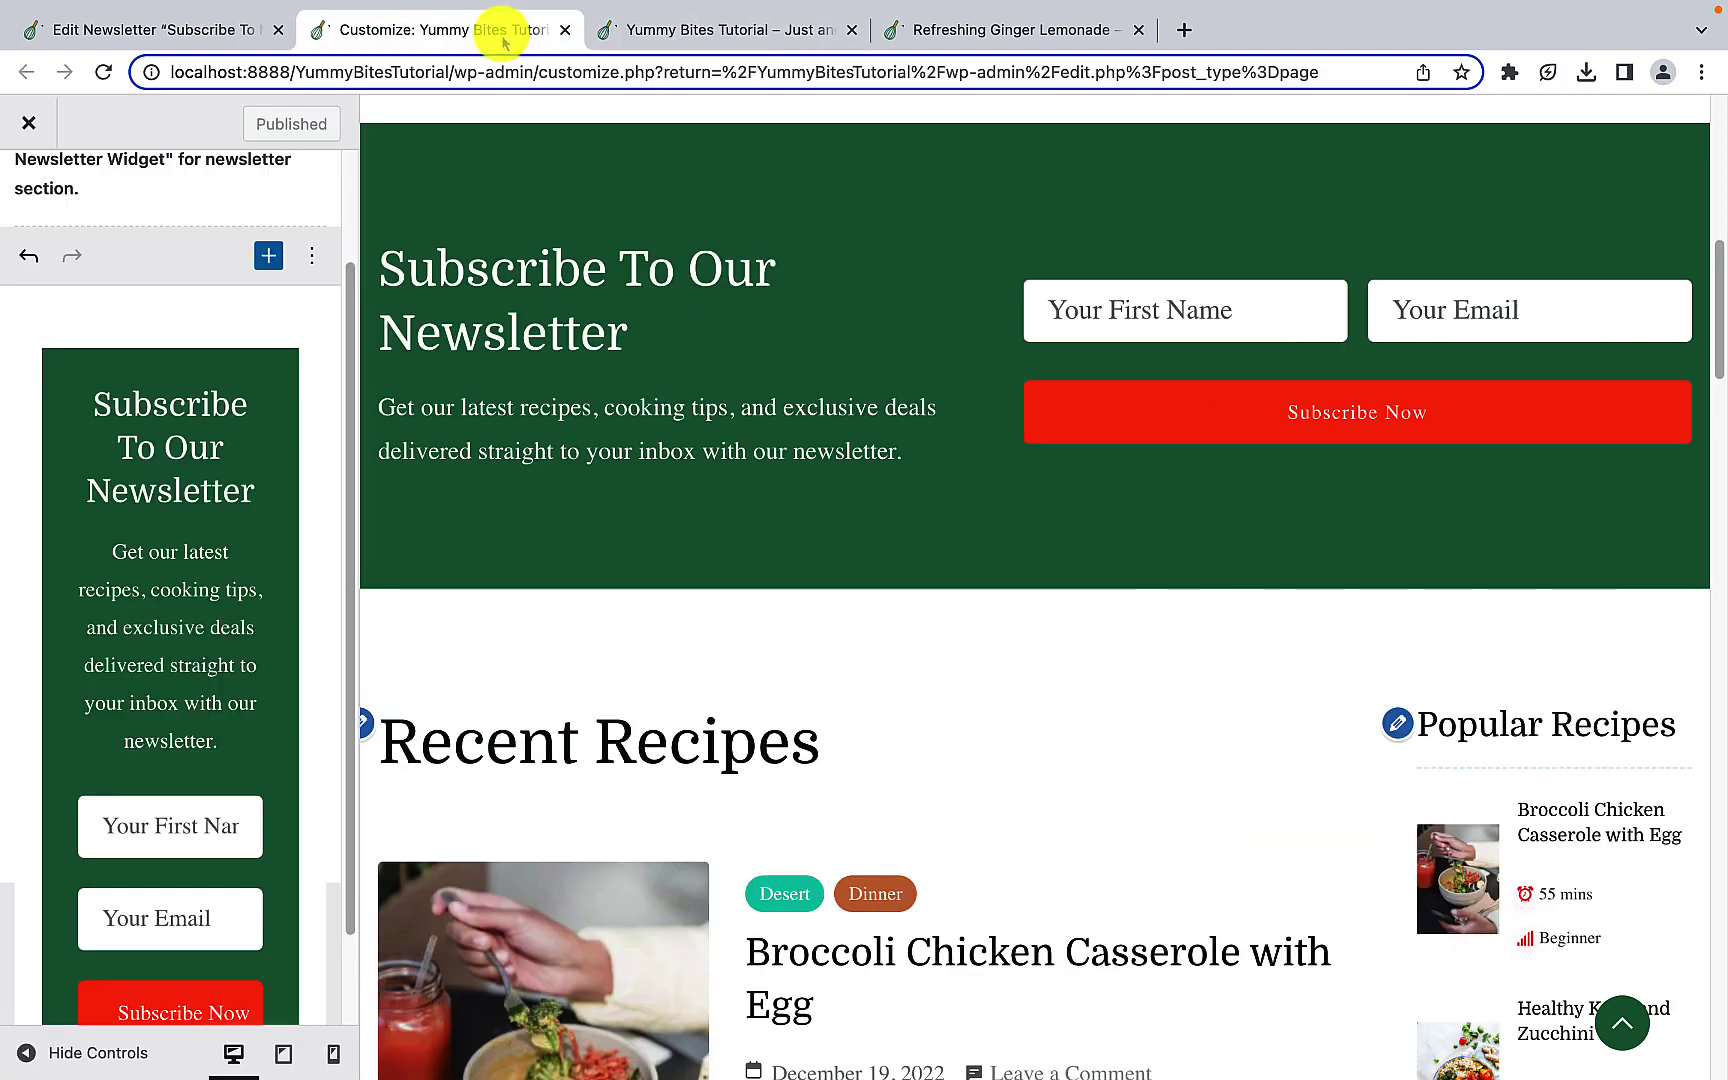
scroll(95, 268, up, 3)
click(39, 212)
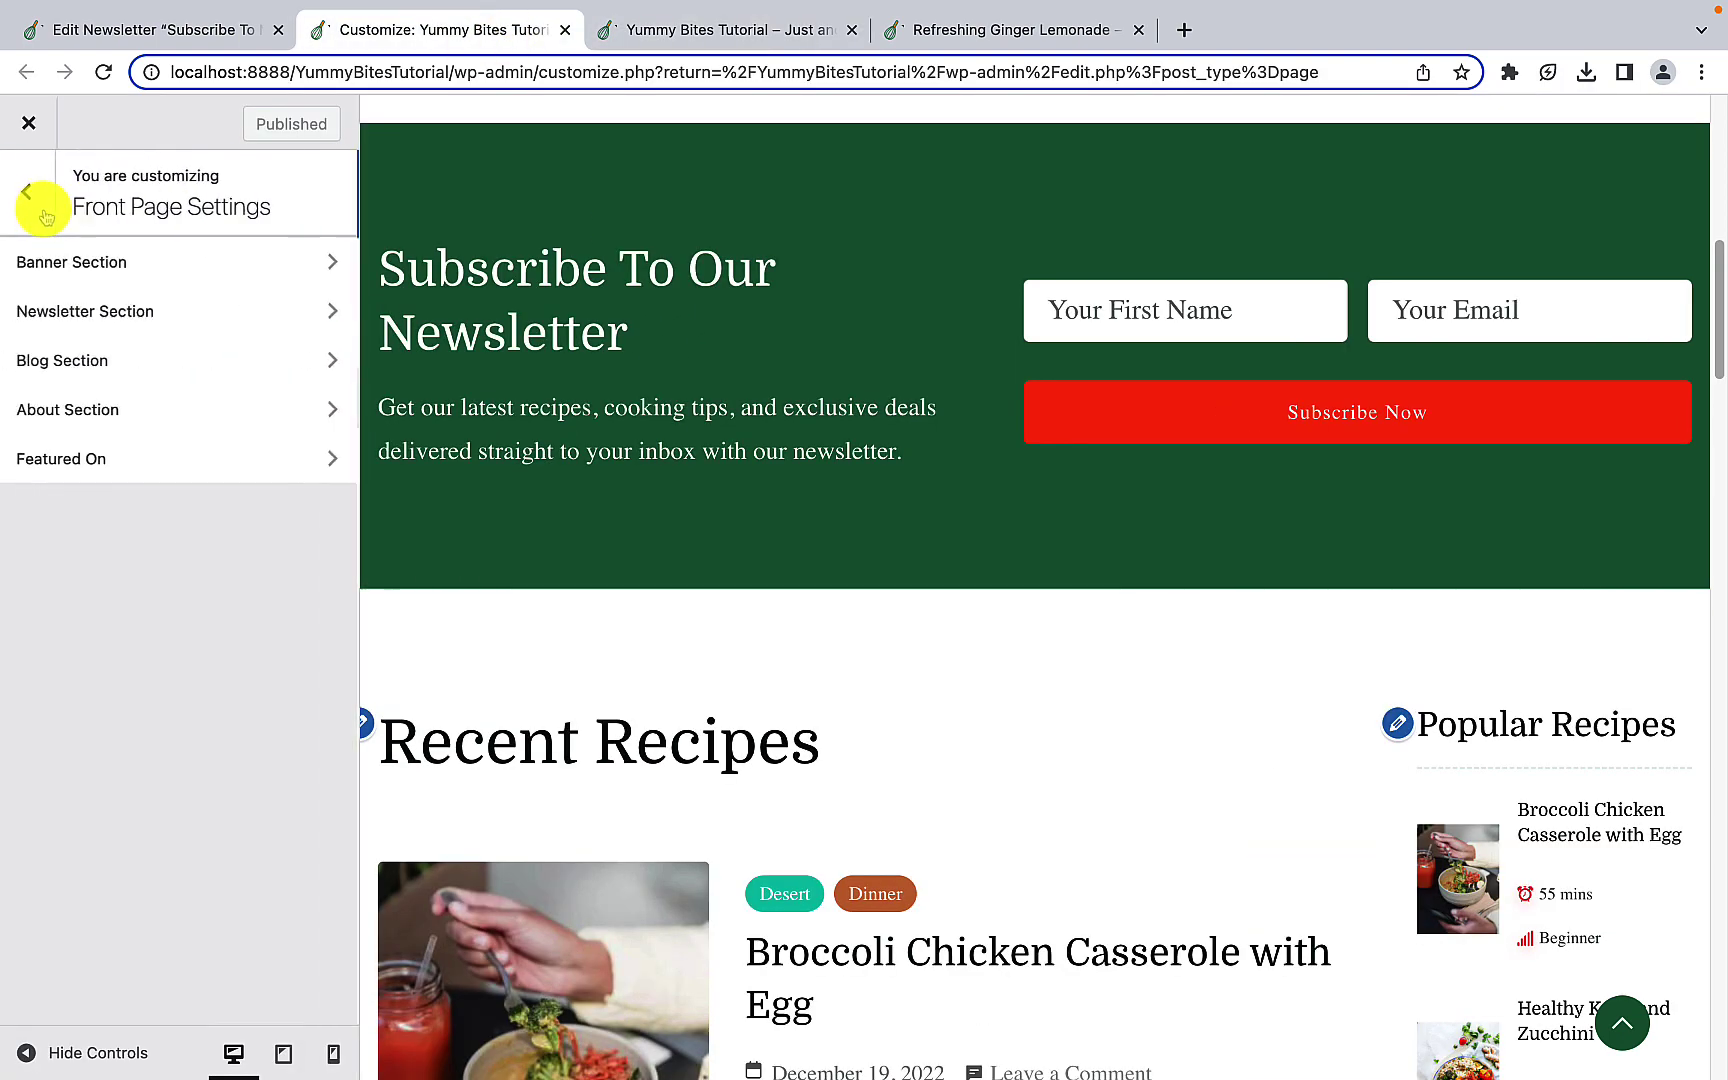
click(160, 372)
scroll(553, 548, down, 5)
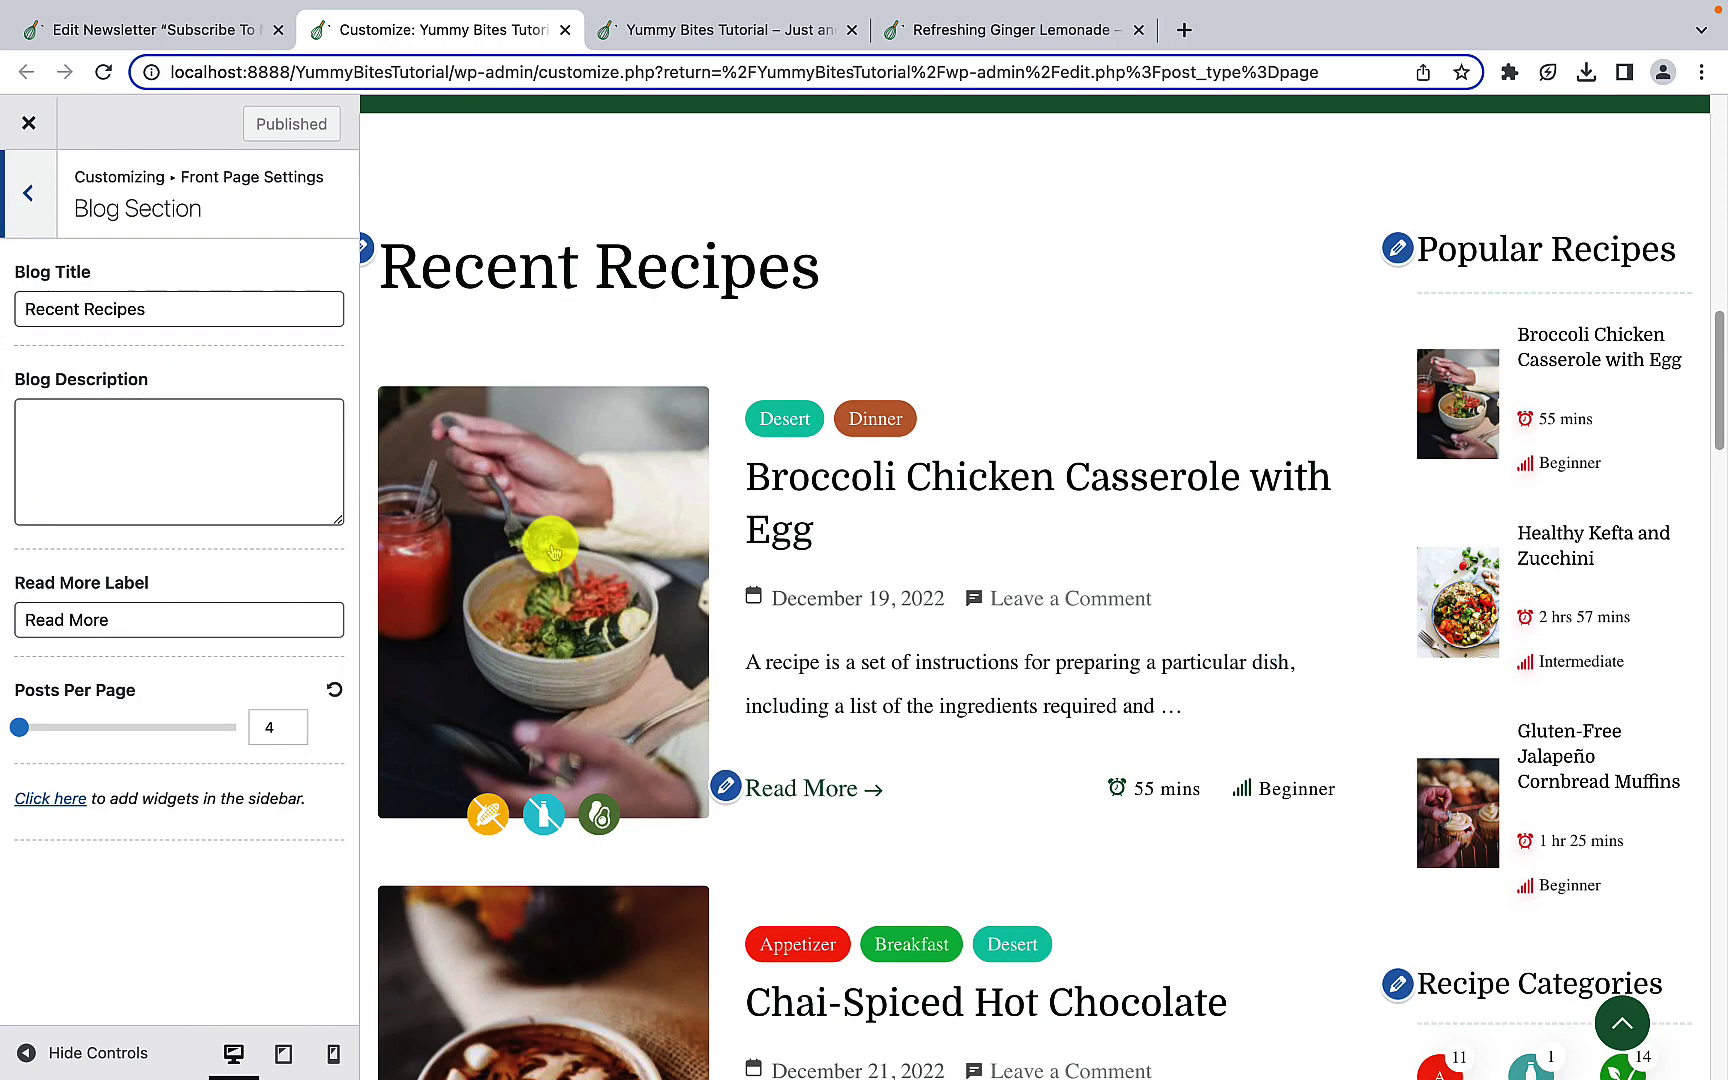
scroll(556, 540, down, 2)
scroll(530, 535, up, 1)
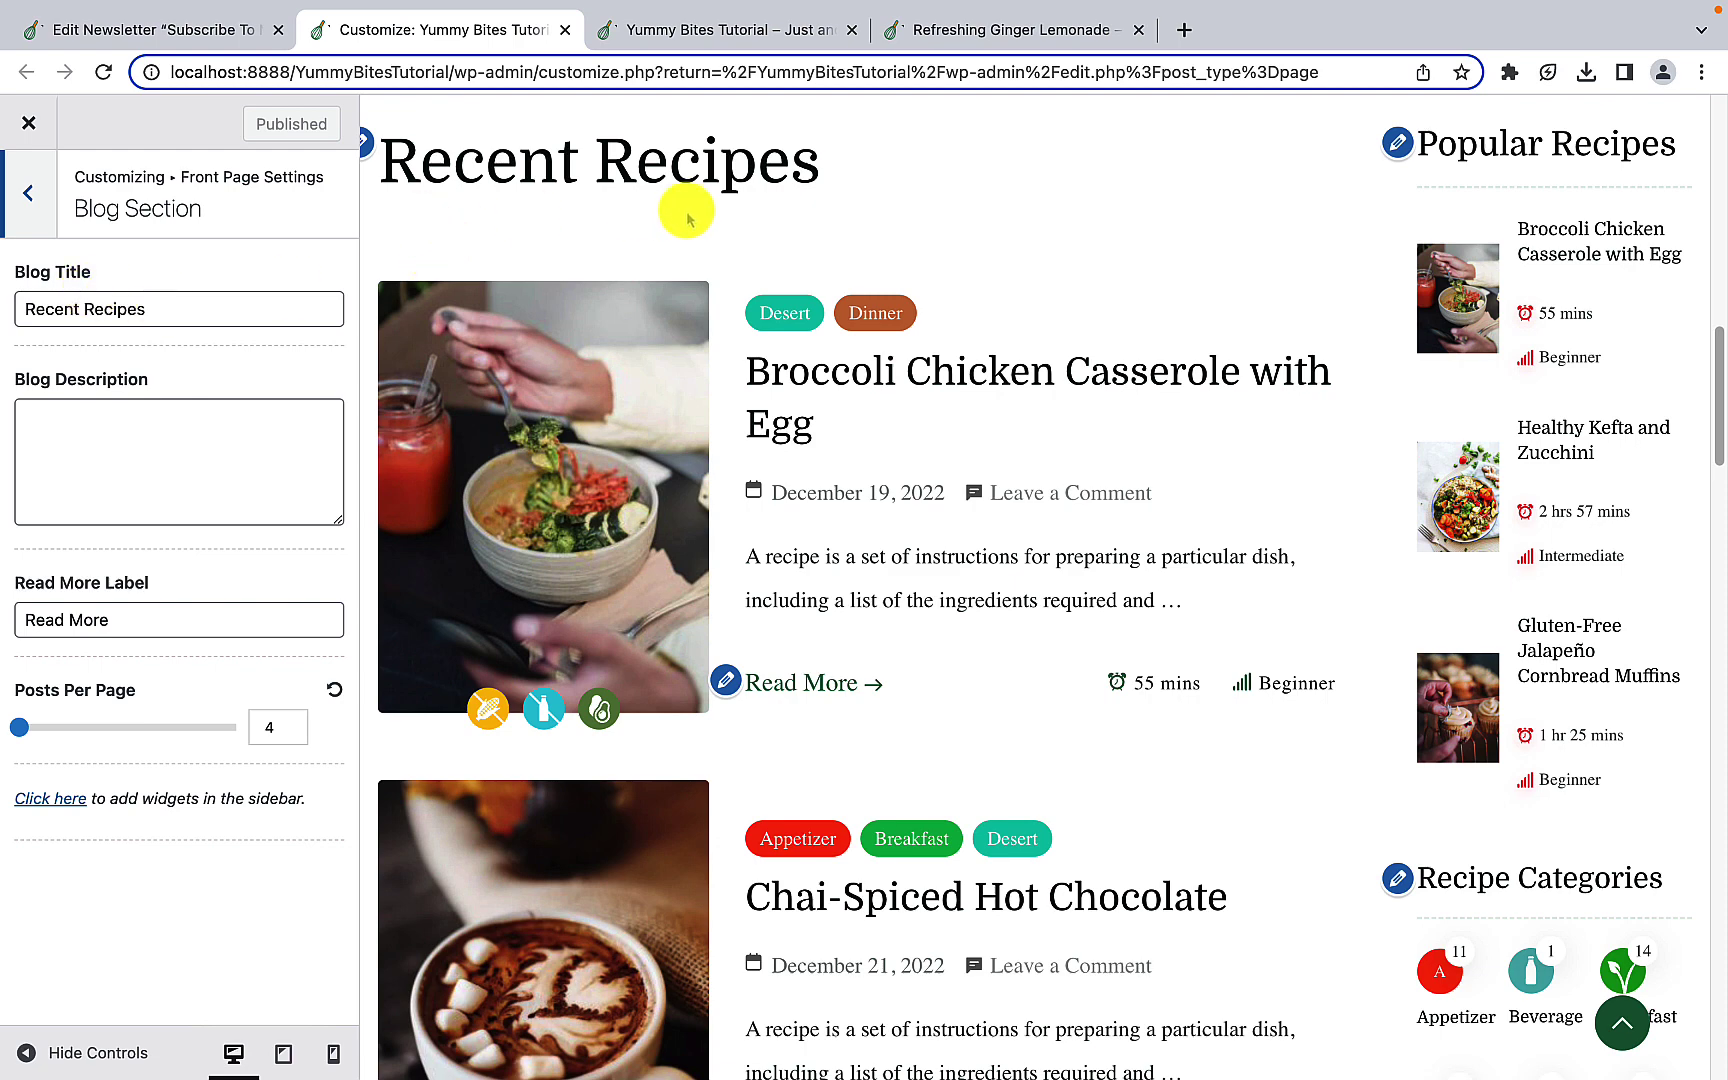
Step: Try removing the blog title, and restore it to "Recent Recipes"
drag(160, 309, 12, 328)
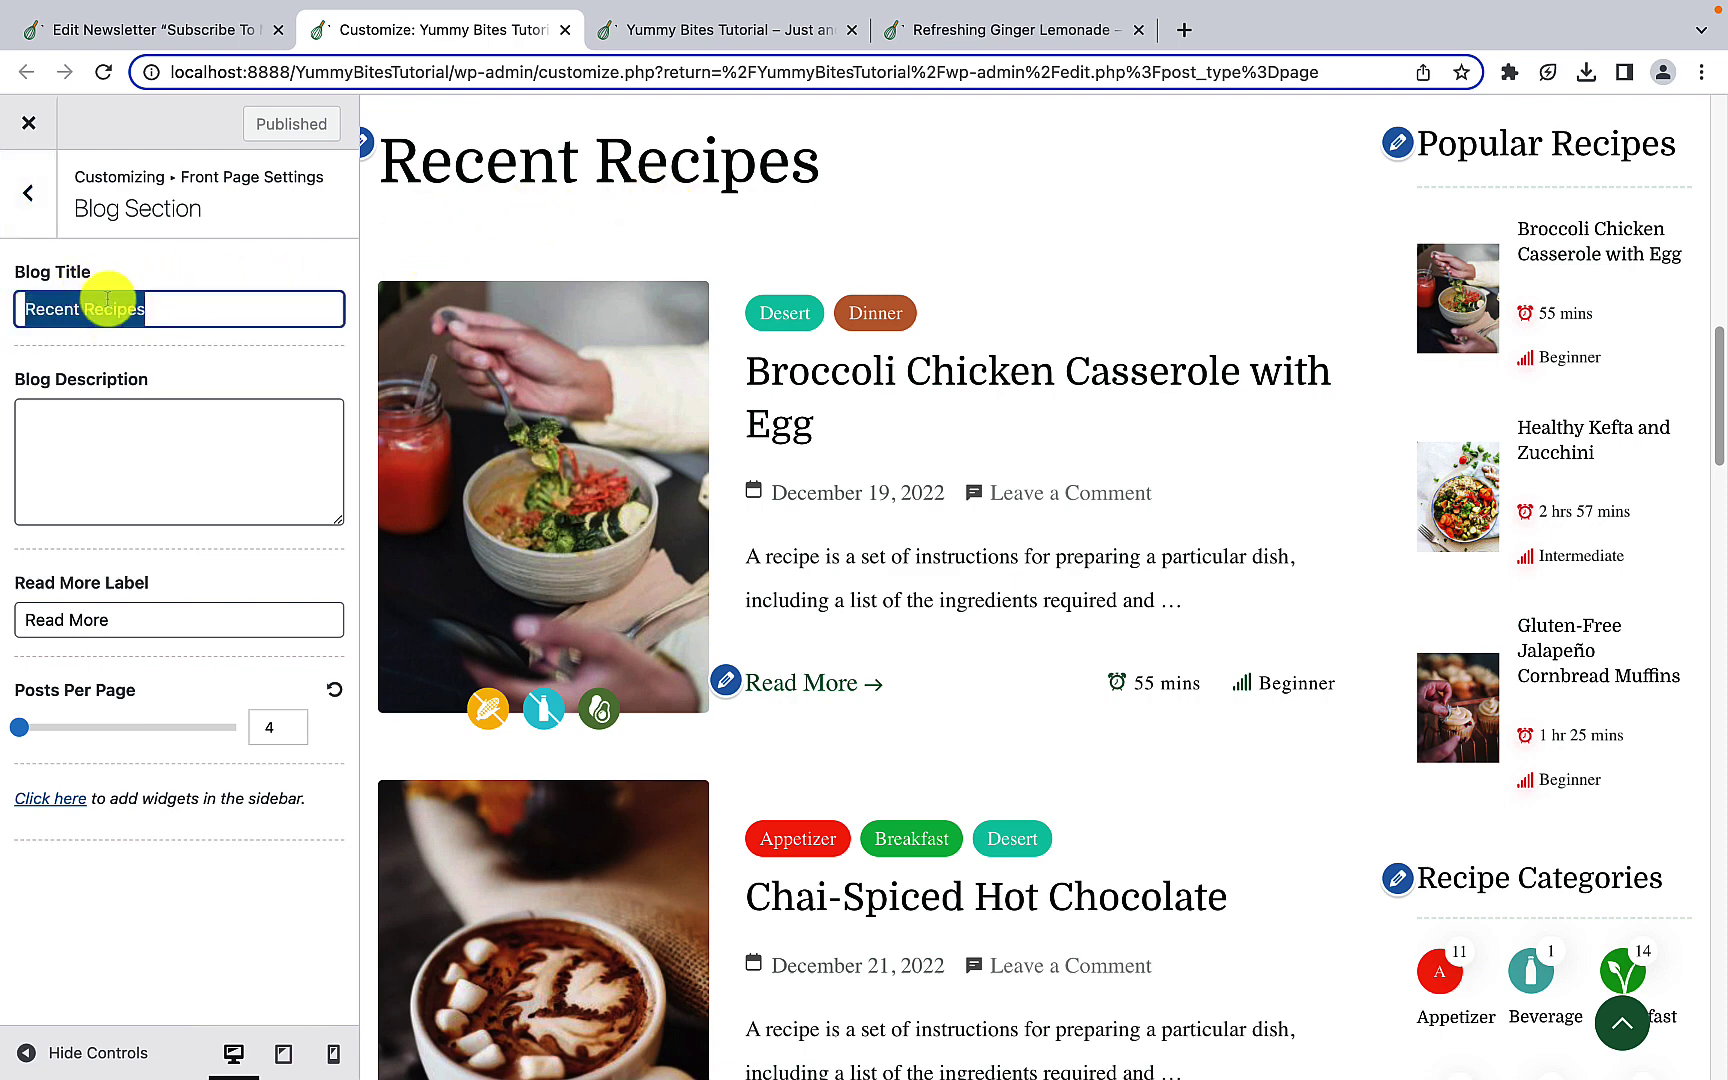
key(BackSpace)
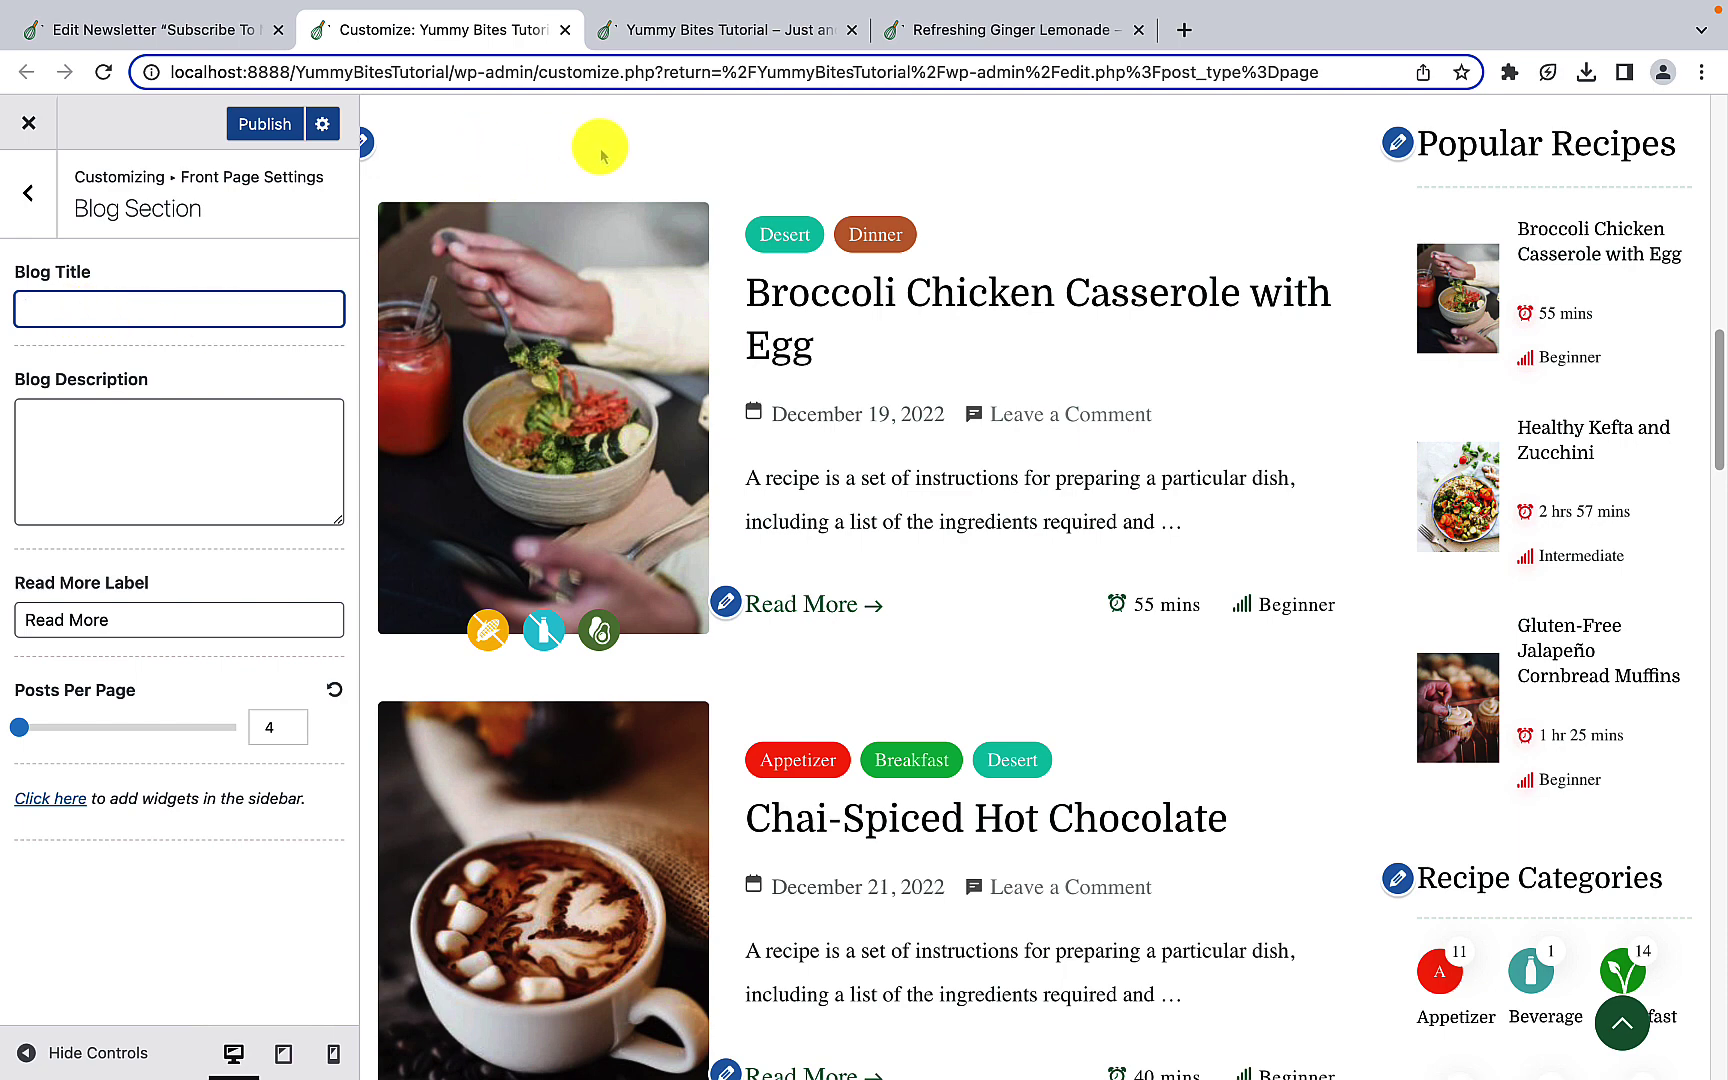
key(super+z)
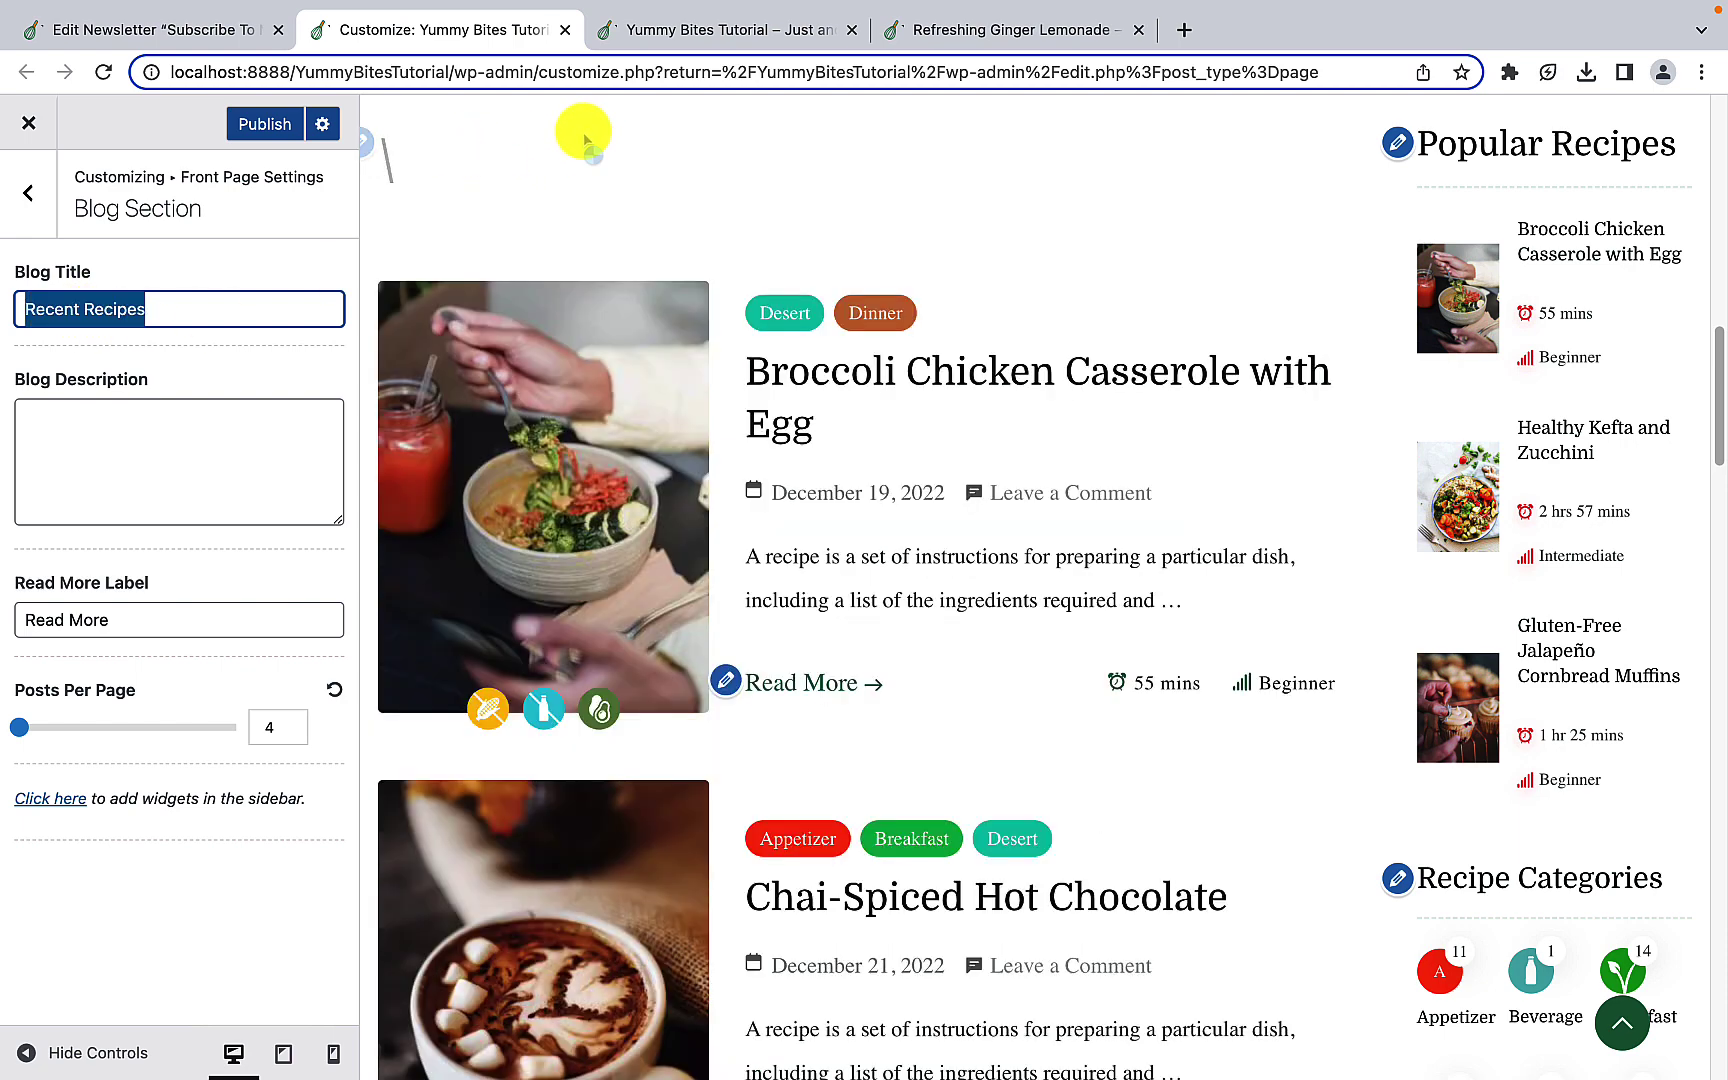
click(215, 301)
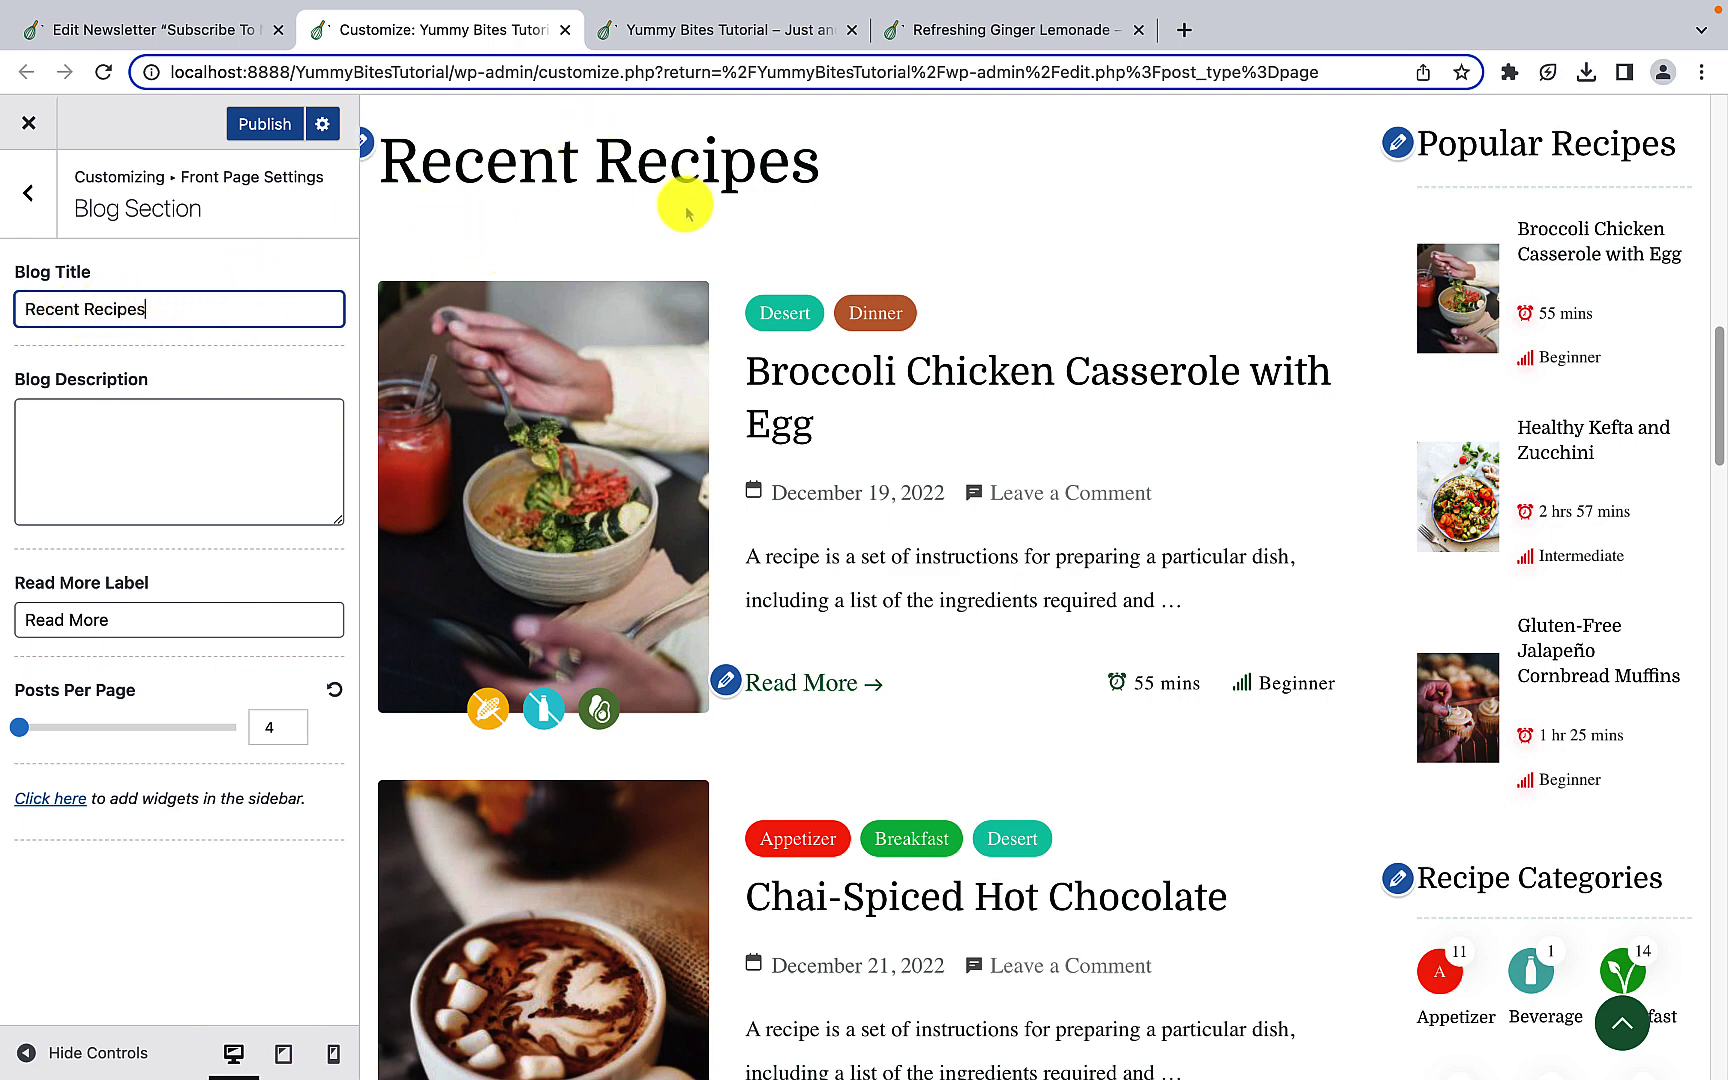
Step: Examine the blog description and Read More label fields and the recipe posts listed in the preview
click(110, 452)
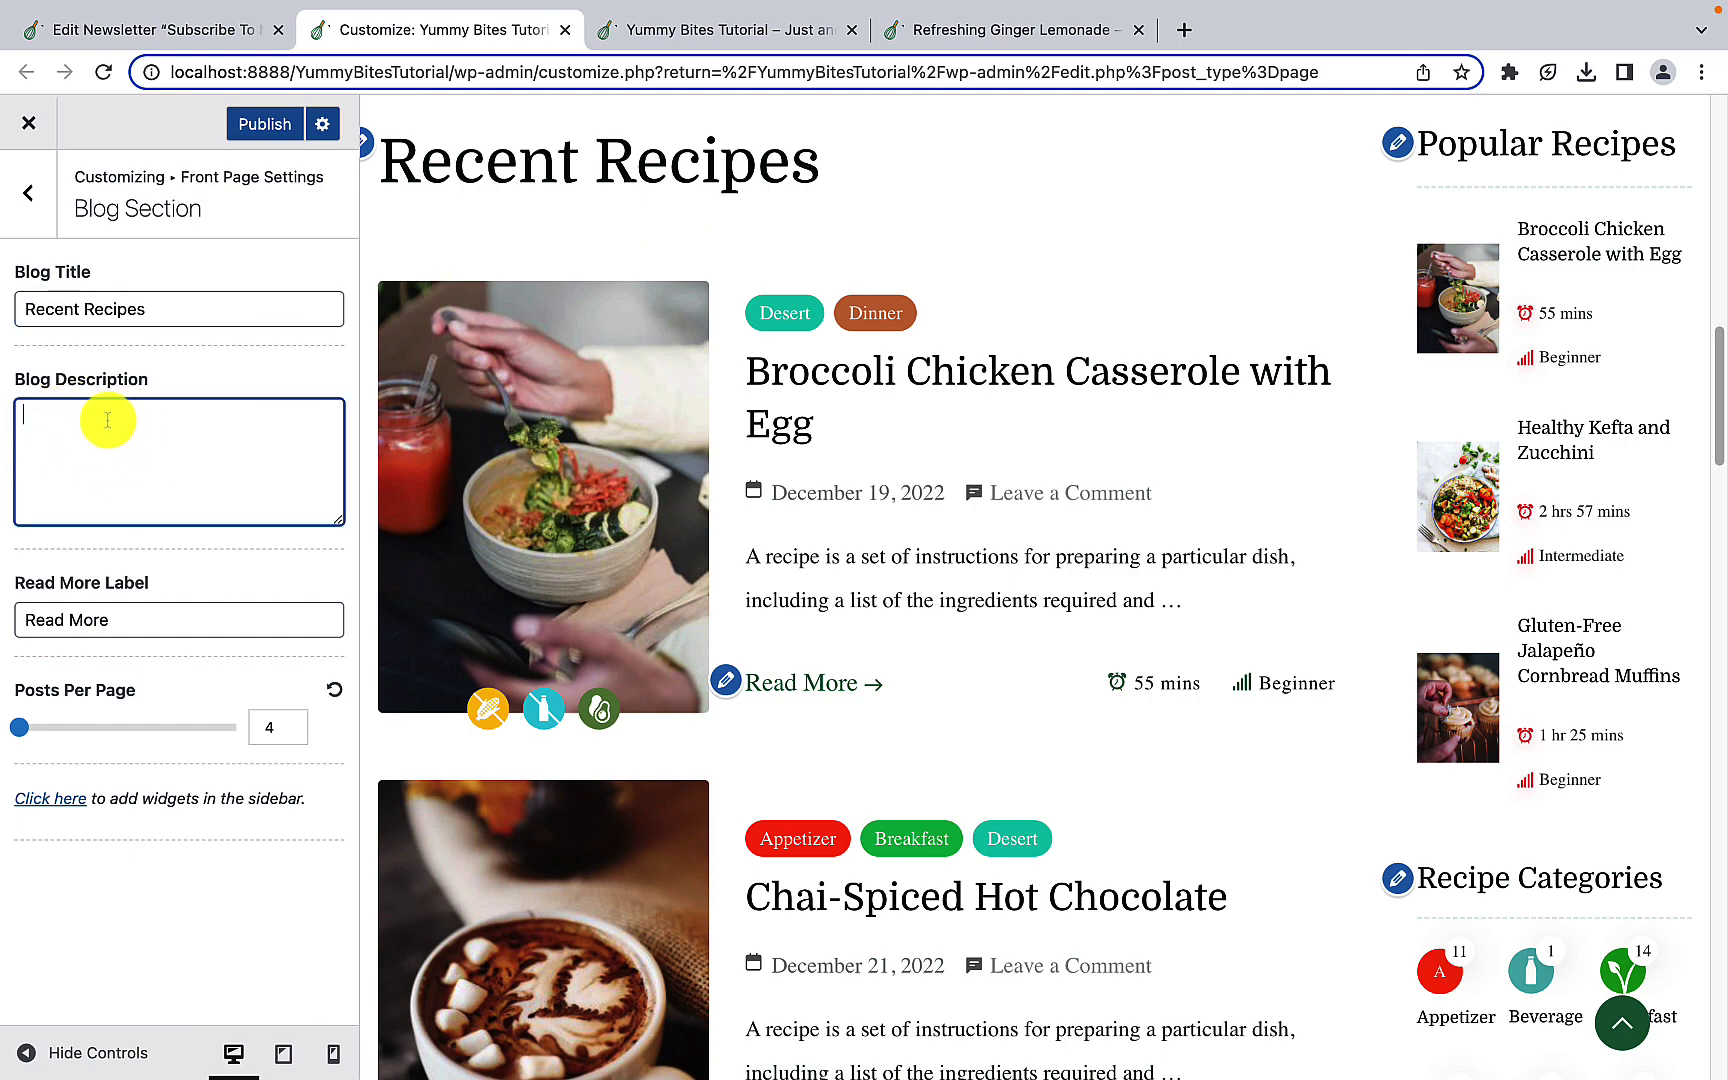
scroll(756, 679, down, 1)
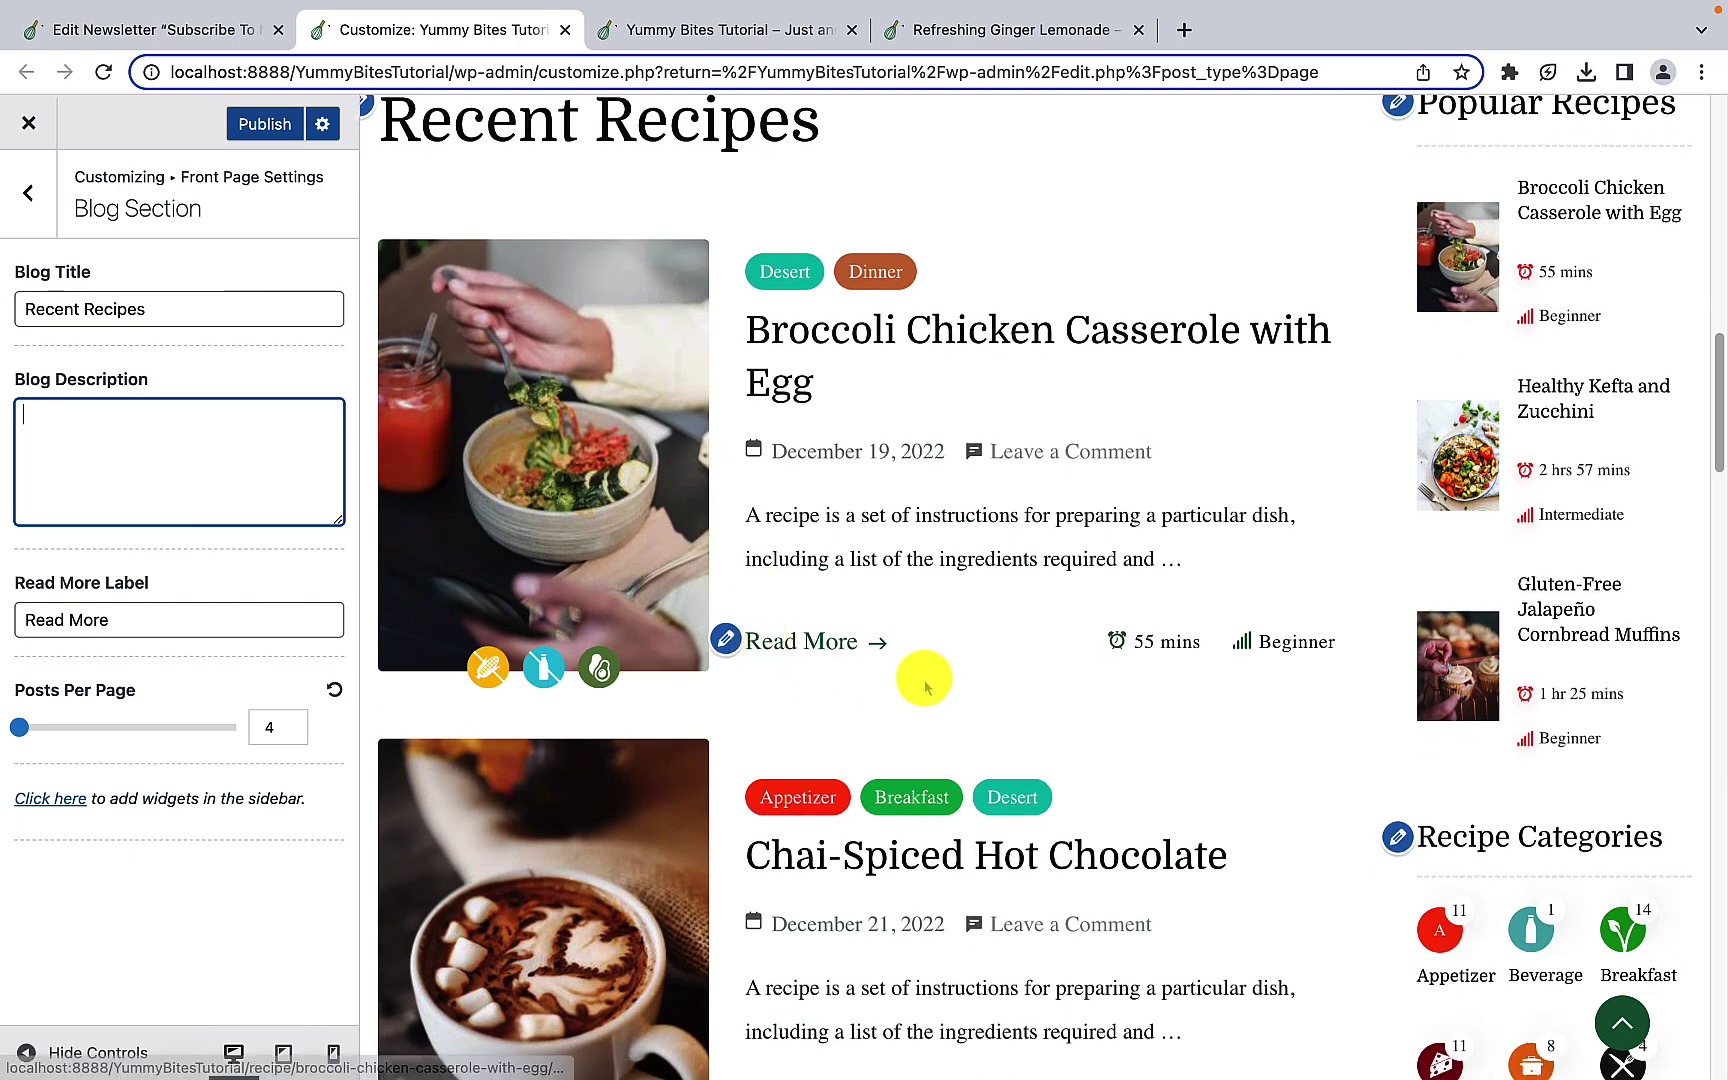
drag(322, 636, 19, 620)
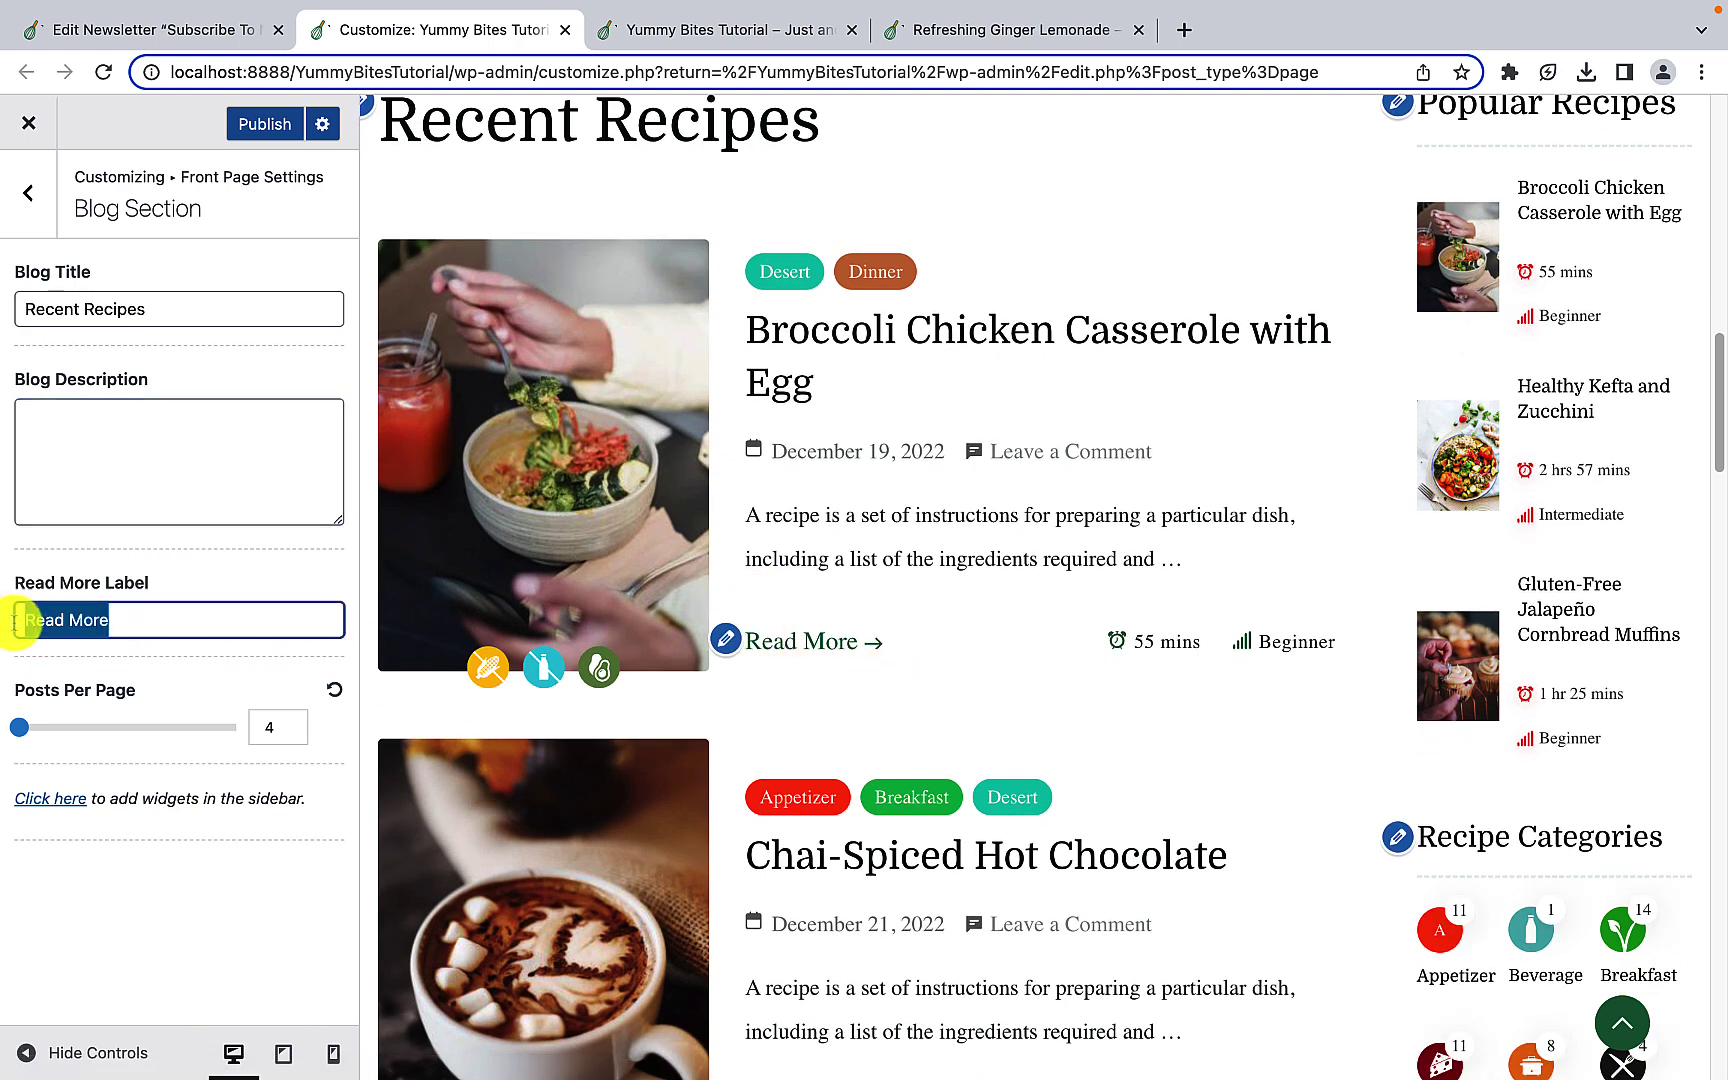
click(138, 620)
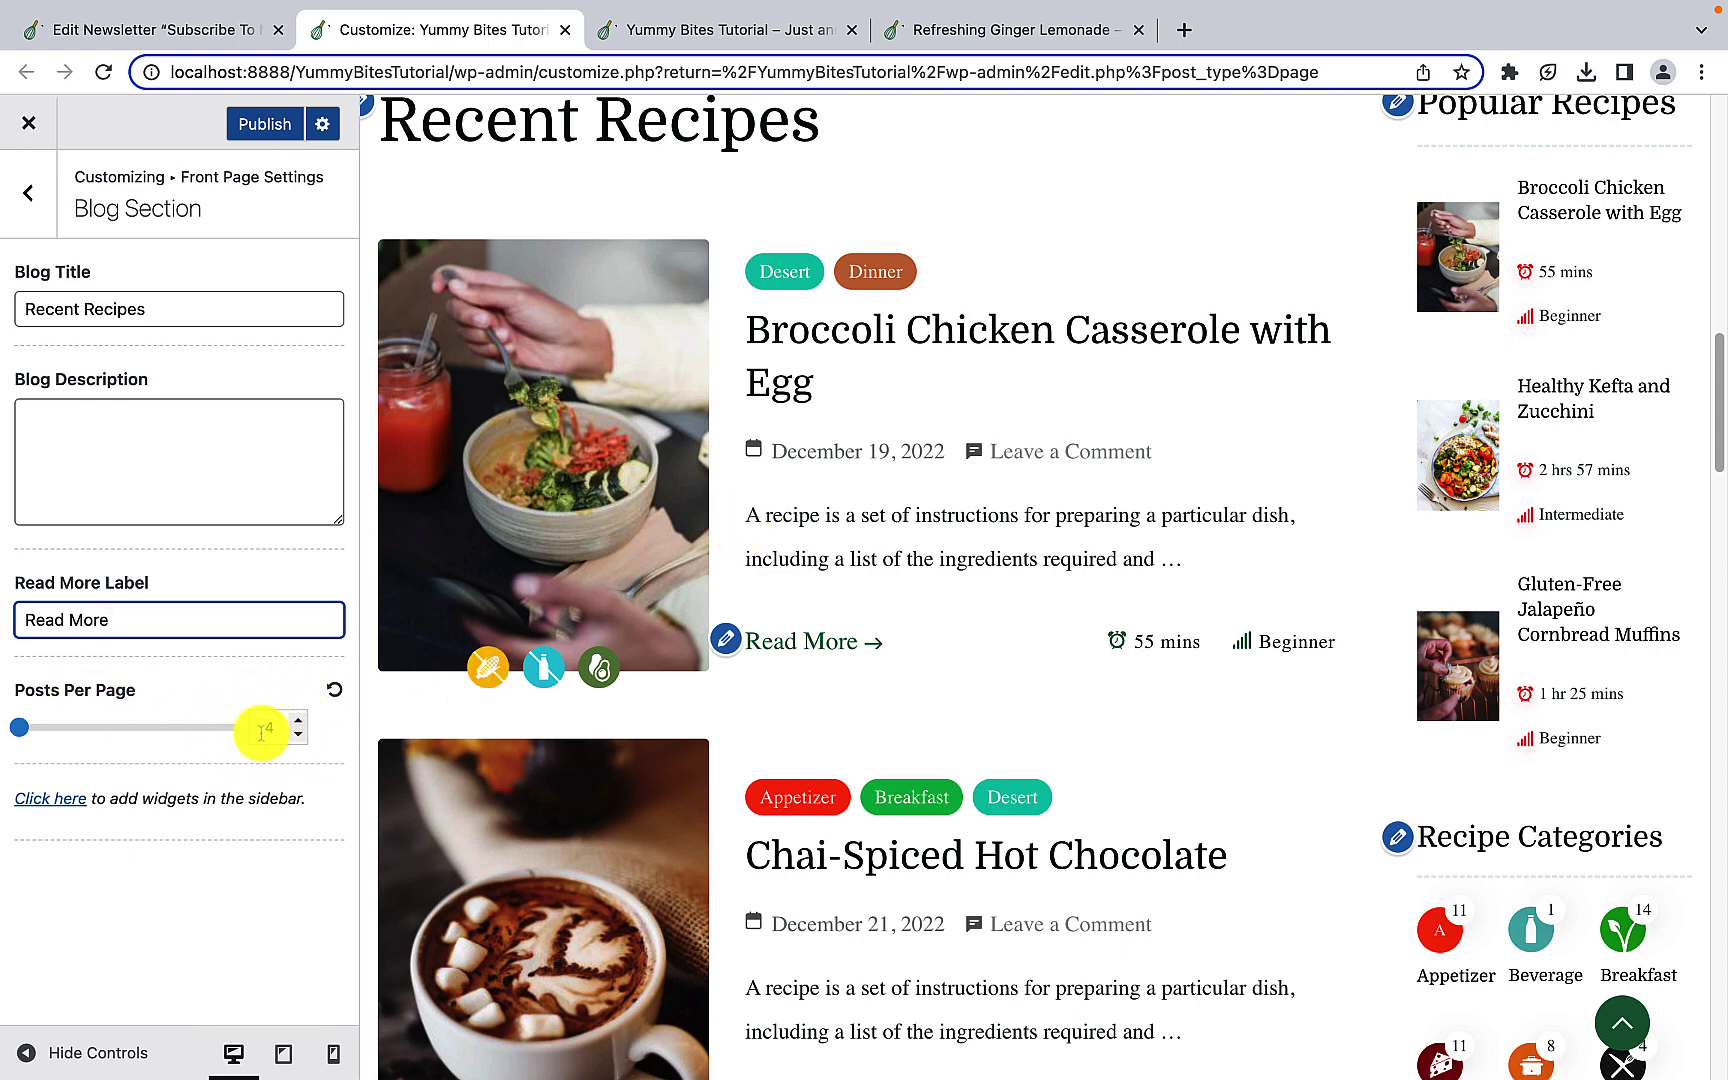
scroll(614, 650, down, 10)
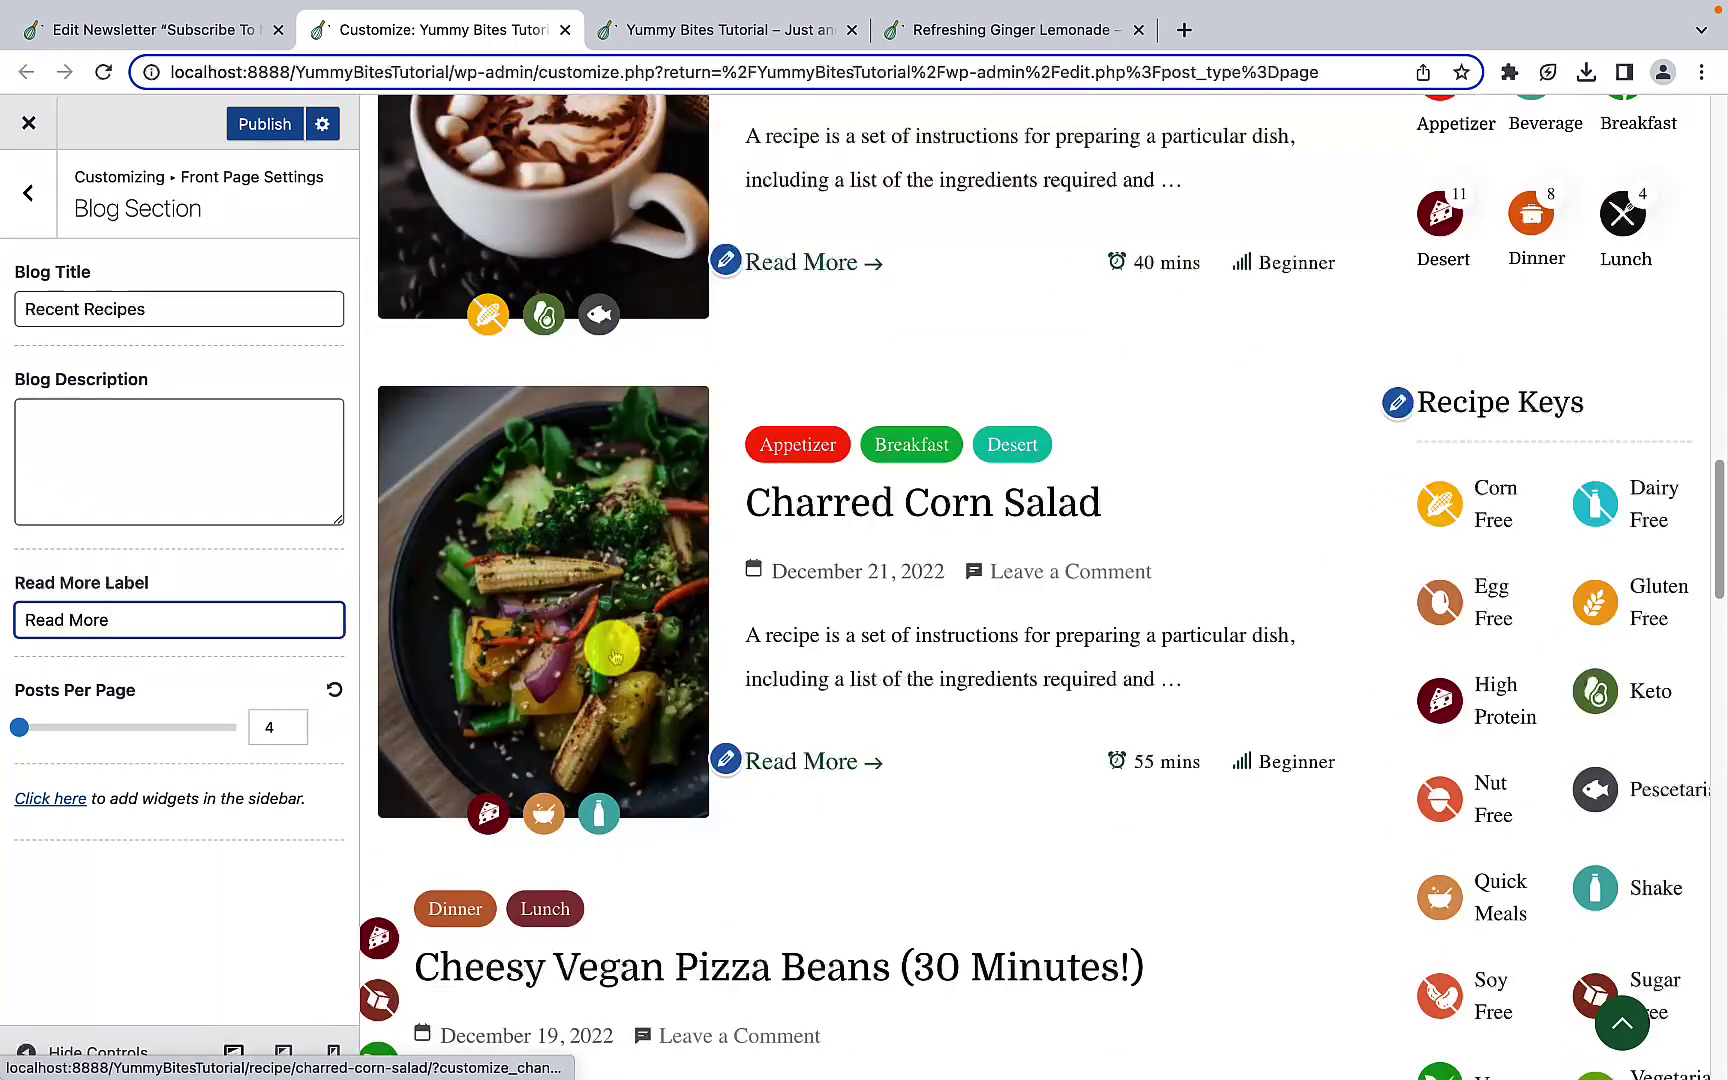
scroll(612, 654, down, 2)
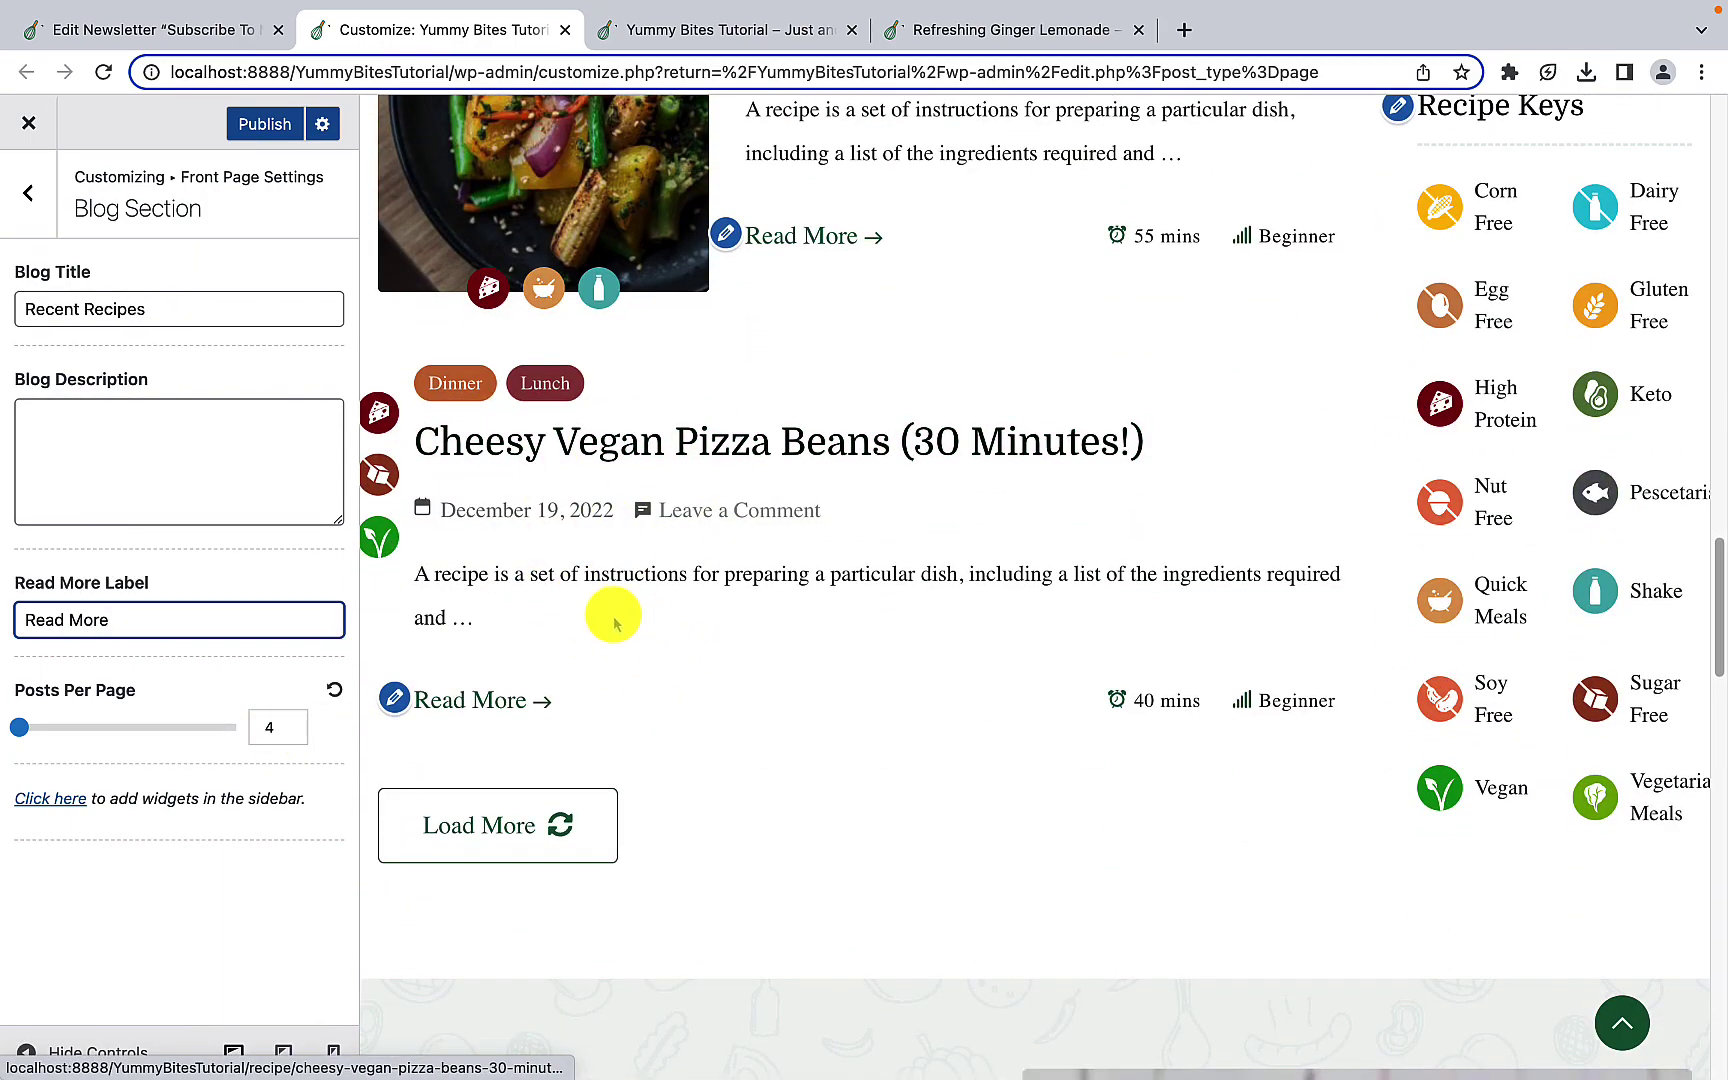
scroll(616, 625, up, 2)
scroll(616, 625, up, 10)
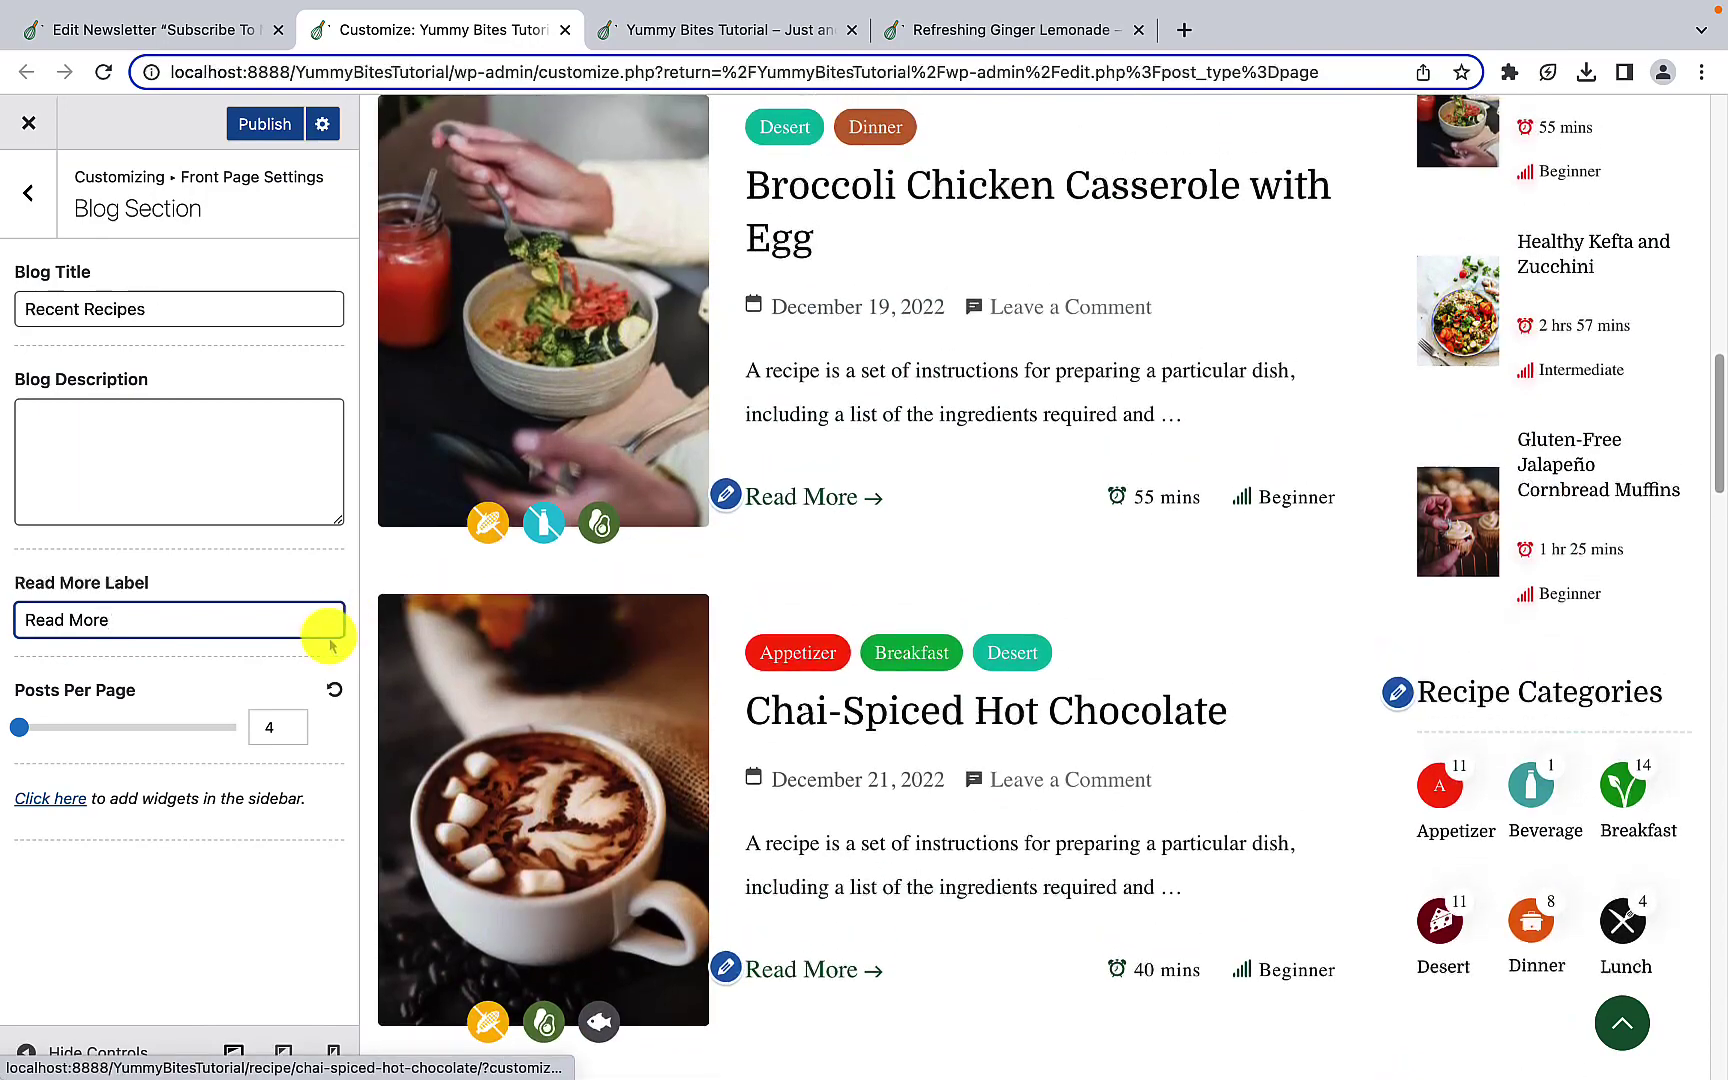
Step: Try showing 6 posts per page, review the recipe list, and reset the number to 4
click(298, 719)
click(298, 719)
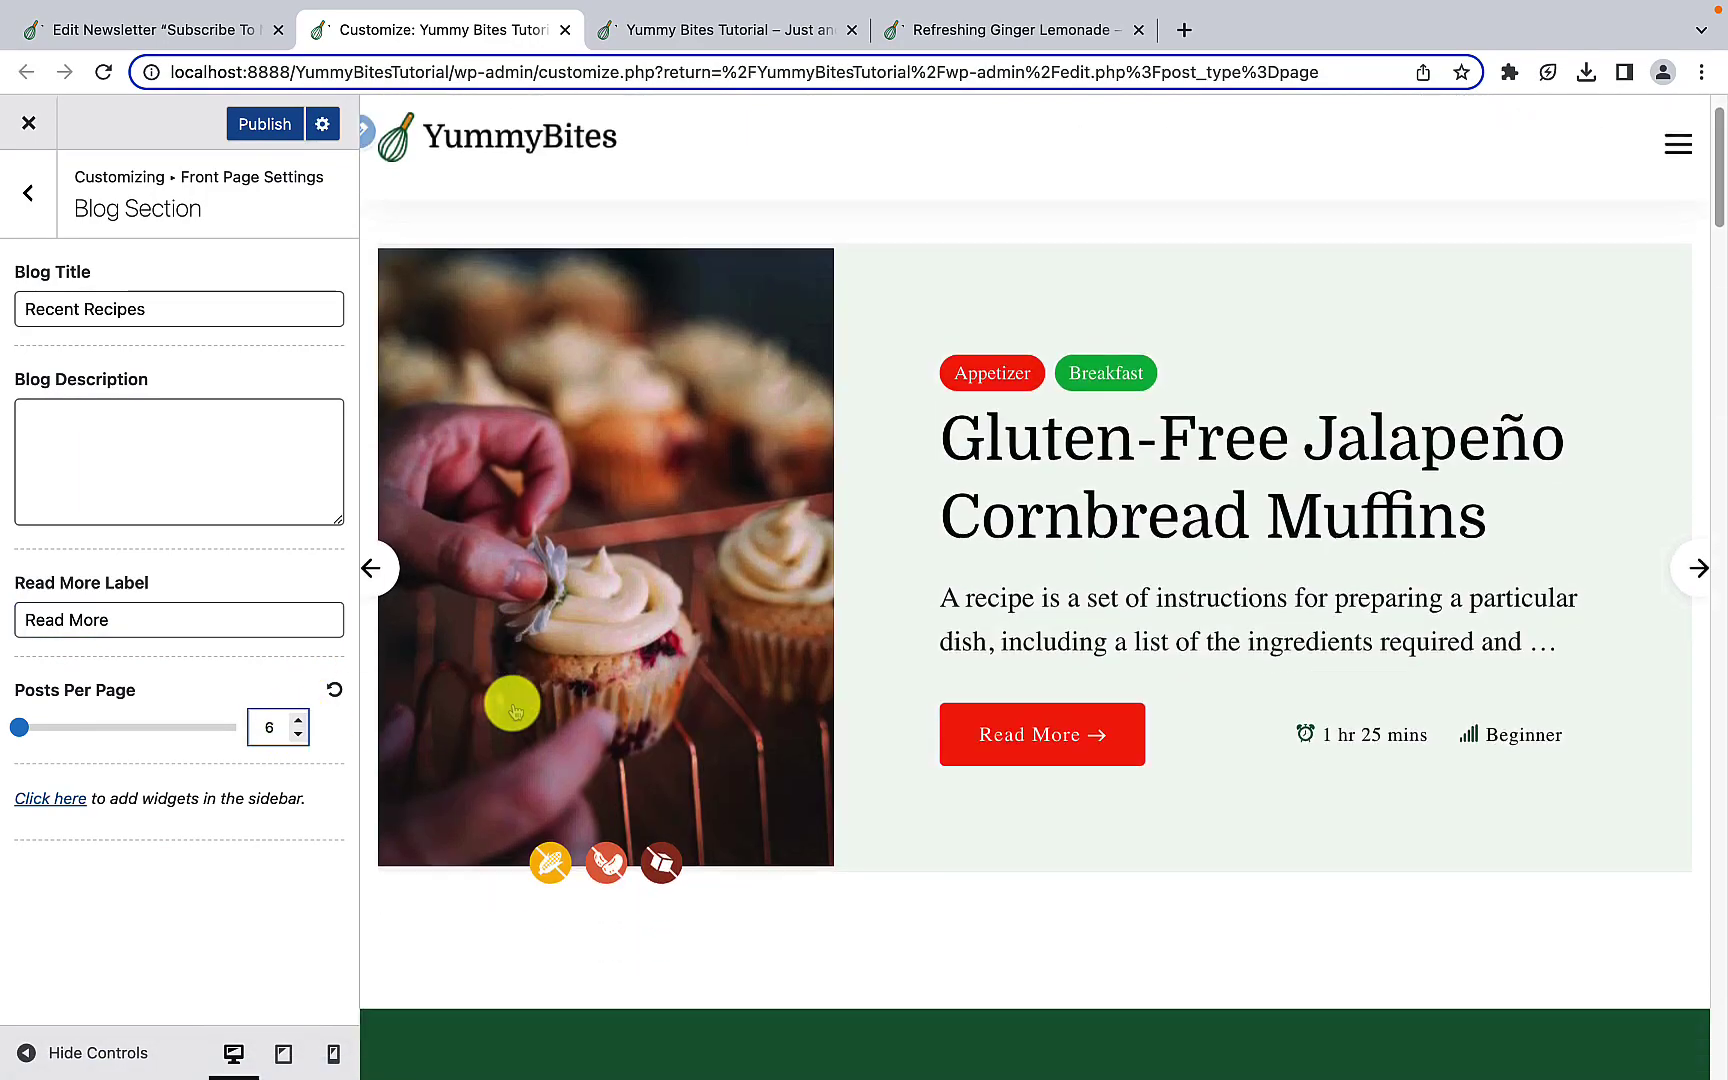
scroll(577, 468, down, 15)
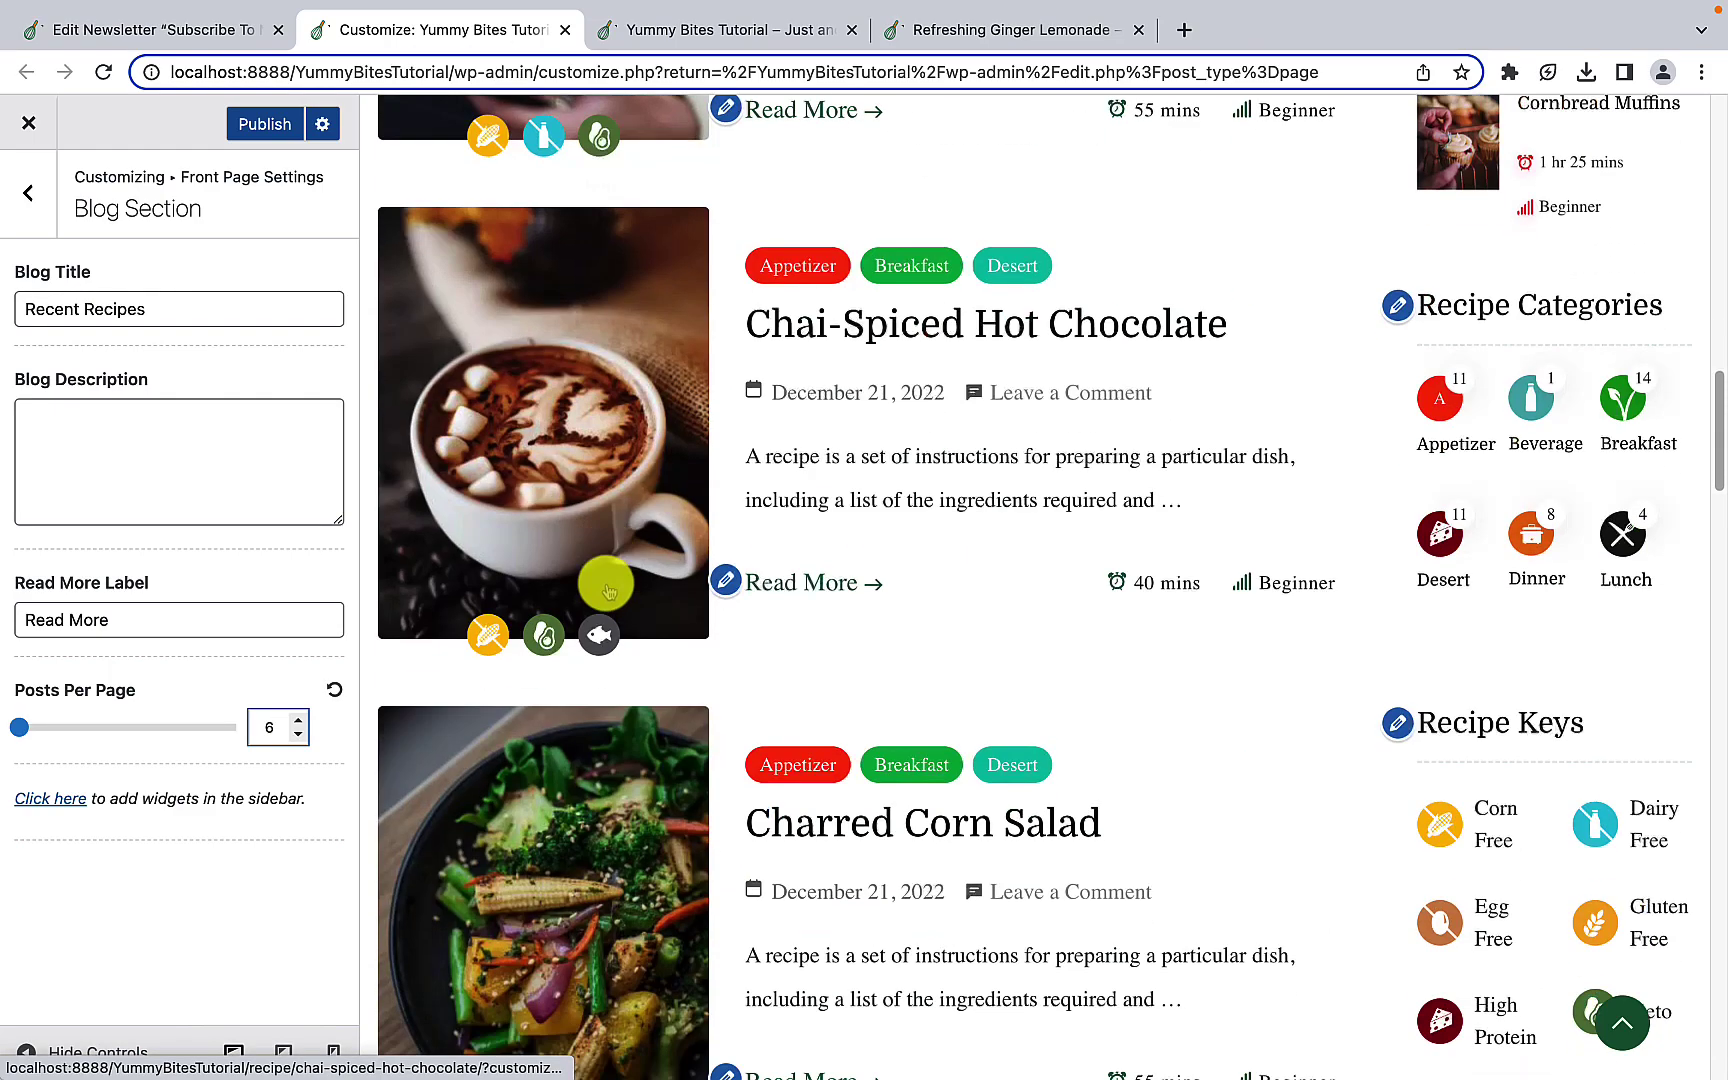
scroll(592, 645, down, 5)
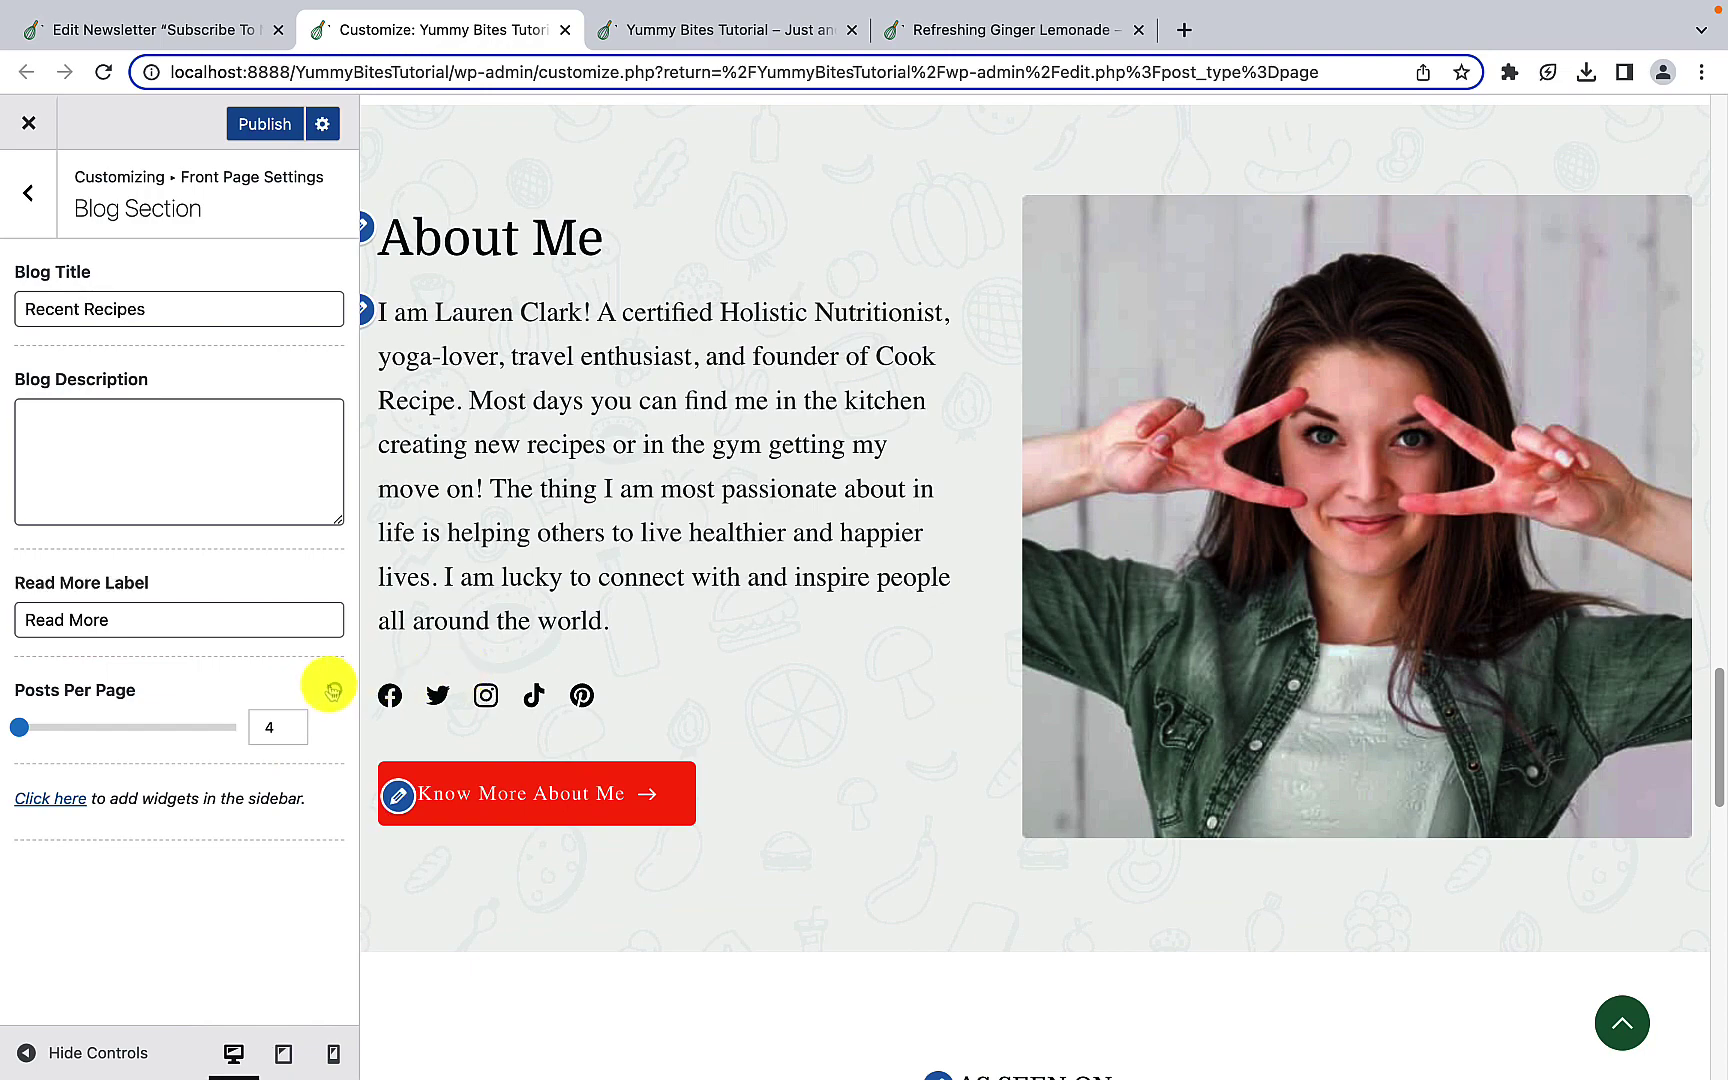
scroll(463, 683, up, 10)
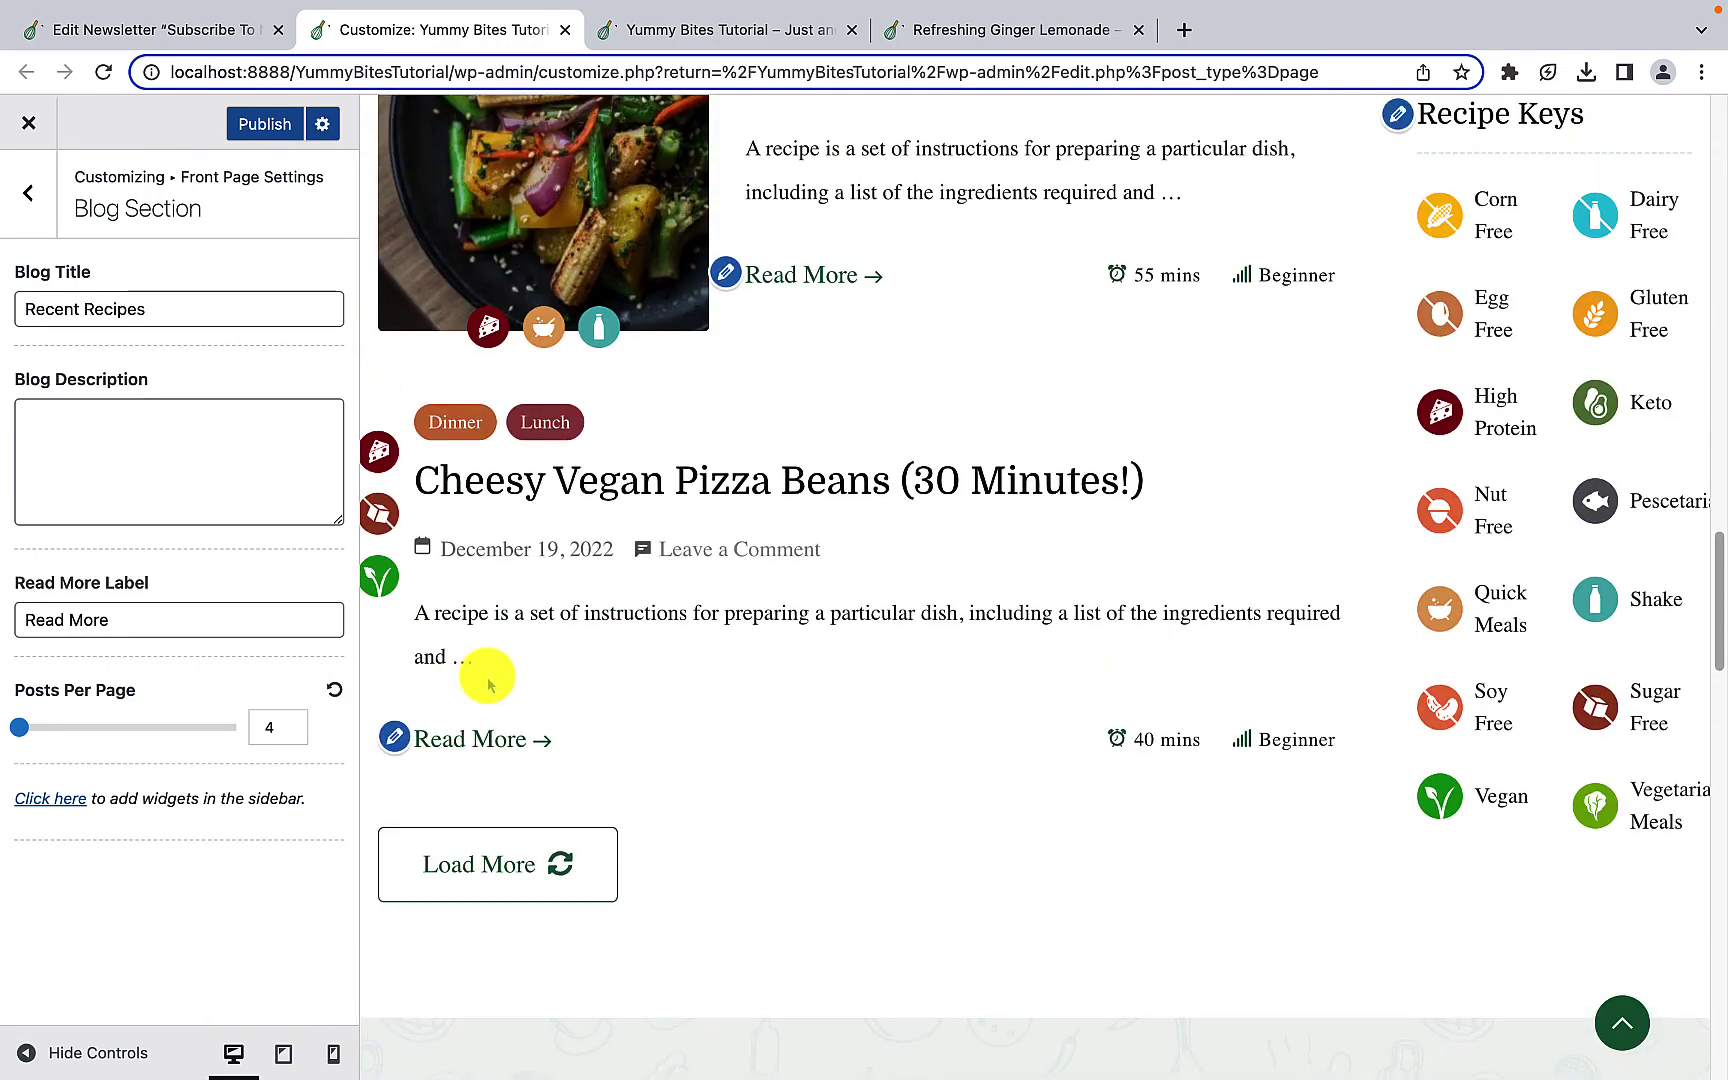
scroll(485, 547, up, 10)
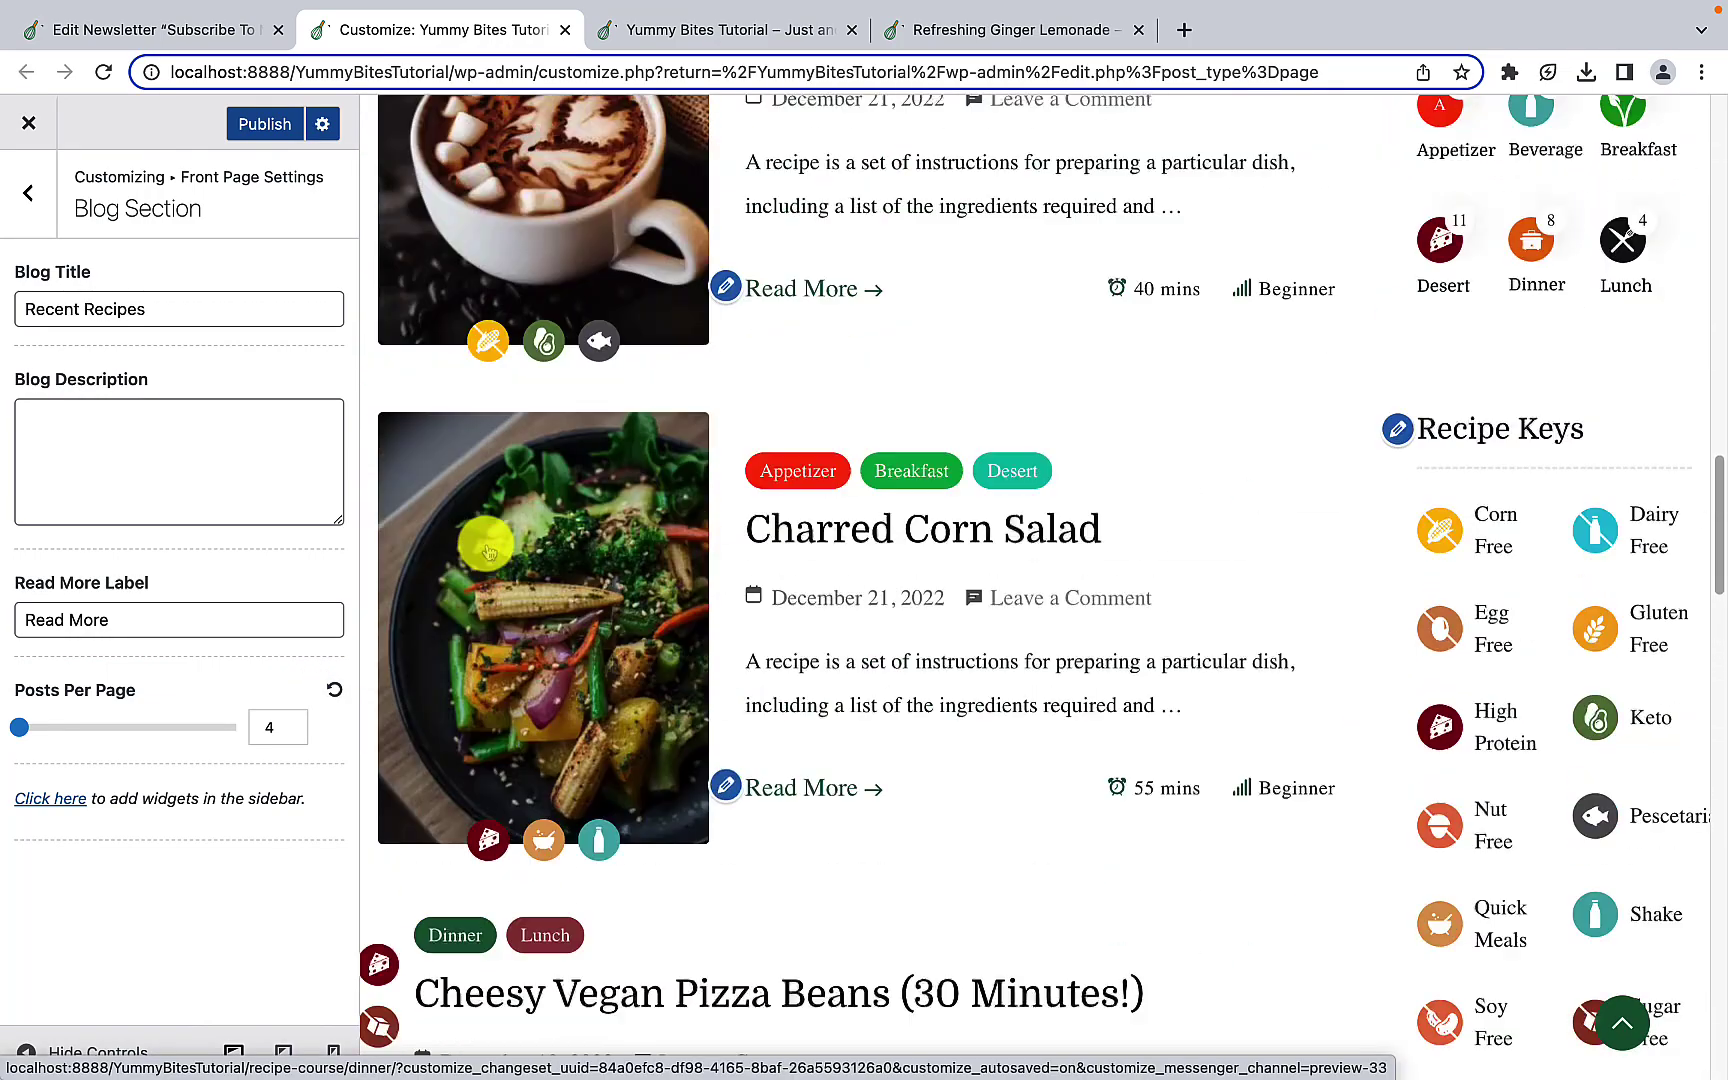
scroll(487, 548, up, 3)
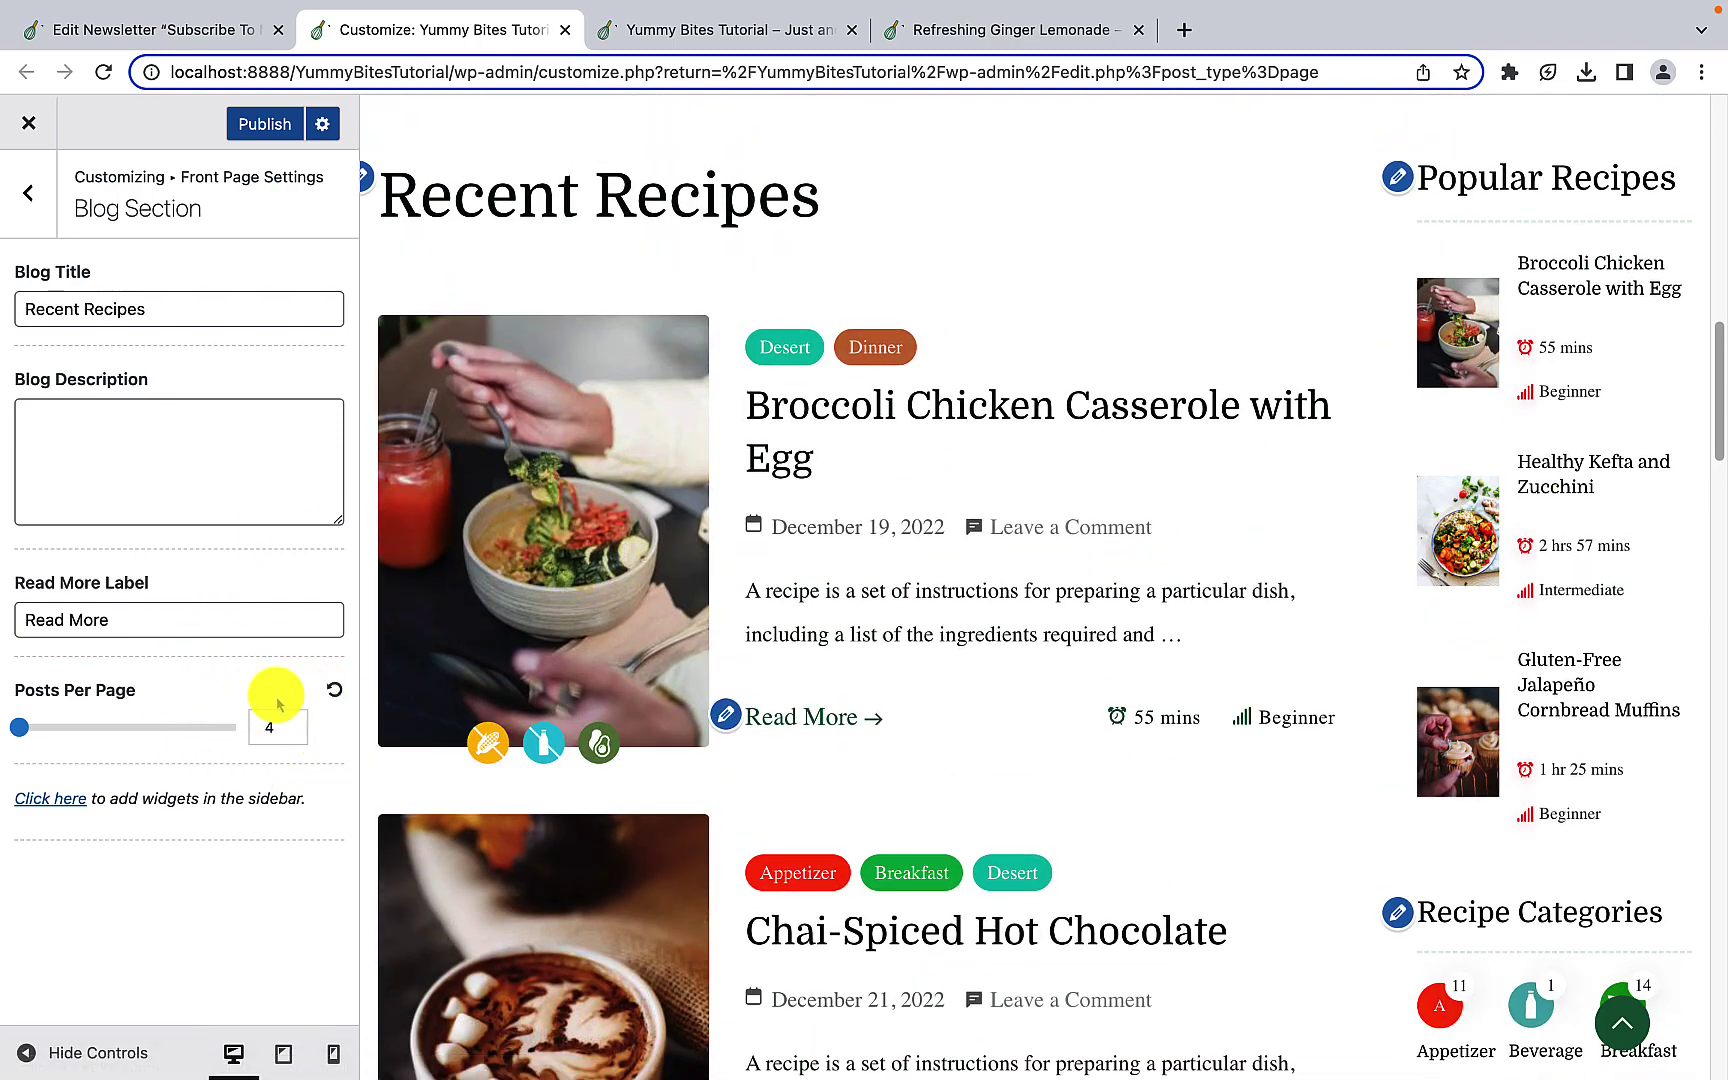
Step: Publish the blog section settings and open the About Section settings with the About Me block in the preview
click(254, 136)
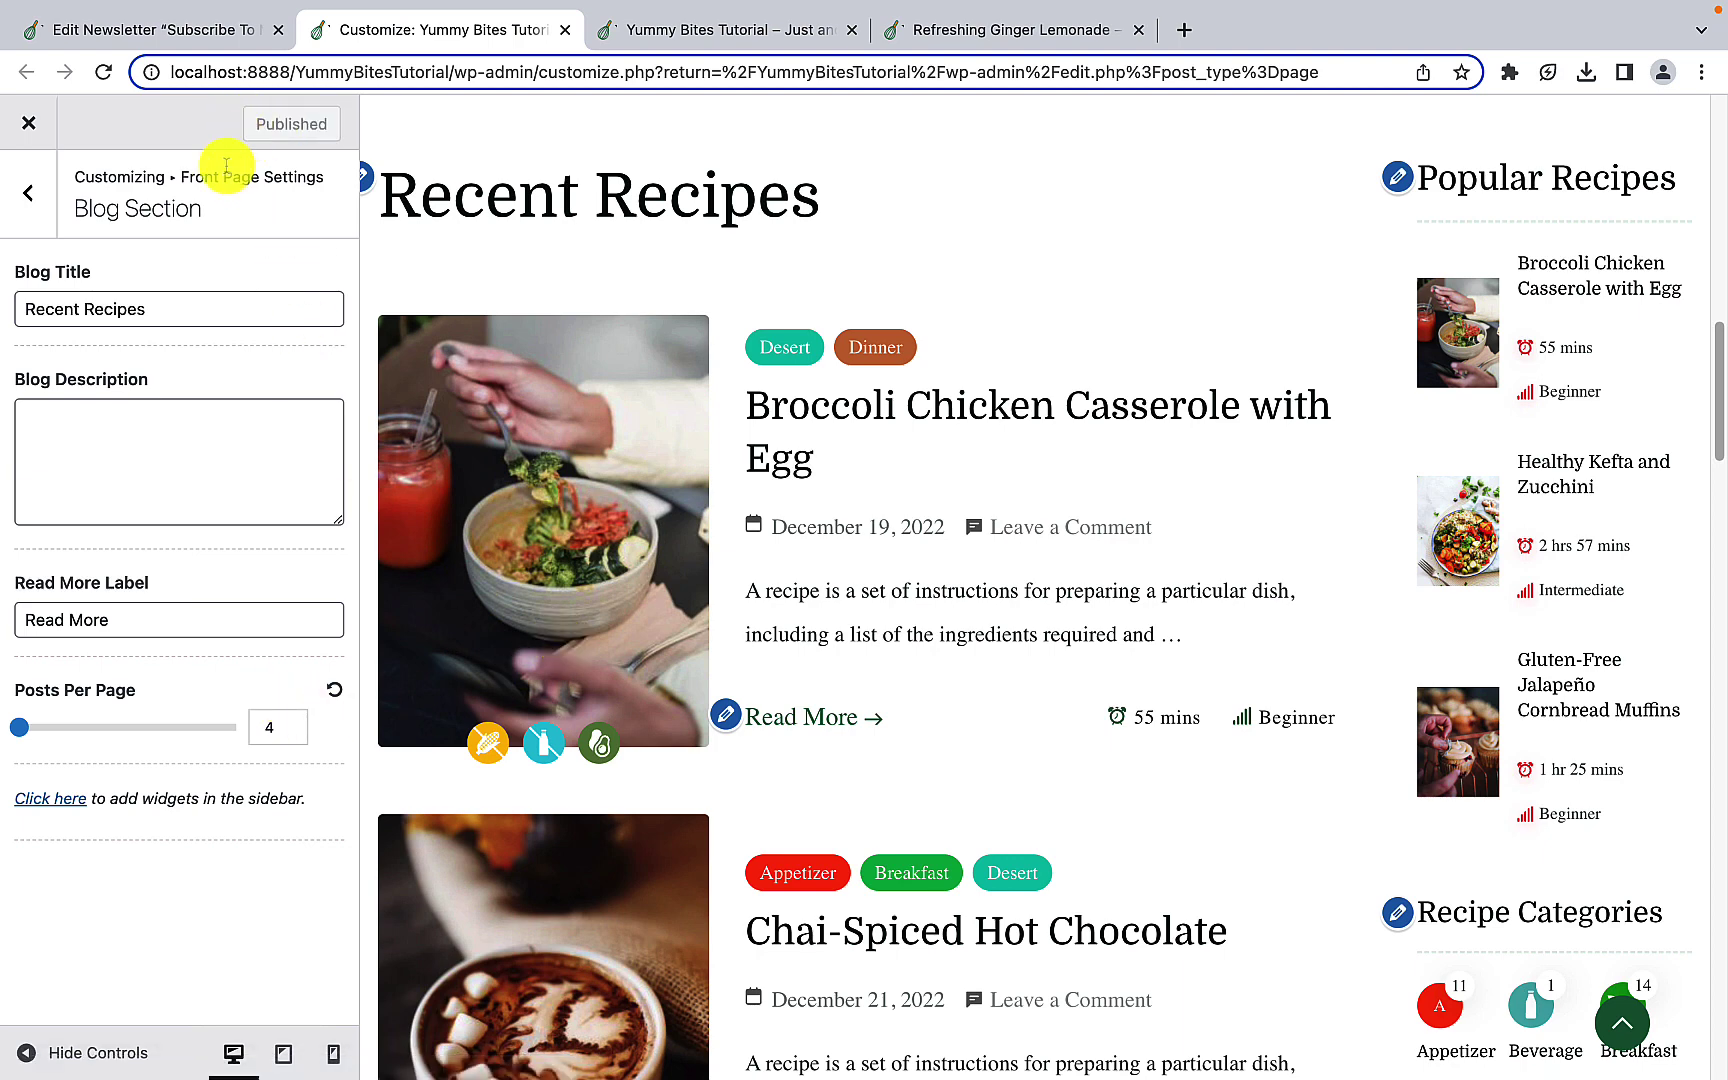
click(30, 195)
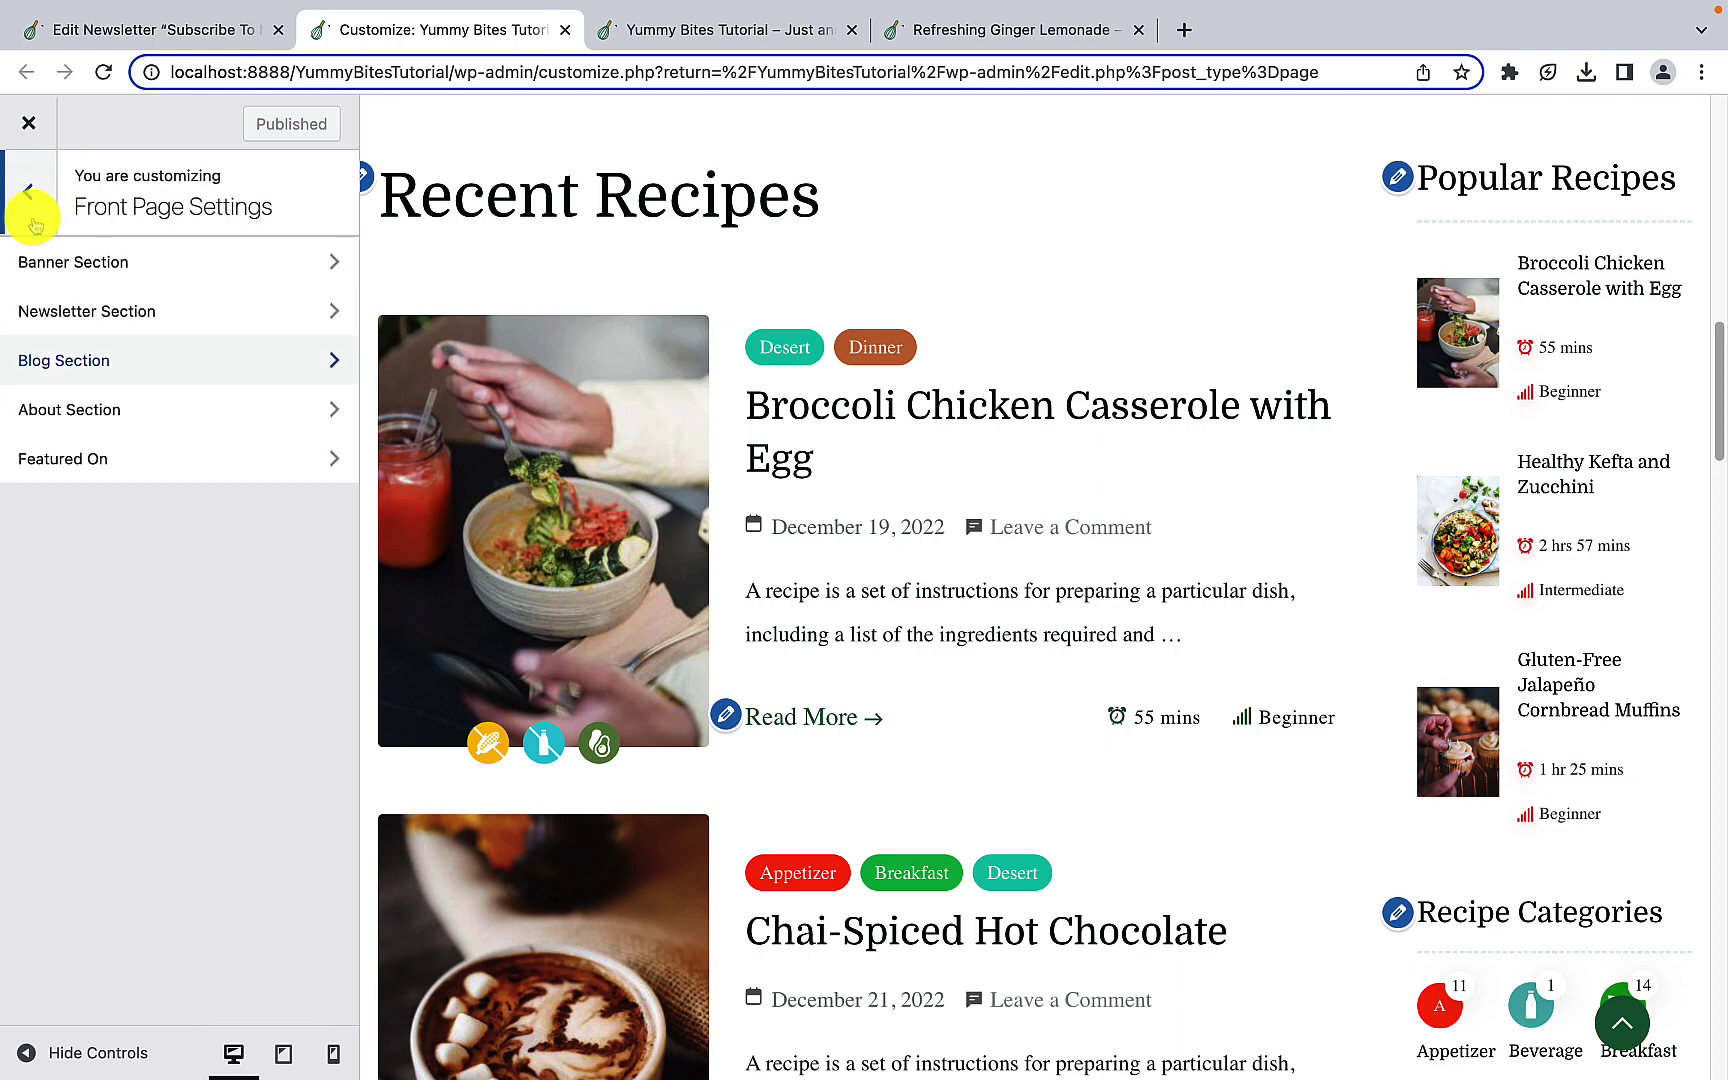
click(133, 410)
scroll(579, 628, down, 20)
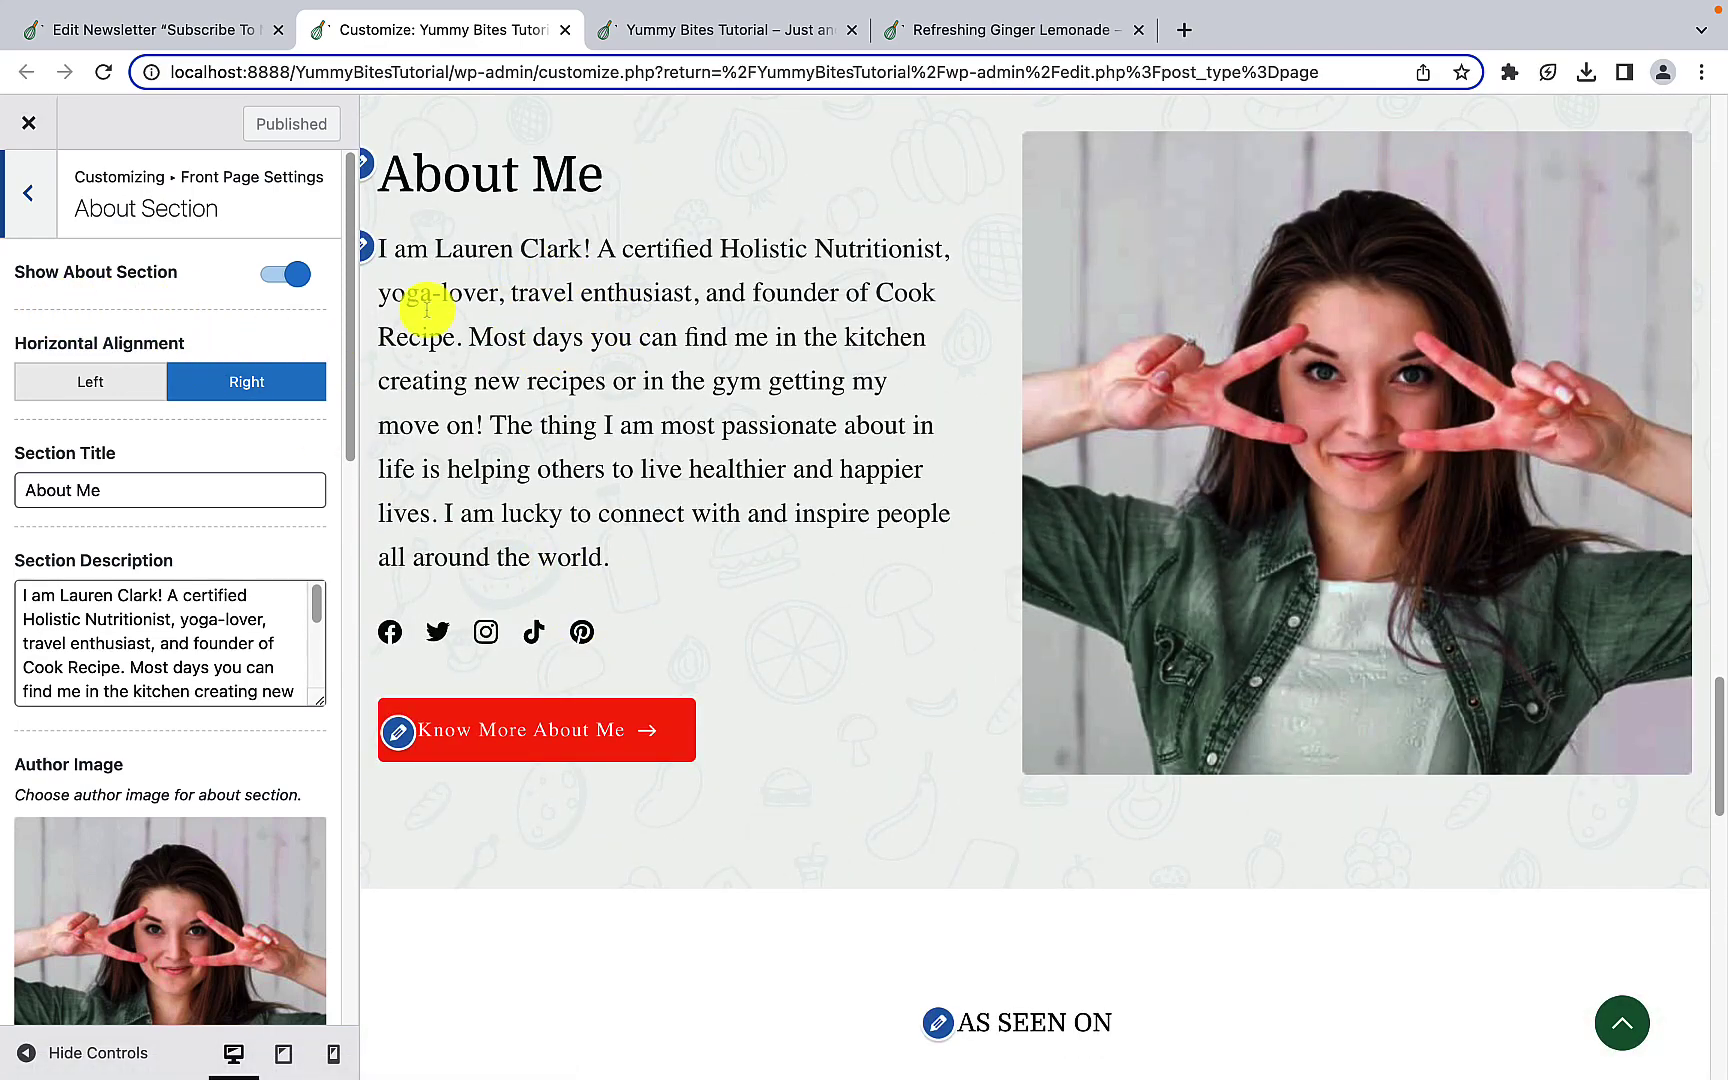
Step: Try hiding the About section and aligning it left, restoring its visibility and the Right alignment
click(279, 274)
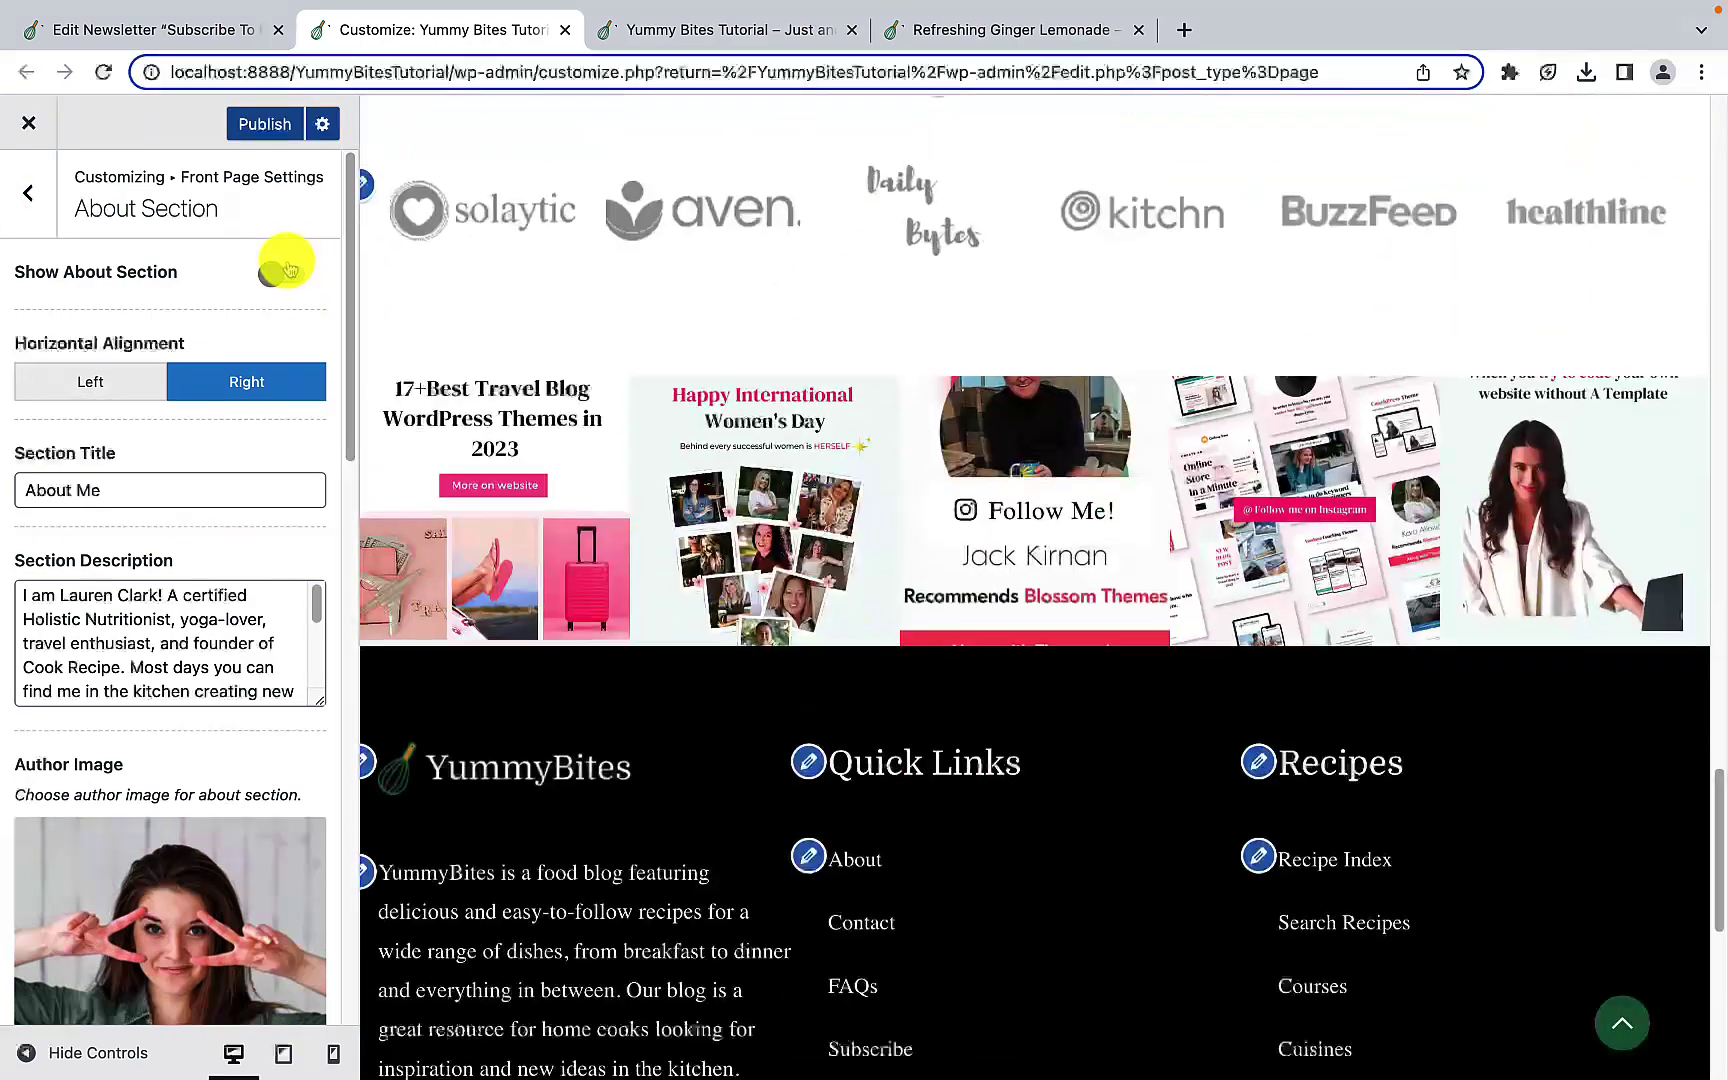
click(295, 277)
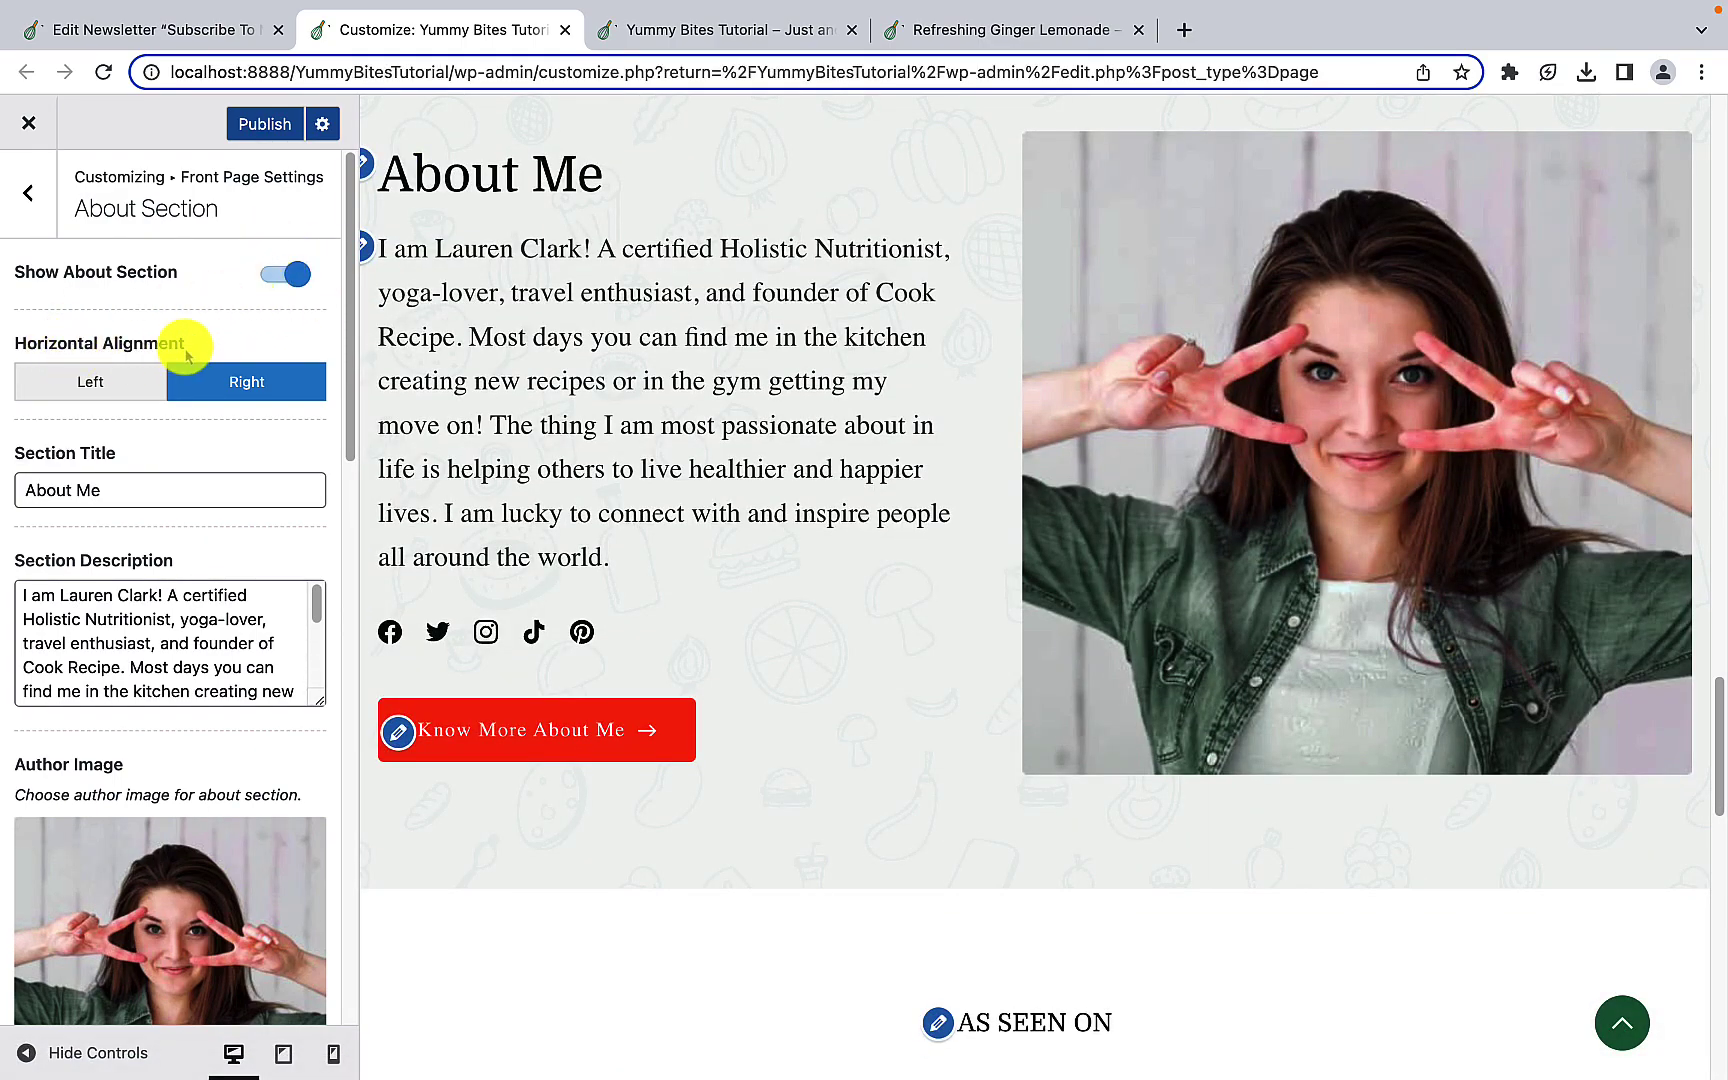
click(129, 376)
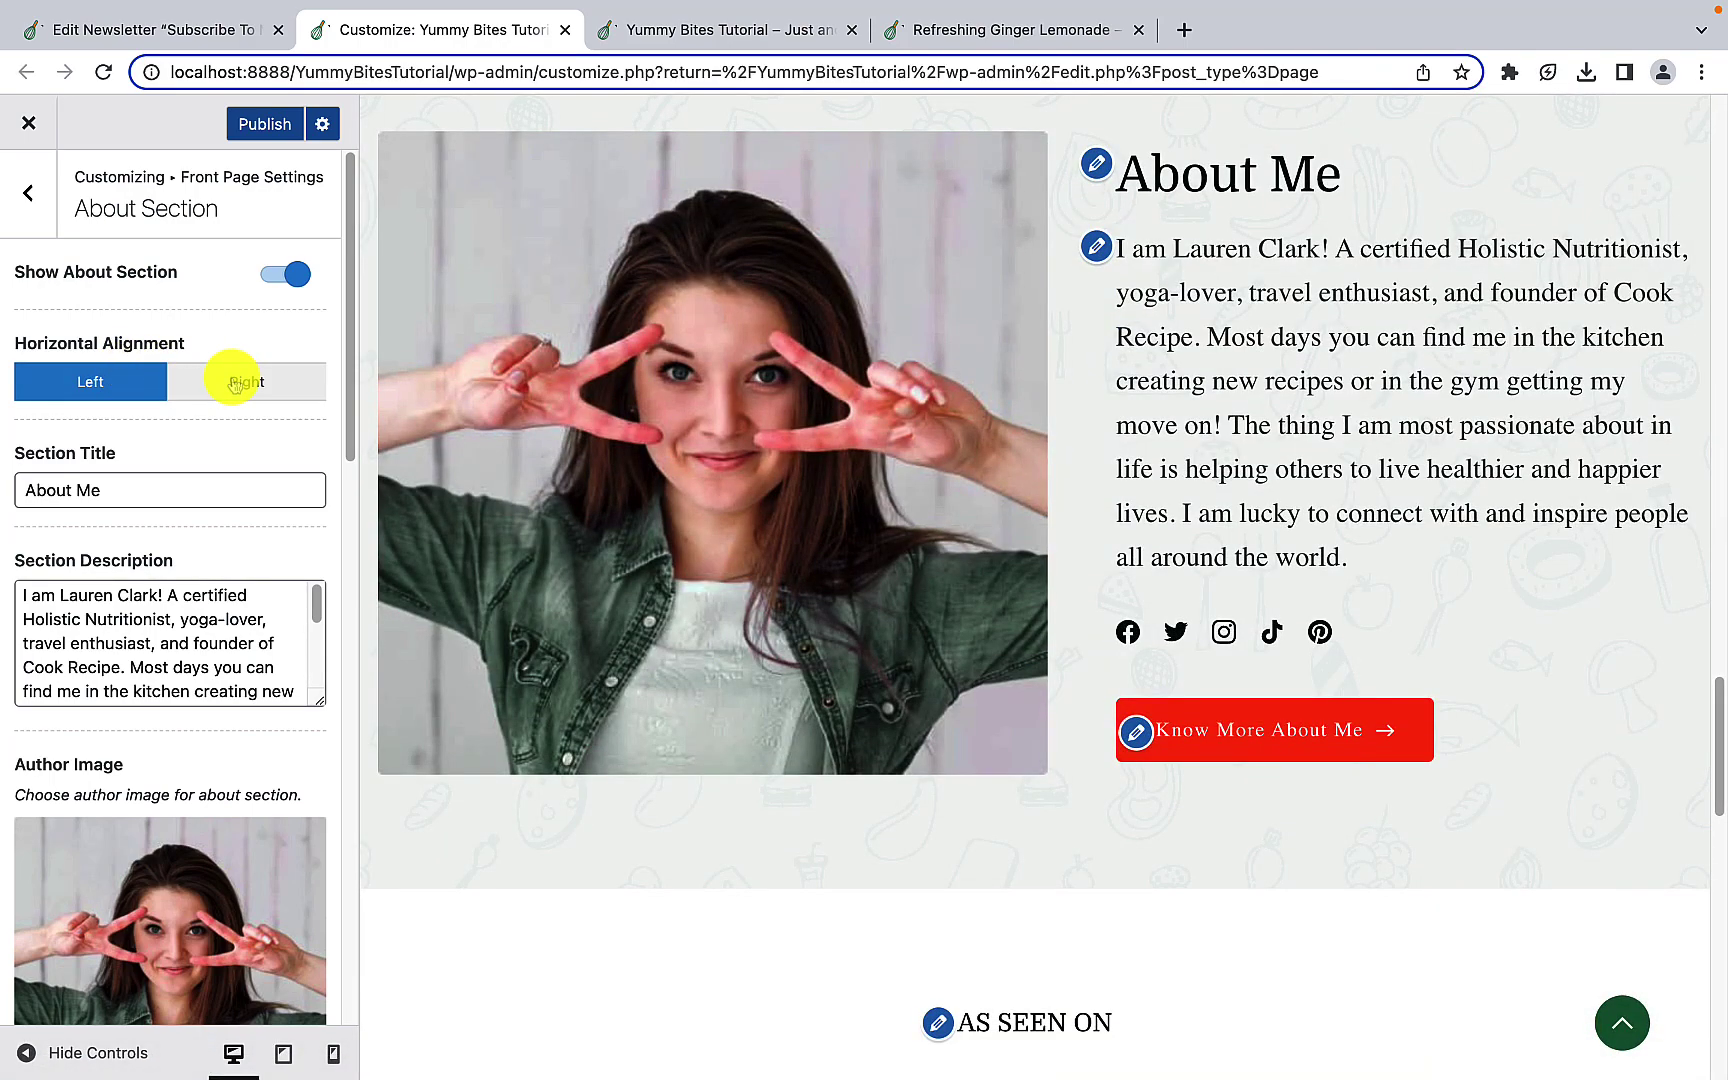
click(233, 383)
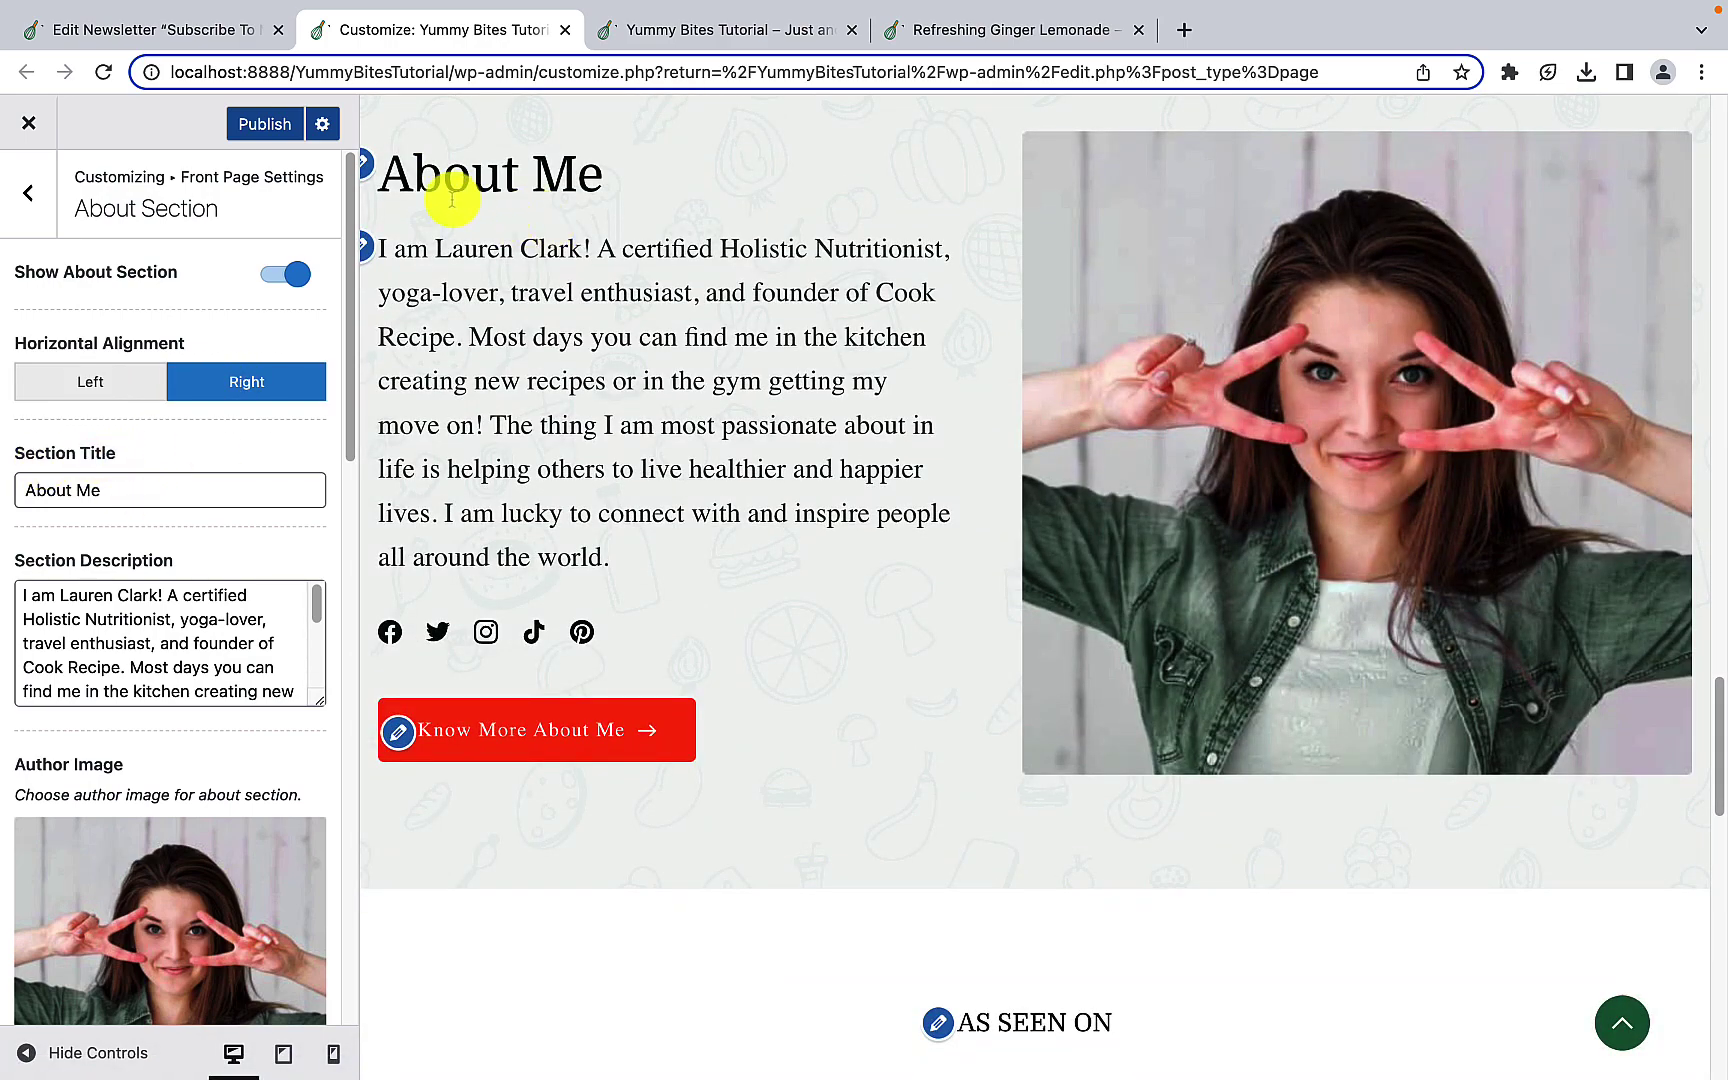
Step: Examine the About section's title and description fields against the text in the preview
drag(108, 490, 20, 492)
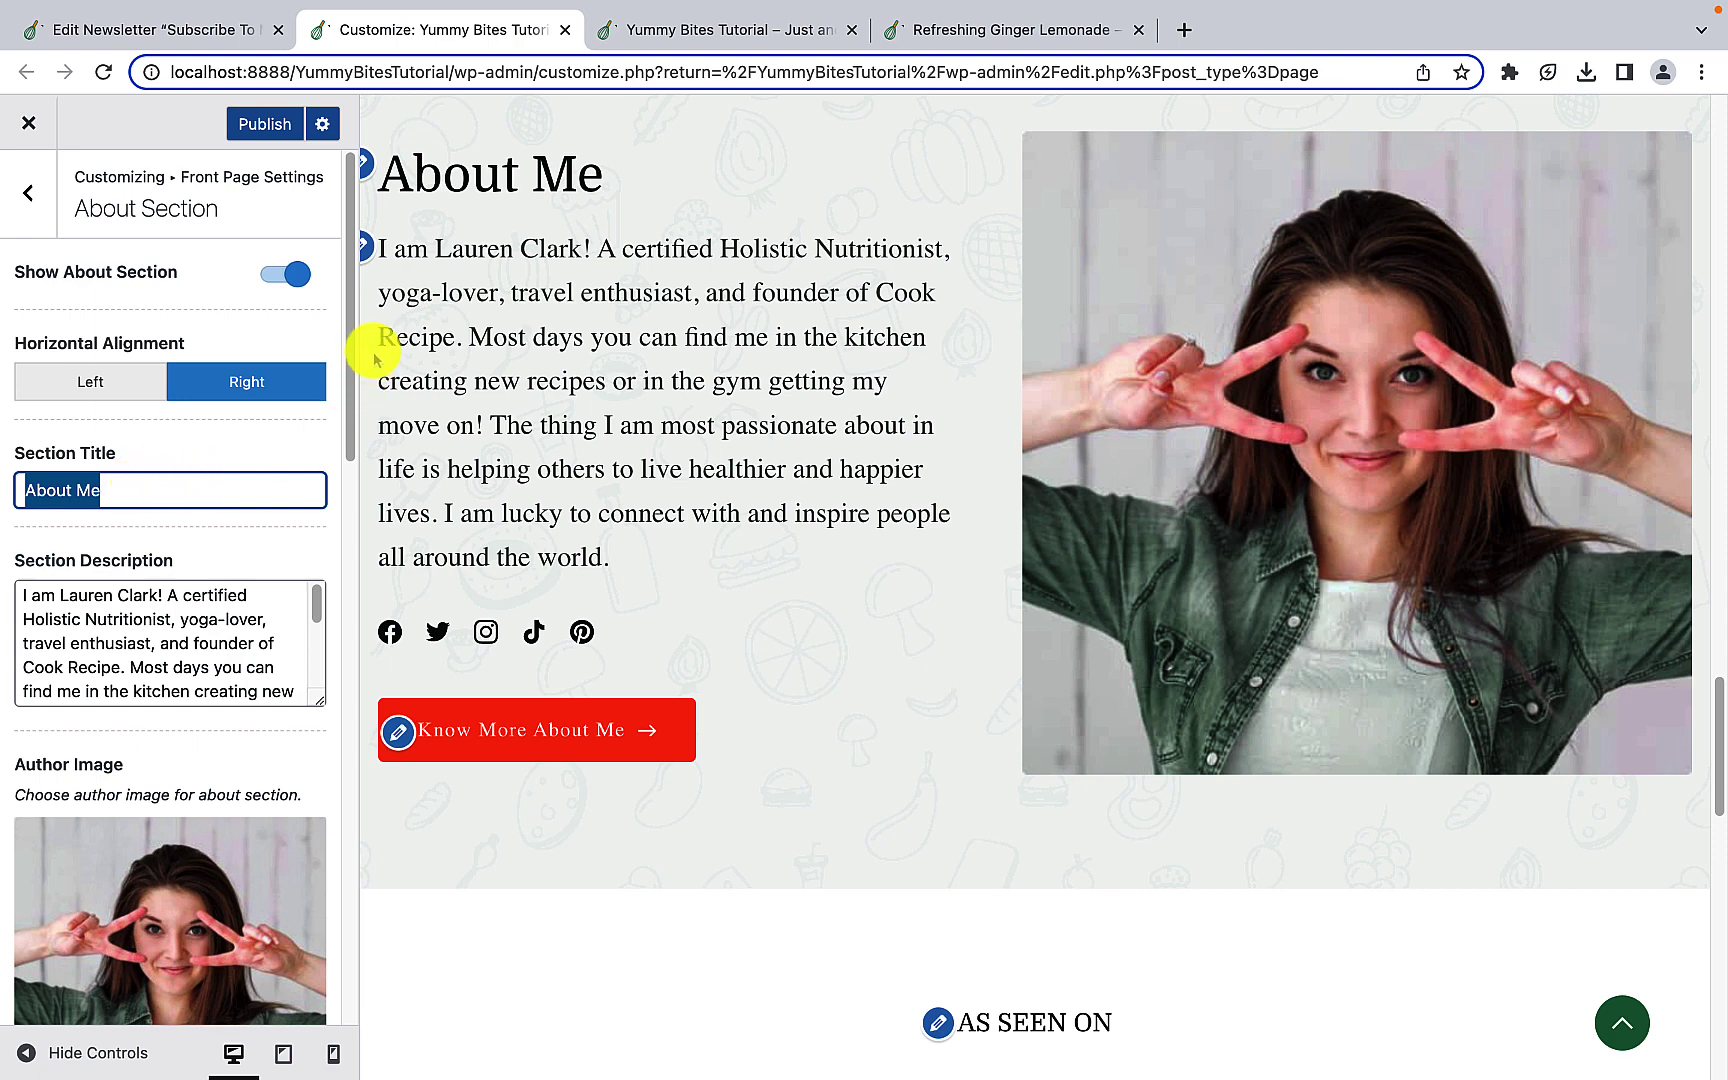
drag(378, 262, 655, 546)
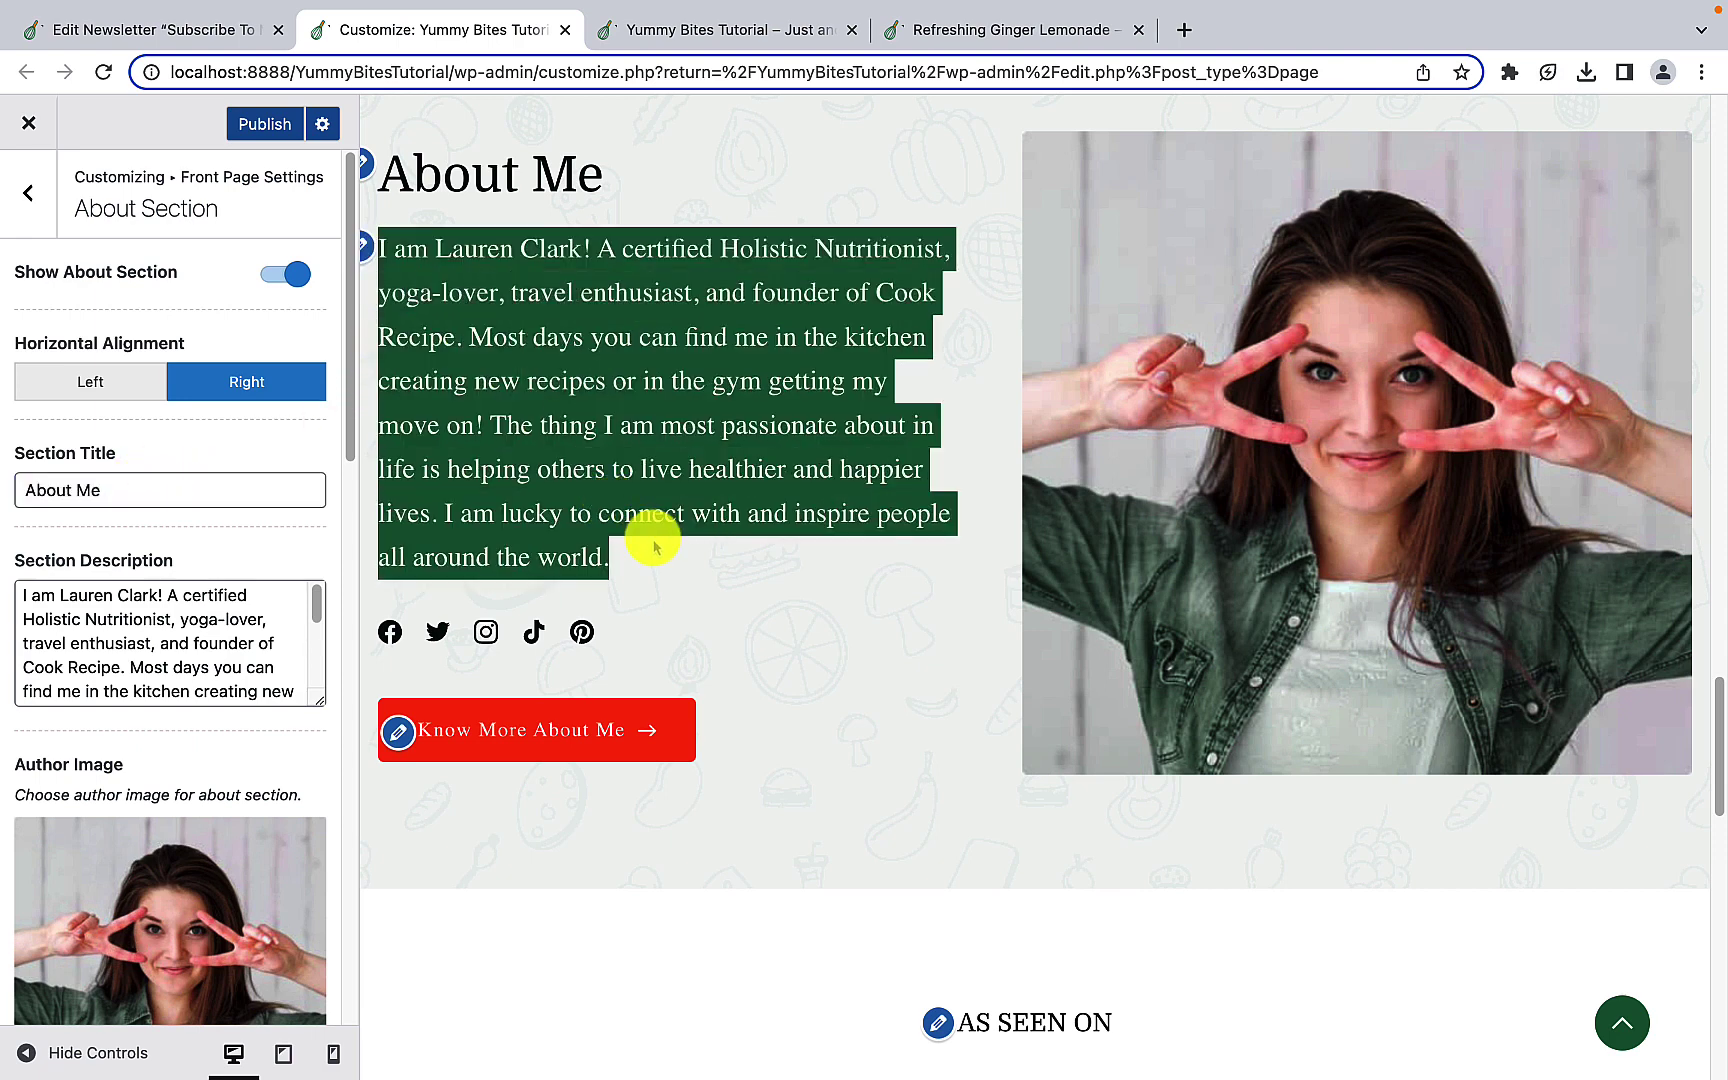
click(655, 546)
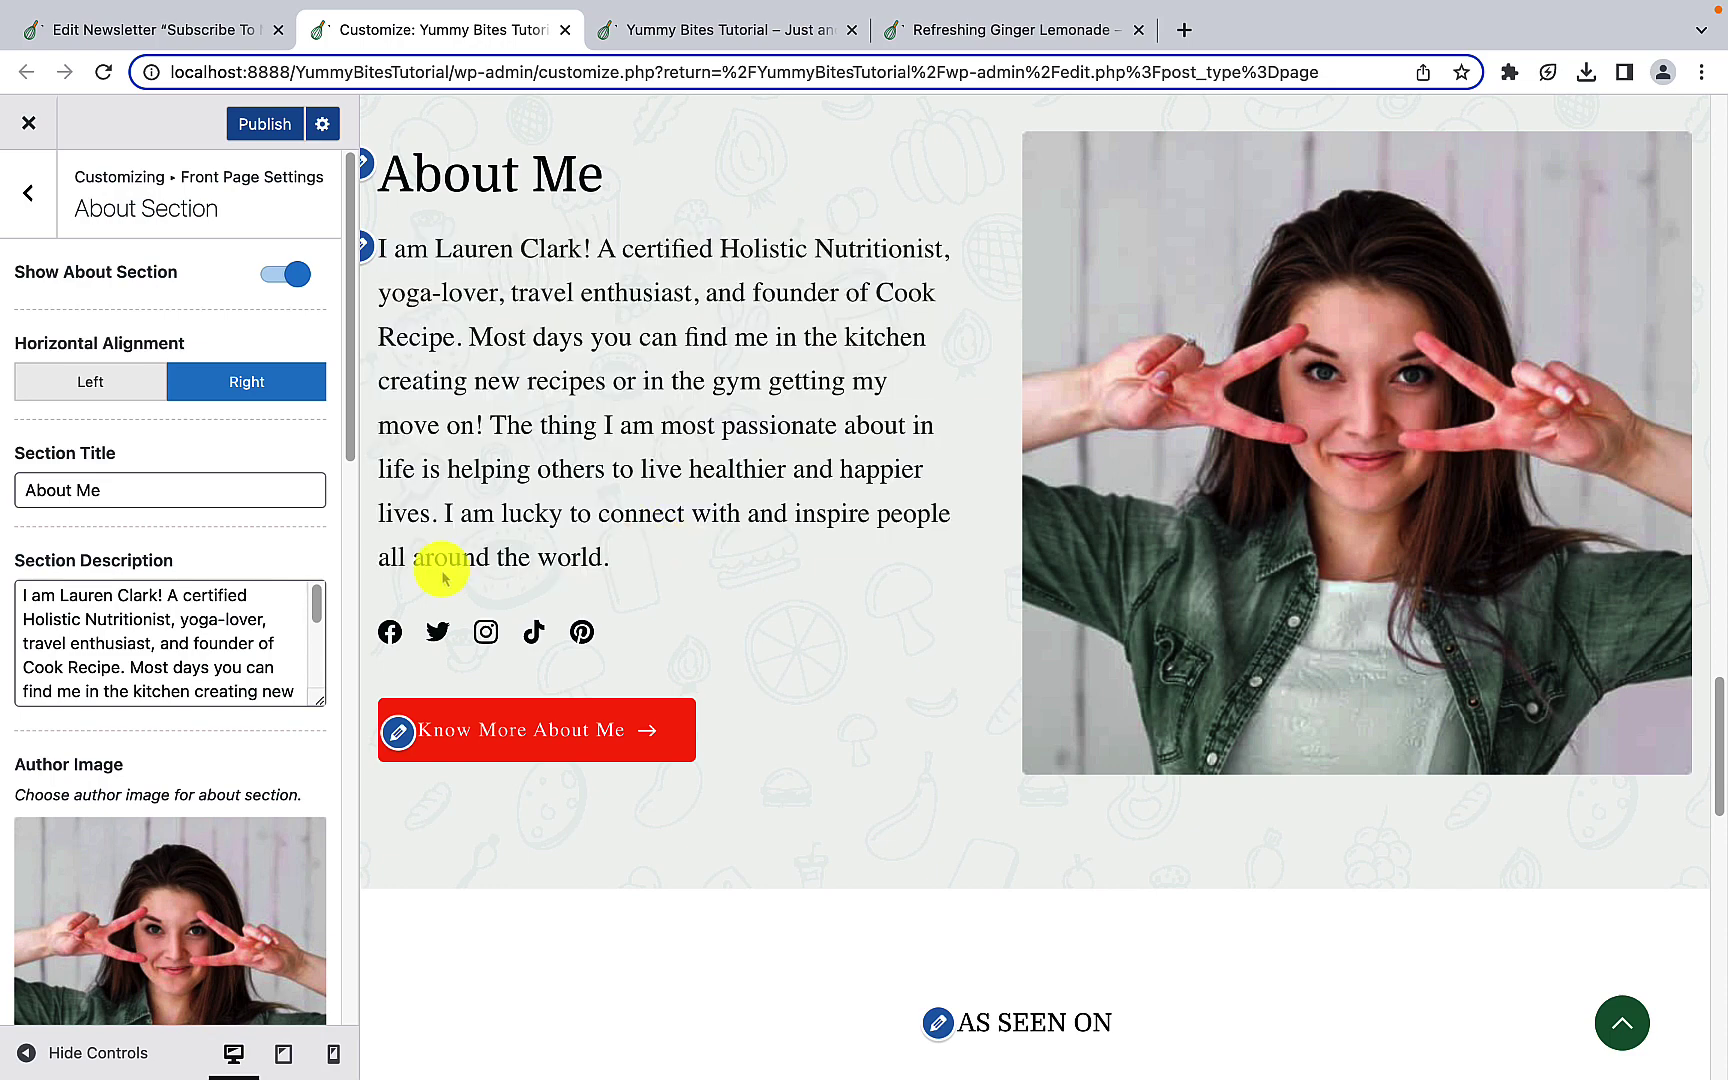
click(185, 641)
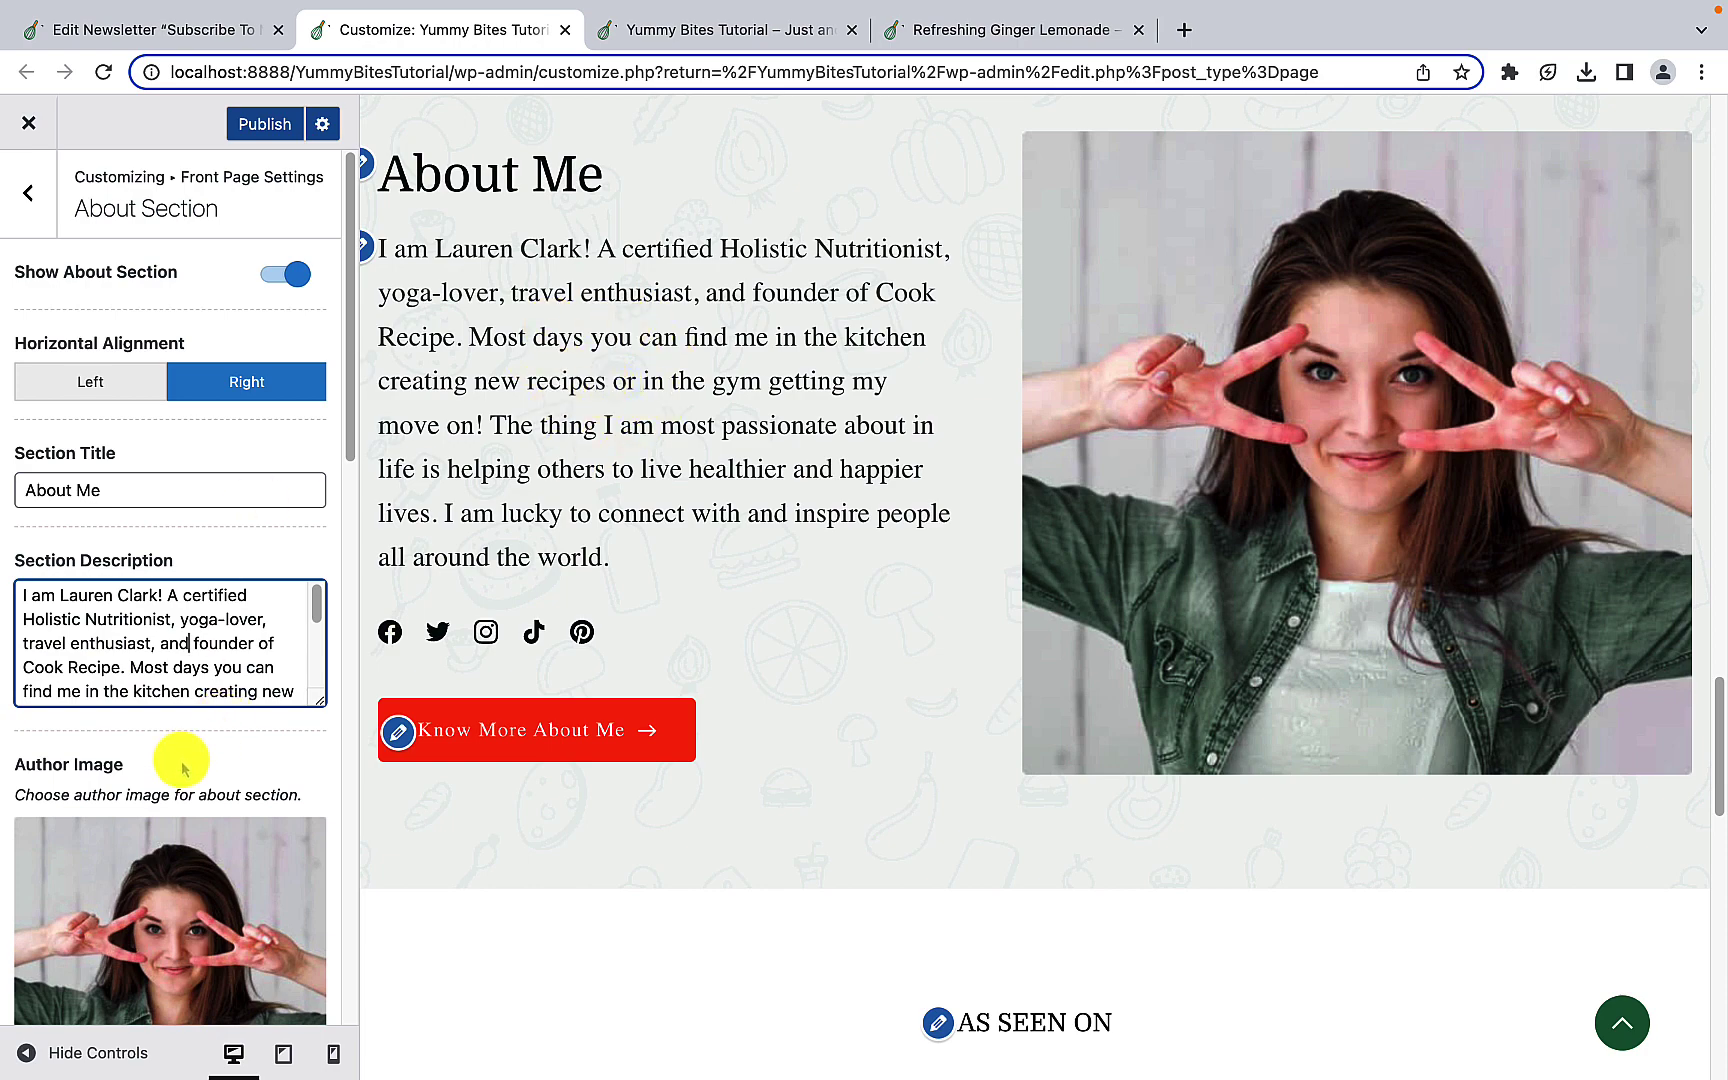
Step: Look through the media library images available for the author image, keep the current one, and review the description in the preview
scroll(178, 760, down, 3)
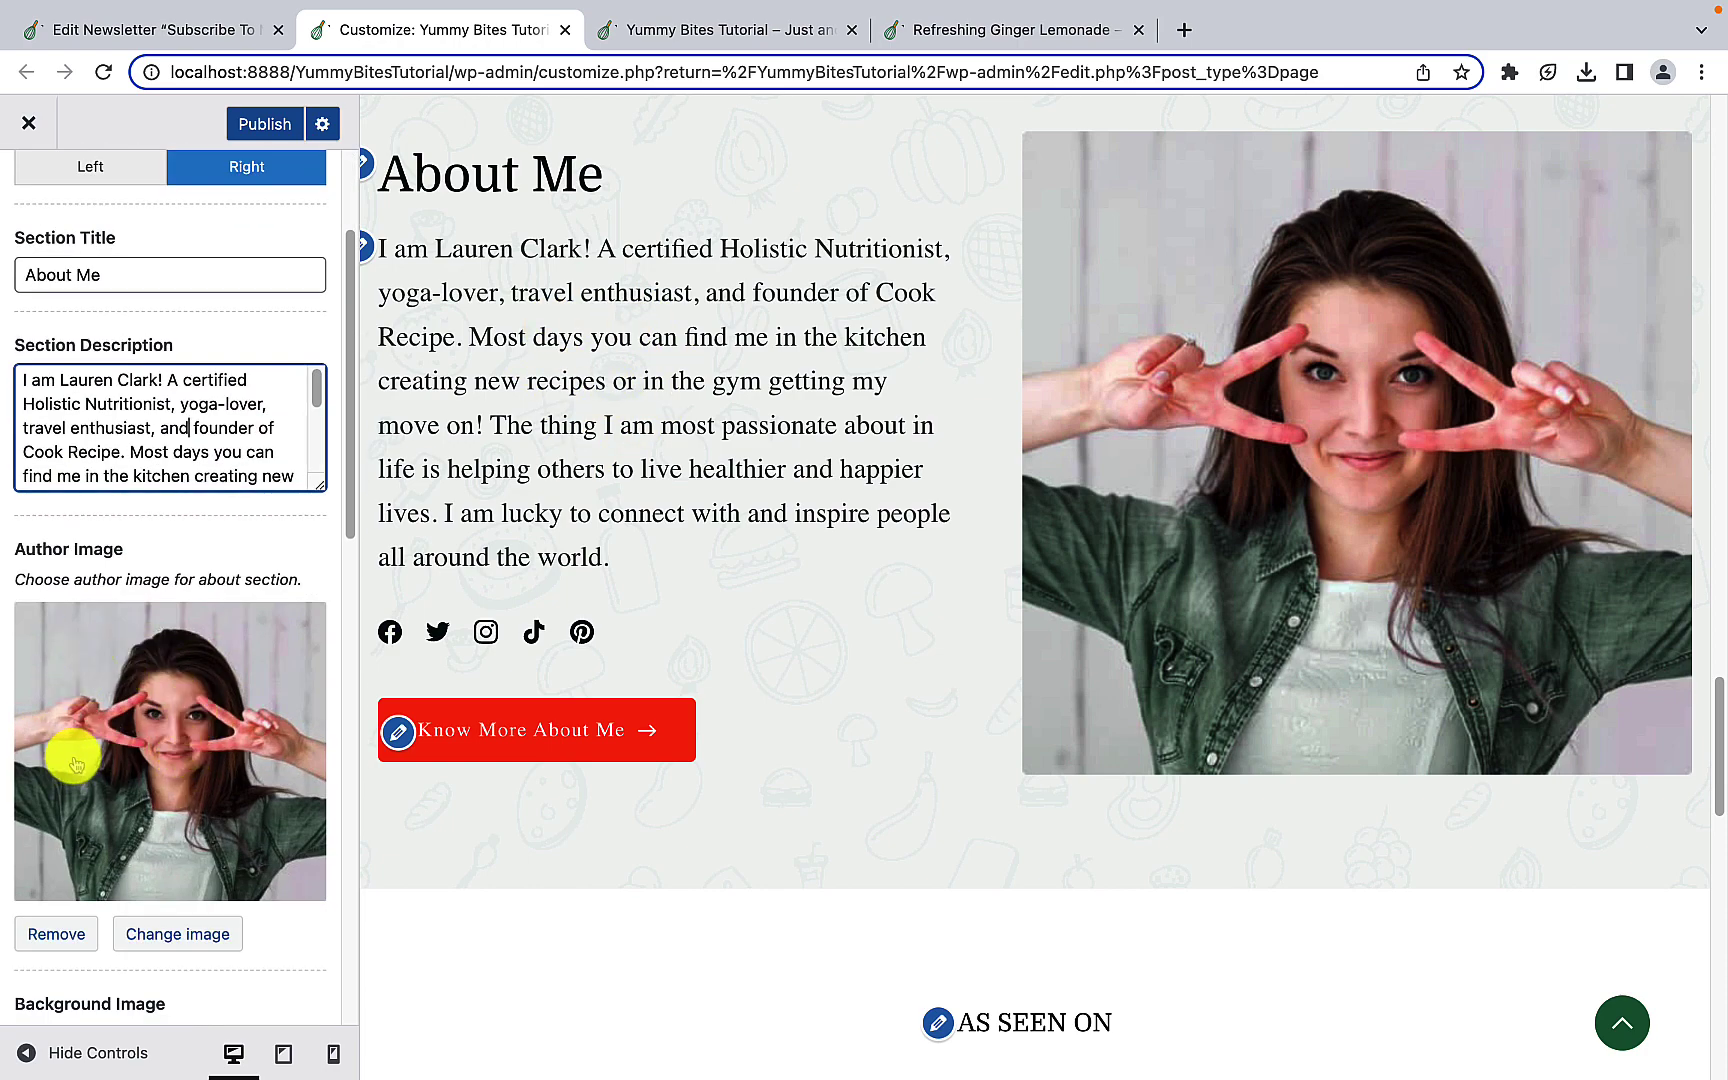
click(176, 935)
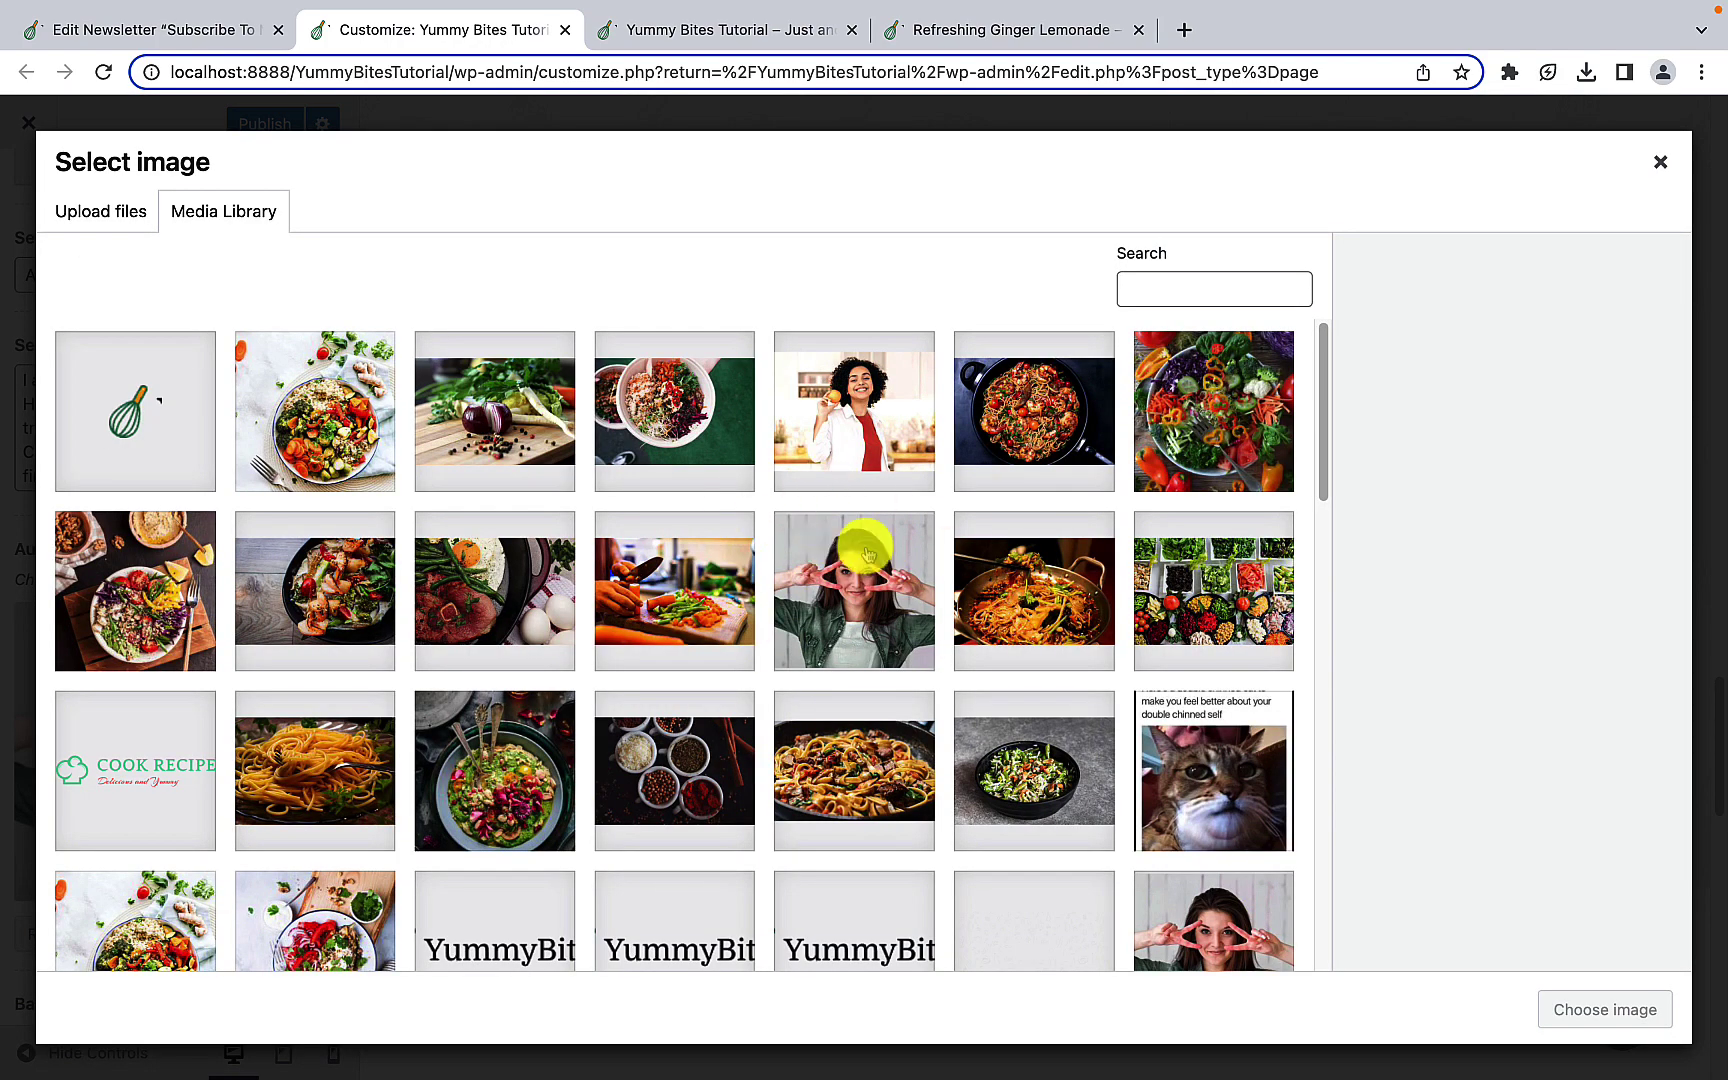
click(1662, 162)
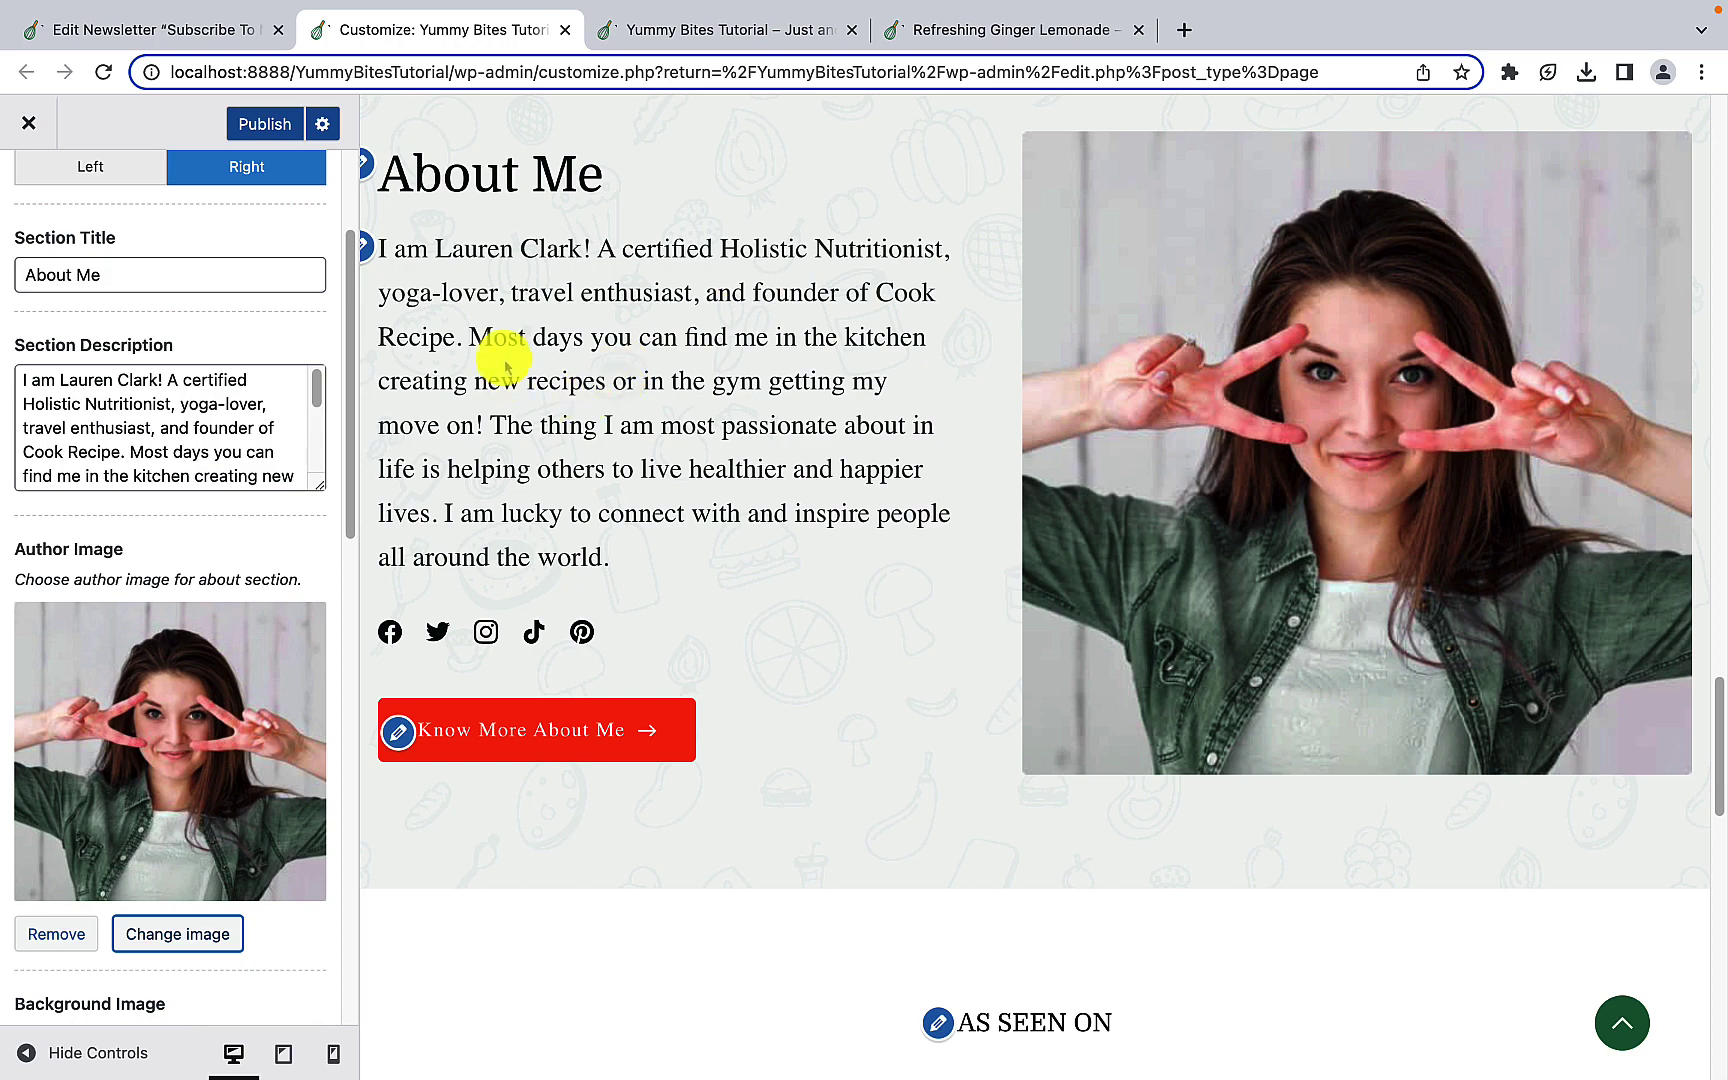
drag(381, 240, 593, 545)
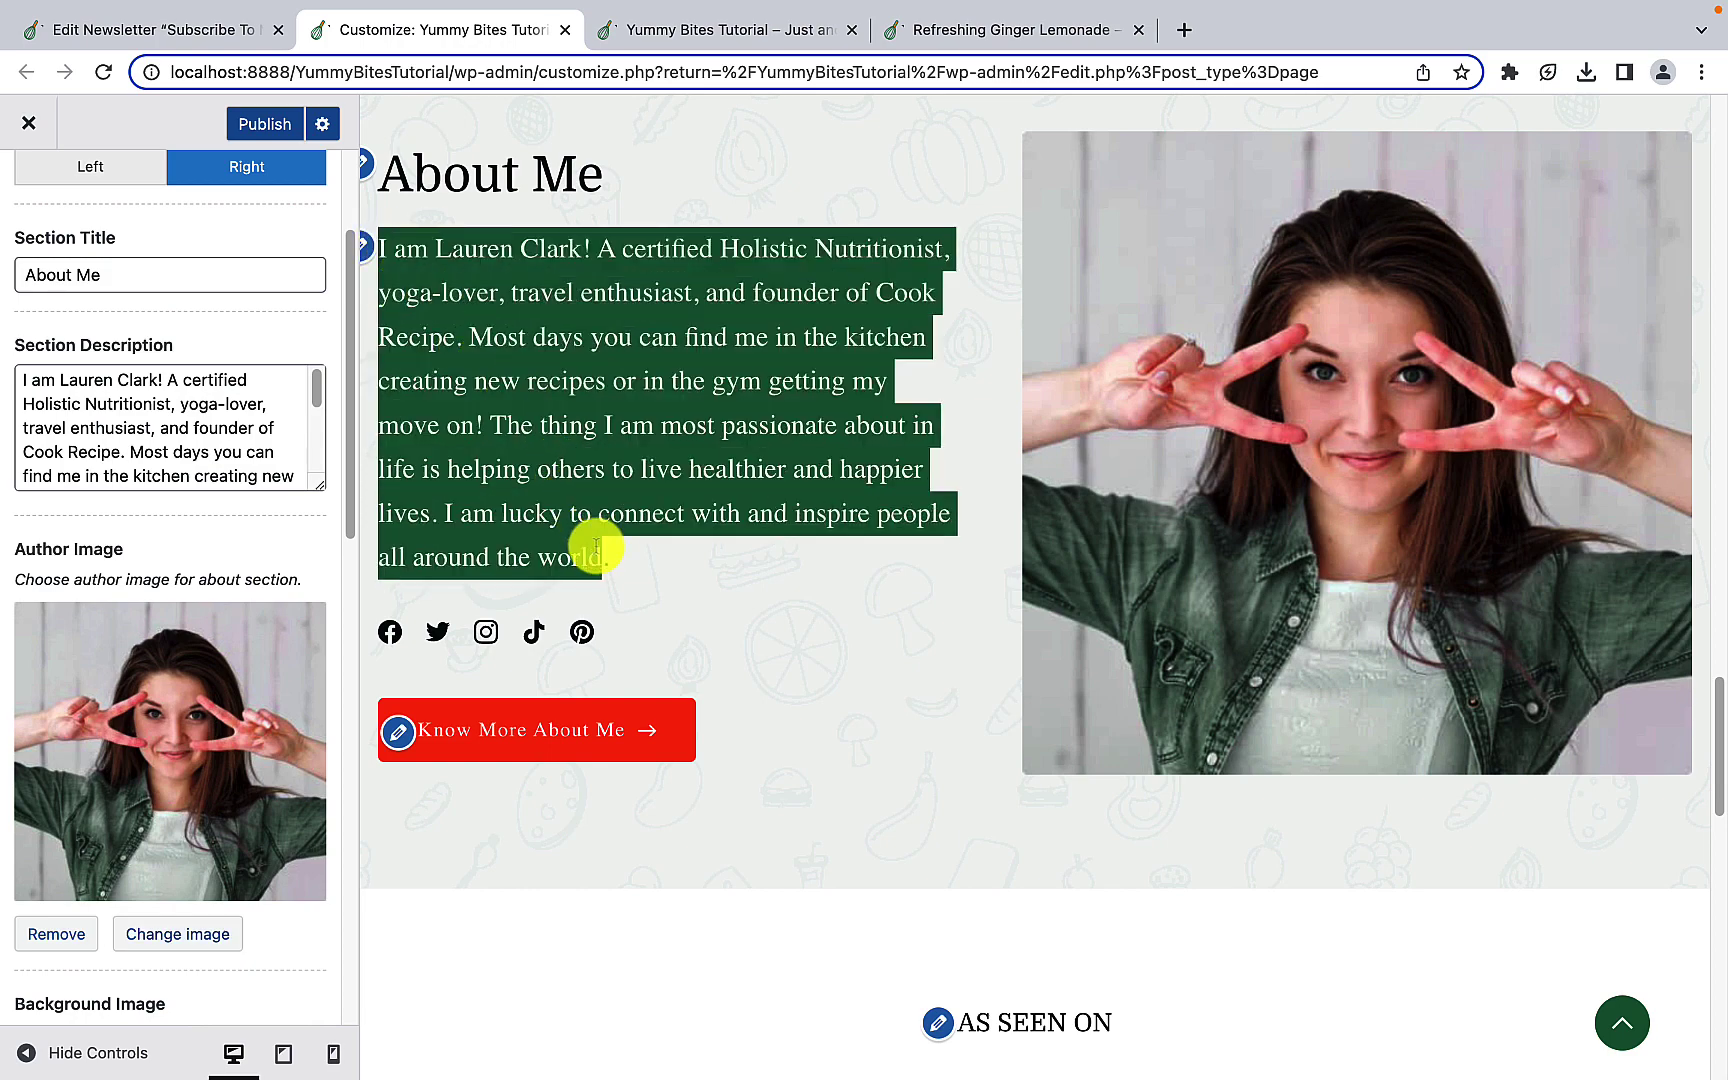
click(576, 423)
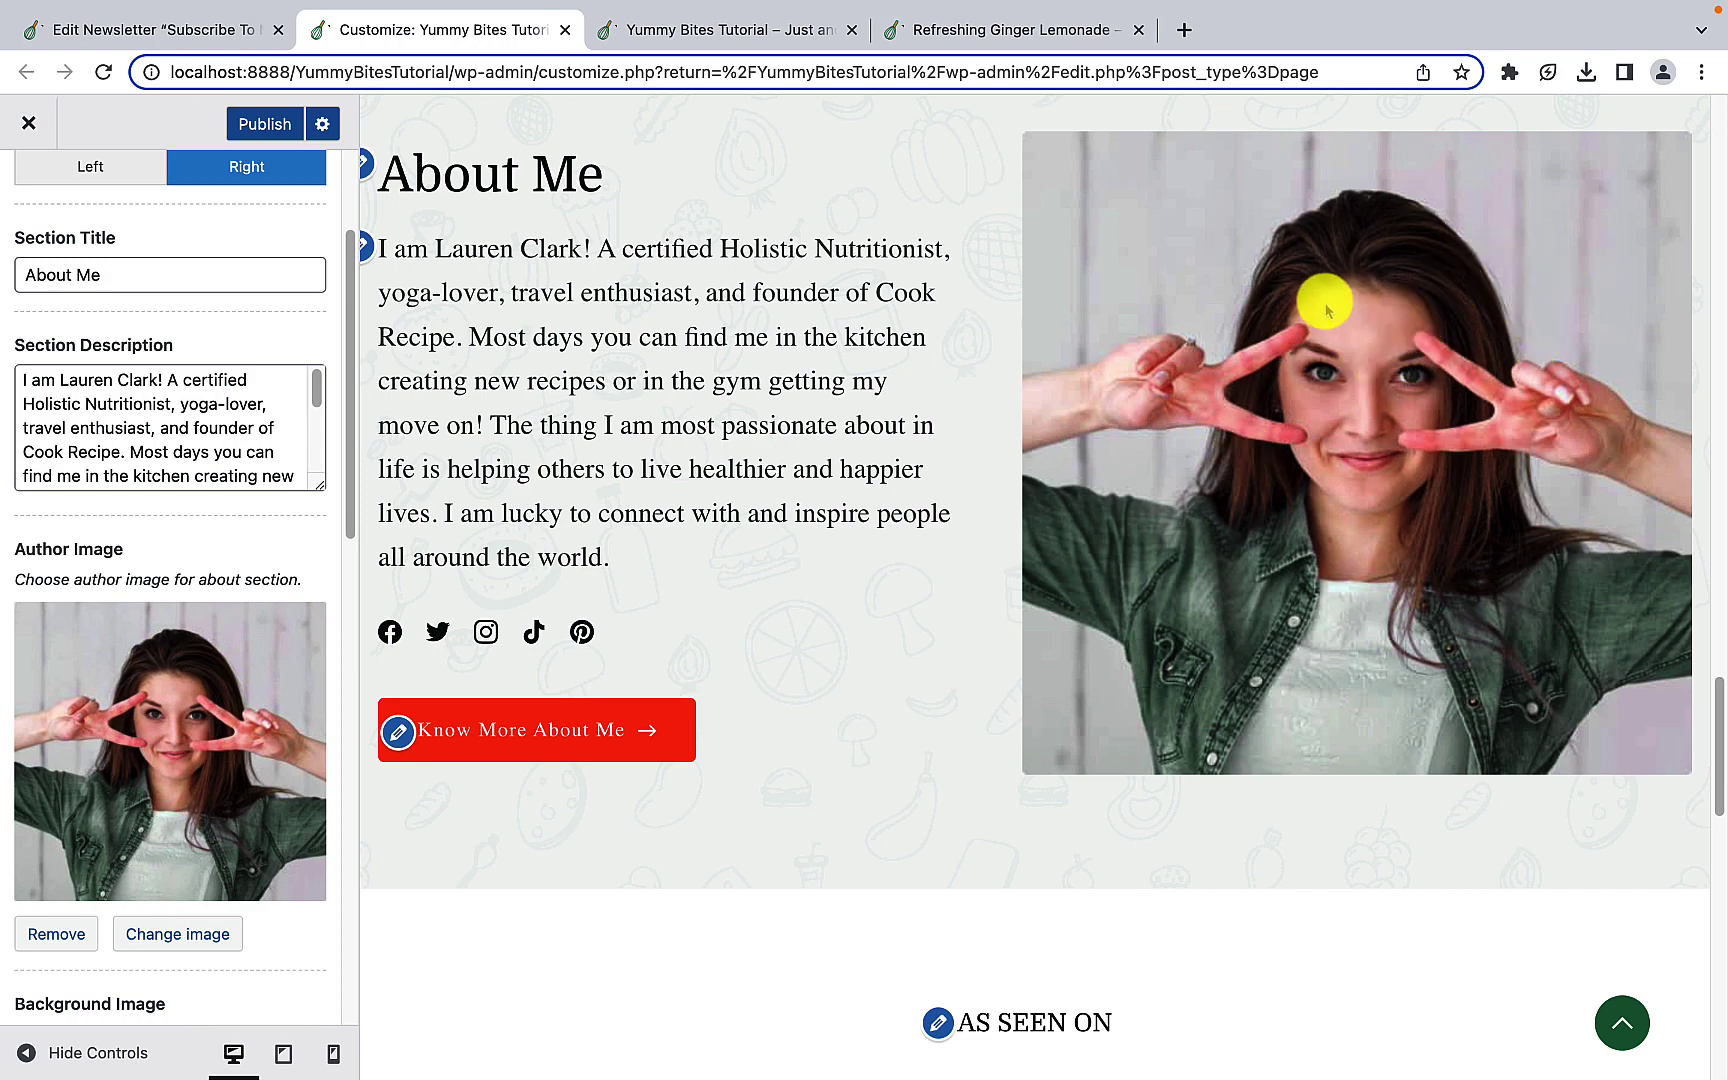
Step: Review the About section's background image in the preview and look through the media library choices for it without changing it
scroll(112, 670, down, 3)
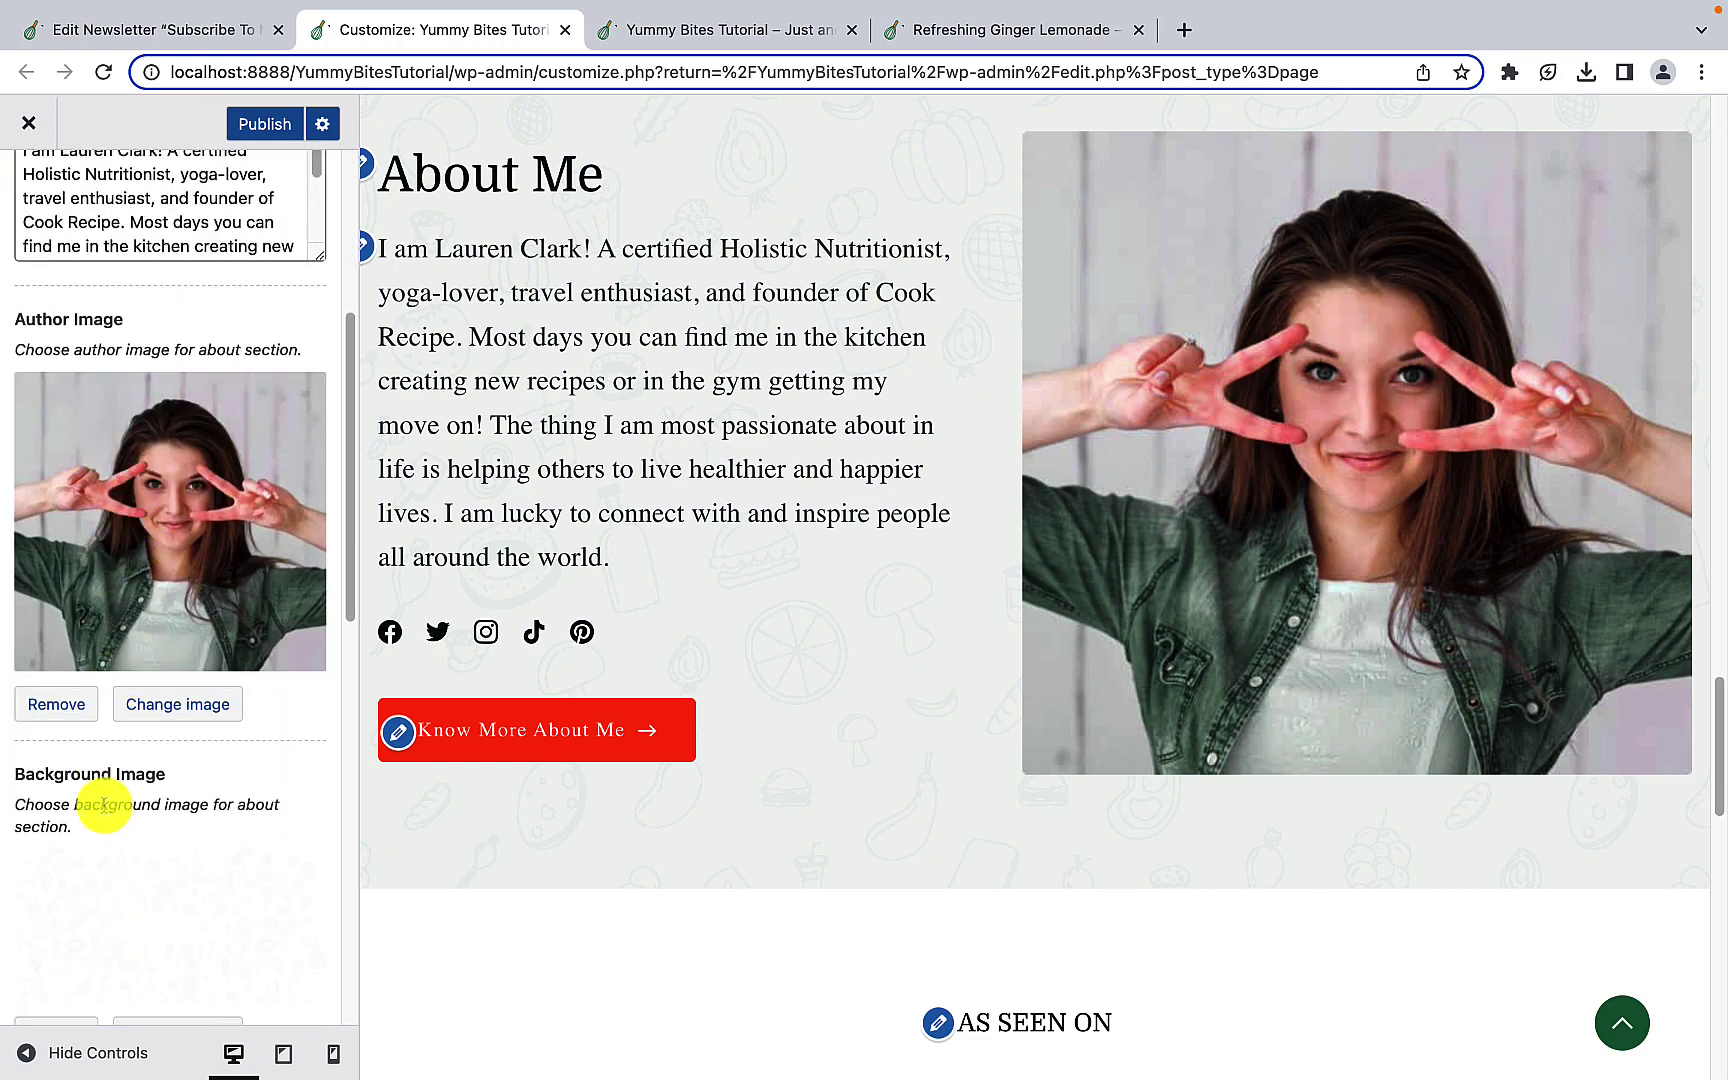
scroll(110, 800, down, 5)
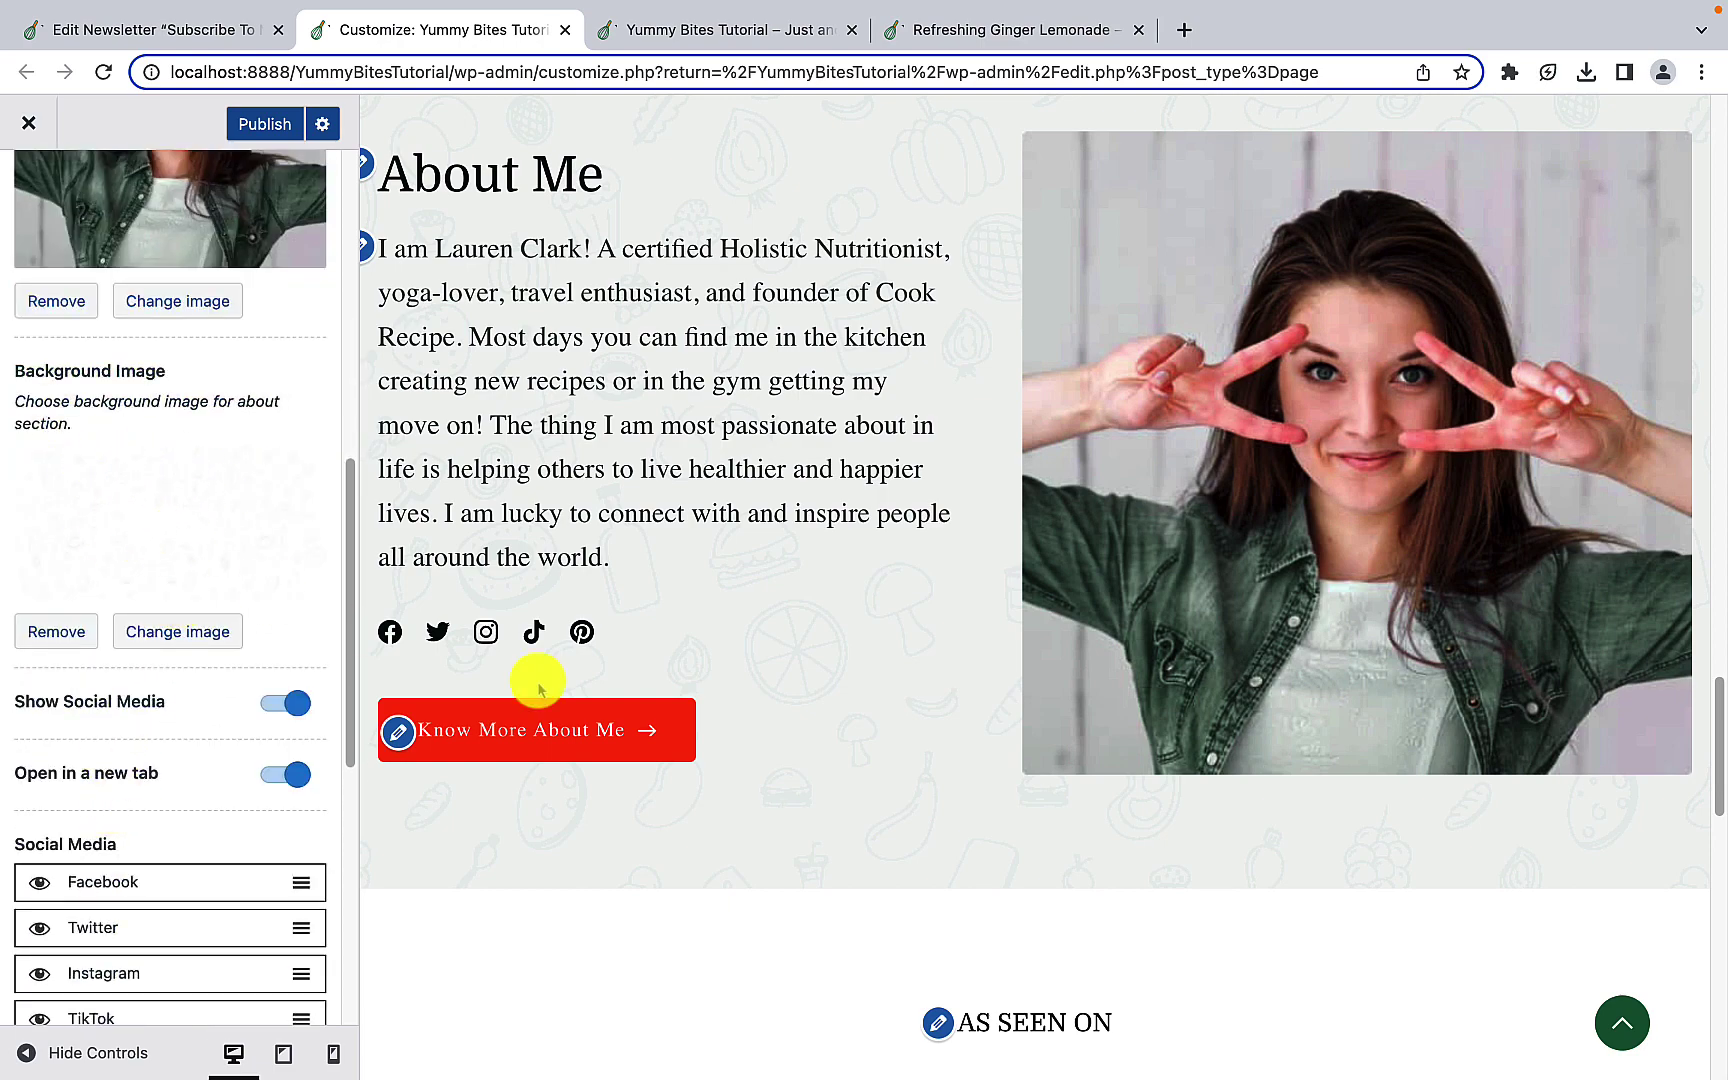
scroll(656, 741, down, 3)
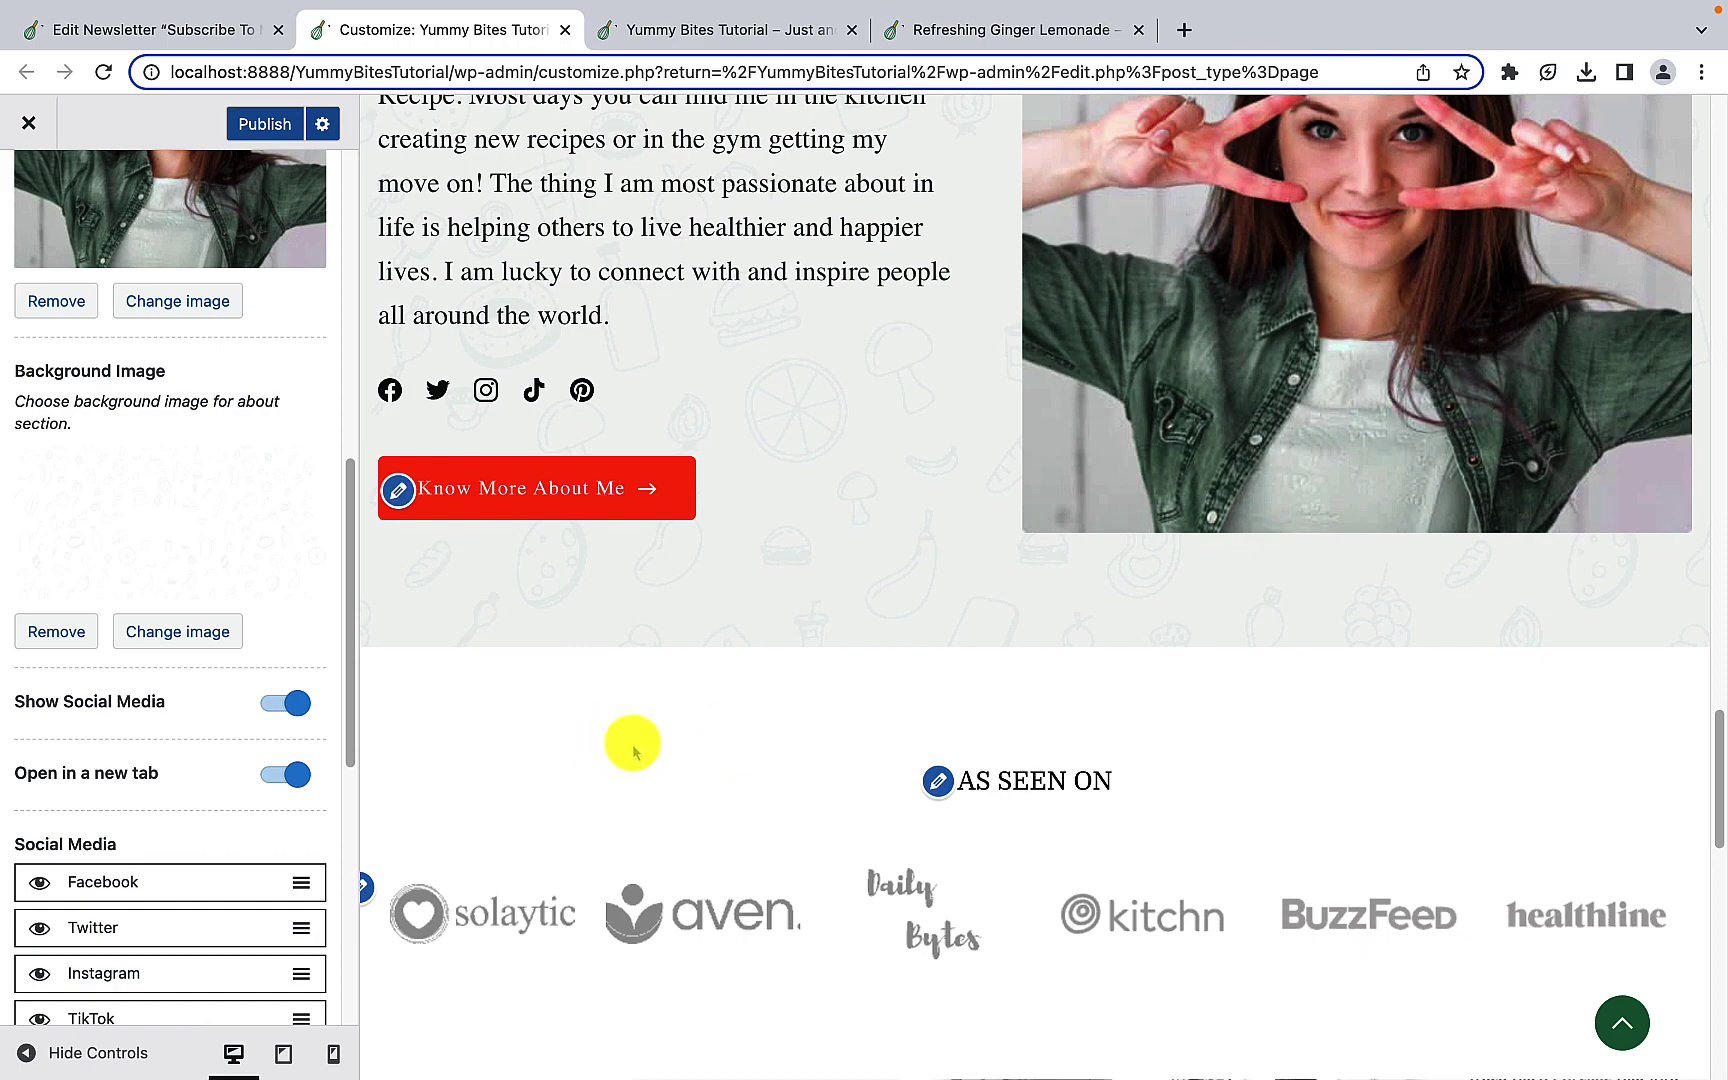
scroll(638, 758, up, 6)
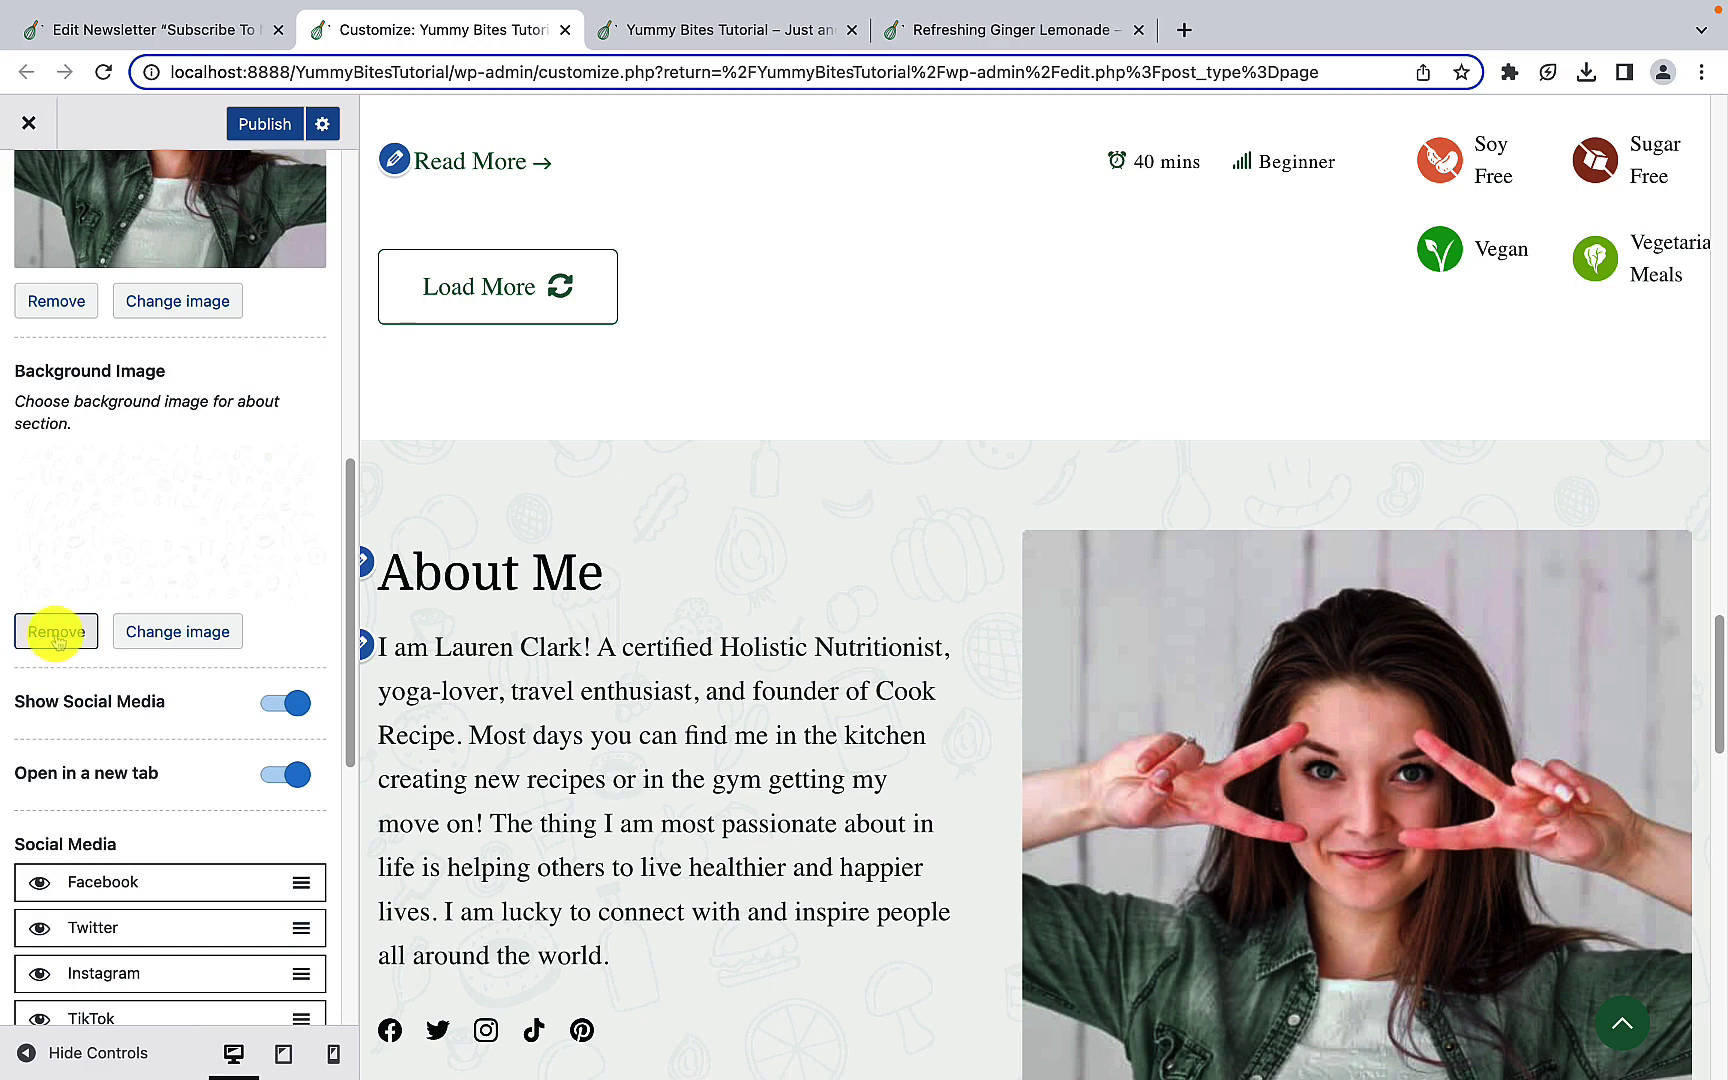
click(158, 640)
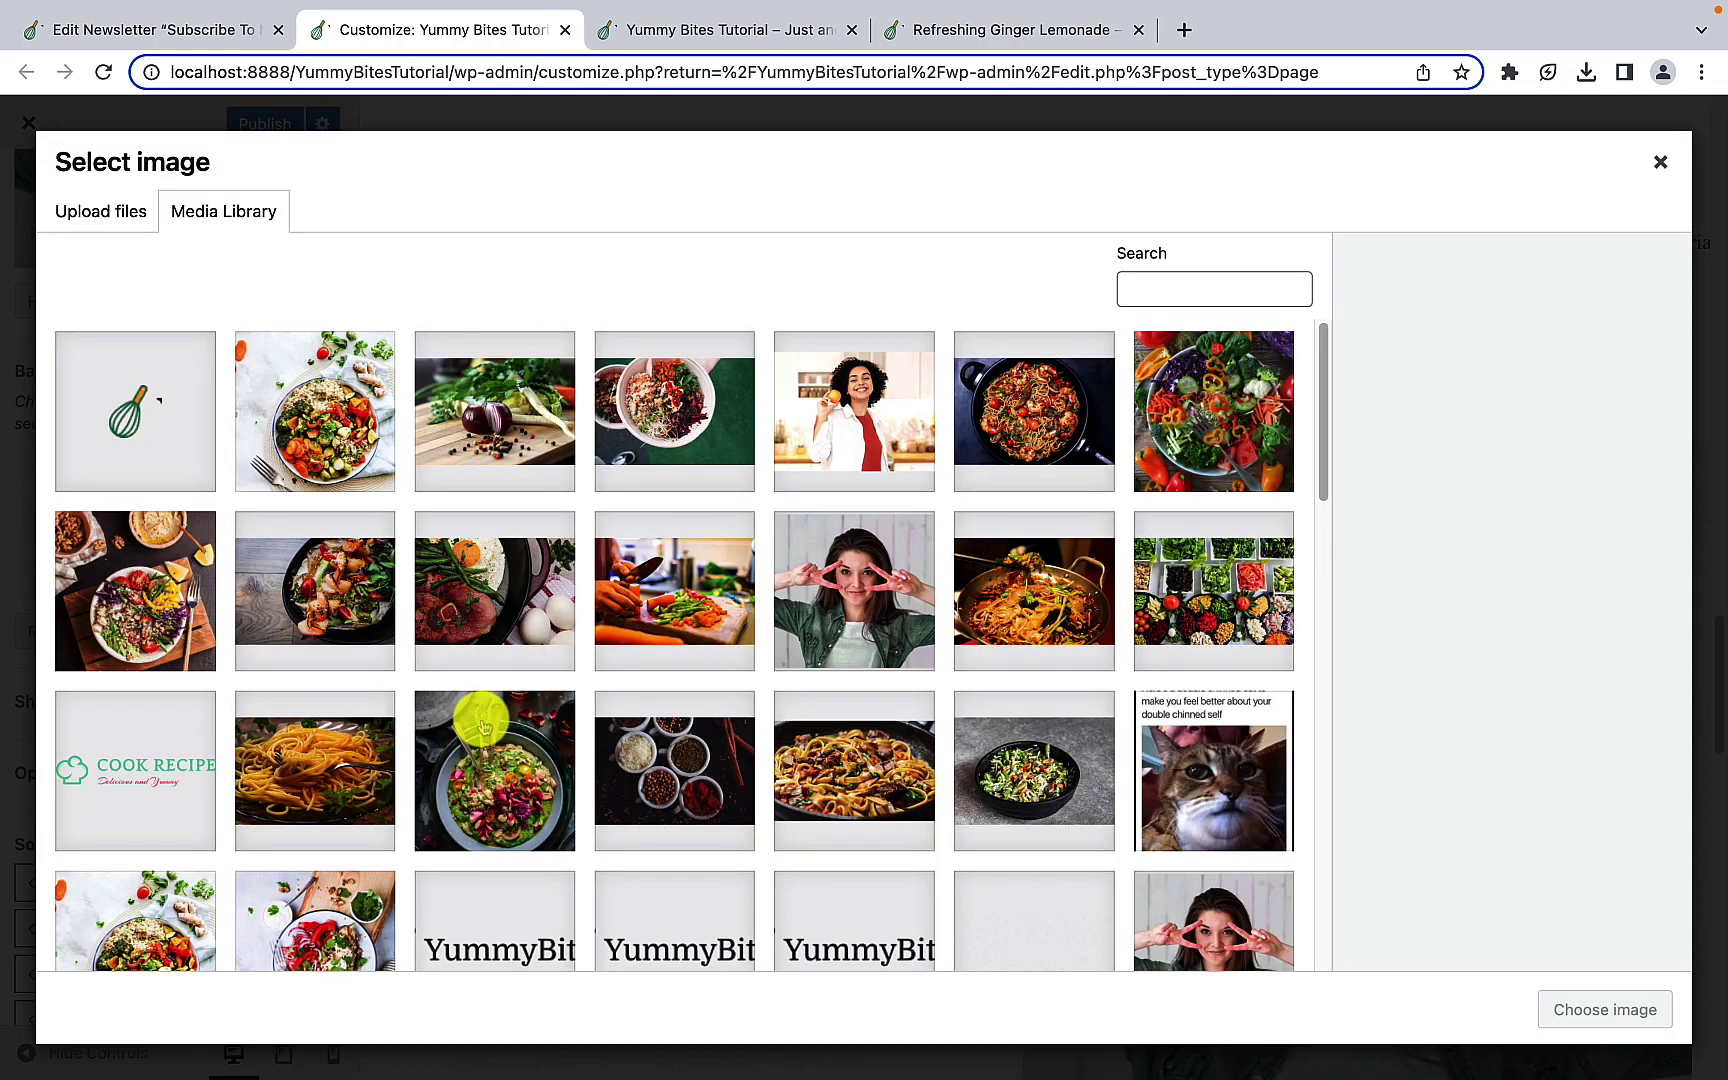
click(1677, 164)
scroll(646, 772, down, 2)
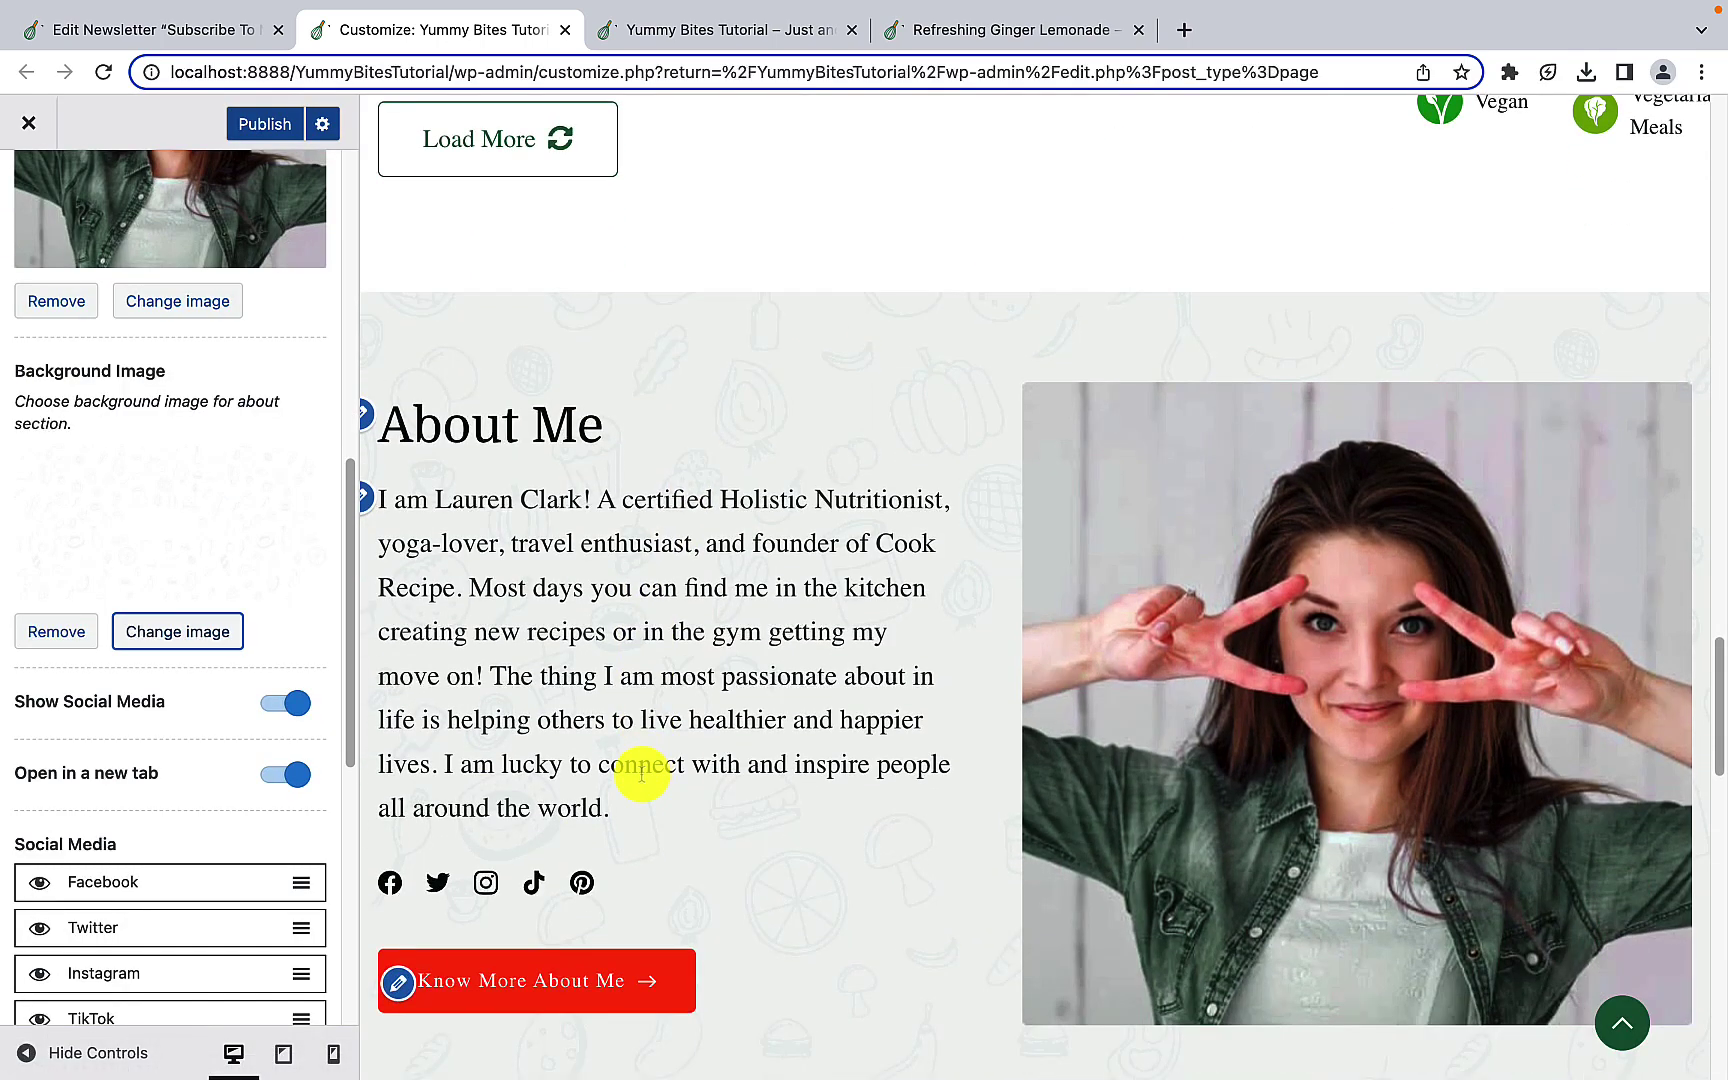
Step: Try hiding the social media icons in the About section and restore their visibility
scroll(642, 772, down, 2)
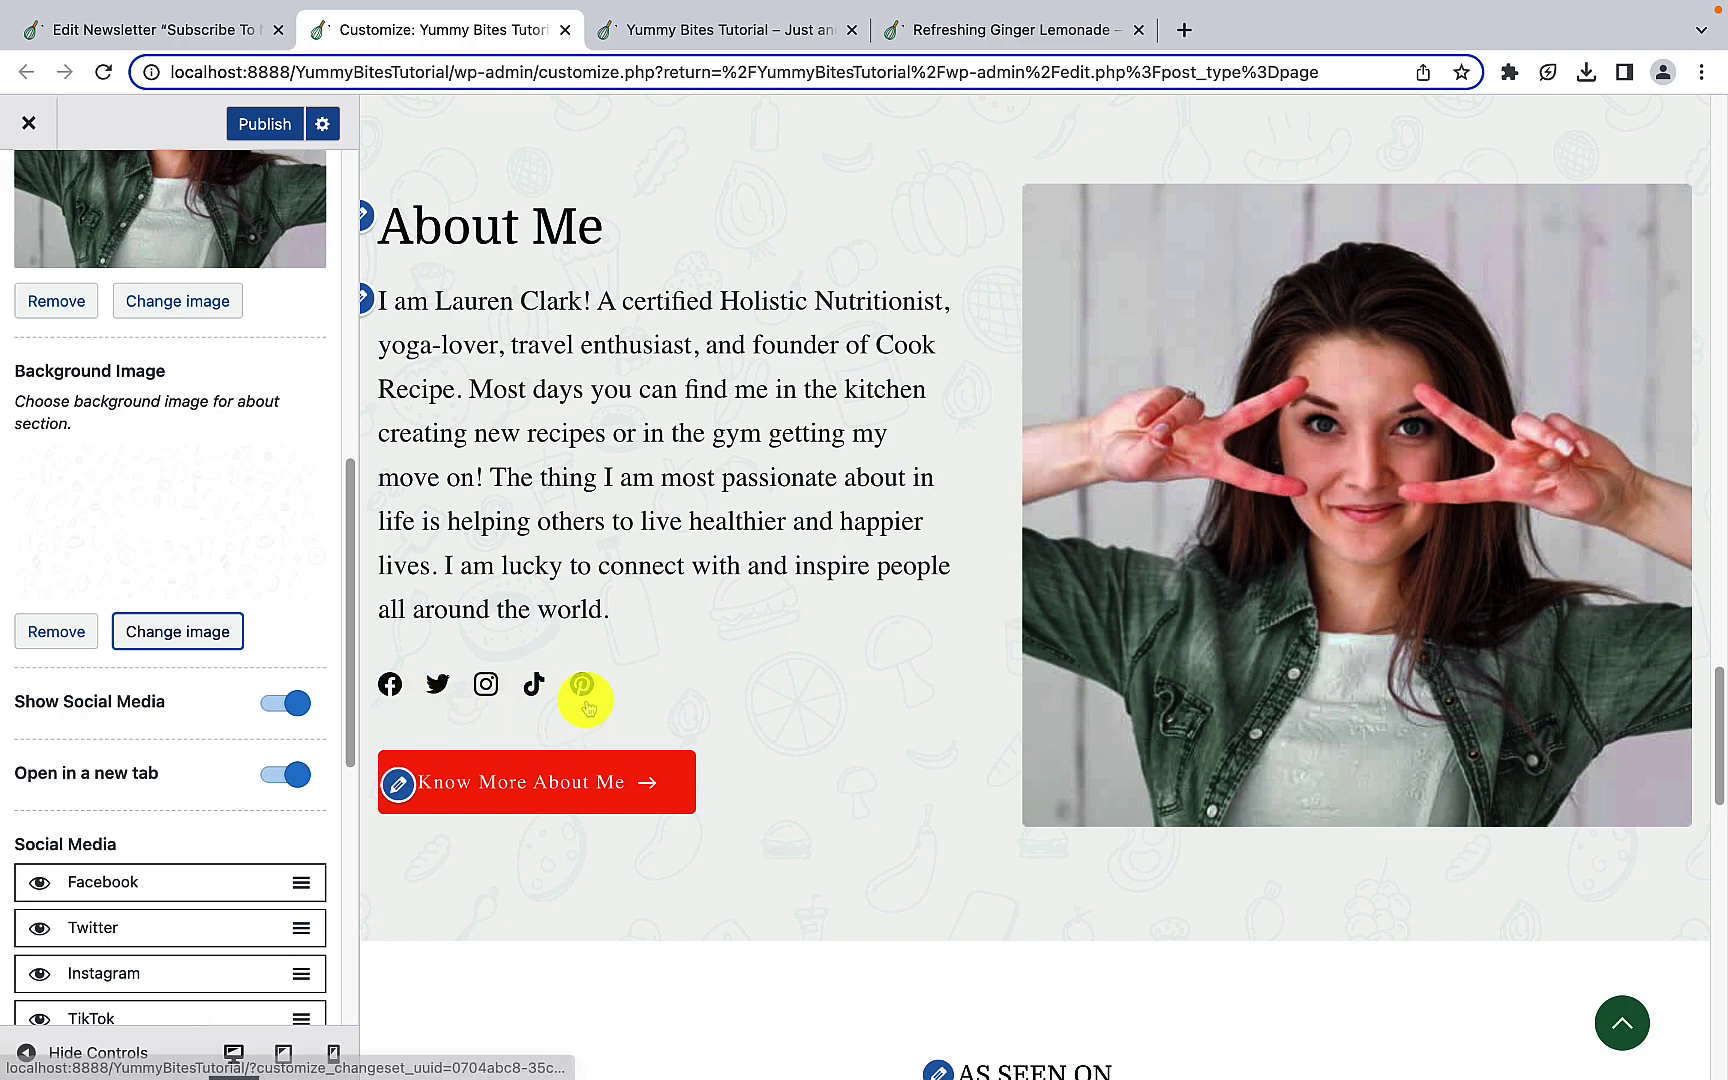
click(283, 705)
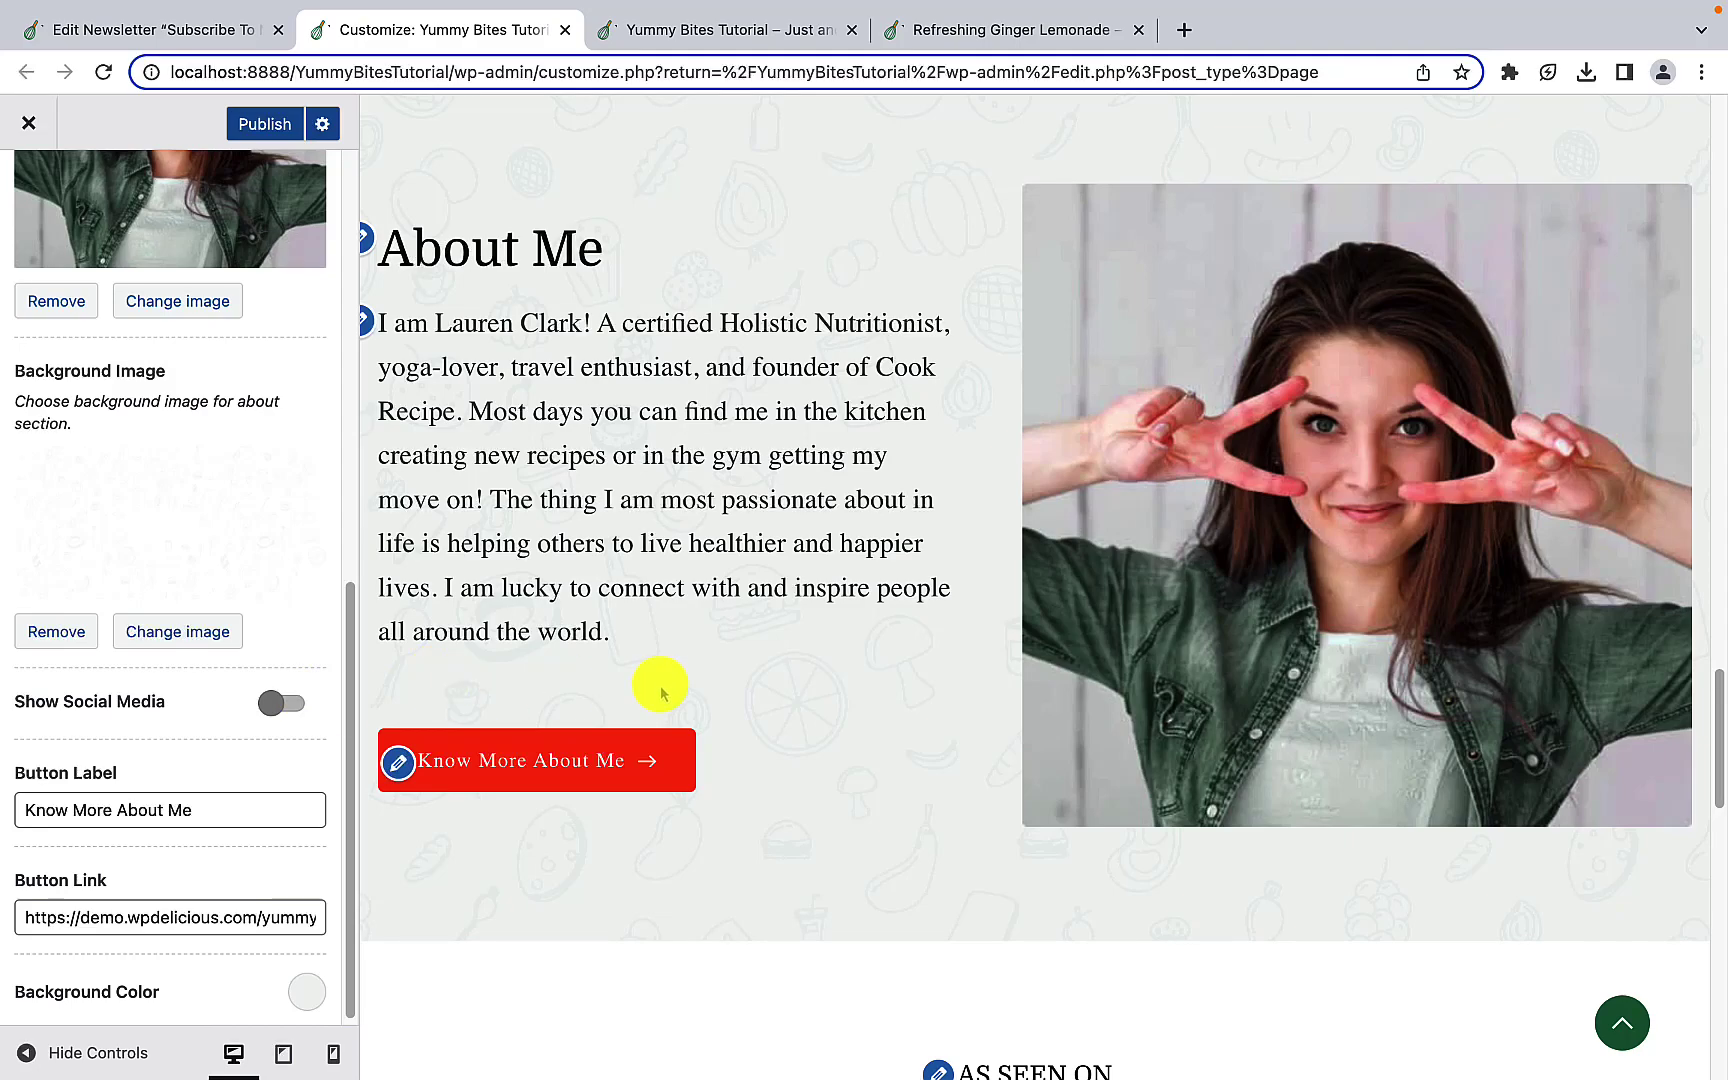
click(293, 705)
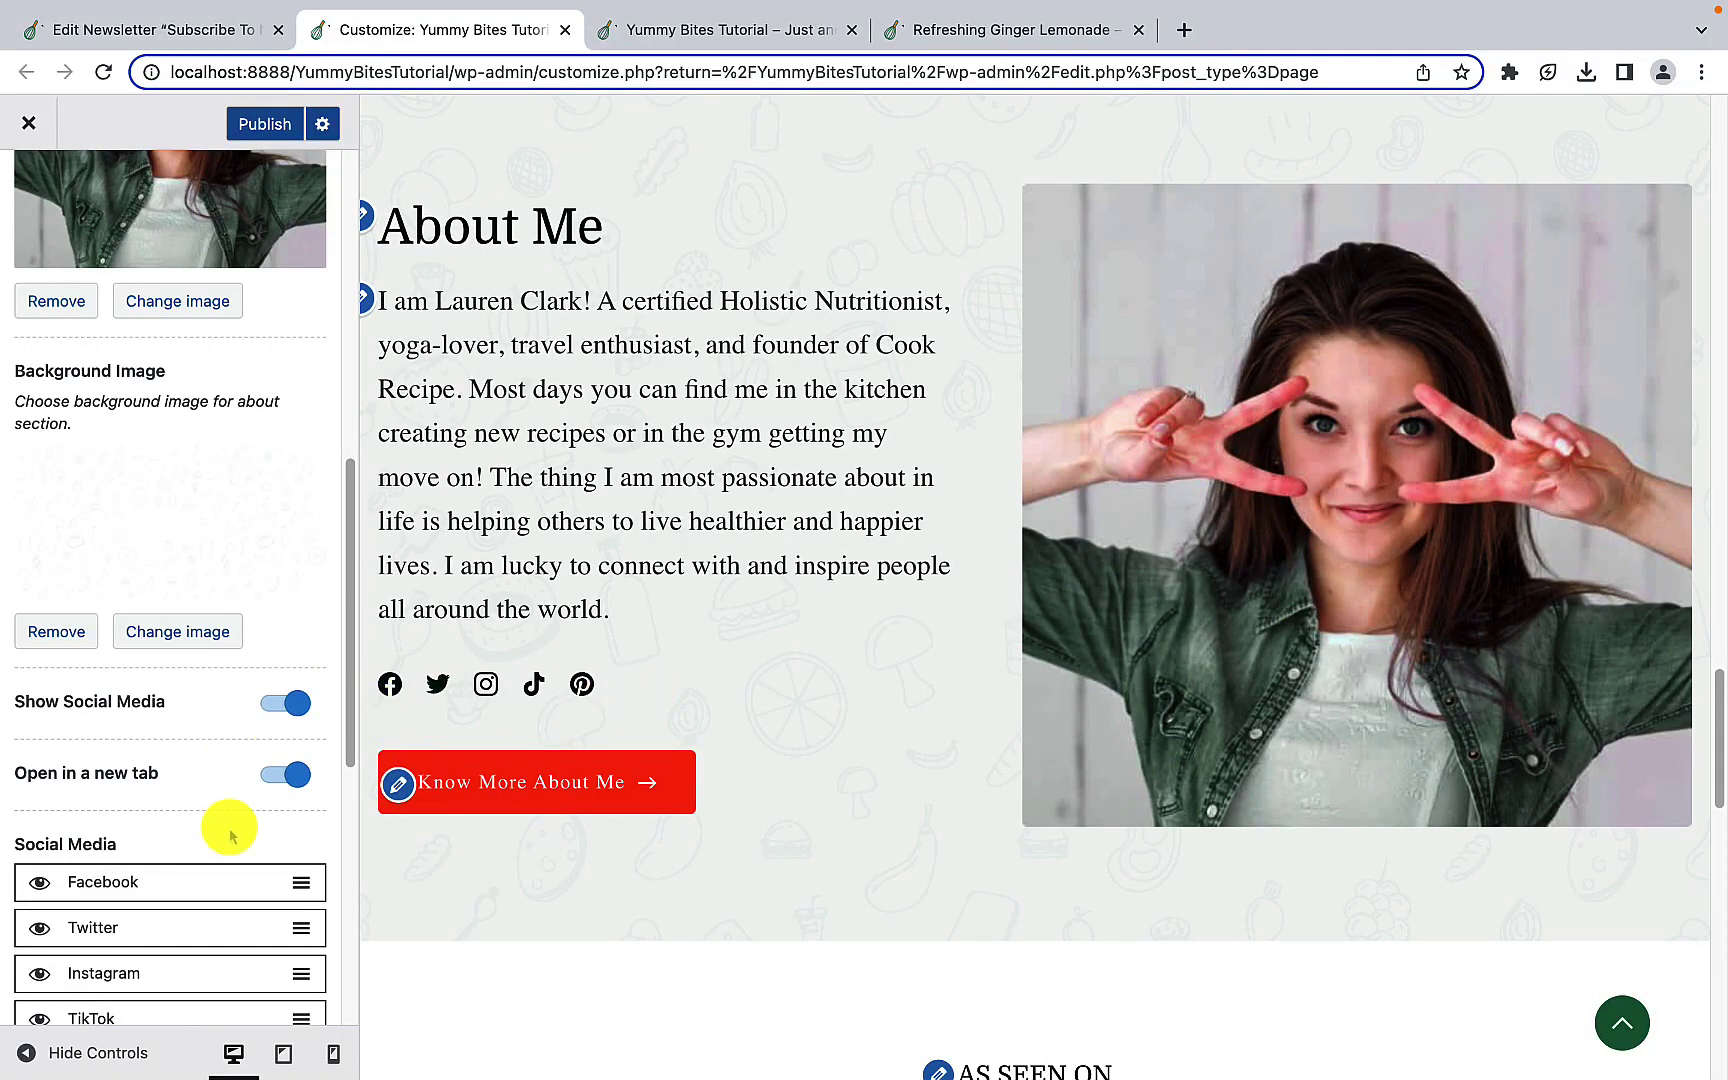
Step: Enable the Youtube icon in the About section's social media list
scroll(228, 800, down, 4)
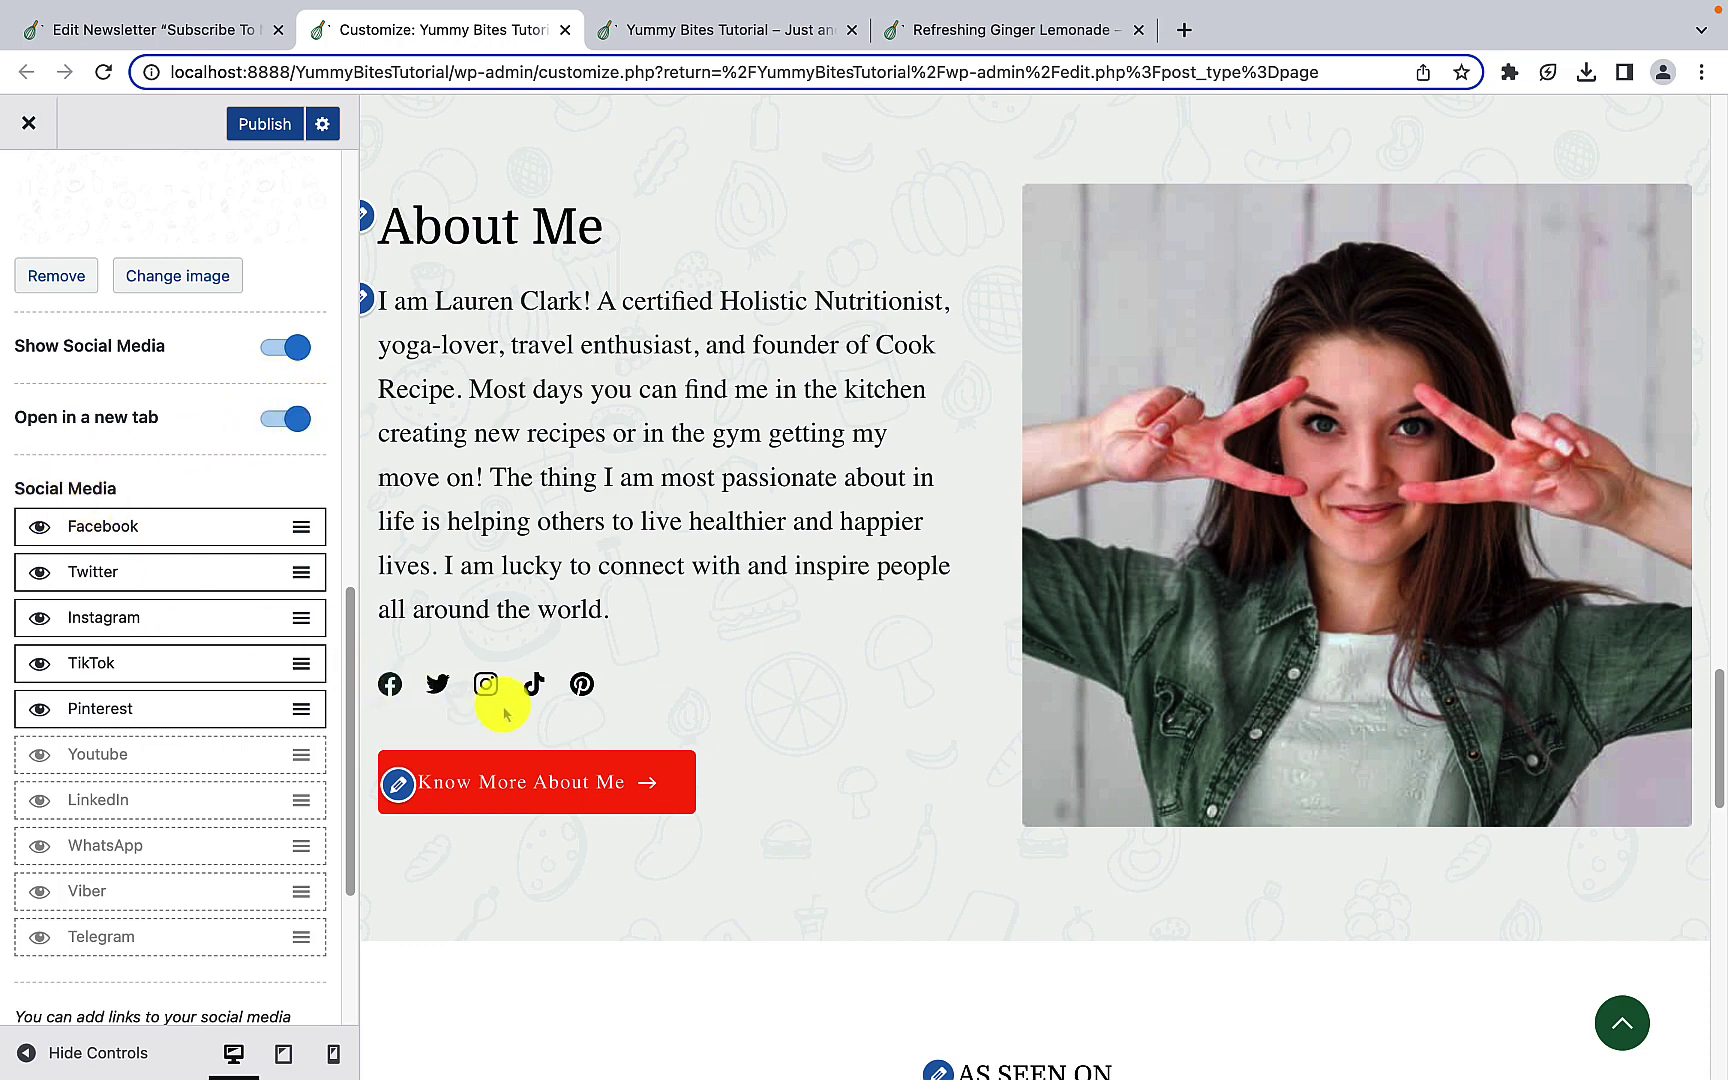
scroll(174, 802, down, 4)
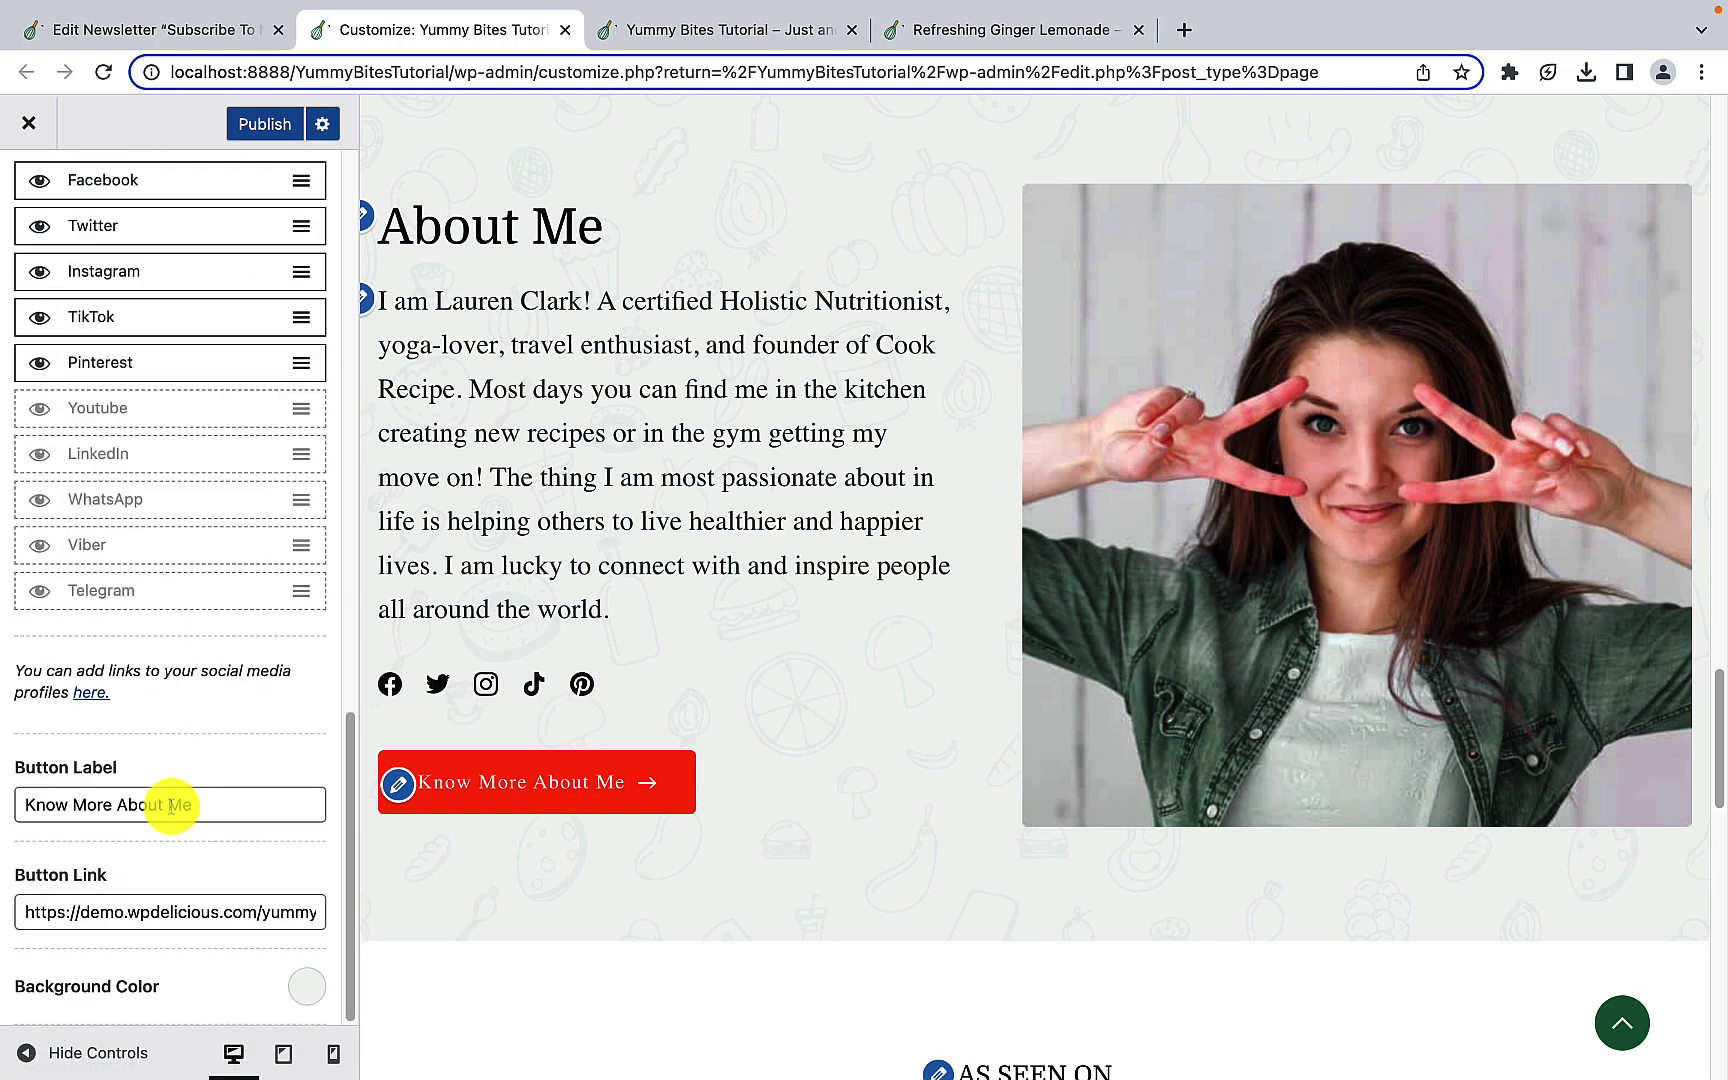
scroll(174, 802, up, 4)
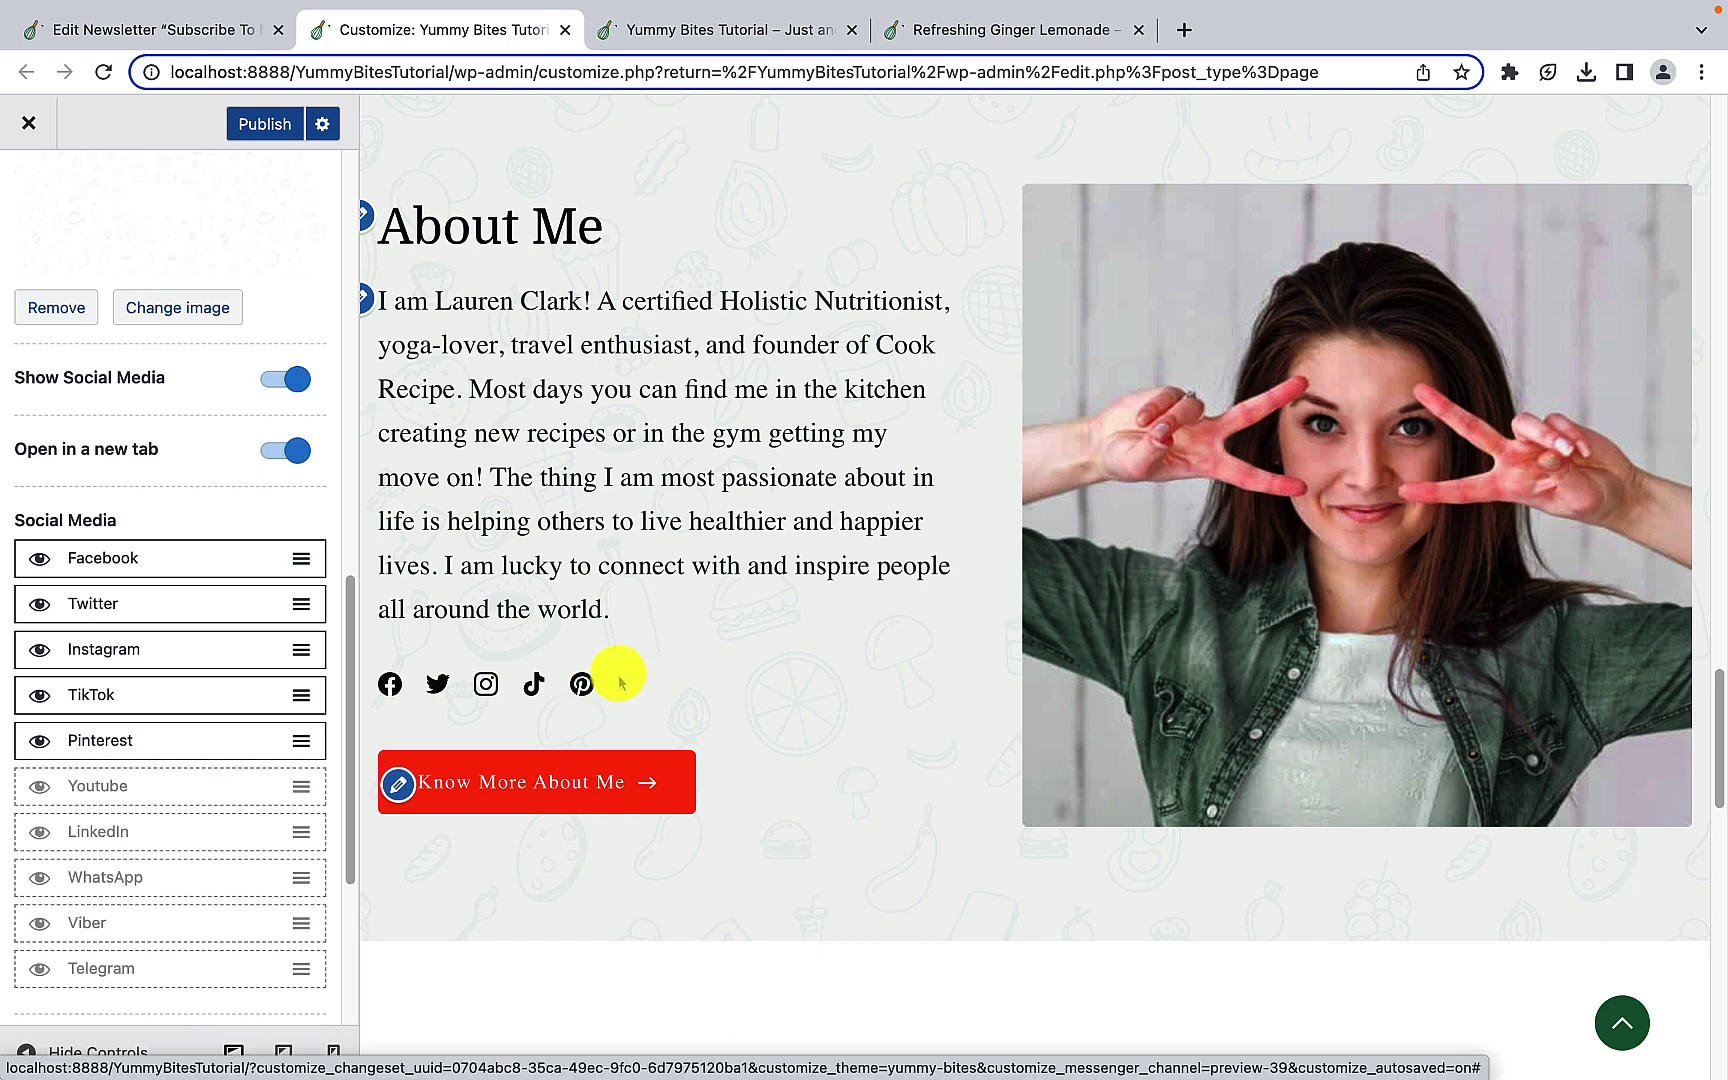
click(40, 787)
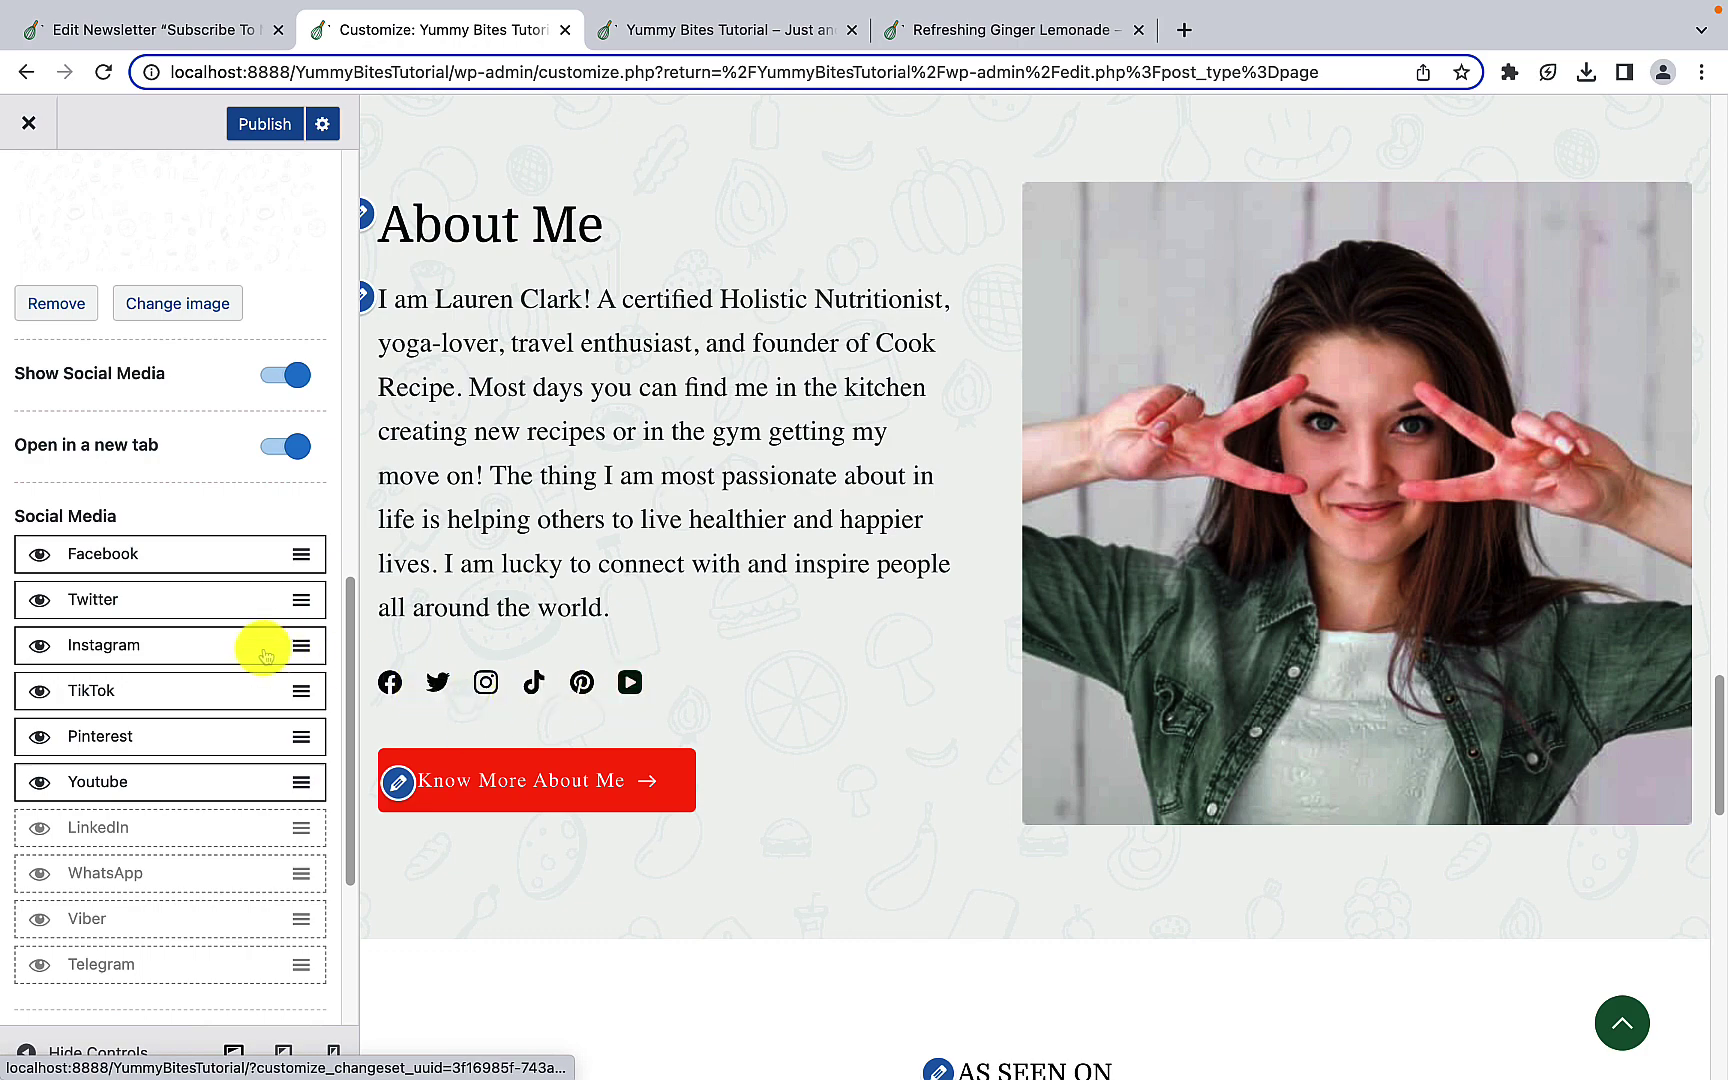
Step: Examine the About section's button label text against the button in the preview
scroll(155, 780, down, 2)
scroll(160, 793, down, 5)
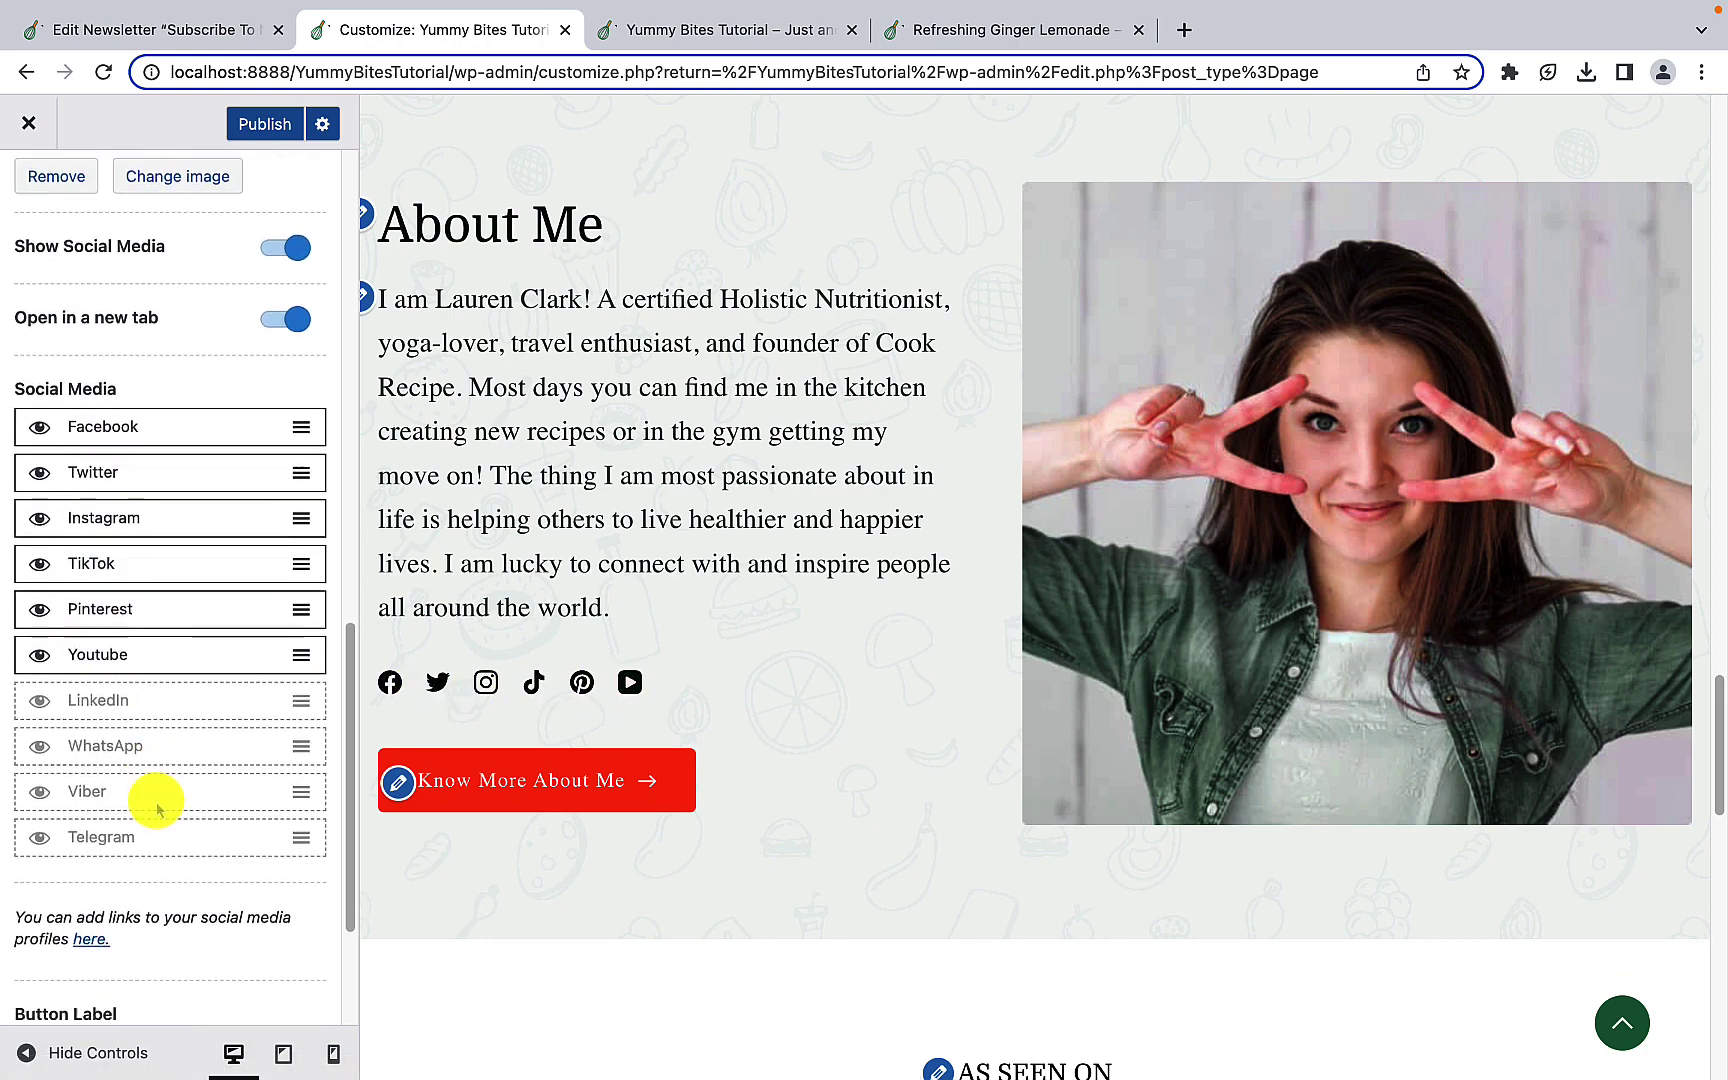
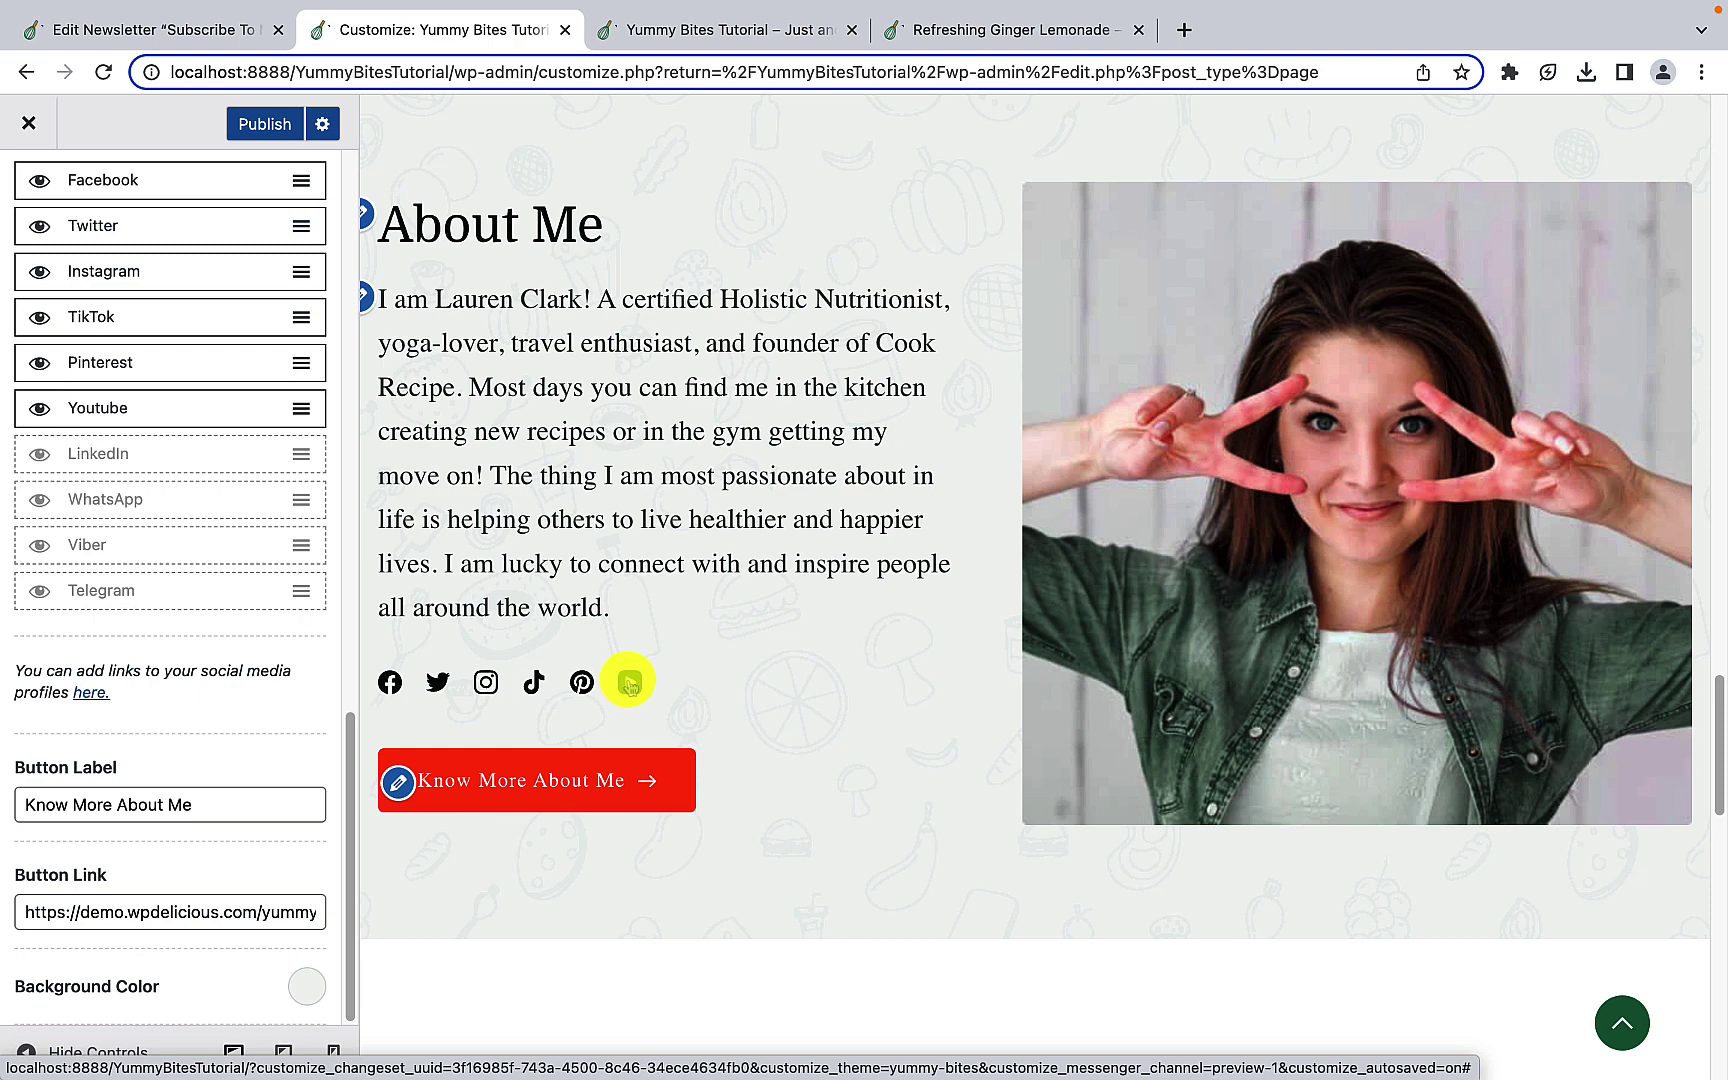
drag(19, 804, 246, 790)
click(246, 790)
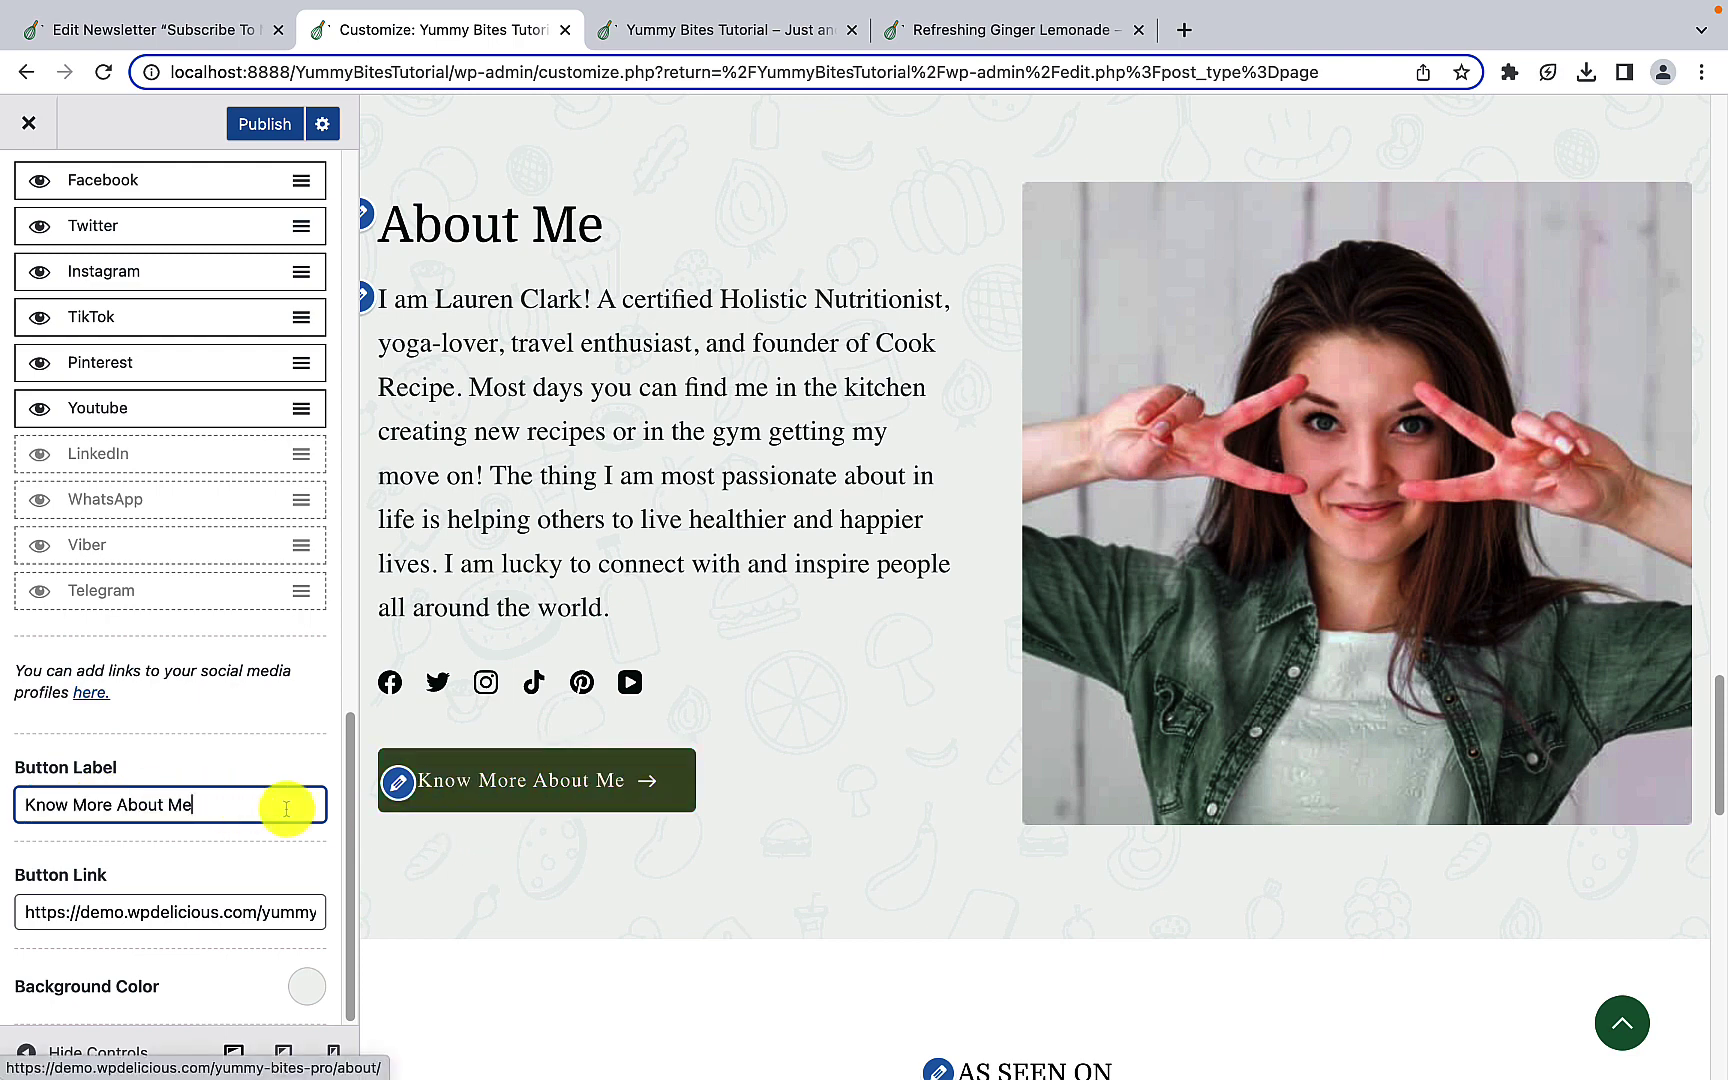
drag(231, 798, 19, 802)
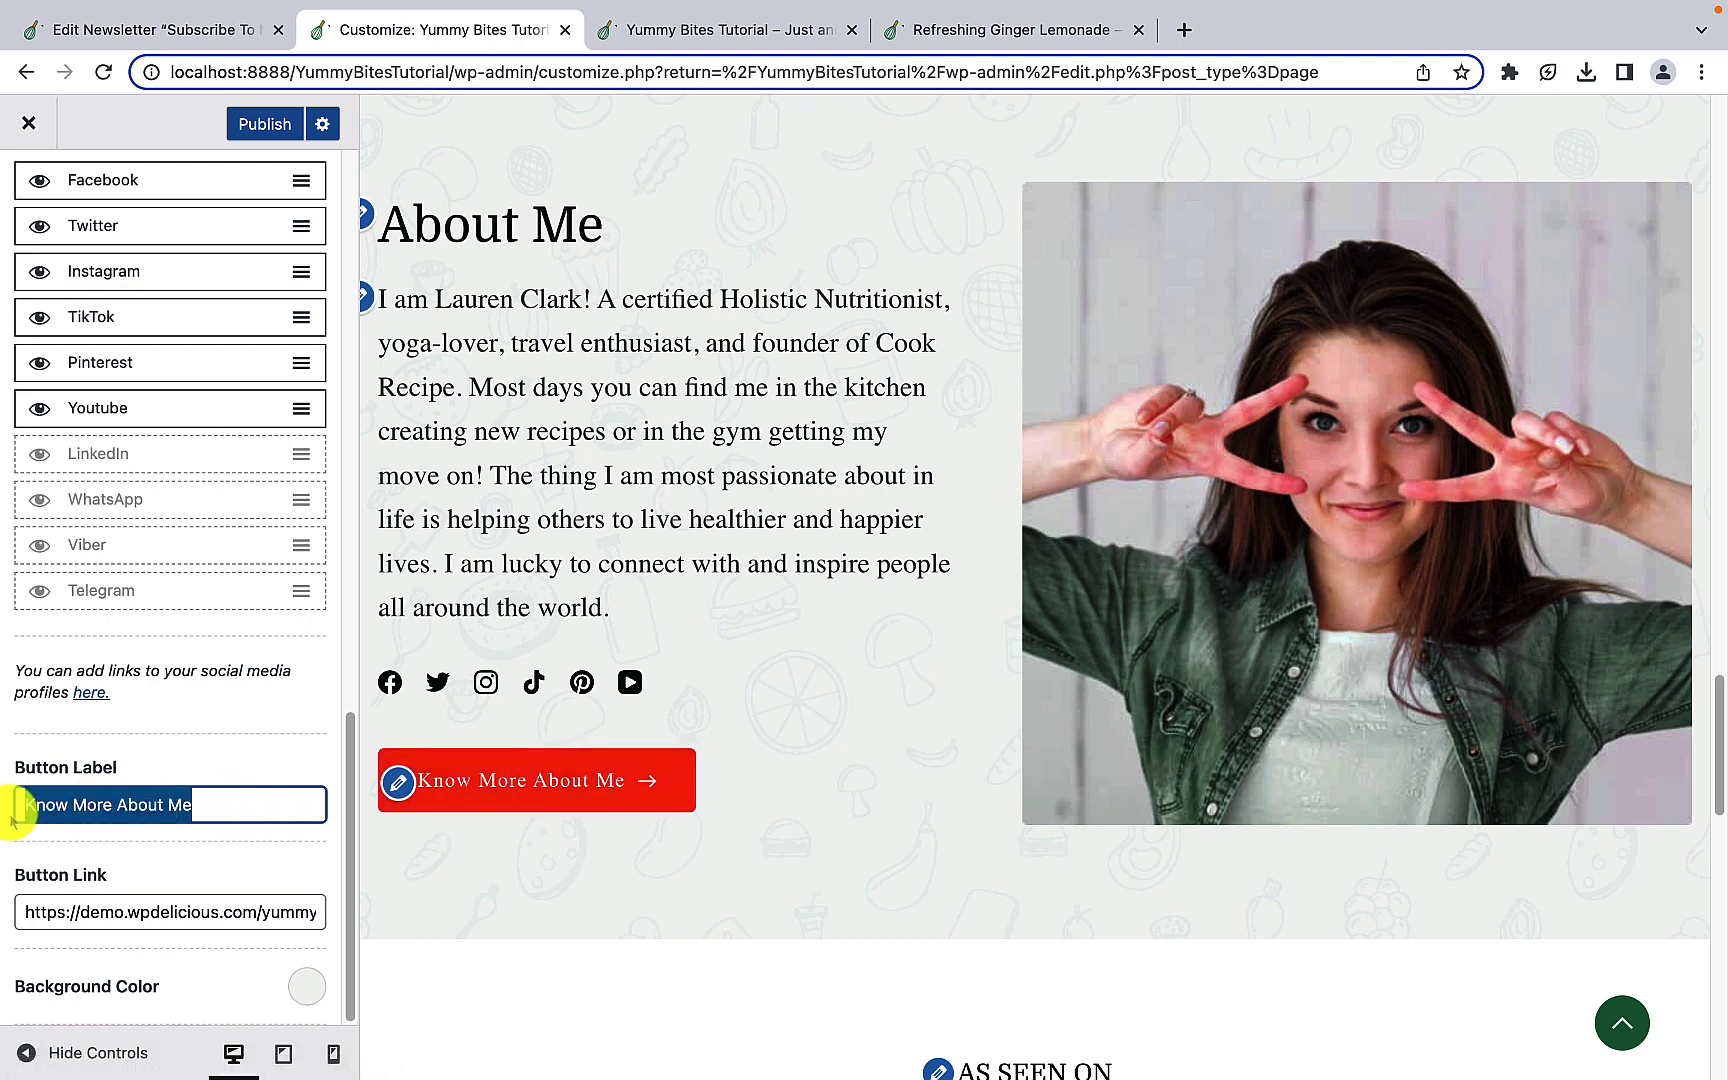
click(234, 805)
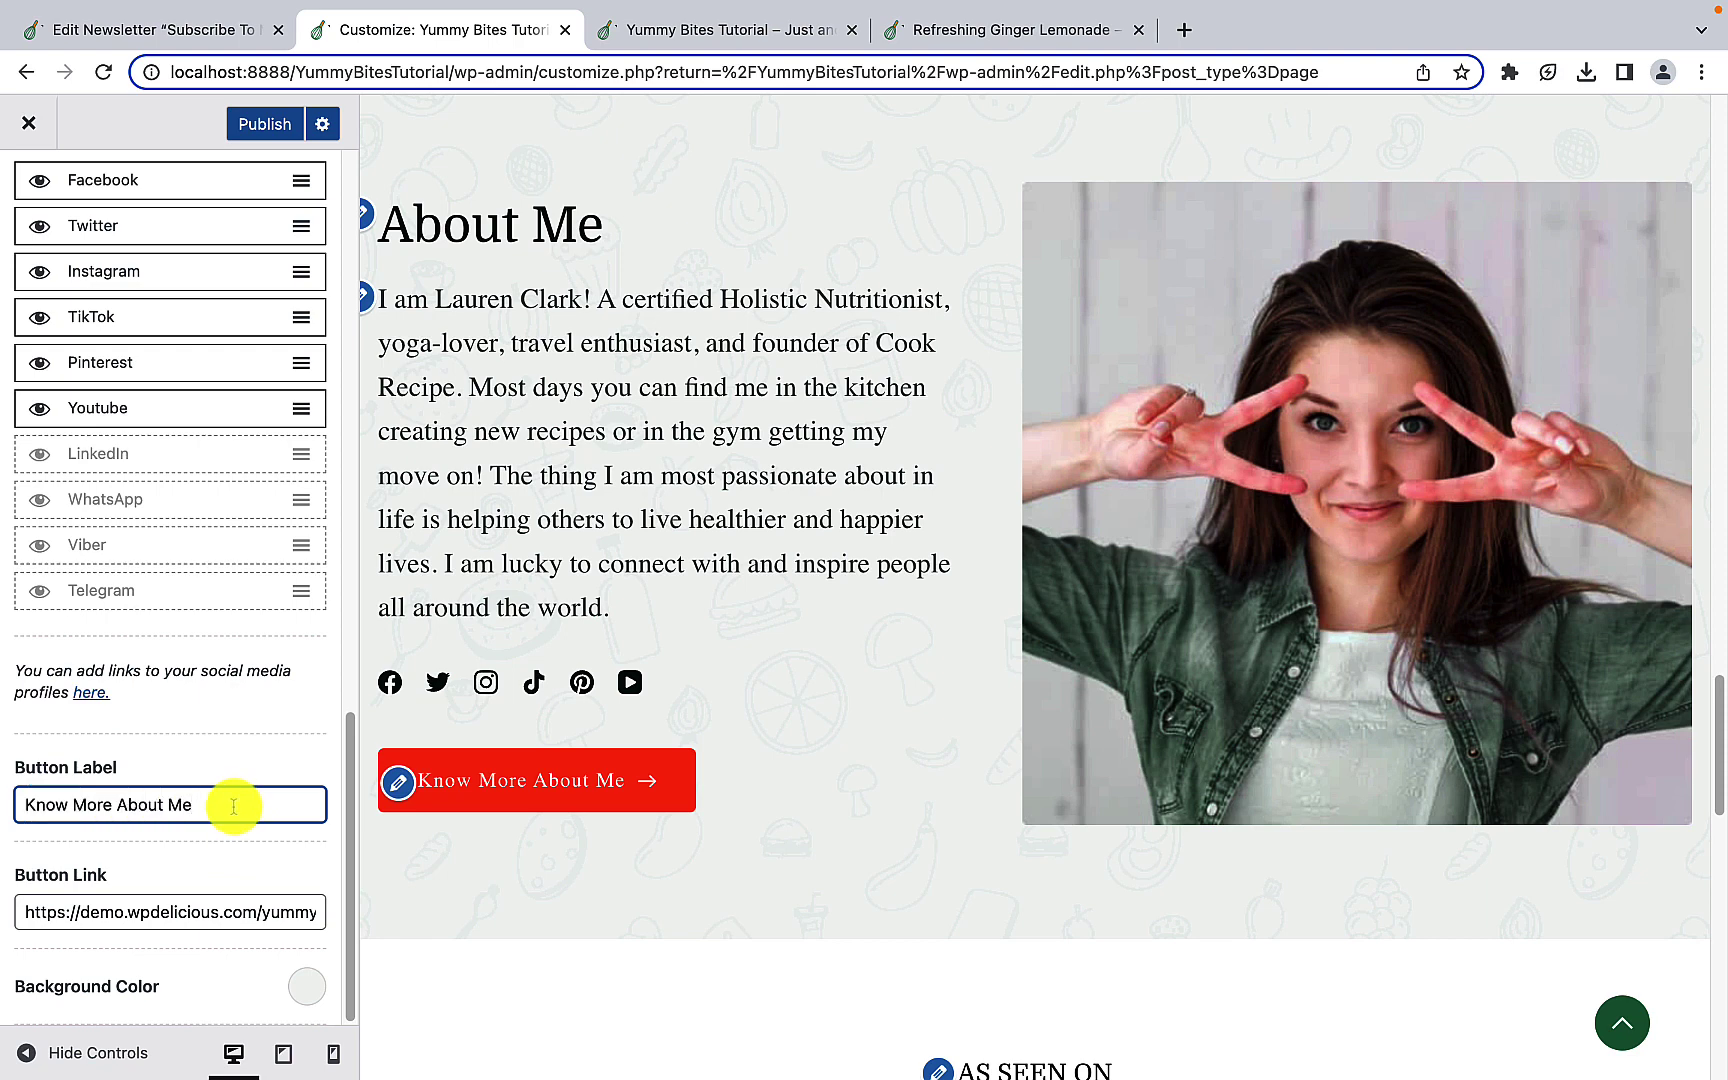
Step: Inspect the About section's button link address and its background color picker without changing either
triple_click(69, 916)
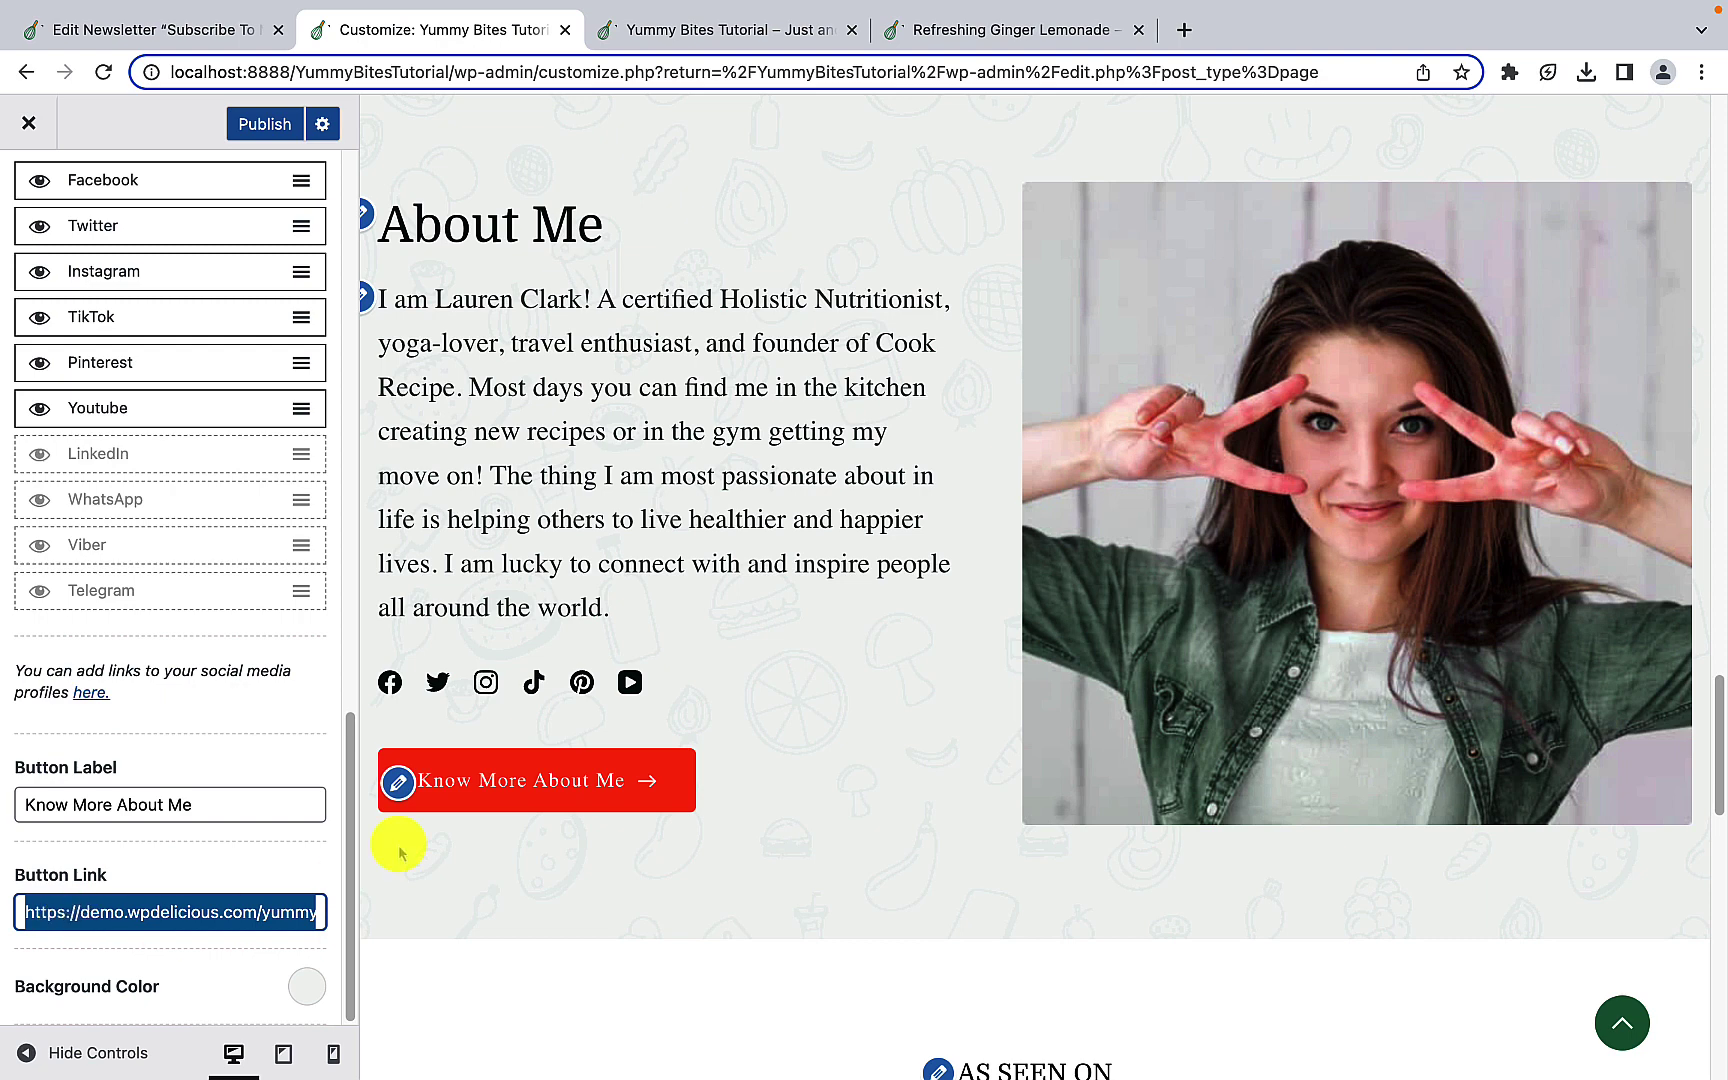
click(104, 905)
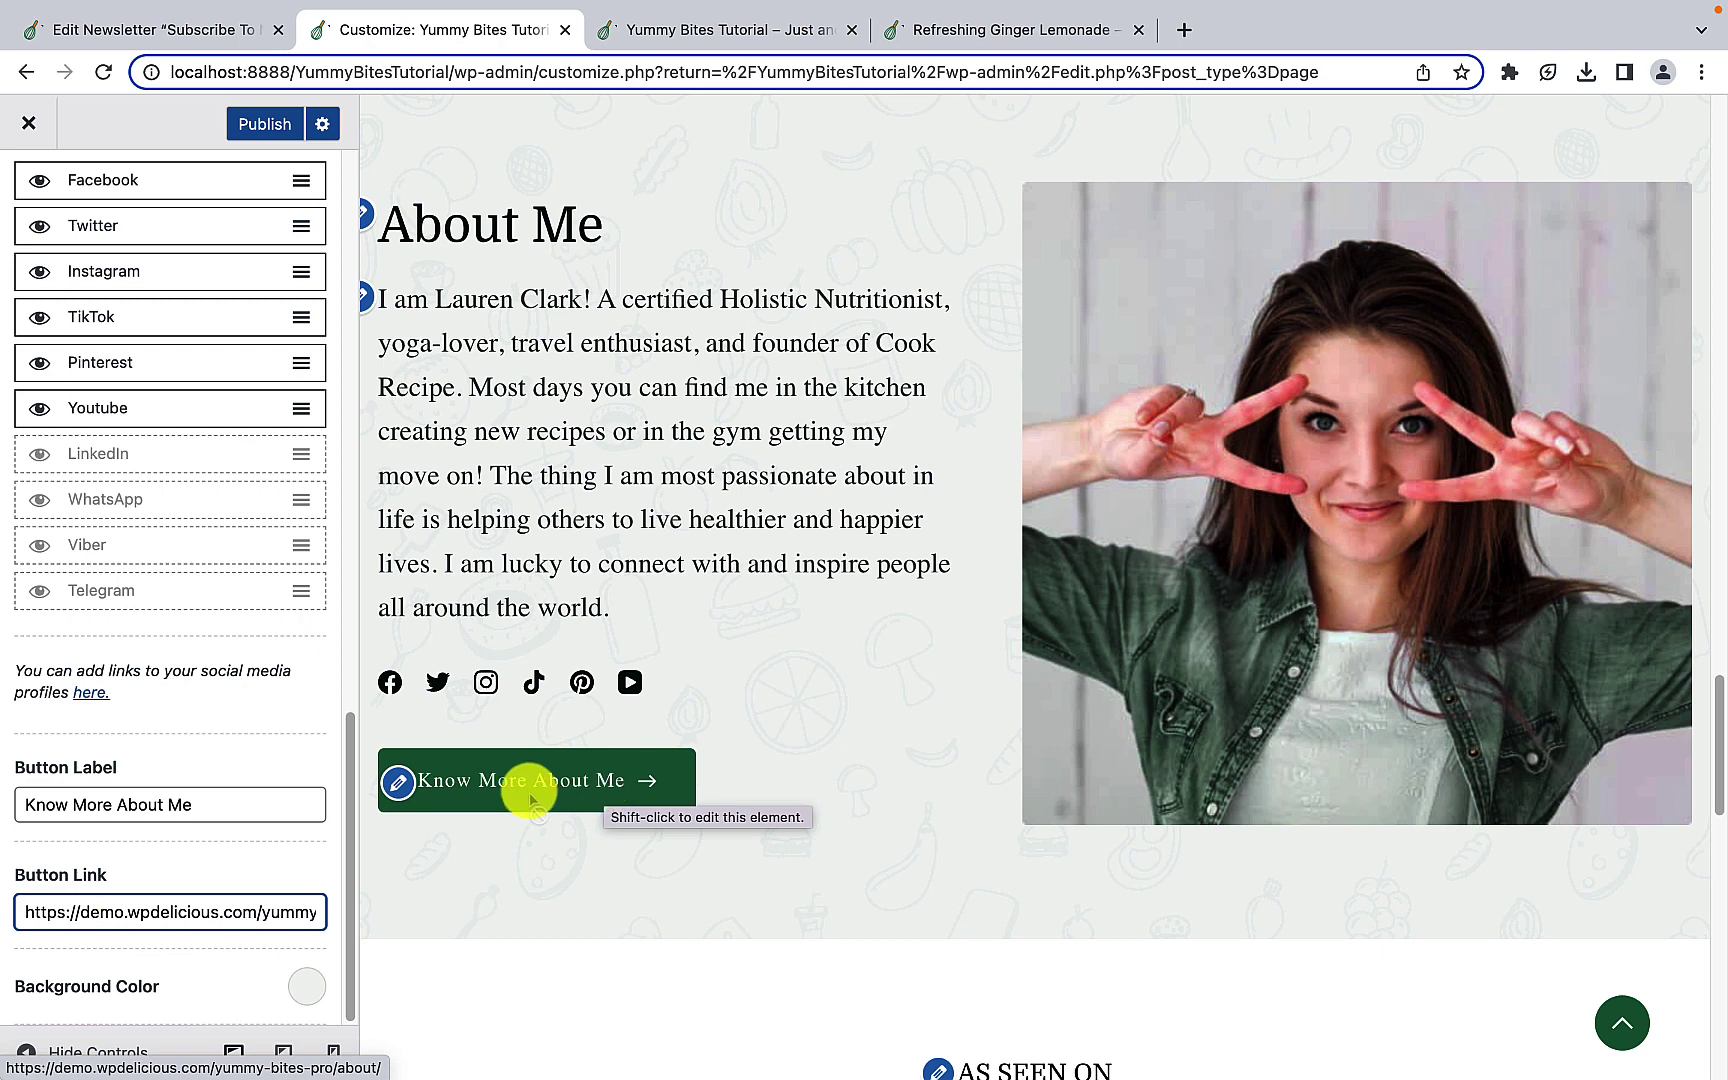
triple_click(122, 912)
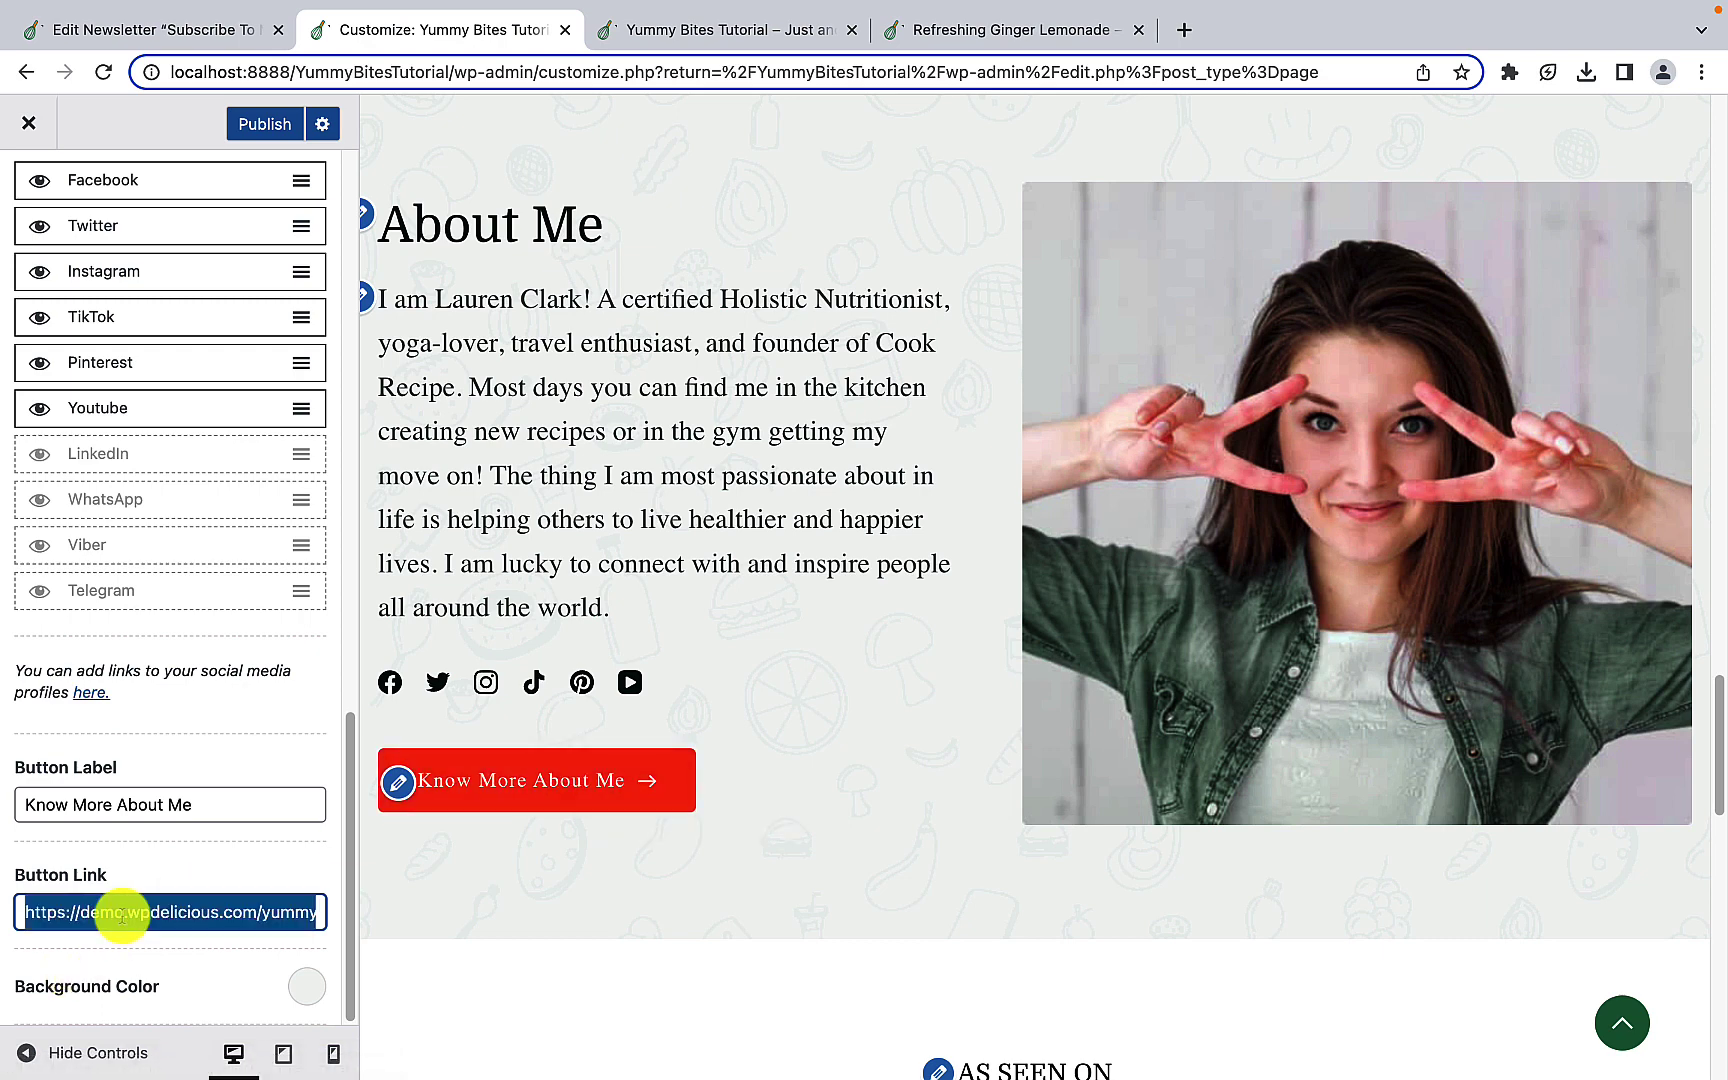
click(140, 912)
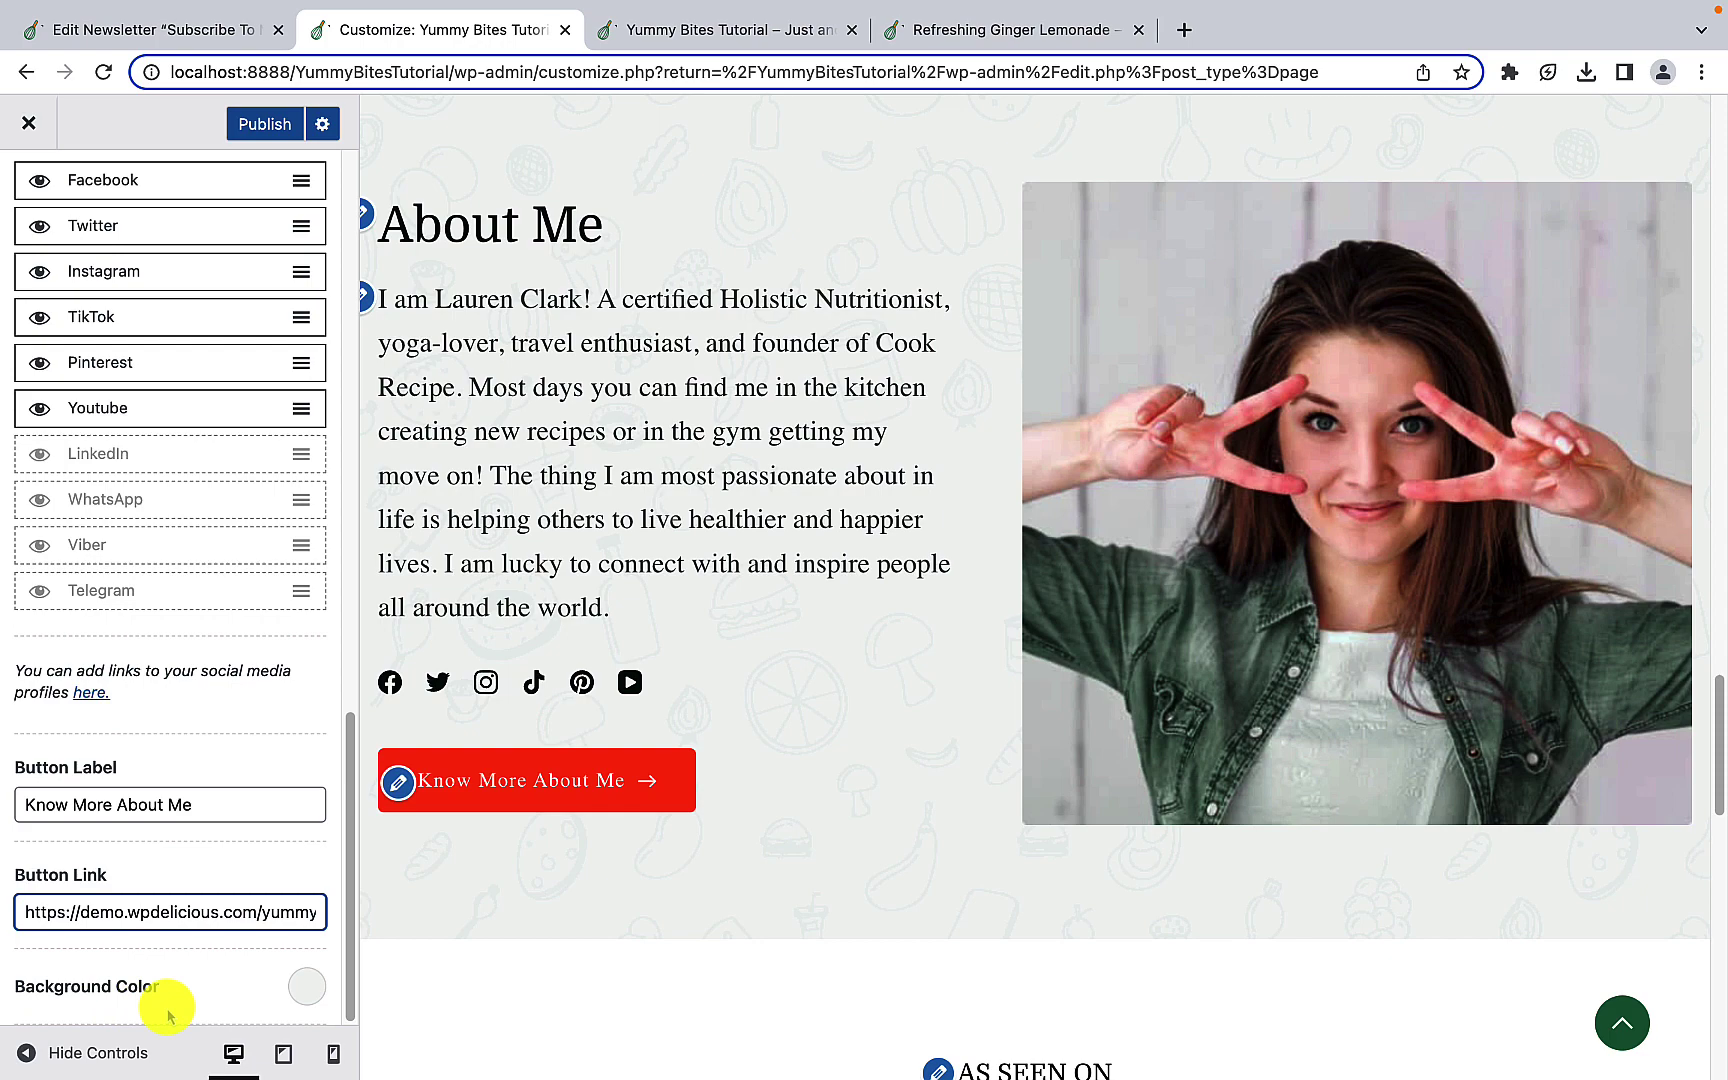
click(306, 985)
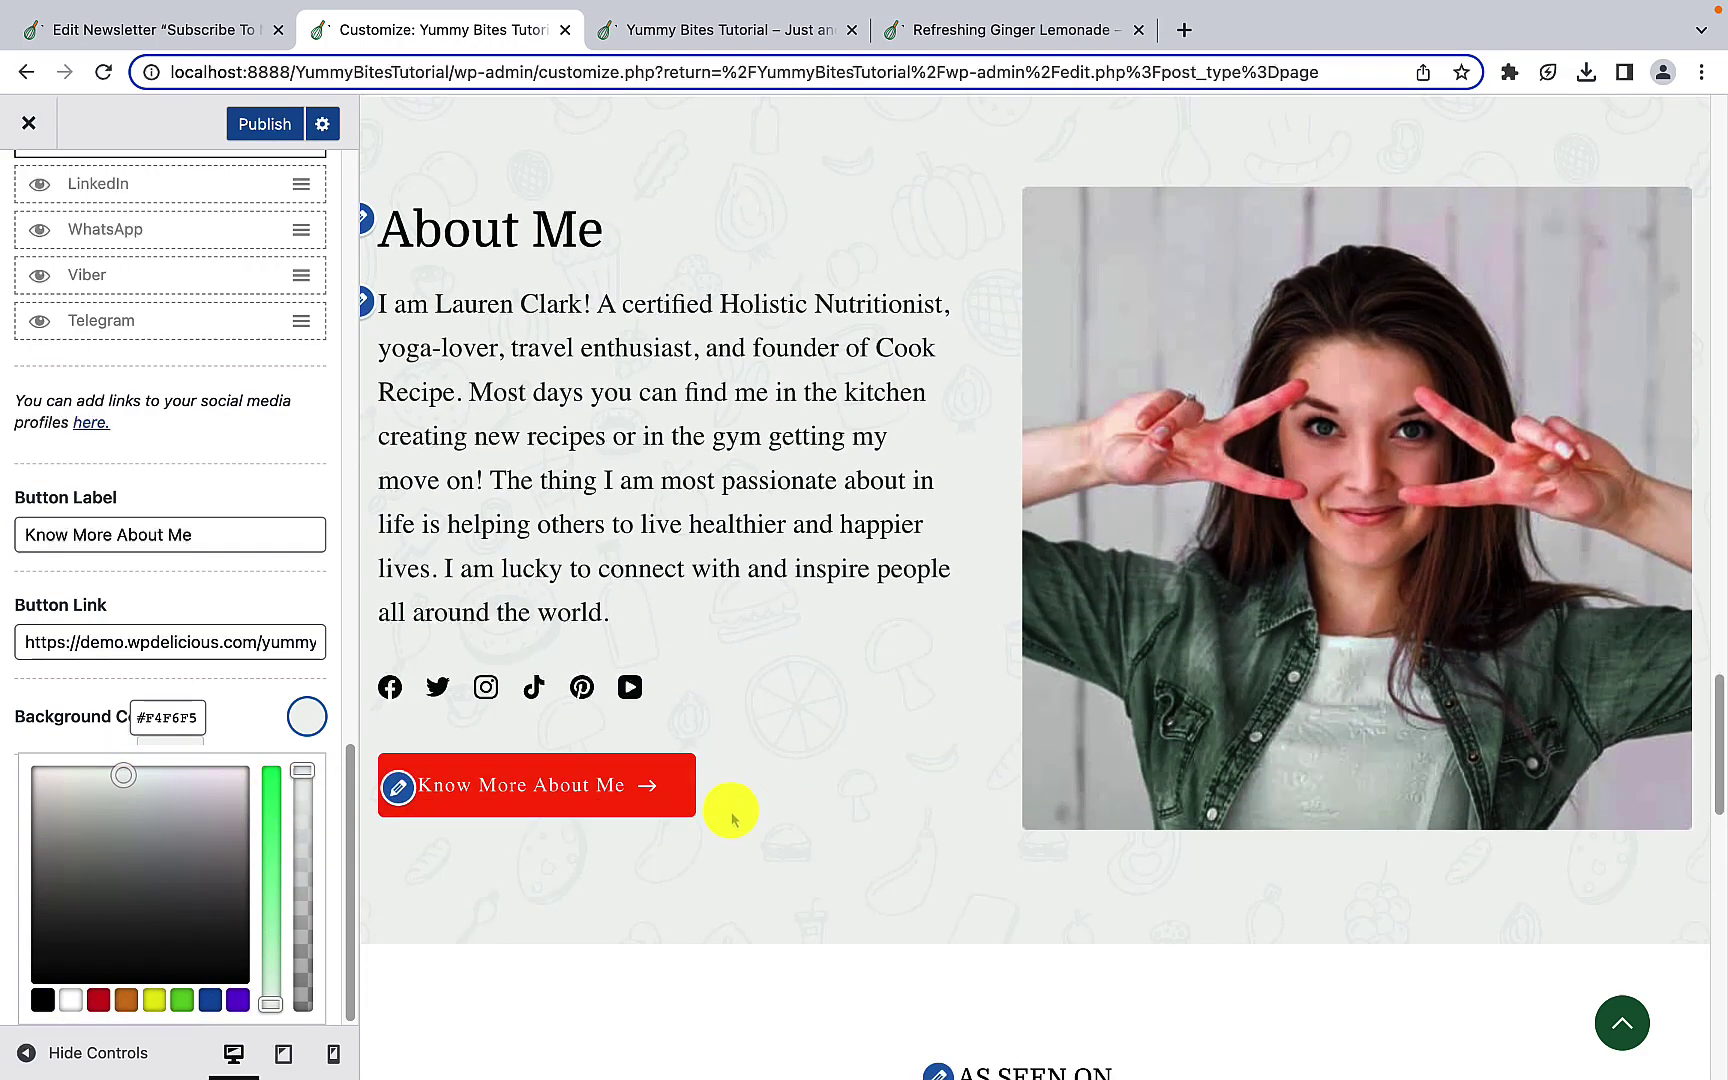
click(222, 690)
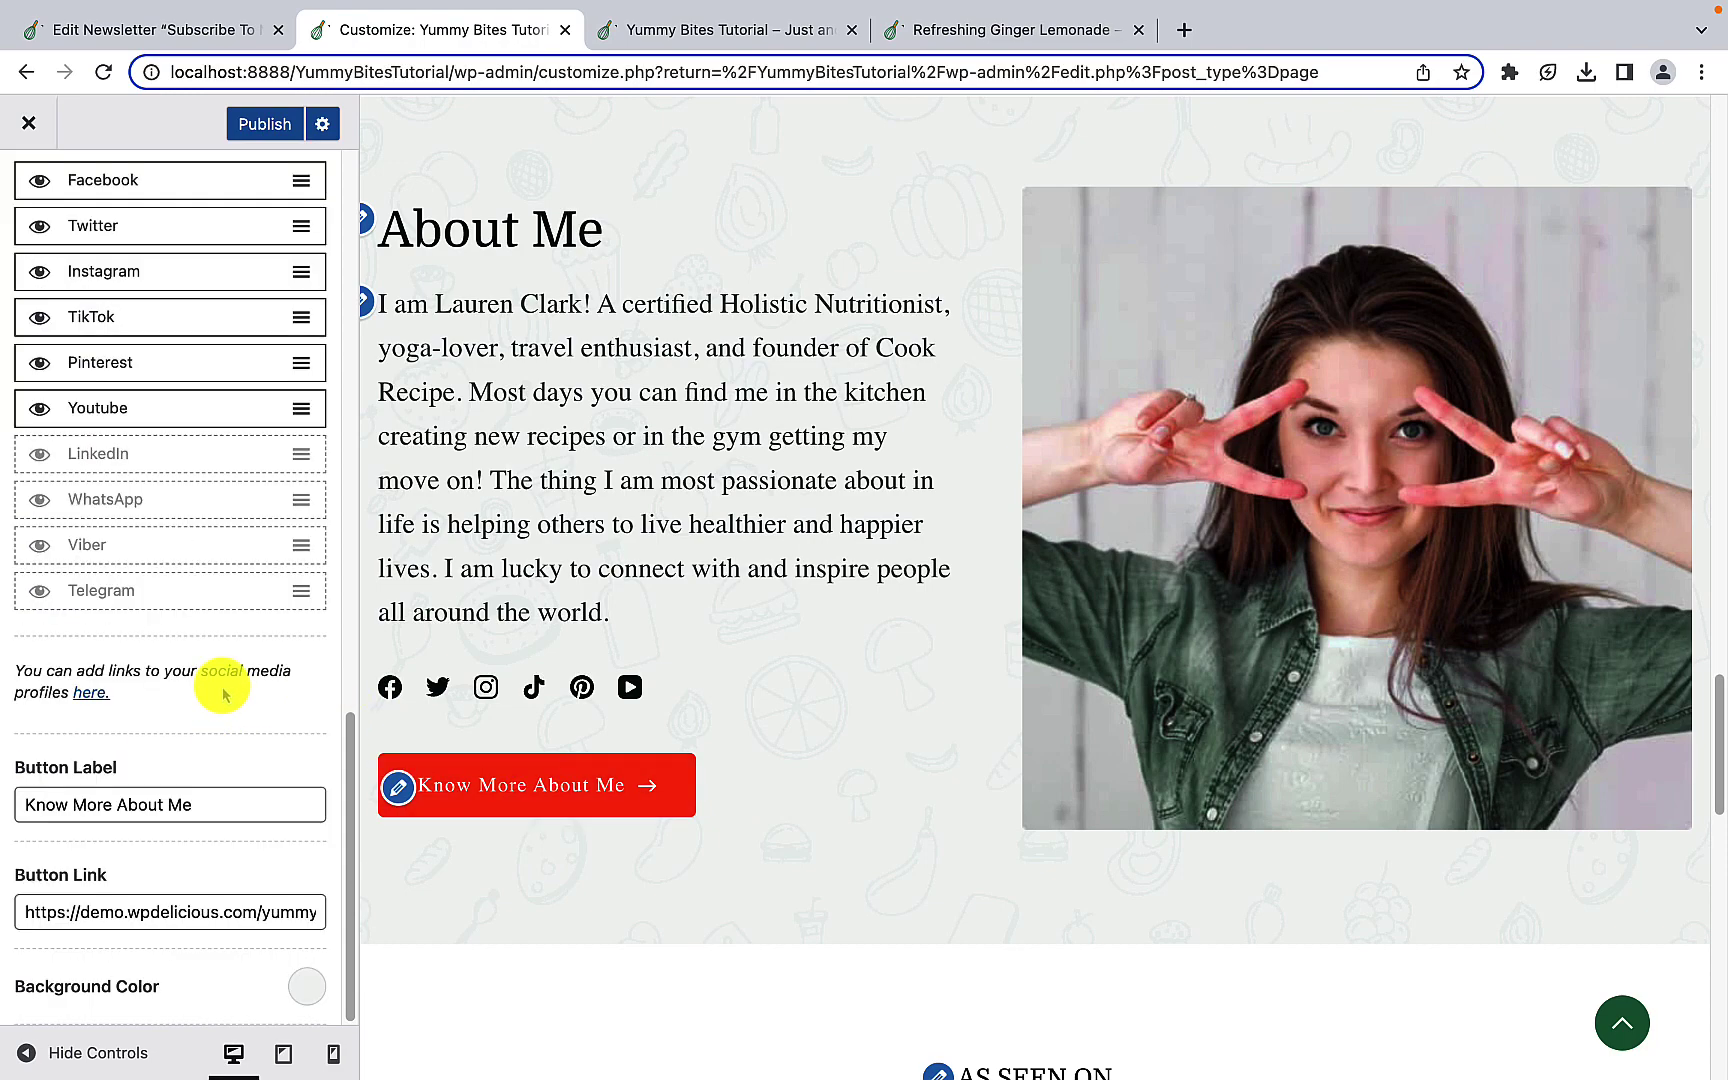
Step: Publish the About section settings and open the Featured On settings
scroll(222, 690, up, 10)
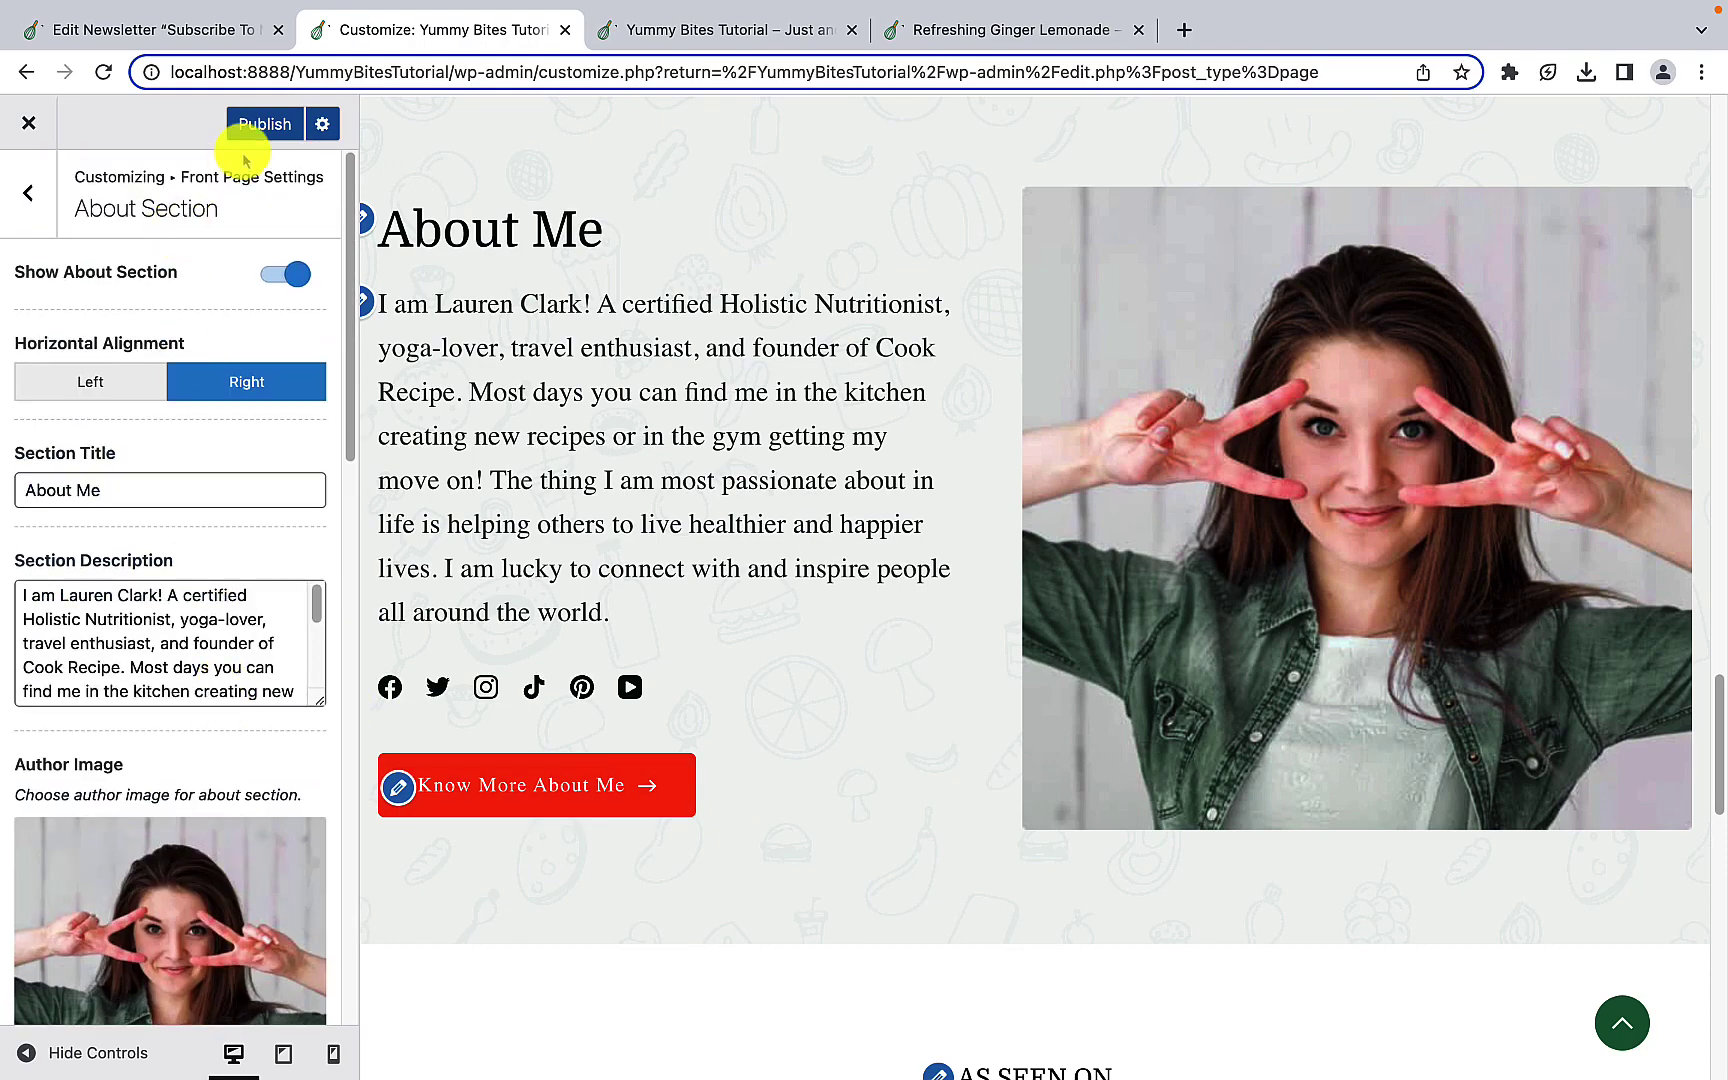
click(261, 128)
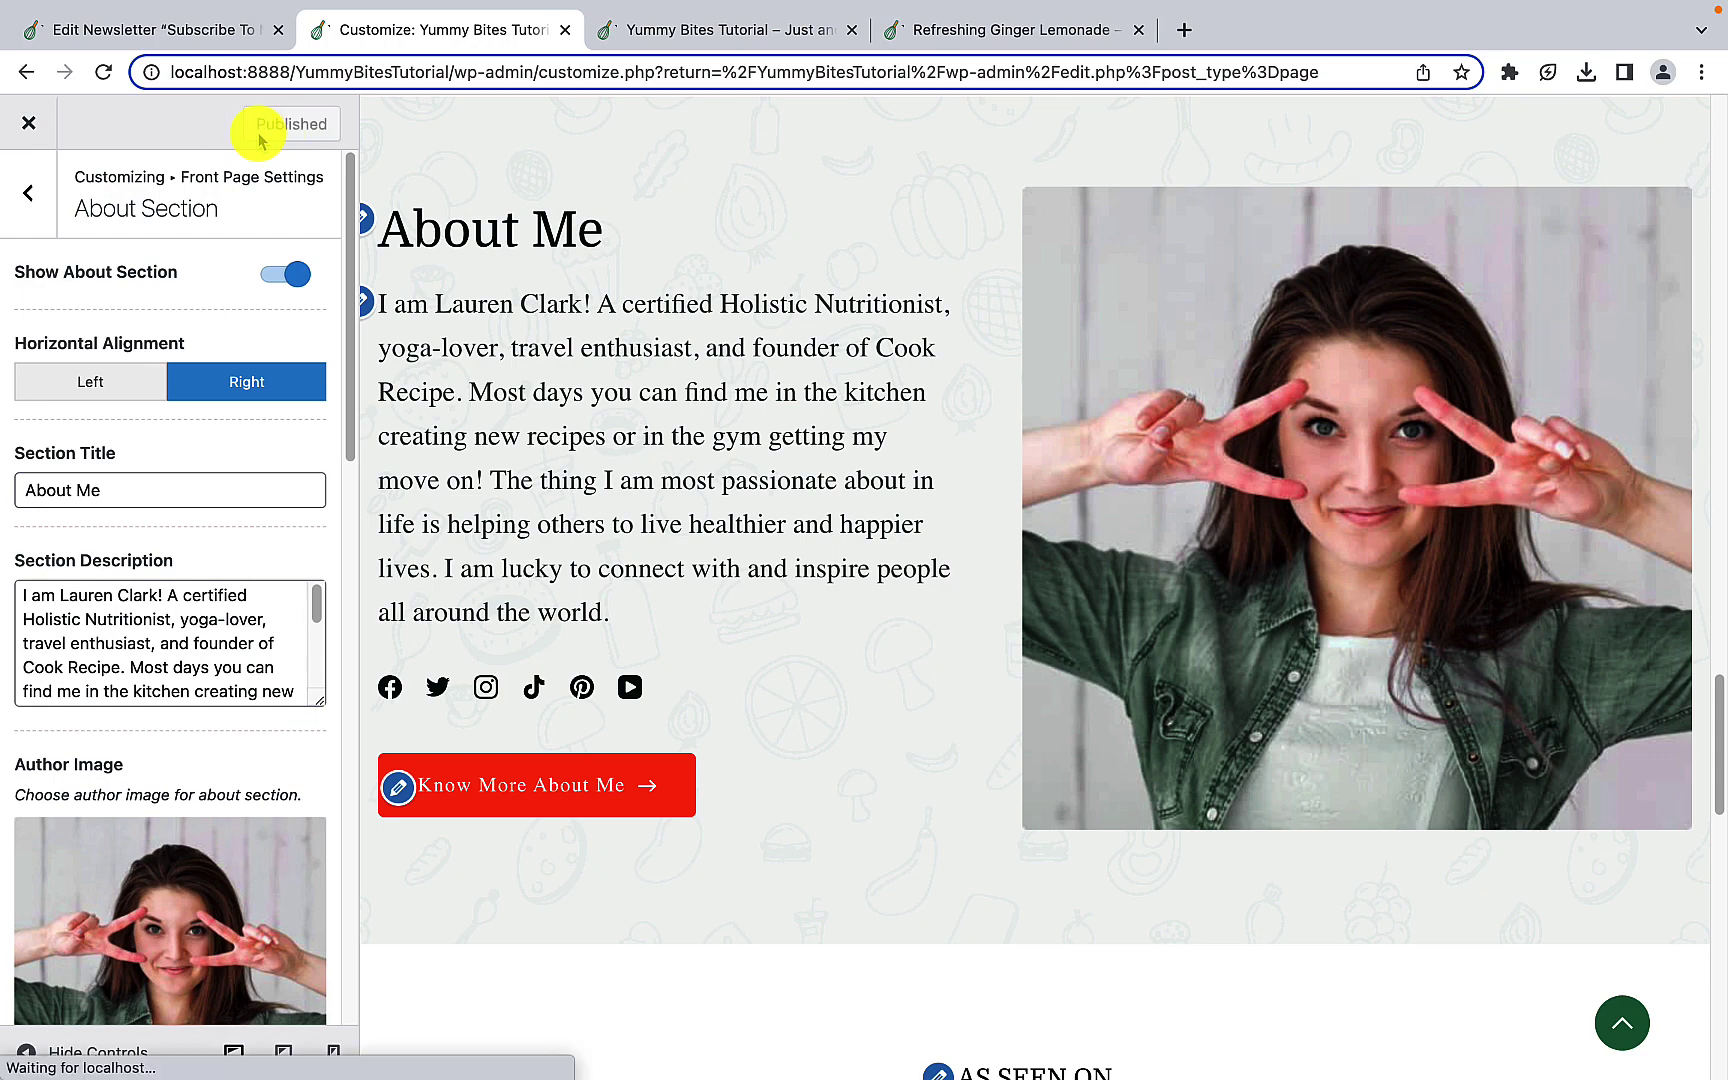
click(23, 197)
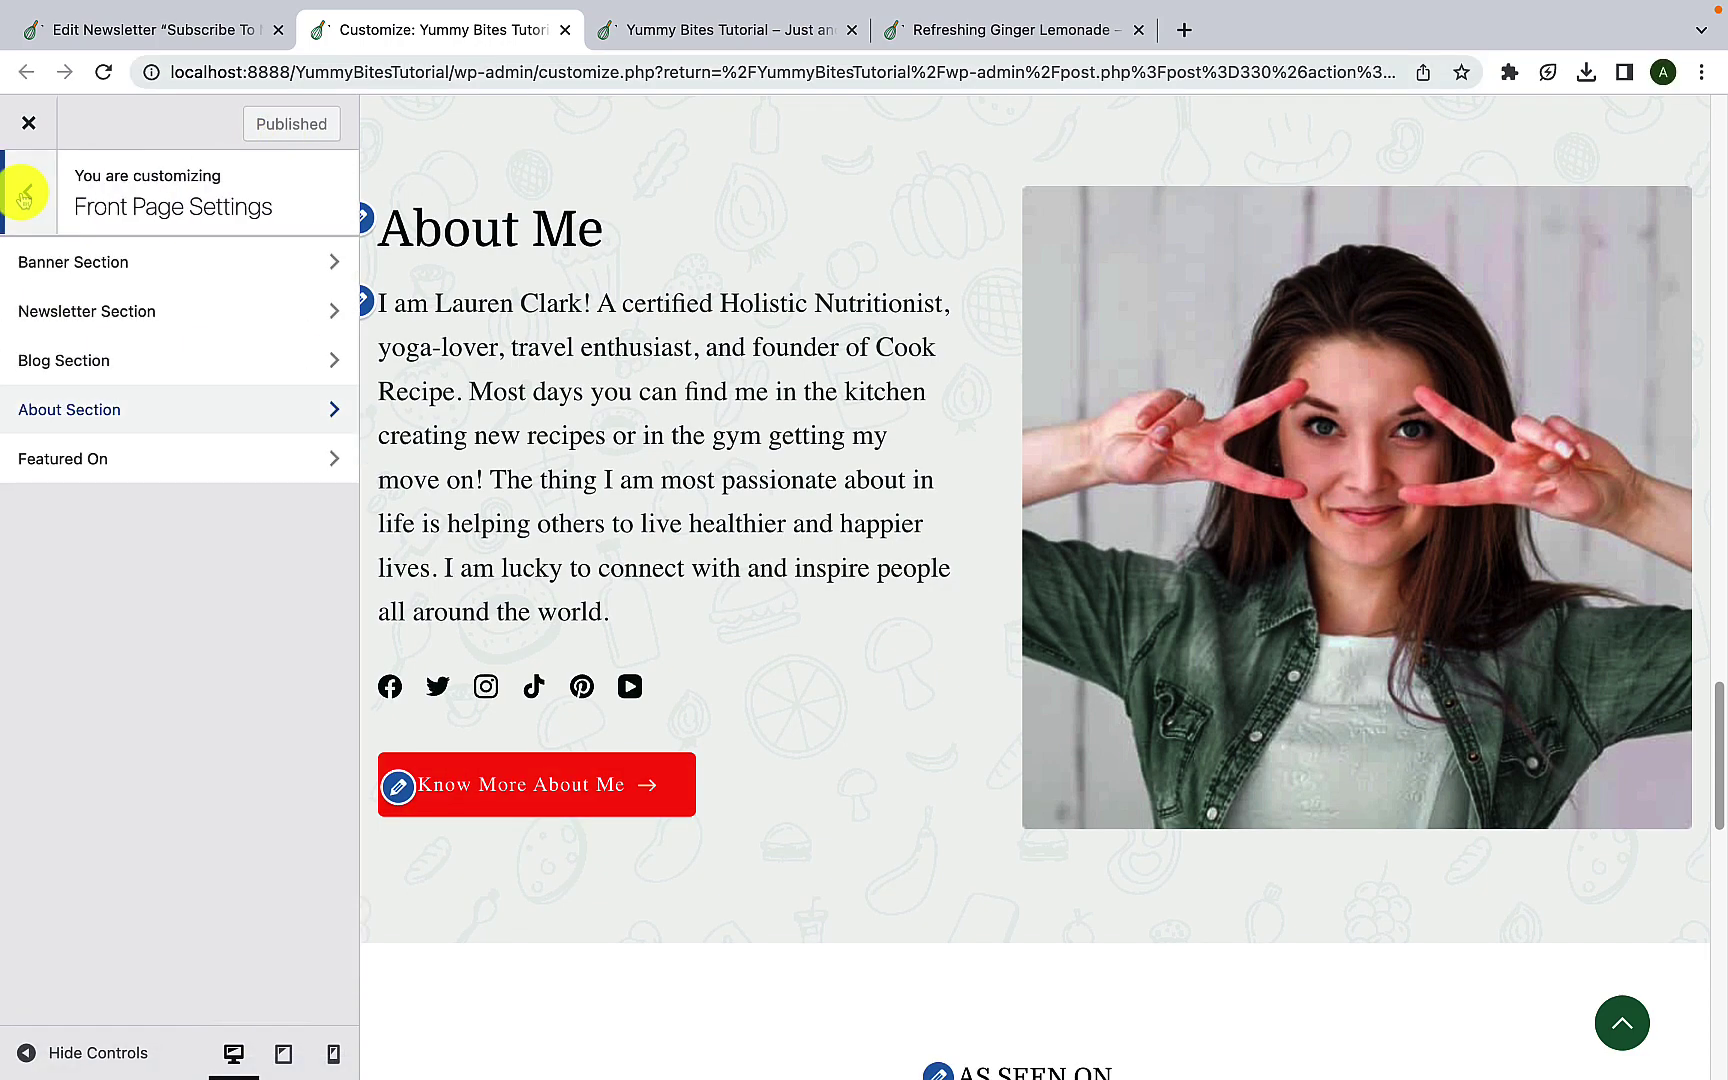
click(130, 462)
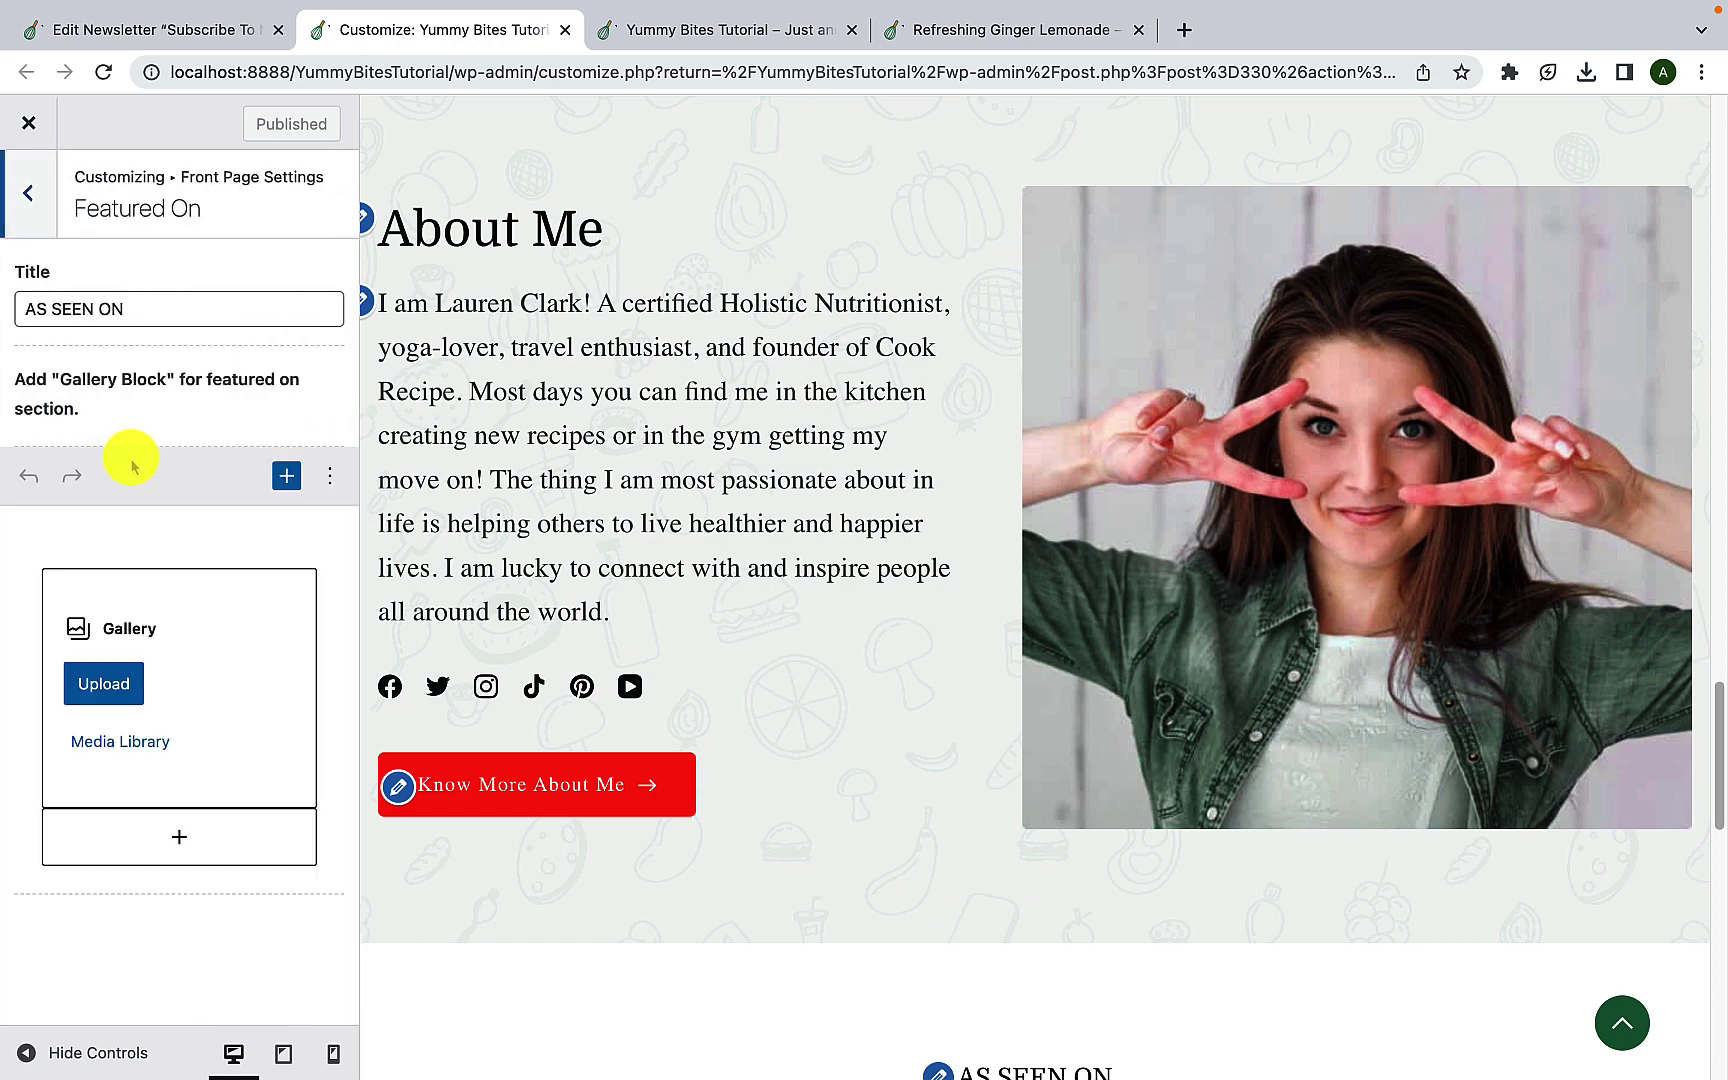
Step: Examine the As Seen On logos in the preview and the existing Gallery block's options without changing them
scroll(613, 710, down, 7)
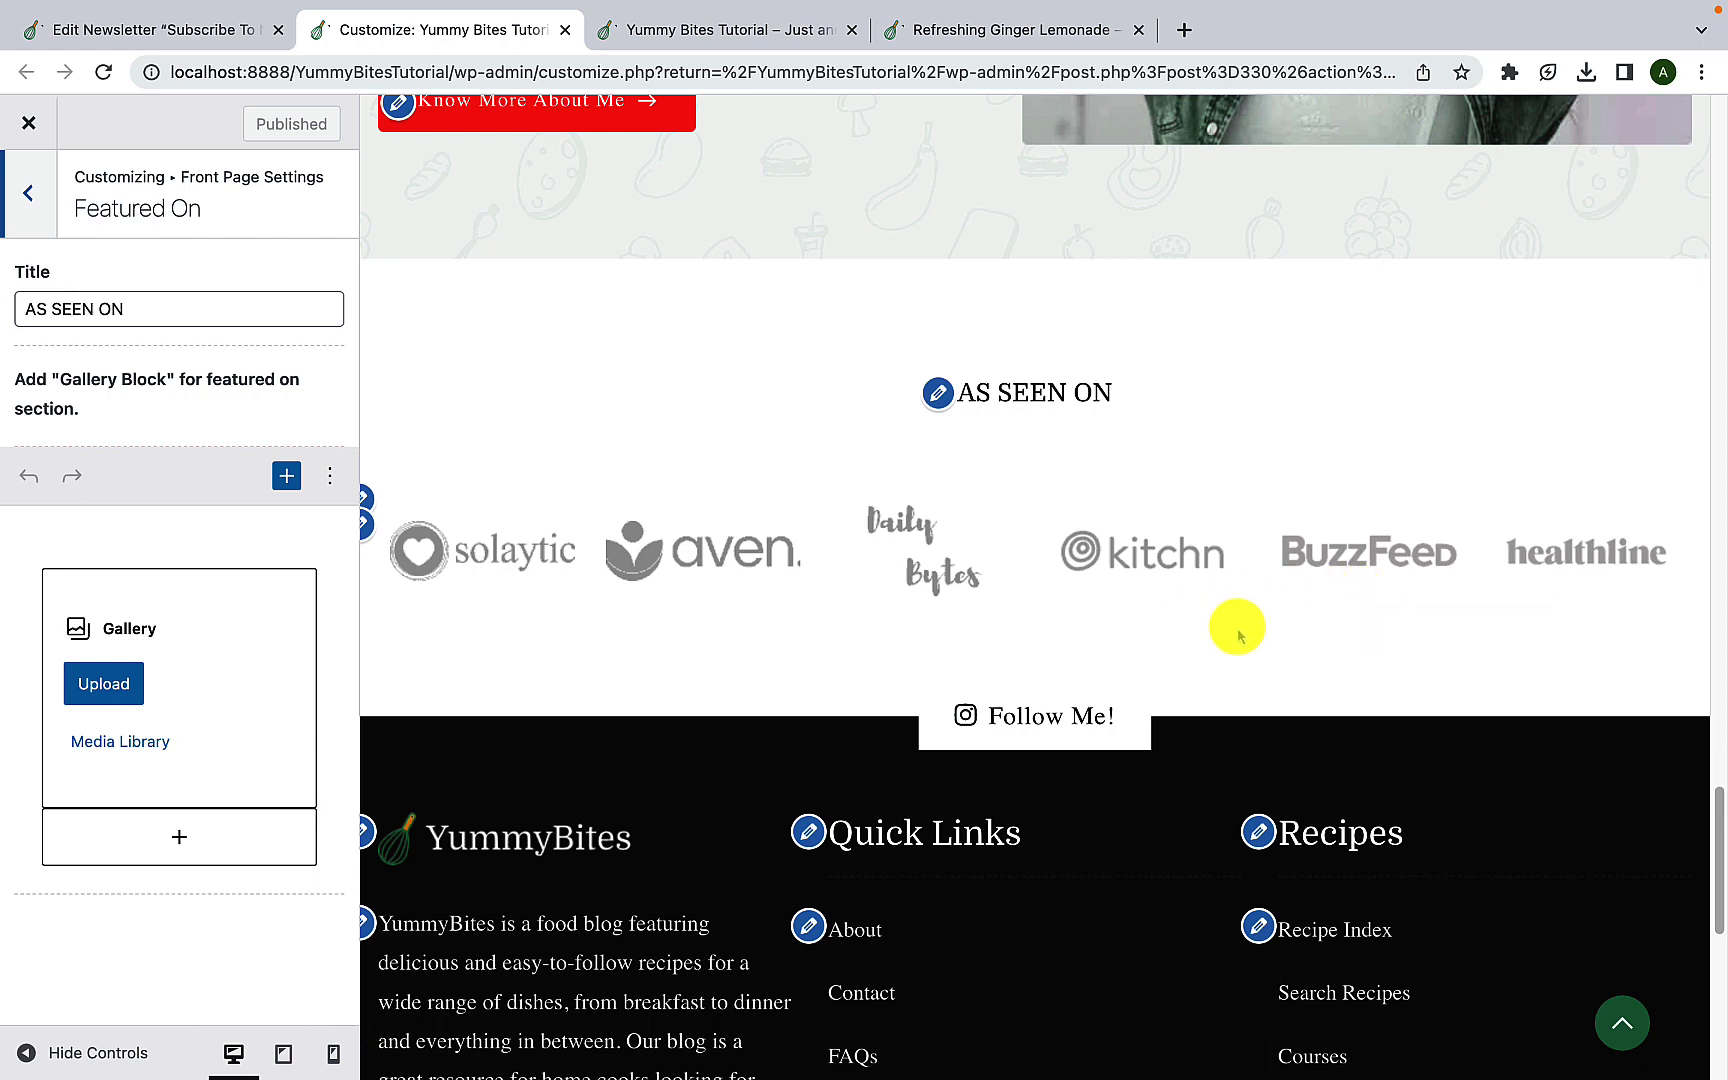
click(228, 619)
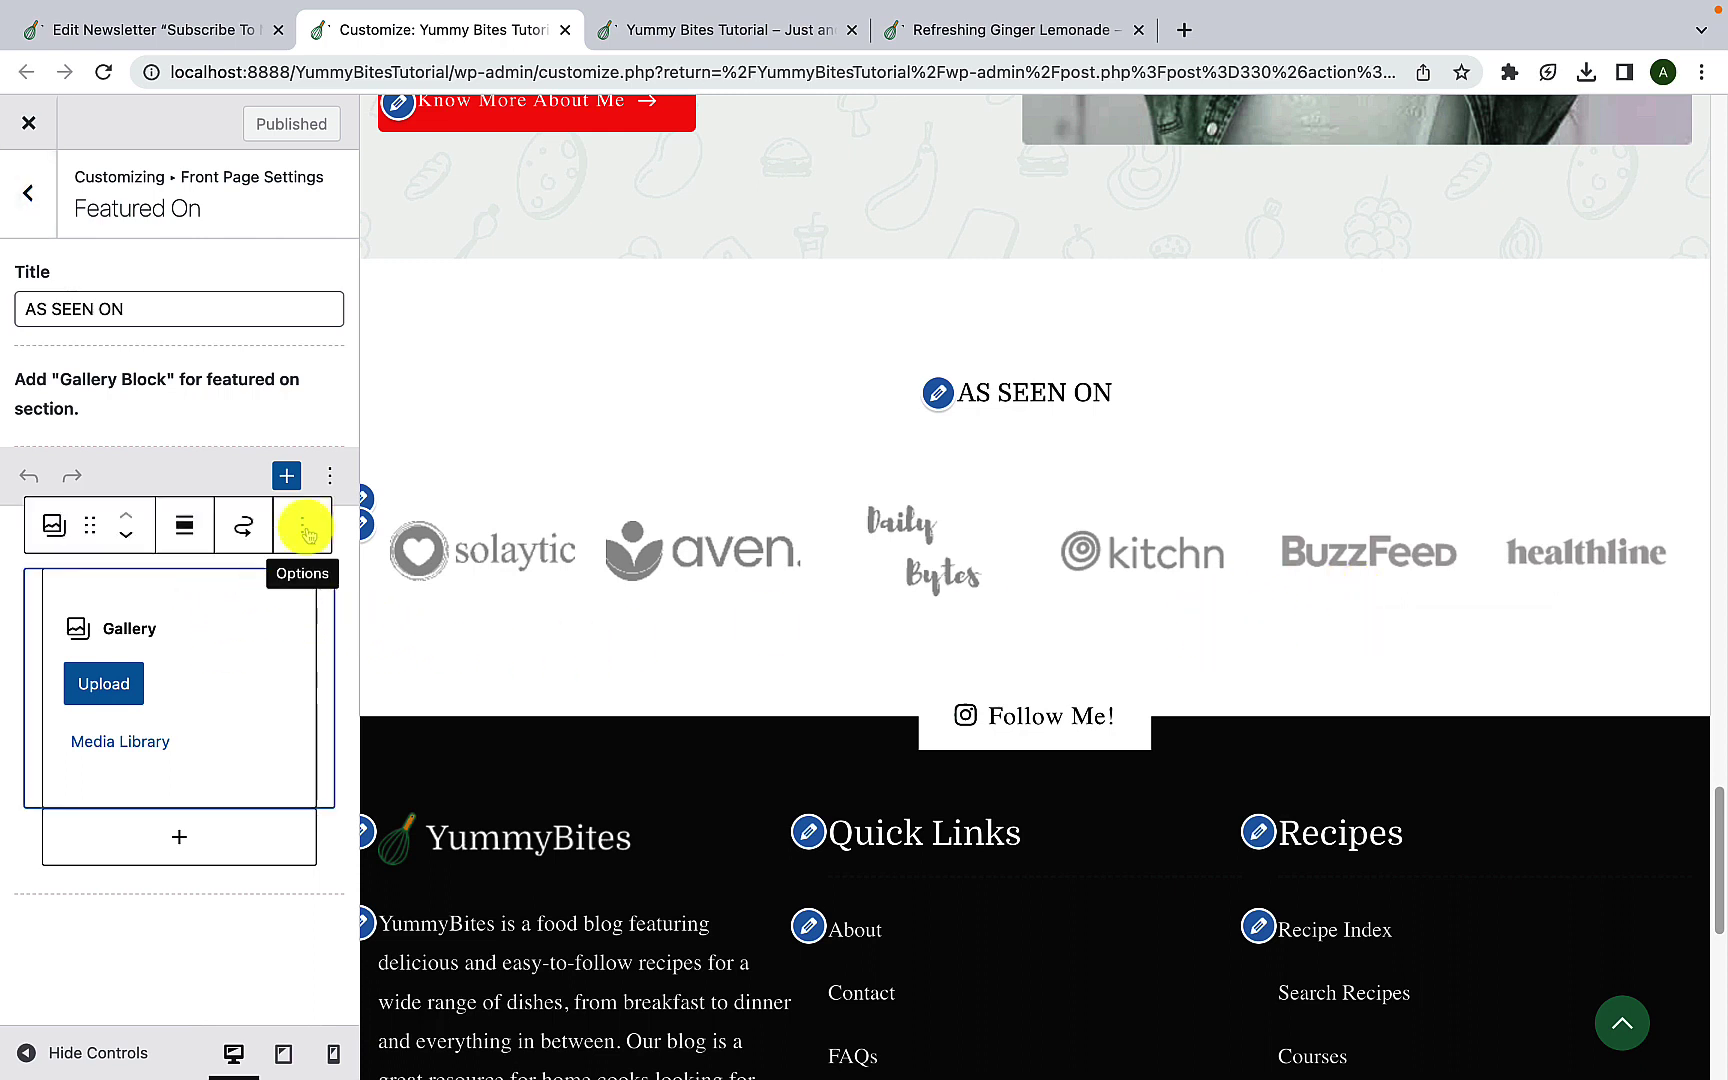
click(305, 530)
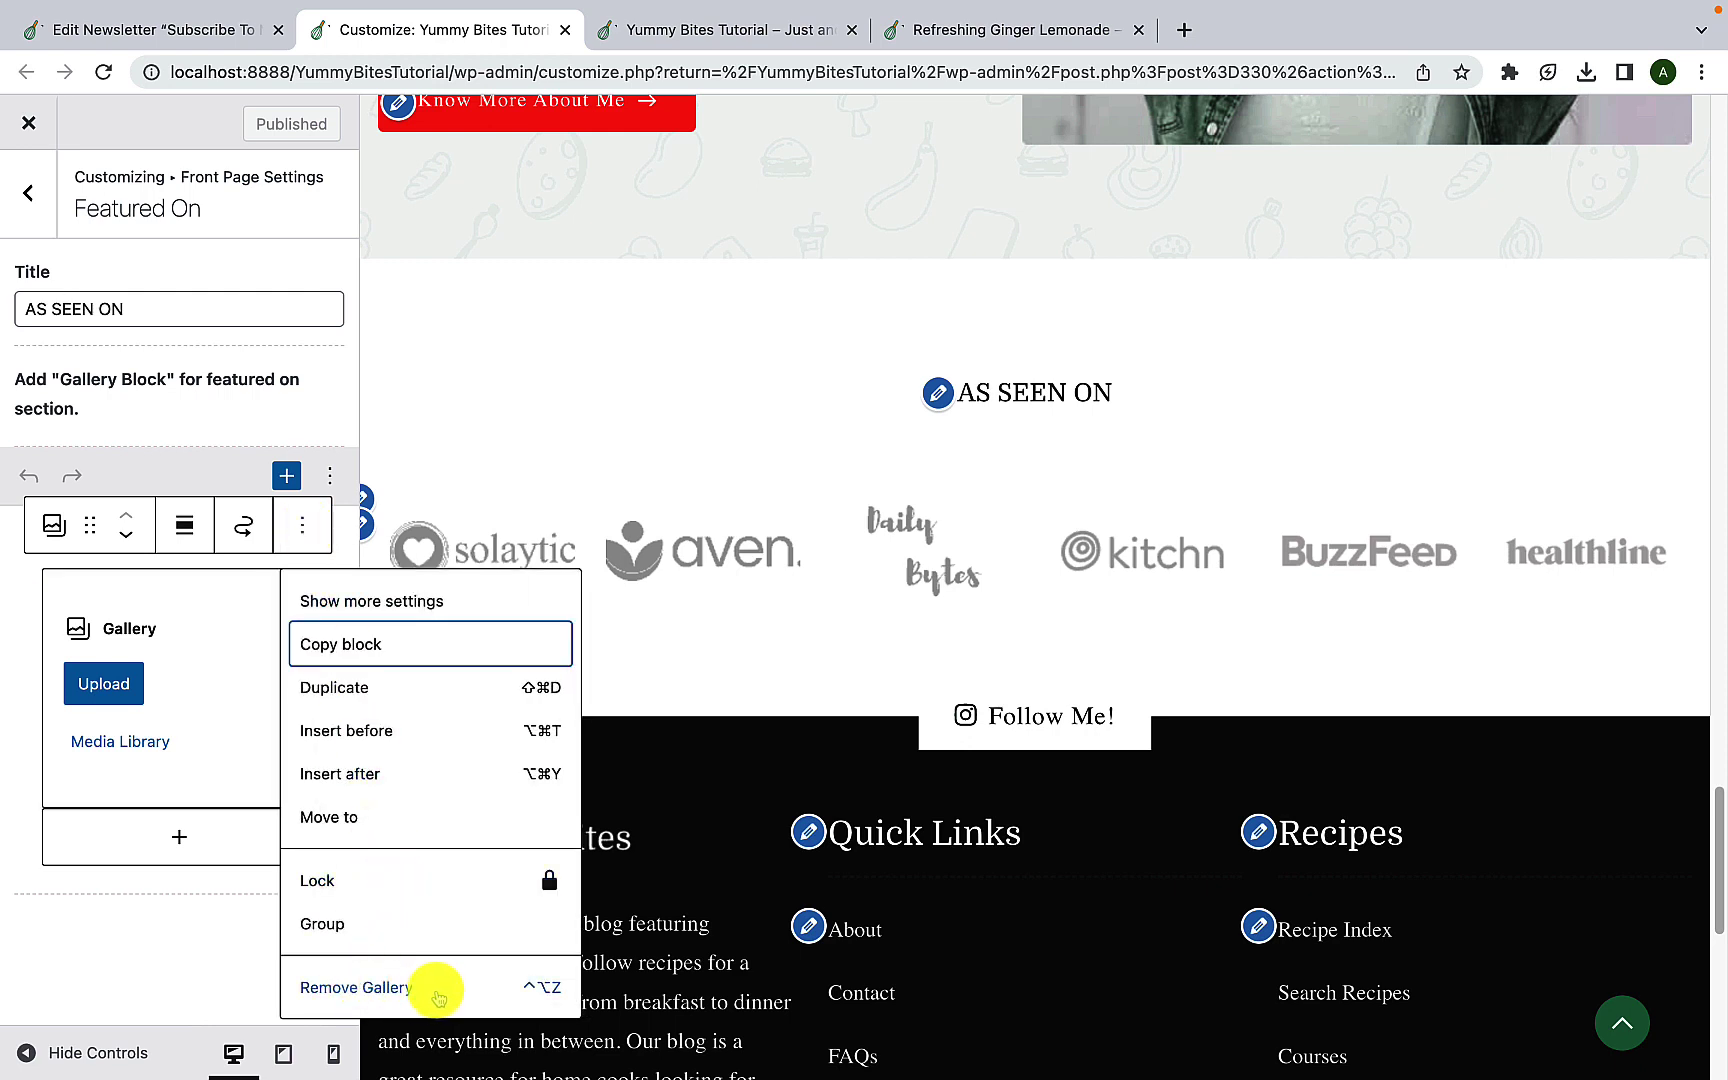
click(764, 675)
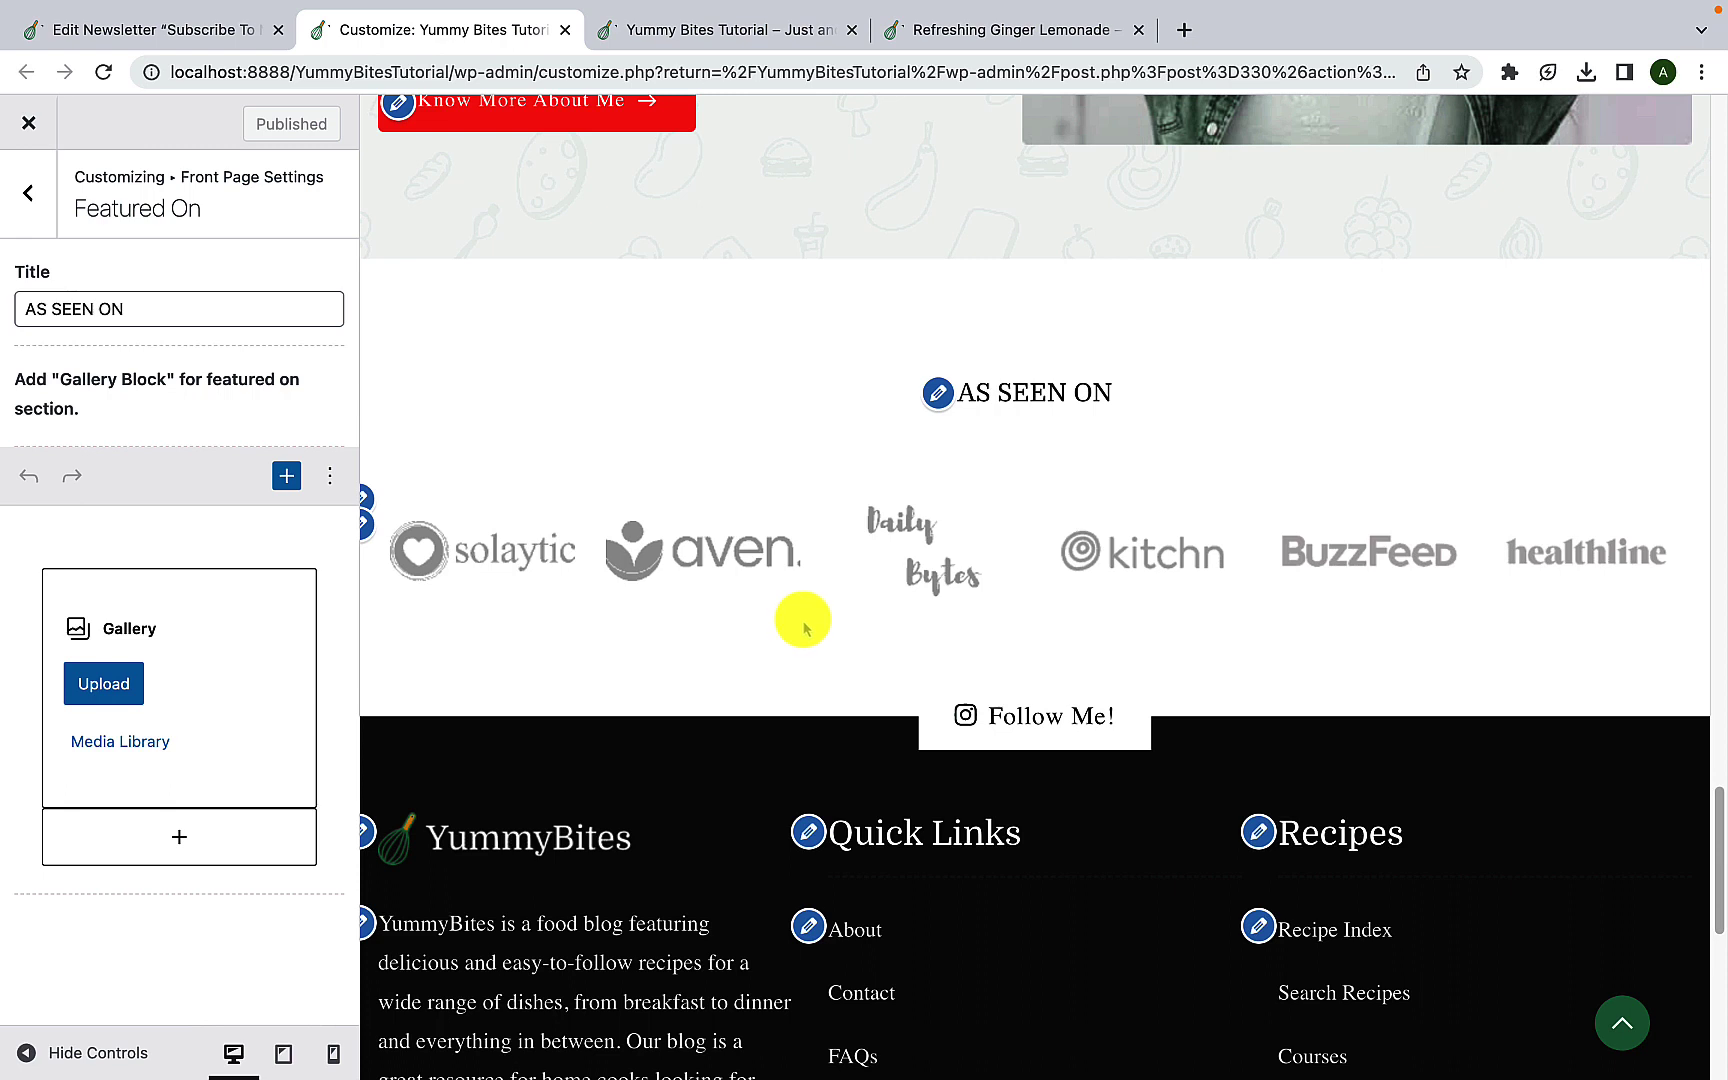
Step: Add a second Gallery block below the existing one in the Featured On section
click(180, 840)
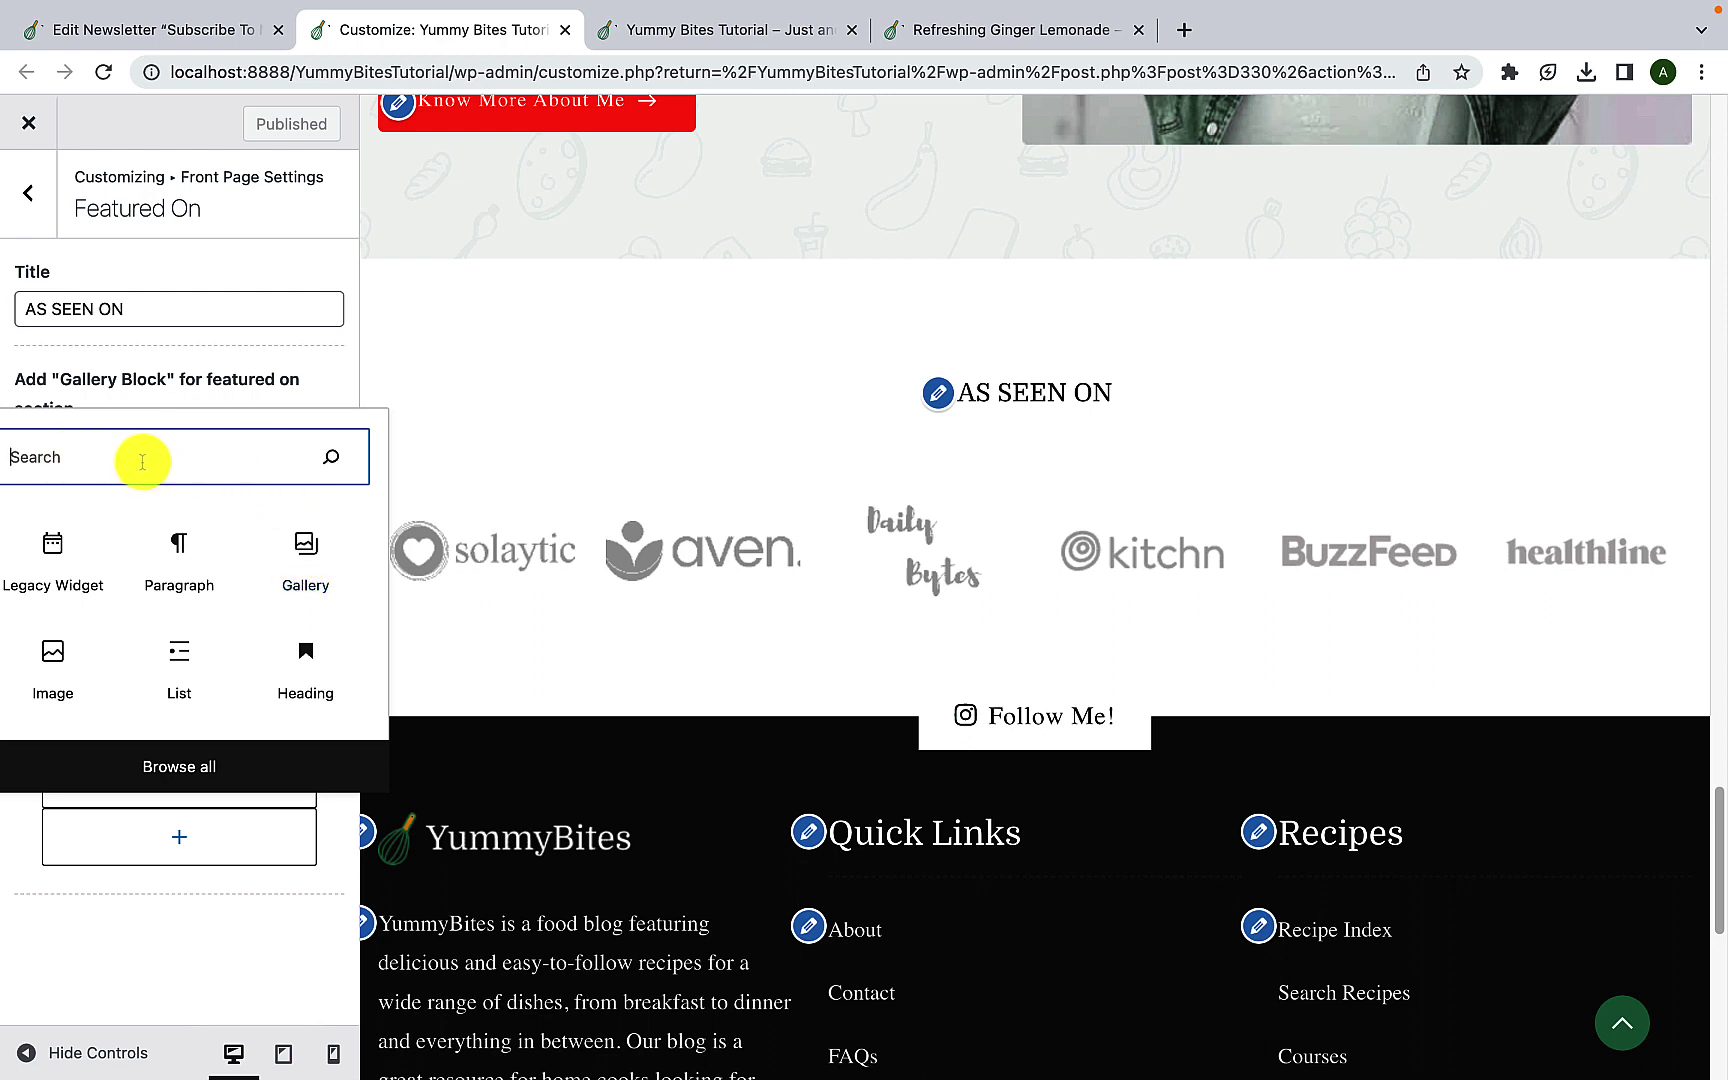
text(gallery)
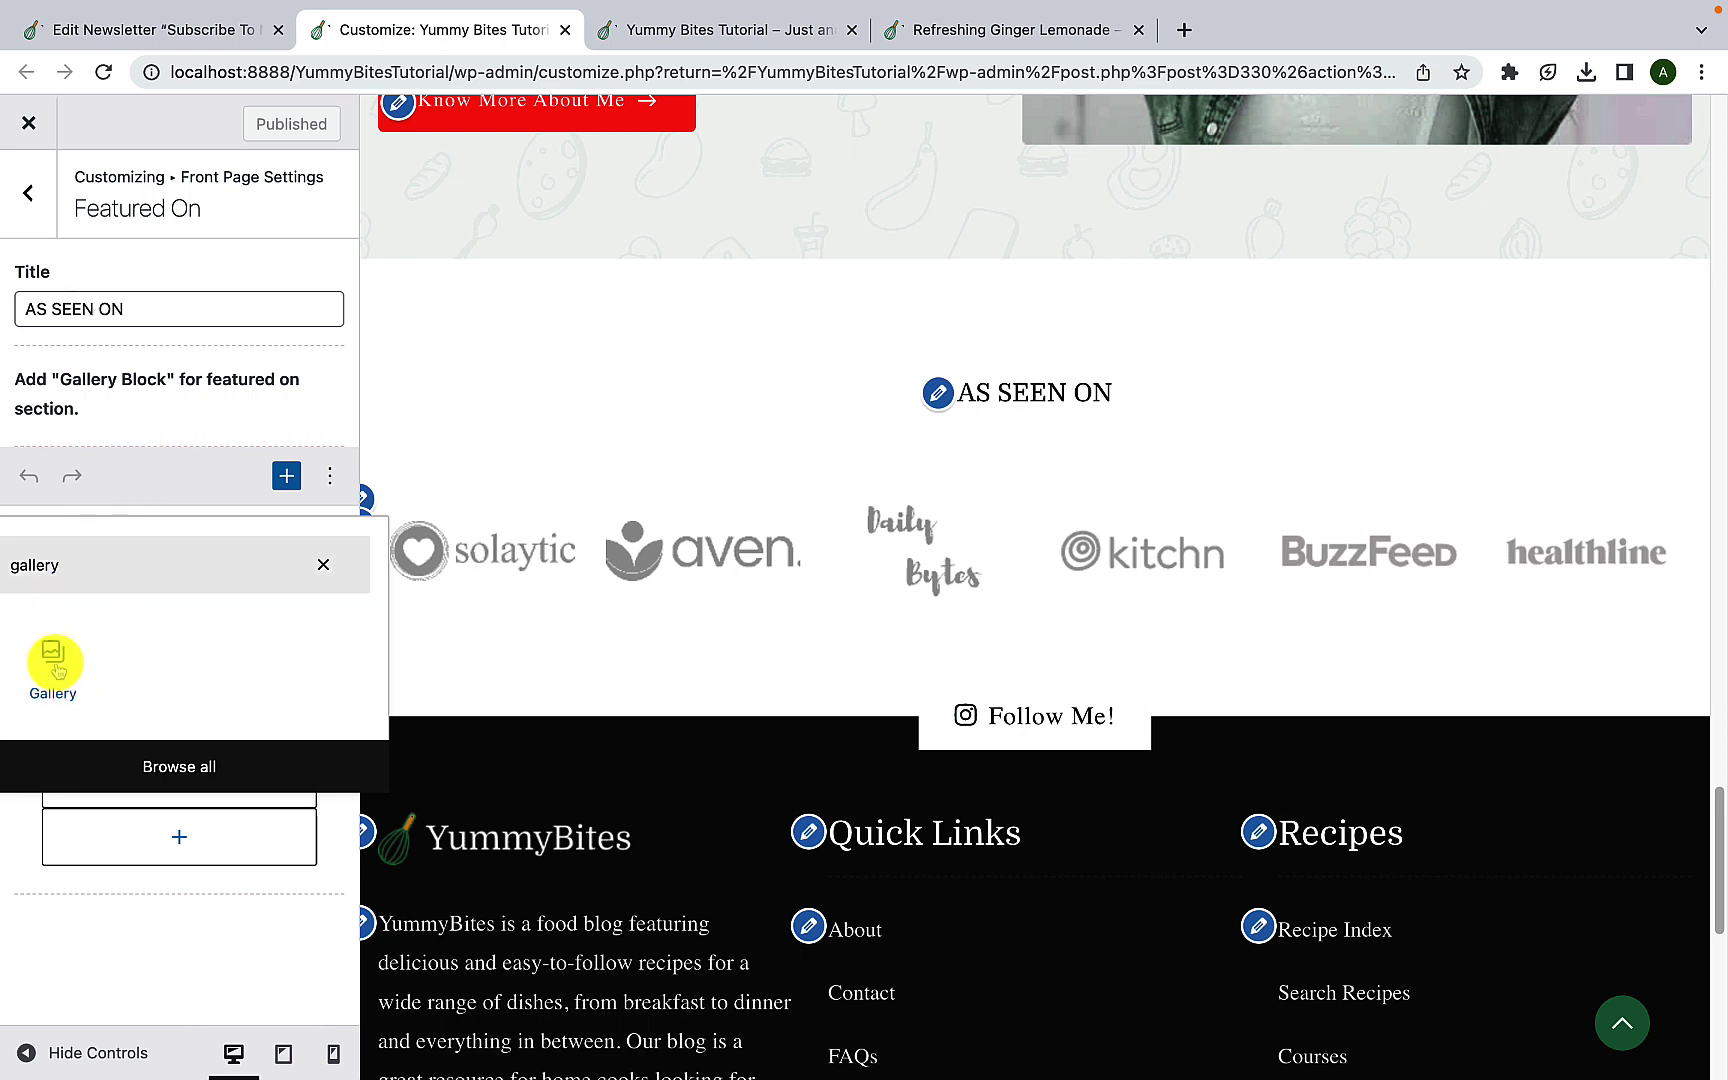
click(55, 664)
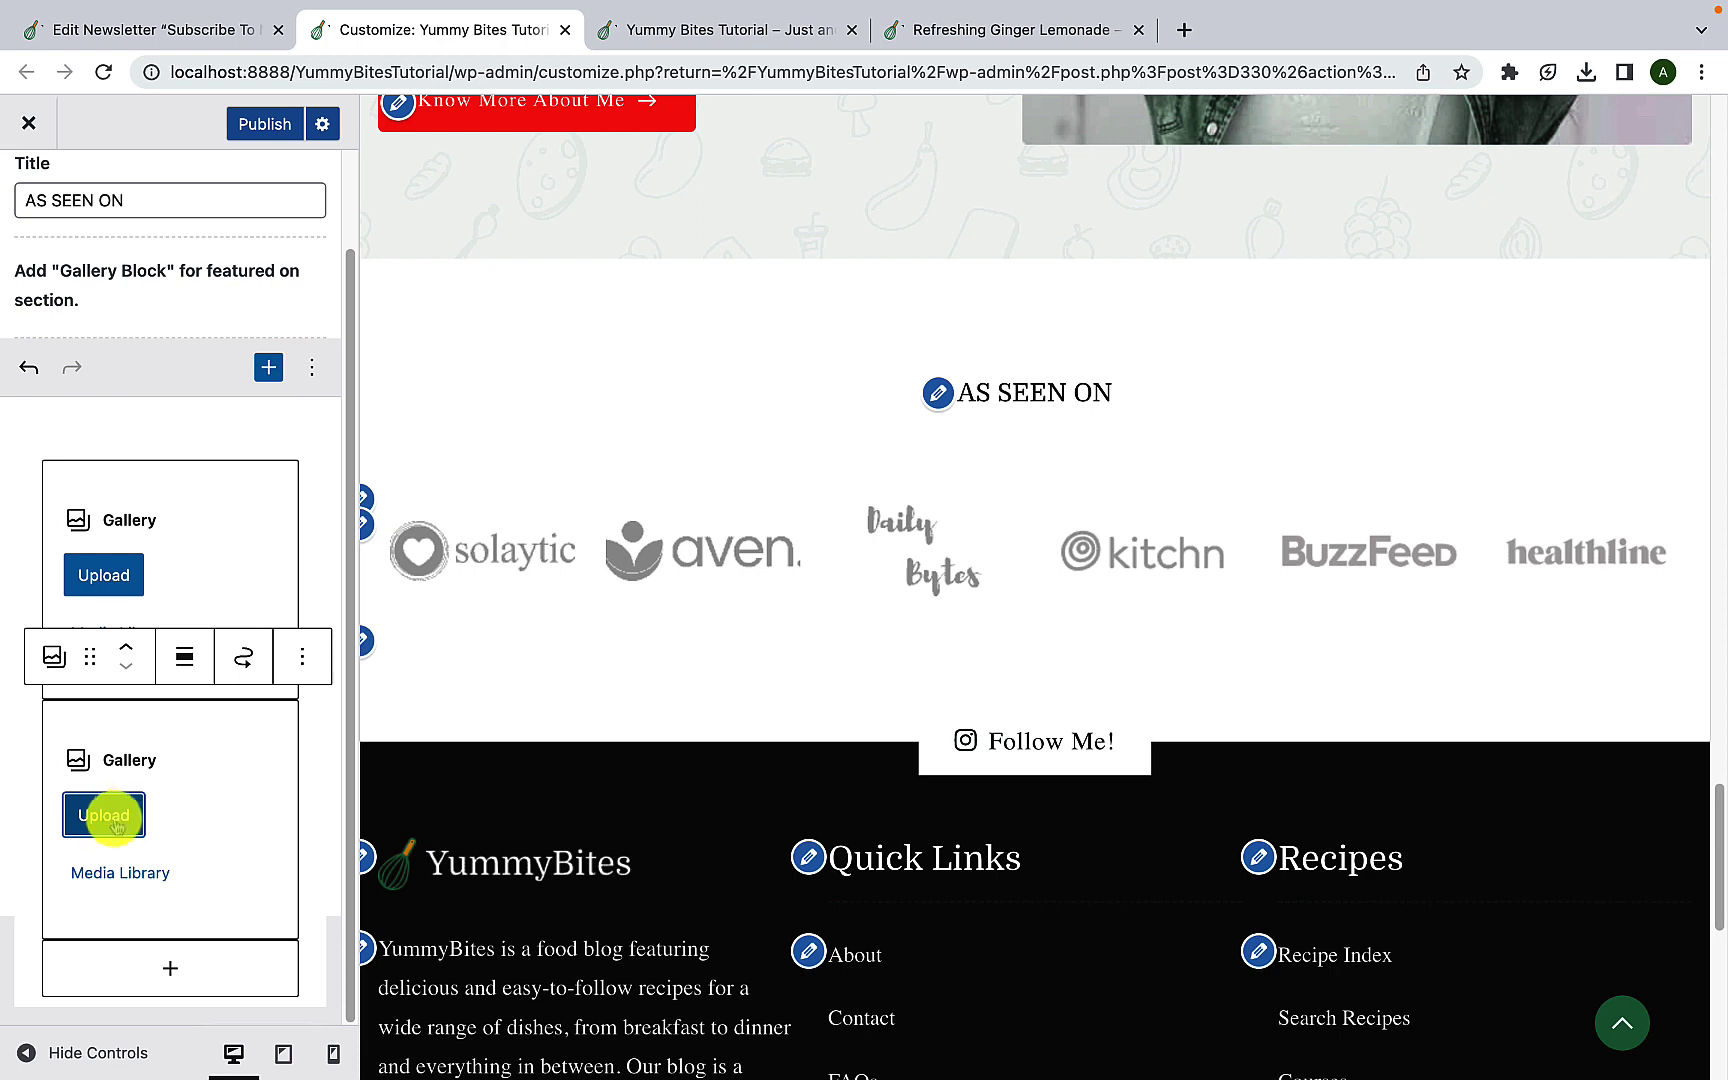
Step: Select the kitchn, white YummyBites and Daily Bytes logos from the media library for the new Gallery block
click(145, 873)
scroll(497, 828, down, 4)
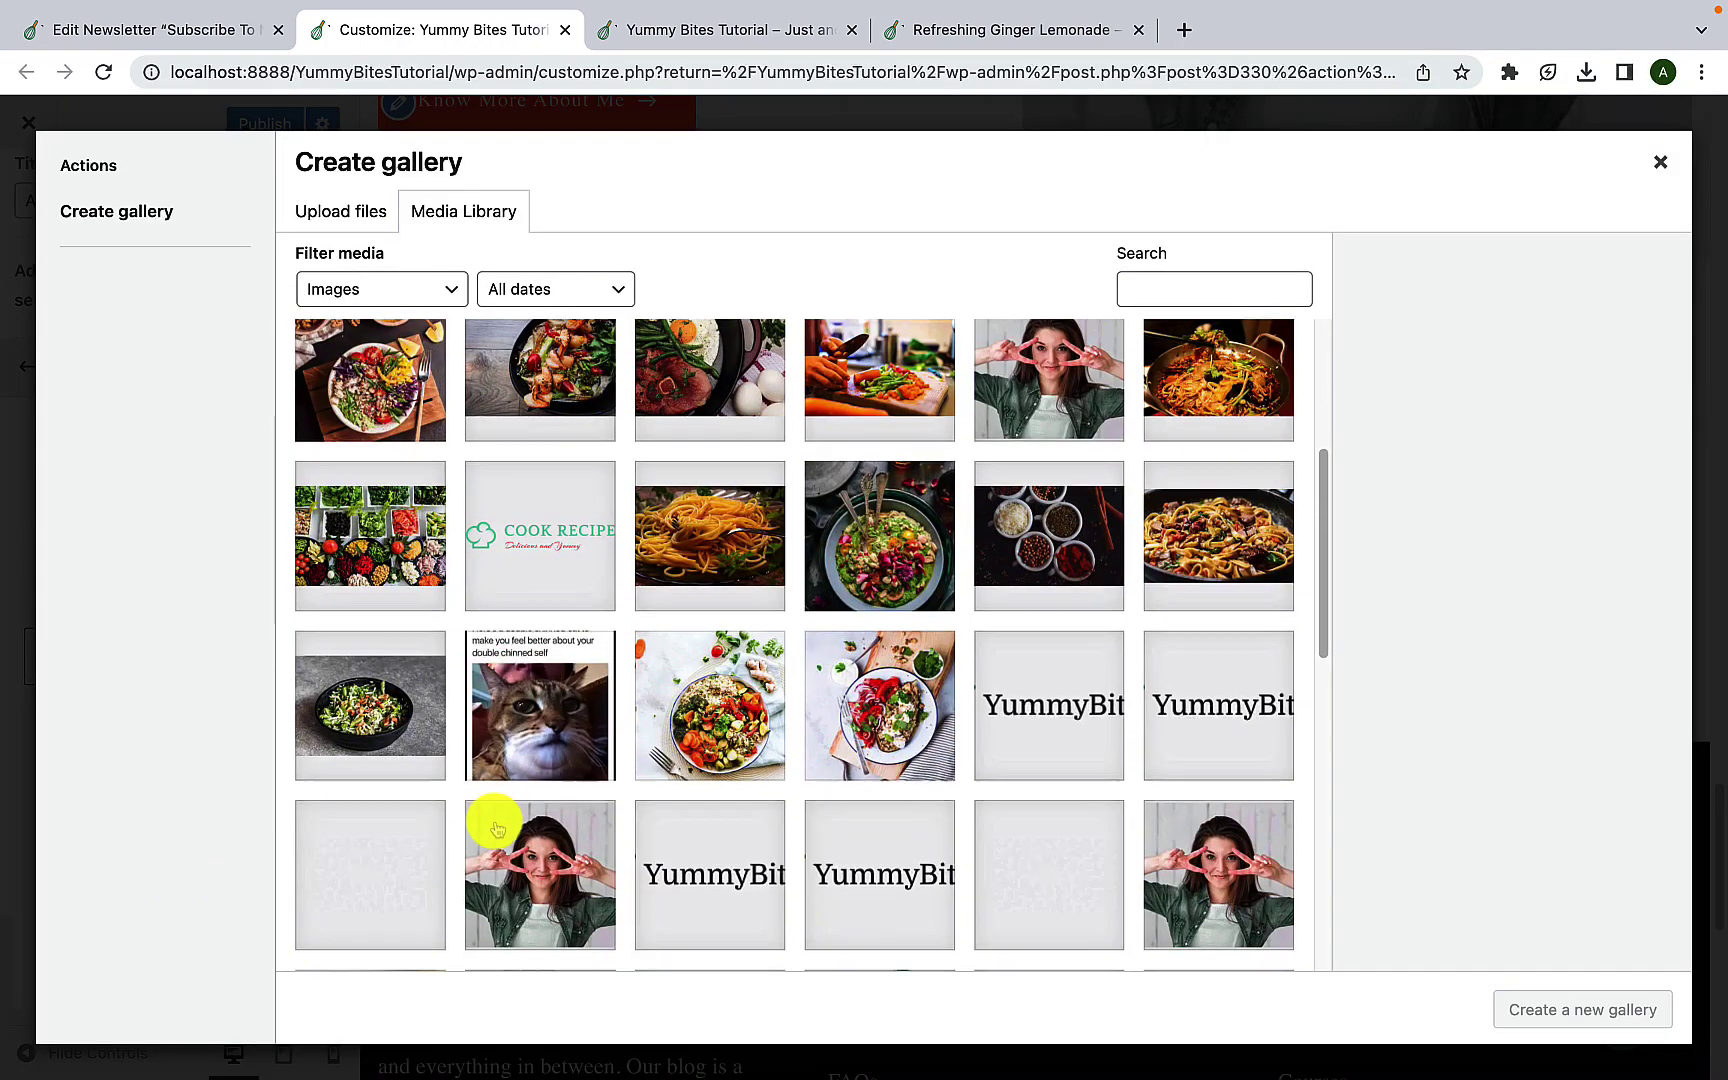
scroll(497, 828, down, 10)
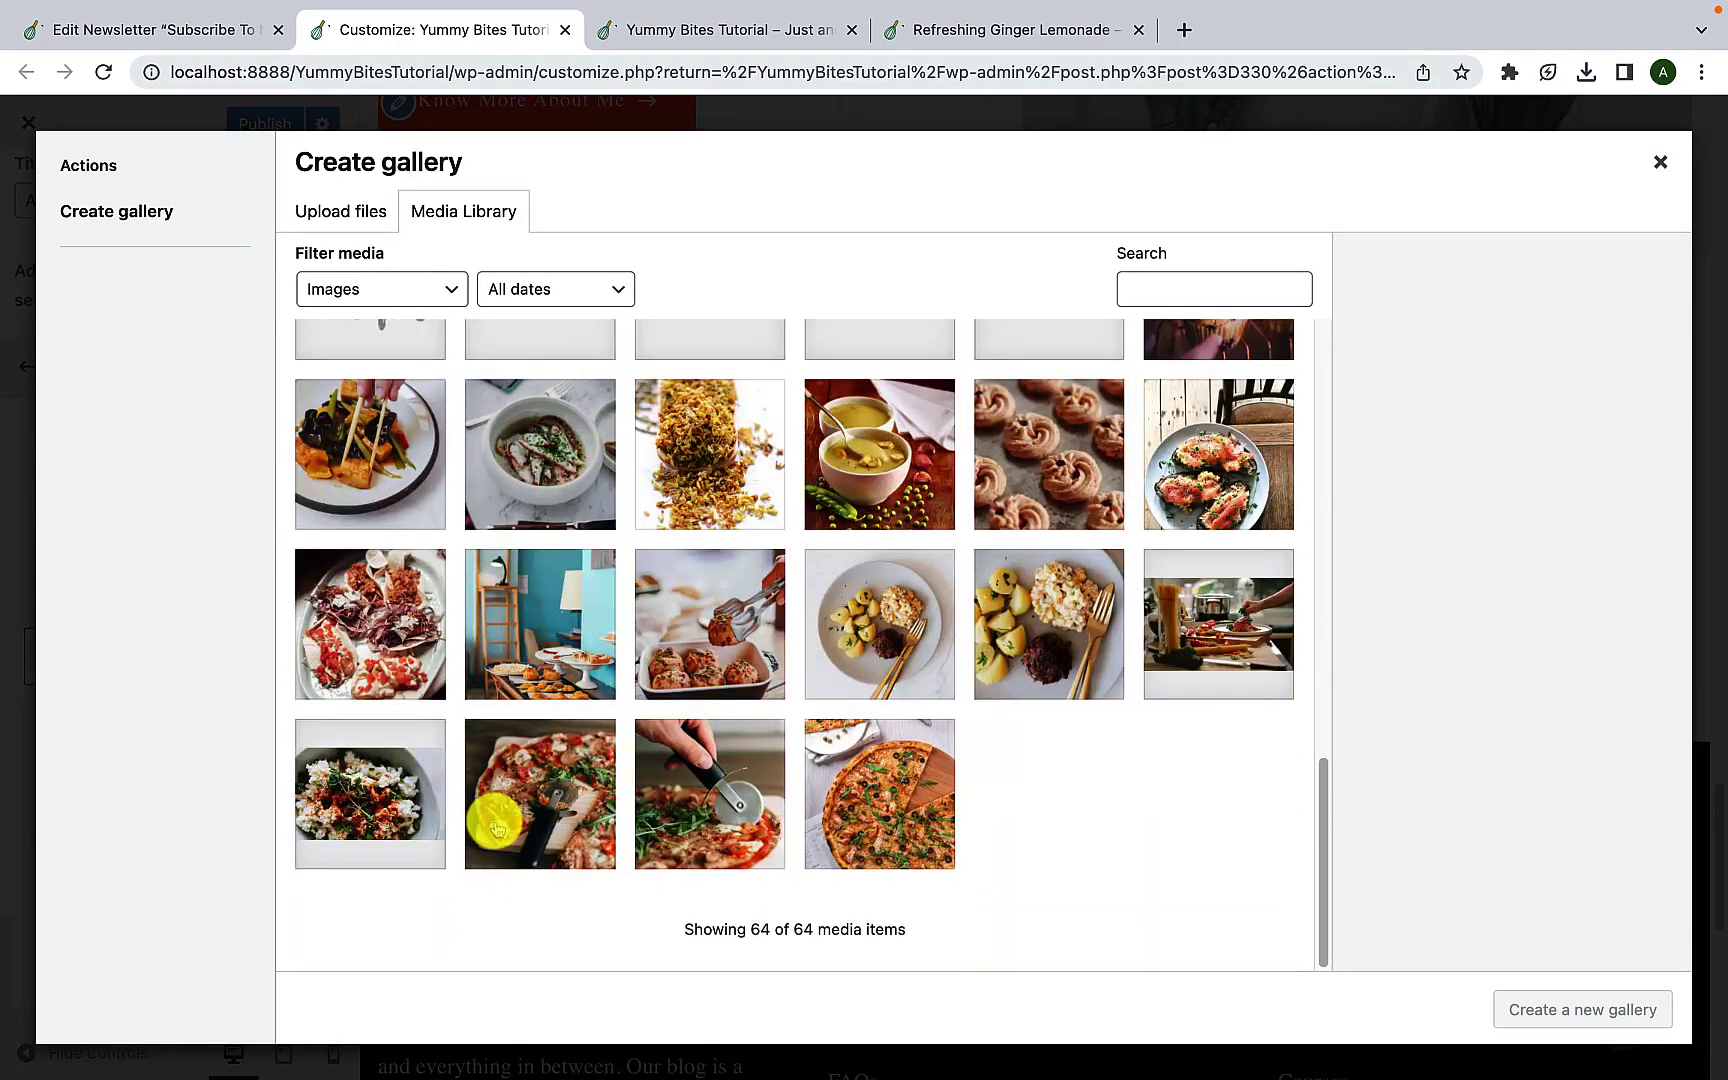
scroll(497, 828, up, 7)
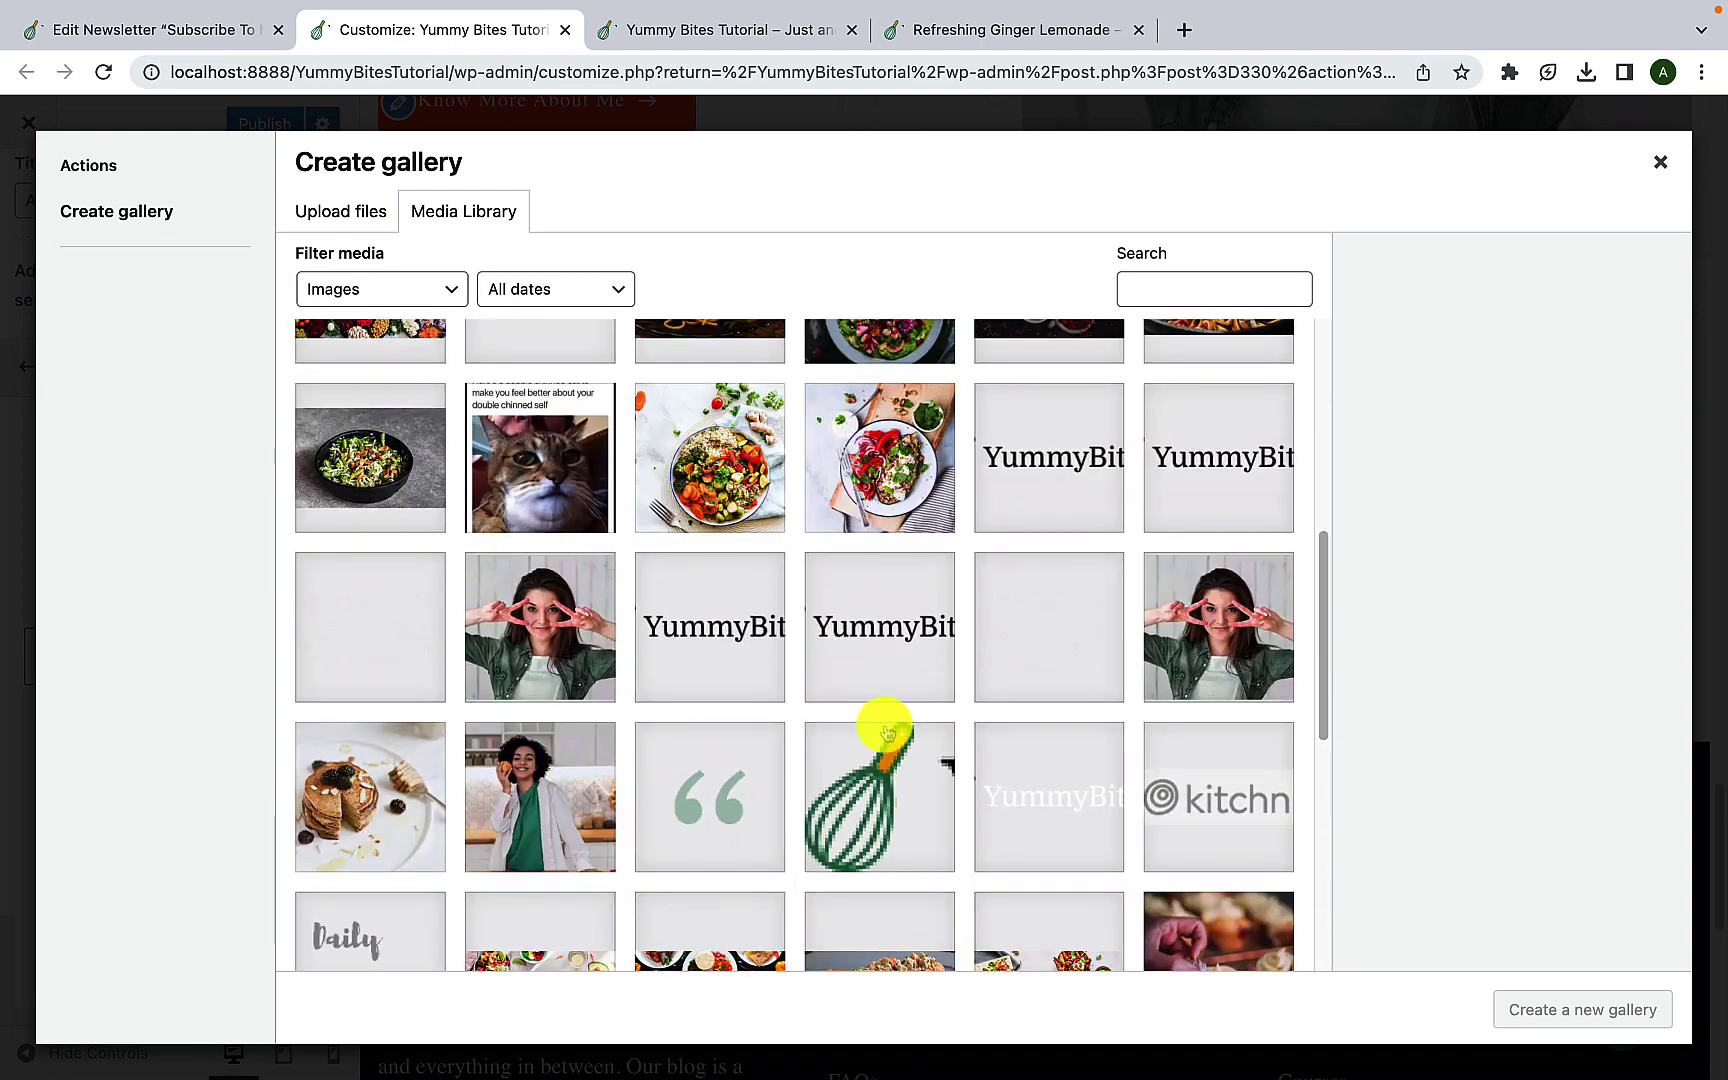
scroll(1040, 795, down, 1)
scroll(1138, 768, down, 4)
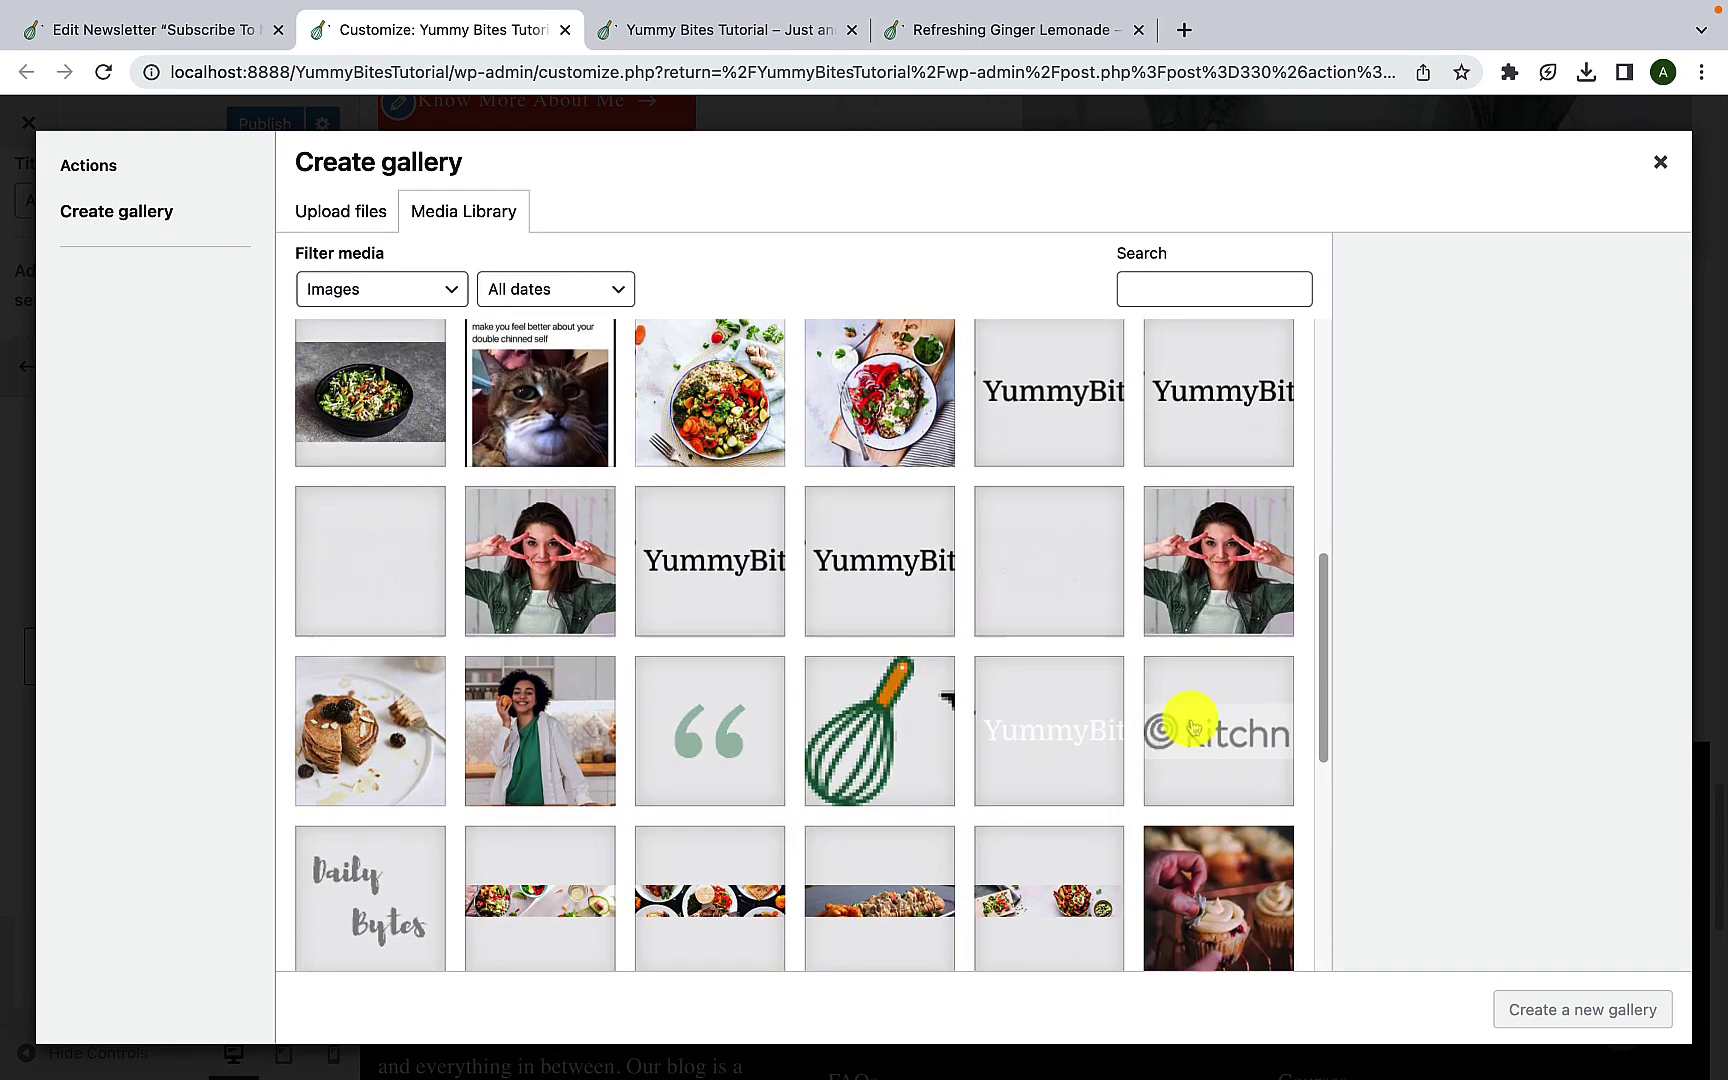
click(1196, 555)
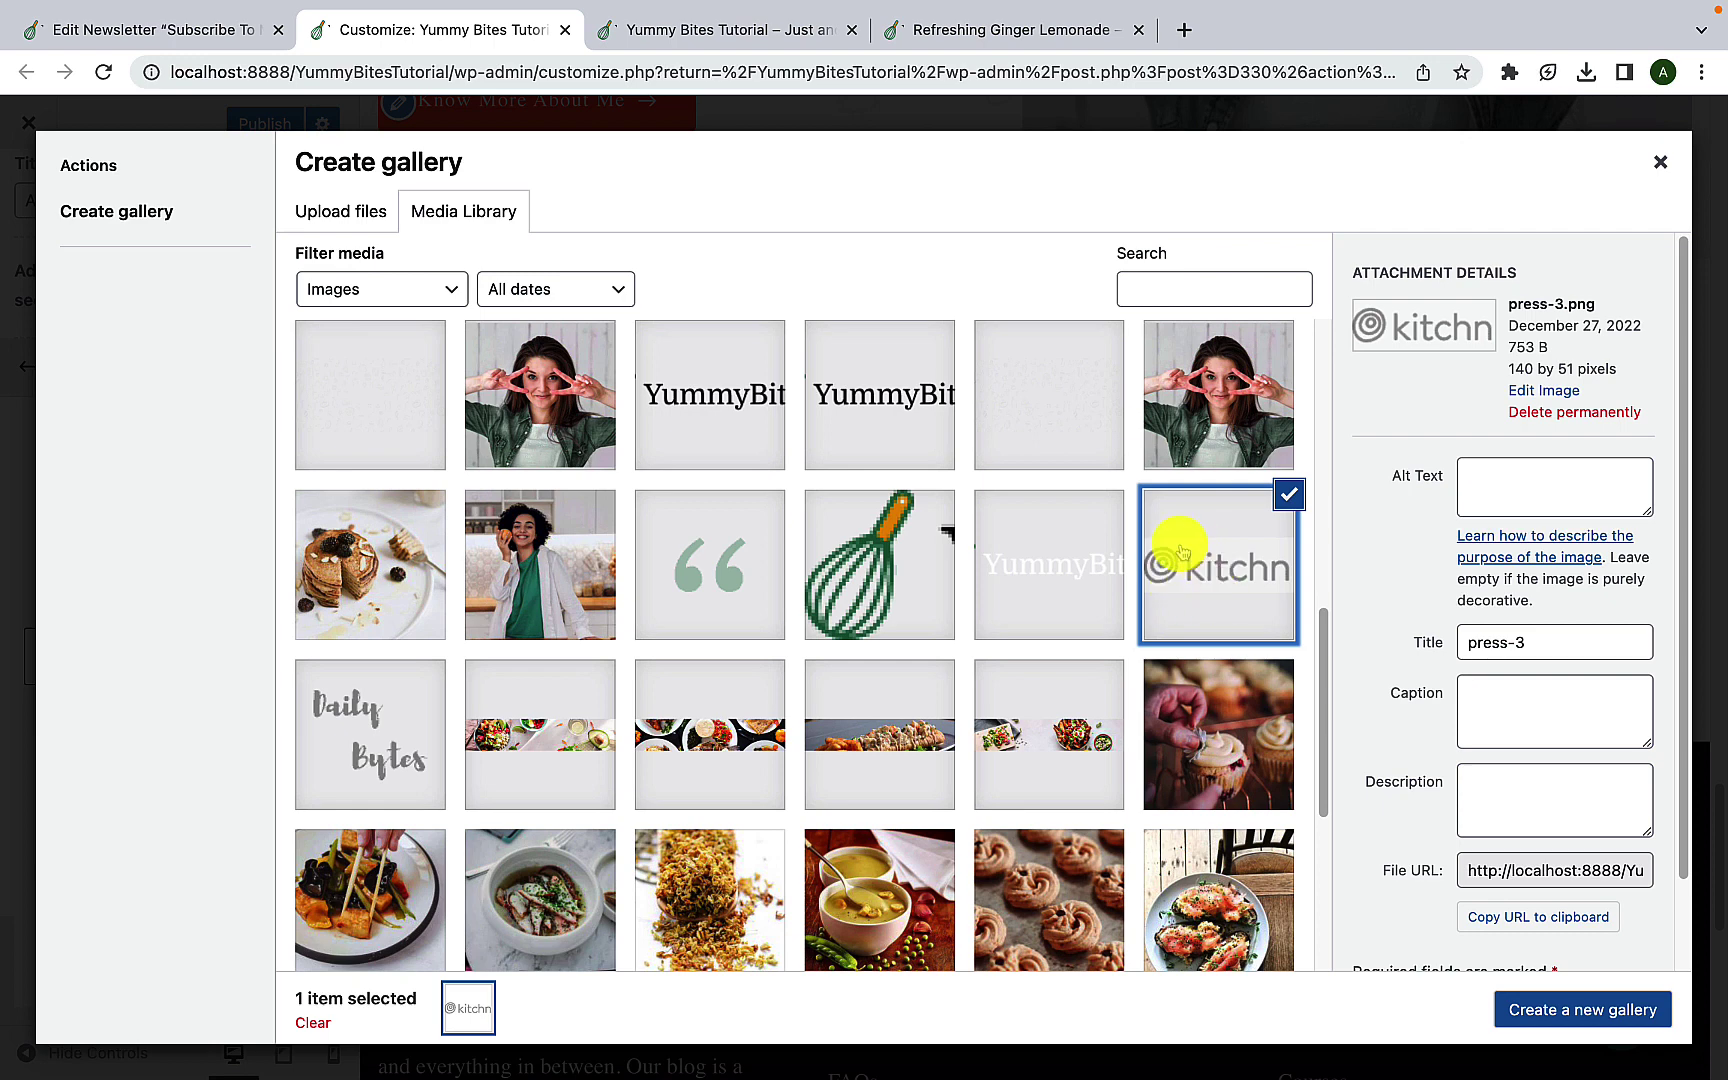
click(1054, 585)
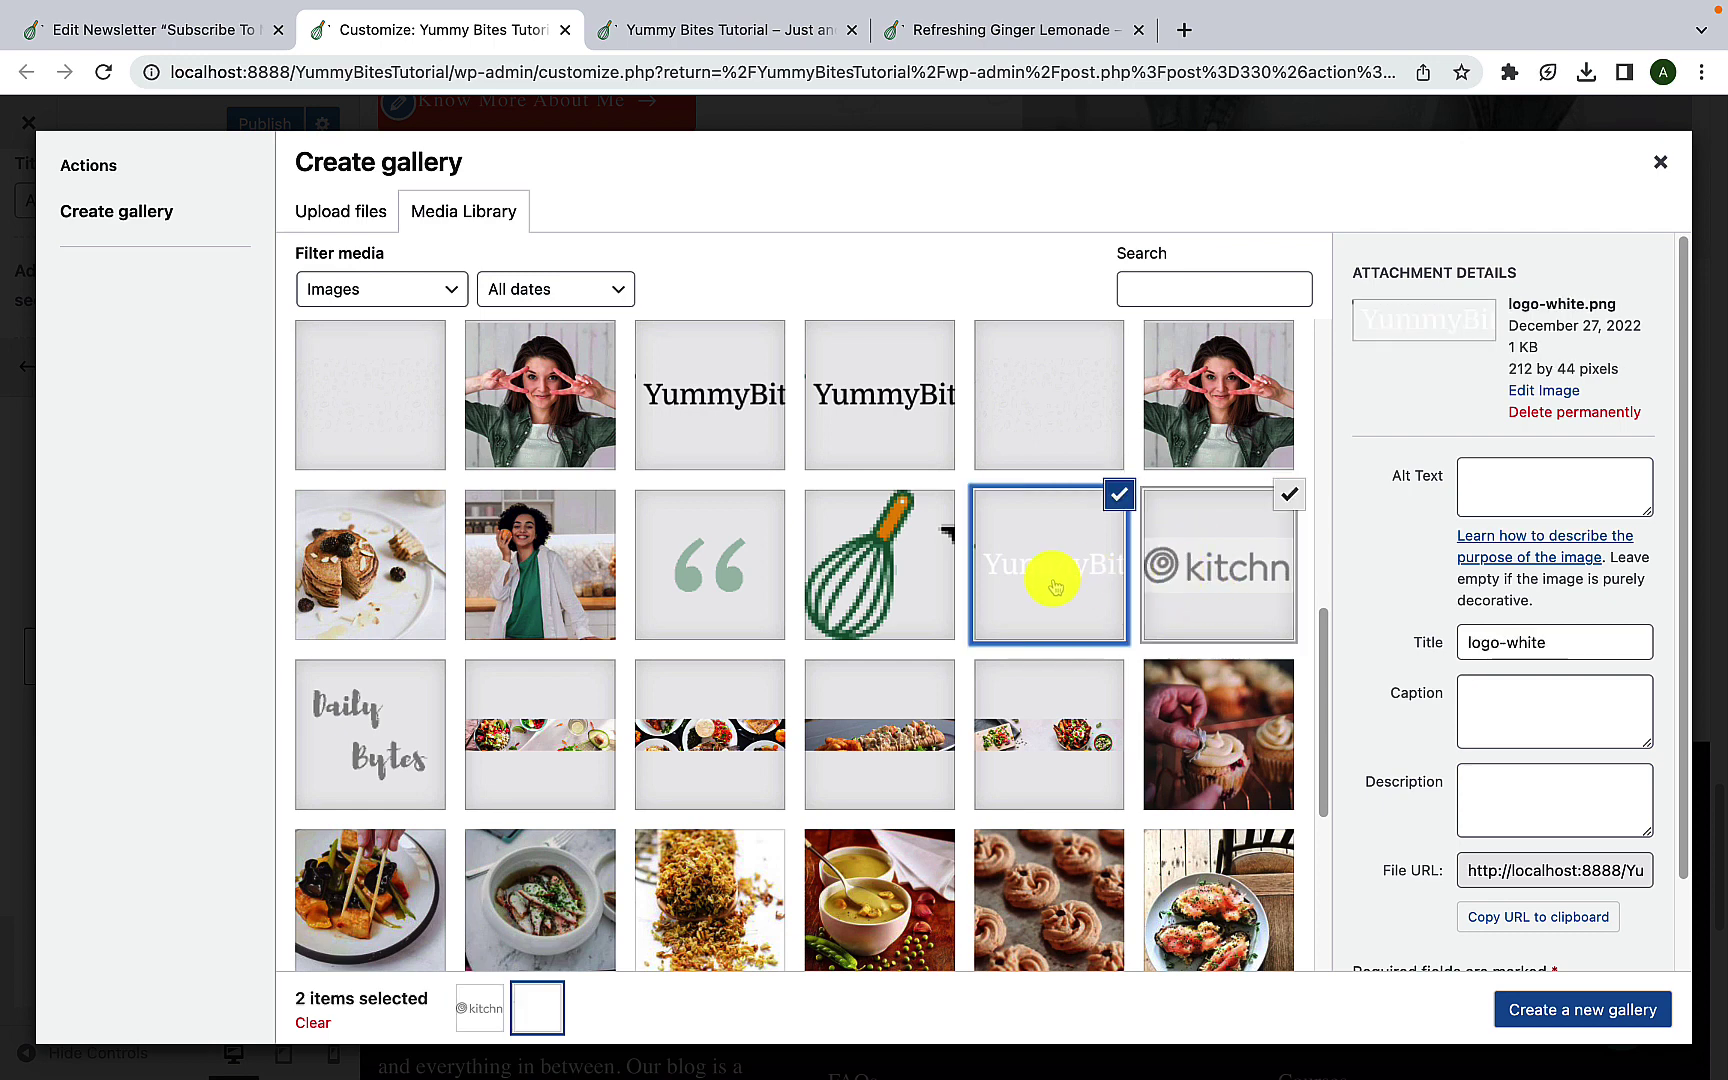
click(403, 756)
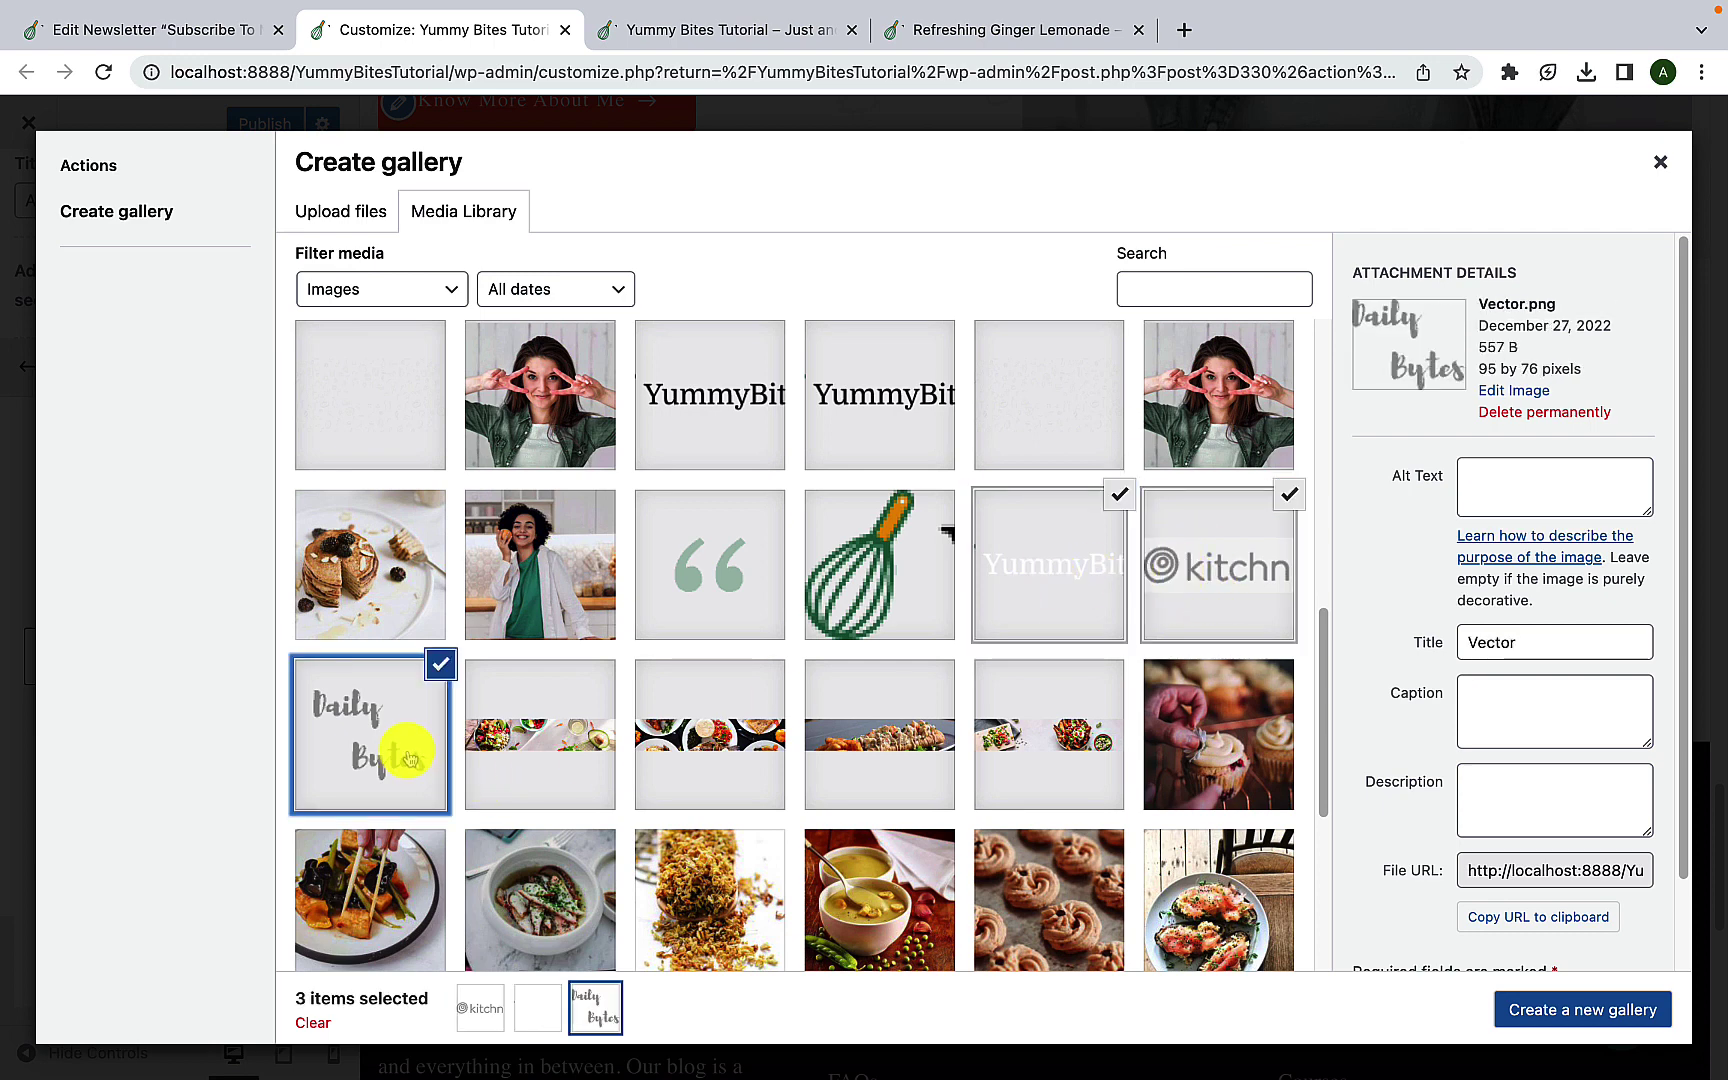
Step: Add the Cook Recipe and Solaytic logos to the image selection, and close the media library without creating the gallery
scroll(420, 757, up, 4)
scroll(427, 760, up, 8)
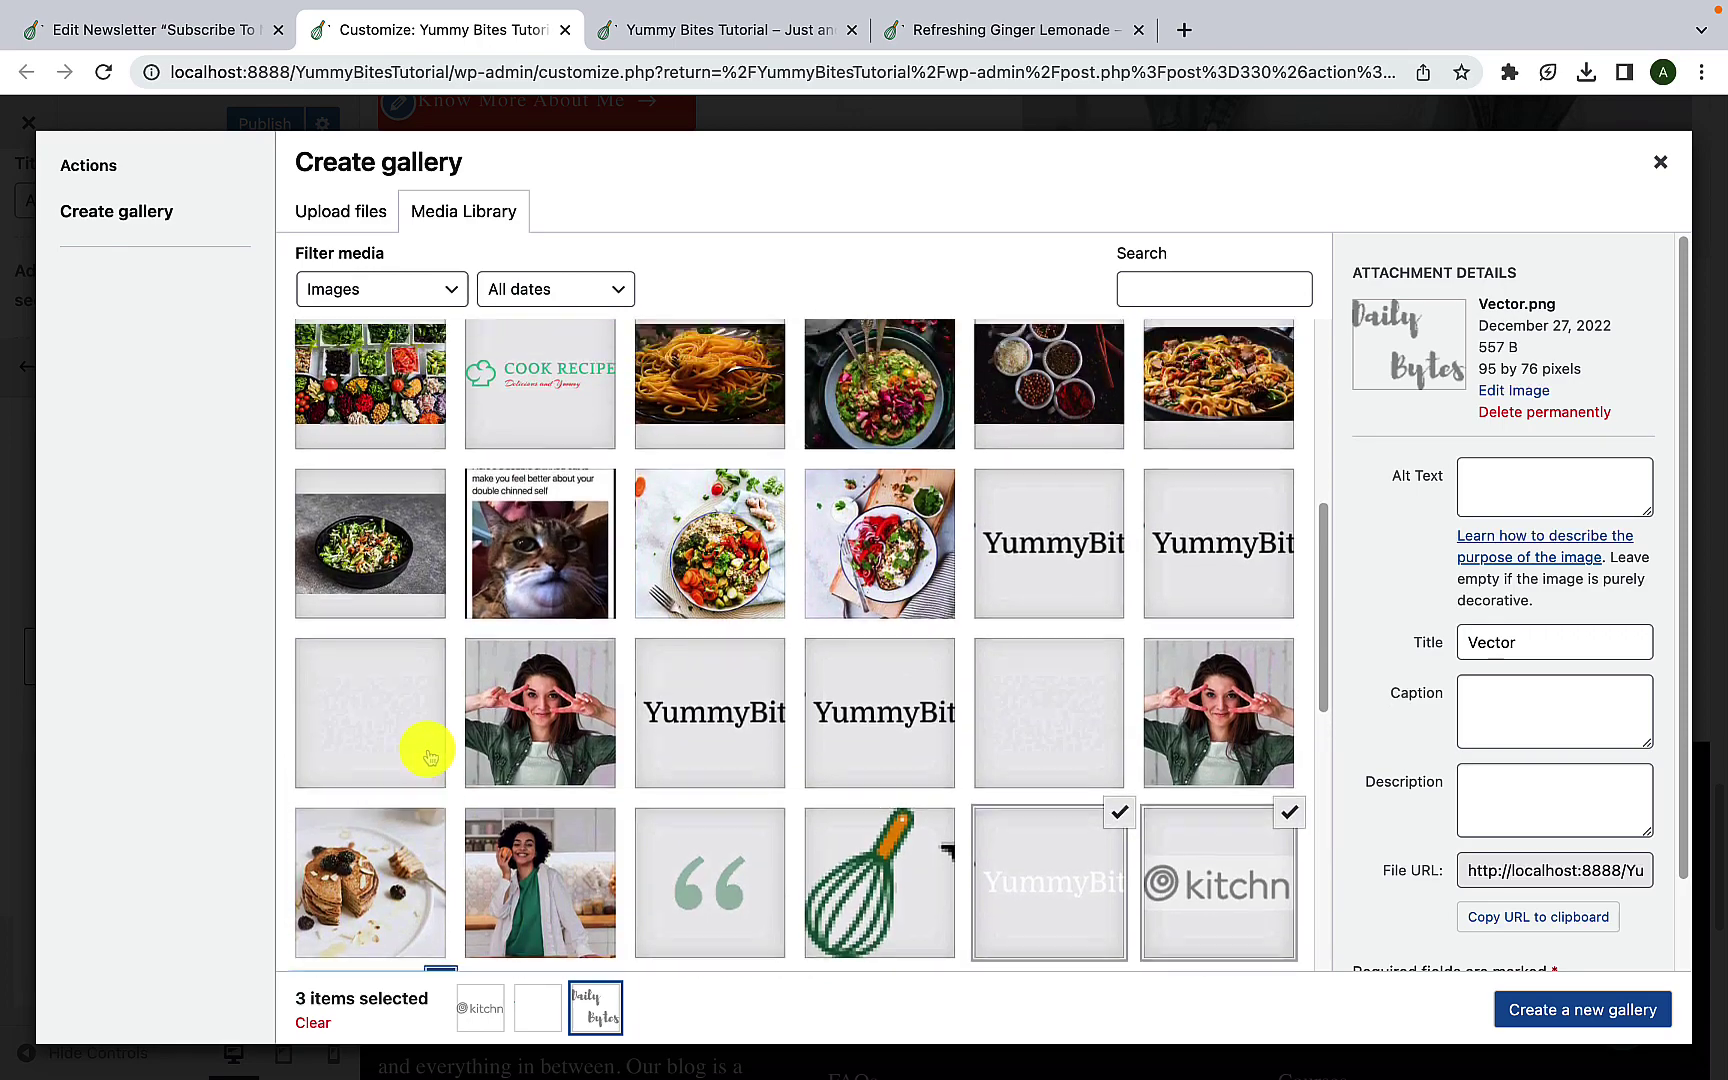
click(508, 890)
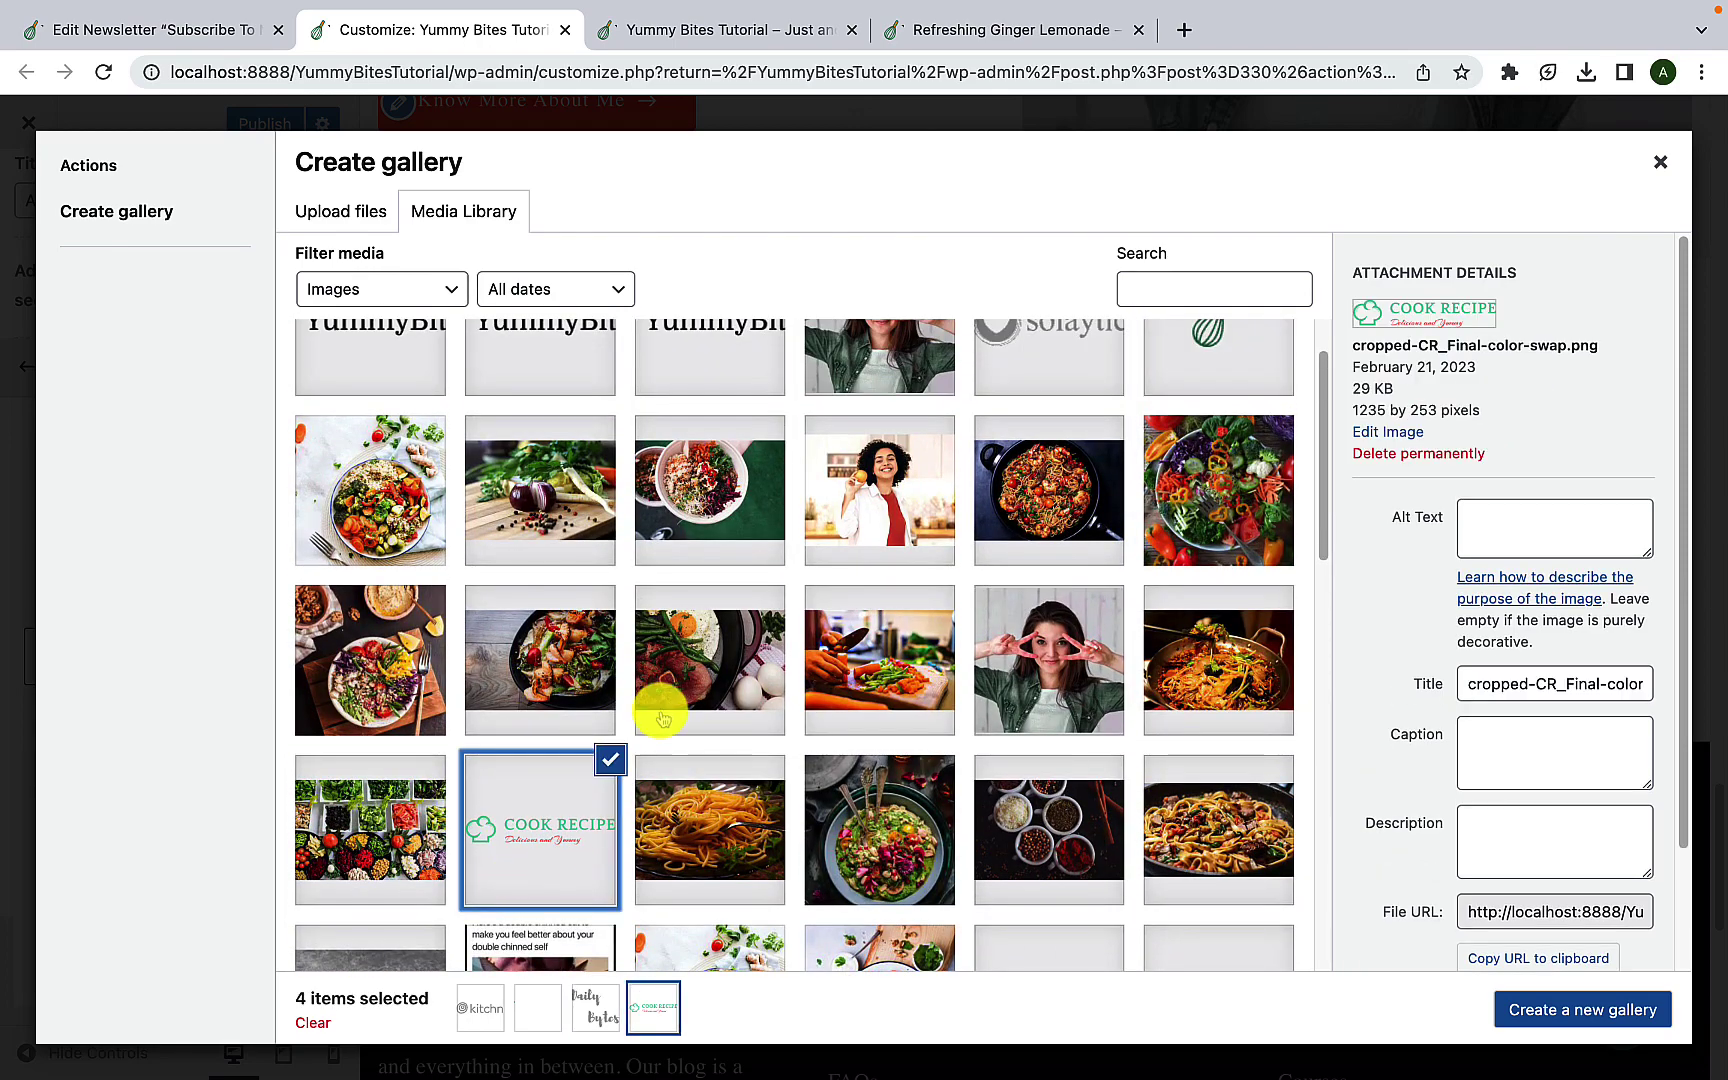
scroll(663, 700, up, 2)
click(1049, 463)
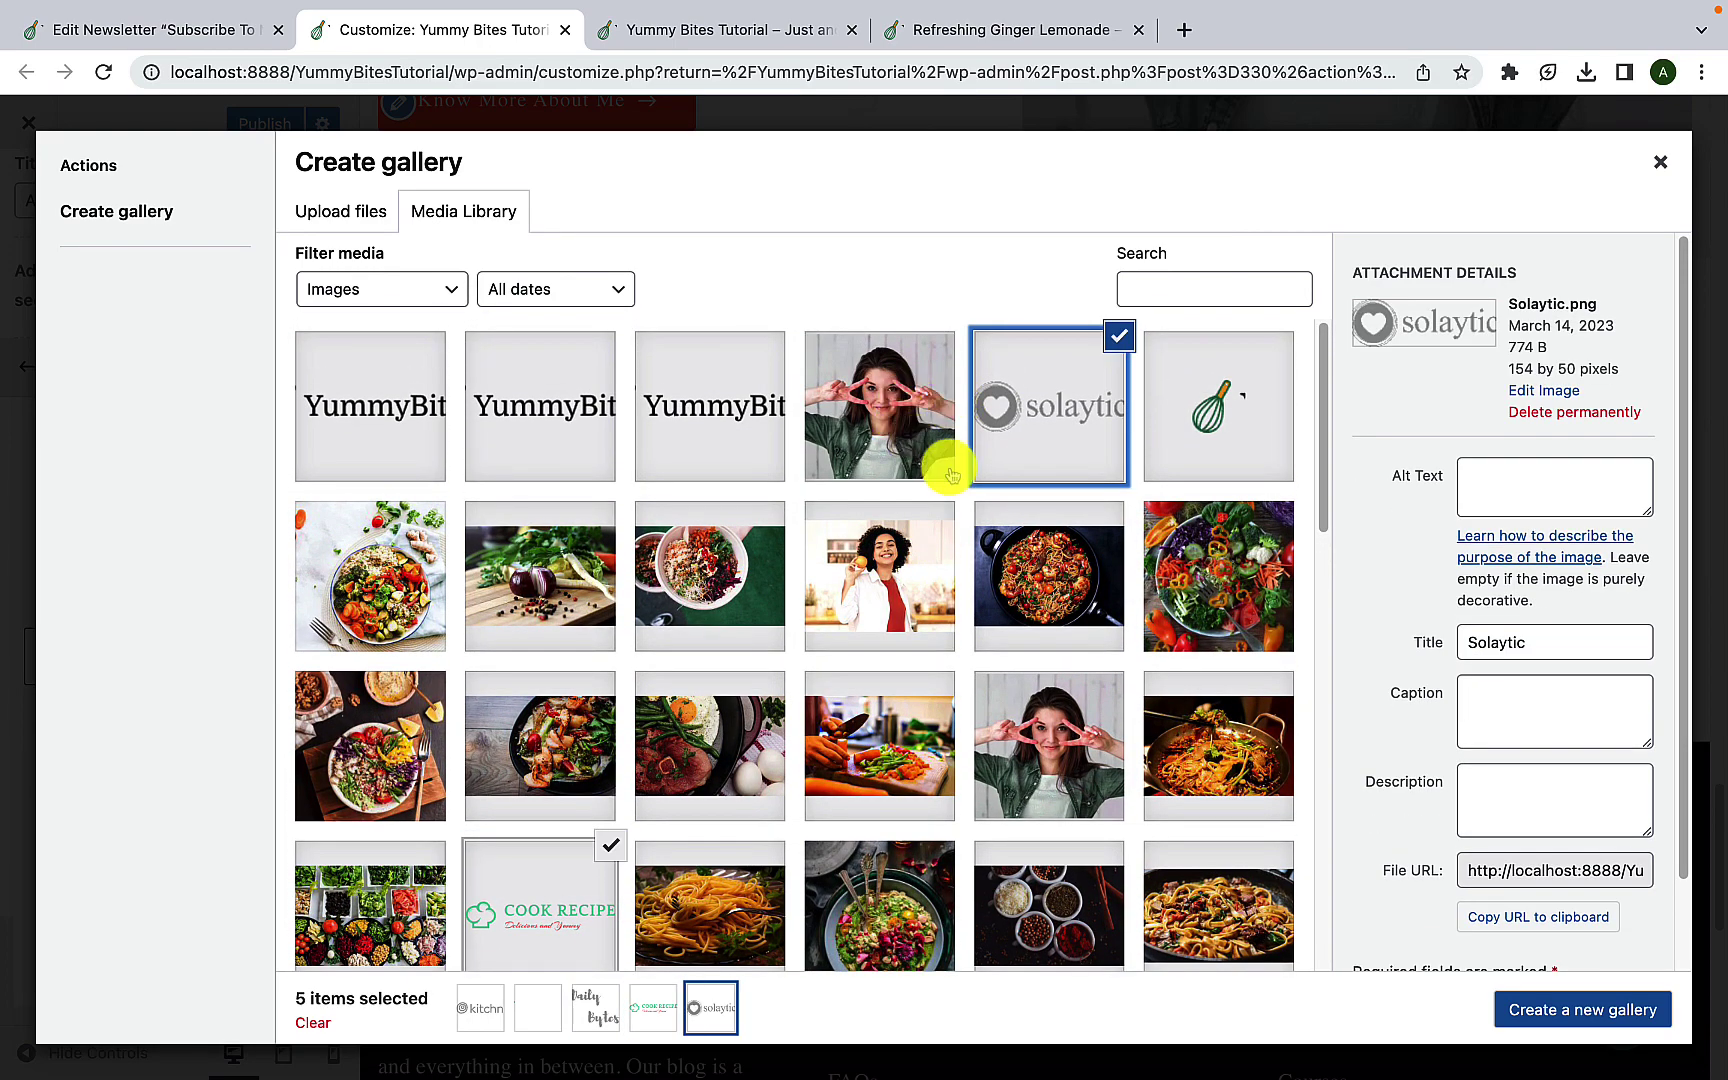
scroll(983, 580, down, 5)
scroll(983, 580, down, 7)
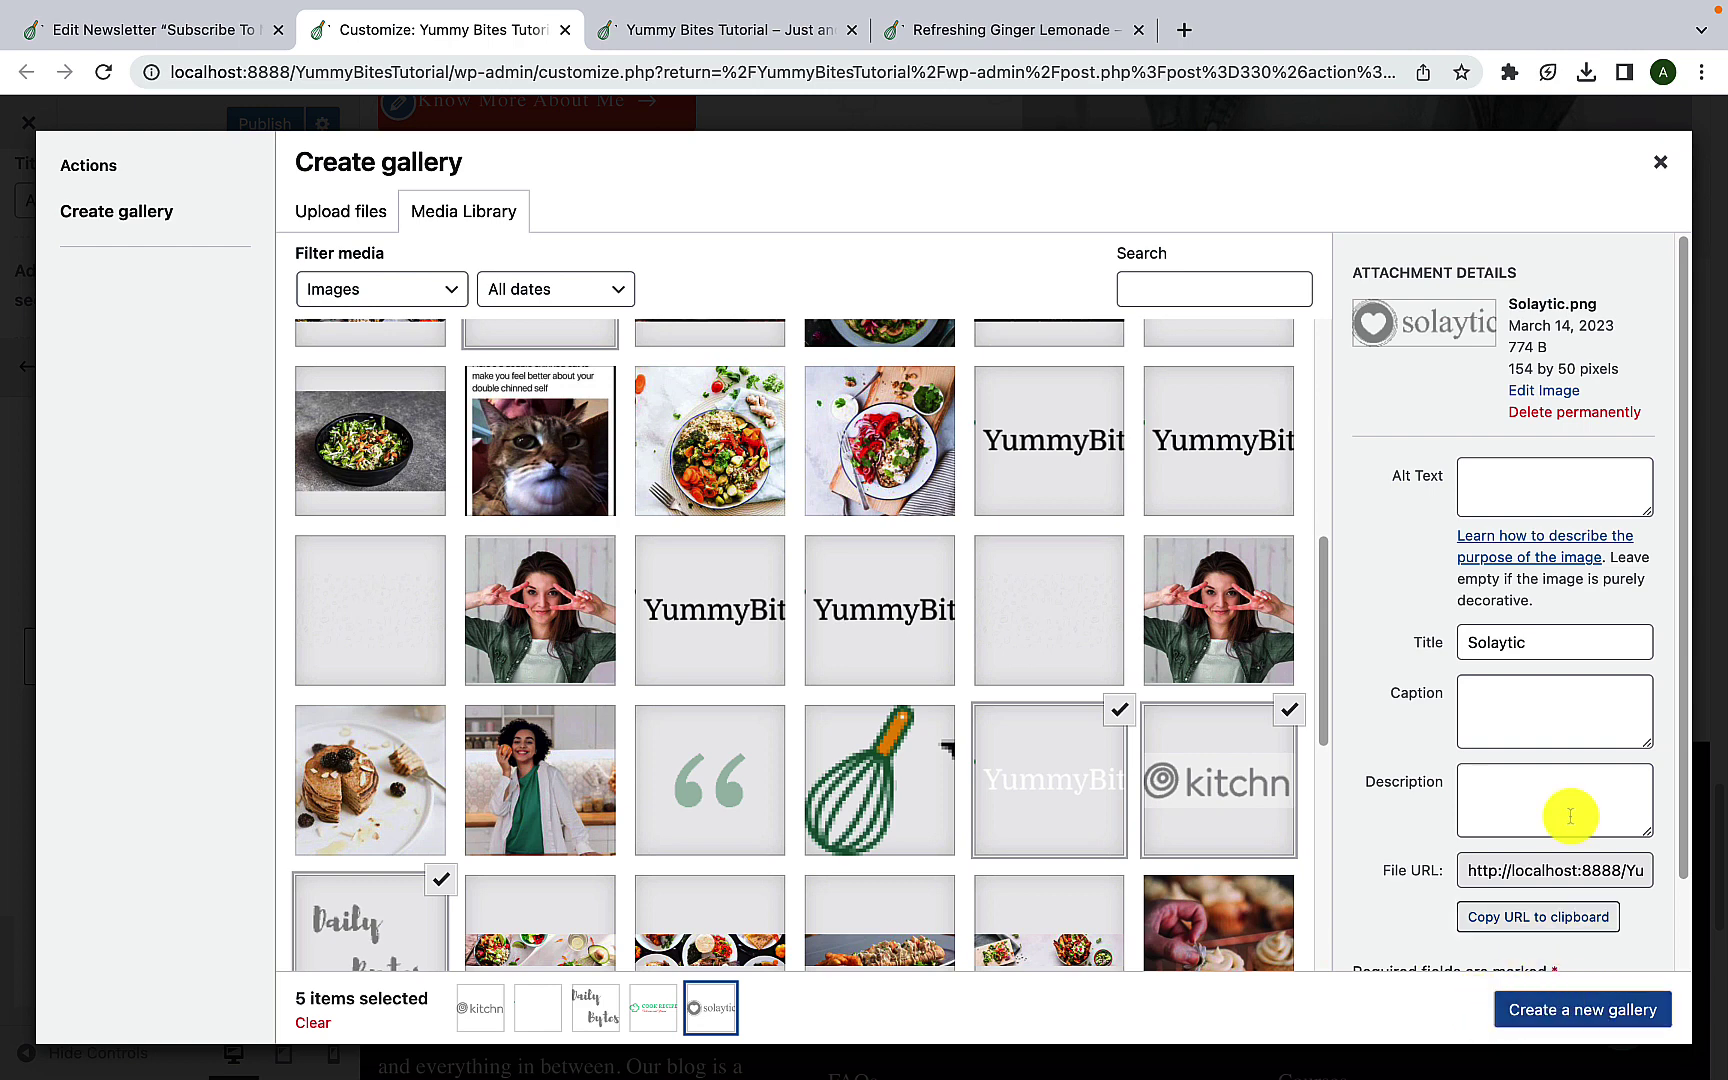
click(1660, 162)
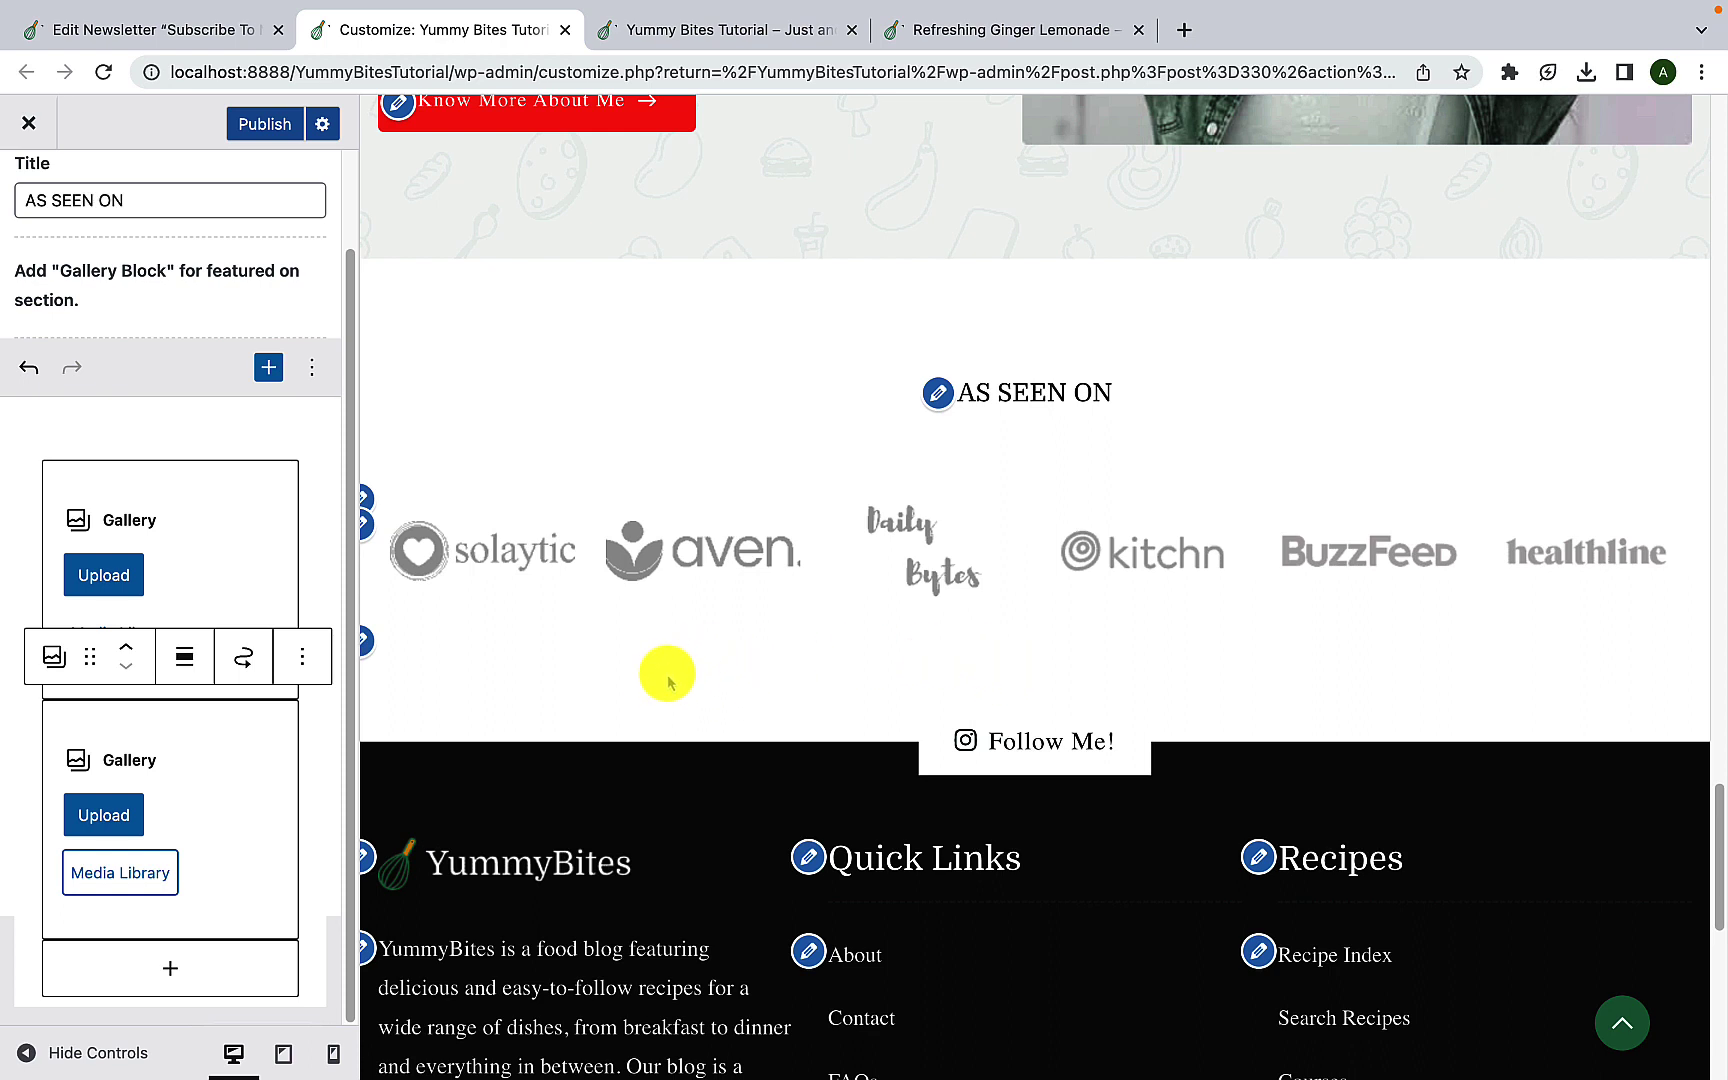
Step: Remove the second Gallery block and publish the Featured On settings
click(303, 668)
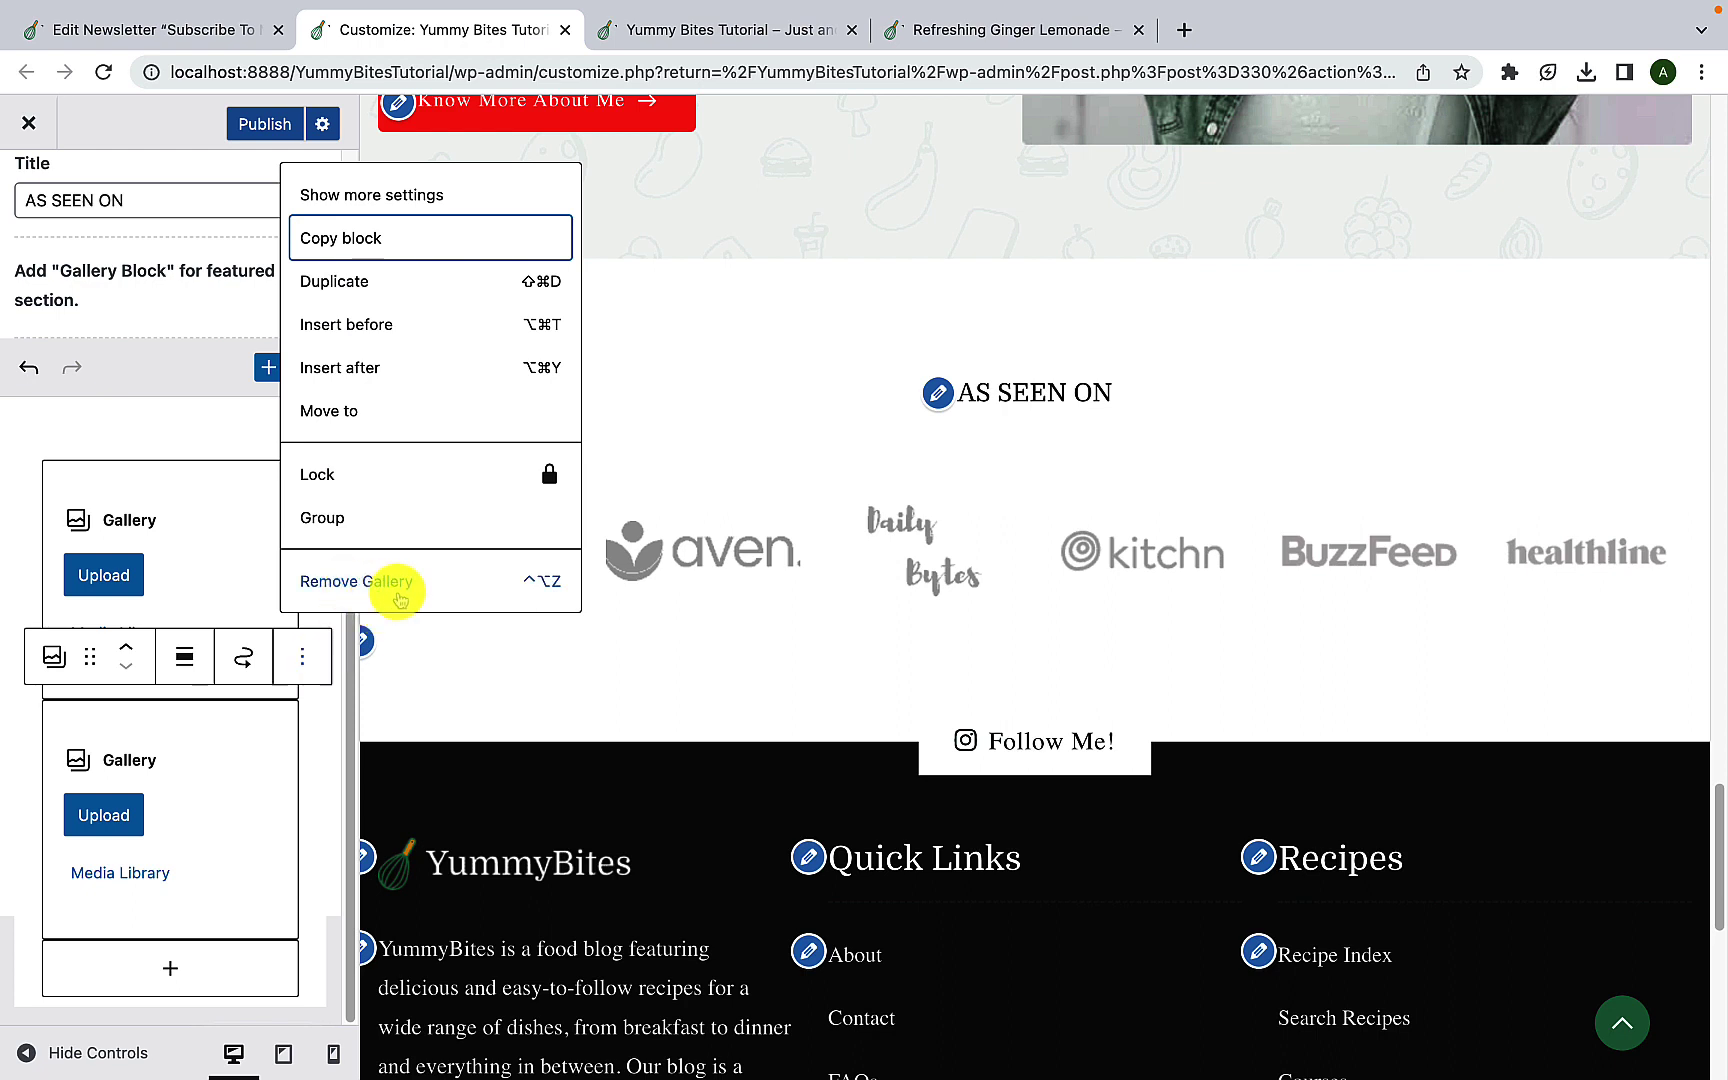
click(399, 598)
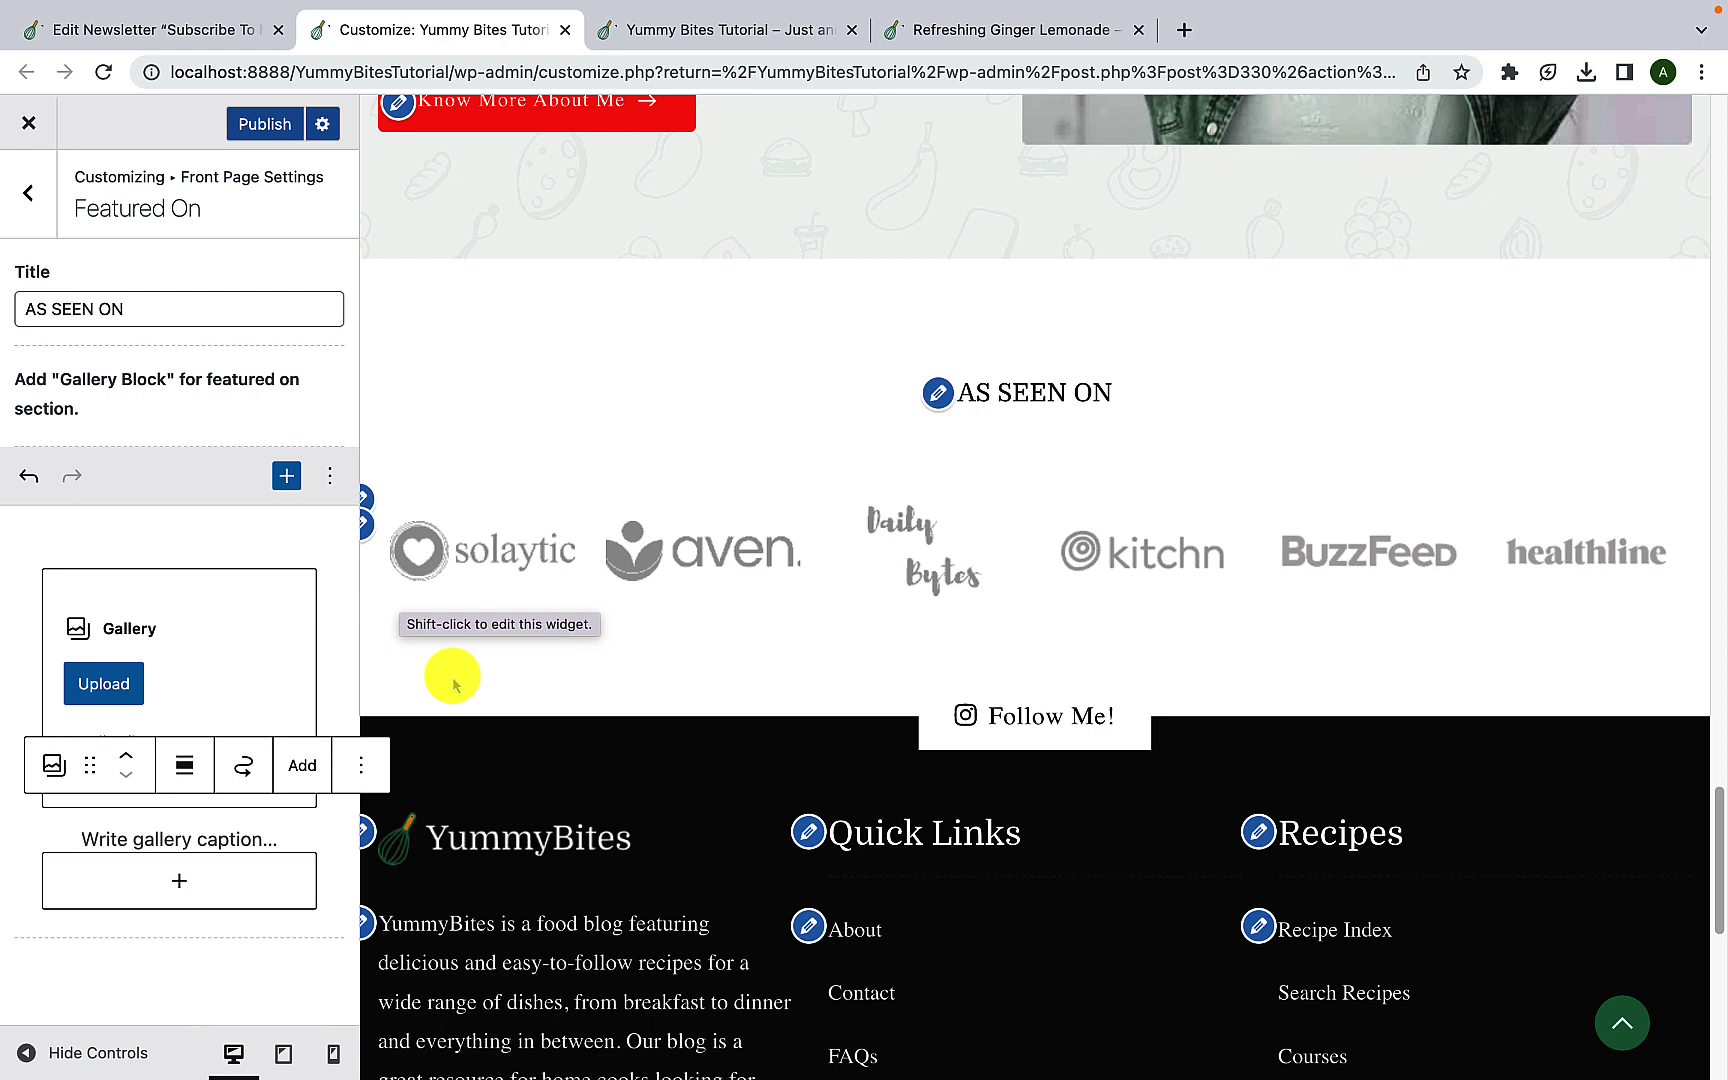
click(262, 126)
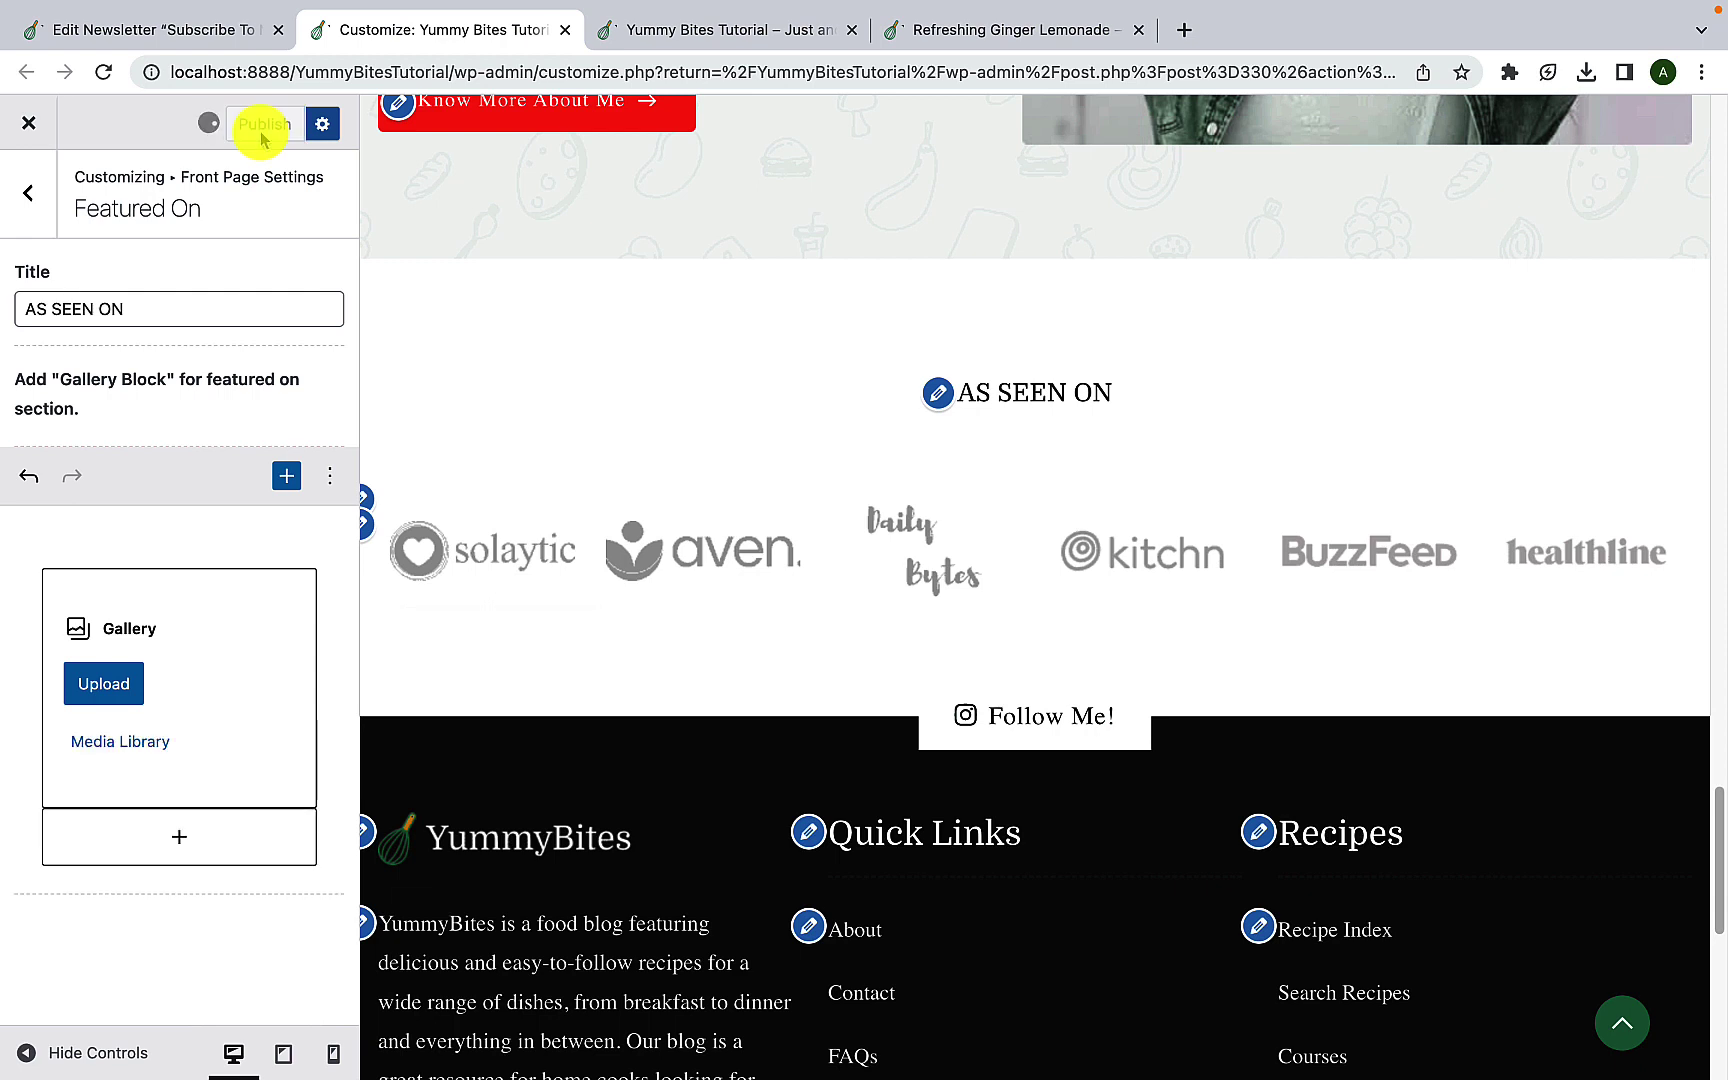
Step: Leave the Front Page Settings and open the Blog Page settings under Posts and Pages
click(44, 213)
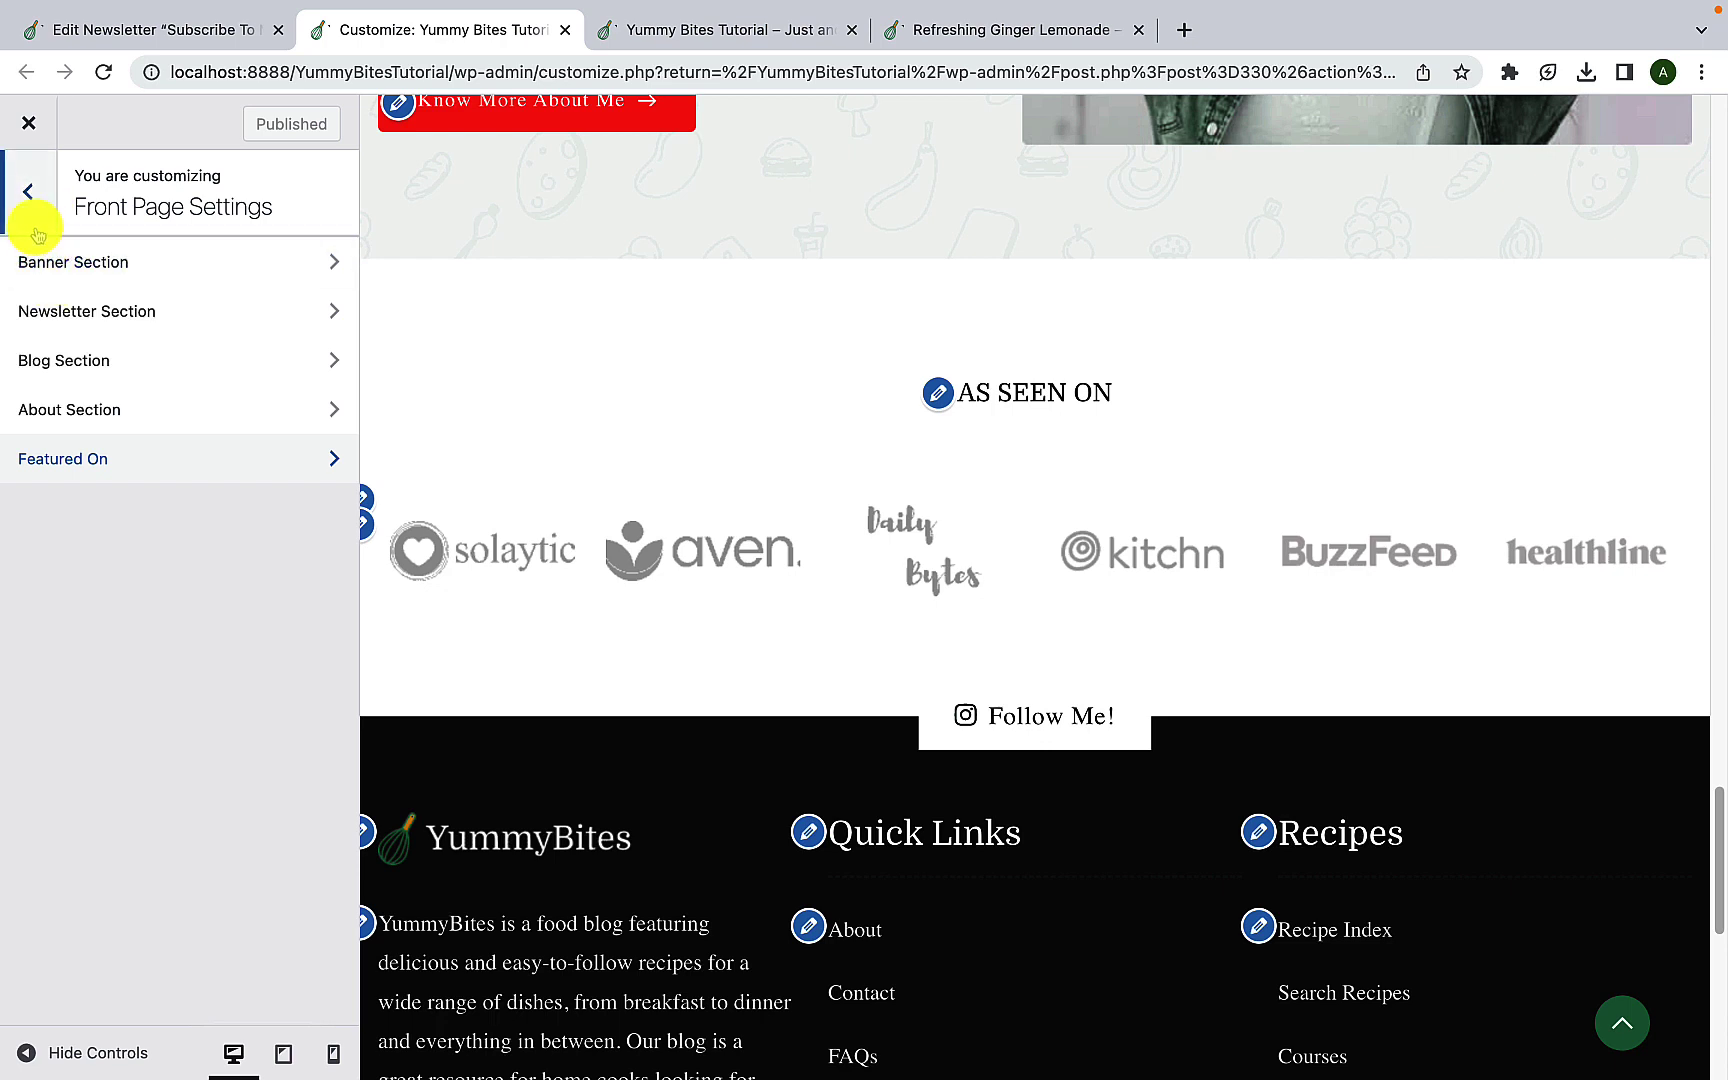
click(36, 230)
scroll(122, 565, down, 1)
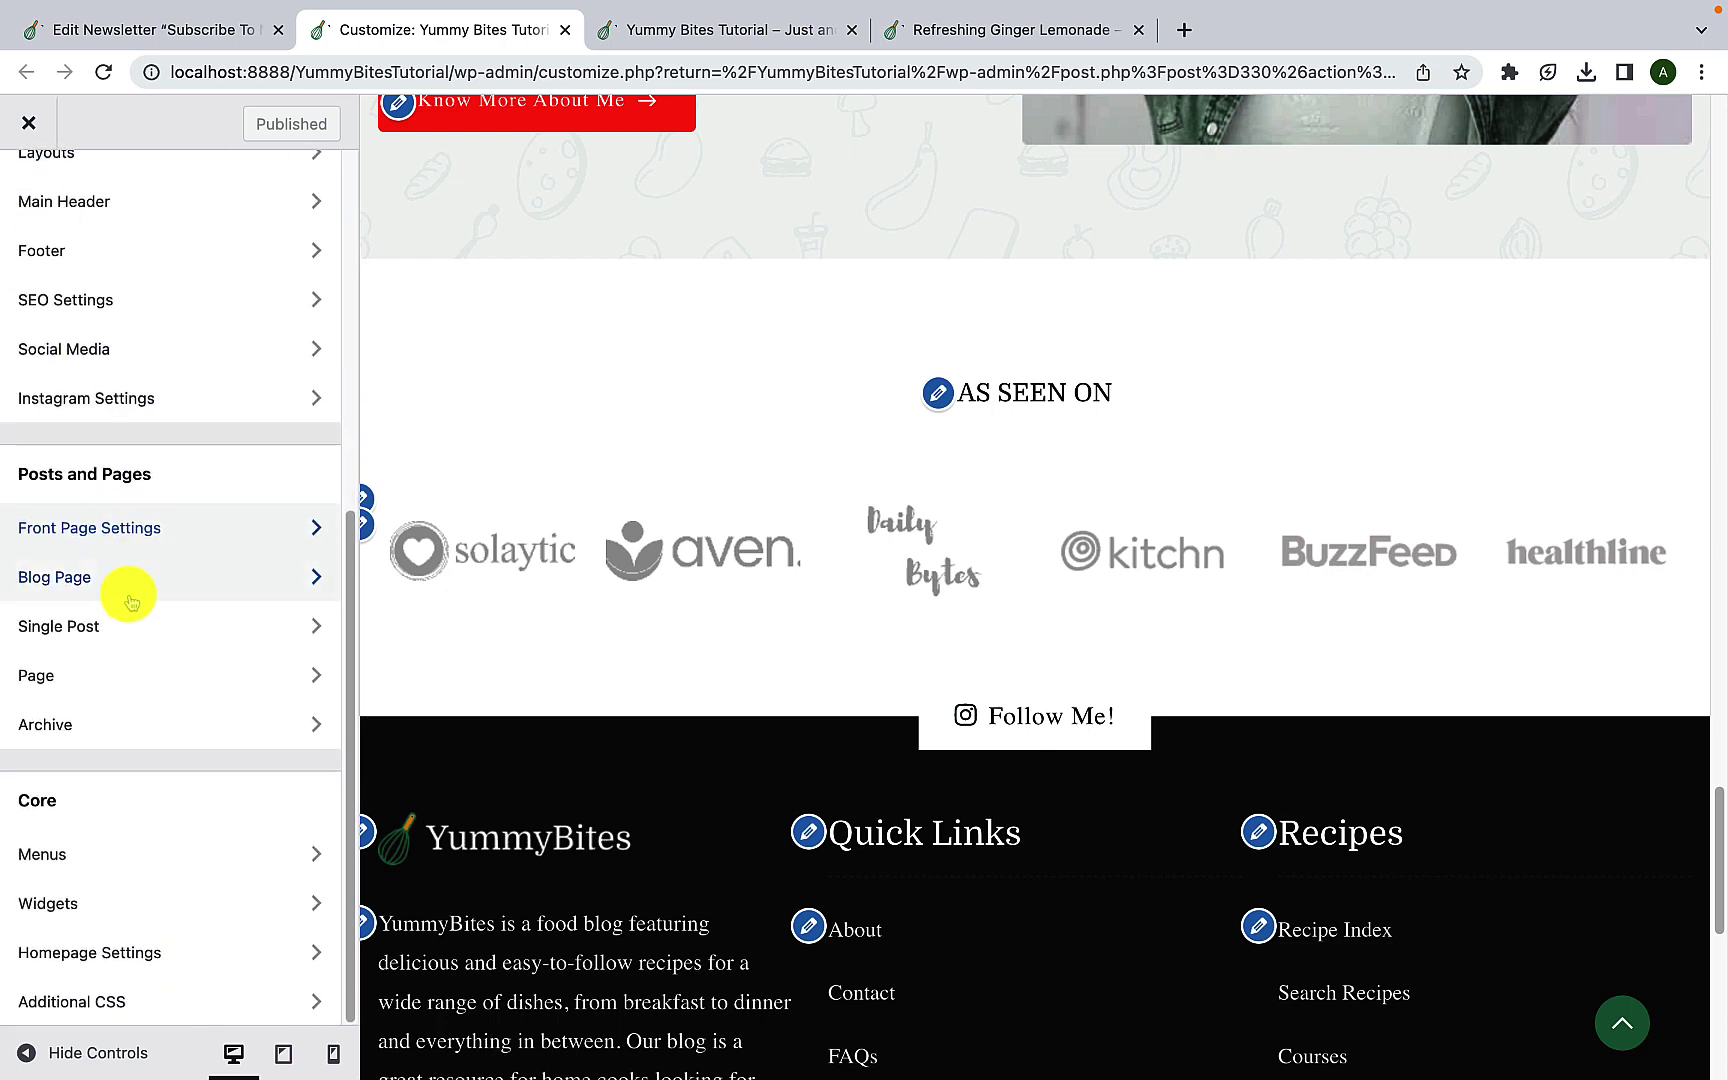
click(122, 577)
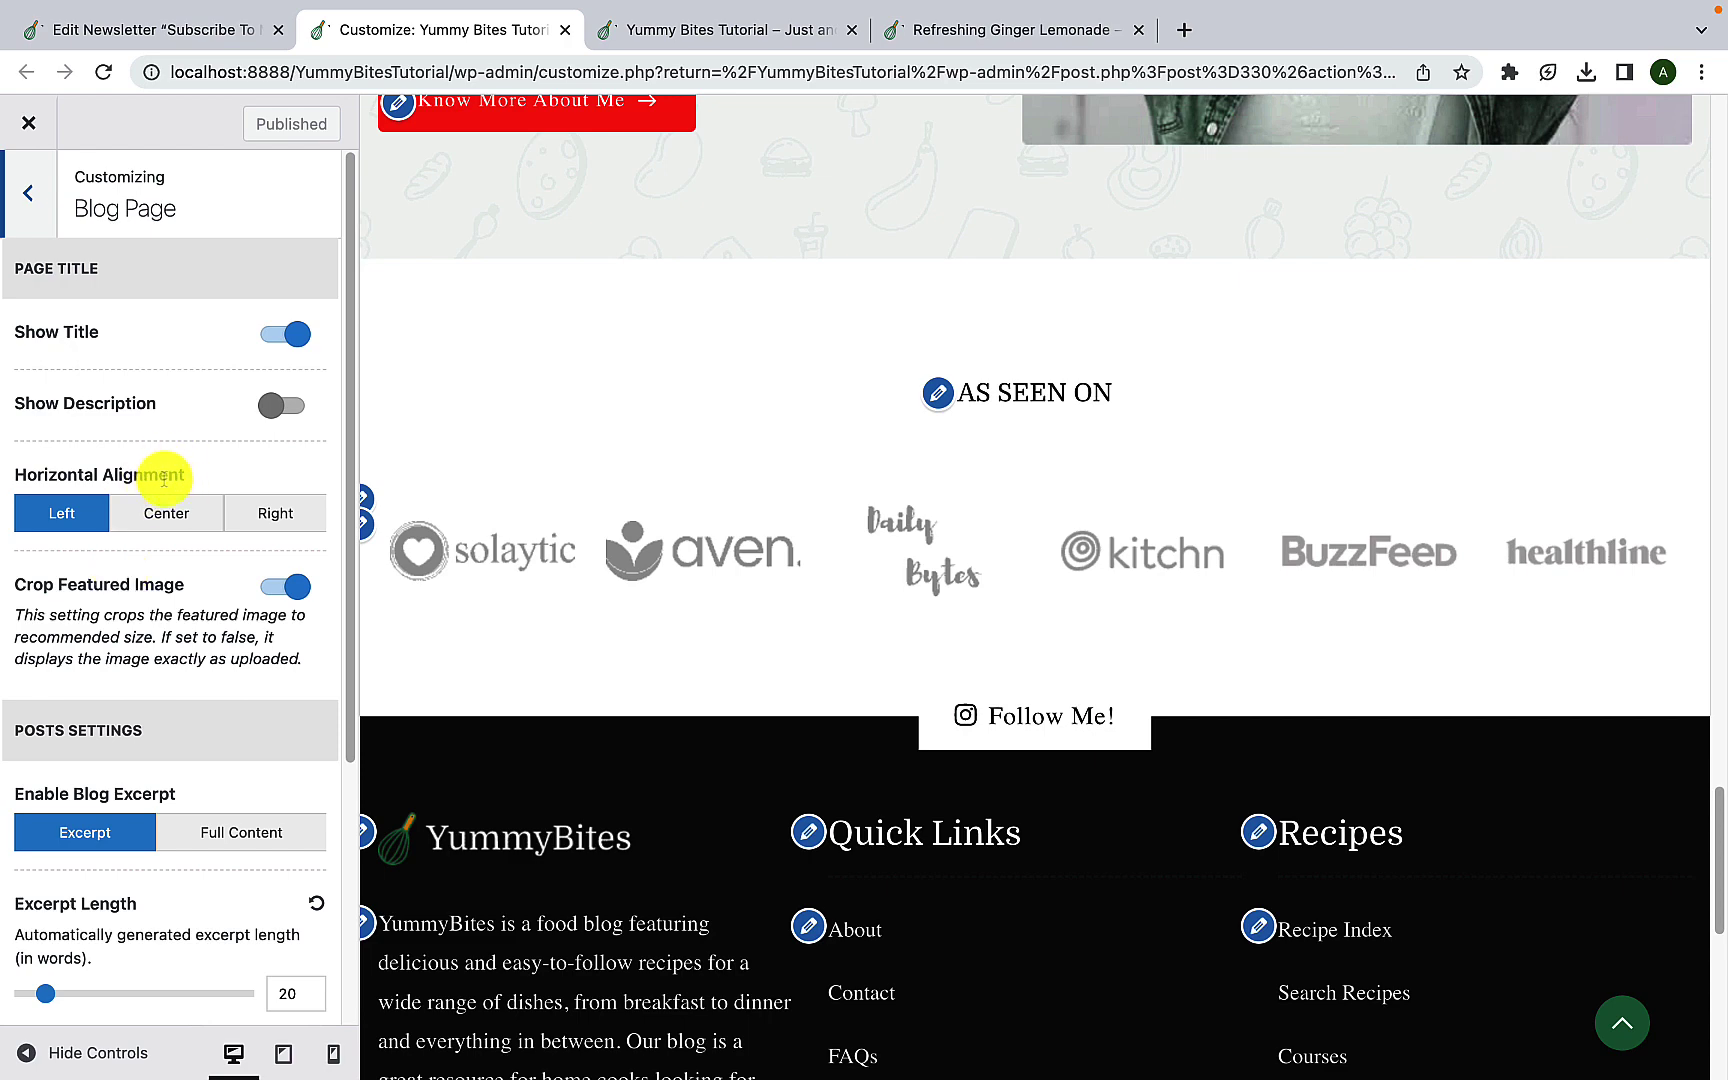
Step: Load the site's Blog page in the preview through its navigation menu
click(1625, 1040)
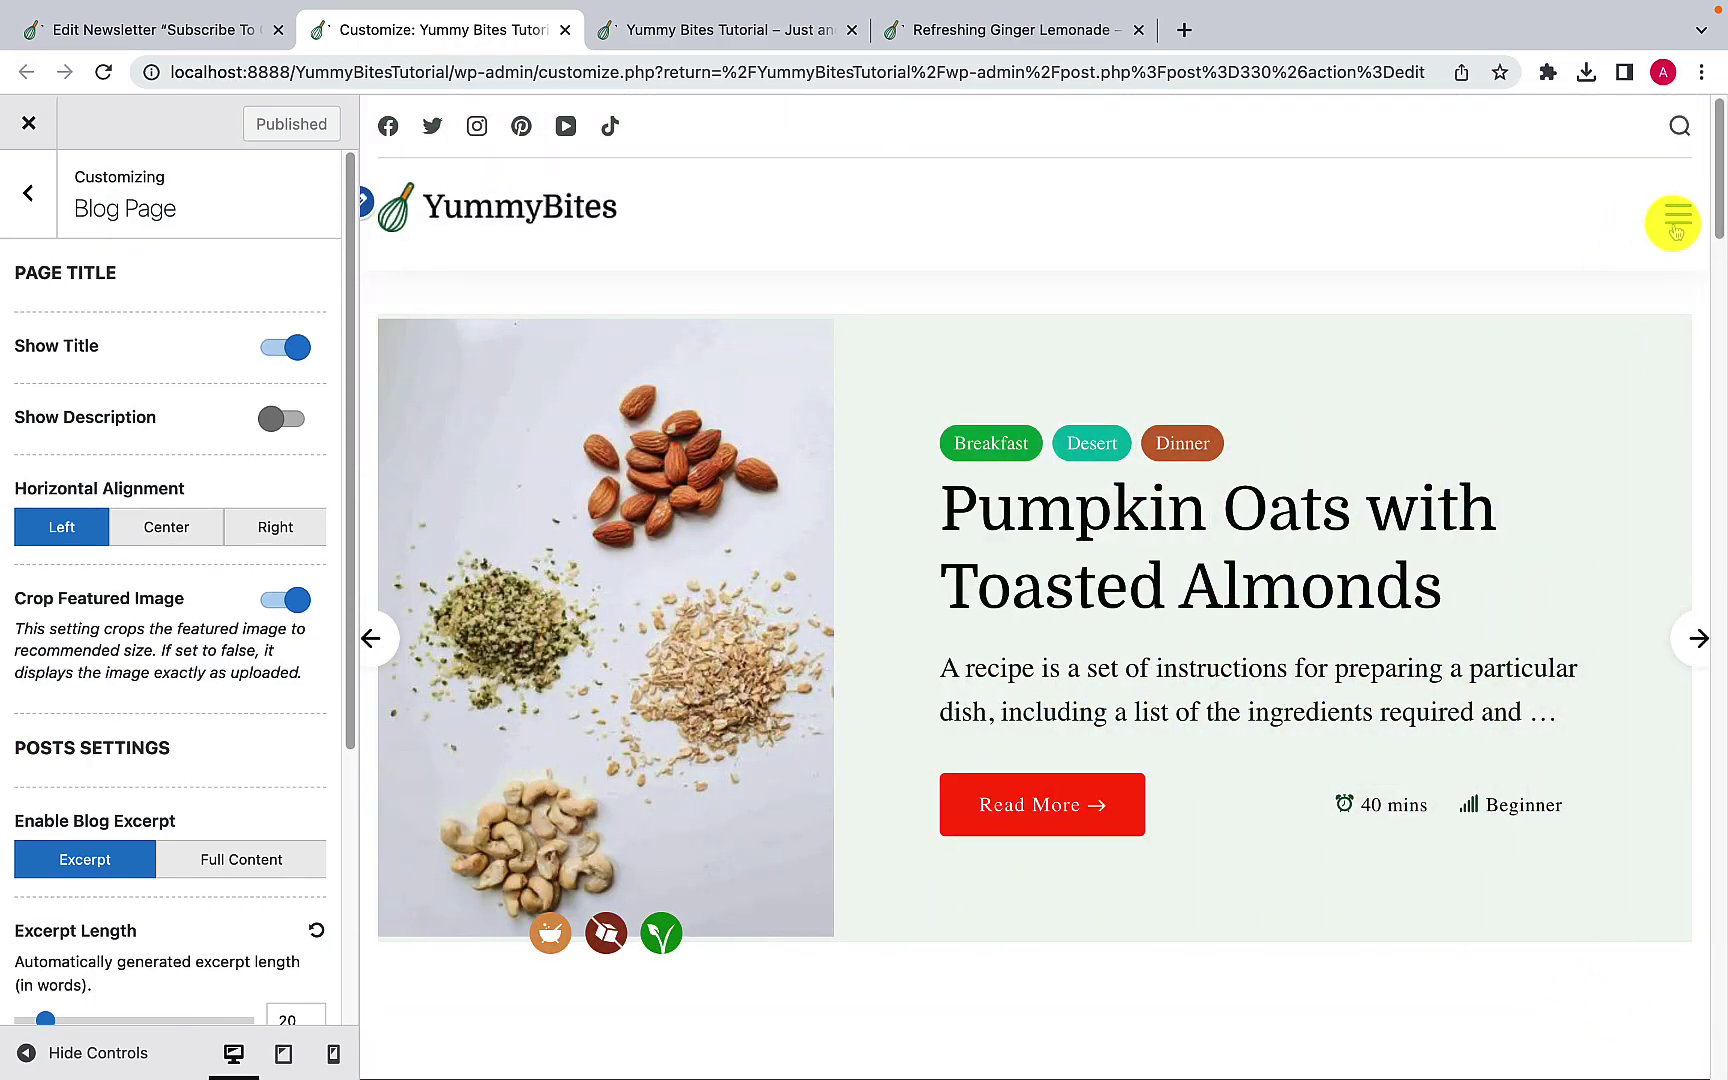
click(1677, 214)
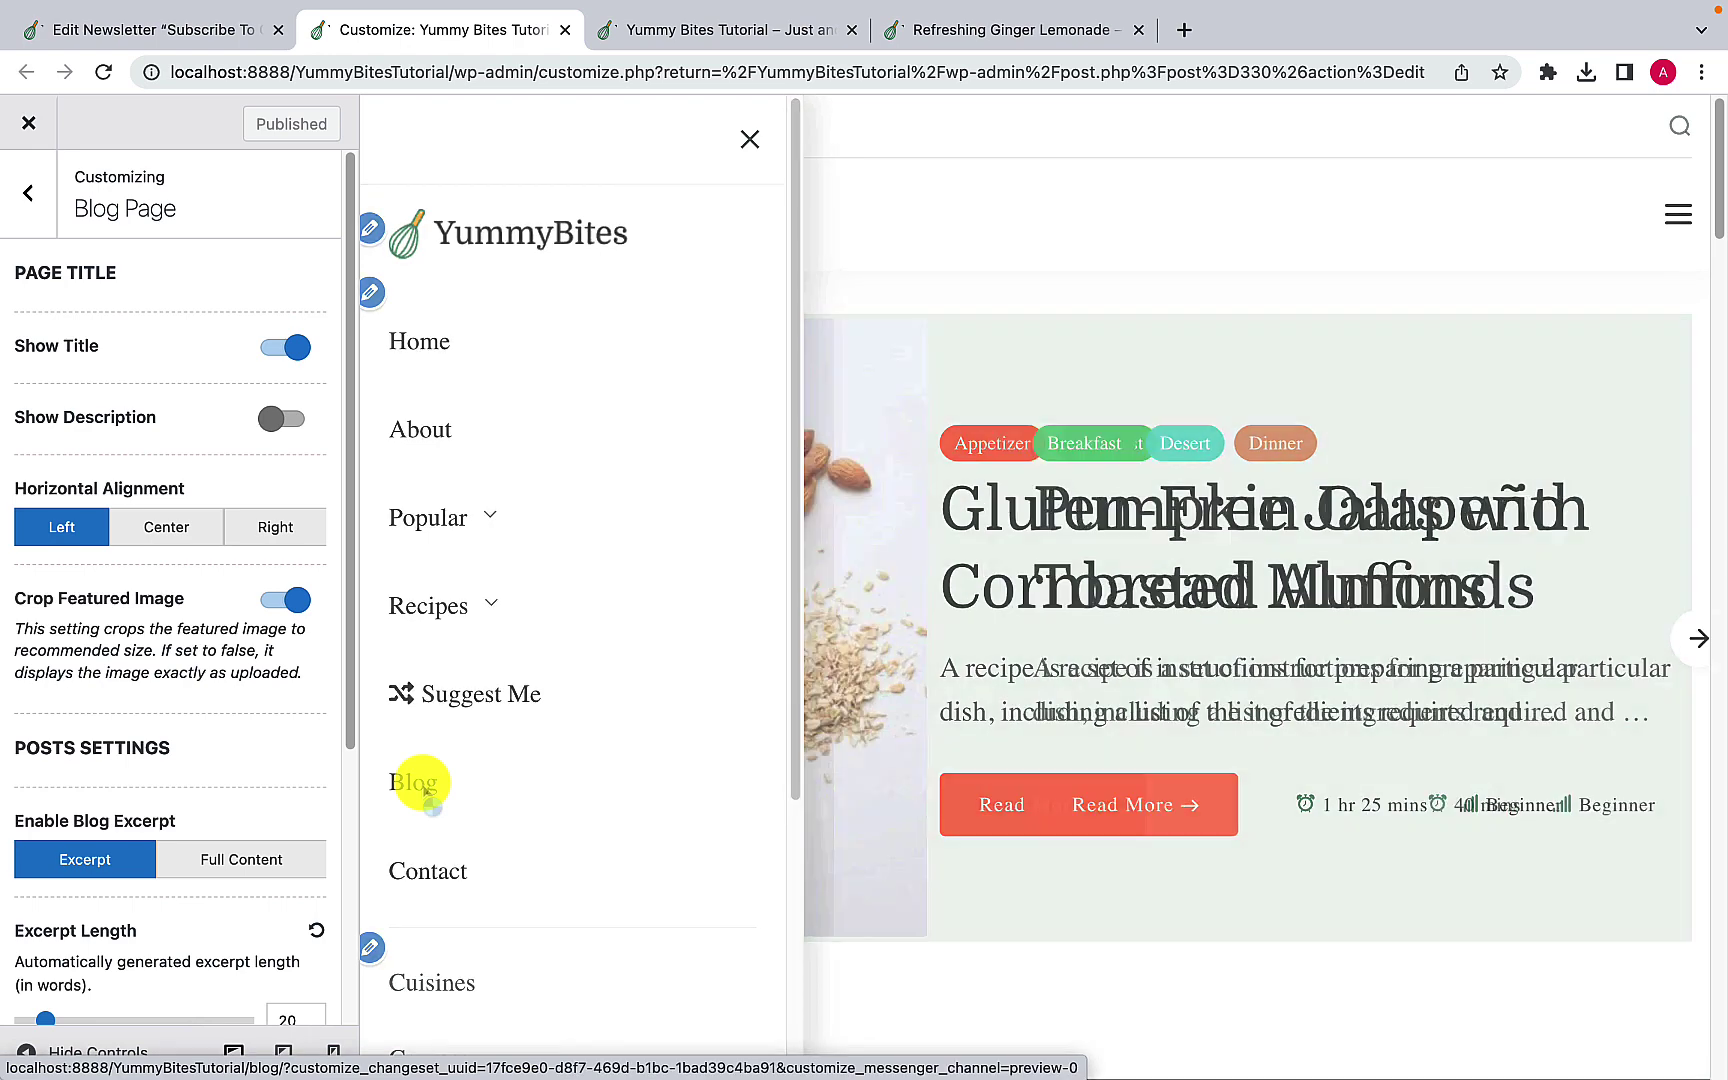
click(425, 788)
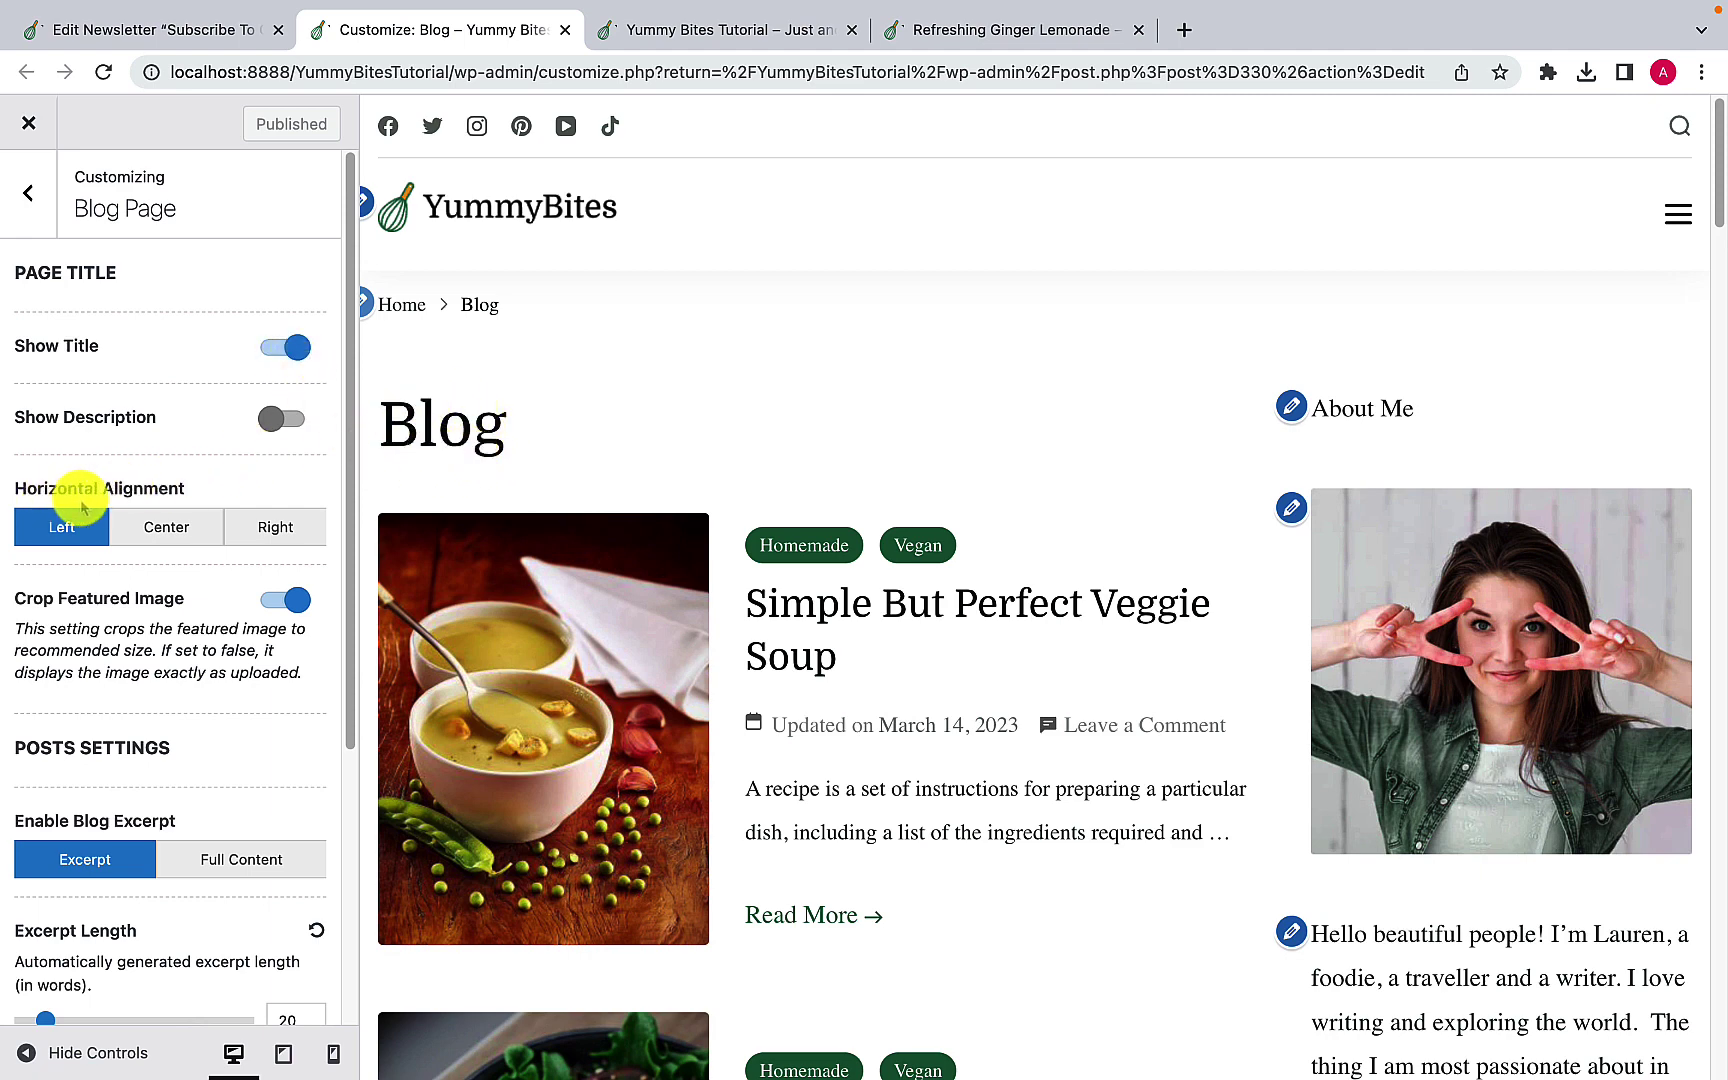
Step: Try the Center and Right horizontal alignments for the Blog page title, and set it back to Left
click(140, 536)
click(260, 538)
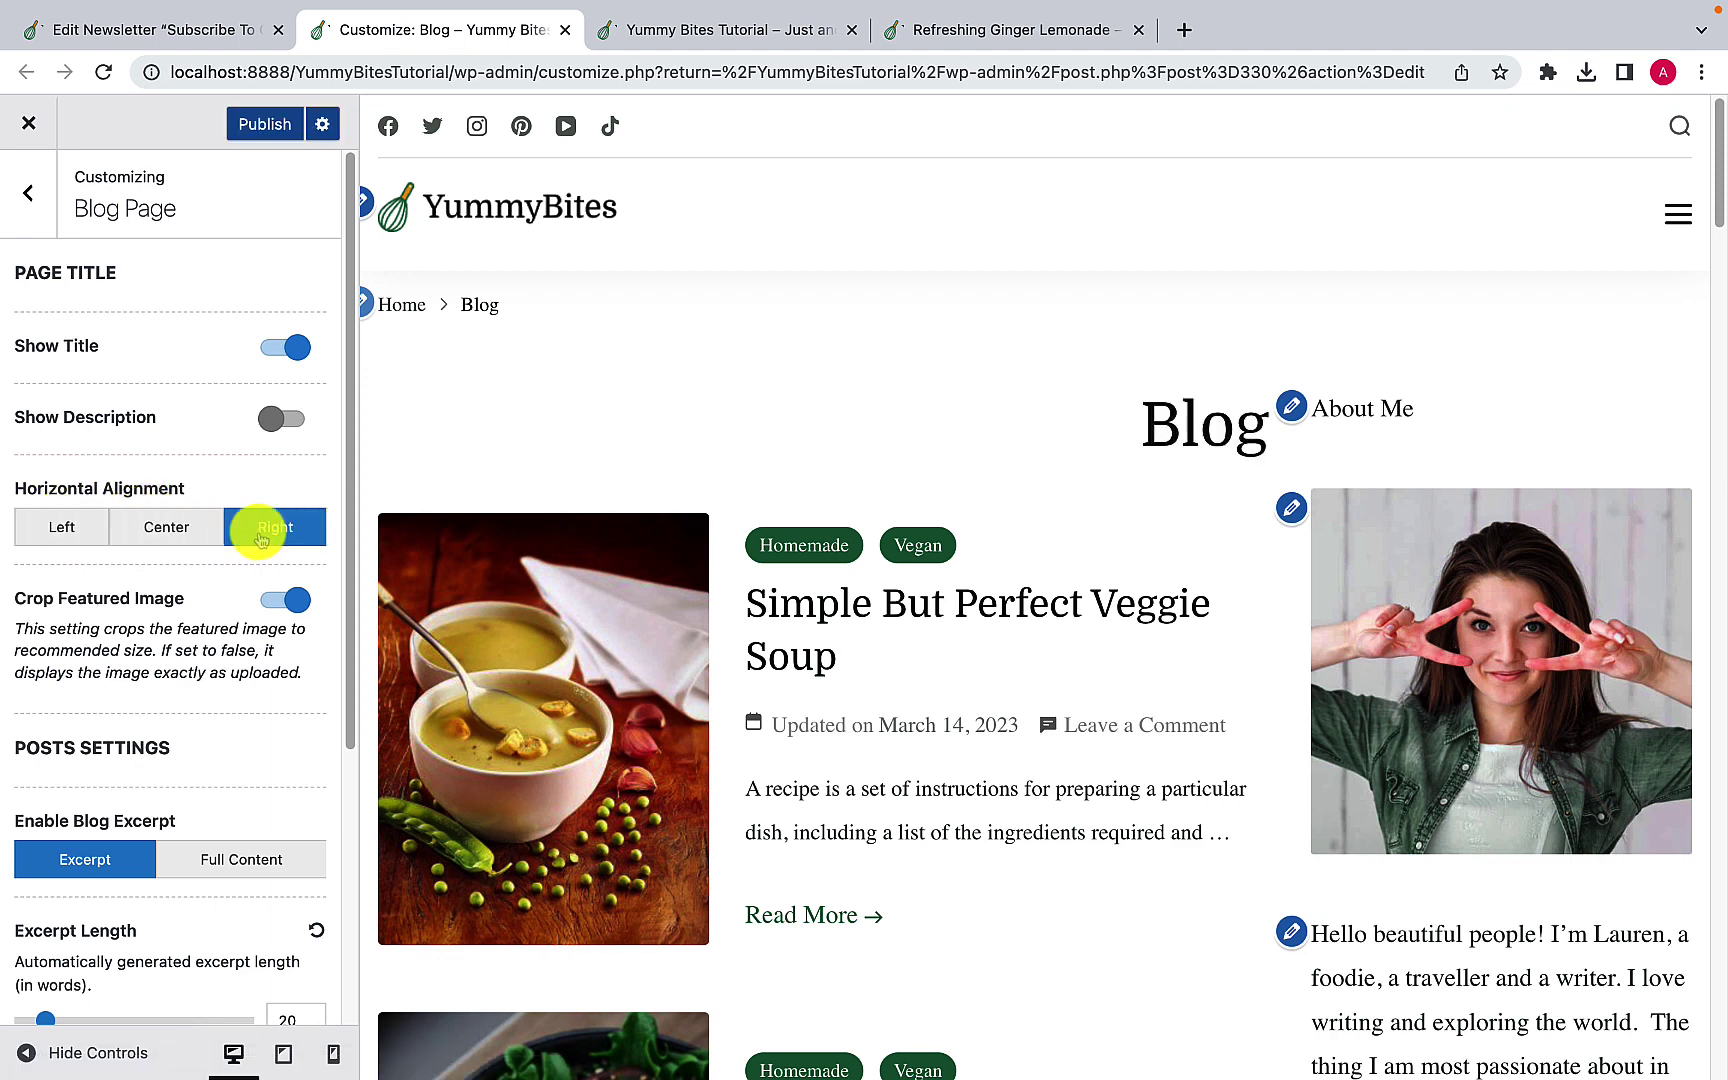
click(66, 536)
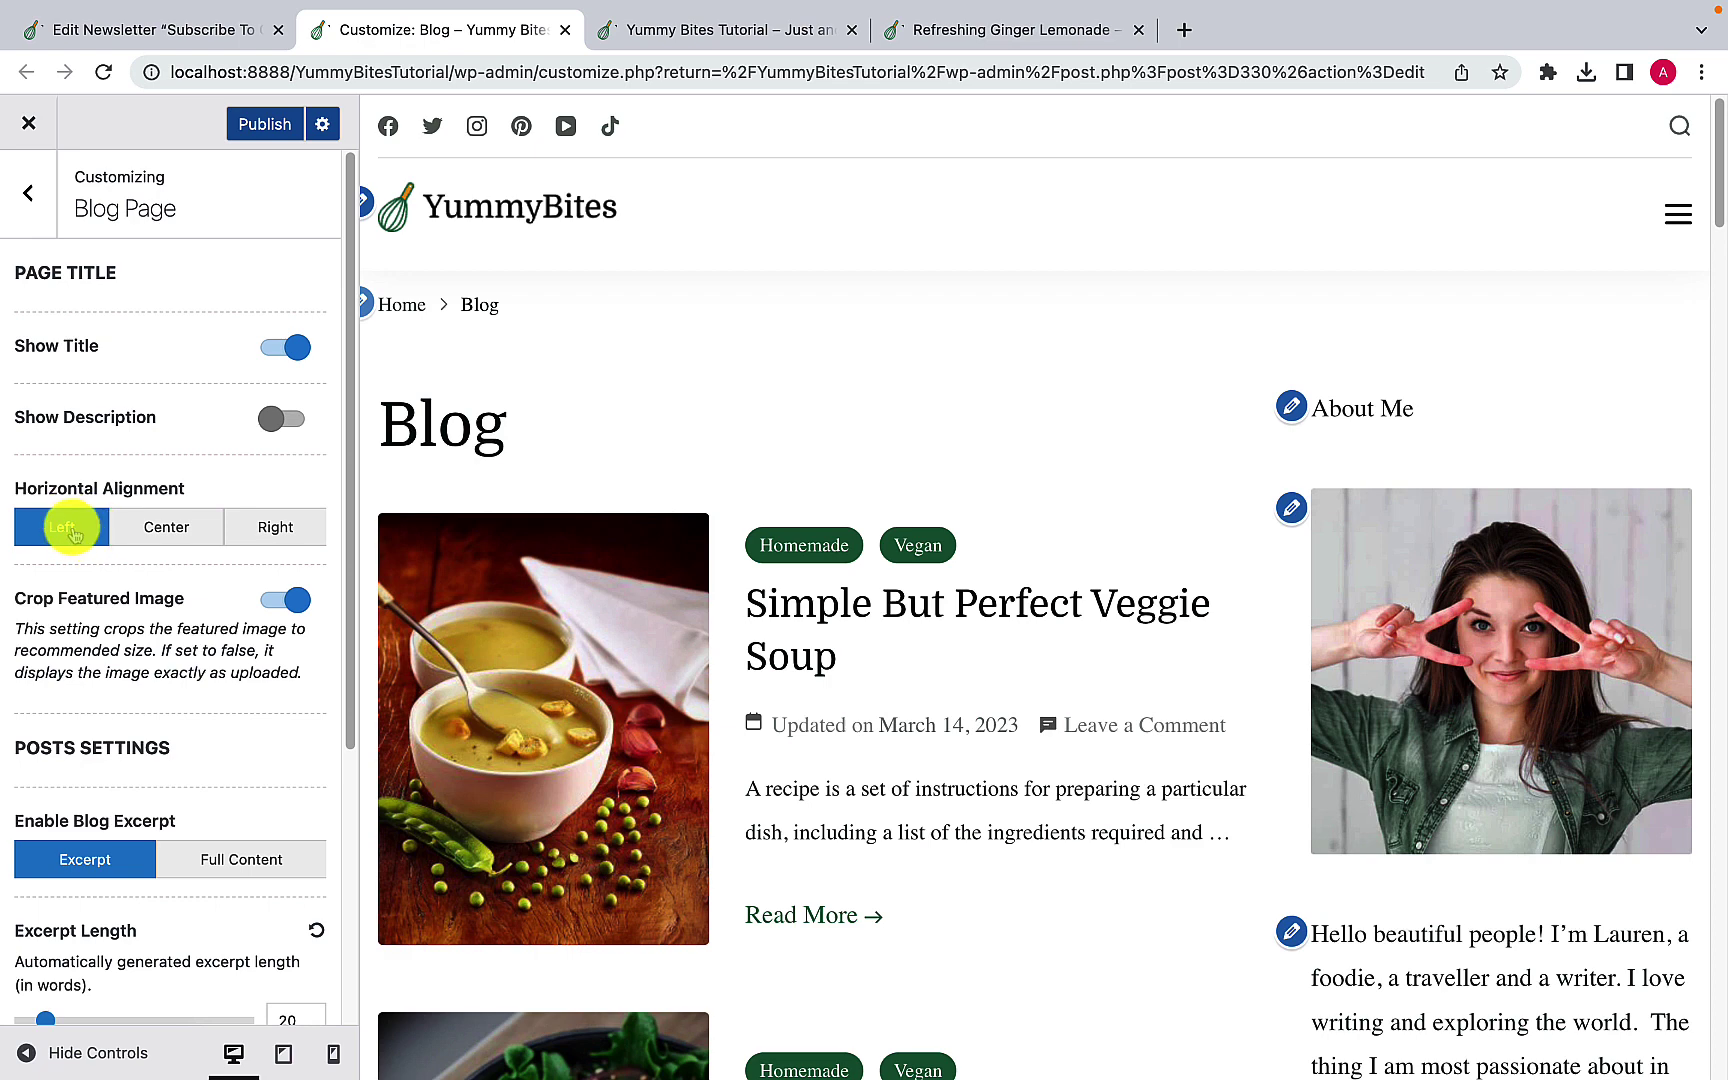
Step: Review the post images in the blog preview and turn off Crop Featured Image
scroll(181, 679, down, 1)
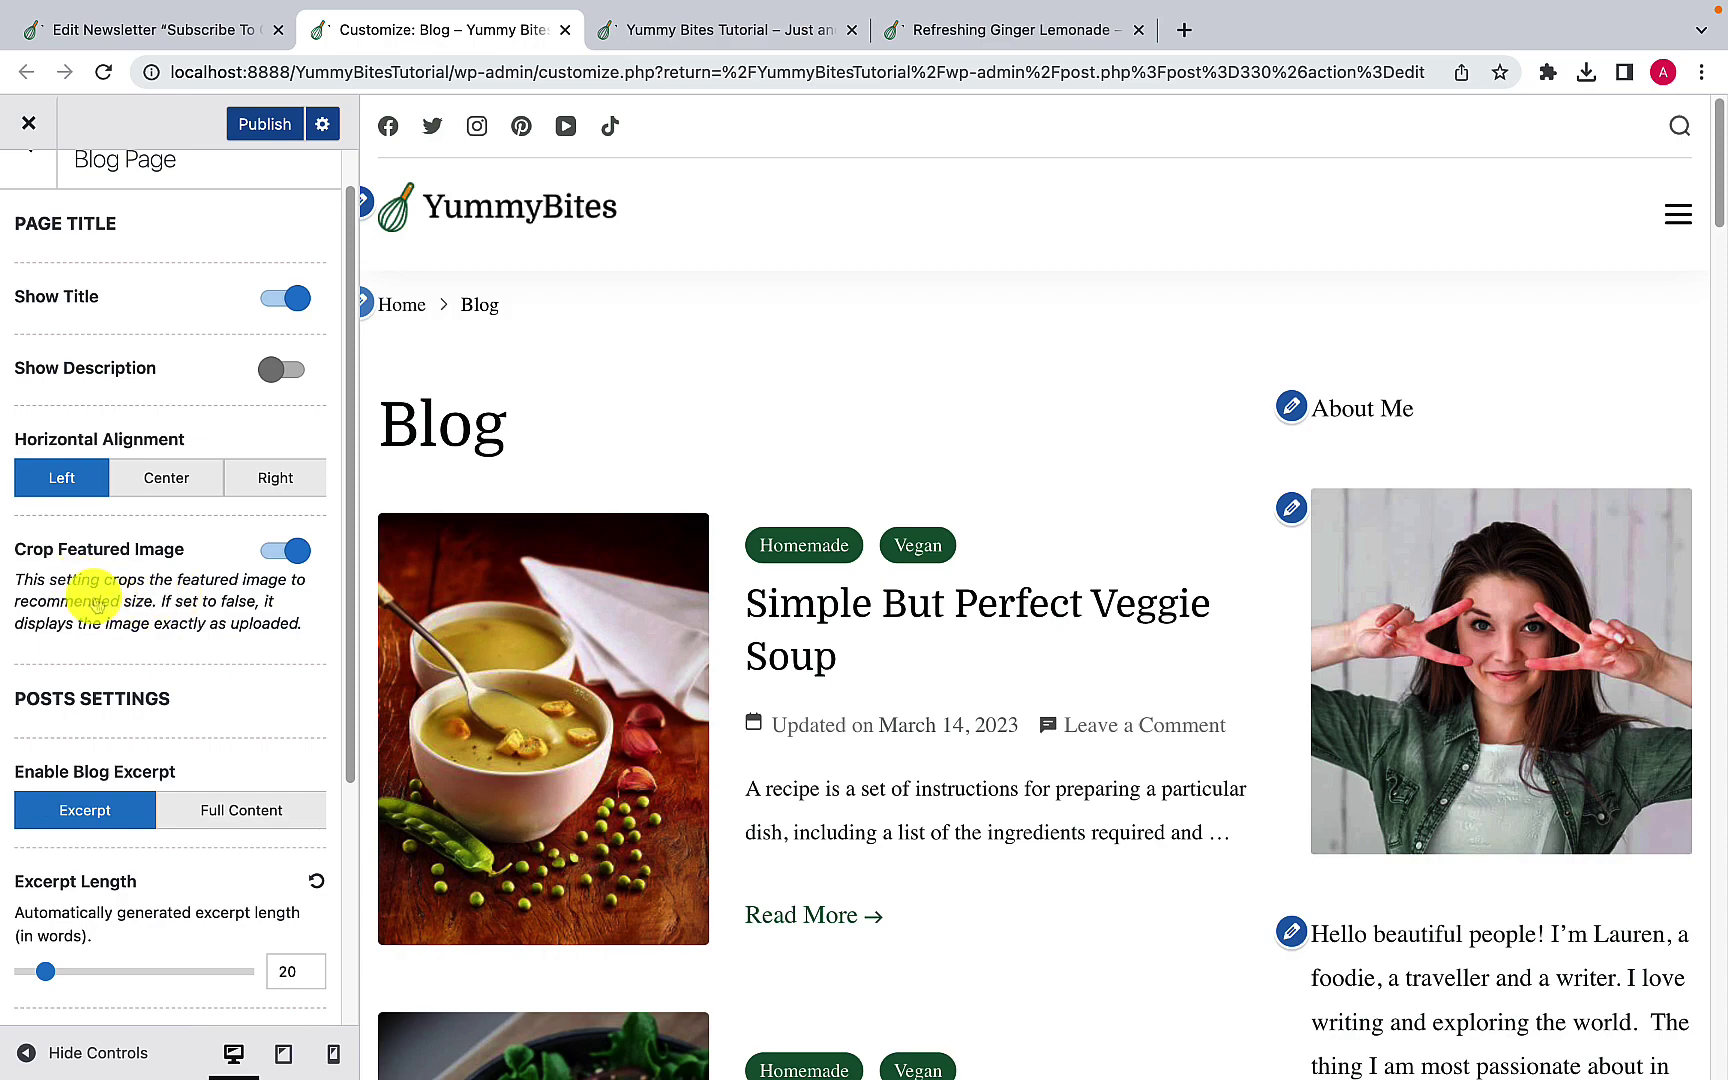
scroll(521, 791, down, 8)
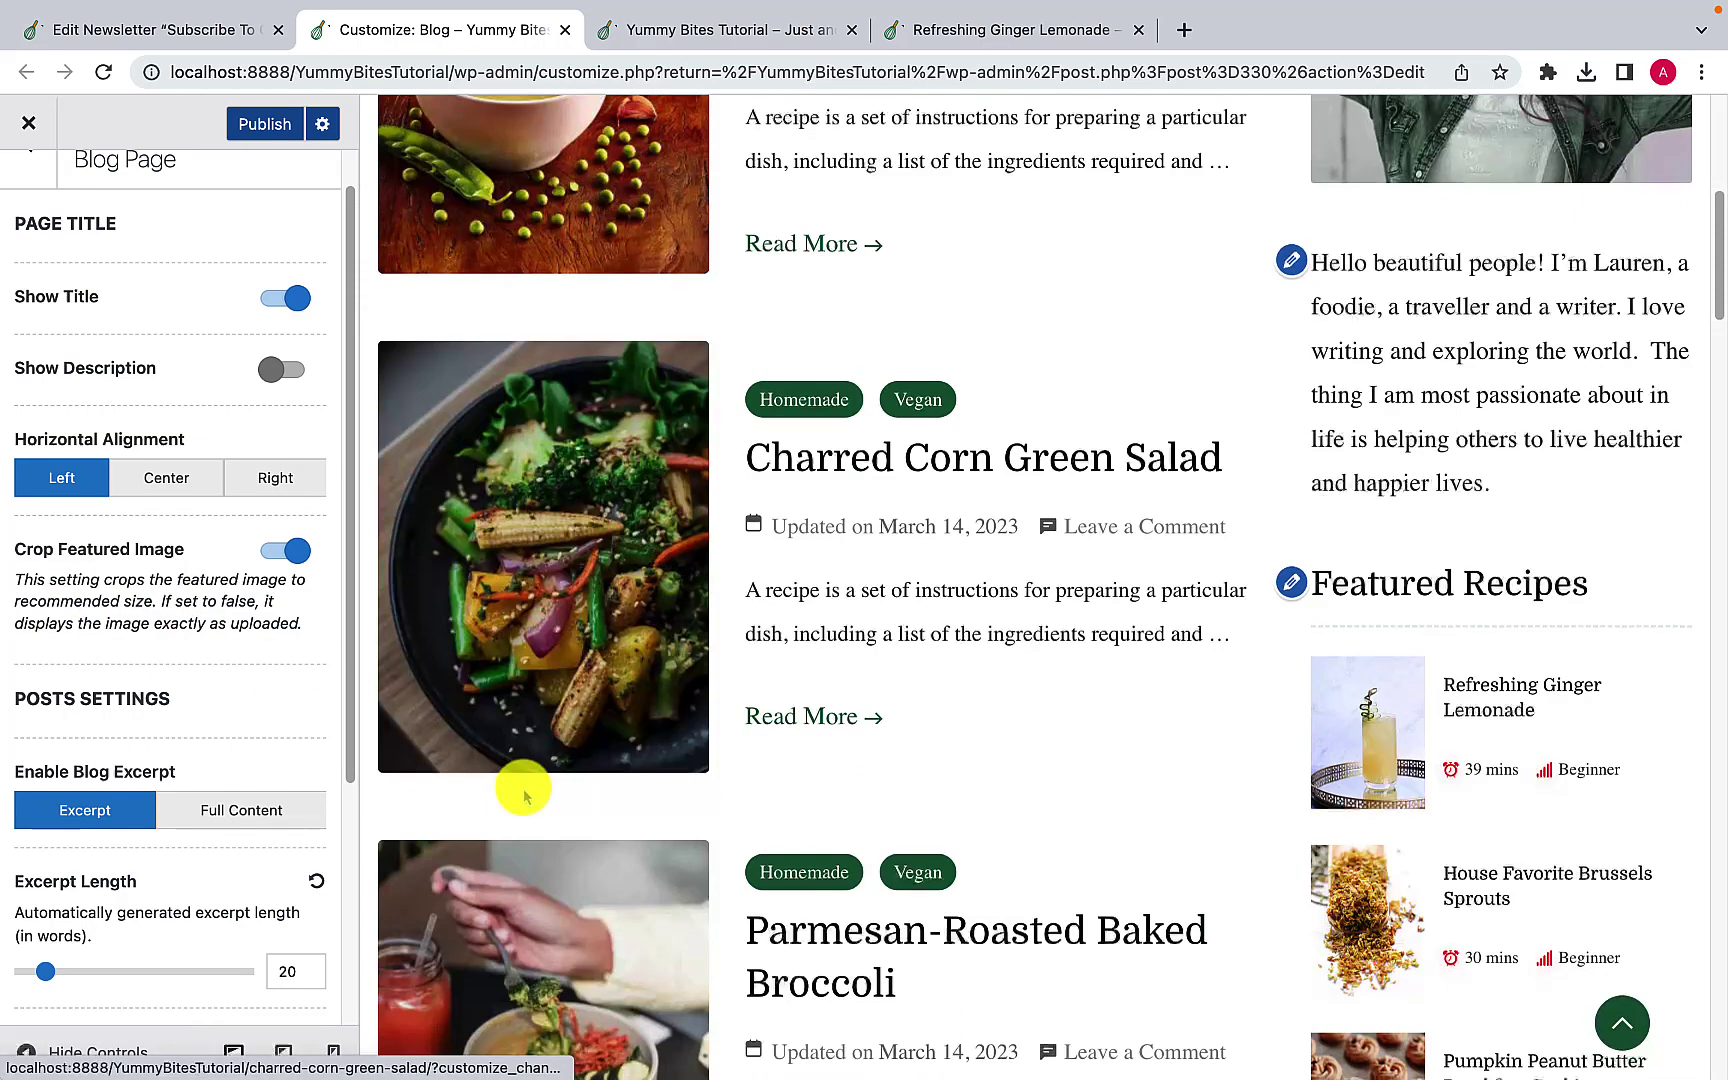
scroll(528, 796, up, 5)
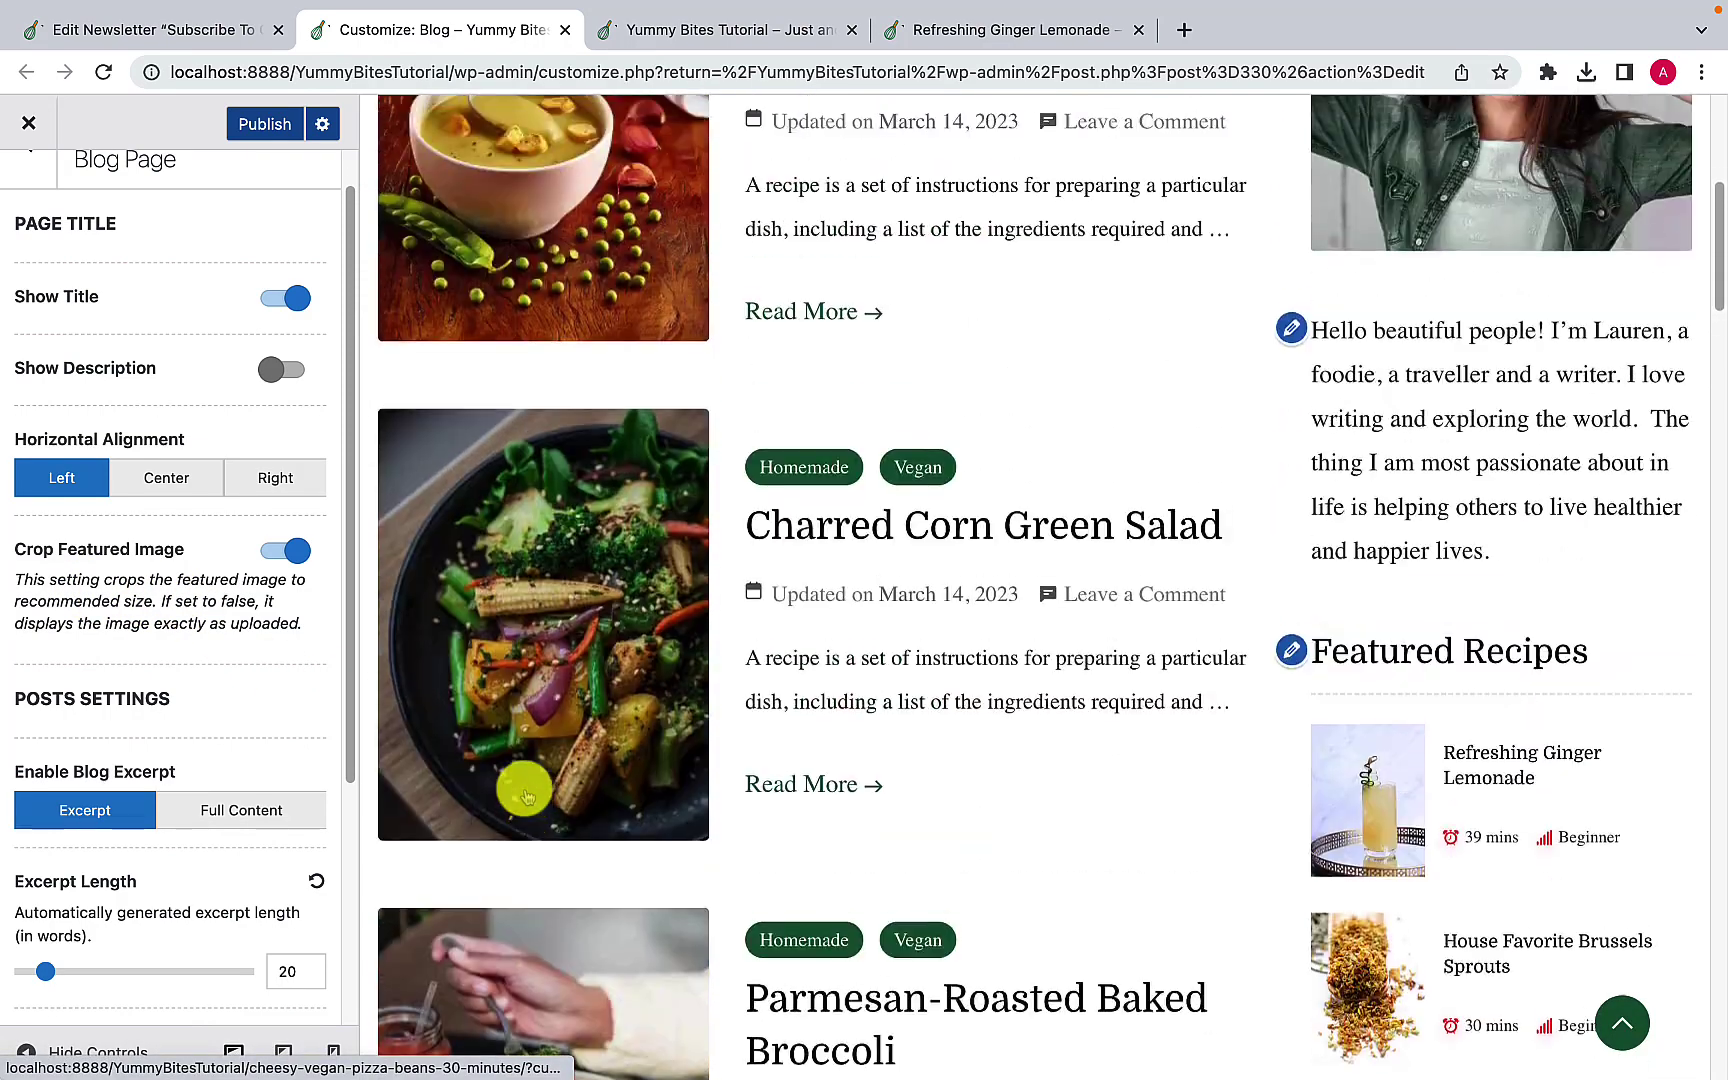
scroll(527, 796, up, 1)
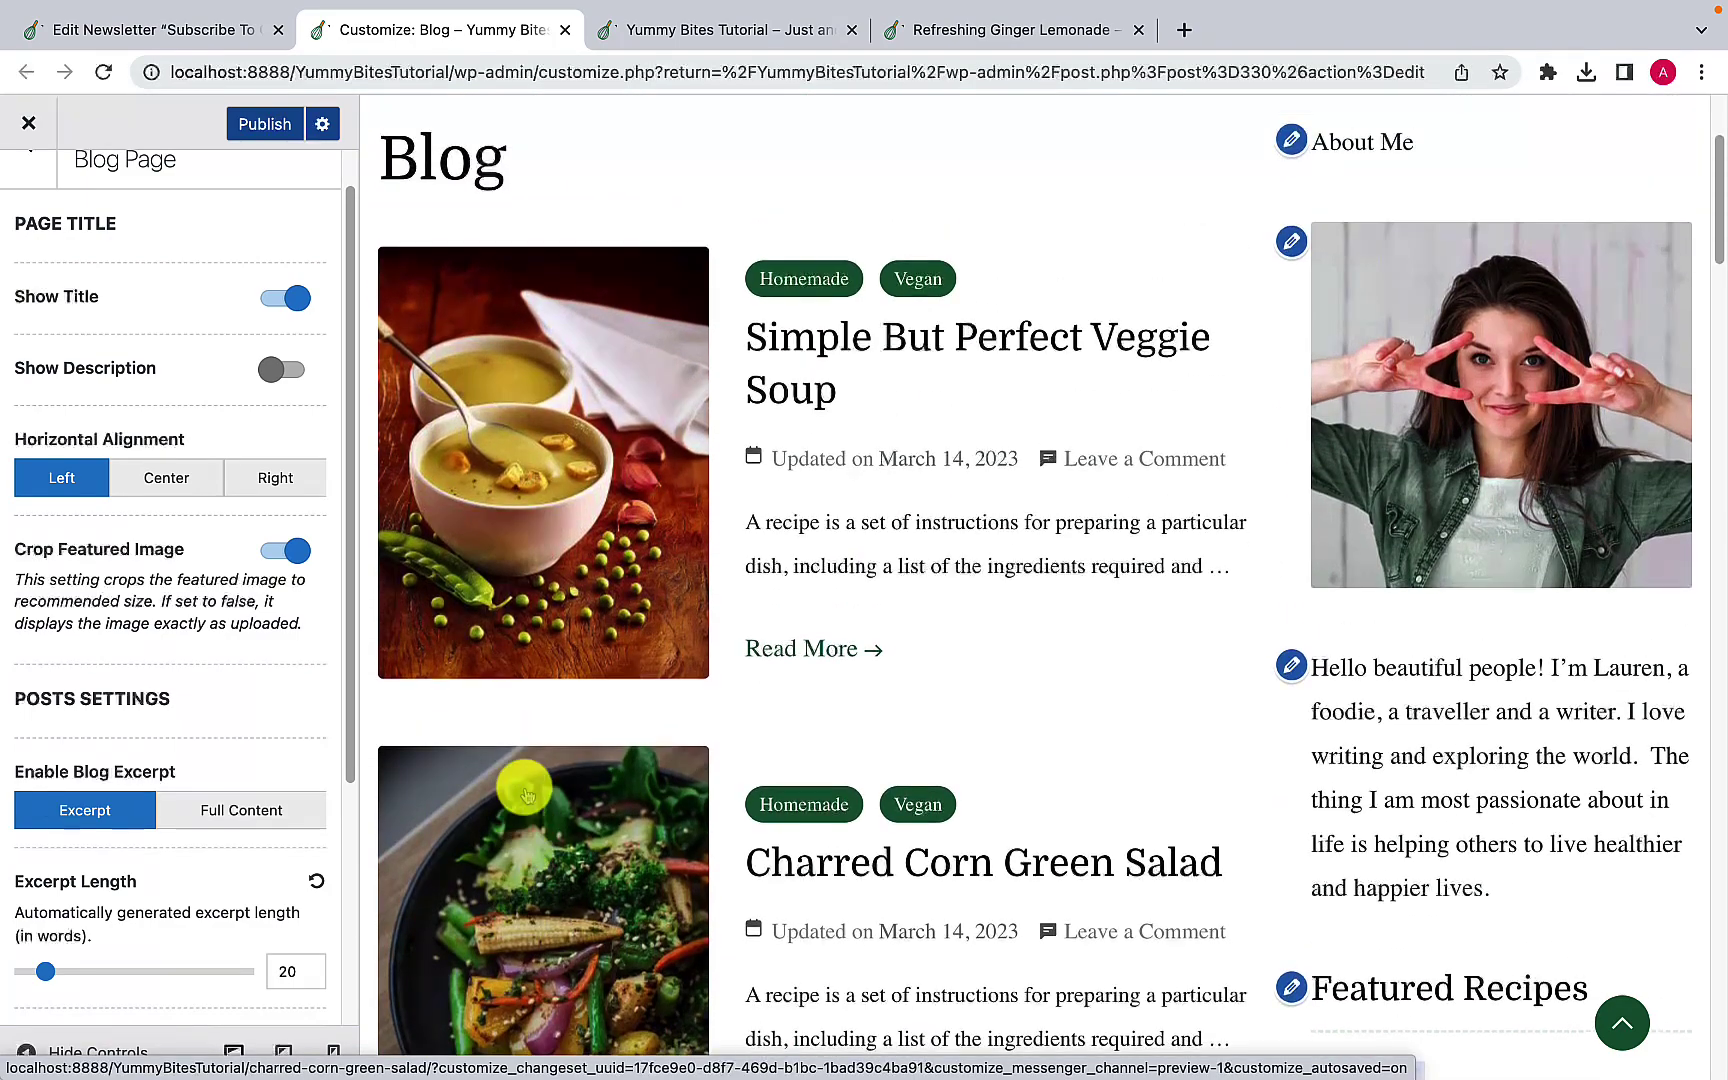
click(281, 553)
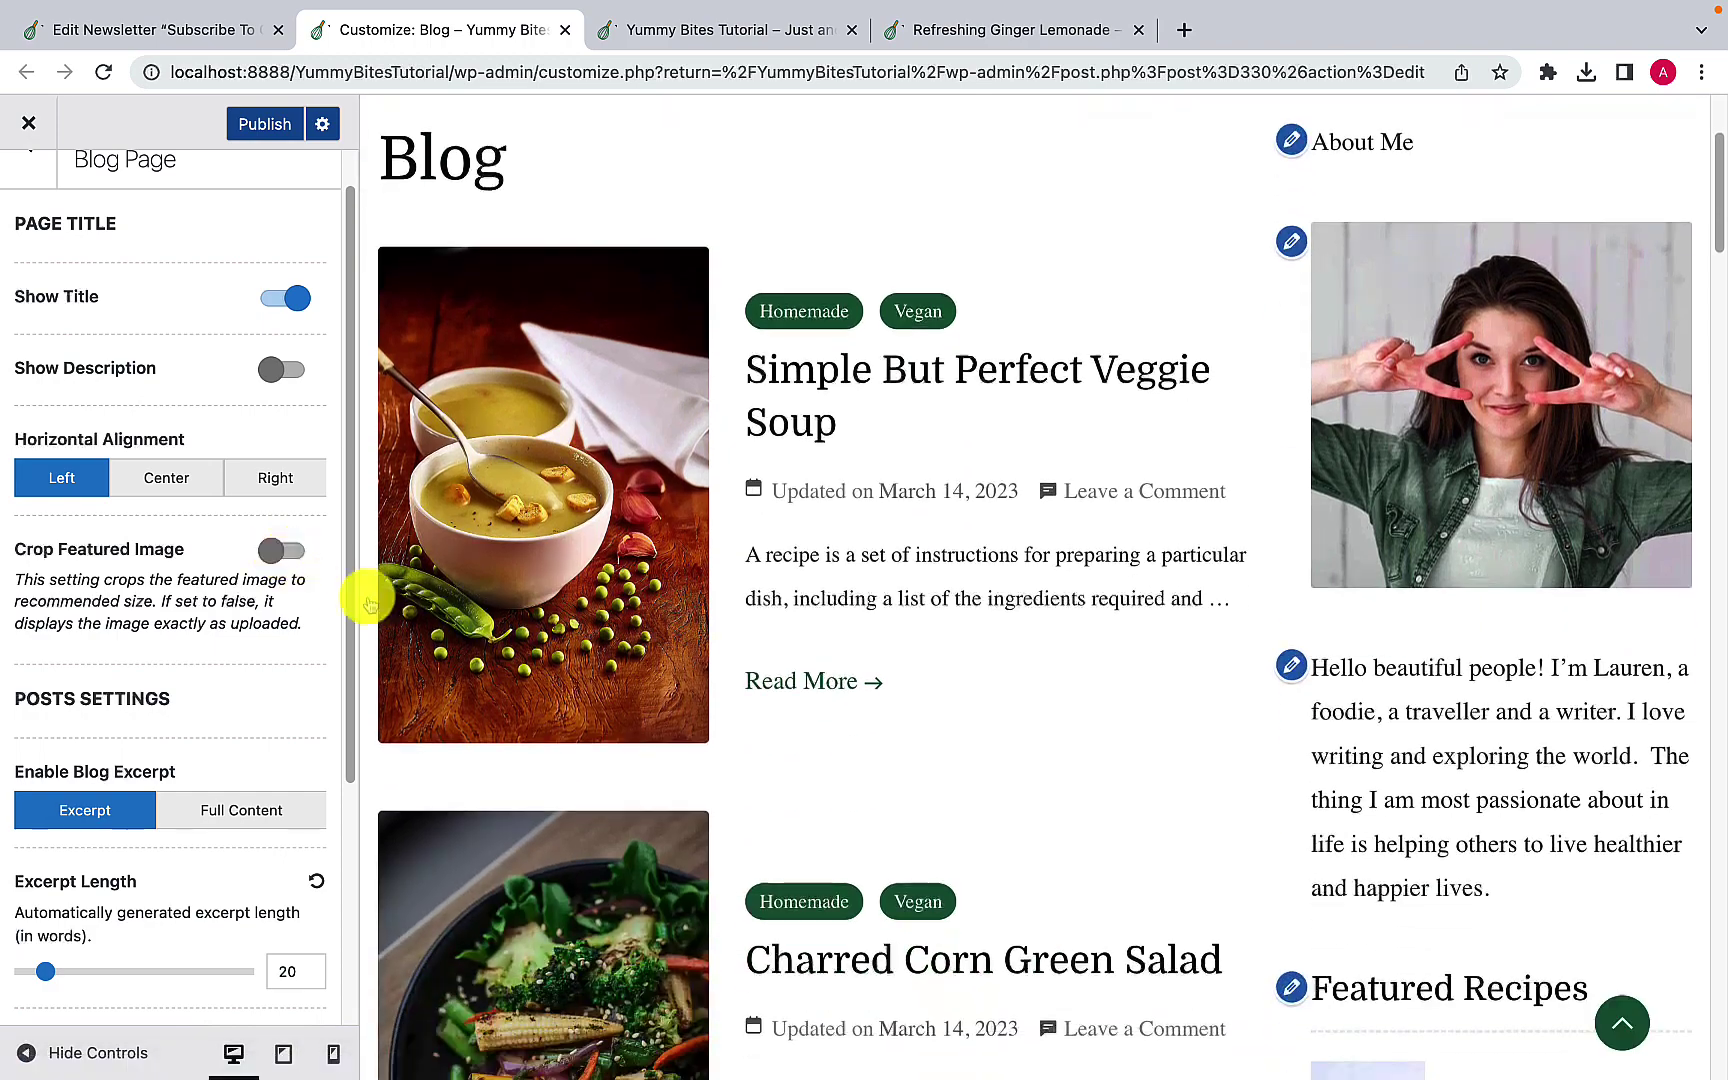
Step: Check the uncropped post images in the blog preview, turn Crop Featured Image back on, and review the cropped images
scroll(472, 692, down, 10)
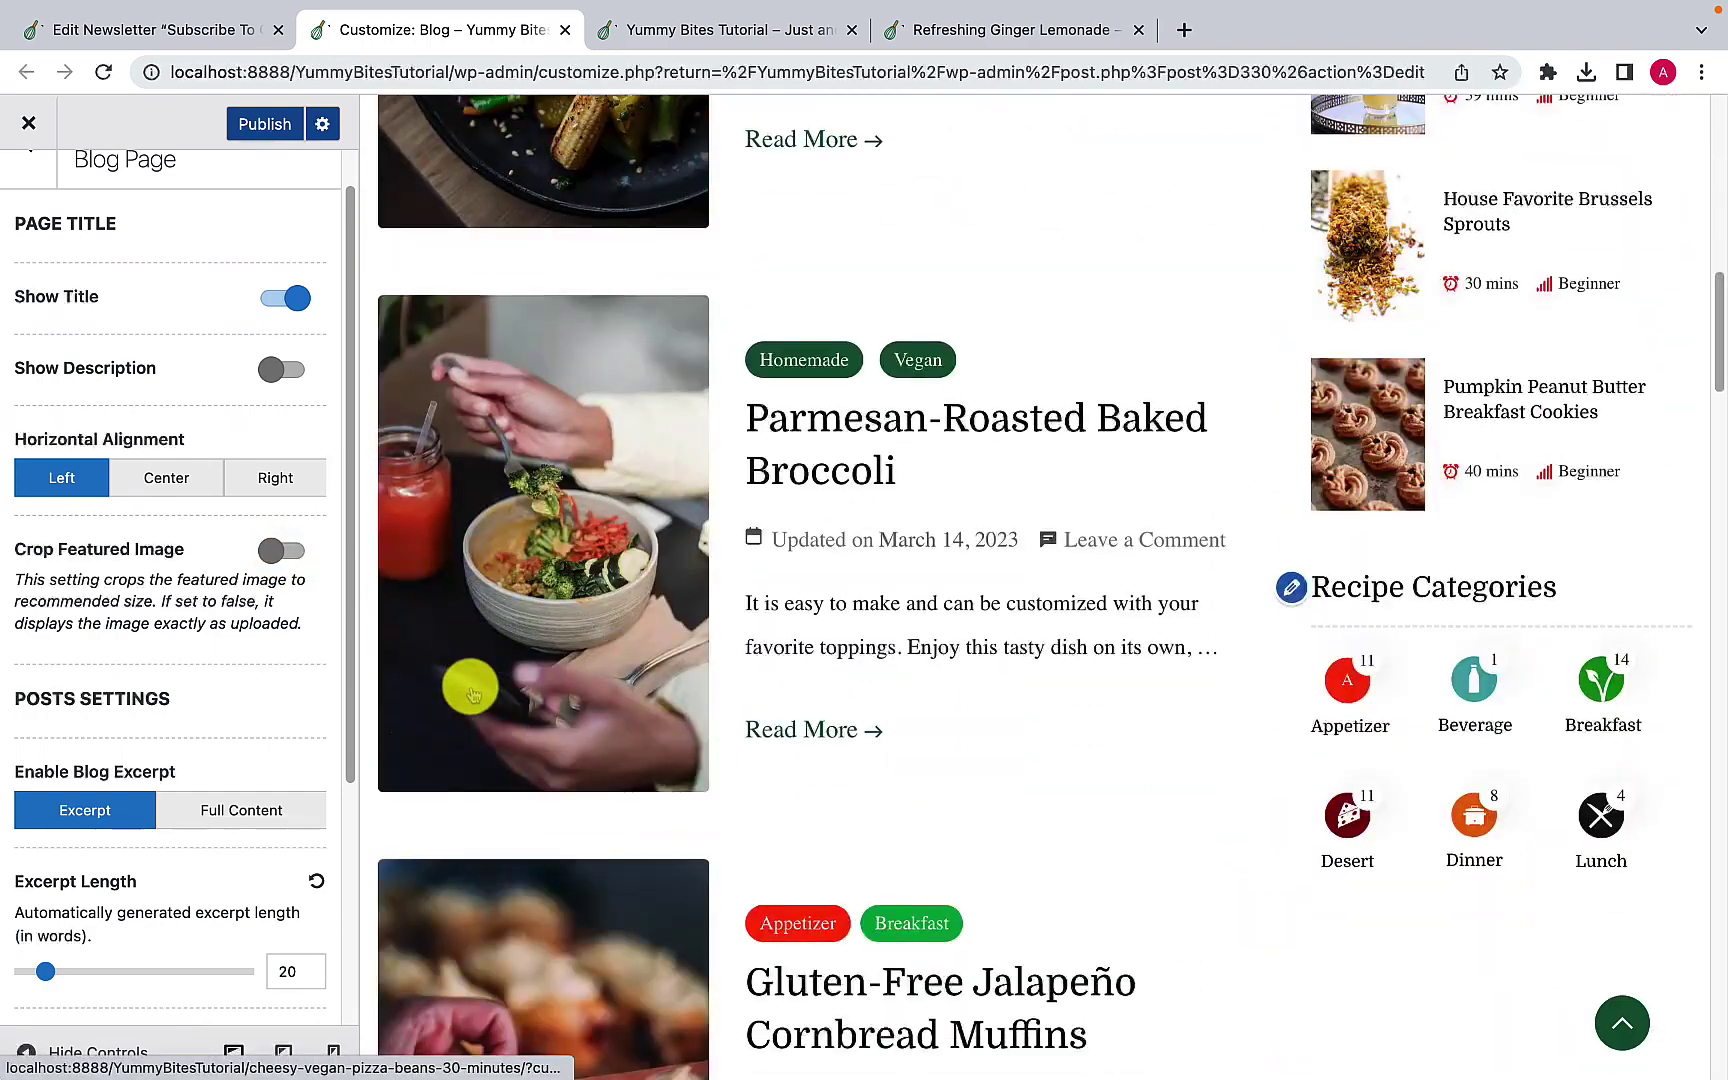
scroll(468, 692, up, 8)
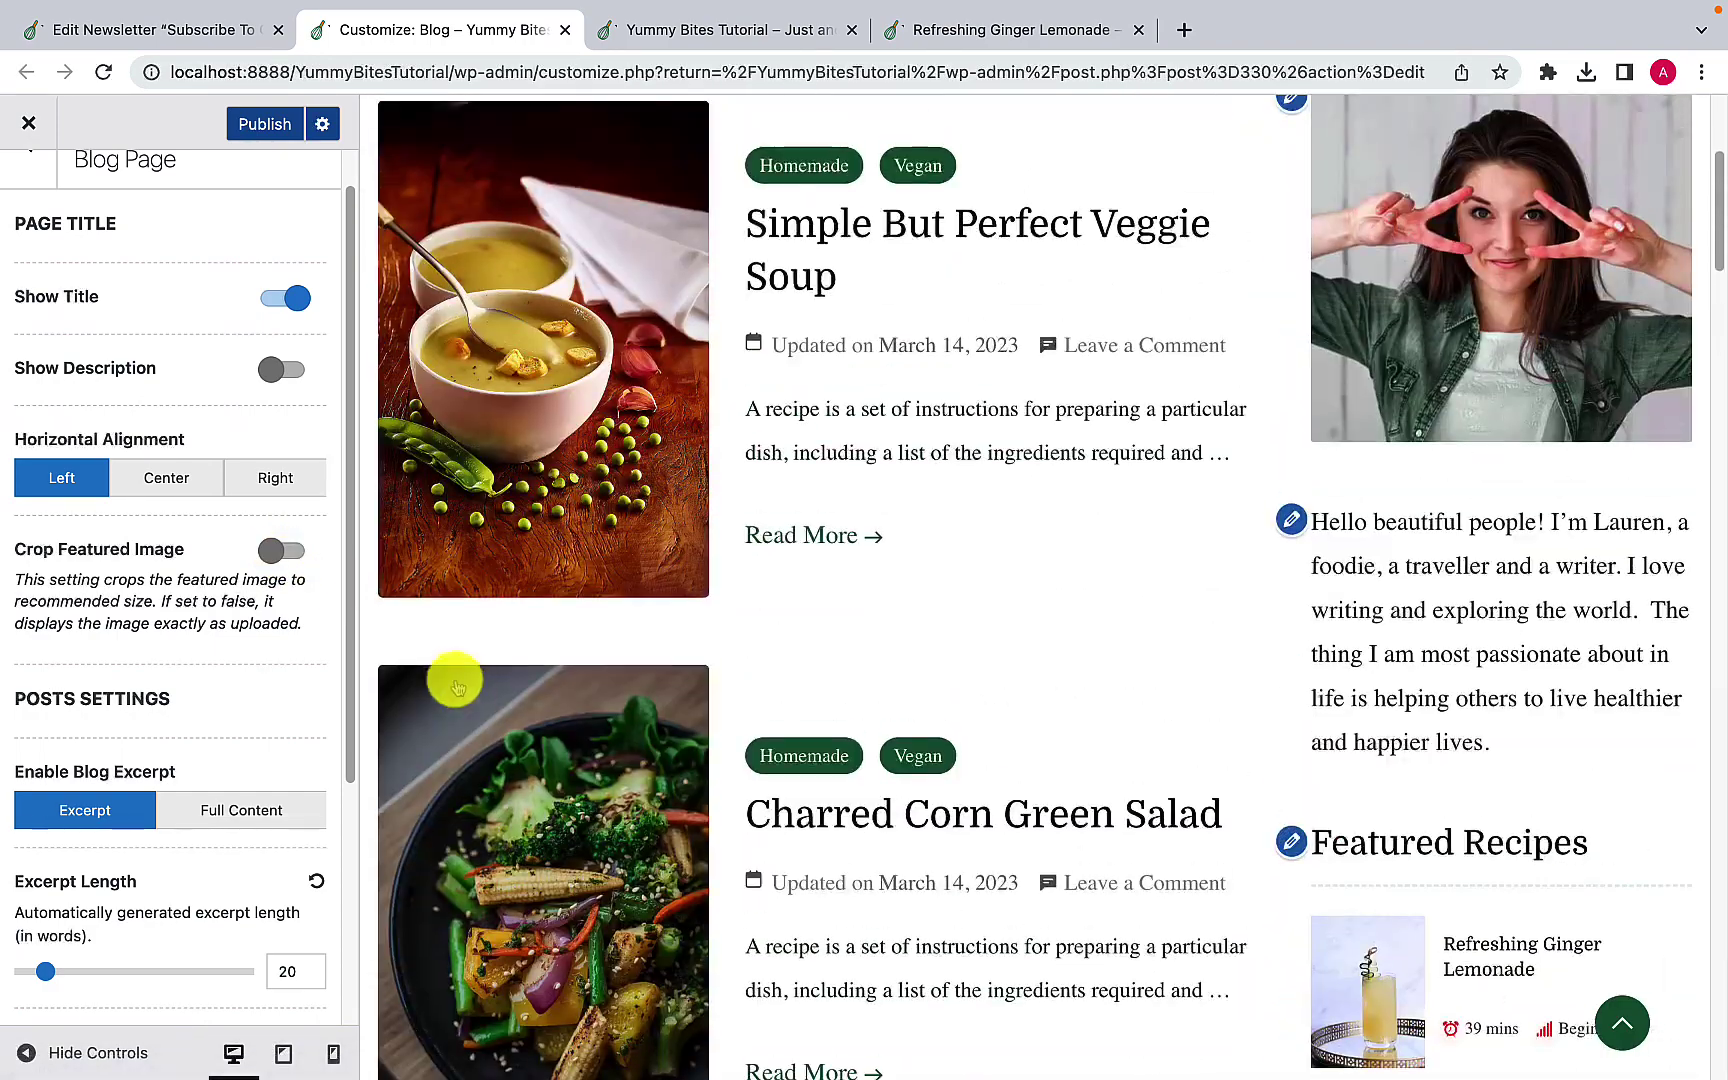
click(310, 568)
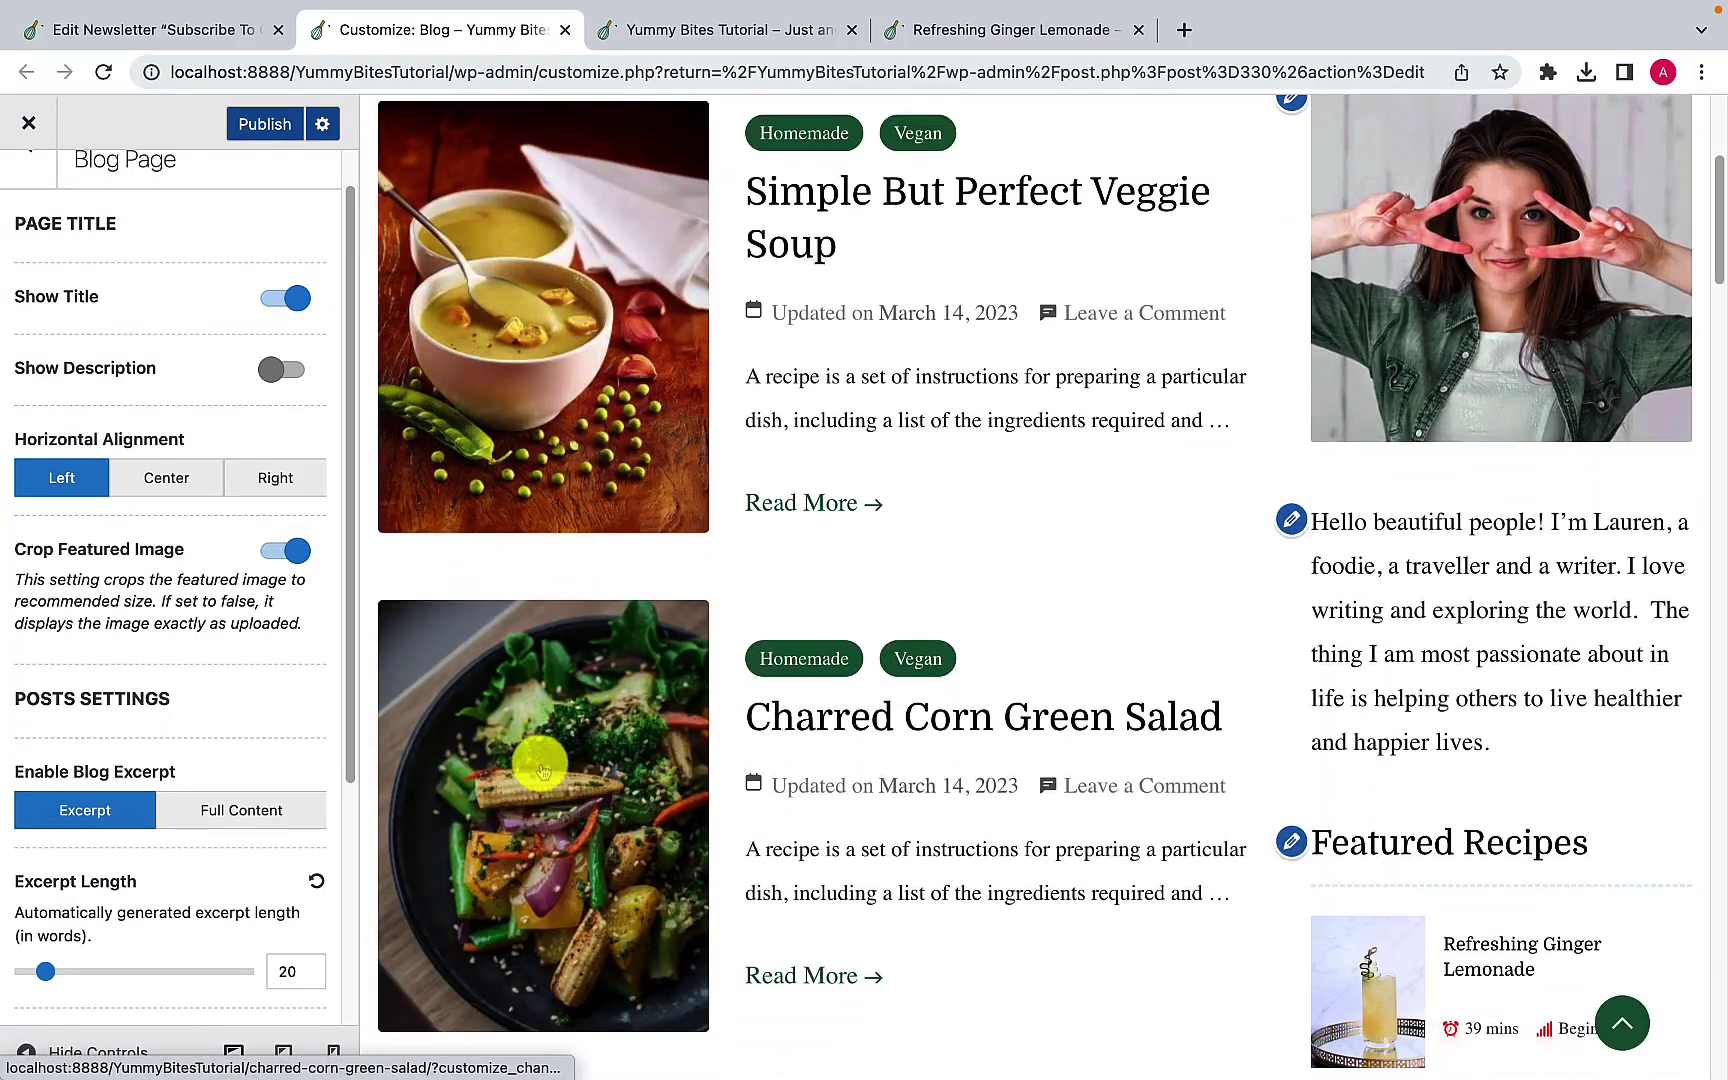
scroll(544, 760, down, 4)
scroll(544, 768, up, 5)
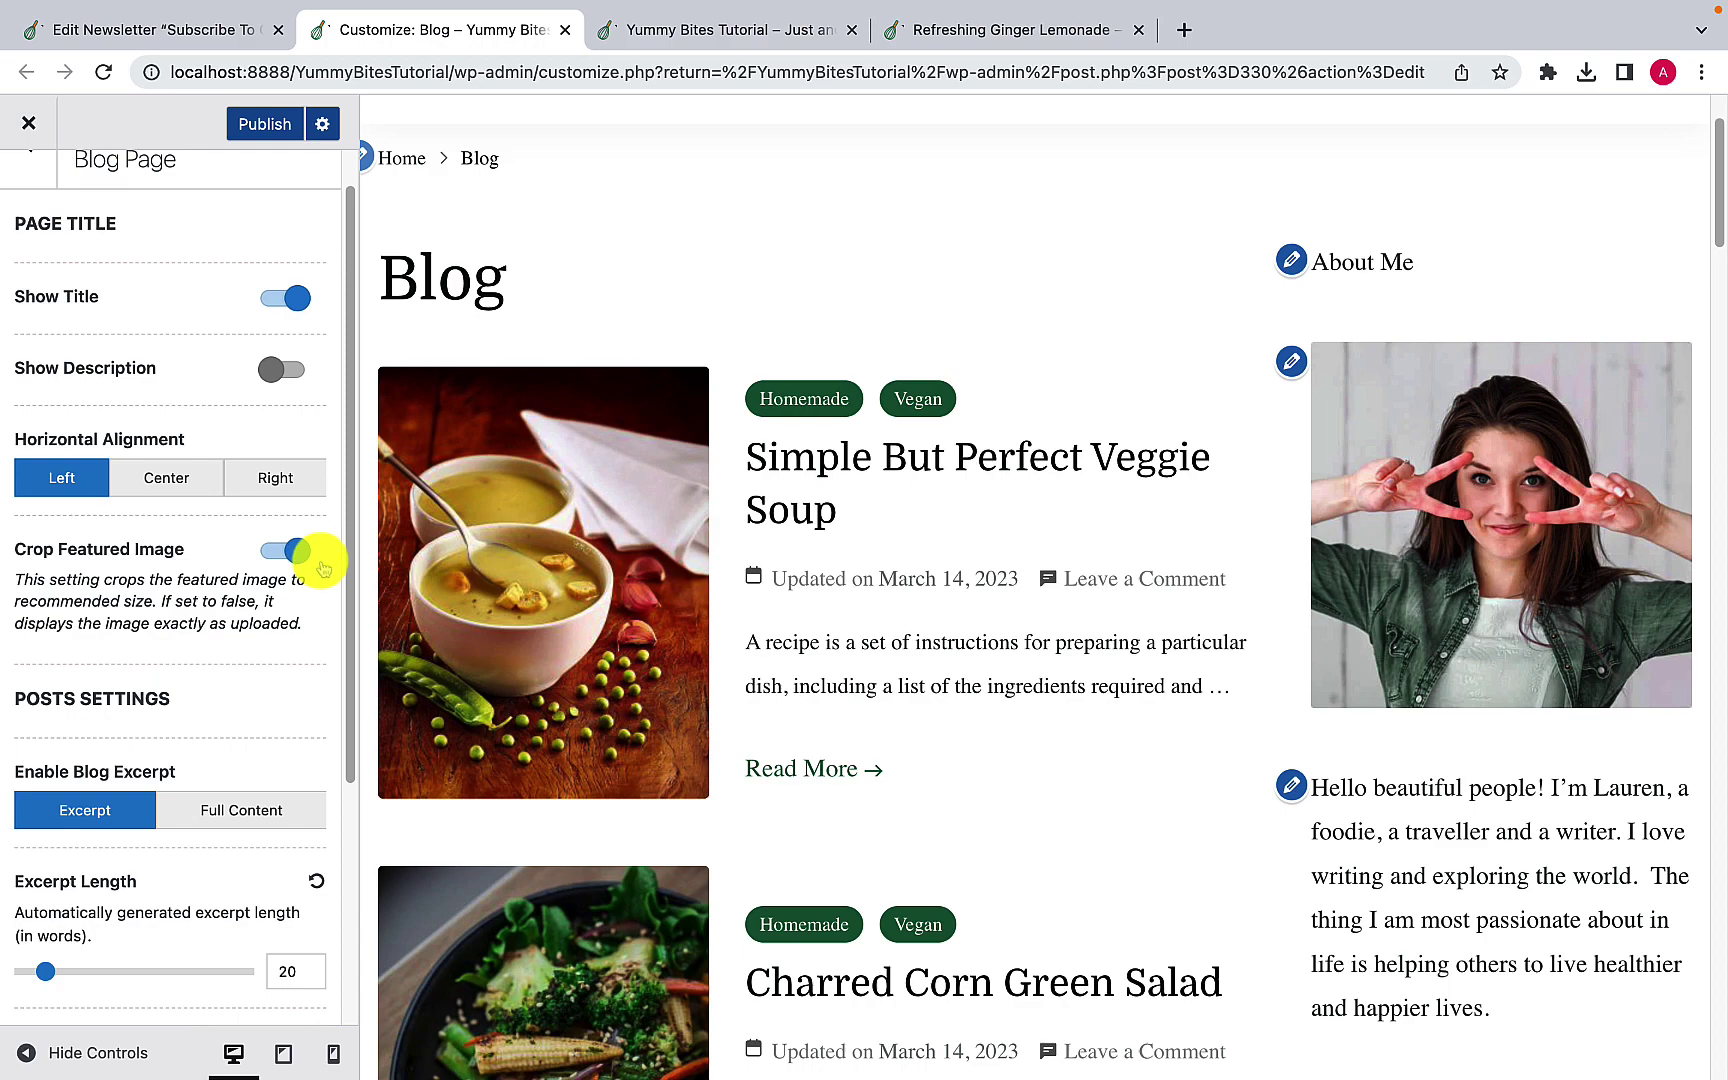
scroll(503, 785, down, 5)
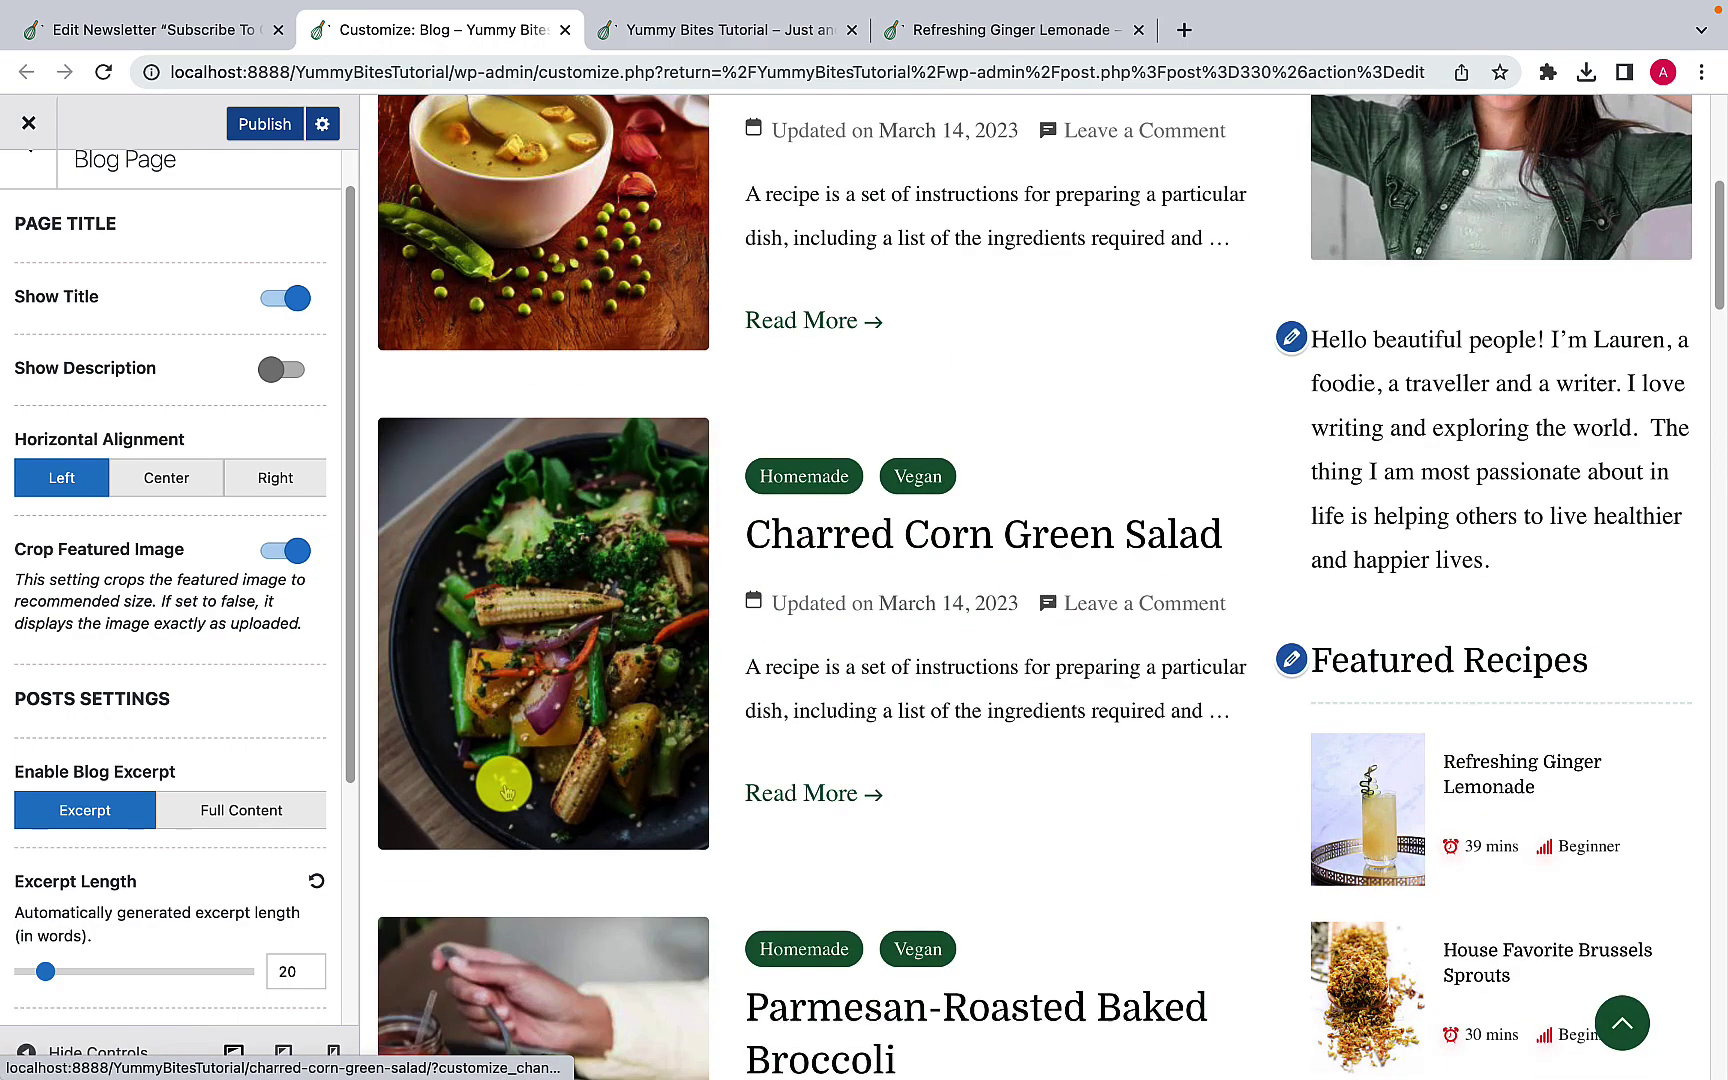
scroll(505, 790, down, 5)
scroll(505, 790, up, 5)
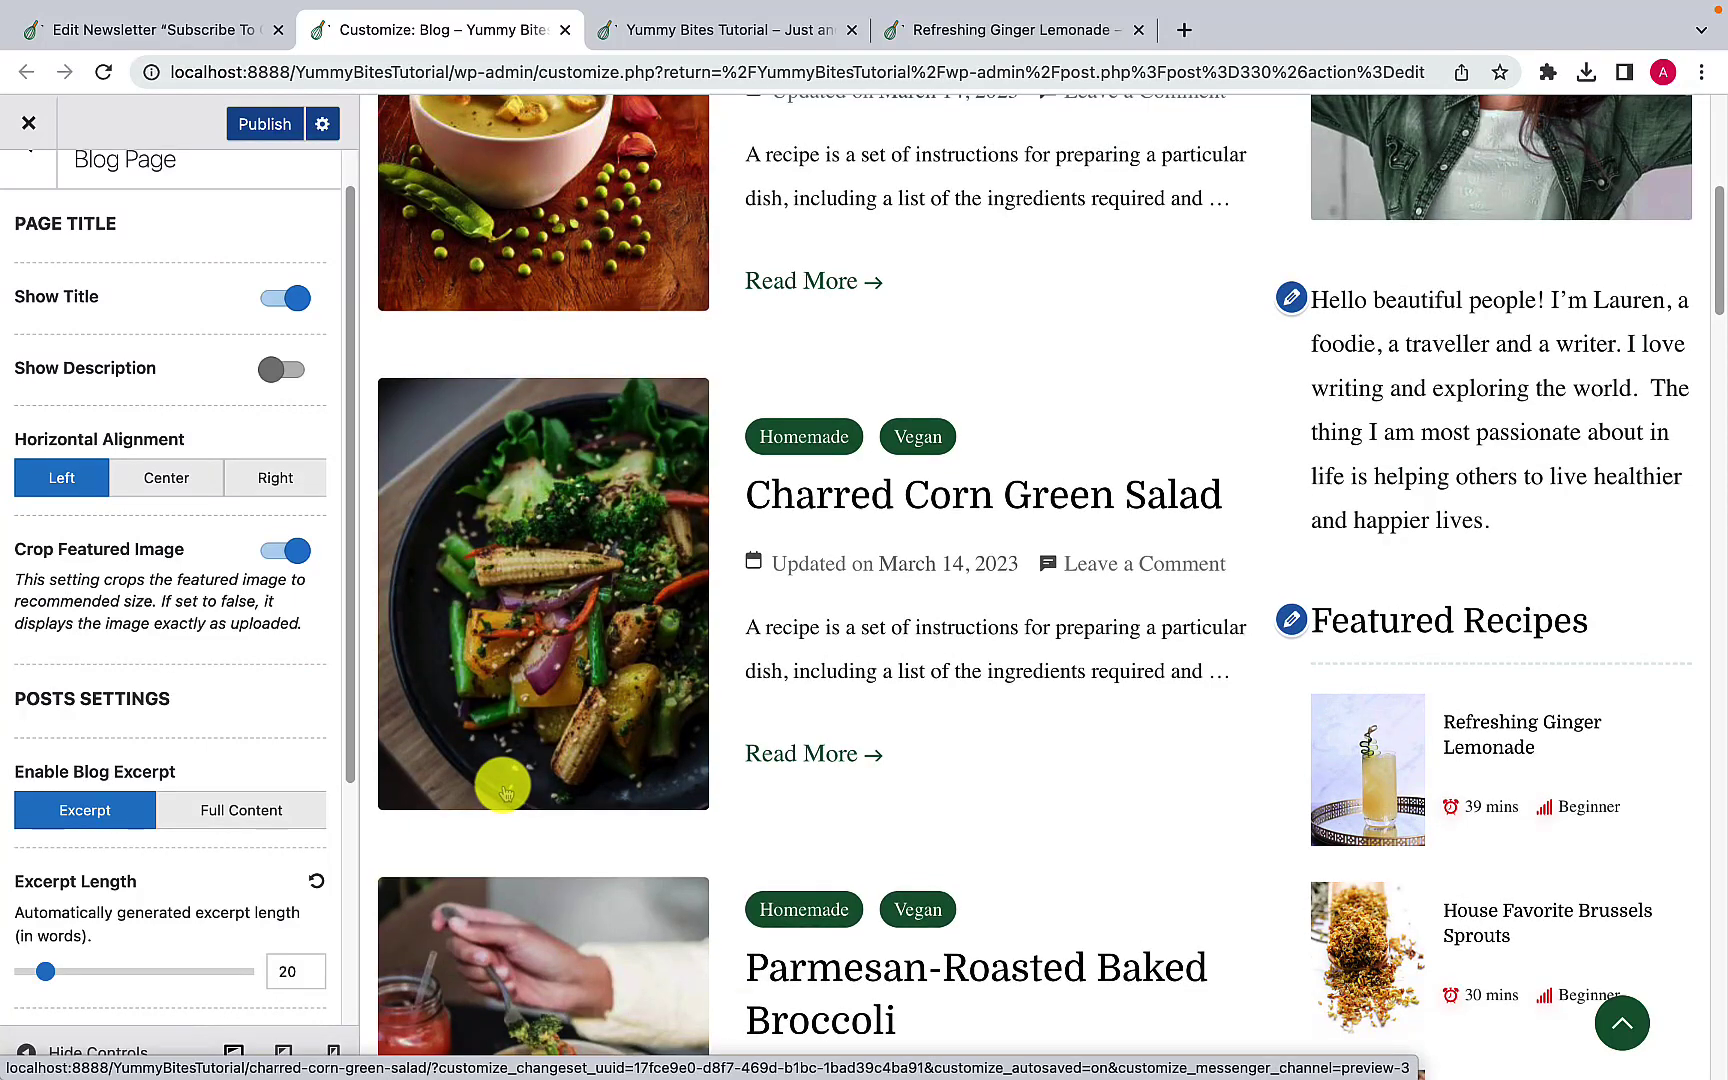
scroll(503, 790, up, 4)
Step: Examine the excerpt text of the first three blog posts in the preview alongside the Posts Settings
scroll(118, 738, down, 3)
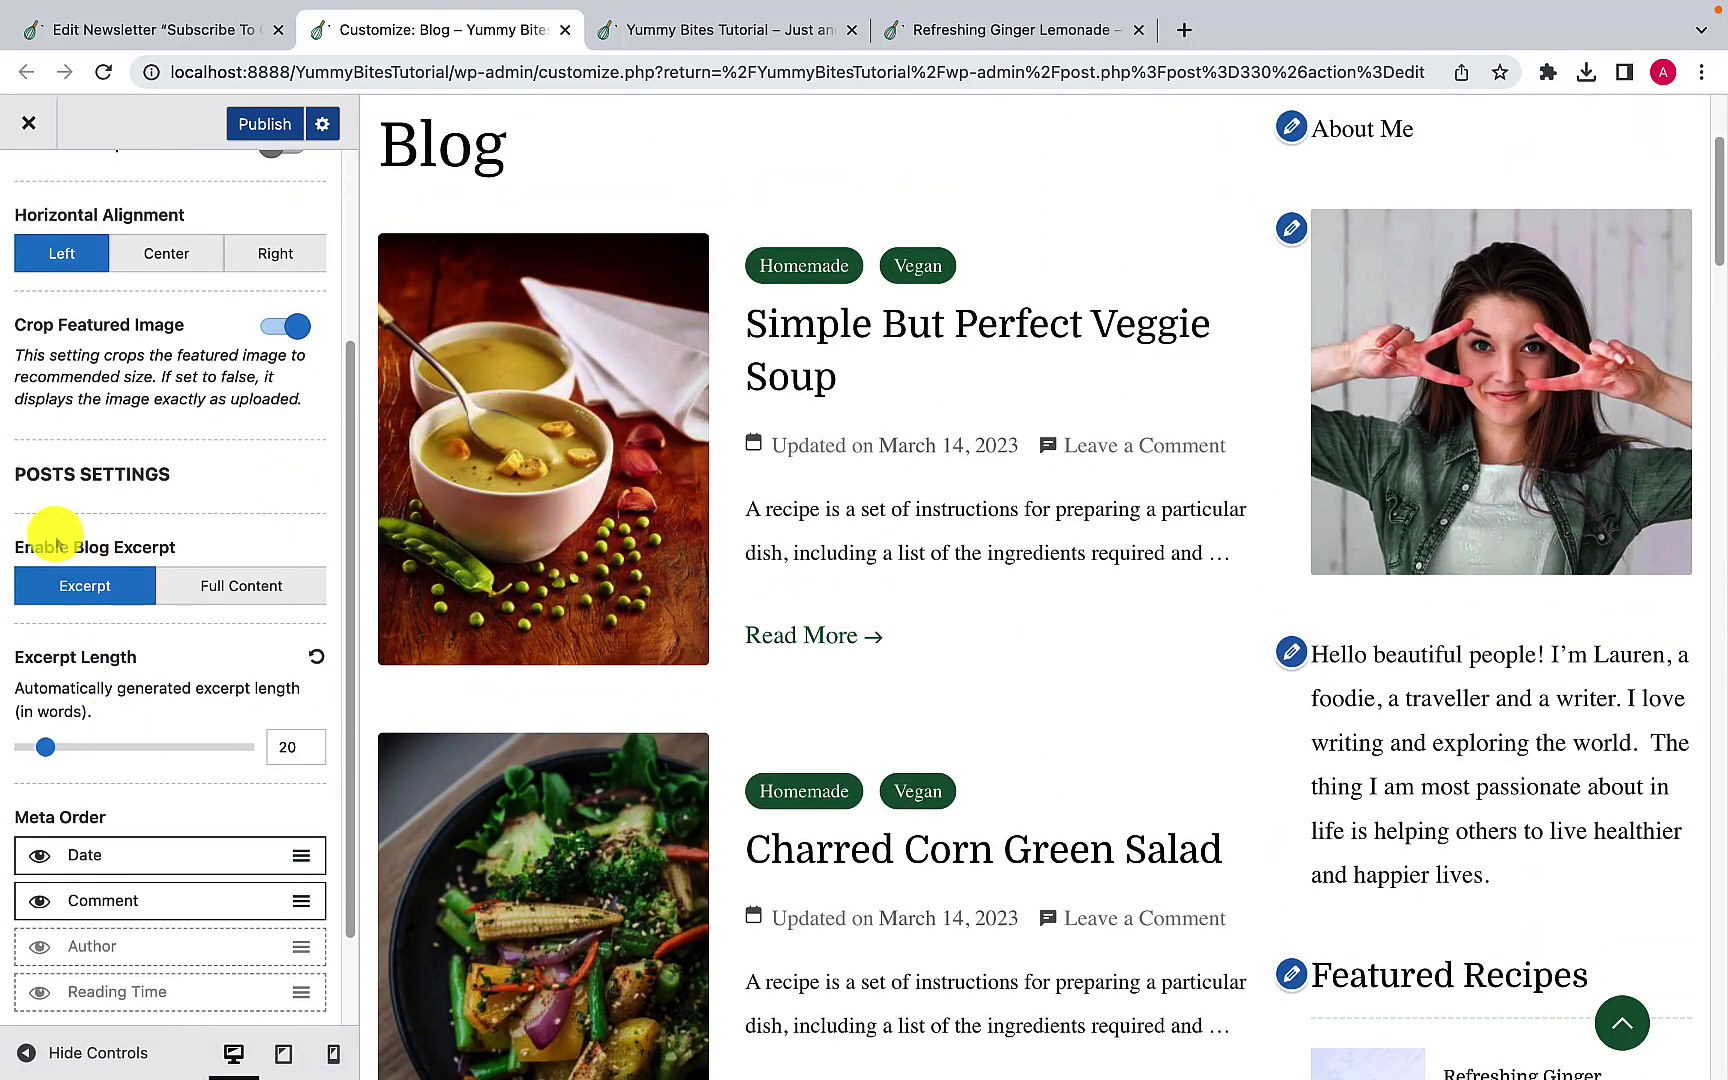
scroll(65, 530, down, 1)
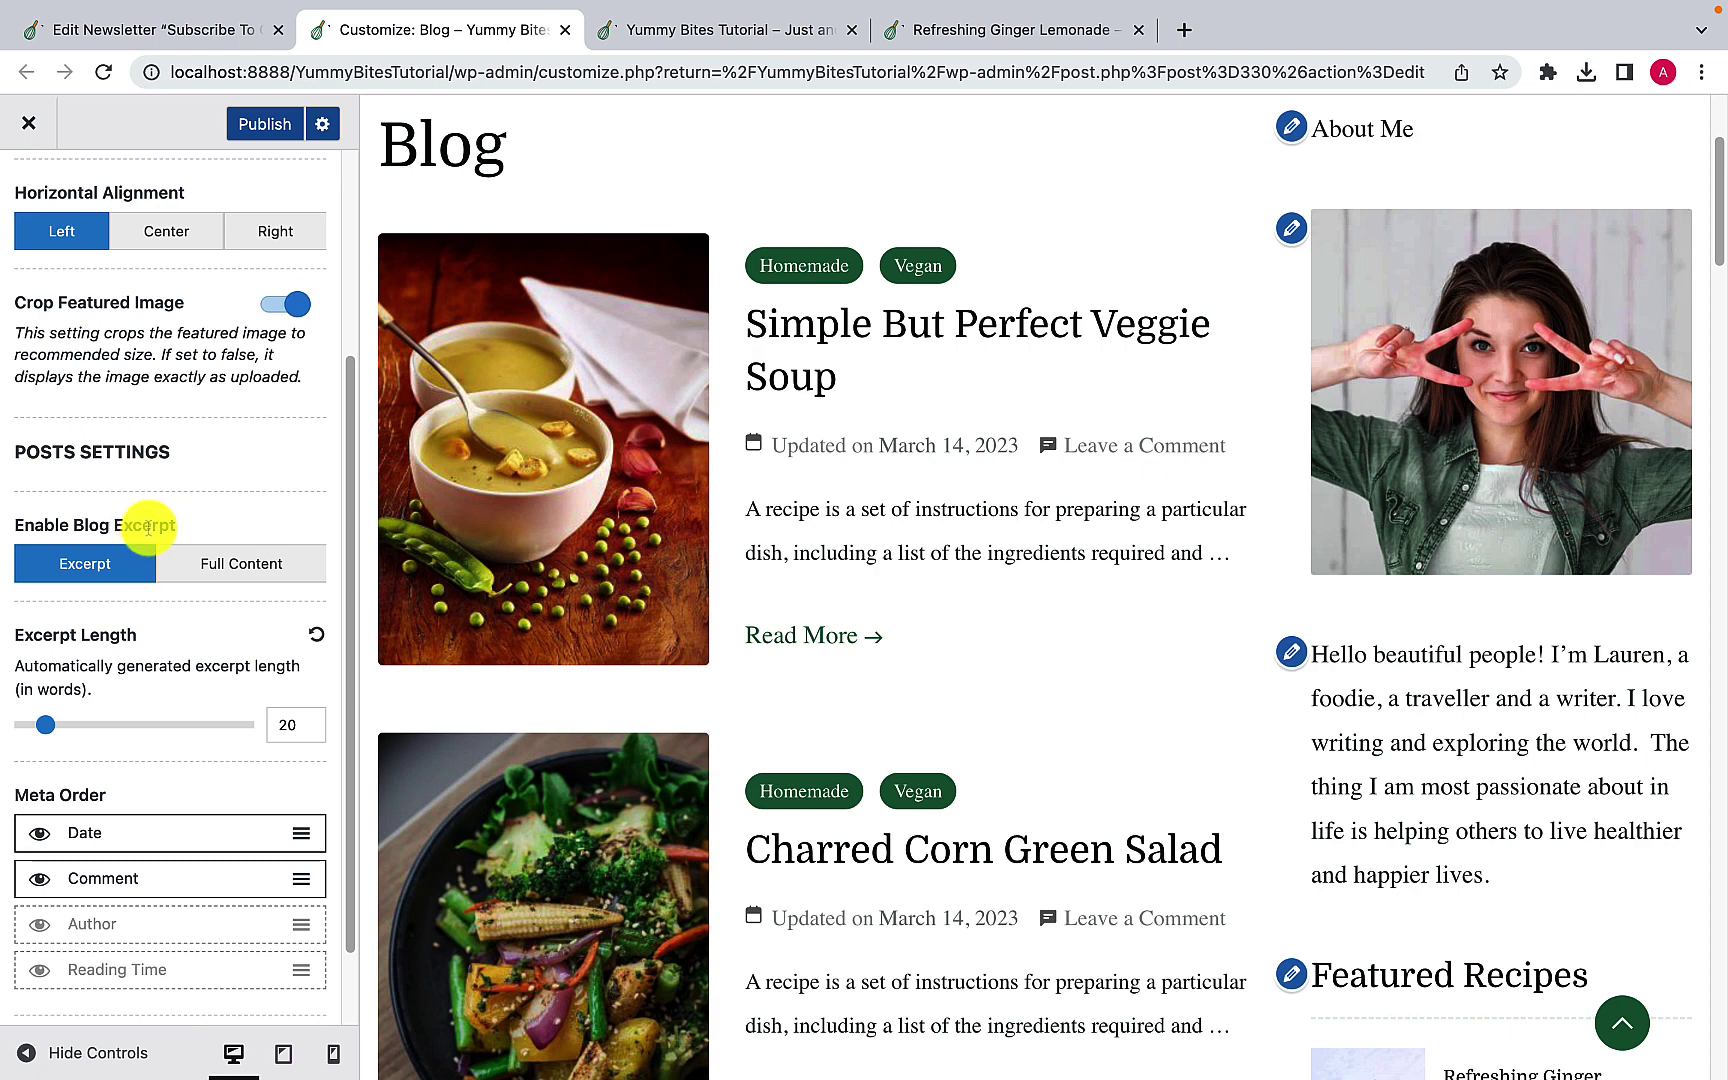
drag(740, 510, 1258, 575)
click(1165, 572)
scroll(1099, 640, down, 6)
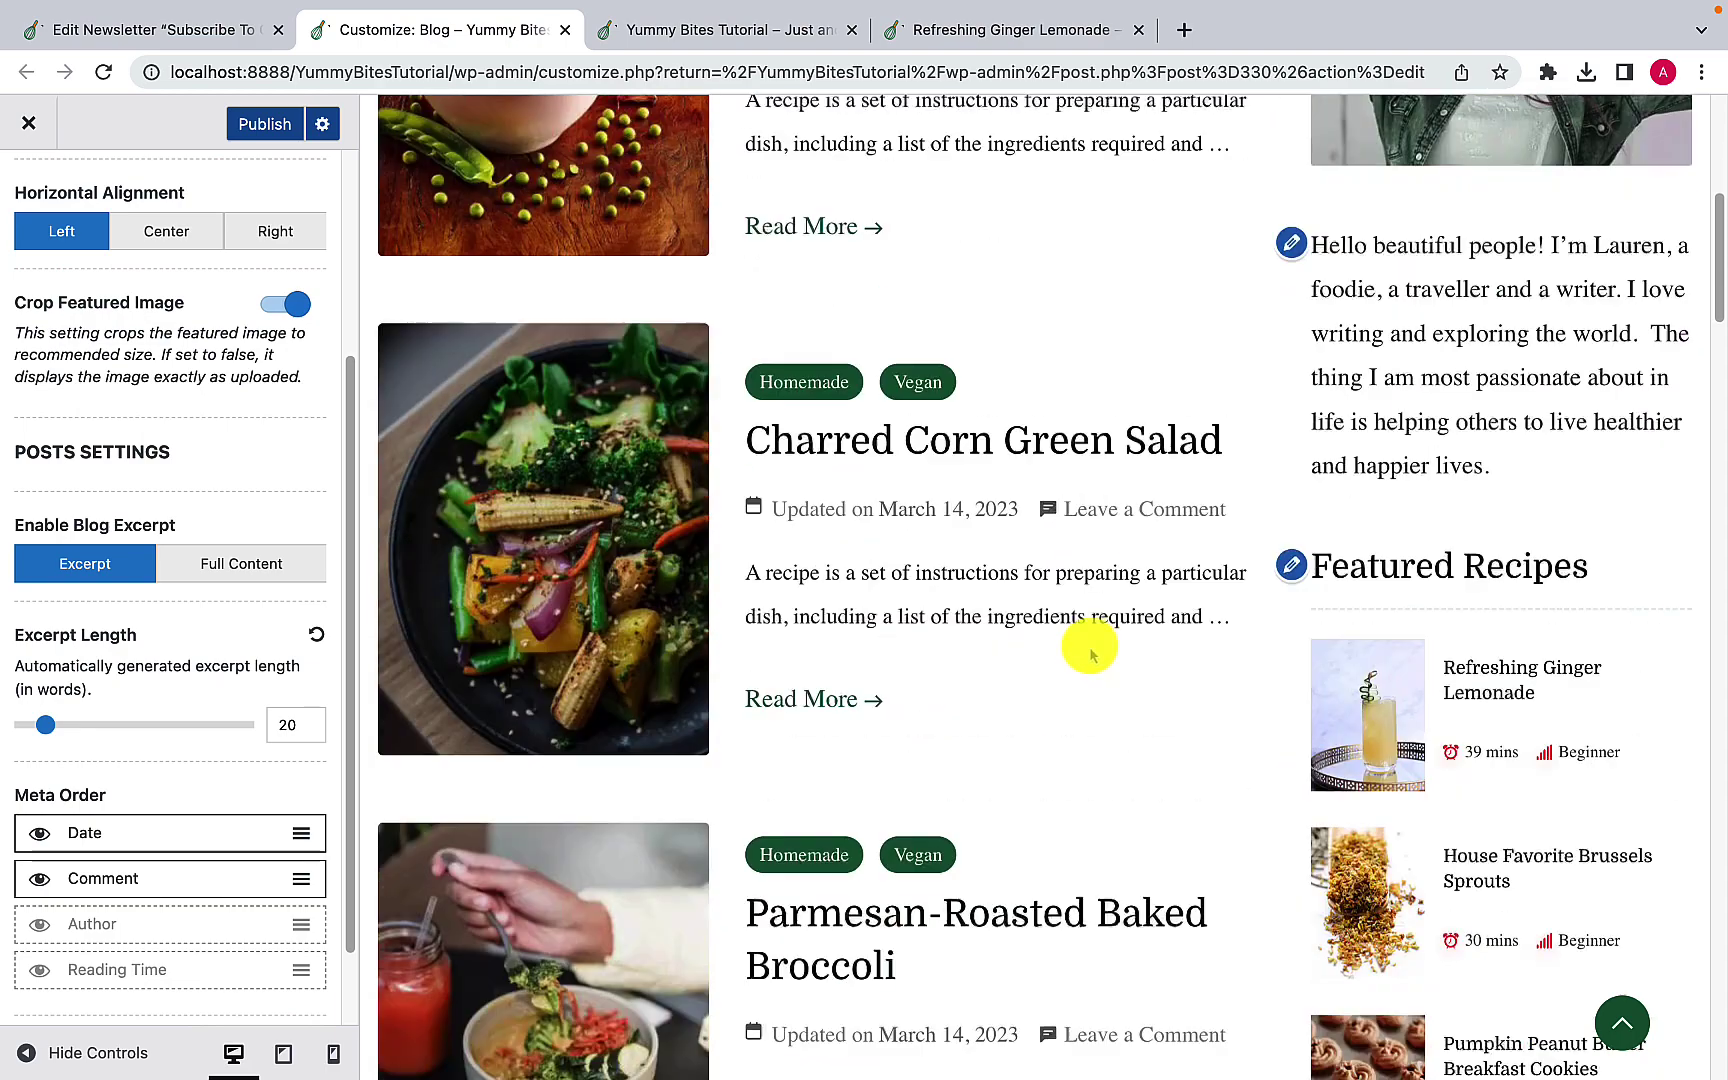
drag(745, 372, 1219, 447)
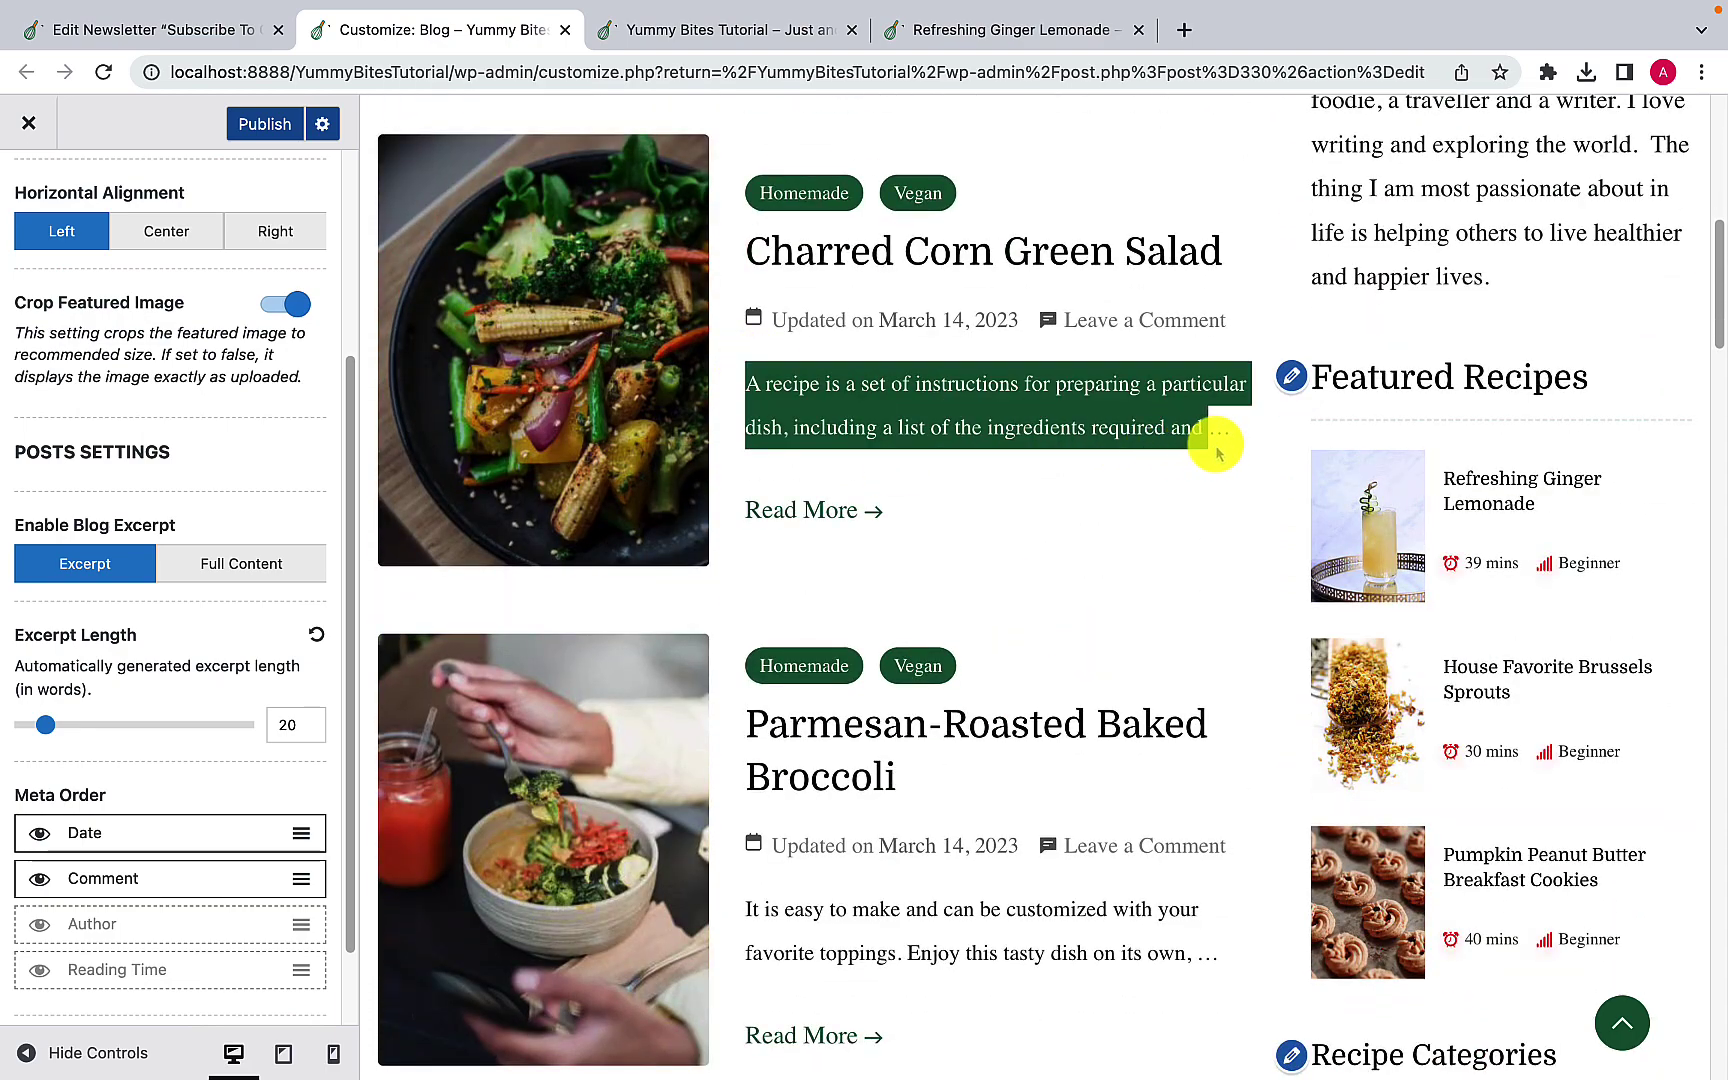
click(1146, 515)
scroll(1146, 515, down, 2)
drag(742, 712, 1195, 762)
click(1076, 815)
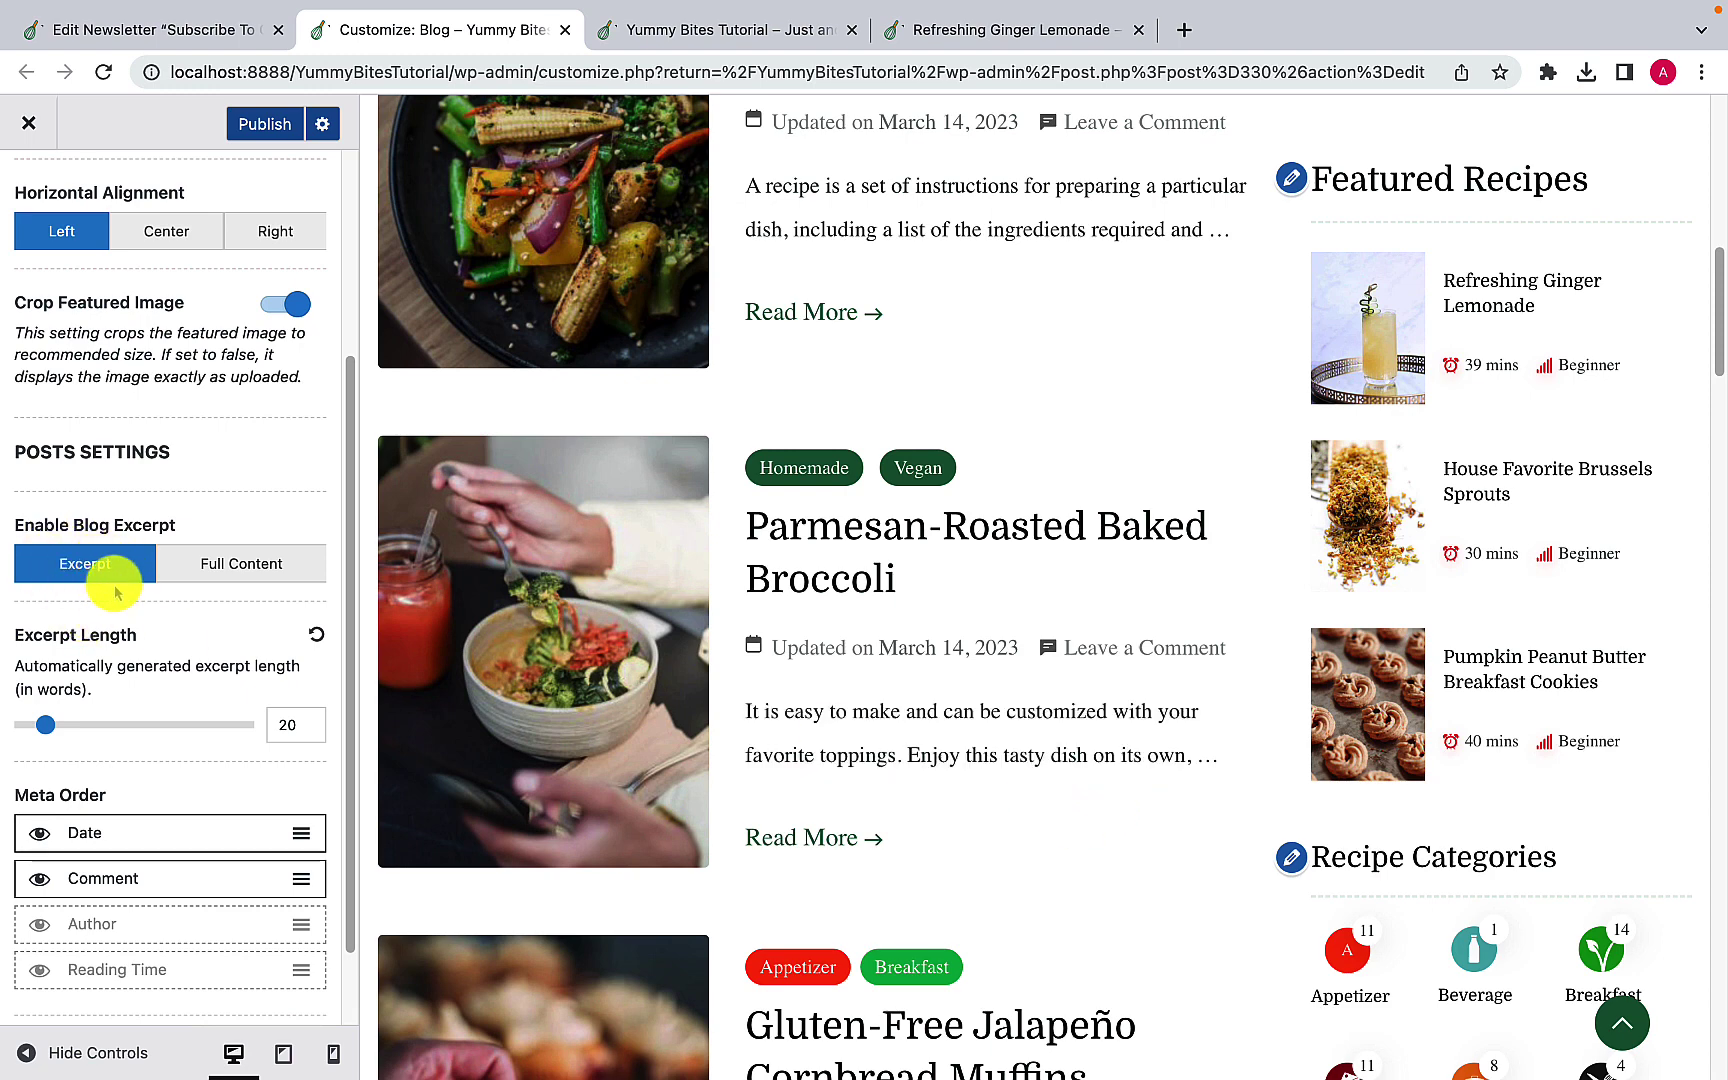
Step: Try the Full Content option for the blog posts, review it in the preview, and switch back to Excerpt
click(233, 566)
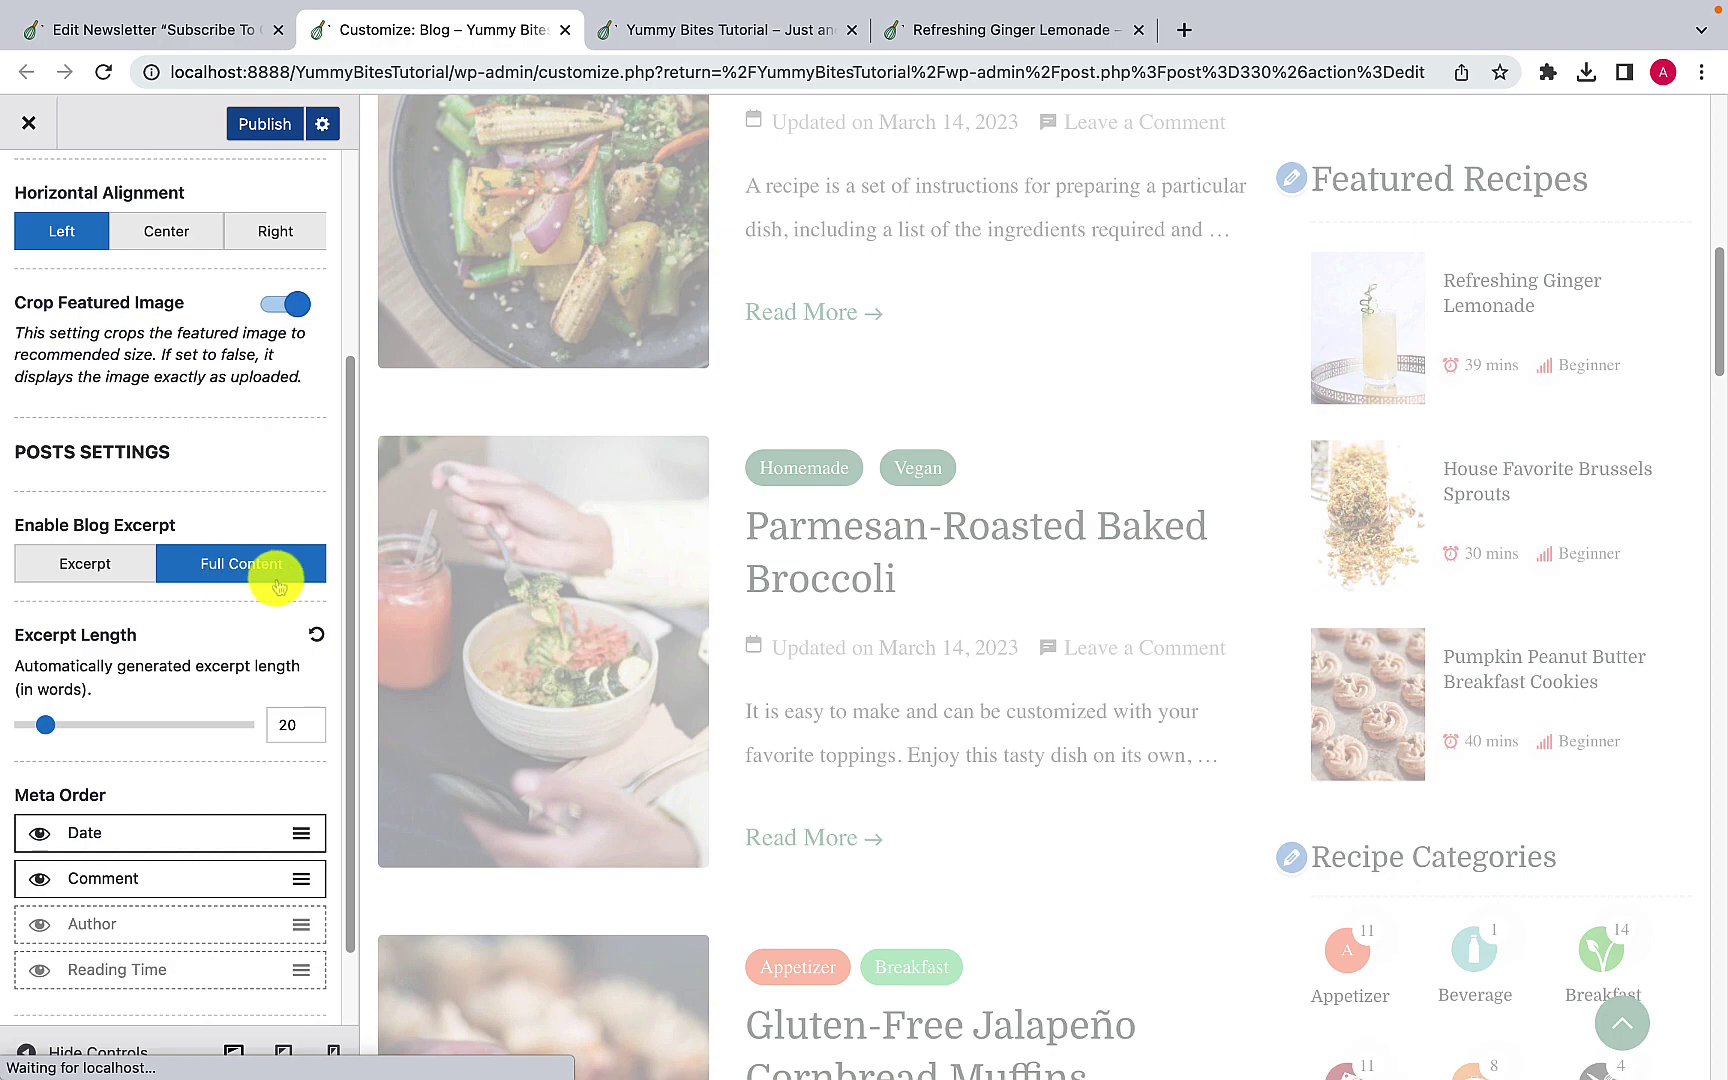
scroll(521, 694, up, 3)
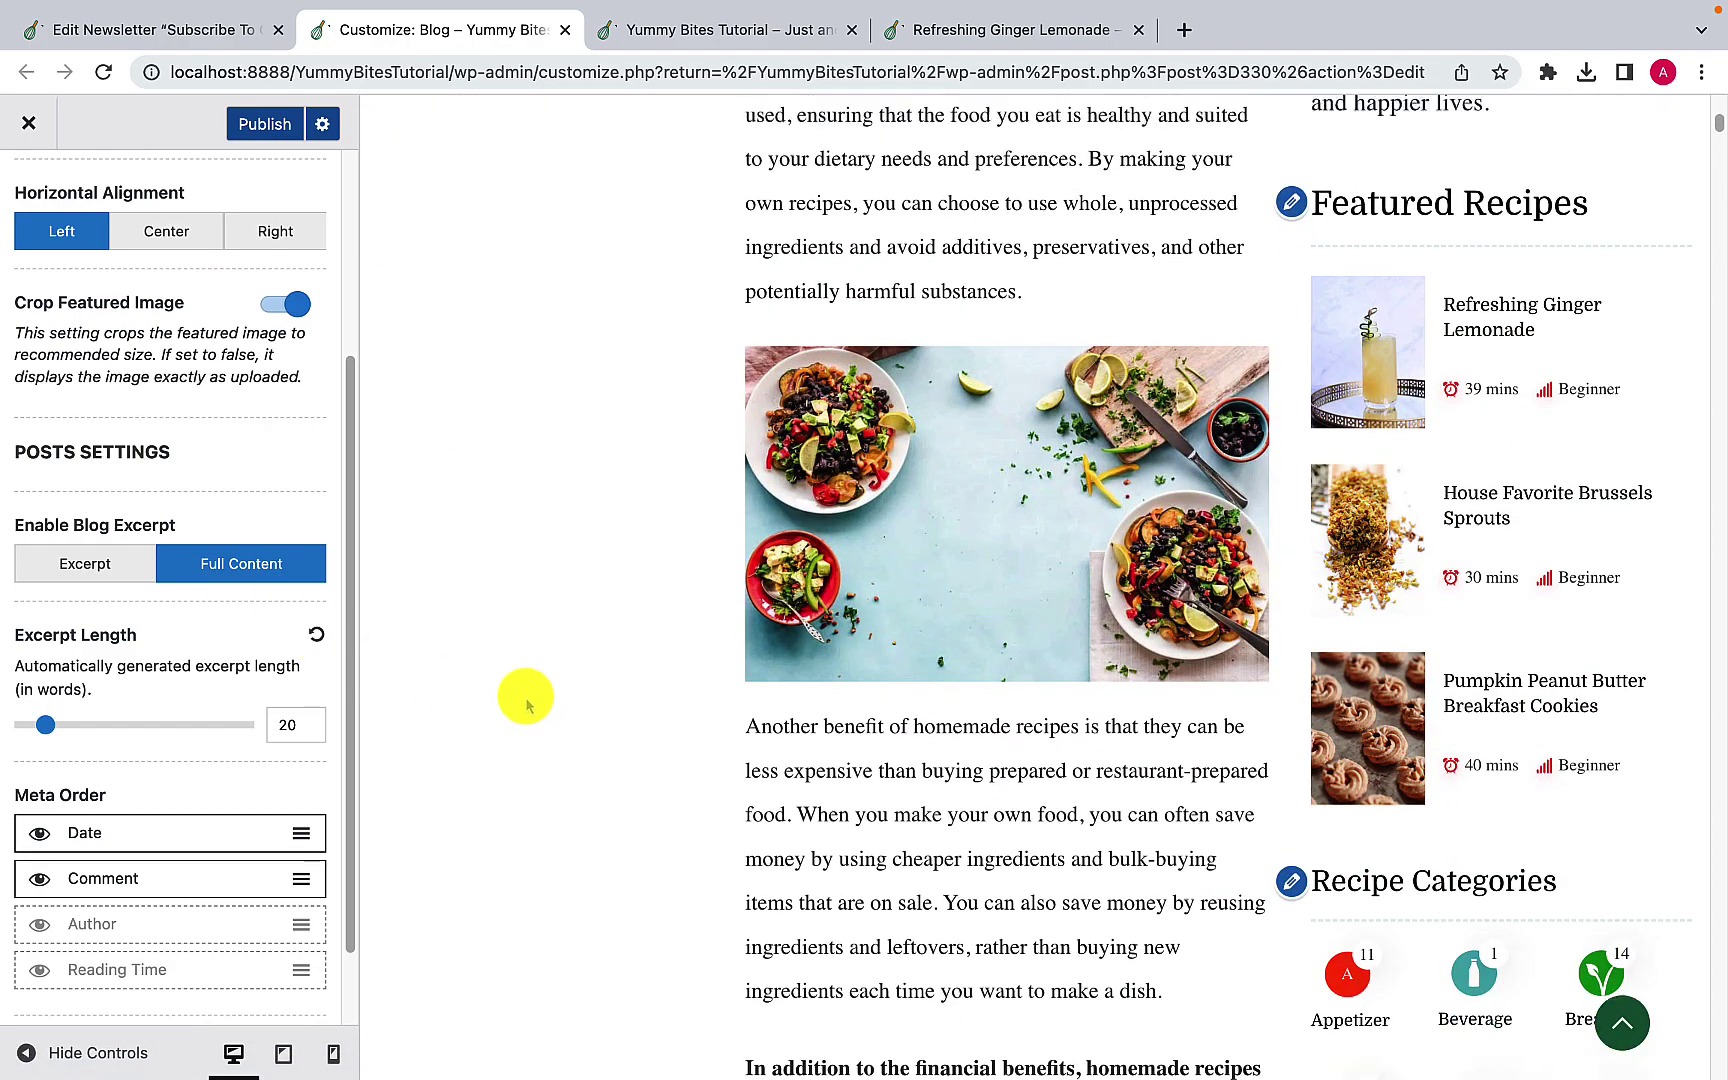
scroll(527, 706, up, 3)
scroll(527, 706, down, 20)
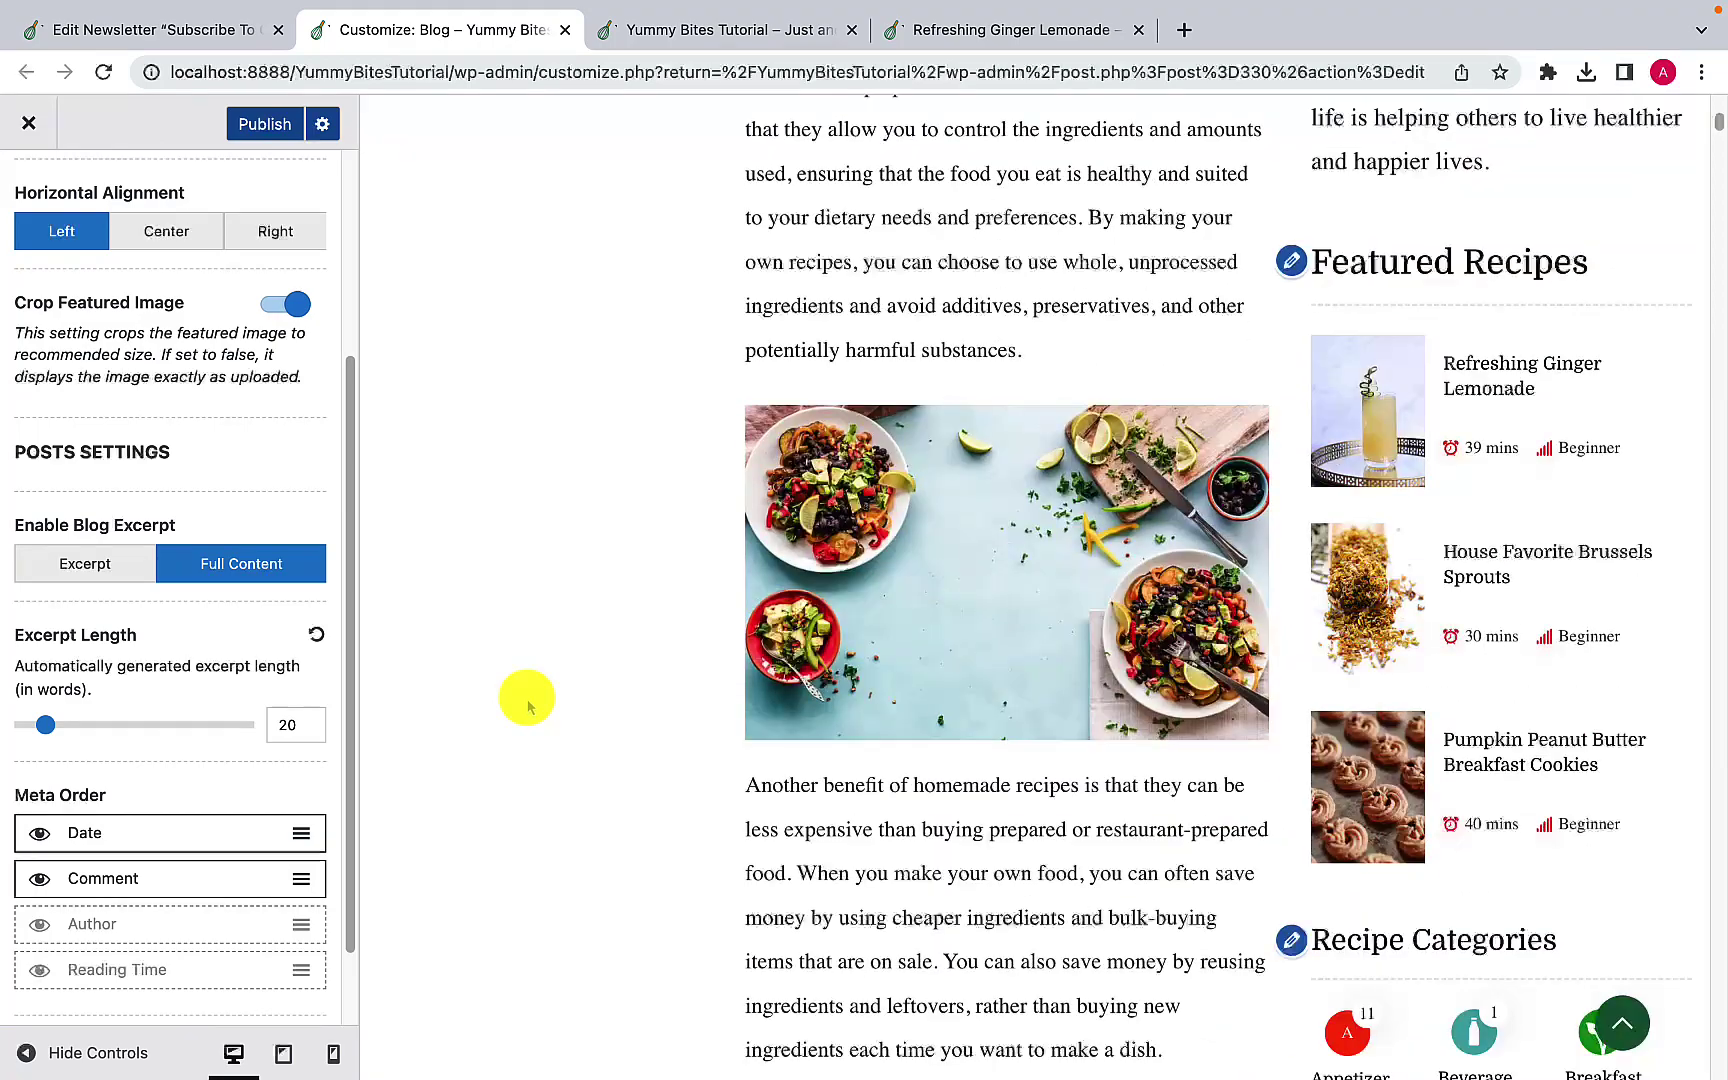
scroll(527, 706, down, 20)
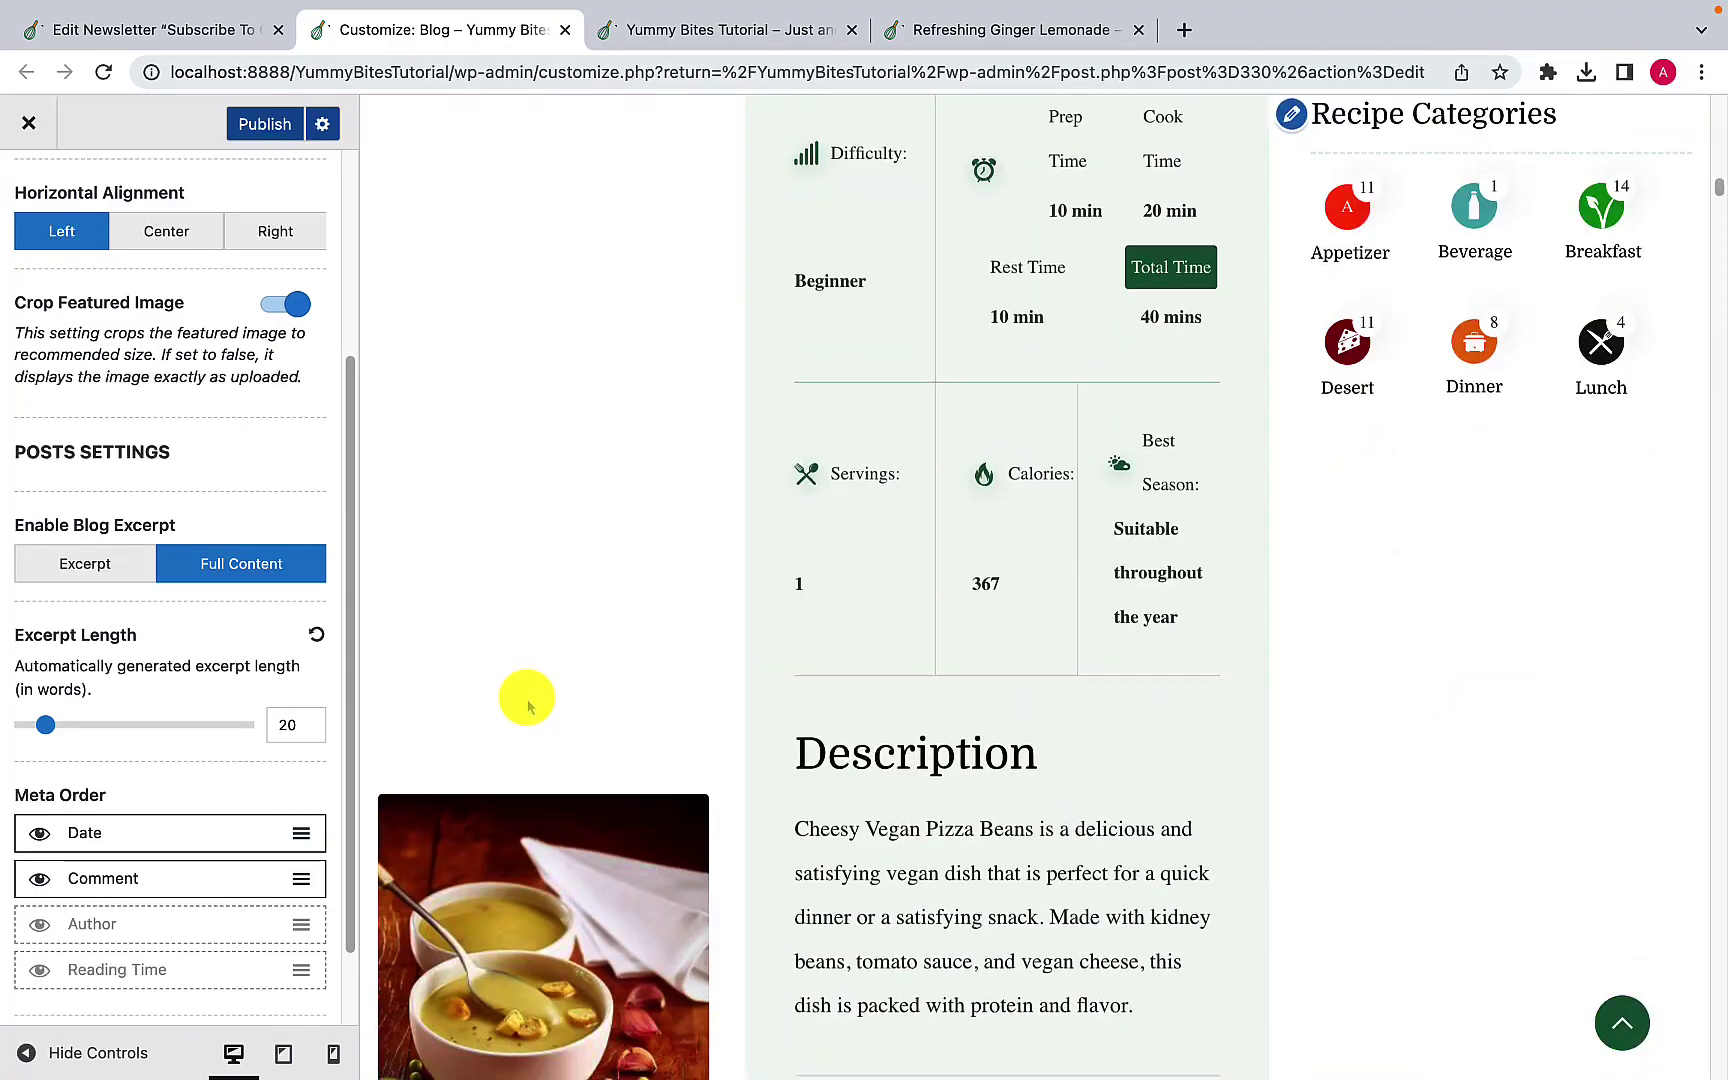
scroll(527, 706, down, 15)
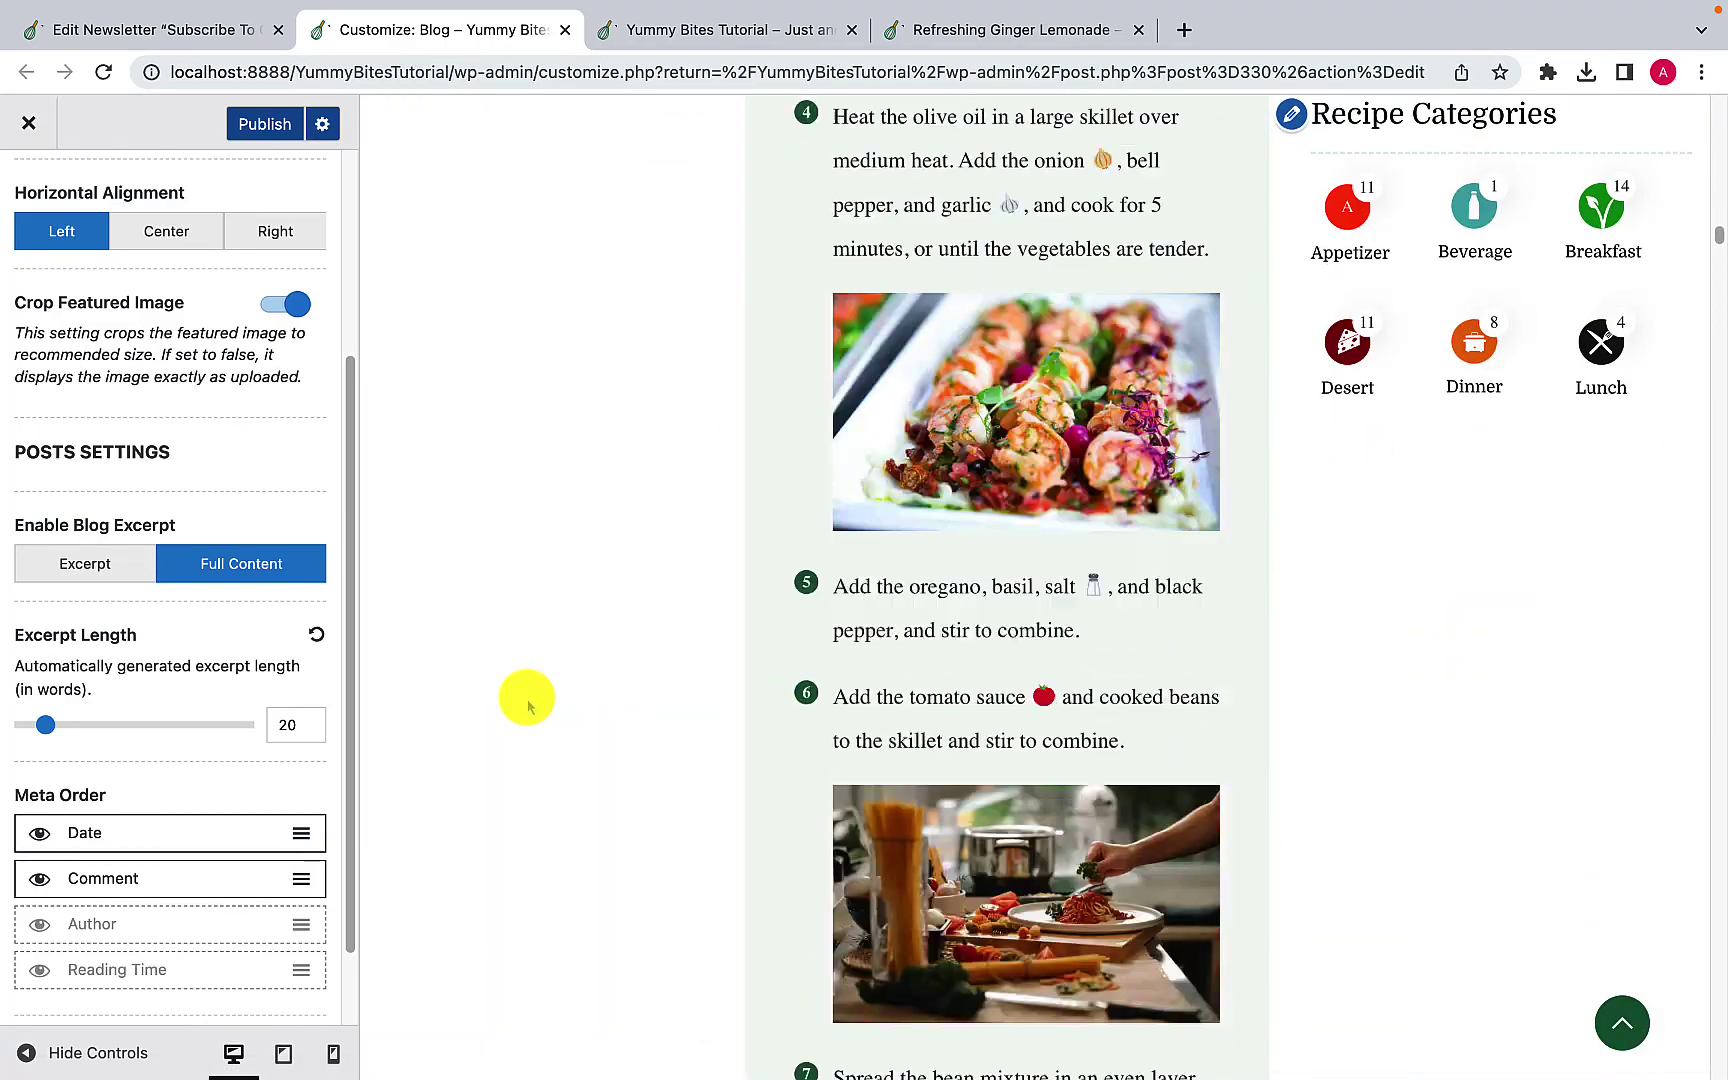
click(78, 578)
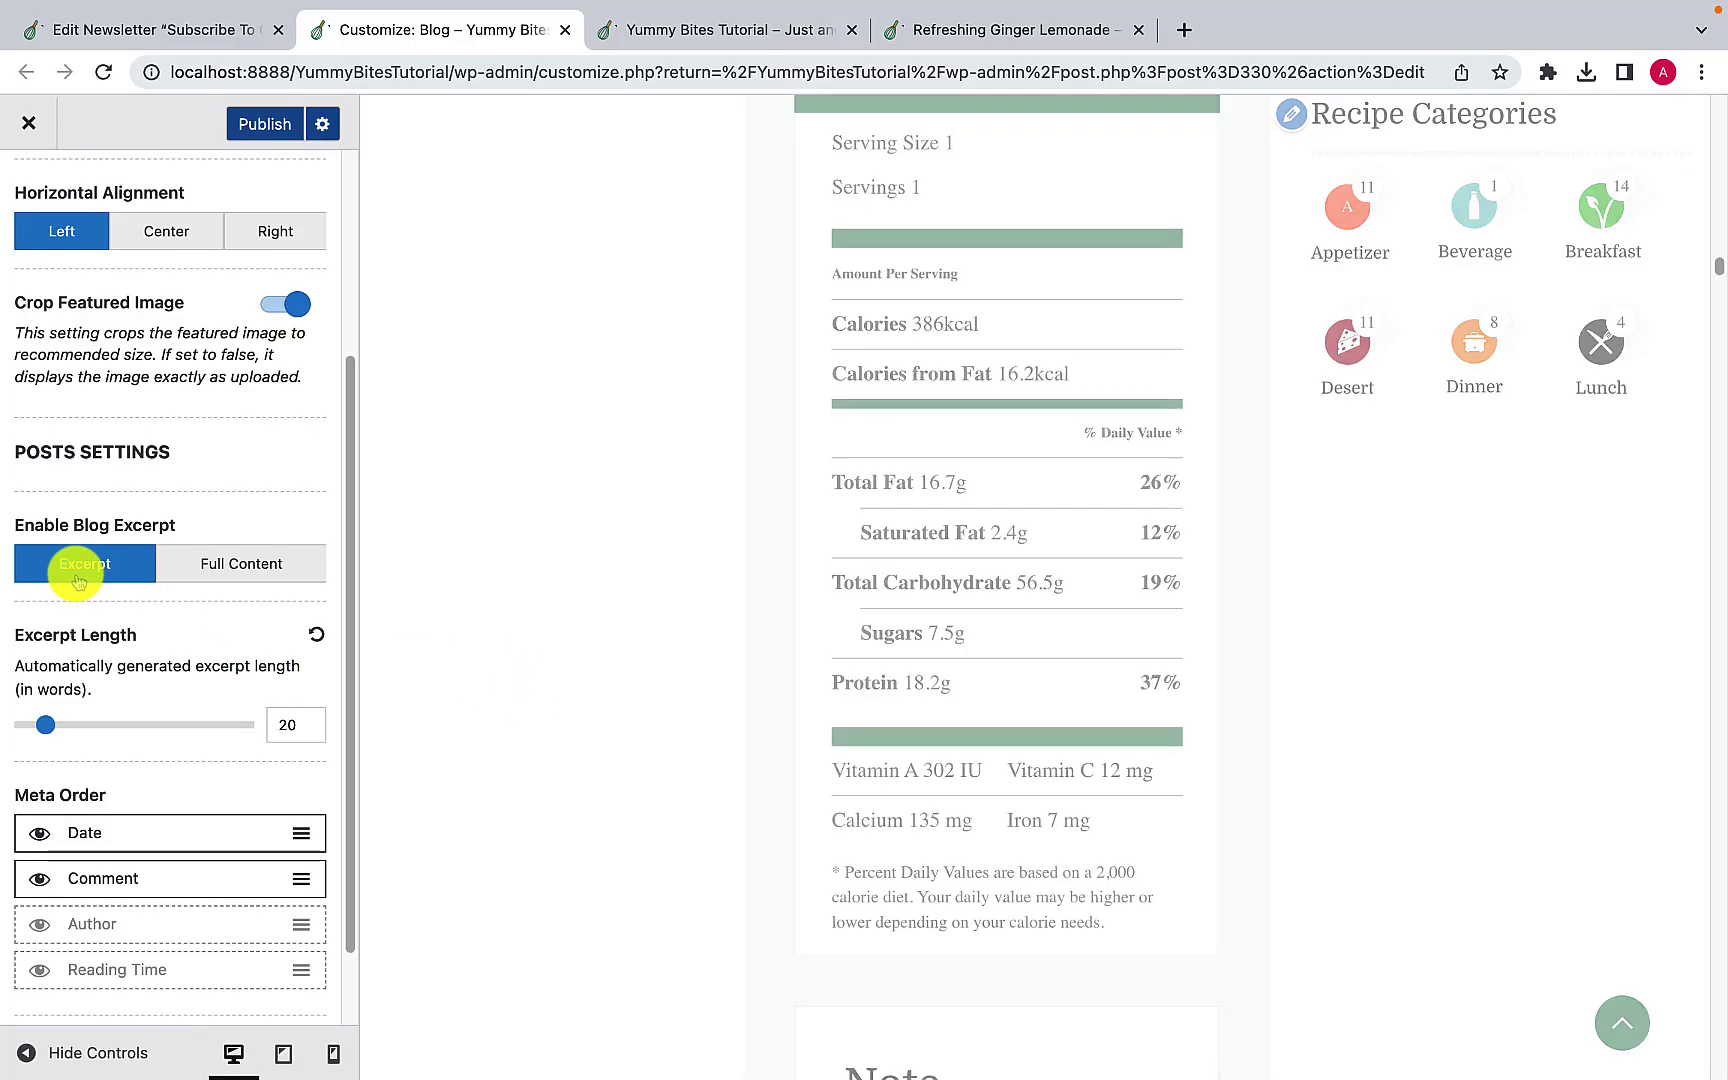
scroll(540, 671, up, 10)
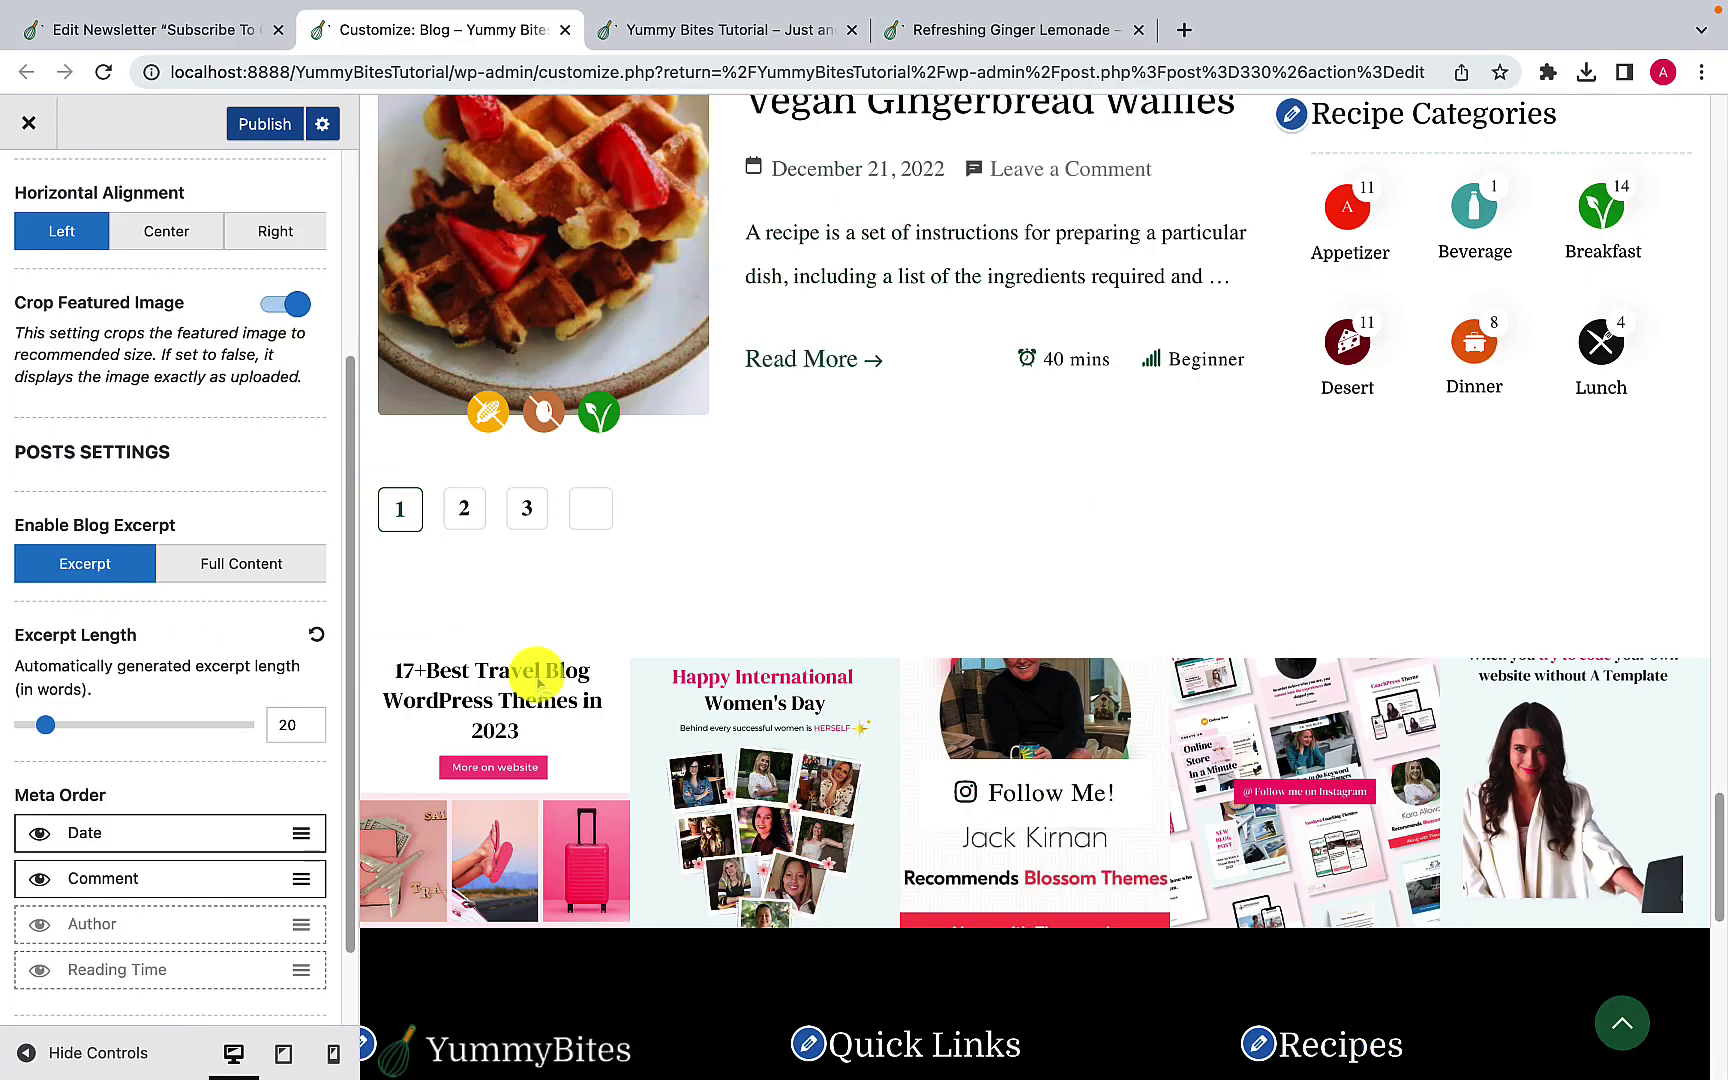
scroll(651, 690, up, 15)
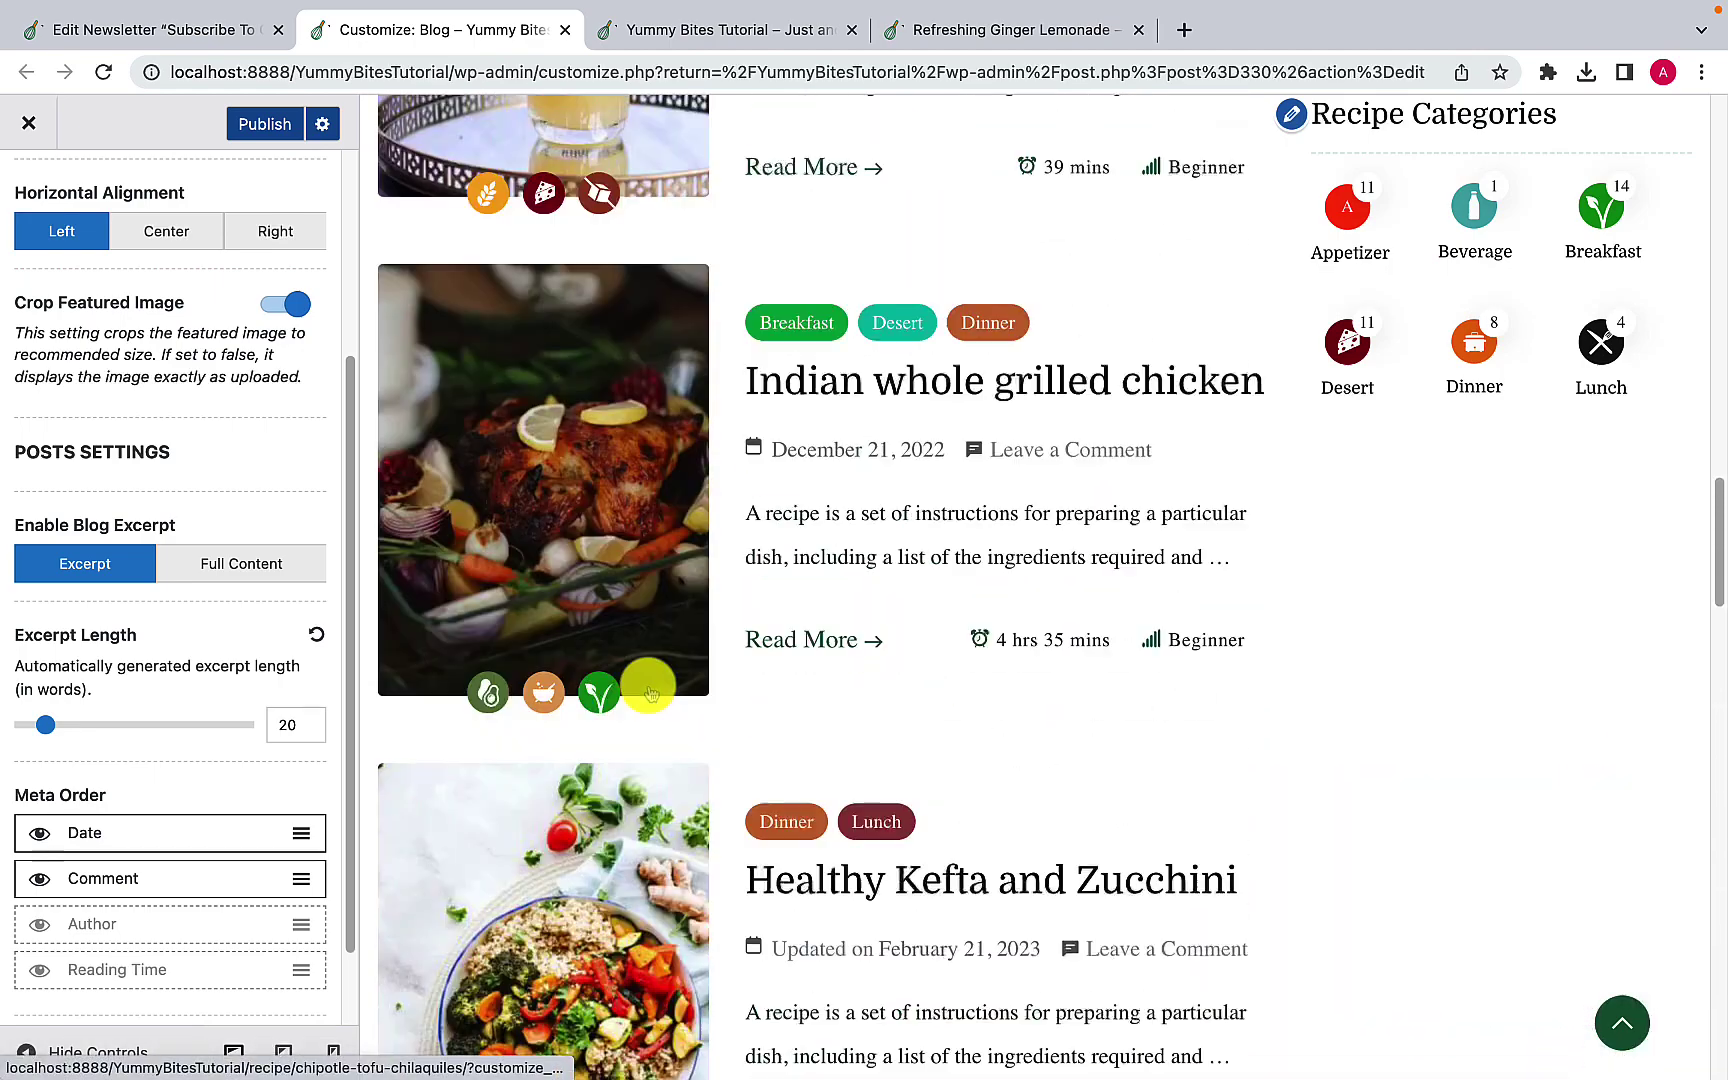
scroll(647, 695, up, 15)
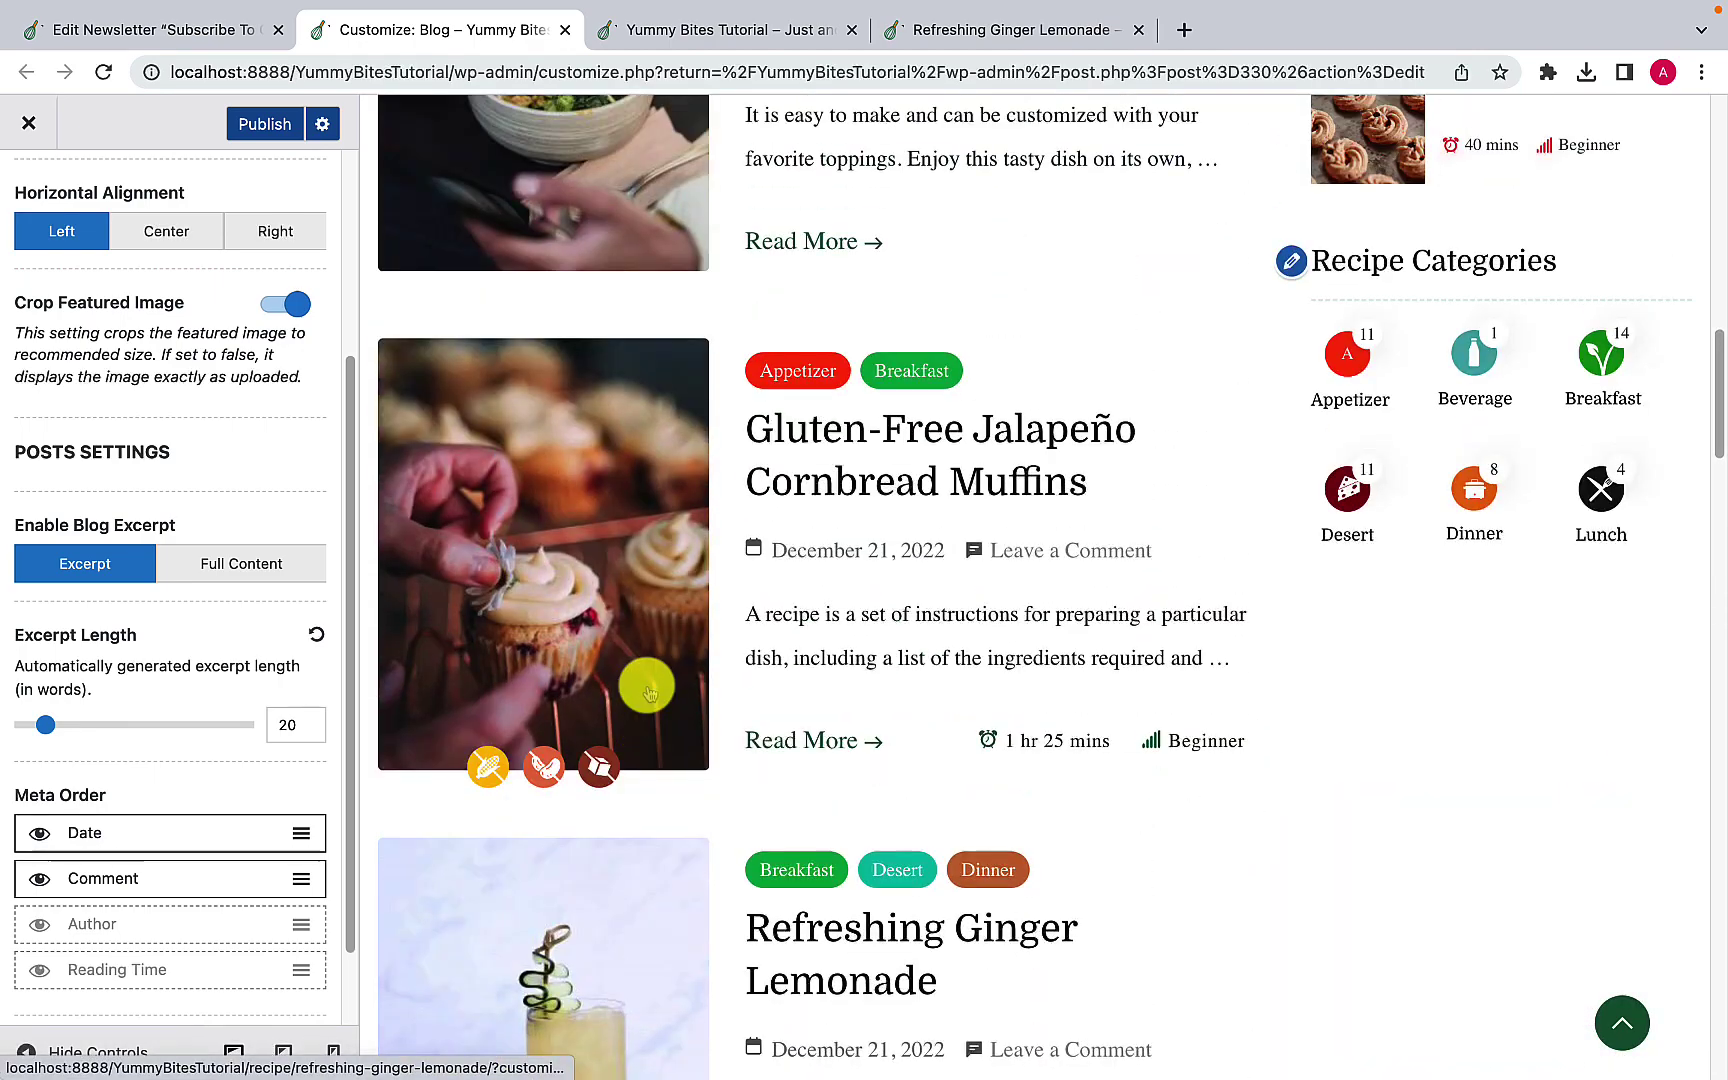
scroll(648, 690, up, 5)
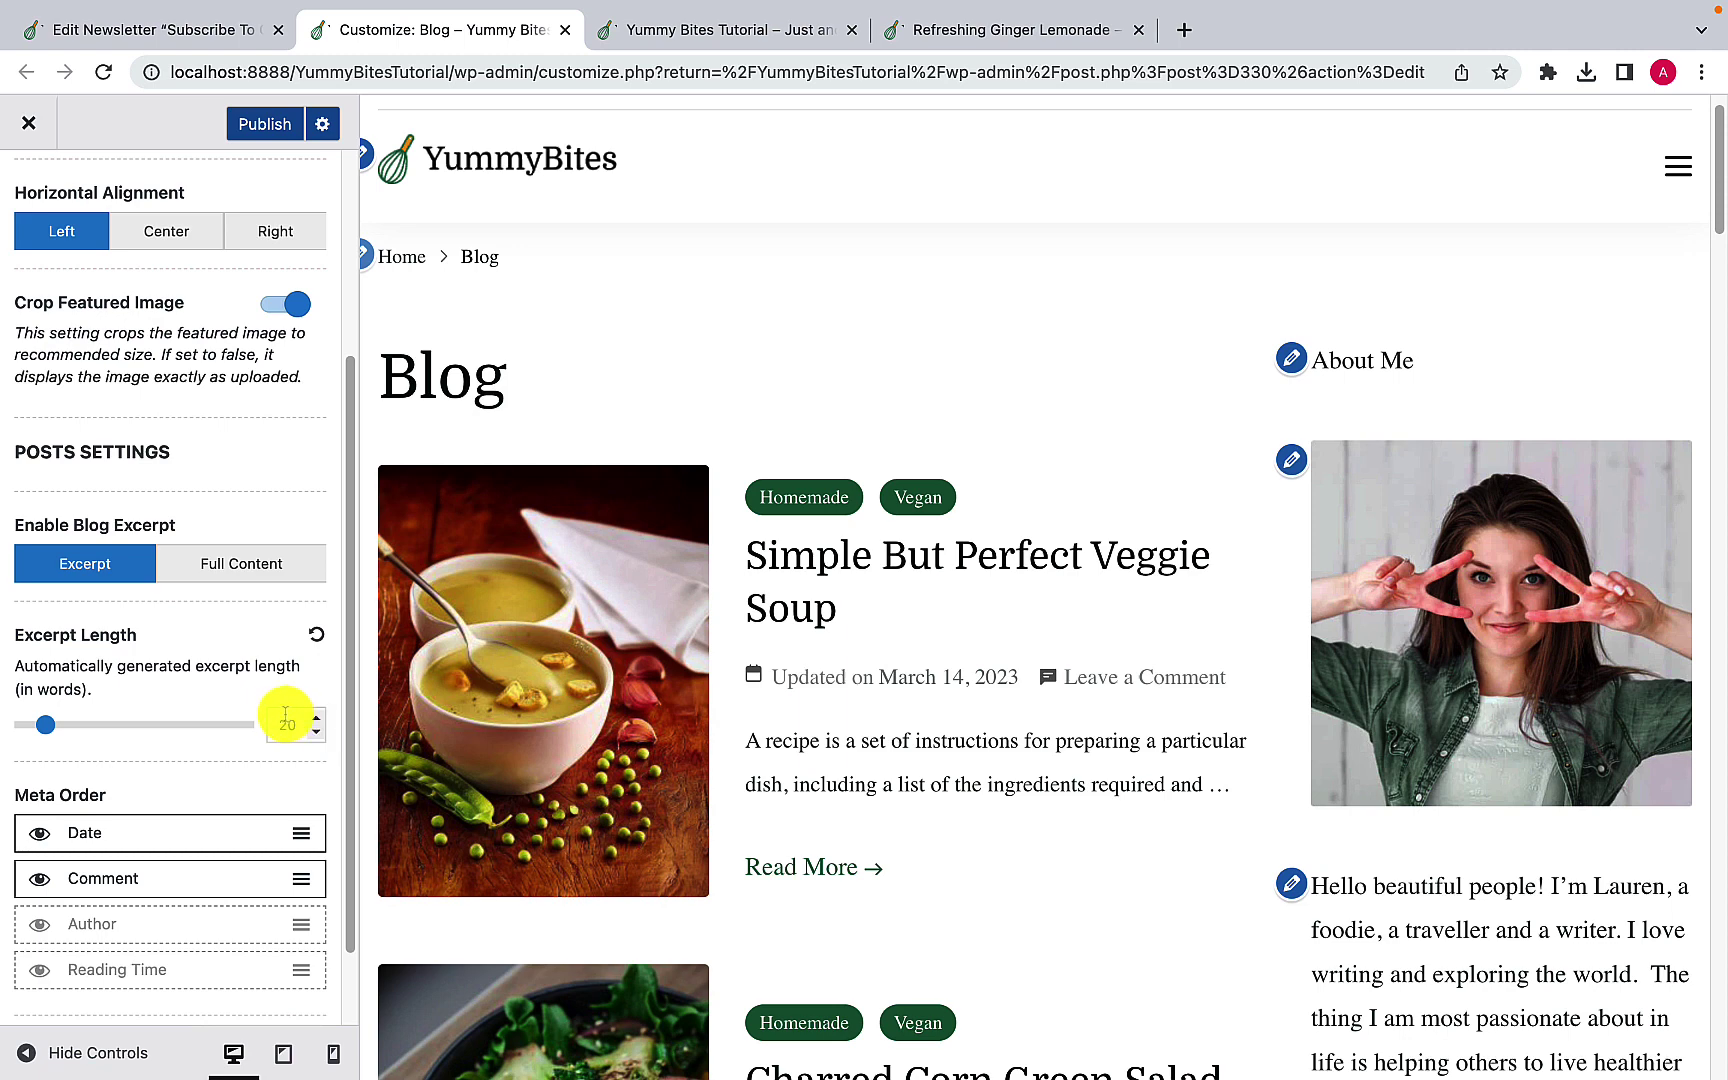
Step: Try an Excerpt Length of 100 words, review the post excerpts in the preview, and reset the length to its default
drag(733, 745, 1228, 790)
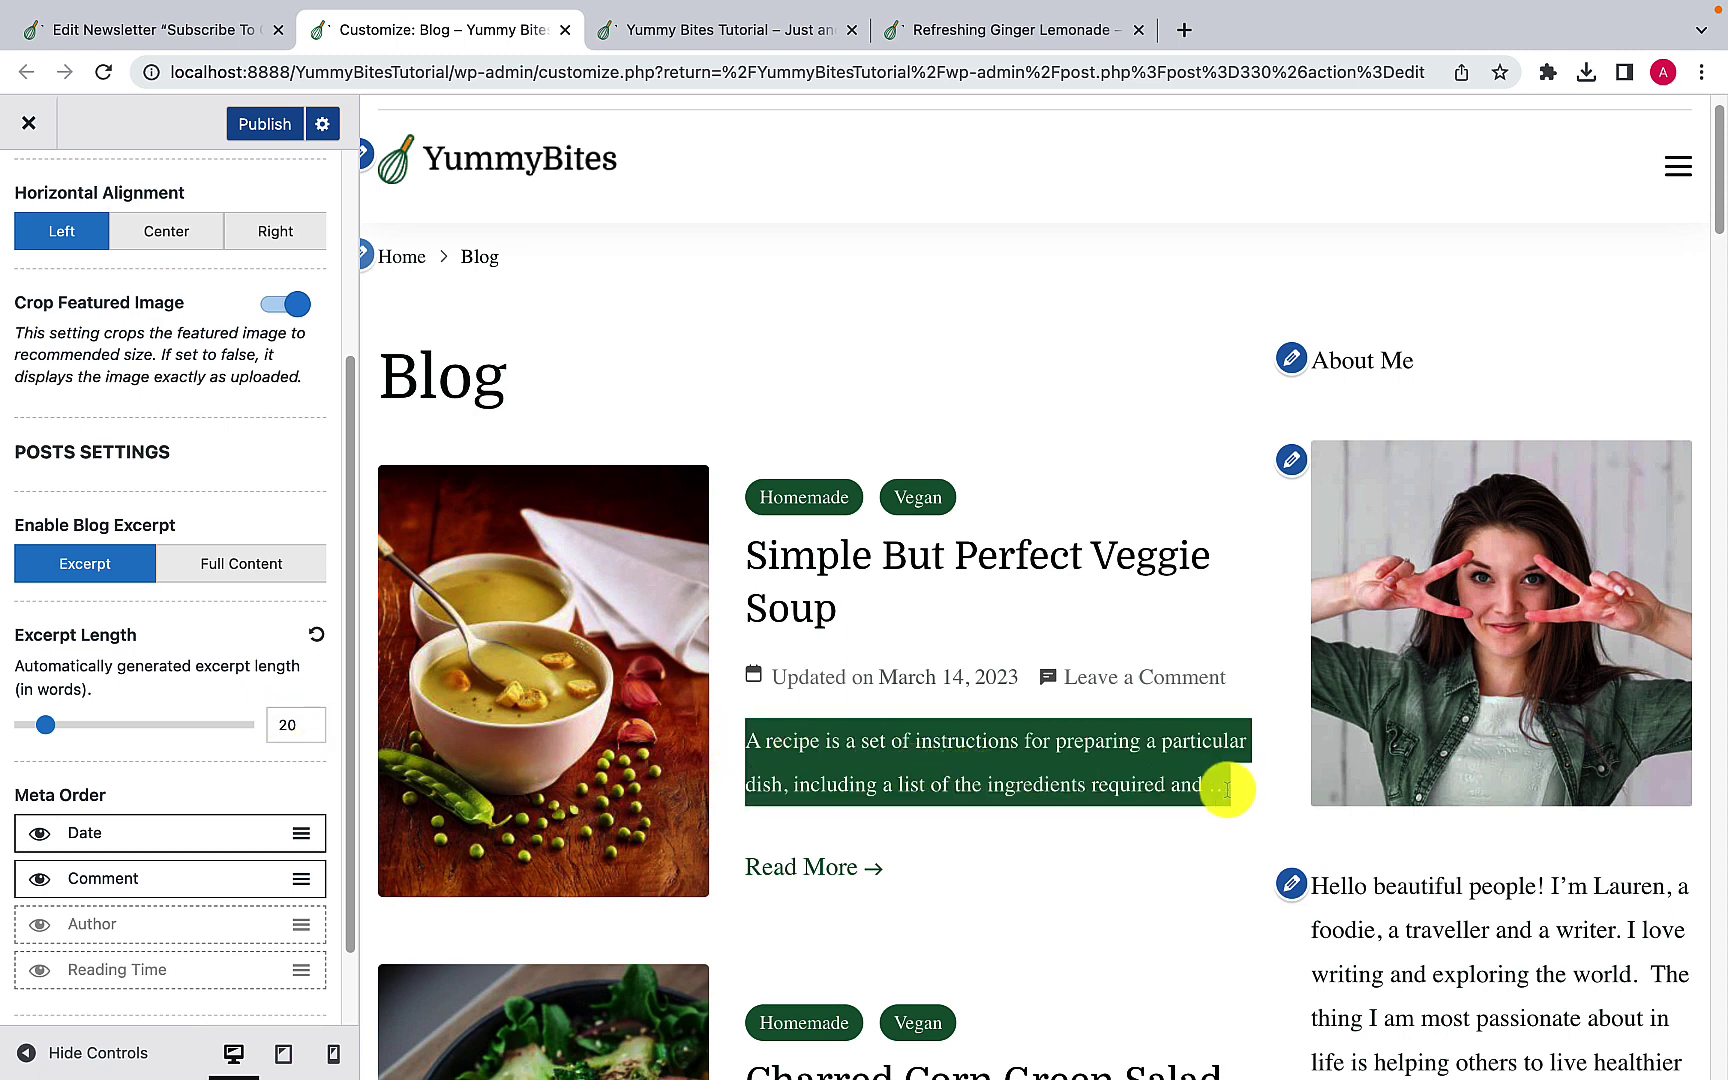
click(955, 770)
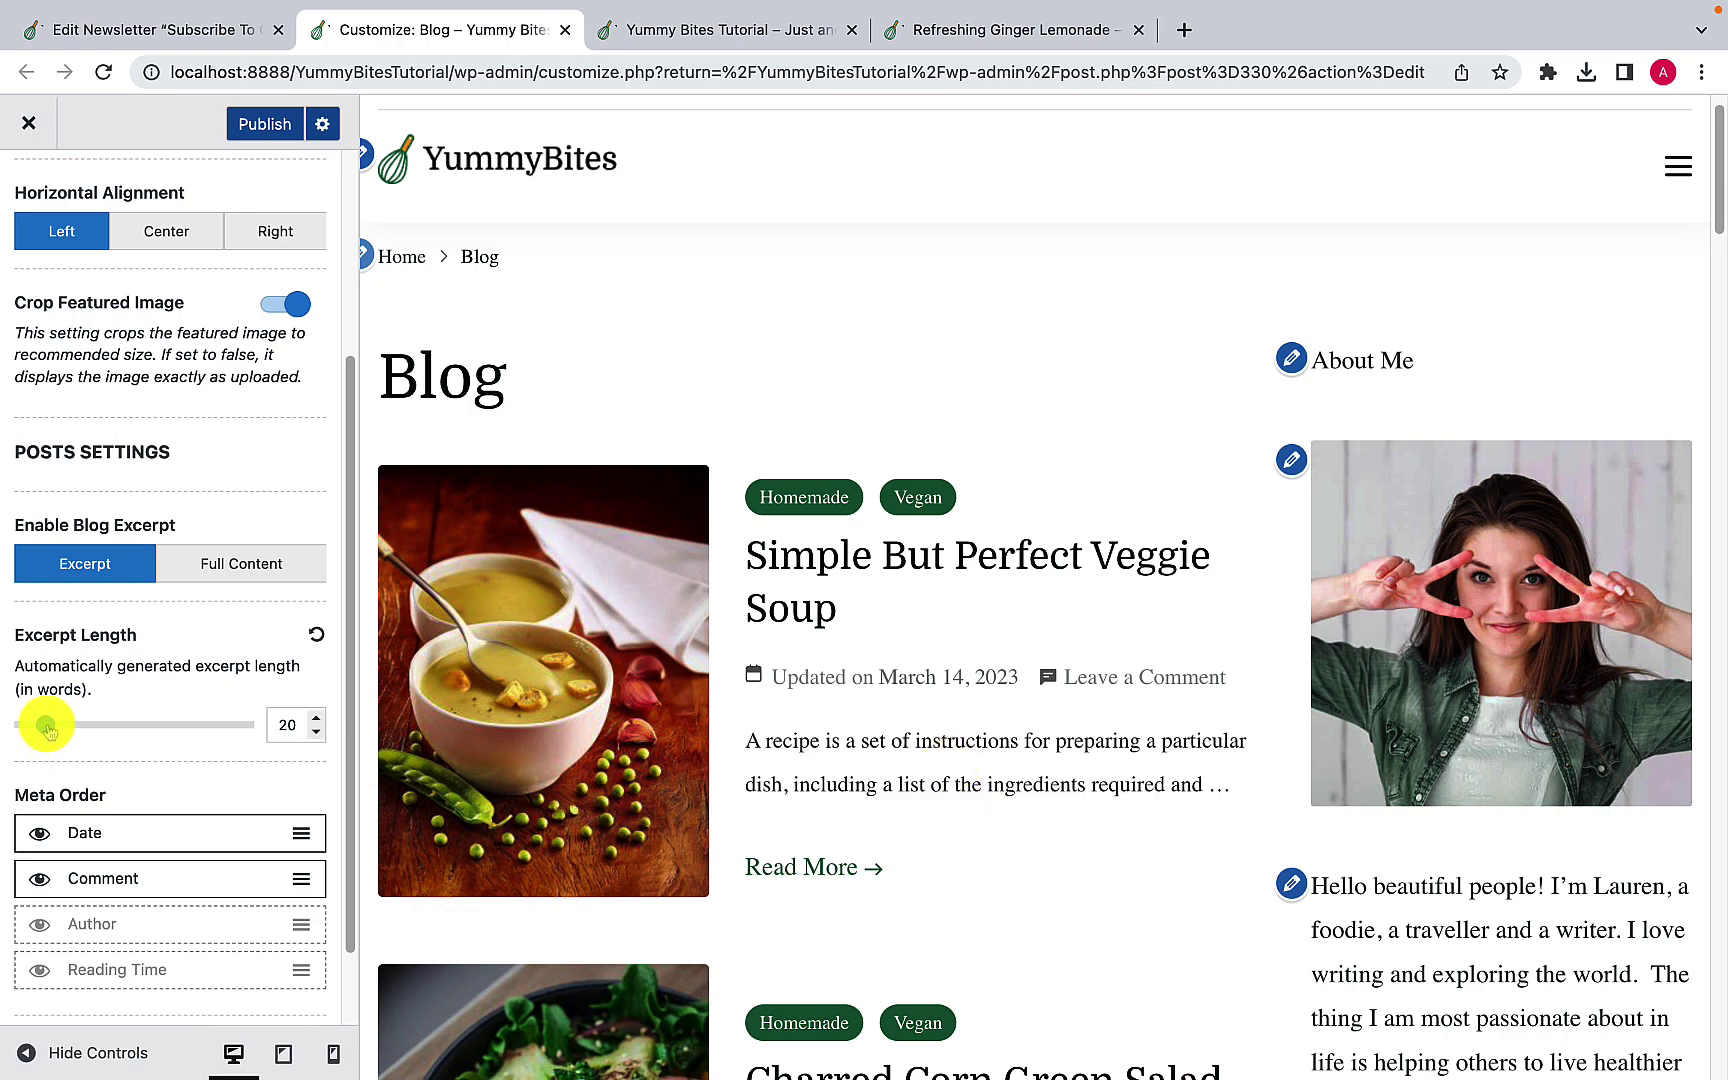
drag(47, 731, 255, 724)
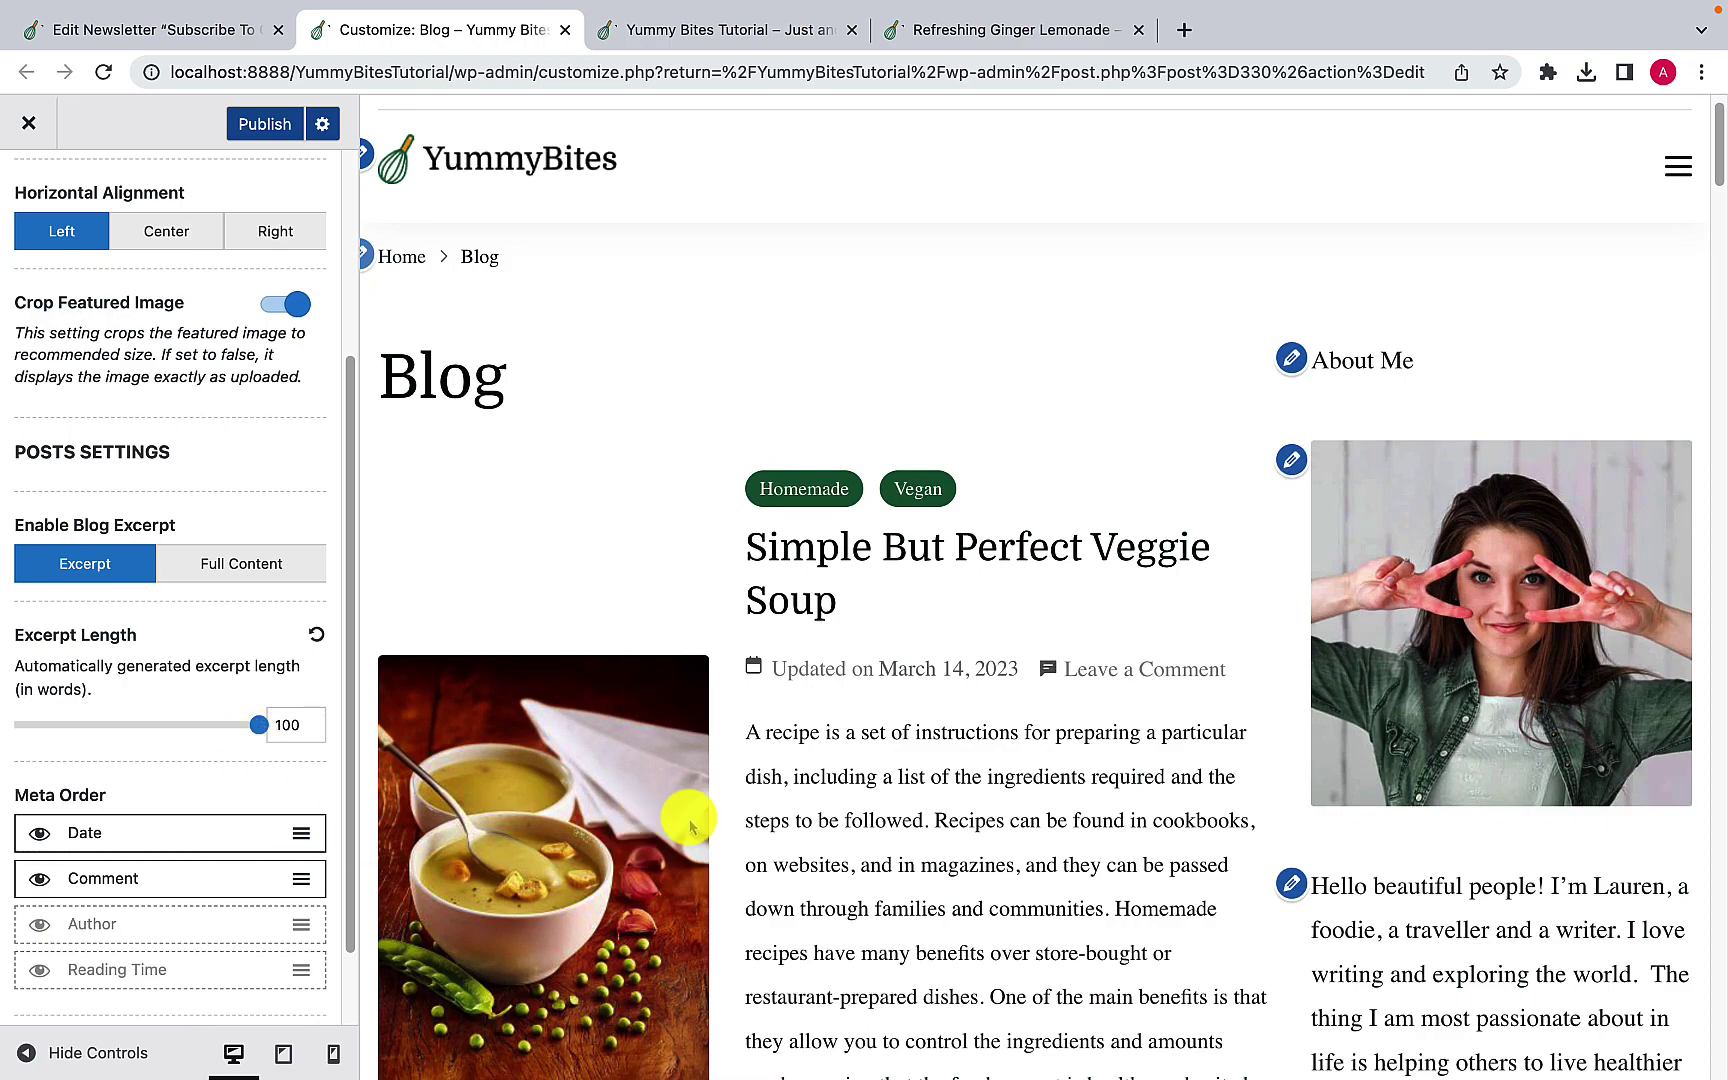
scroll(687, 822, down, 3)
scroll(689, 830, down, 2)
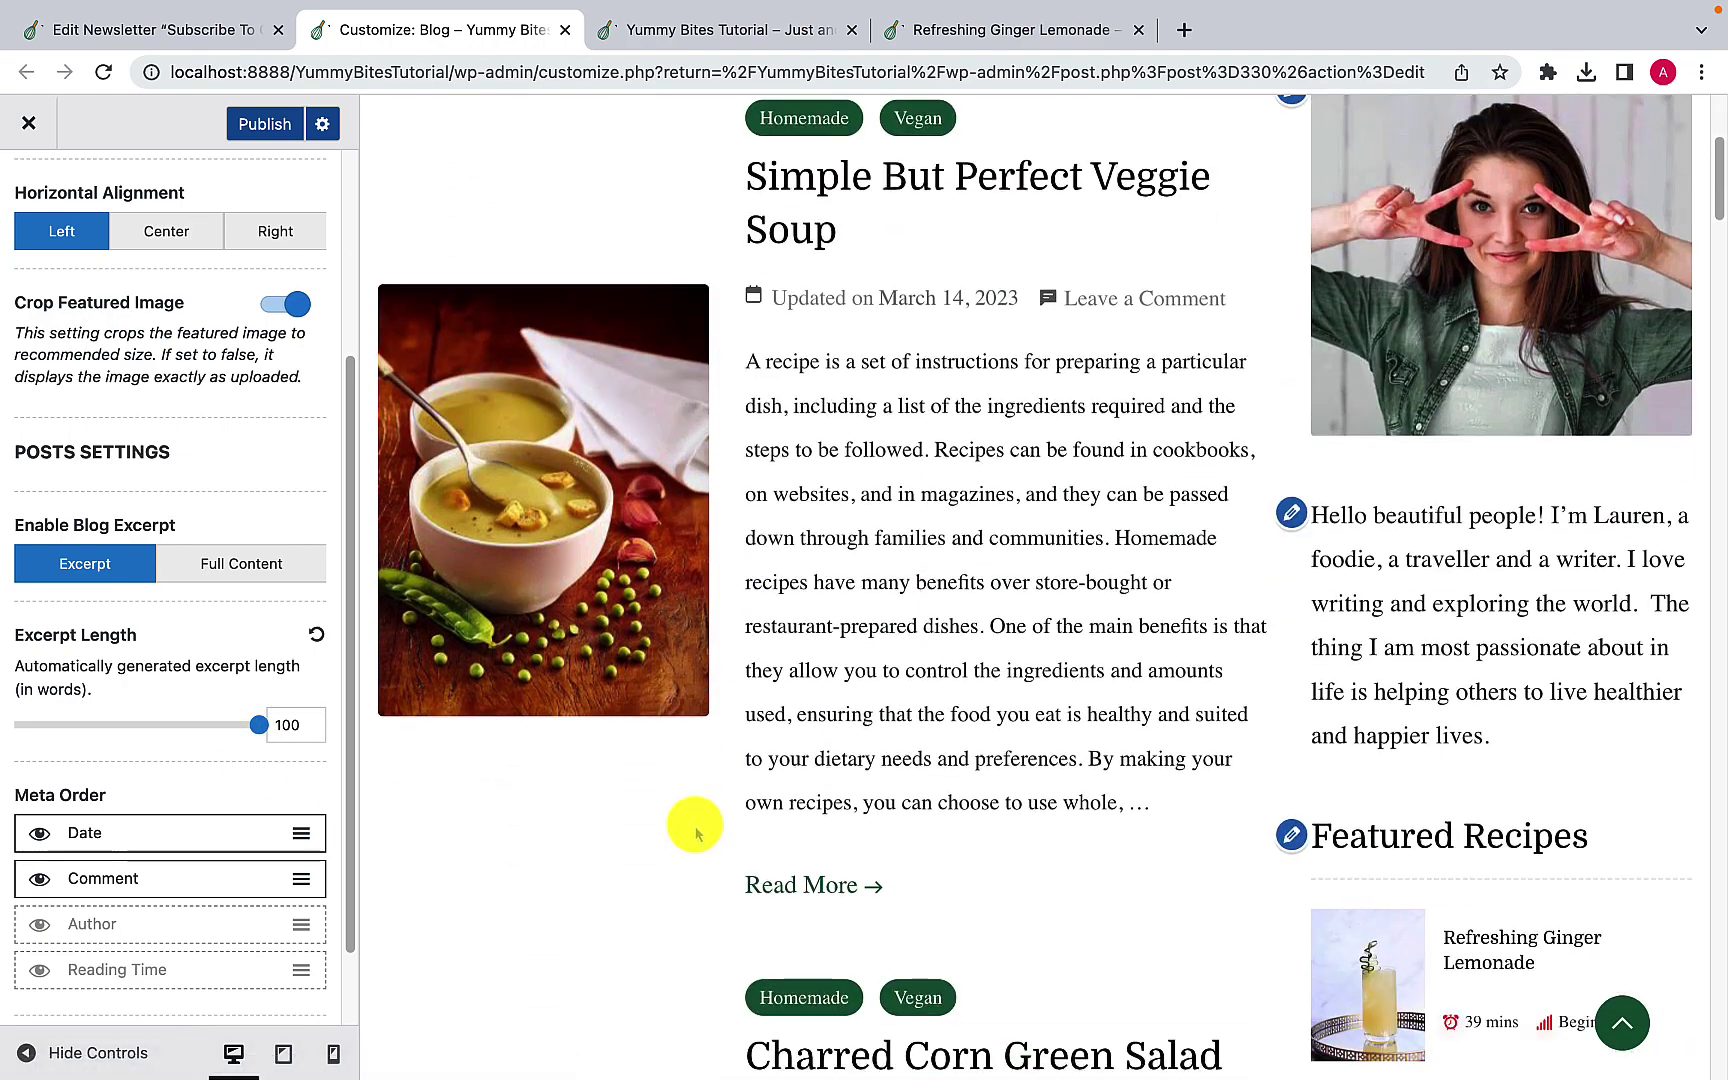
scroll(692, 825, down, 5)
scroll(697, 830, down, 10)
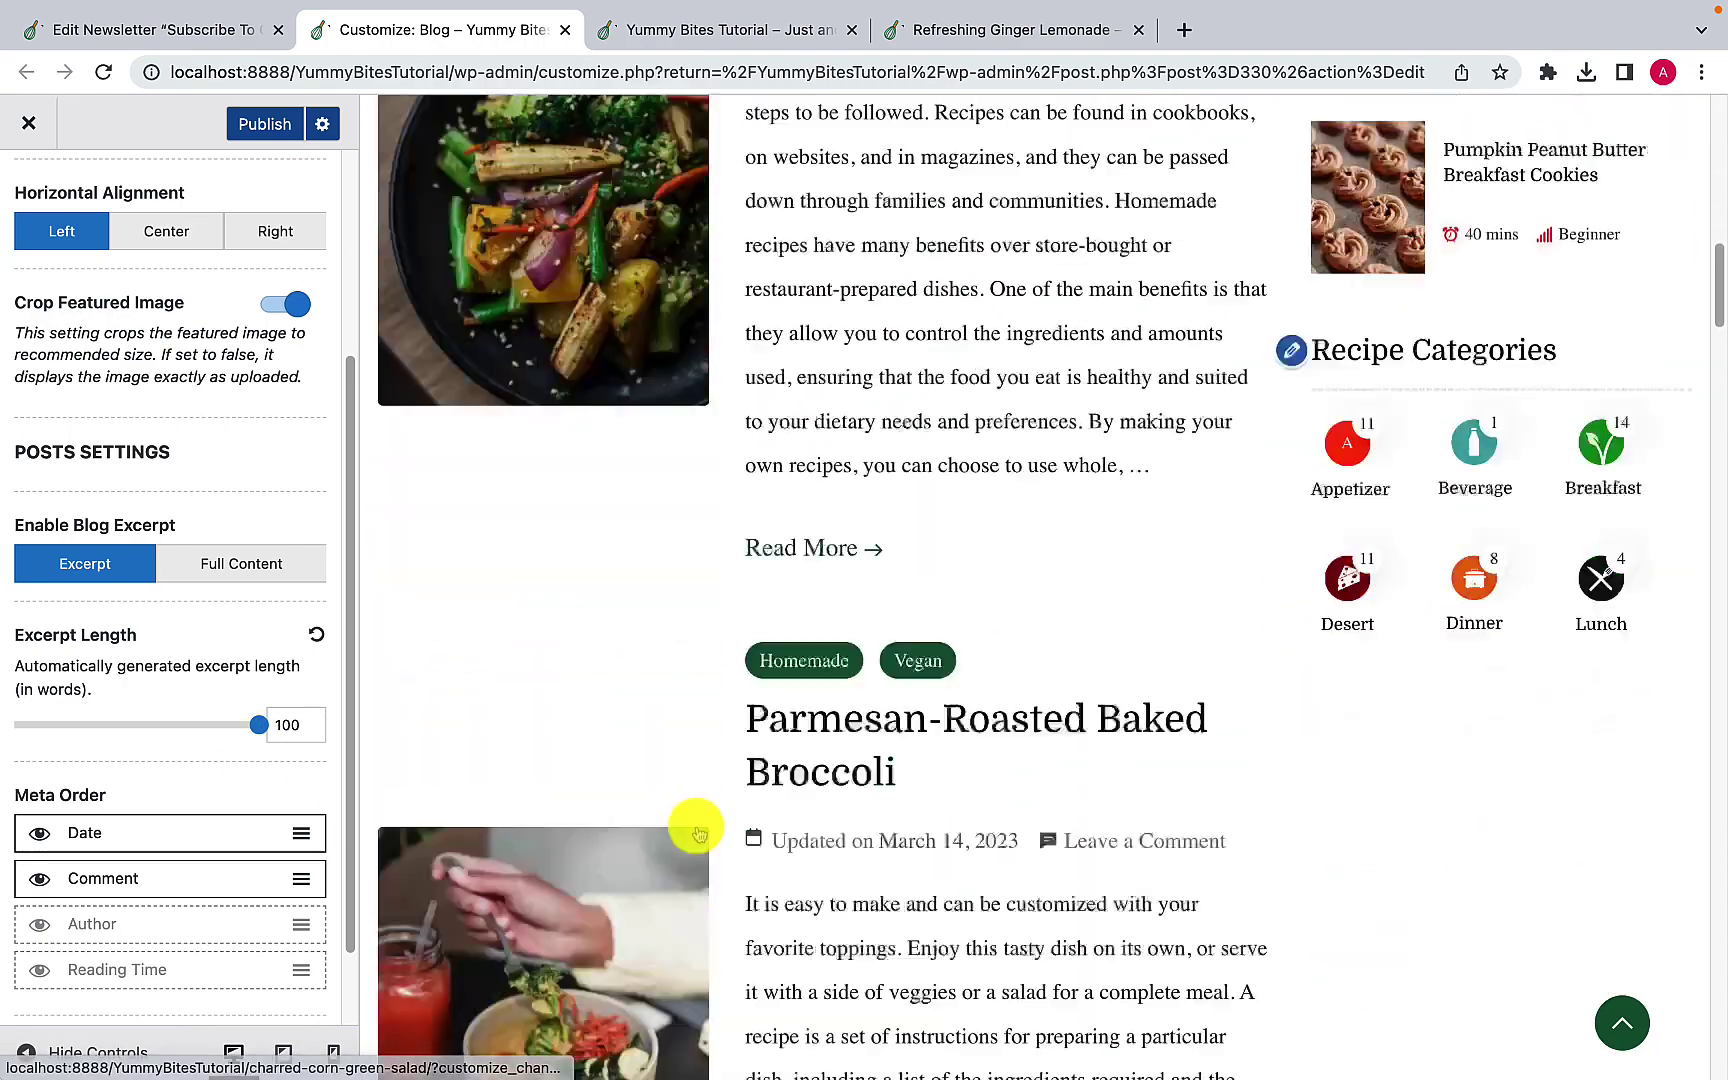
scroll(694, 825, up, 15)
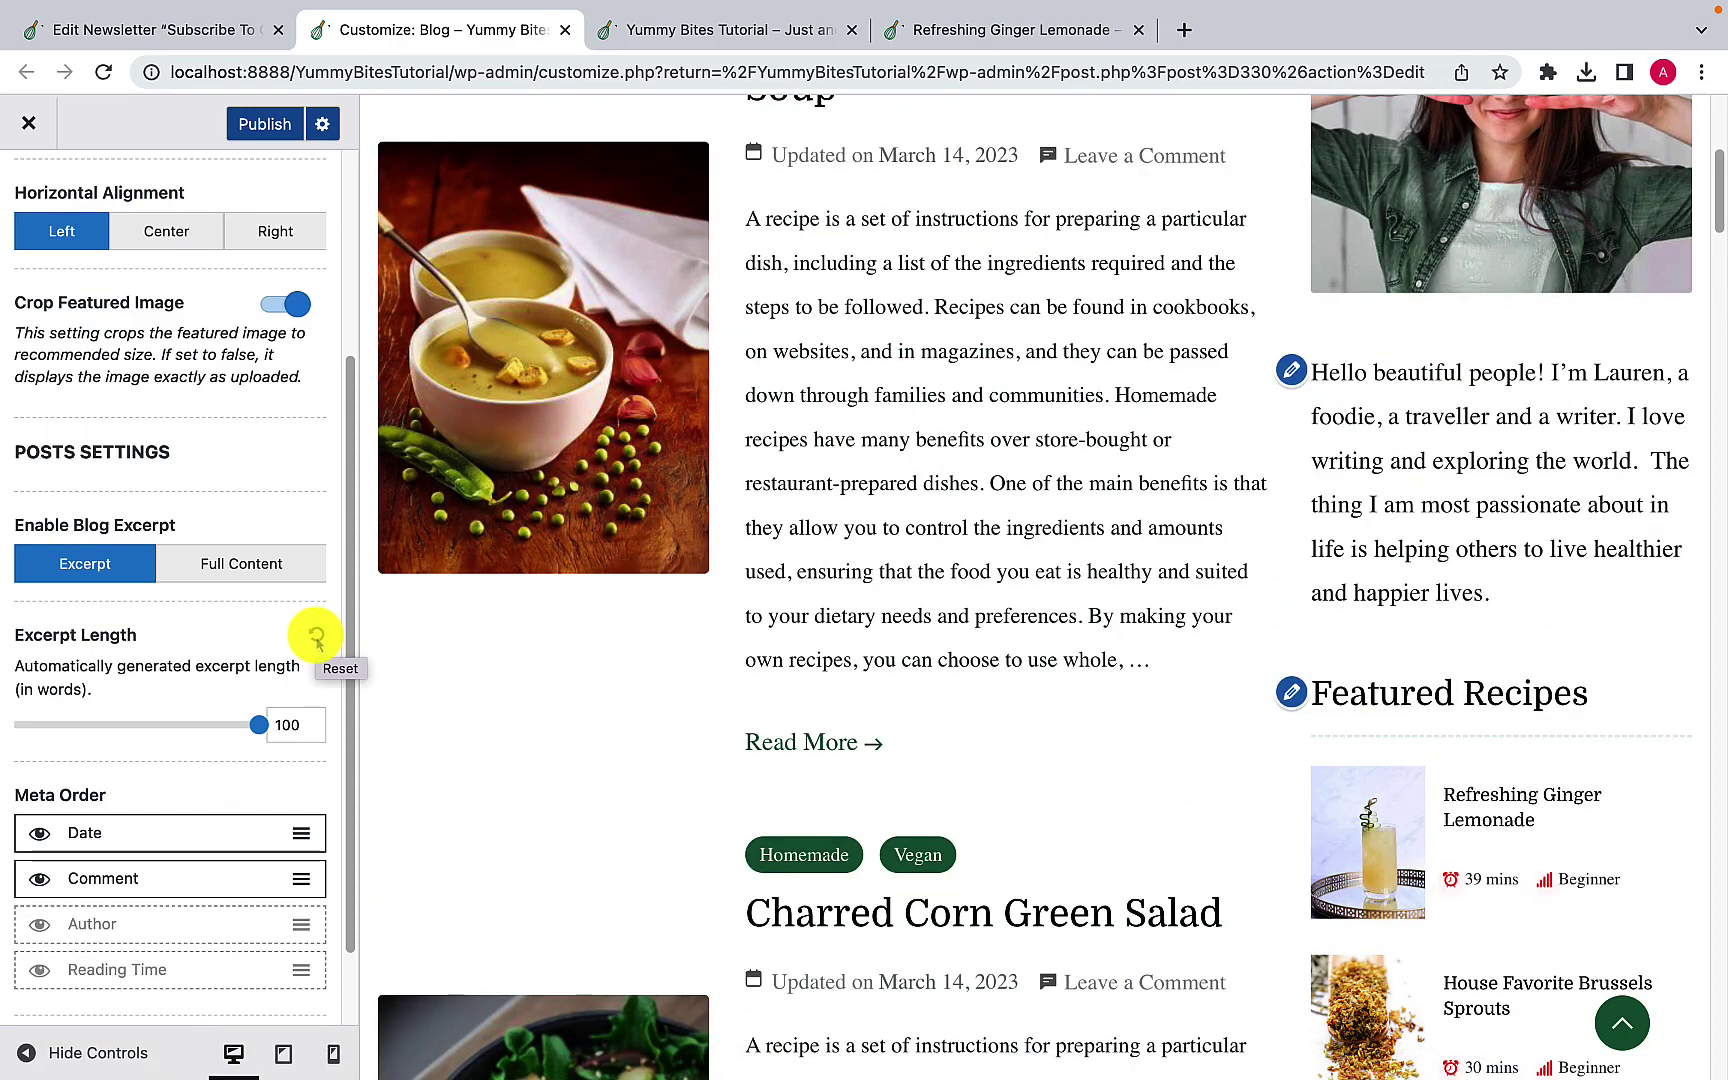
click(316, 637)
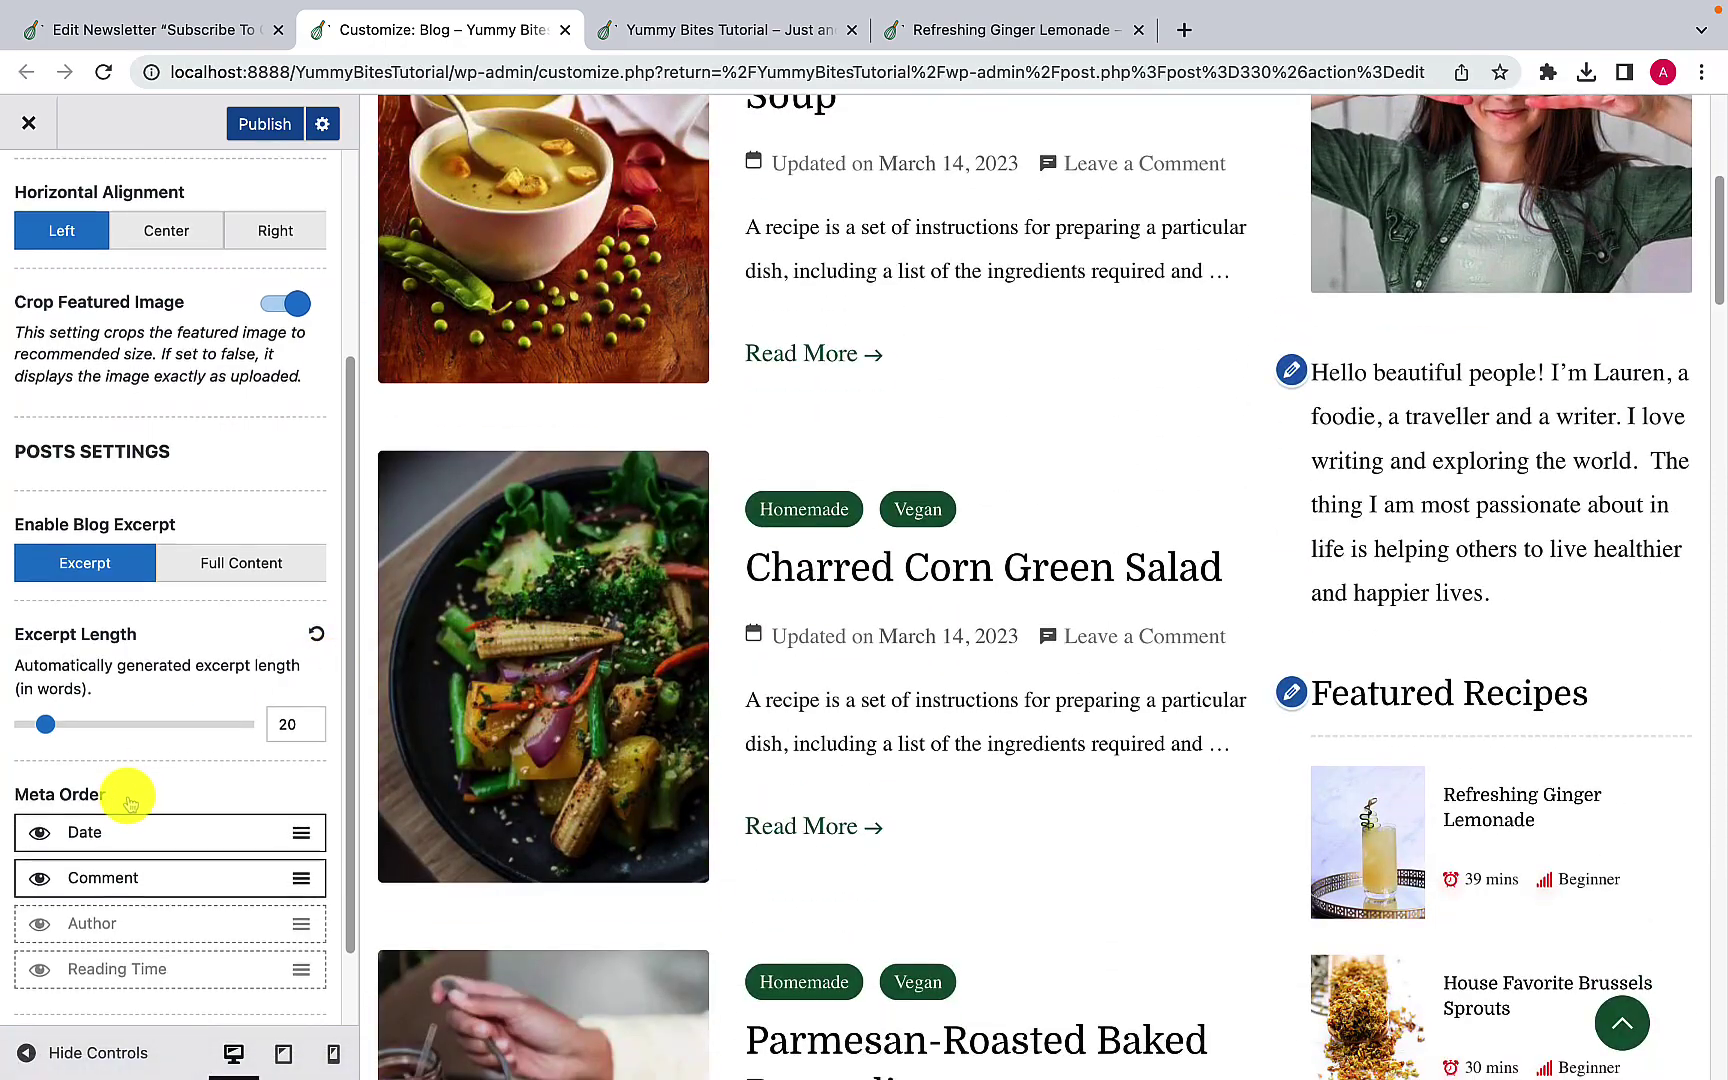
Step: Try showing Reading Time in the blog posts' Meta Order, and hide it again
scroll(130, 803, down, 2)
scroll(140, 815, down, 2)
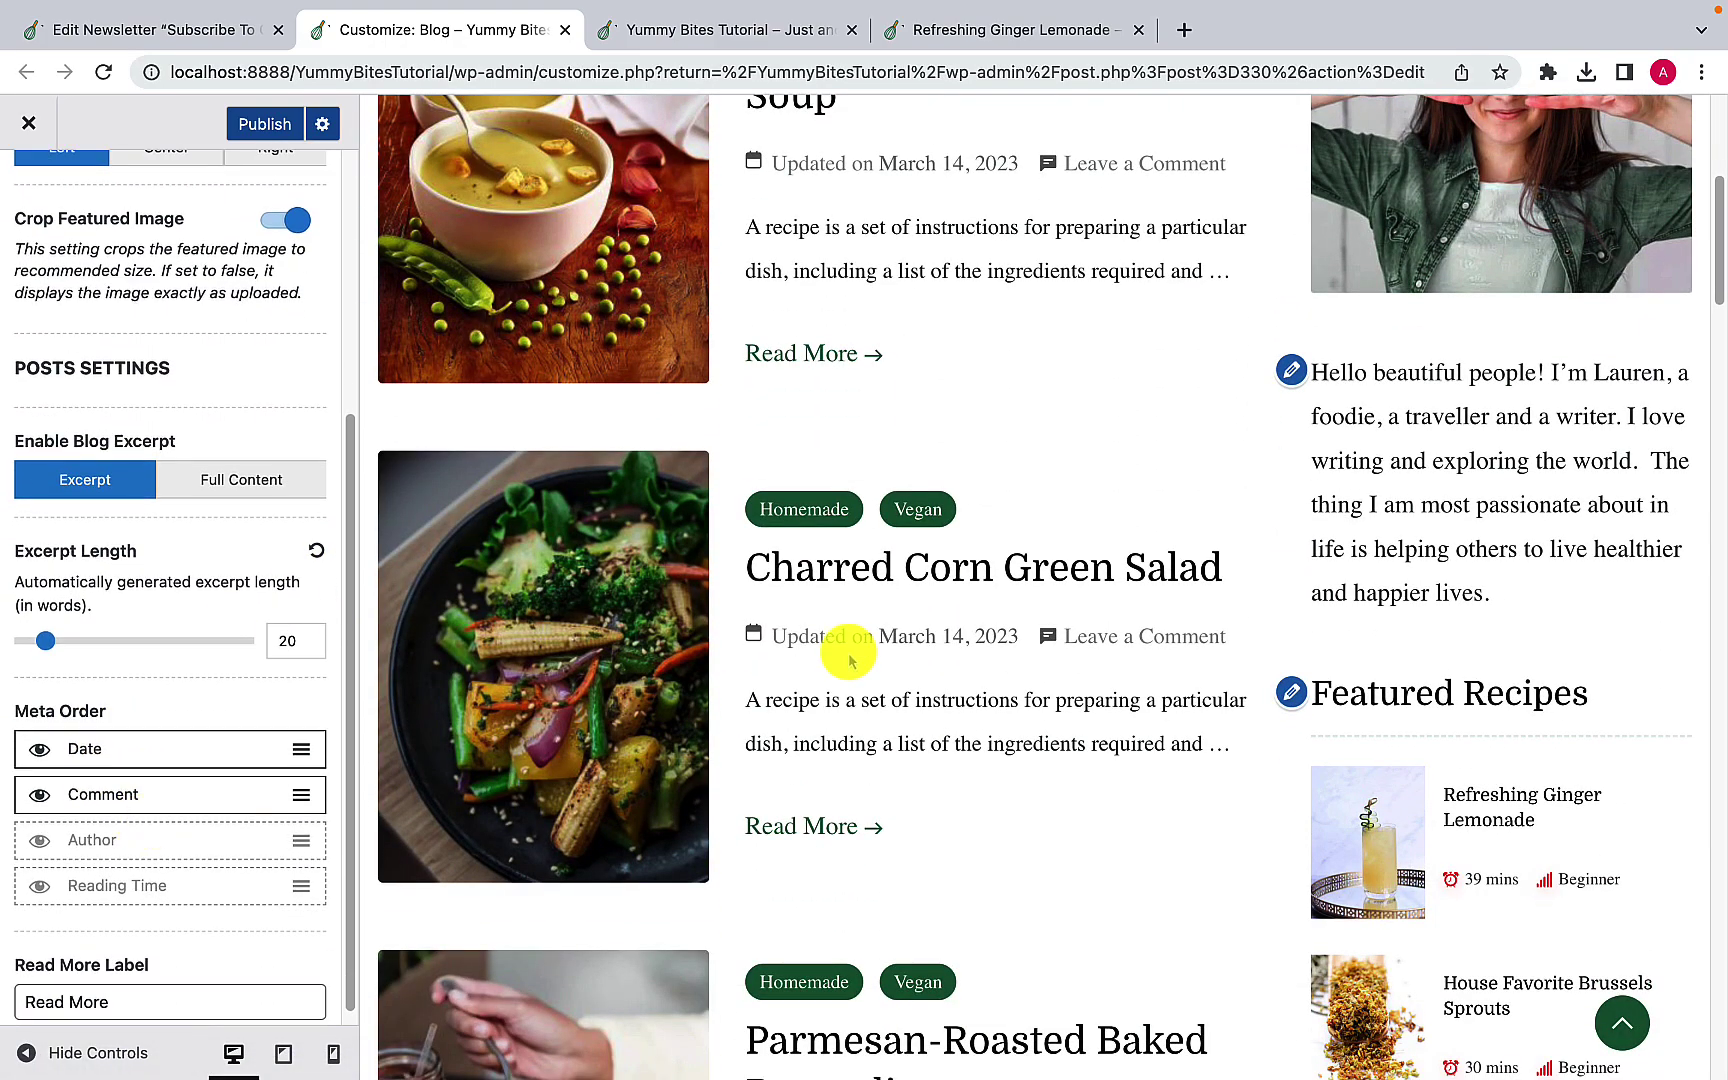
scroll(848, 660, up, 3)
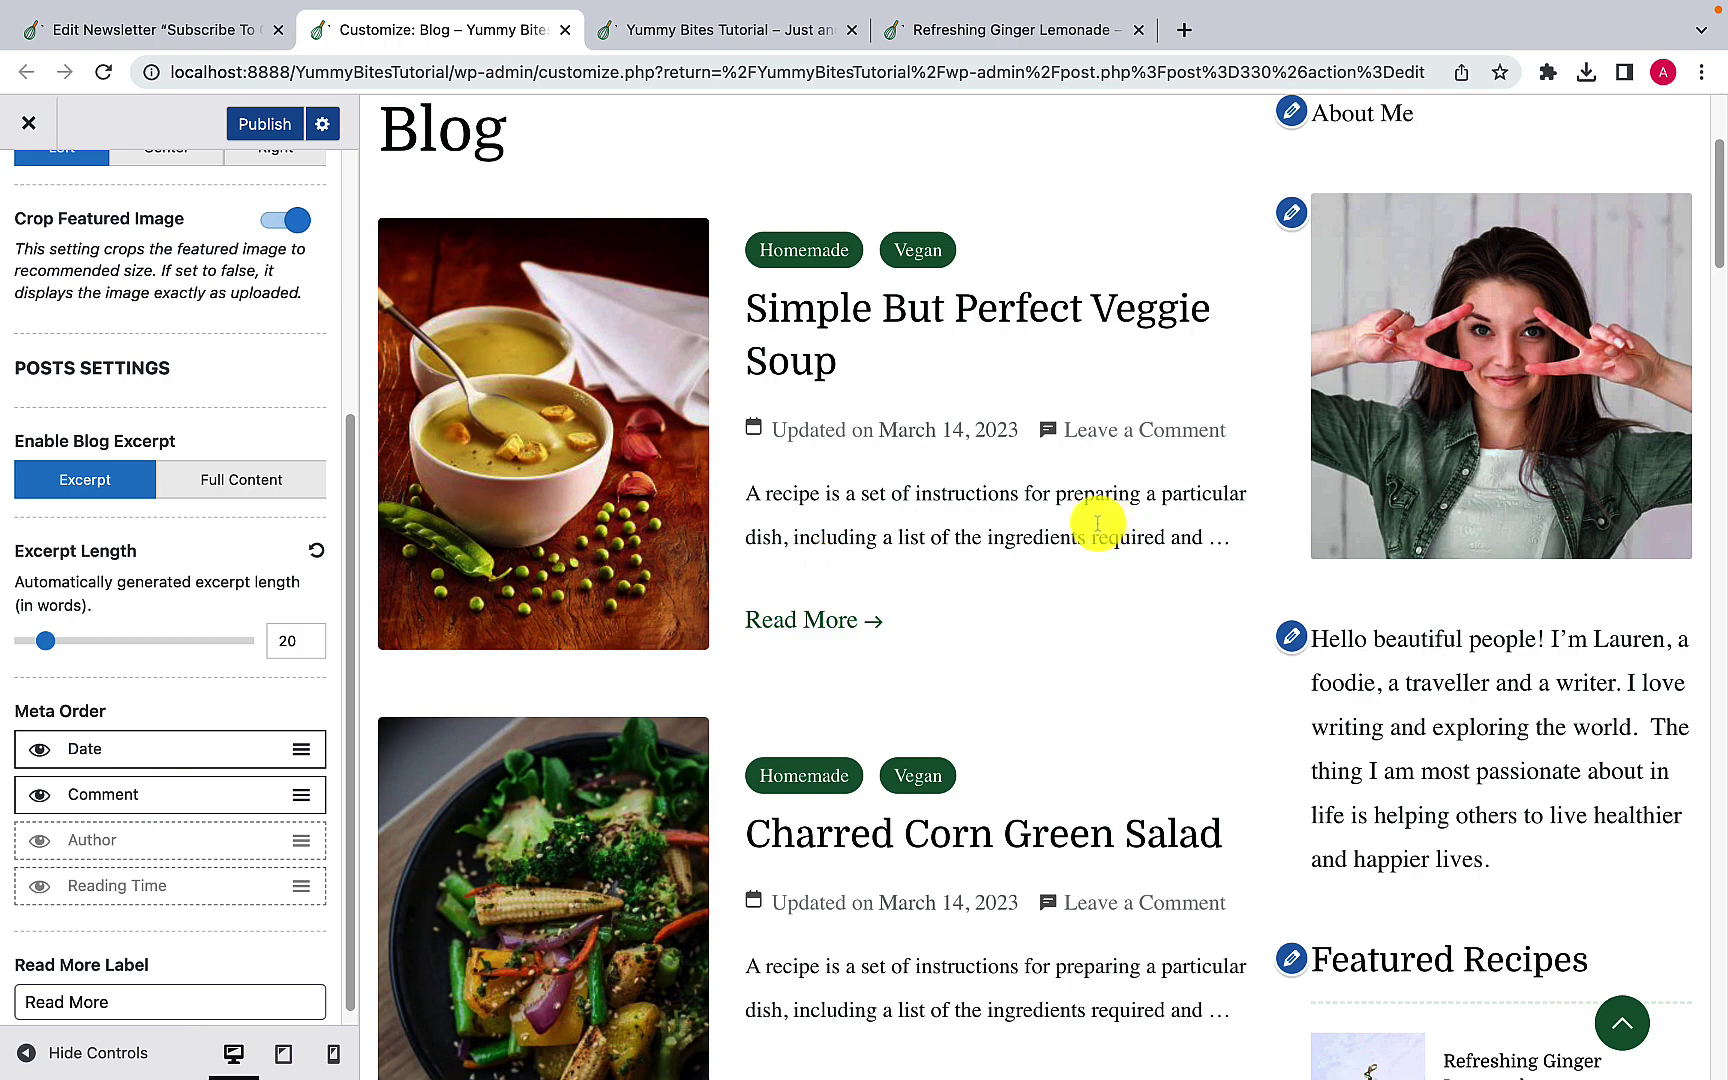
click(38, 888)
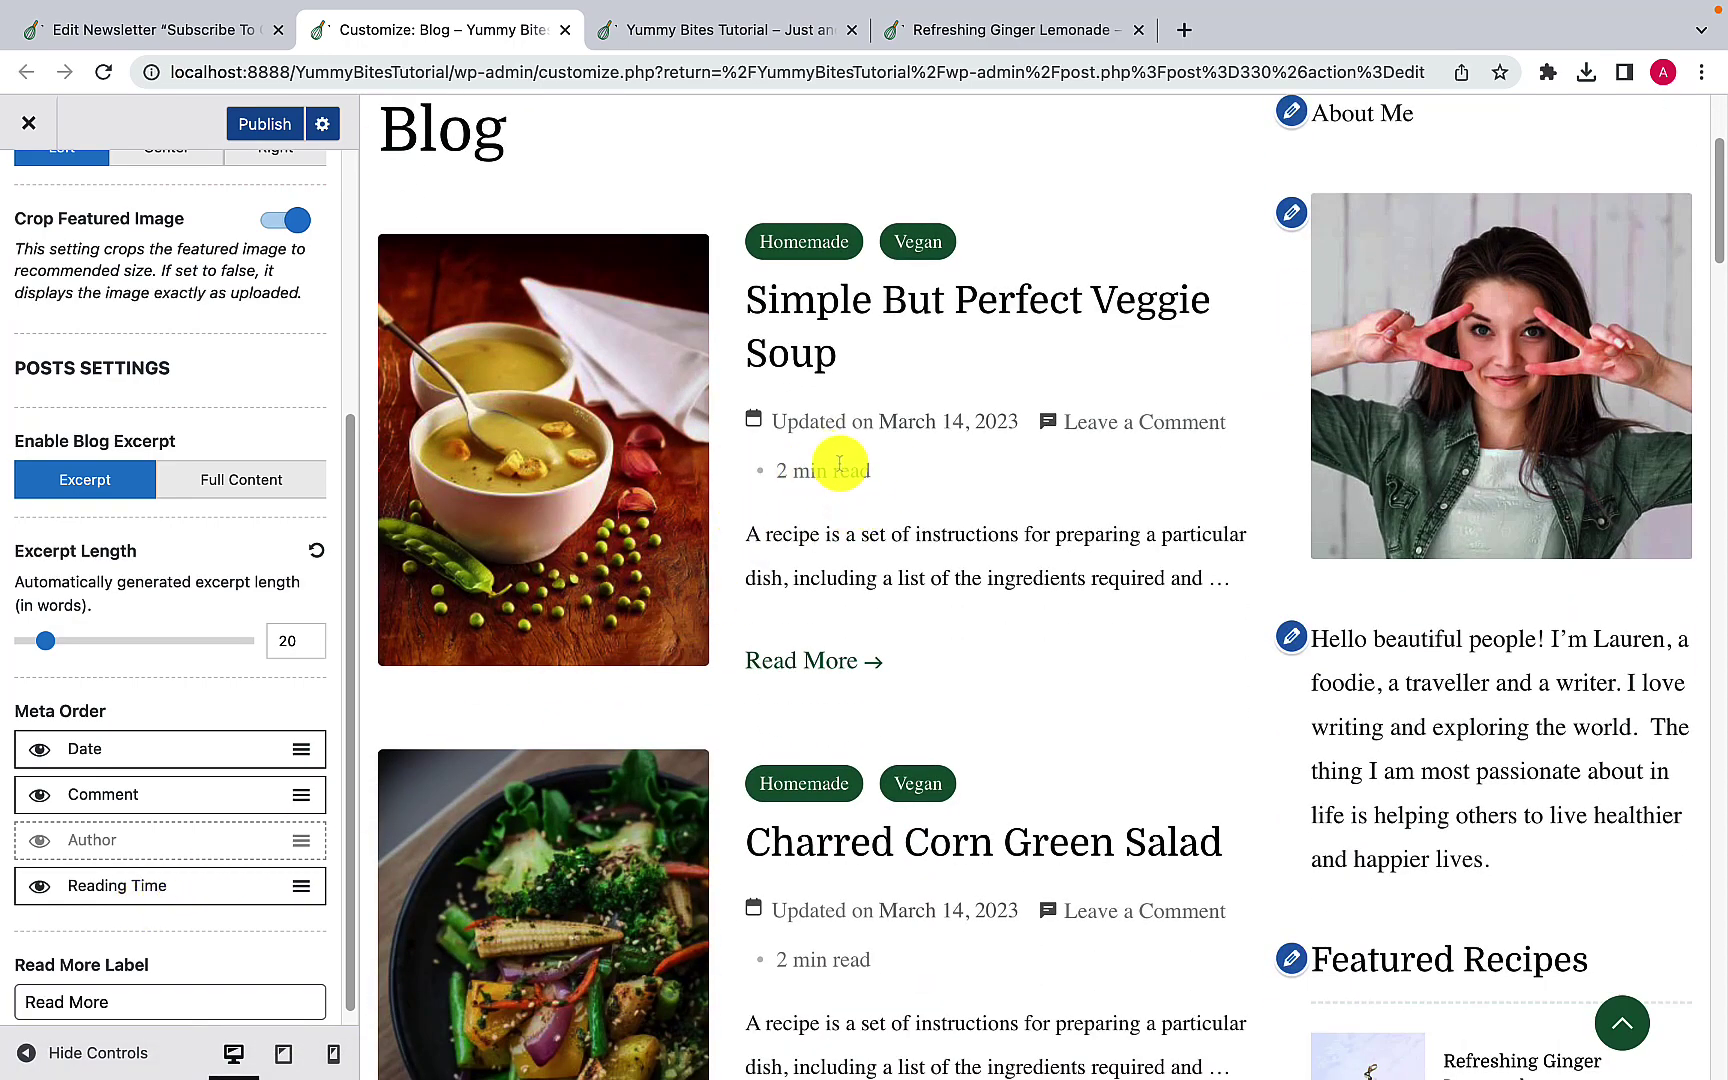
click(40, 887)
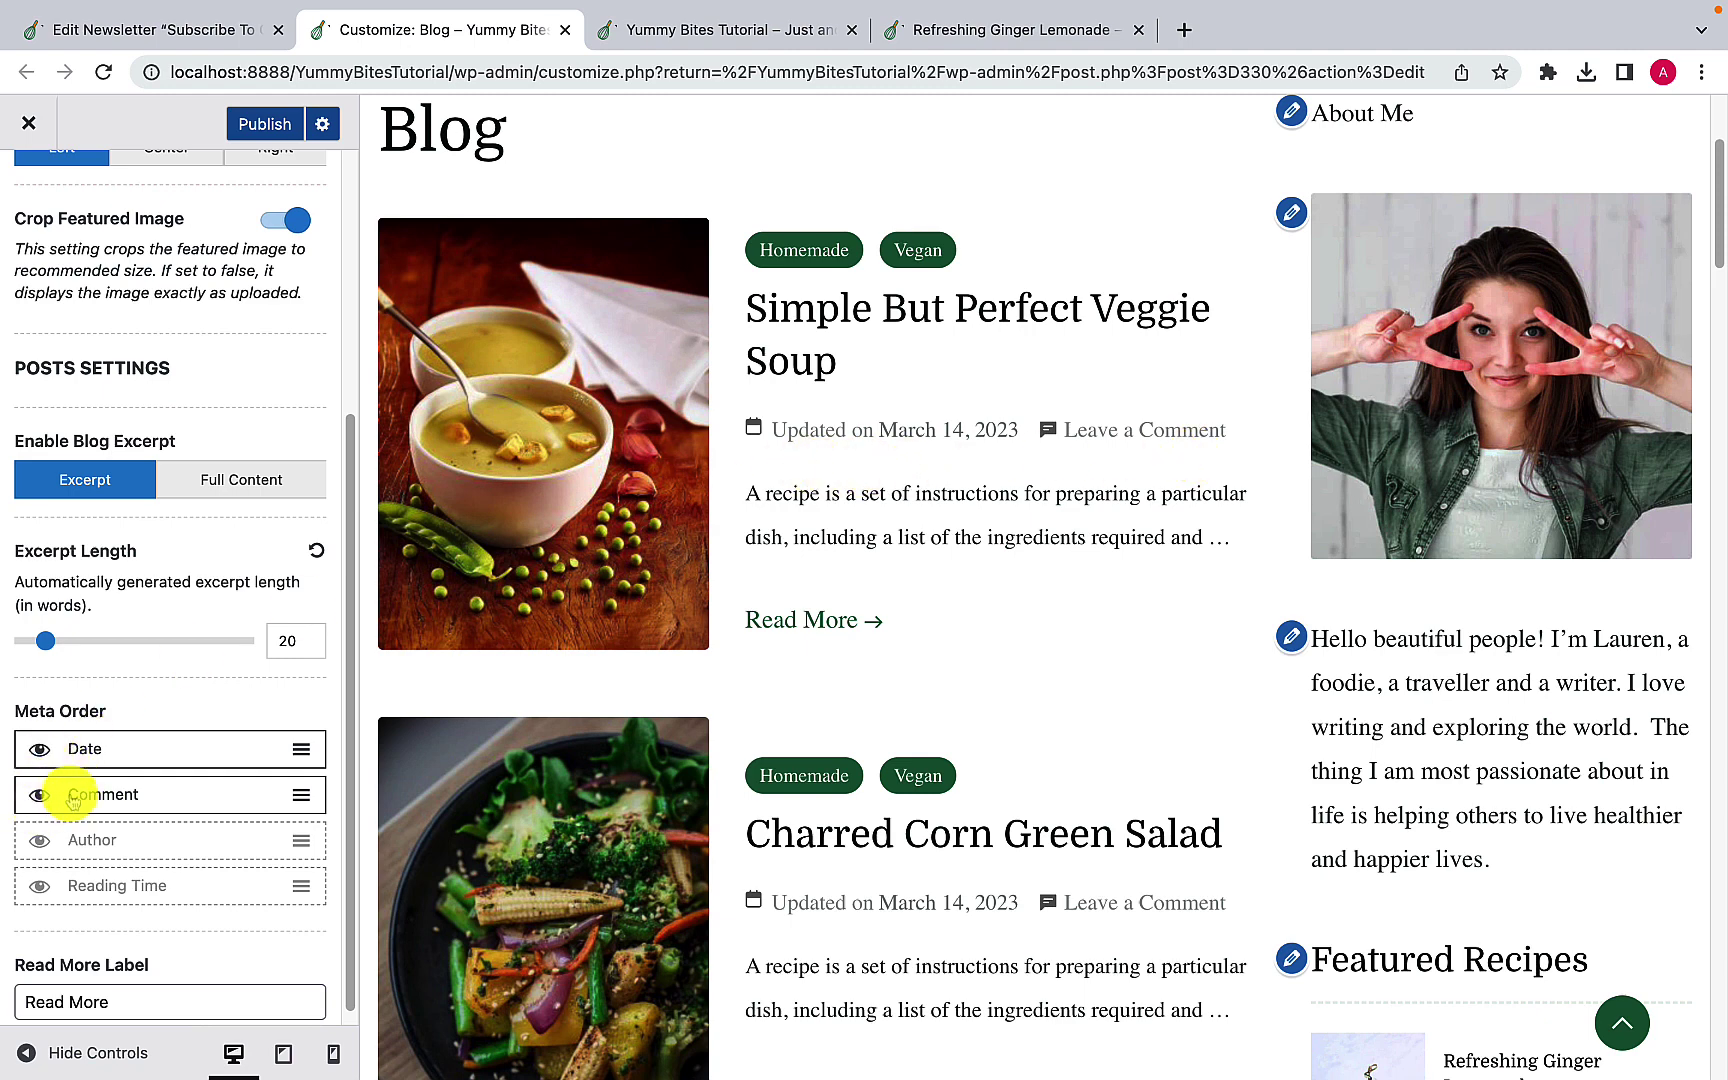
Step: Try placing Comment before Date in the Meta Order, and move it back below Date
drag(103, 797, 108, 750)
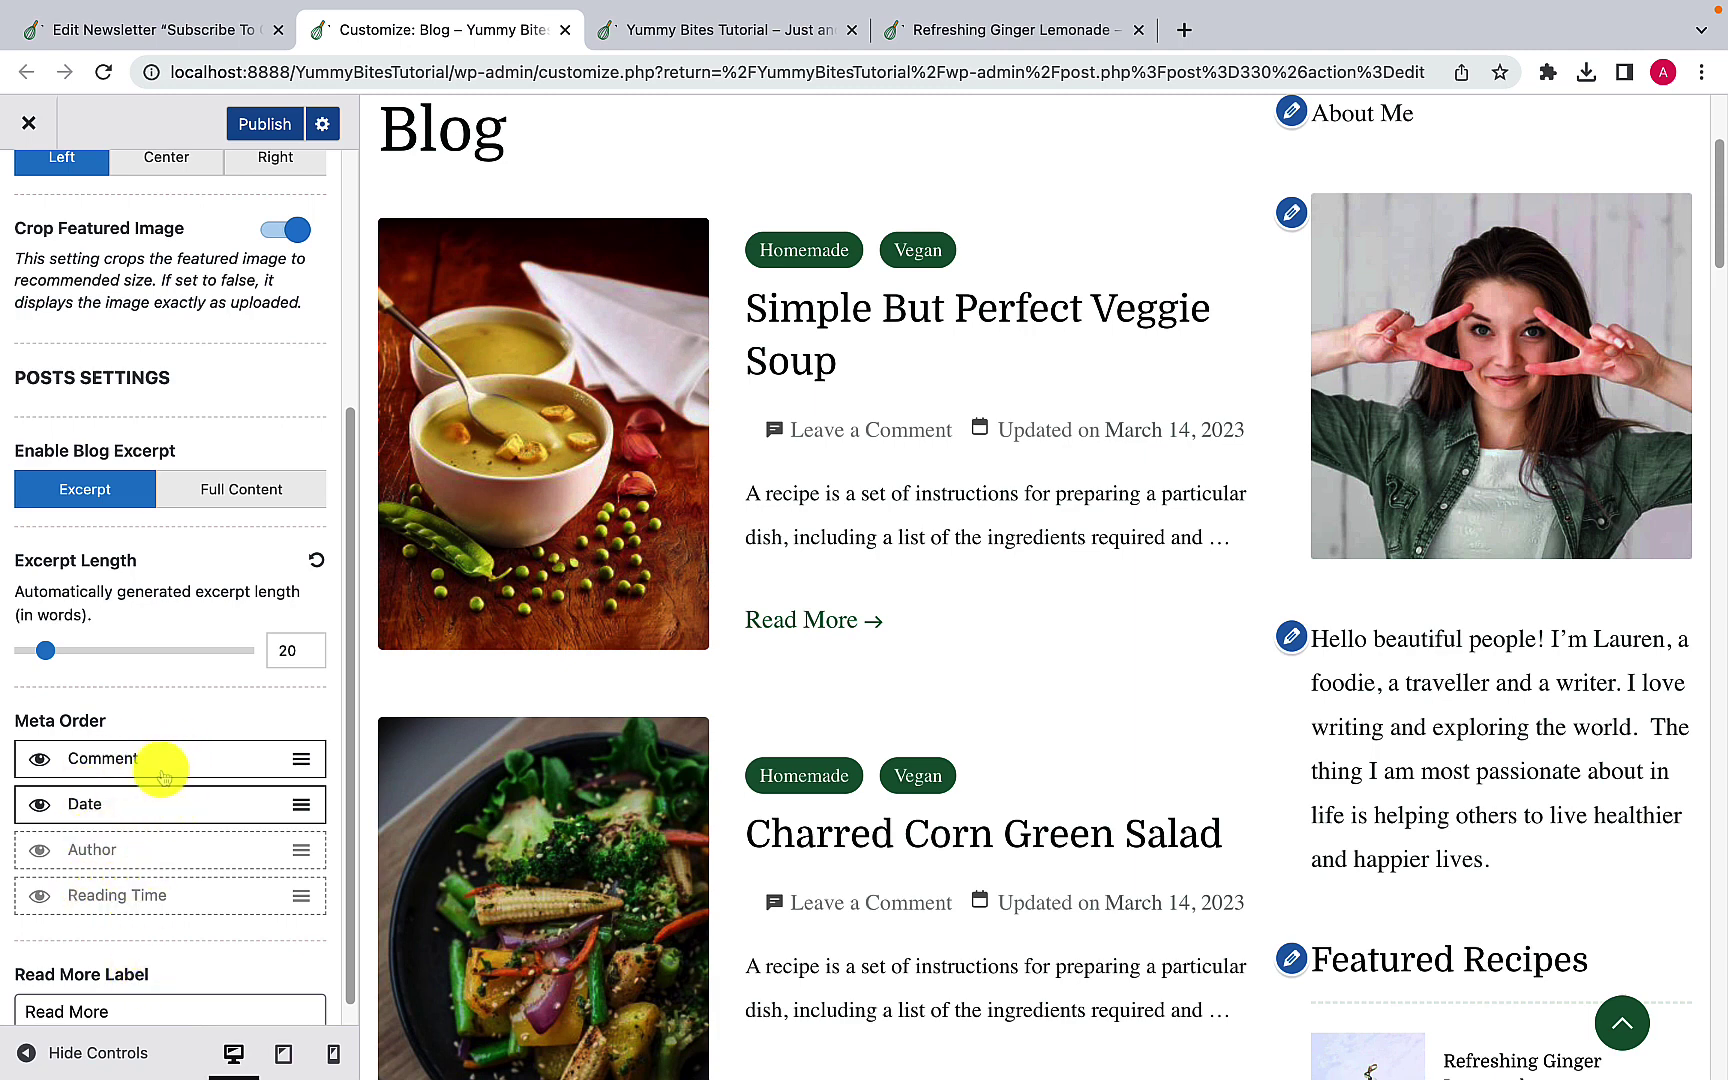
drag(165, 763, 162, 798)
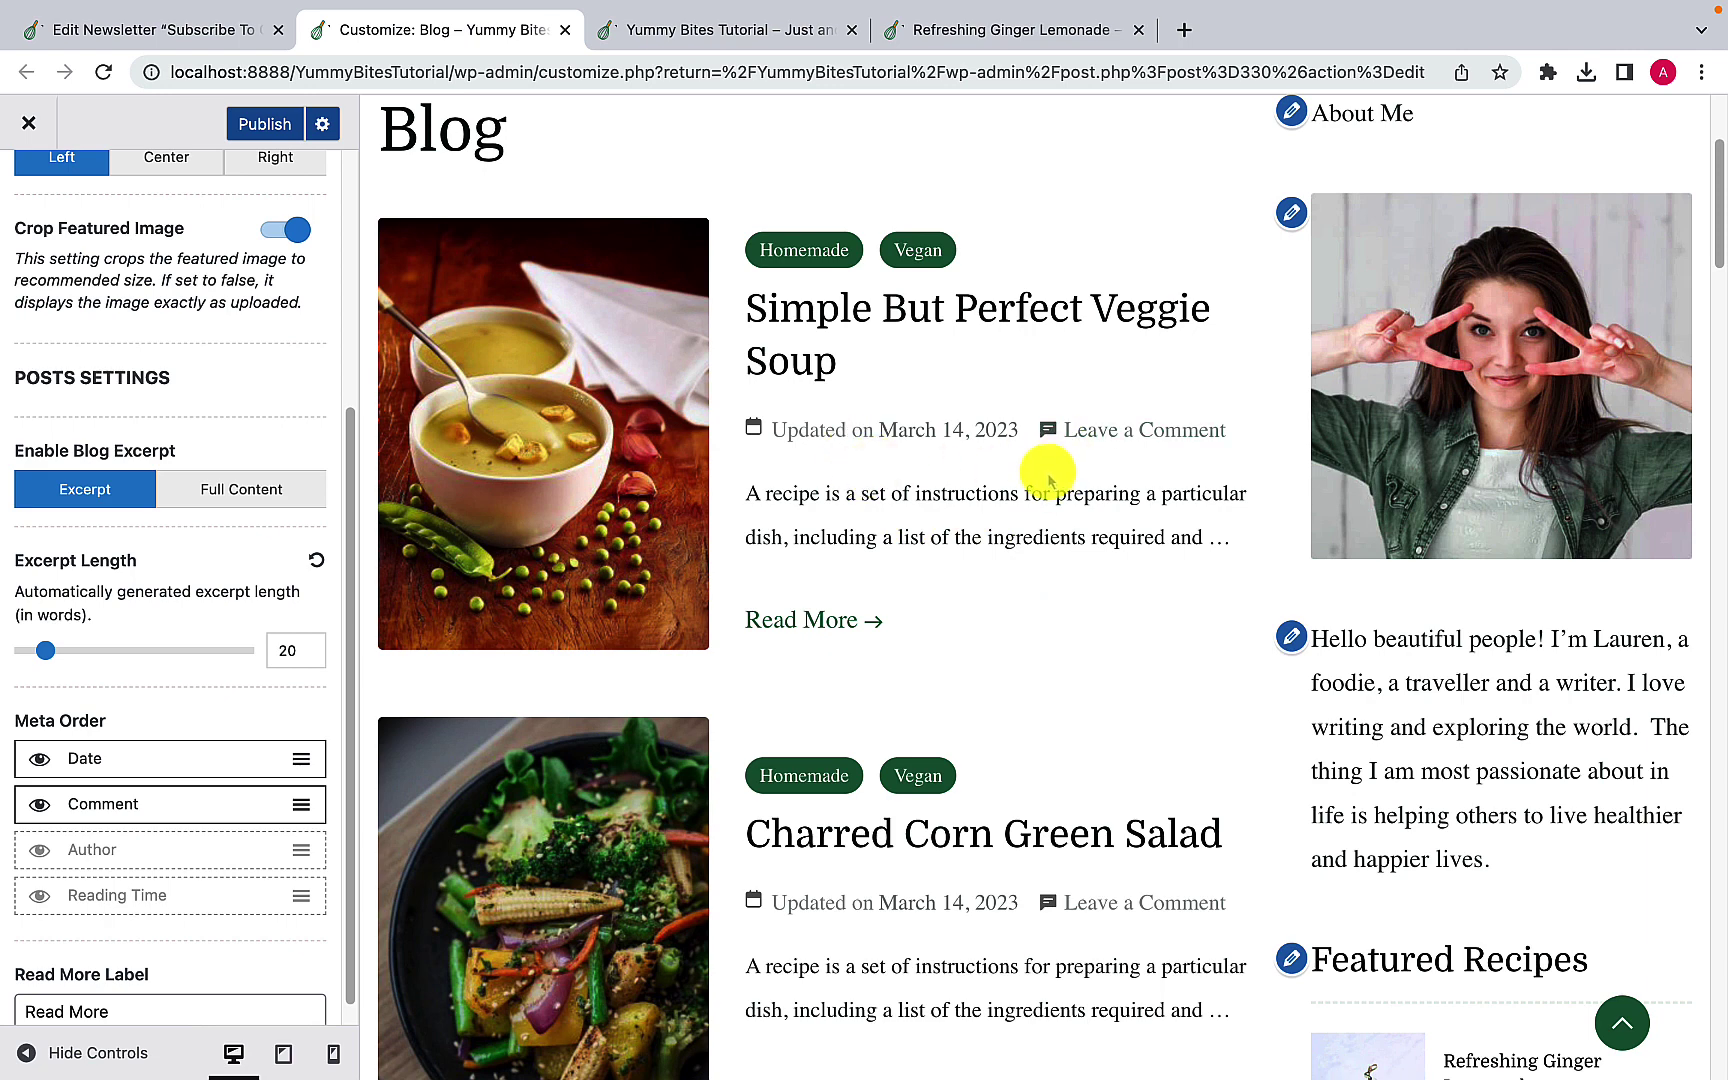
scroll(239, 928, down, 1)
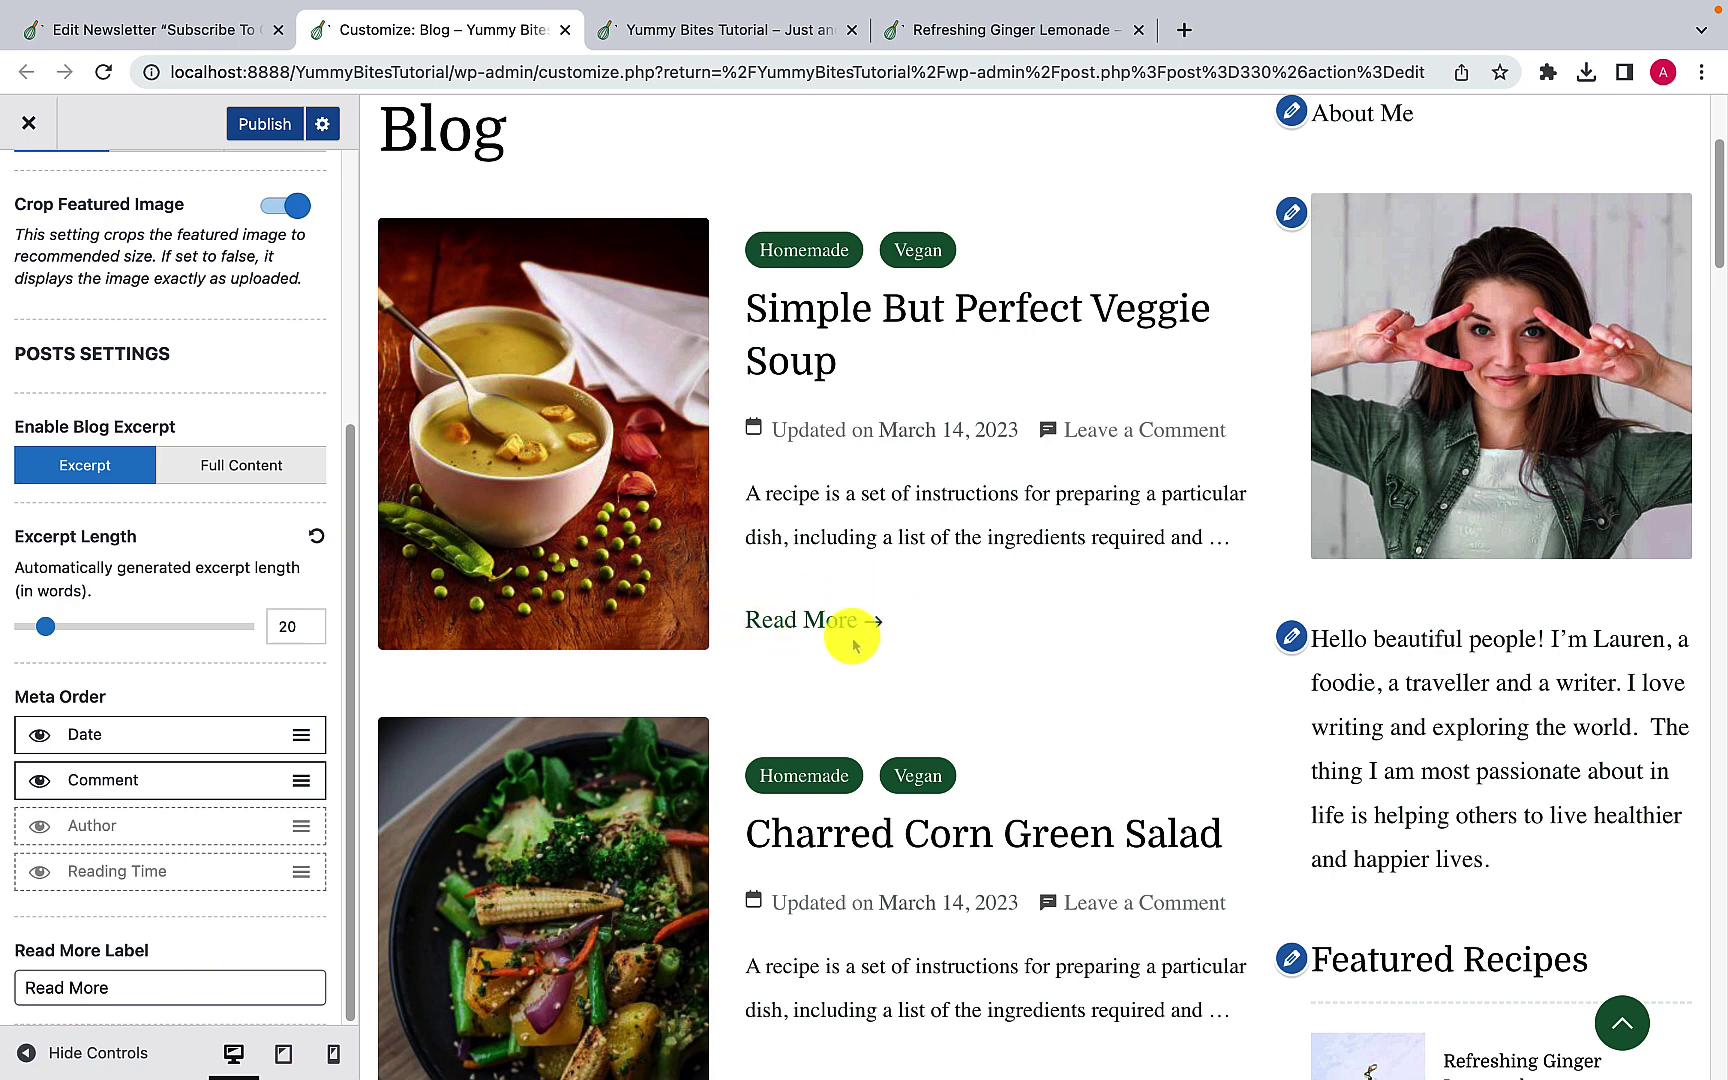
Step: Check the Read More Label for the blog posts and publish the Blog Page settings
drag(118, 992, 14, 990)
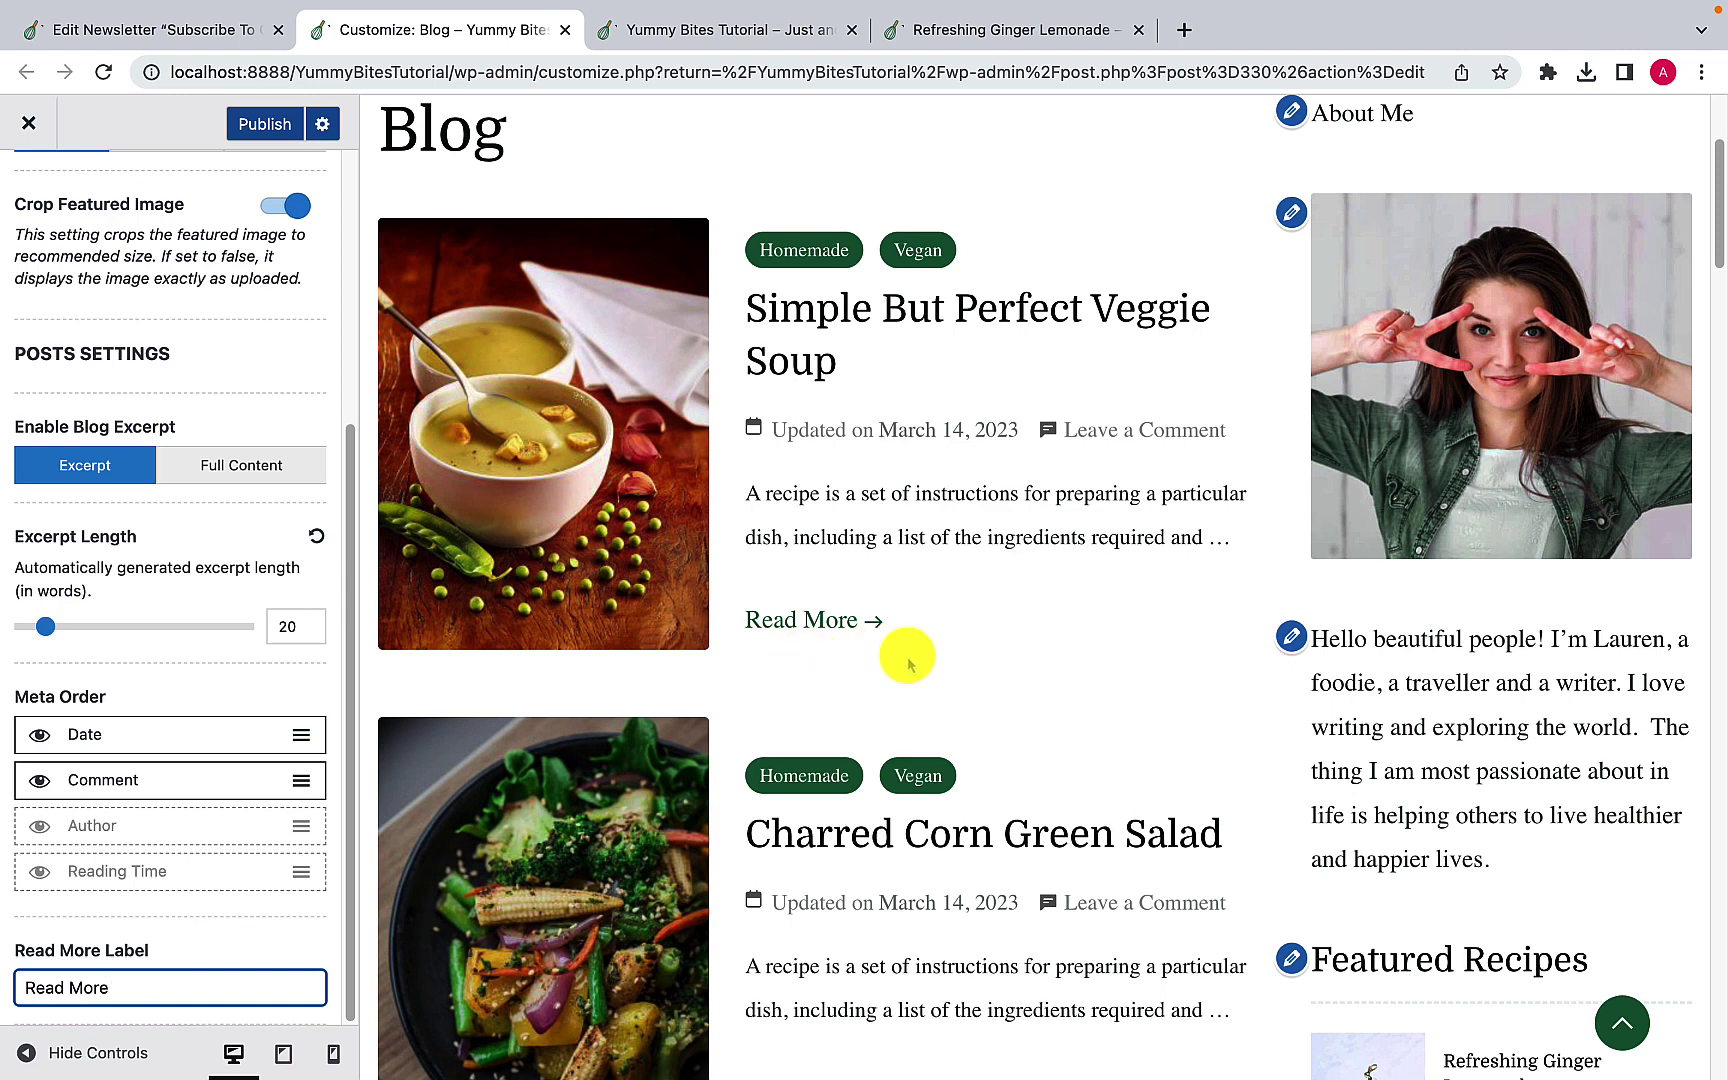
scroll(166, 687, up, 5)
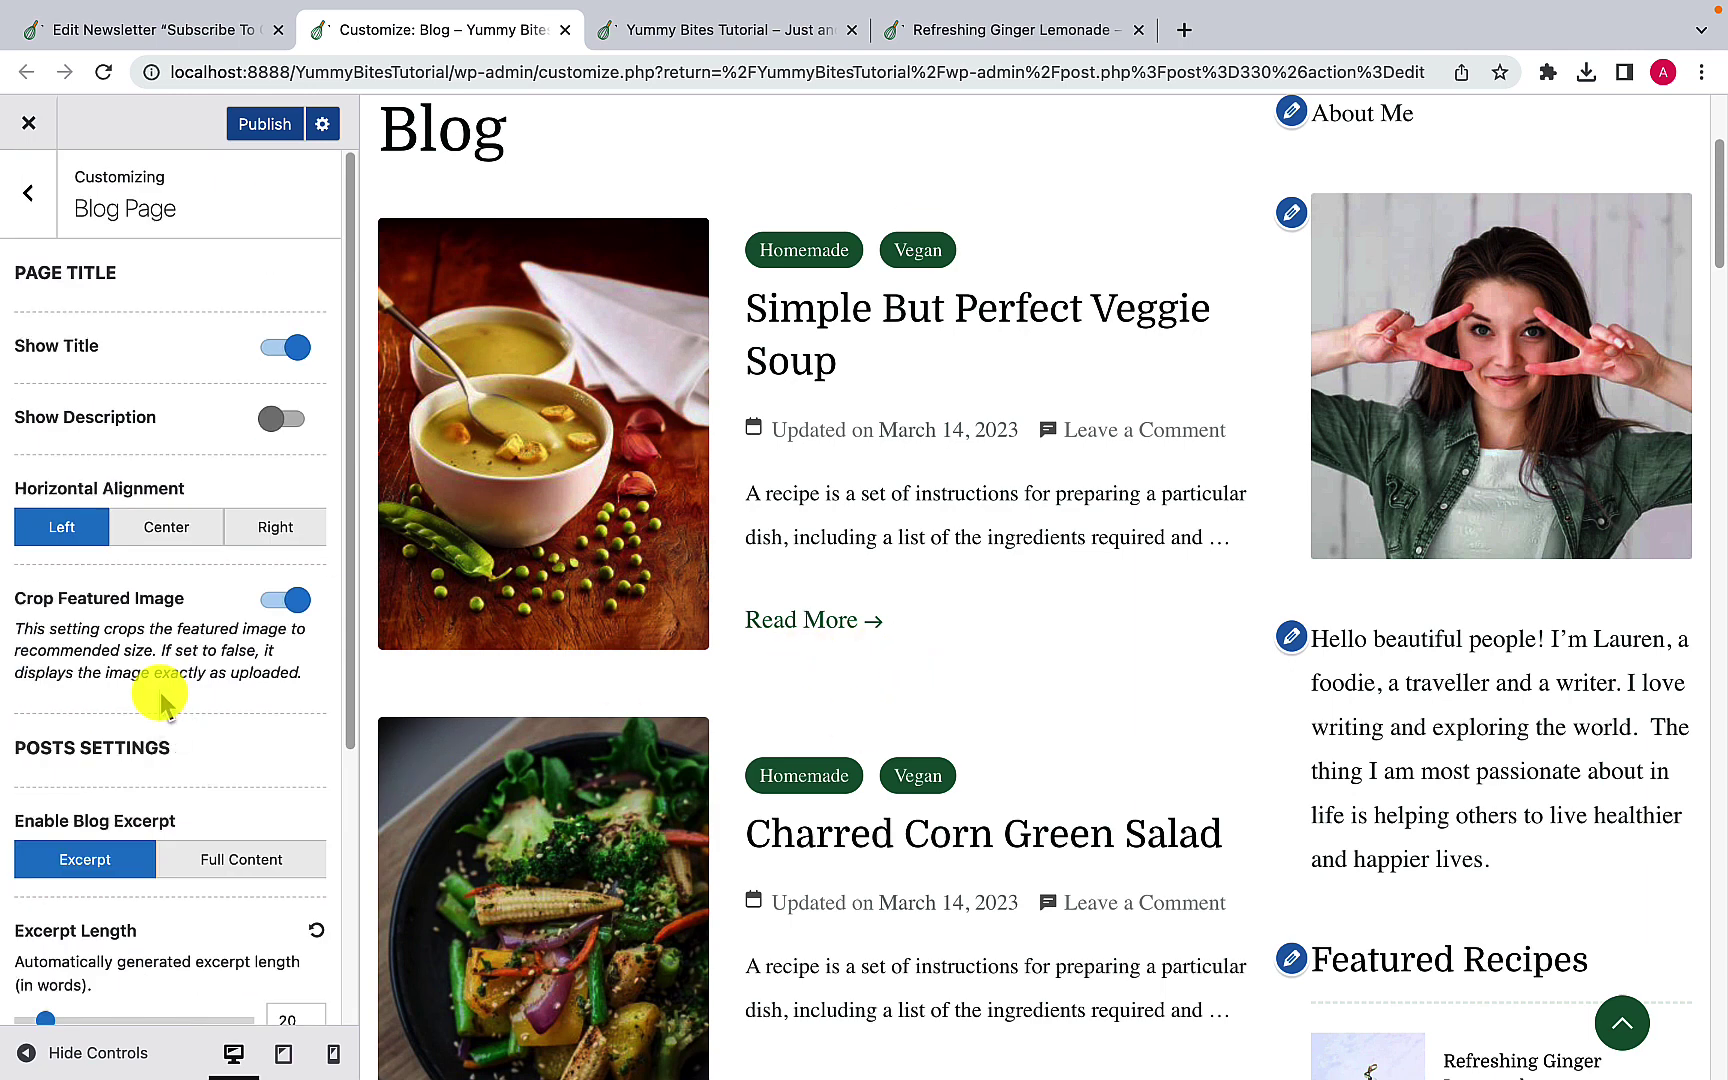
click(263, 140)
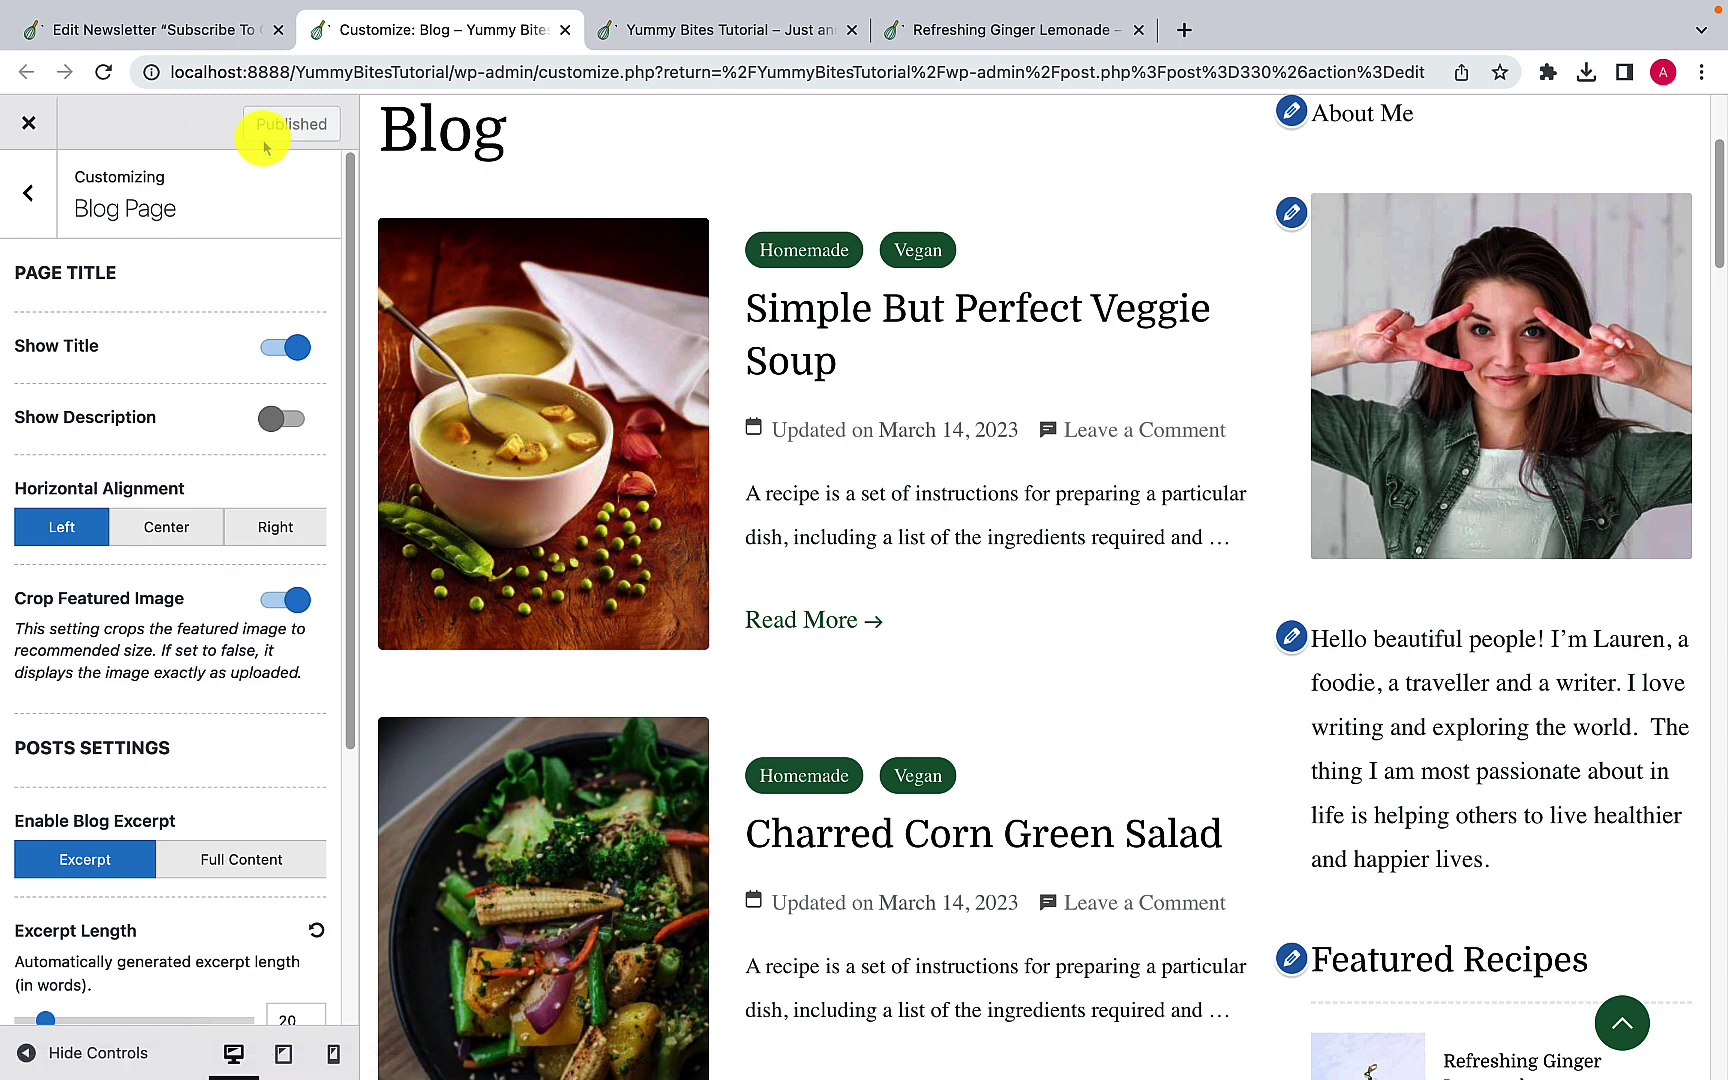
Step: Open the Single Post settings and load the Simple But Perfect Veggie Soup post in the preview
click(26, 193)
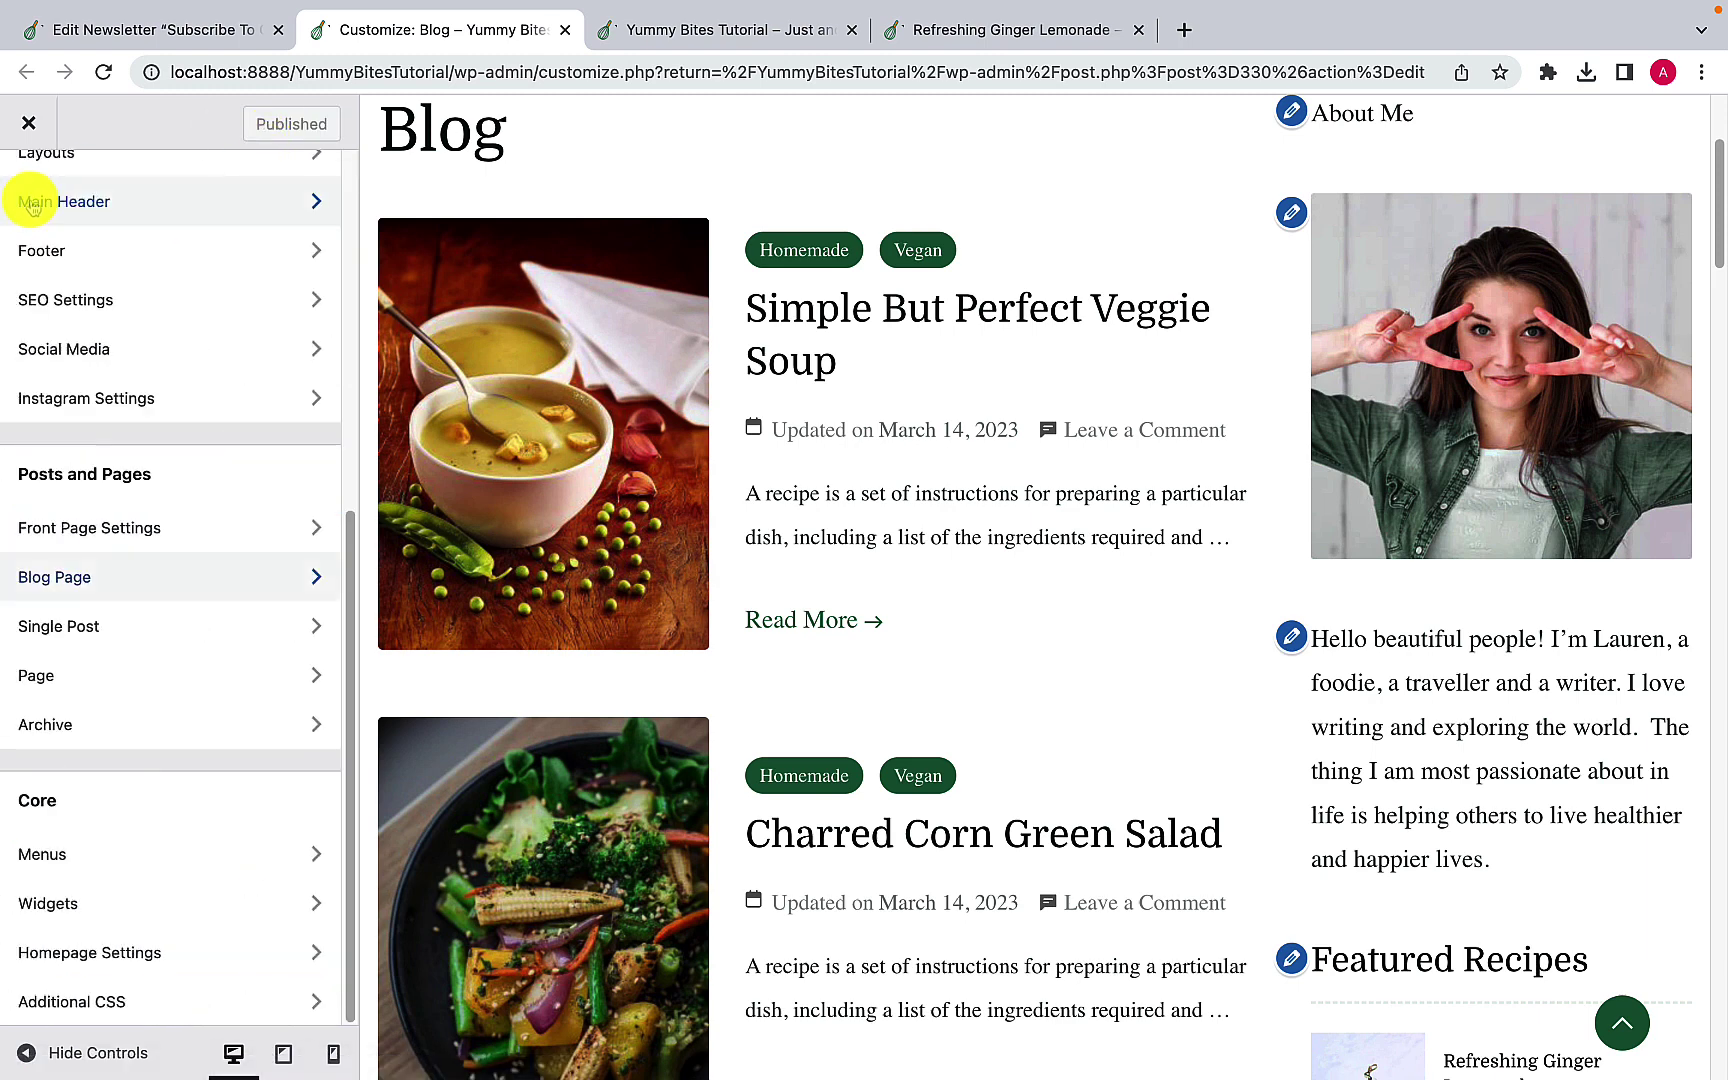
click(118, 634)
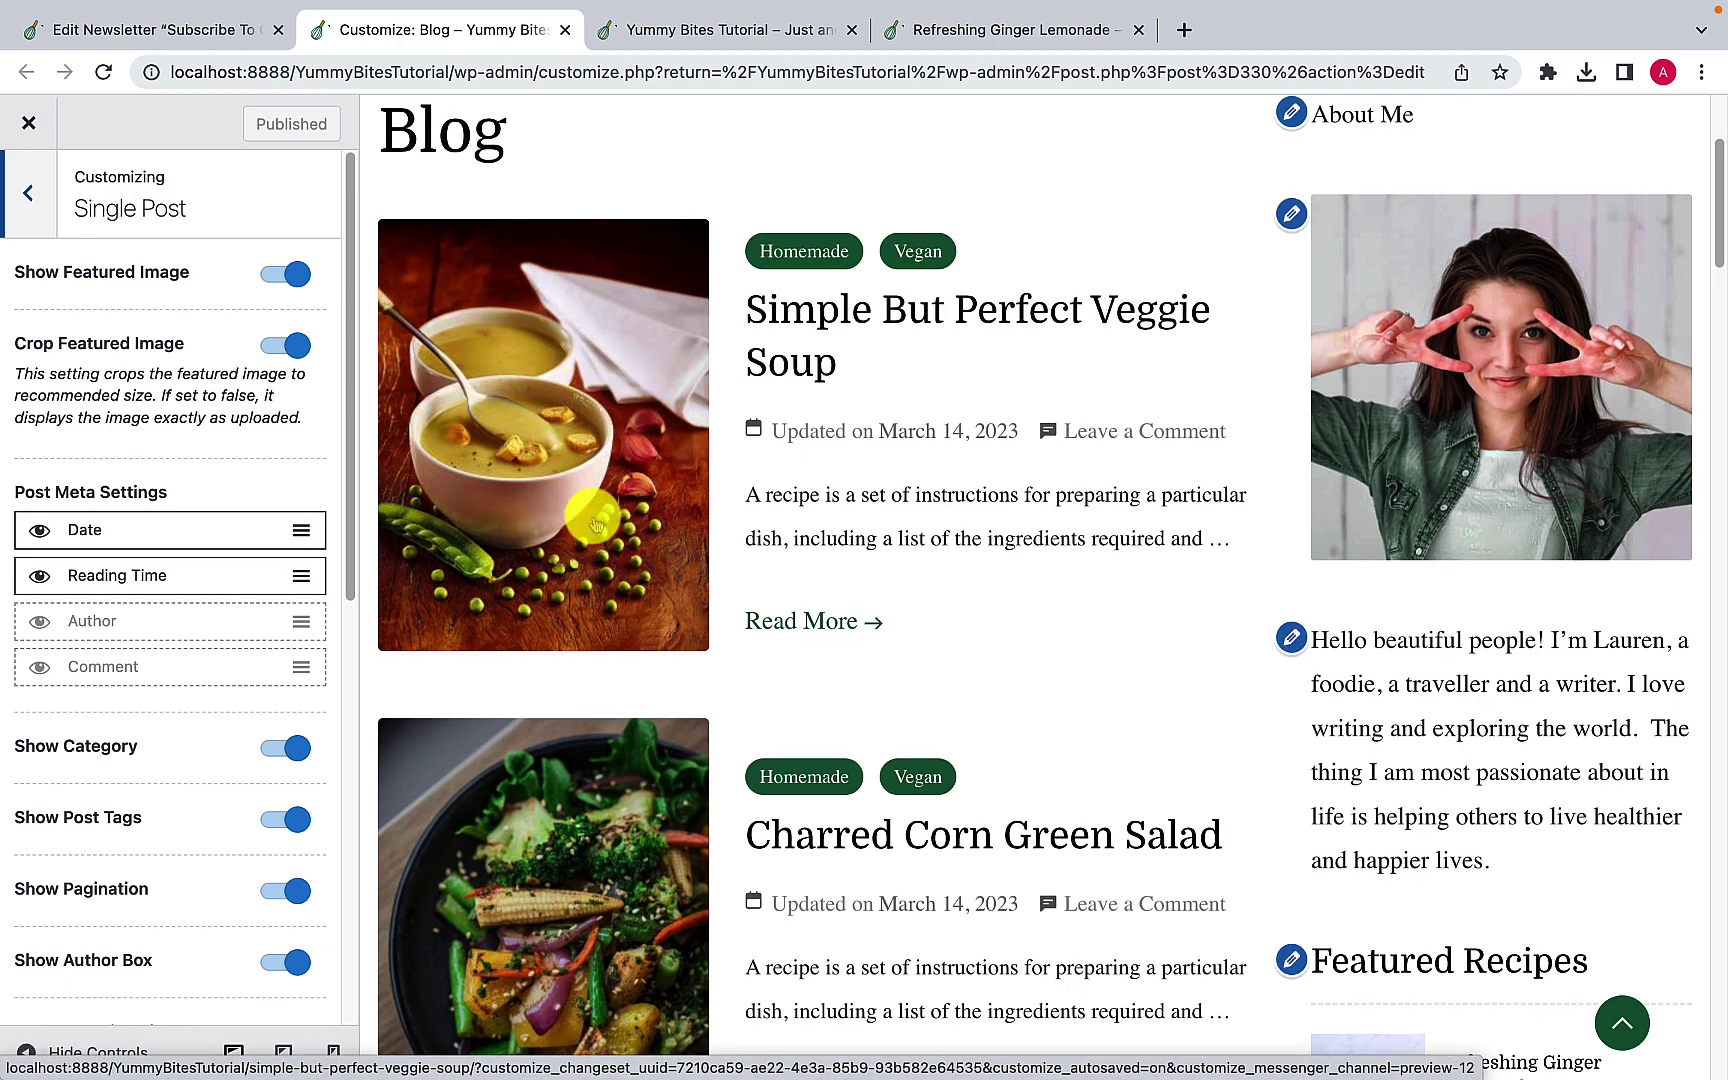
scroll(594, 509, up, 1)
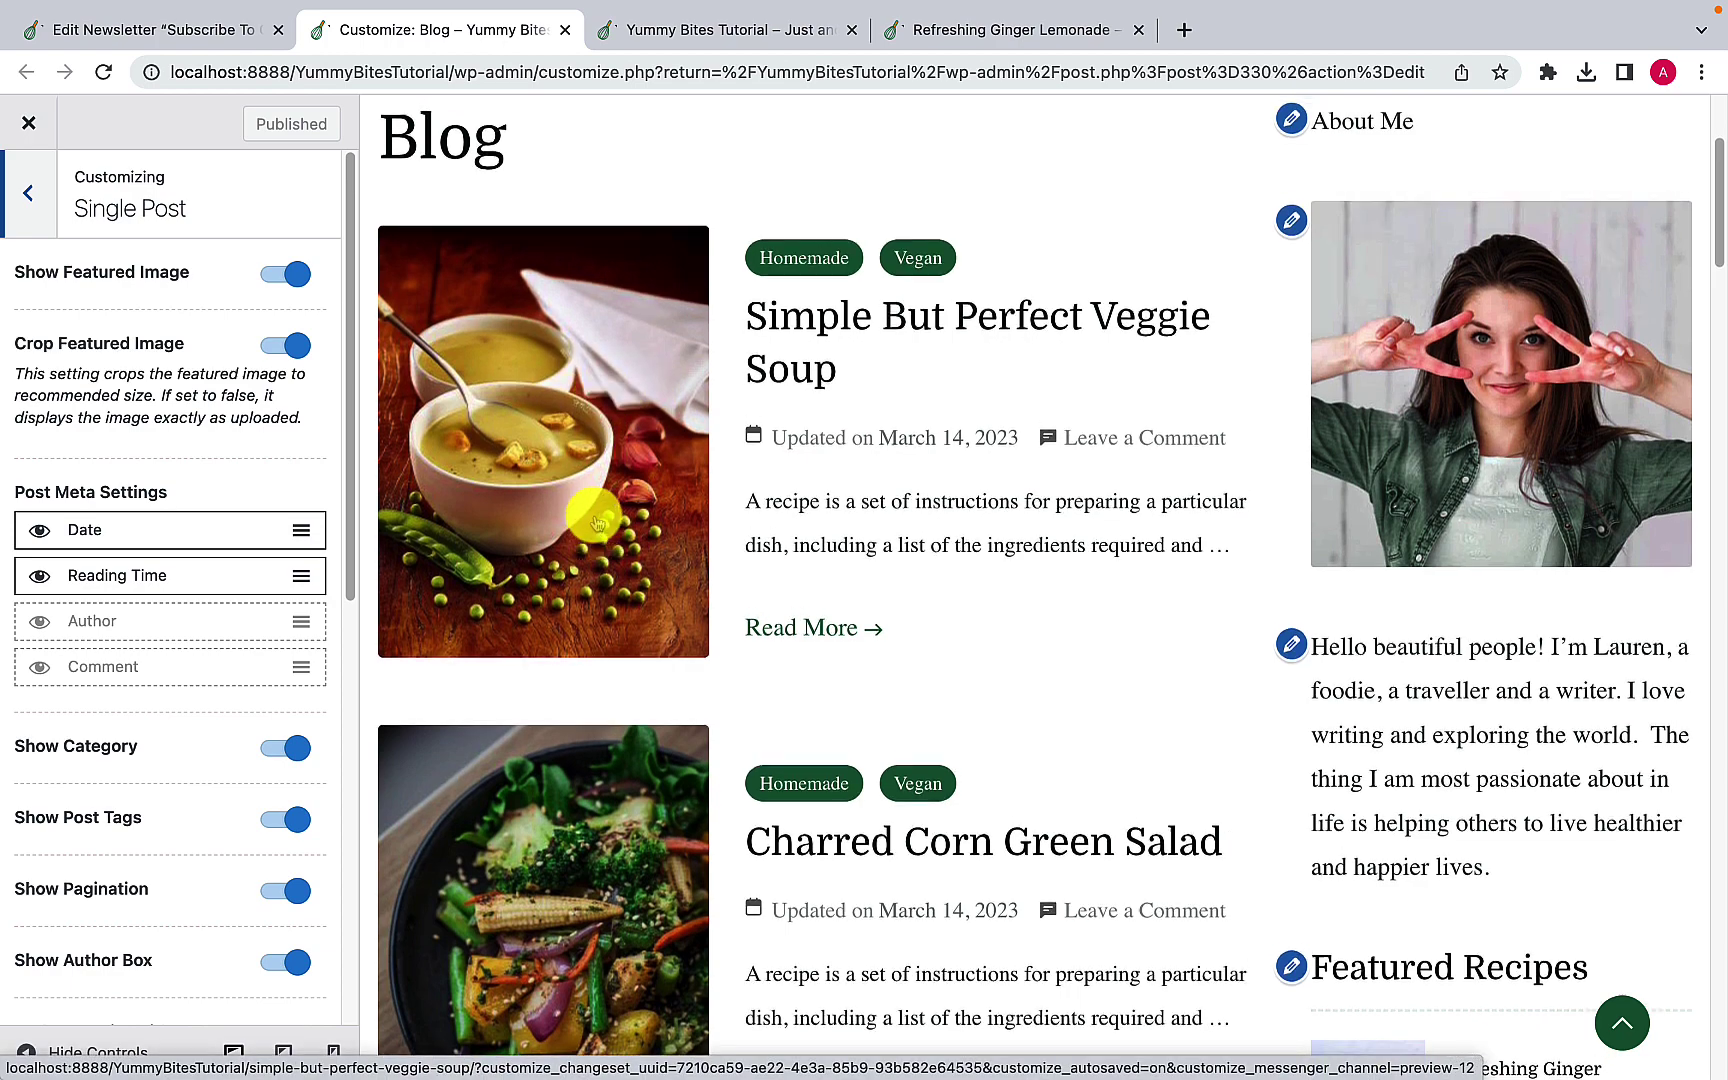
click(849, 350)
scroll(849, 357, down, 5)
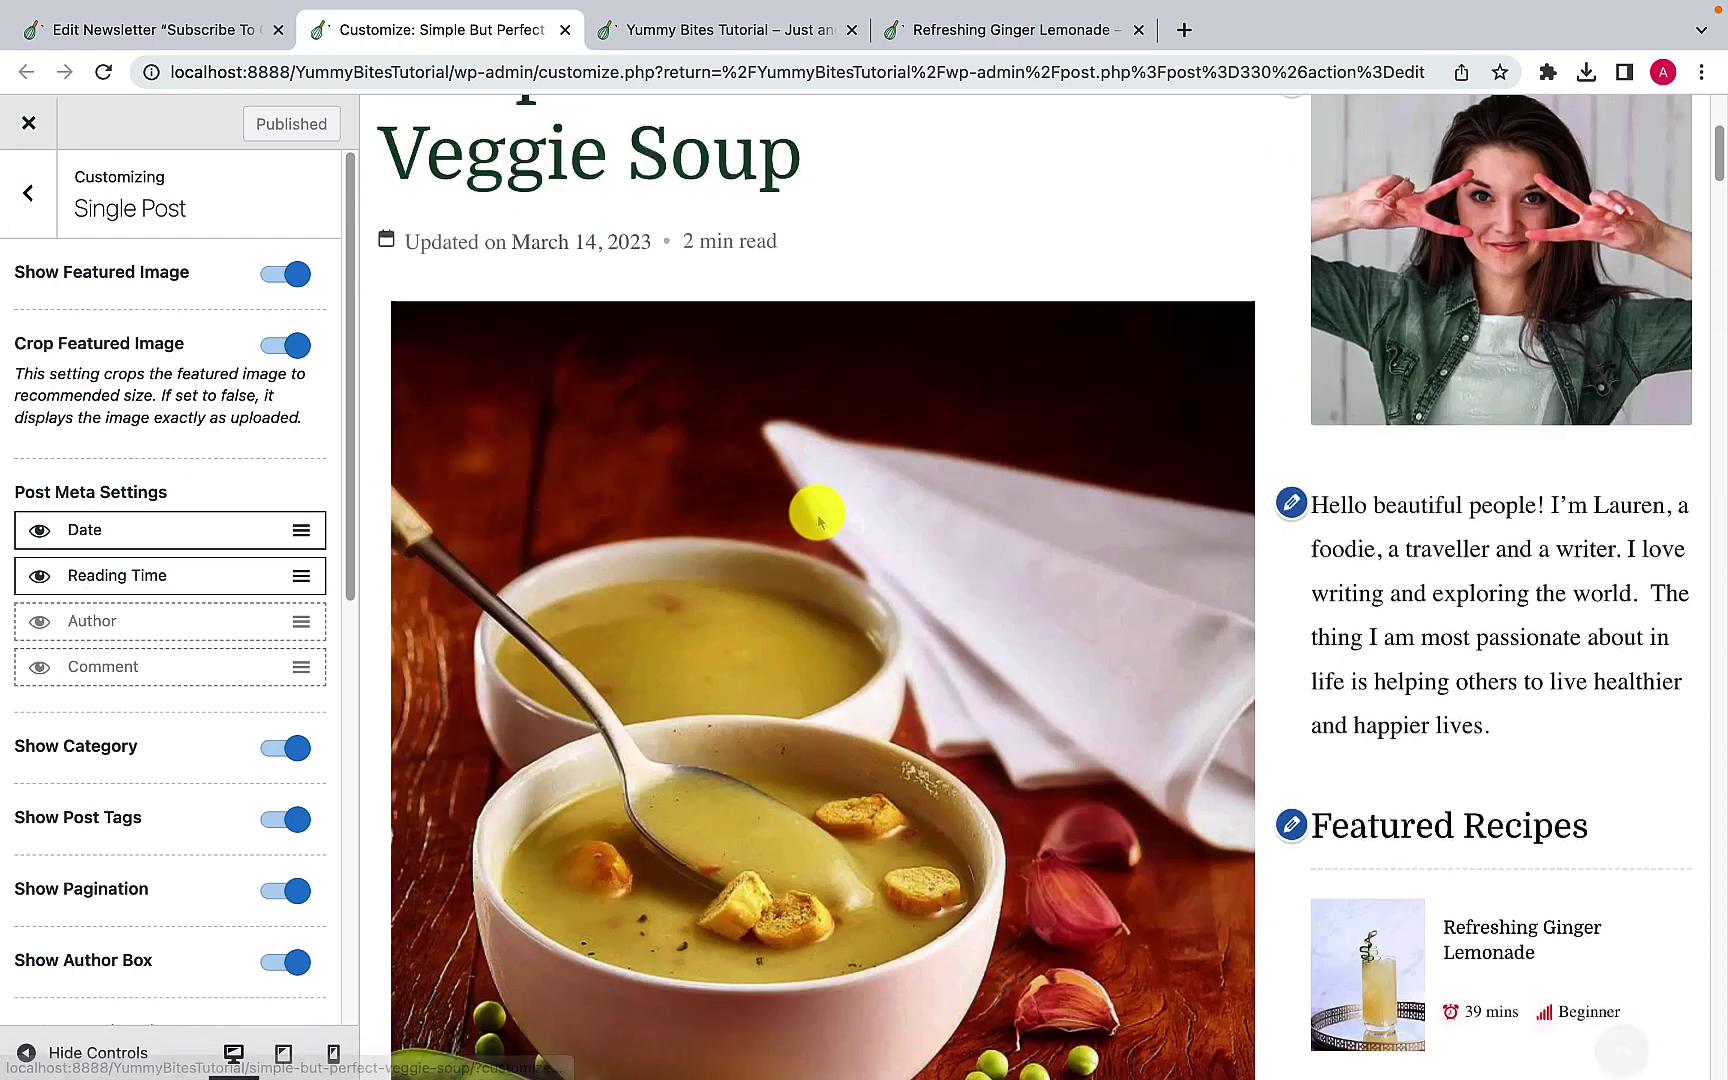
Step: Try hiding the single post's featured image, show it again, and review the cropped image in the preview
scroll(817, 512, down, 5)
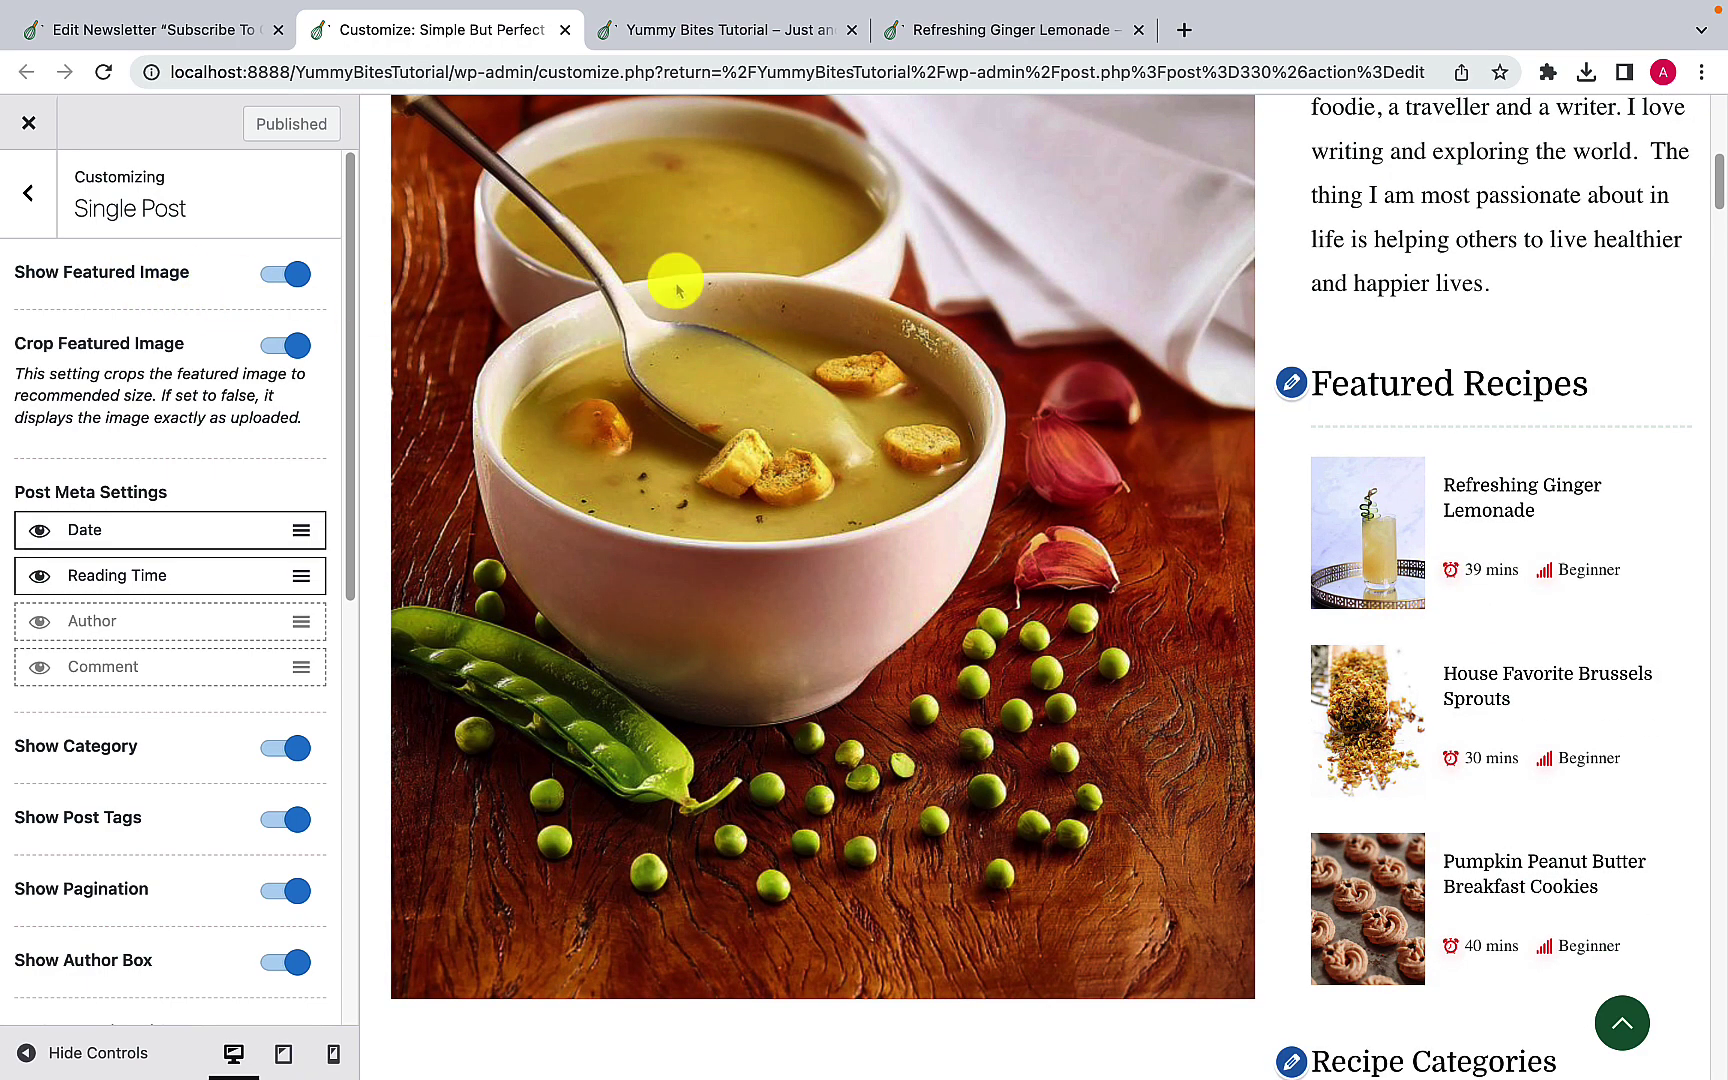
click(277, 288)
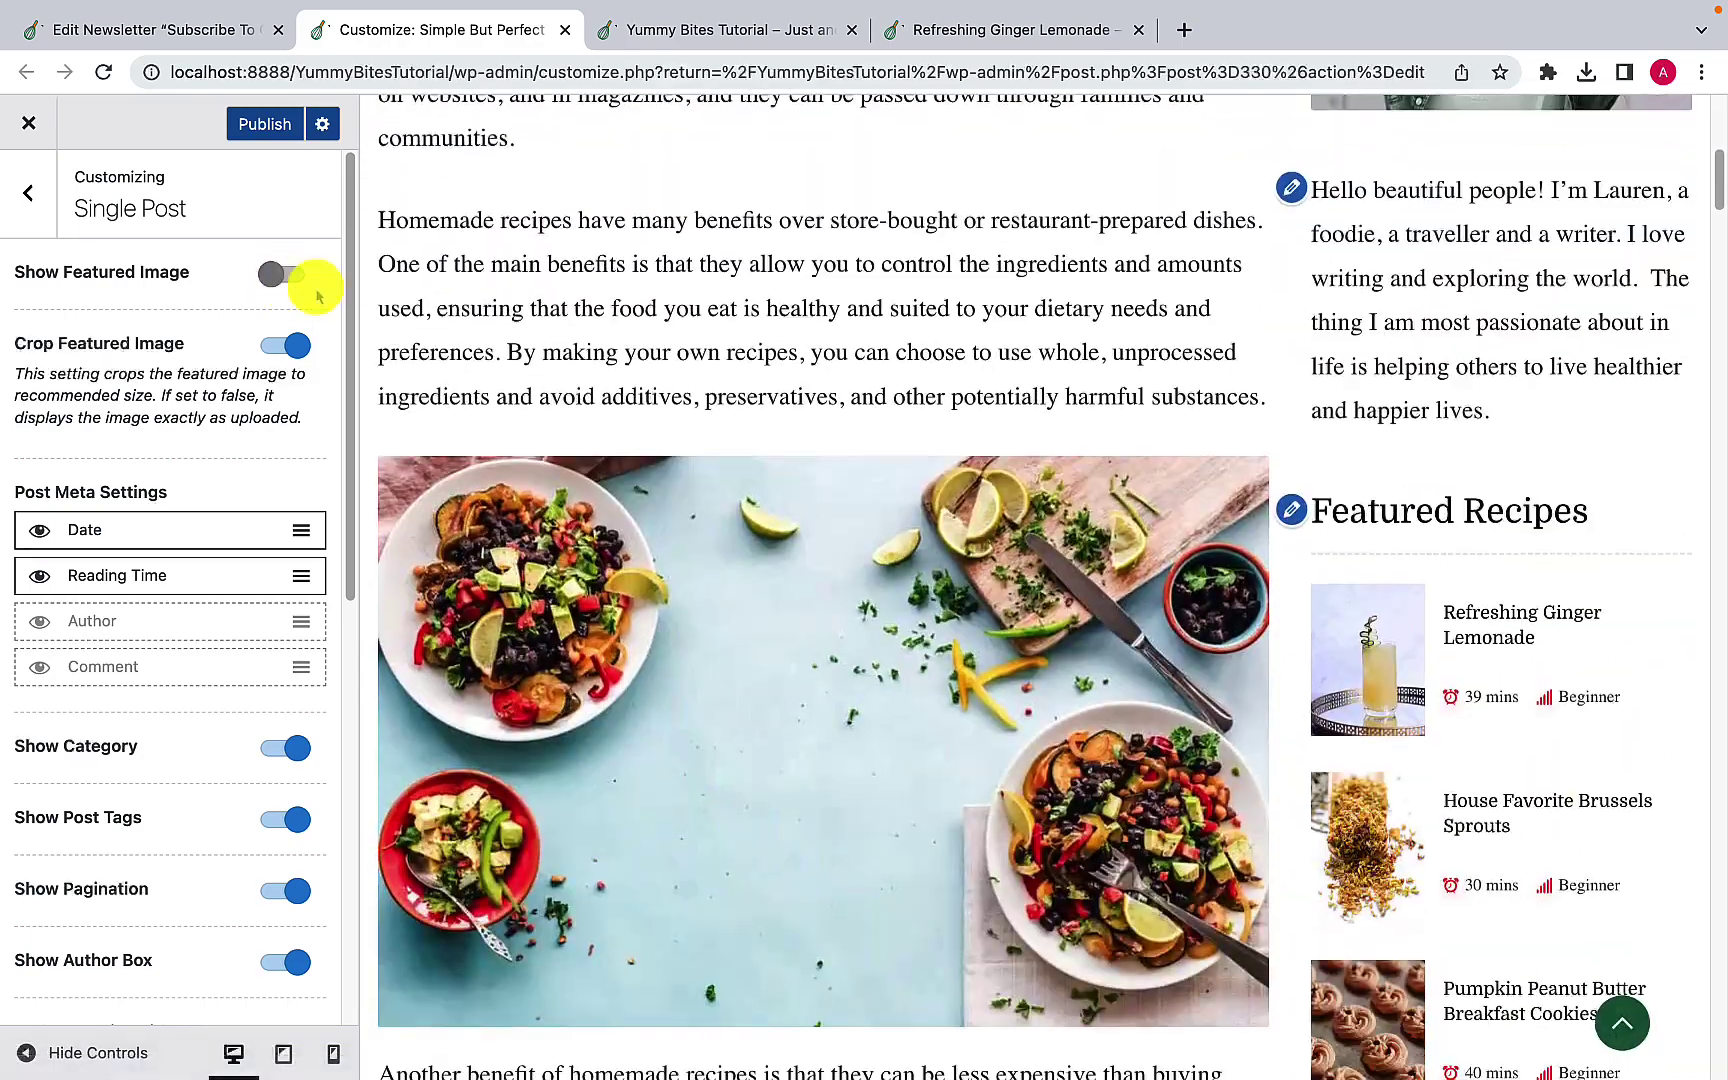
scroll(625, 408, up, 5)
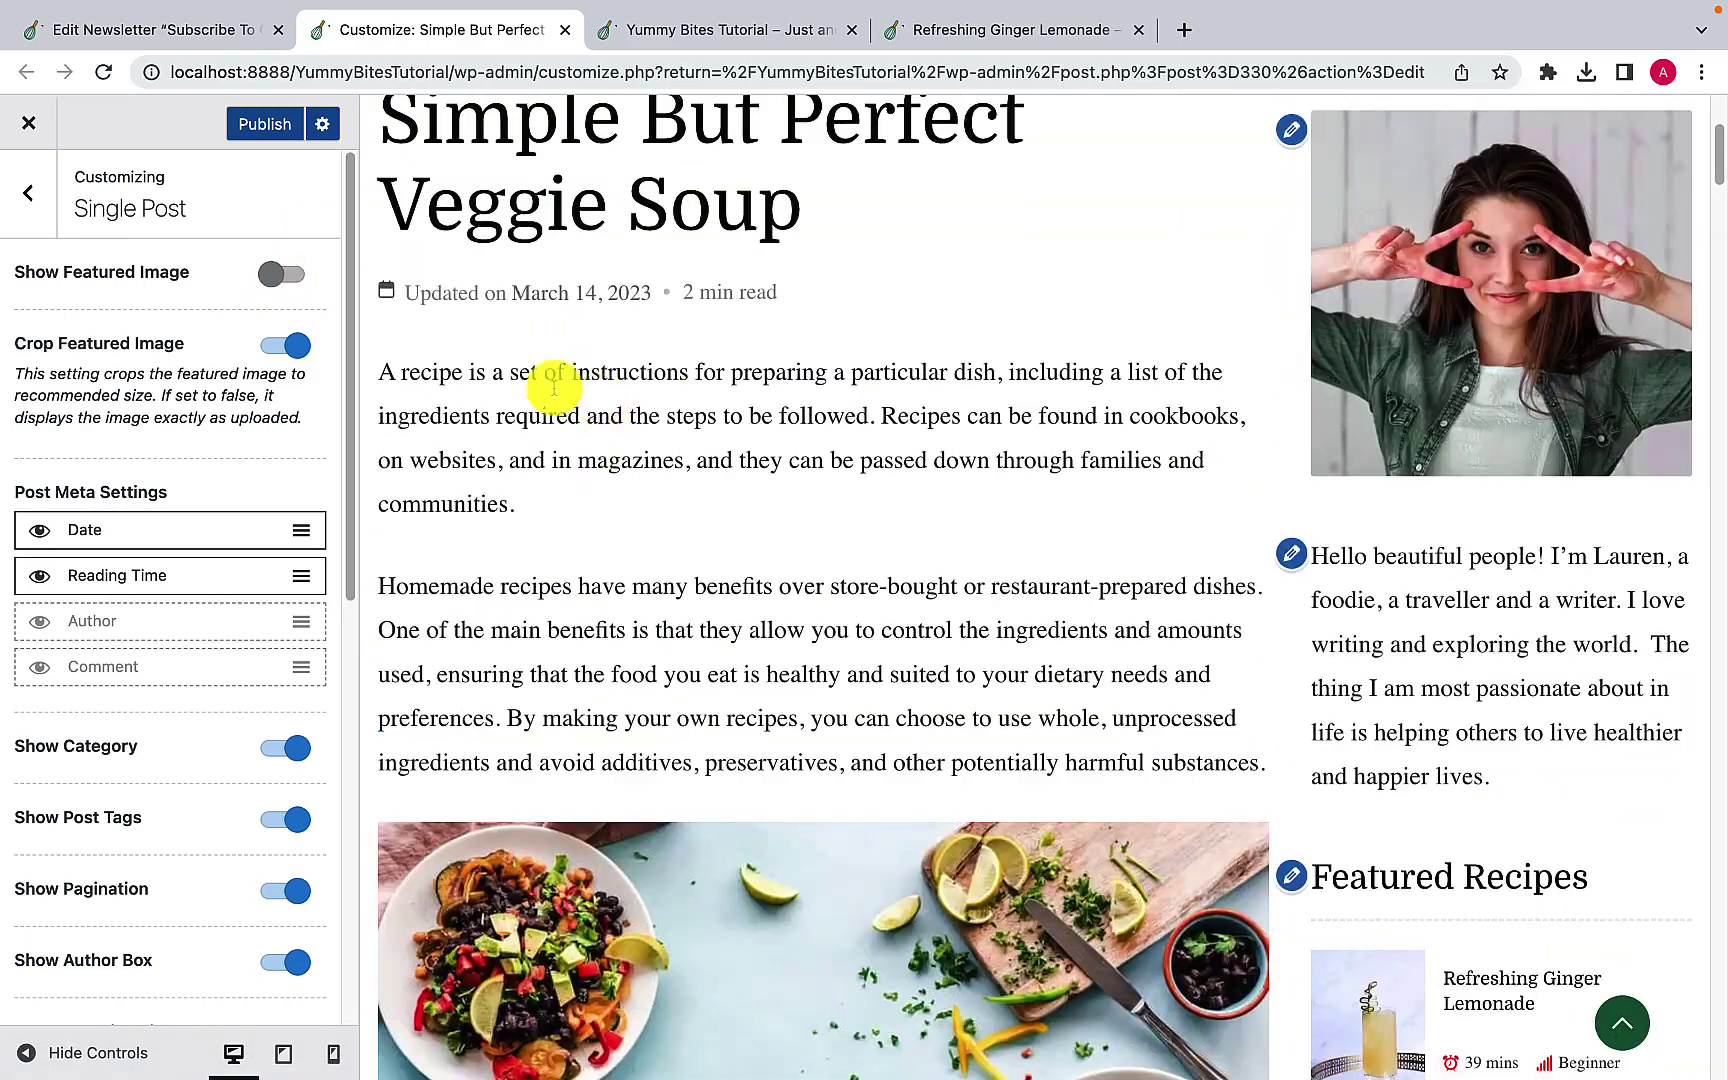
click(298, 285)
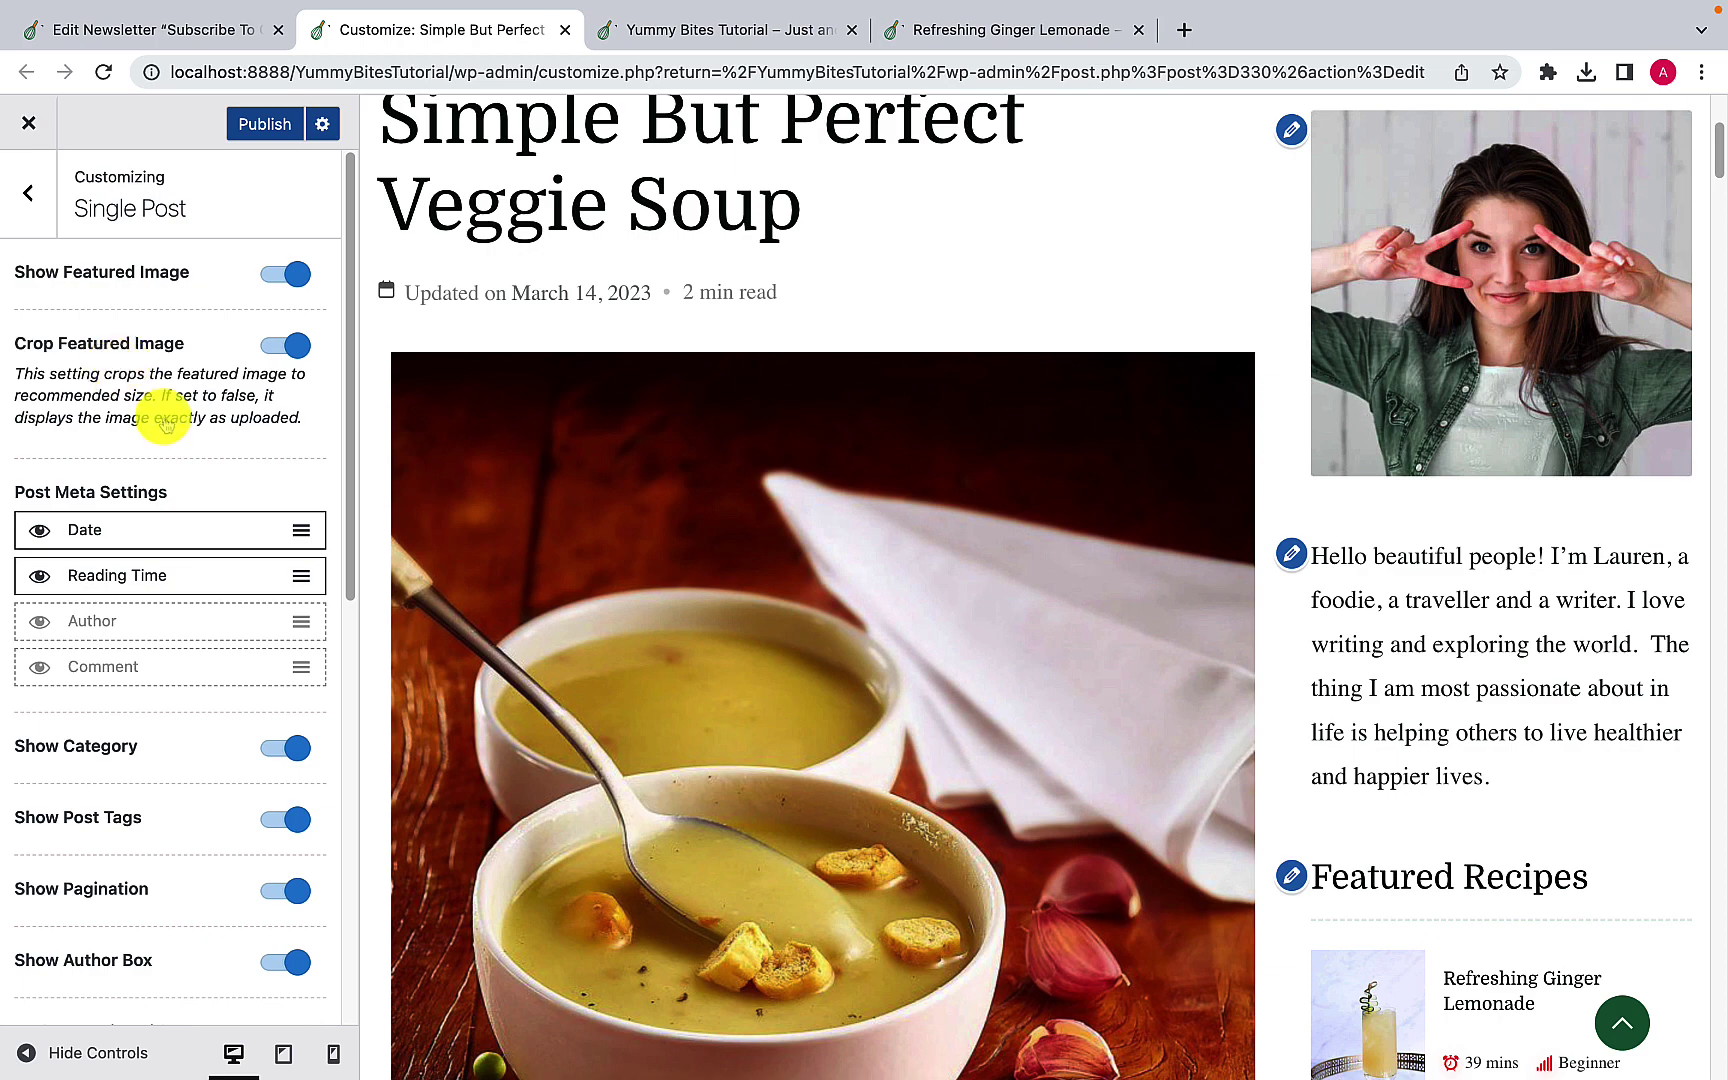
scroll(625, 501, down, 2)
scroll(809, 613, down, 2)
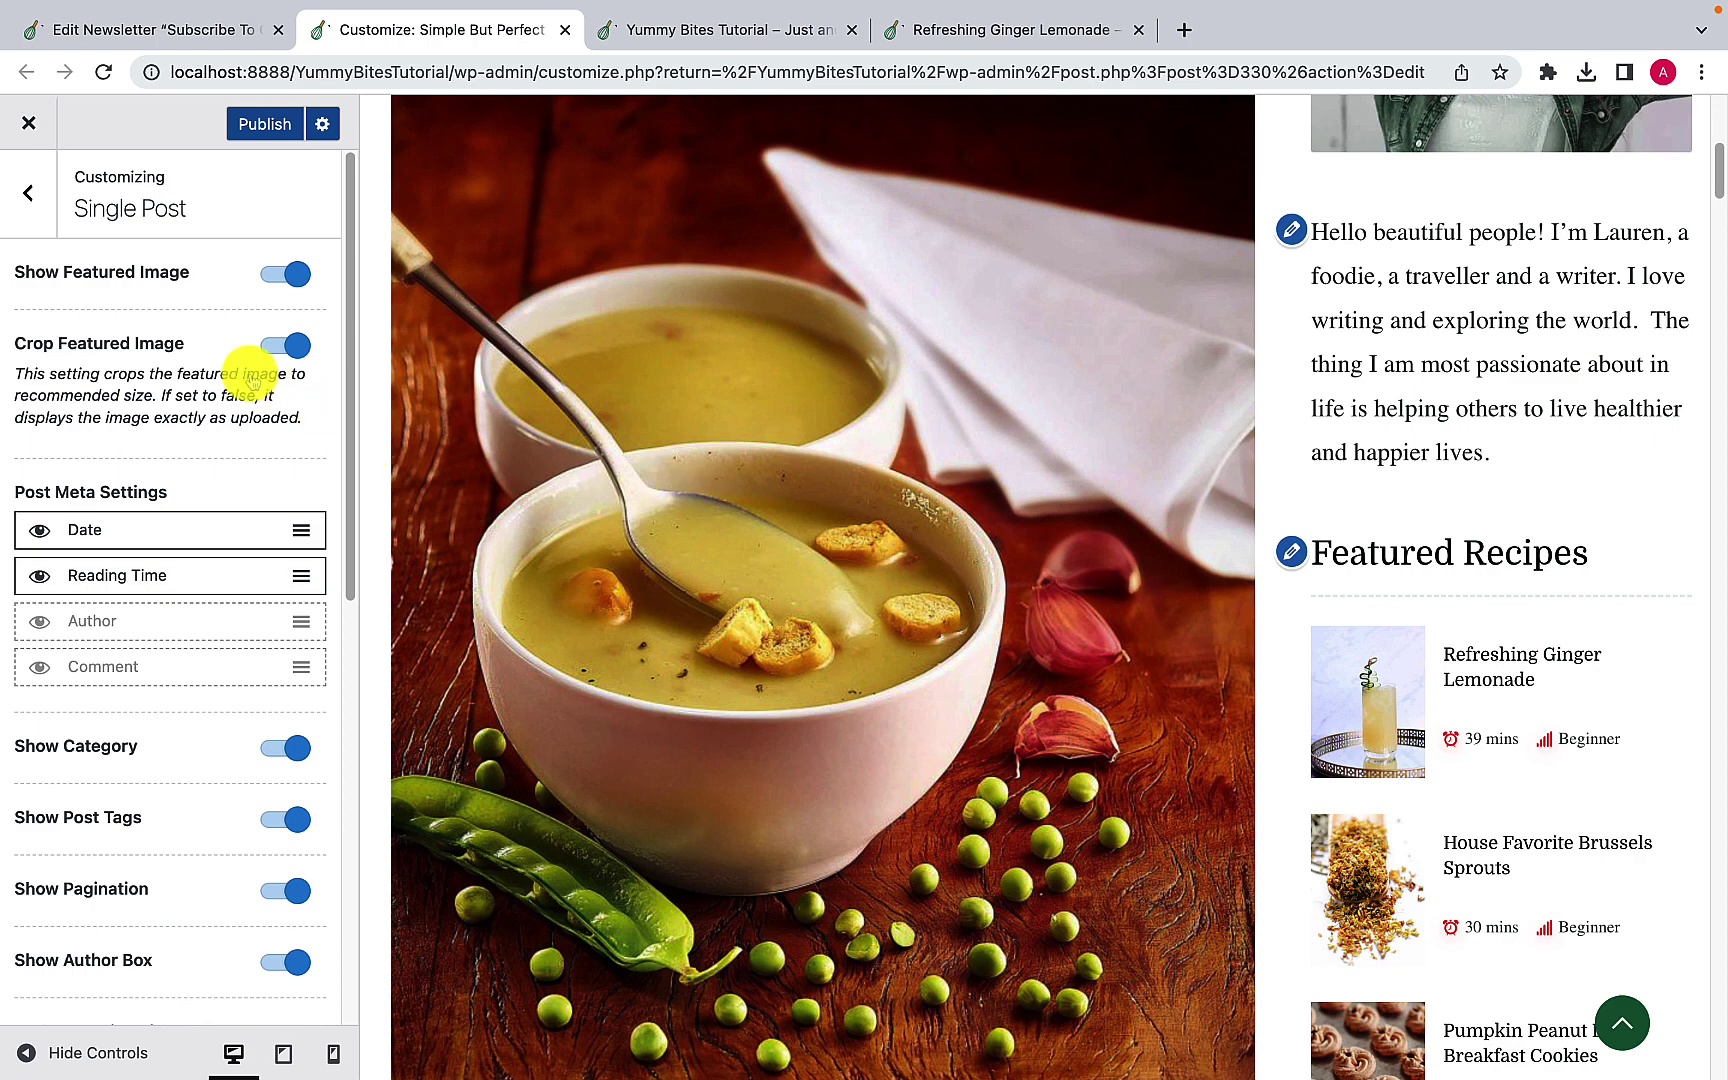
scroll(655, 500, down, 1)
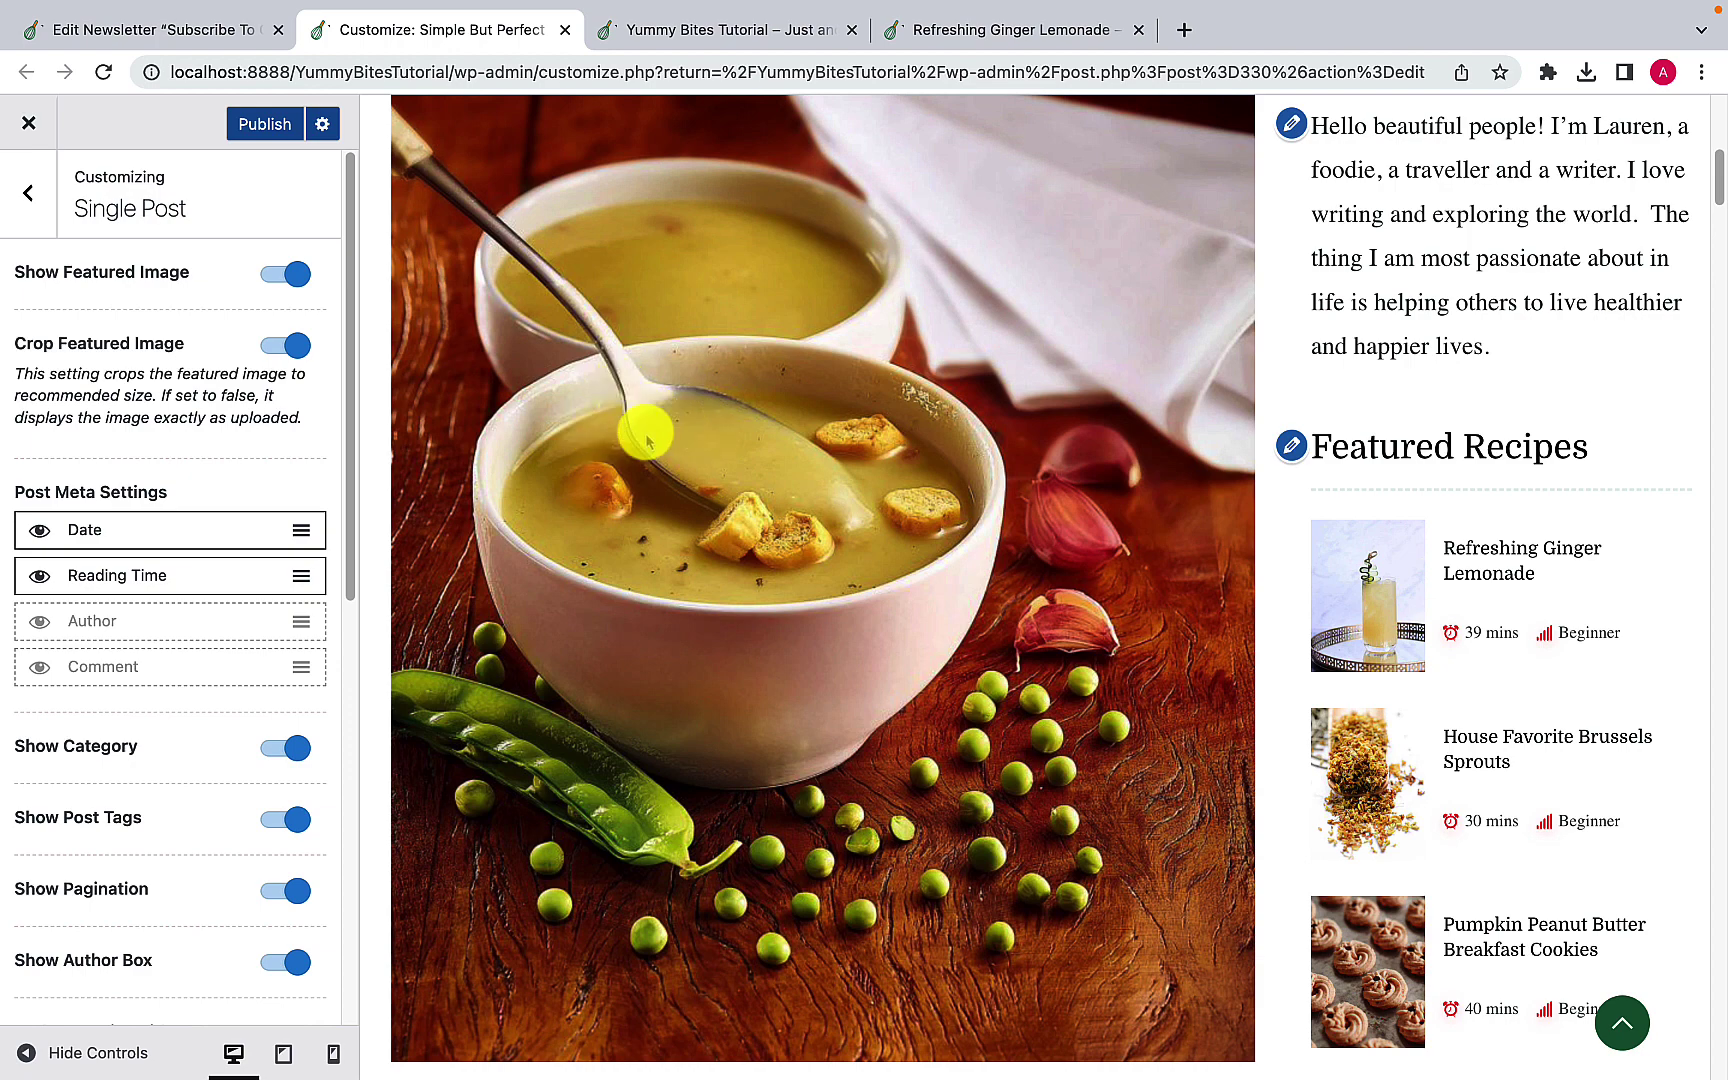
scroll(645, 560, down, 1)
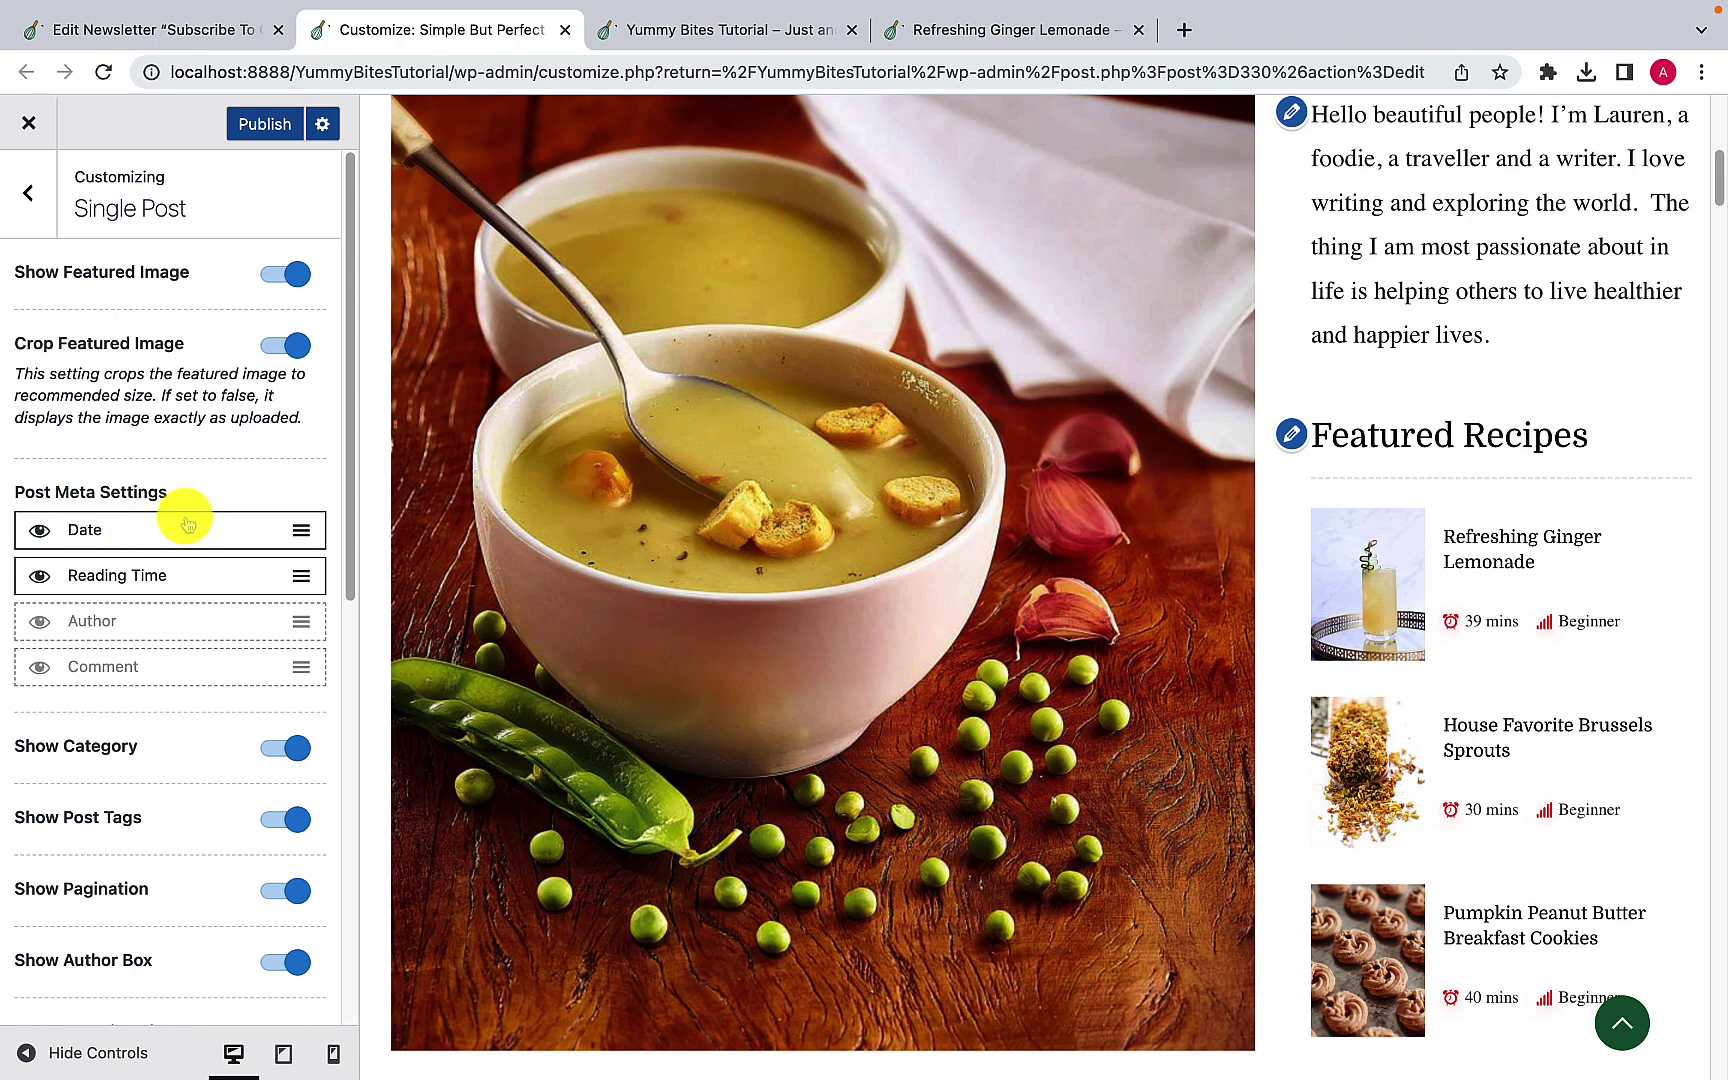
Step: Try showing Author and Comment in the Post Meta Settings and placing Reading Time before Date, and revert both changes
scroll(547, 656, up, 5)
scroll(547, 656, up, 1)
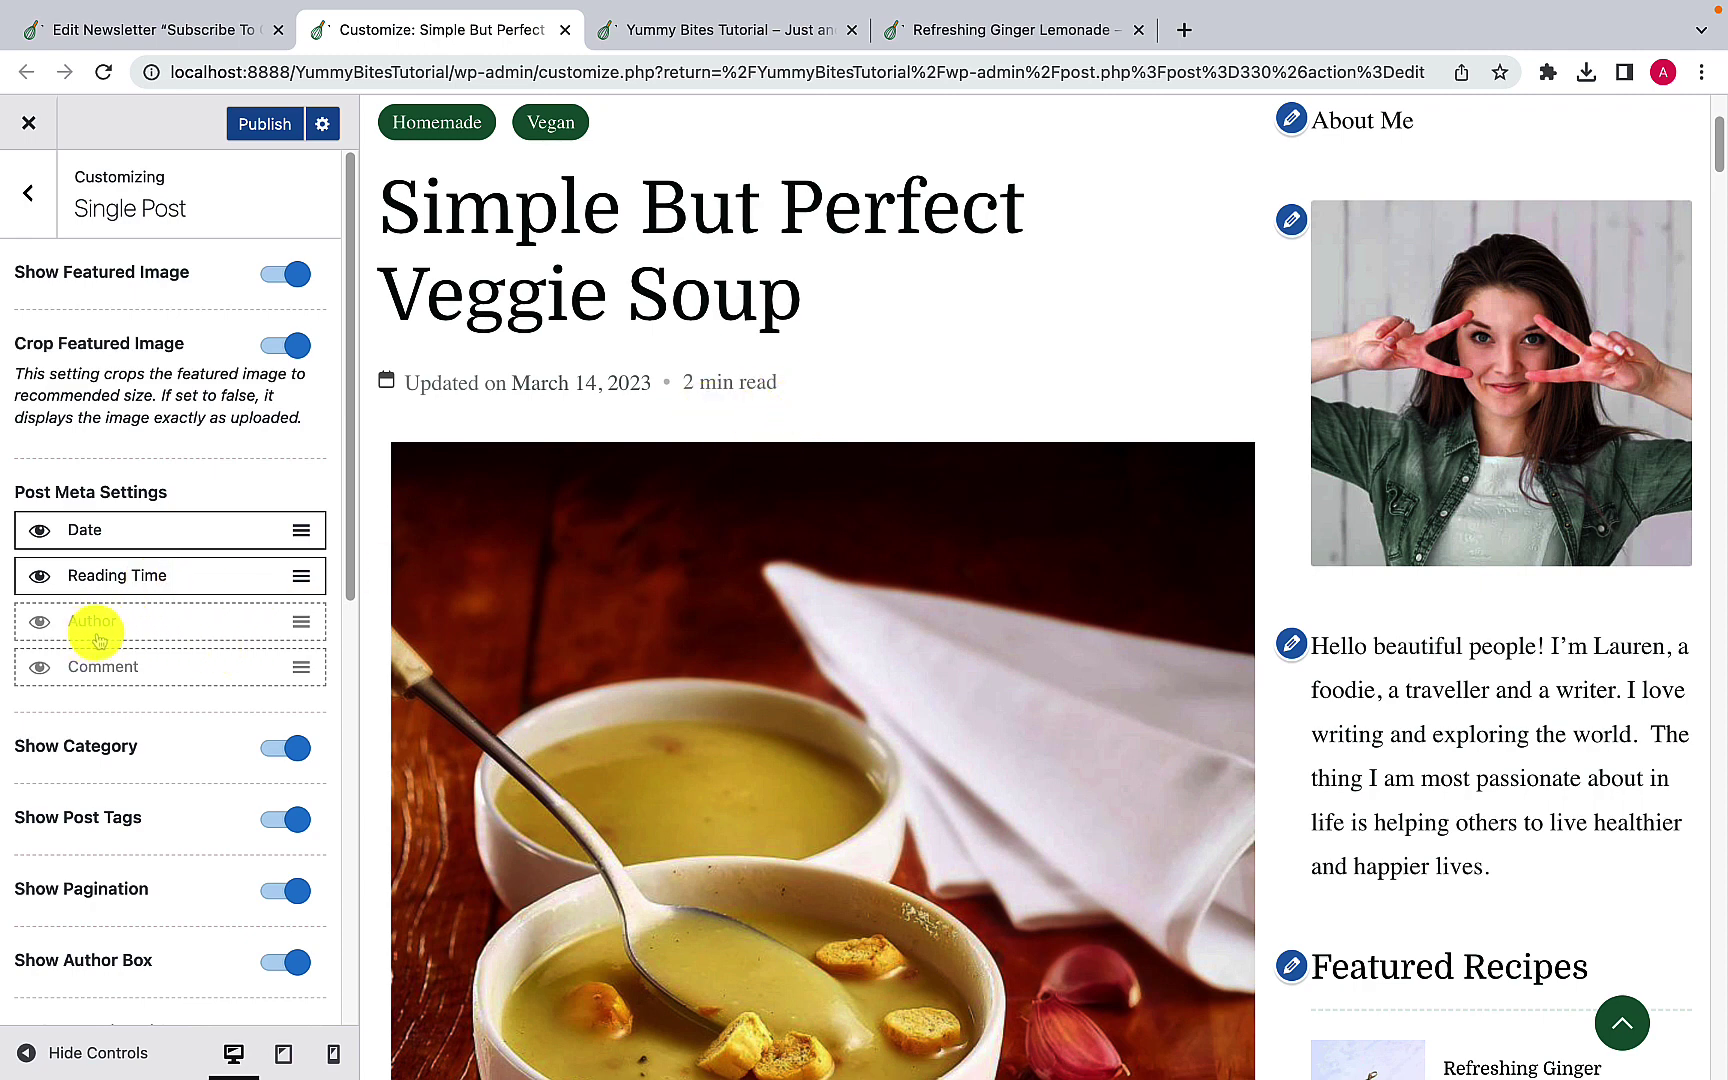
click(40, 623)
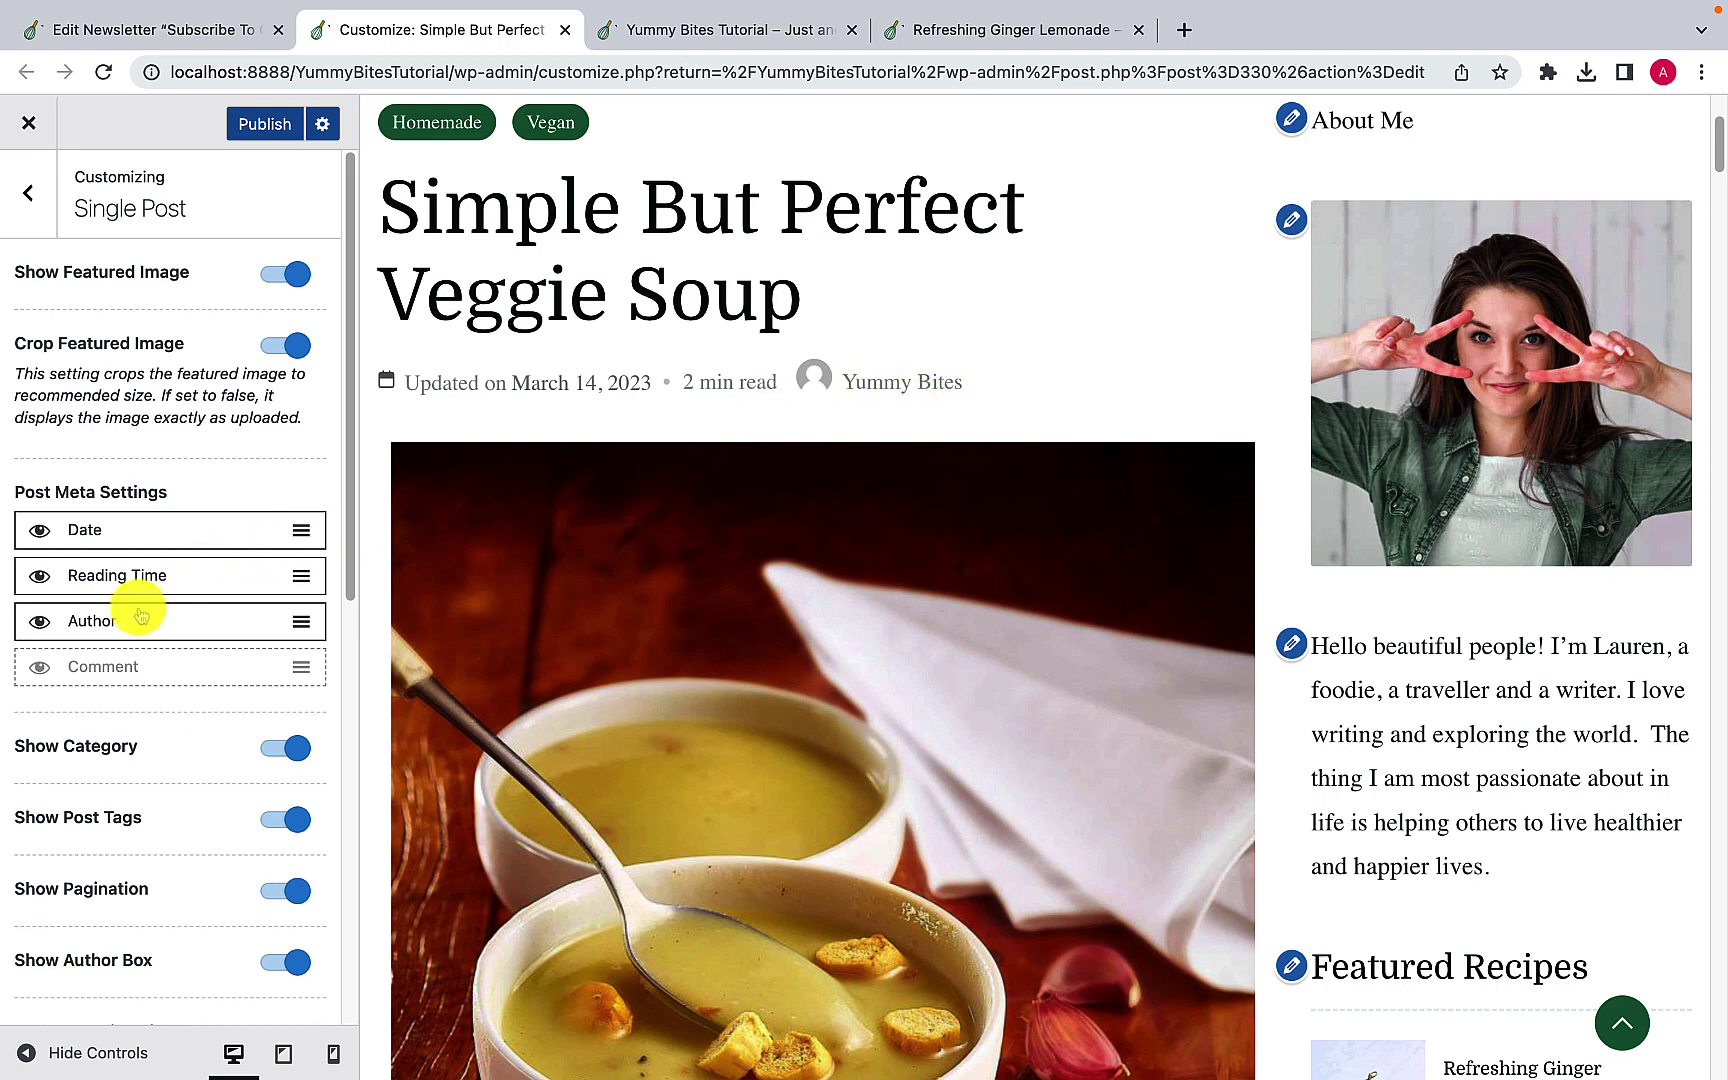
click(39, 670)
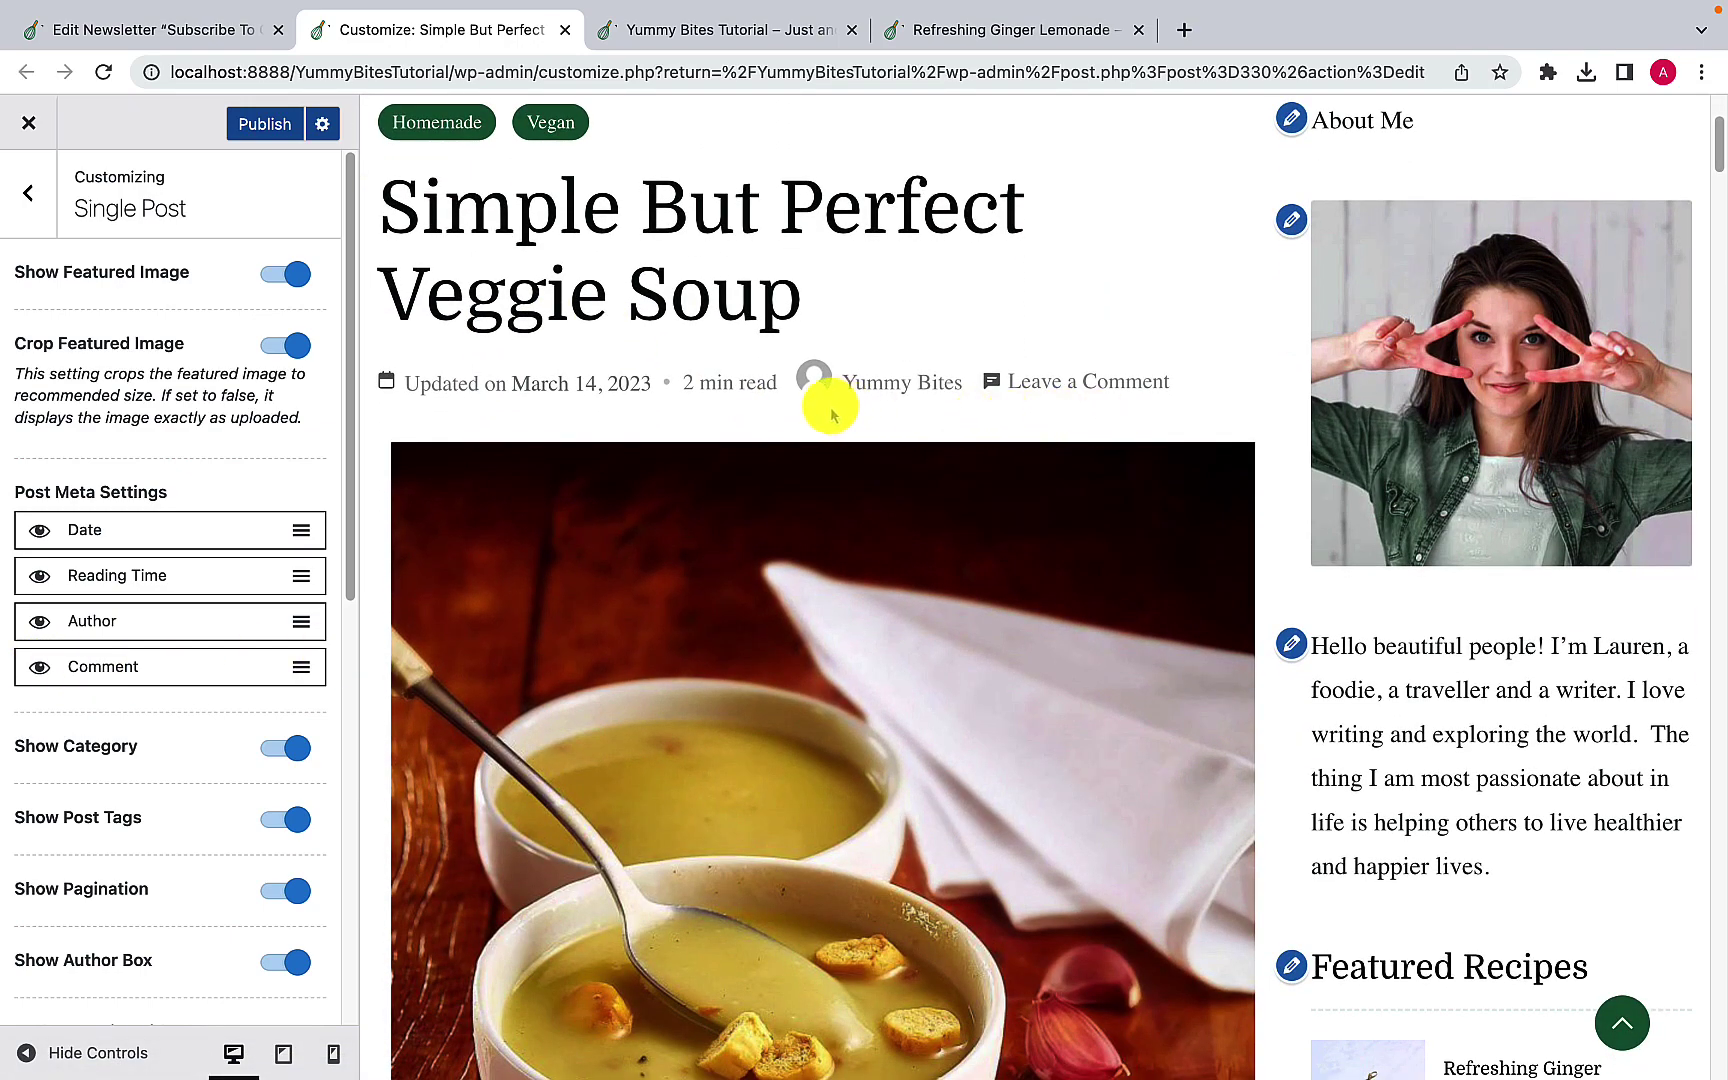
click(40, 668)
click(40, 622)
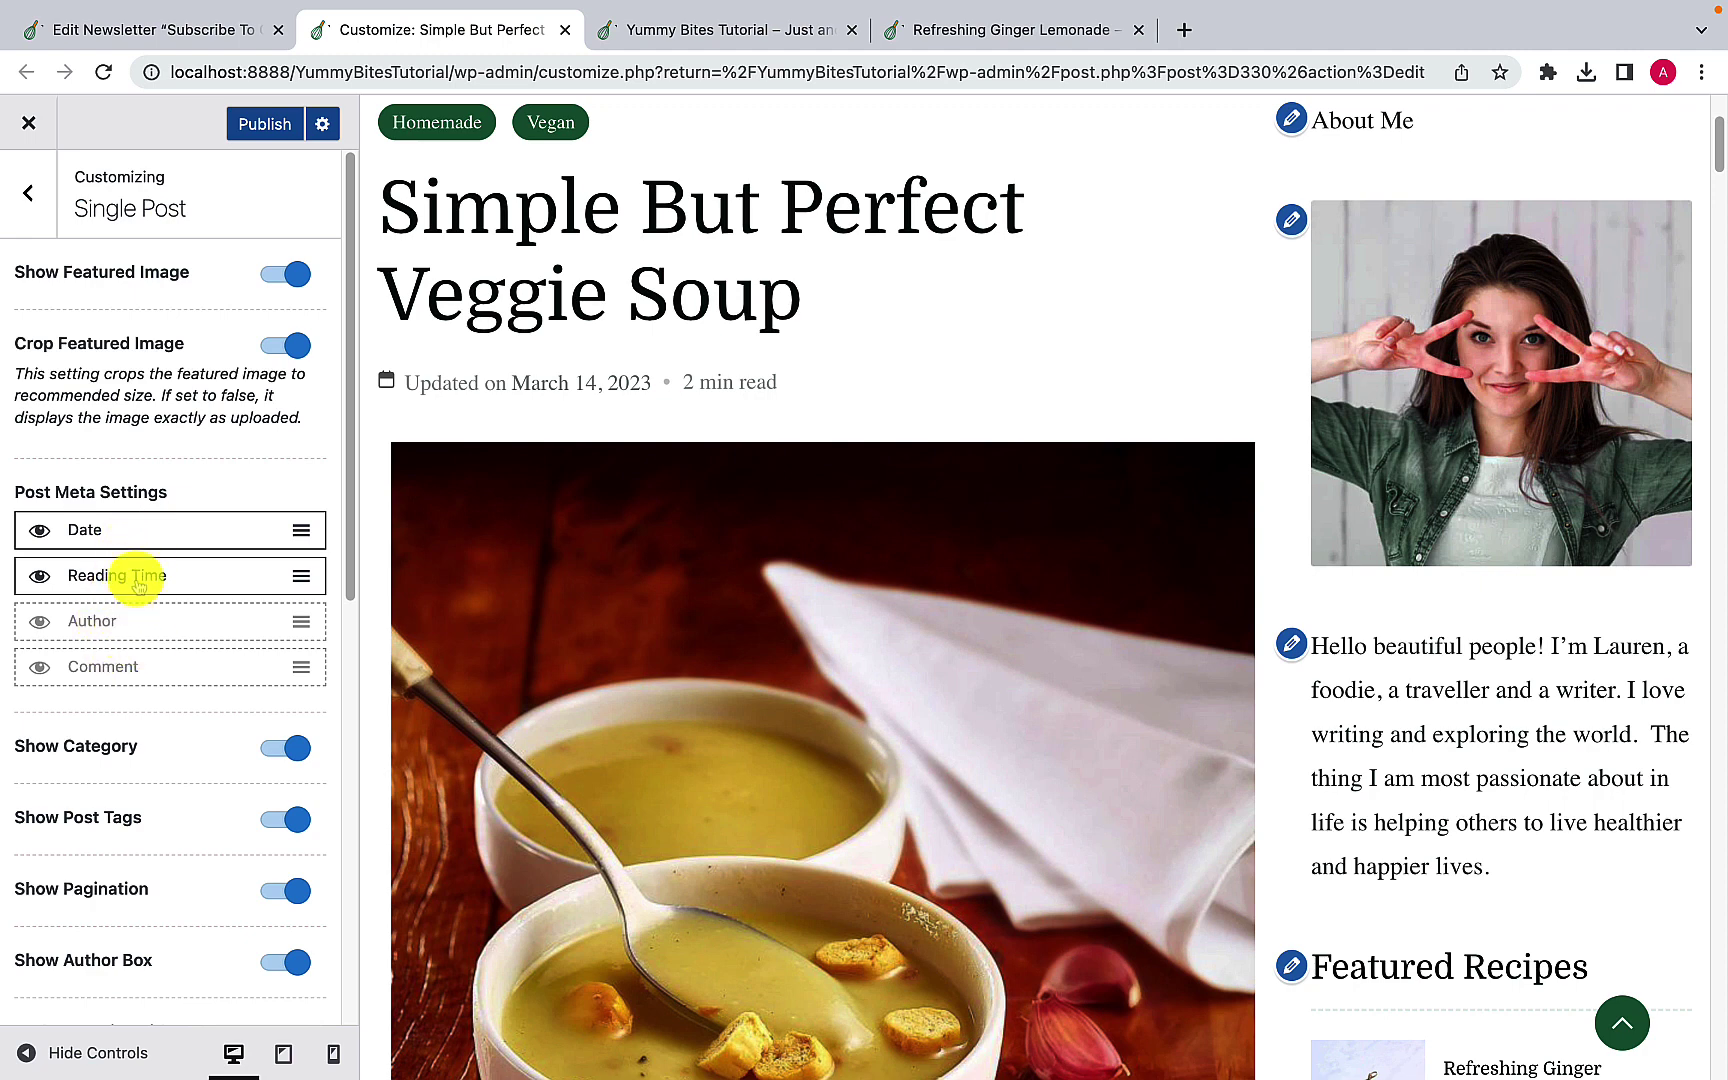
drag(139, 586, 131, 530)
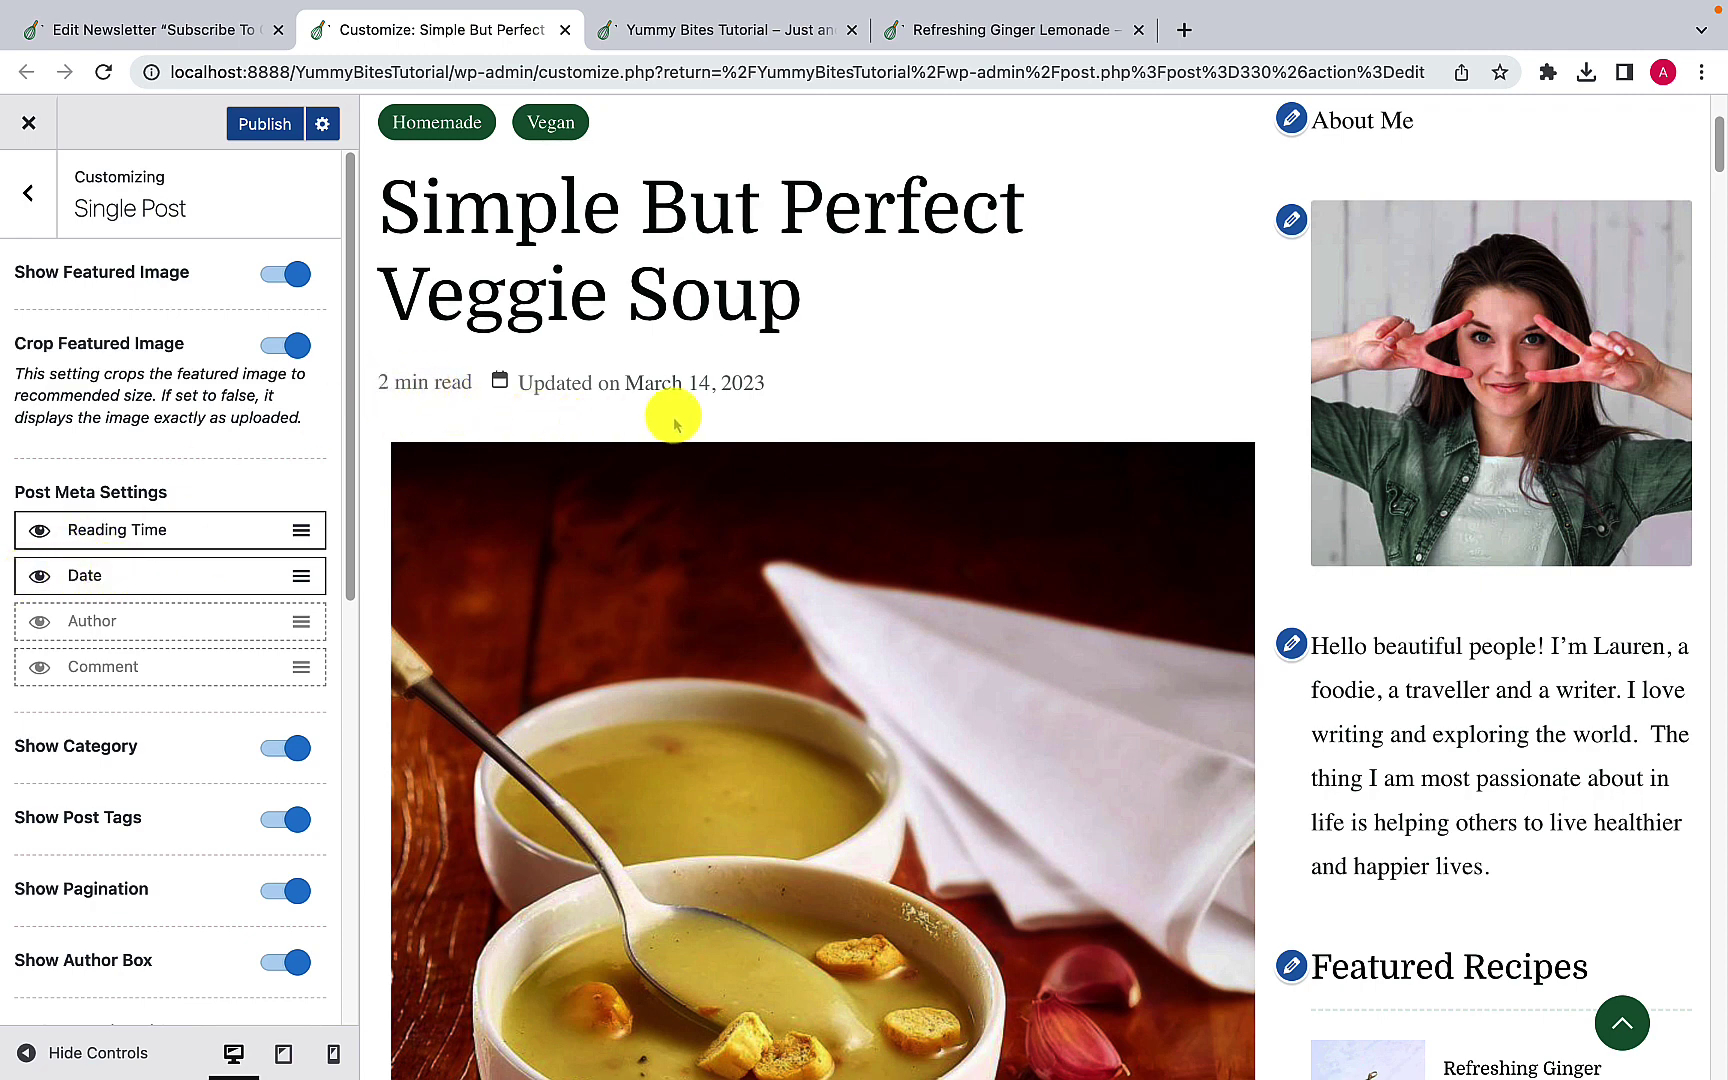
drag(143, 538, 127, 575)
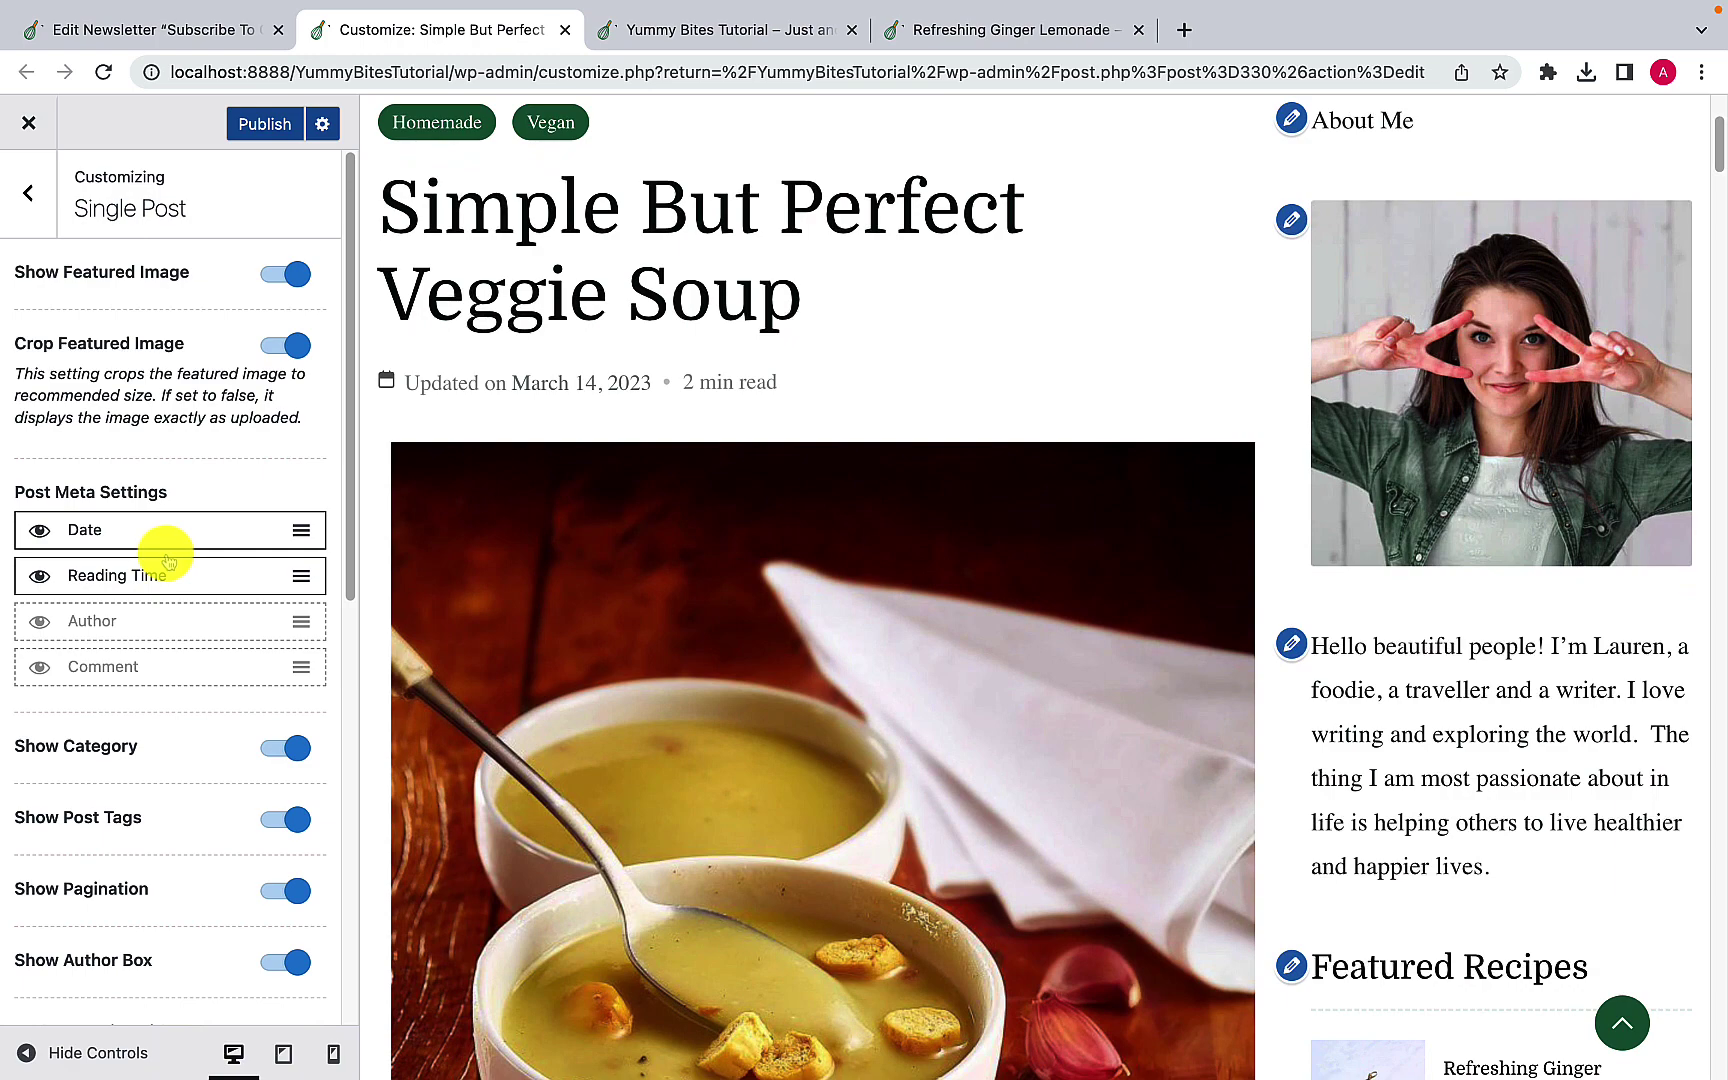
Step: Try hiding the categories above the single post's title, and show them again
scroll(204, 748, down, 3)
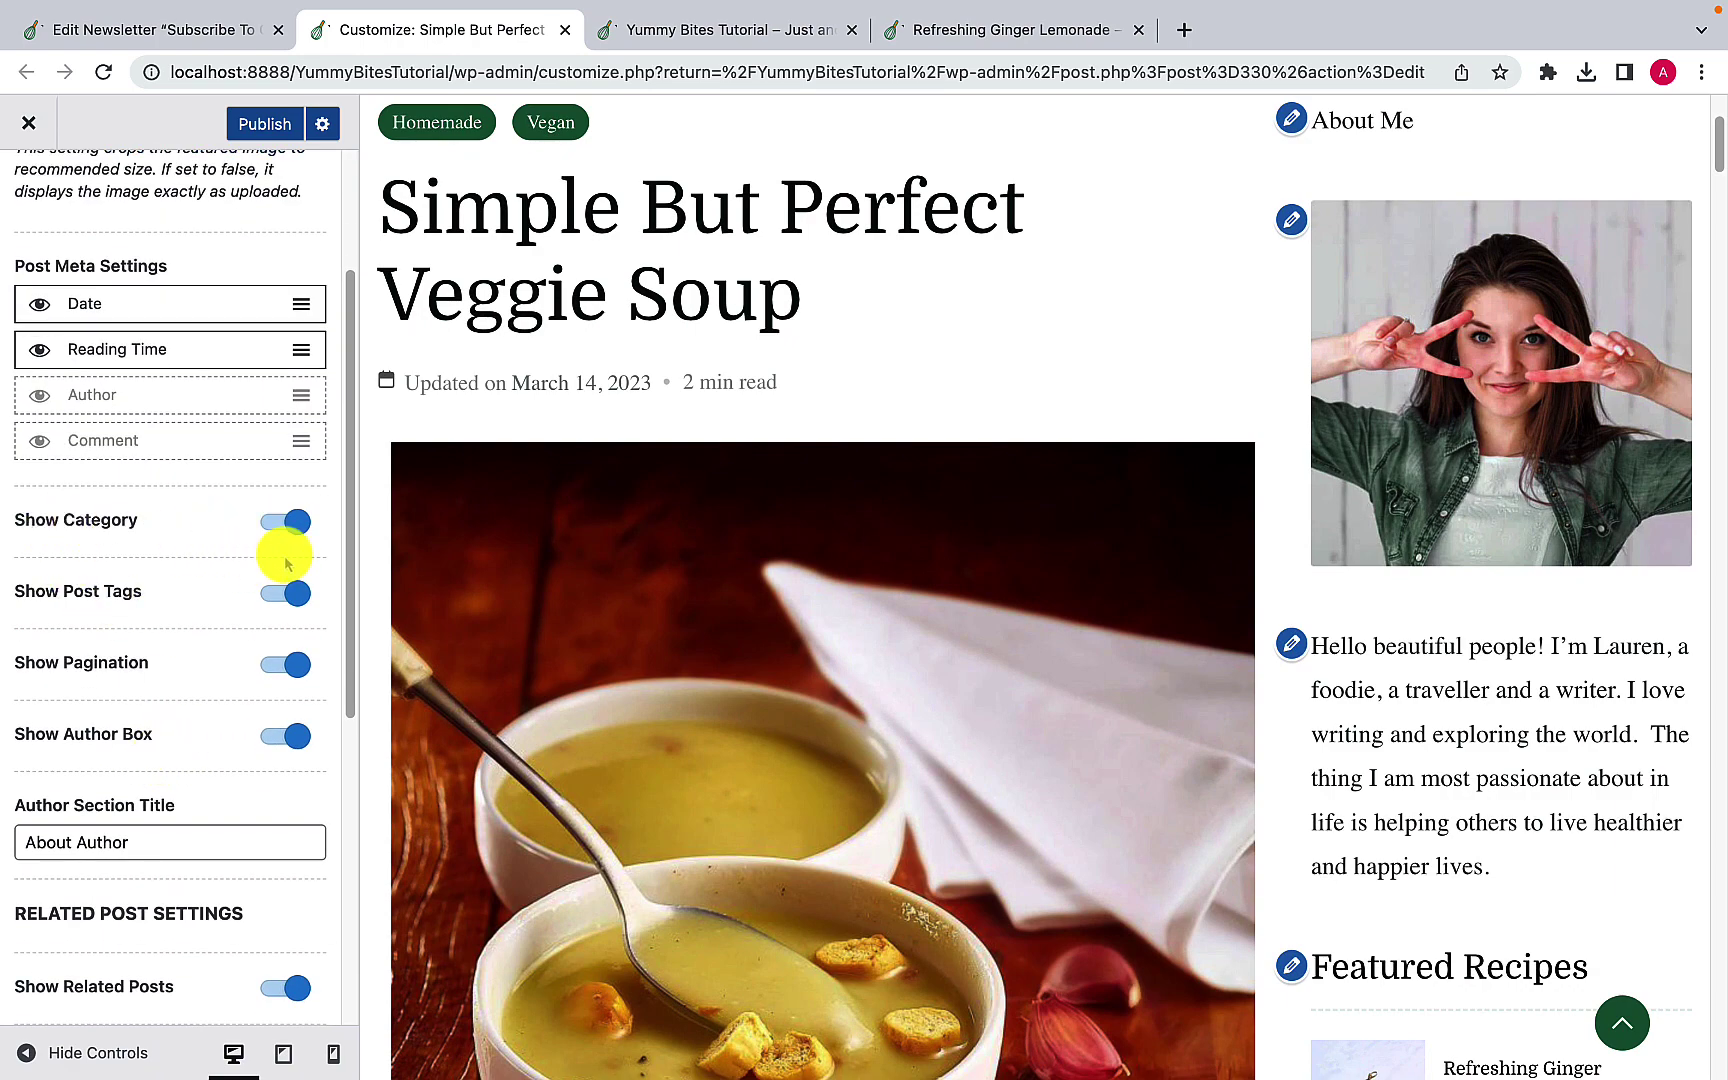
scroll(465, 606, up, 3)
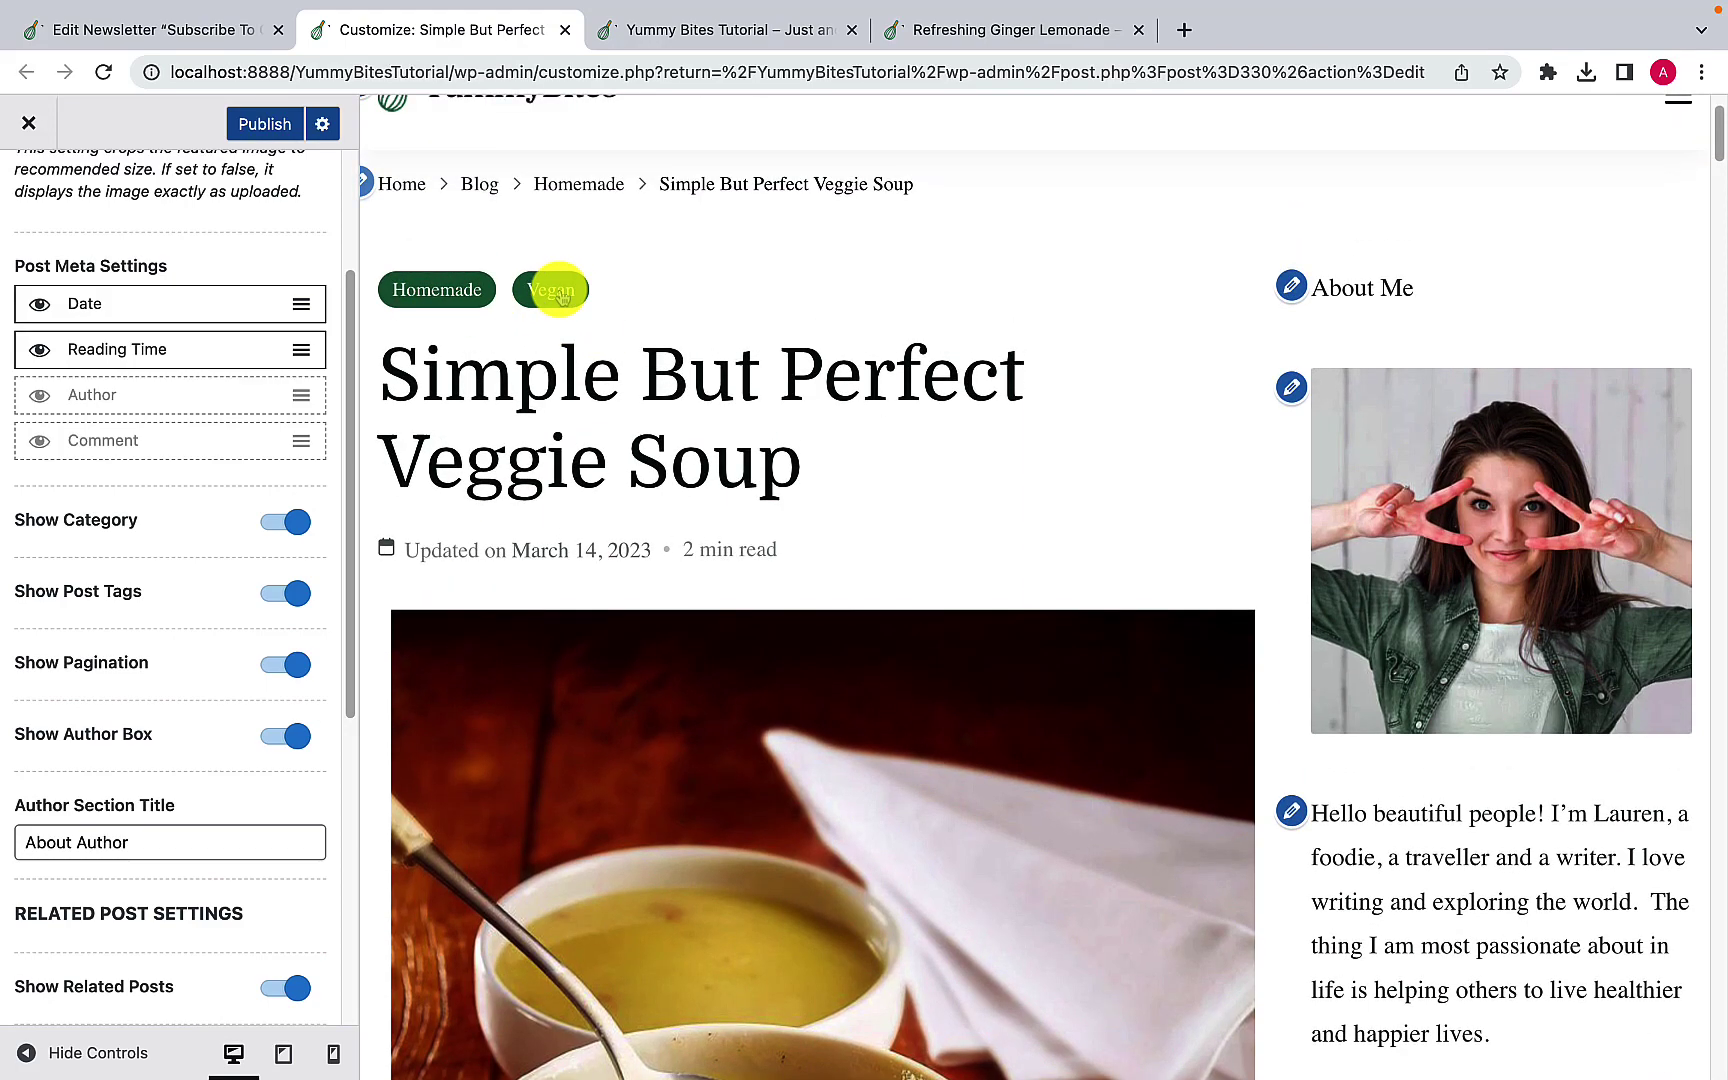
click(277, 524)
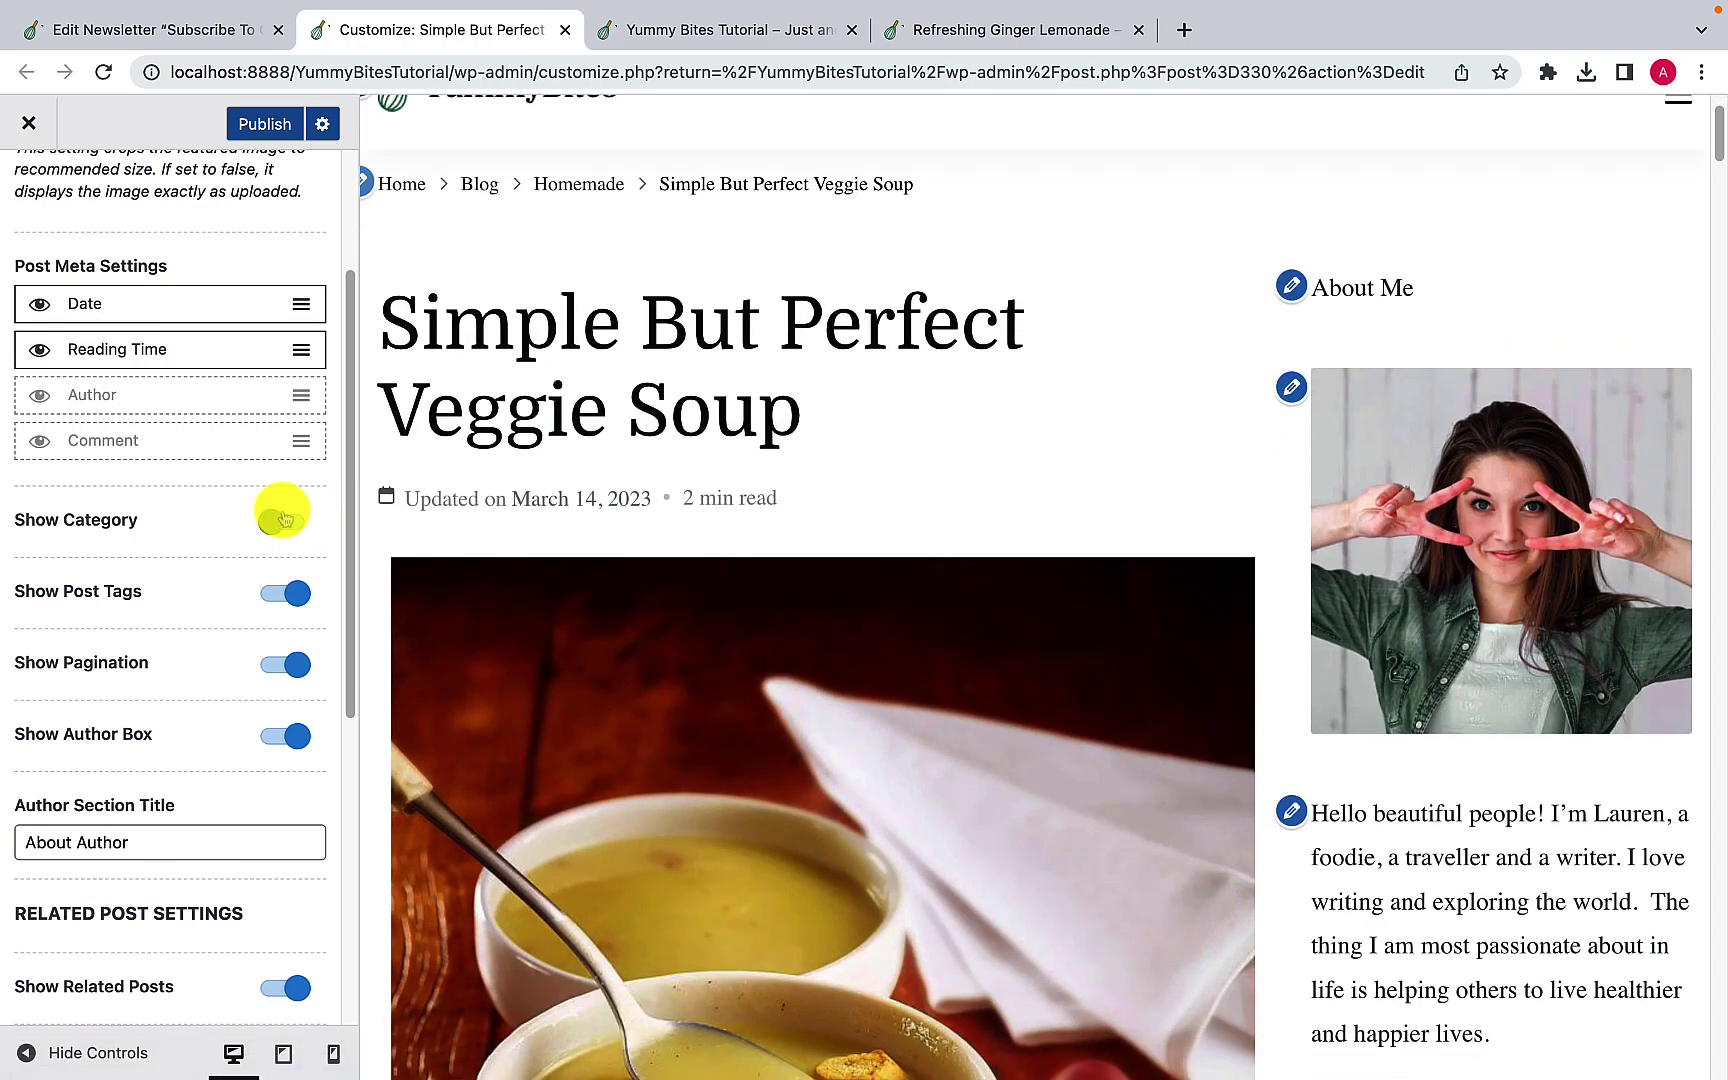
click(290, 524)
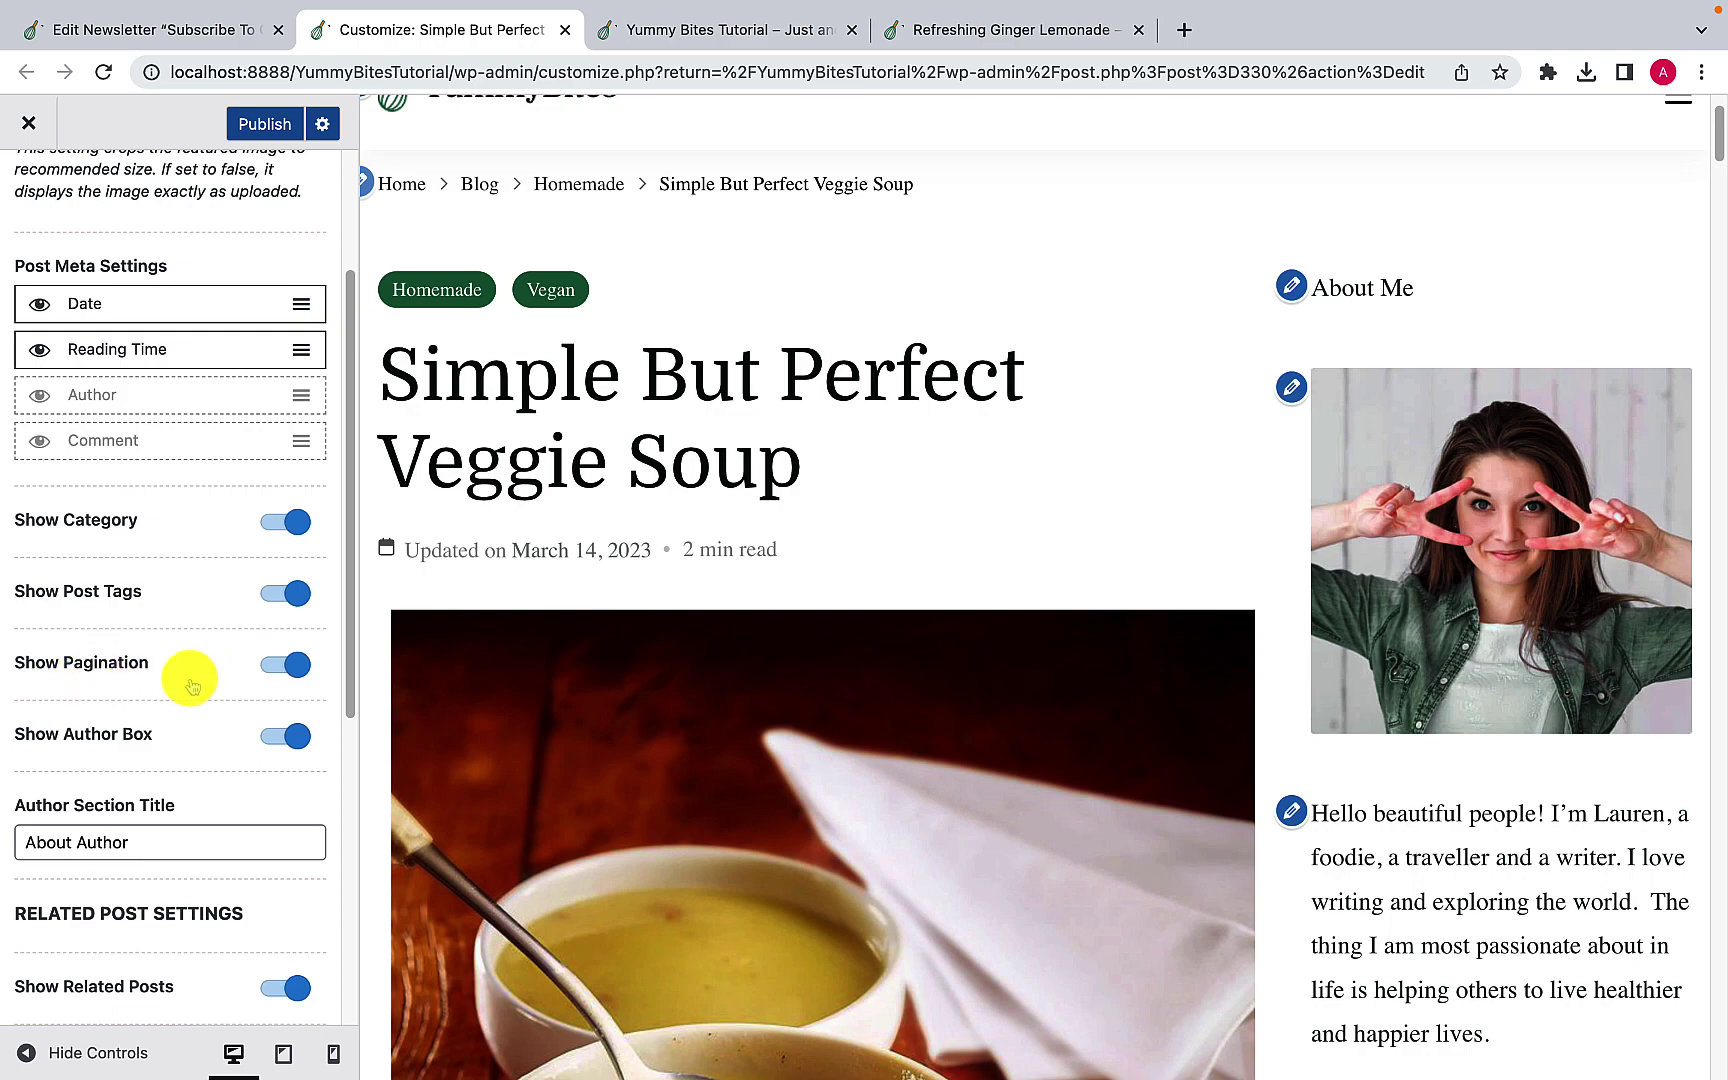
Step: Try hiding the pagination below the single post's content, and show it again
scroll(555, 778, down, 20)
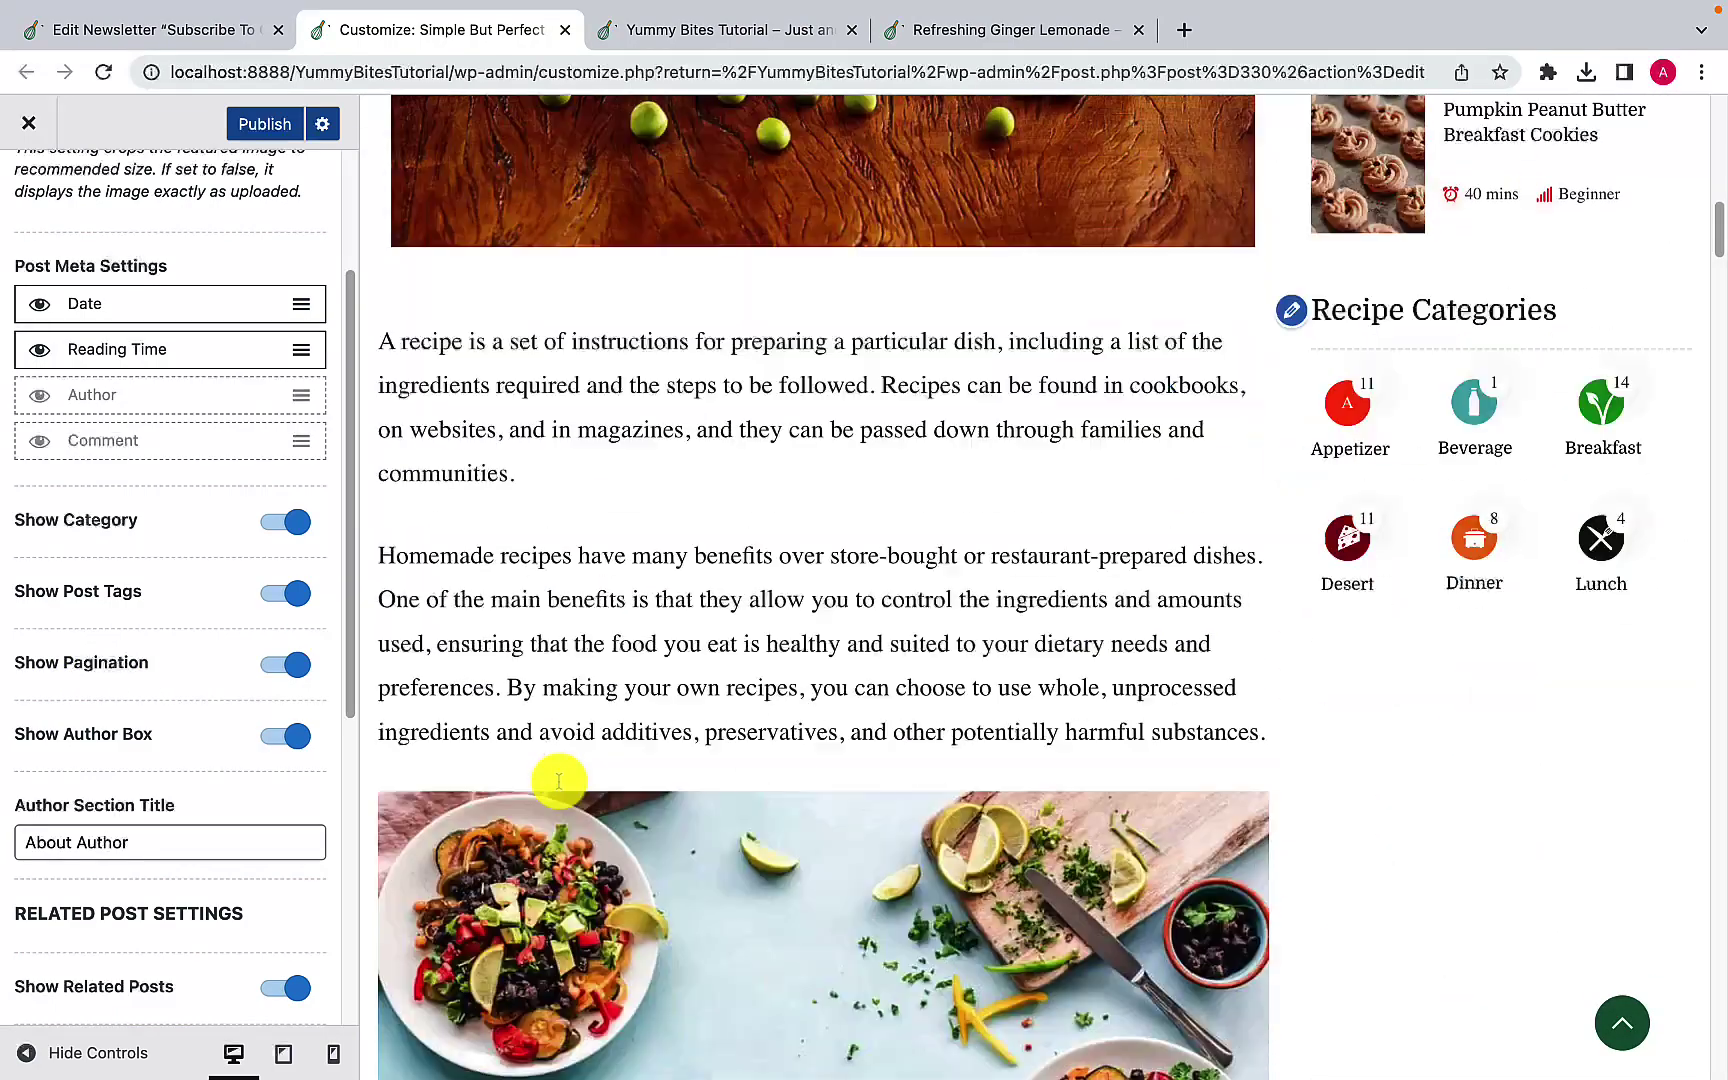
scroll(558, 781, down, 20)
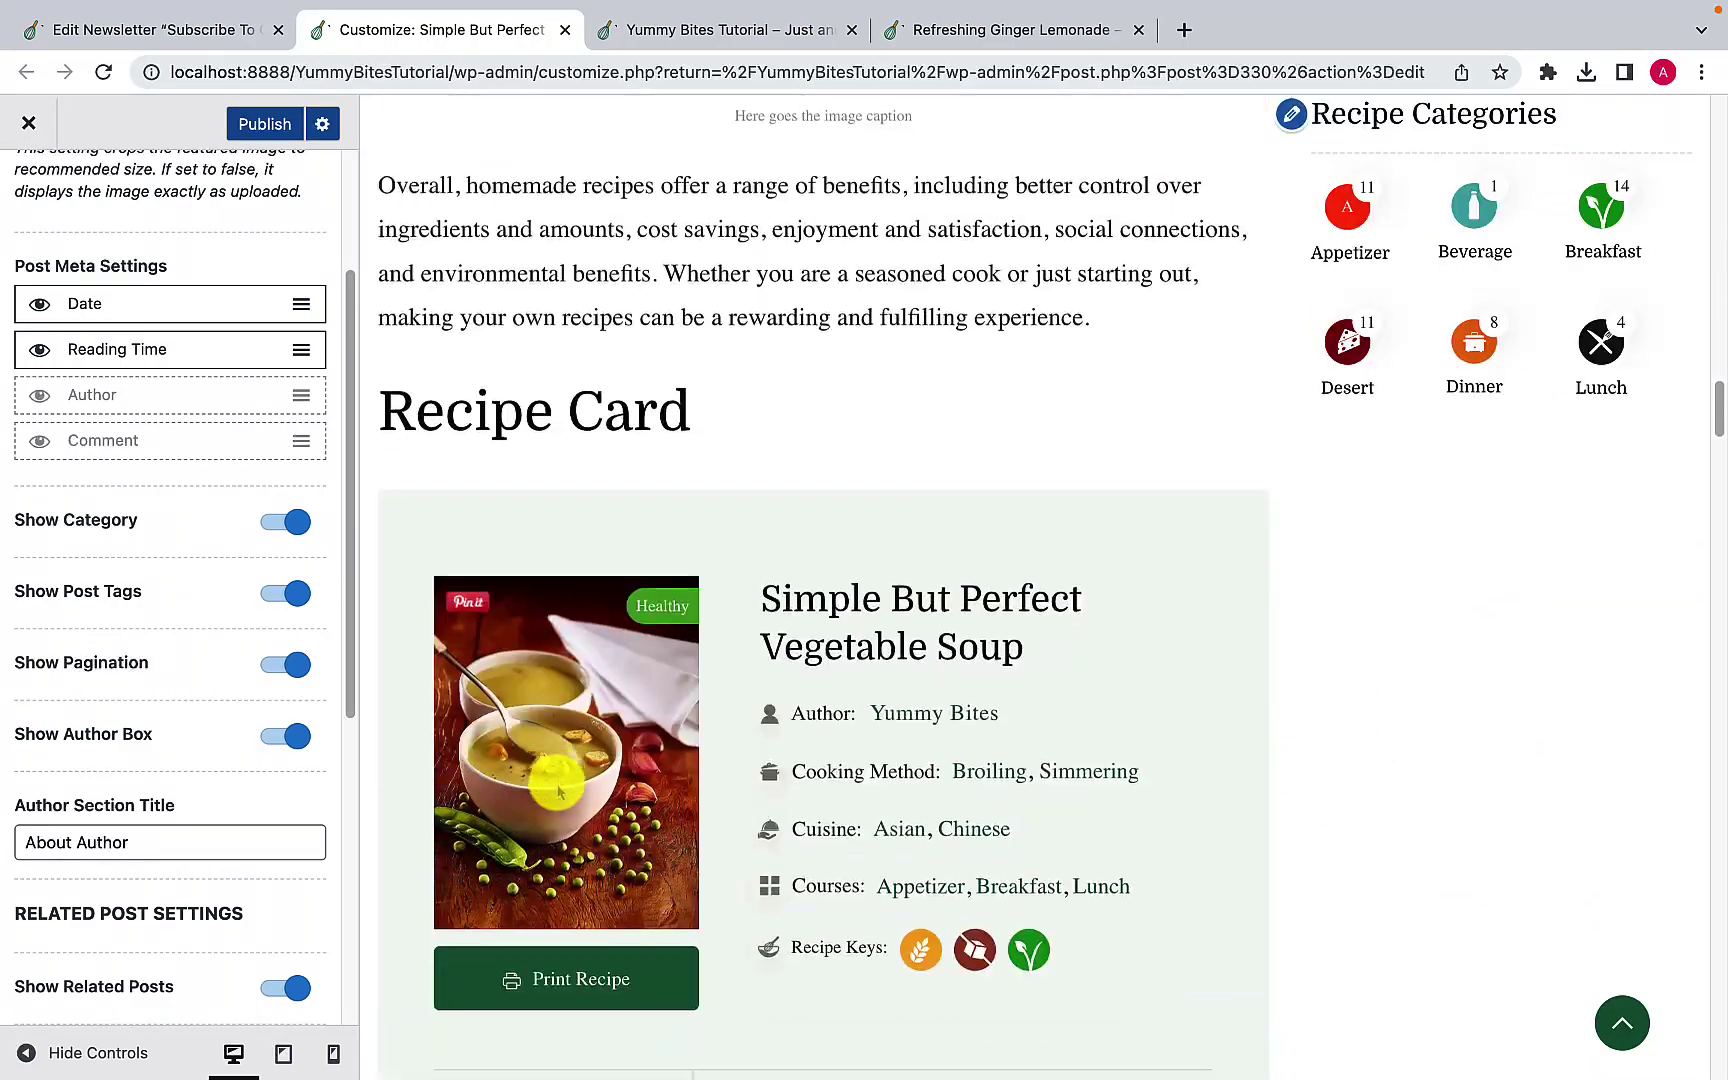
scroll(558, 790, down, 20)
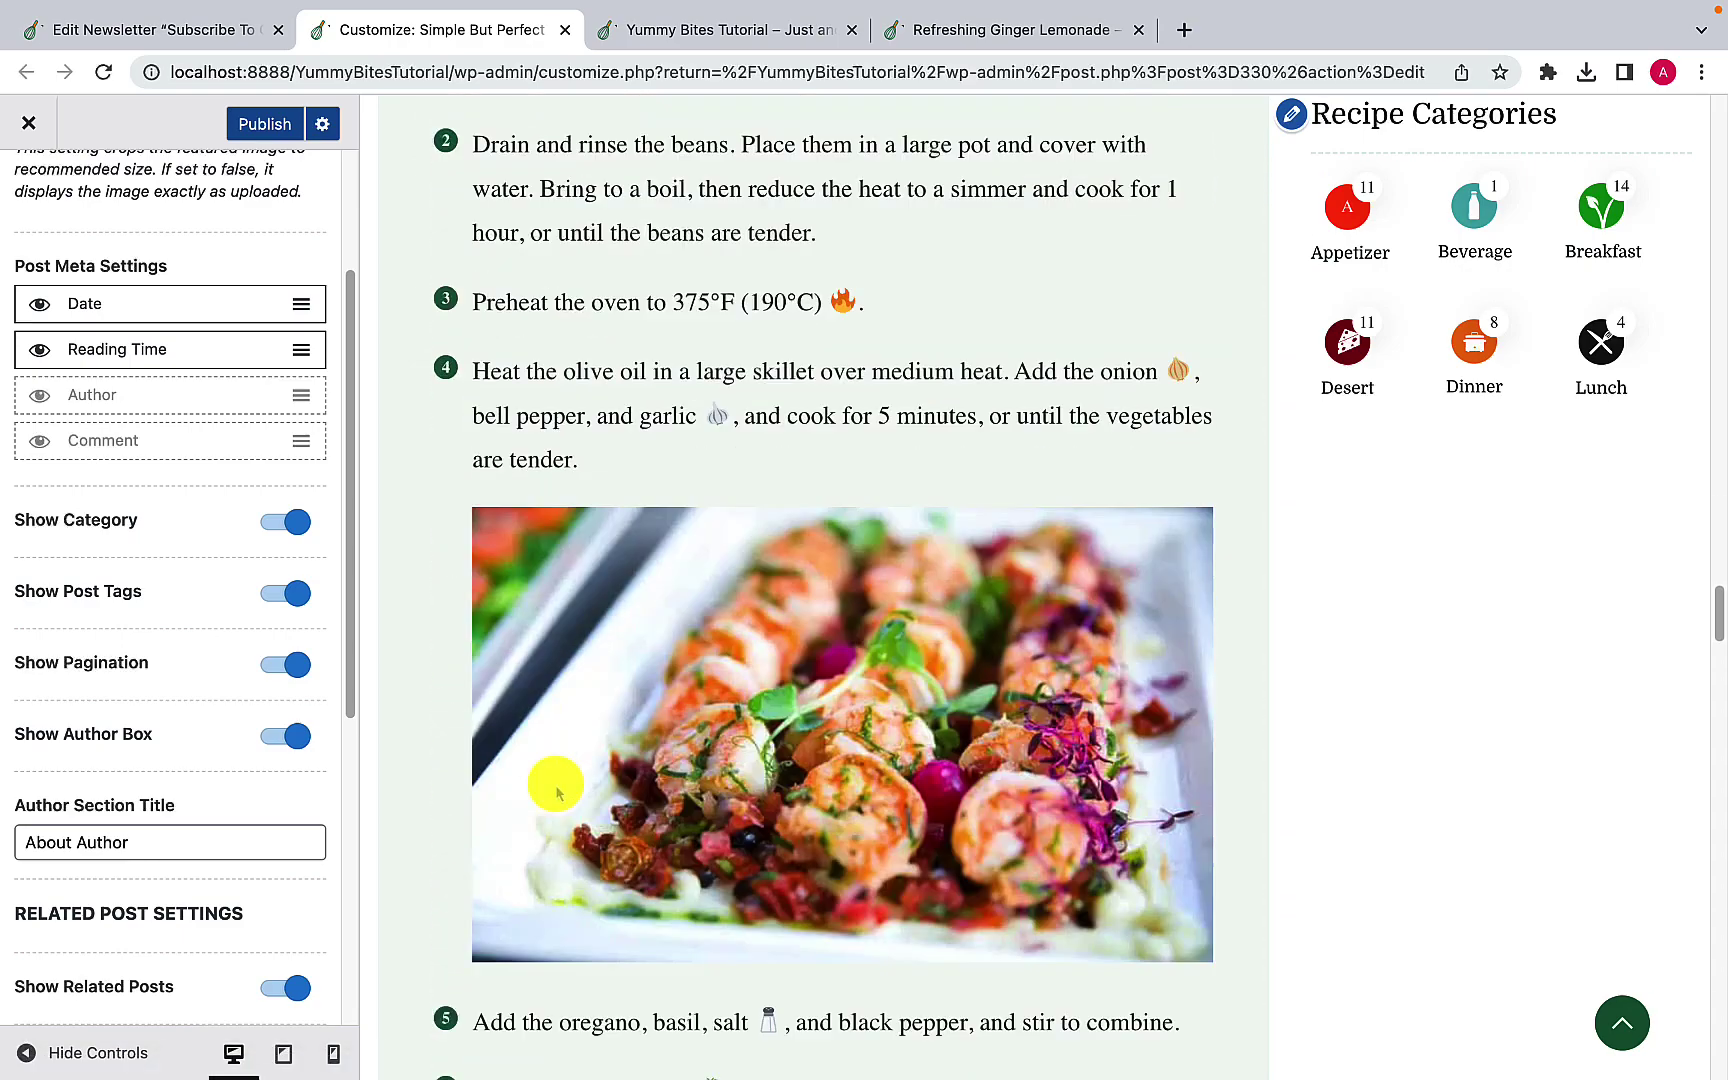
scroll(558, 790, down, 20)
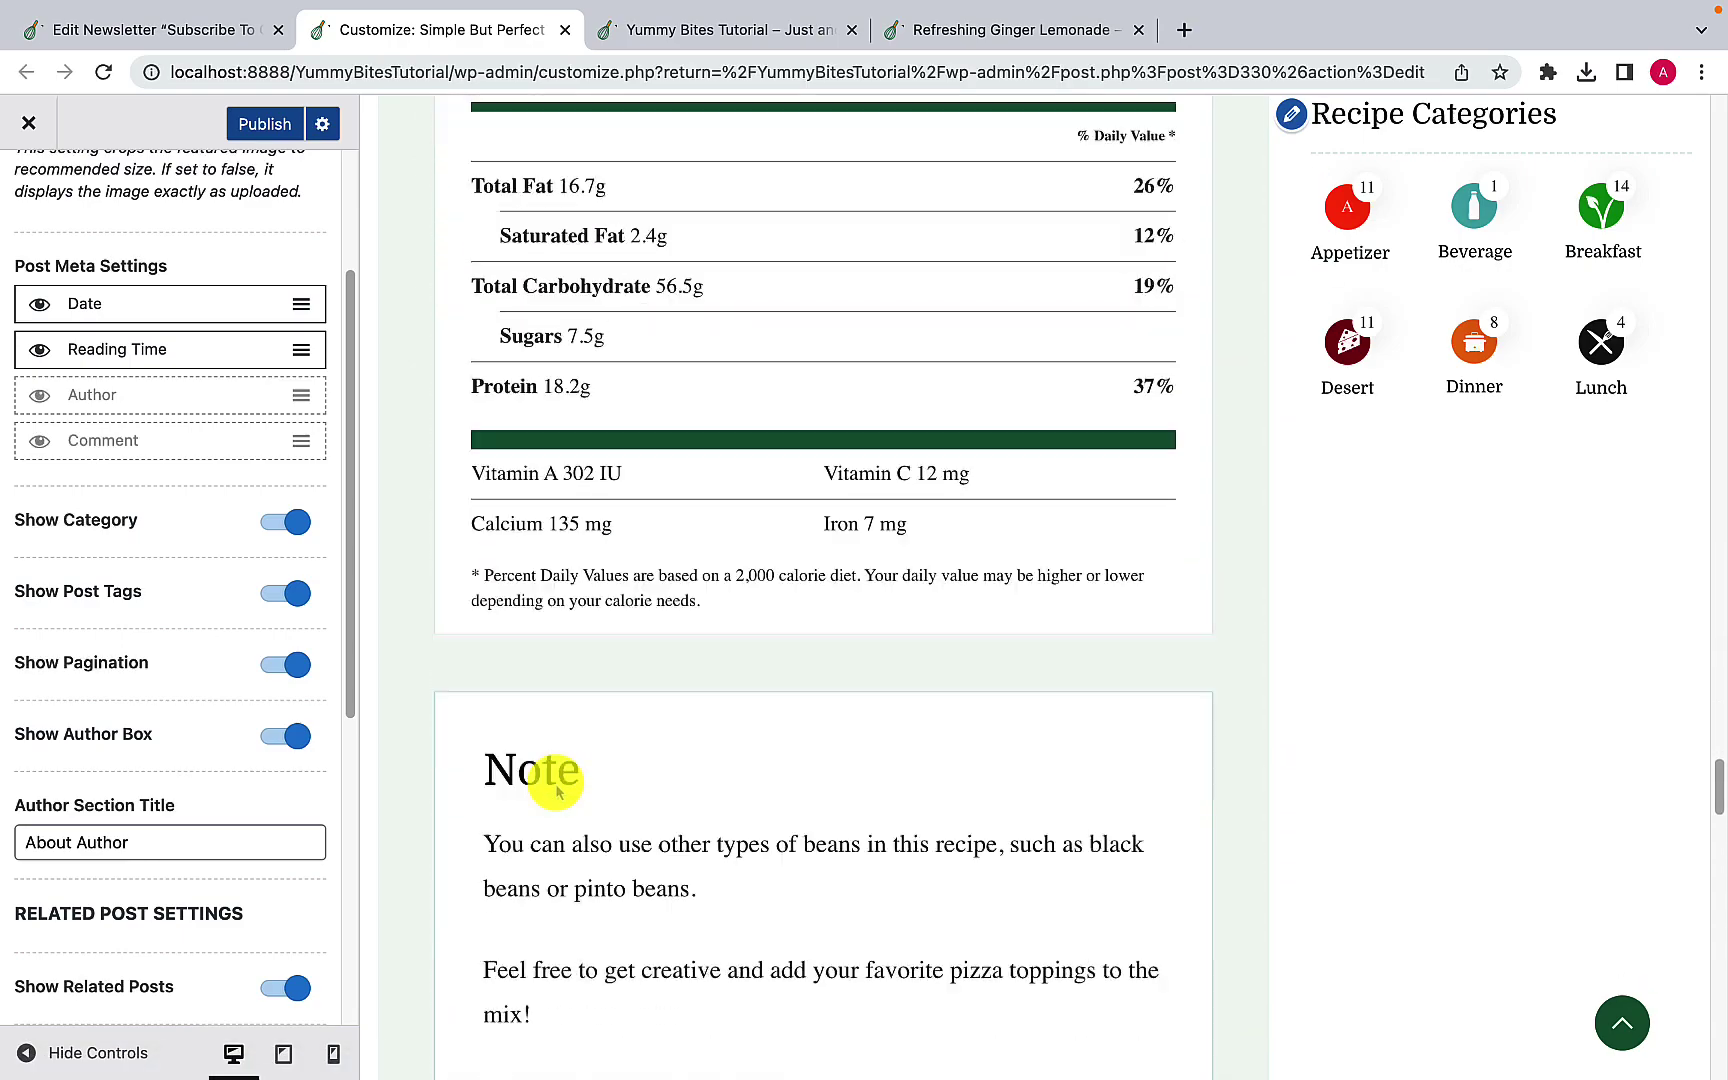
scroll(557, 790, down, 7)
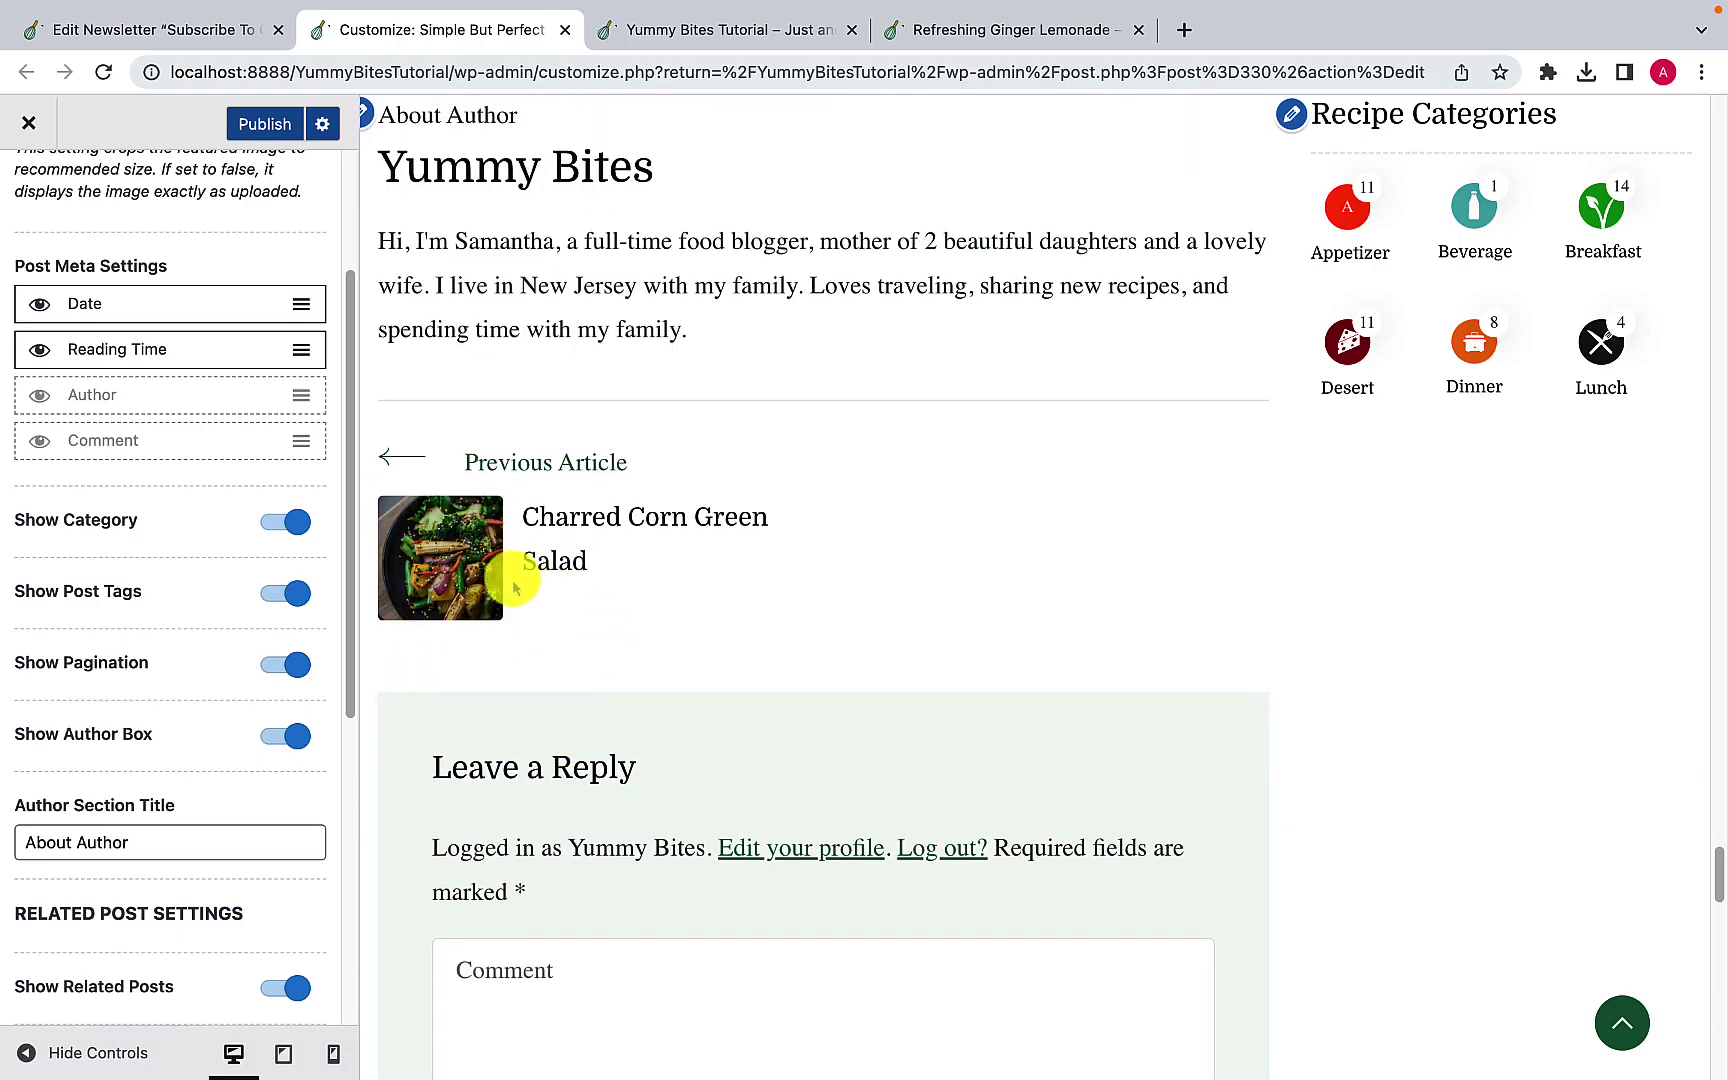
click(282, 666)
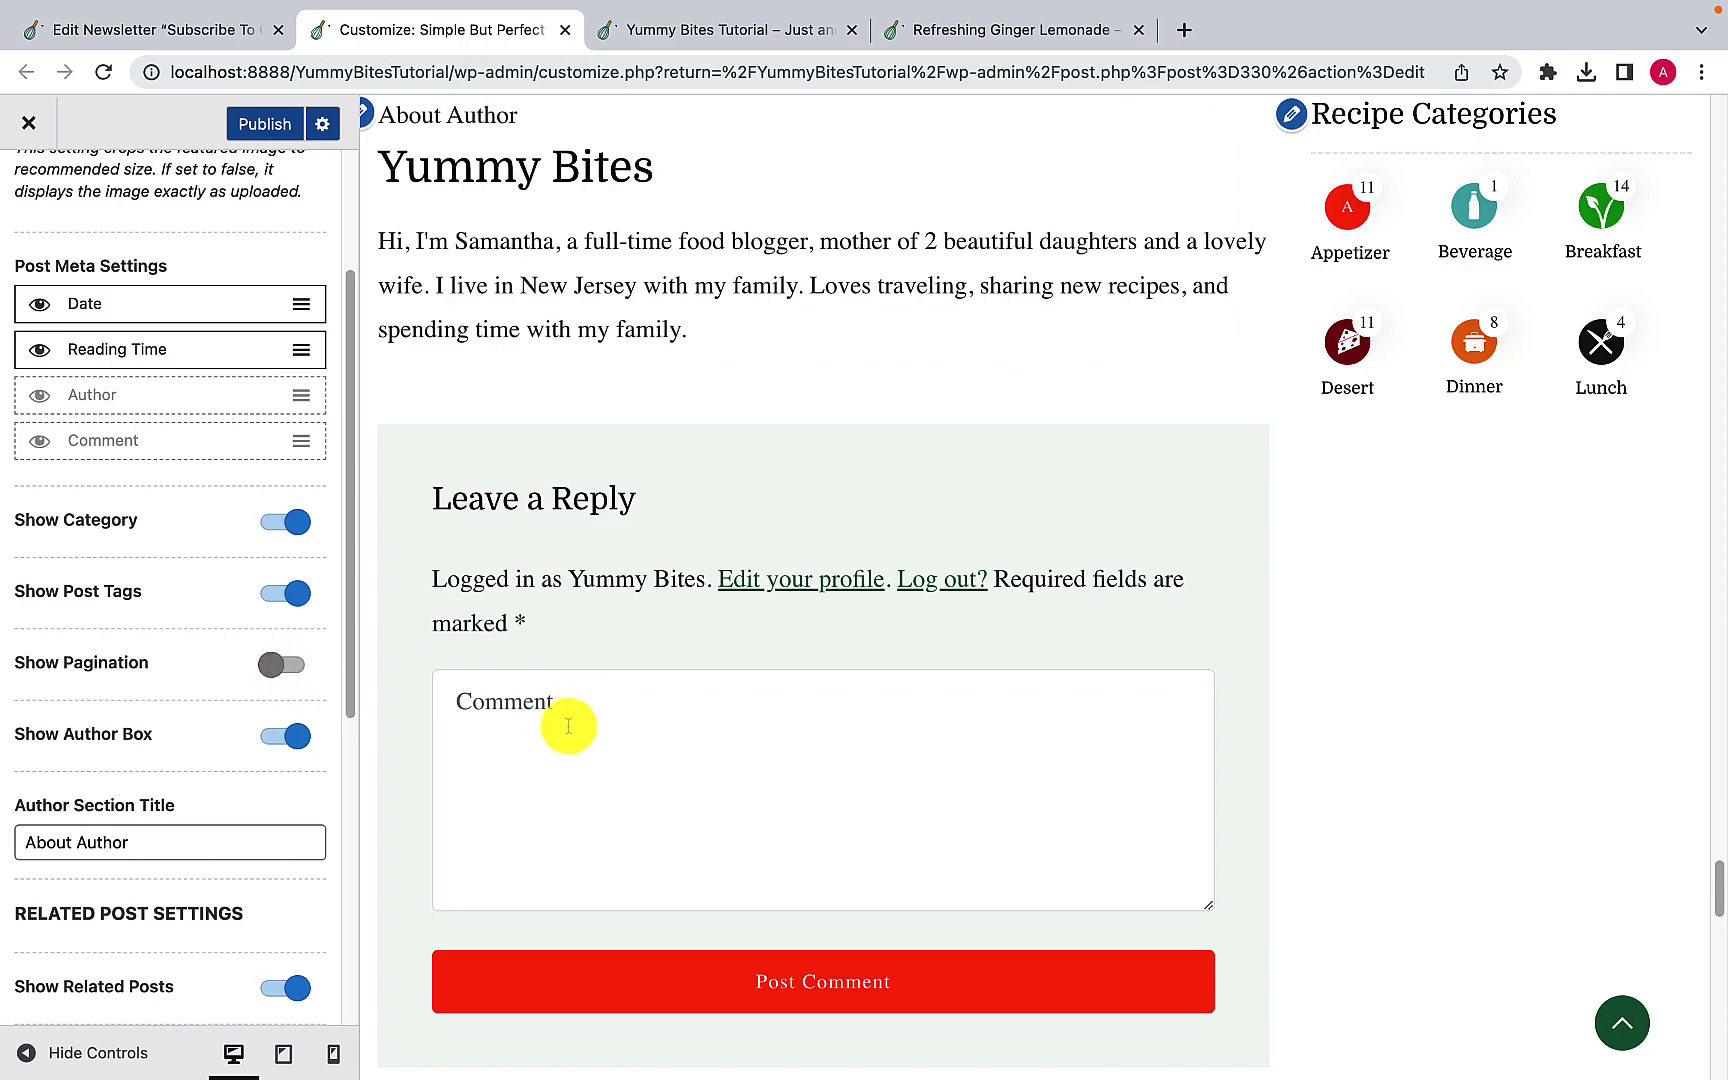
scroll(568, 726, up, 5)
click(290, 664)
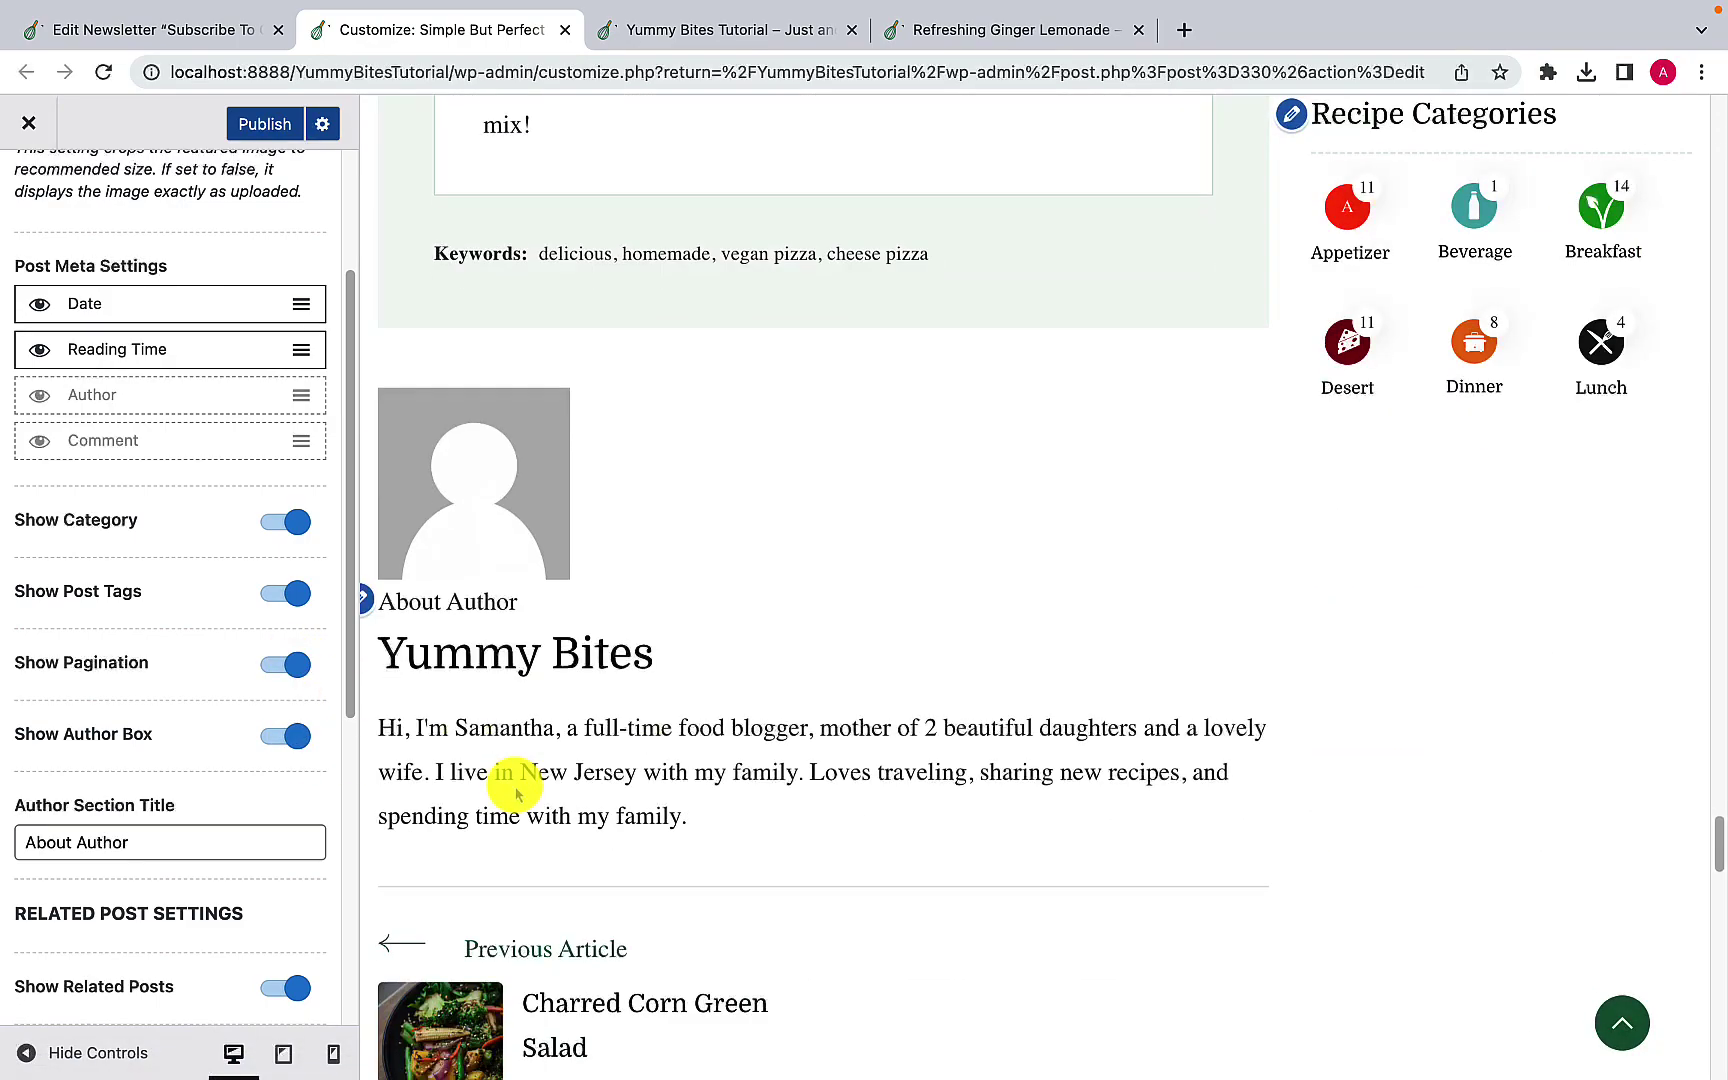
Step: Try hiding the author box below the single post's content, and show it again
scroll(510, 790, down, 4)
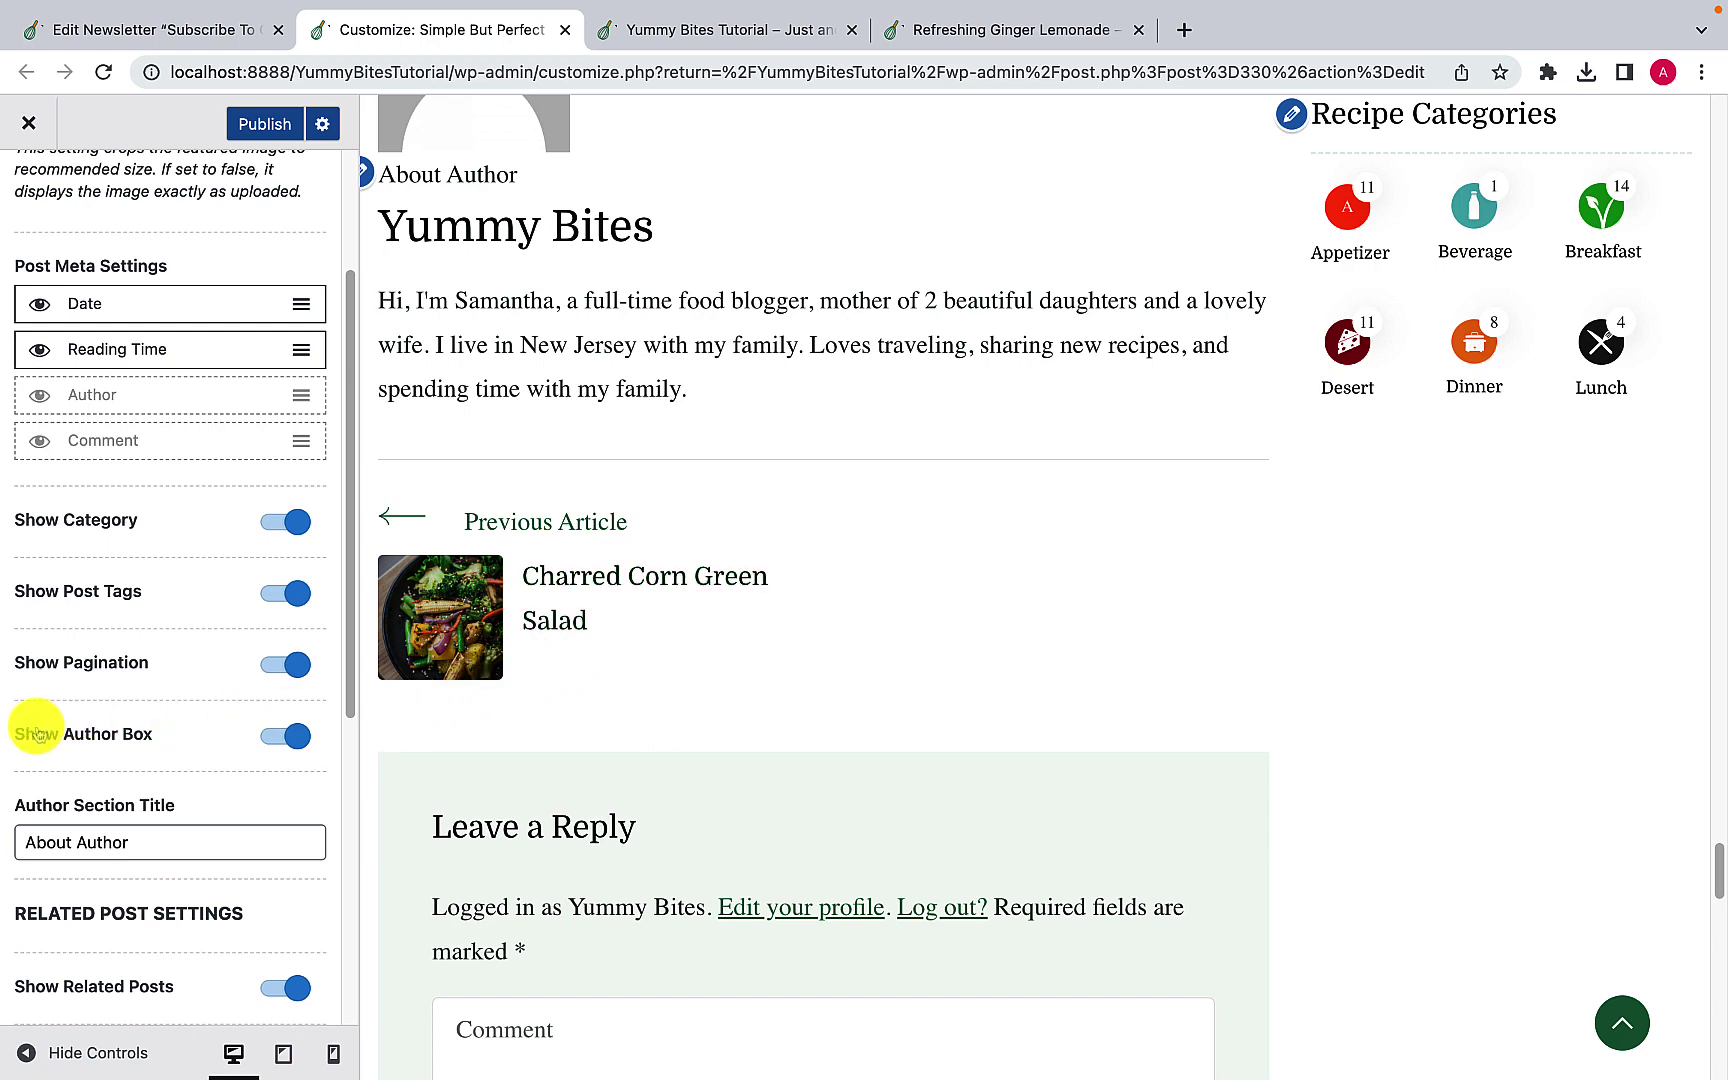
scroll(555, 795, down, 3)
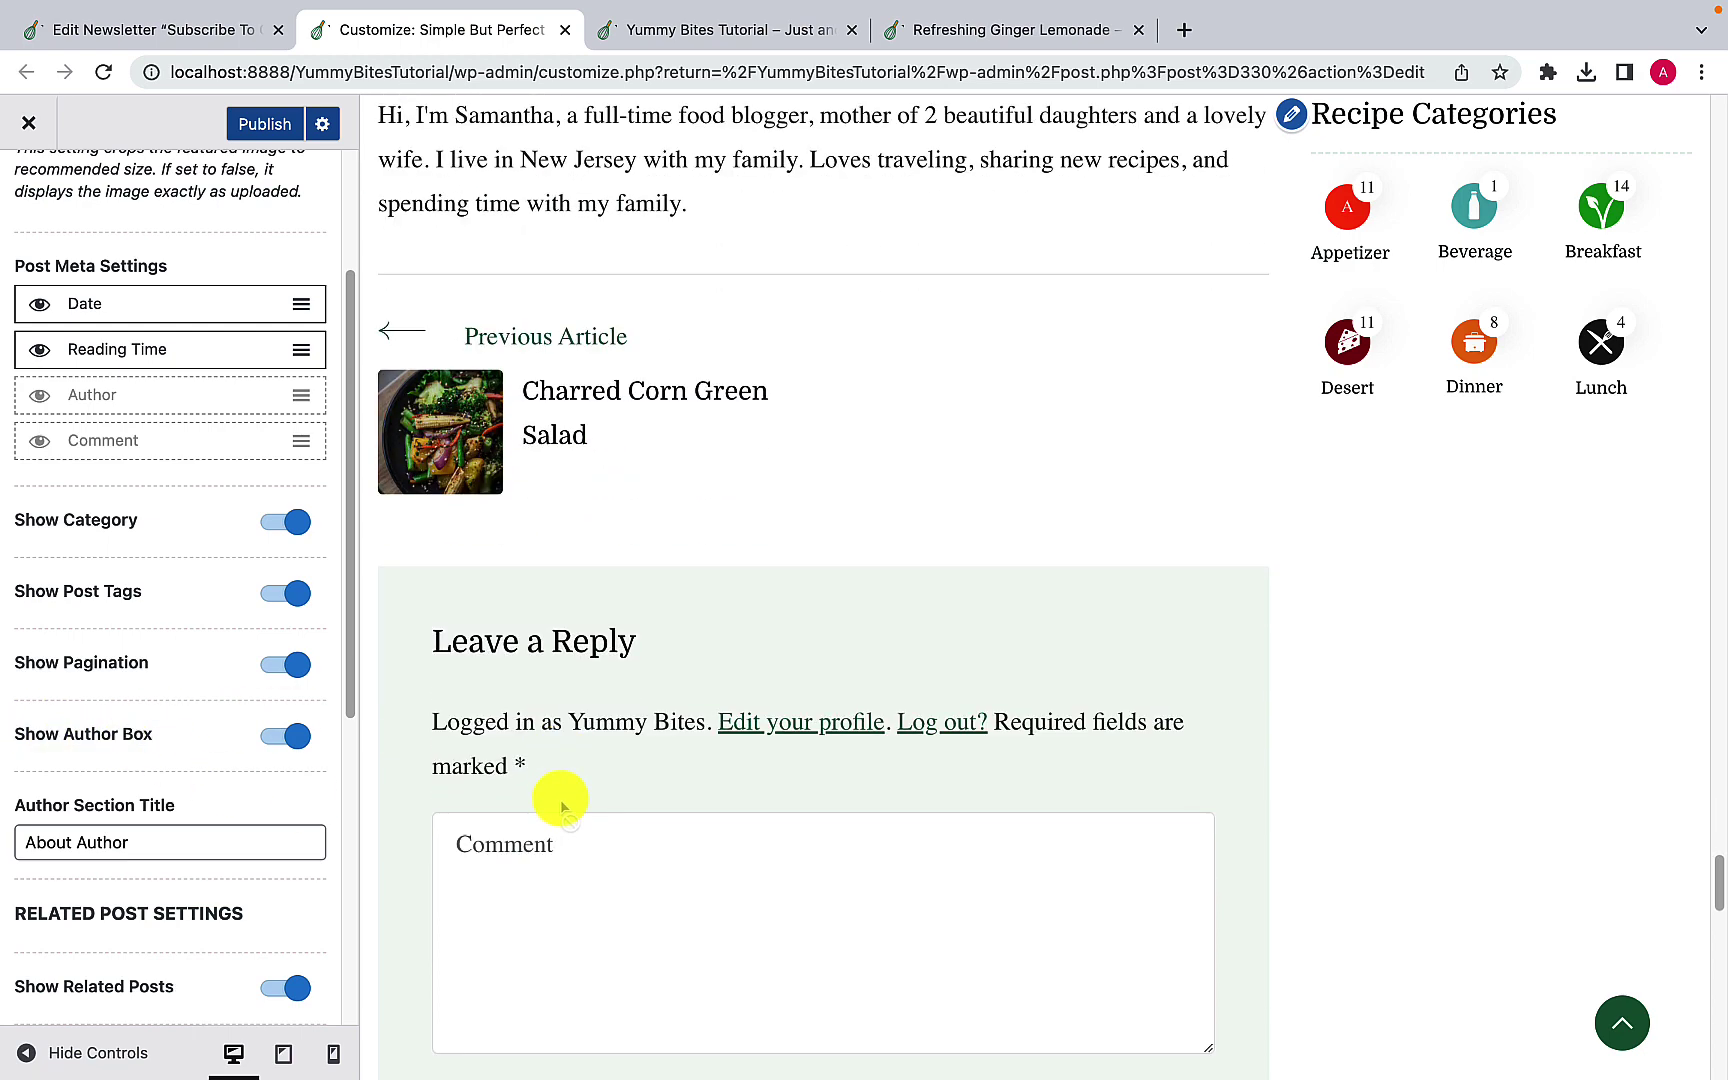
scroll(560, 799, down, 5)
scroll(559, 798, up, 9)
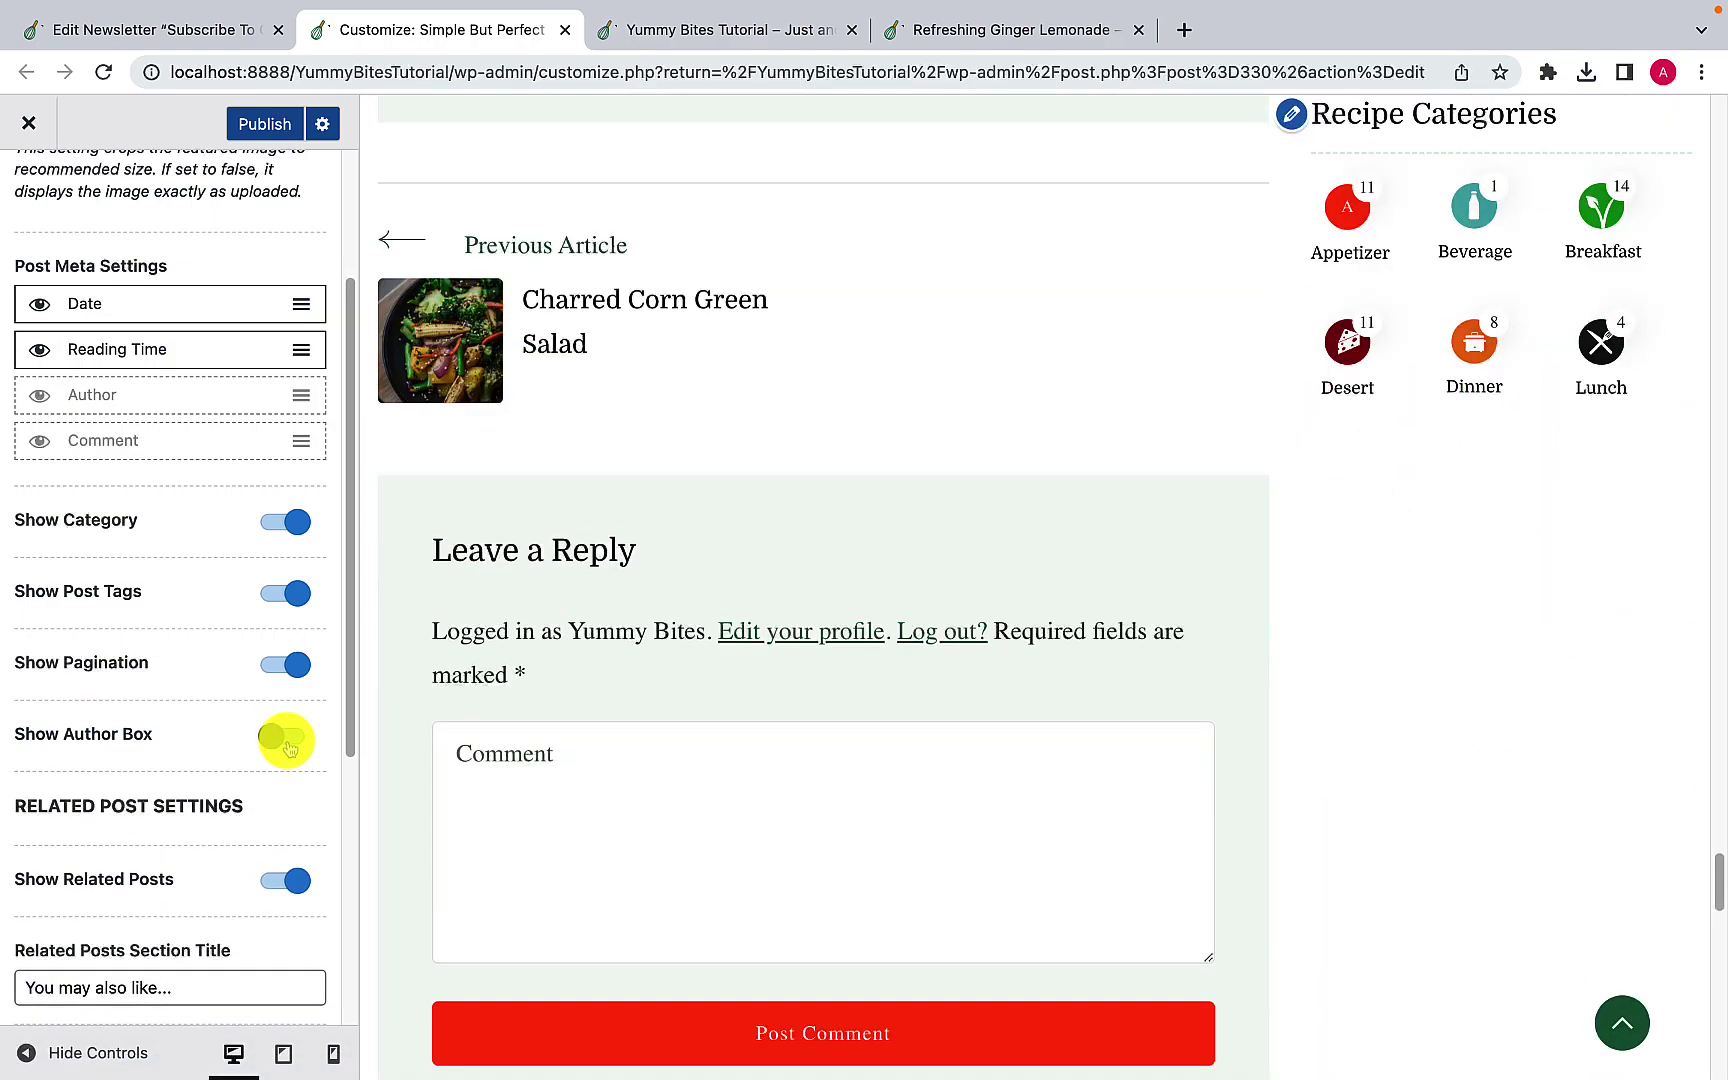
scroll(420, 718, up, 8)
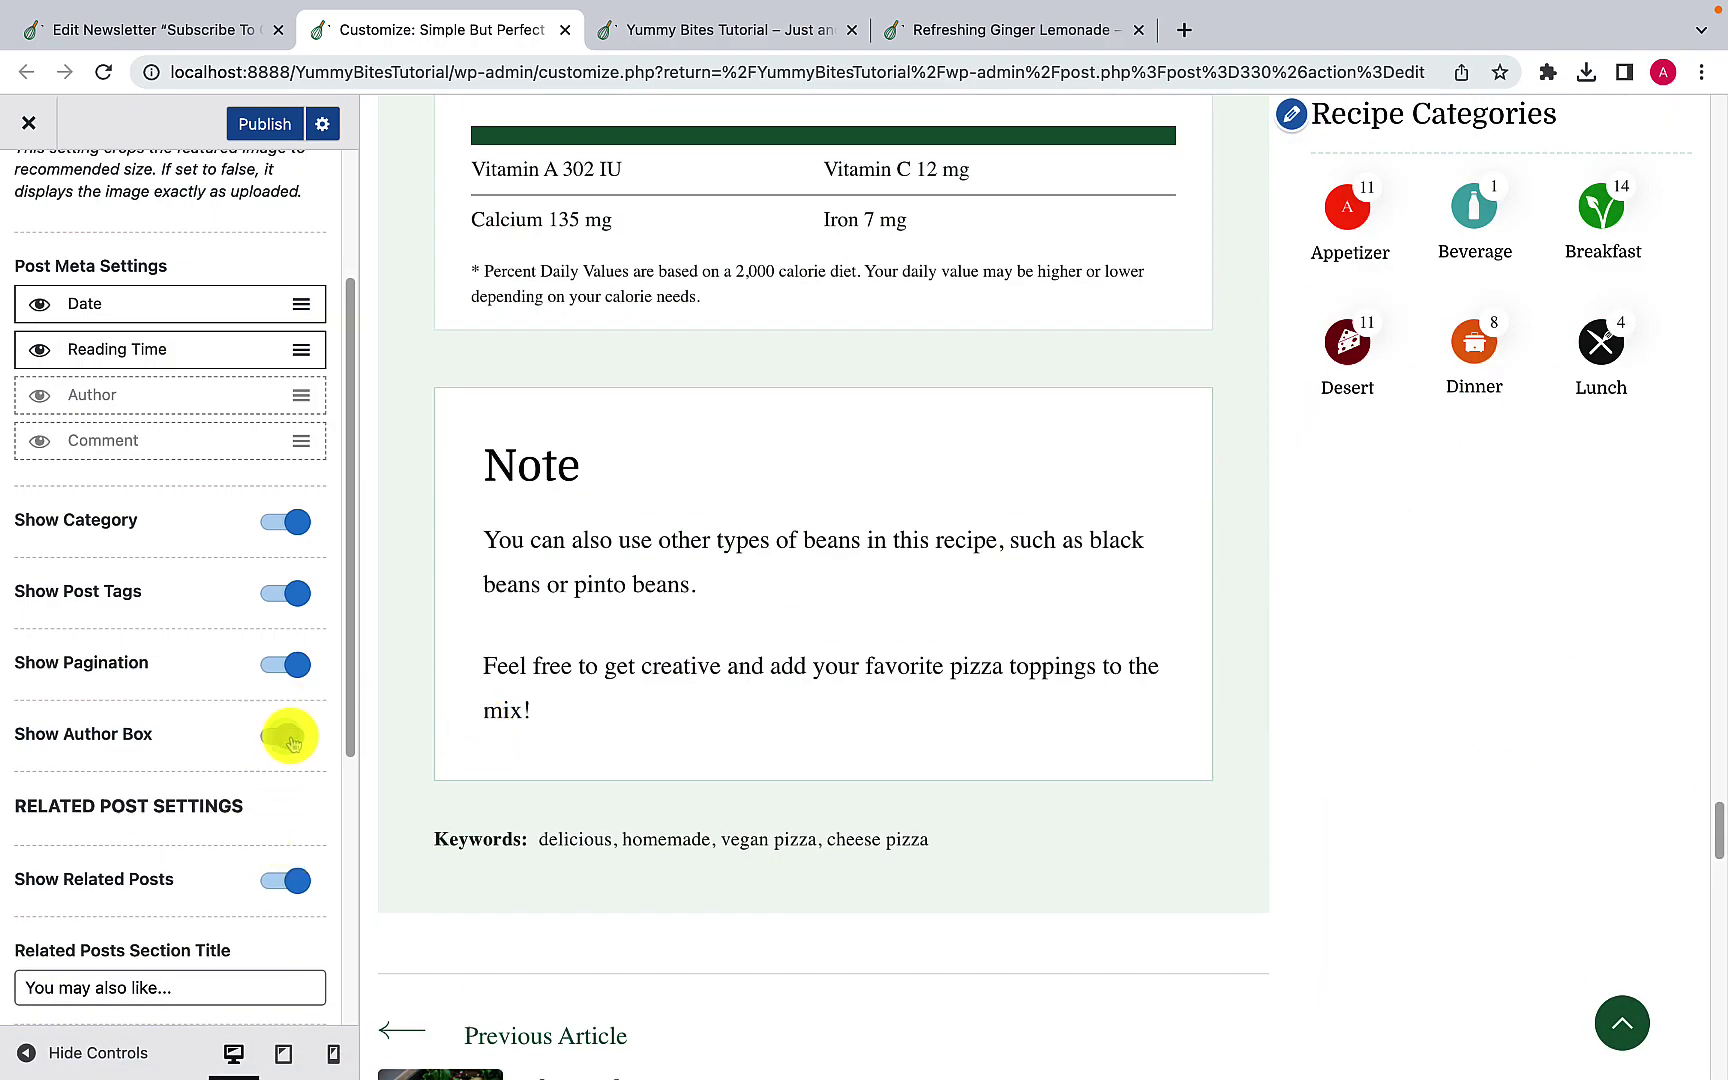
click(285, 736)
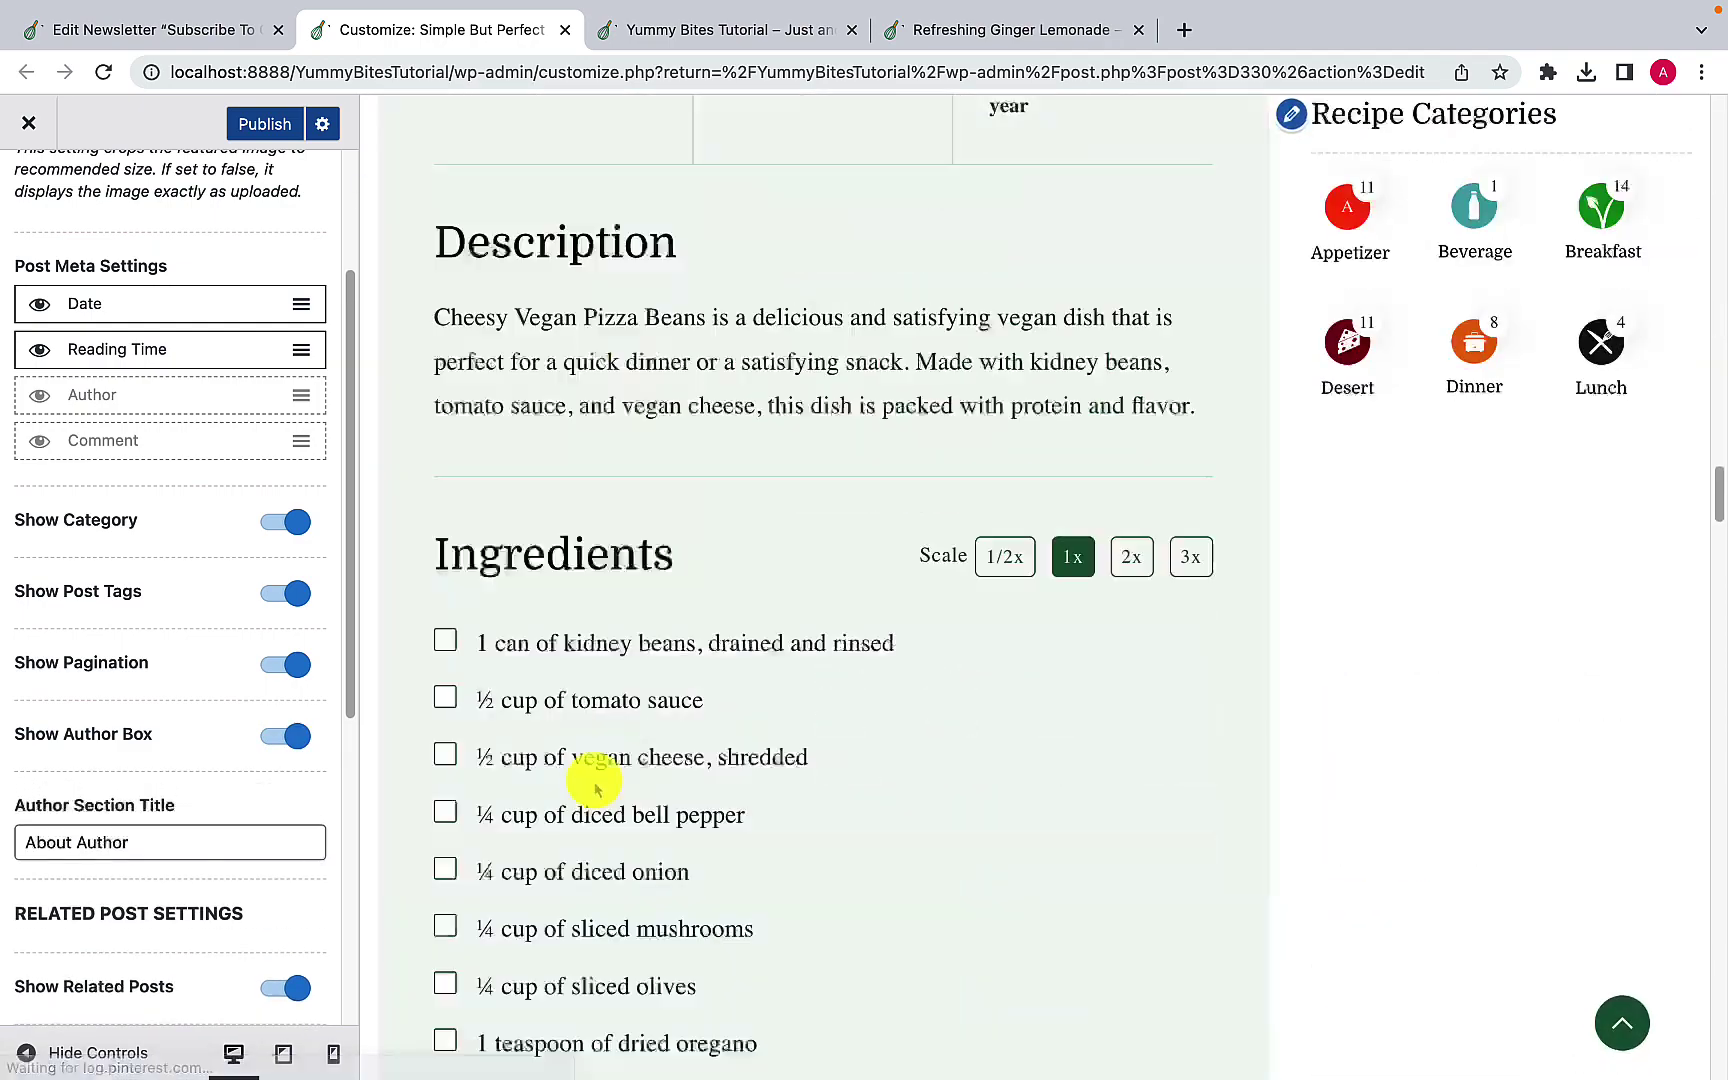
scroll(597, 785, down, 10)
scroll(730, 602, up, 4)
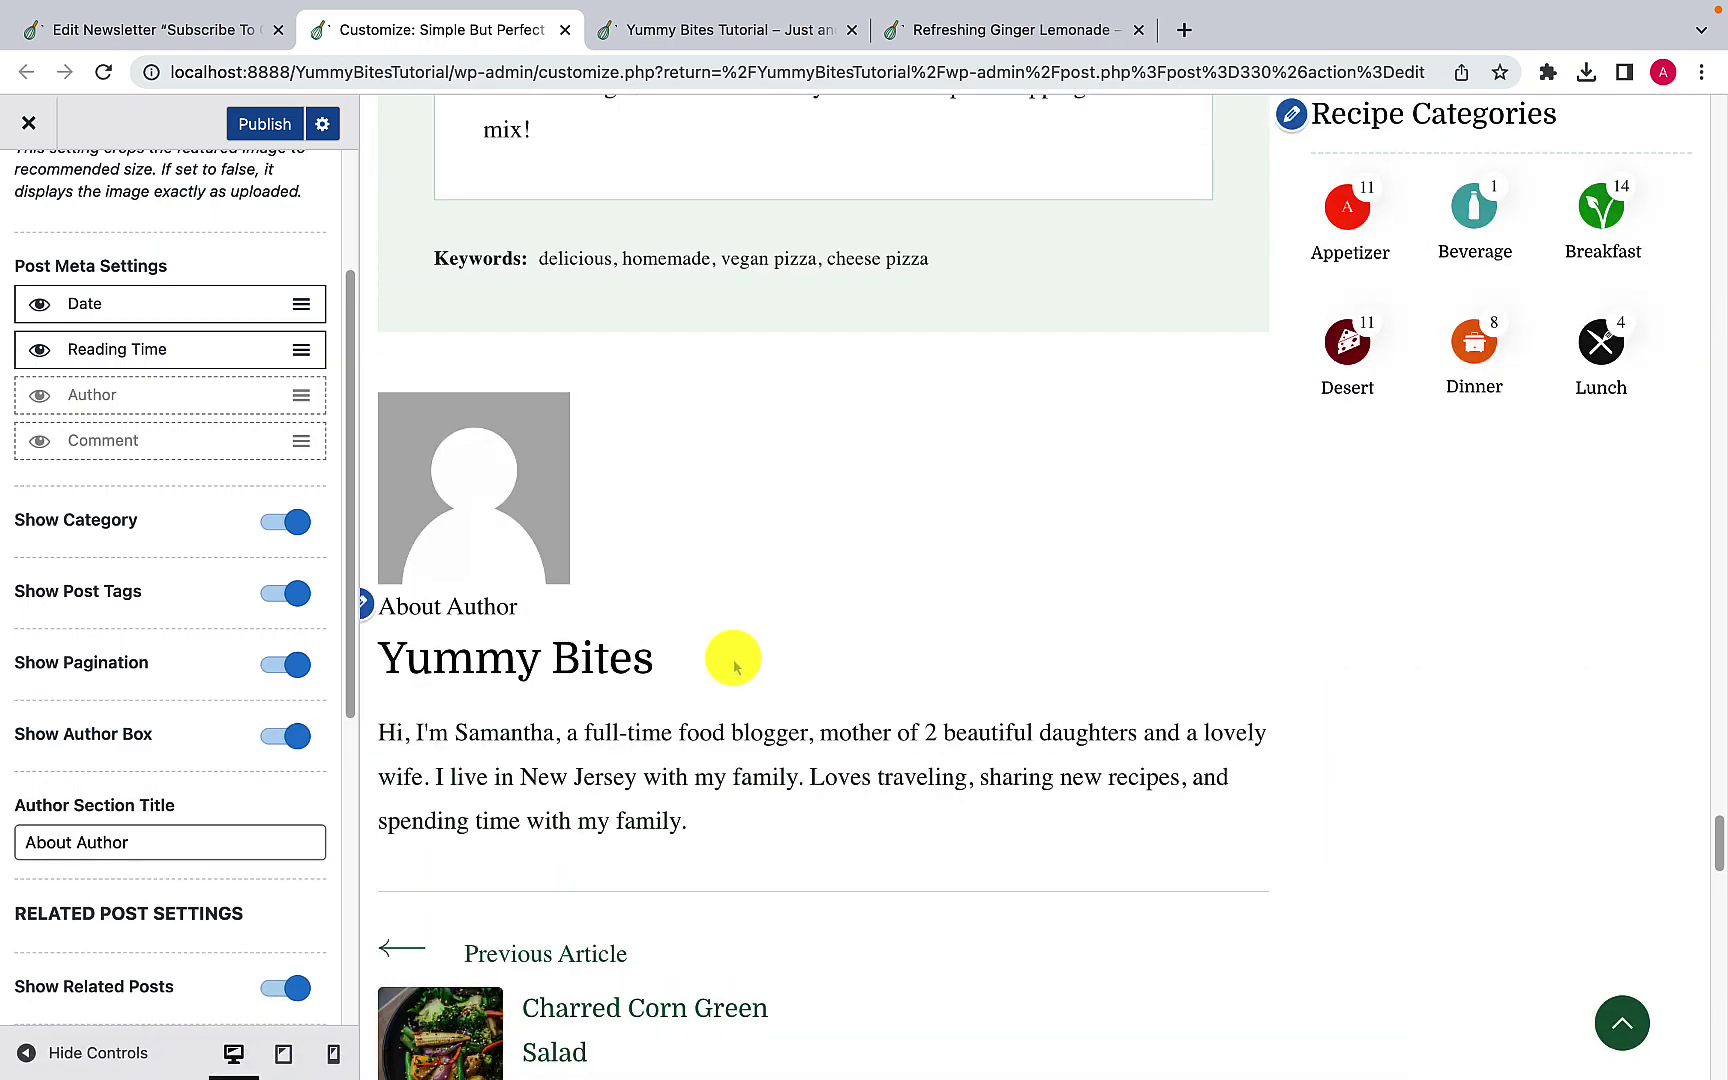
scroll(239, 823, down, 1)
Step: Examine the Author Section Title setting and compare it with the author box label in the preview
scroll(239, 823, down, 3)
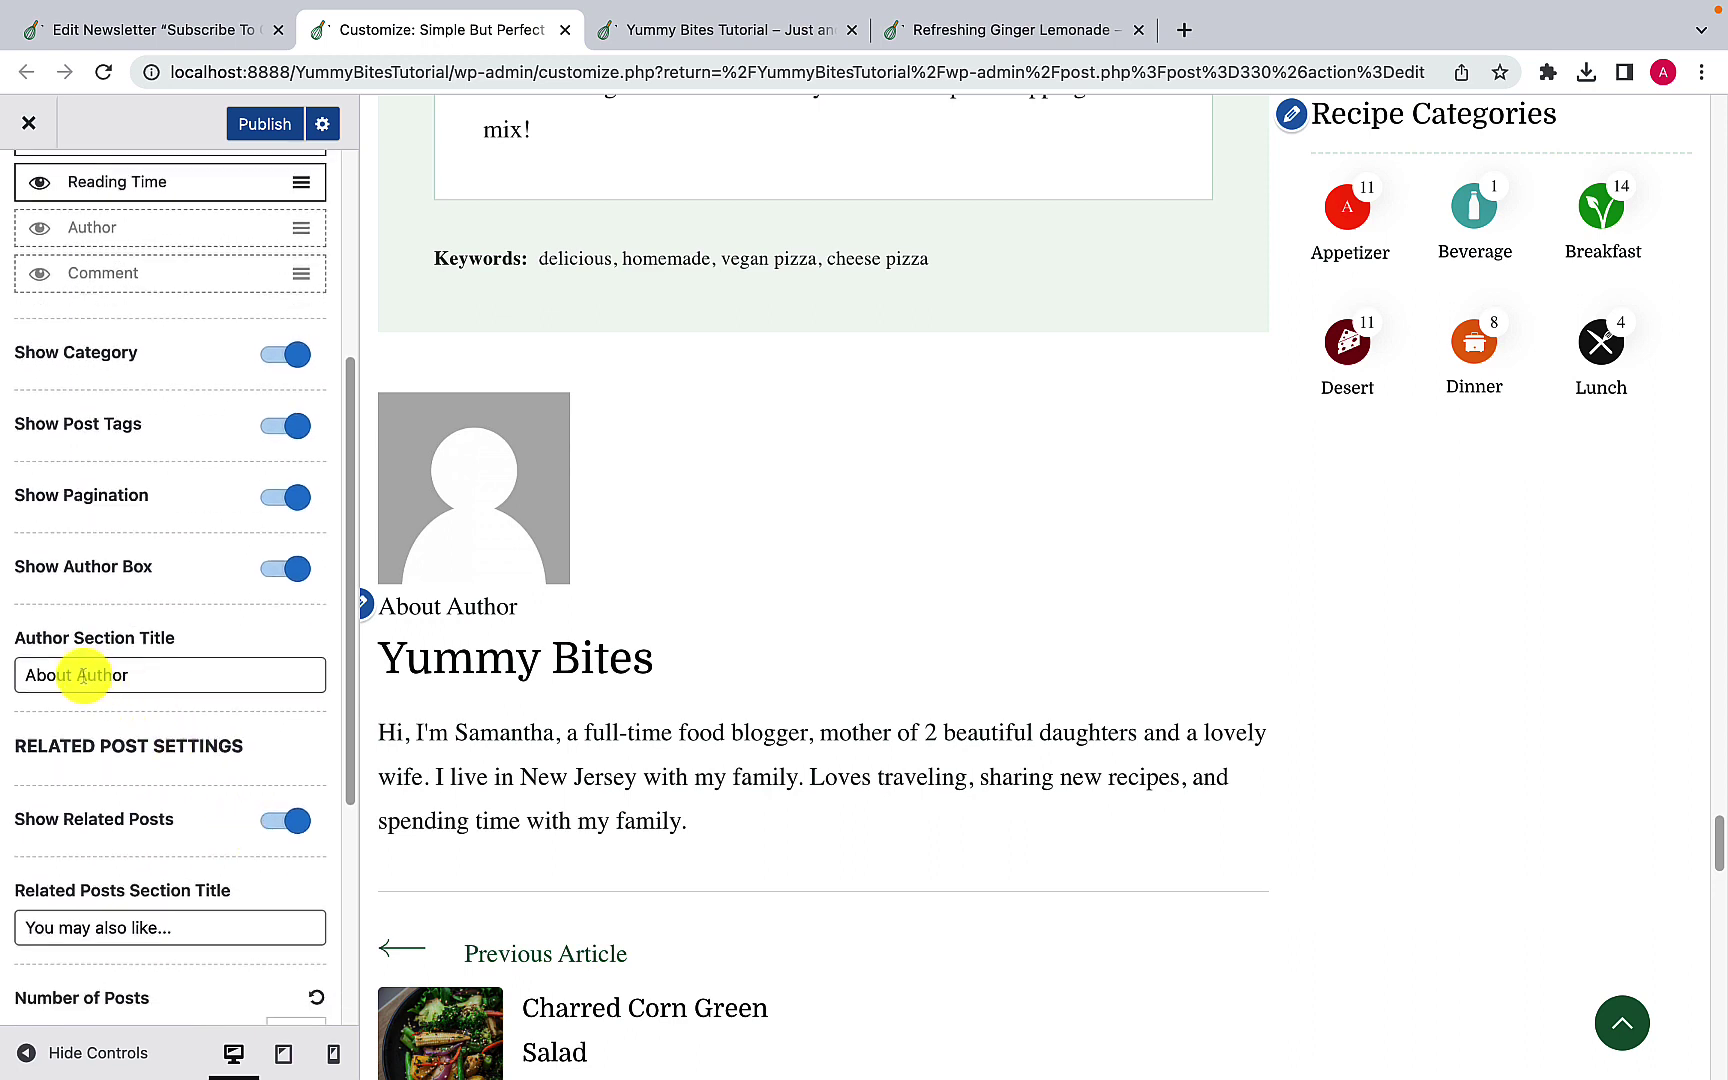
drag(155, 669, 12, 675)
click(177, 675)
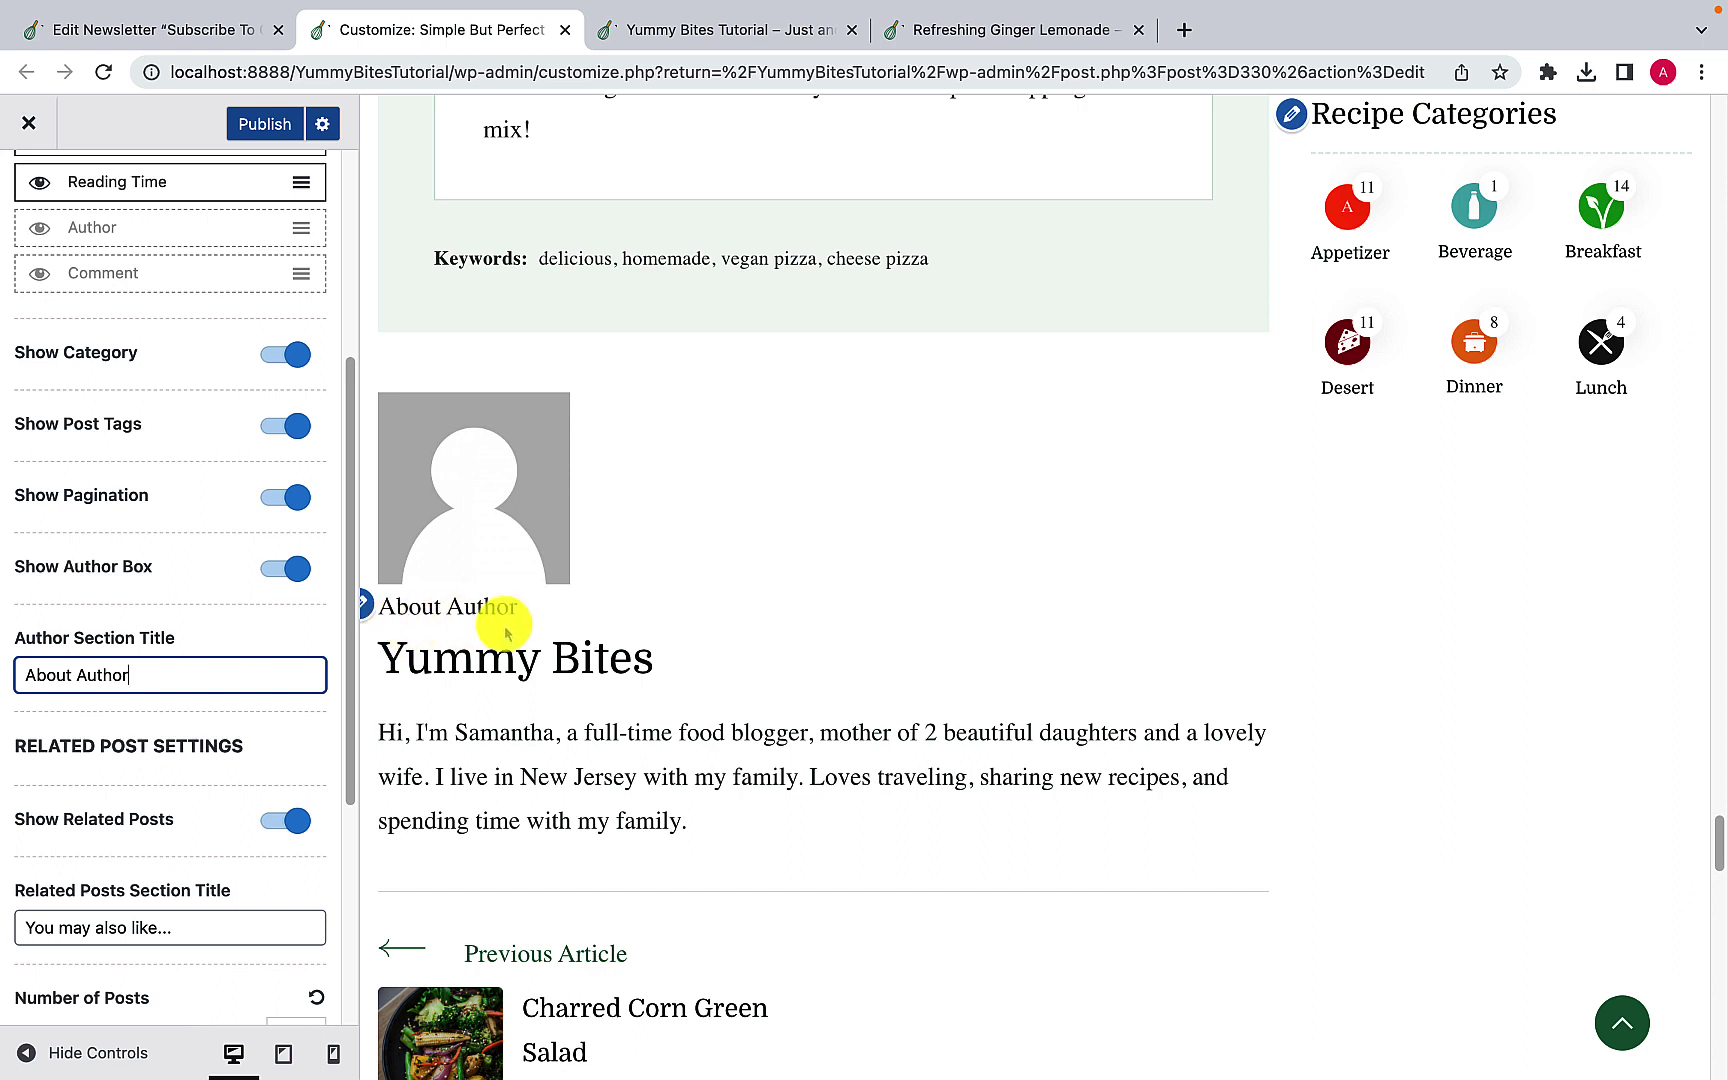
drag(165, 675, 30, 675)
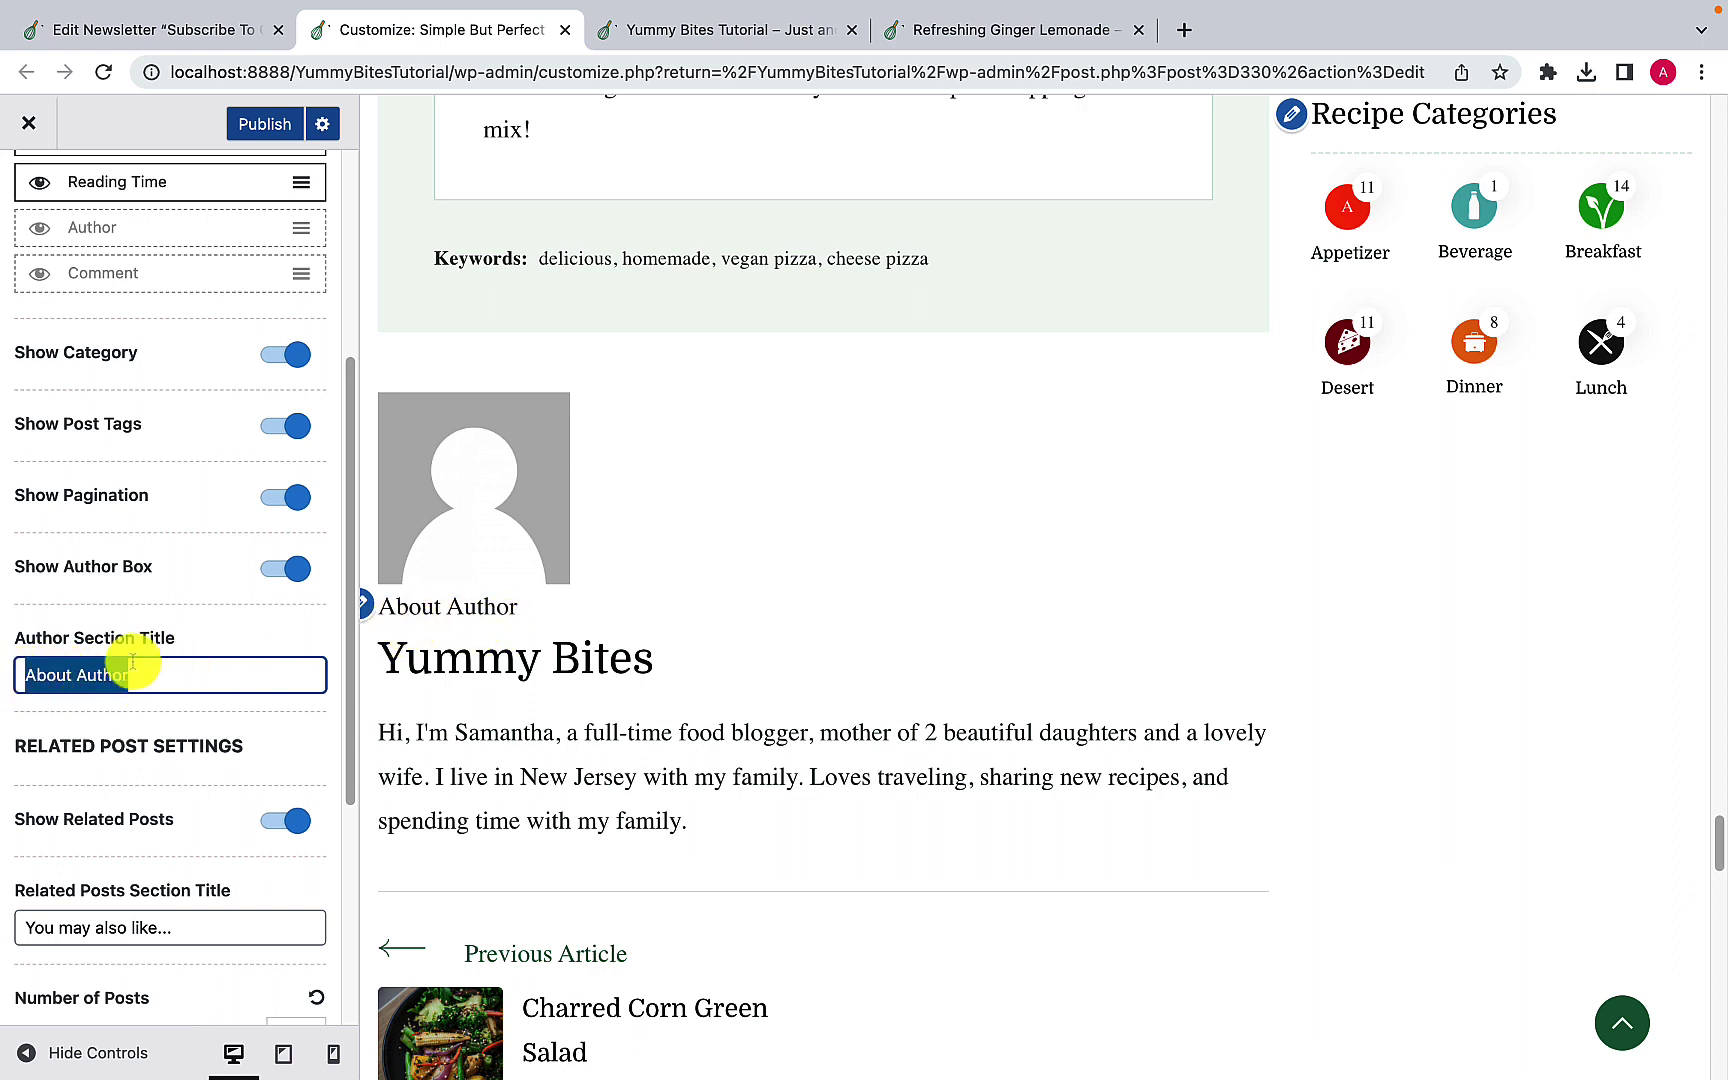
click(196, 677)
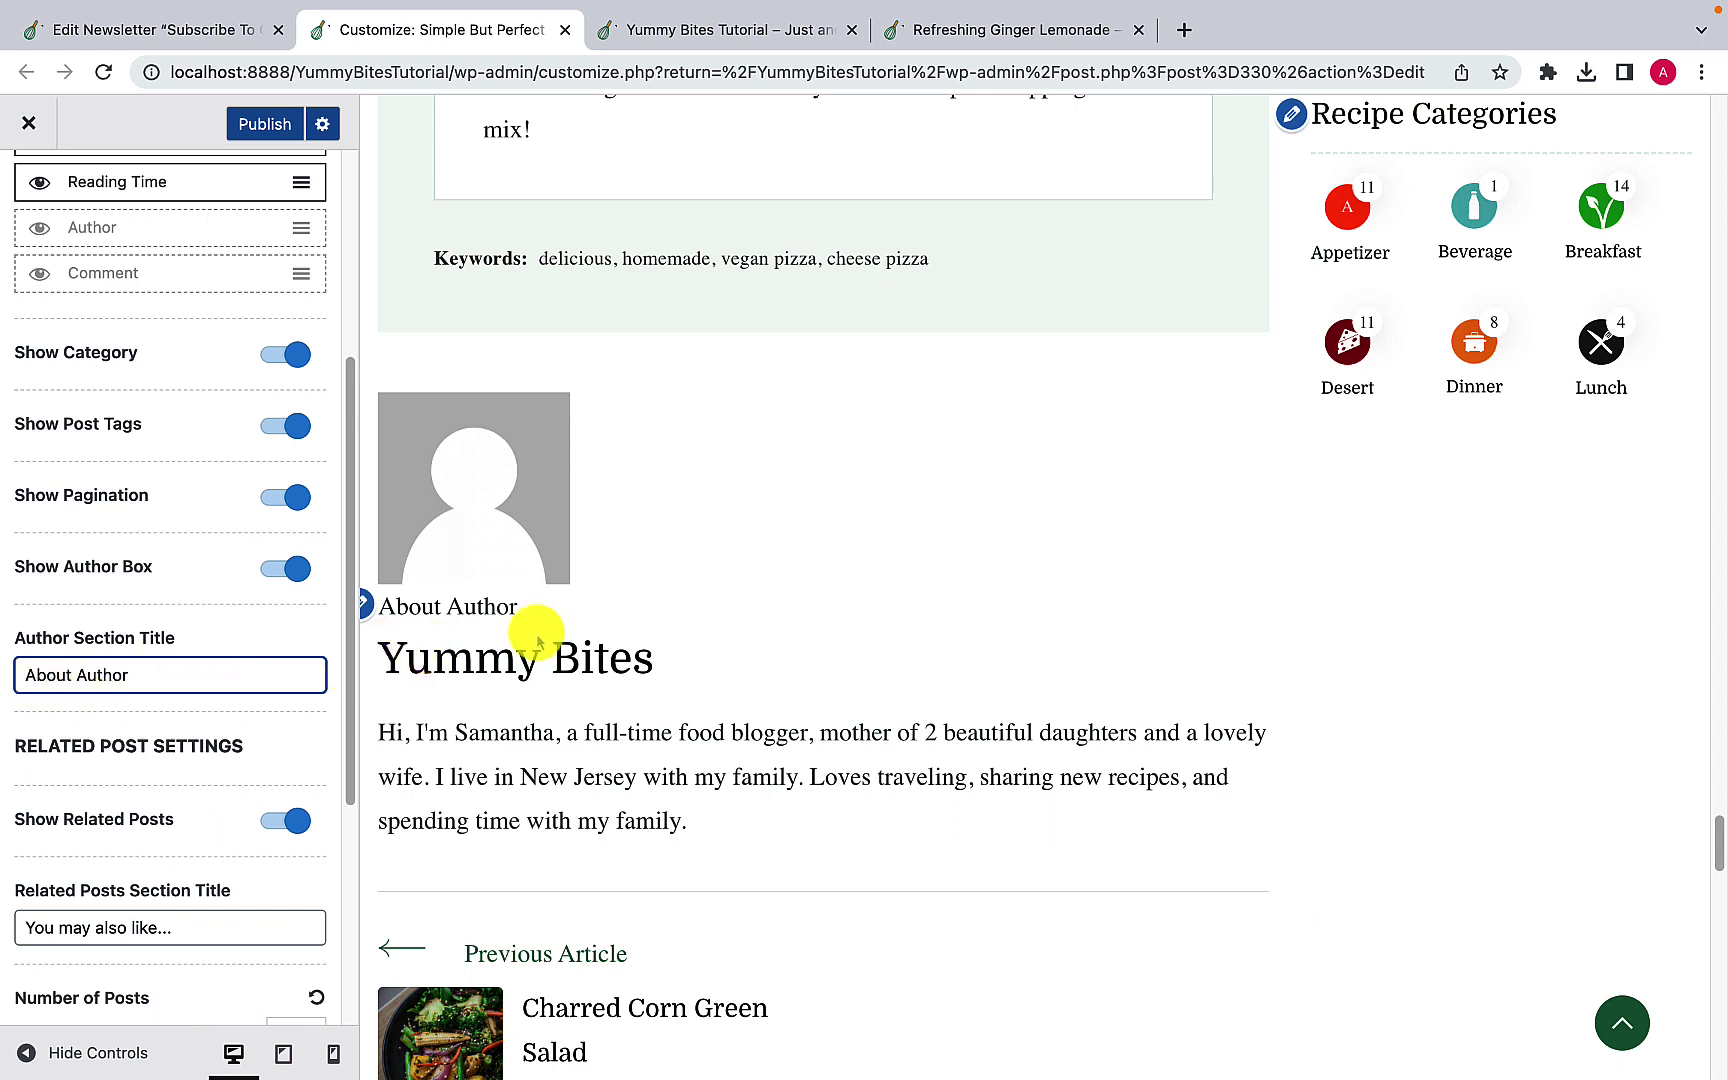
Step: Try hiding the related posts section on the single post, and show it again
scroll(193, 771, down, 3)
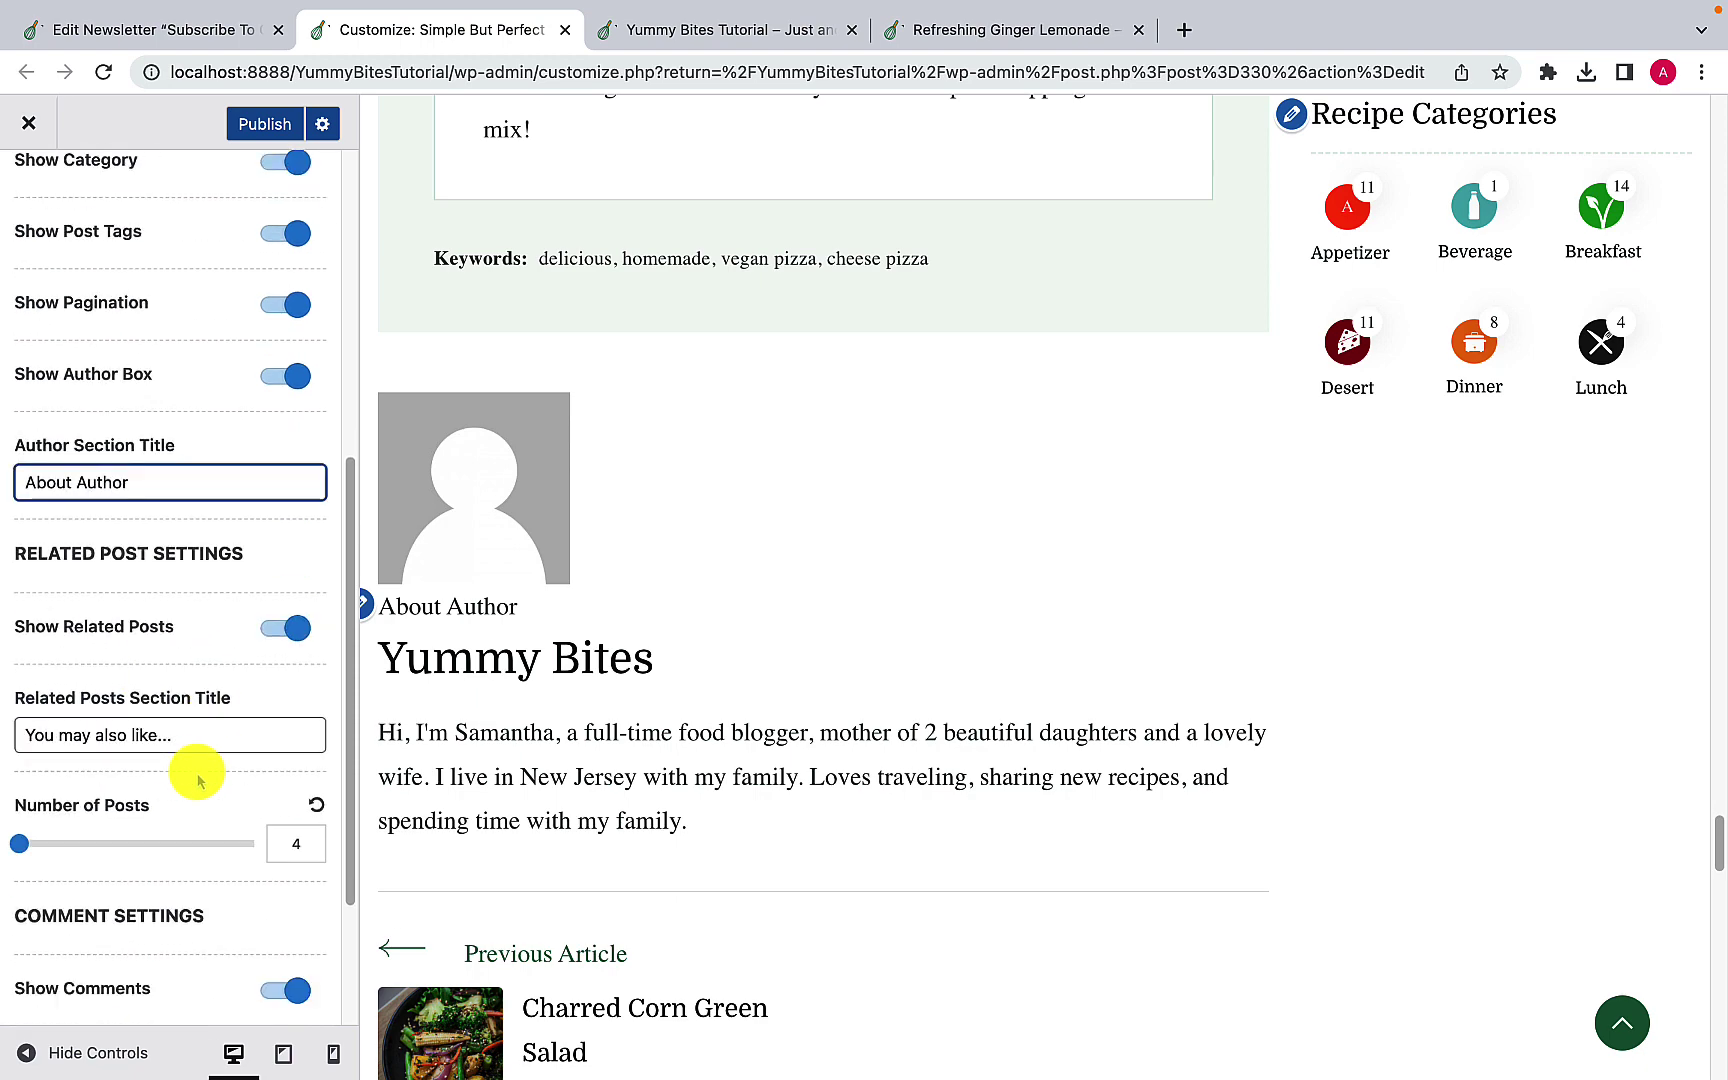
scroll(505, 790, down, 20)
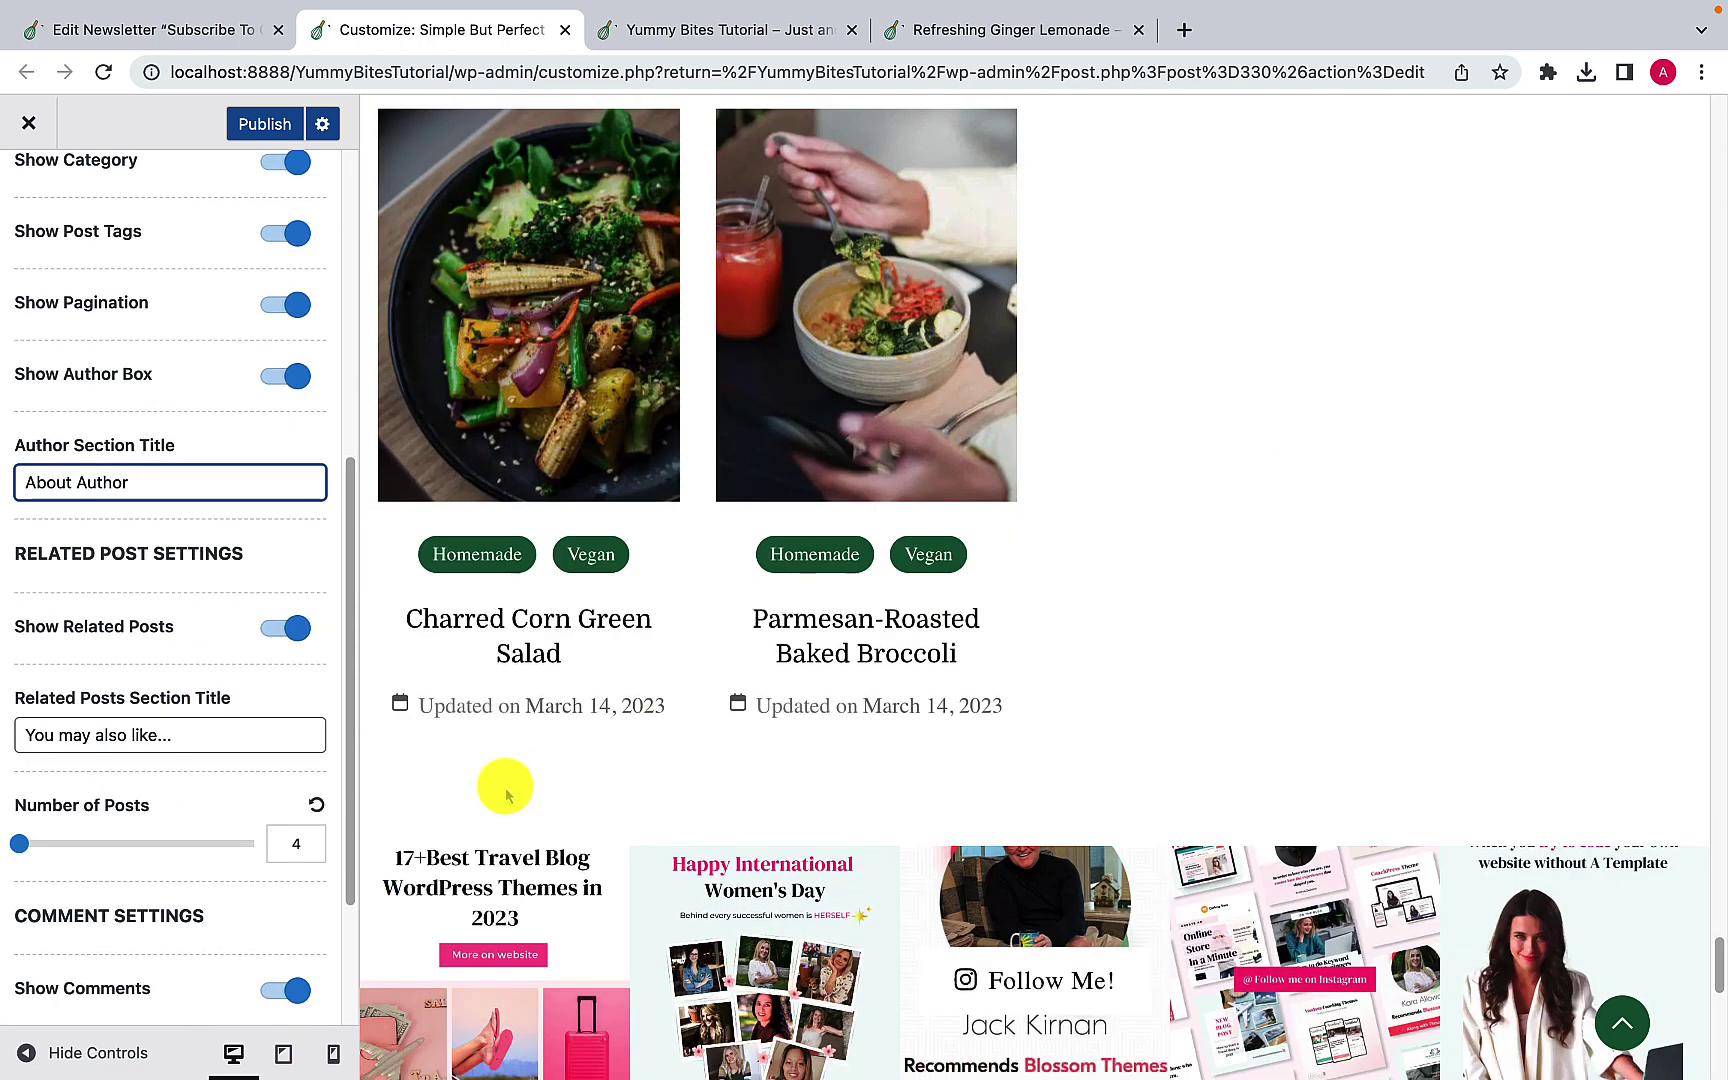
scroll(540, 720, up, 2)
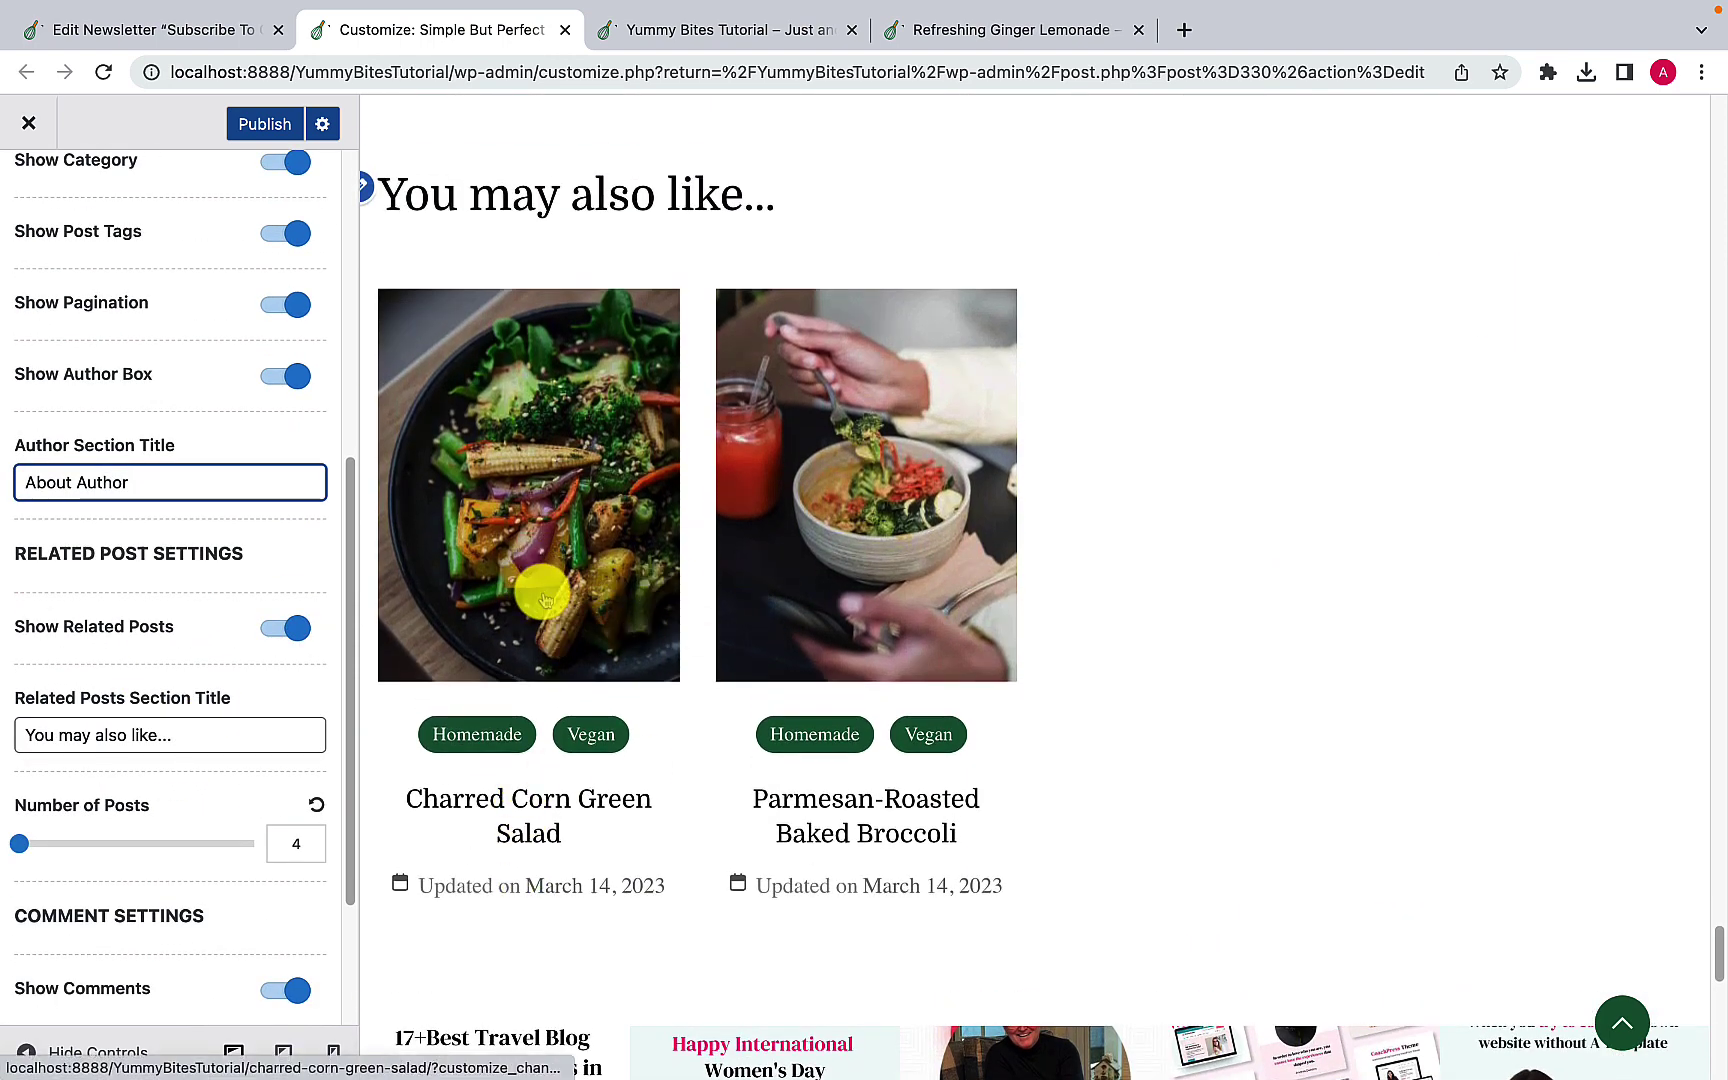
click(282, 628)
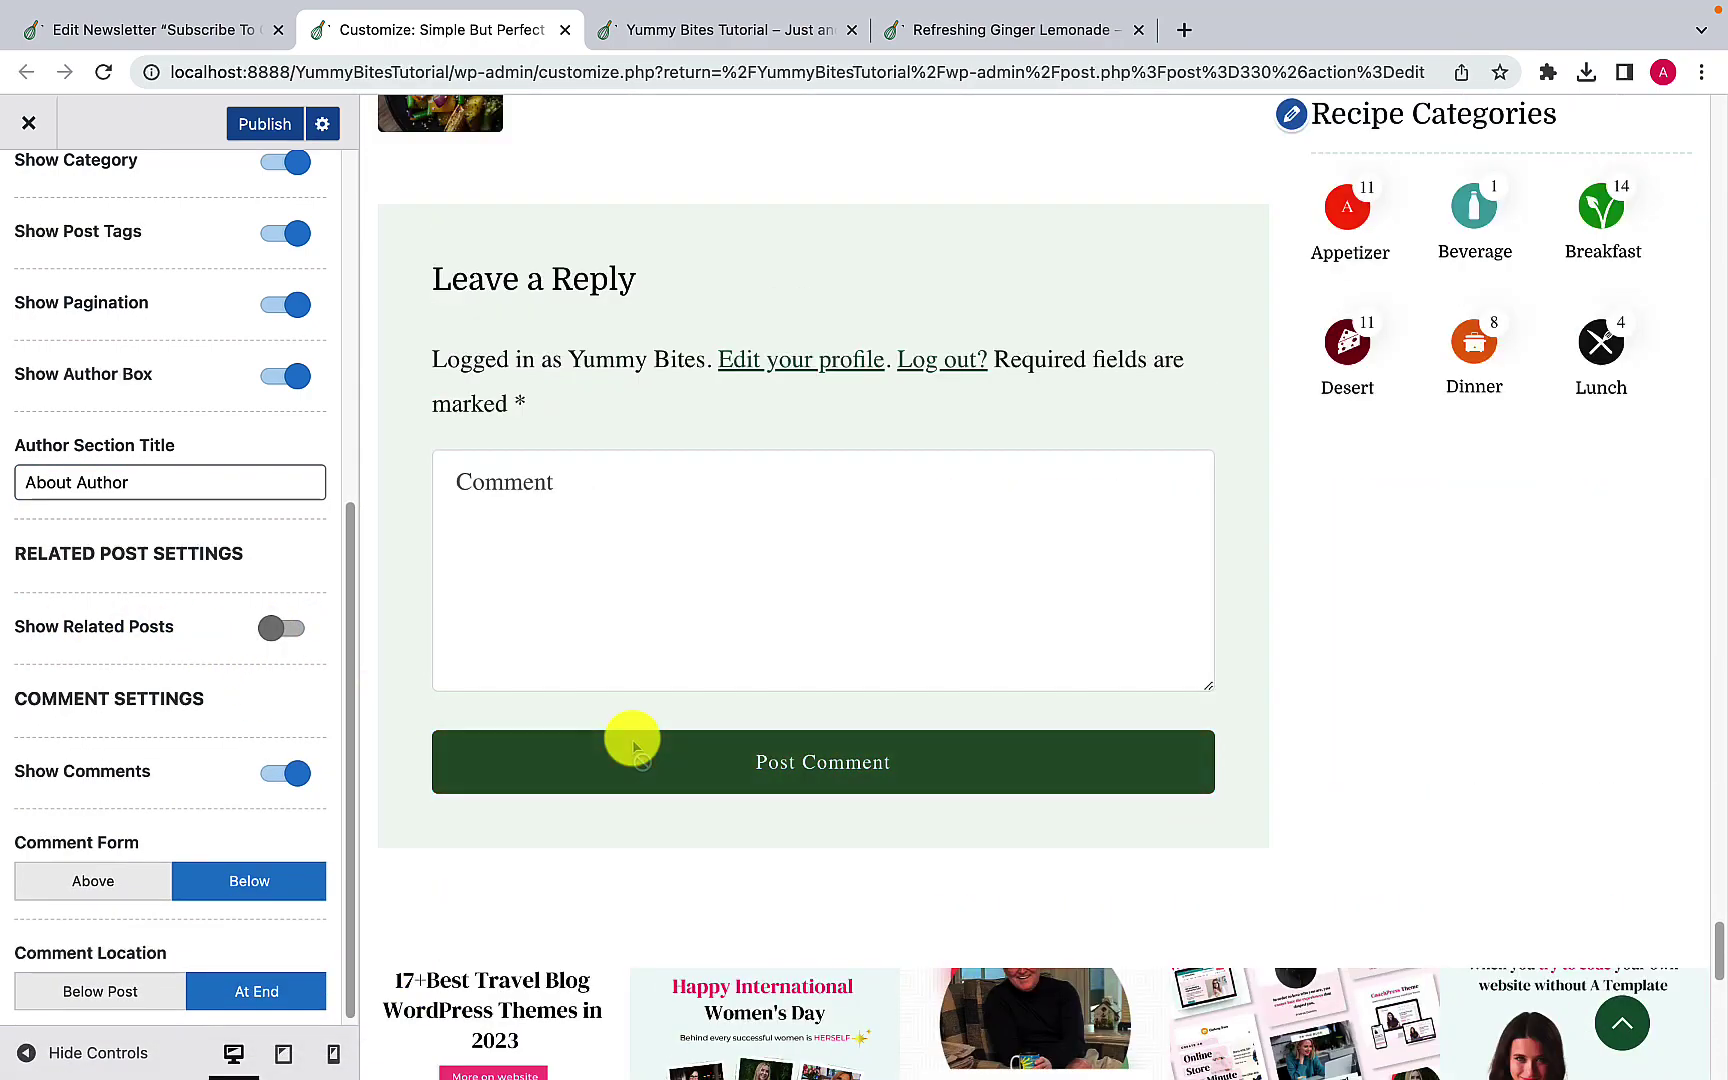
click(289, 632)
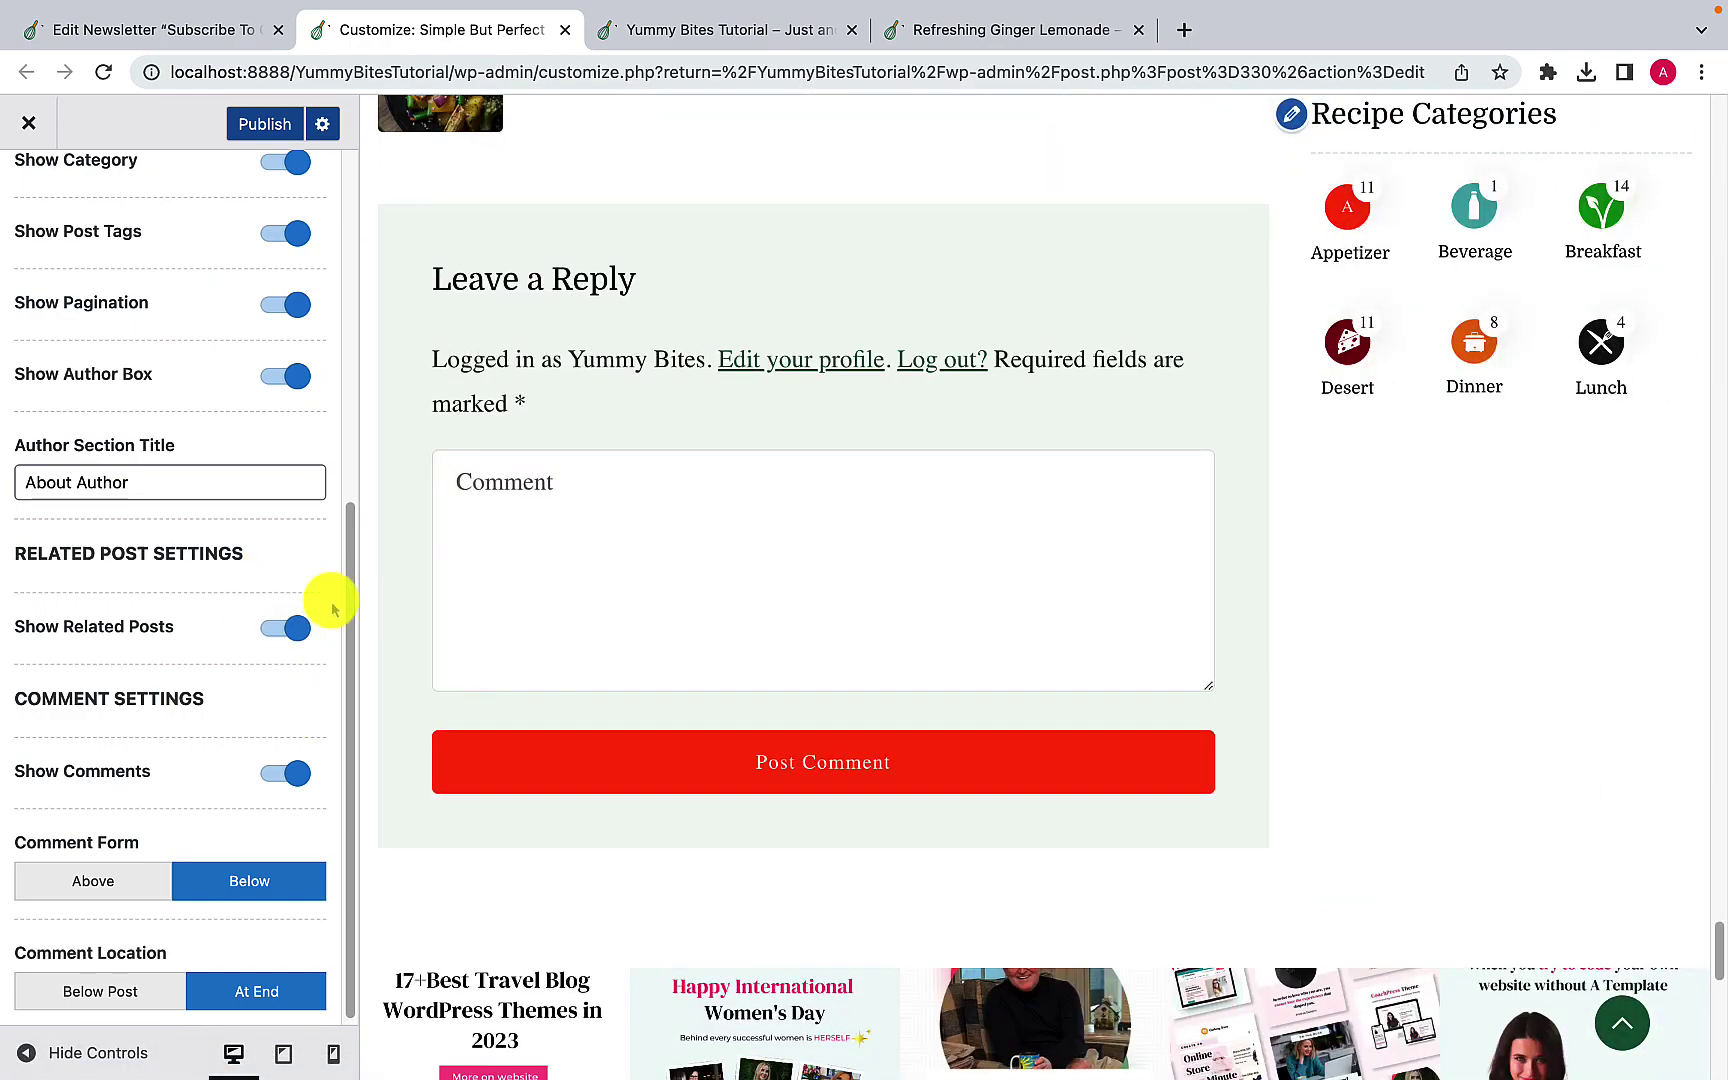
scroll(463, 721, down, 5)
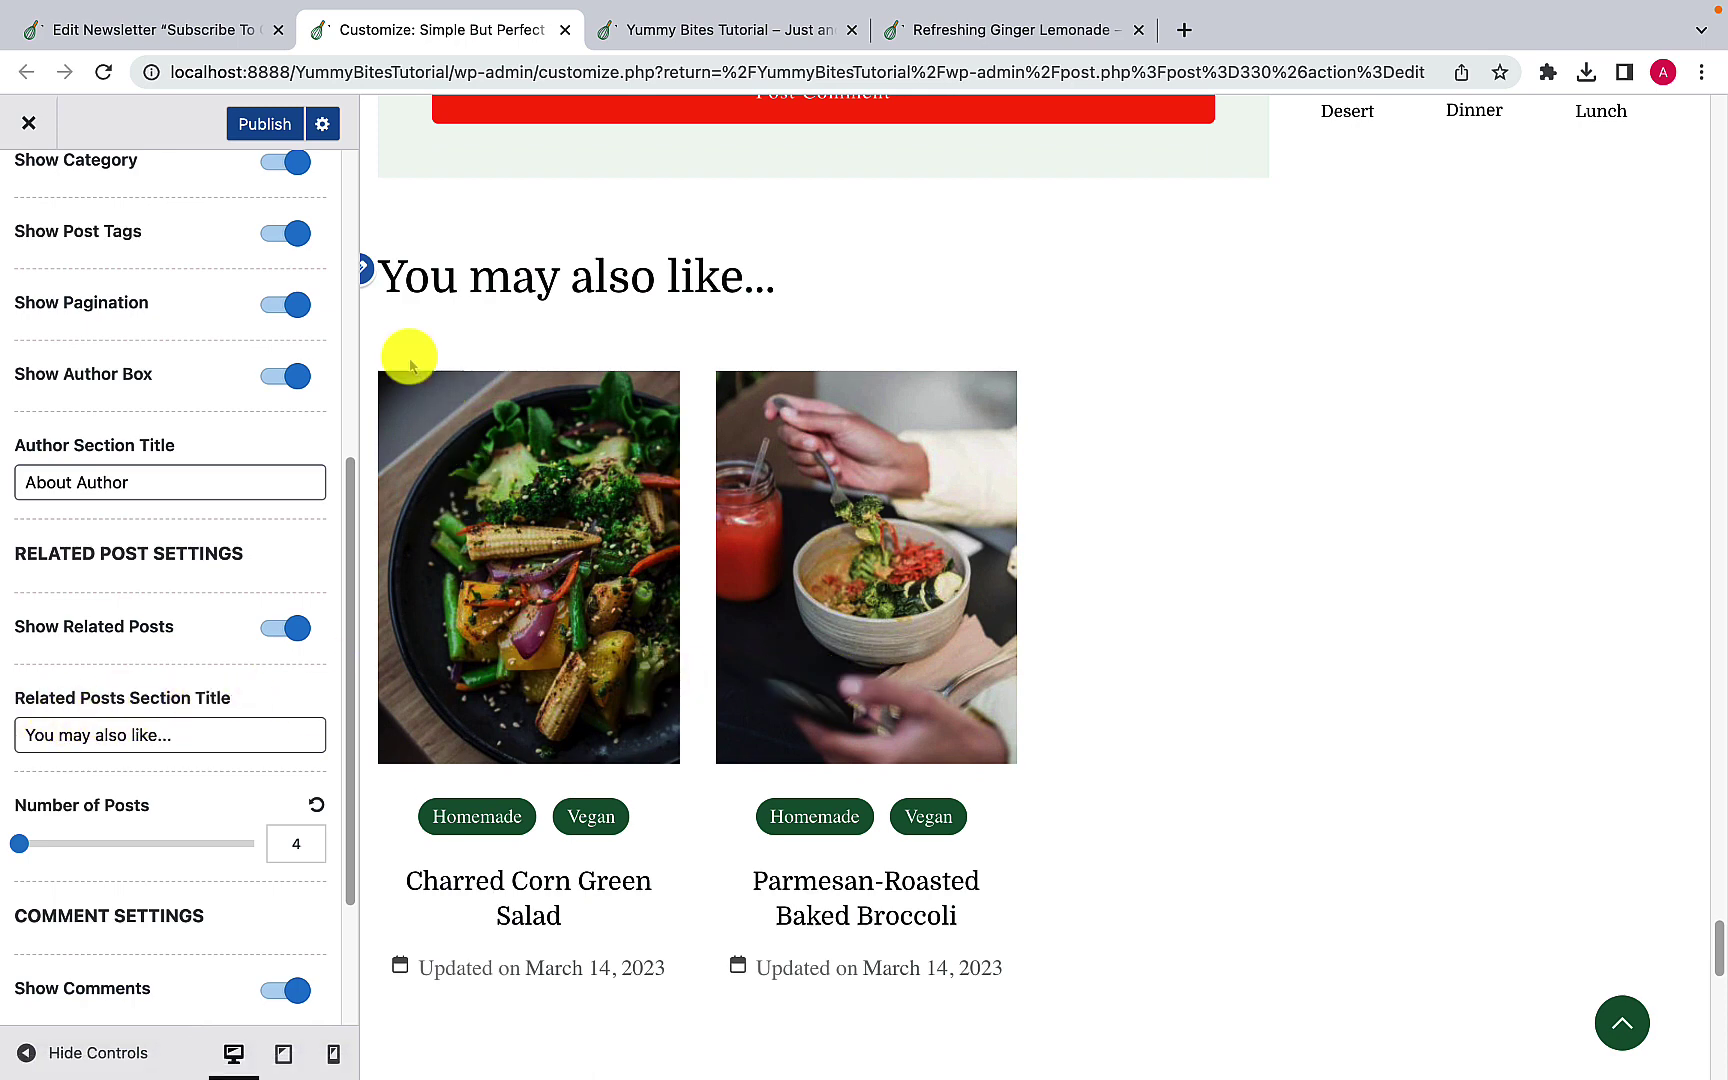
Step: Compare the related posts heading in the preview with its section title setting, and review the number of posts setting
drag(404, 278, 789, 296)
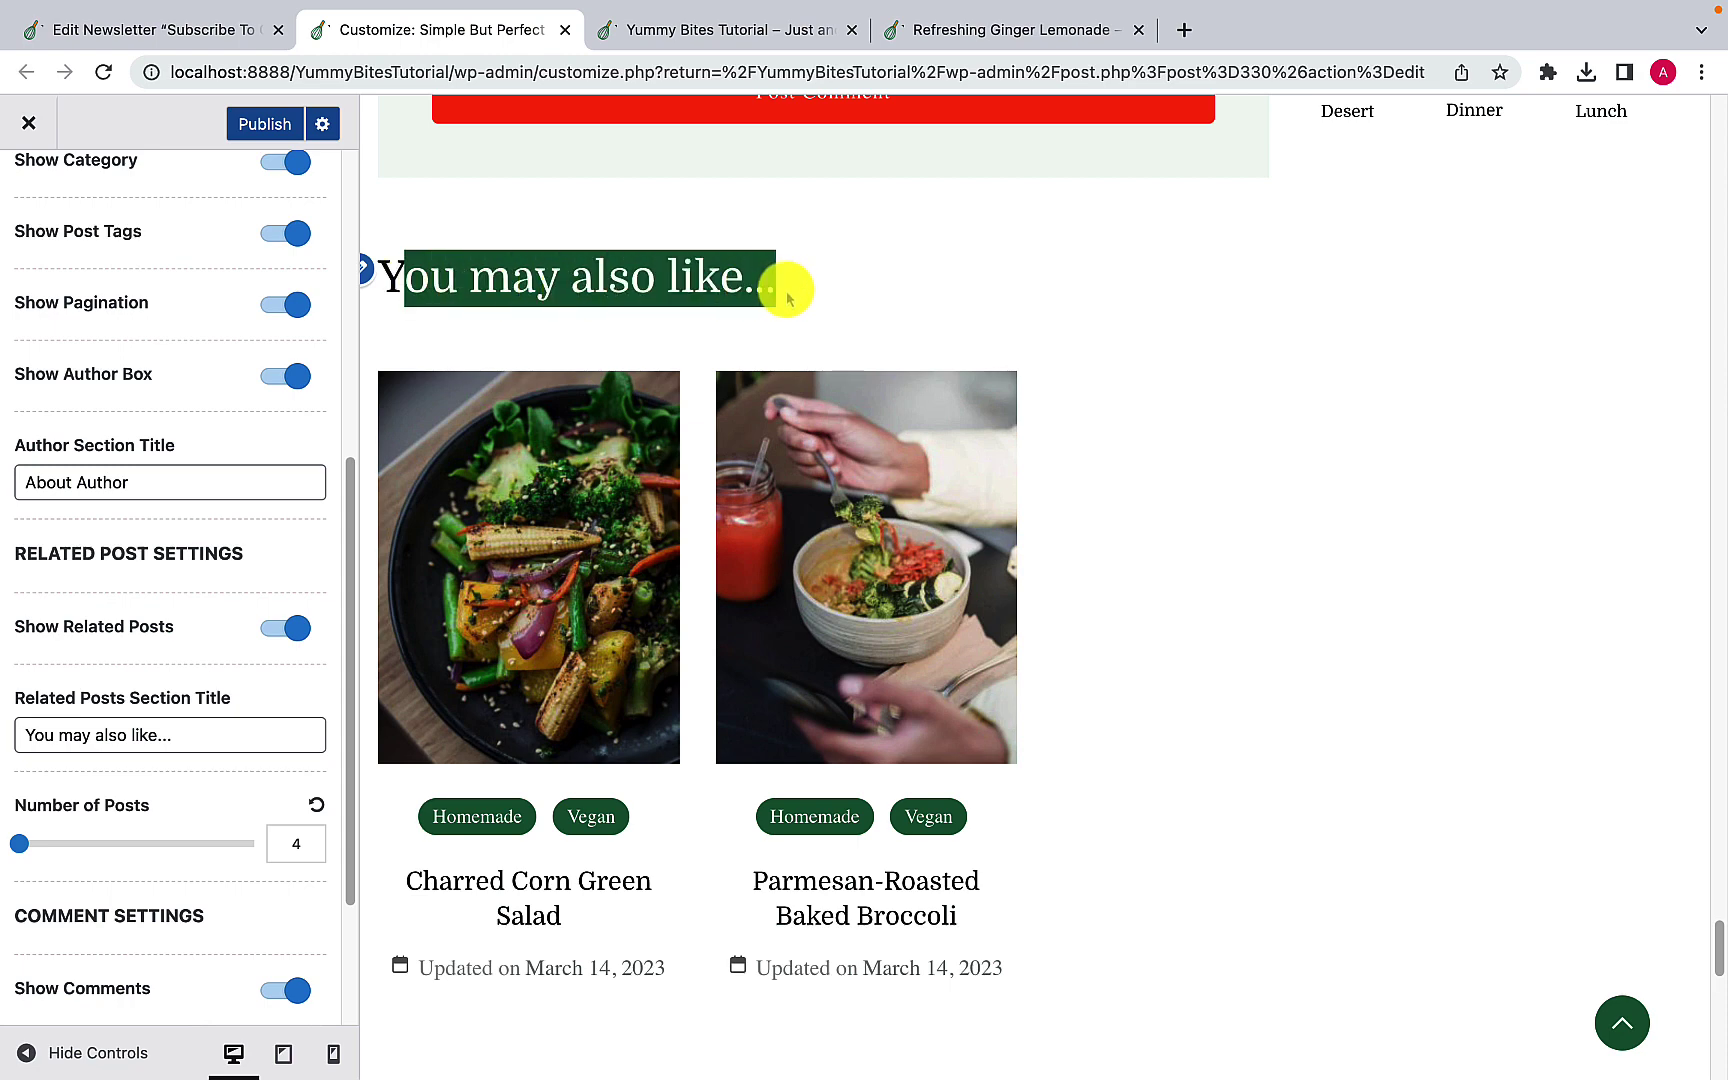
click(789, 296)
drag(228, 727, 3, 731)
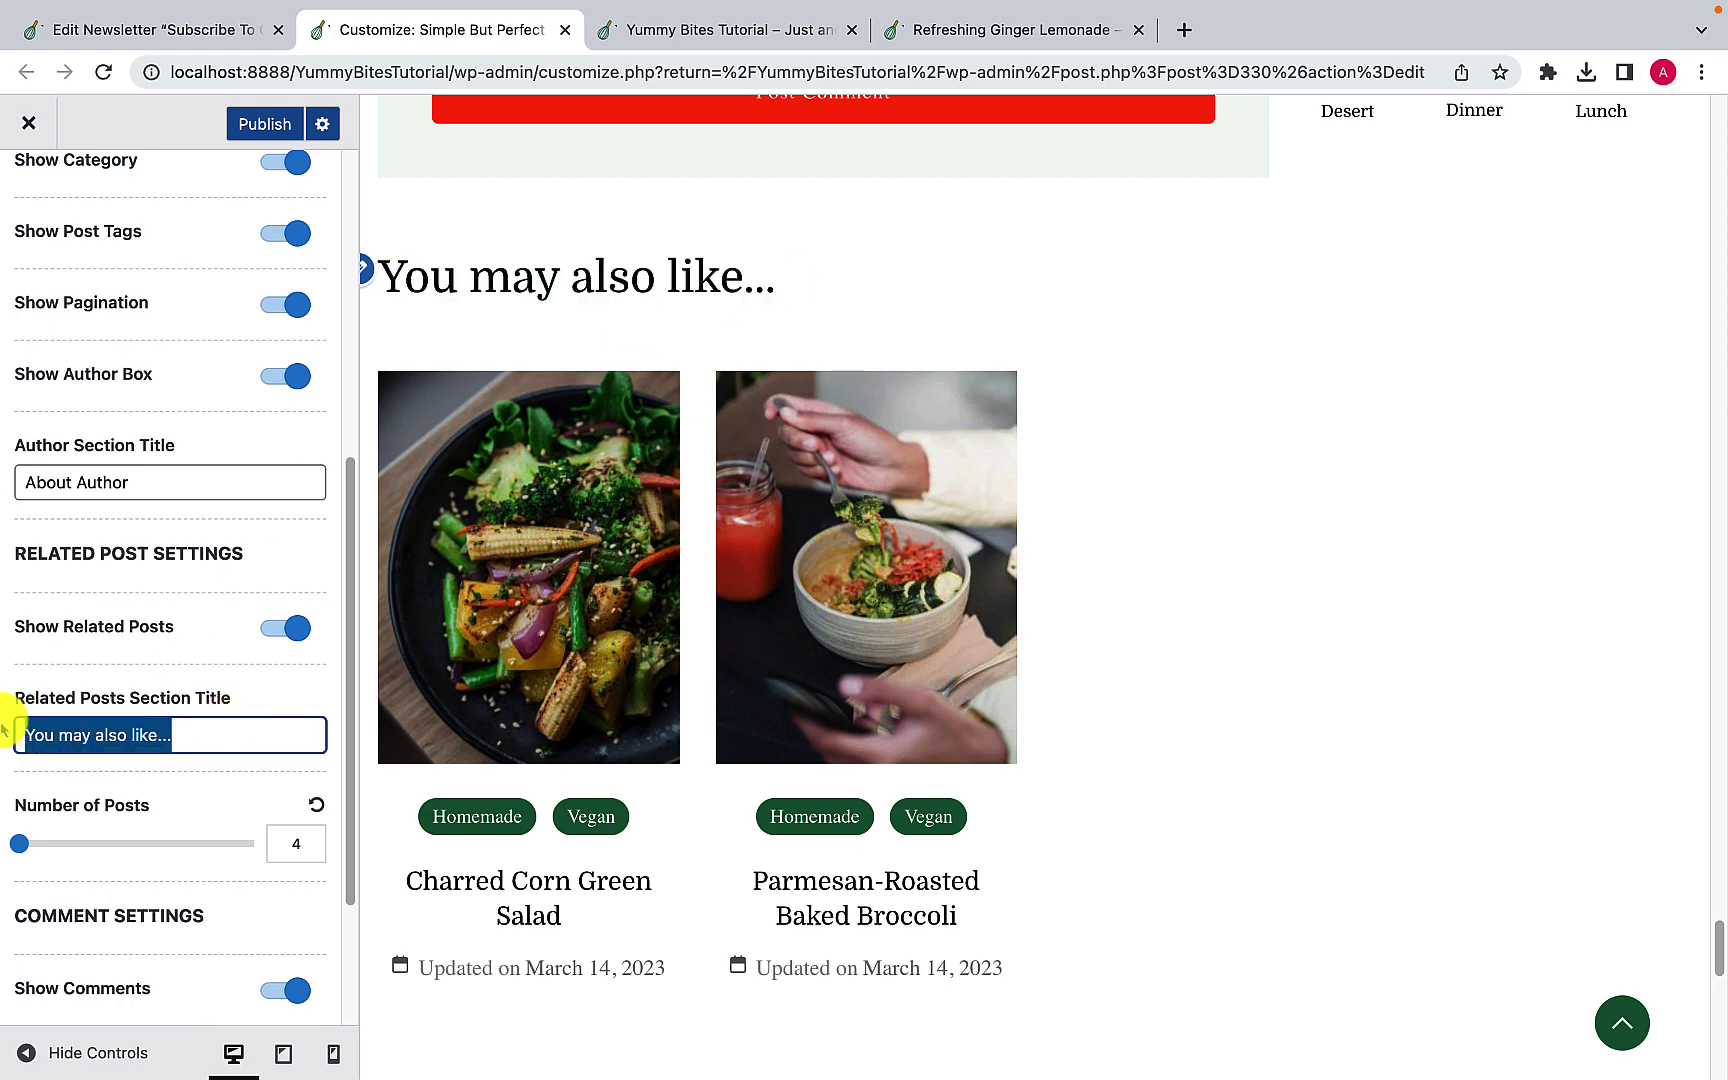
click(187, 738)
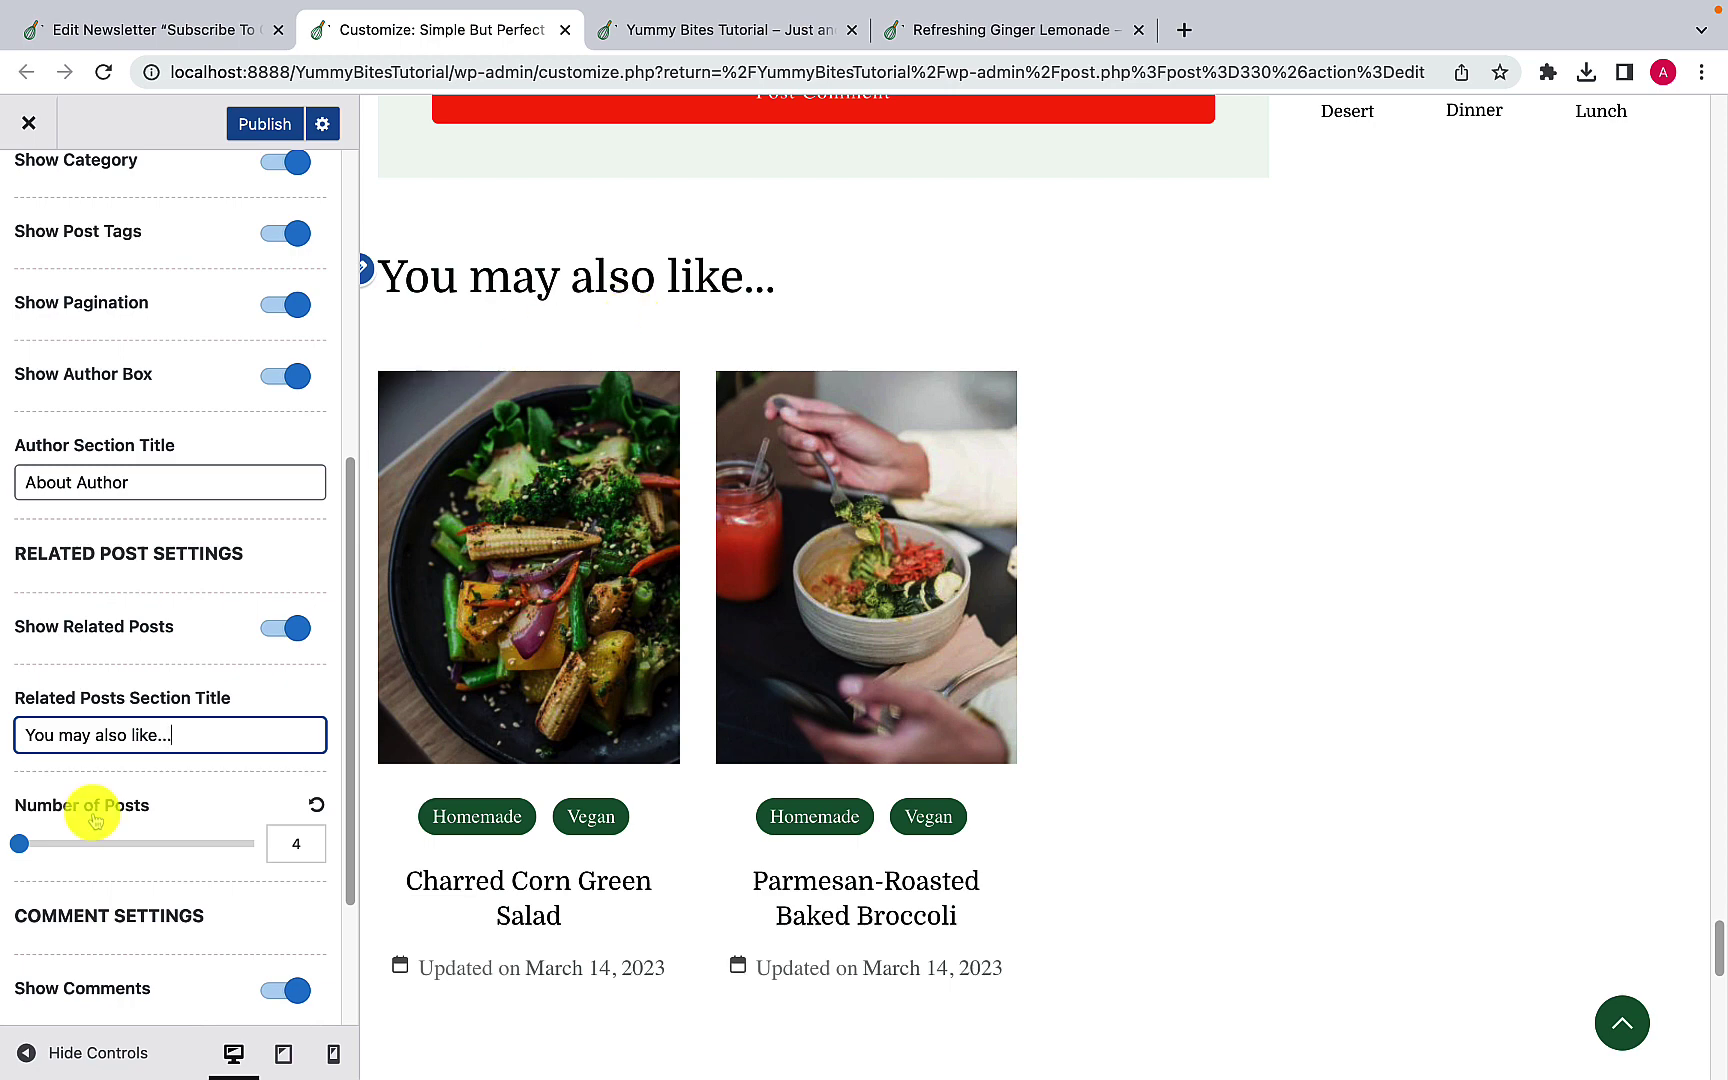
scroll(90, 855, down, 1)
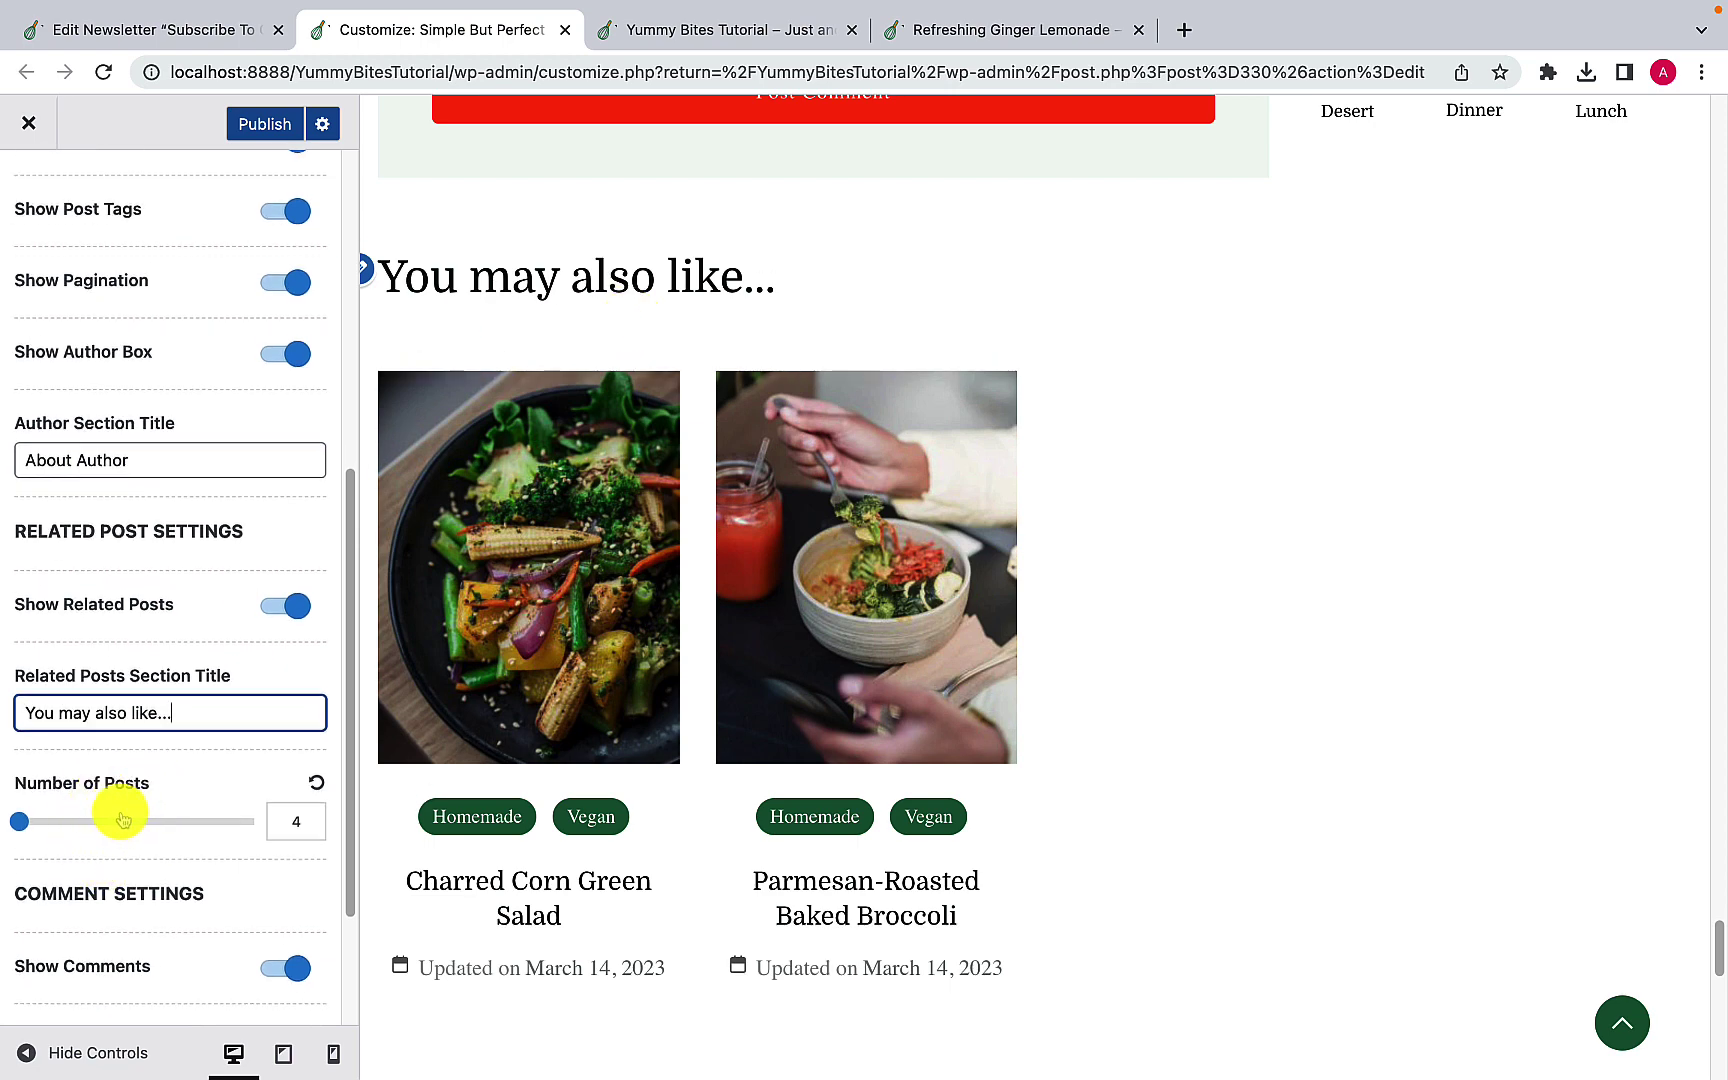
scroll(301, 856, down, 3)
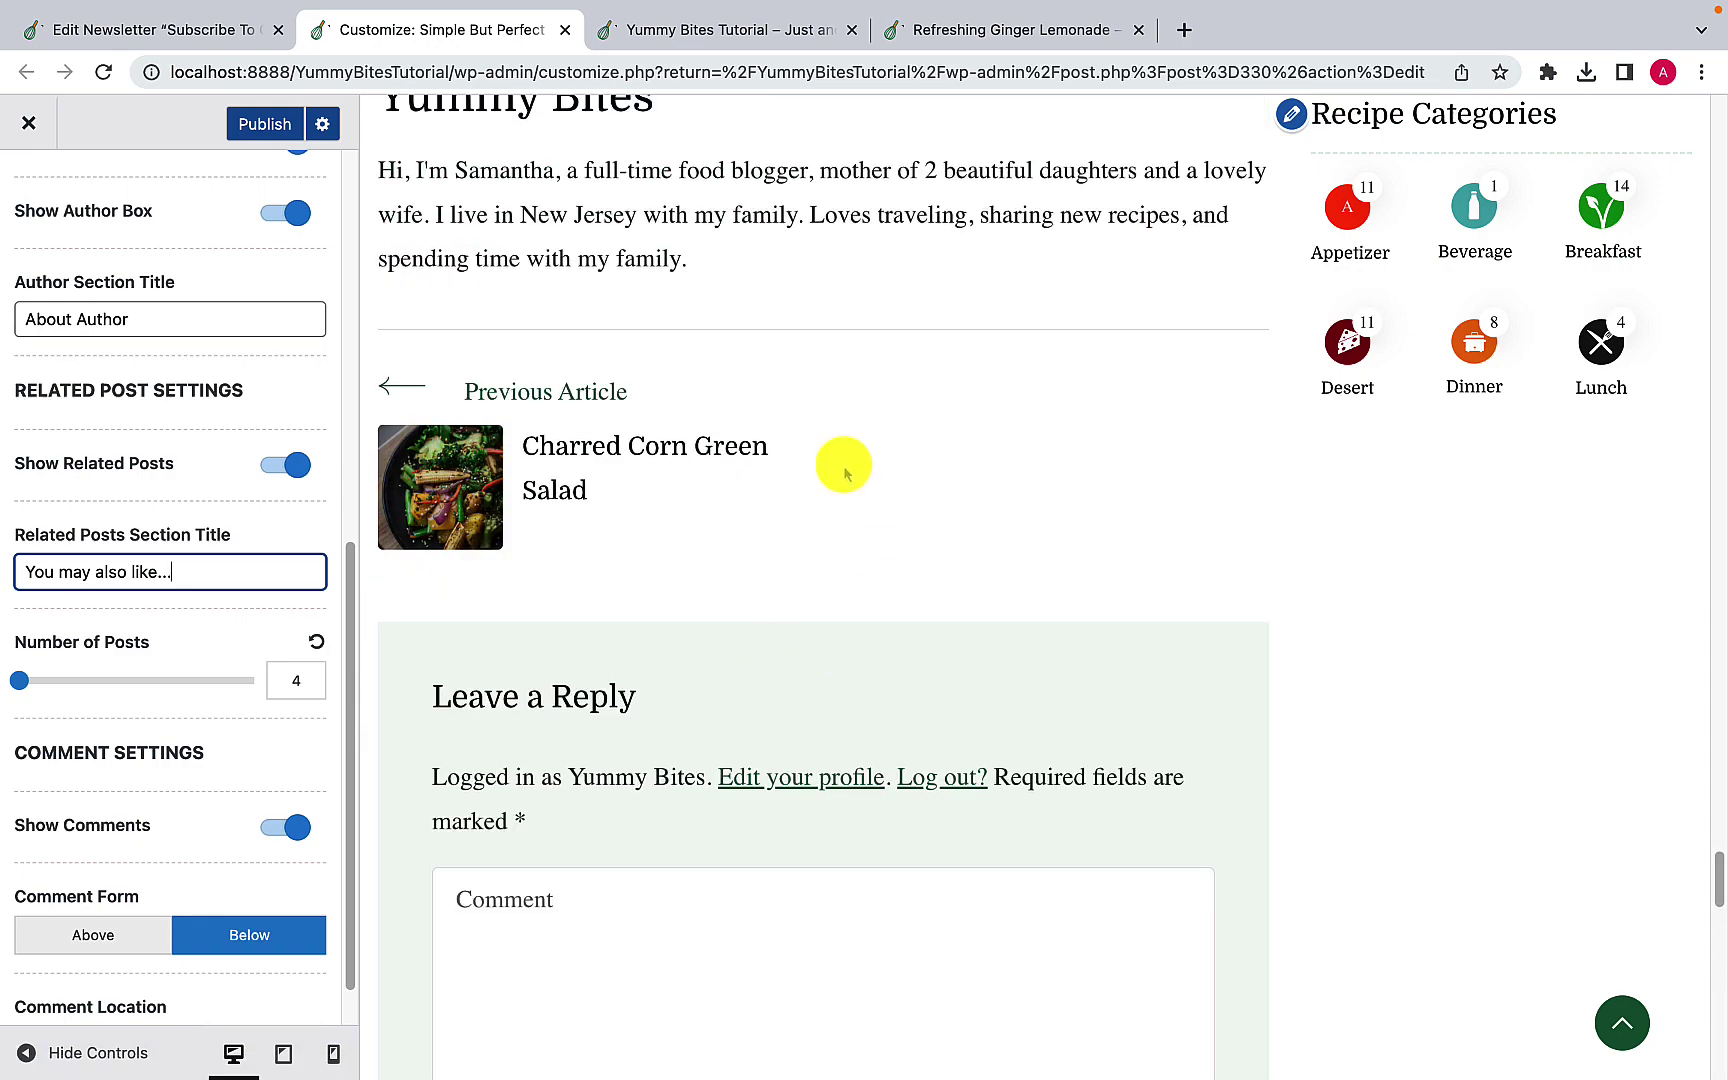
Step: Try hiding the comments section on the single post, and show it again
scroll(791, 656, down, 10)
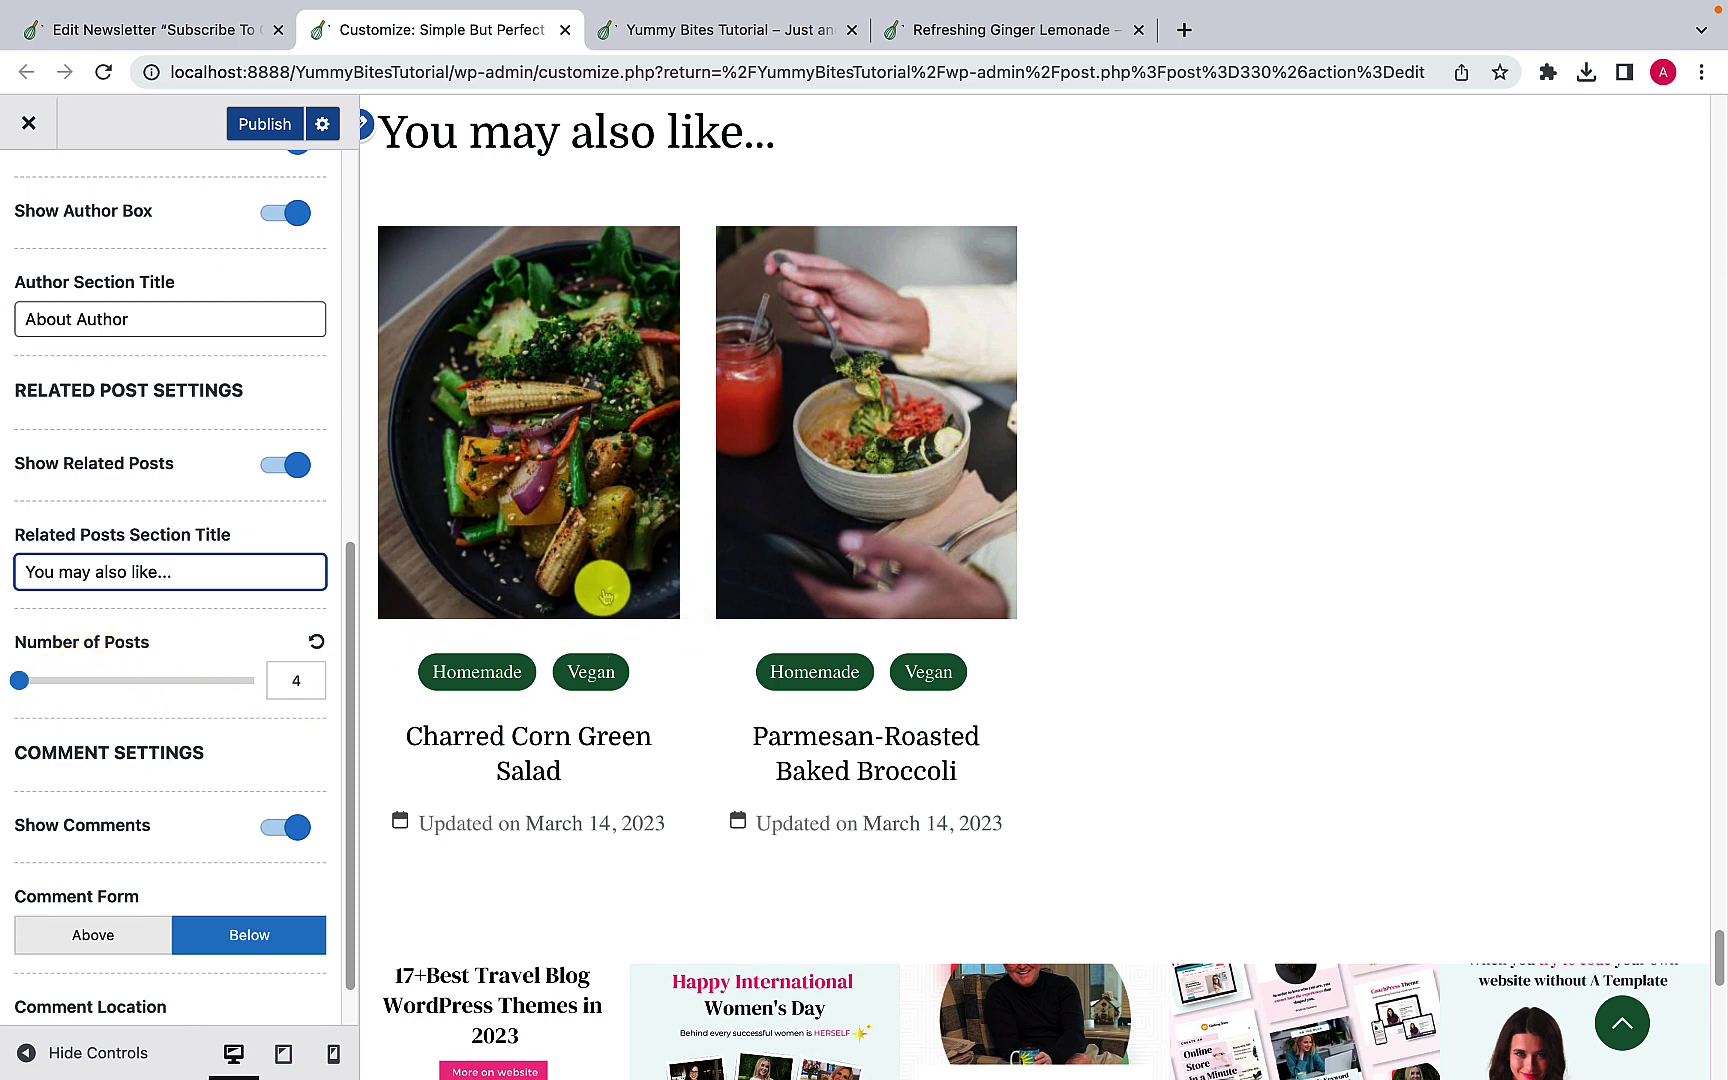
scroll(216, 789, down, 1)
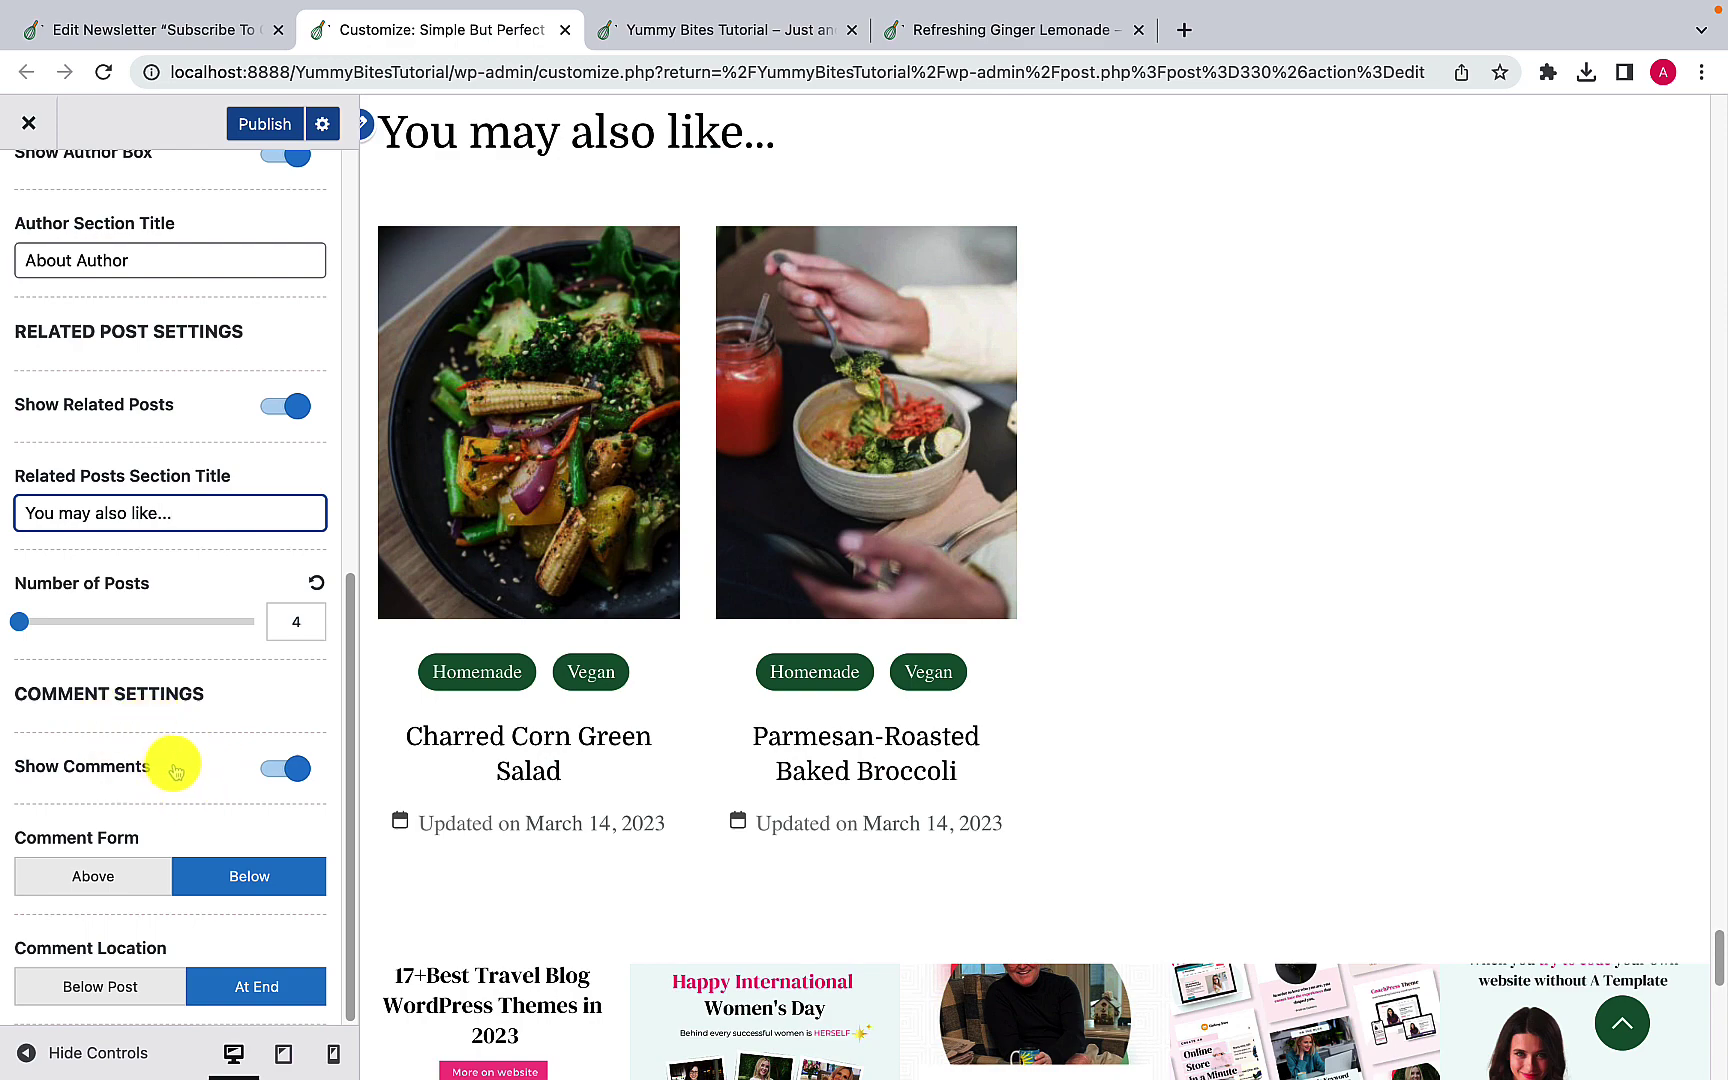
scroll(467, 825, down, 5)
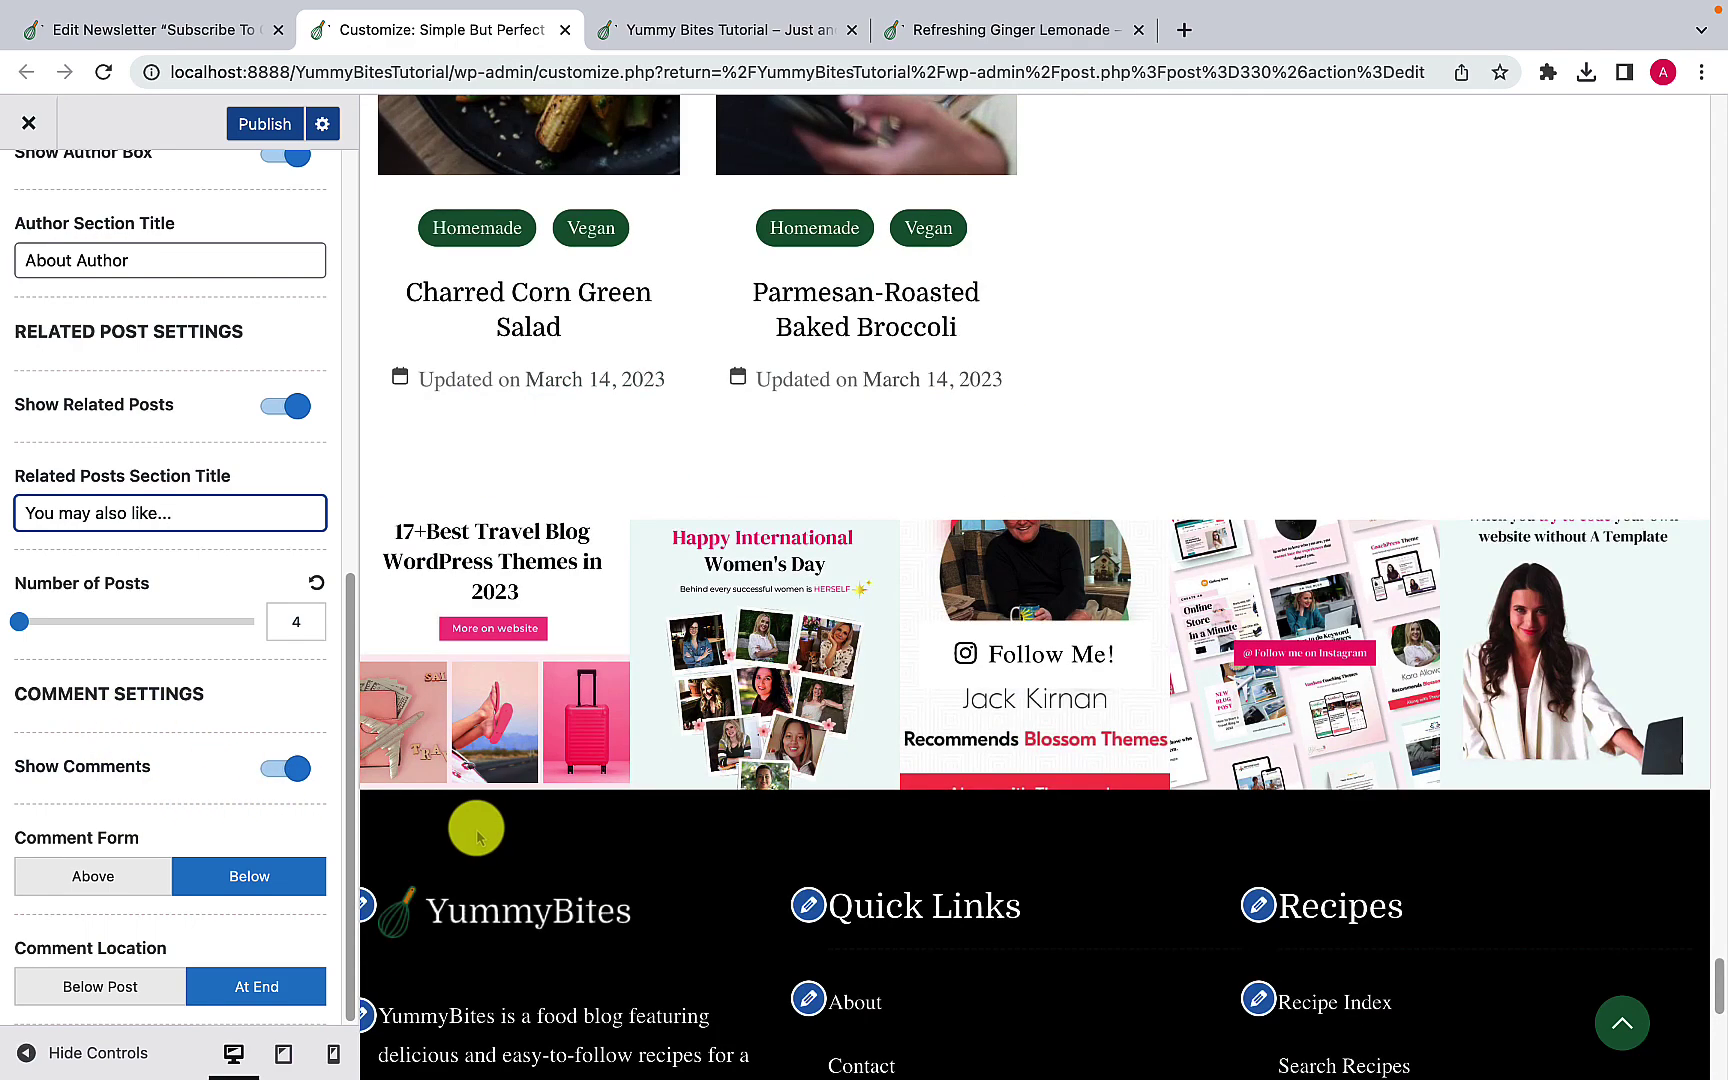
scroll(477, 830, up, 15)
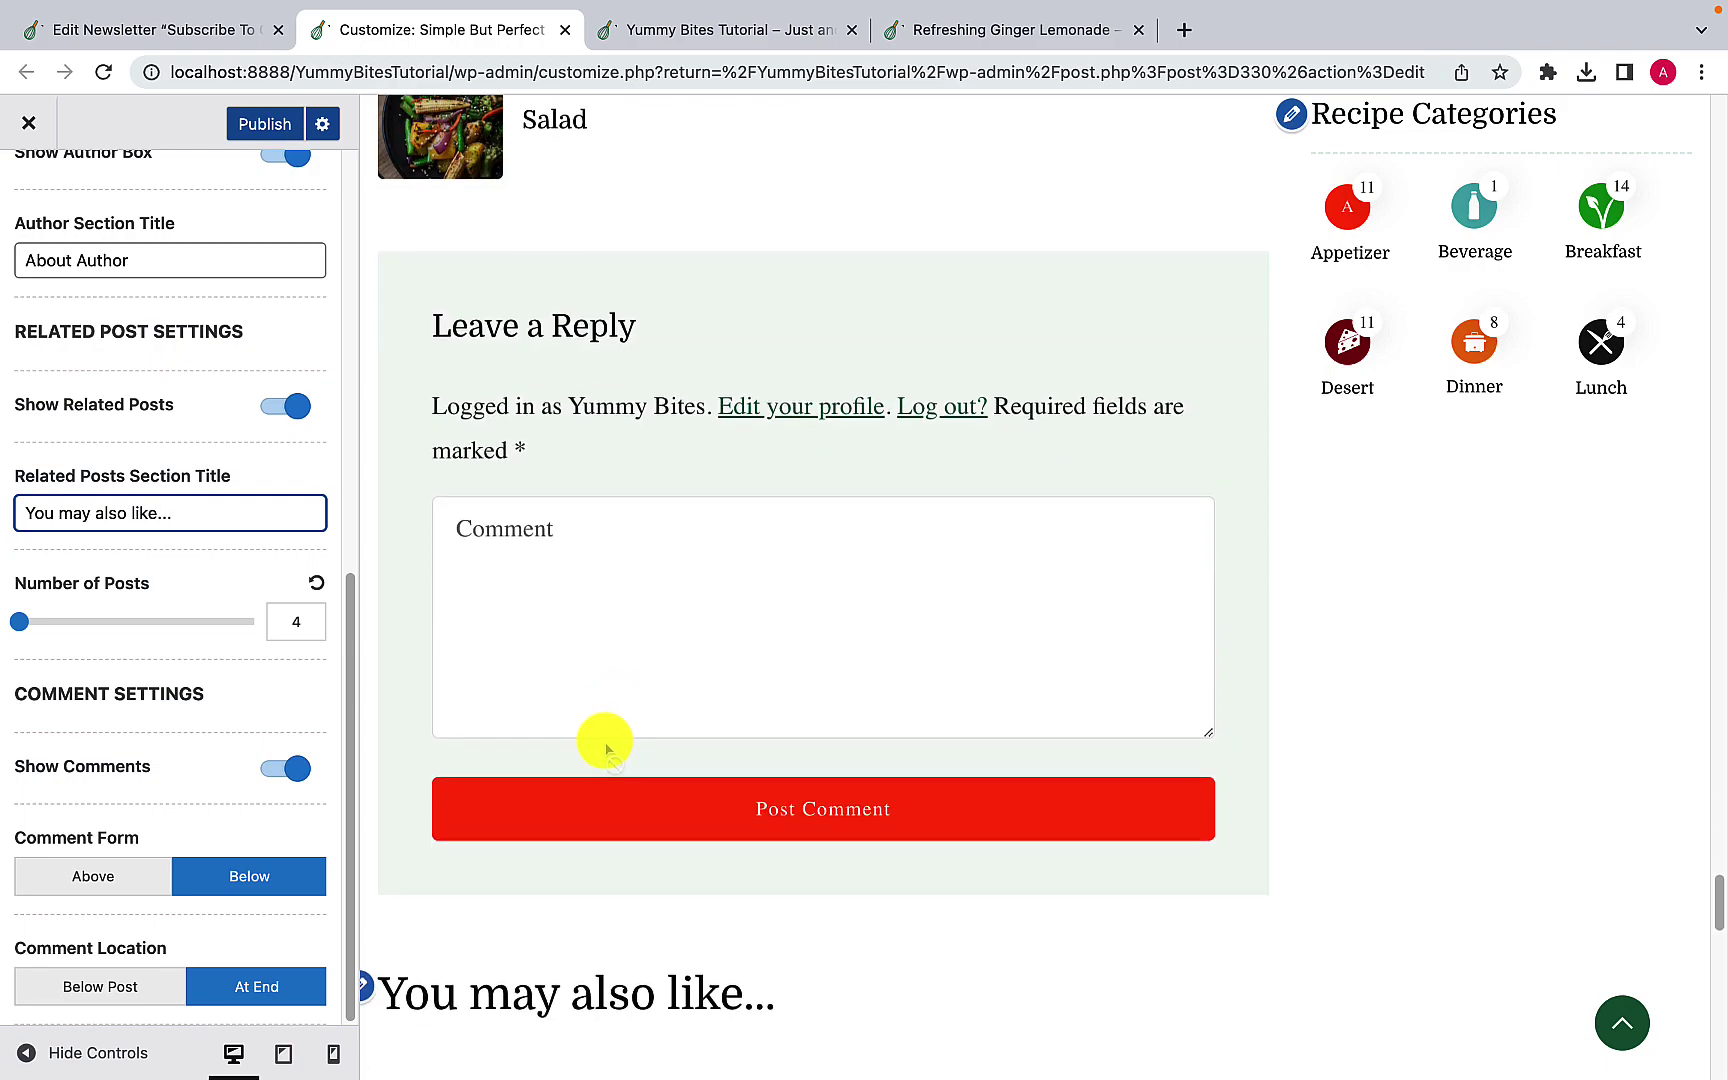
click(286, 768)
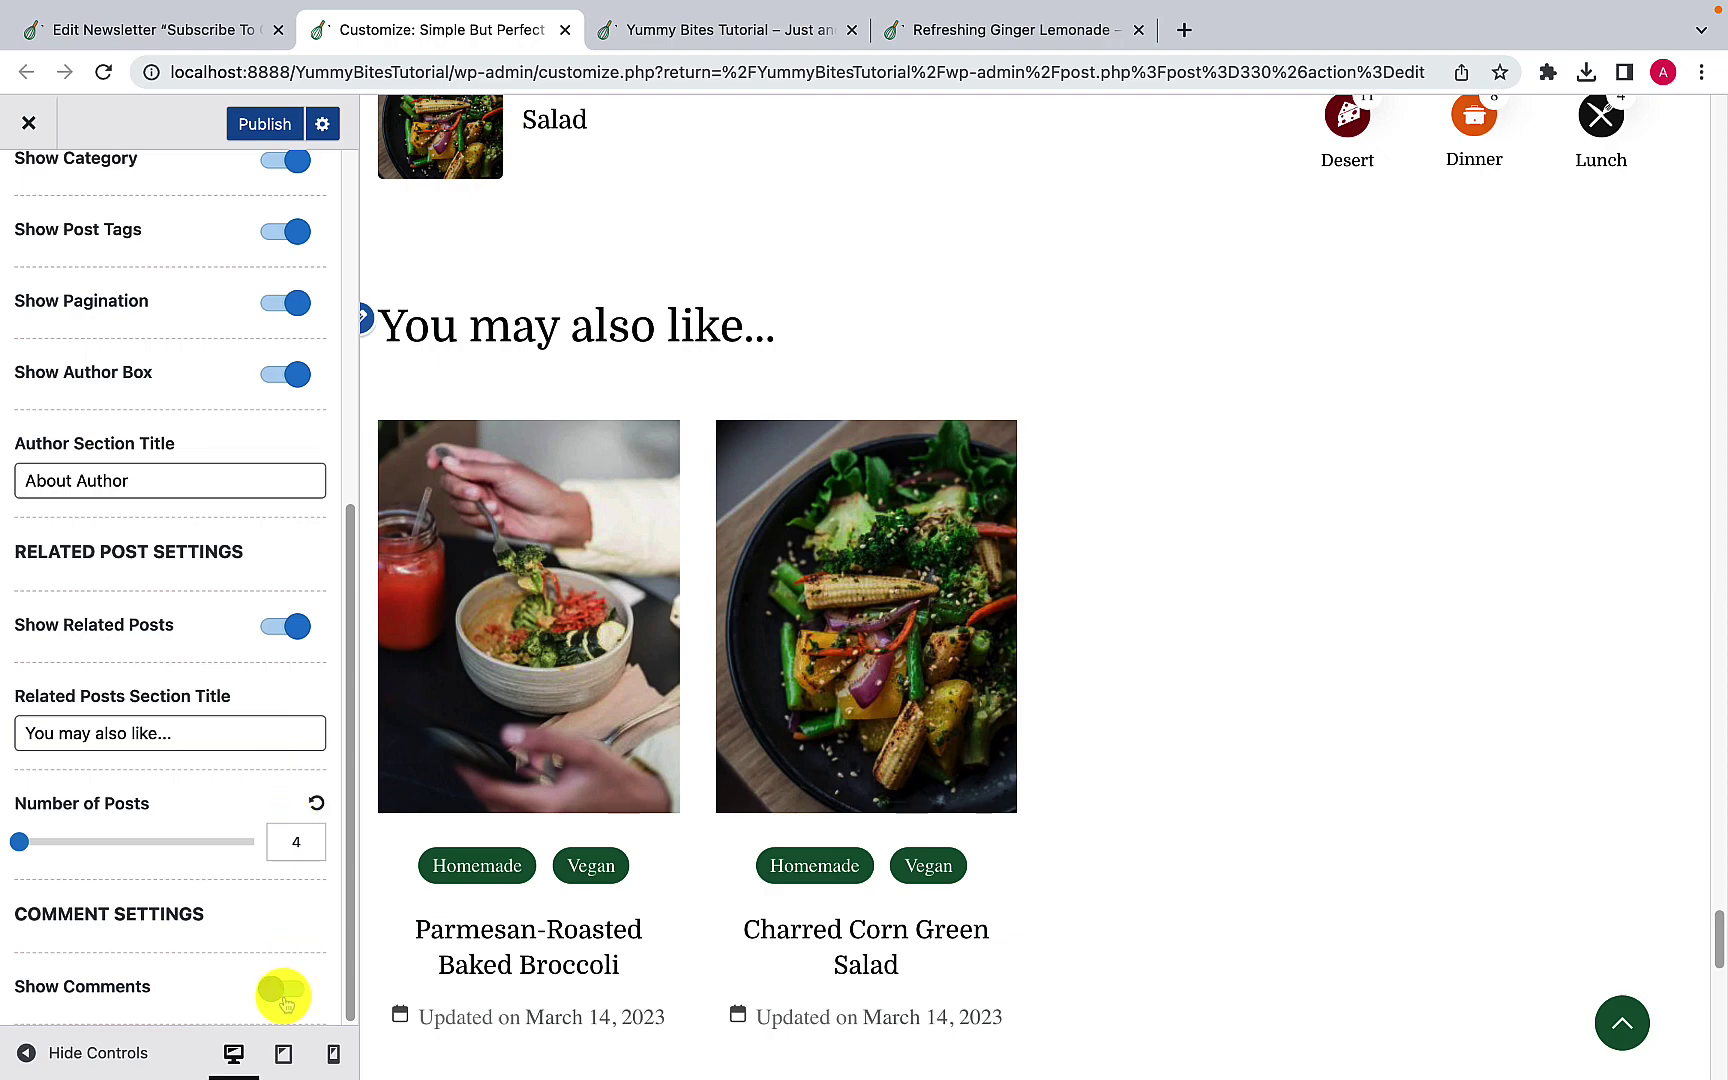
click(288, 992)
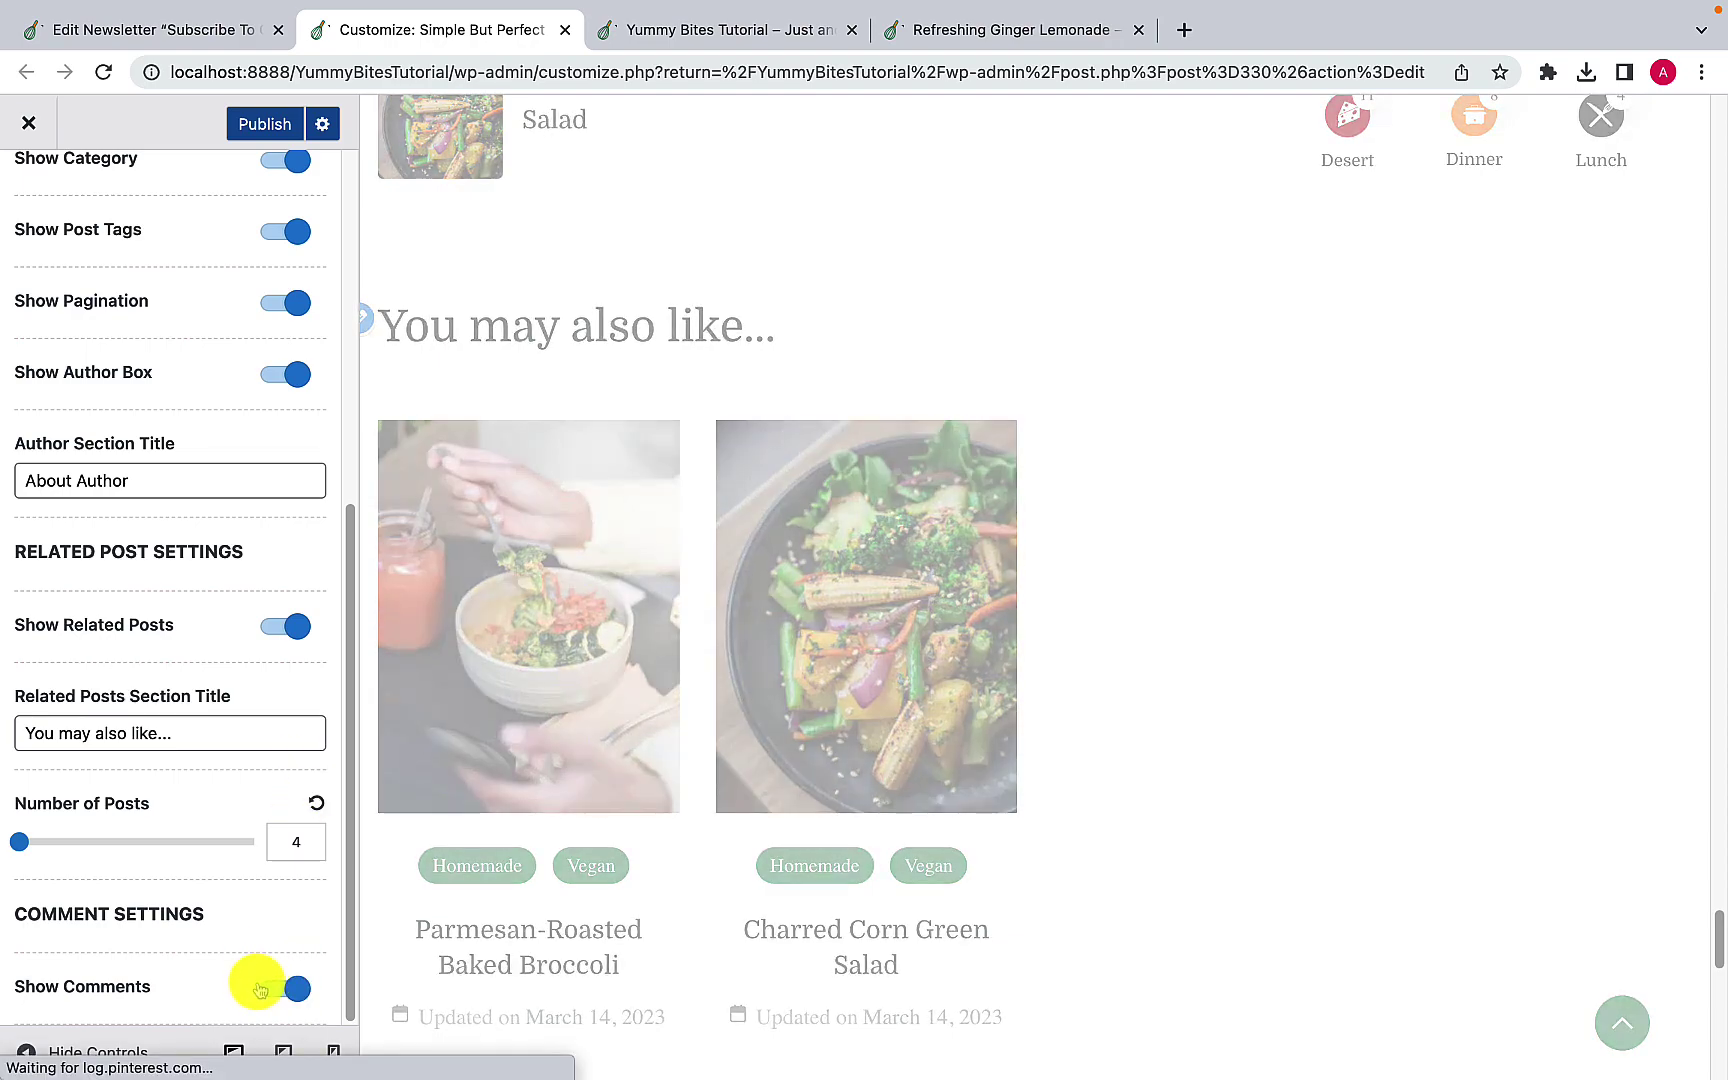
Step: Try the Below Post comment location, review it in the preview, and set the location back to At End
scroll(262, 986, down, 5)
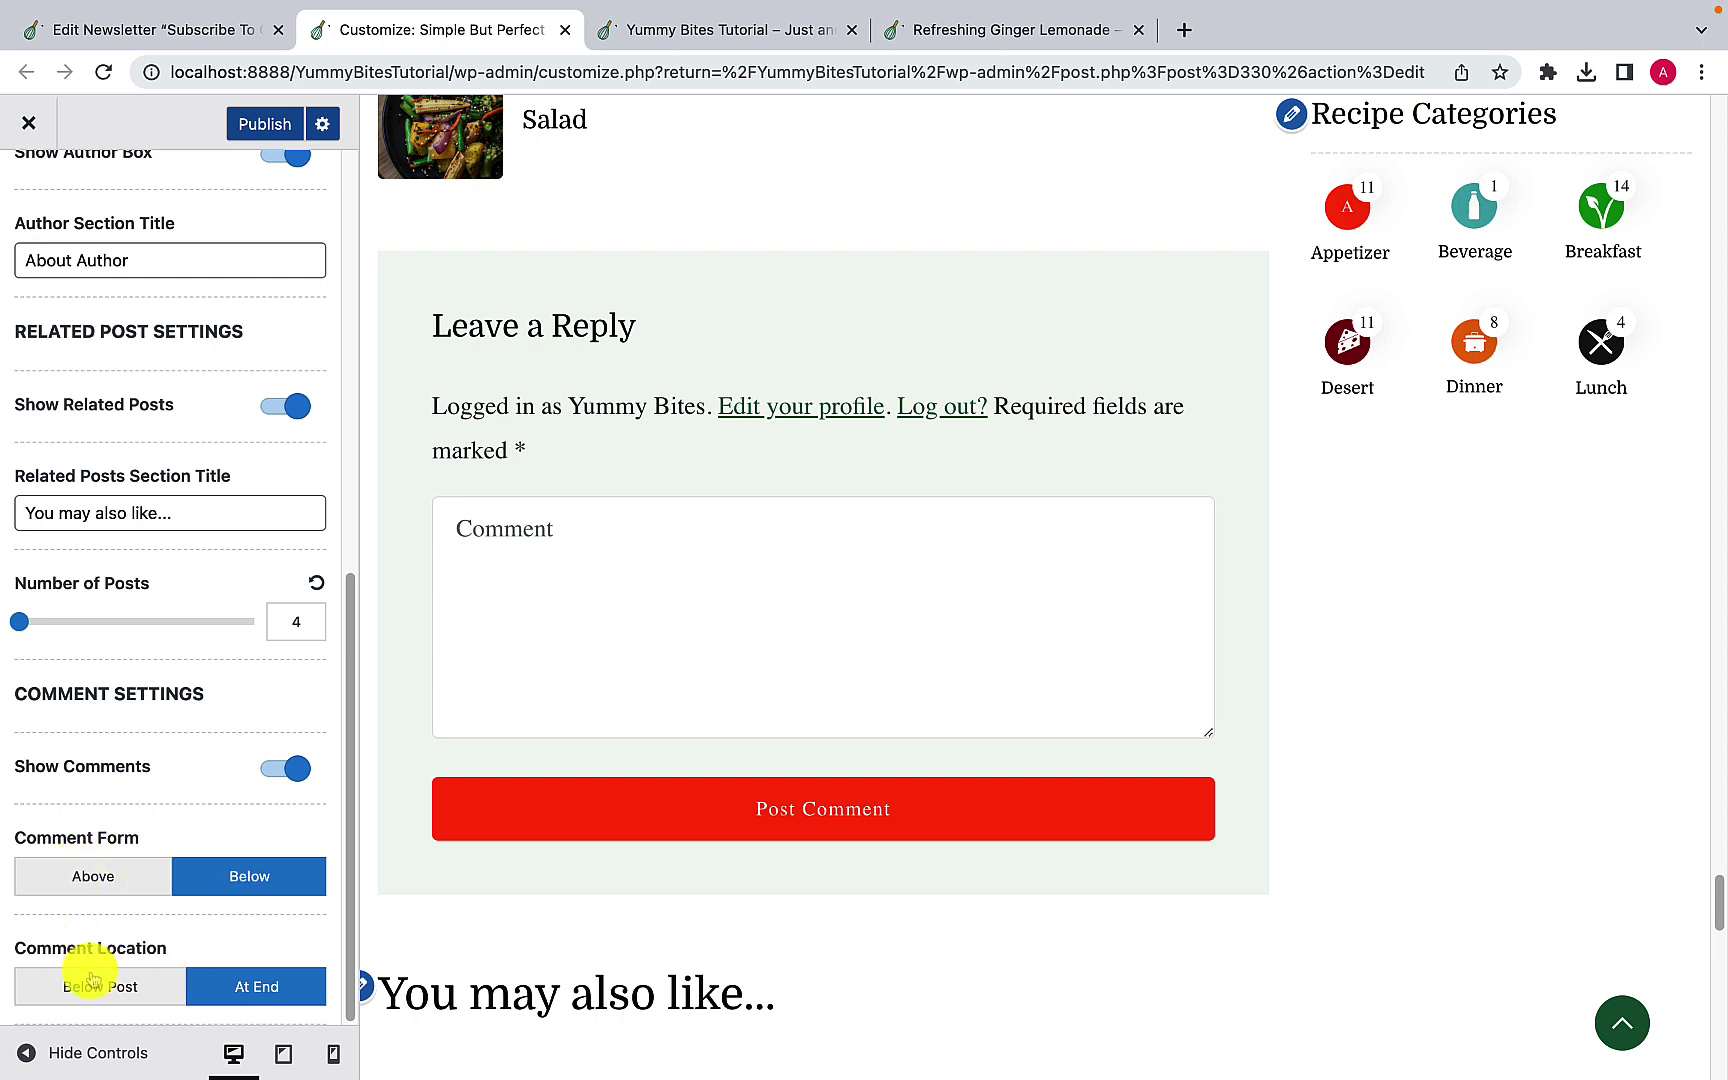
click(130, 987)
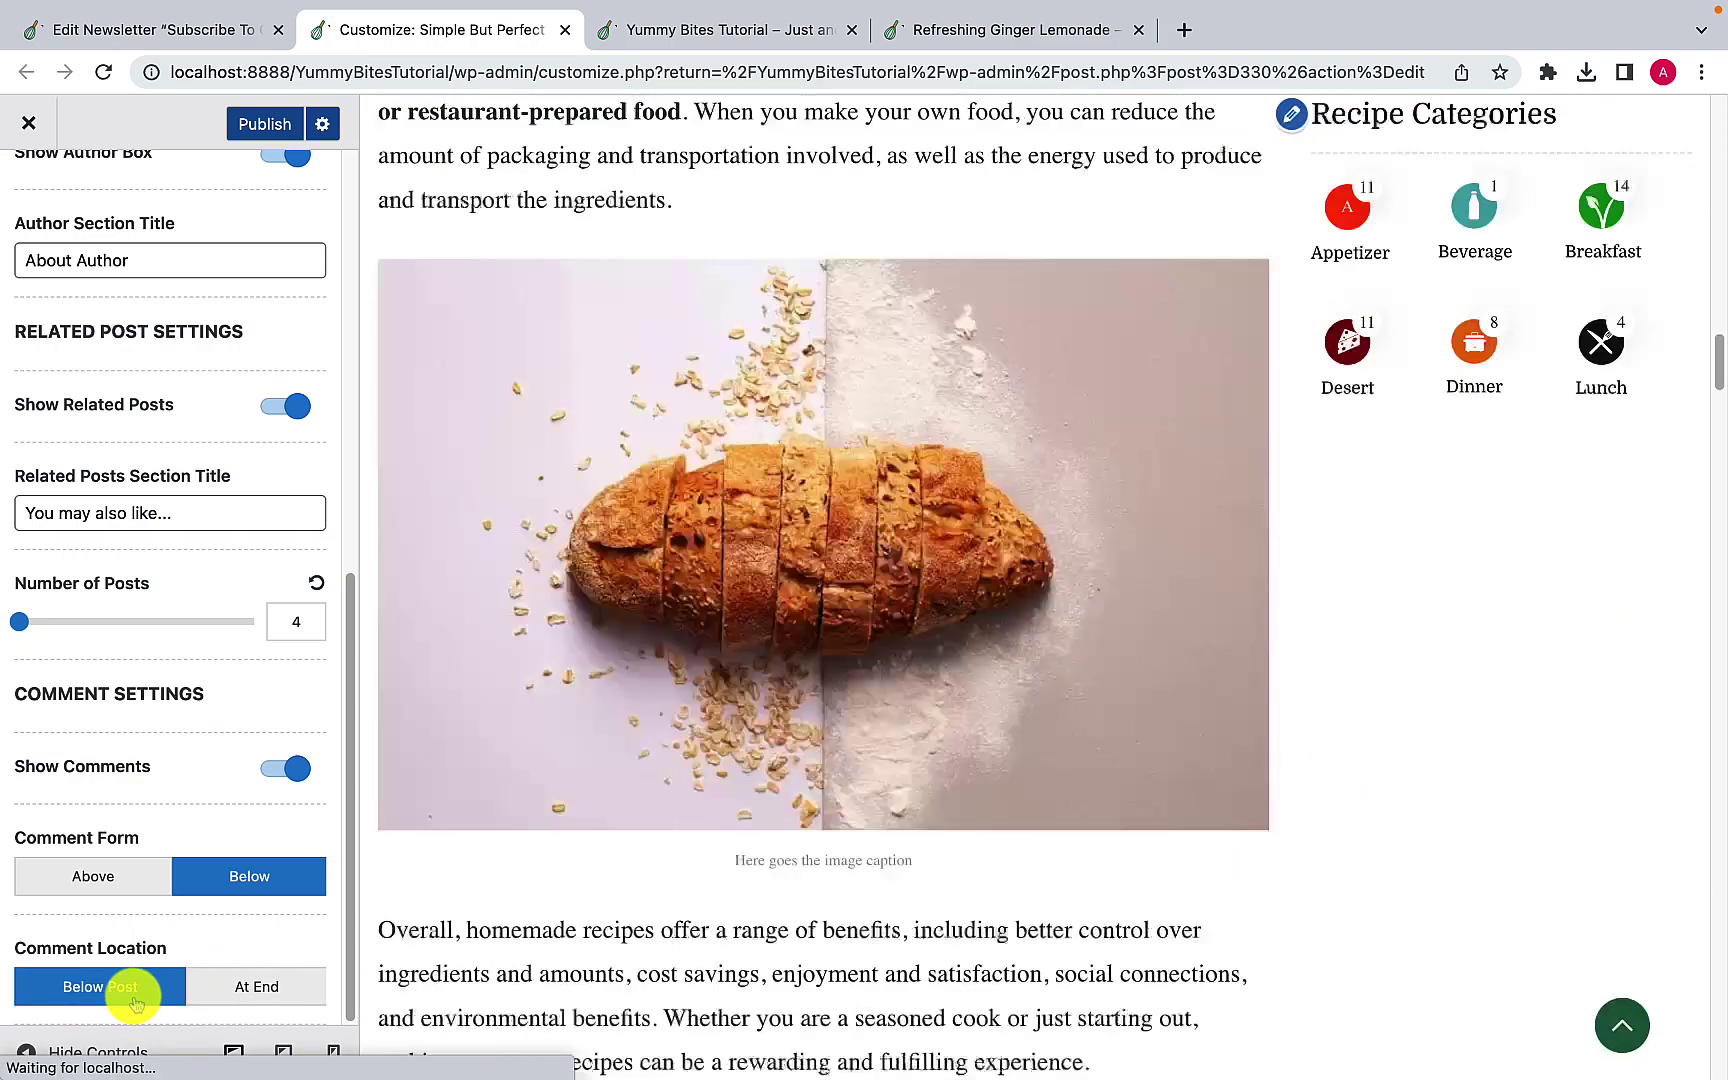
scroll(510, 903, up, 2)
scroll(528, 903, up, 9)
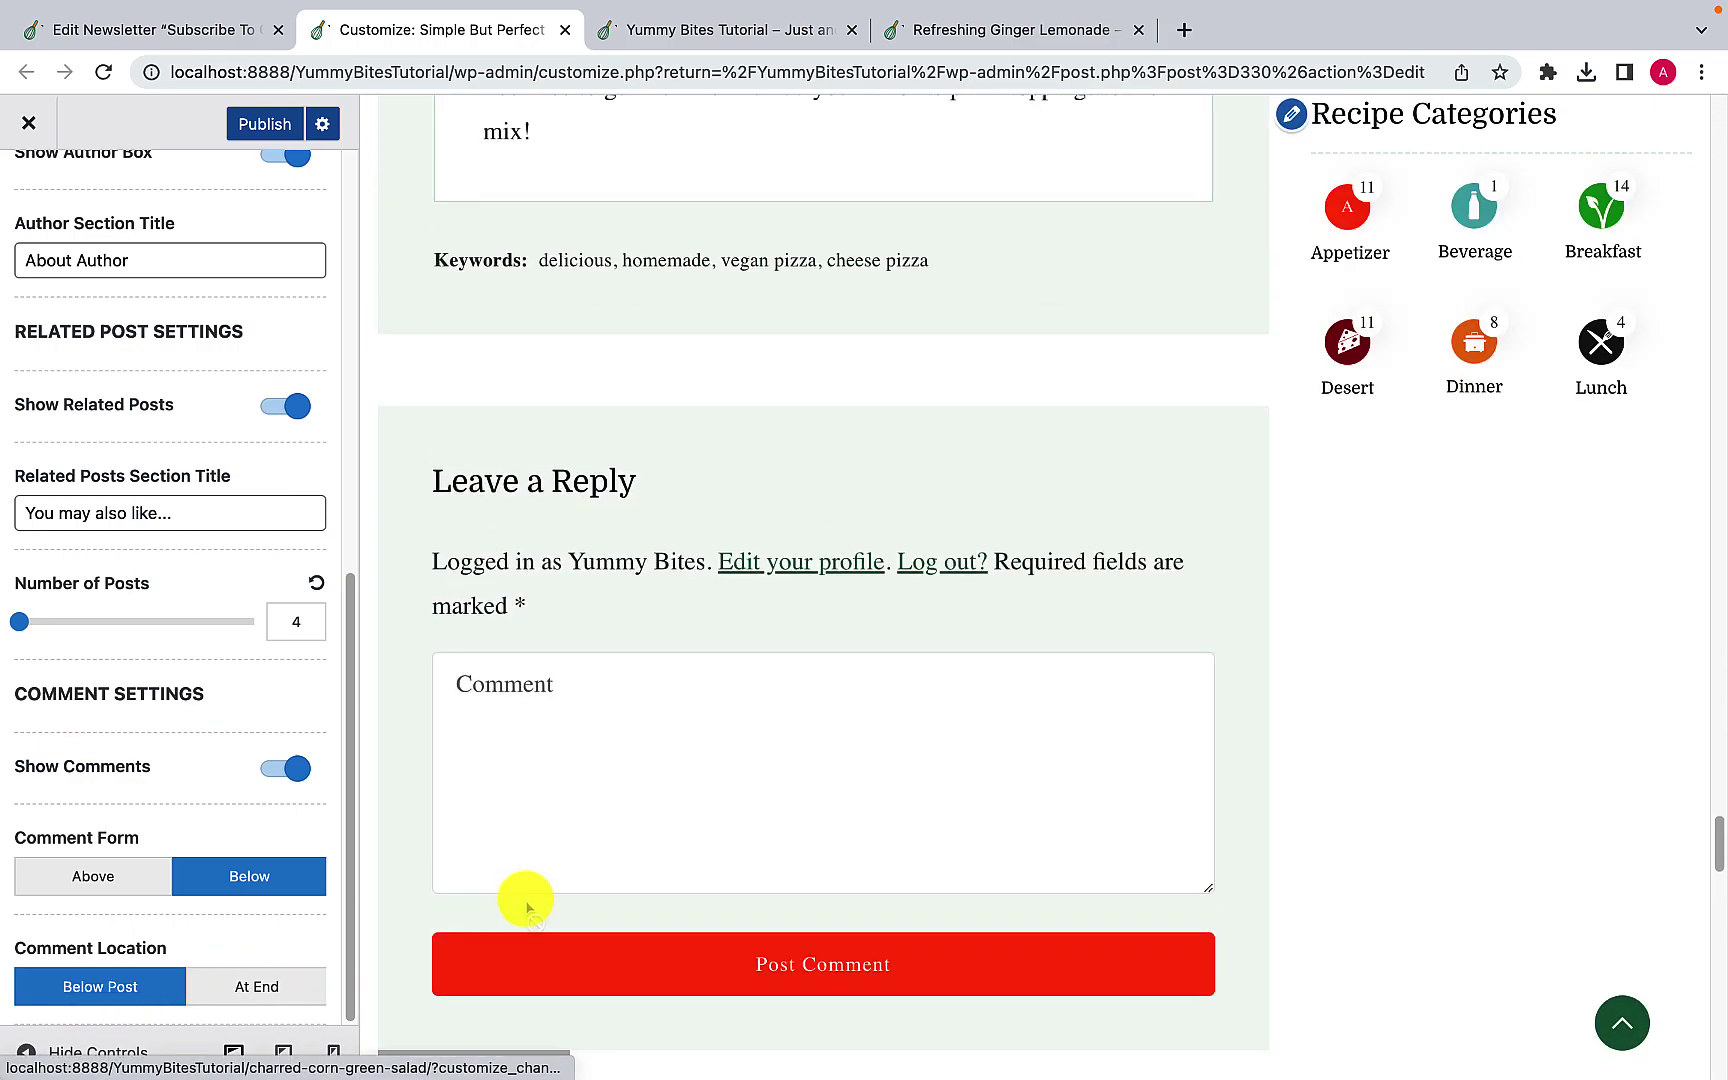
scroll(515, 897, up, 4)
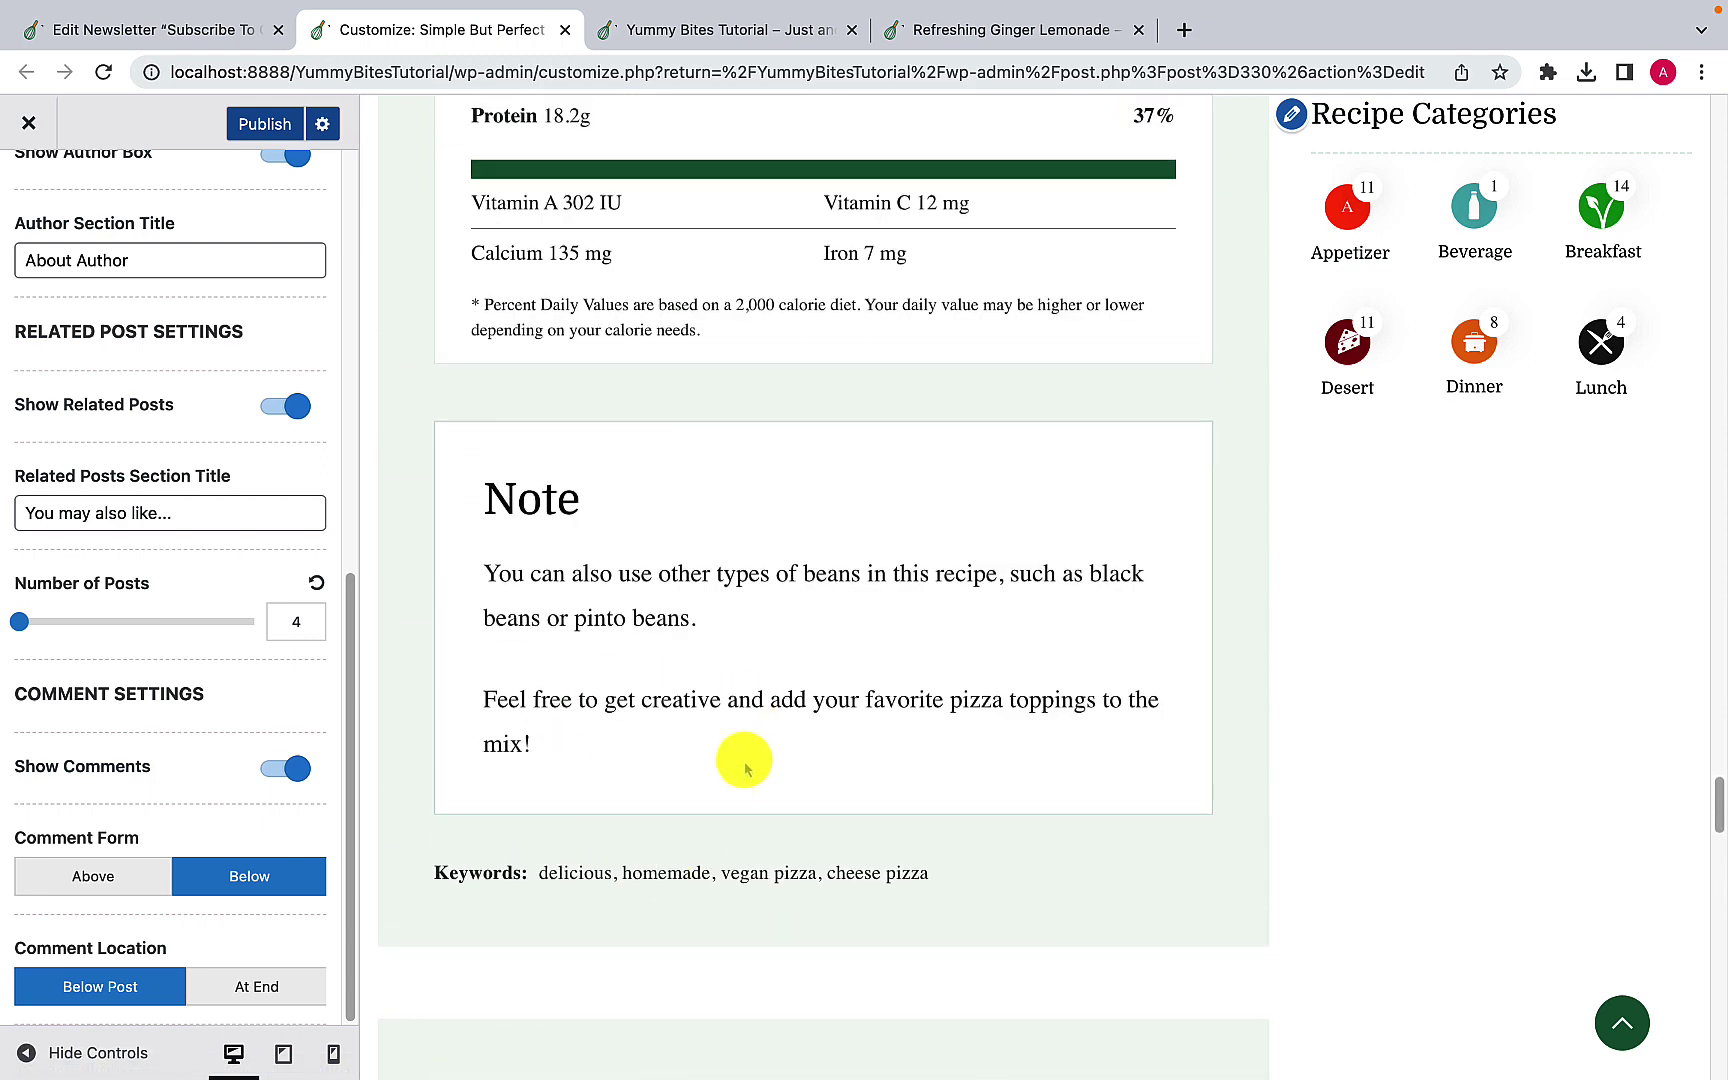
scroll(700, 775, down, 10)
scroll(640, 795, down, 1)
scroll(650, 700, up, 4)
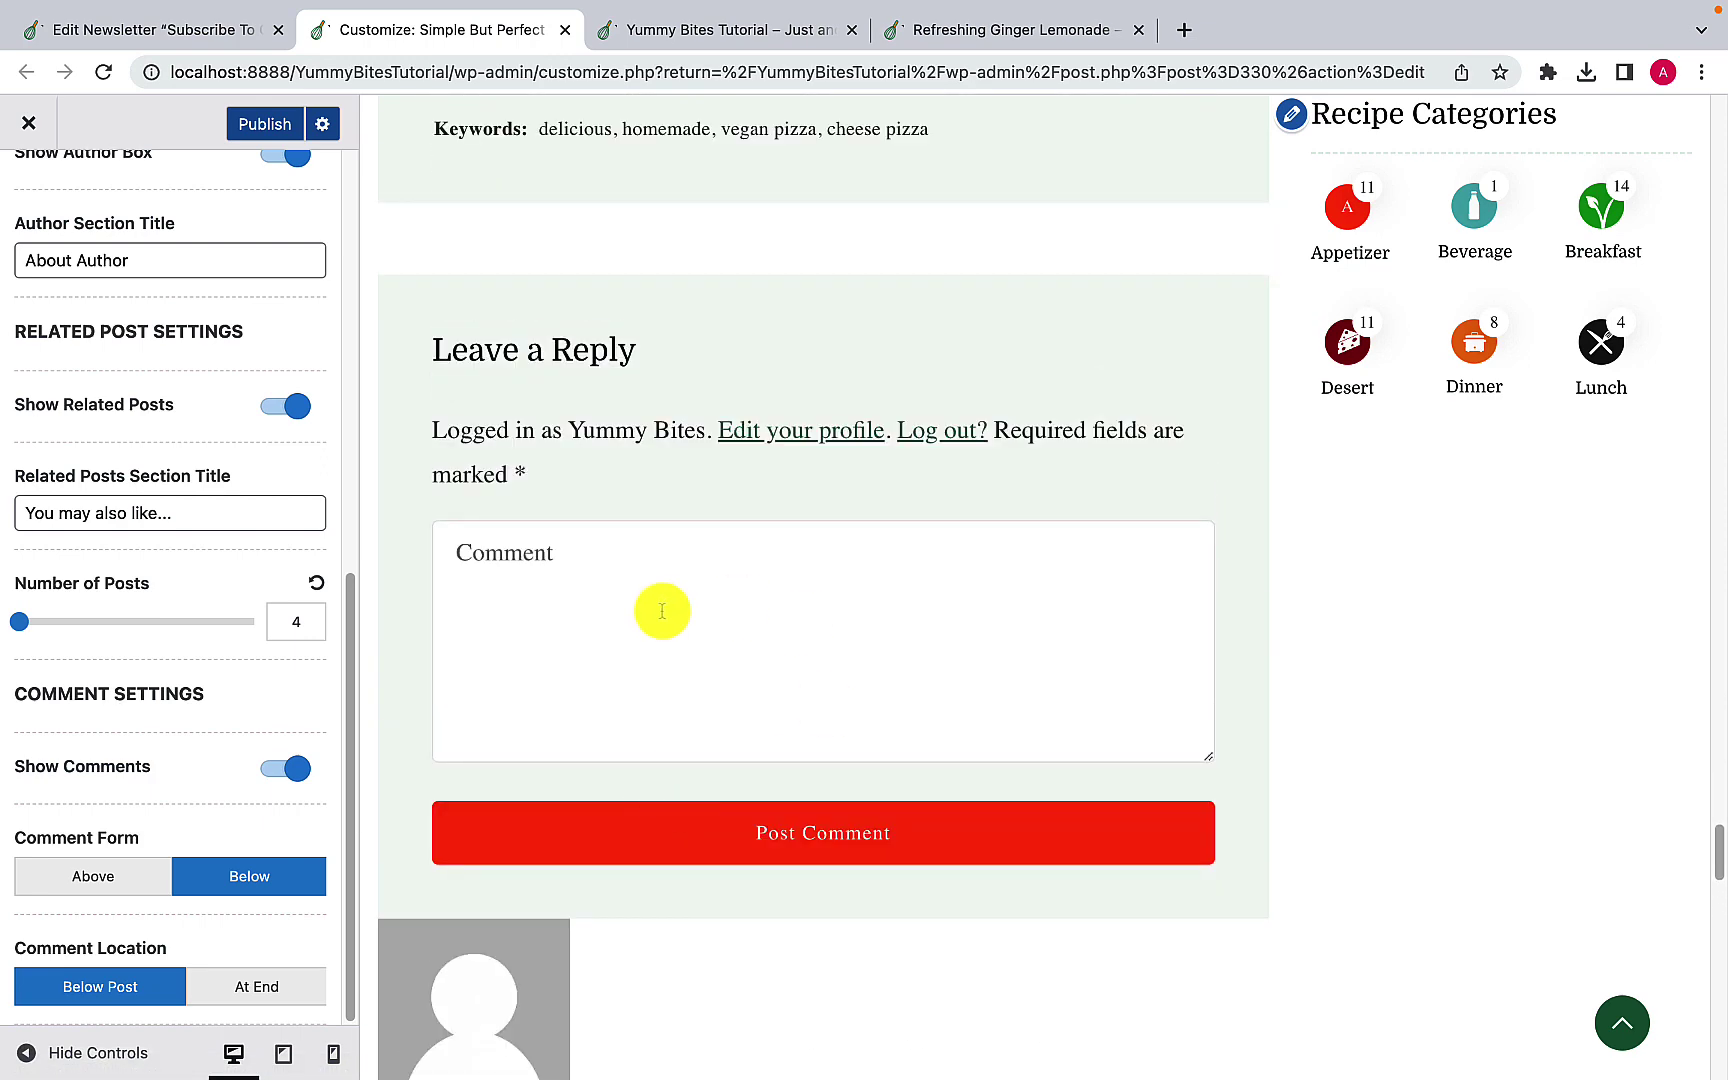
click(283, 992)
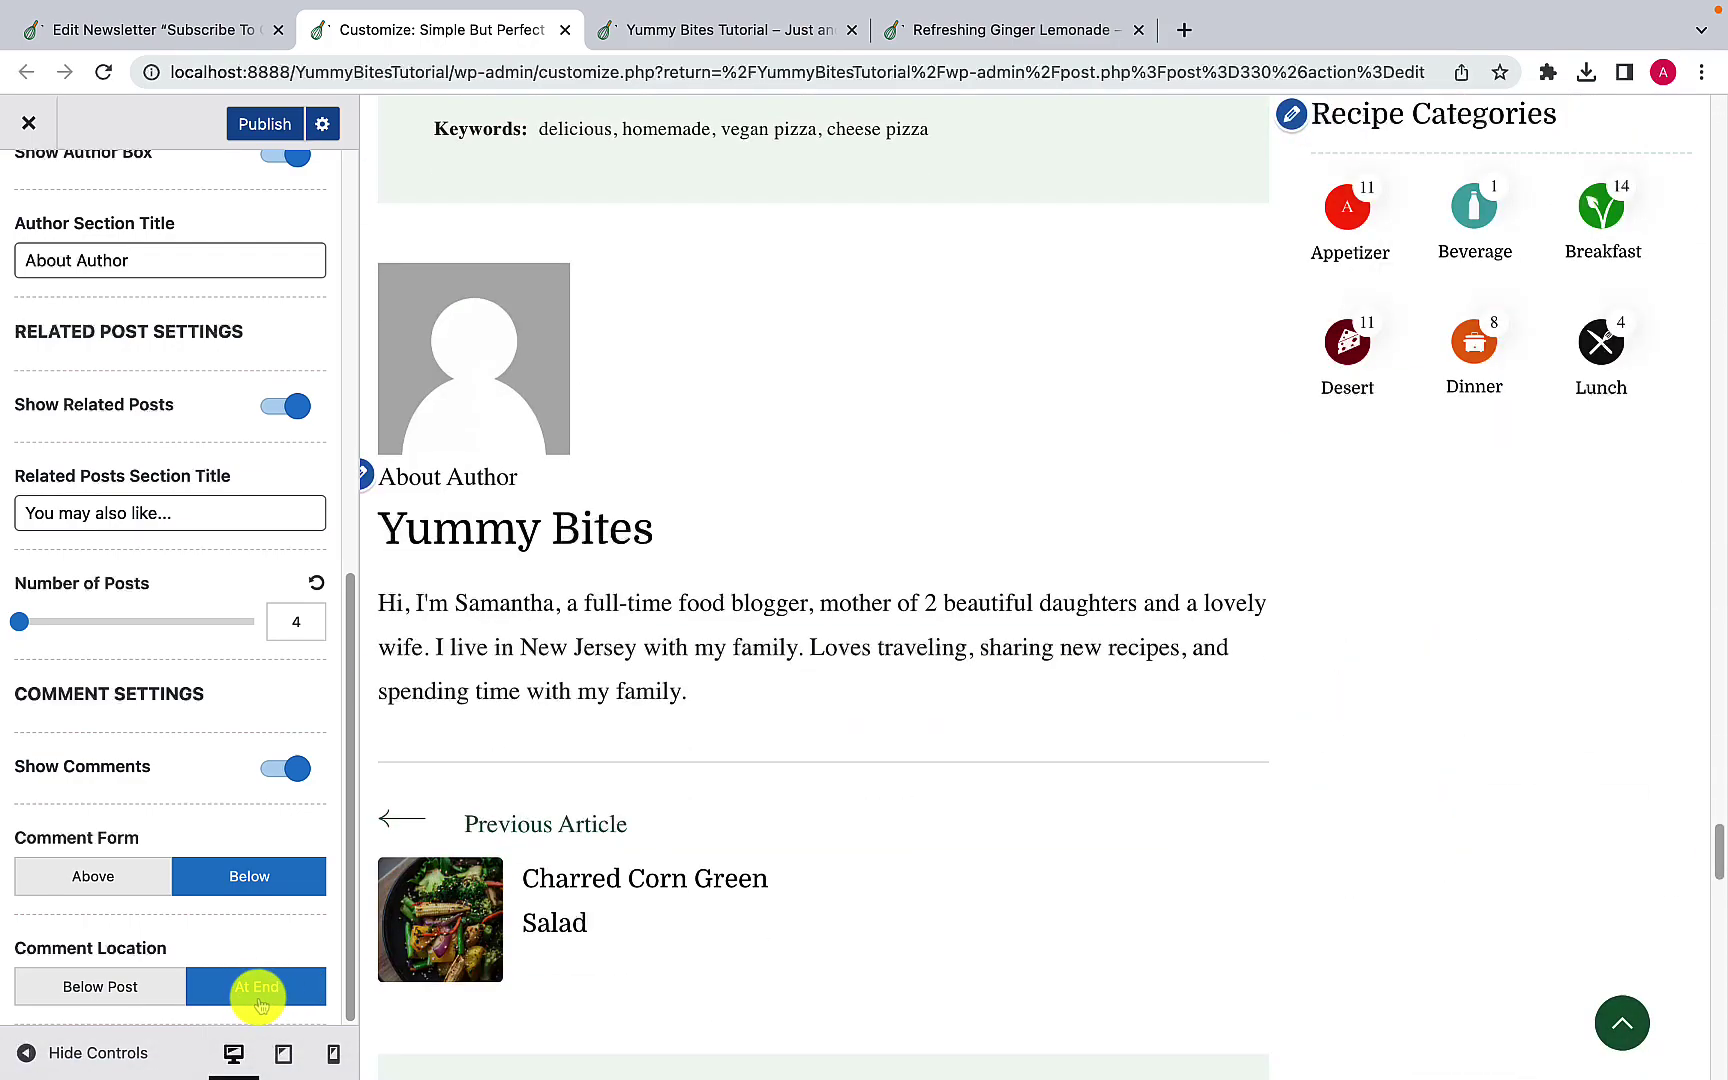
scroll(530, 970, down, 10)
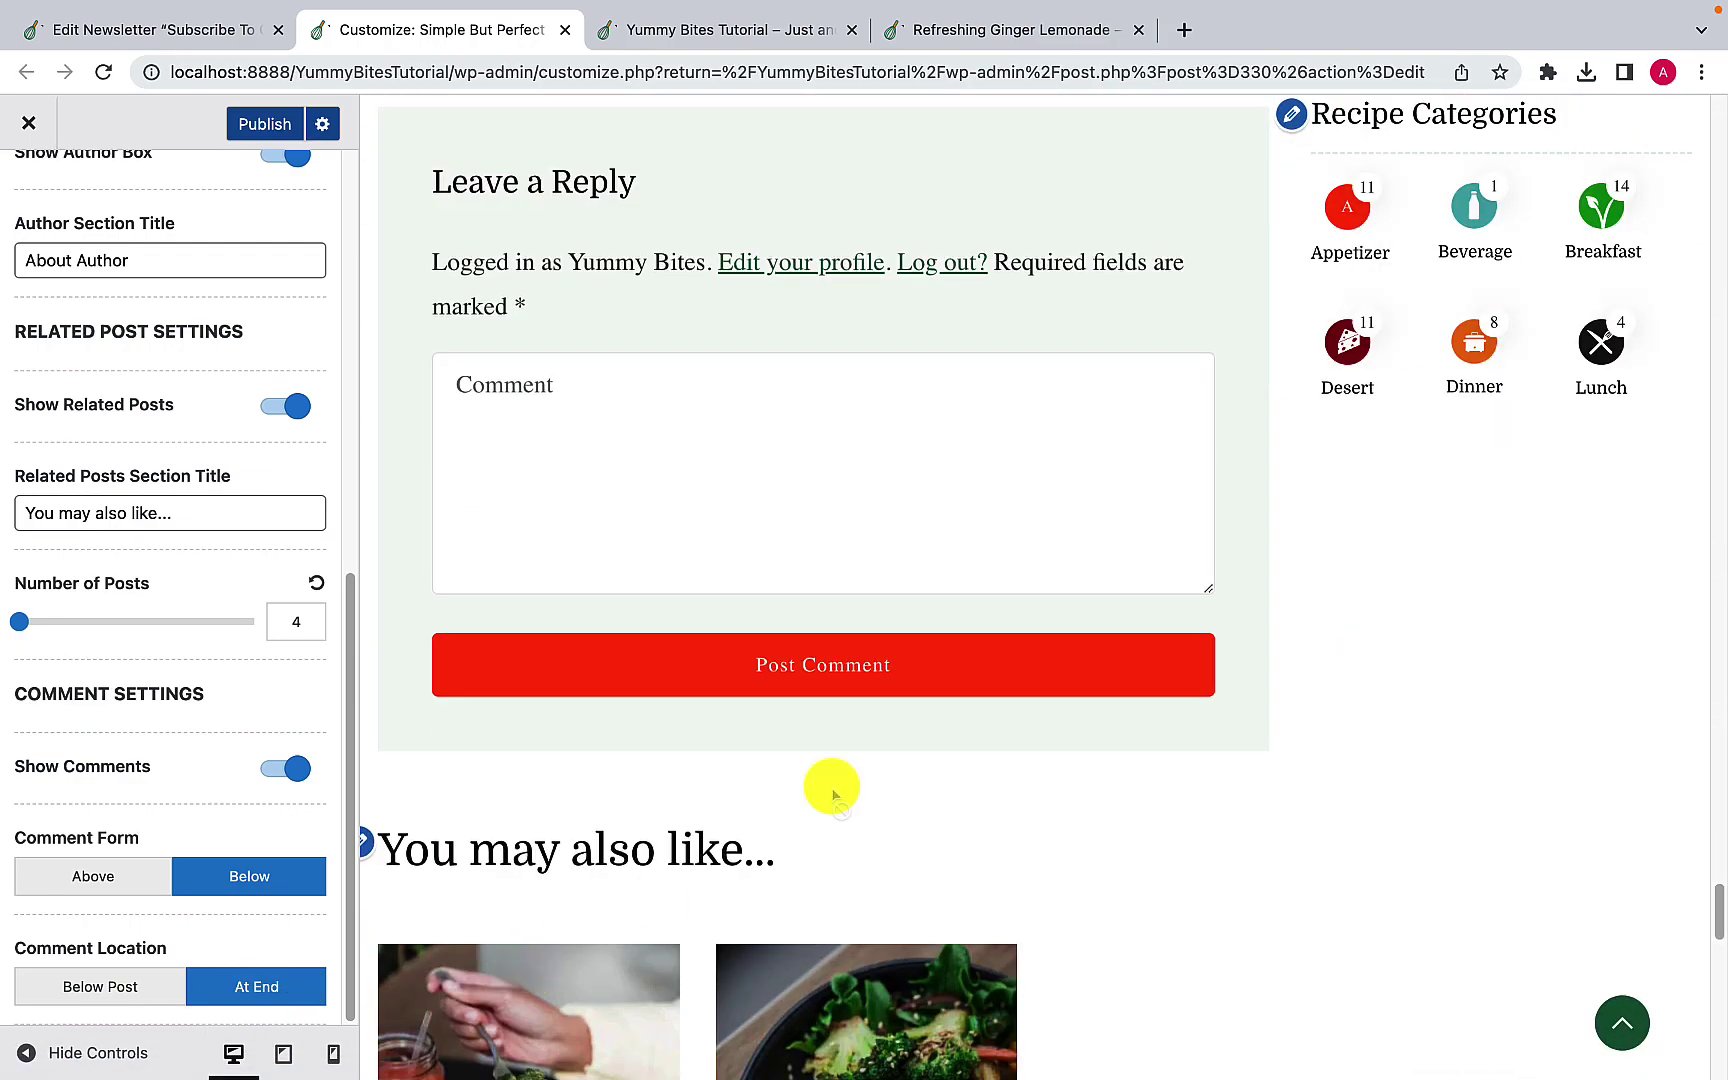
scroll(231, 775, up, 10)
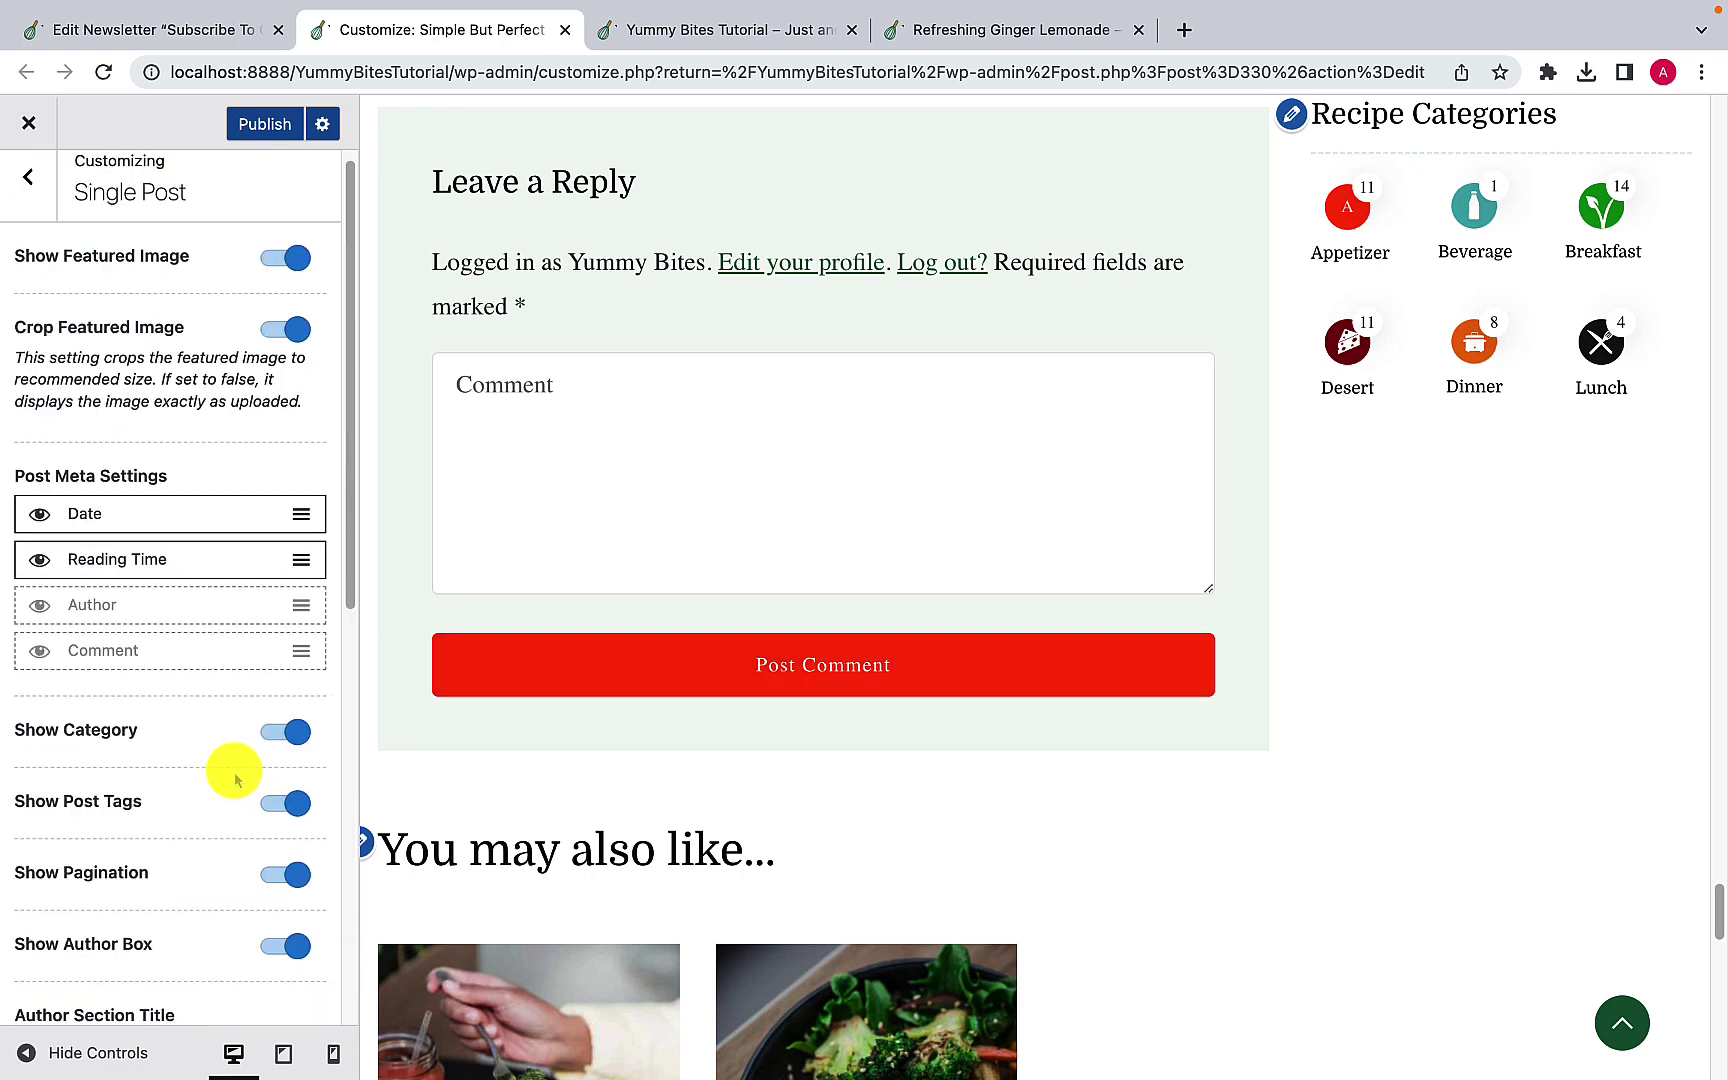
Step: Publish the Single Post changes and open the customizer's Page settings
click(265, 125)
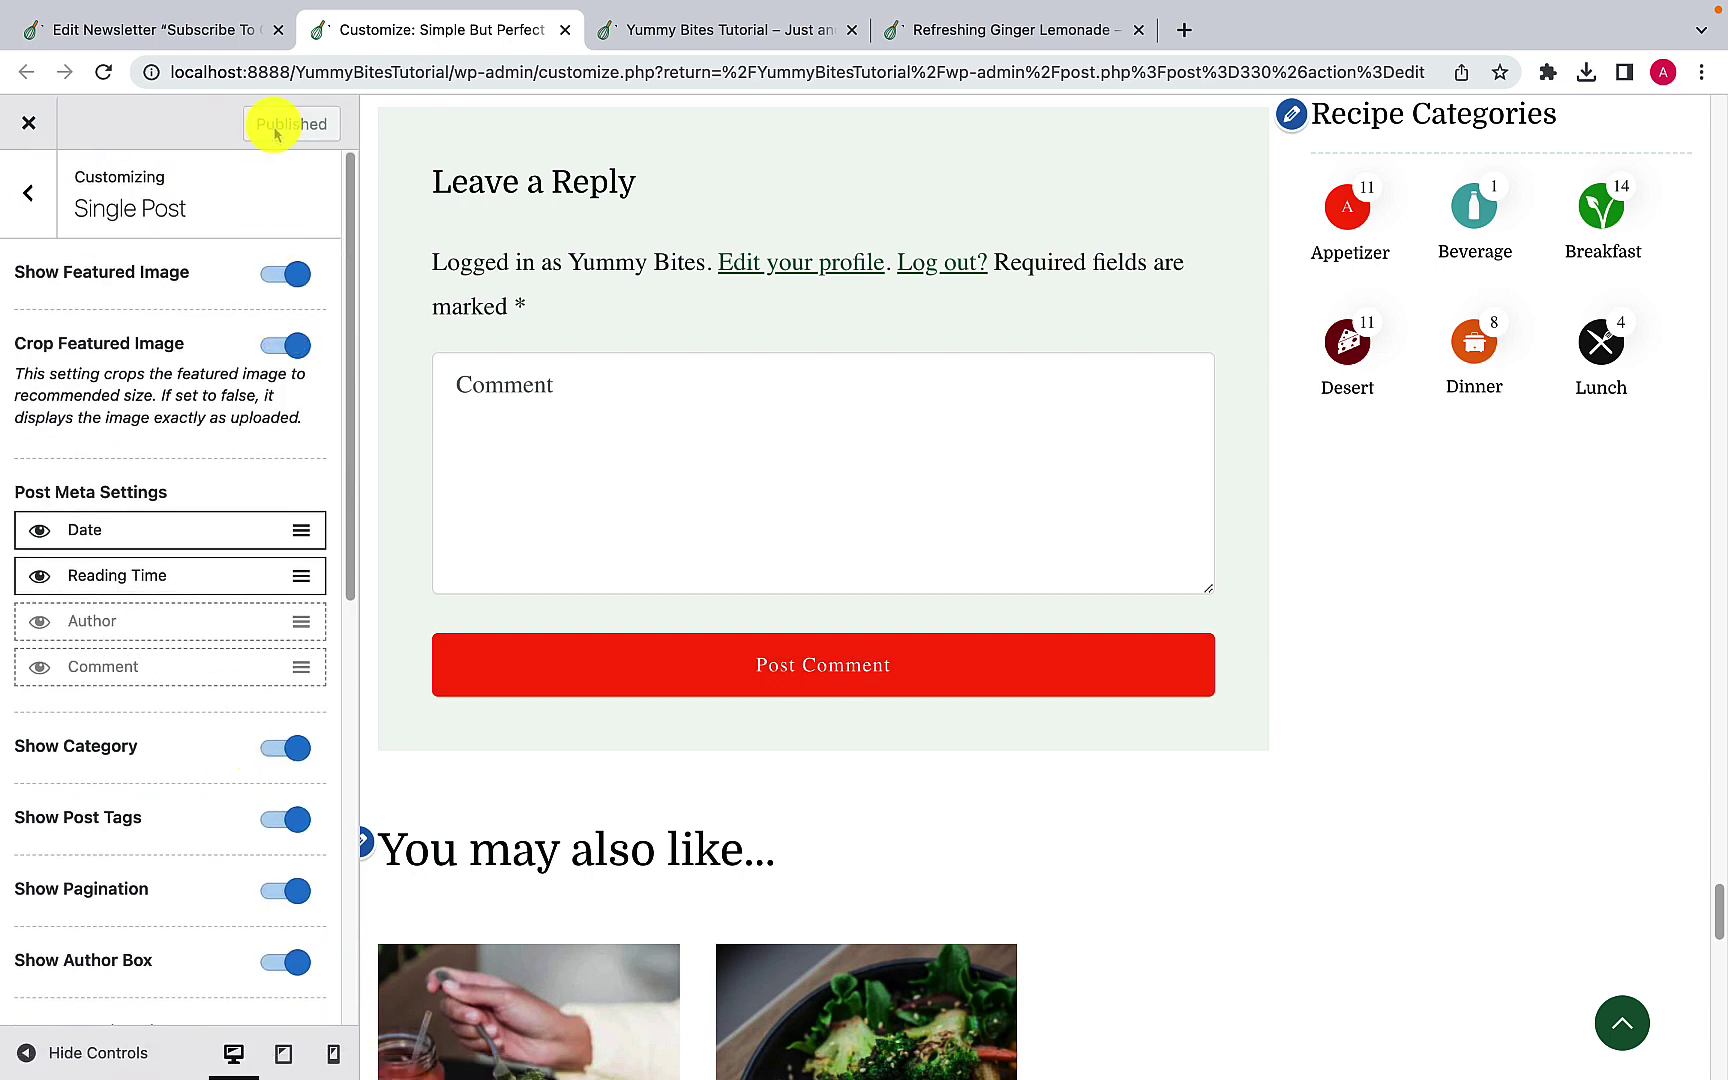
click(30, 195)
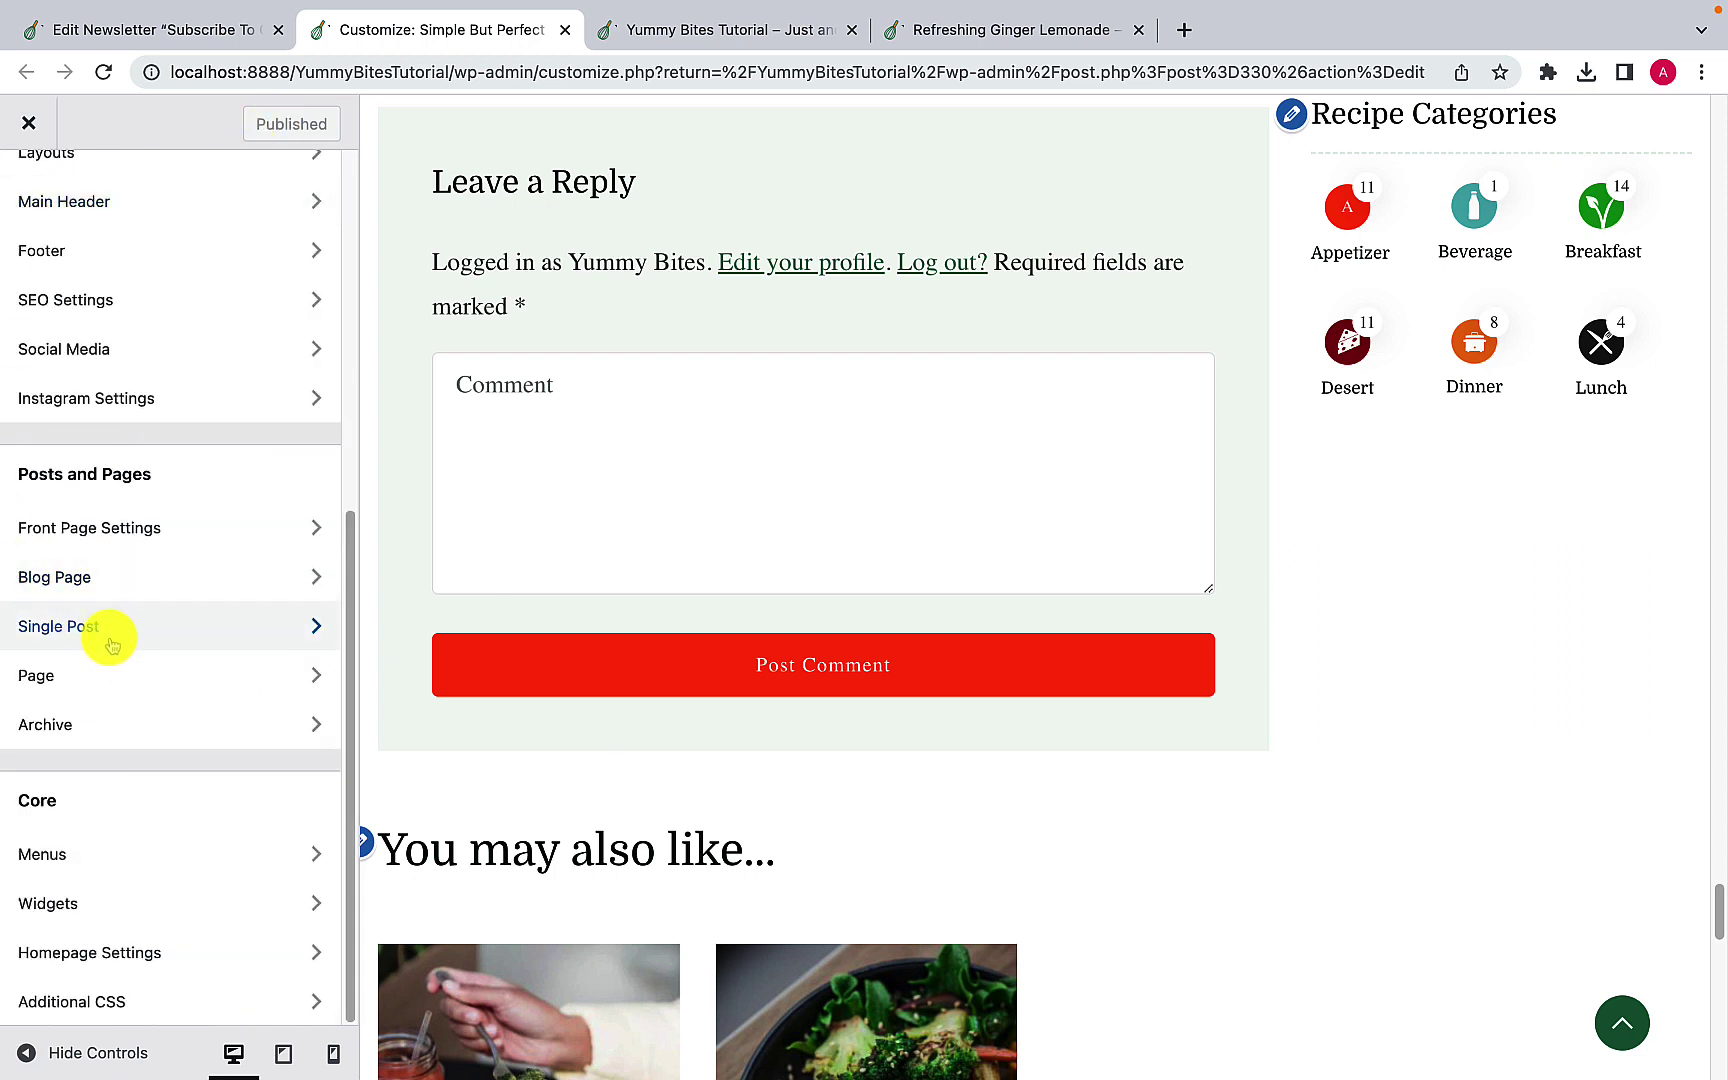
click(116, 680)
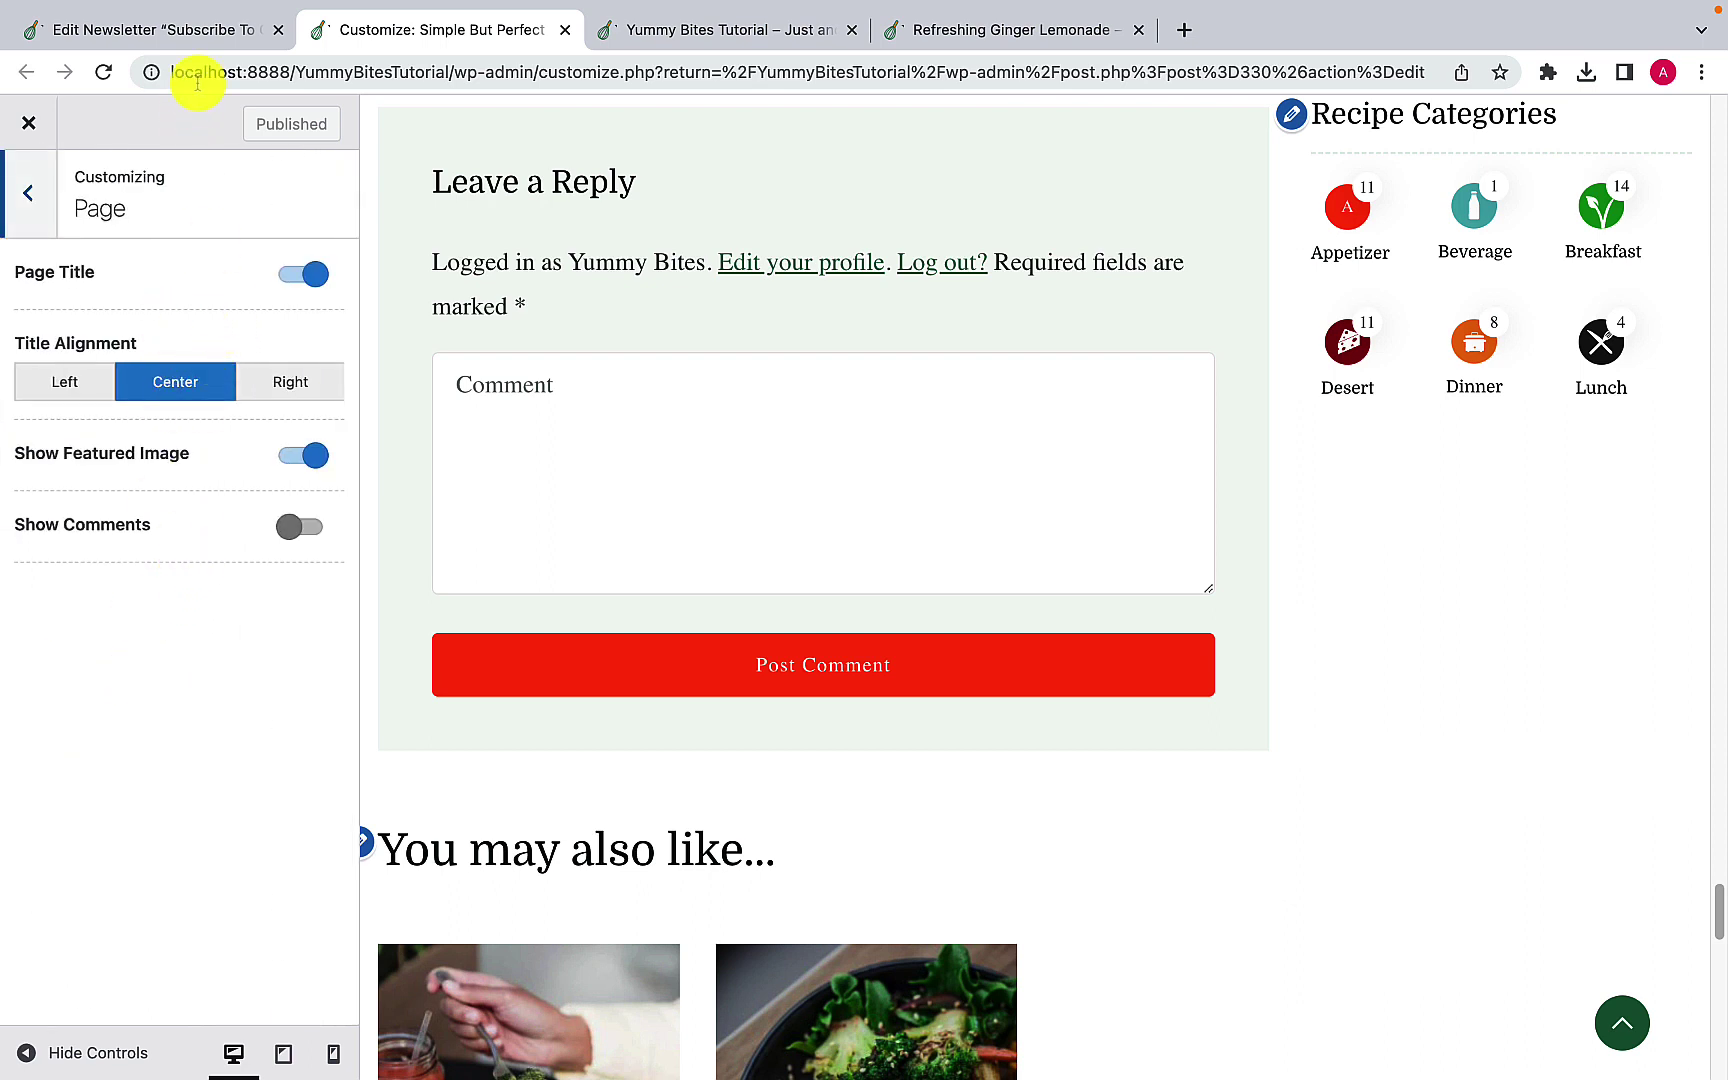
Step: Go to the list of all pages in the dashboard and view Sample Page in a new browser tab
click(218, 33)
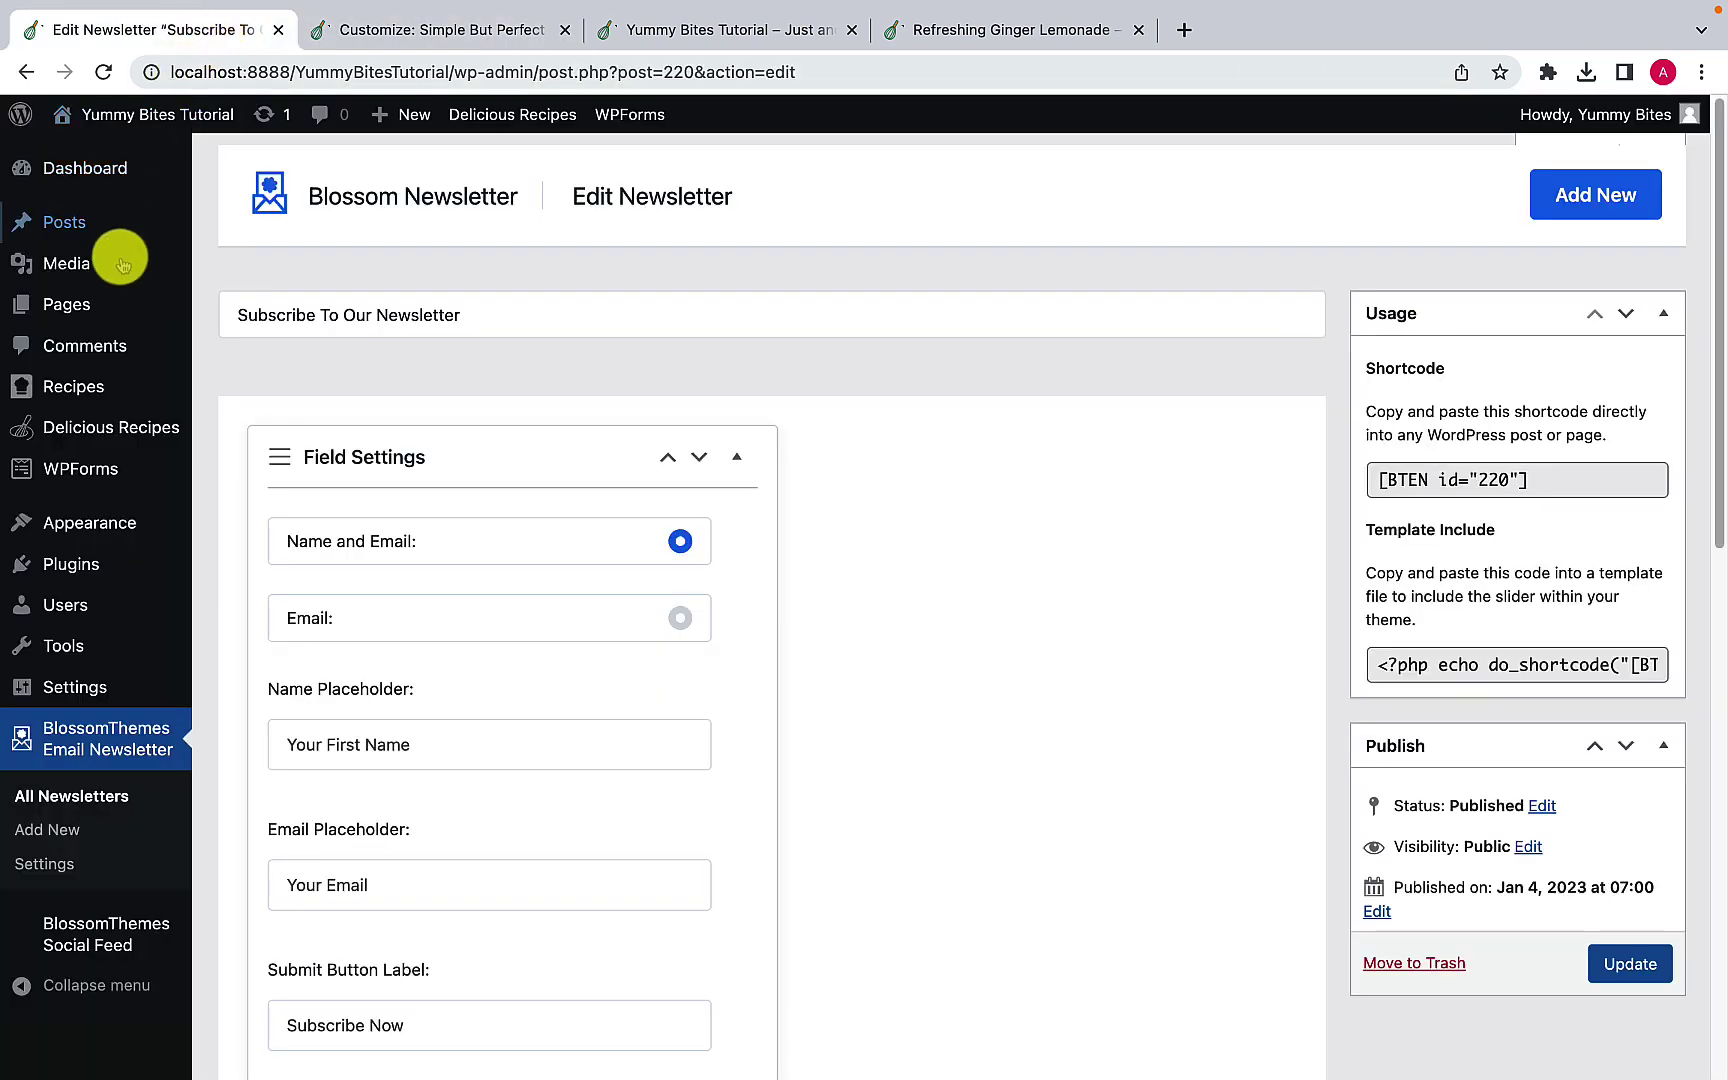
mouse_move(100, 305)
click(269, 318)
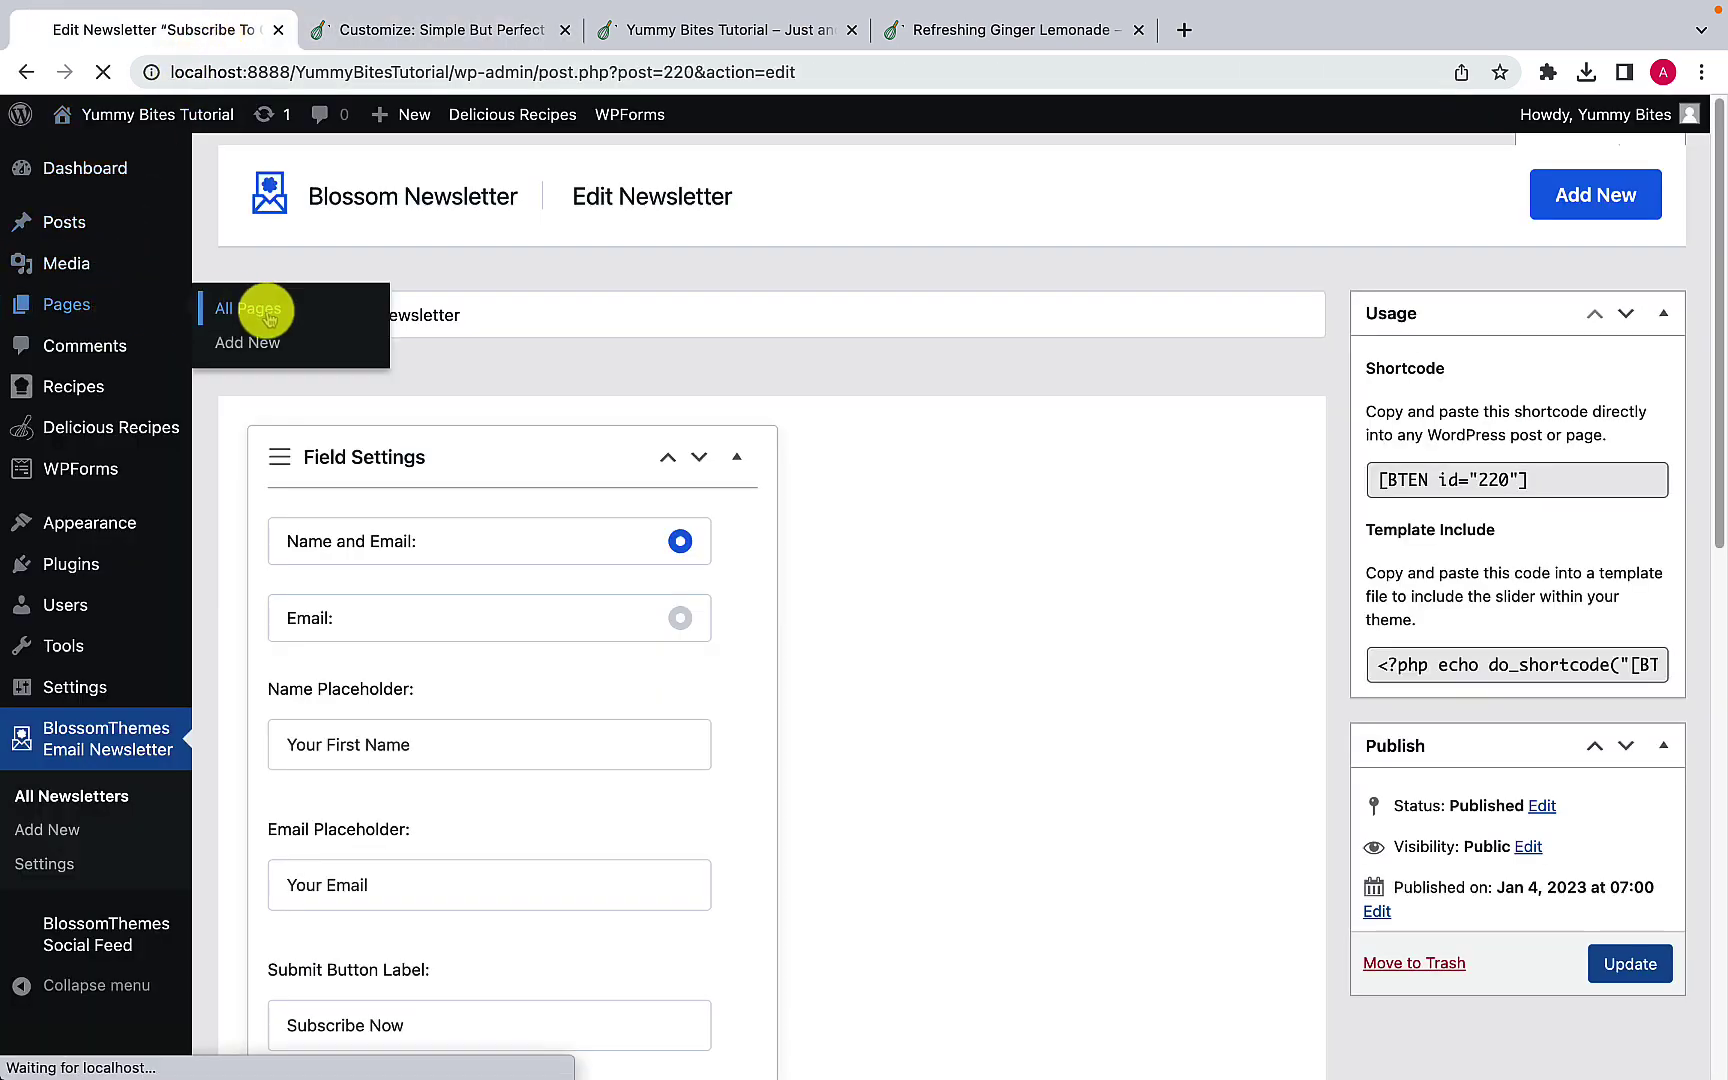
scroll(424, 675, down, 10)
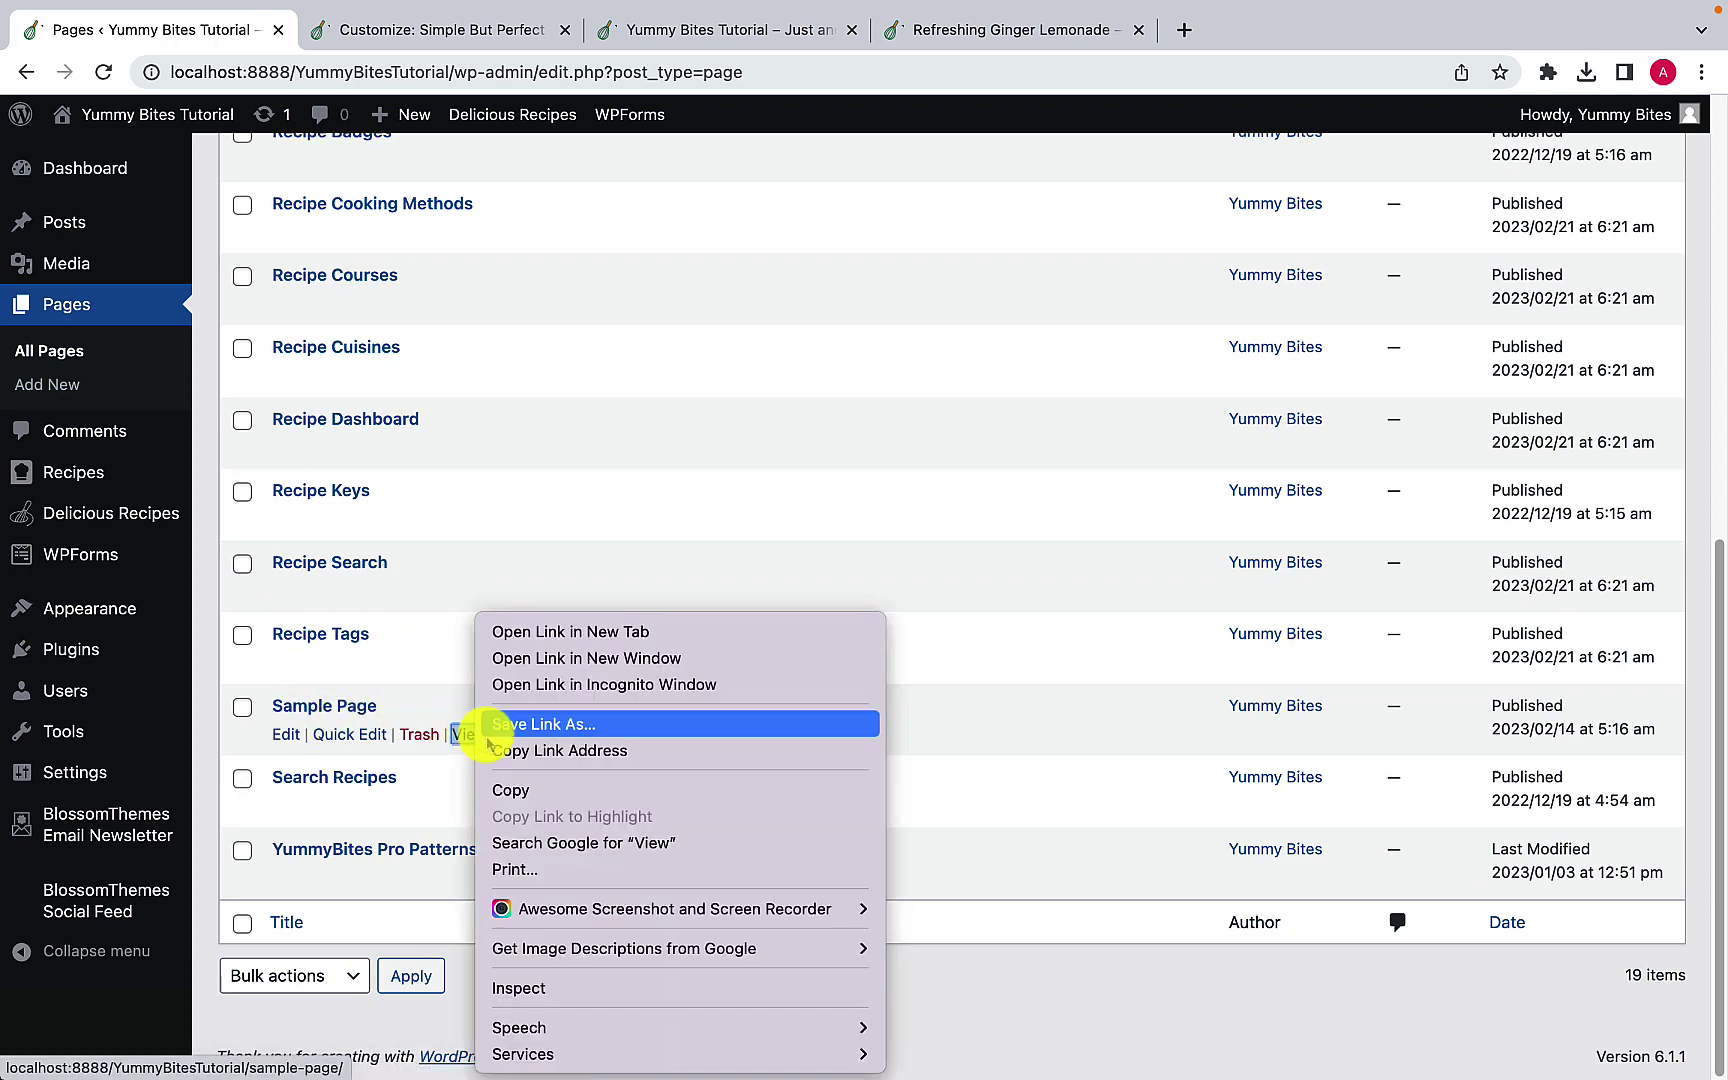
right_click(462, 736)
click(527, 637)
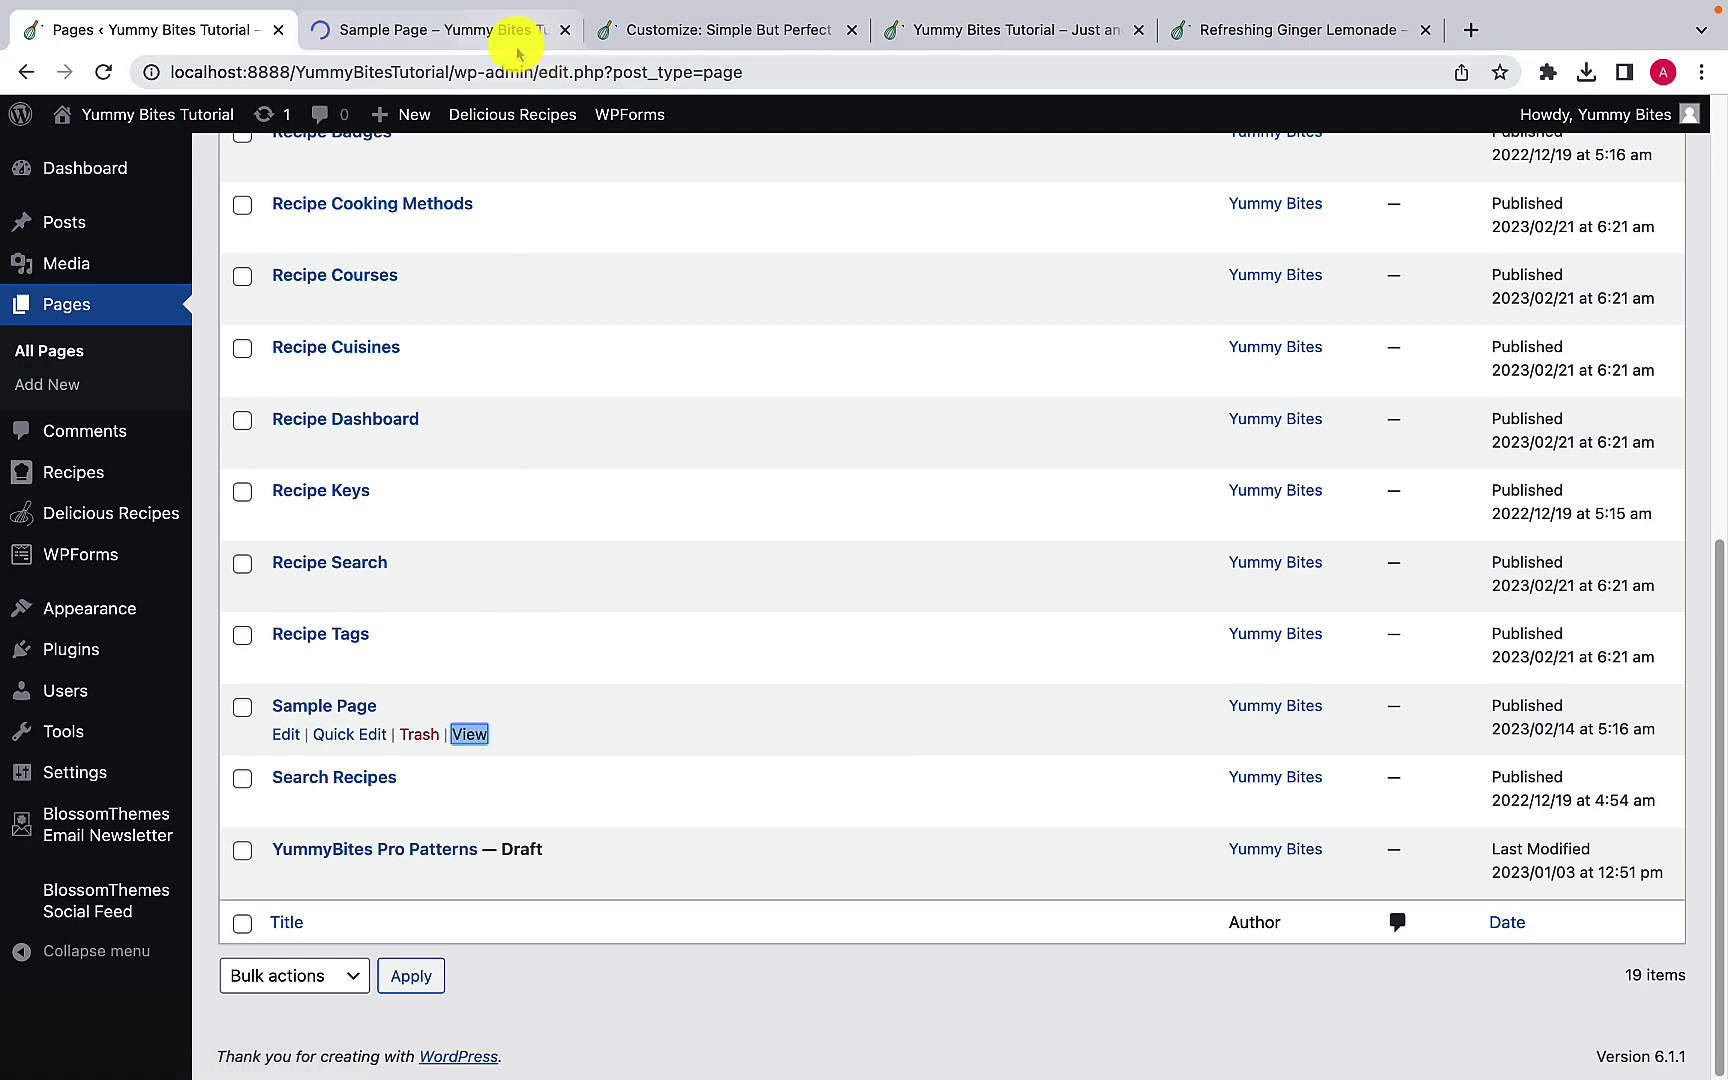
click(519, 48)
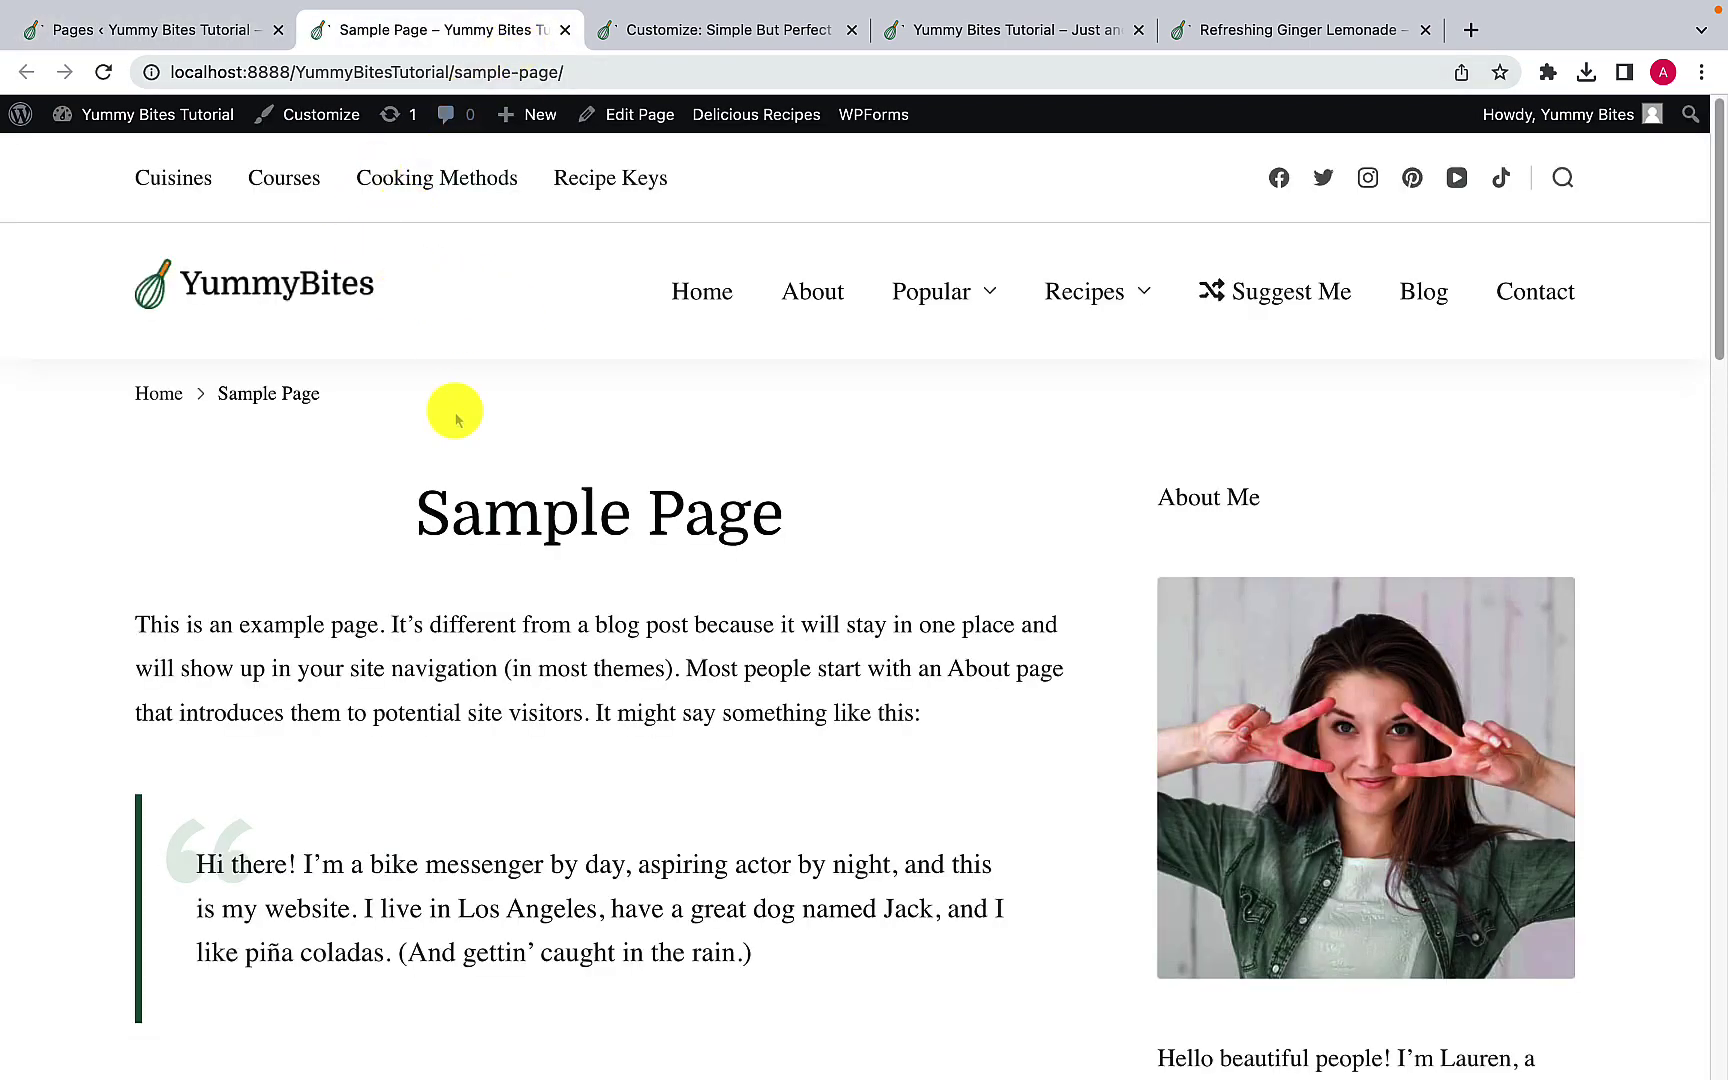
scroll(490, 475, down, 1)
scroll(490, 470, up, 3)
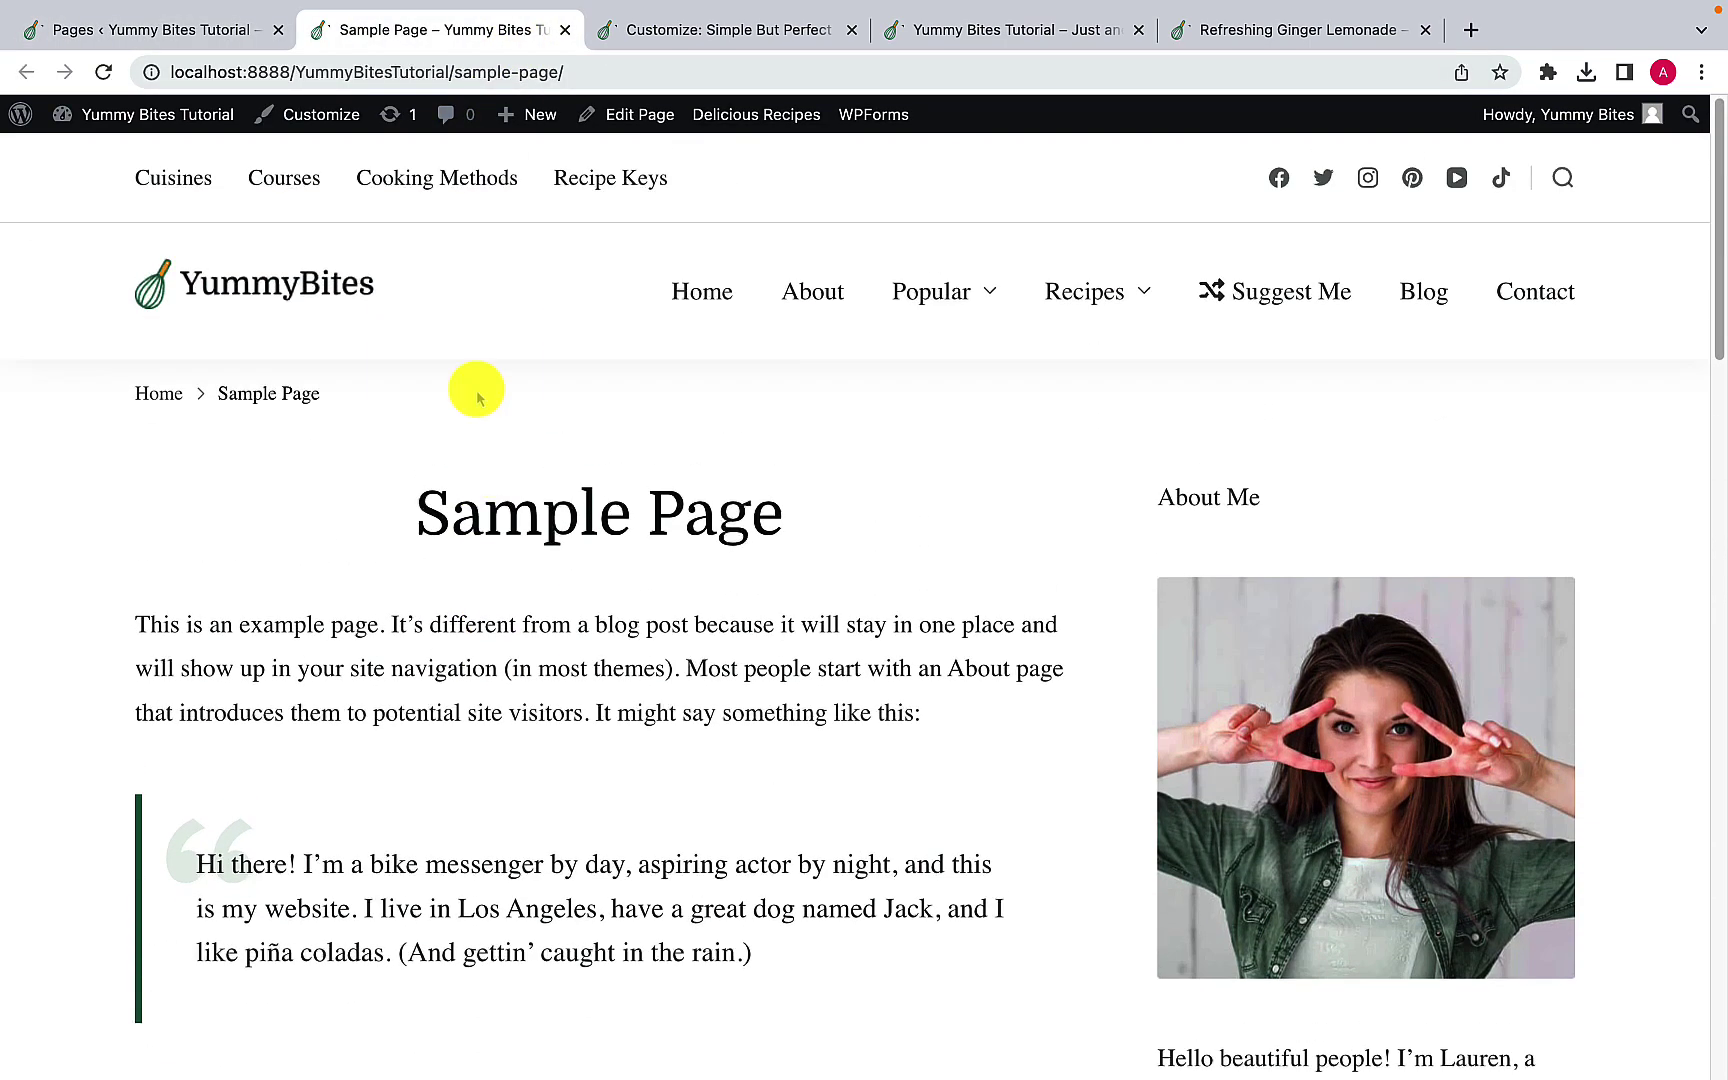
Step: Start customizing the site from Sample Page and open the Page settings
click(350, 124)
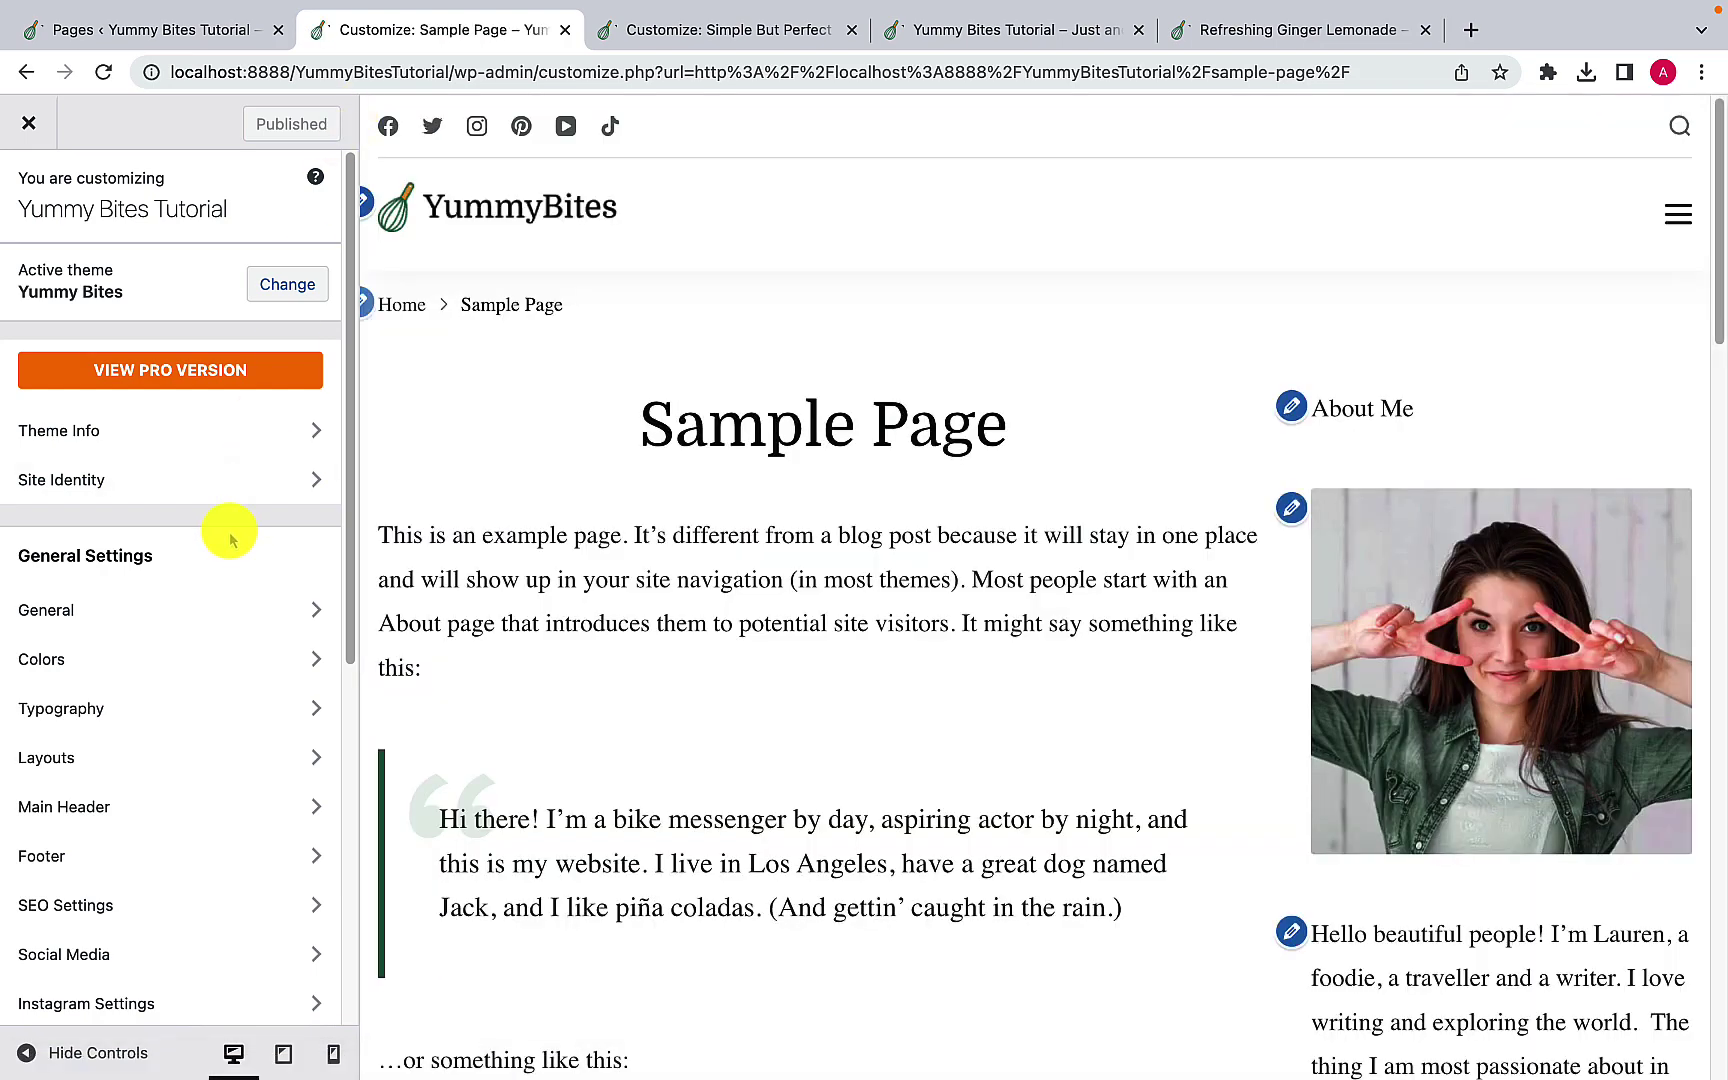
scroll(287, 536, down, 5)
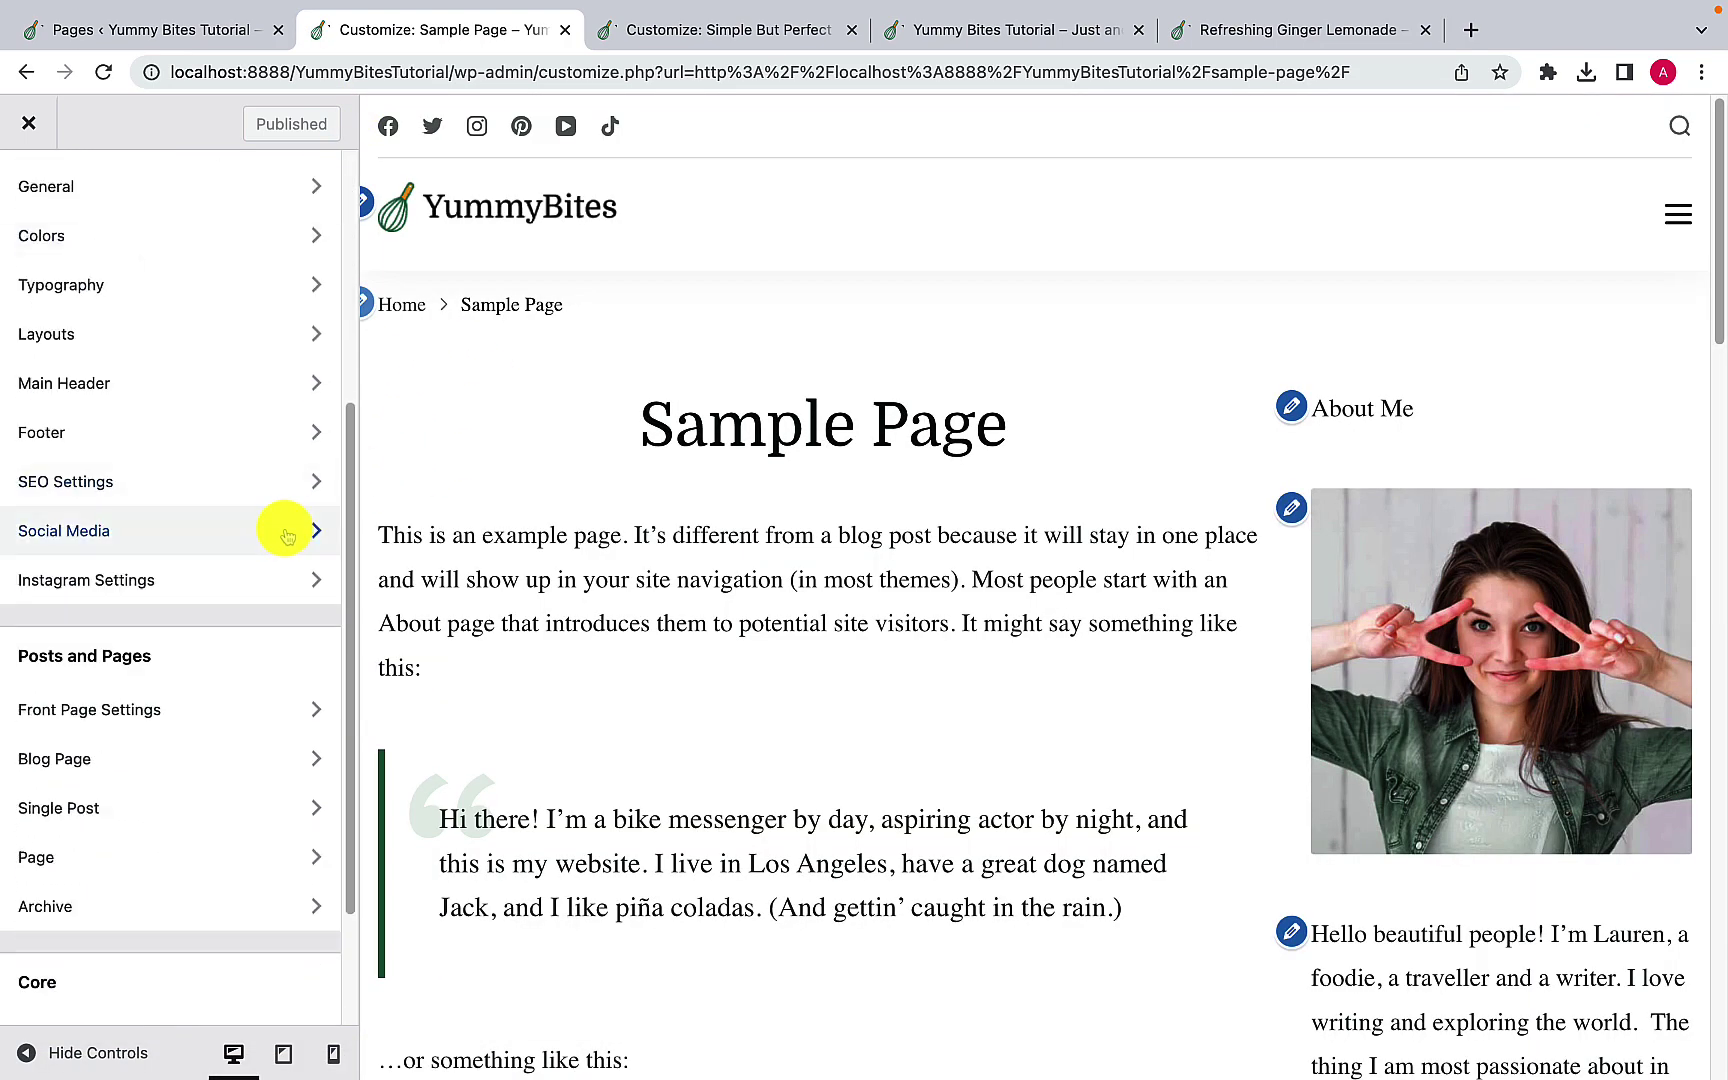
scroll(287, 536, down, 2)
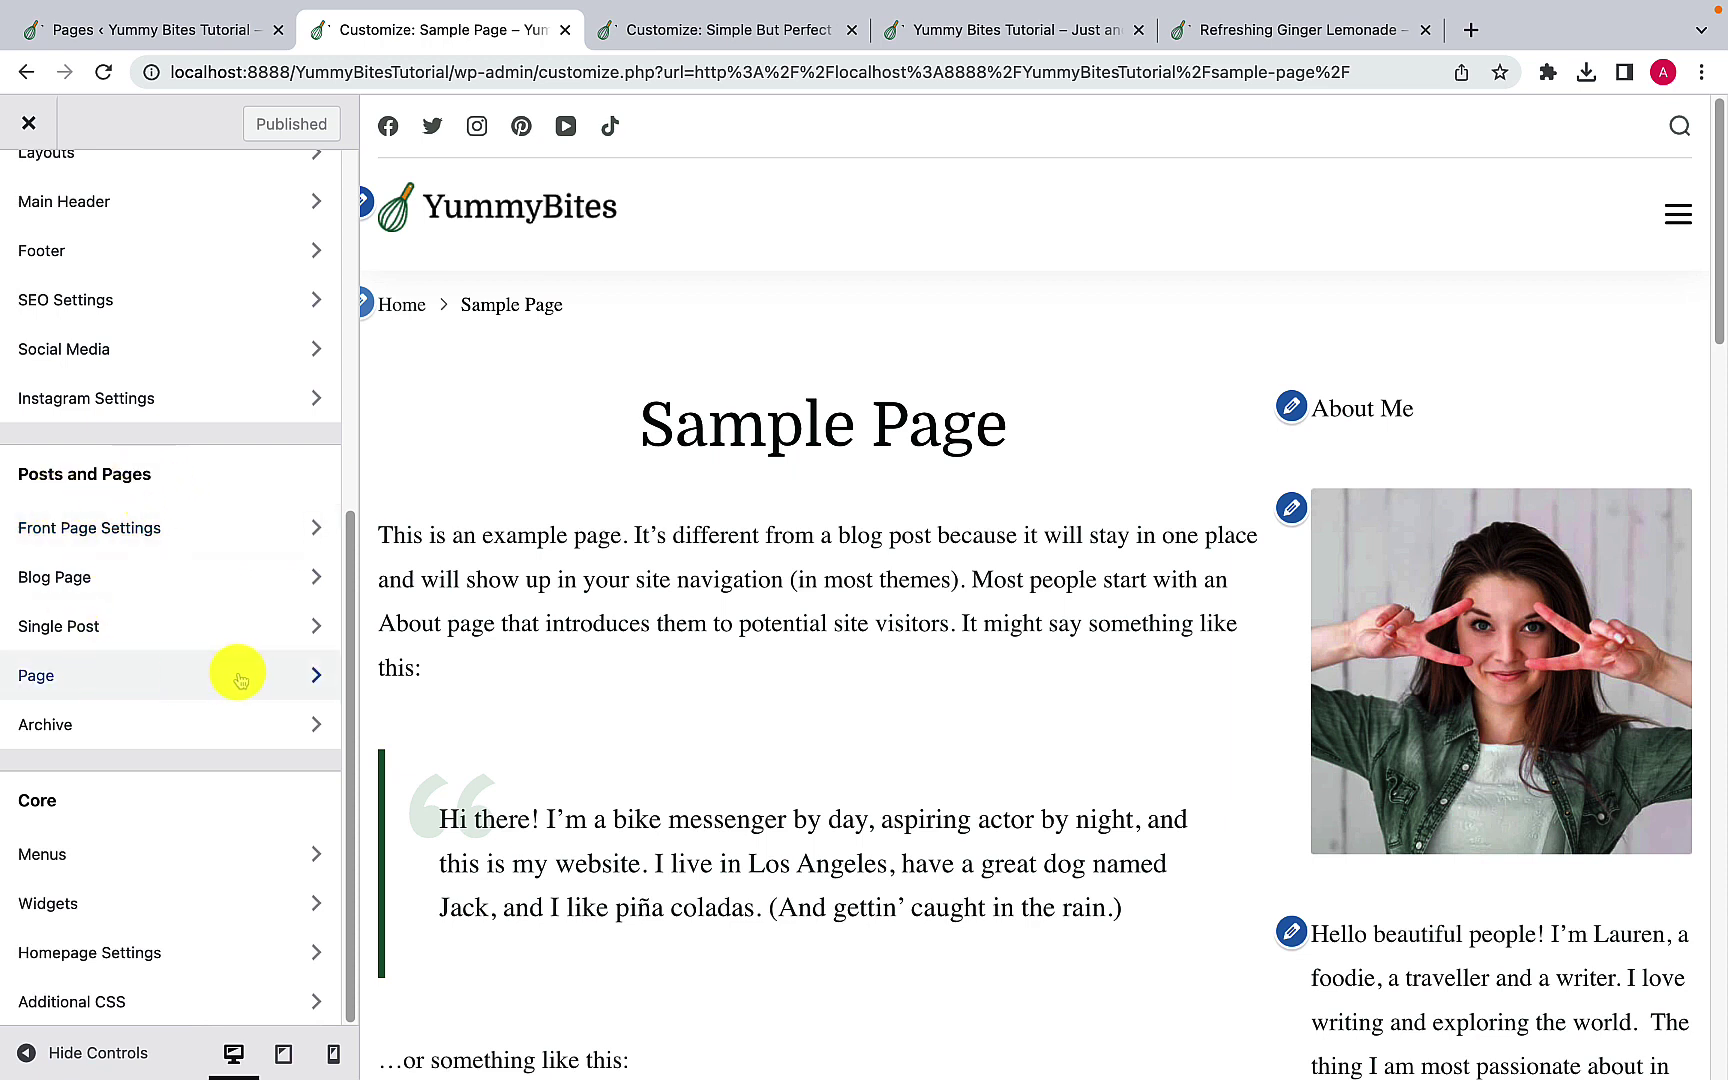
click(313, 686)
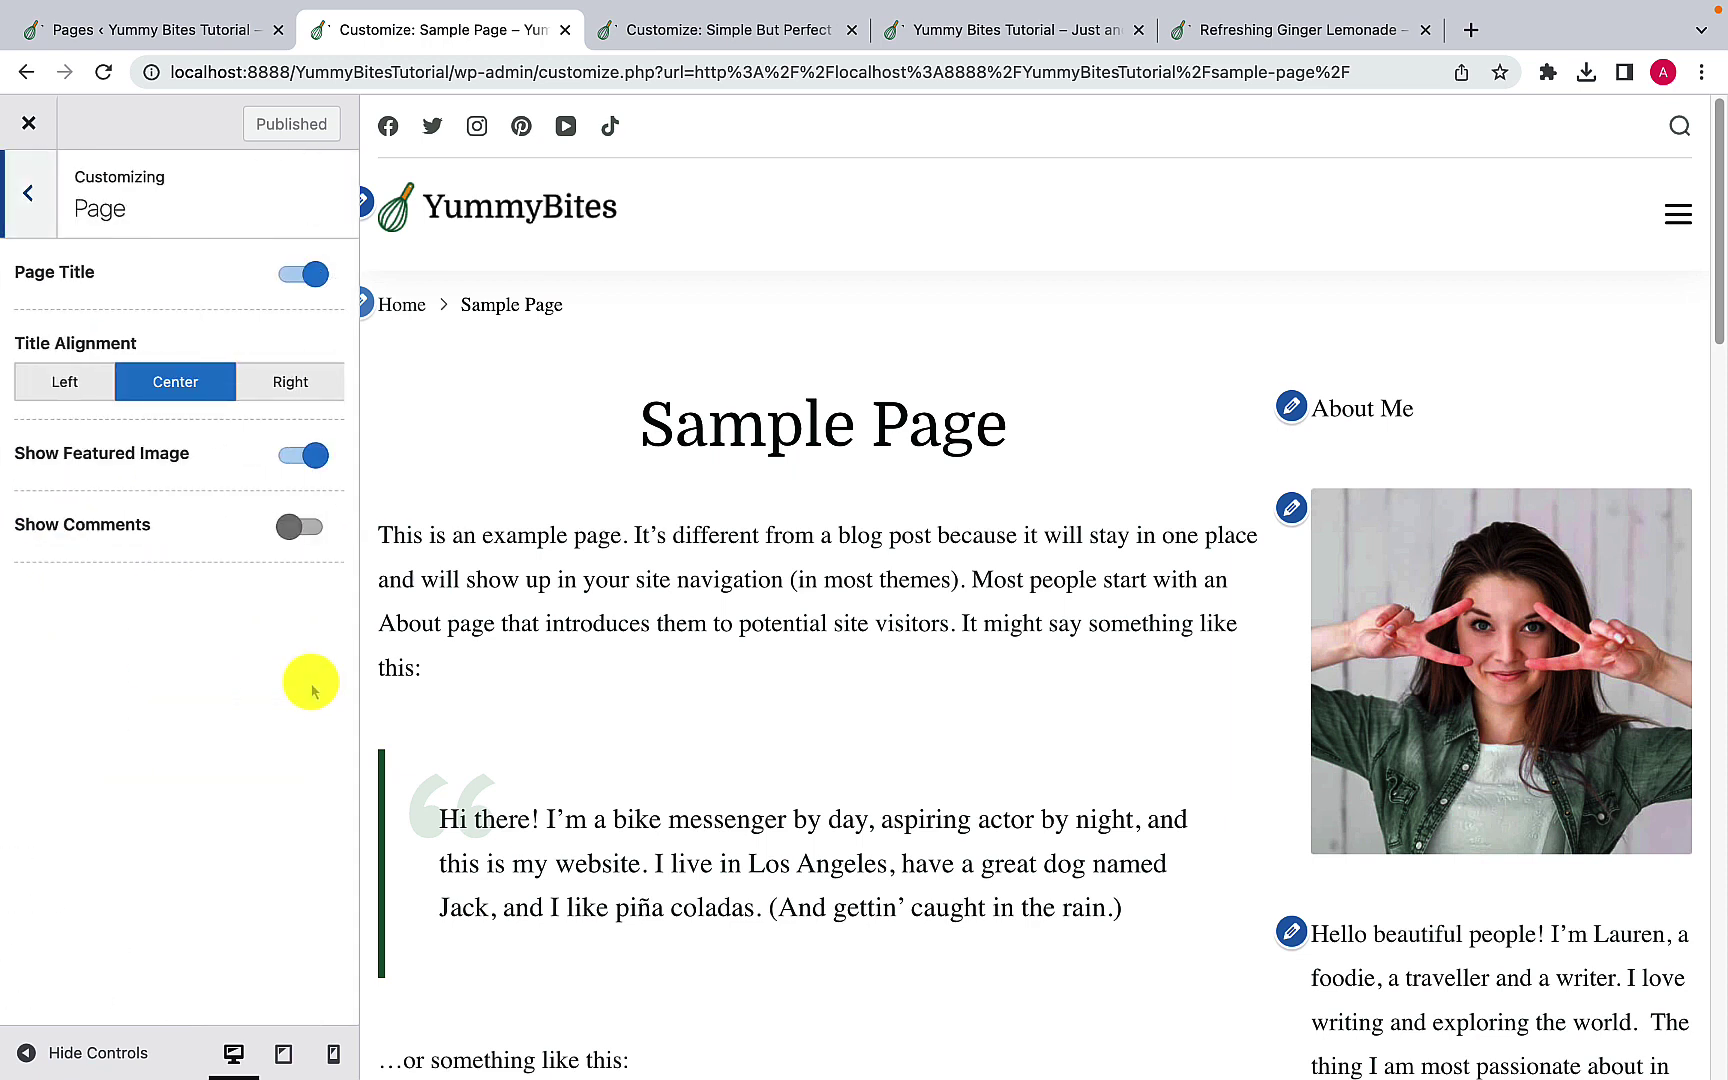
Step: Try hiding the page title on Sample Page, and show it again
scroll(760, 455, down, 1)
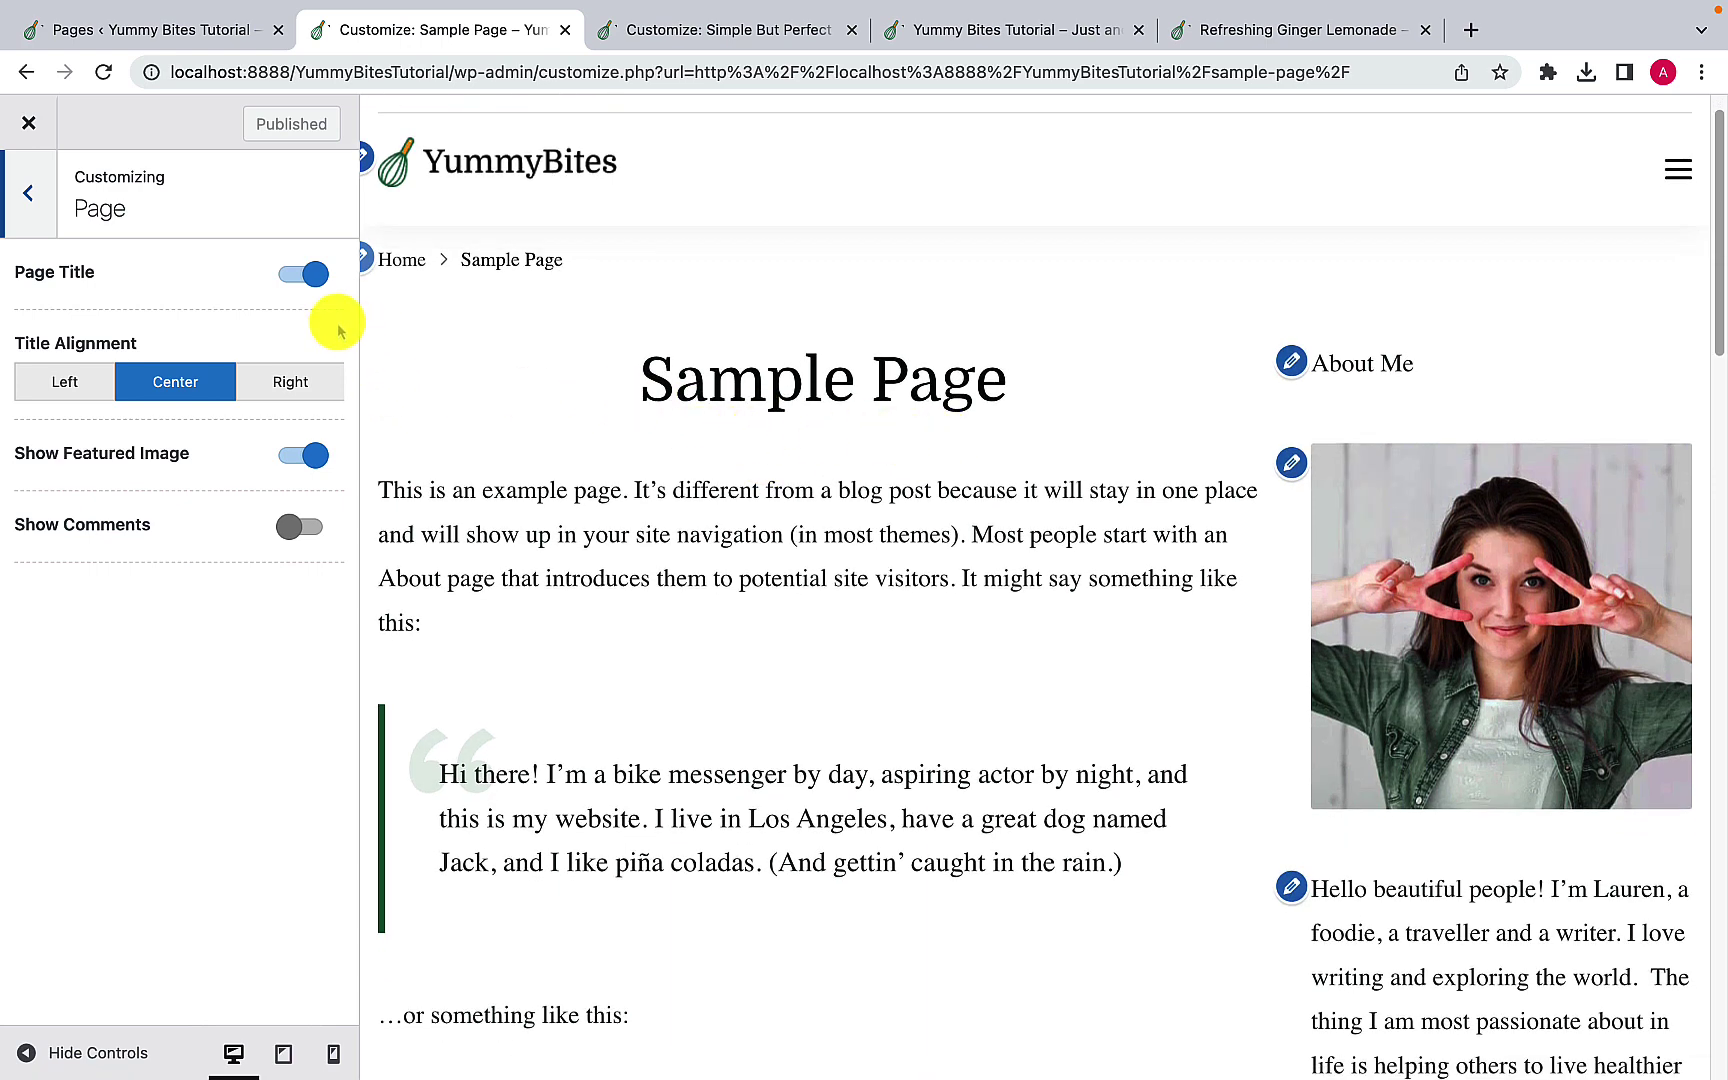
click(298, 275)
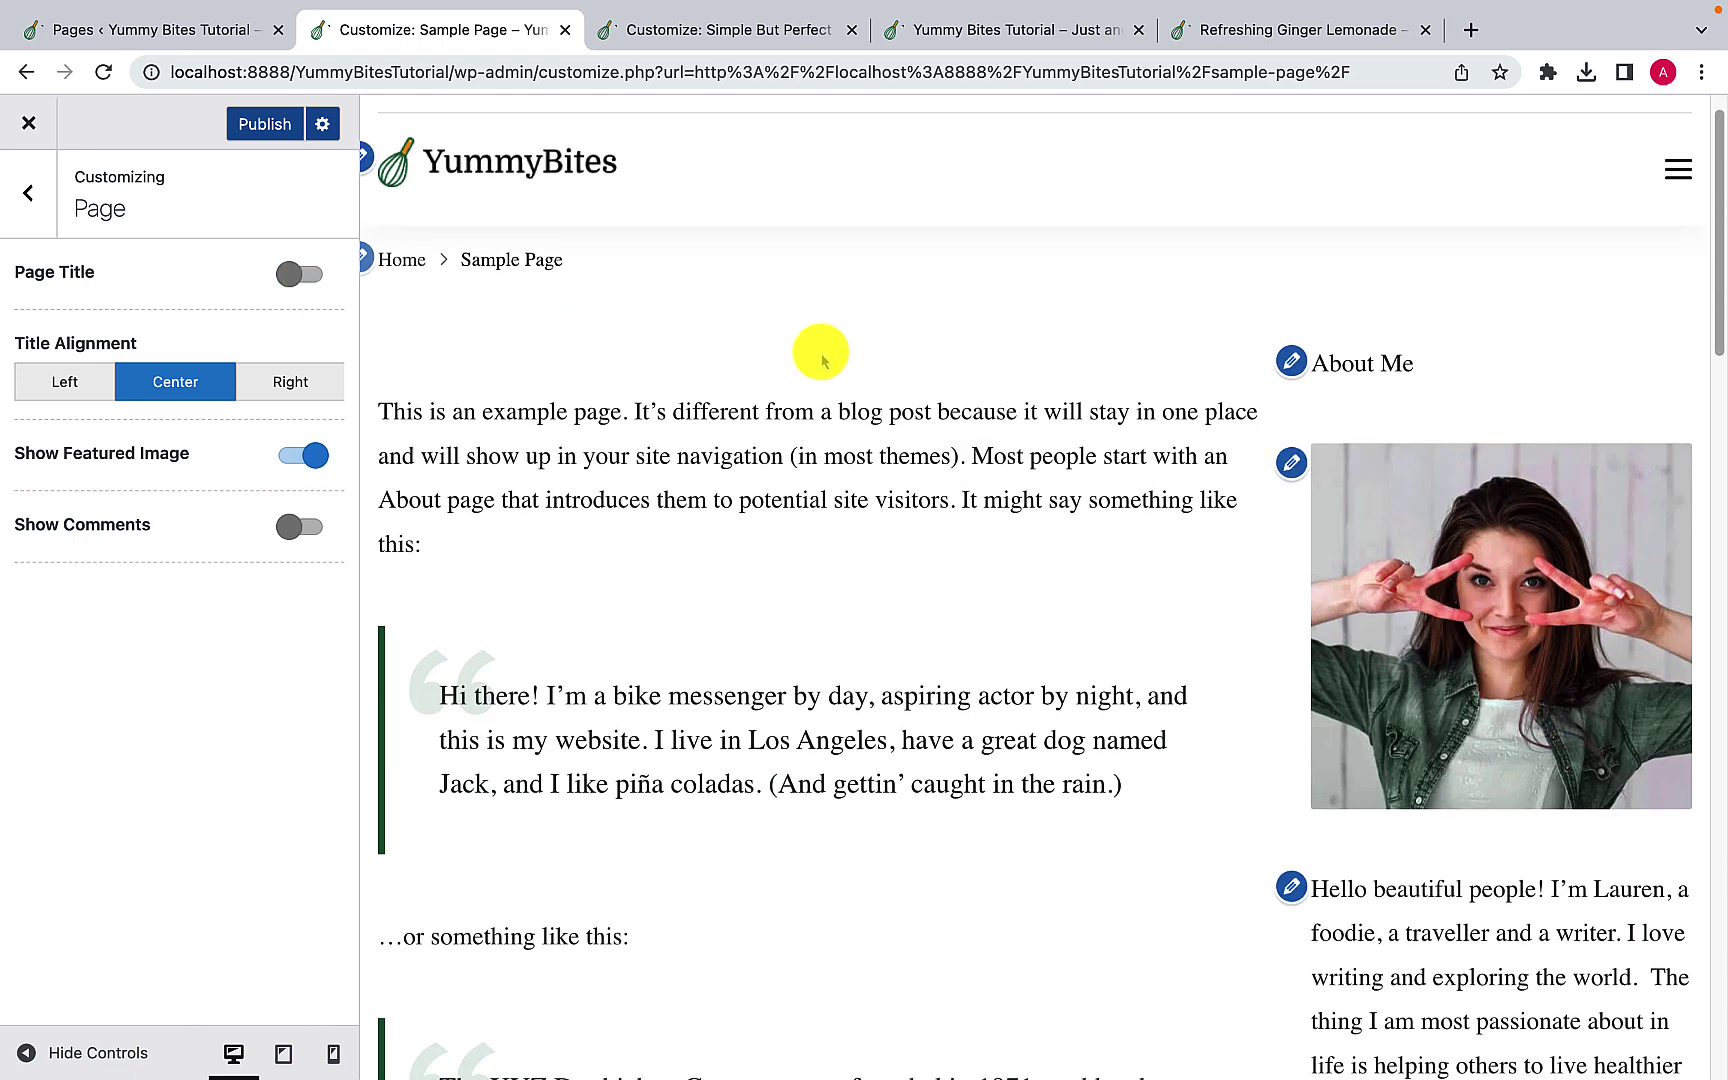
click(316, 287)
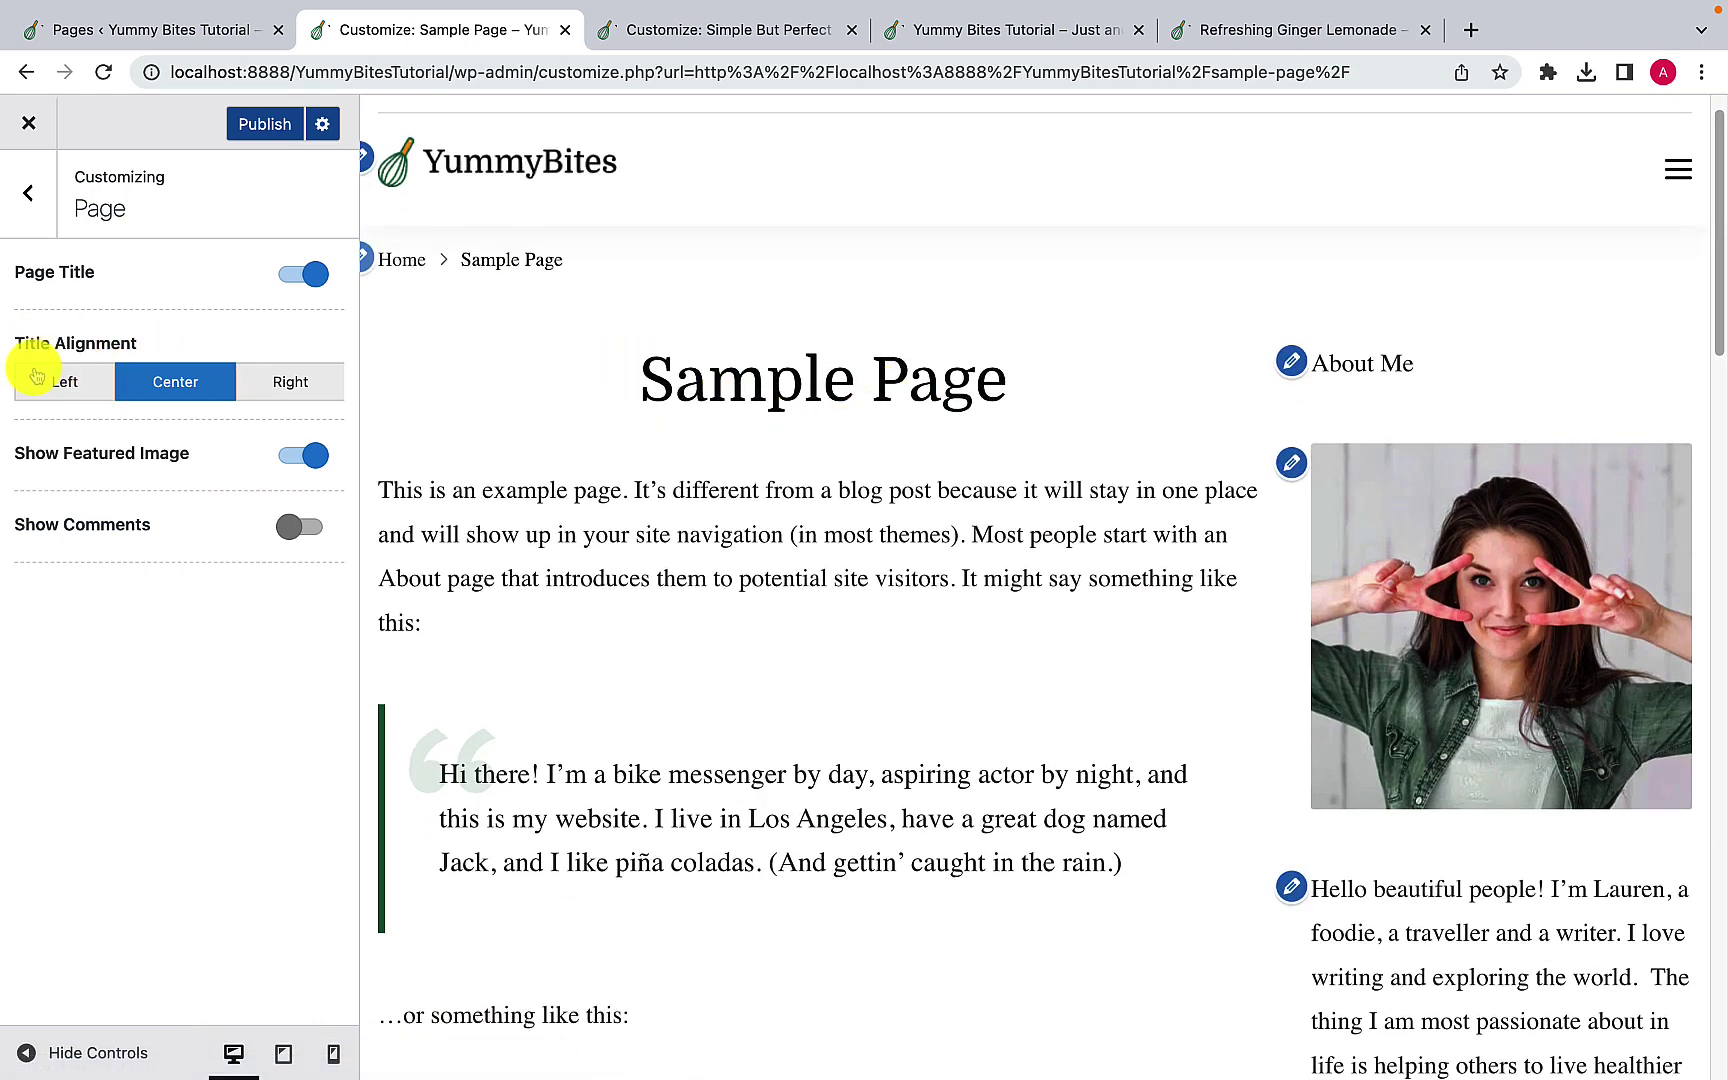
Step: Try the Left and Right title alignments for the page, and set the alignment back to Center
click(56, 395)
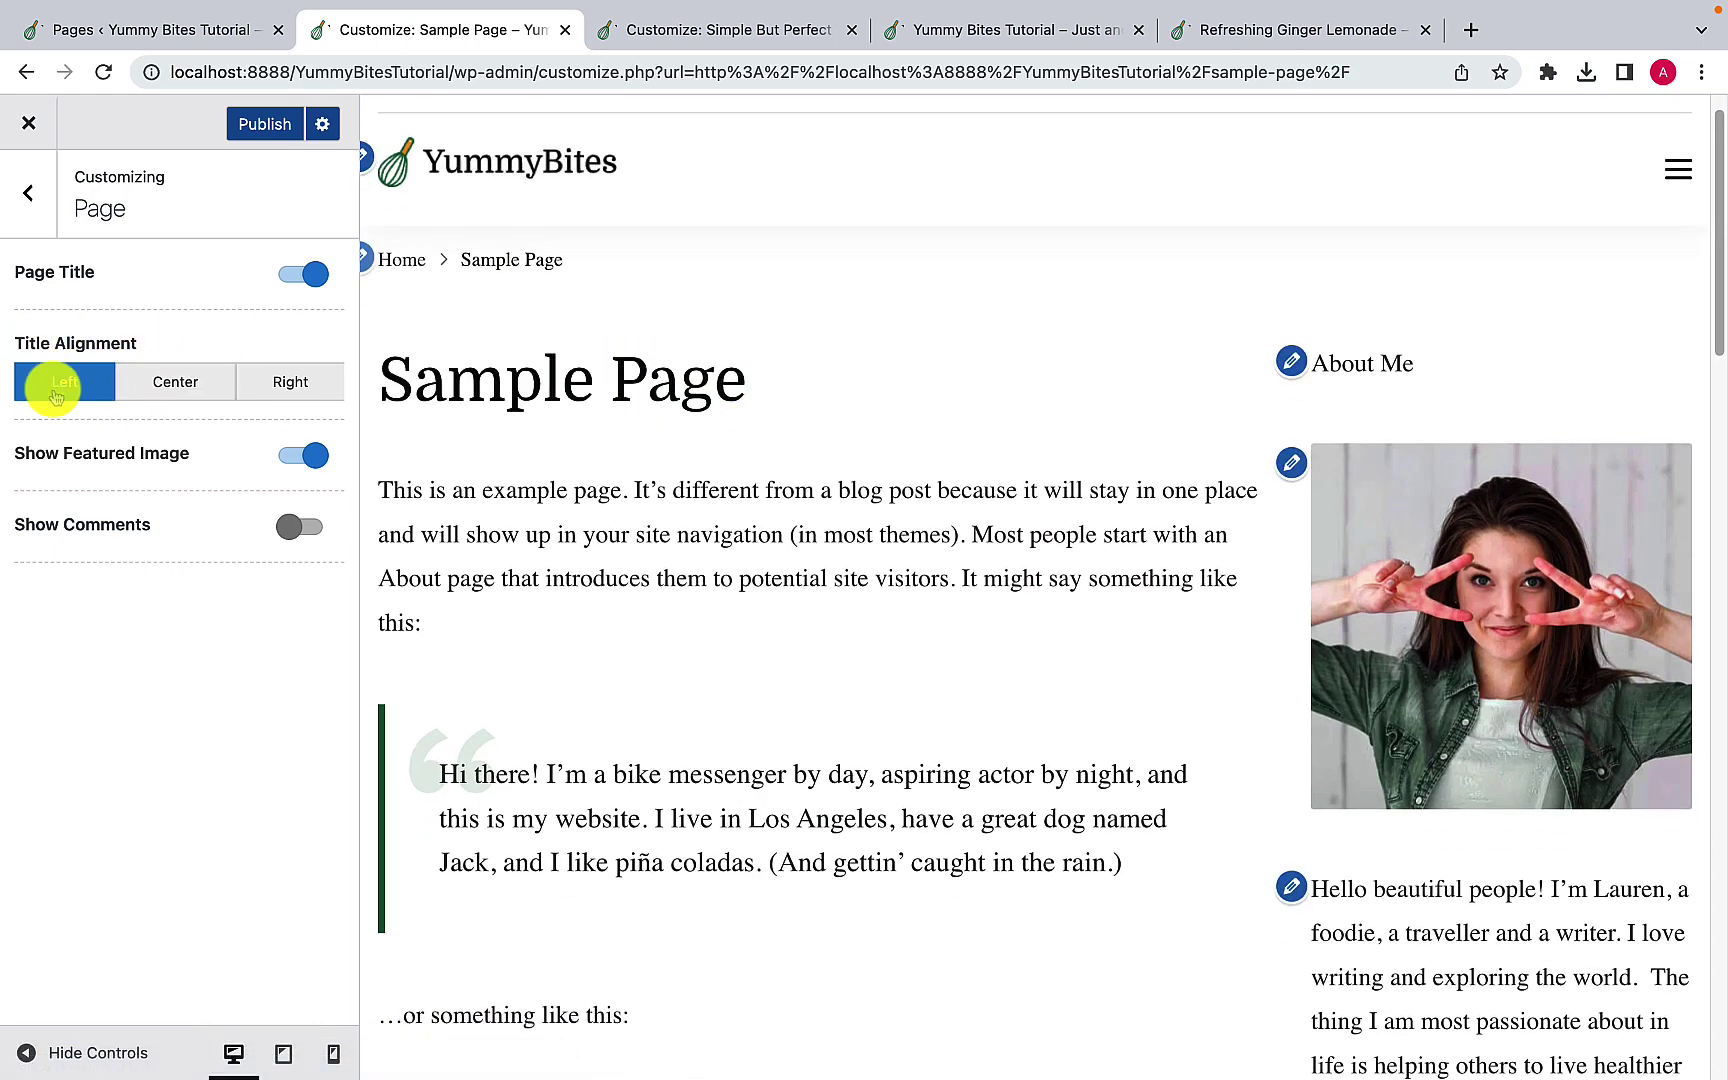
click(174, 378)
click(281, 404)
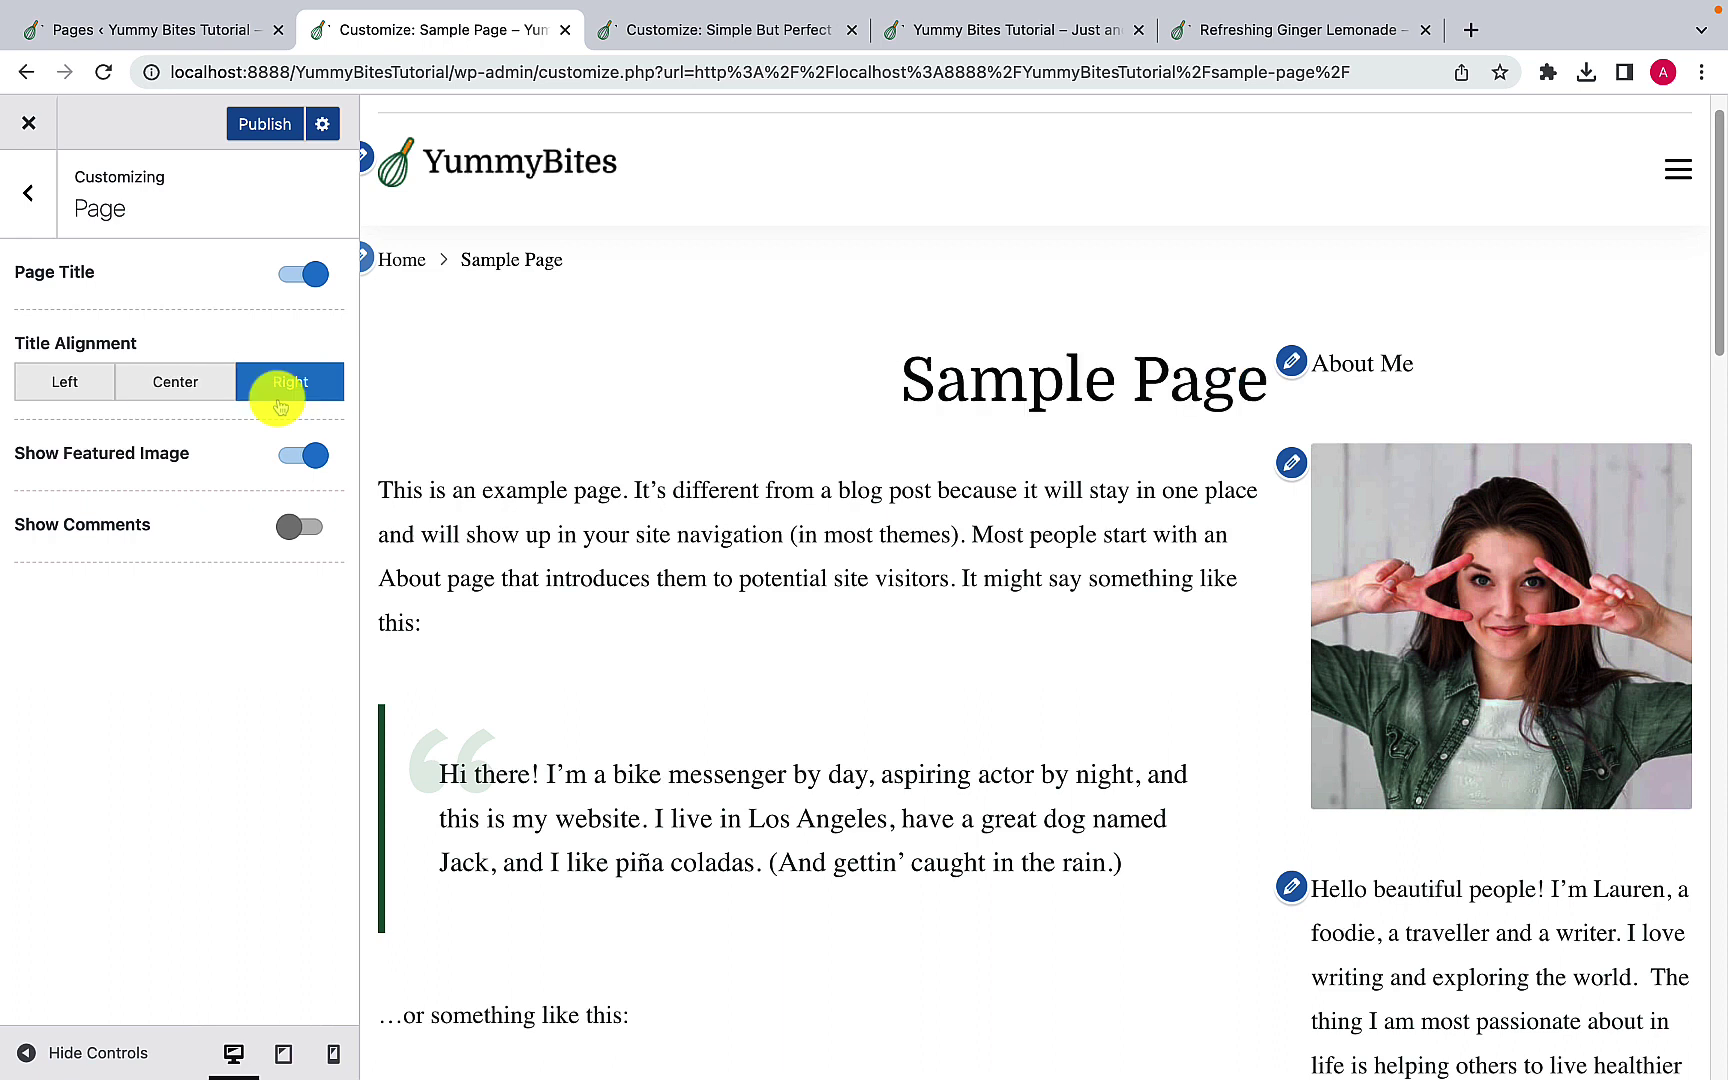
click(180, 395)
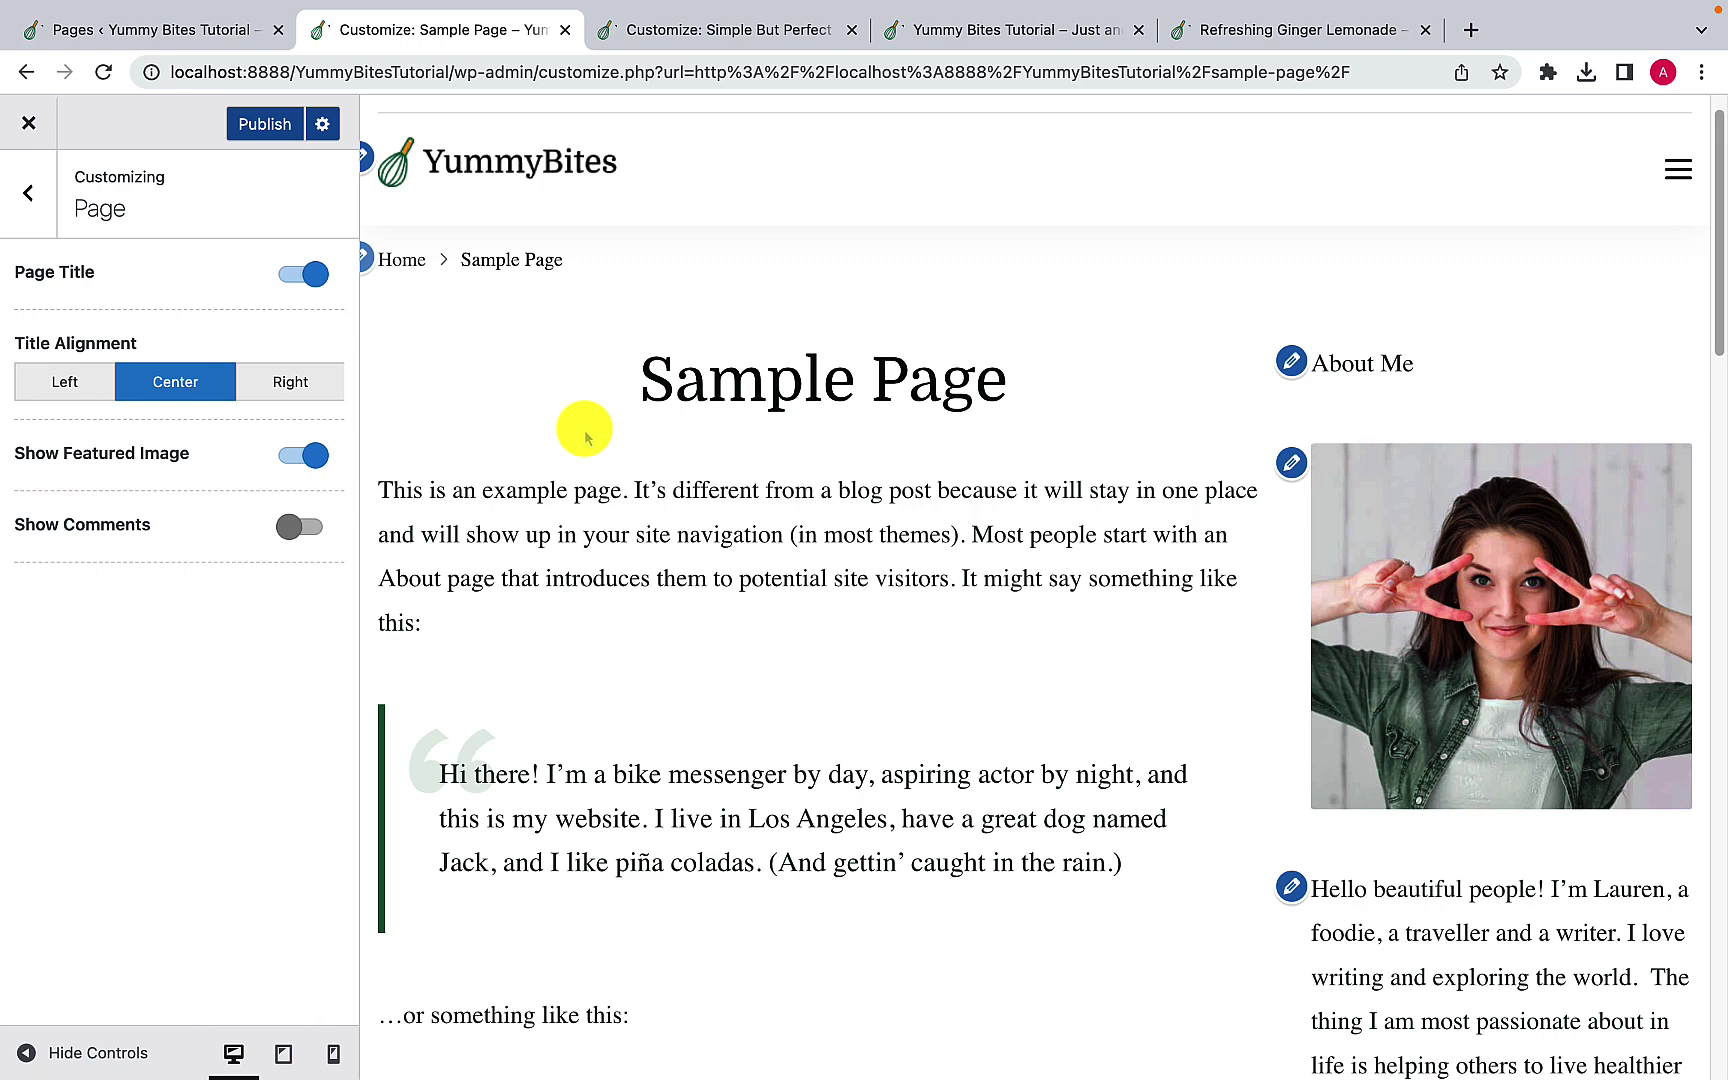
Step: Edit Sample Page to use the photo of assorted vegetable trays from the media library as its featured image, and update the page
click(226, 45)
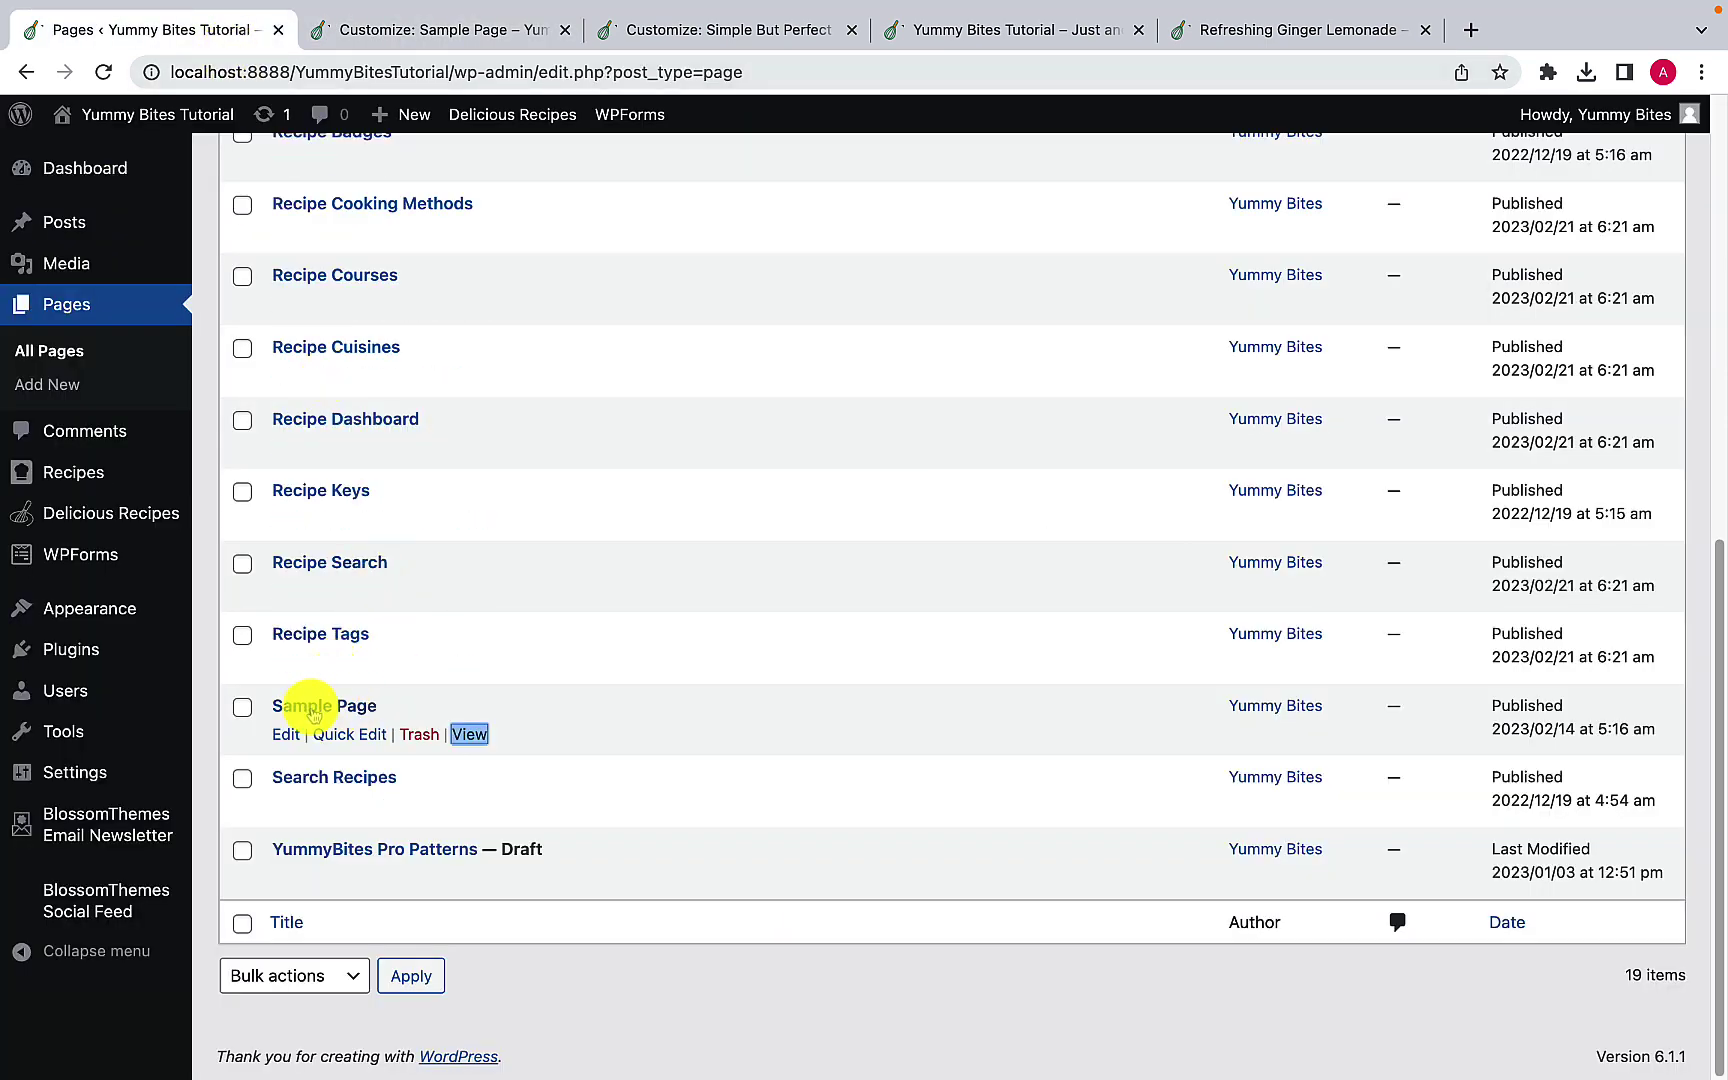
click(287, 736)
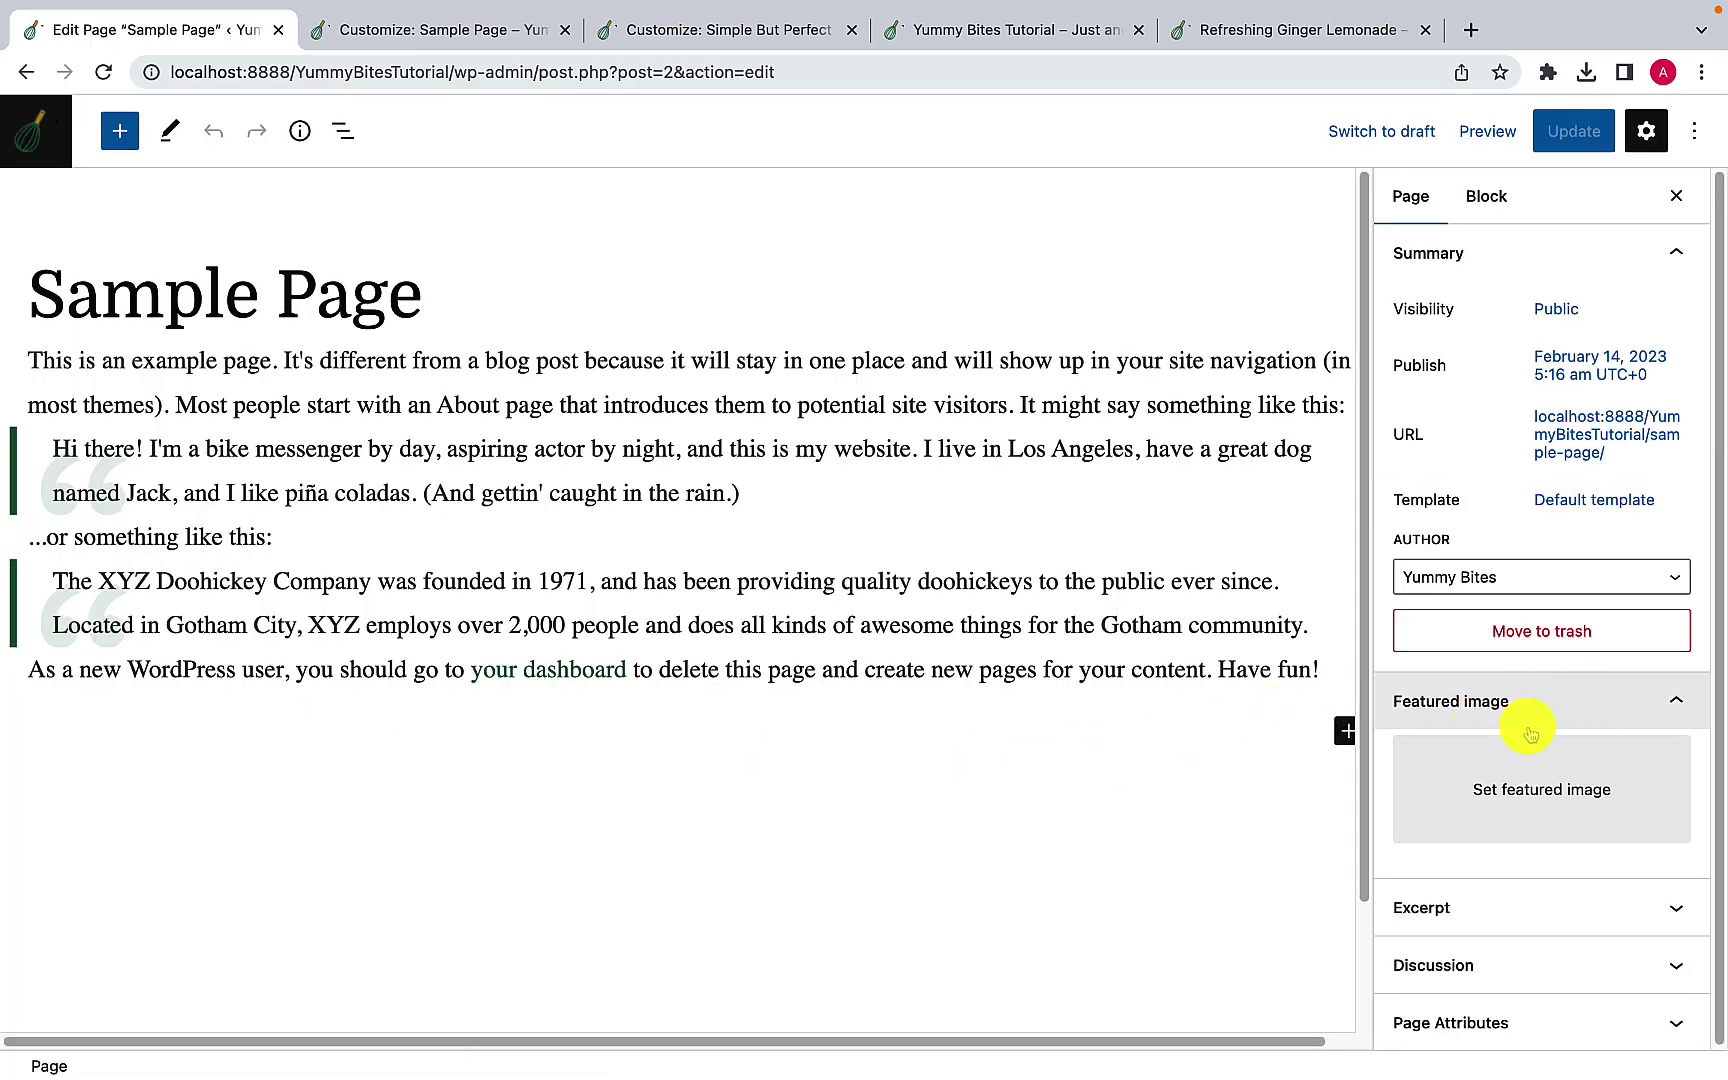
click(1600, 803)
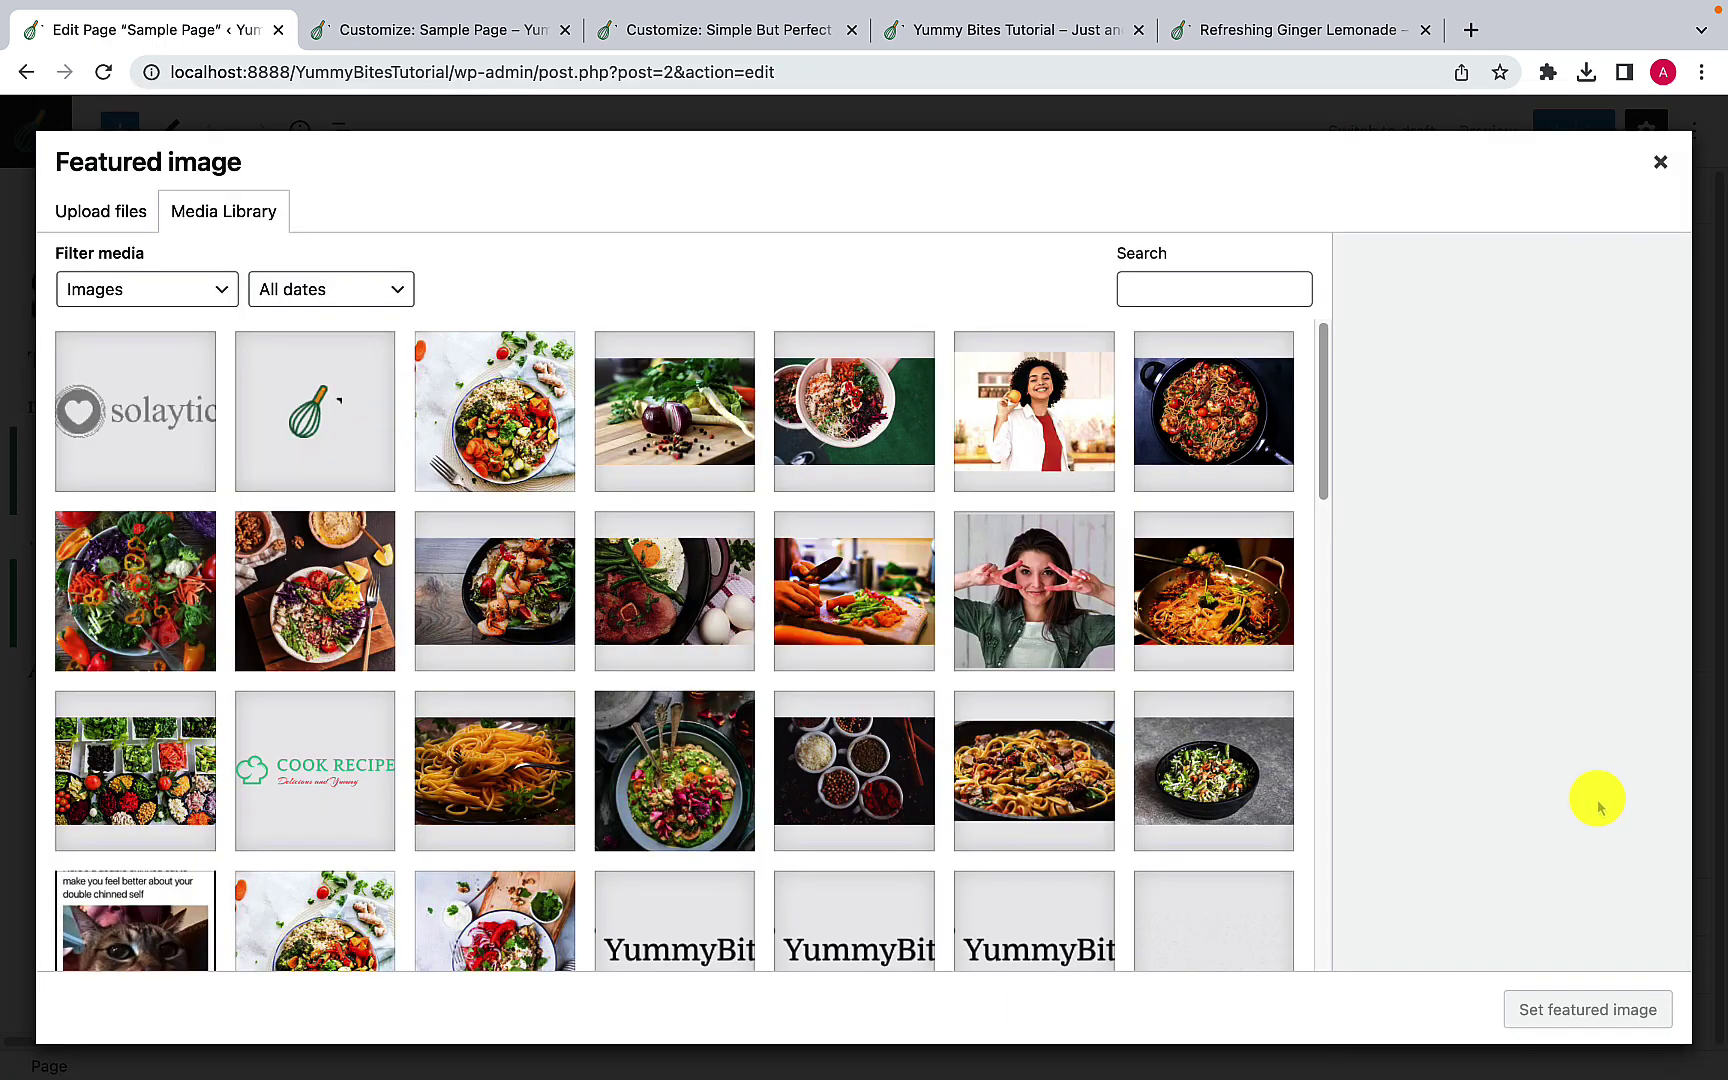
scroll(824, 668, down, 4)
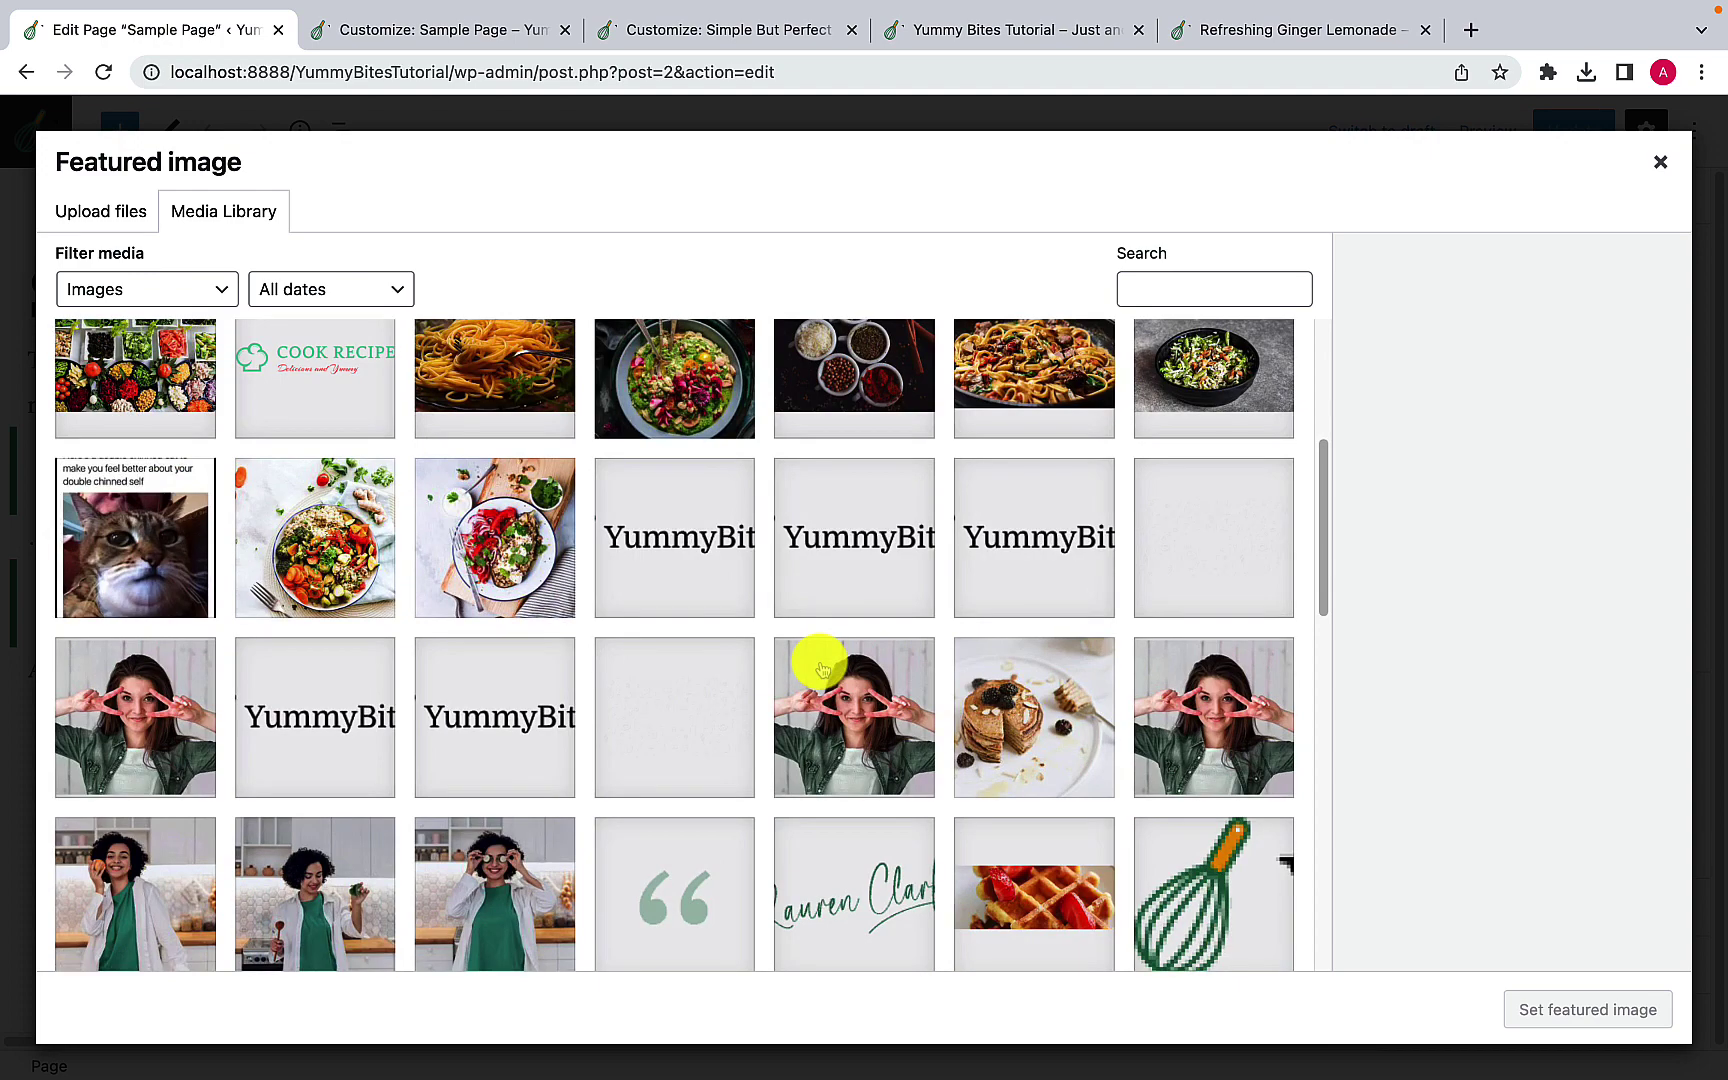
scroll(820, 668, up, 1)
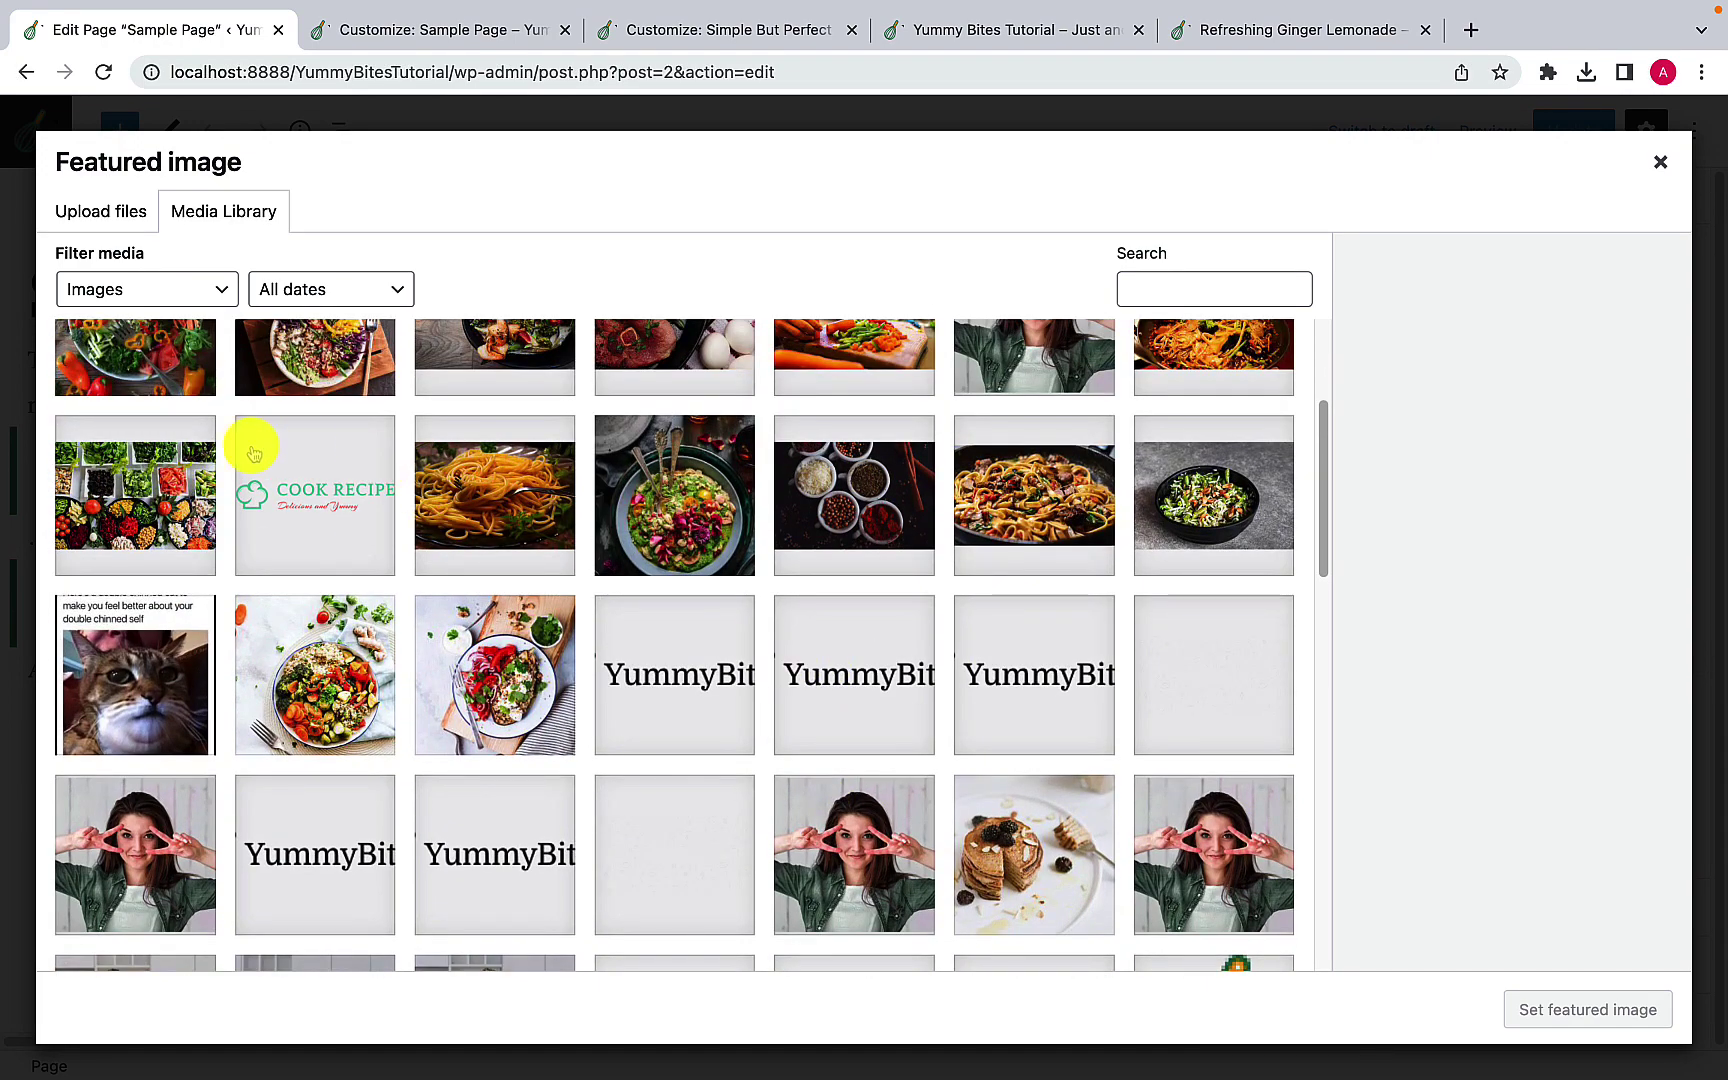
click(195, 500)
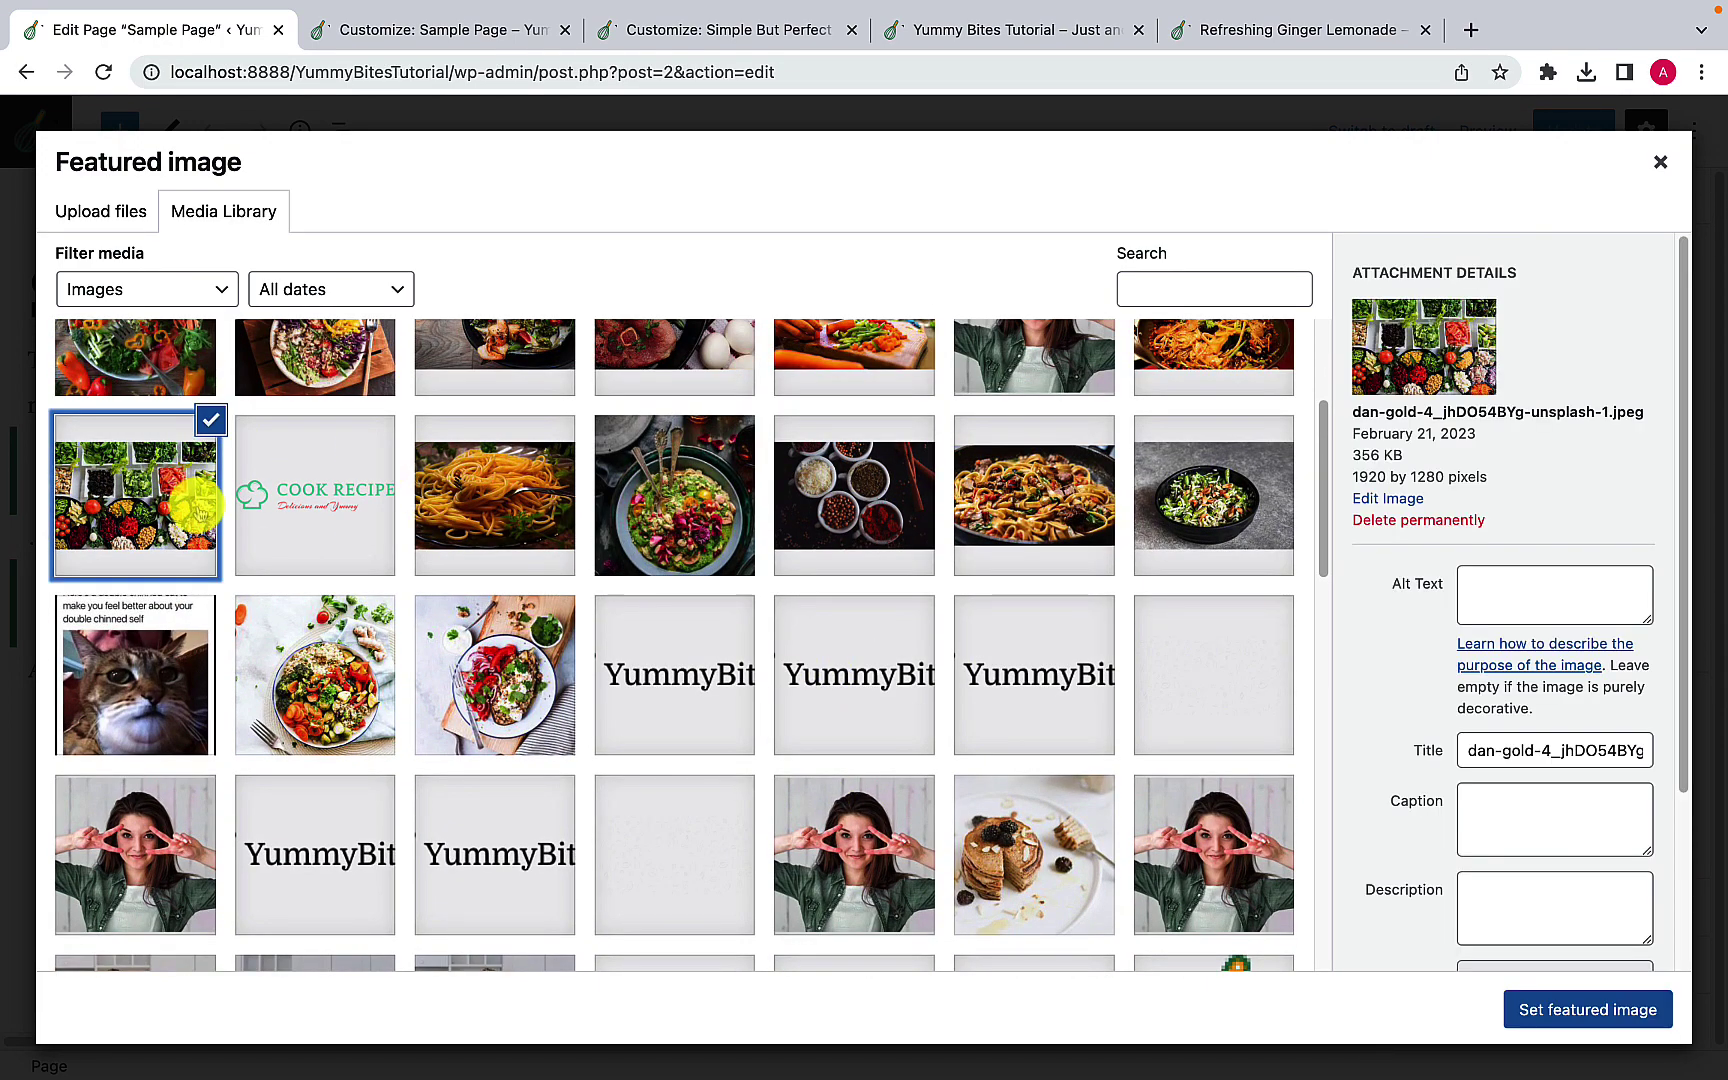
click(1612, 1018)
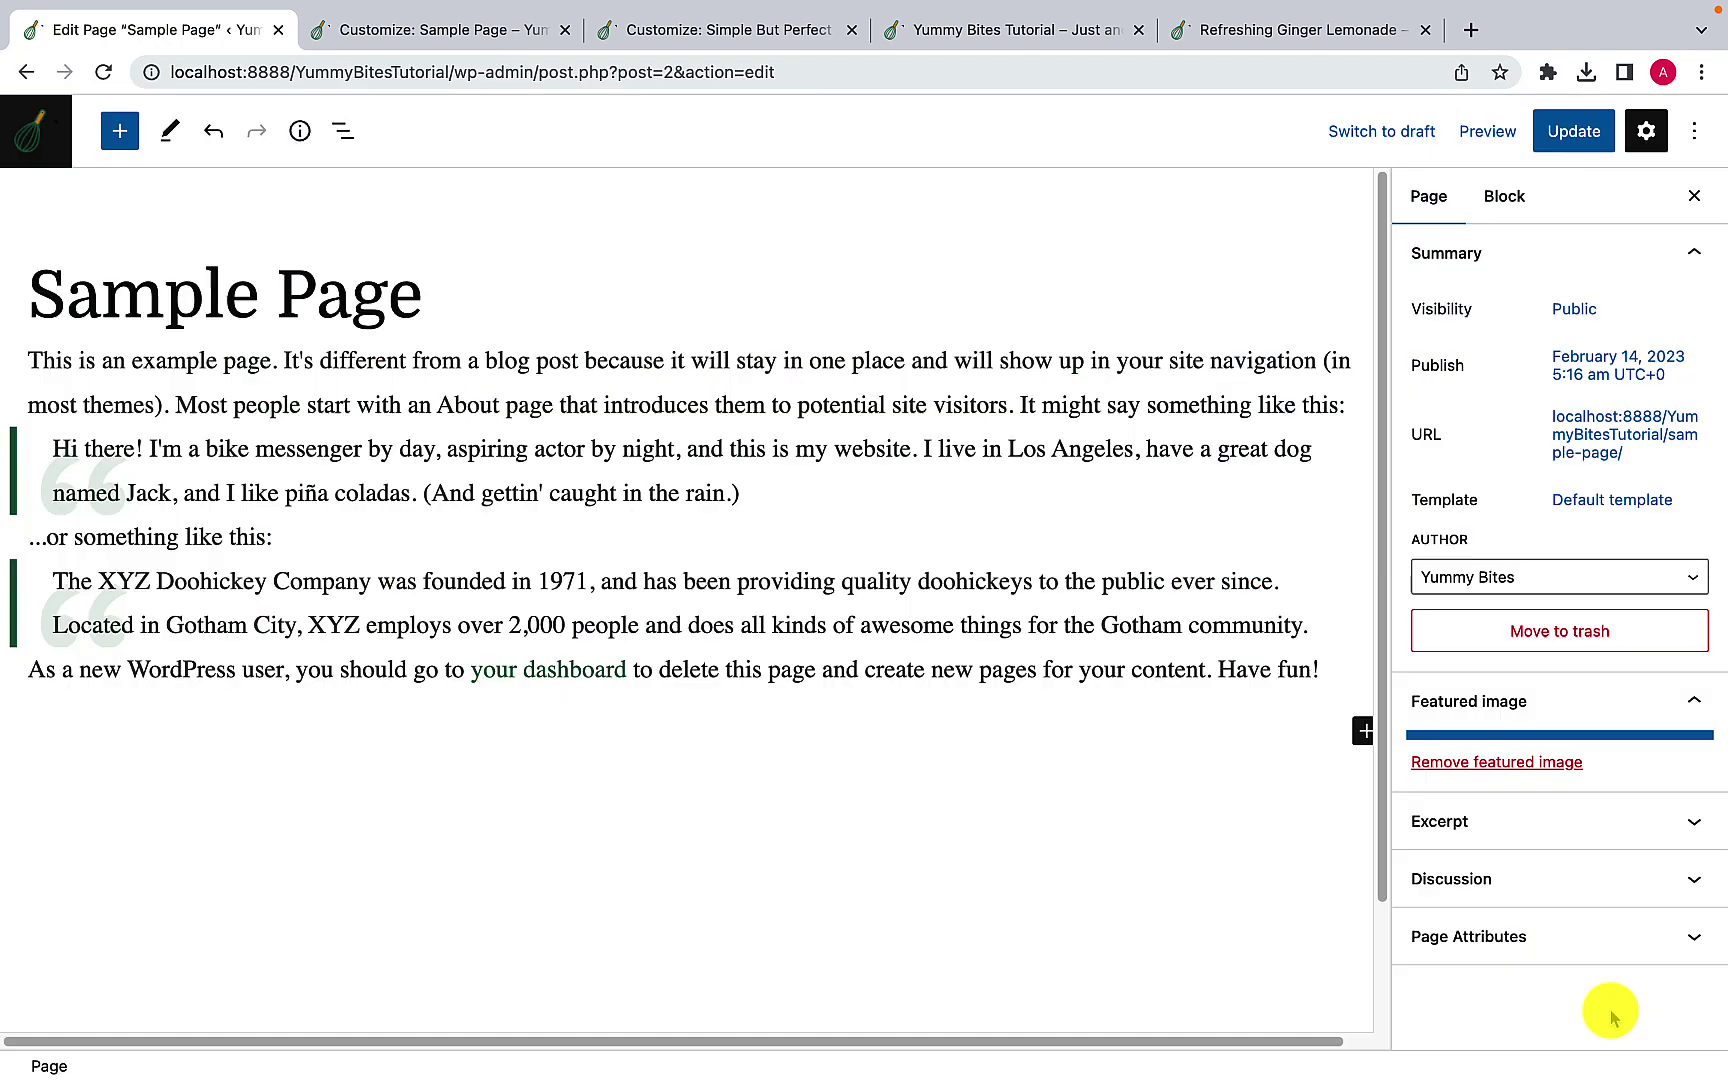
click(1595, 150)
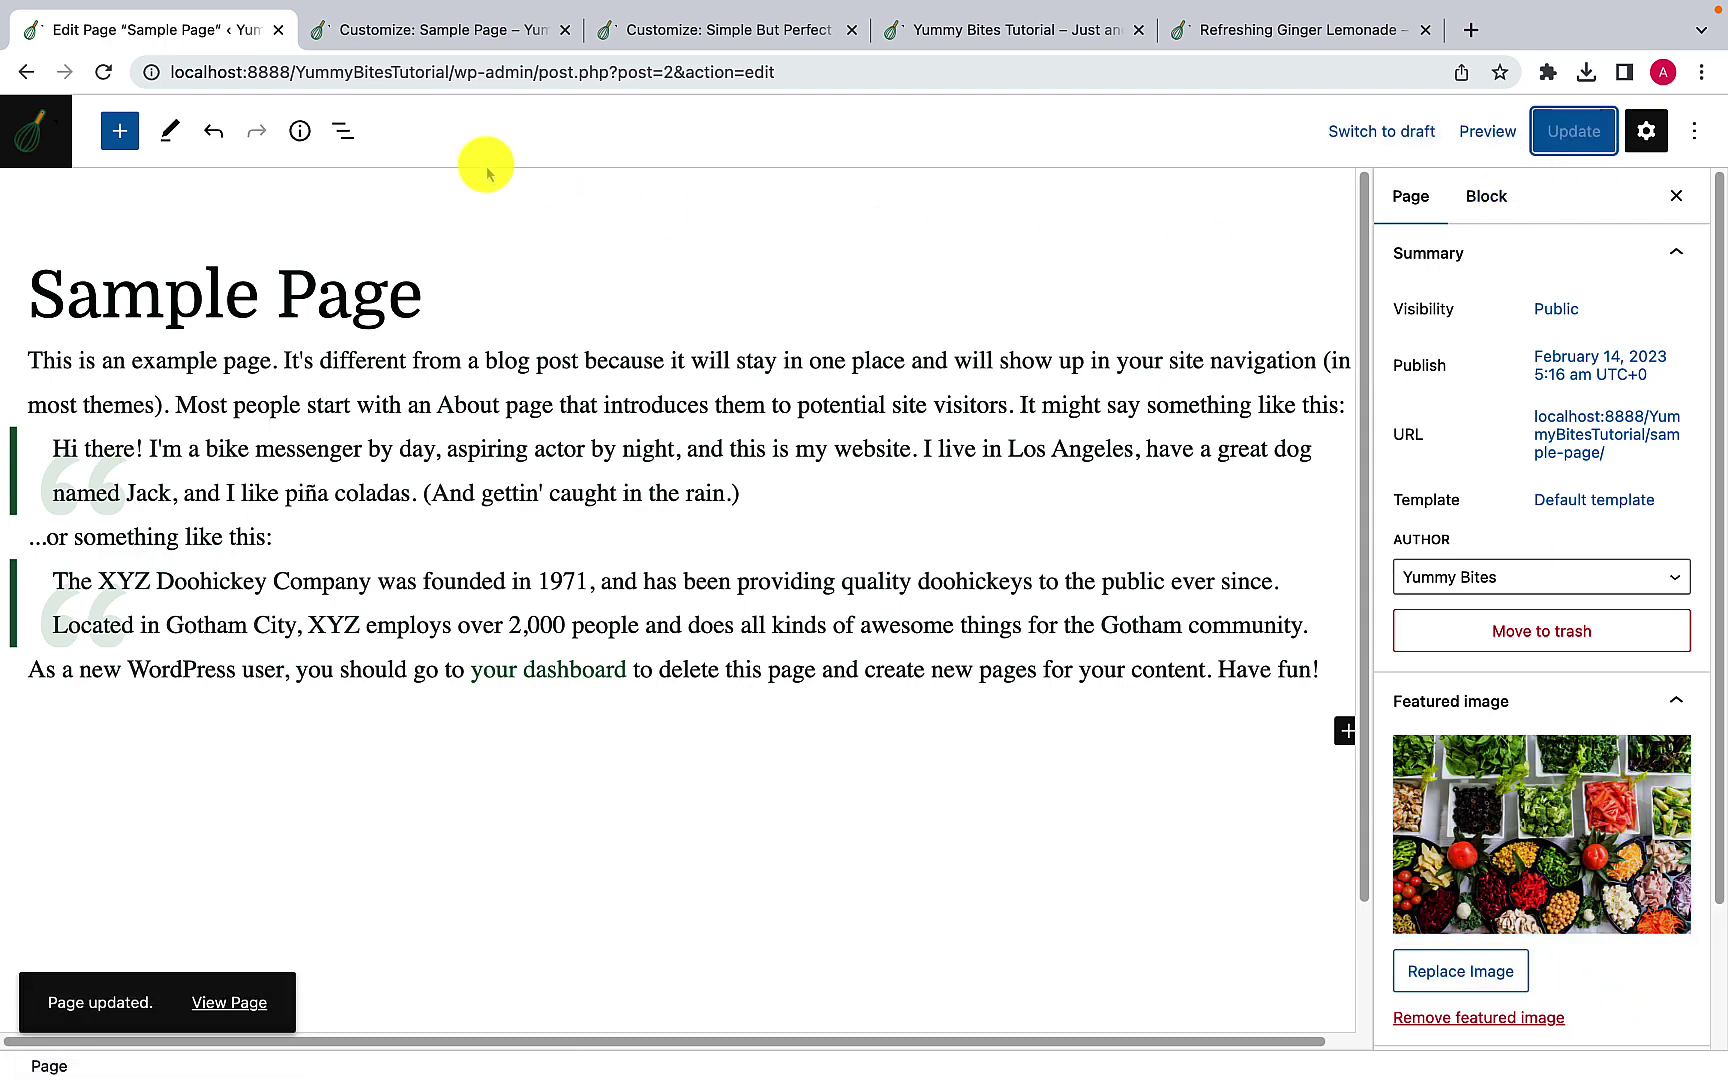
Step: Back in the customizer, switch Show Featured Image off and on again, and review the featured image in the Sample Page preview
click(487, 53)
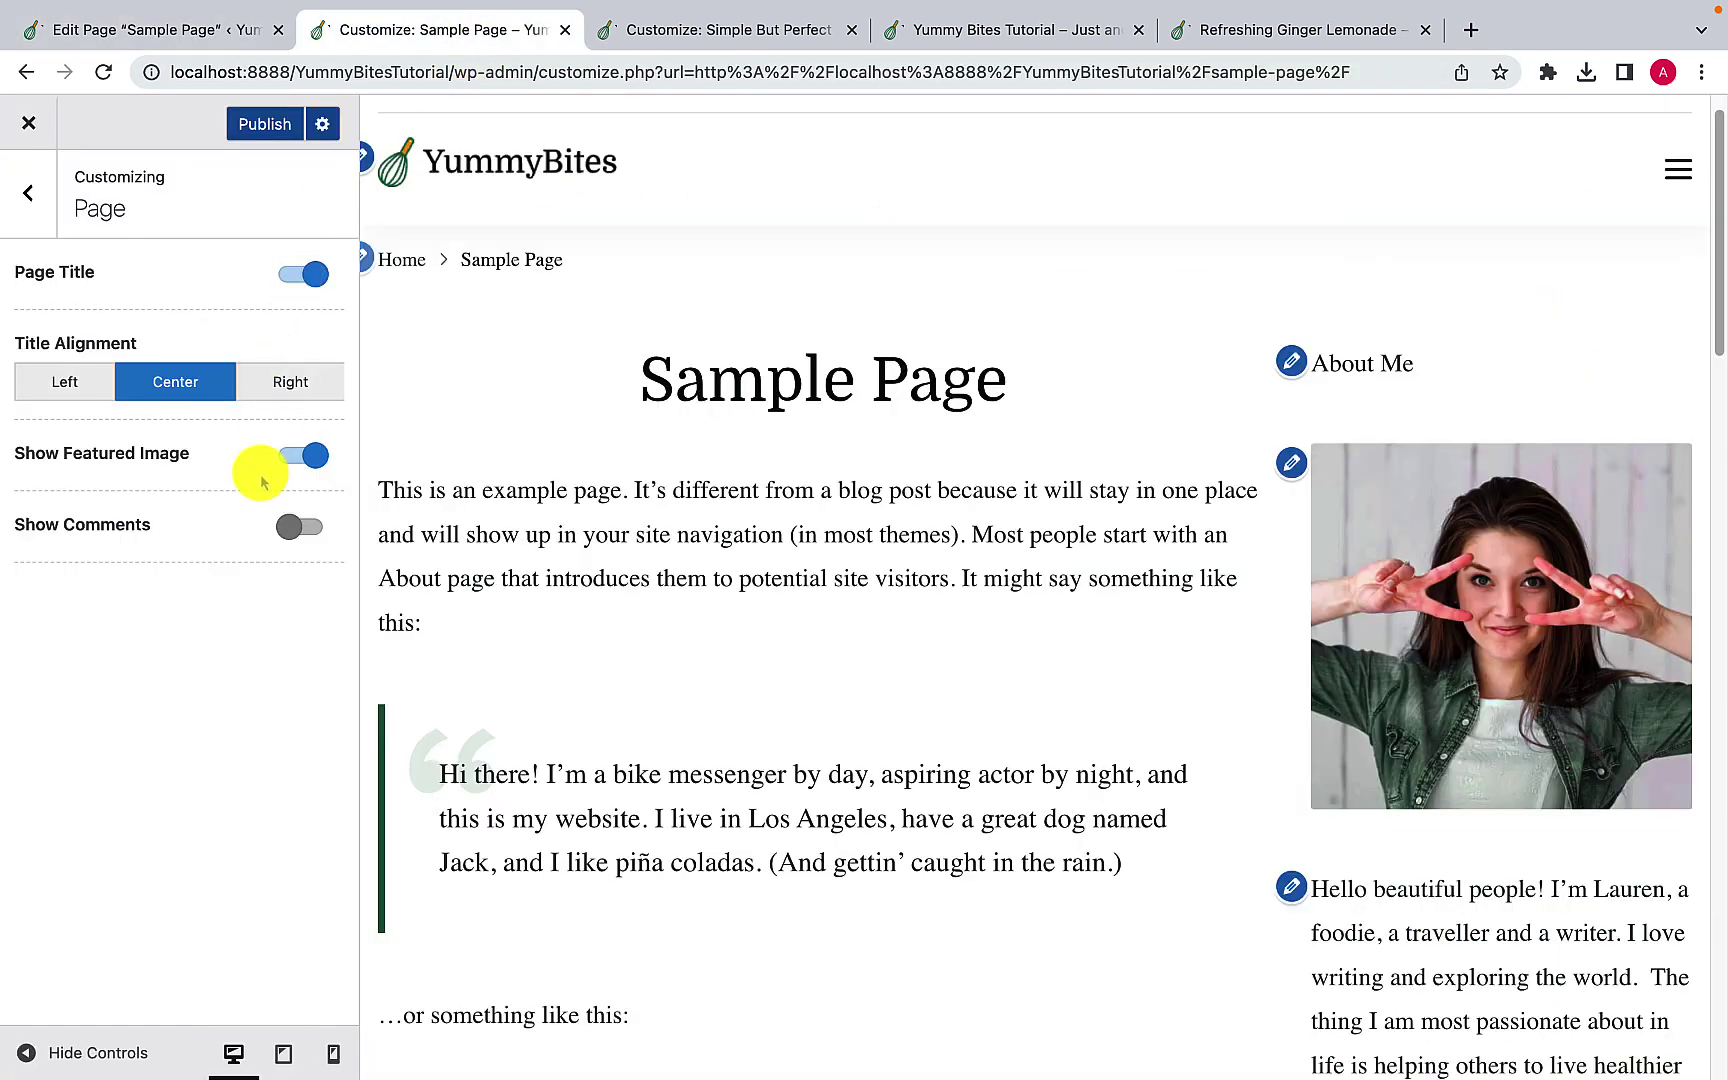
click(288, 459)
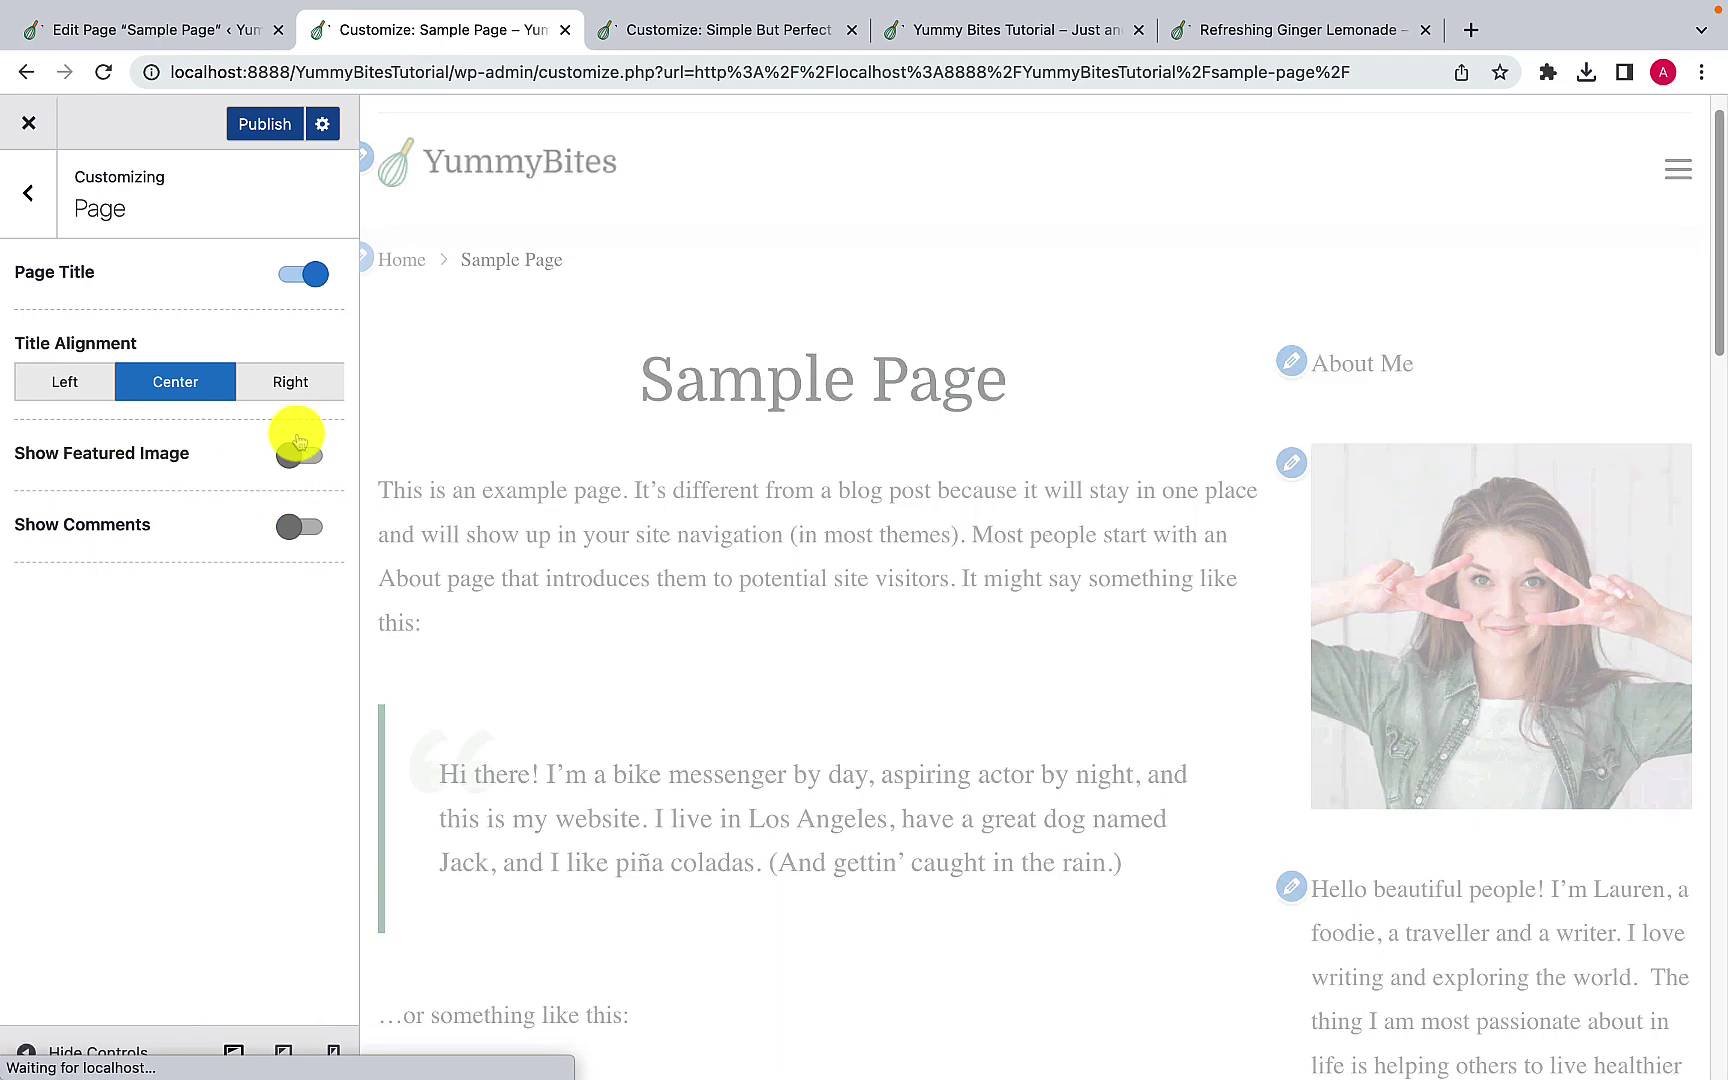
click(316, 460)
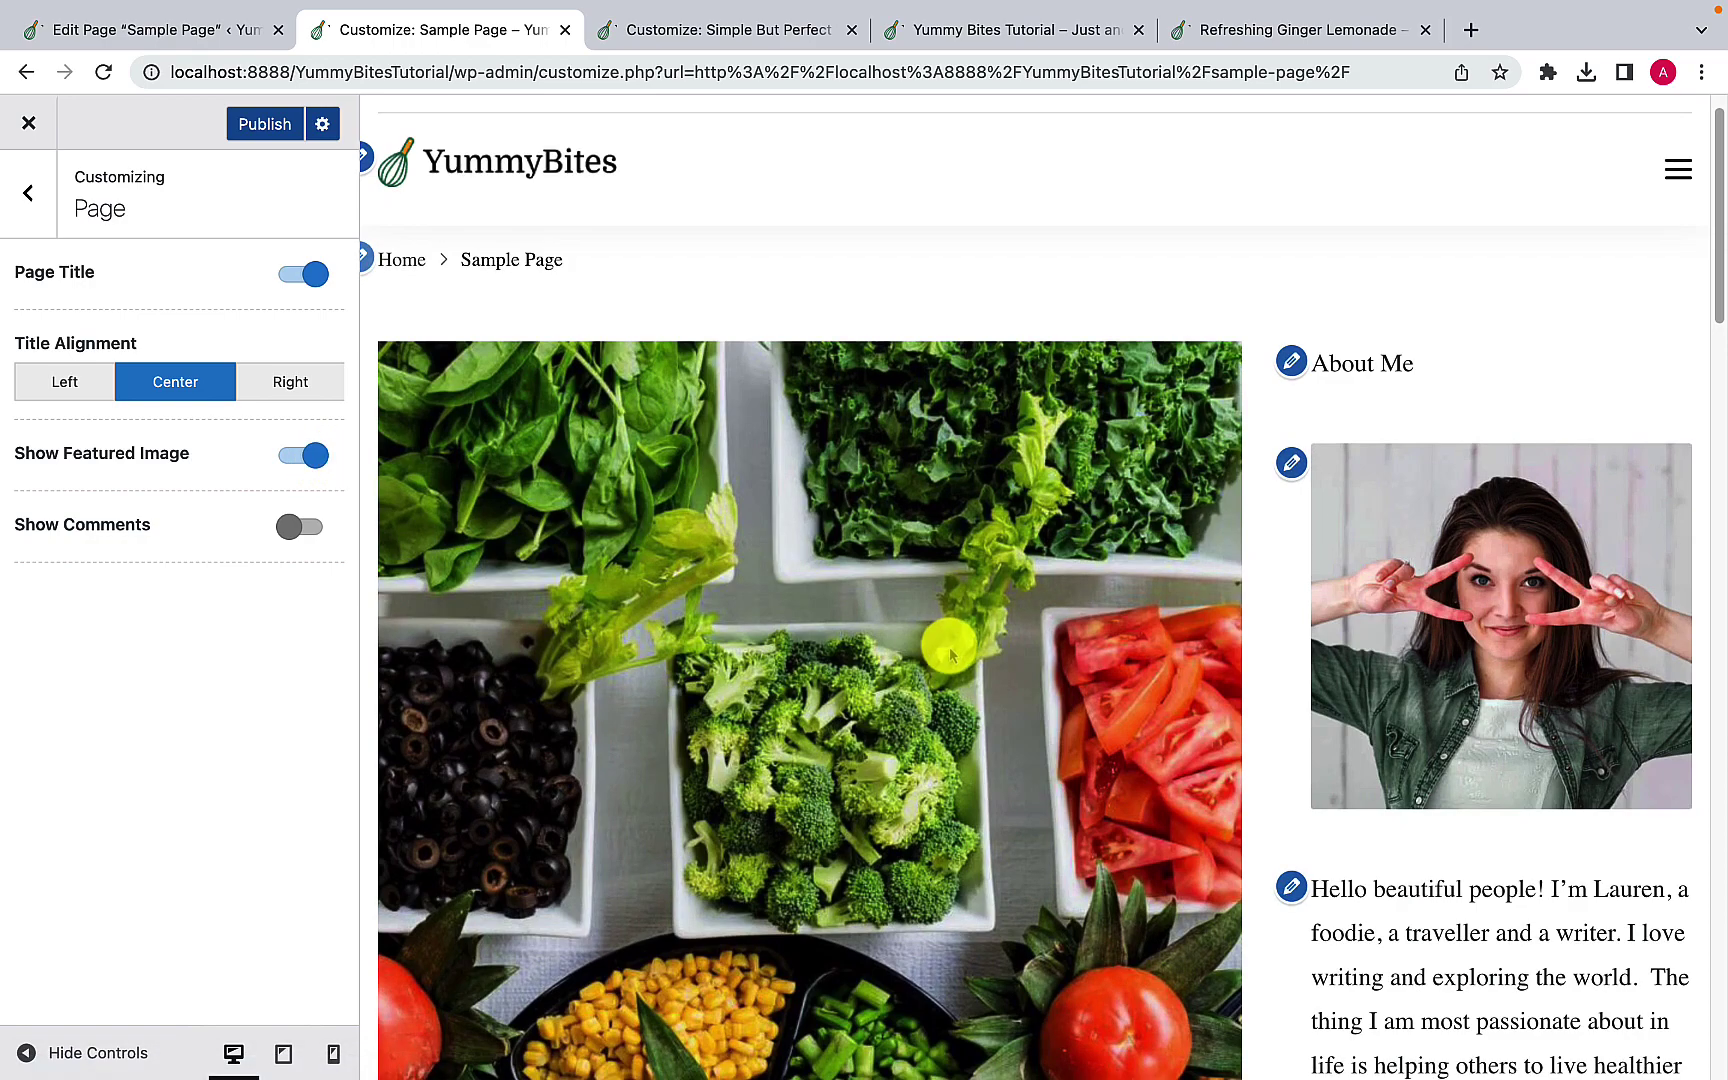
scroll(945, 630, down, 5)
scroll(957, 642, down, 5)
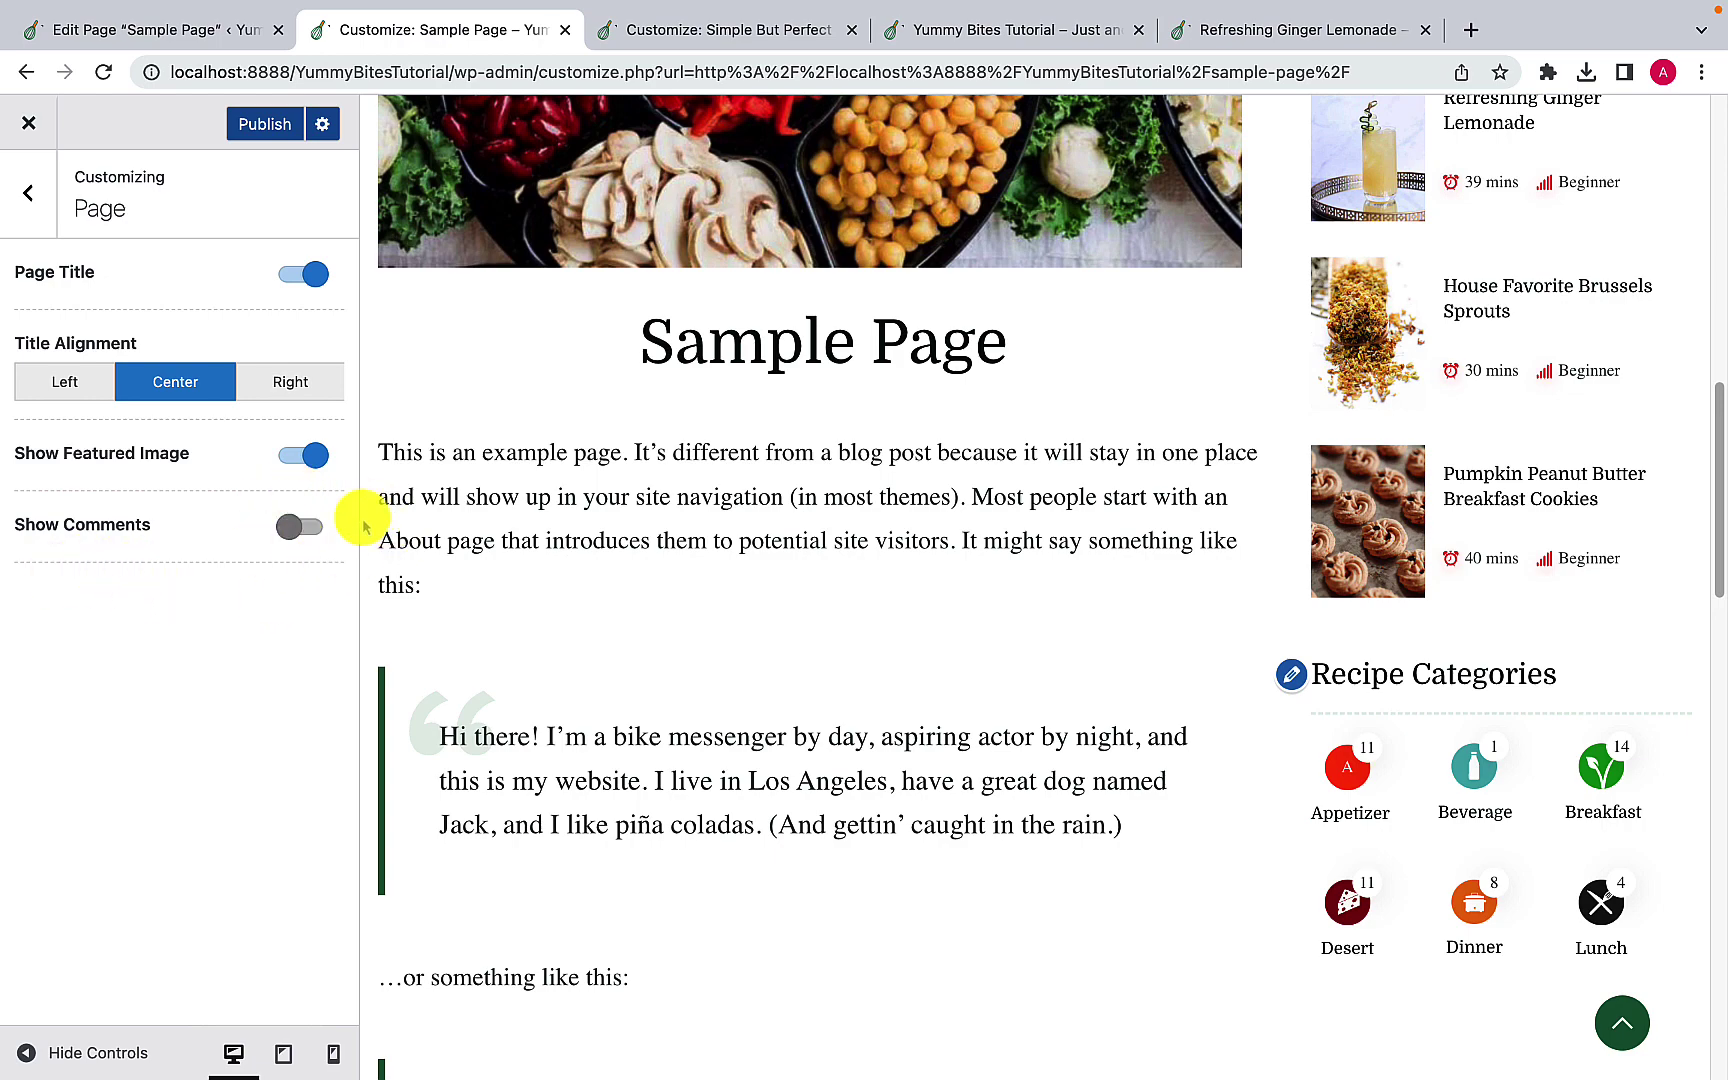
scroll(483, 533, up, 5)
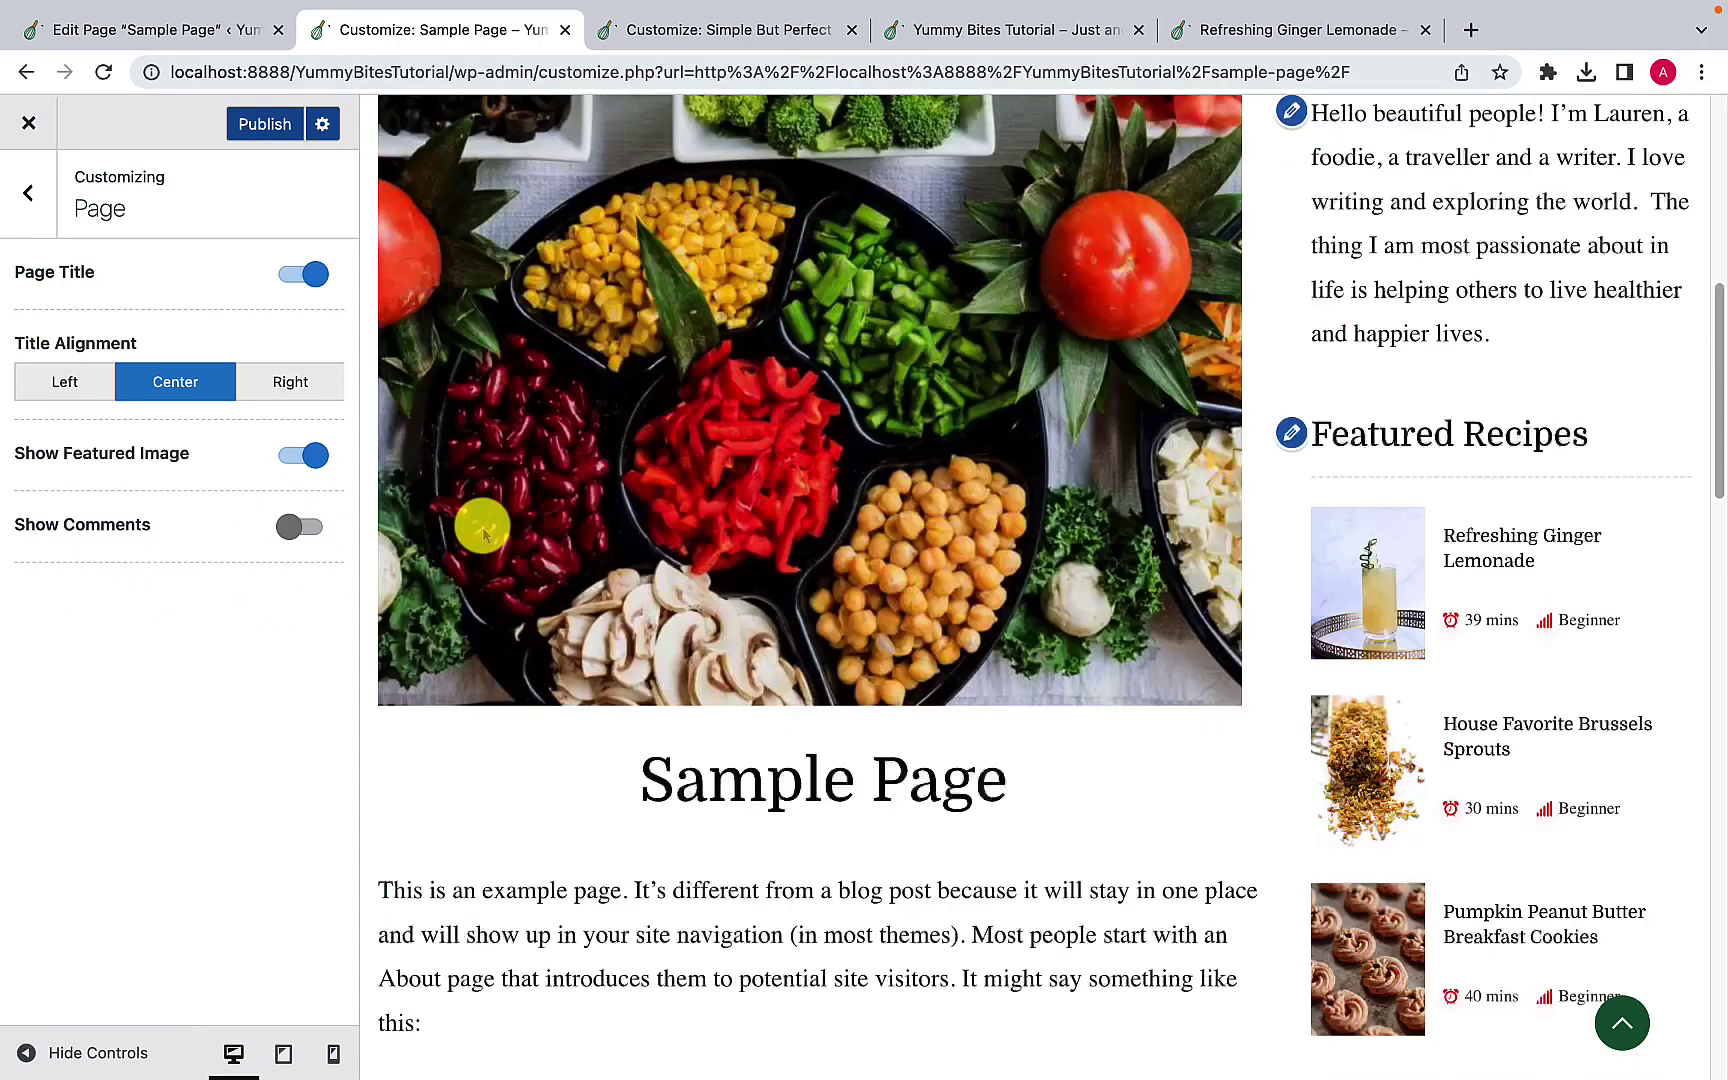
Step: Turn off Show Featured Image for pages and publish the changes
click(295, 460)
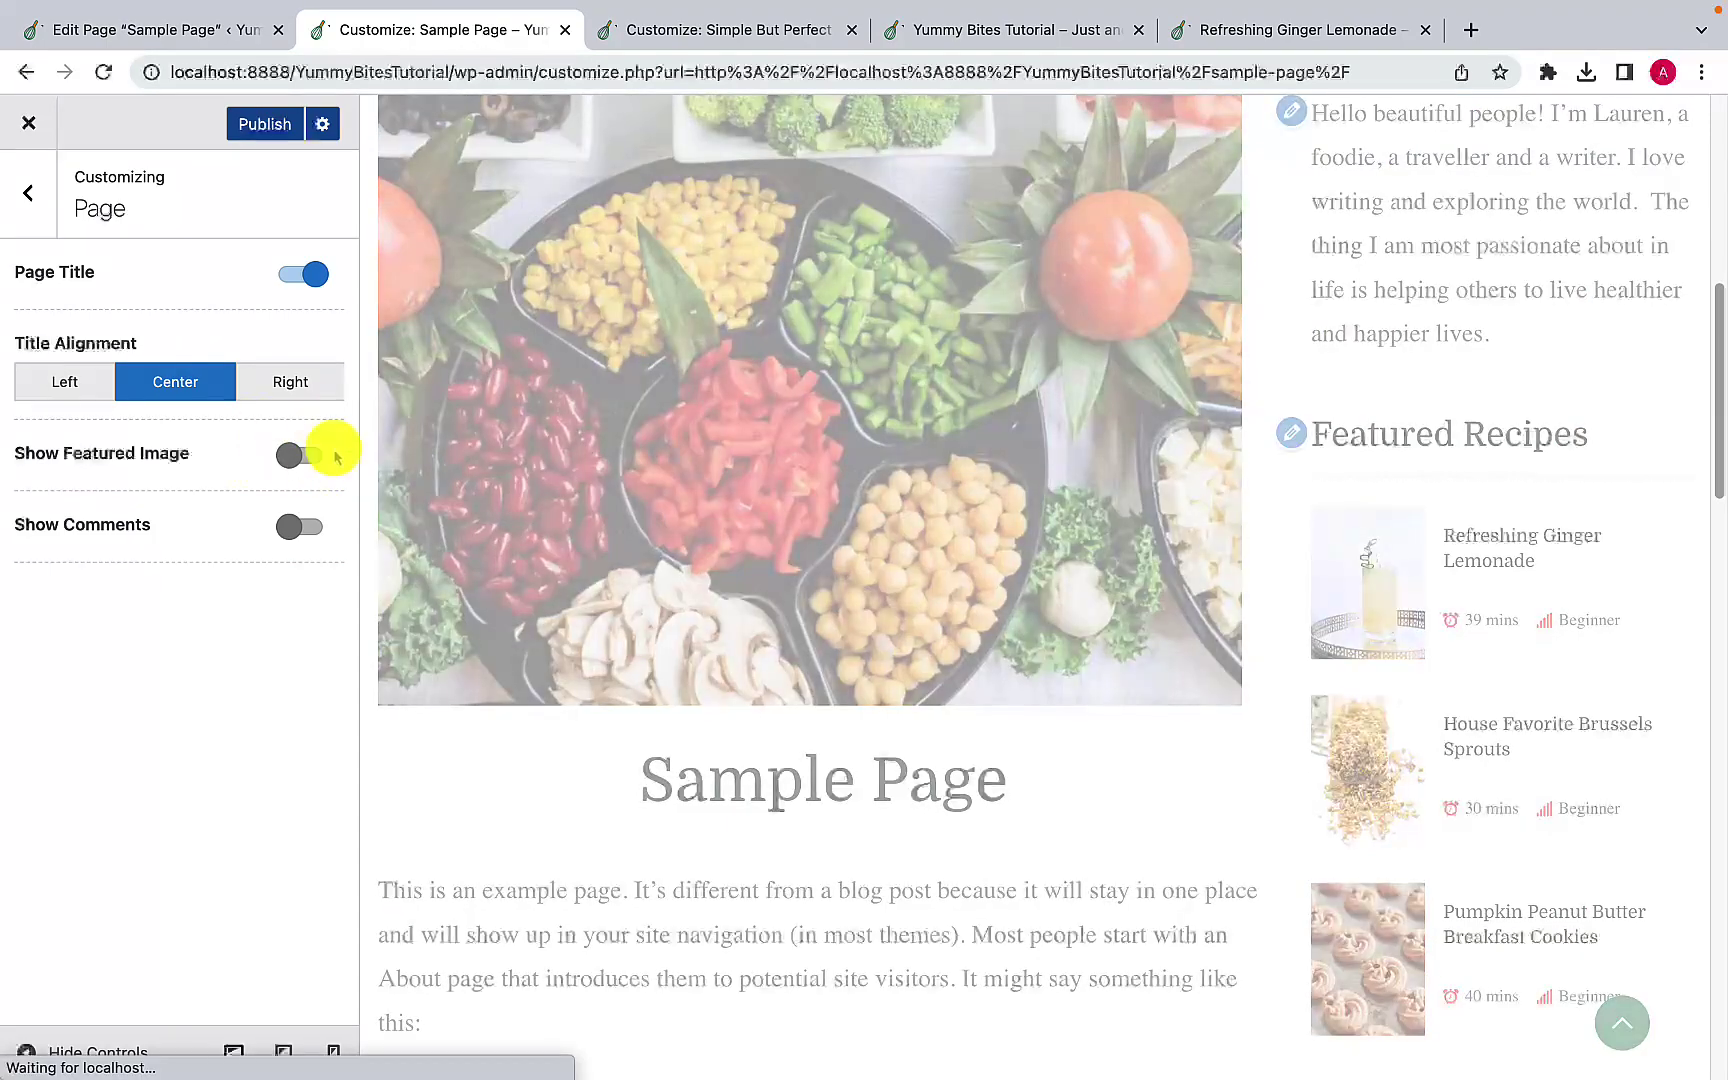
scroll(567, 513, up, 8)
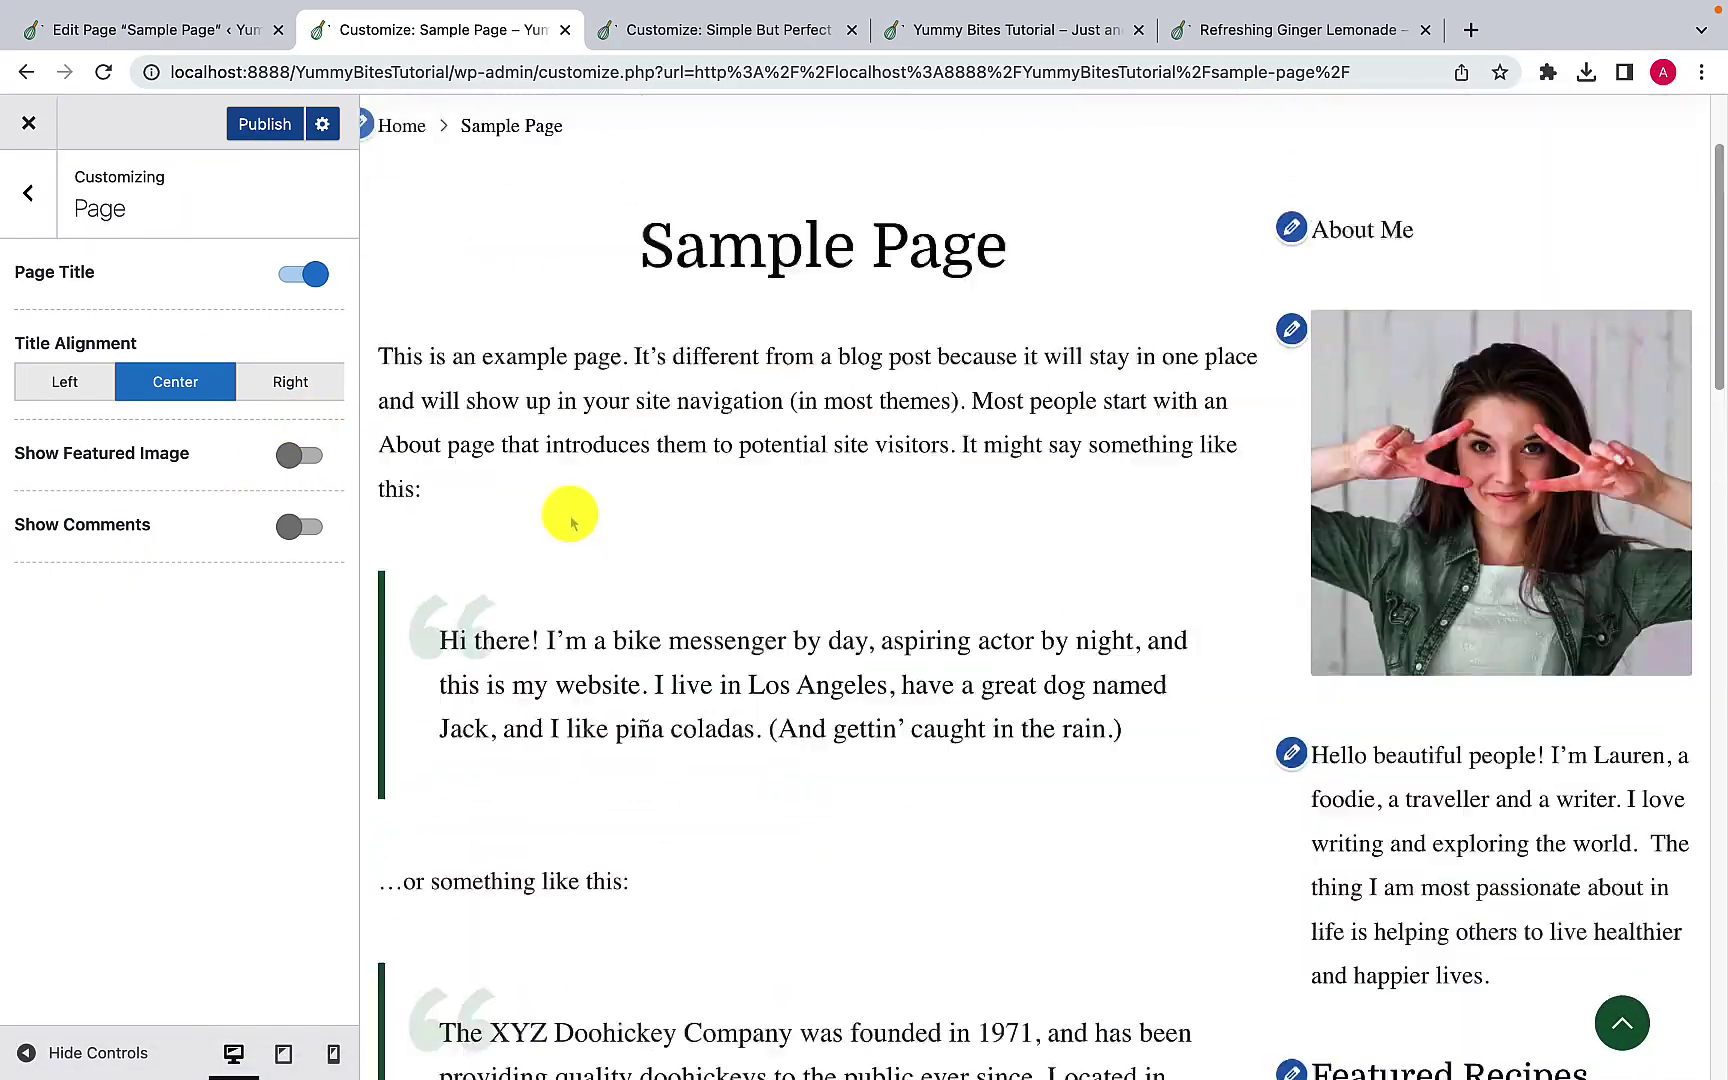
click(265, 124)
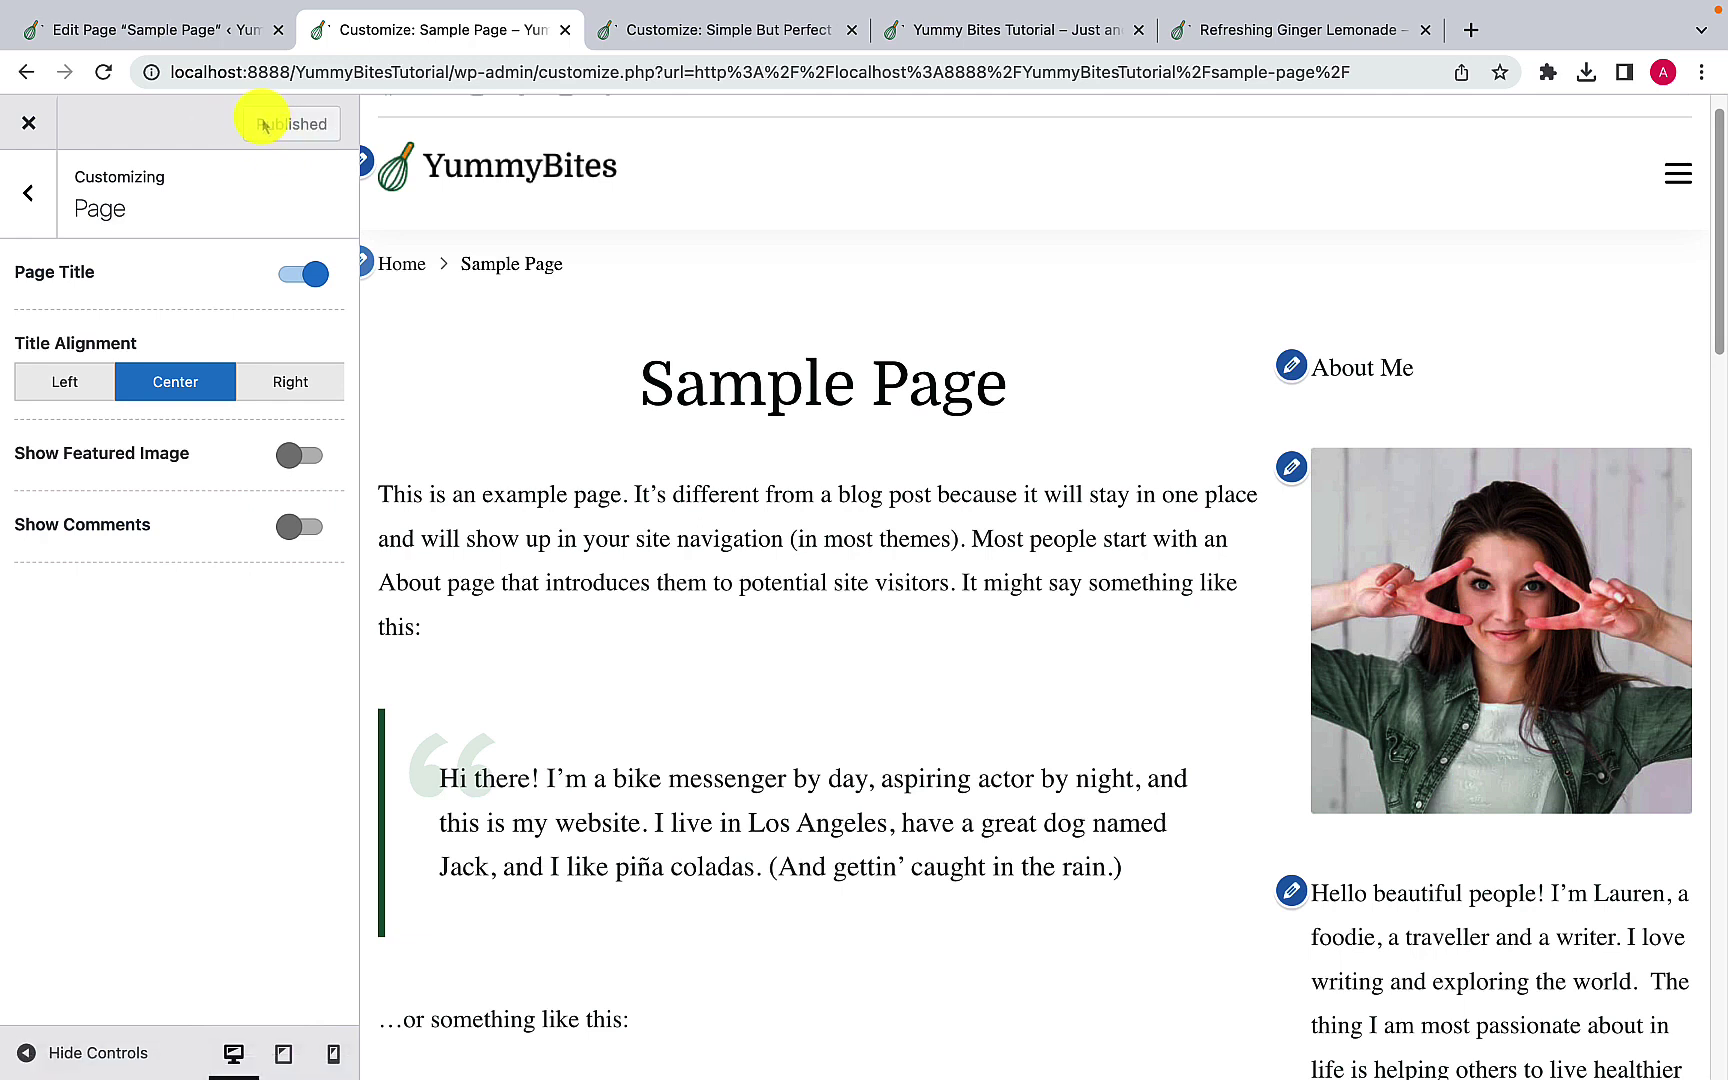
Step: Open the Archive settings and bring up the Homemade category archive in the preview by way of the Blog page
click(27, 200)
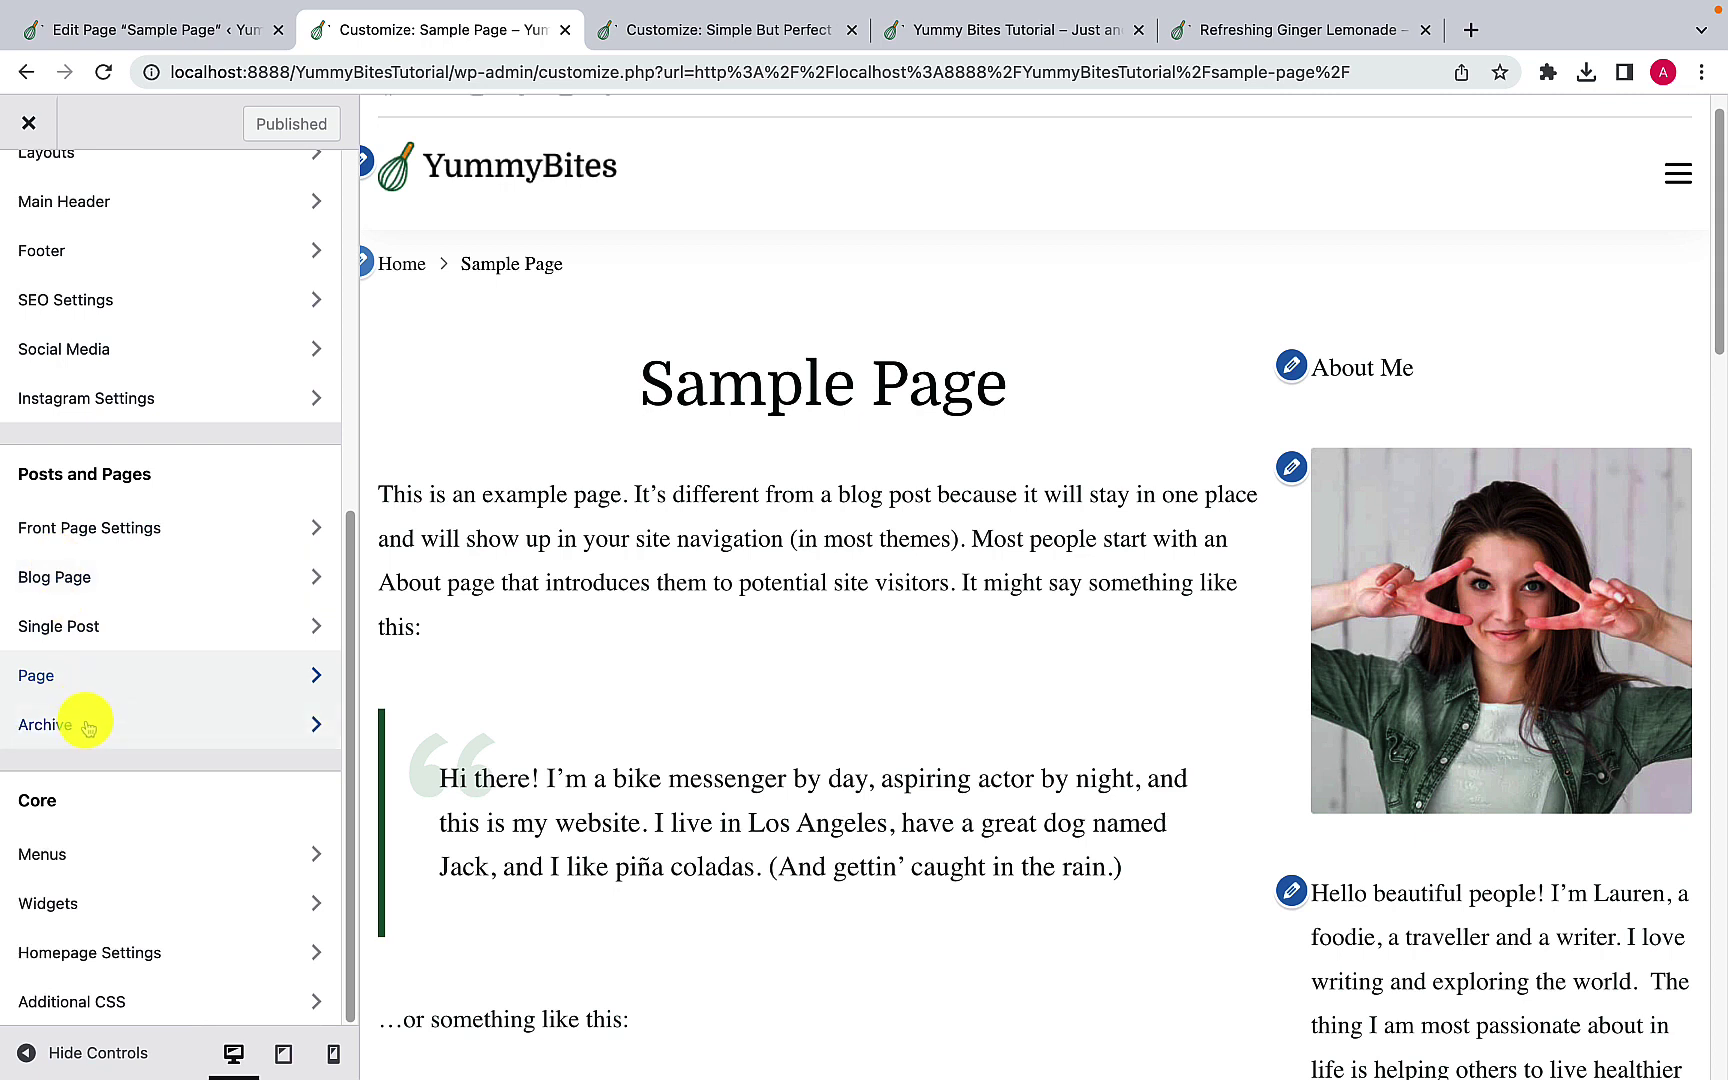
click(88, 726)
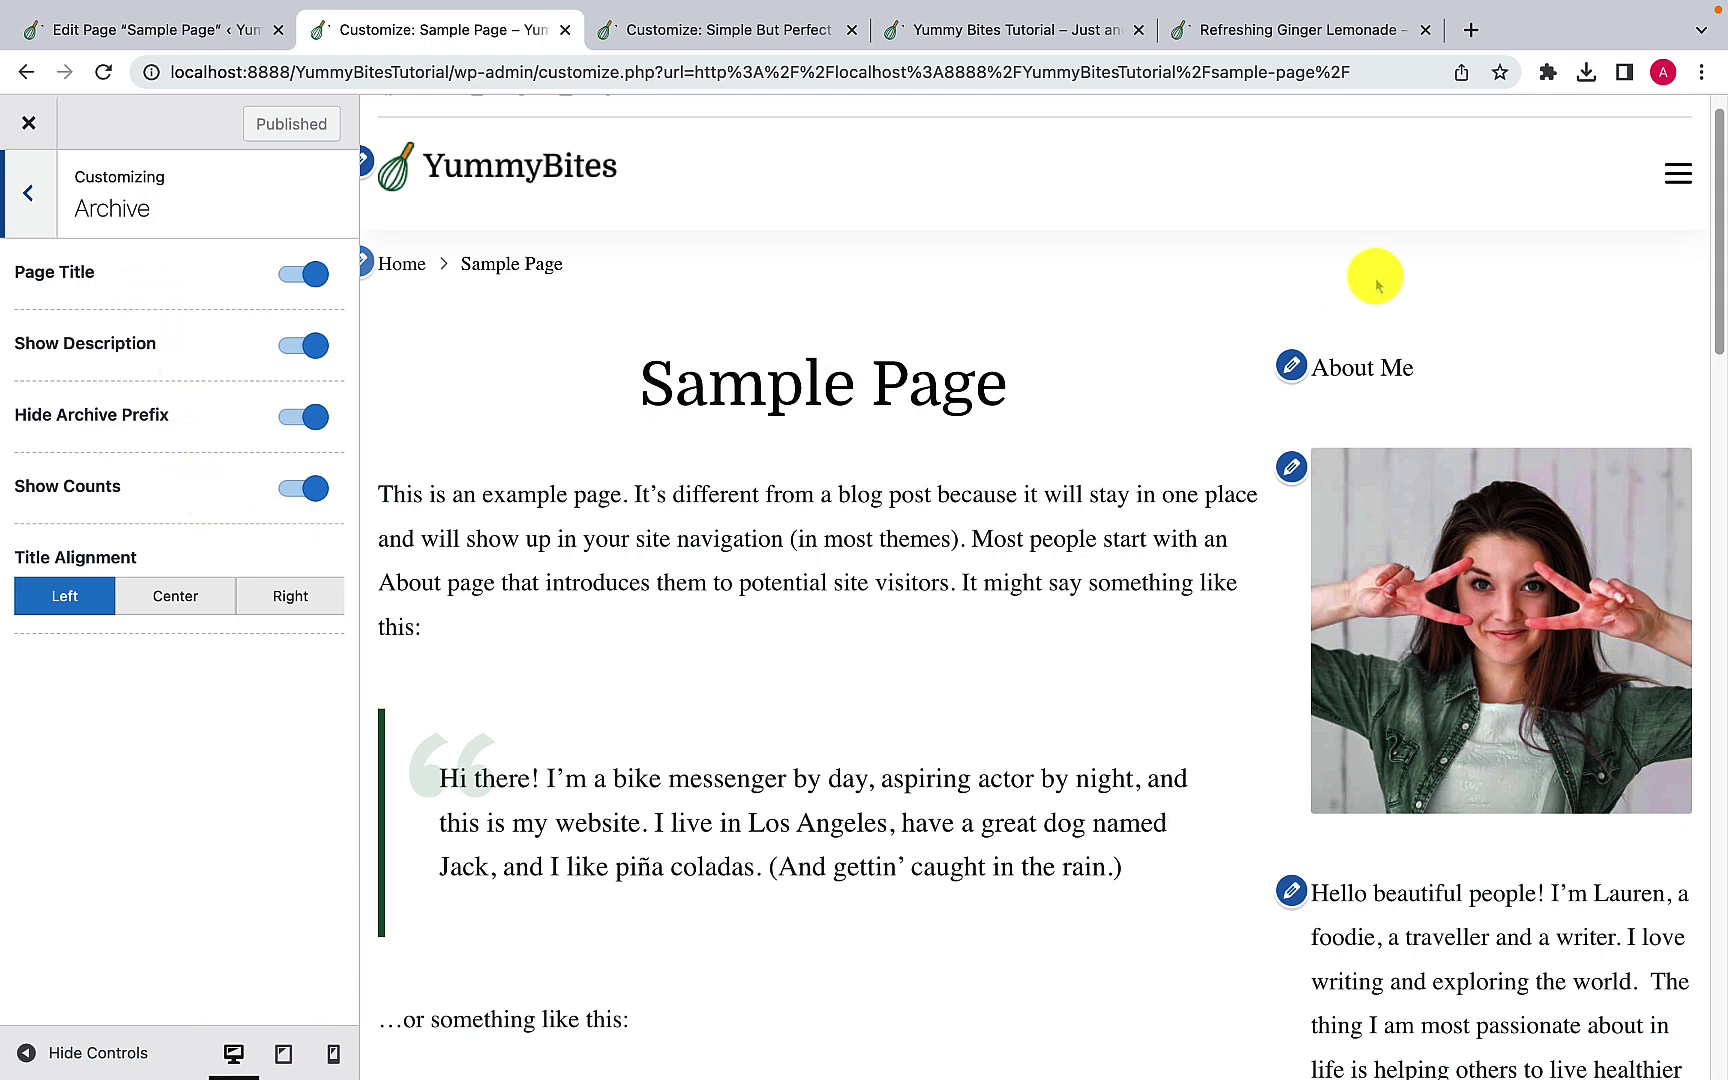
click(1676, 189)
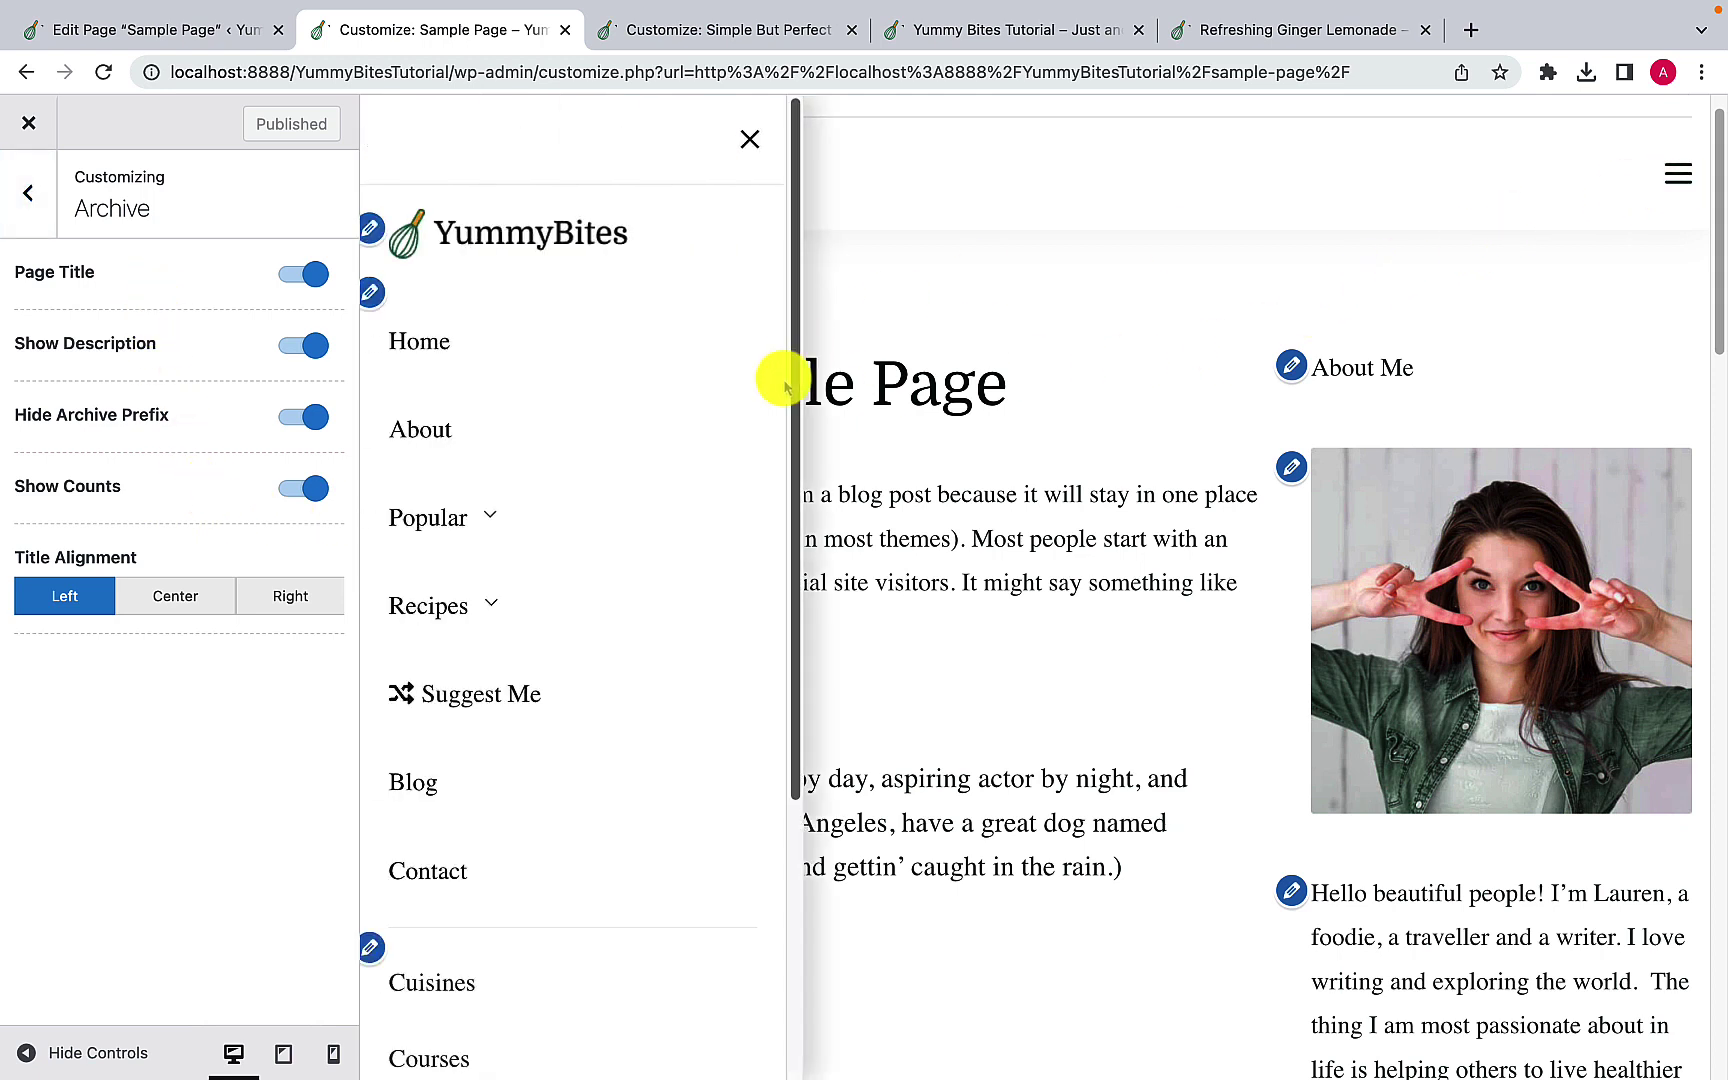
scroll(447, 595, down, 2)
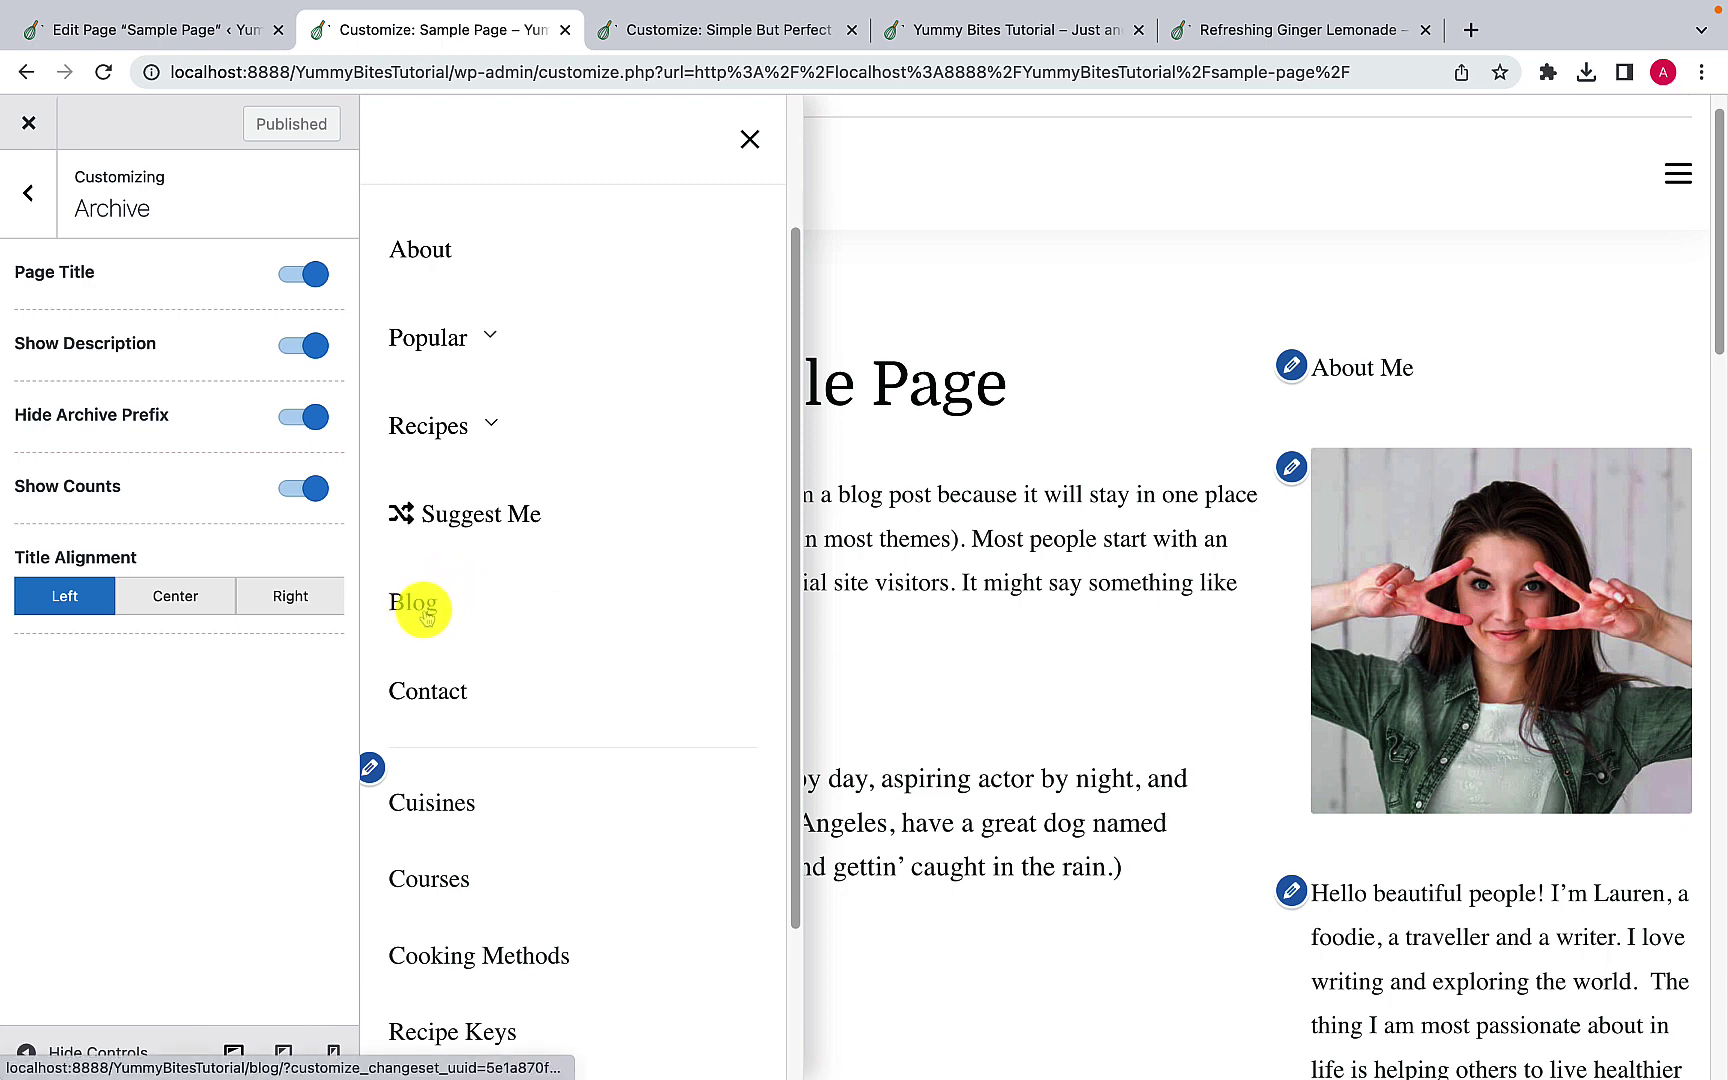
click(427, 617)
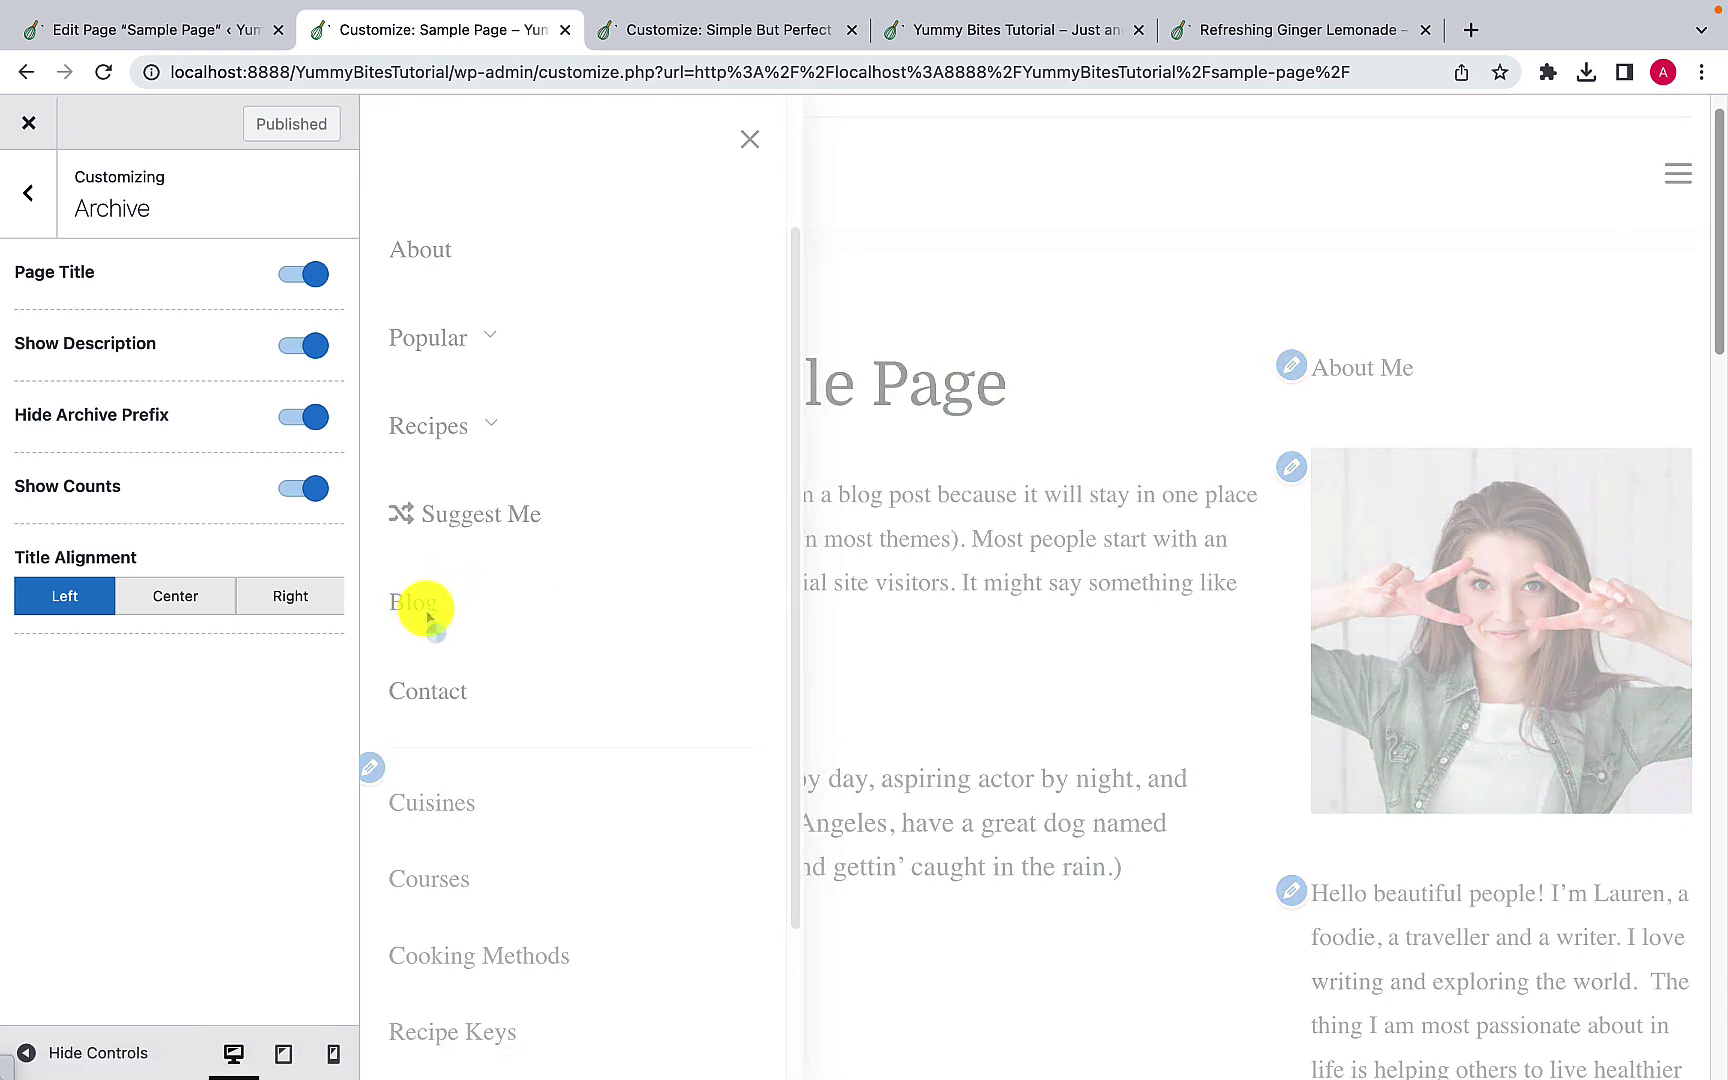
scroll(428, 602, down, 2)
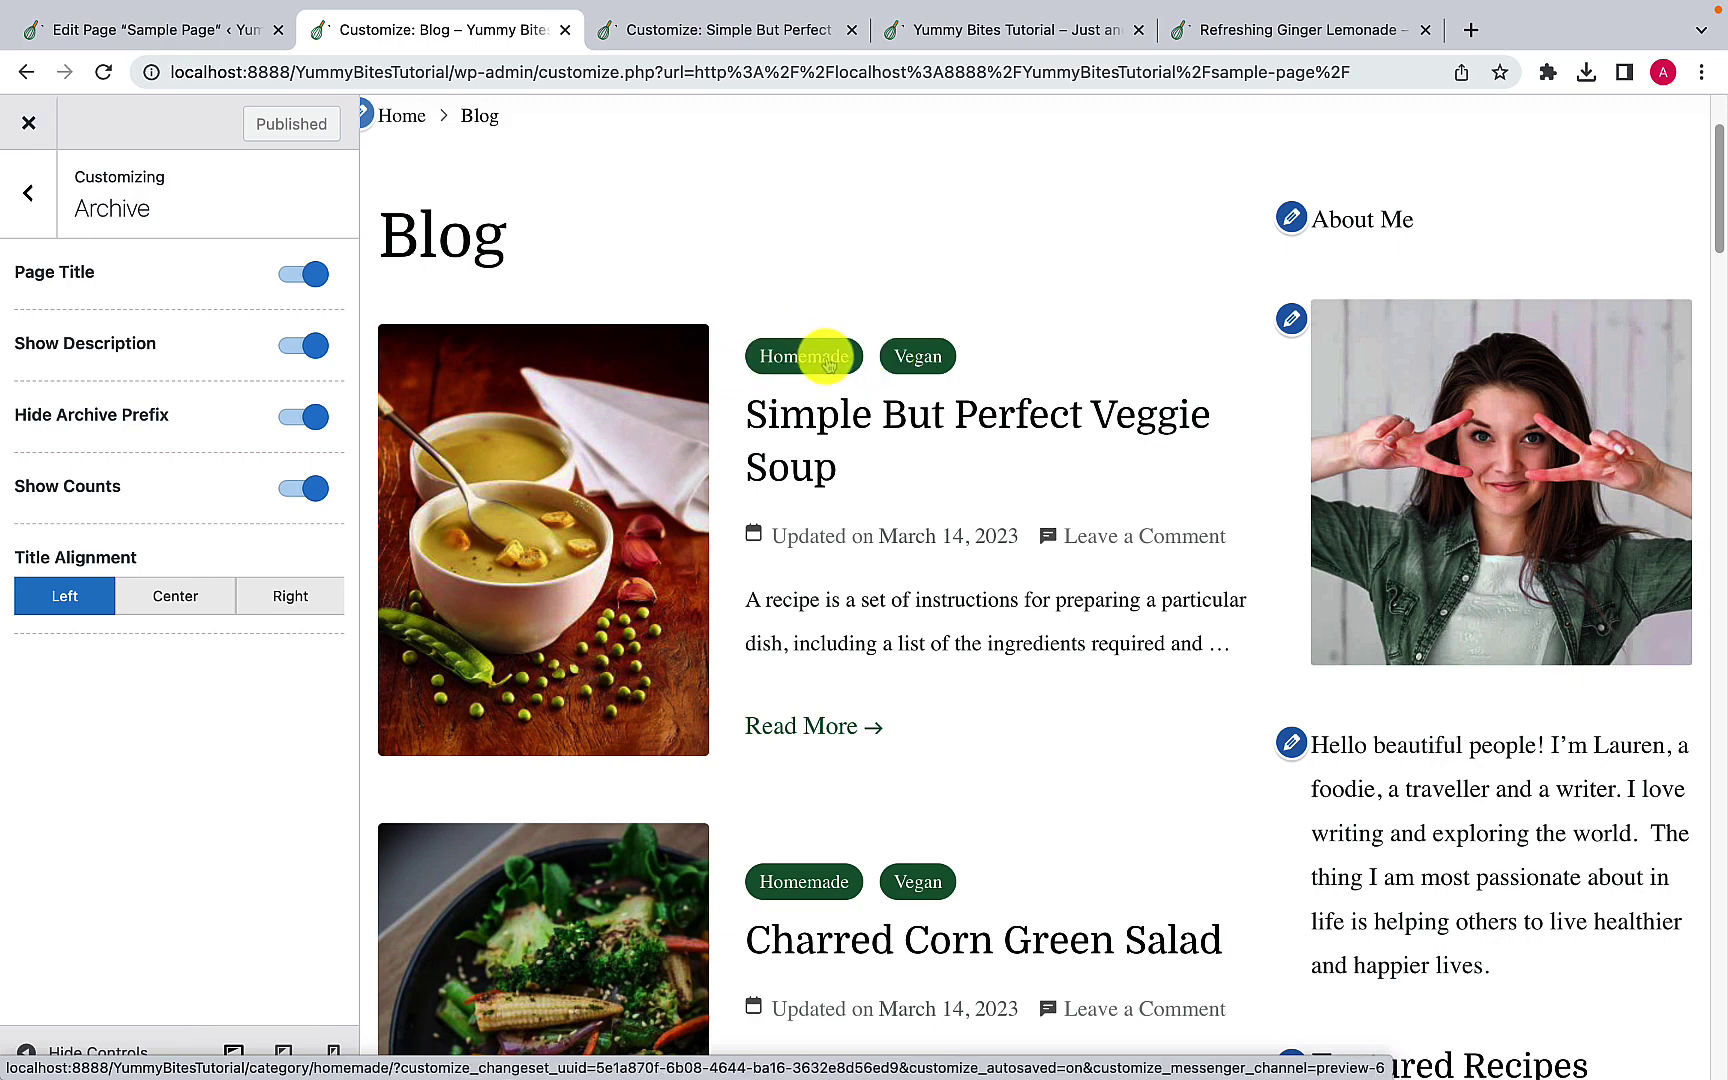
click(829, 365)
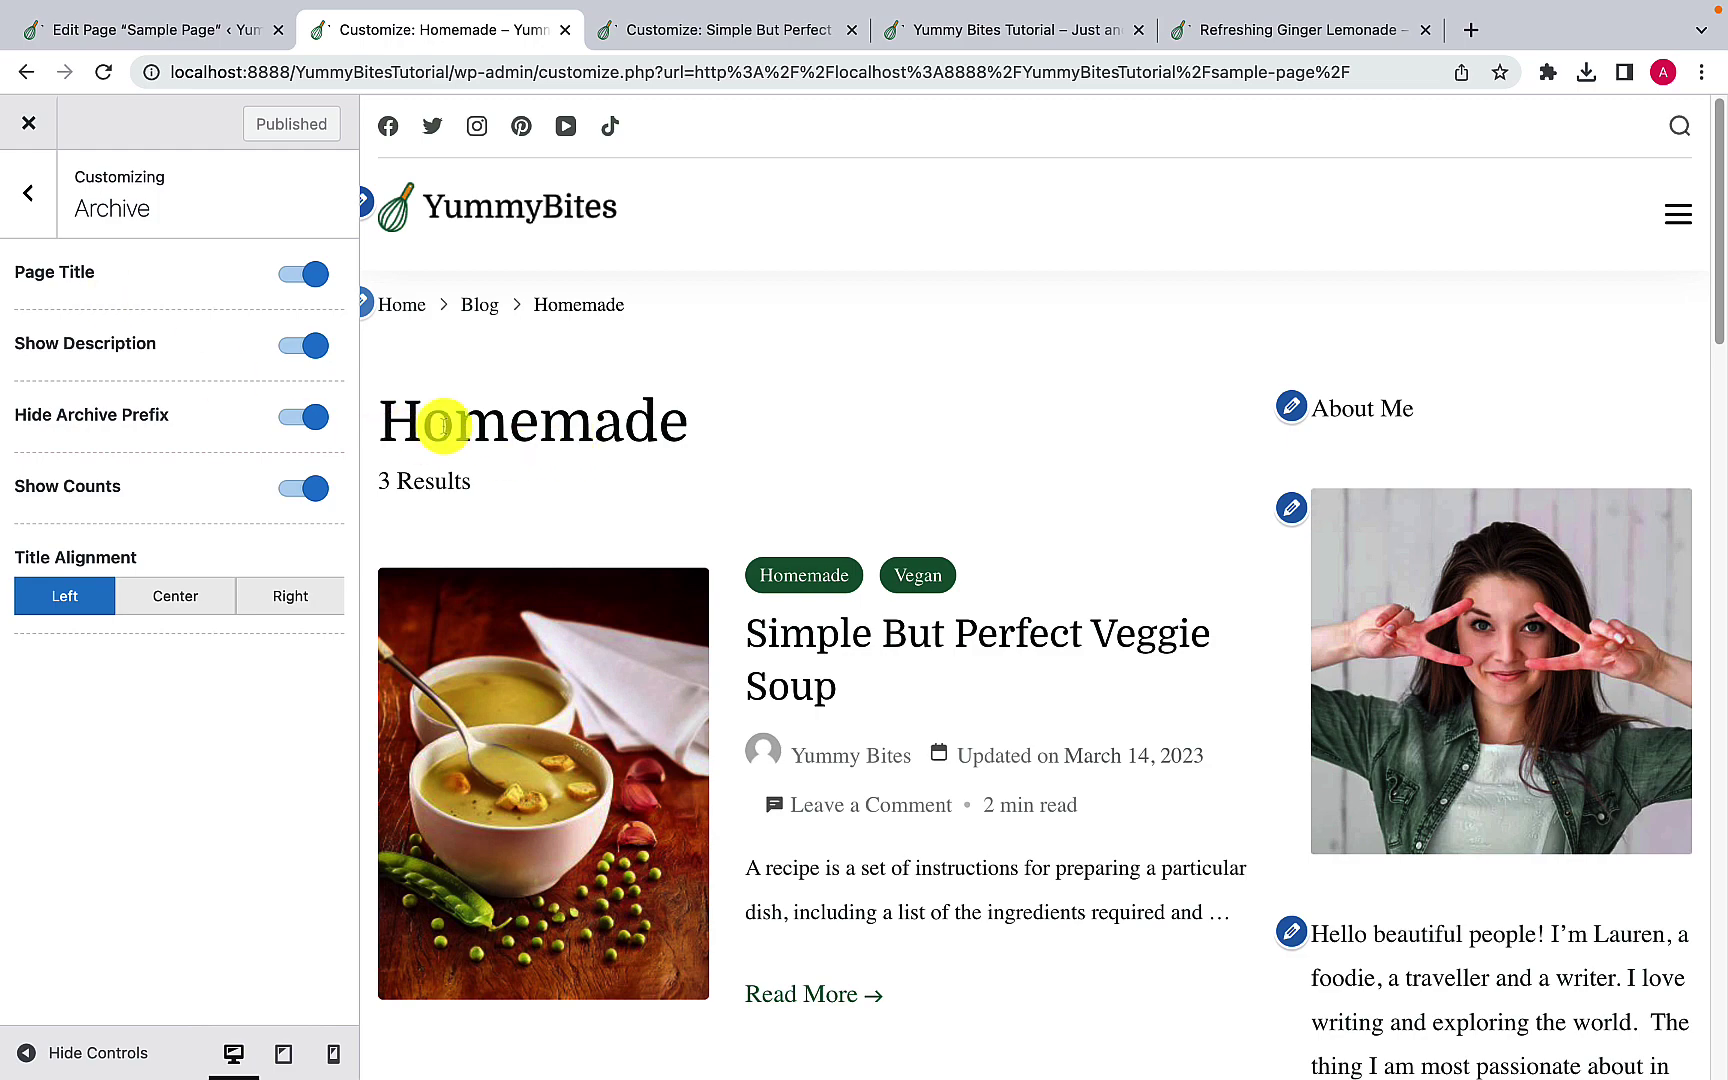
Step: Turn off Hide Archive Prefix for archives, and try Page Title and Show Counts off and back on
click(298, 280)
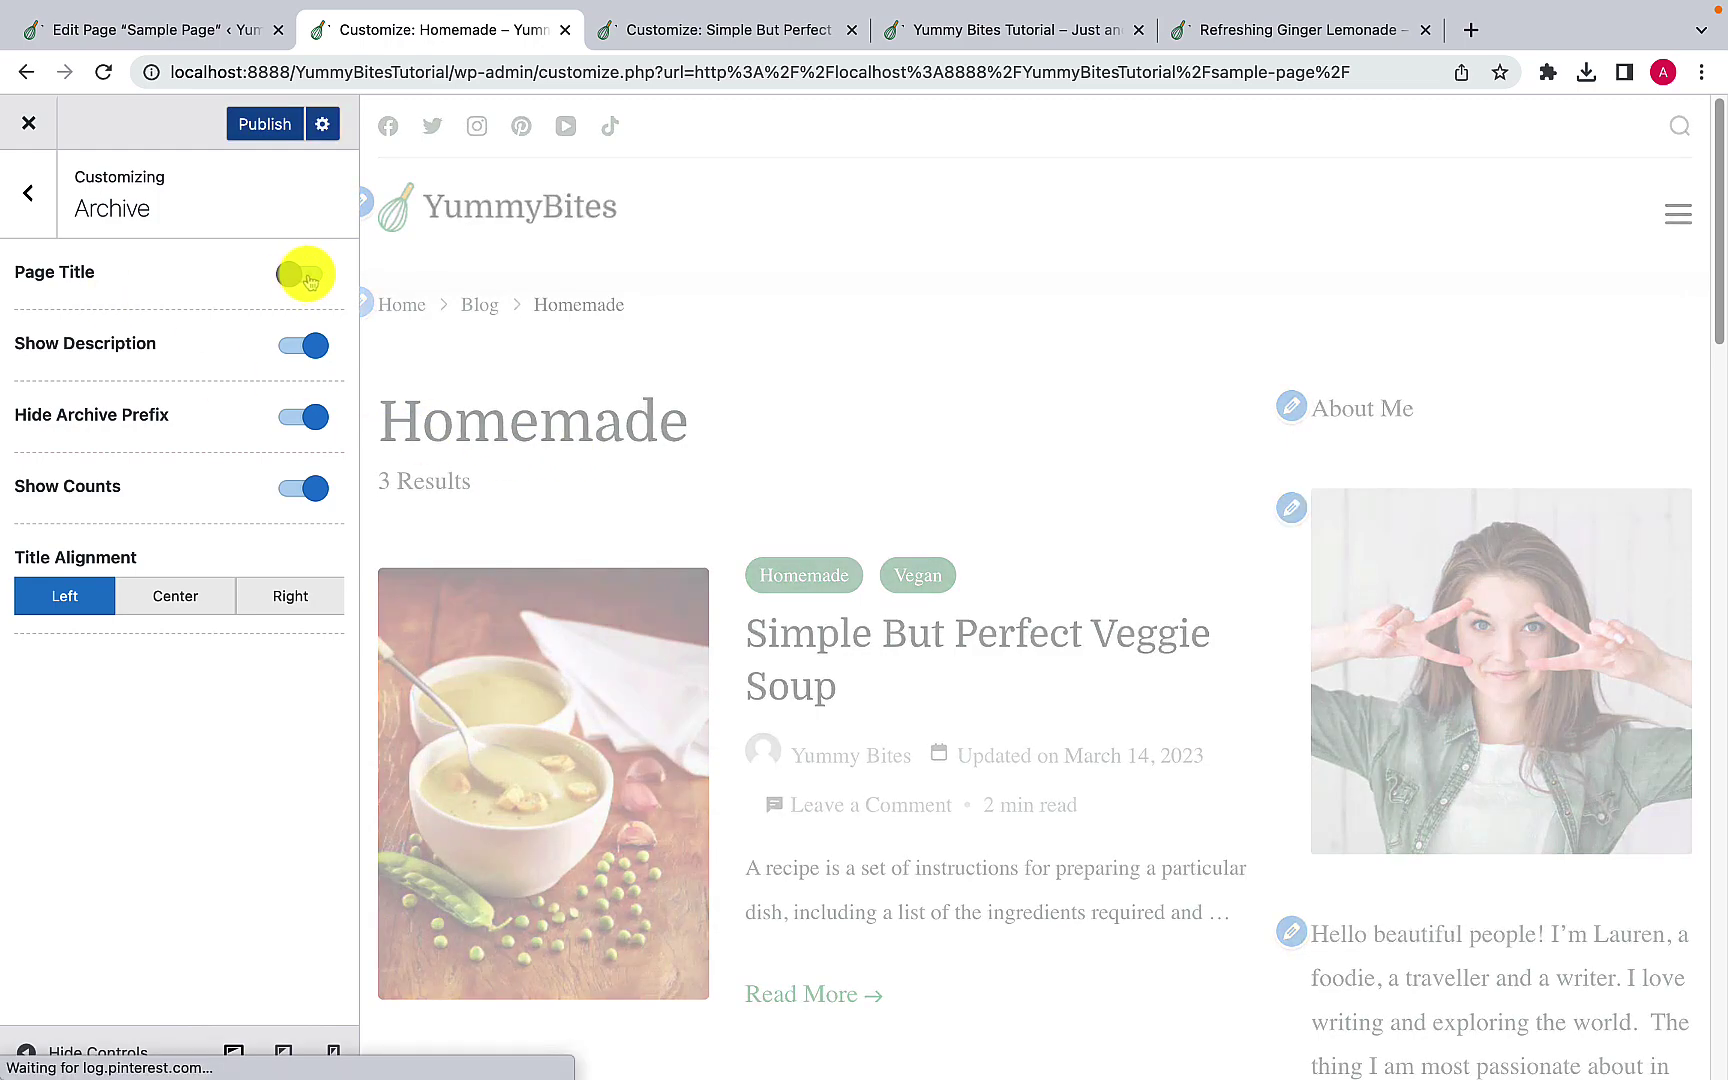
click(310, 278)
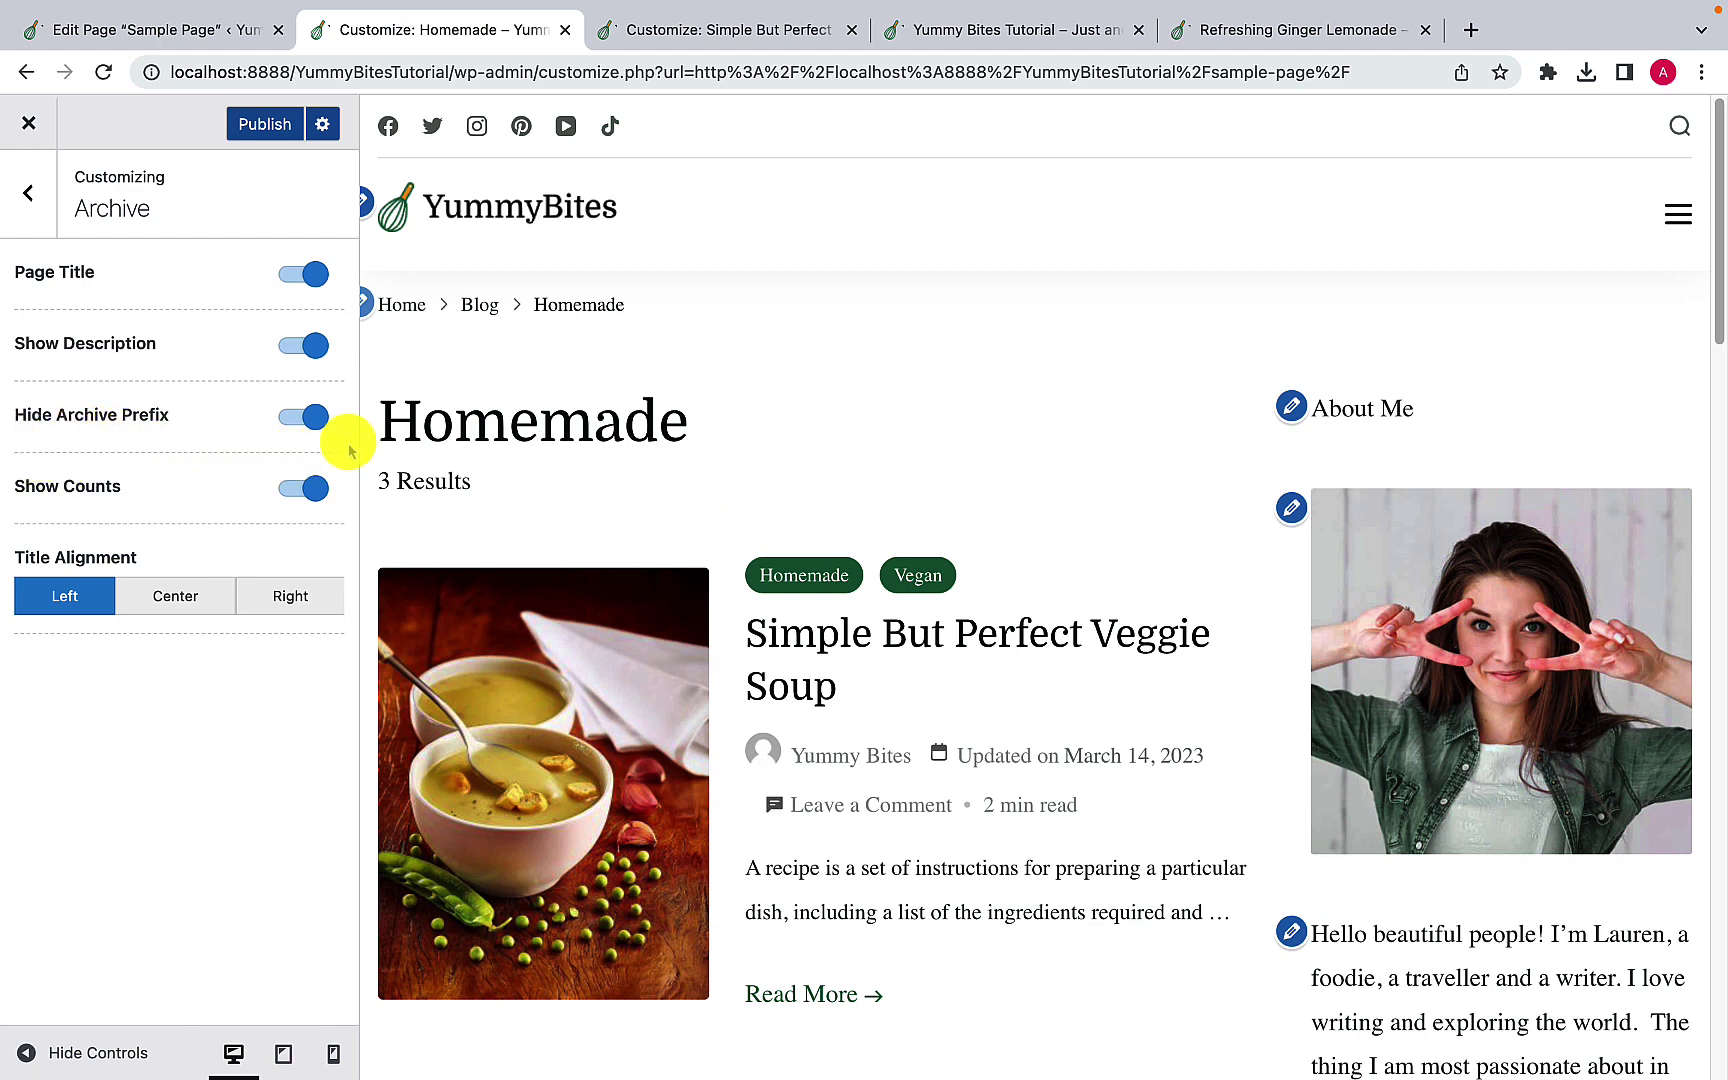
click(293, 420)
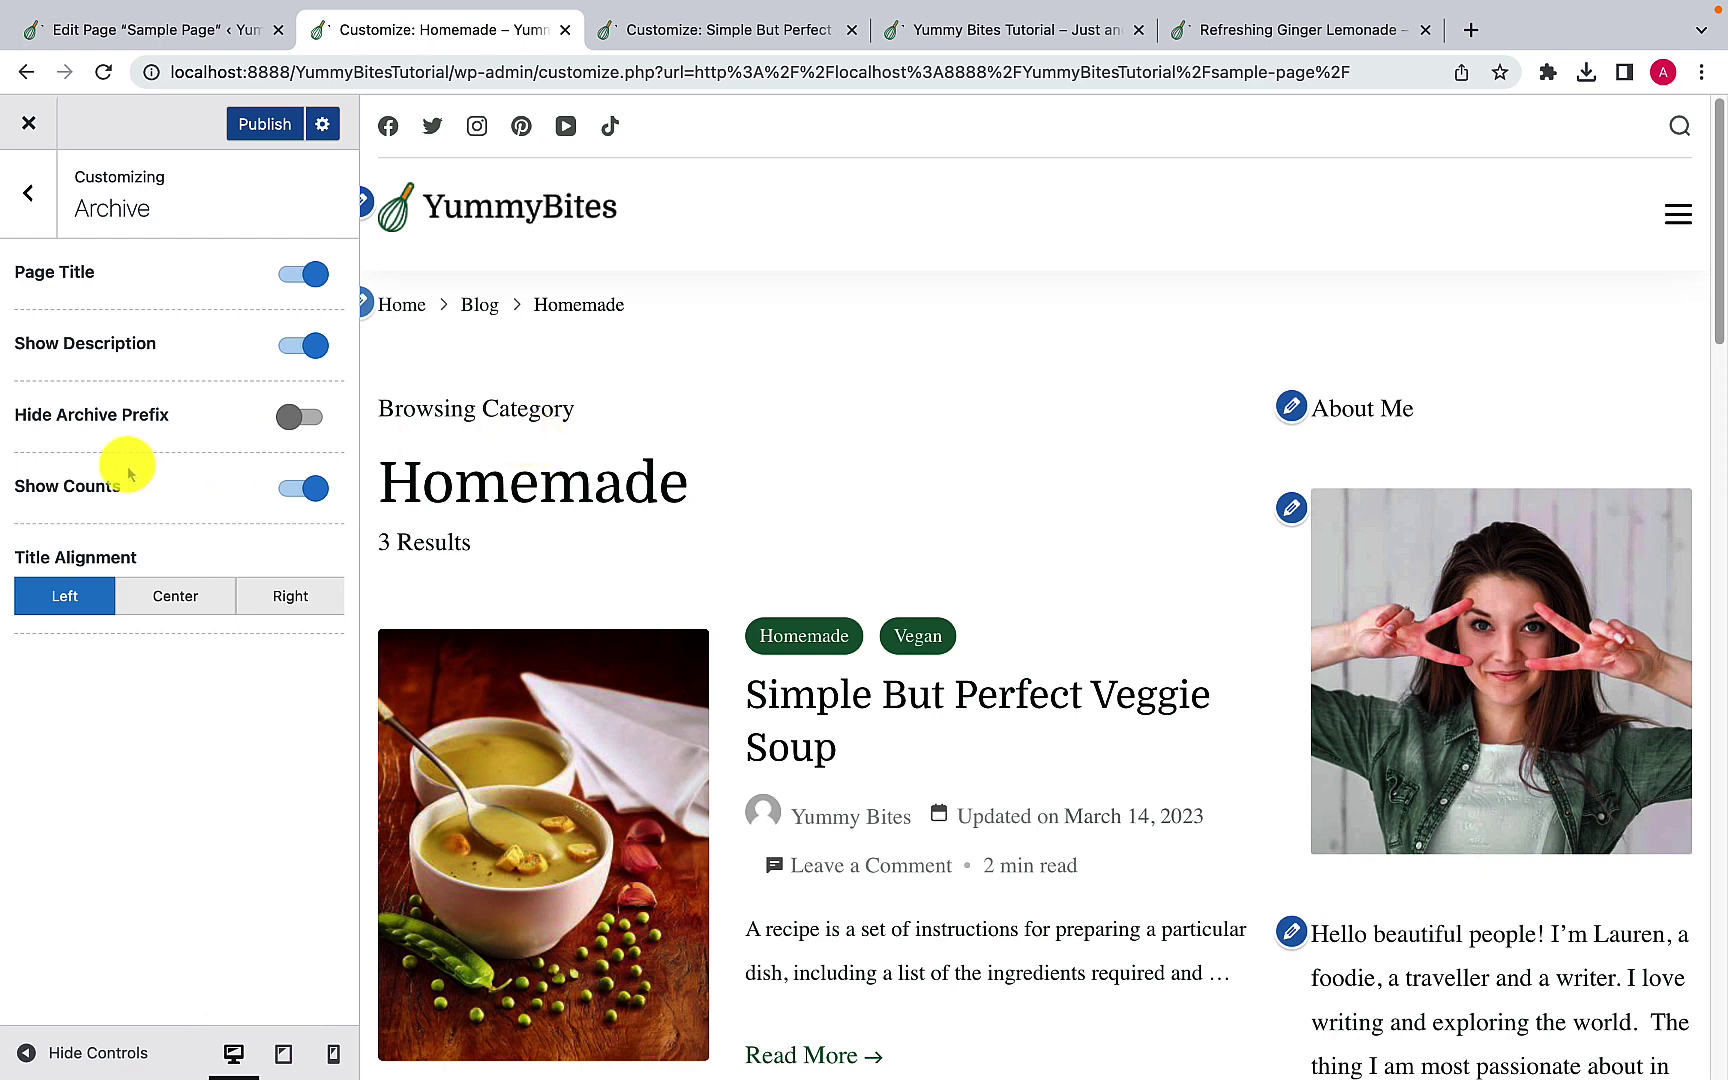
click(293, 500)
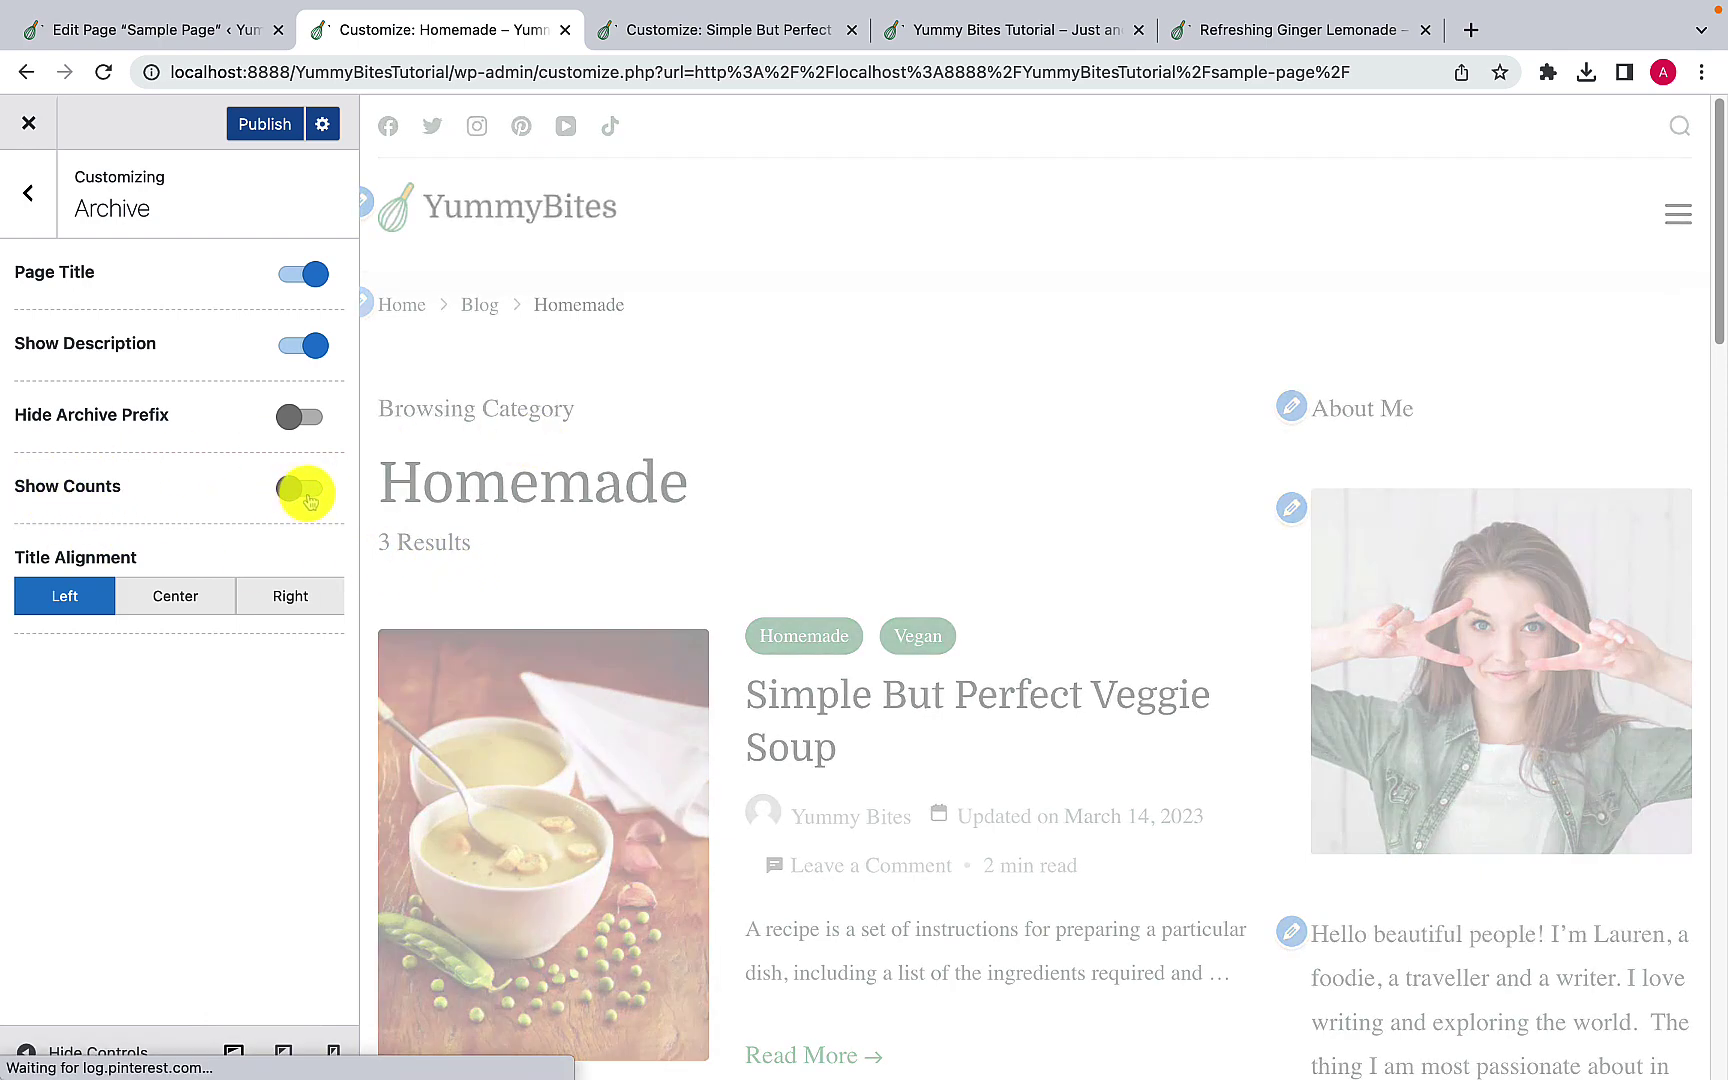
click(310, 500)
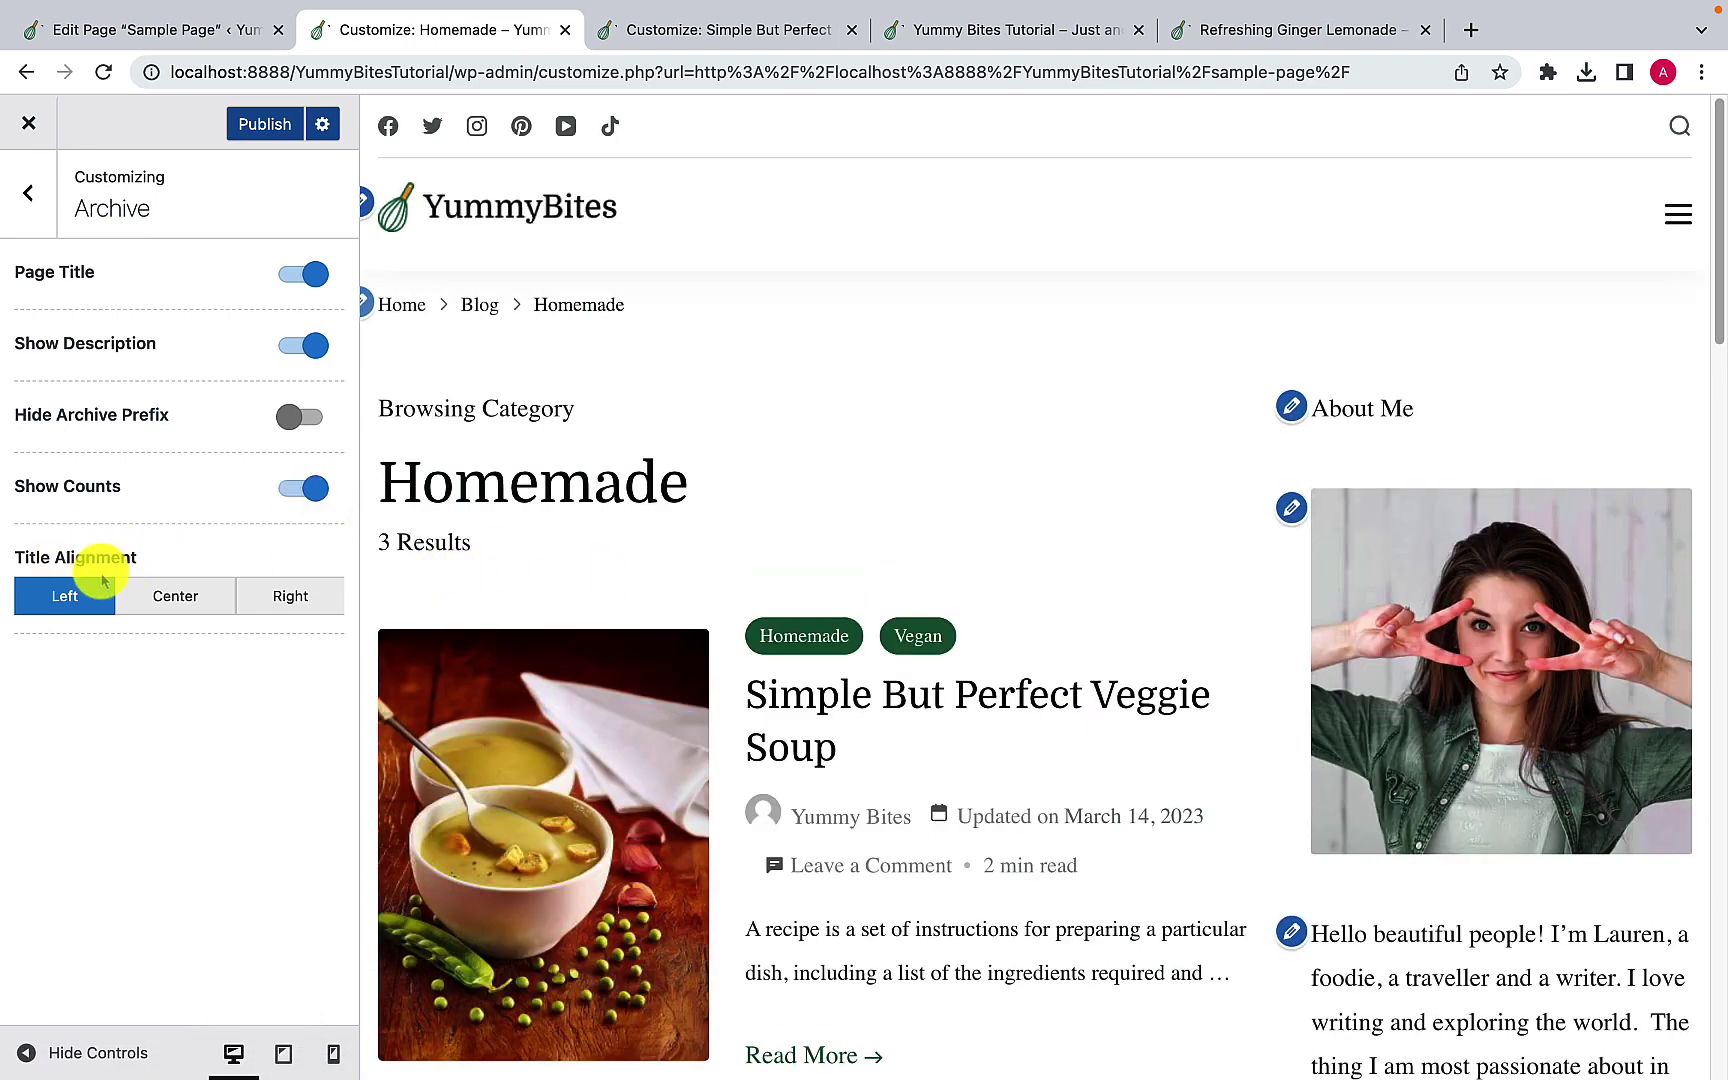
Step: Try the Center and Right archive title alignments, return to Left, and publish the changes
click(185, 596)
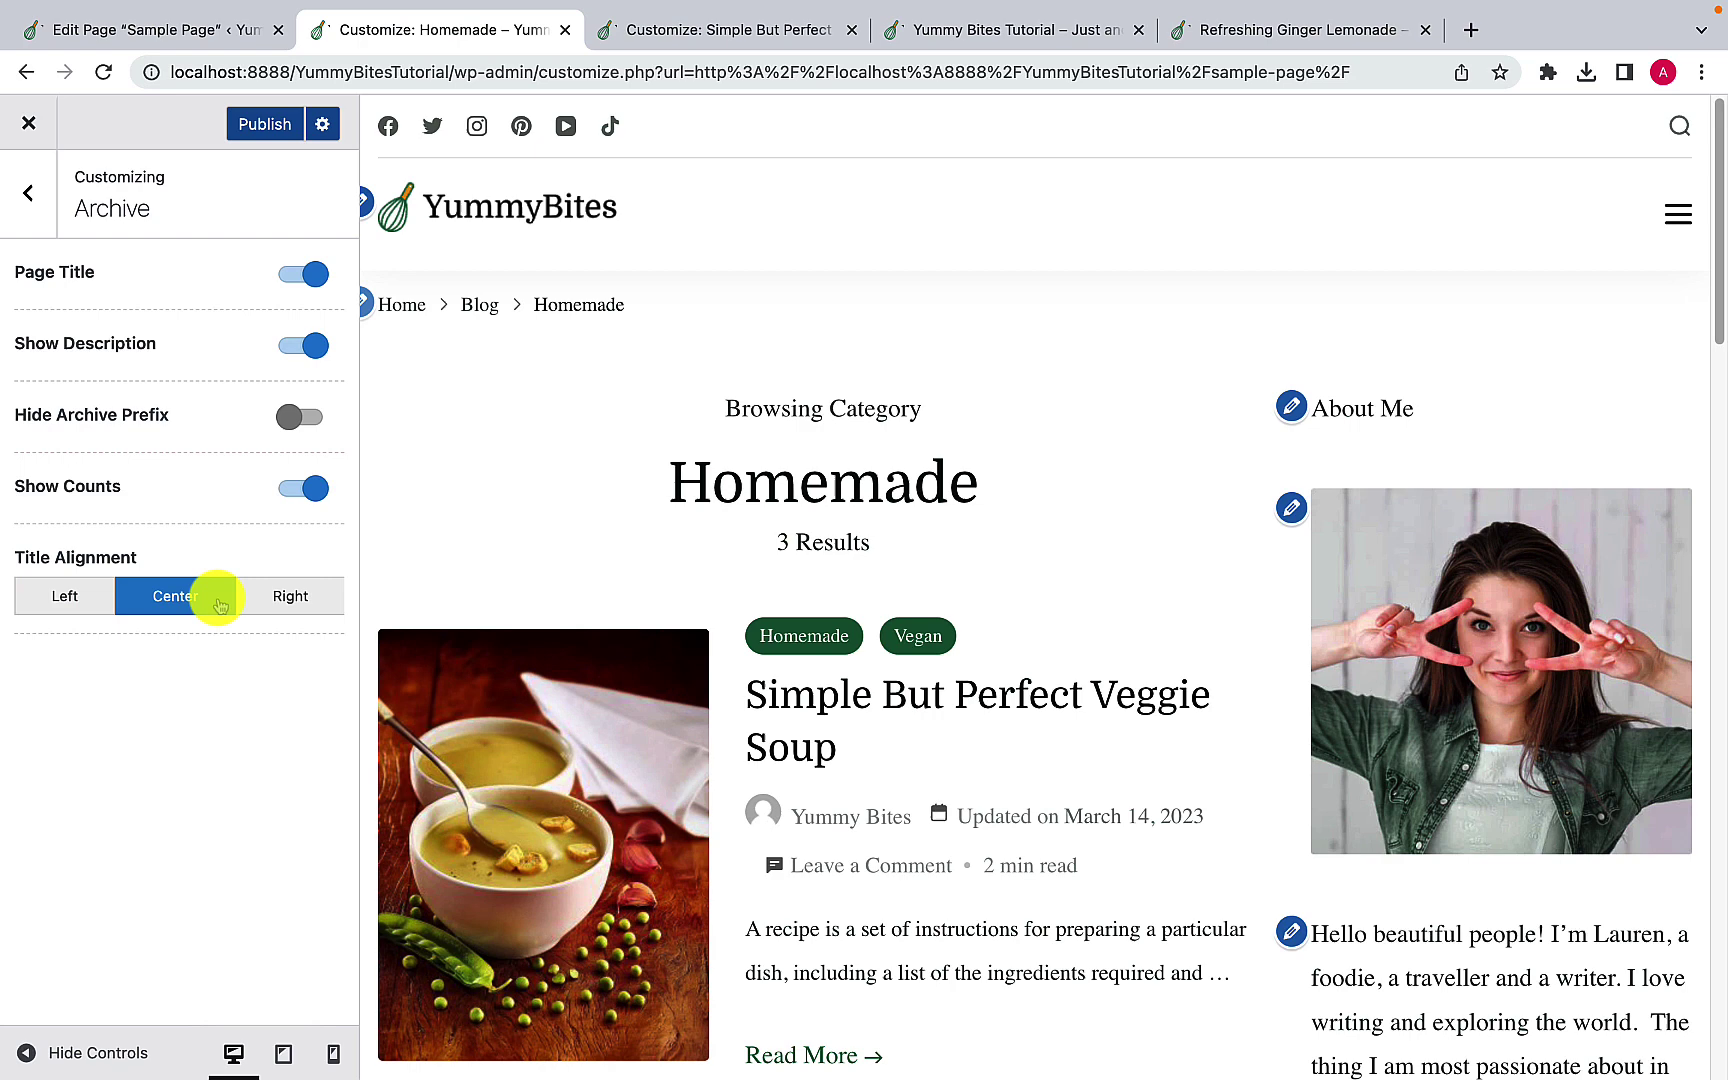
click(276, 597)
click(68, 595)
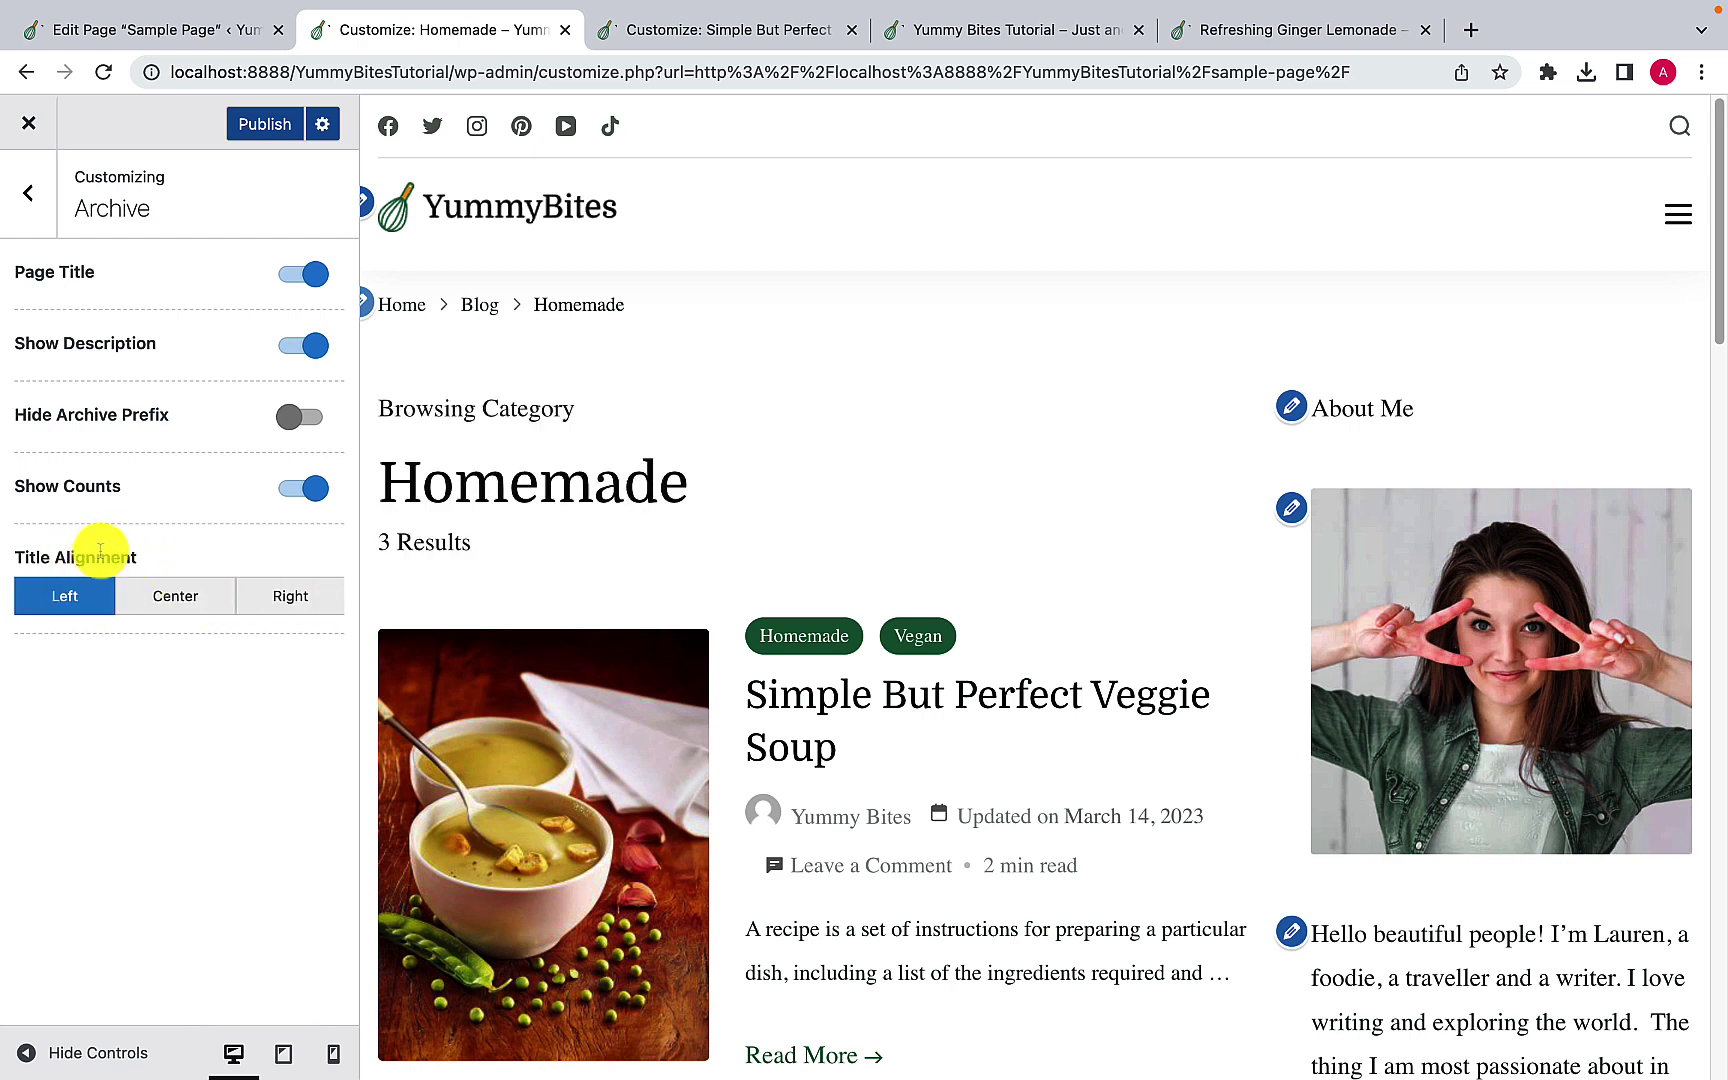
click(262, 124)
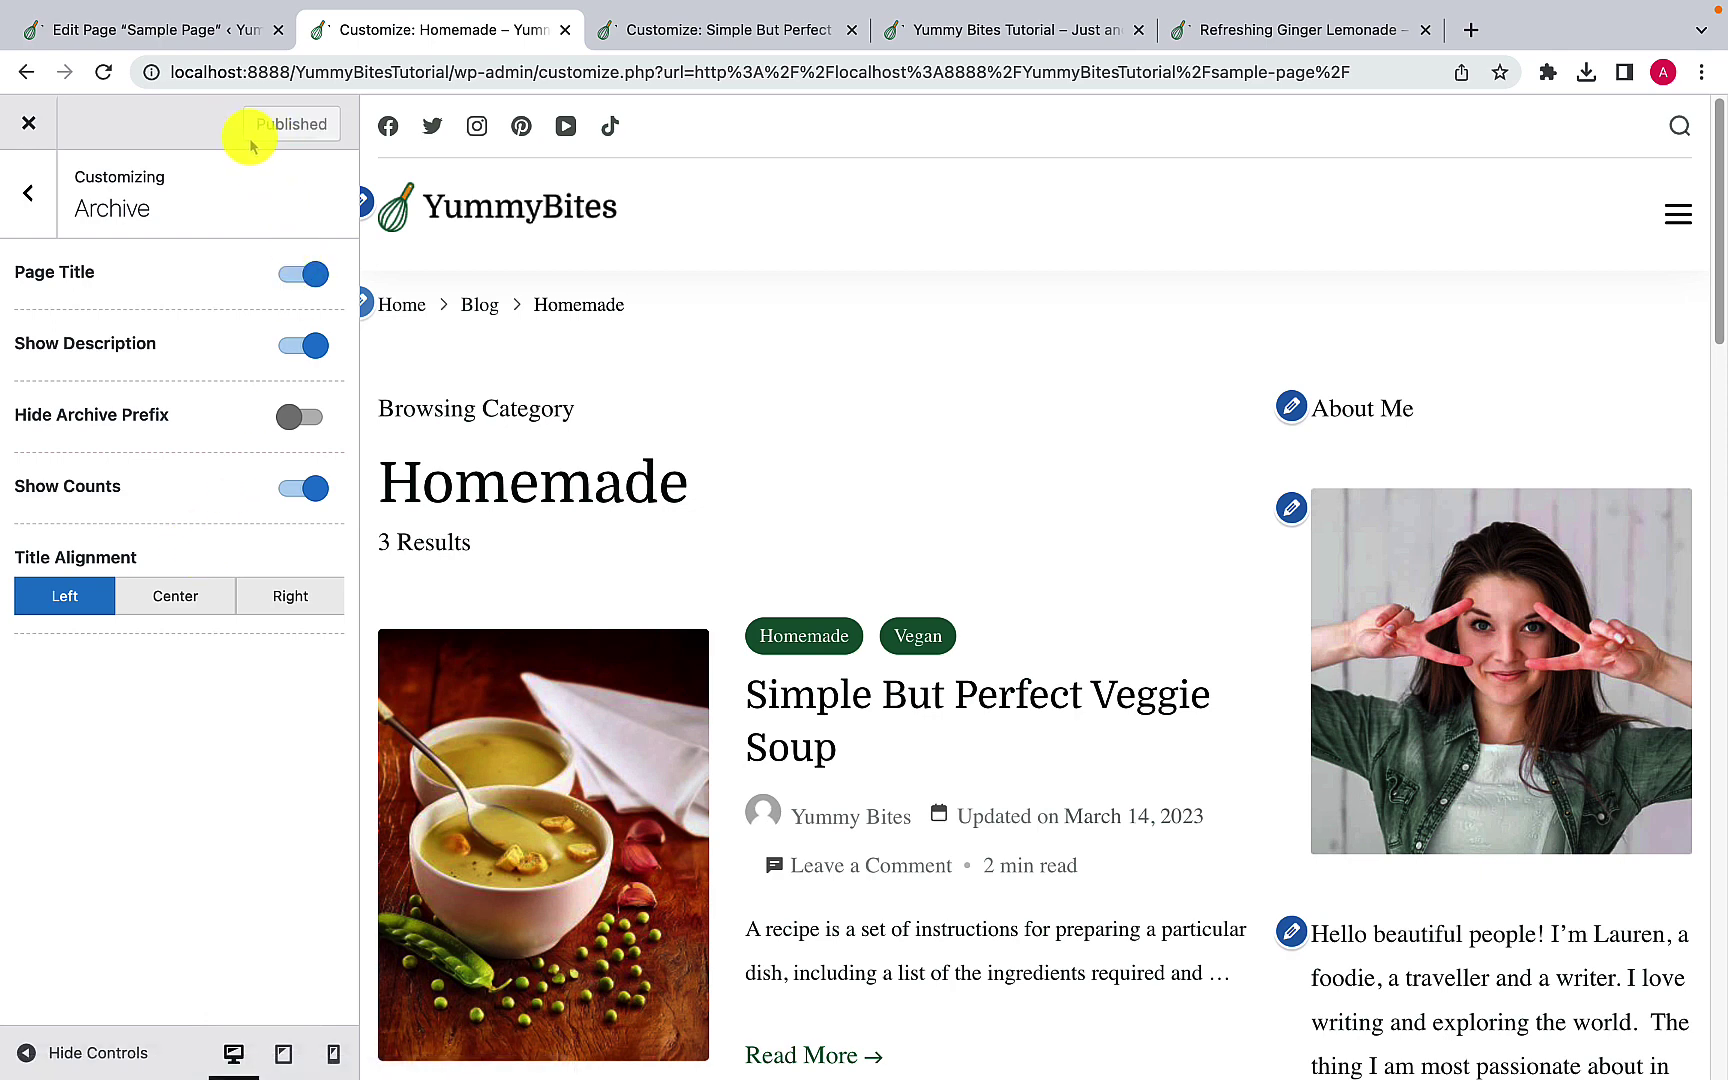
Step: Open the Menus settings with the home page in the preview, and review which menu is assigned to each location
click(30, 195)
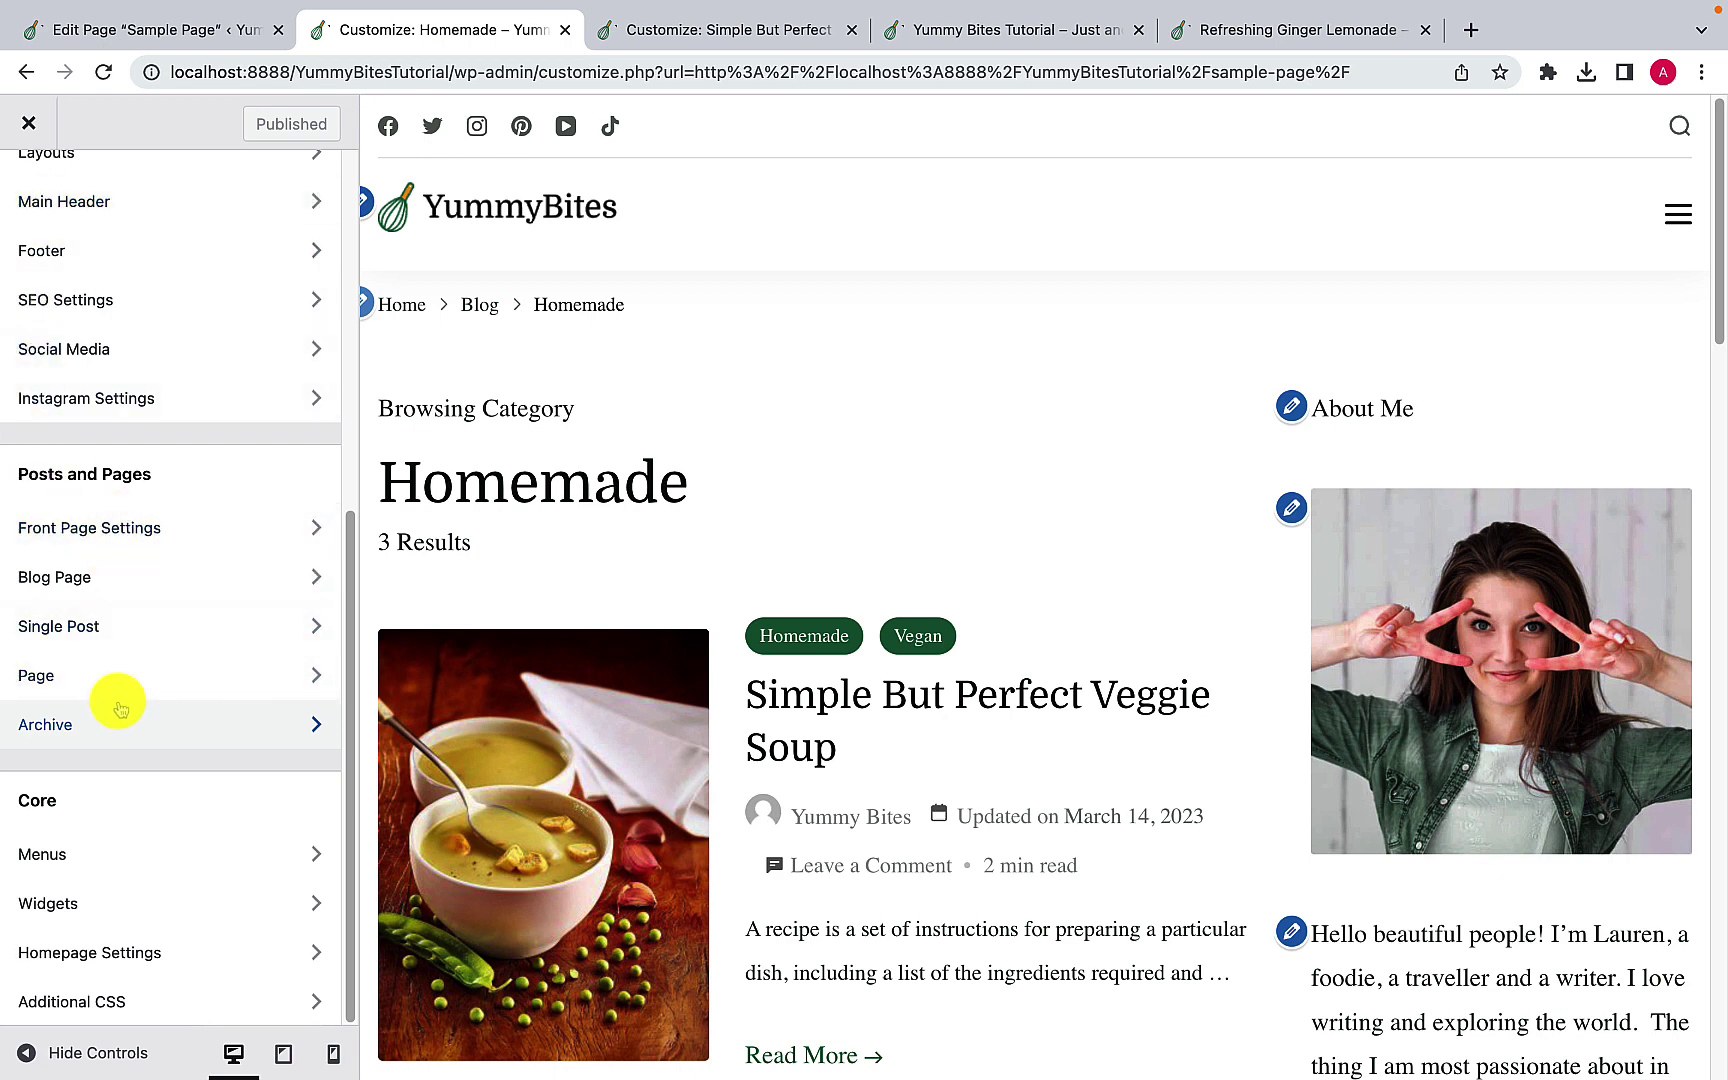
click(116, 856)
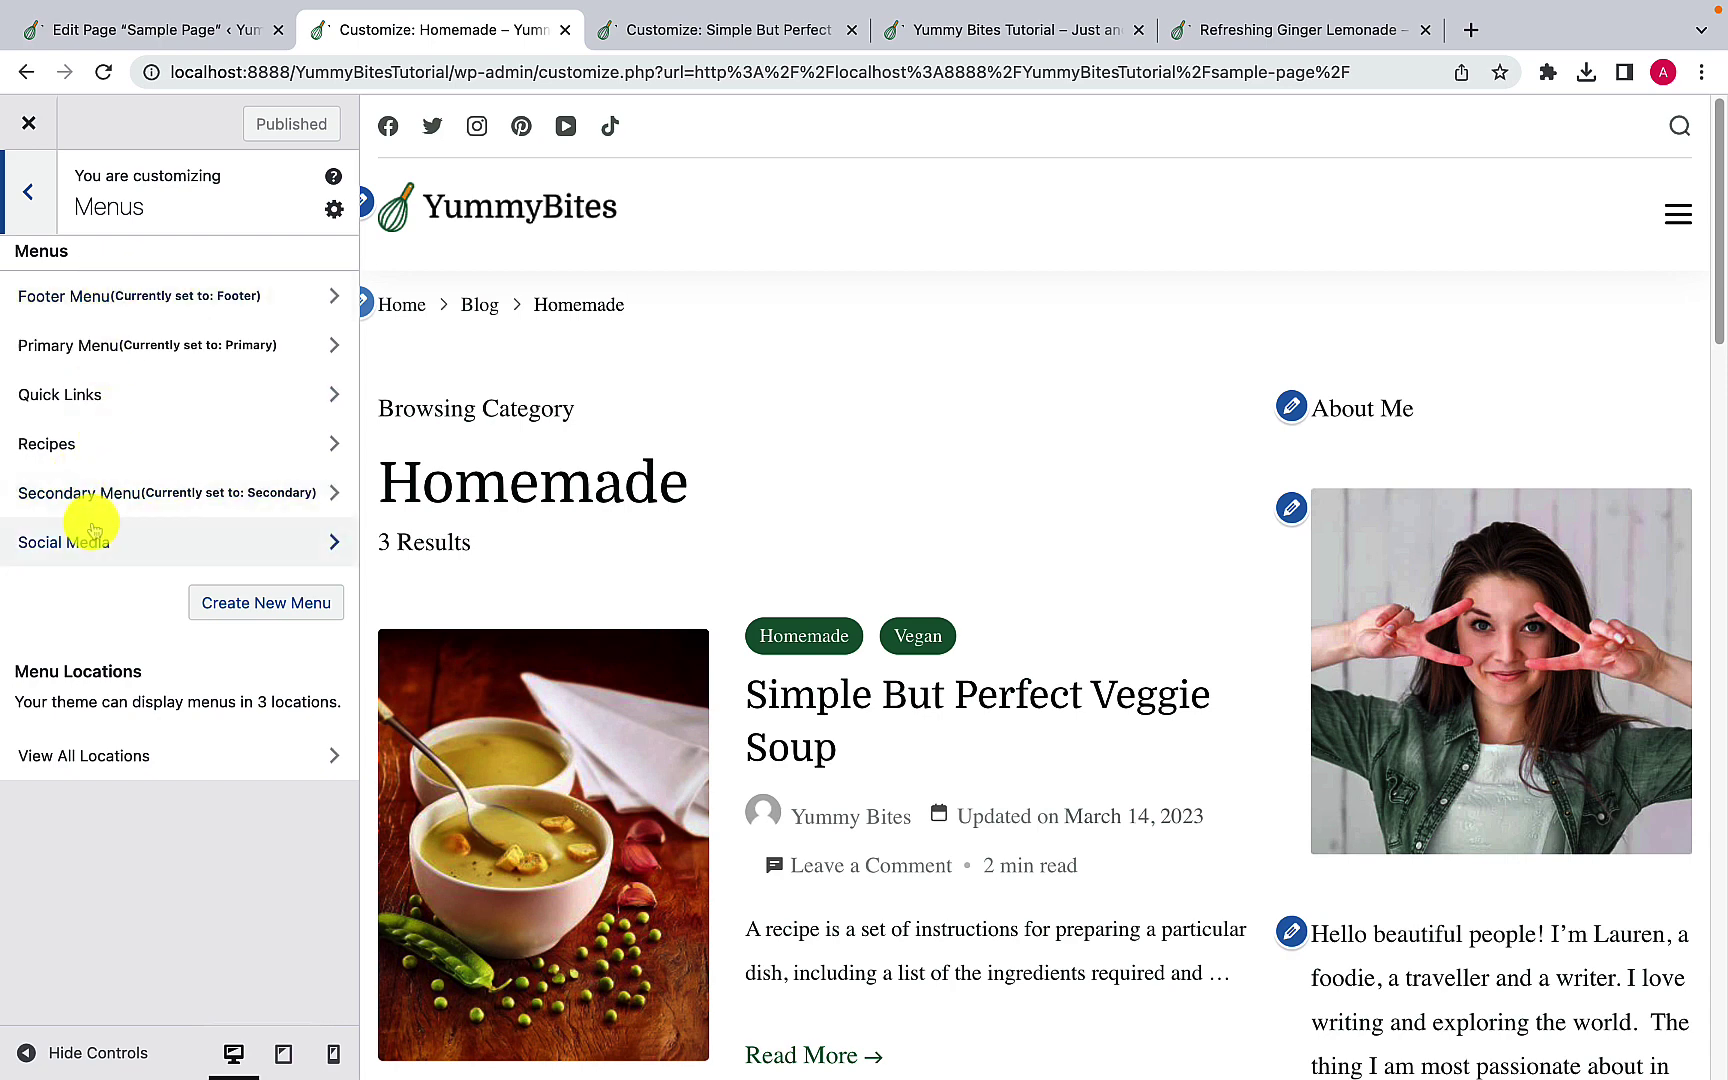
click(411, 316)
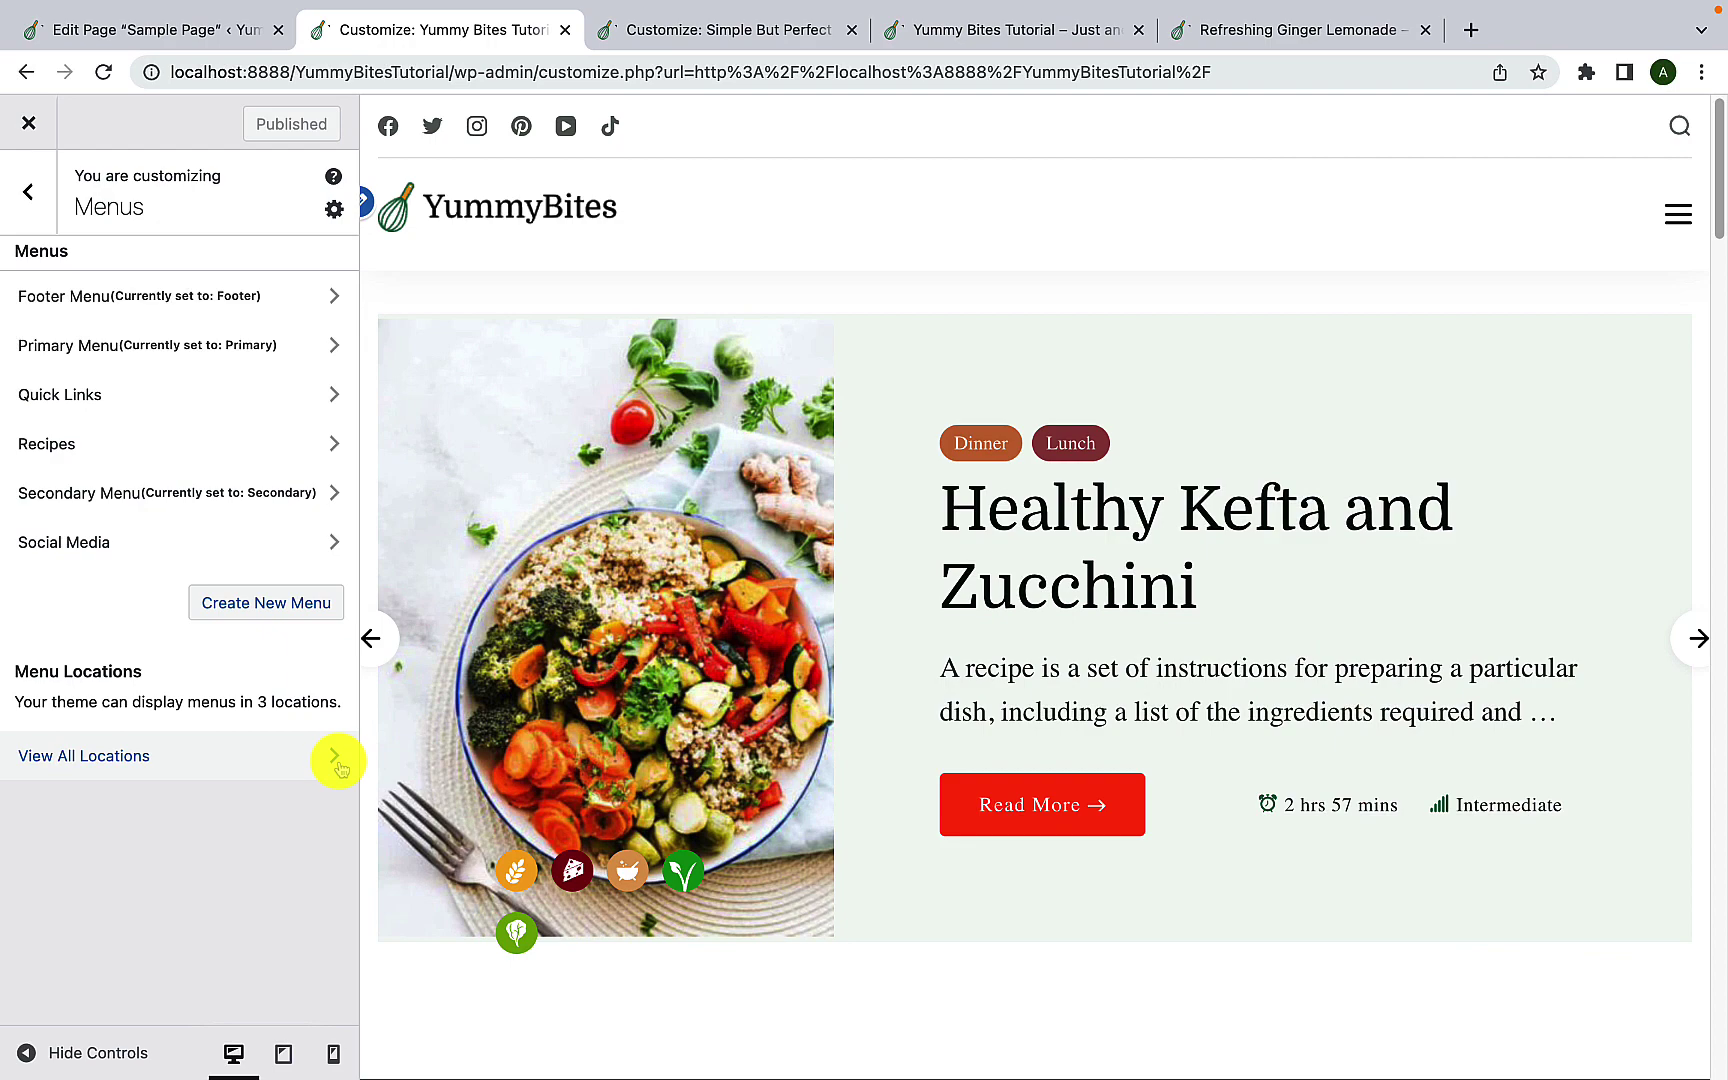
click(338, 762)
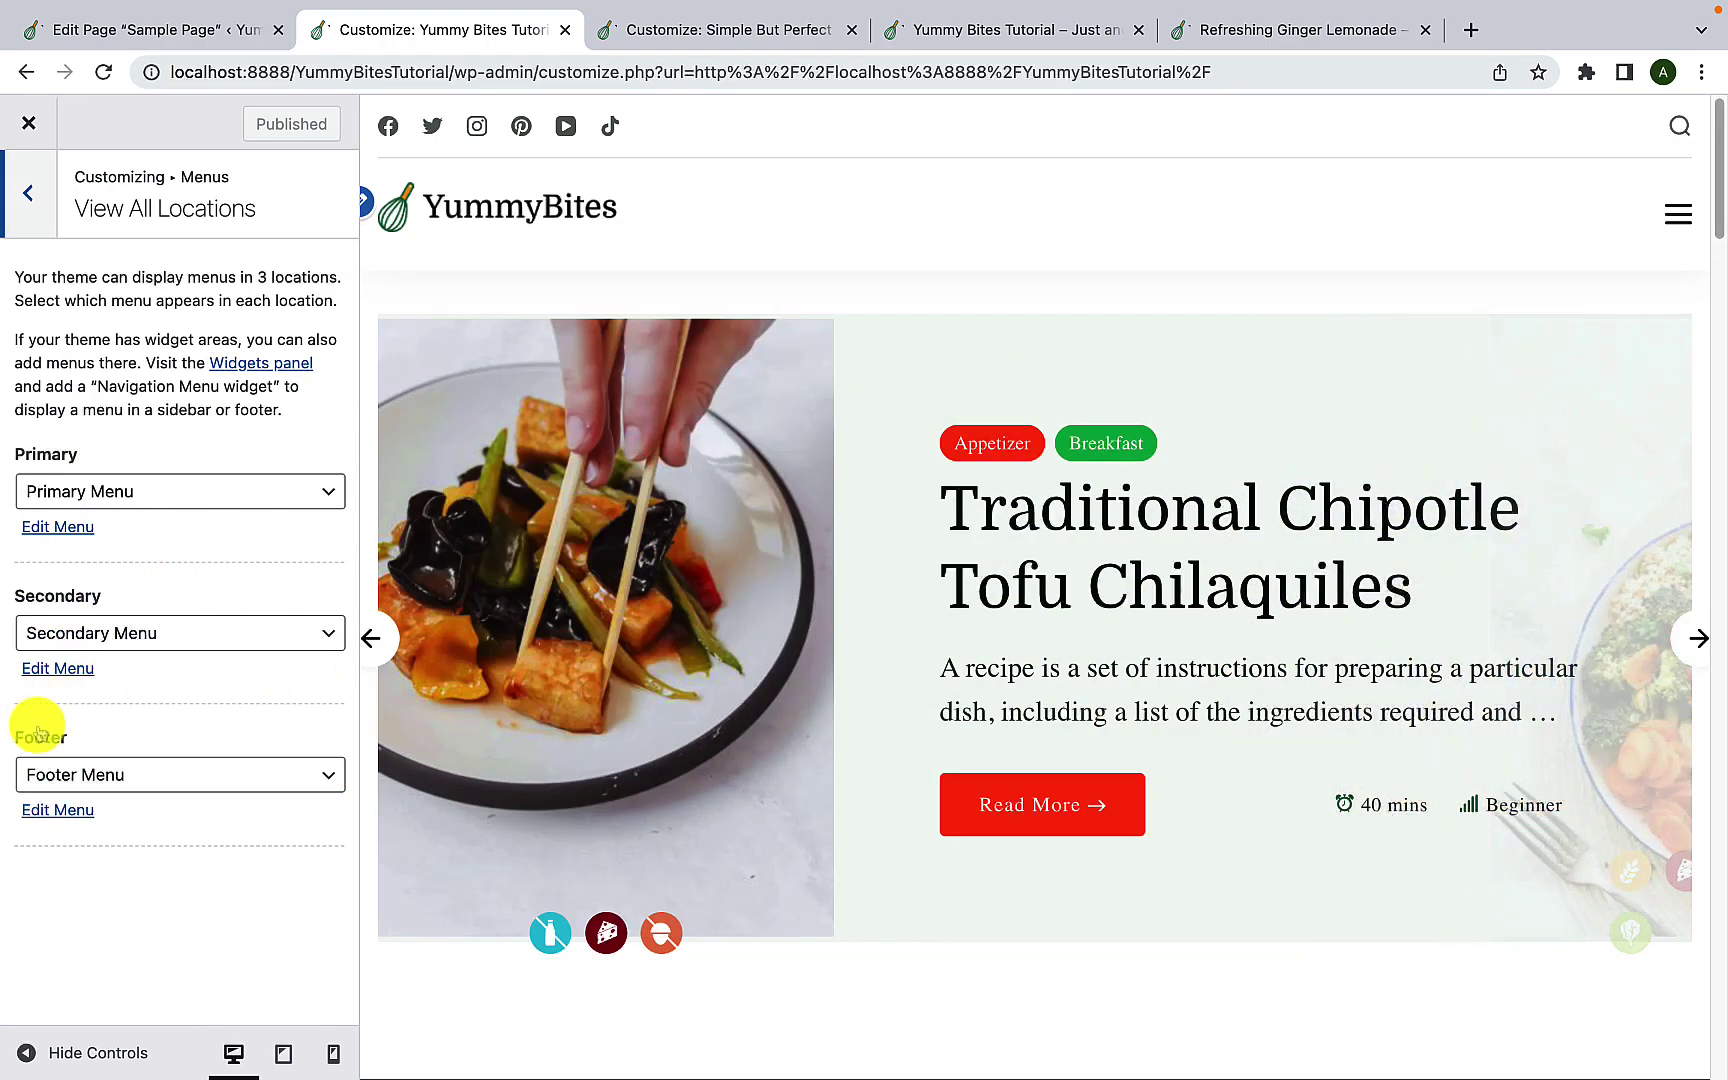
click(26, 196)
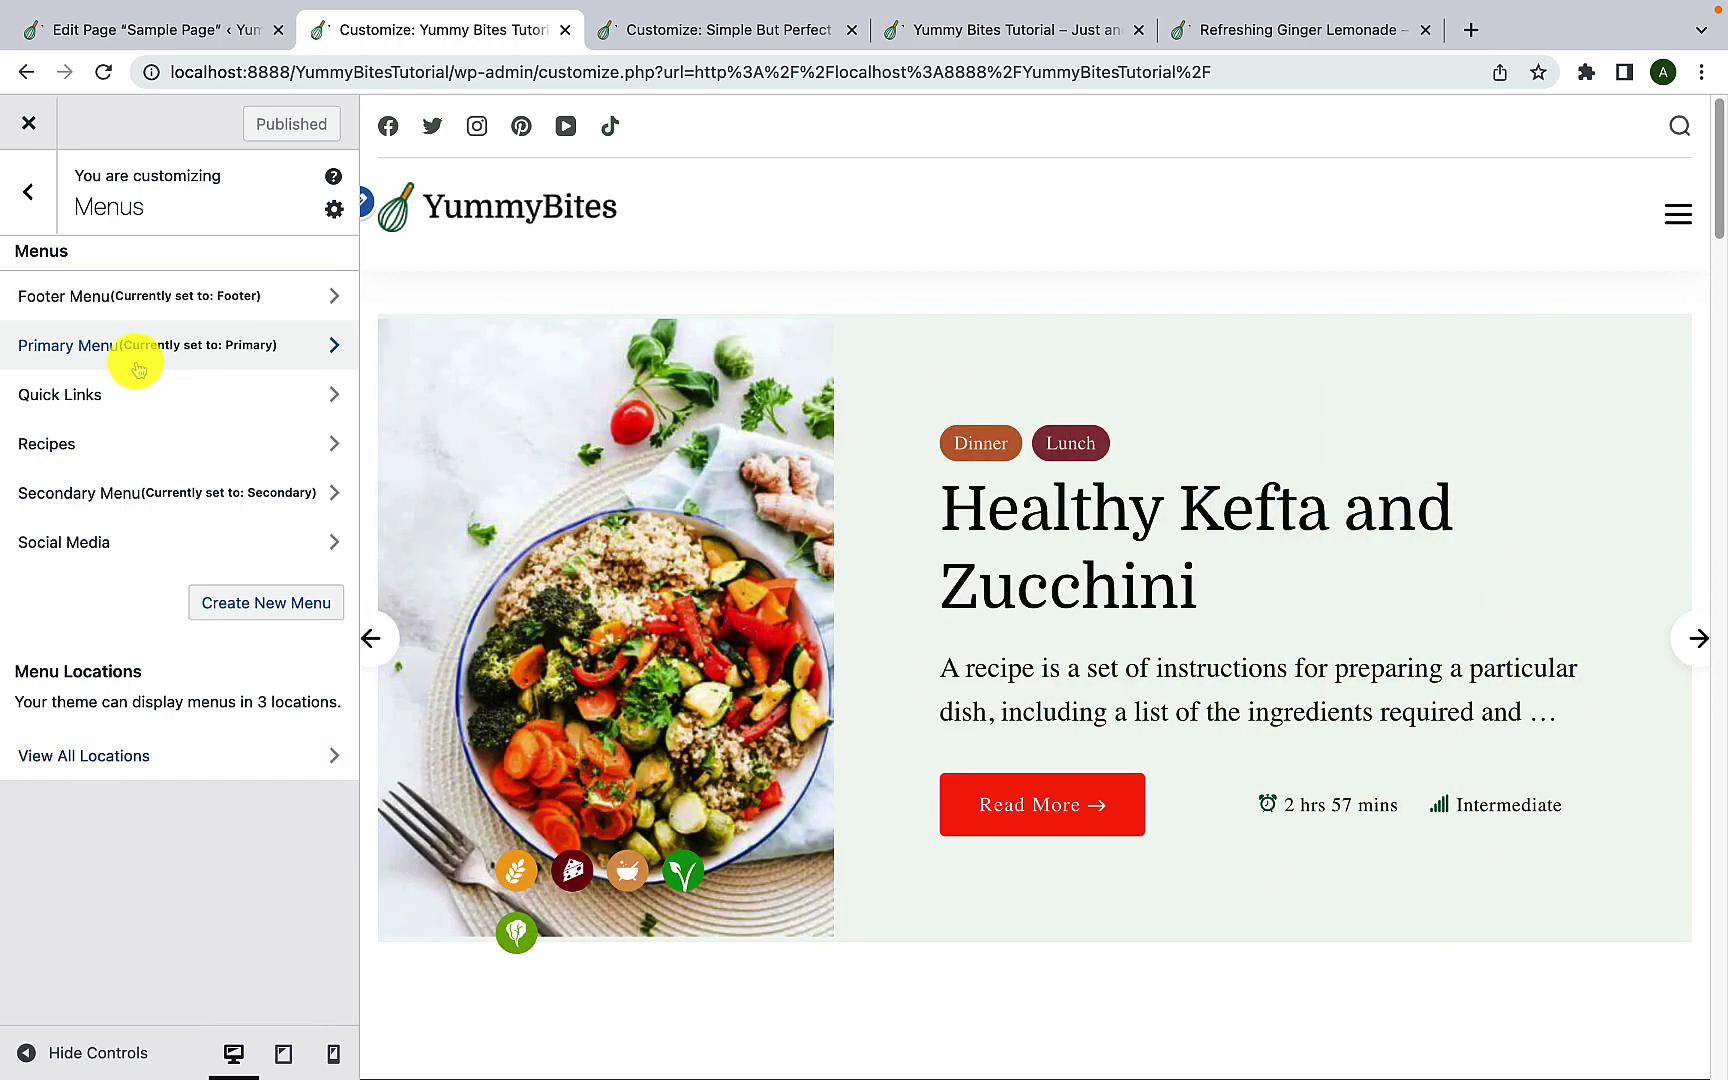
Step: Delete the existing Primary Menu, Secondary Menu and Footer Menu
click(139, 369)
scroll(145, 660, down, 15)
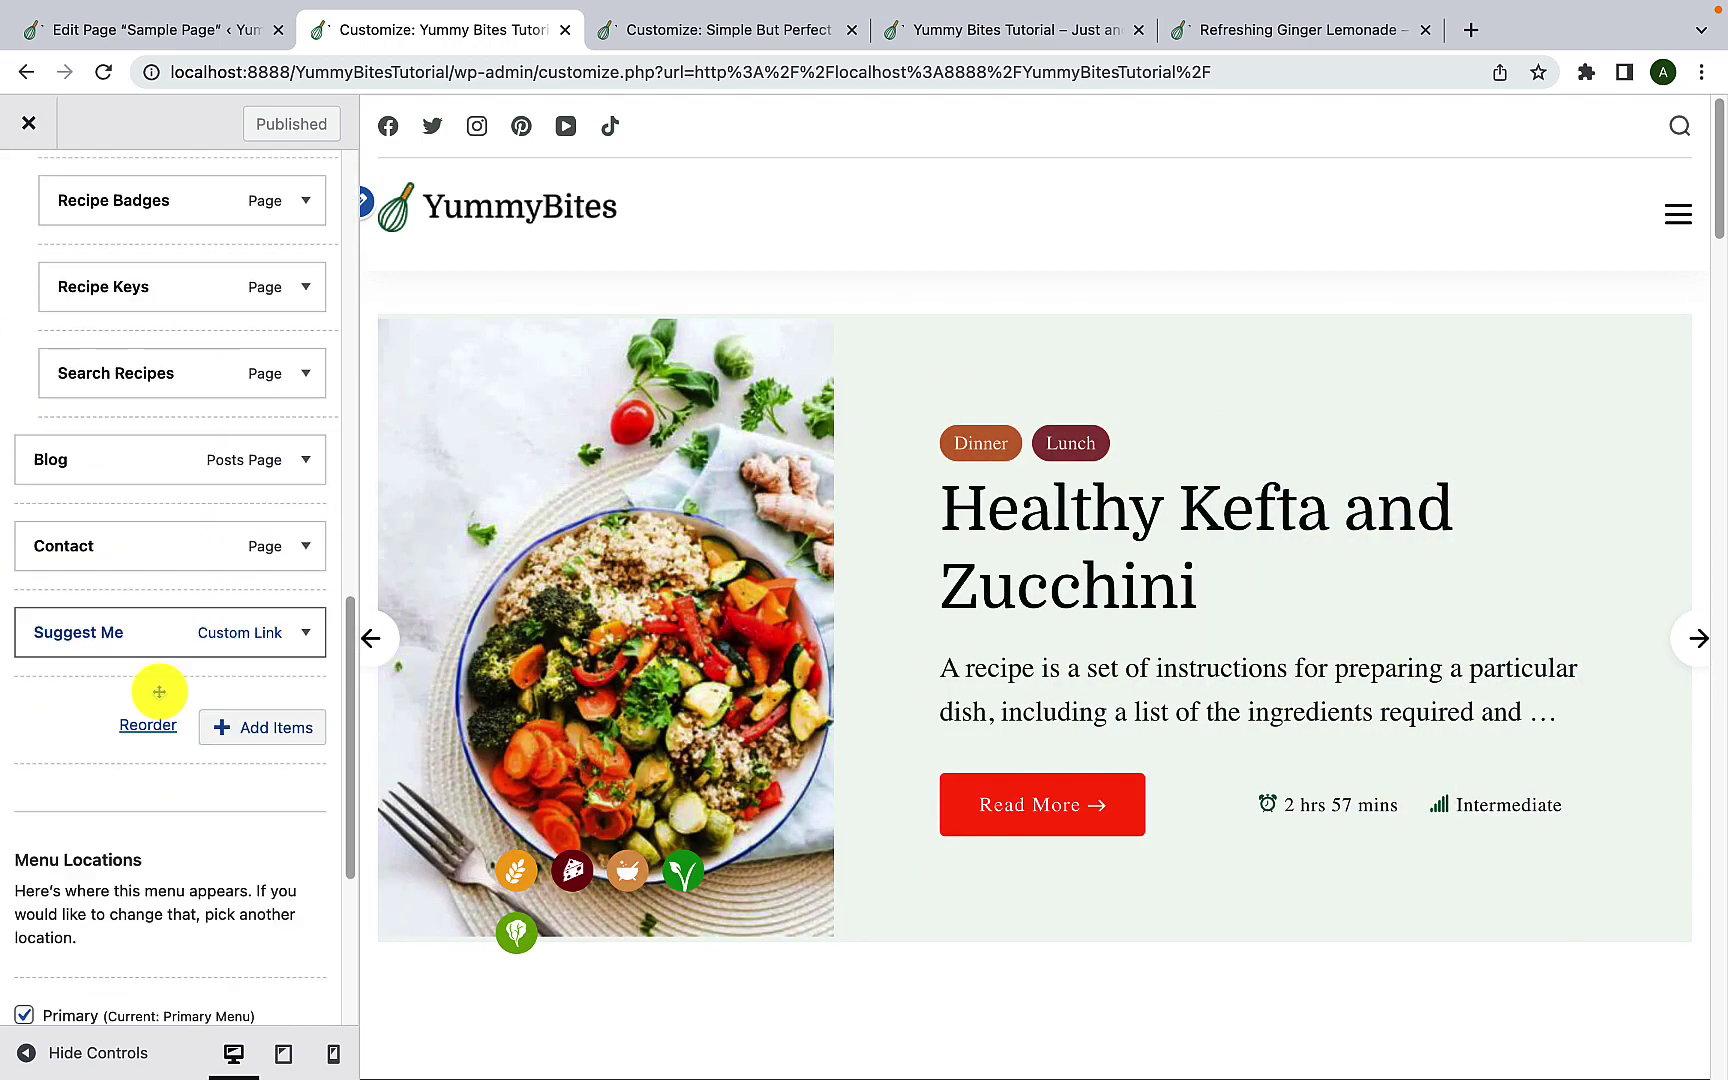
scroll(160, 697, down, 3)
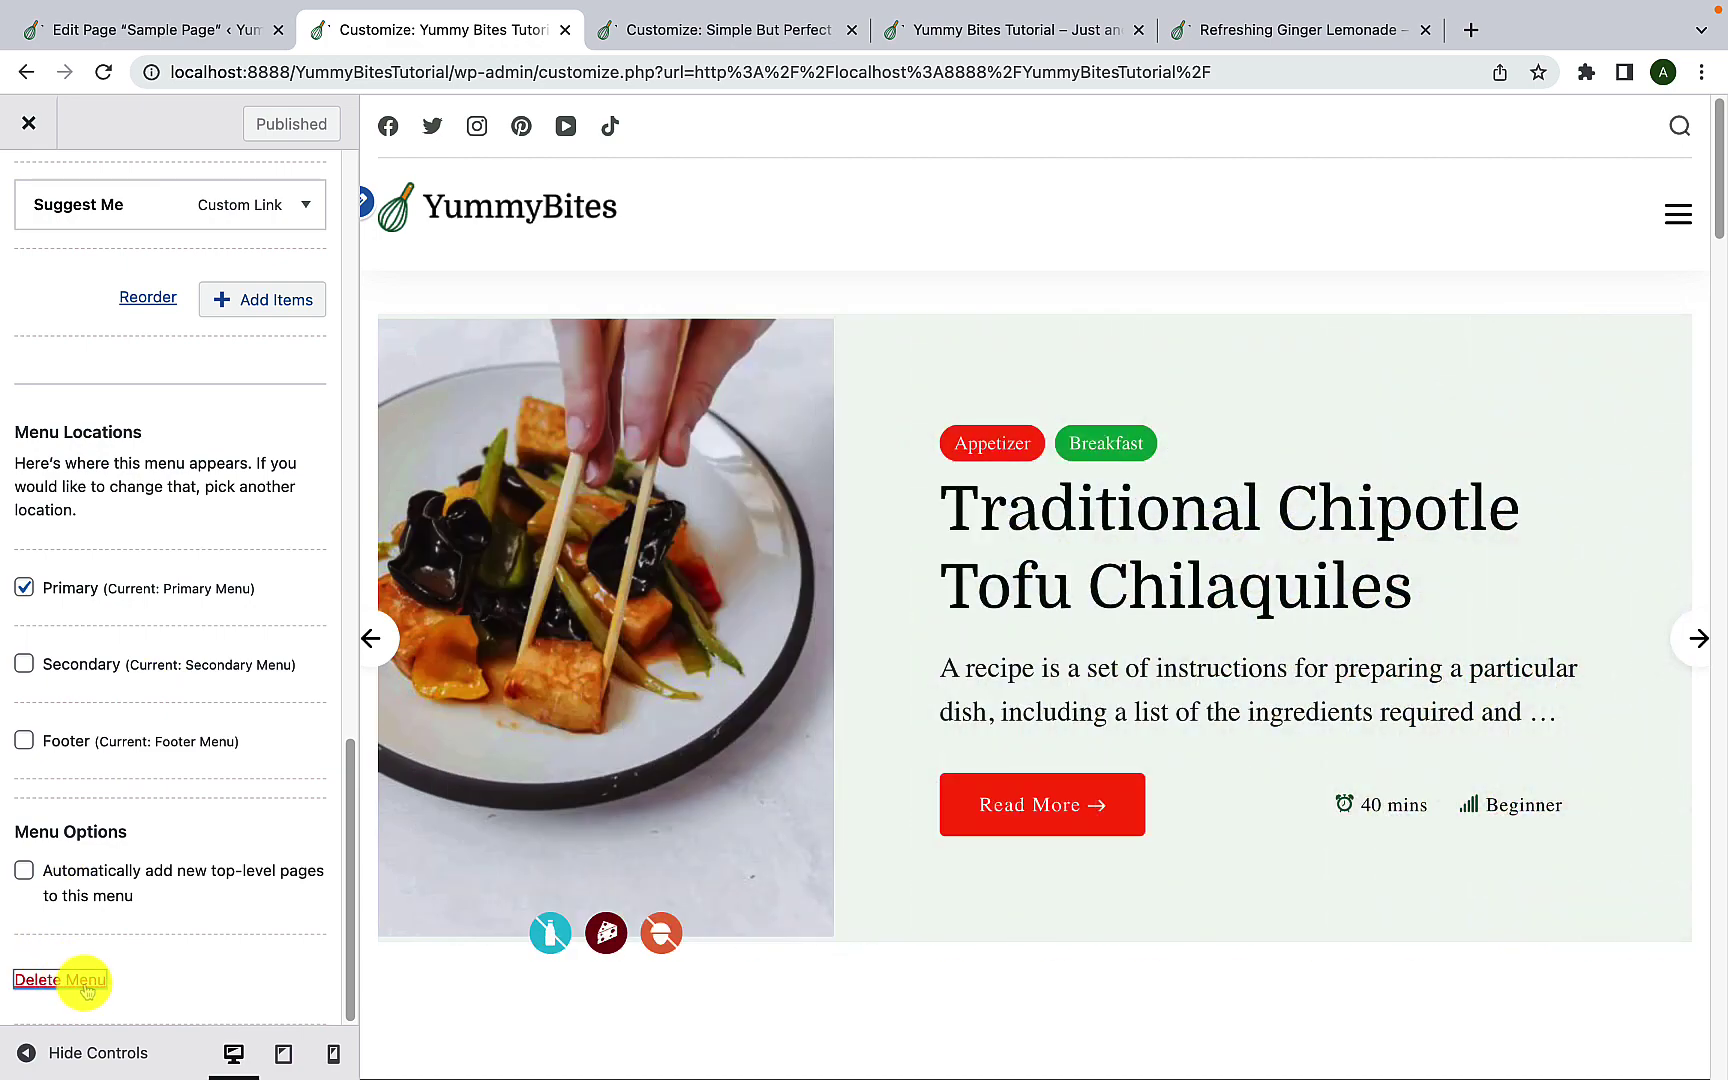
click(85, 982)
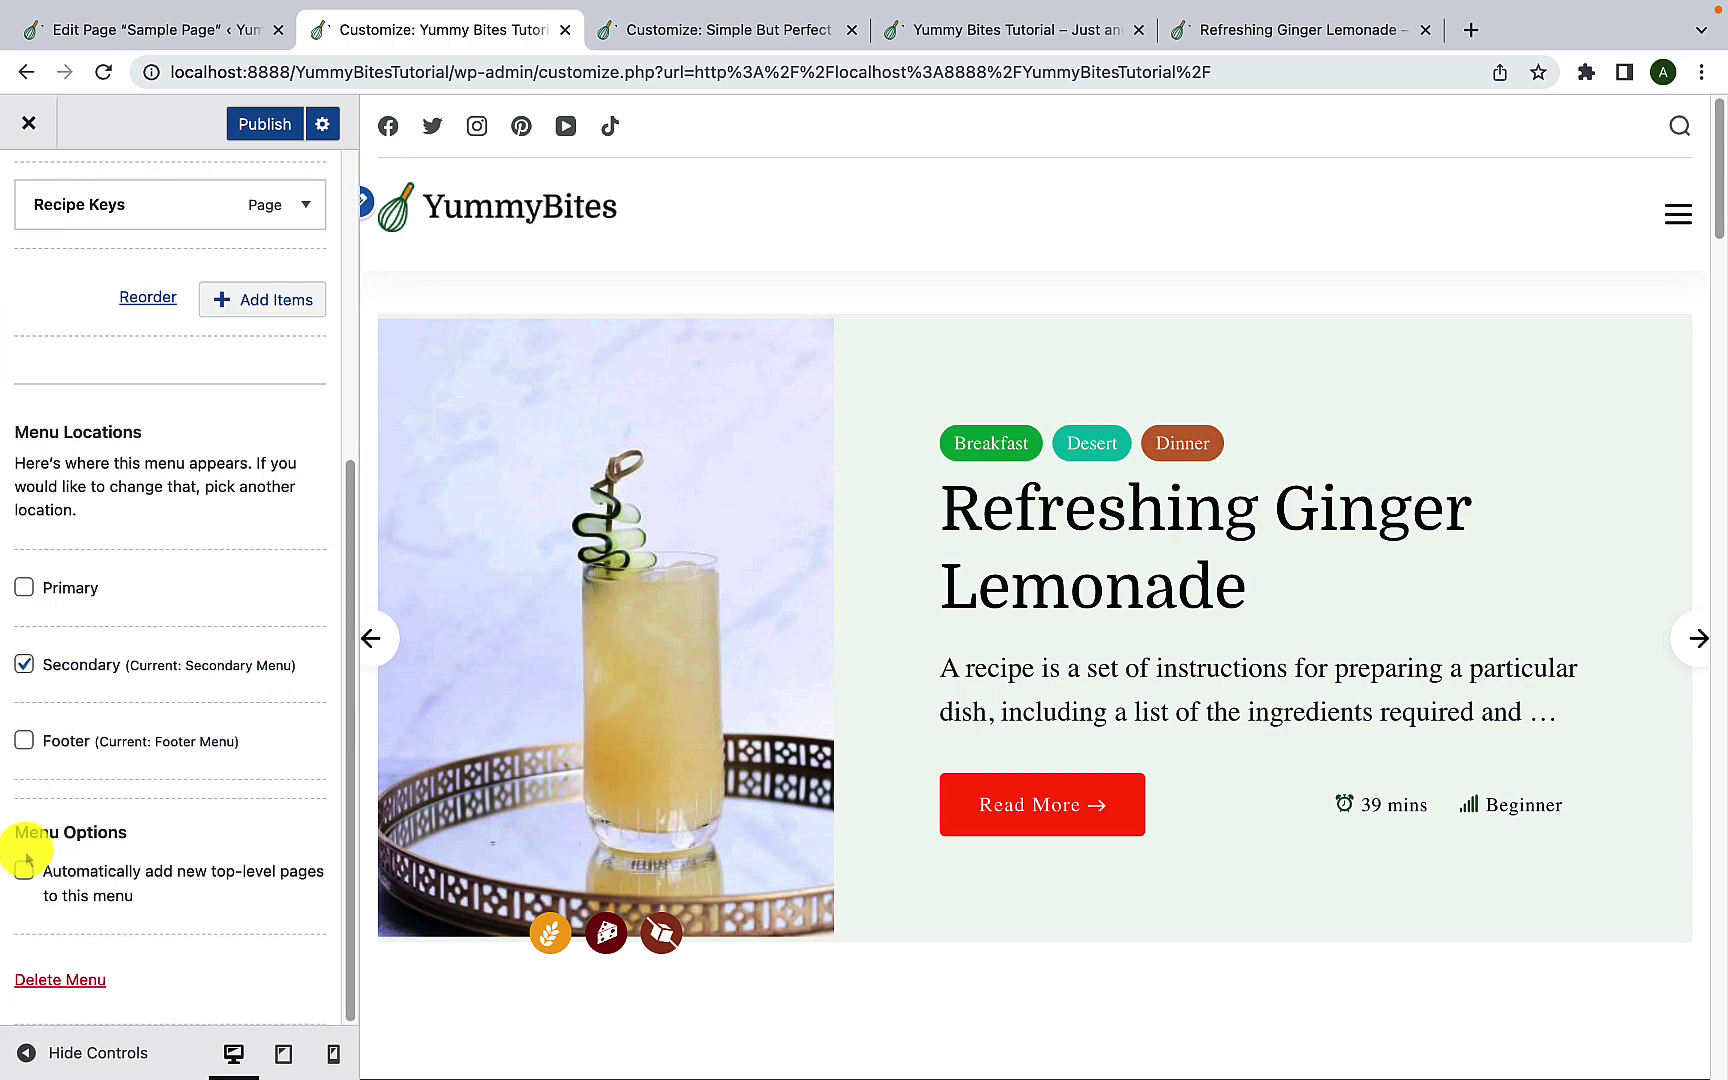
click(58, 976)
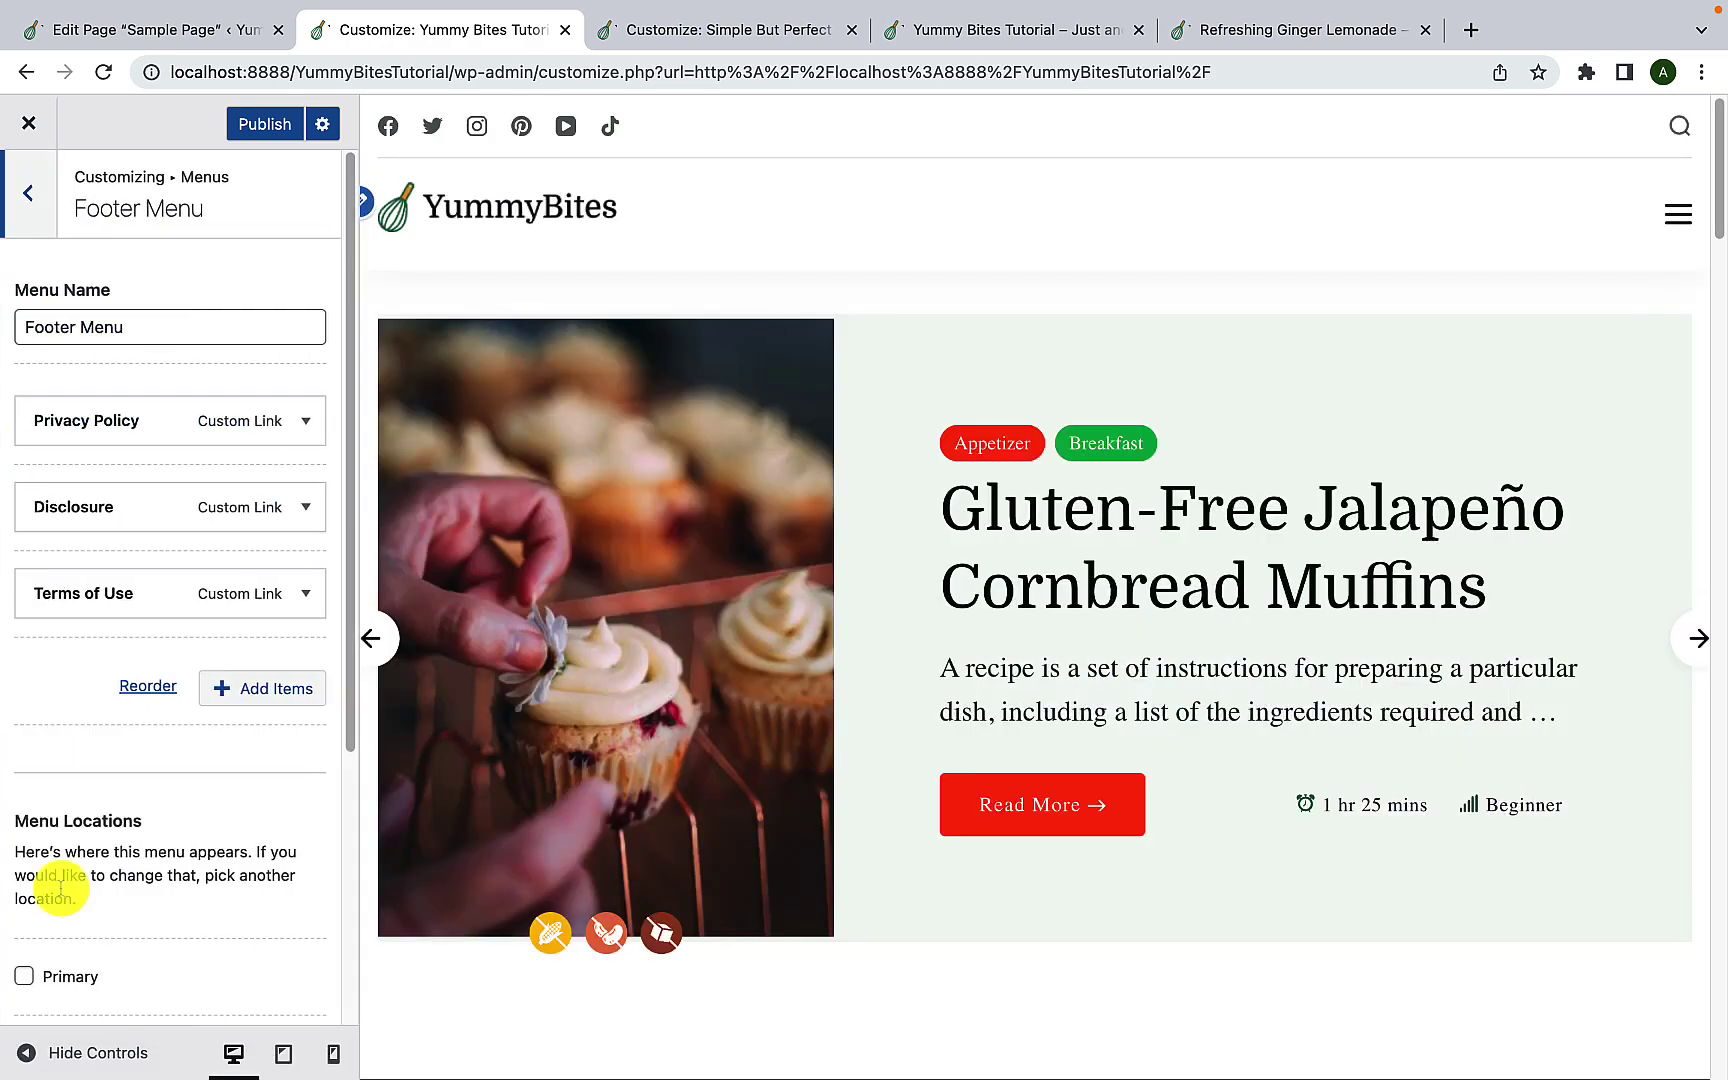
scroll(60, 887, down, 5)
click(58, 976)
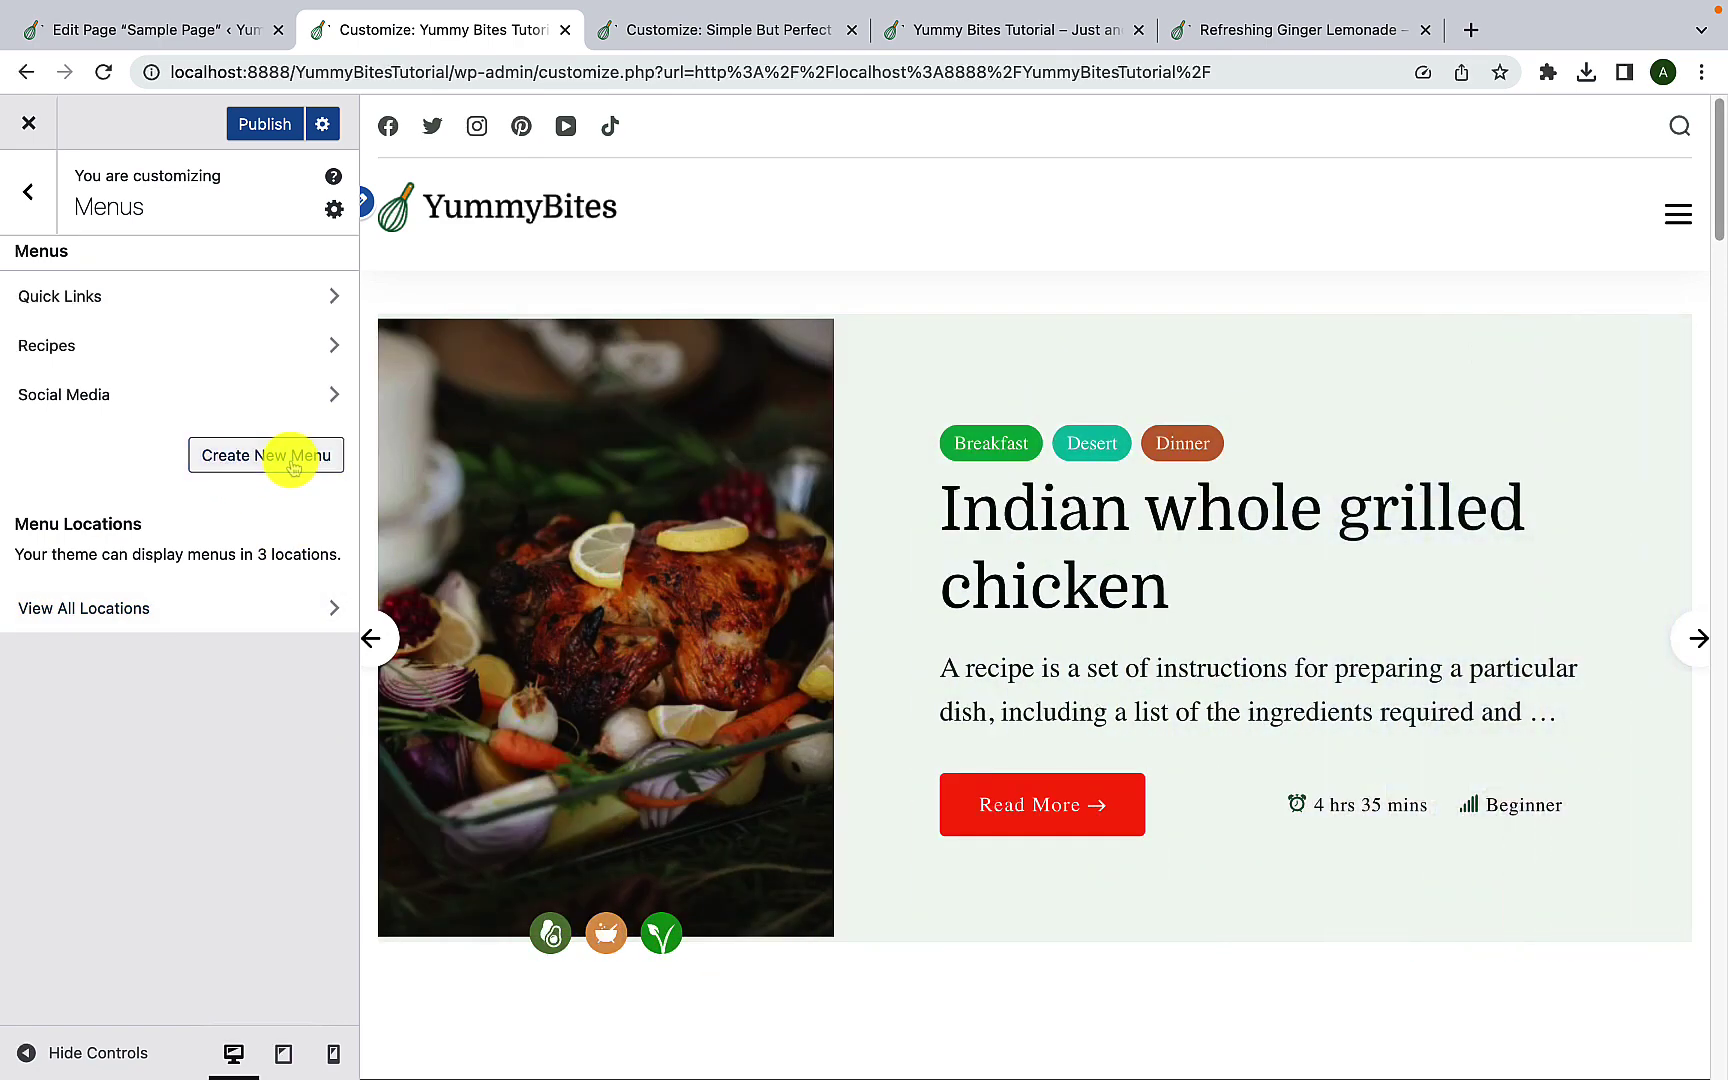
Step: Create a new menu named Primary Menu and assign it to the Primary location
click(292, 462)
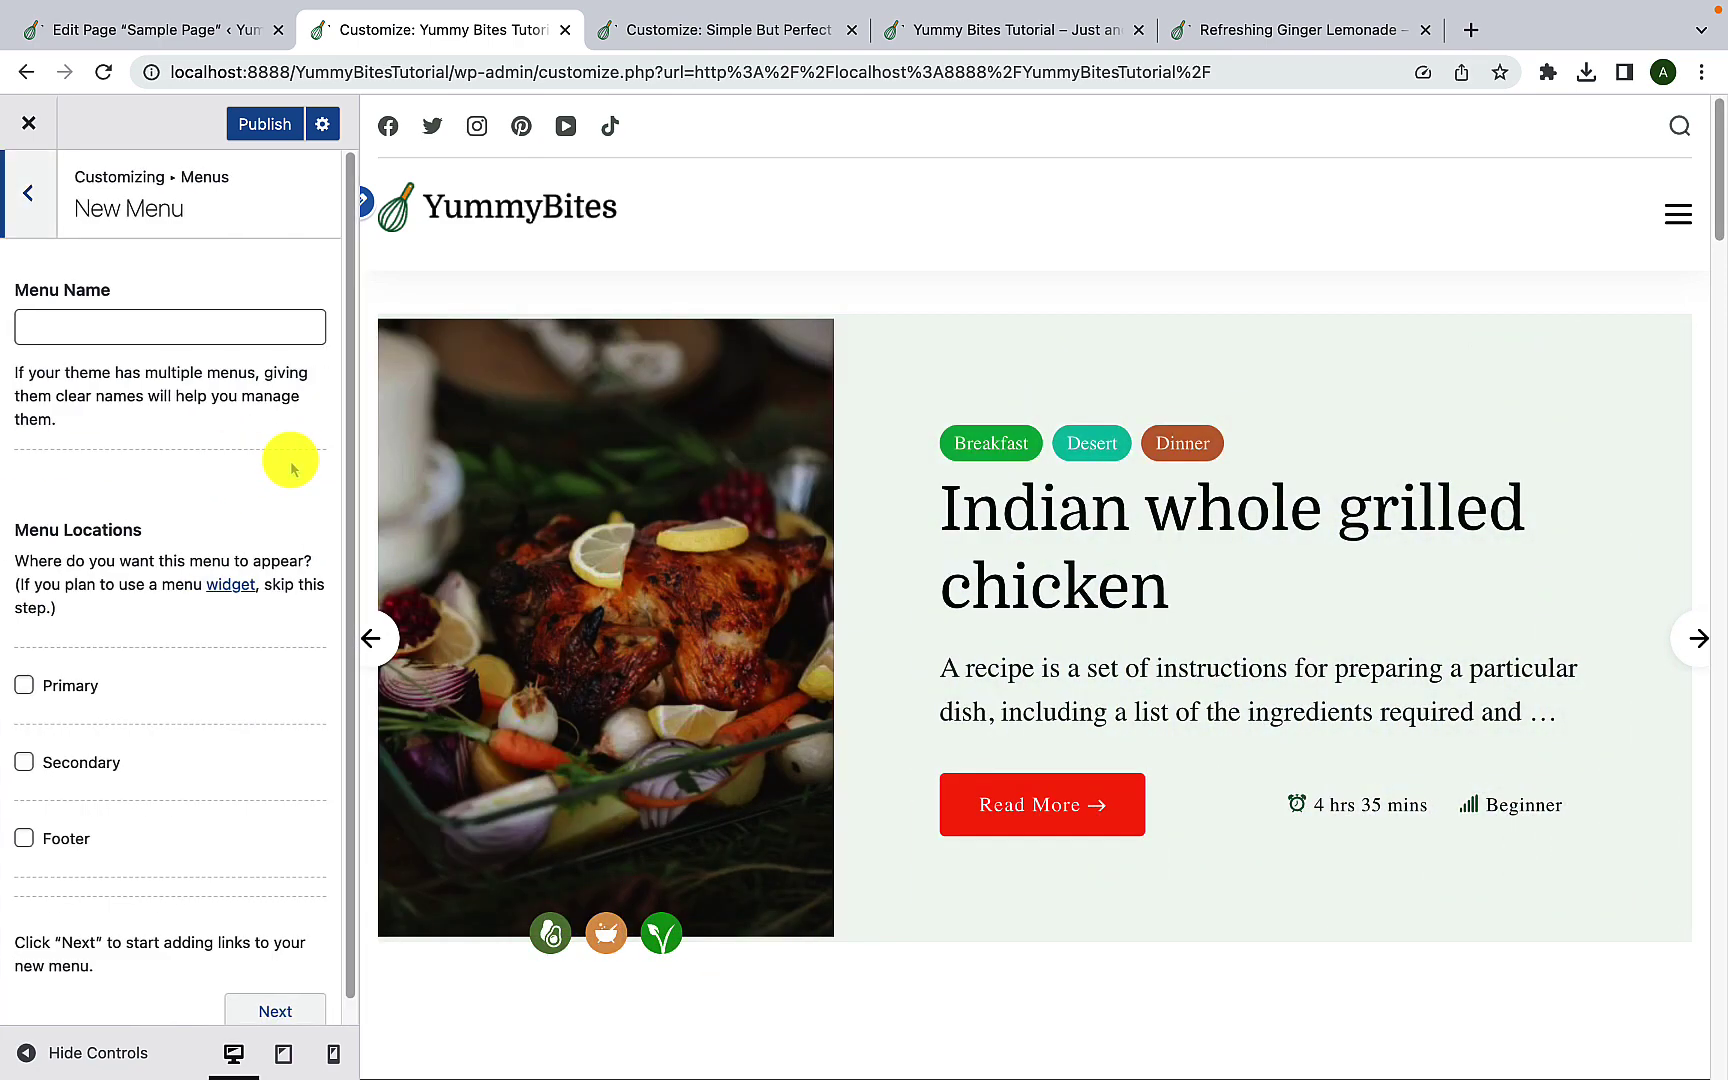
click(216, 334)
text(Primary Men)
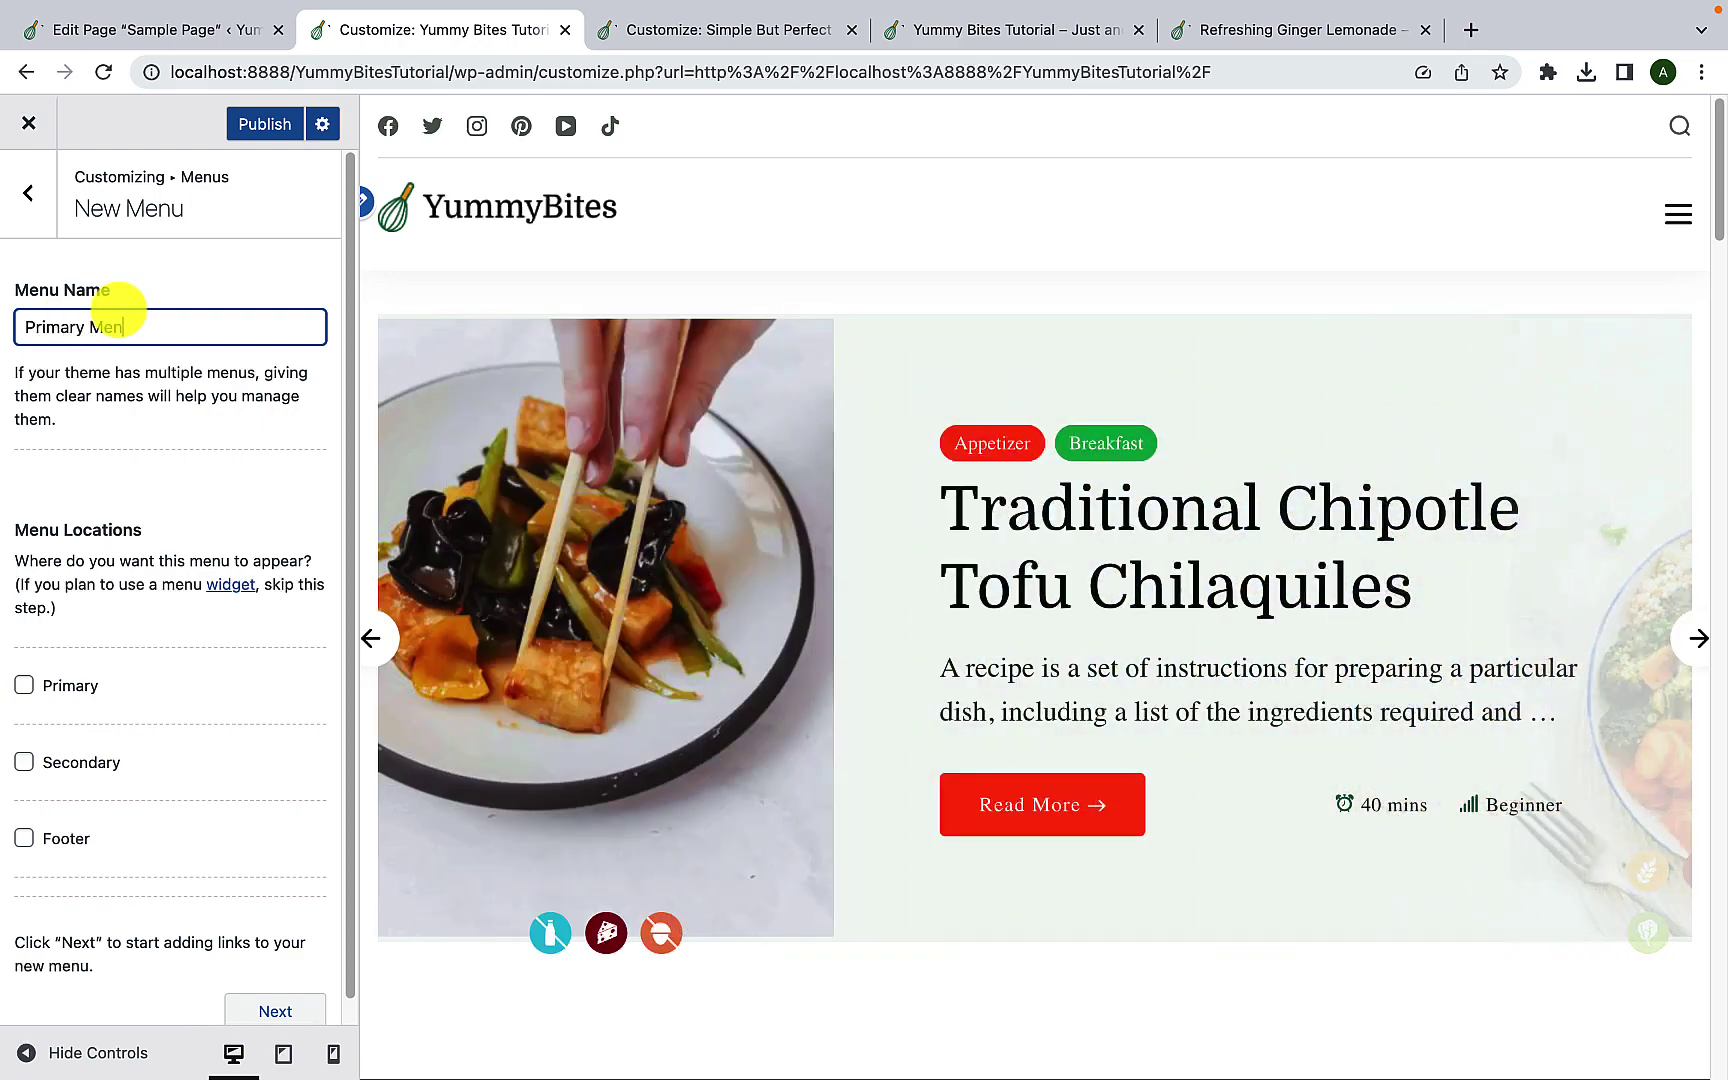
text(u)
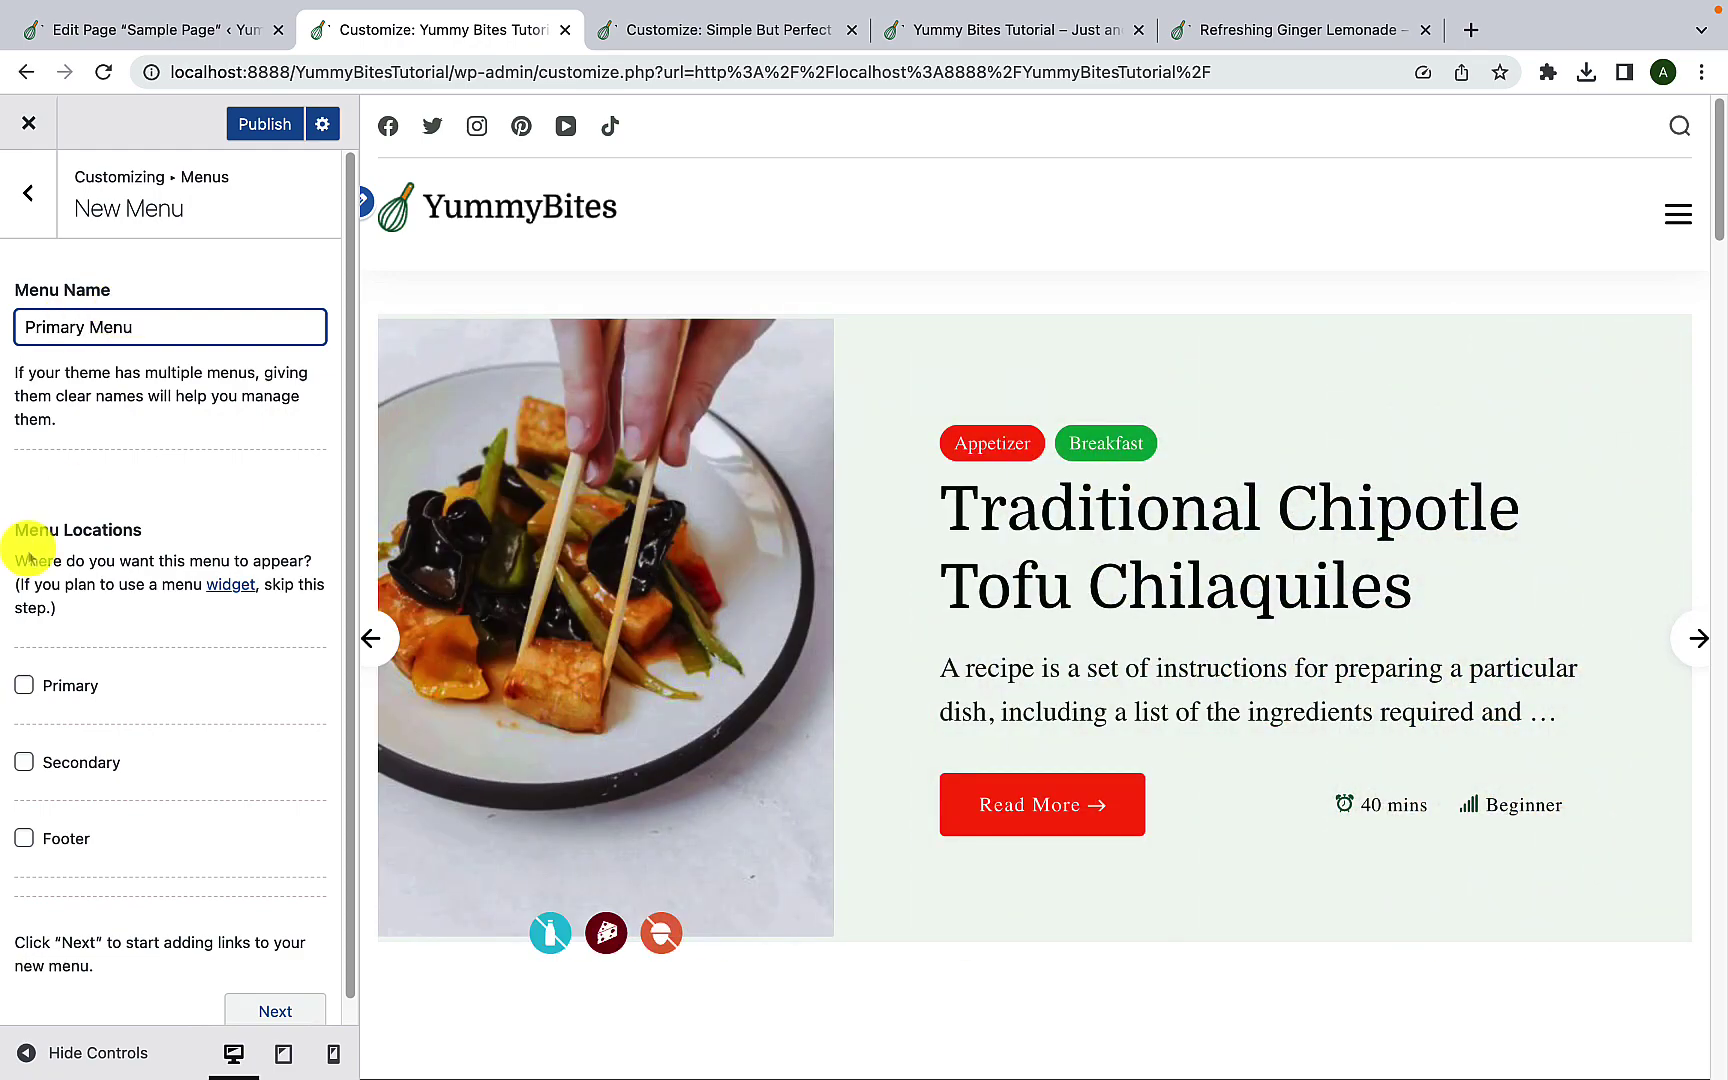
click(26, 688)
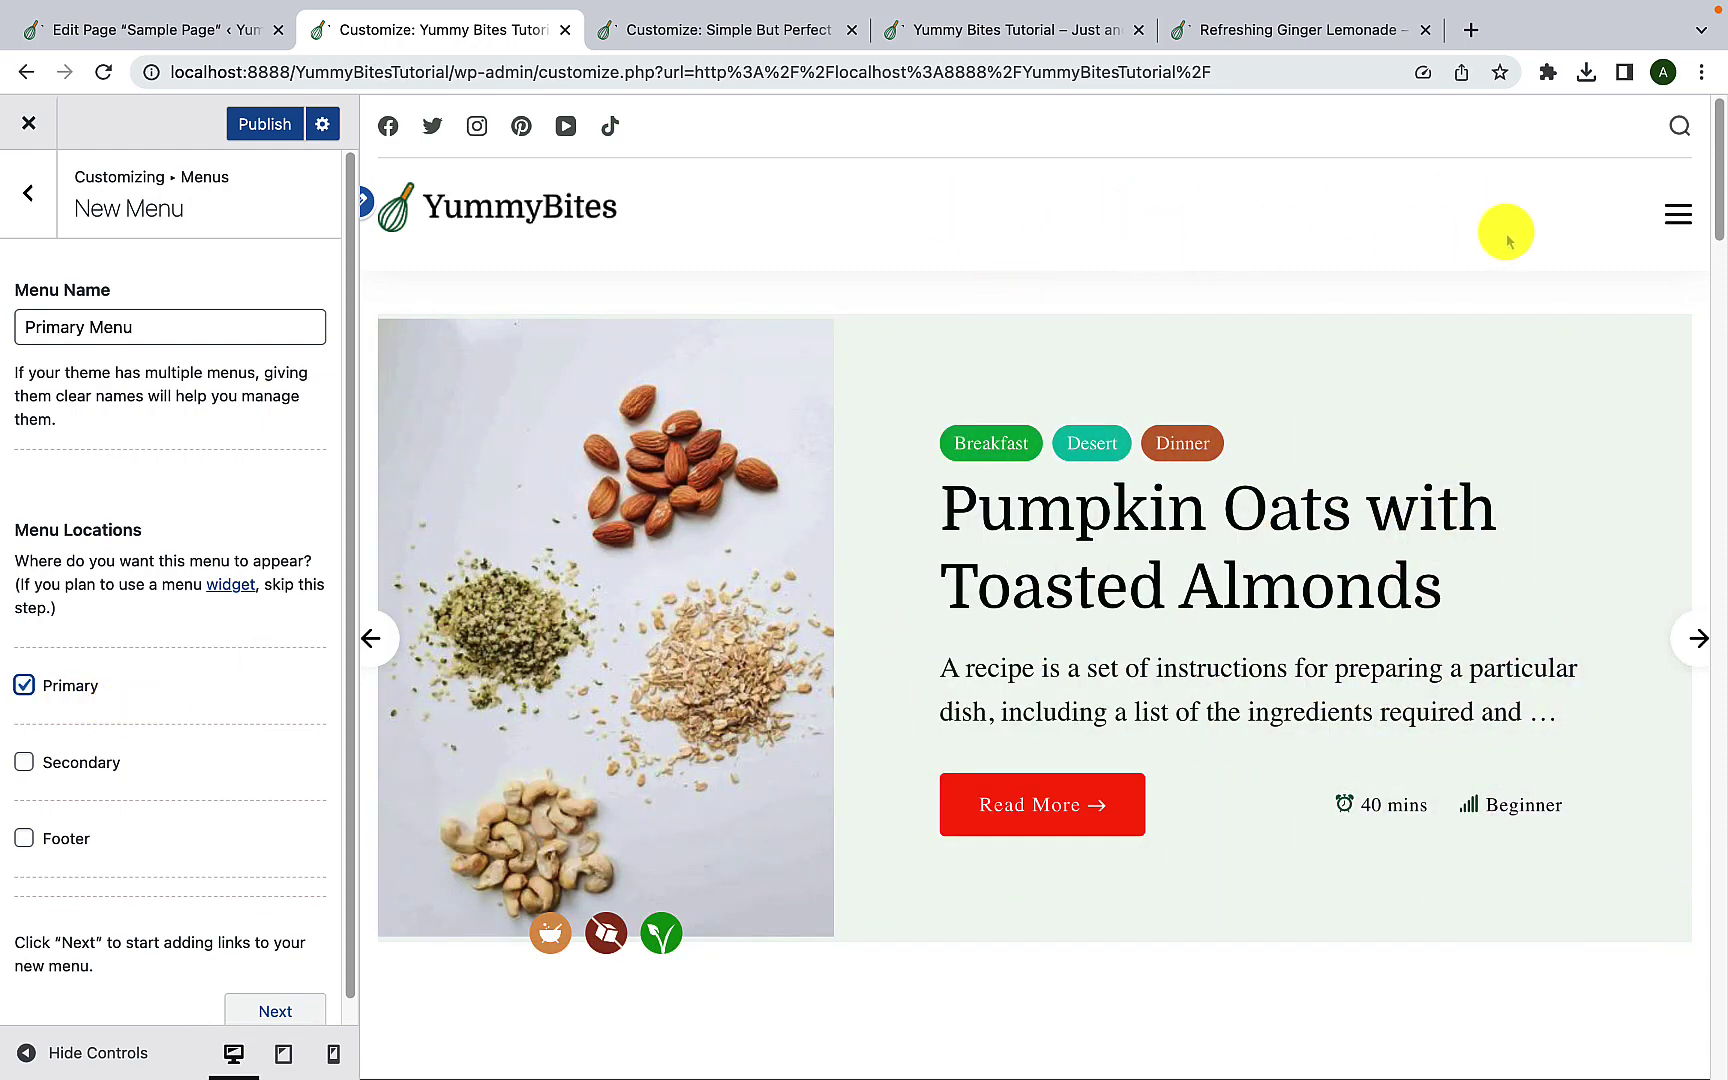
scroll(231, 926, down, 1)
click(277, 1003)
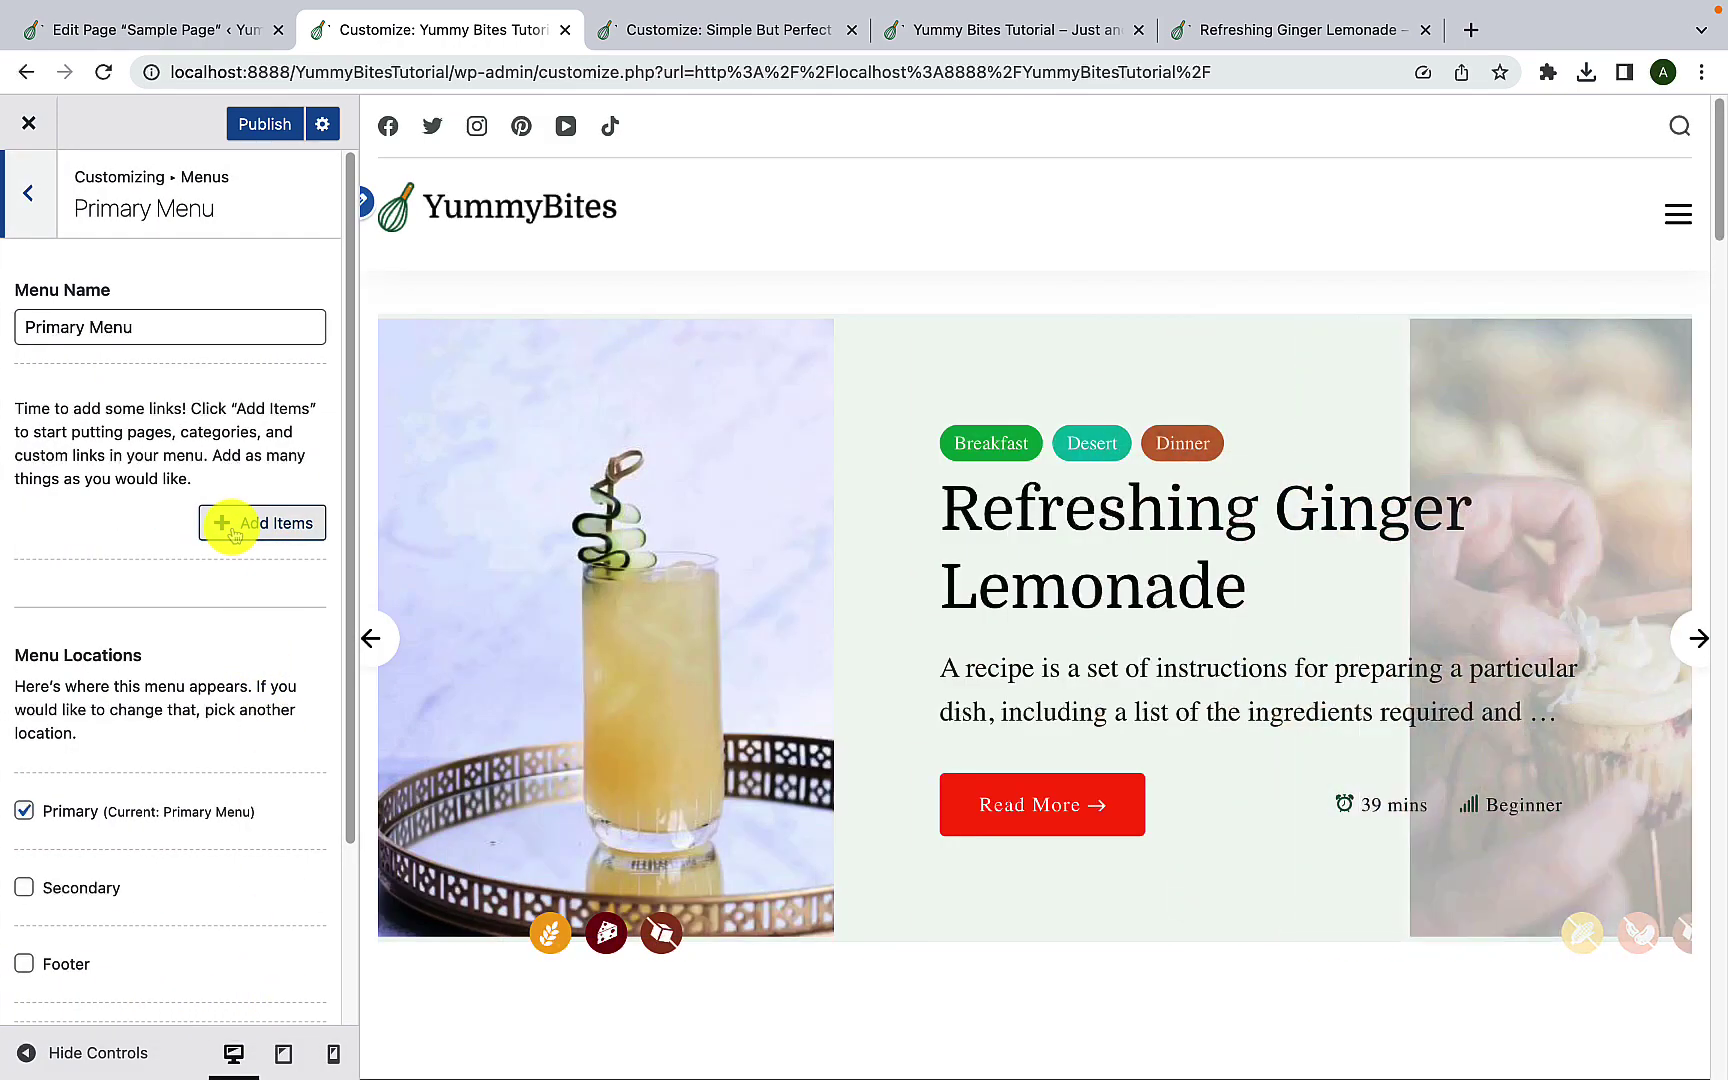
Step: Examine the item types that can be added to Primary Menu, including pages, posts, recipes, categories, tags and custom links
click(236, 533)
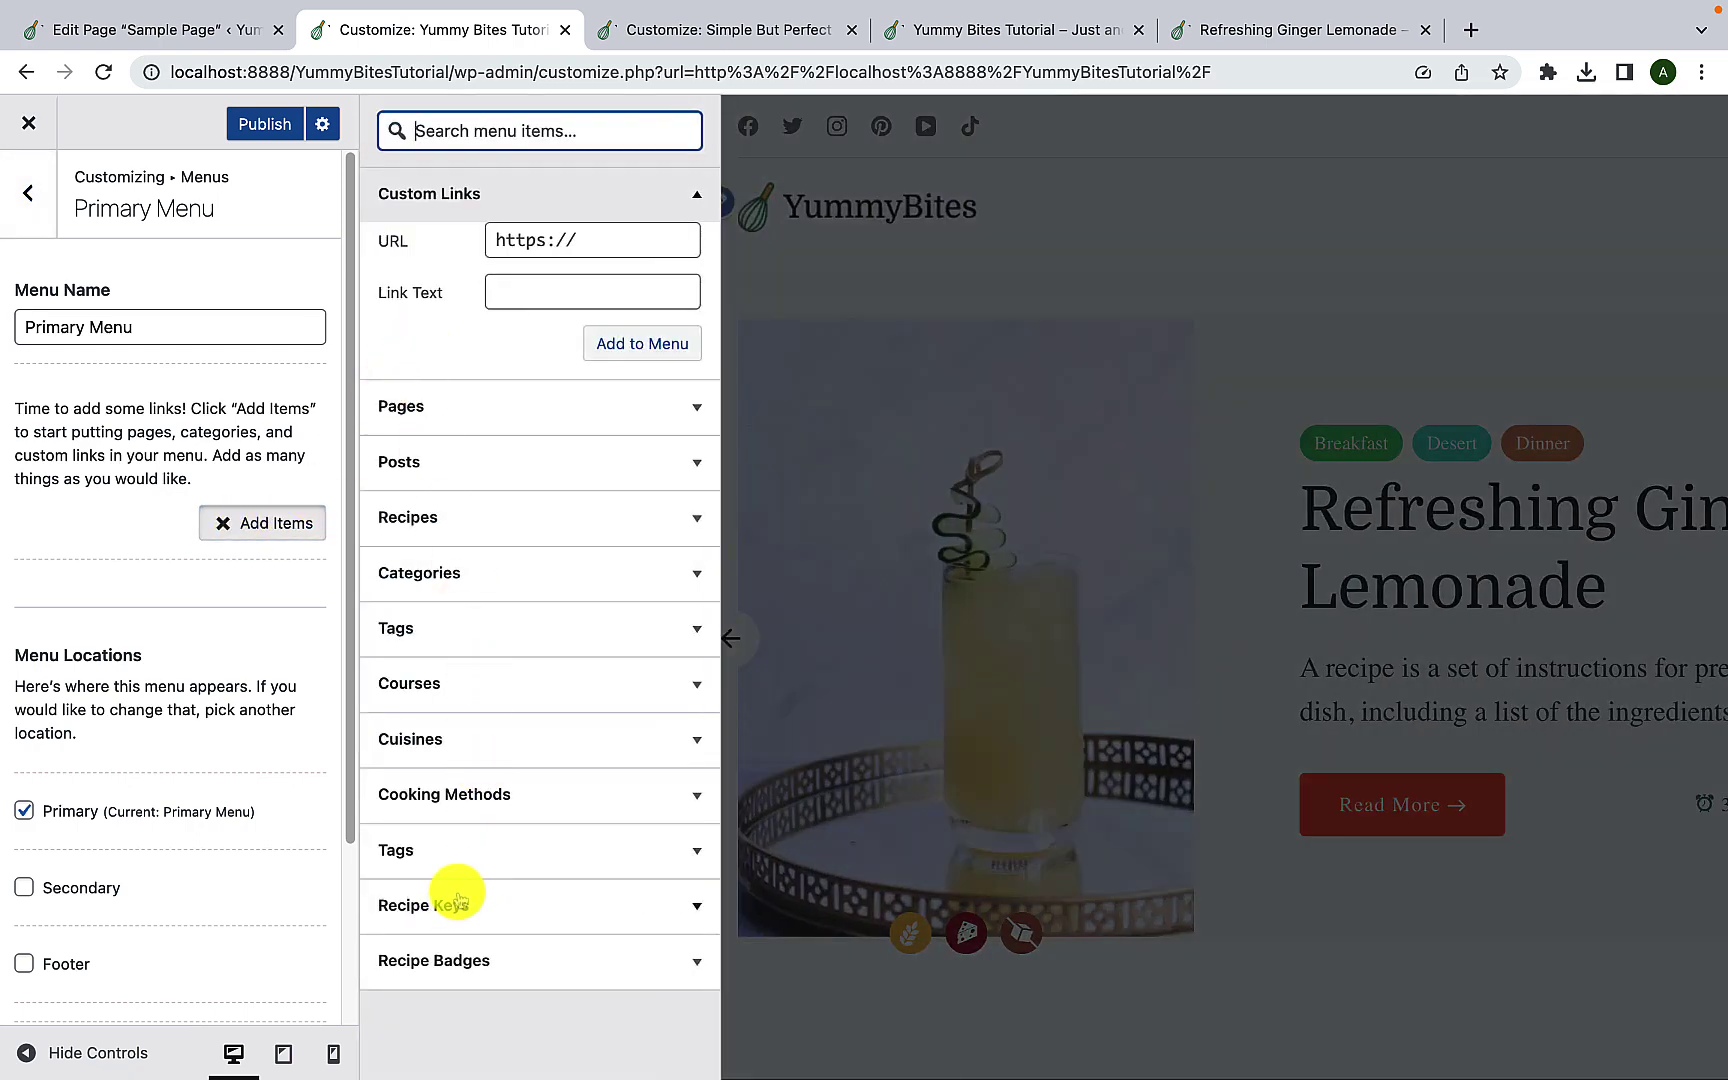
click(466, 412)
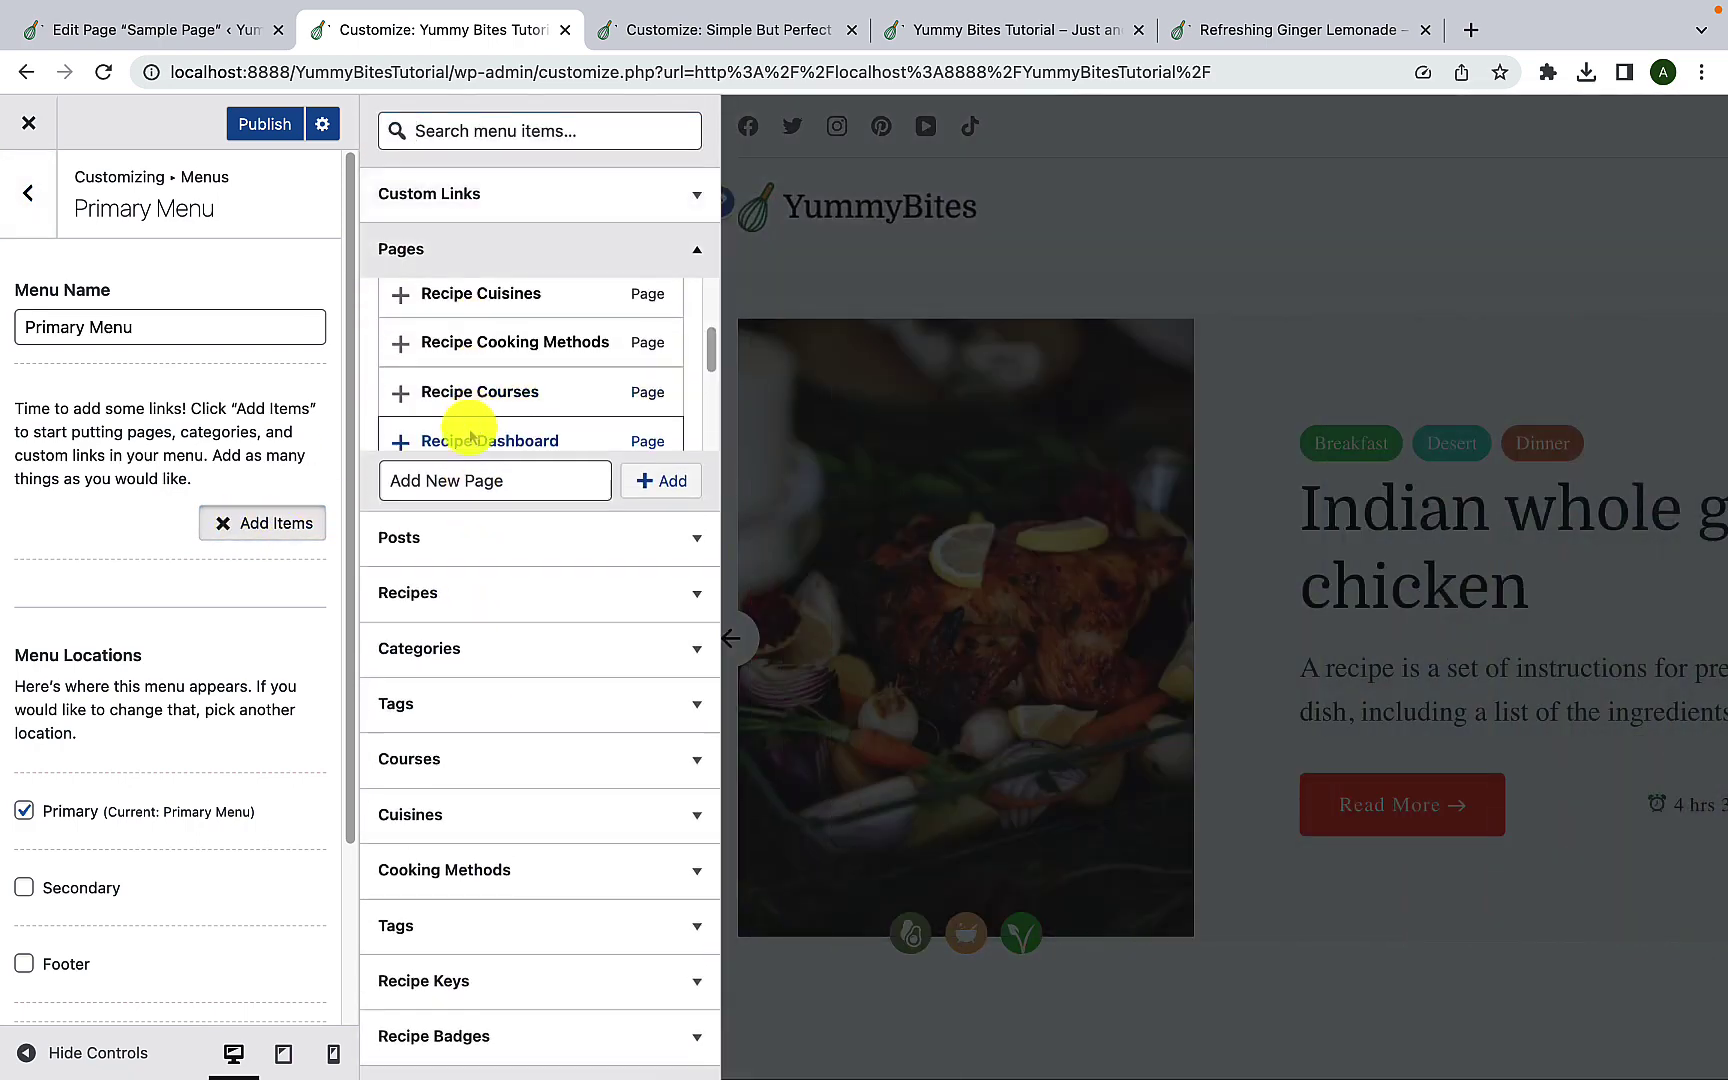
click(457, 558)
click(455, 592)
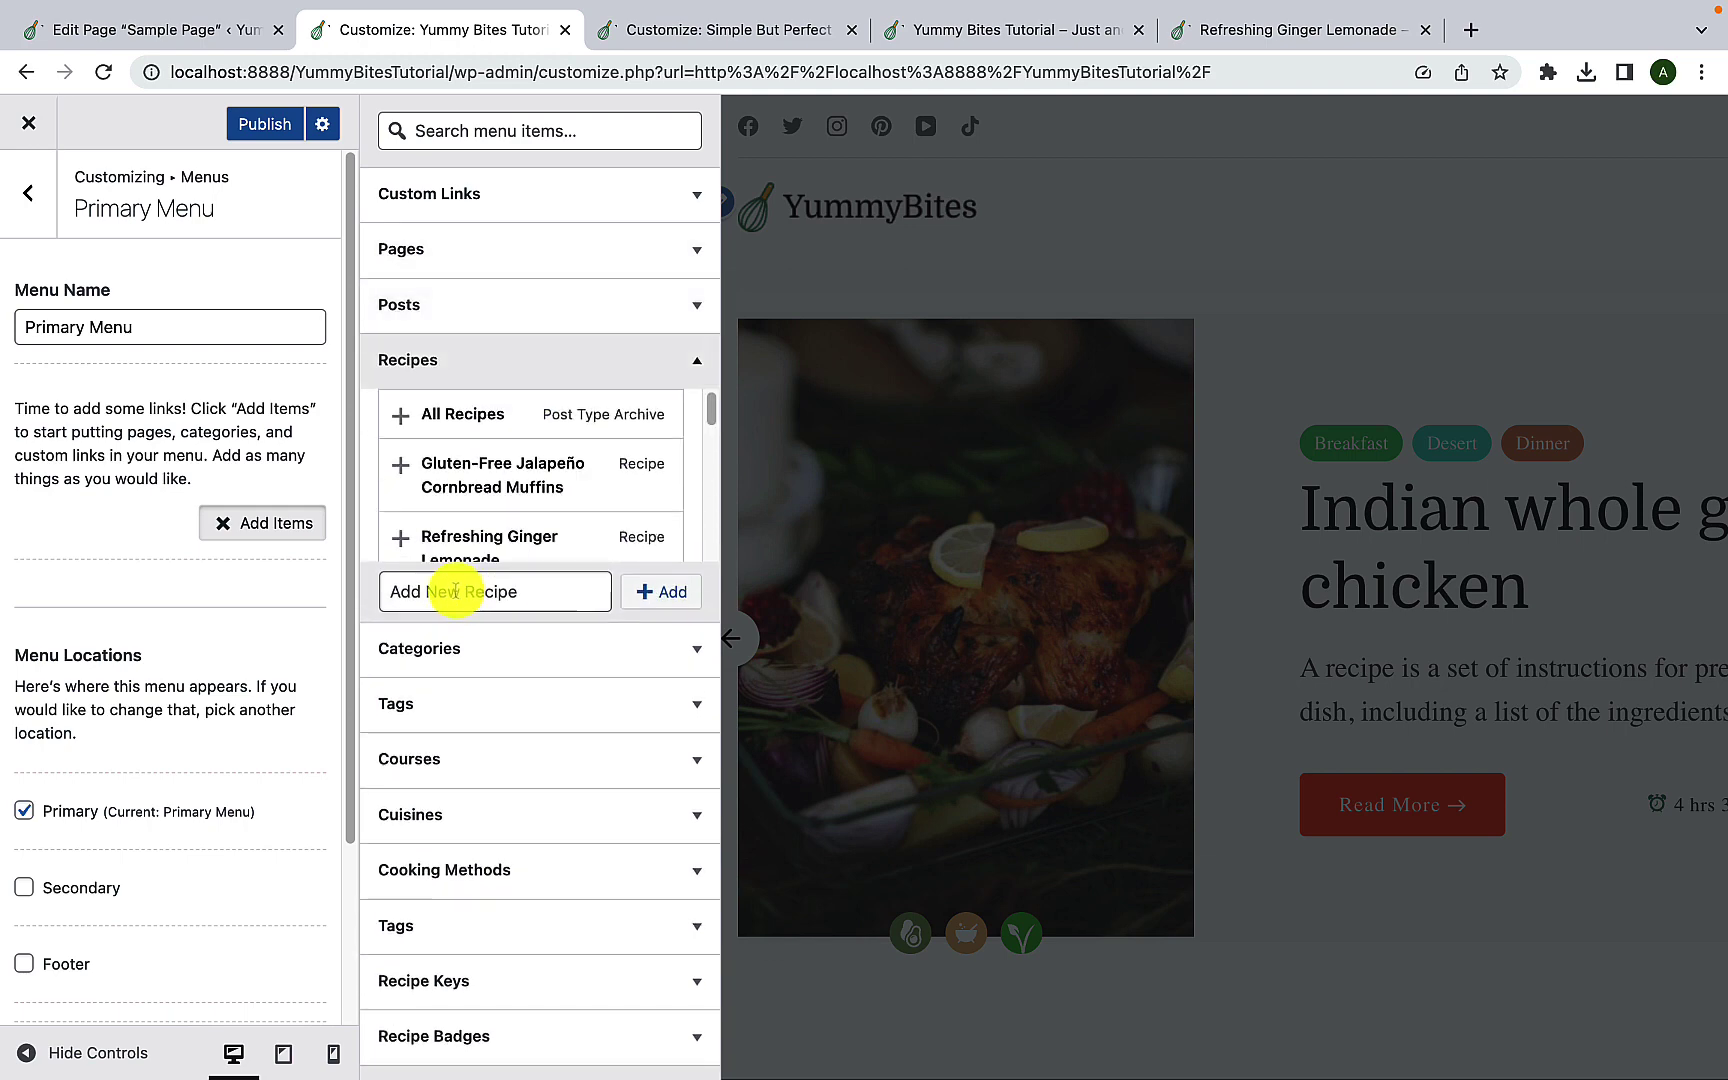
click(460, 652)
click(460, 645)
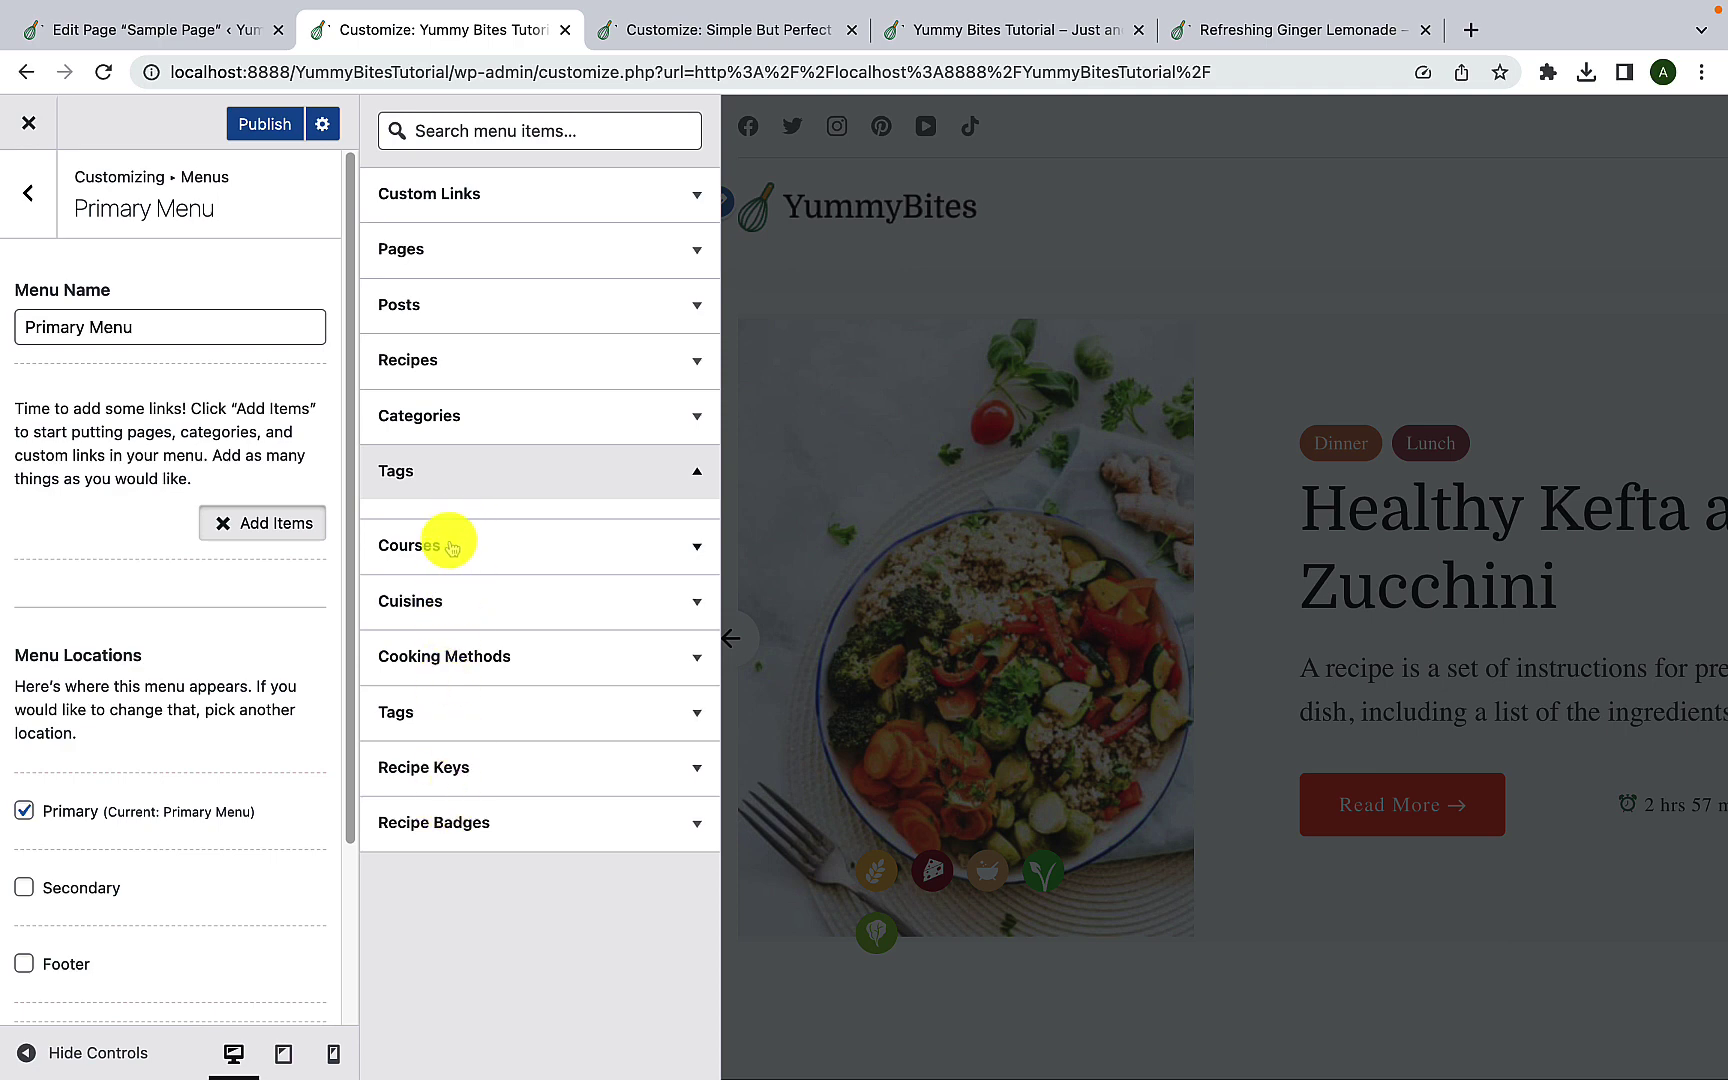
click(519, 200)
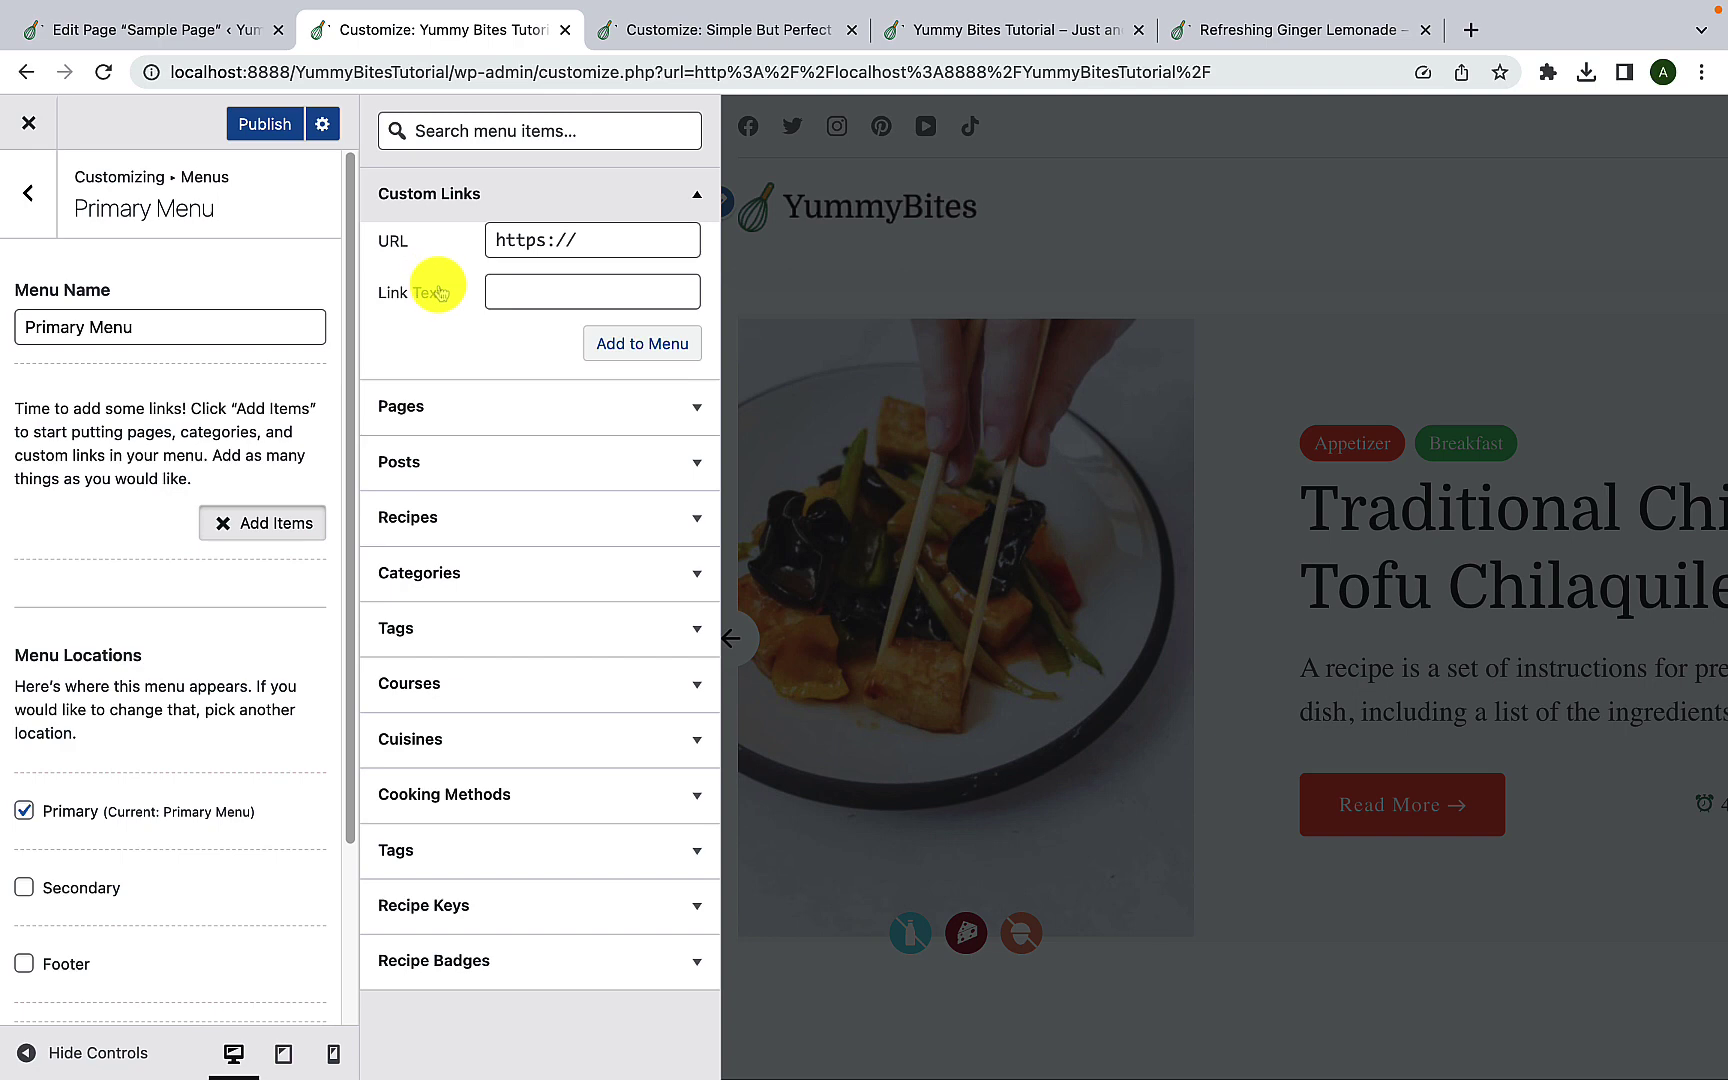
Step: Add the Home, Blog, Contact and About pages to Primary Menu and check the navigation in the full-width preview
click(453, 410)
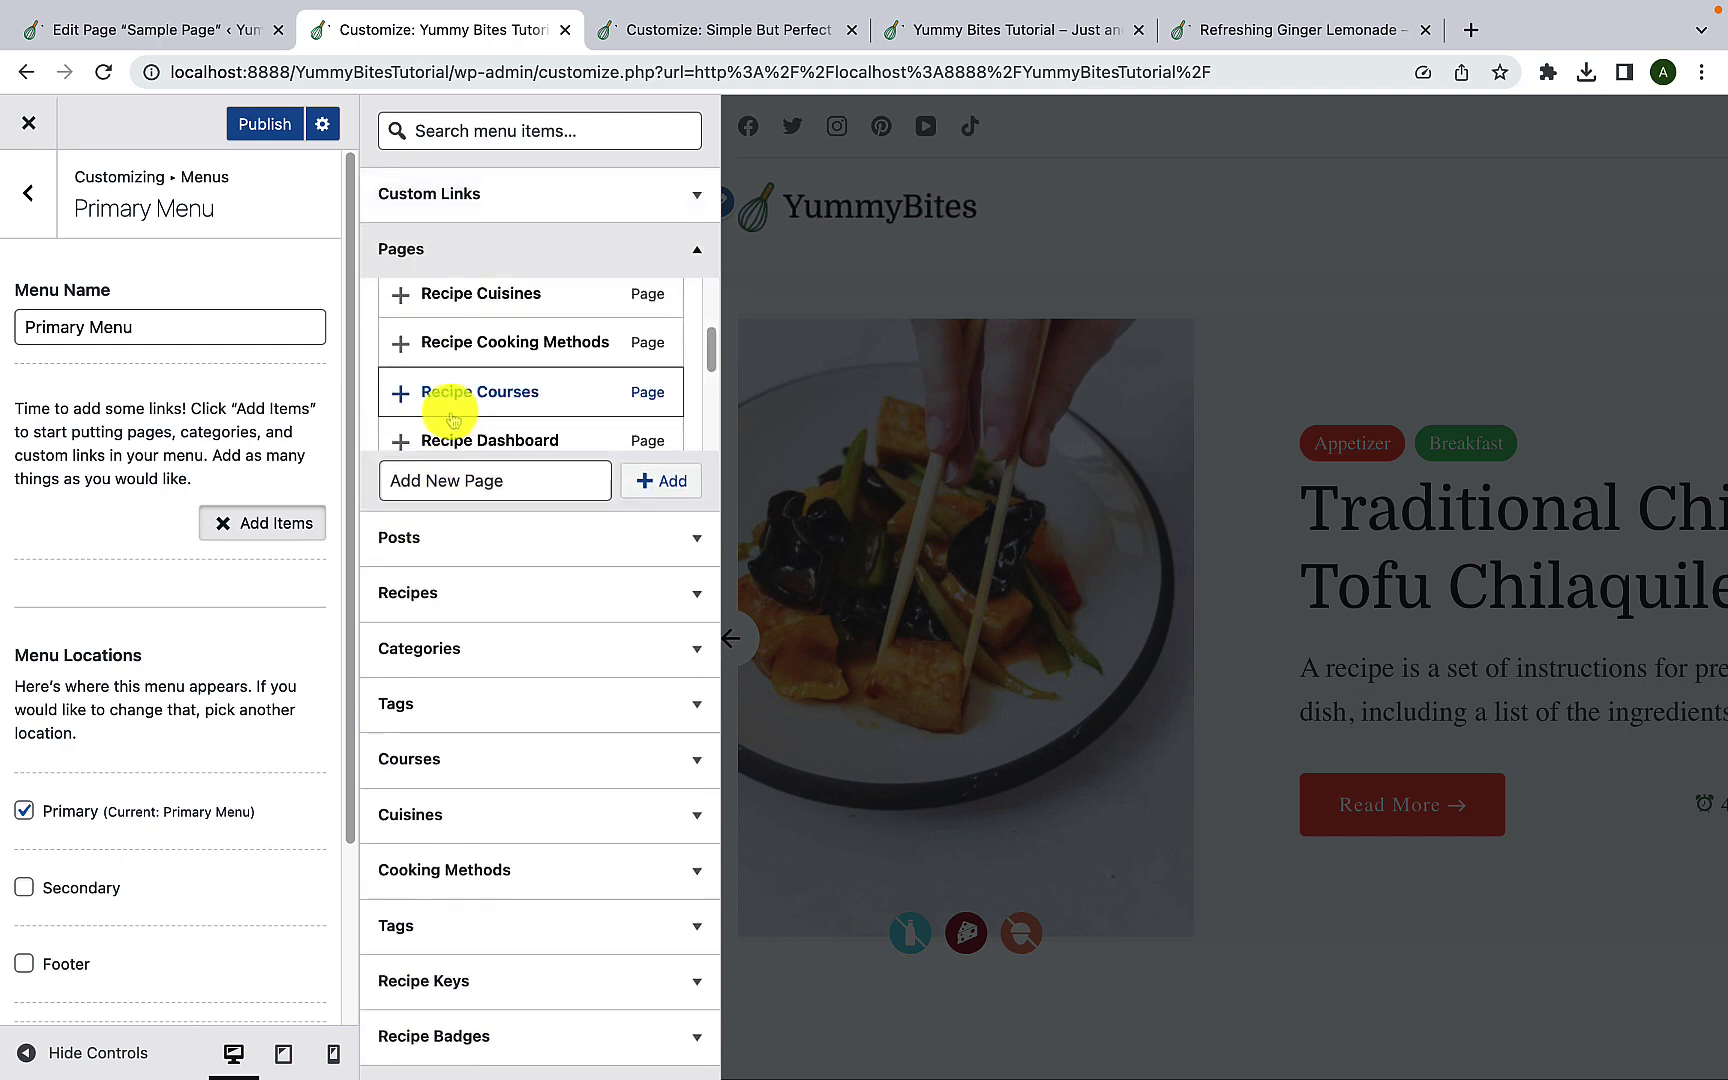
scroll(453, 428, up, 3)
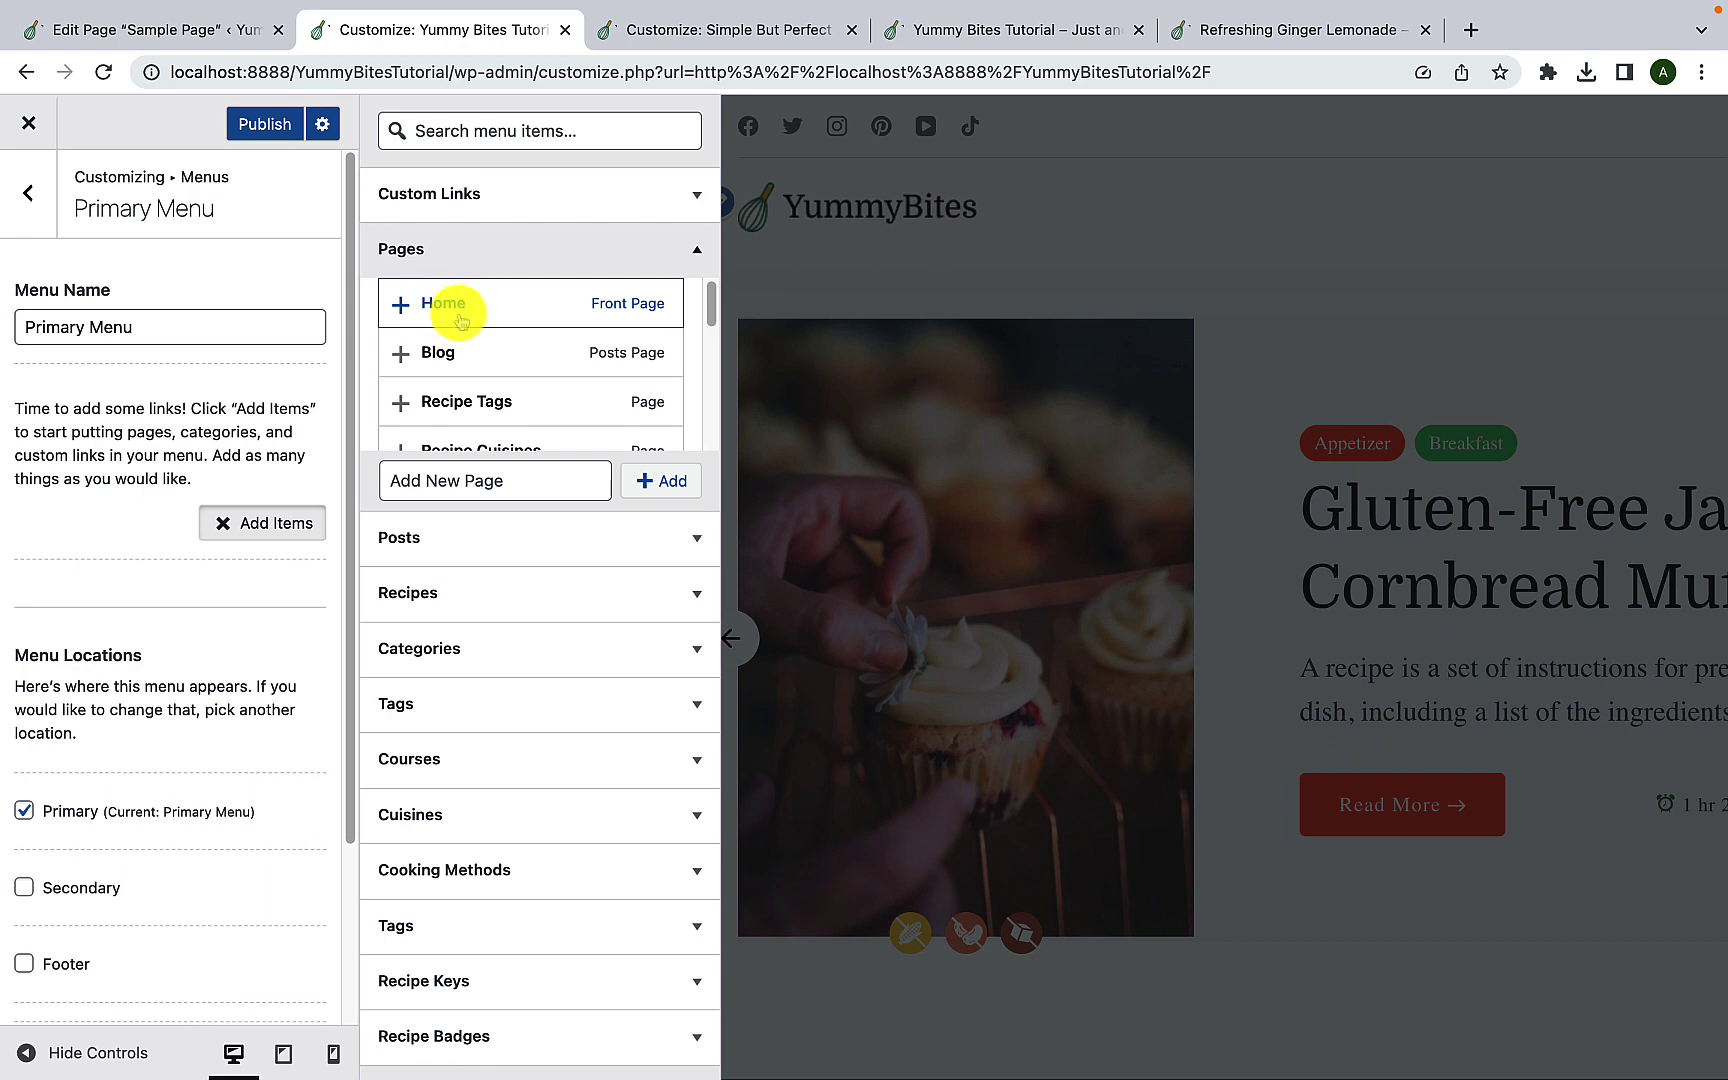
click(401, 305)
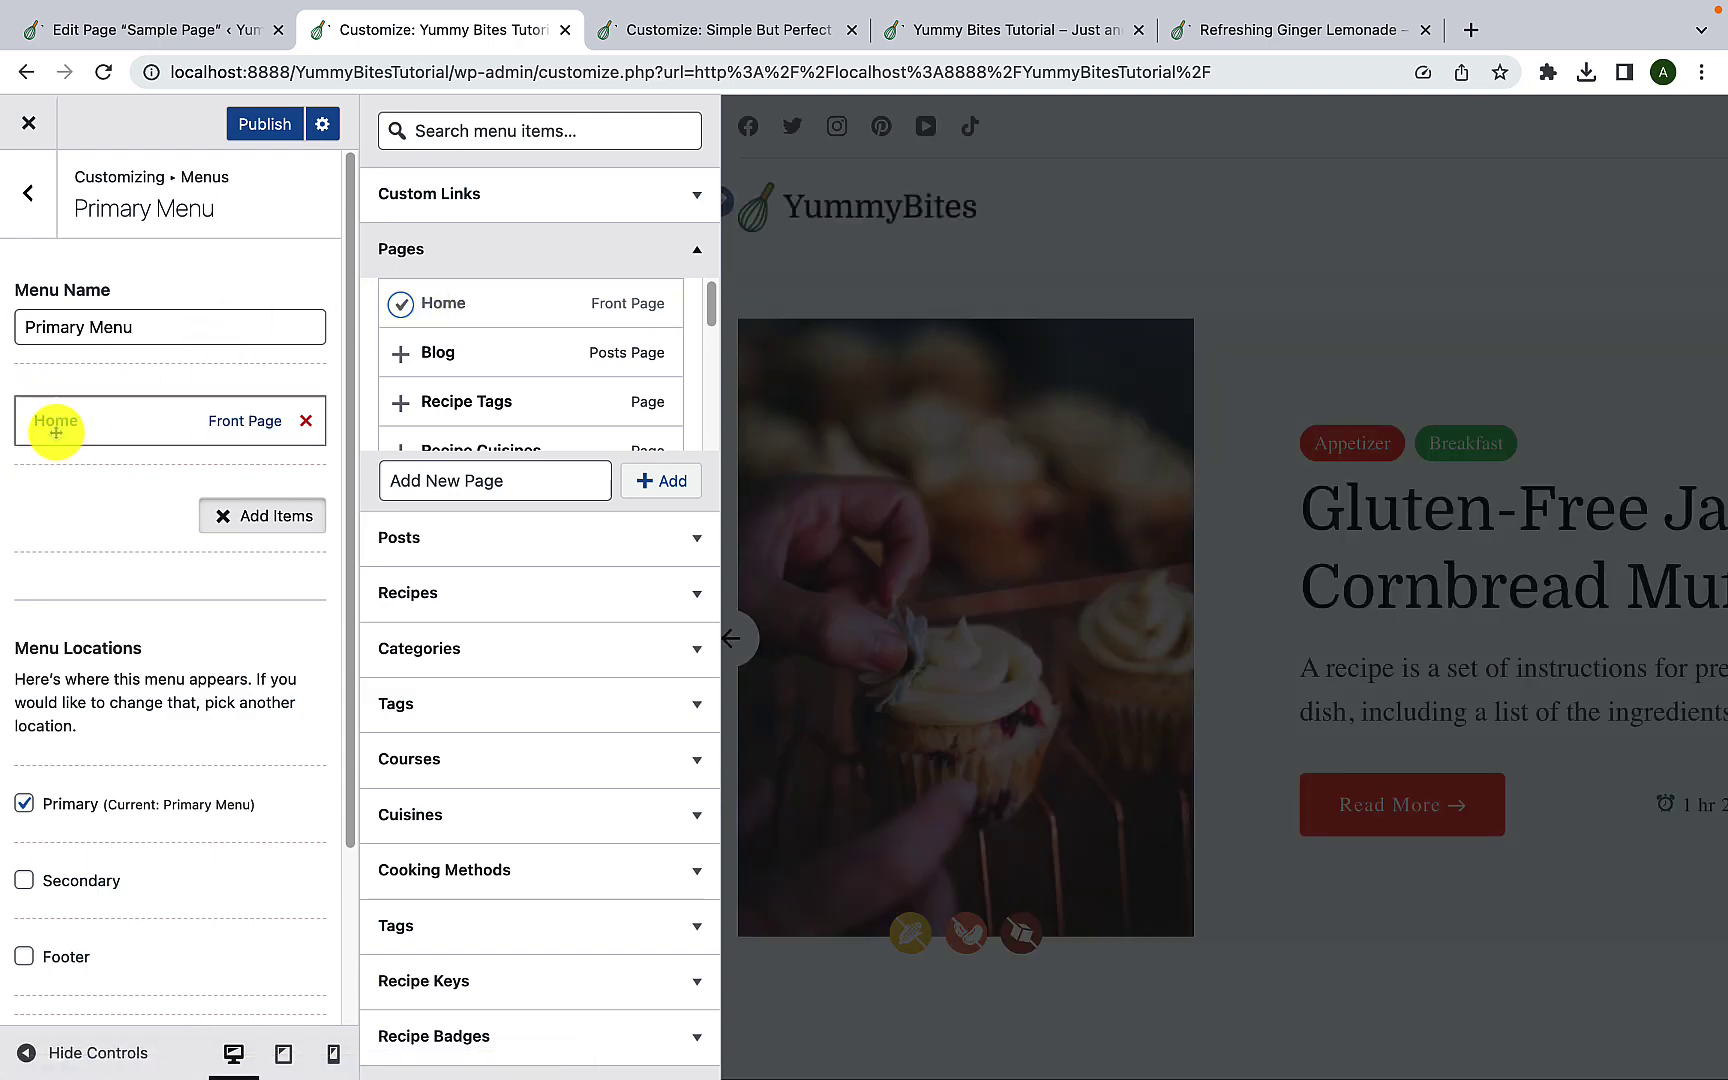
click(401, 356)
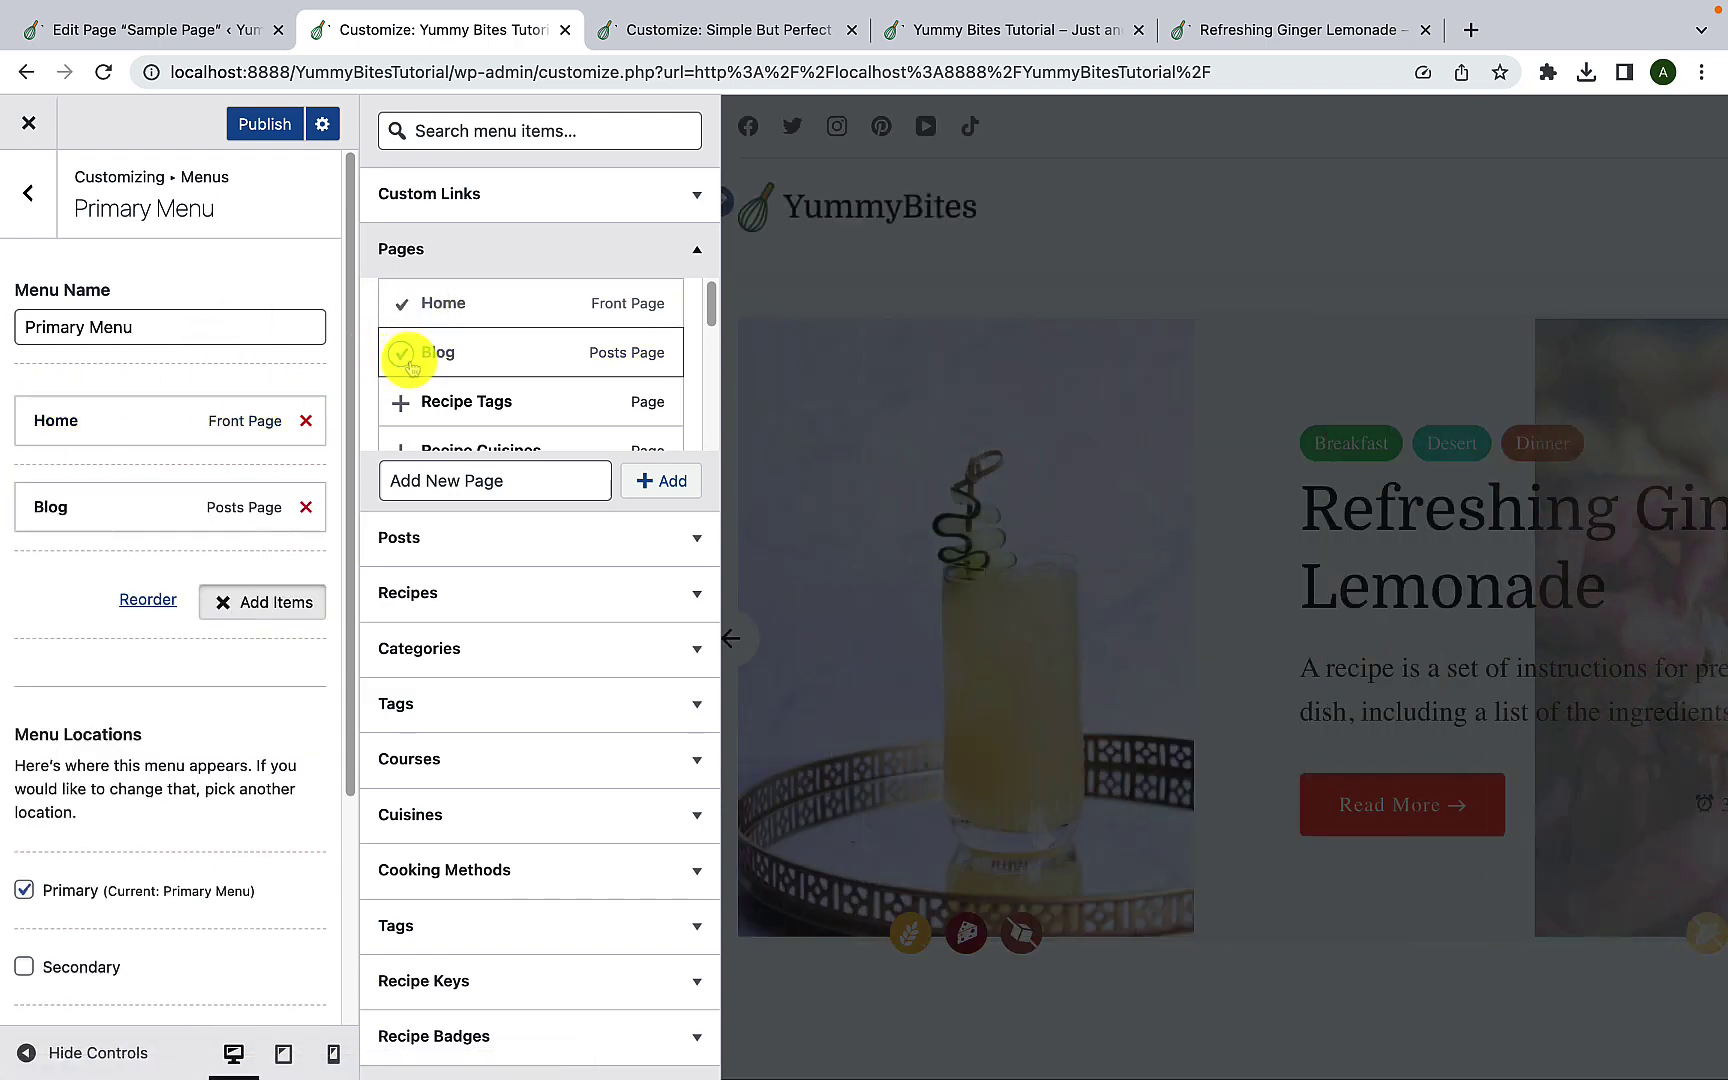
scroll(405, 360, down, 5)
scroll(425, 372, down, 1)
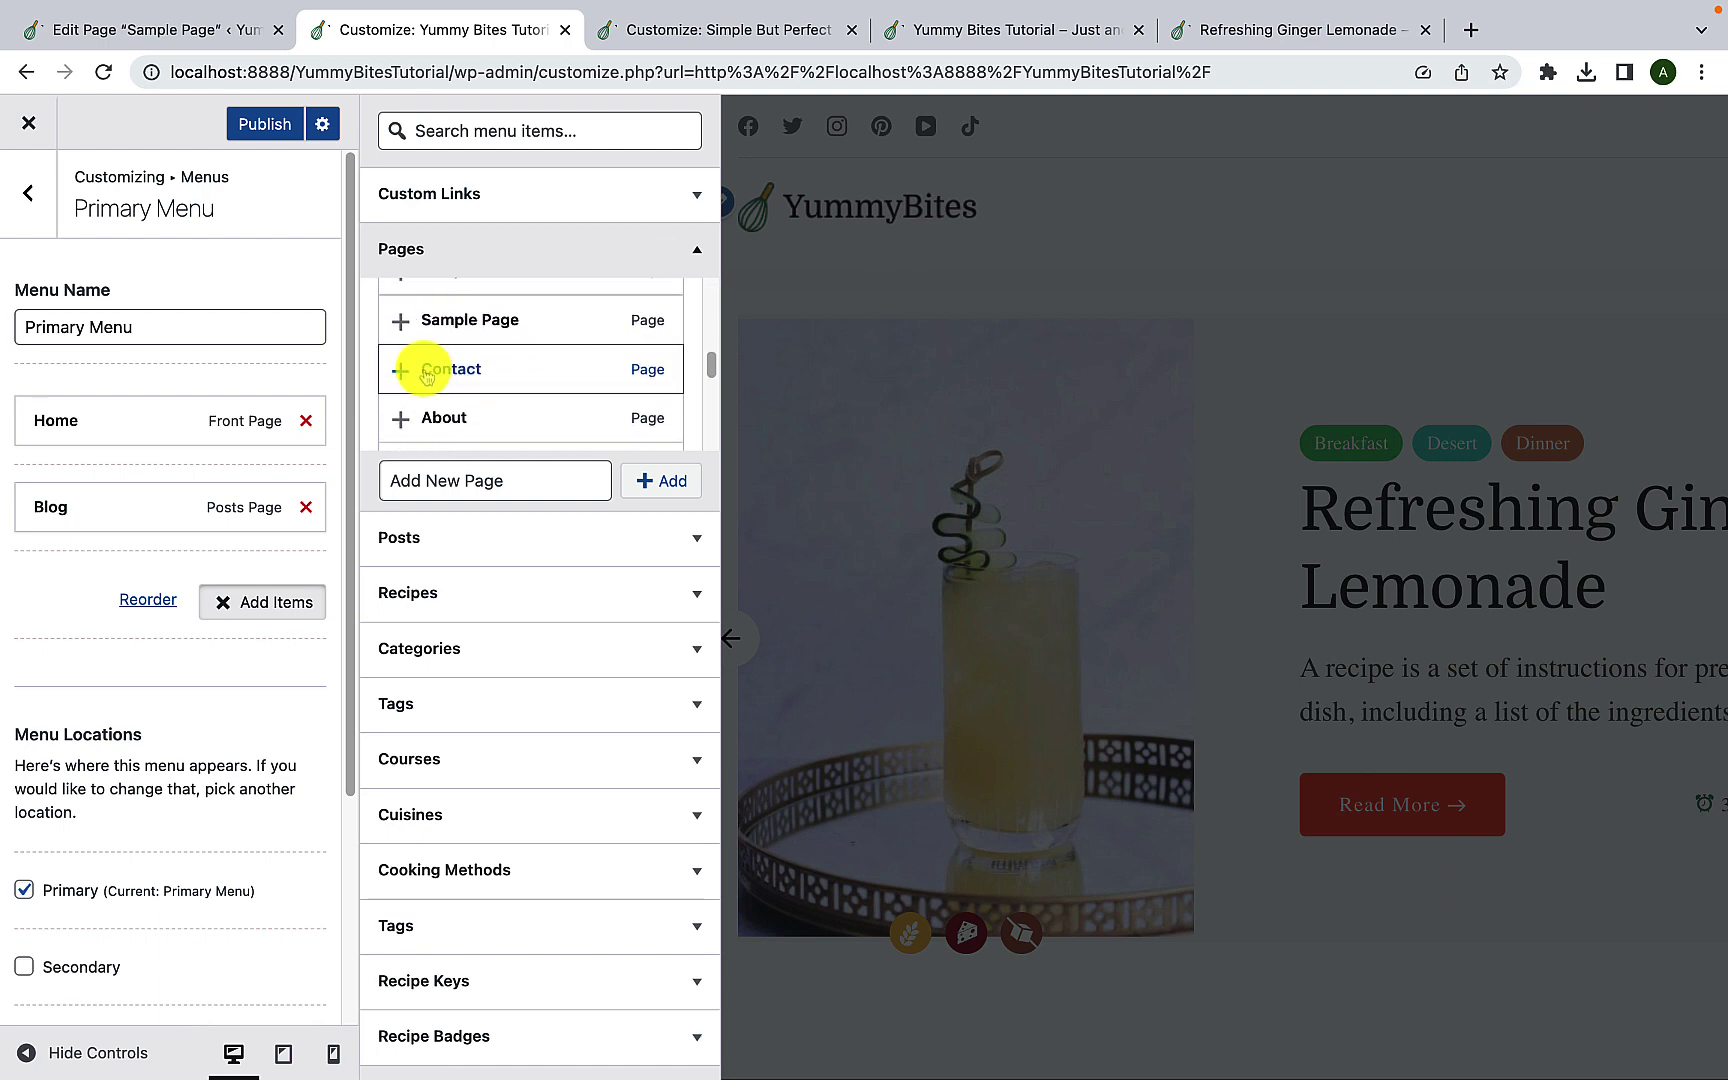
click(399, 371)
click(400, 420)
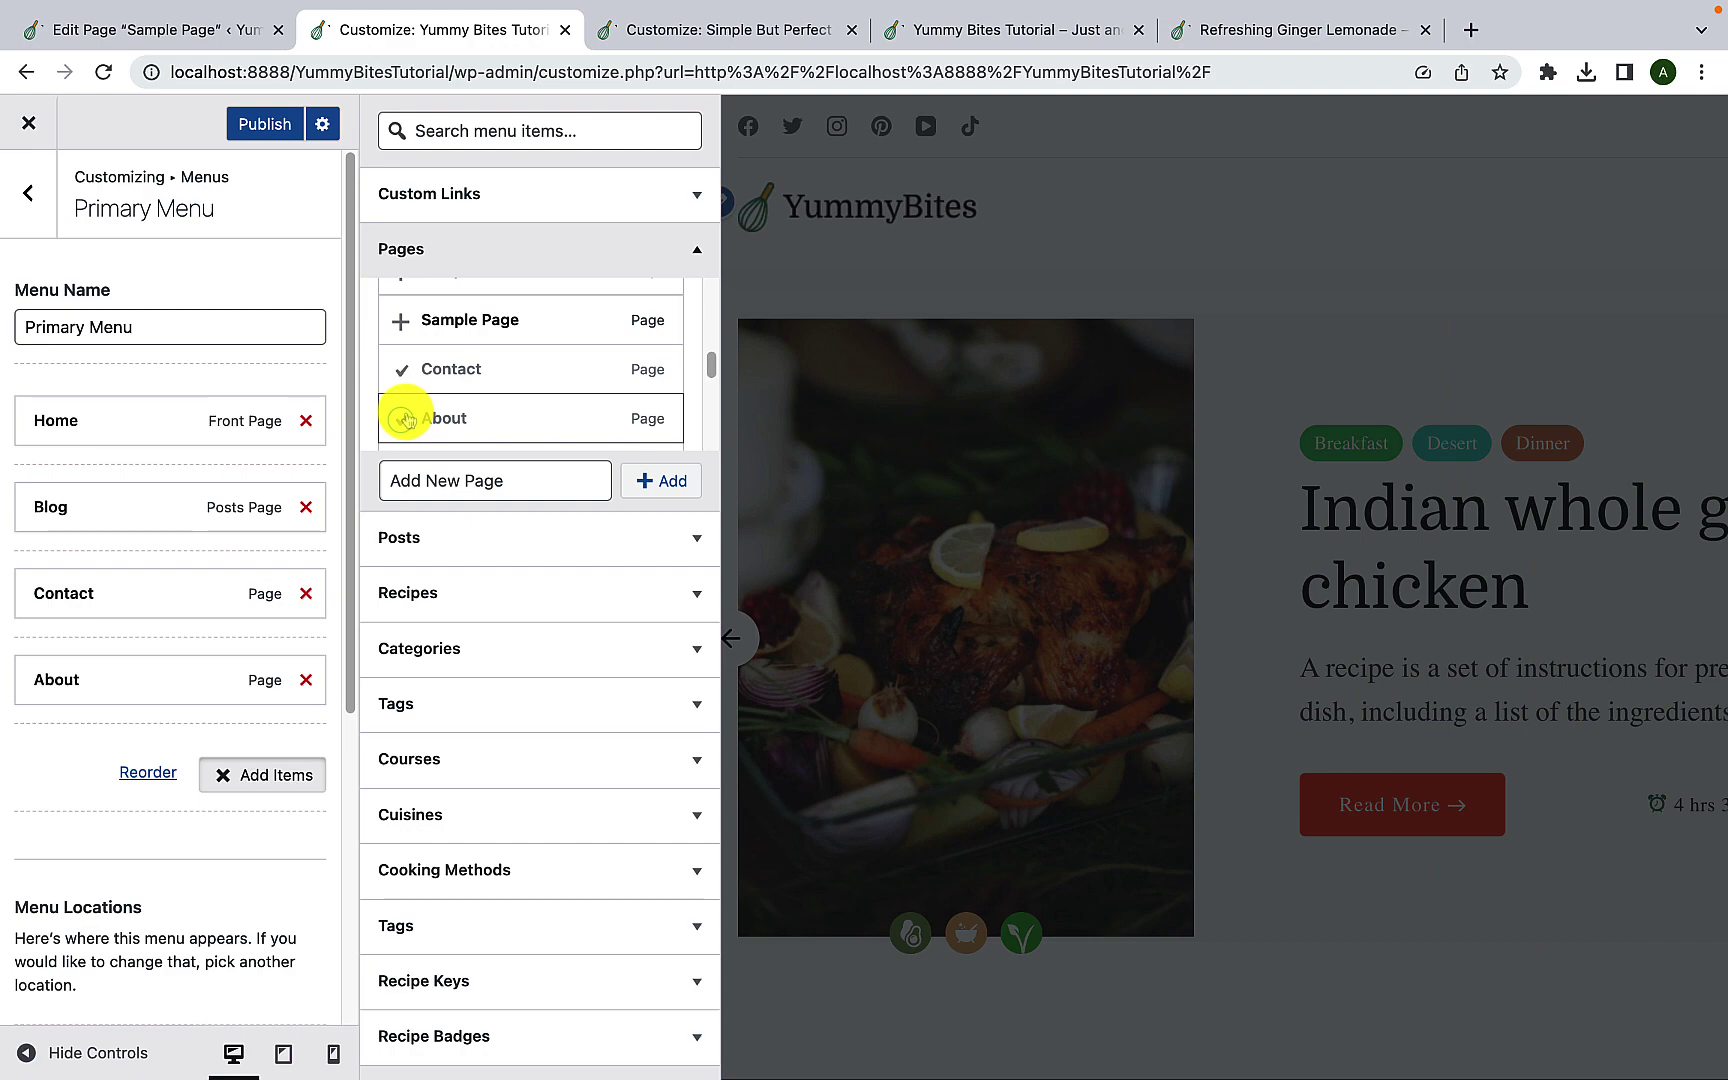
click(32, 830)
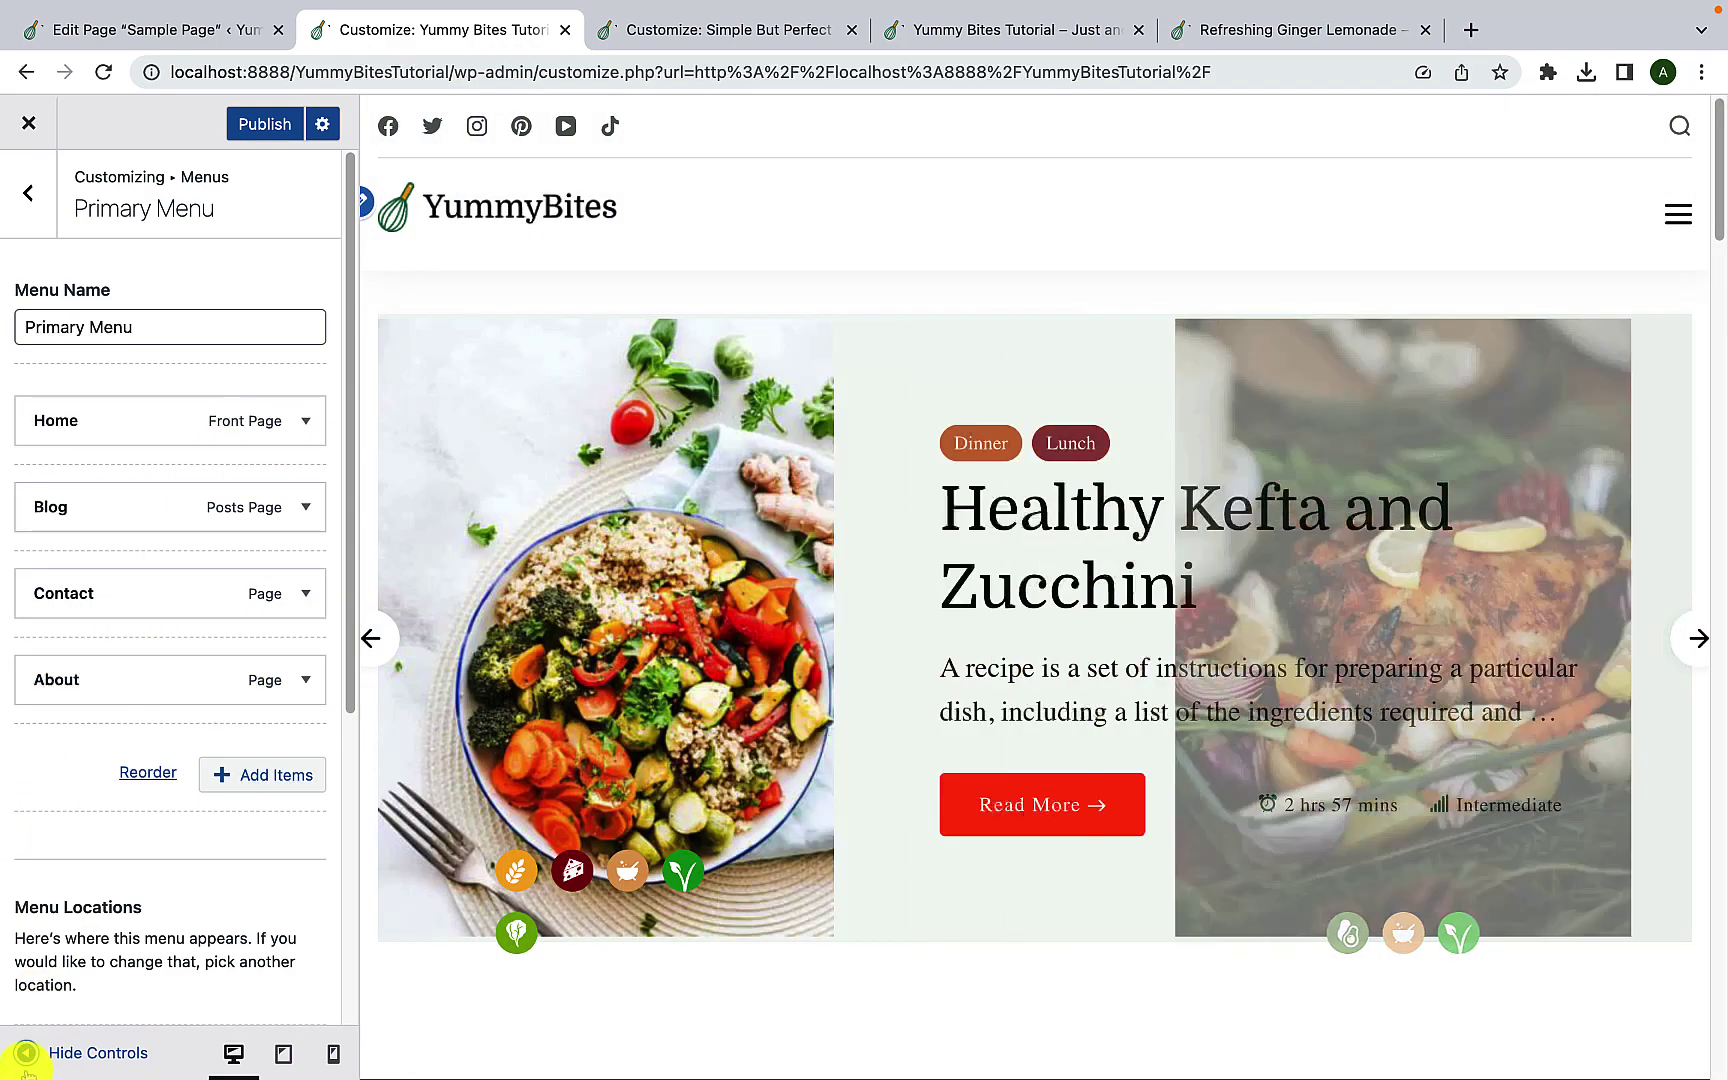
click(25, 1053)
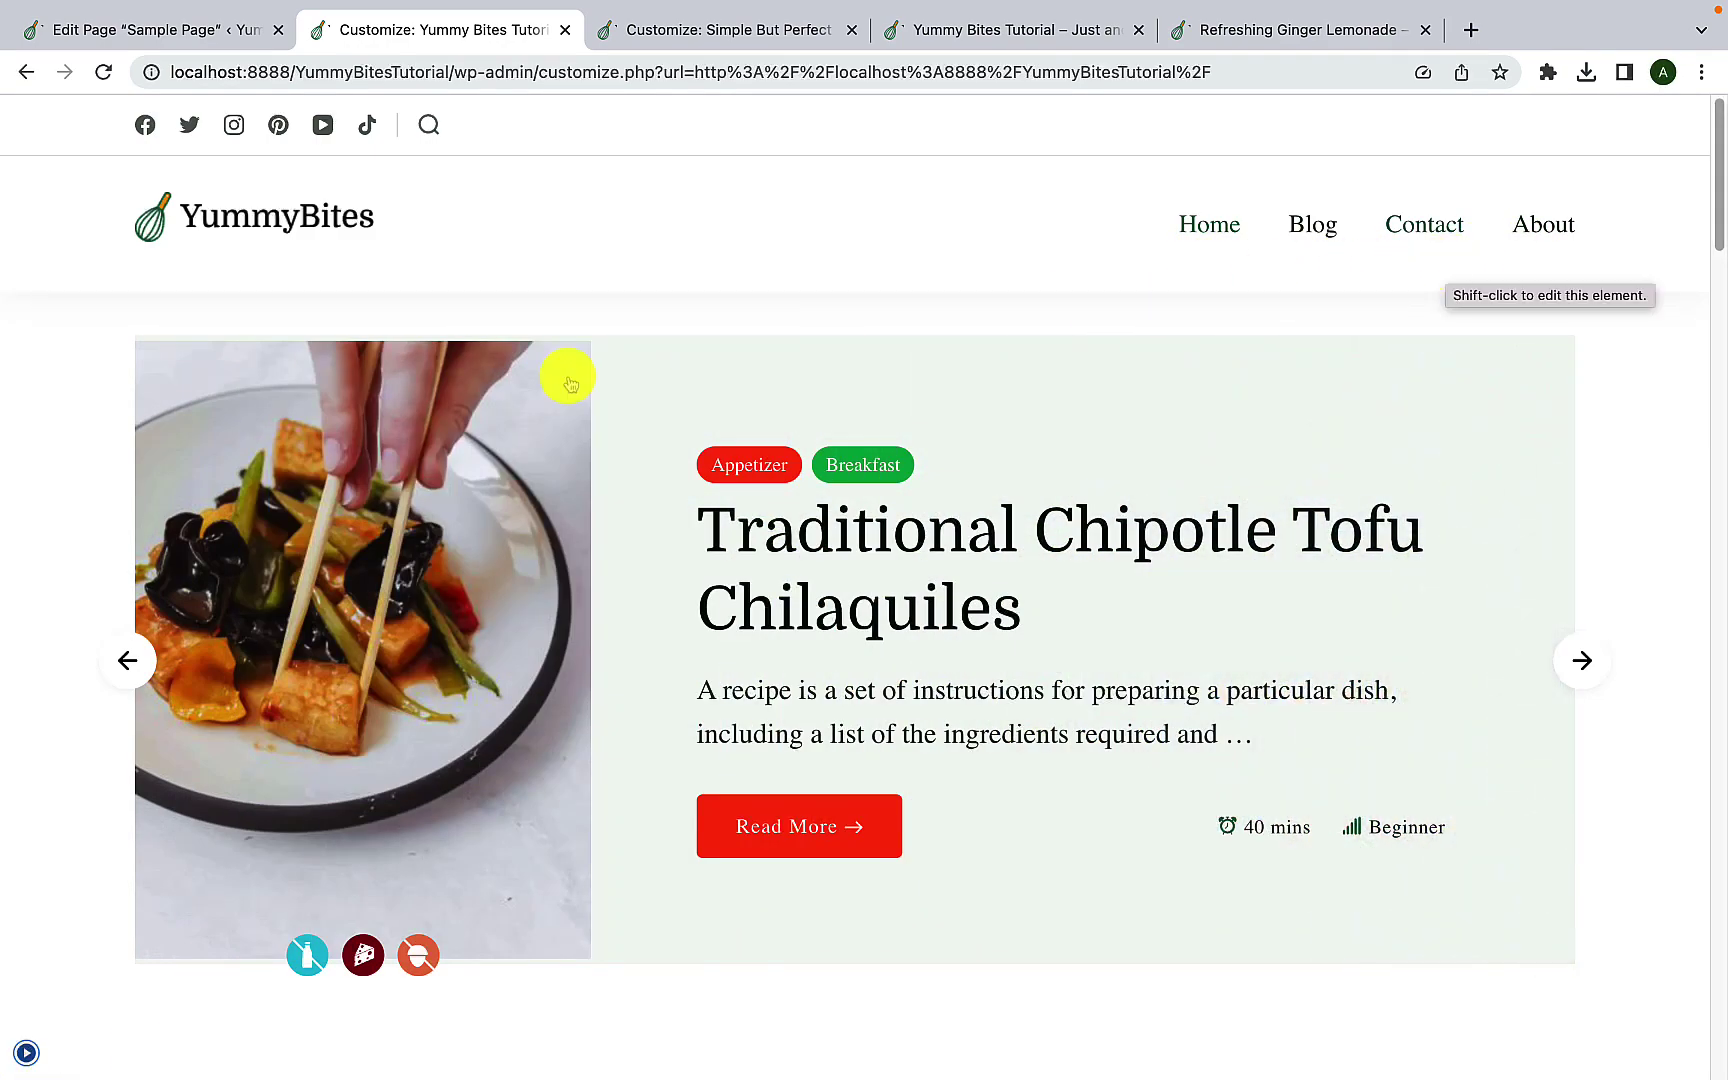
click(26, 1052)
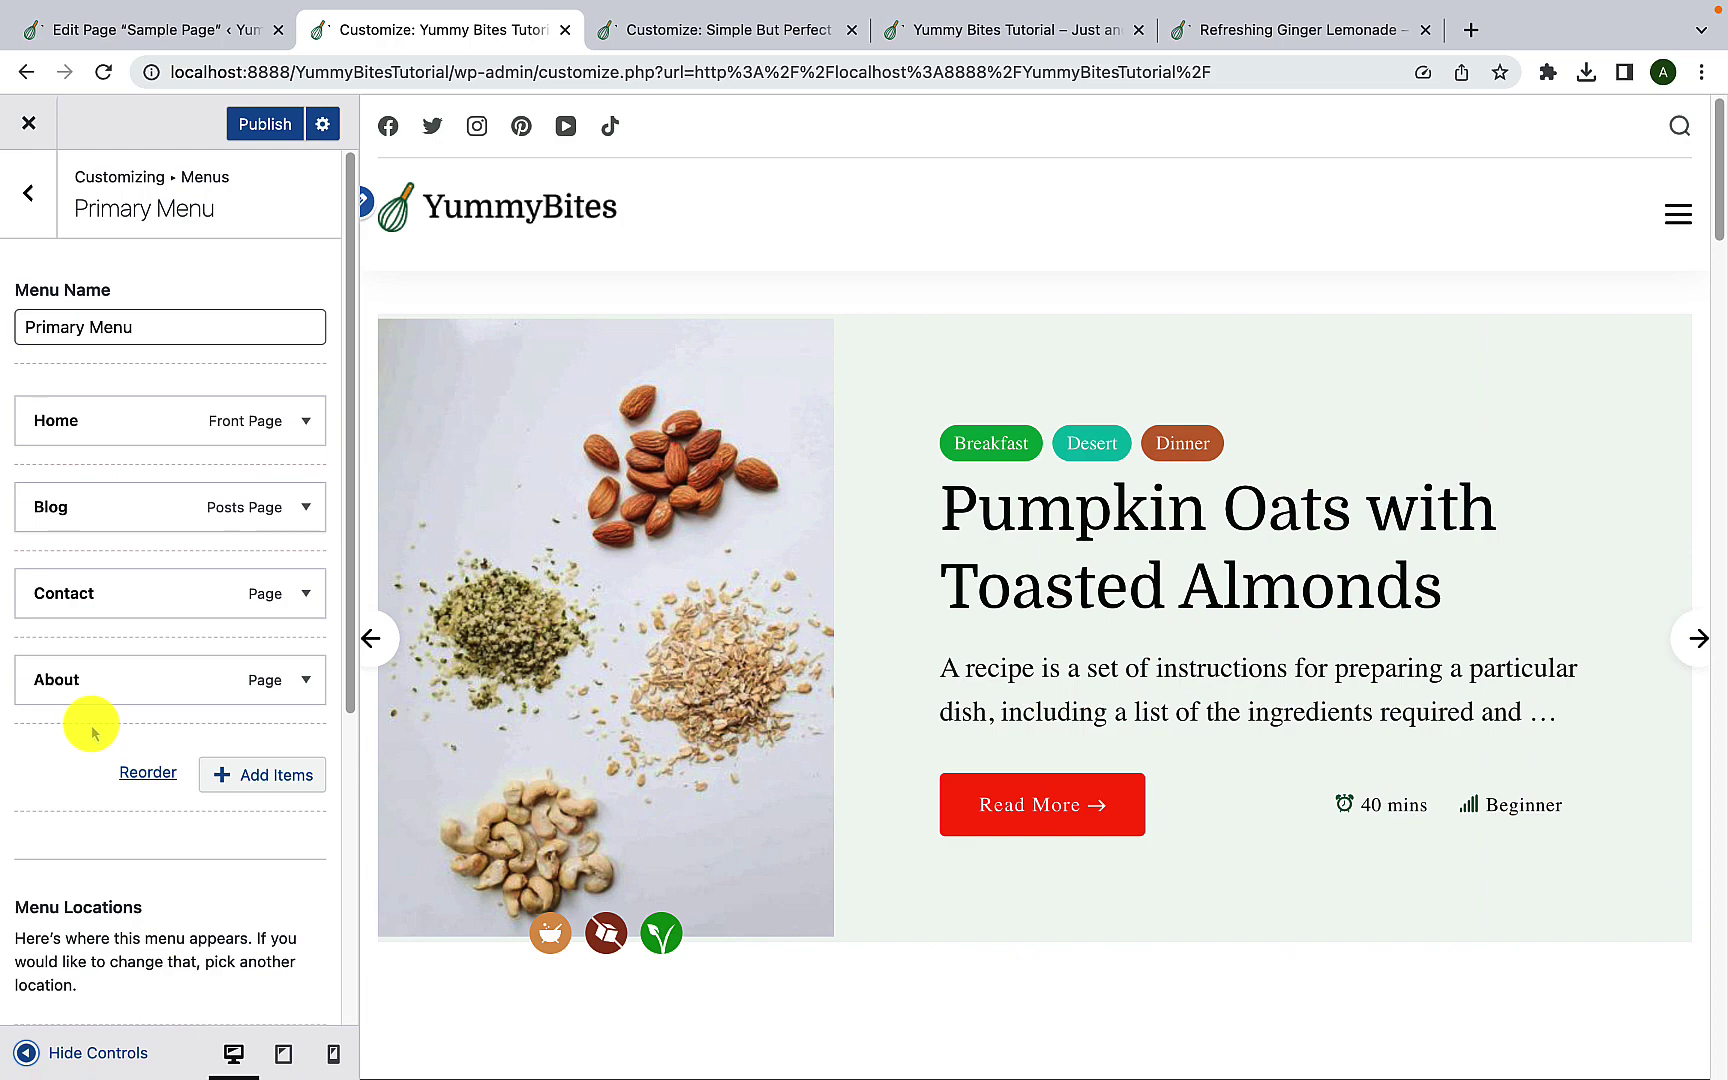
Step: Add a custom link with the text Recipes to Primary Menu, using the site address ending in YummyBitesTutorial%2F as its URL
click(241, 781)
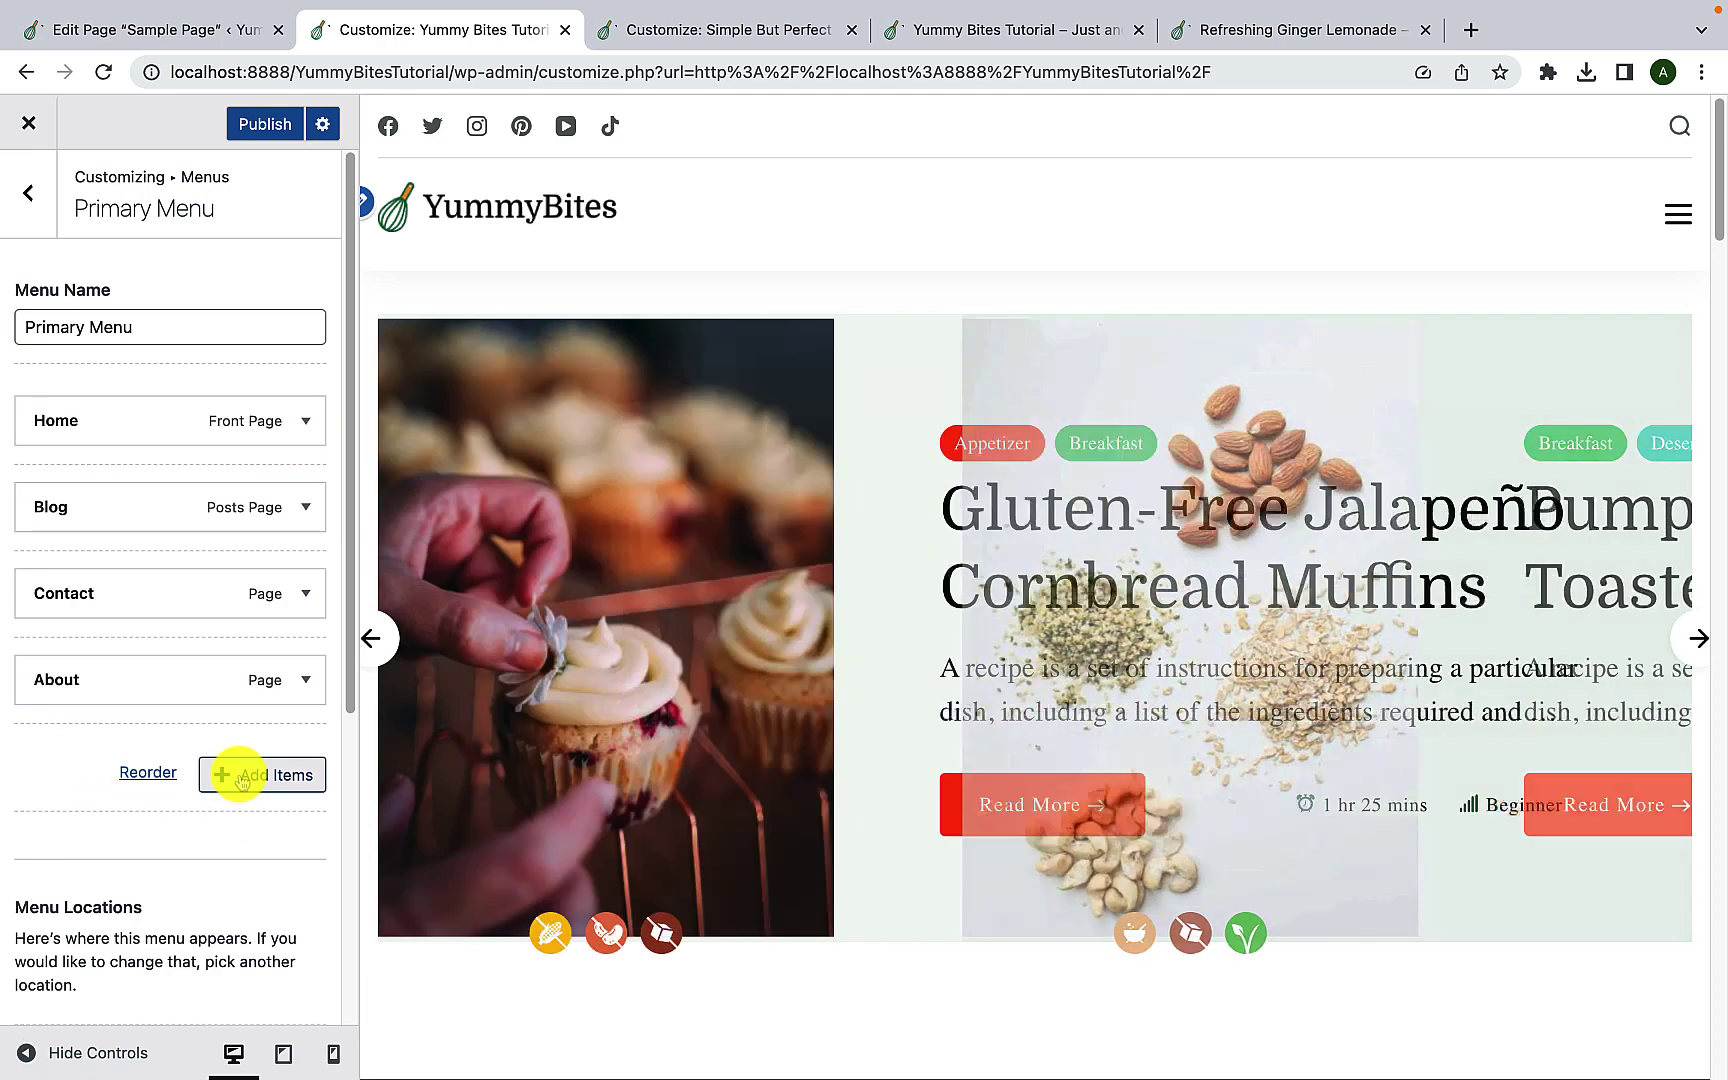
click(241, 781)
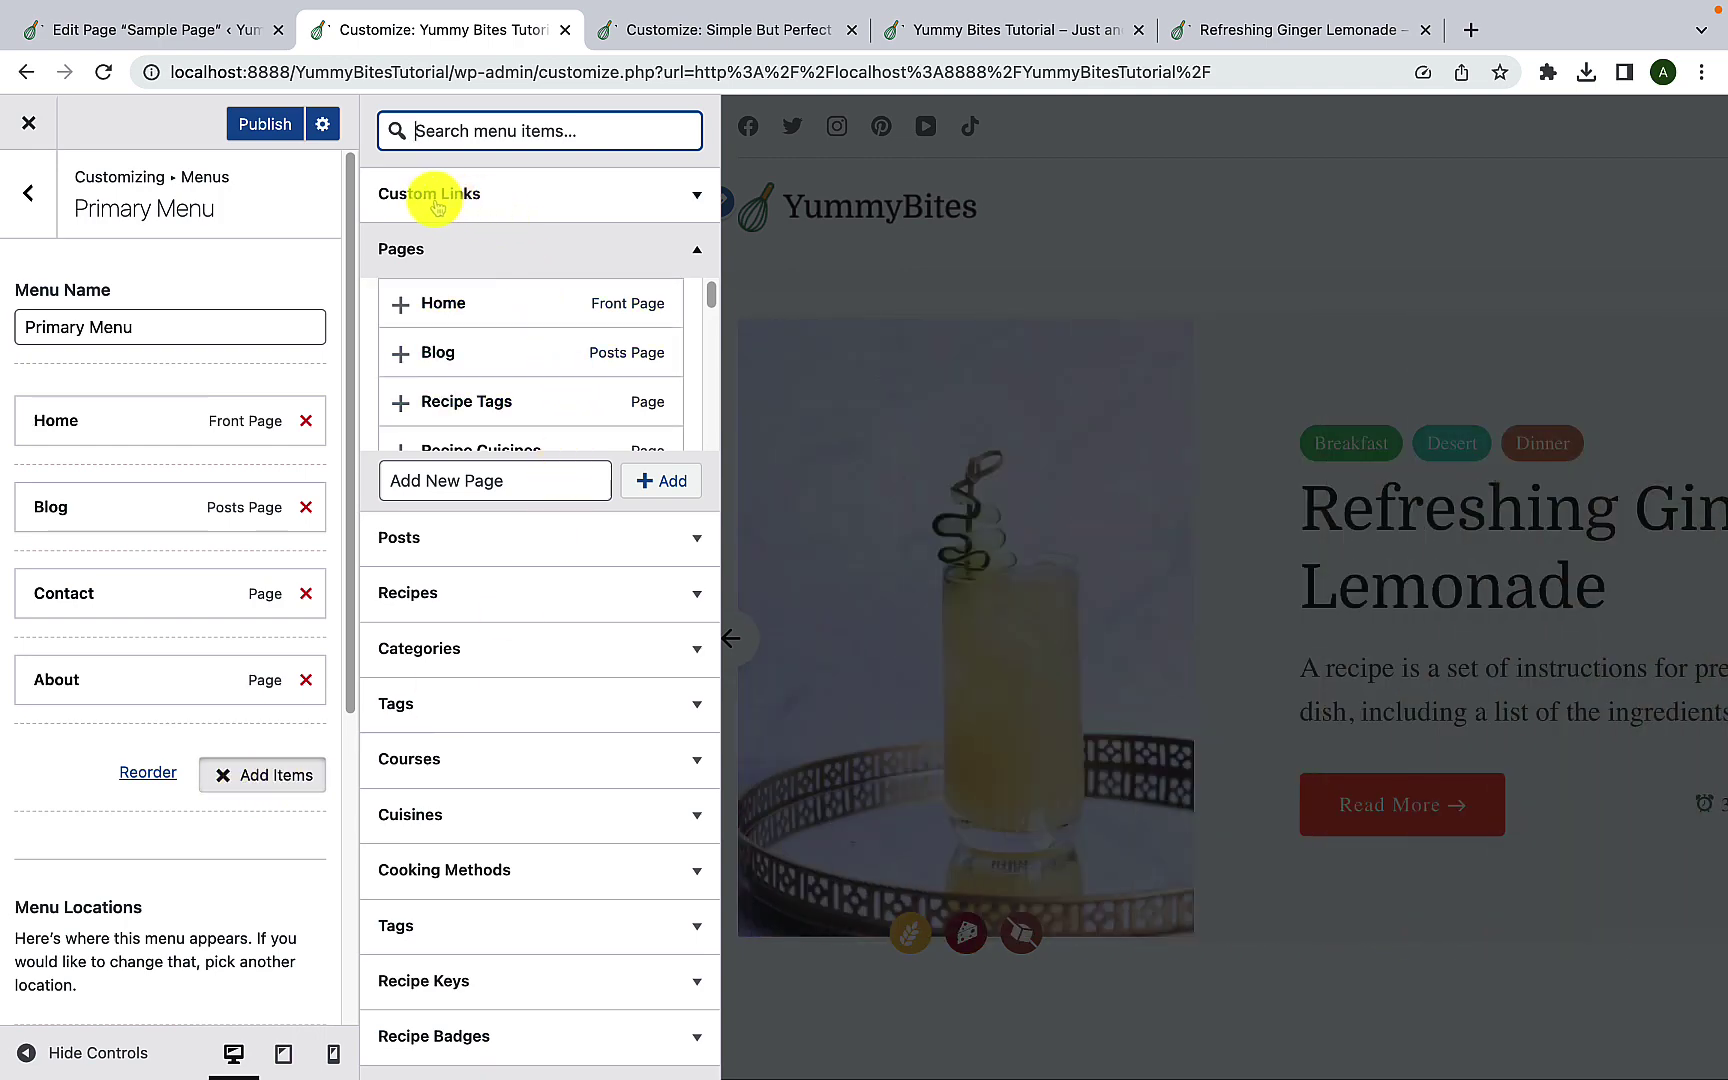
click(592, 193)
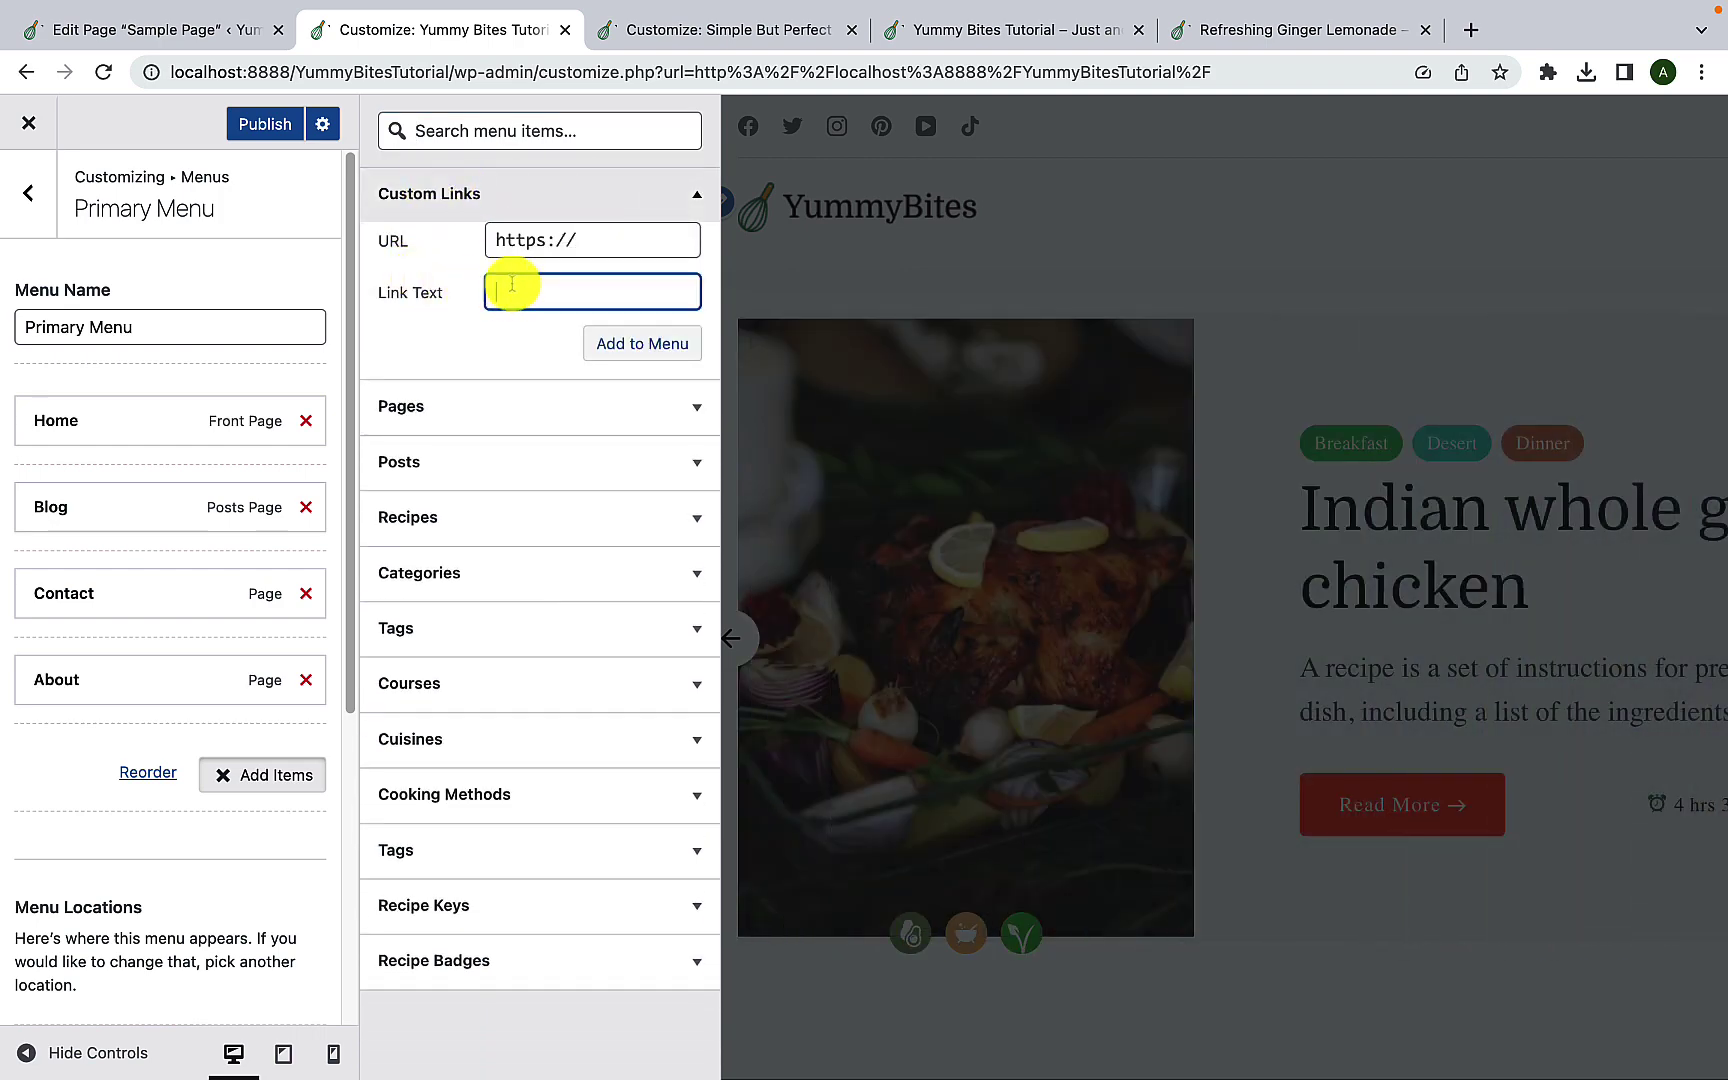
text(Recipes)
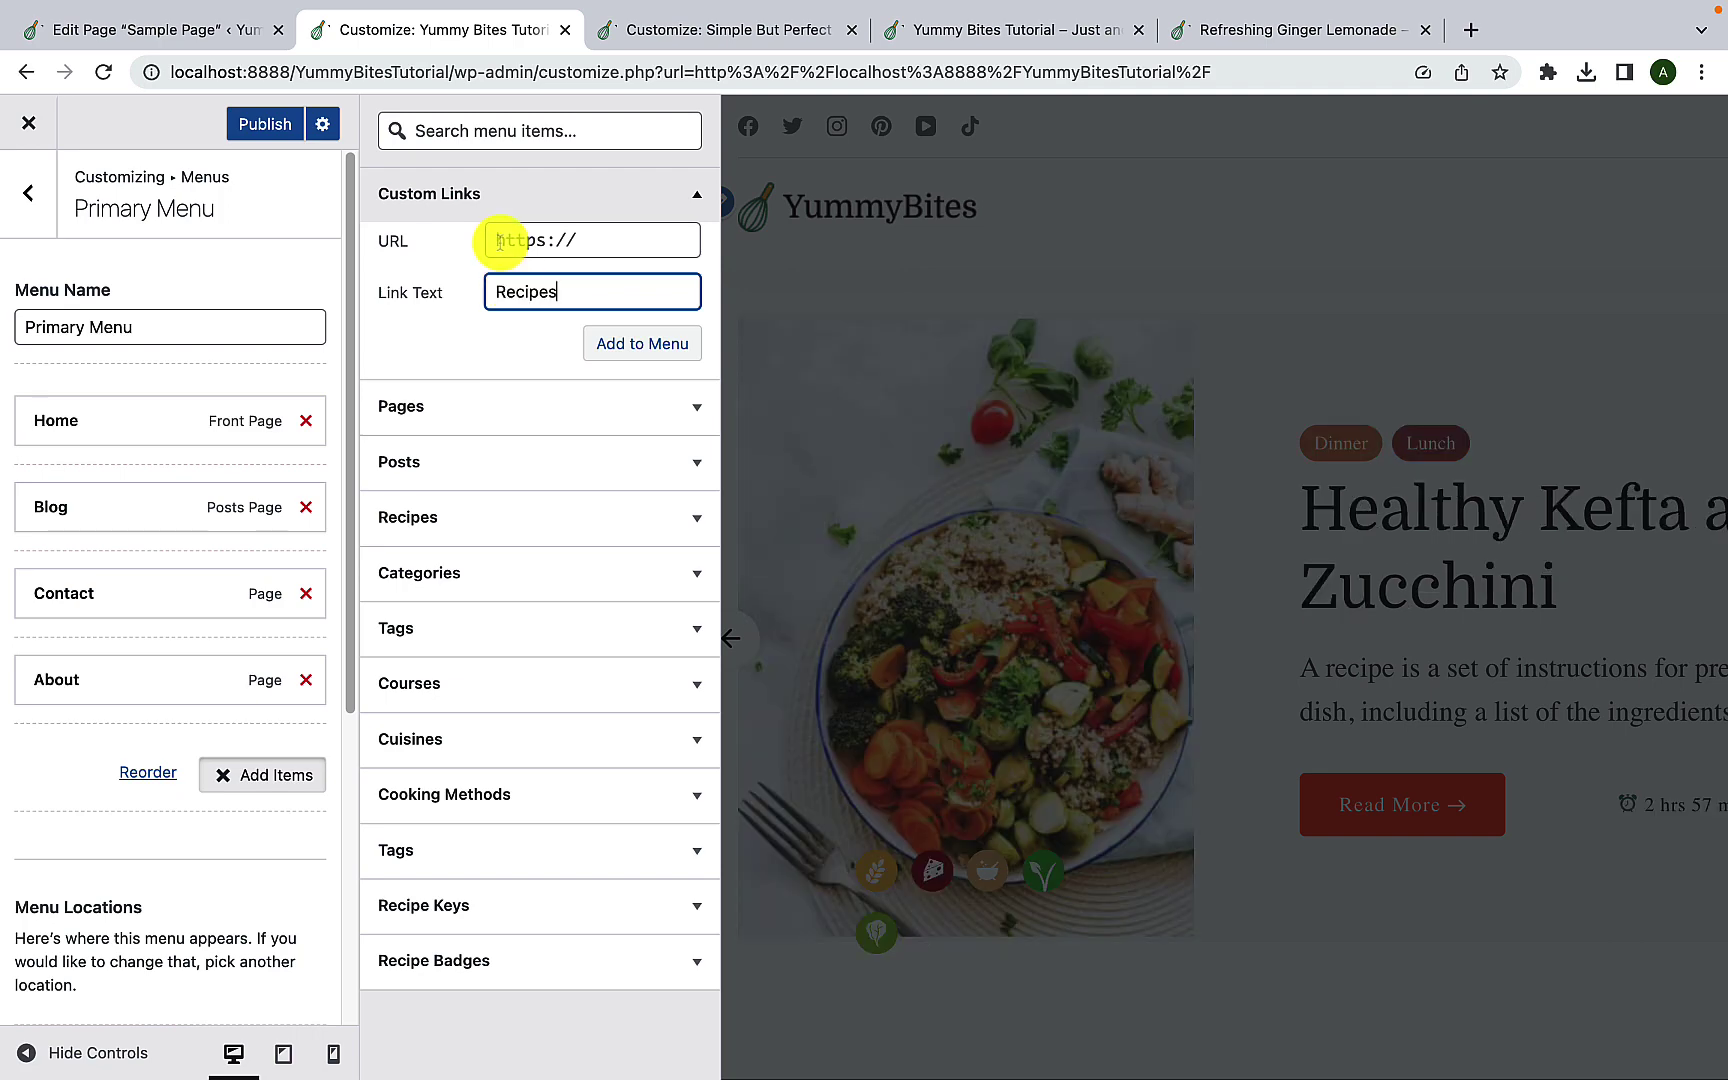
click(499, 241)
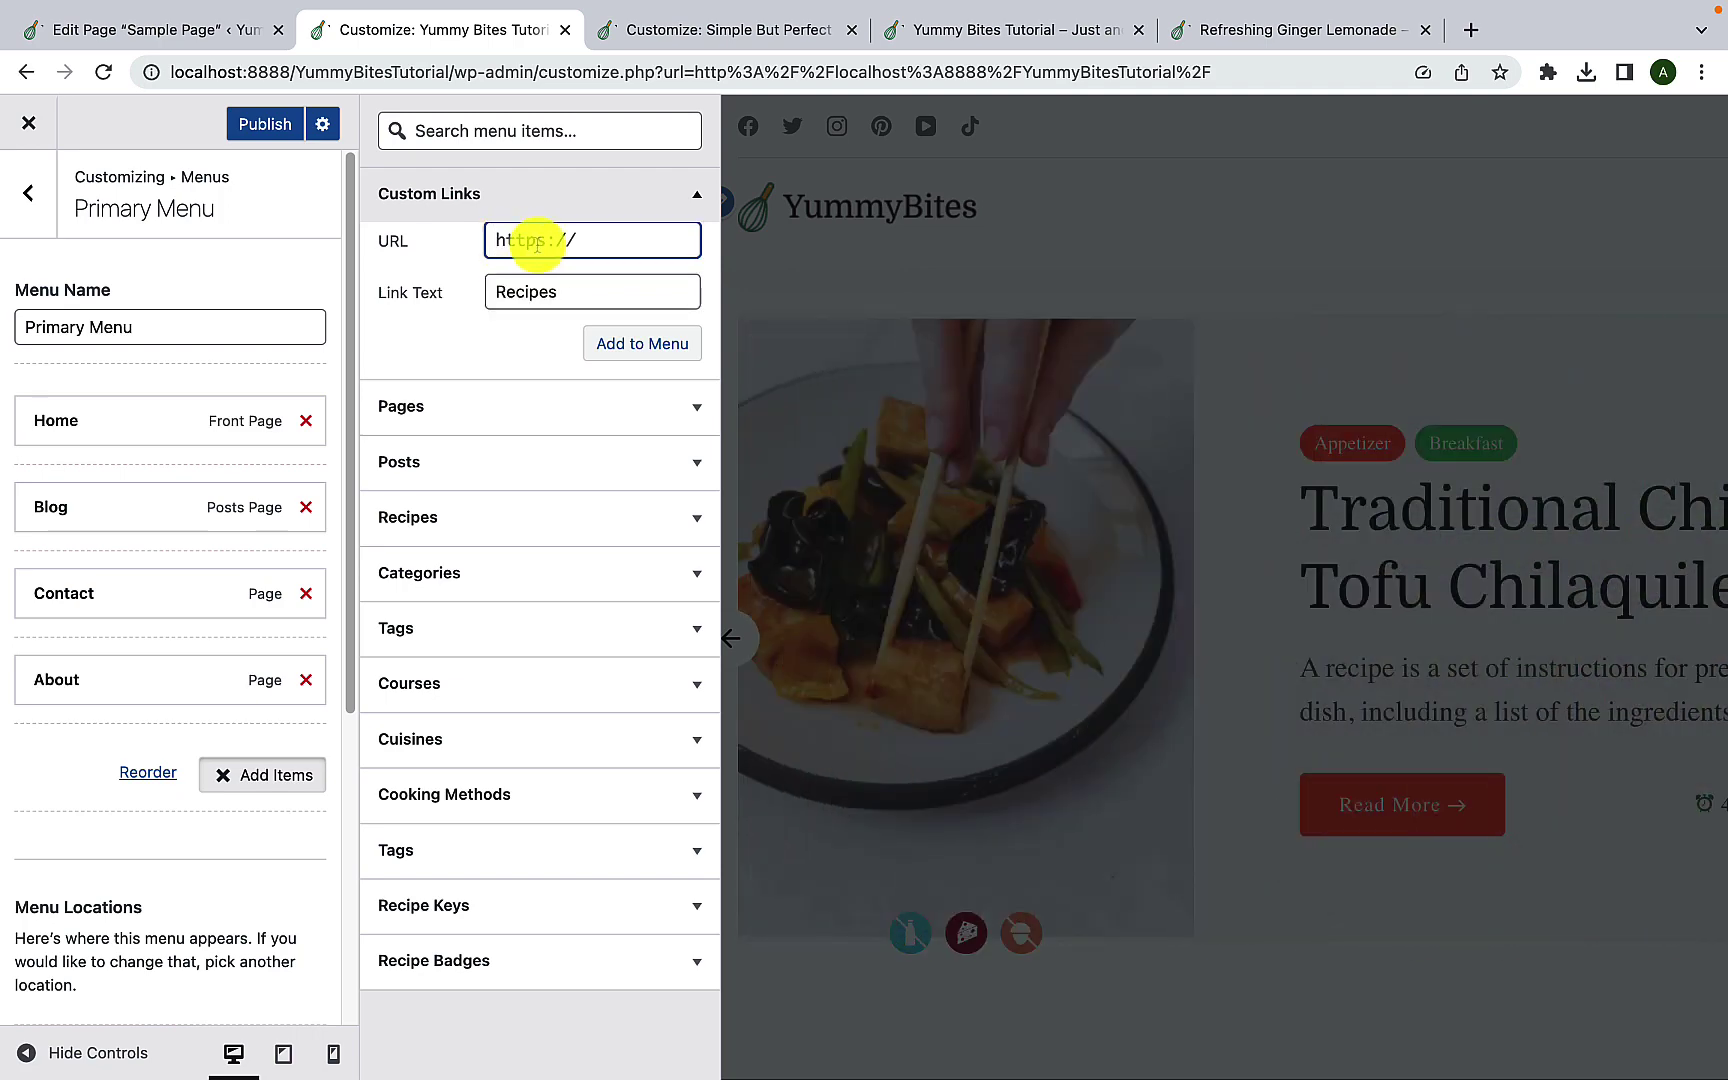
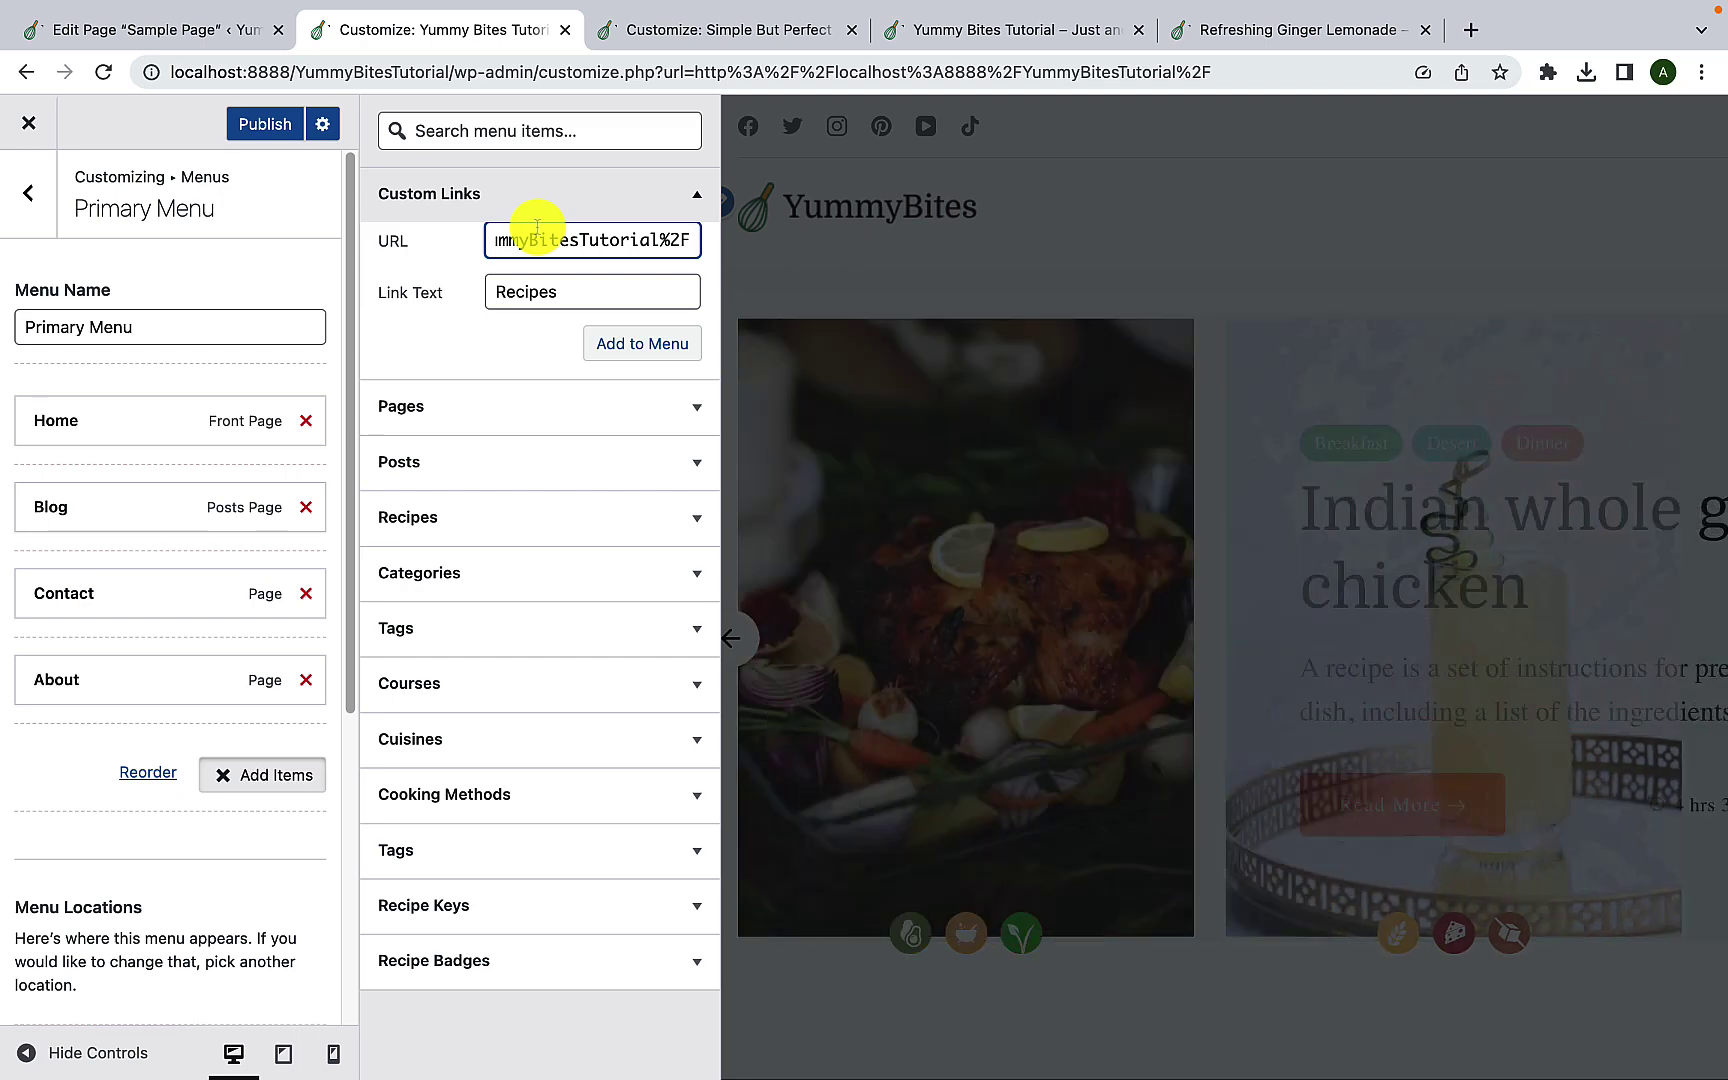
click(631, 346)
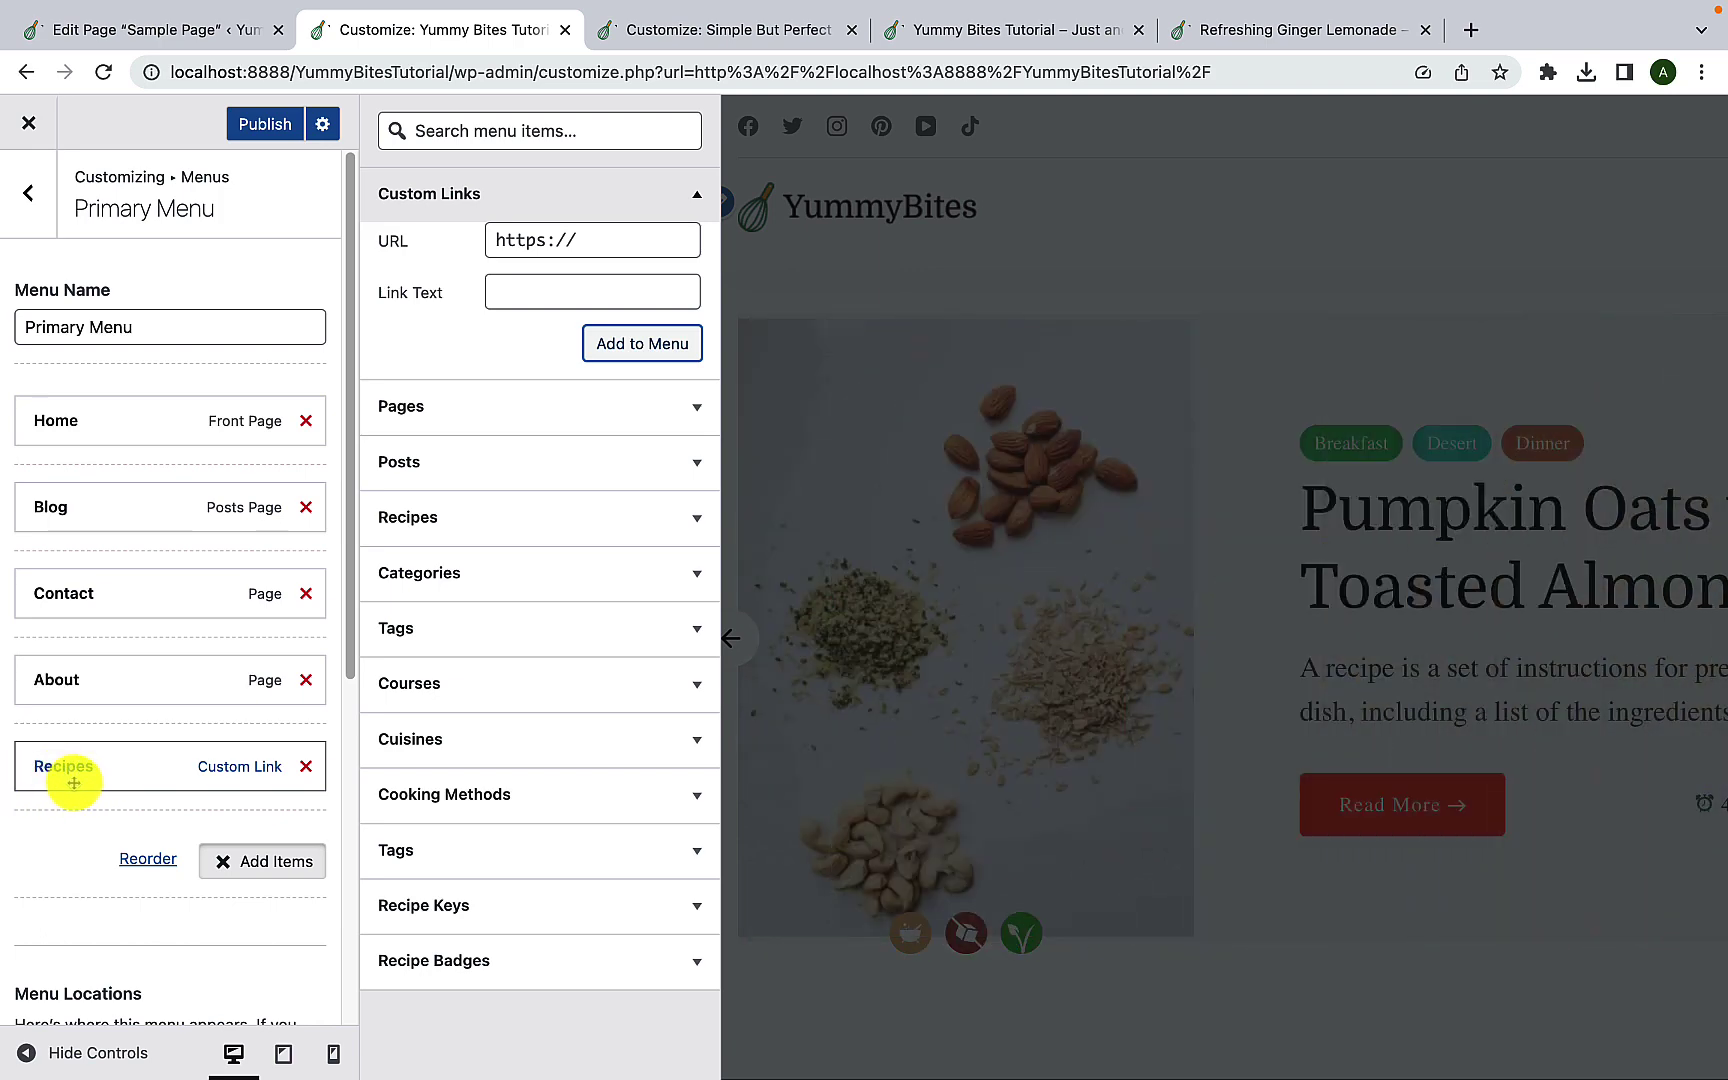
Step: Add the Recipe Tags, Recipe Cuisines, Recipe Cooking Methods, Recipe Courses and Recipe Search pages to Primary Menu
click(497, 420)
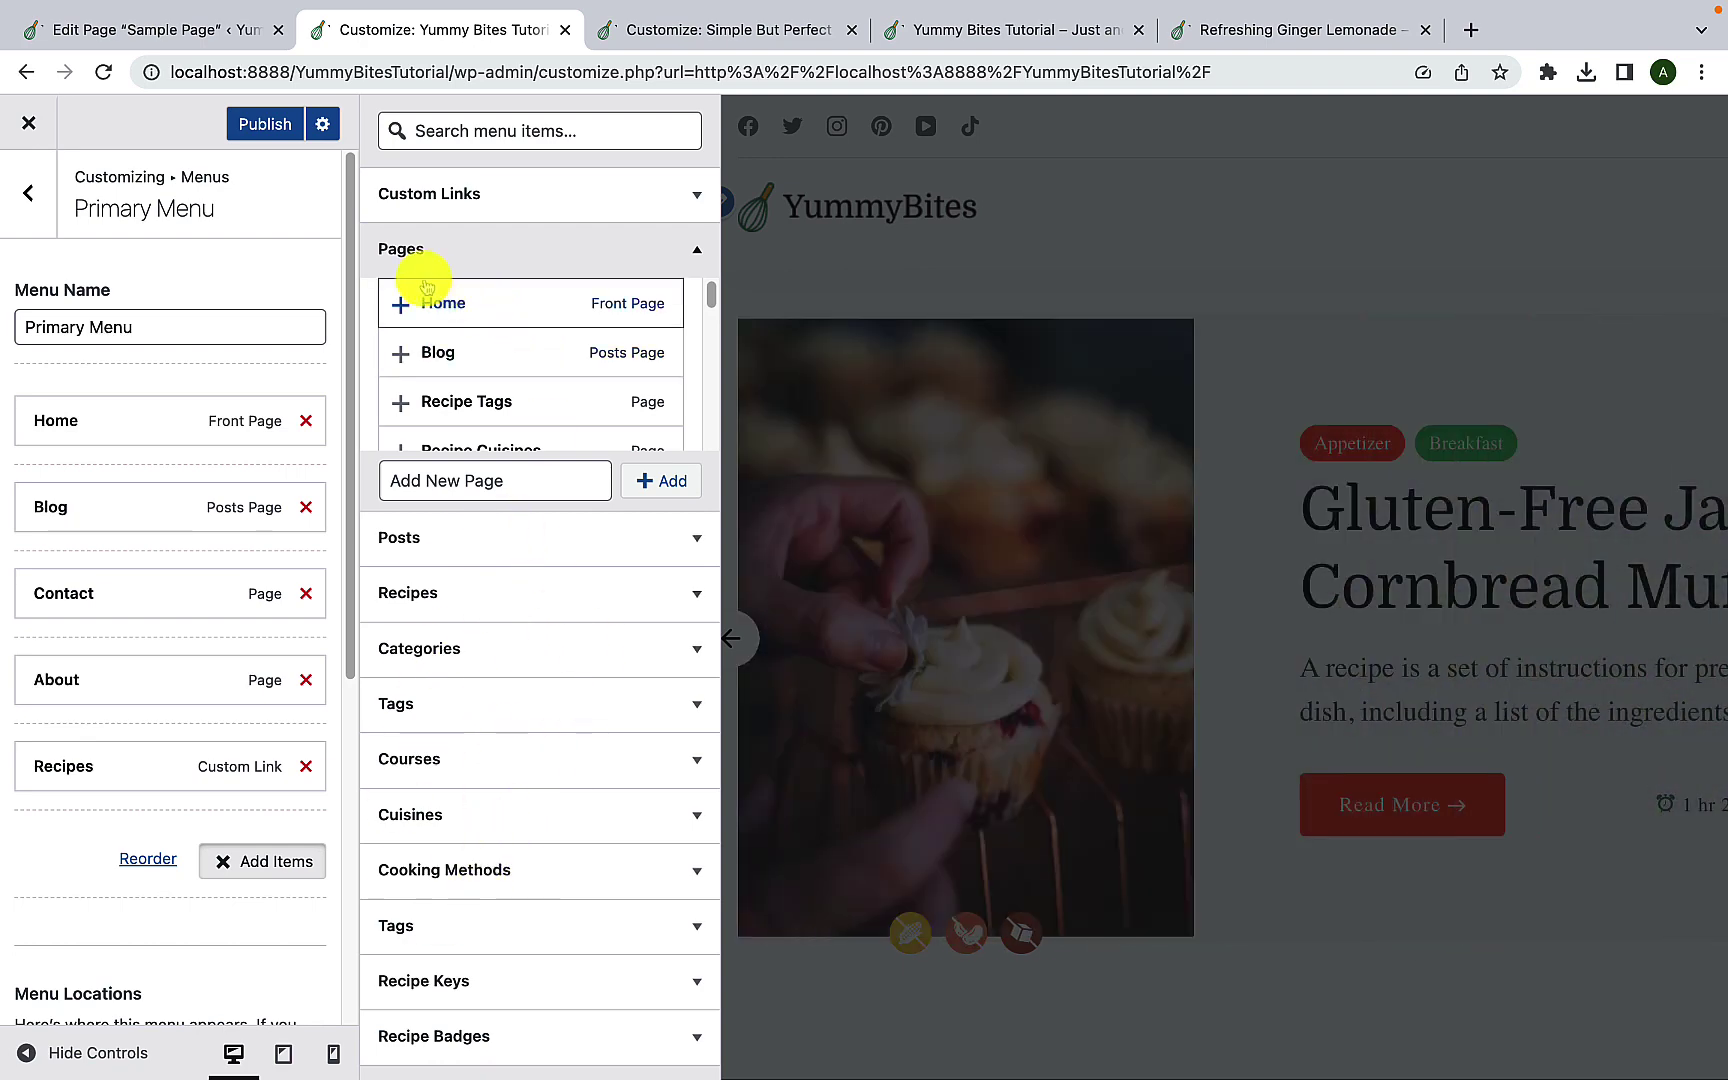
scroll(485, 372, down, 3)
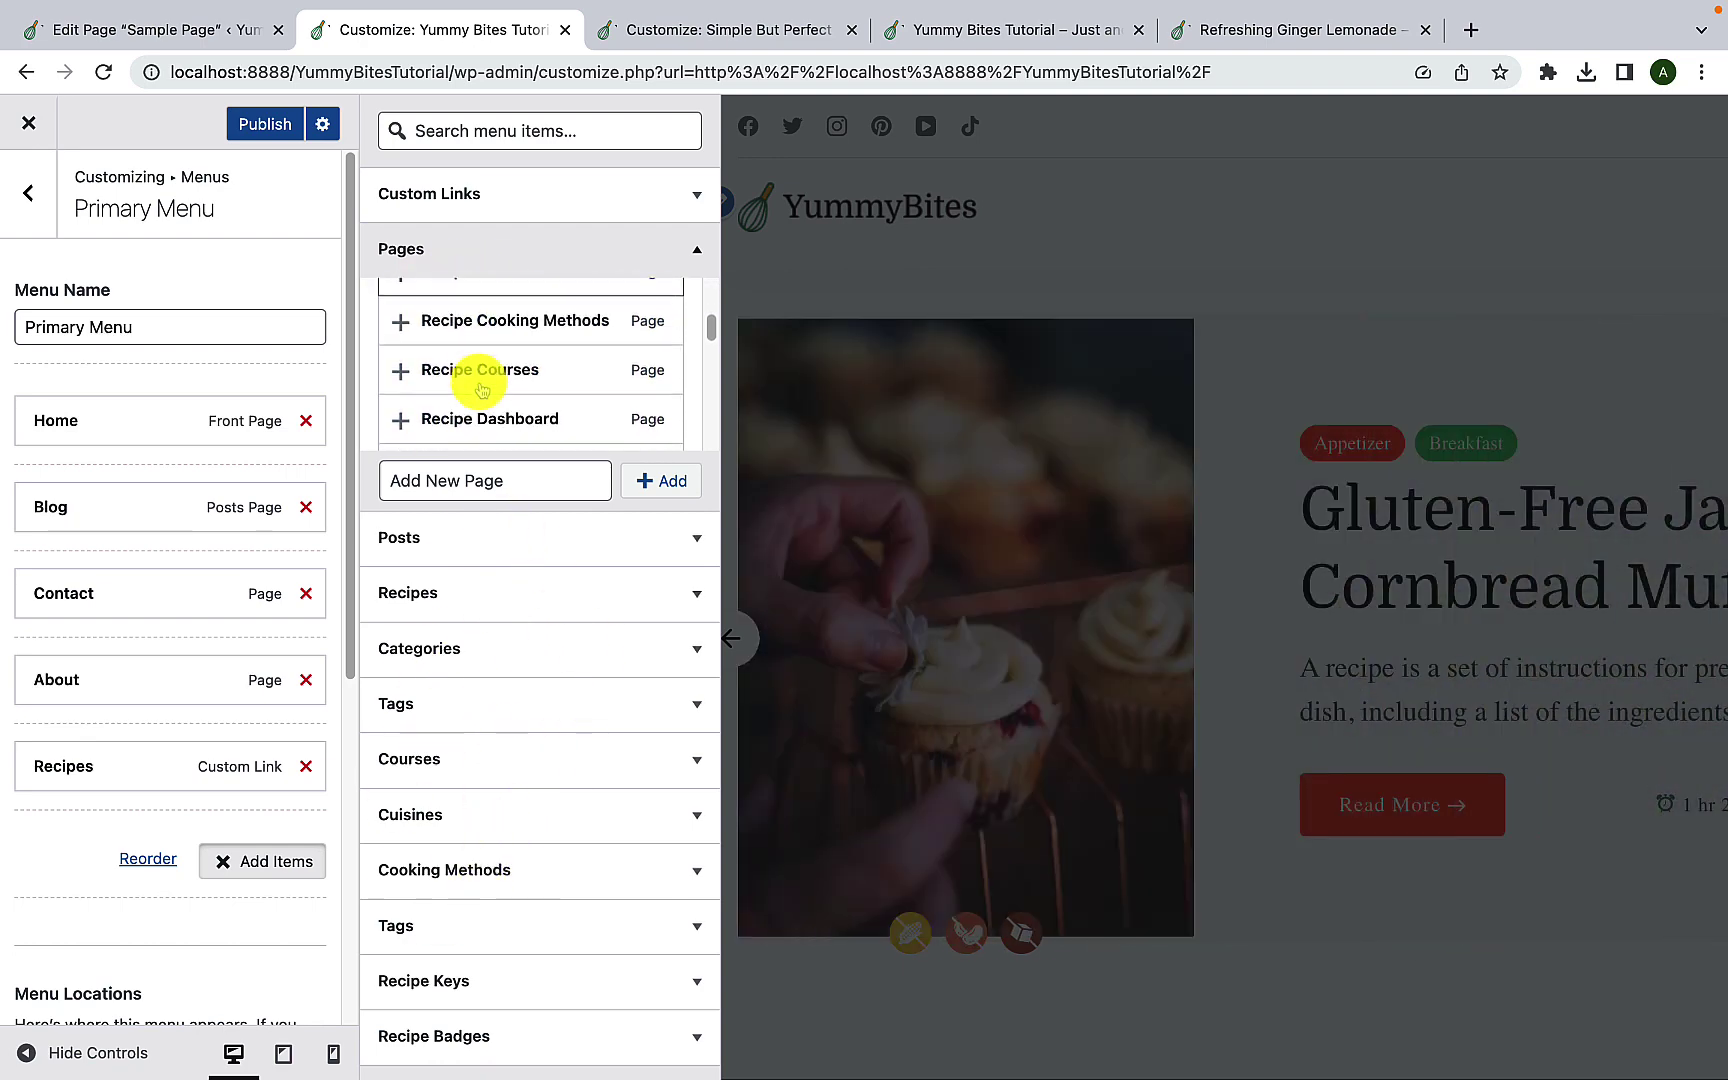
scroll(481, 388, up, 1)
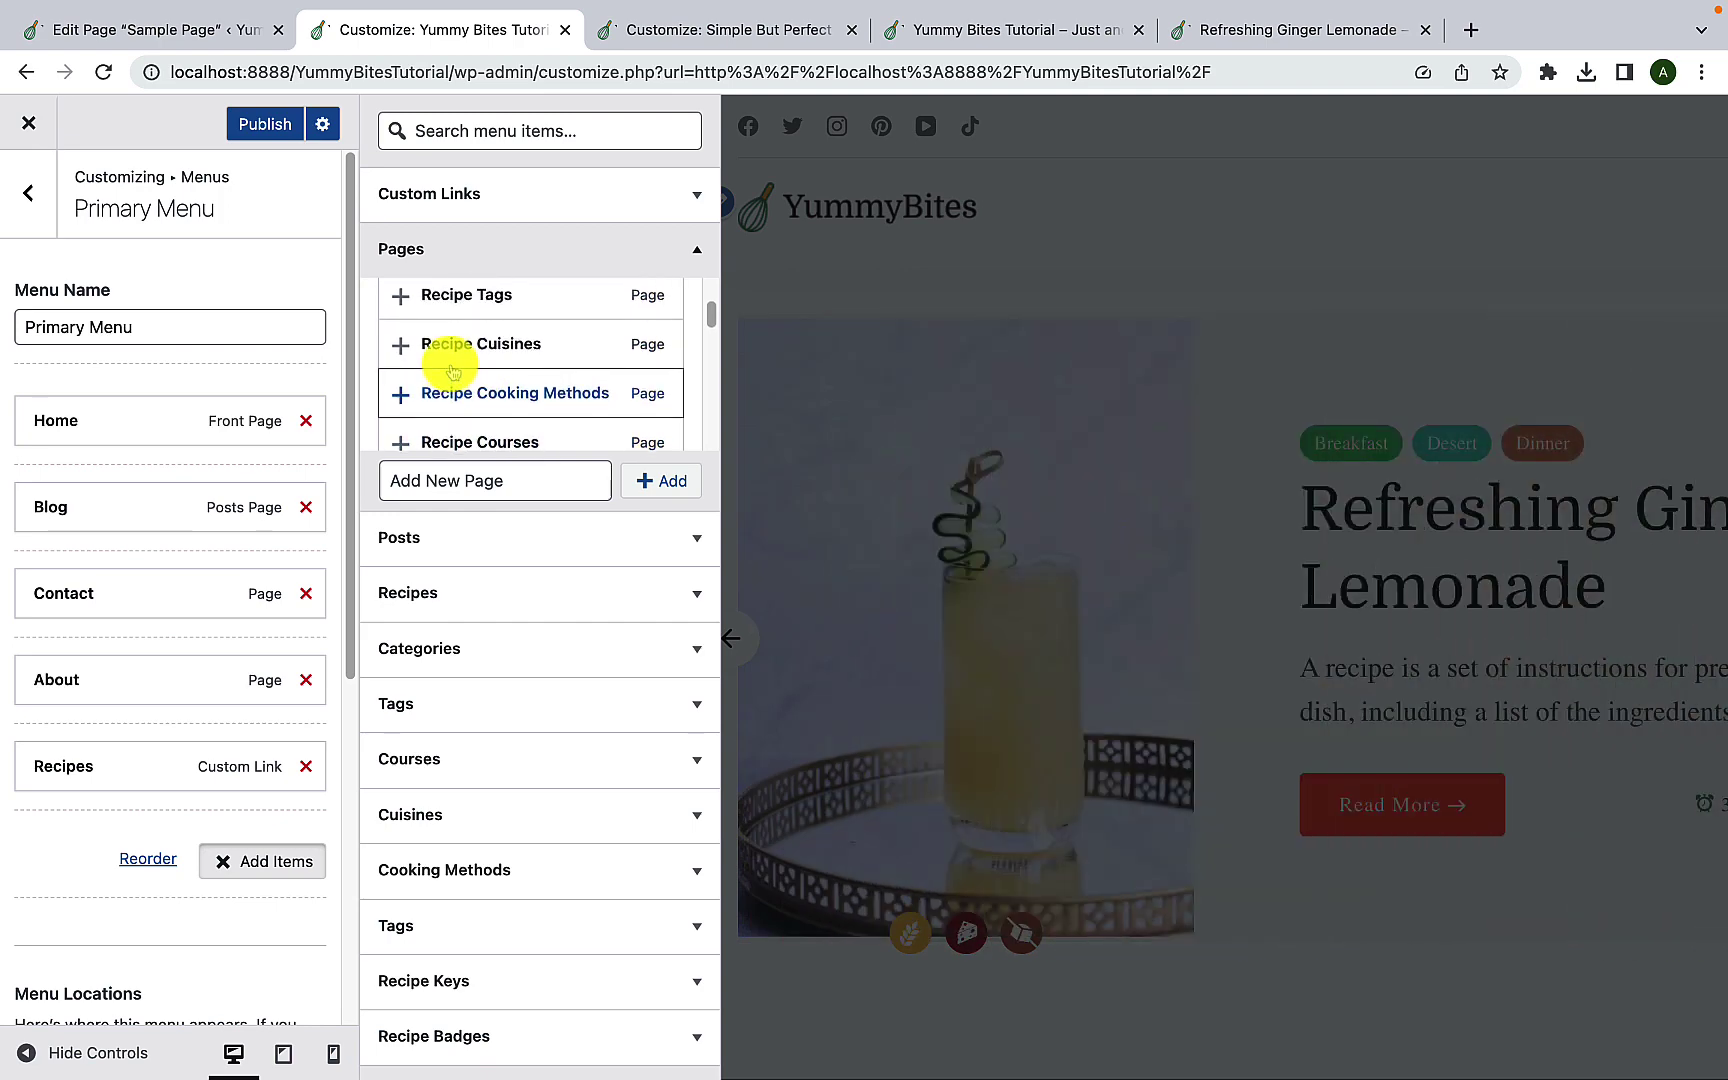
scroll(443, 362, up, 1)
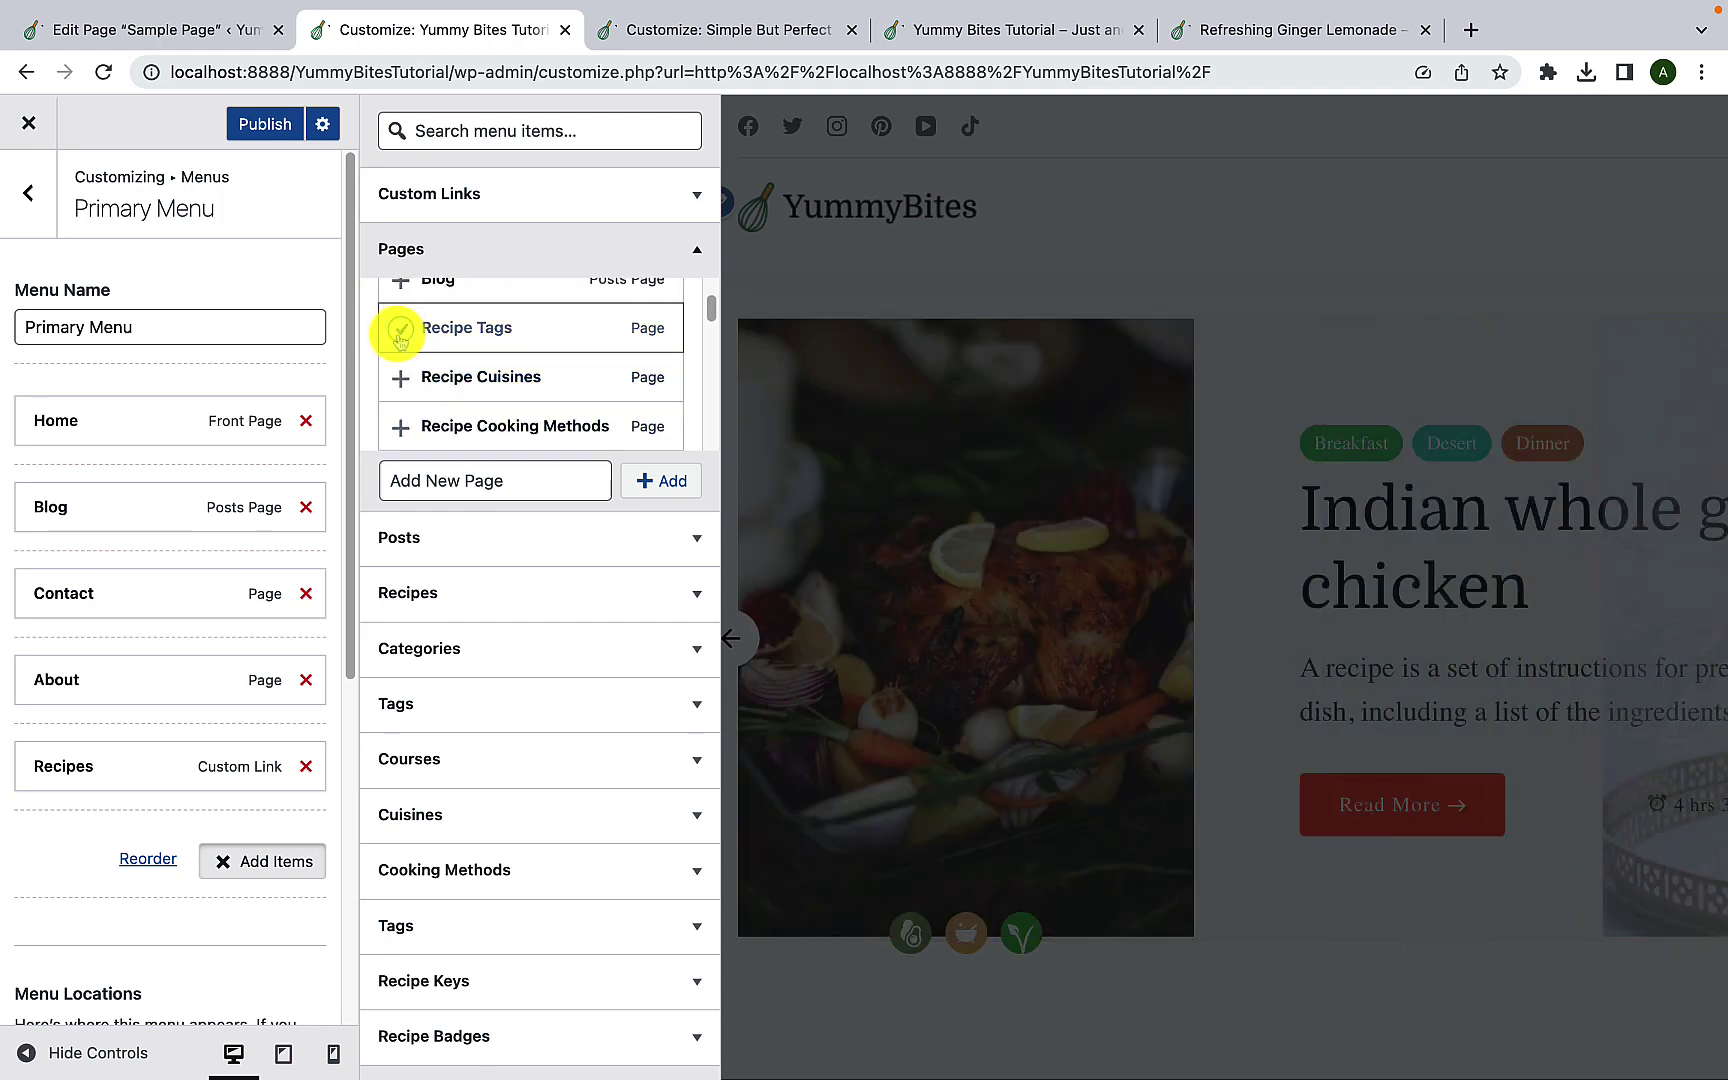
click(399, 330)
click(400, 377)
scroll(395, 392, down, 1)
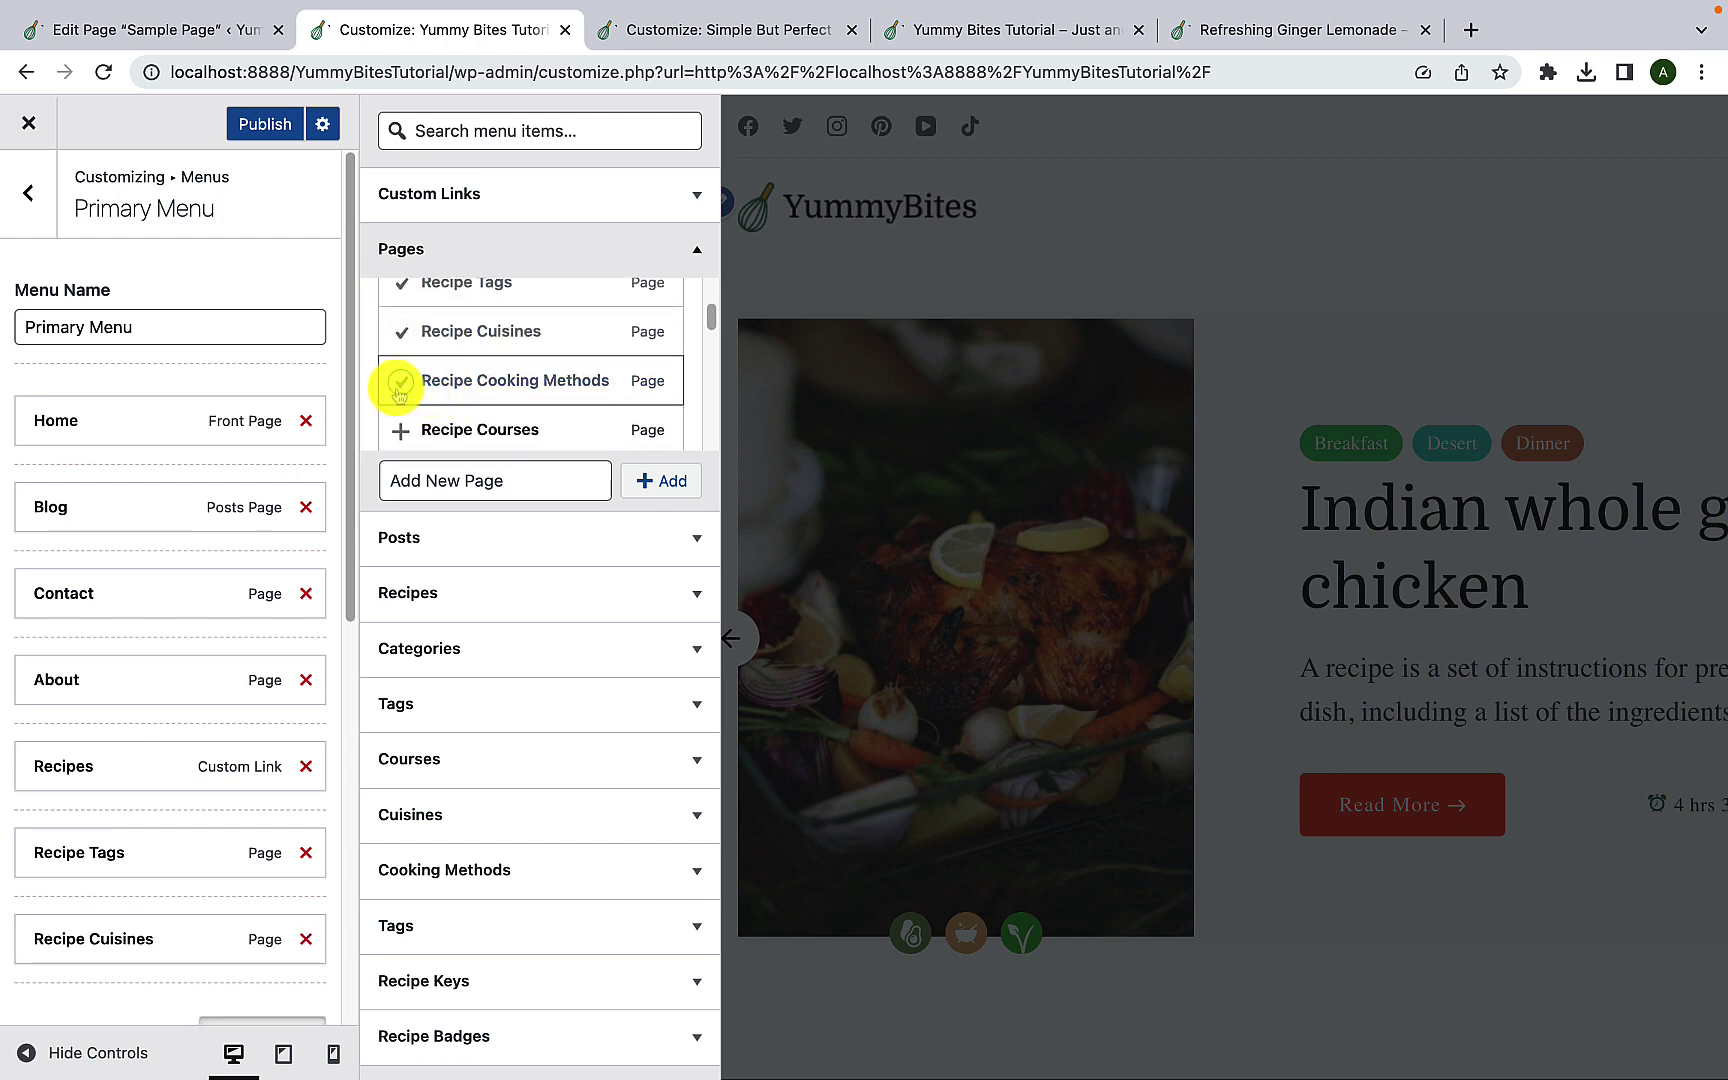
click(398, 385)
scroll(437, 410, down, 1)
click(401, 398)
scroll(403, 385, down, 3)
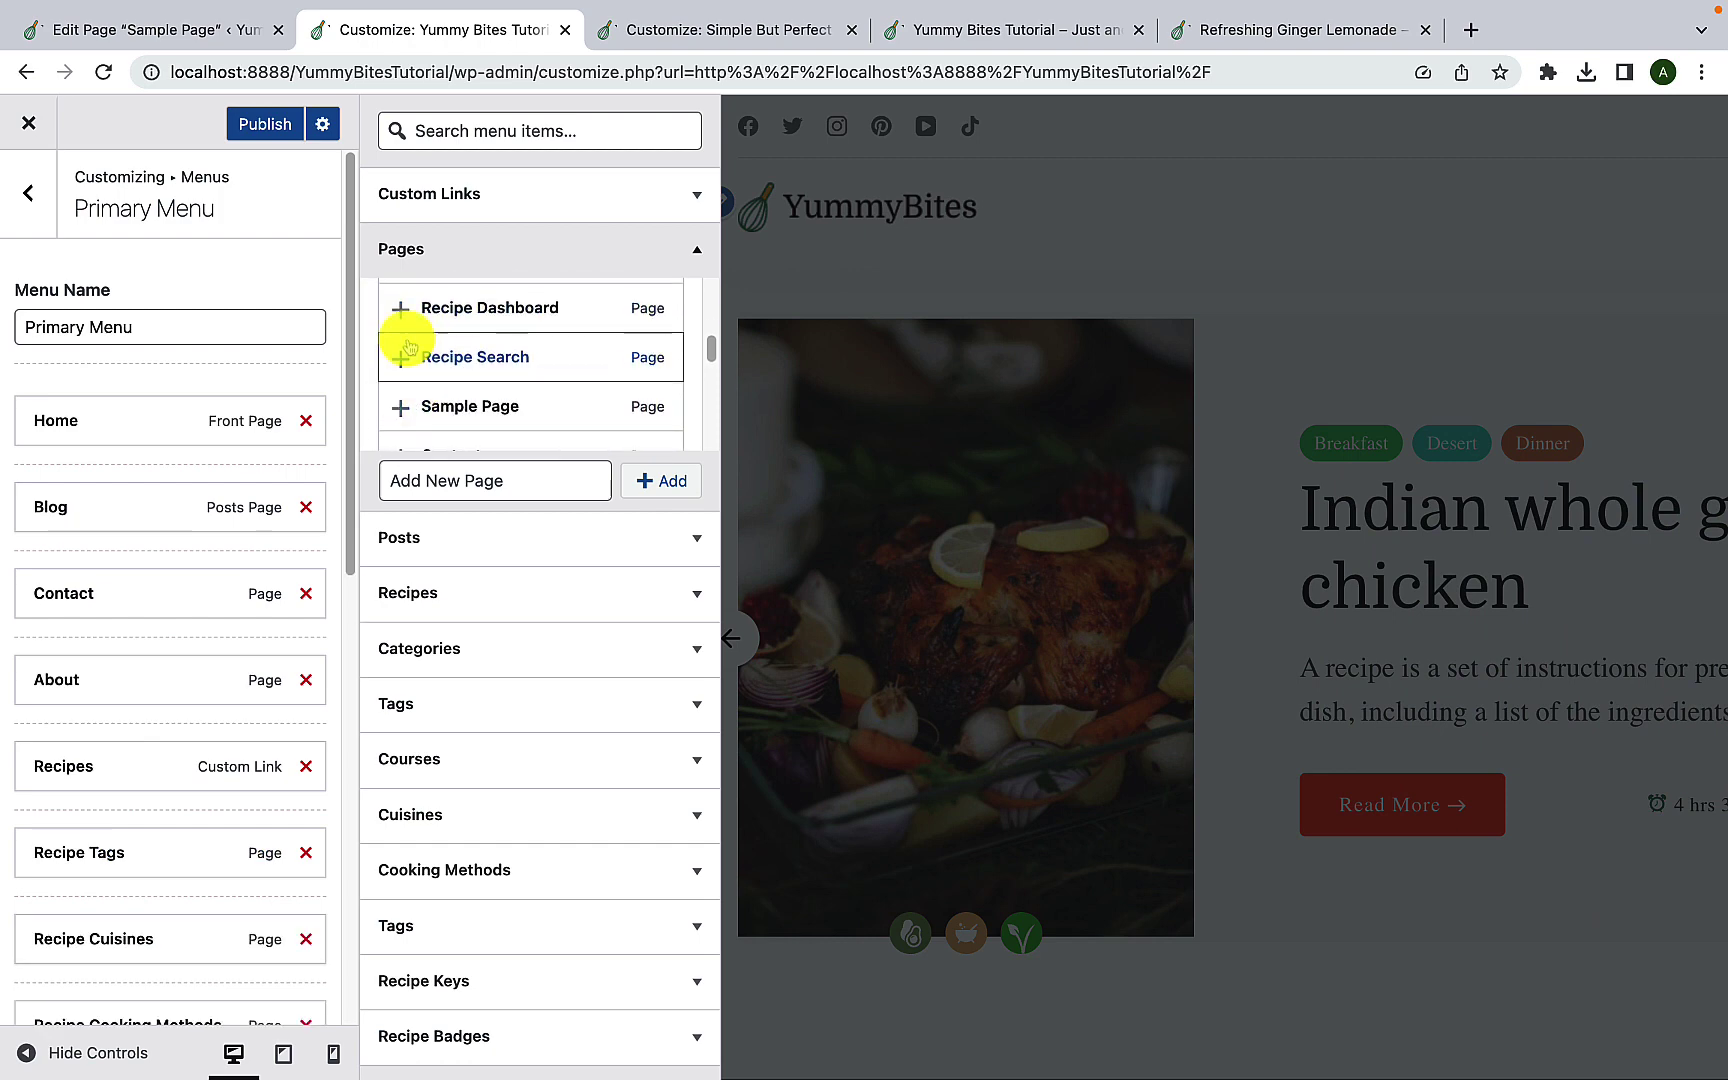
click(402, 354)
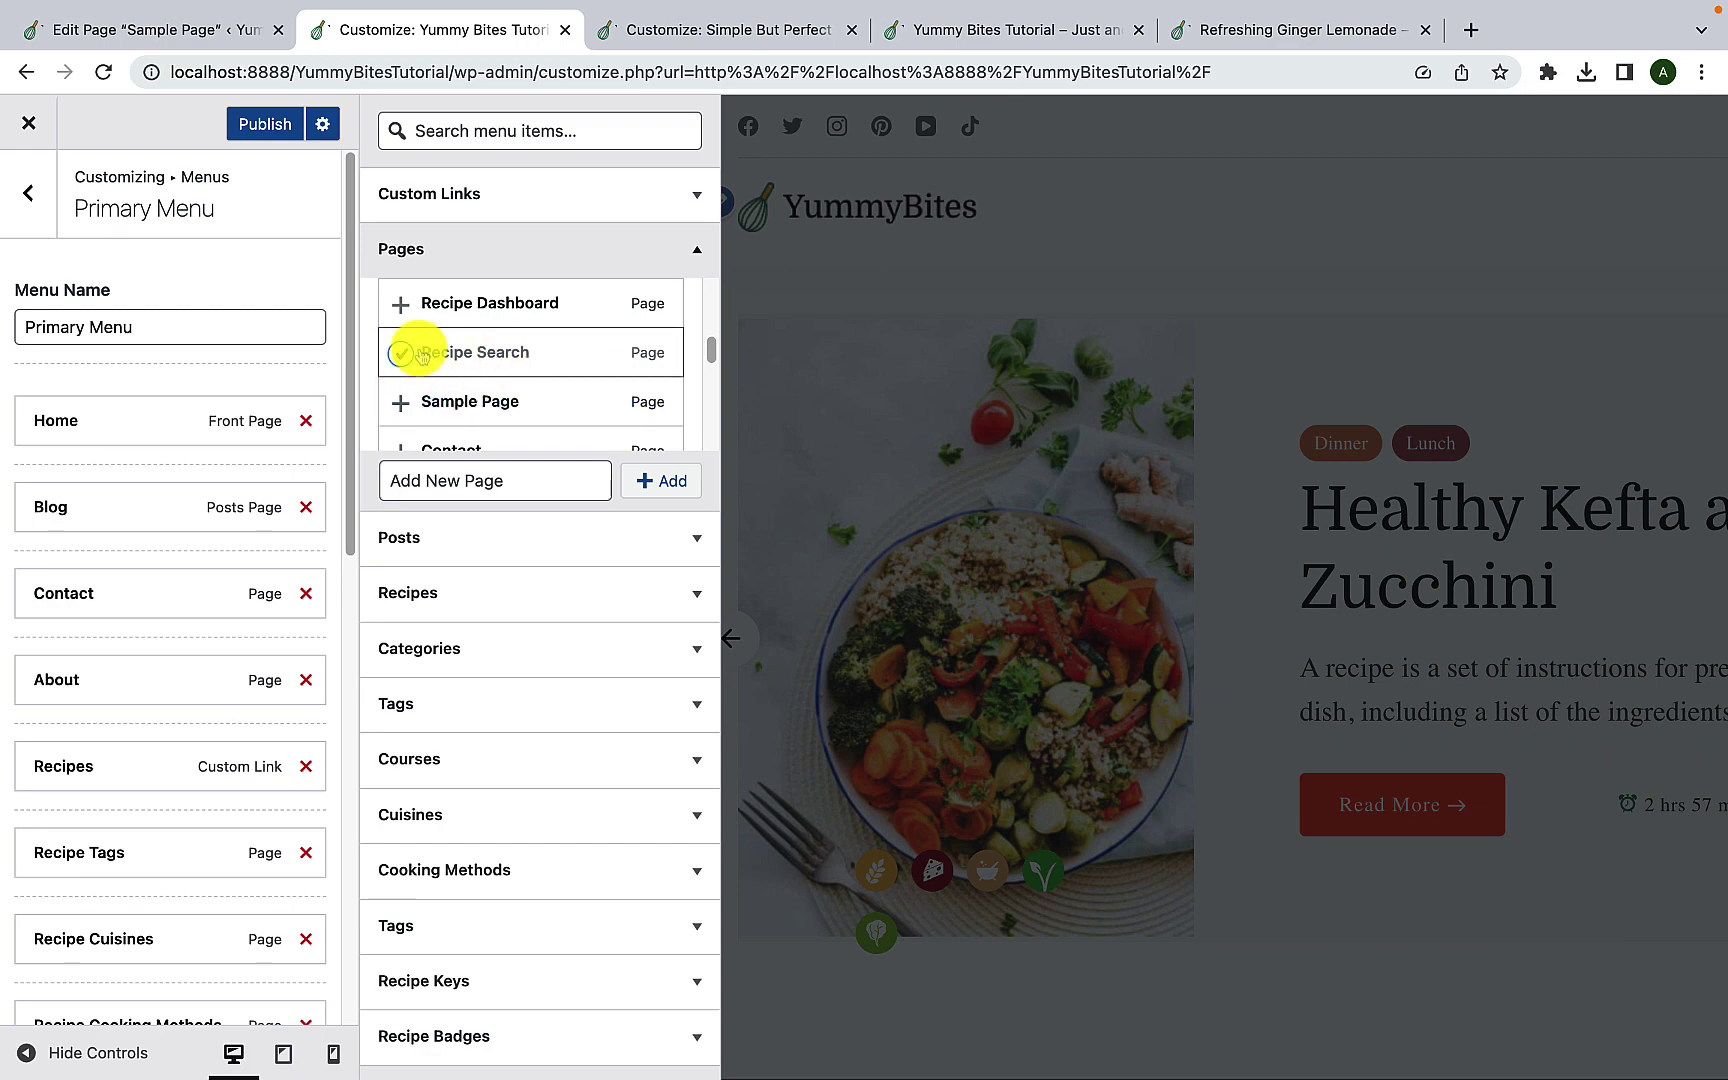
click(468, 243)
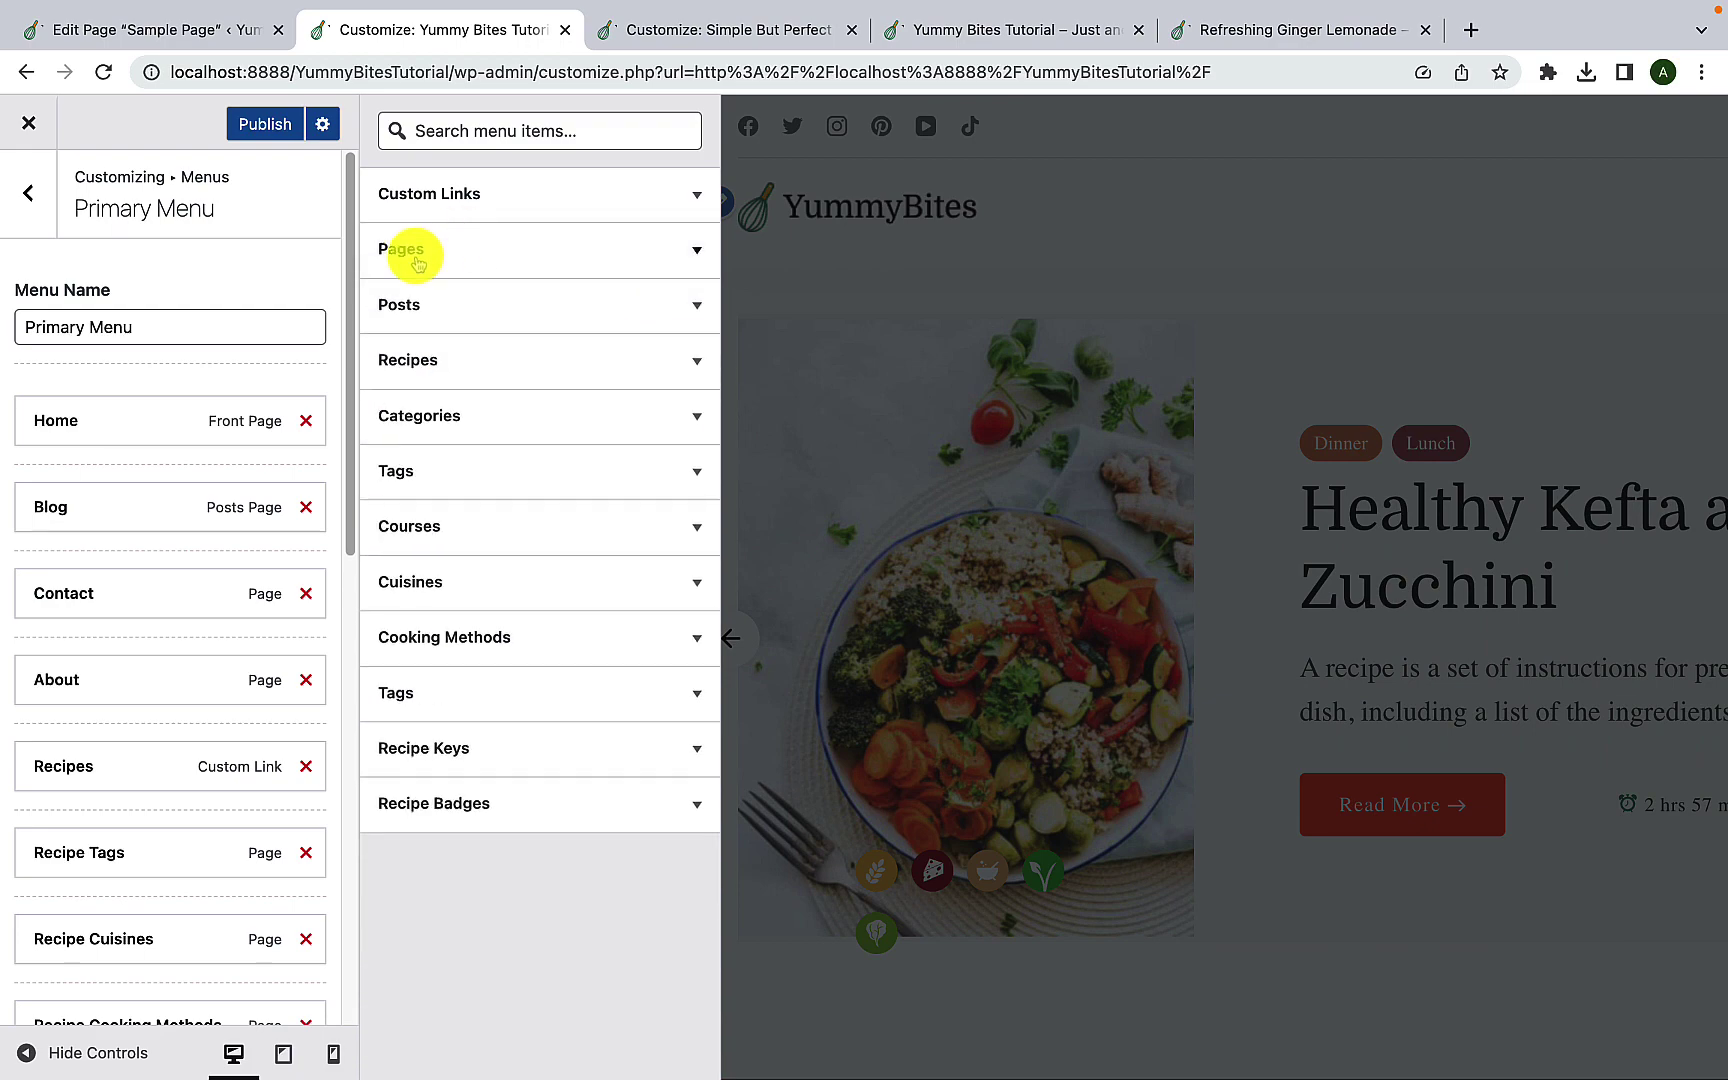
Step: Examine the extended Primary Menu in the item list and in the full-width site preview
click(295, 327)
scroll(189, 602, down, 2)
scroll(189, 602, down, 2)
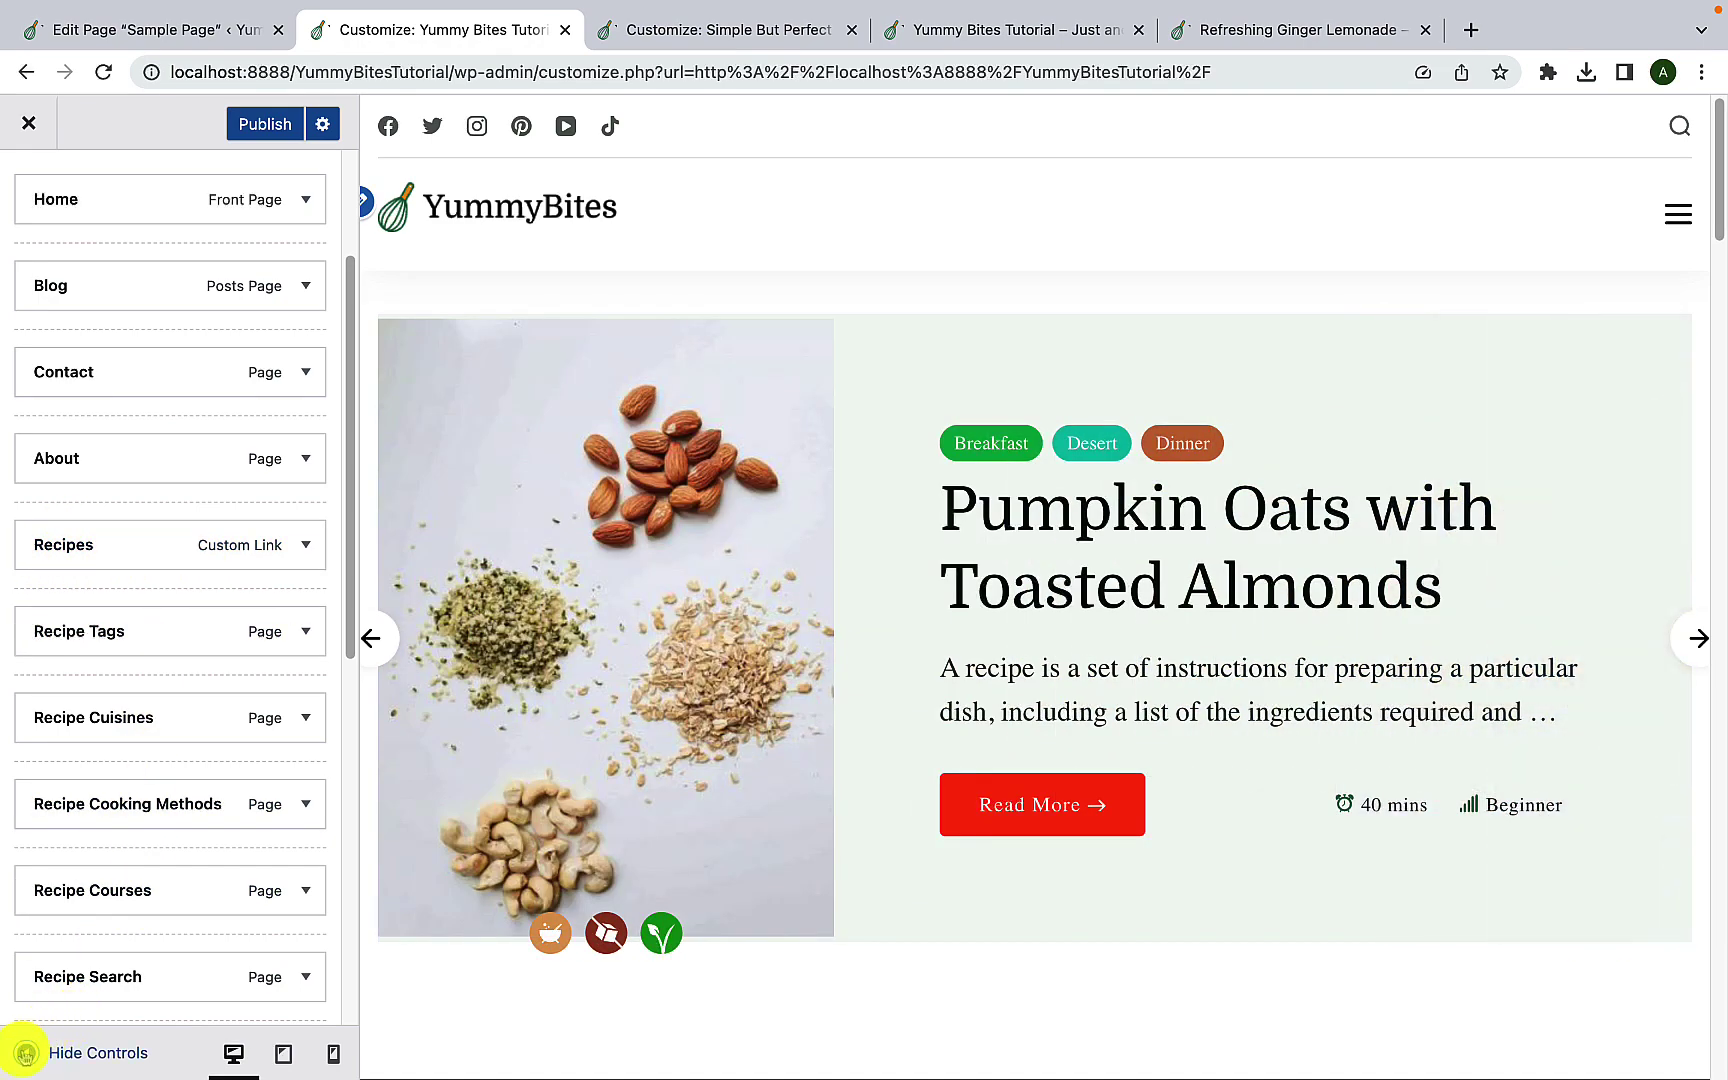
click(26, 1052)
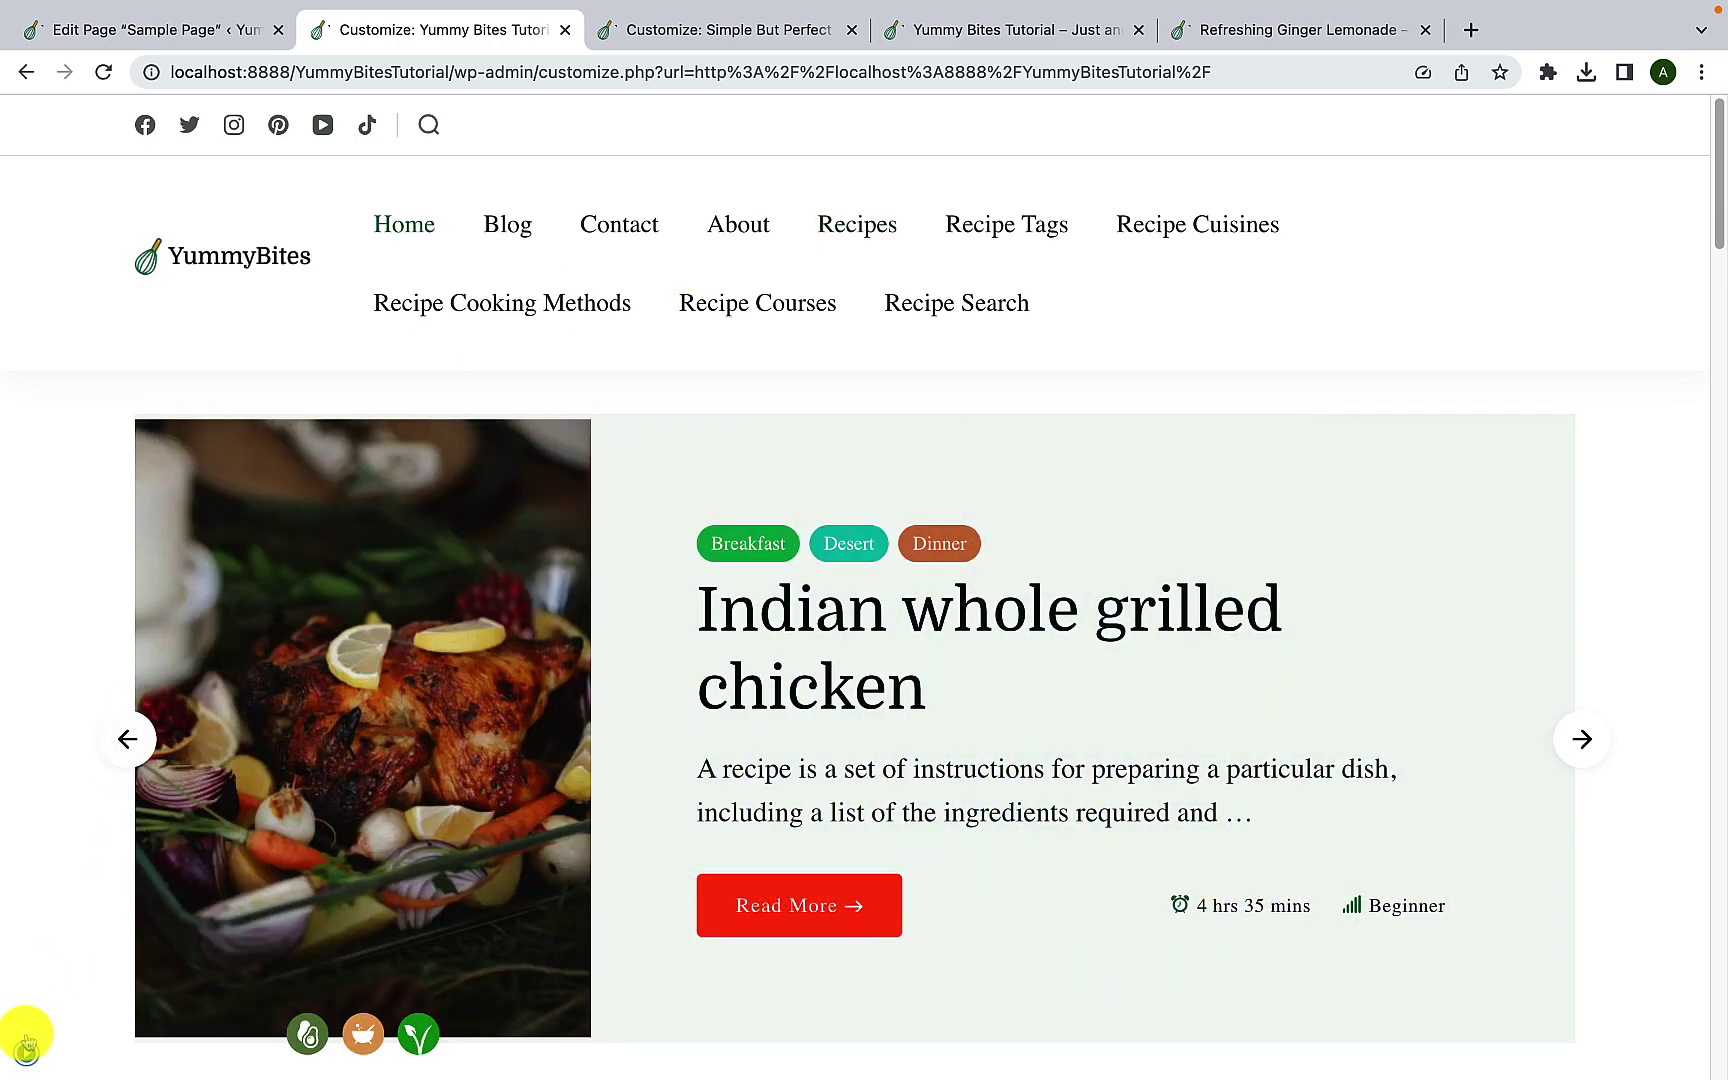
click(26, 1052)
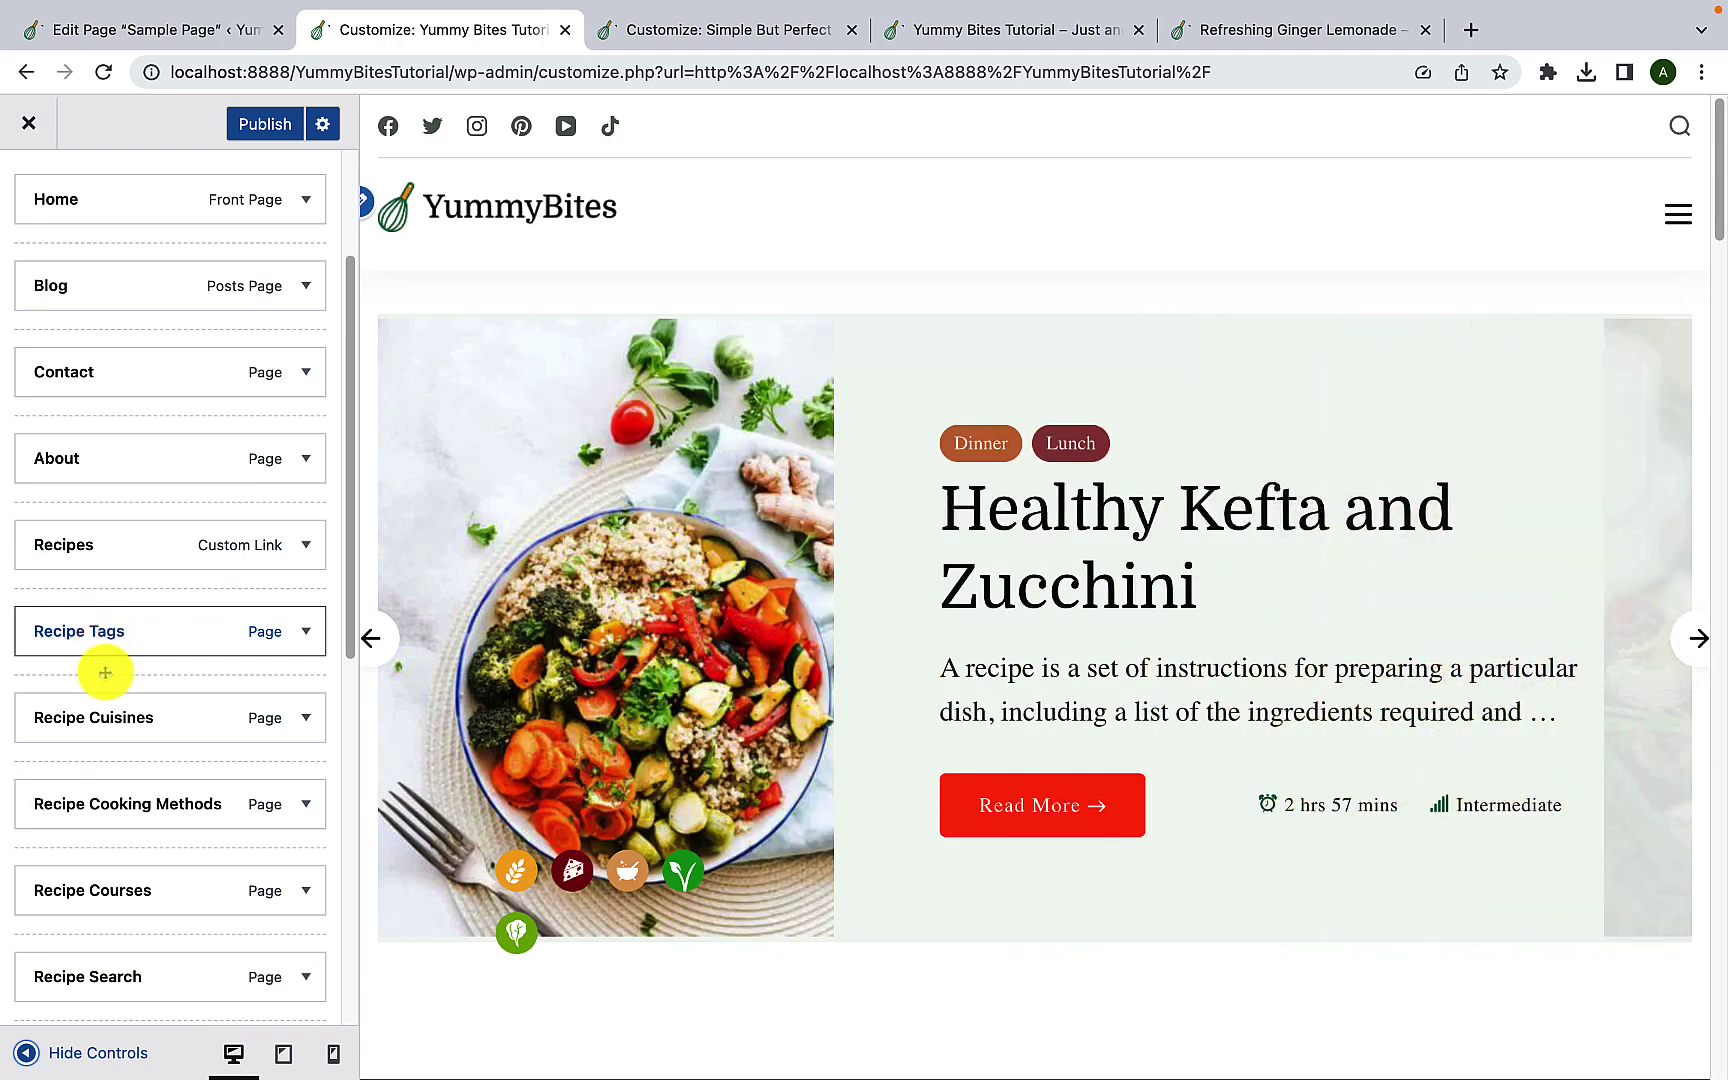
Step: Reorder the pages below Recipes to Recipe Cooking Methods, Recipe Cuisines, Recipe Courses, Recipe Tags and Recipe Search
drag(120, 725, 116, 677)
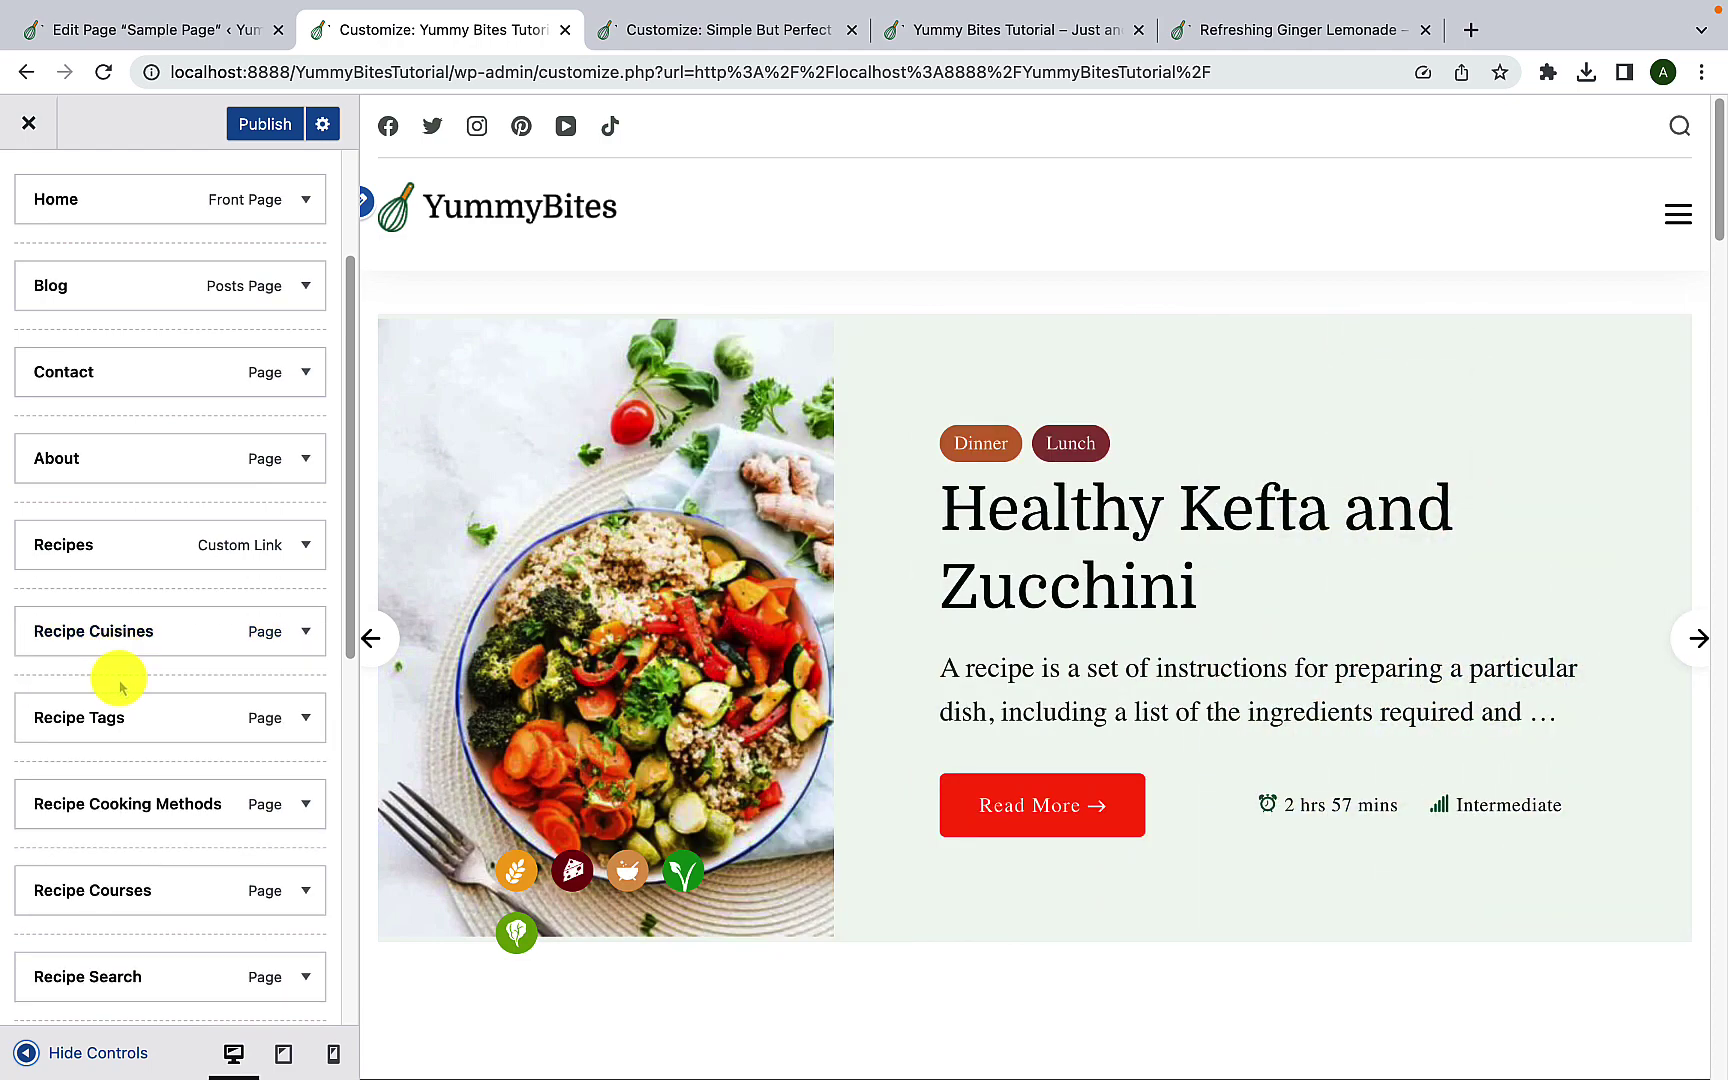
drag(127, 768, 110, 631)
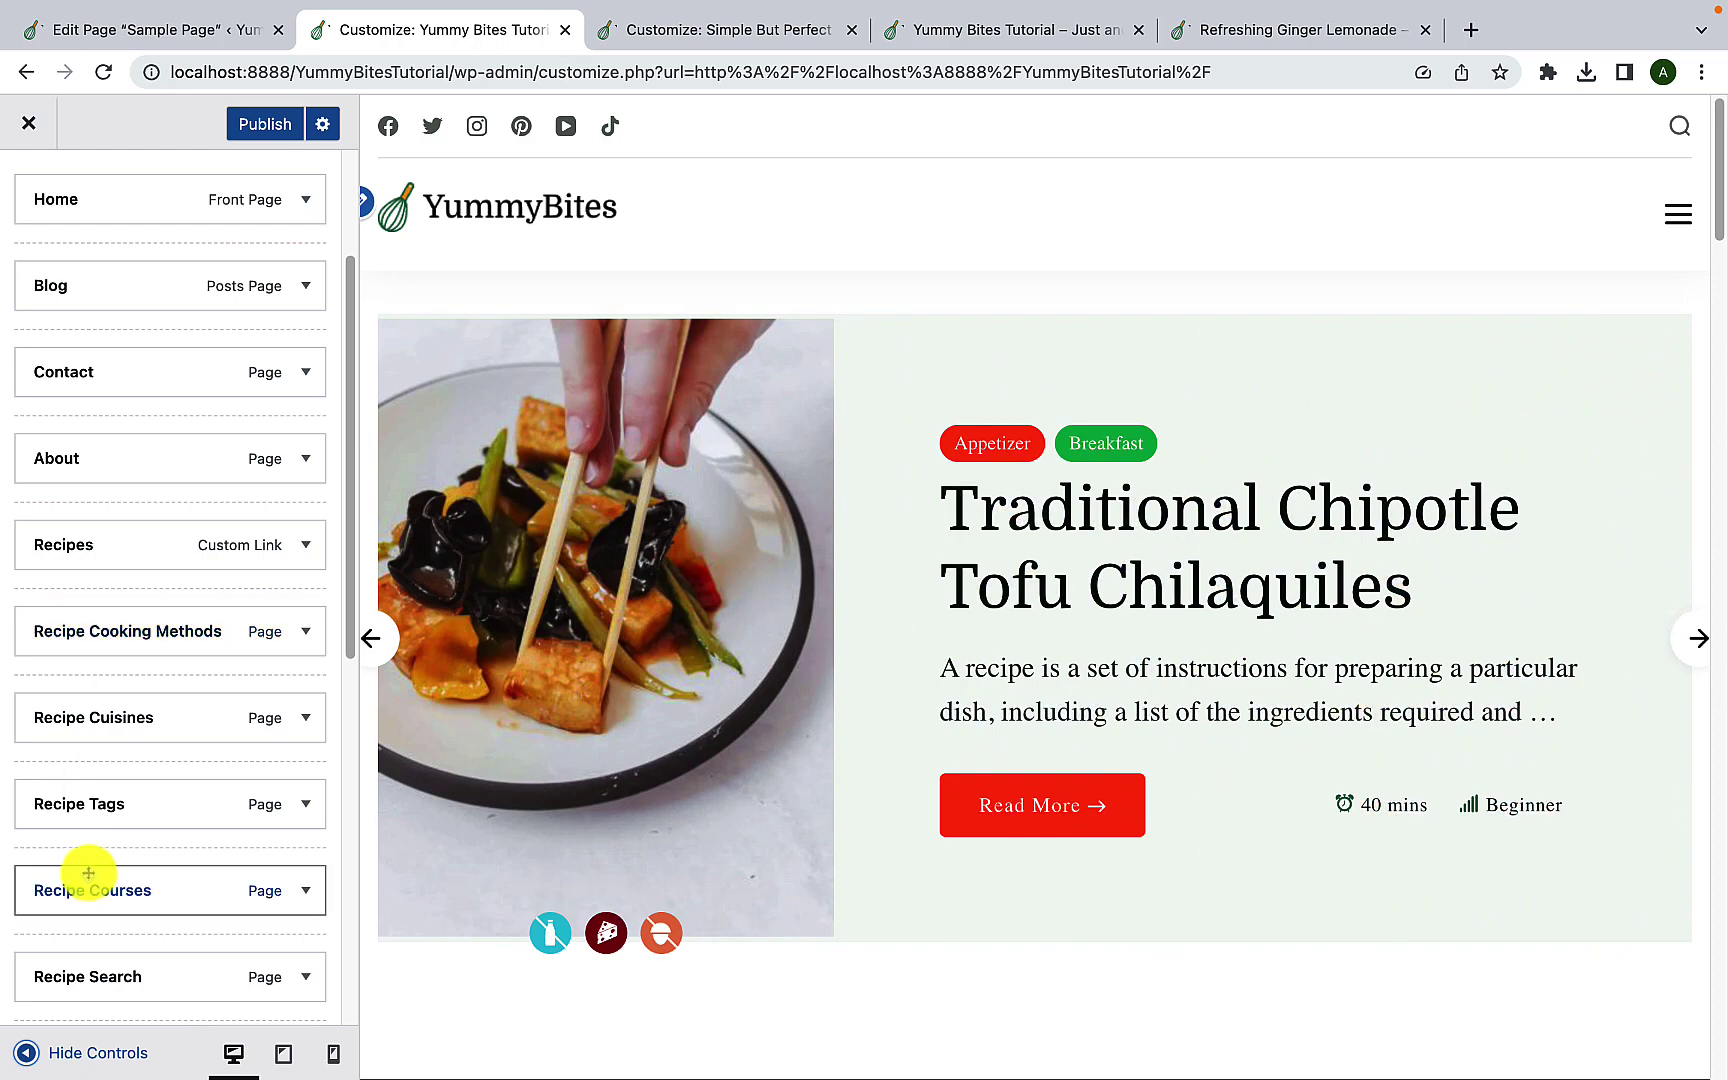
drag(85, 872, 120, 790)
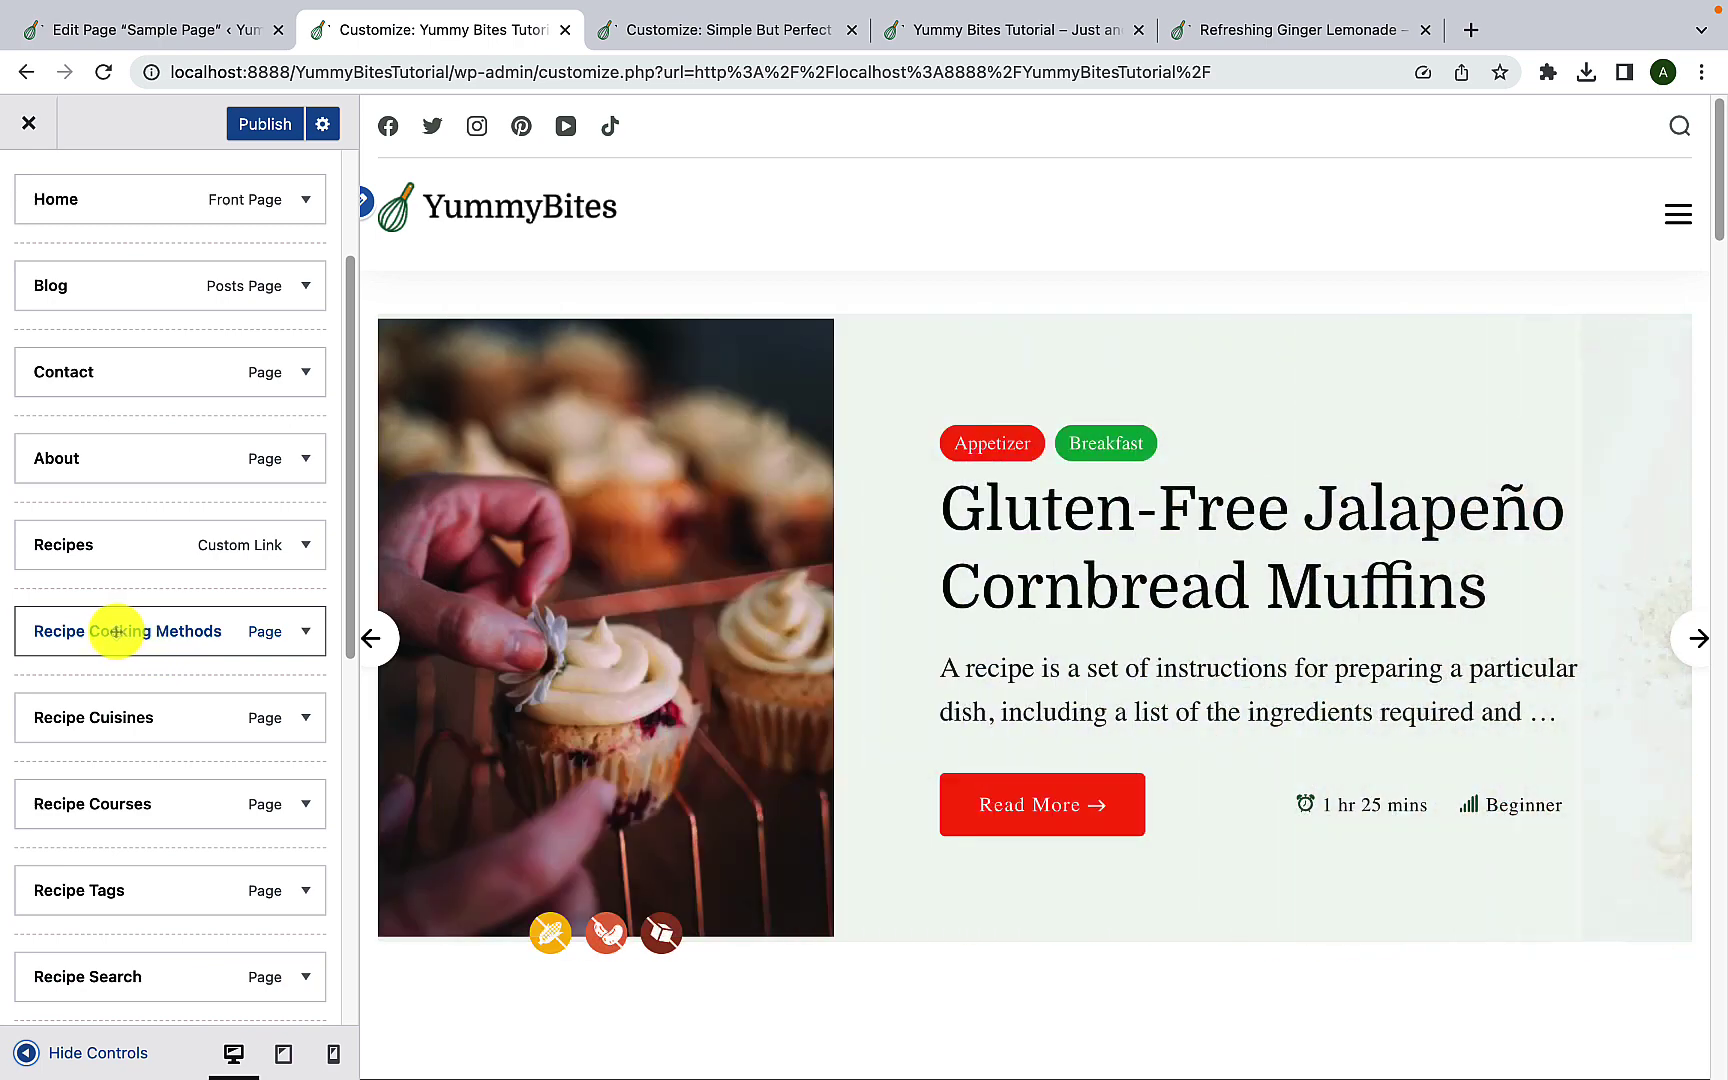
Step: Nest the five recipe pages as sub-items under Recipes and check the header navigation in the full-width preview
drag(117, 631, 127, 629)
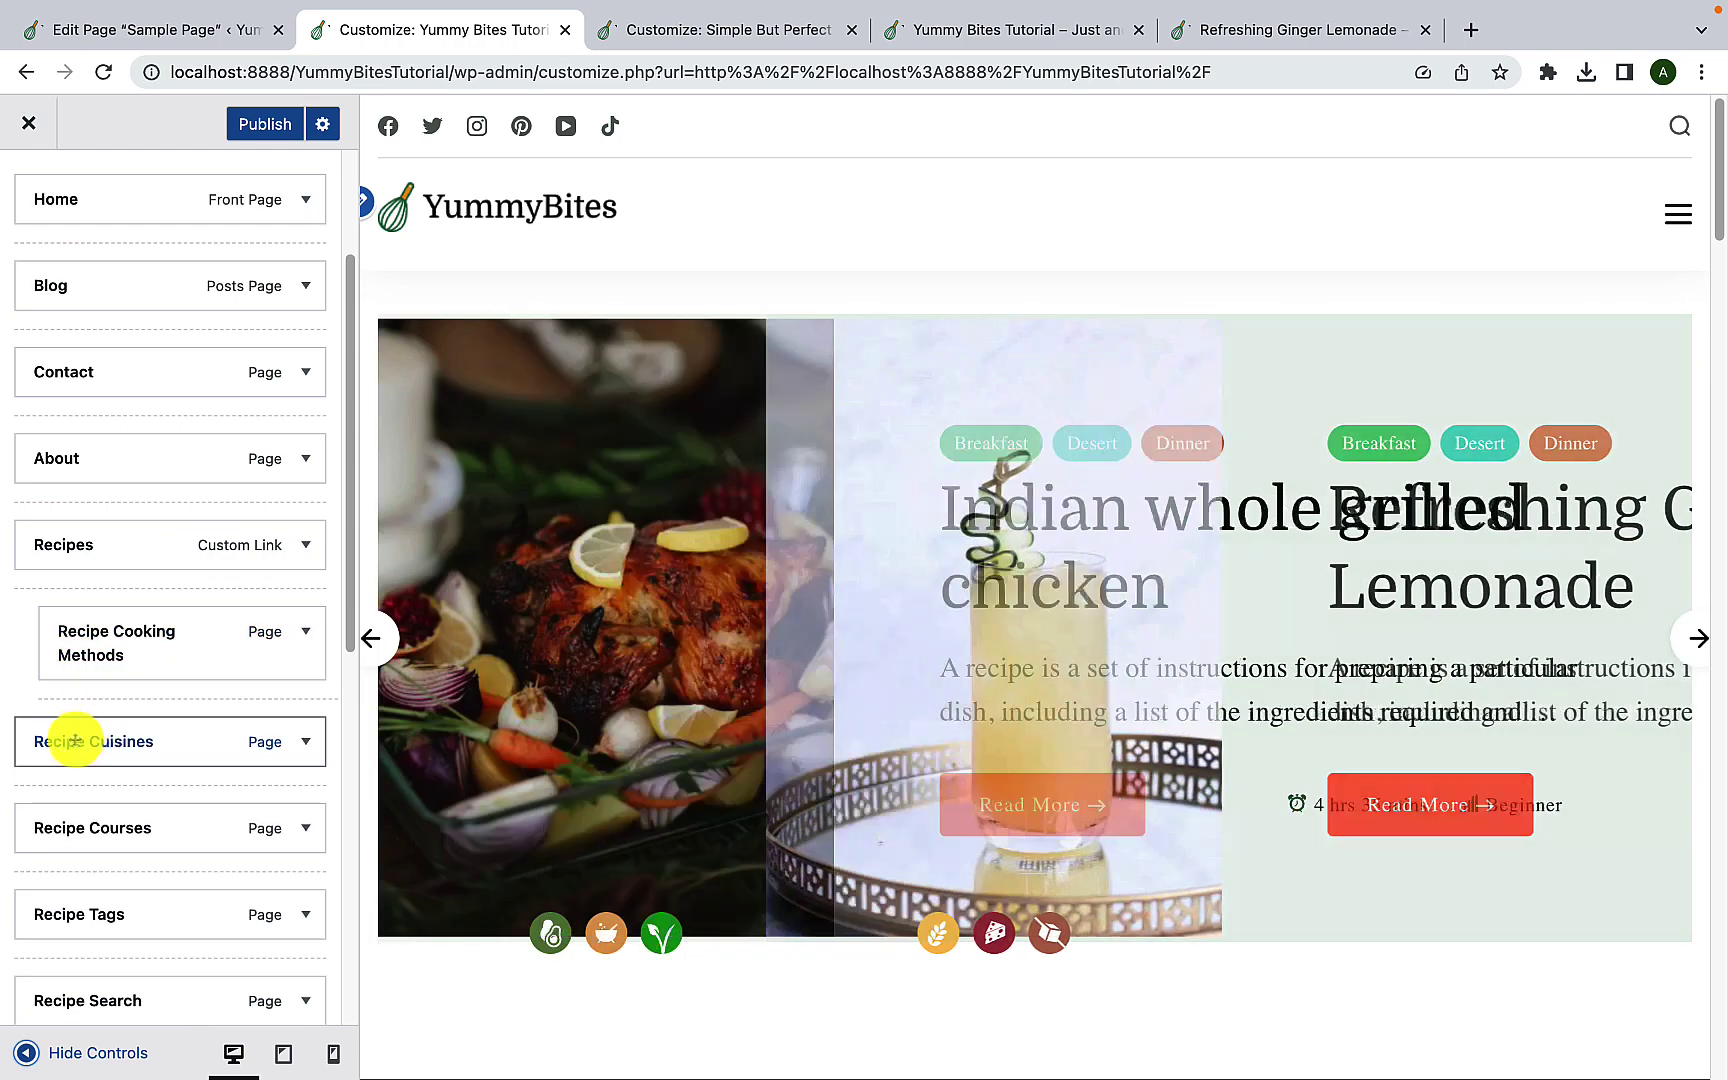
drag(66, 741, 77, 737)
drag(54, 825, 78, 824)
drag(48, 929, 69, 914)
drag(45, 998, 85, 973)
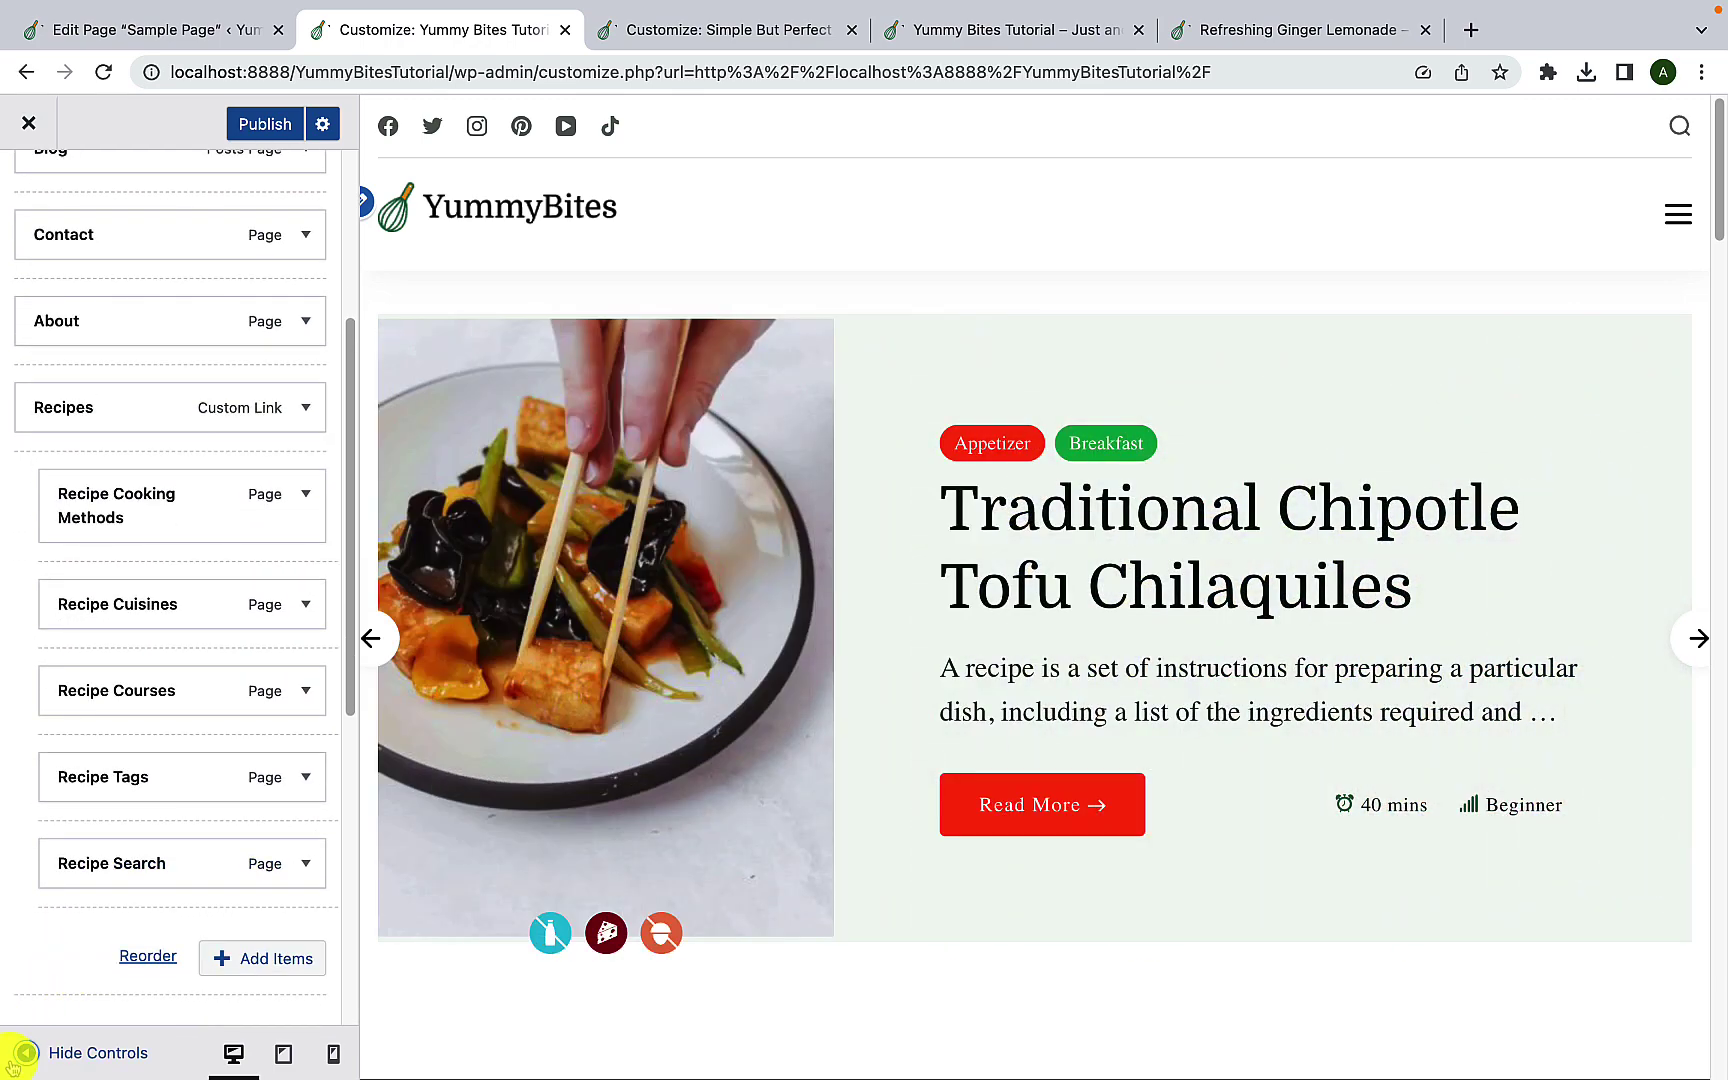
click(24, 1054)
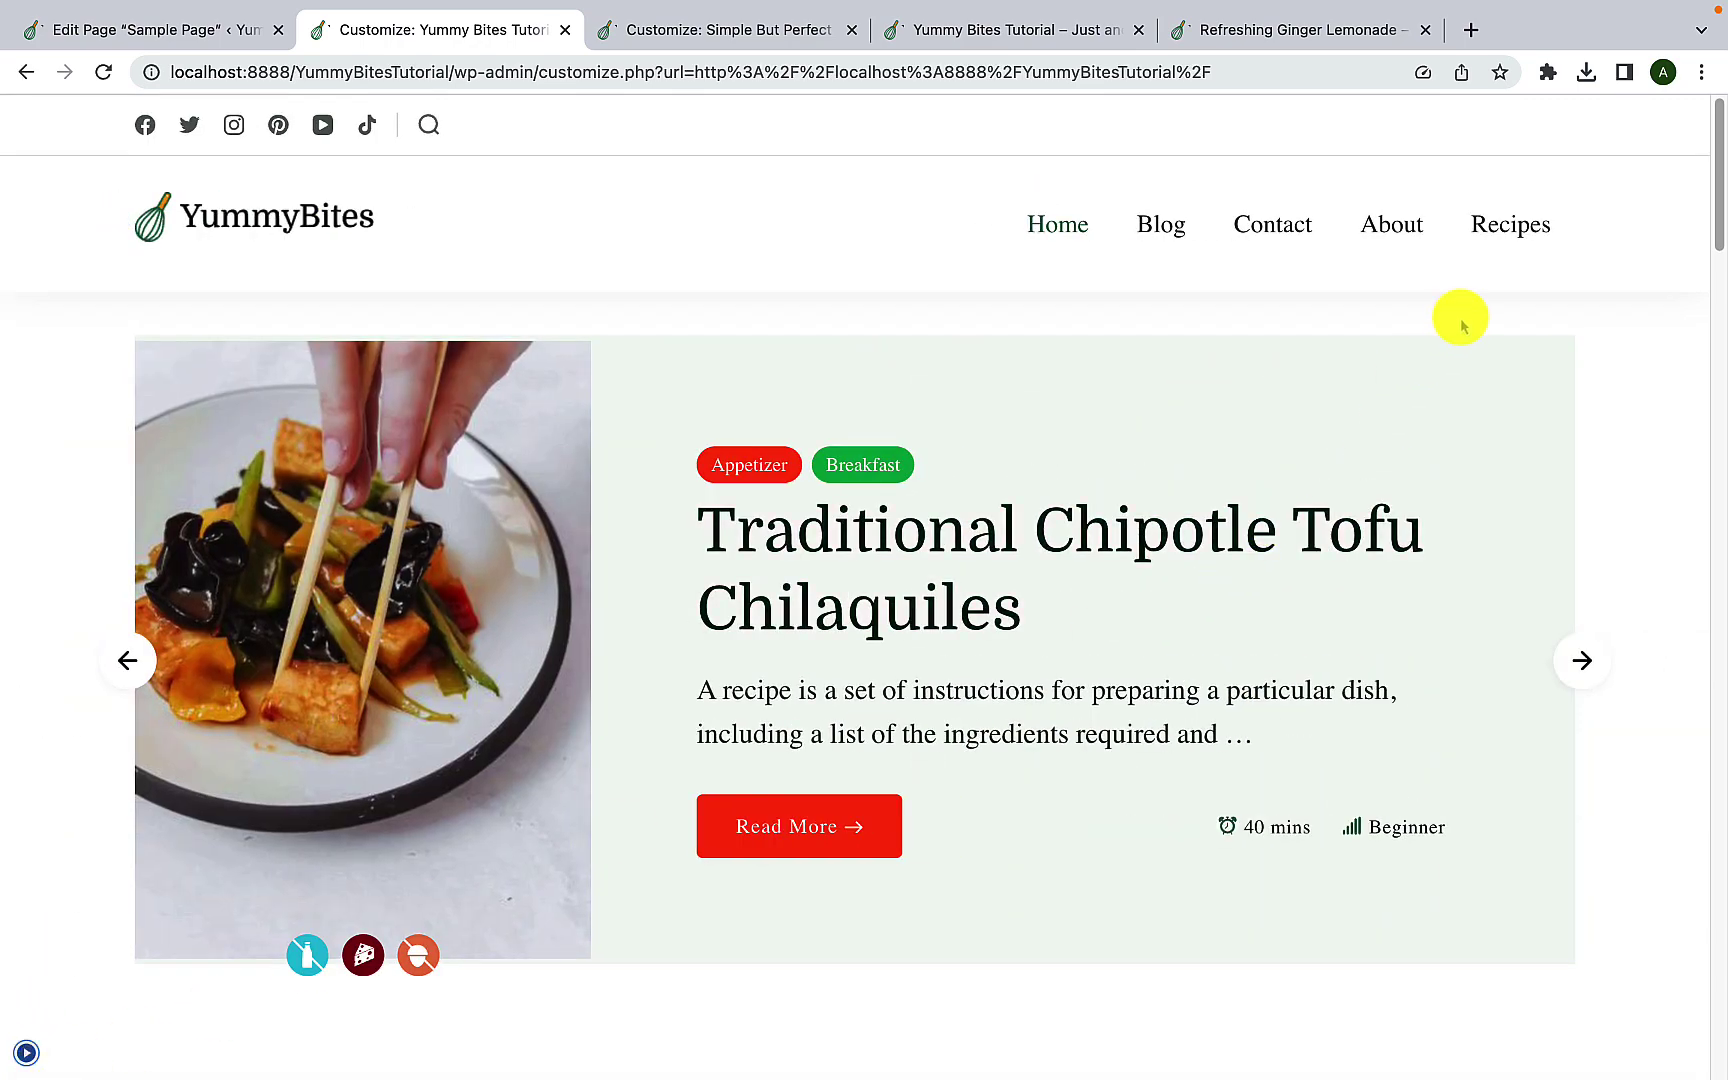
mouse_move(1549, 258)
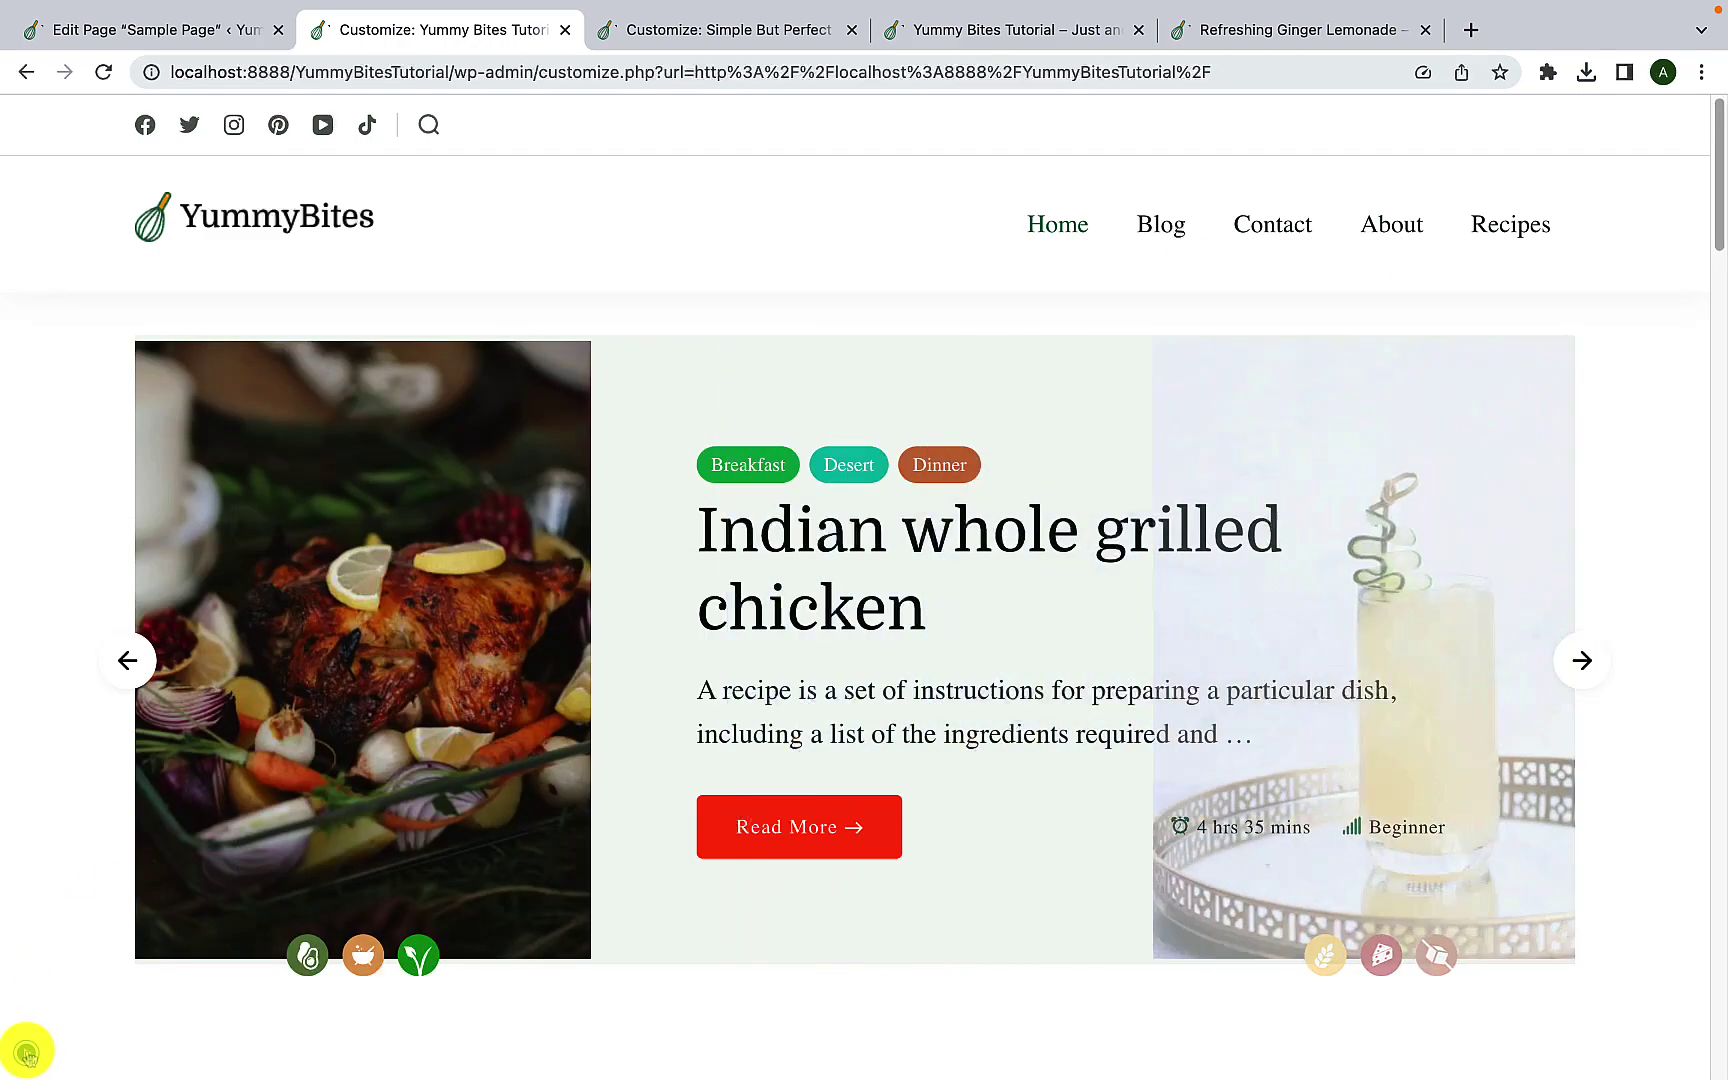
click(26, 1053)
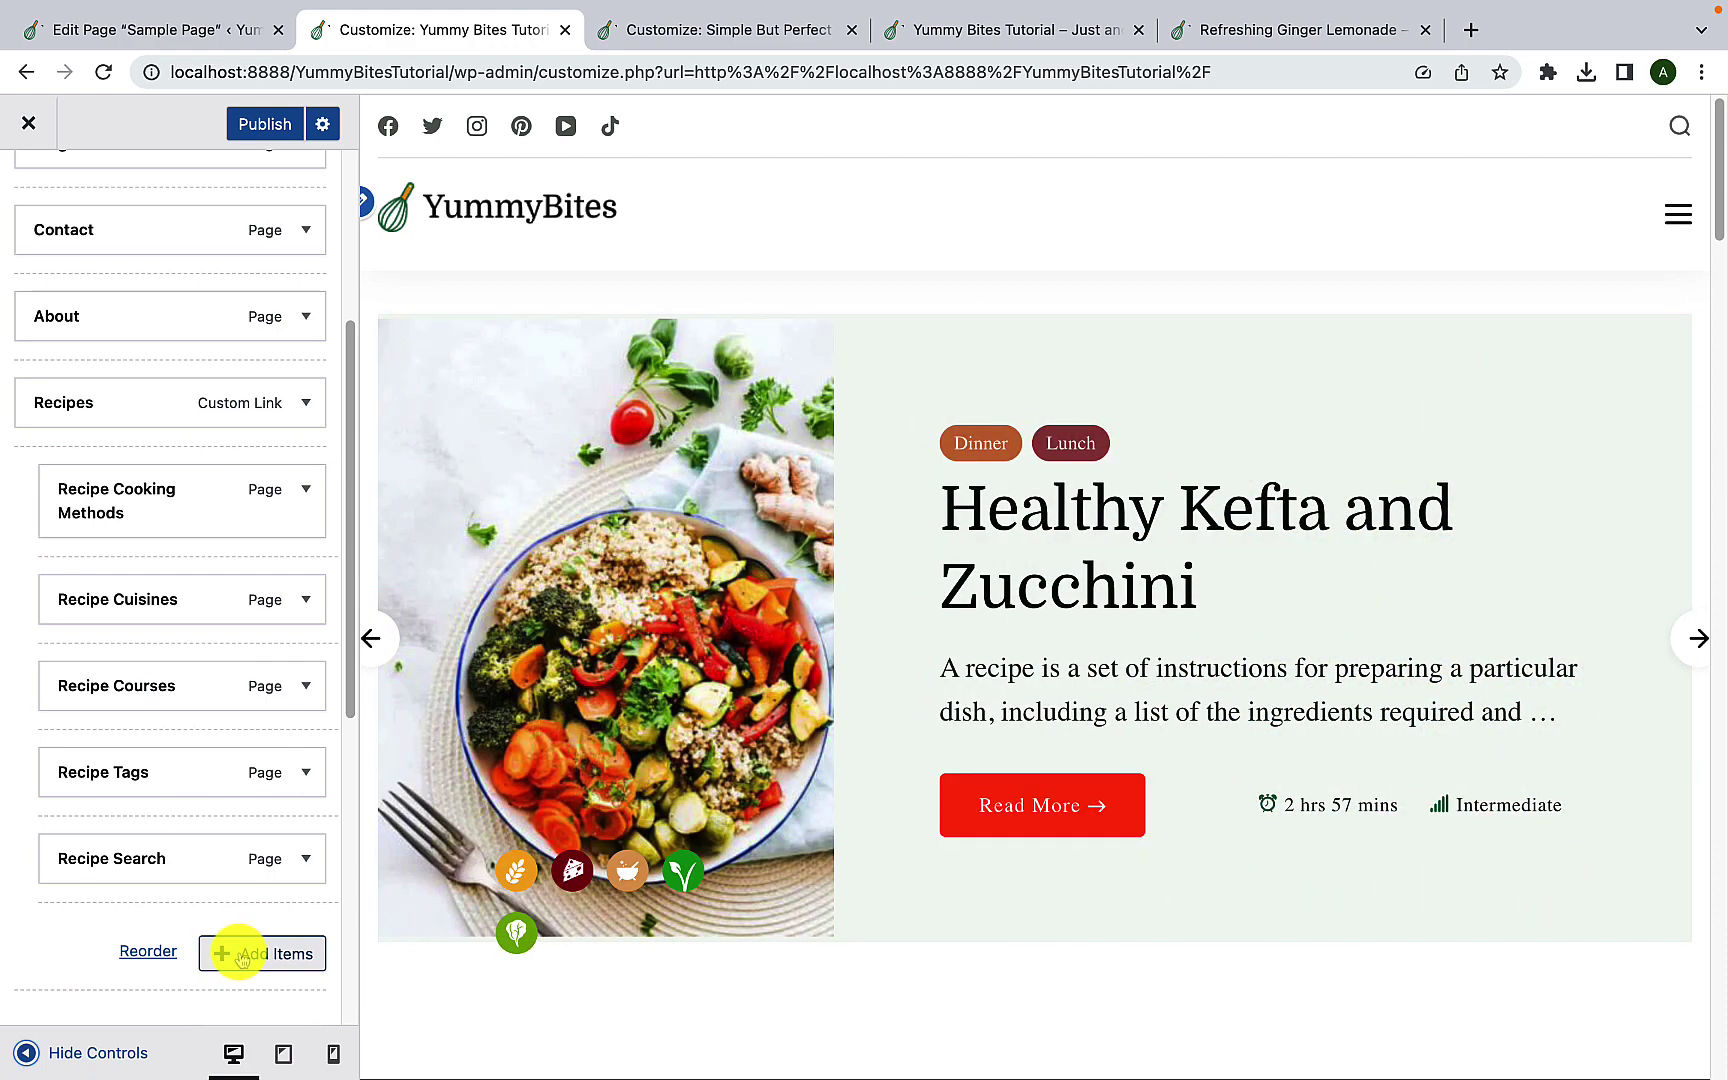
Step: Add the Cuisines, Courses and Cooking Methods pages to Primary Menu
click(240, 956)
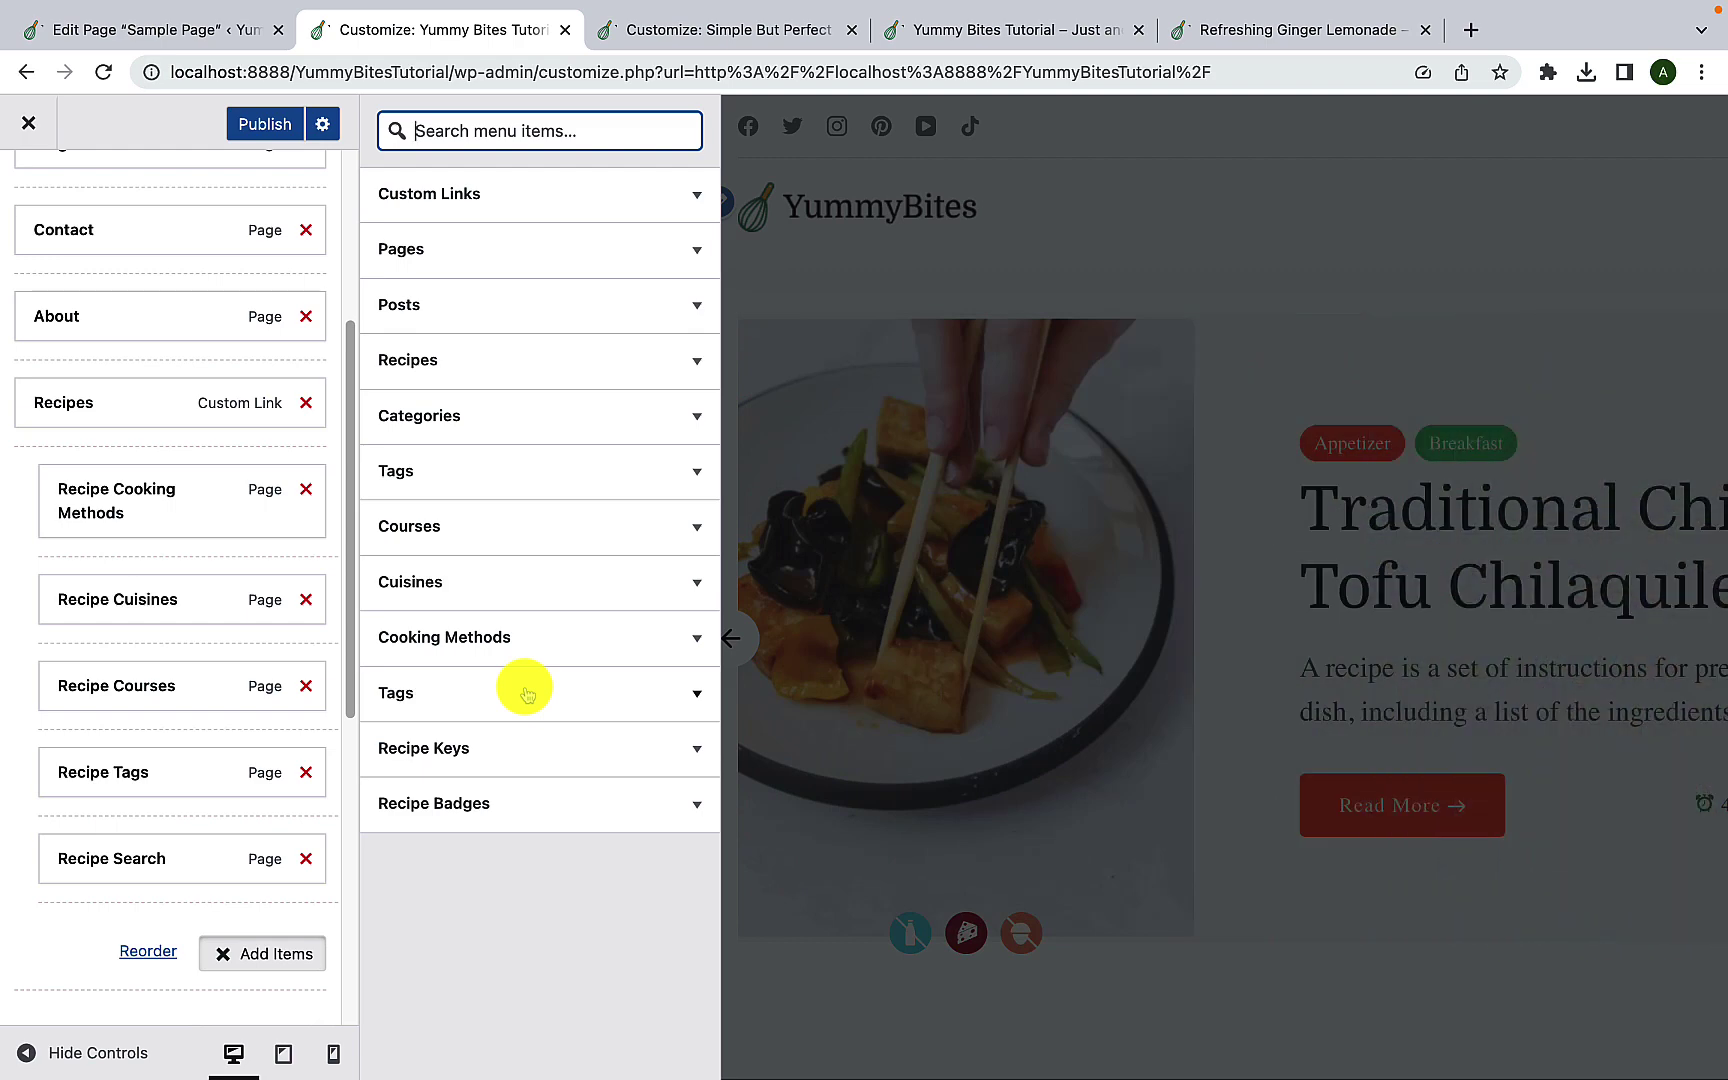
click(537, 256)
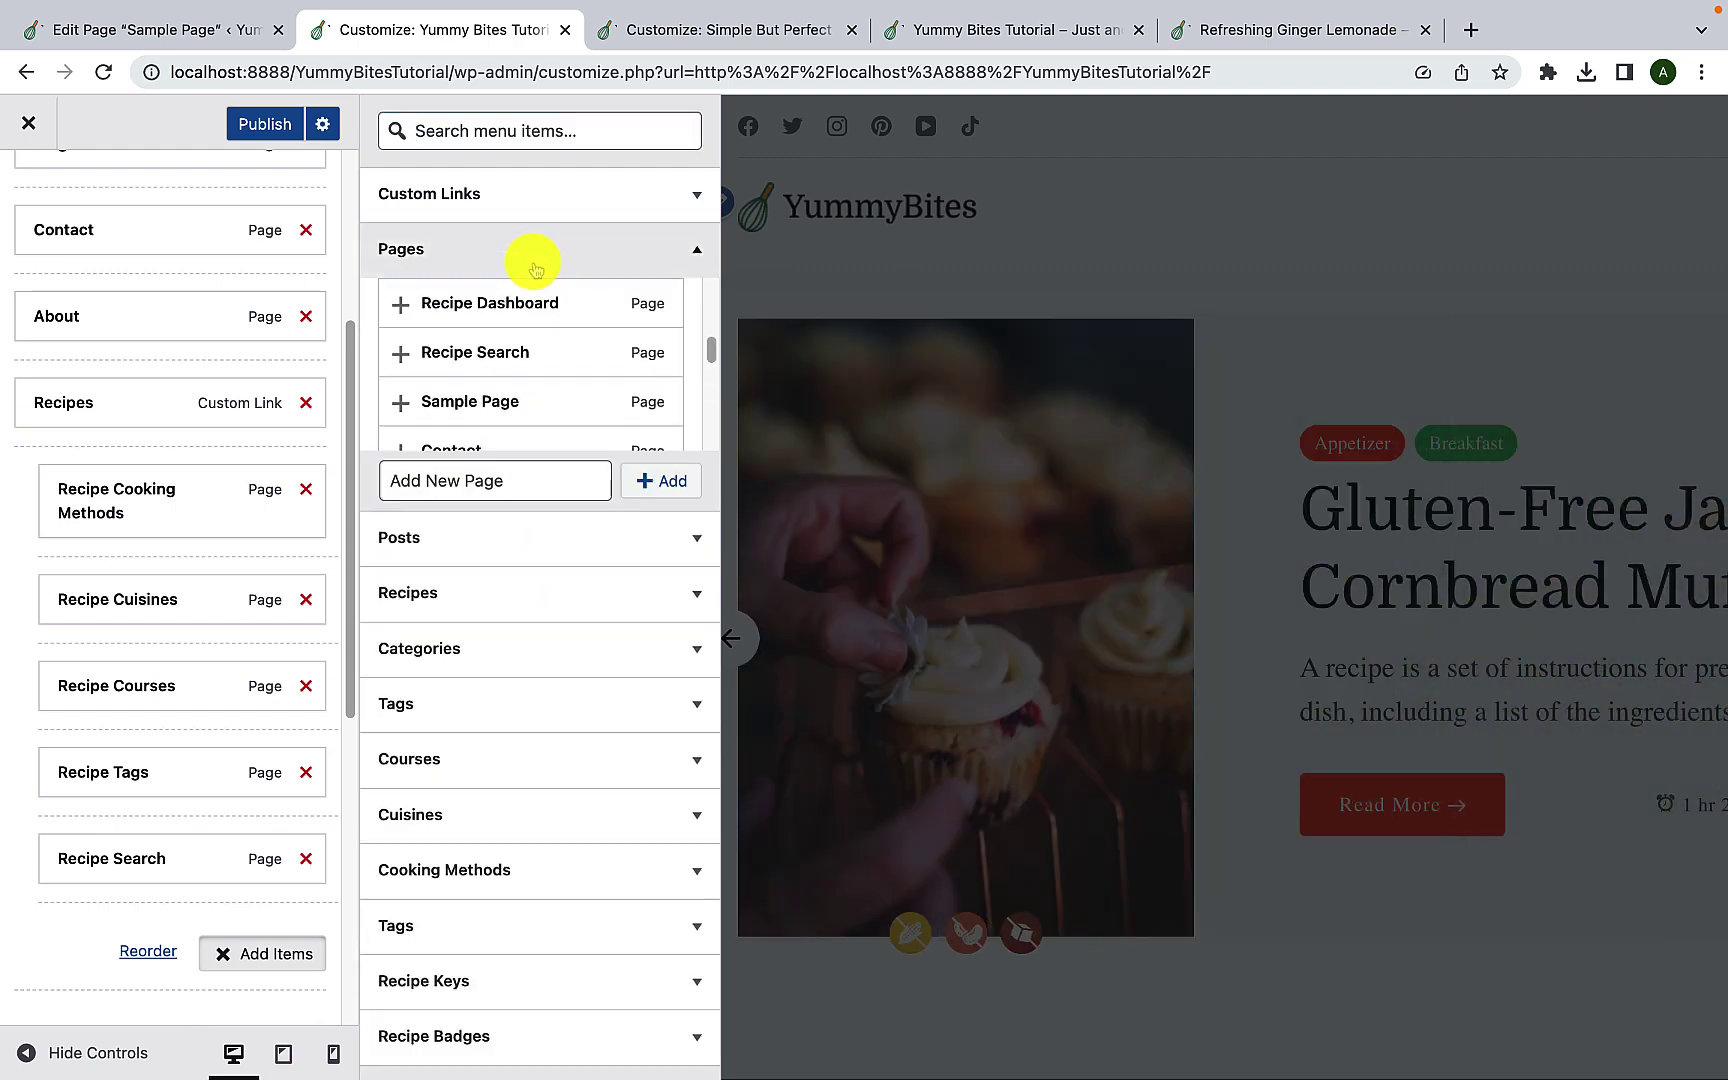
scroll(436, 388, down, 5)
scroll(434, 397, up, 2)
click(399, 403)
scroll(399, 403, down, 2)
click(399, 400)
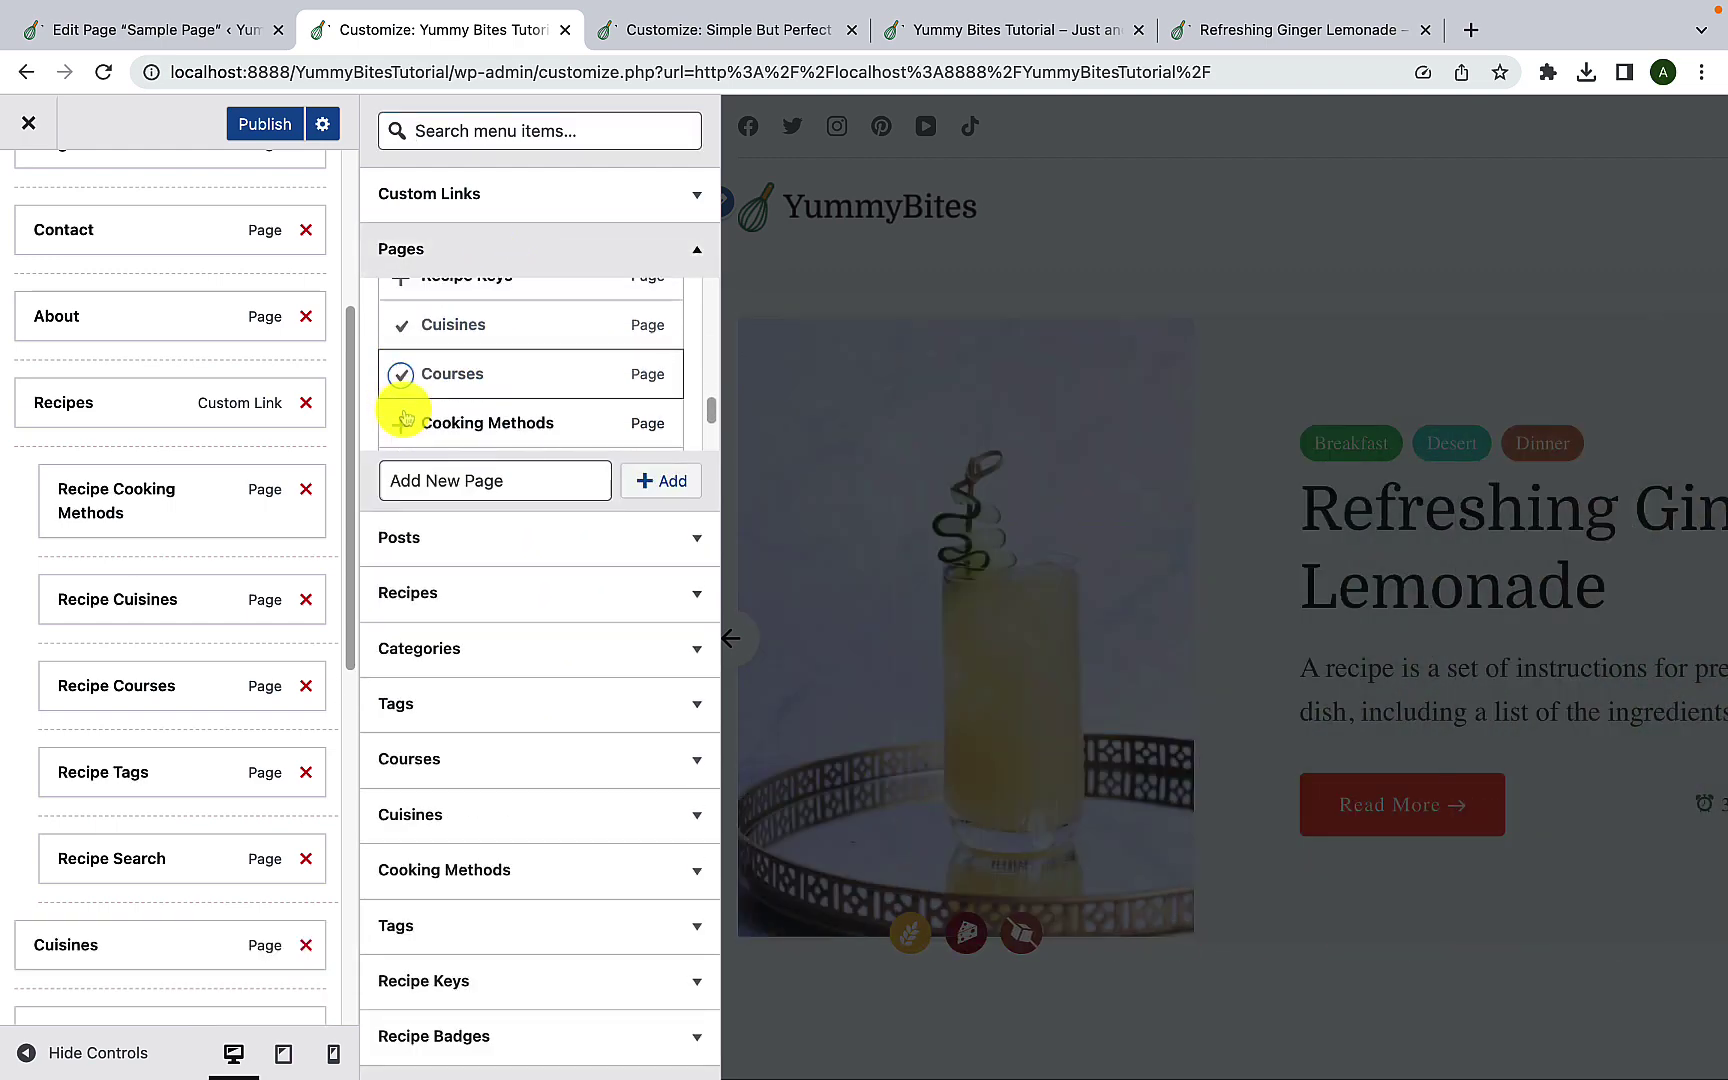
click(400, 416)
click(697, 251)
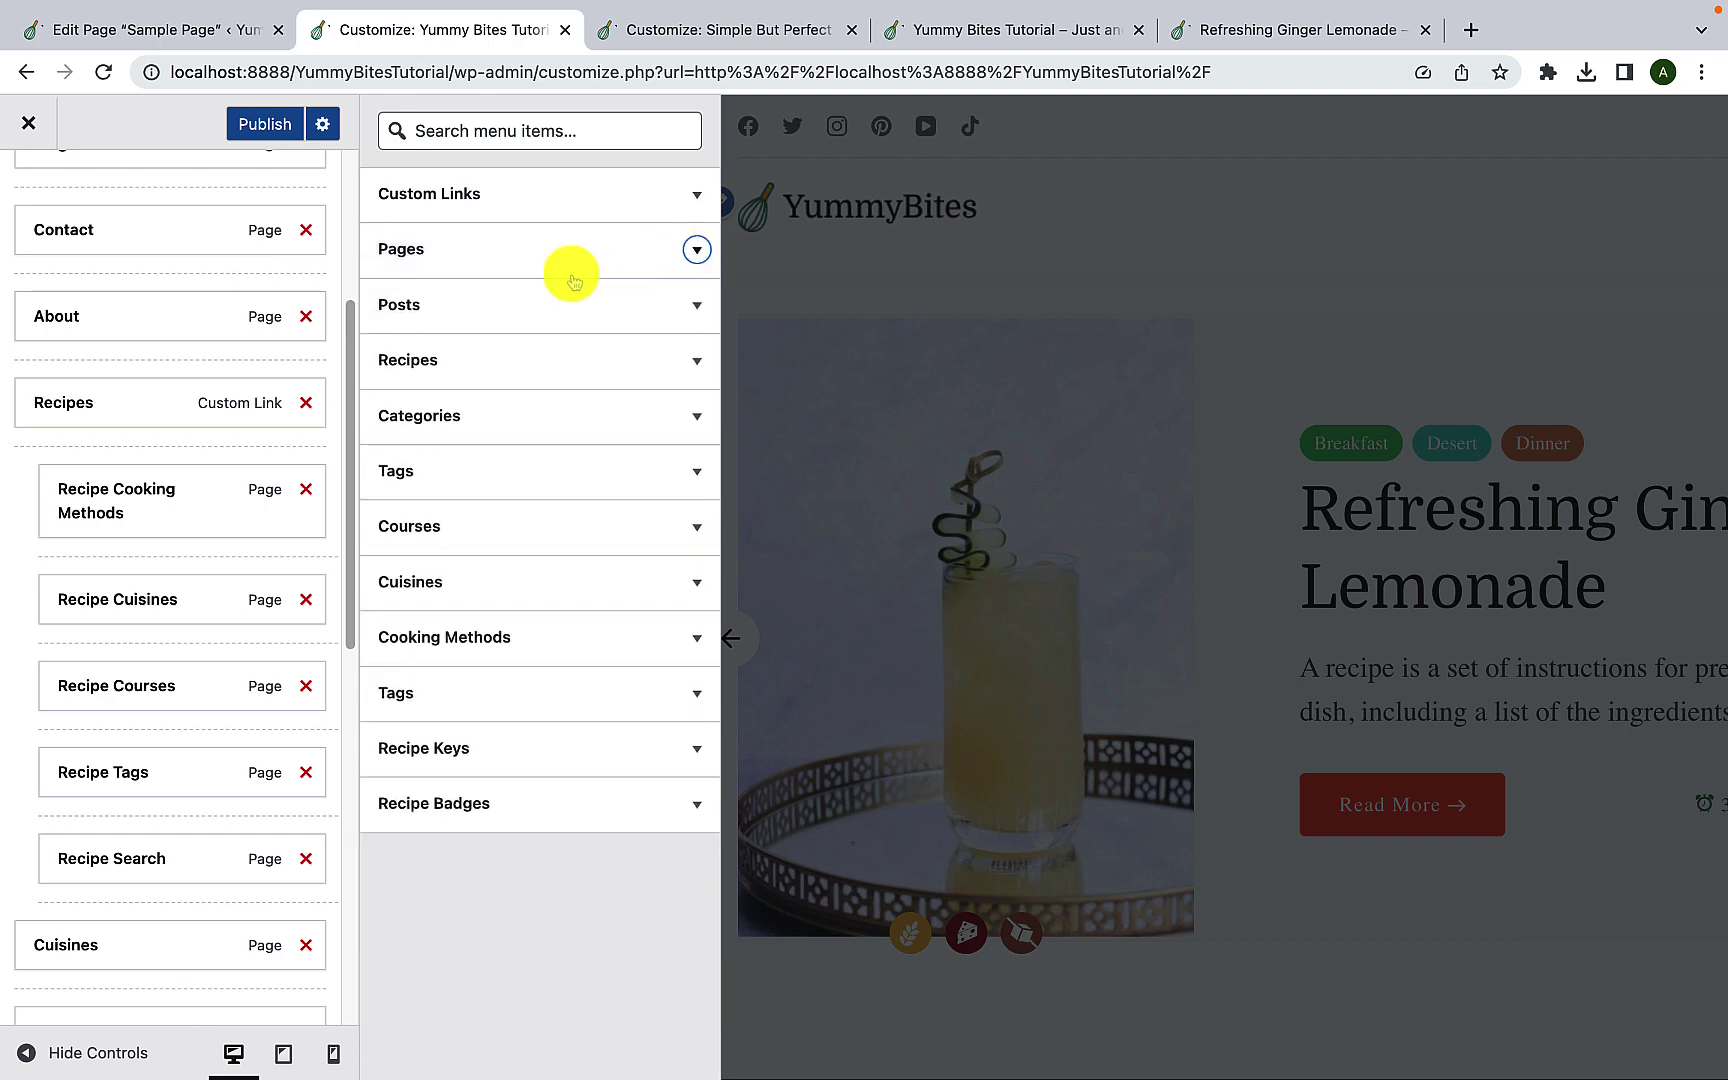
scroll(16, 775, down, 1)
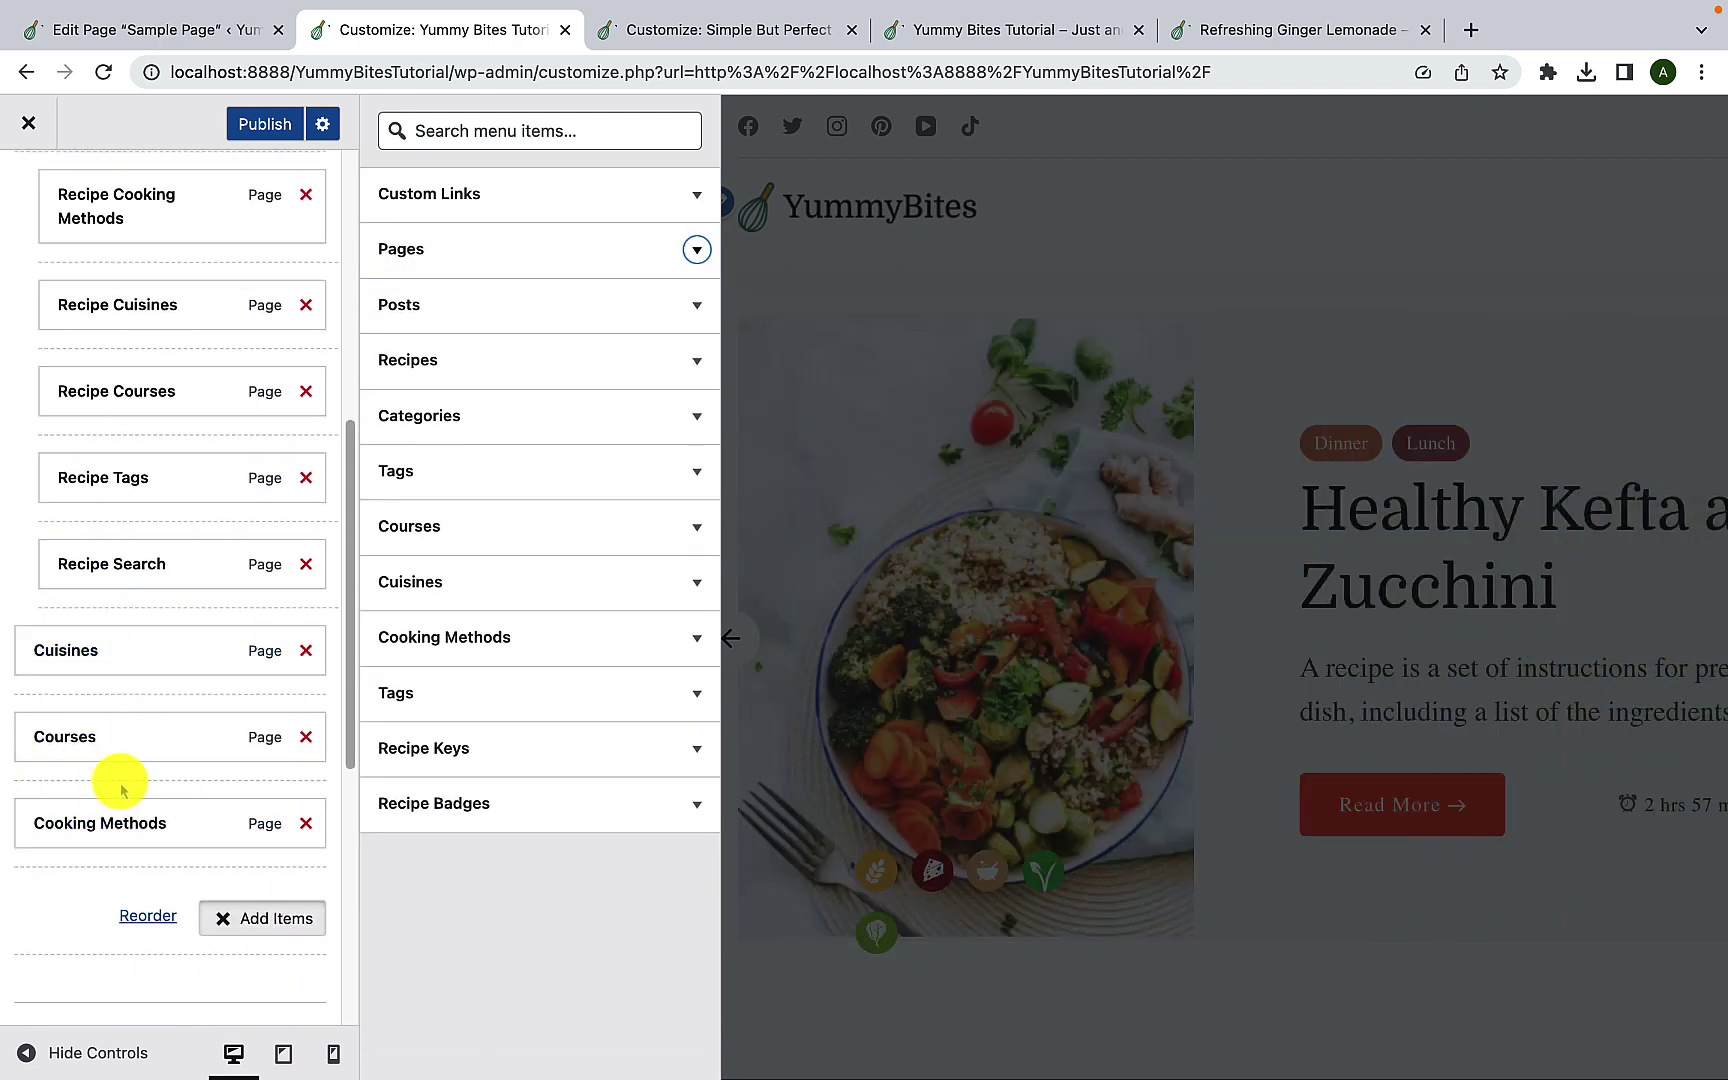
Step: Move Contact to the end of Primary Menu, after Cooking Methods, and check the header navigation in the full-width preview
scroll(122, 789, up, 7)
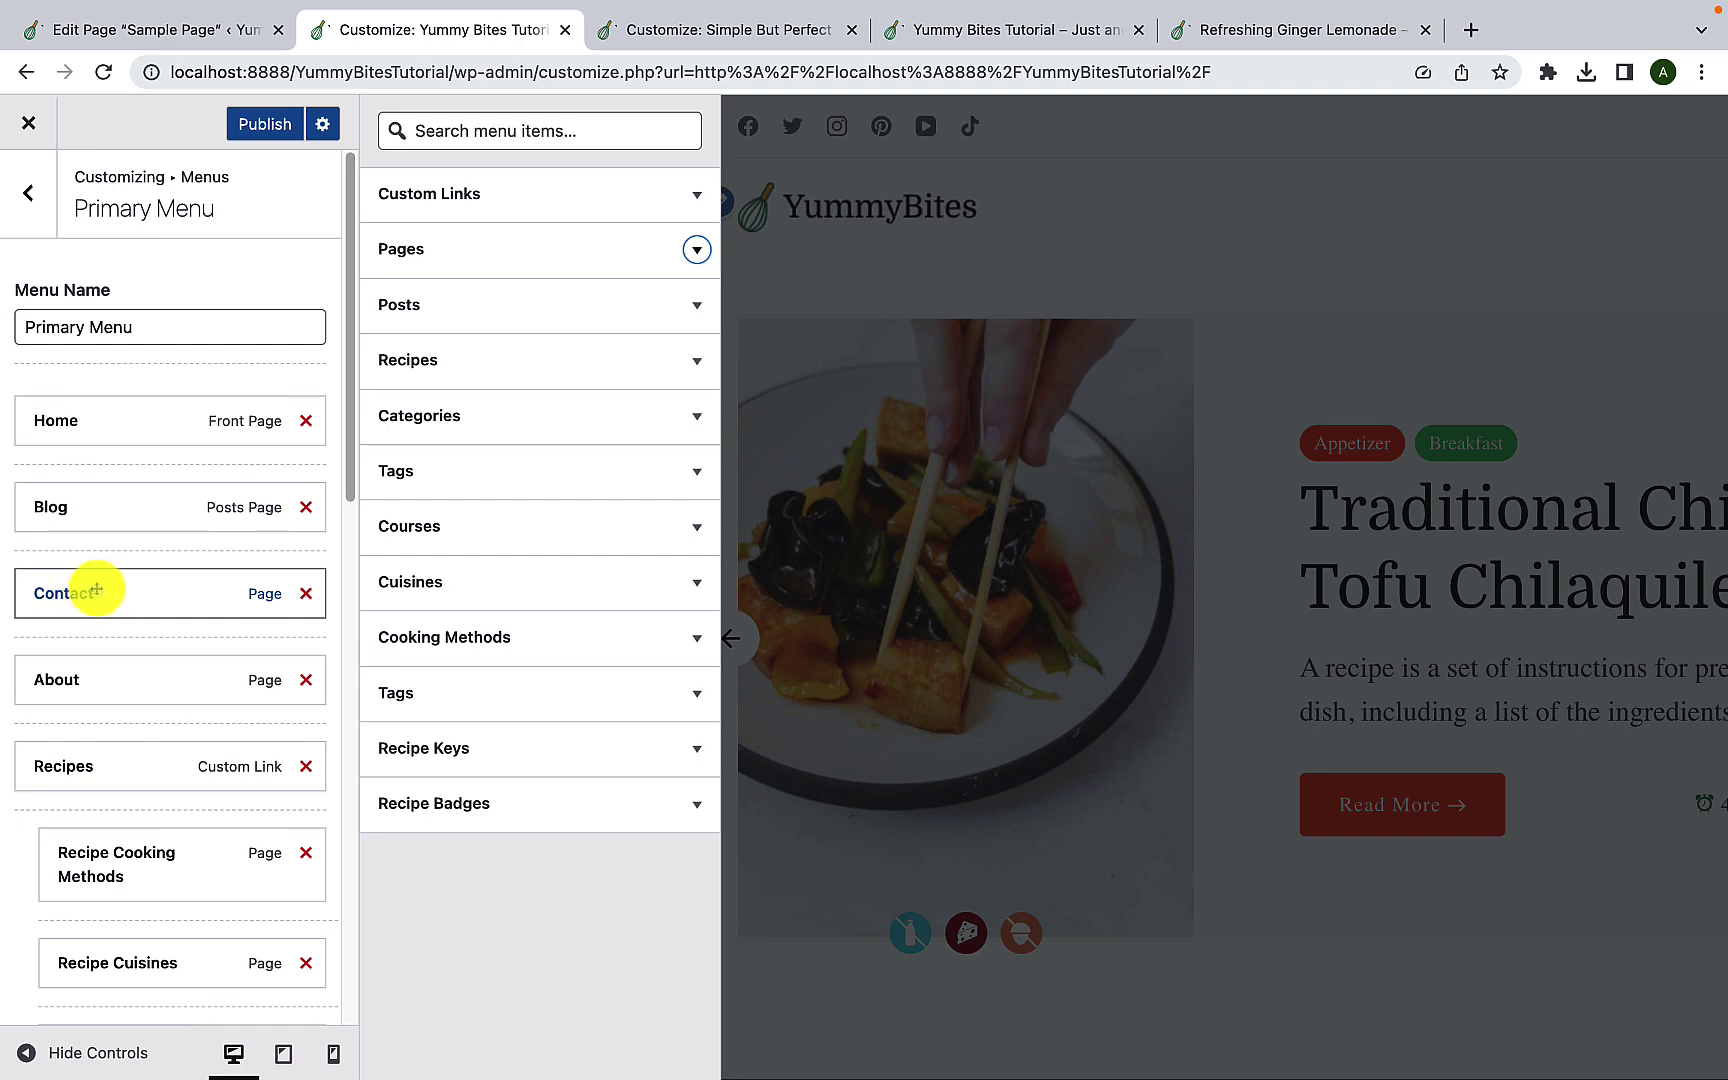
drag(104, 590, 150, 905)
click(27, 1052)
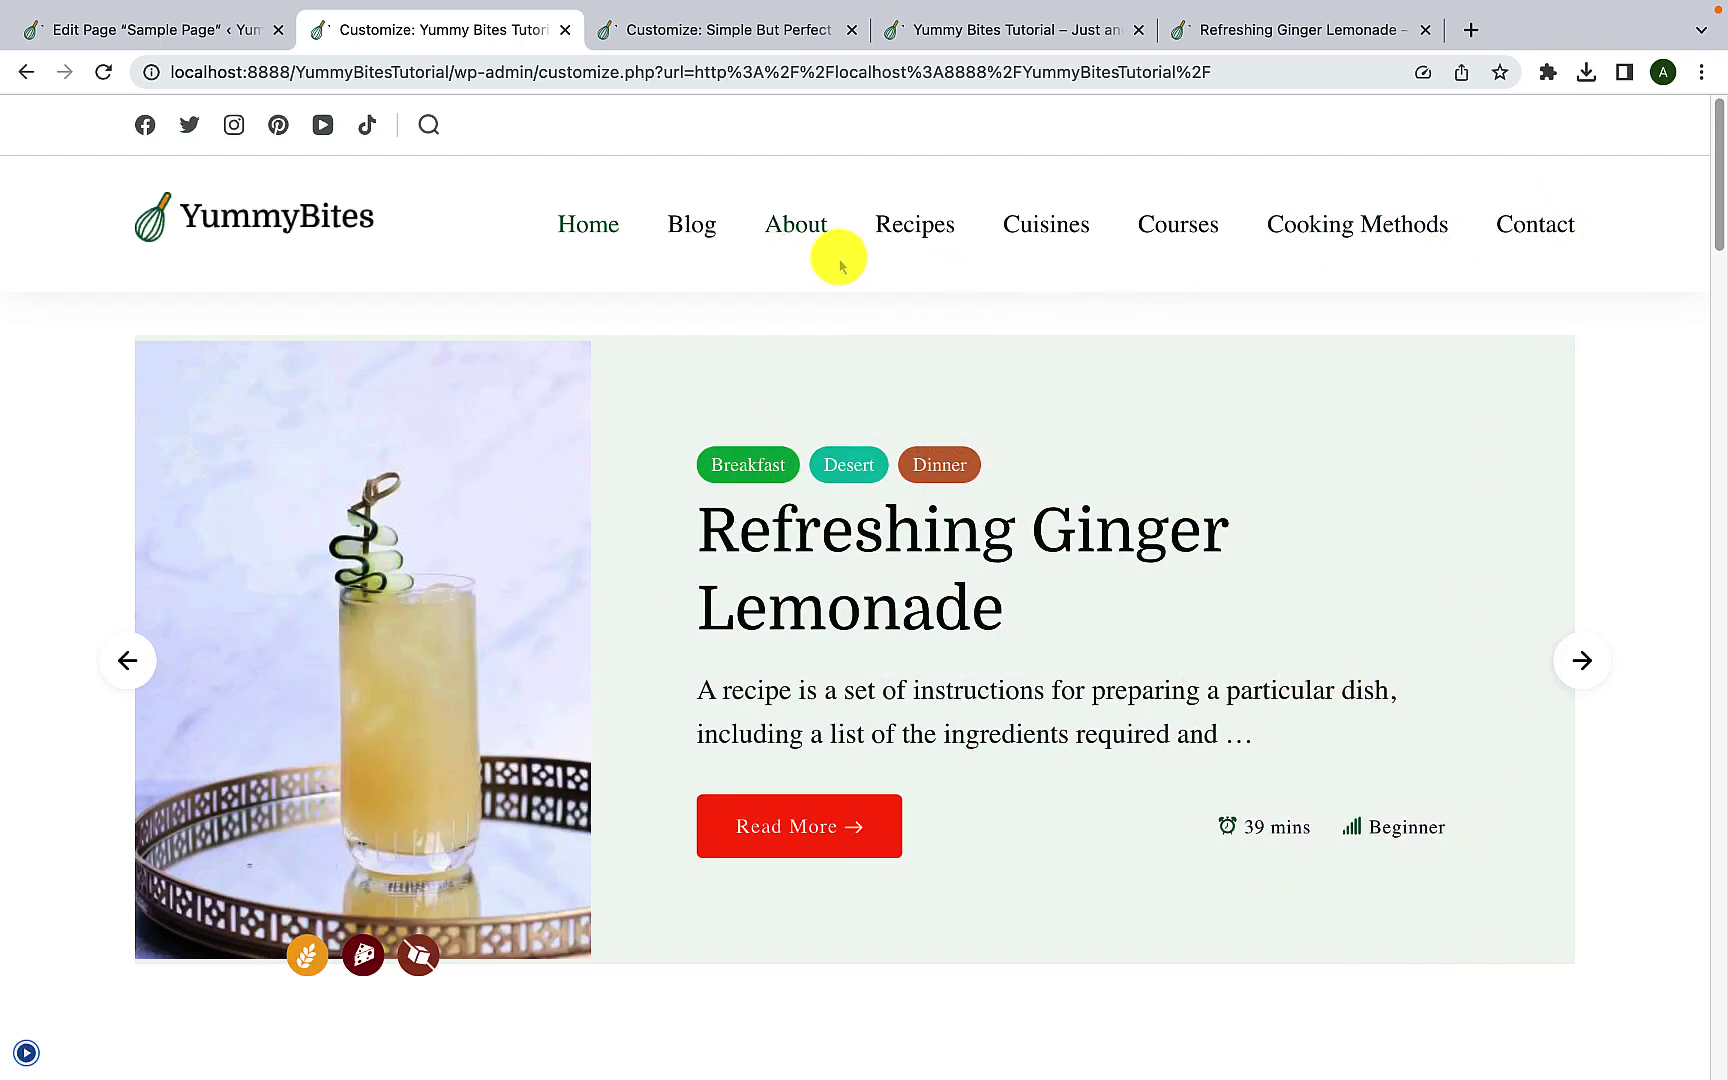
mouse_move(865, 270)
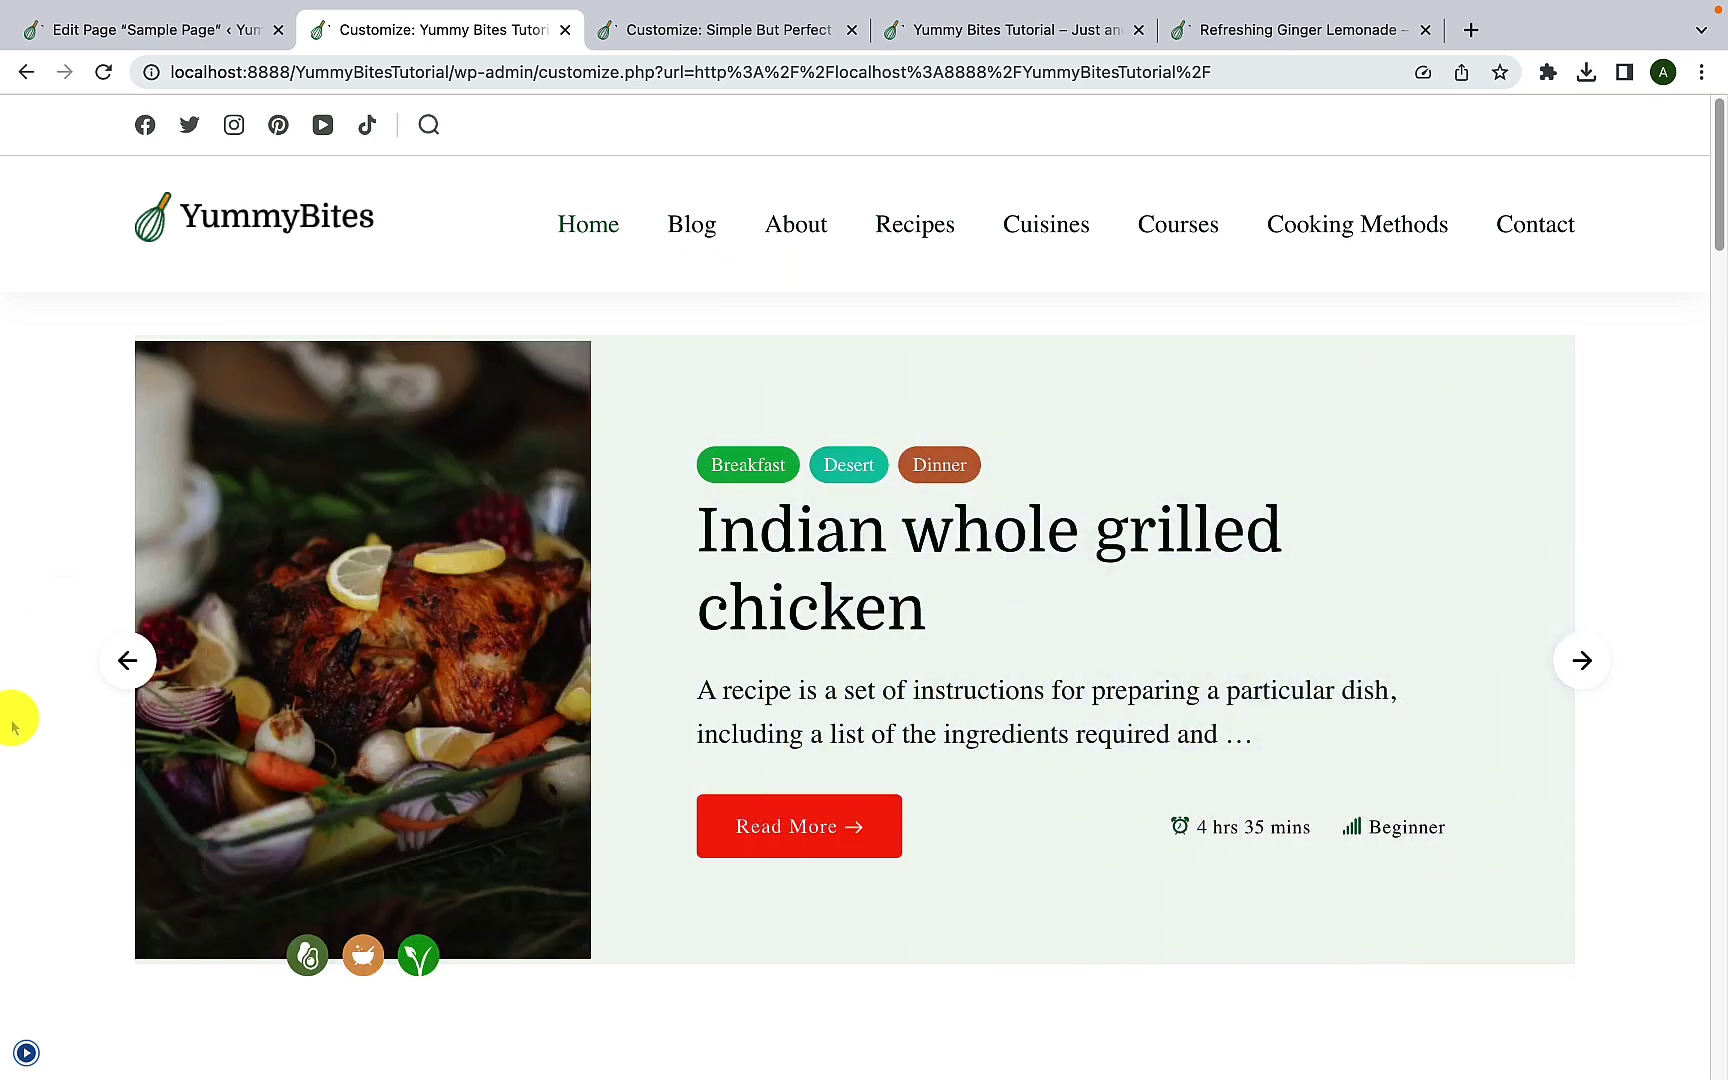
Step: Return from the full-width preview to the customizer controls and publish the Primary Menu changes
click(22, 1055)
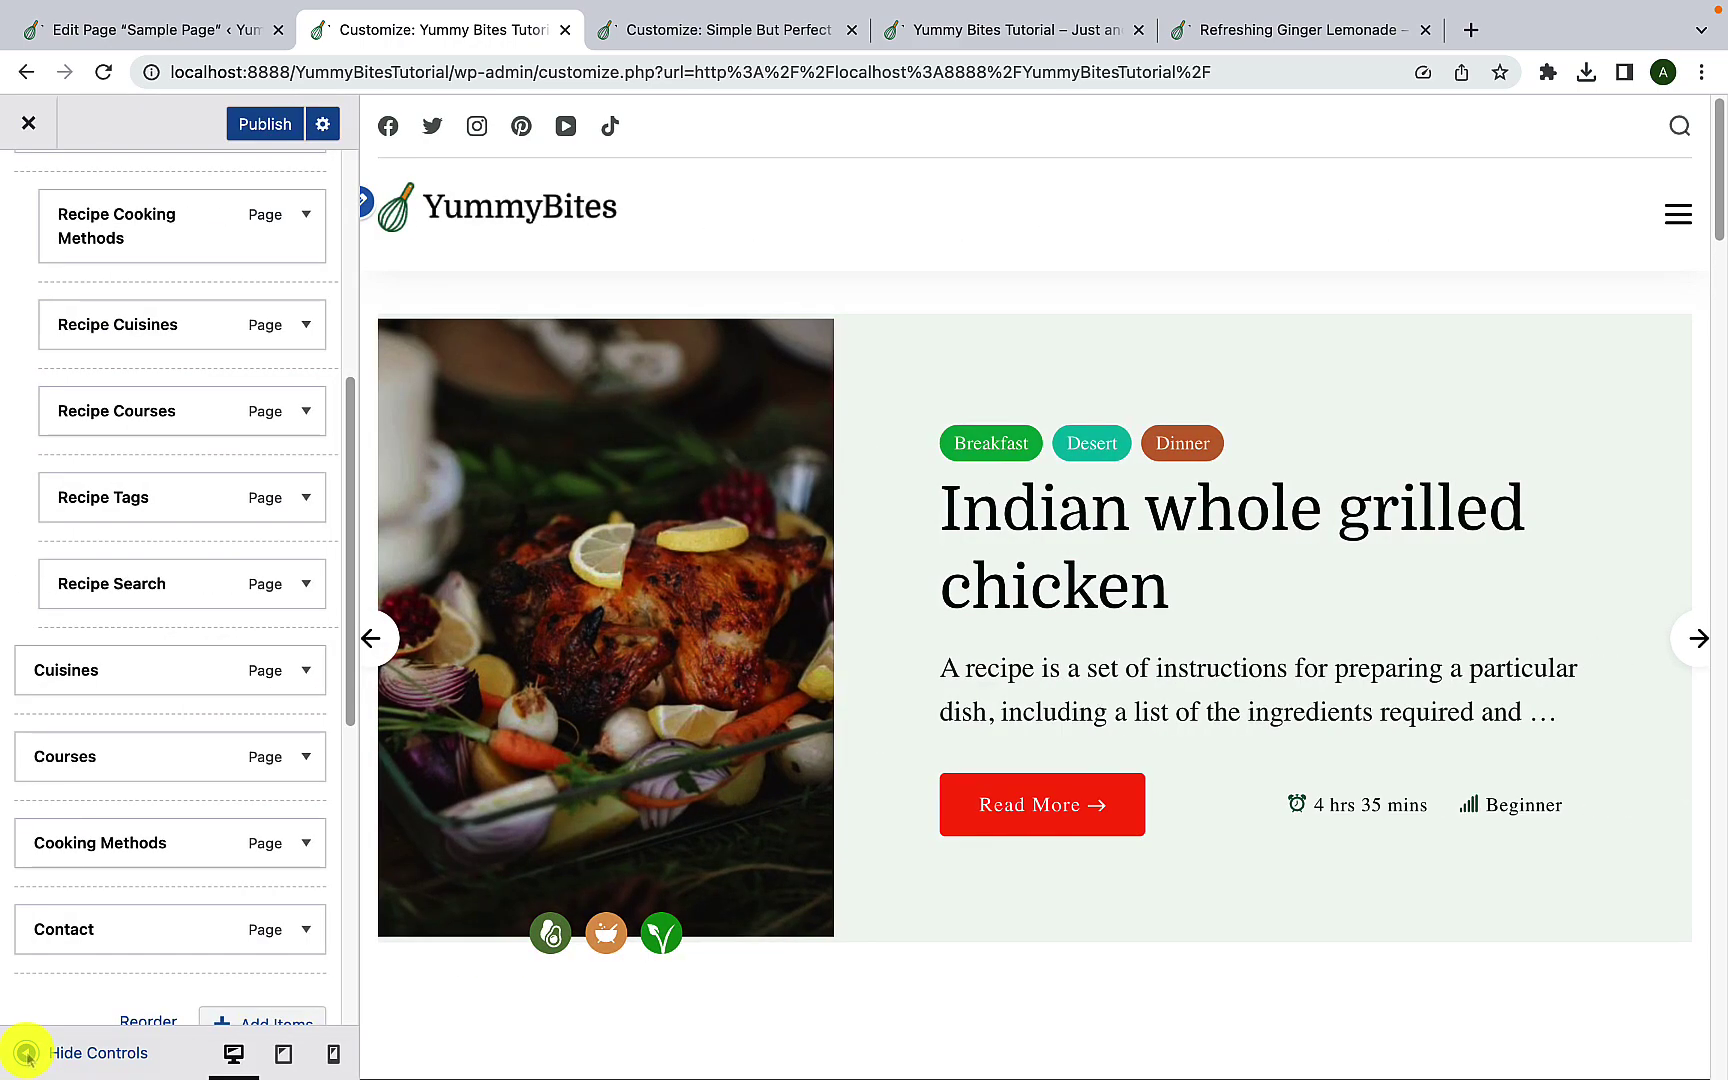
scroll(110, 690, up, 2)
scroll(110, 685, up, 5)
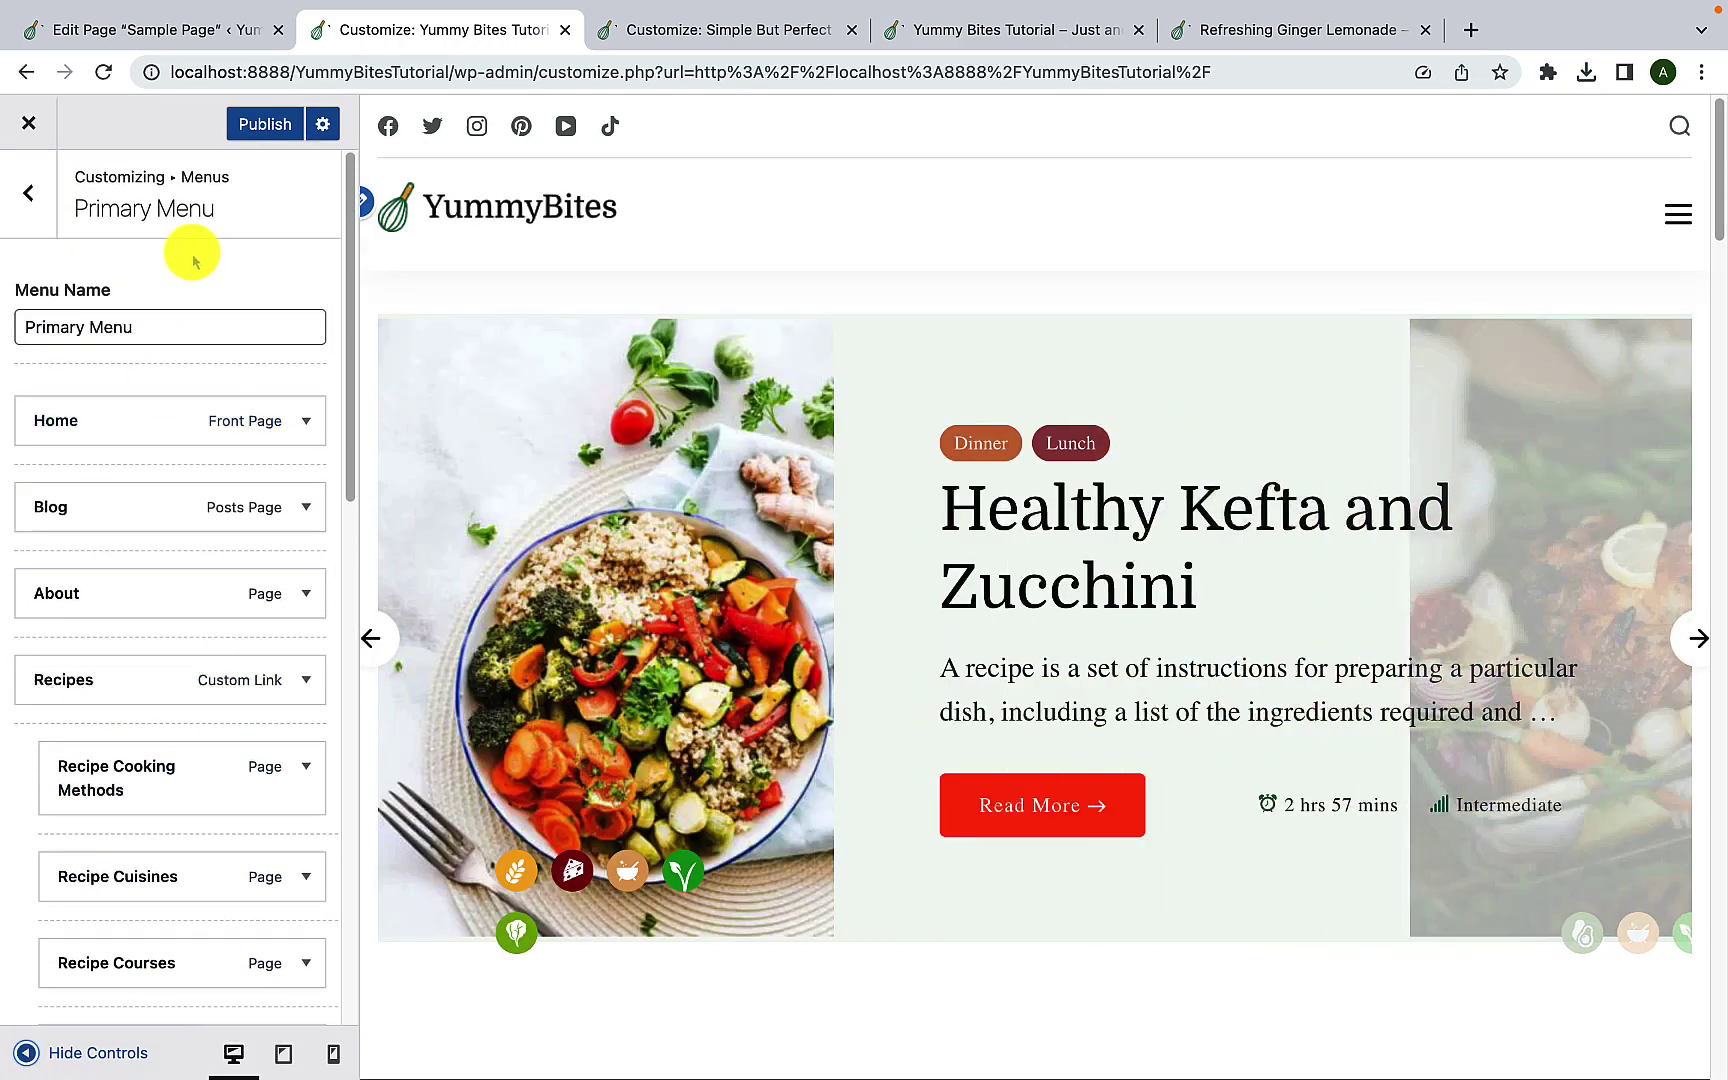
click(245, 130)
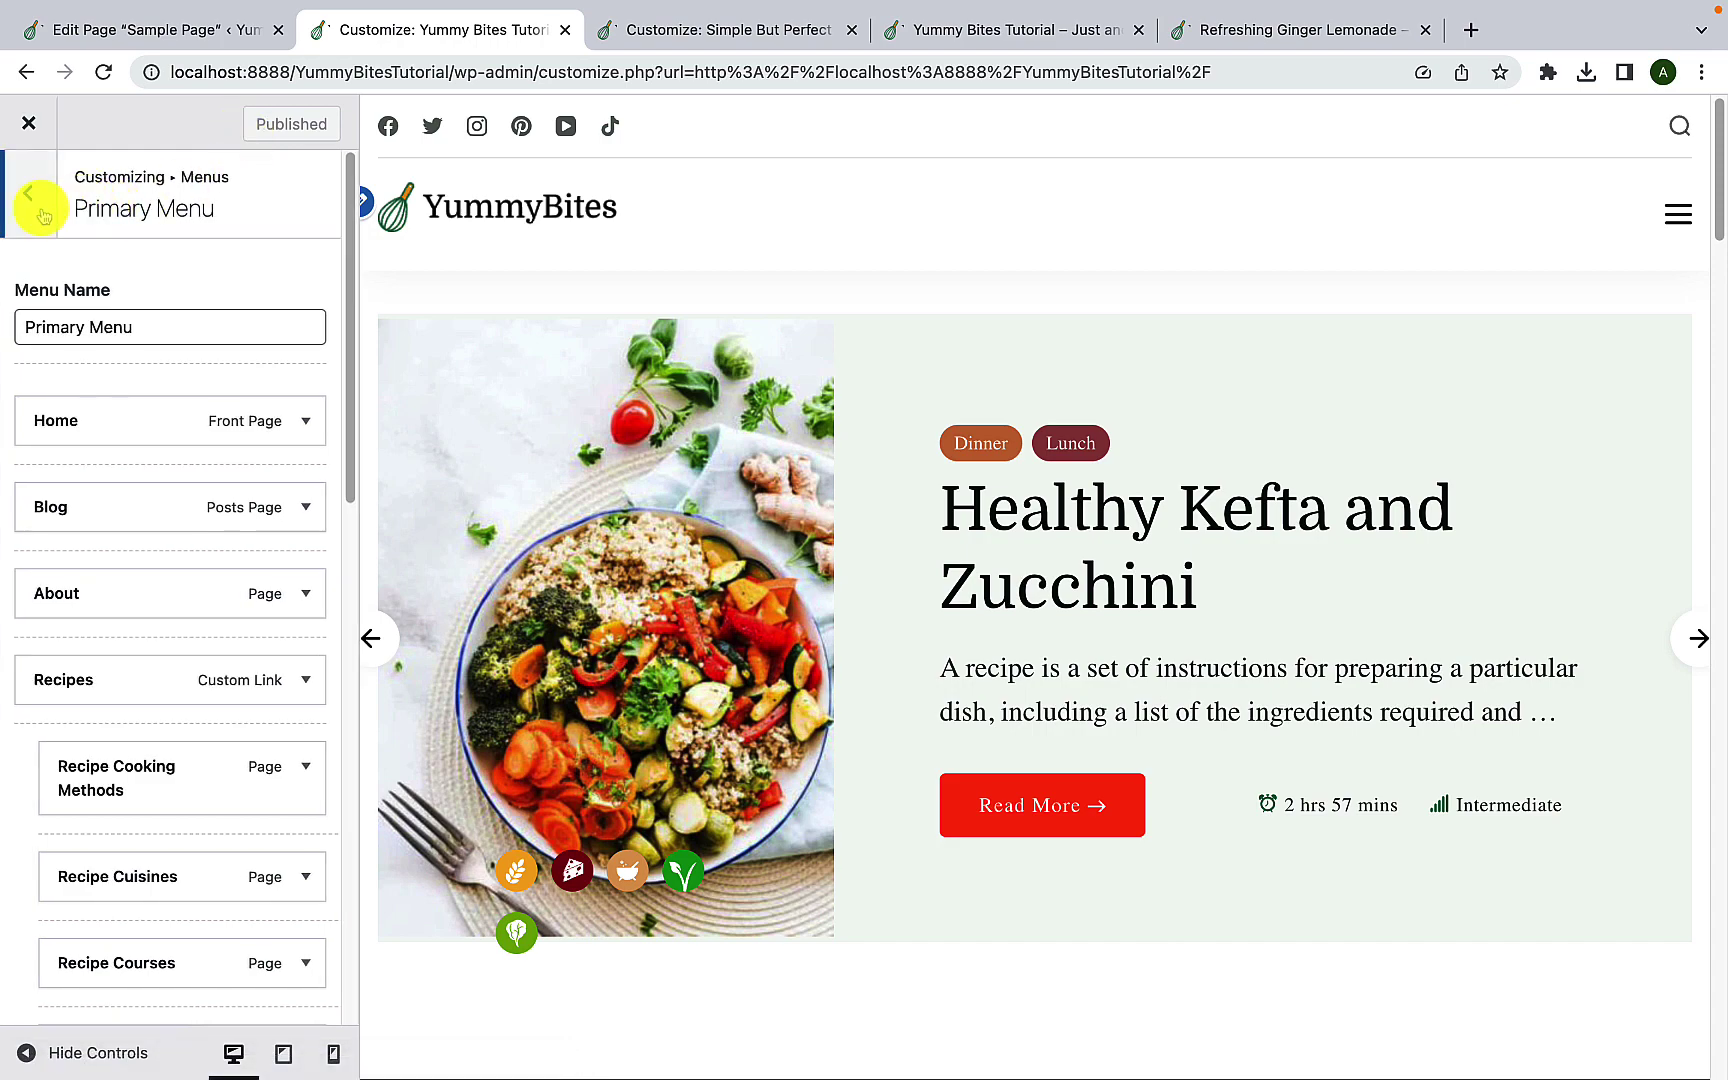
Step: Create a new menu named Secondary Menu and assign it to the Secondary location
click(40, 205)
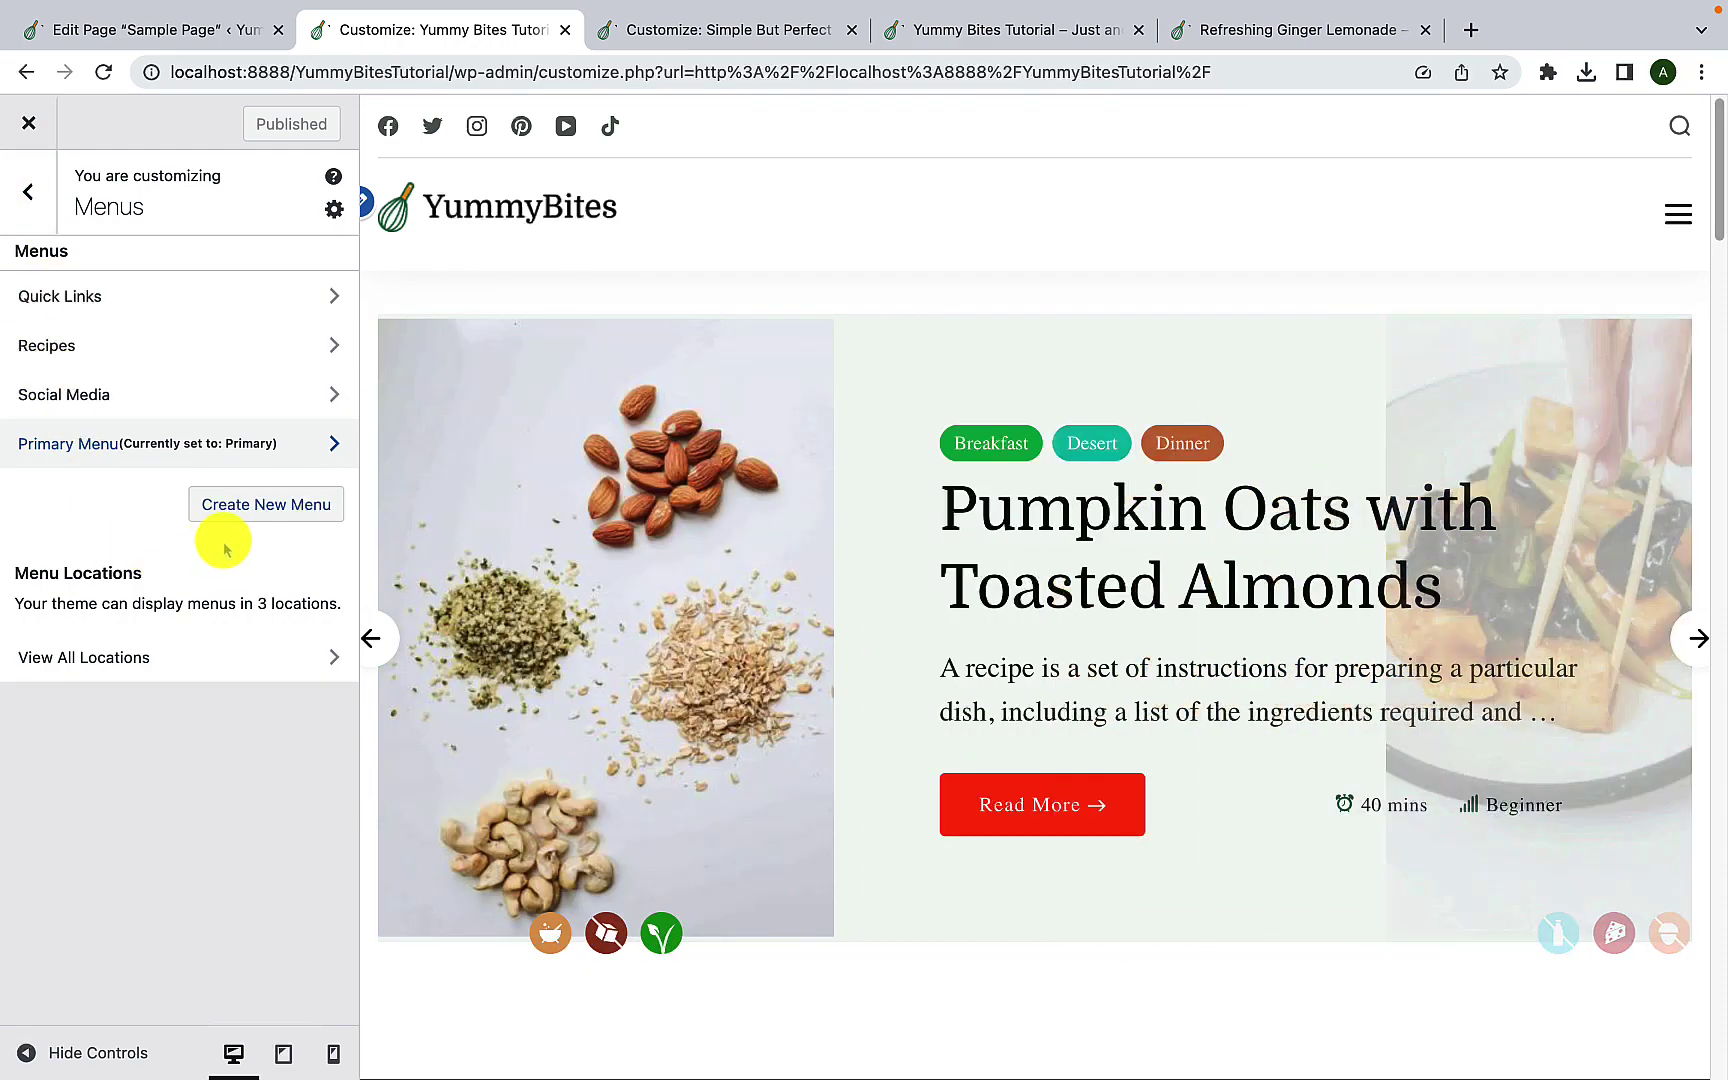
click(287, 522)
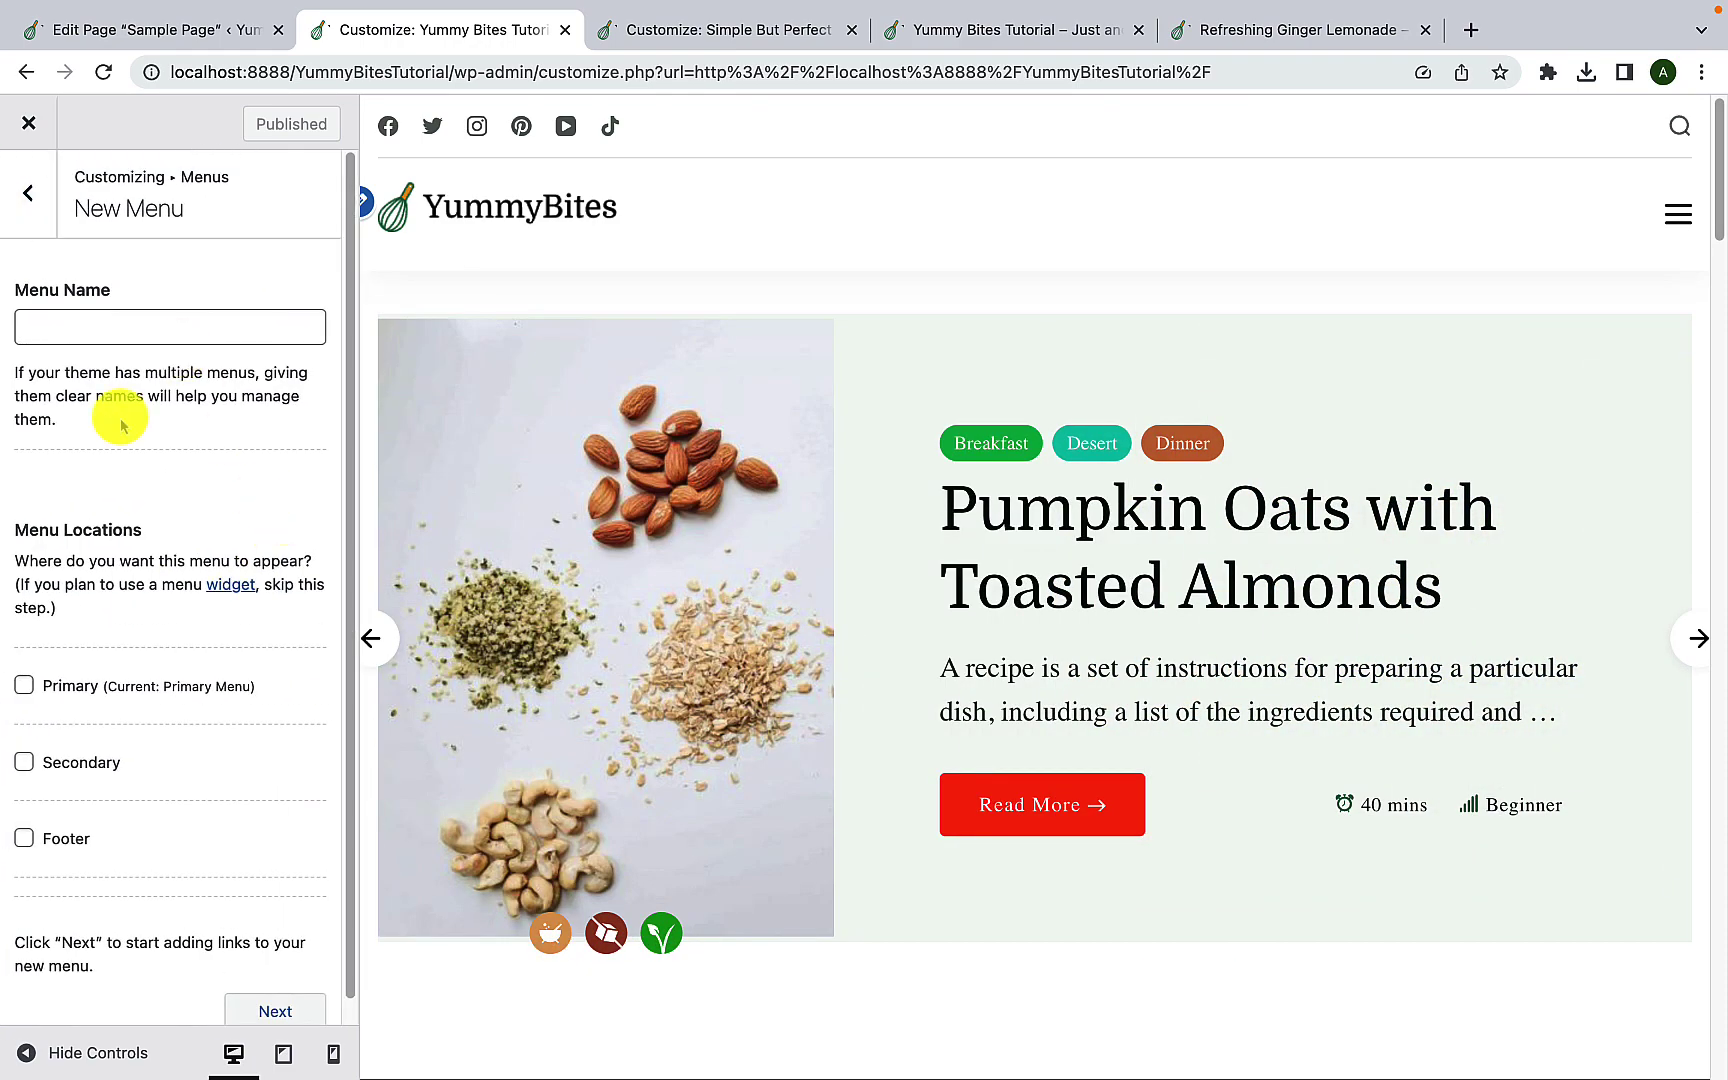
click(112, 338)
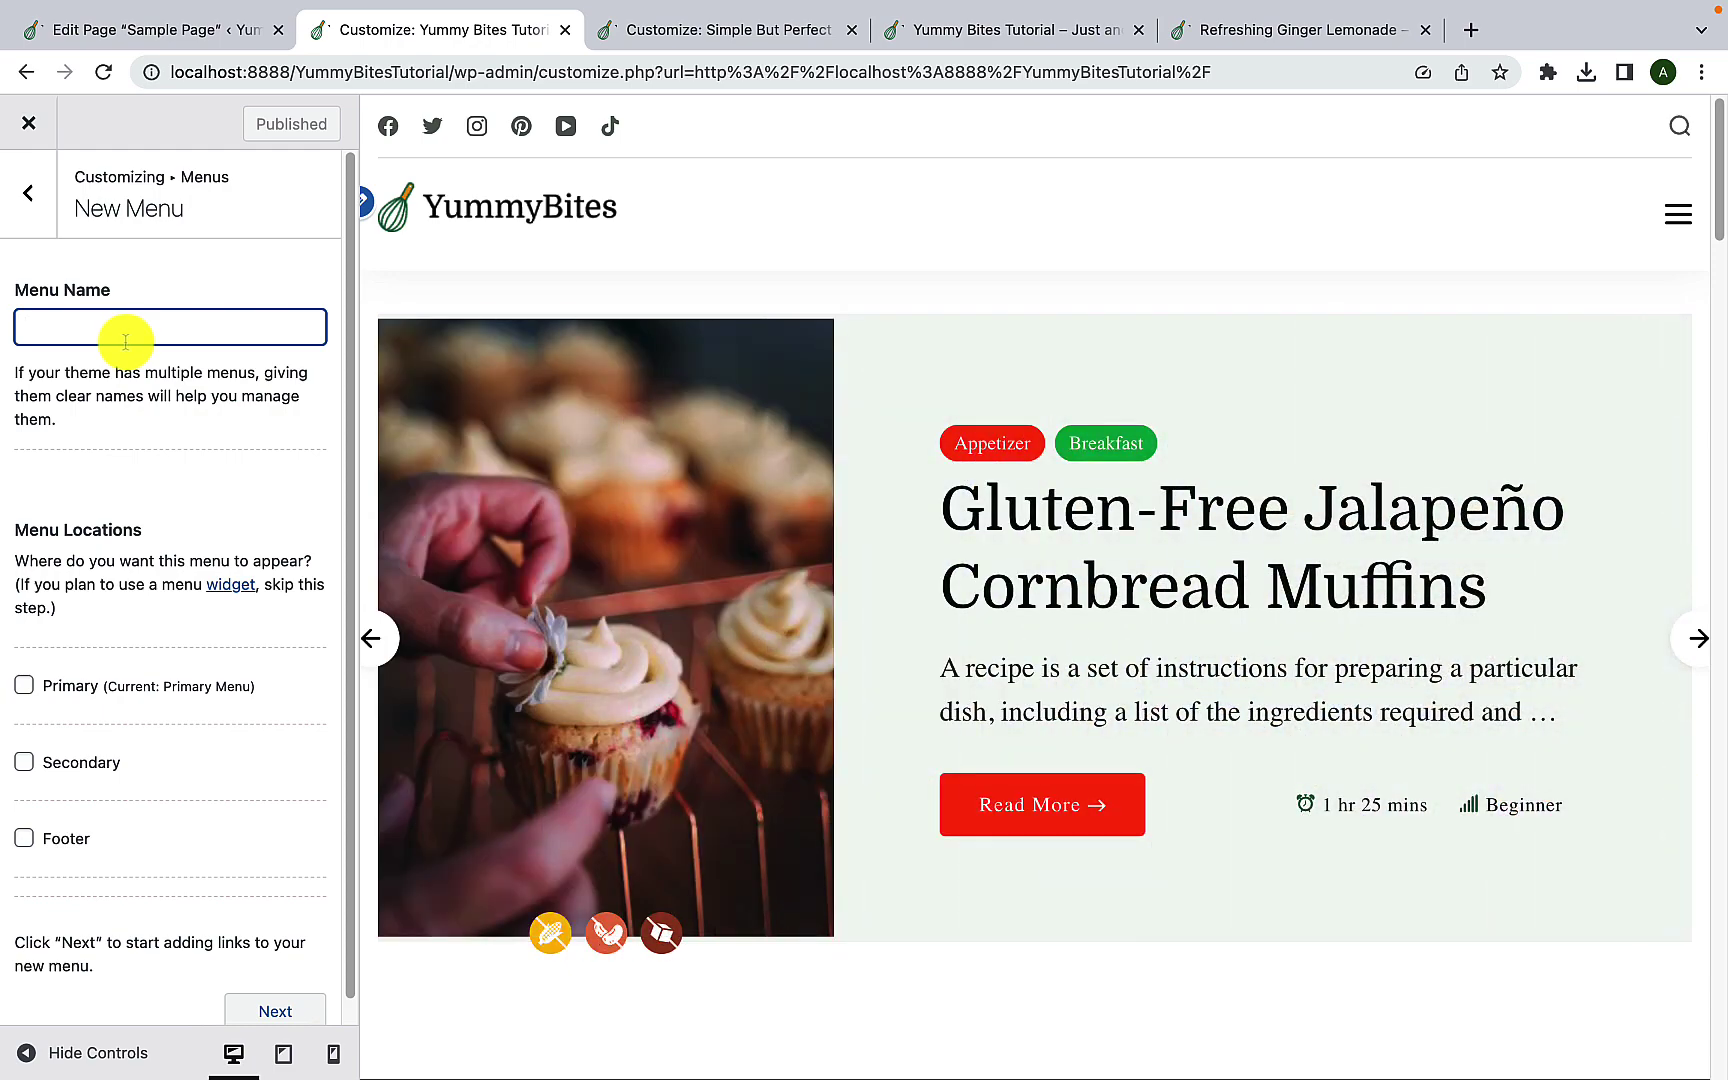
text(Secondary Menu)
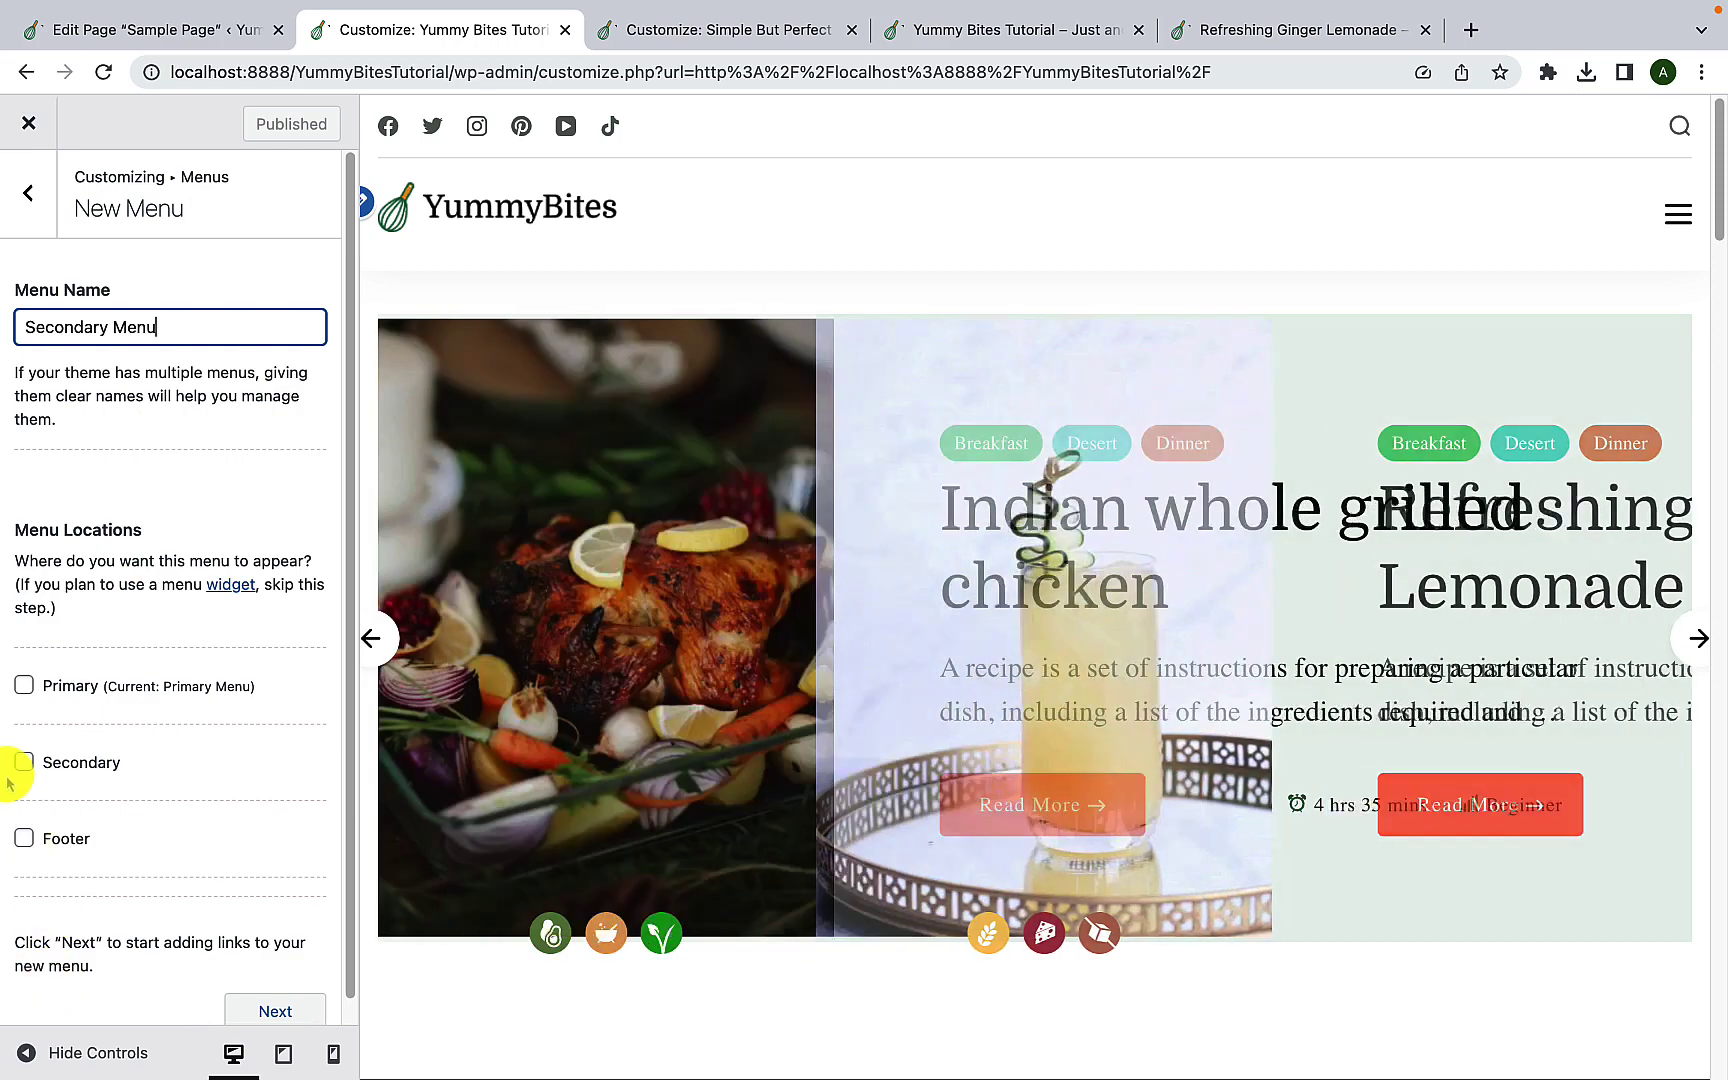
click(22, 770)
click(22, 768)
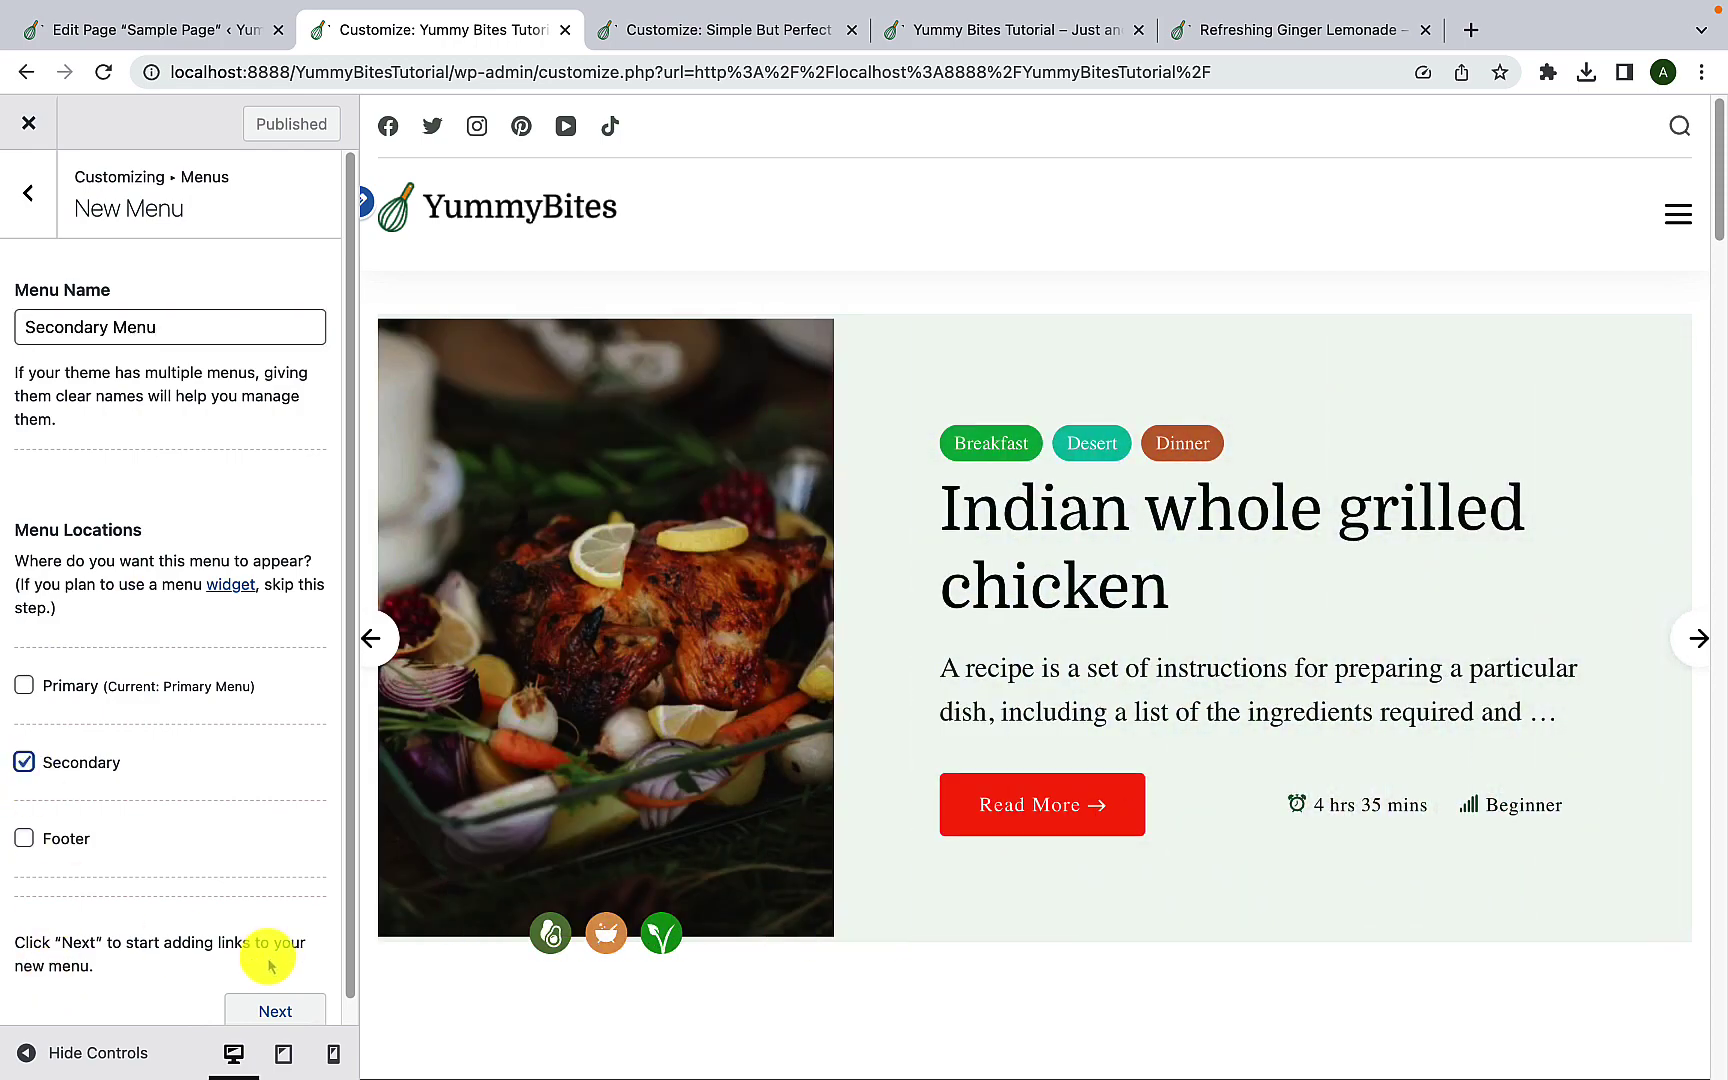
click(275, 1010)
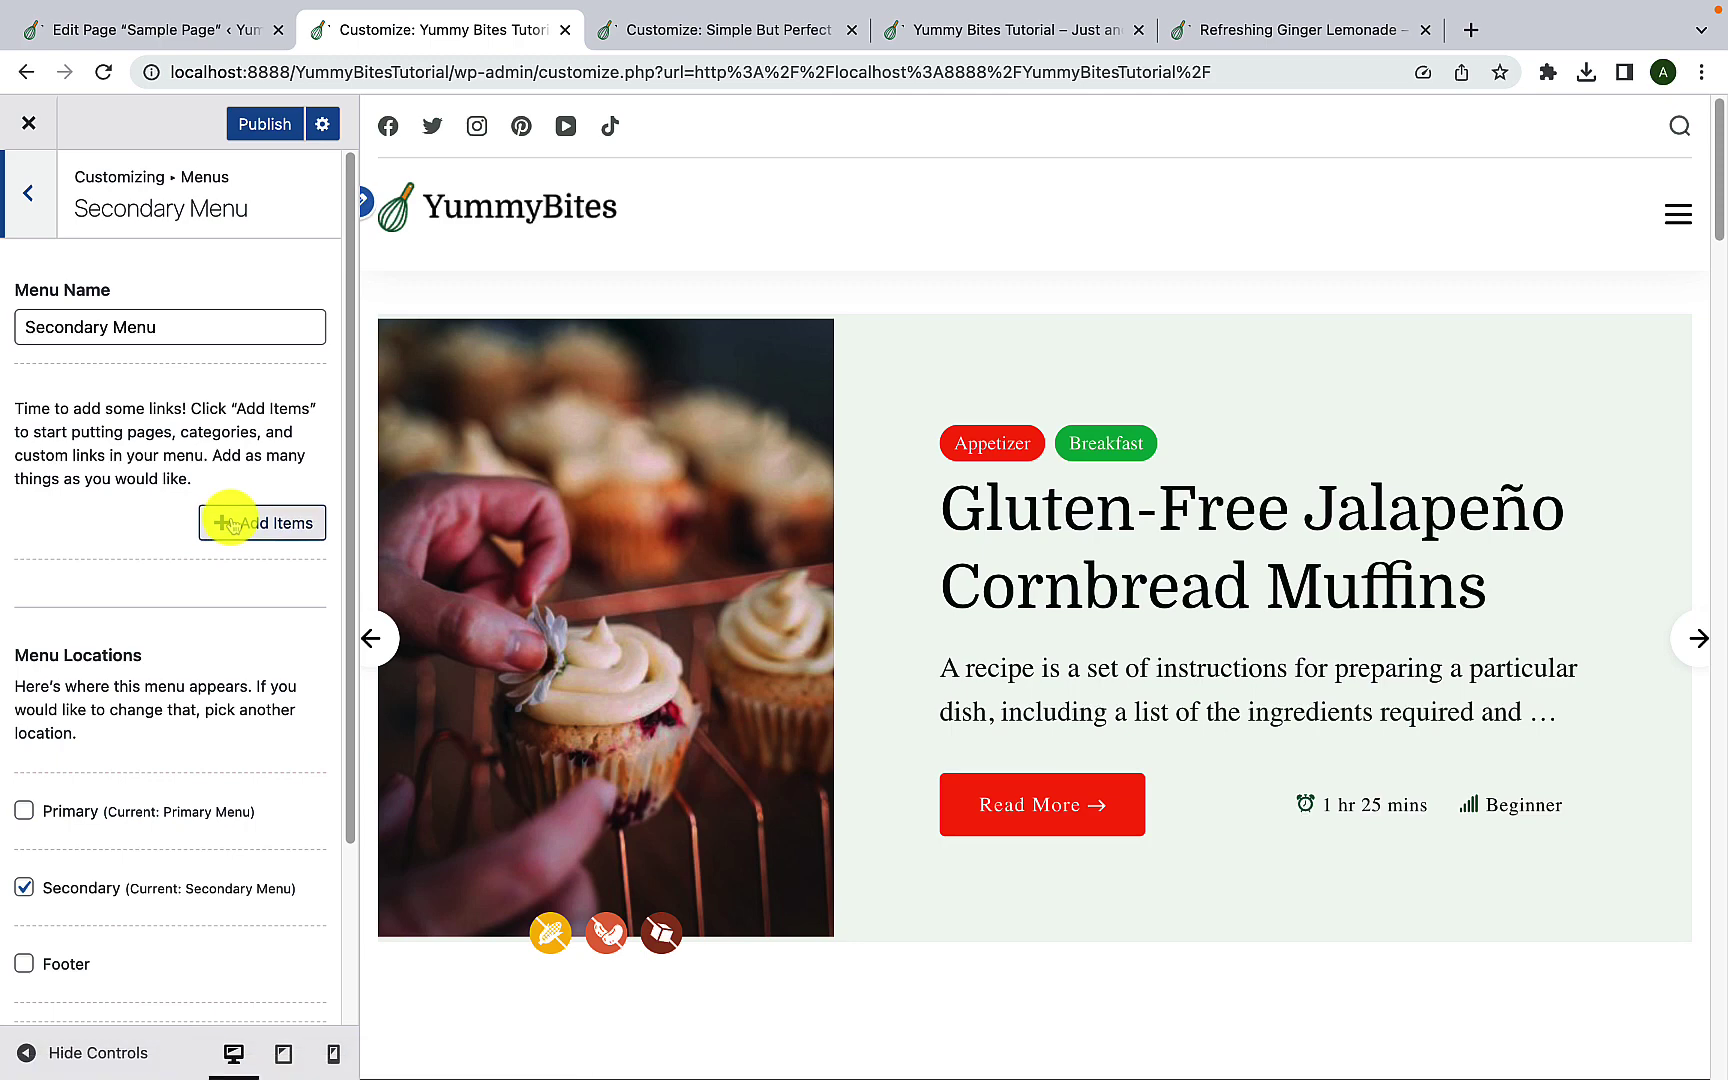
Step: Add the Cuisines, Courses and Cooking Methods pages to Secondary Menu
click(237, 525)
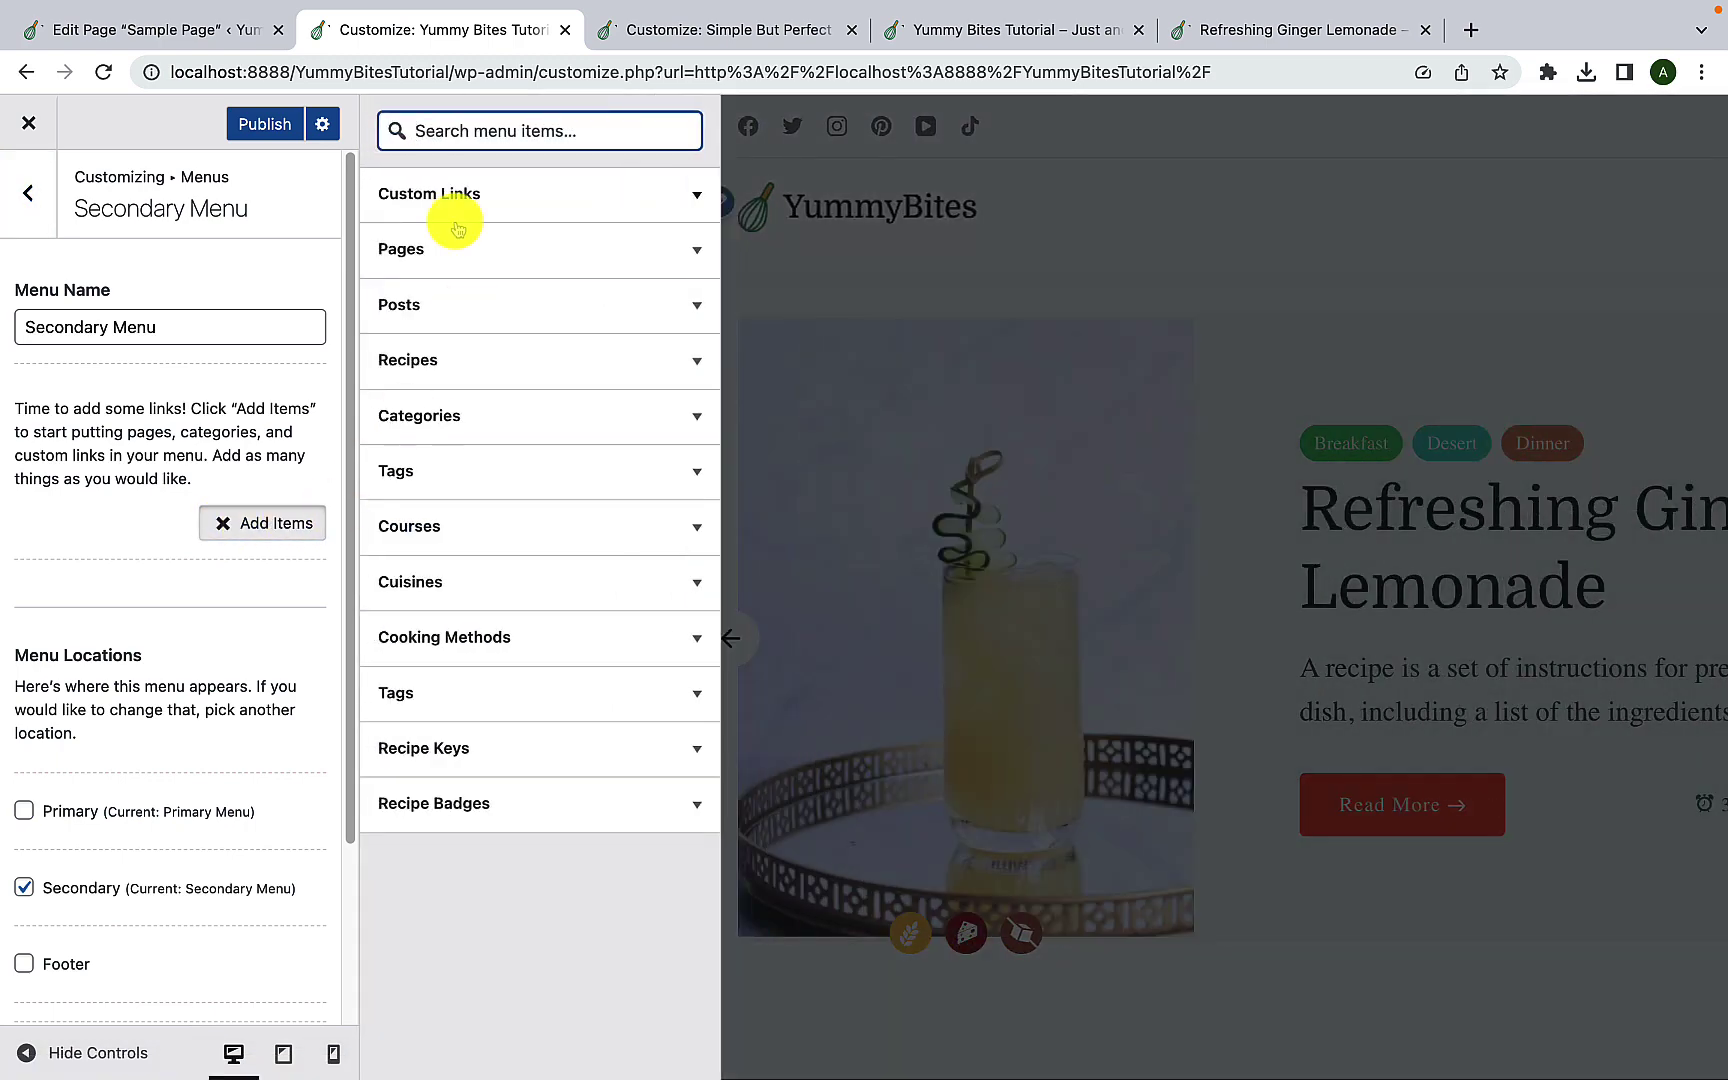
click(508, 241)
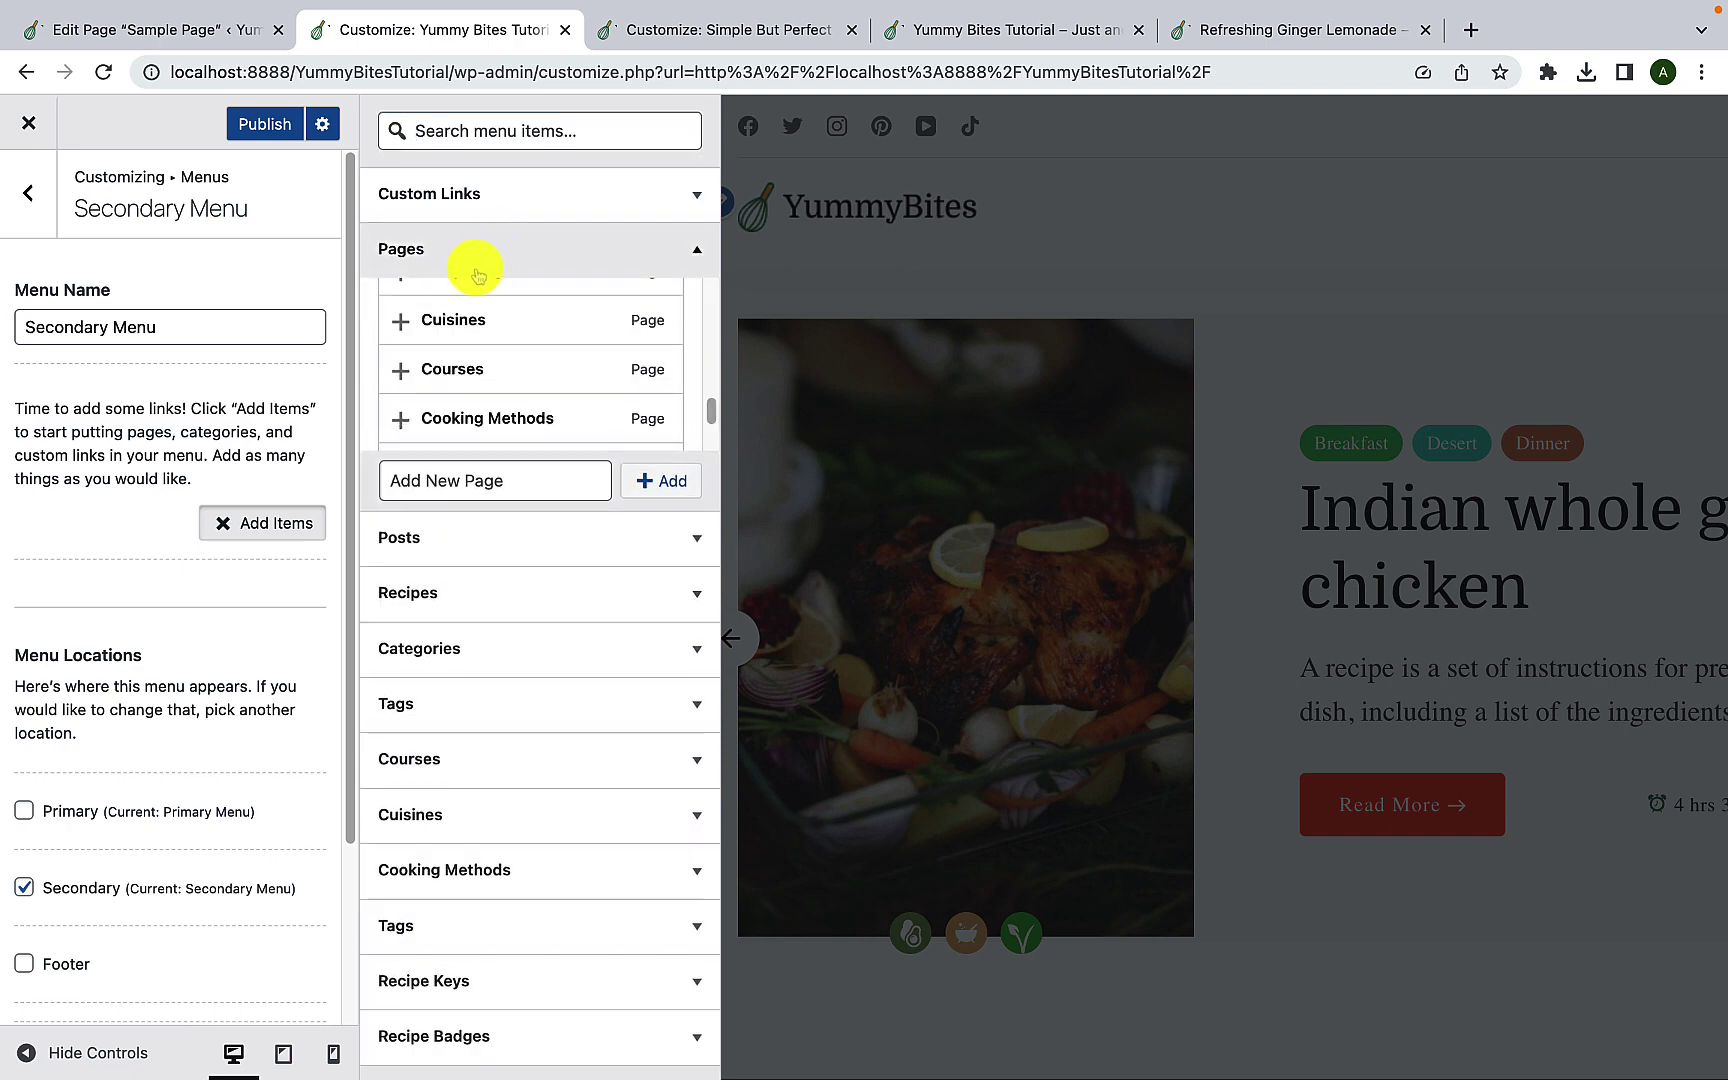
scroll(475, 376, up, 2)
scroll(475, 380, down, 2)
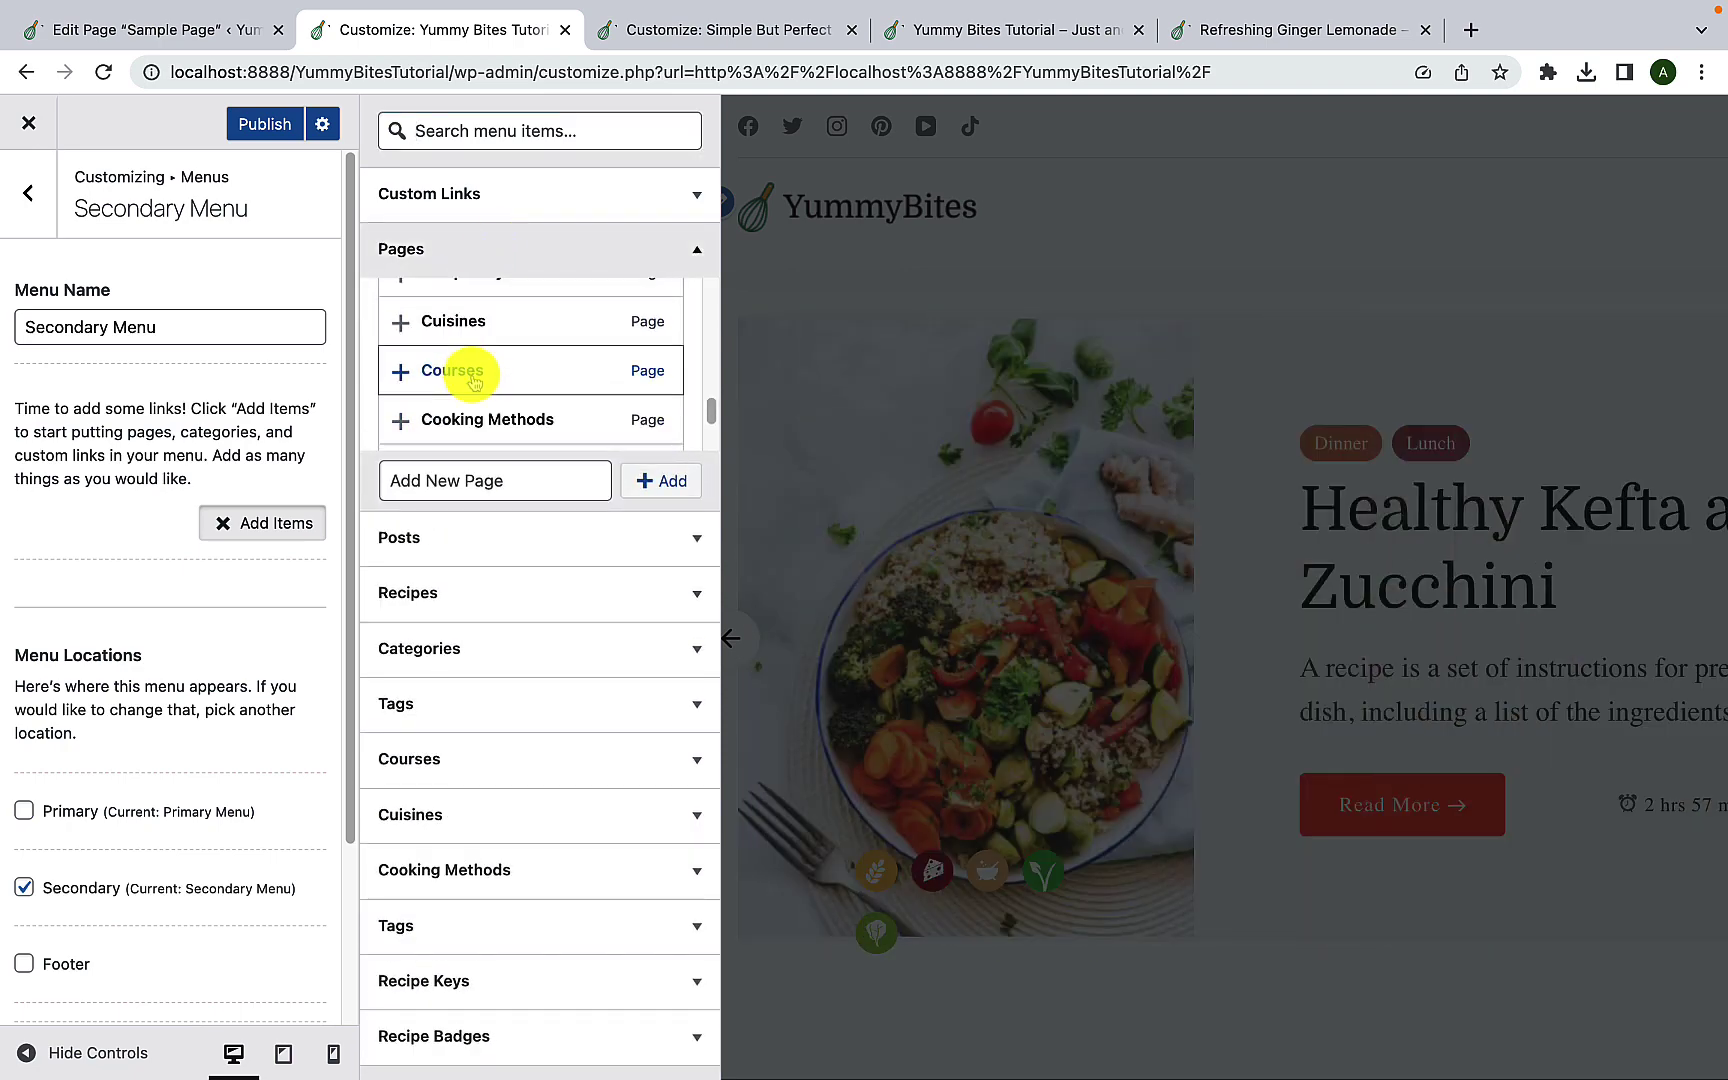
scroll(475, 384, up, 1)
click(401, 337)
click(401, 384)
scroll(401, 384, down, 1)
click(401, 384)
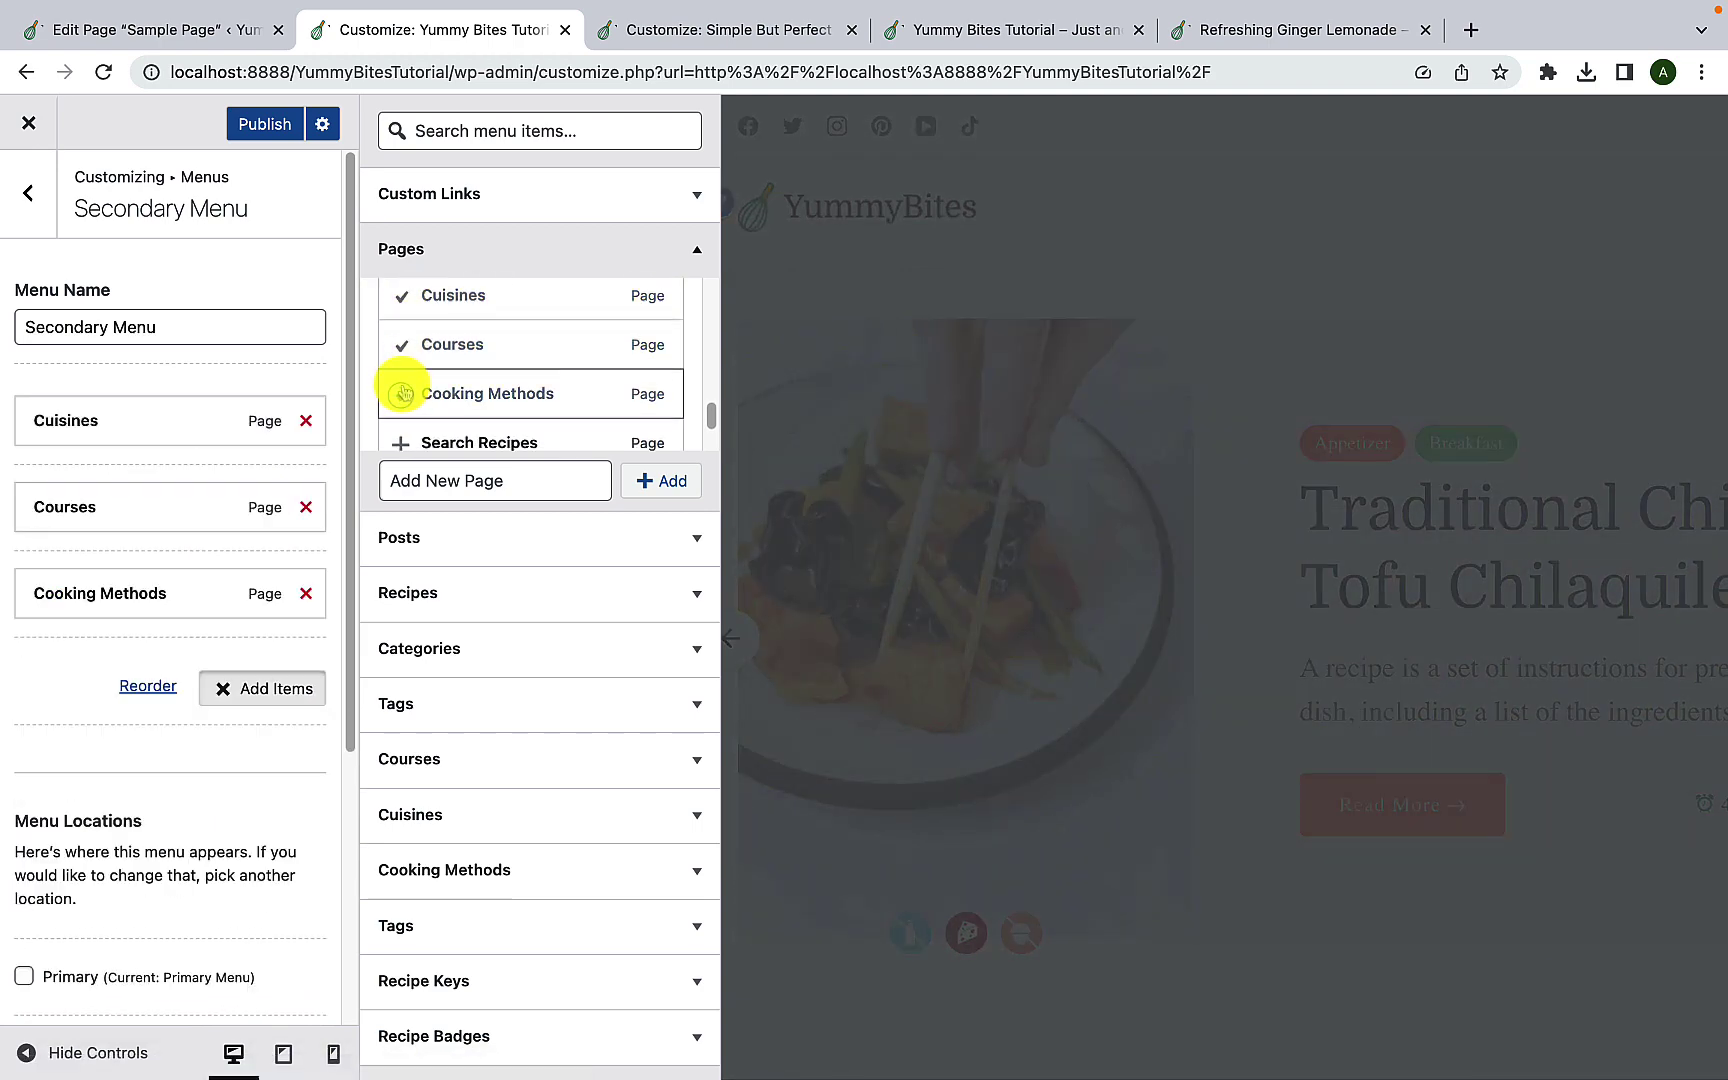
Step: Add the Recipe Courses page to Secondary Menu and move it to first place, above Cuisines
scroll(402, 380, down, 2)
scroll(405, 380, up, 5)
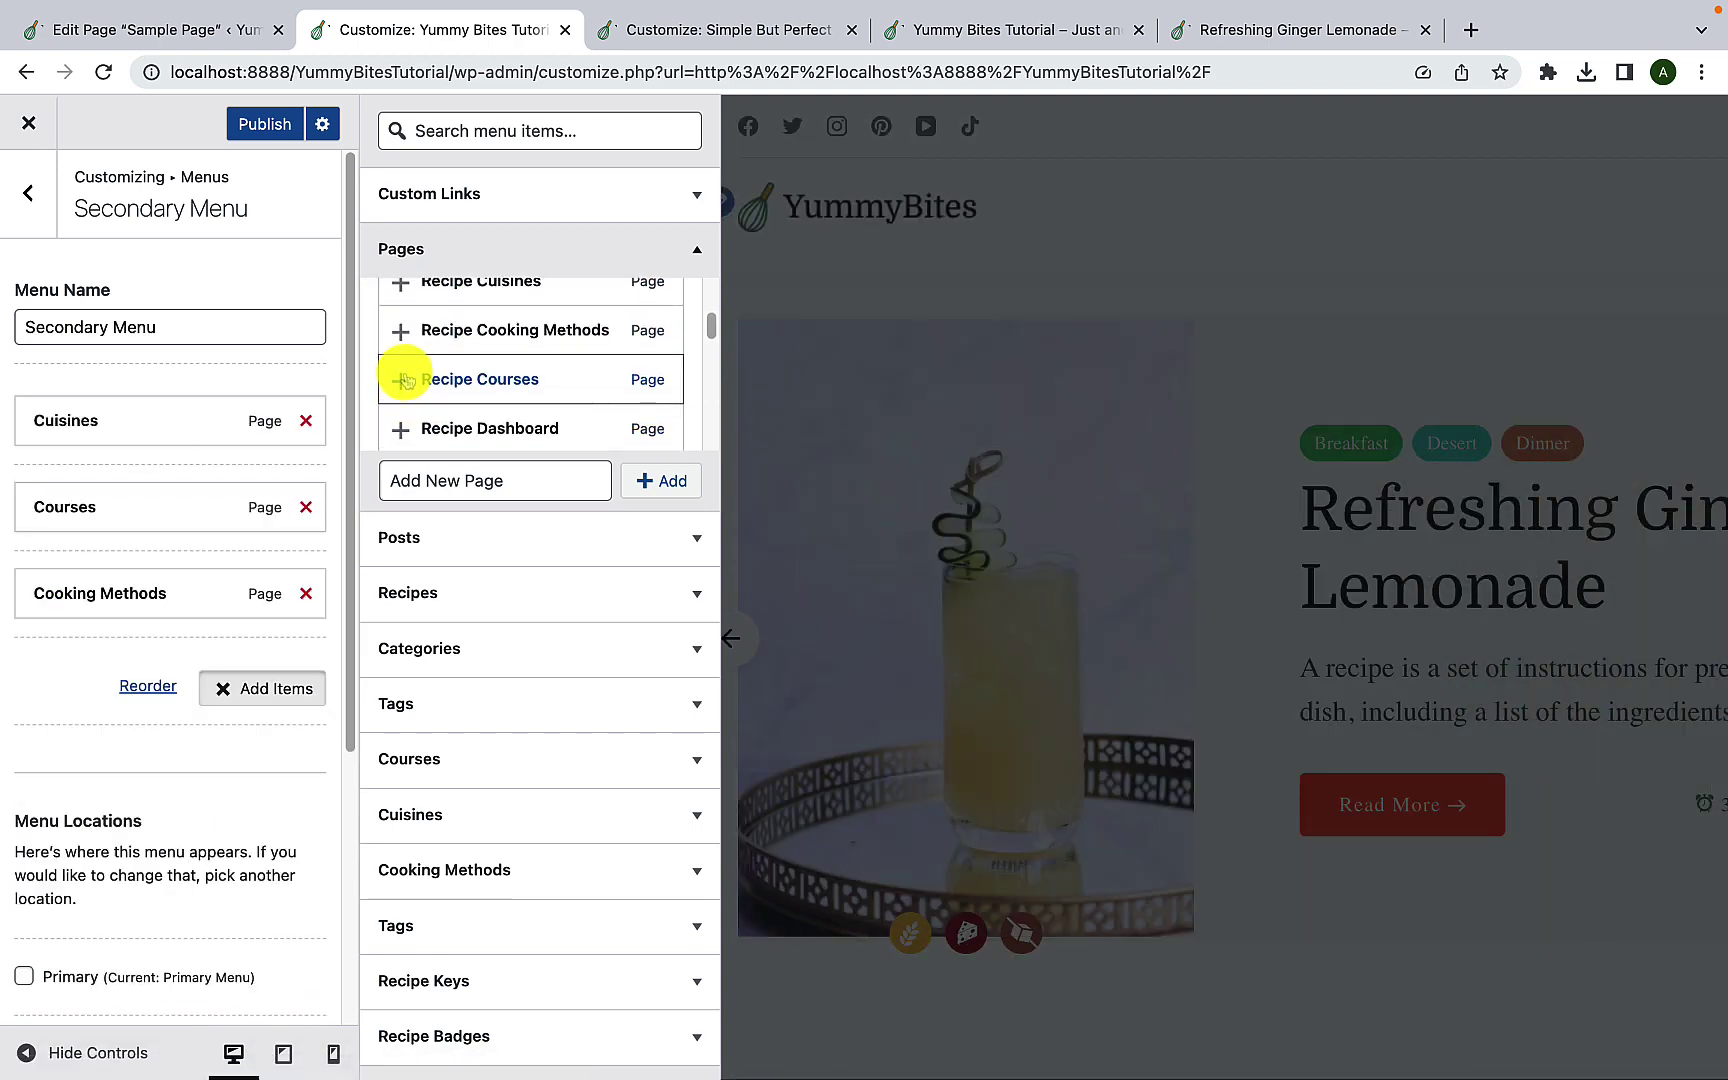
click(401, 380)
scroll(401, 376, up, 1)
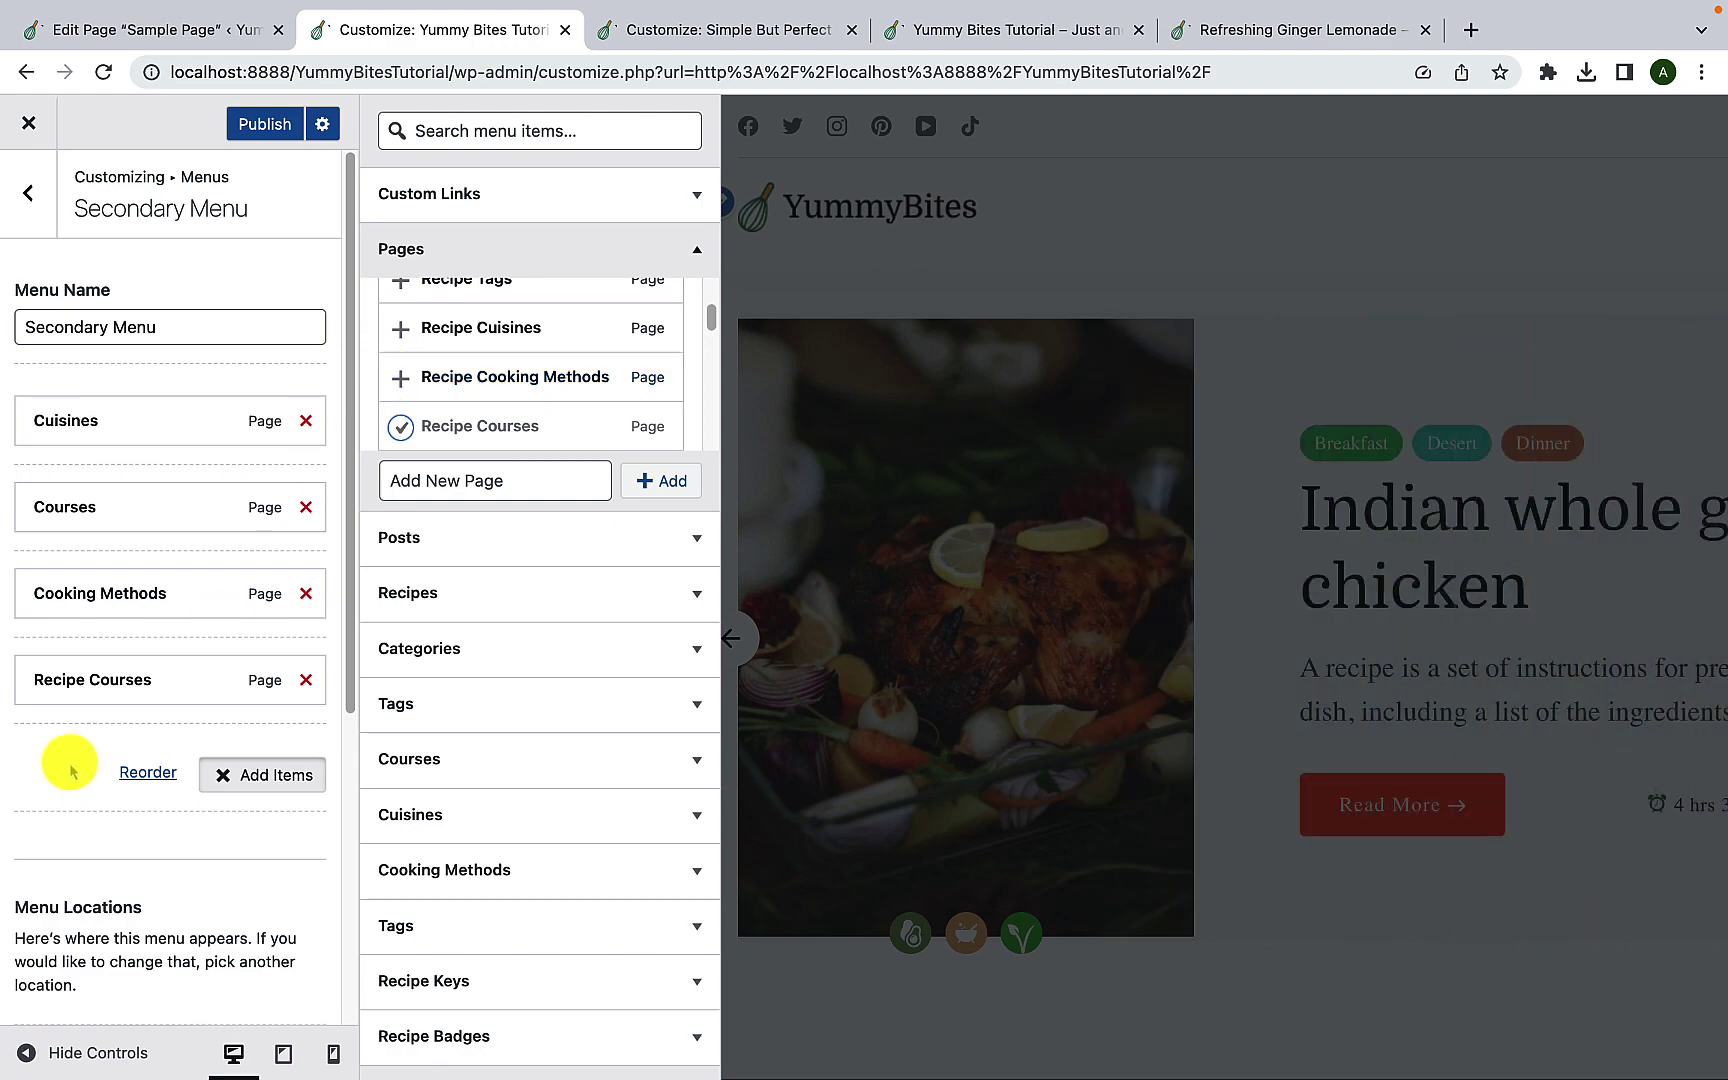
click(70, 770)
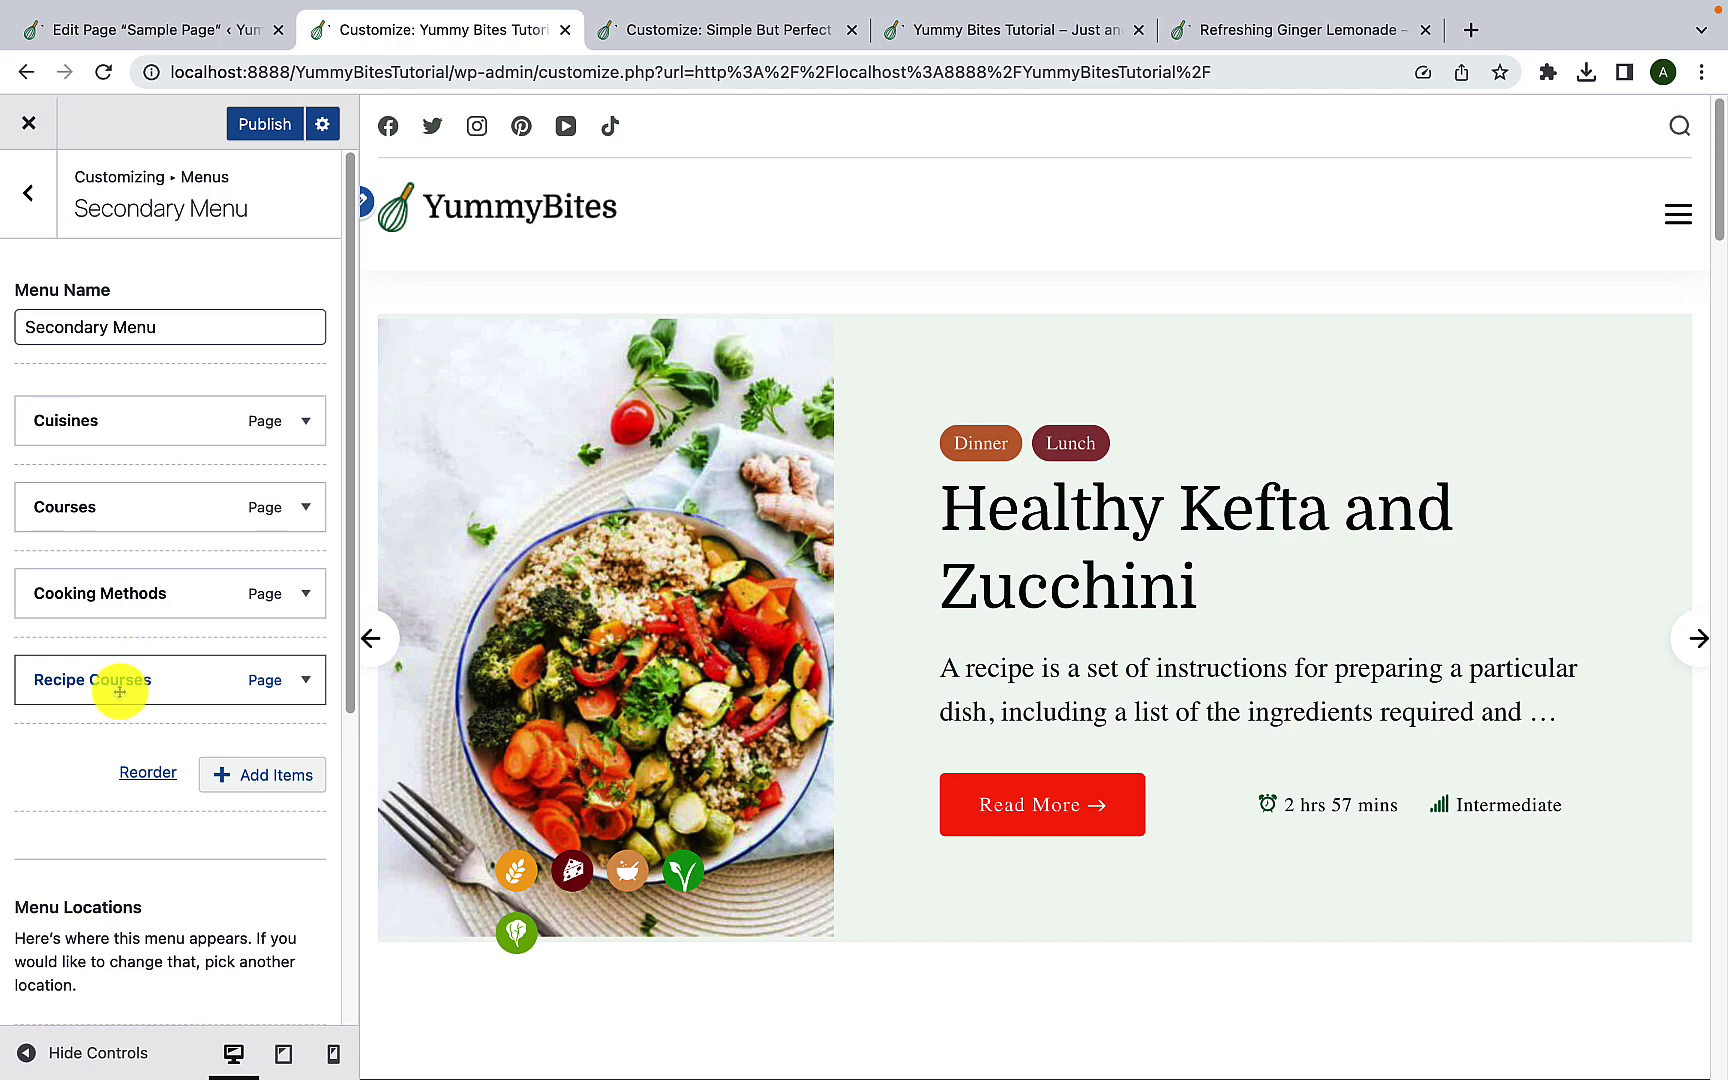
drag(119, 691, 123, 432)
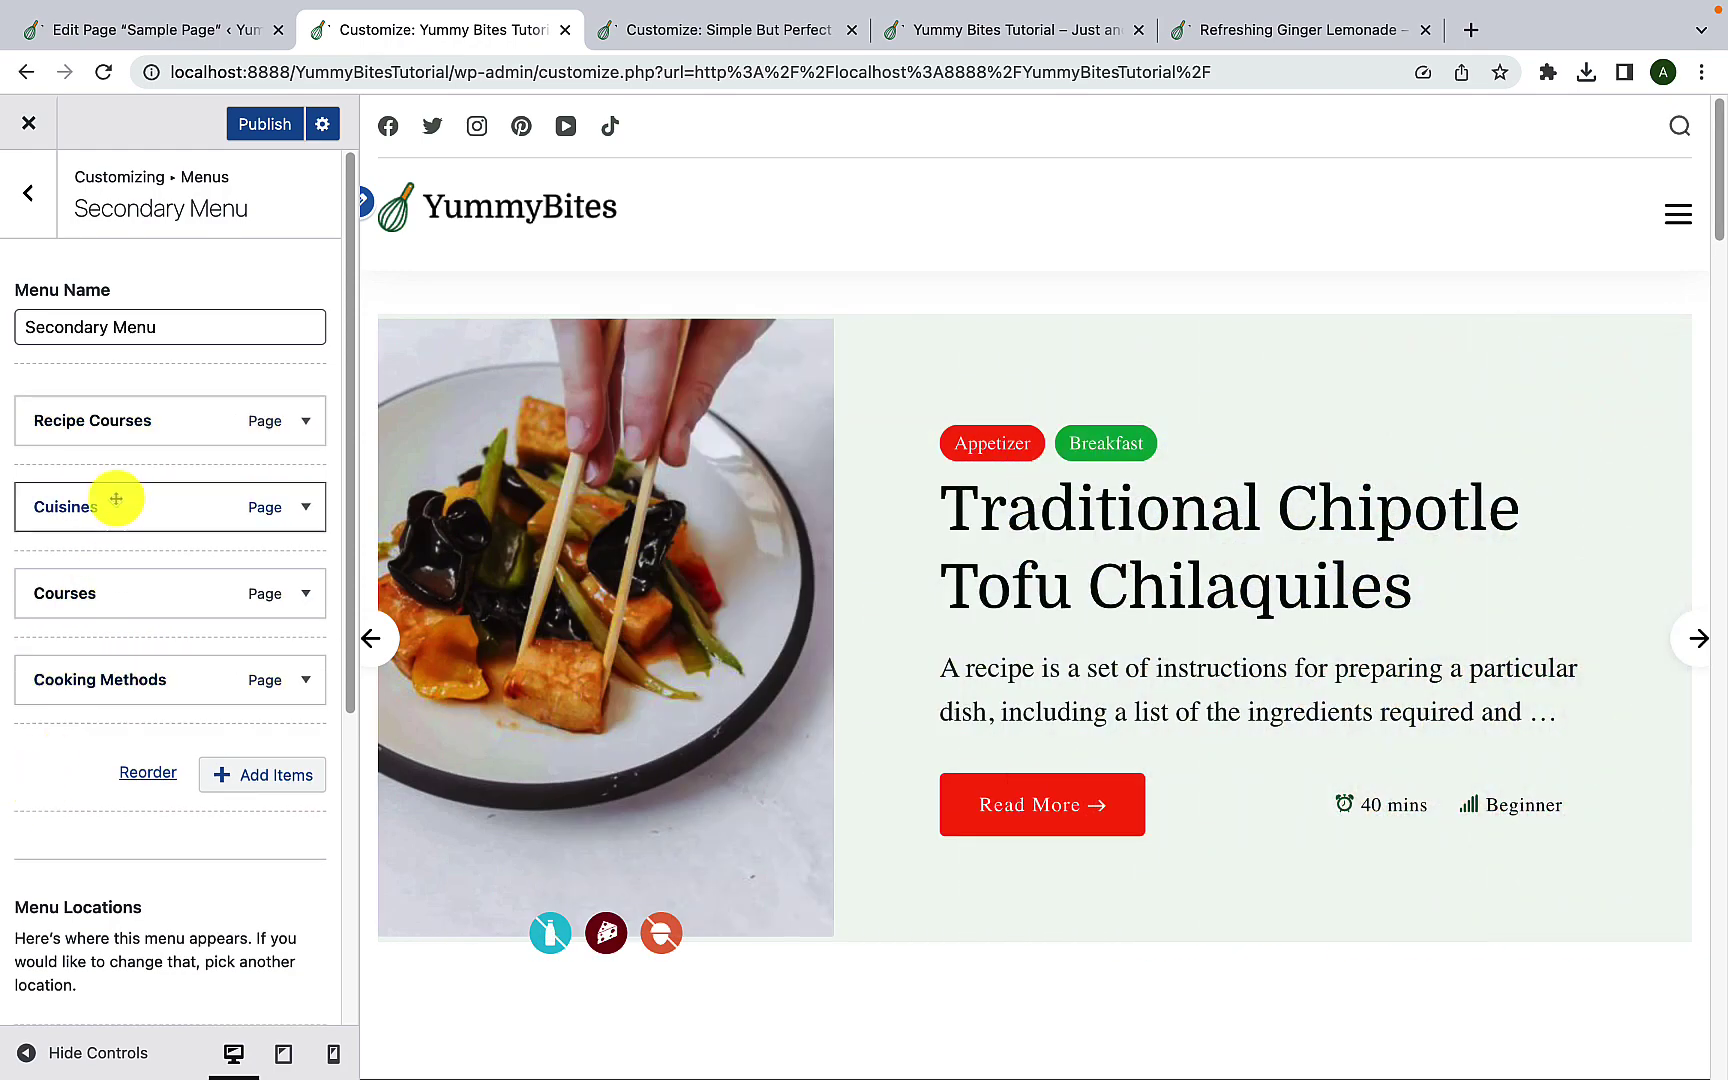
Step: Check the secondary navigation in the full-width site preview and publish the Secondary Menu
click(27, 1053)
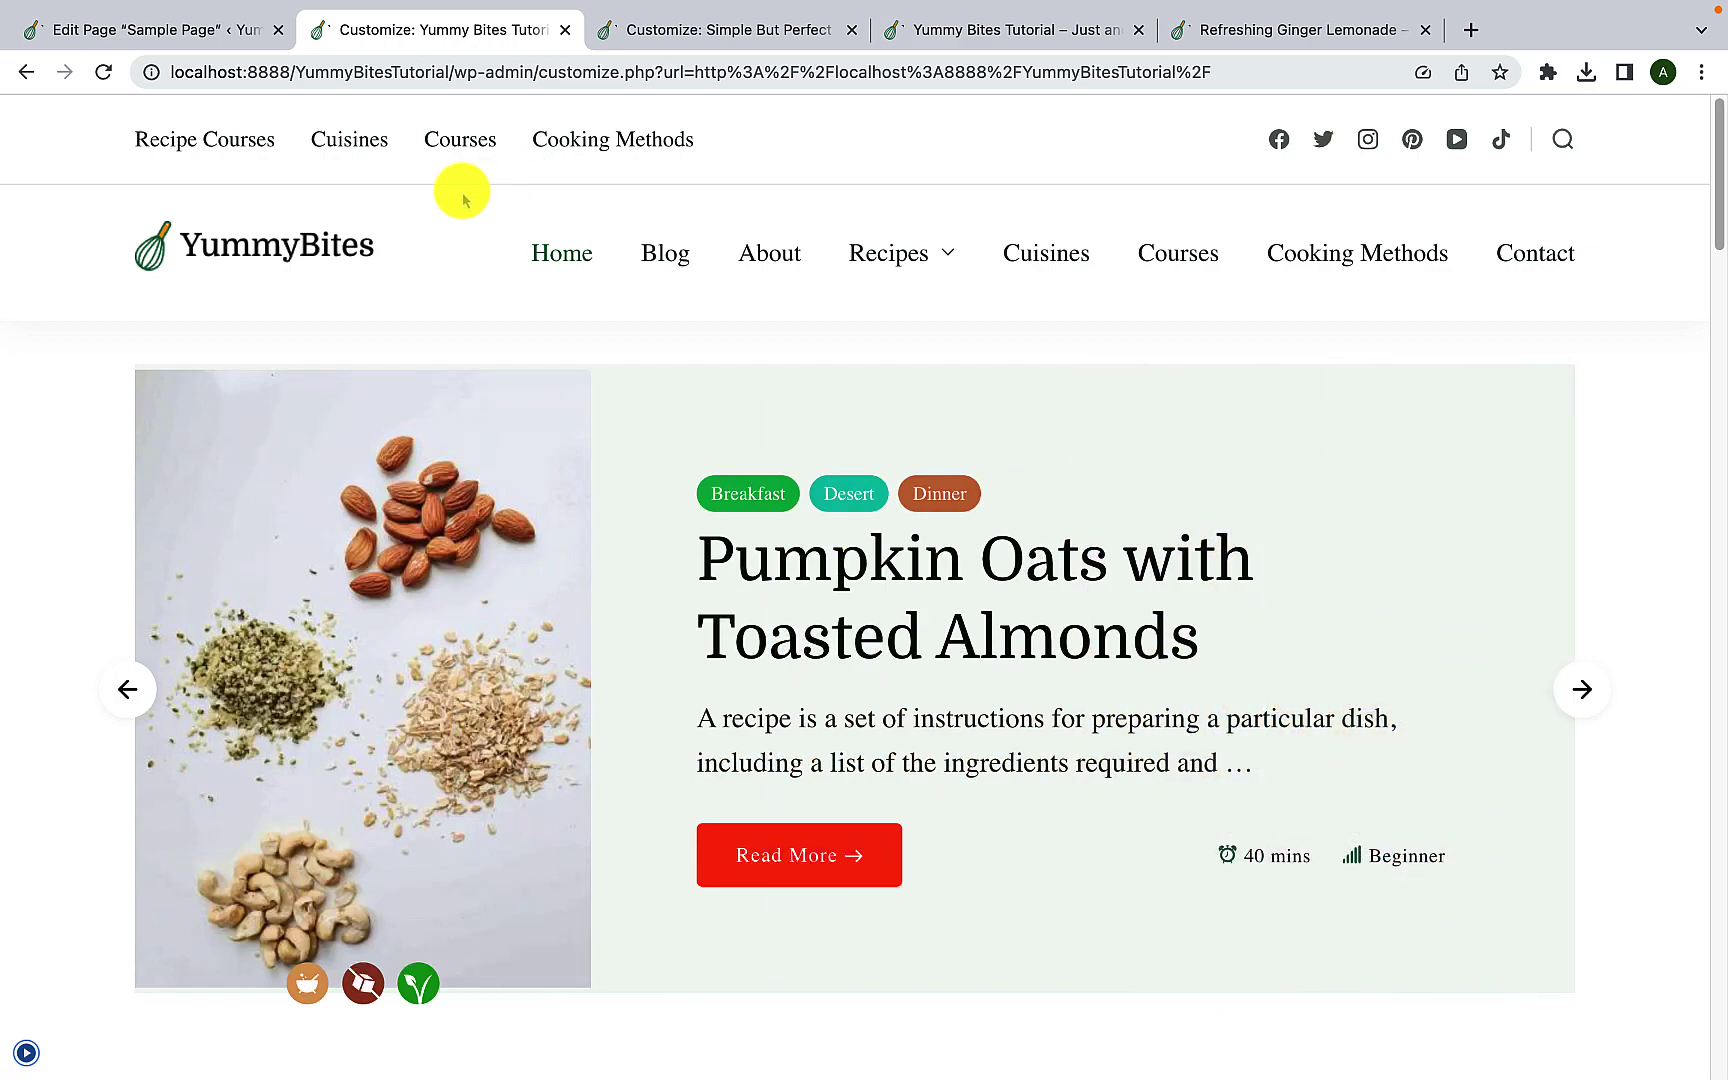
click(27, 1058)
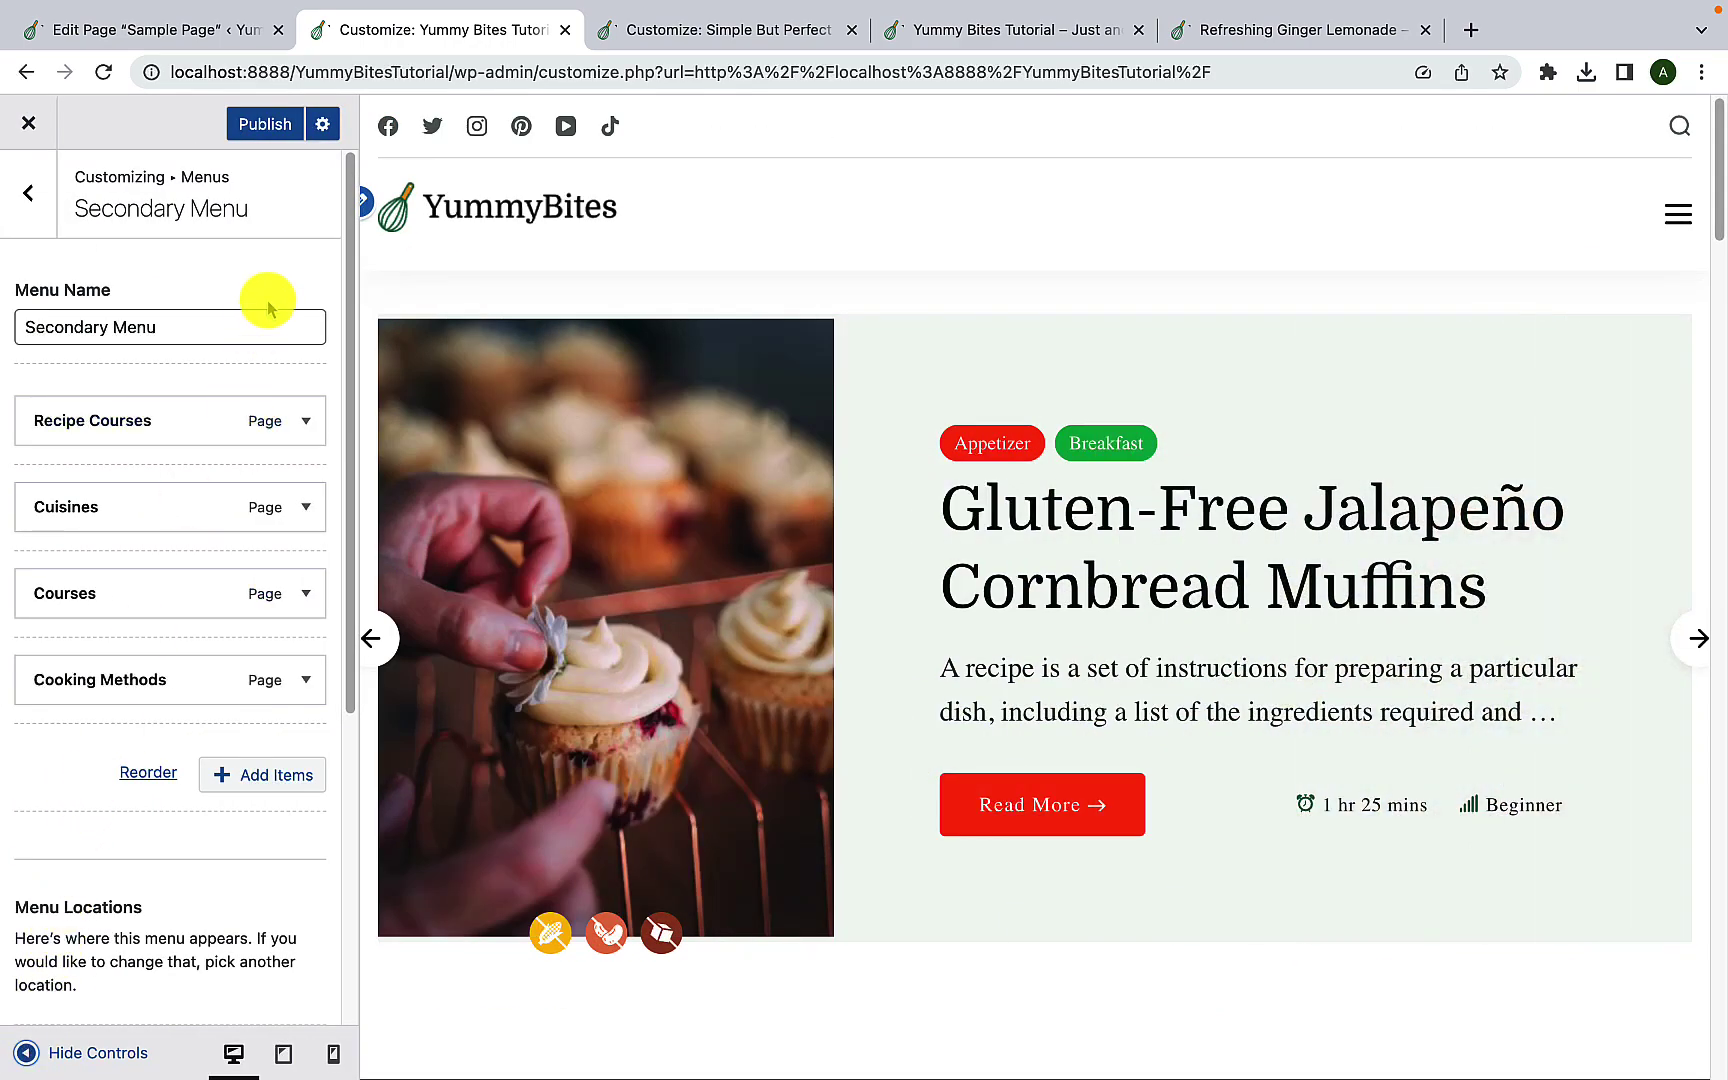
click(272, 128)
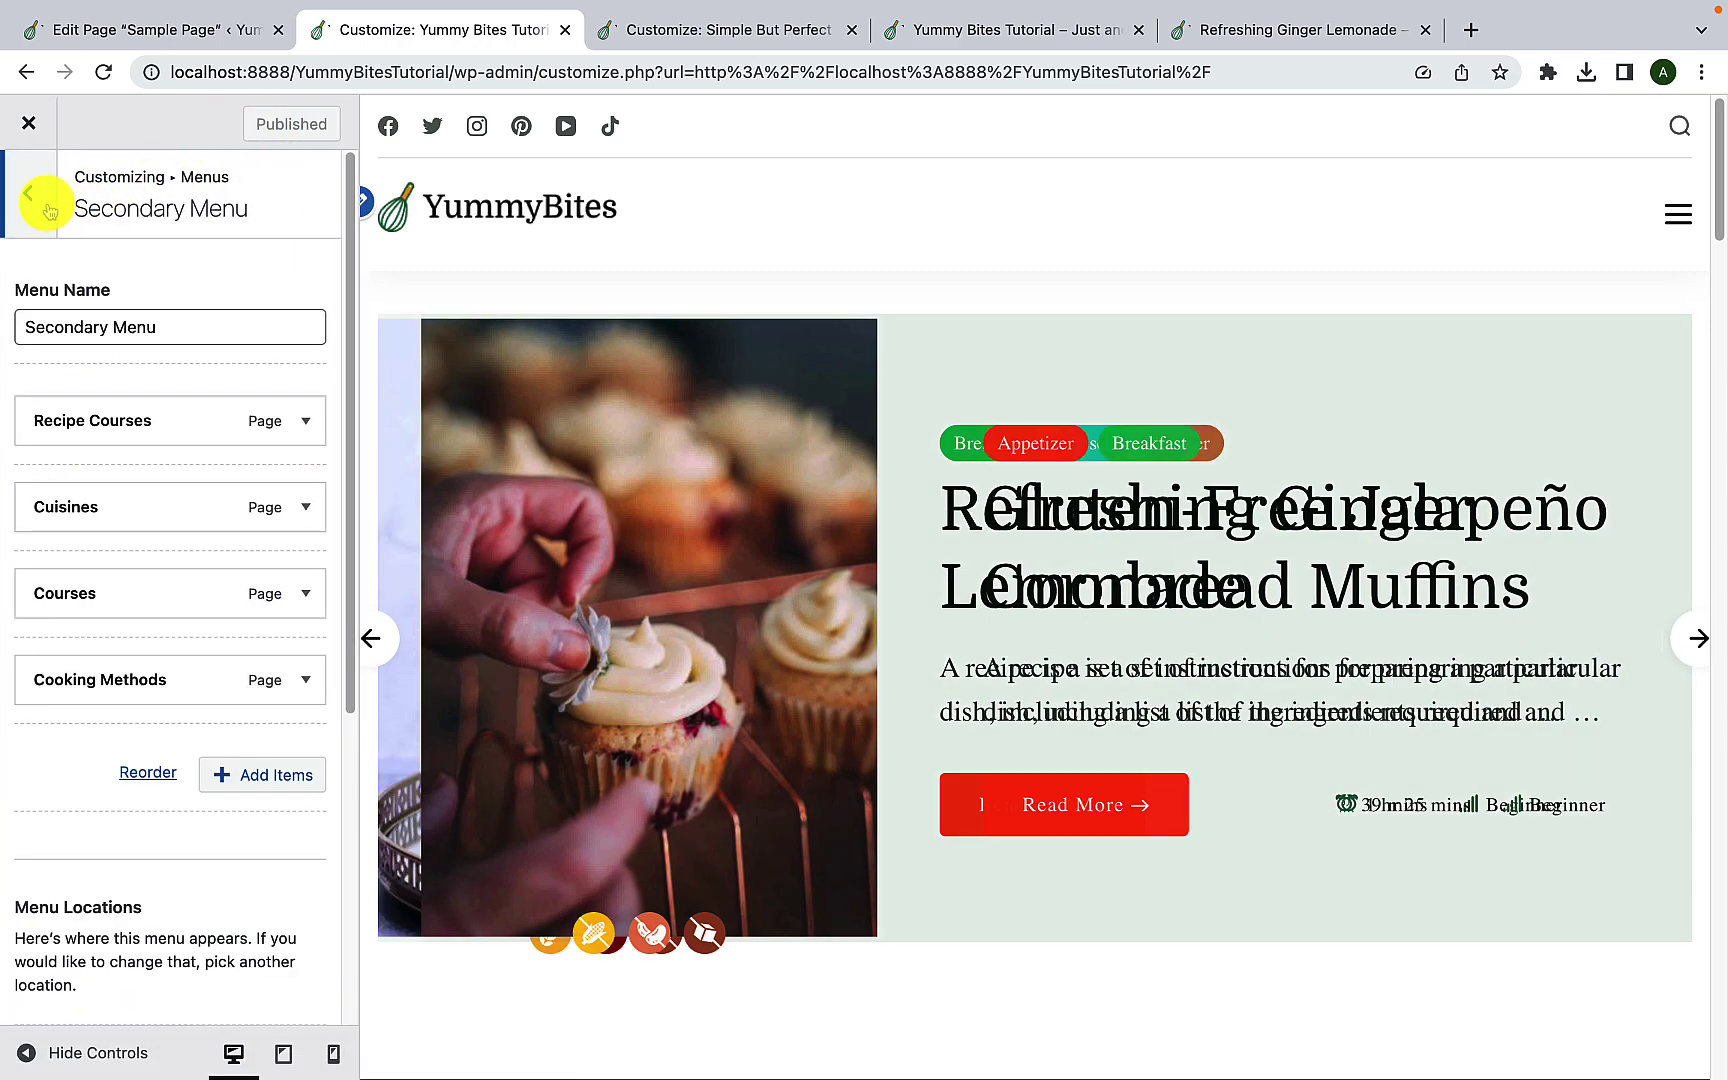
Step: Create a new menu named Footer Menu assigned to the Footer location, checking the site footer in the preview
click(45, 205)
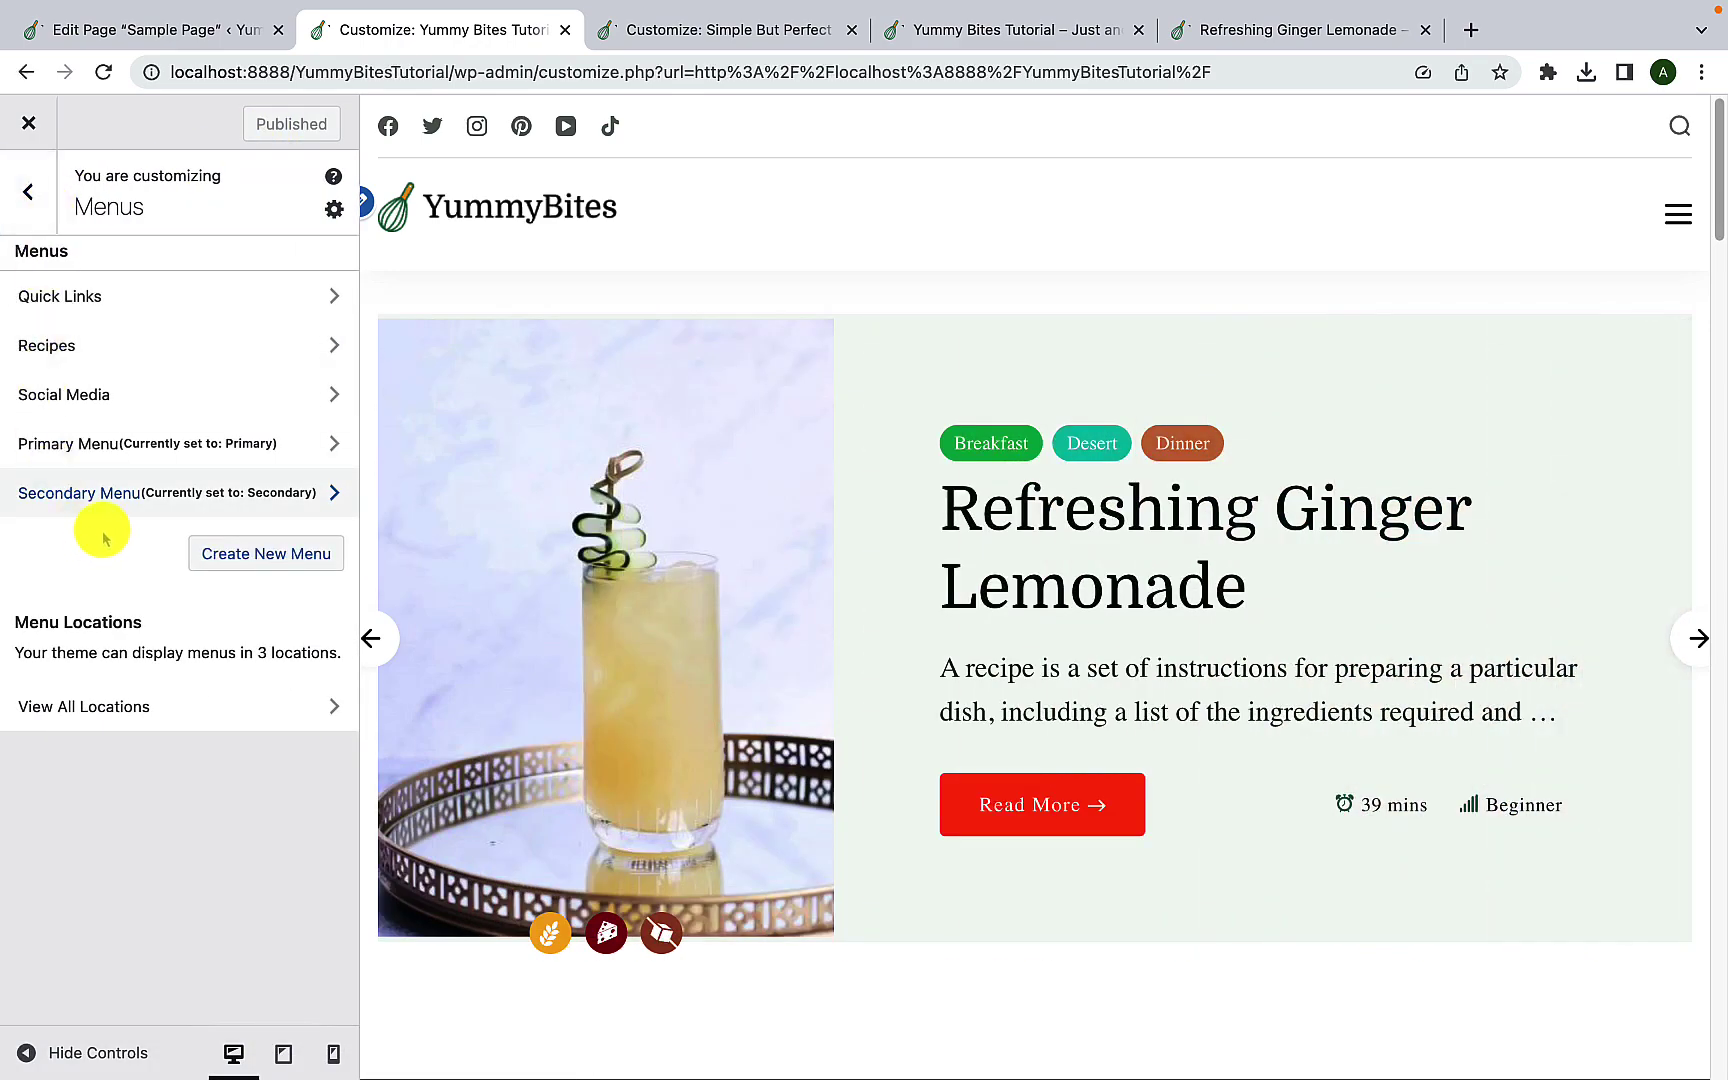
click(268, 560)
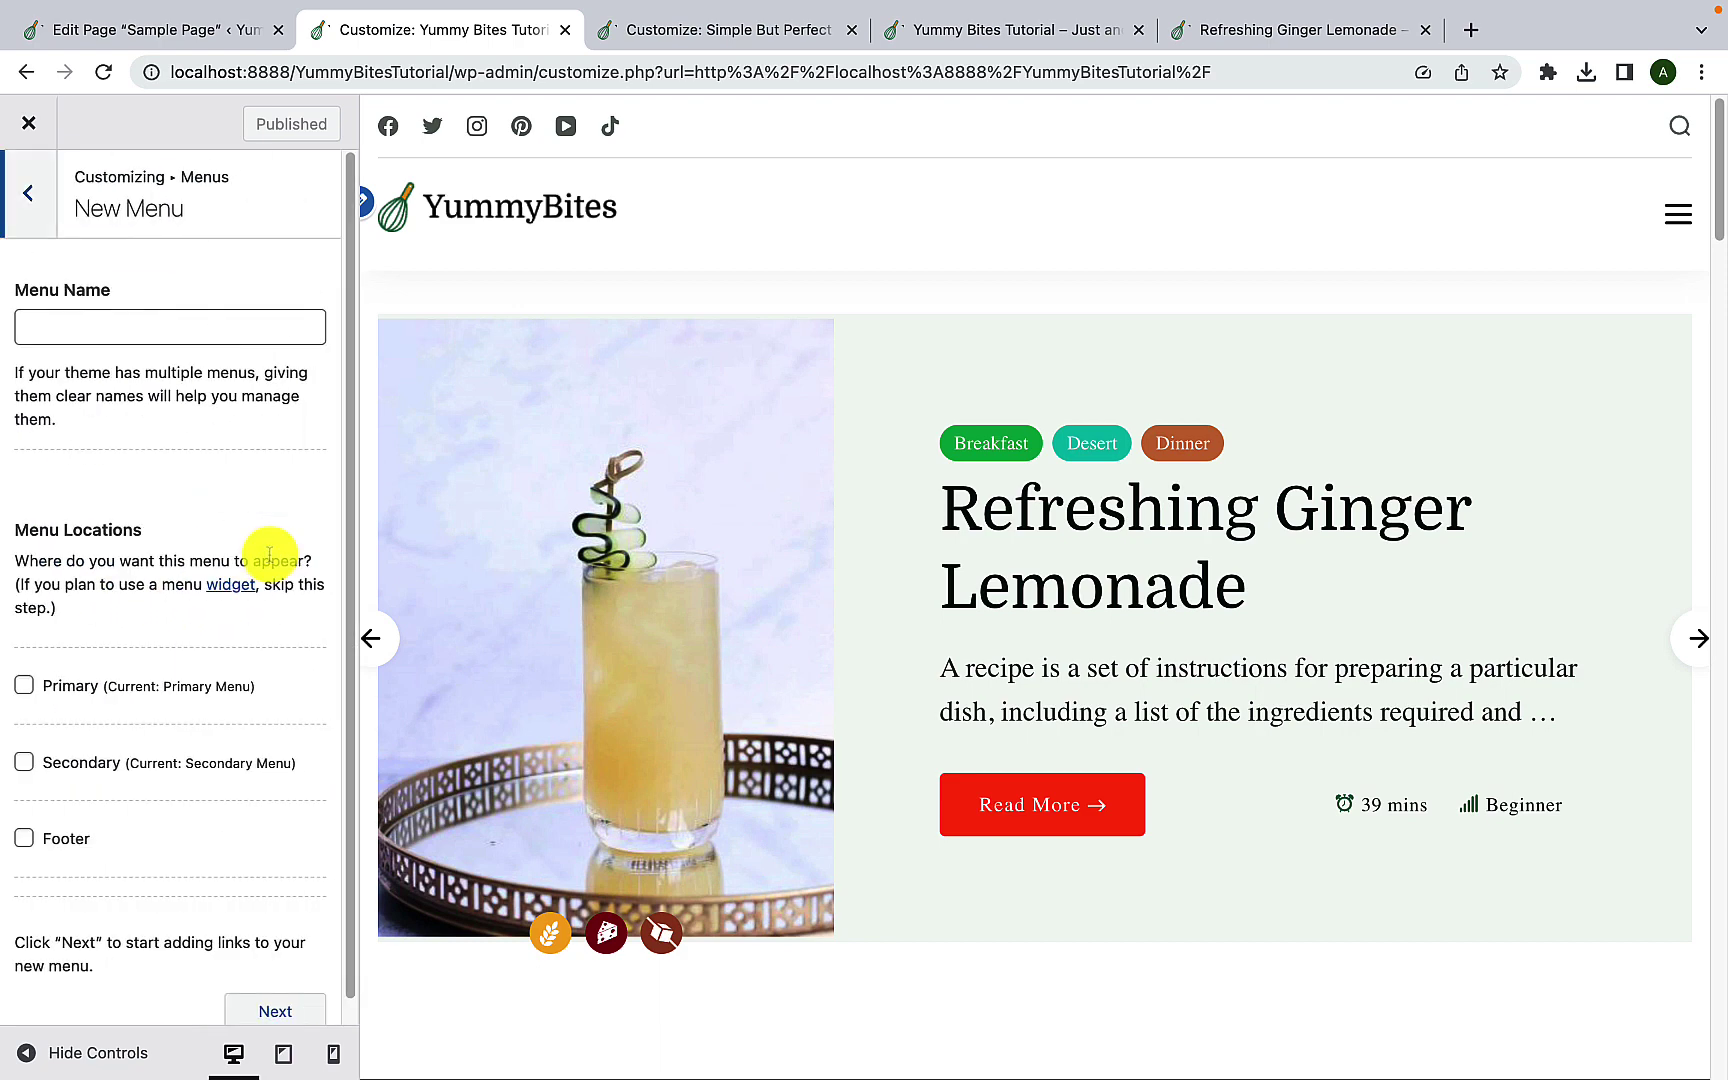
click(220, 336)
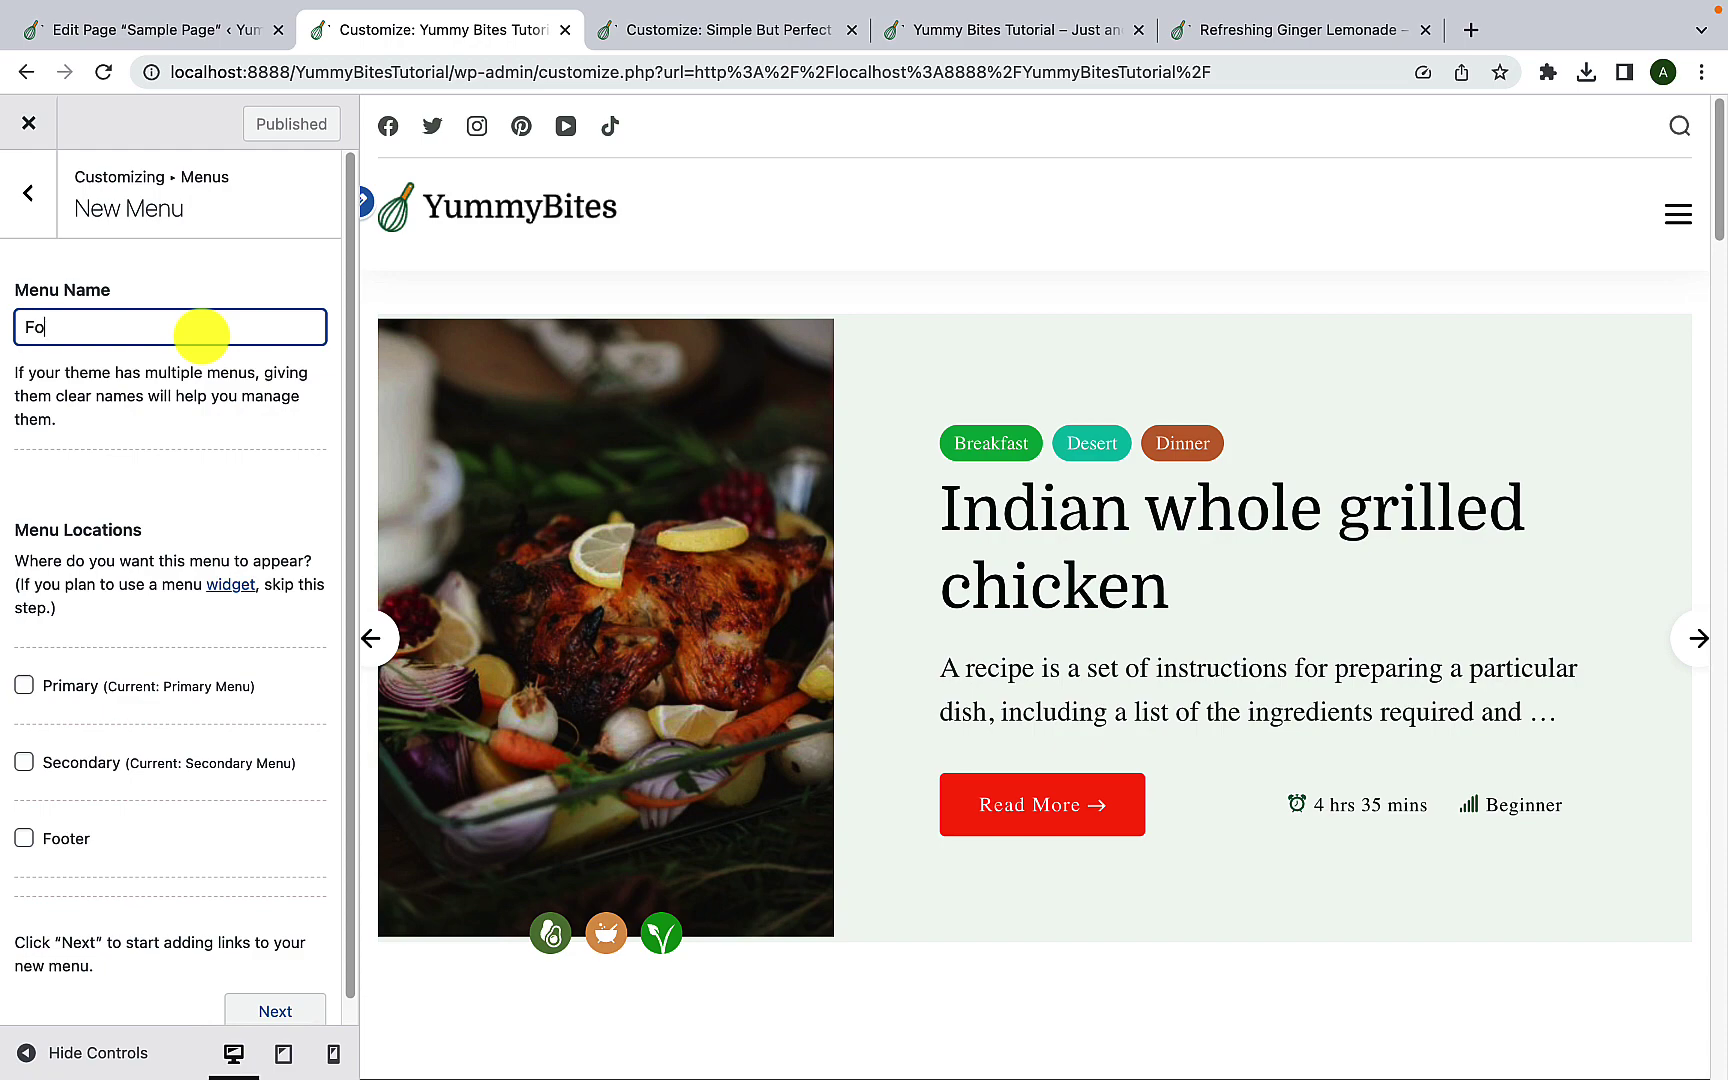
text(Footer Menu)
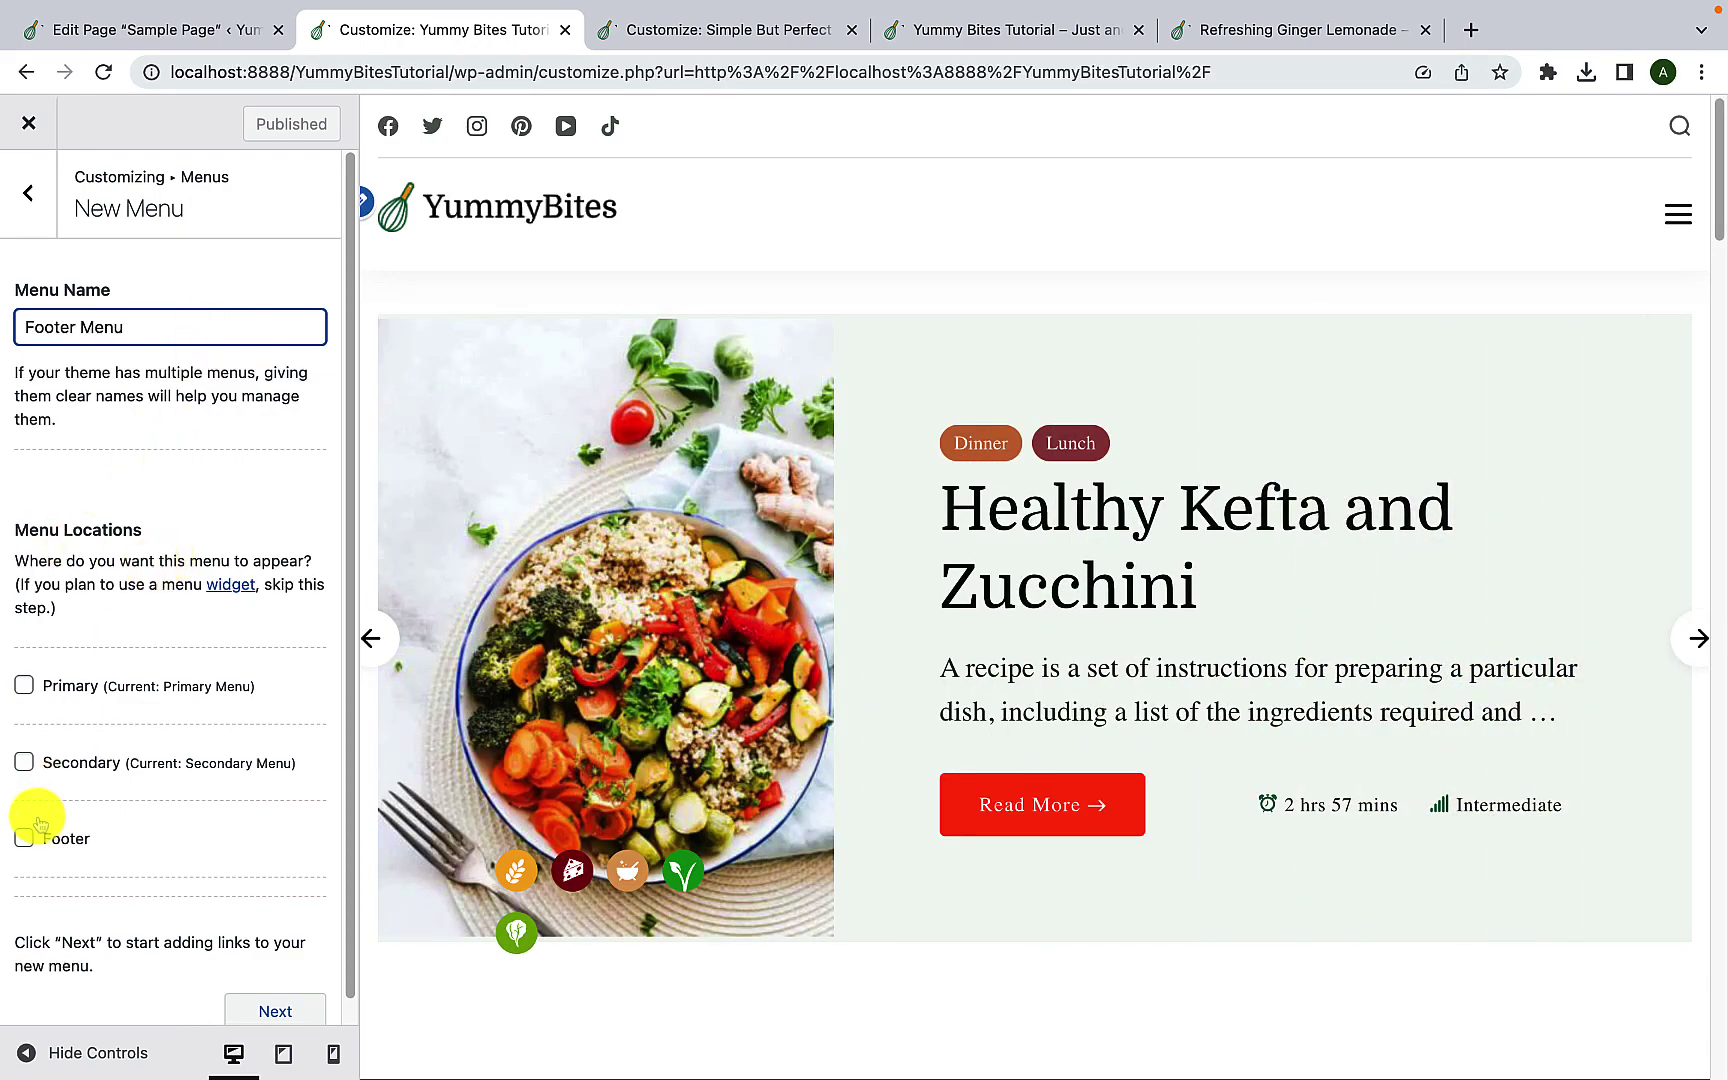
click(24, 842)
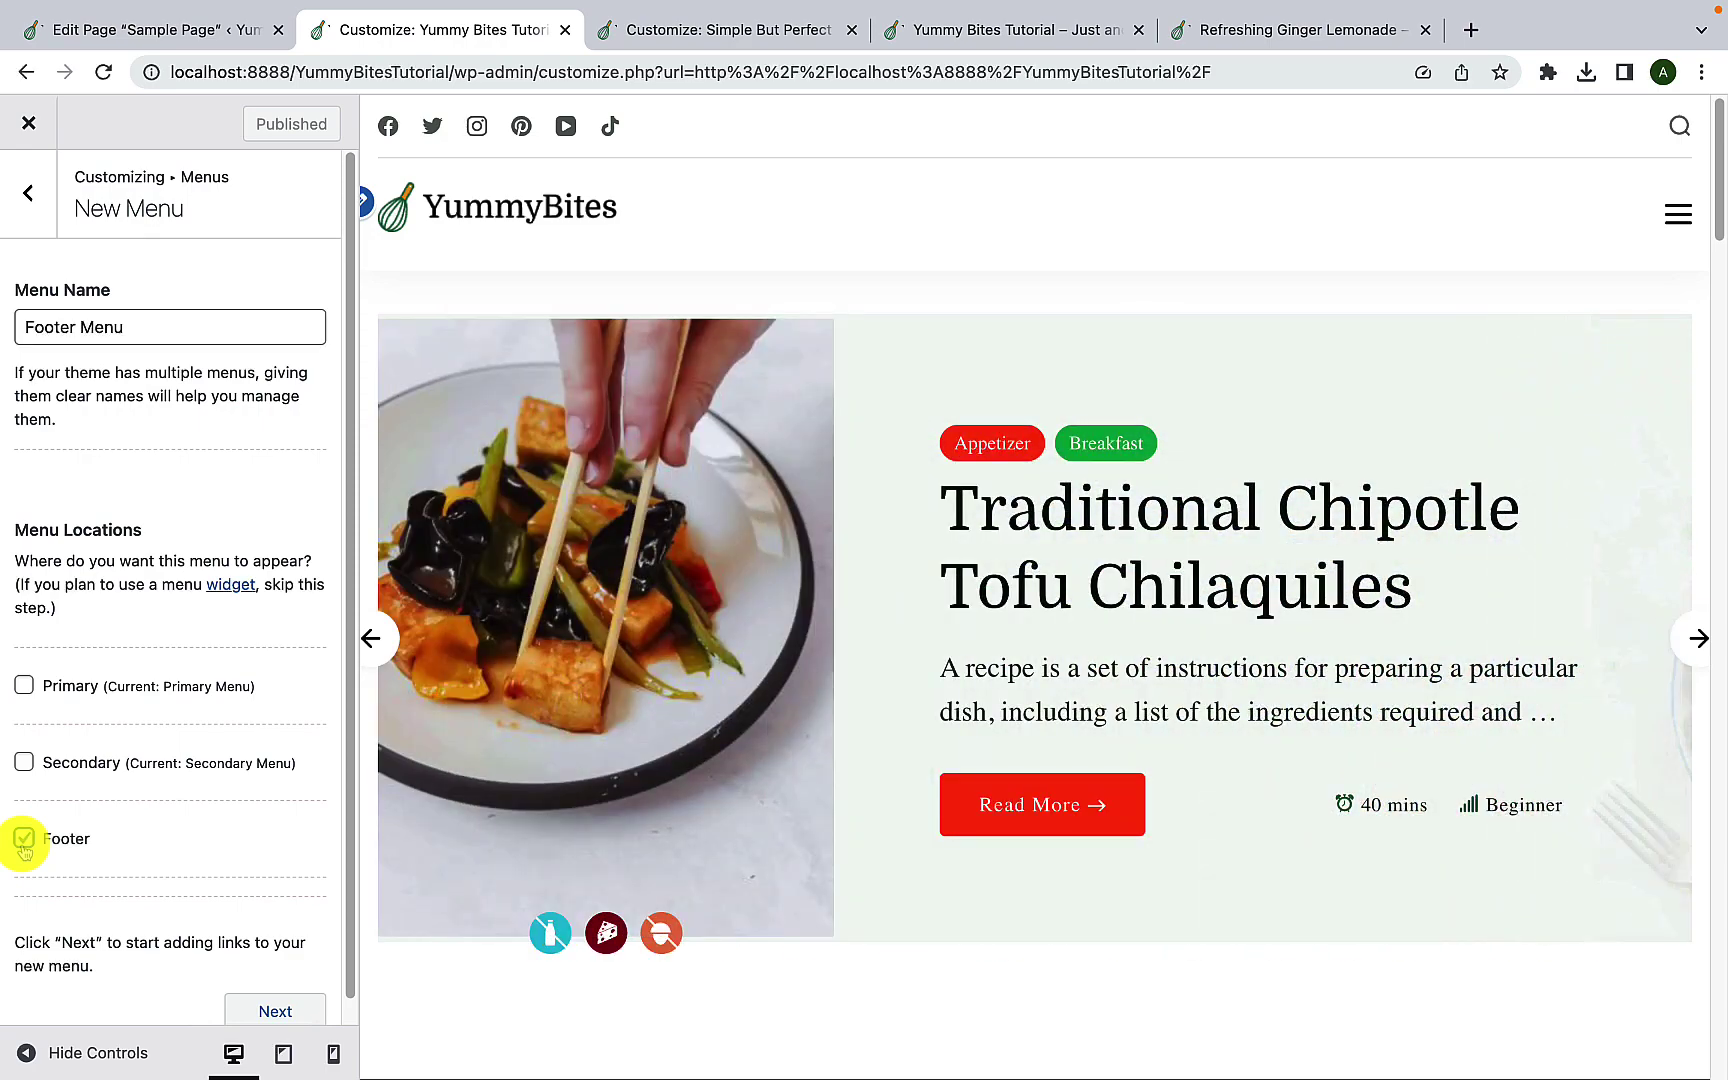
drag(1718, 215, 1718, 1062)
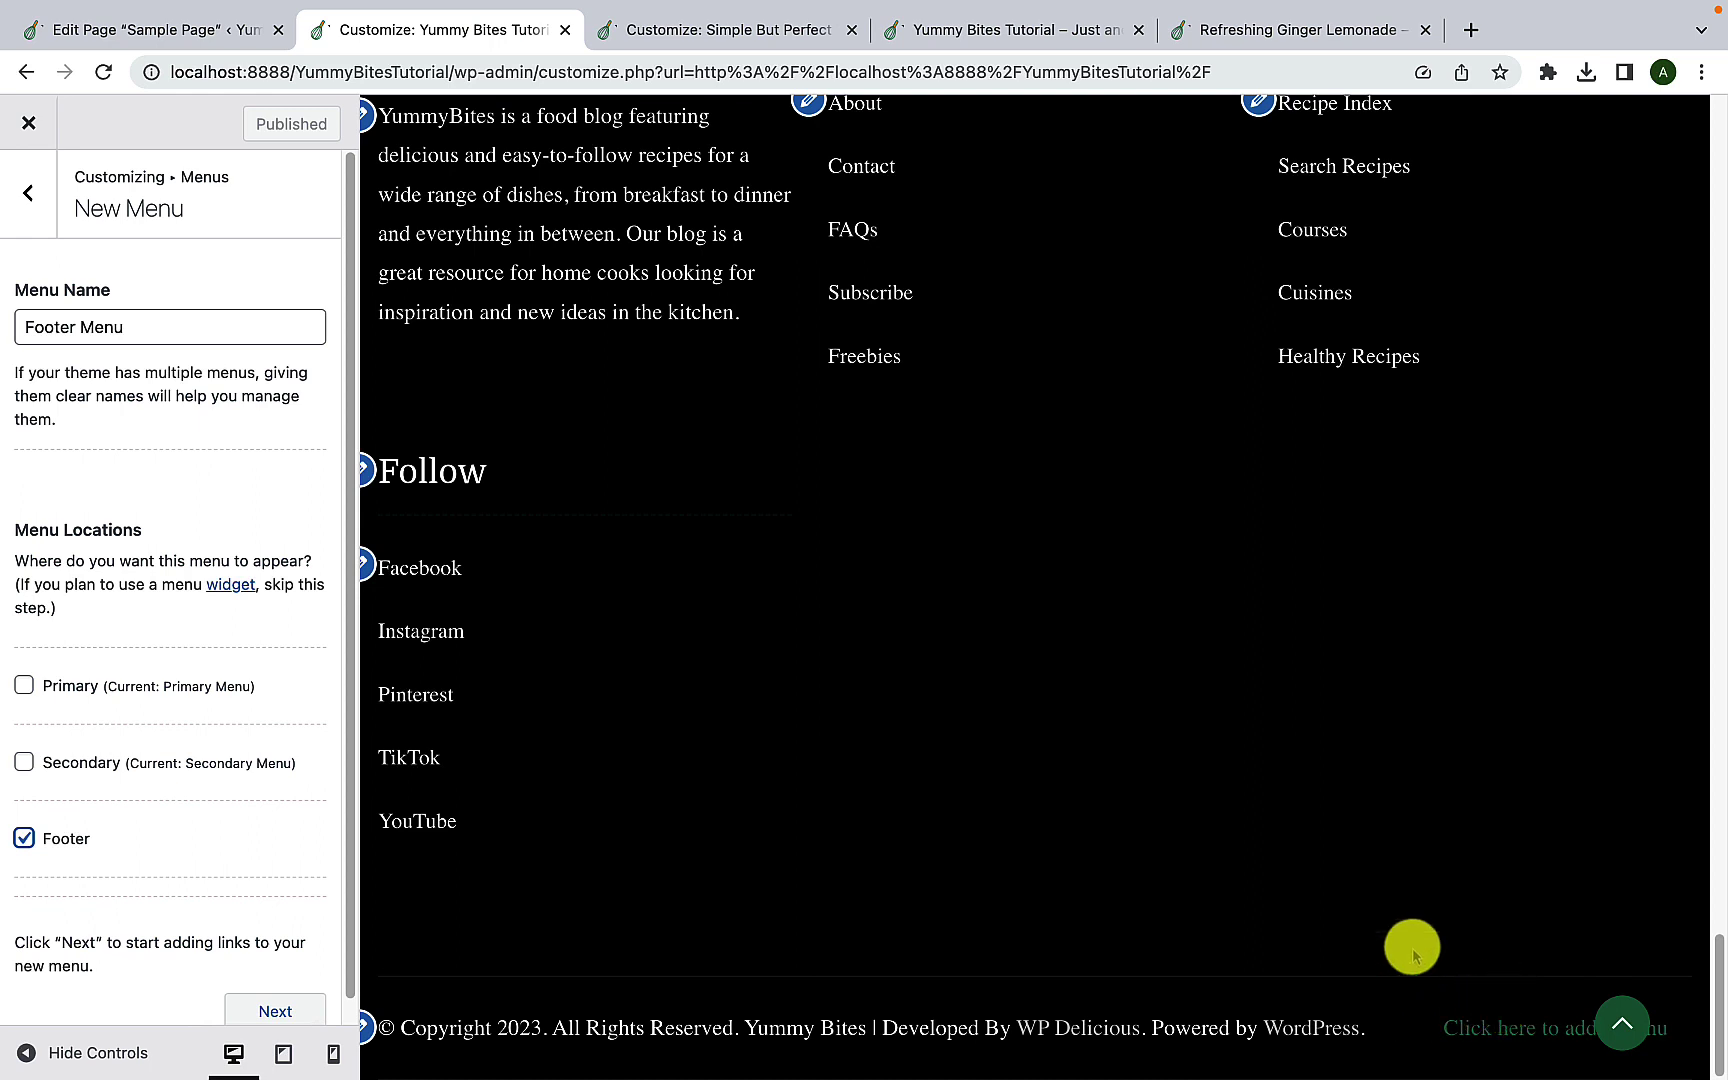
click(285, 1005)
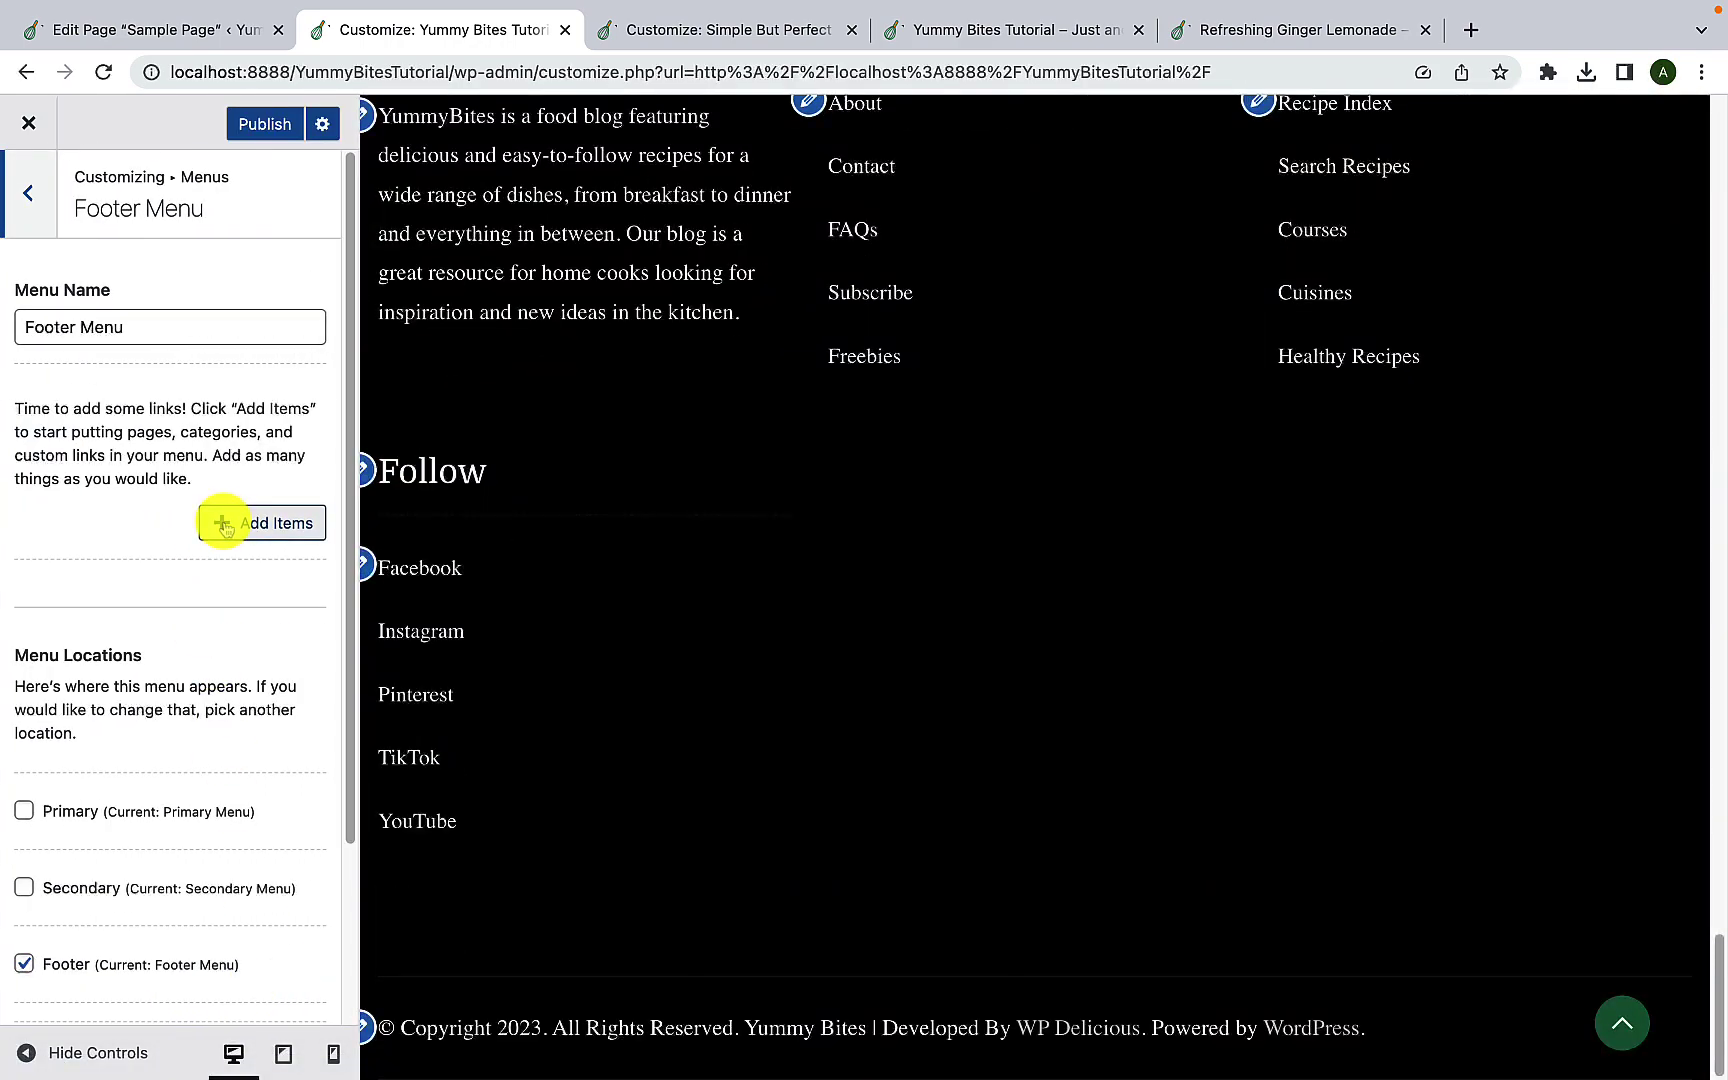
Step: Add a custom link named Terms & Conditions to Footer Menu, using the customizer page's address as its URL
click(224, 526)
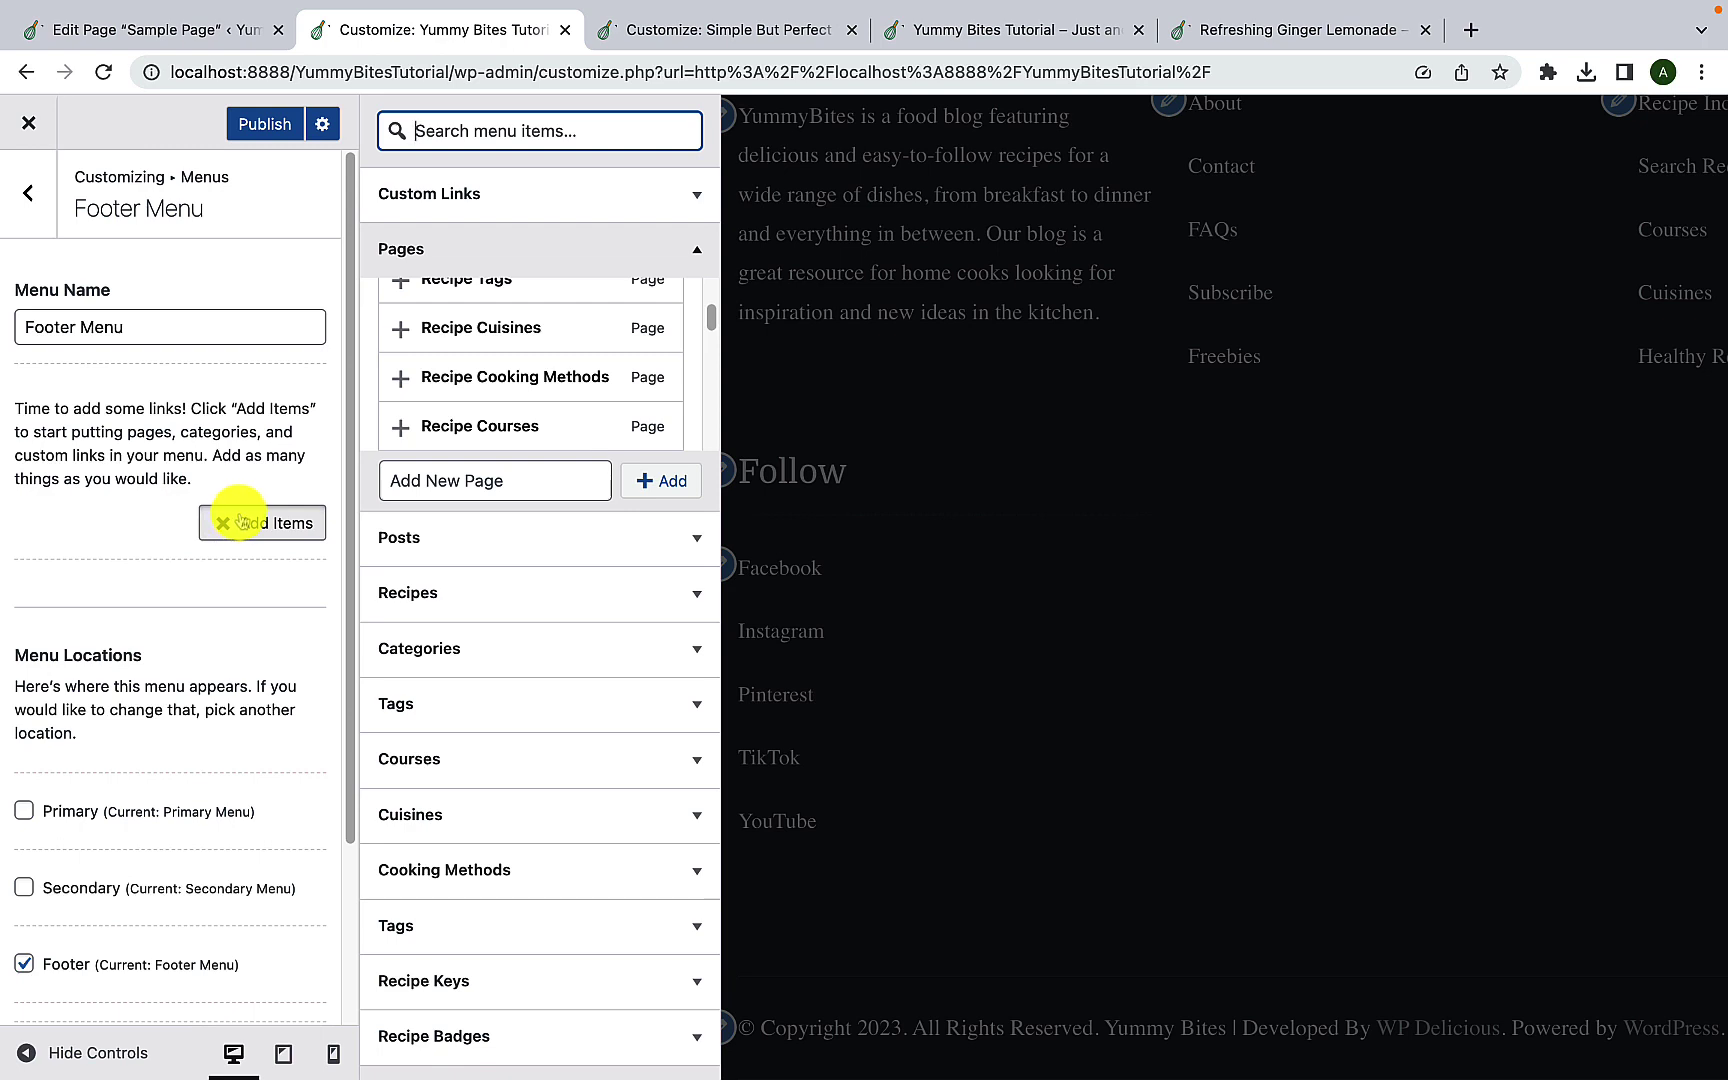
click(500, 203)
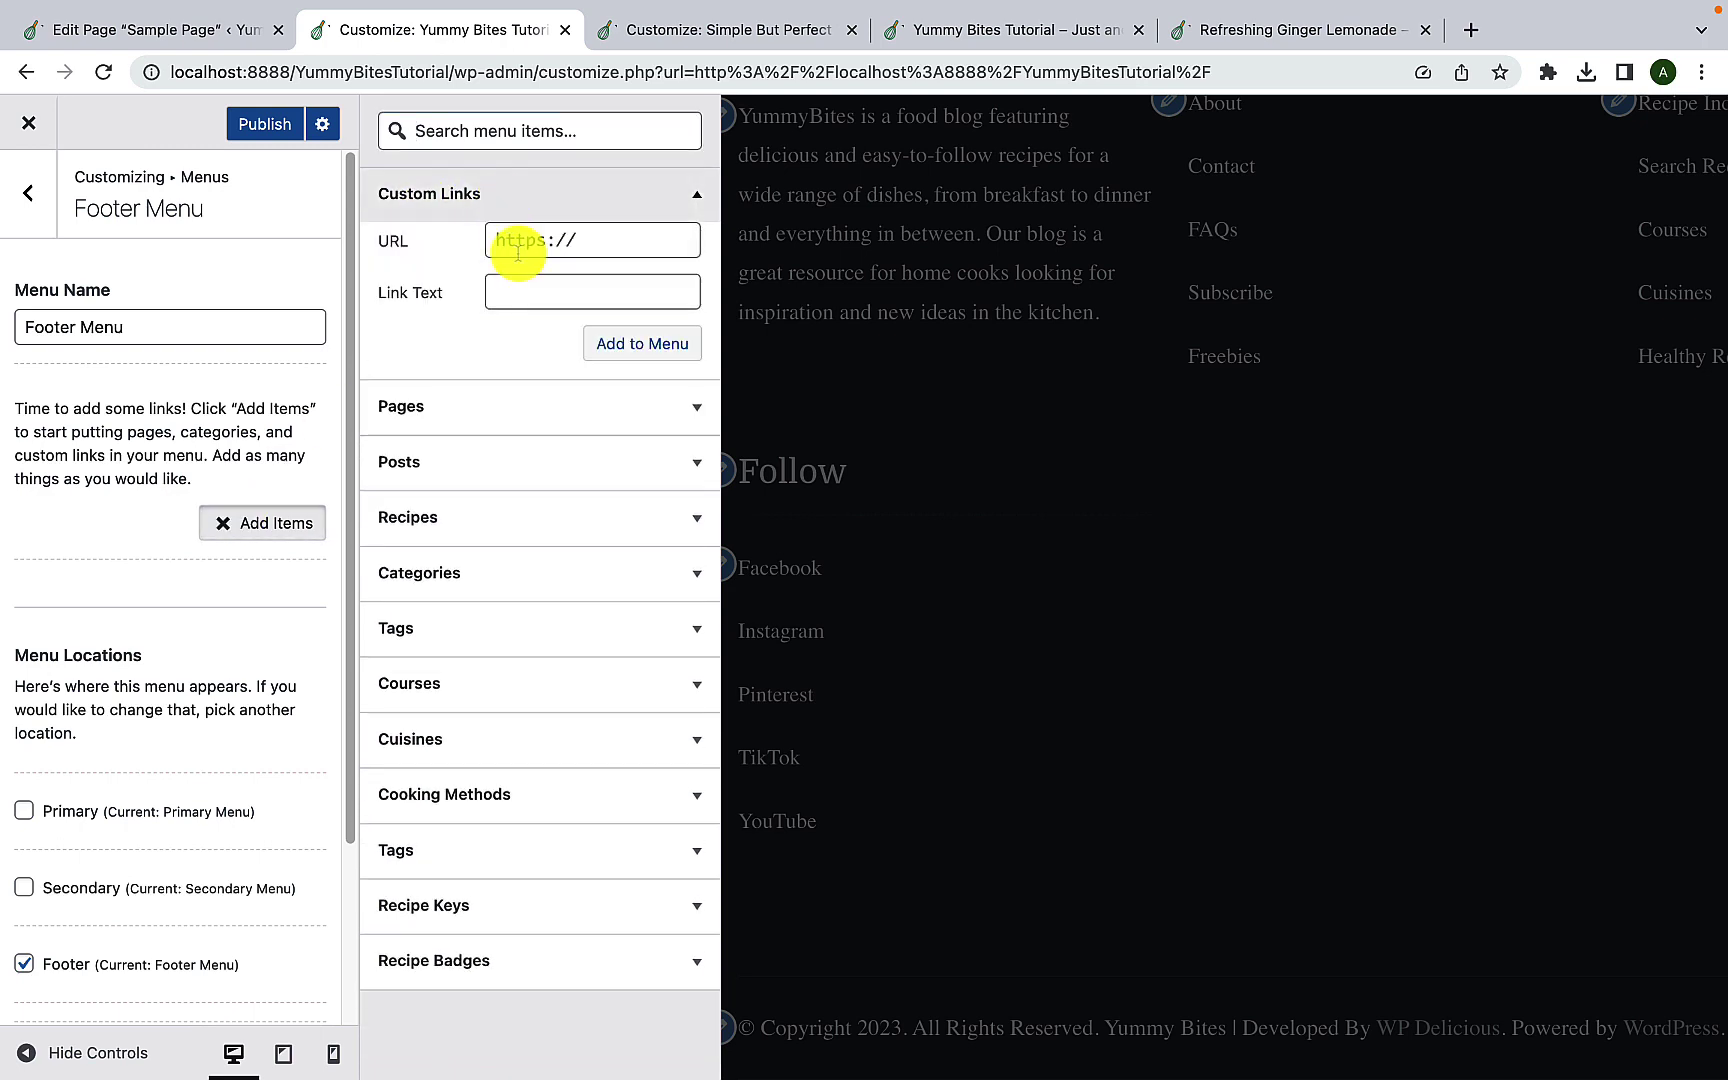
click(527, 288)
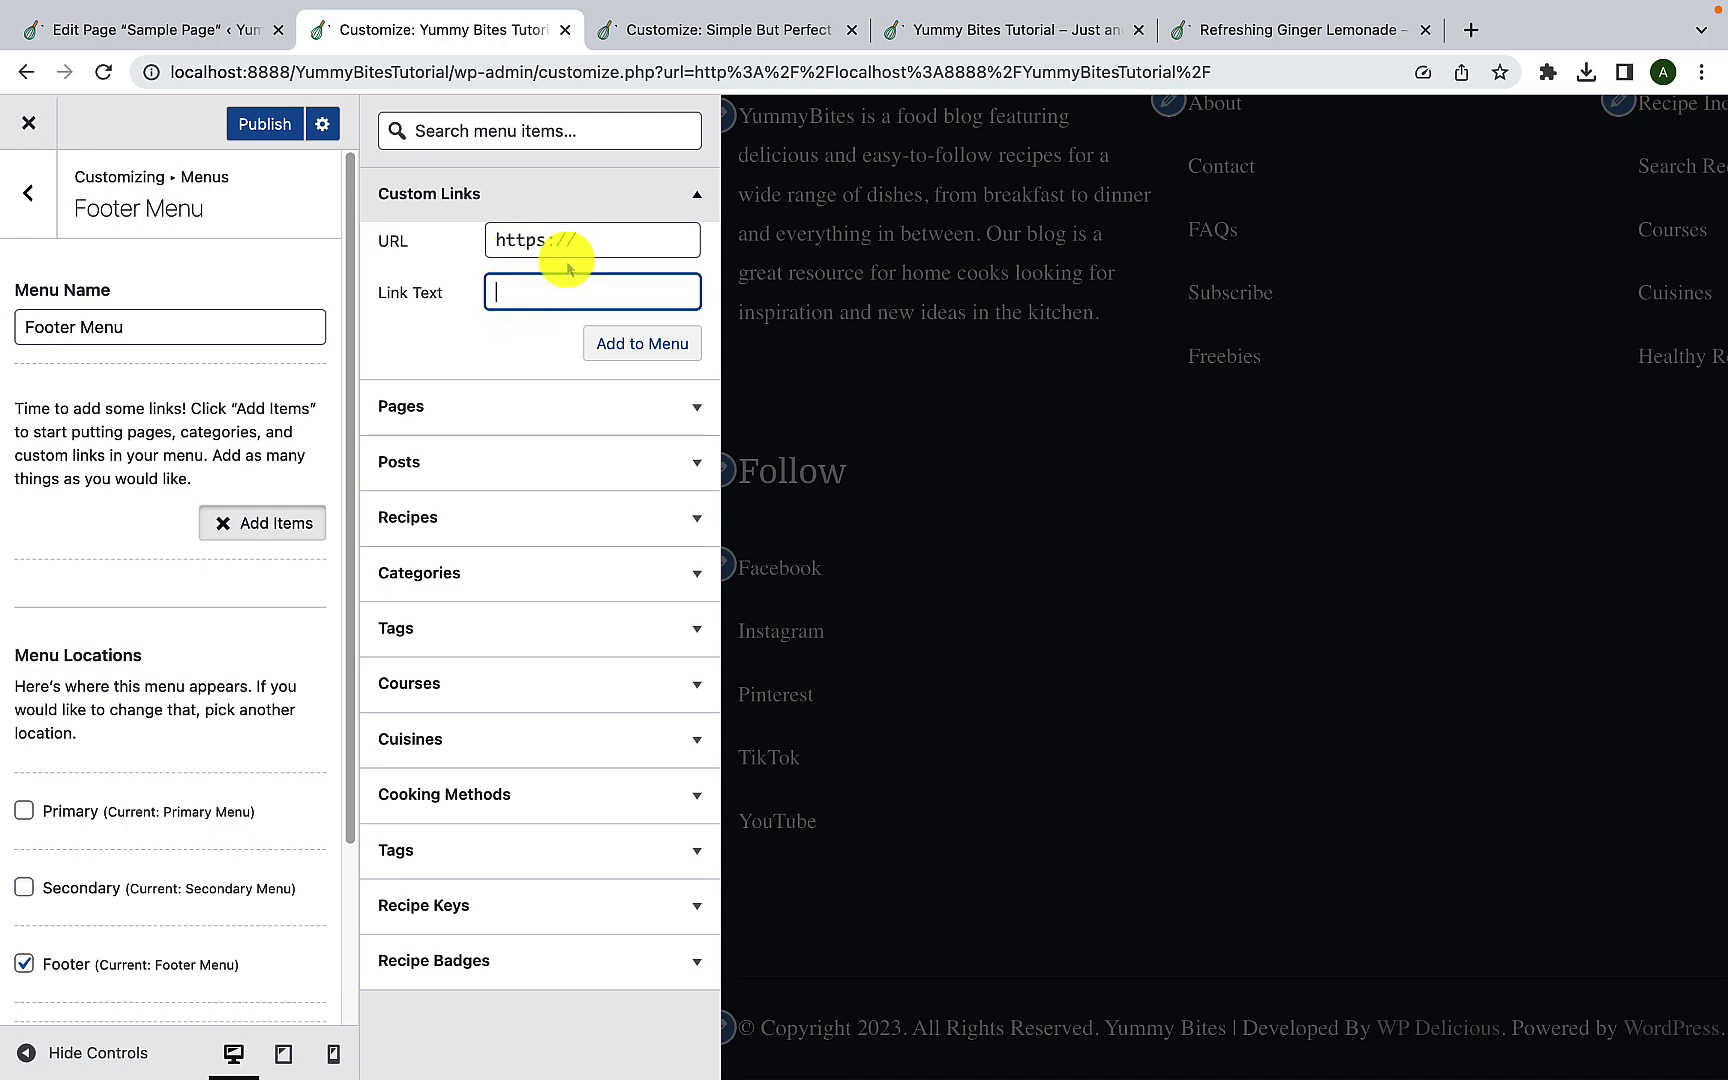
text(Terms & Conditions)
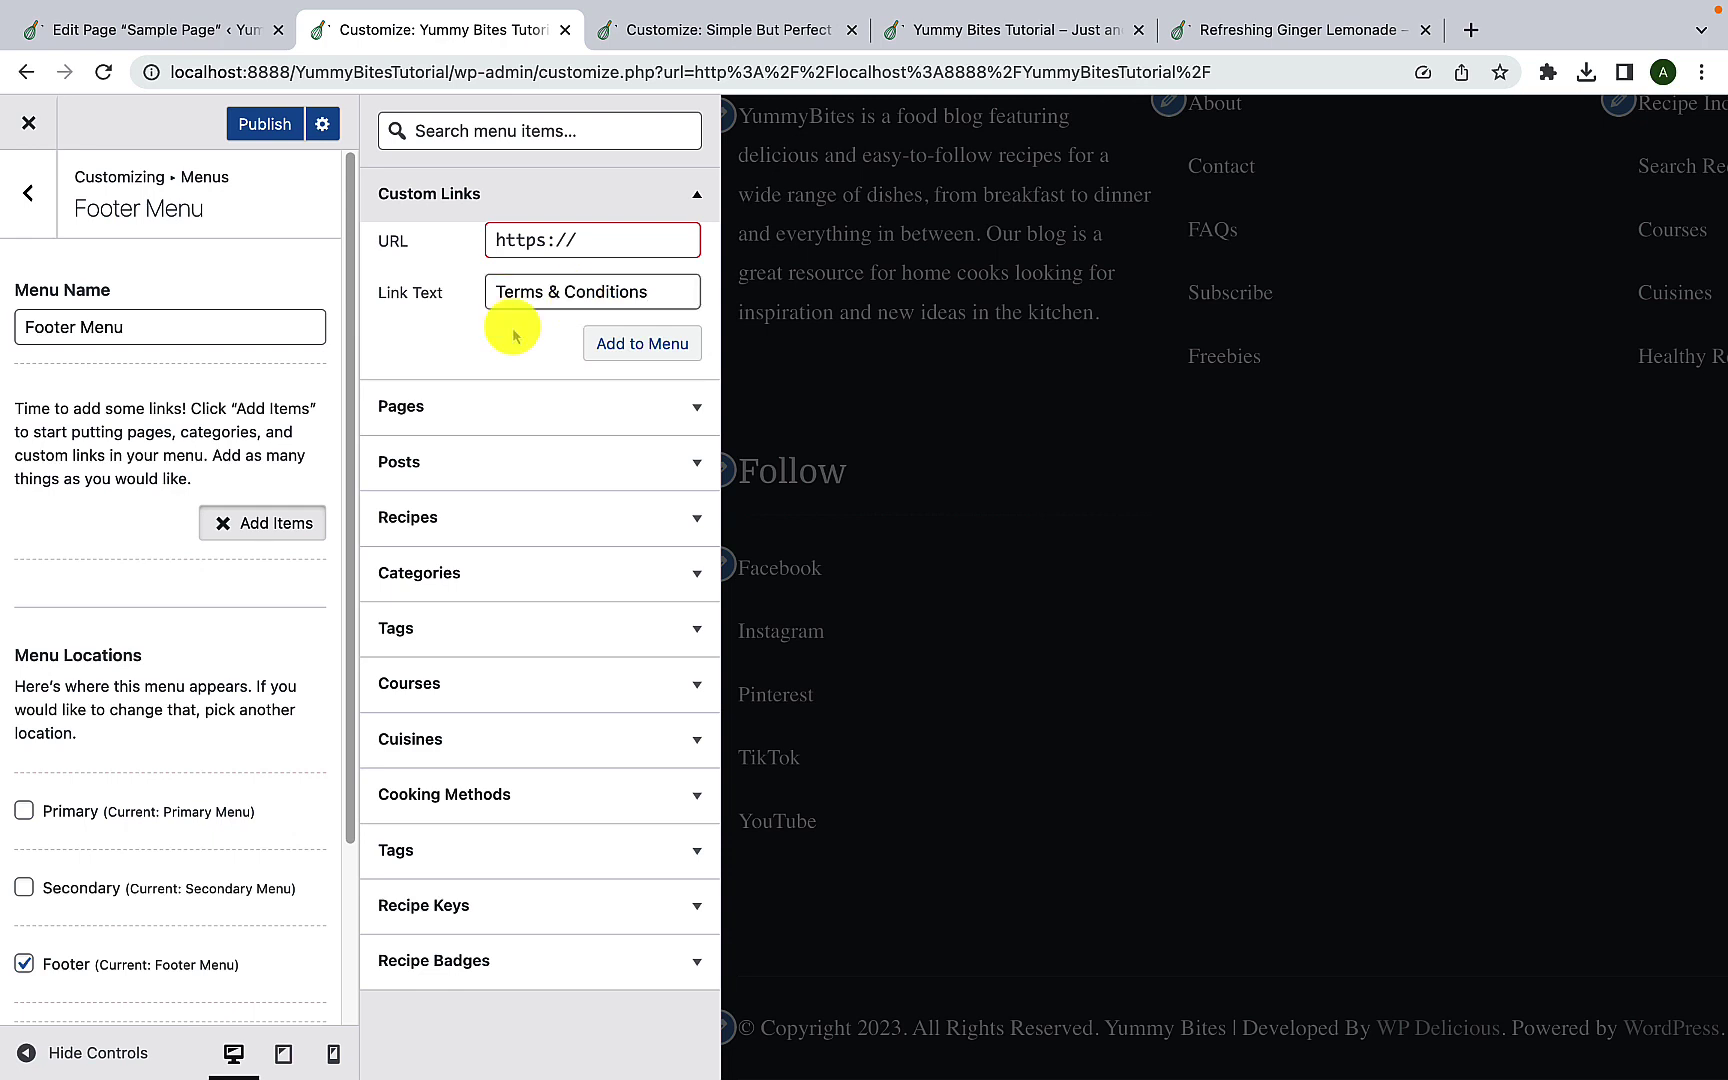
click(535, 243)
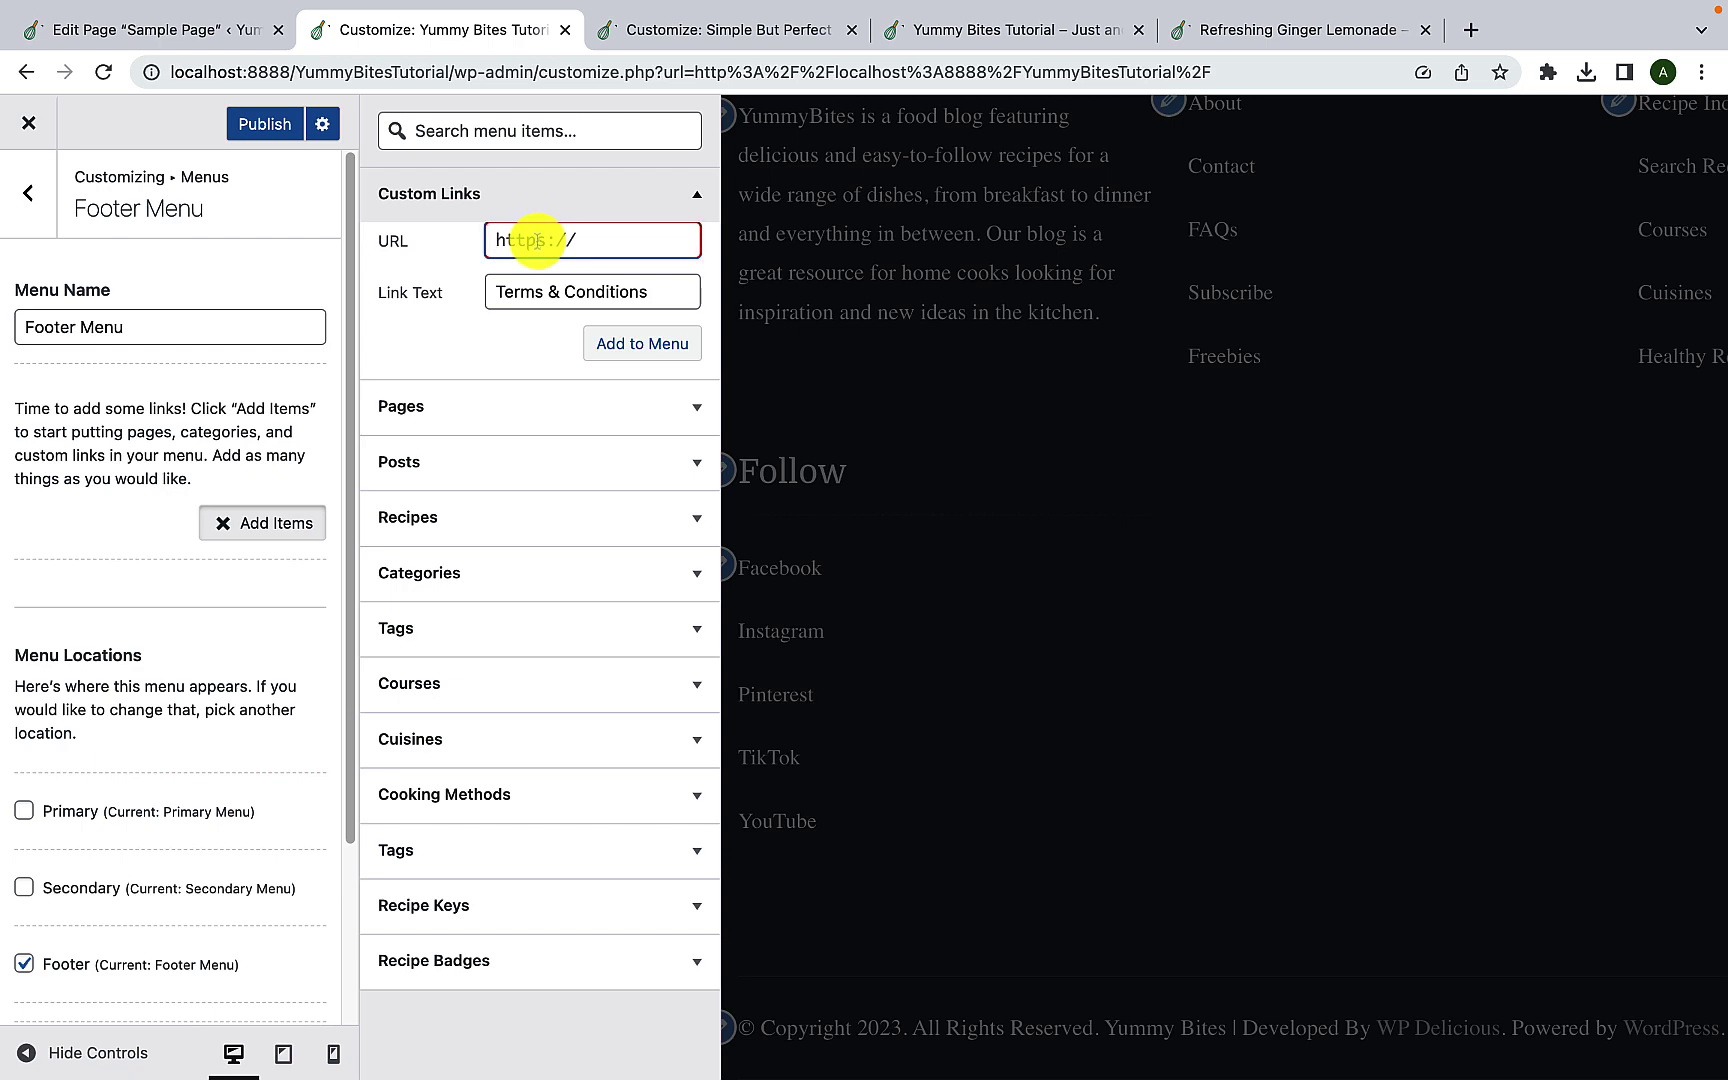
text(http://localhost:8888/YummyBitesTutorial/wp-admin/customize.php?url=http%3A%2F%2Flocalhost%3A8888%2FYummyBitesTutorial%2F)
click(641, 347)
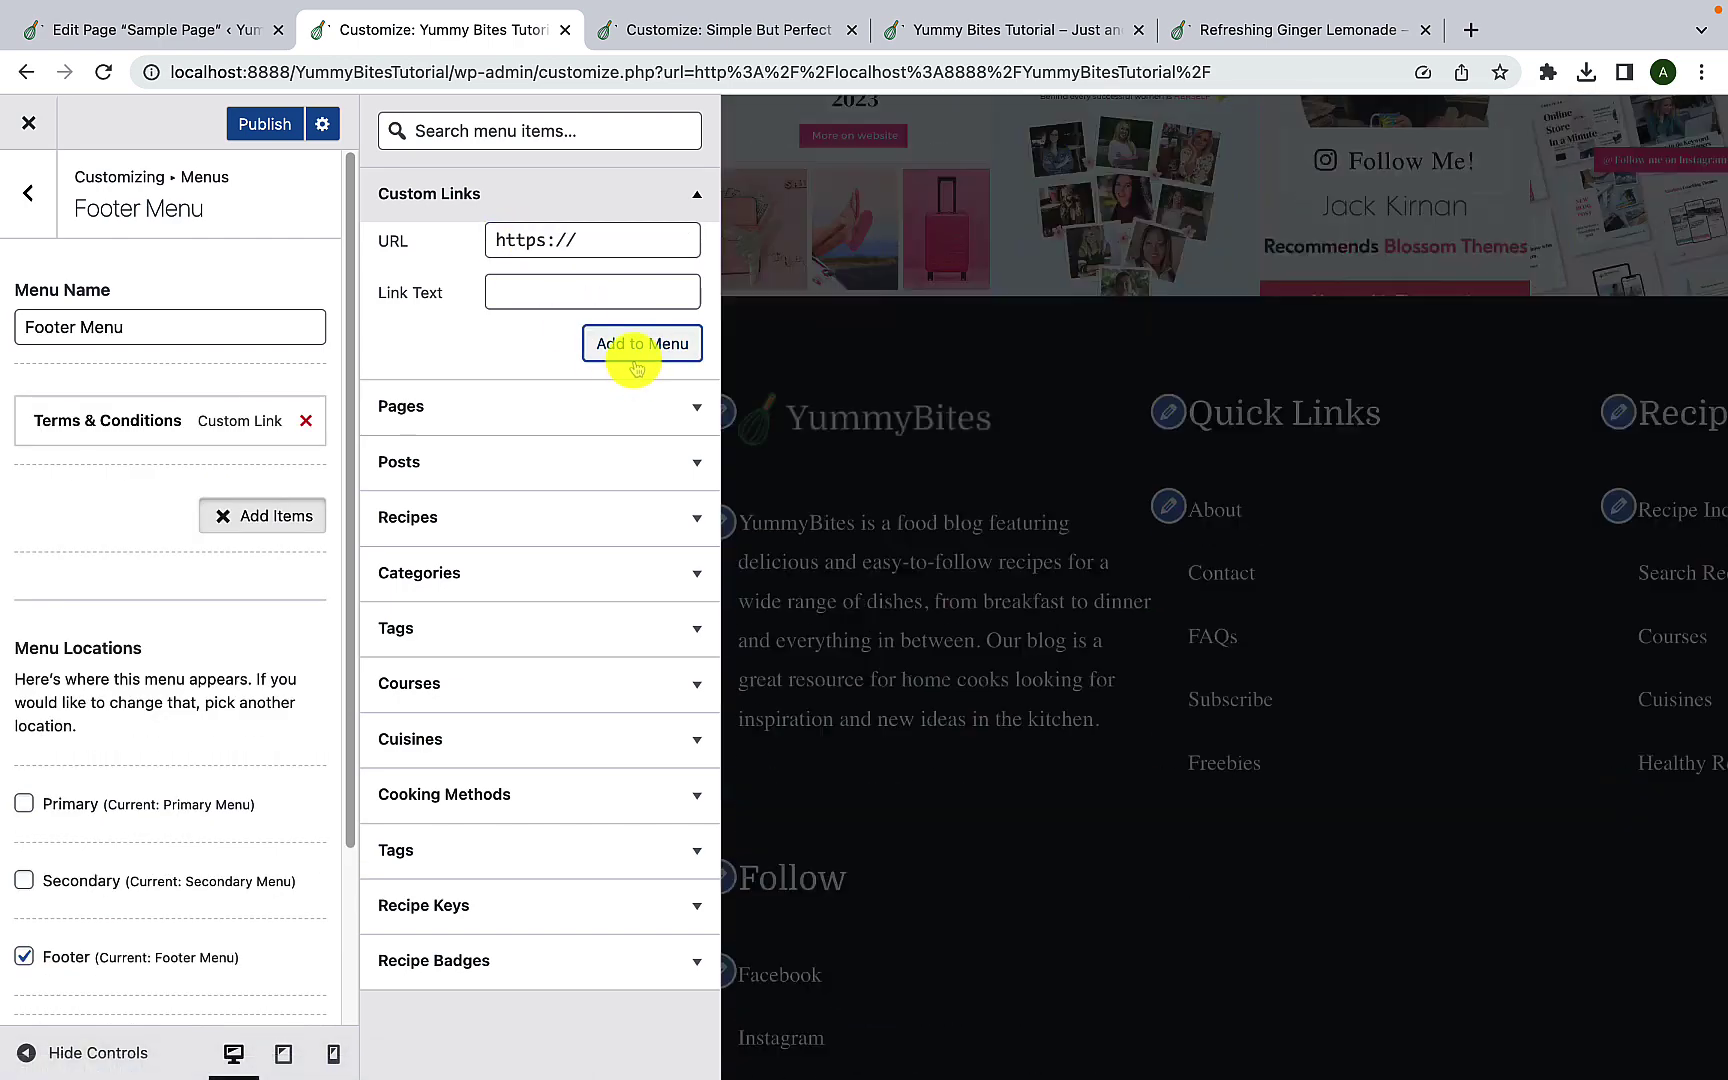
click(1497, 848)
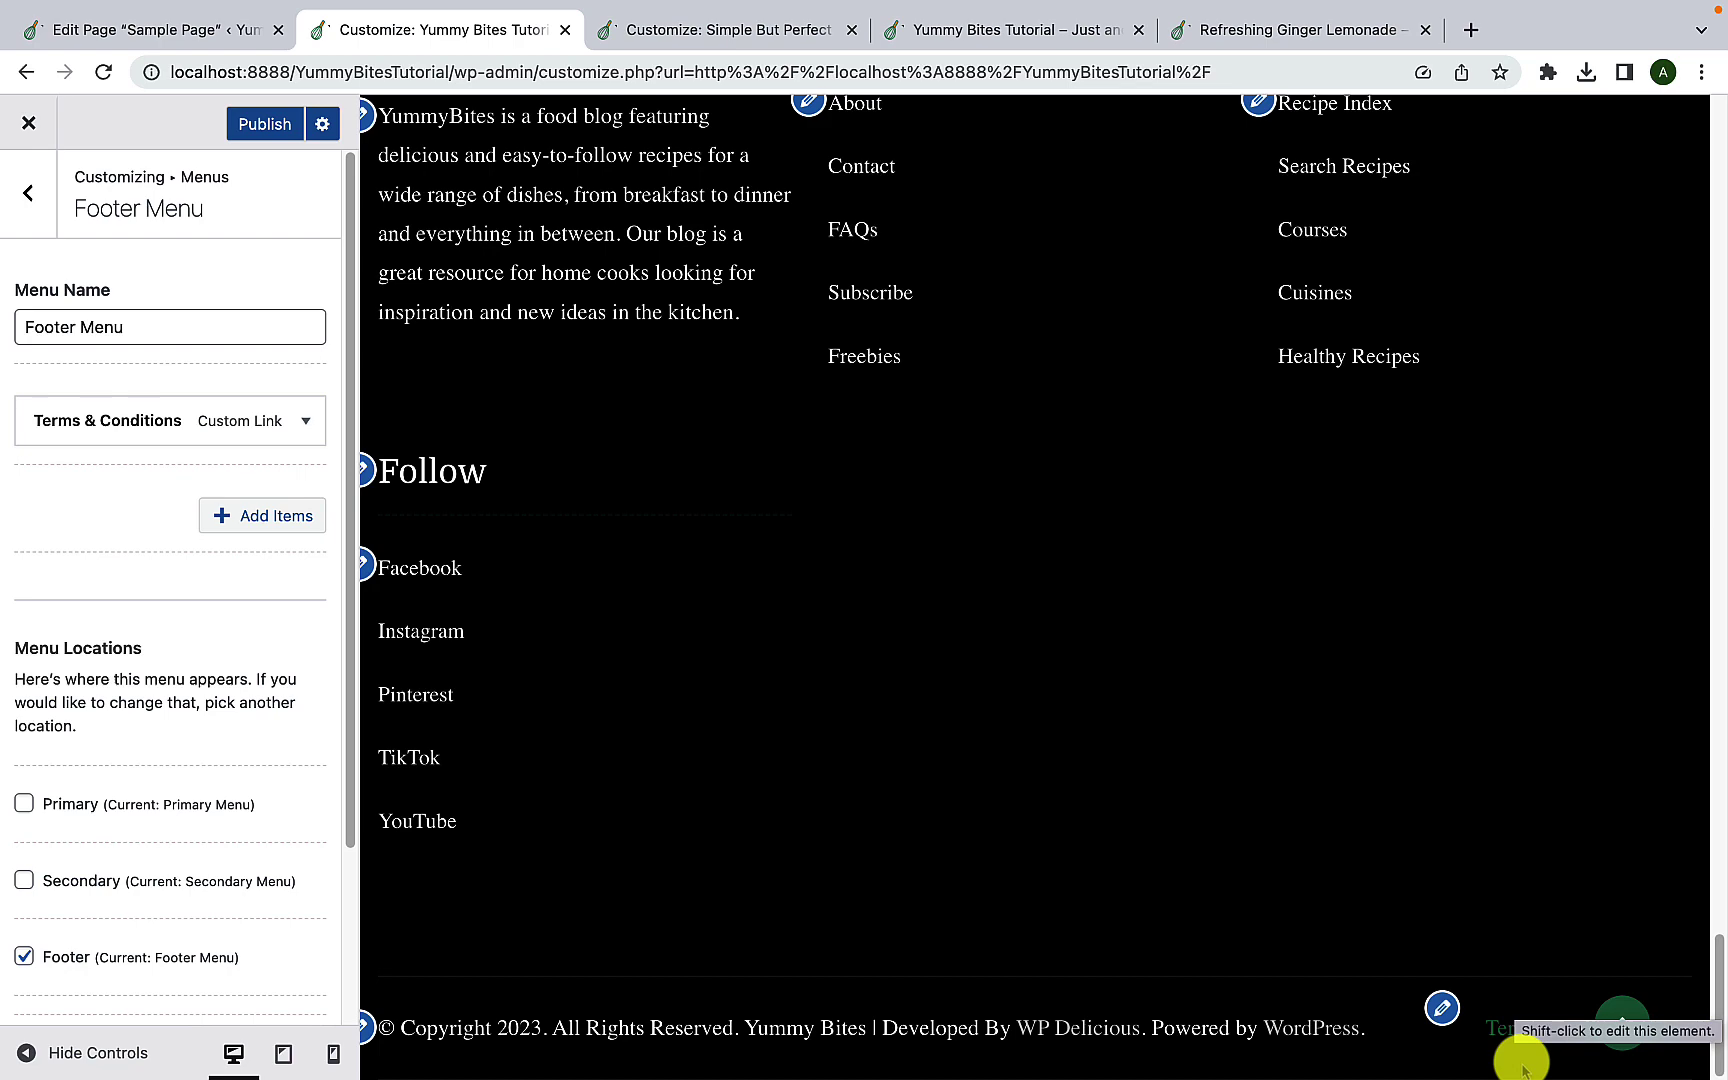
Step: Add a second custom link named Privacy Policy to Footer Menu with the same copied URL
click(215, 520)
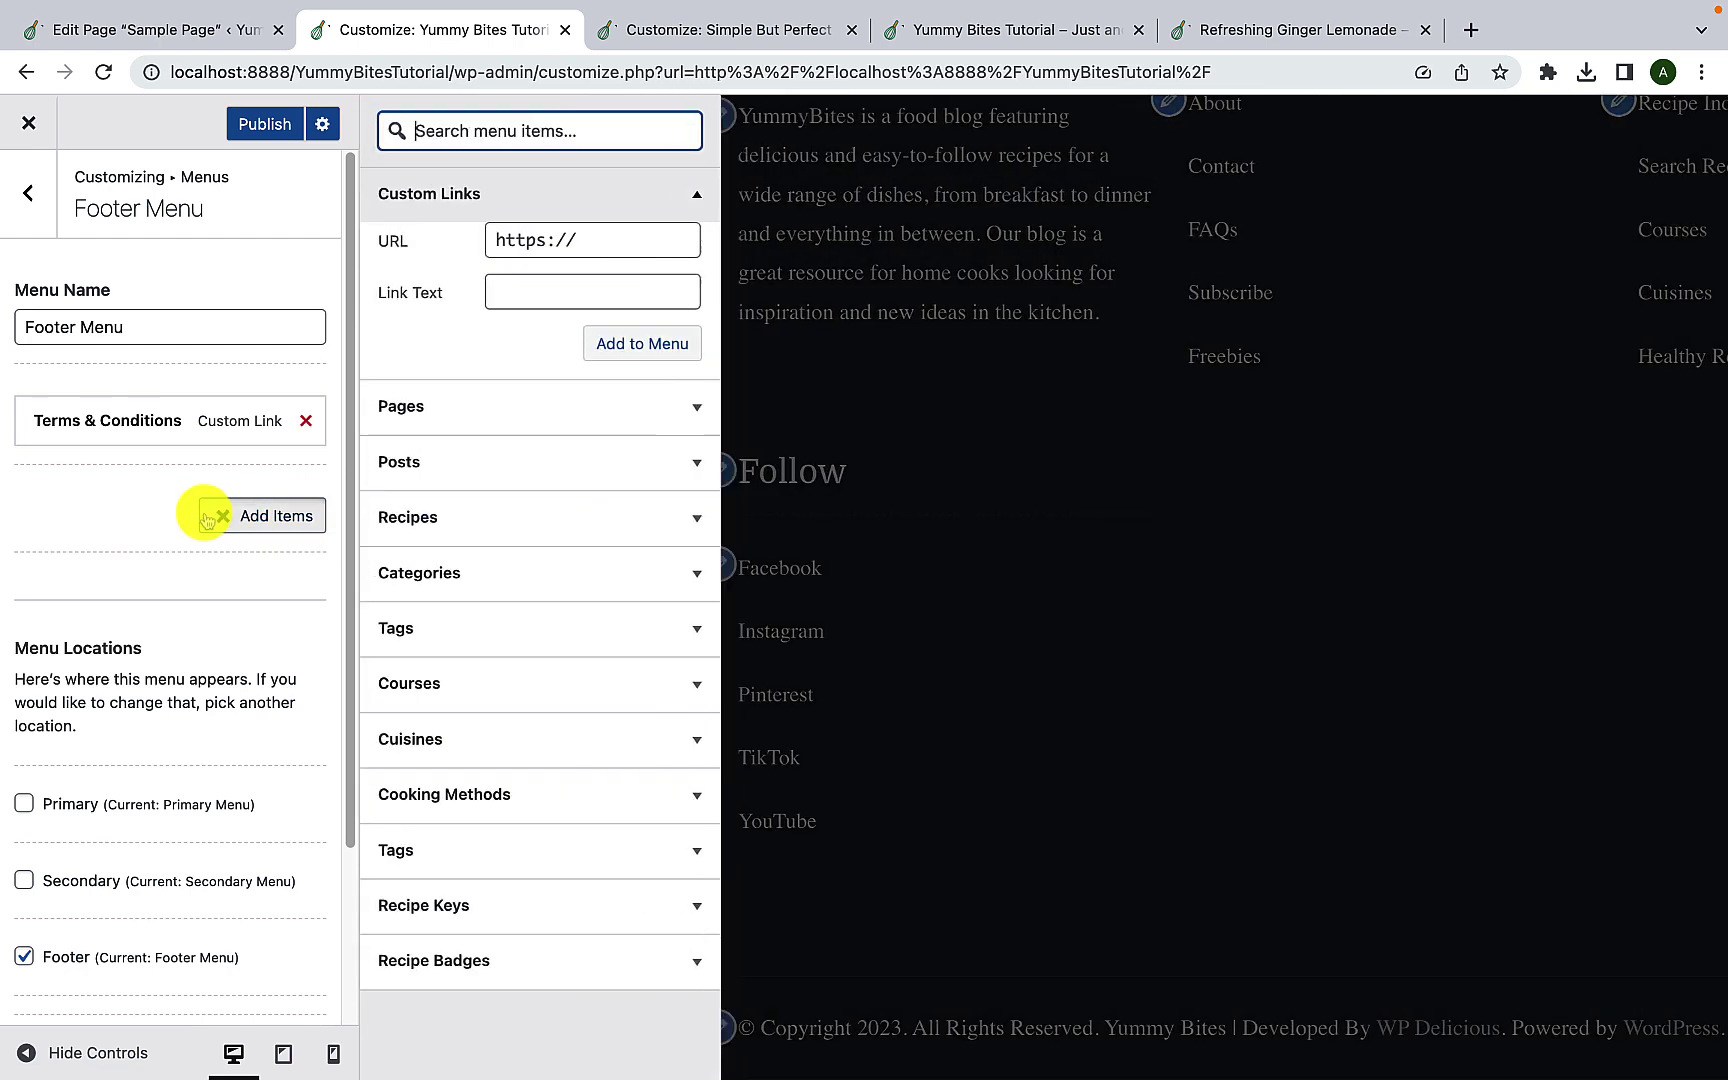
click(549, 280)
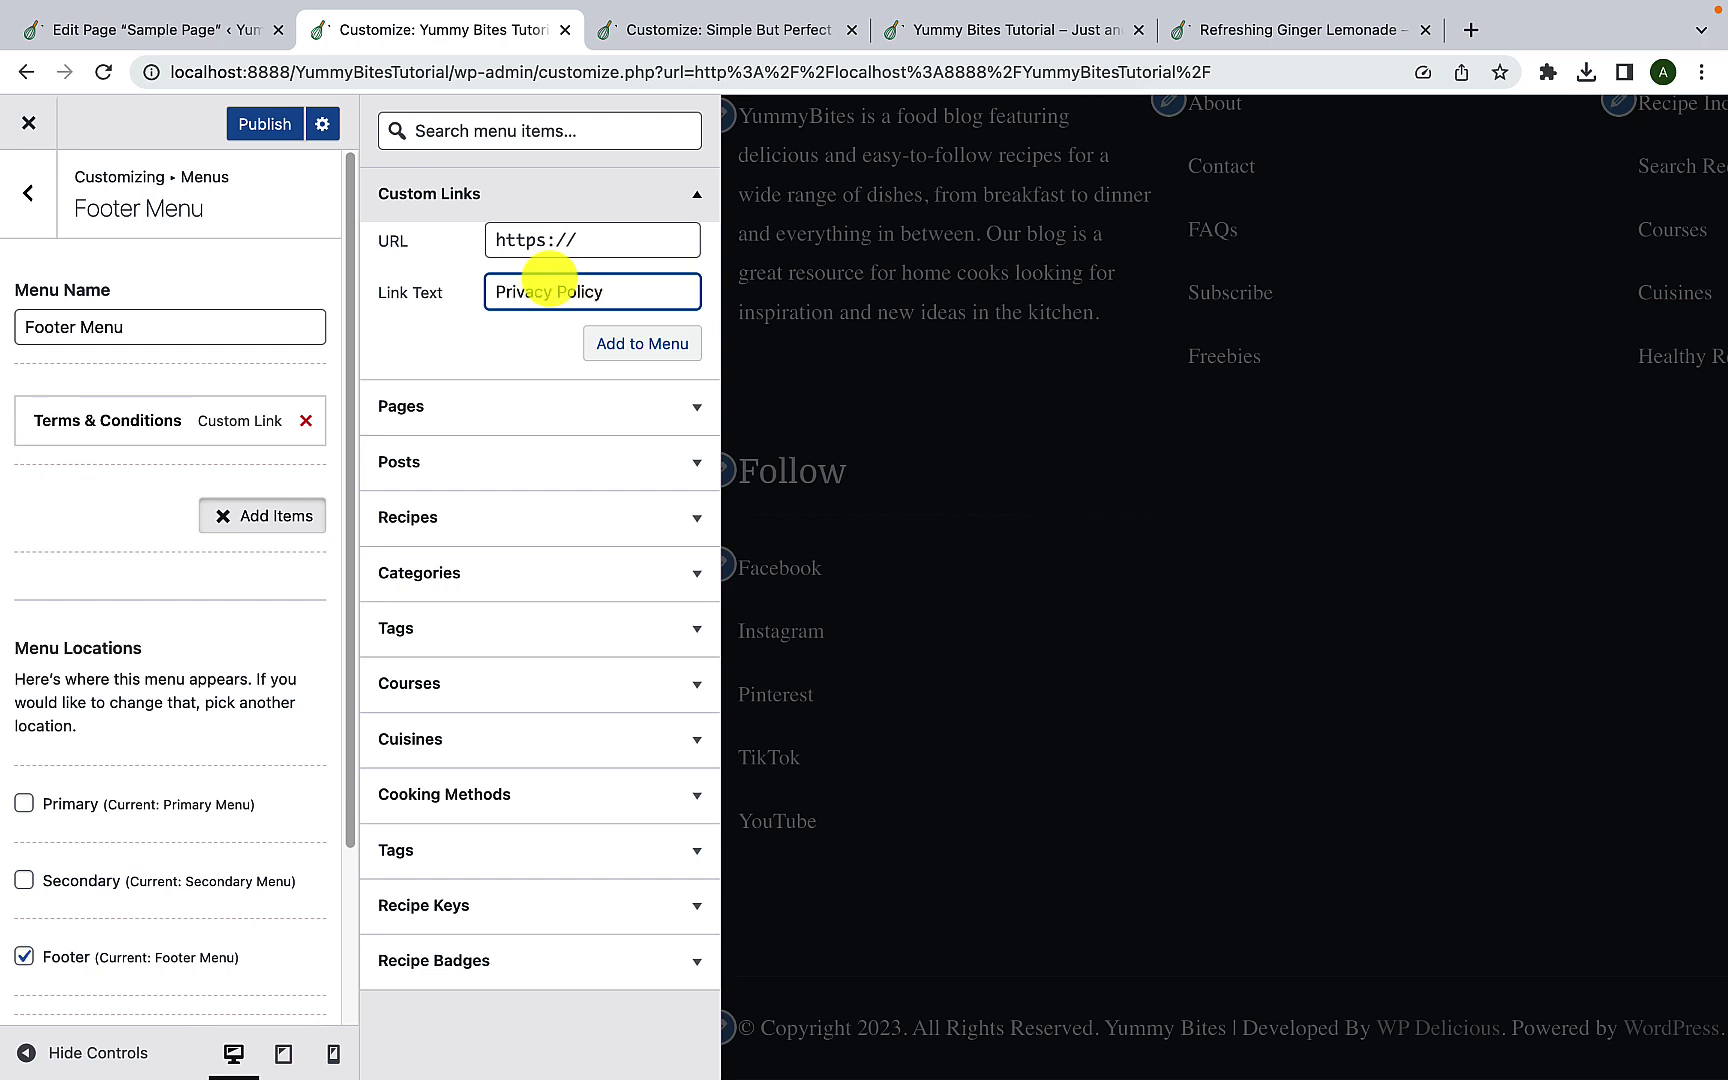
click(521, 235)
key(super+v)
click(652, 345)
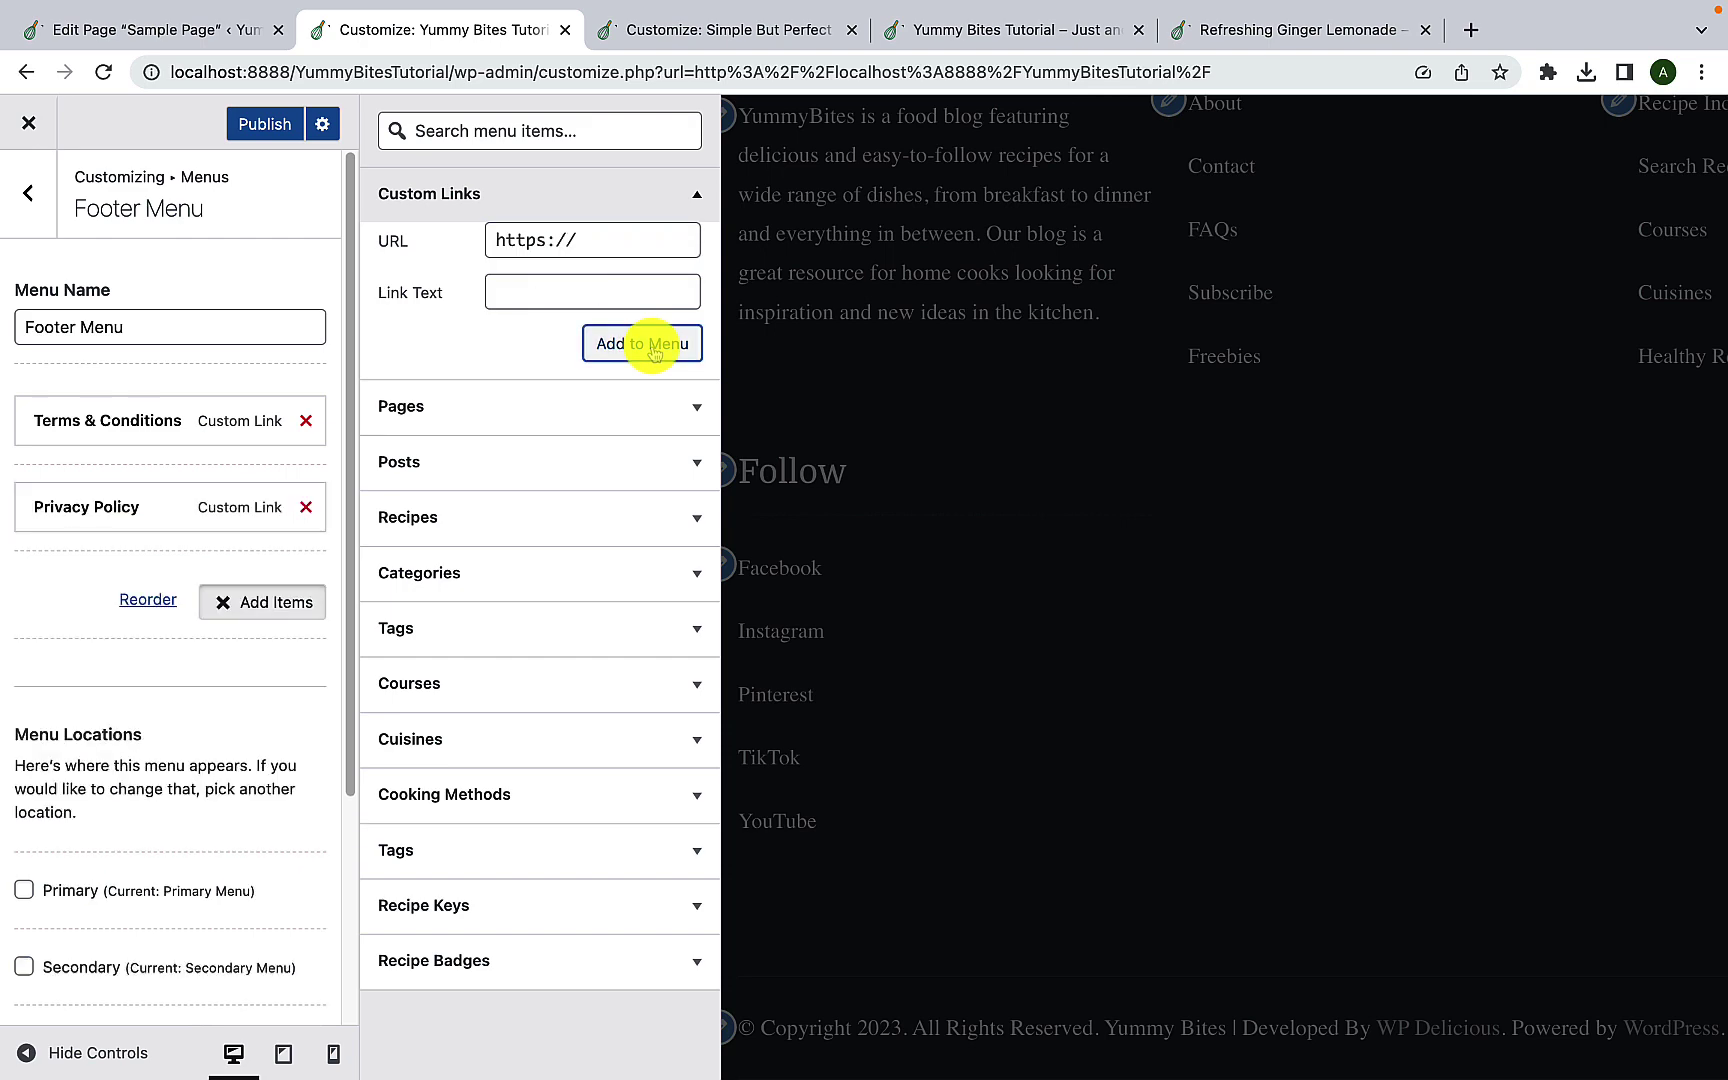
click(90, 630)
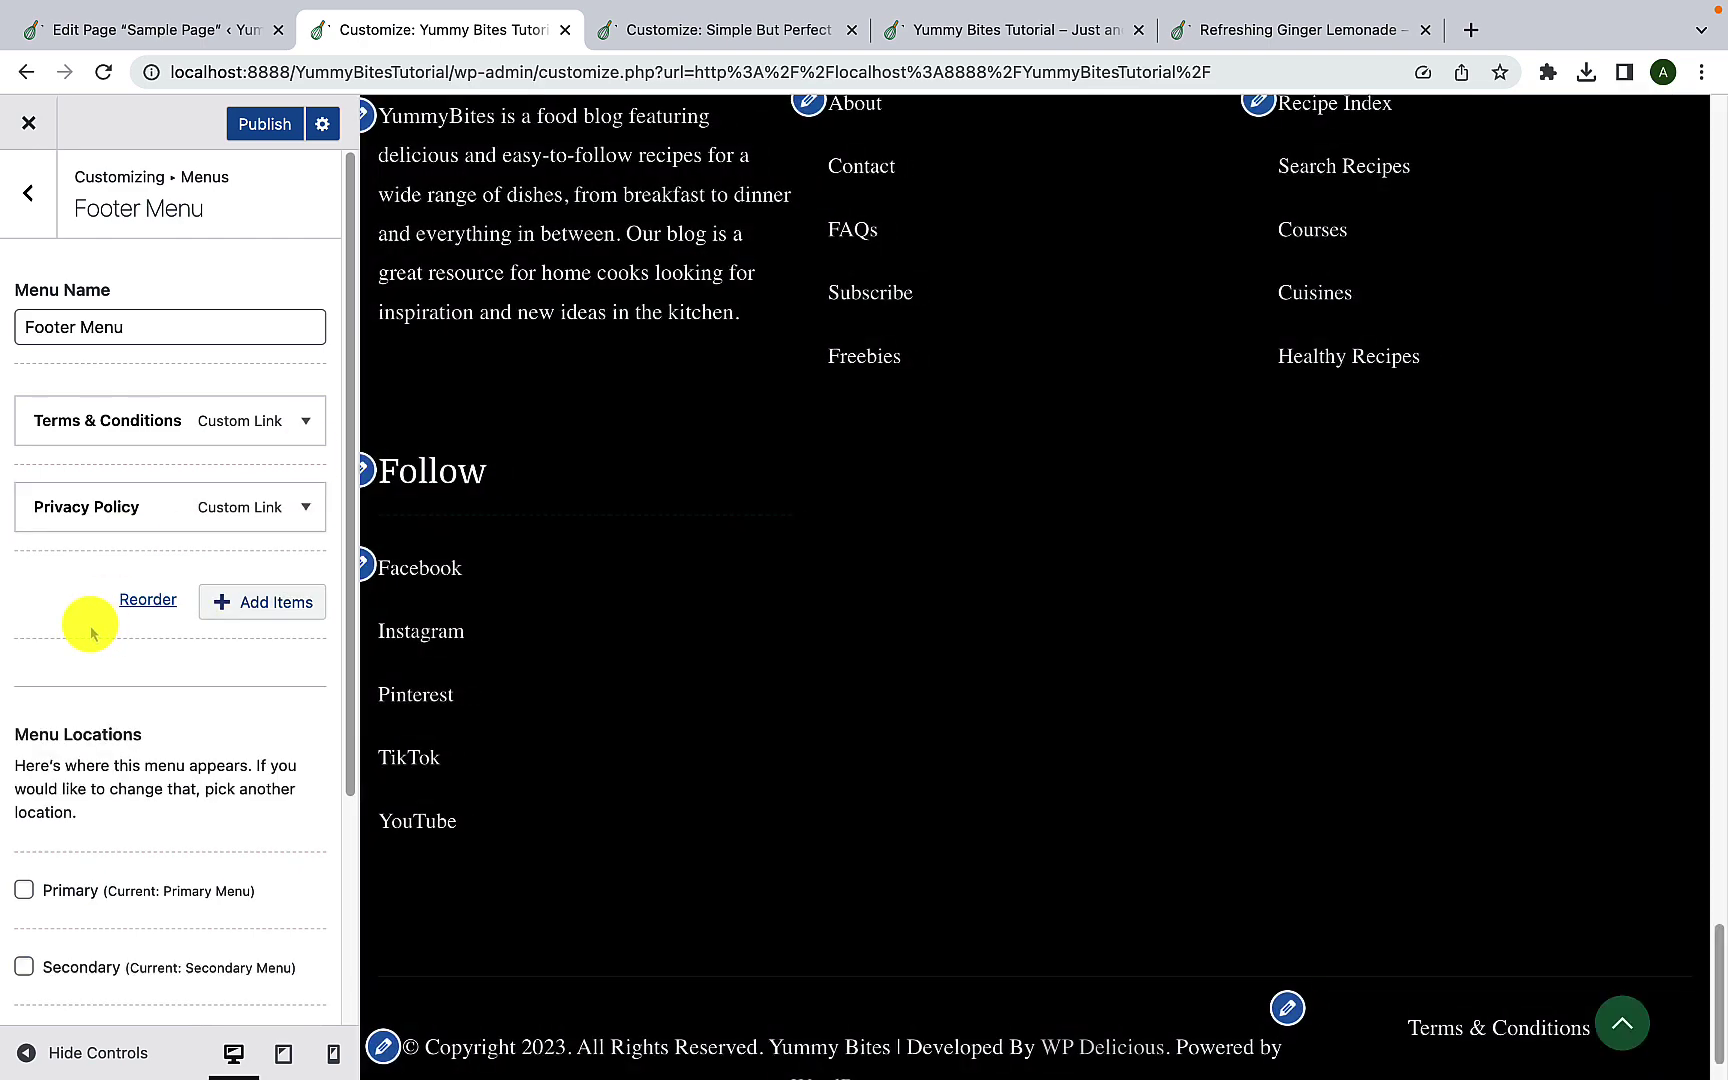
Step: Check the footer links in the full-width site preview and publish the Footer Menu
click(27, 1058)
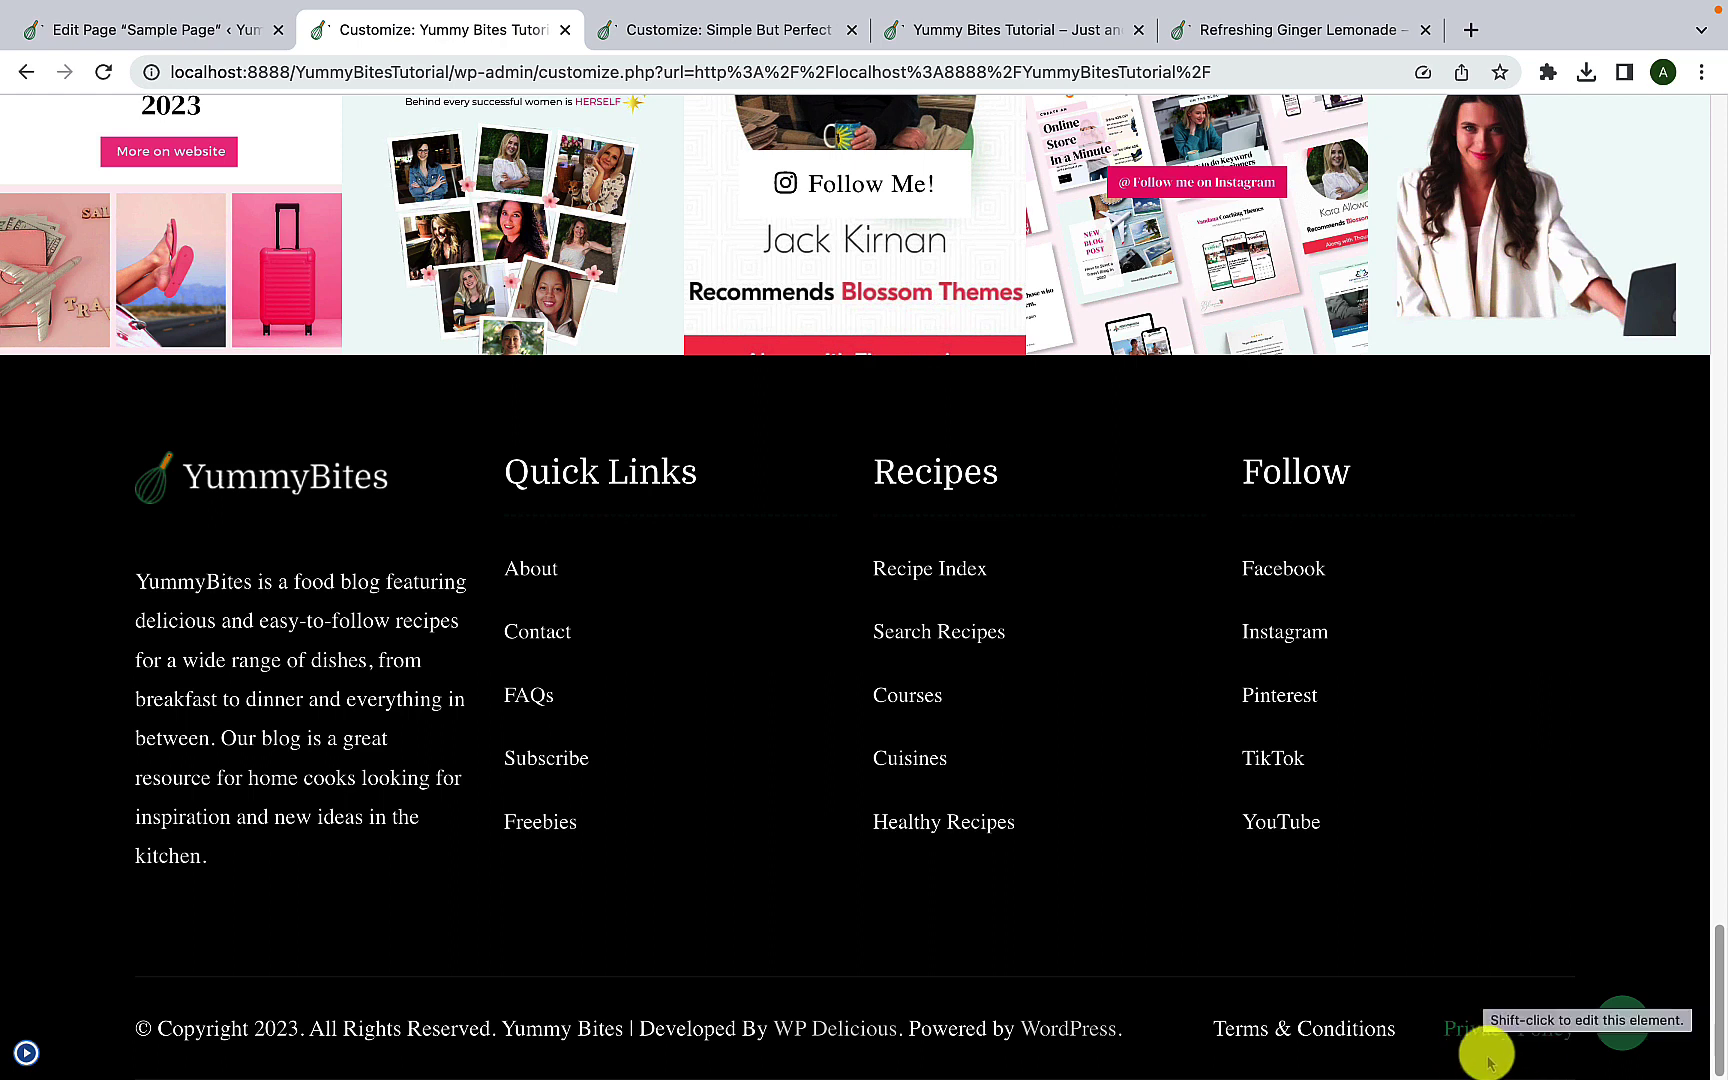
click(24, 1058)
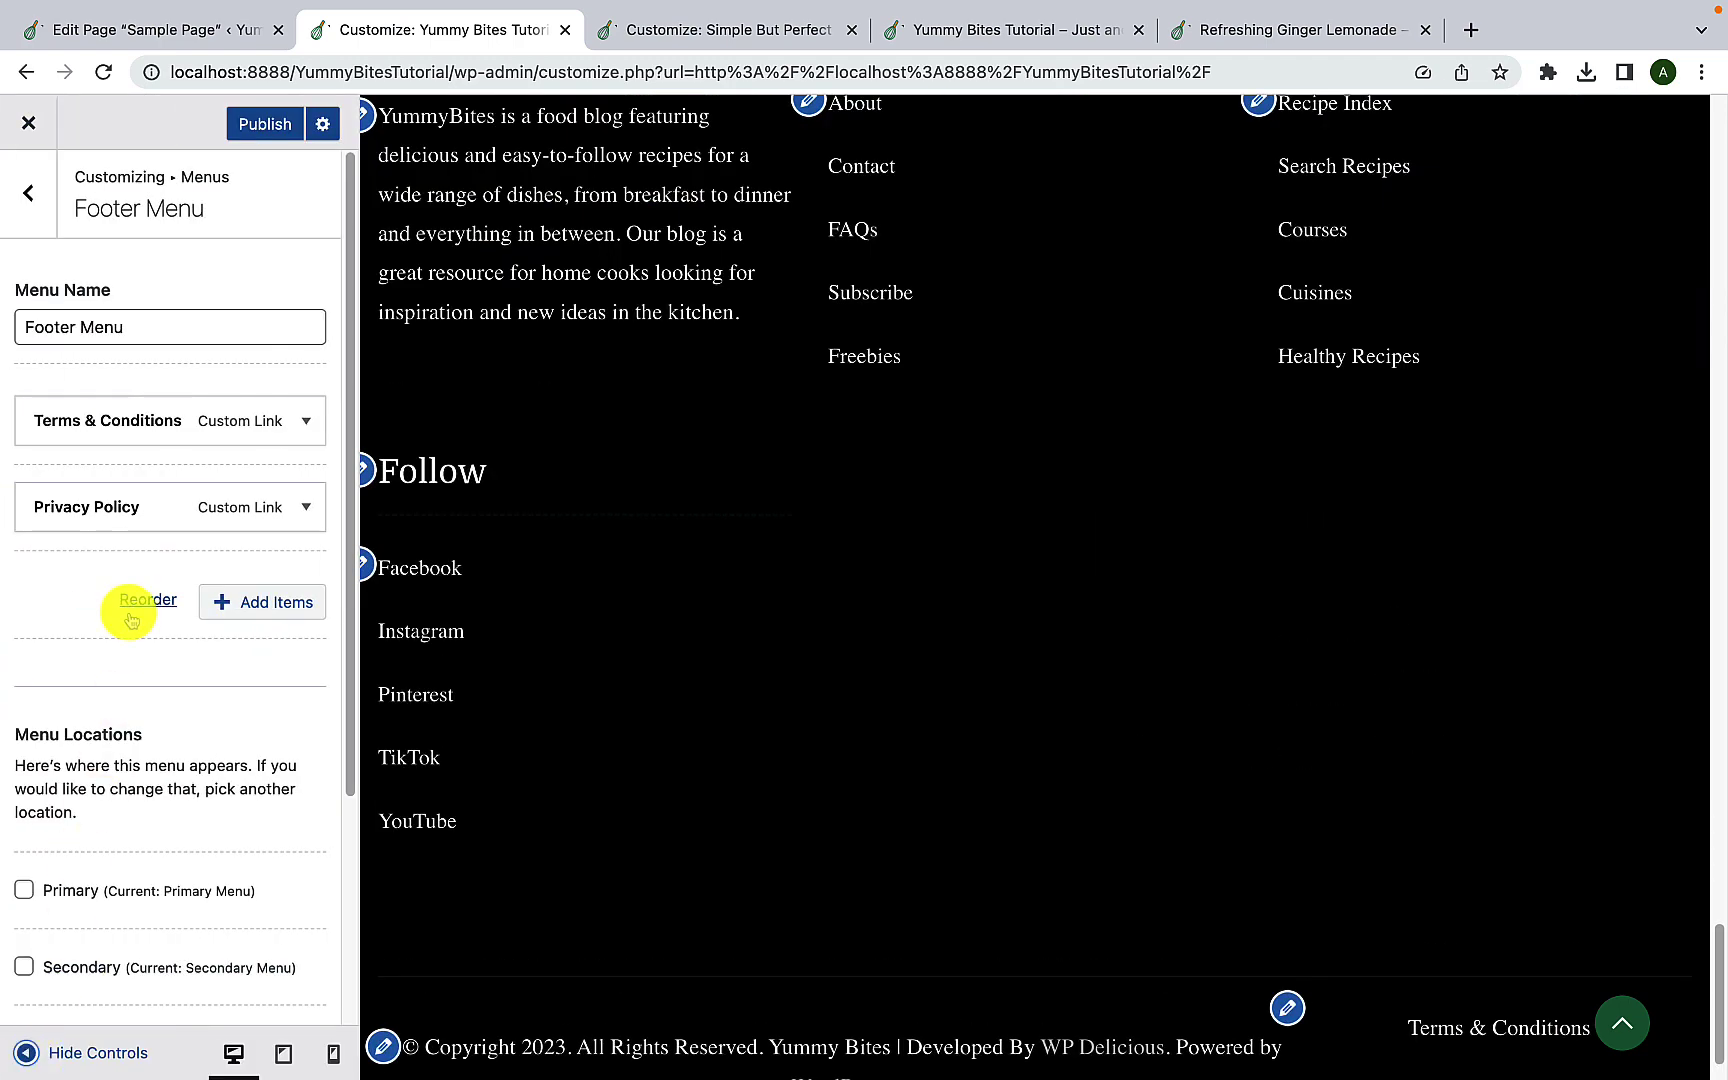
click(266, 126)
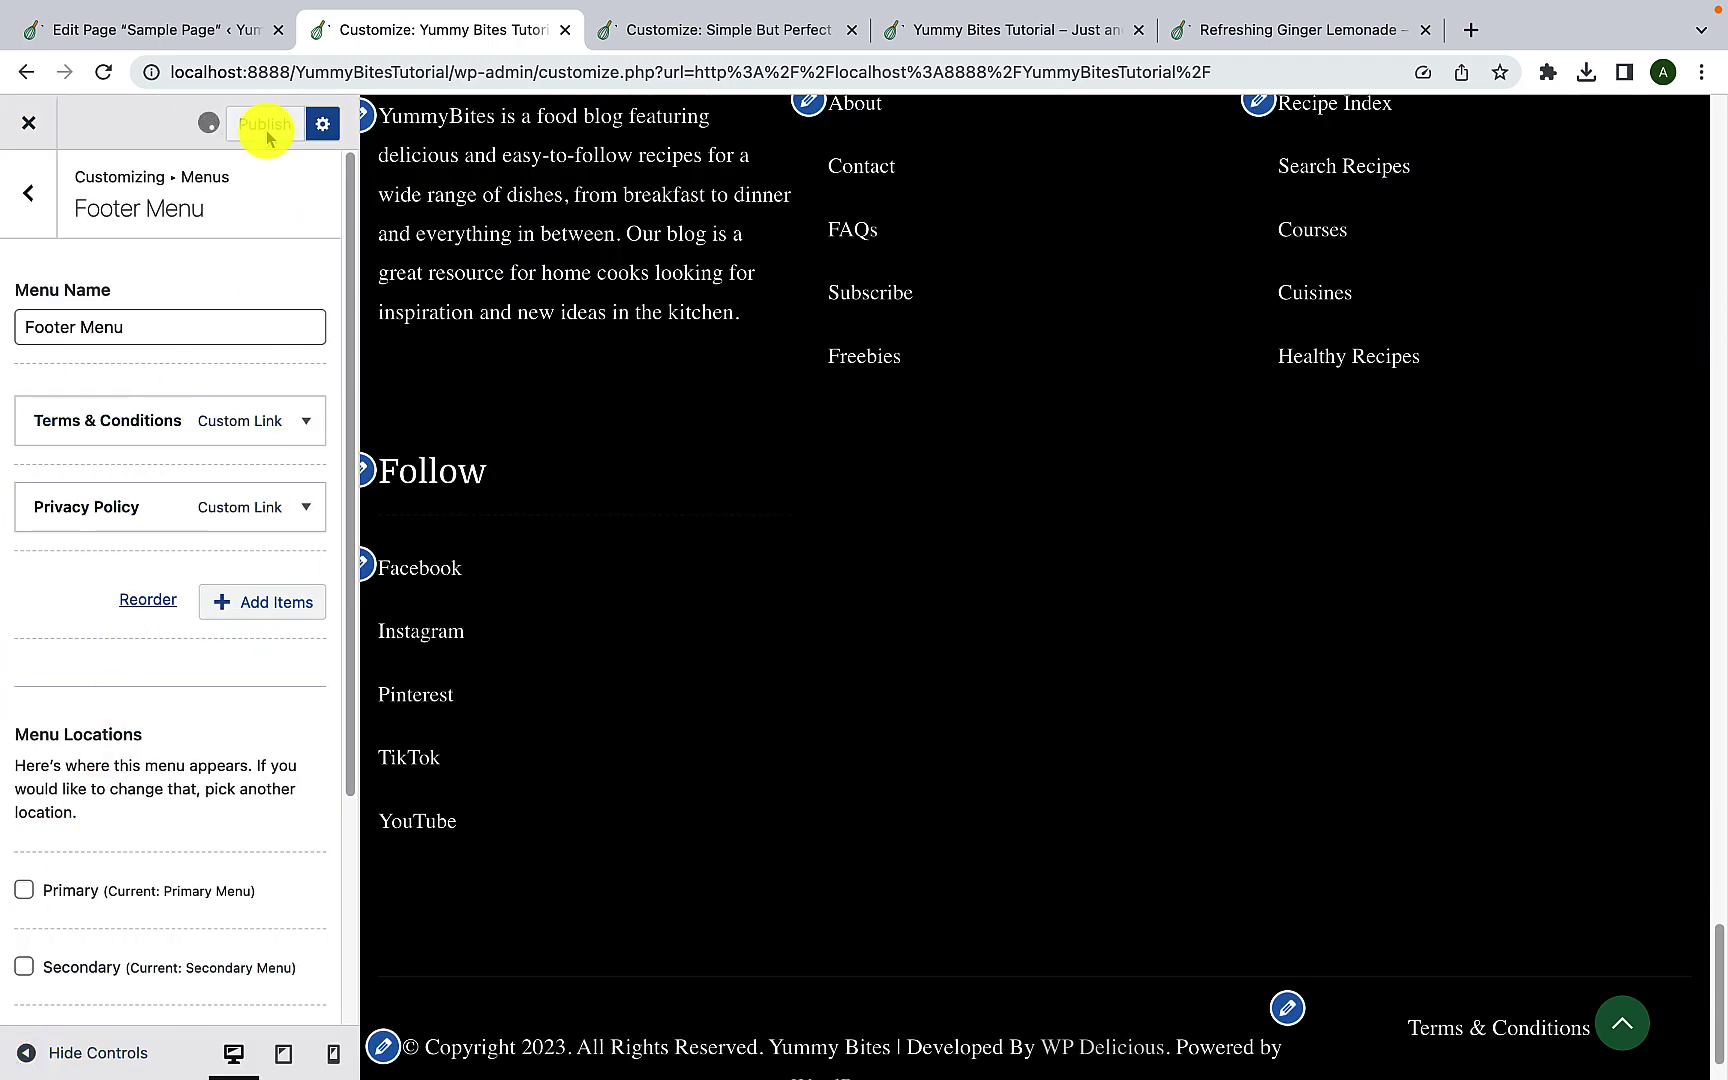
Step: Leave the menu settings and open the Sidebar widget area to look over its current widgets
click(53, 230)
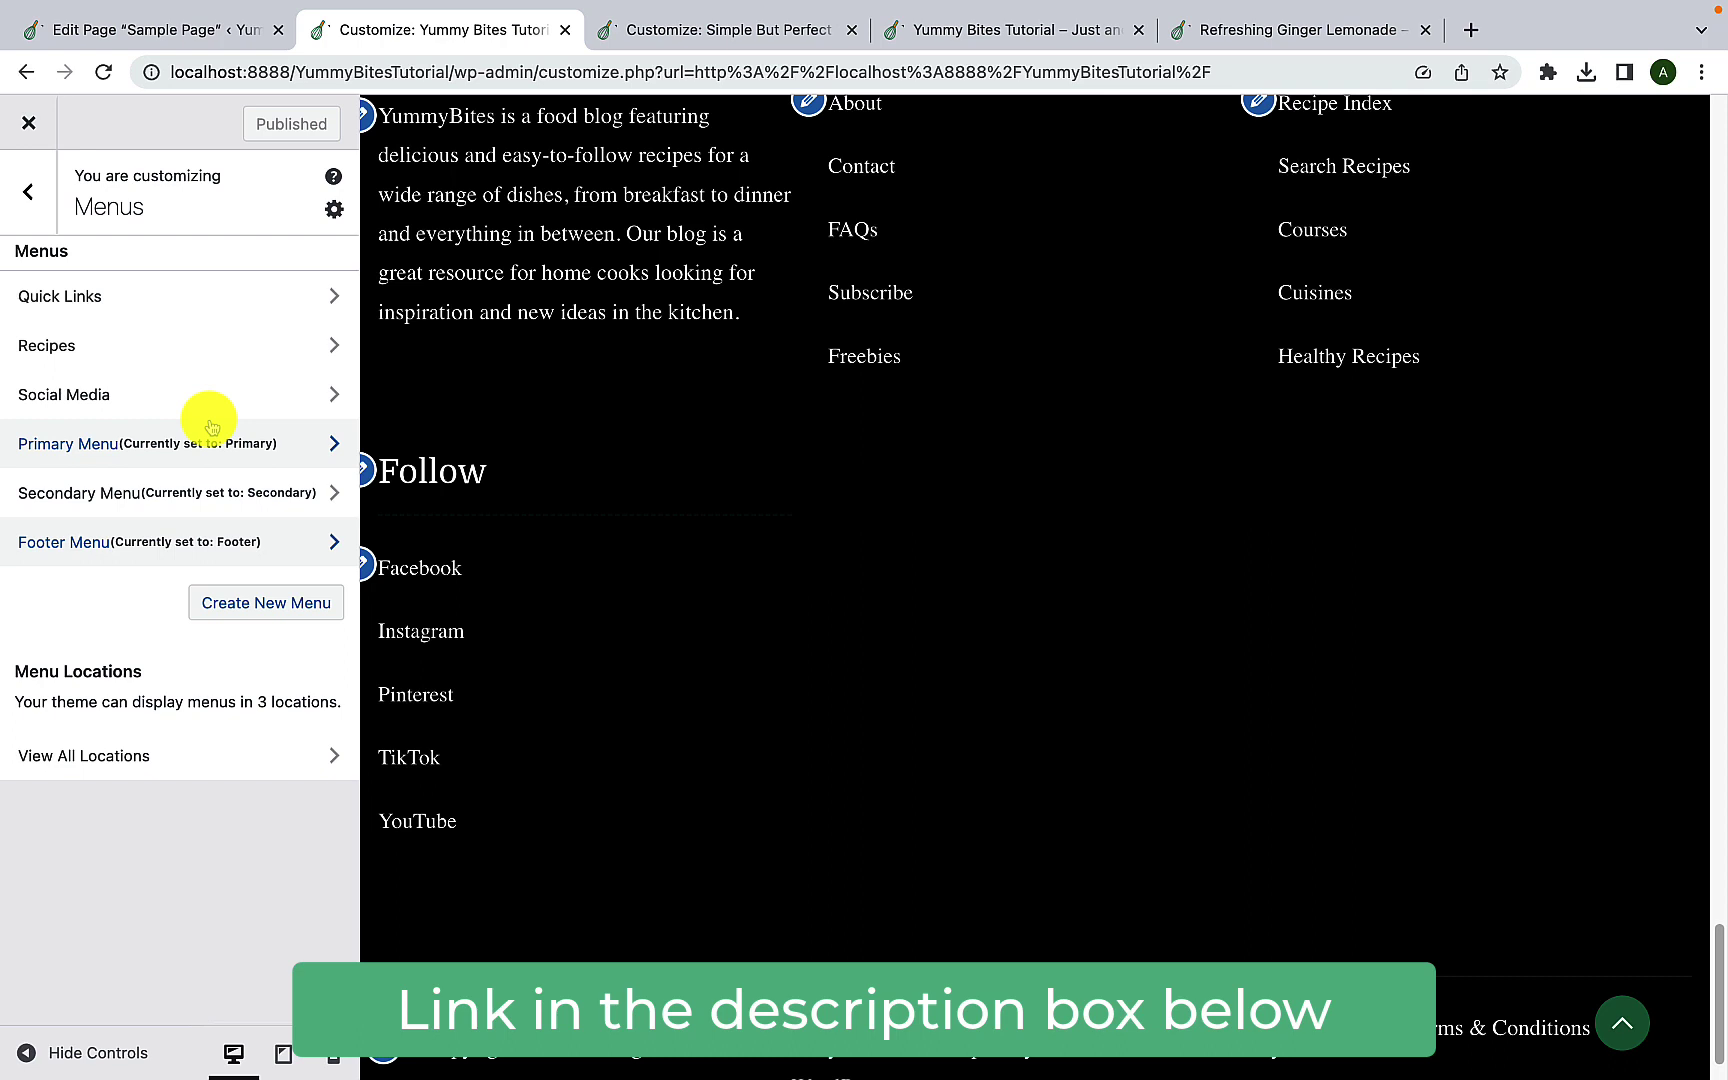
click(28, 195)
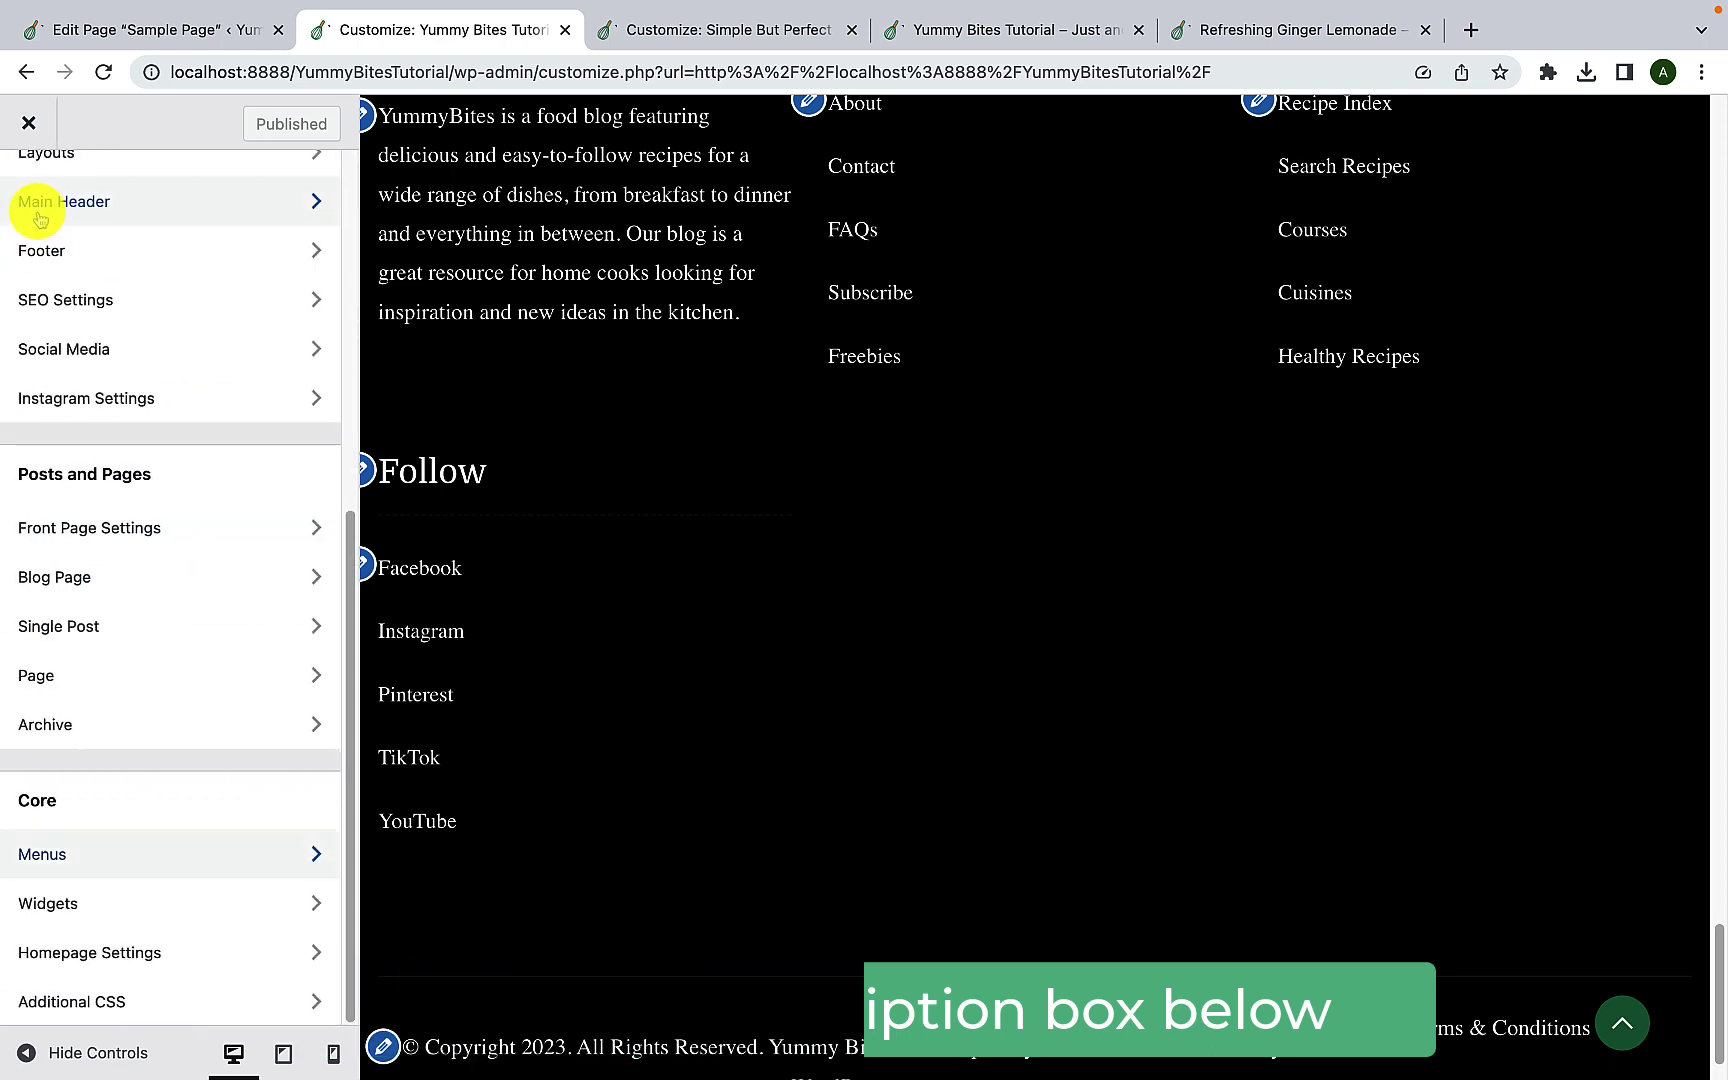
click(80, 906)
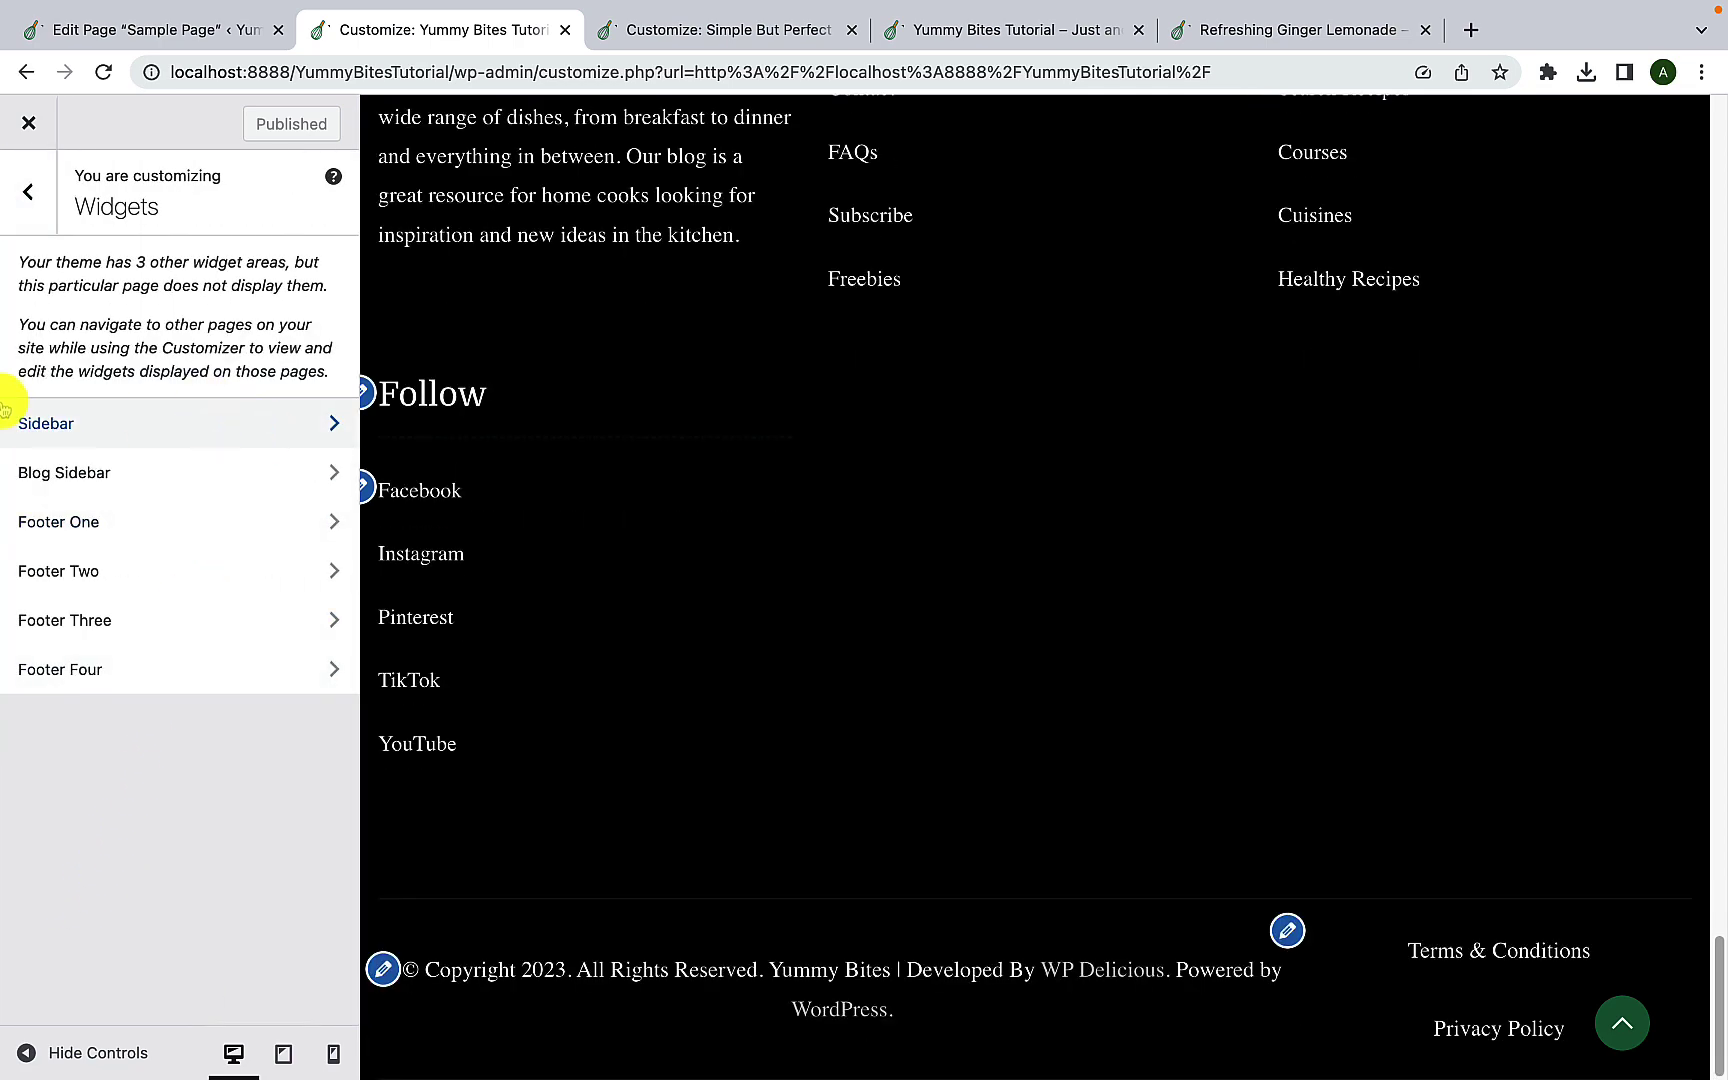
click(253, 423)
scroll(204, 590, down, 5)
scroll(205, 603, up, 5)
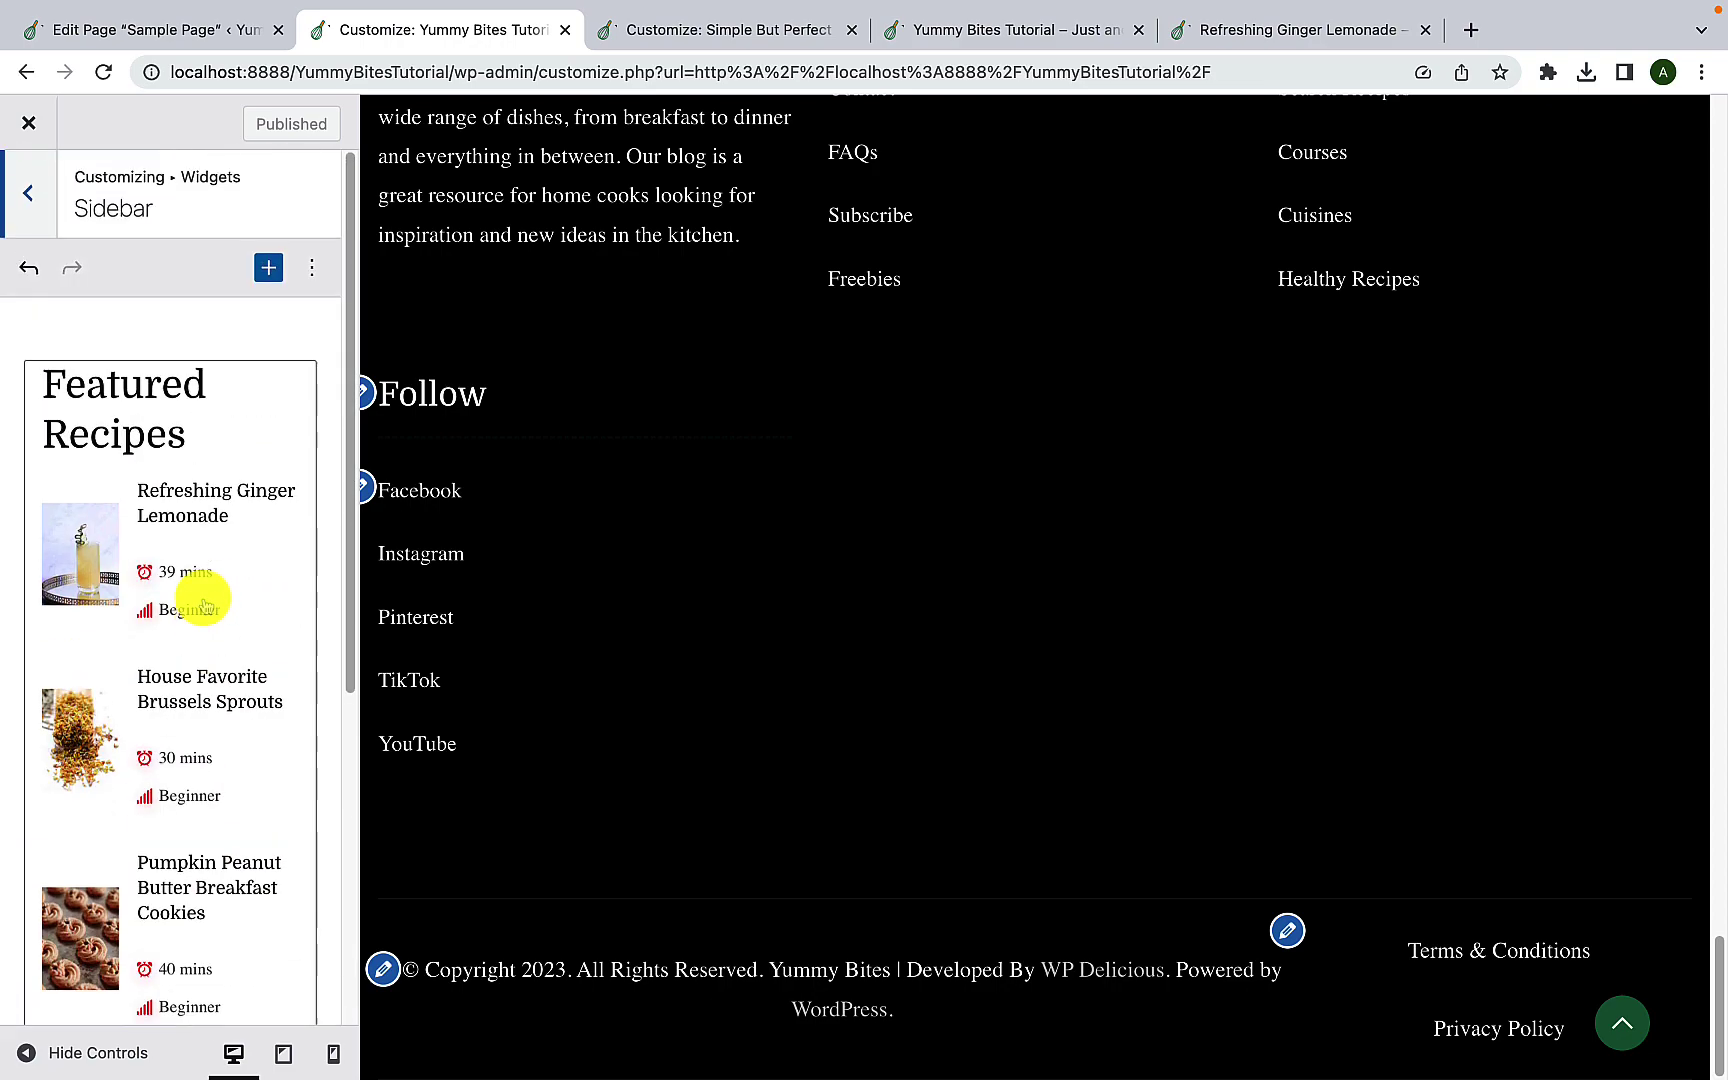
Step: Show the Blog page in the site preview and compare its sidebar with the widgets listed in the Sidebar area
click(1611, 1019)
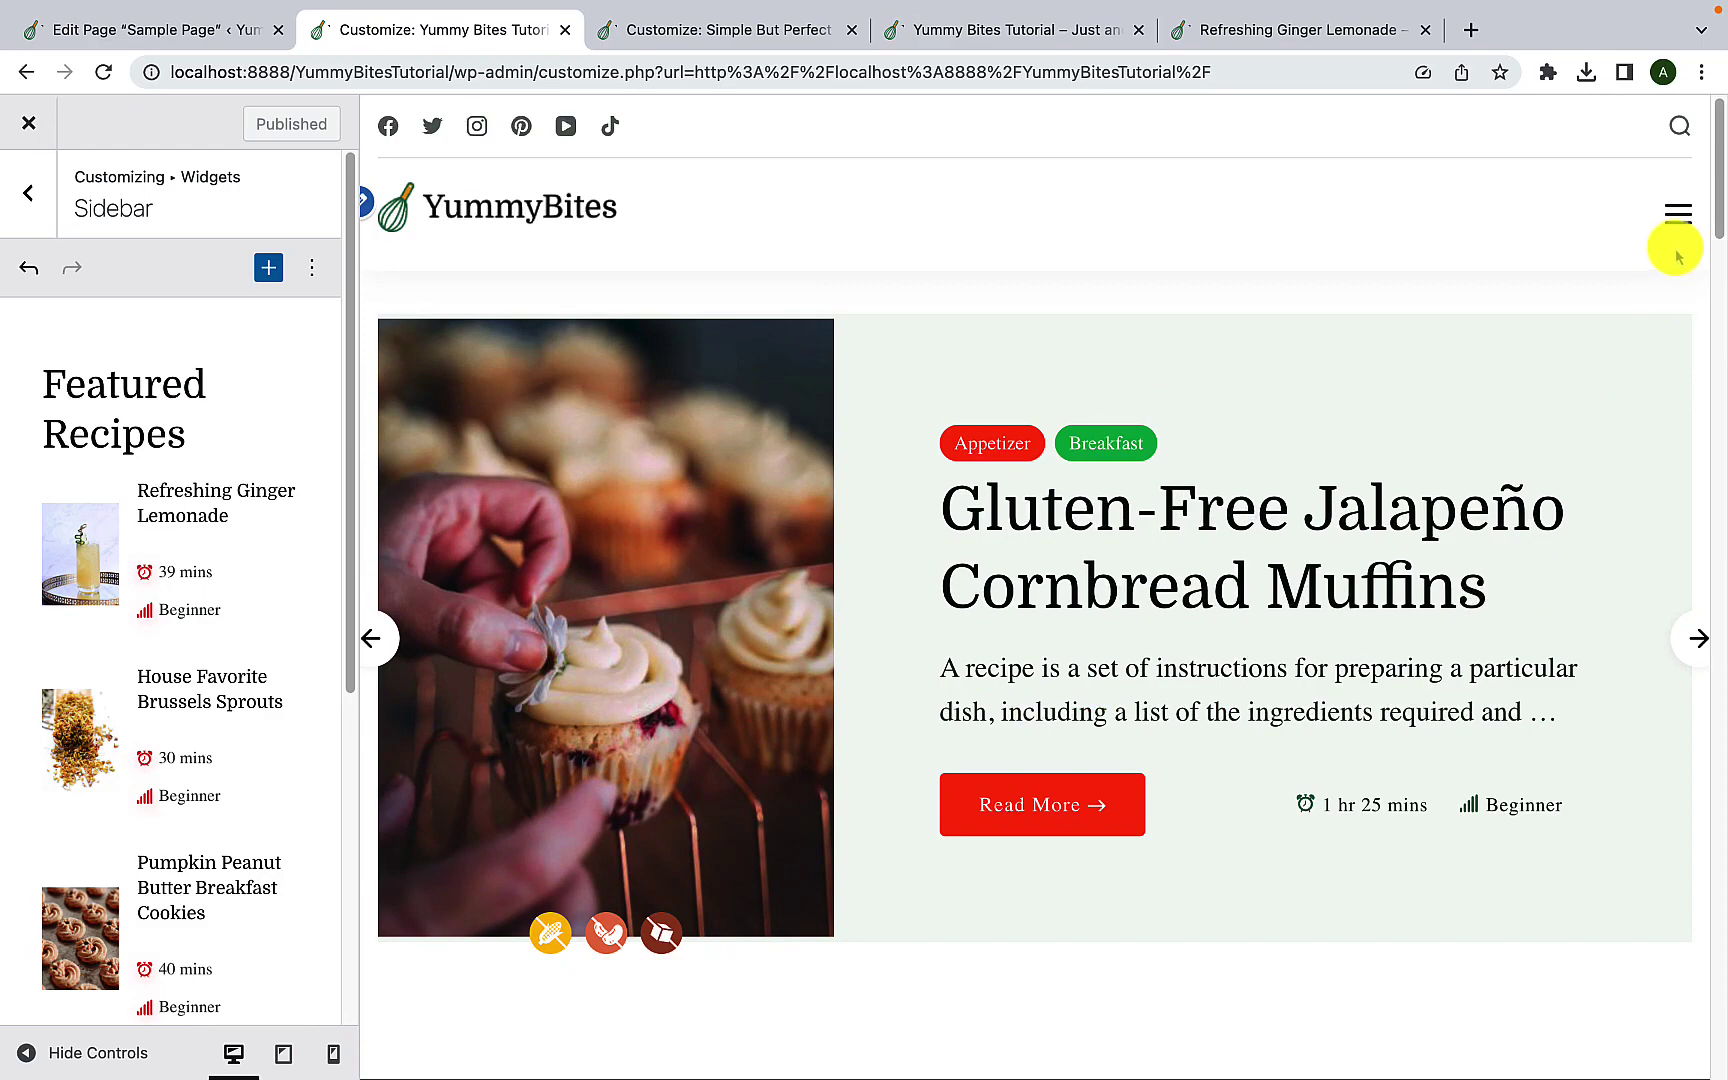
click(1680, 216)
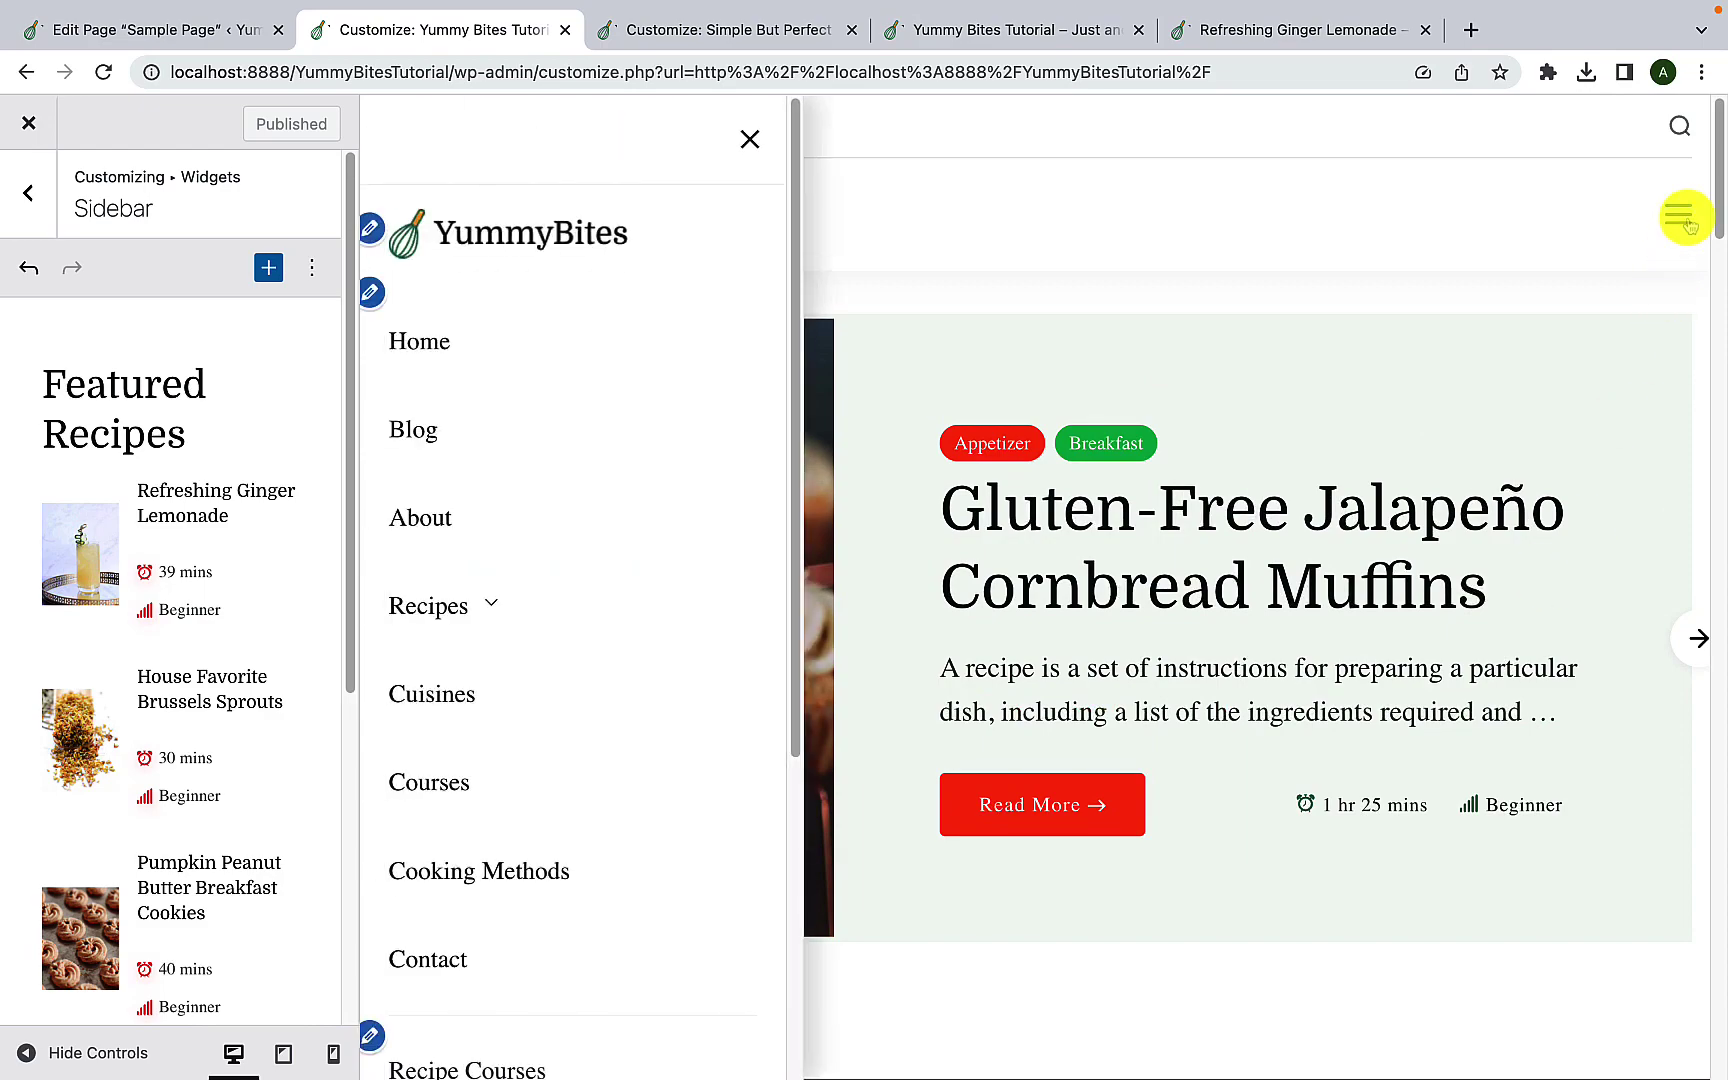
click(432, 445)
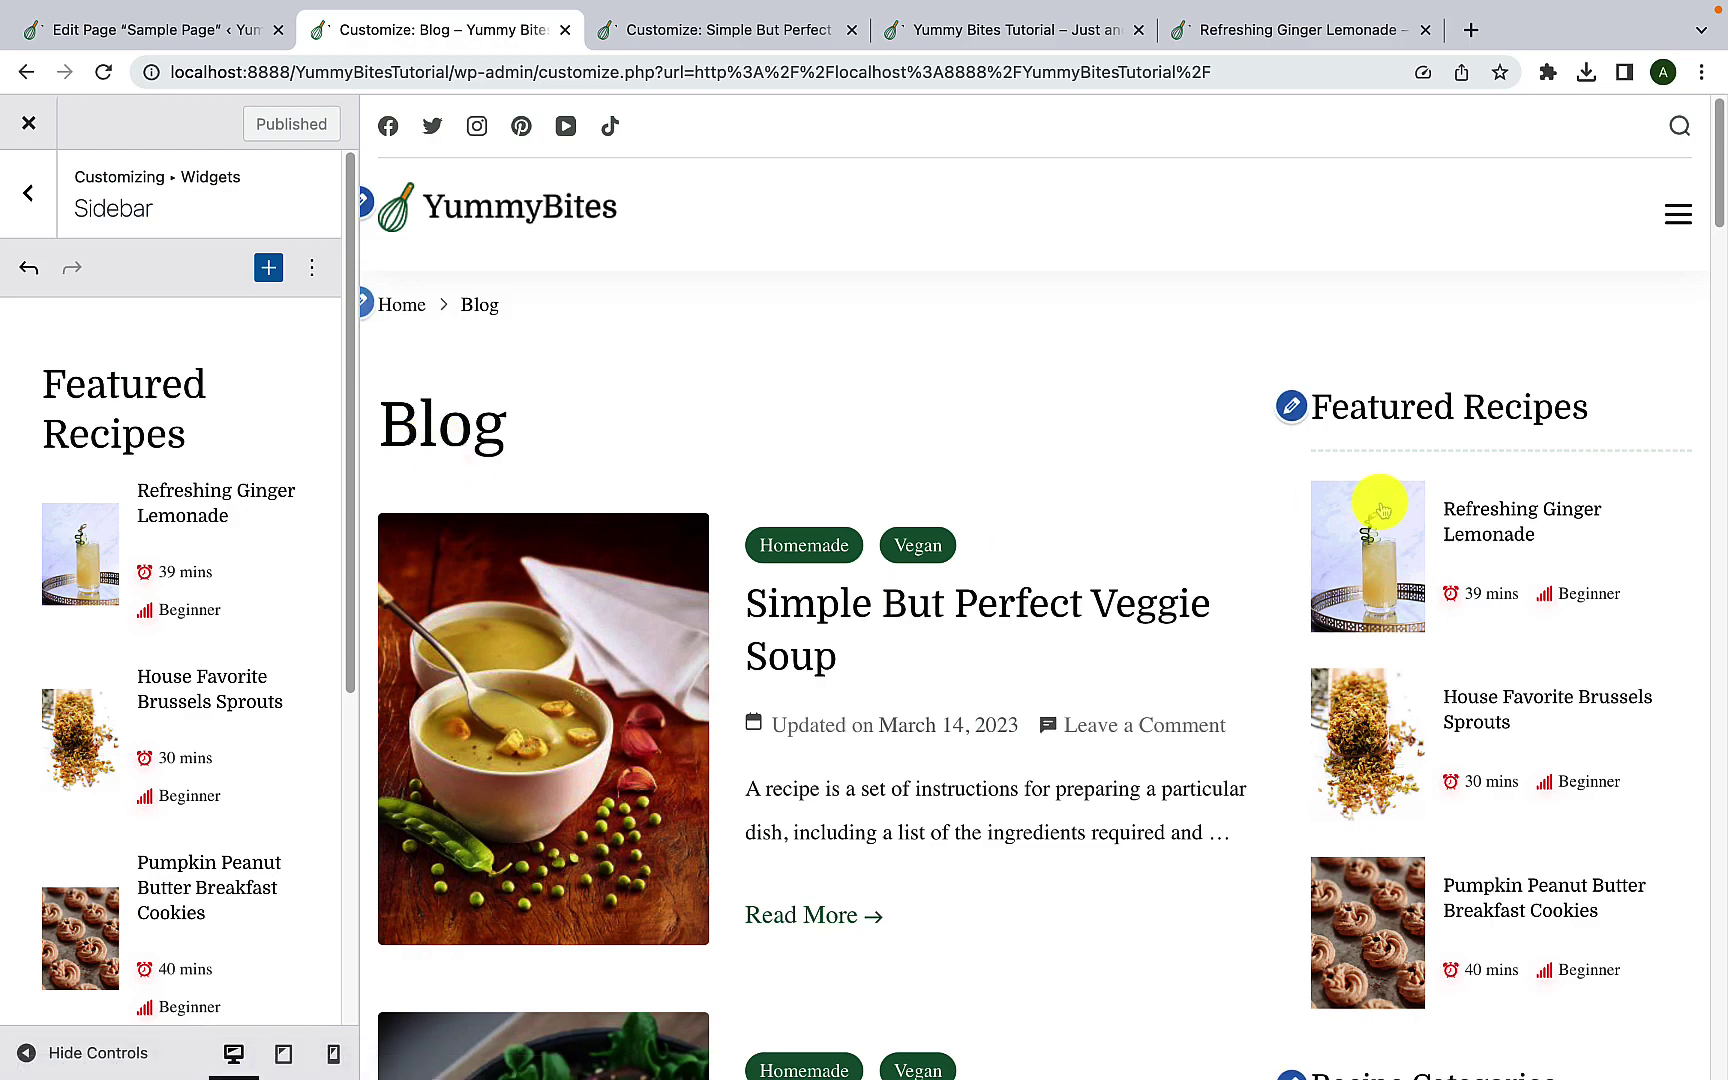
scroll(1393, 553, down, 6)
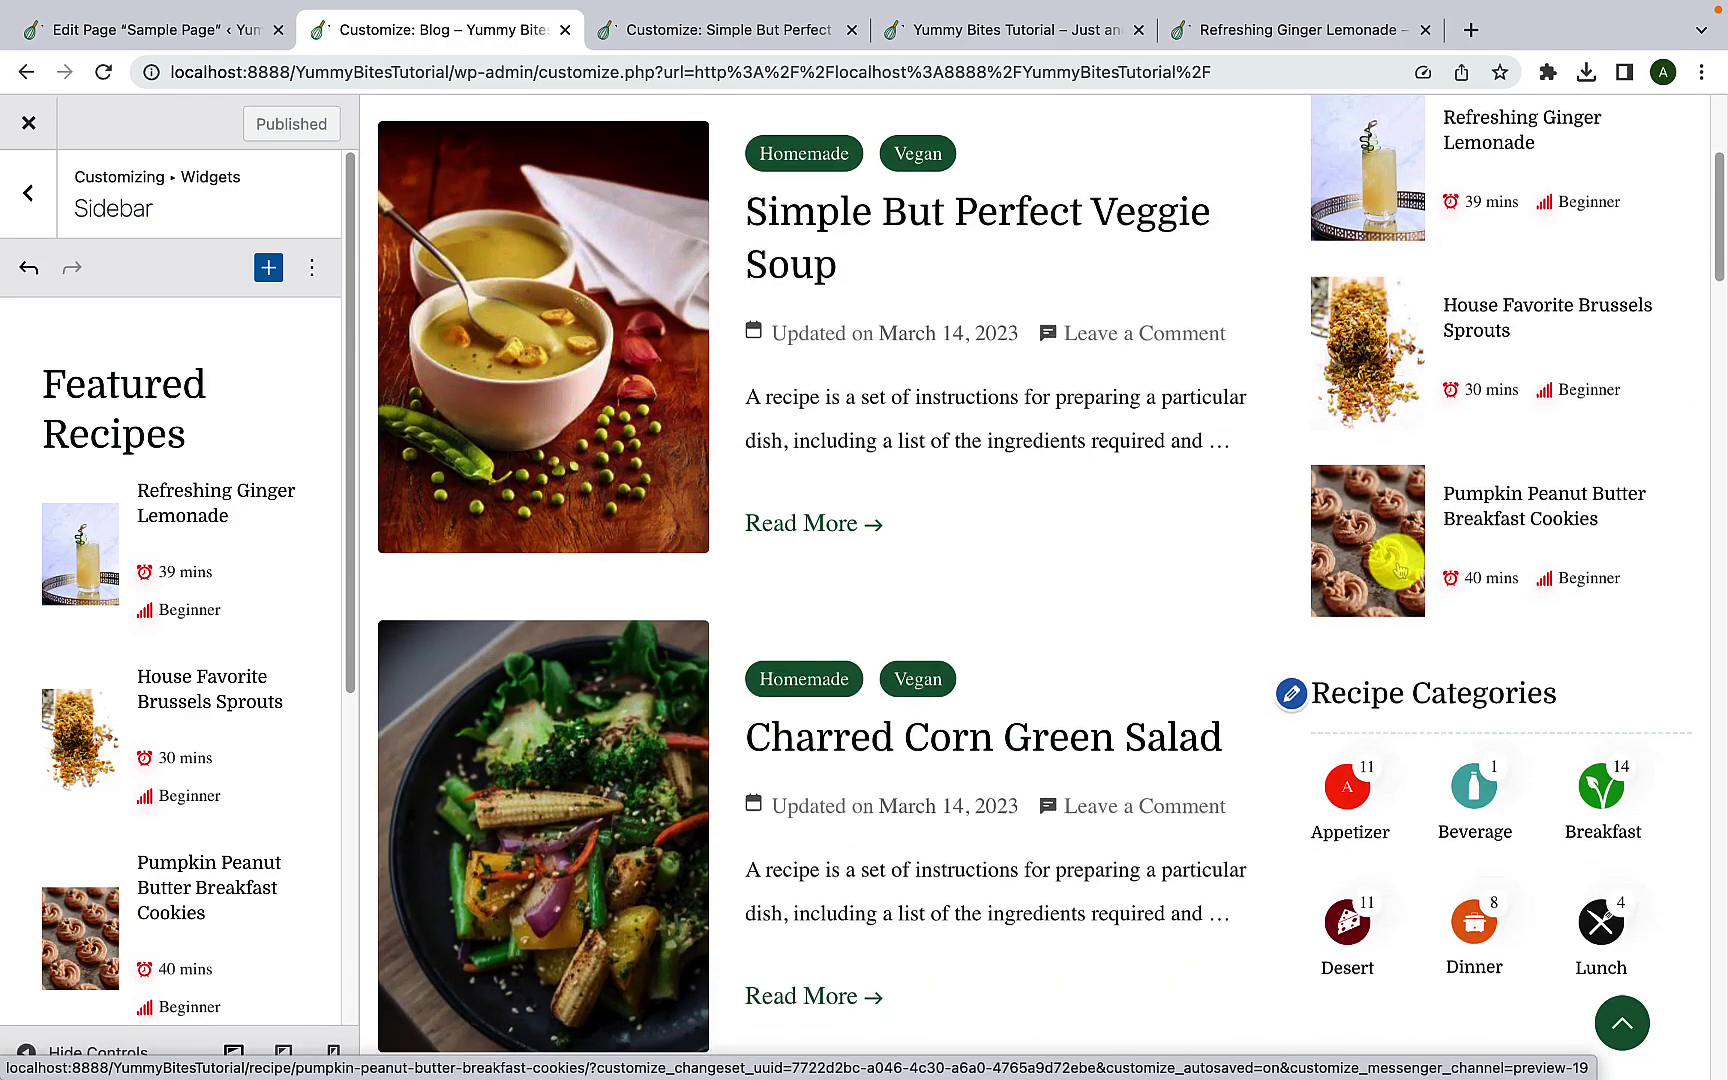
scroll(1398, 570, up, 5)
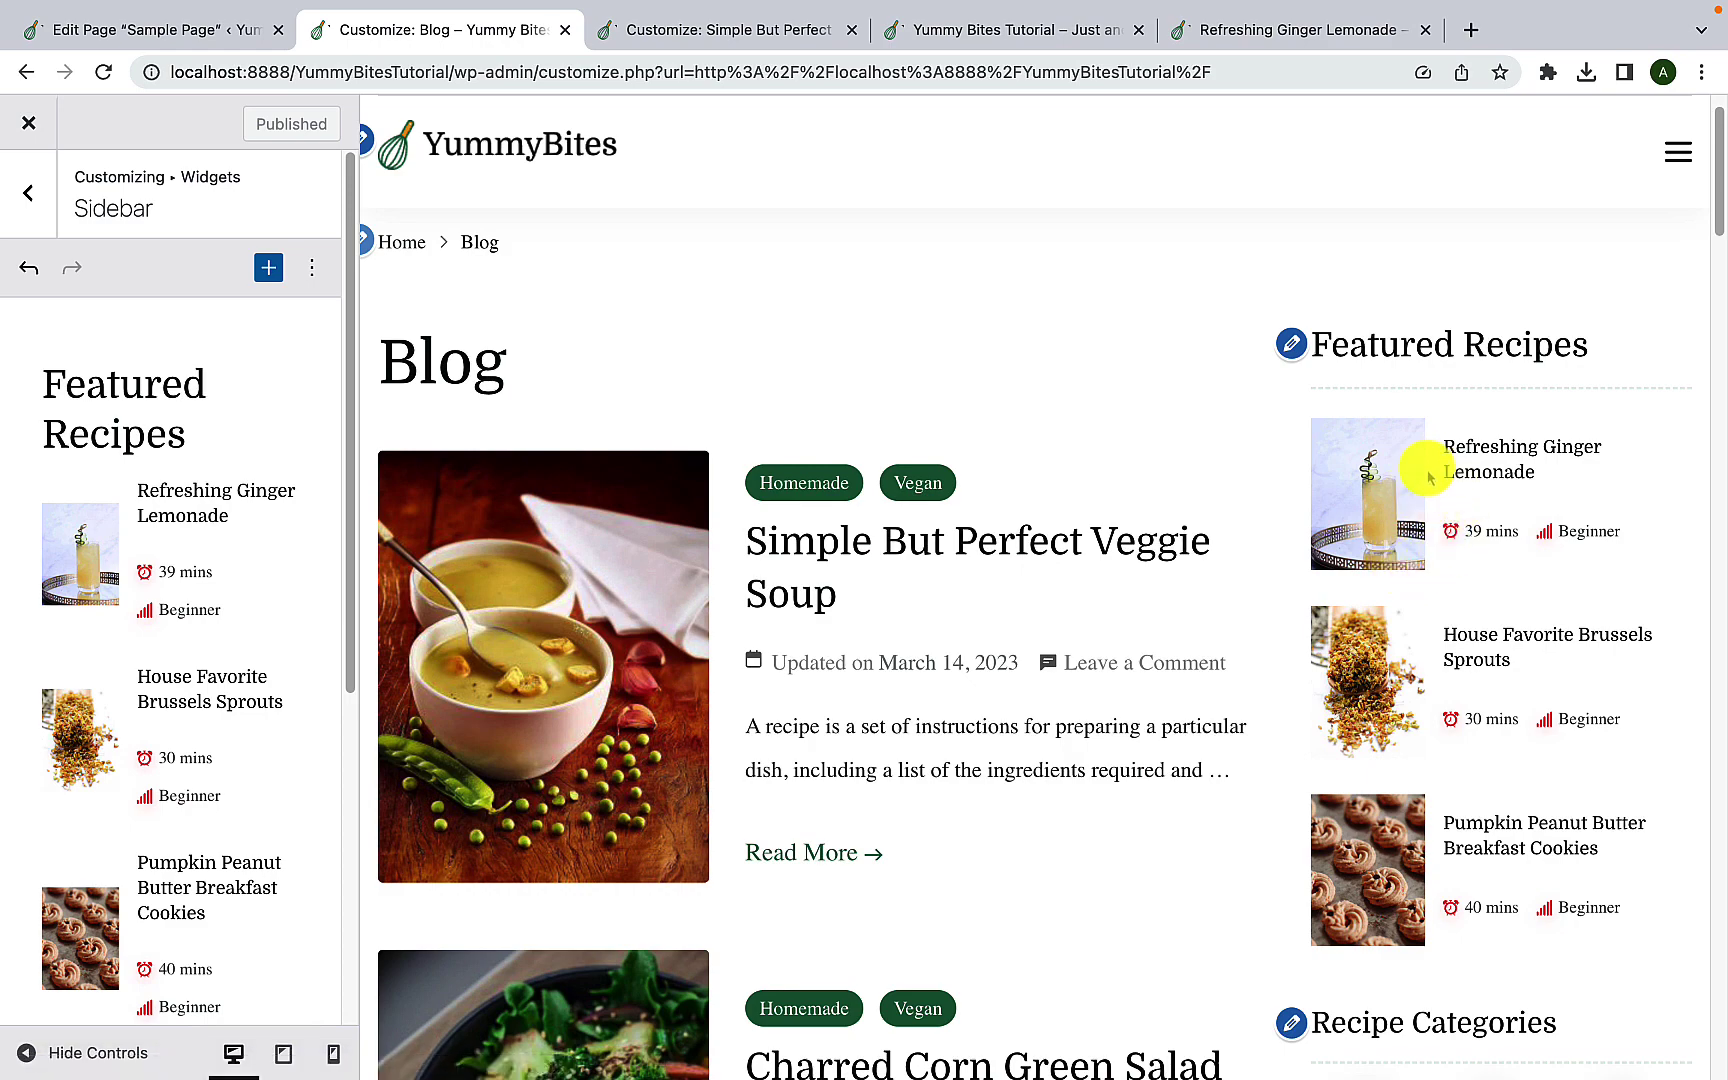
scroll(1430, 478, down, 6)
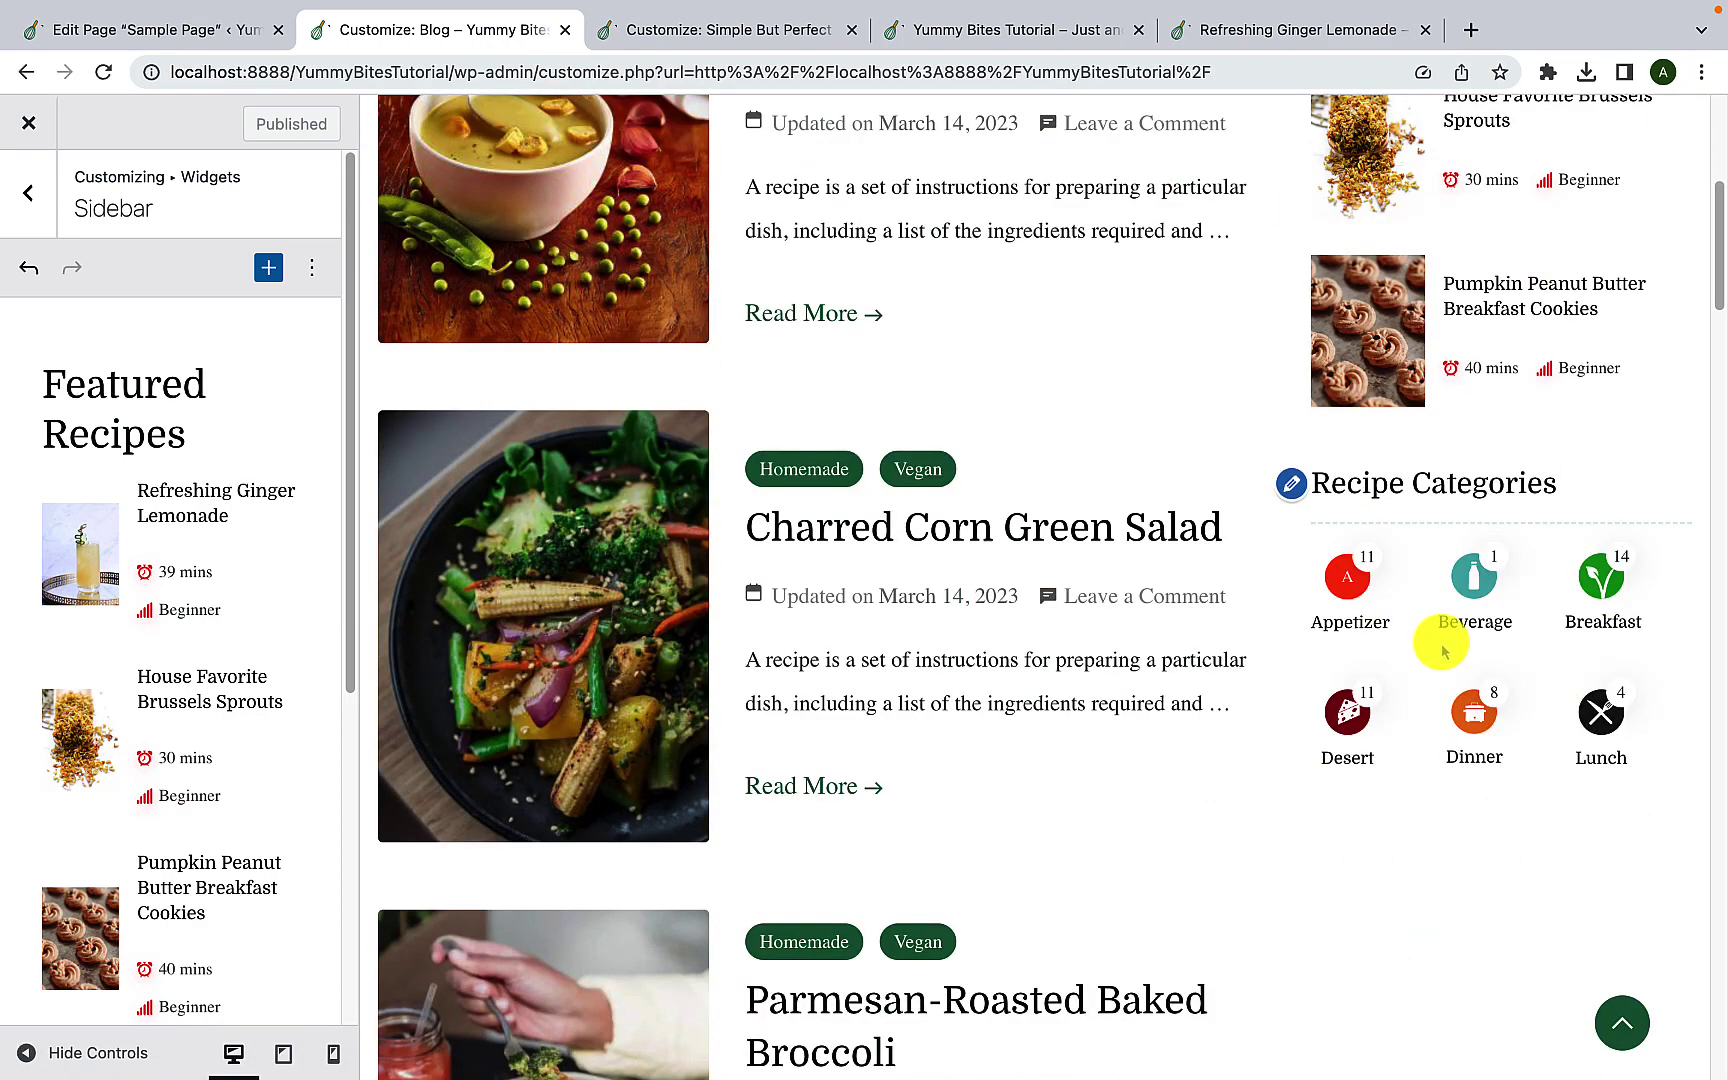
scroll(1441, 648, up, 6)
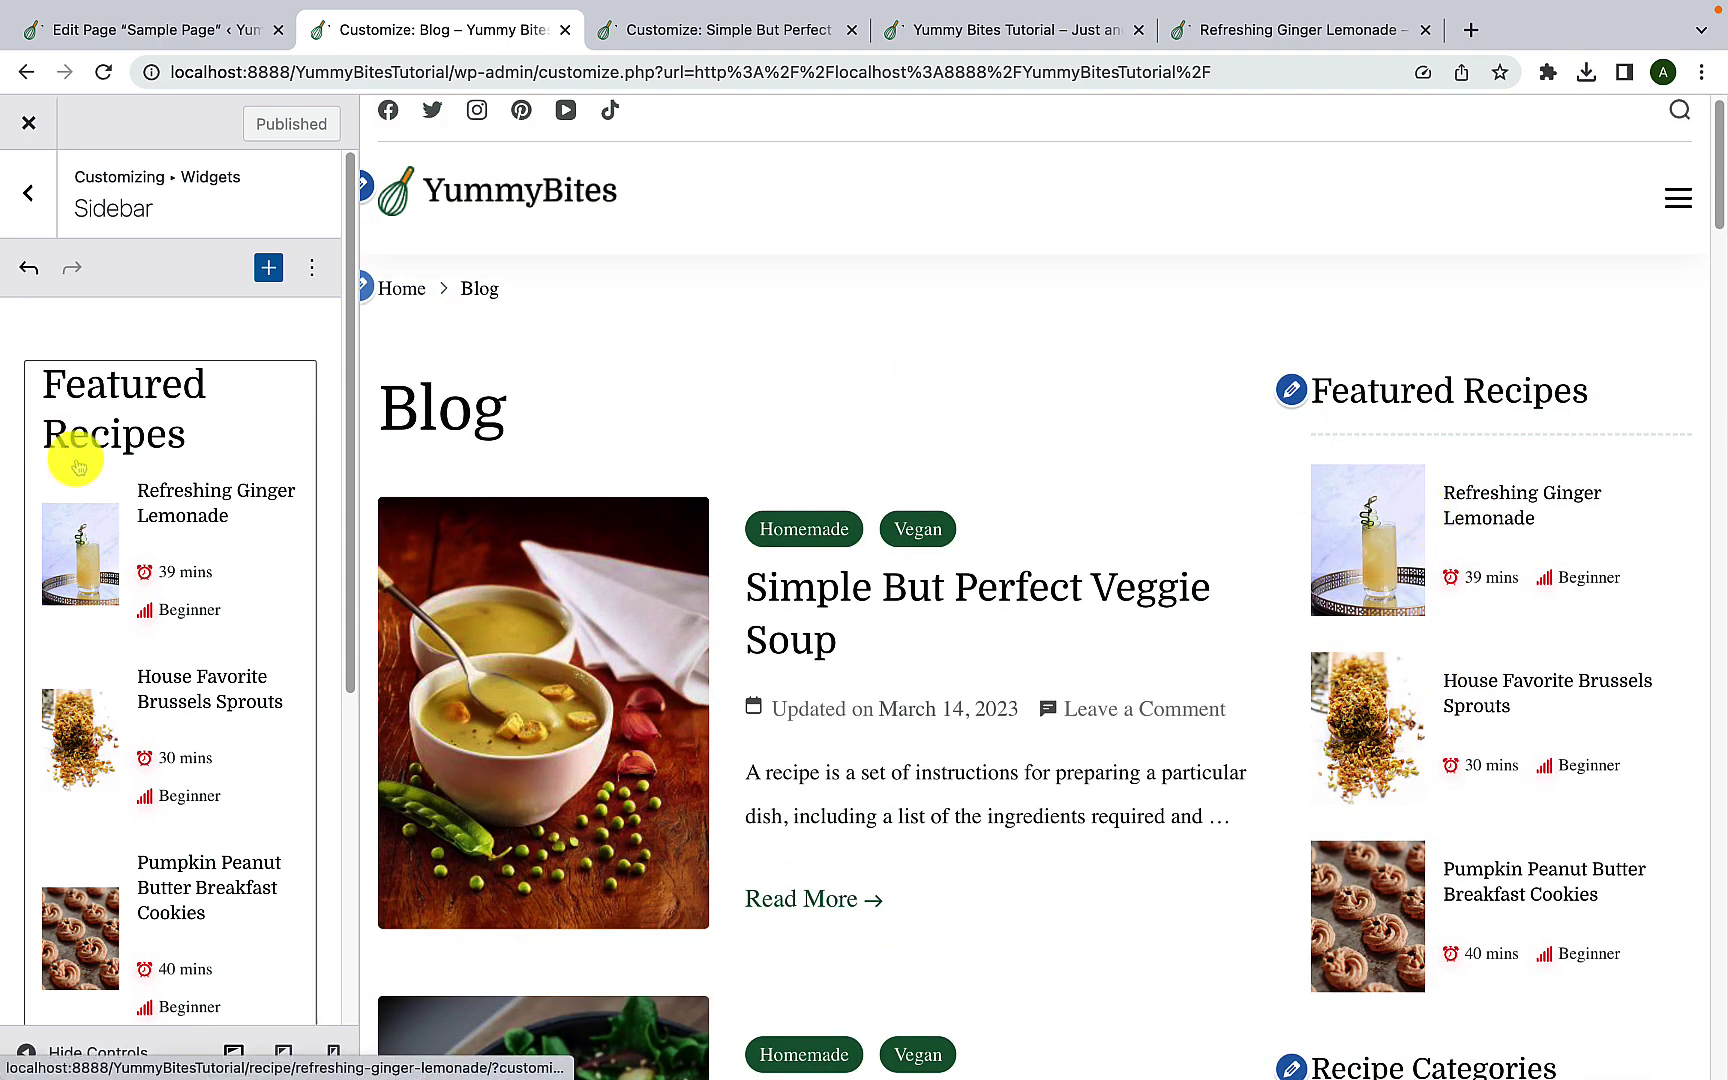
scroll(160, 537, down, 3)
scroll(163, 515, up, 3)
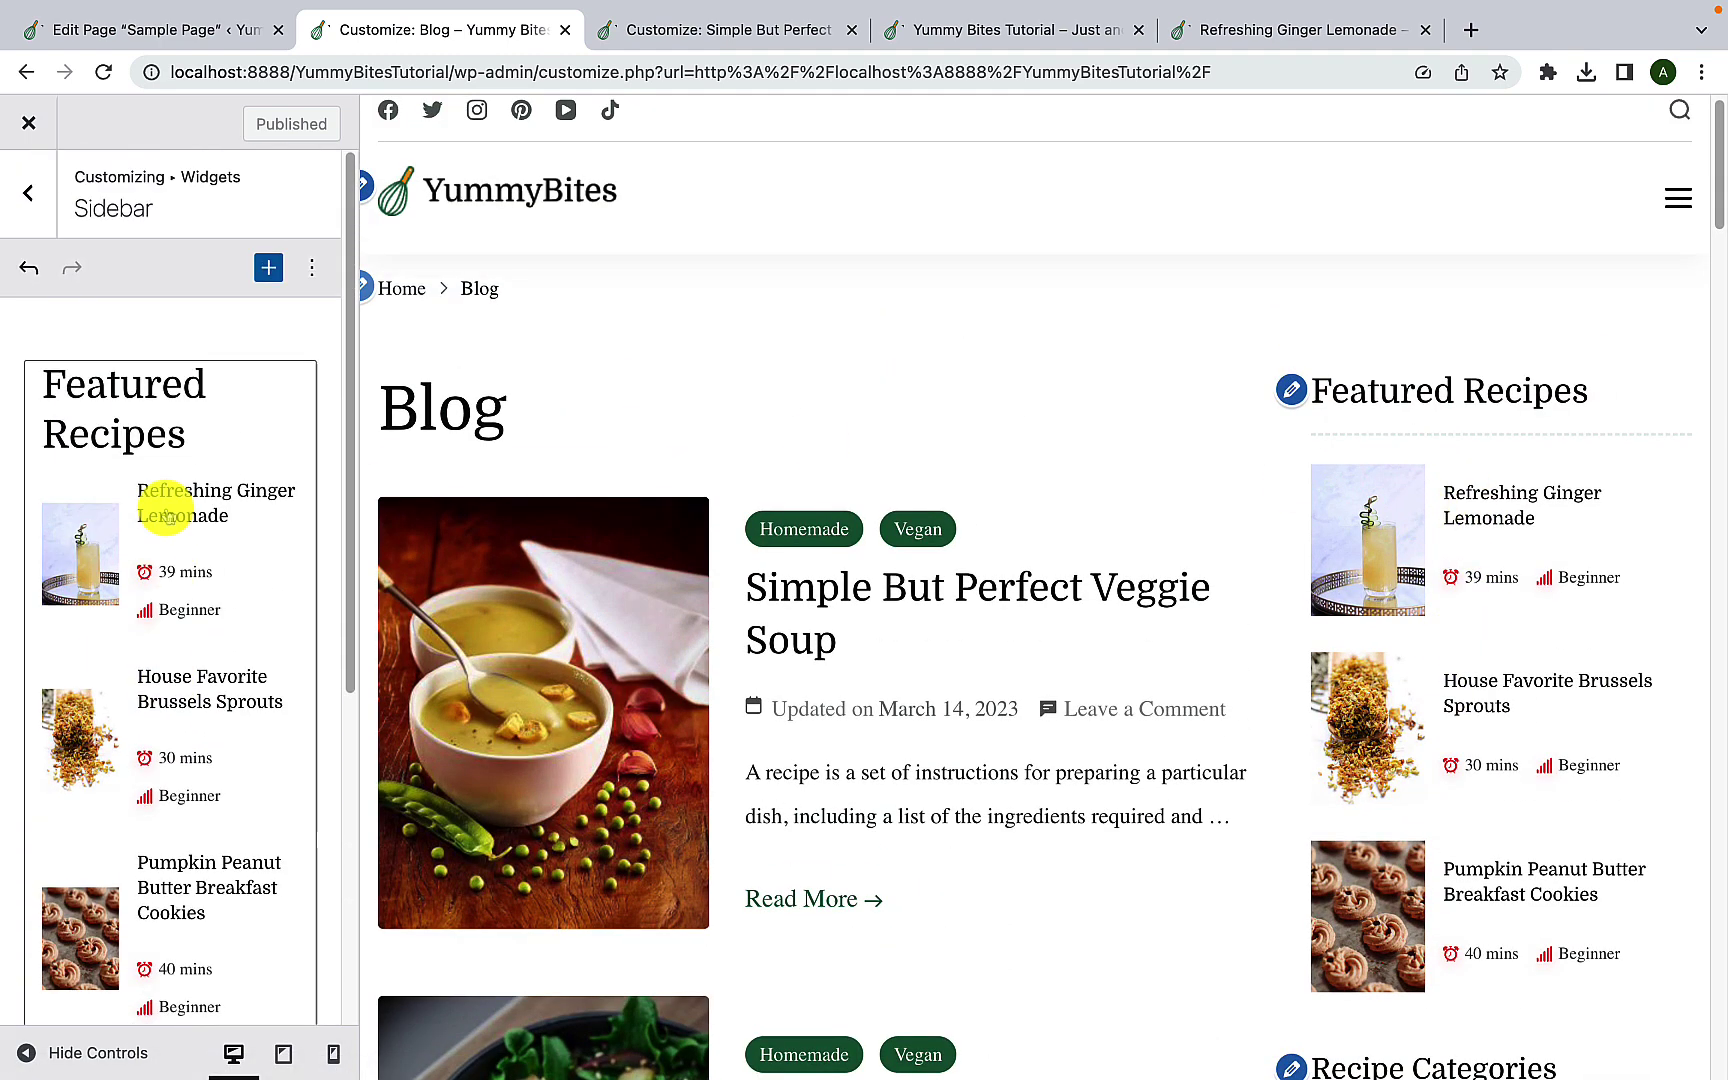
Step: Remove the Featured Recipes widget from the Sidebar widget area
click(228, 430)
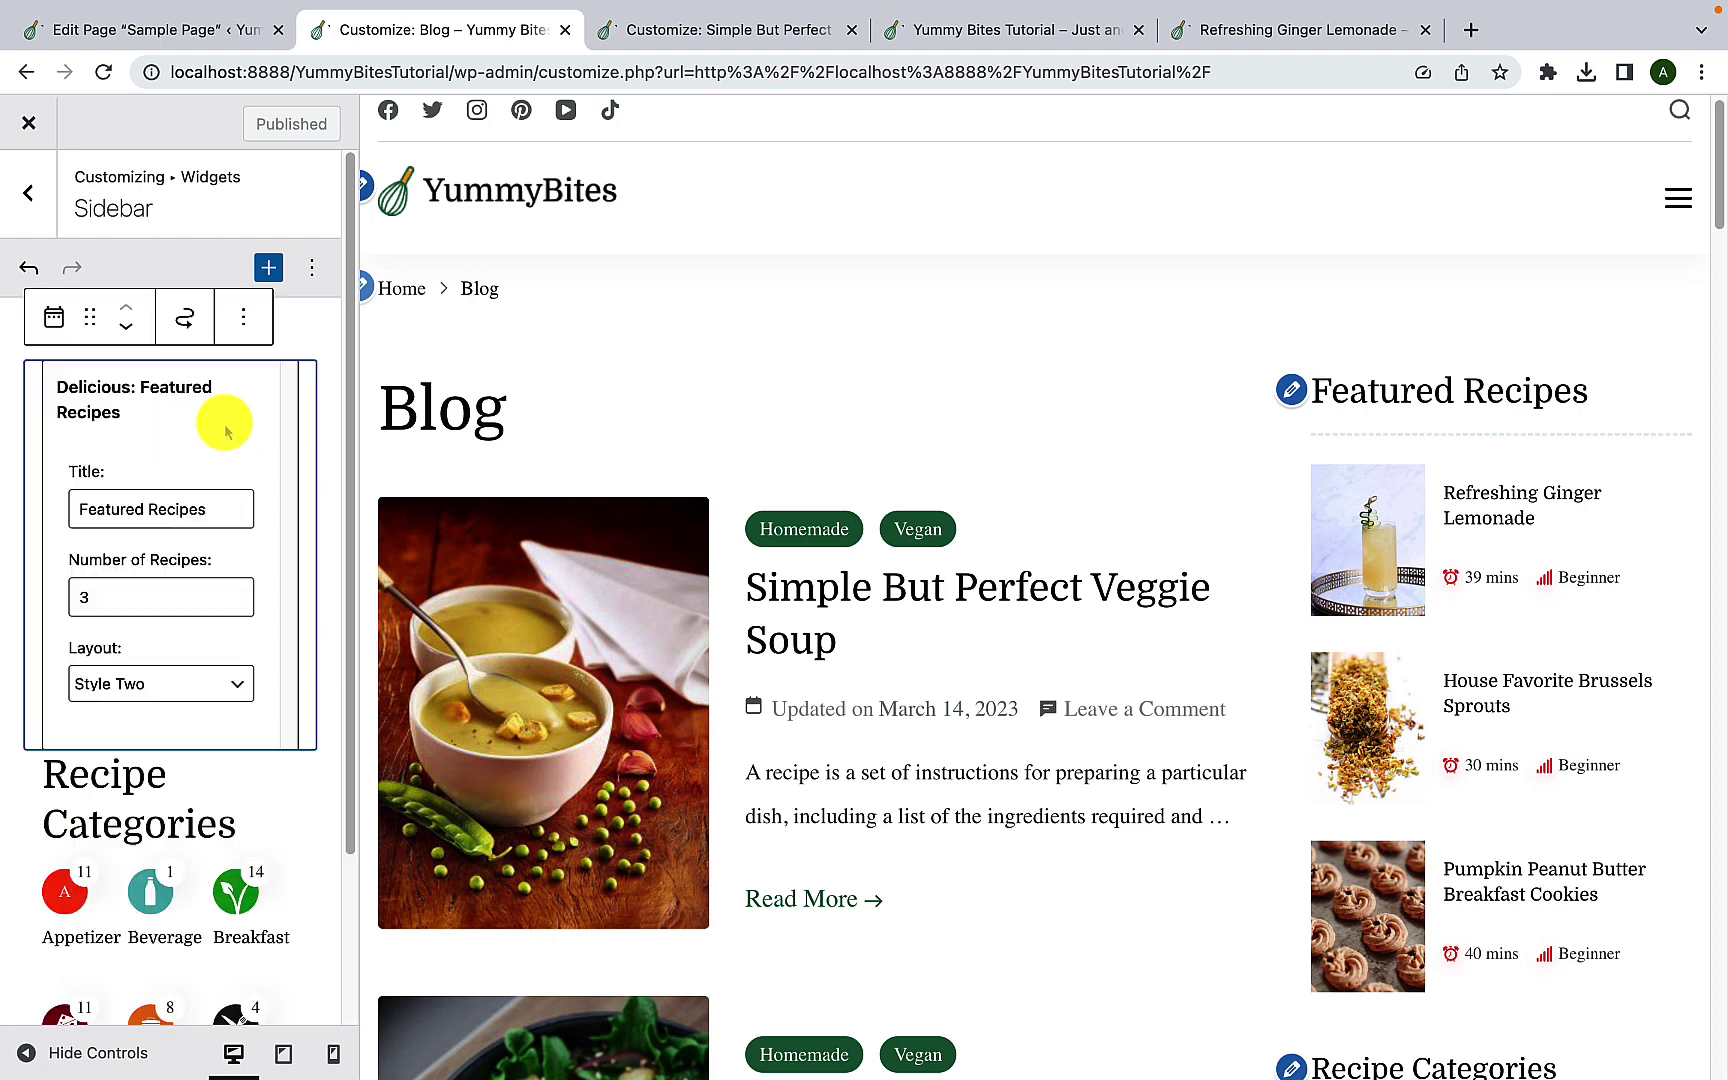
click(243, 325)
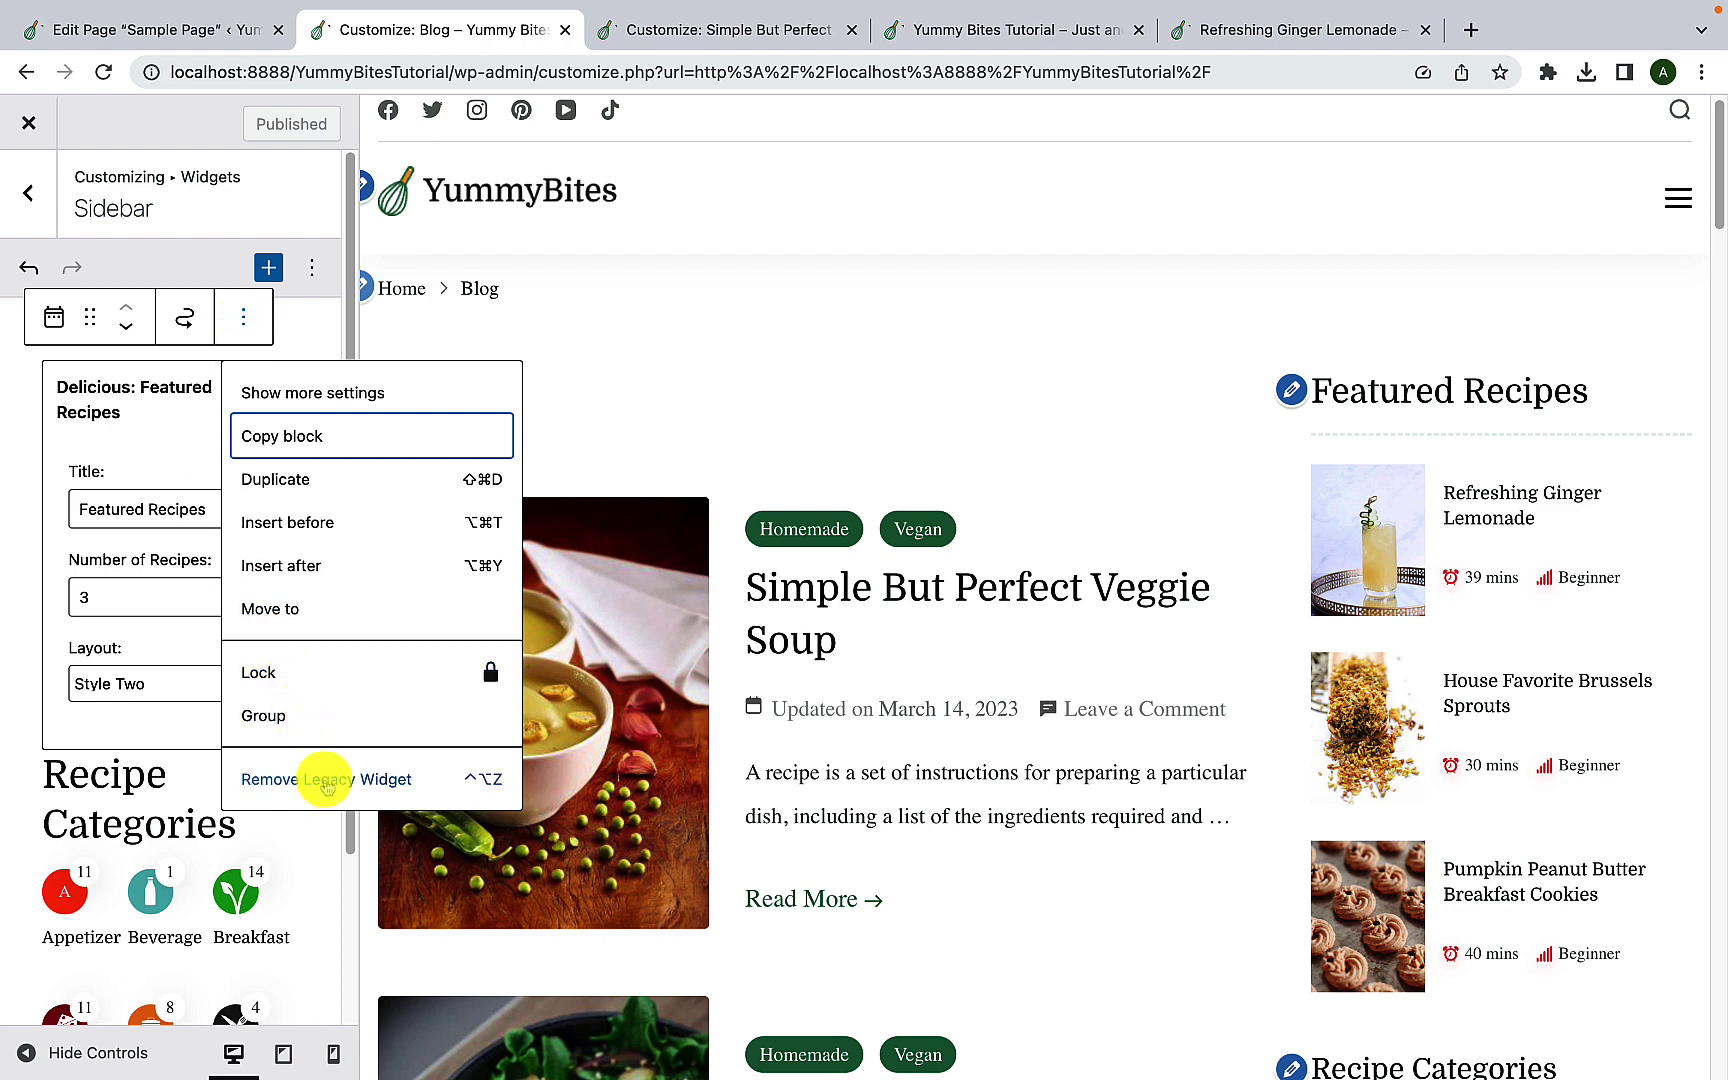
click(327, 789)
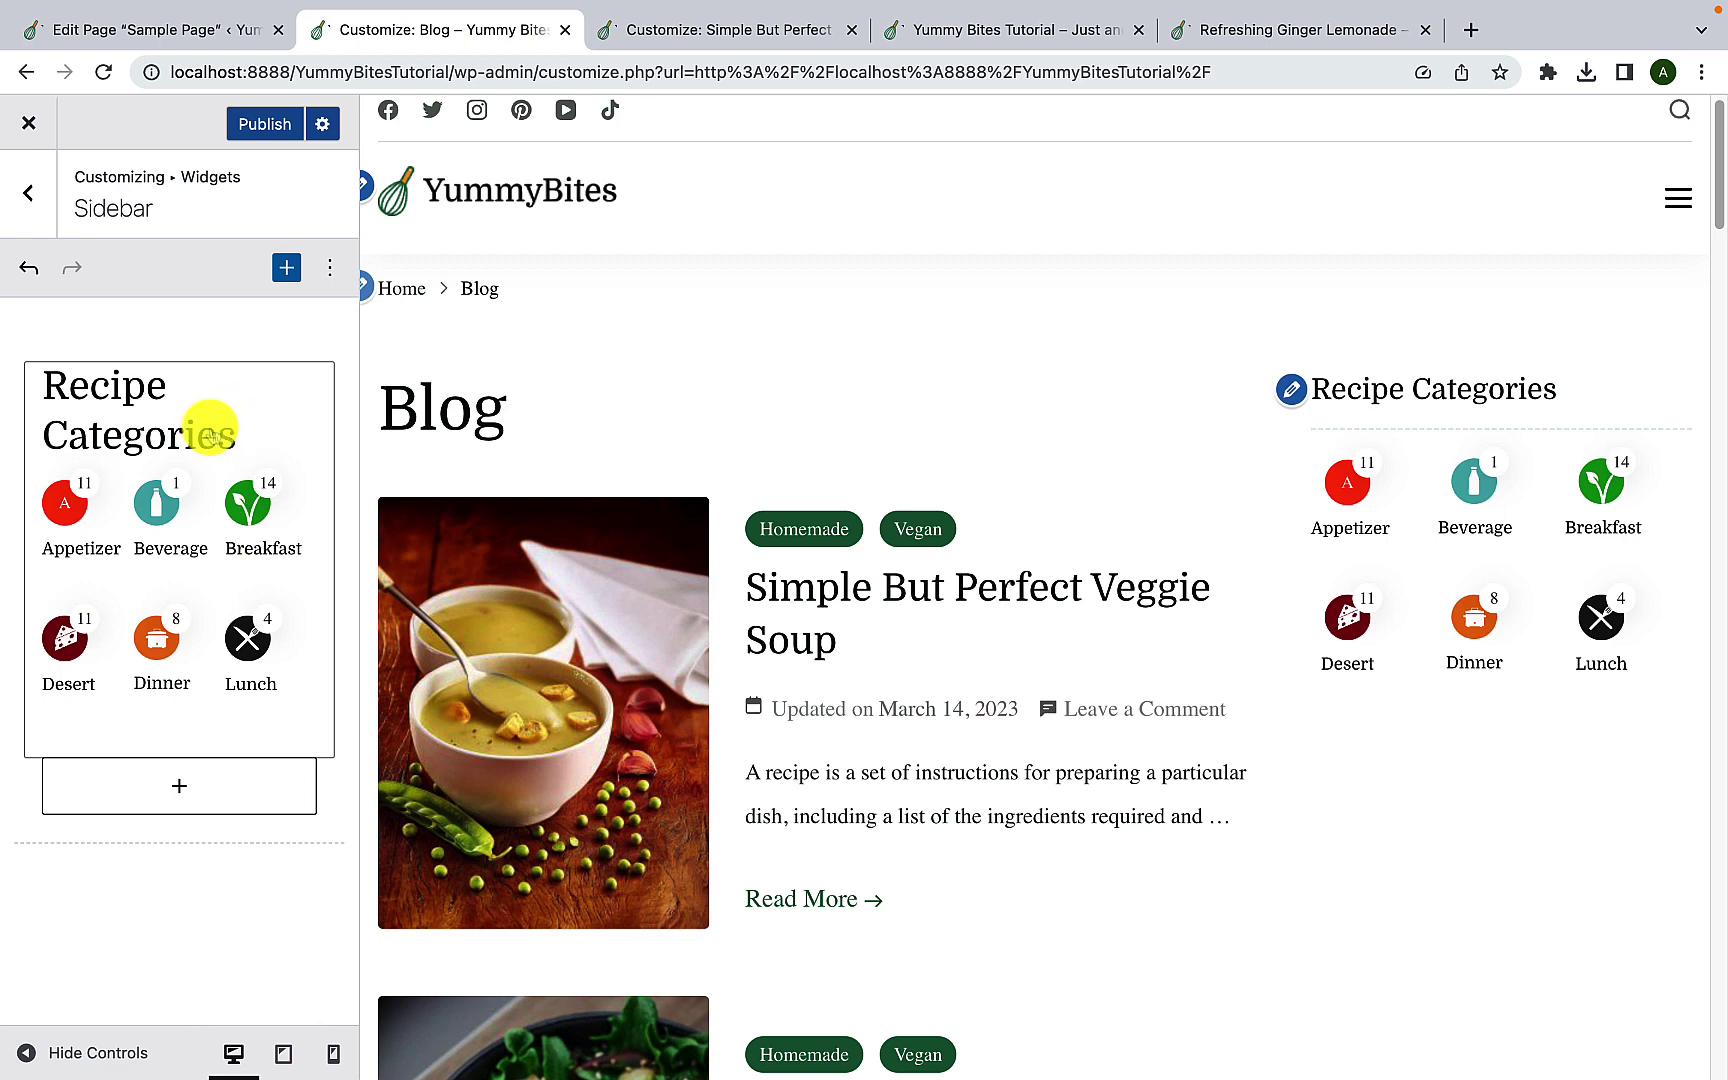
Step: Remove the Recipe Categories widget from the Sidebar widget area
click(249, 418)
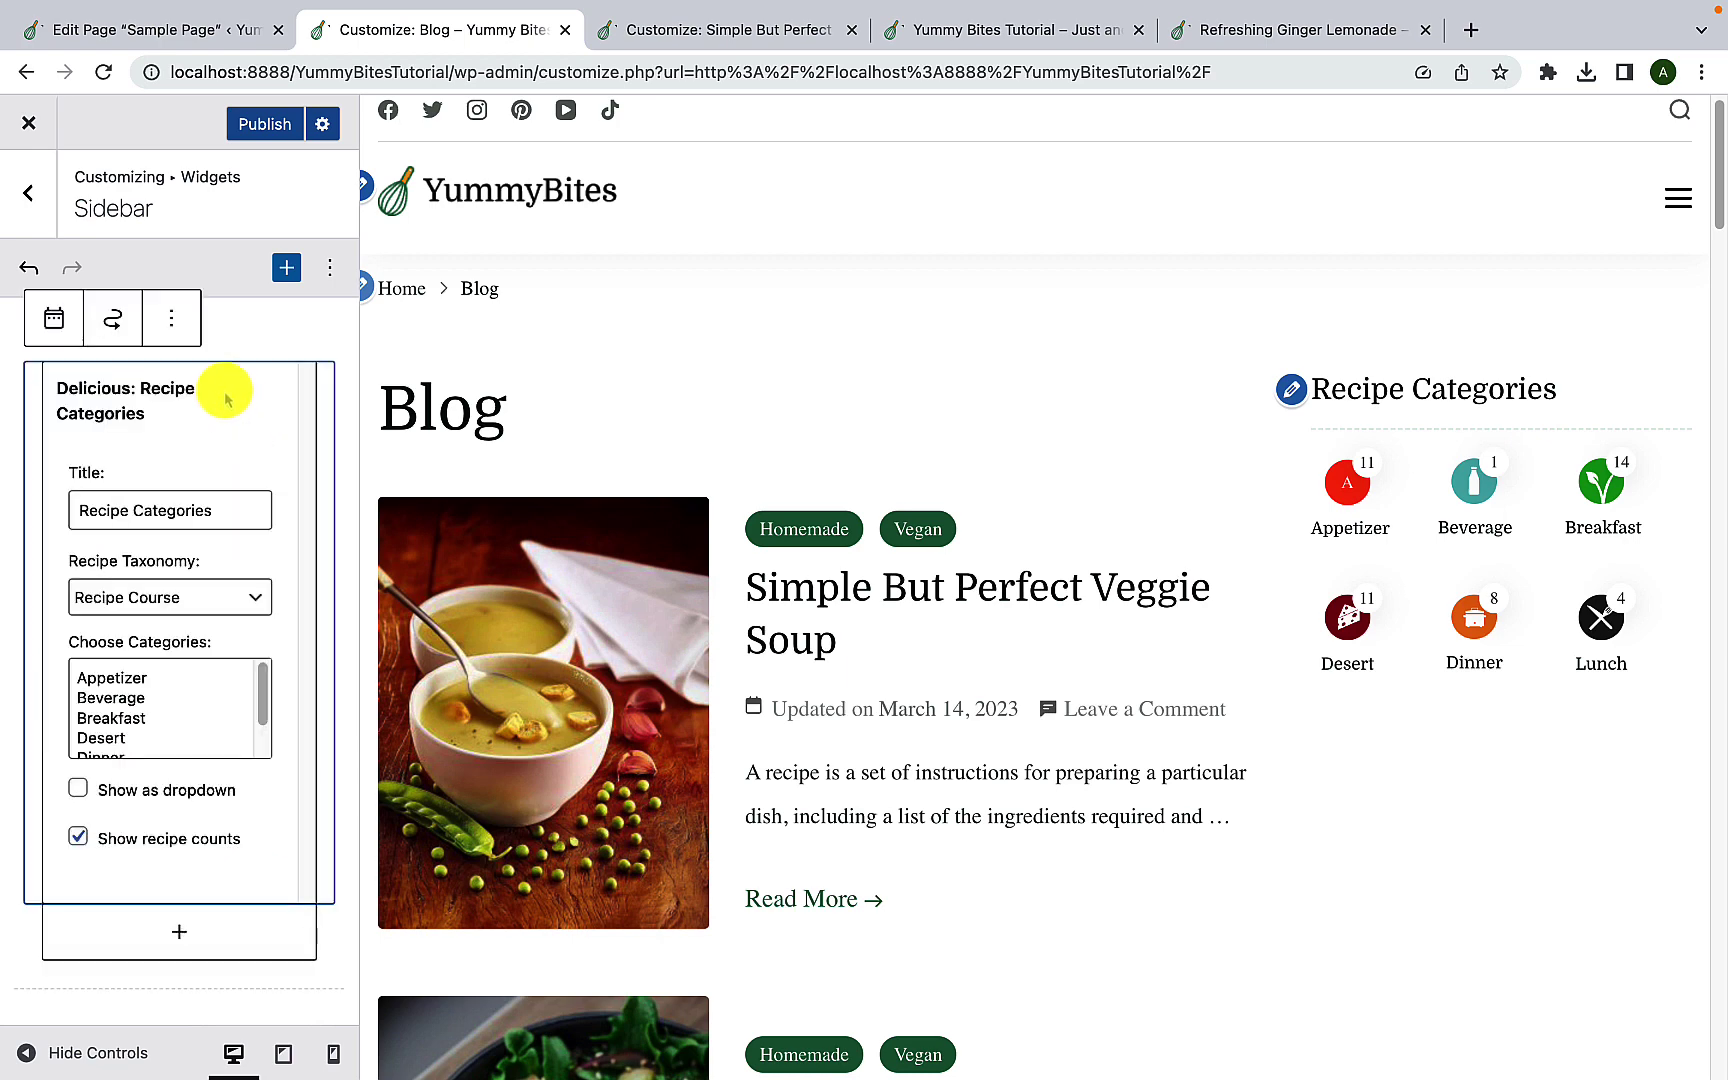
click(171, 318)
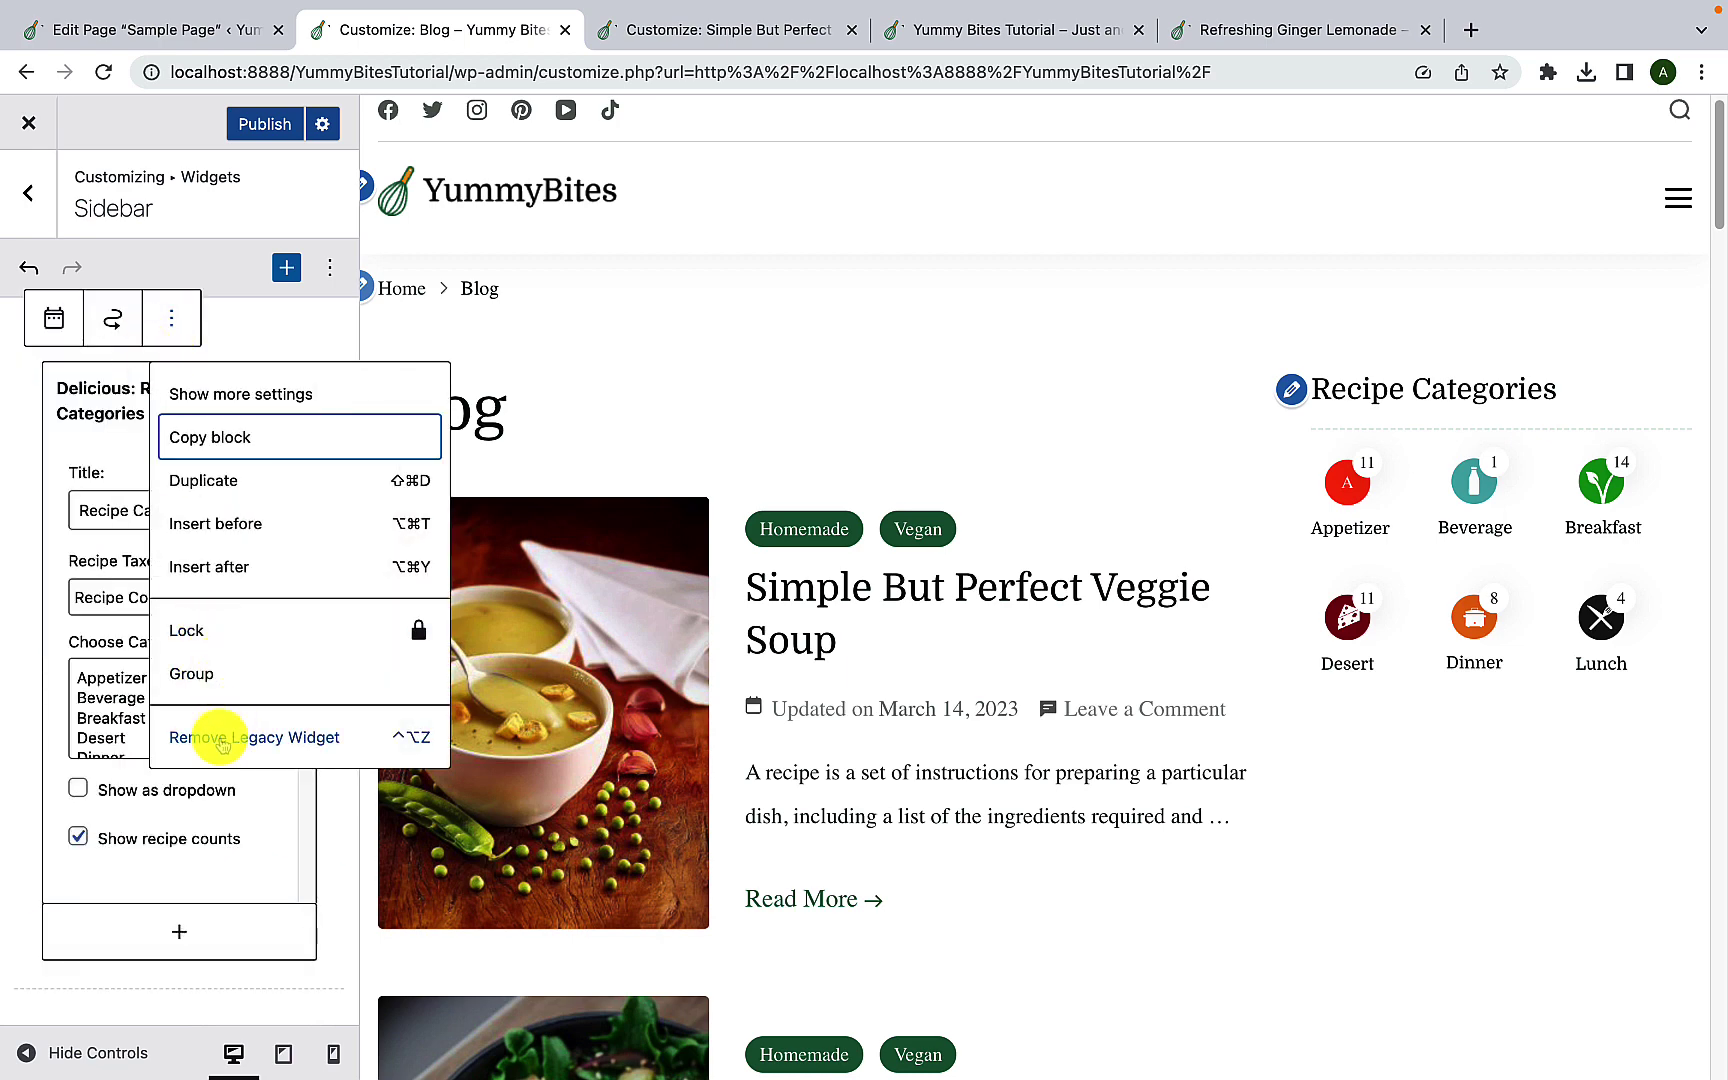
click(220, 737)
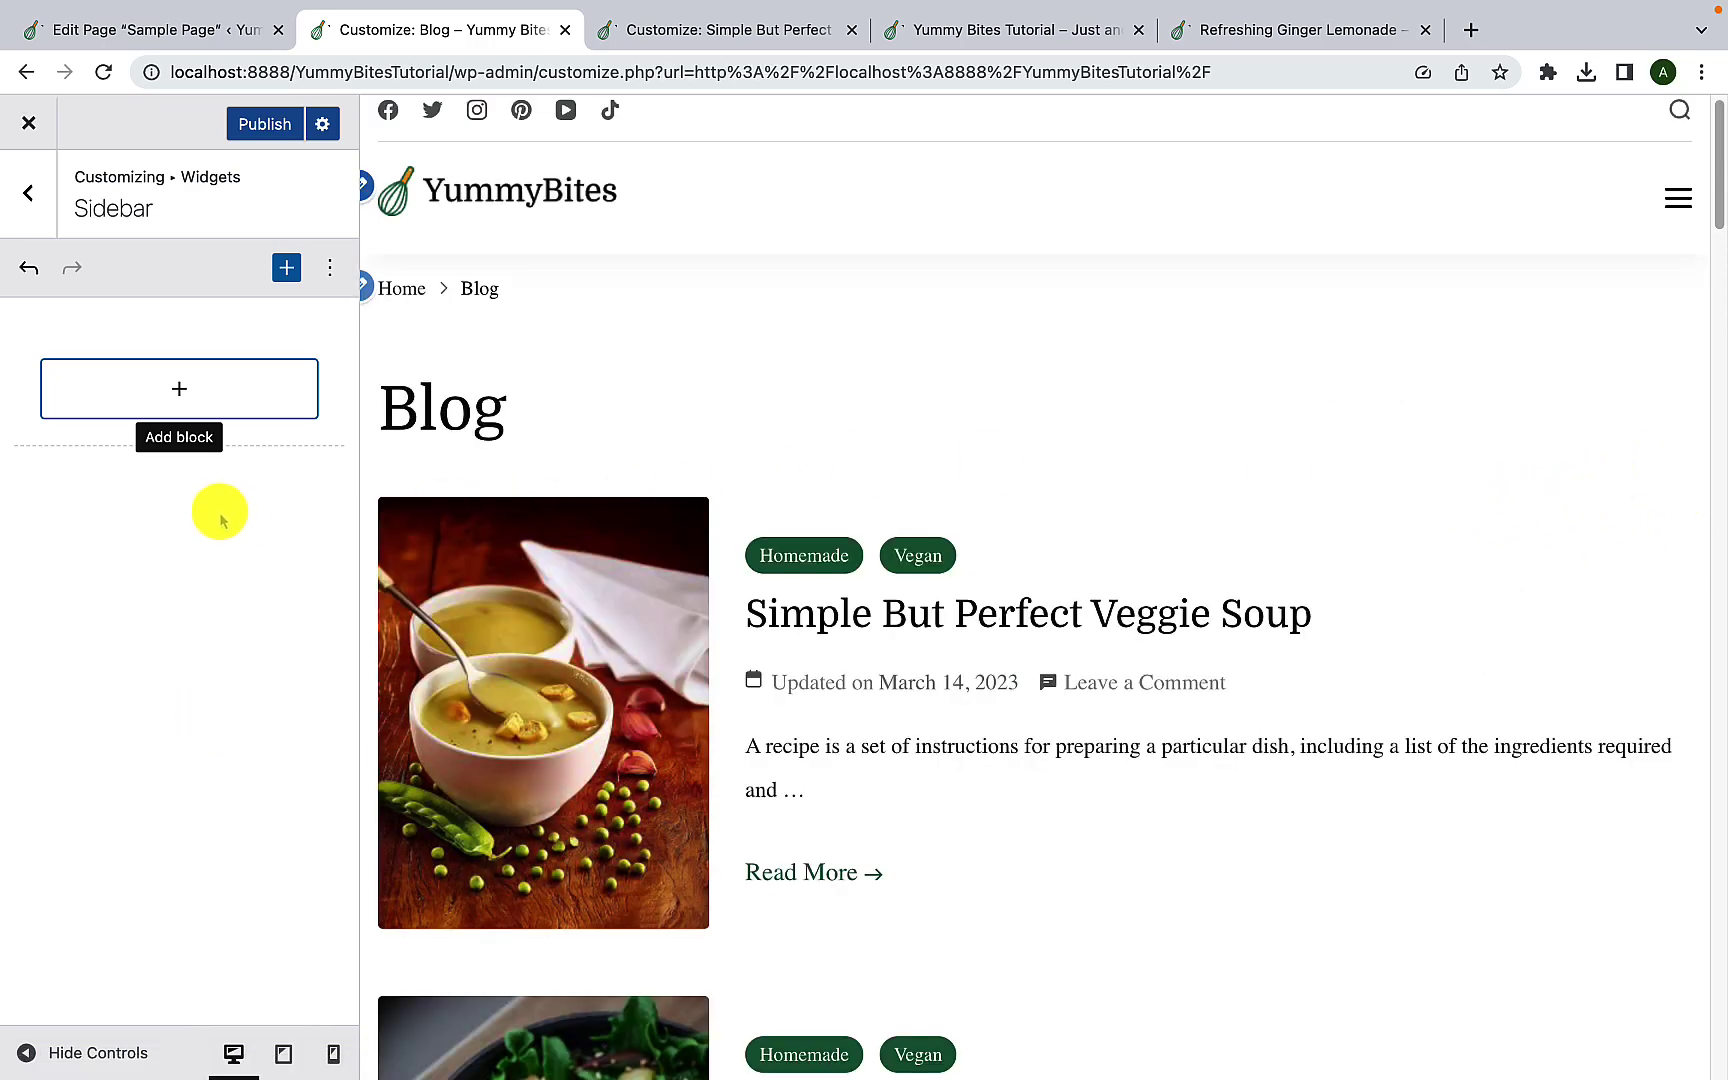
Step: Add the Delicious: Featured Recipes widget to the empty Sidebar widget area and check it in the site preview
click(179, 393)
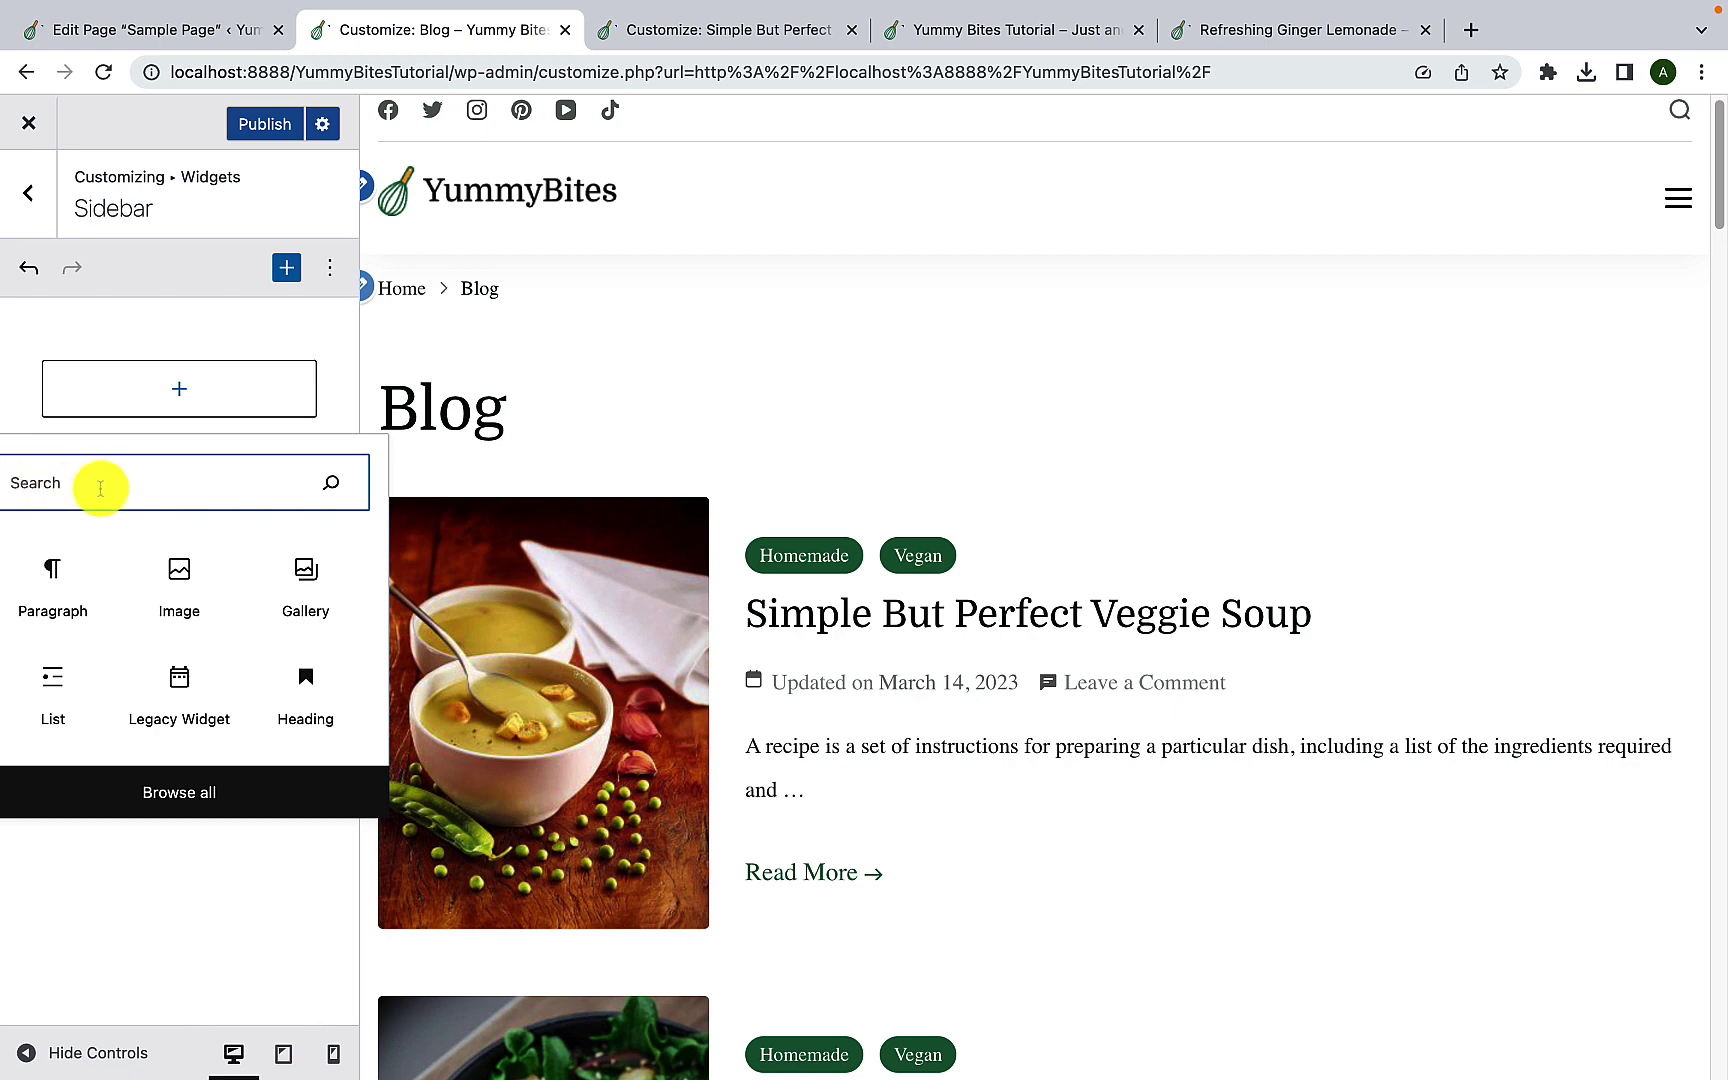
click(222, 792)
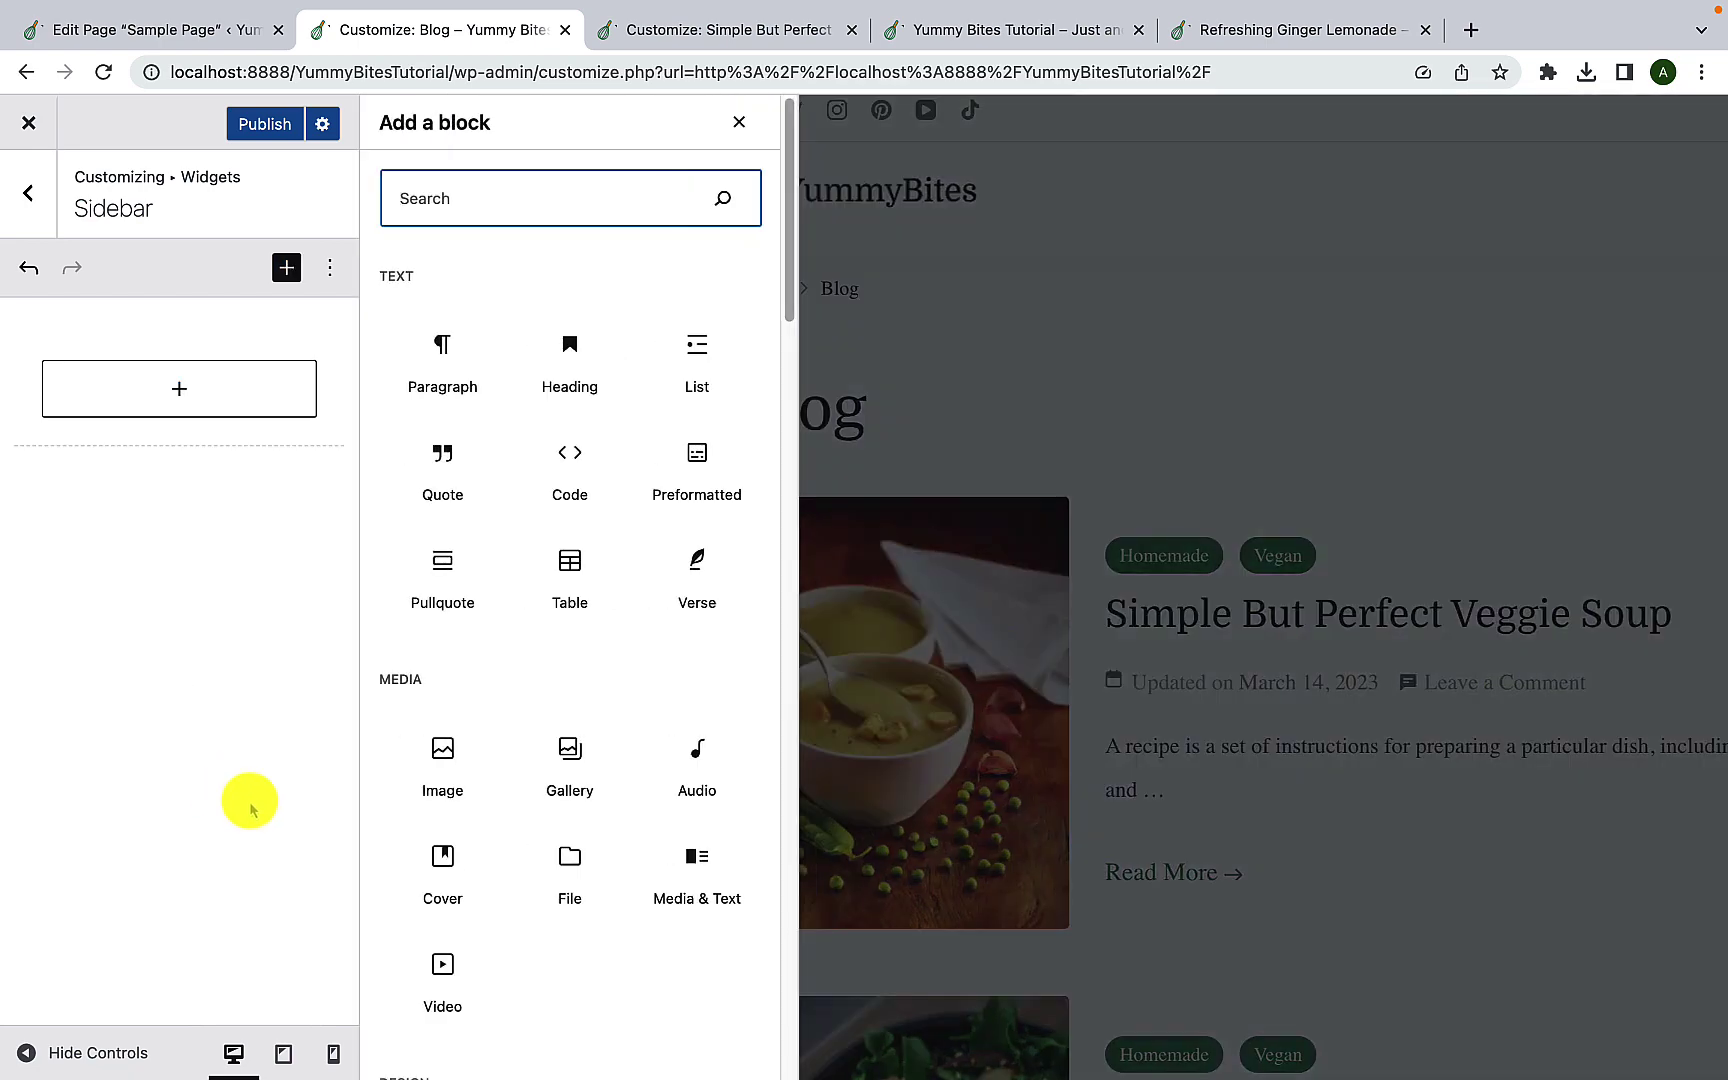
scroll(444, 770, down, 5)
scroll(447, 766, down, 7)
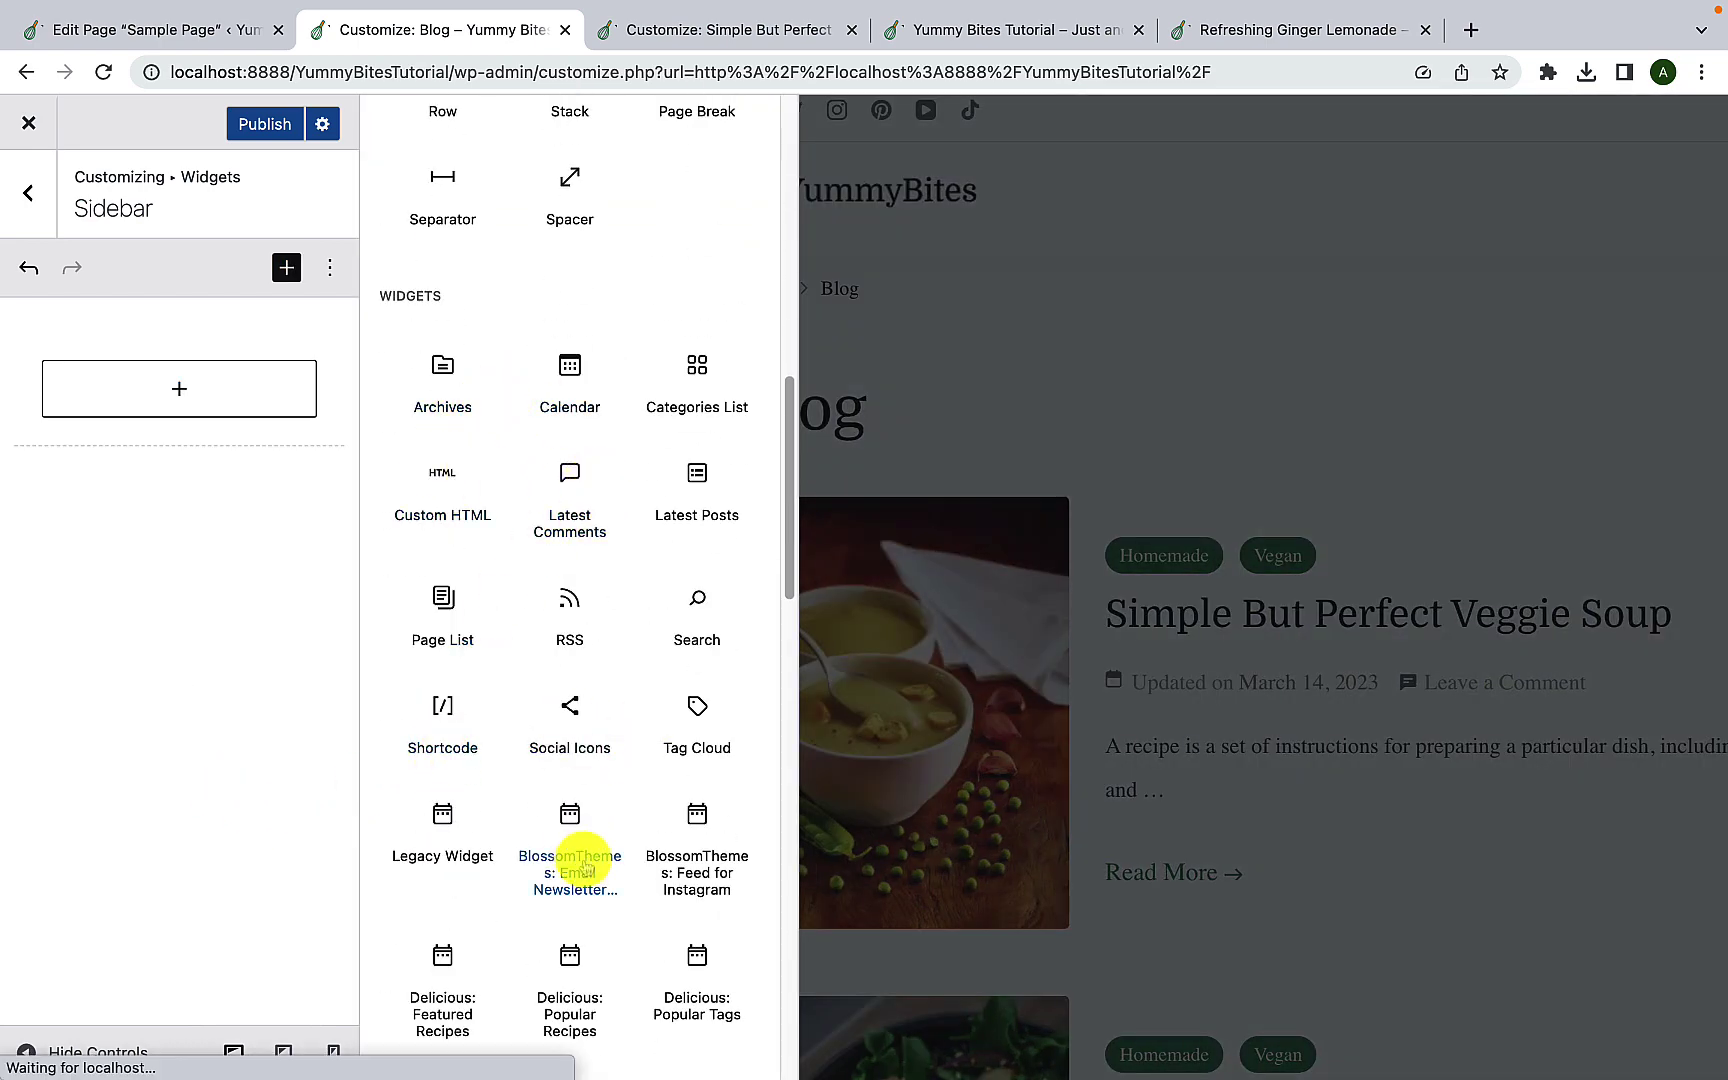
scroll(585, 866, down, 4)
scroll(588, 862, up, 4)
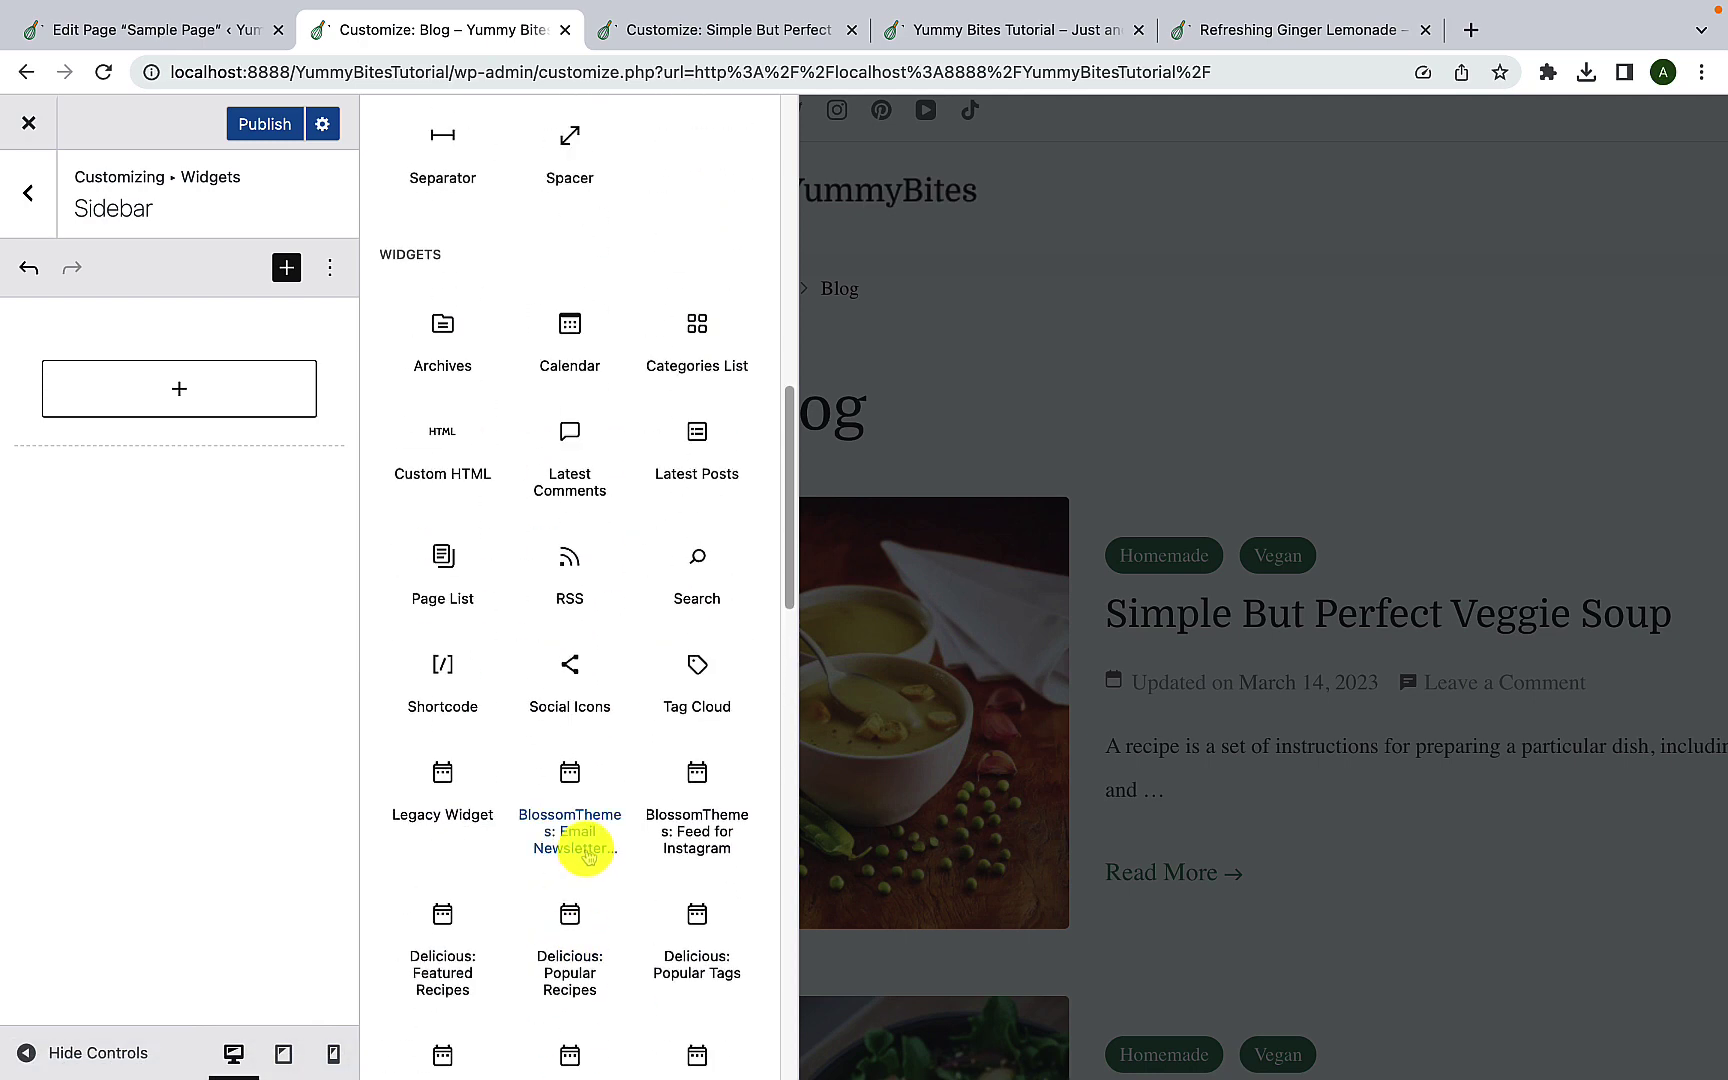
scroll(585, 850, down, 4)
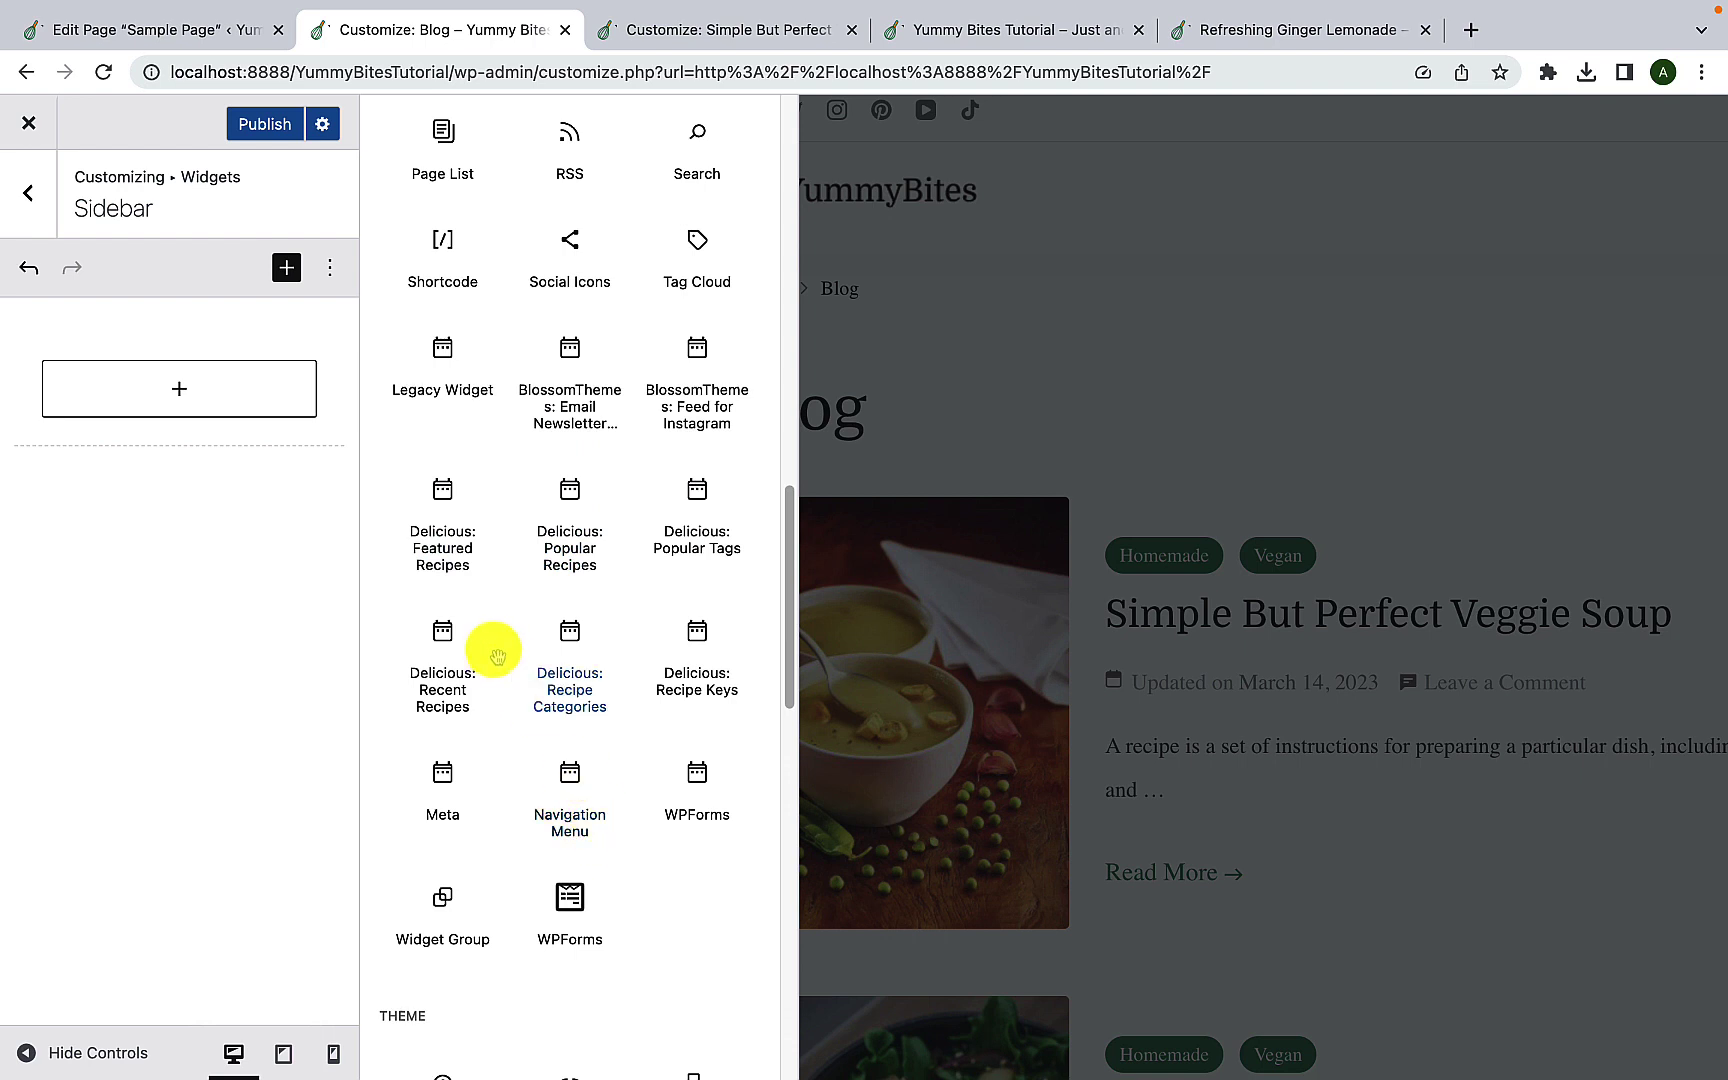
click(449, 558)
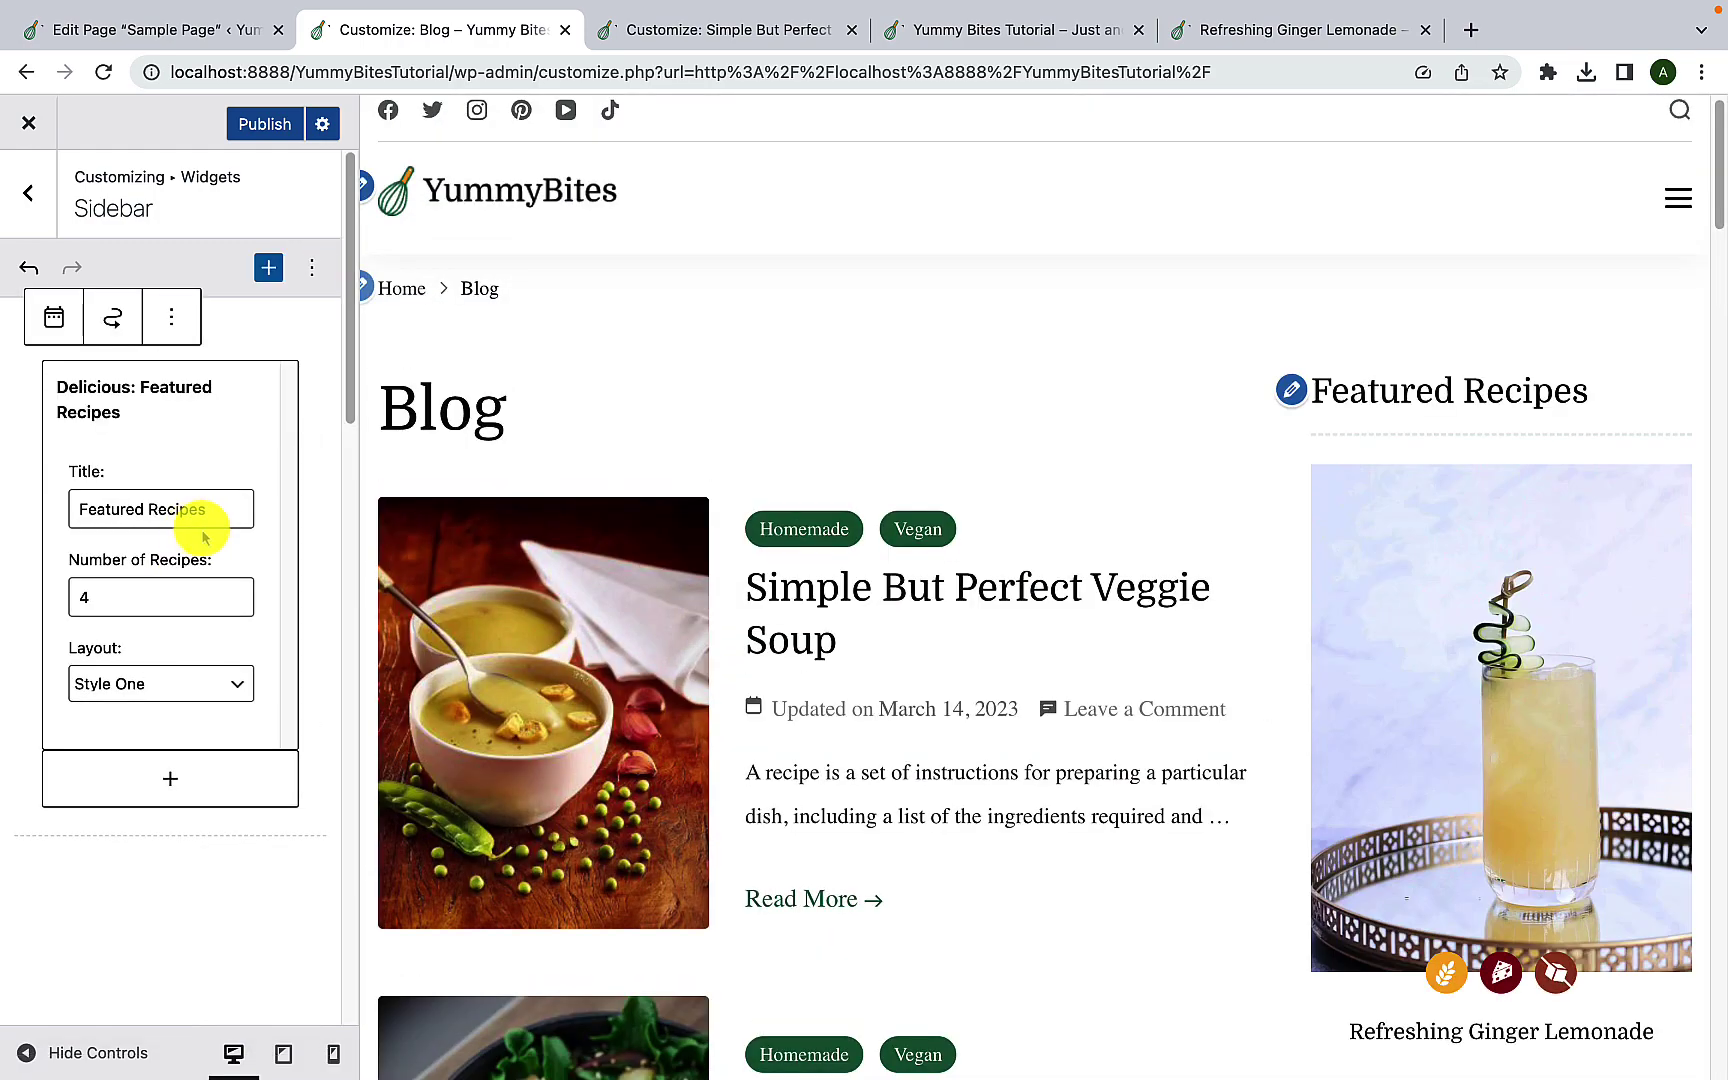
scroll(1374, 670, down, 2)
scroll(1374, 686, down, 11)
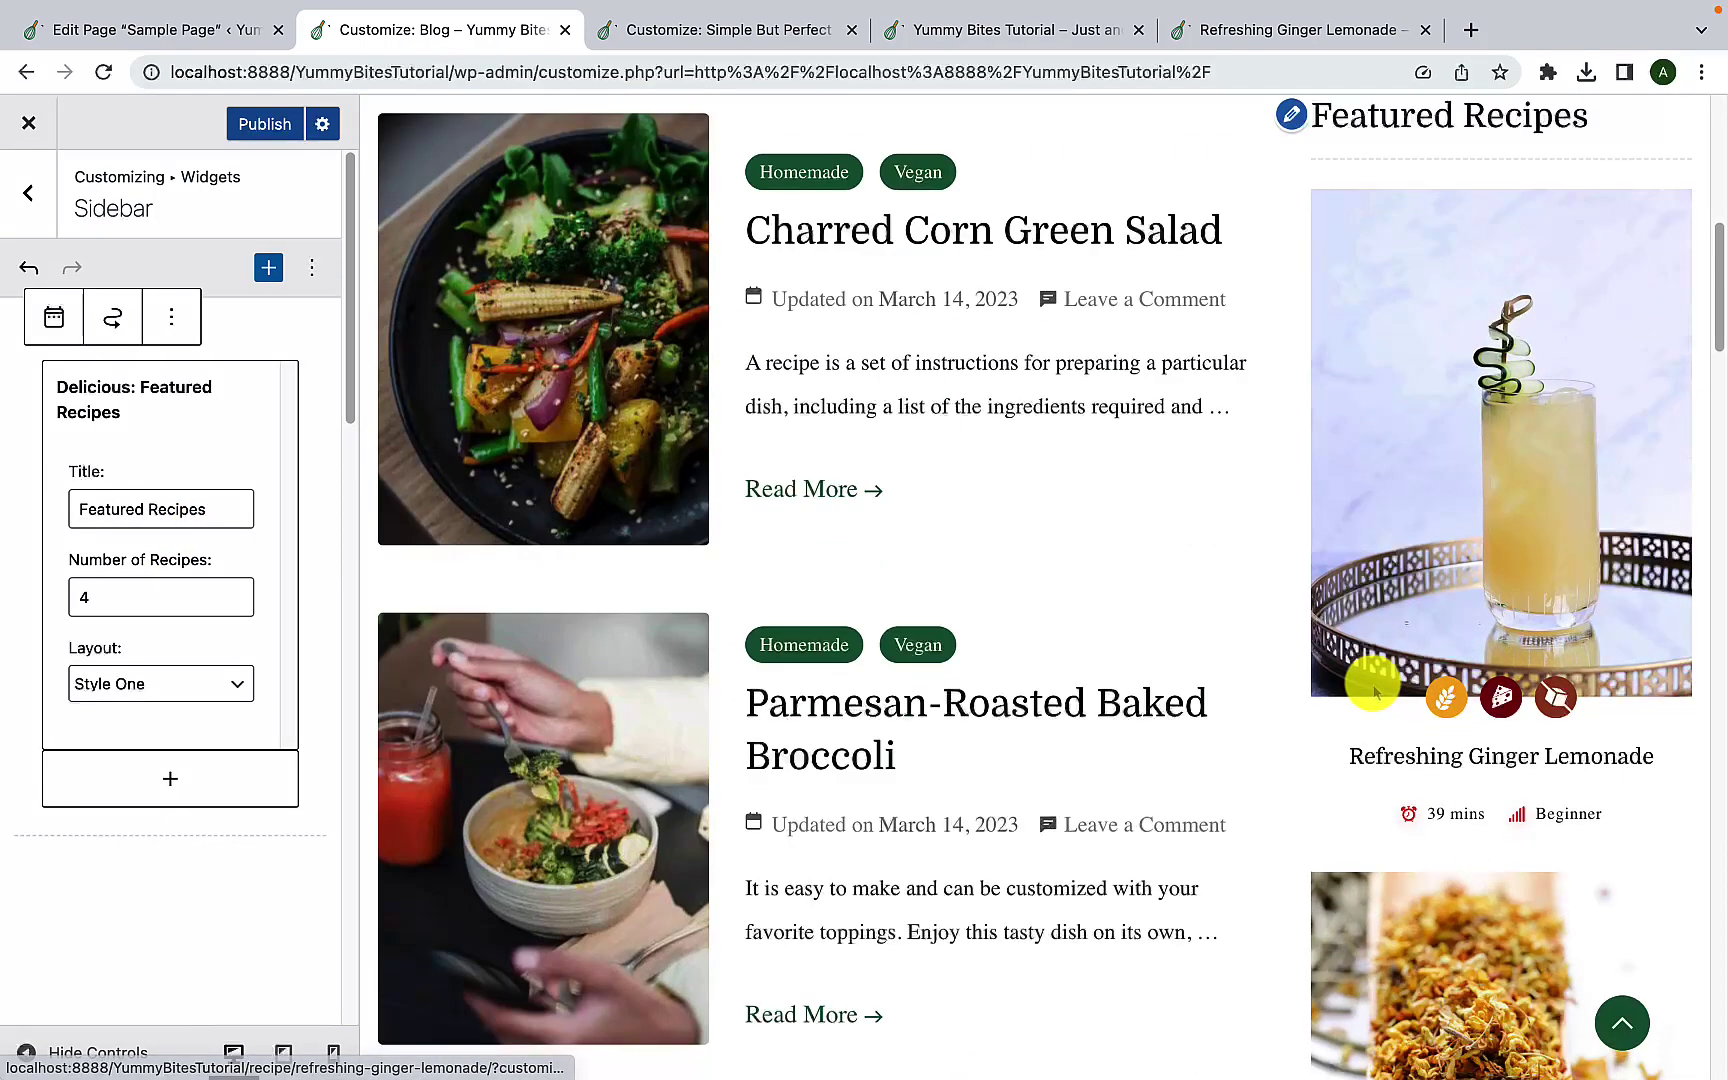
drag(1723, 398, 1716, 535)
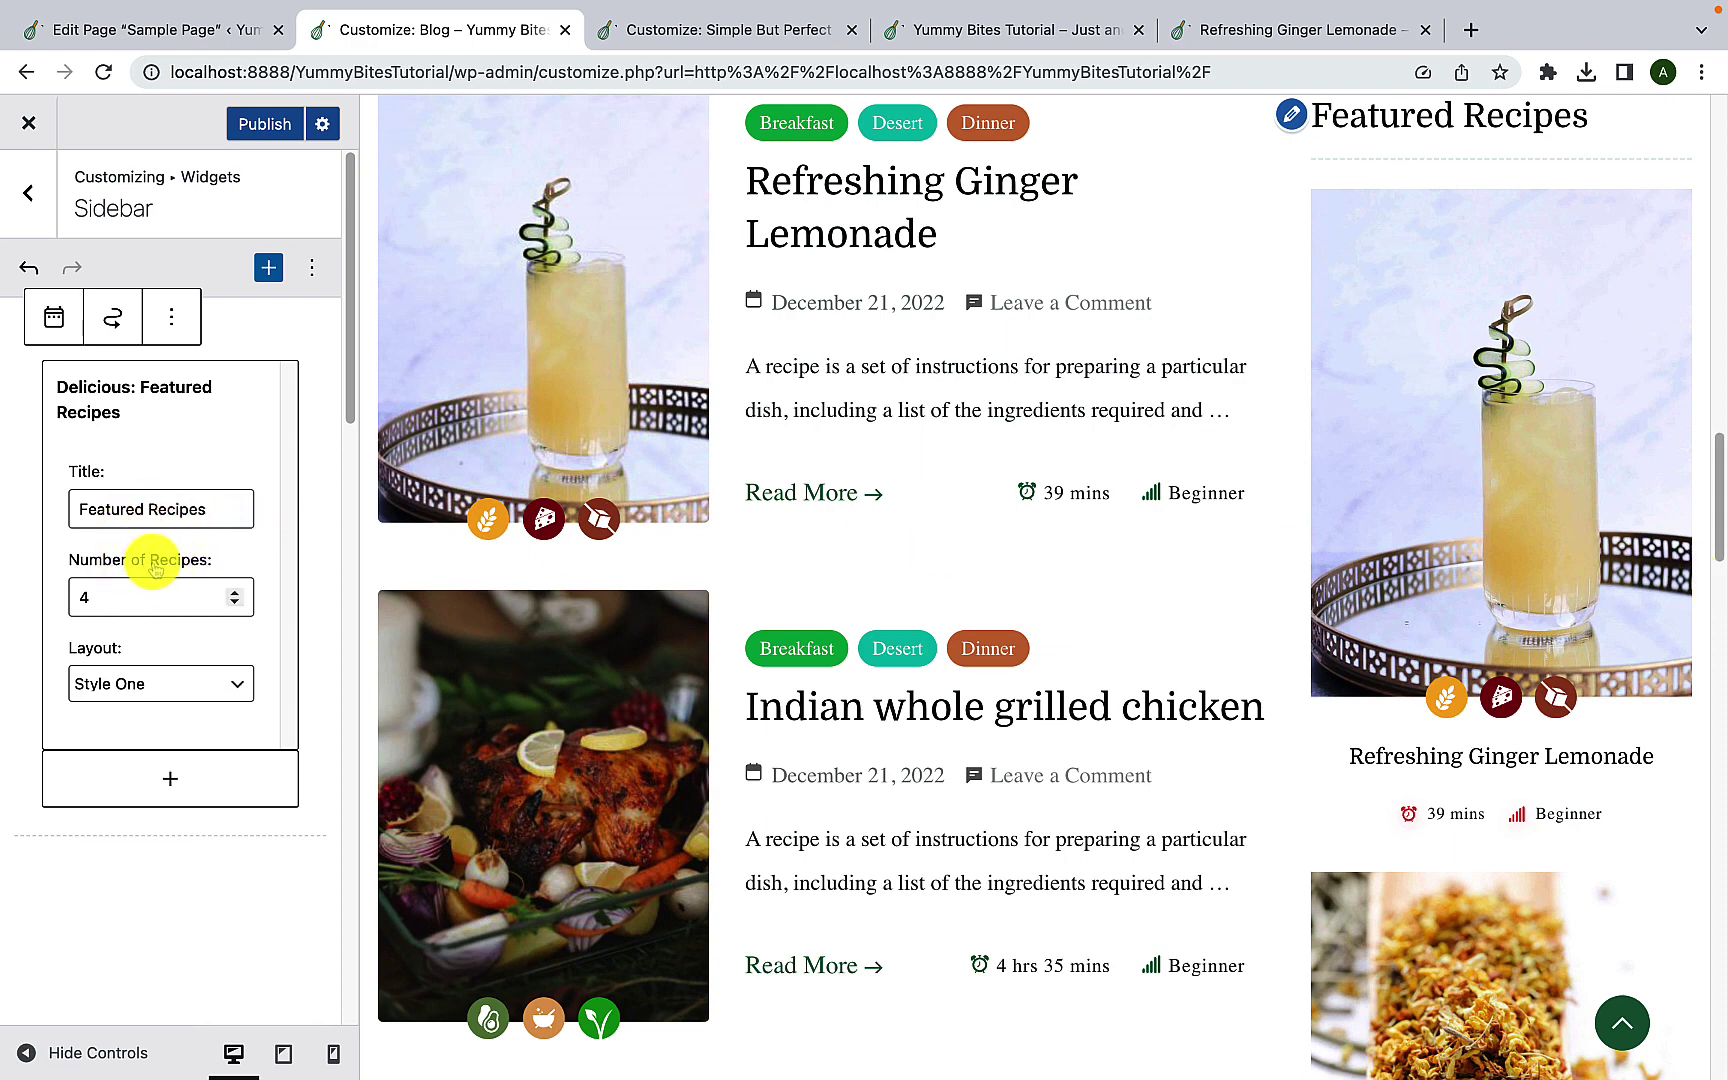
Step: Set the Featured Recipes widget to 3 recipes and its layout to Style Two, keeping the title Featured Recipes
drag(220, 510, 184, 510)
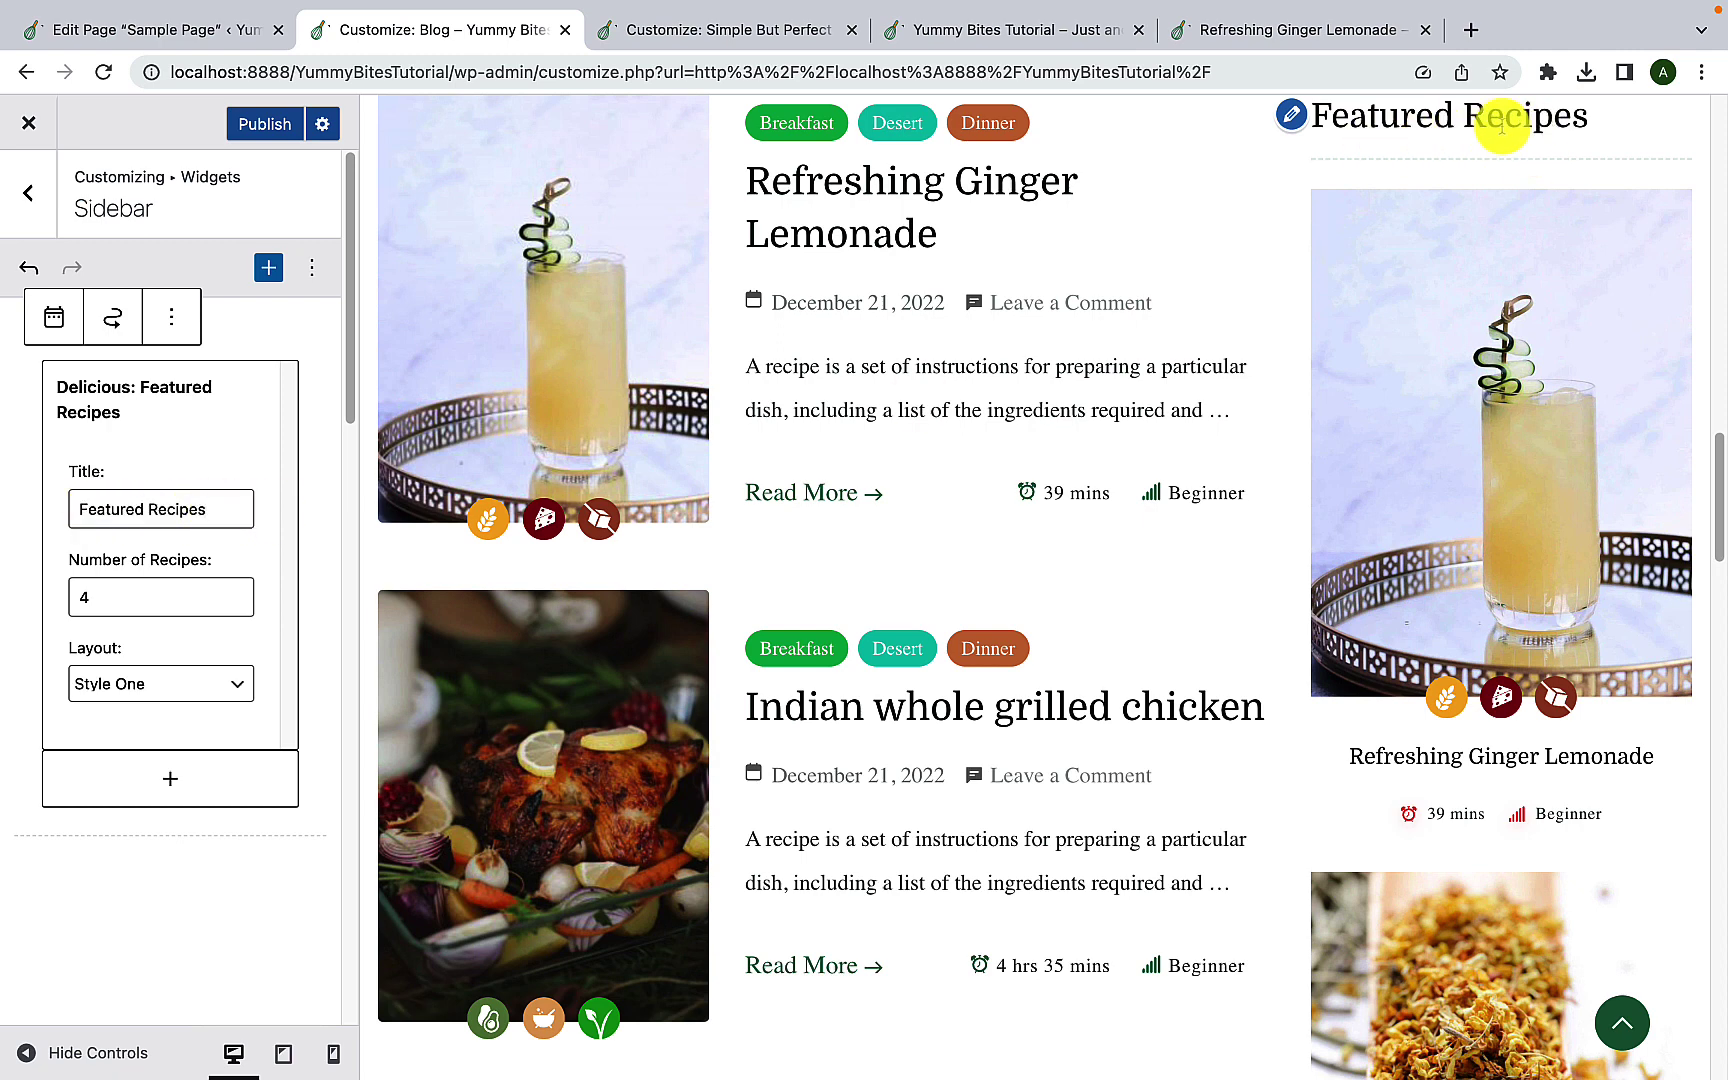
drag(207, 509, 73, 505)
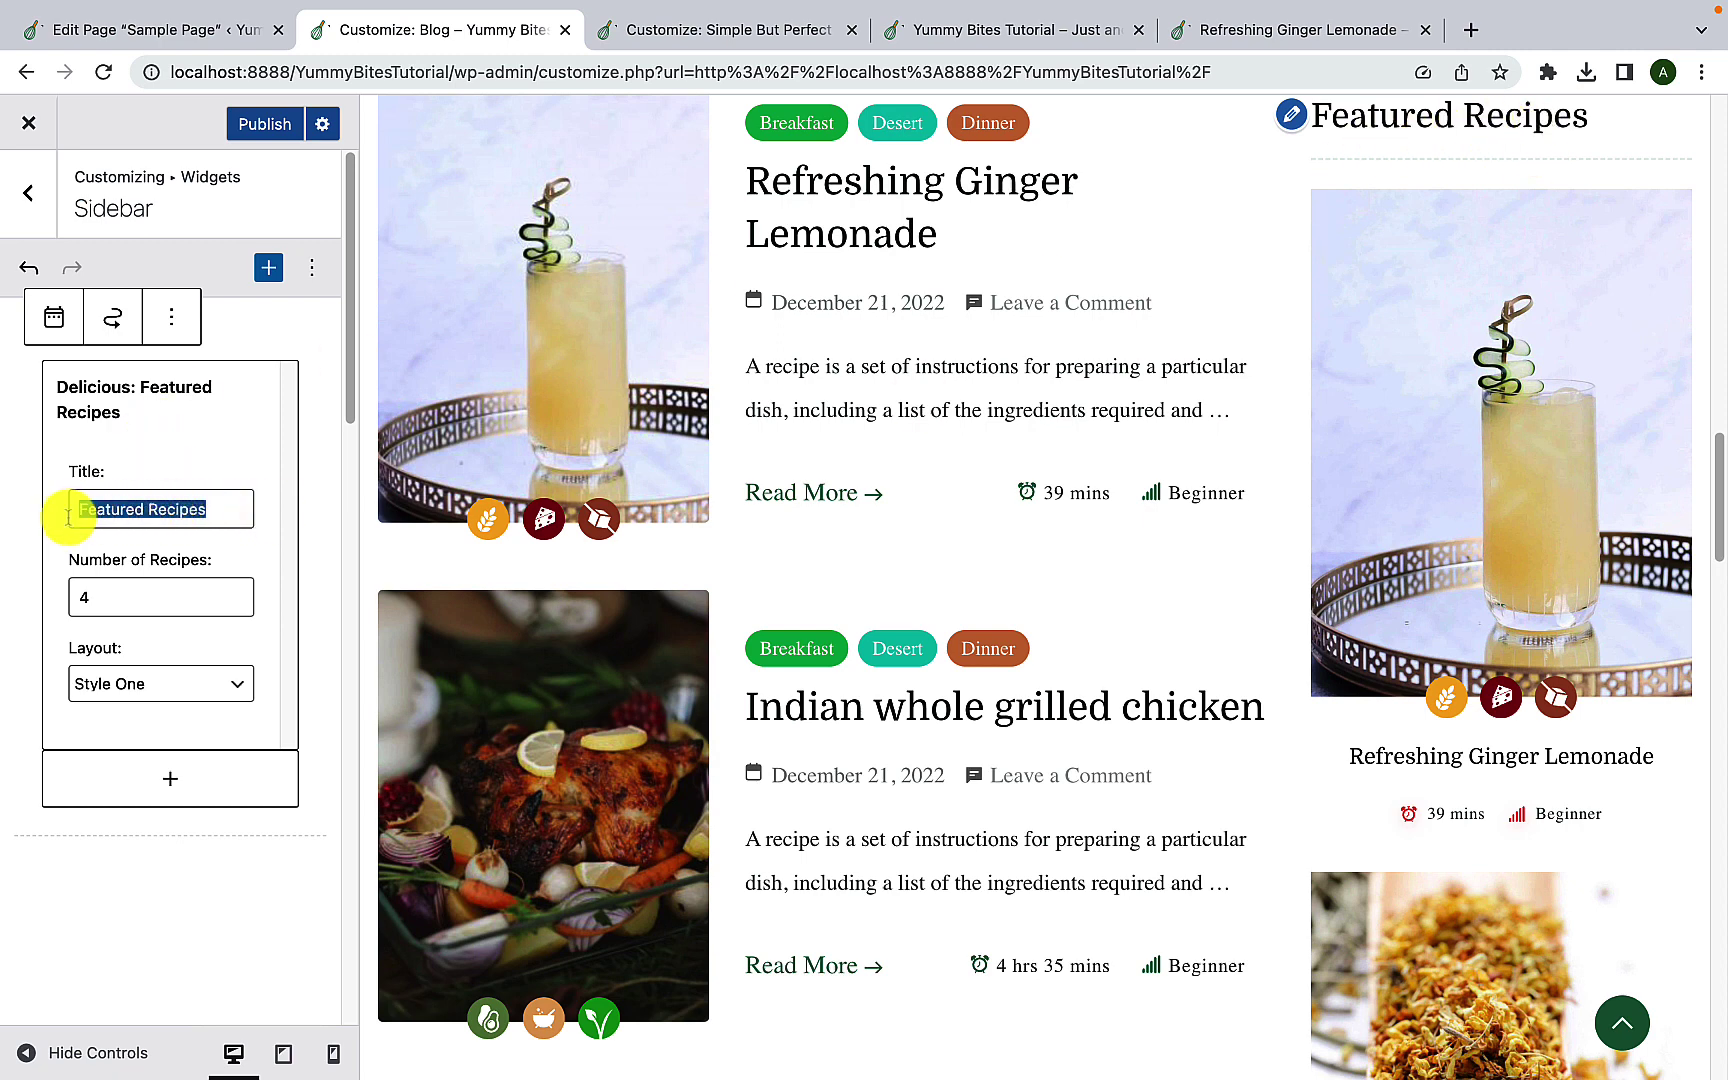
click(218, 505)
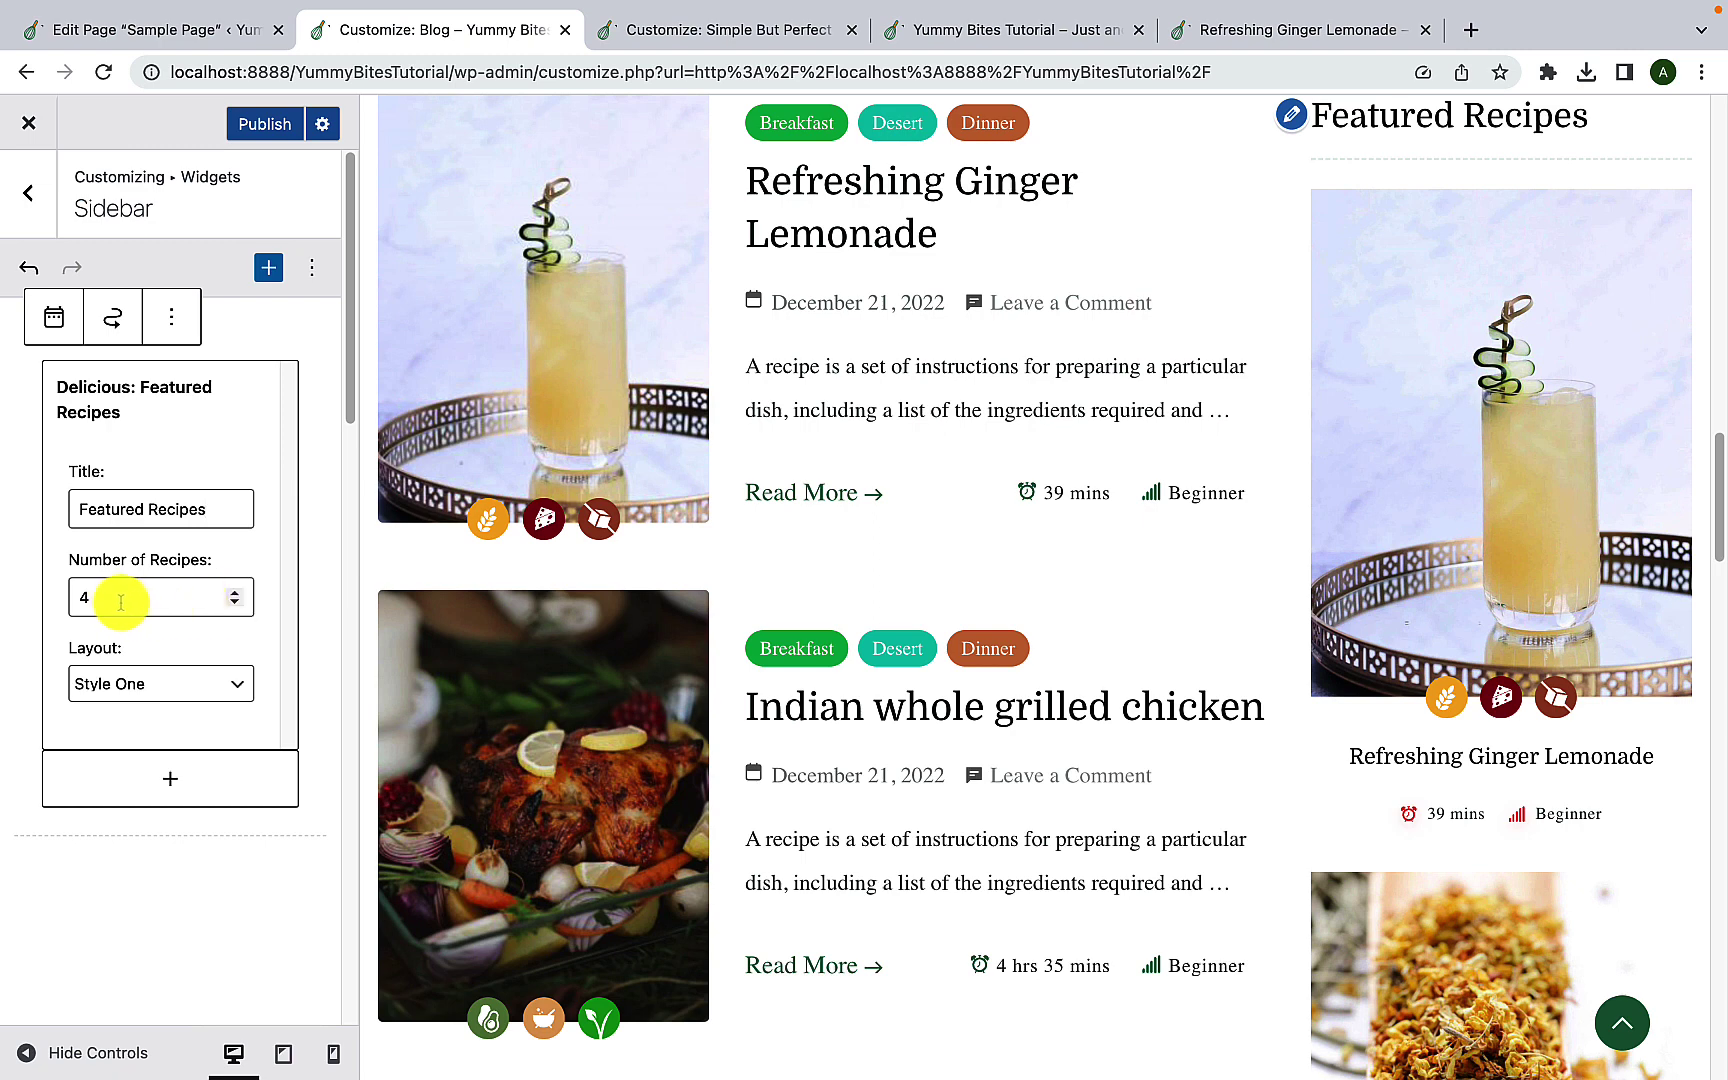
drag(77, 594, 119, 593)
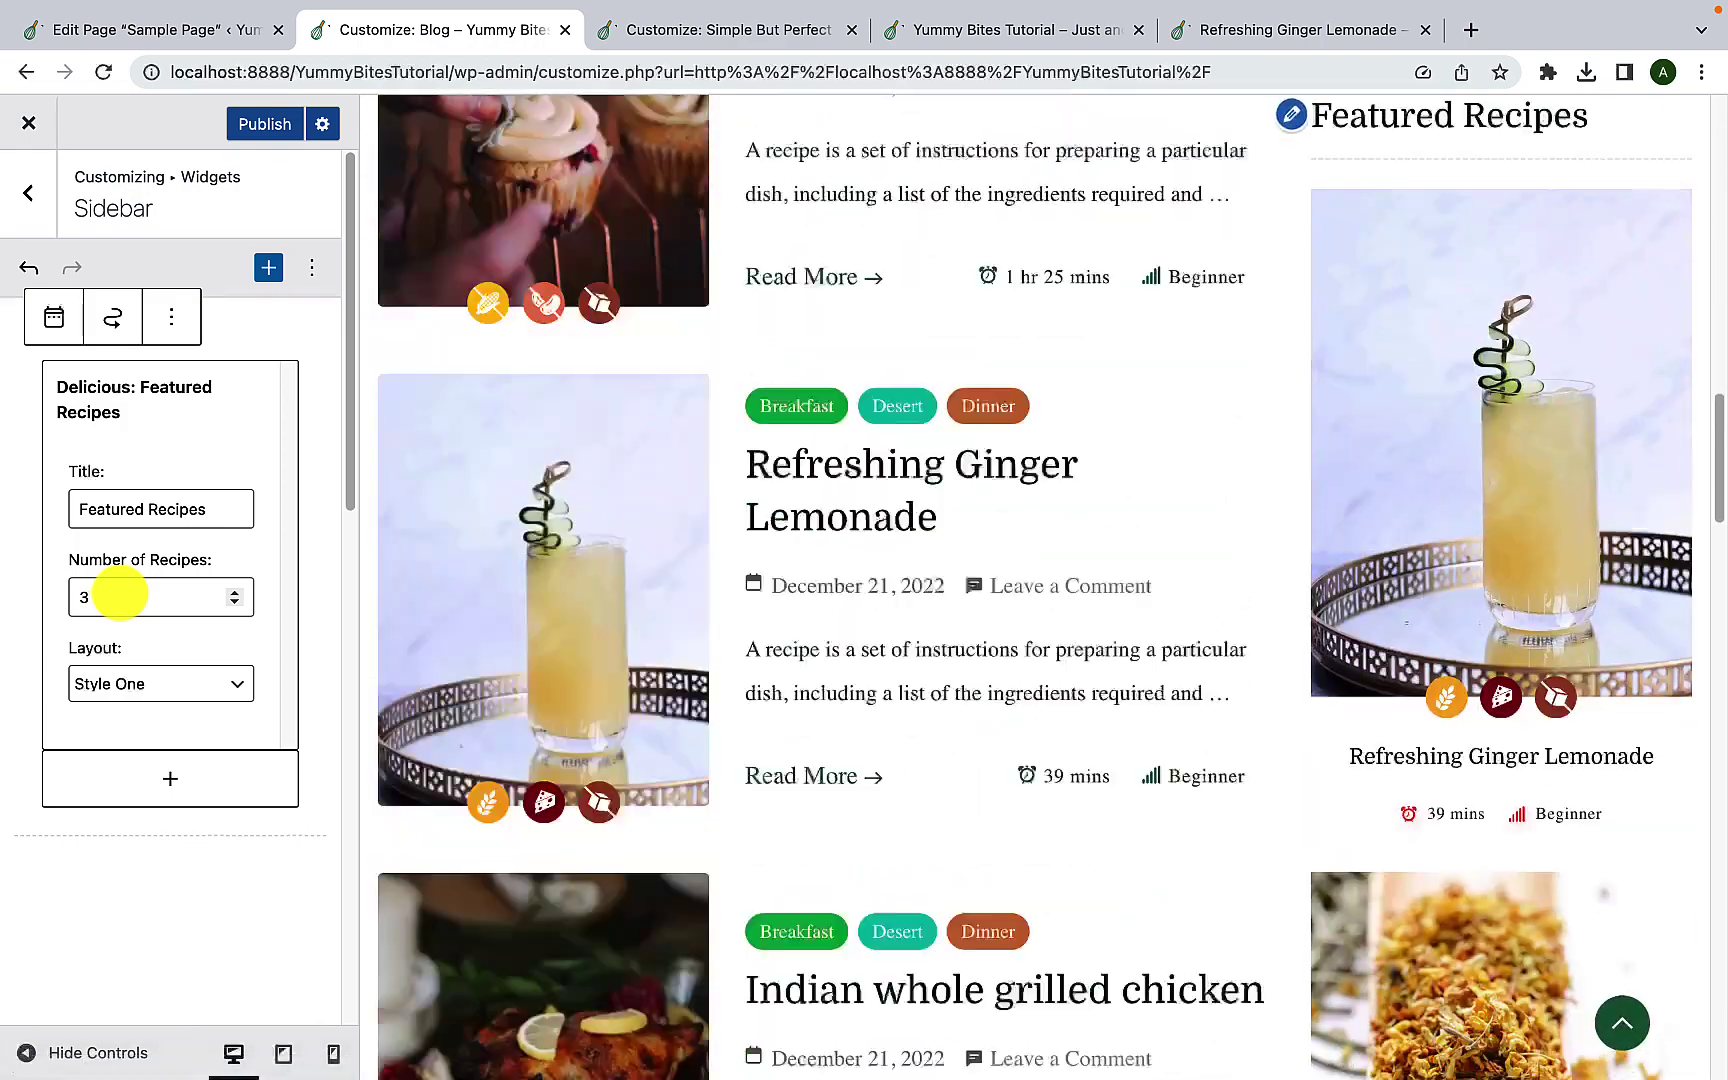
click(113, 688)
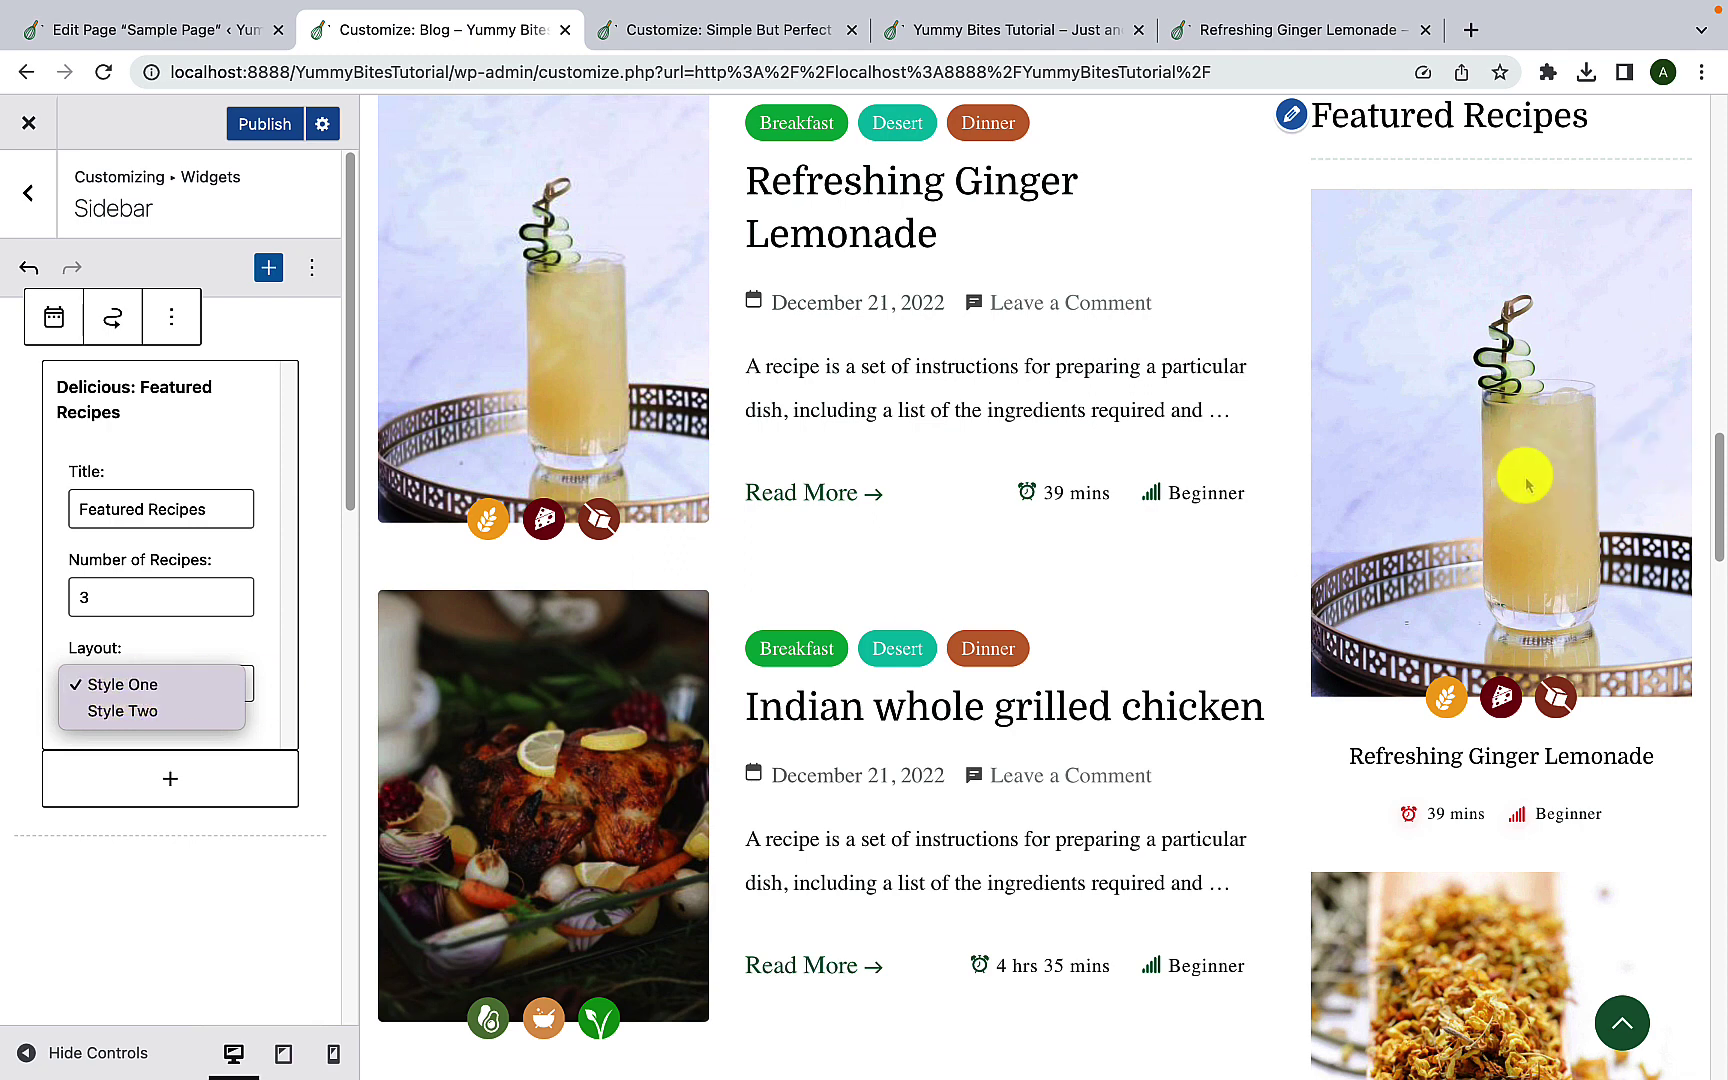
click(176, 712)
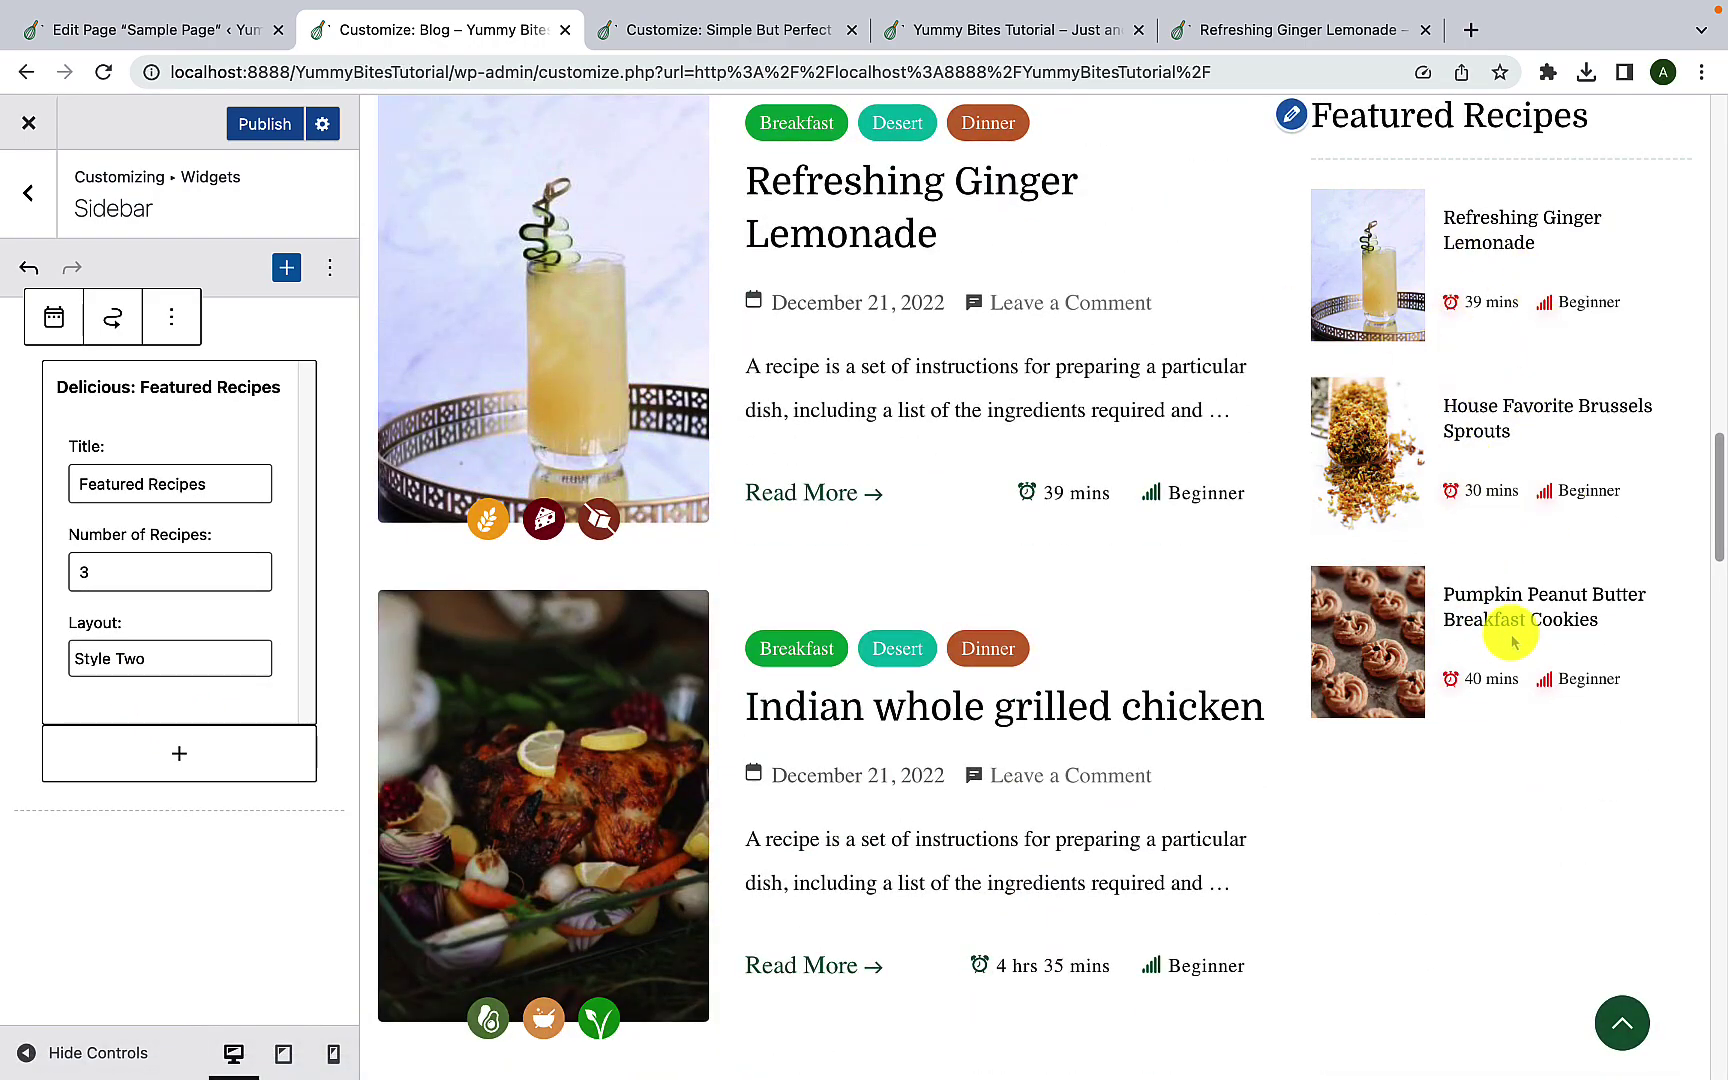
Step: Add the Delicious: Recipe Keys widget to the sidebar below Featured Recipes, keeping its default title
scroll(1513, 757, down, 2)
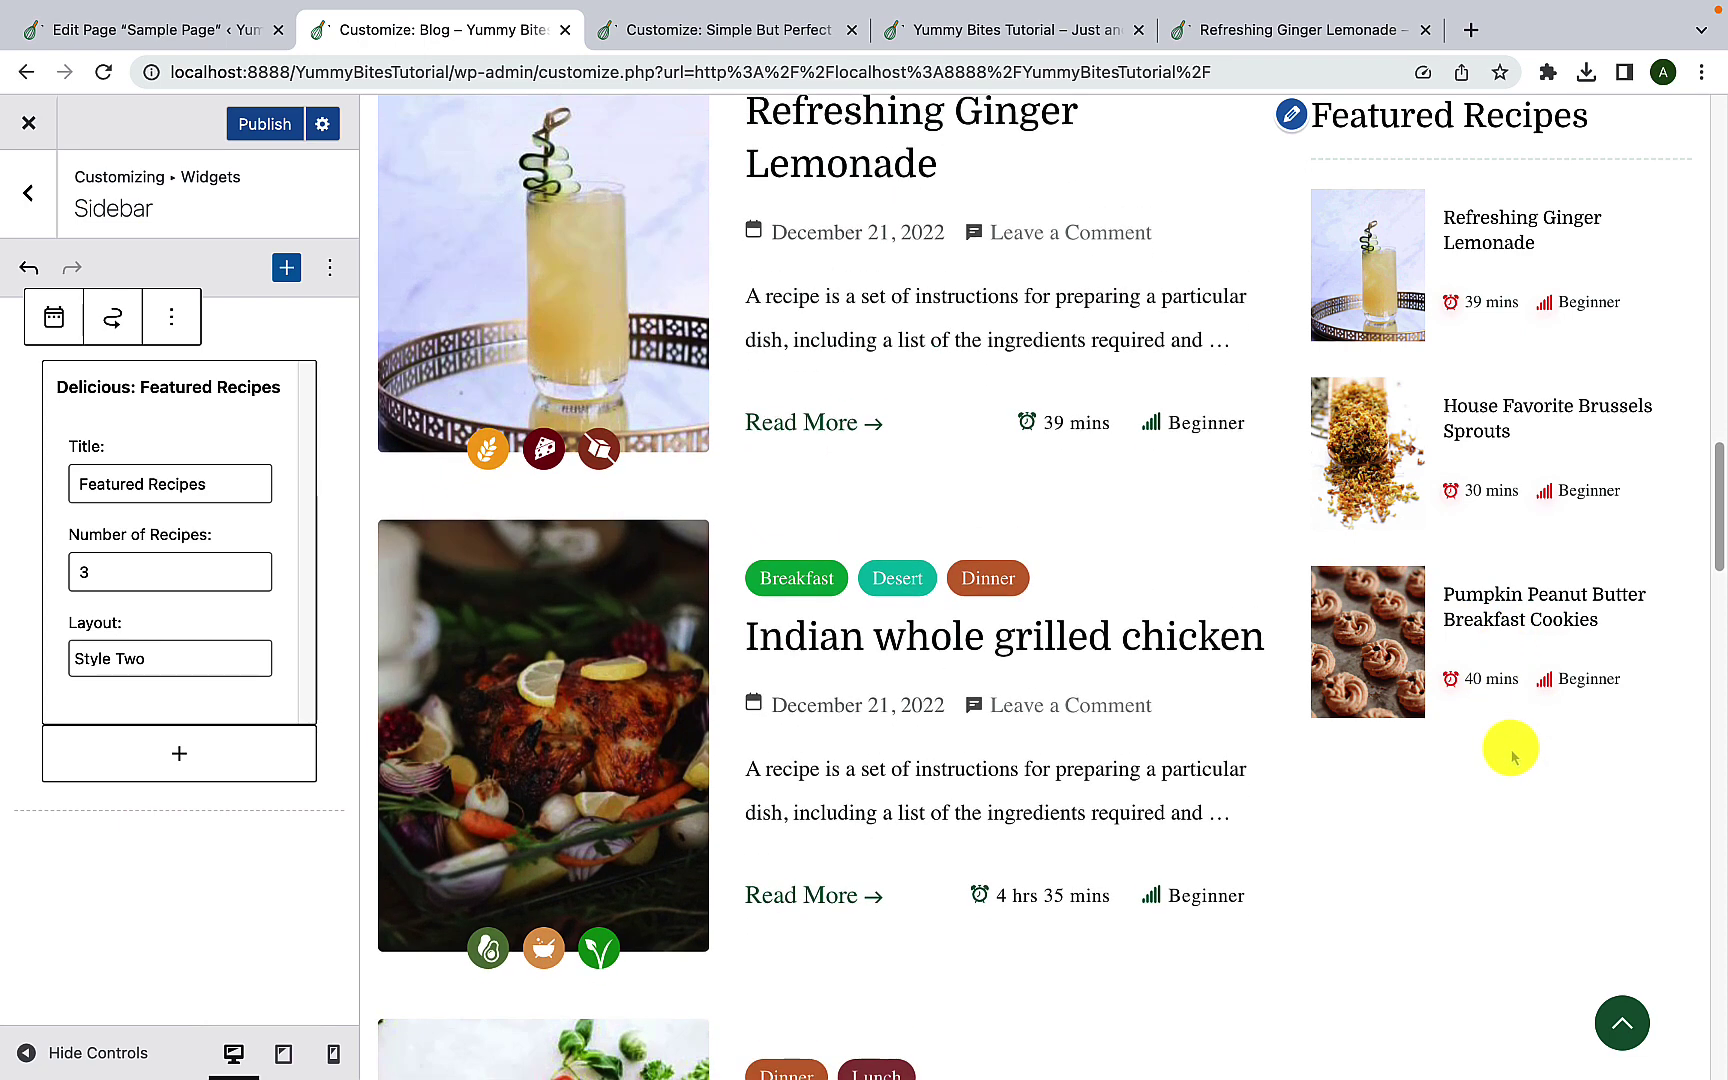
click(170, 849)
scroll(185, 840, down, 2)
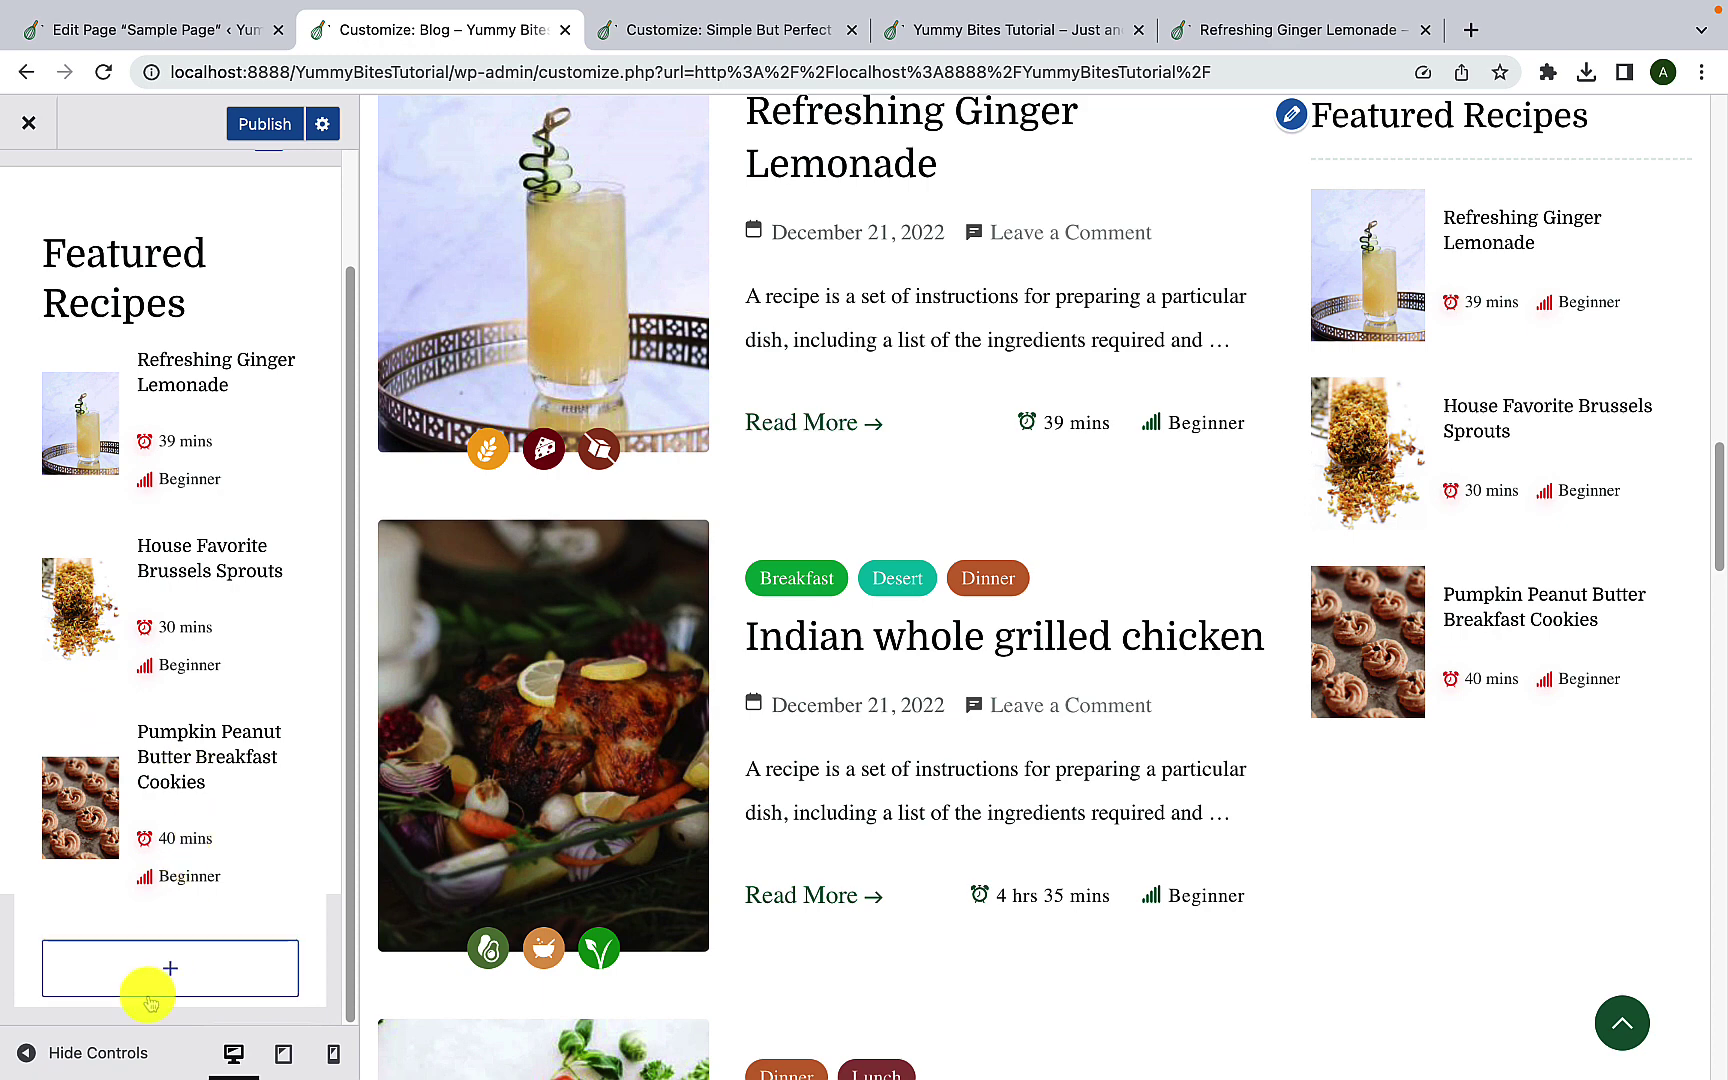
click(170, 975)
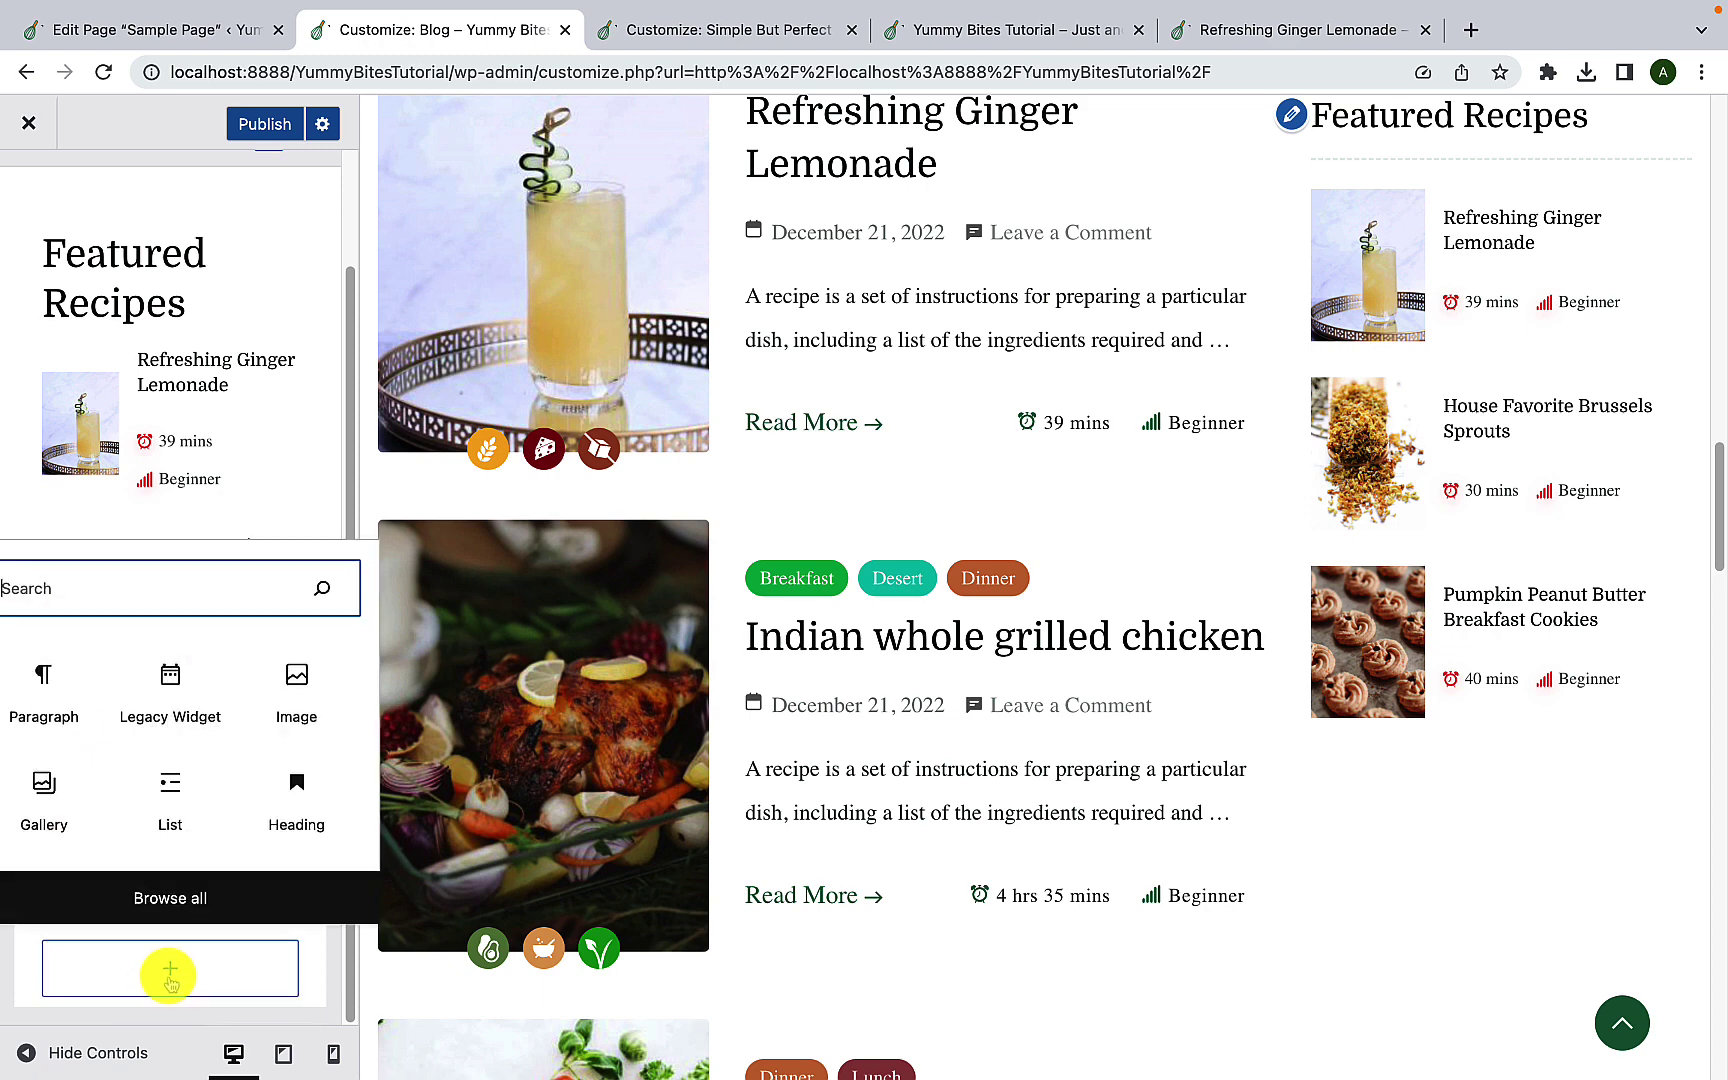
click(200, 900)
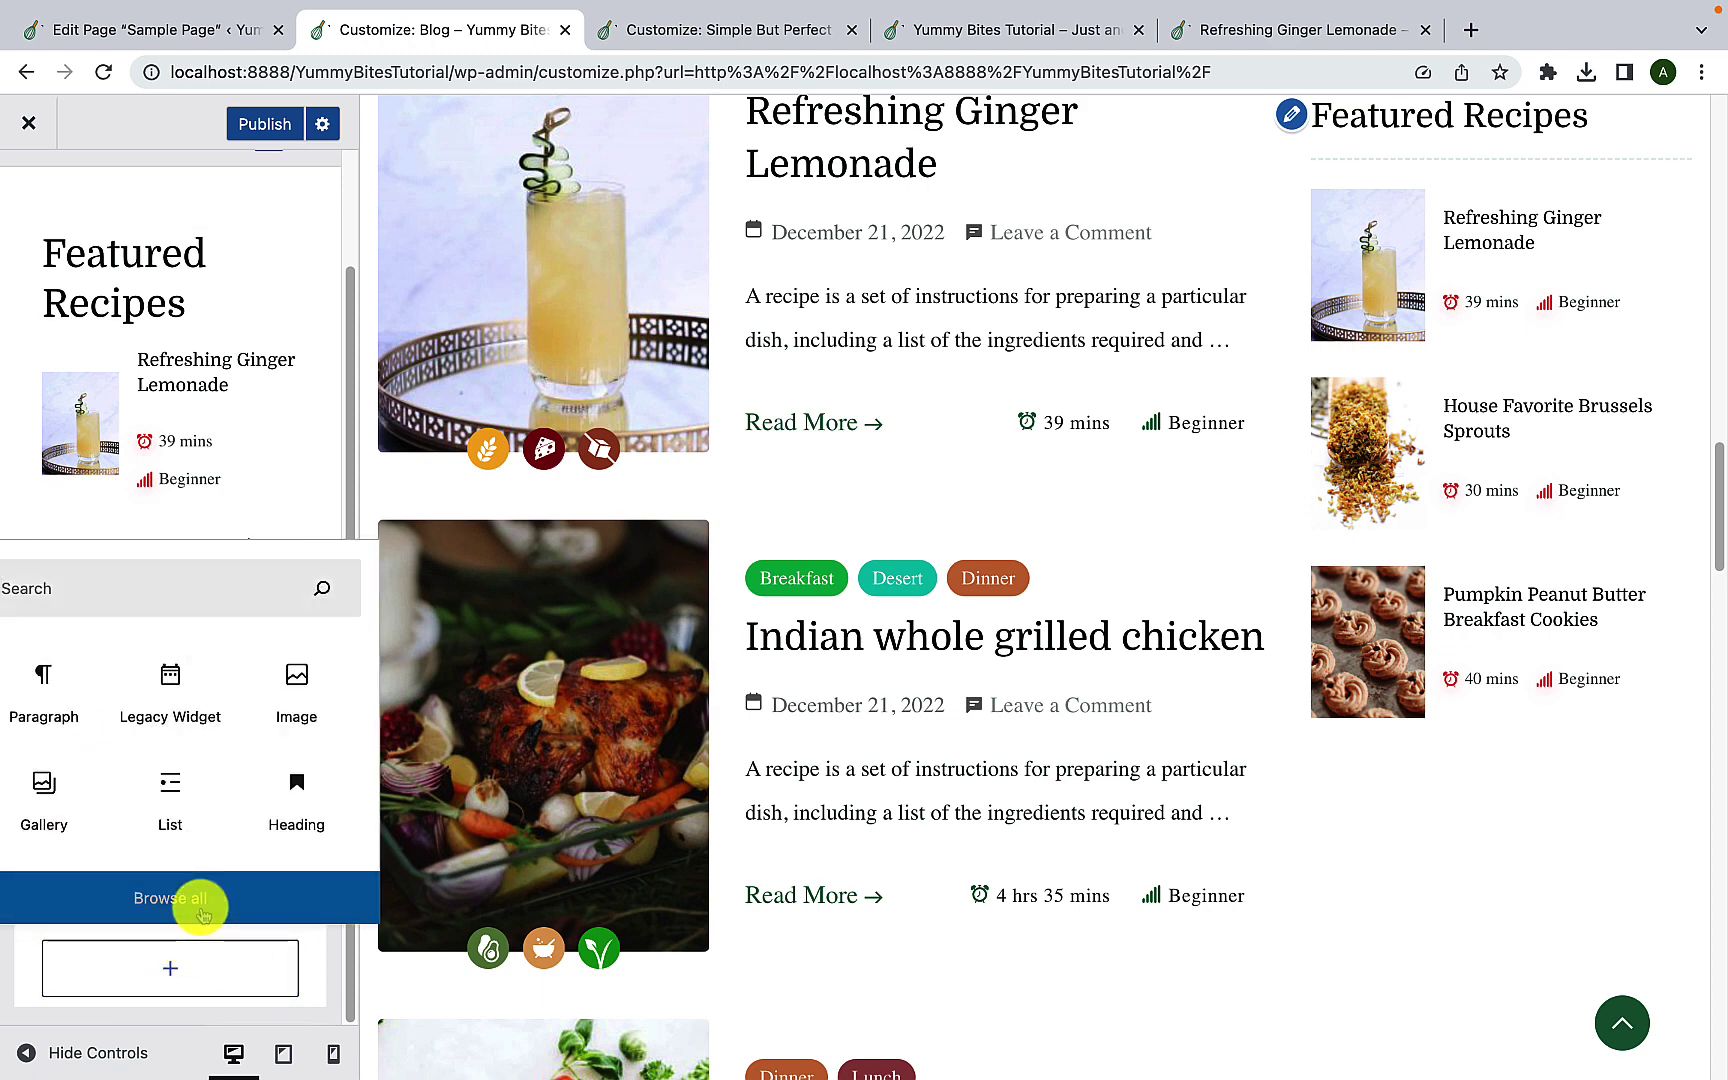
scroll(515, 875, down, 5)
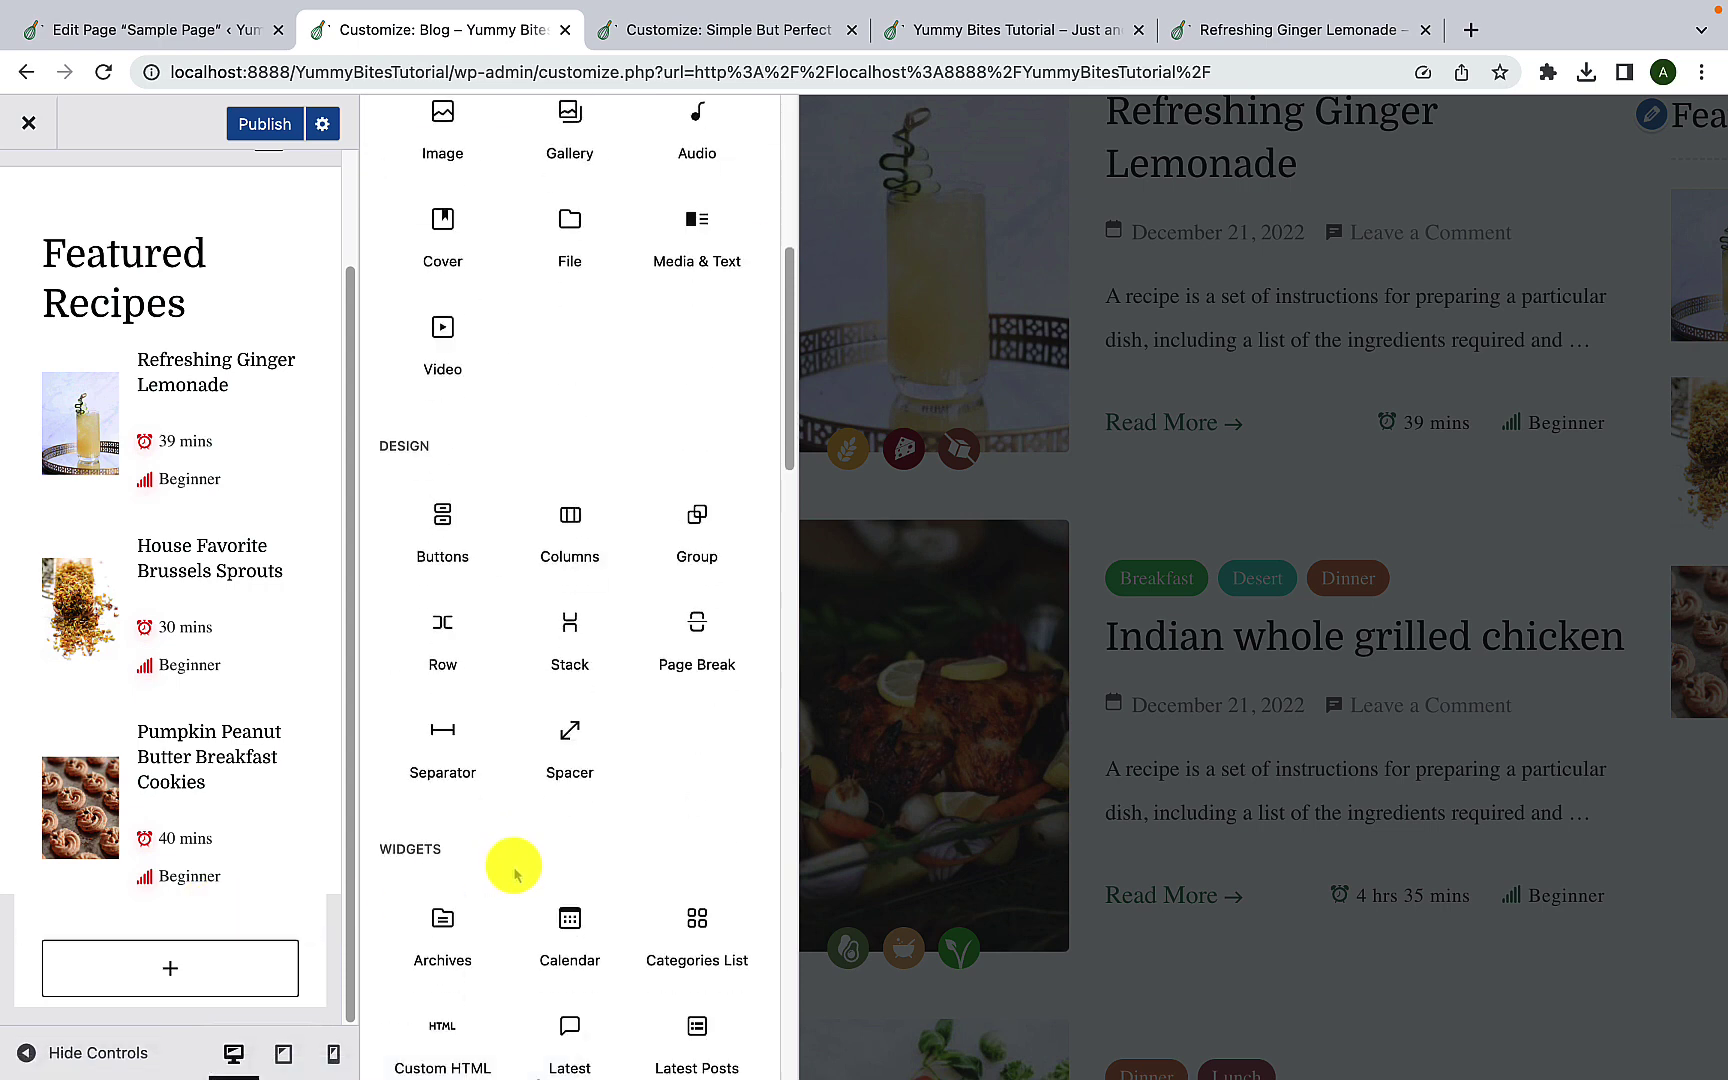
scroll(513, 873, down, 8)
scroll(514, 870, down, 3)
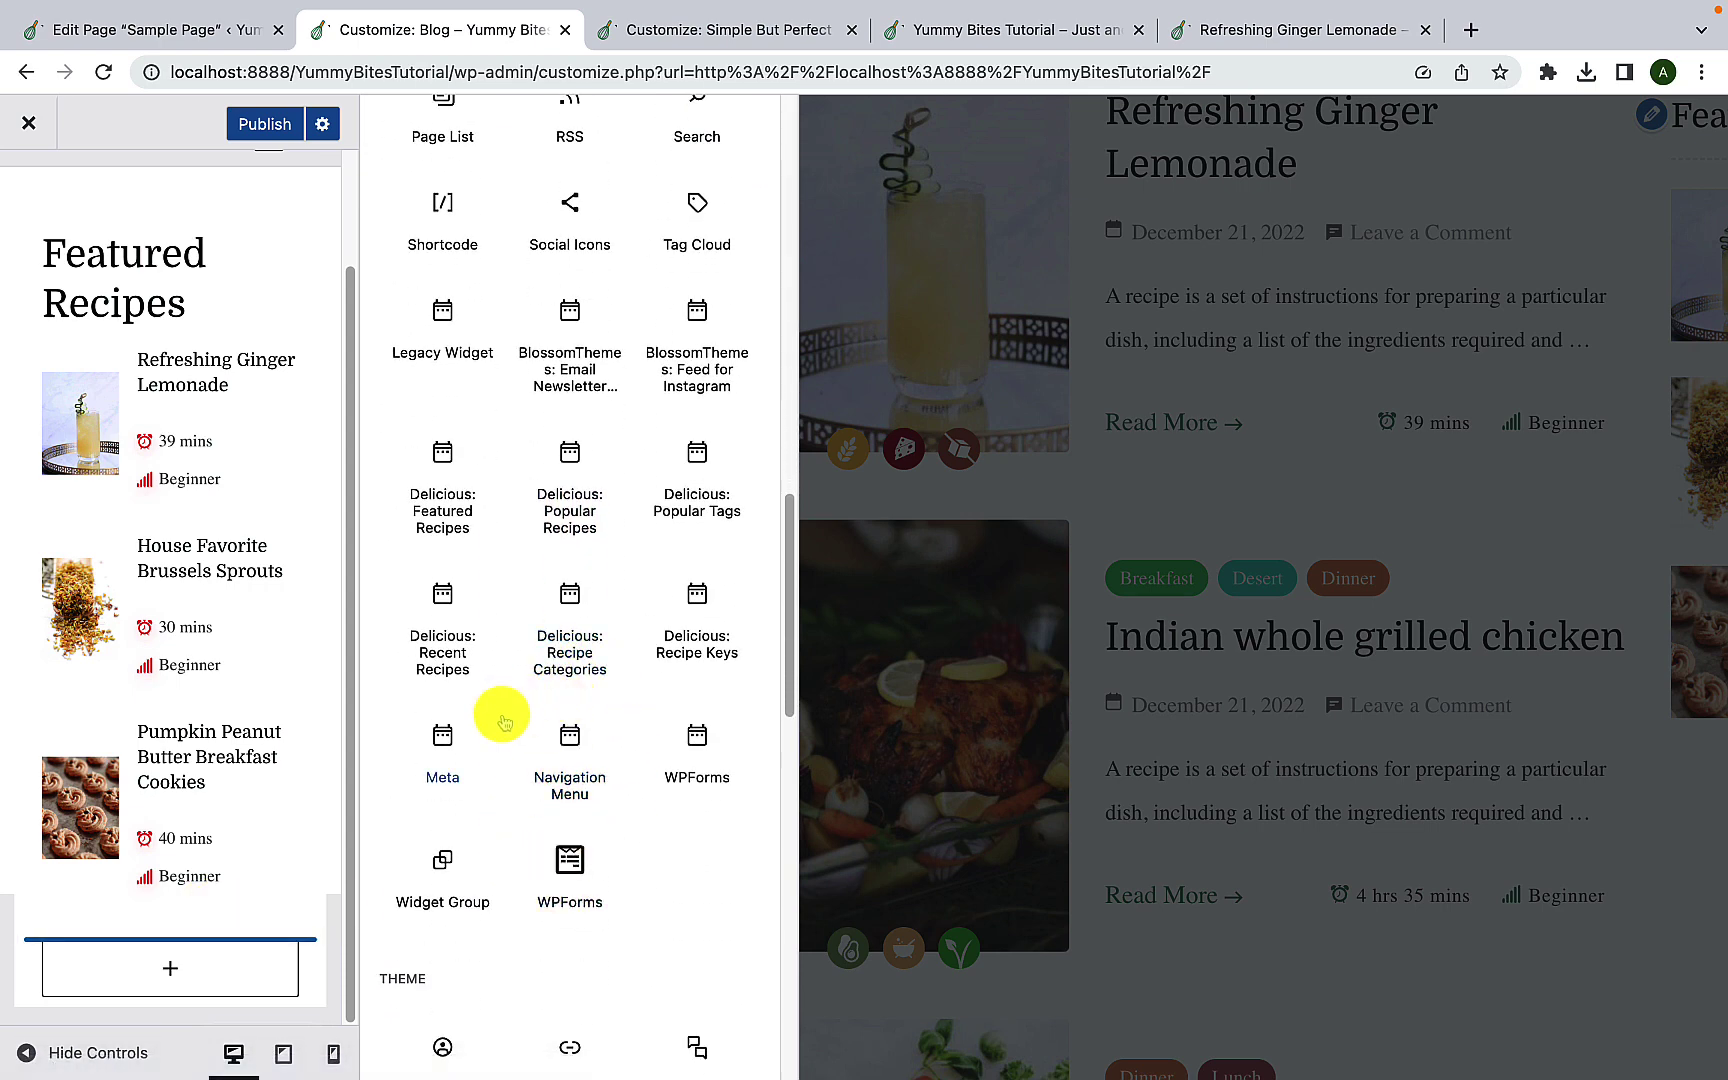
click(697, 648)
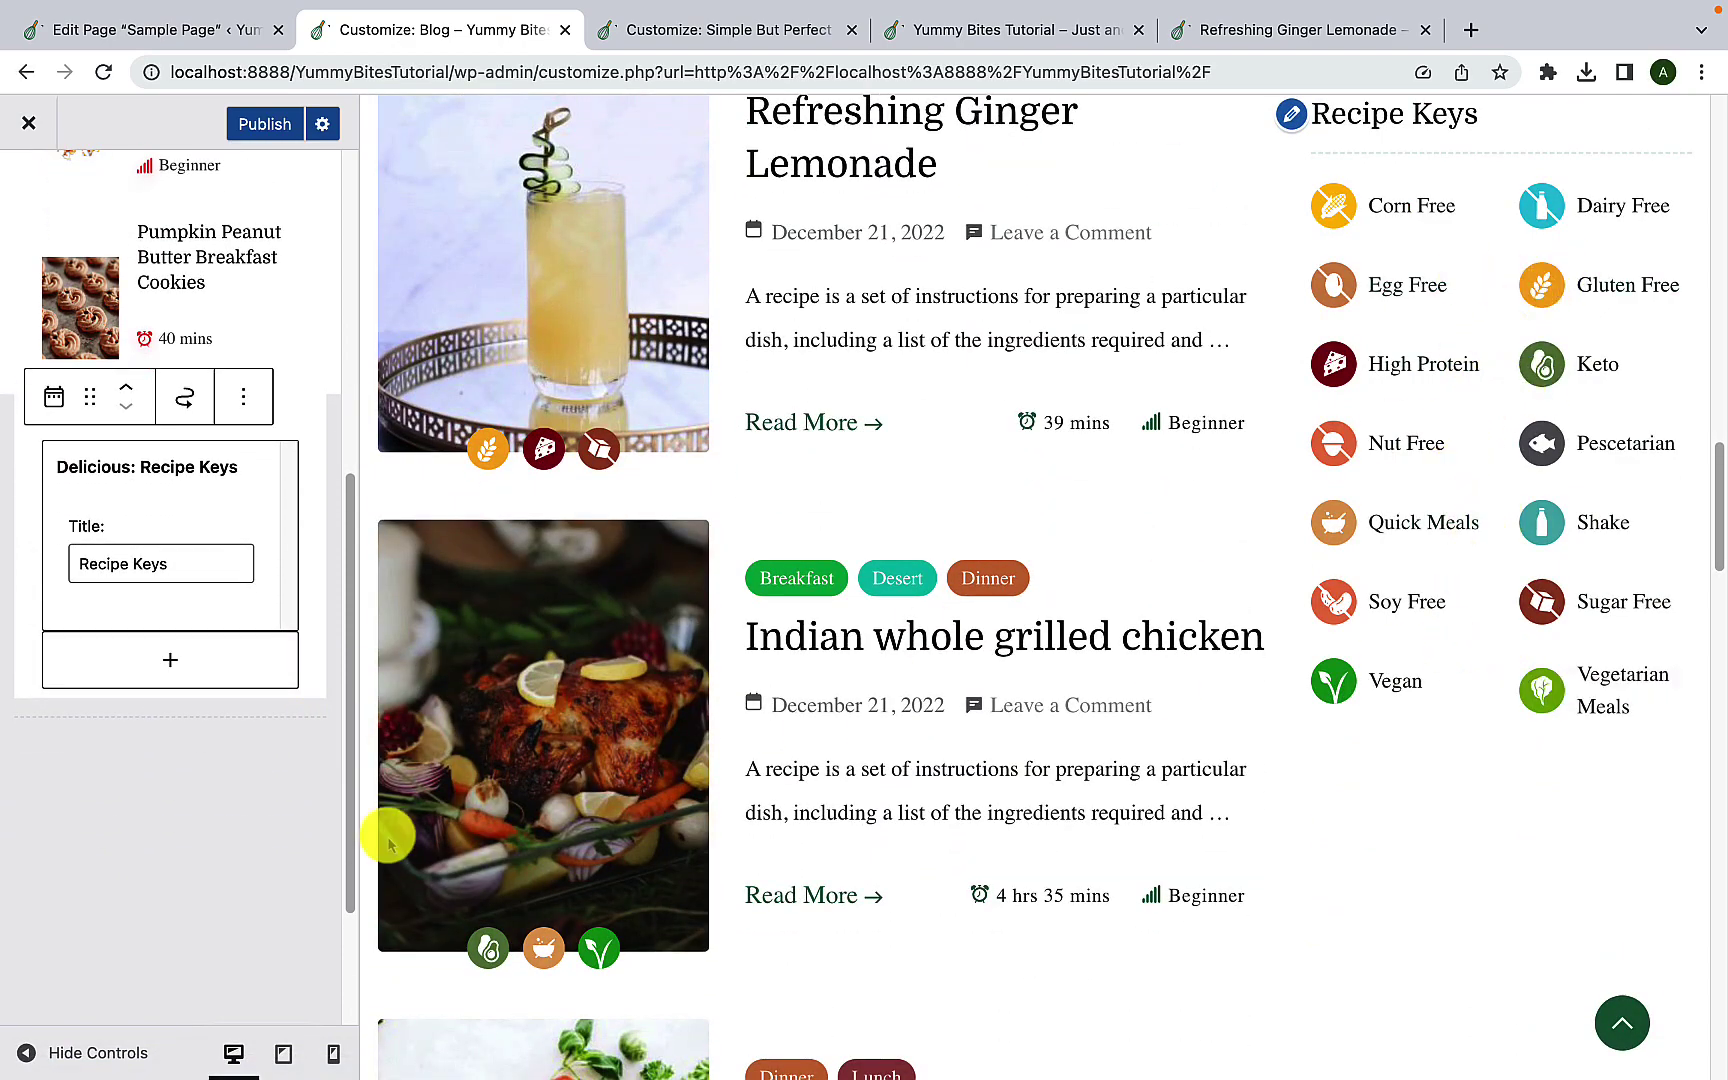
click(203, 775)
Step: Add the Delicious: Recipe Categories widget to the sidebar below the Recipe Keys widget
scroll(218, 837, down, 5)
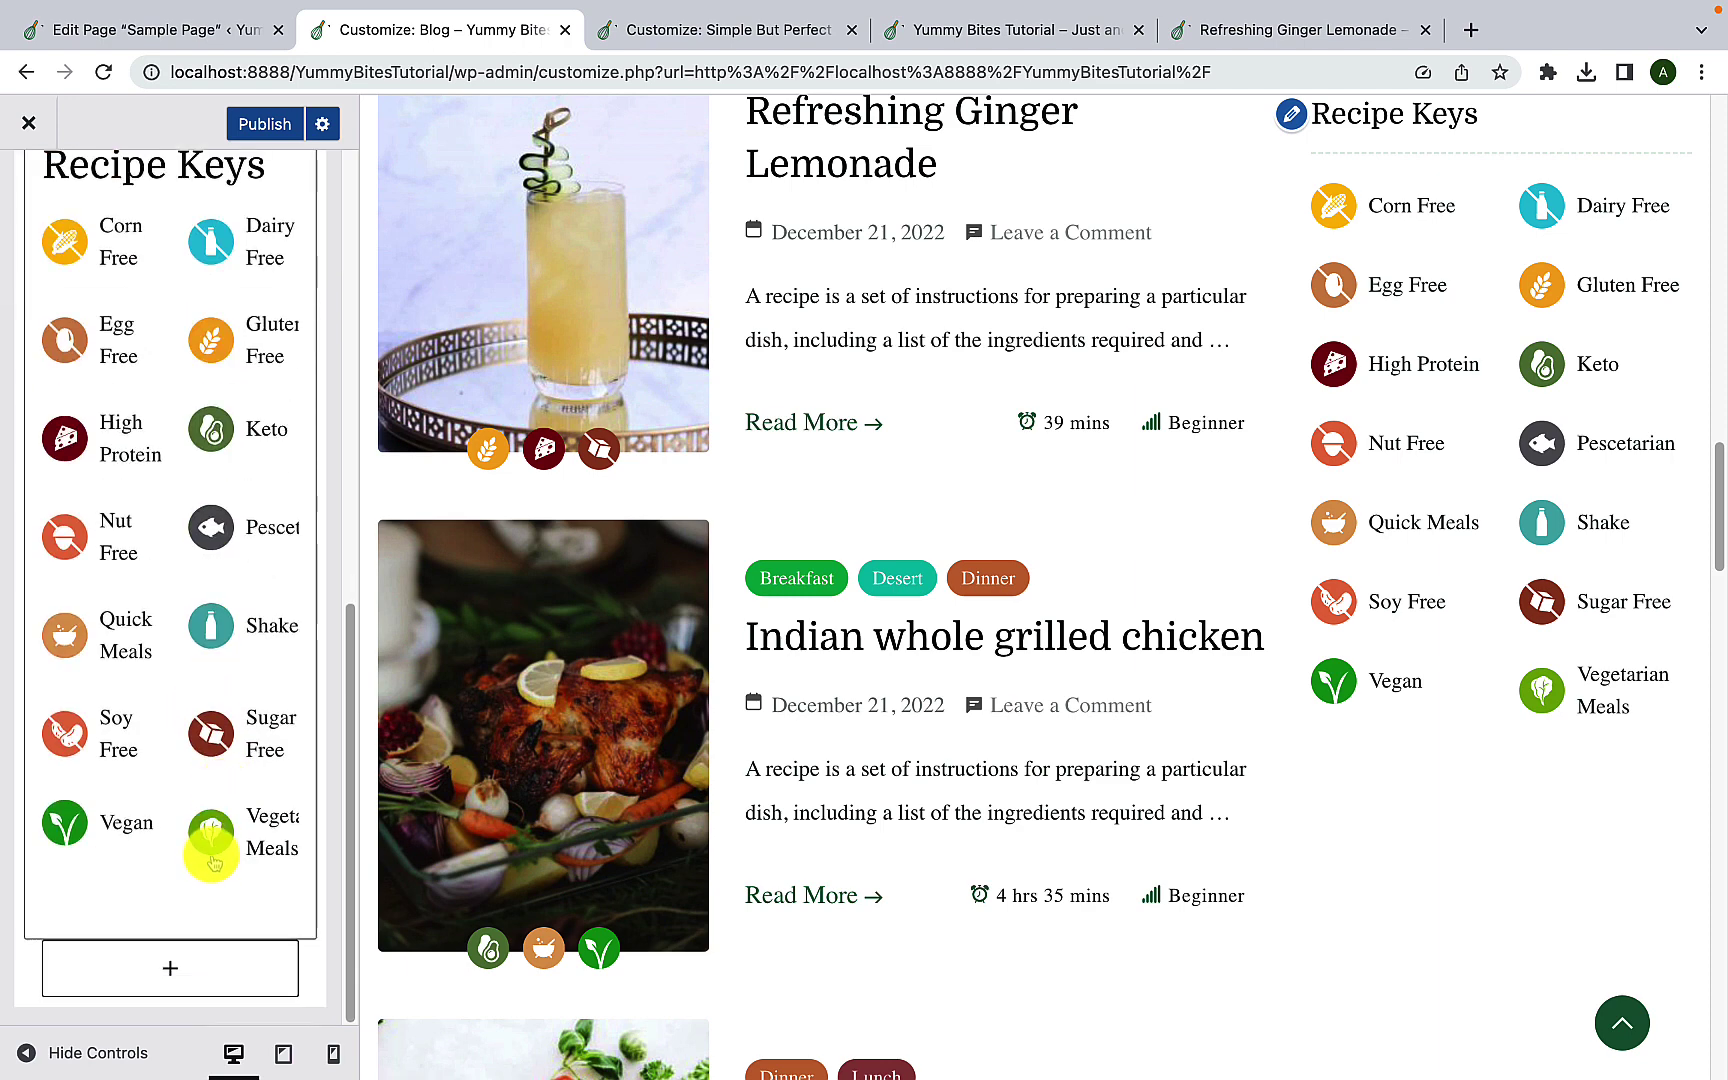
click(172, 972)
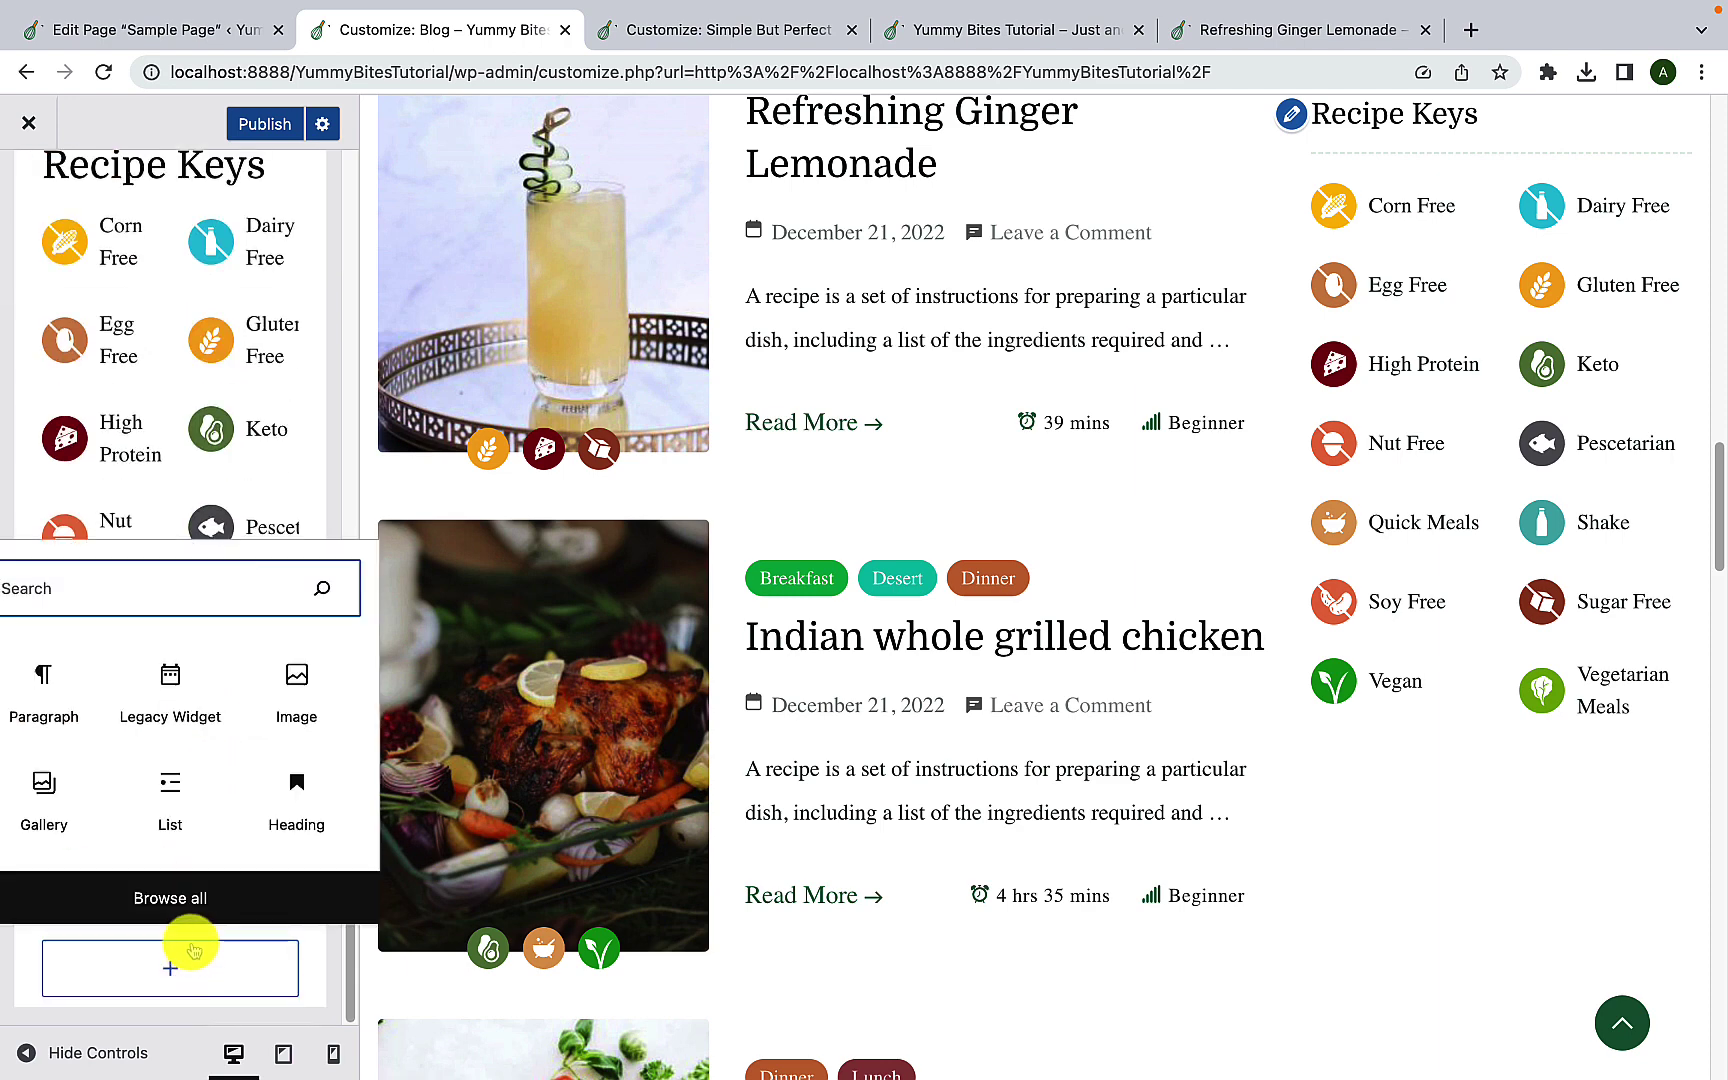
click(190, 900)
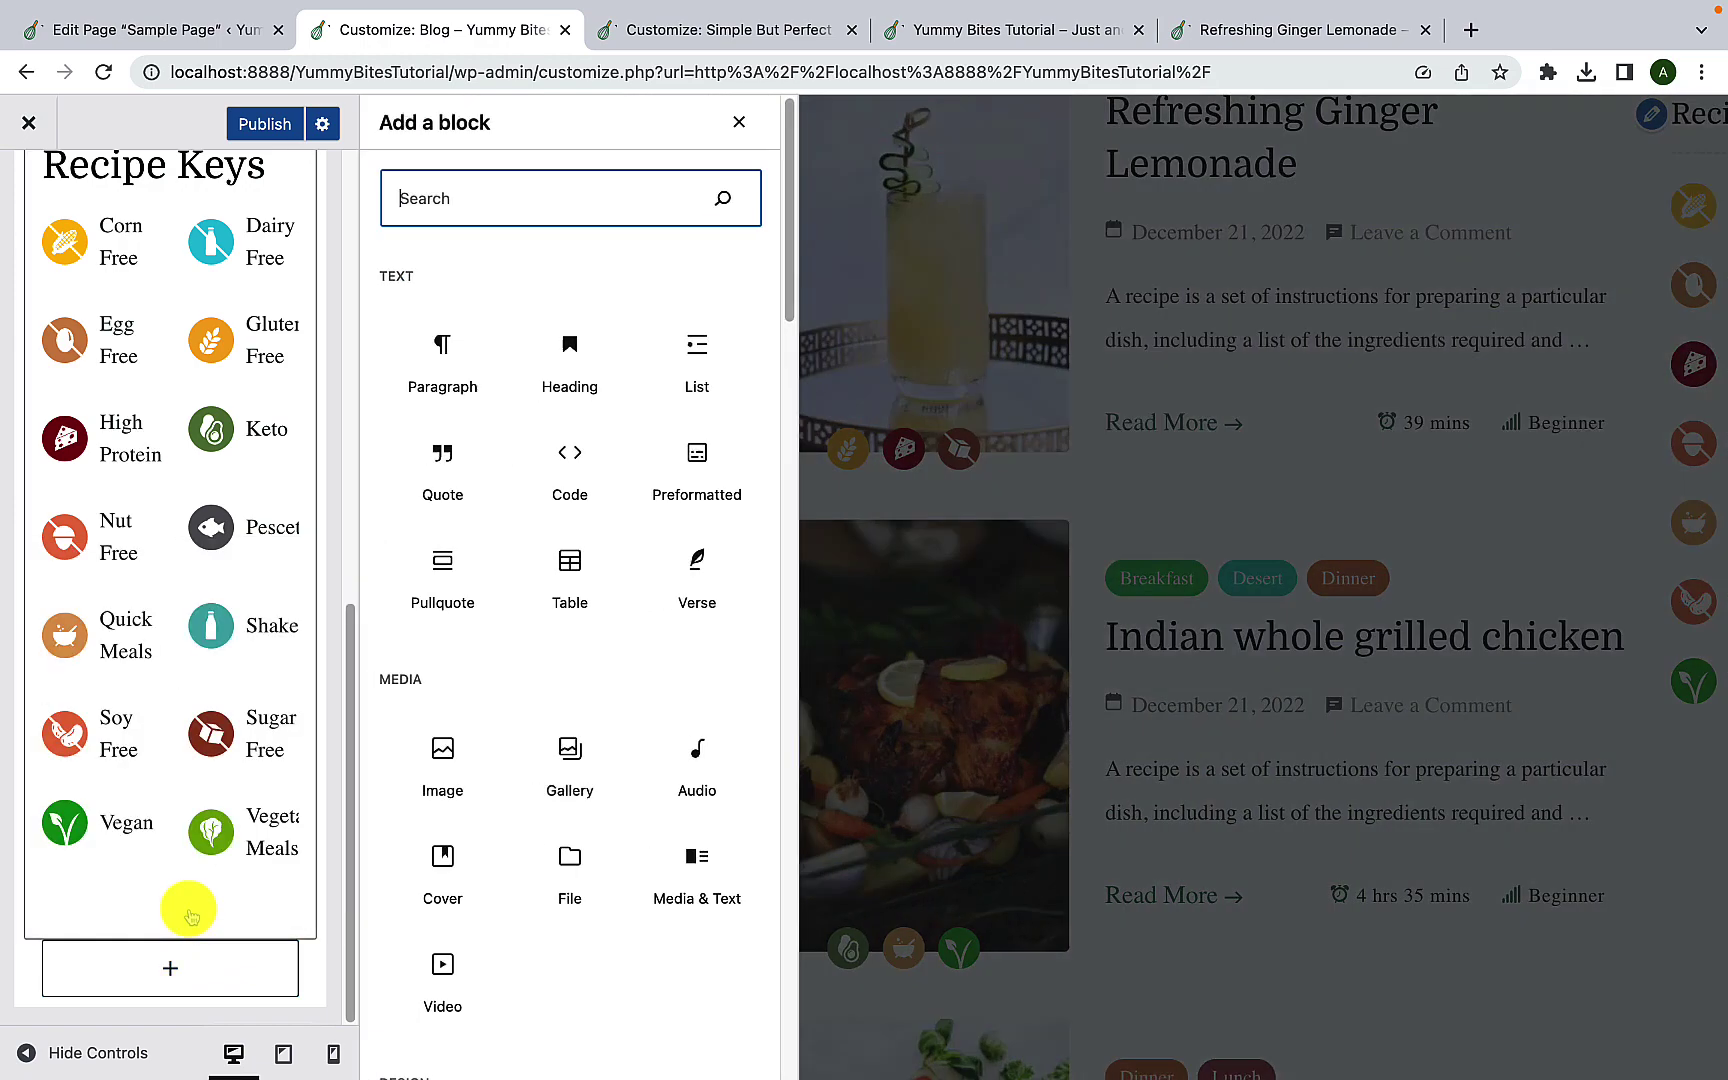
scroll(540, 870, down, 6)
scroll(545, 865, down, 9)
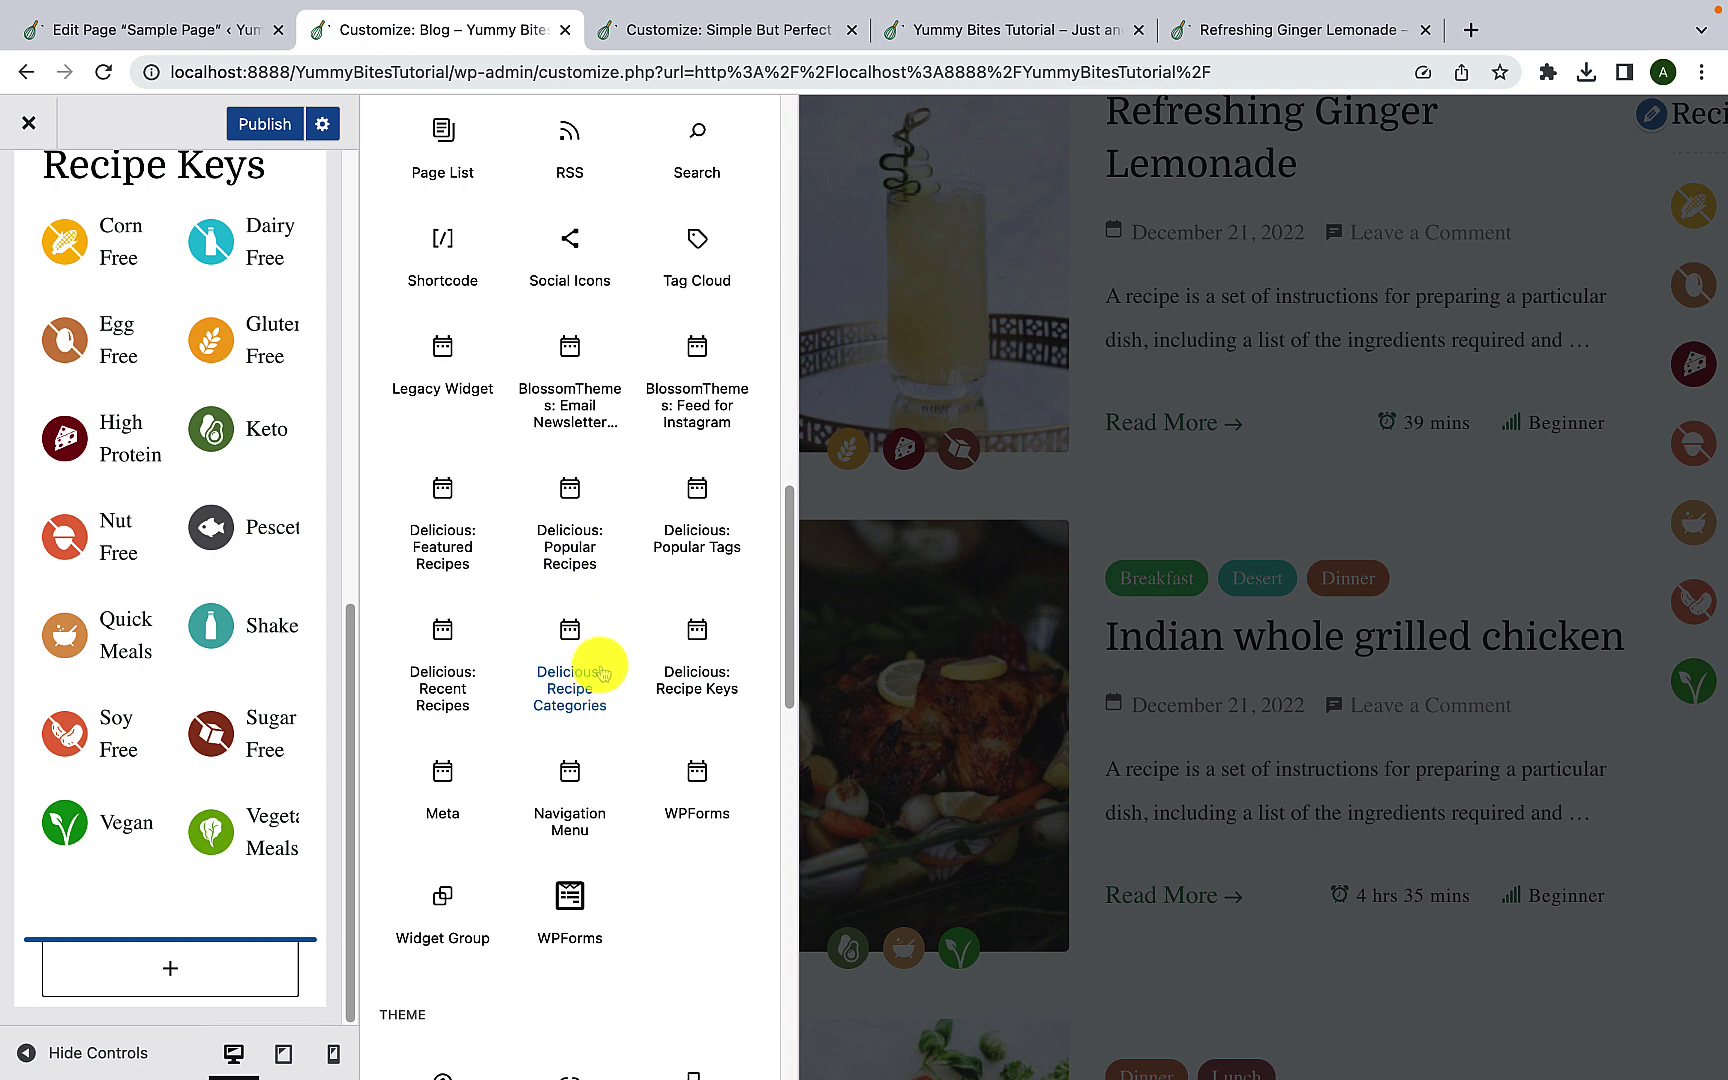
click(572, 708)
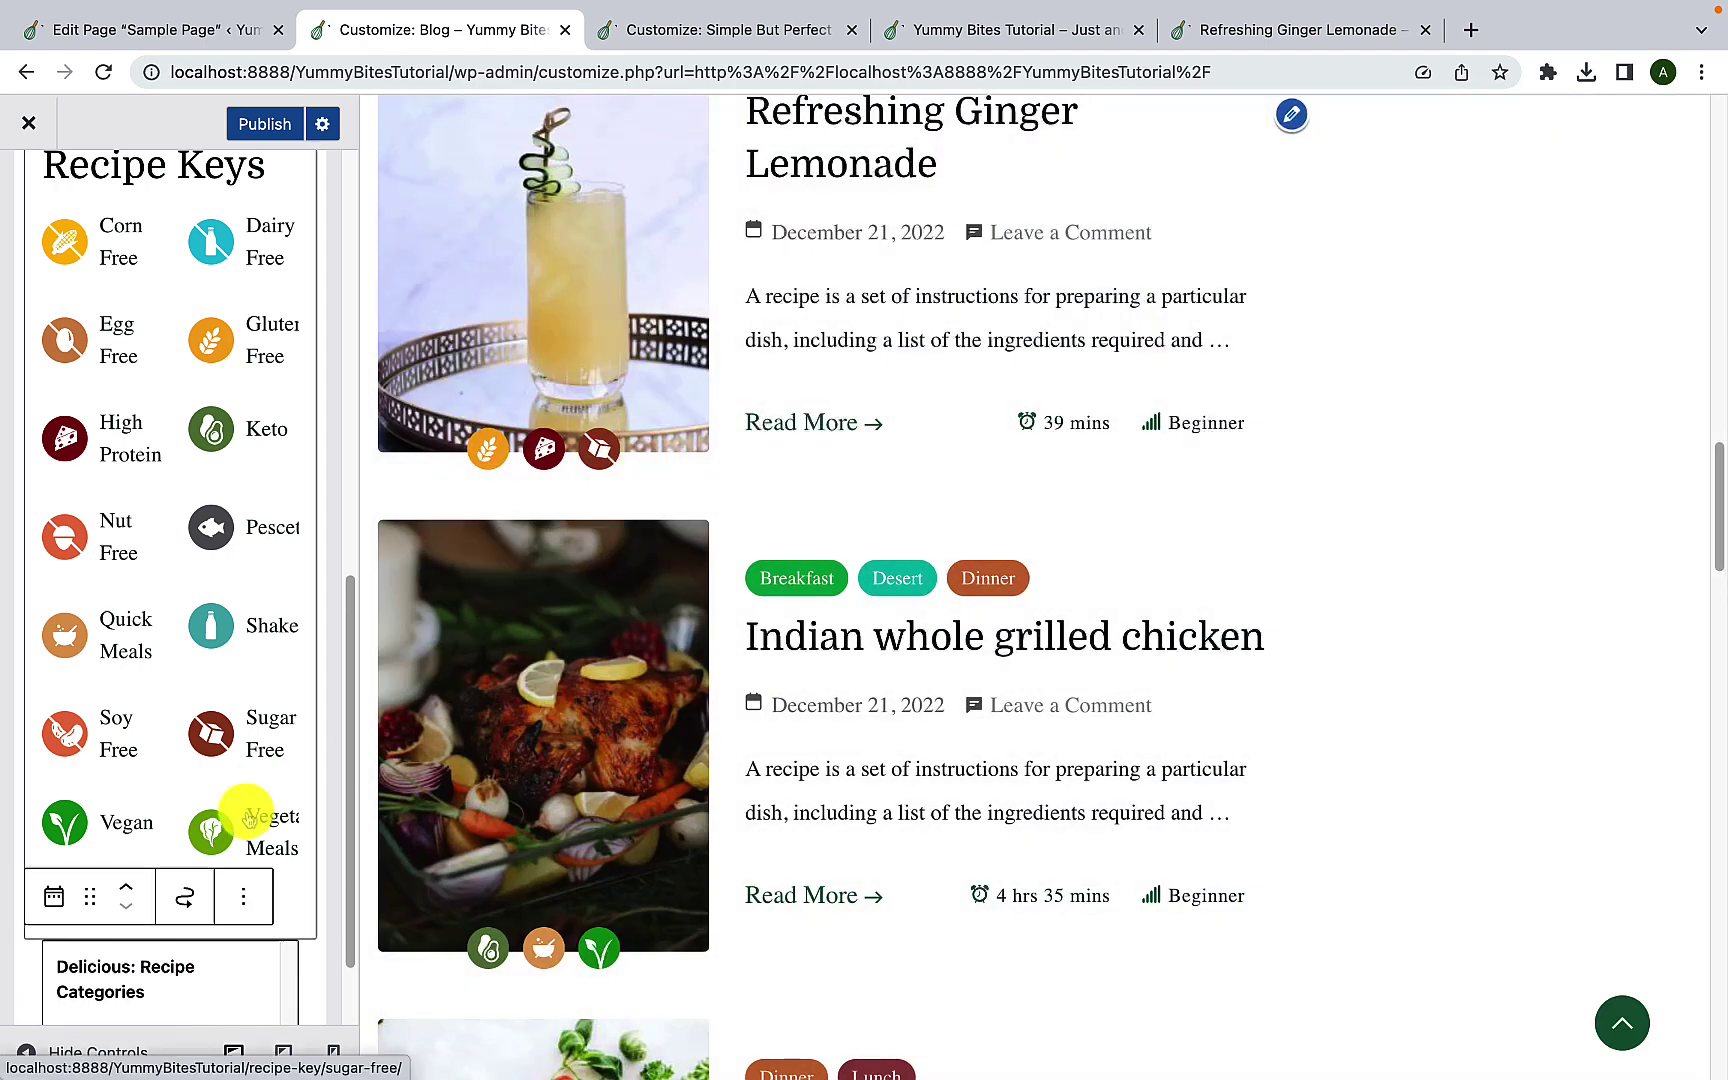
scroll(240, 866, down, 4)
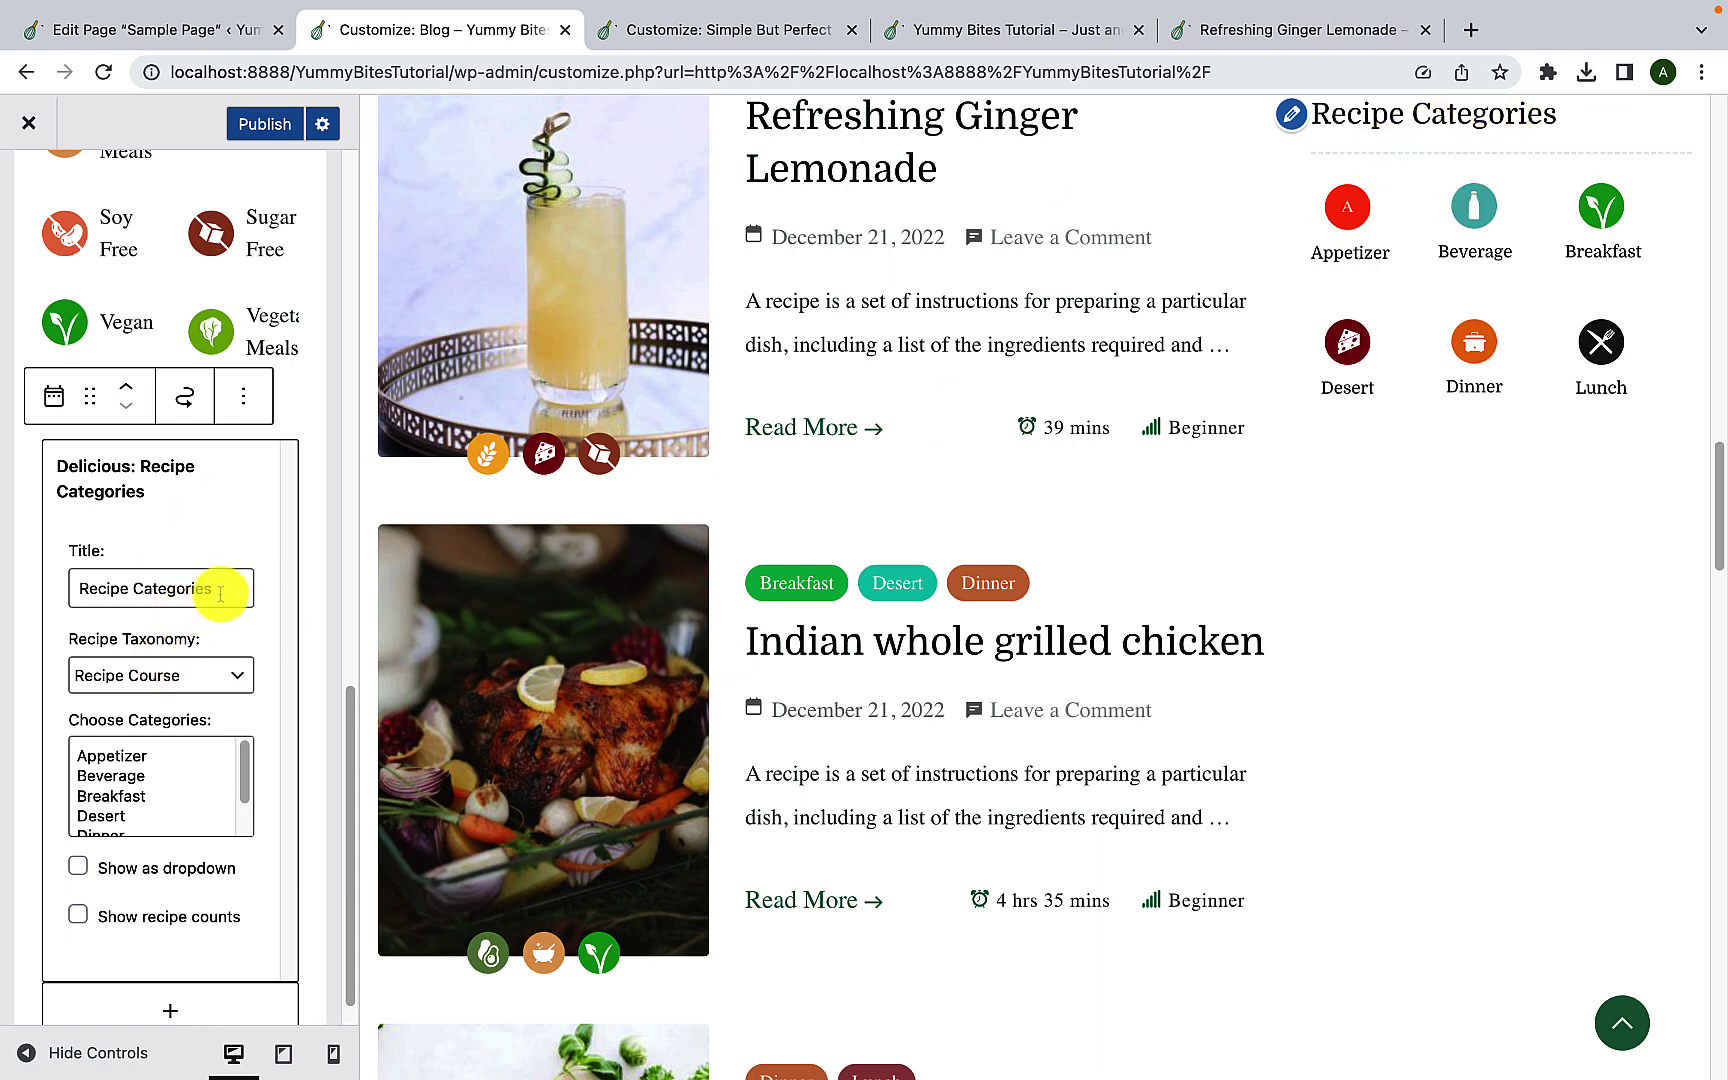
Step: Set the Recipe Categories widget's recipe taxonomy to Recipe Cooking Method
triple_click(69, 588)
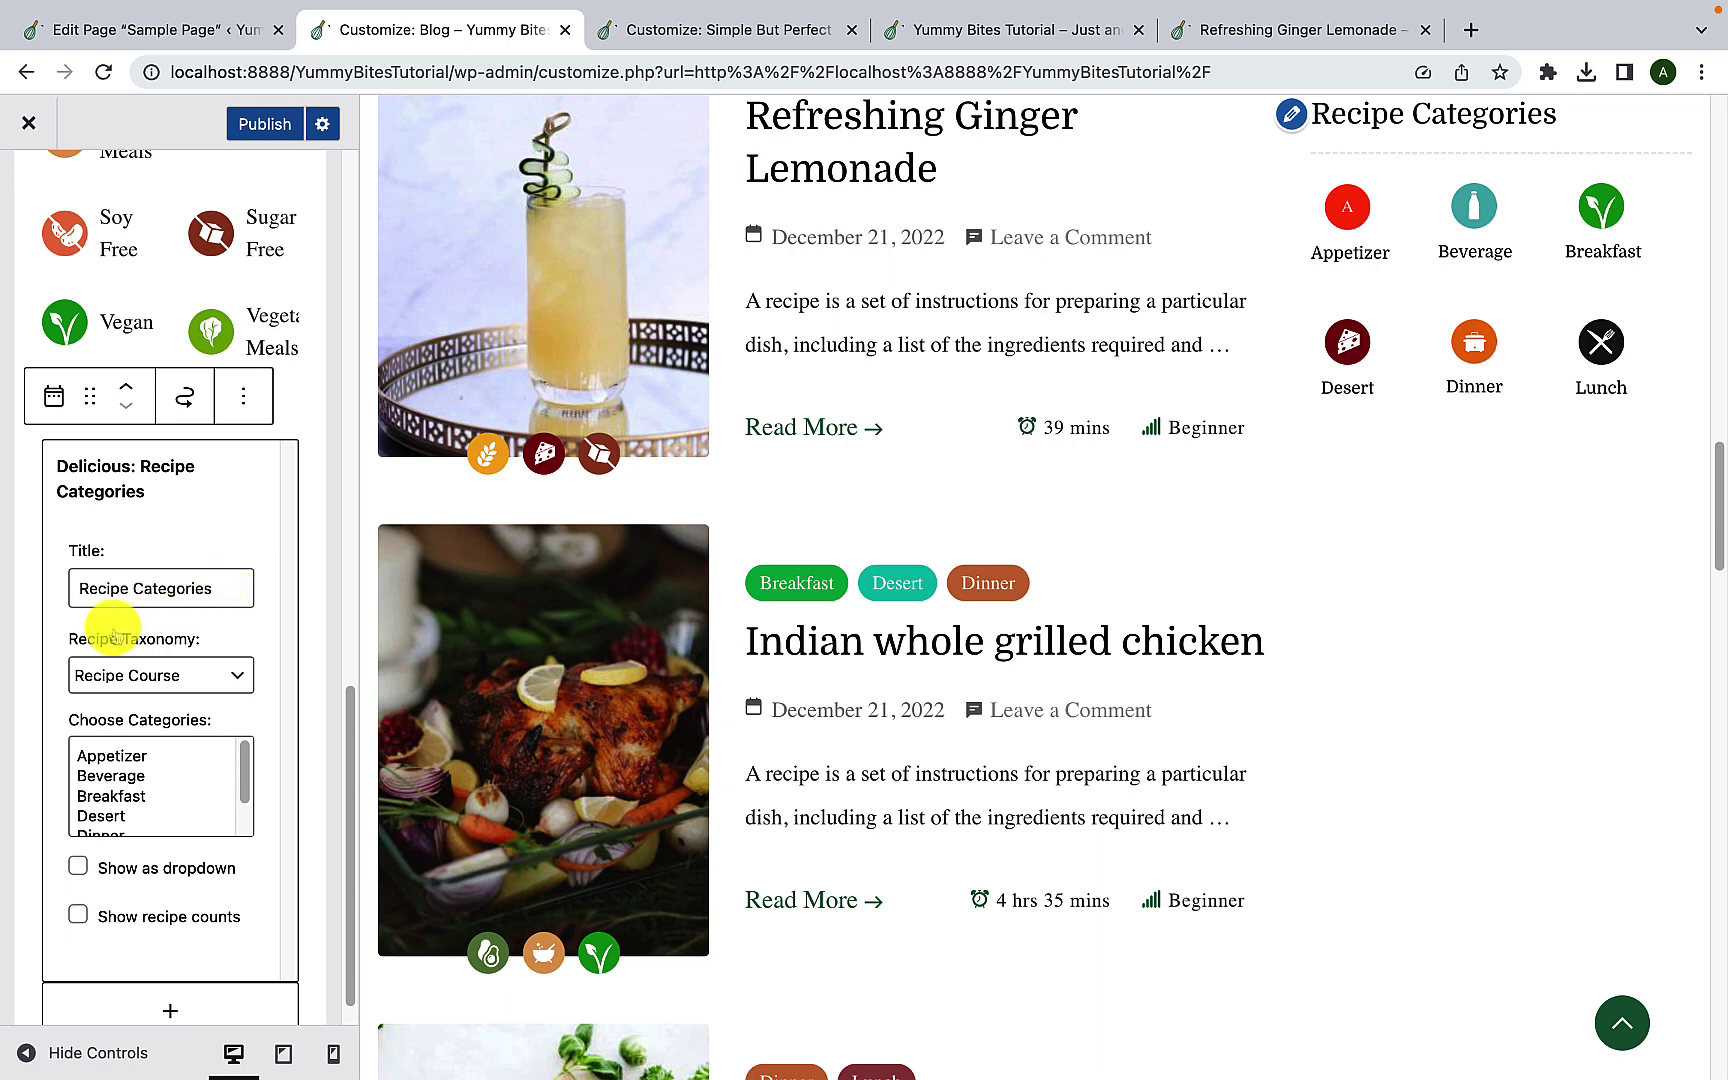
click(212, 679)
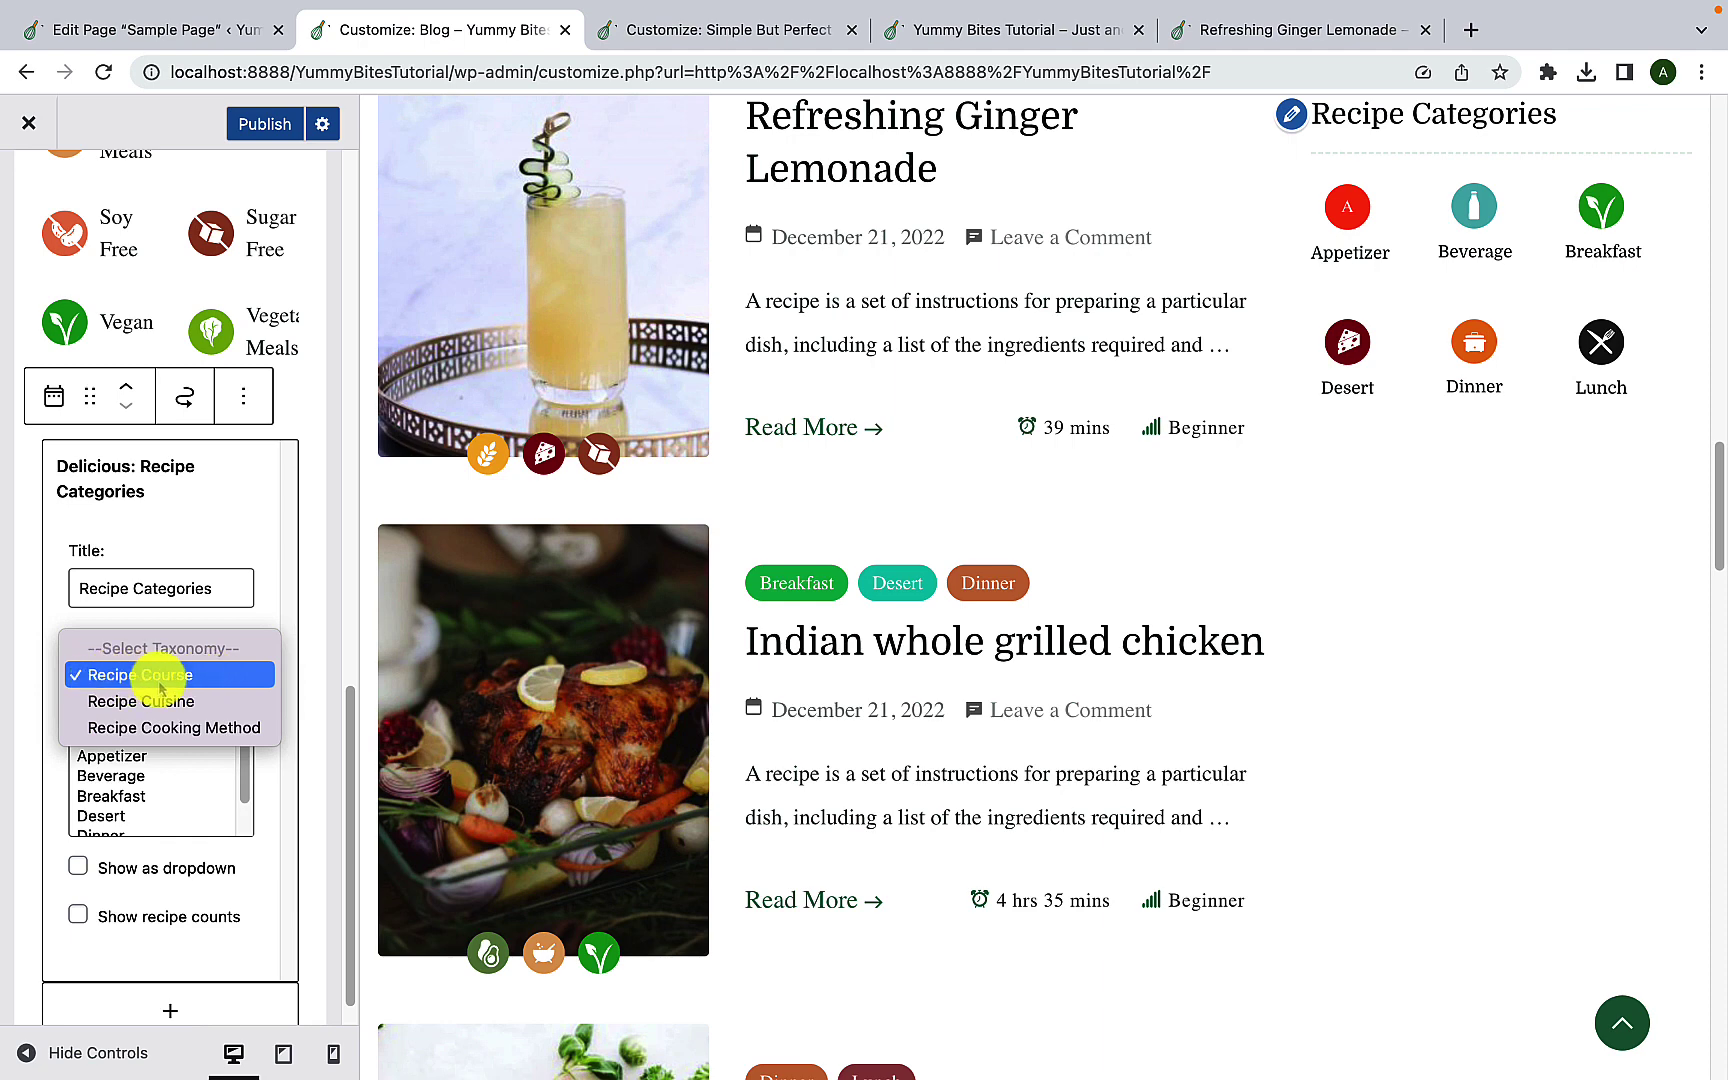
click(207, 728)
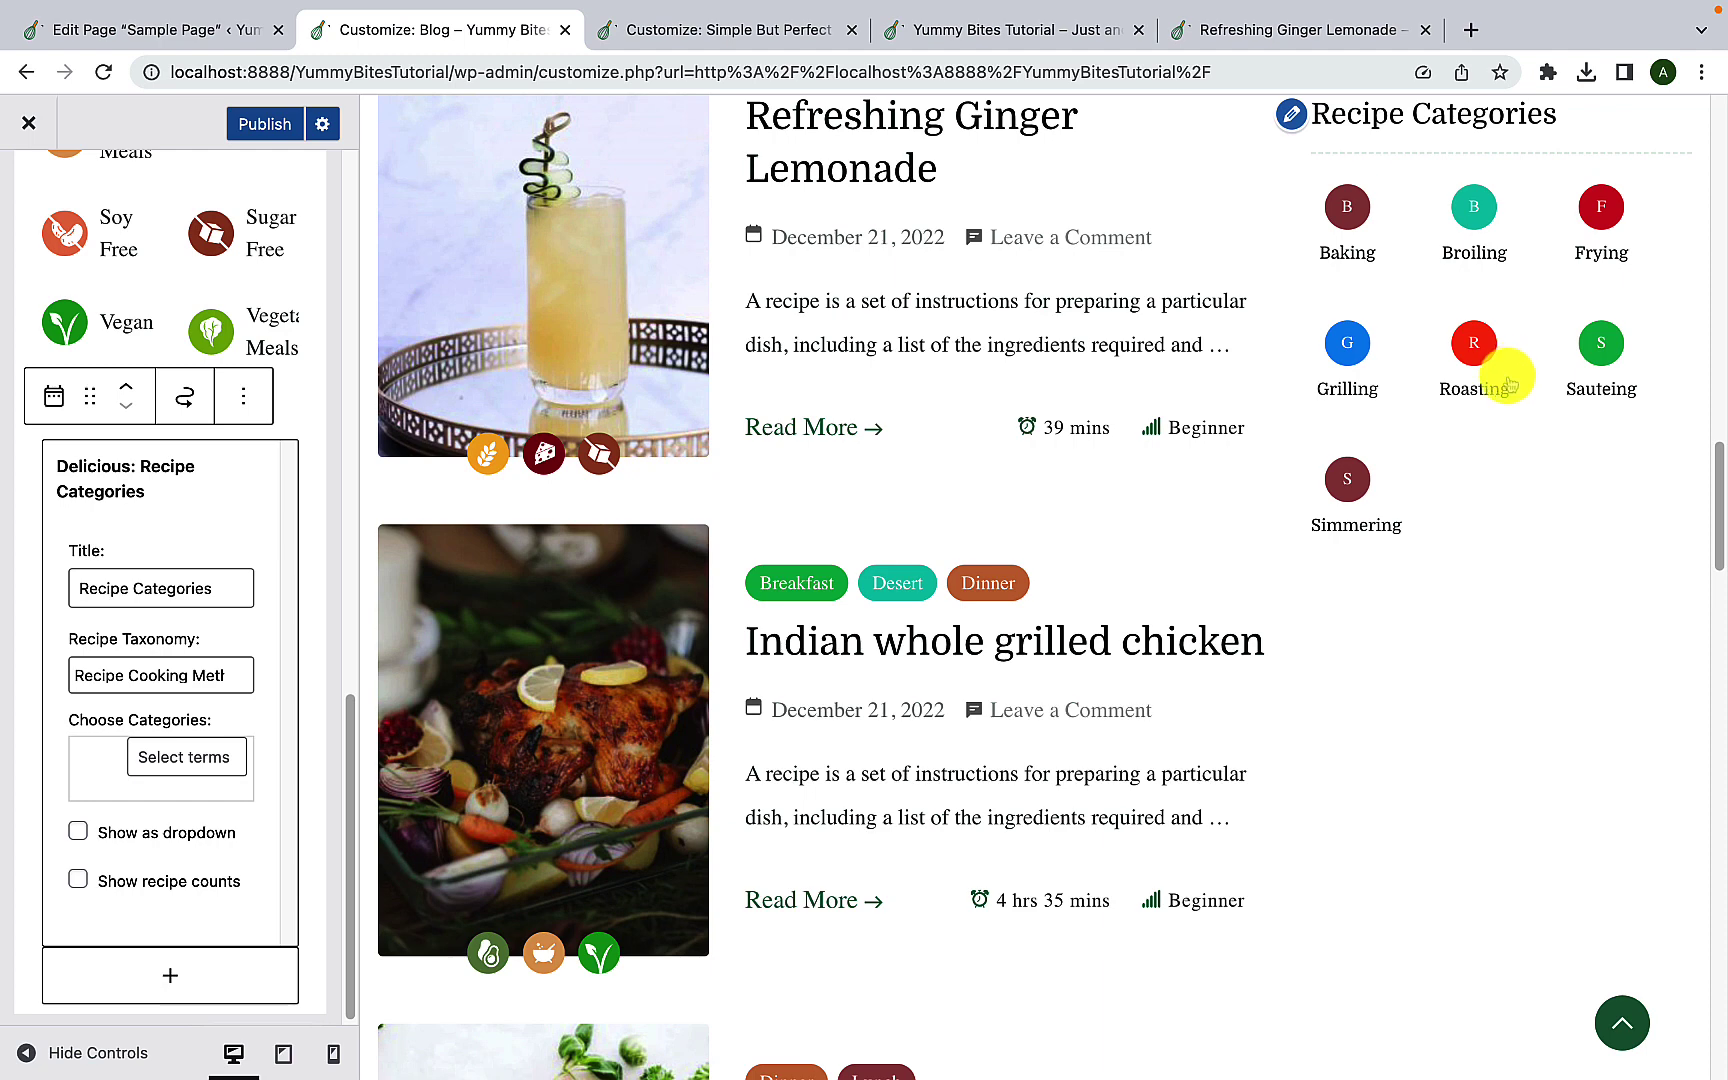
Step: Choose the categories Baking, Broiling, Frying, Grilling, Roasting, Sauteing and Simmering for the Recipe Categories widget
click(153, 760)
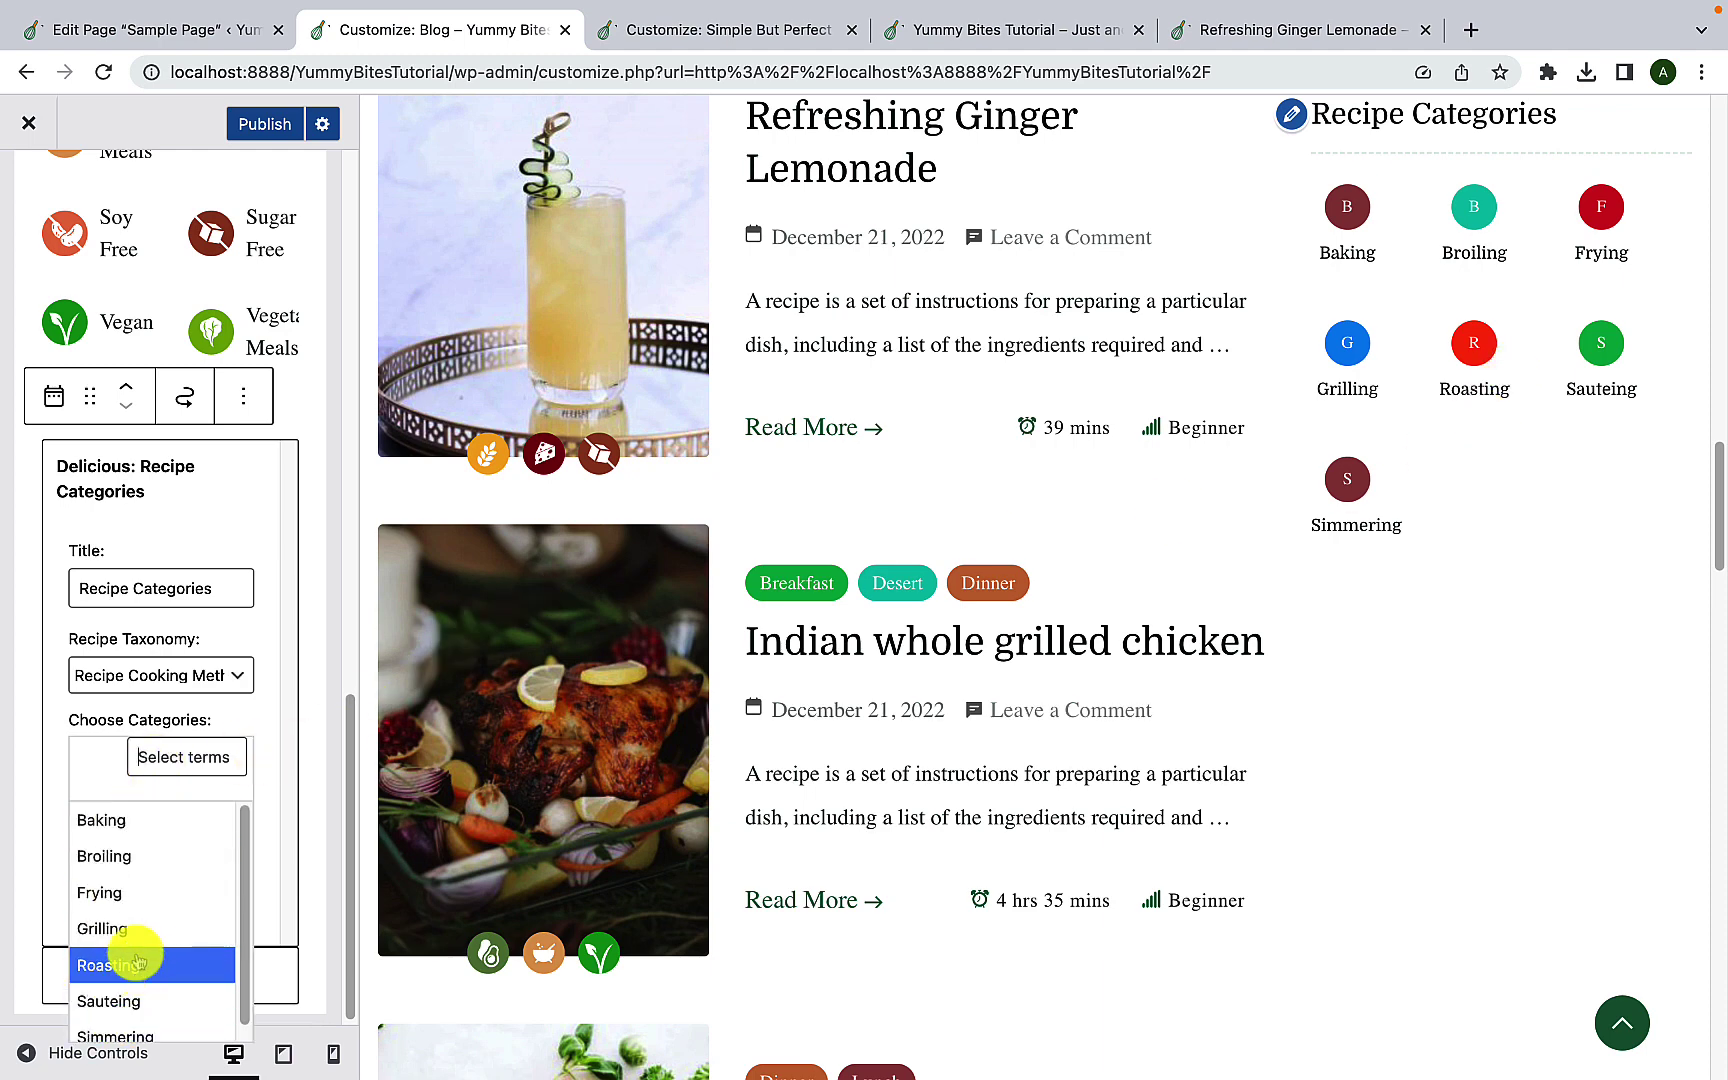
click(155, 822)
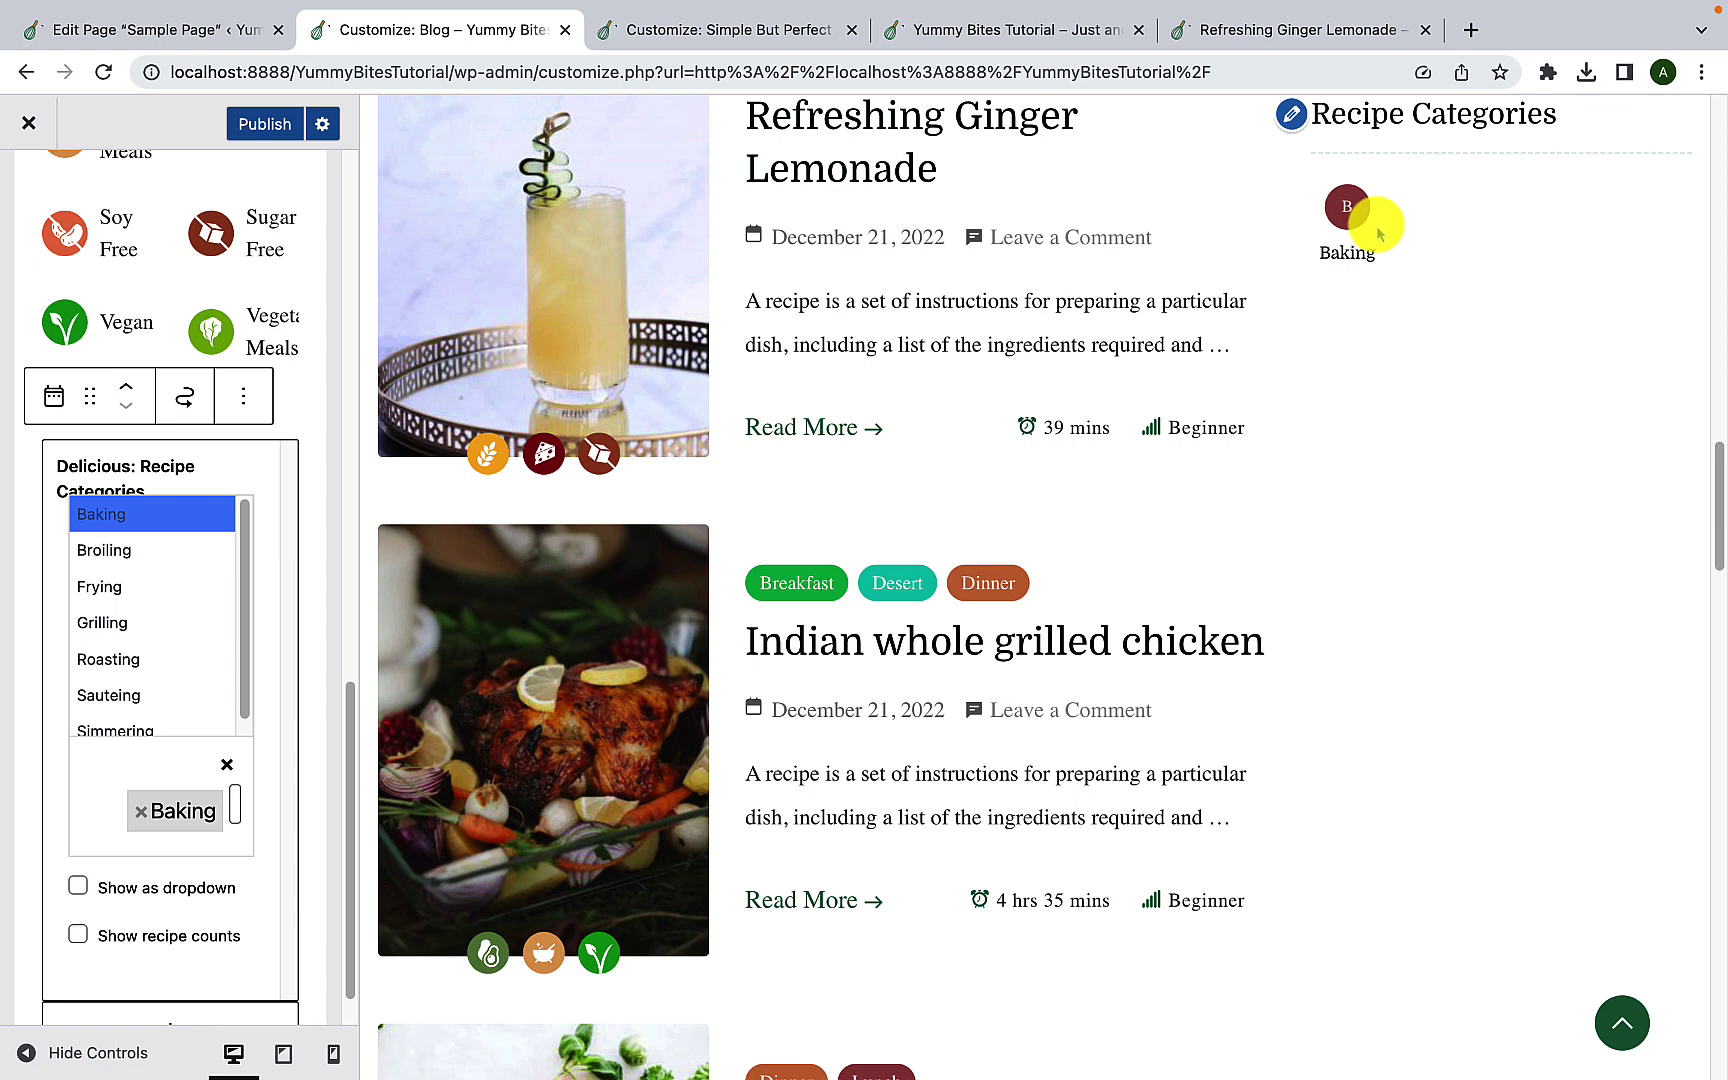
click(117, 591)
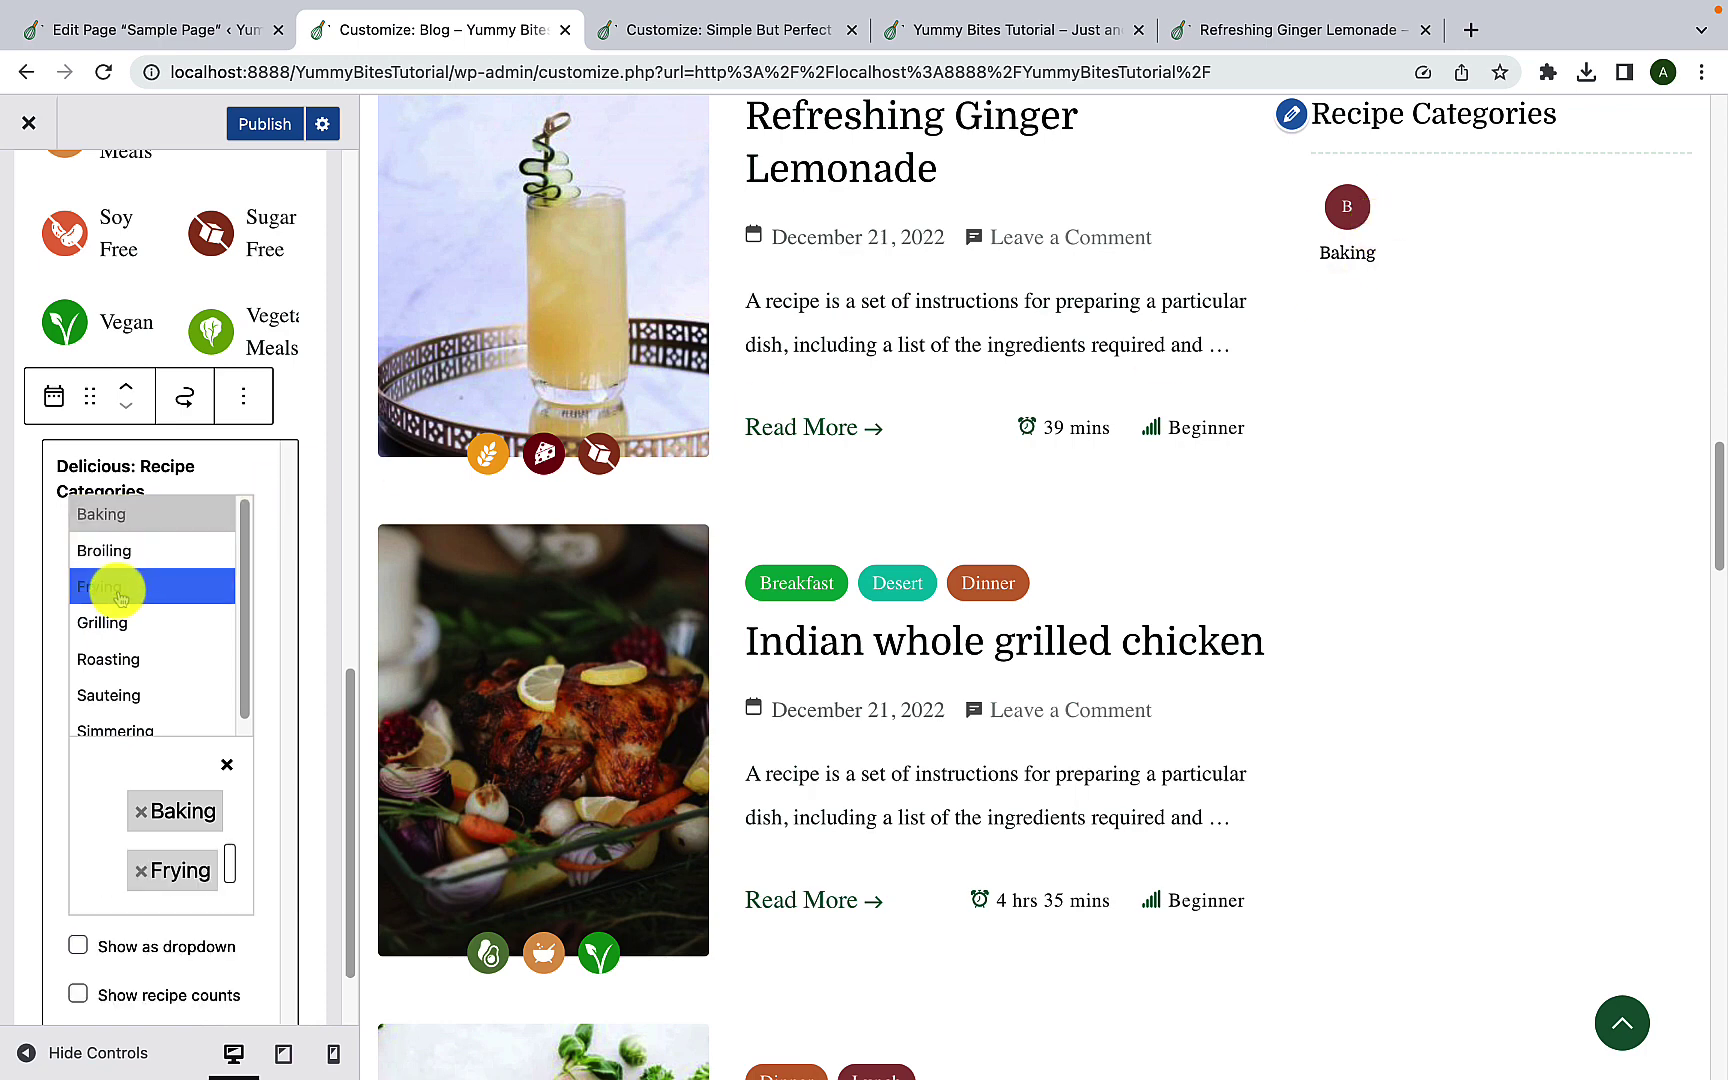
click(116, 683)
click(127, 648)
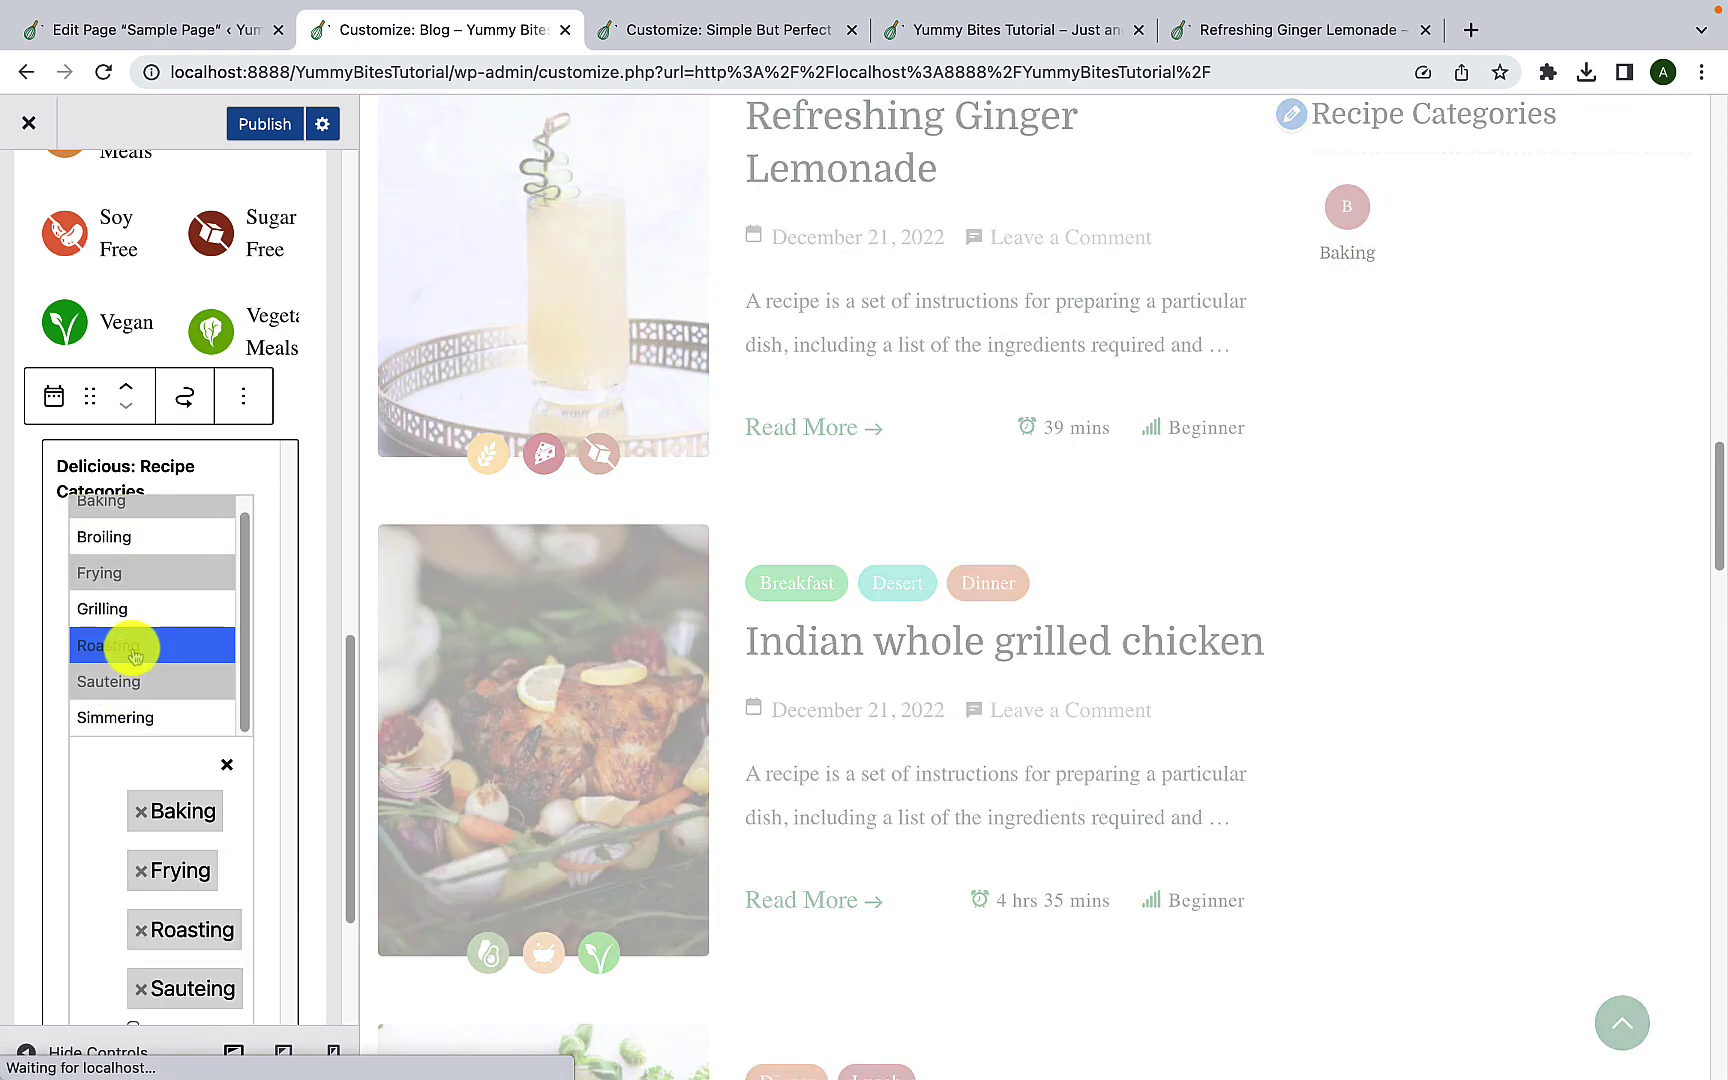
click(137, 604)
click(132, 533)
click(100, 720)
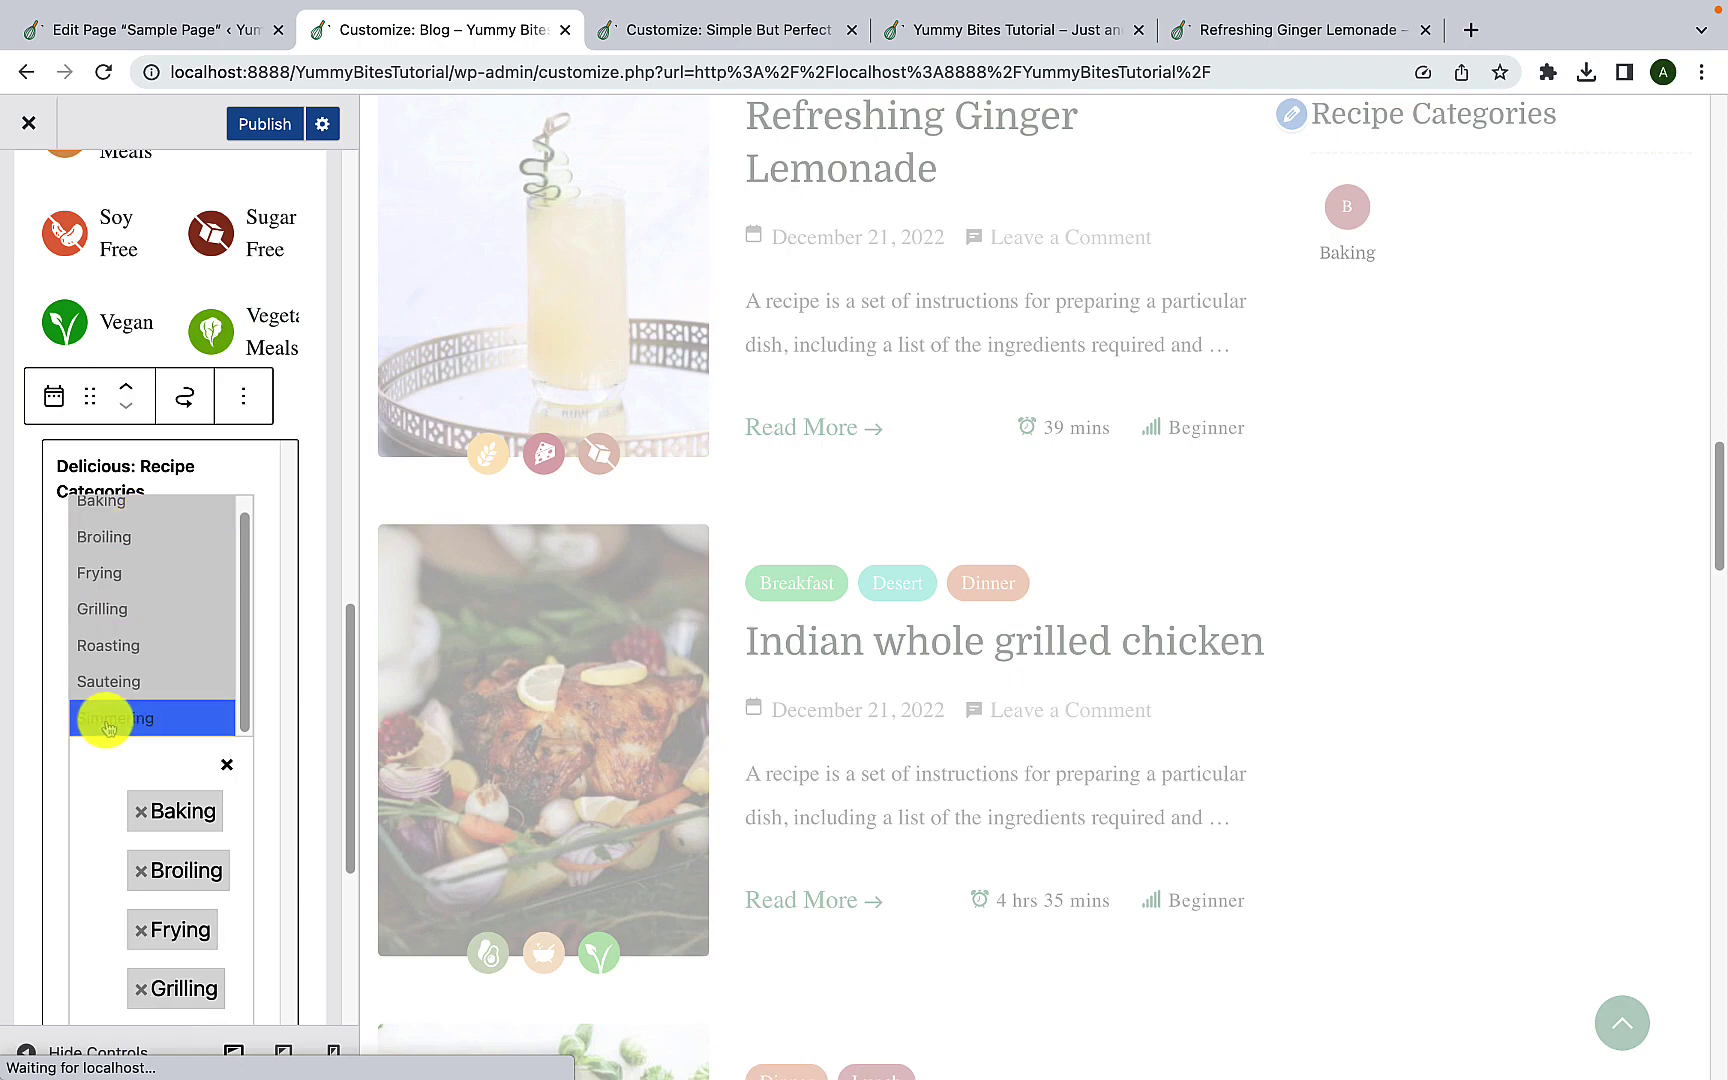
click(272, 525)
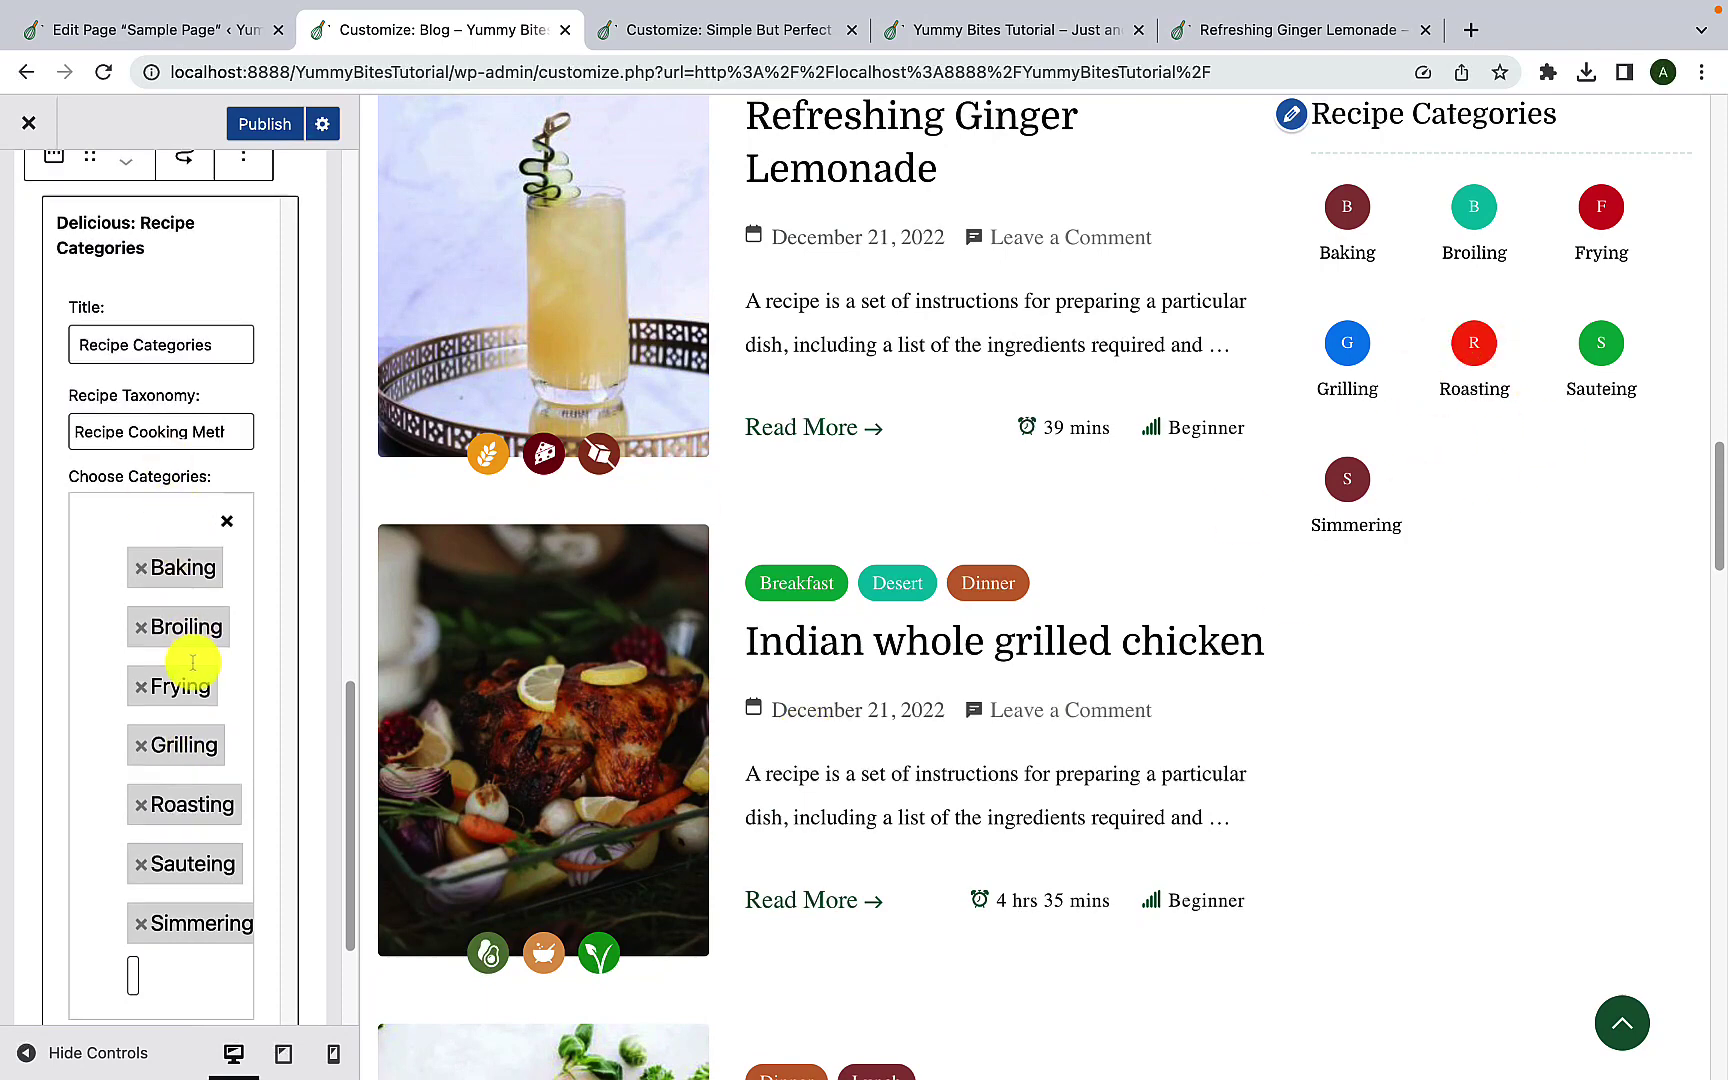
Step: Show the recipe categories as a dropdown and check its list in the site preview
scroll(197, 690, down, 3)
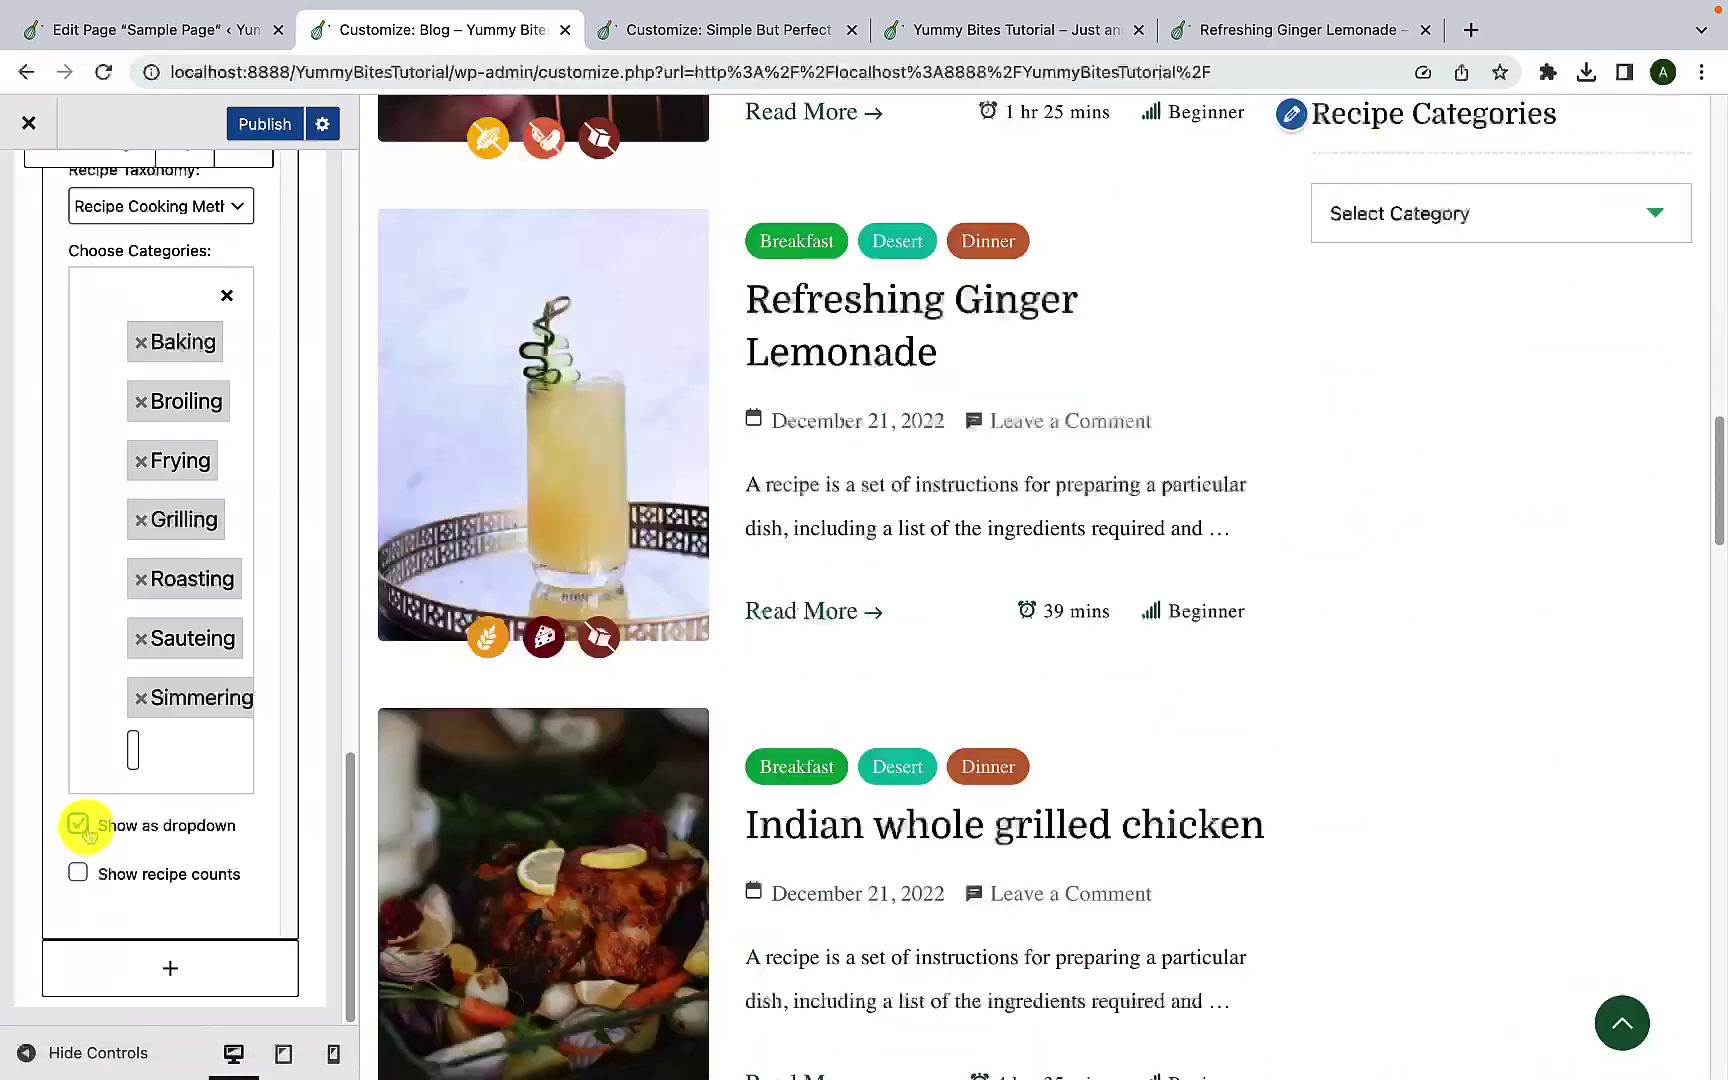
click(1648, 212)
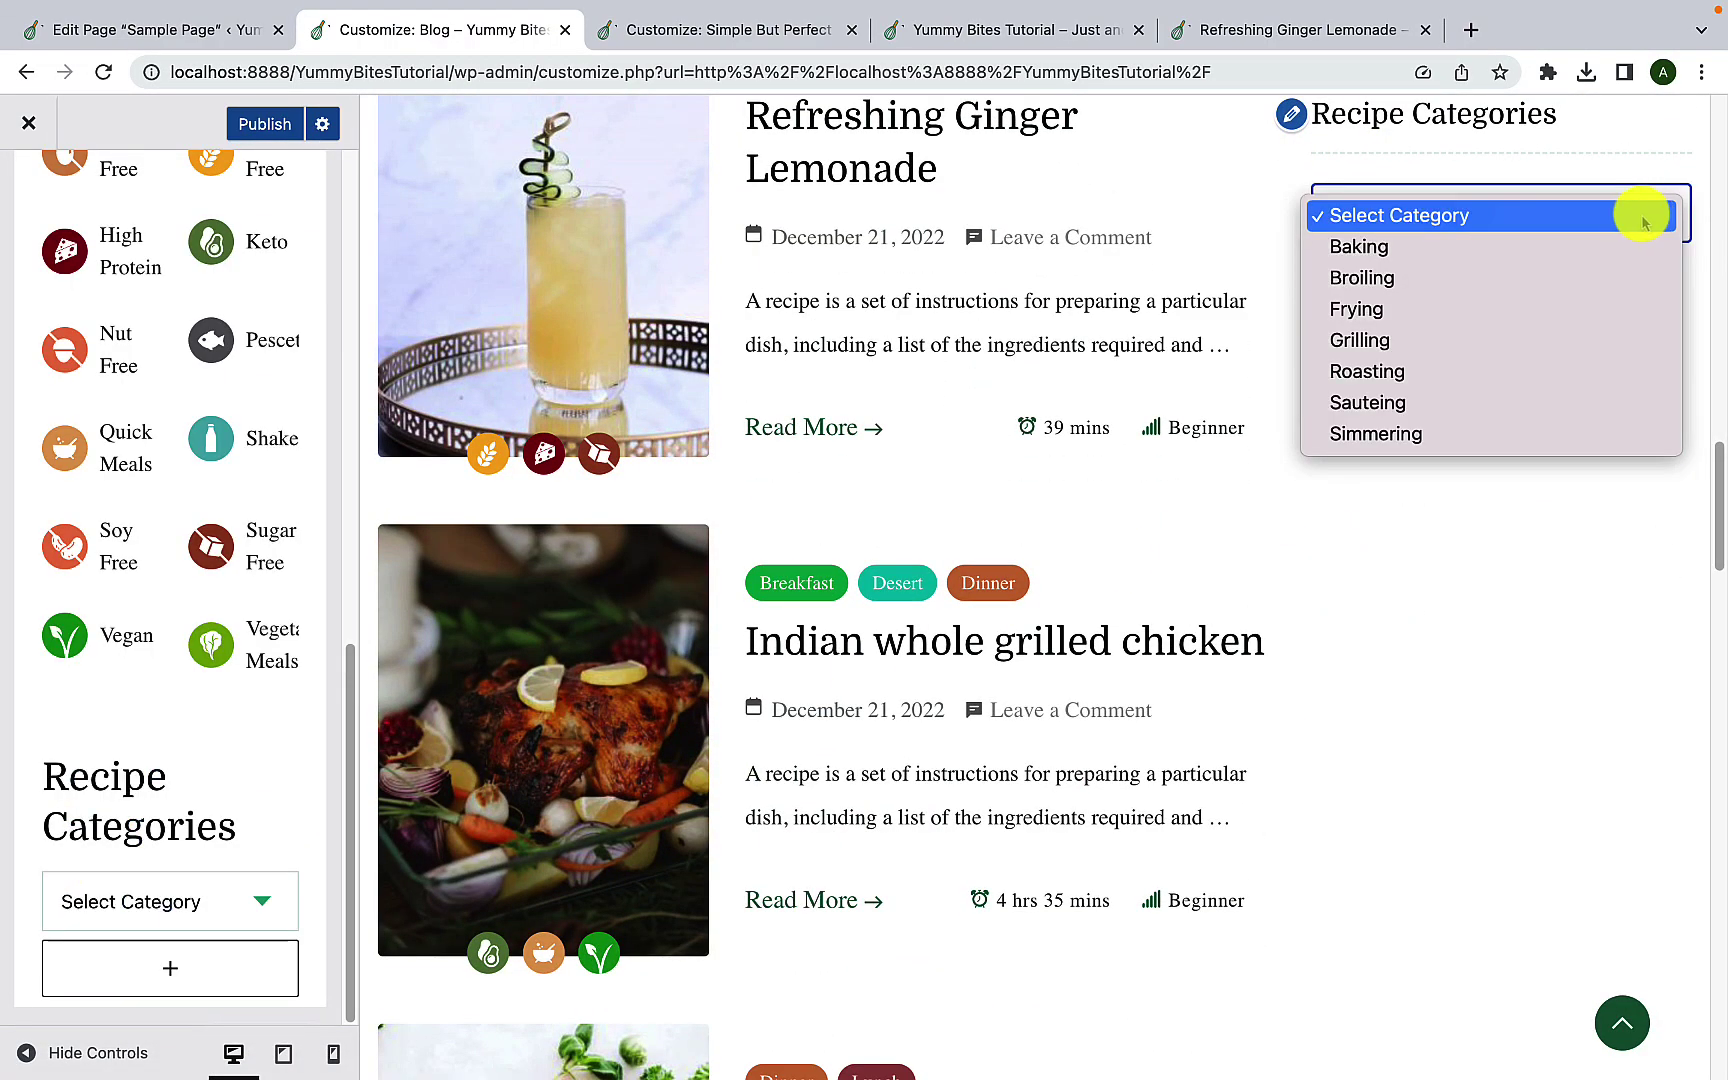
click(1437, 501)
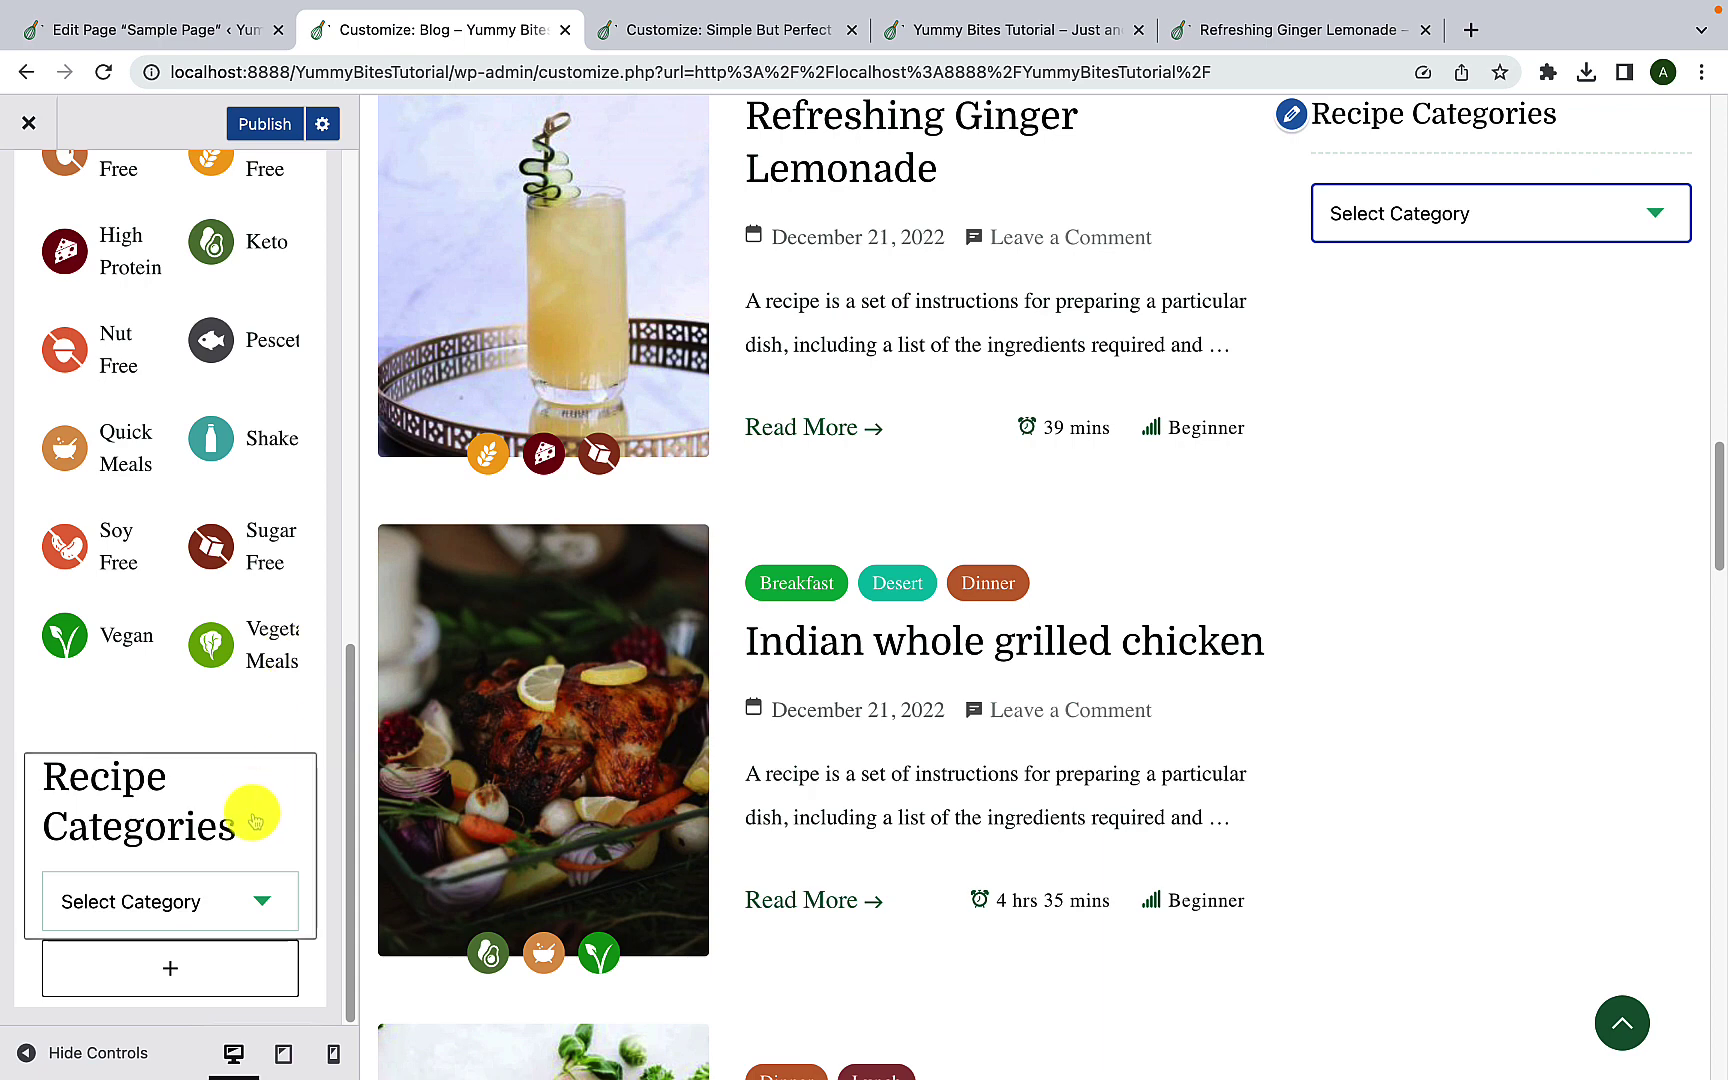
Step: Reopen the Recipe Categories widget's settings and turn off its dropdown display
click(238, 910)
scroll(245, 900, down, 8)
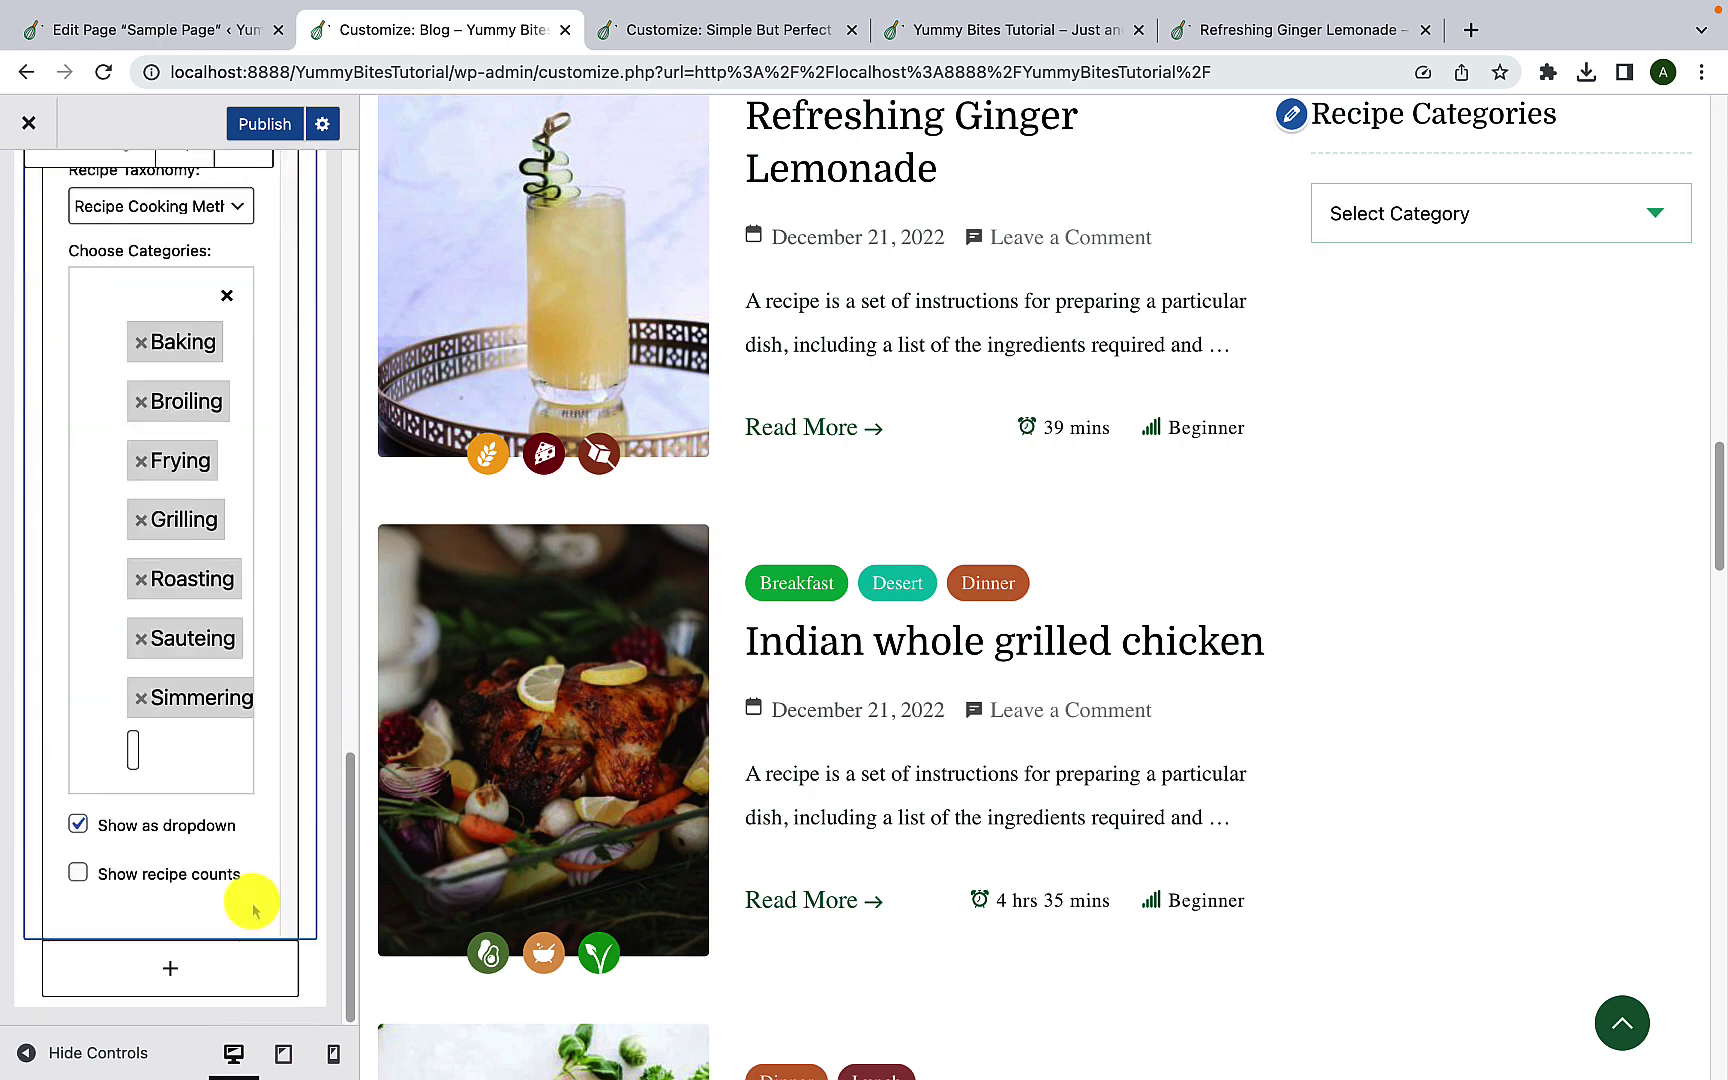
click(78, 826)
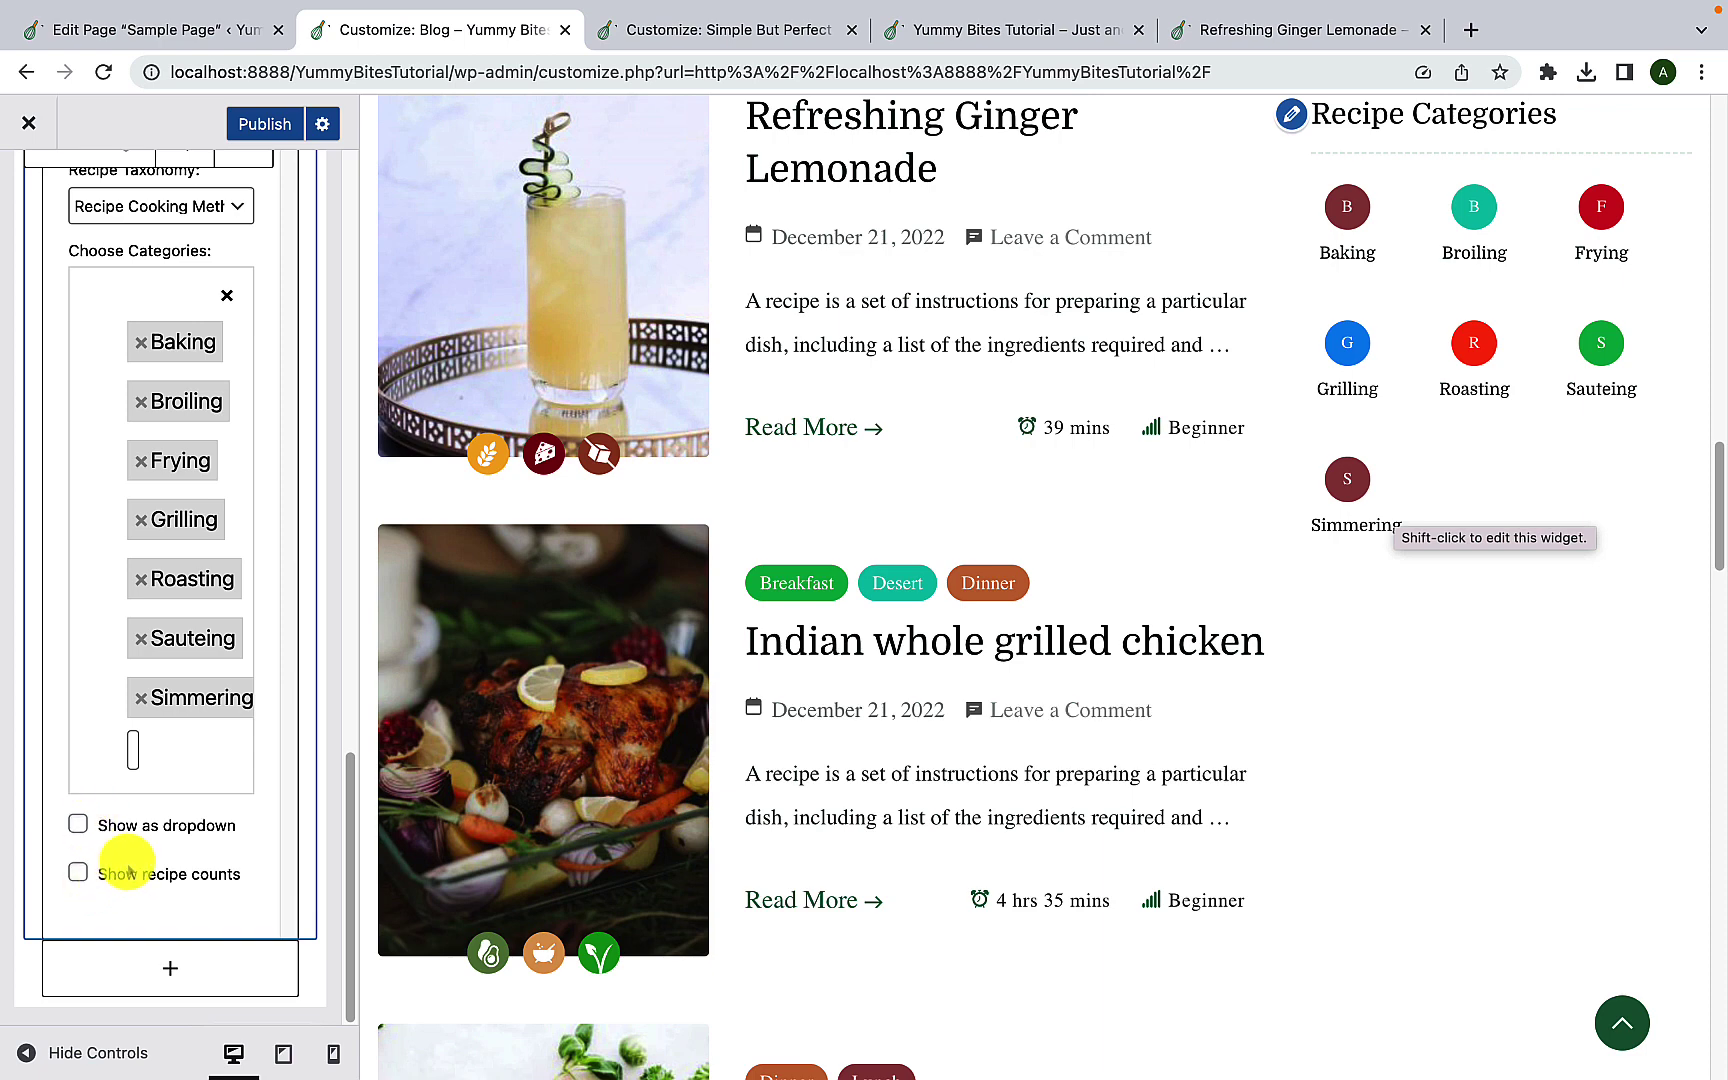
Step: Set the Recipe Categories widget's taxonomy to Recipe Course and change its title to "Recipe Course"
scroll(165, 860, up, 4)
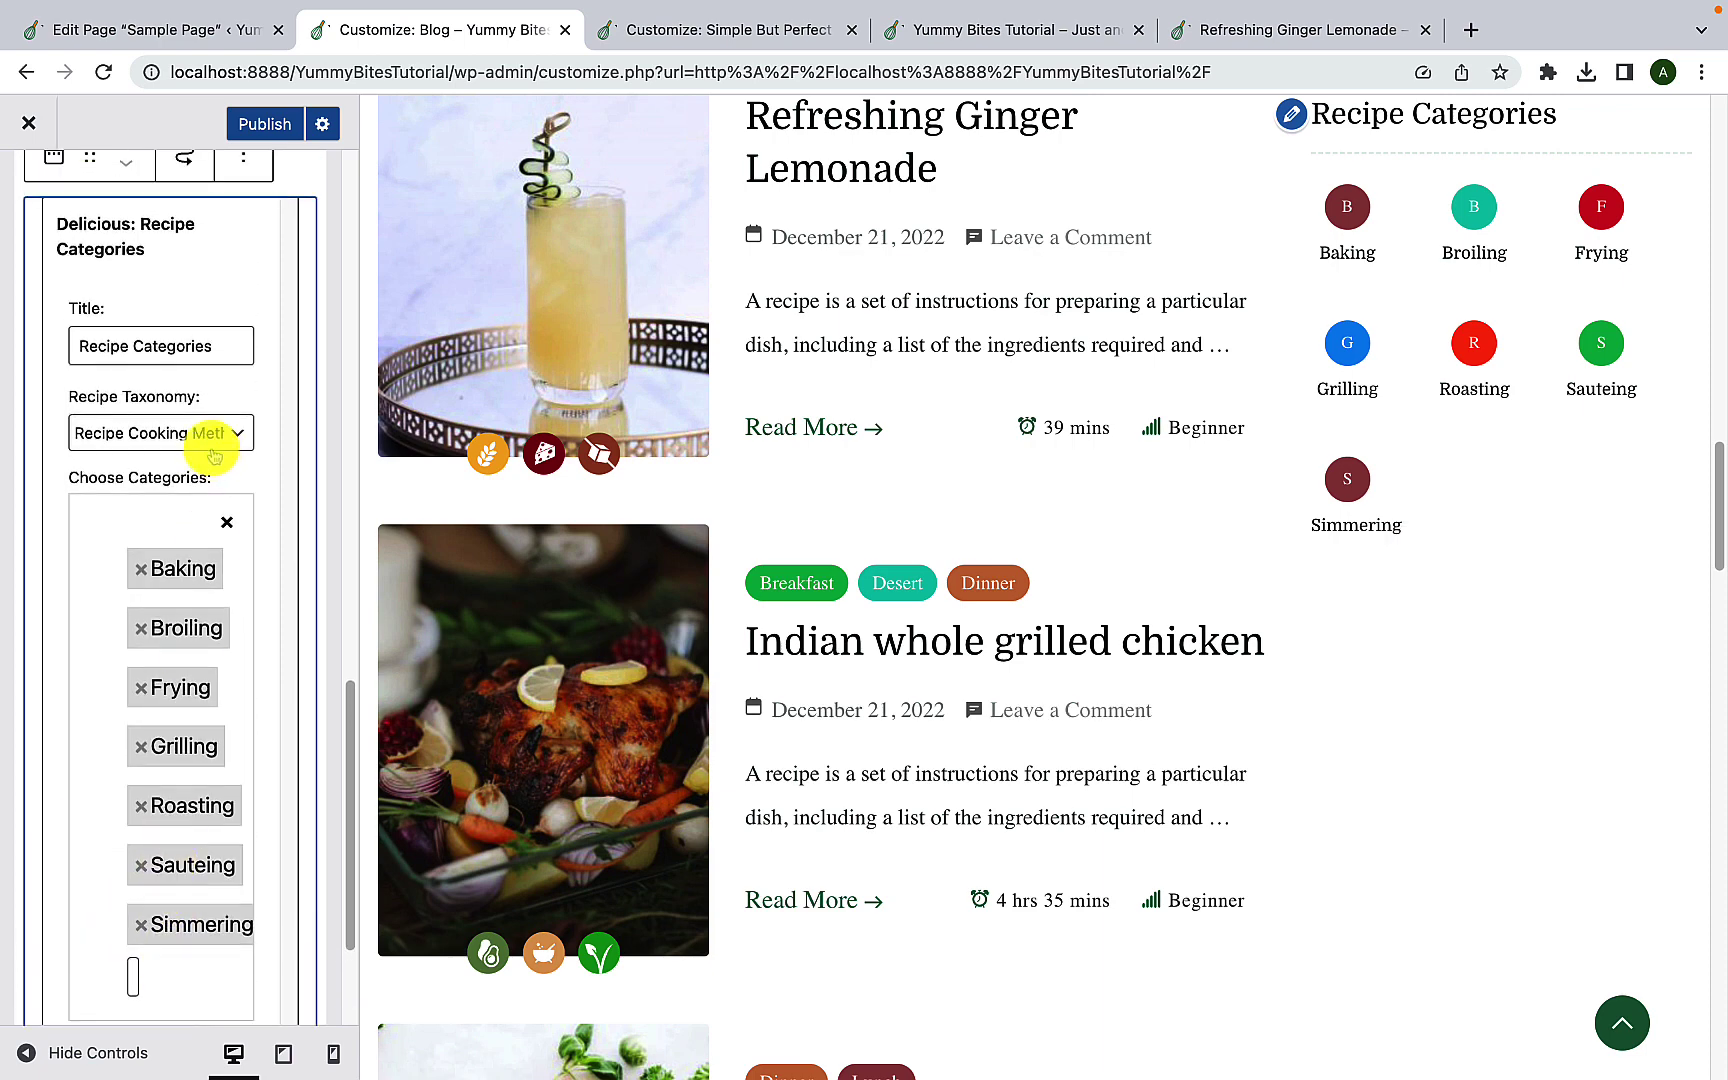
click(224, 440)
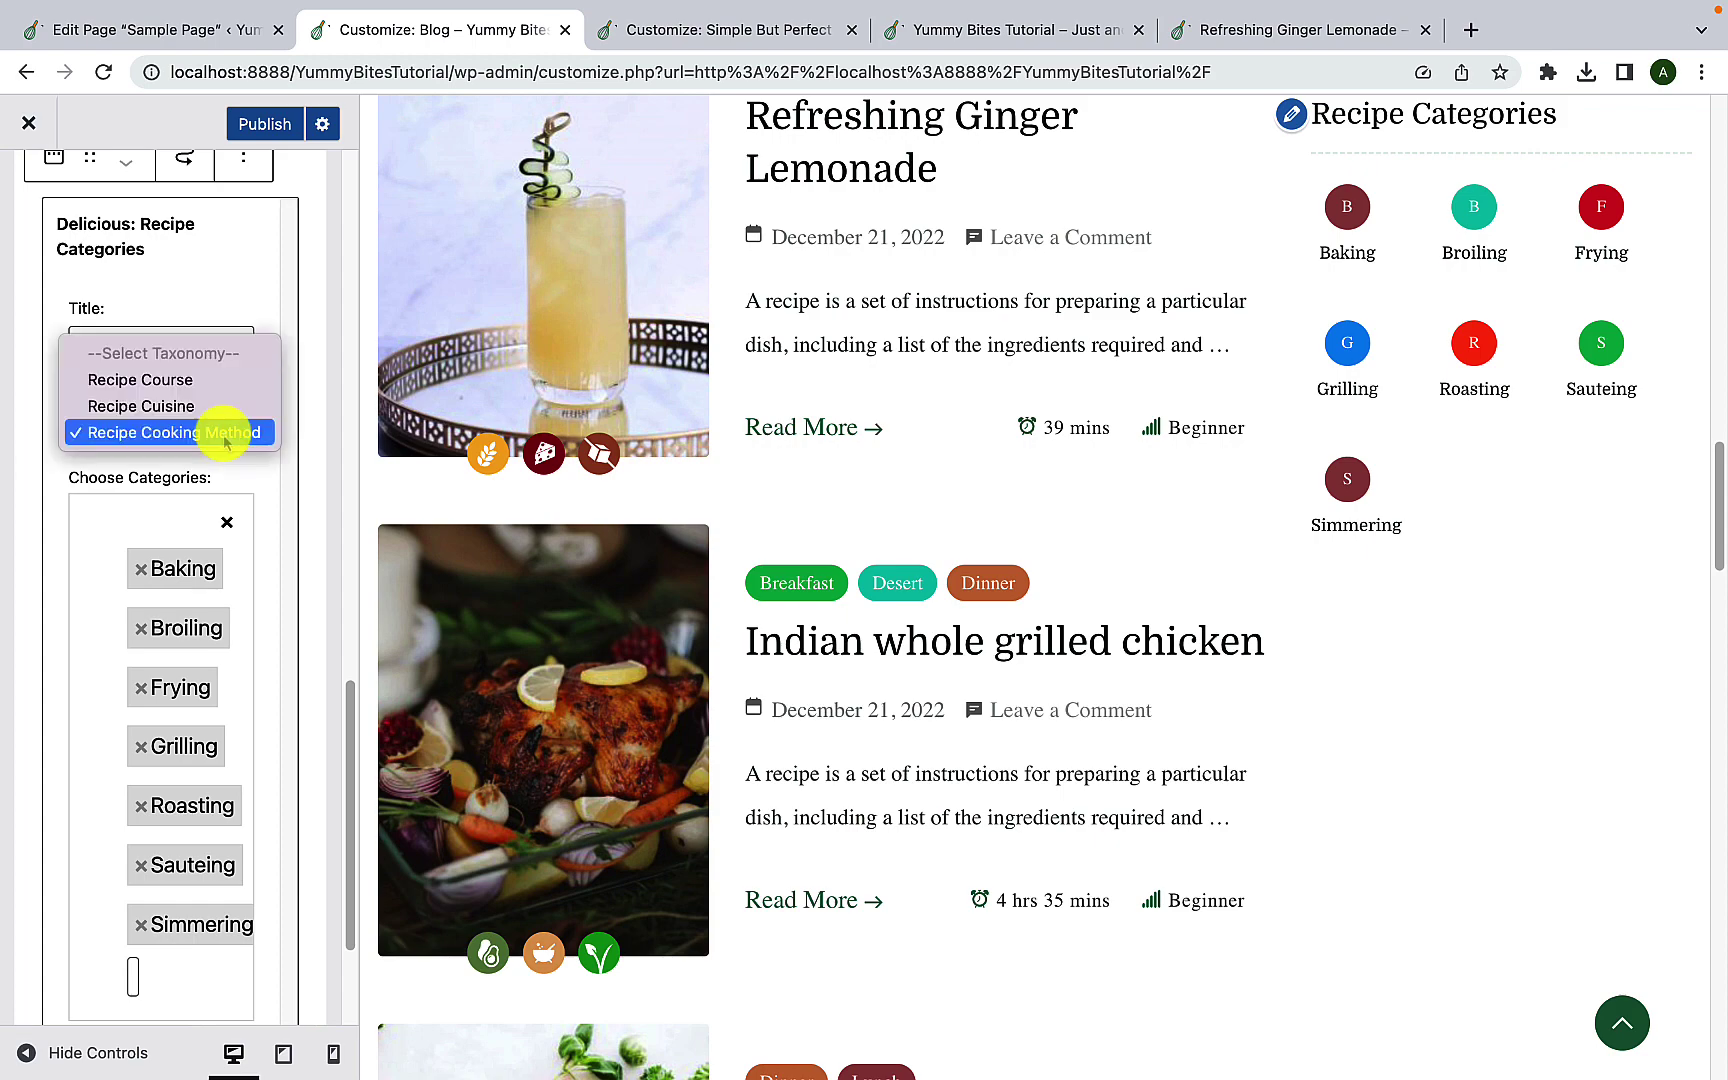
click(213, 378)
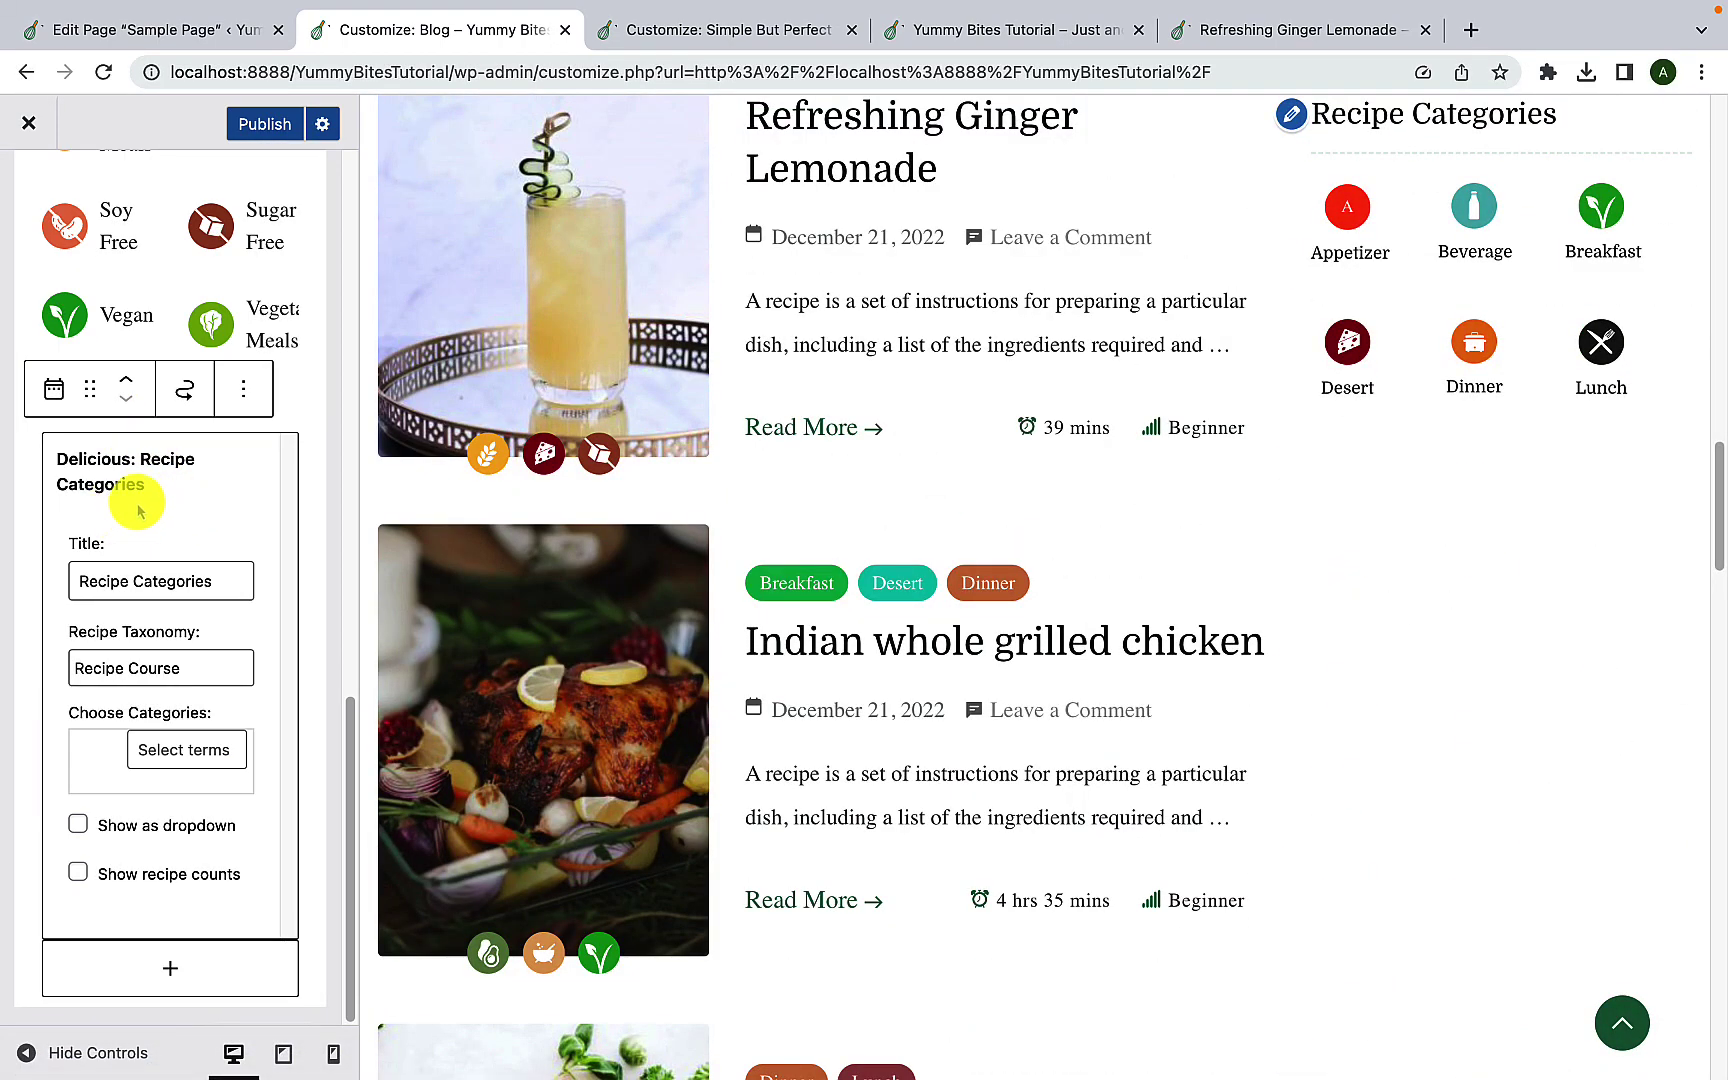
click(181, 667)
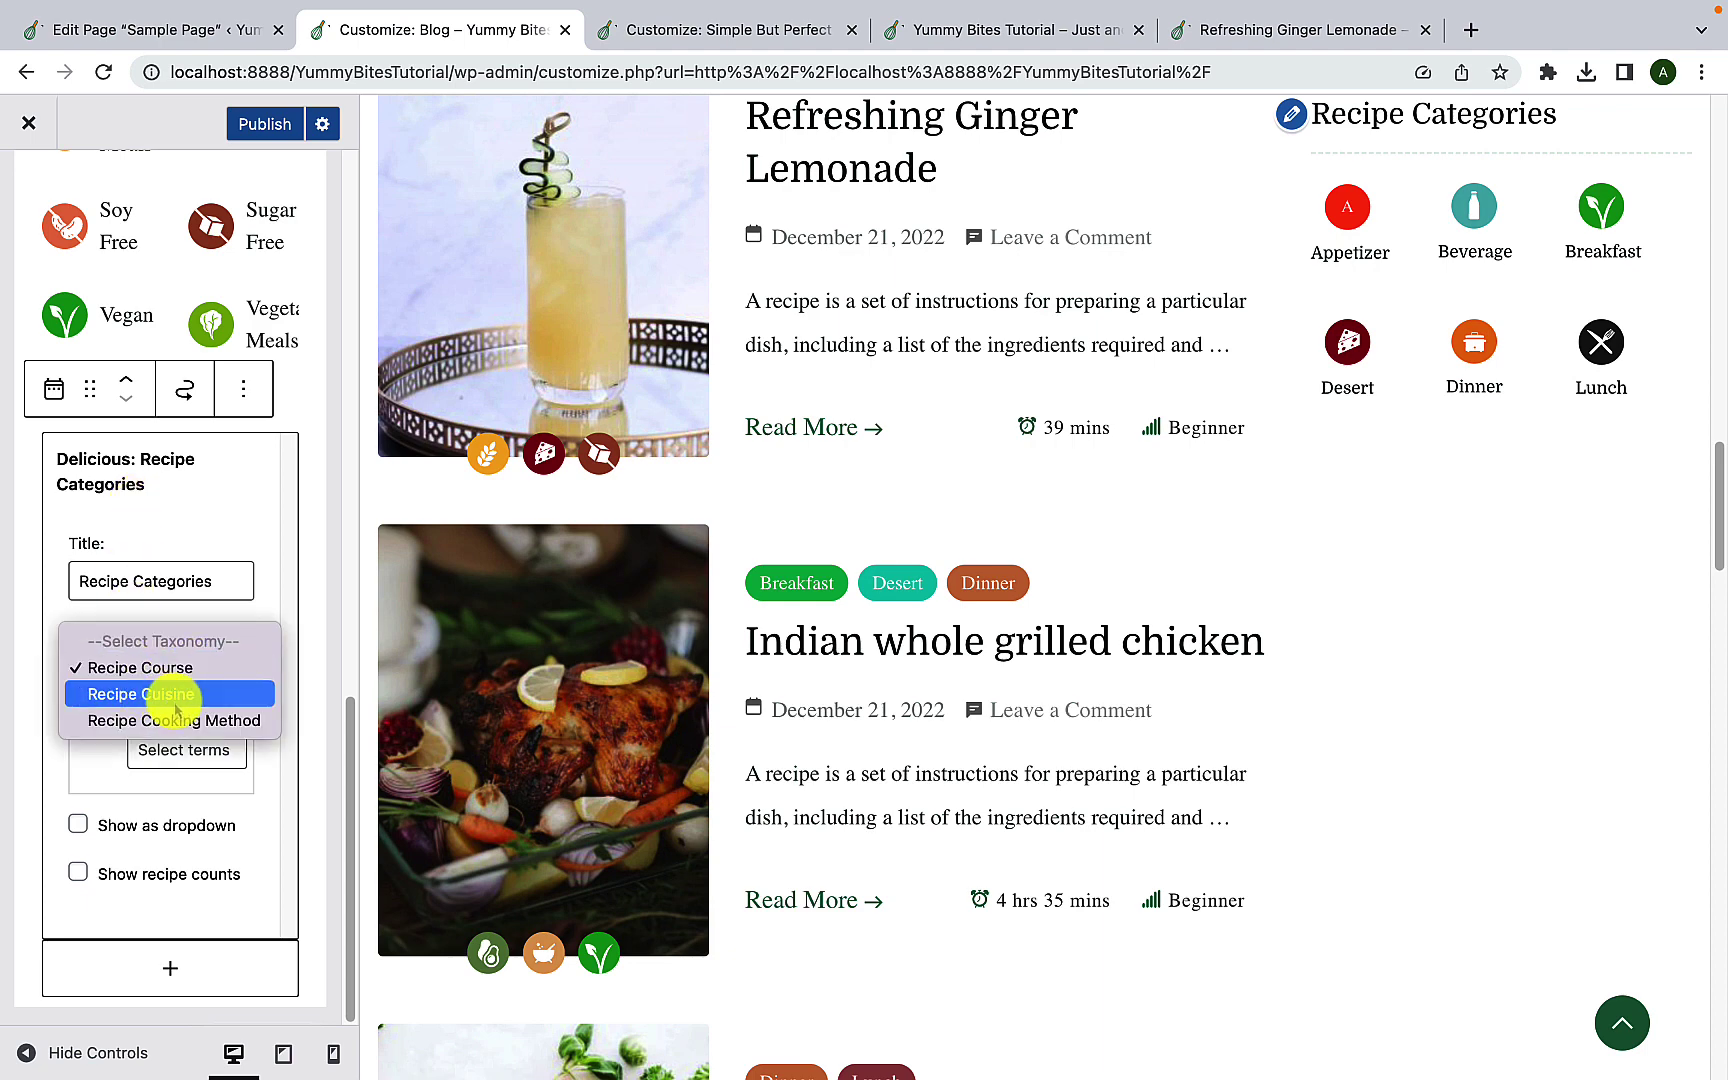
click(281, 568)
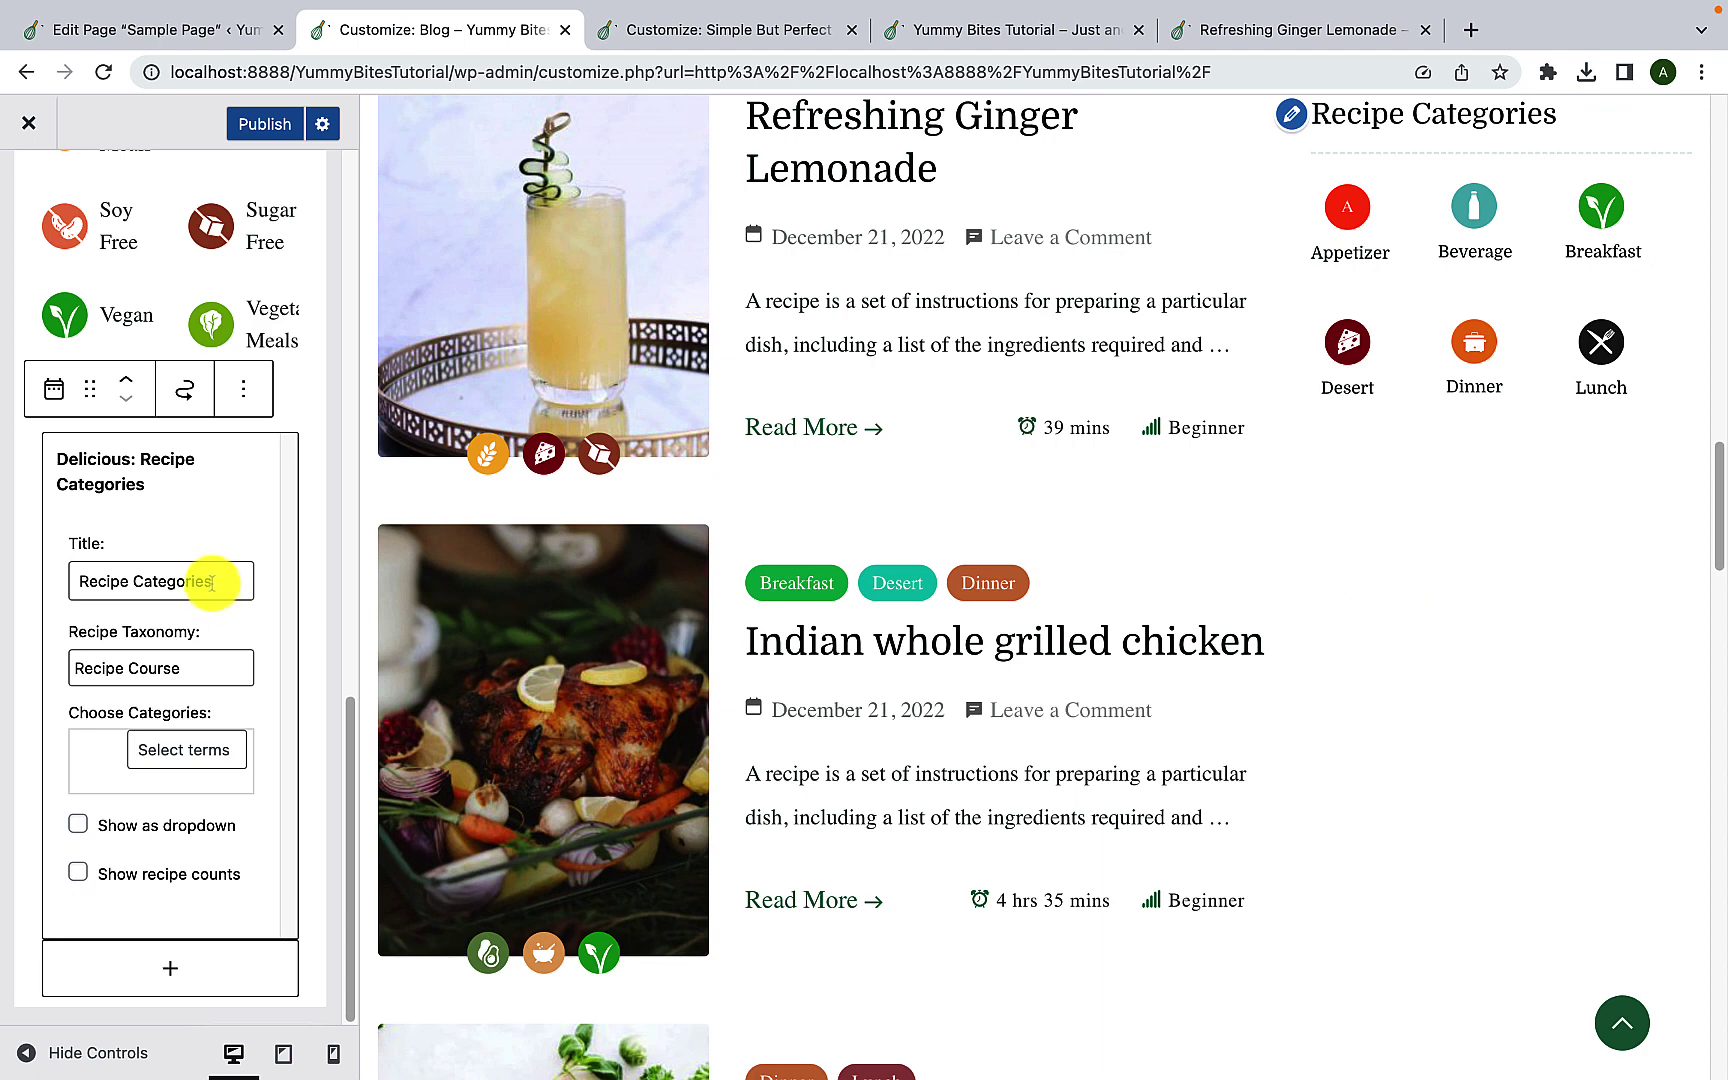
drag(212, 582, 115, 585)
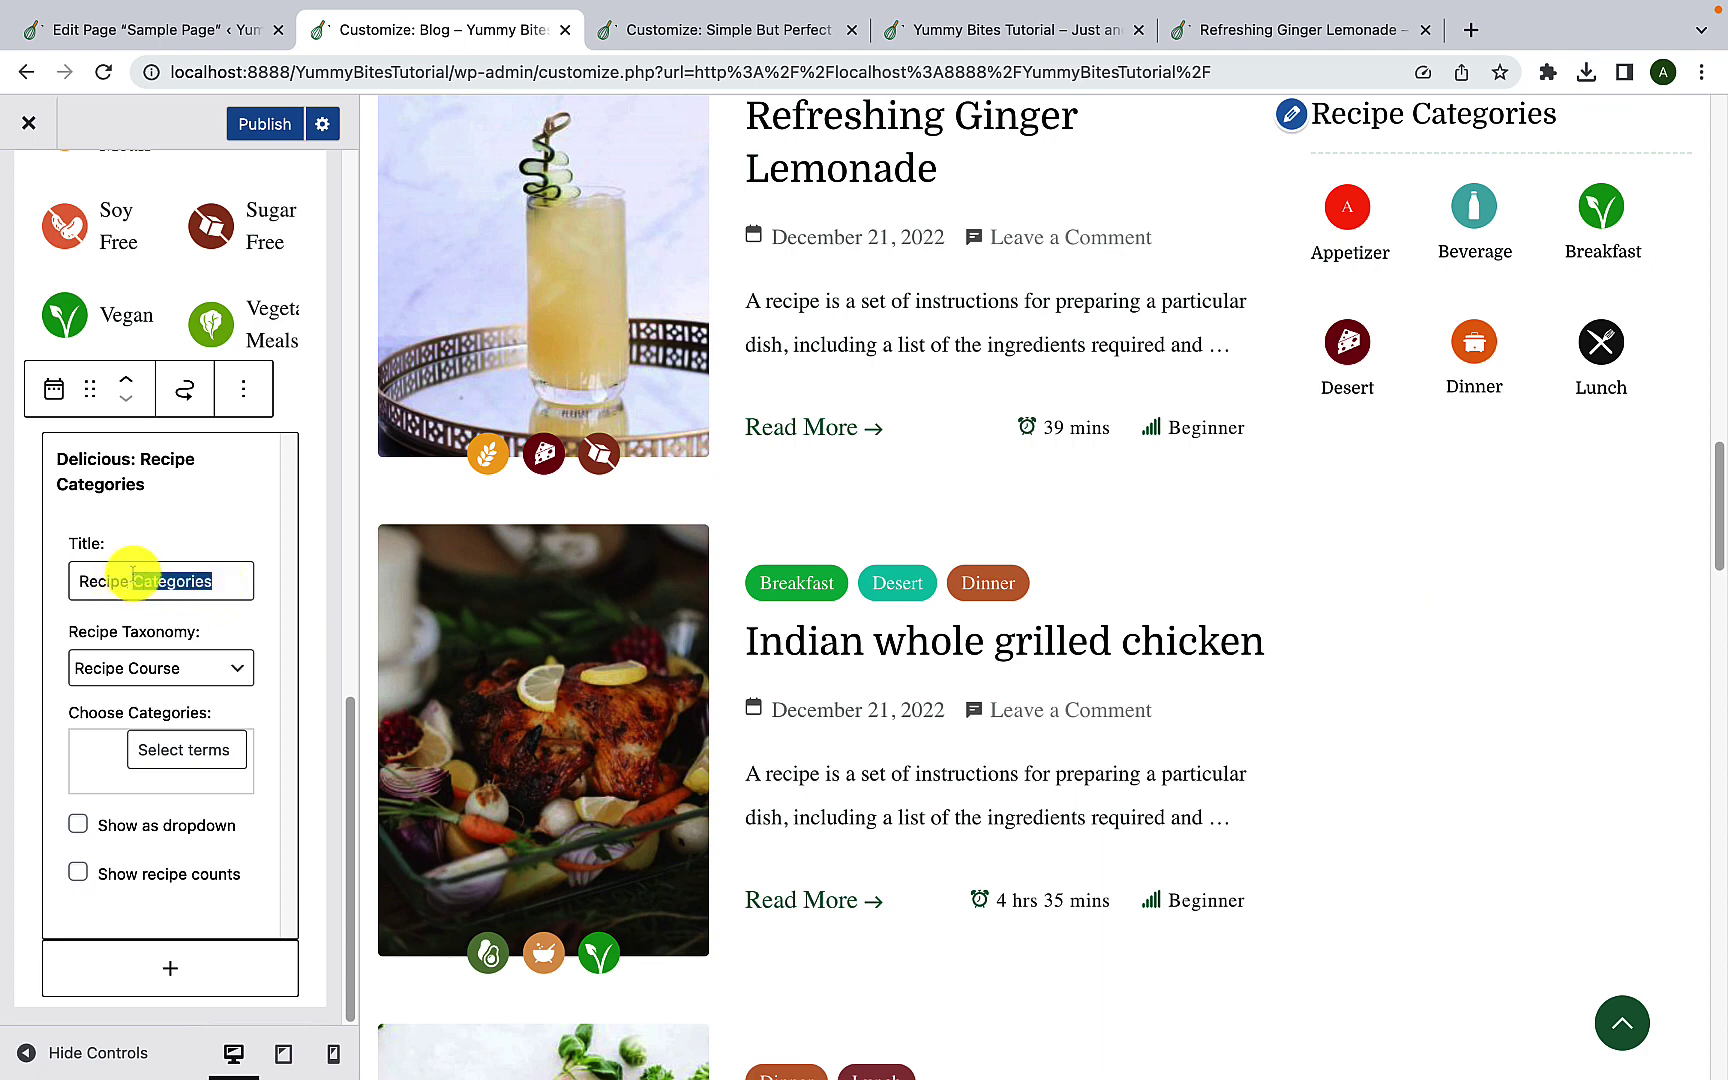
text(C)
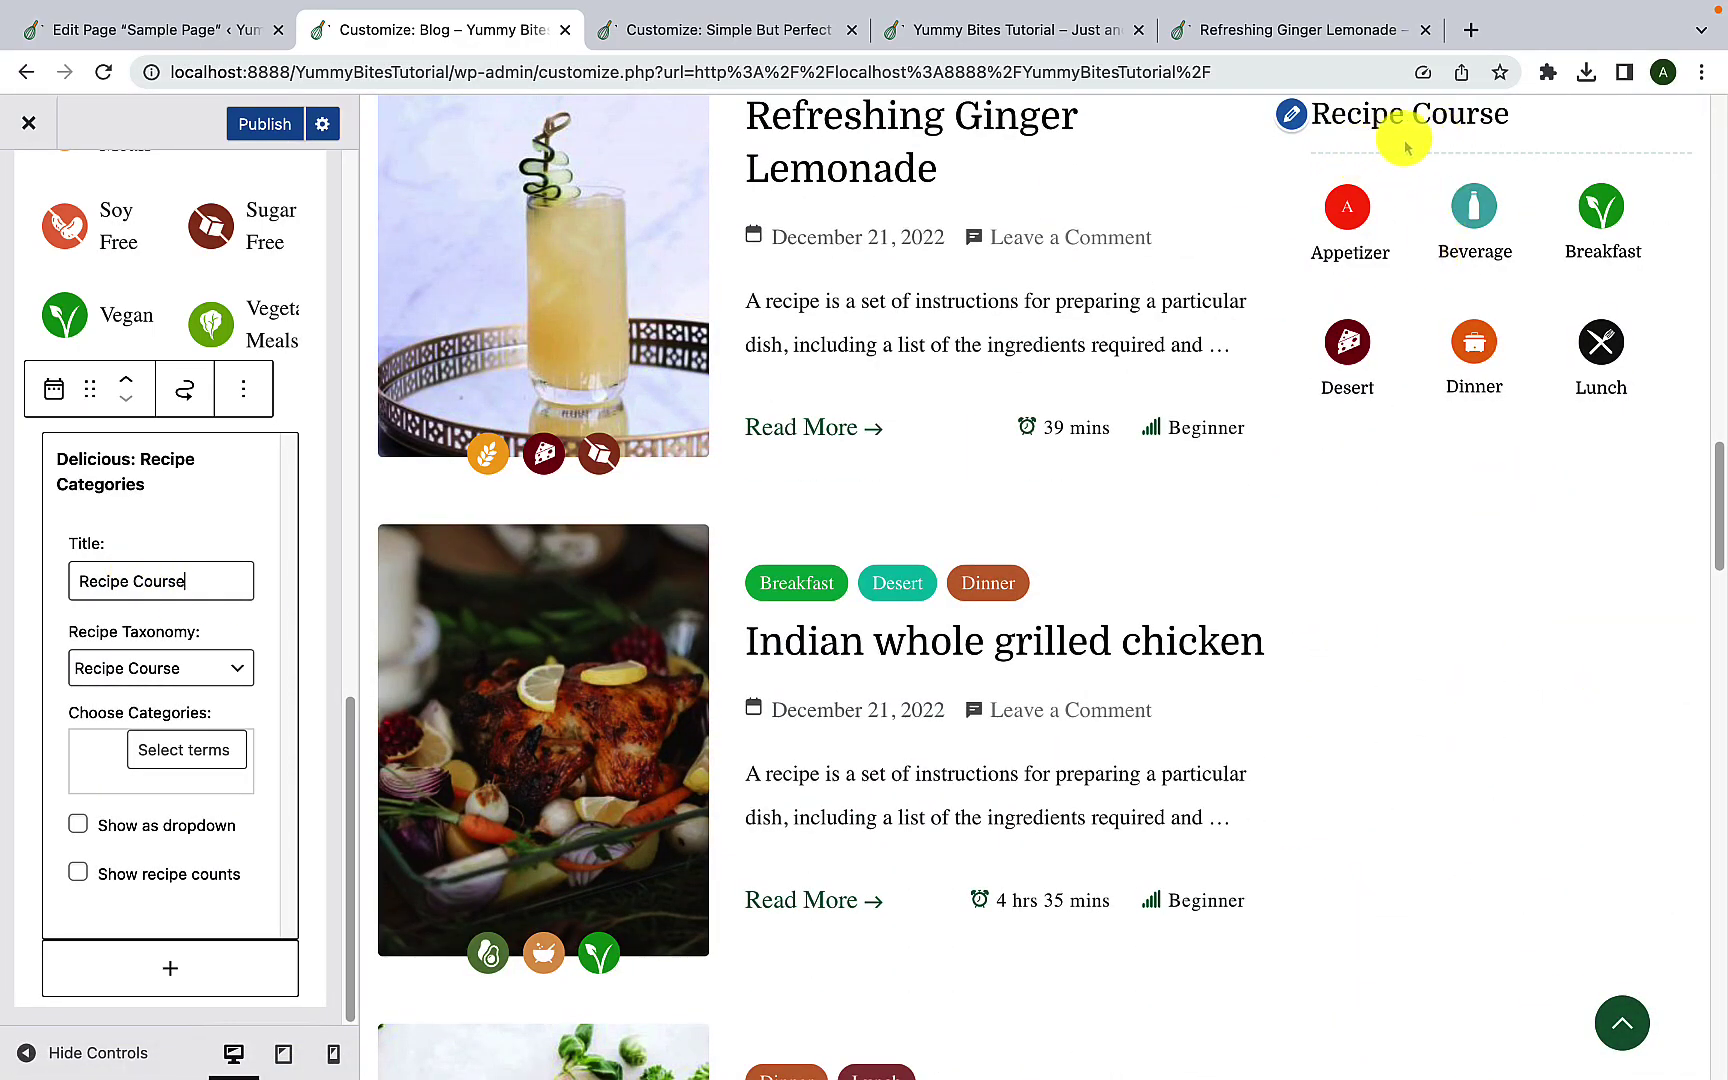
click(316, 401)
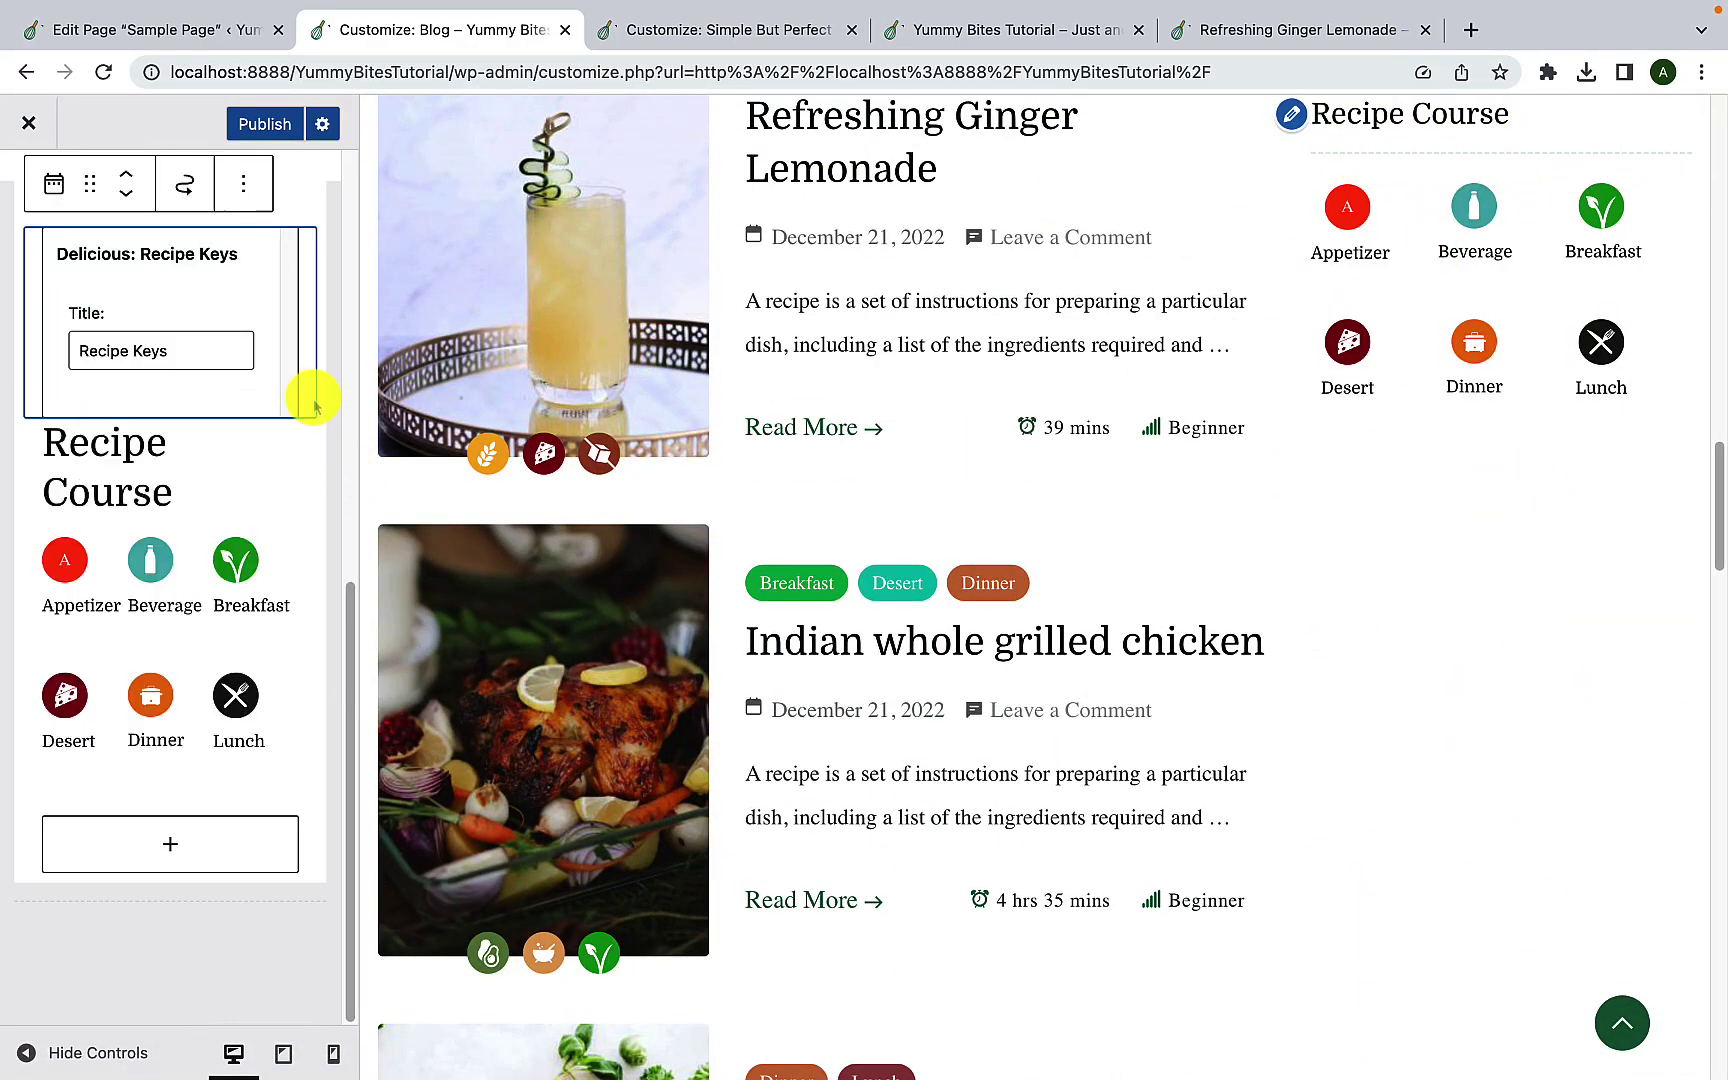
Step: Add another Delicious: Recipe Categories widget to the sidebar below the Recipe Course widget
click(172, 847)
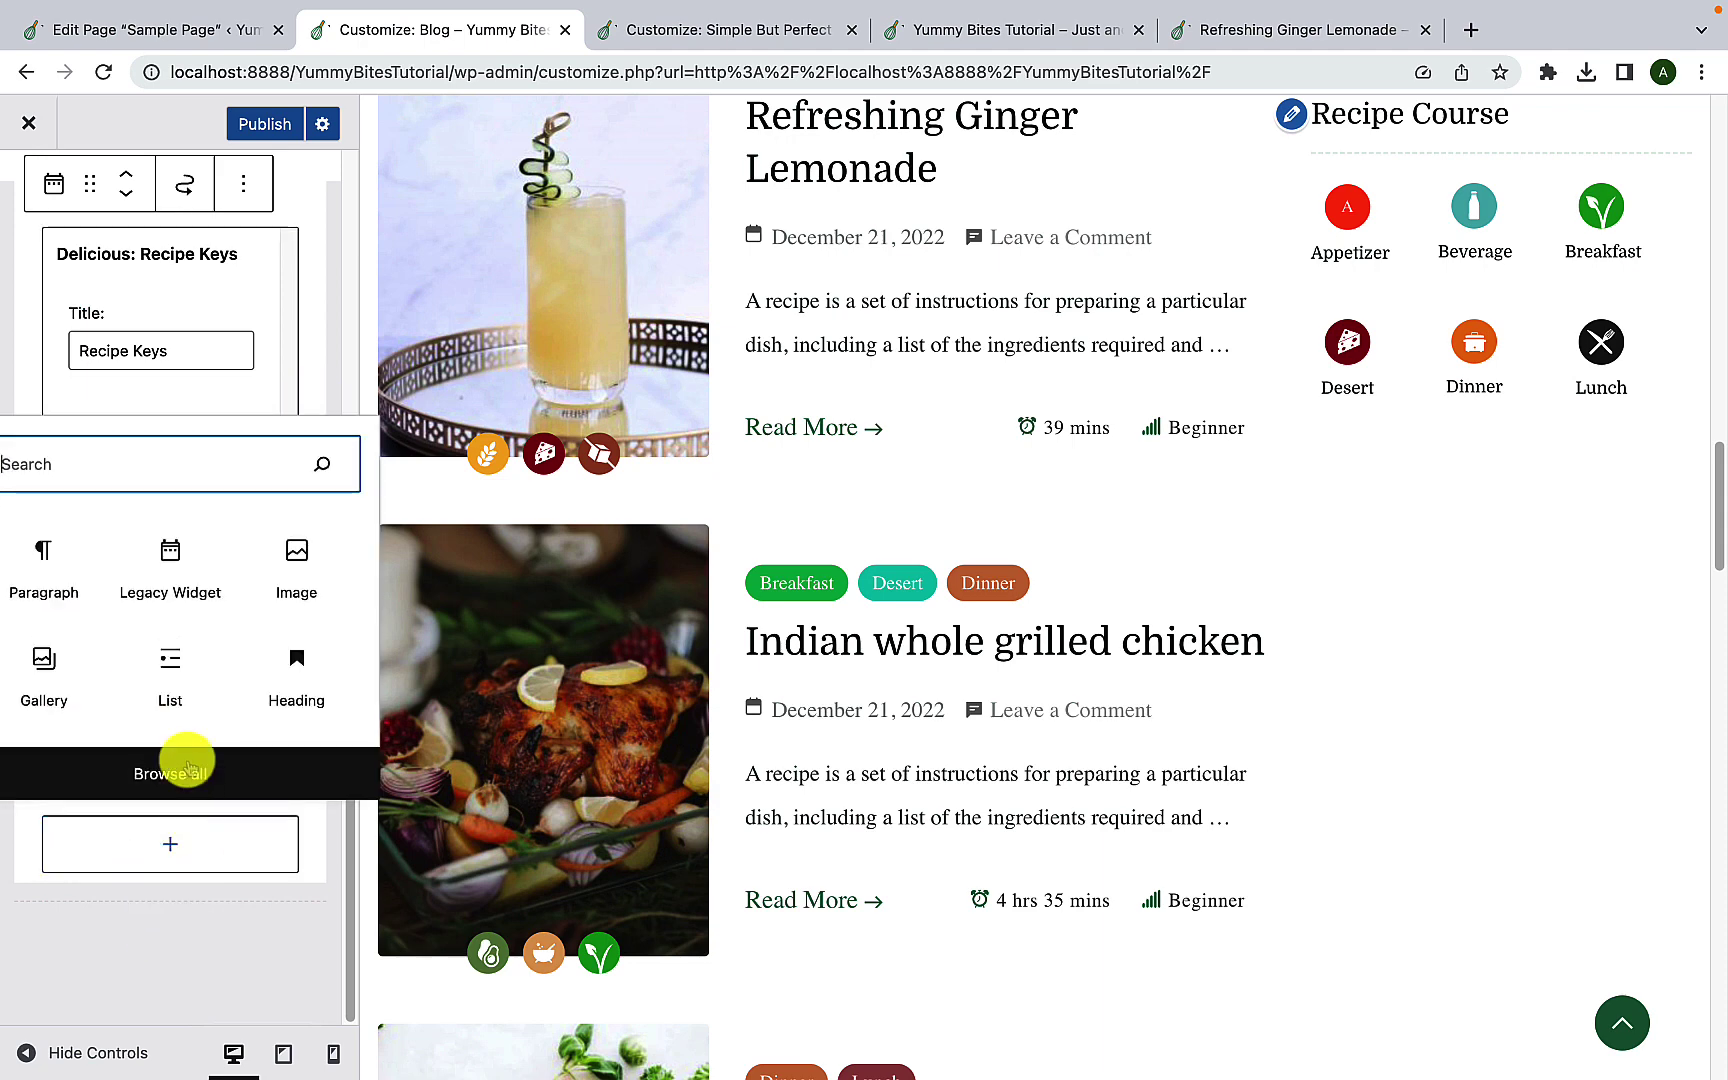
click(187, 768)
scroll(455, 779, down, 10)
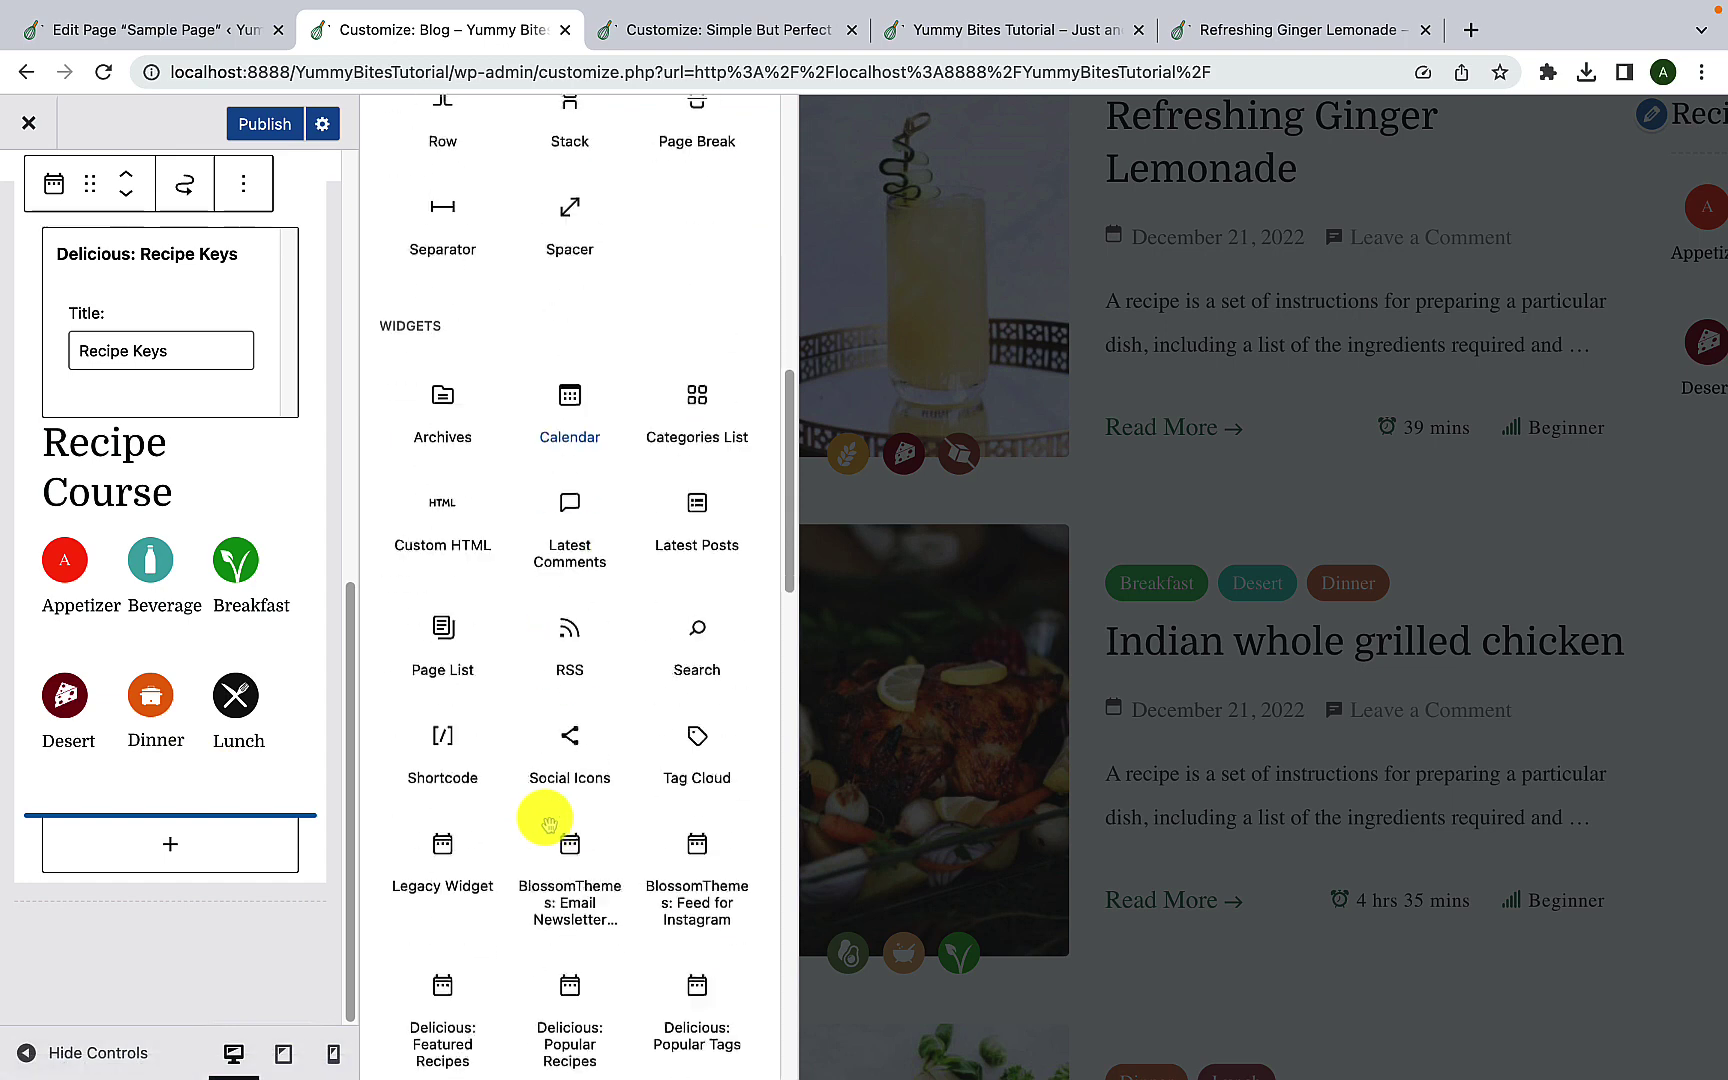
scroll(535, 805, down, 4)
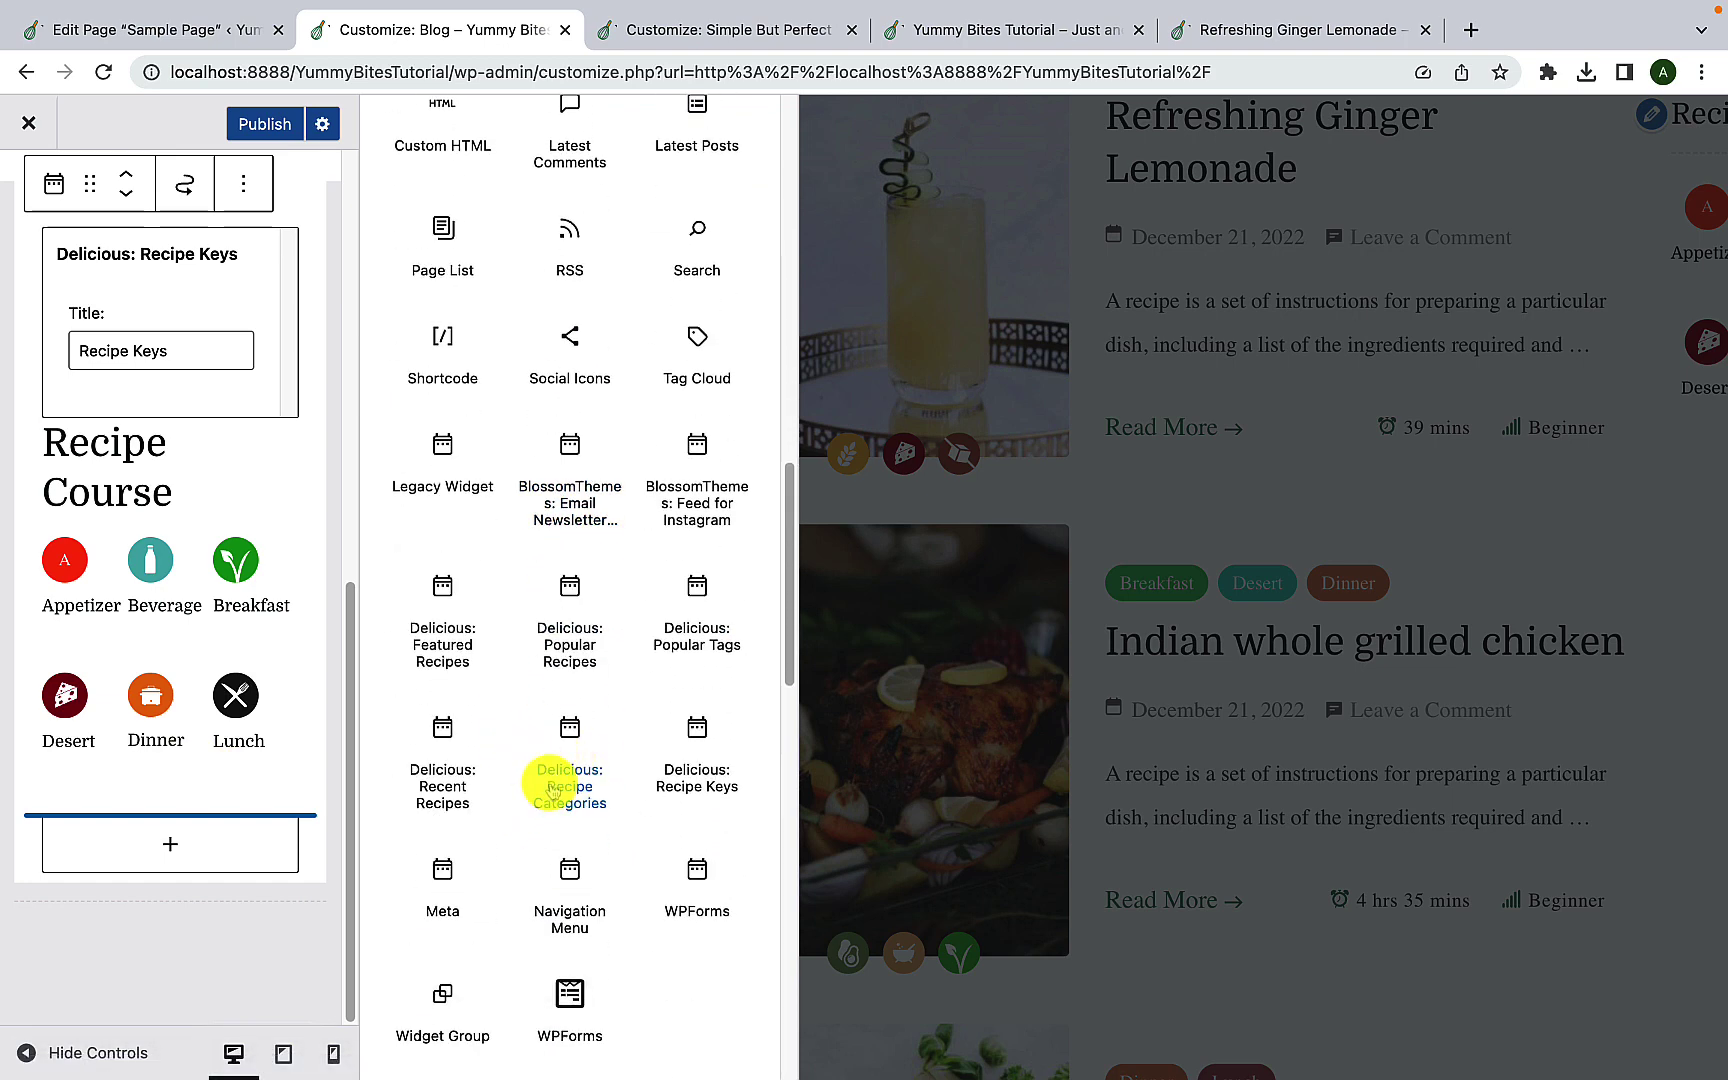
click(556, 787)
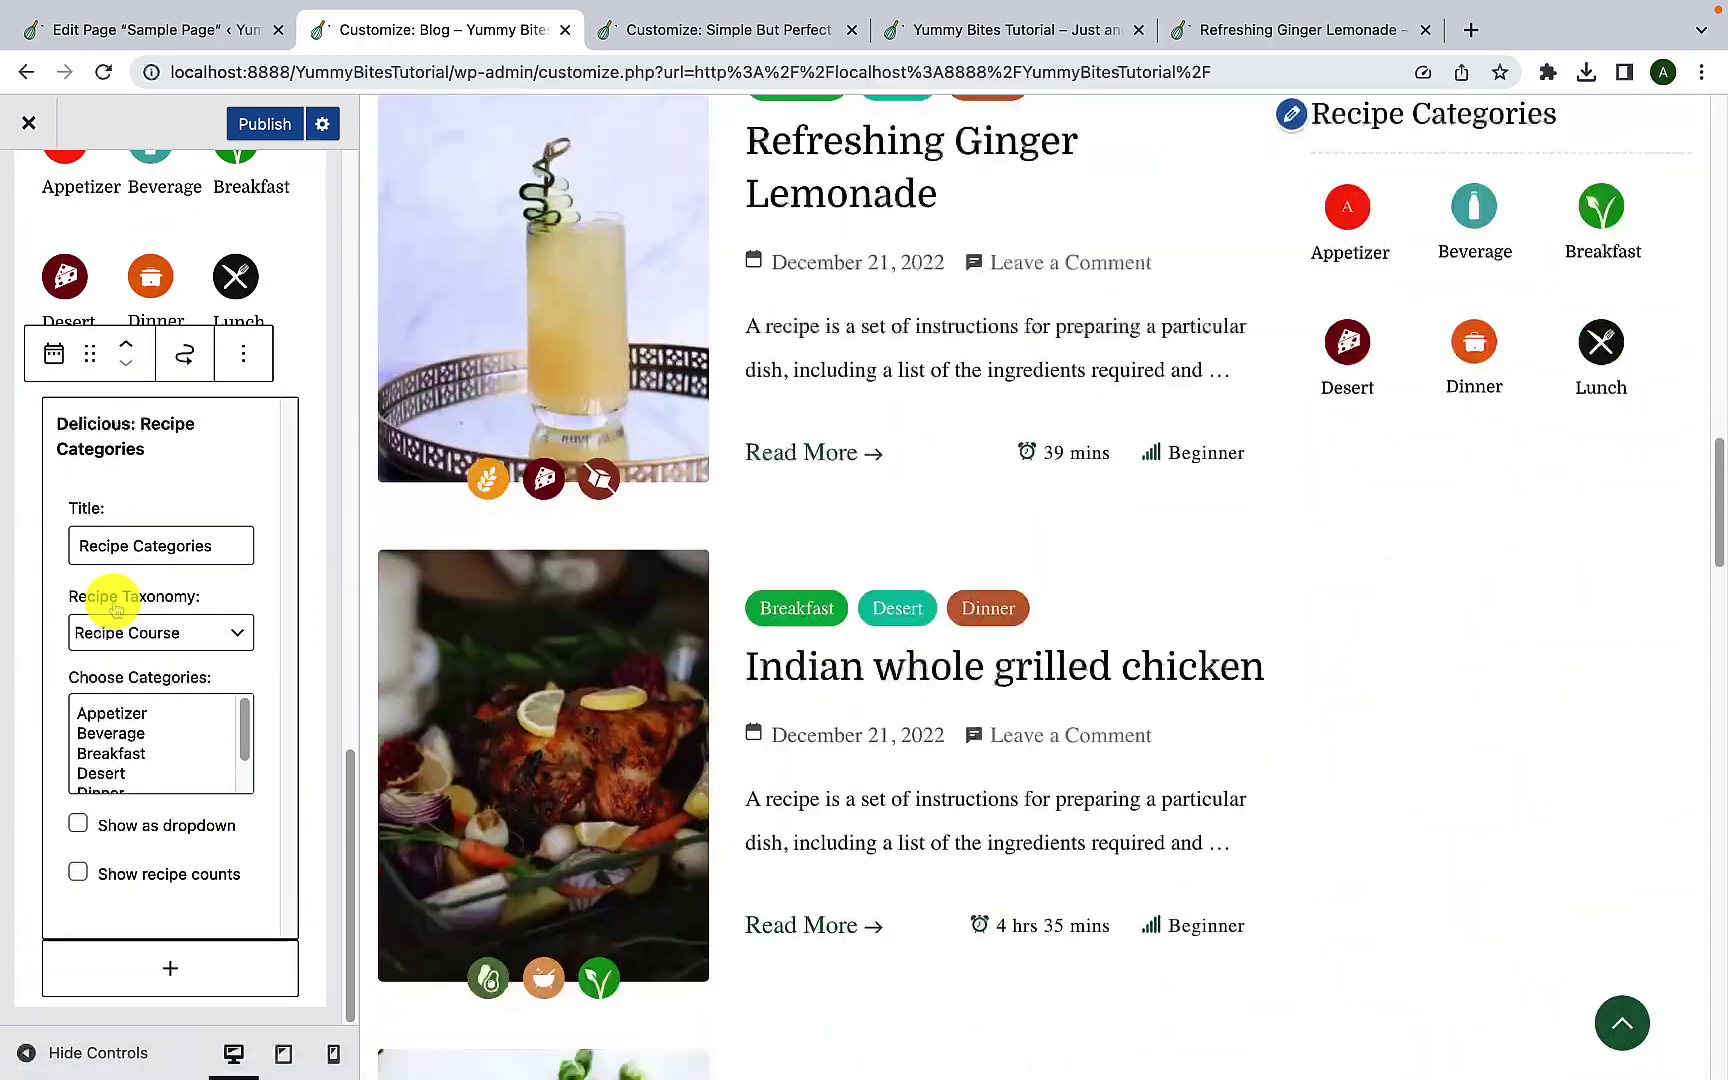
Step: Set the new Recipe Categories widget's taxonomy to Recipe Cuisine and change its title to "Recipe Cuisine"
click(183, 630)
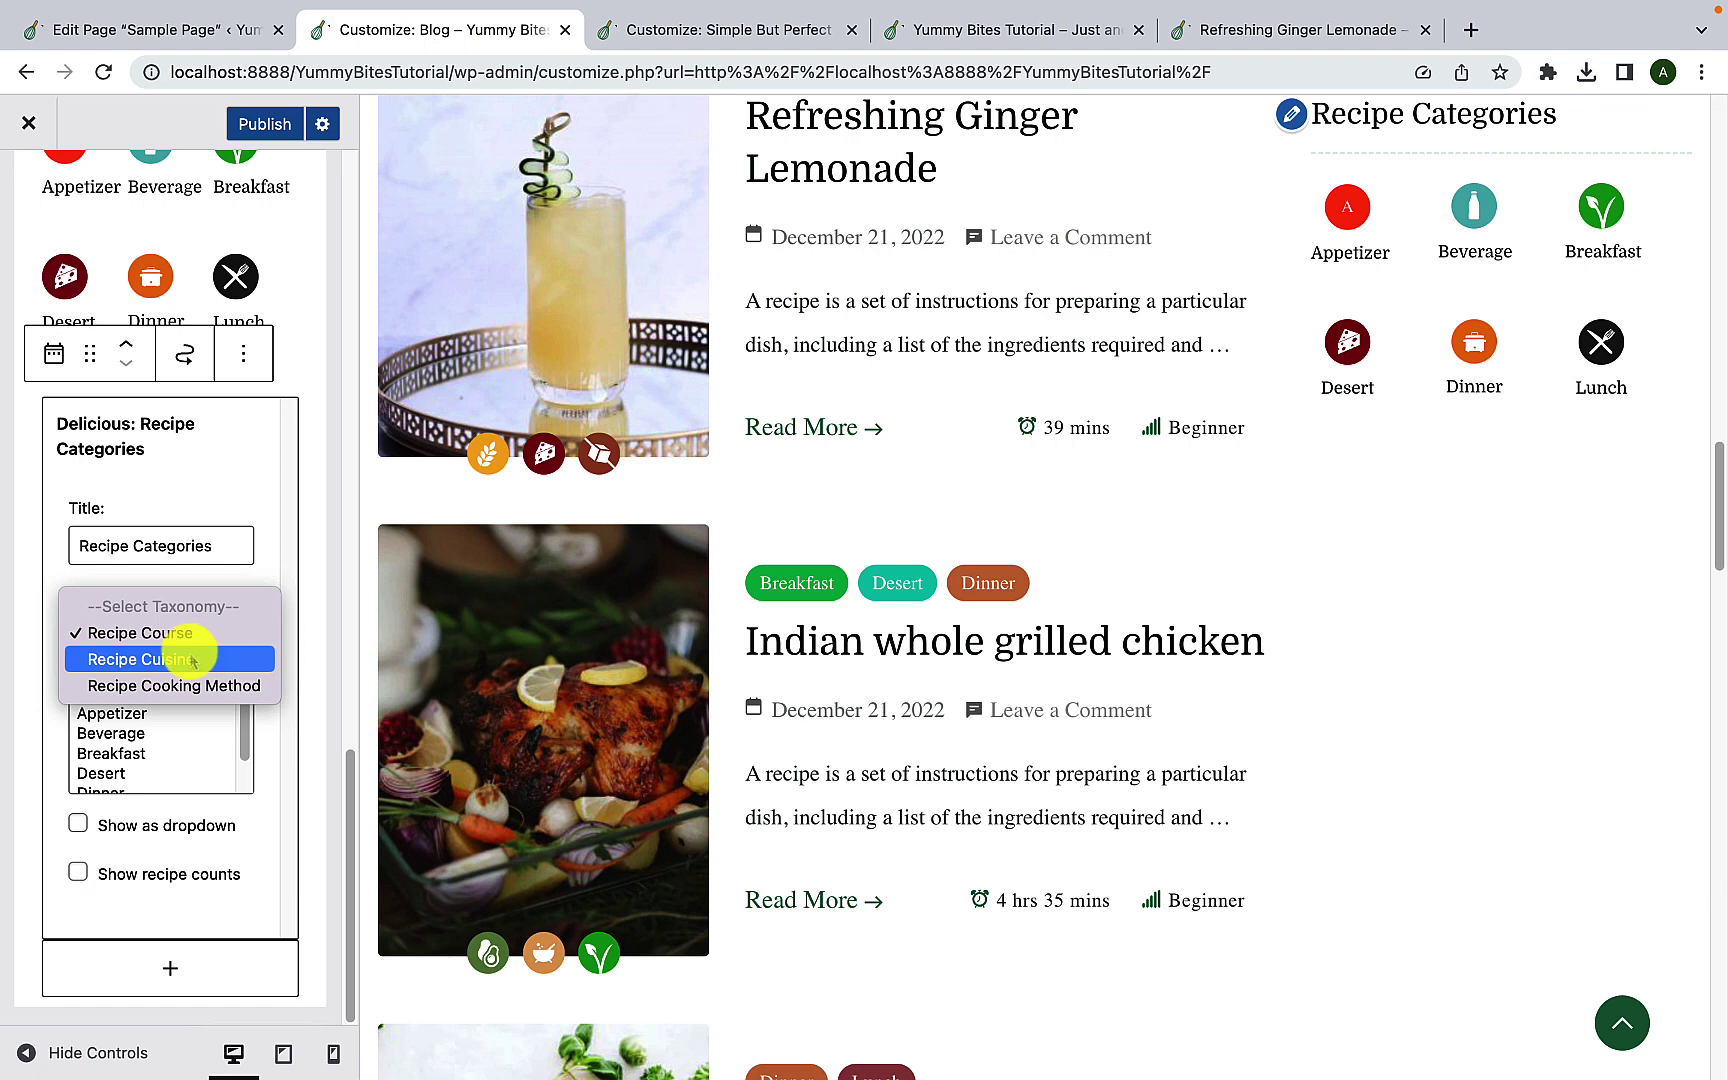
click(192, 660)
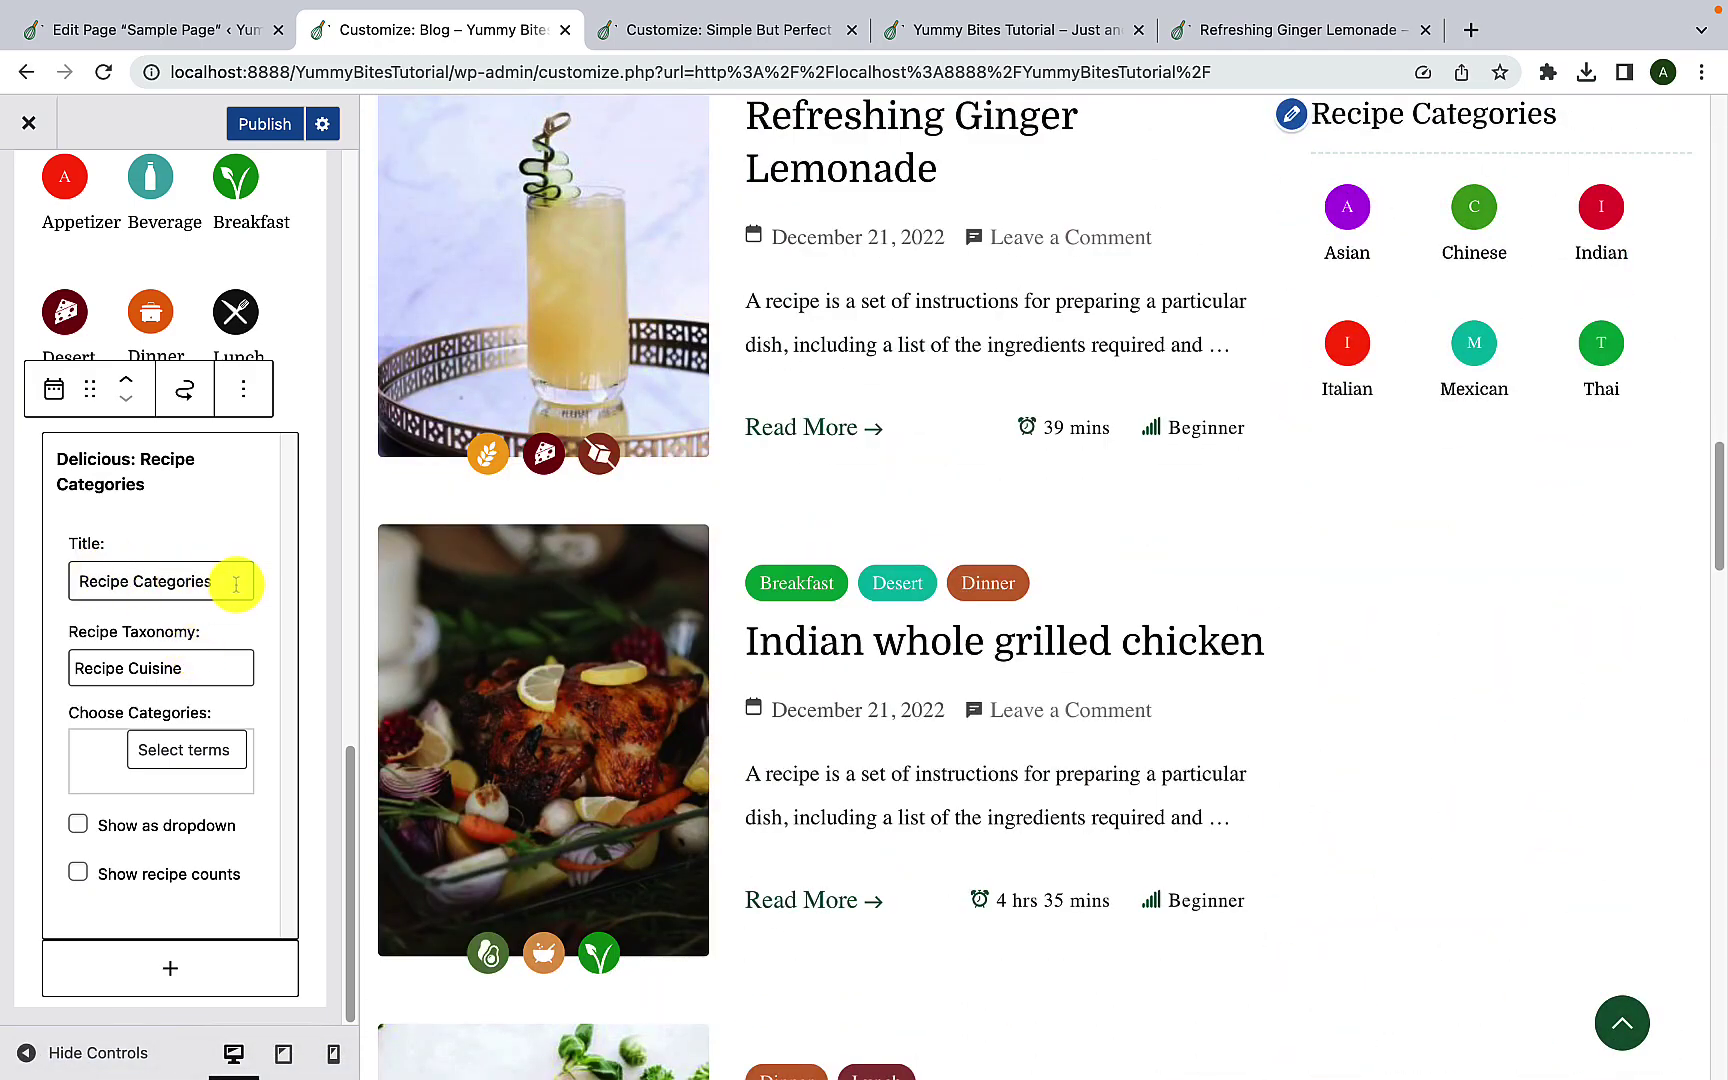
drag(232, 580, 160, 589)
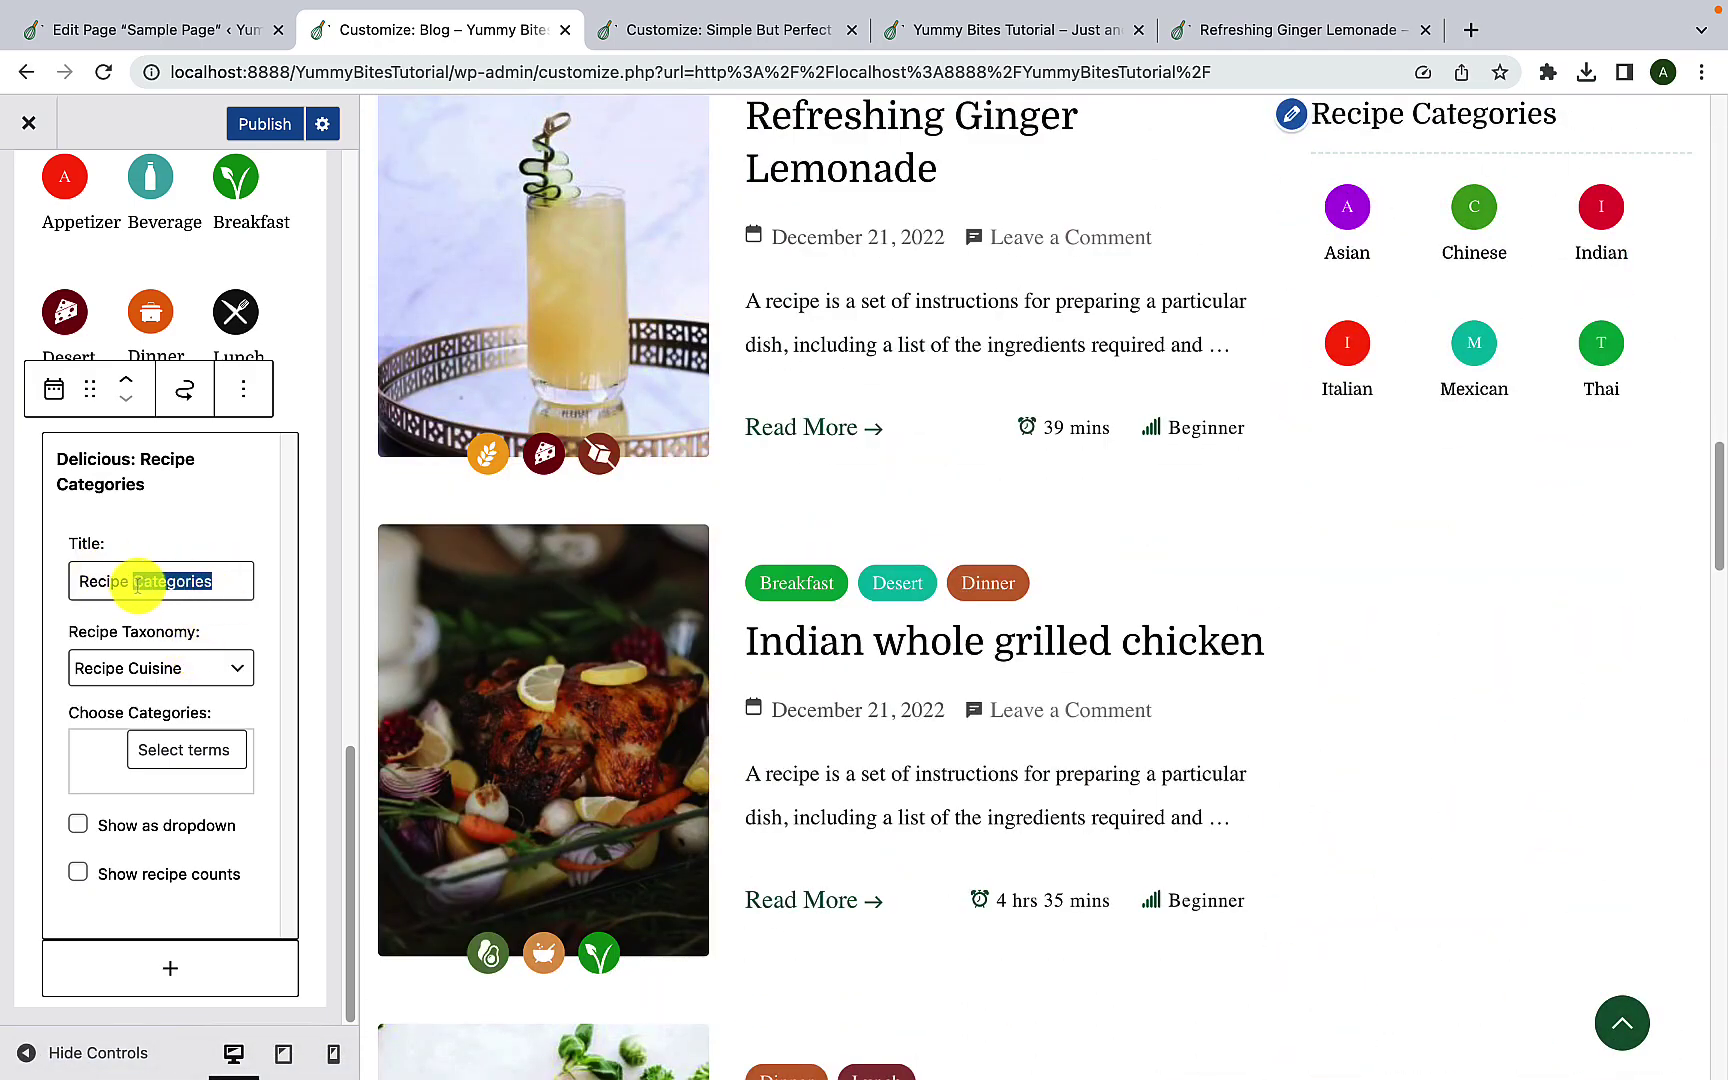
text(Cuisine)
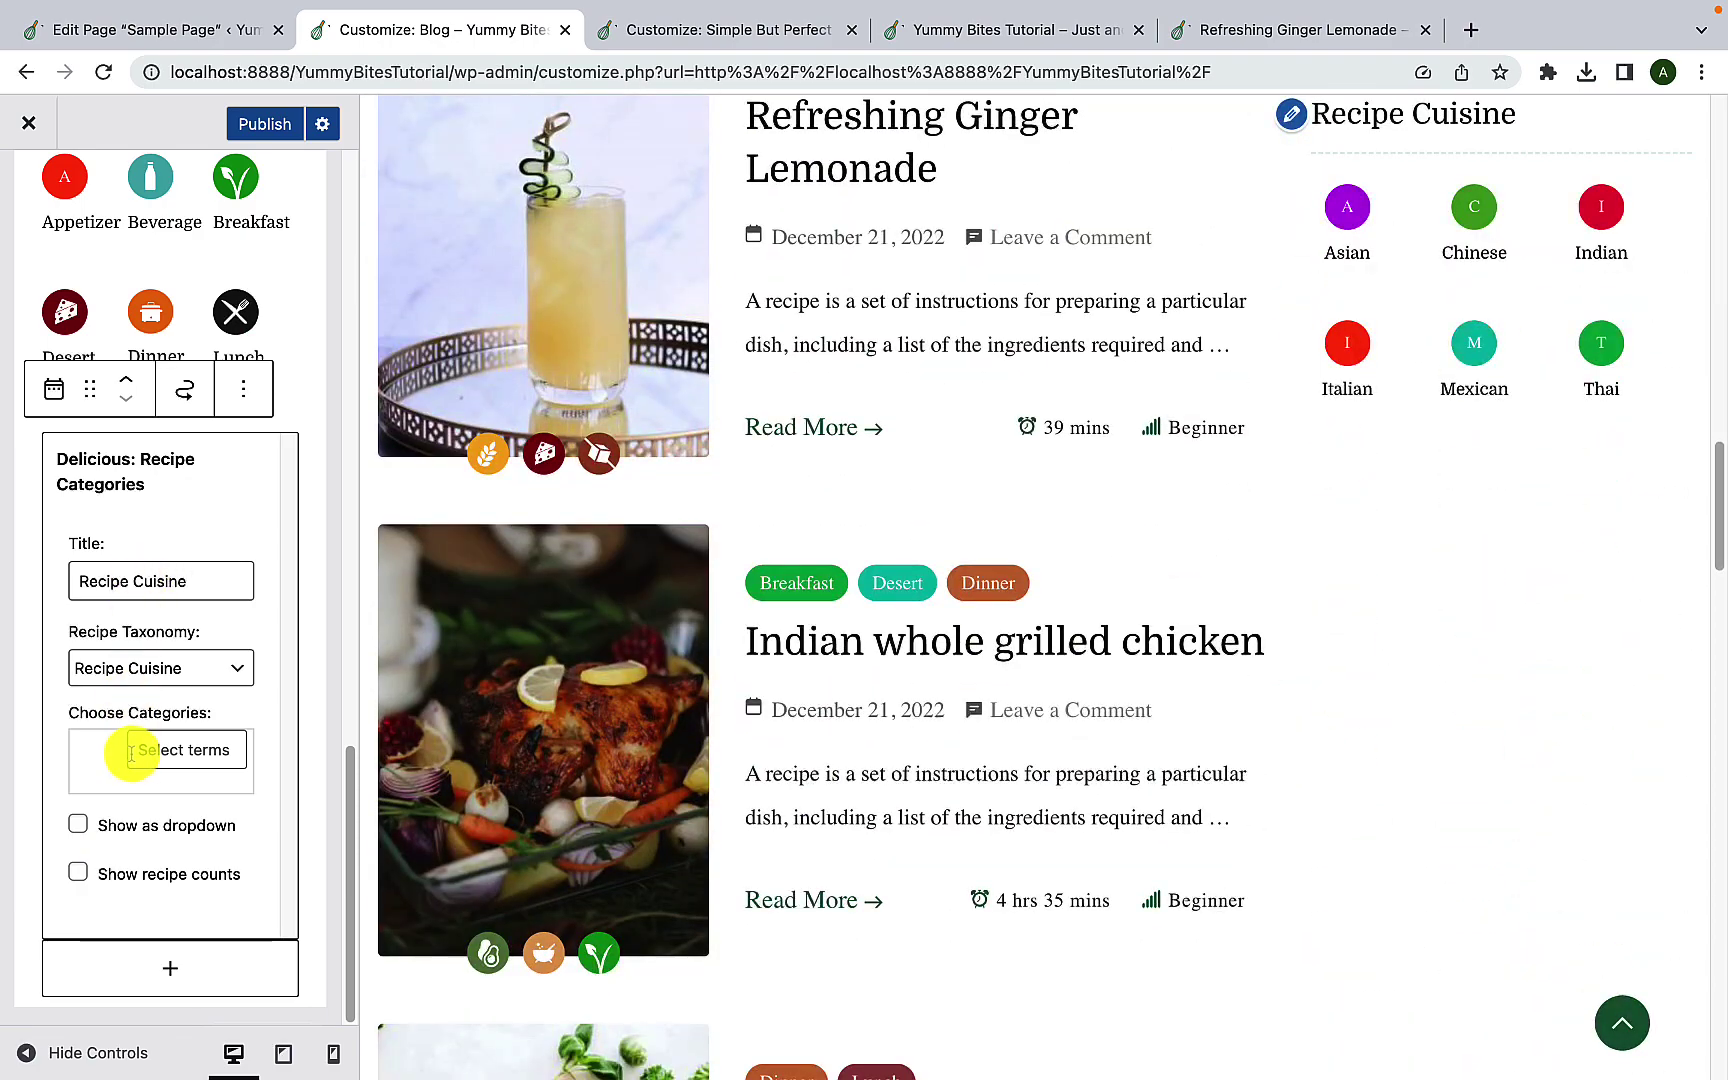
click(110, 745)
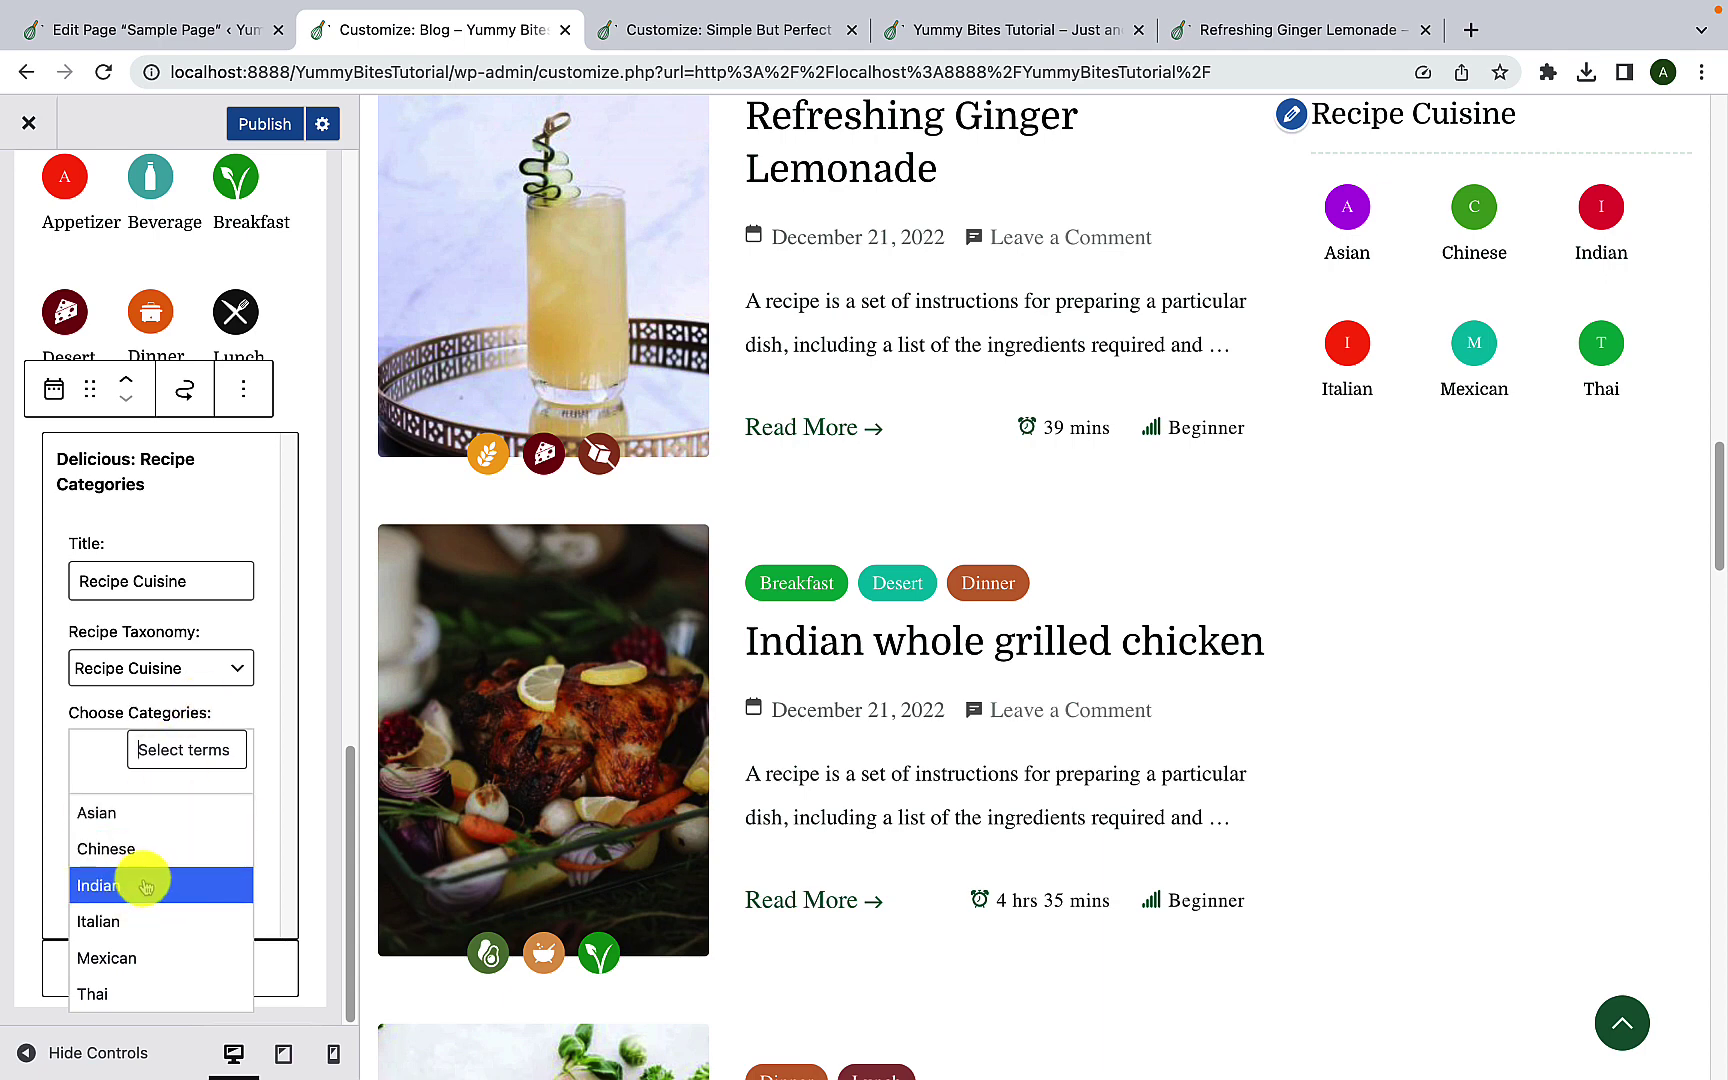
click(305, 463)
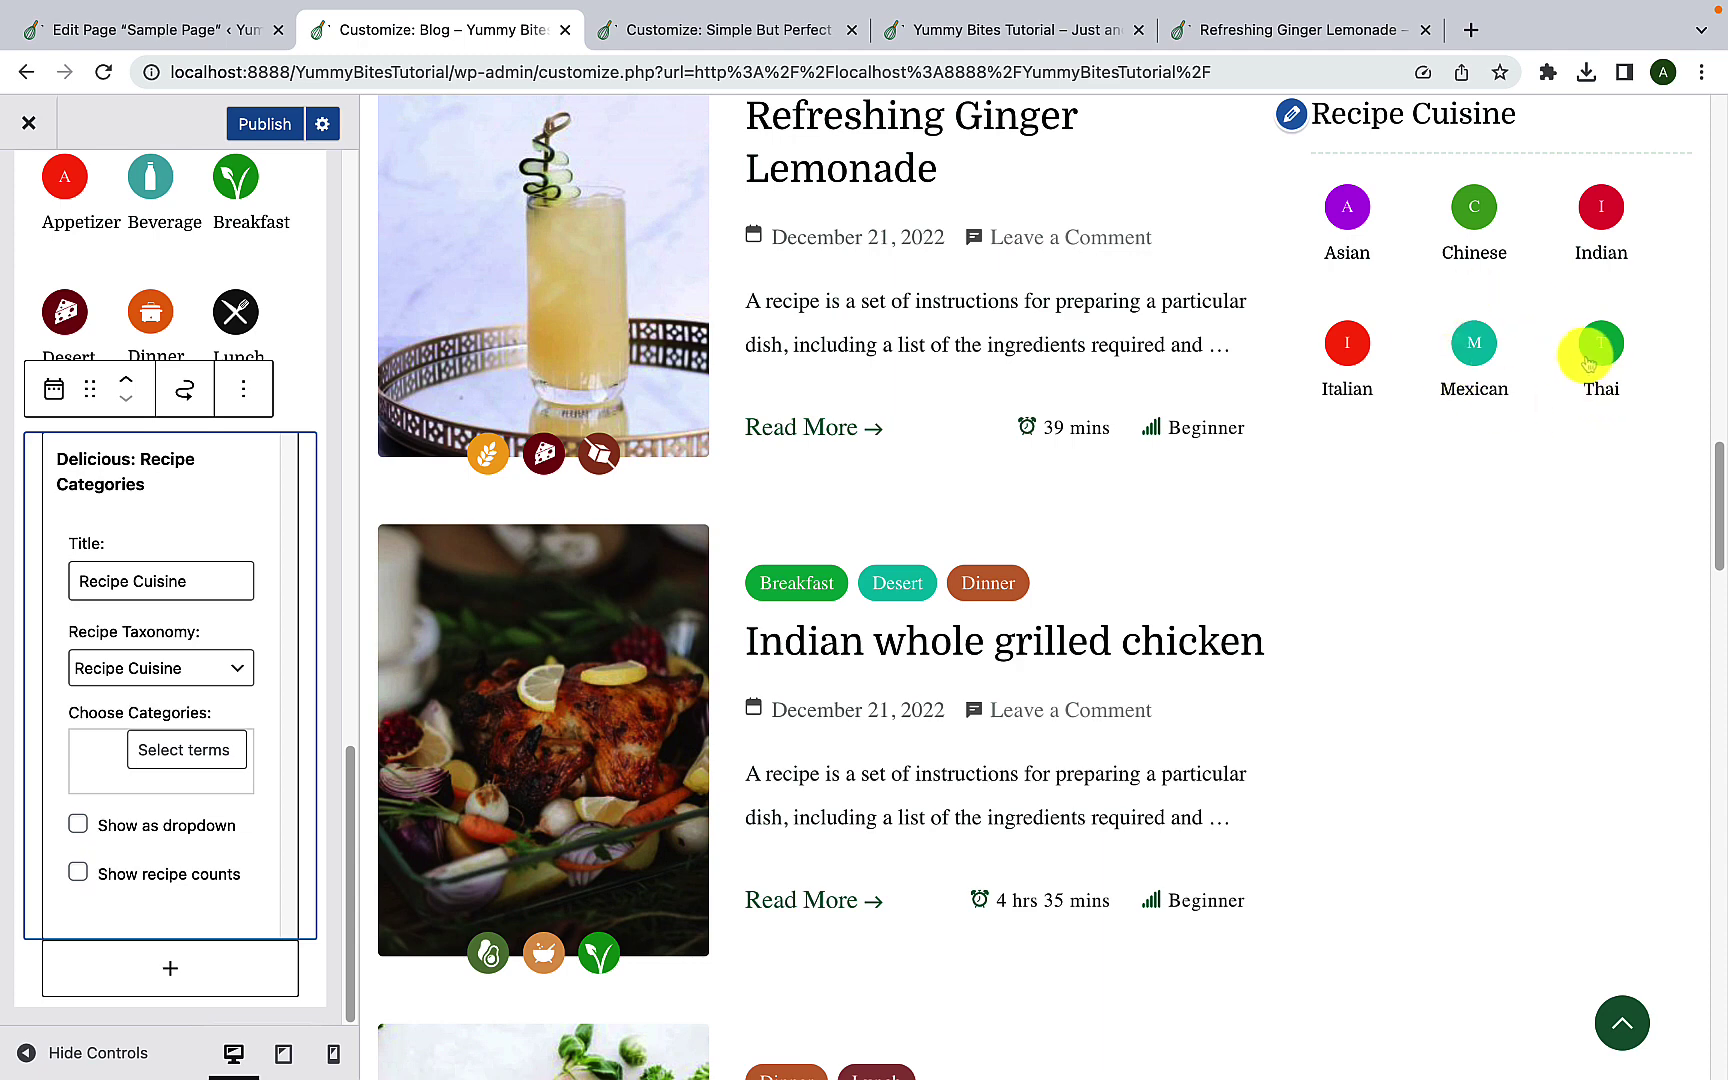
Step: Add one more Delicious: Recipe Categories widget to the sidebar below the Recipe Cuisine widget
click(168, 972)
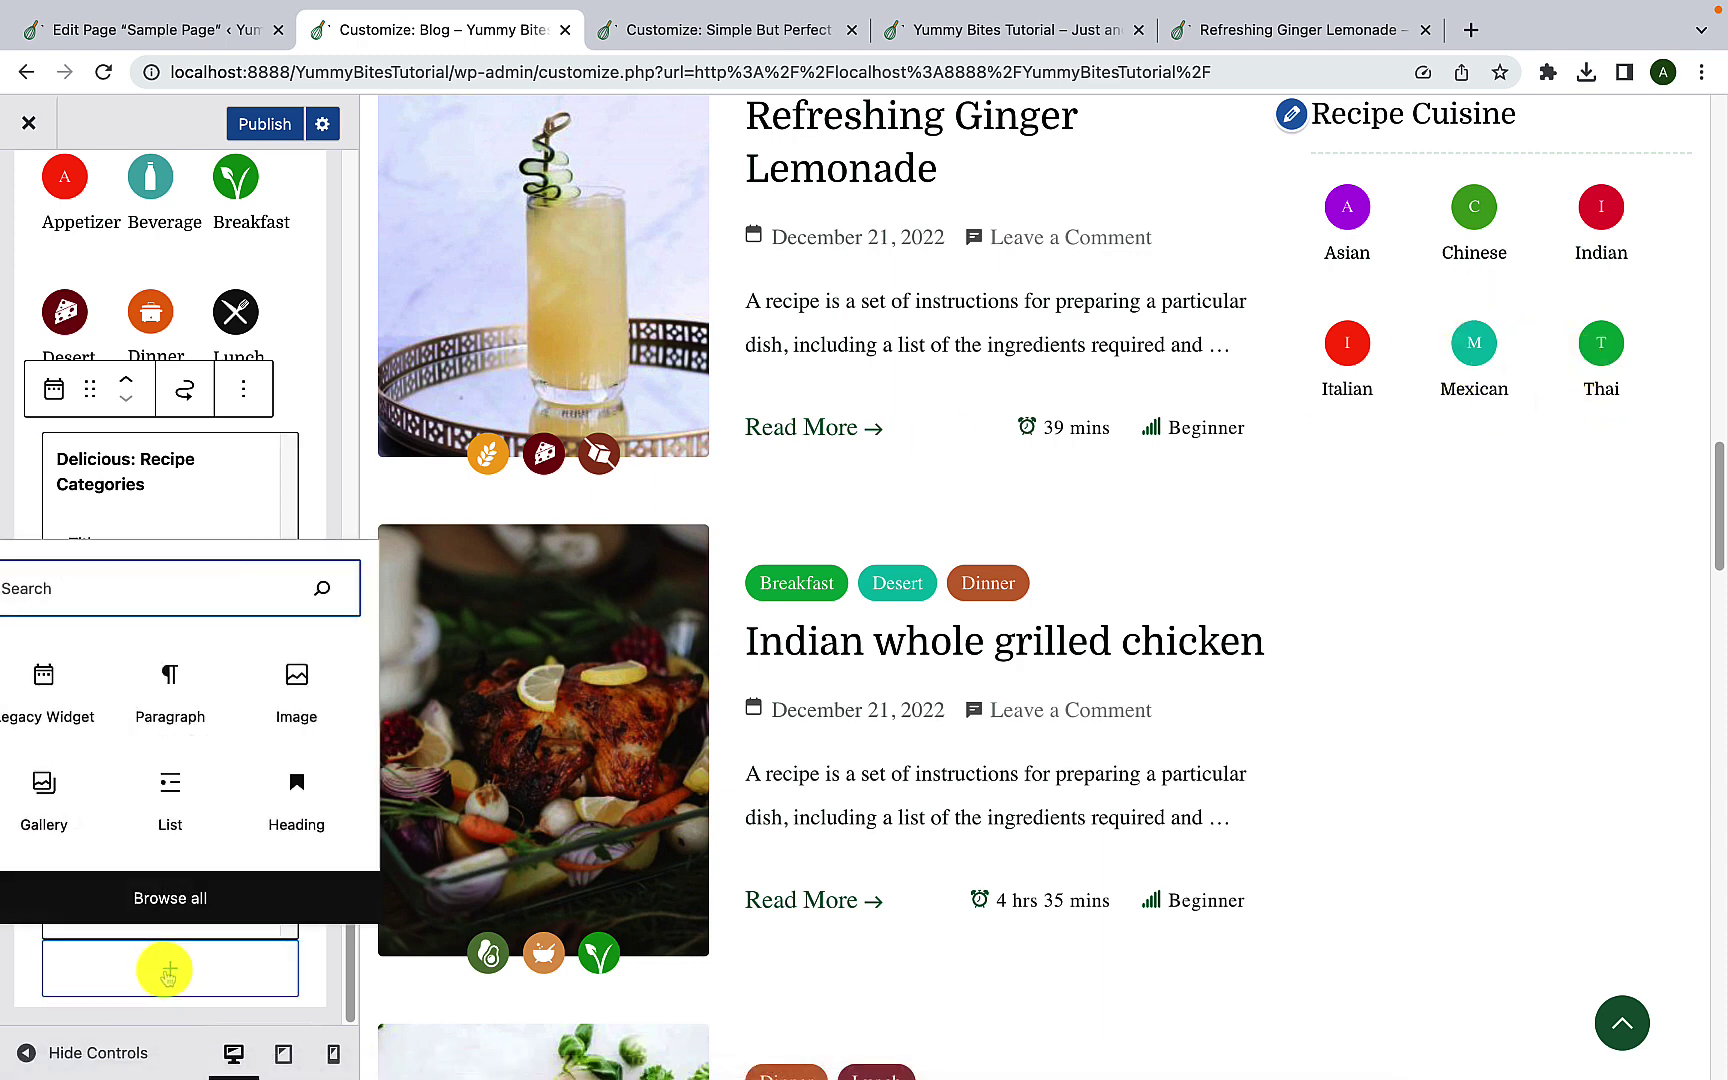
click(186, 897)
scroll(444, 878, down, 10)
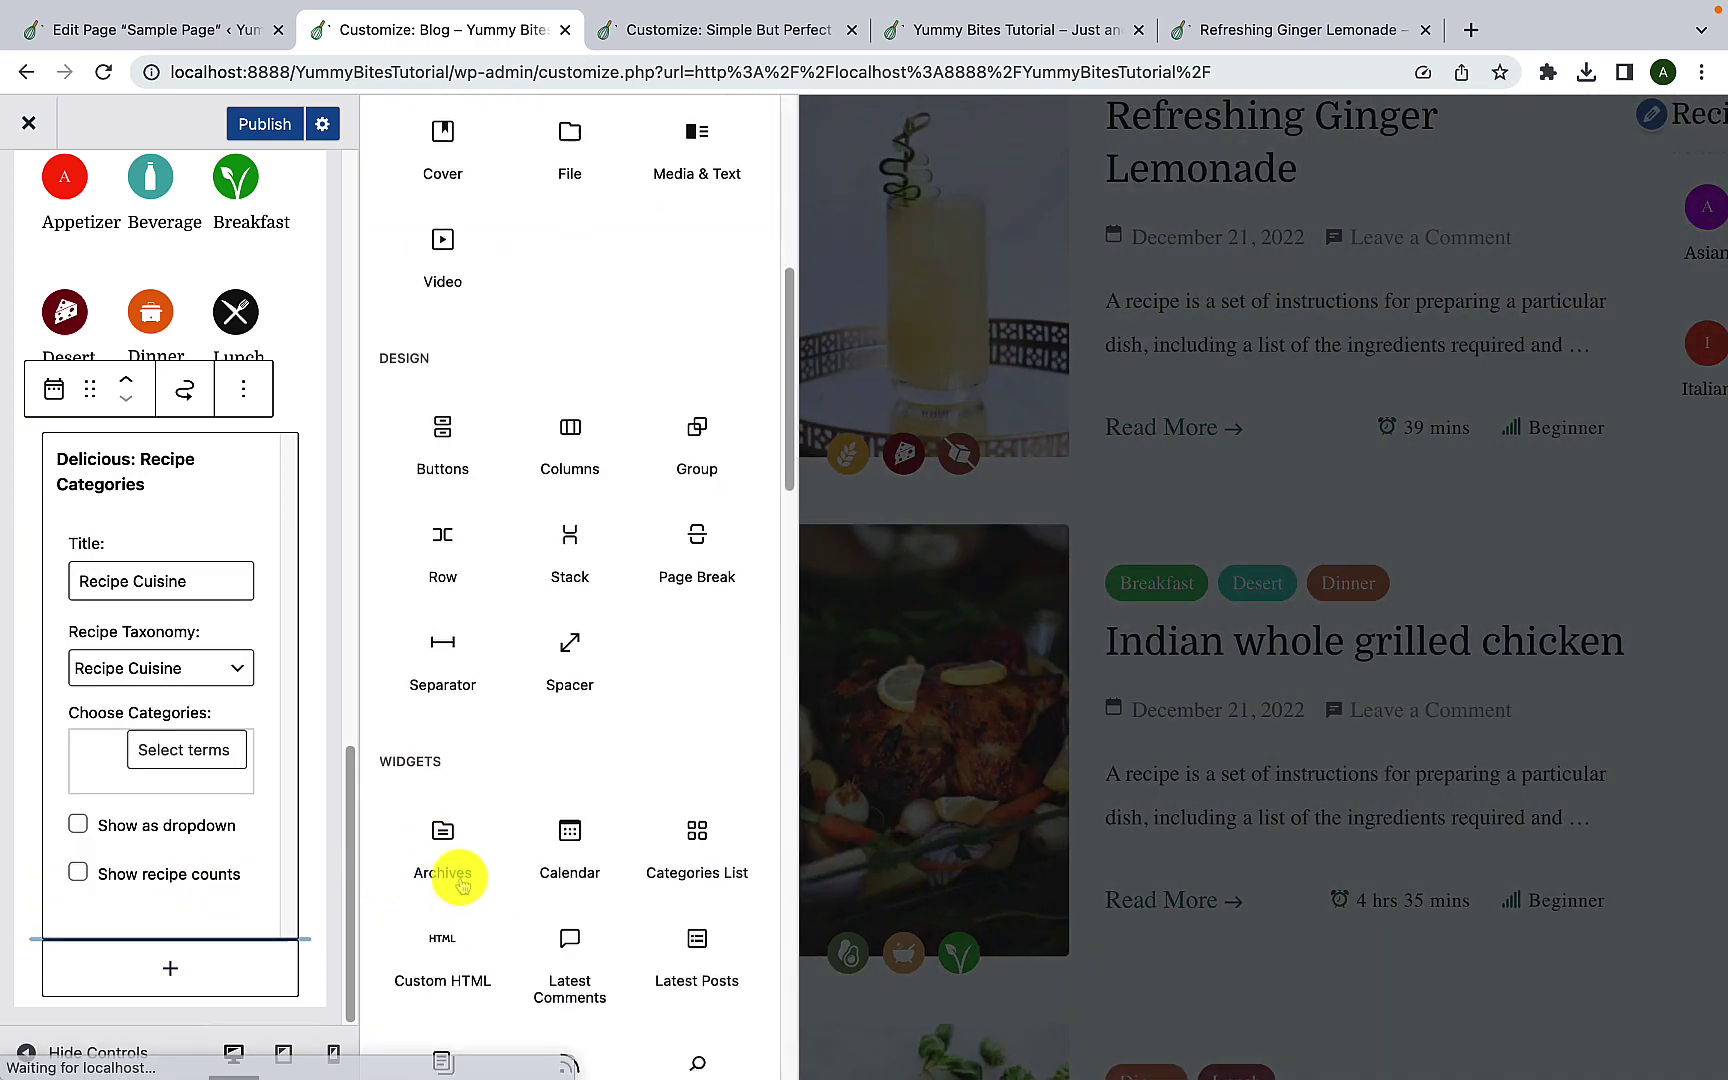
scroll(458, 876, down, 2)
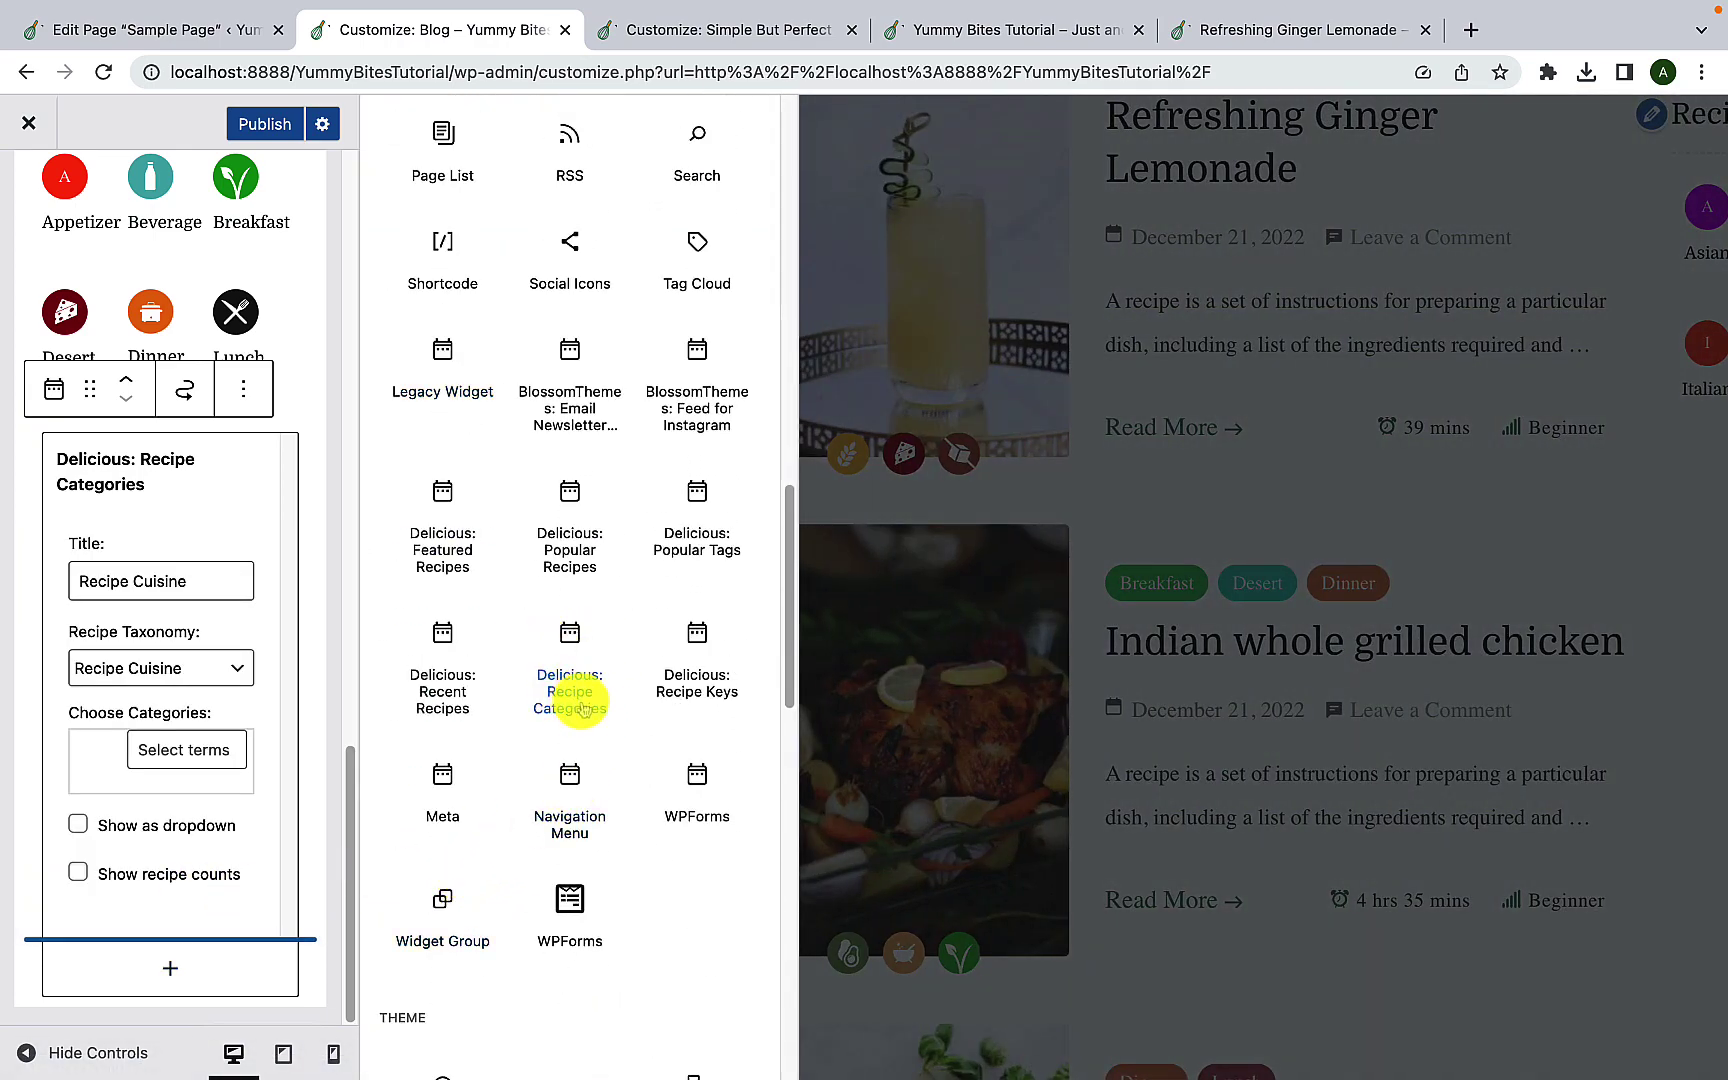
click(582, 708)
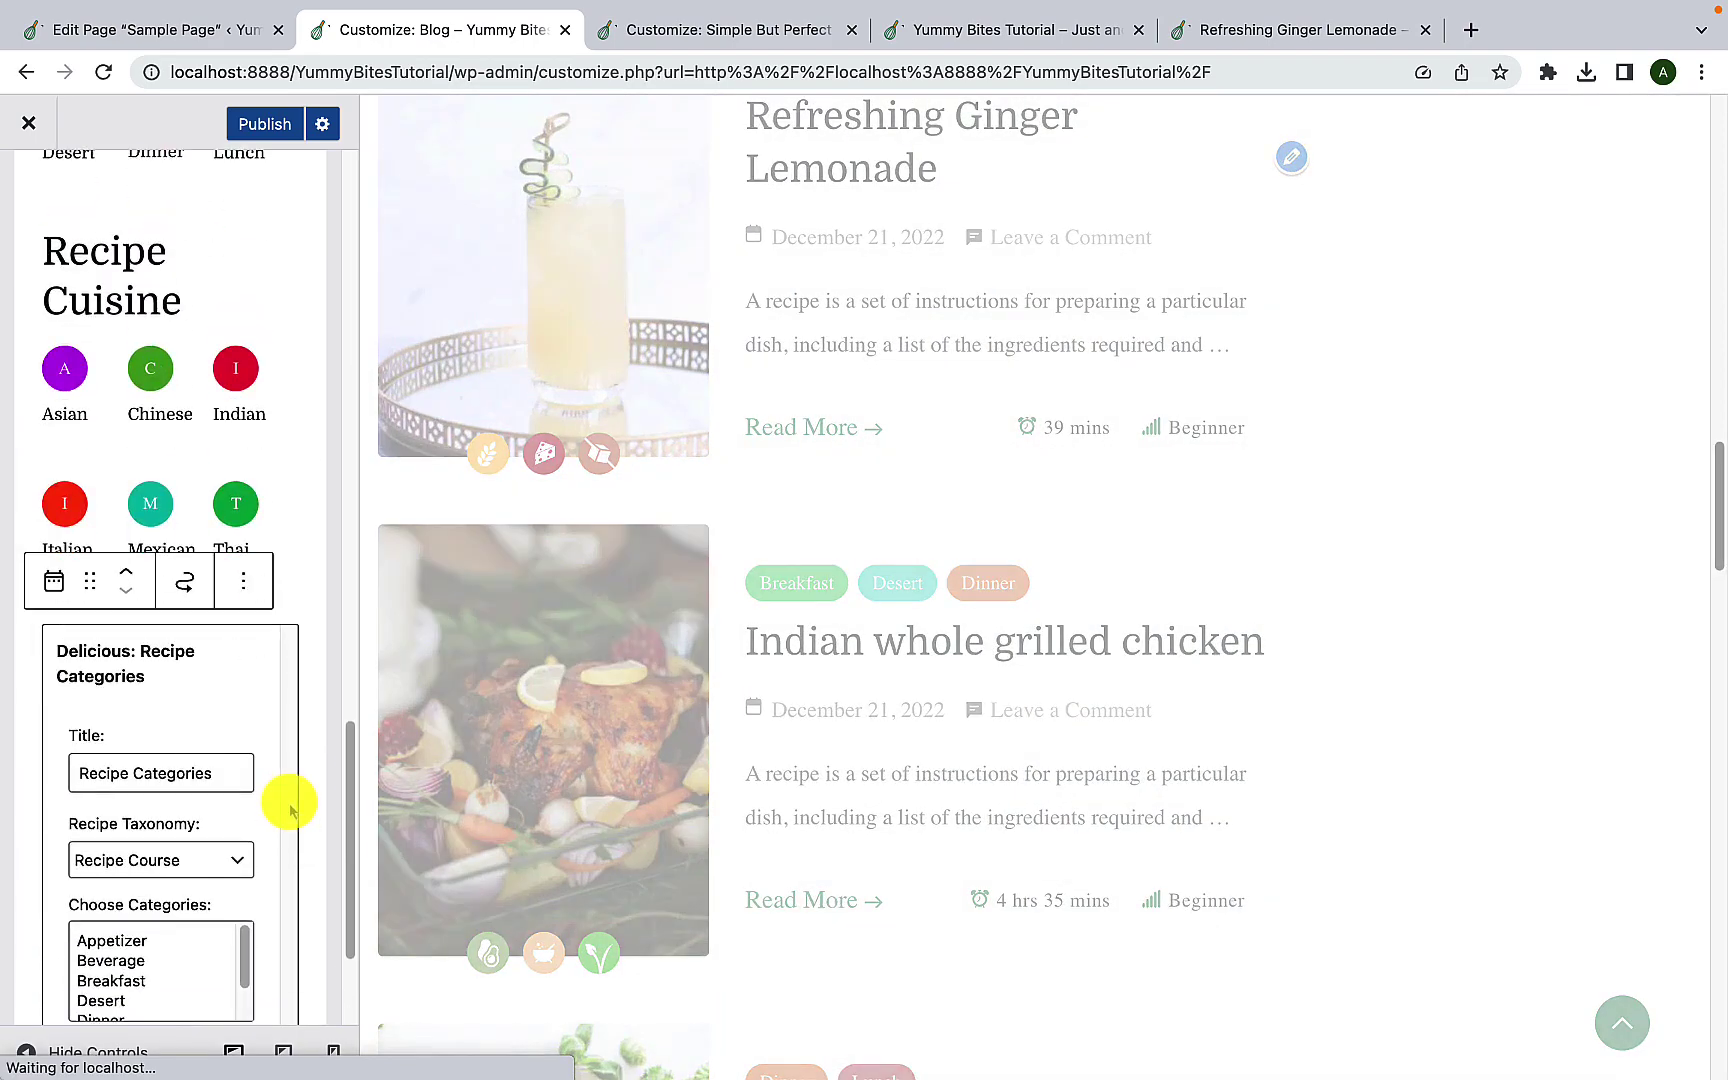
Step: Set the newest Recipe Categories widget's taxonomy to Recipe Cooking Method and change its title to "Recipe Cooking Methods"
scroll(290, 810, down, 3)
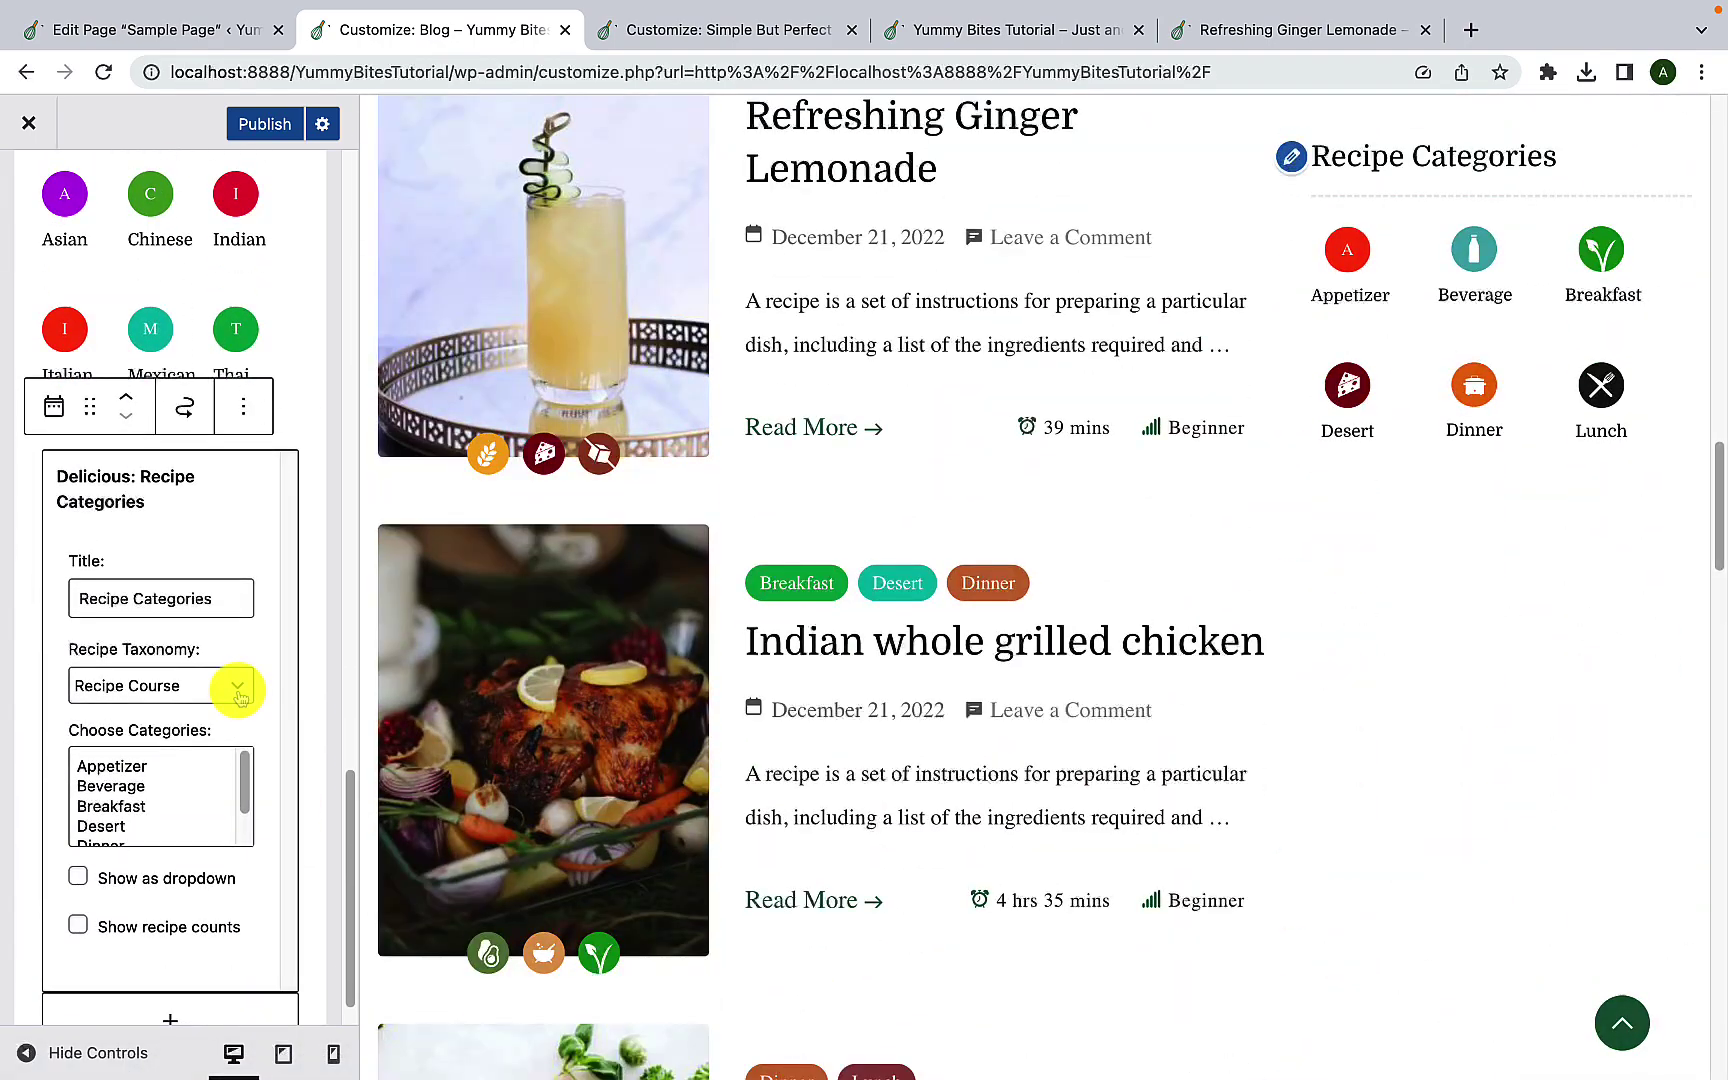
click(212, 685)
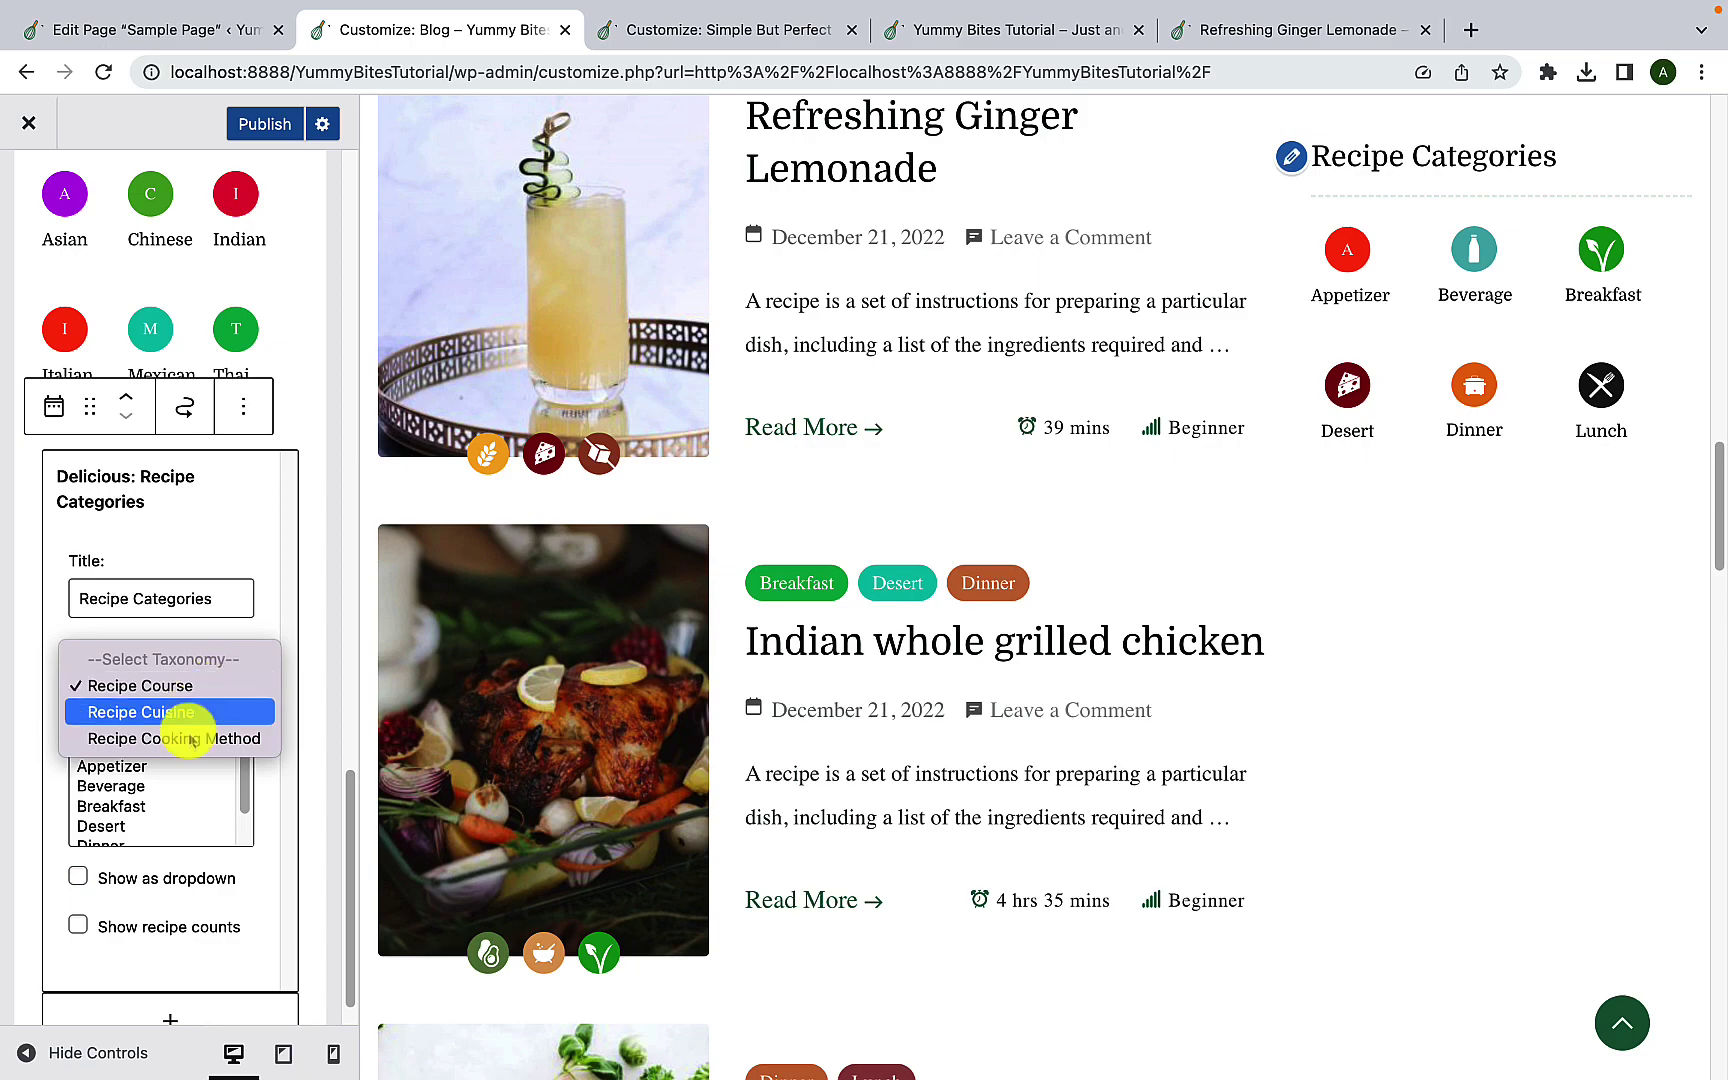
click(193, 740)
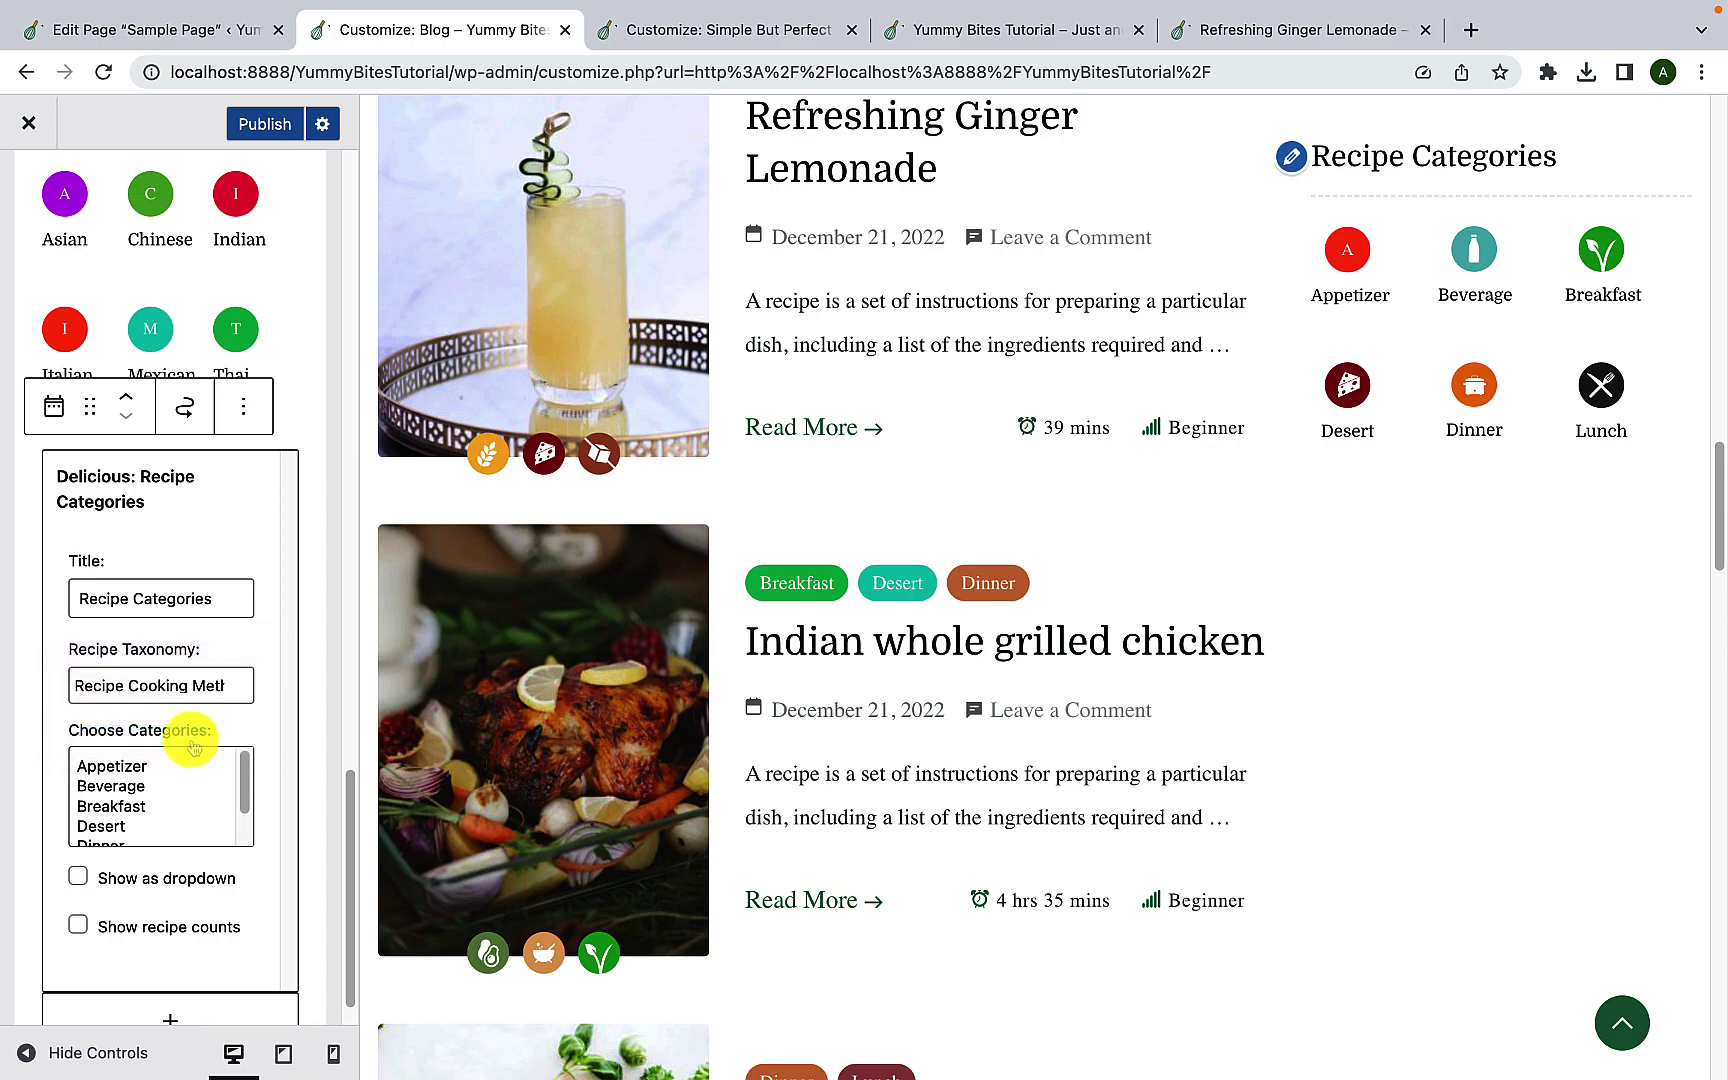
drag(210, 598, 133, 600)
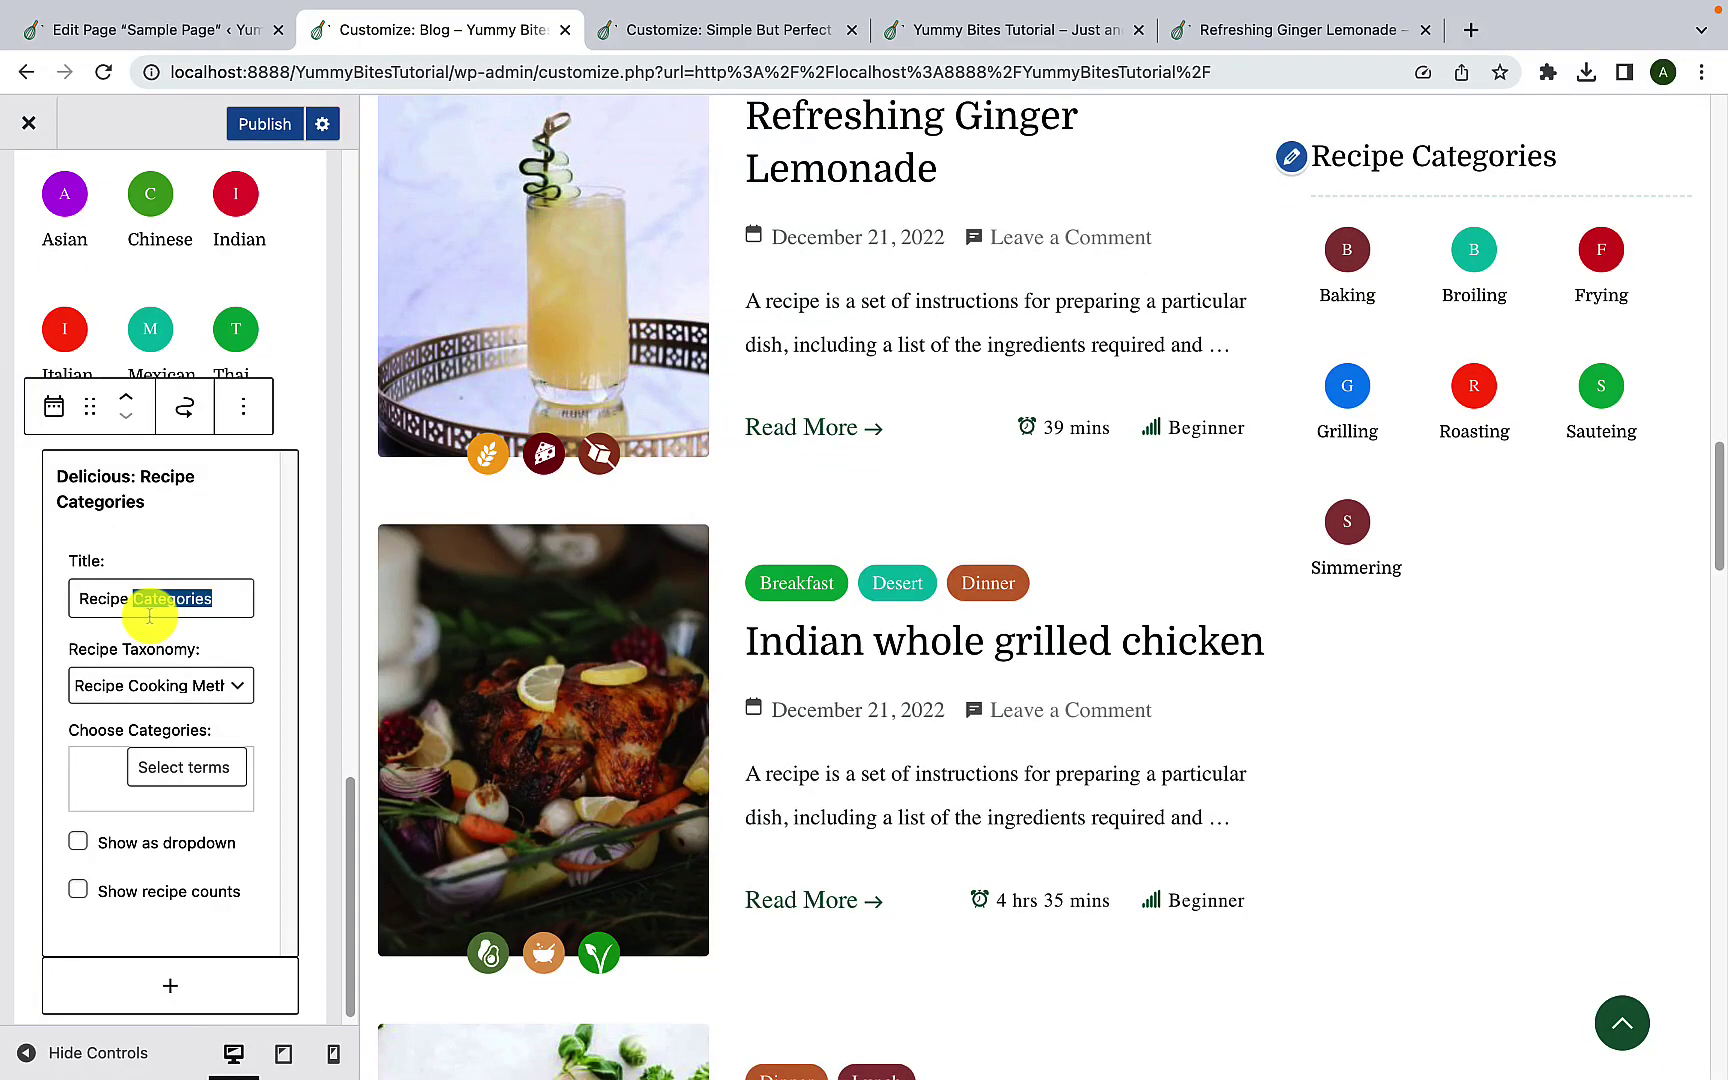
text(Cooking Methods)
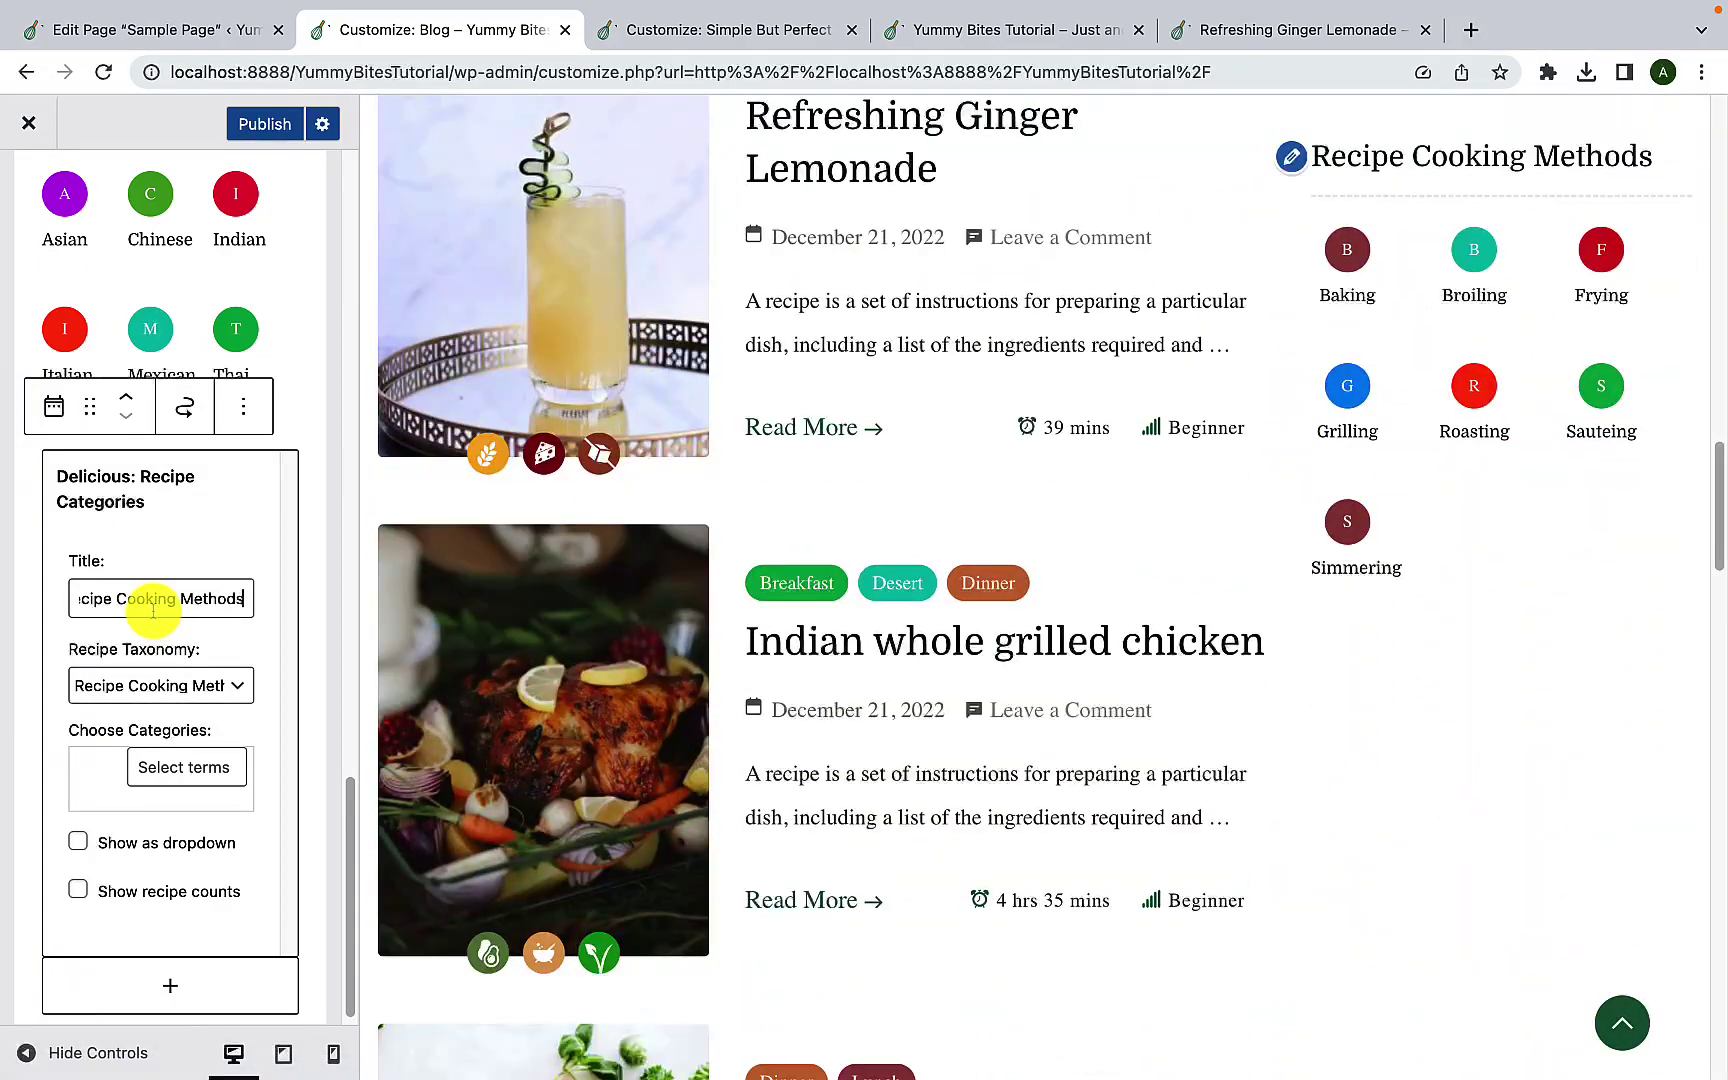
click(5, 700)
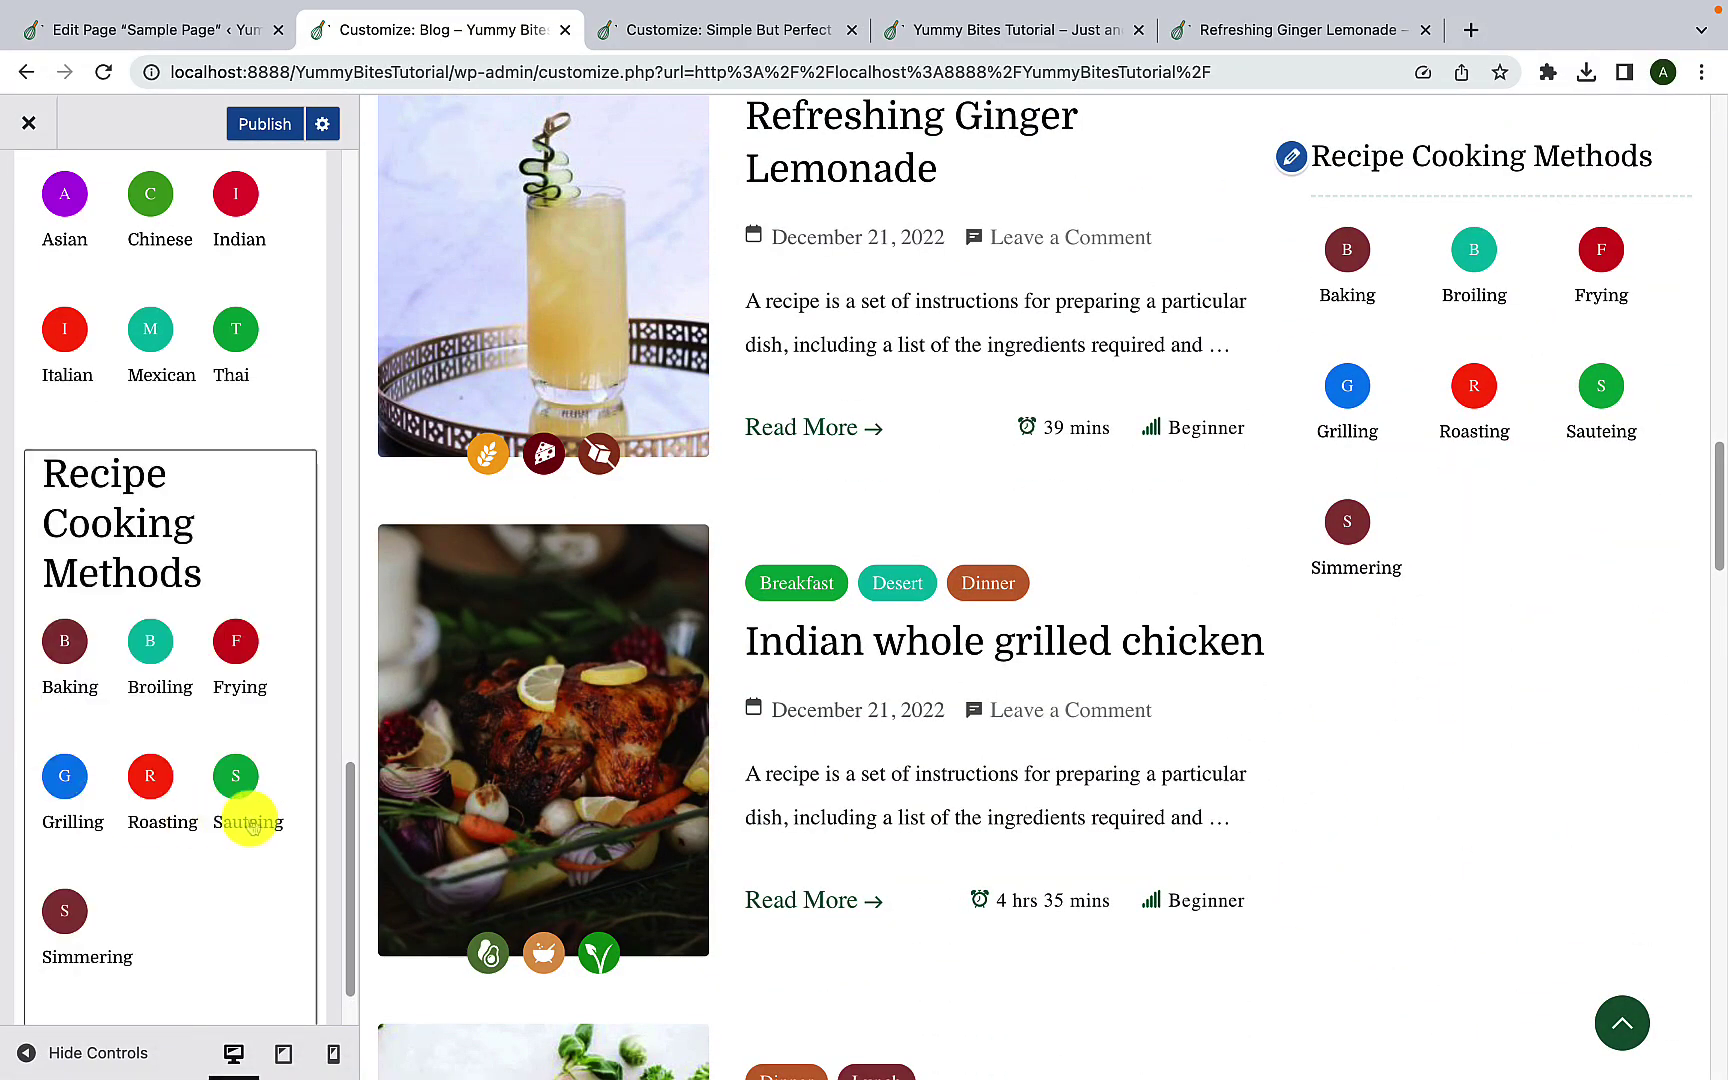
Step: Review the whole blog sidebar in the site preview, from Featured Recipes through to Recipe Cooking Methods
scroll(1450, 595, up, 6)
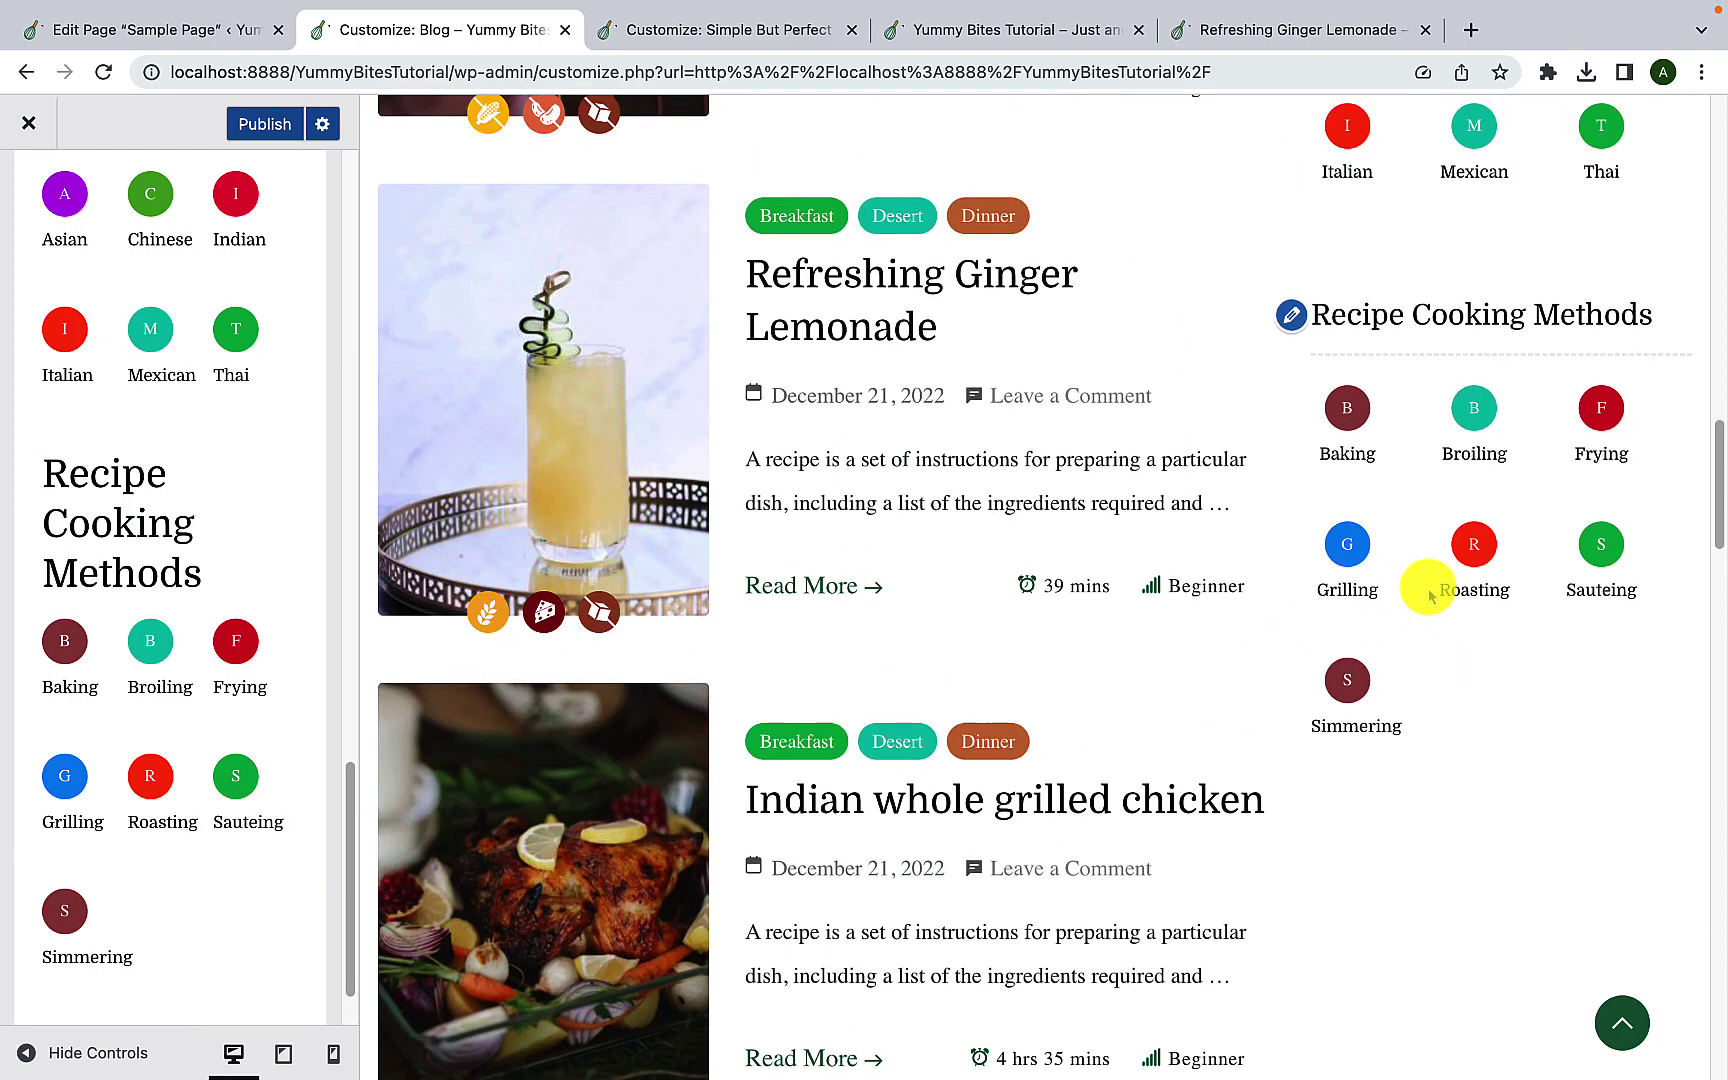
scroll(1427, 595, up, 6)
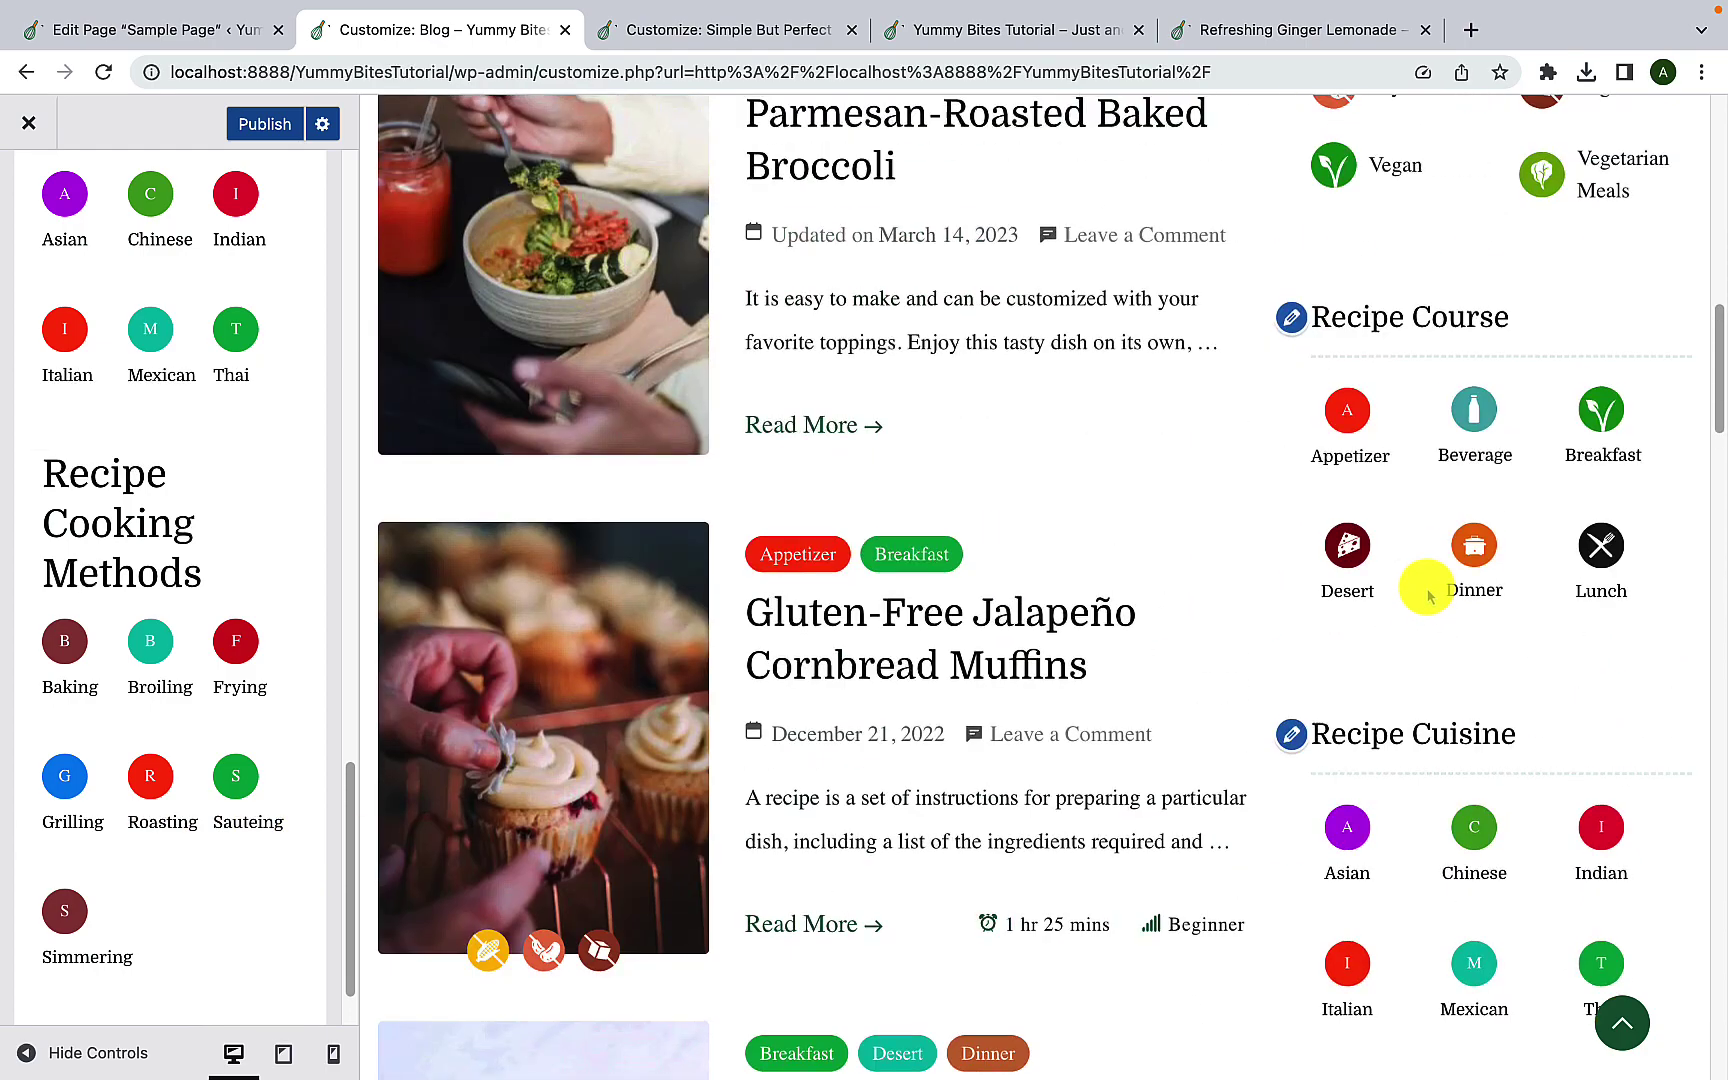
scroll(1500, 563, up, 10)
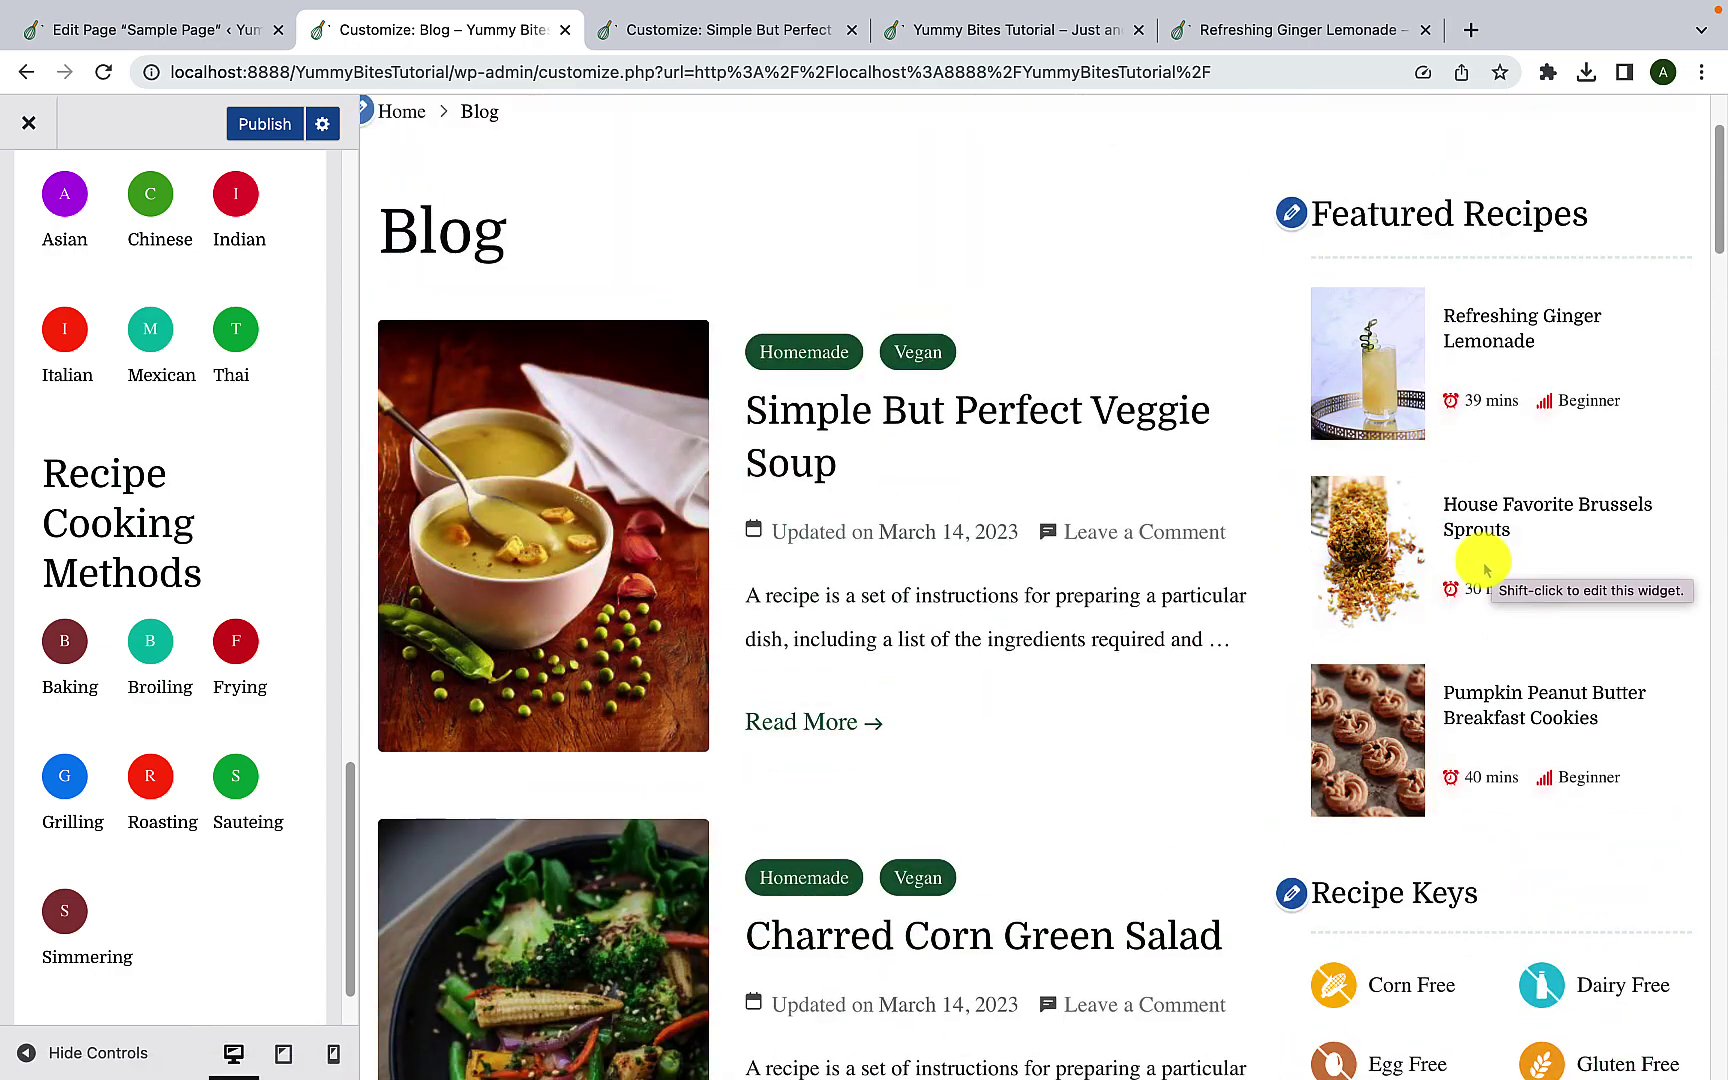
scroll(1500, 565, down, 15)
scroll(1484, 572, down, 6)
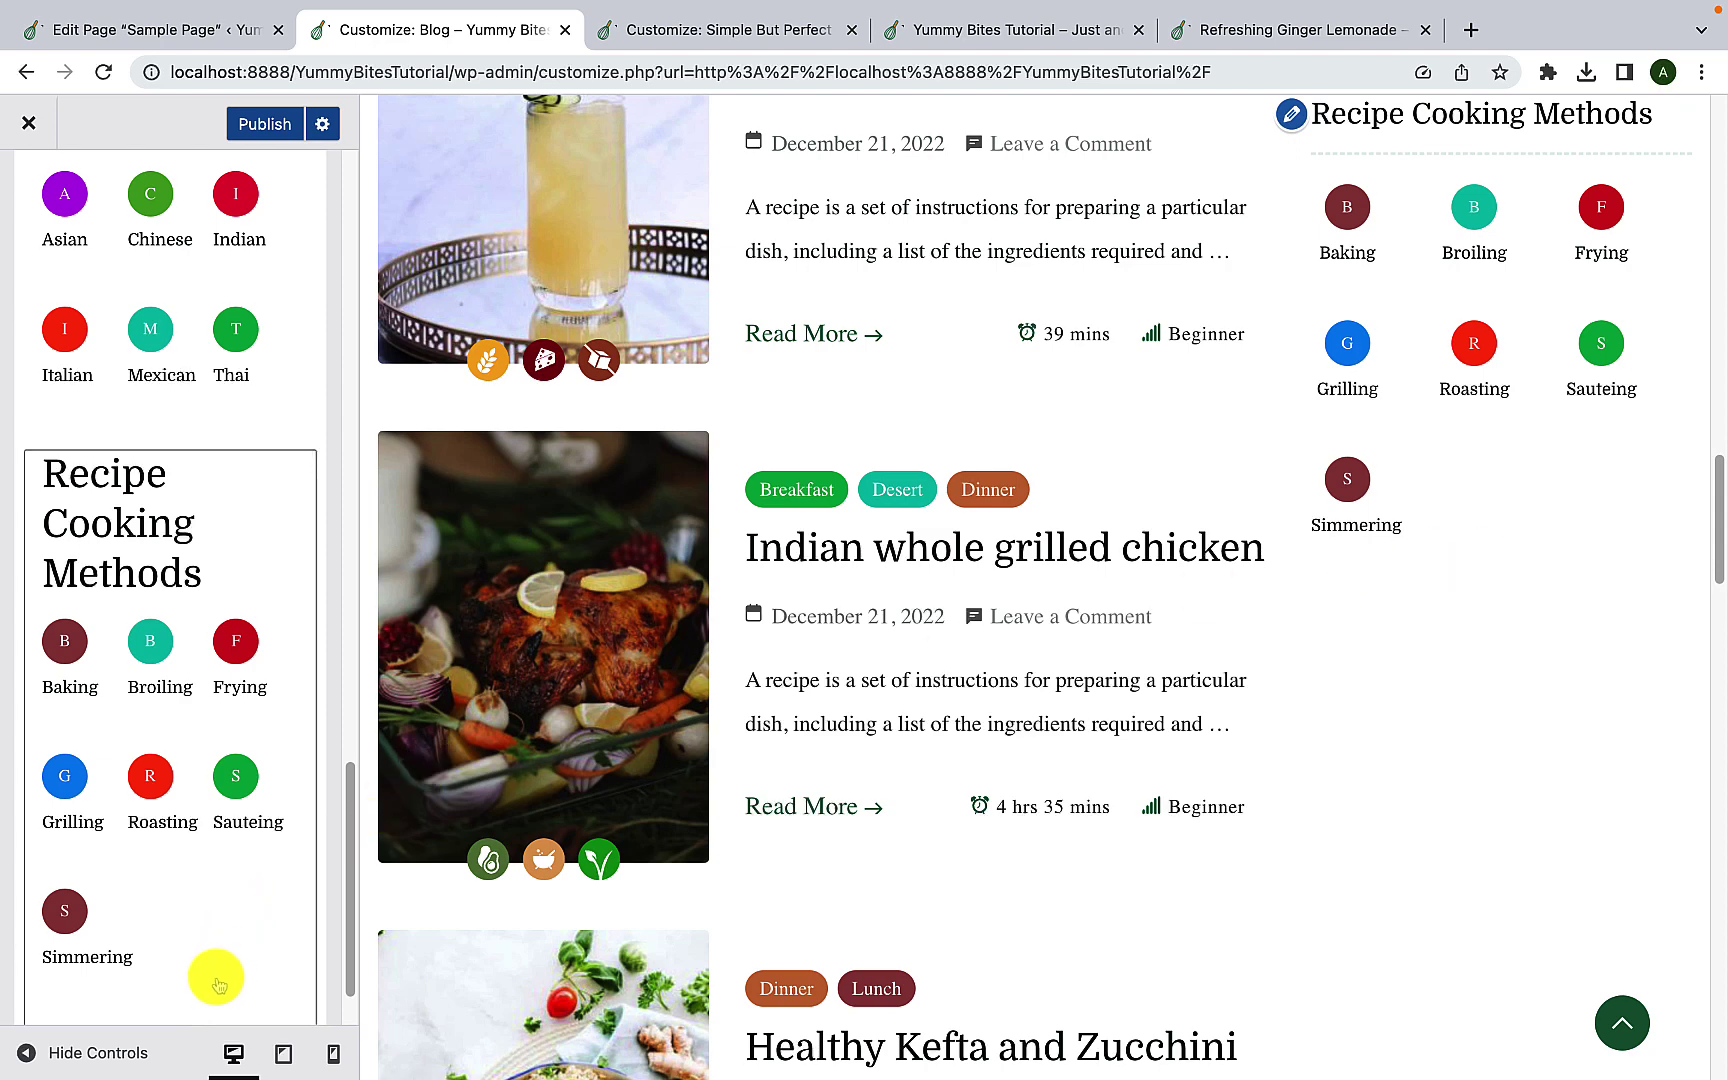
Step: Browse the full list of blocks and widgets available for the sidebar, and close it without adding any
scroll(212, 976, down, 2)
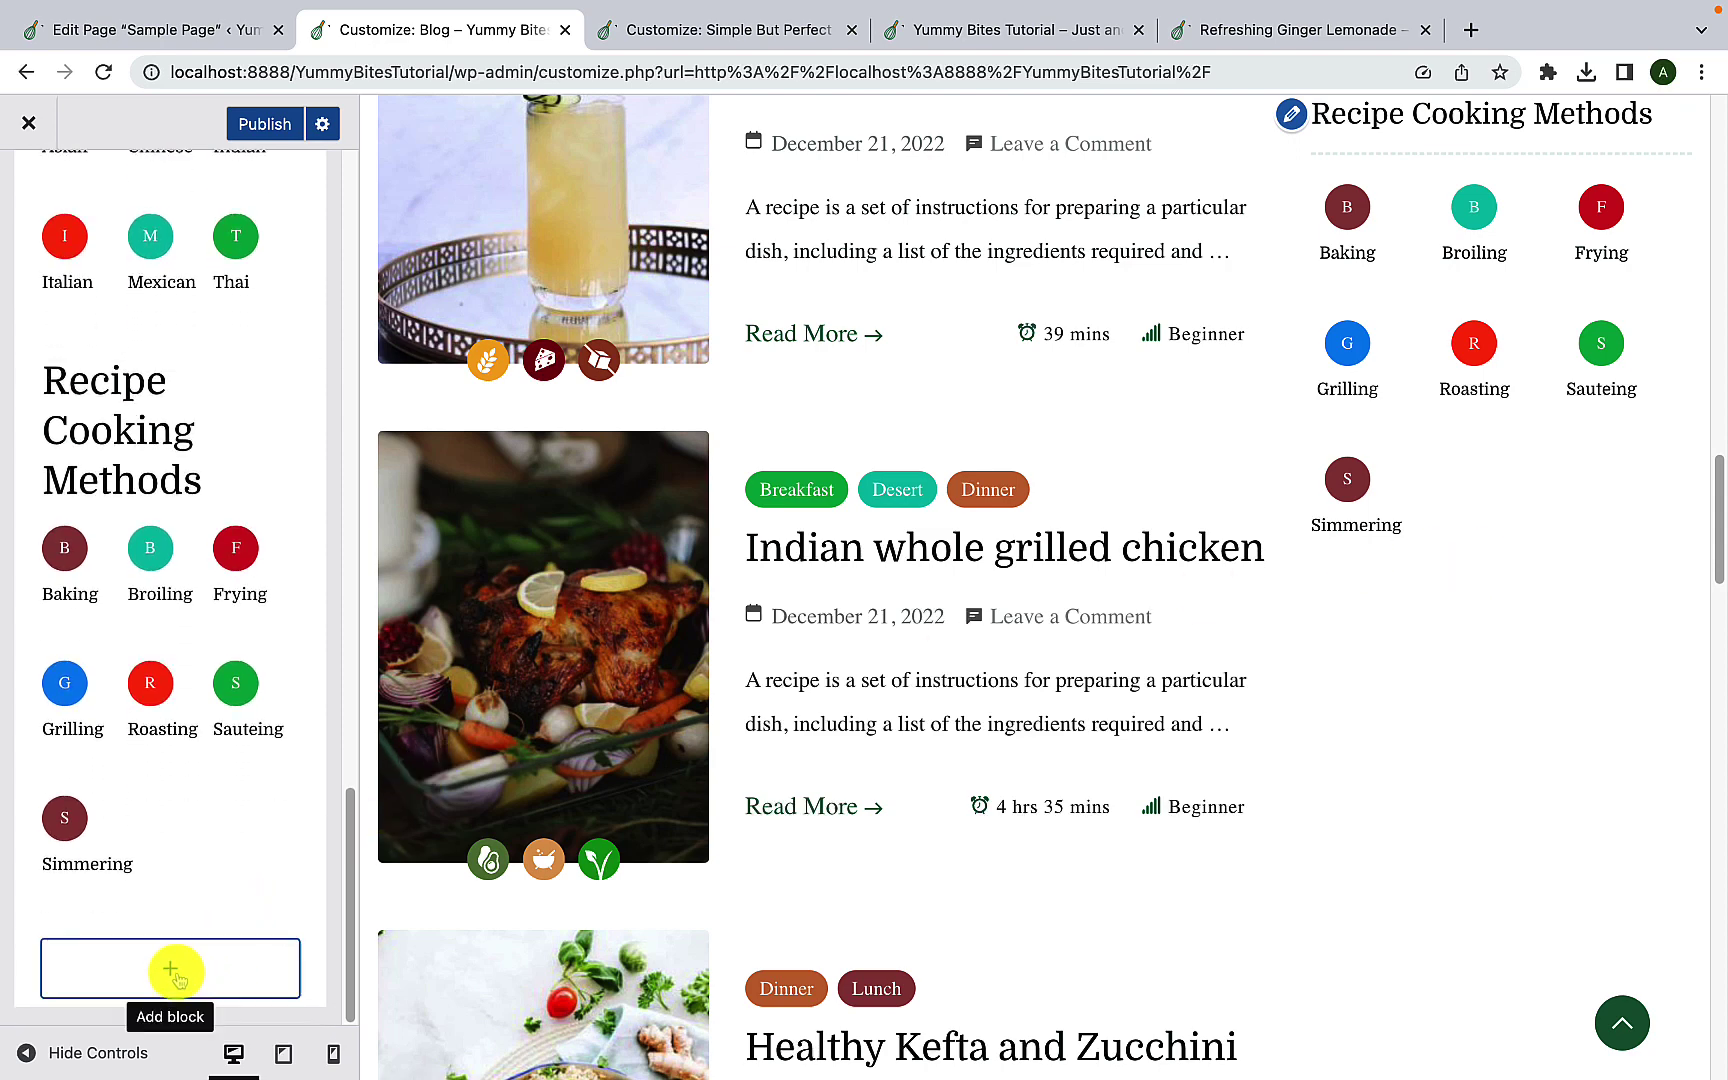
click(175, 972)
click(195, 905)
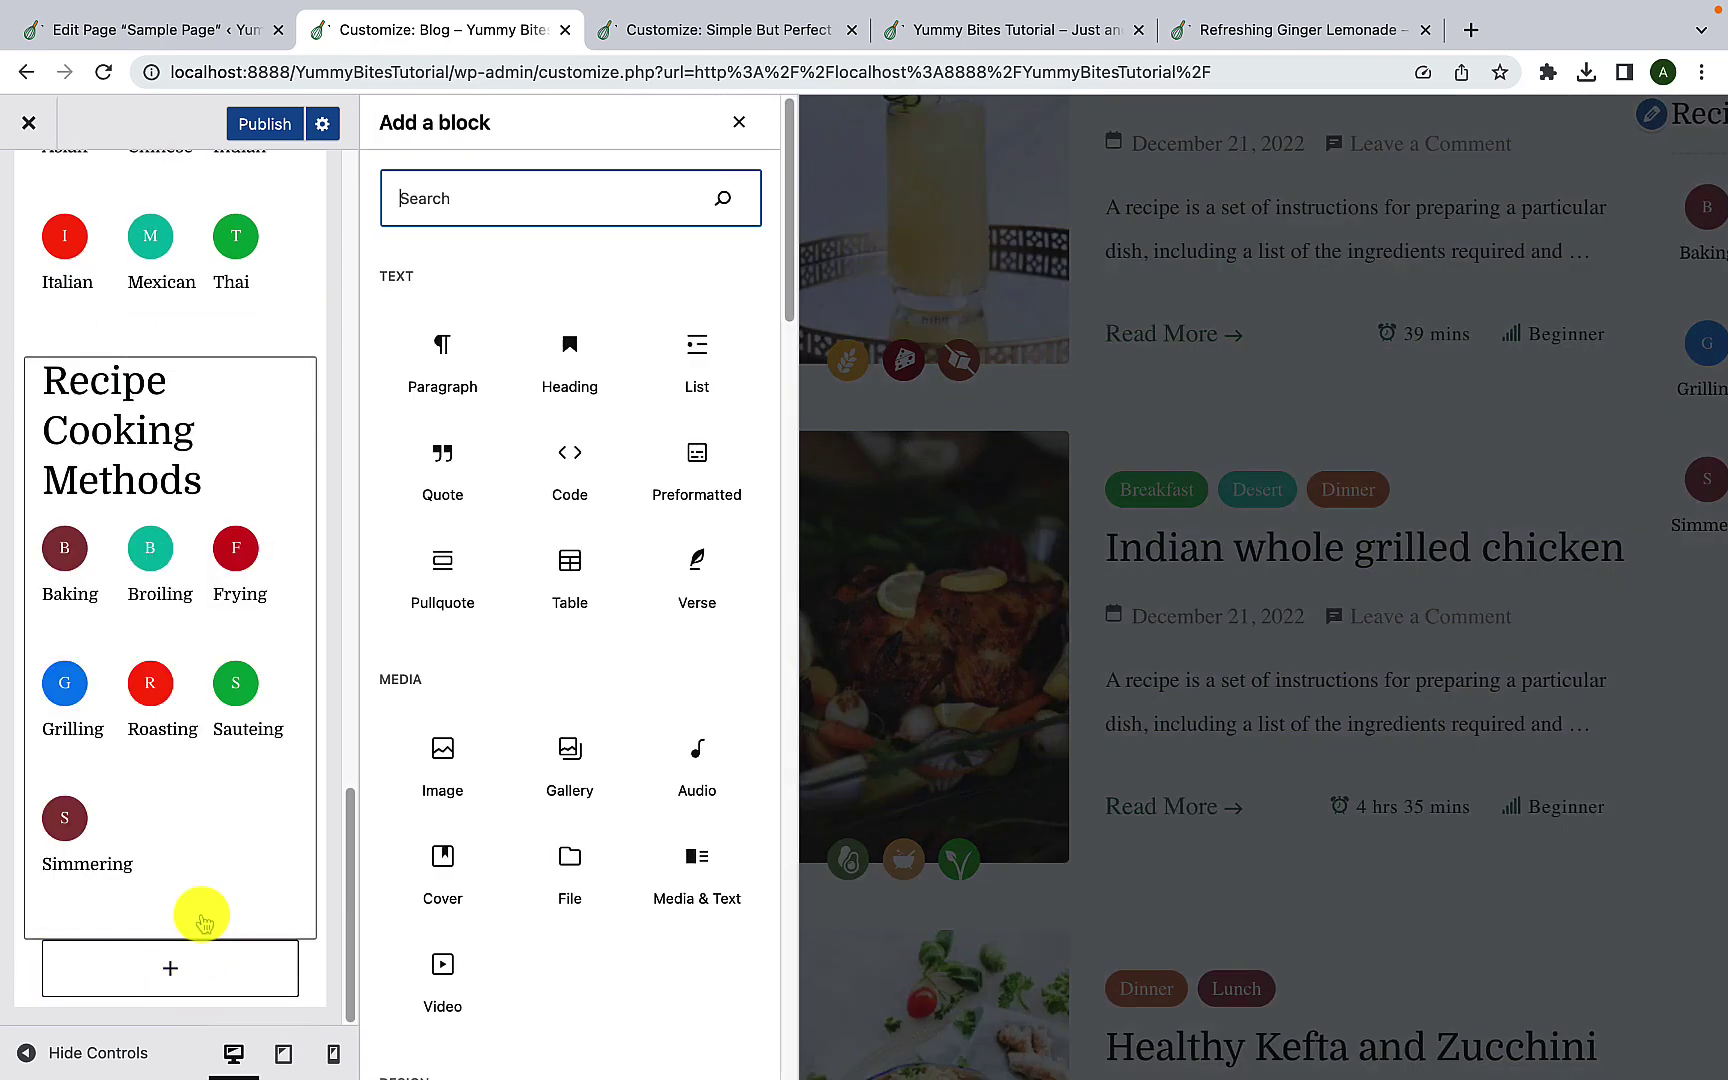
scroll(463, 895, down, 12)
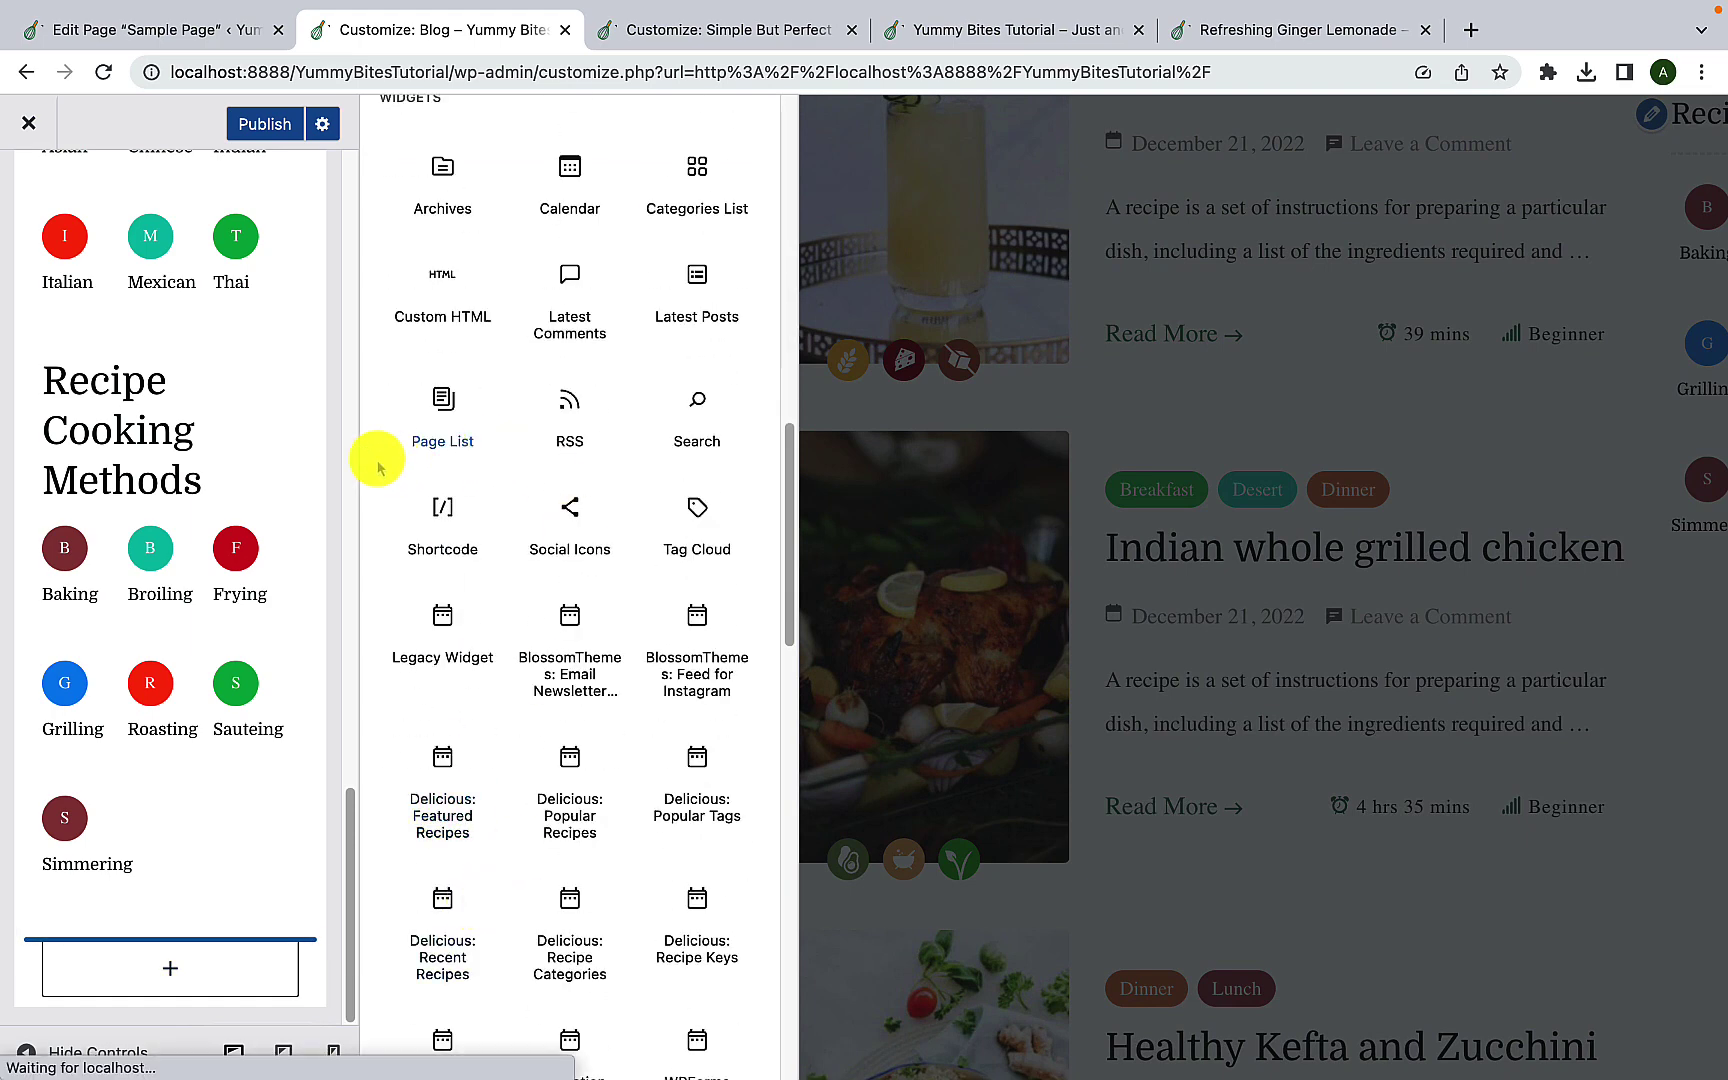
scroll(450, 400, up, 1)
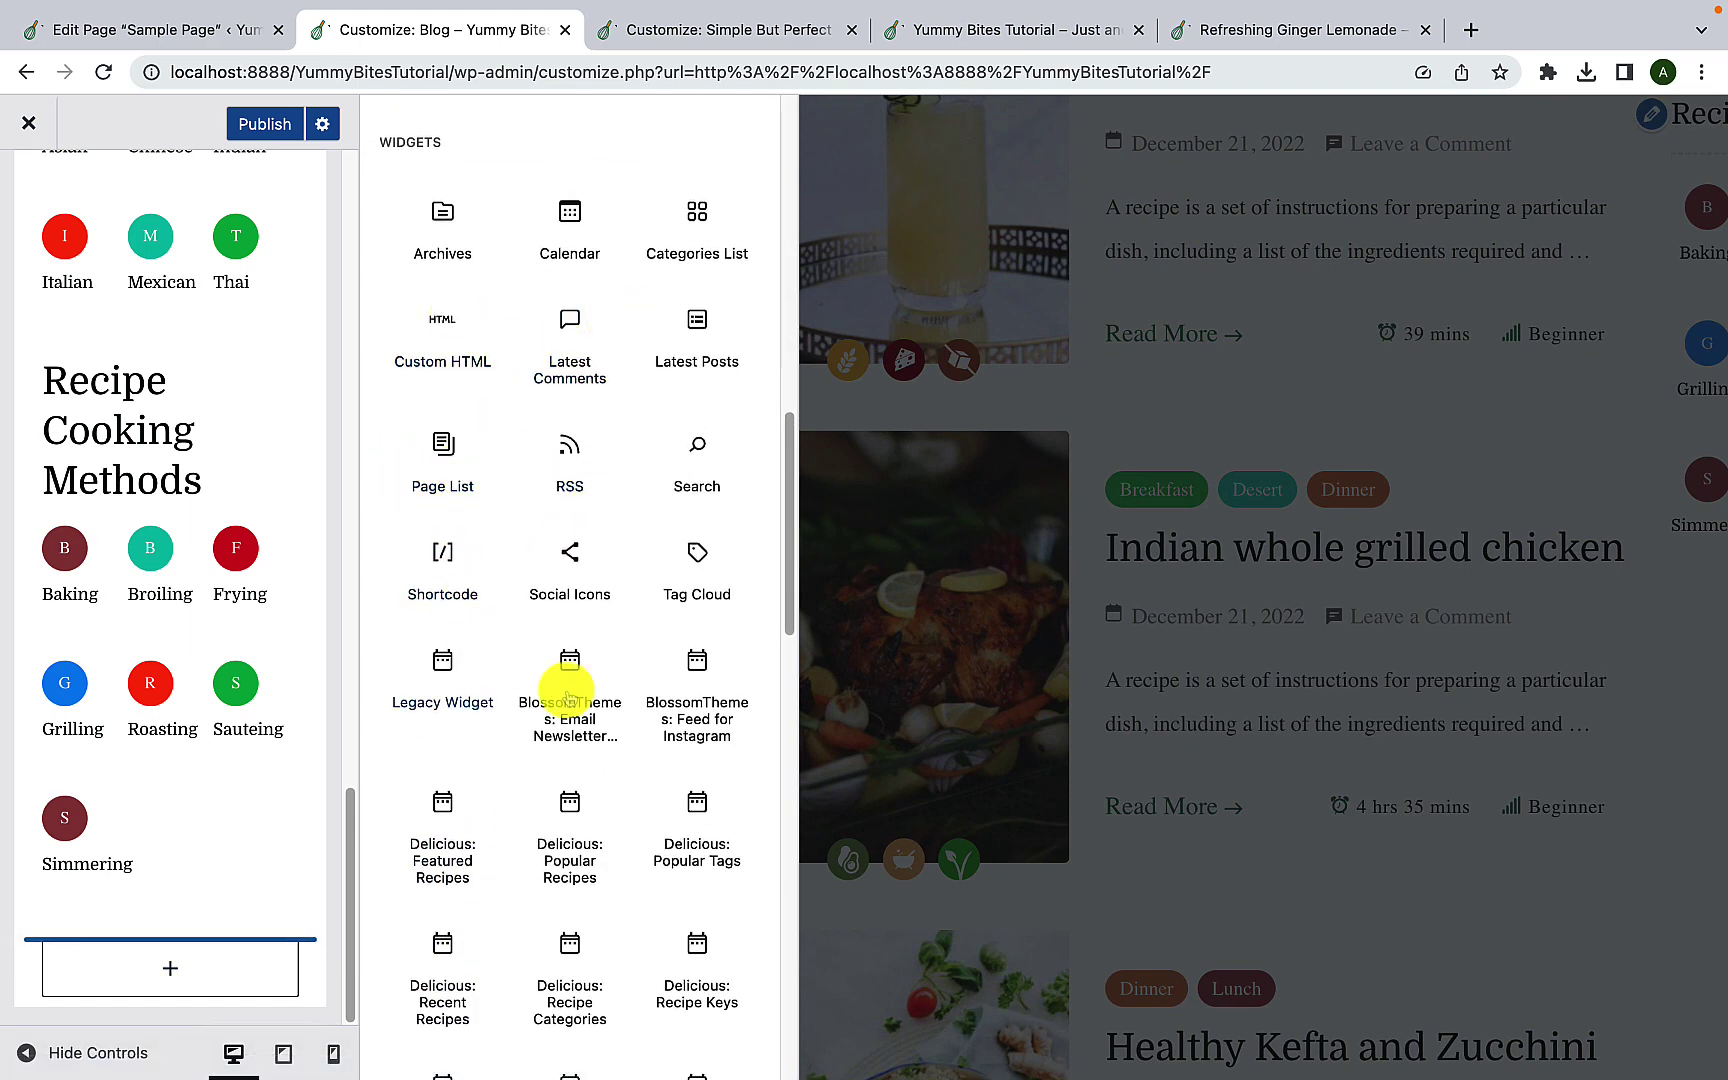
scroll(644, 795, down, 10)
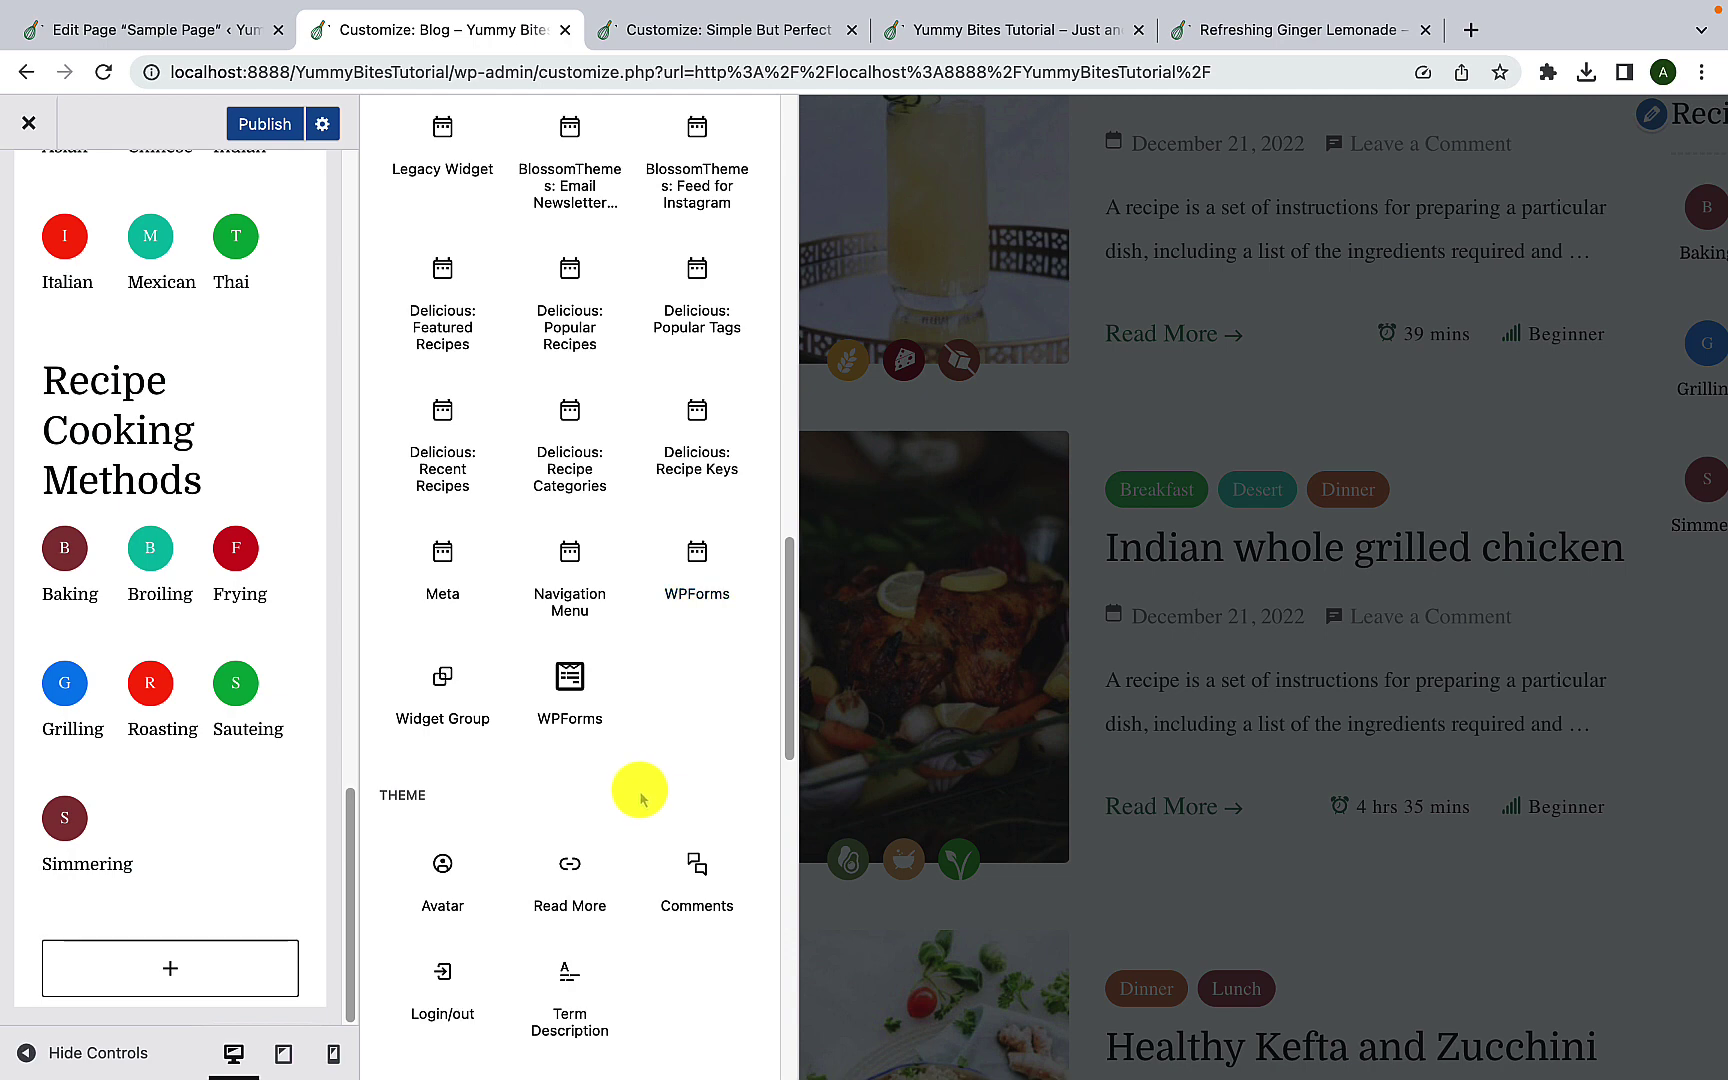
scroll(643, 797, up, 11)
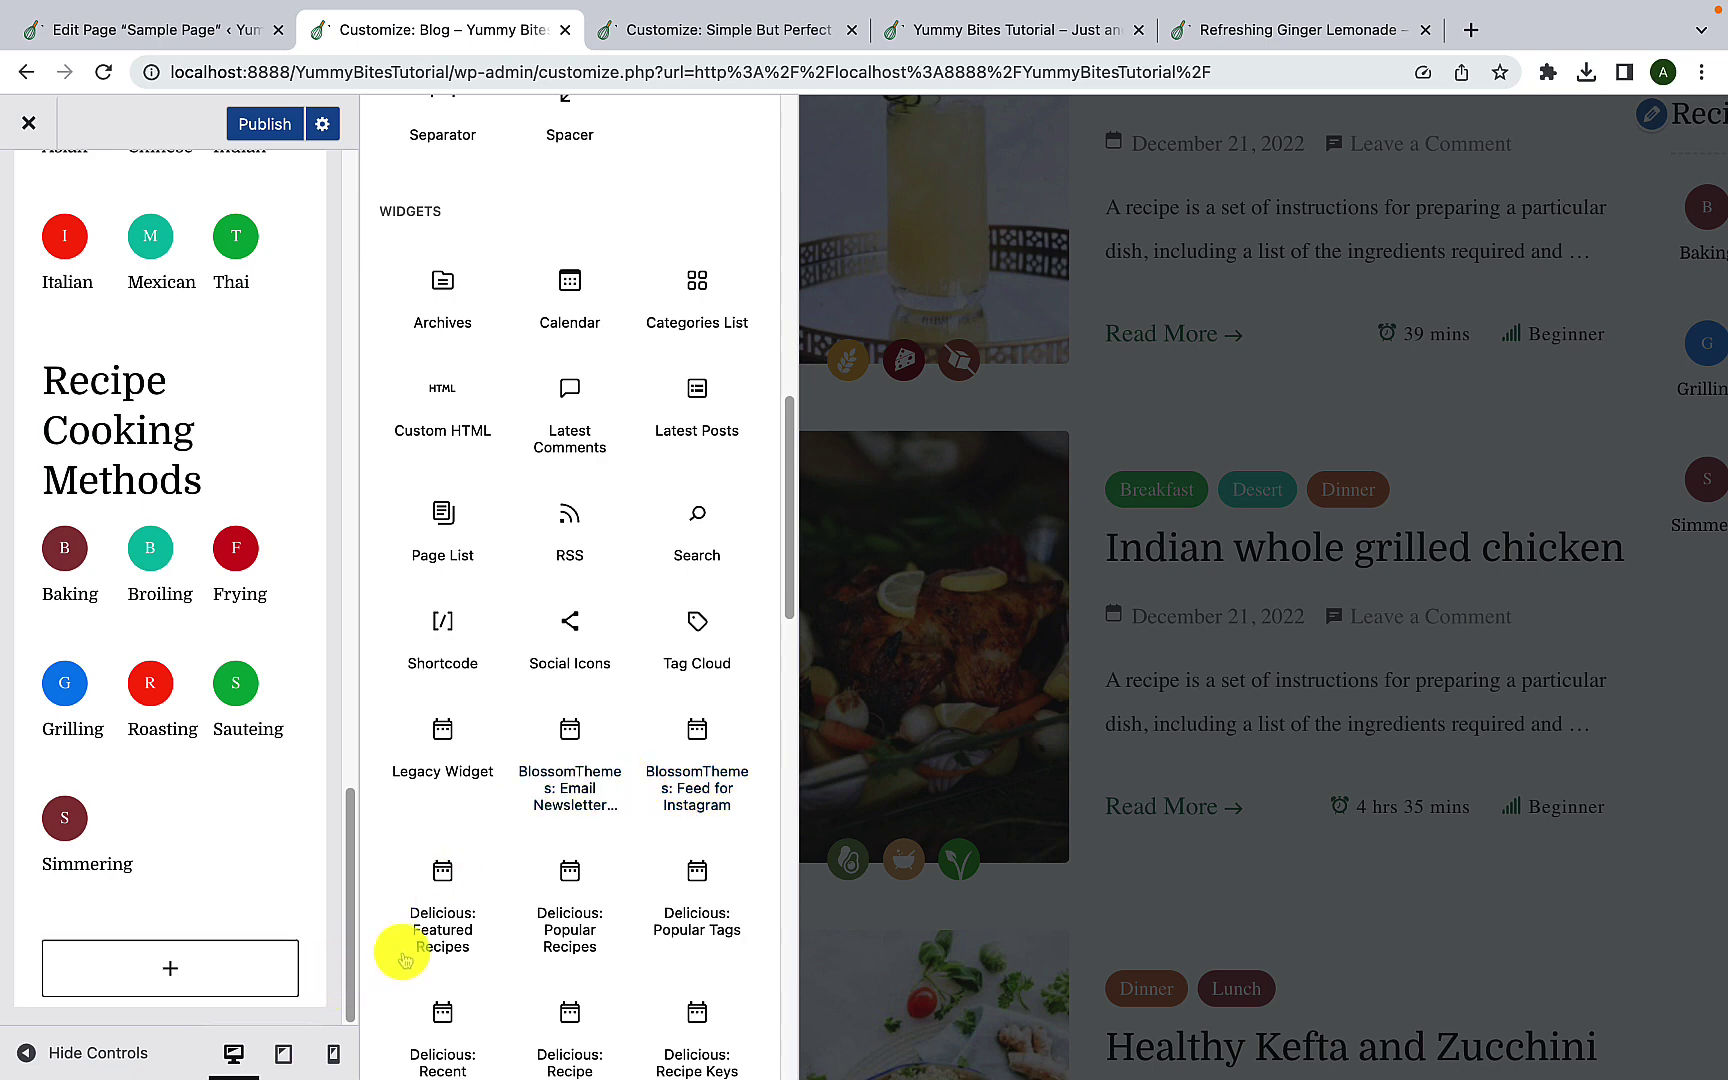
scroll(444, 926, up, 20)
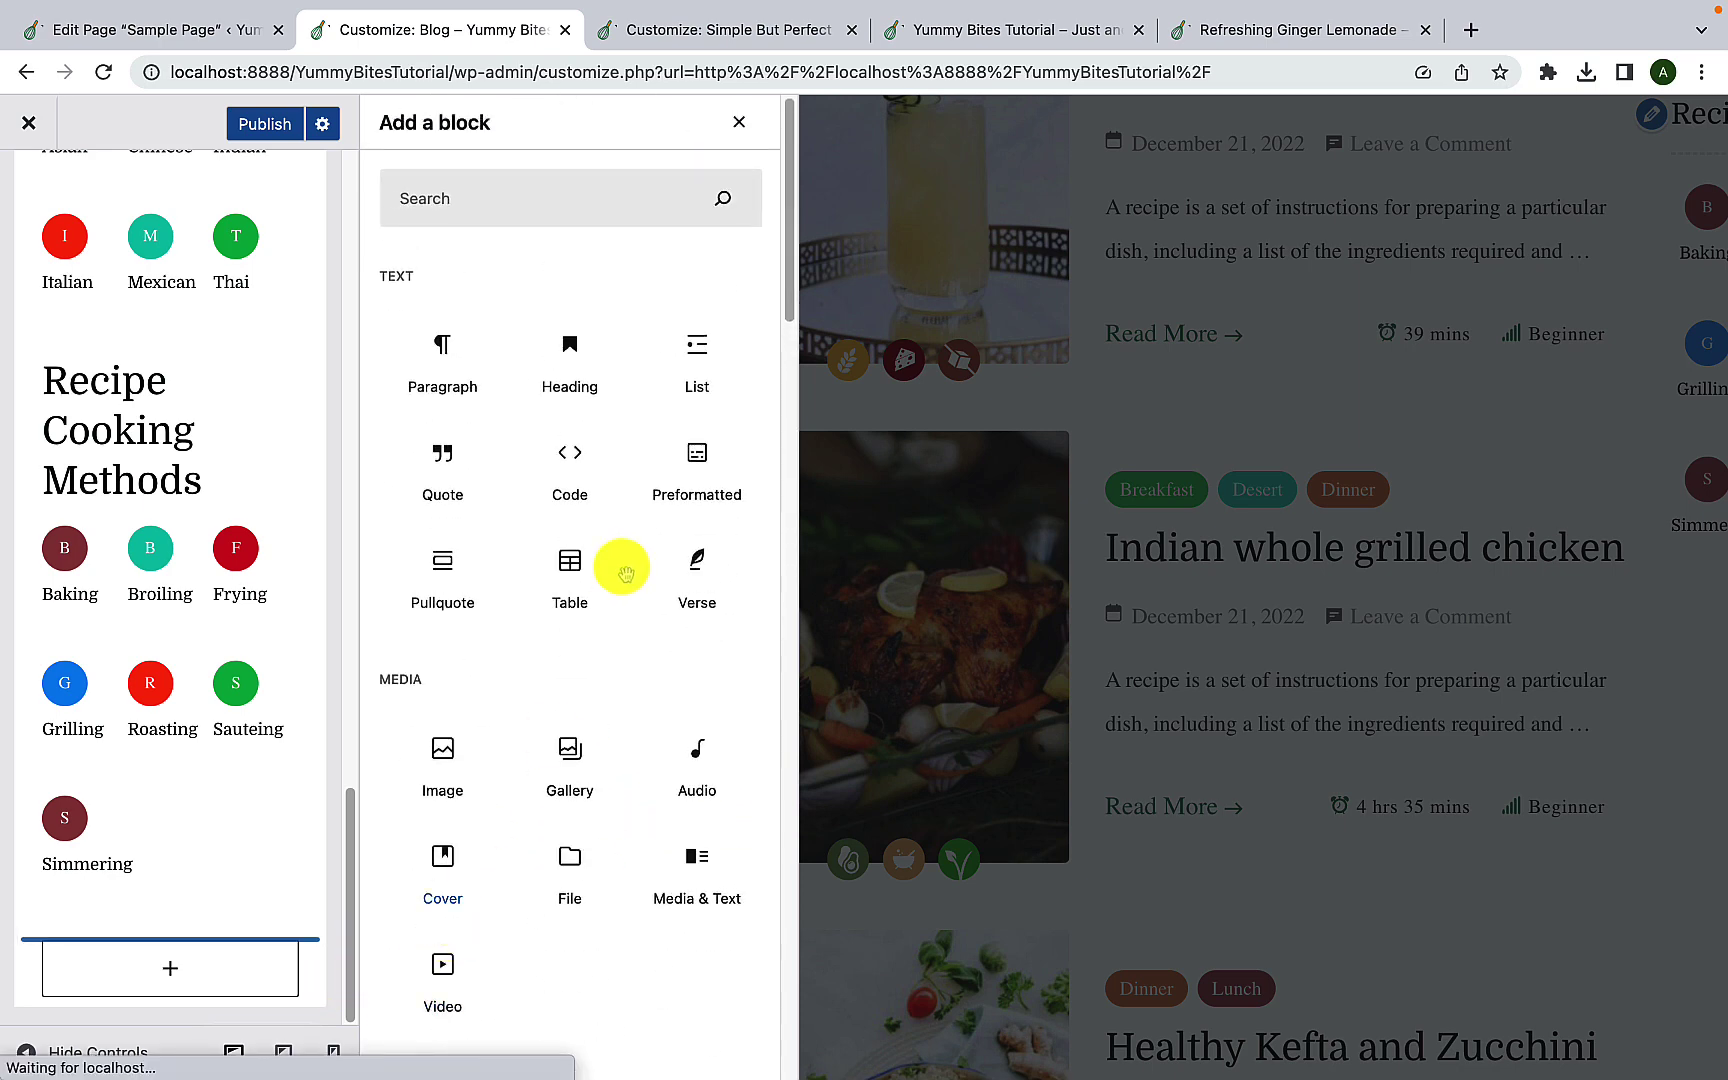
click(739, 122)
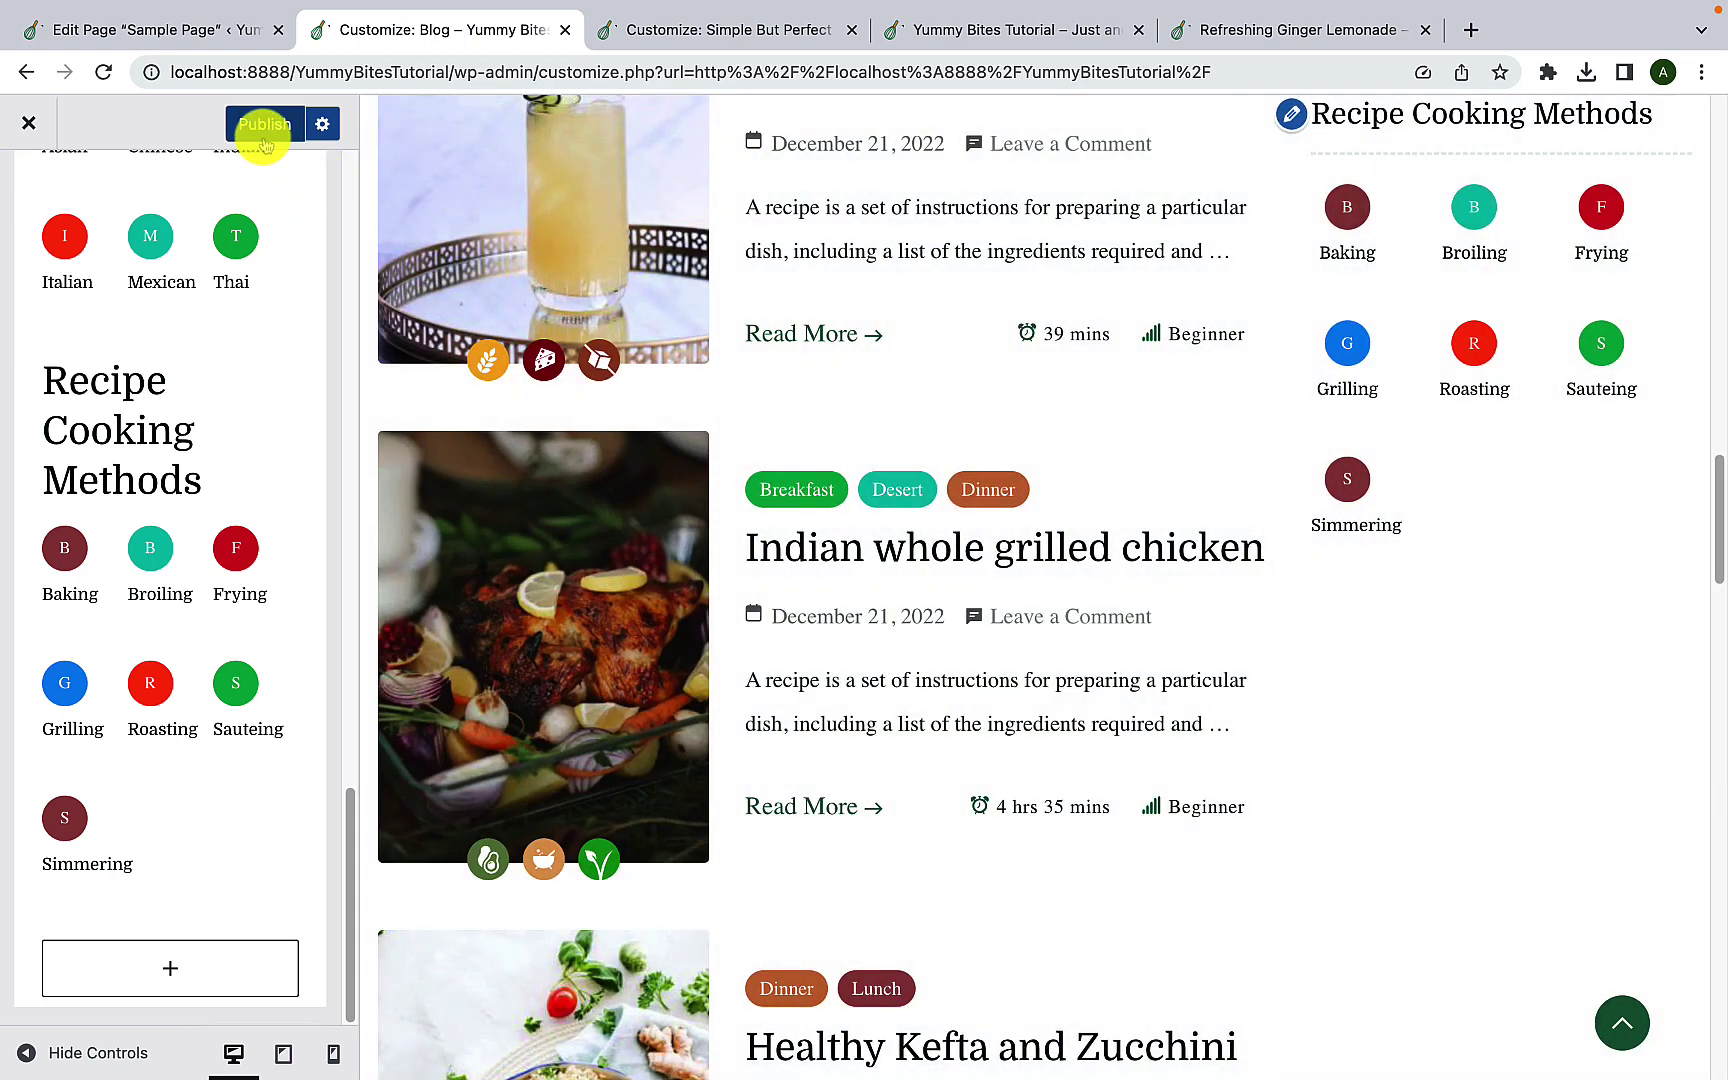
Step: Switch to the live Yummy Bites site, reload it and open its Blog page to check the sidebar
click(941, 32)
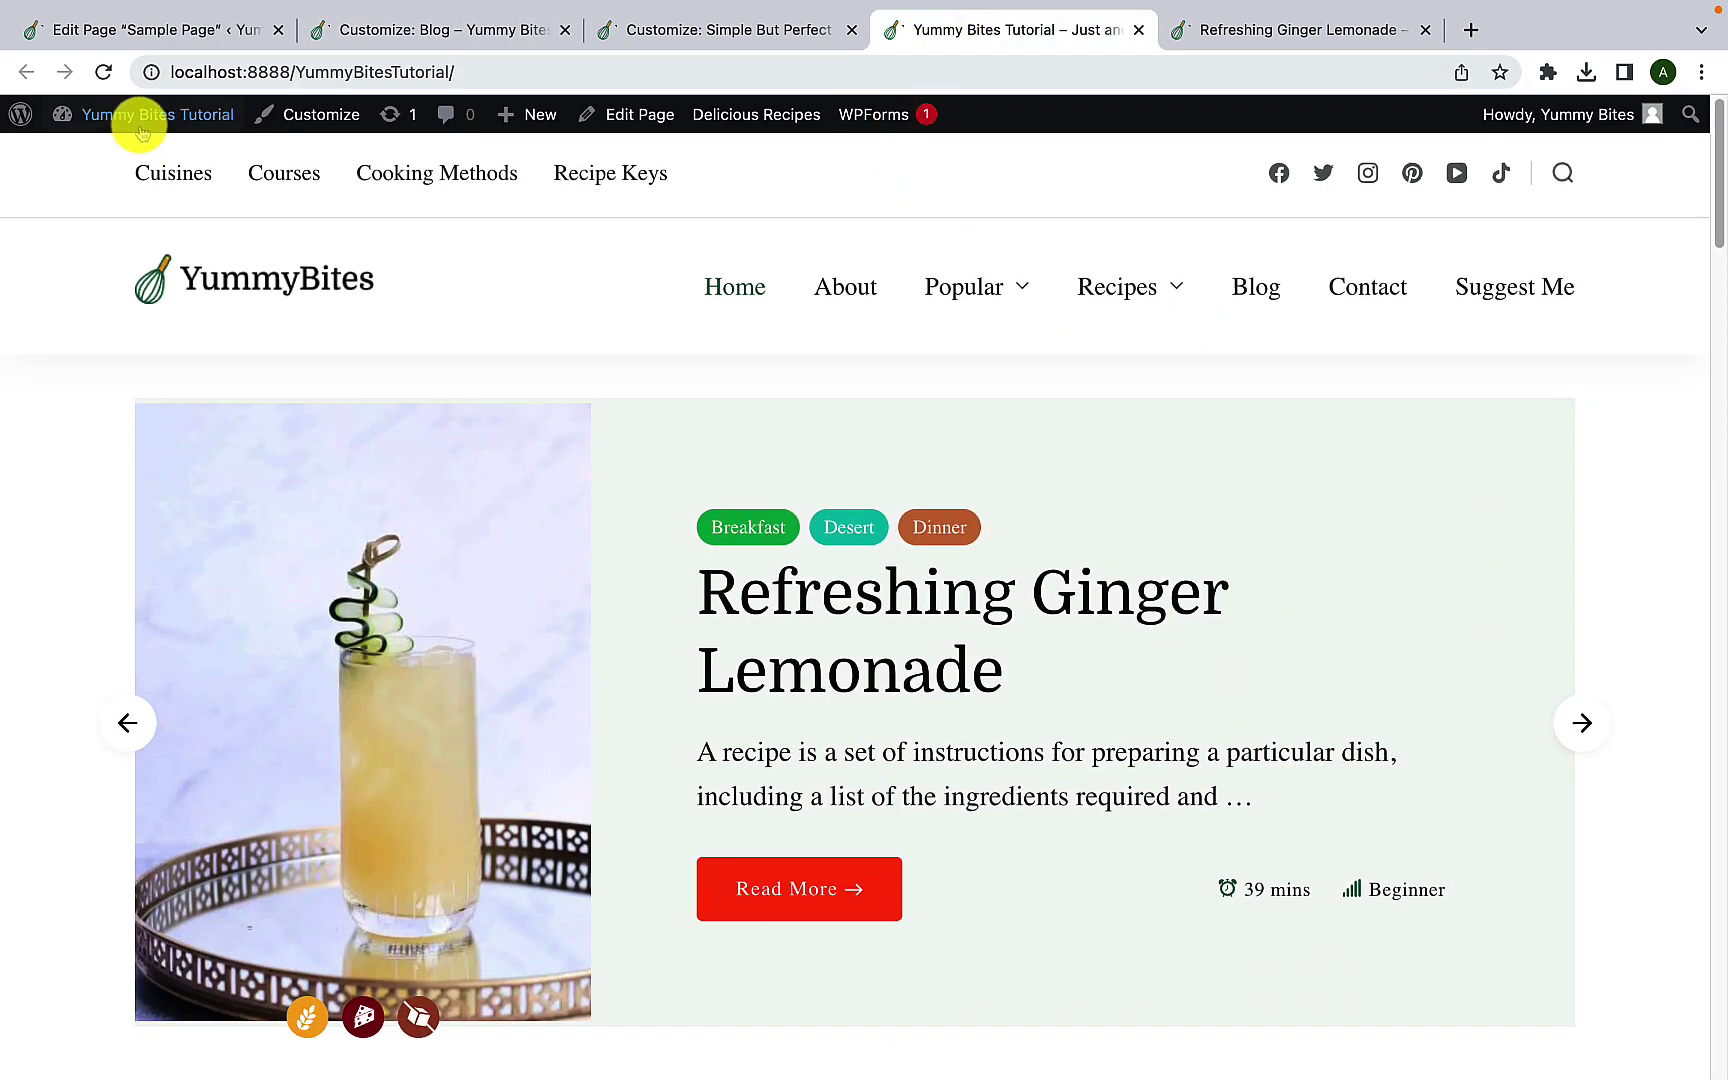
click(103, 72)
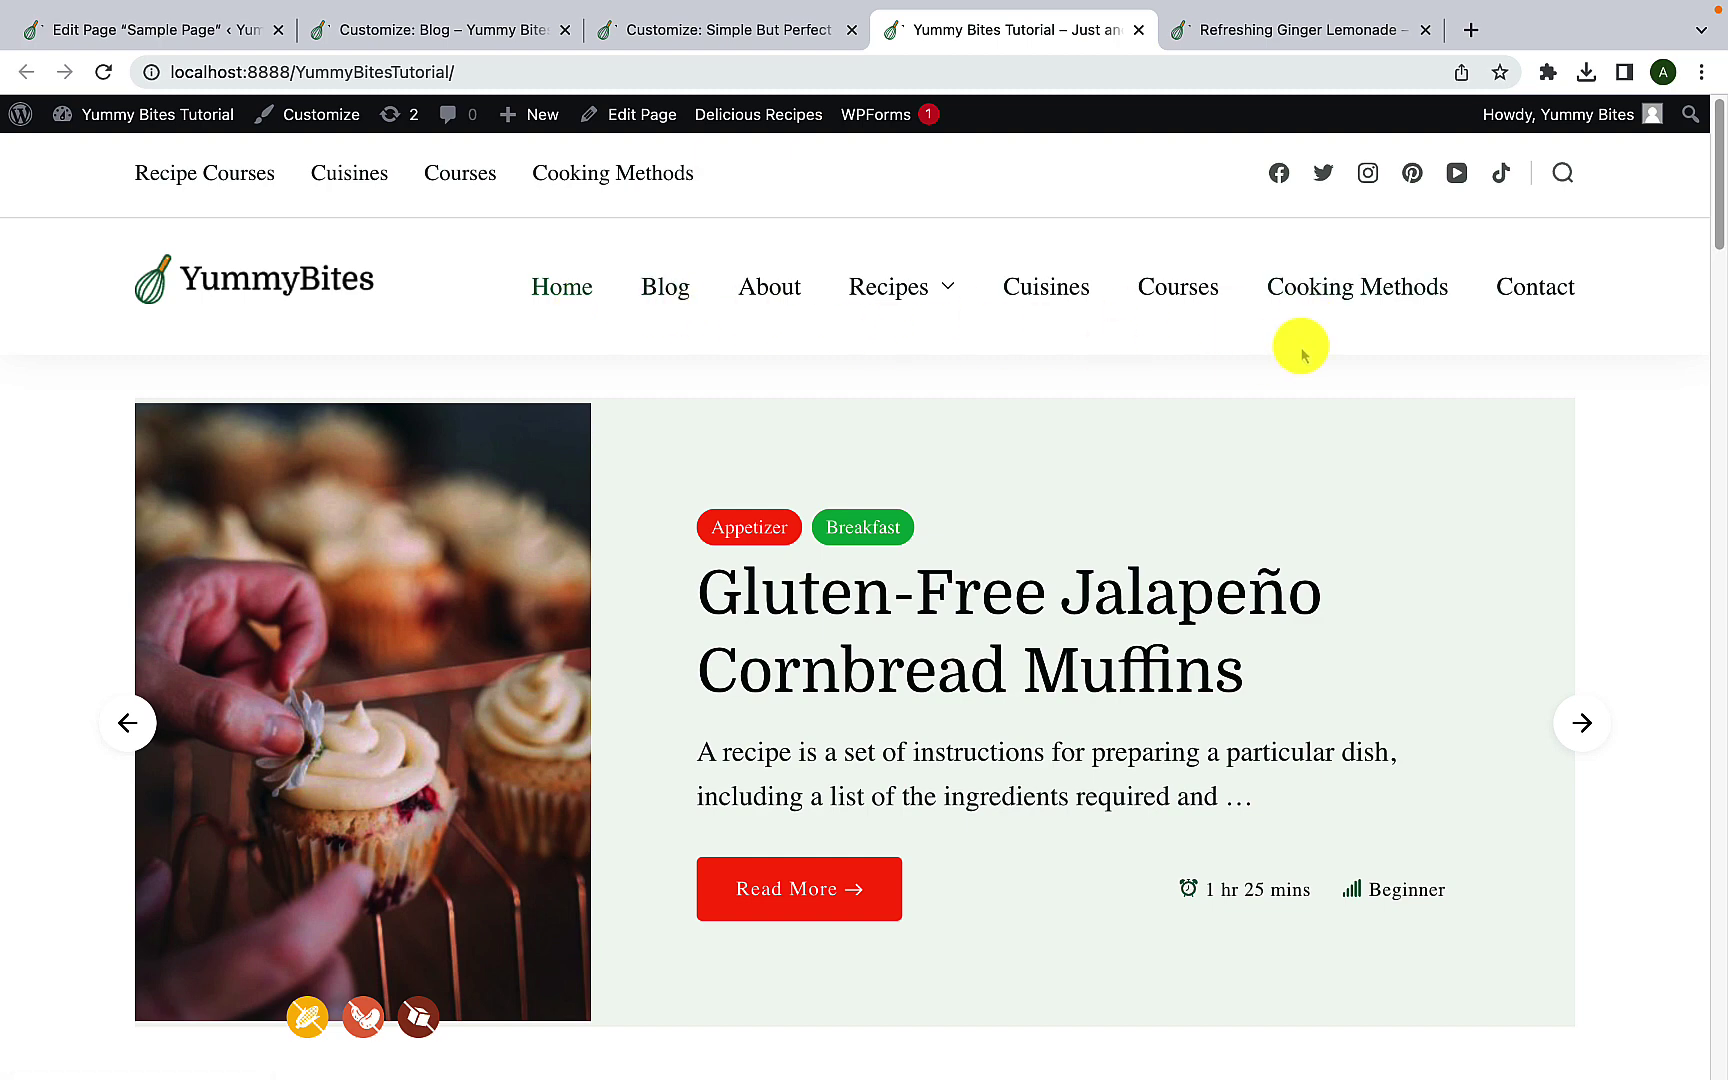
click(663, 295)
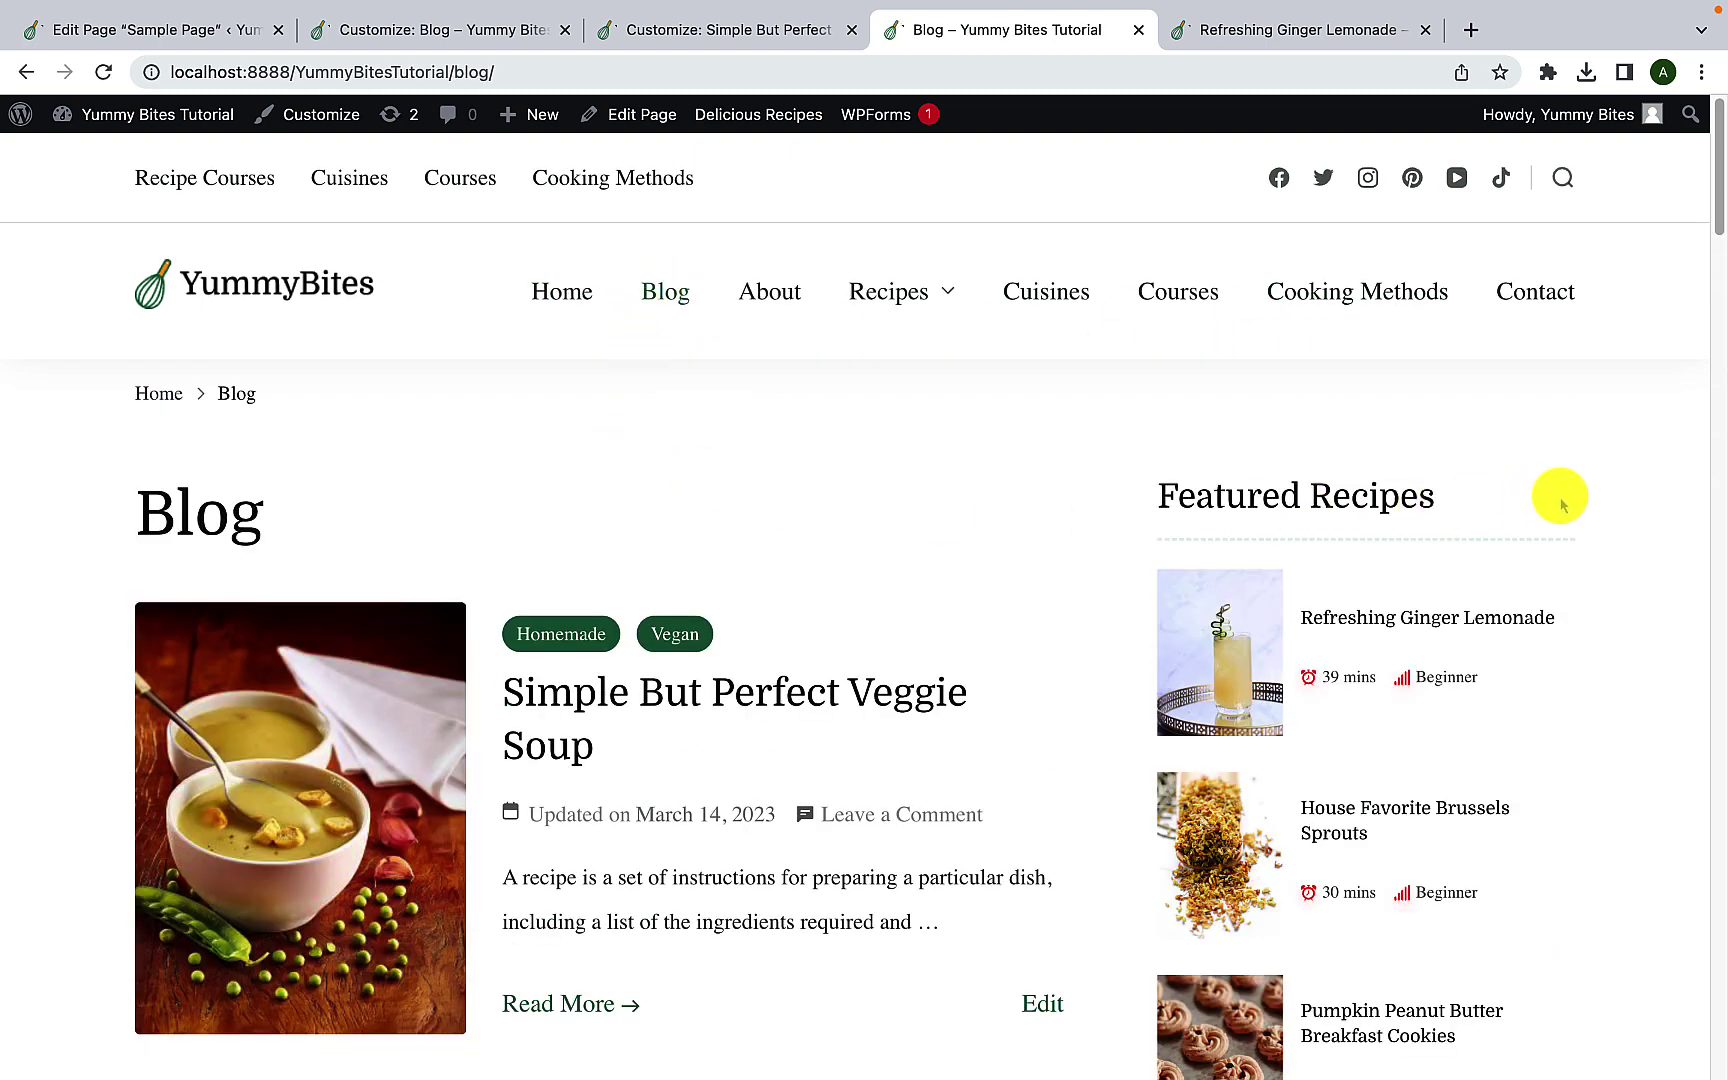
Step: Review the live blog page's sidebar from Featured Recipes down to the cooking methods, and return to the page's beginning
scroll(1508, 485, down, 15)
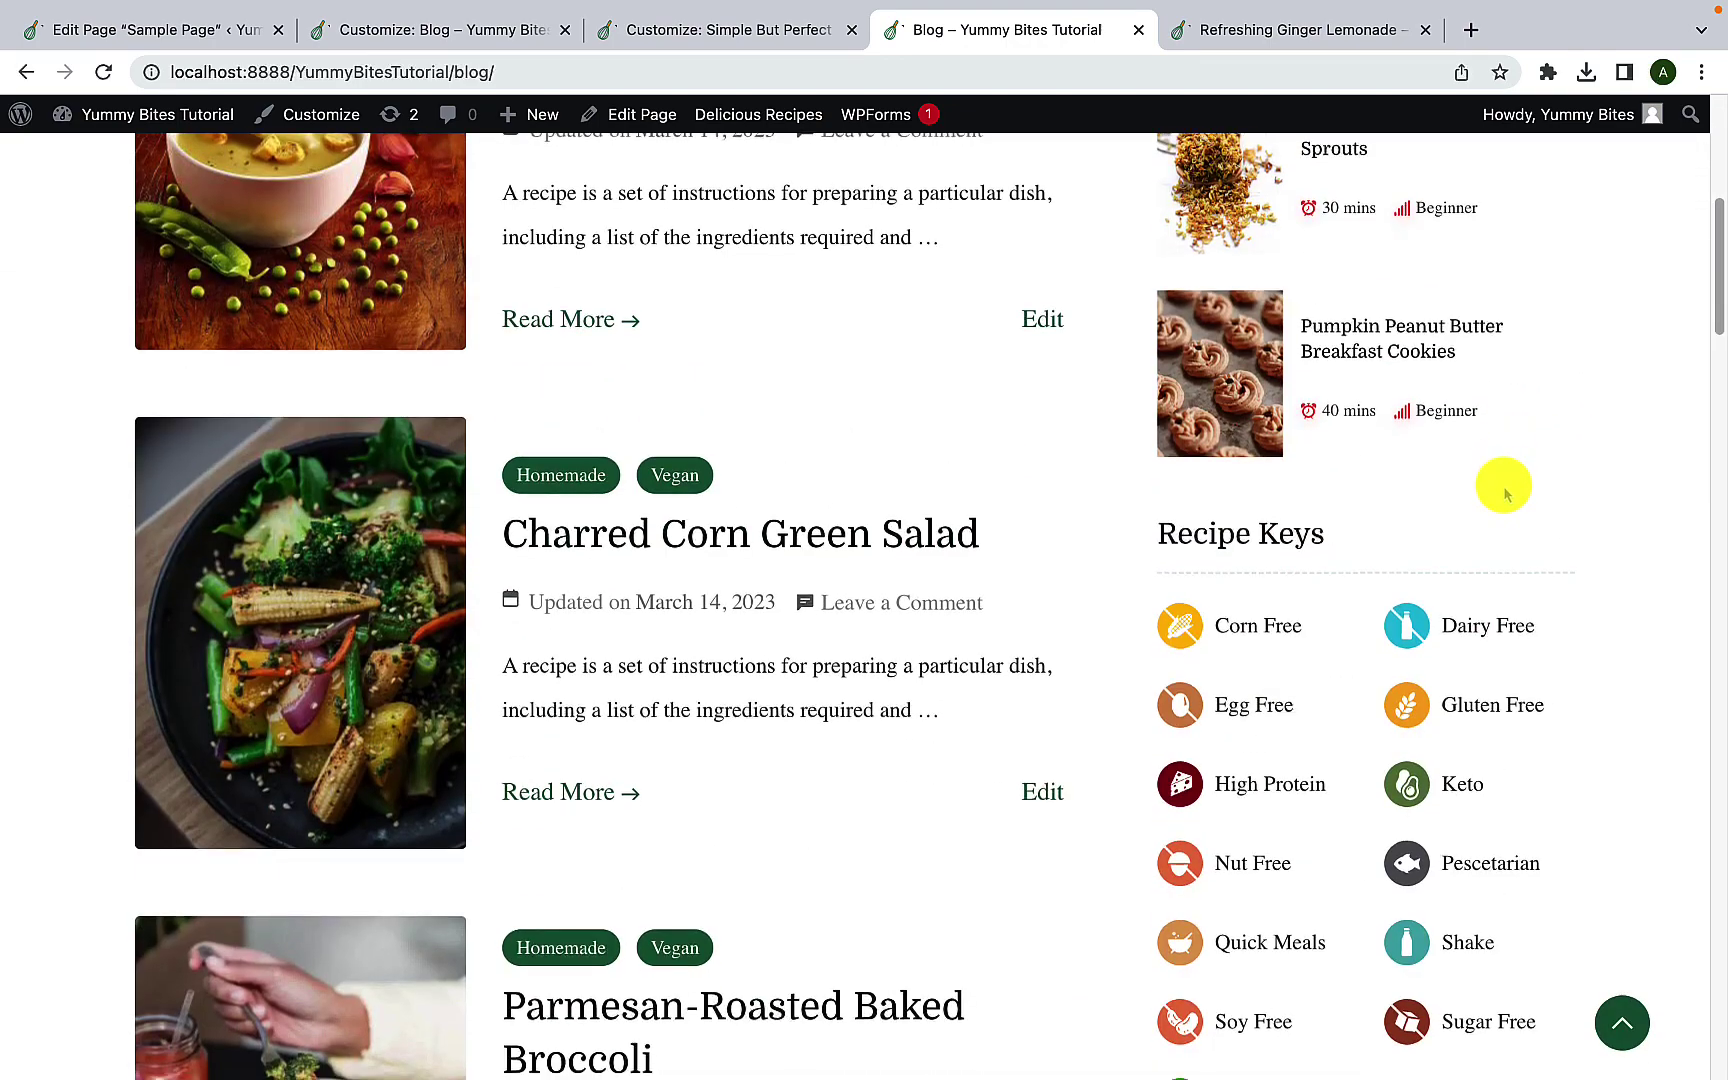
scroll(1506, 490, down, 10)
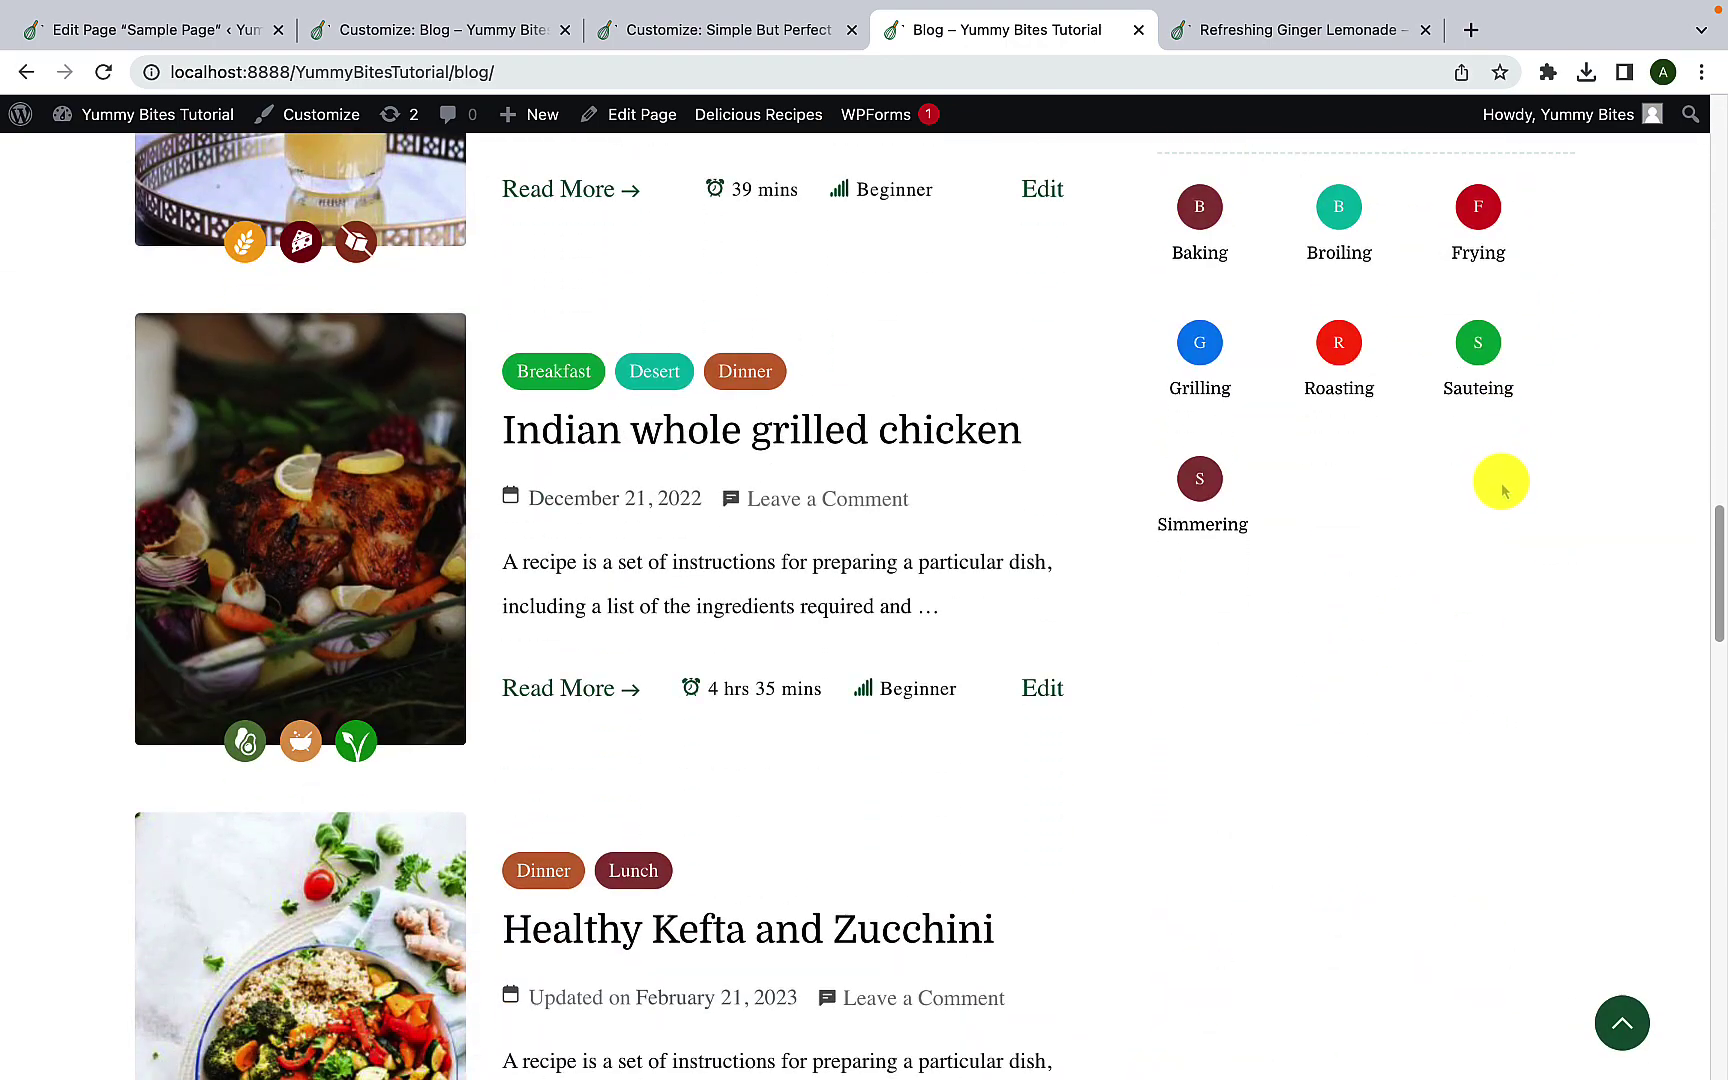
scroll(1500, 482, up, 15)
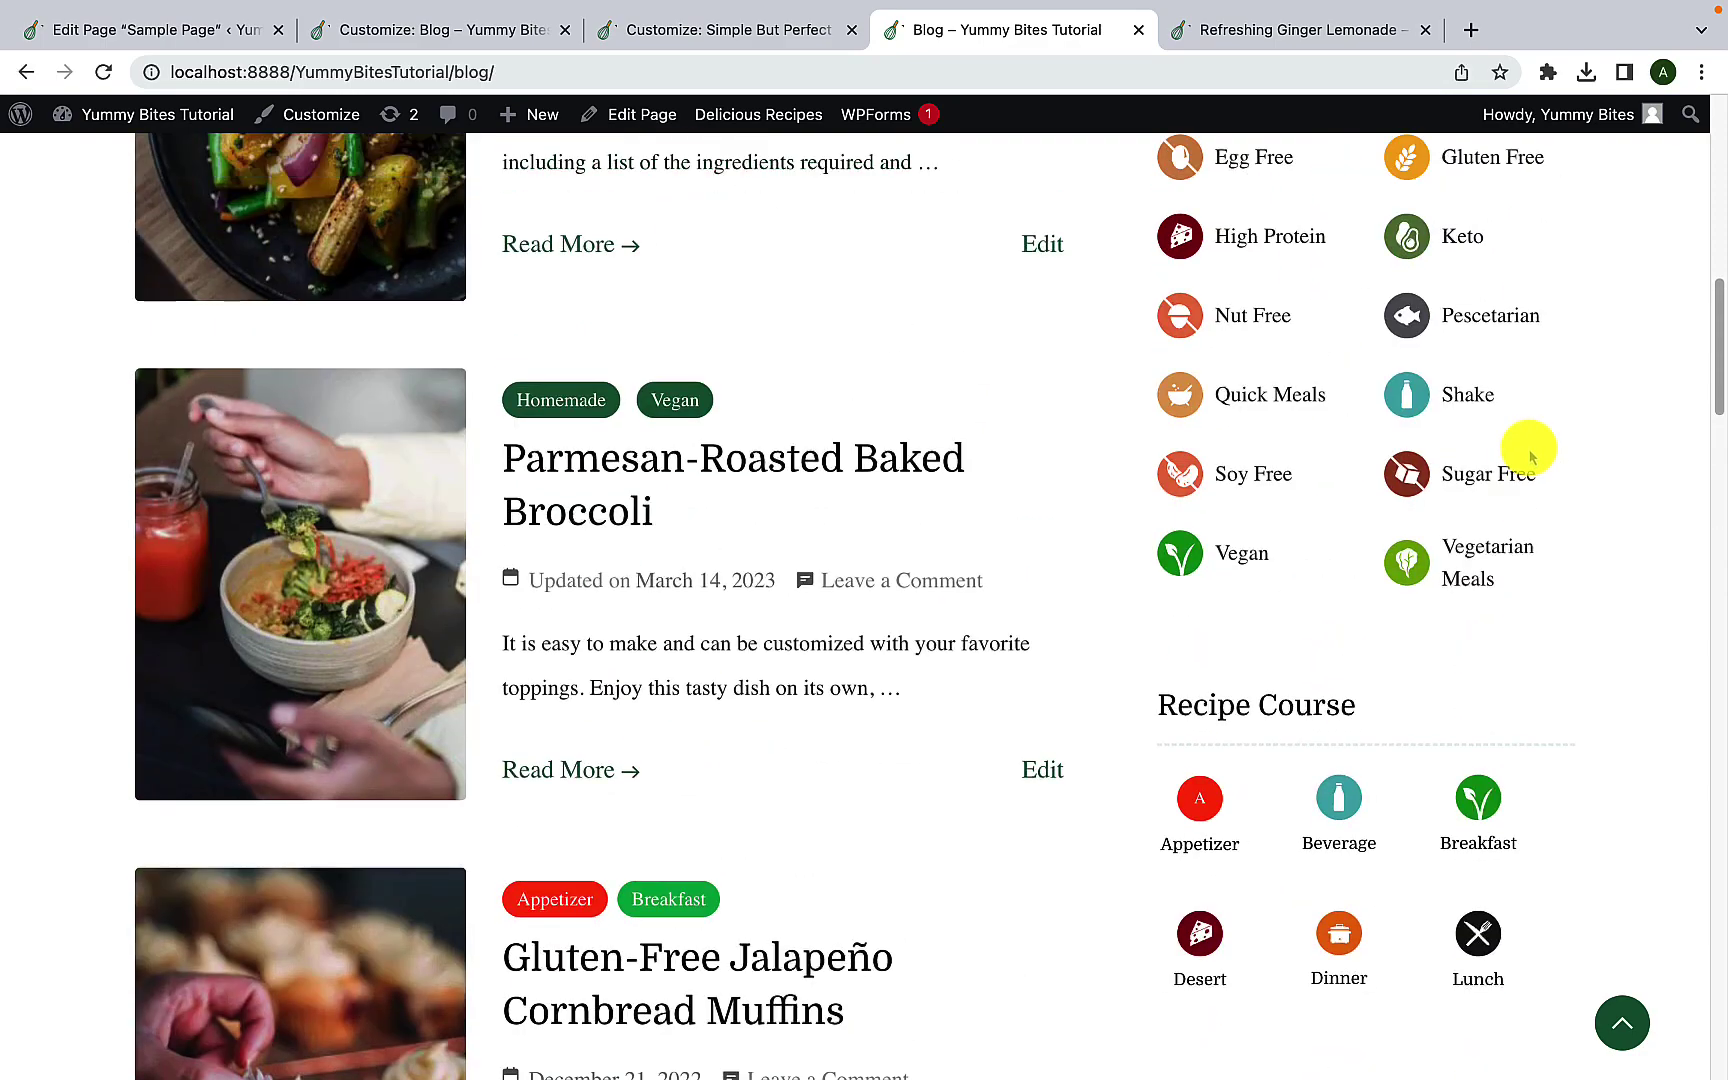
scroll(1530, 456, up, 10)
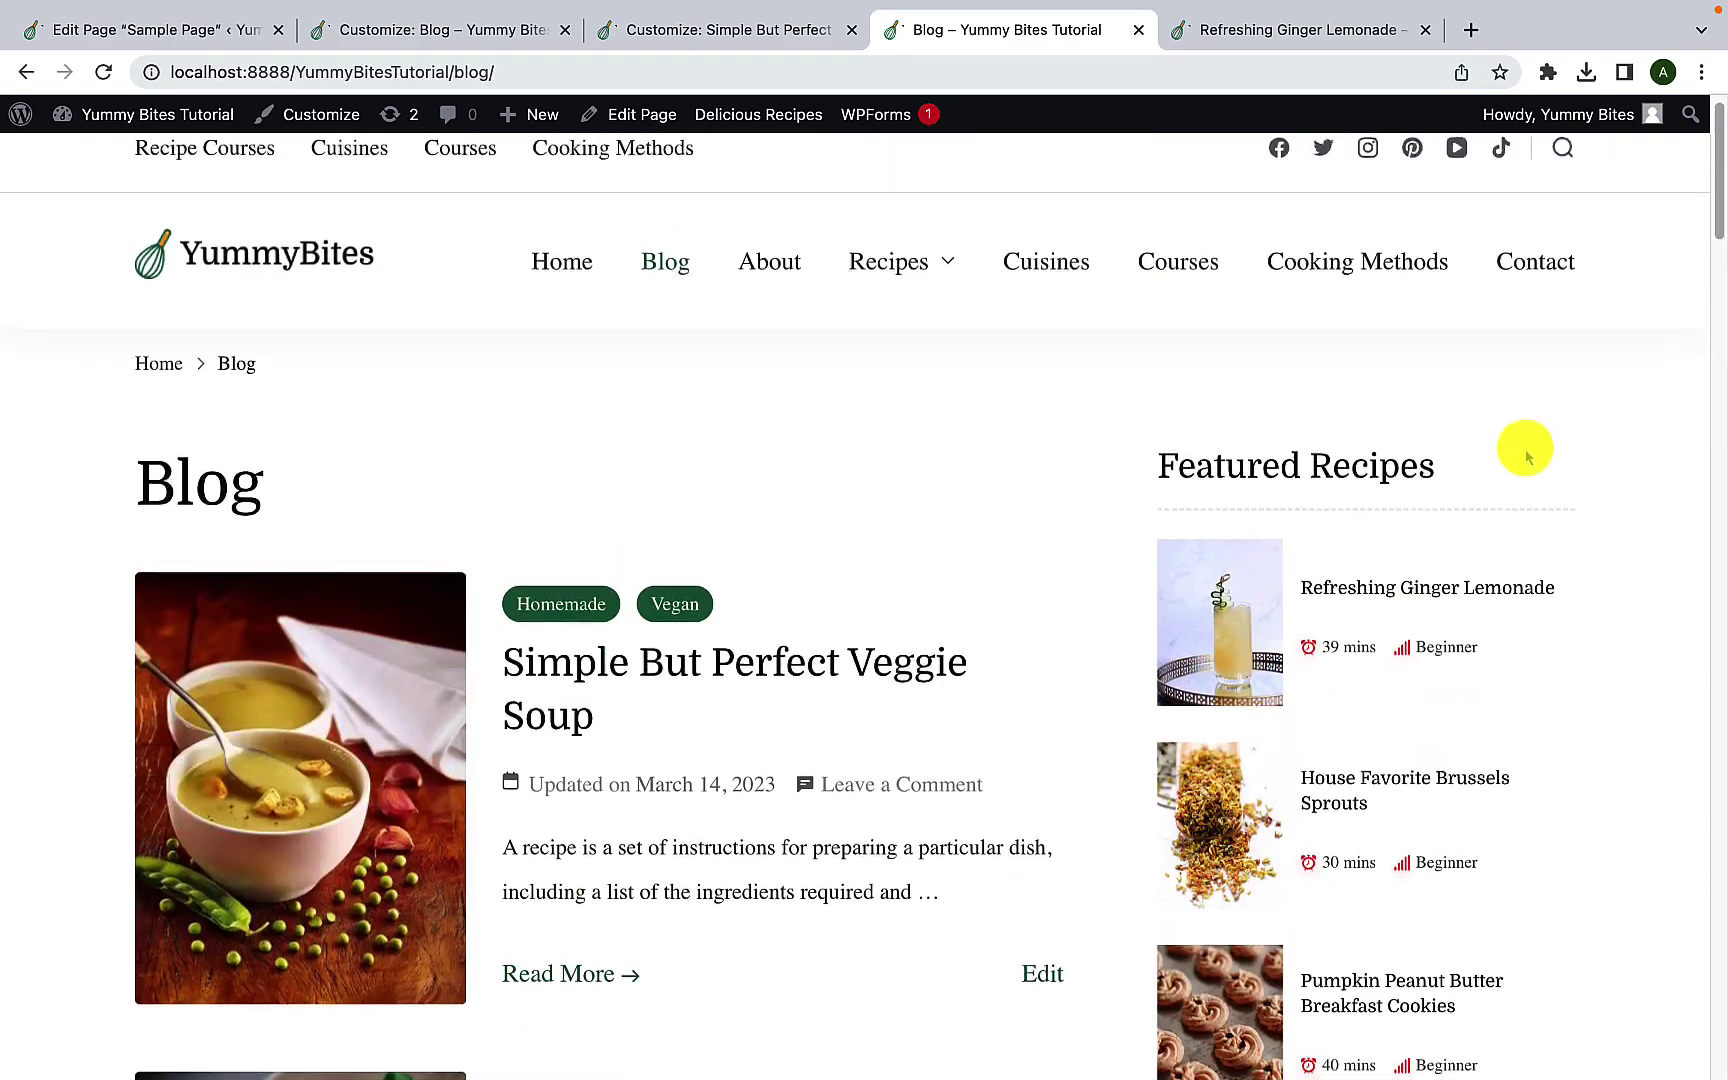
Step: Switch back to the blog Customizer, leave the Sidebar editor for the list of widget areas, and return the preview to its beginning
click(476, 38)
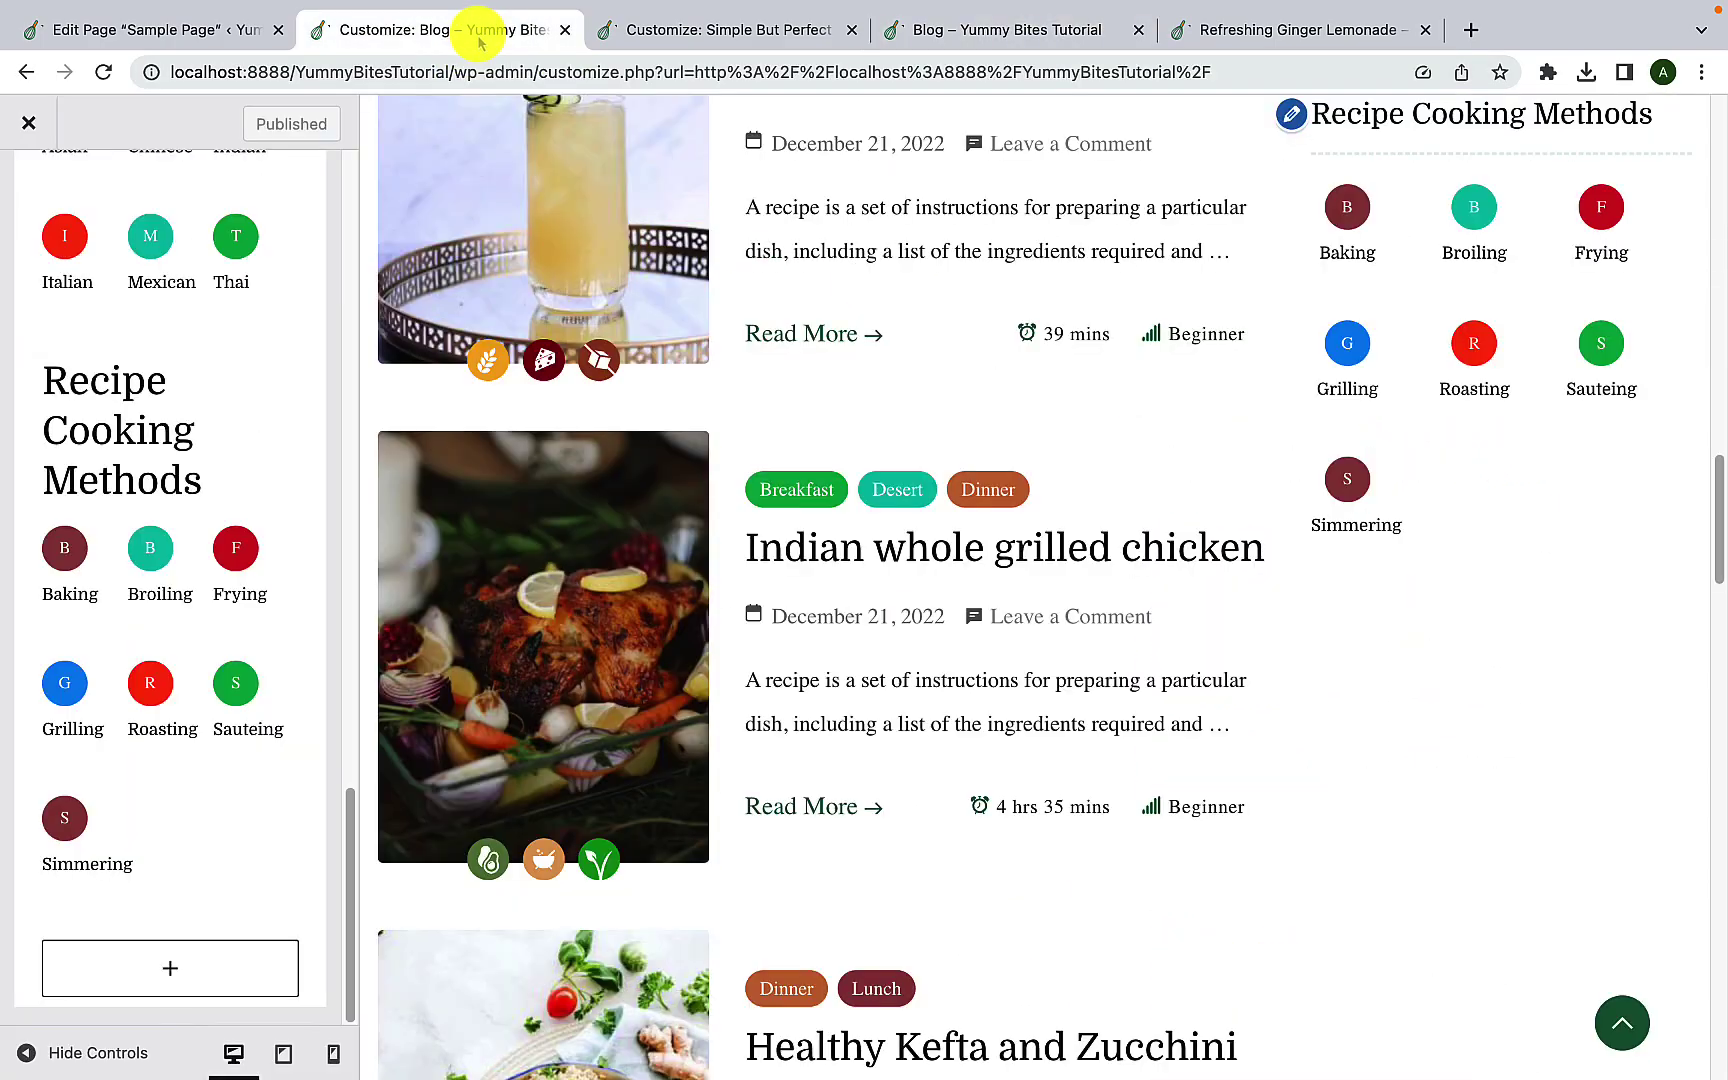
scroll(124, 320, up, 20)
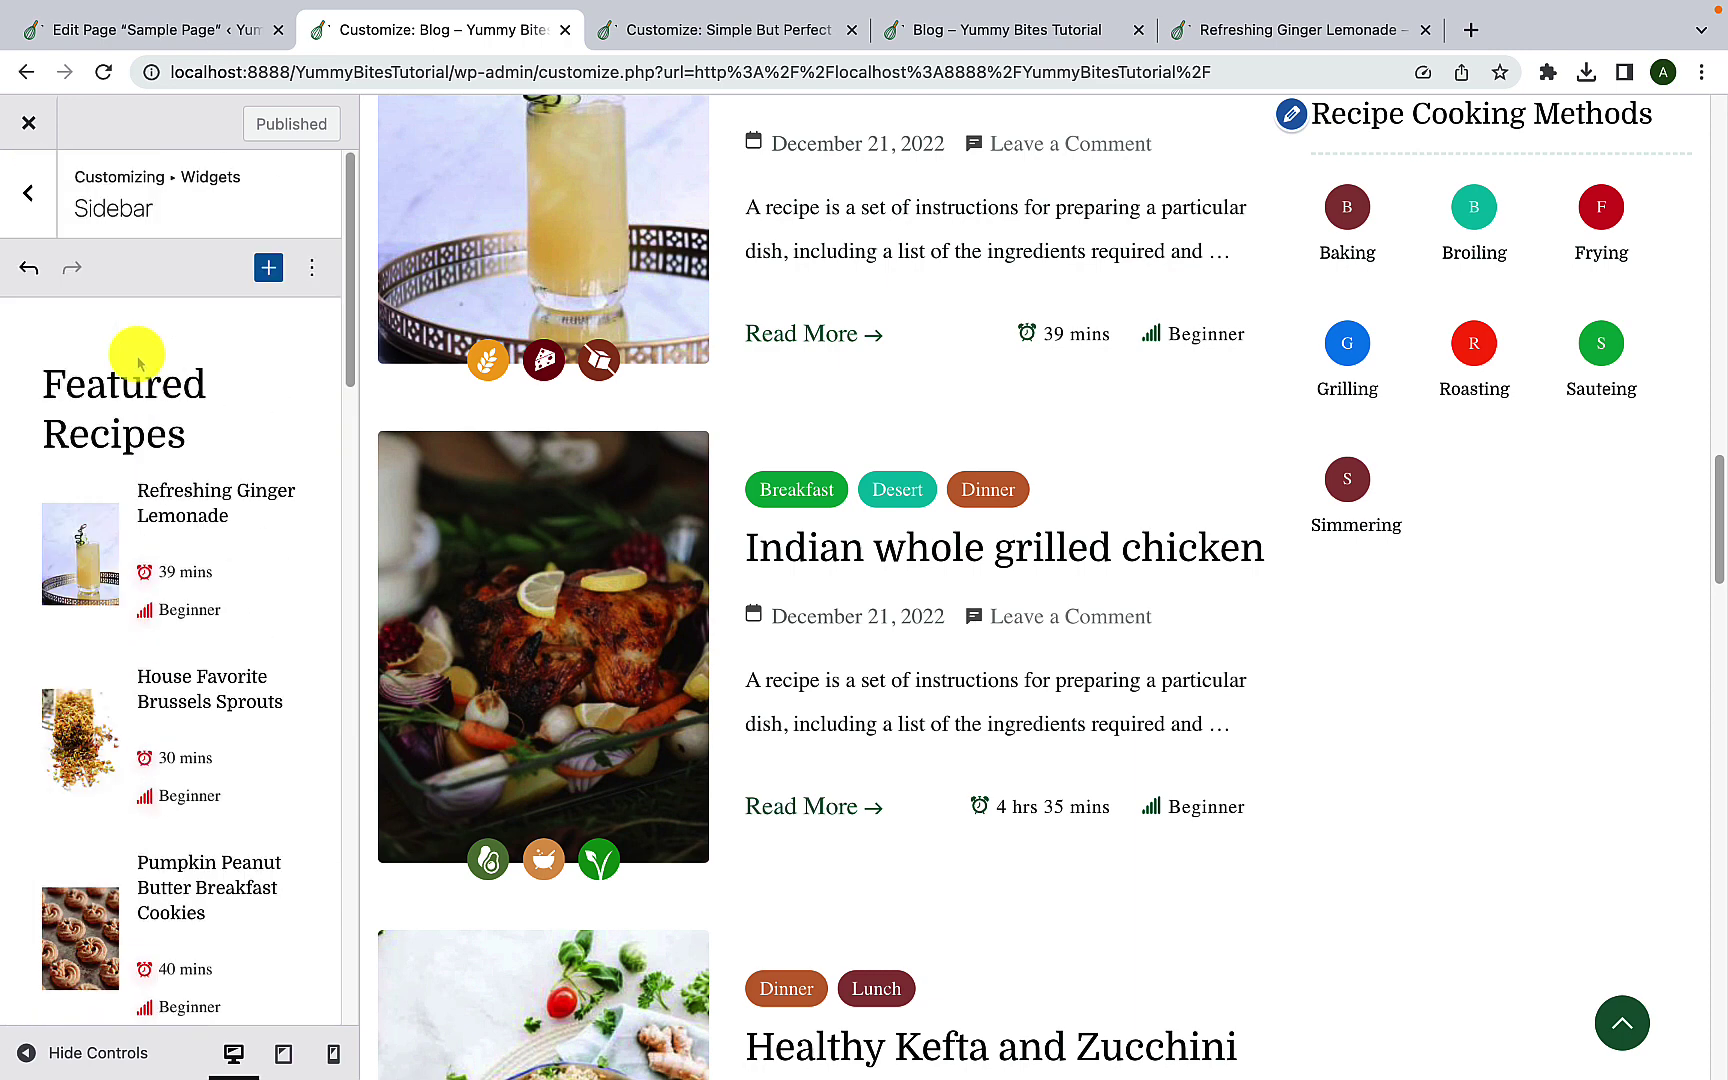
click(22, 212)
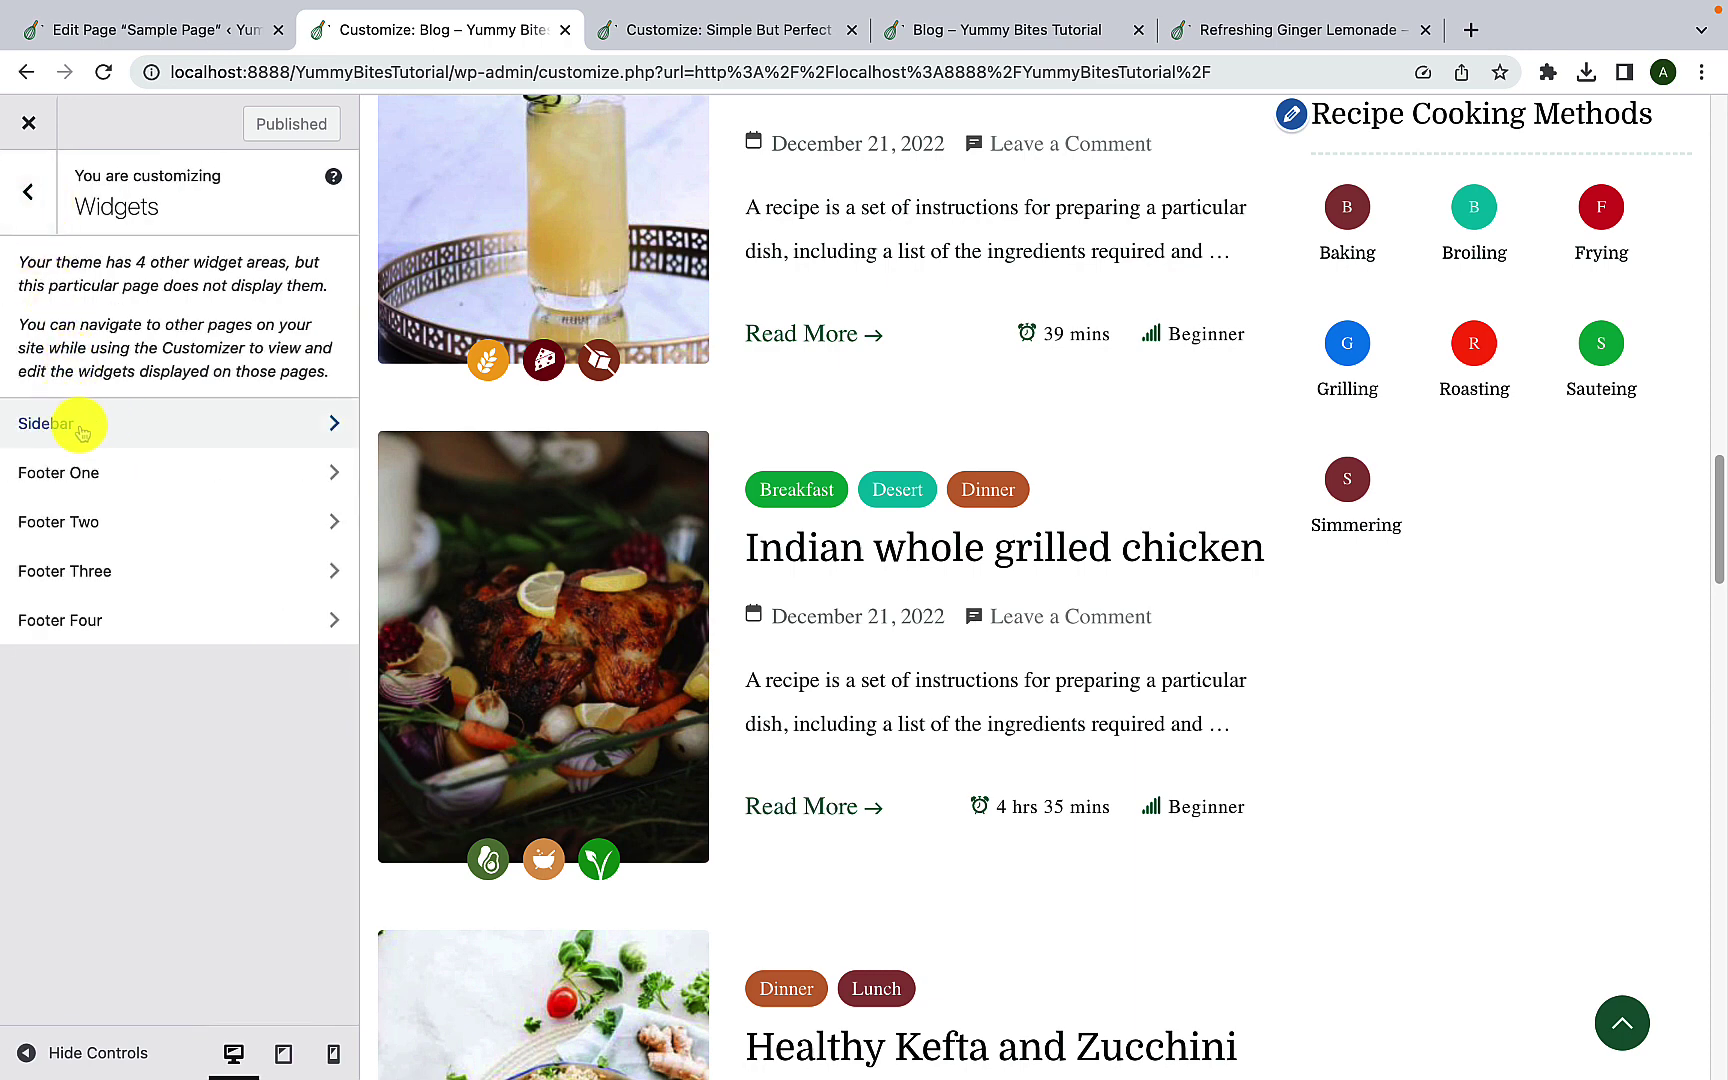
scroll(1543, 713, up, 4)
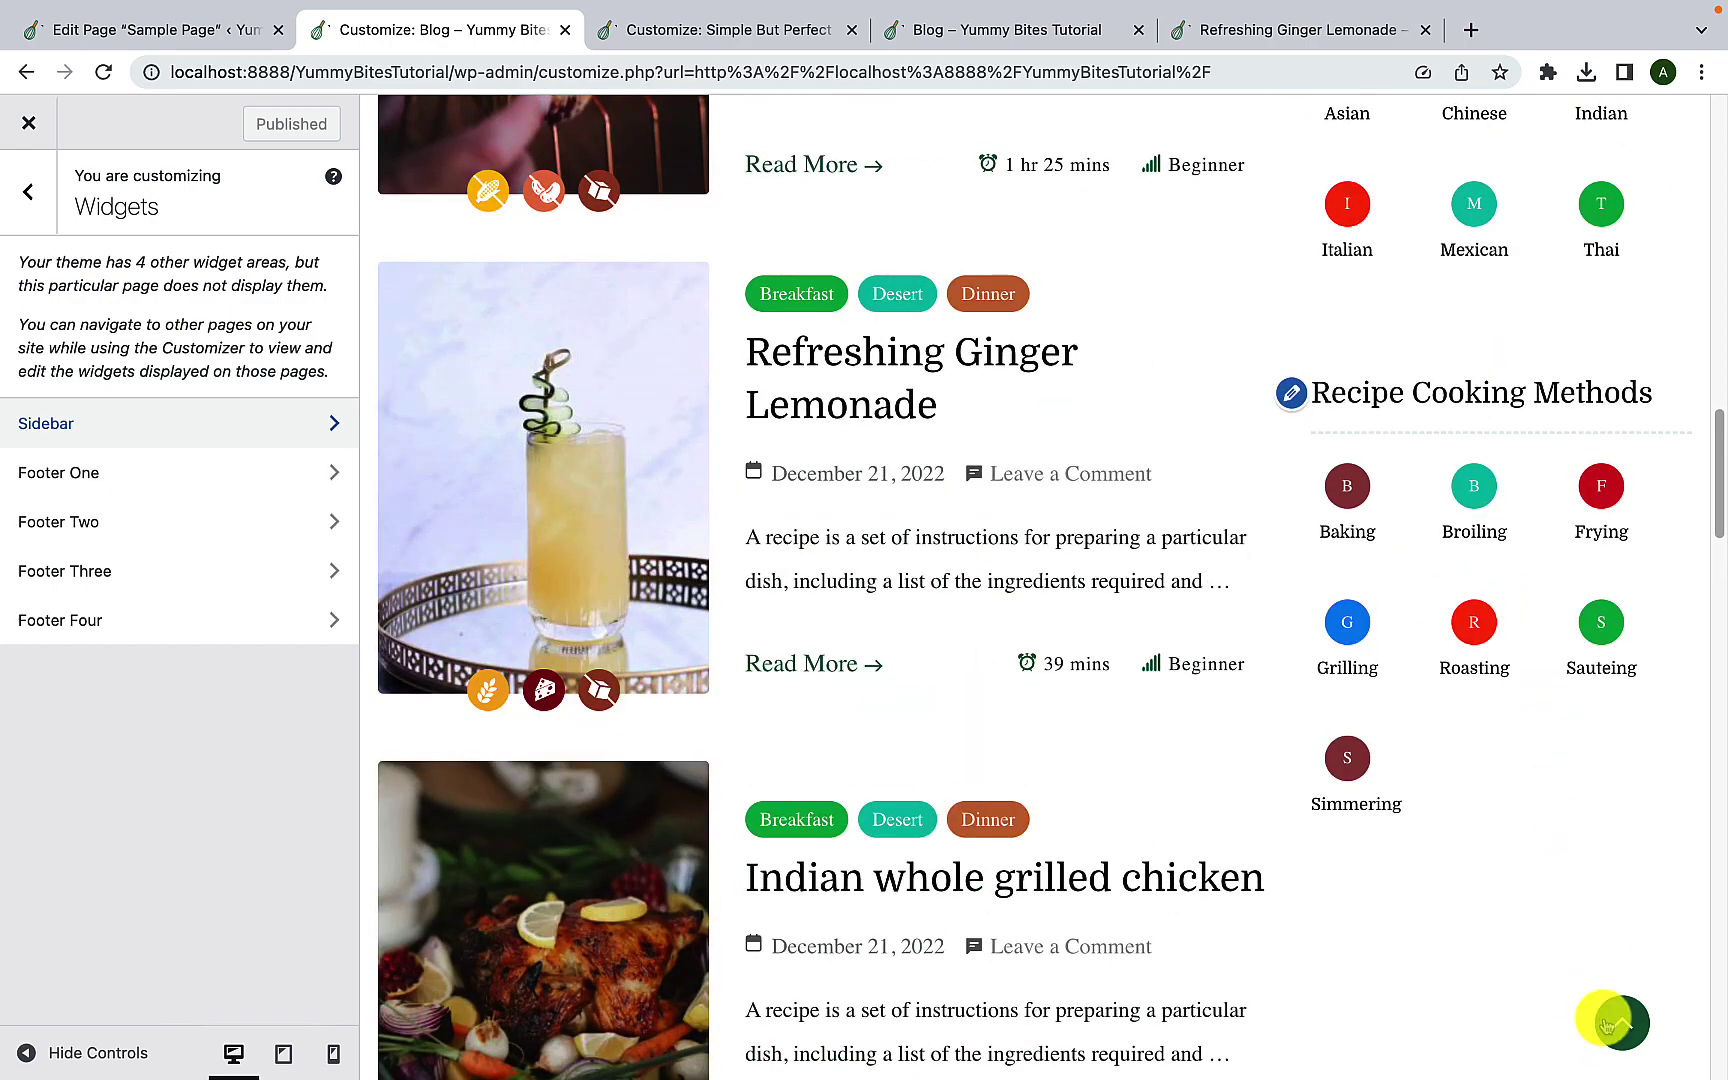
click(1620, 1022)
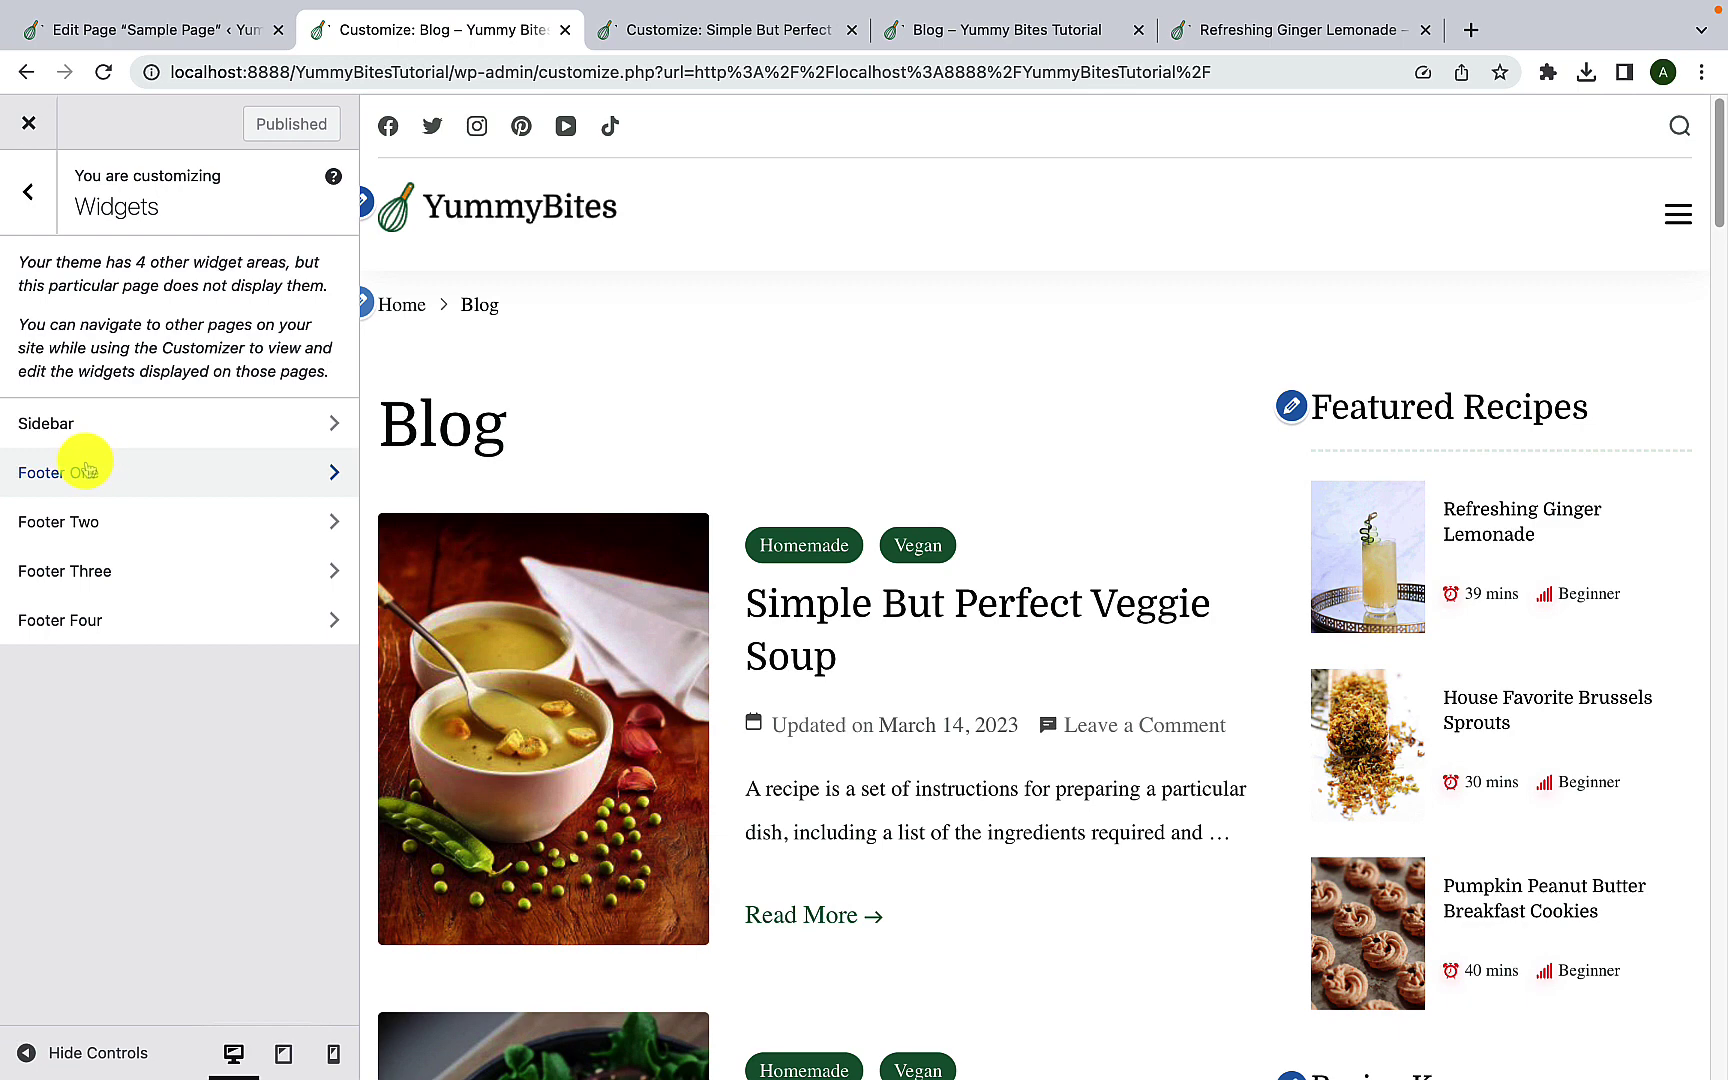
Step: Load the home page in the site preview and examine the sidebar beside Recent Recipes, from Popular Recipes to Recipe Keys
click(553, 218)
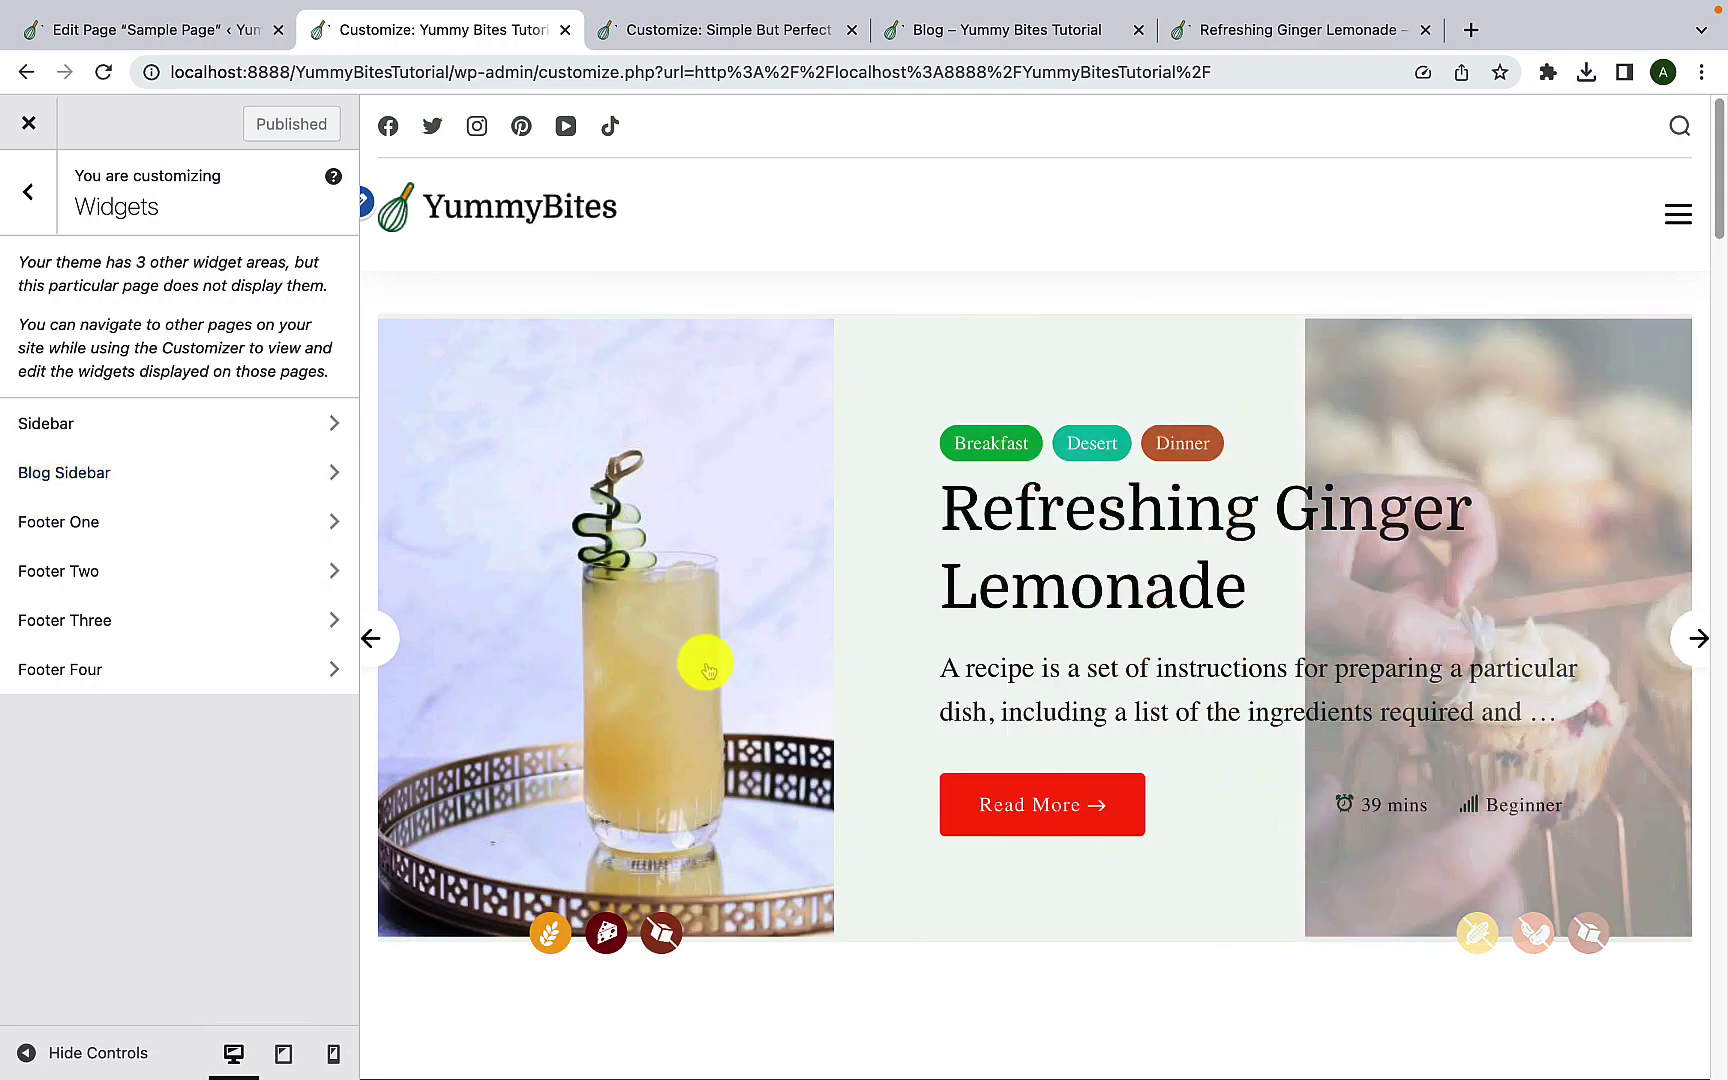
scroll(941, 629, down, 15)
scroll(1368, 513, down, 10)
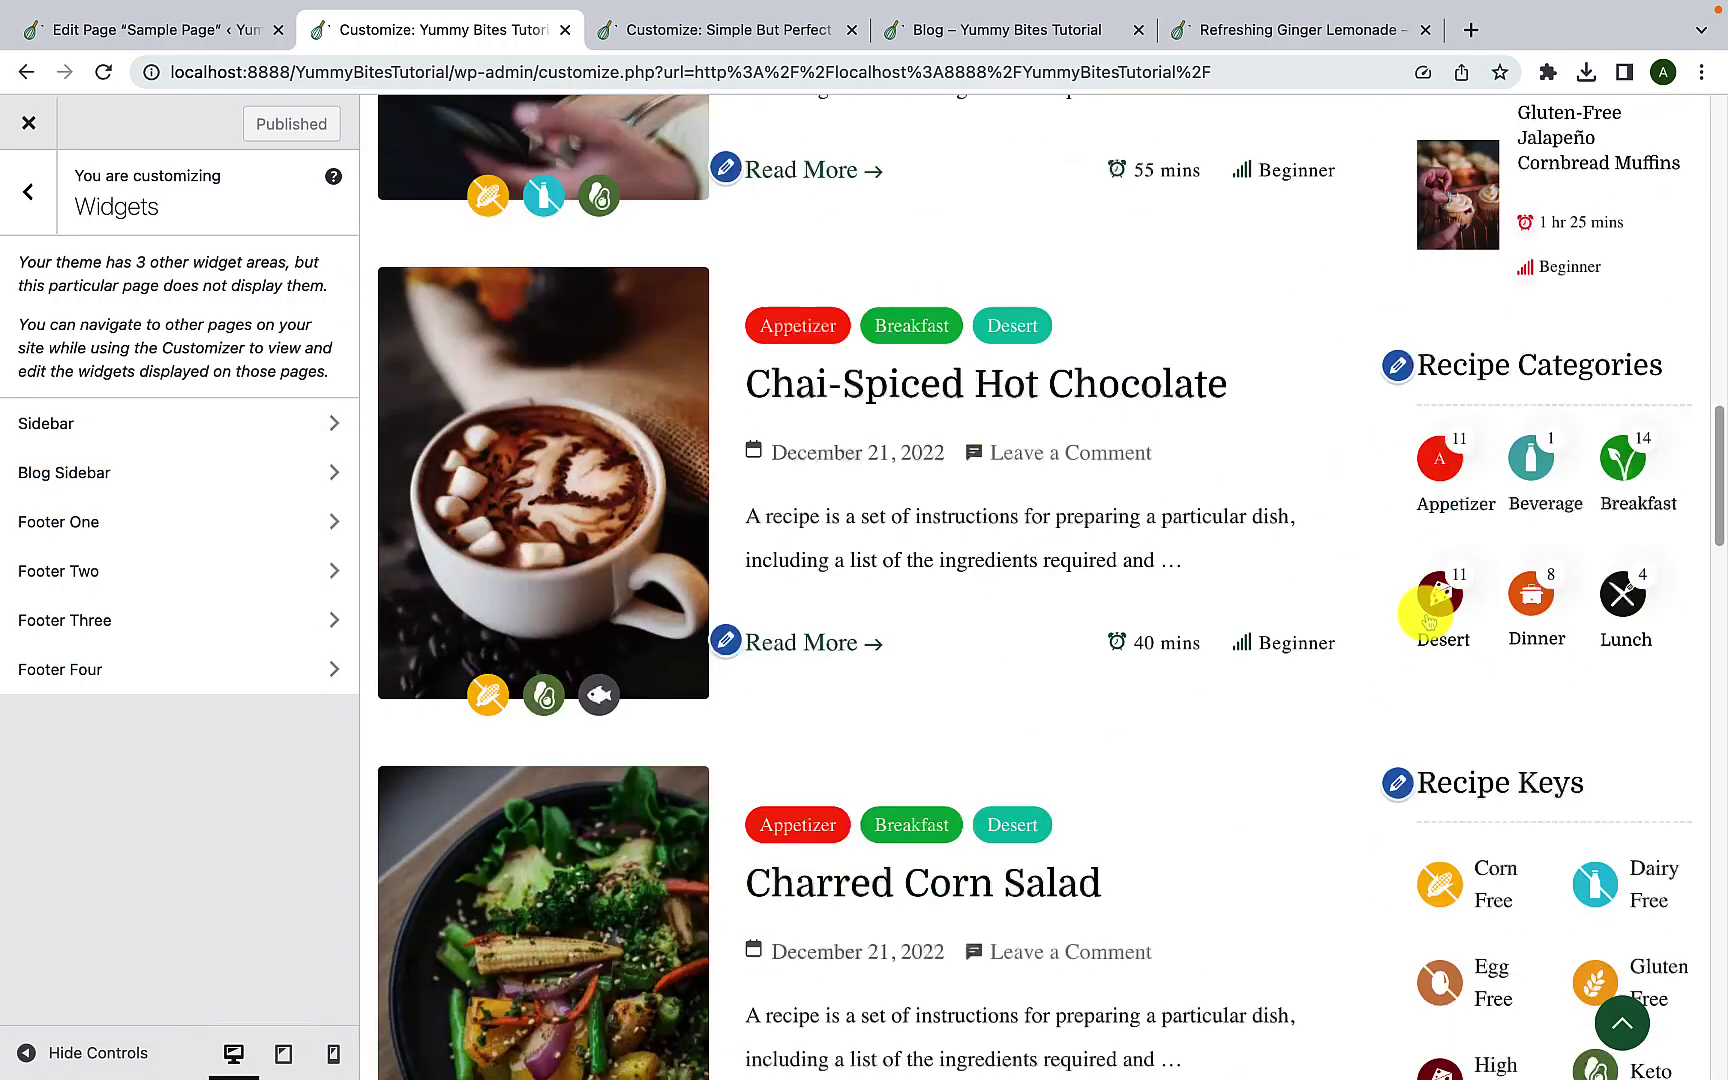
scroll(1425, 620, up, 8)
scroll(1425, 620, up, 7)
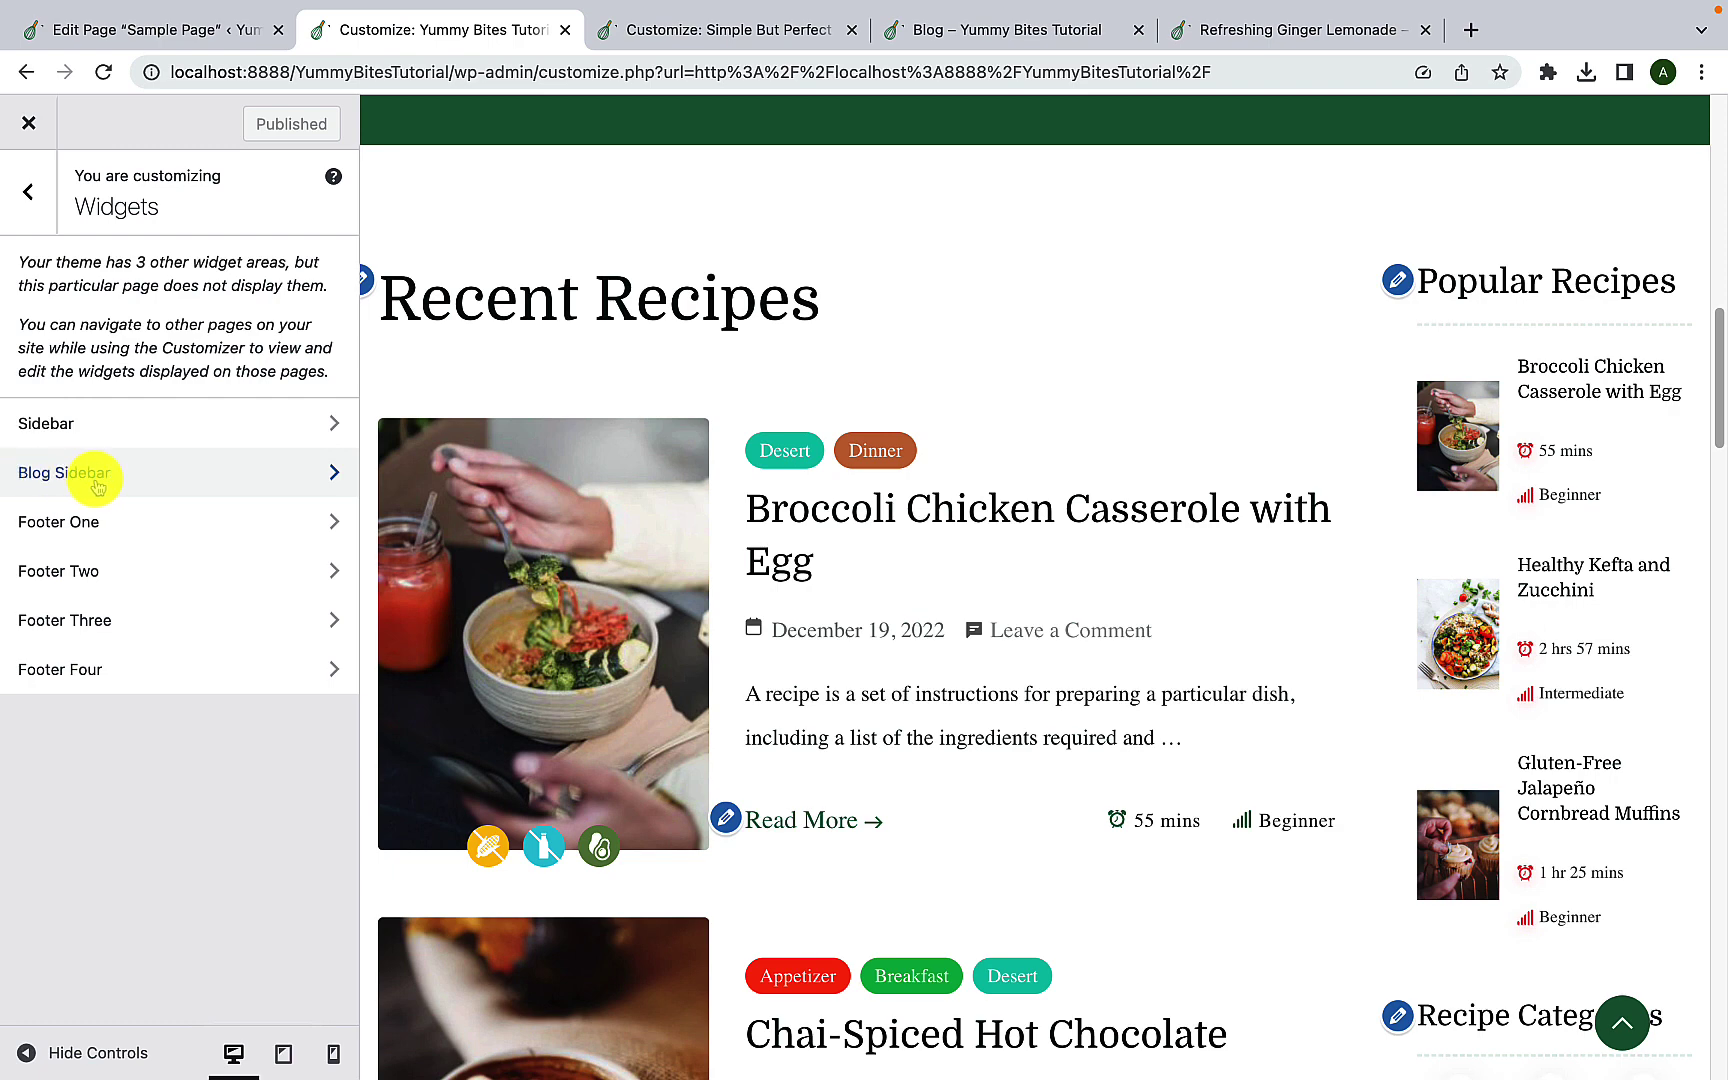
Step: Open the Blog Sidebar widget area and review its Popular Recipes, Recipe Categories and Recipe Keys widgets
click(293, 484)
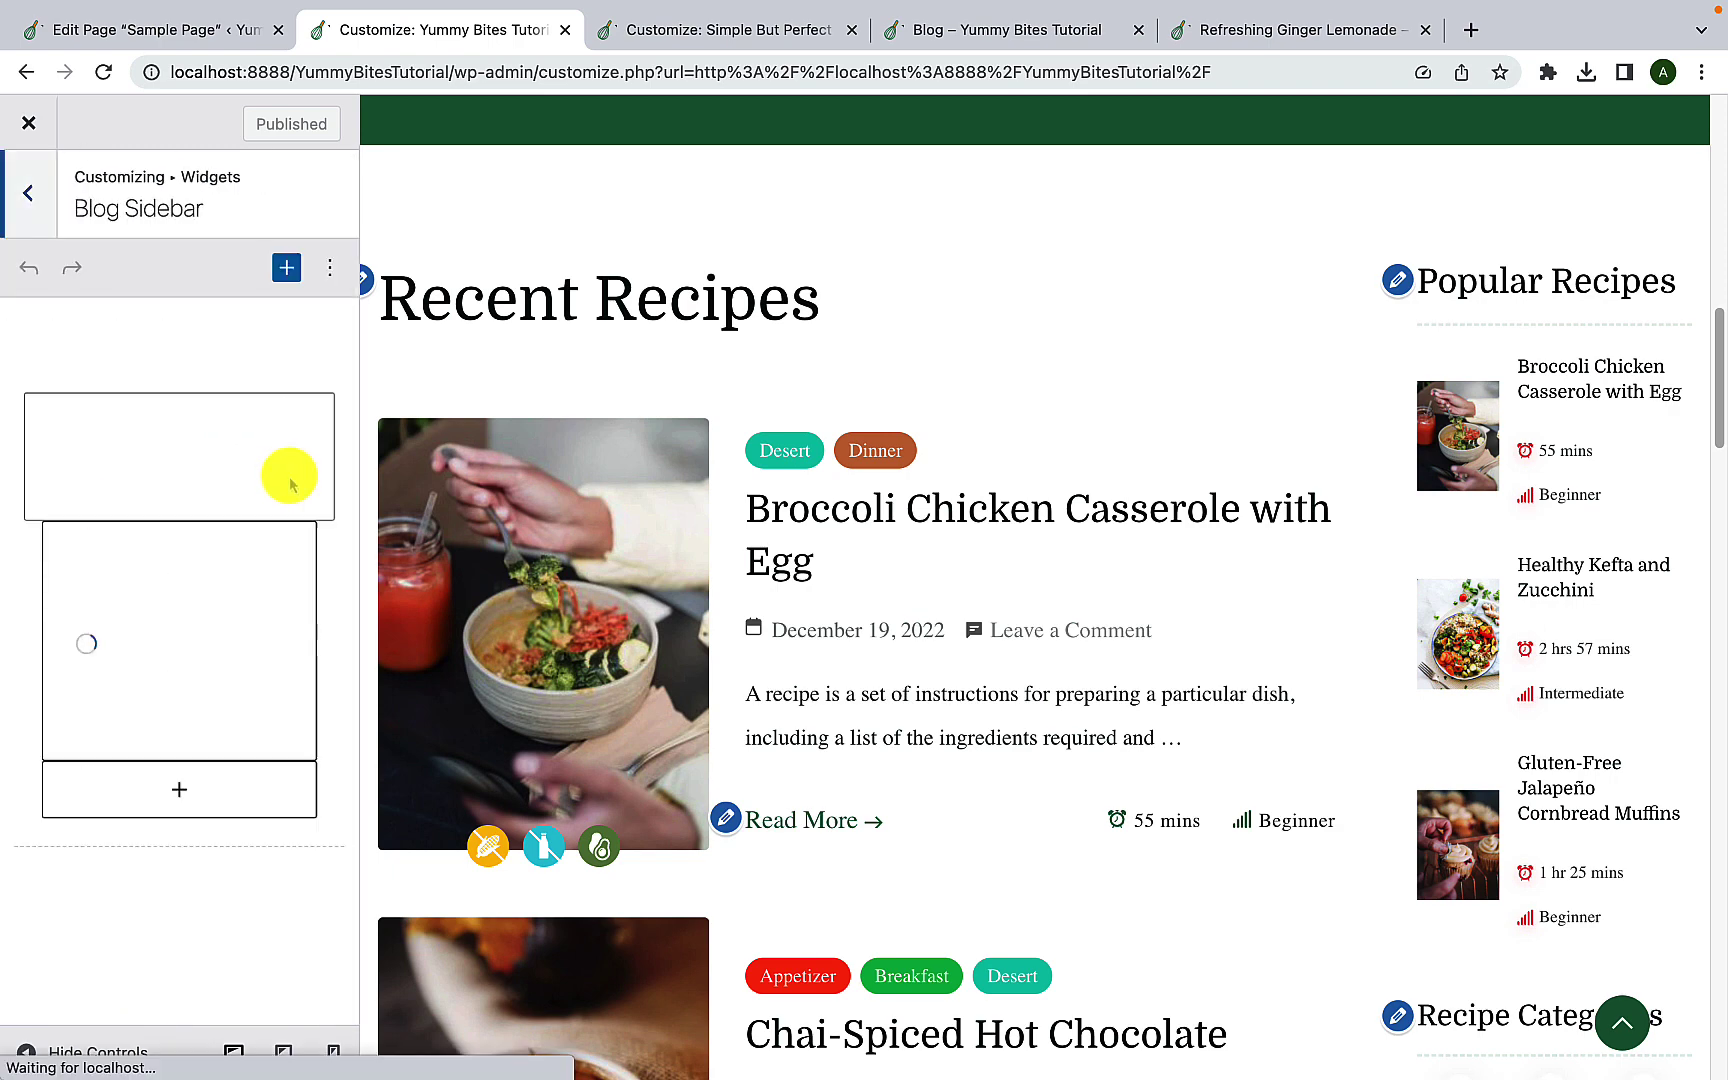
scroll(288, 484, down, 10)
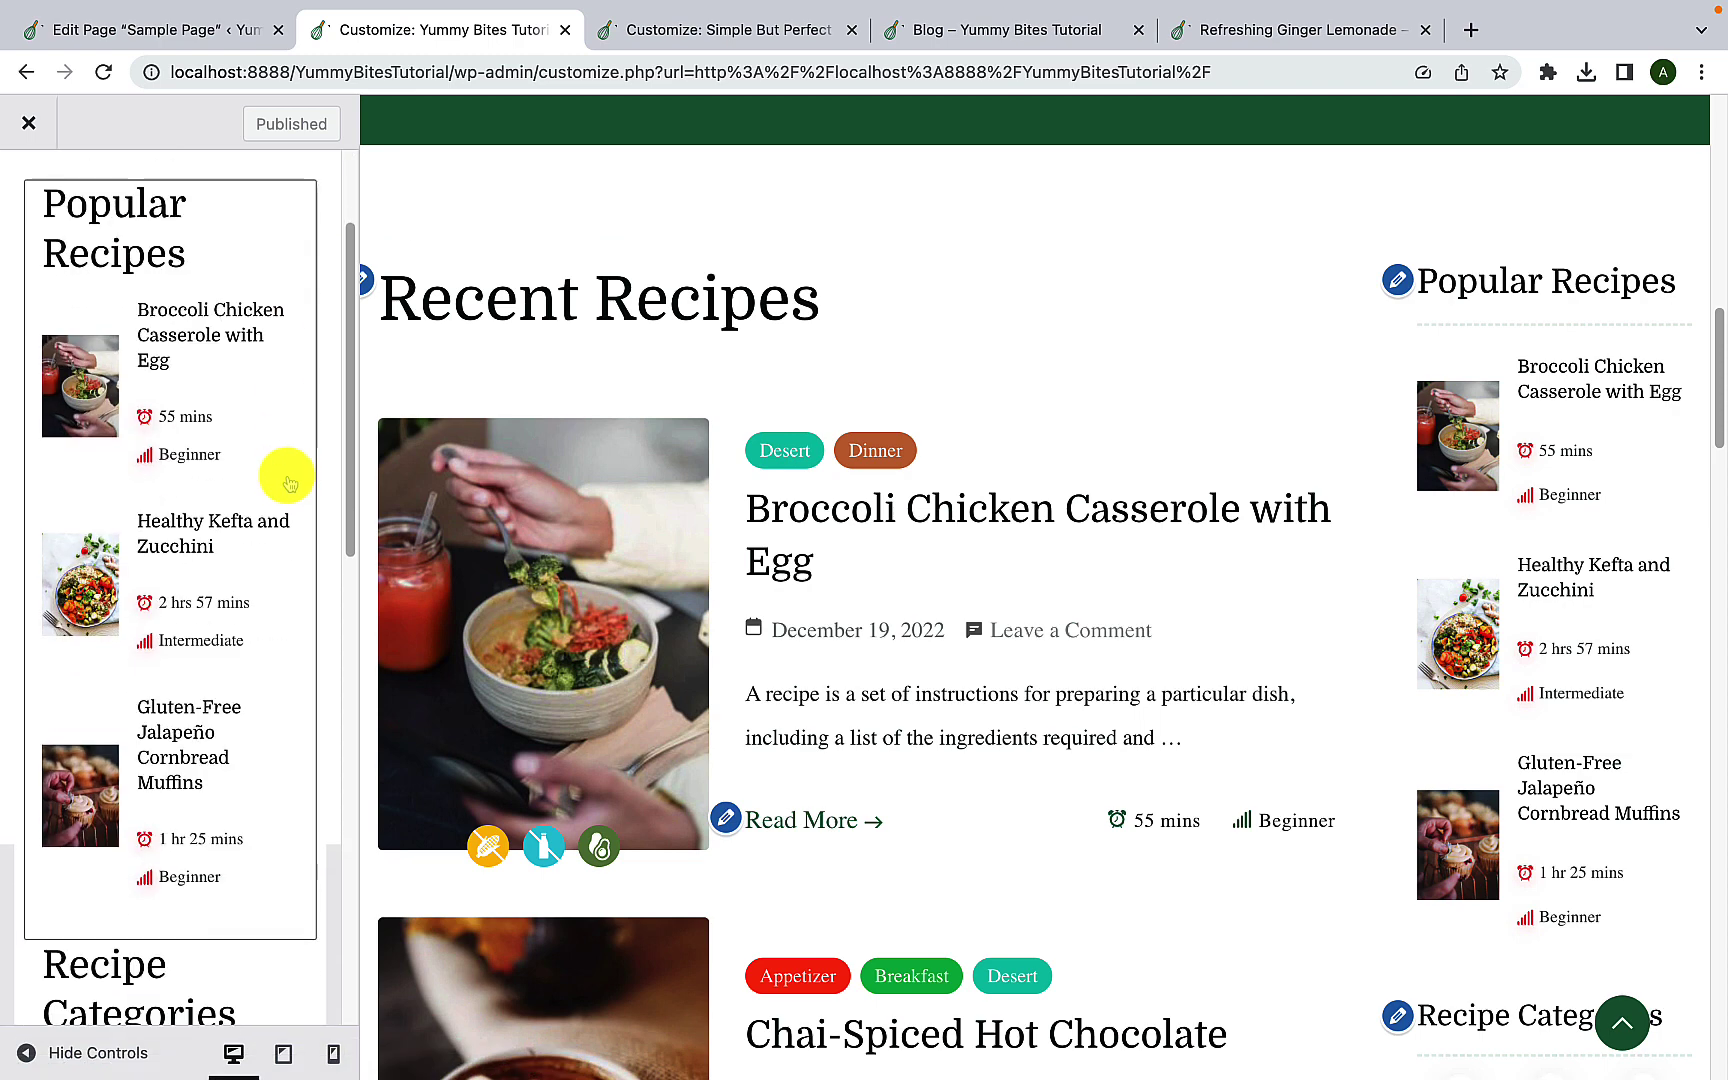
scroll(290, 484, down, 4)
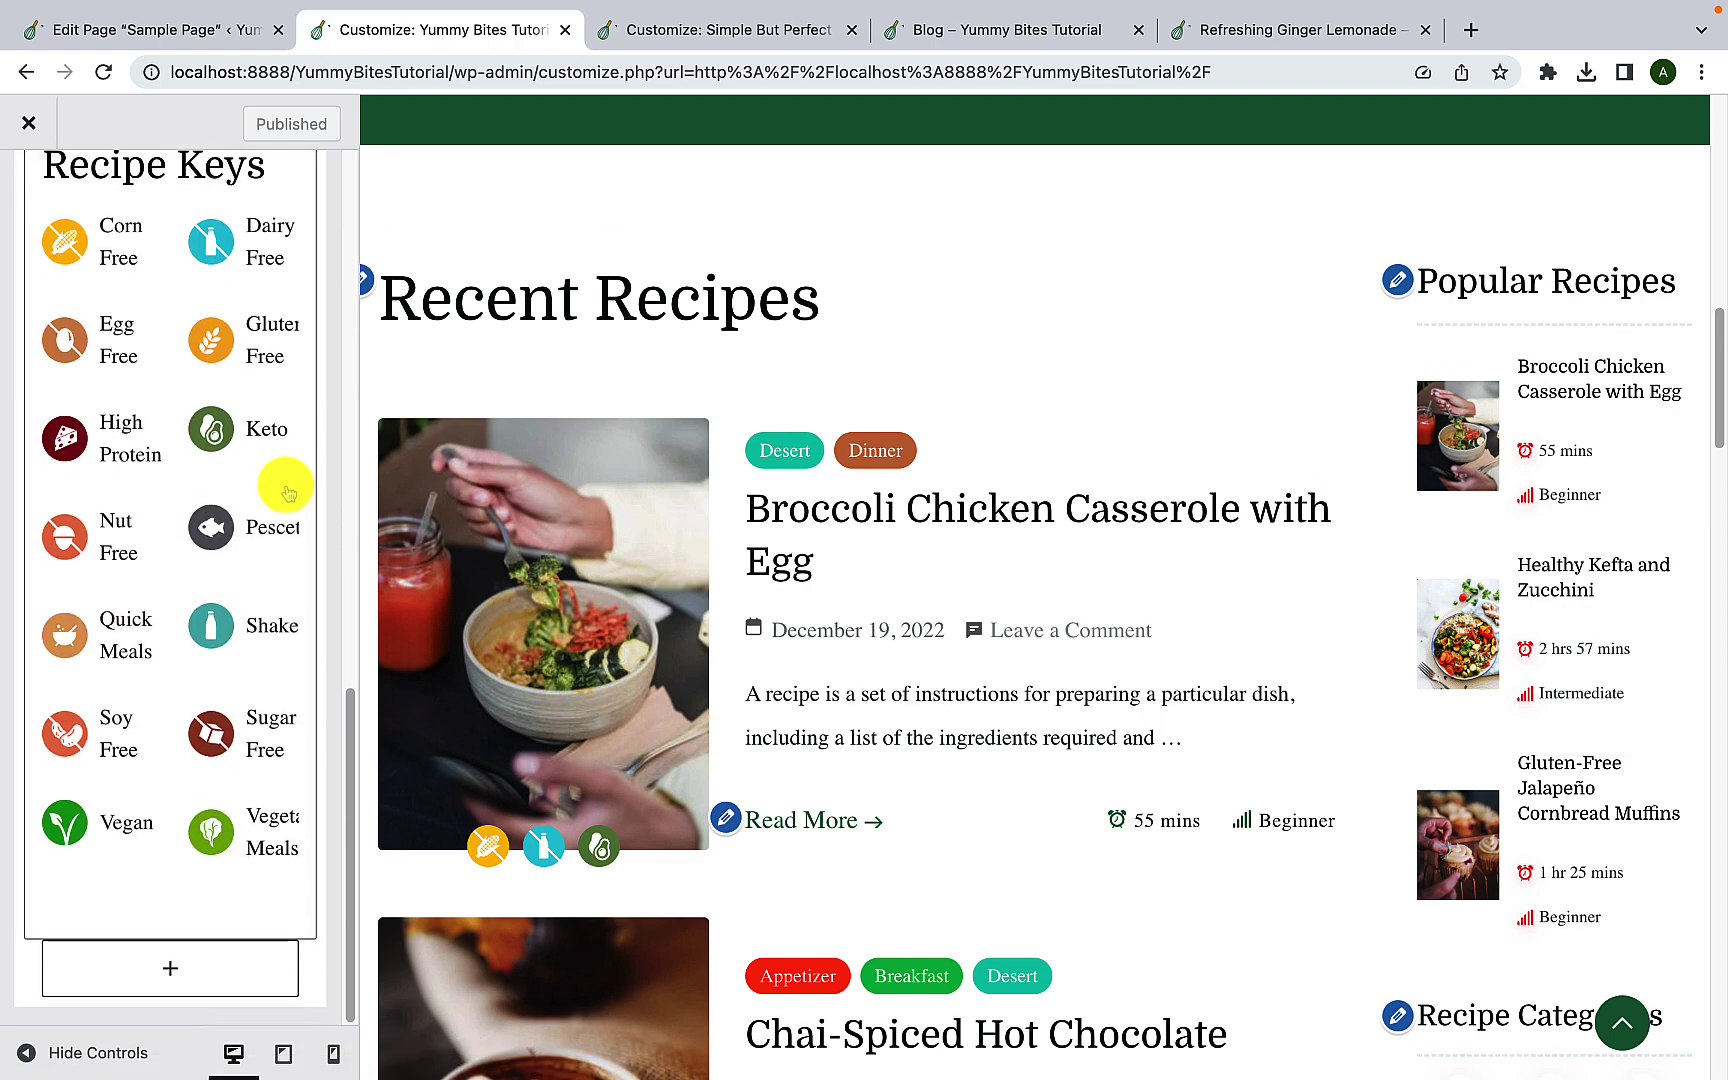
Step: Browse all blocks and widgets available for the Blog Sidebar without adding any, and return to the list of widget areas
click(170, 985)
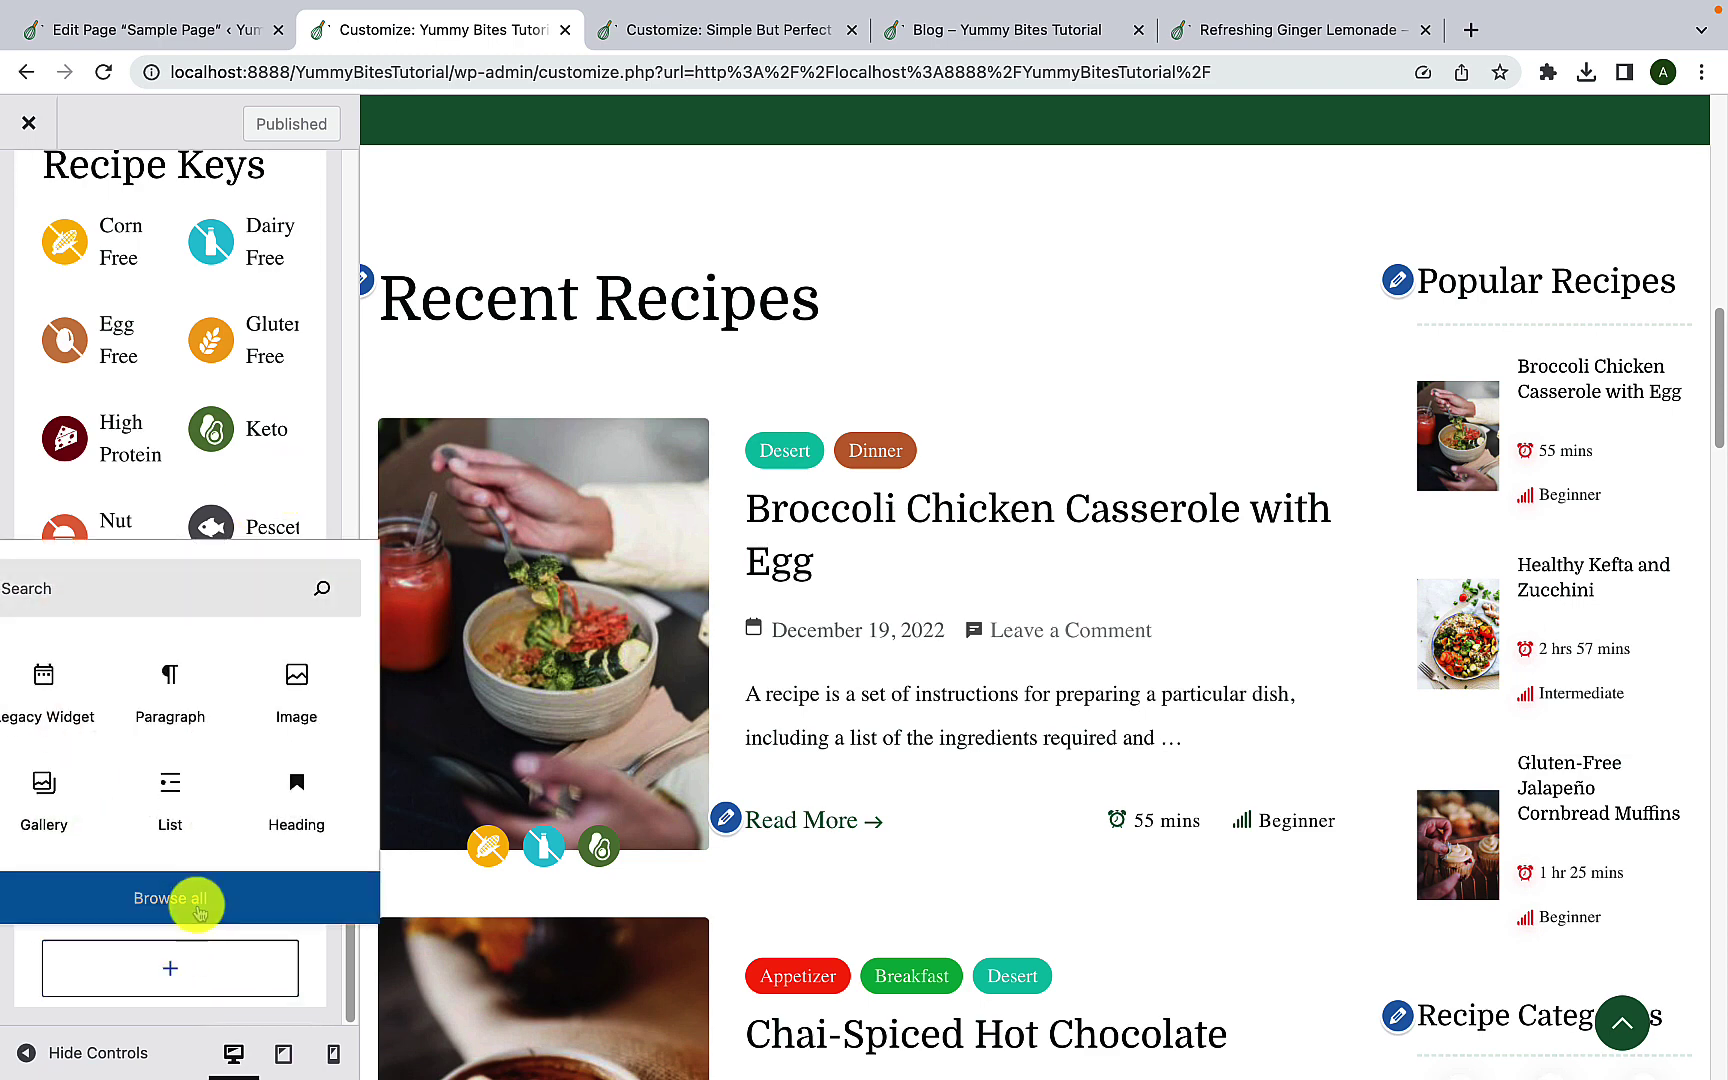
click(192, 905)
scroll(436, 878, down, 12)
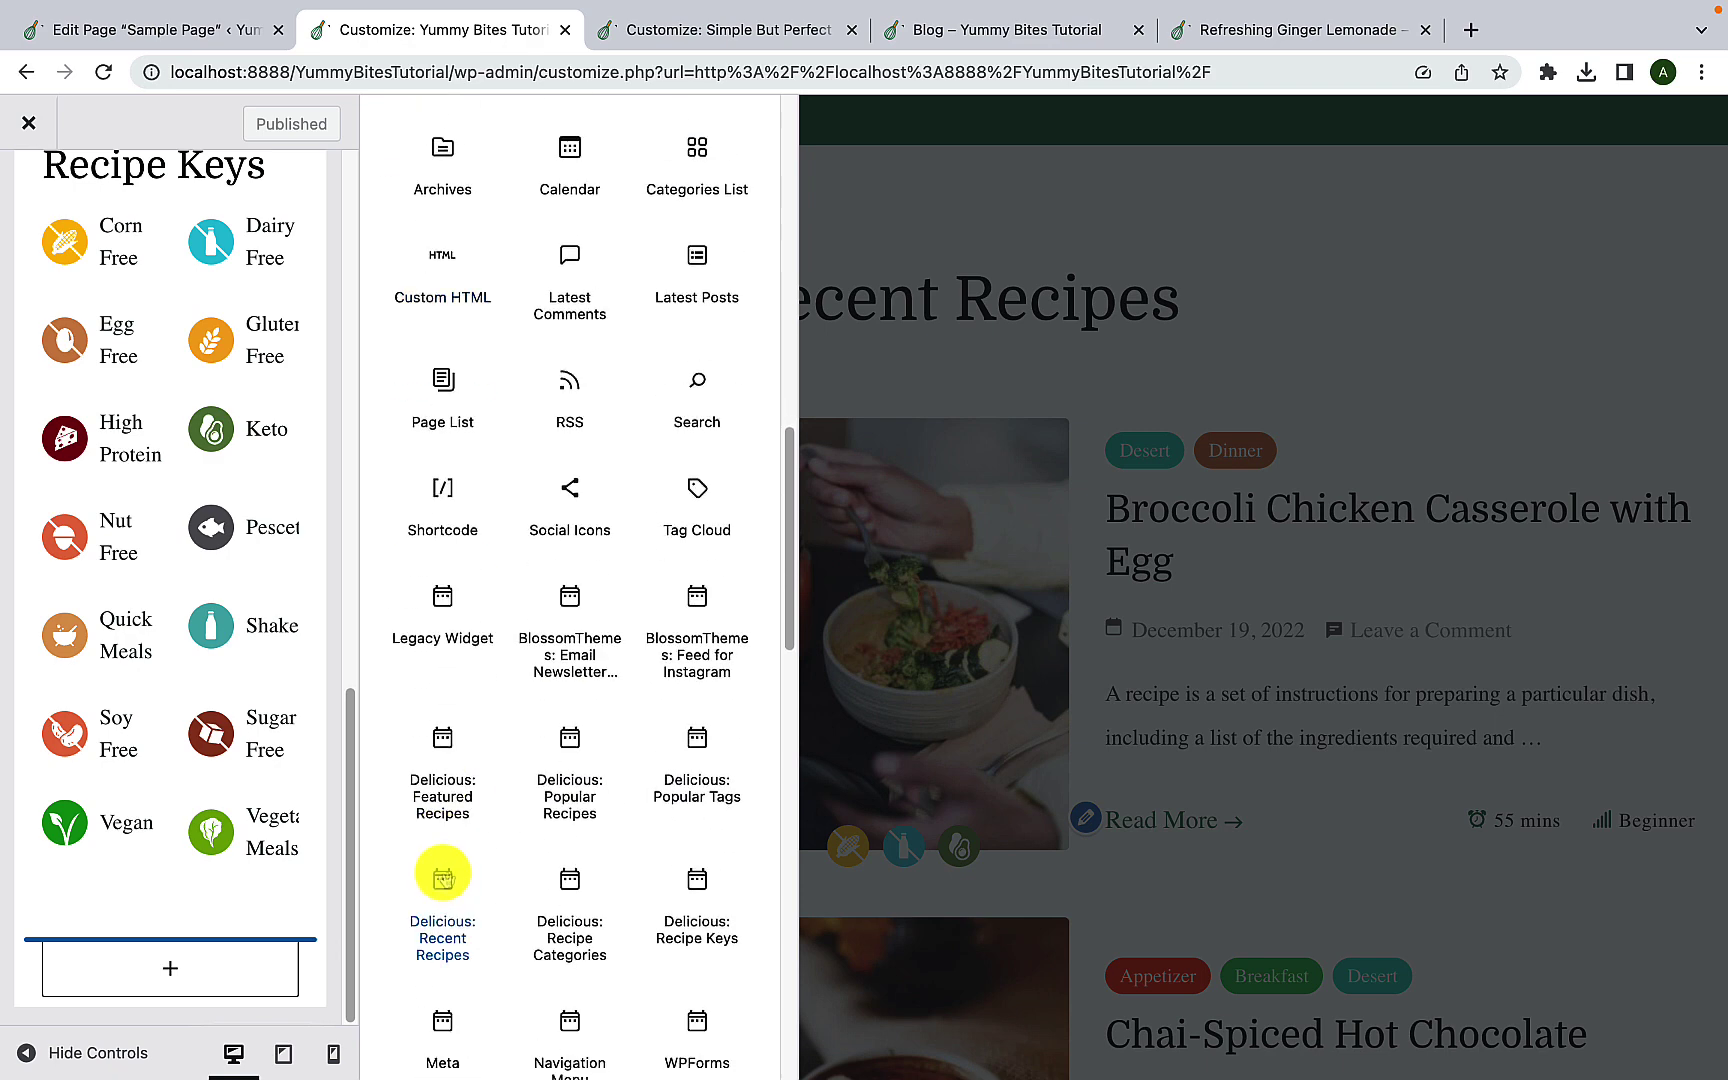
scroll(567, 721, down, 2)
scroll(552, 733, up, 5)
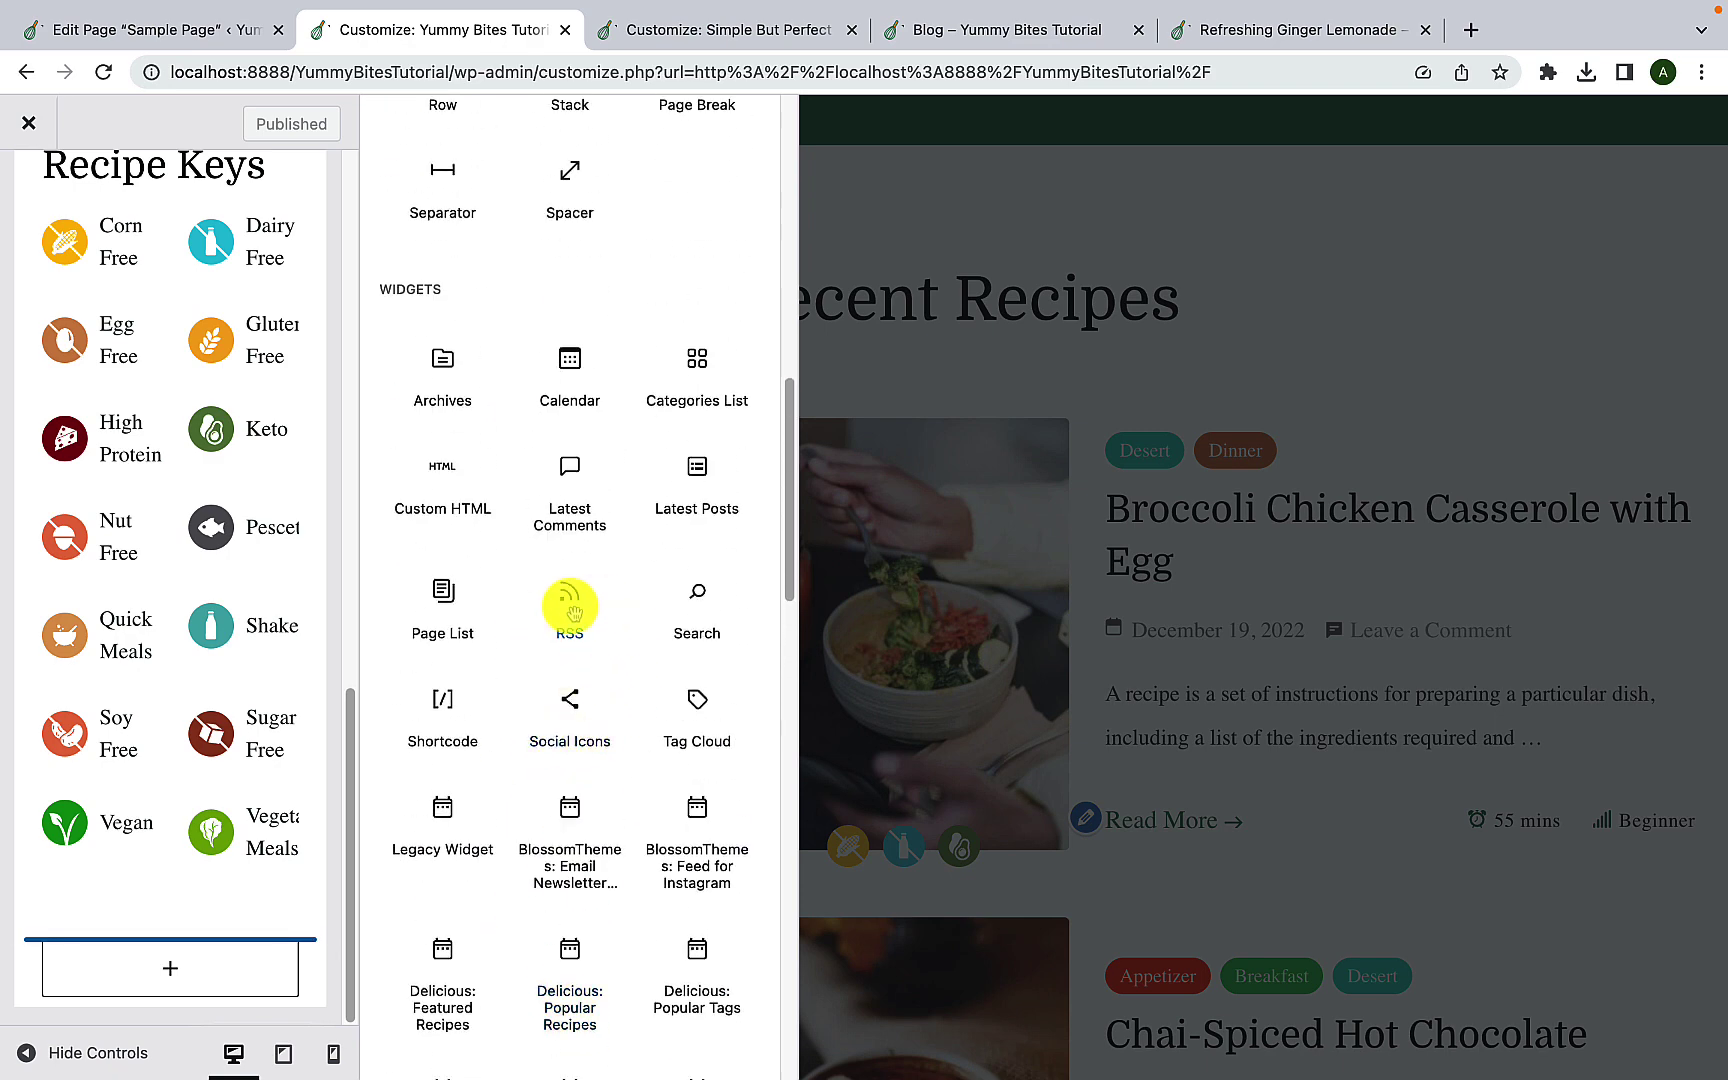
scroll(570, 605, up, 10)
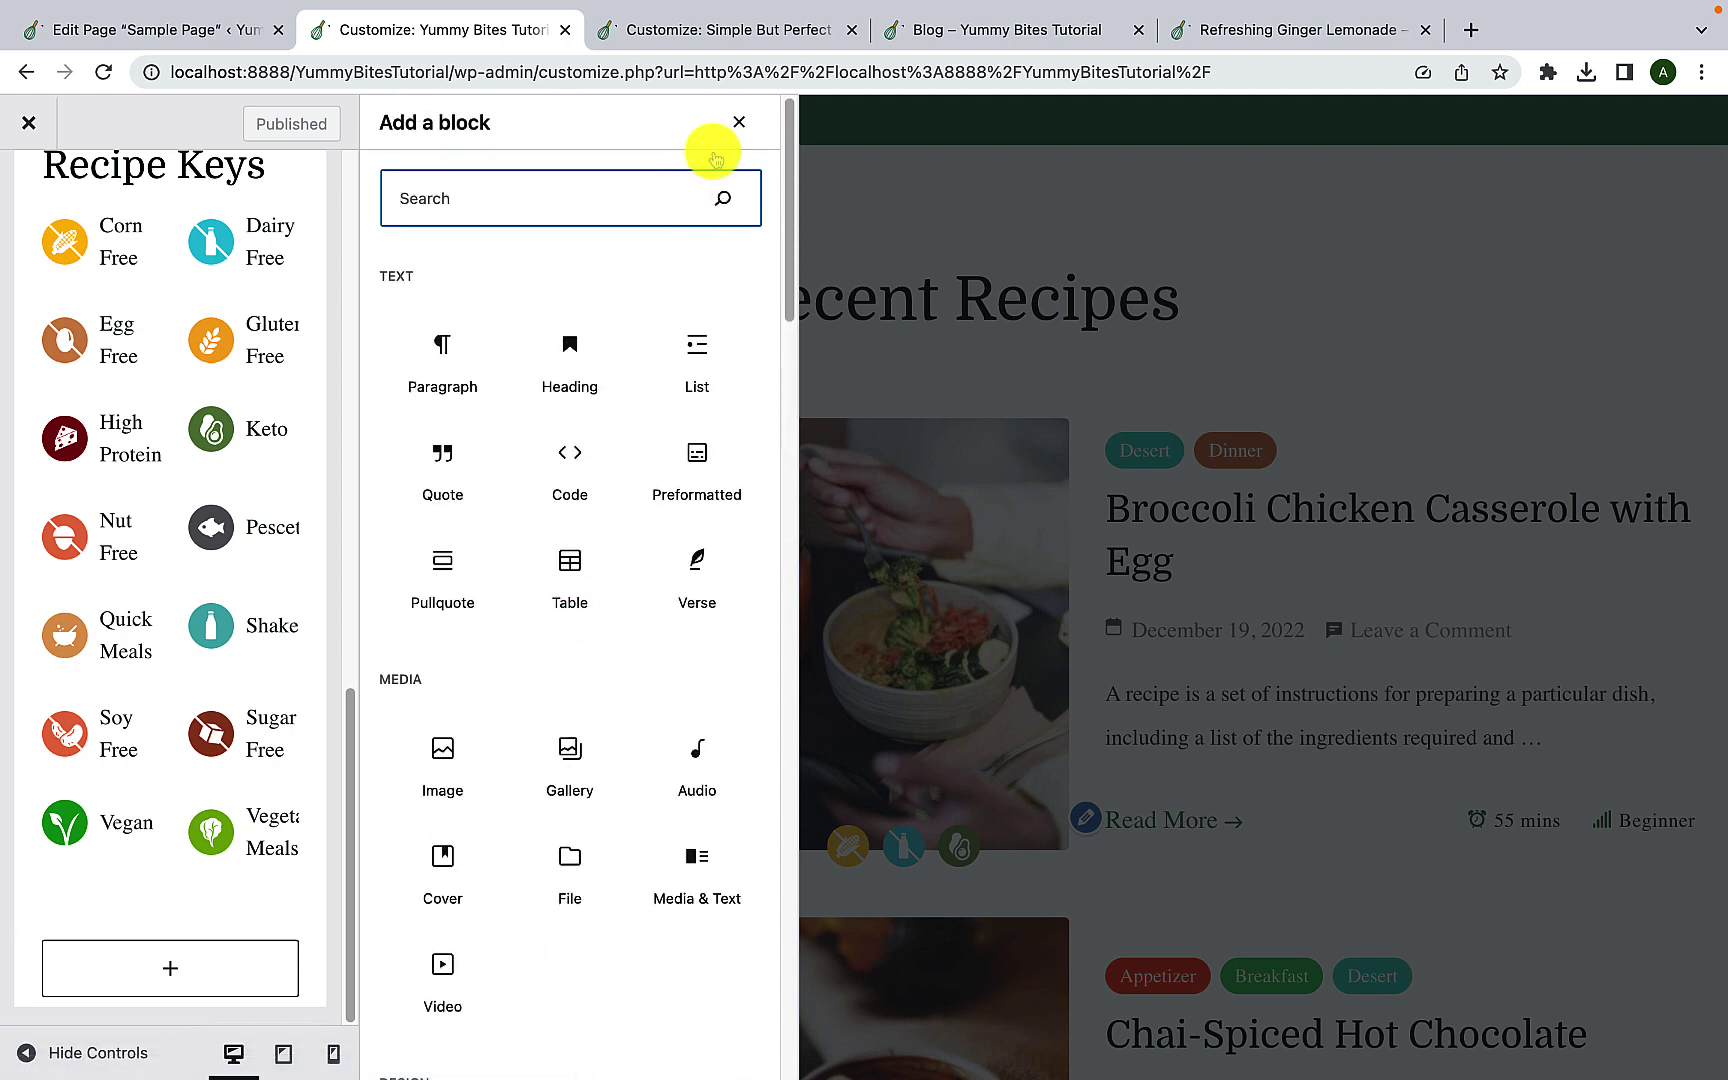
click(740, 125)
scroll(218, 372, up, 15)
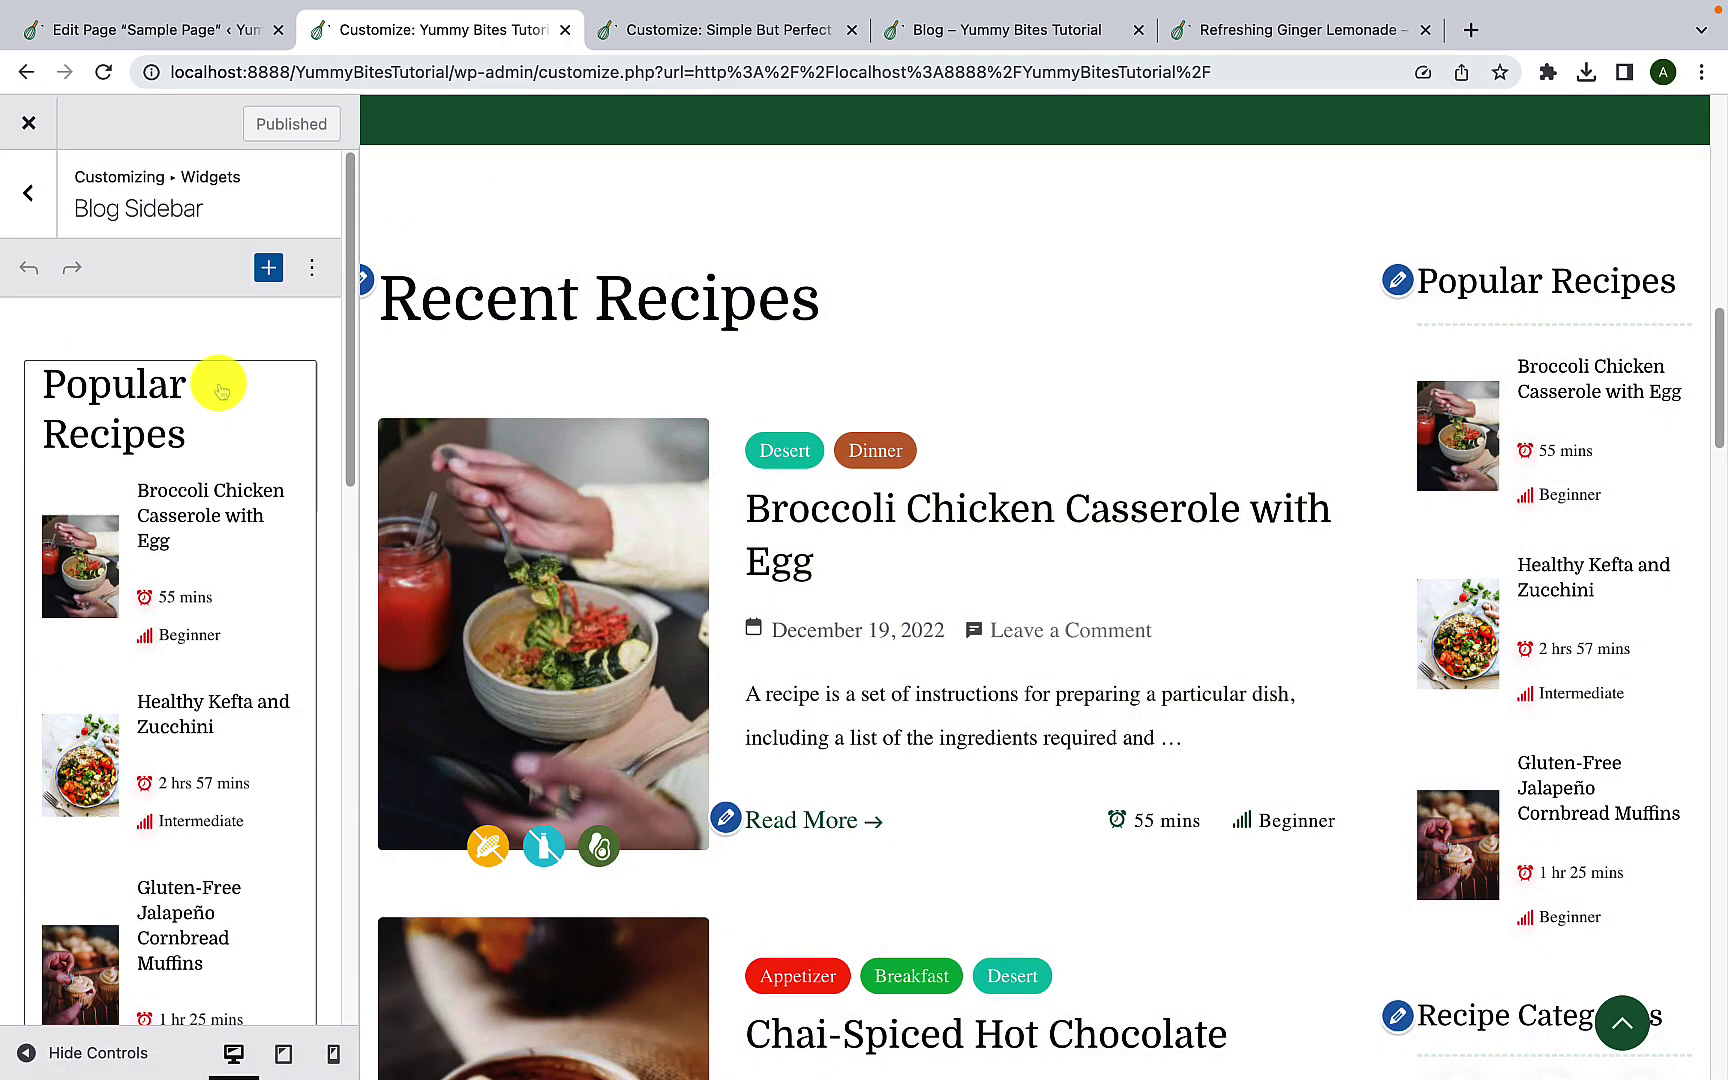
click(26, 195)
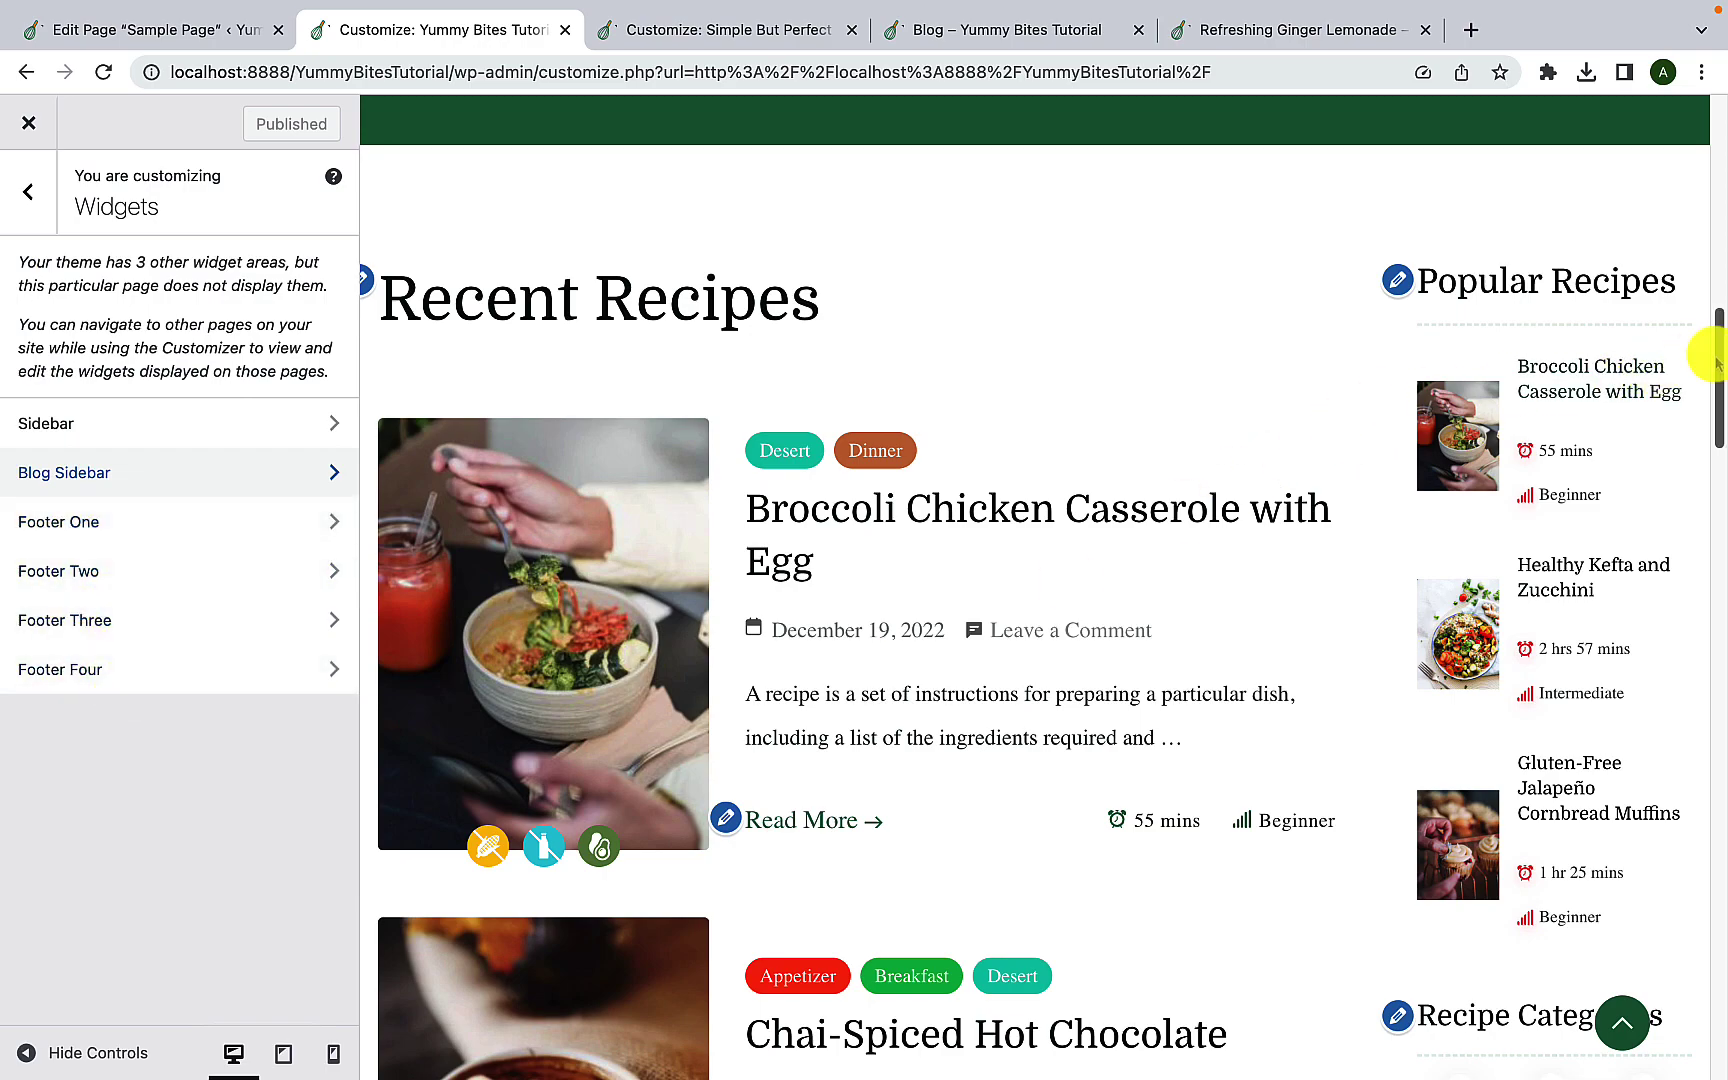
Step: Show the footer in the preview, and open the Footer One widget area to inspect the options of its paragraph and logo image blocks
drag(1714, 360, 1643, 945)
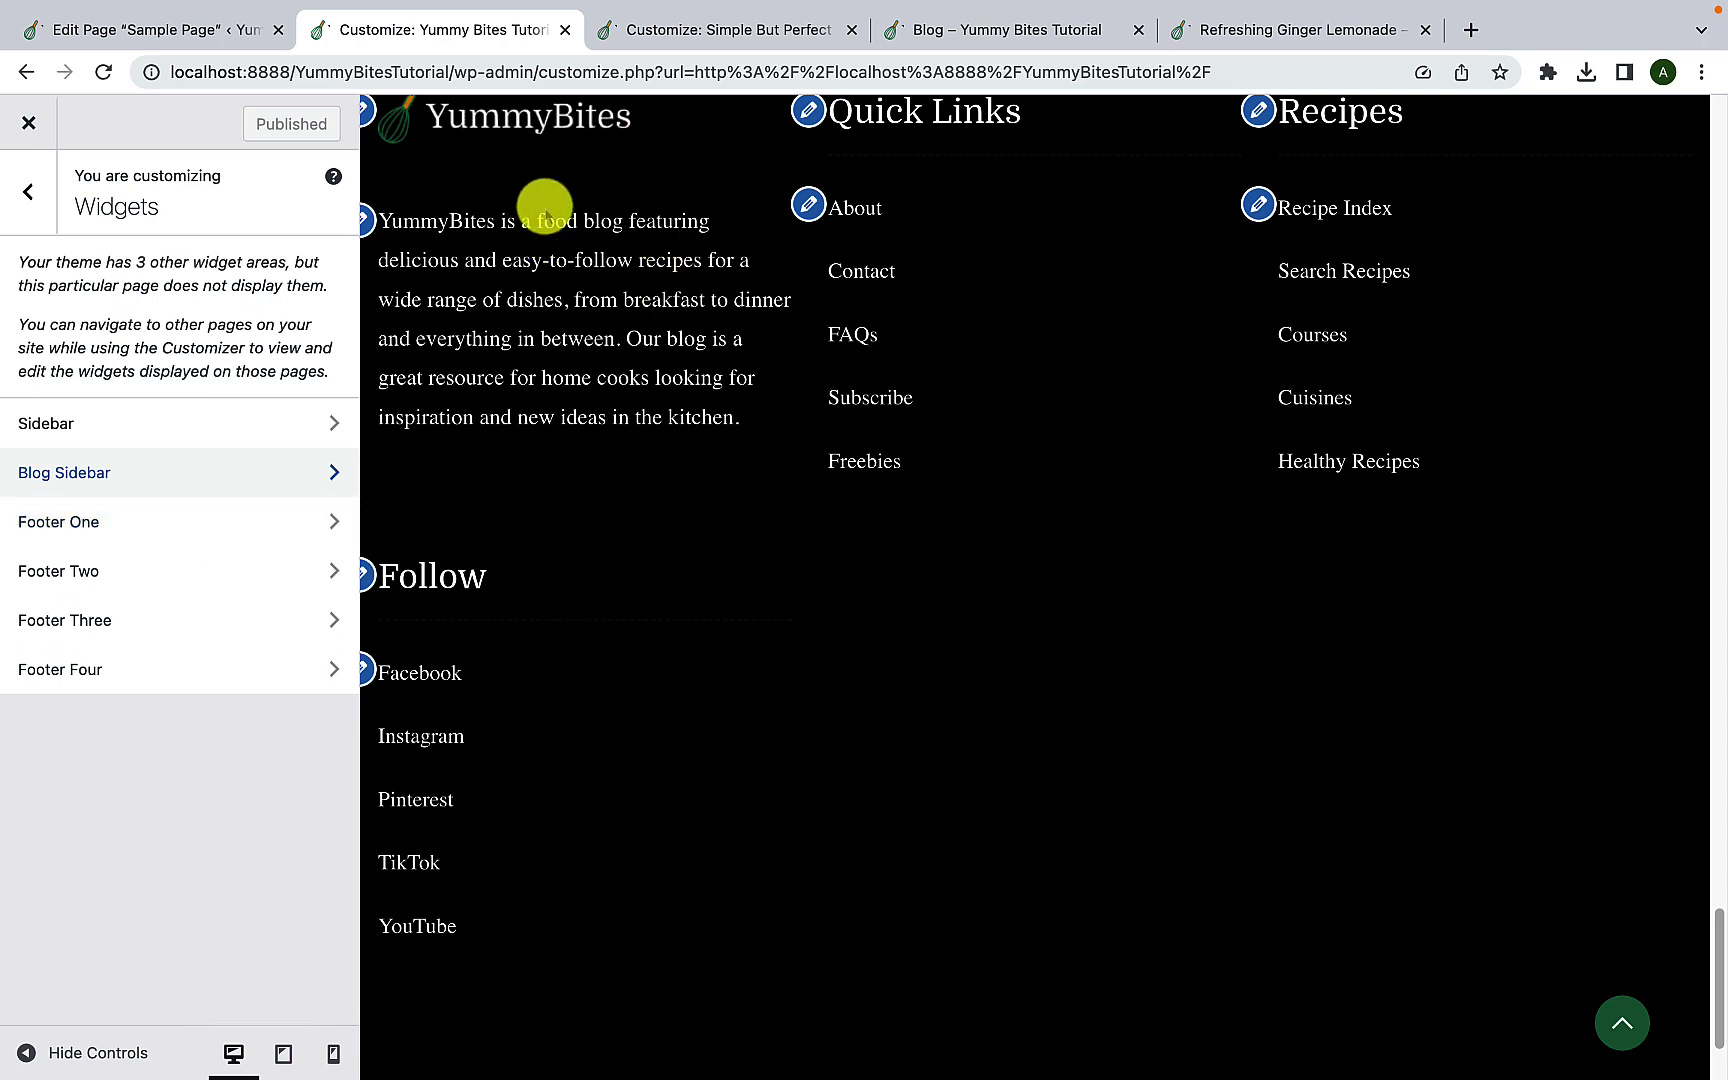
click(226, 538)
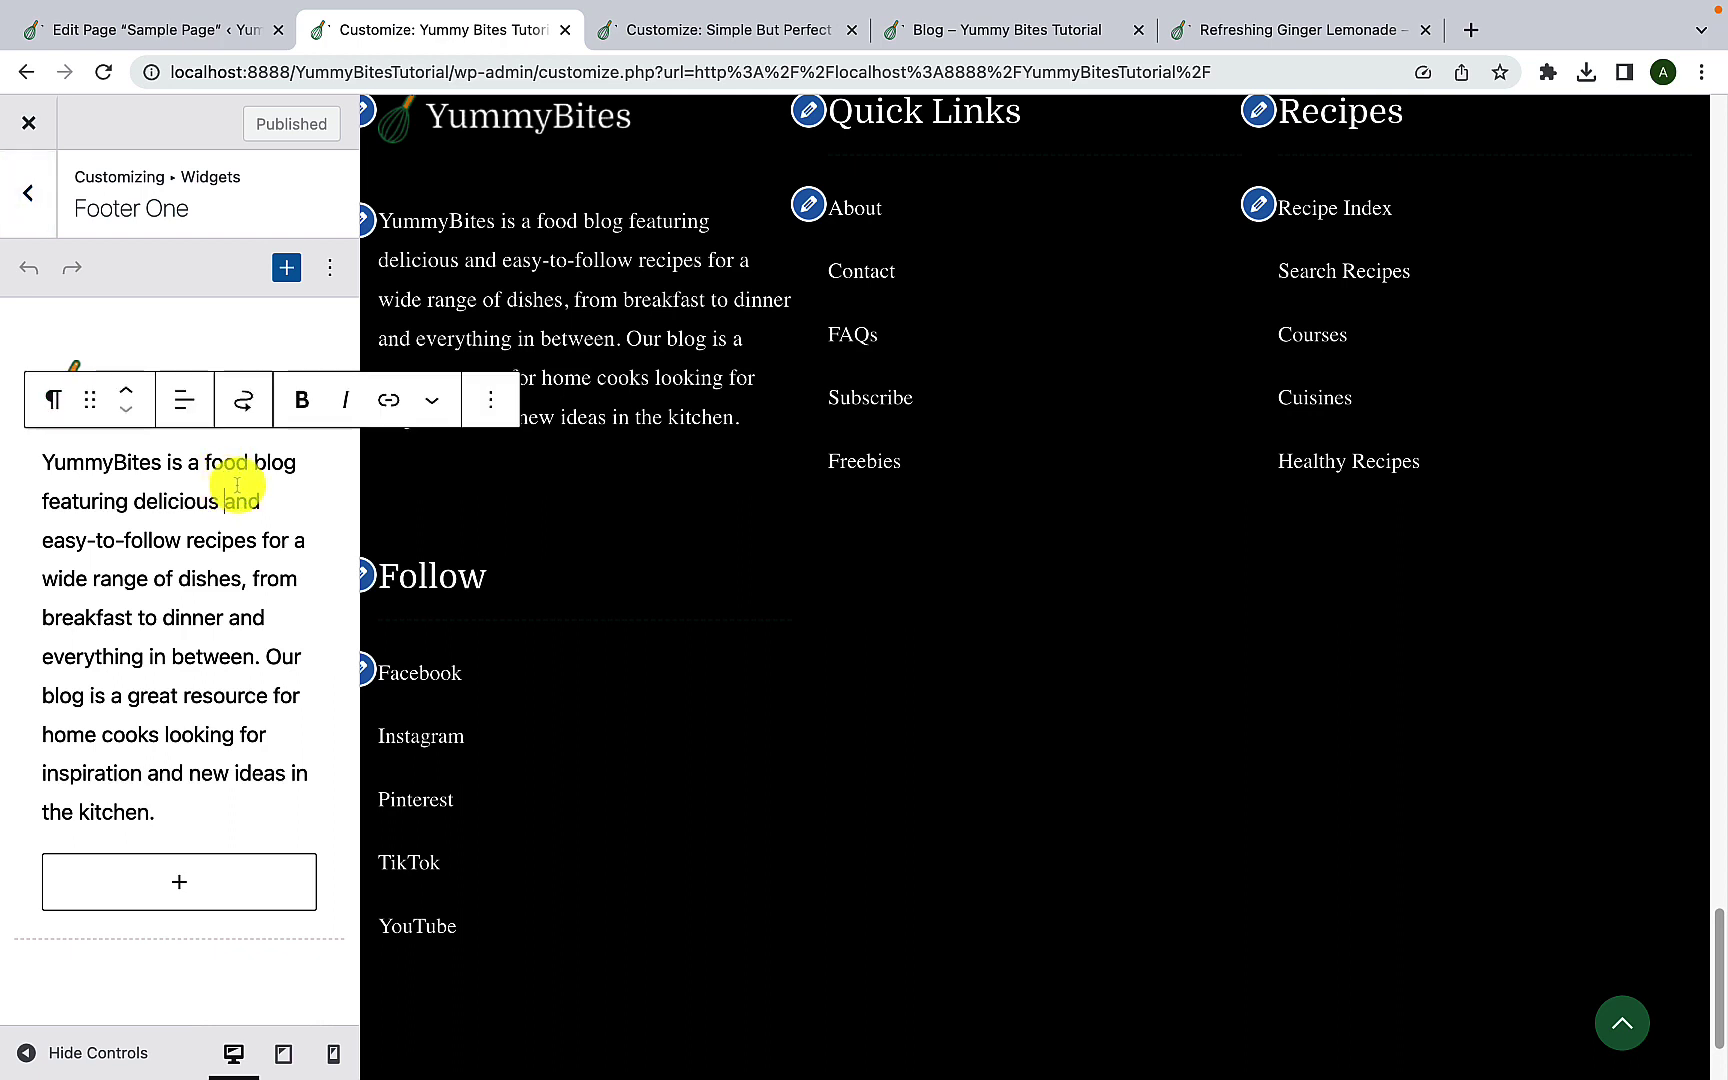
click(491, 402)
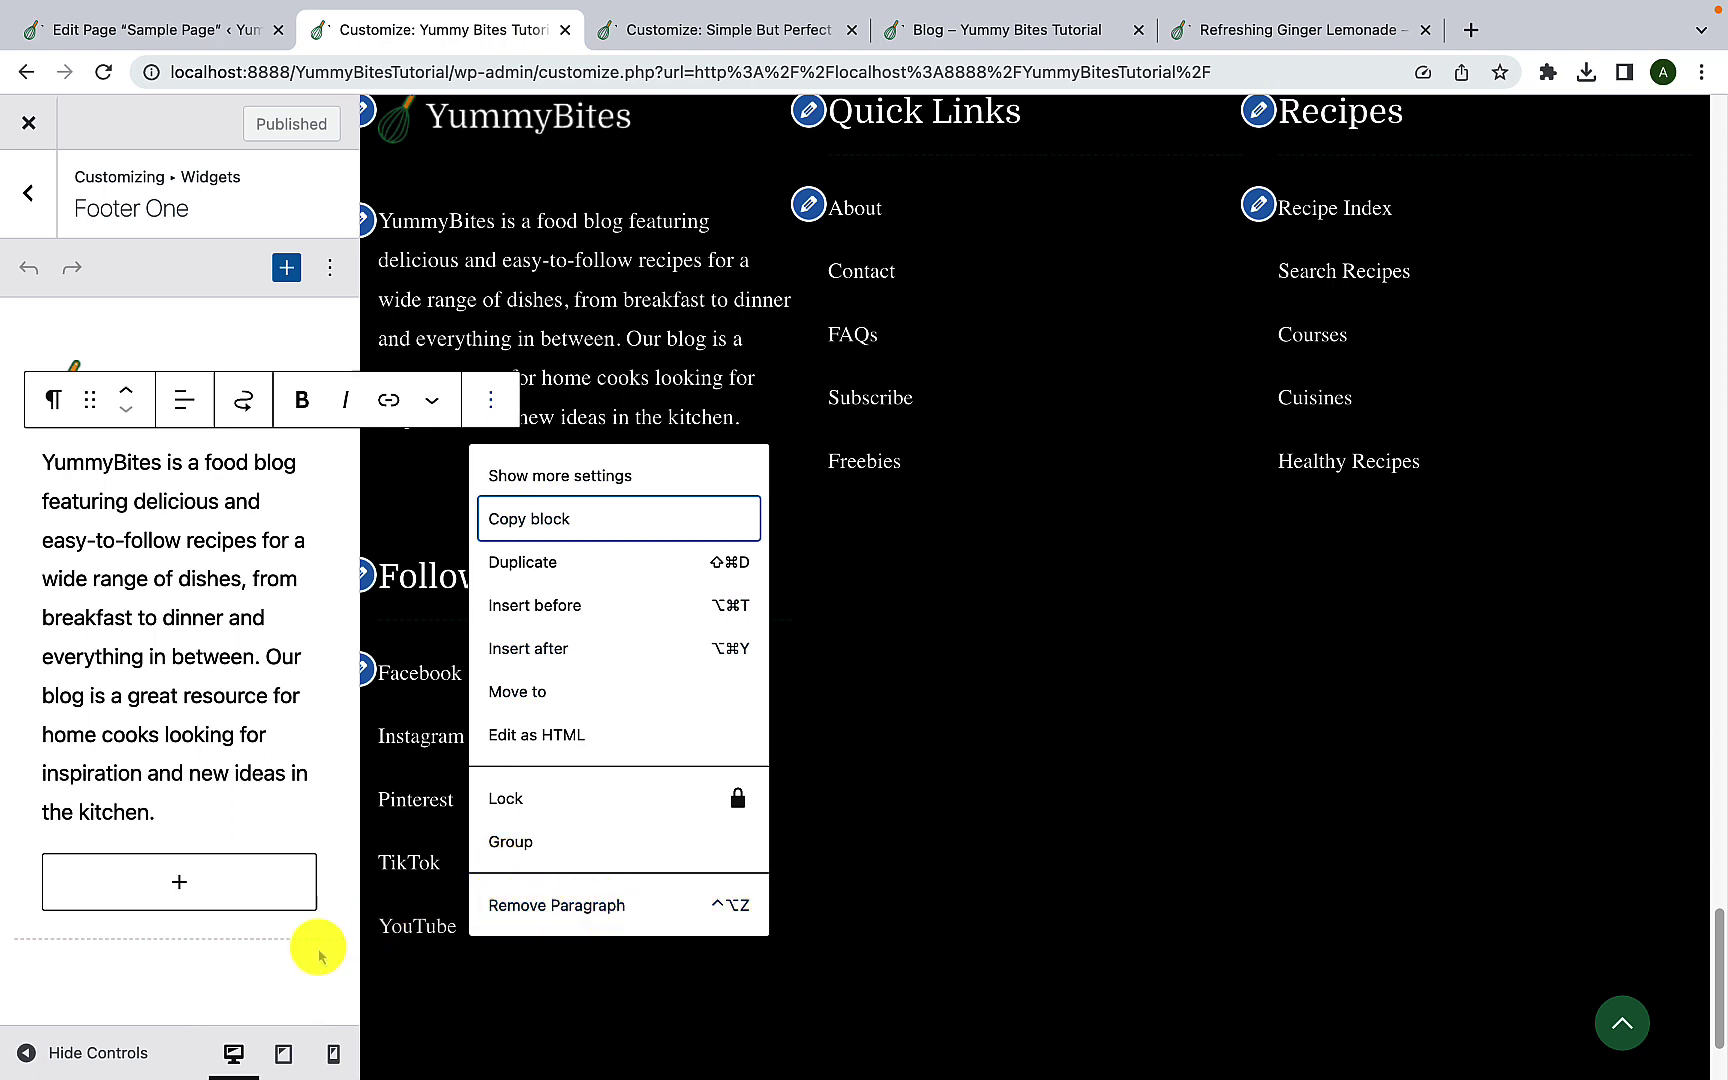
click(185, 975)
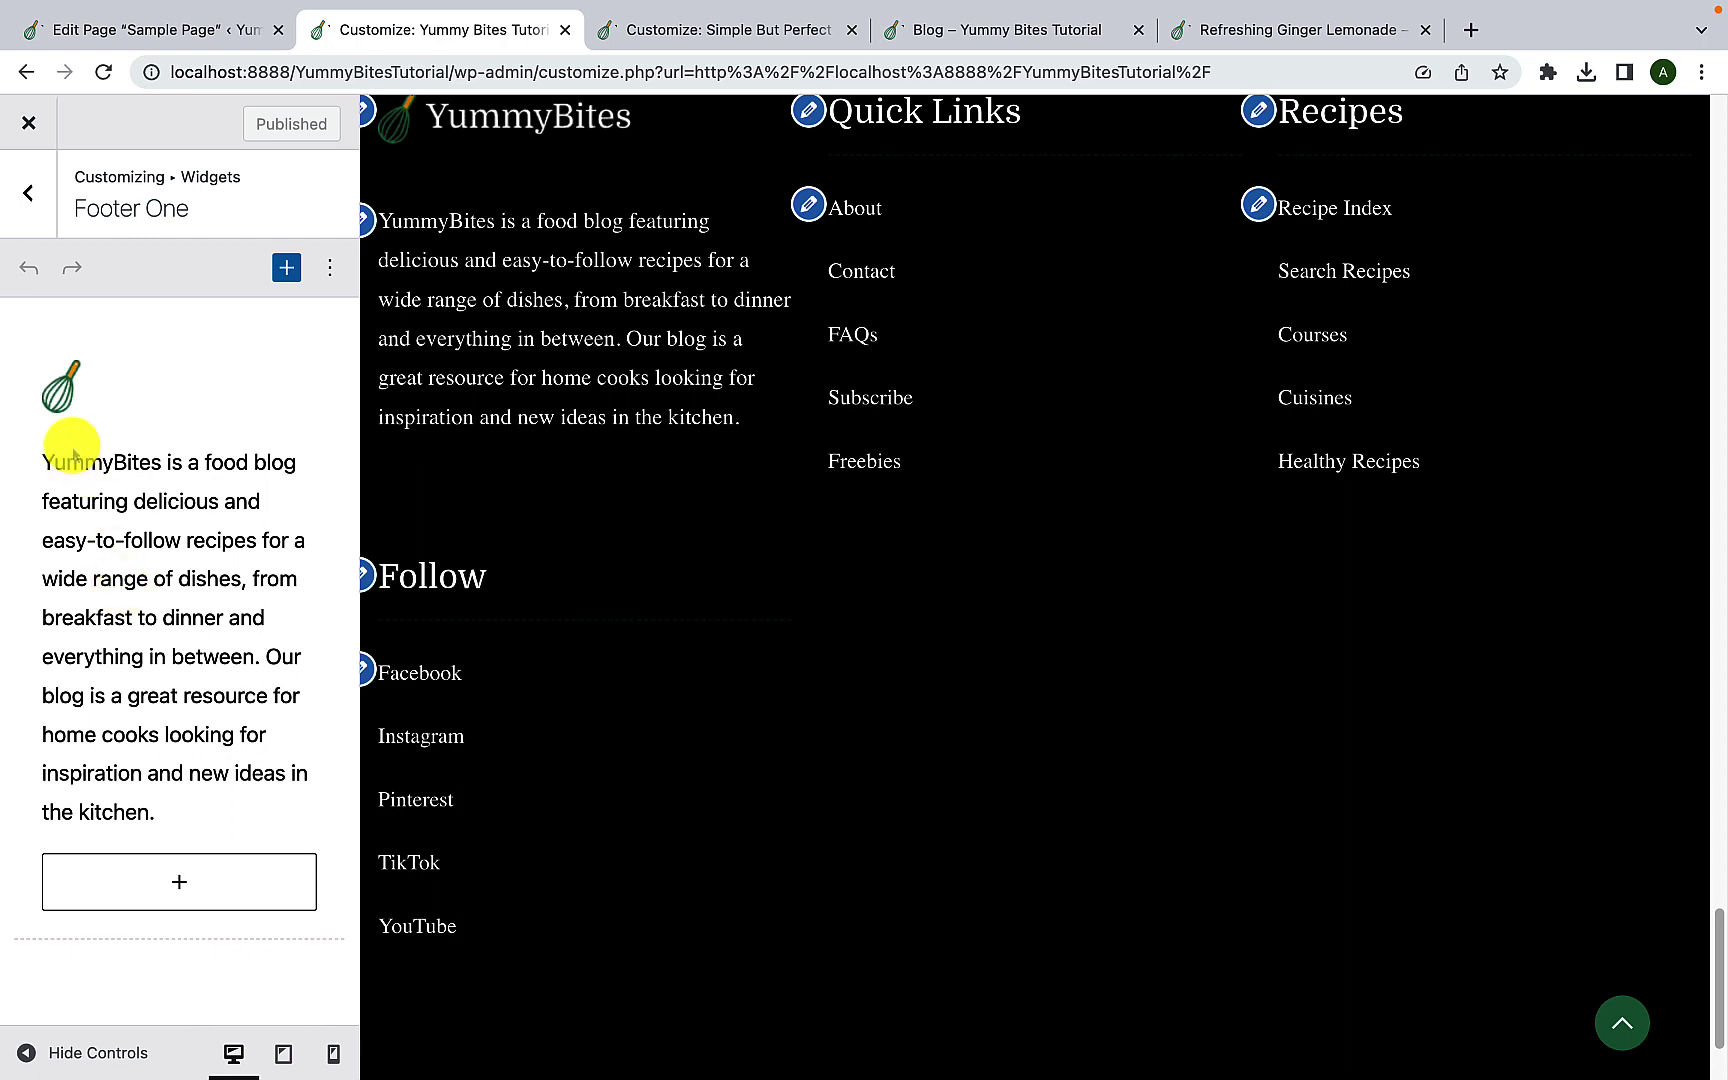
click(90, 405)
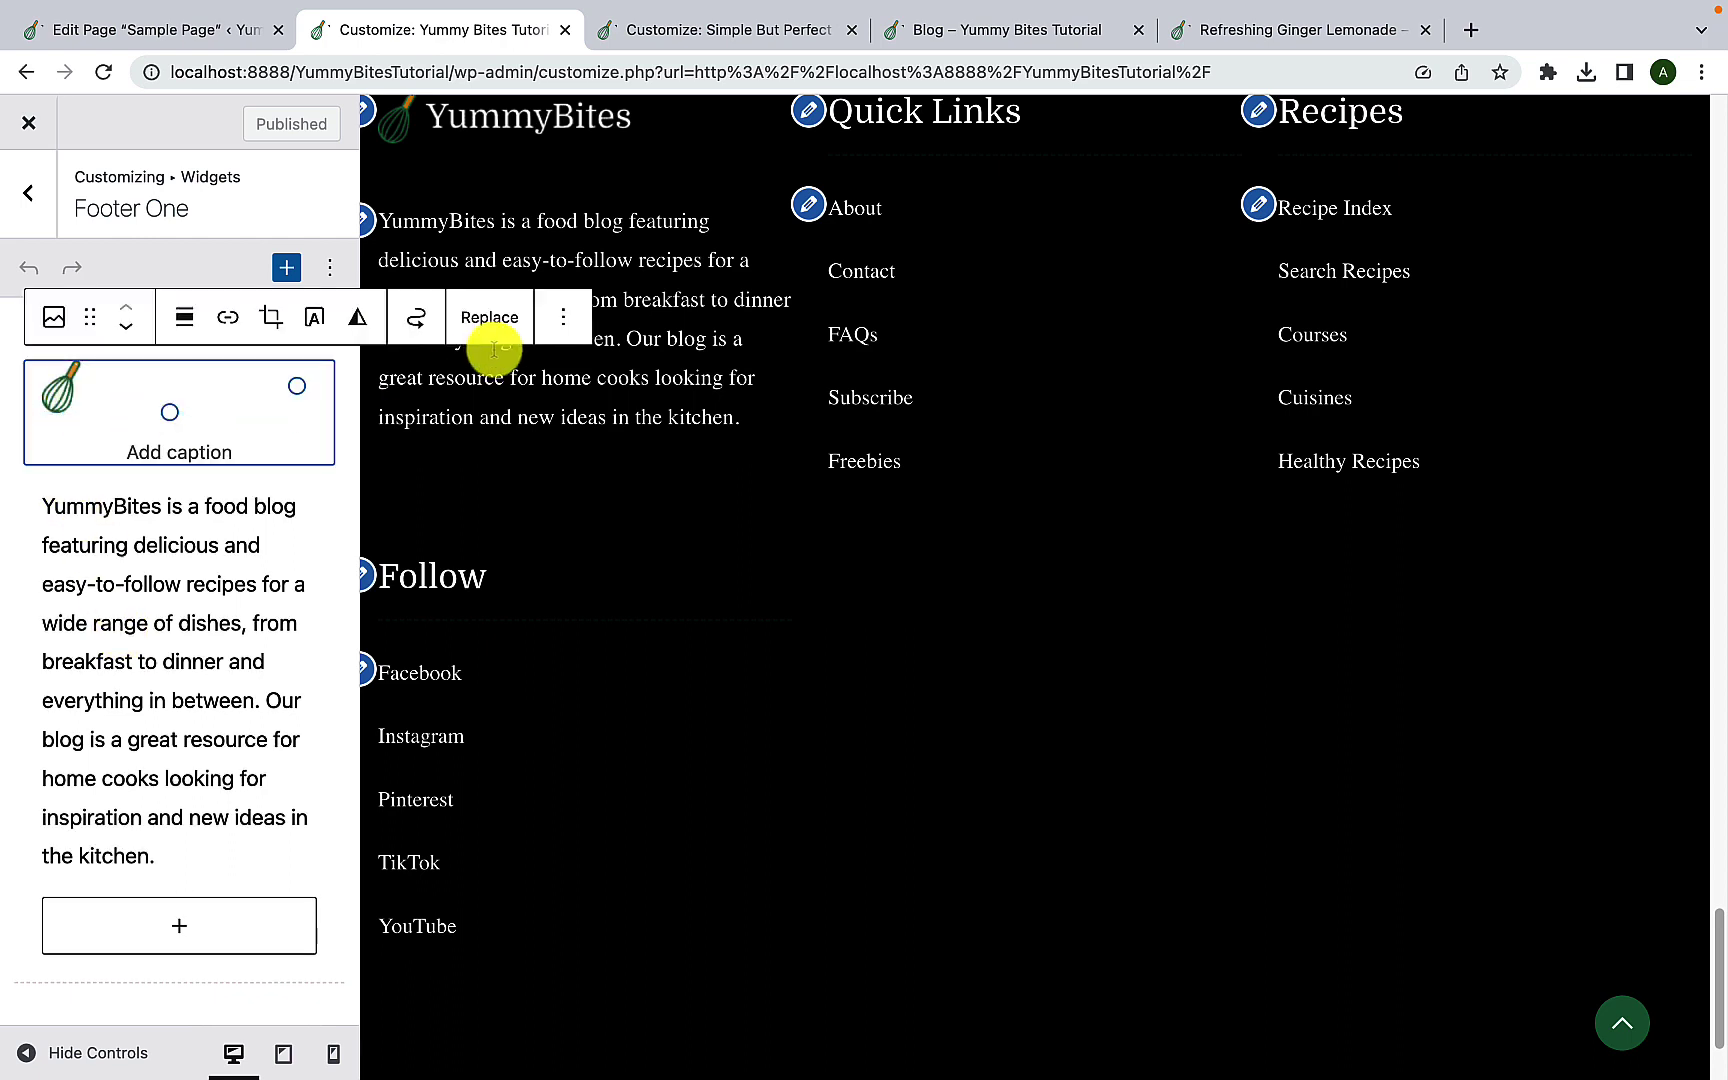
click(565, 318)
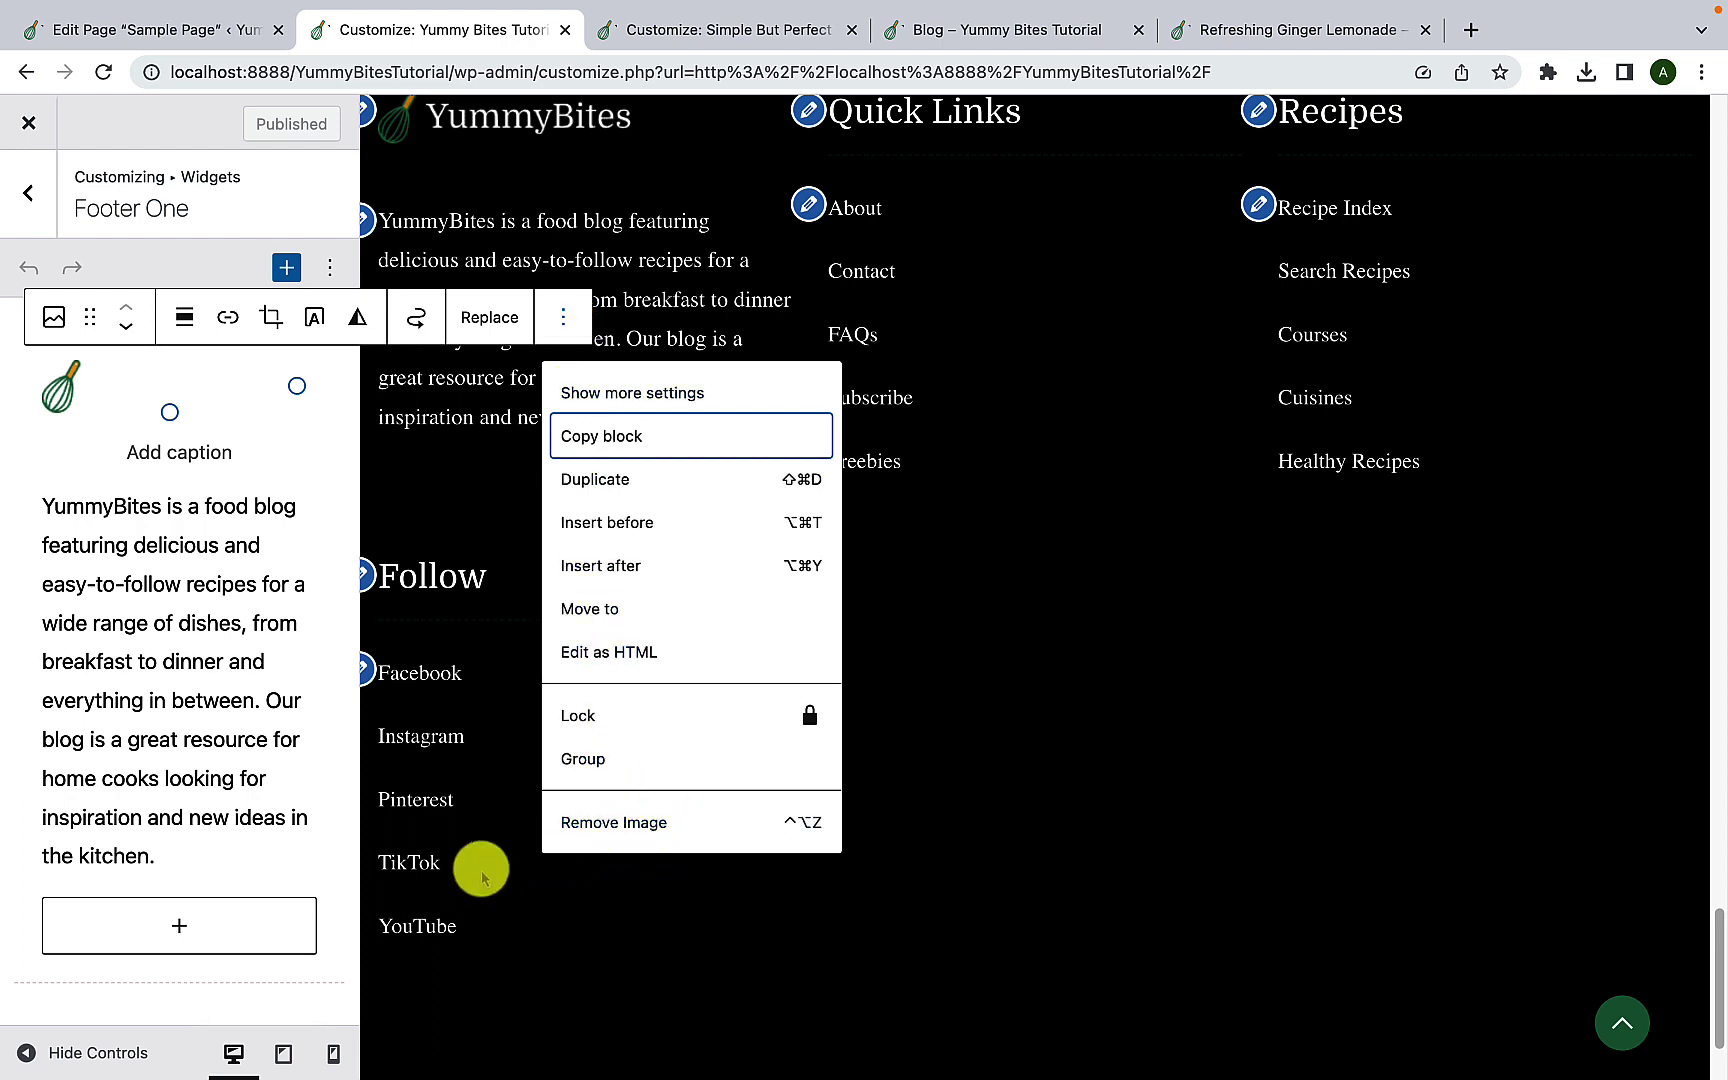
click(340, 856)
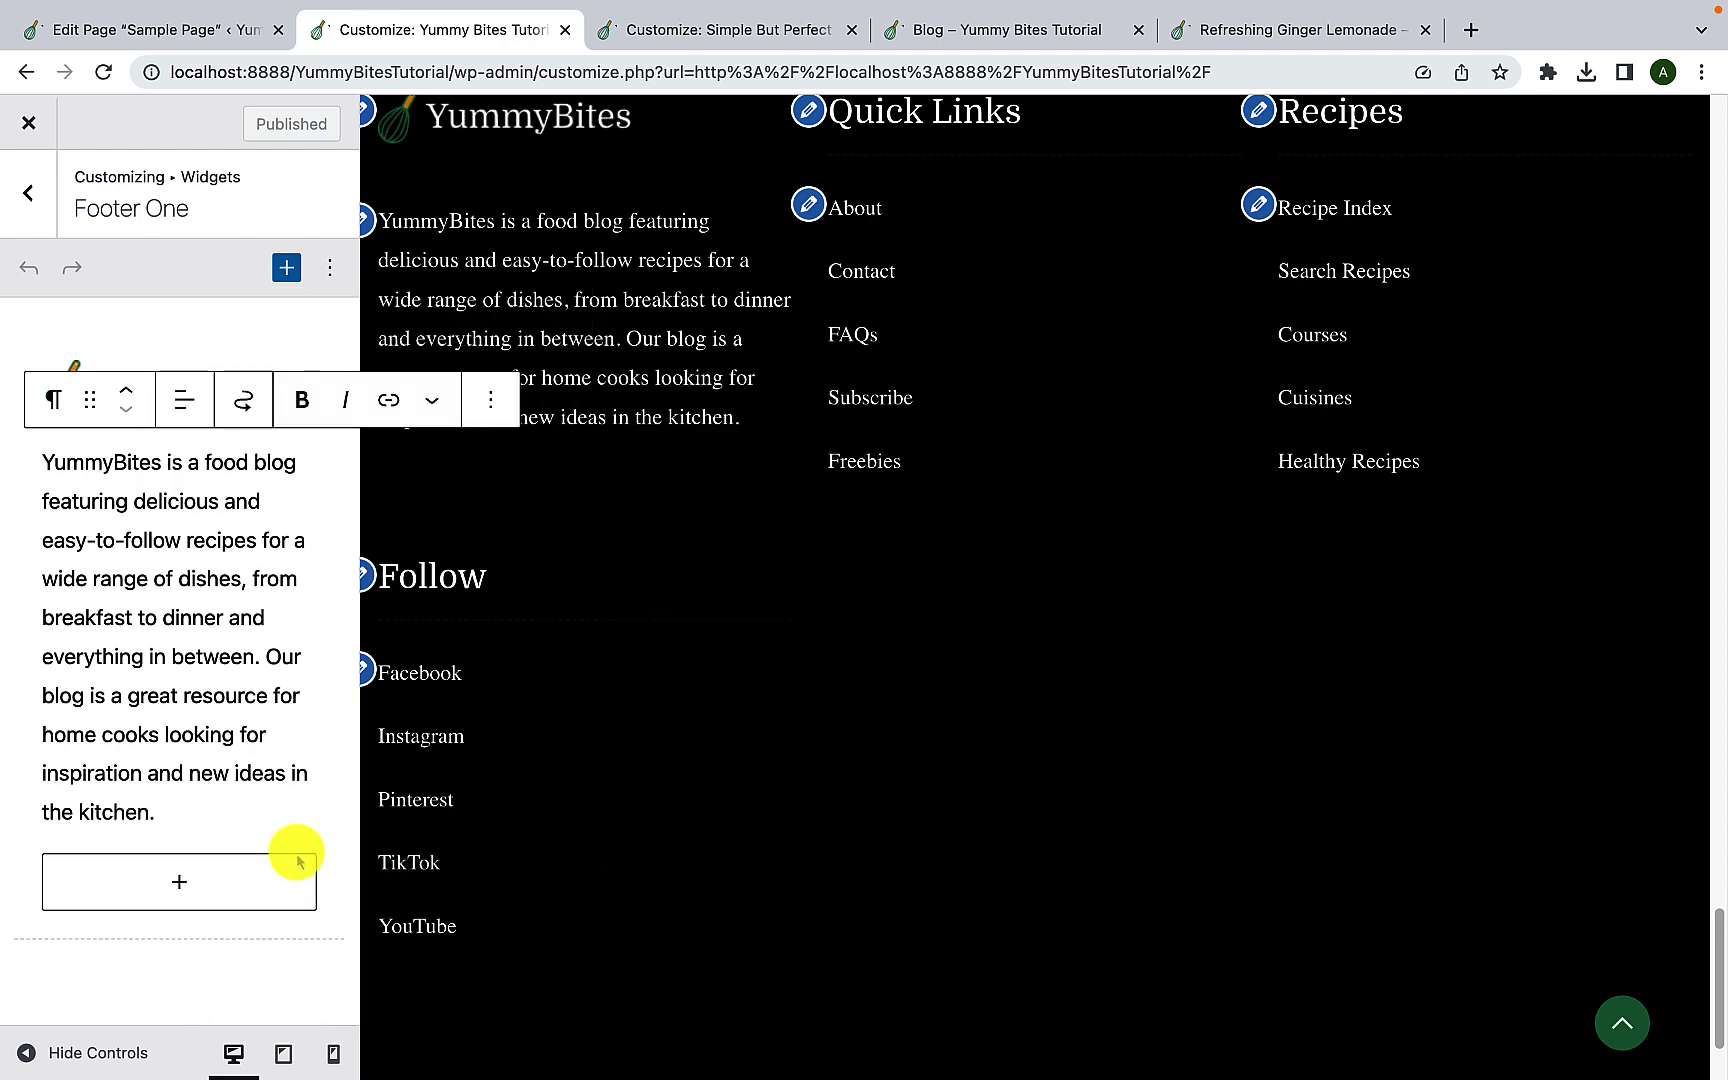
Step: Browse all blocks and widgets available for Footer One without adding any, and go back to the list of widget areas
click(184, 893)
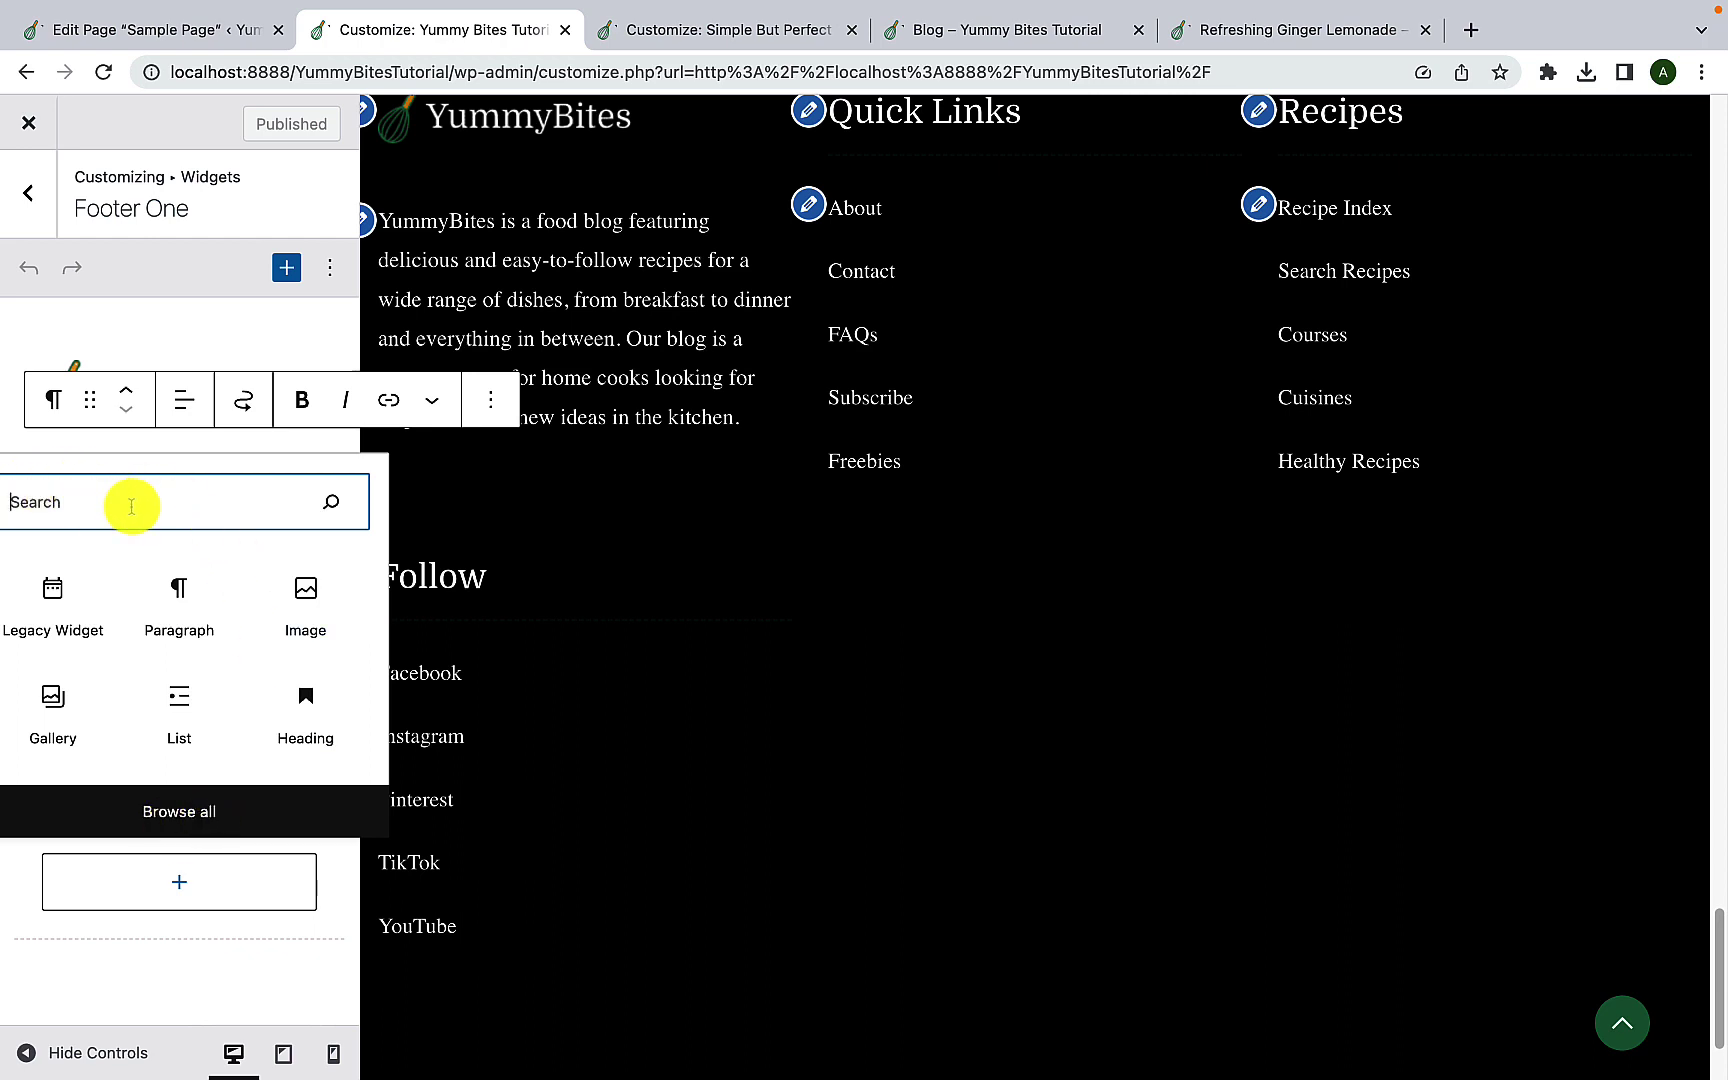
click(212, 814)
scroll(580, 728, down, 5)
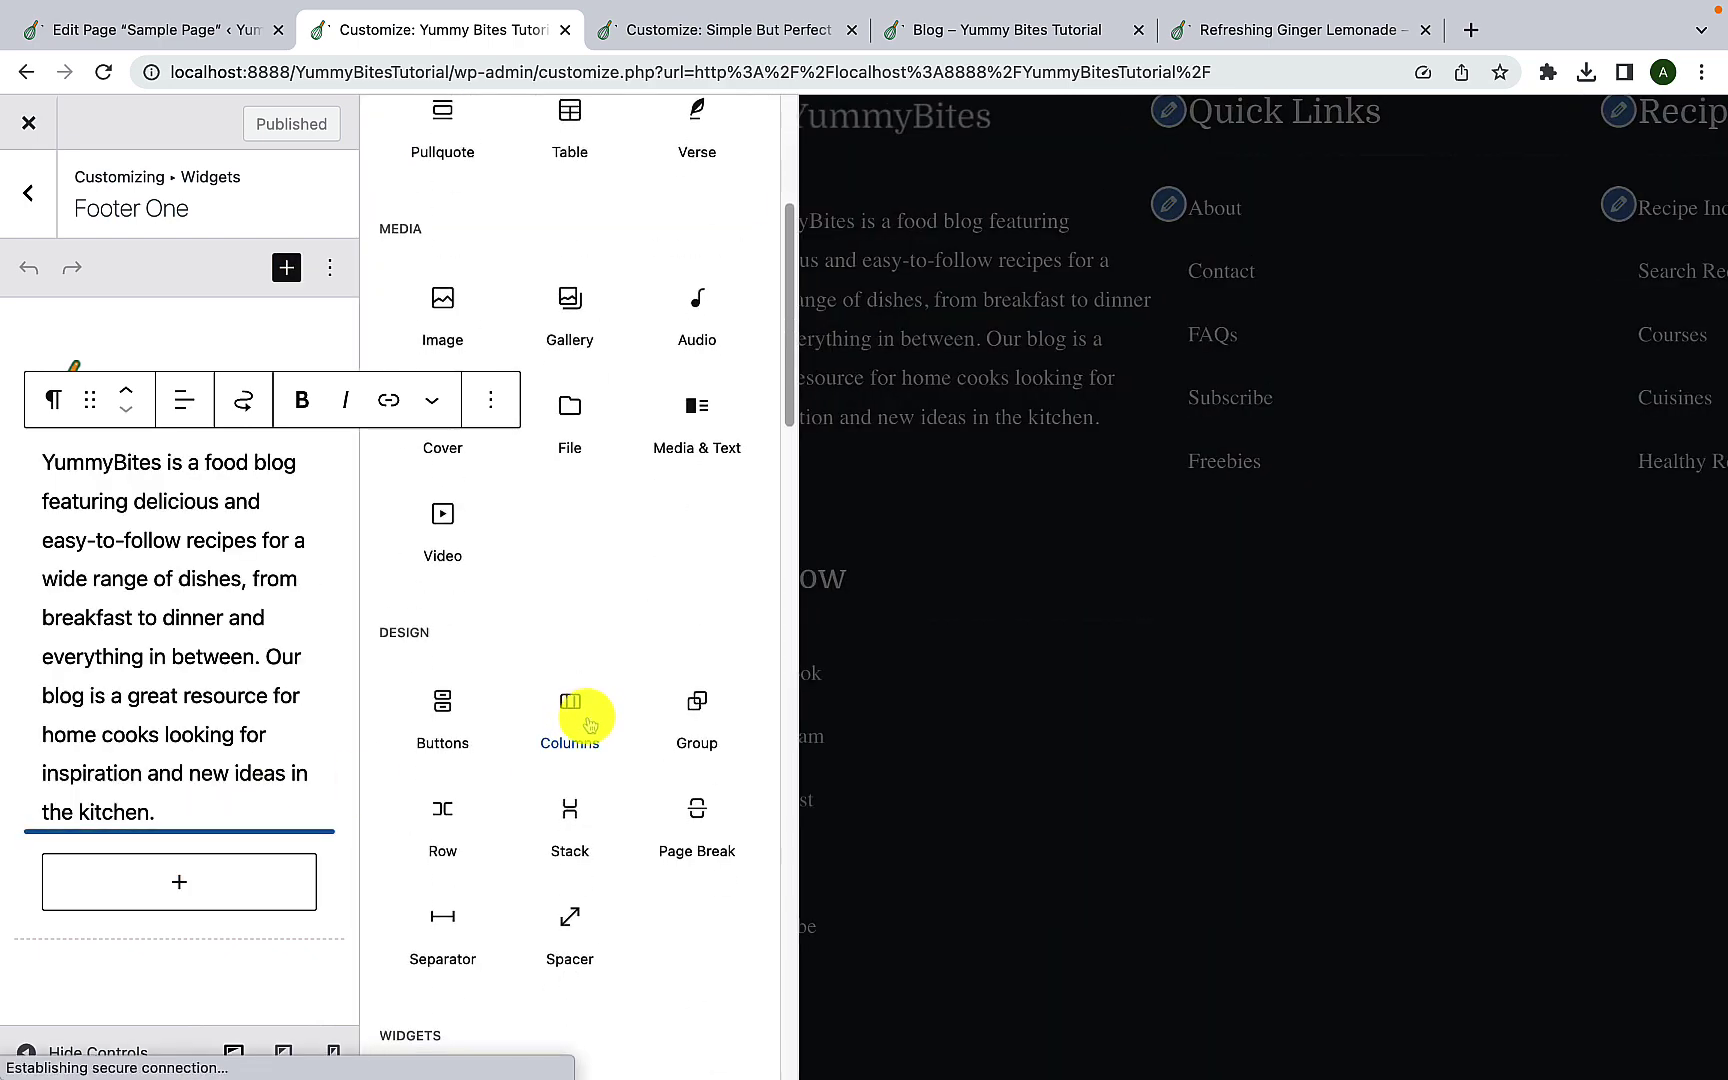
scroll(588, 720, down, 10)
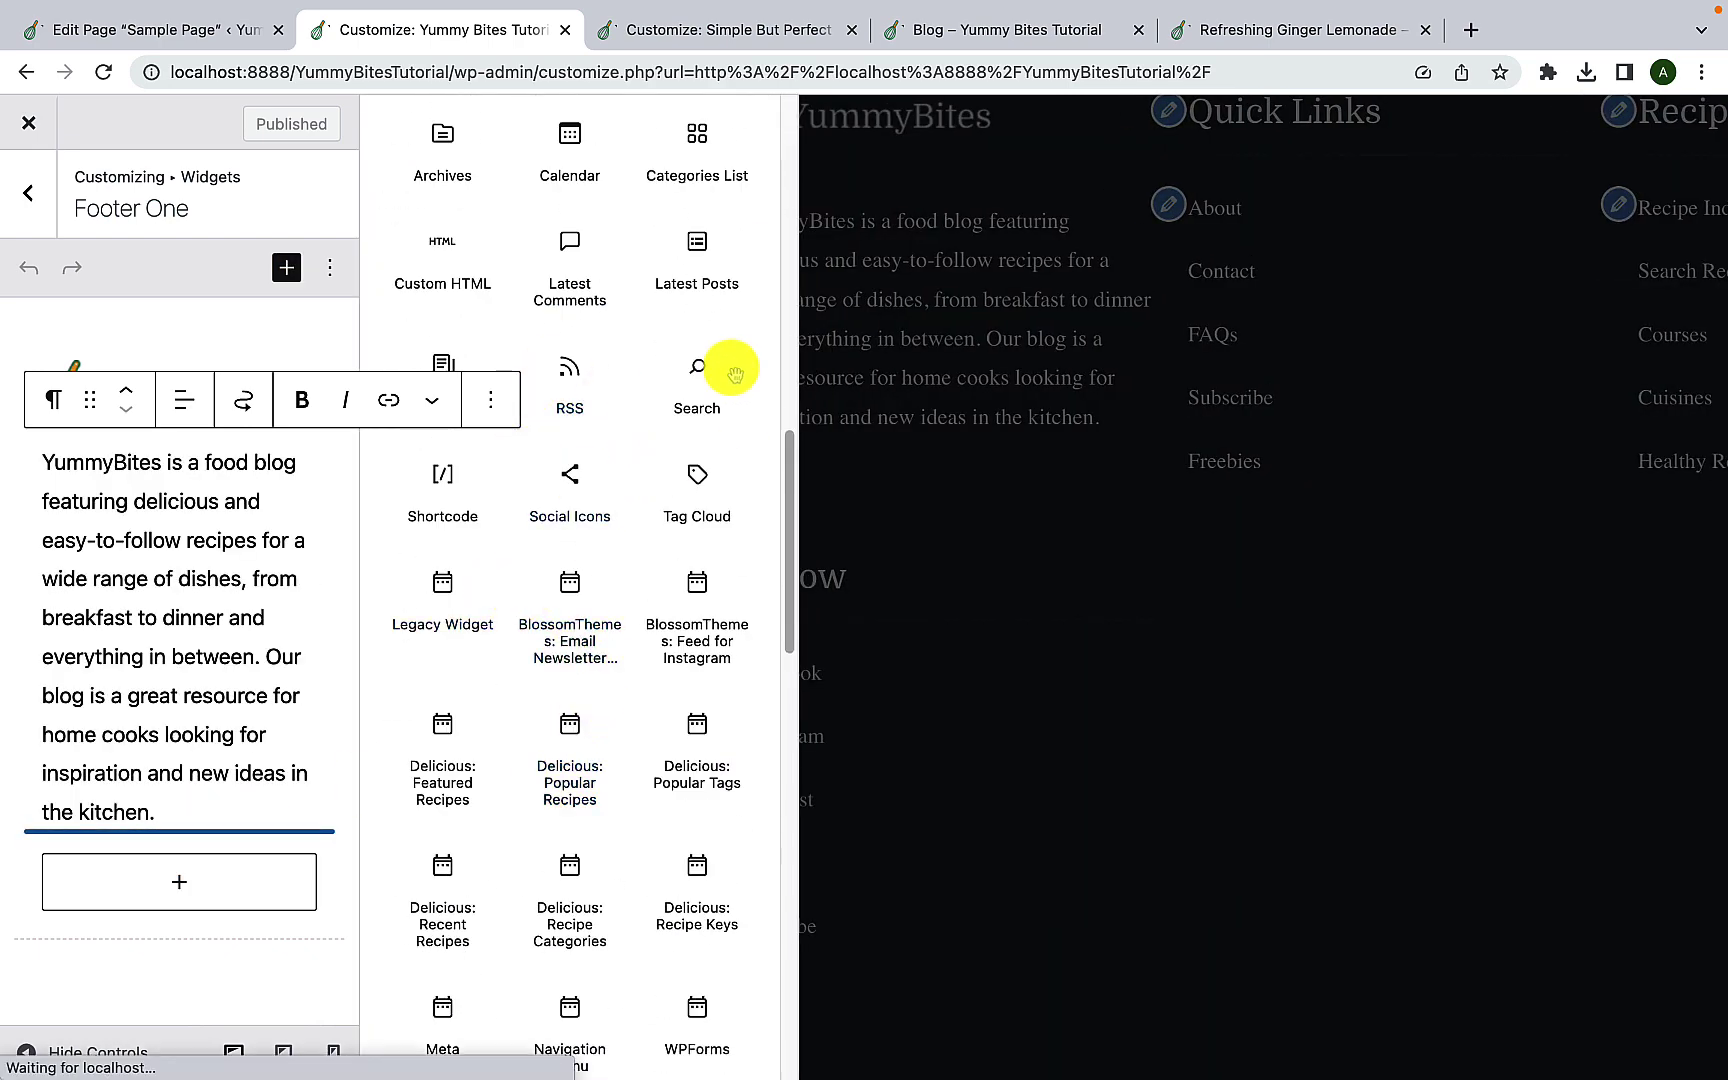
scroll(598, 760, down, 2)
scroll(615, 760, up, 2)
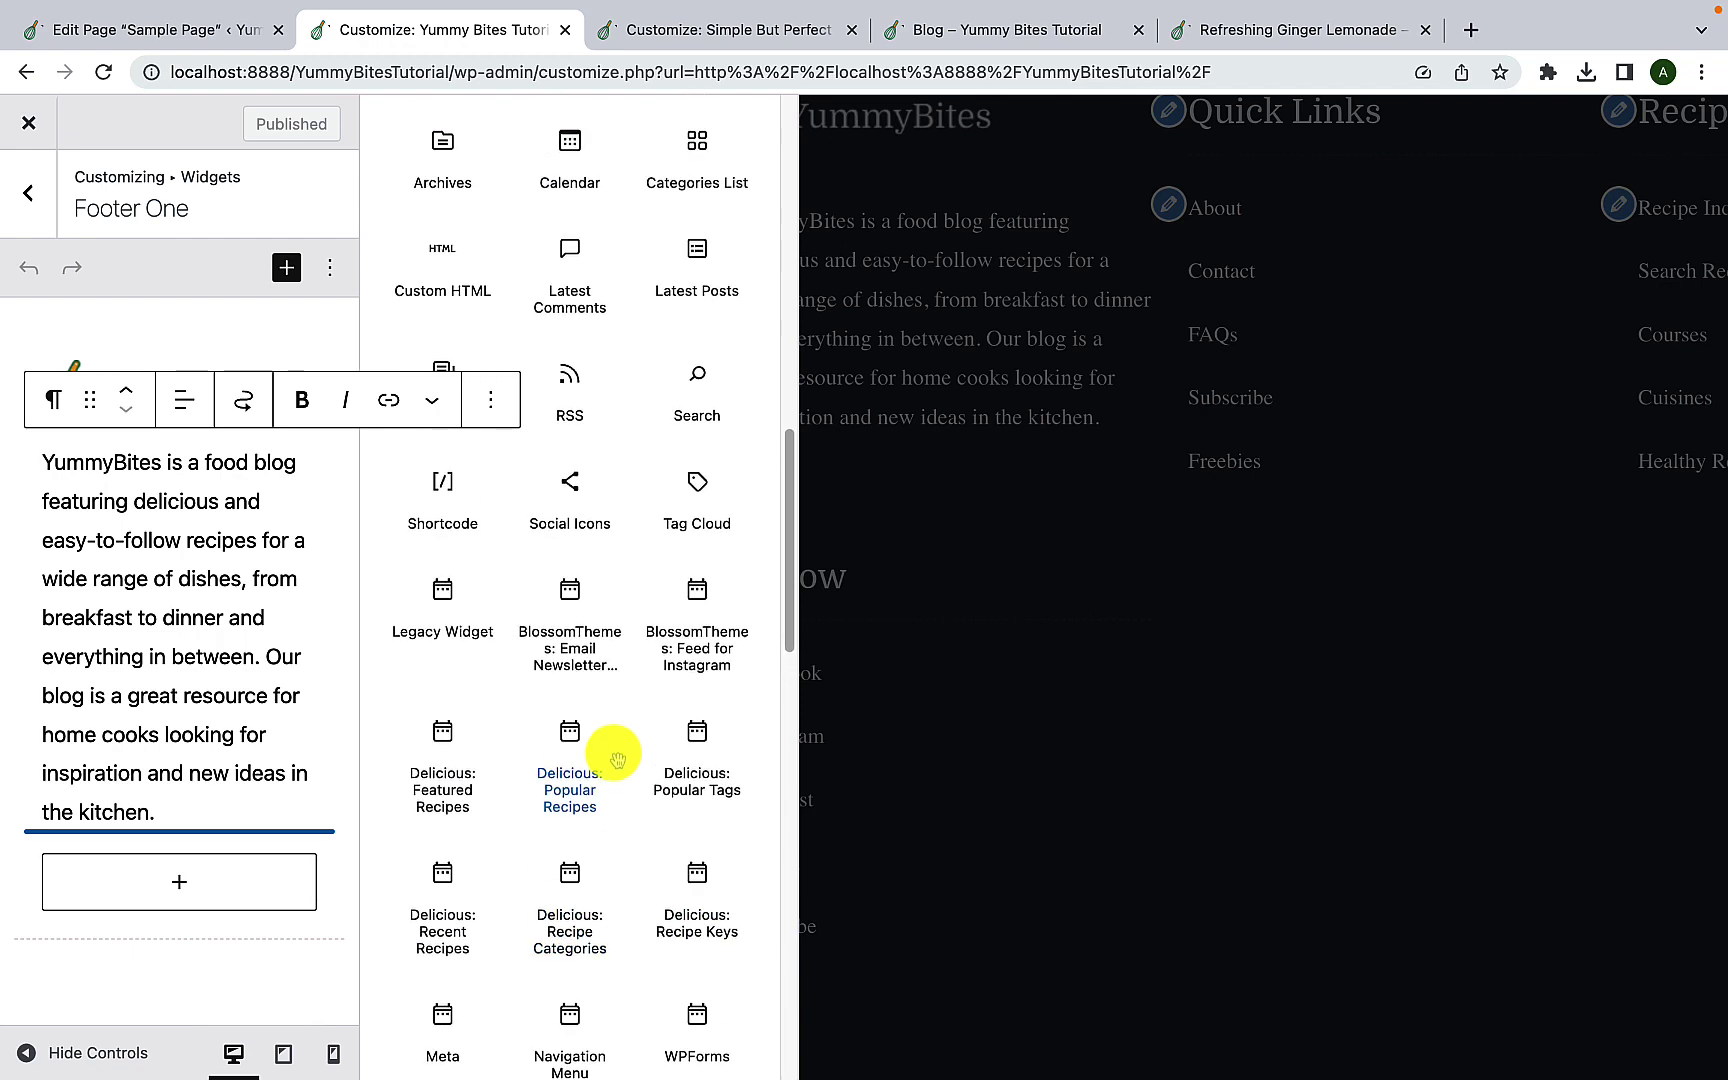
scroll(605, 800, up, 15)
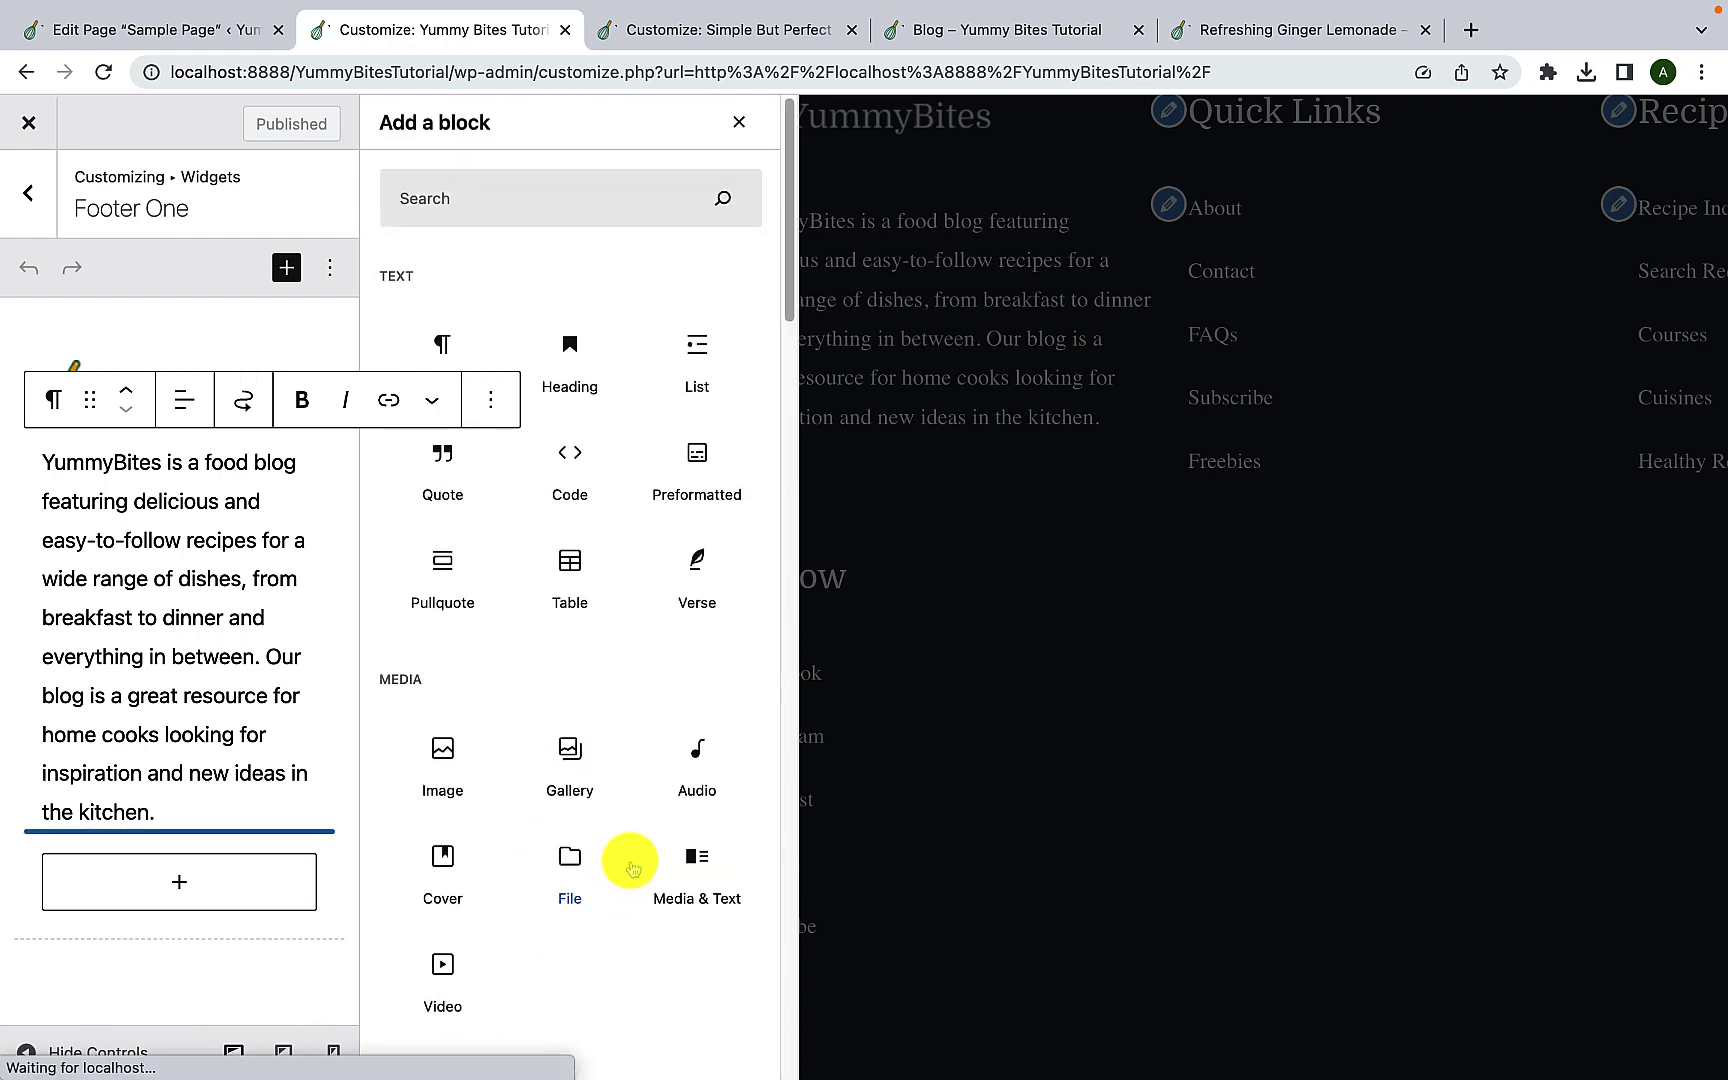
click(739, 122)
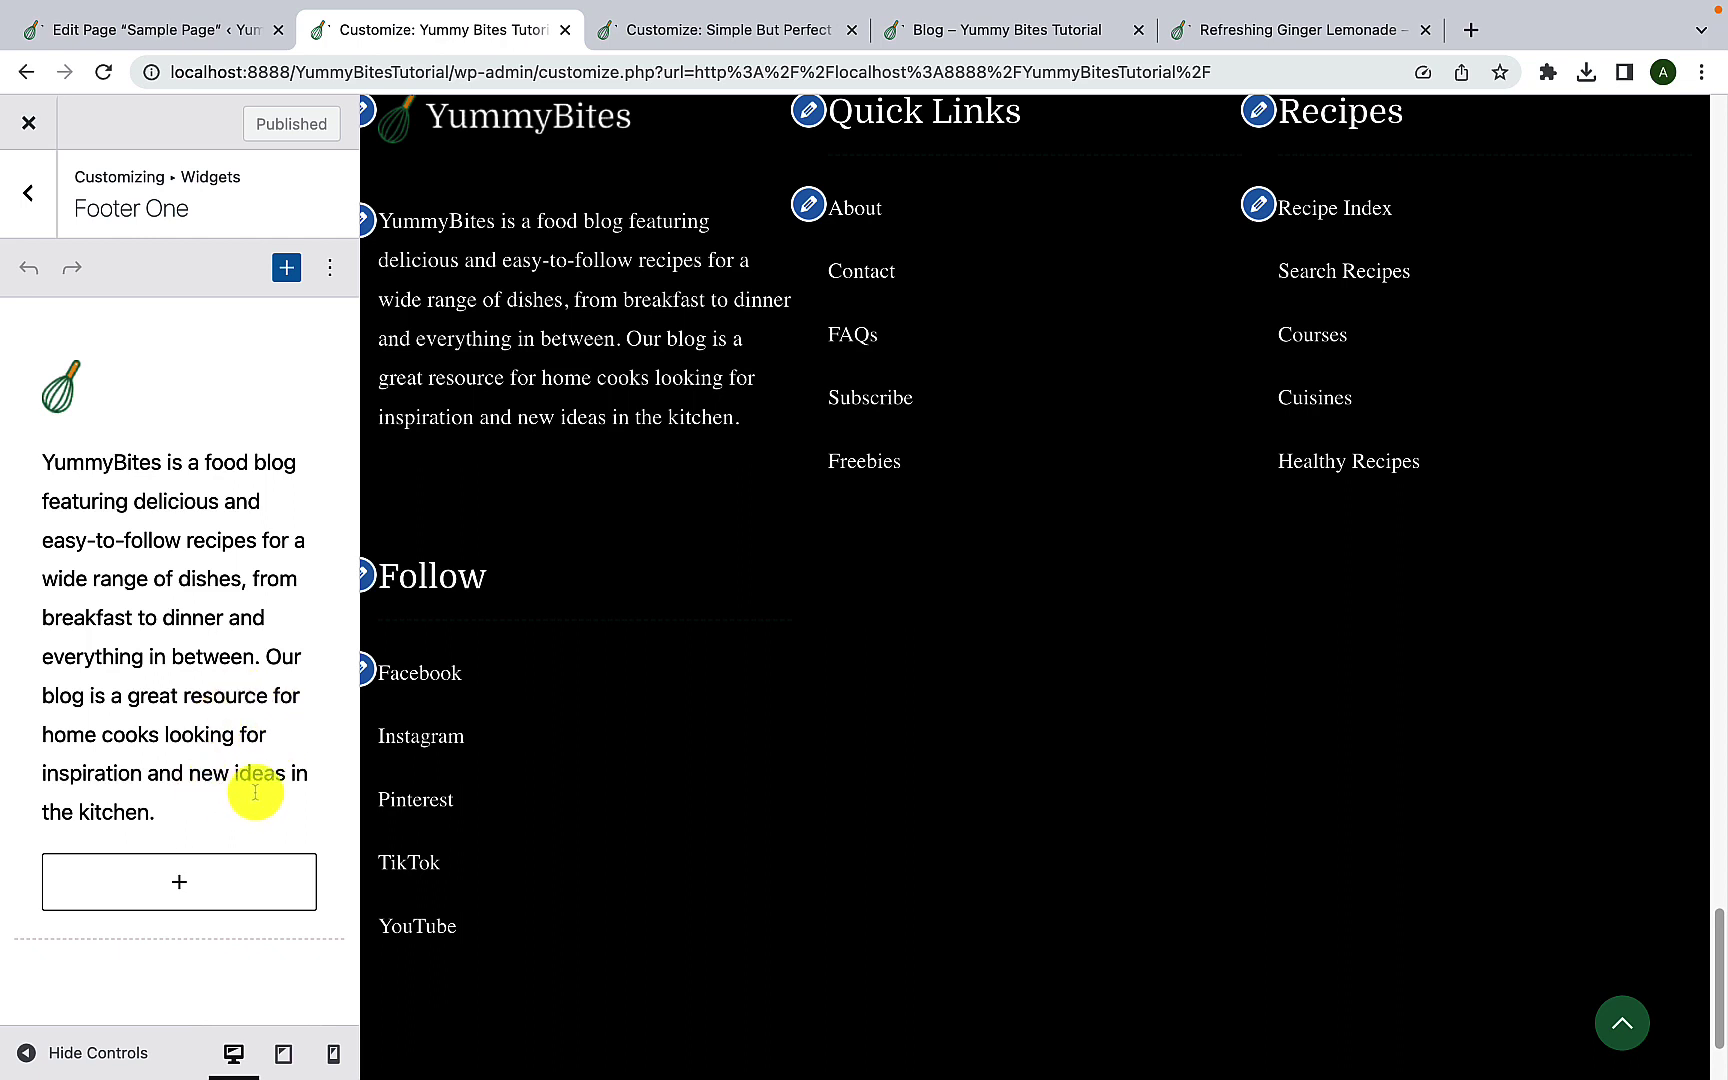
click(28, 192)
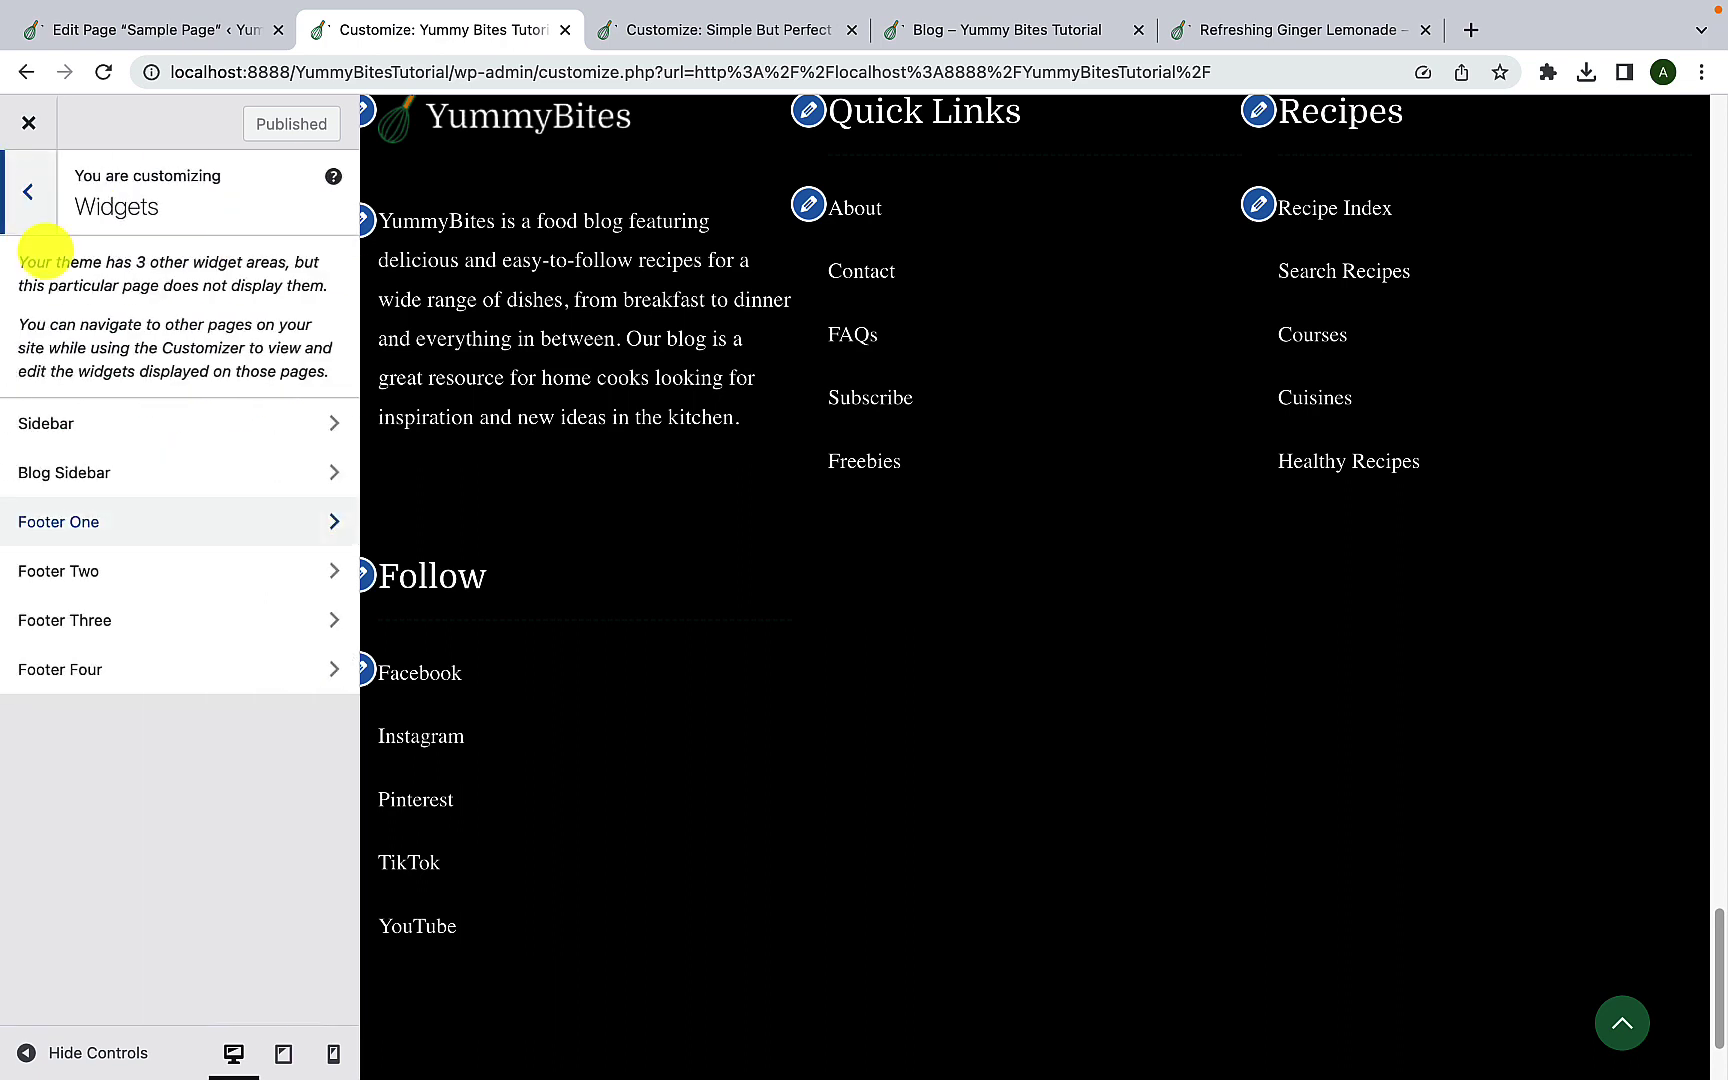
Step: Review the contents of the Footer Two, Footer Three and Footer Four widget areas, and leave the Widgets section
click(136, 588)
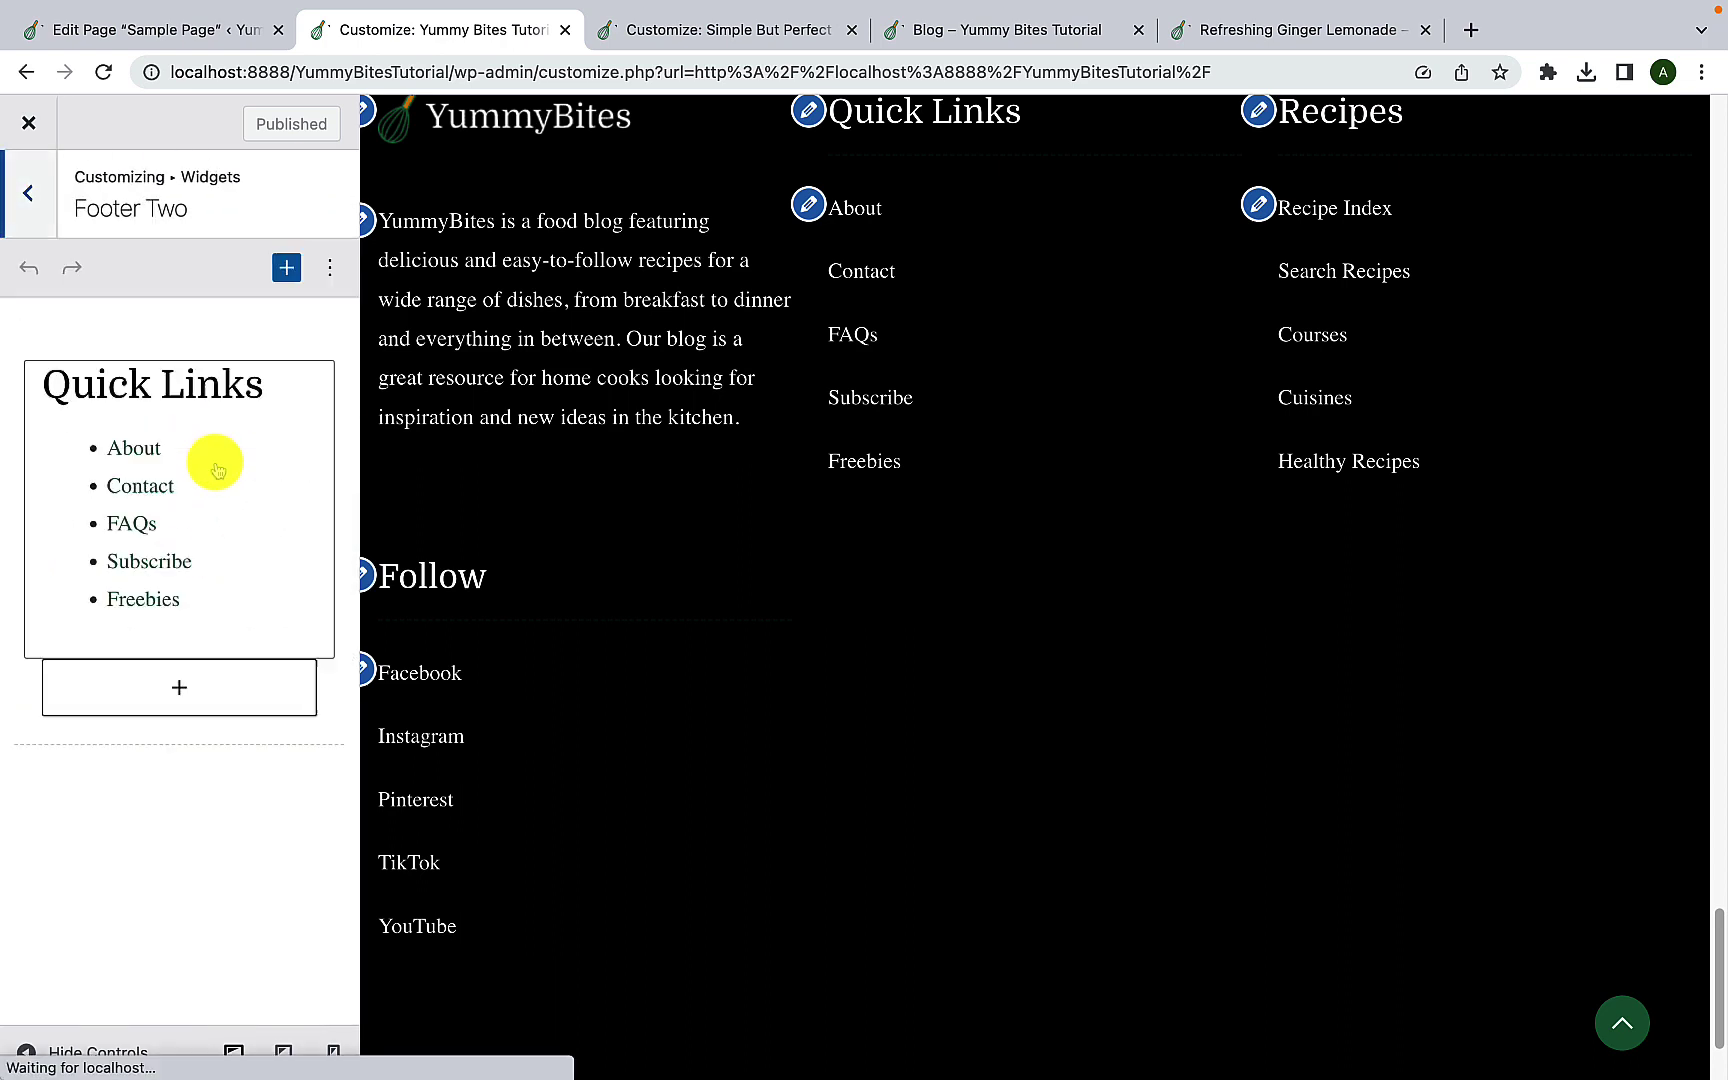
click(36, 206)
click(154, 617)
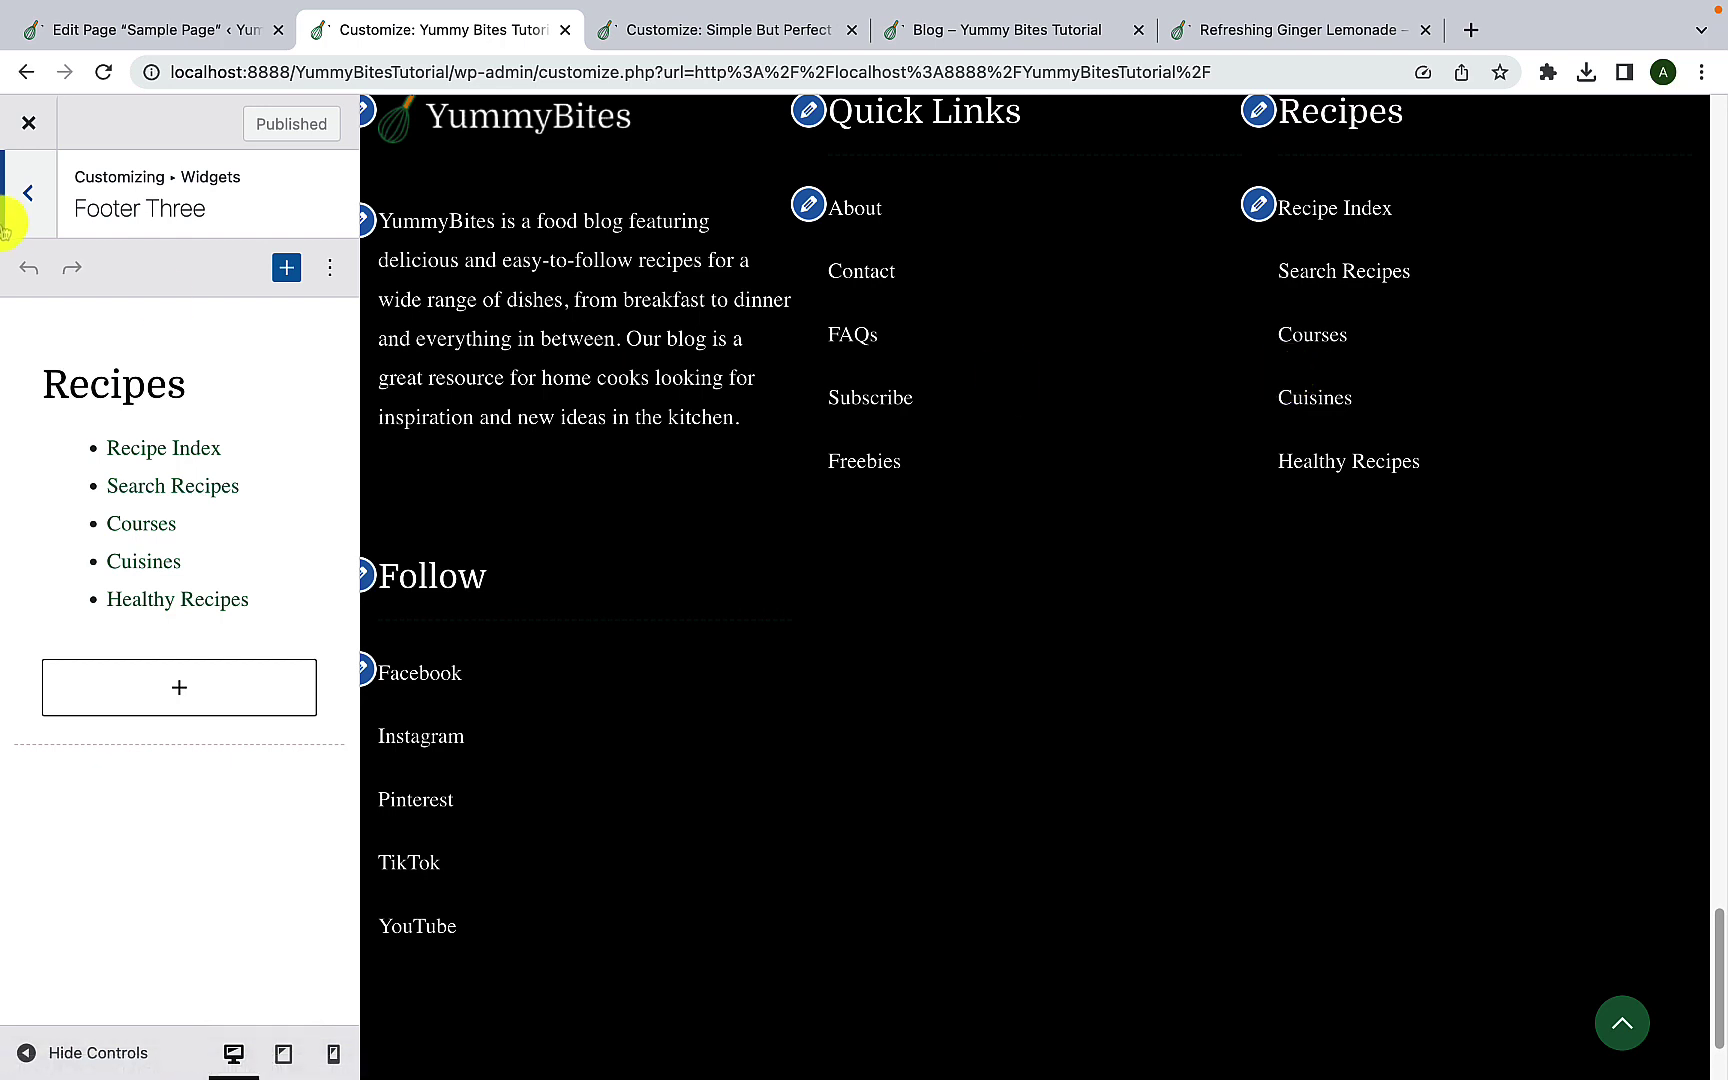
click(47, 212)
click(170, 683)
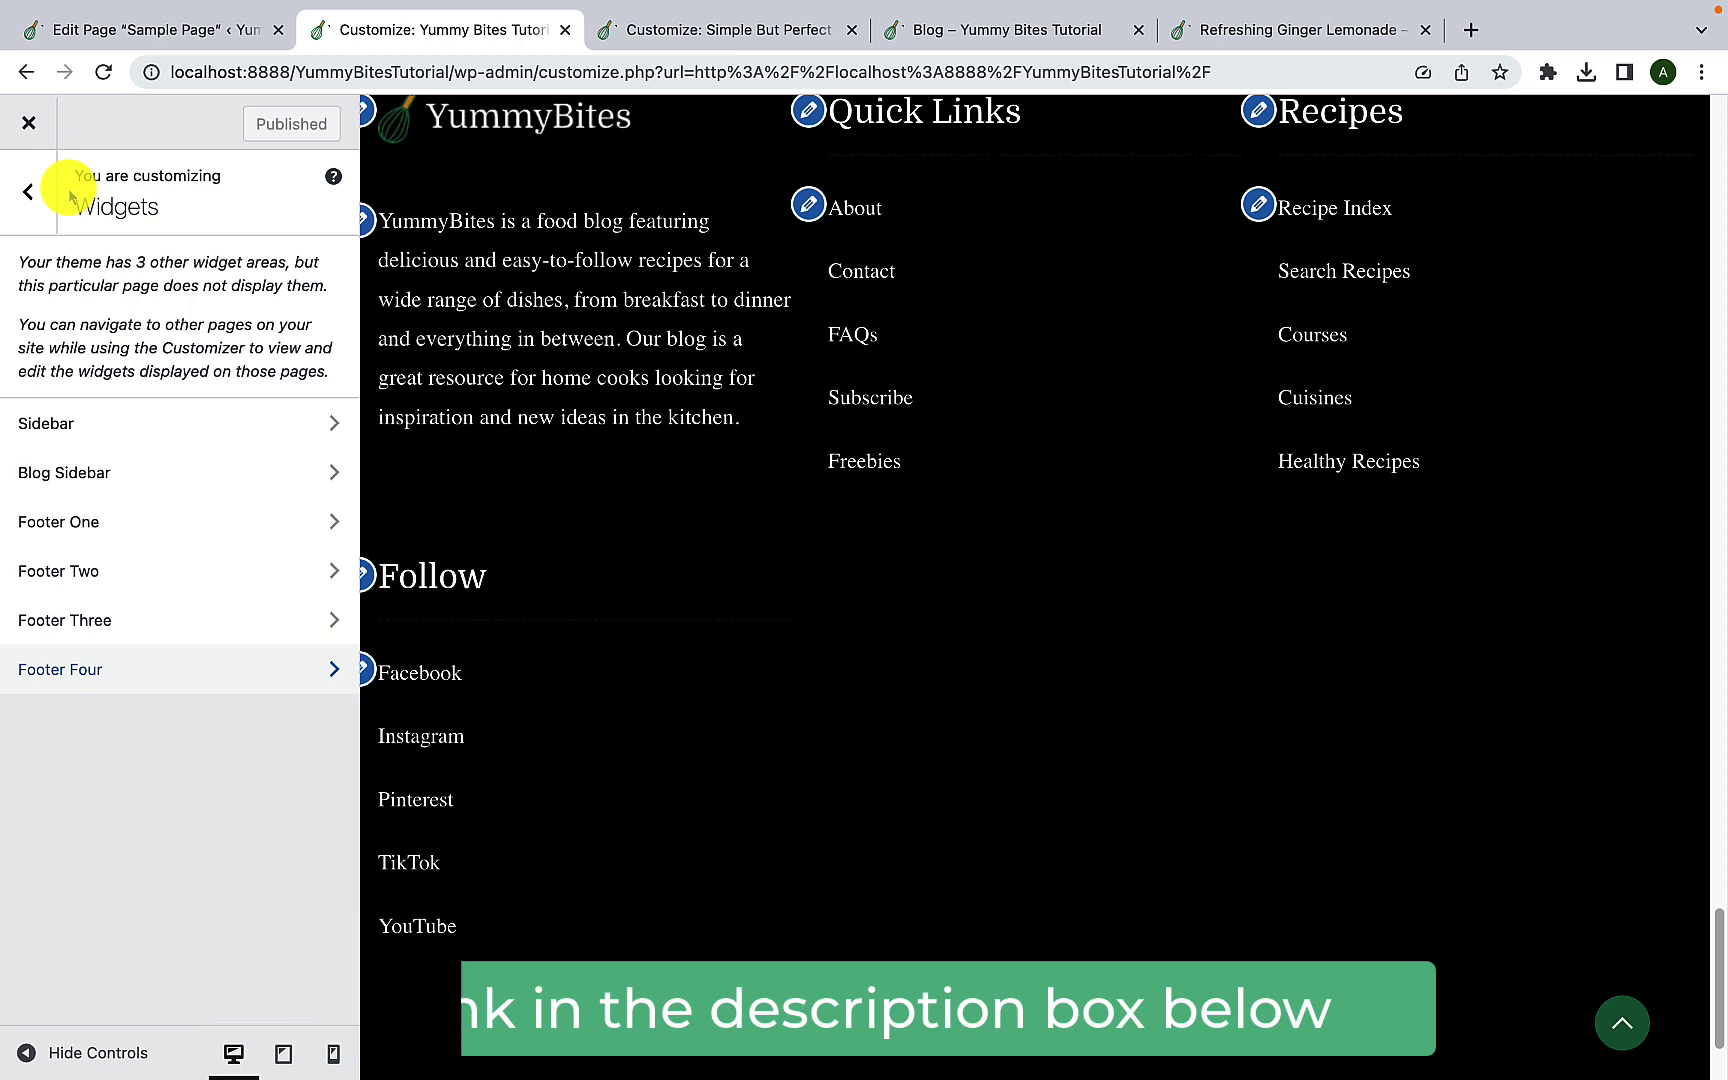
click(29, 192)
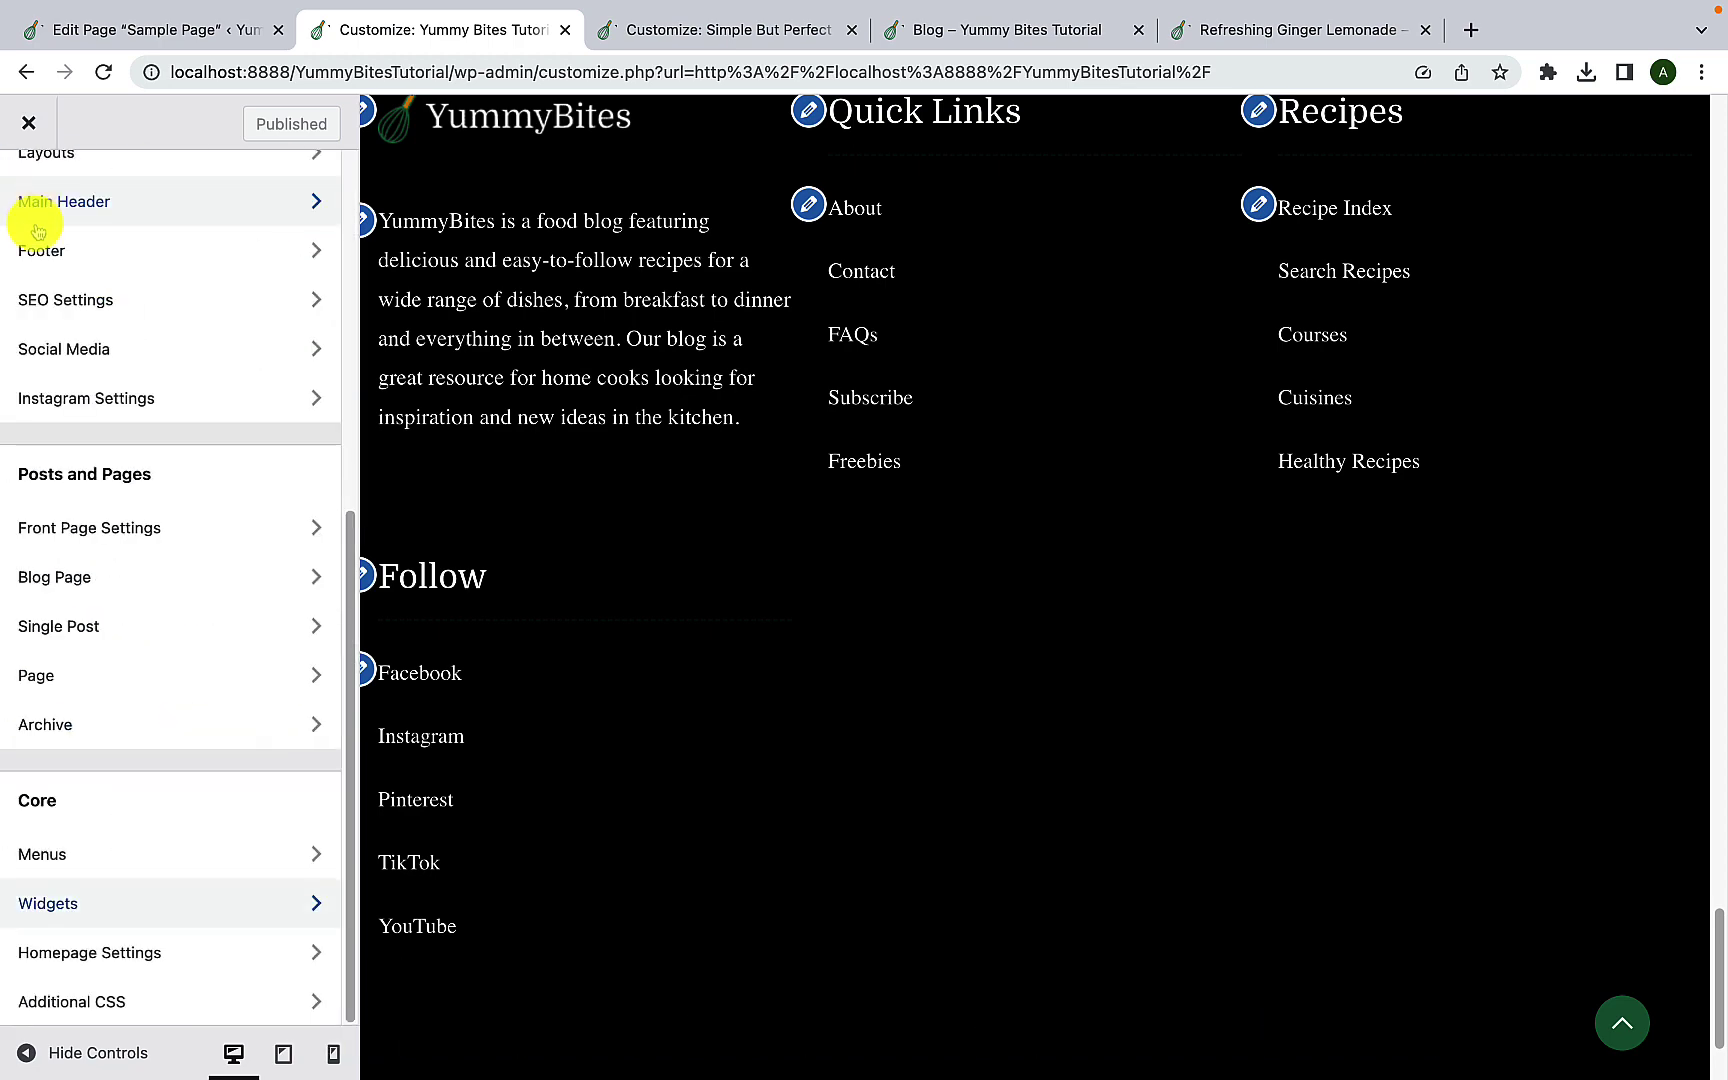
Step: Open the Homepage Settings and review the static home page and its navigation menu in the preview
click(166, 962)
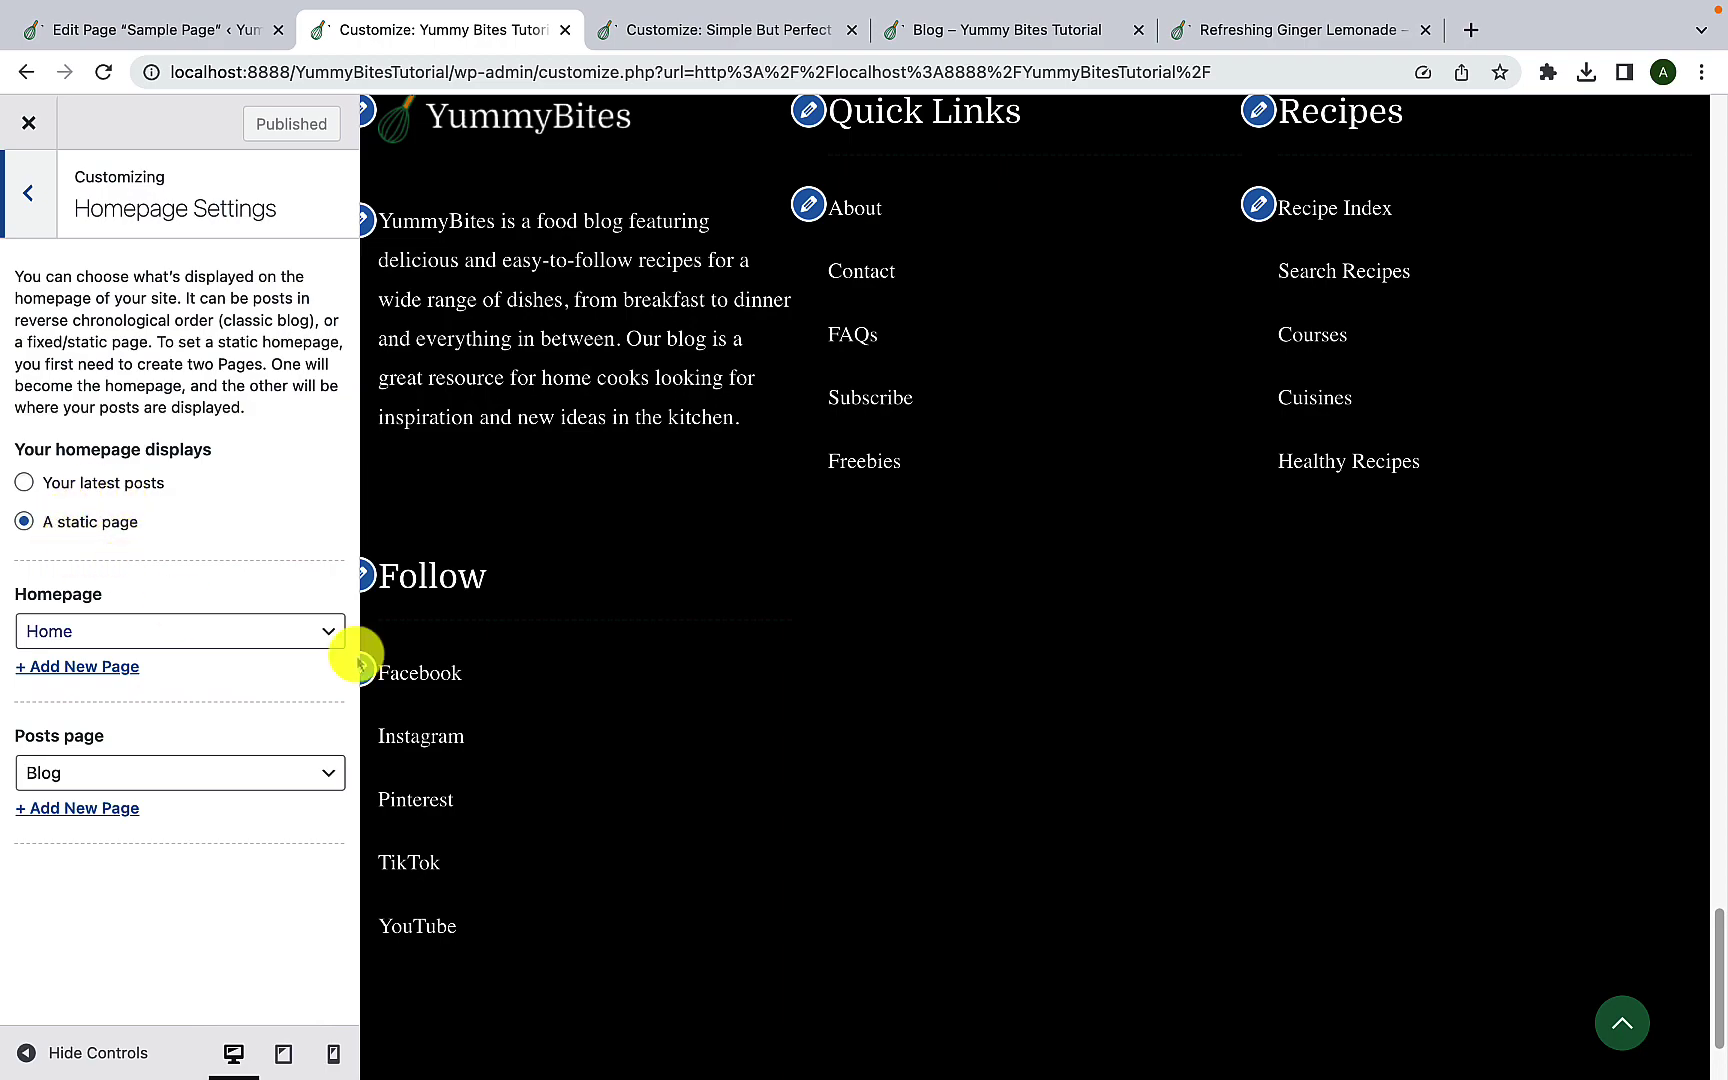
click(1633, 1037)
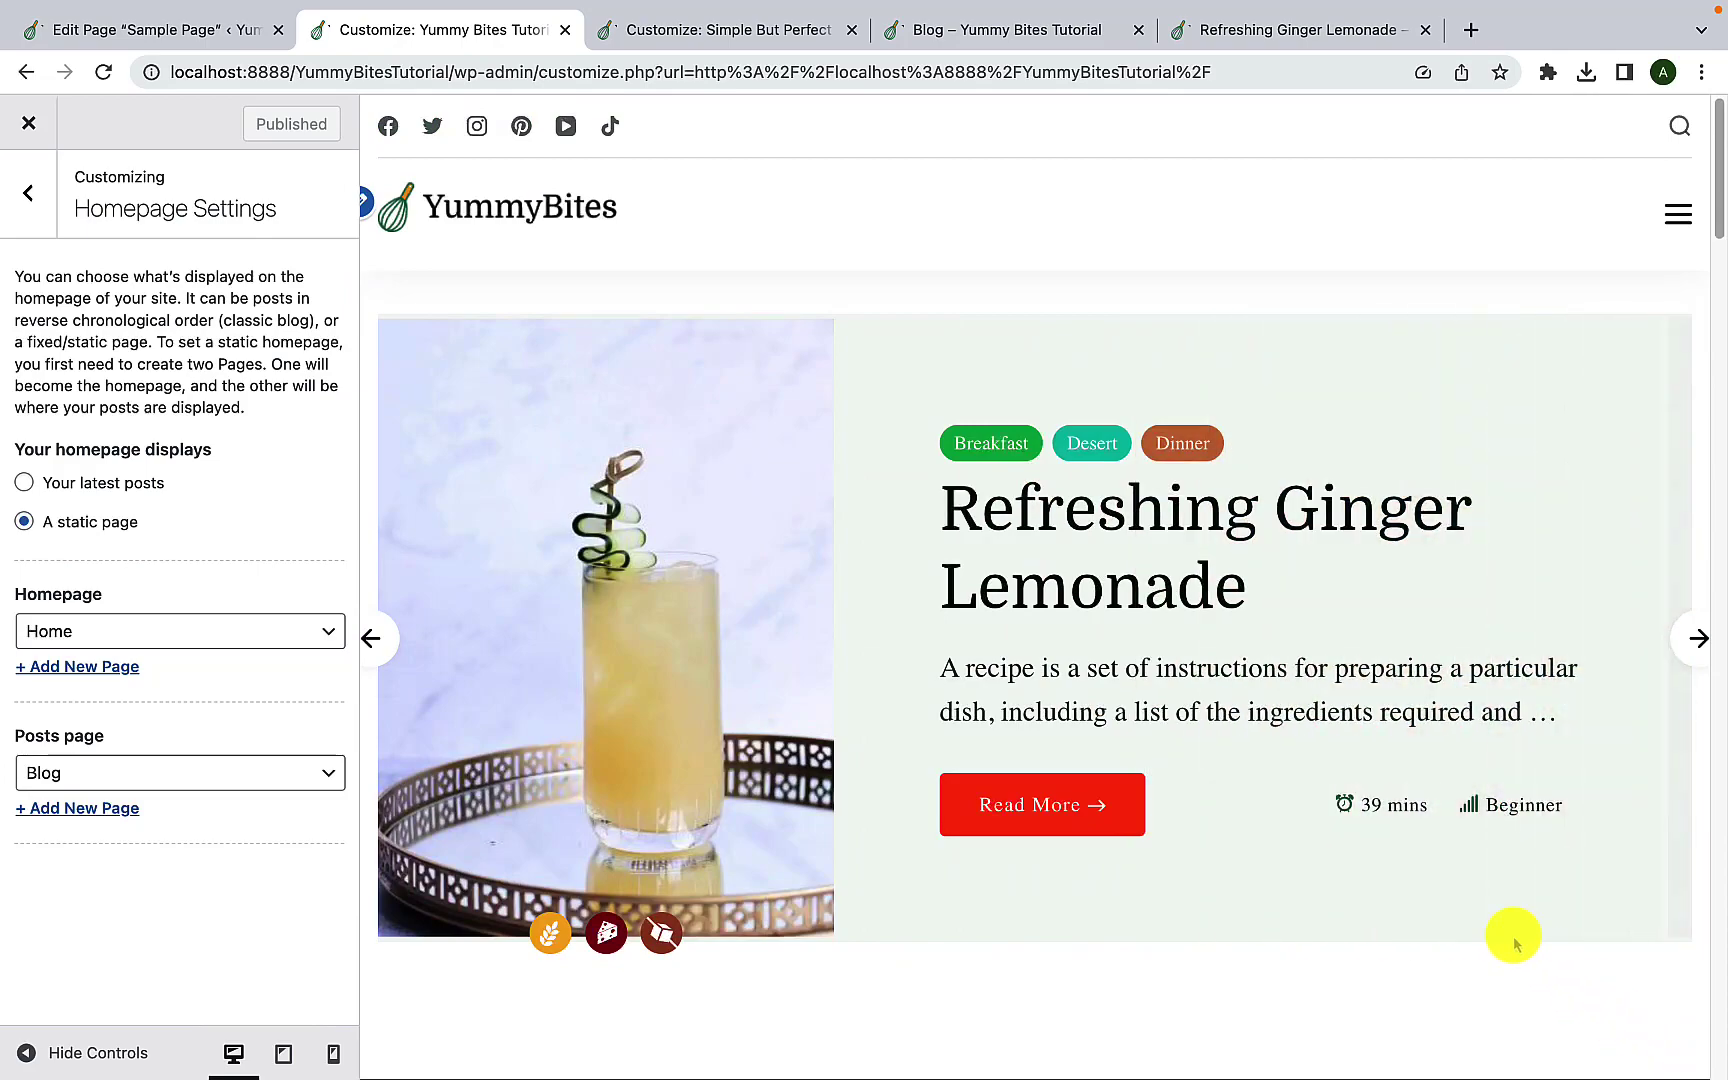
scroll(1043, 690, down, 15)
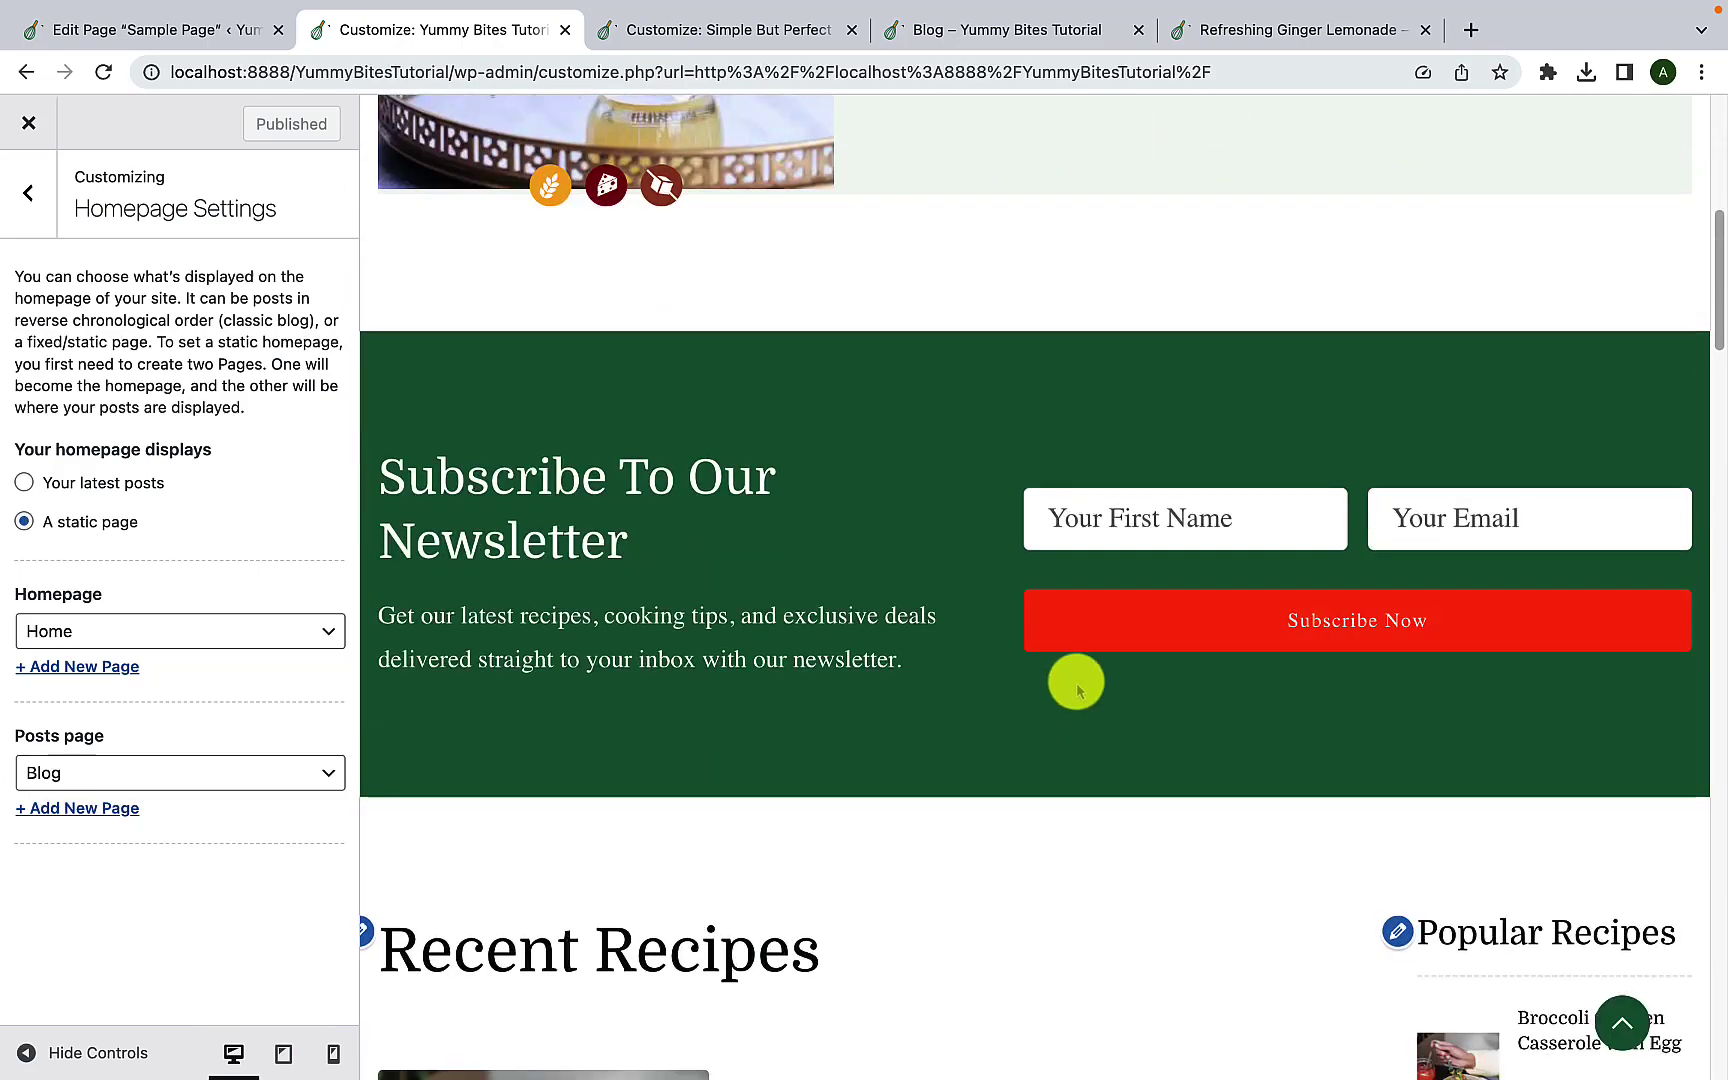
scroll(965, 862, up, 15)
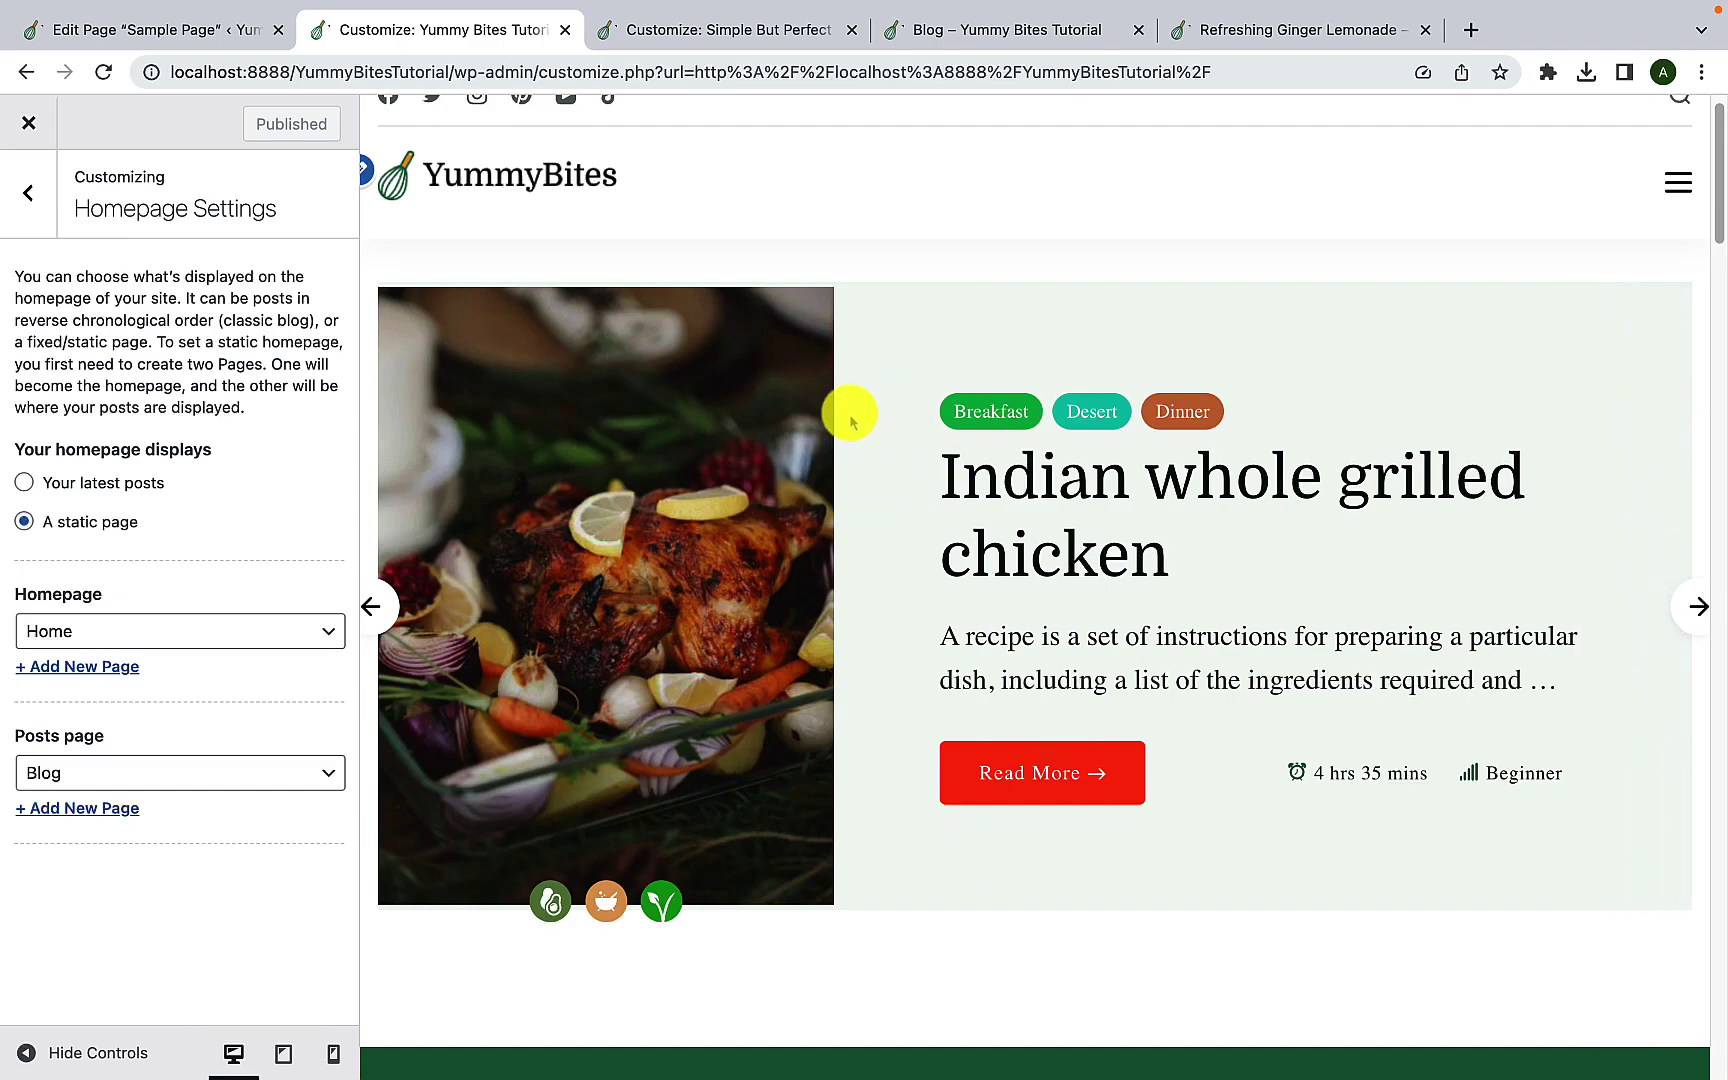
click(1676, 197)
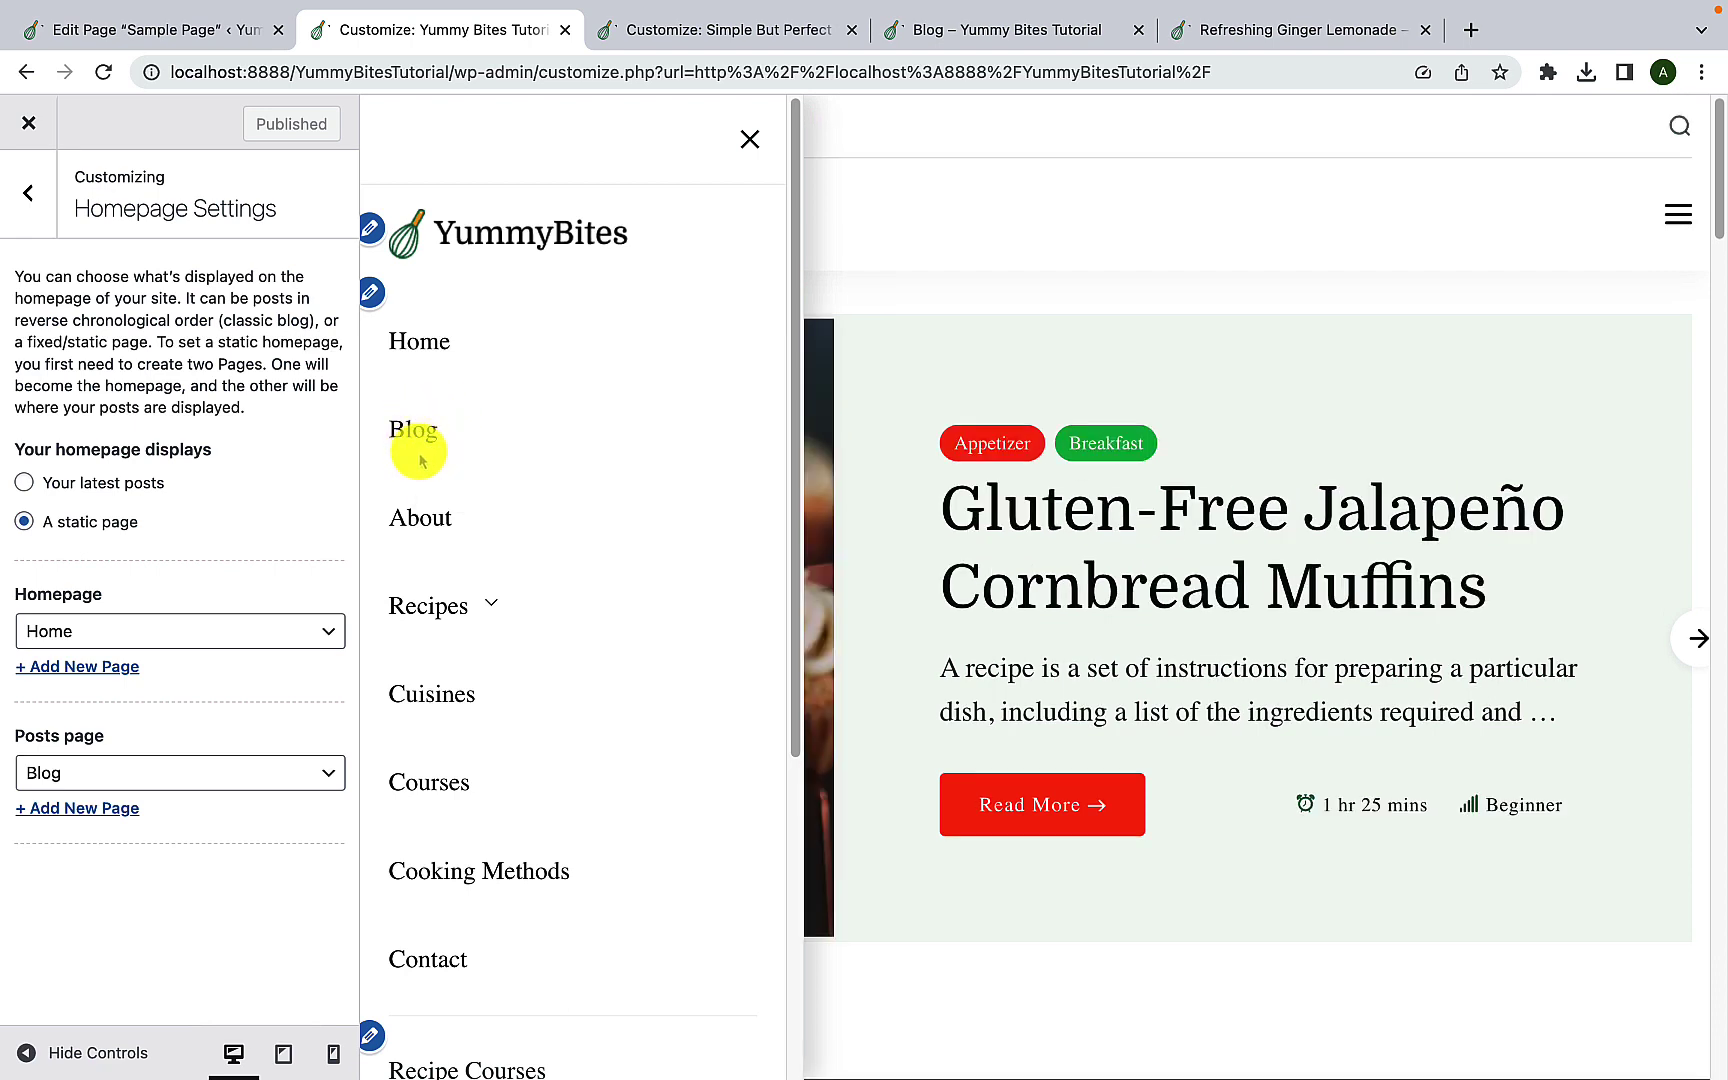
click(750, 140)
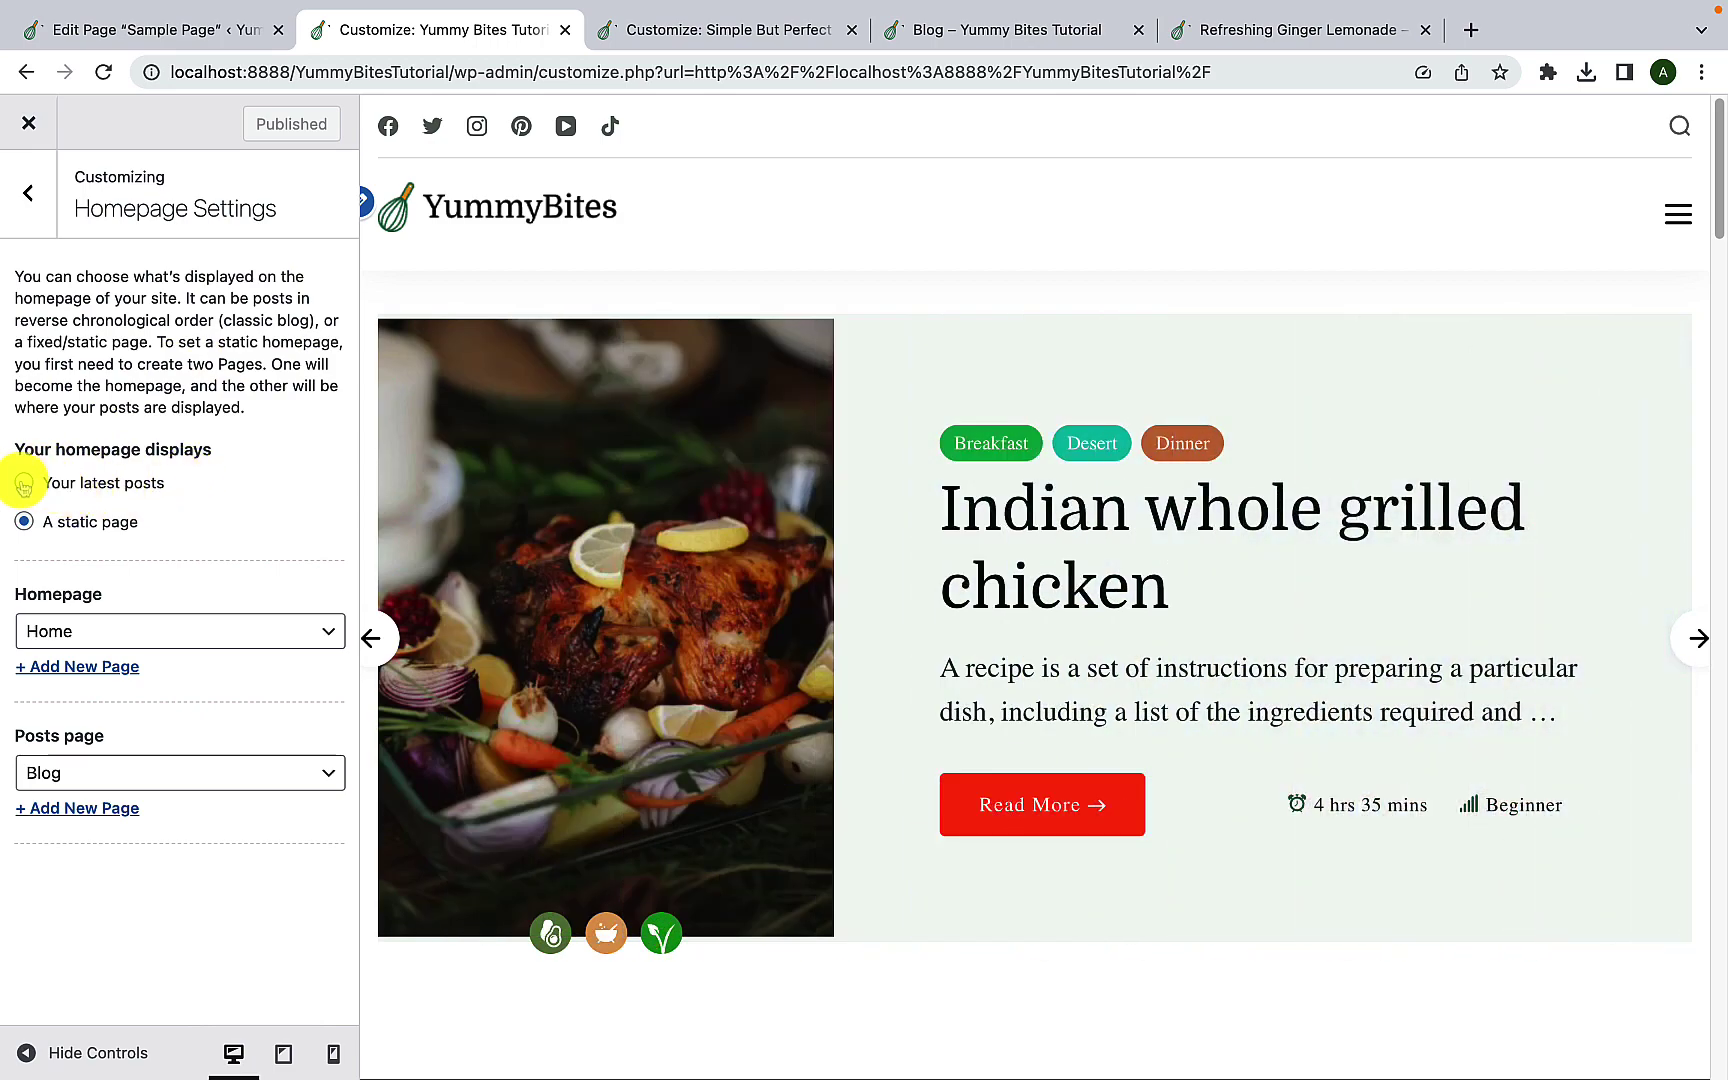
Step: Try showing the latest posts on the homepage, and review the post list and sidebar with the Customizer controls shown and hidden
click(24, 484)
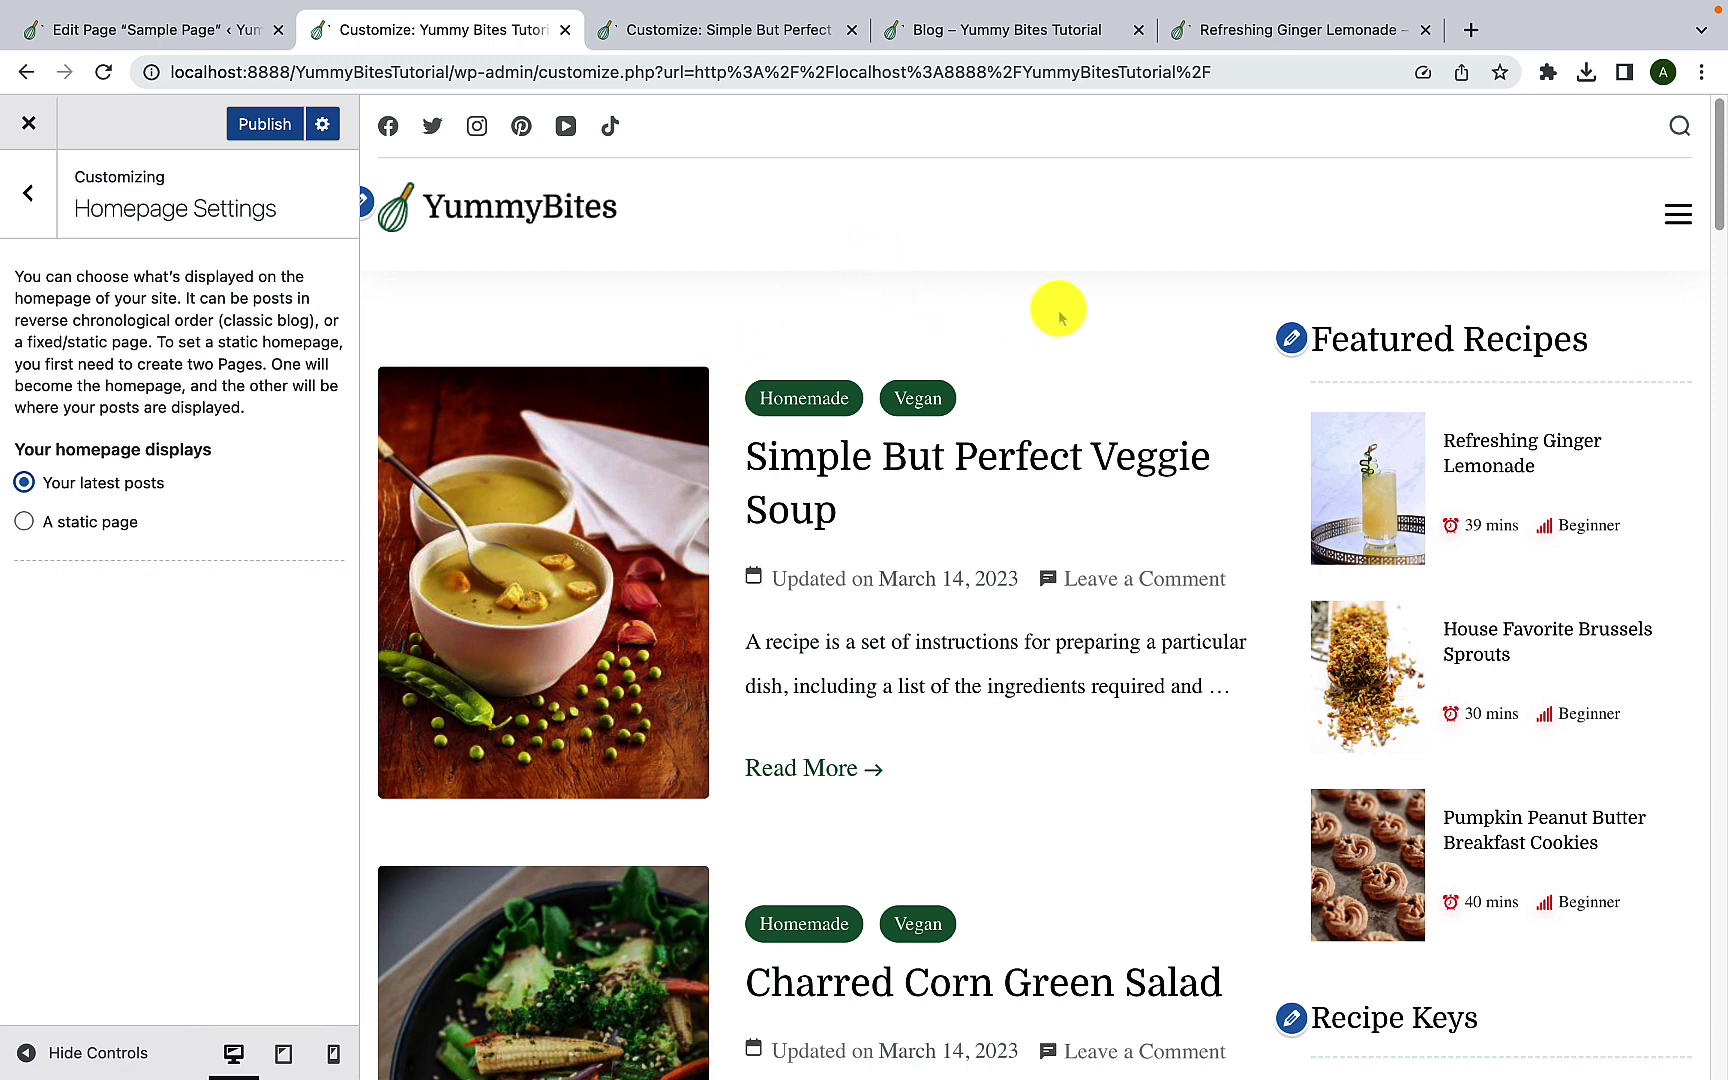
scroll(1053, 563, down, 9)
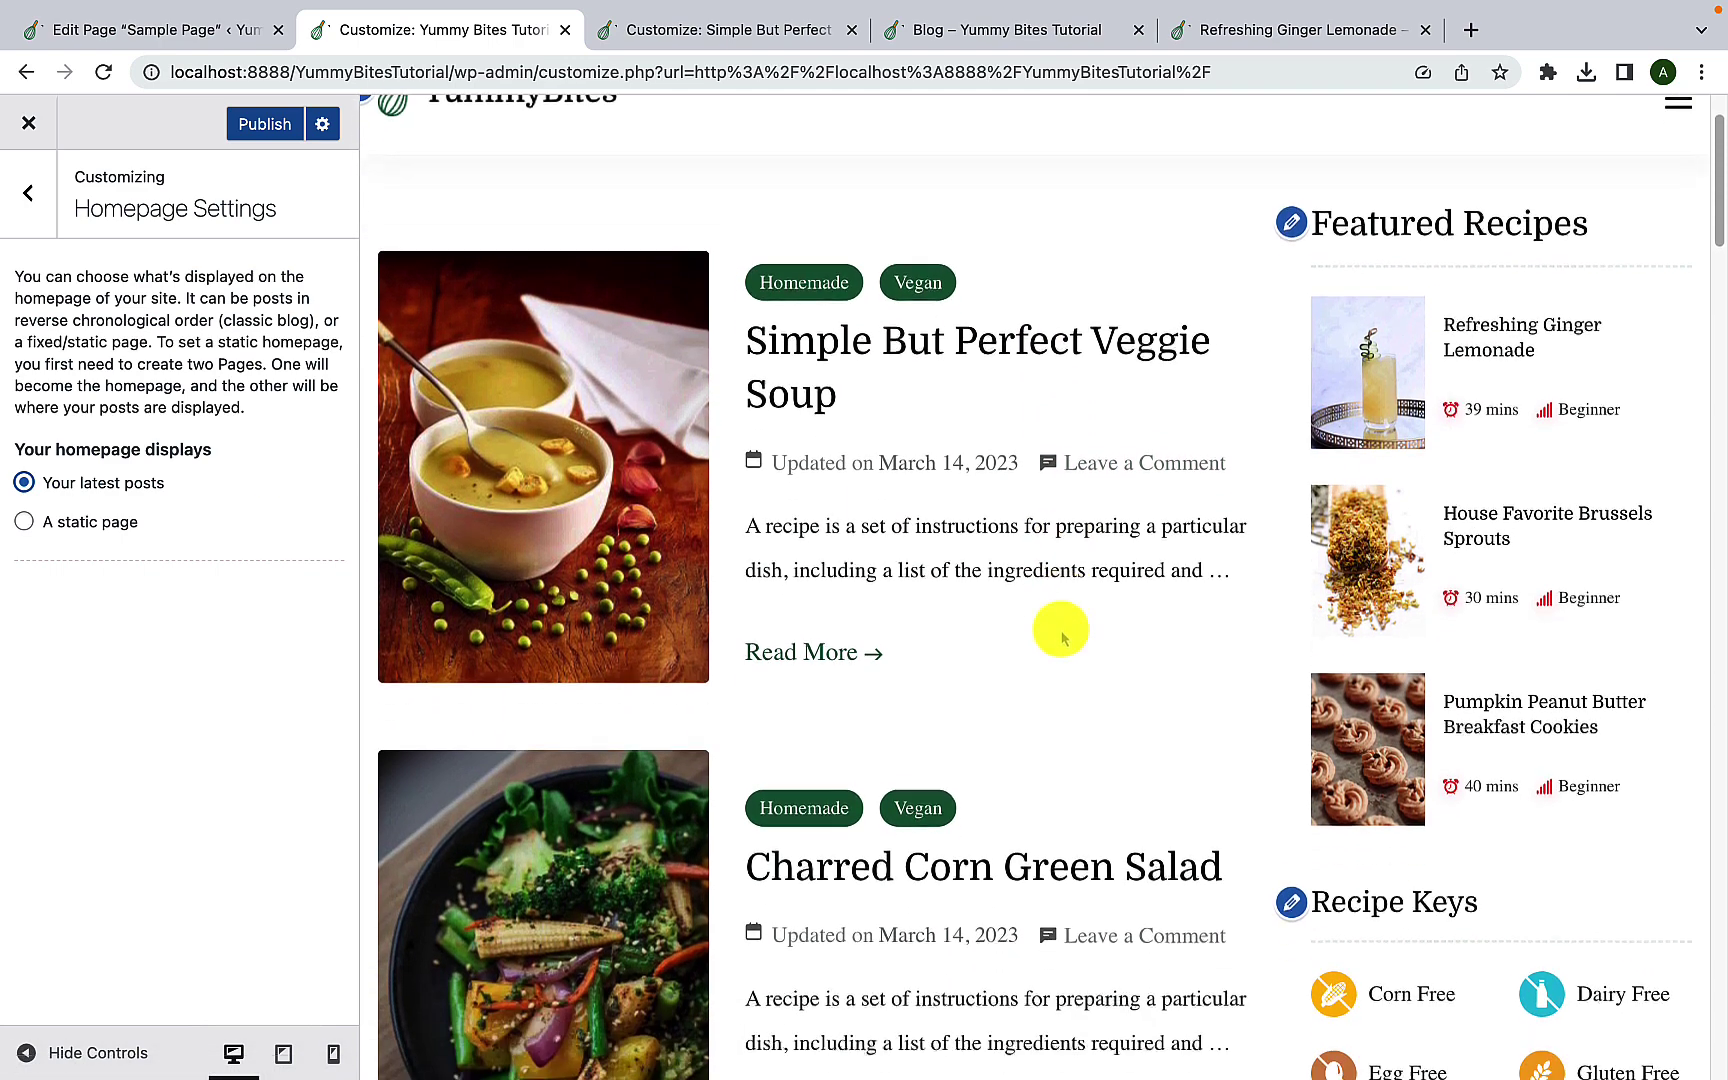
scroll(1062, 638, down, 15)
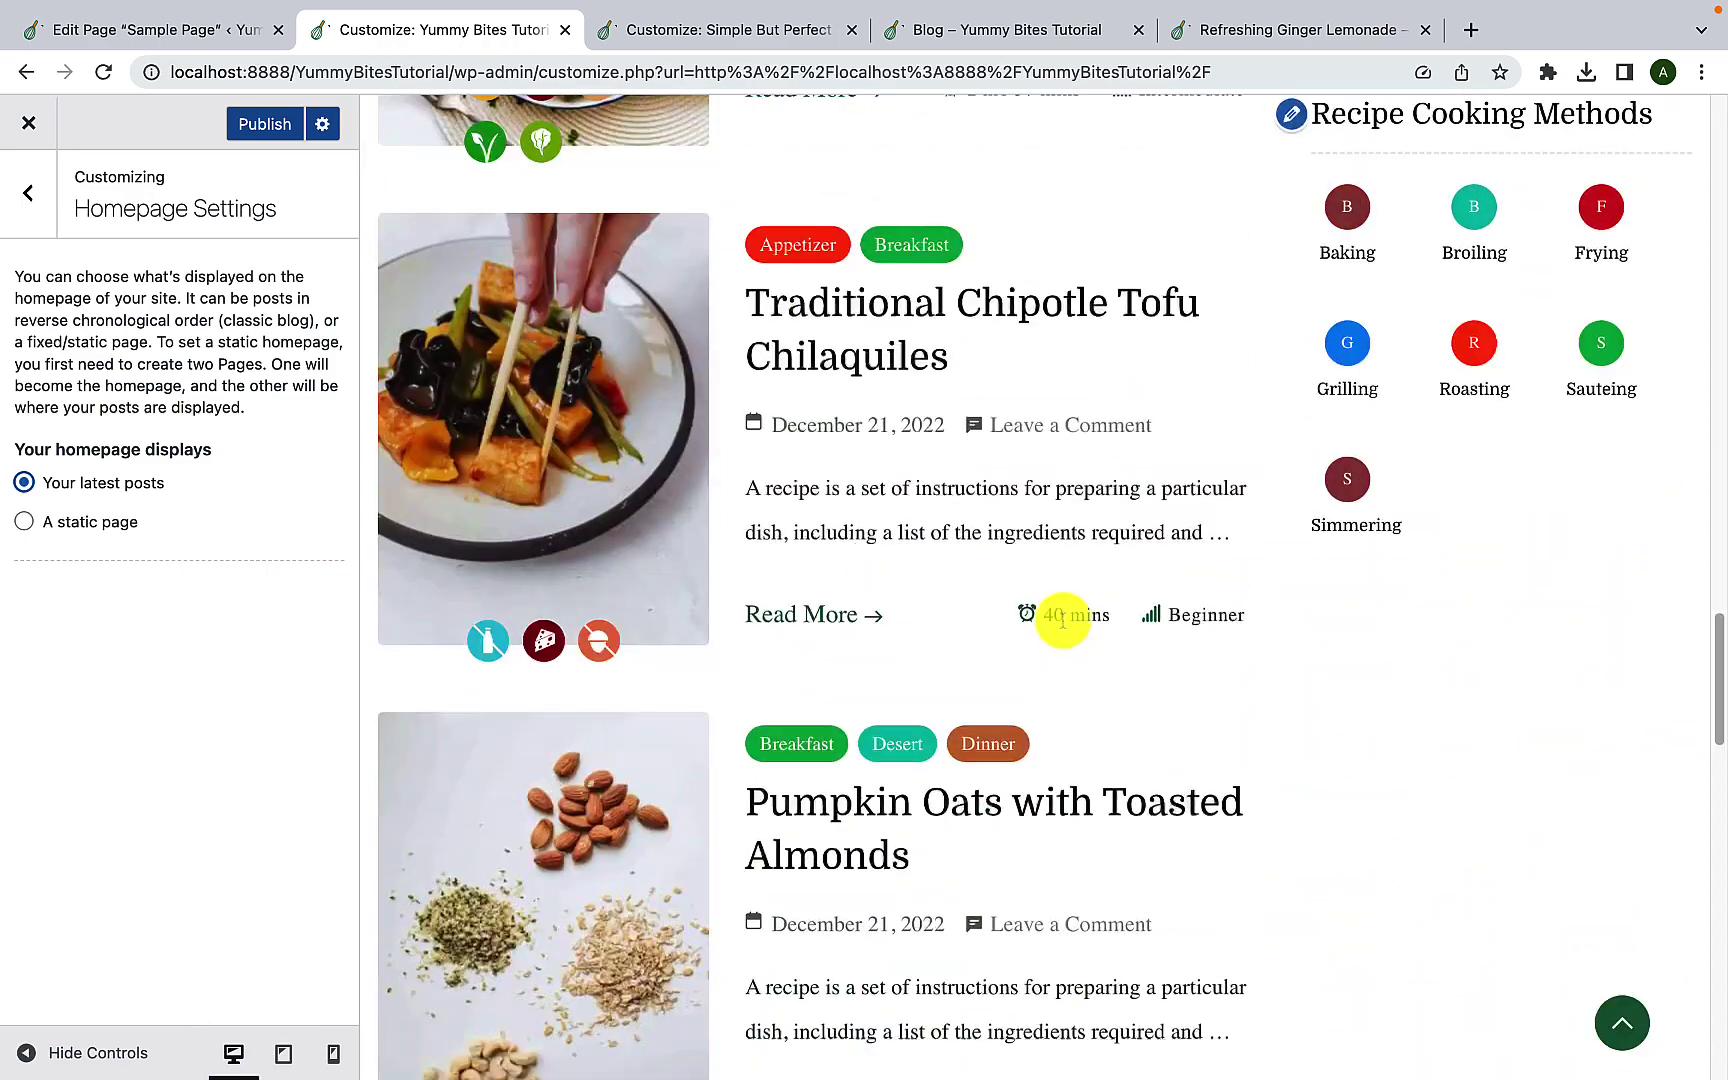
scroll(1064, 618, up, 5)
scroll(1064, 618, up, 20)
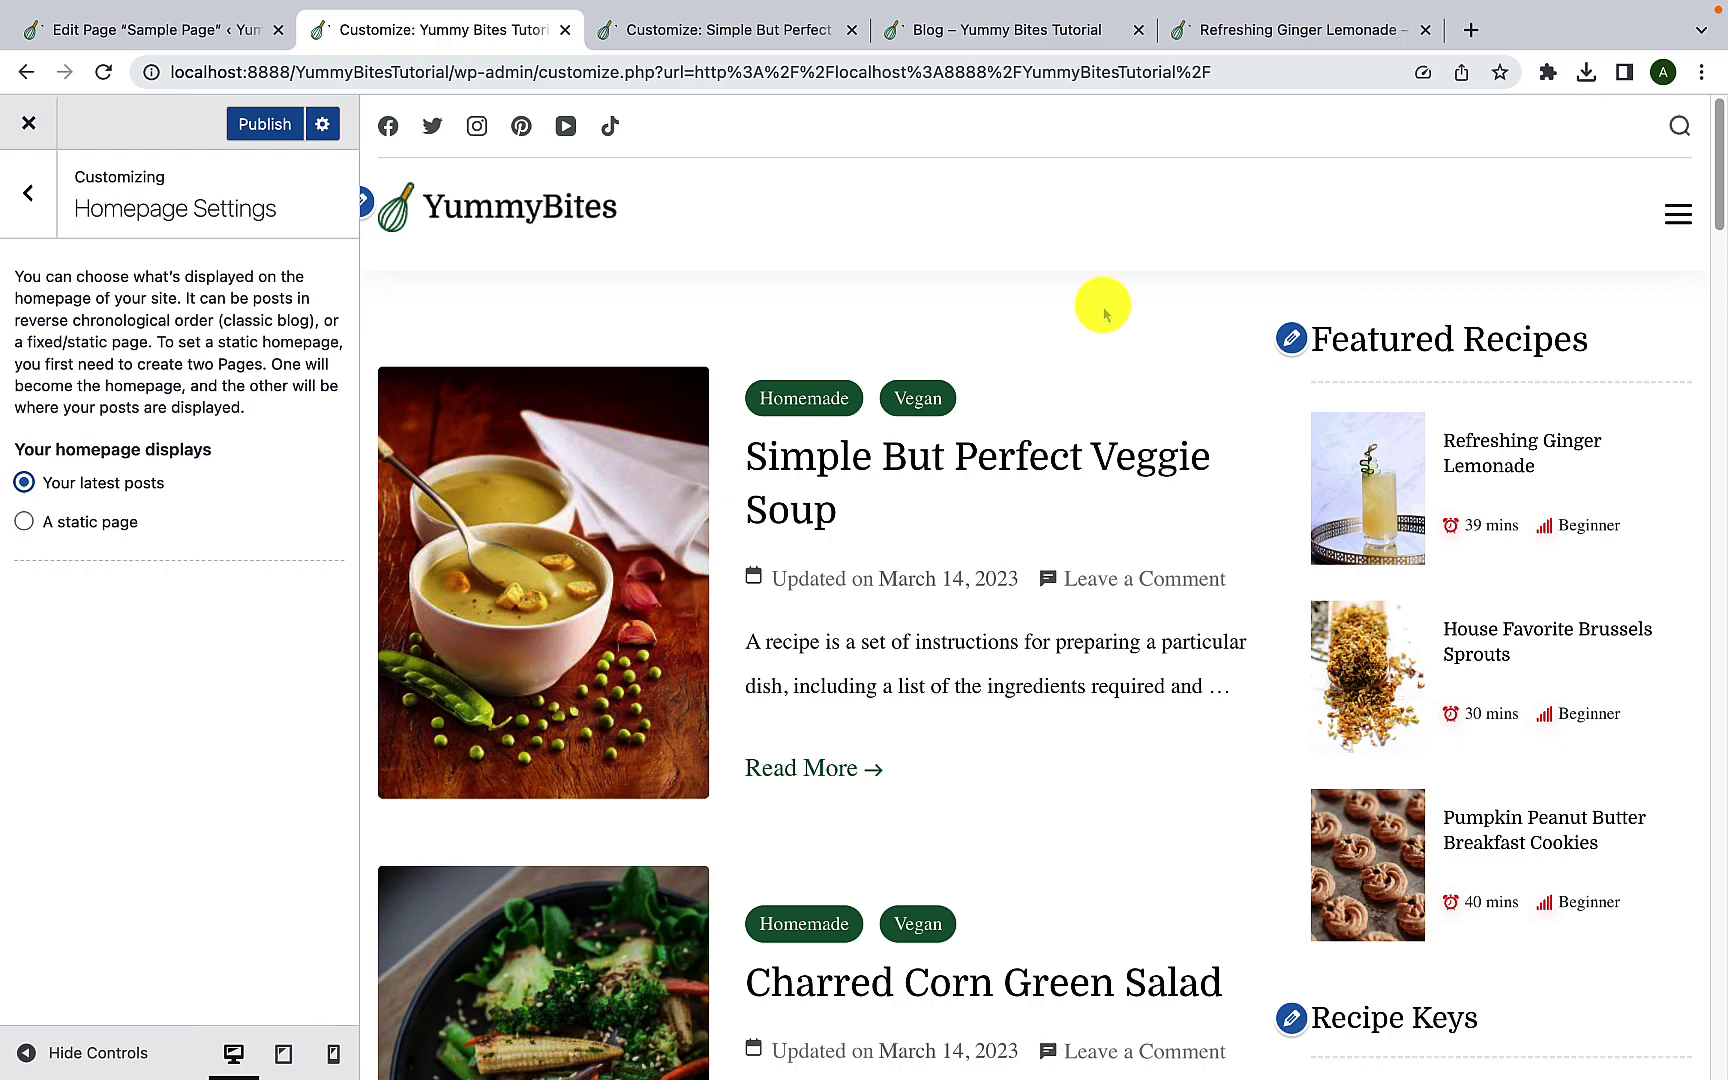
click(27, 1055)
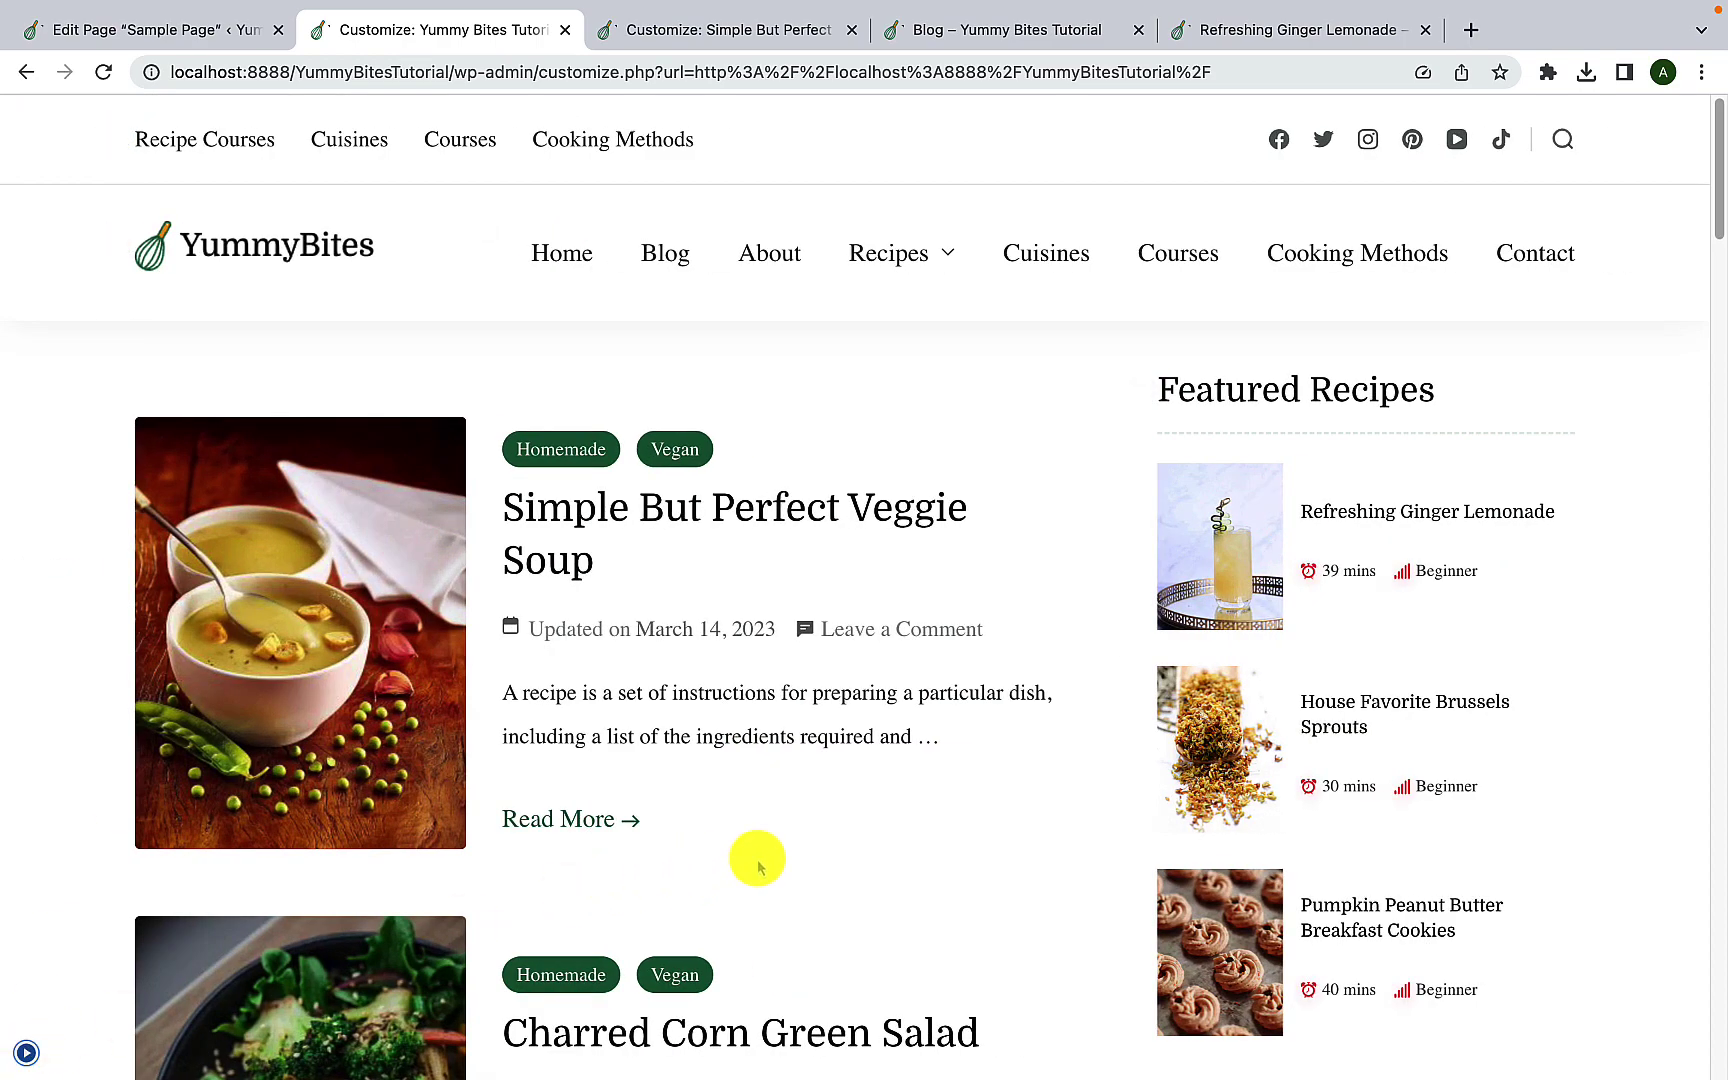
scroll(926, 841, down, 10)
scroll(938, 848, down, 8)
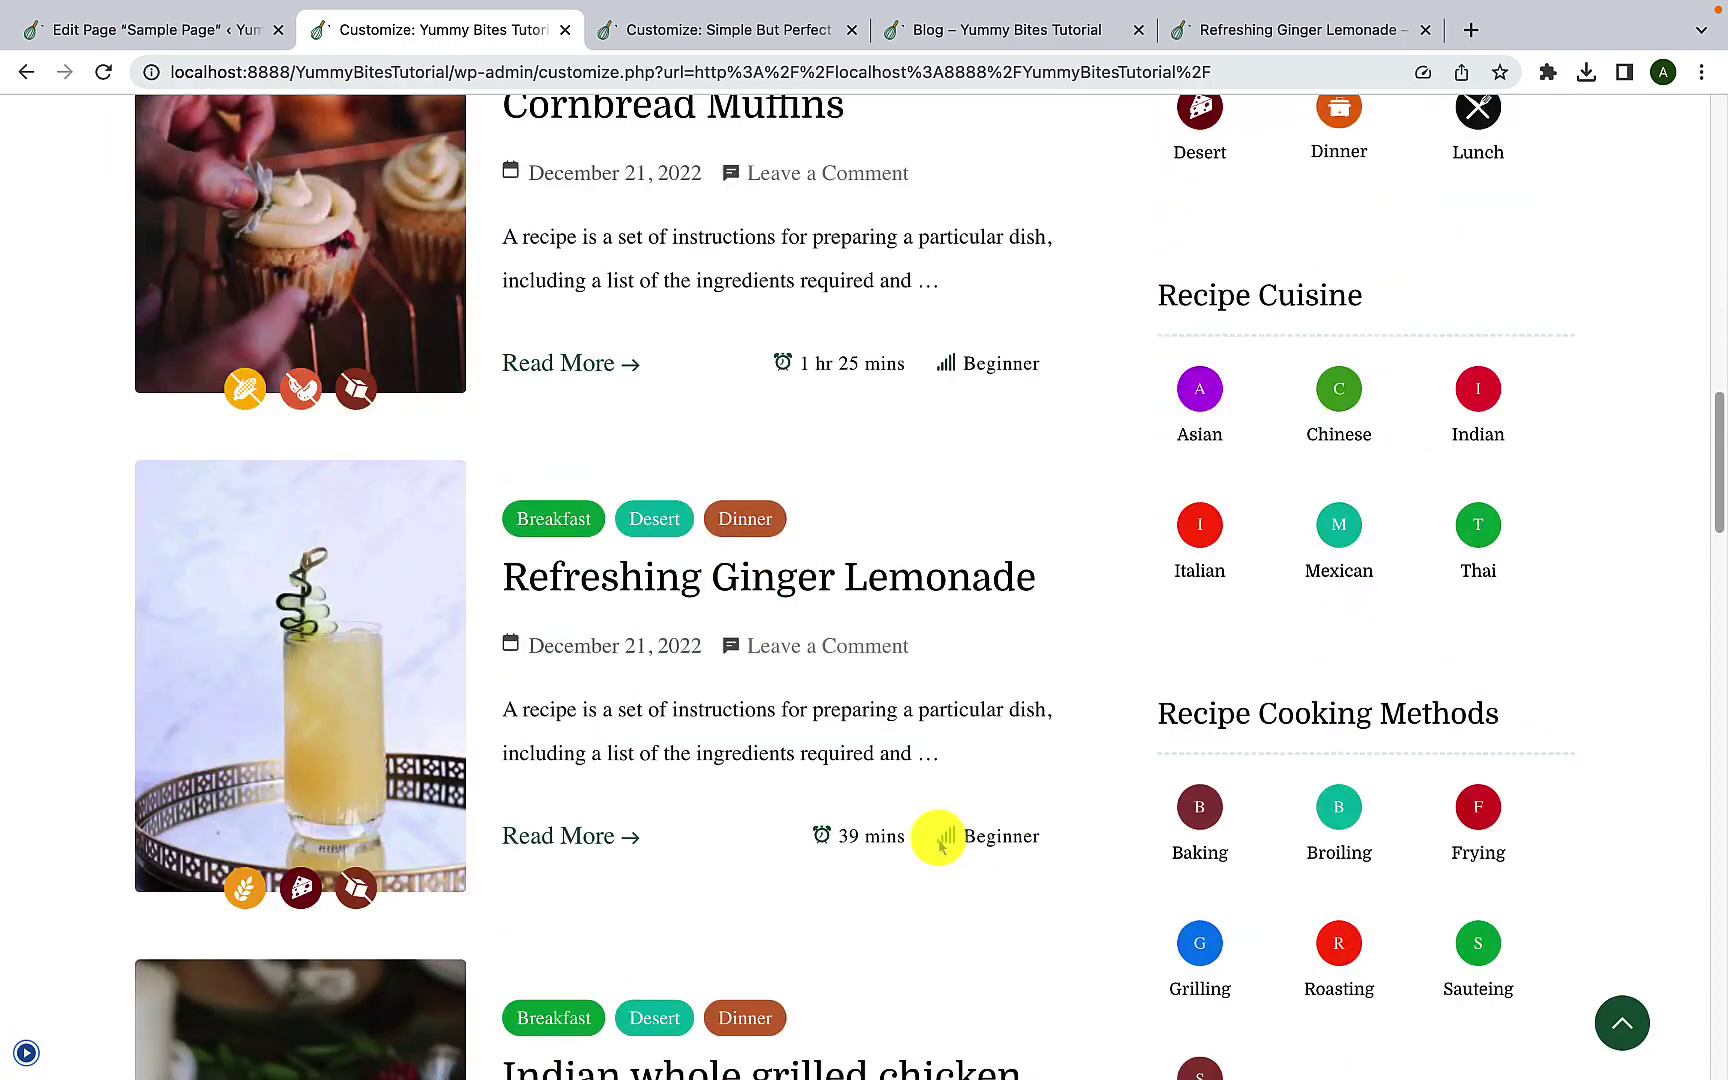
scroll(938, 848, up, 15)
scroll(938, 848, up, 4)
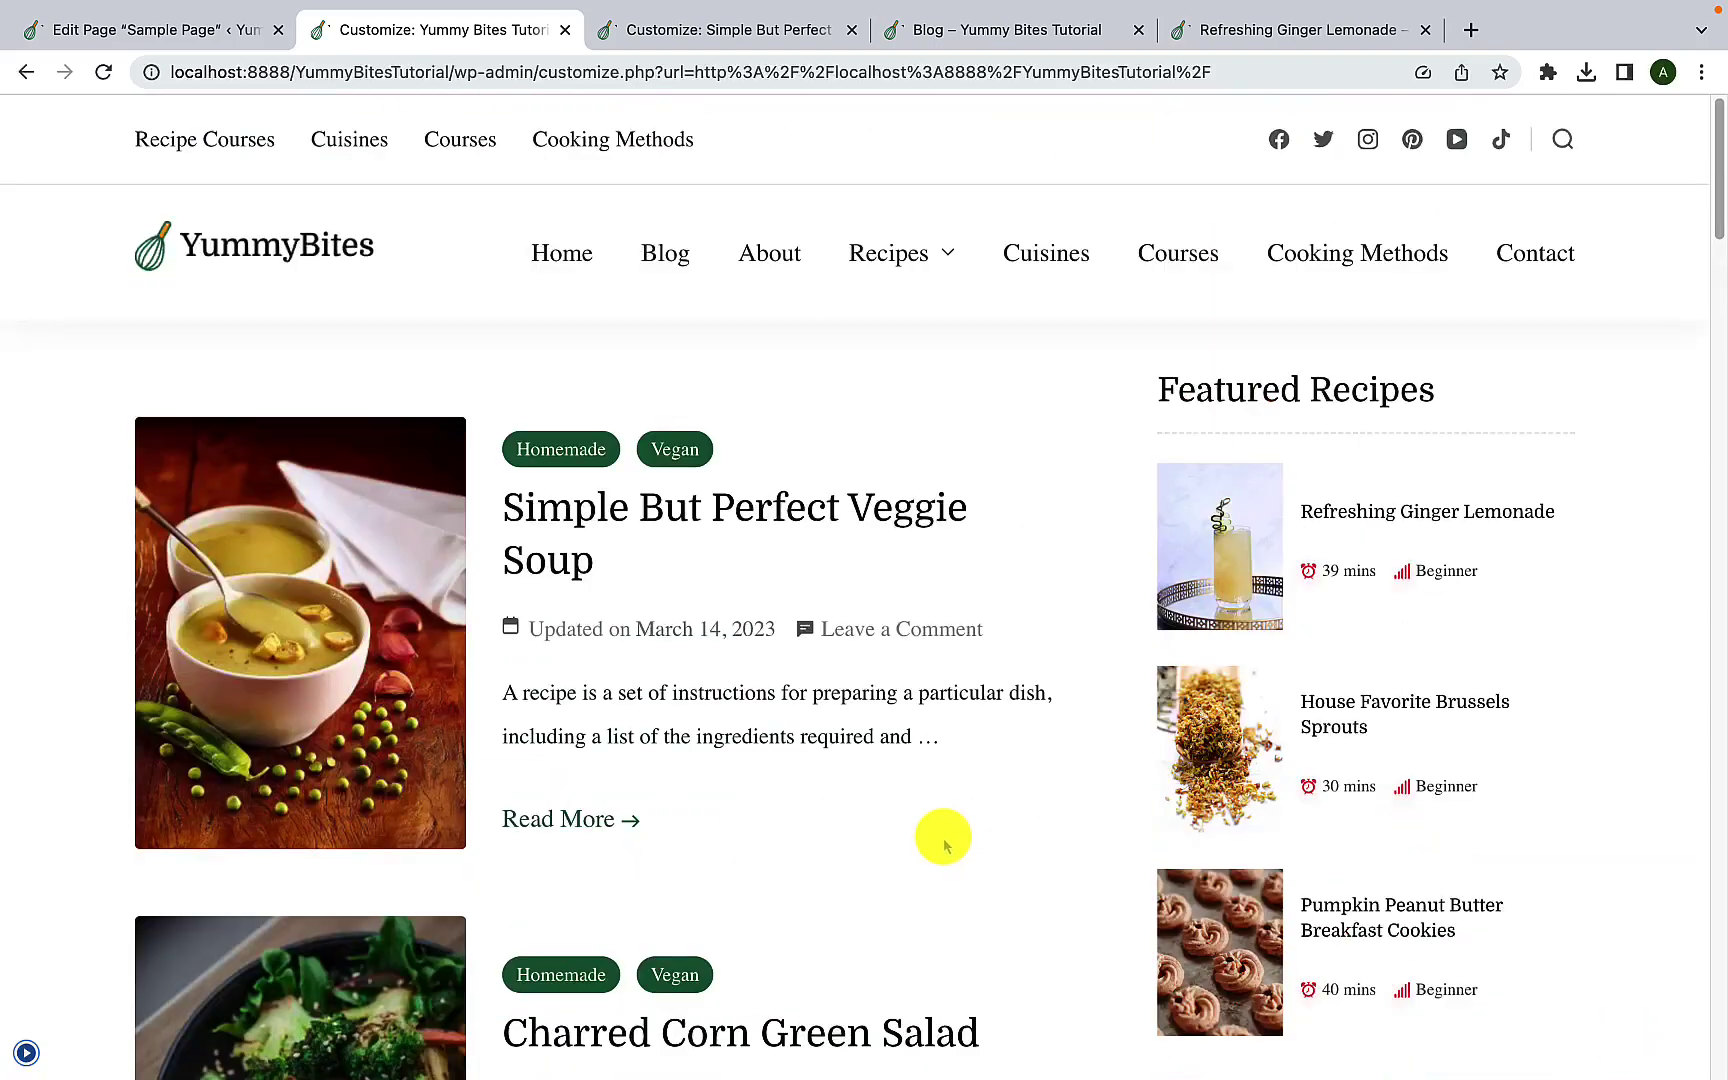
click(27, 1053)
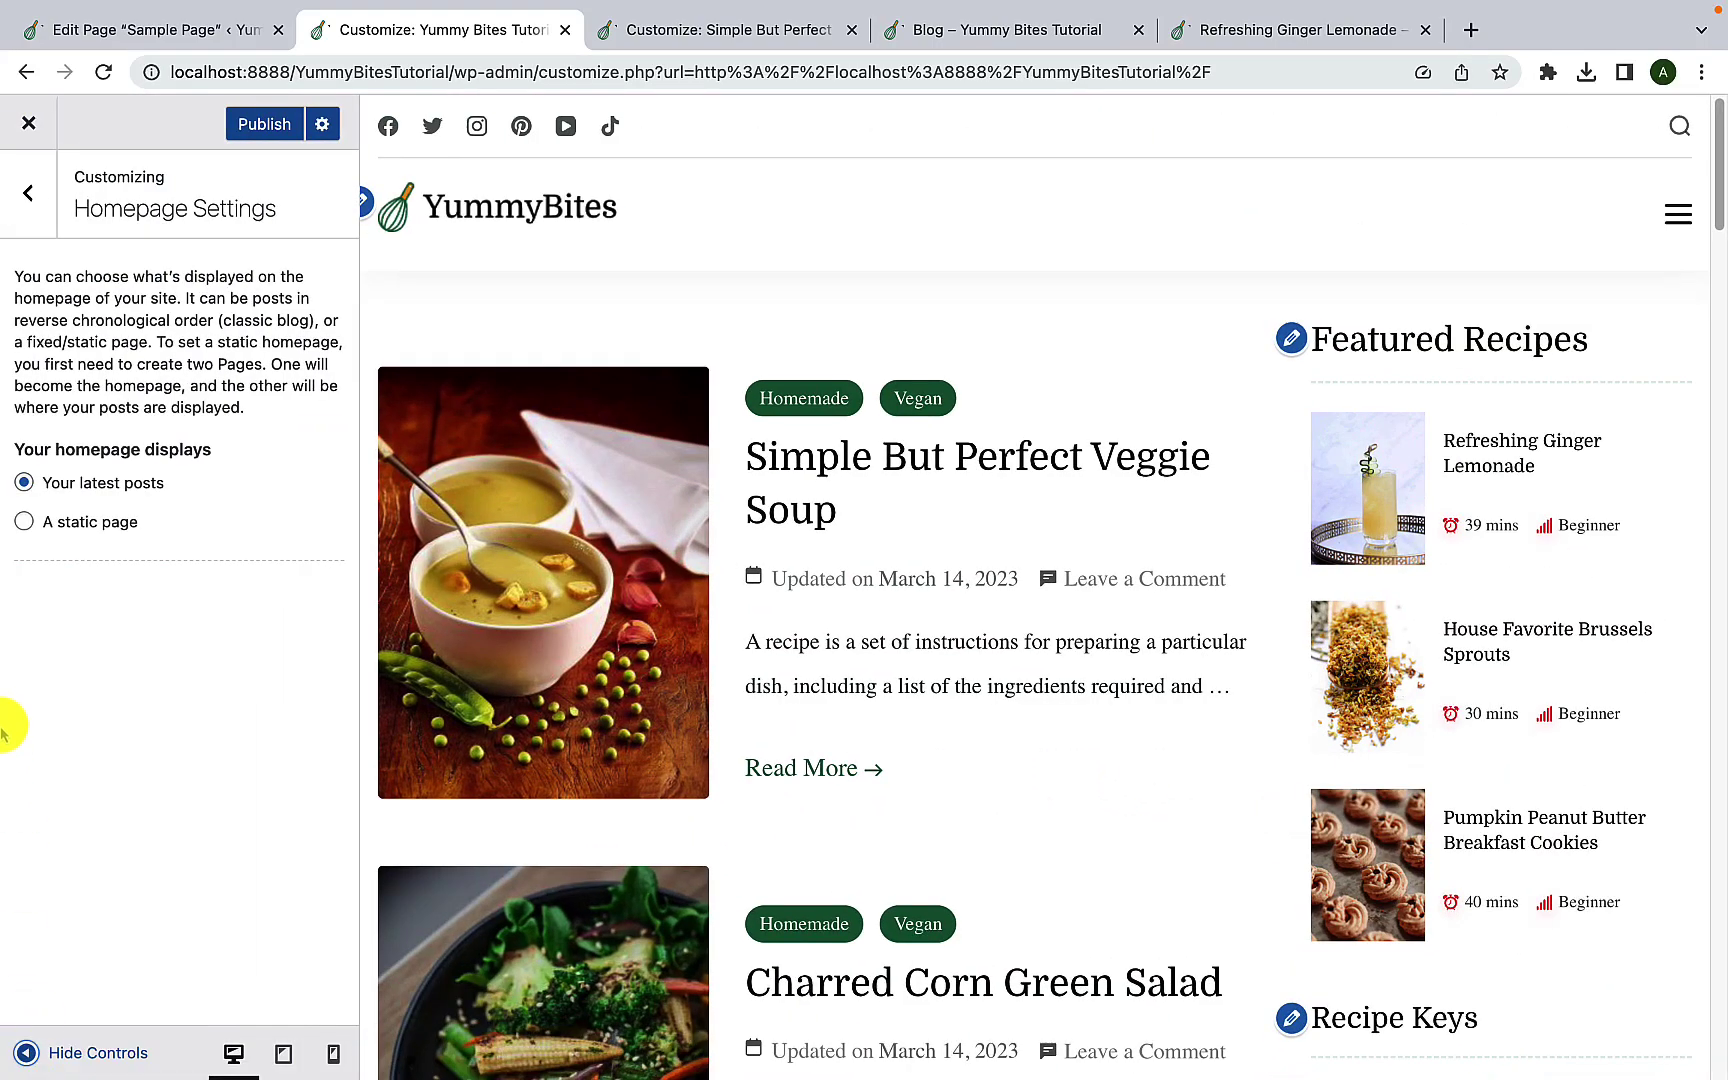
Step: Set the homepage to display a static page, with Home as the homepage and Blog as the posts page, and check the preview
click(26, 522)
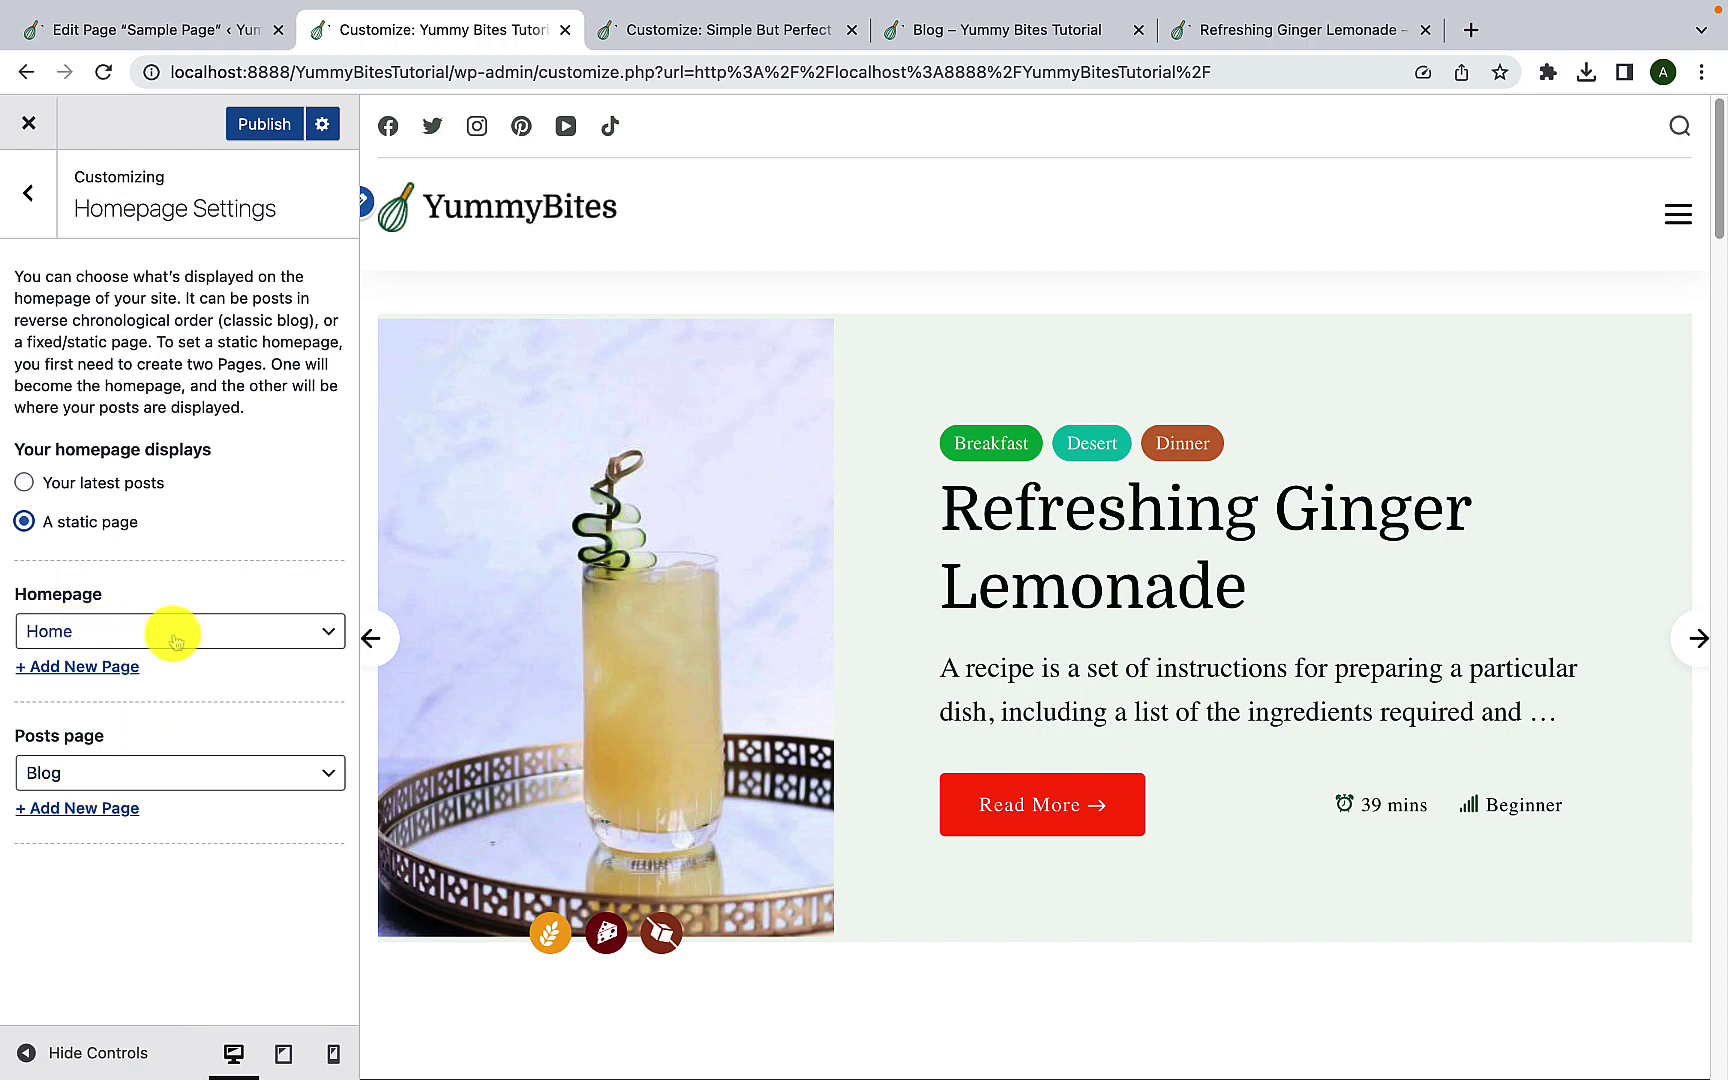
scroll(983, 790, down, 5)
scroll(983, 790, down, 15)
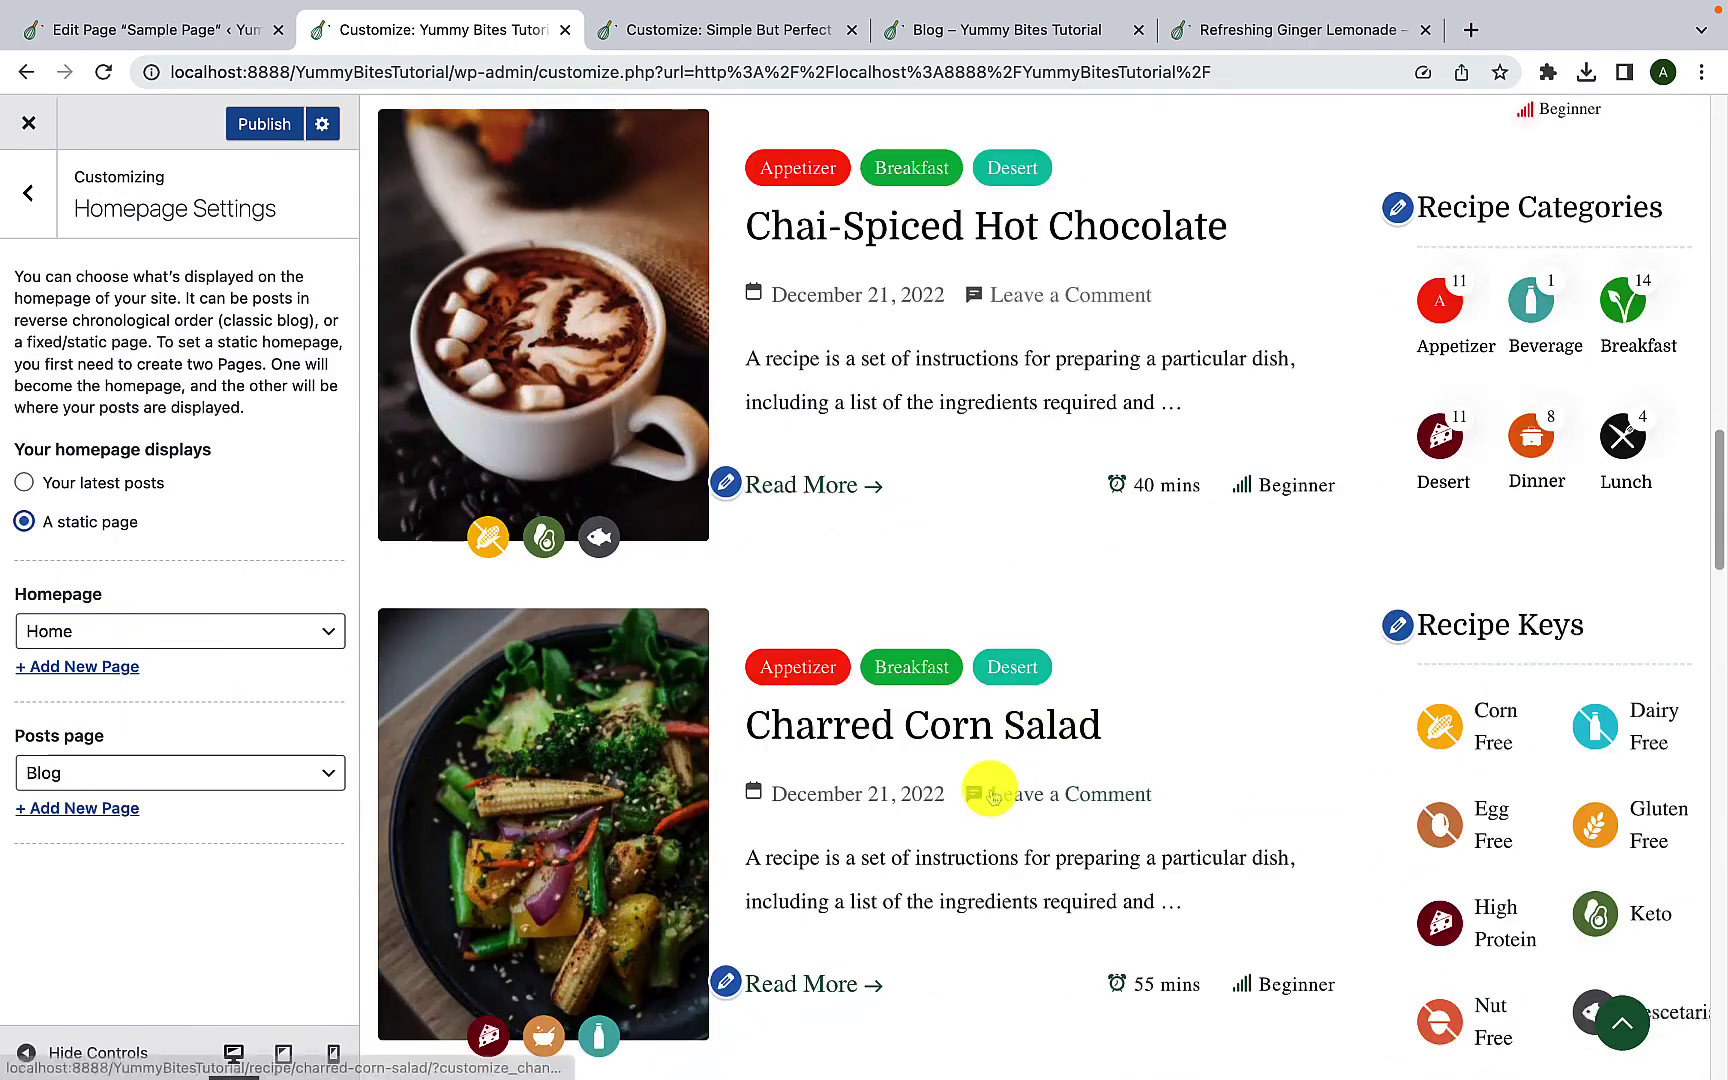
scroll(995, 795, up, 20)
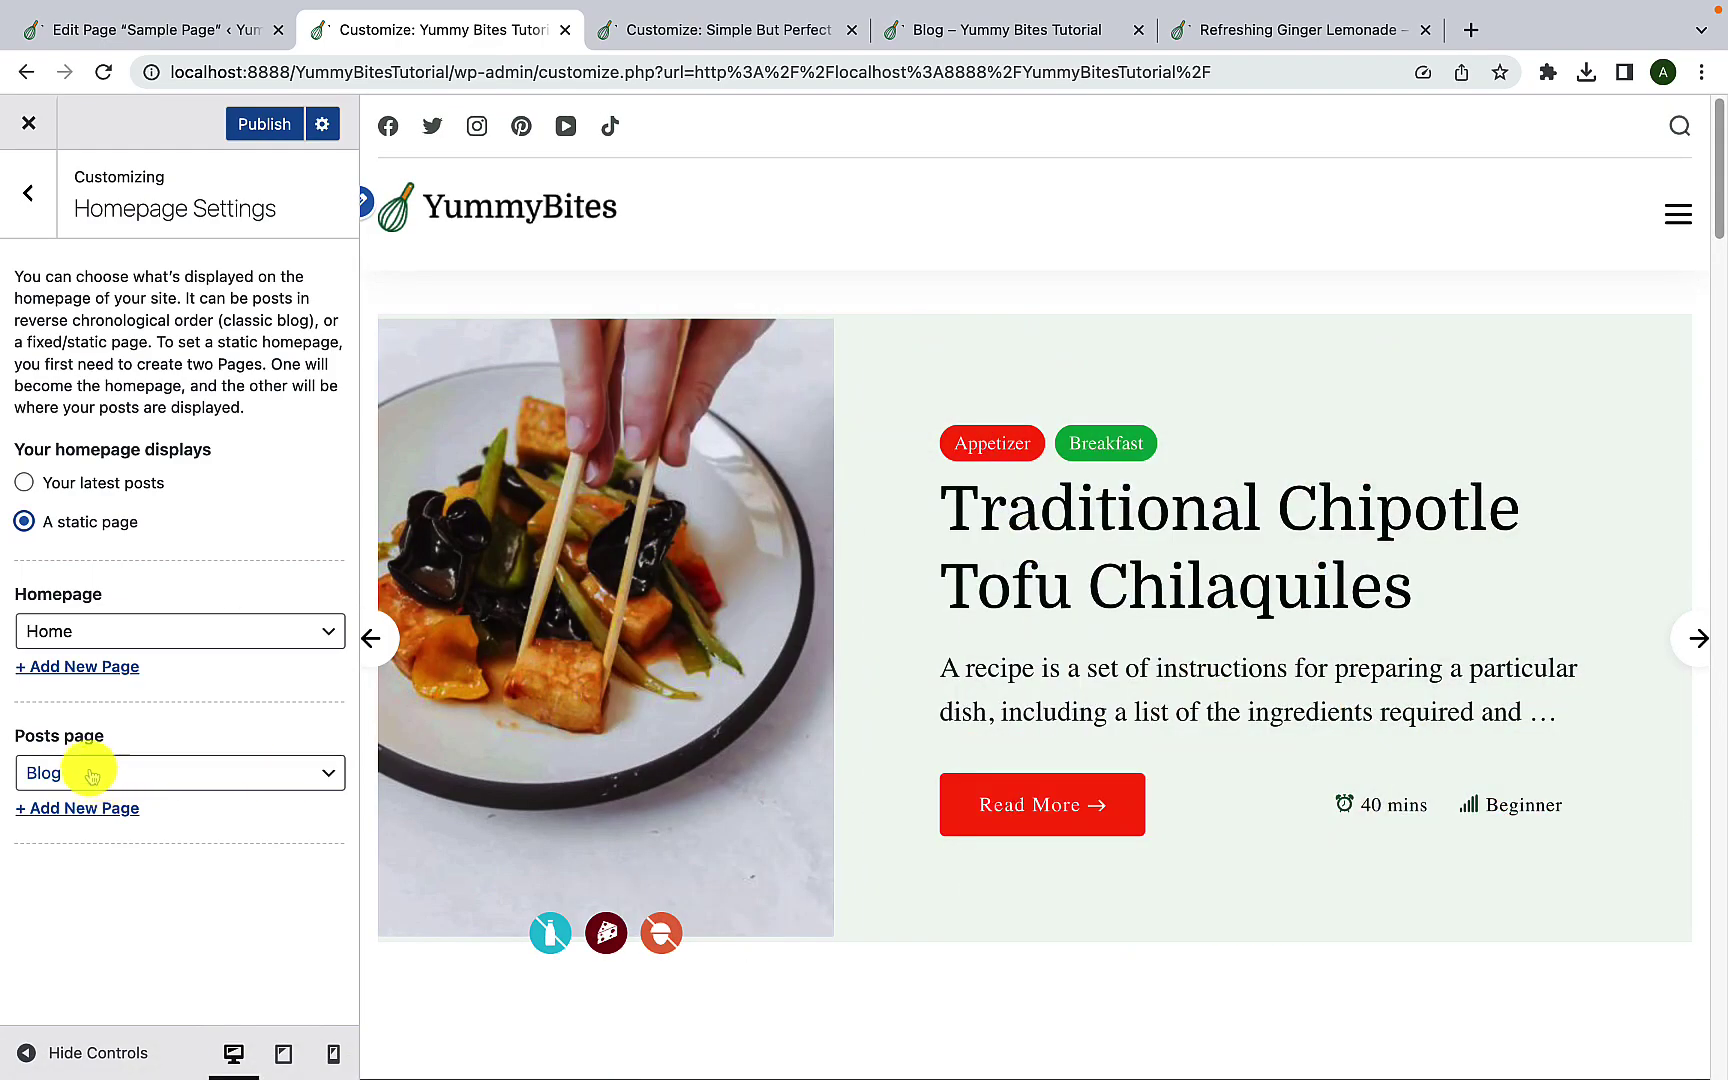
click(103, 781)
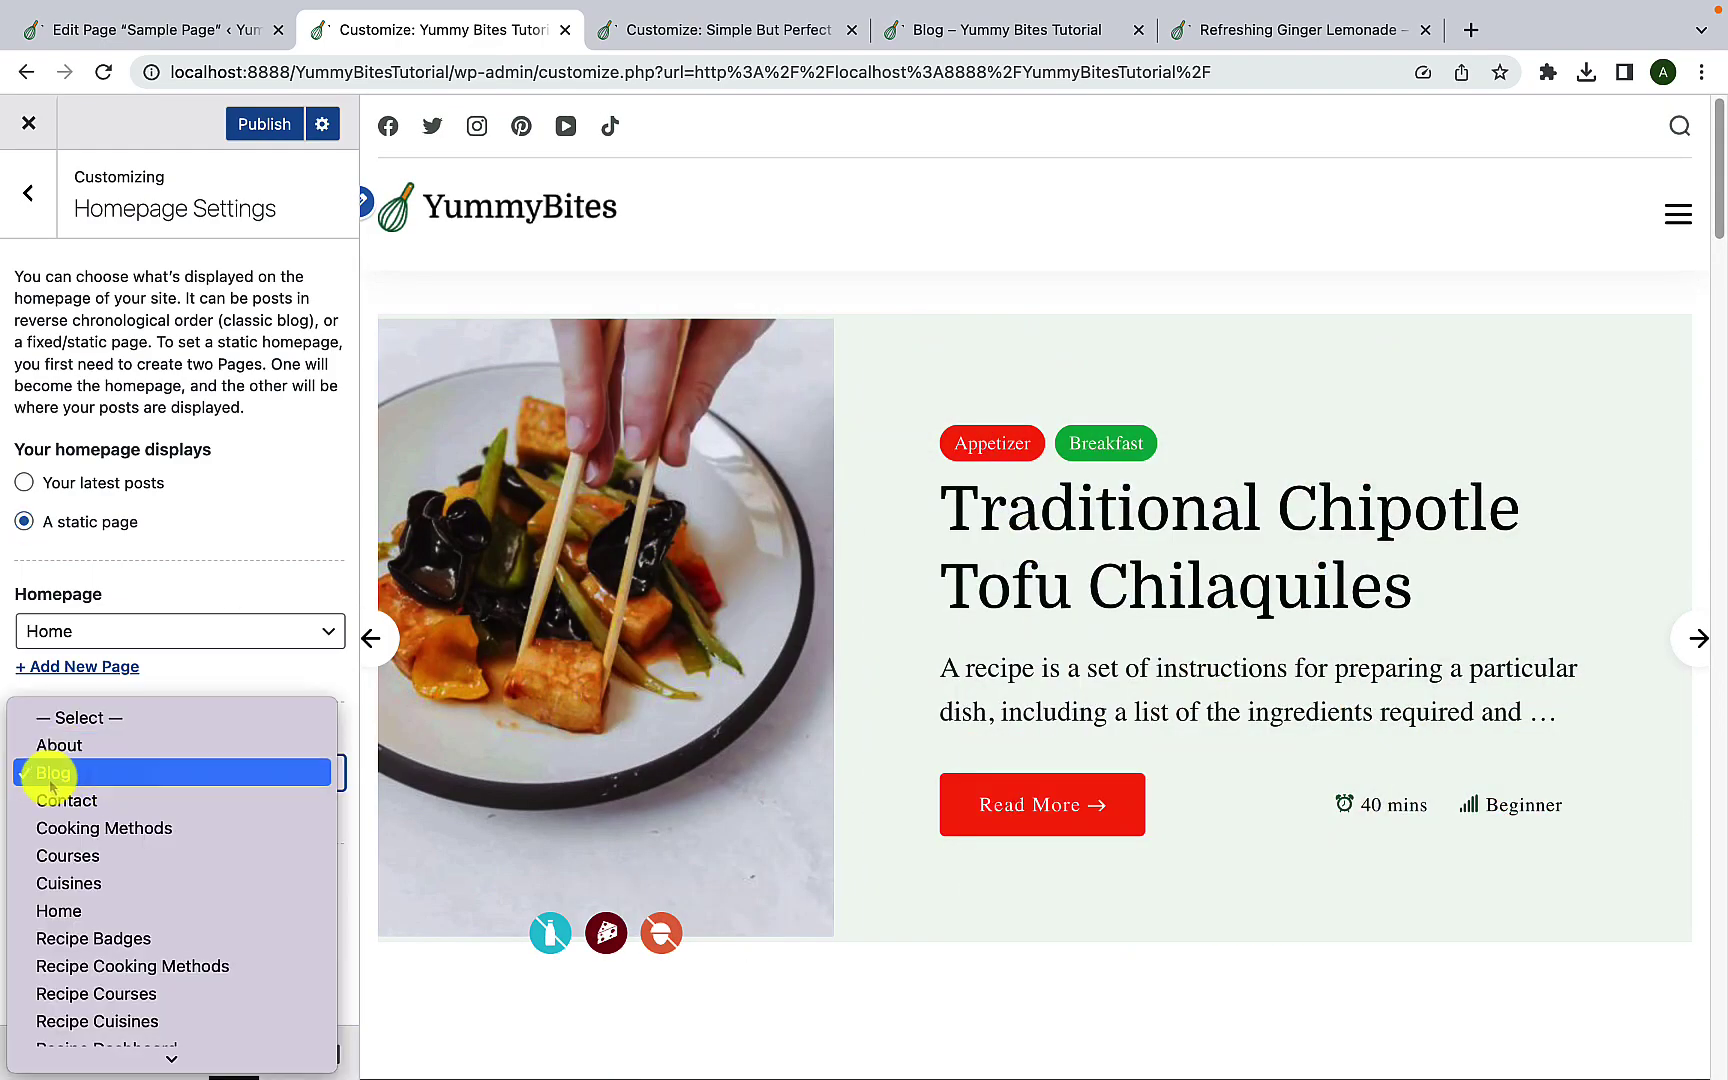
click(95, 780)
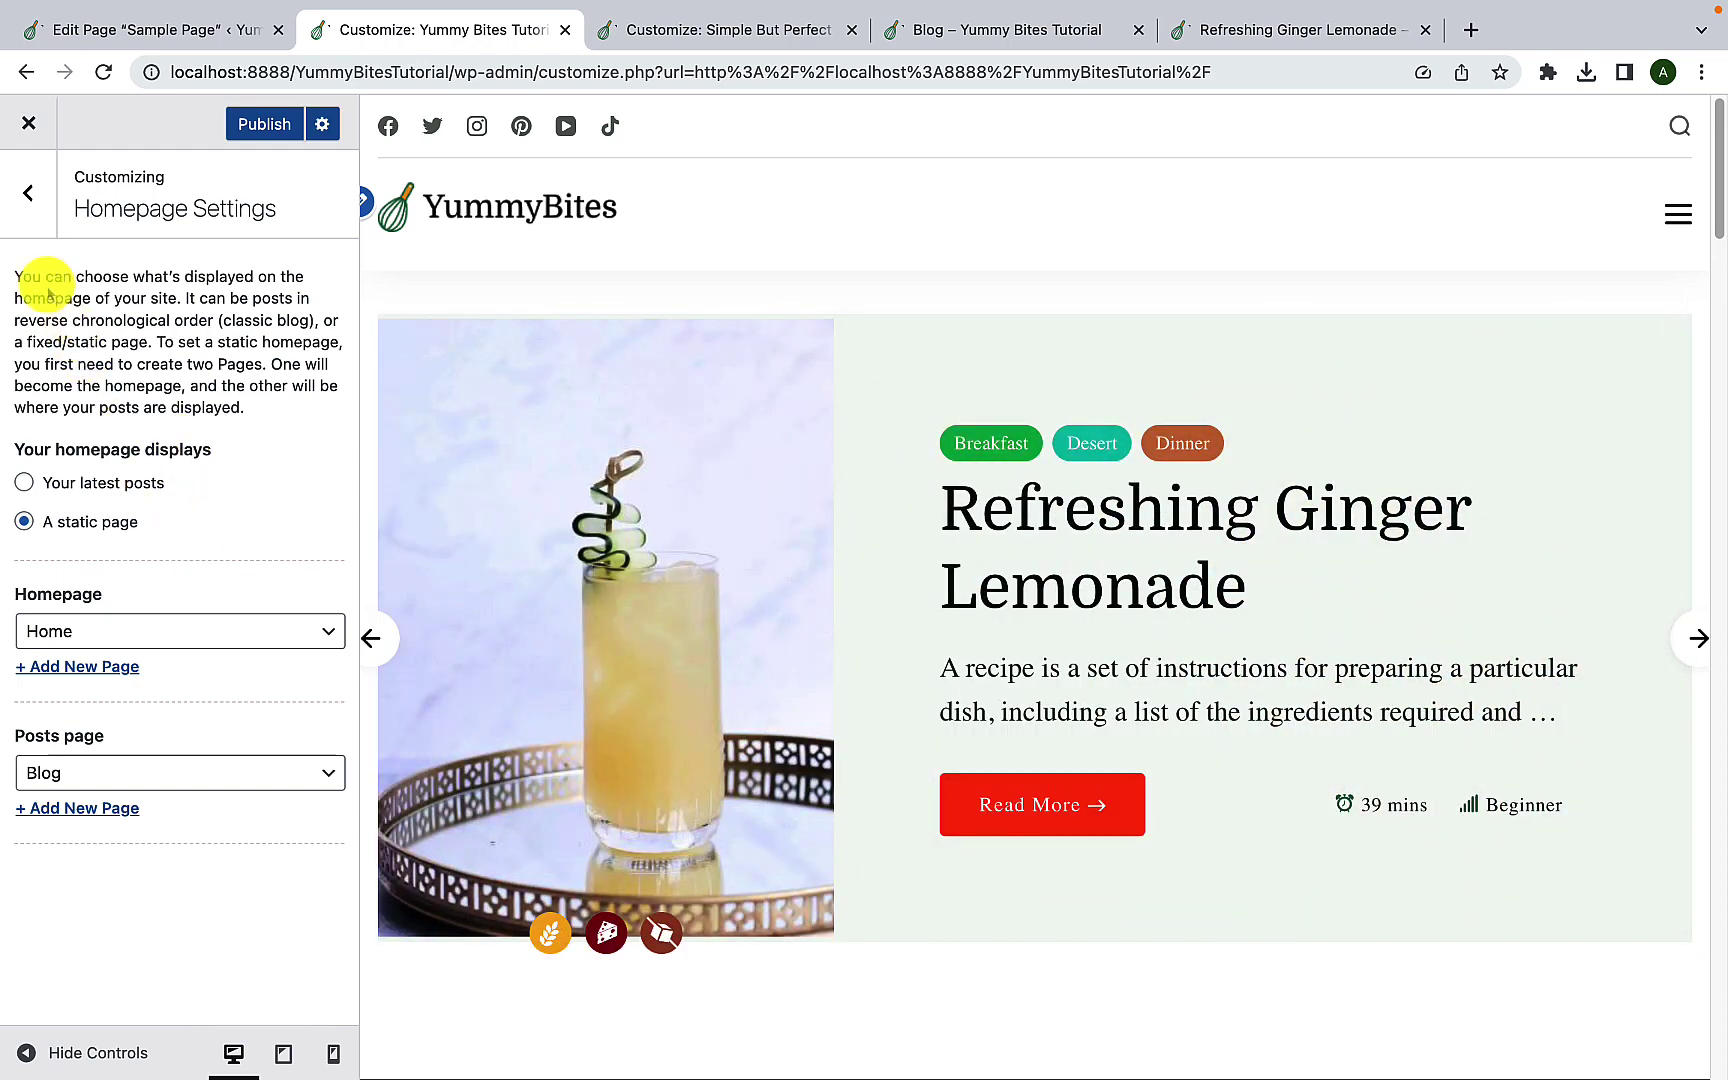
Step: Look at the Additional CSS editor, publish the Customizer changes, and return to the main list of settings
click(22, 193)
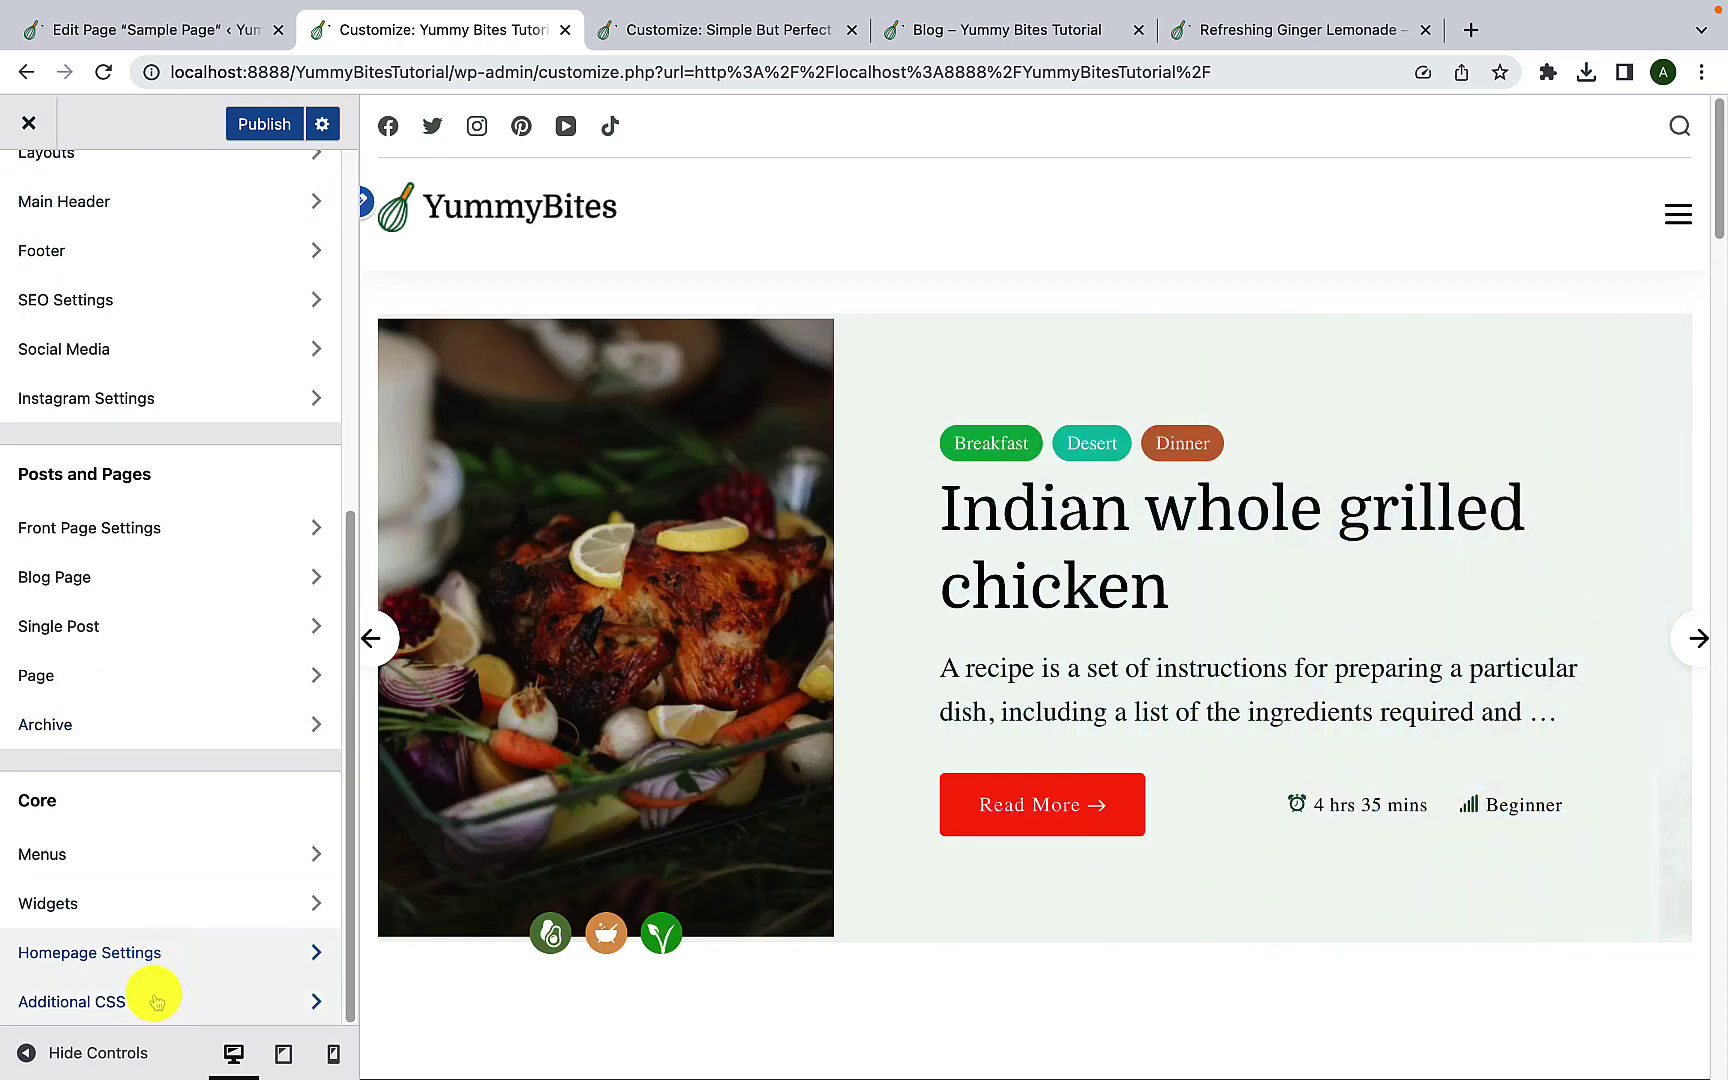
click(183, 1010)
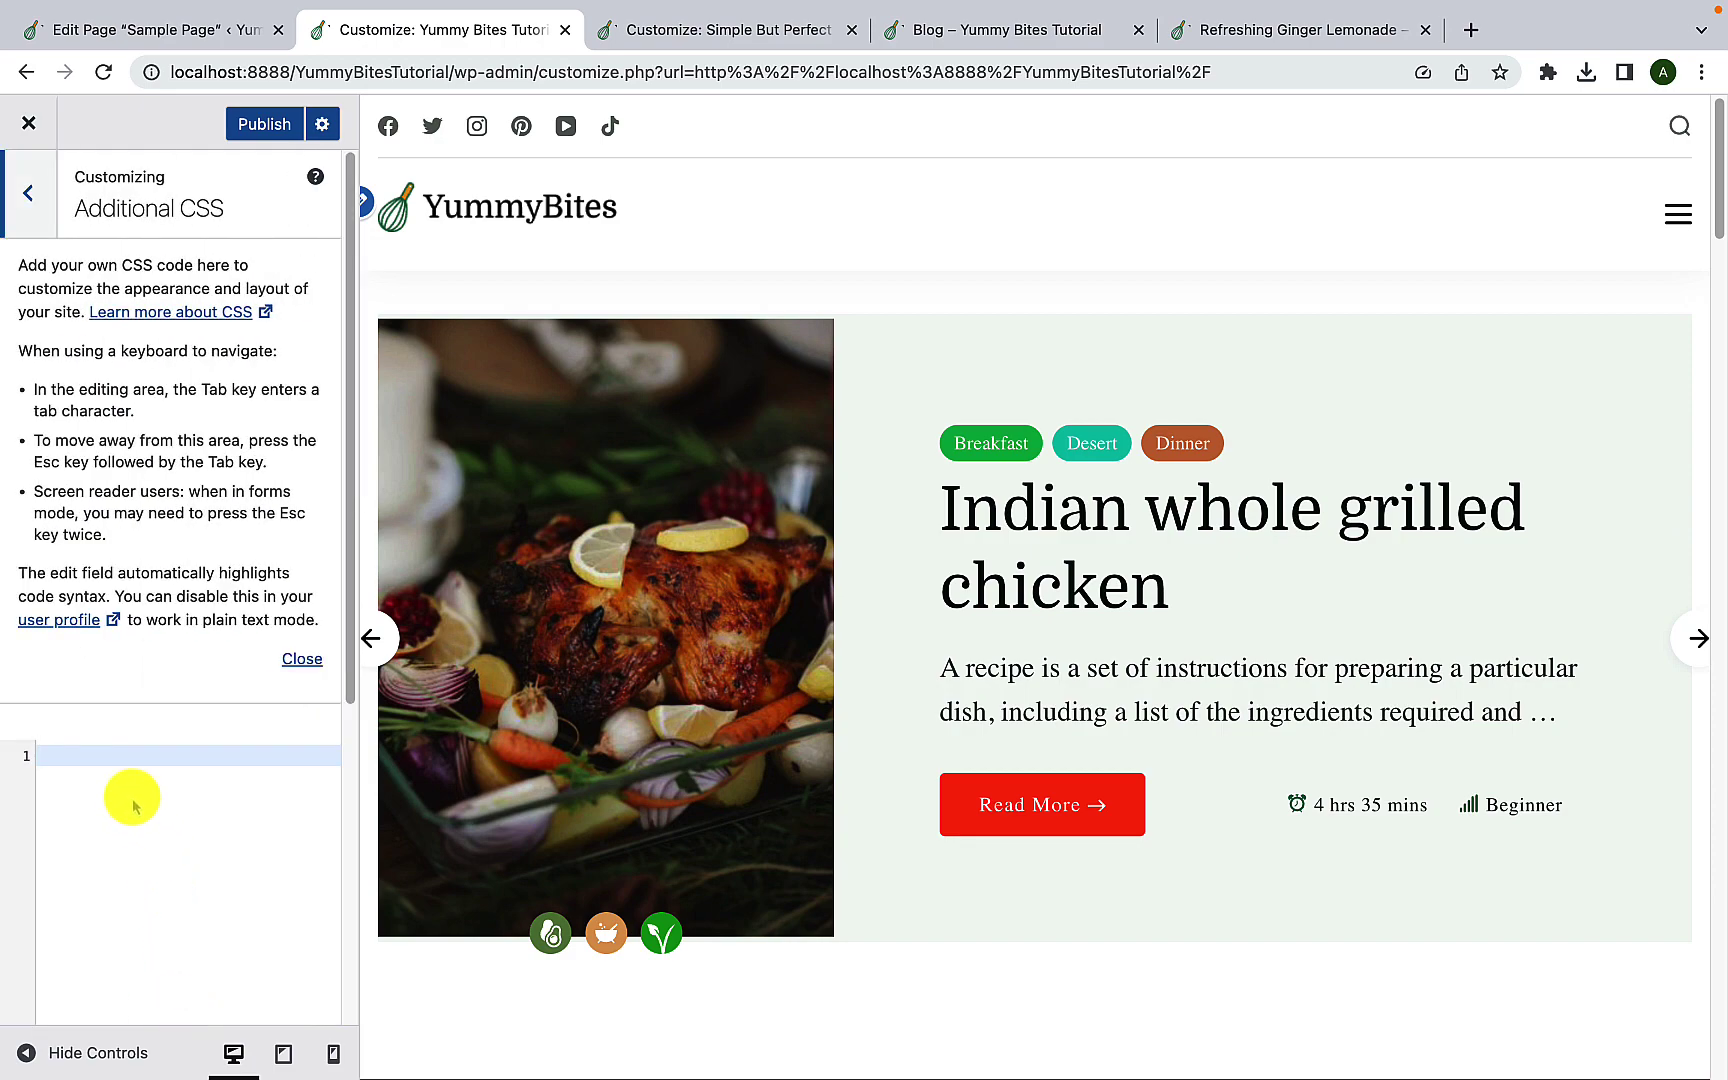
click(120, 756)
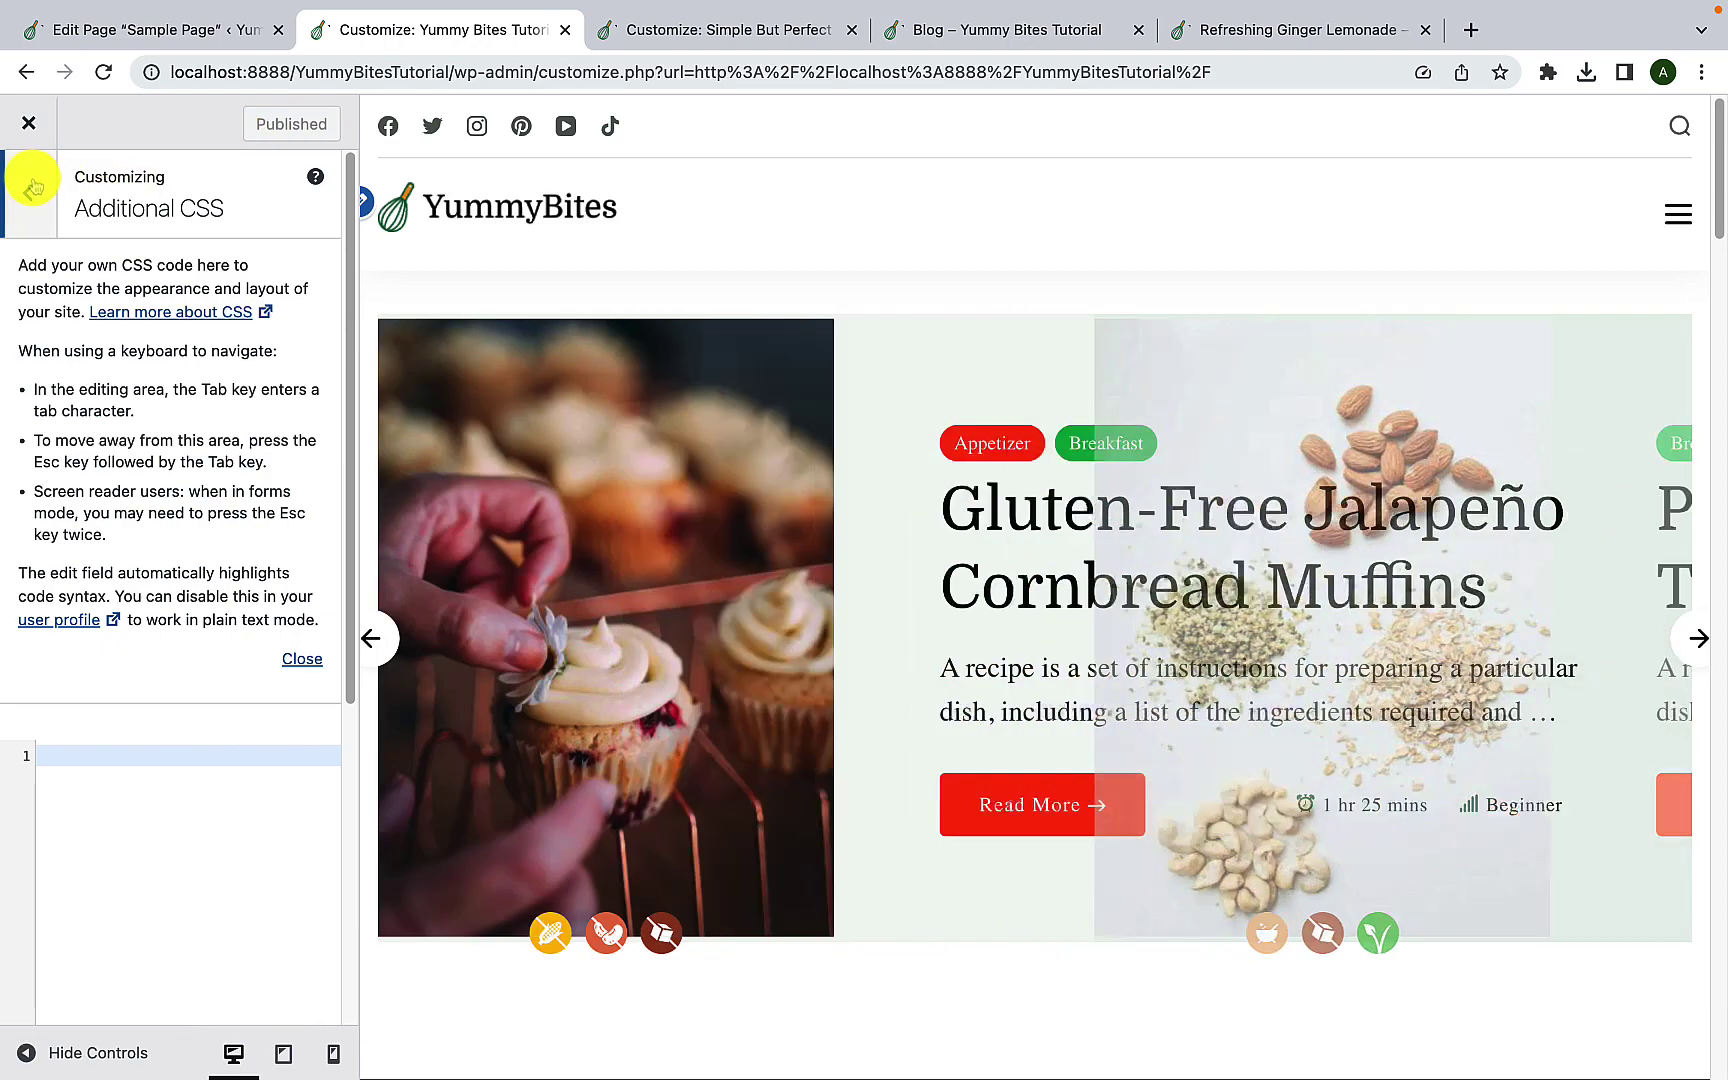
click(30, 172)
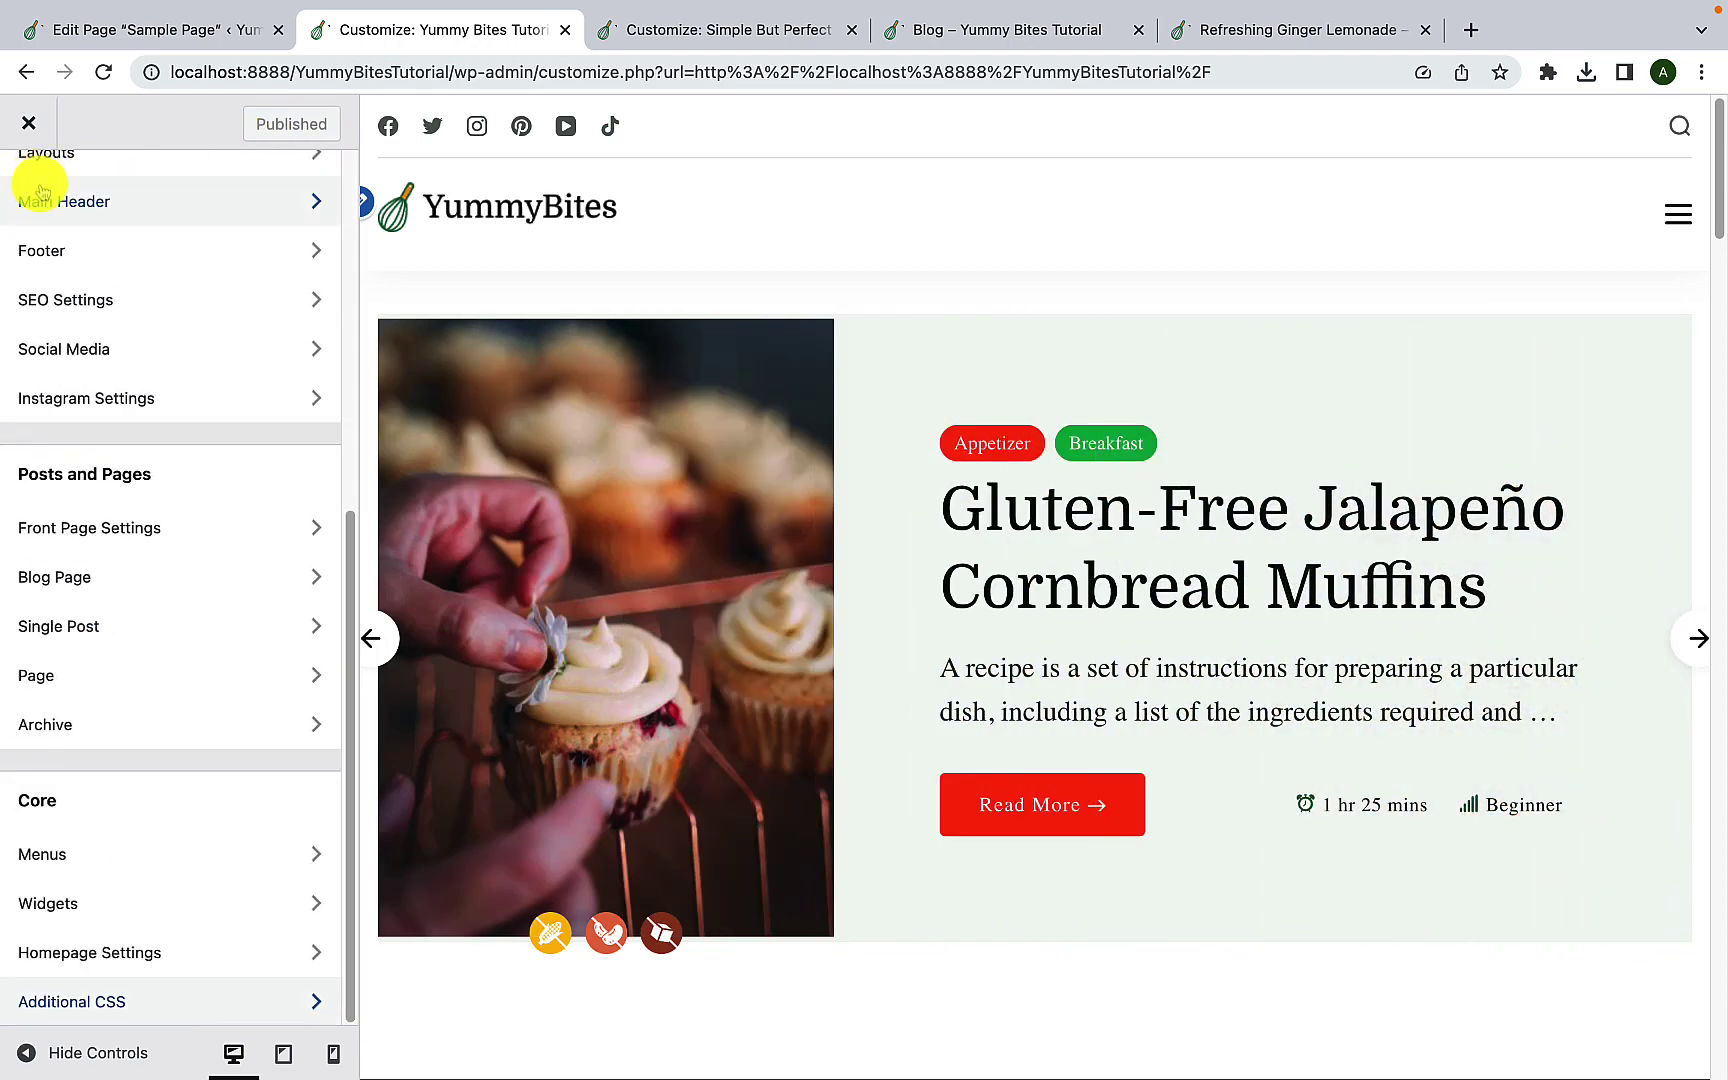
scroll(205, 738, up, 6)
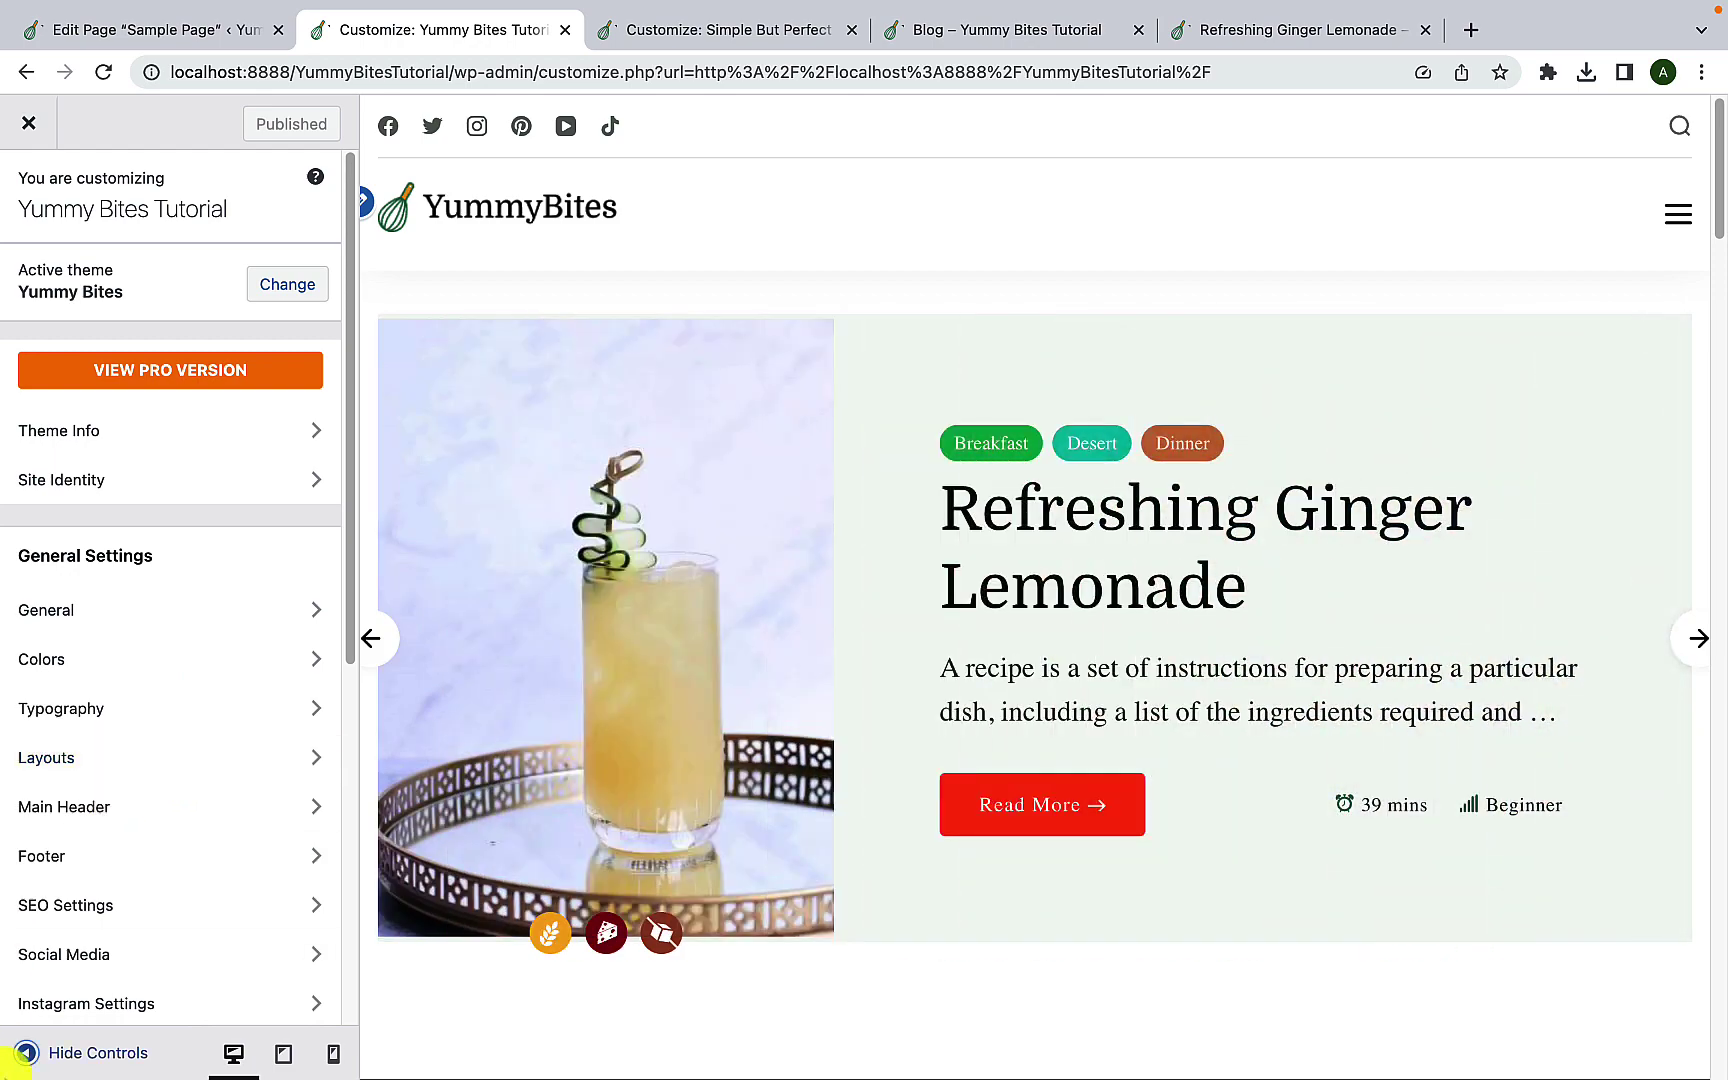
Step: Hide the Customizer controls, close the spare Customizer and Blog tabs, and open the live home page from the Refreshing Ginger Lemonade tab
click(22, 1055)
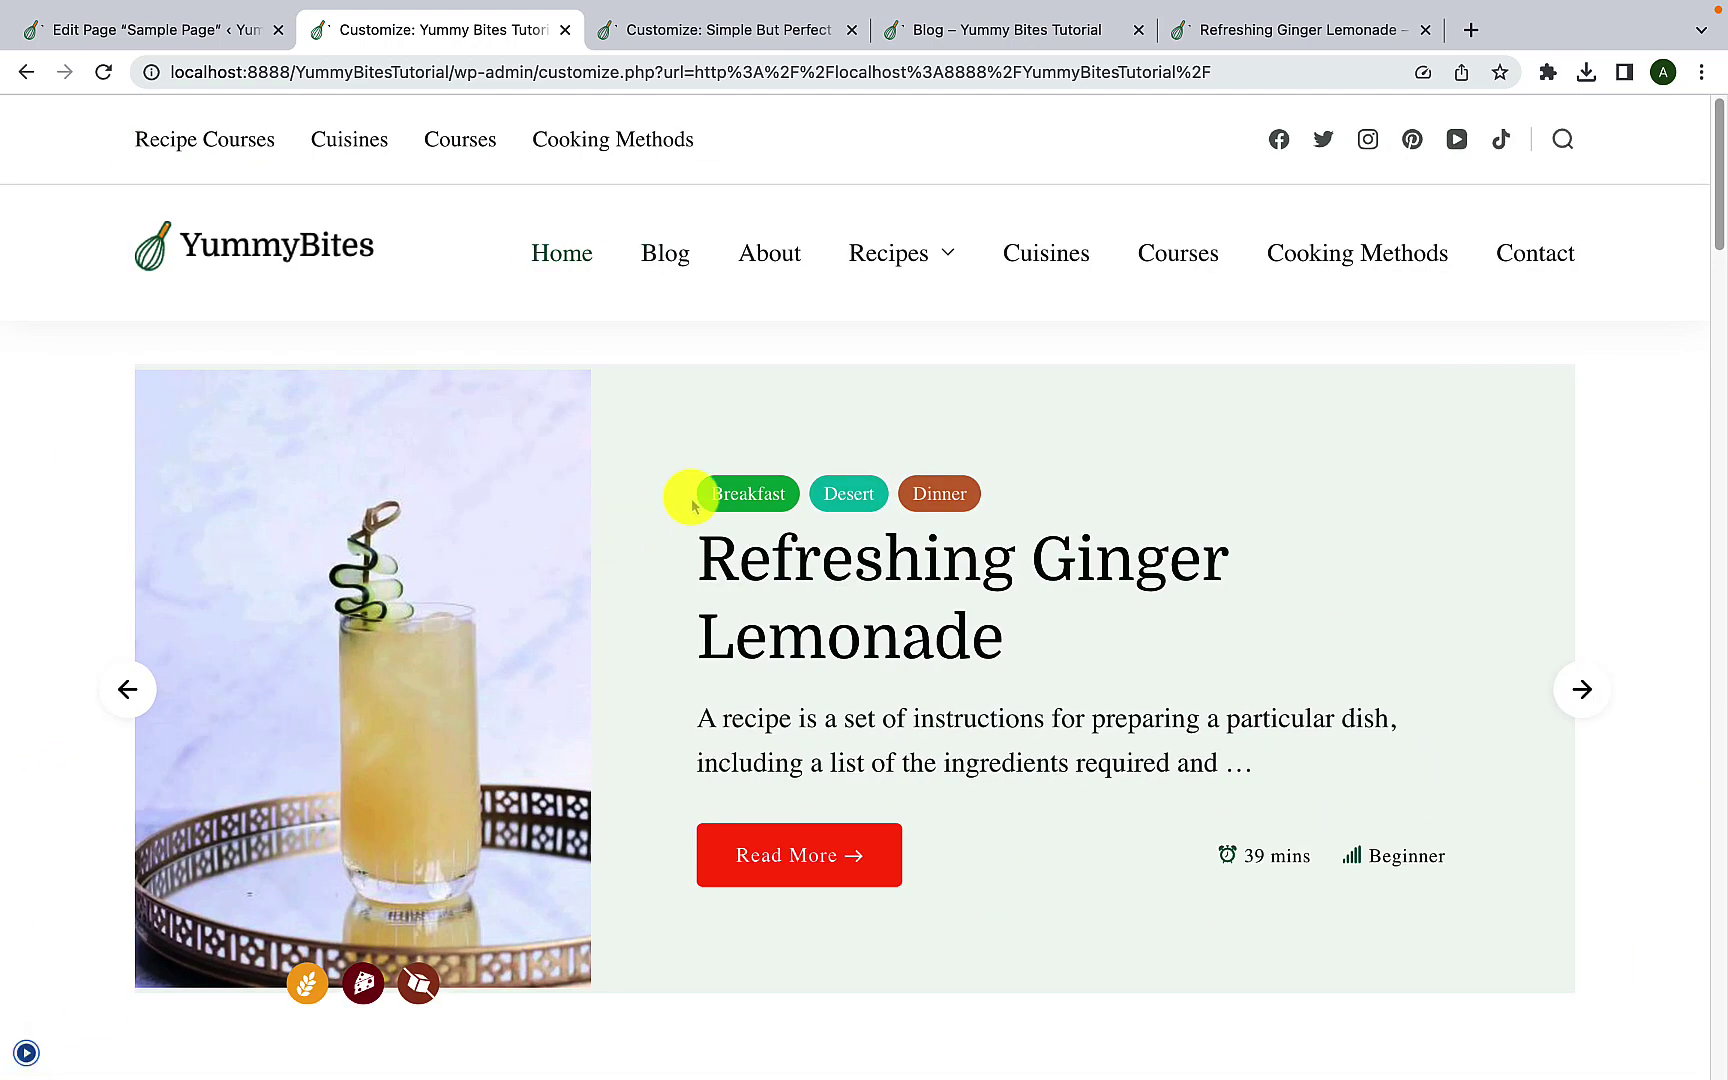
click(851, 30)
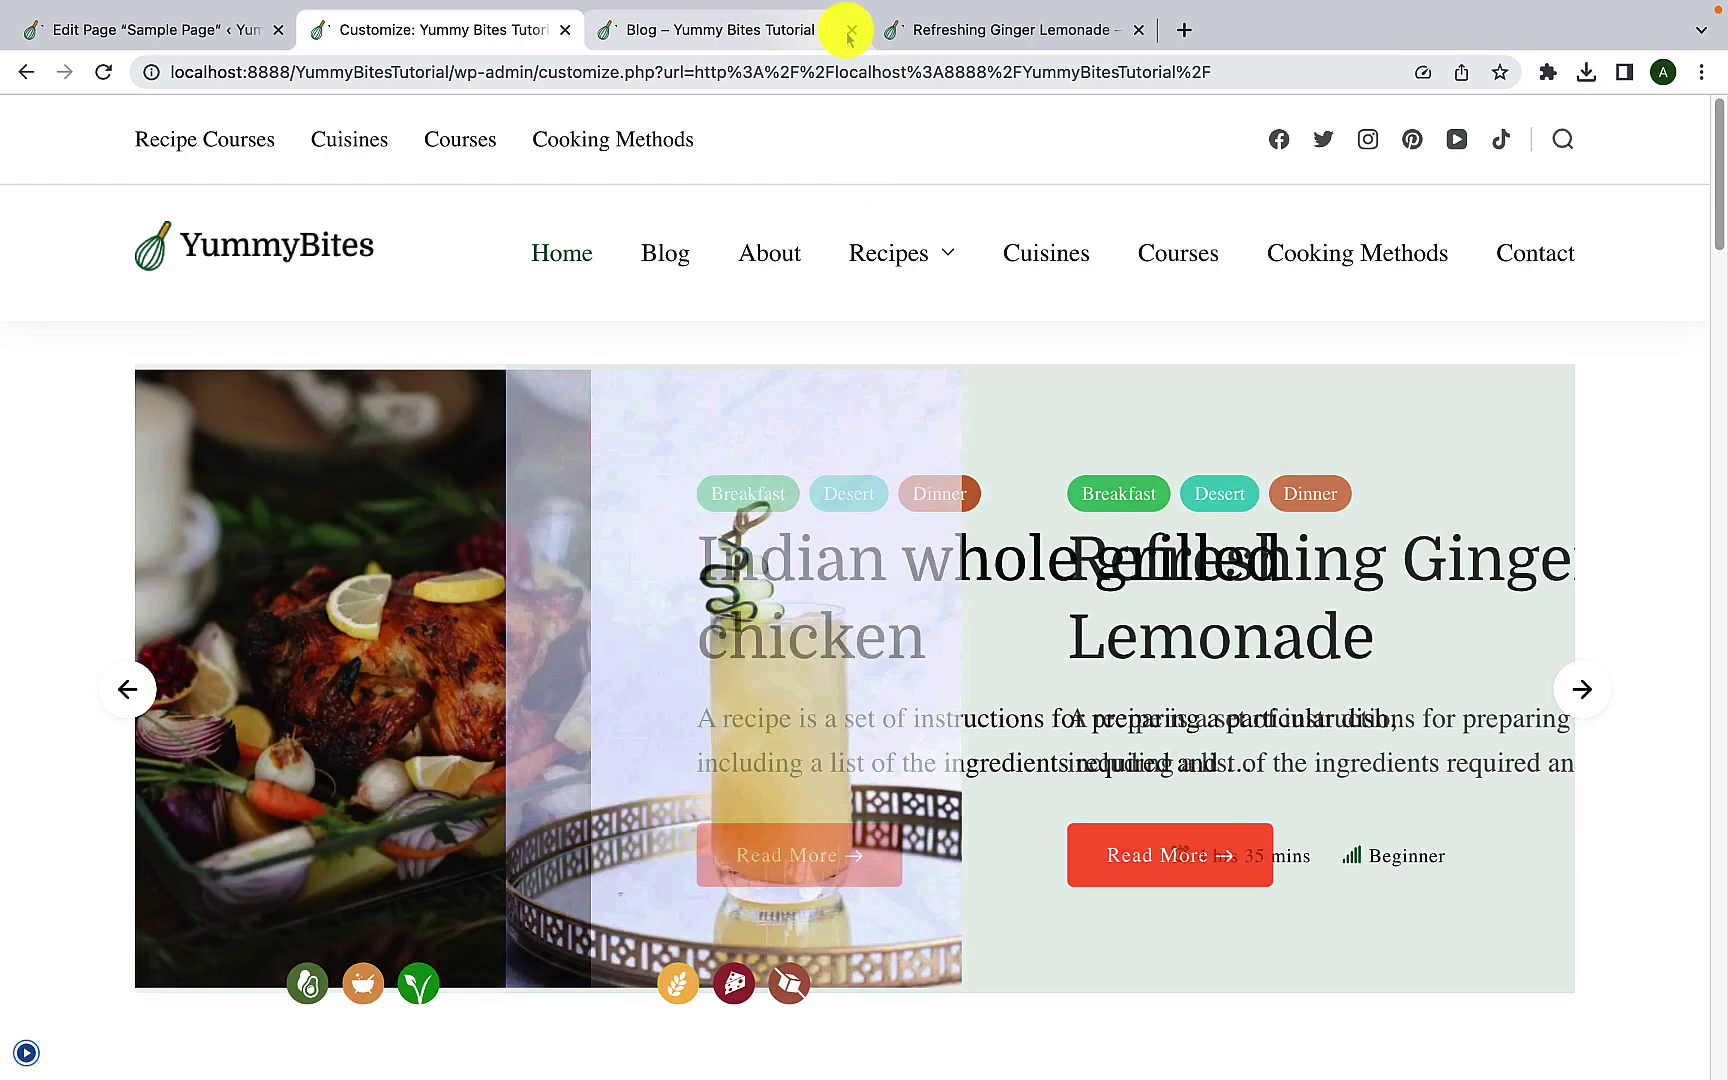
click(851, 30)
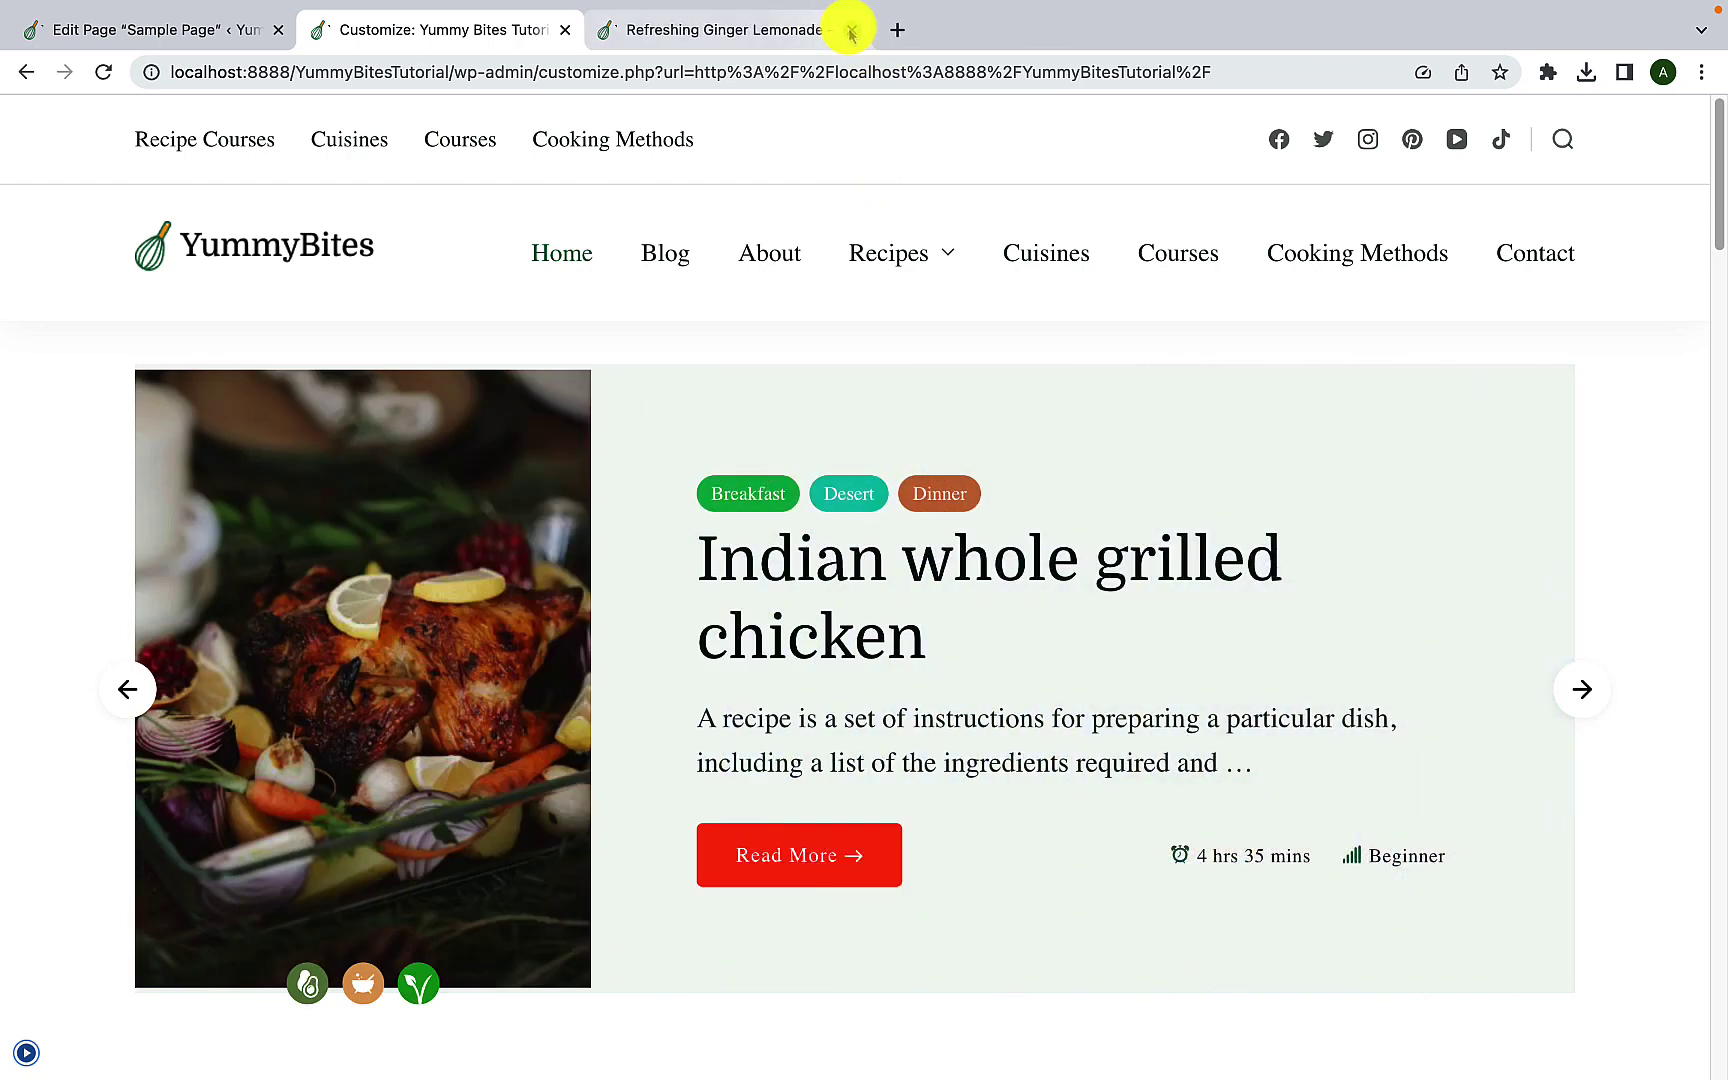
click(719, 32)
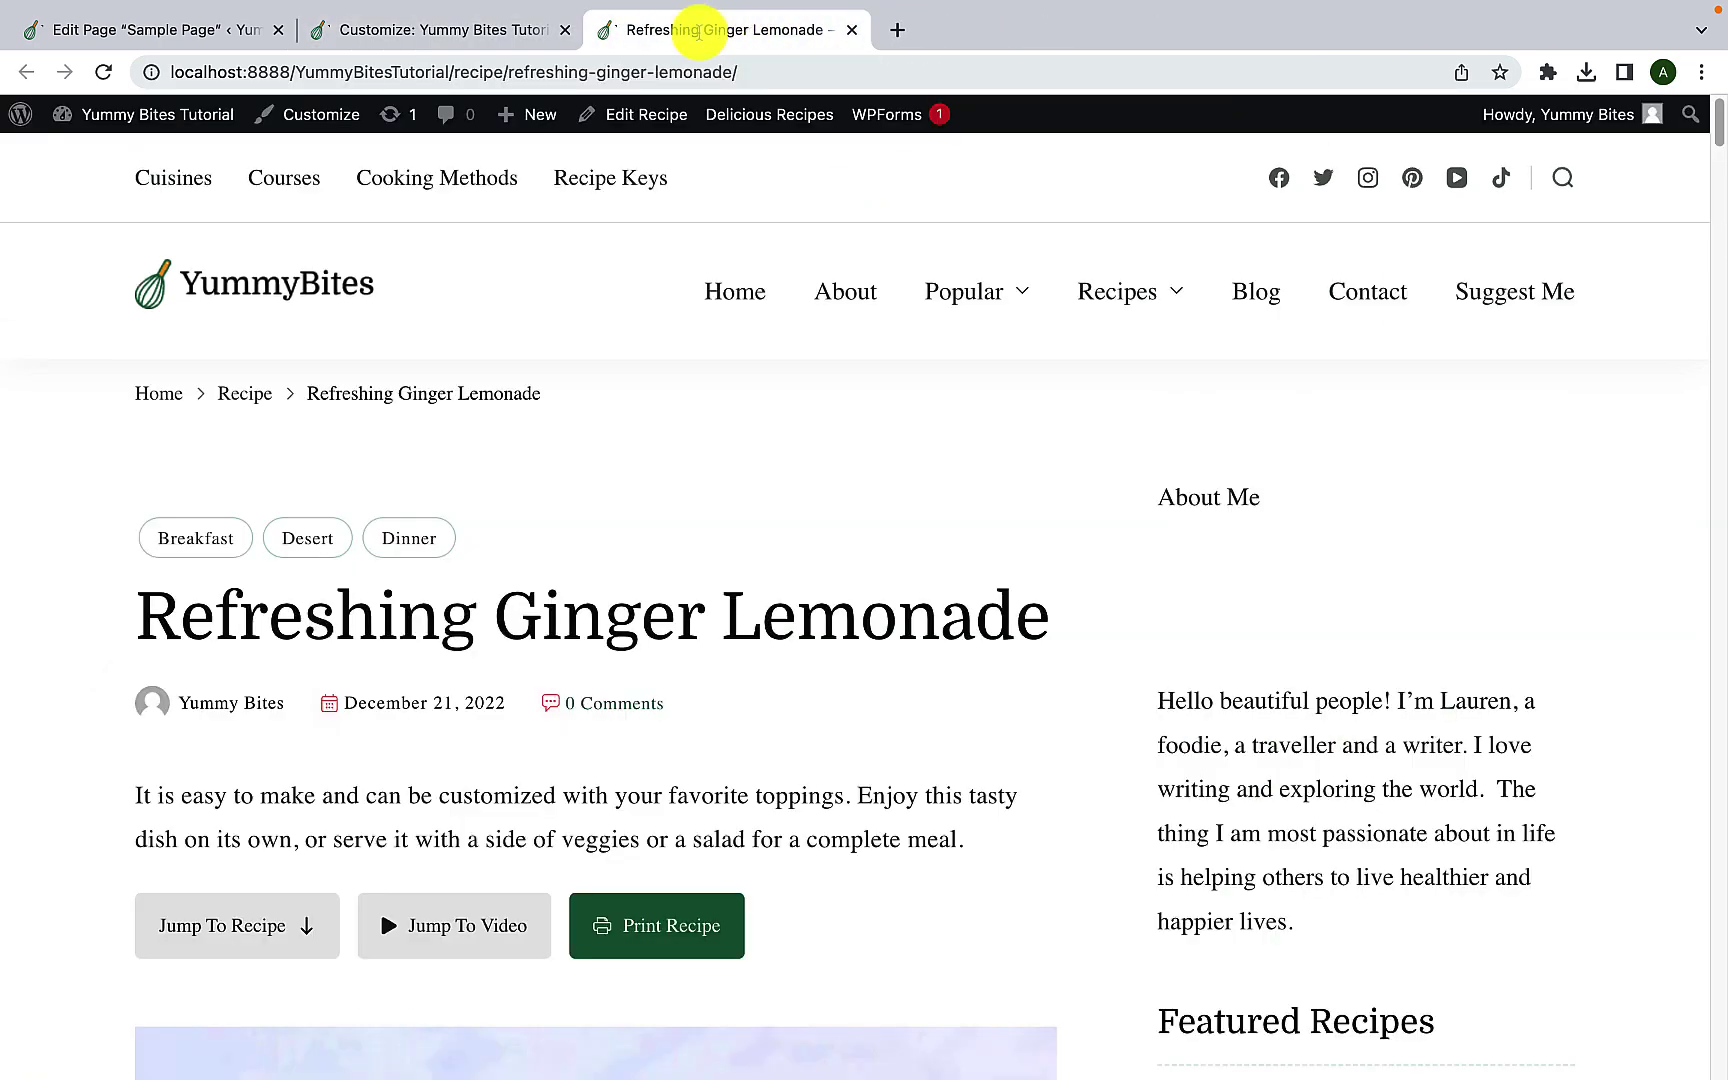
click(360, 290)
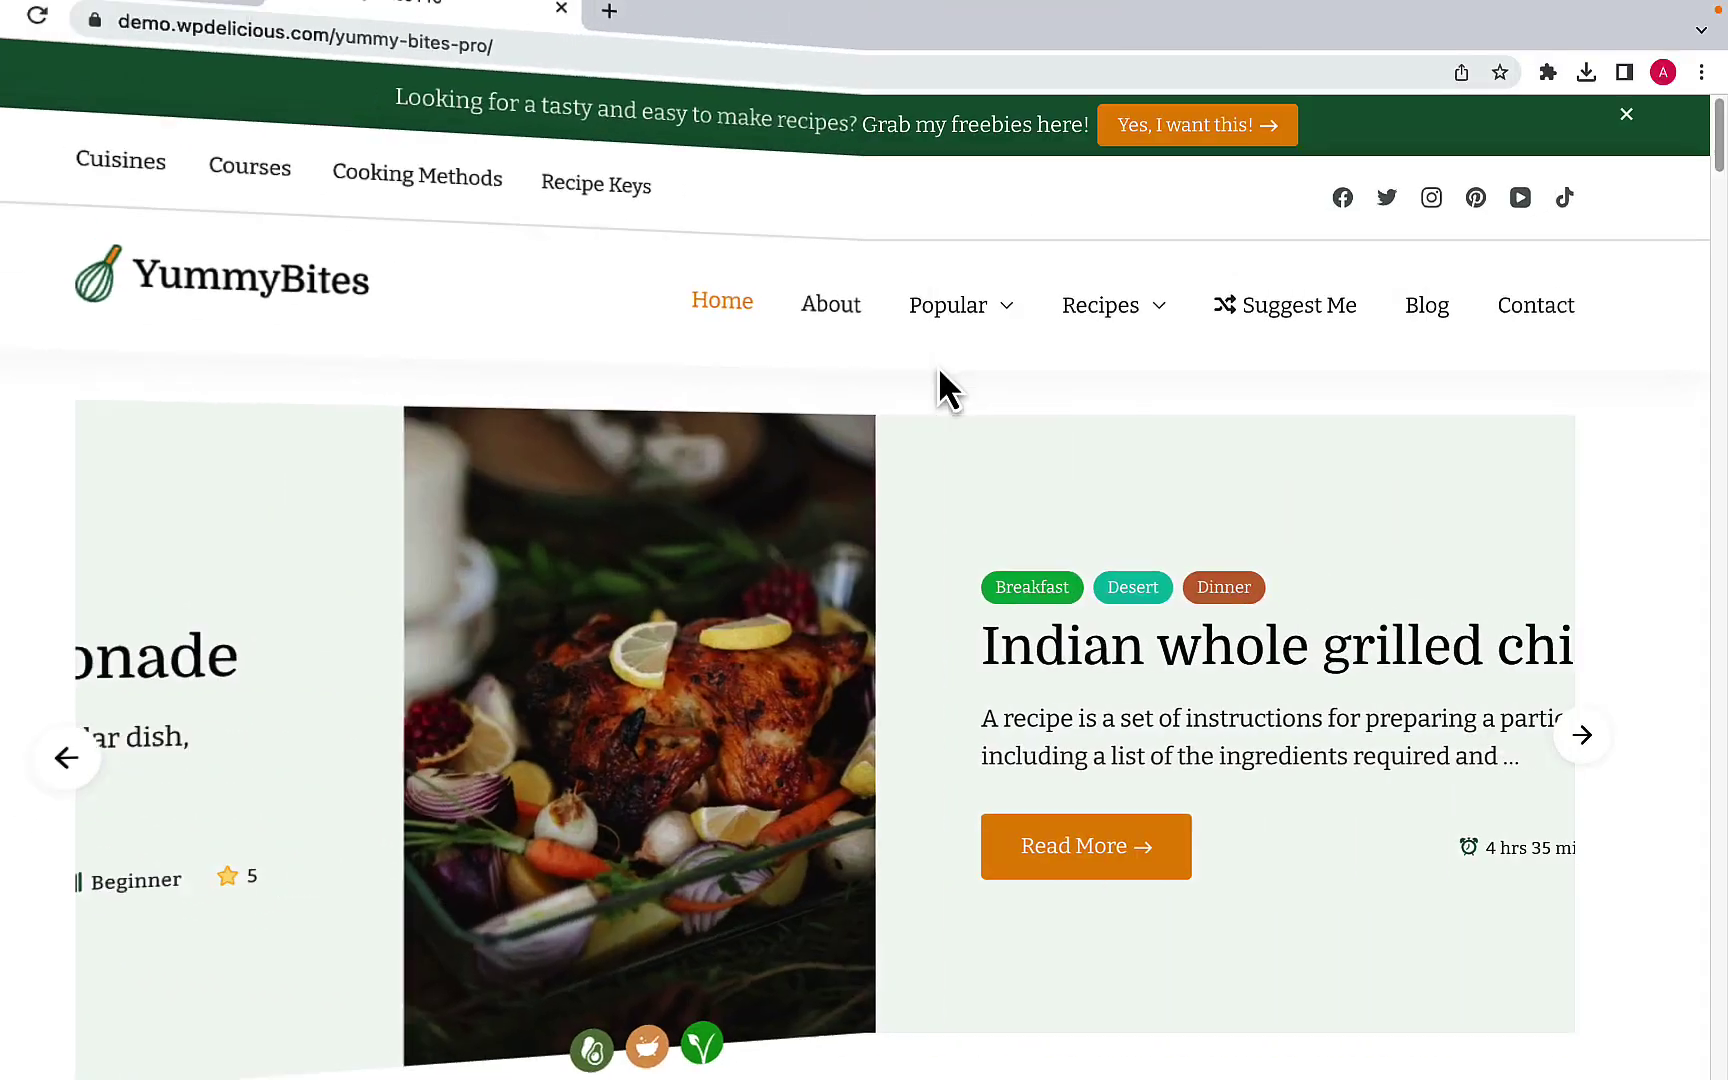
Step: View the Popular, Latest, Custom and Featured recipe groups in the Recent Reader Favorites section of the Pro demo homepage
scroll(940, 385, down, 5)
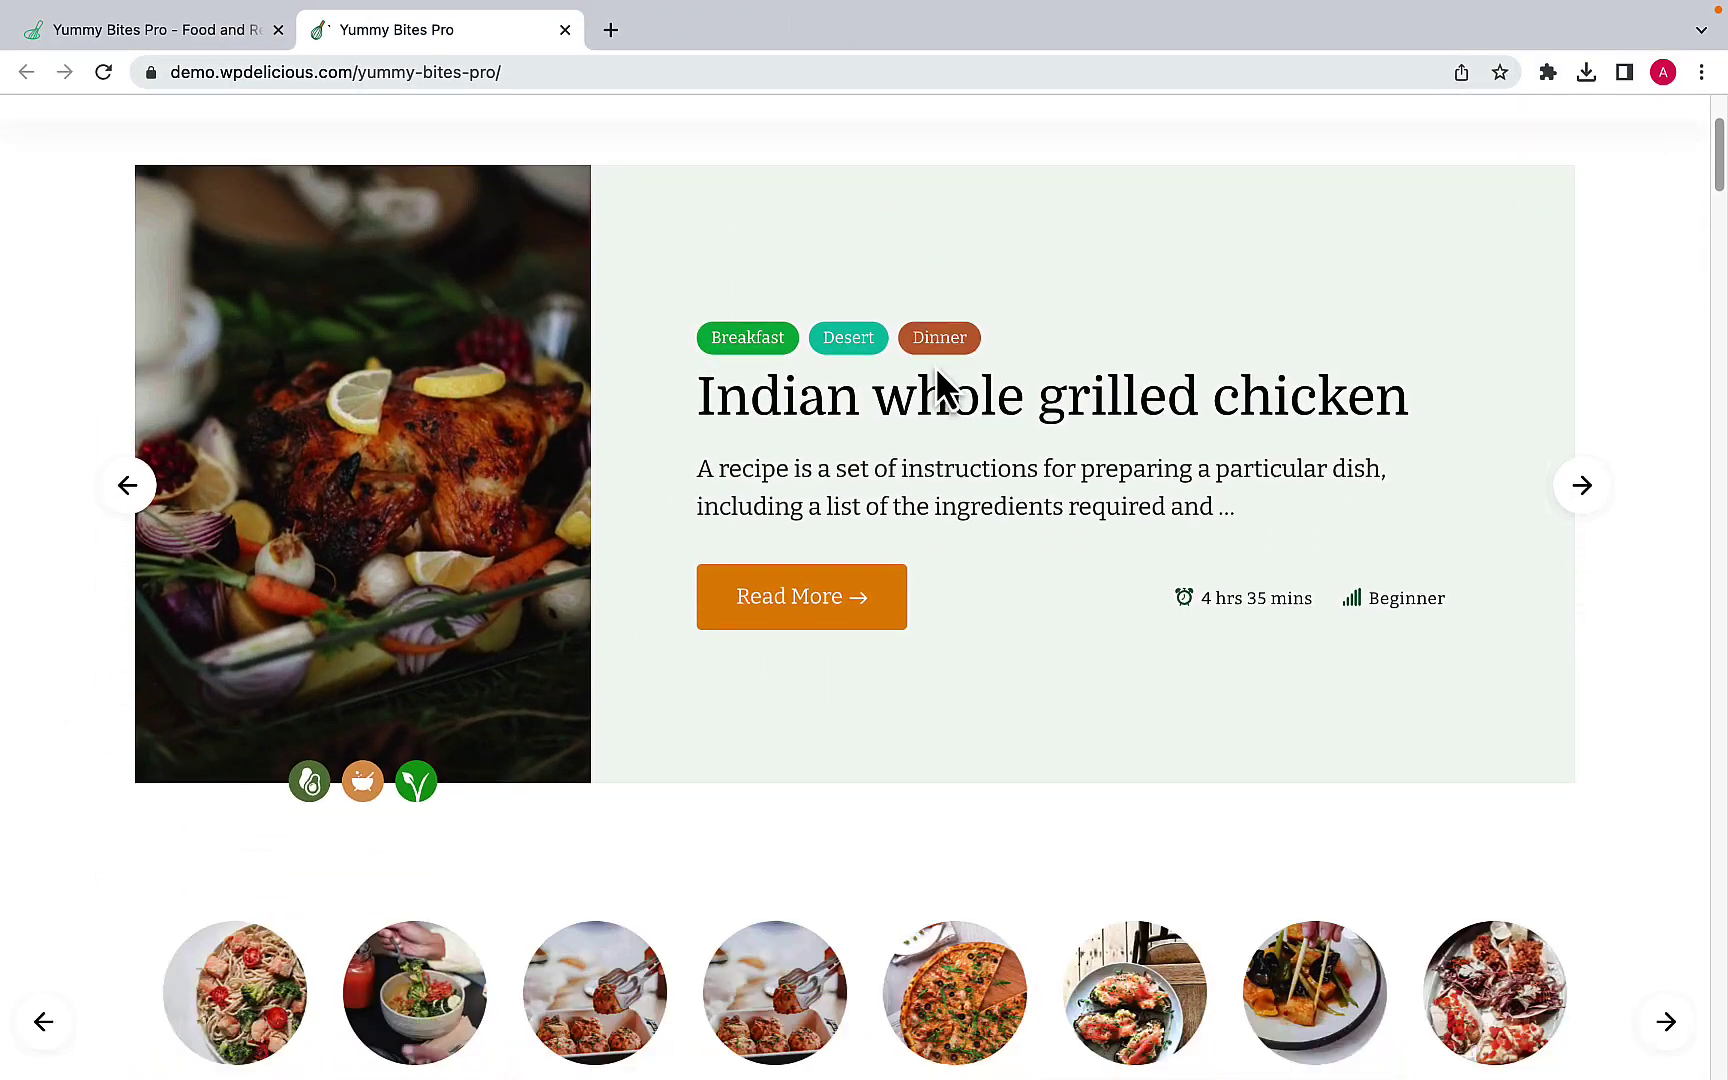
scroll(938, 372, down, 5)
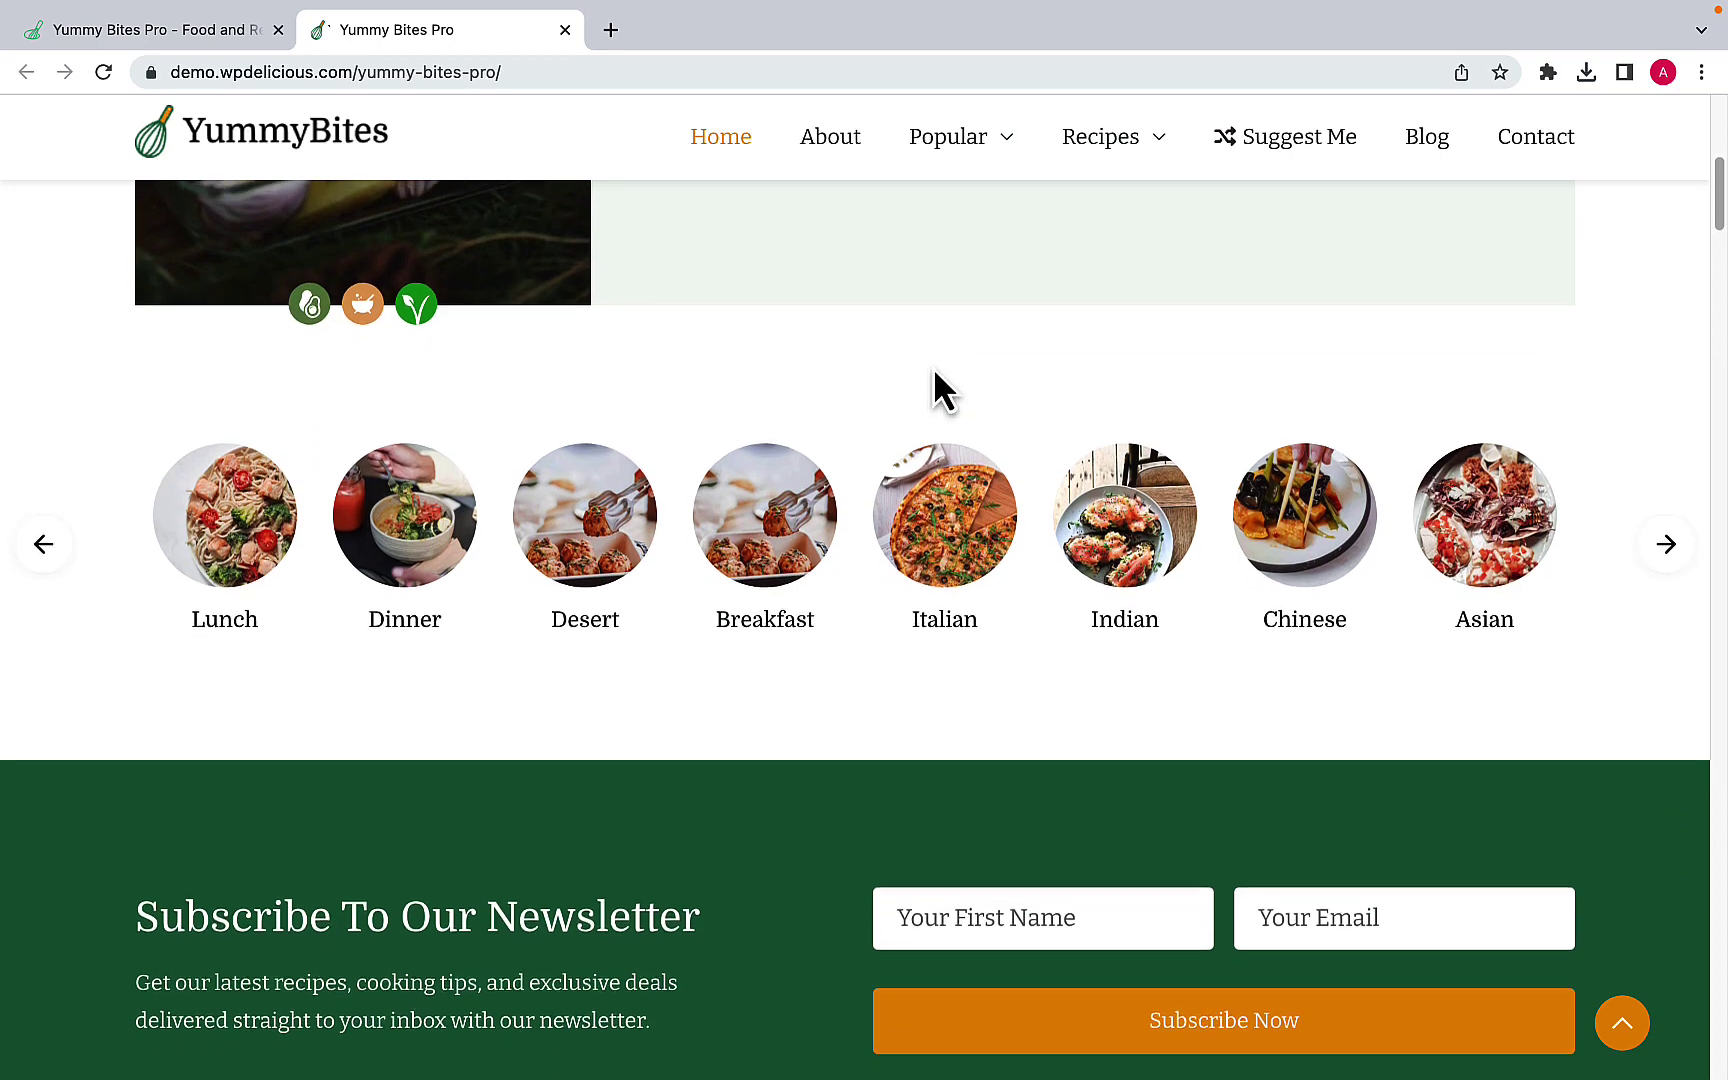
scroll(940, 390, down, 5)
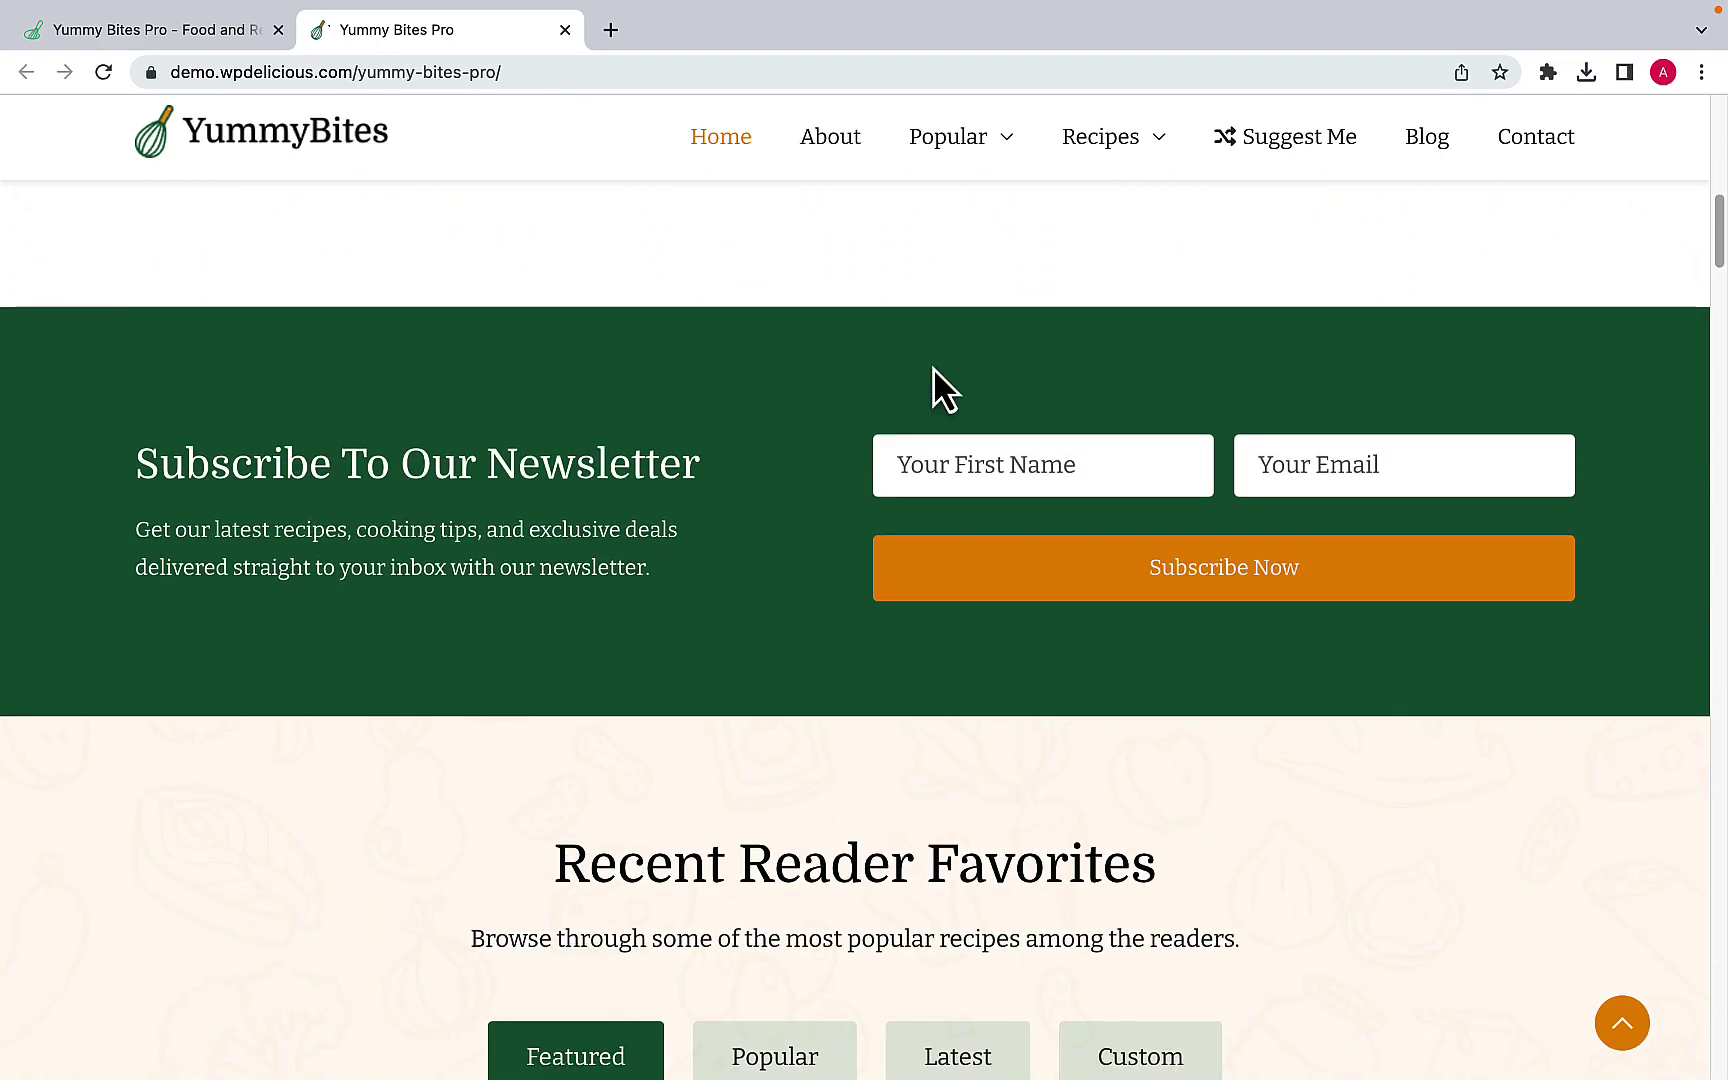
scroll(933, 367, down, 6)
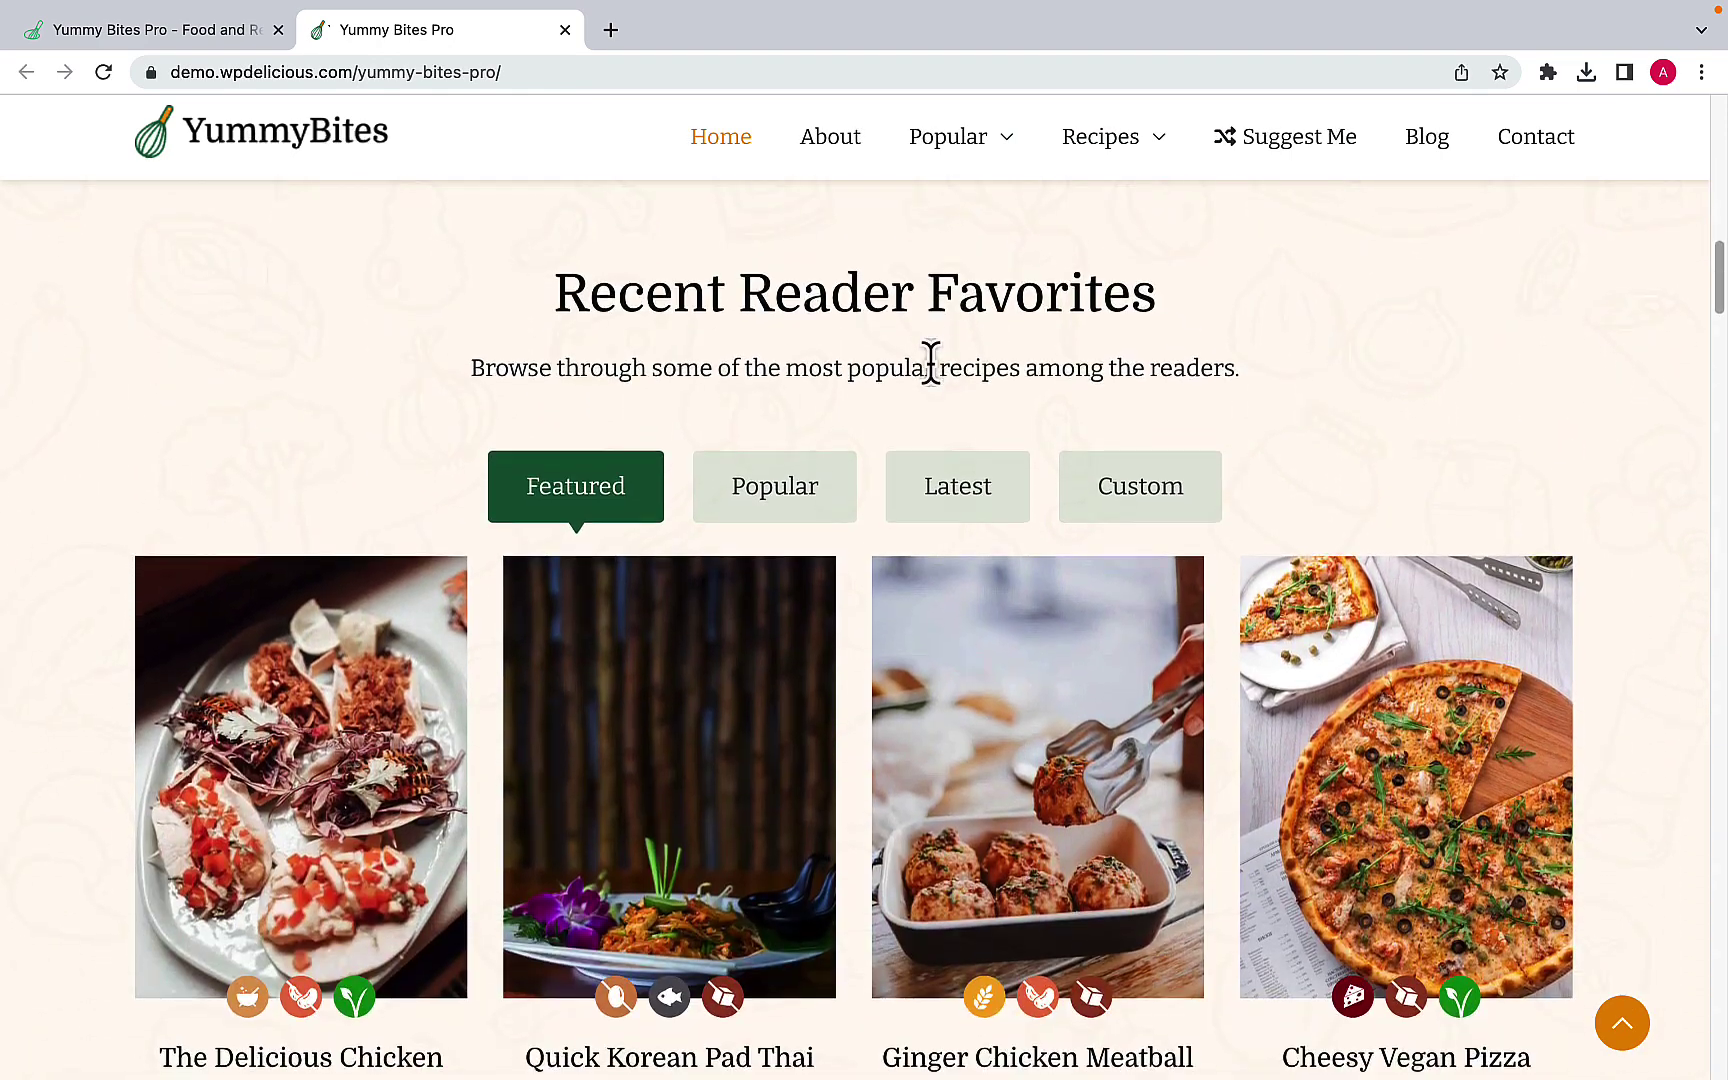
scroll(932, 366, down, 2)
click(830, 328)
click(955, 322)
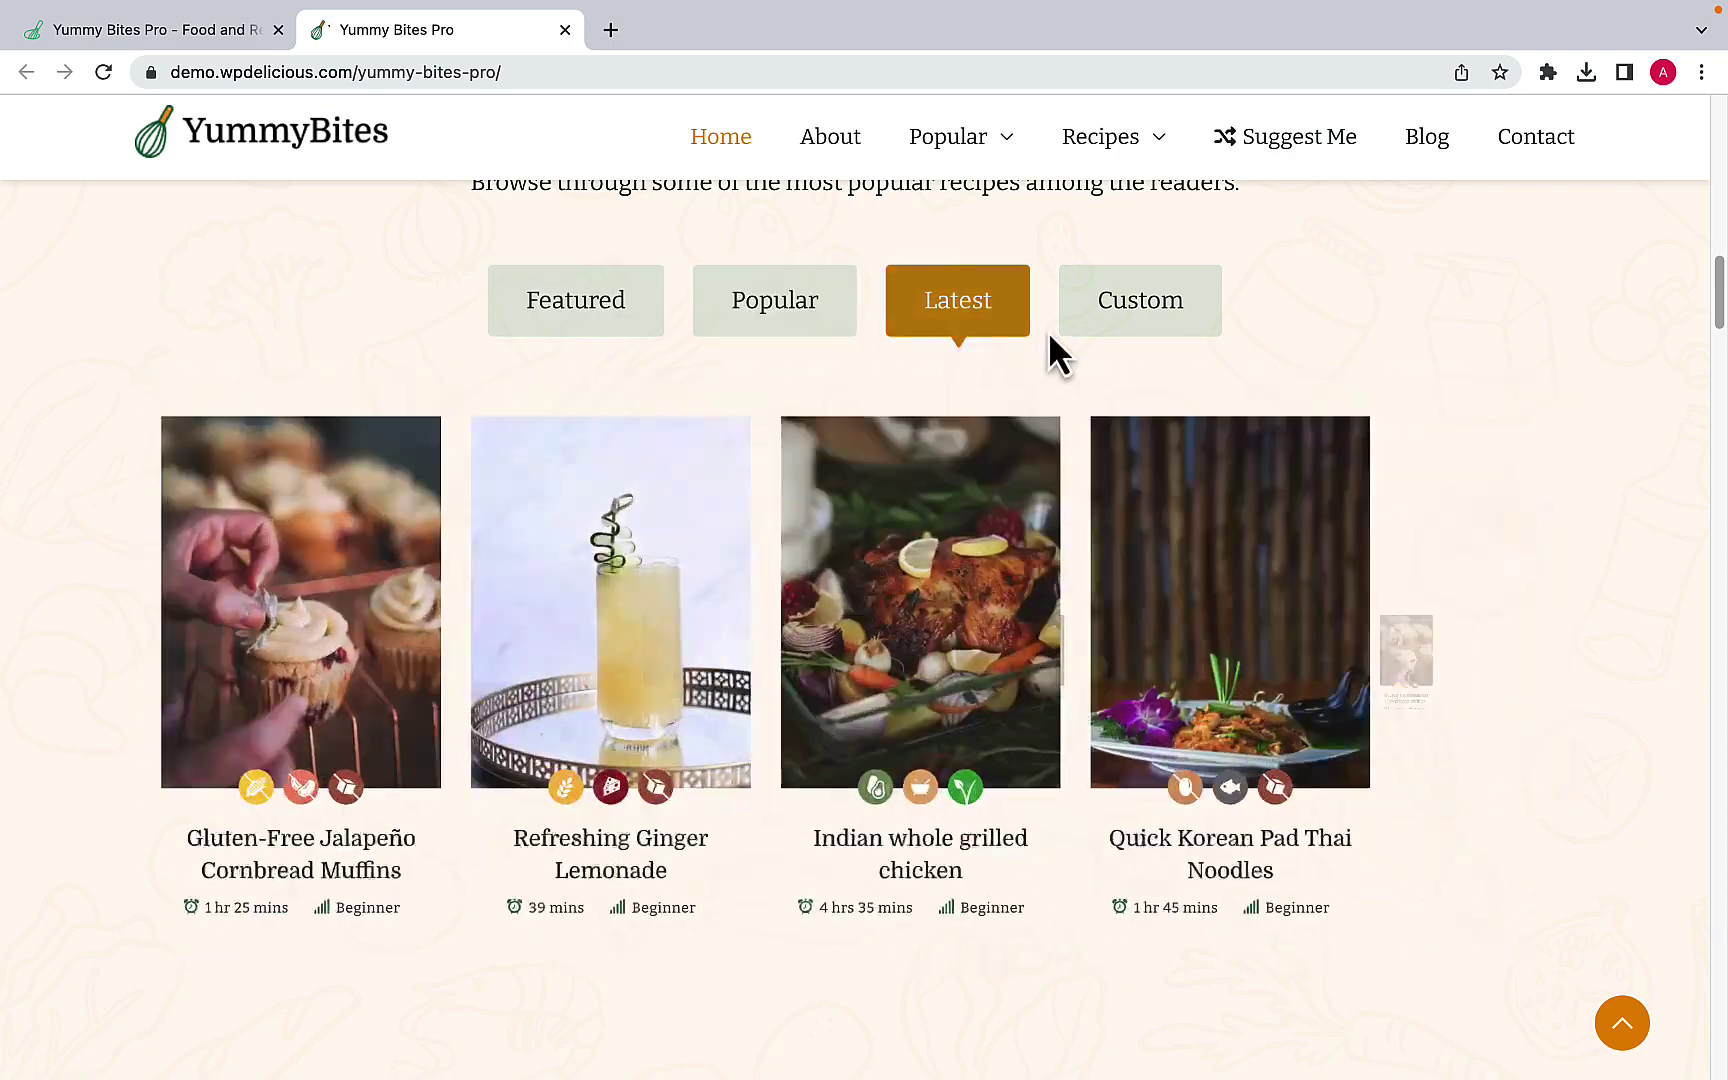
click(1090, 325)
click(612, 338)
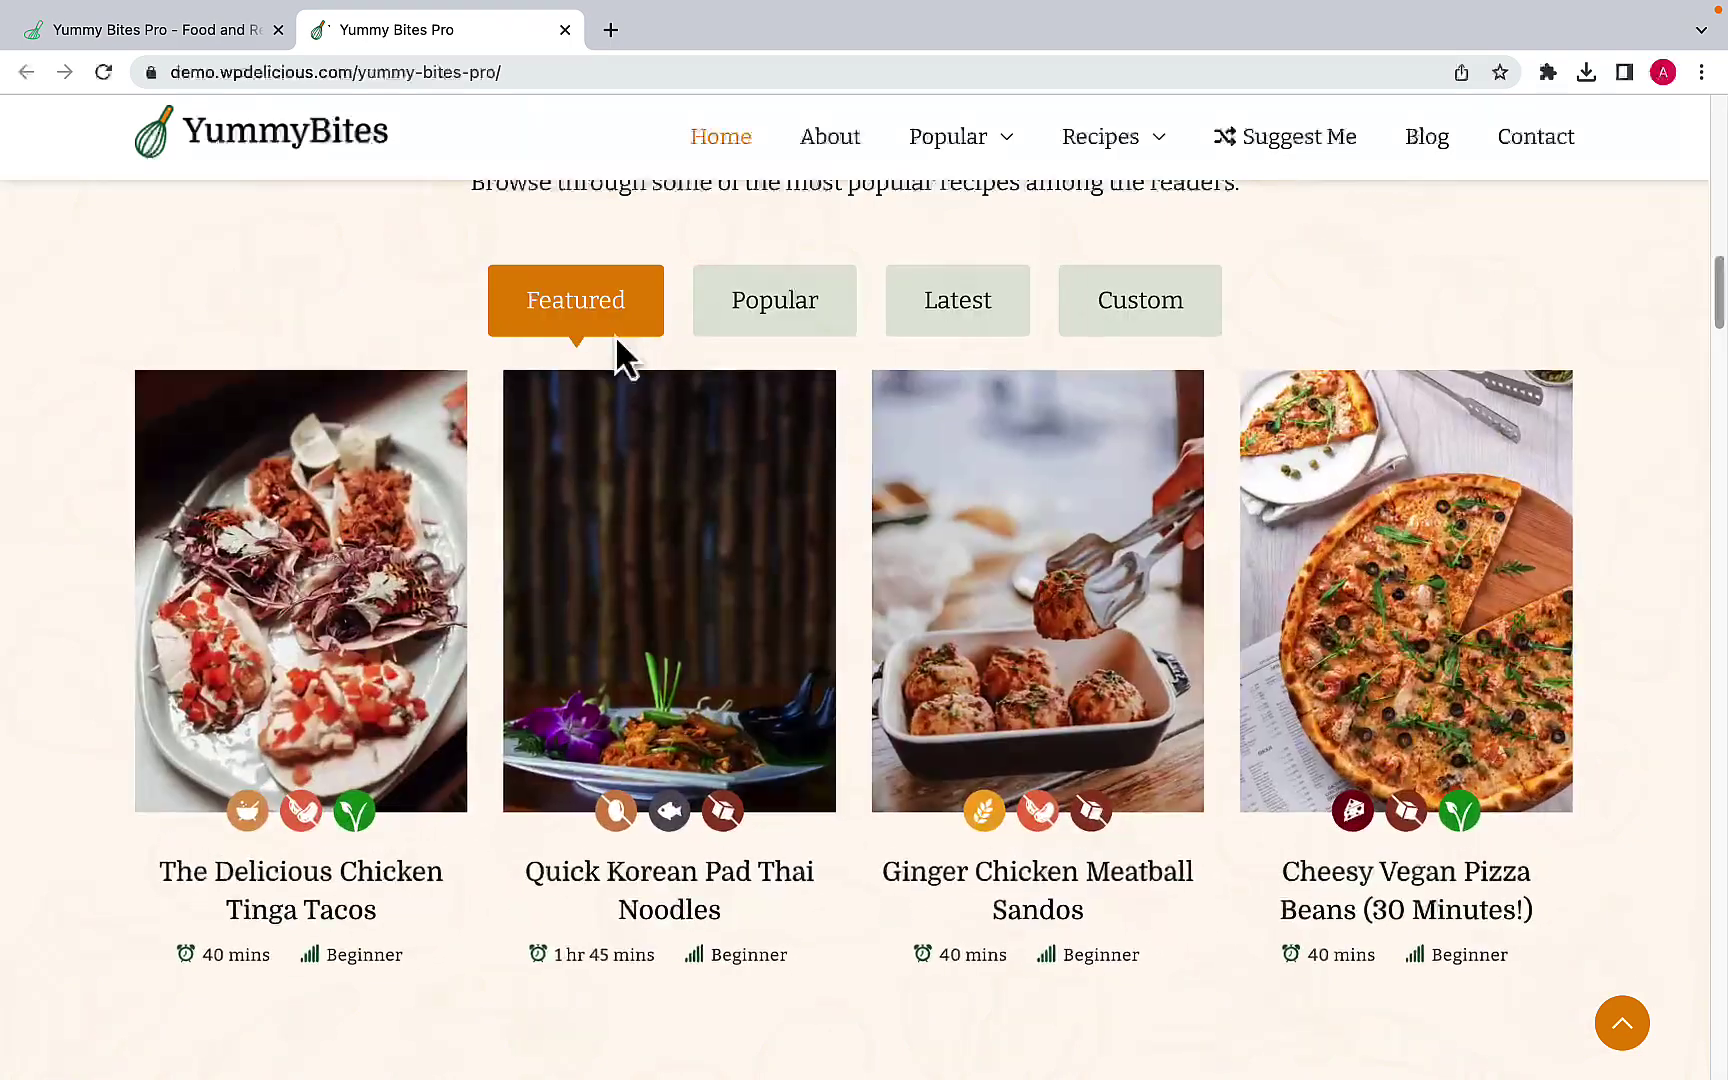
Step: Review the Recent Recipes list and sidebar, load more recipes, and look through the extended list down to About Me
scroll(852, 430, down, 8)
scroll(852, 425, down, 9)
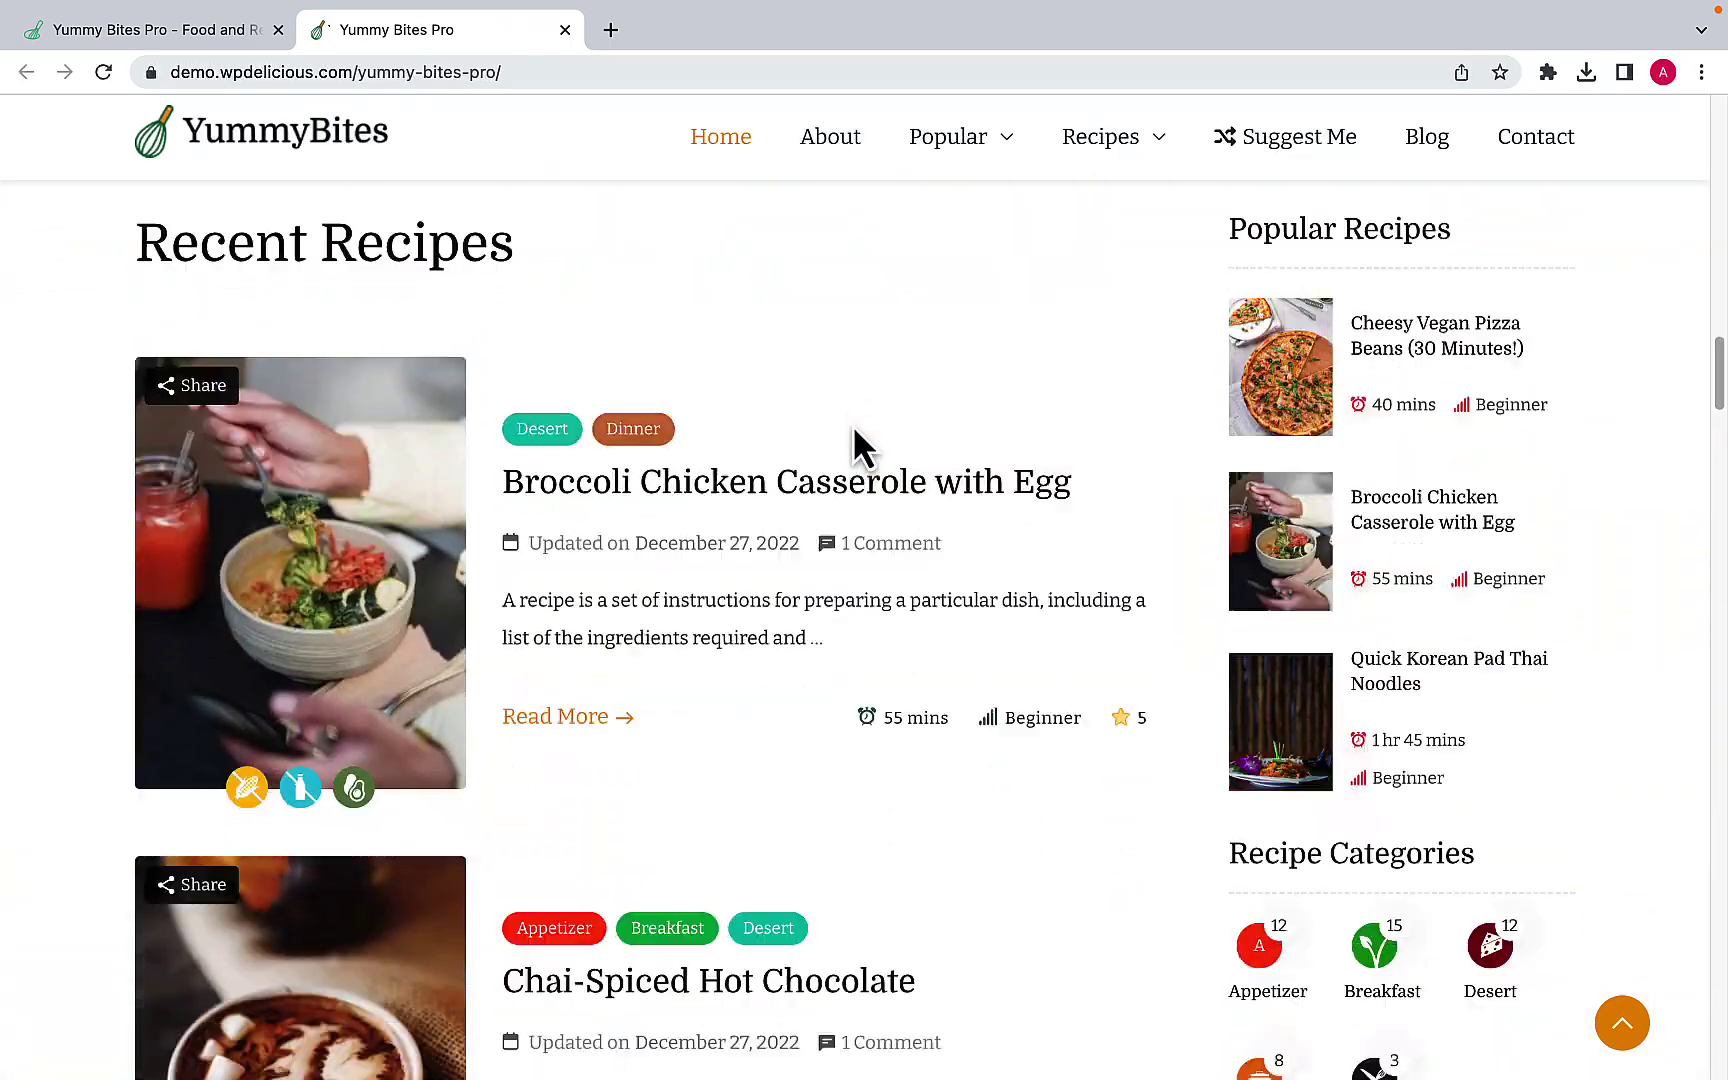
scroll(852, 425, down, 8)
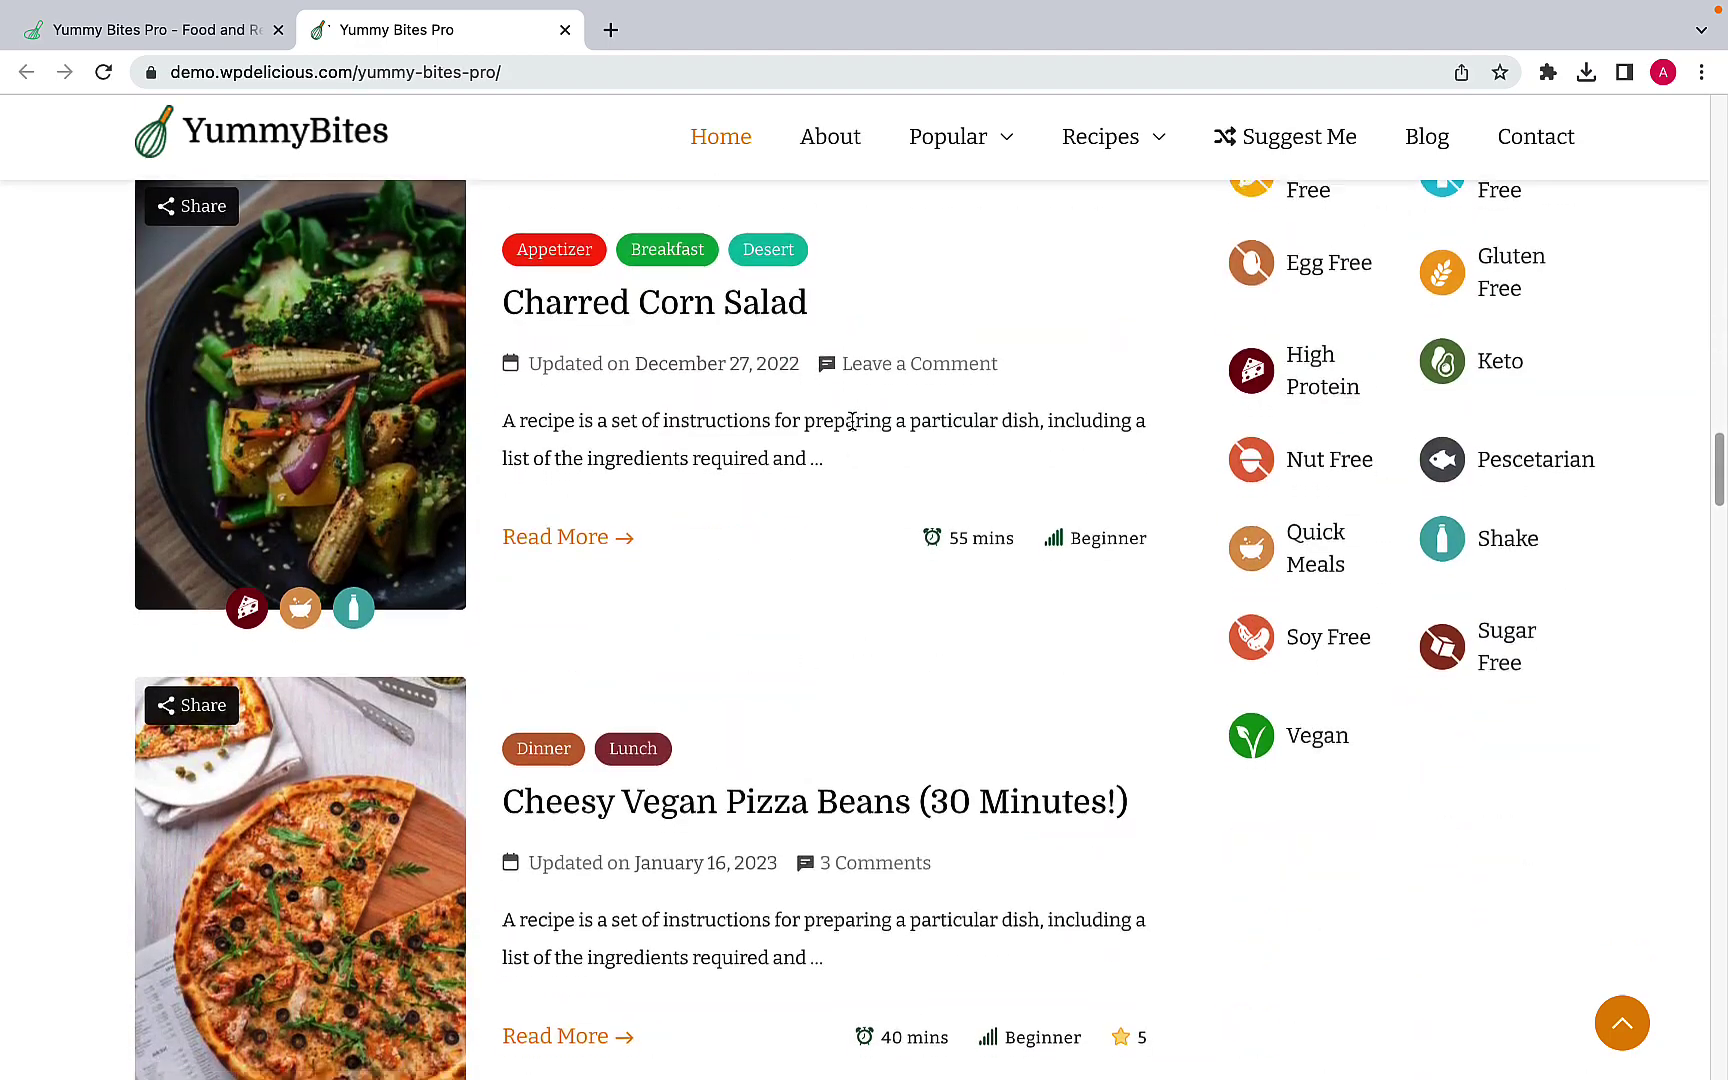
scroll(852, 430, down, 5)
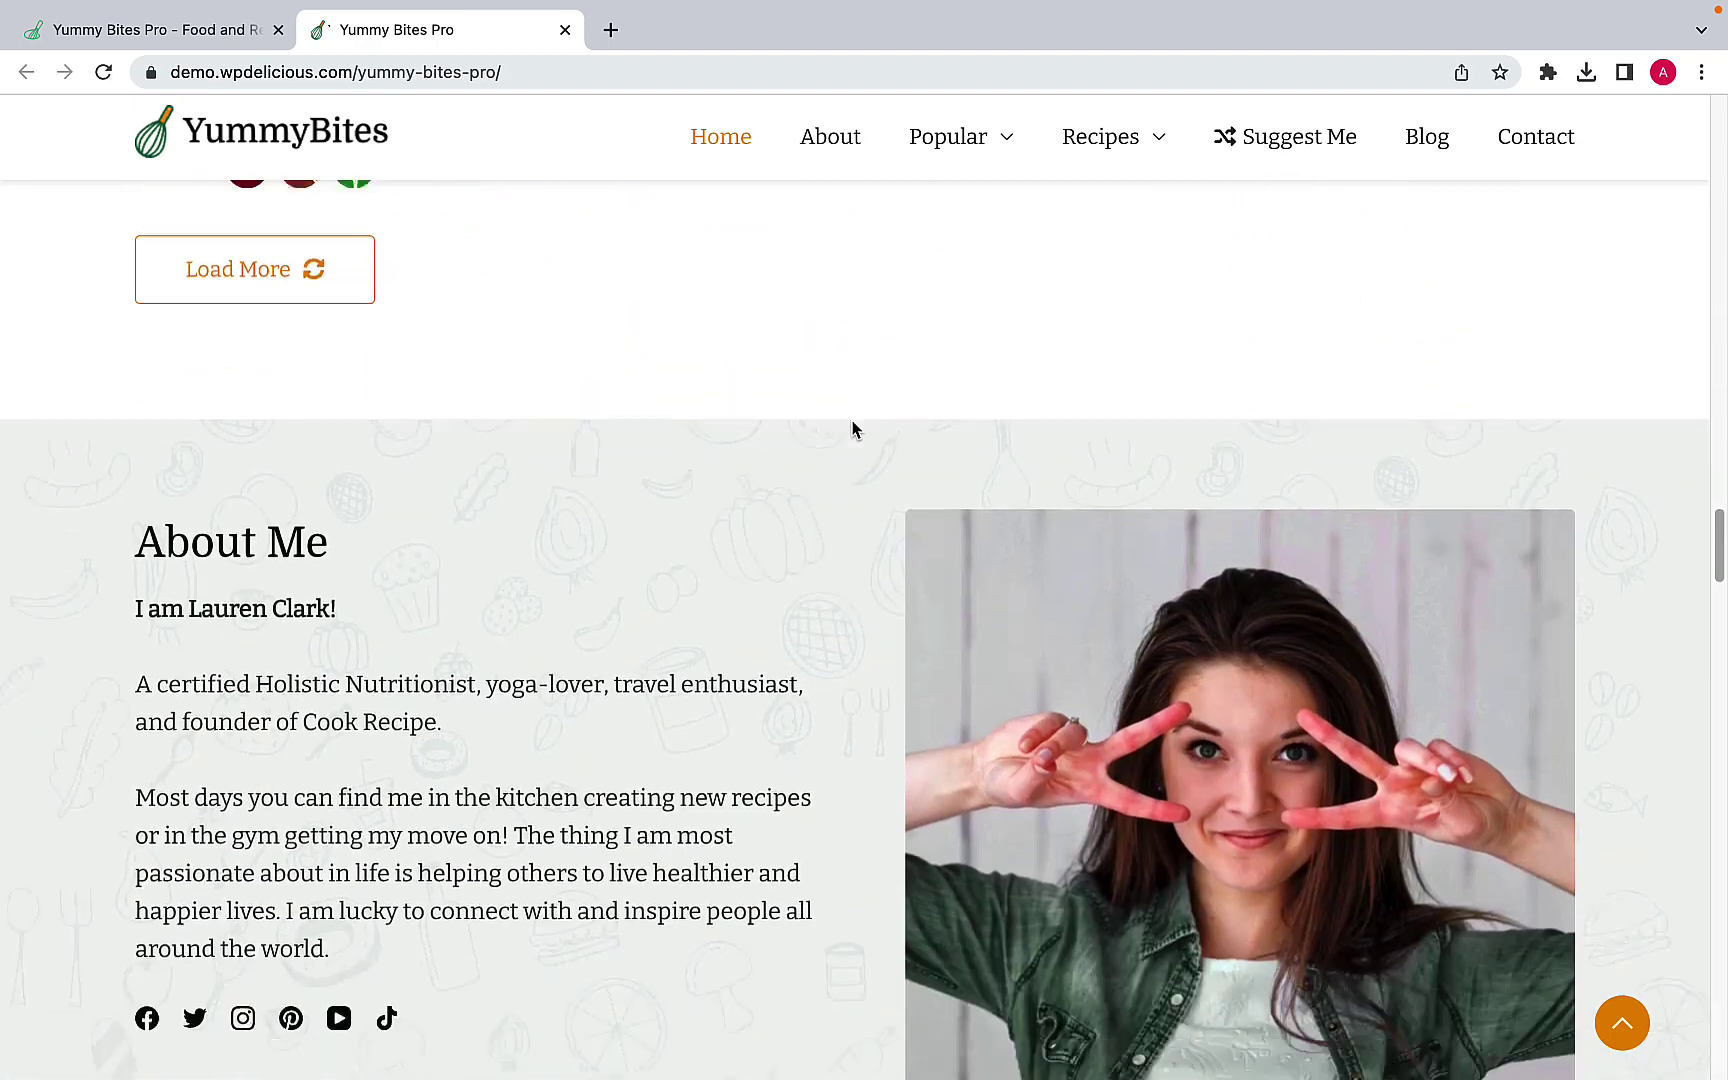
click(315, 256)
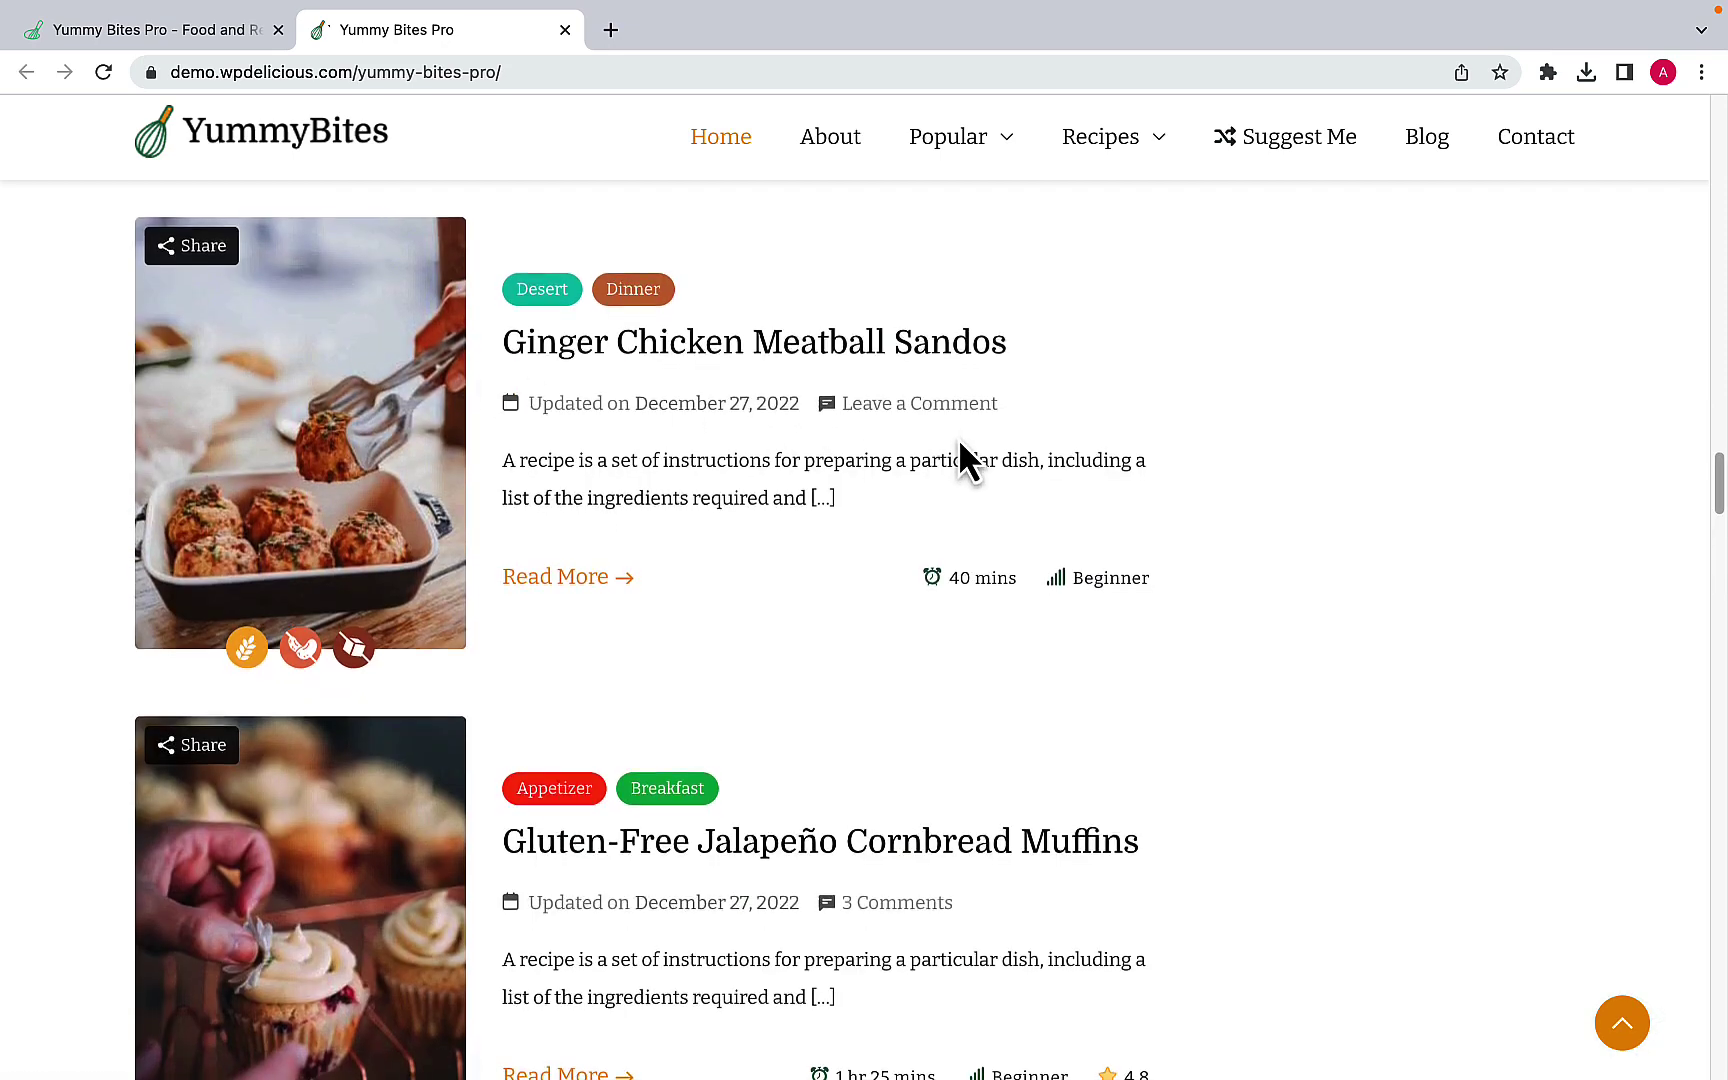
scroll(959, 437, up, 5)
scroll(959, 437, down, 6)
scroll(959, 437, down, 10)
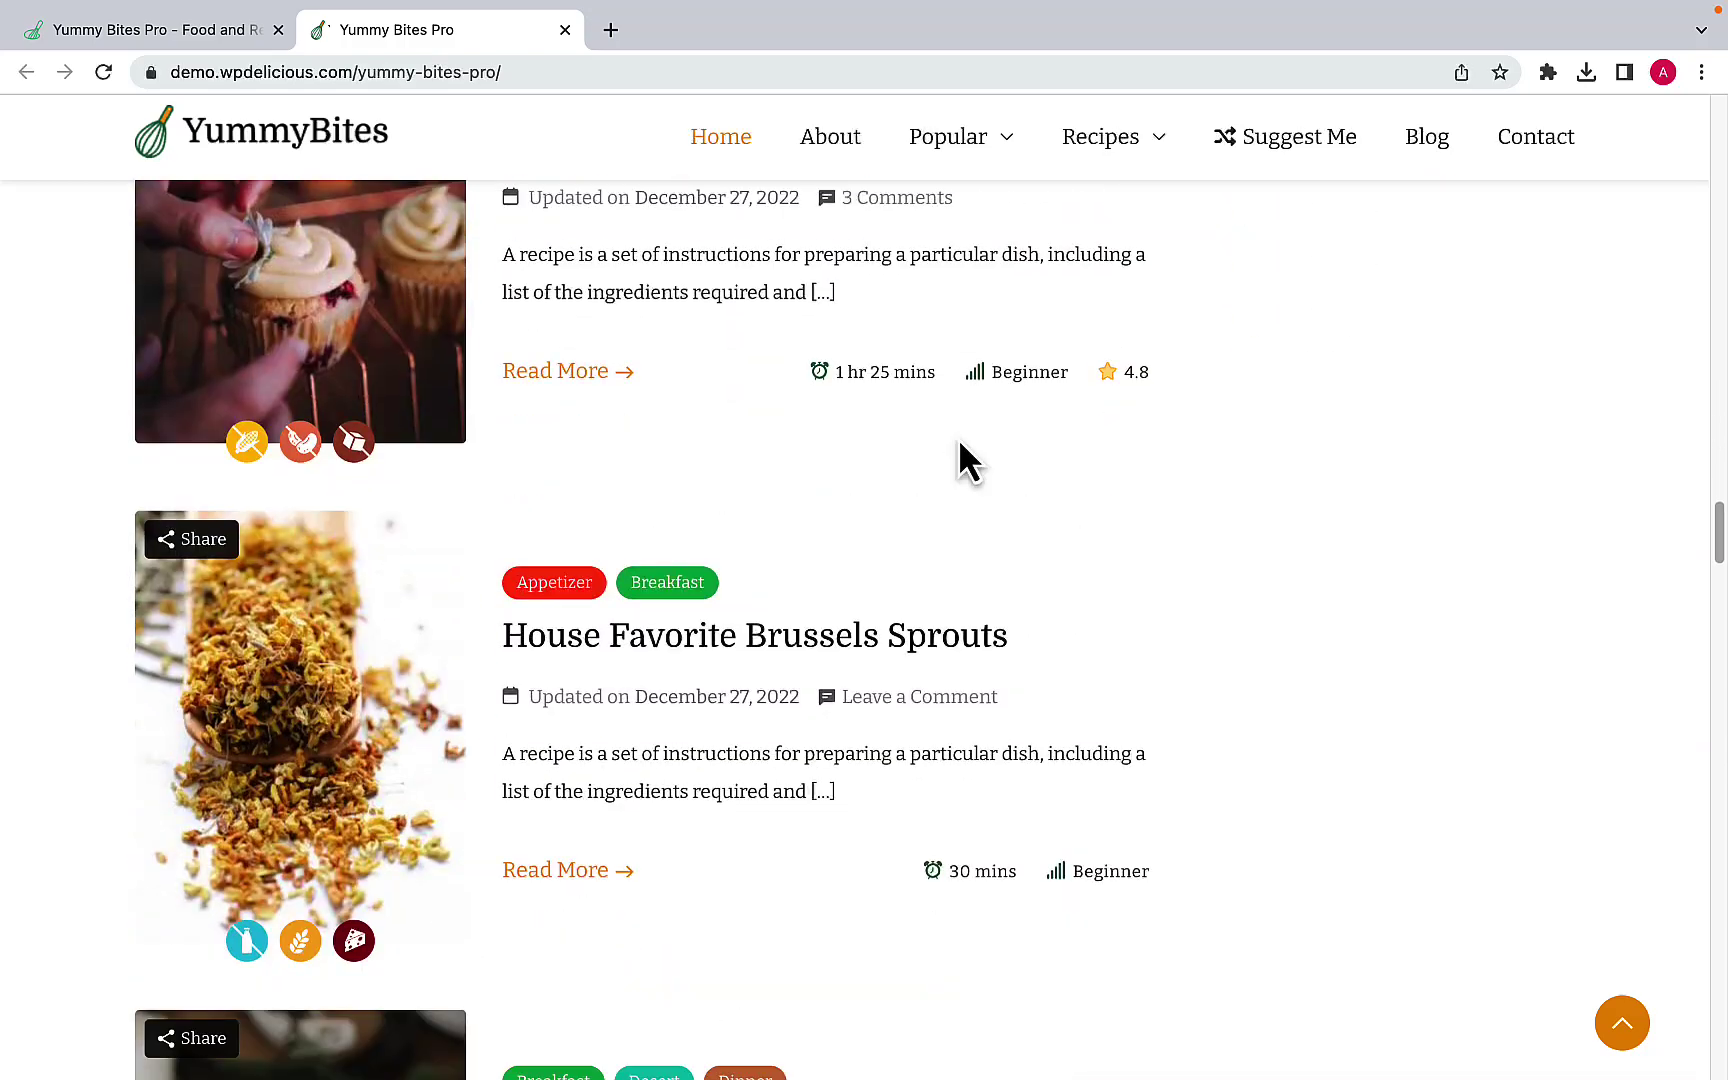
scroll(959, 436, down, 3)
scroll(959, 440, down, 9)
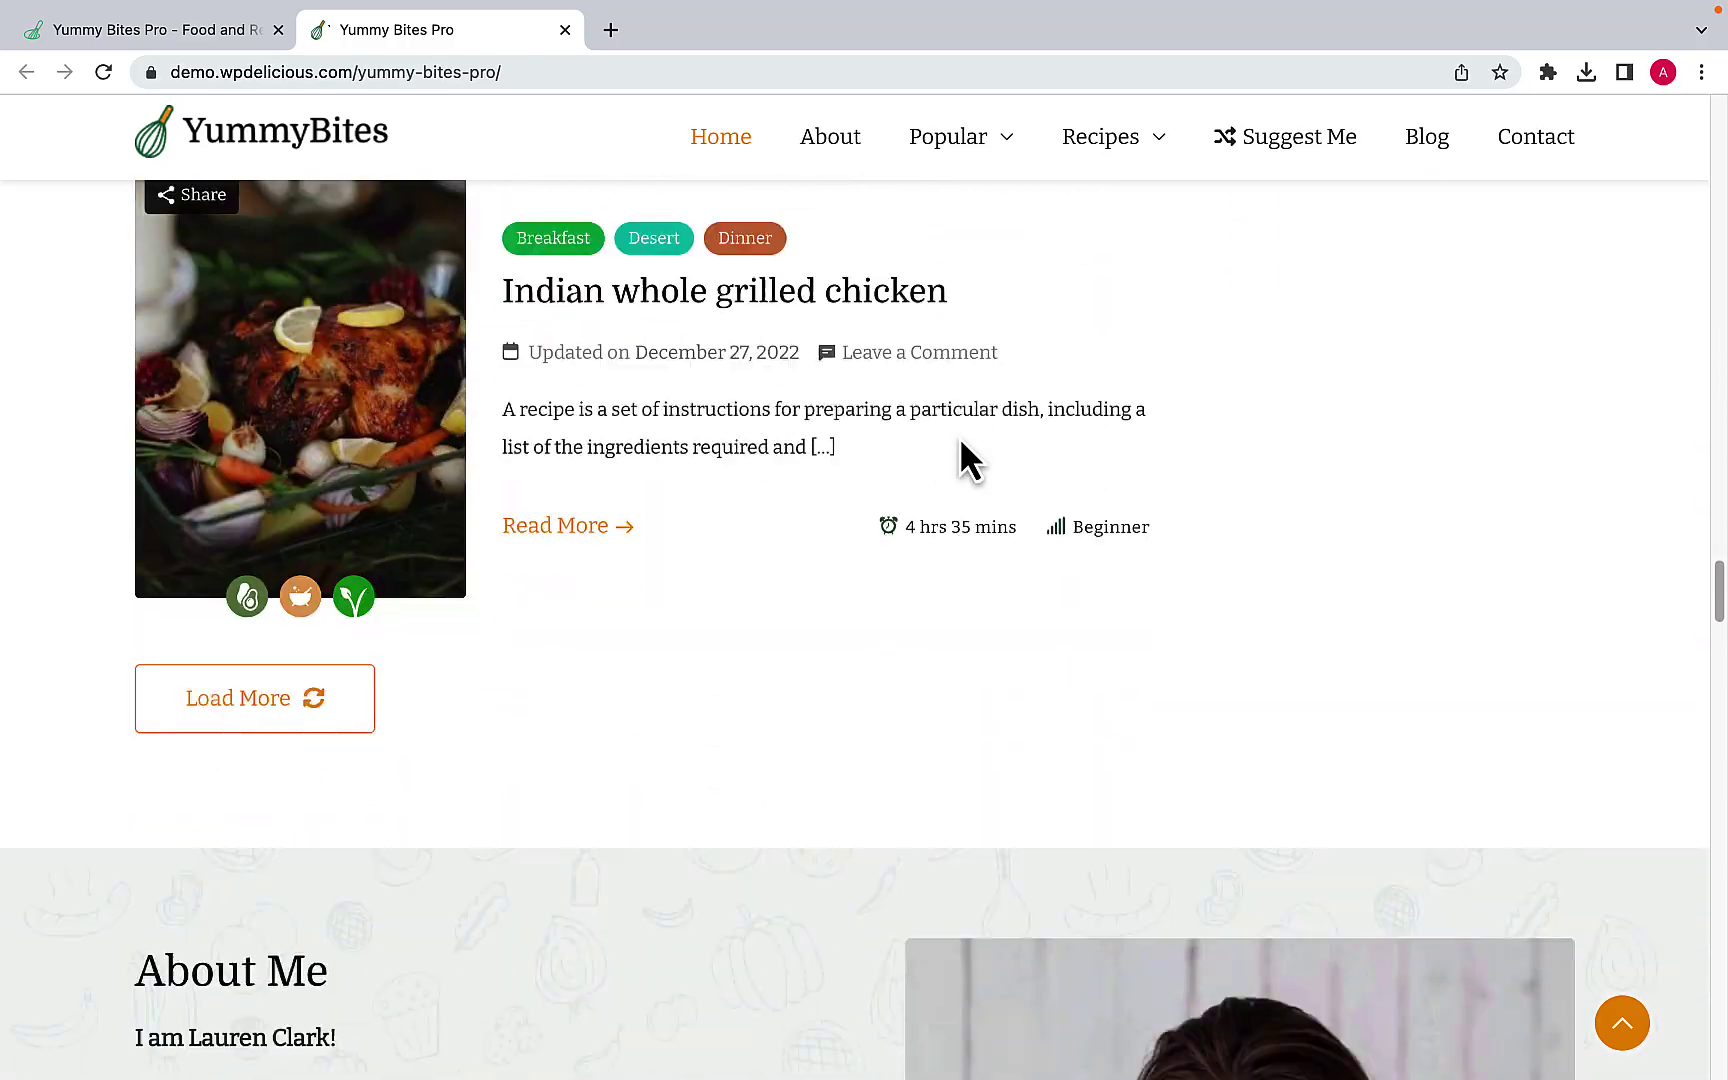
Step: Browse through the recipe carousel above the Favorites Dinner Recipes section by advancing its slides
scroll(959, 436, down, 10)
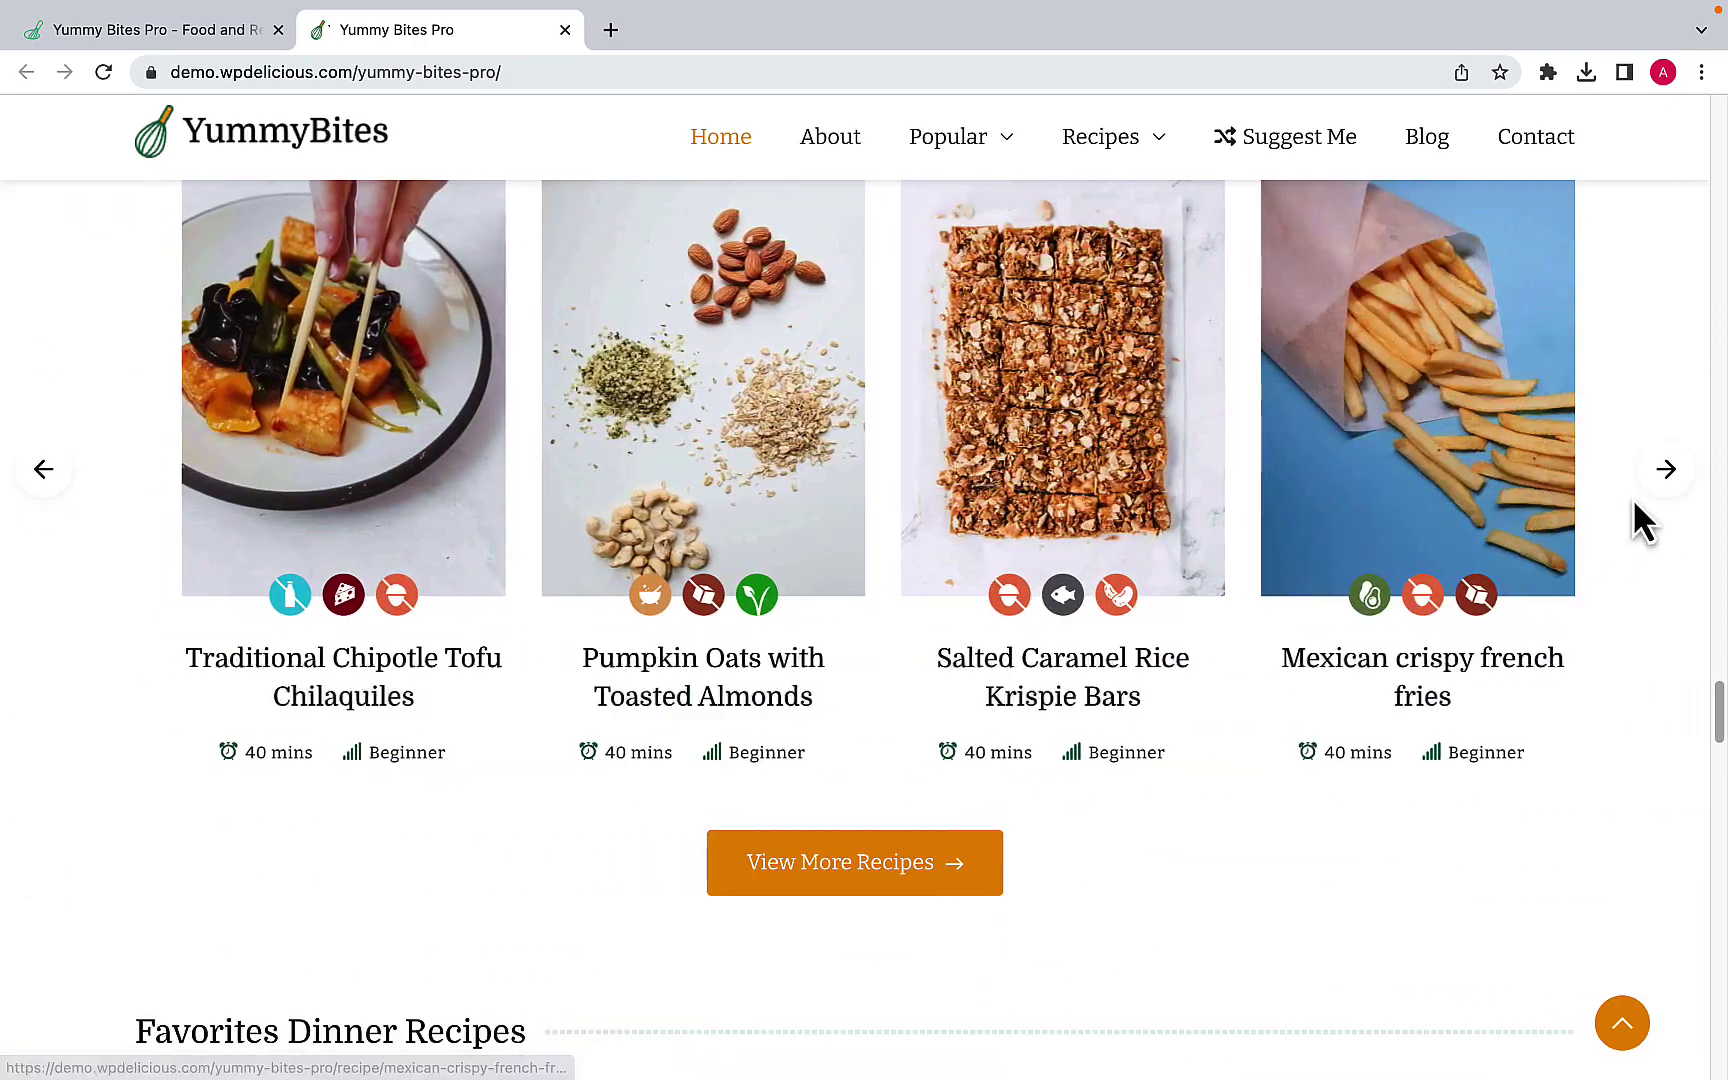
click(1651, 488)
click(1651, 488)
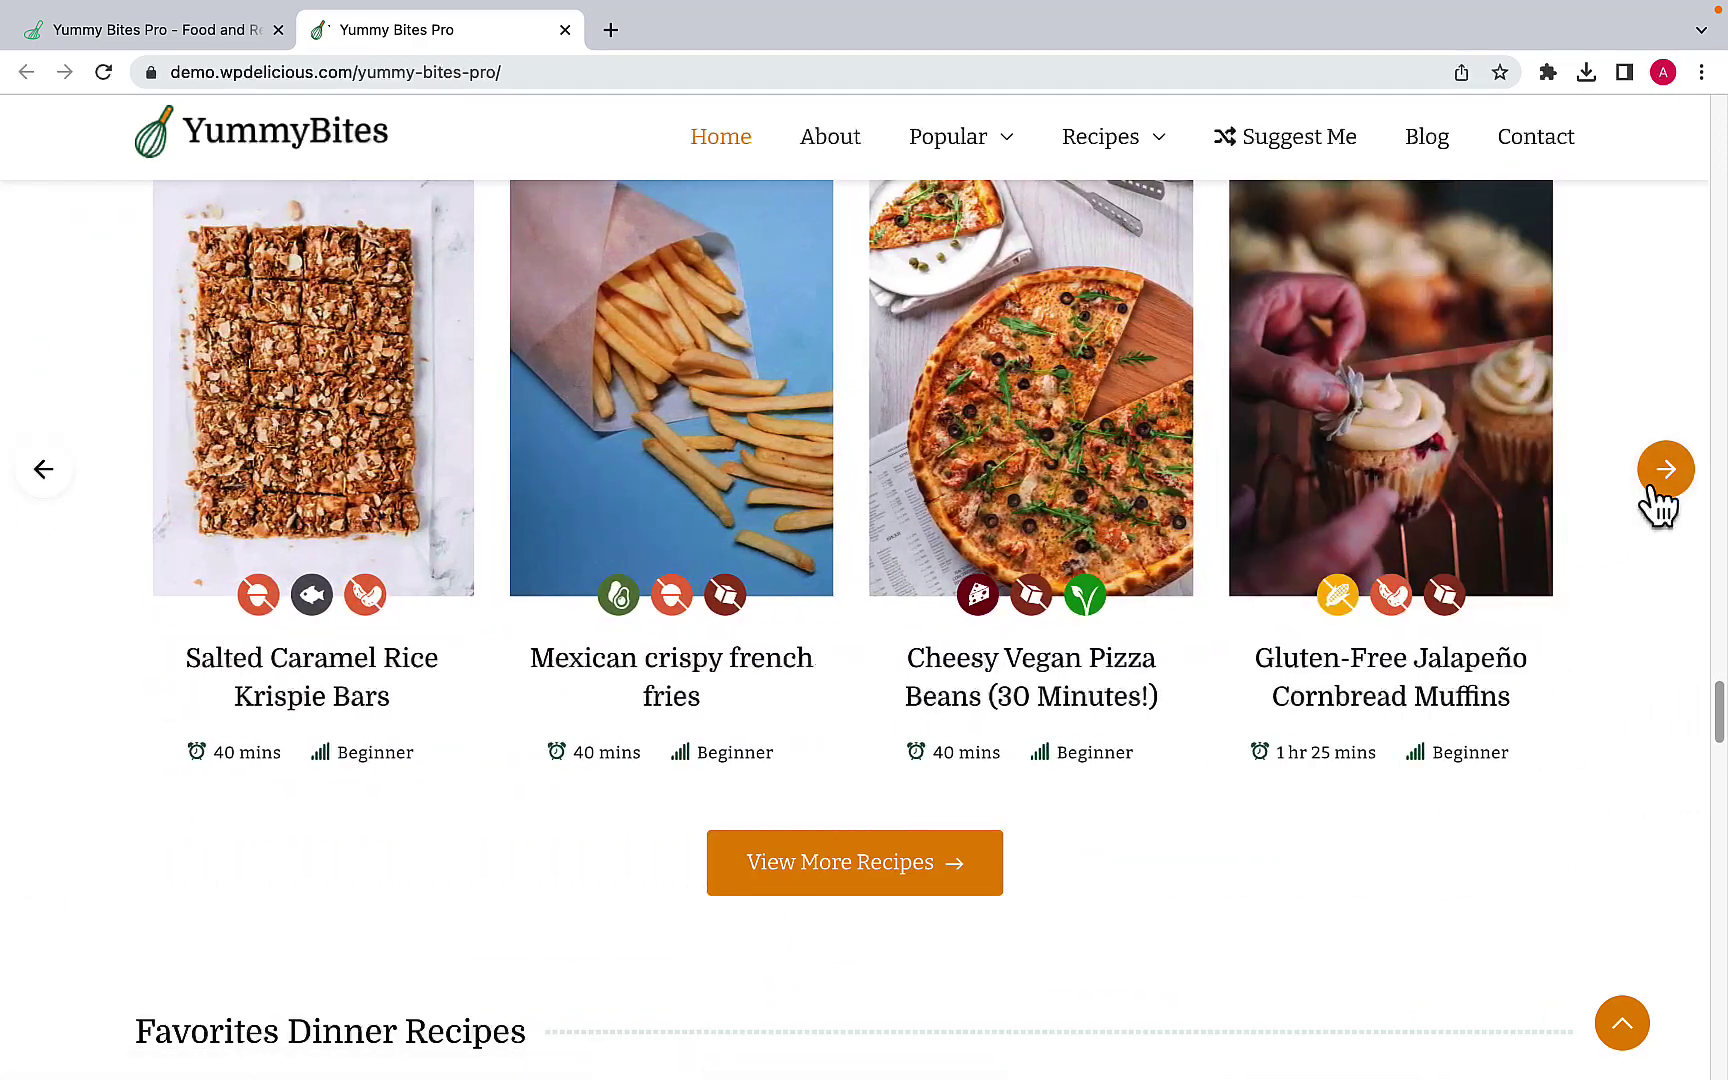
click(1651, 488)
click(1651, 488)
Step: Advance the Favorites Dinner Recipes carousel several slides to see its other recipes
scroll(1647, 489, down, 4)
scroll(1647, 489, down, 5)
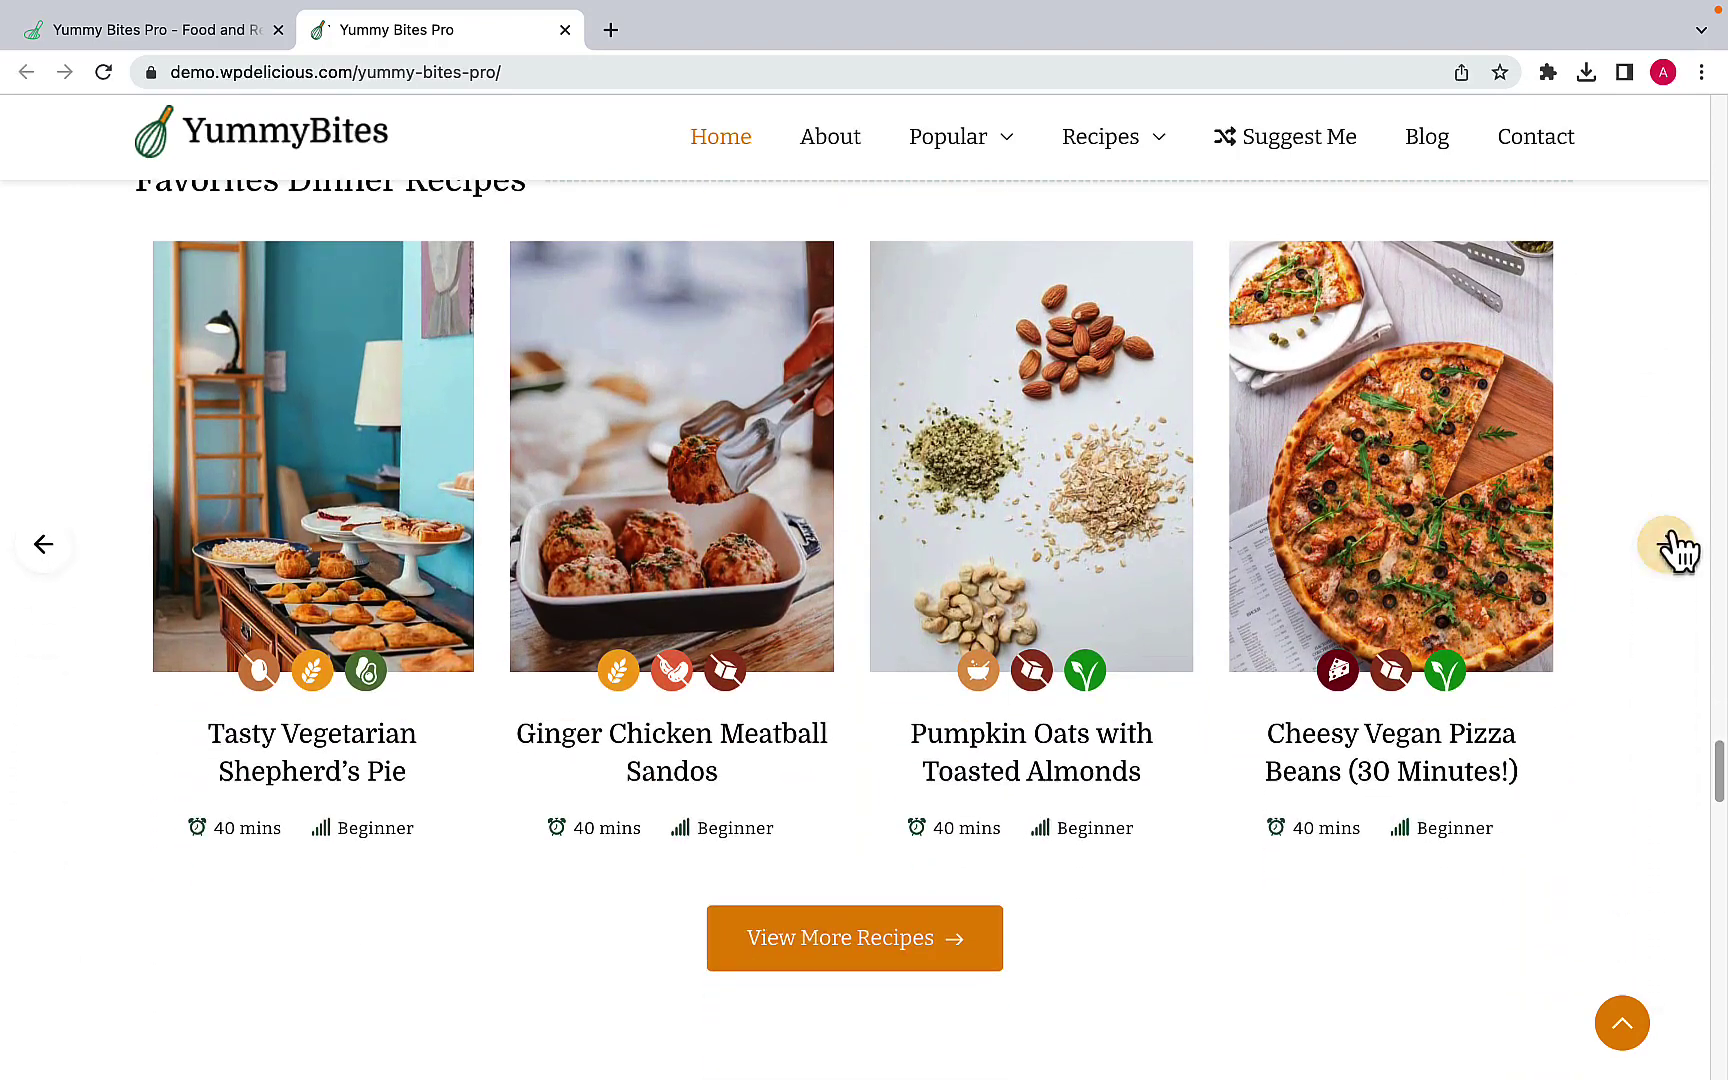
click(1668, 545)
click(1668, 545)
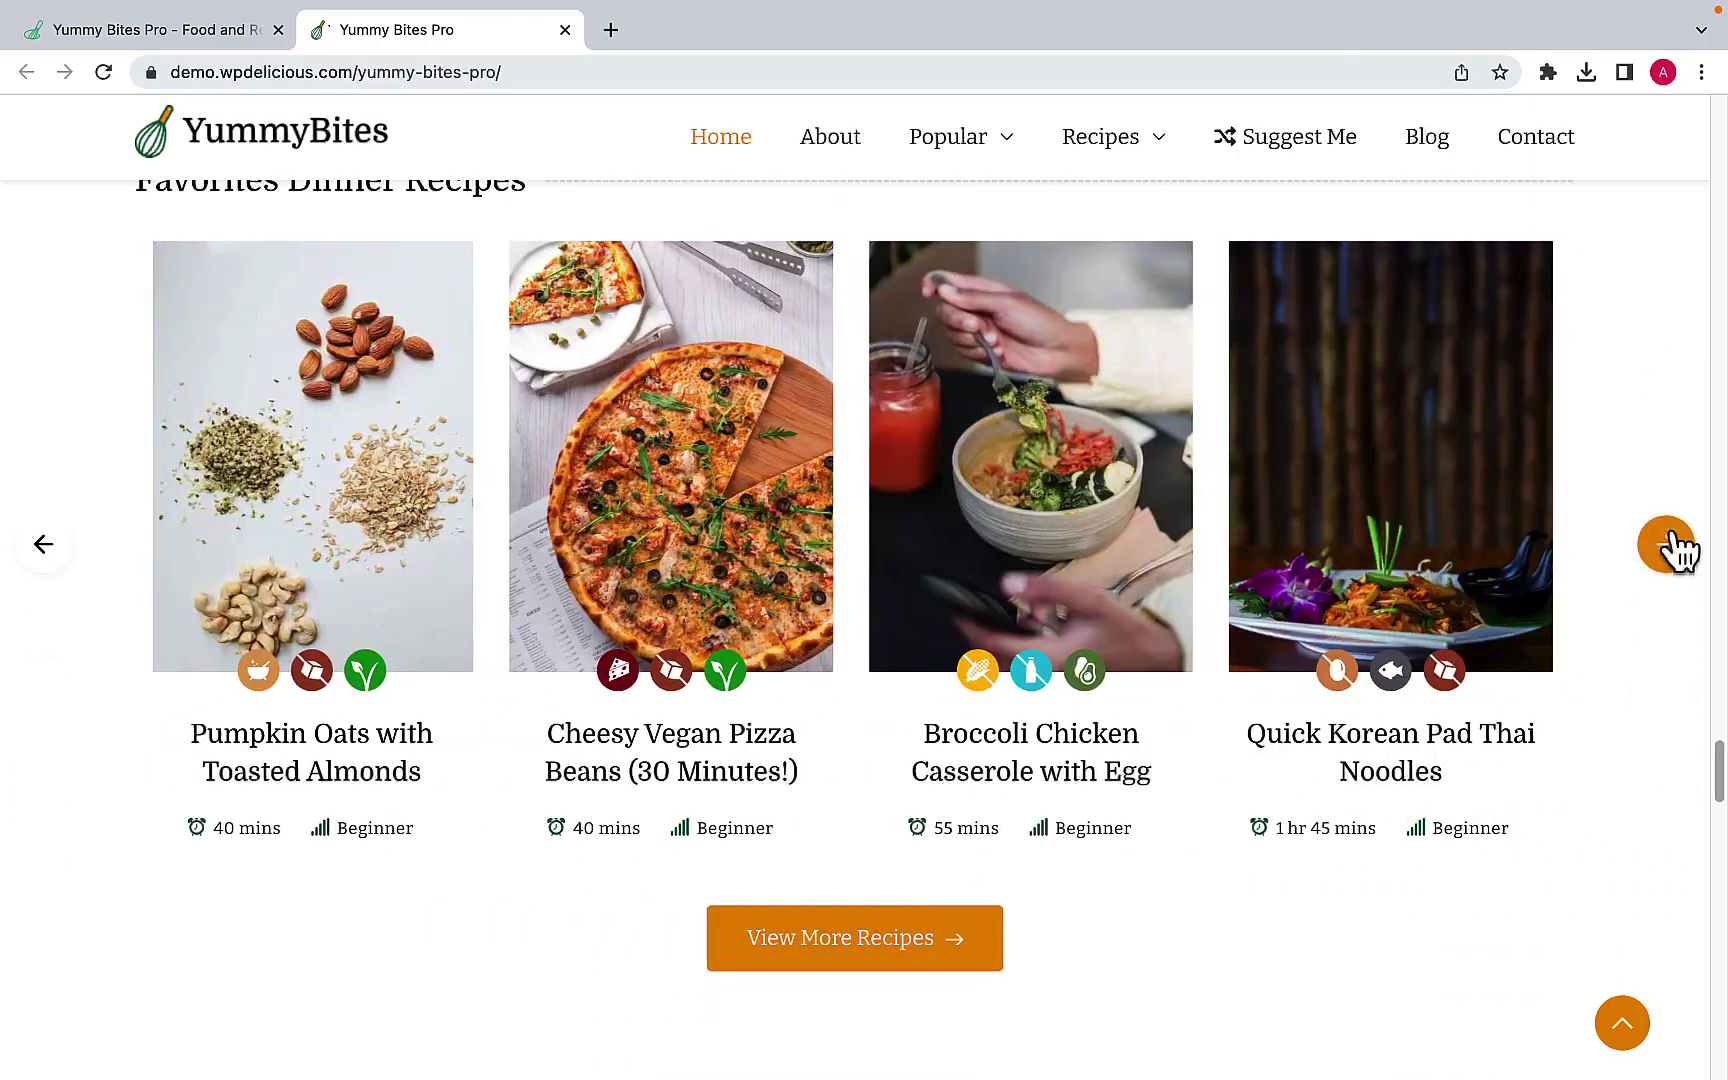
click(1668, 545)
Step: Look at the Find the Perfect Recipes search section, and view the Dinner, Chinese, Breakfast, Appetizer and Italian groups under Explore Best Recipes
scroll(1680, 555, down, 2)
scroll(1672, 538, down, 7)
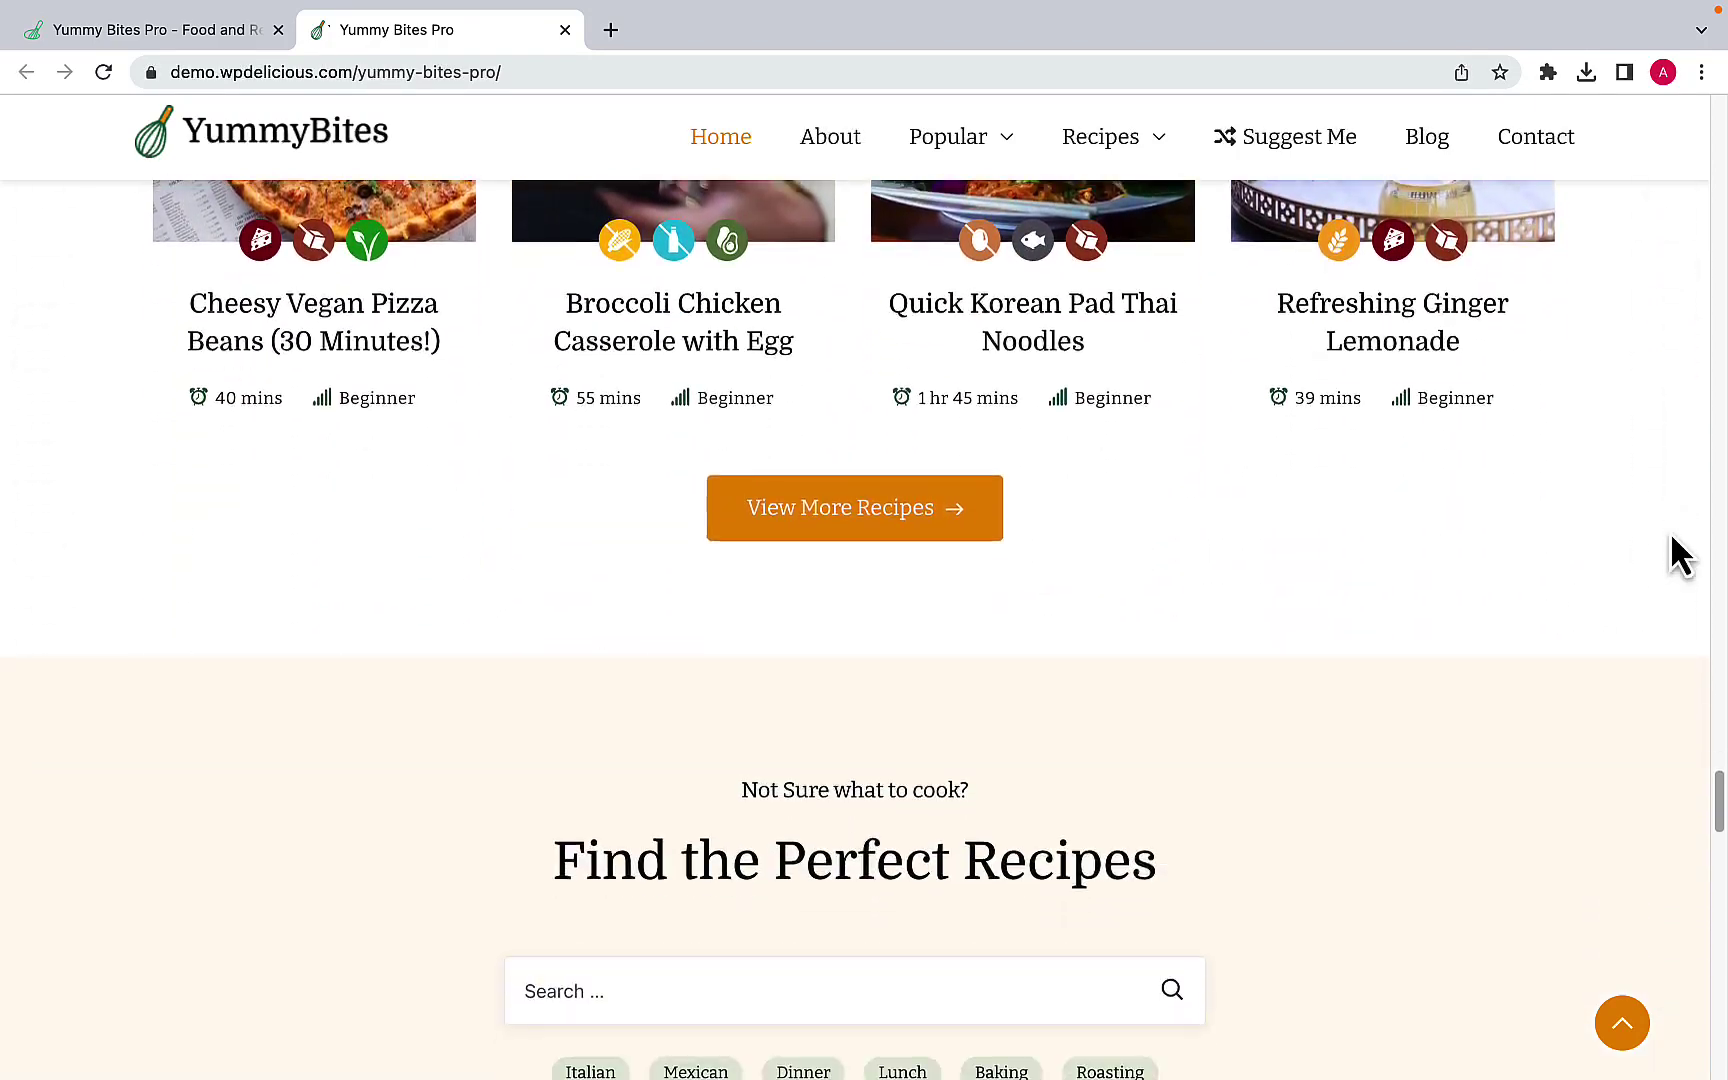
scroll(1600, 535, down, 7)
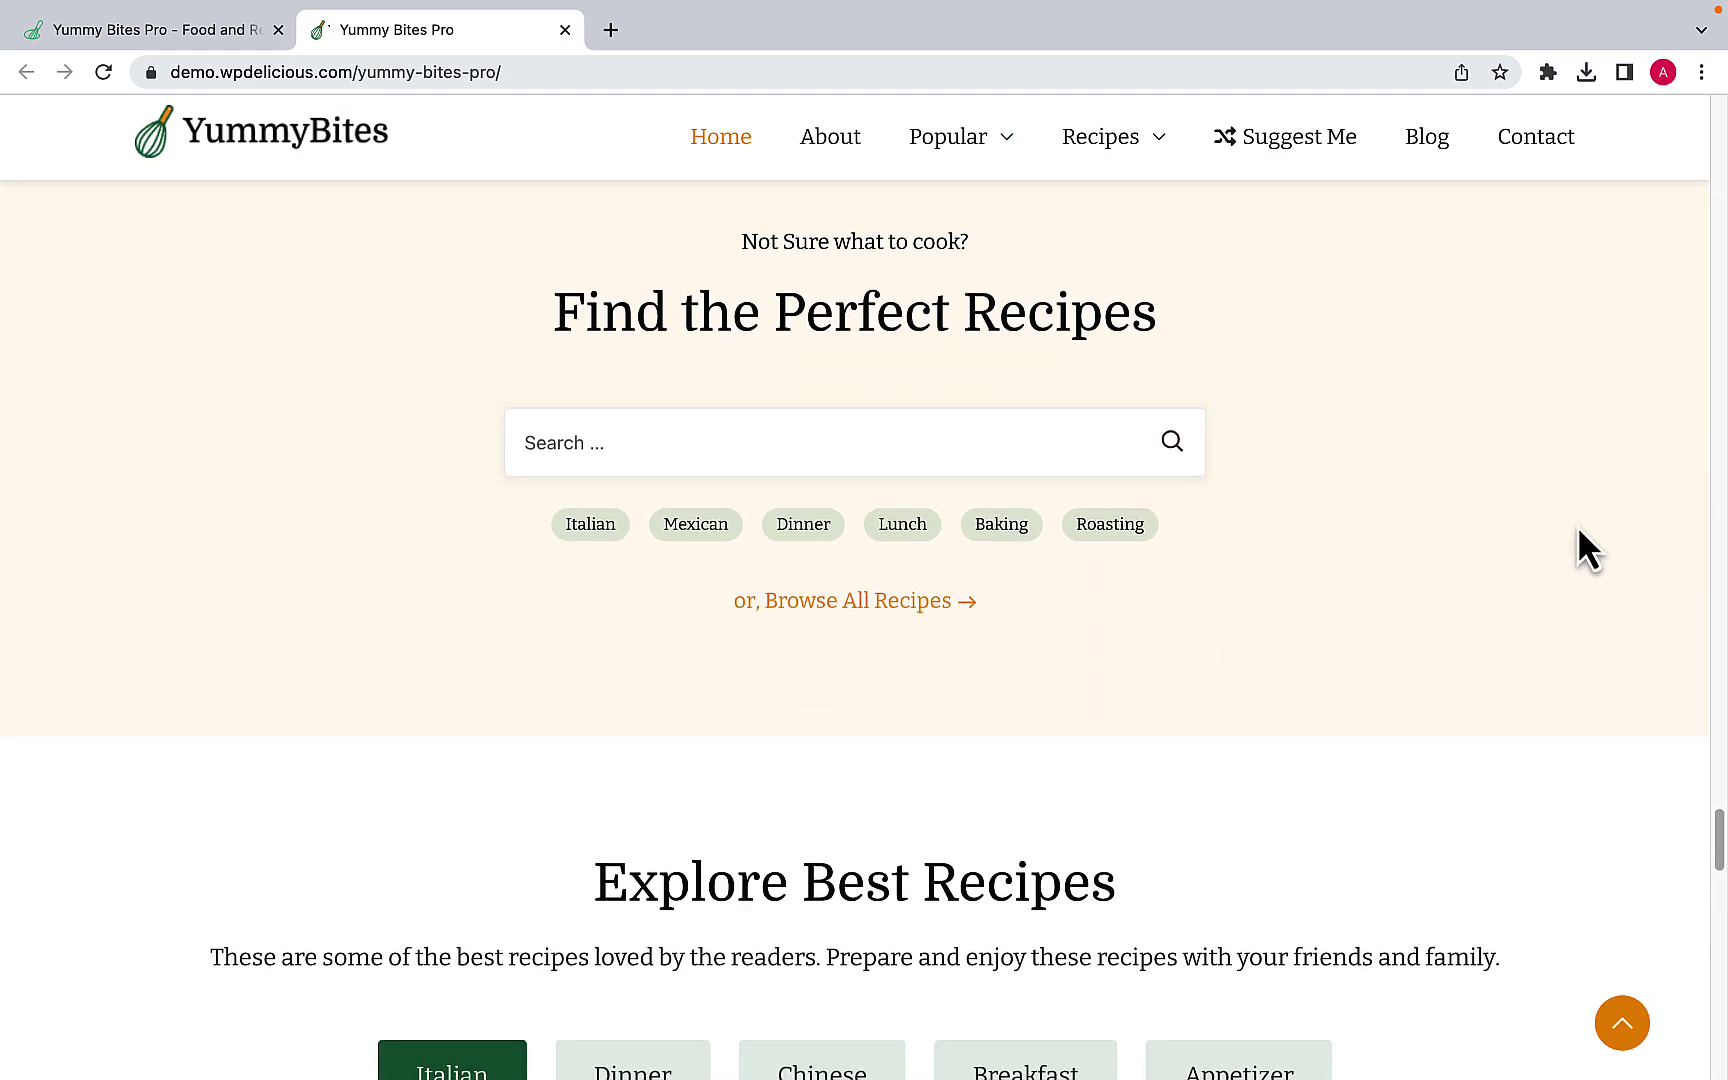
scroll(1539, 530, down, 2)
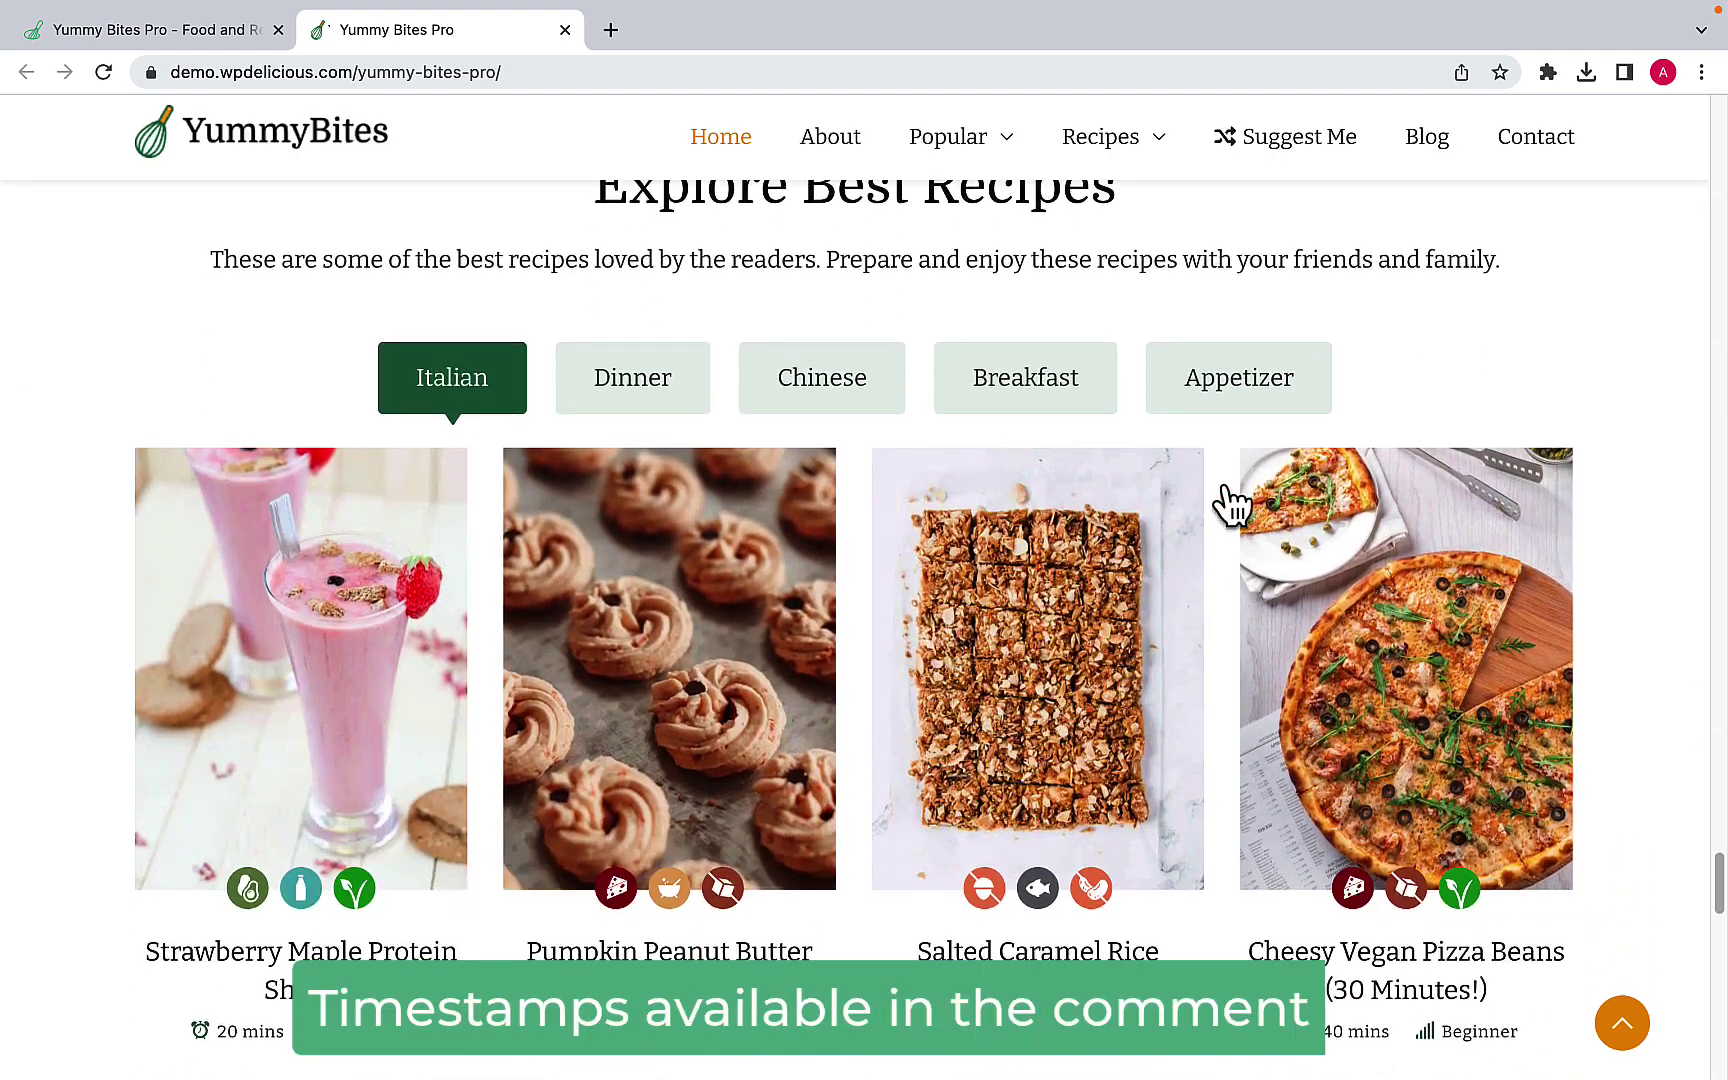
click(642, 410)
click(797, 410)
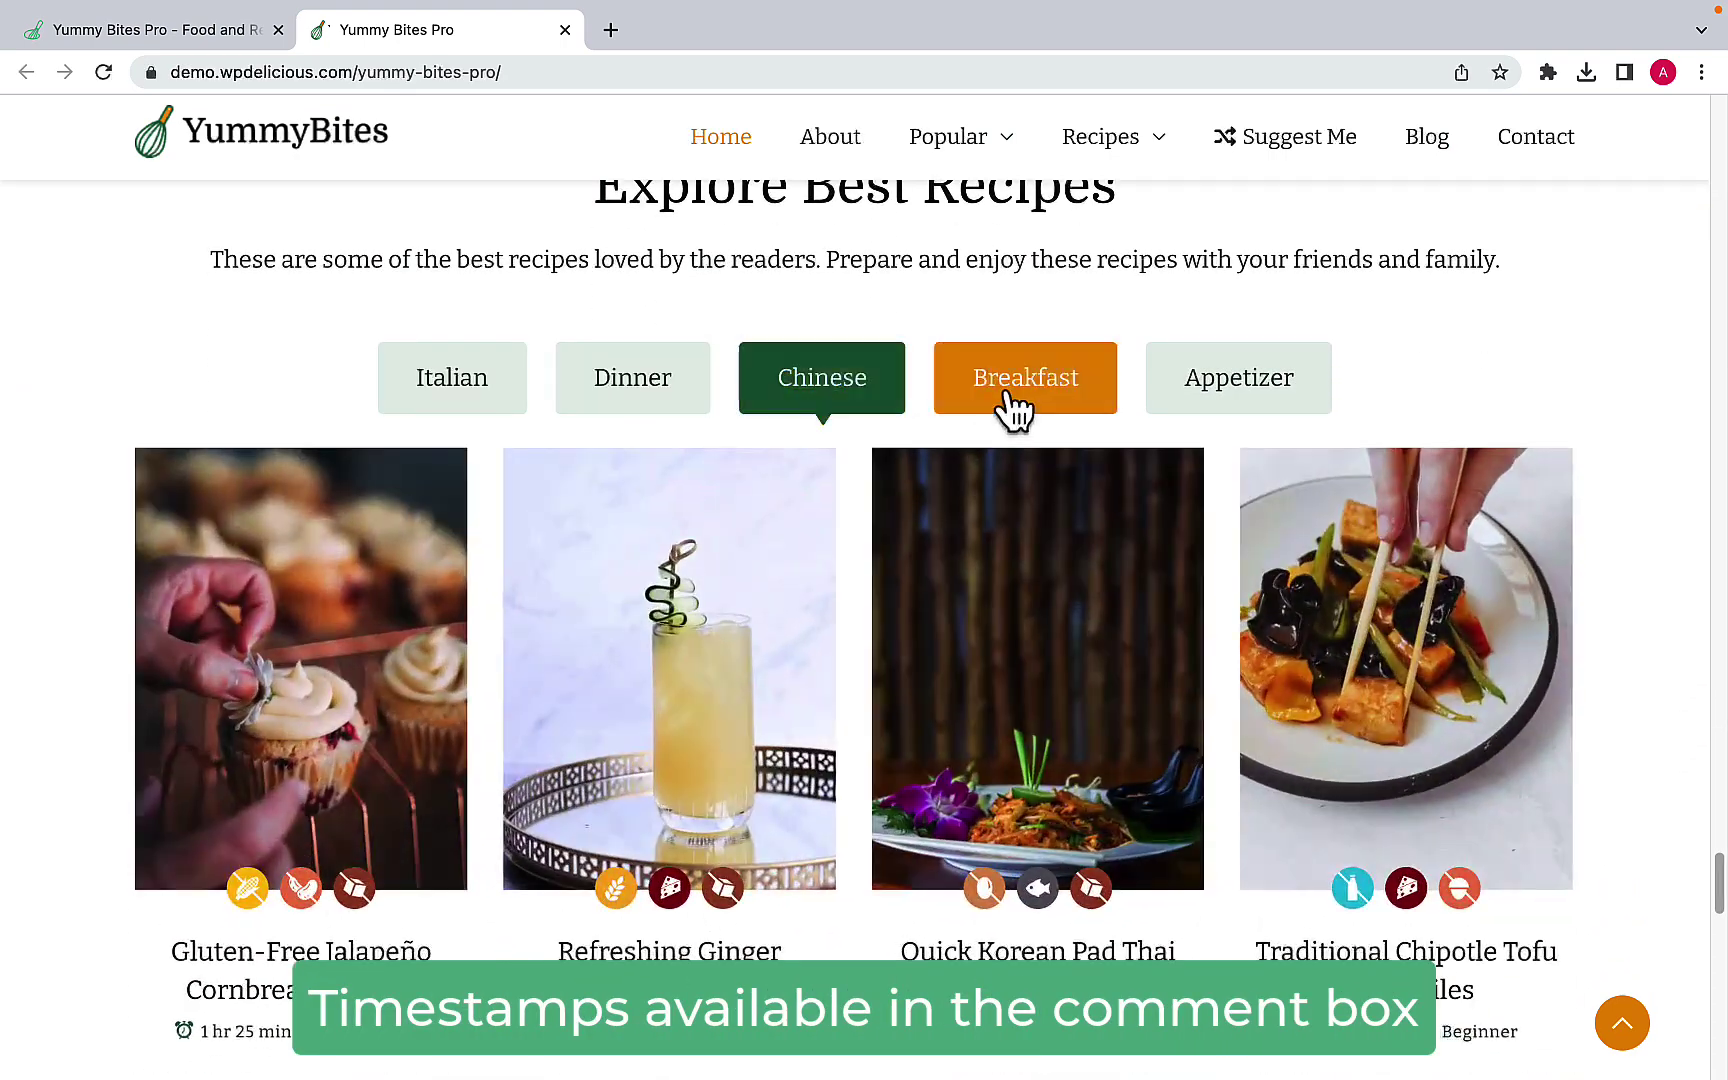
click(1010, 405)
click(1180, 409)
click(508, 402)
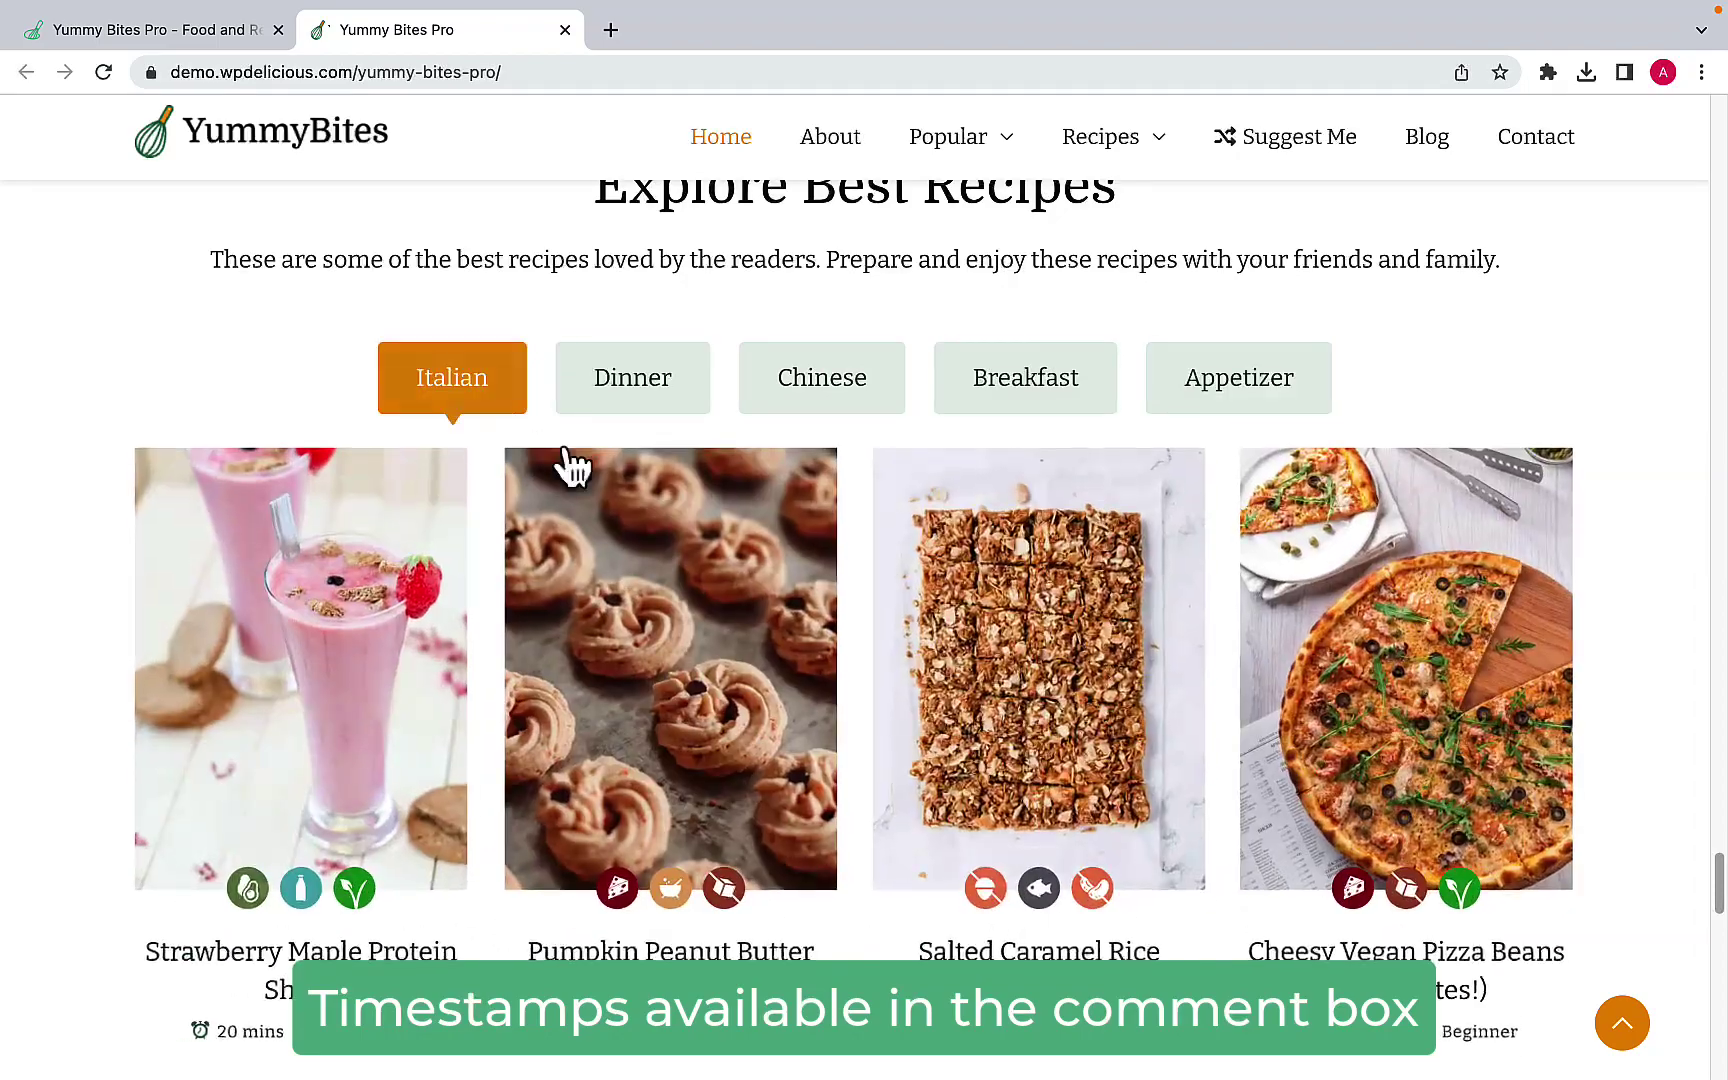
Step: Review the Quick and Tasty Recipes banner, As Seen On logos, Instagram feed and footer, and return to the start of the page
scroll(1210, 510, down, 9)
scroll(1210, 505, down, 6)
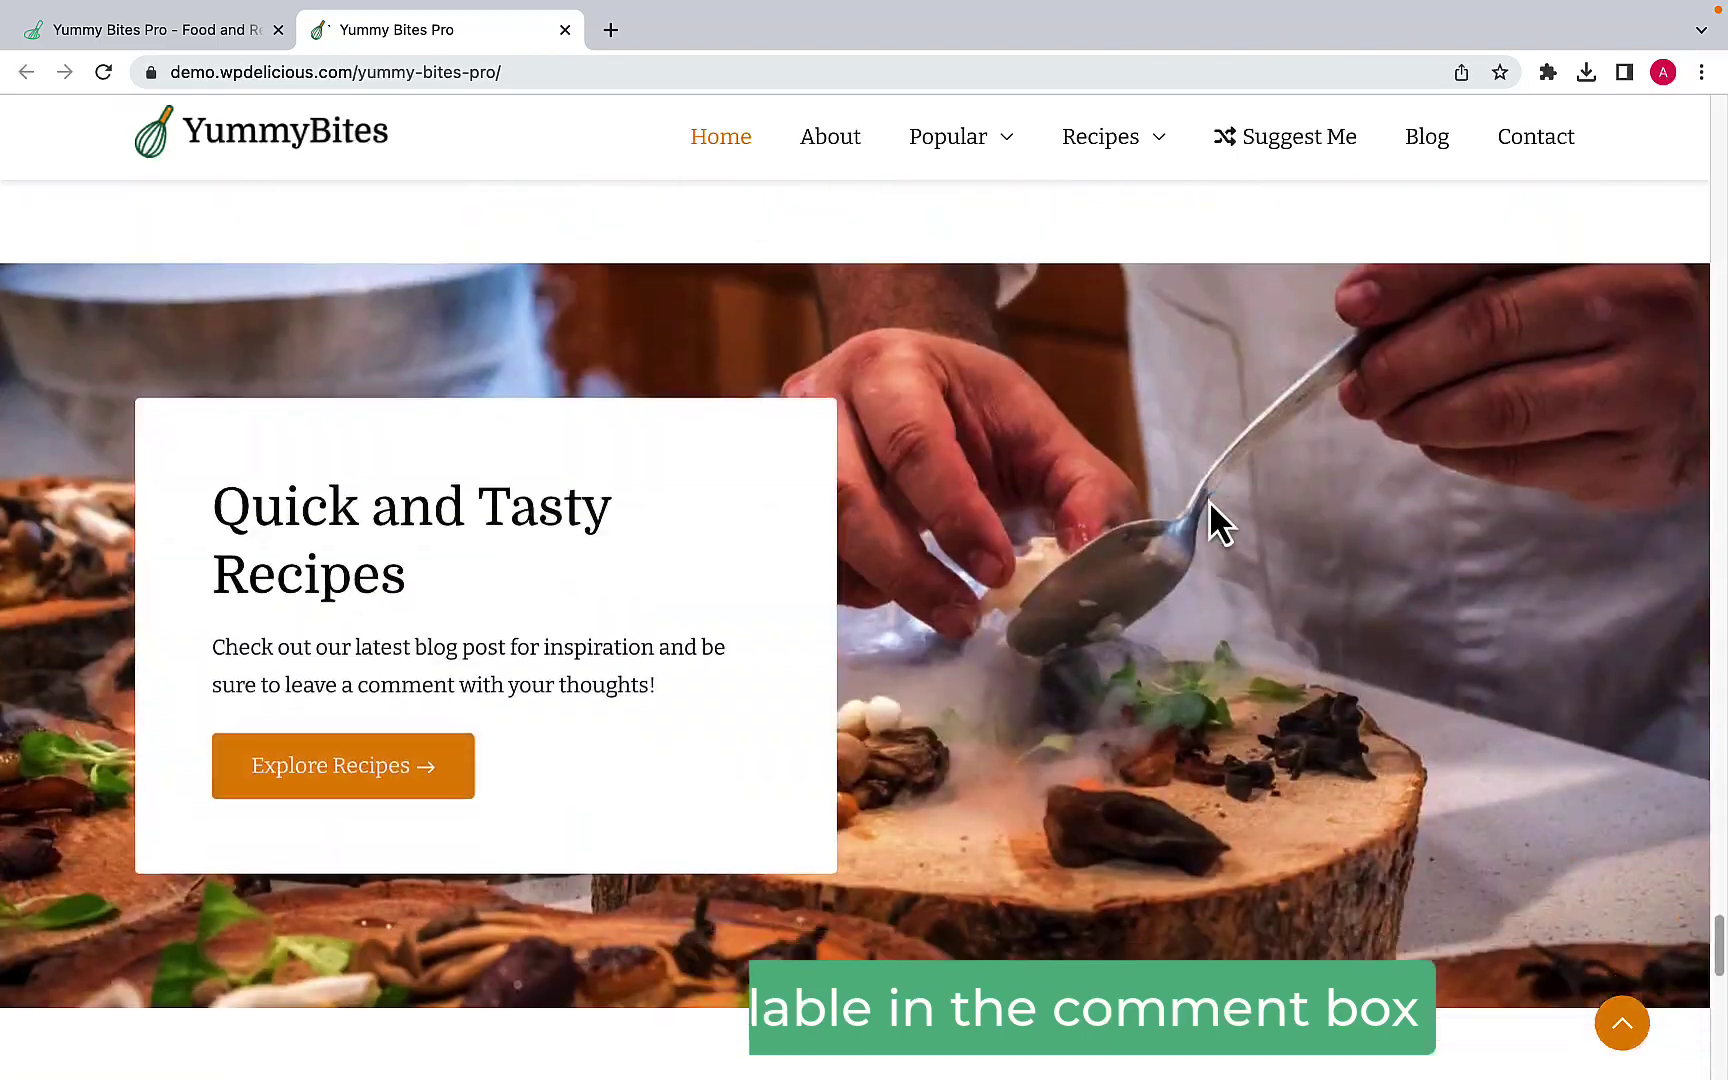
scroll(1210, 500, down, 2)
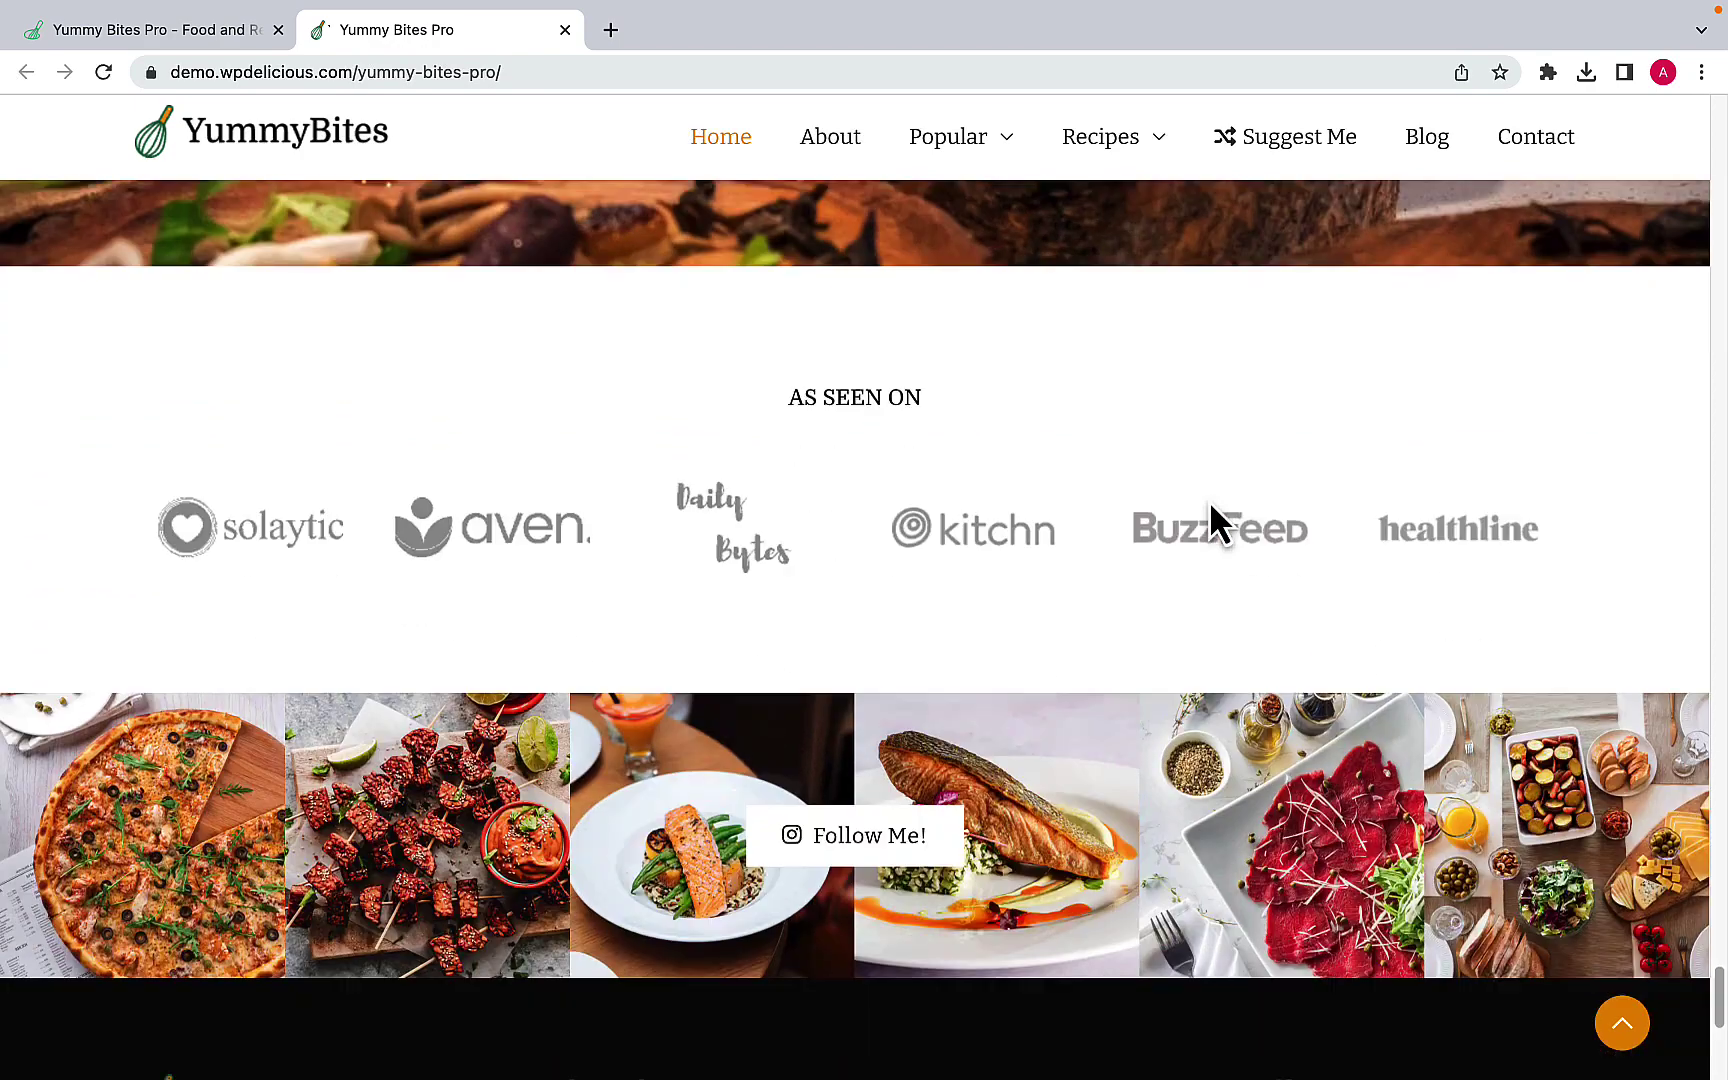
scroll(1210, 500, down, 4)
scroll(1213, 518, down, 1)
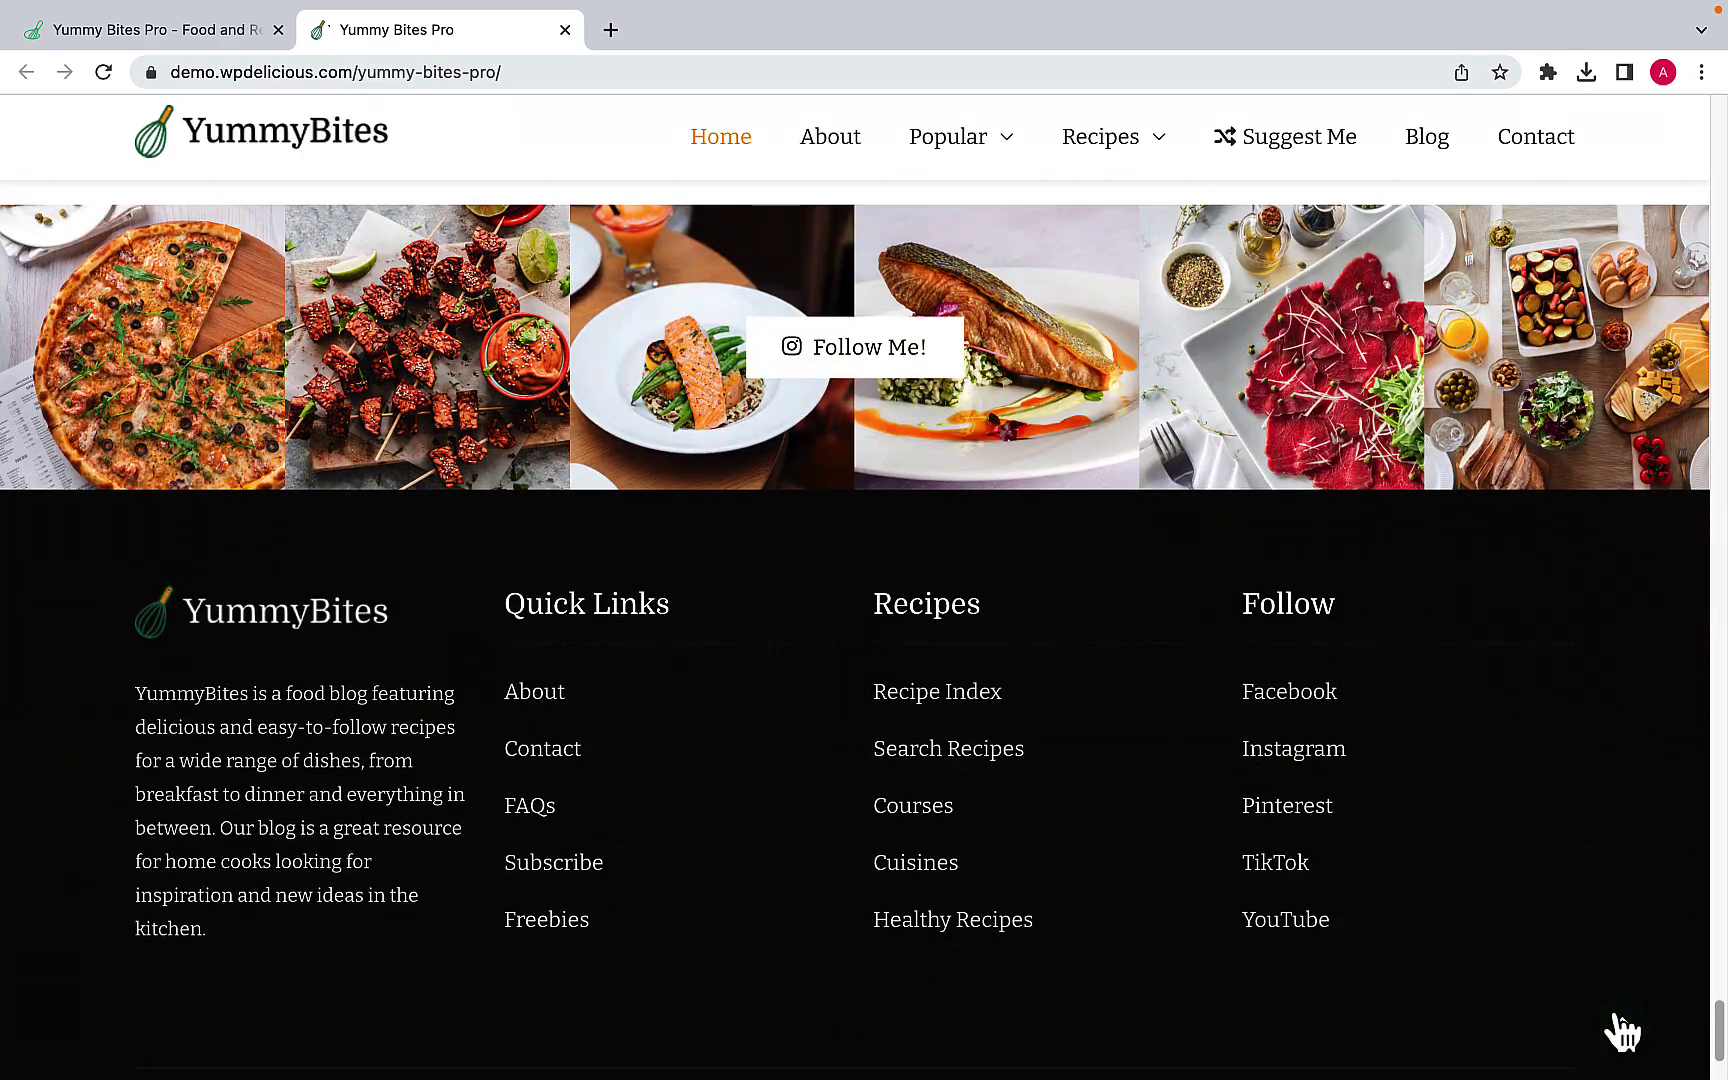
click(1584, 982)
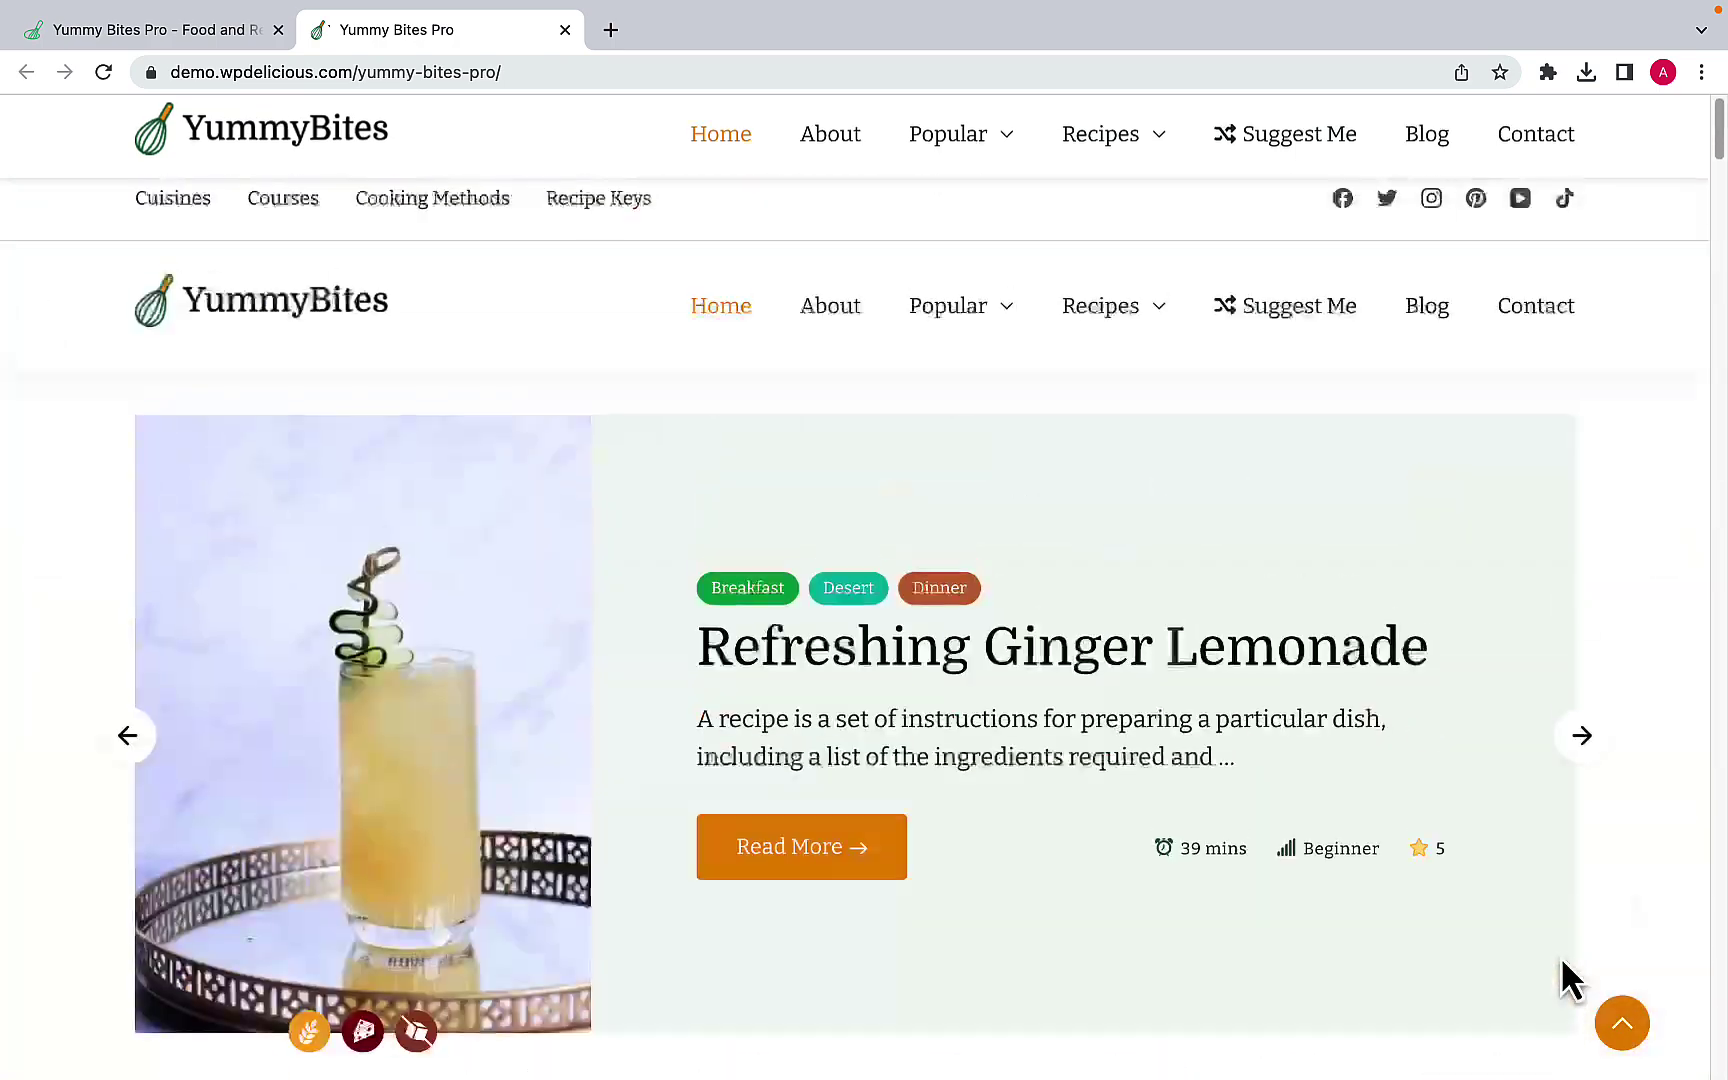
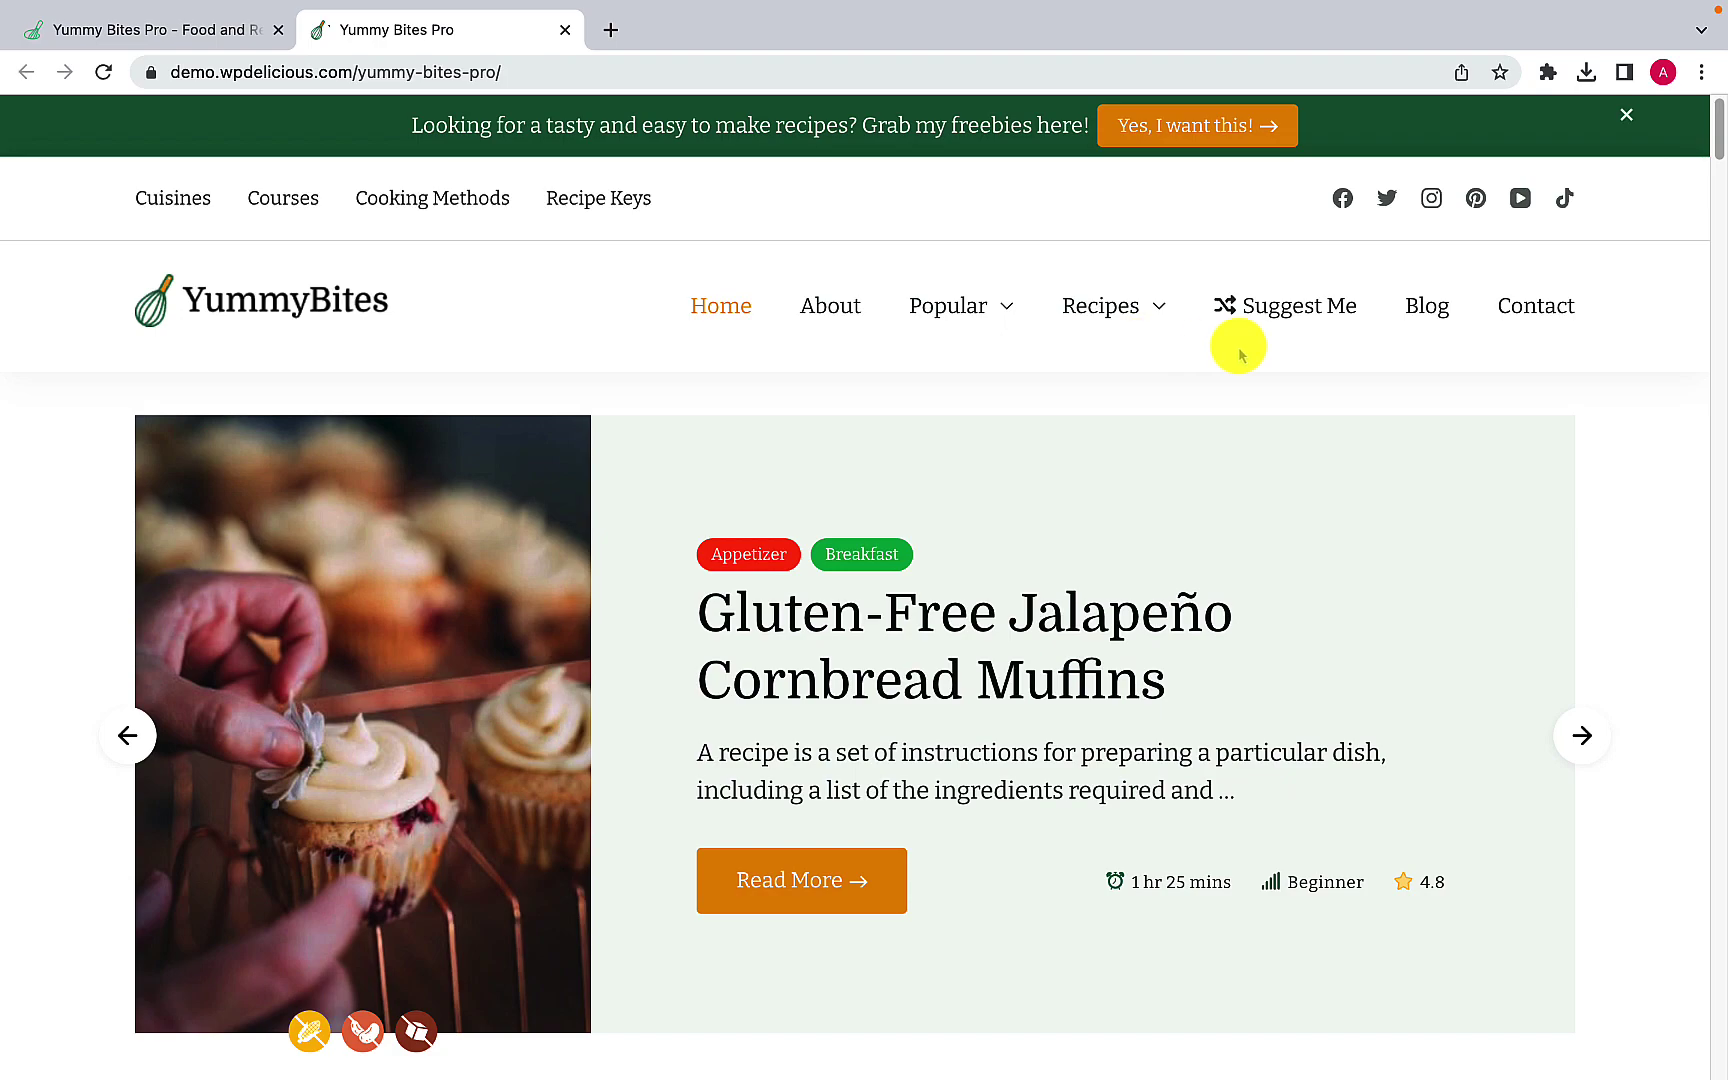
Step: Skim the whole Pro demo homepage through to the footer's Affiliate Disclosure and return to the page header
scroll(845, 445, down, 5)
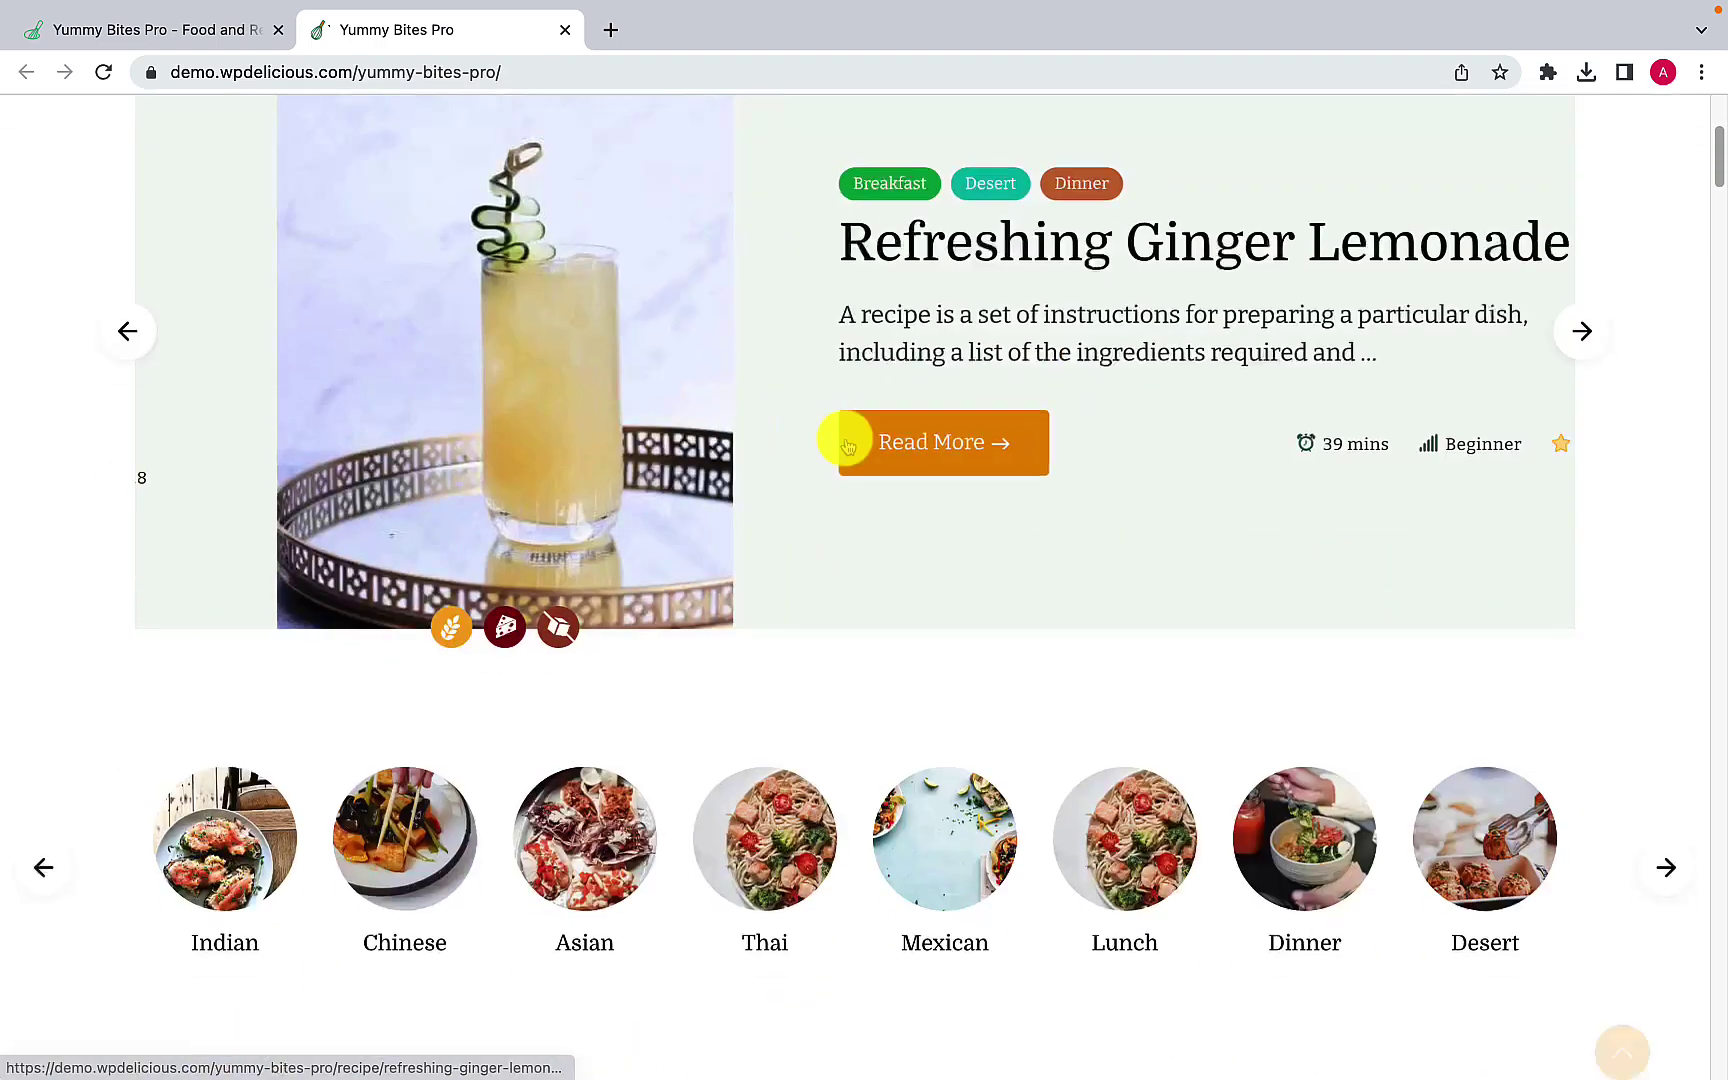
scroll(855, 452, down, 20)
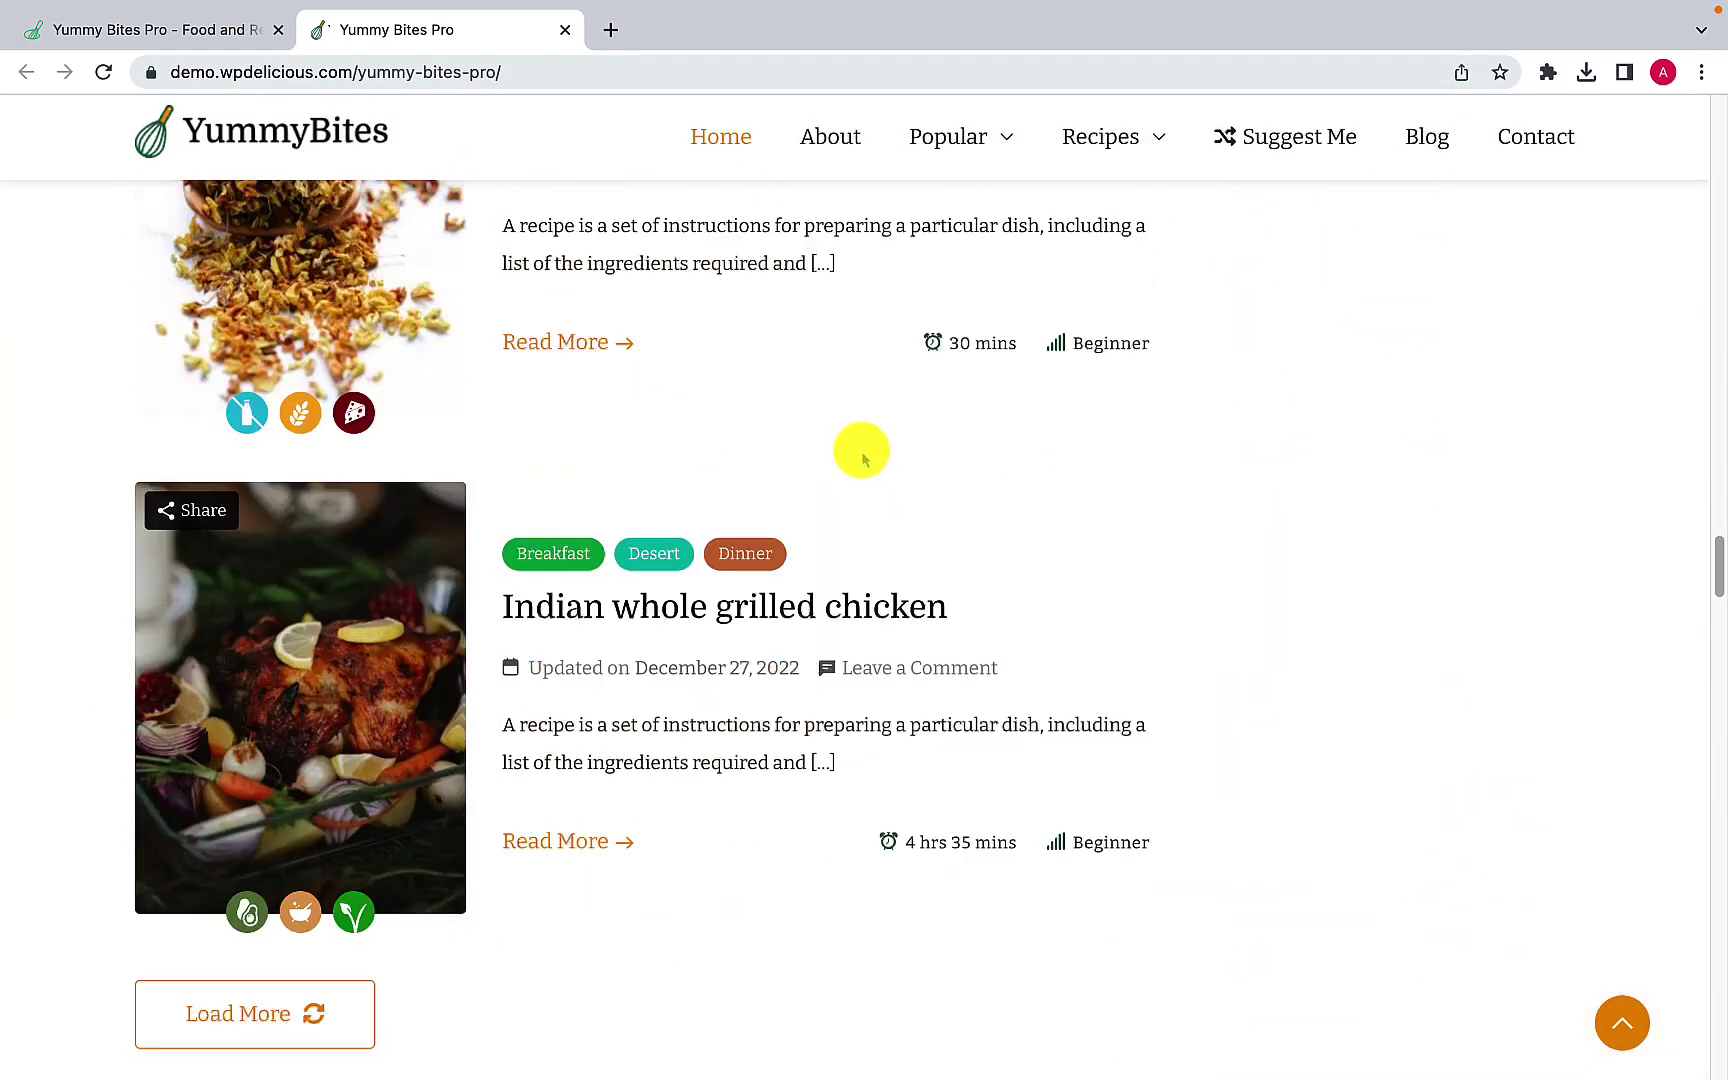
scroll(864, 458, down, 20)
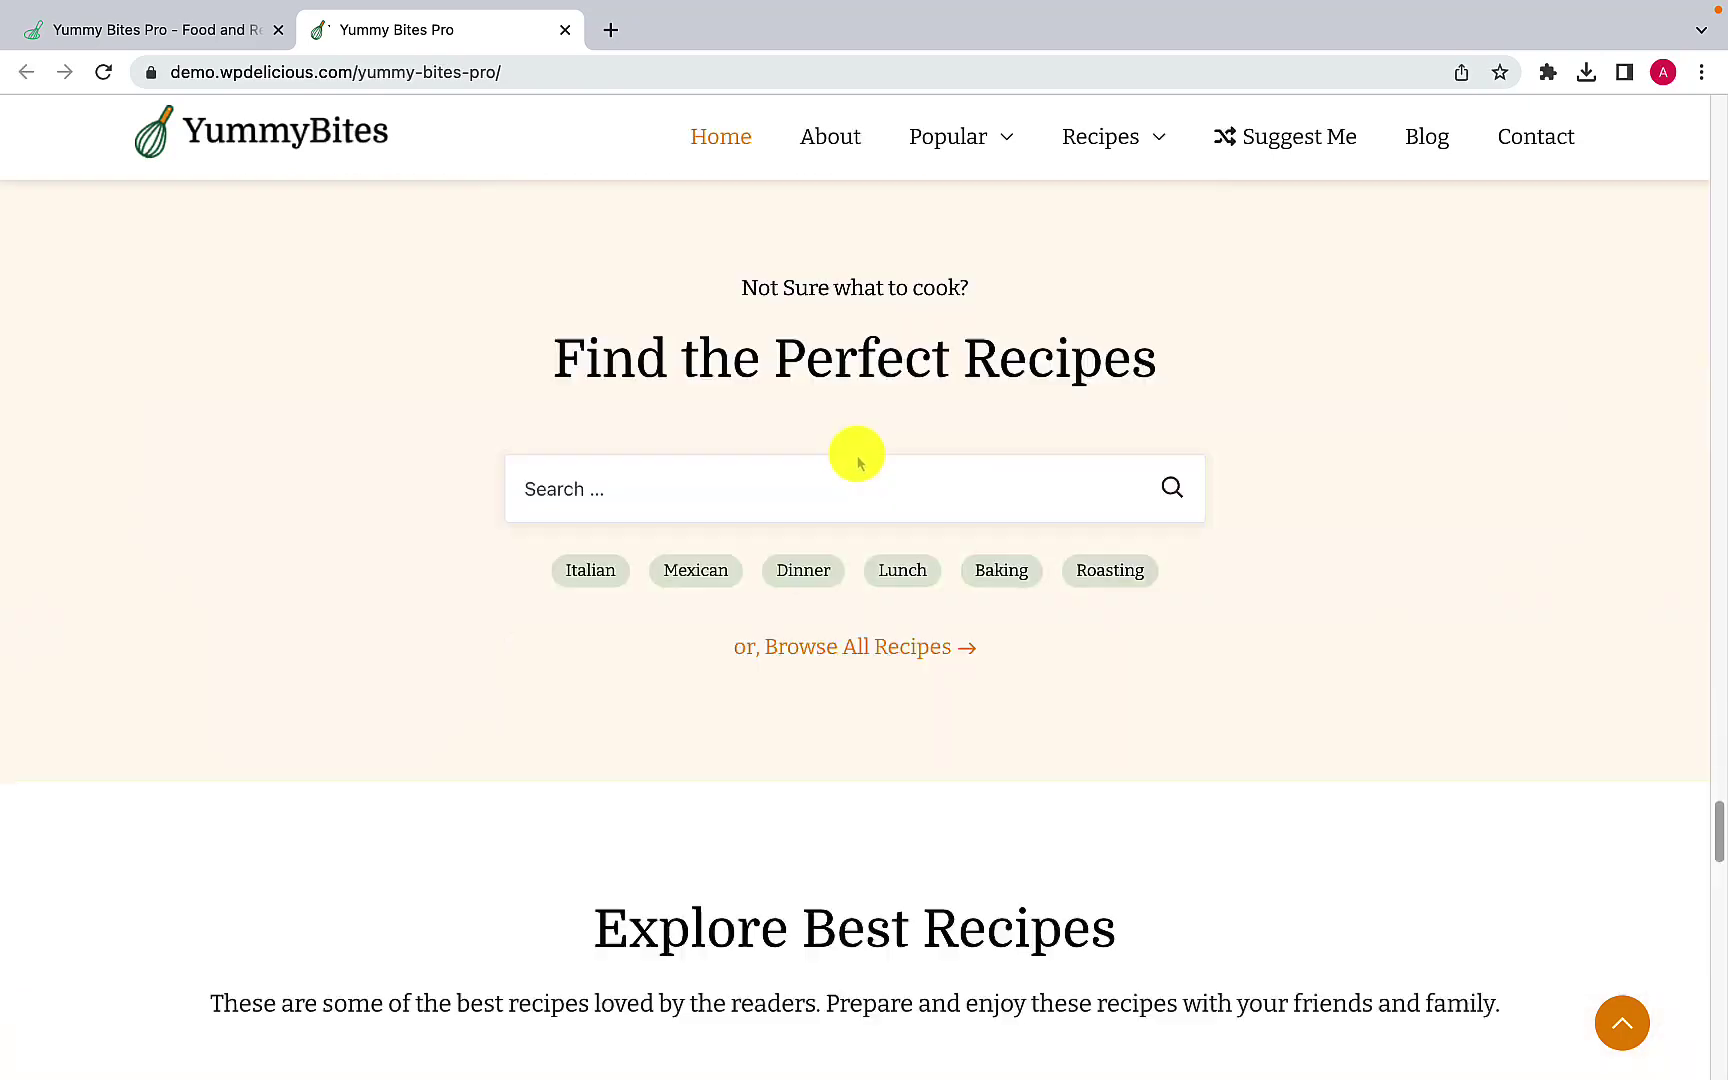
scroll(858, 460, down, 20)
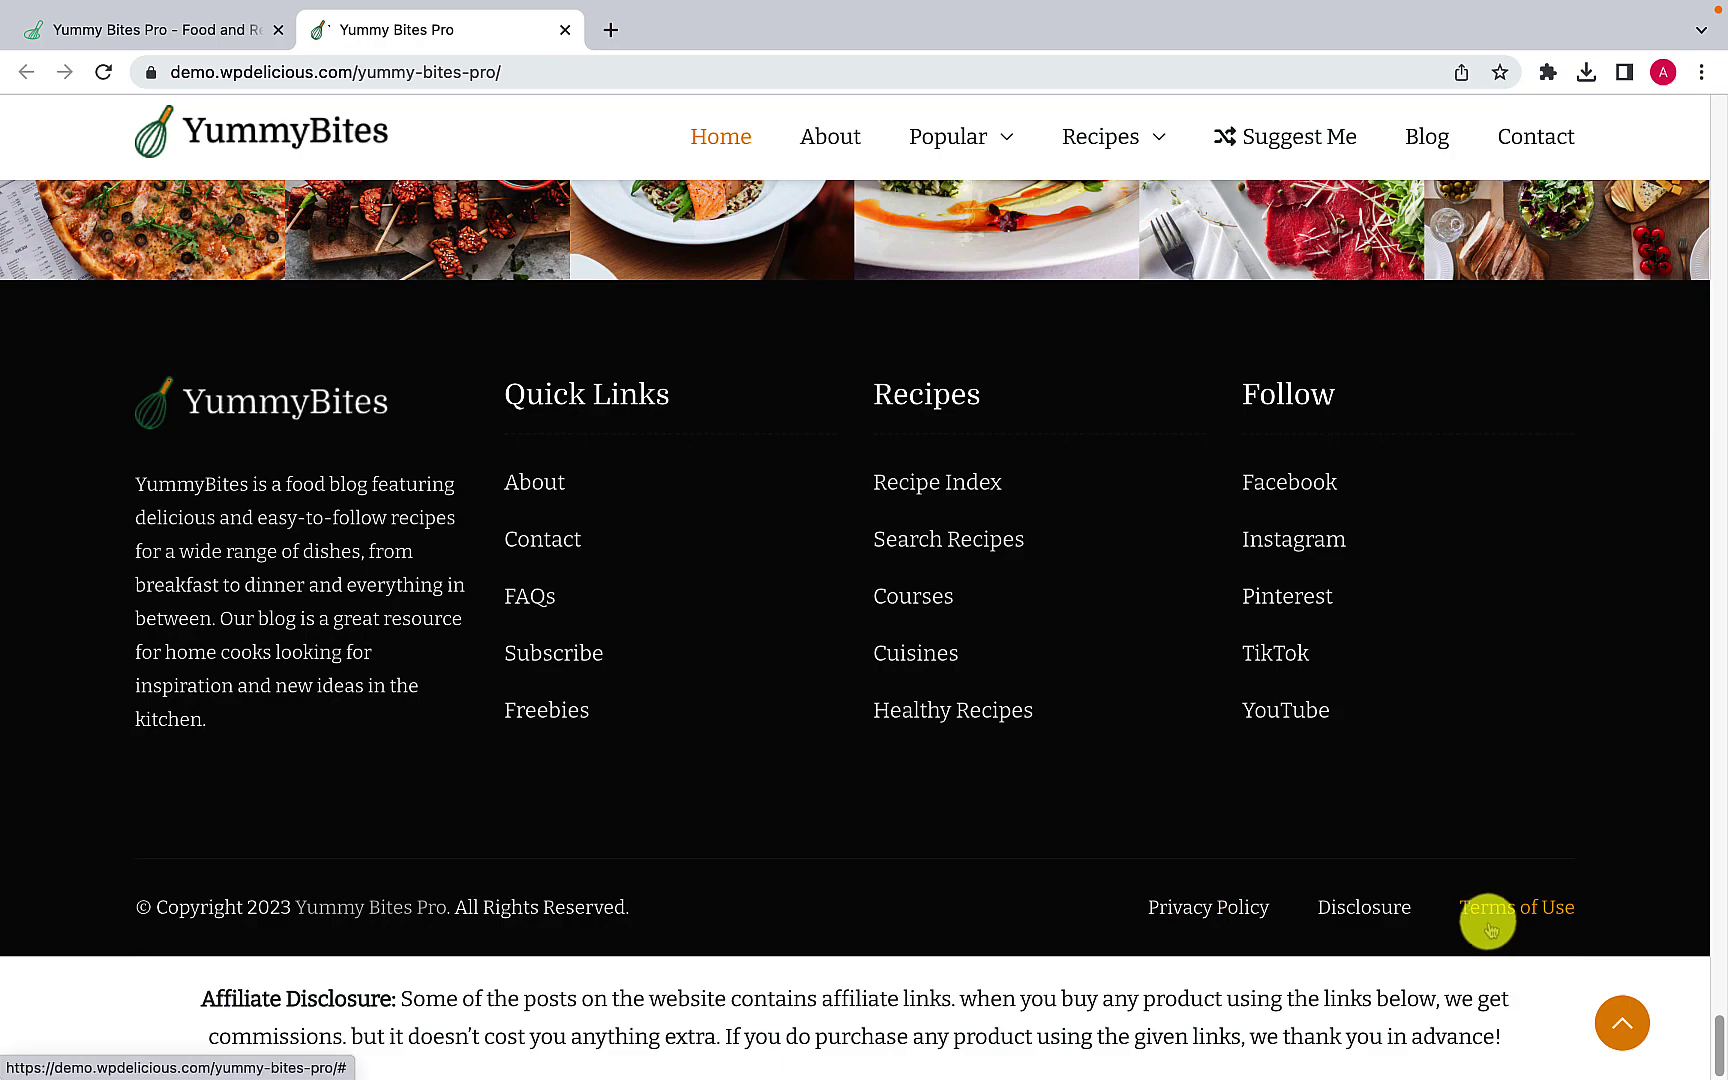
click(1625, 1027)
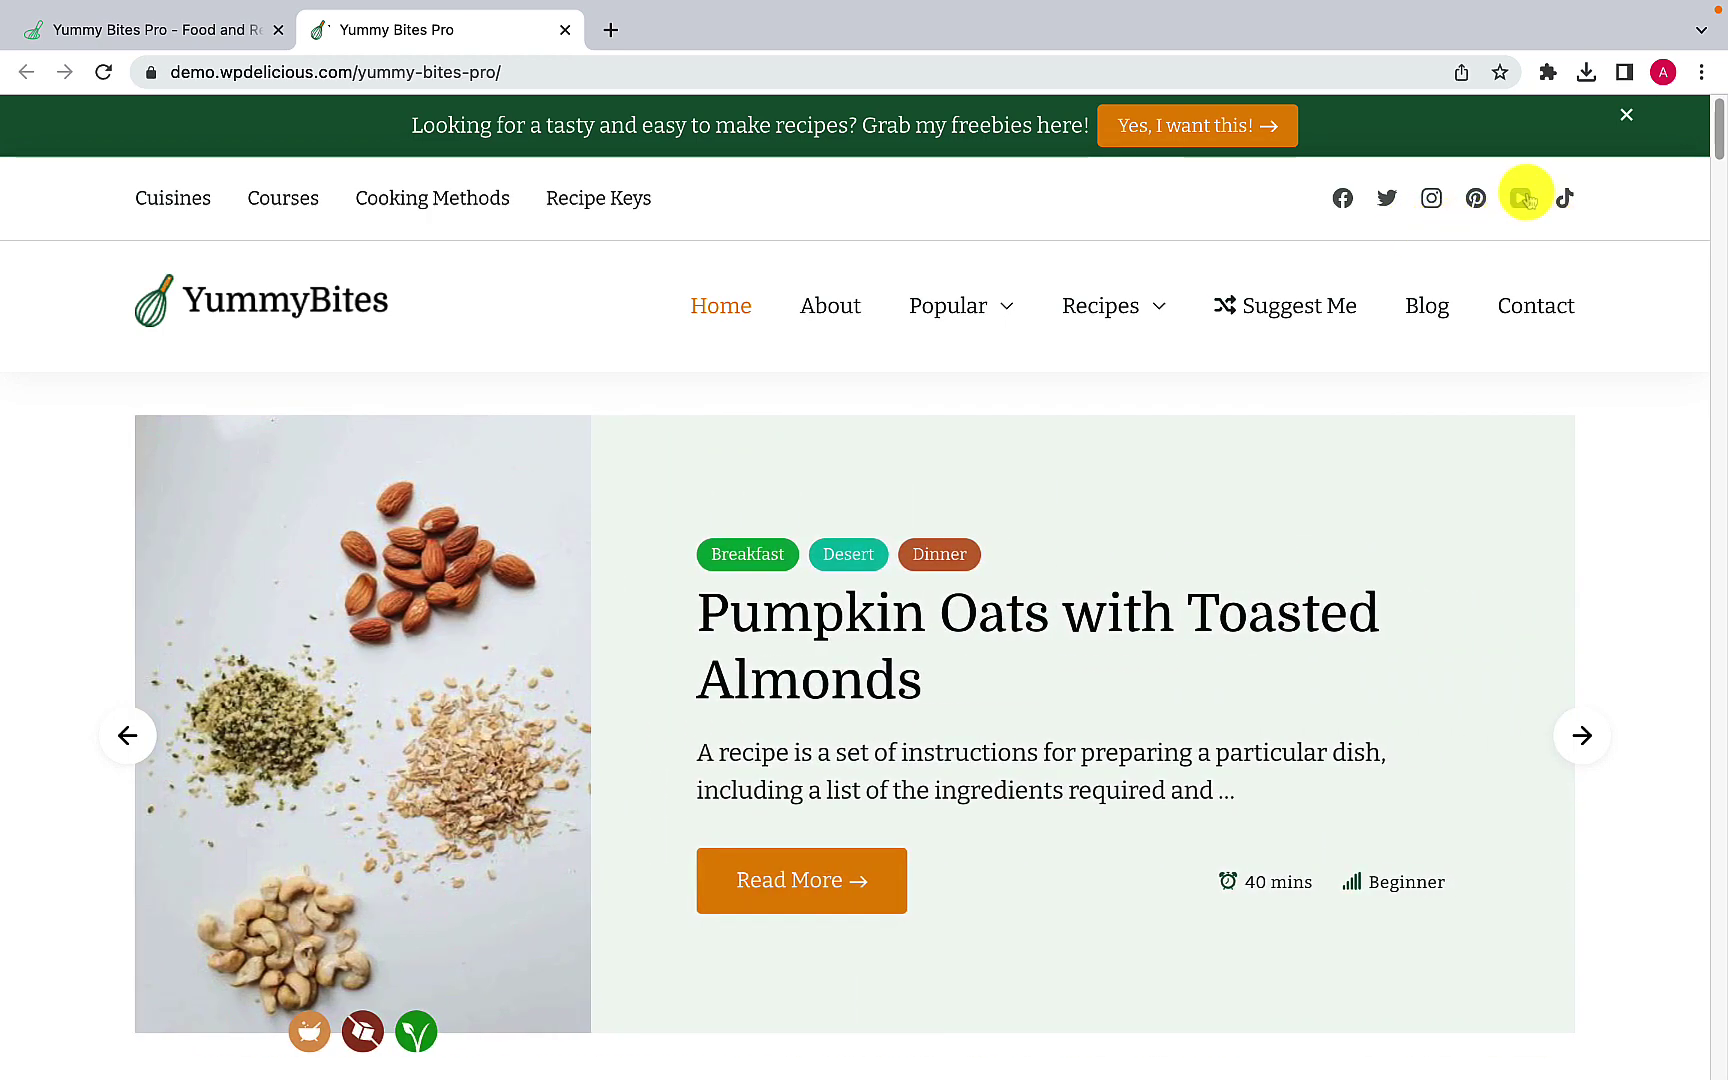
Step: Open the Breakfast recipes page from the category carousel above the newsletter section
scroll(1169, 571, down, 3)
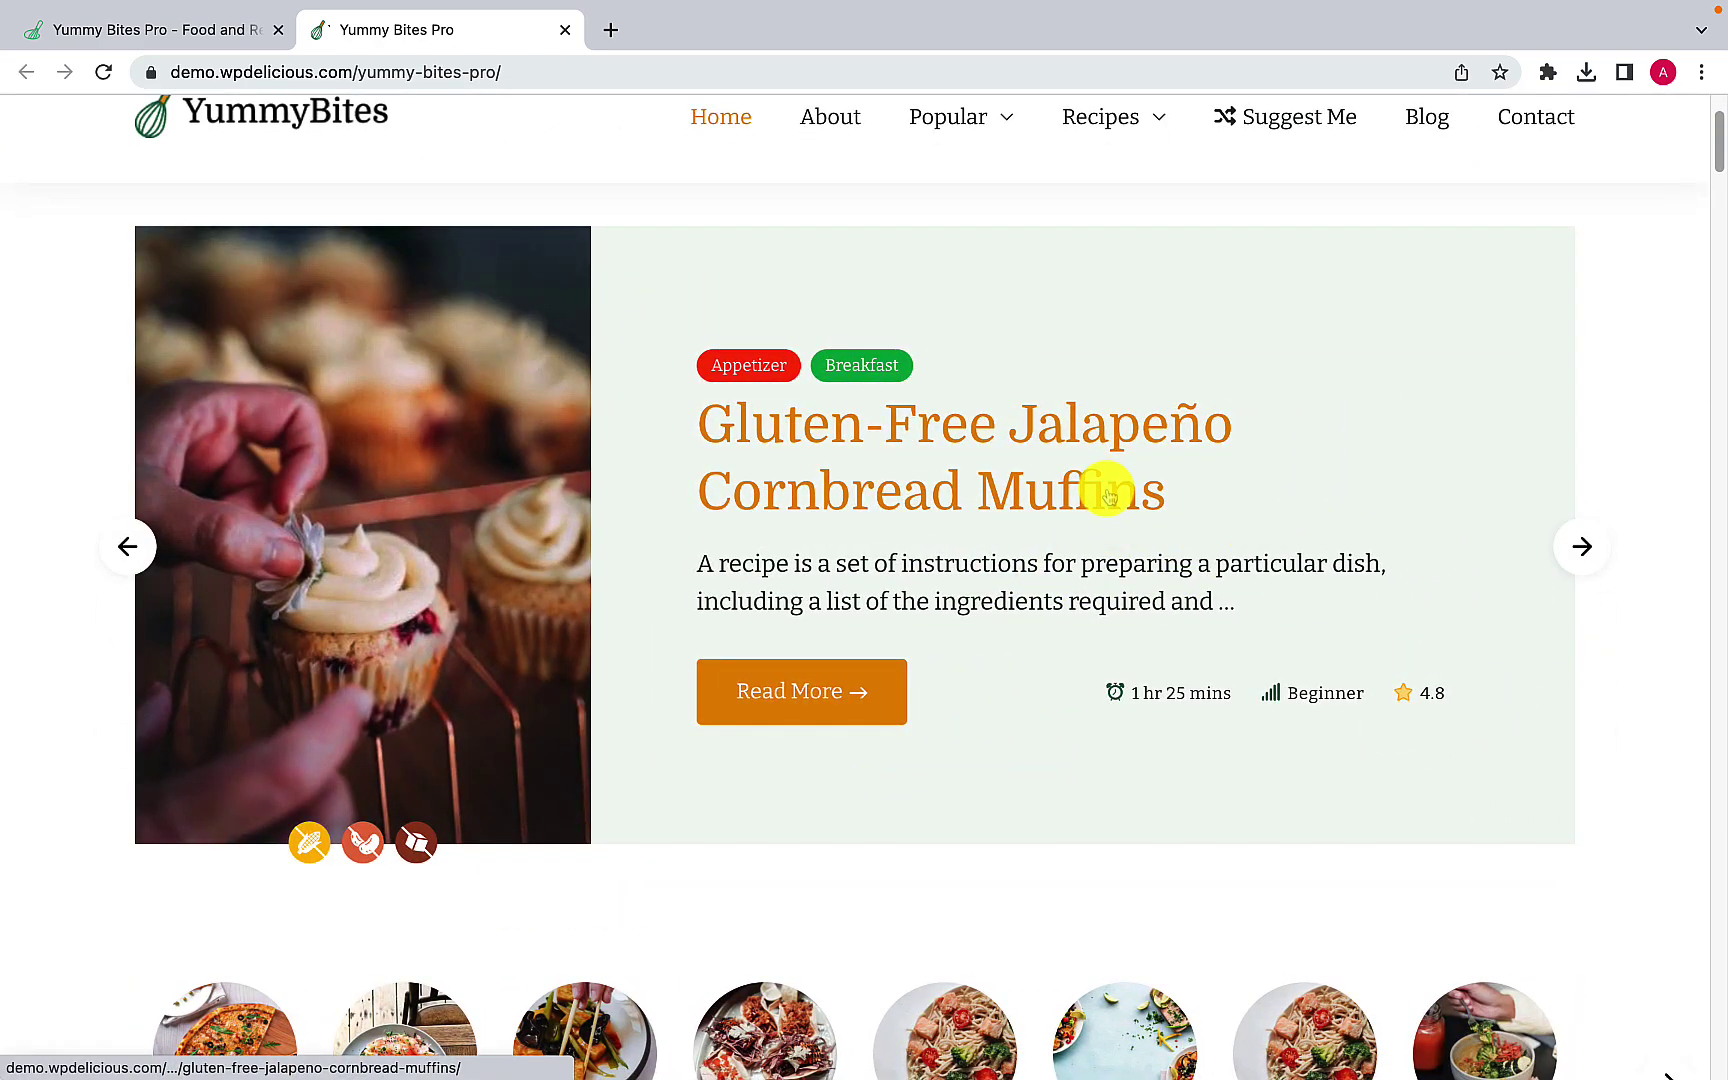
scroll(1095, 548, down, 6)
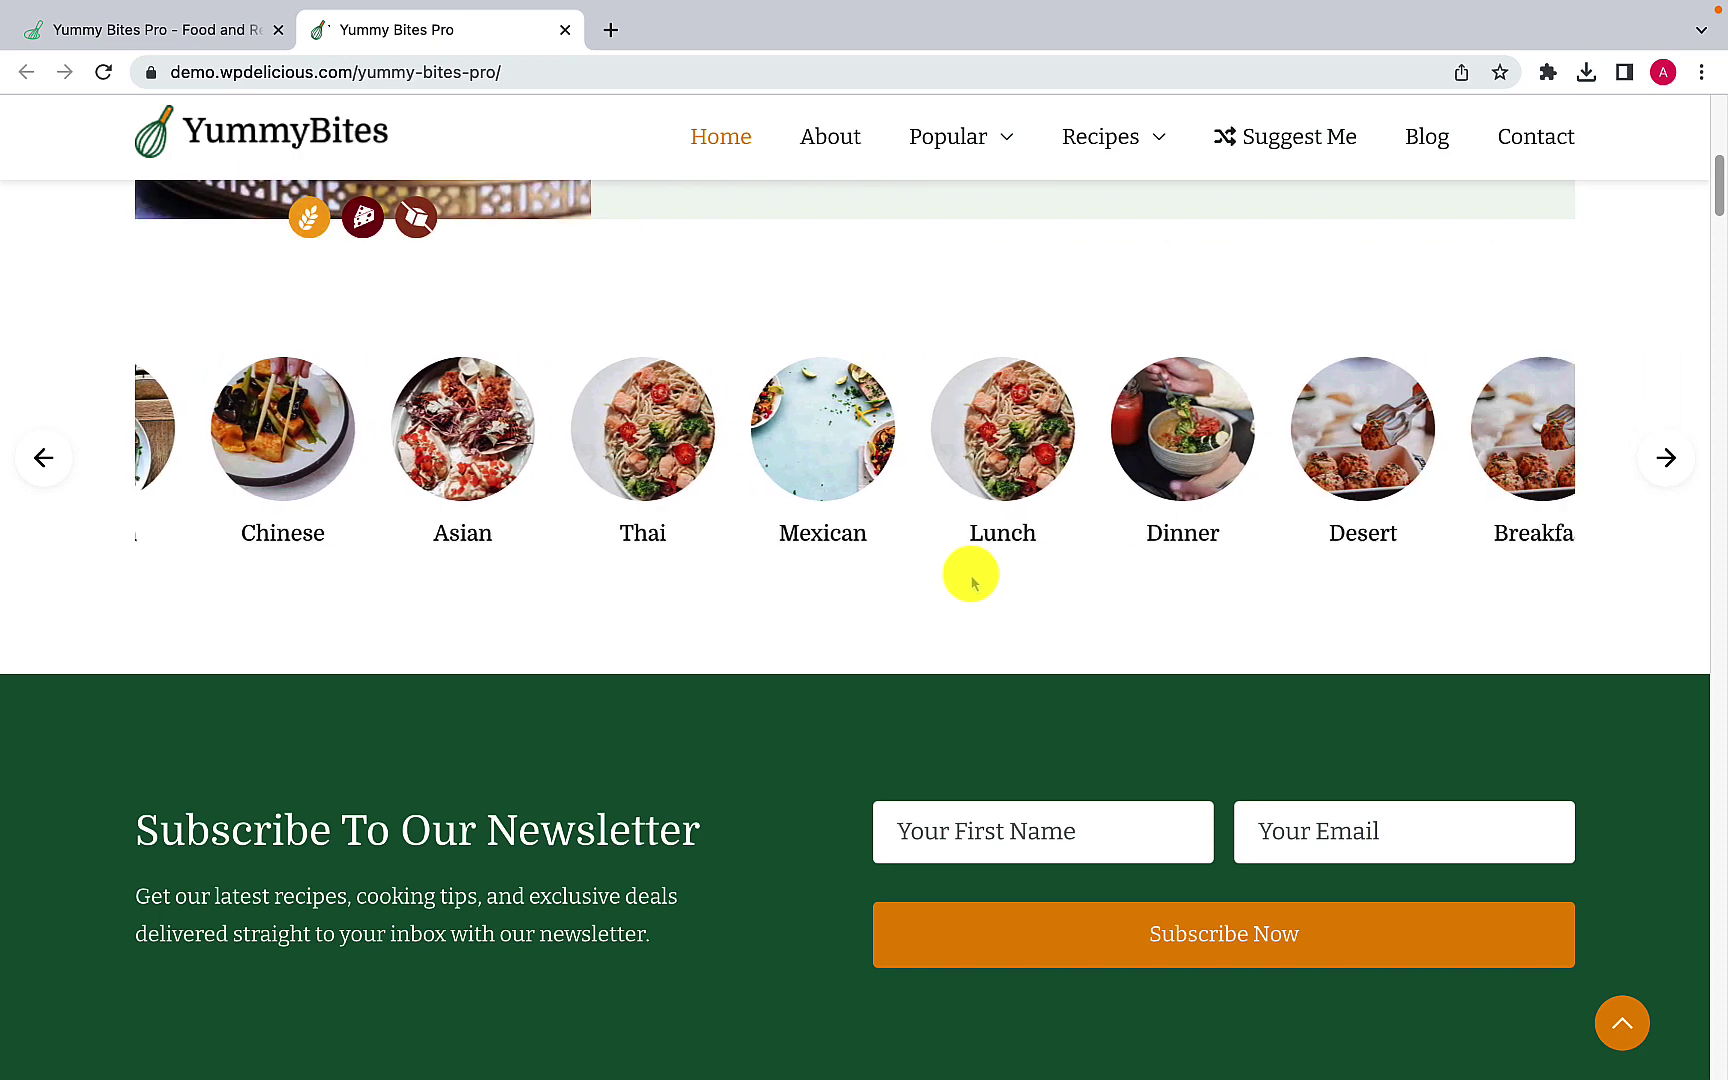
scroll(974, 577, down, 1)
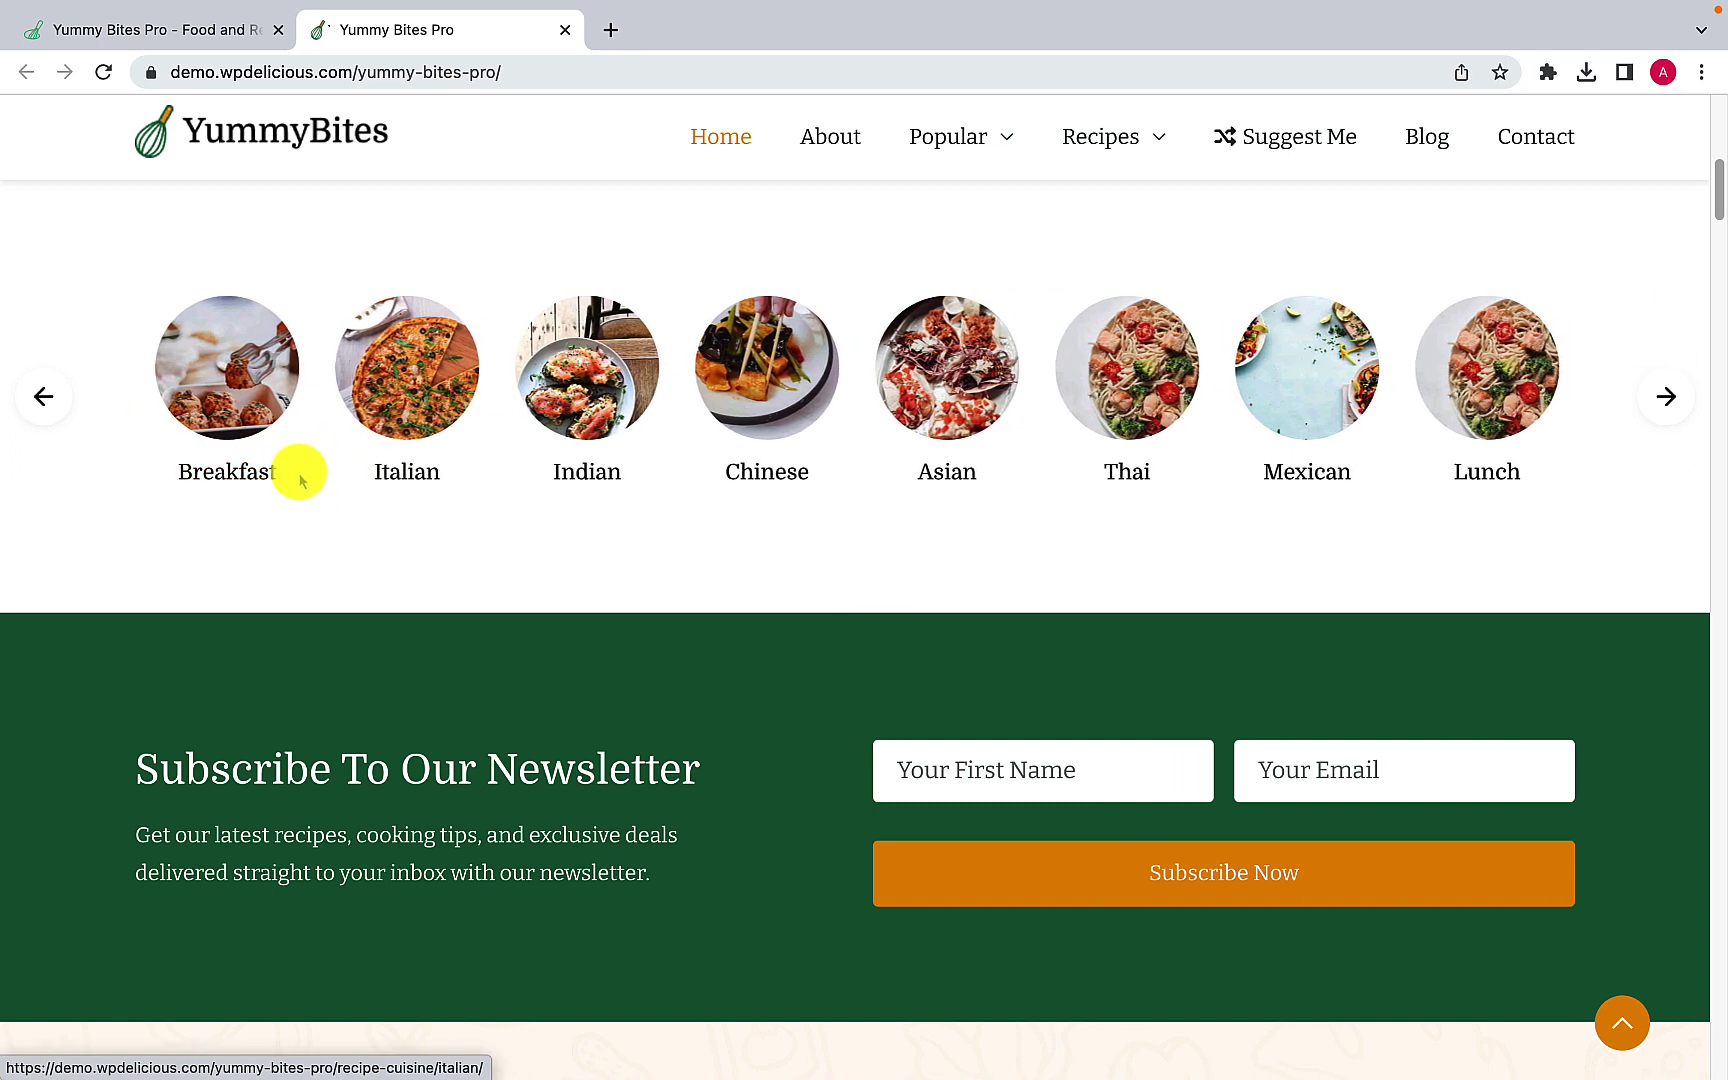
click(250, 470)
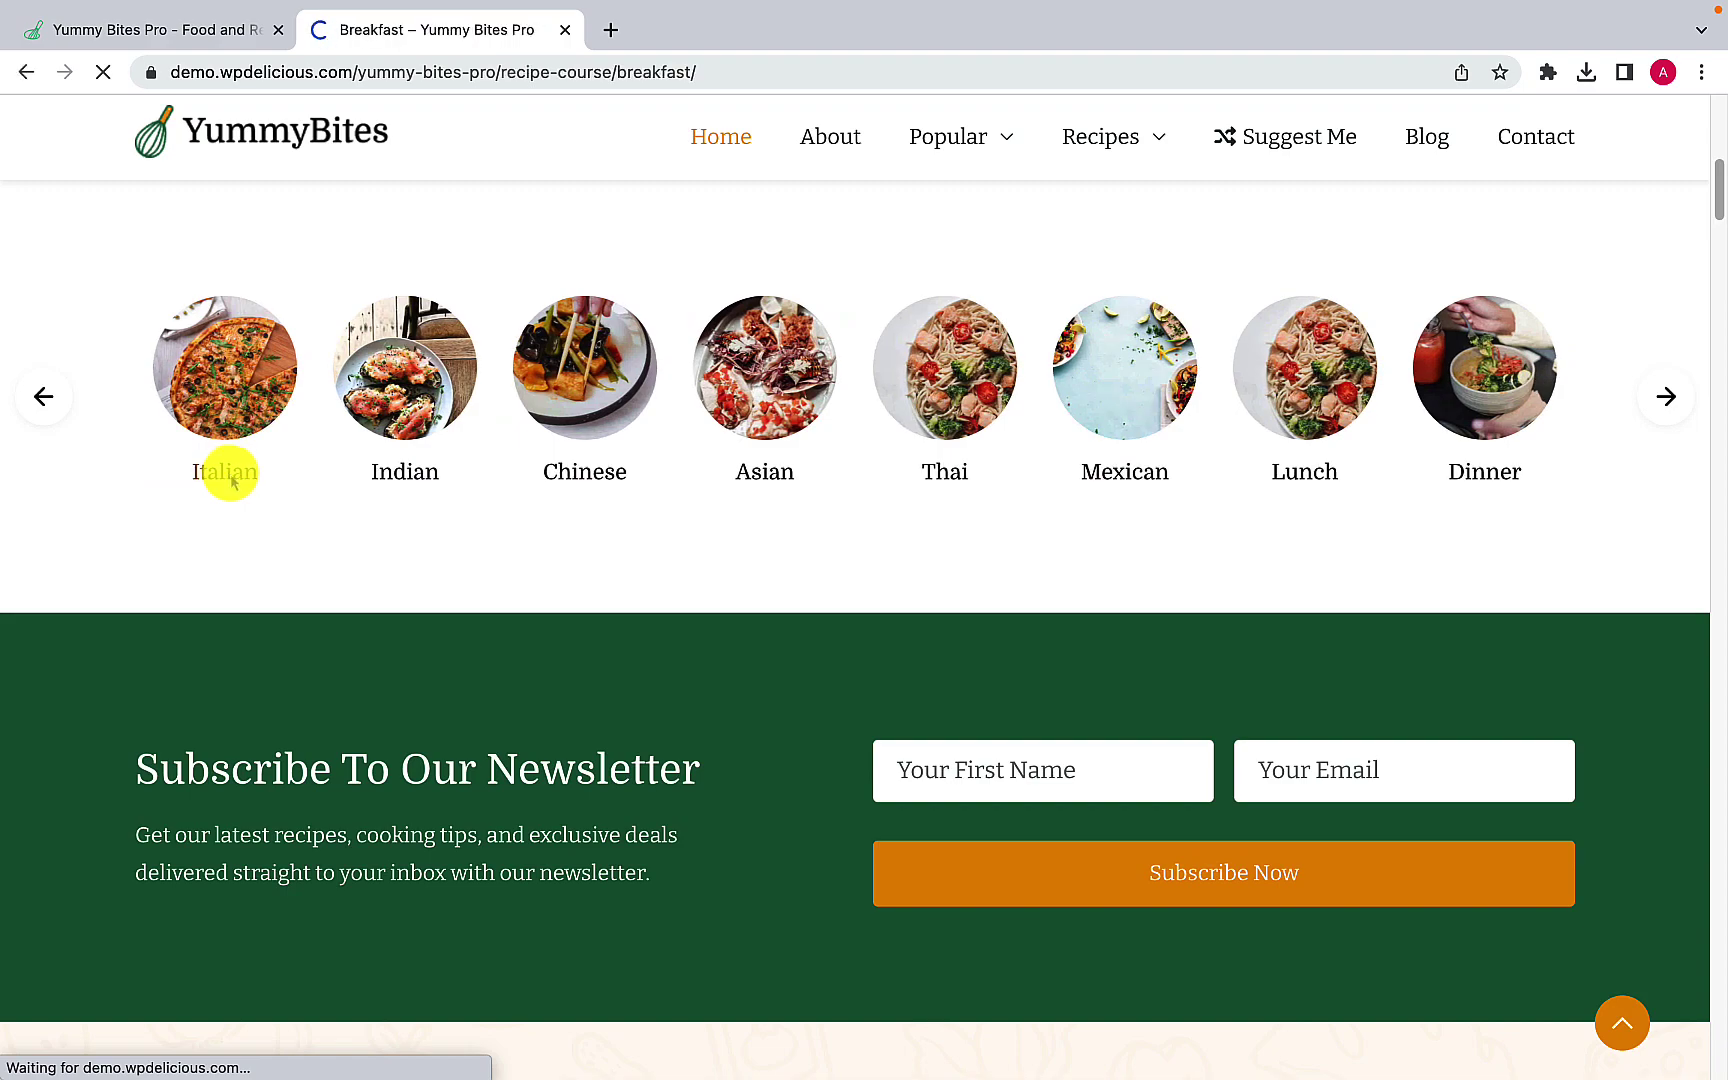
Step: Skim the recipes and Recipe Keys on the Breakfast page through to Charred Corn Salad, and return to the demo homepage
scroll(288, 587, down, 2)
scroll(288, 587, down, 10)
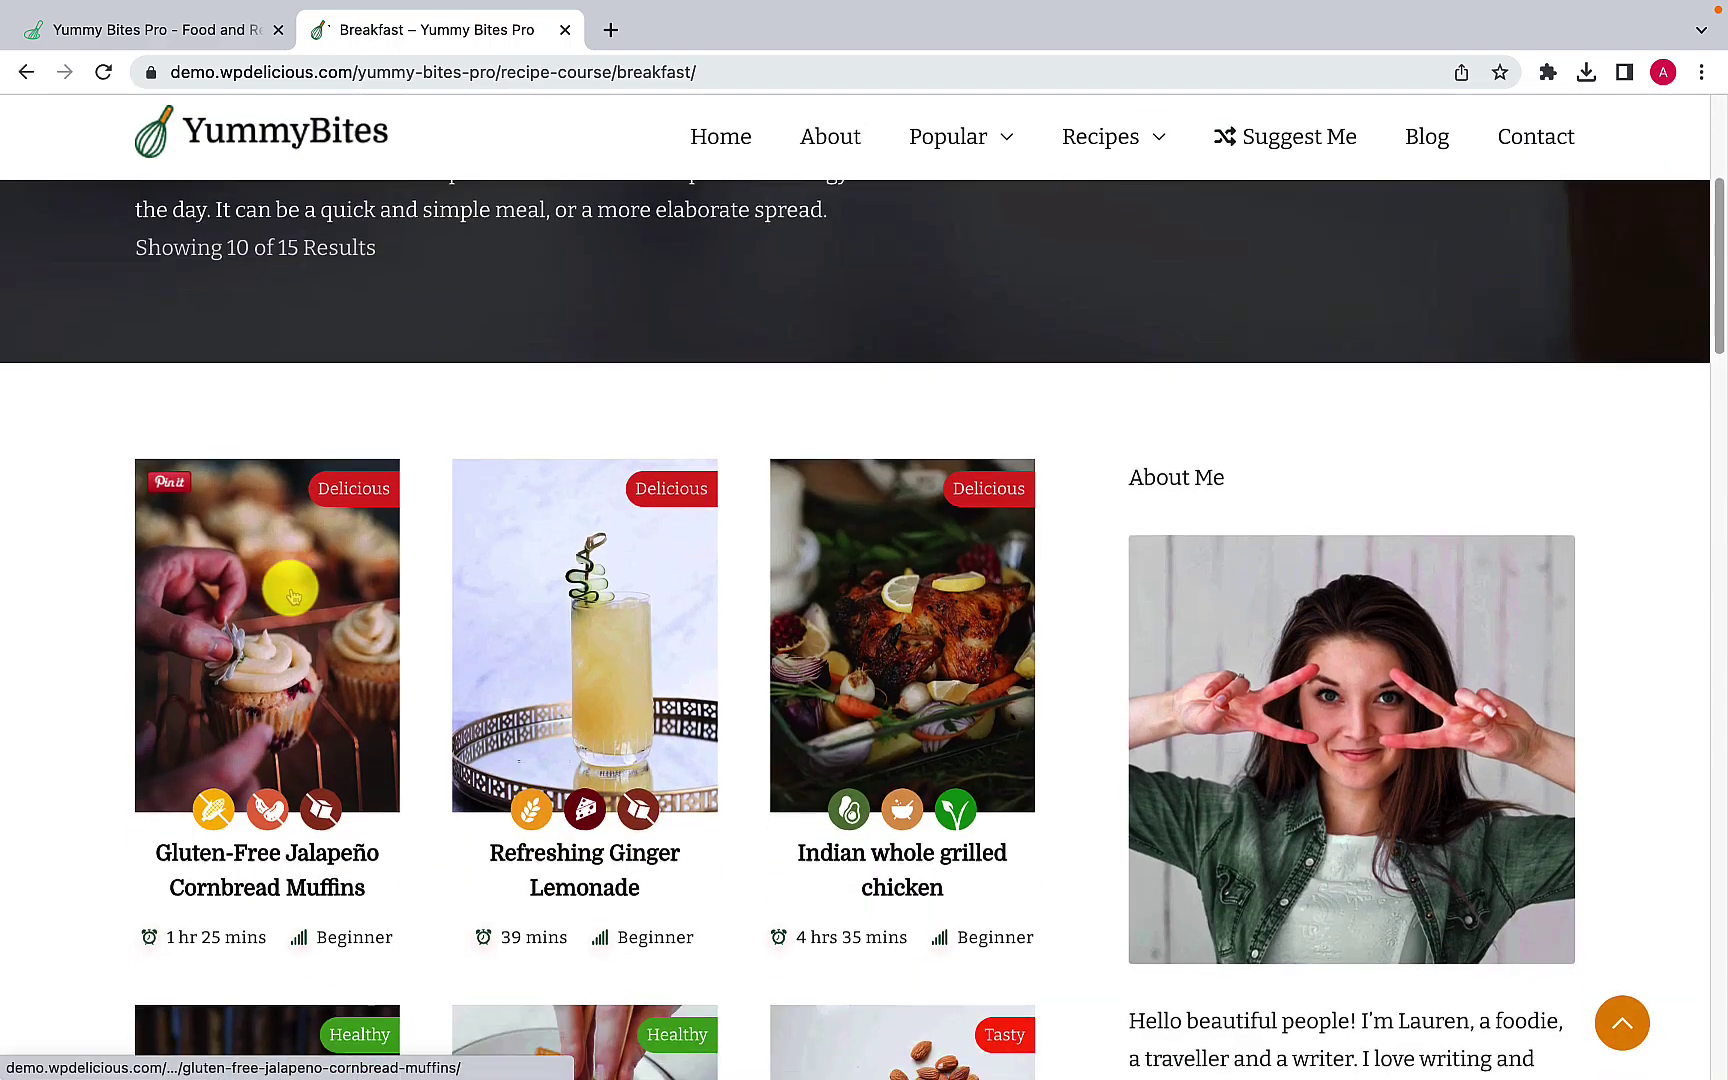
scroll(806, 603, down, 10)
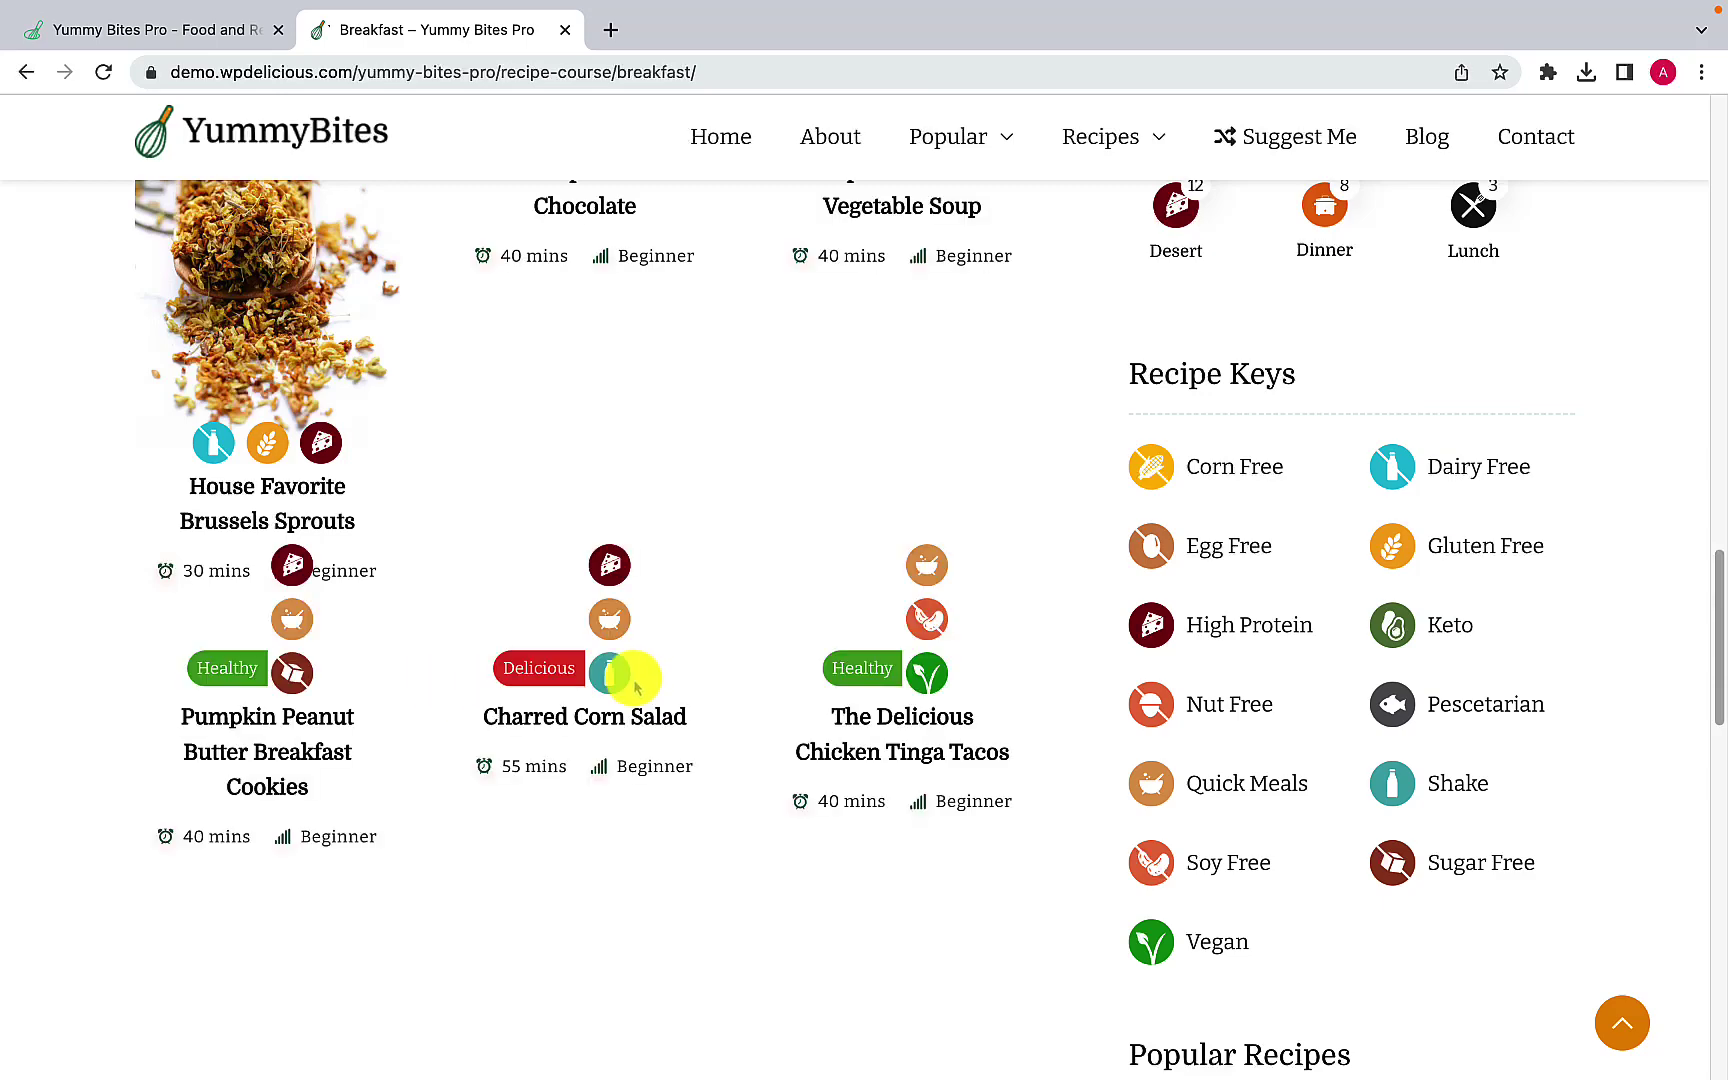
scroll(680, 690, down, 1)
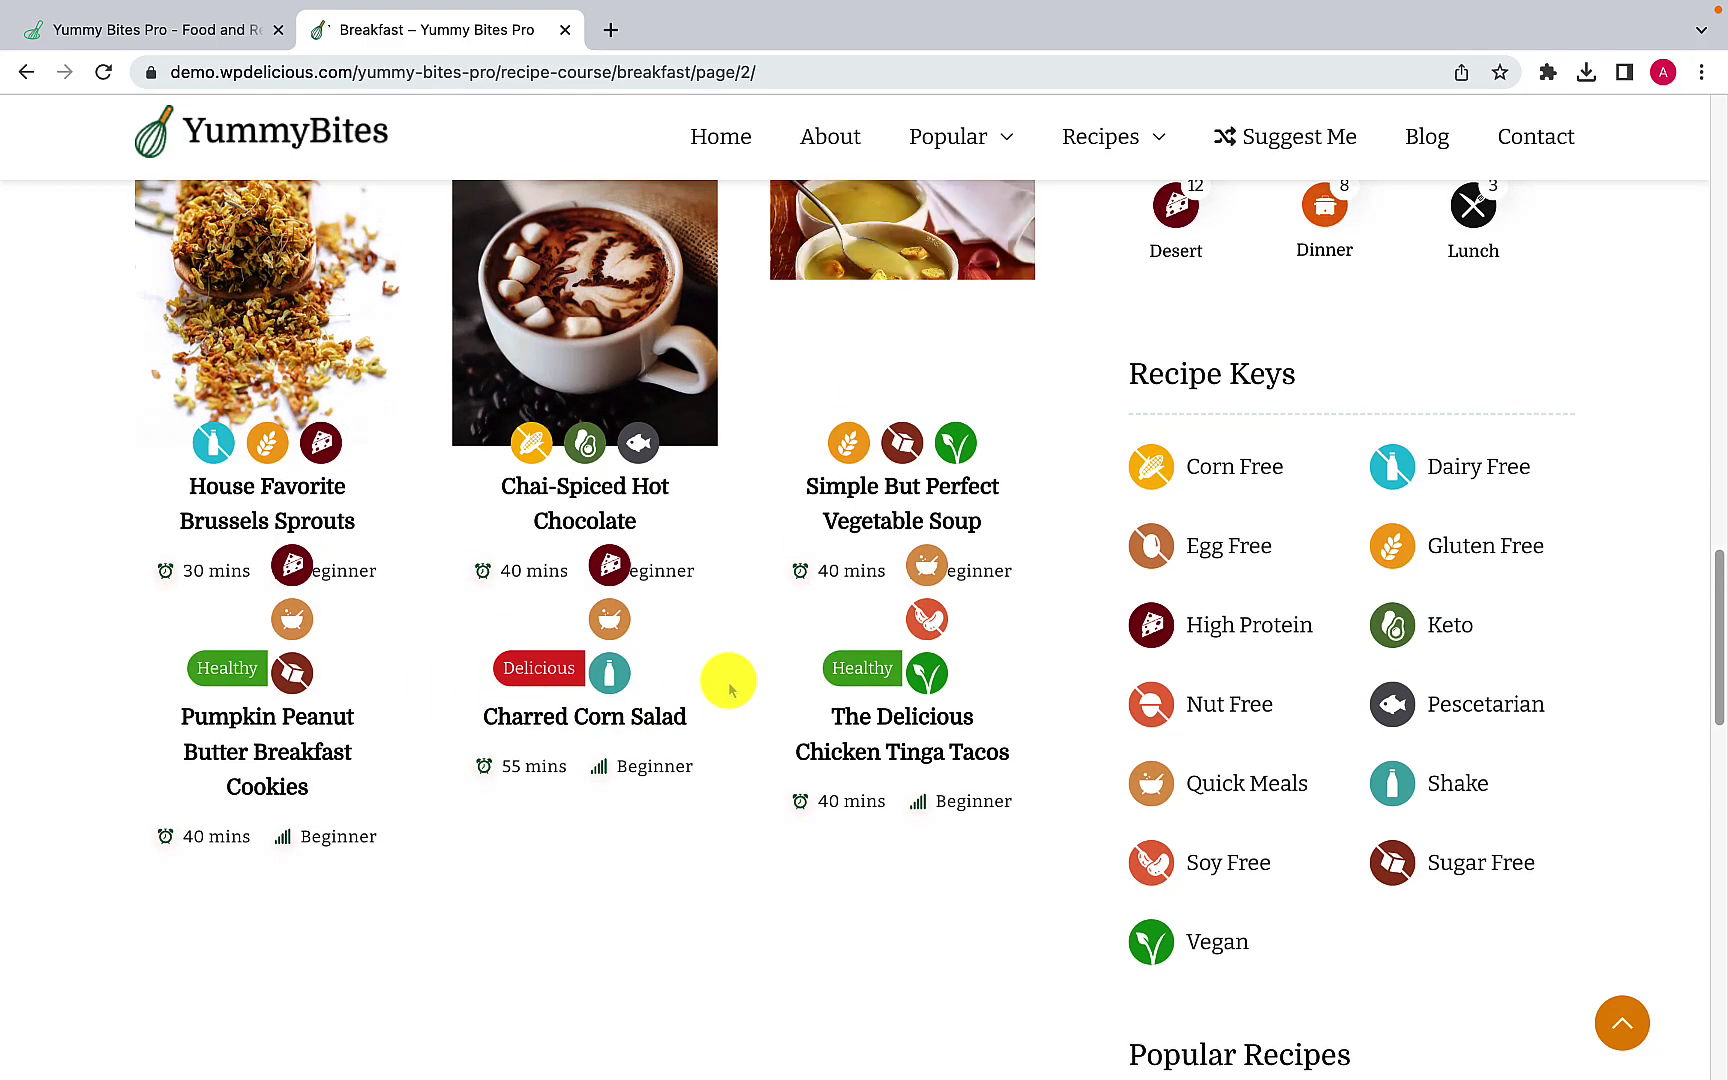
scroll(730, 688, down, 2)
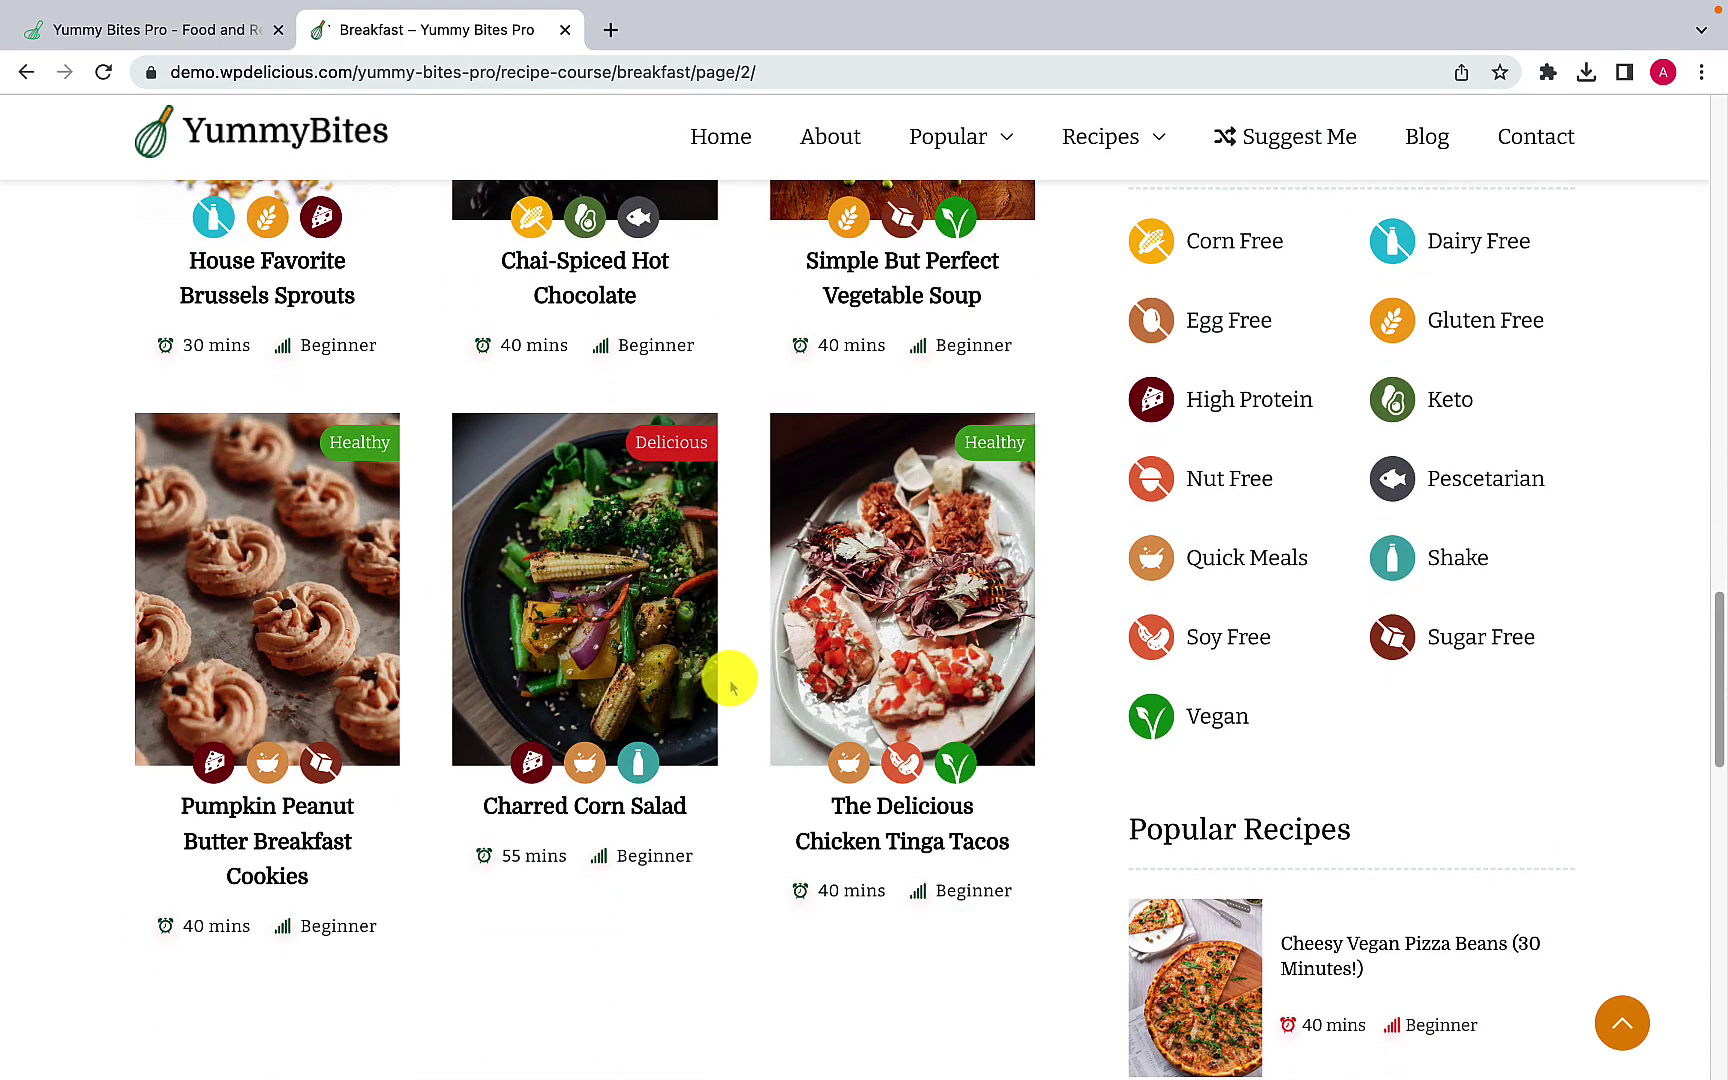
scroll(730, 686, up, 20)
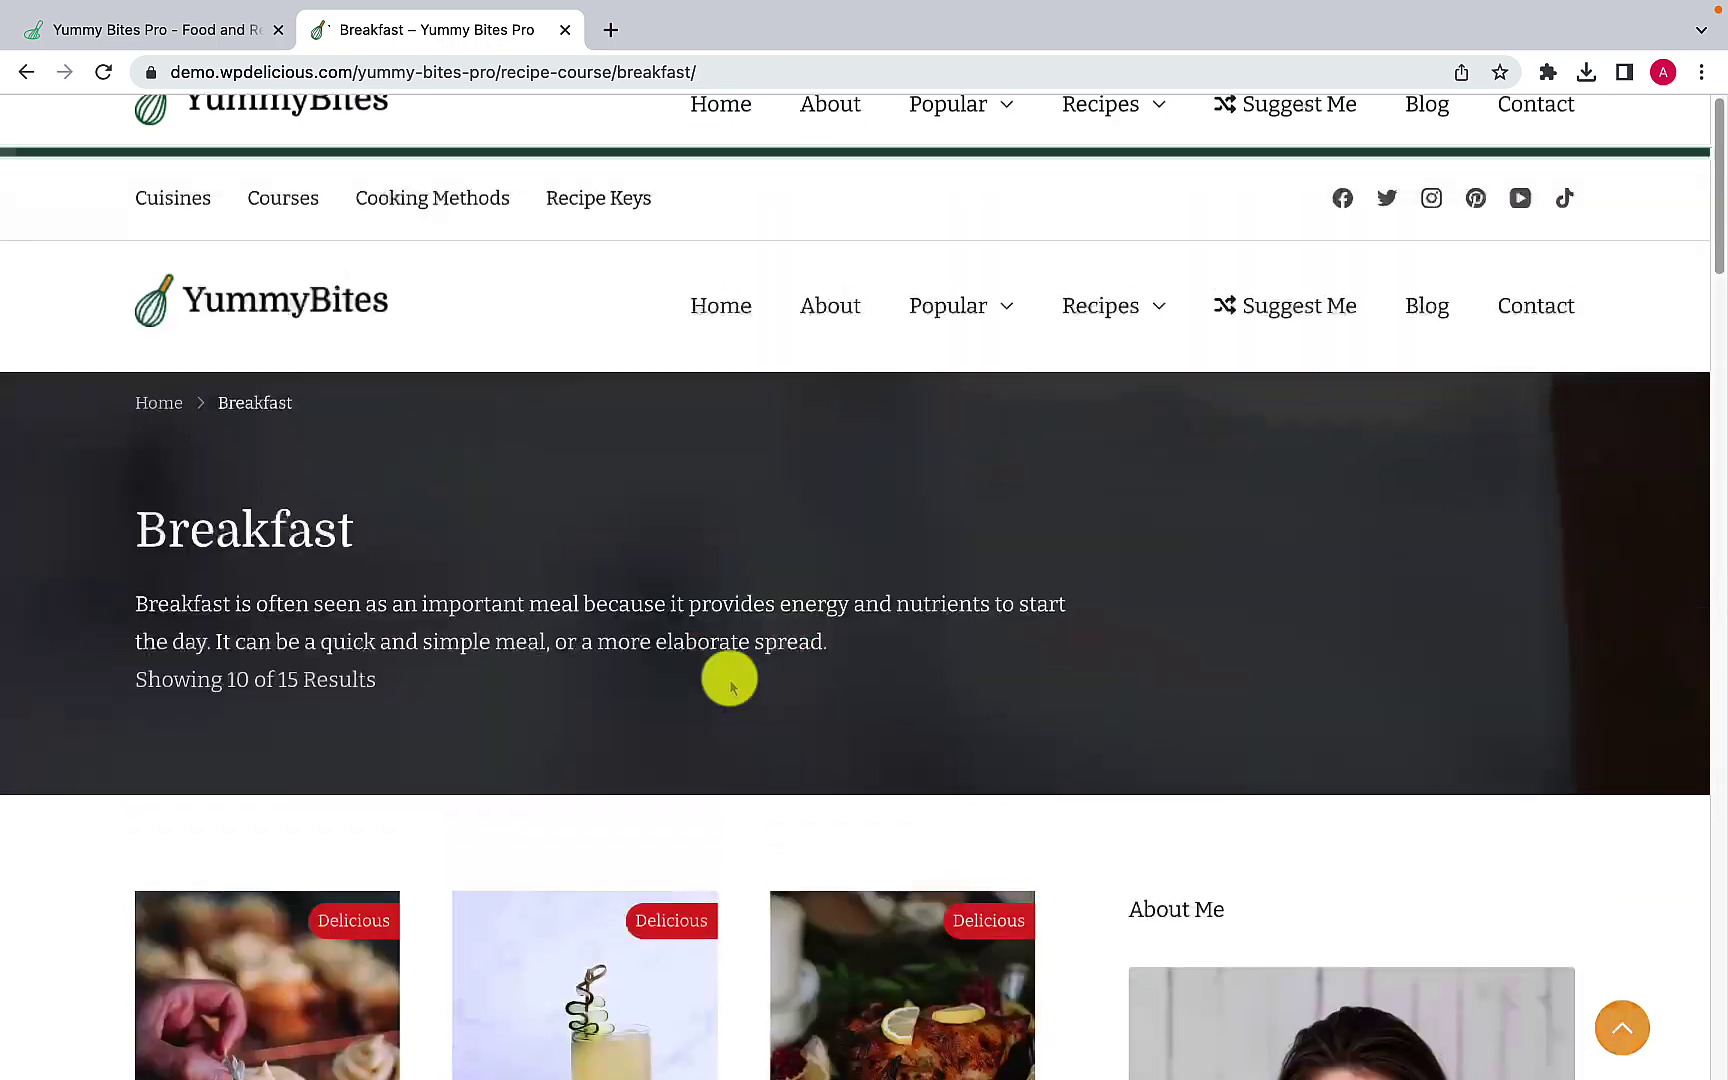
click(25, 72)
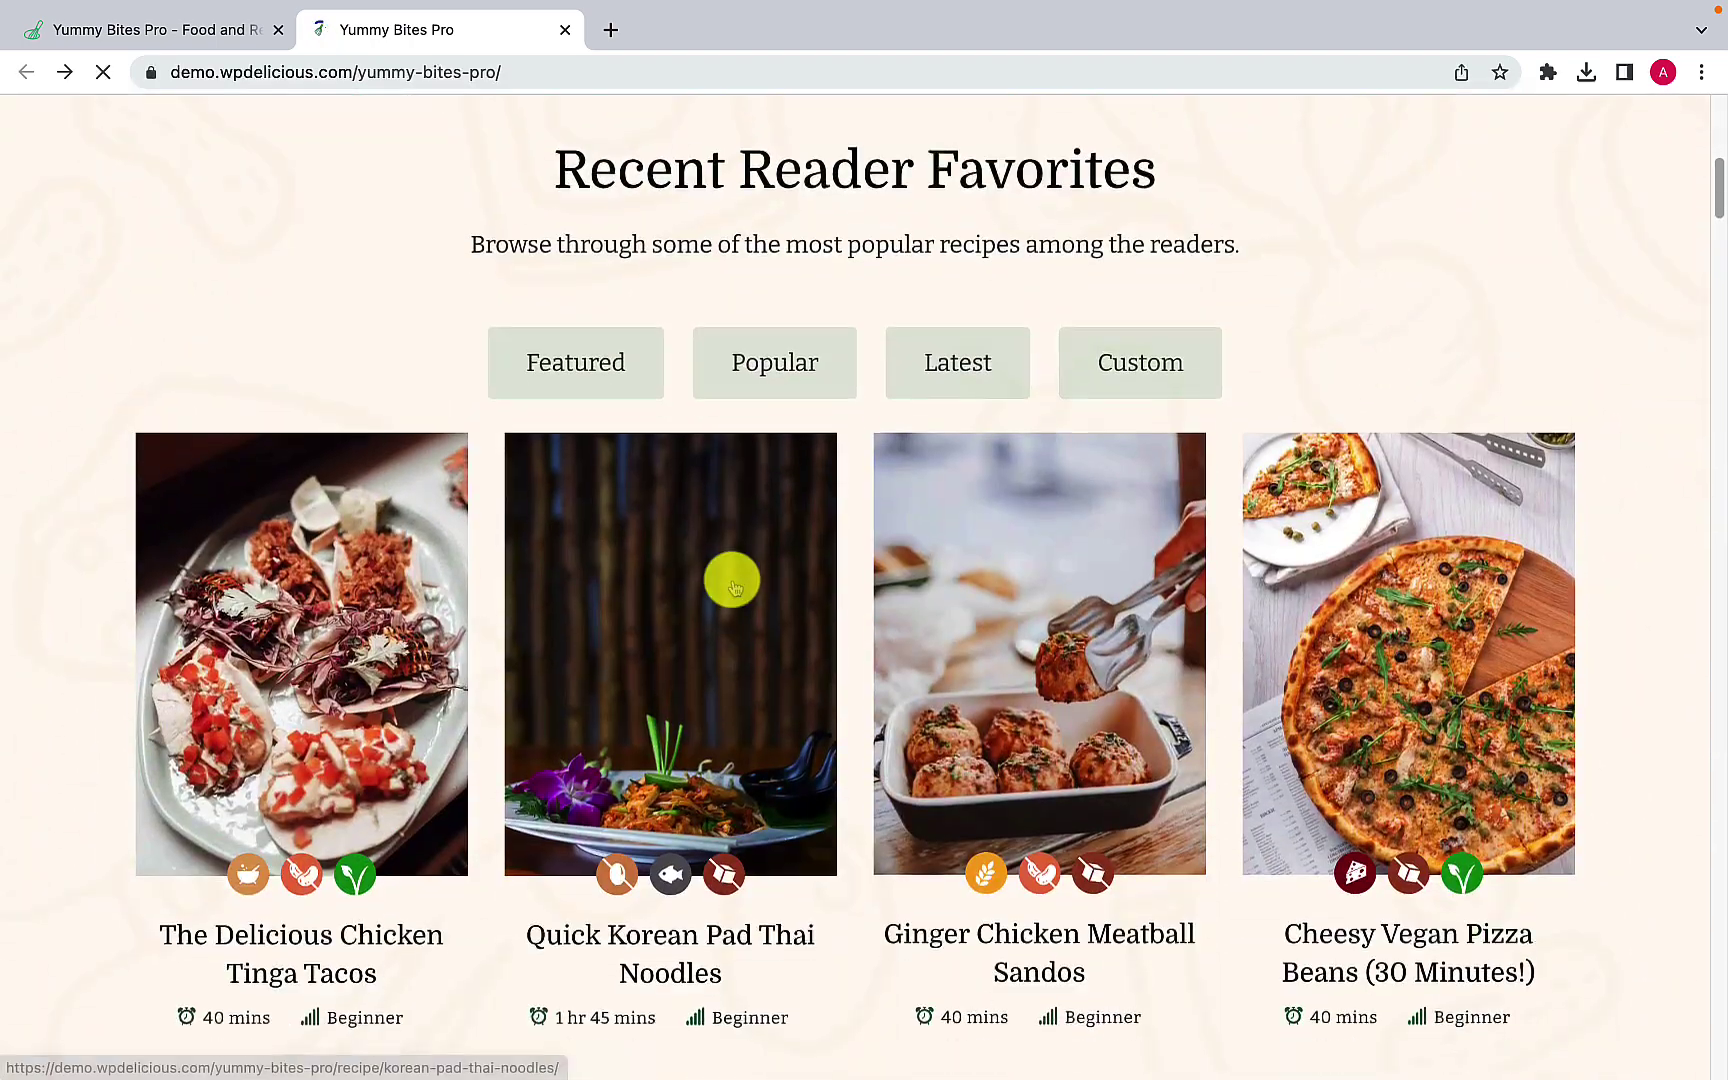
Step: View the category carousel and newsletter section, and show the Popular, Latest, Custom and Featured groups under Recent Reader Favorites
scroll(804, 642, up, 8)
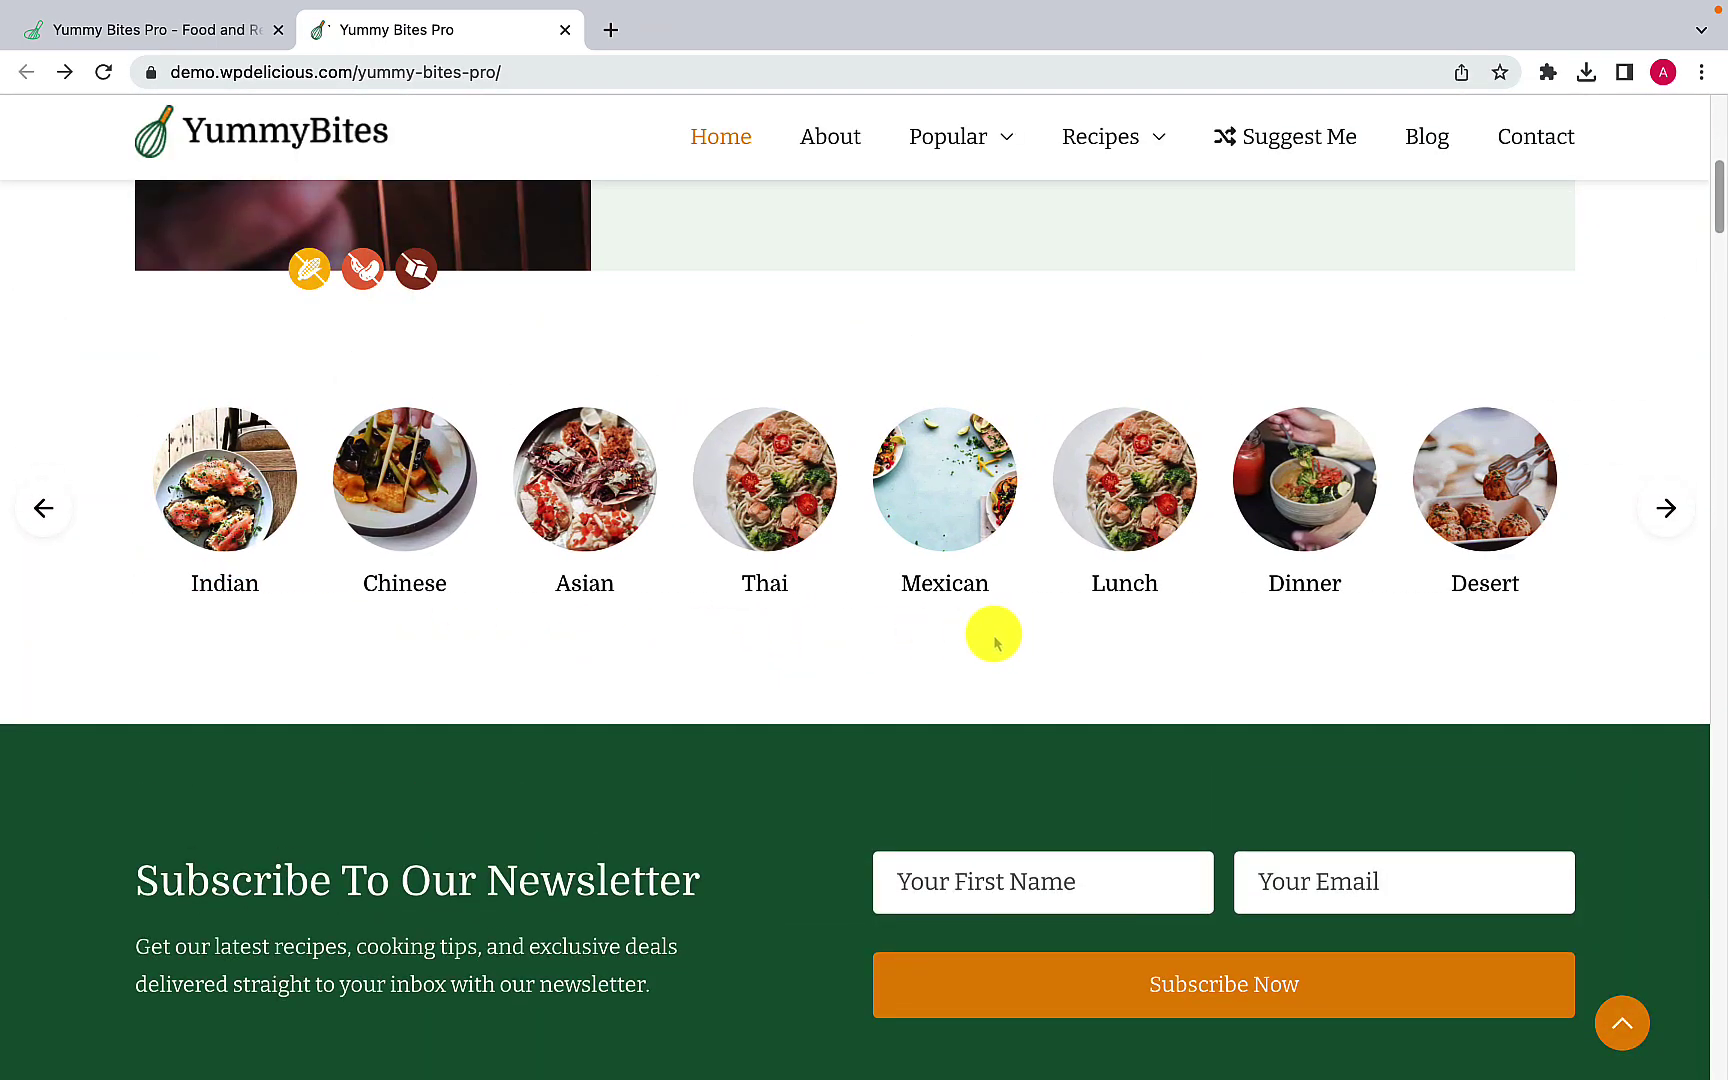
scroll(872, 663, down, 5)
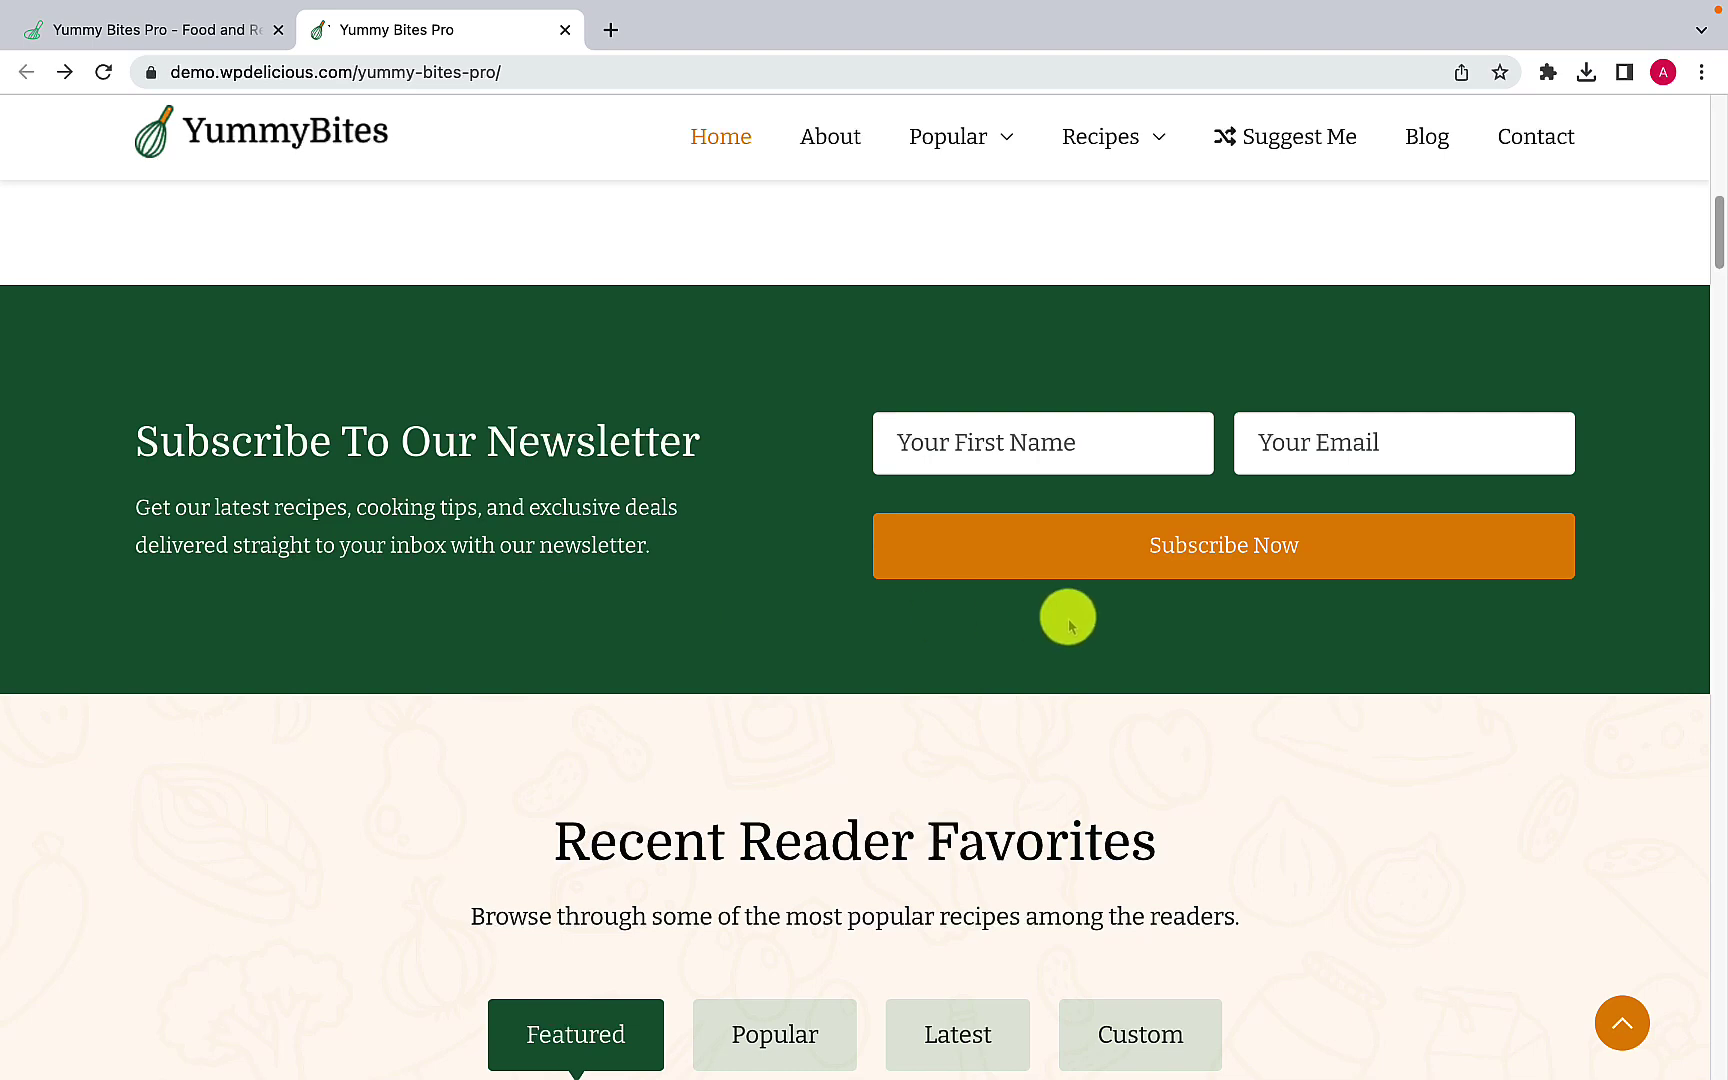
scroll(1068, 620, down, 5)
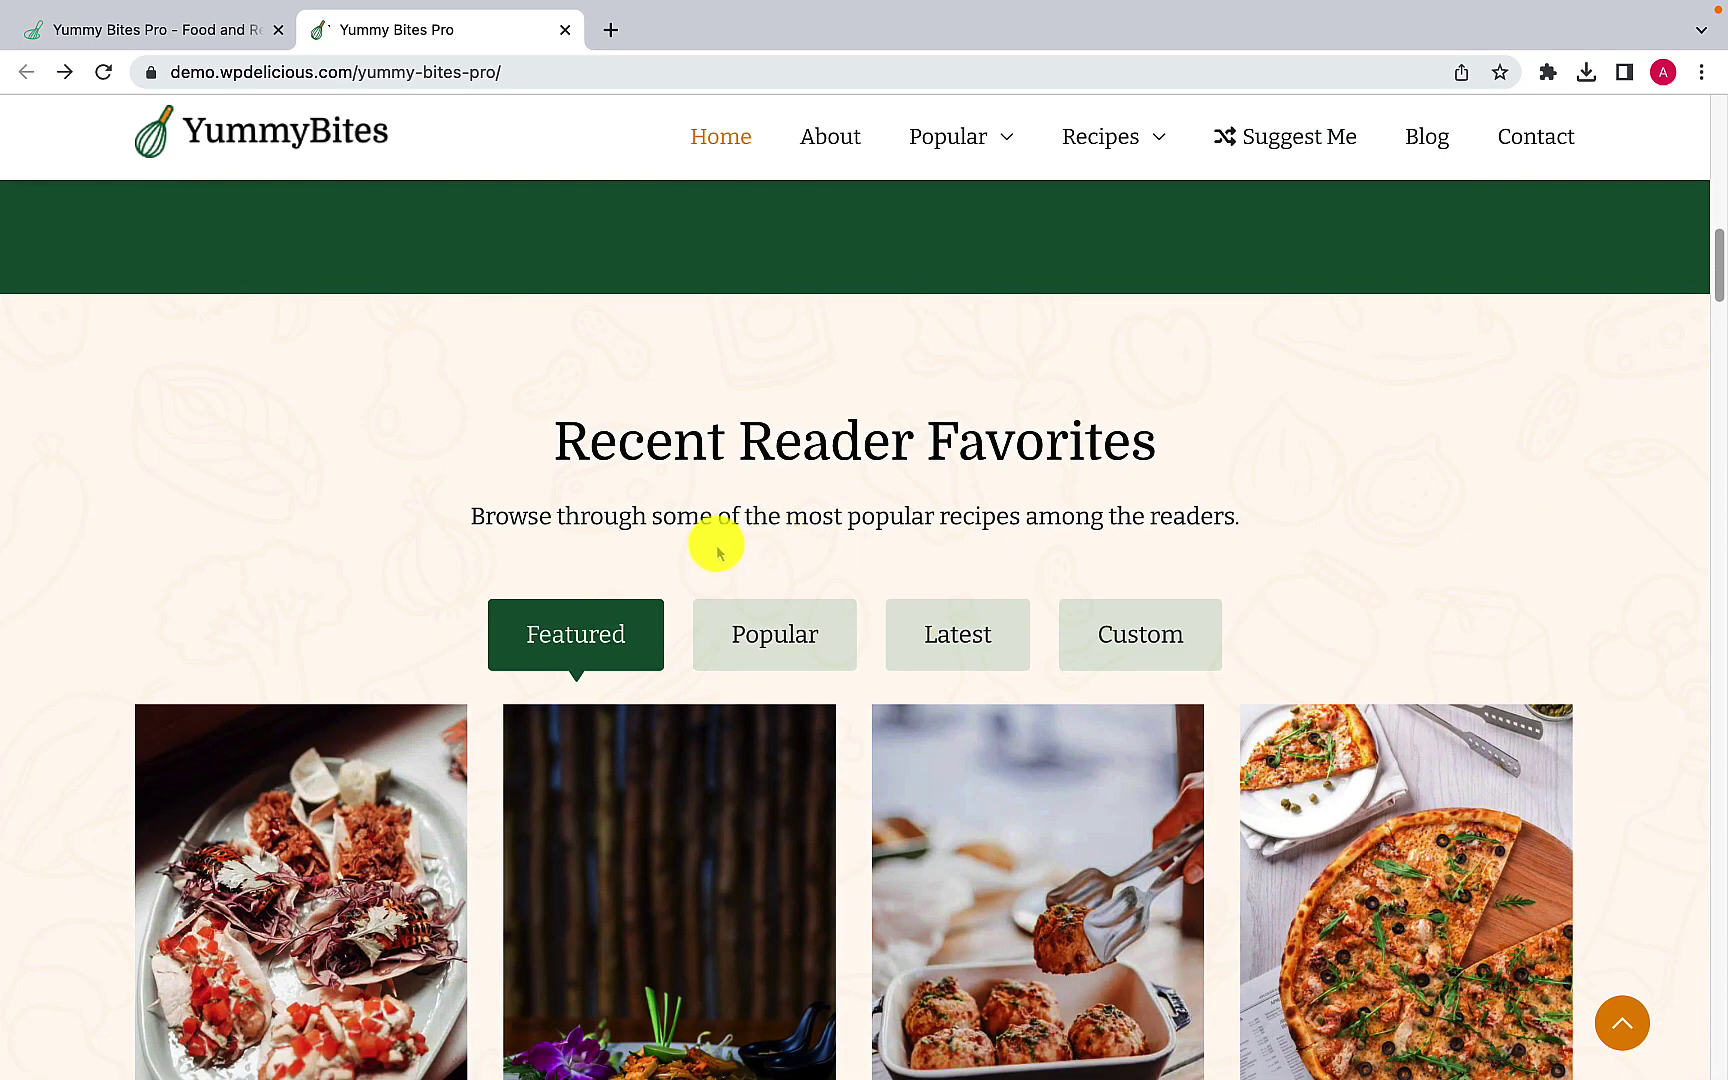
scroll(995, 541, down, 3)
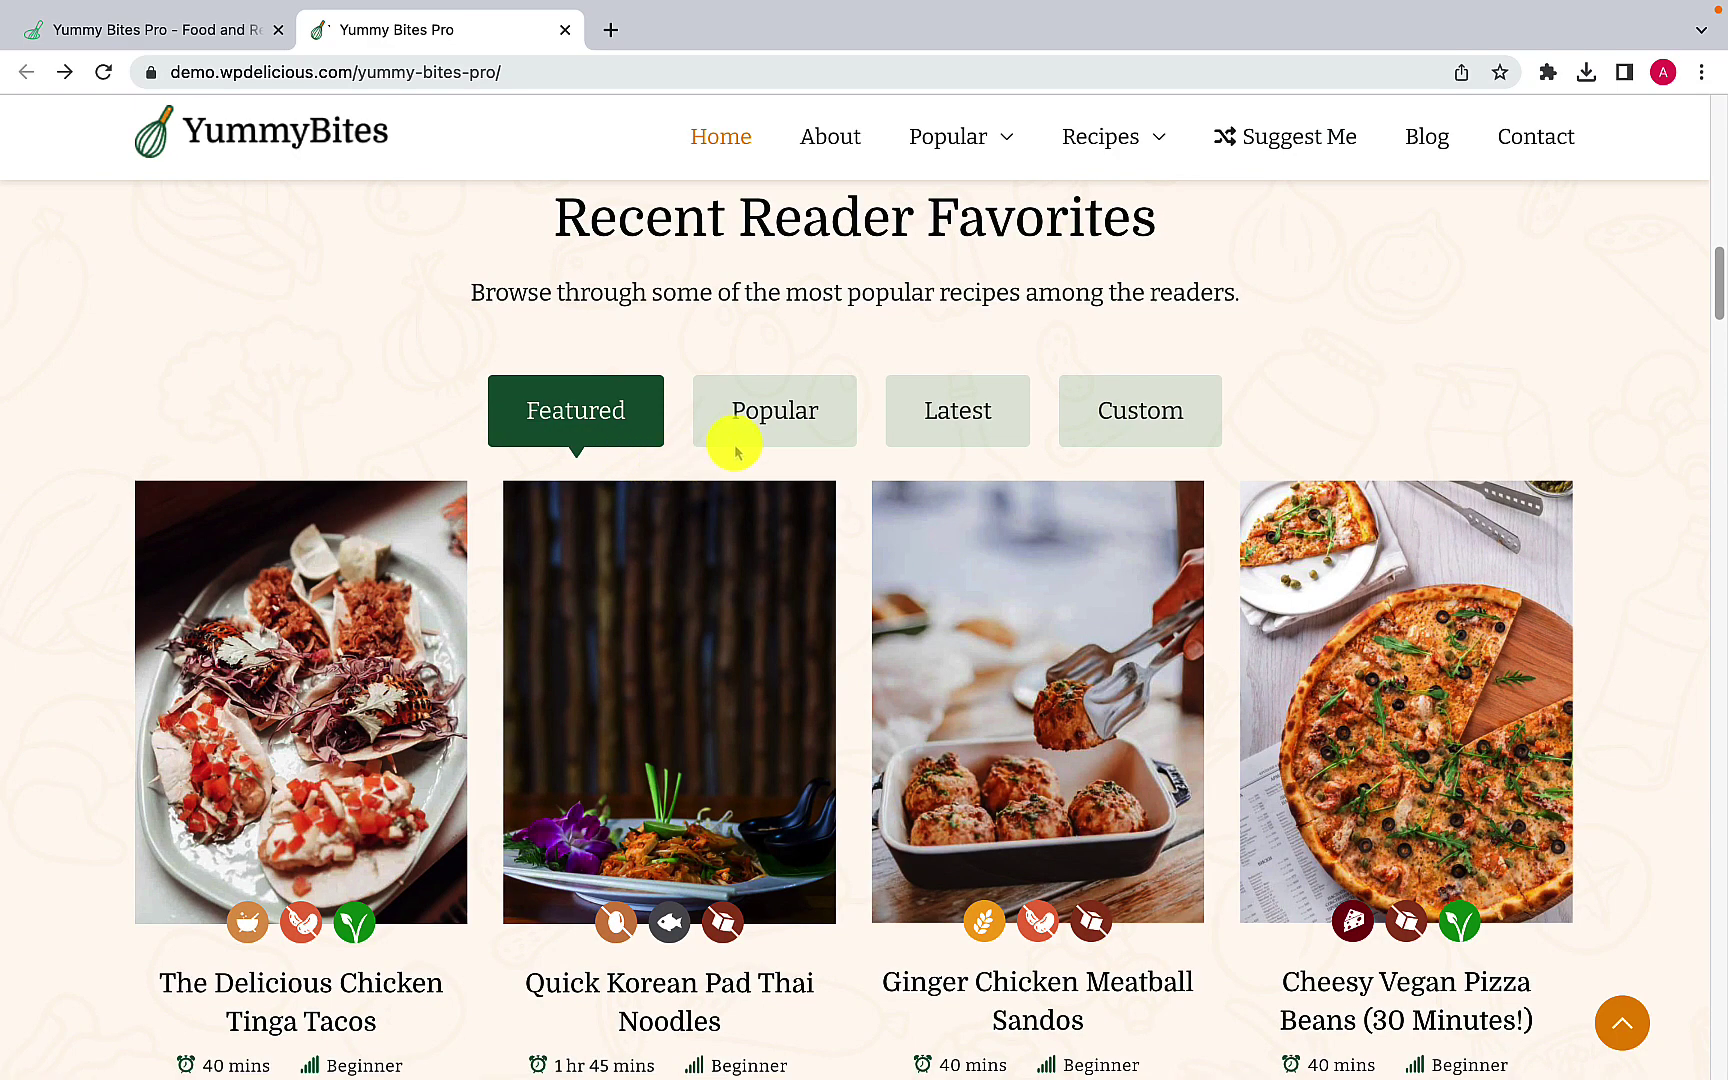
click(753, 437)
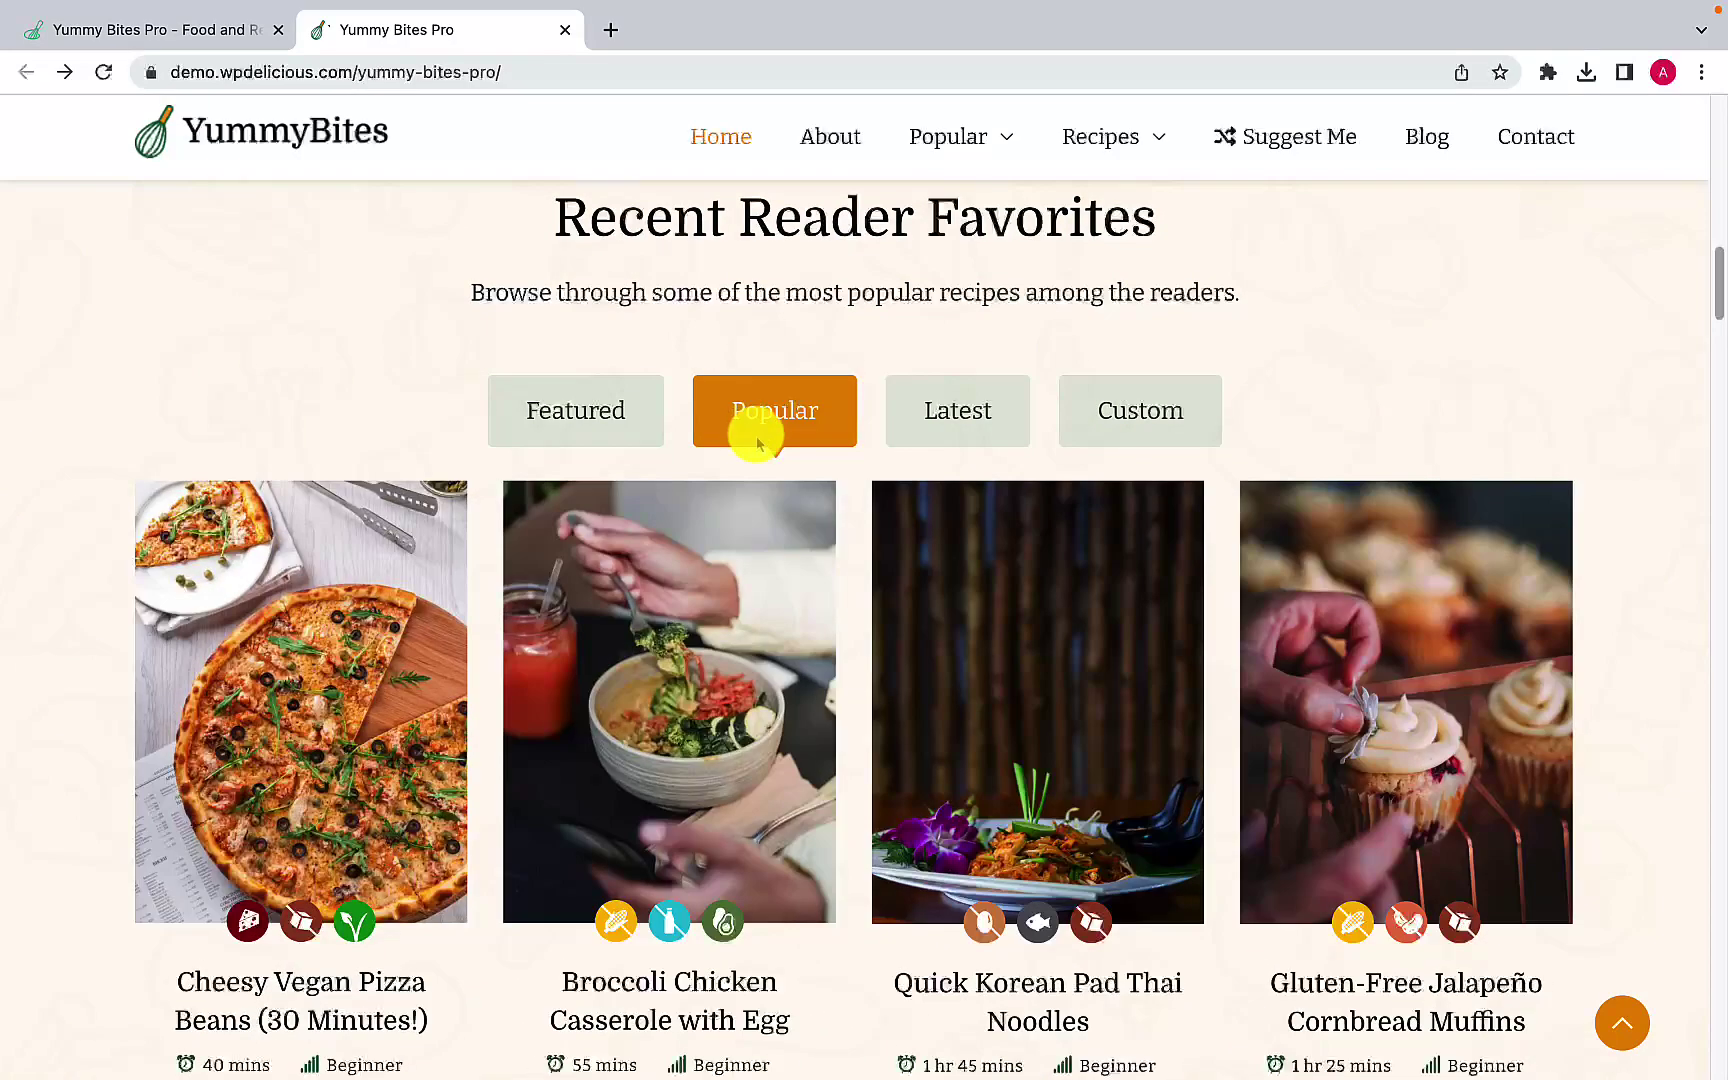
click(990, 435)
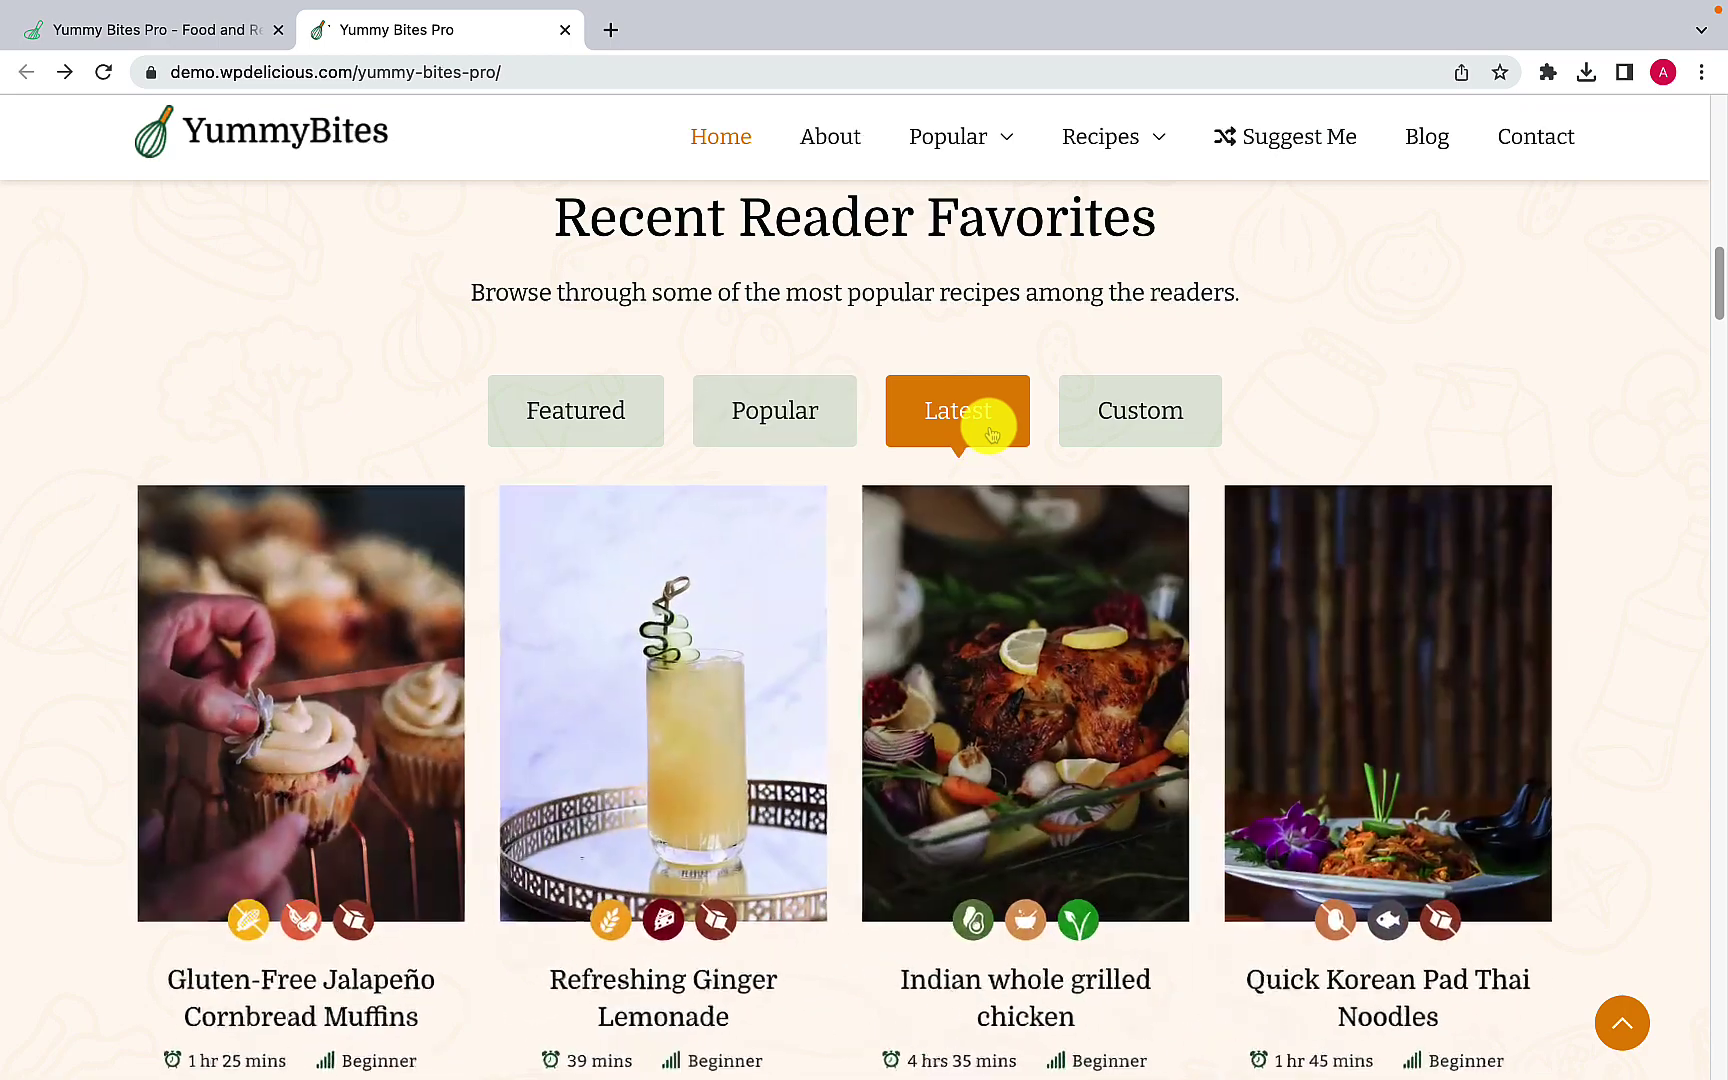
click(1139, 437)
click(544, 427)
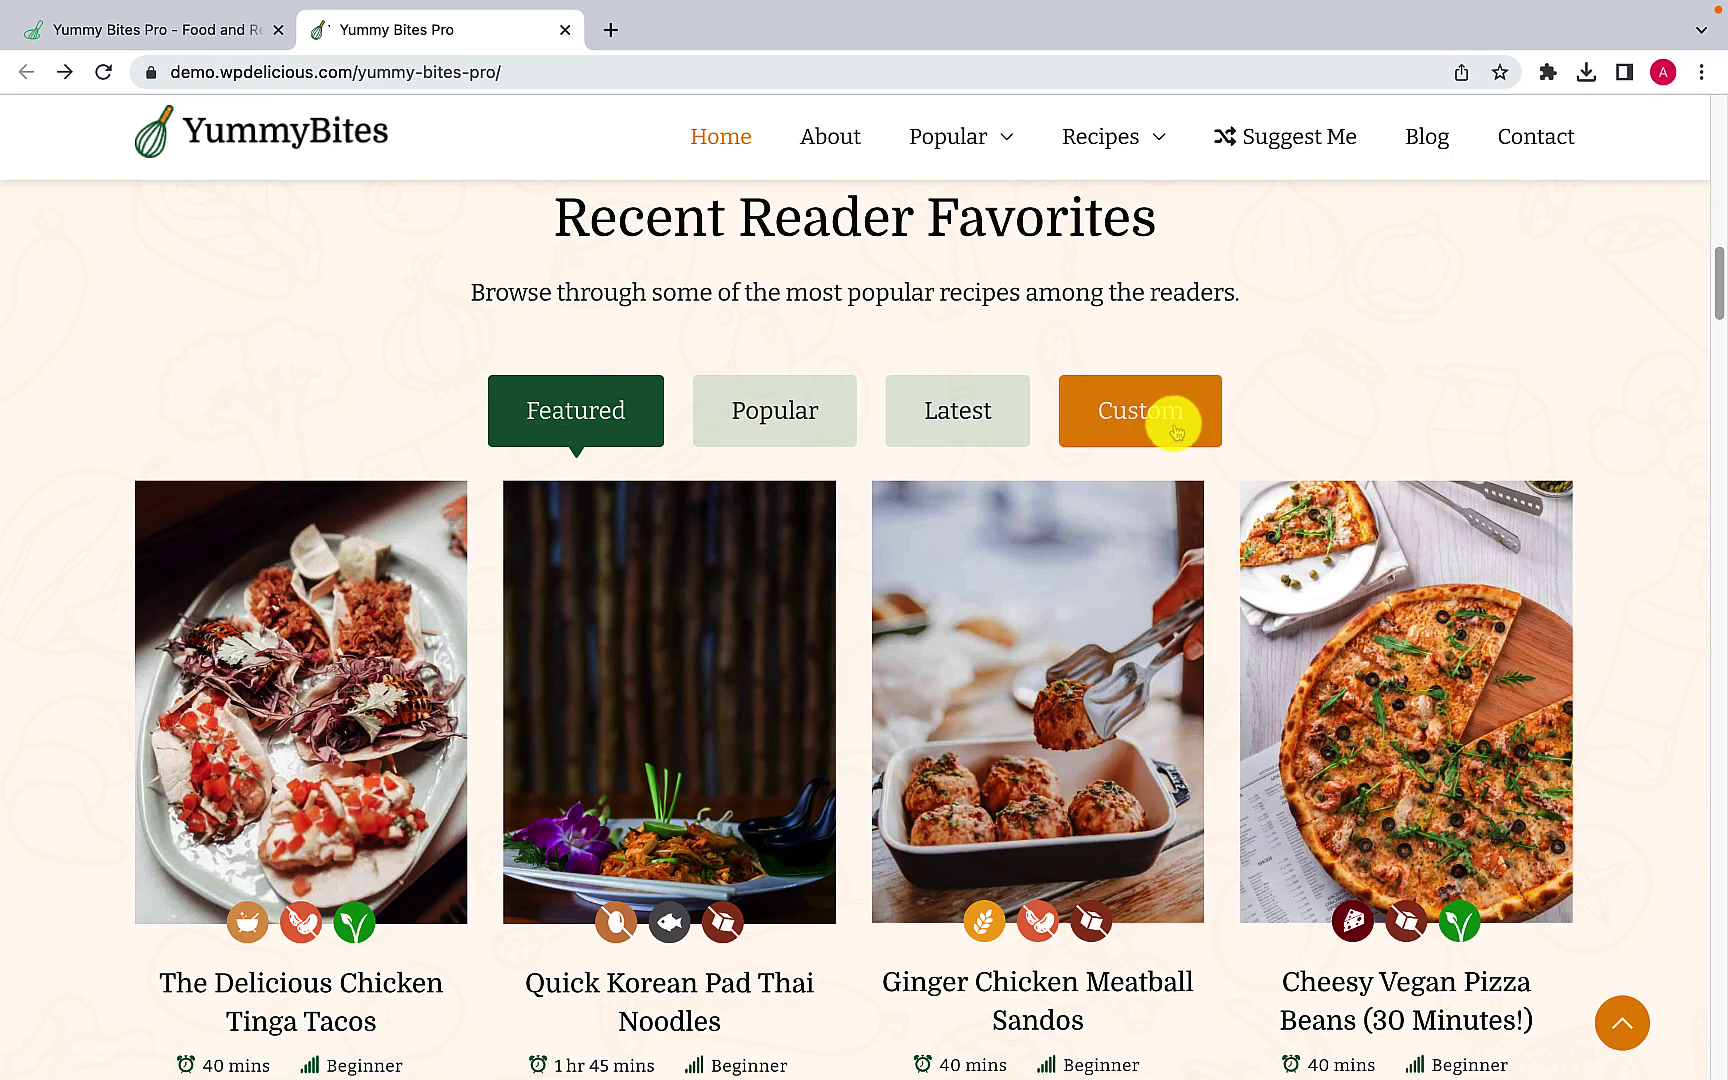
Step: Review the homepage sections from Recent Recipes and About Me through Popular Italian Recipes to Favorites Dinner Recipes
scroll(893, 595, down, 10)
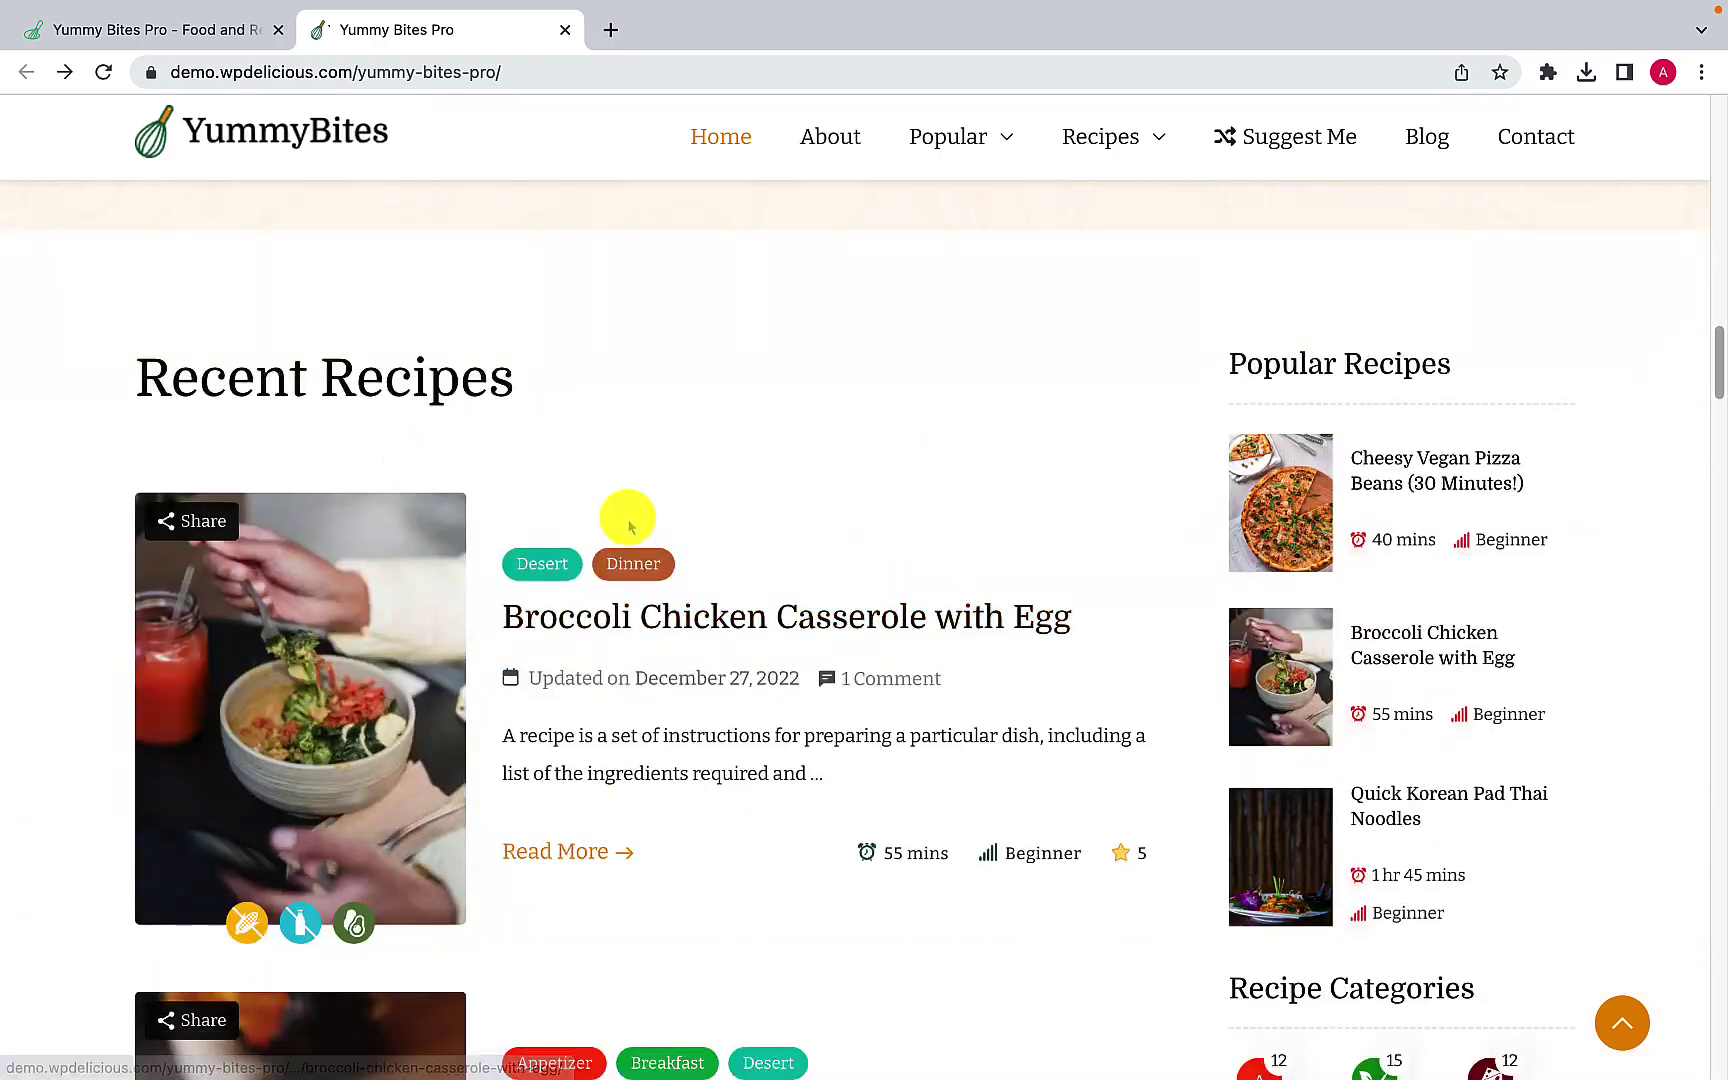
scroll(612, 545, down, 9)
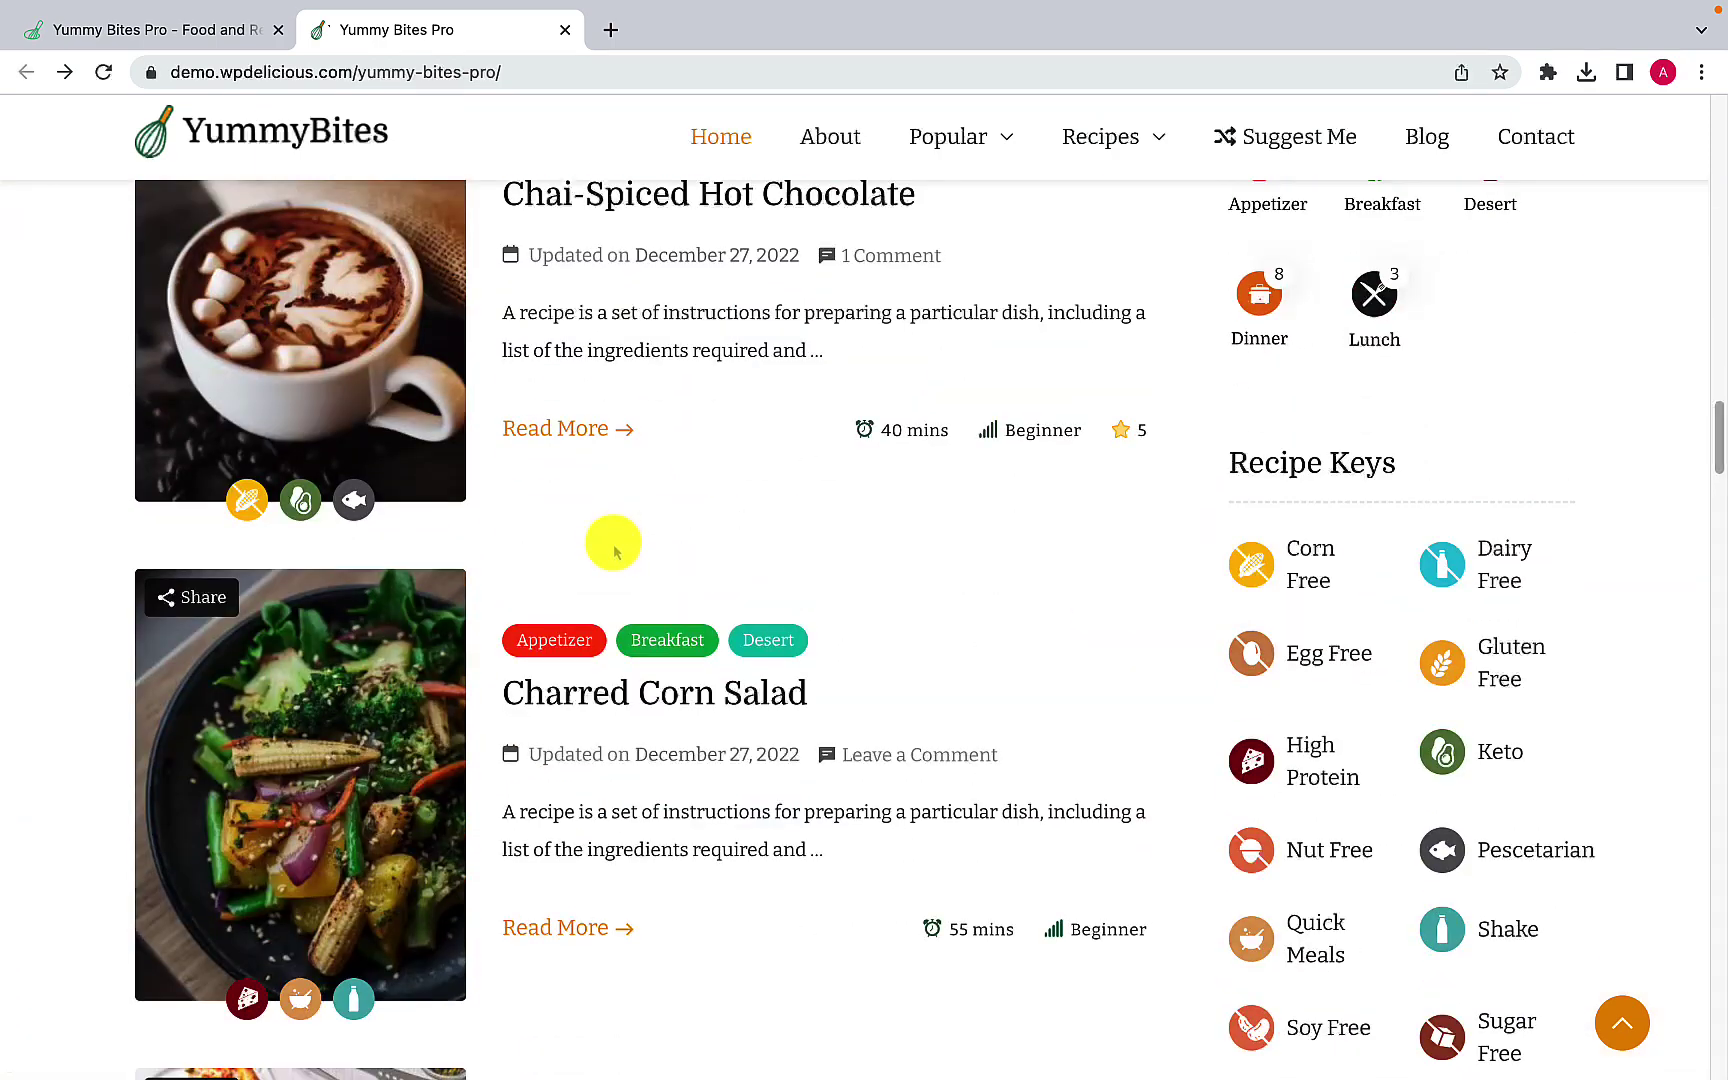
scroll(614, 548, down, 15)
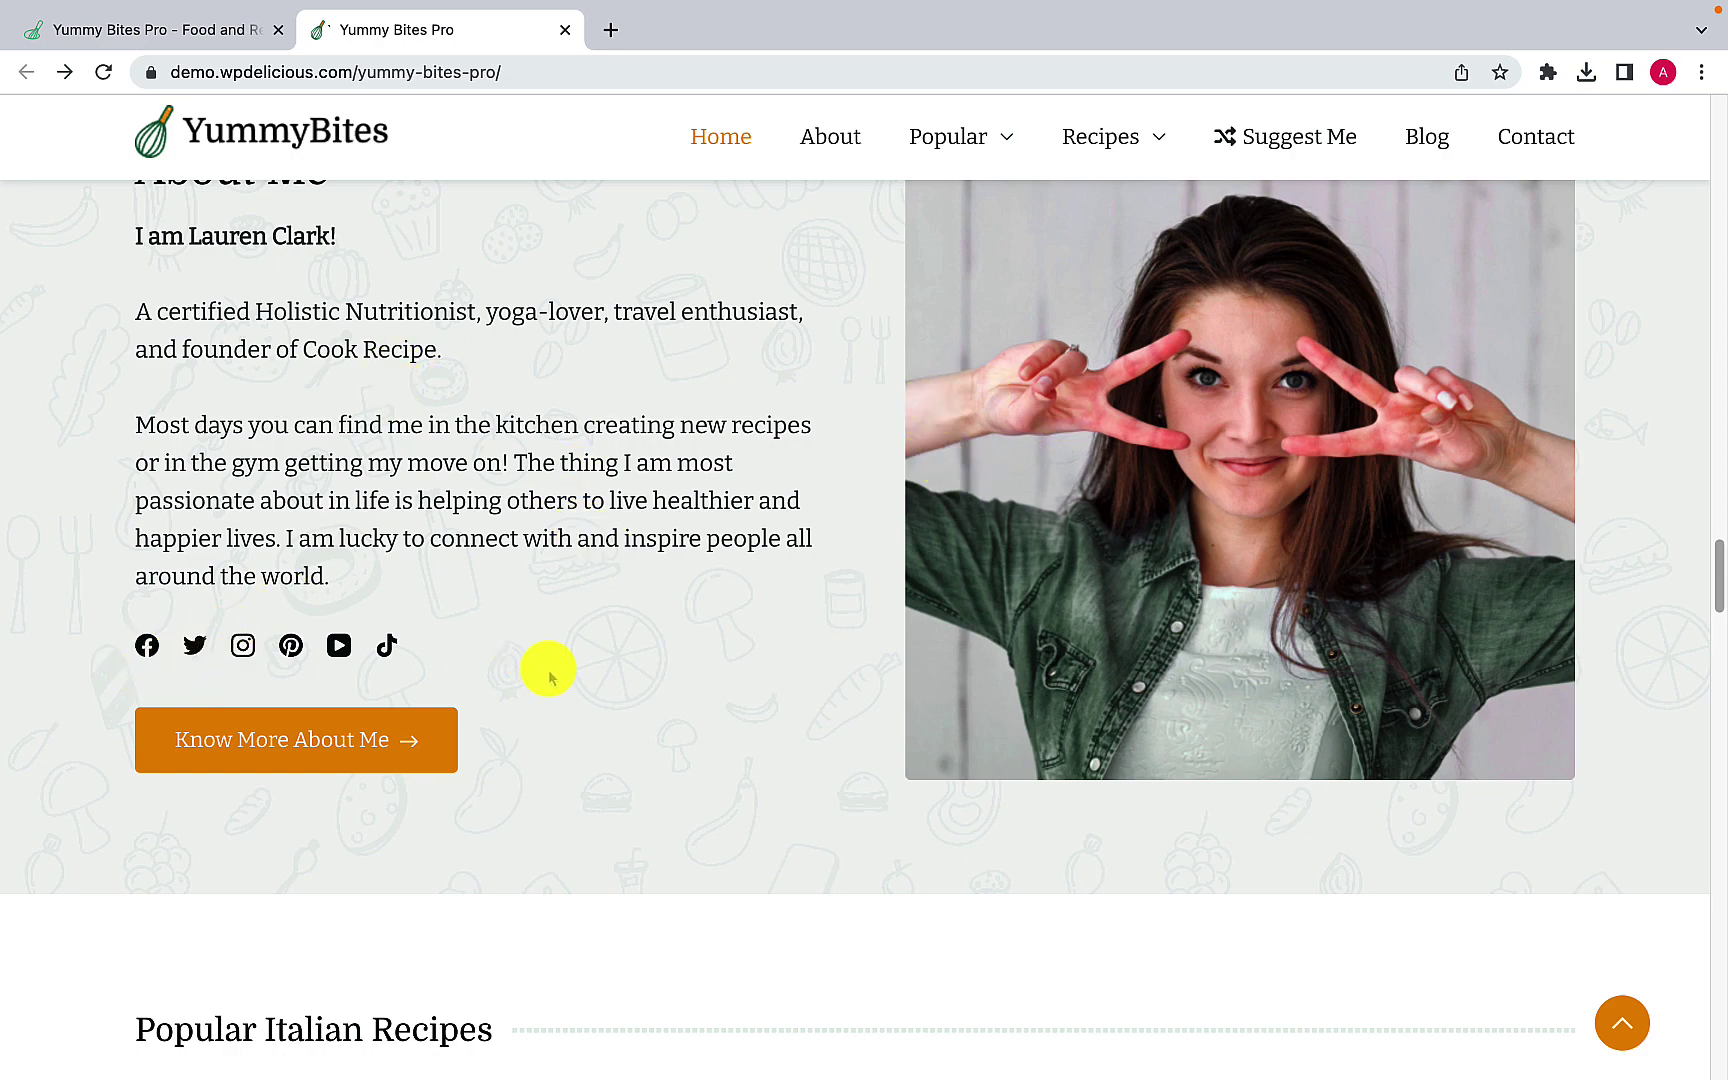
scroll(552, 671, down, 6)
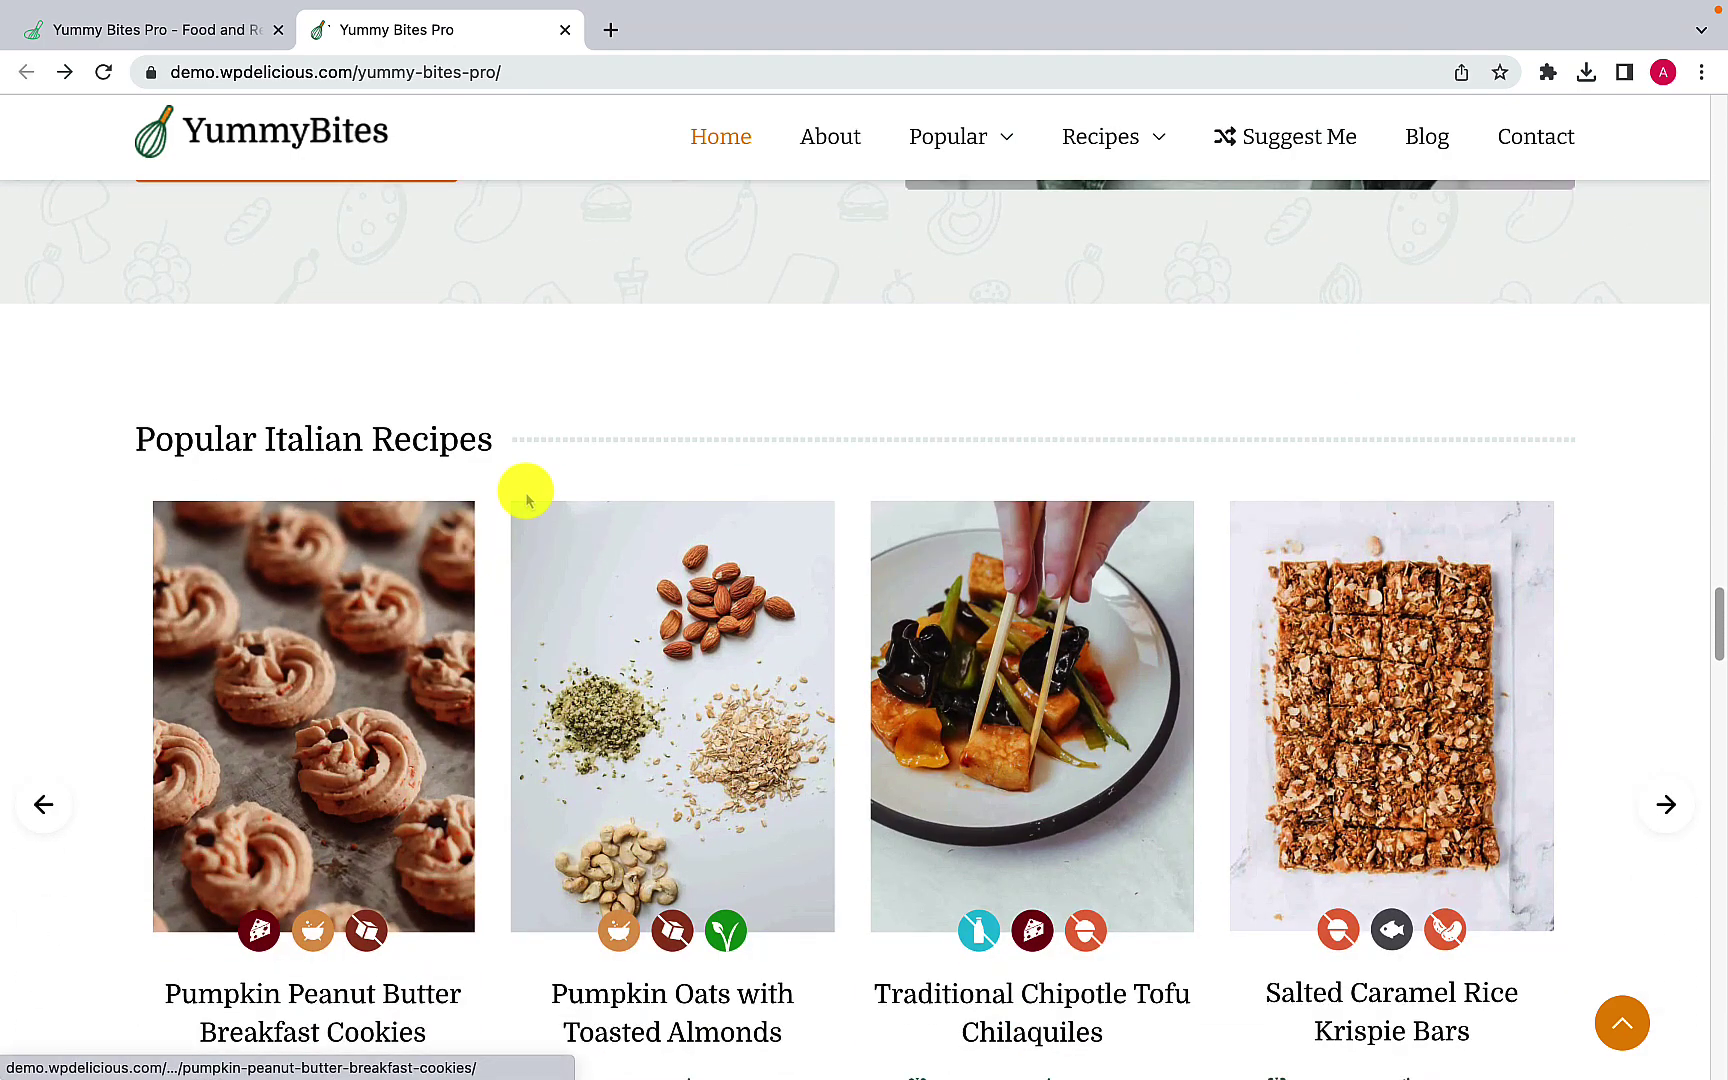
scroll(521, 490, down, 4)
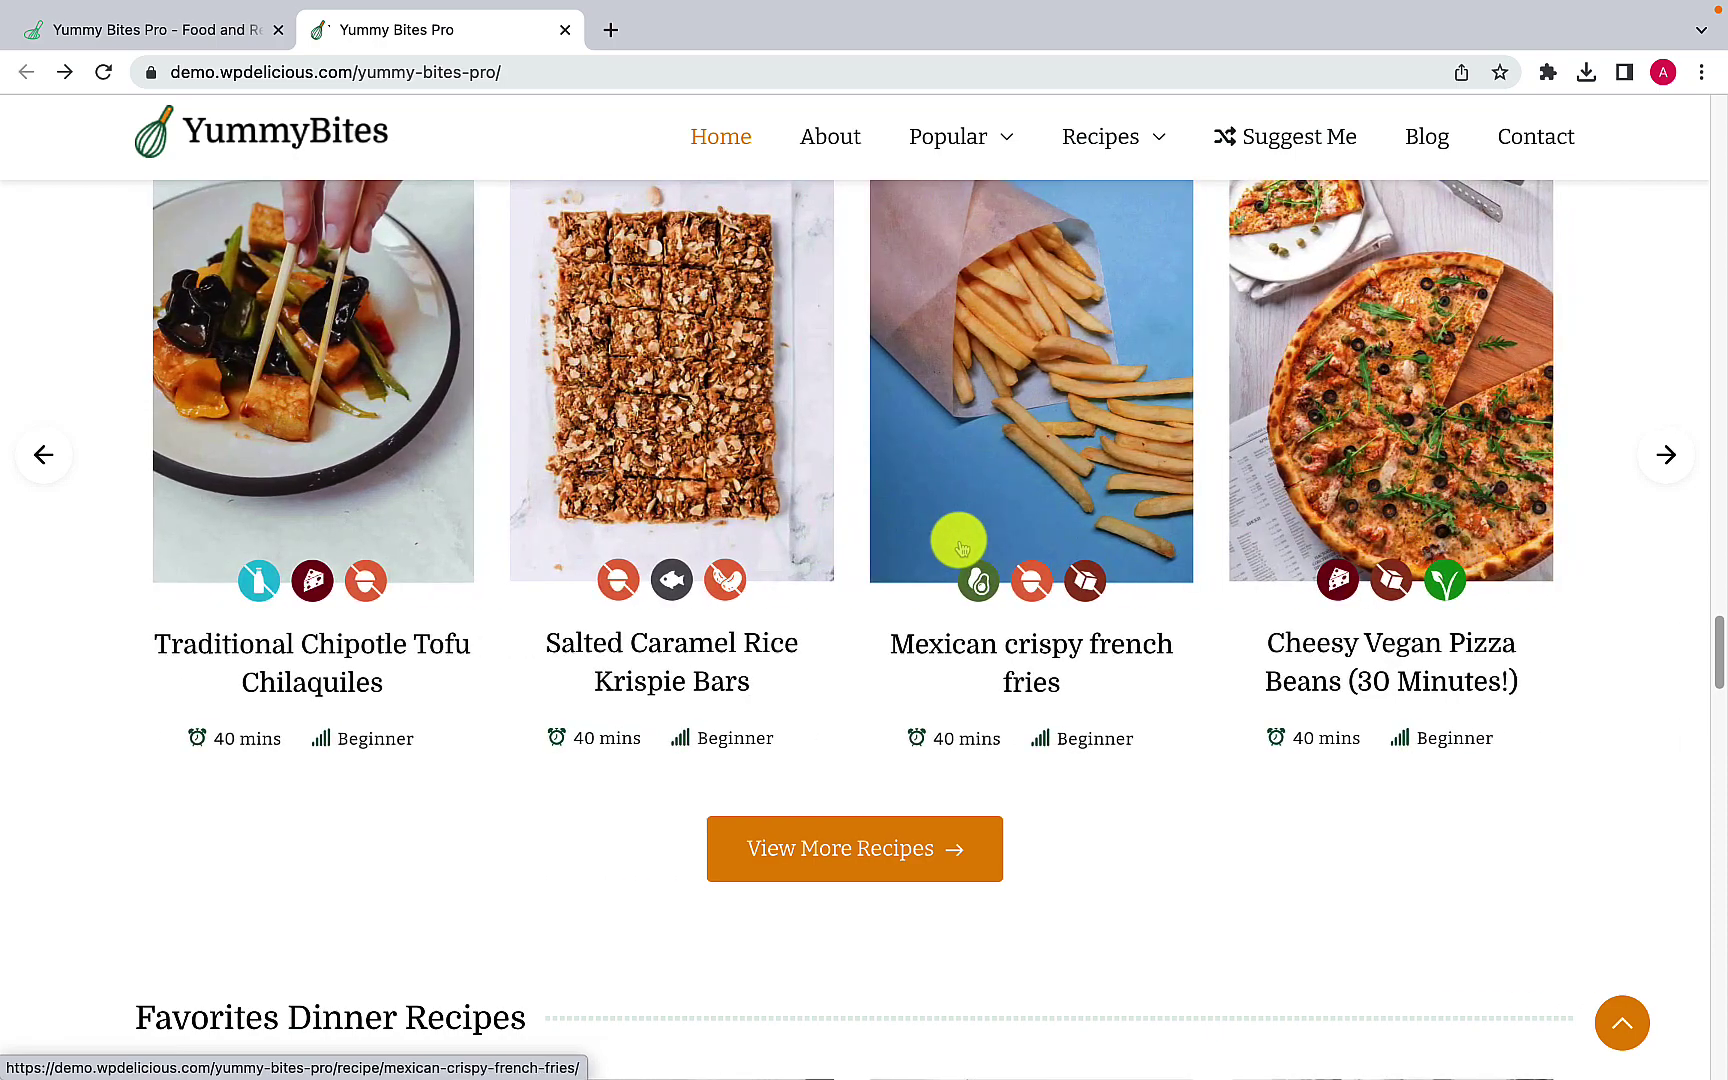
scroll(962, 548, down, 6)
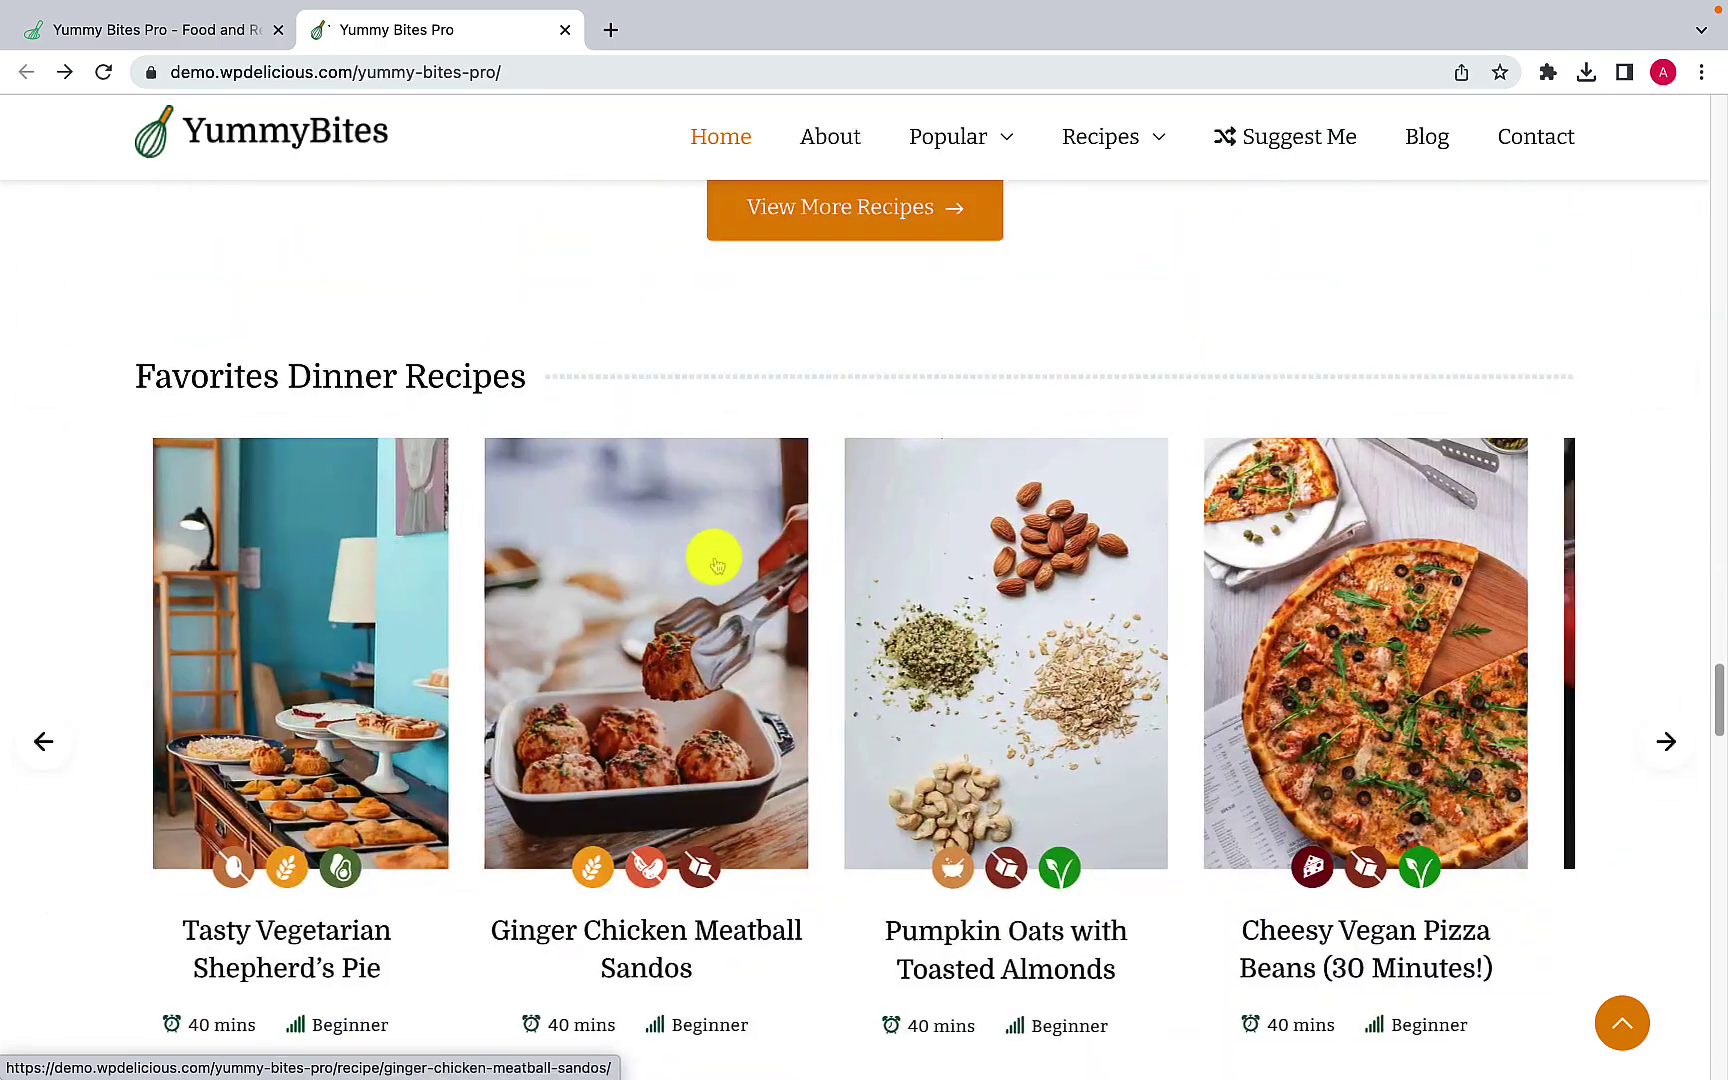
Step: Look at the Find the Perfect Recipes search, and show the Dinner, Chinese, Breakfast, Appetizer and Italian groups under Explore Best Recipes
scroll(1222, 583, down, 10)
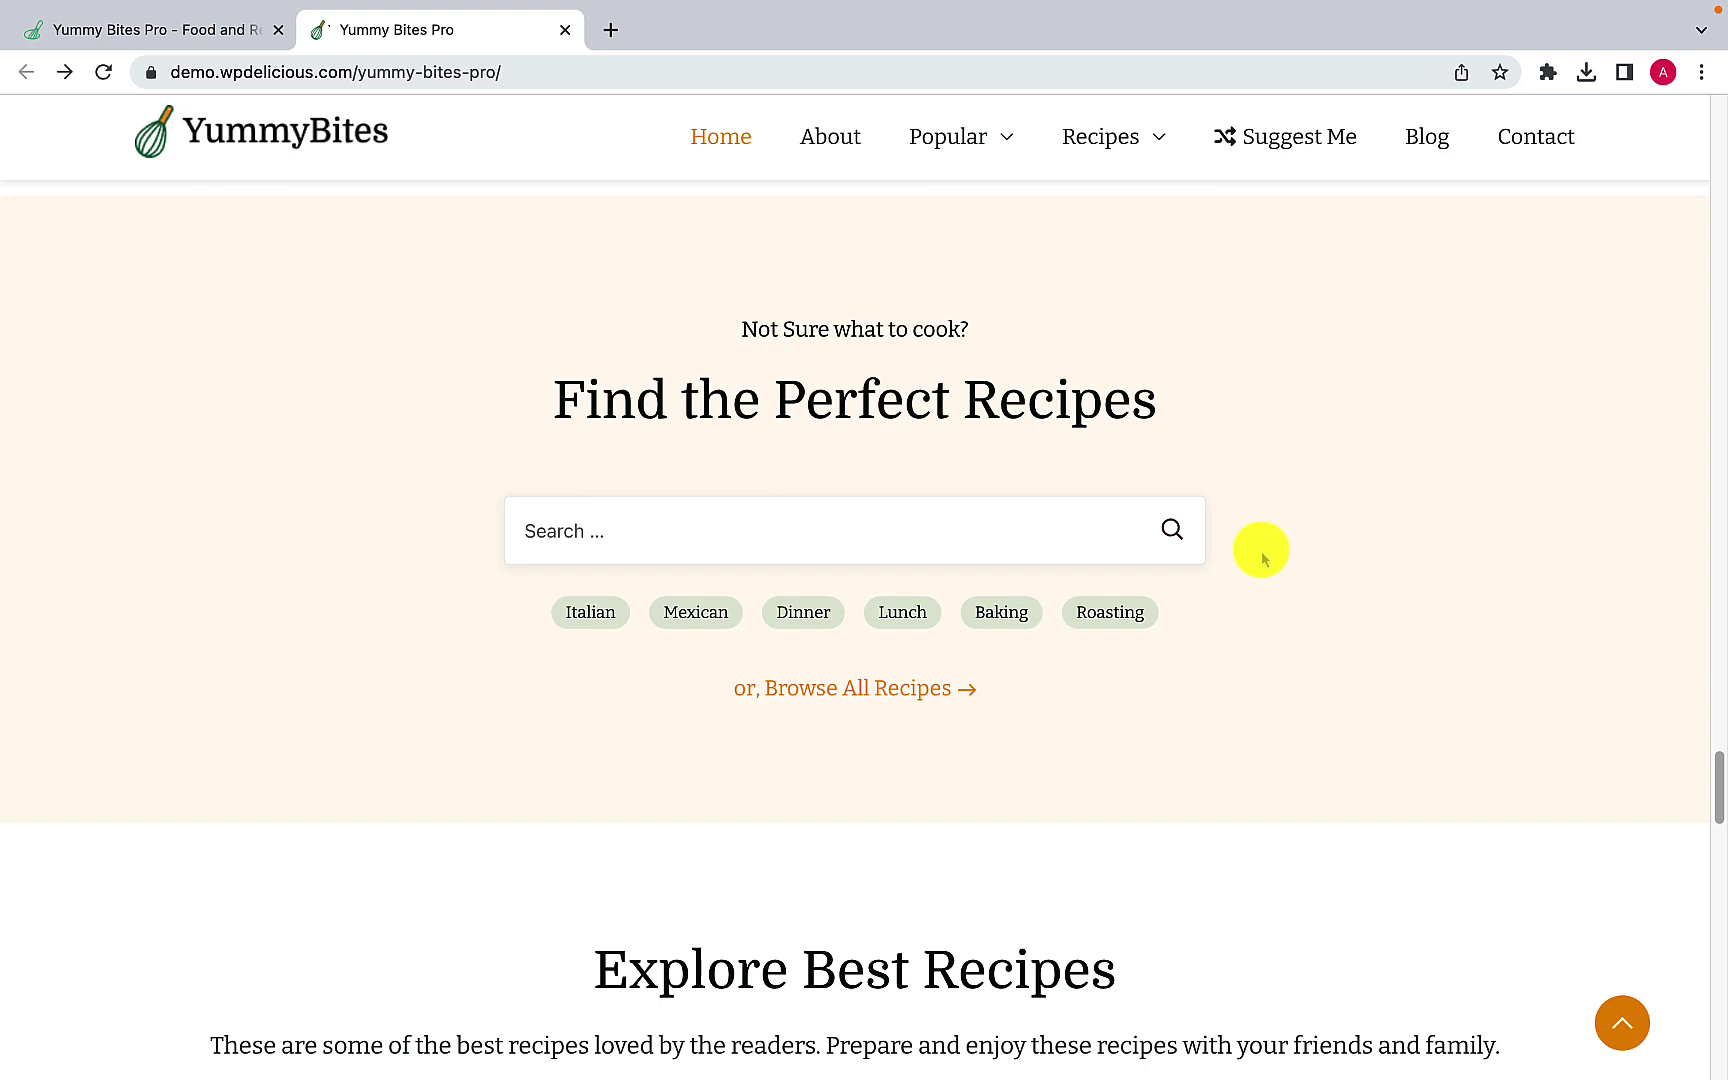
scroll(1262, 560, down, 7)
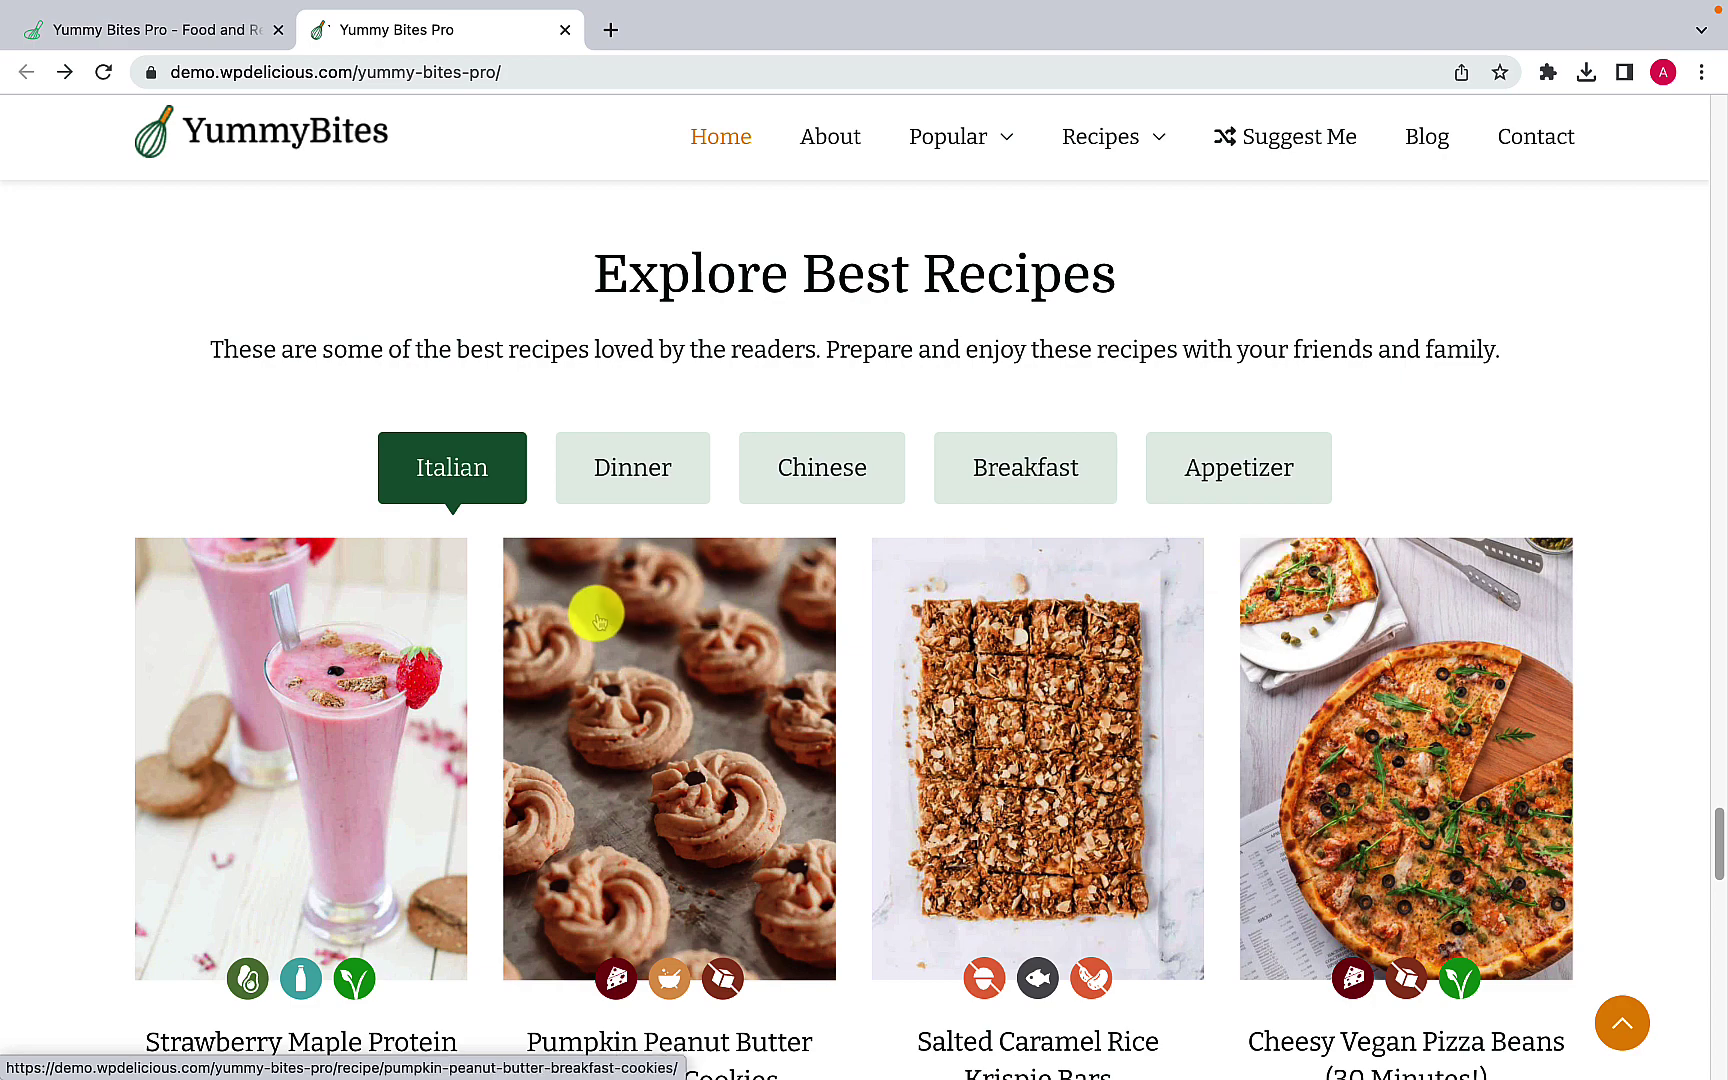
scroll(600, 615, down, 1)
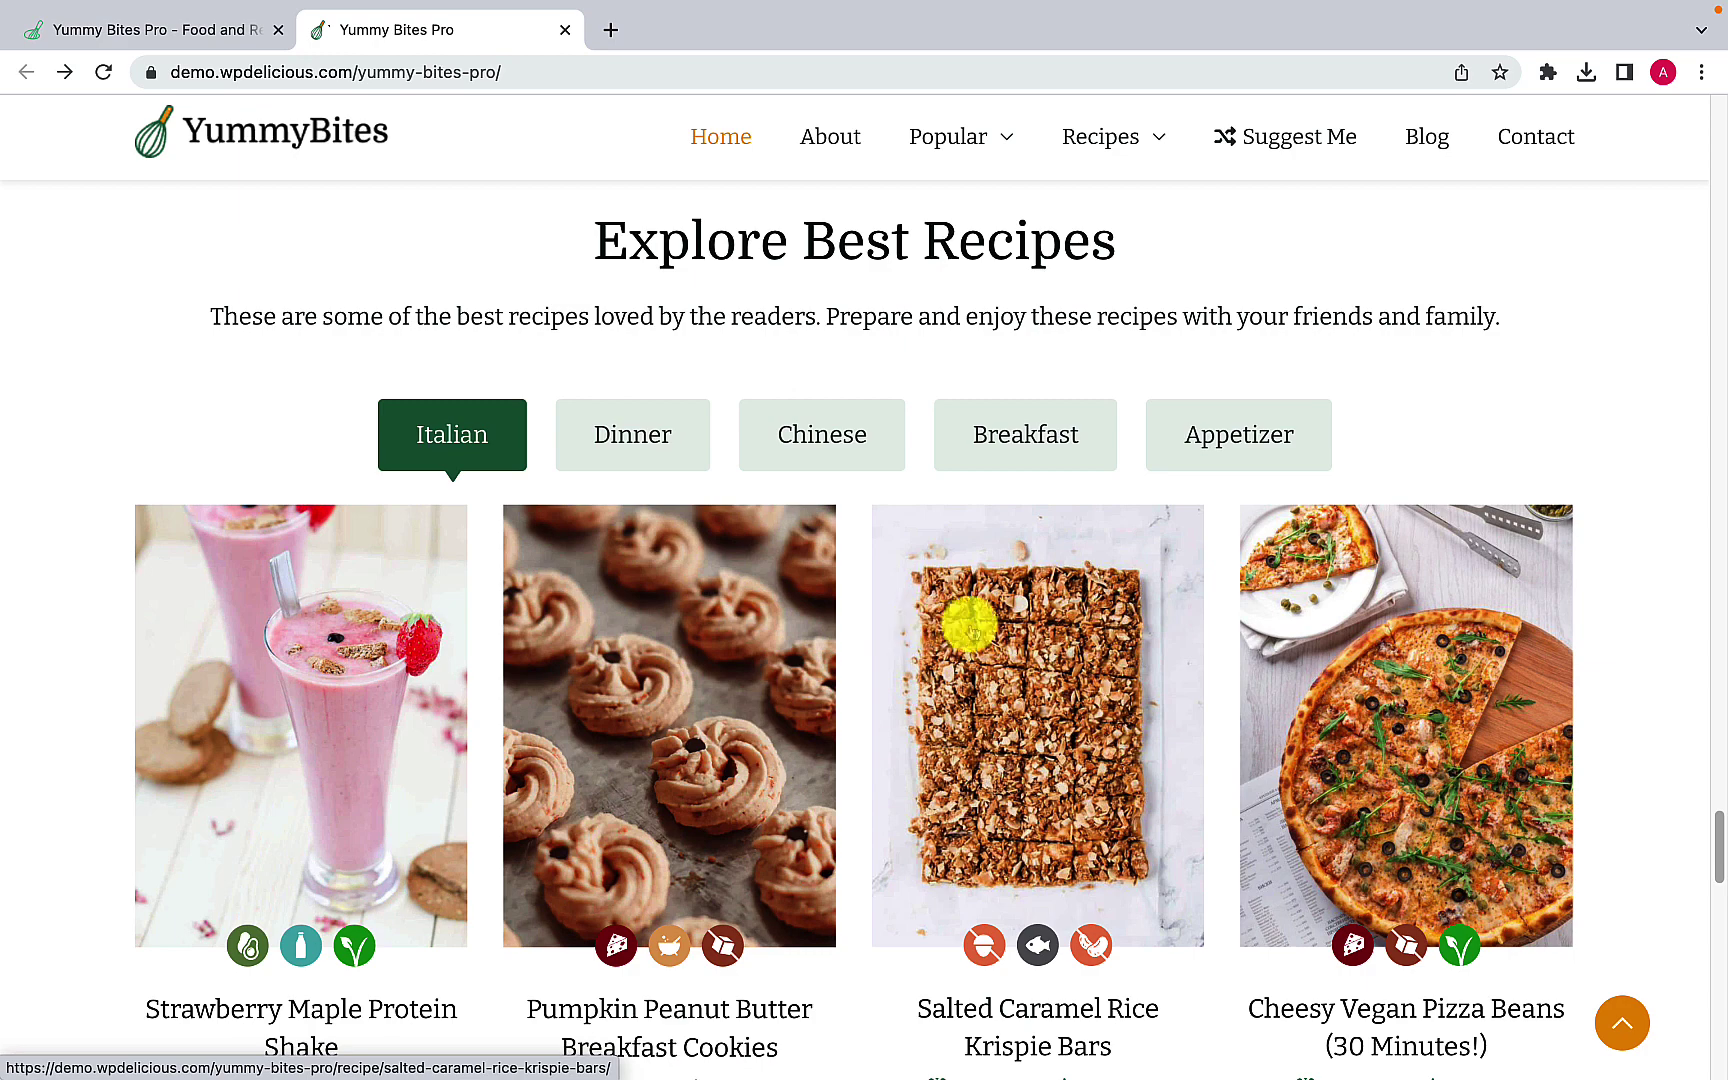
scroll(1203, 633, down, 2)
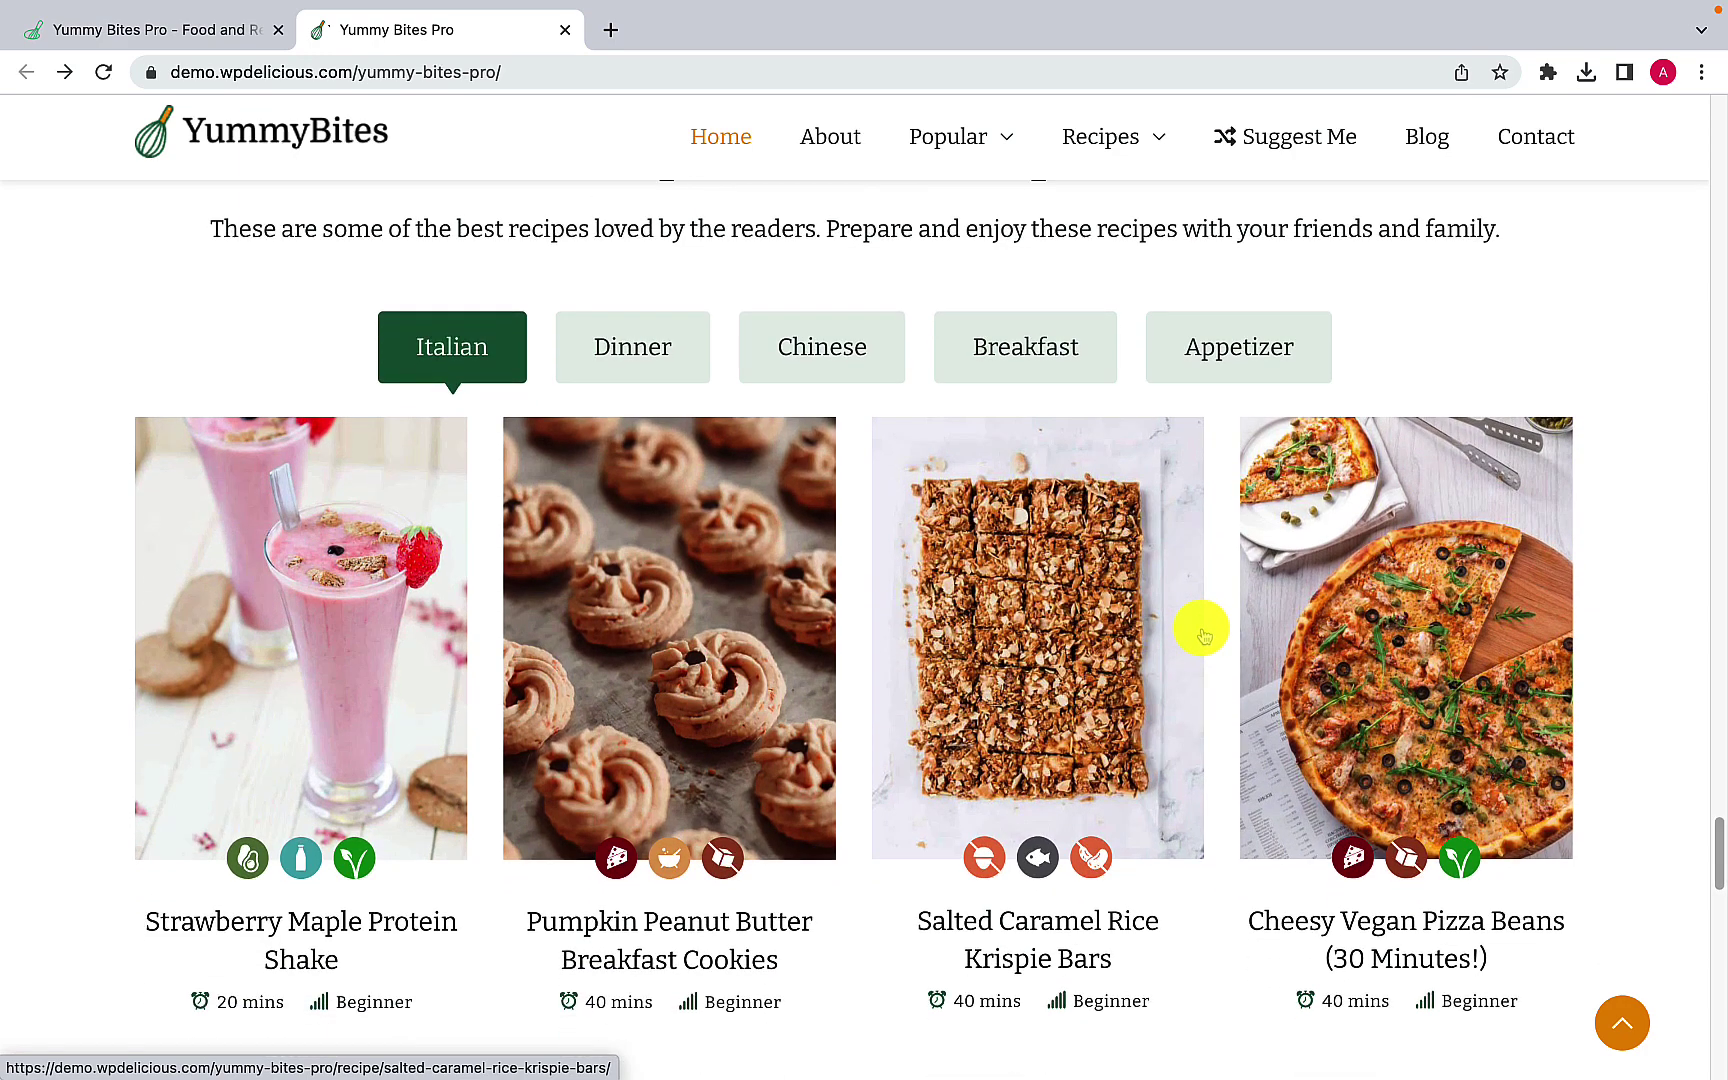
scroll(1060, 634, up, 1)
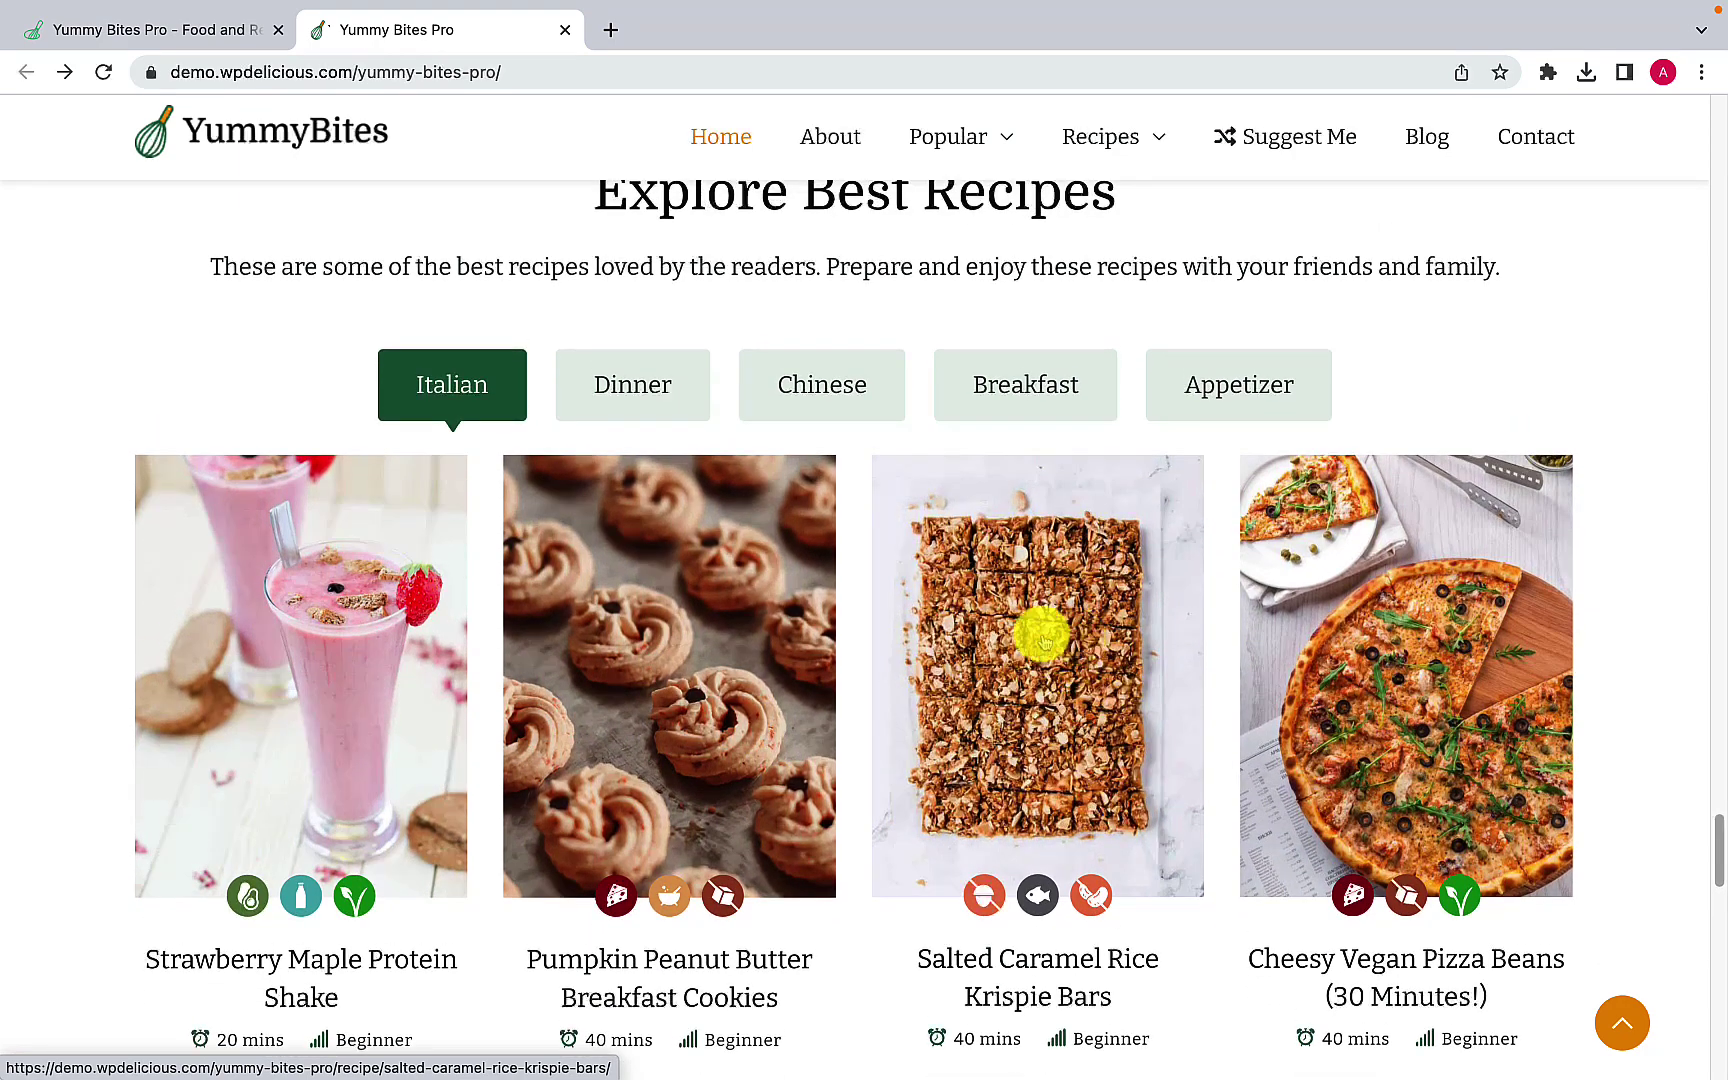
click(598, 411)
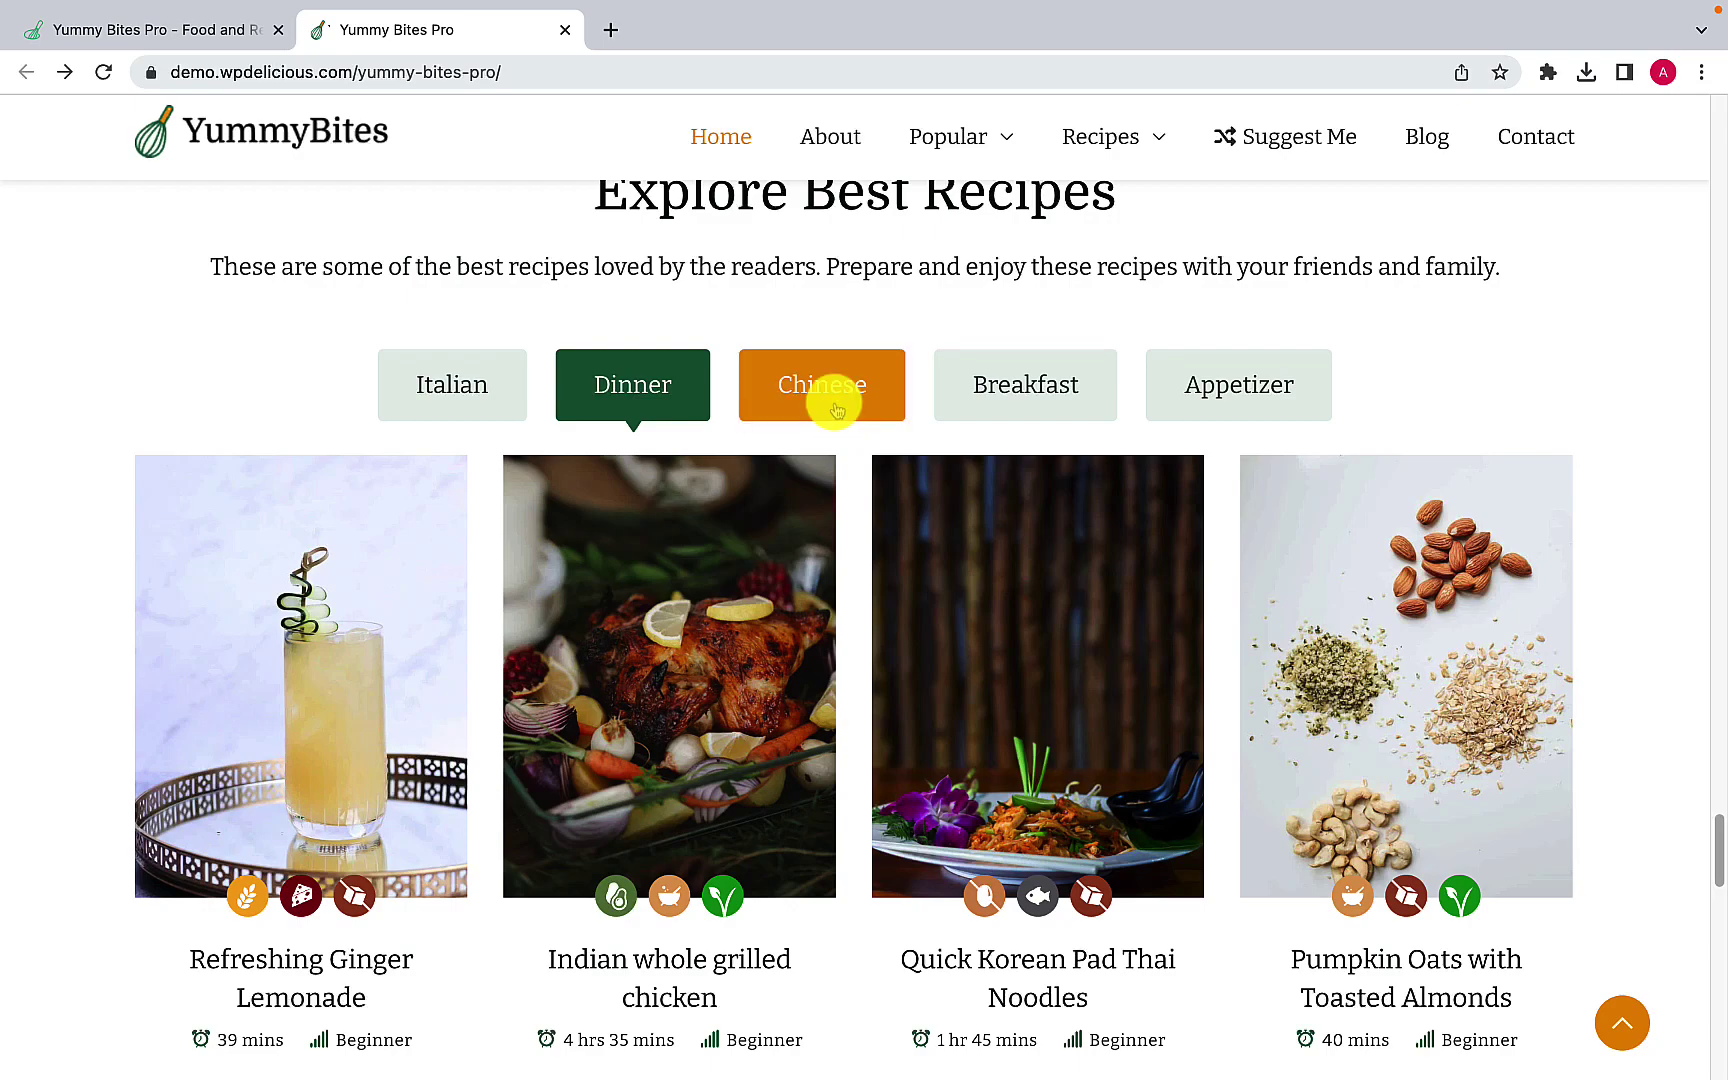
click(836, 410)
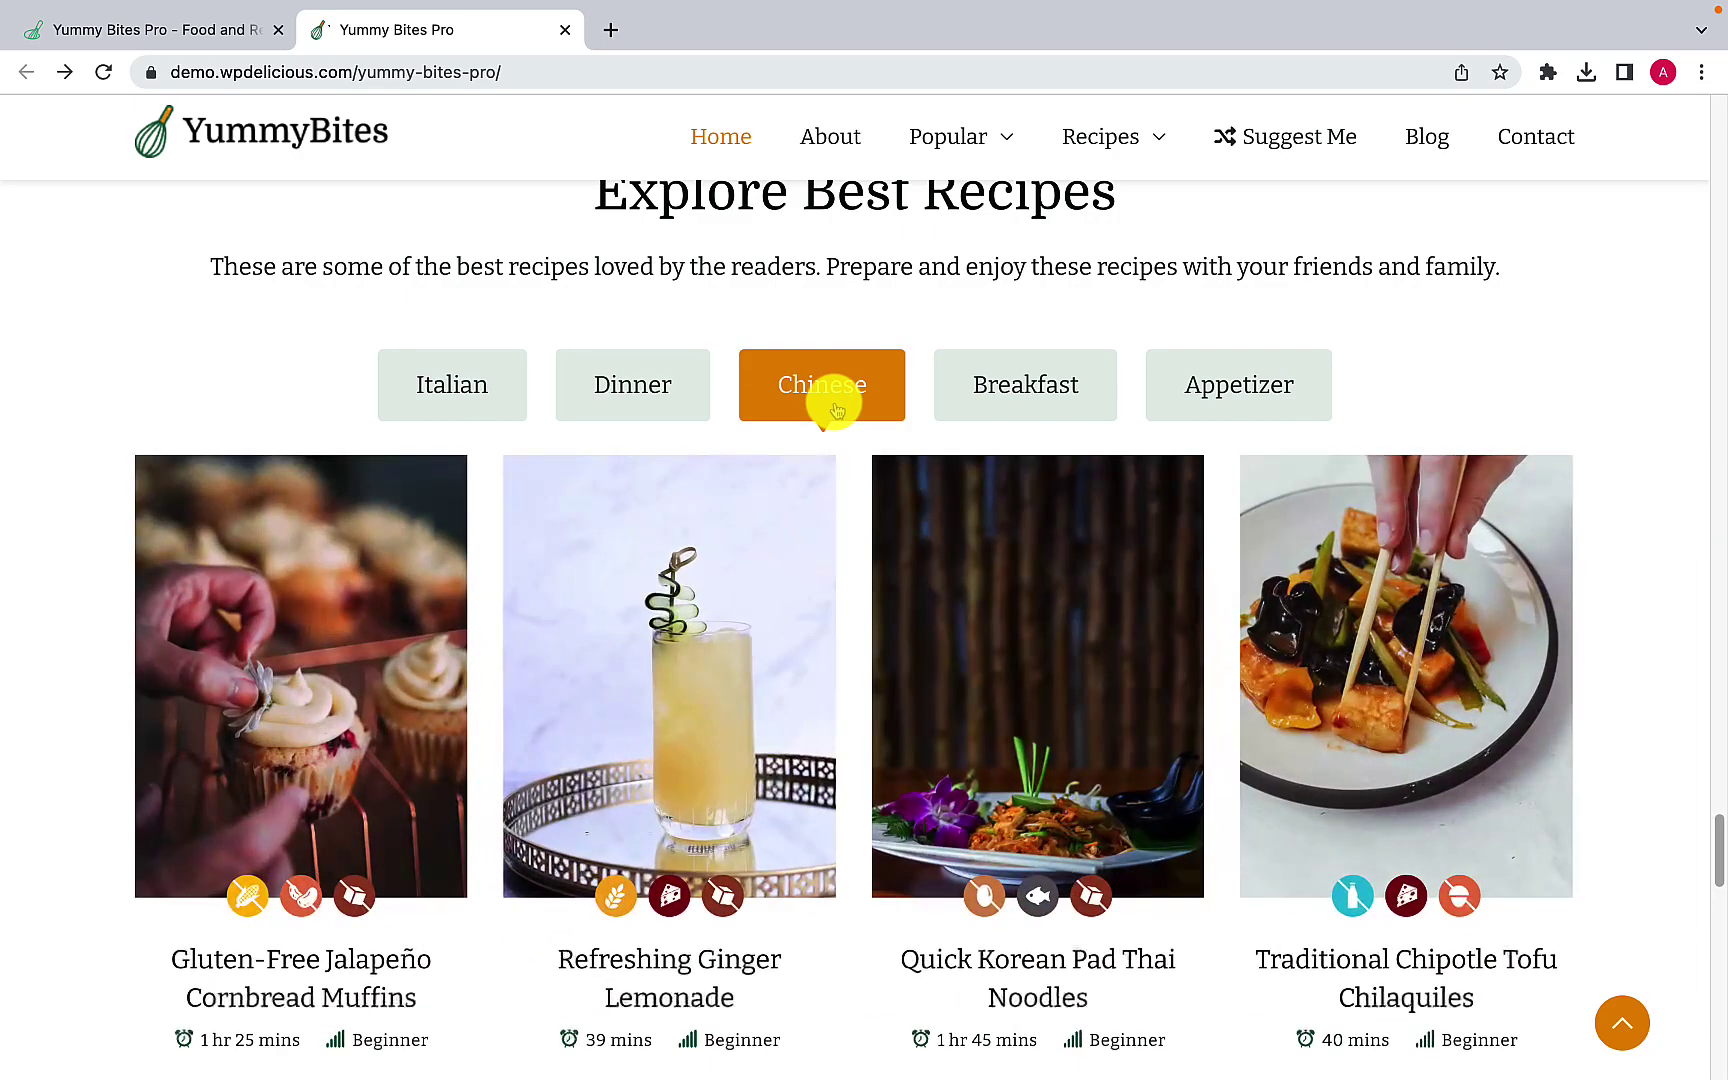
click(1013, 400)
click(1254, 397)
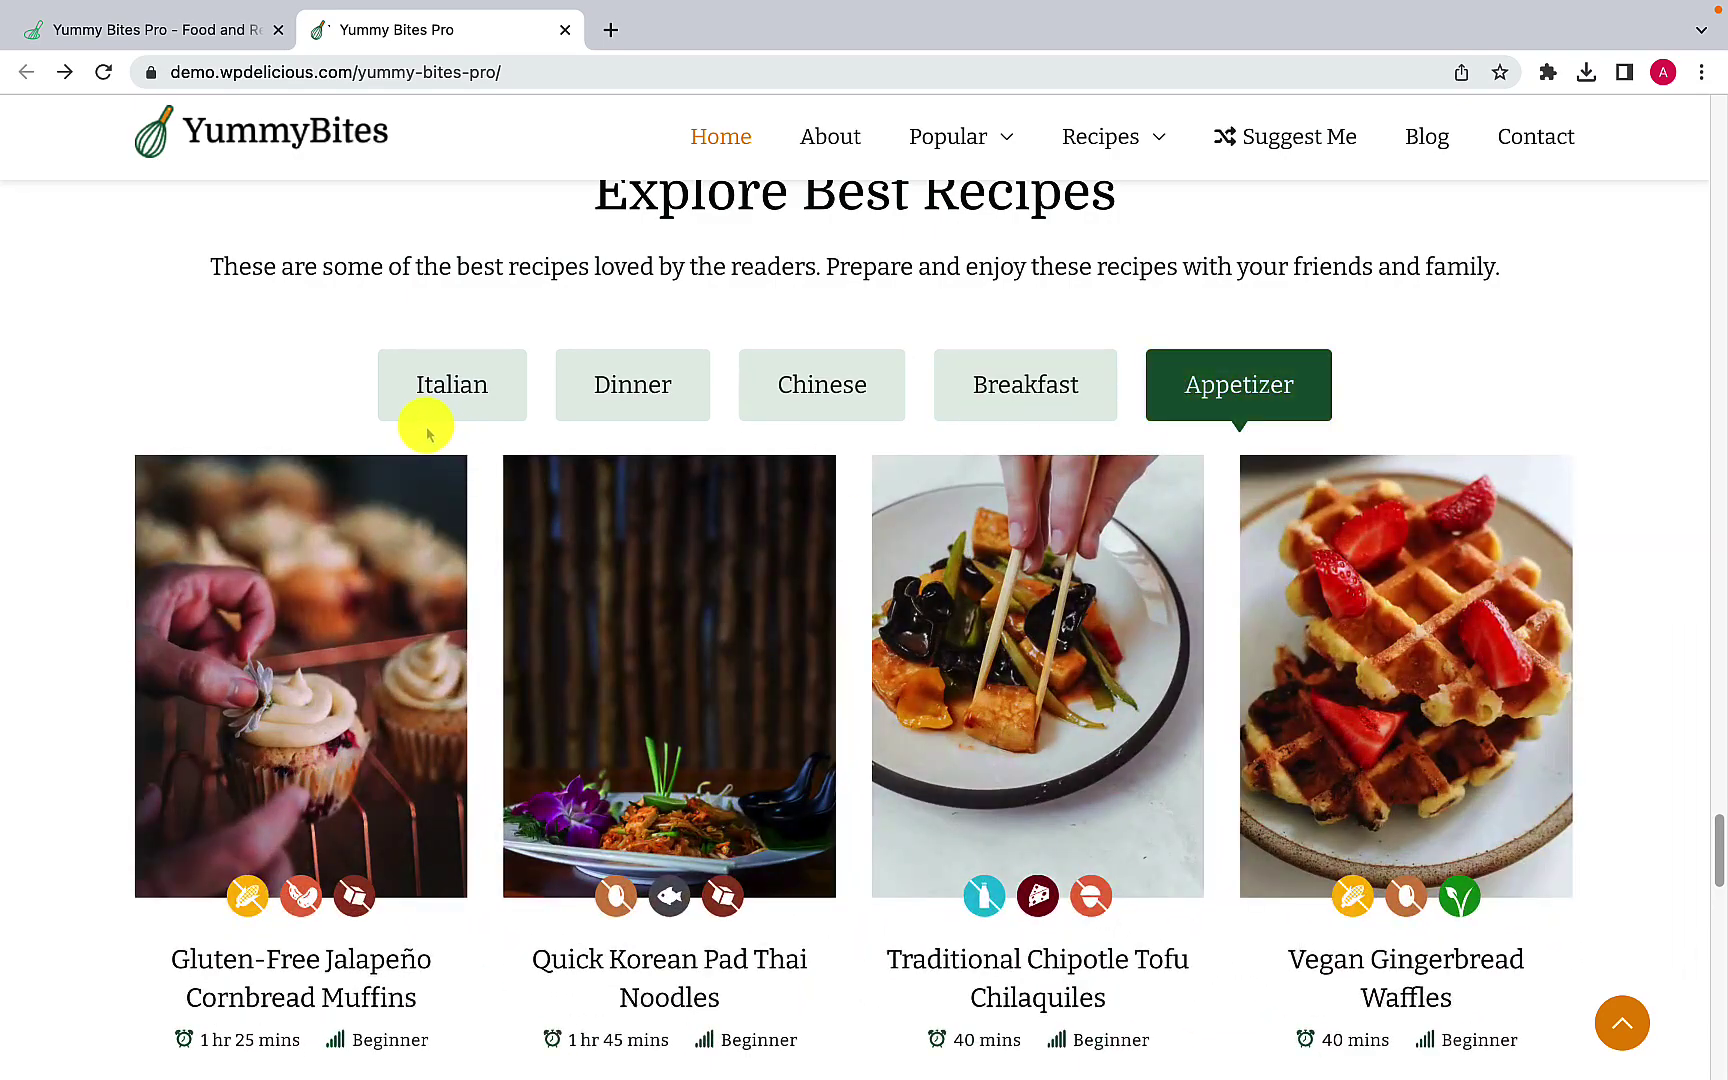
click(432, 397)
Step: Review the homepage from the Quick and Tasty Recipes banner through the footer's Affiliate Disclosure, and return to the page header
scroll(540, 605, down, 8)
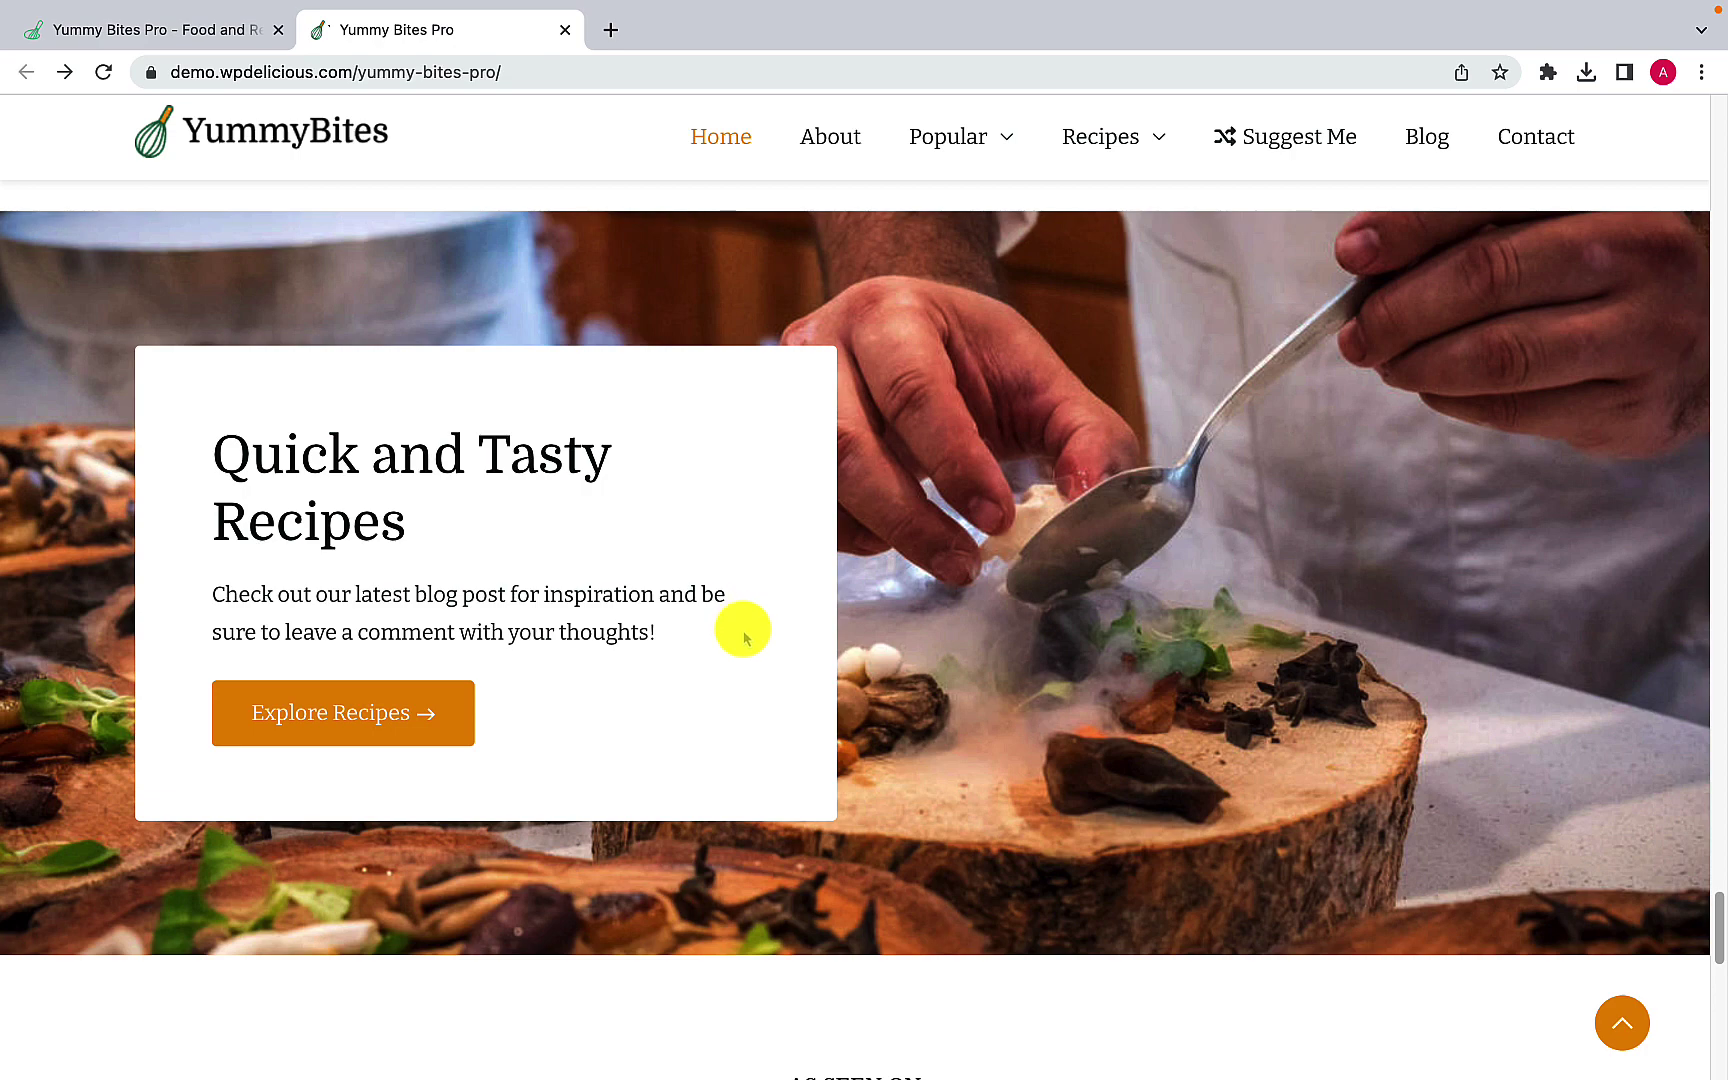
scroll(742, 632, down, 5)
scroll(748, 640, down, 1)
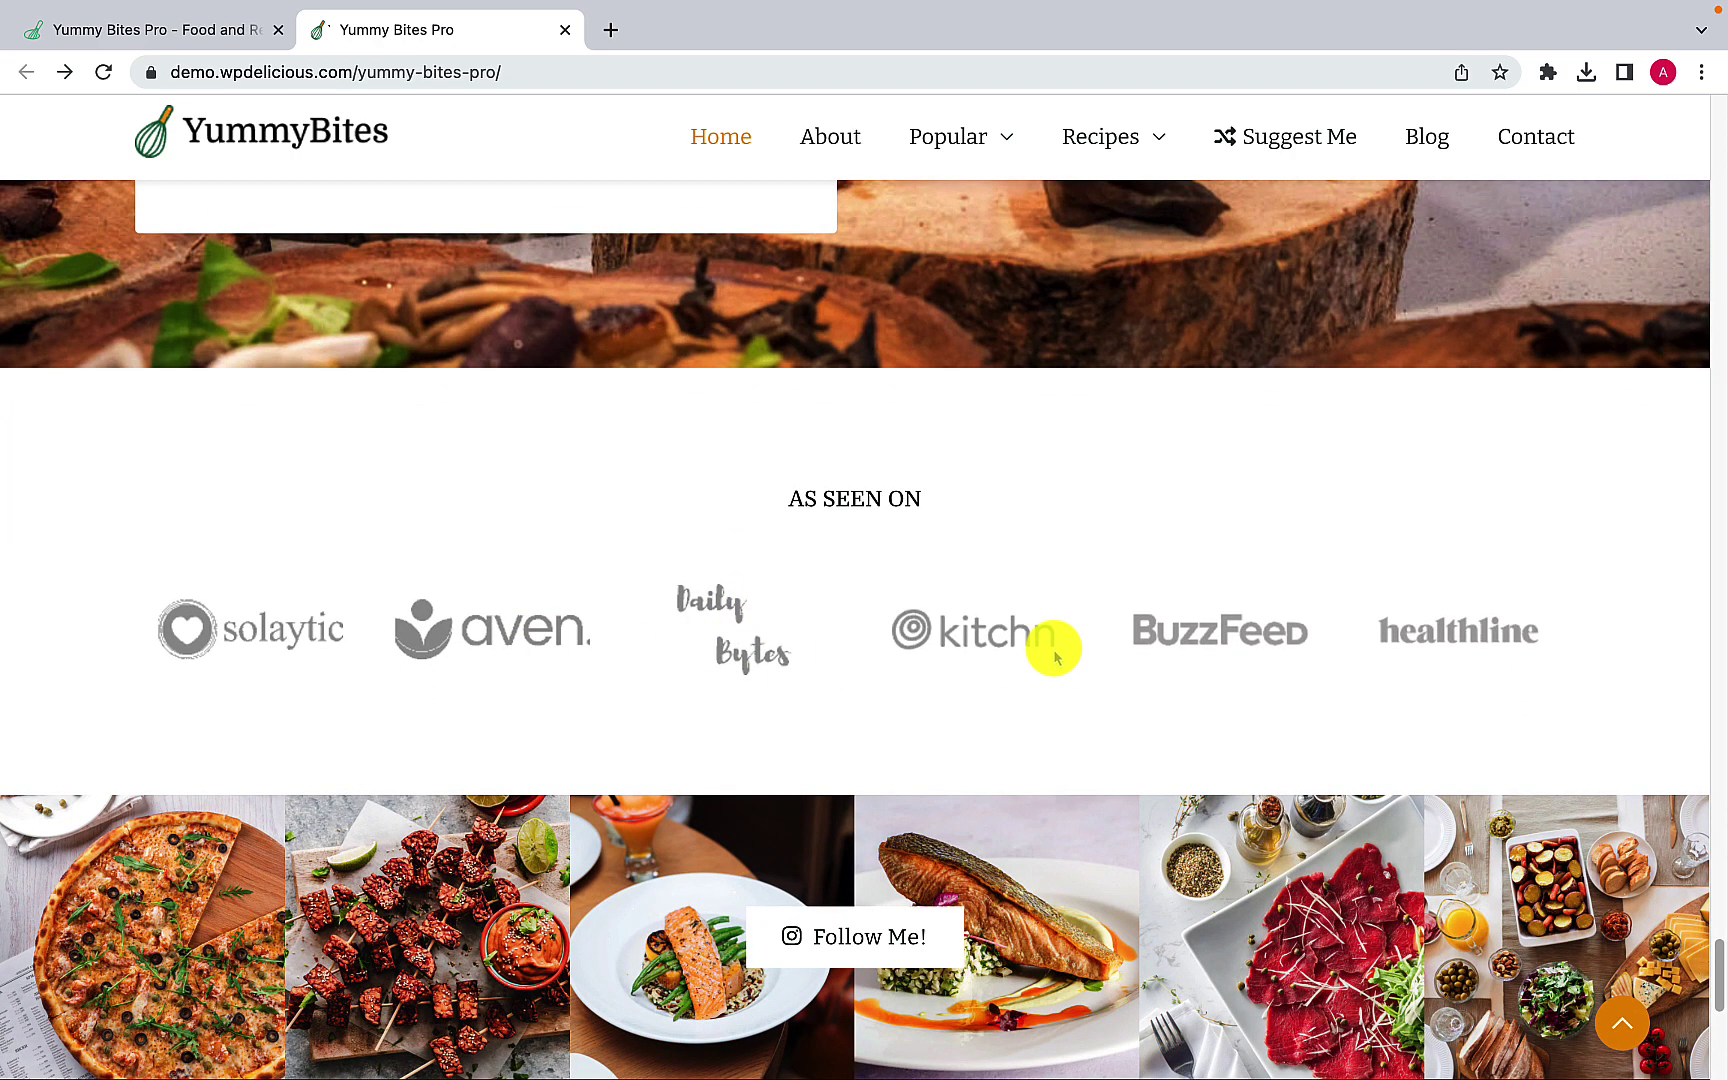
scroll(1053, 648, down, 2)
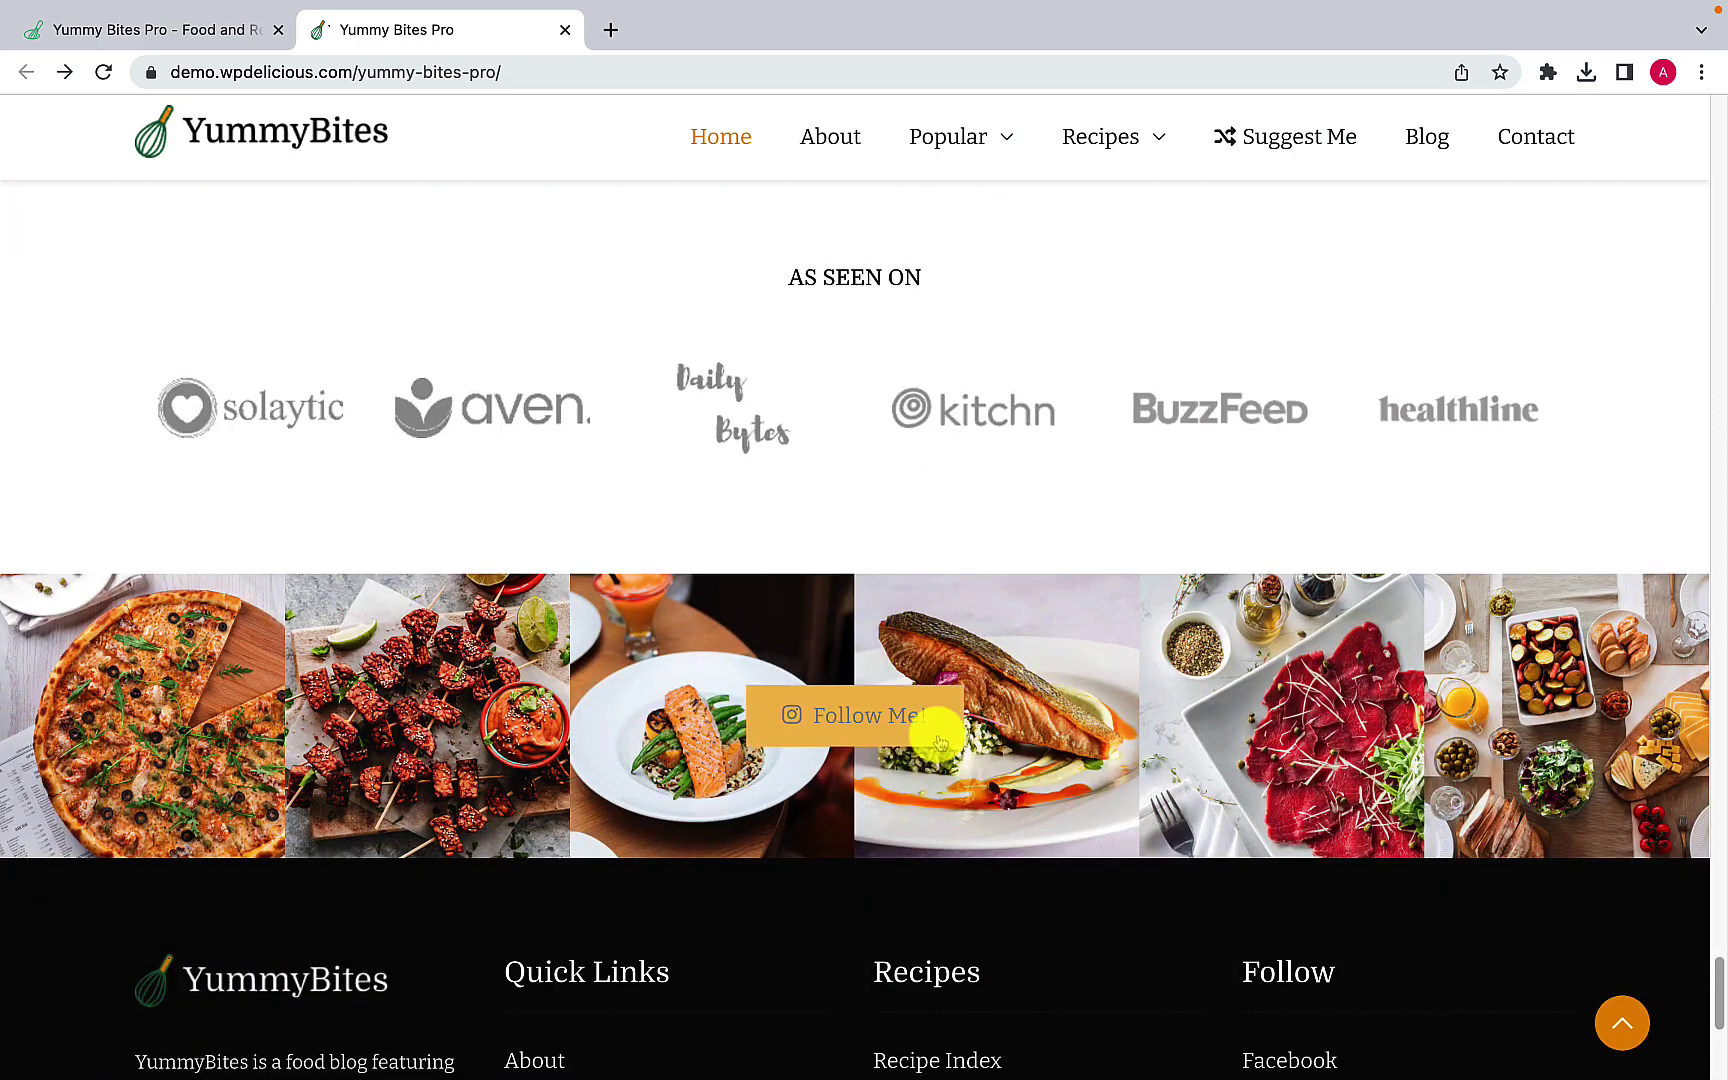
scroll(935, 735, down, 3)
scroll(938, 732, down, 1)
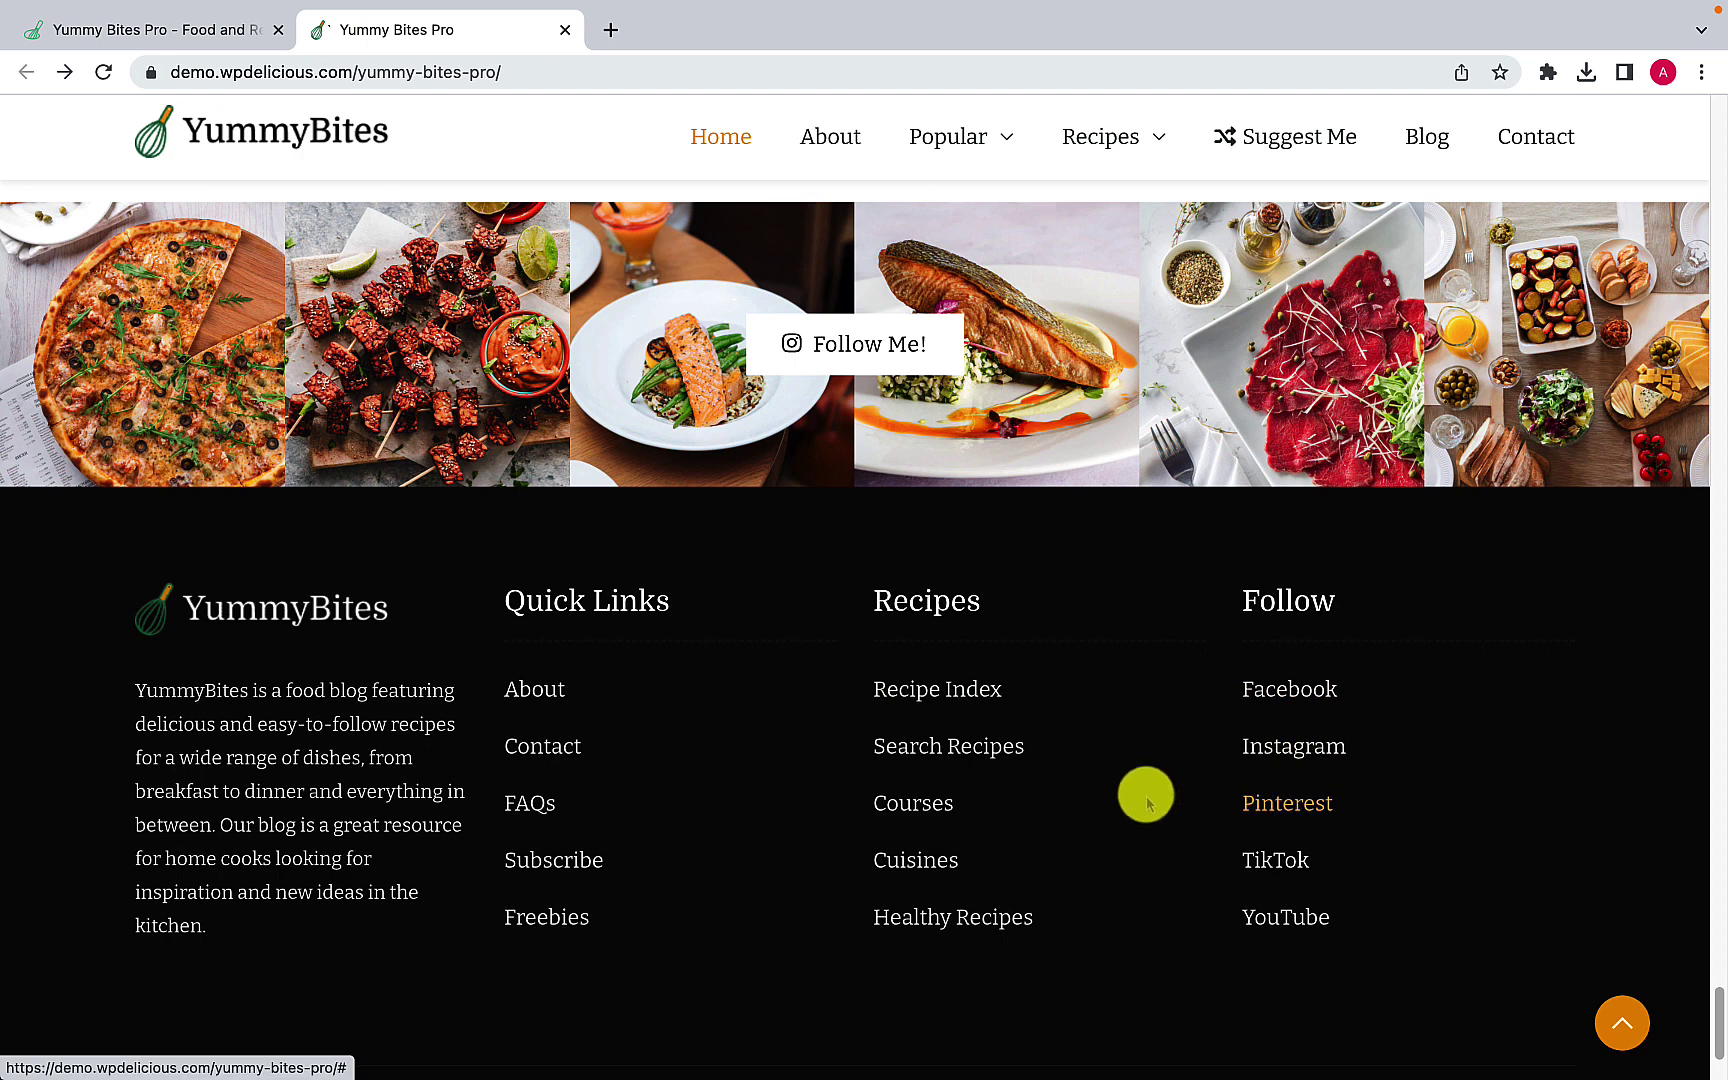
scroll(1146, 795, down, 3)
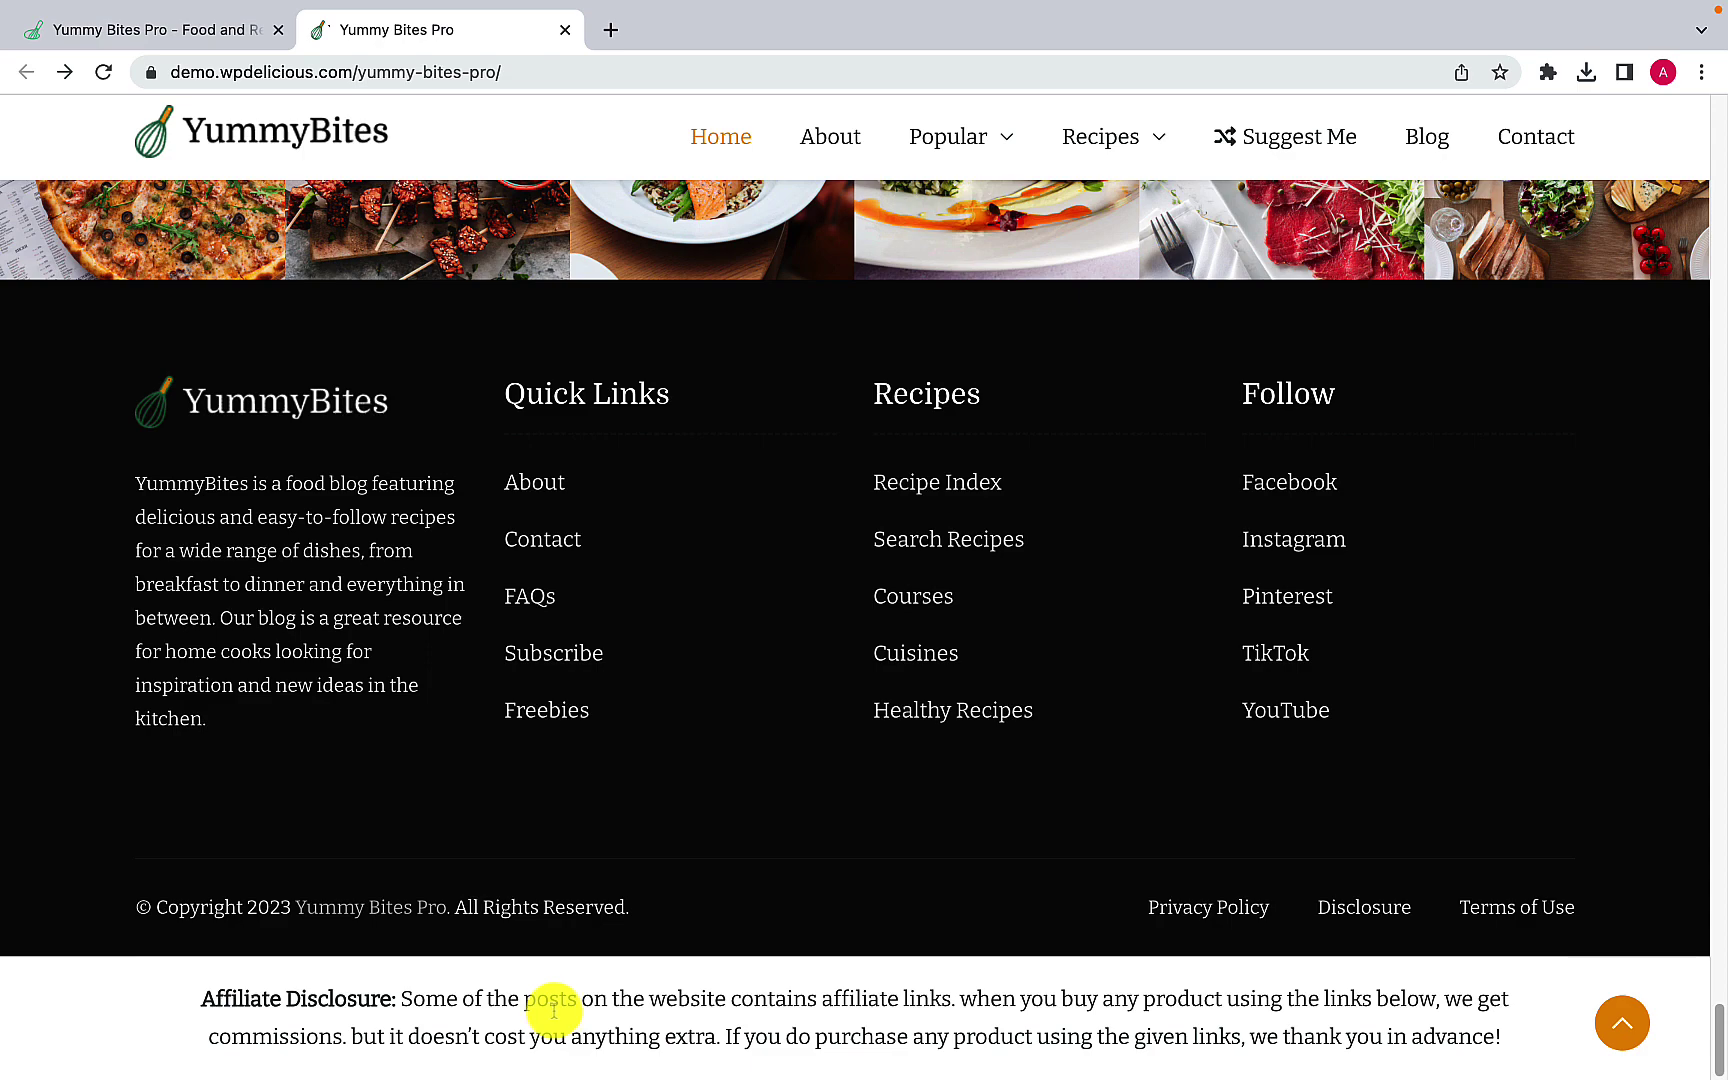
scroll(1566, 949, up, 5)
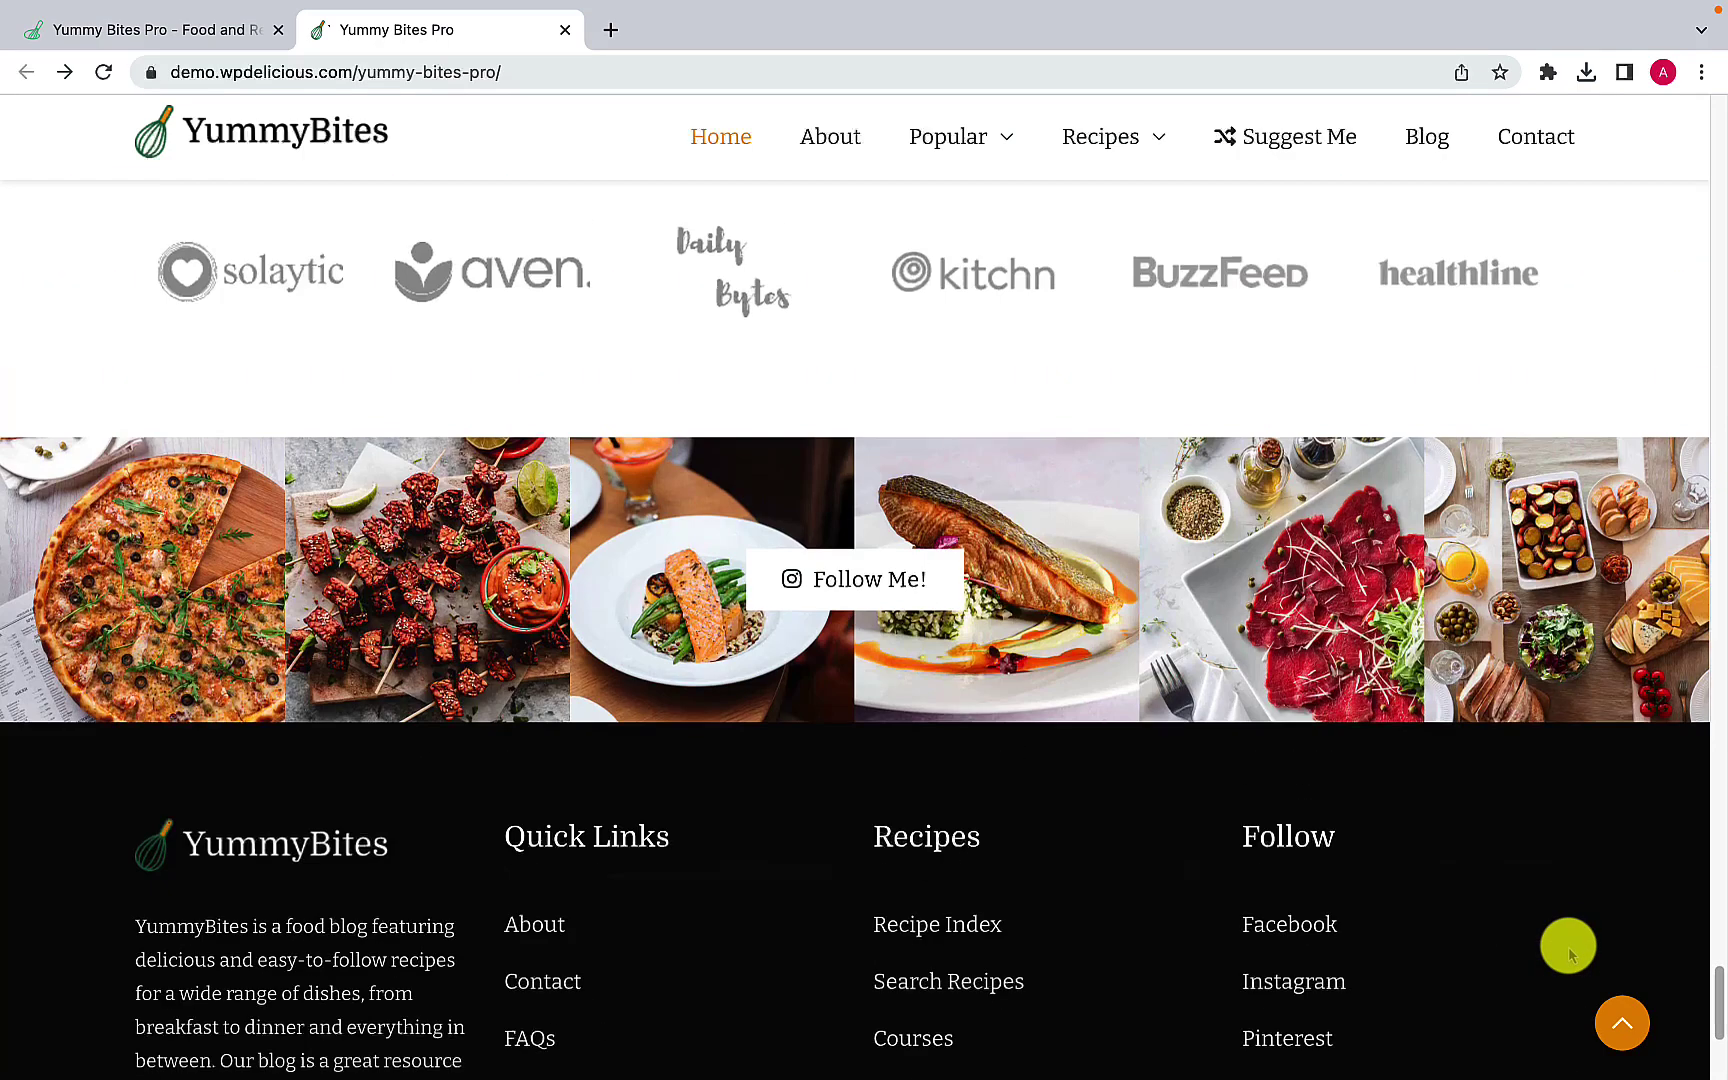
scroll(1580, 1000, up, 2)
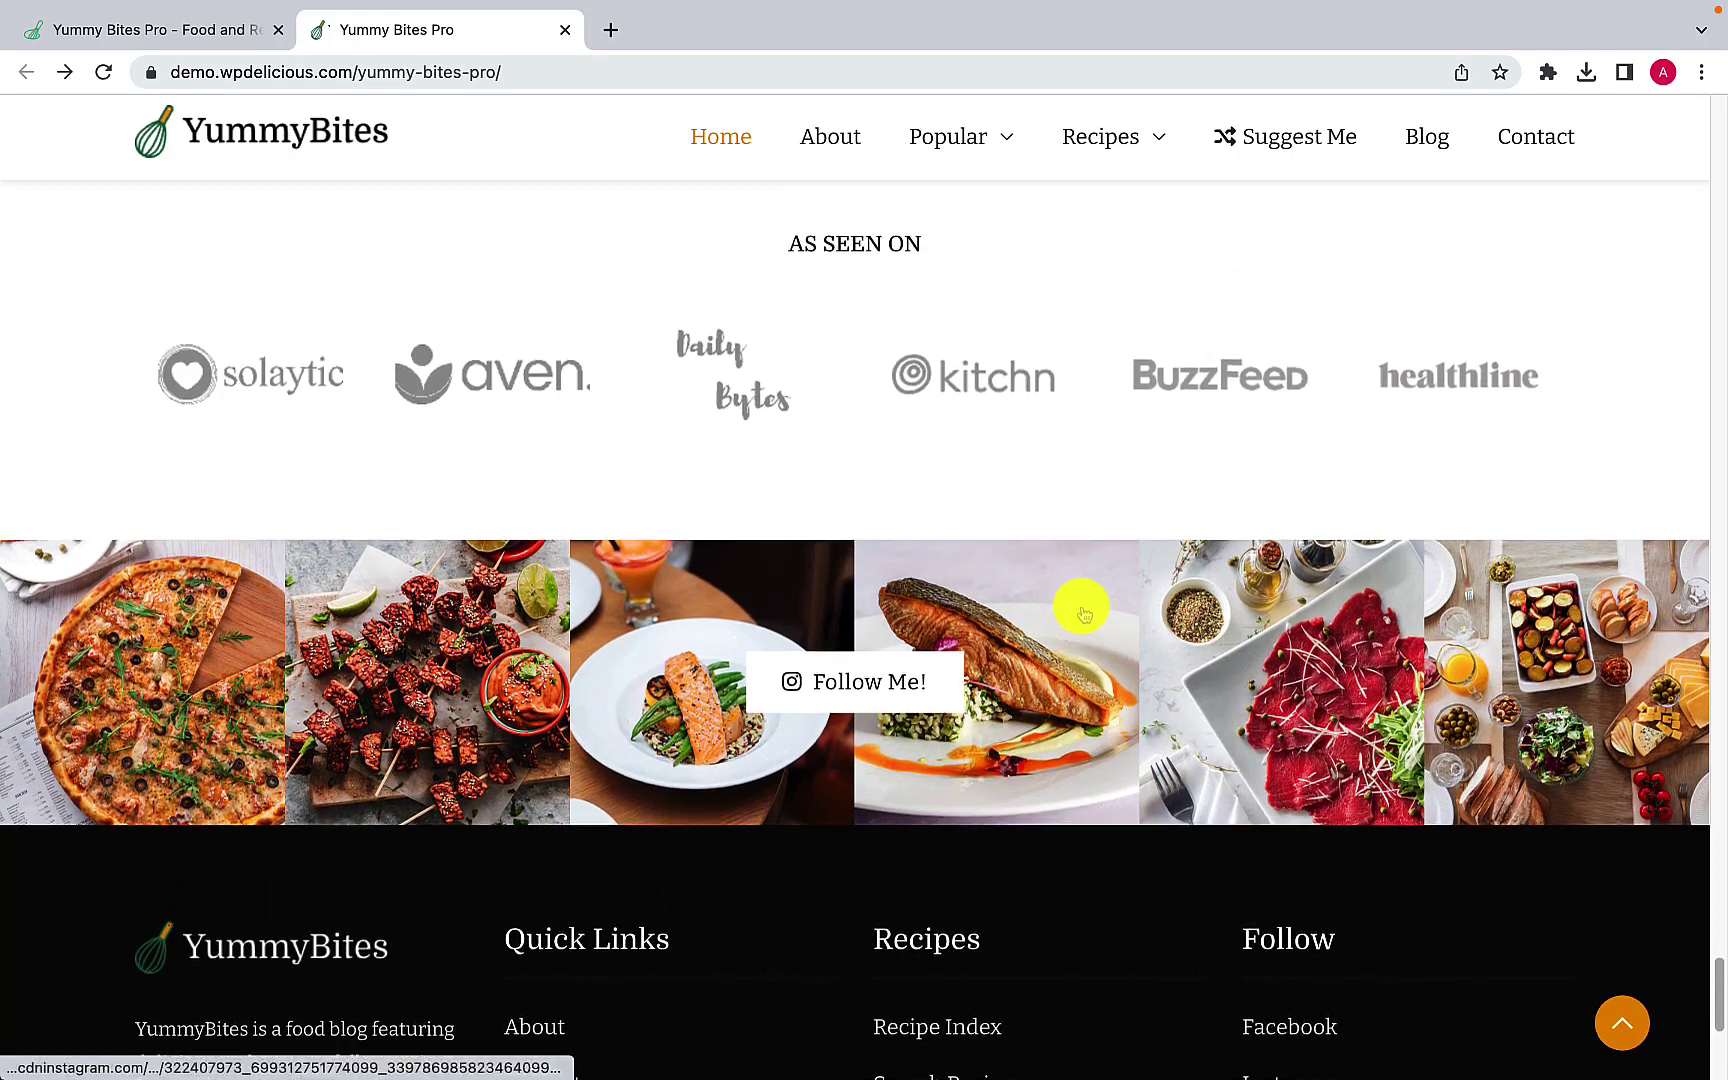
scroll(1083, 612, up, 20)
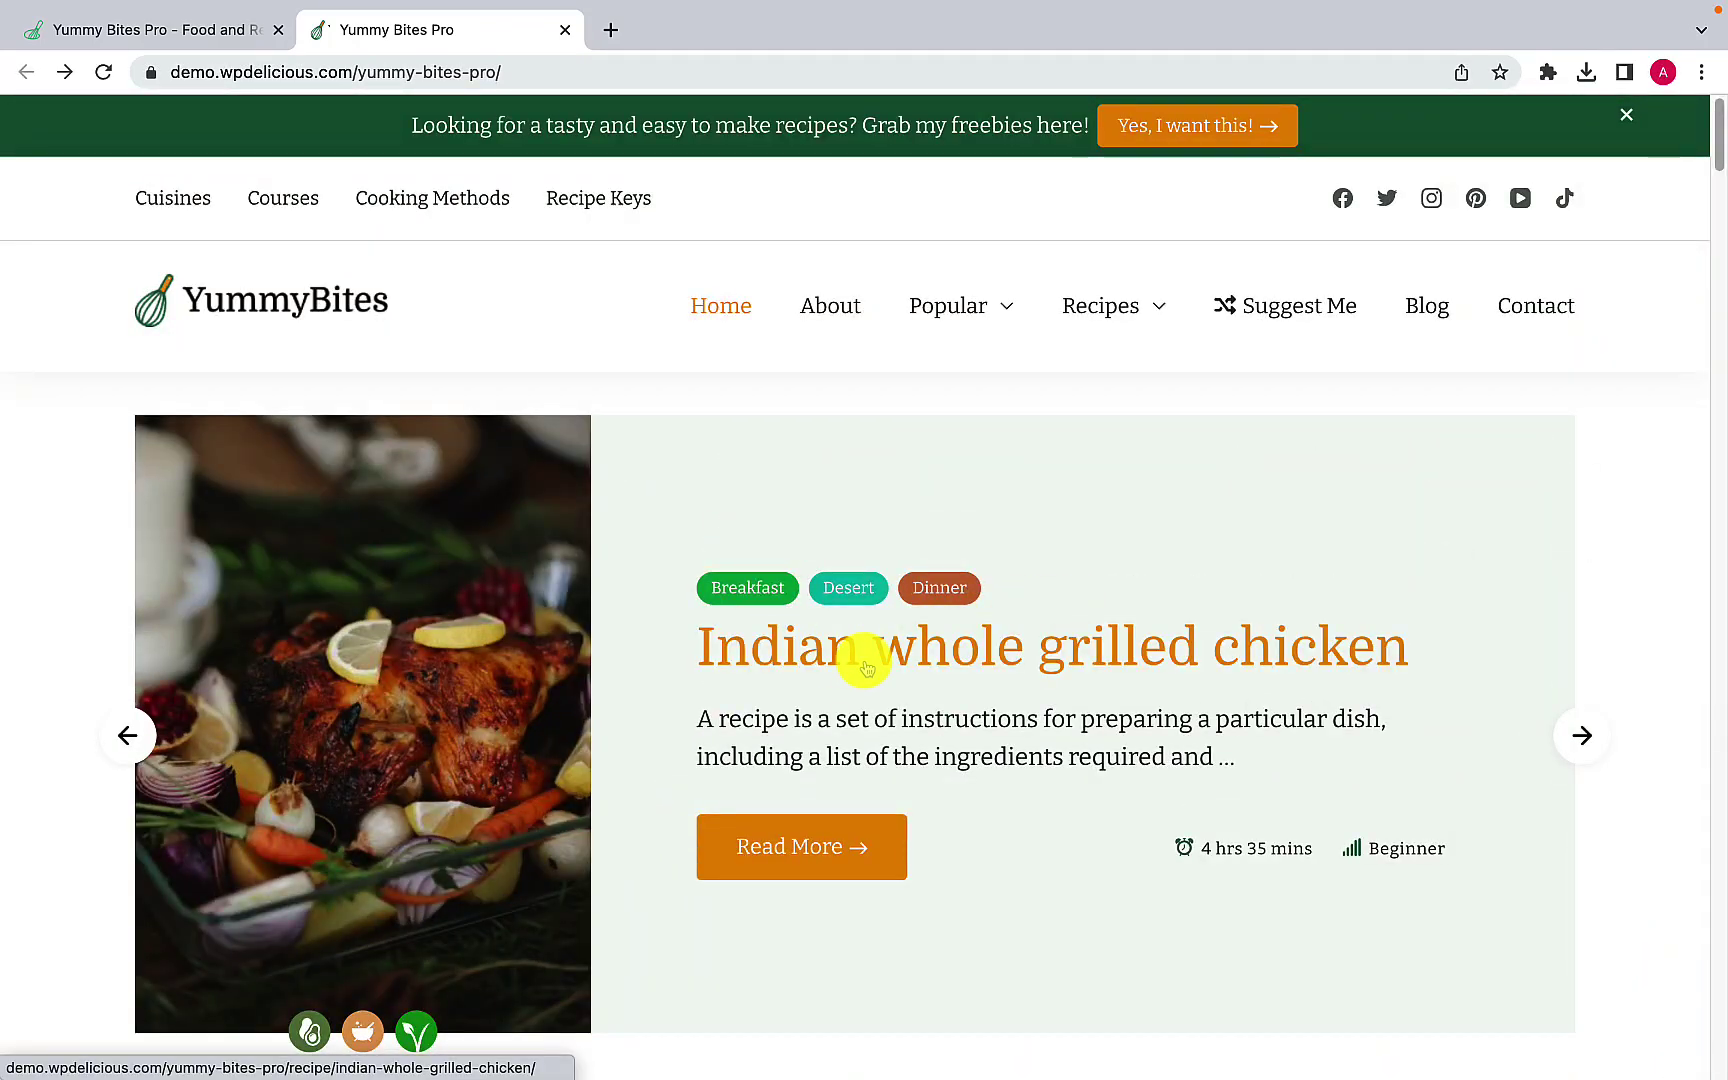
Step: Open the Indian whole grilled chicken recipe from the homepage banner and look over its header, main photo and Featured Recipes
click(866, 668)
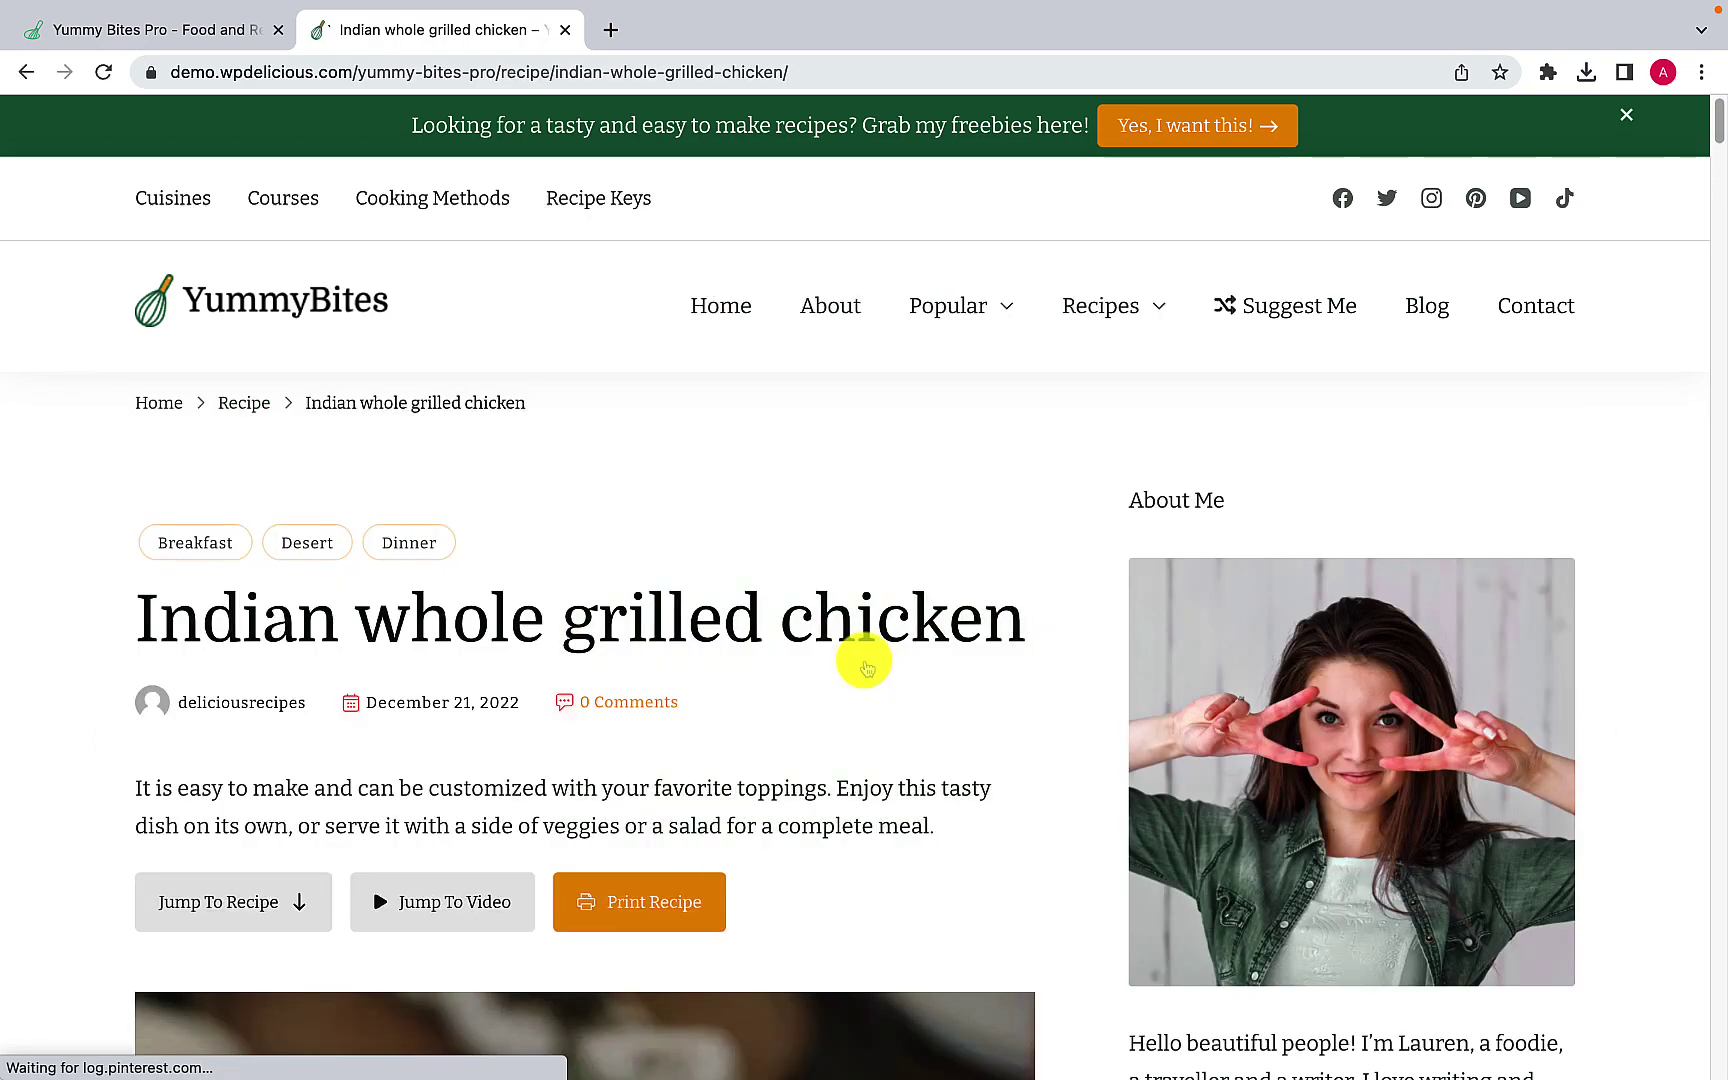
scroll(802, 675, down, 5)
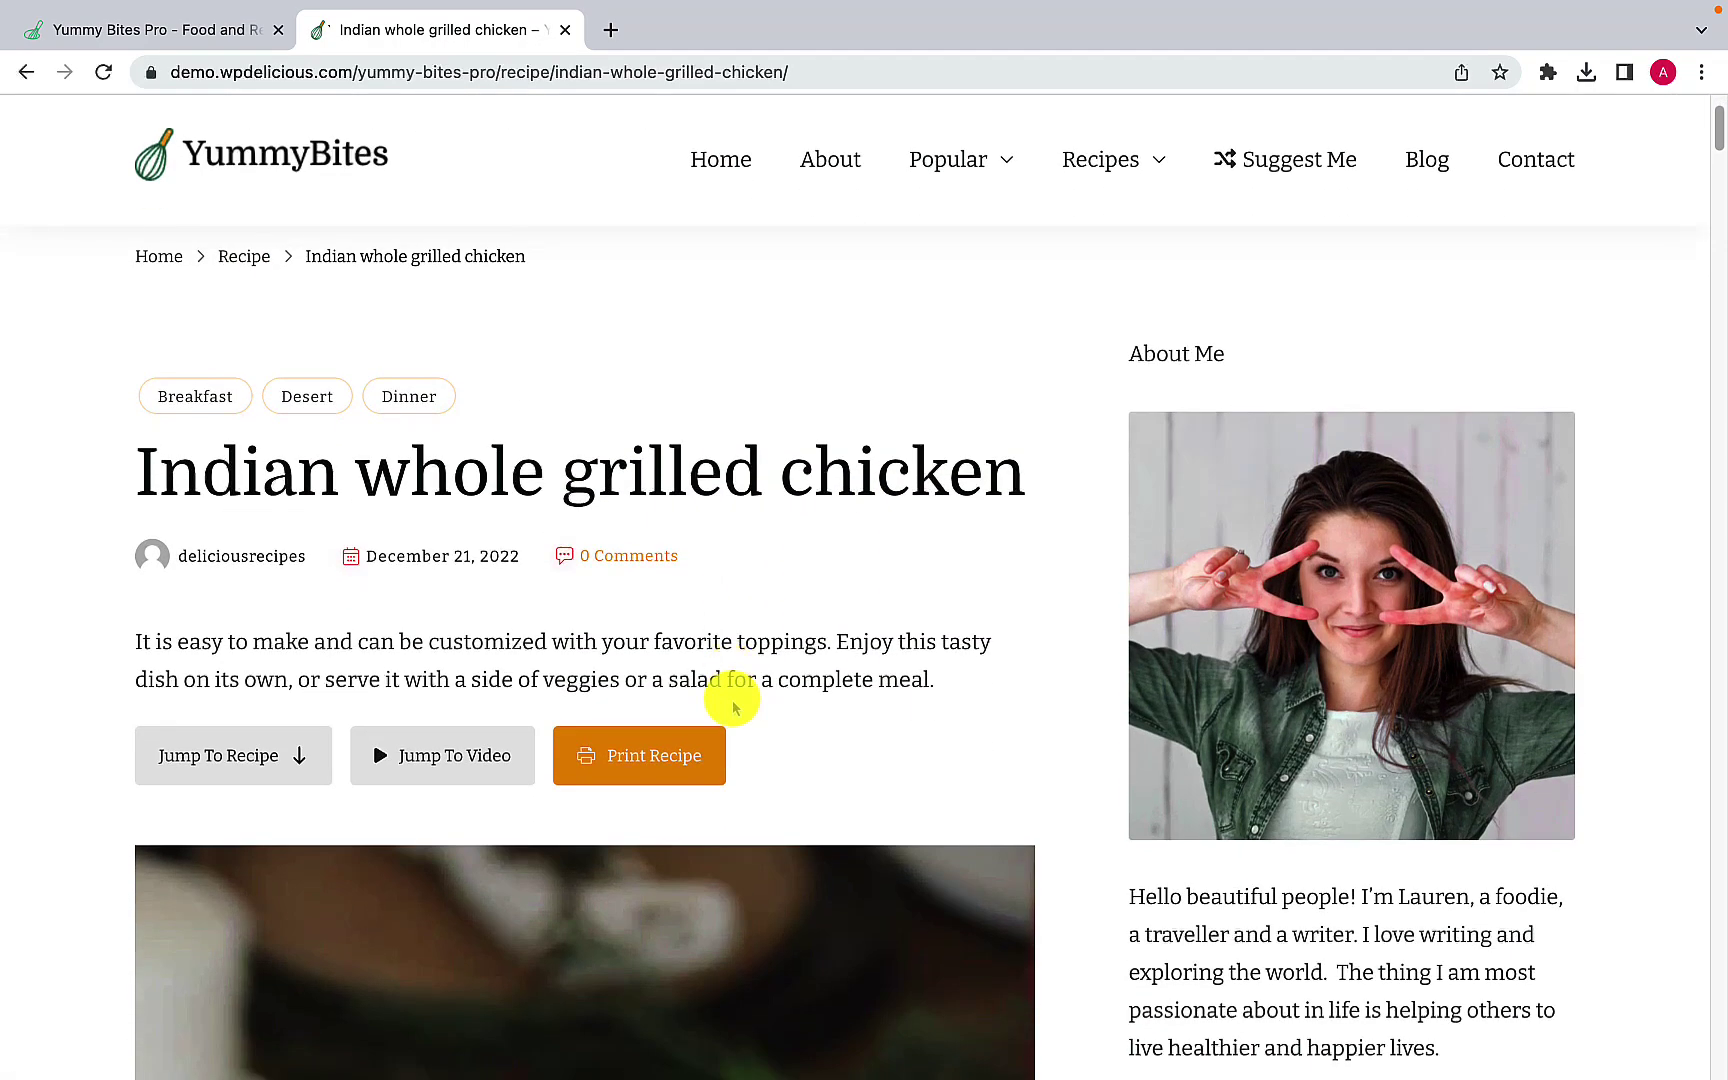
scroll(733, 707, down, 2)
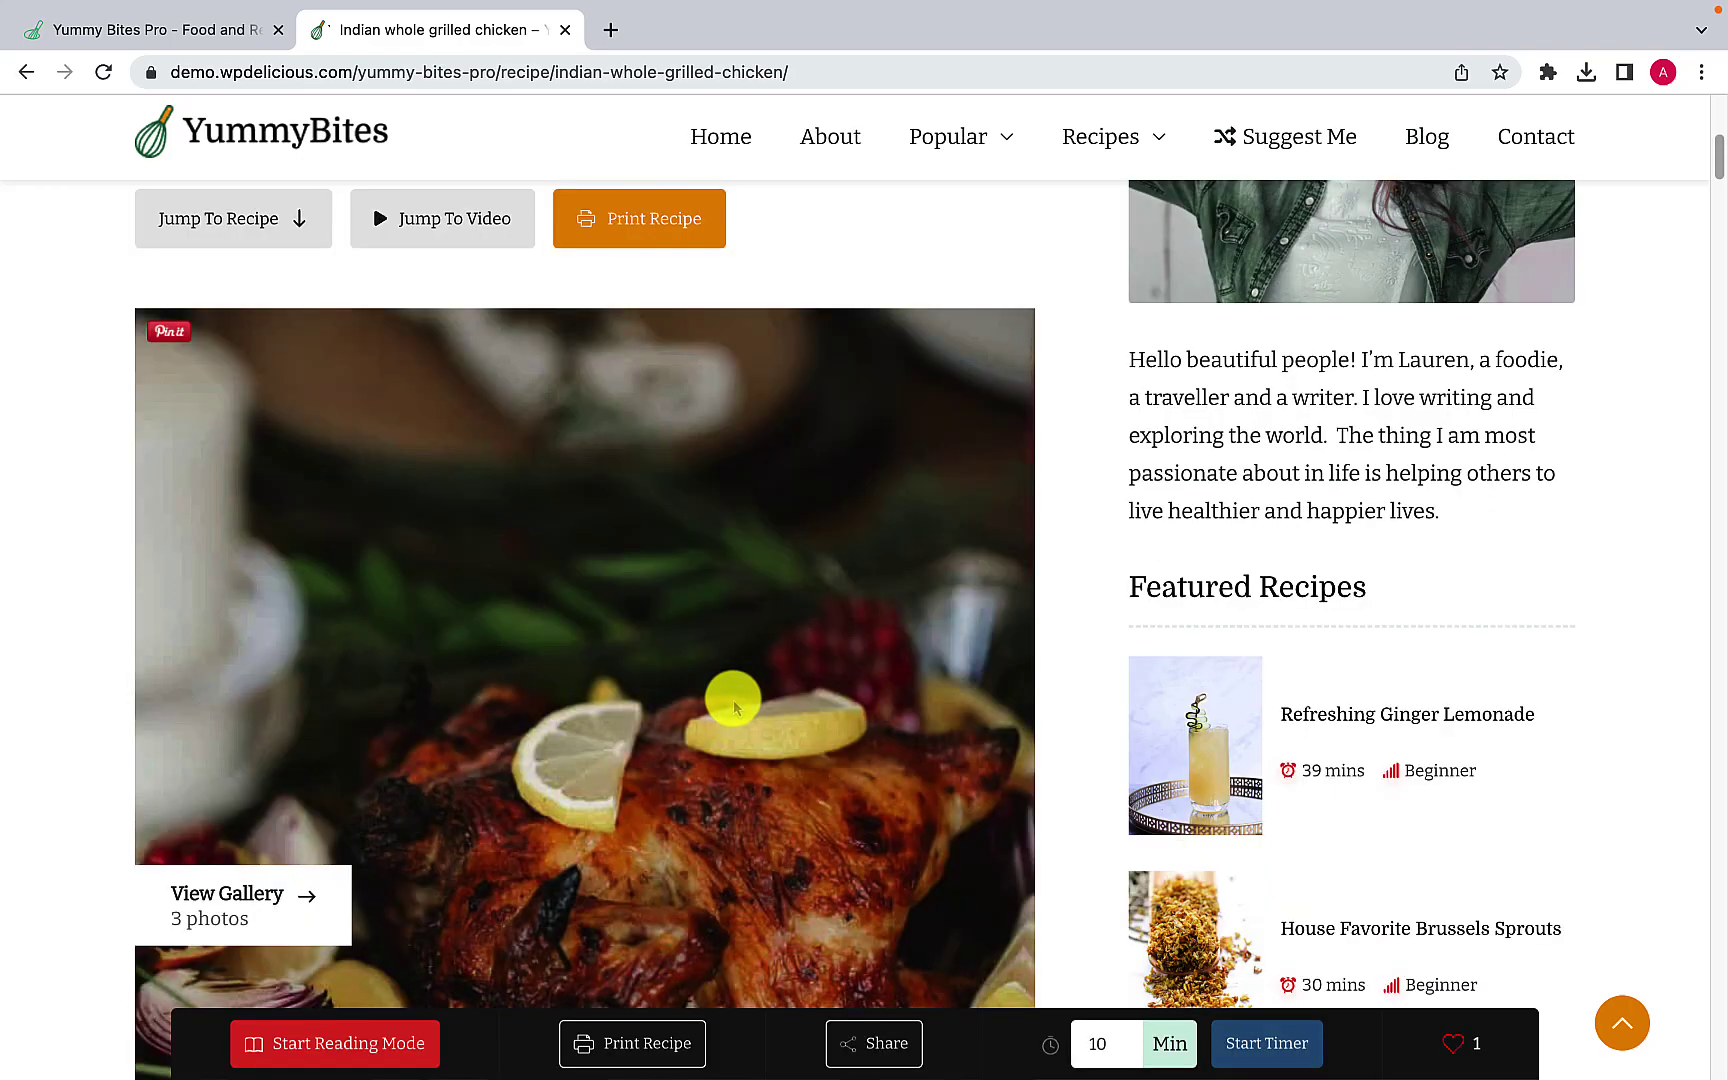
scroll(733, 707, down, 2)
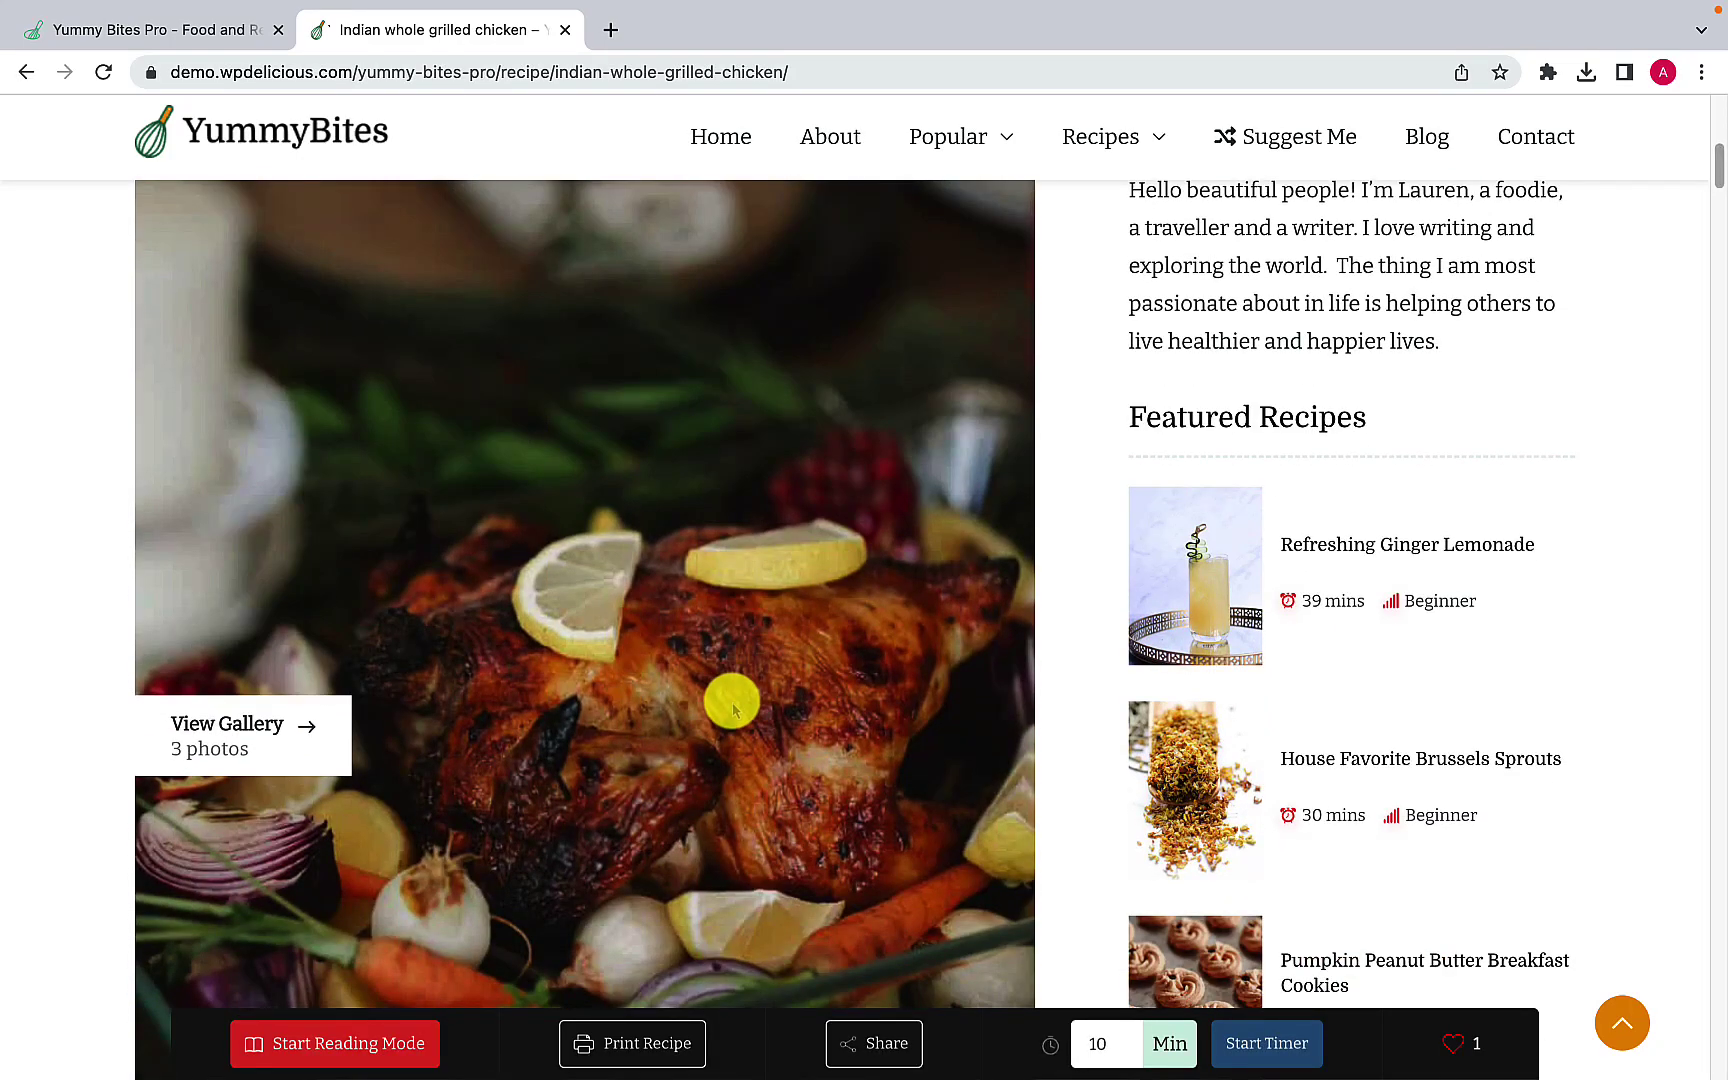
scroll(733, 707, down, 1)
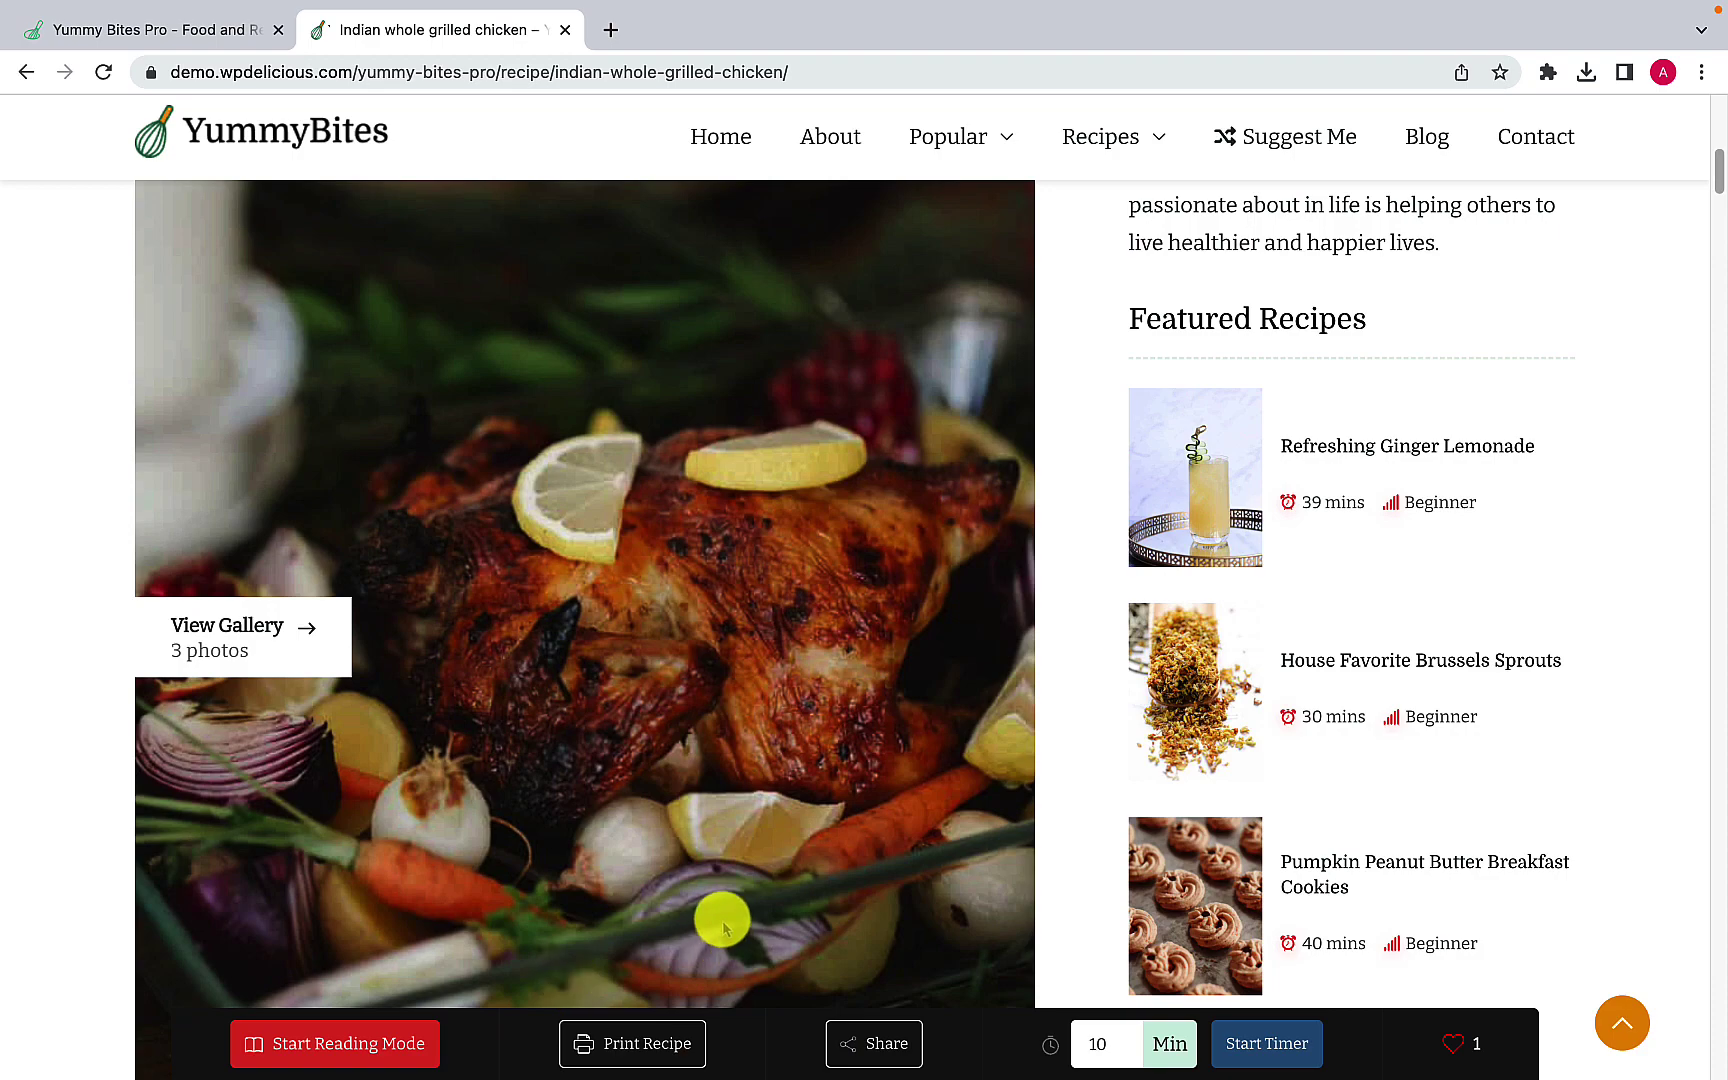
Step: Read through the recipe's article text, including the Related Recipes block and the Recipe Keys and Popular Recipes beside it
scroll(724, 928, down, 12)
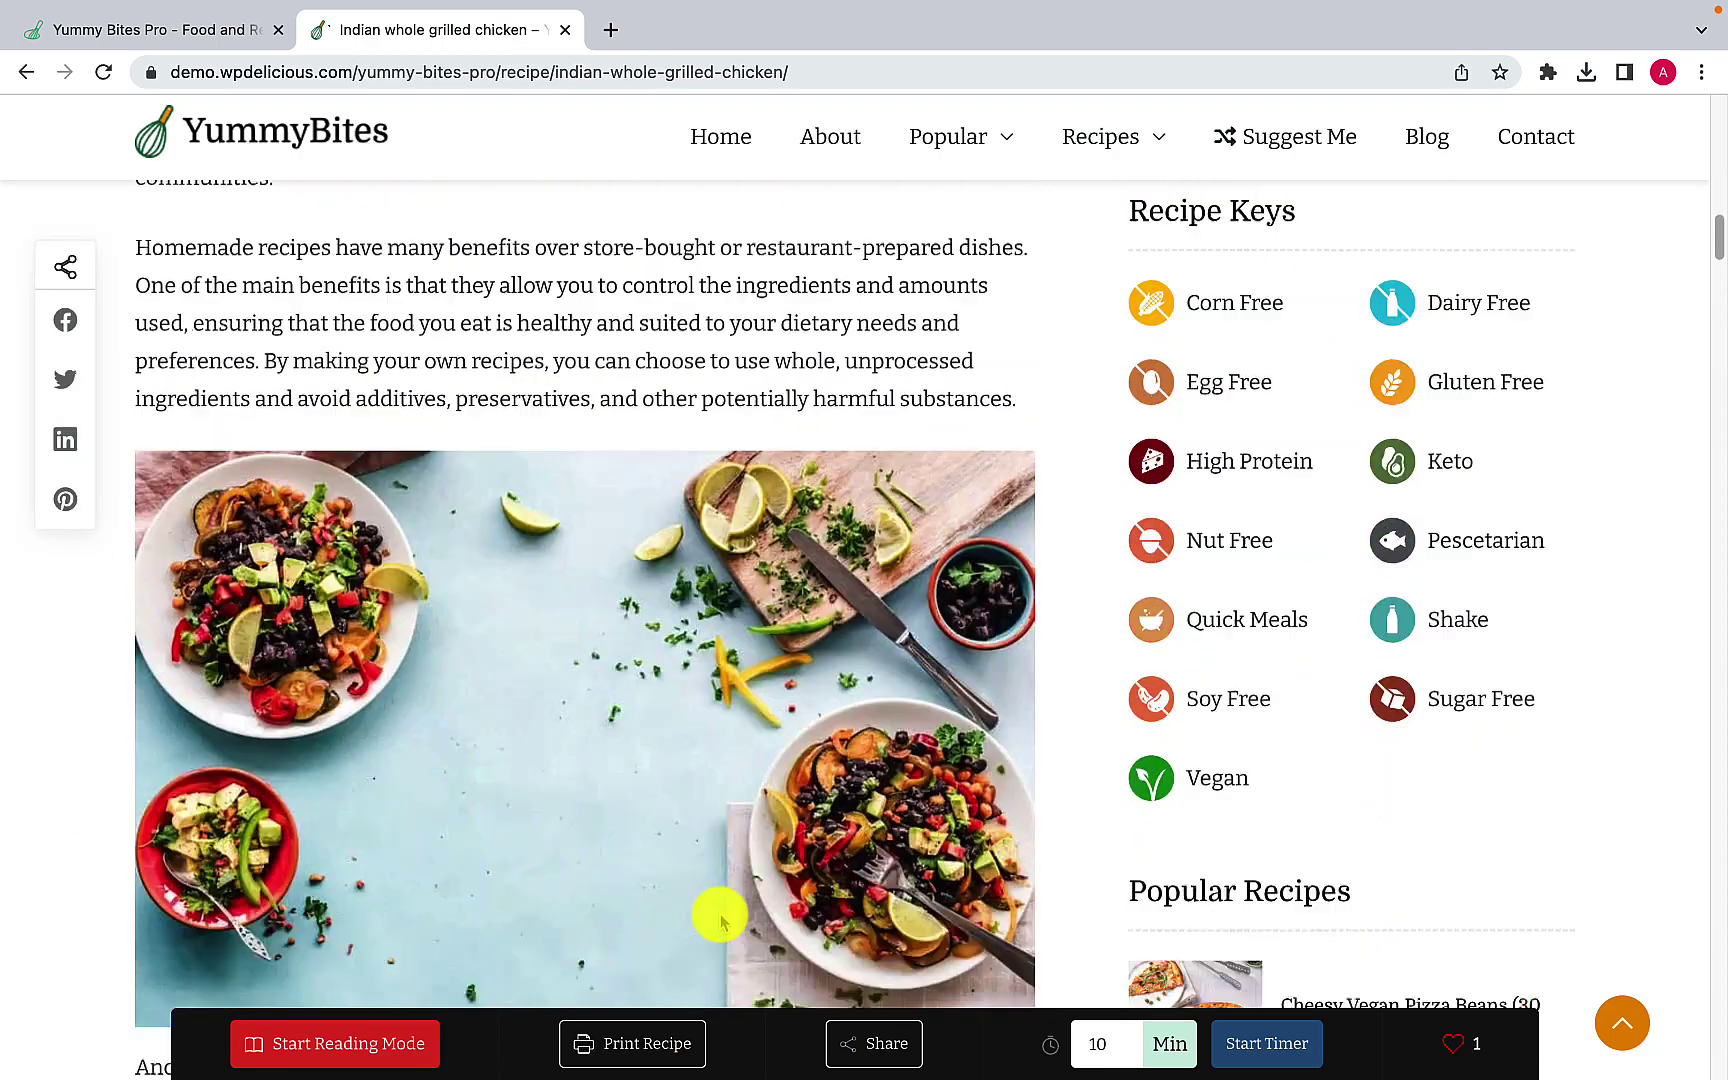
scroll(720, 918, down, 4)
scroll(748, 698, up, 2)
scroll(748, 696, down, 4)
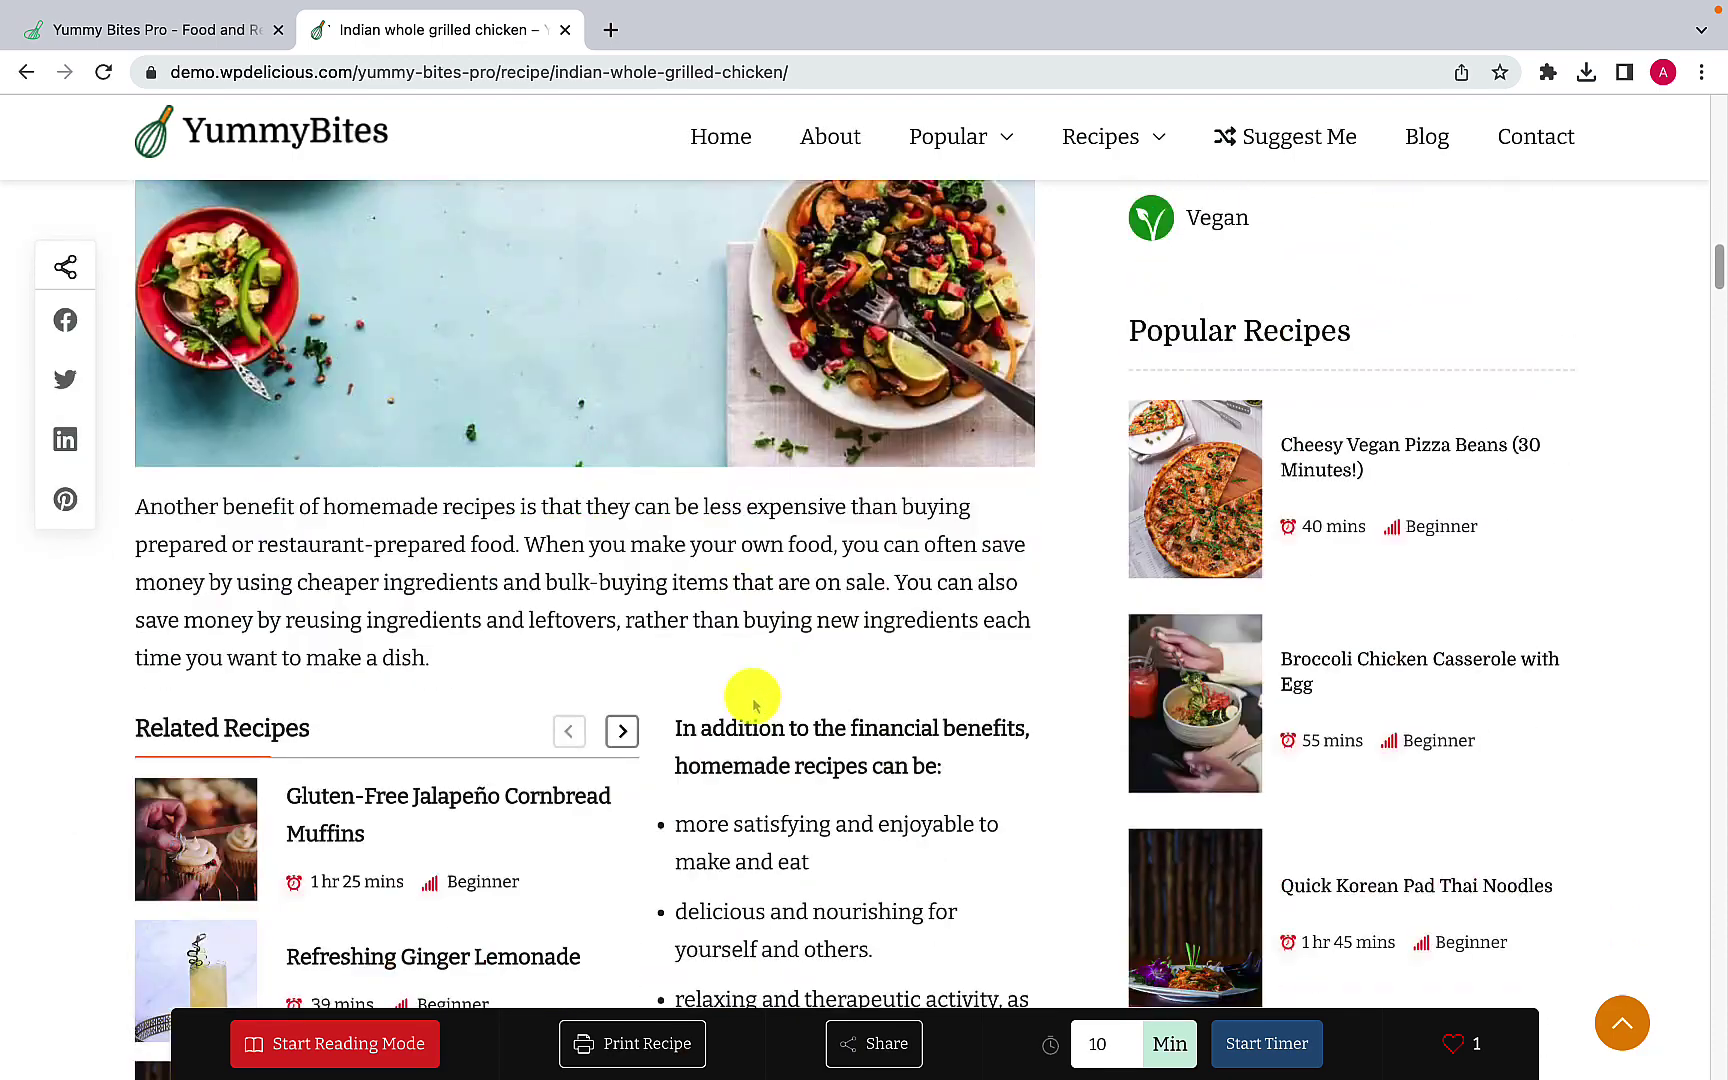
scroll(753, 705, down, 2)
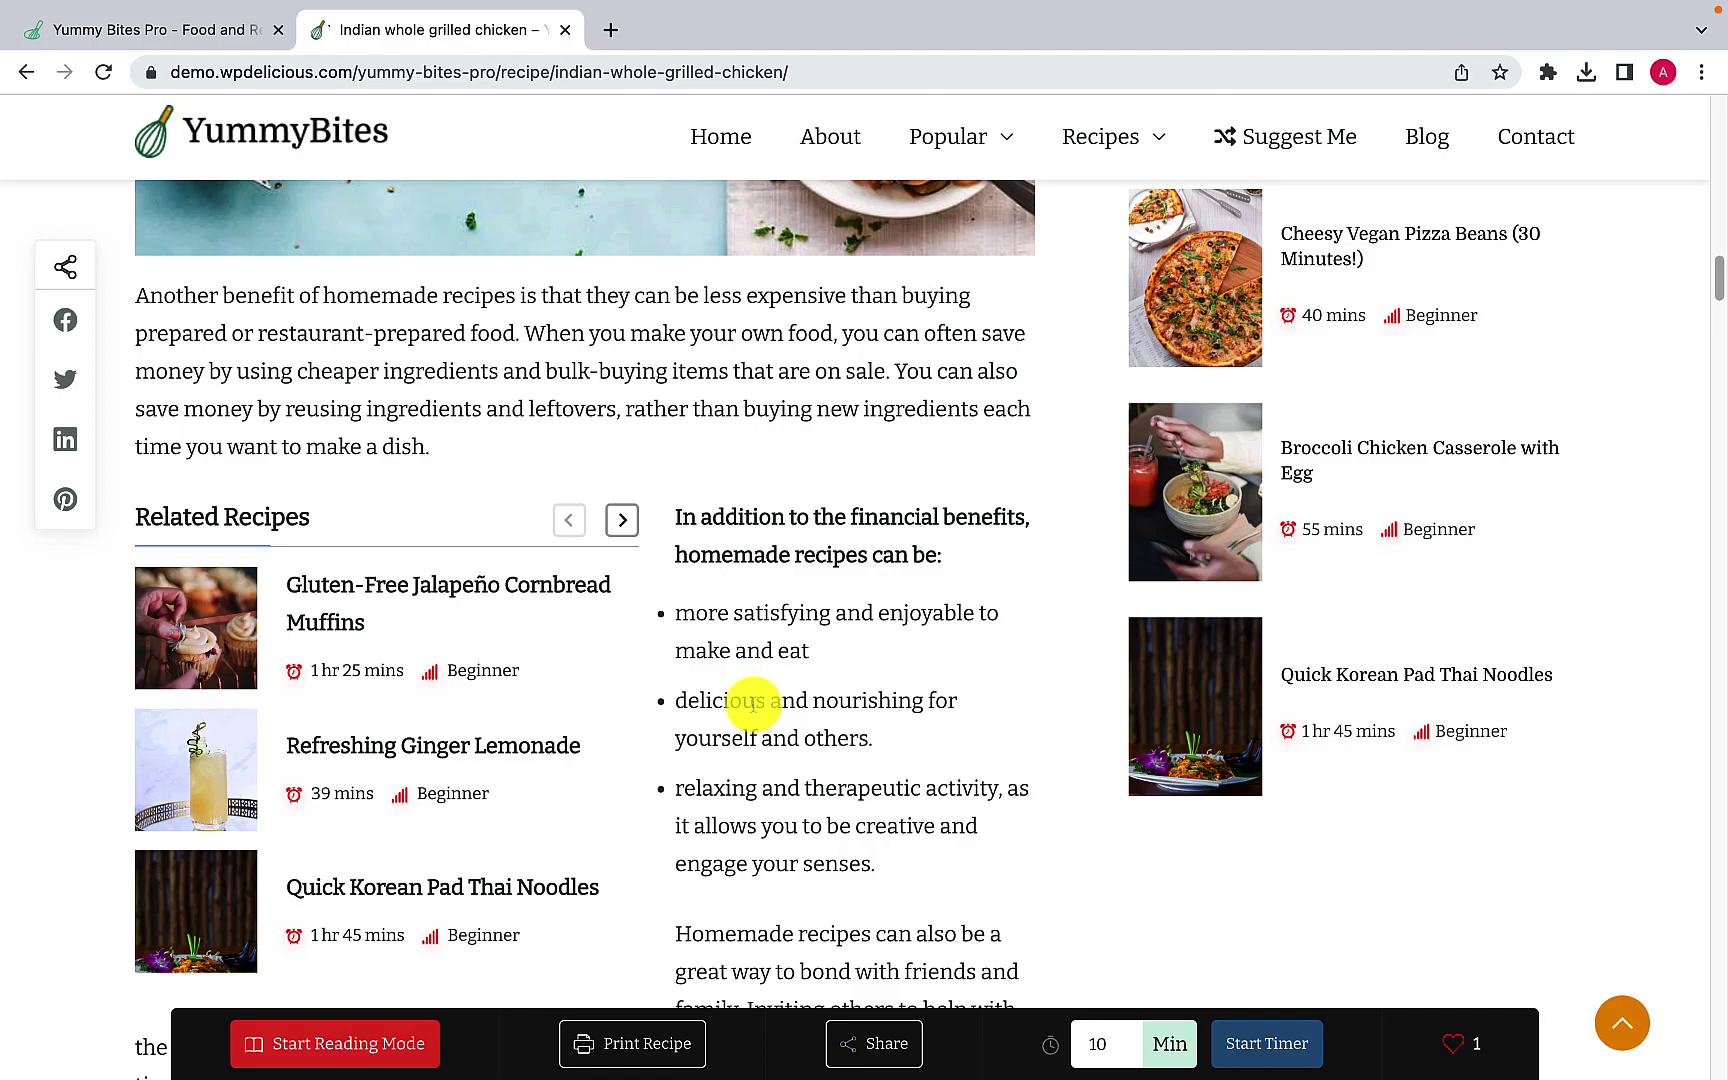
scroll(752, 702, down, 6)
scroll(753, 708, down, 3)
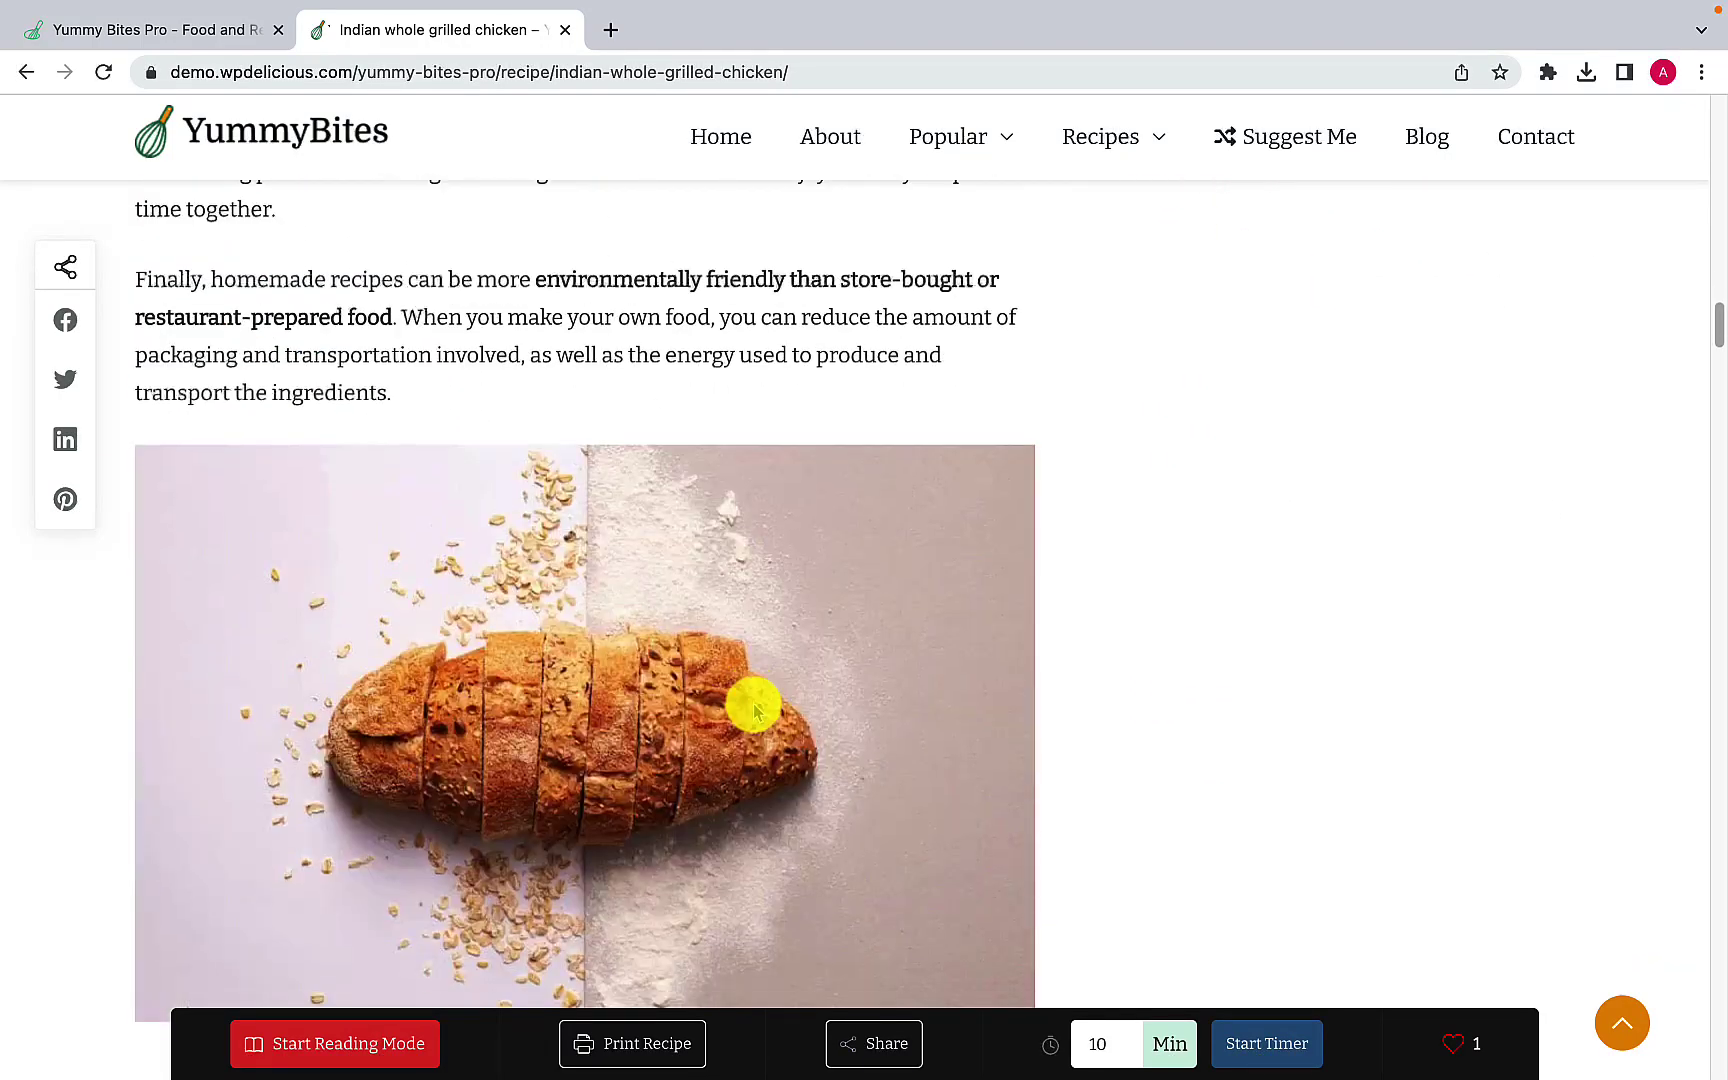
Step: Review the recipe card from its summary, ingredients and instructions through the video, nutrition facts, notes and rating
scroll(755, 710, down, 12)
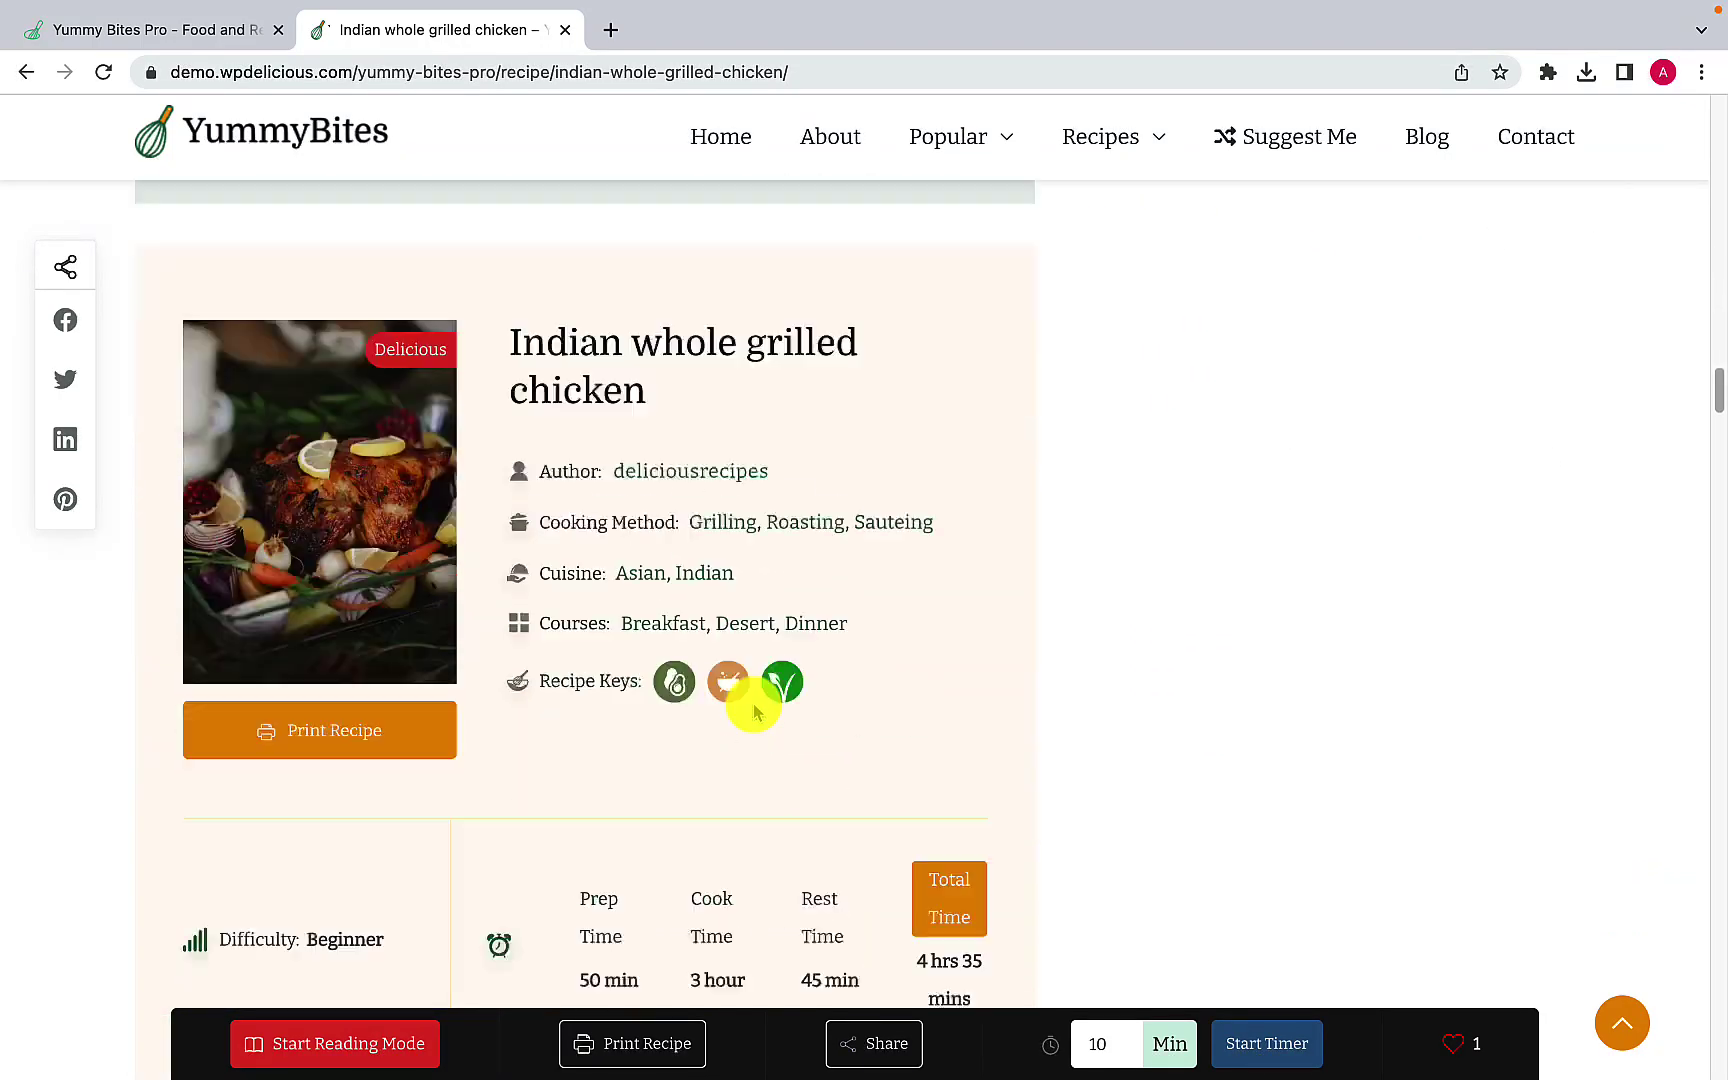
scroll(755, 711, down, 12)
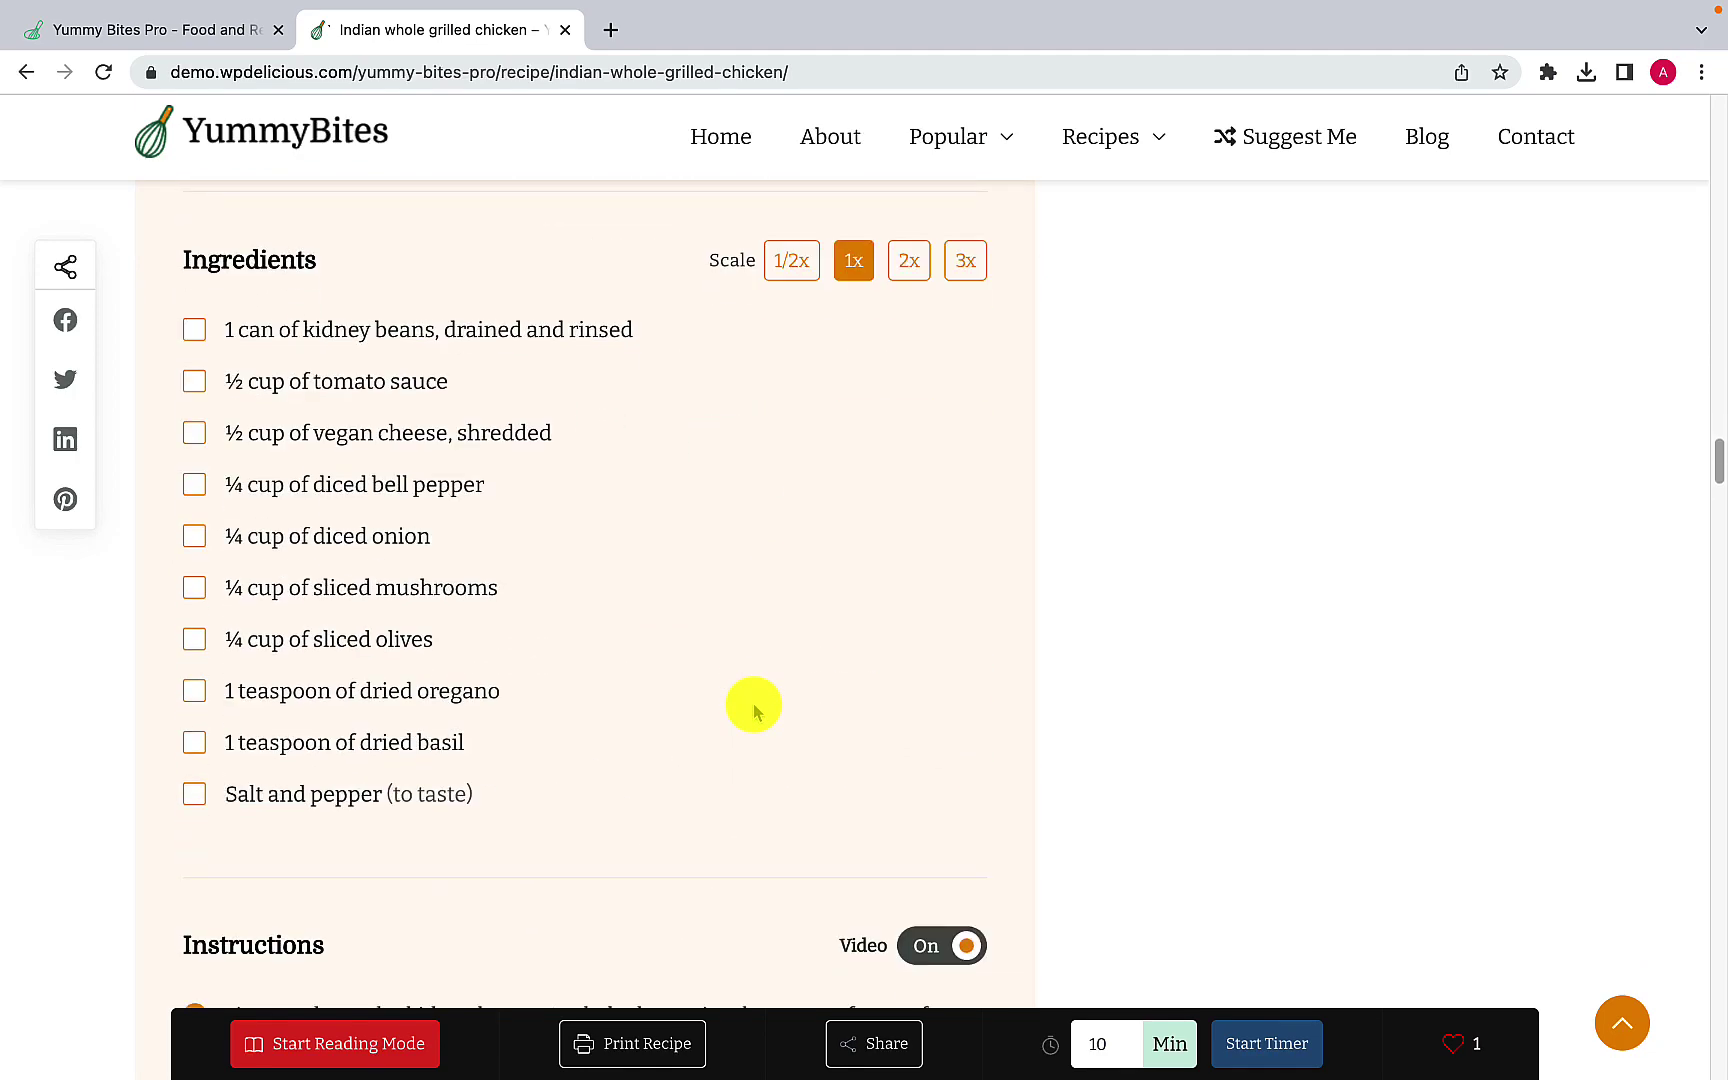
scroll(755, 710, down, 6)
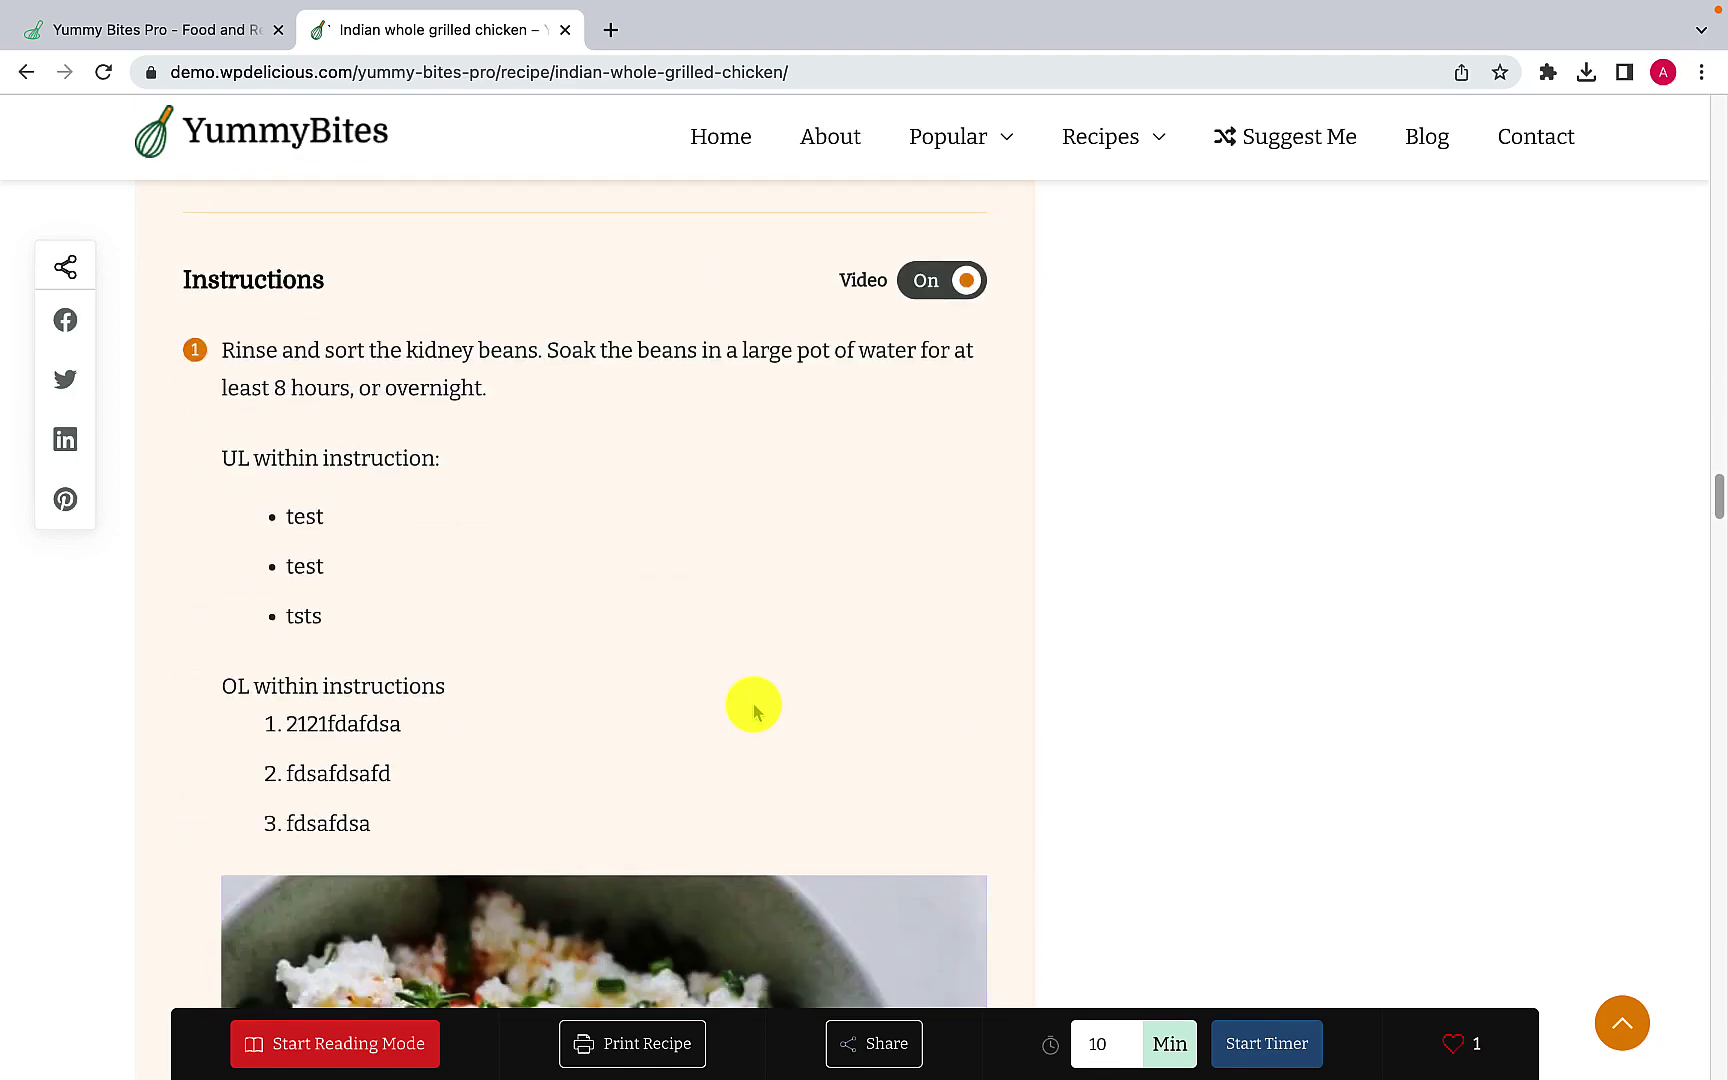
scroll(755, 710, down, 15)
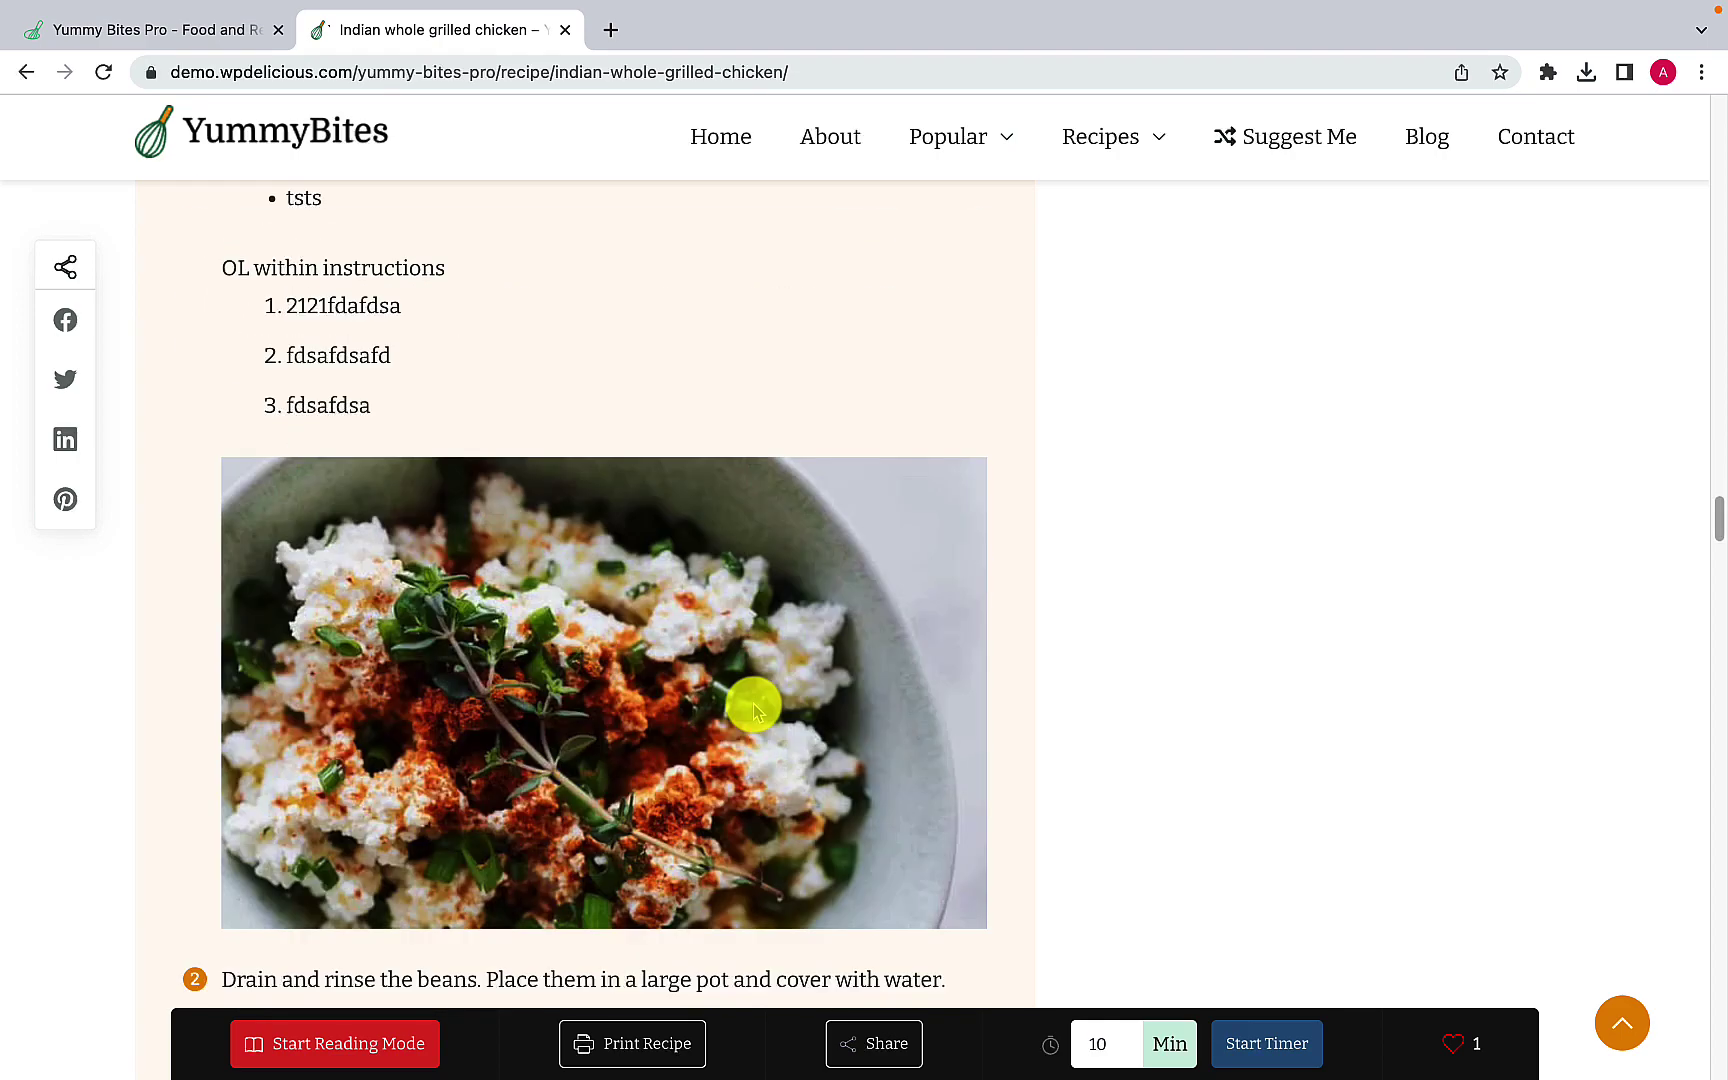
scroll(755, 710, down, 12)
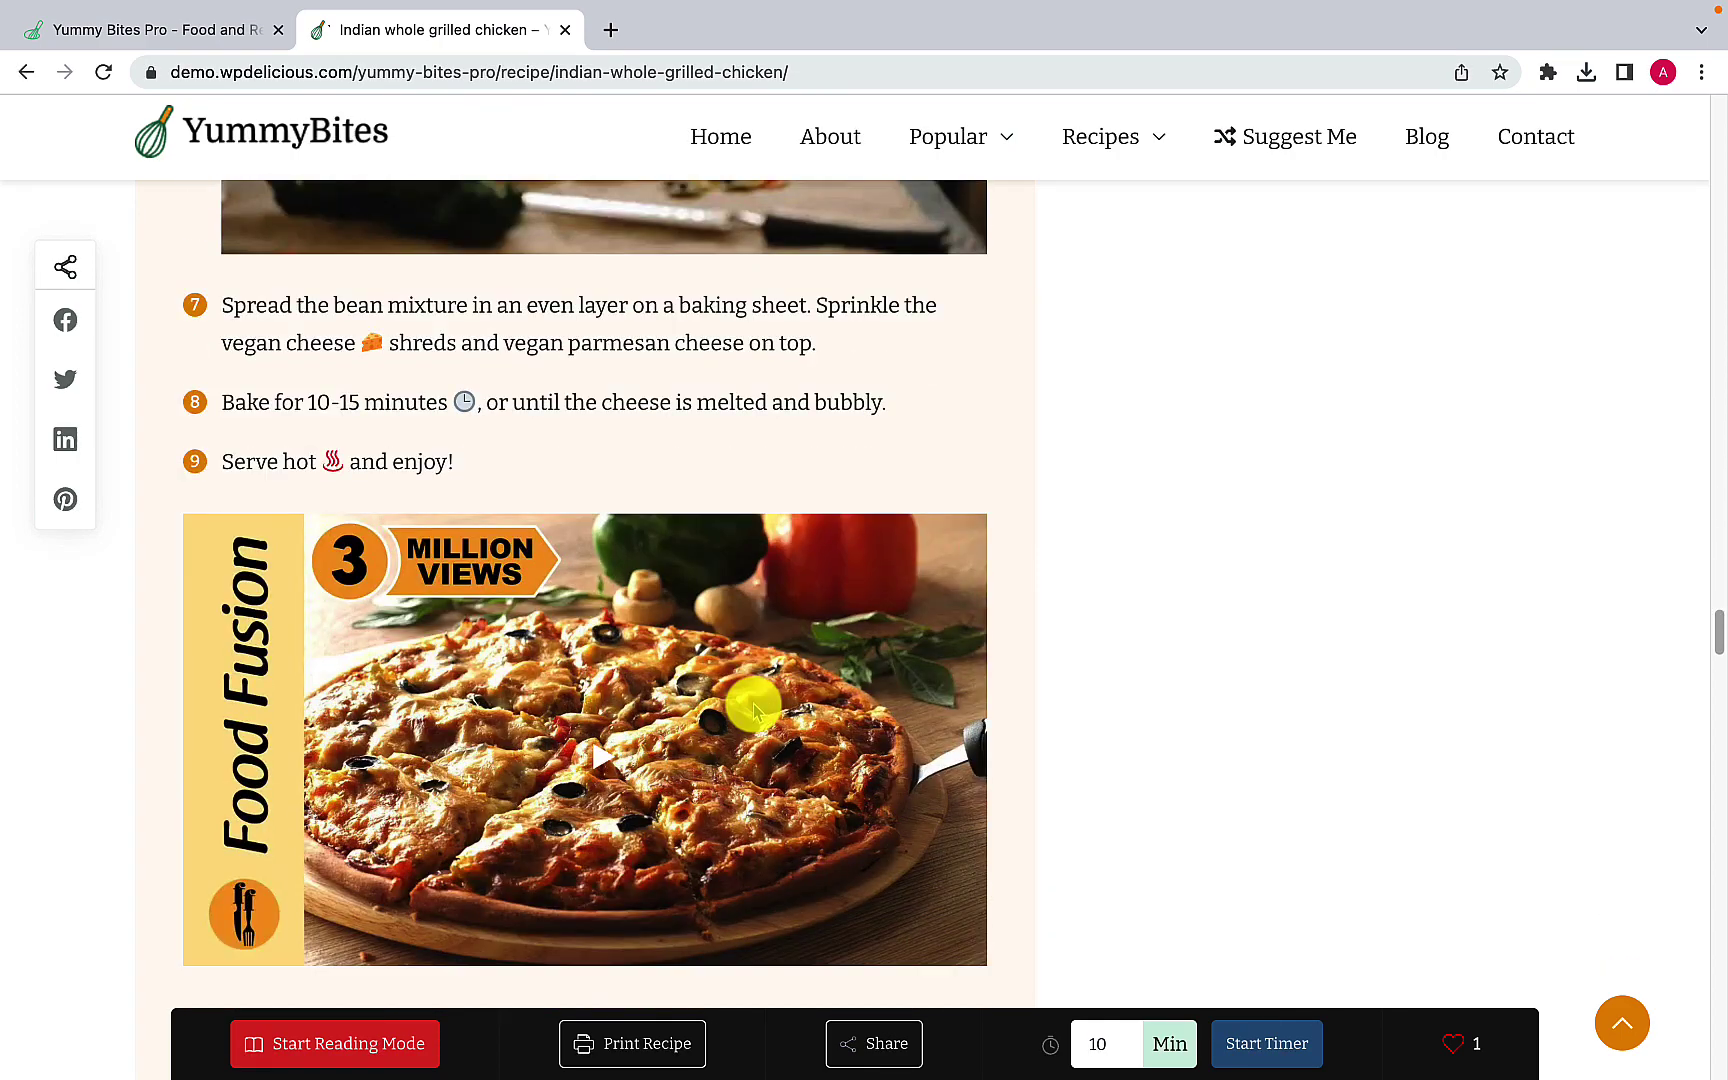
scroll(755, 710, down, 12)
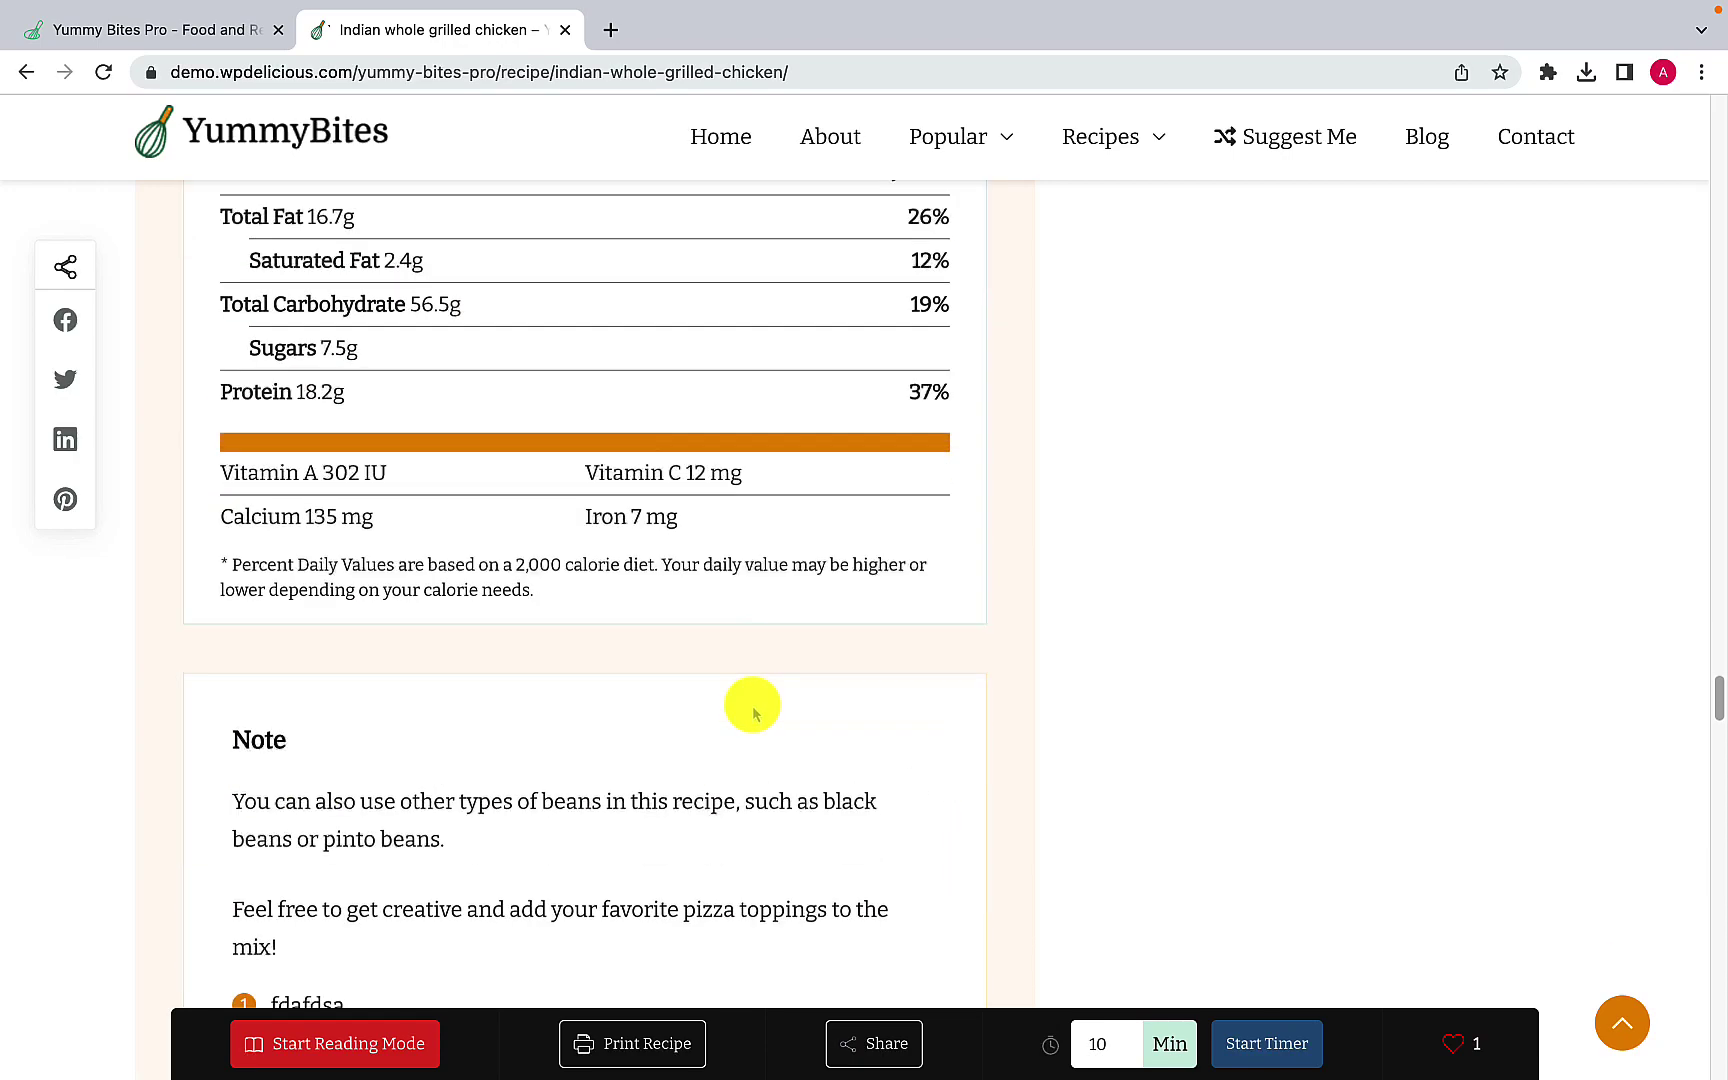
scroll(755, 712, down, 8)
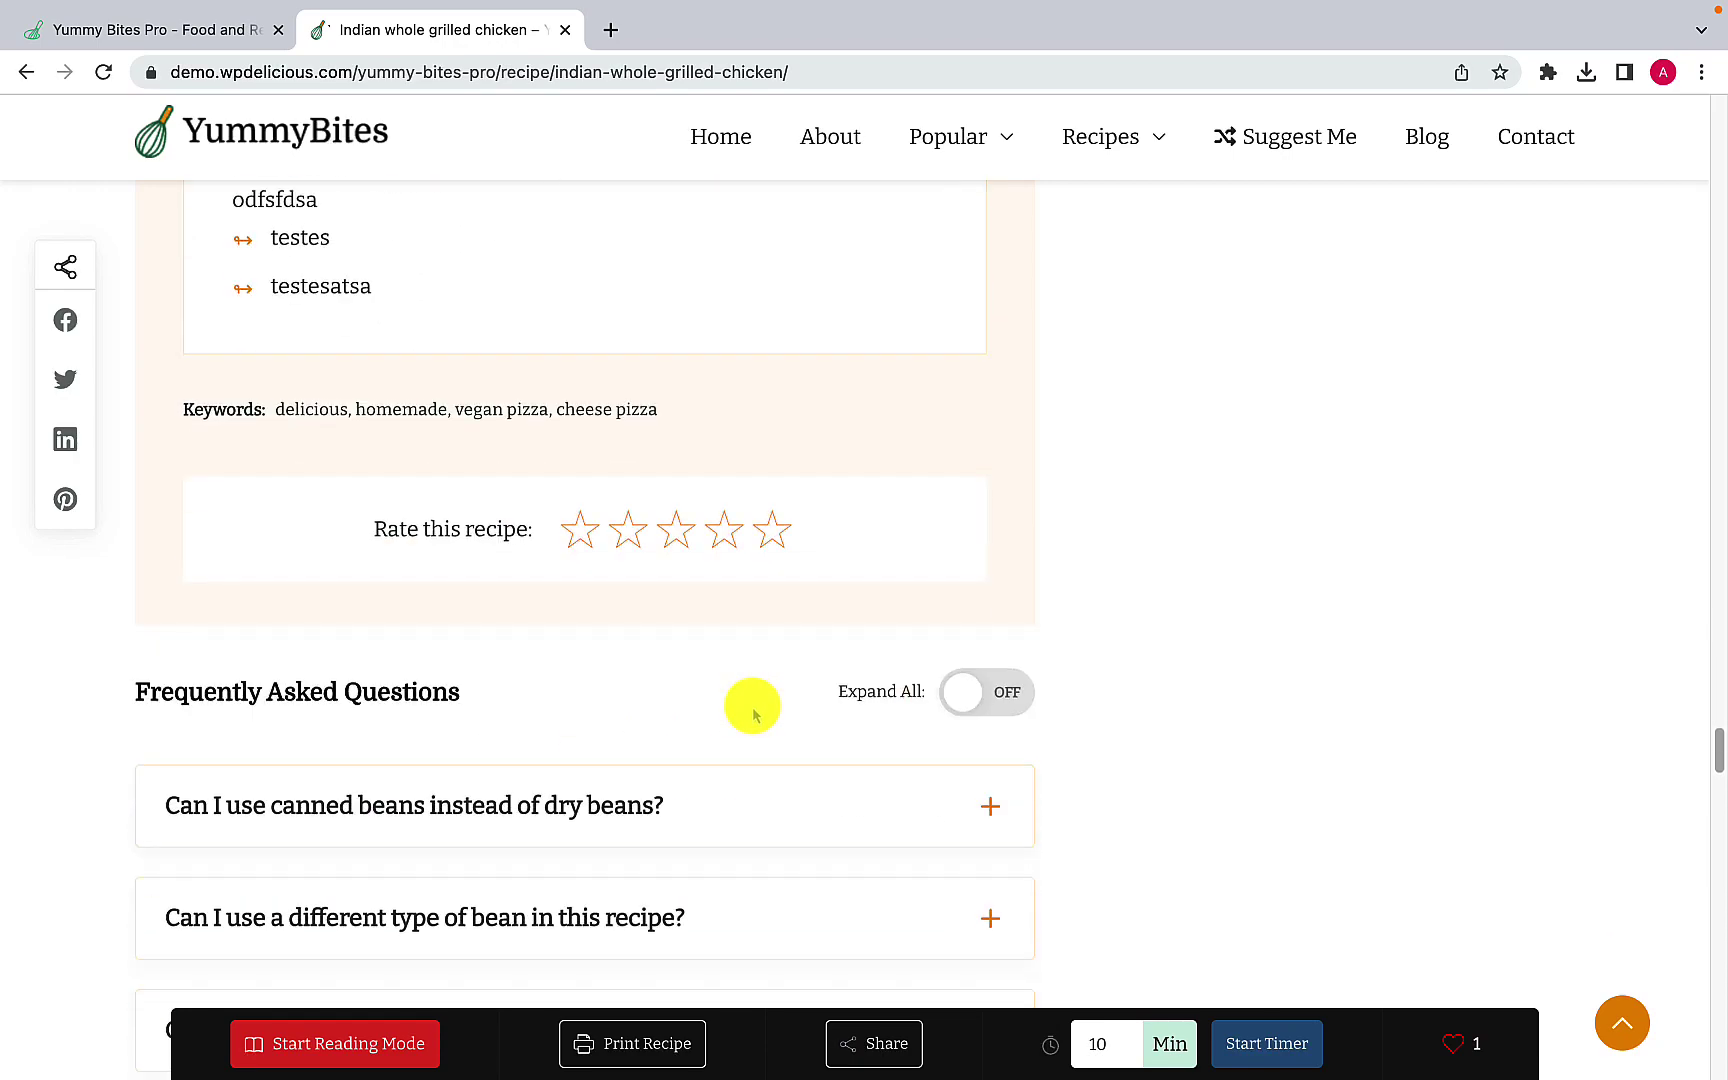
Step: Review the recipe page from the Frequently Asked Questions and author box through the review form and footer, and return to its header
scroll(755, 712, down, 4)
scroll(755, 712, down, 3)
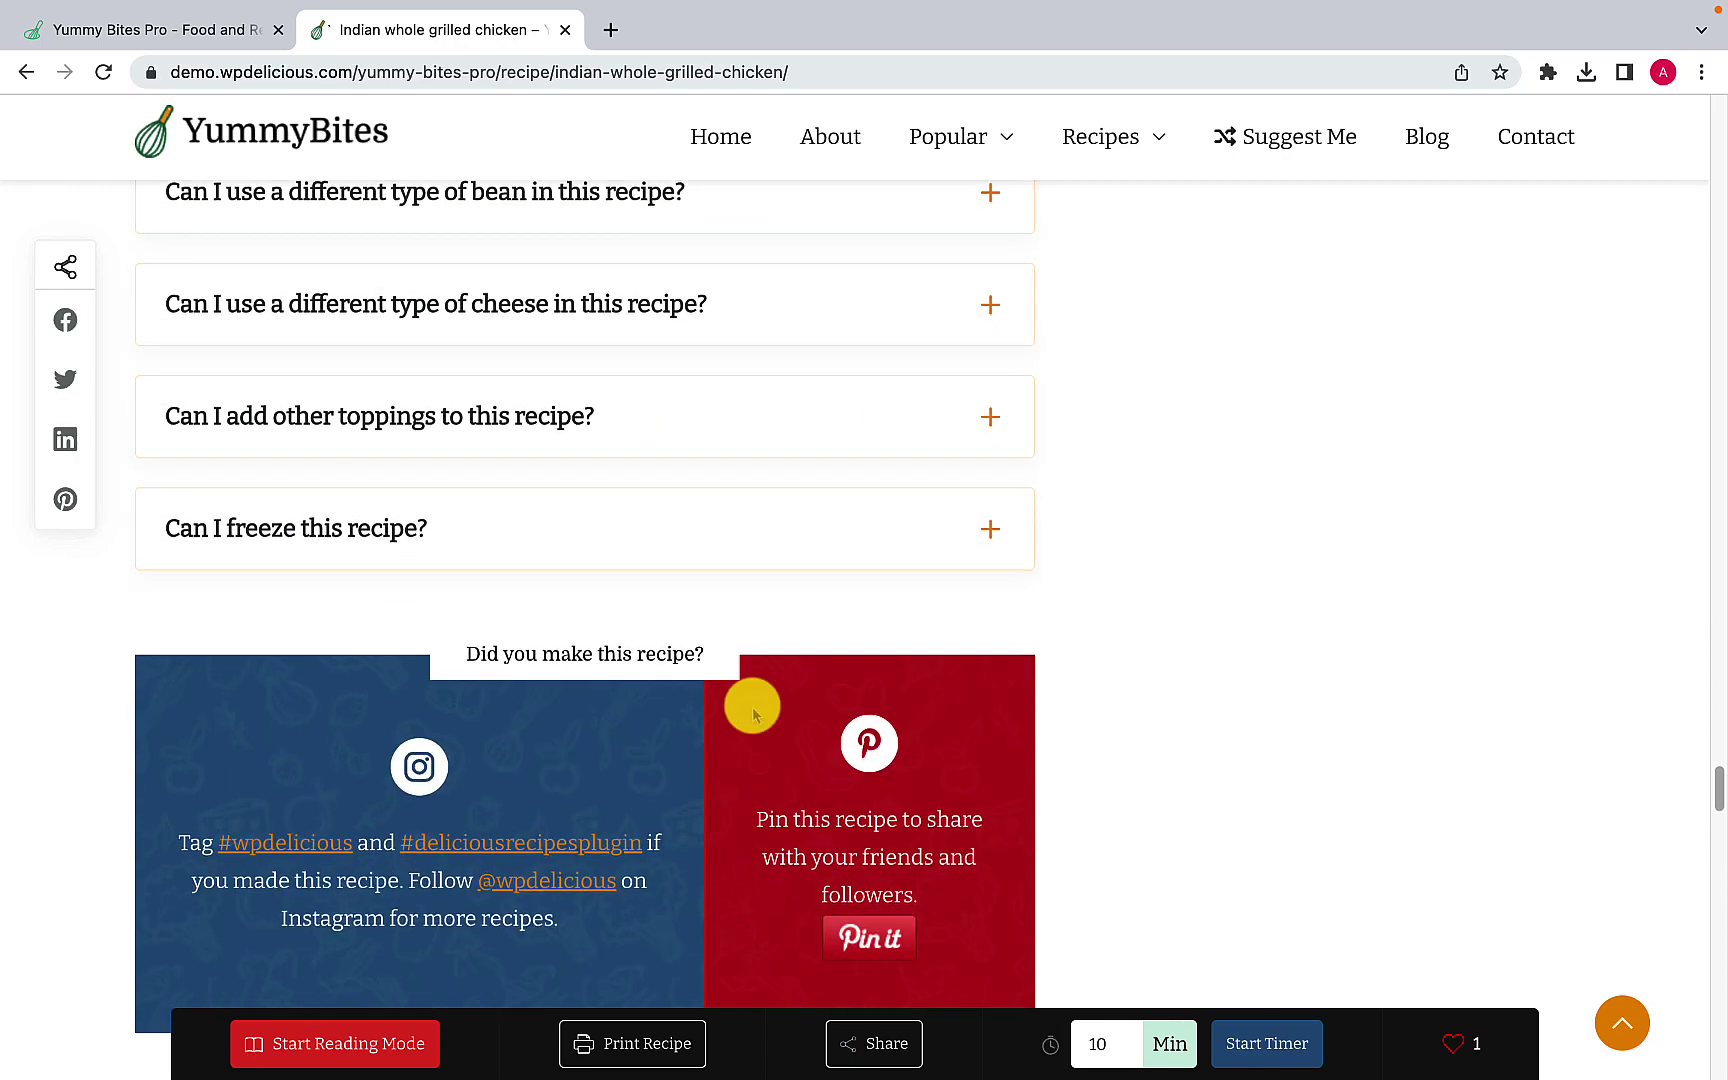
scroll(755, 712, down, 4)
scroll(755, 712, down, 9)
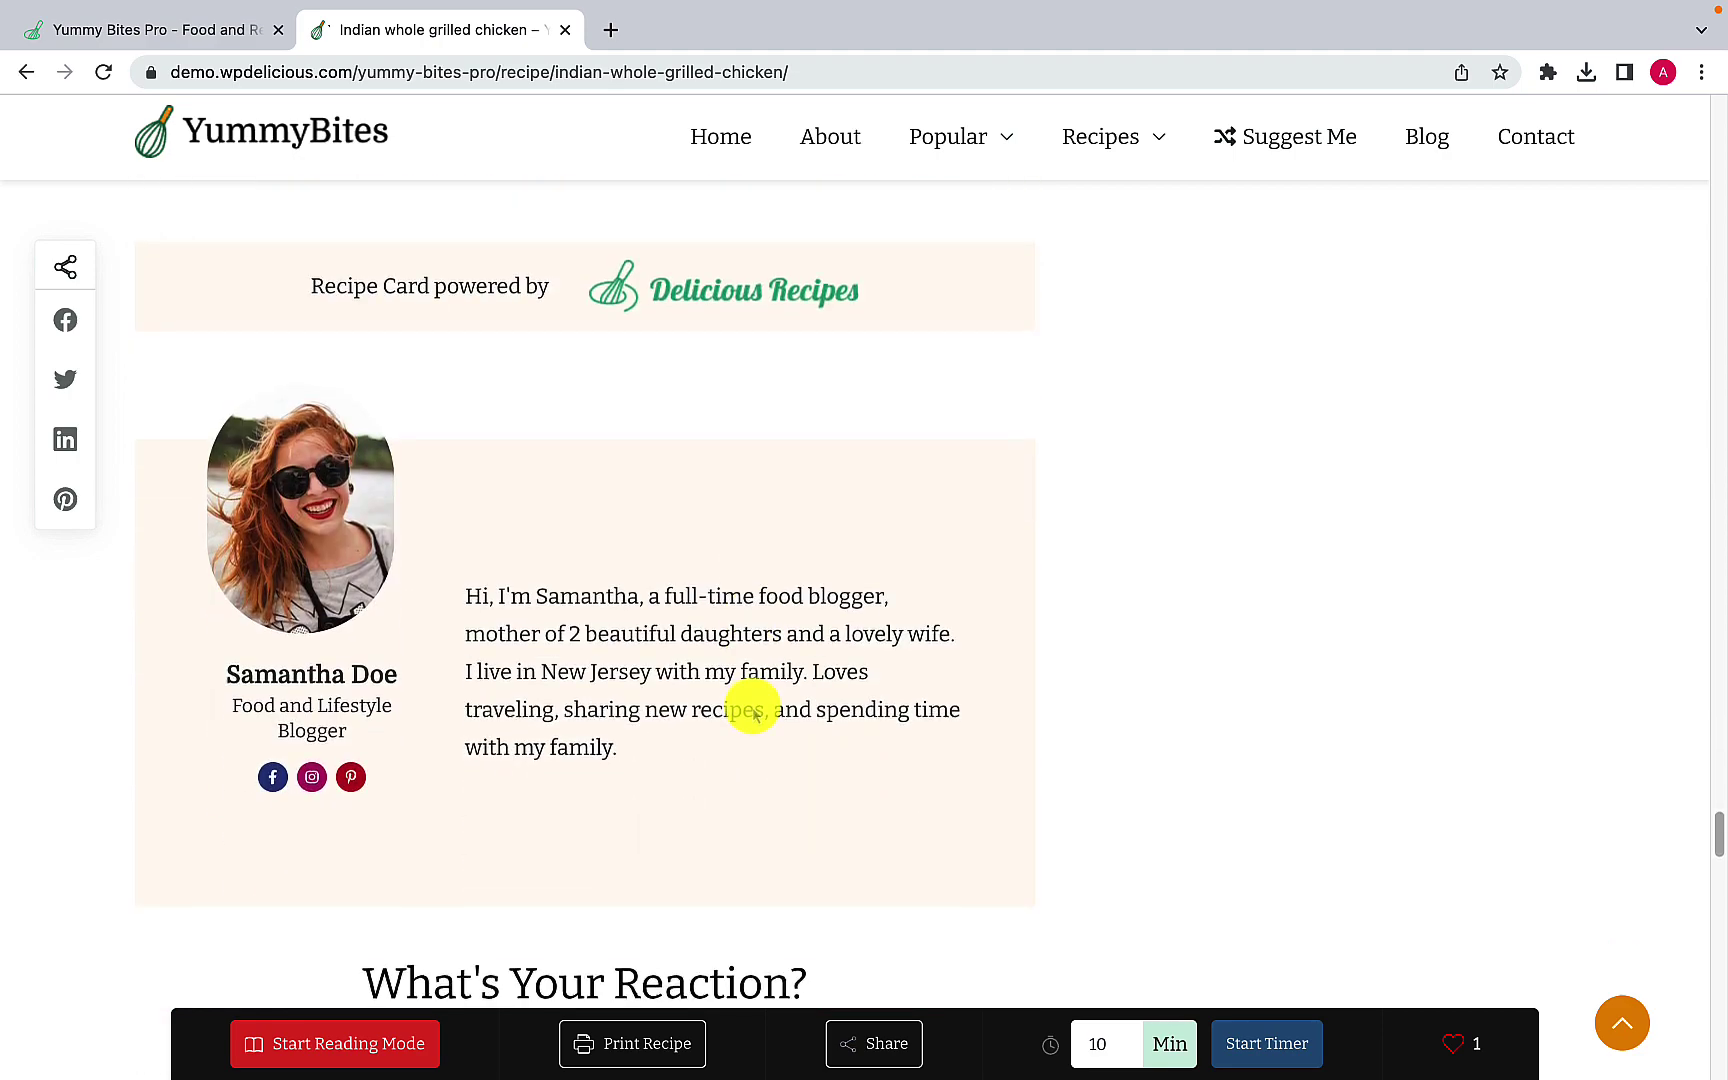
scroll(815, 770, down, 20)
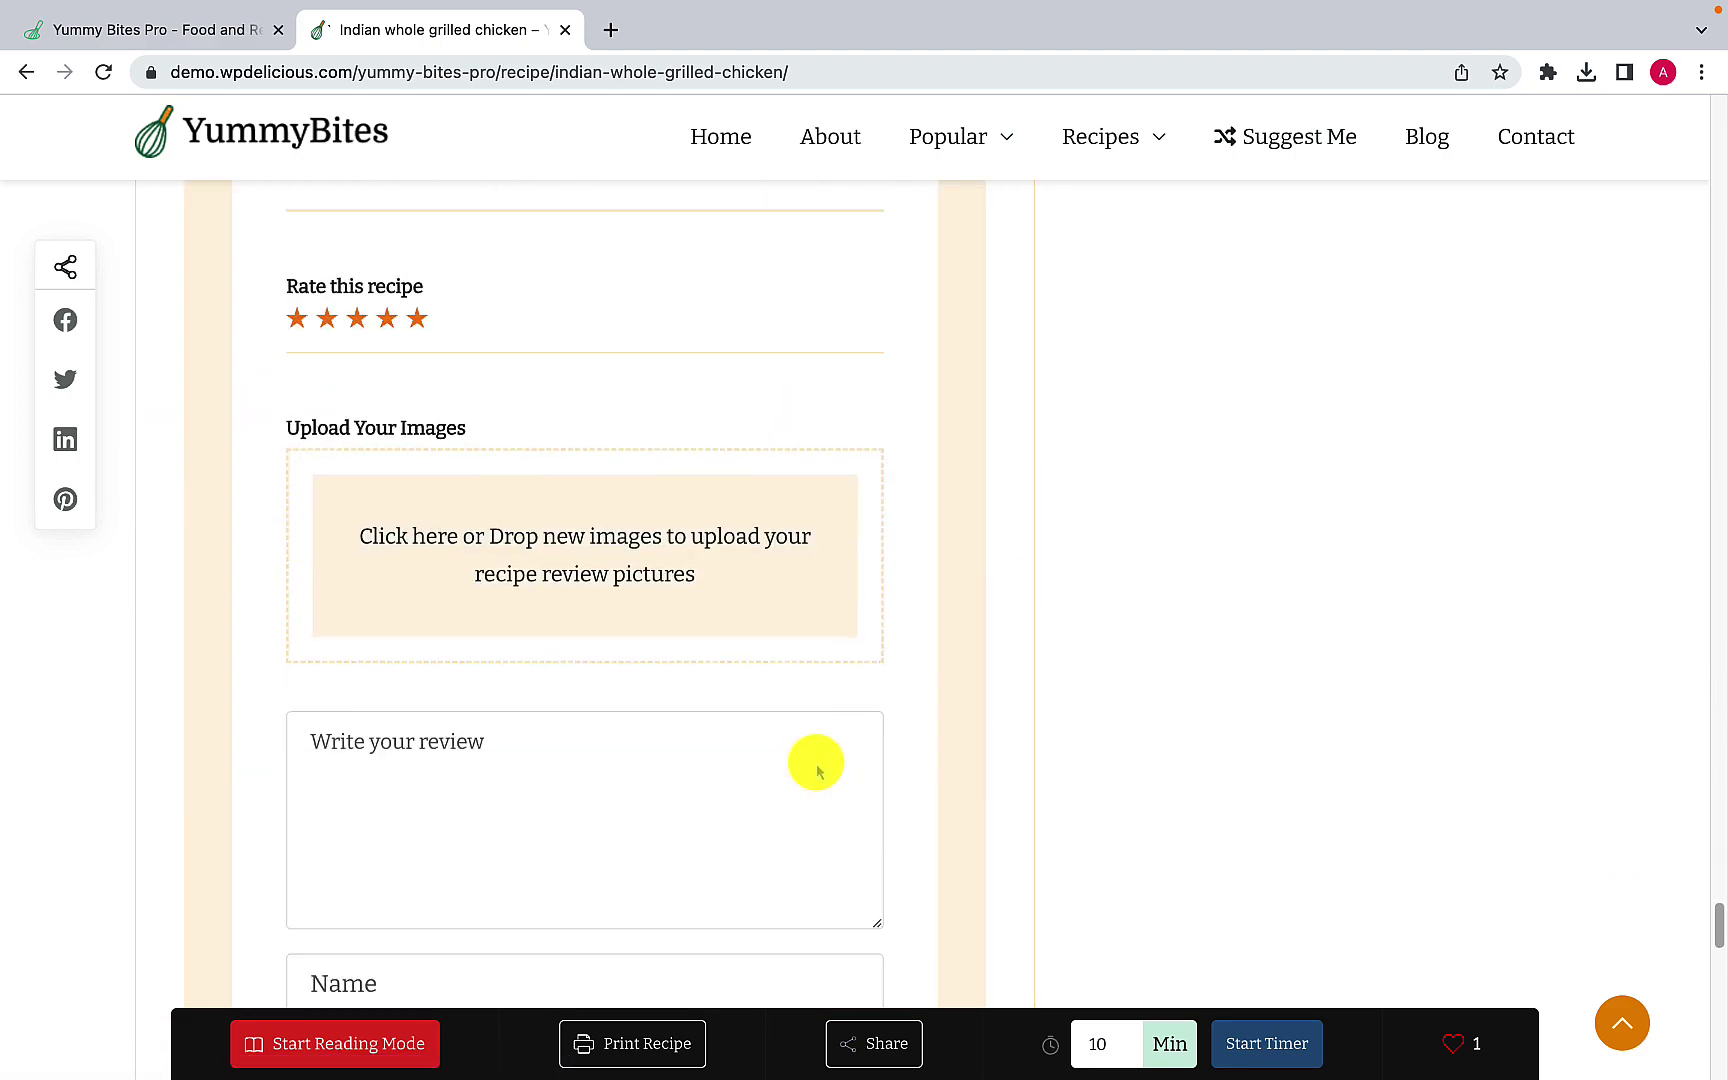
scroll(818, 770, down, 15)
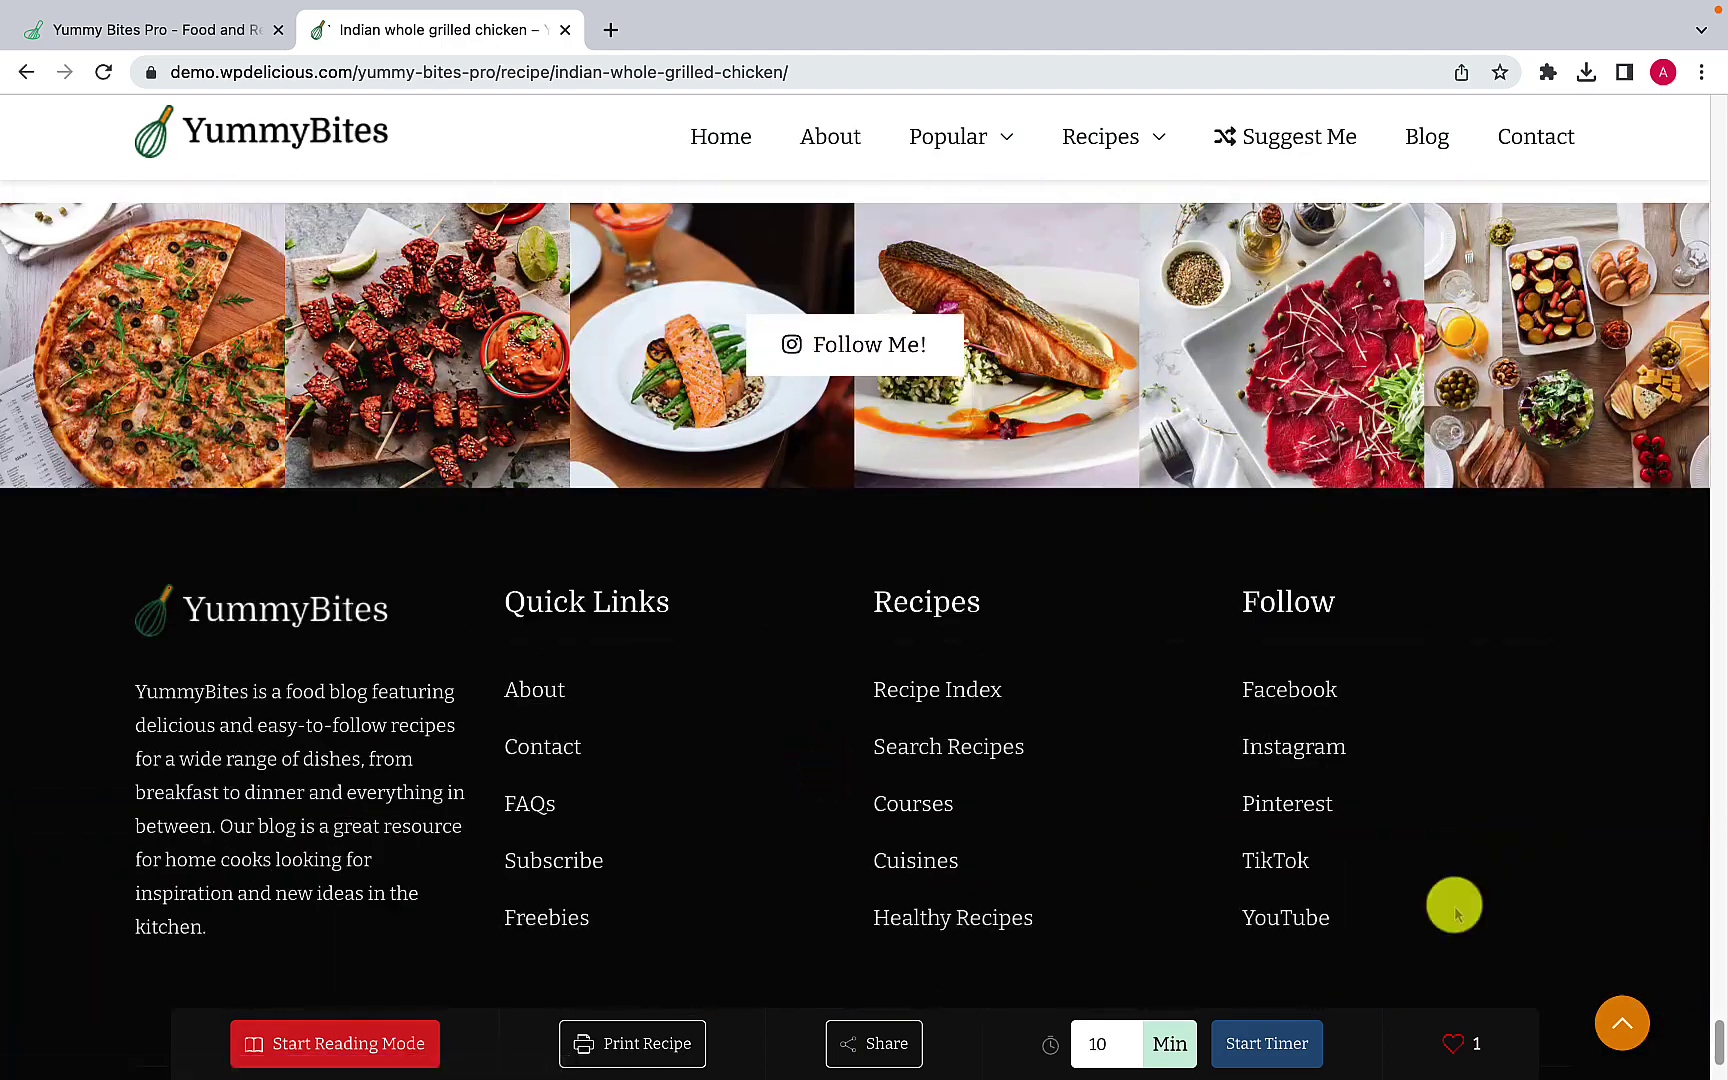
click(1612, 1020)
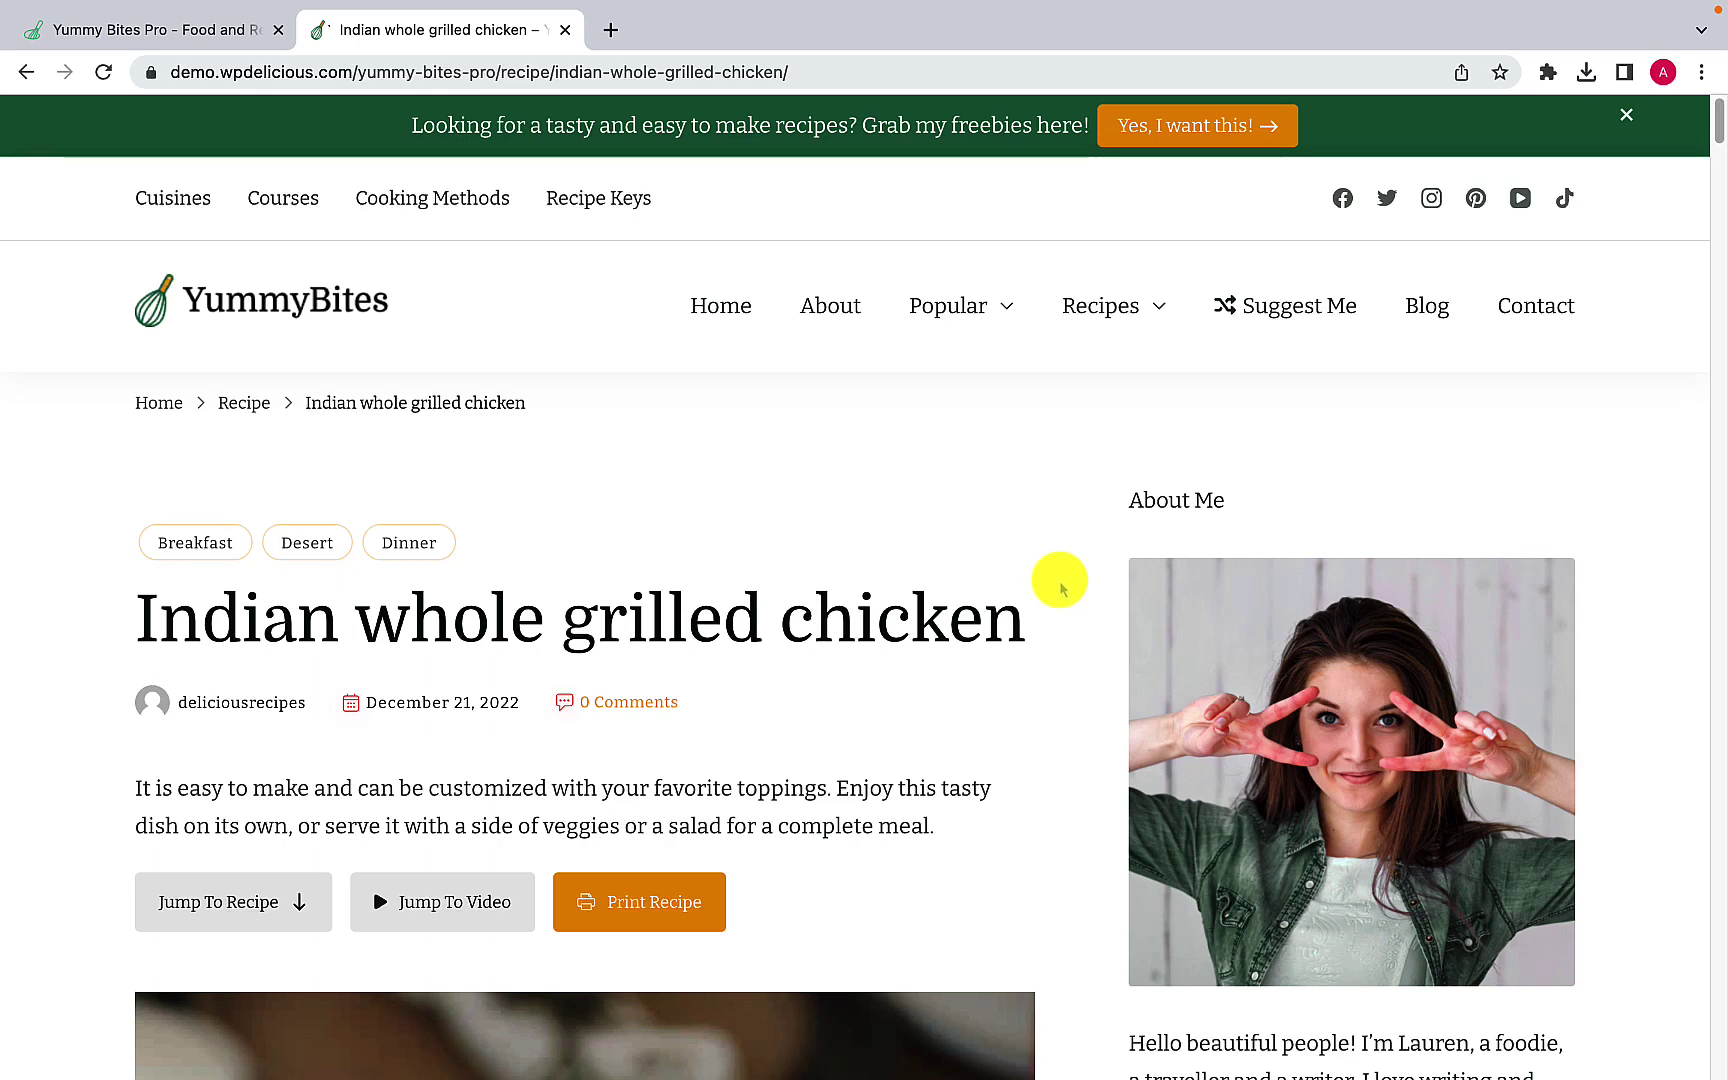
Step: Switch back to the Yummy Bites Pro theme page and highlight the wpdelicious.com part of its address
click(229, 42)
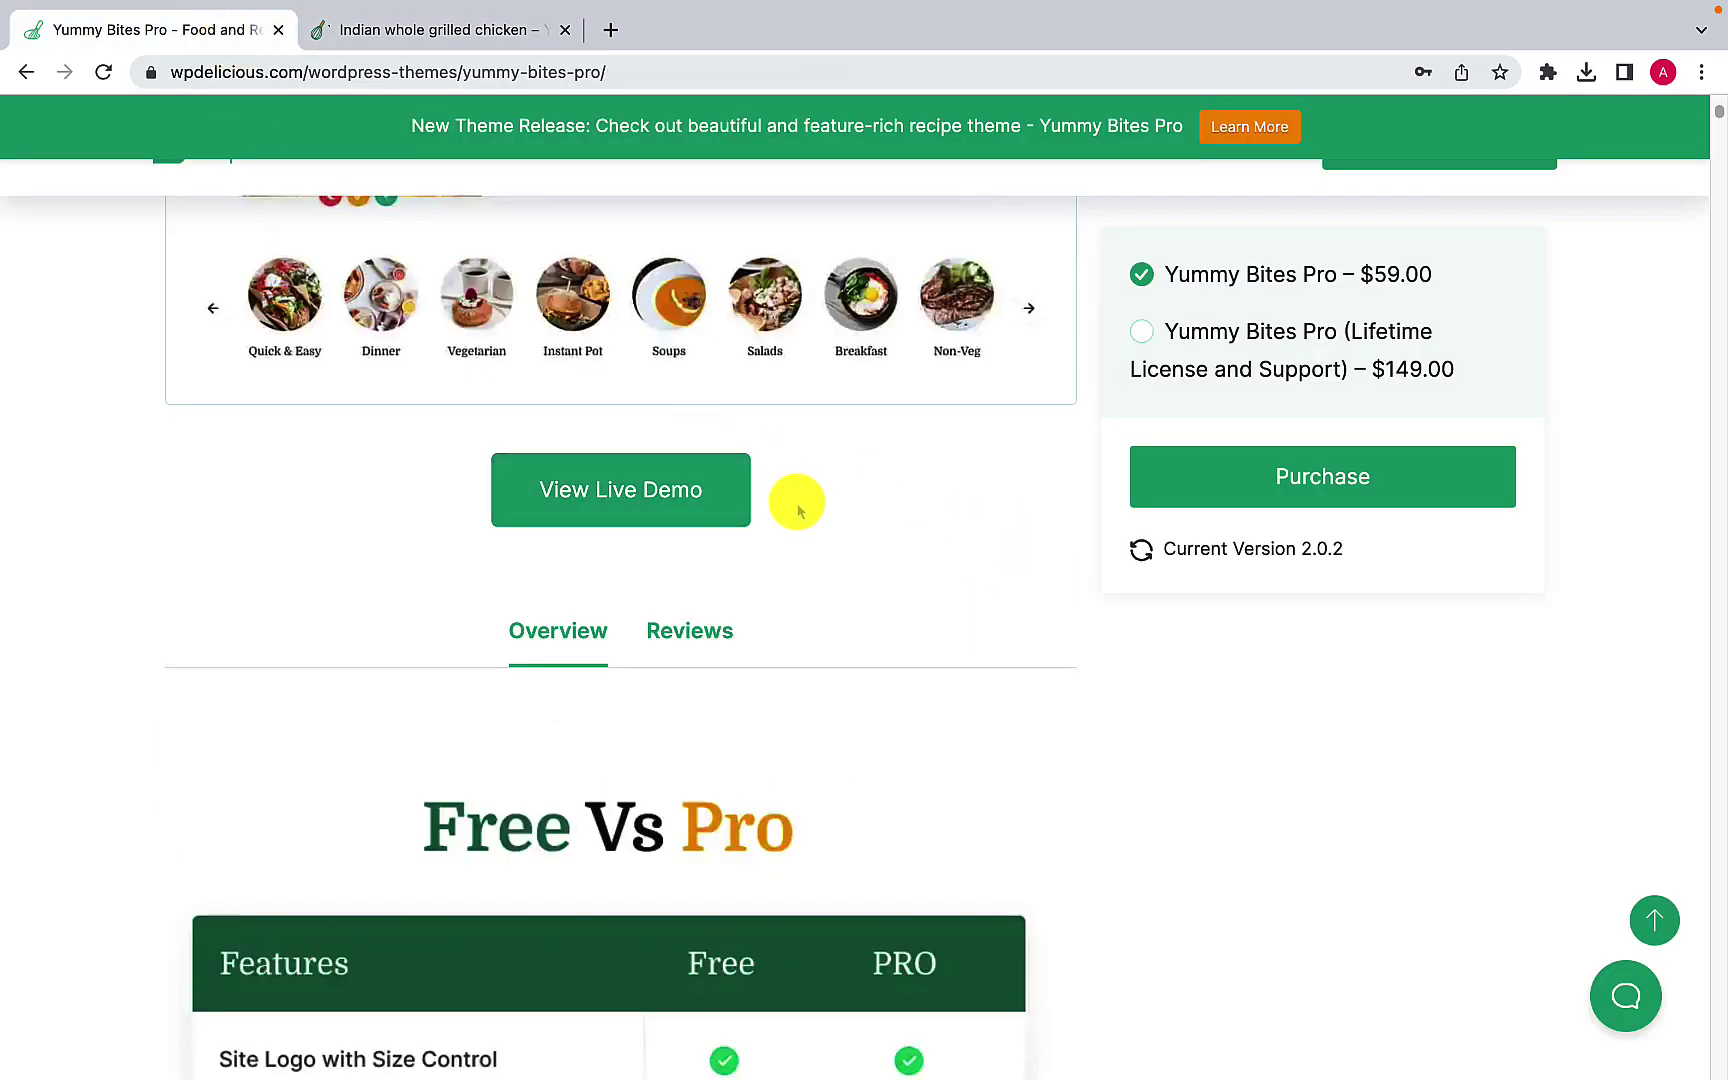
scroll(798, 510, up, 7)
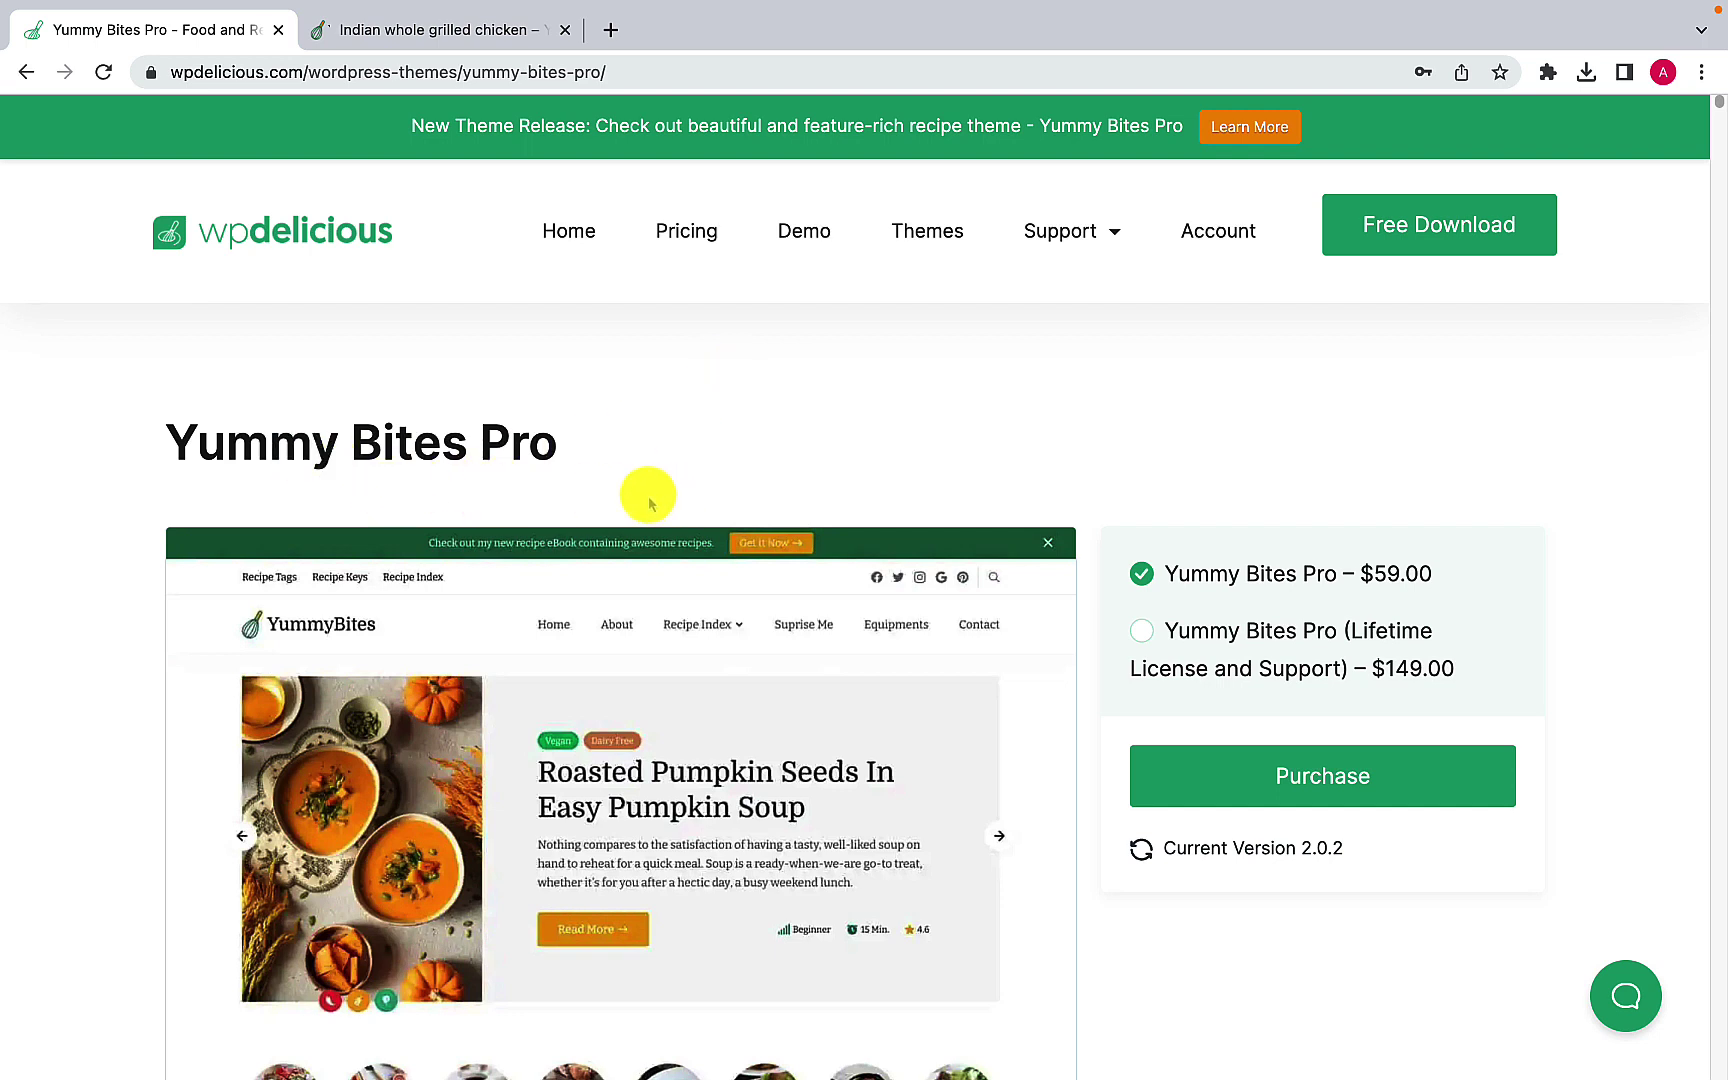
drag(299, 73, 158, 77)
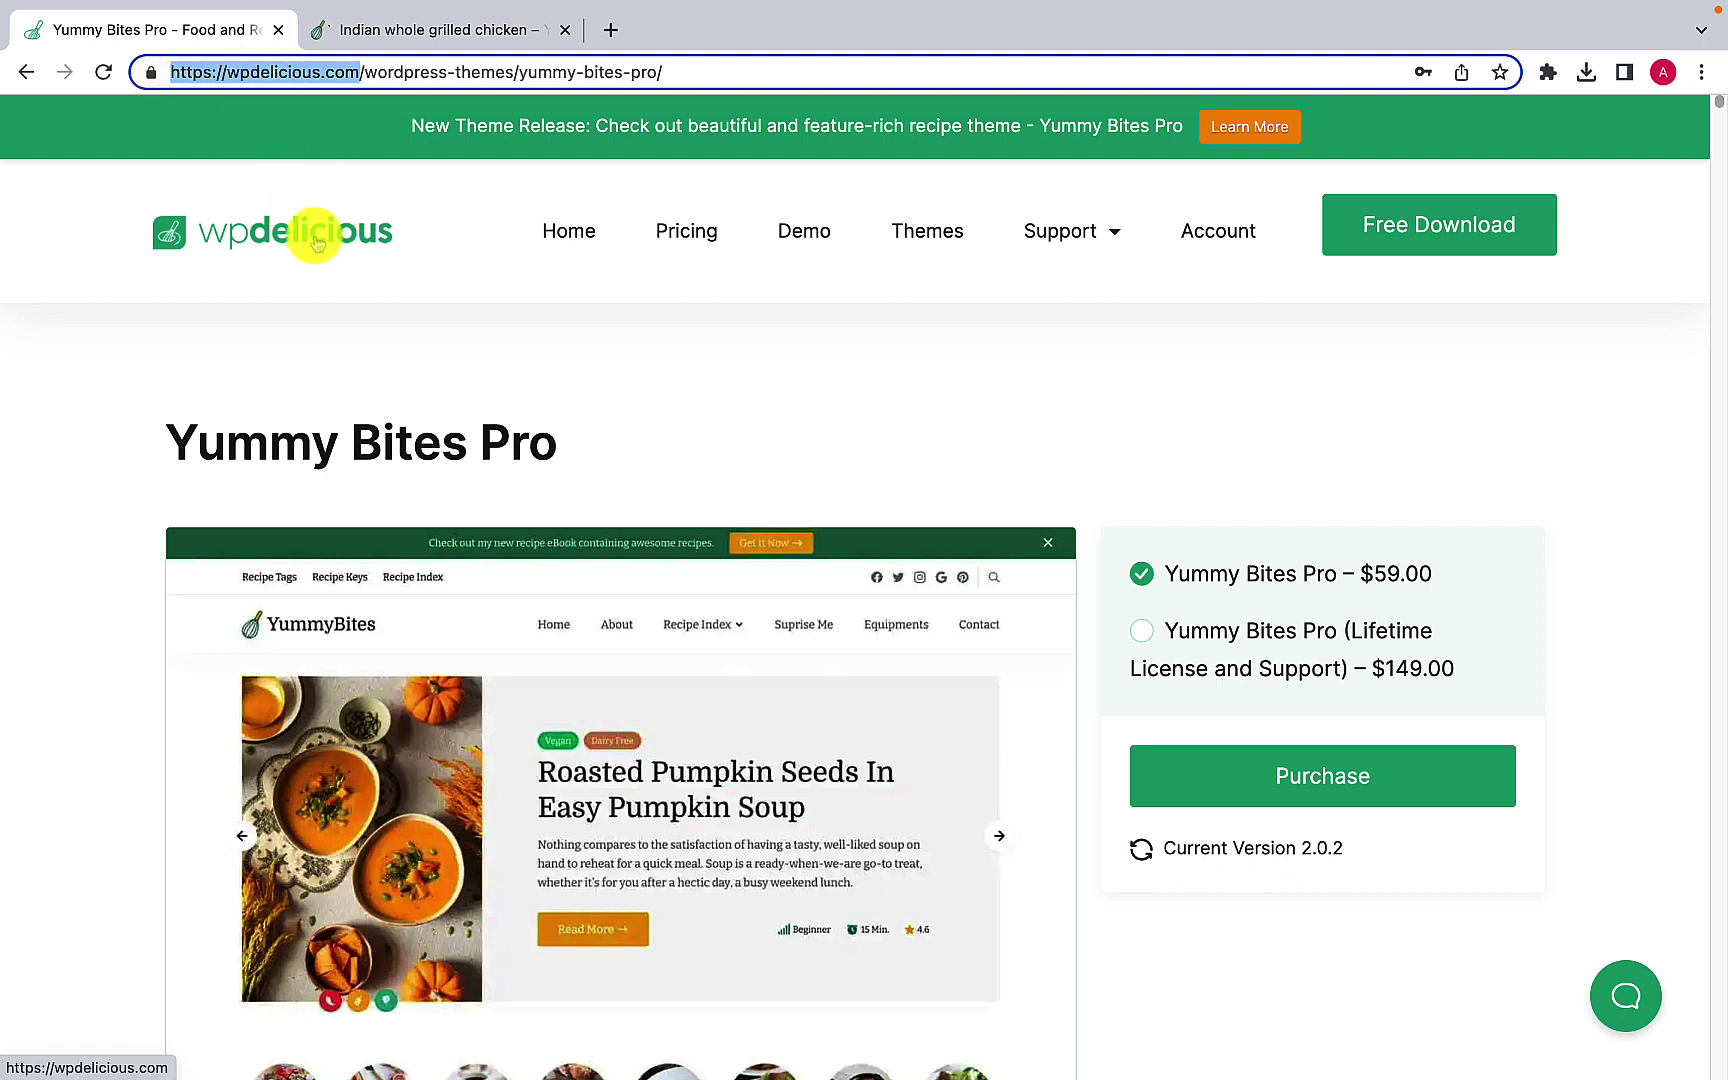
click(413, 201)
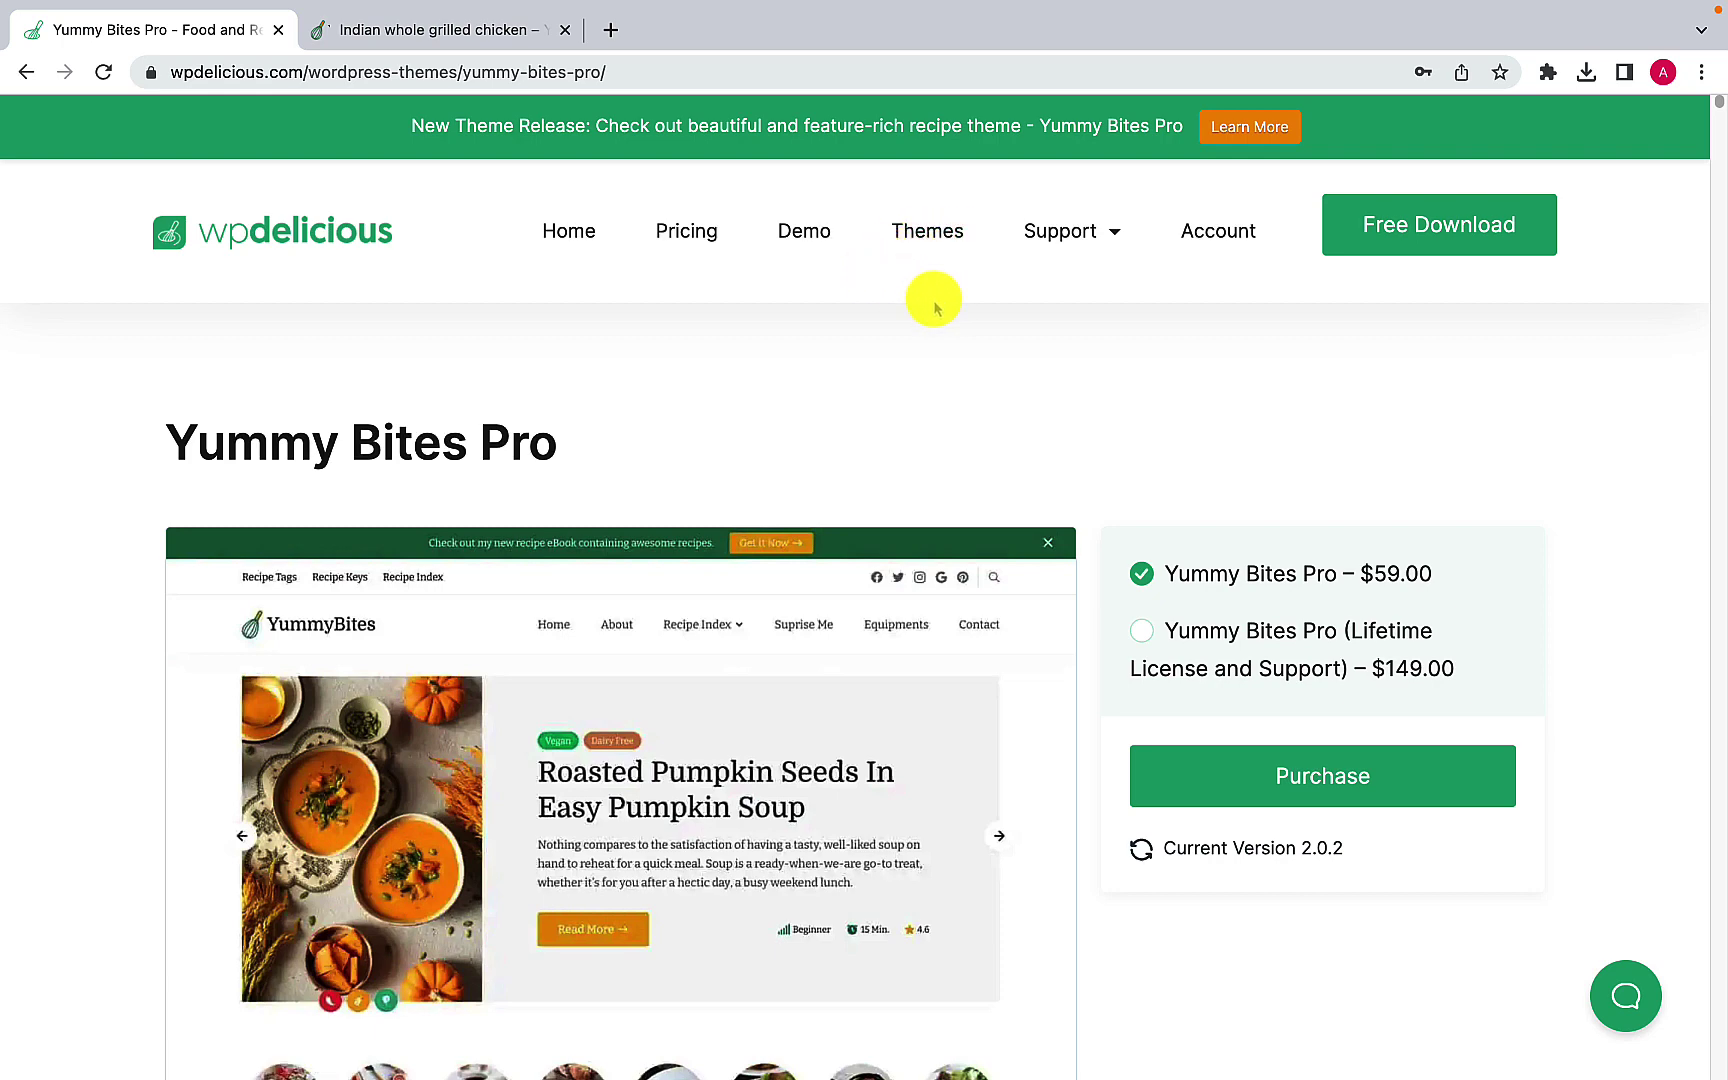
Step: Look at the theme page's View Live Demo link and purchase options, and return to the page header
scroll(801, 521, down, 5)
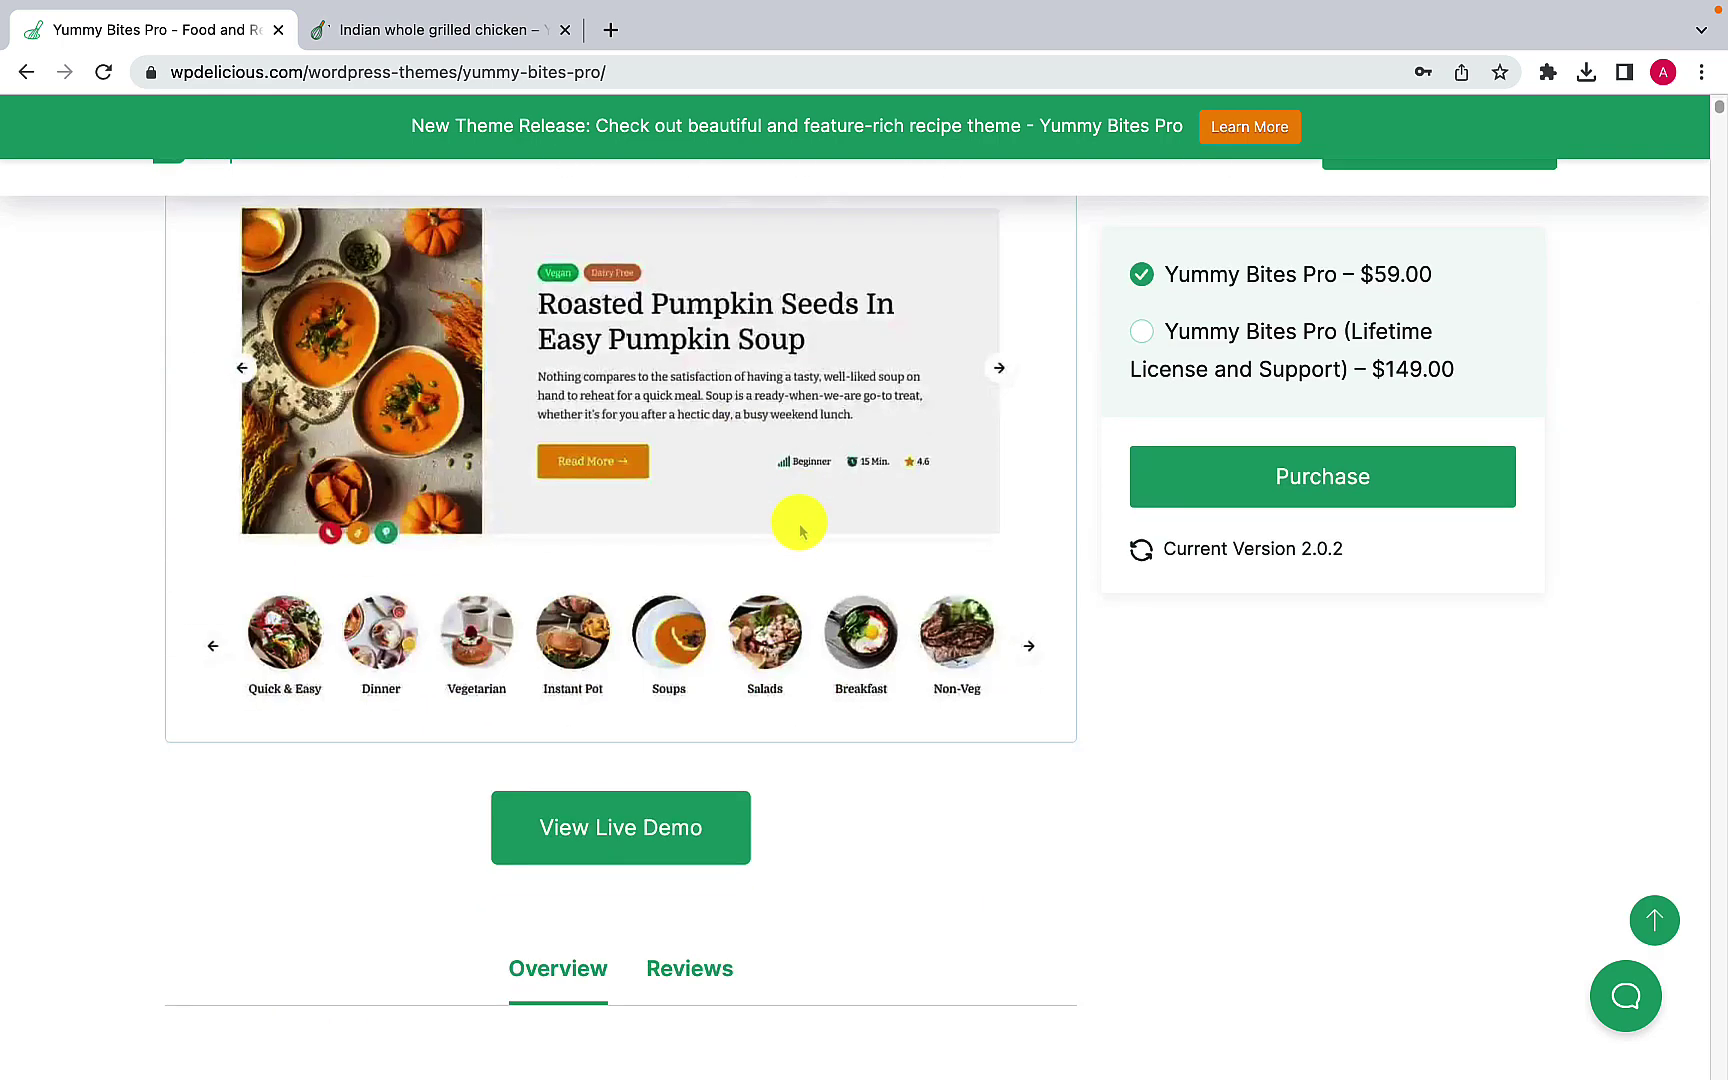
scroll(801, 530, down, 2)
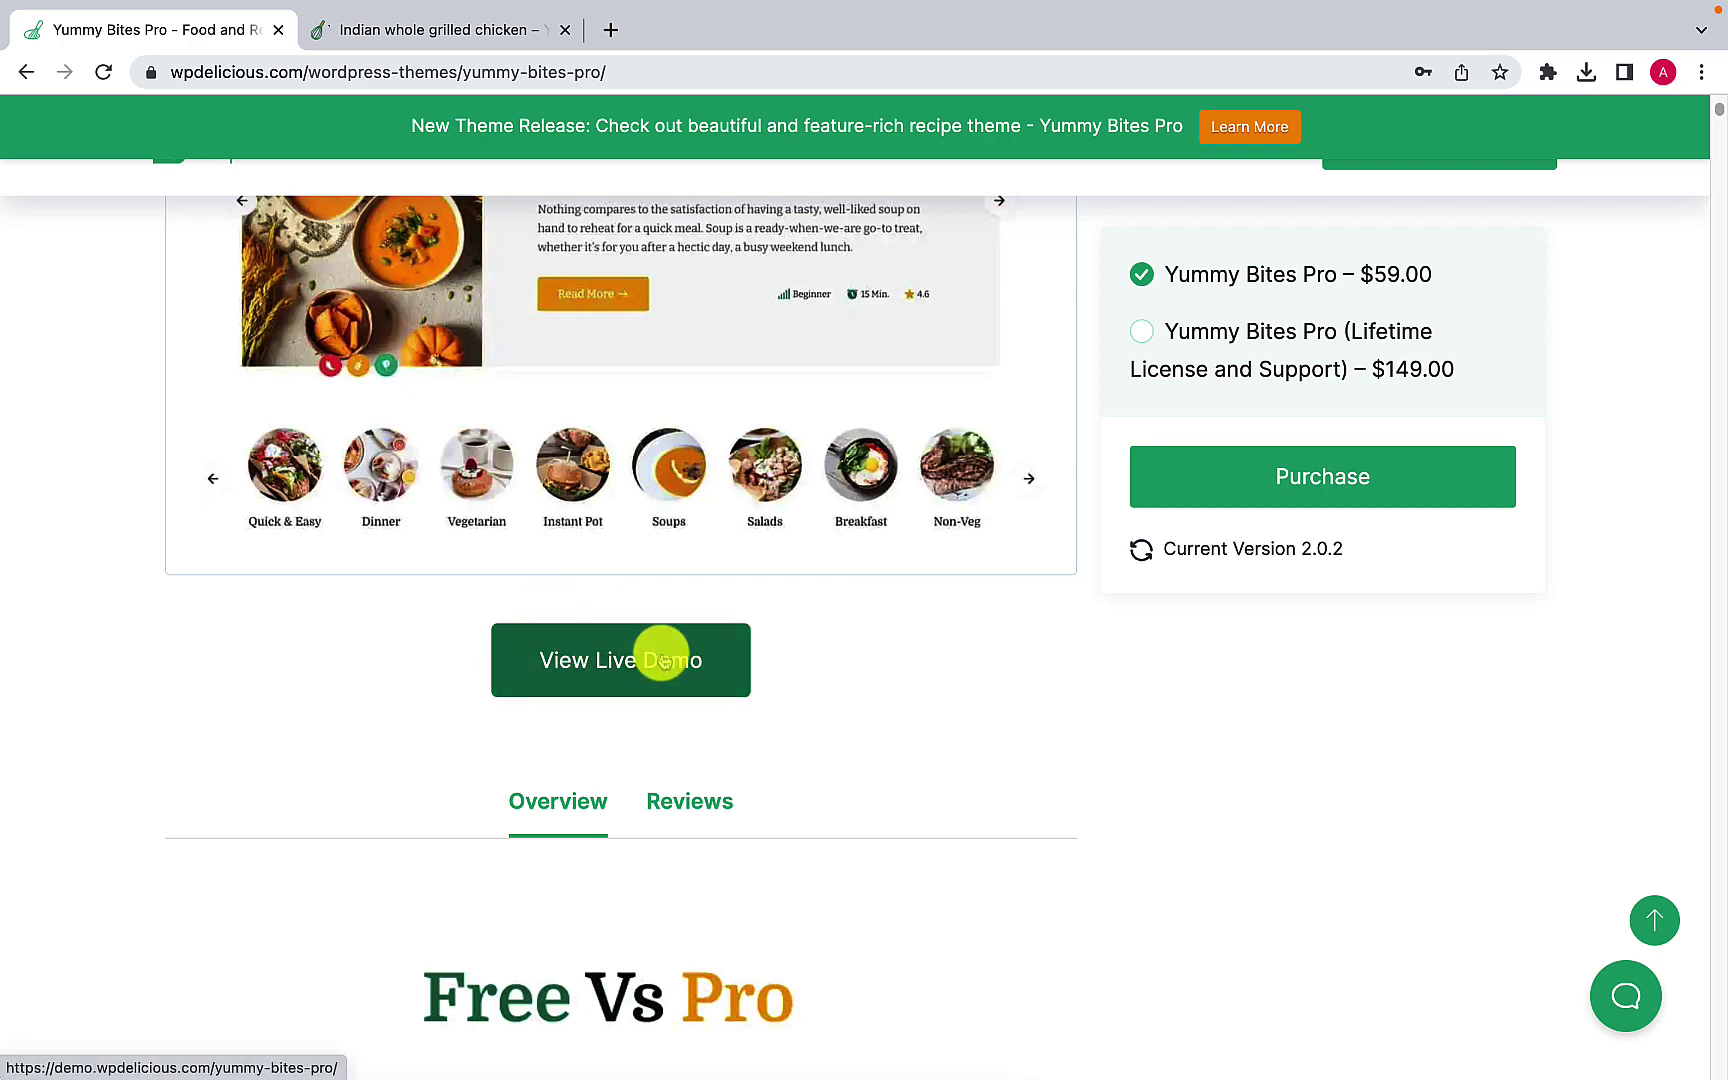
scroll(663, 660, up, 7)
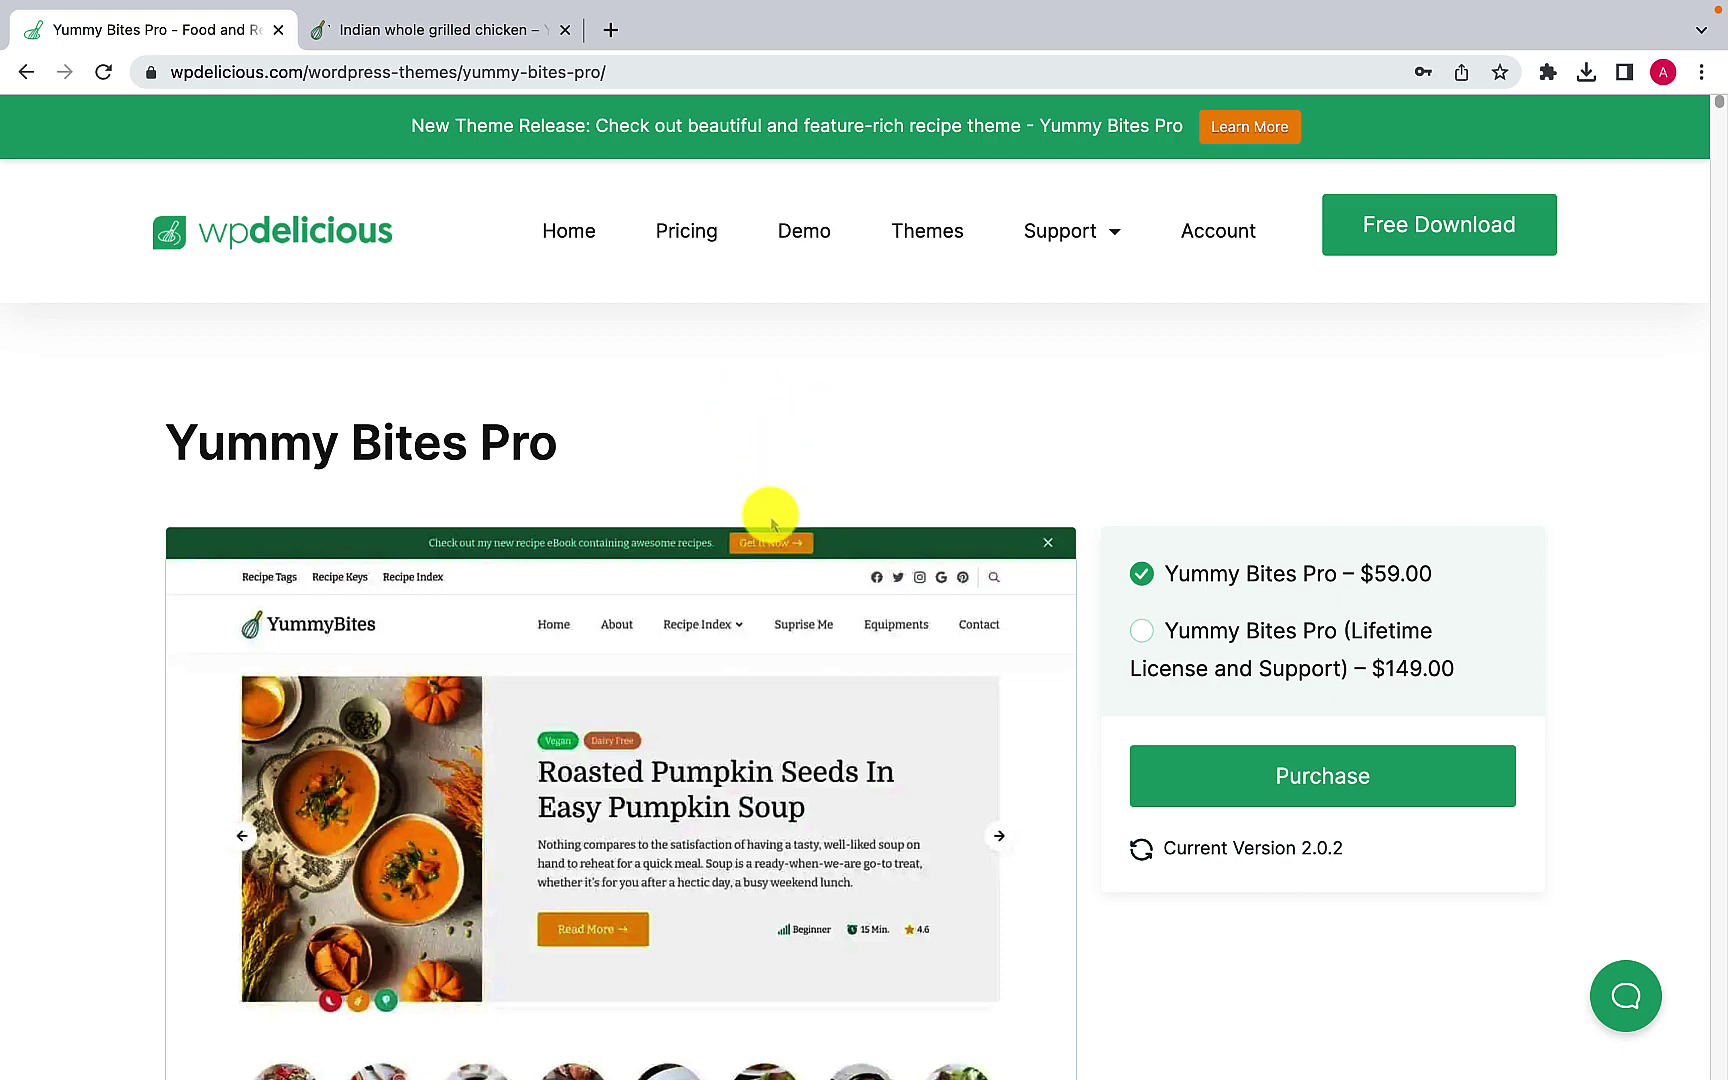
Step: Examine the Free Vs Pro comparison table on the Yummy Bites Pro page, from Site Logo with Size Control downward
scroll(771, 513, down, 15)
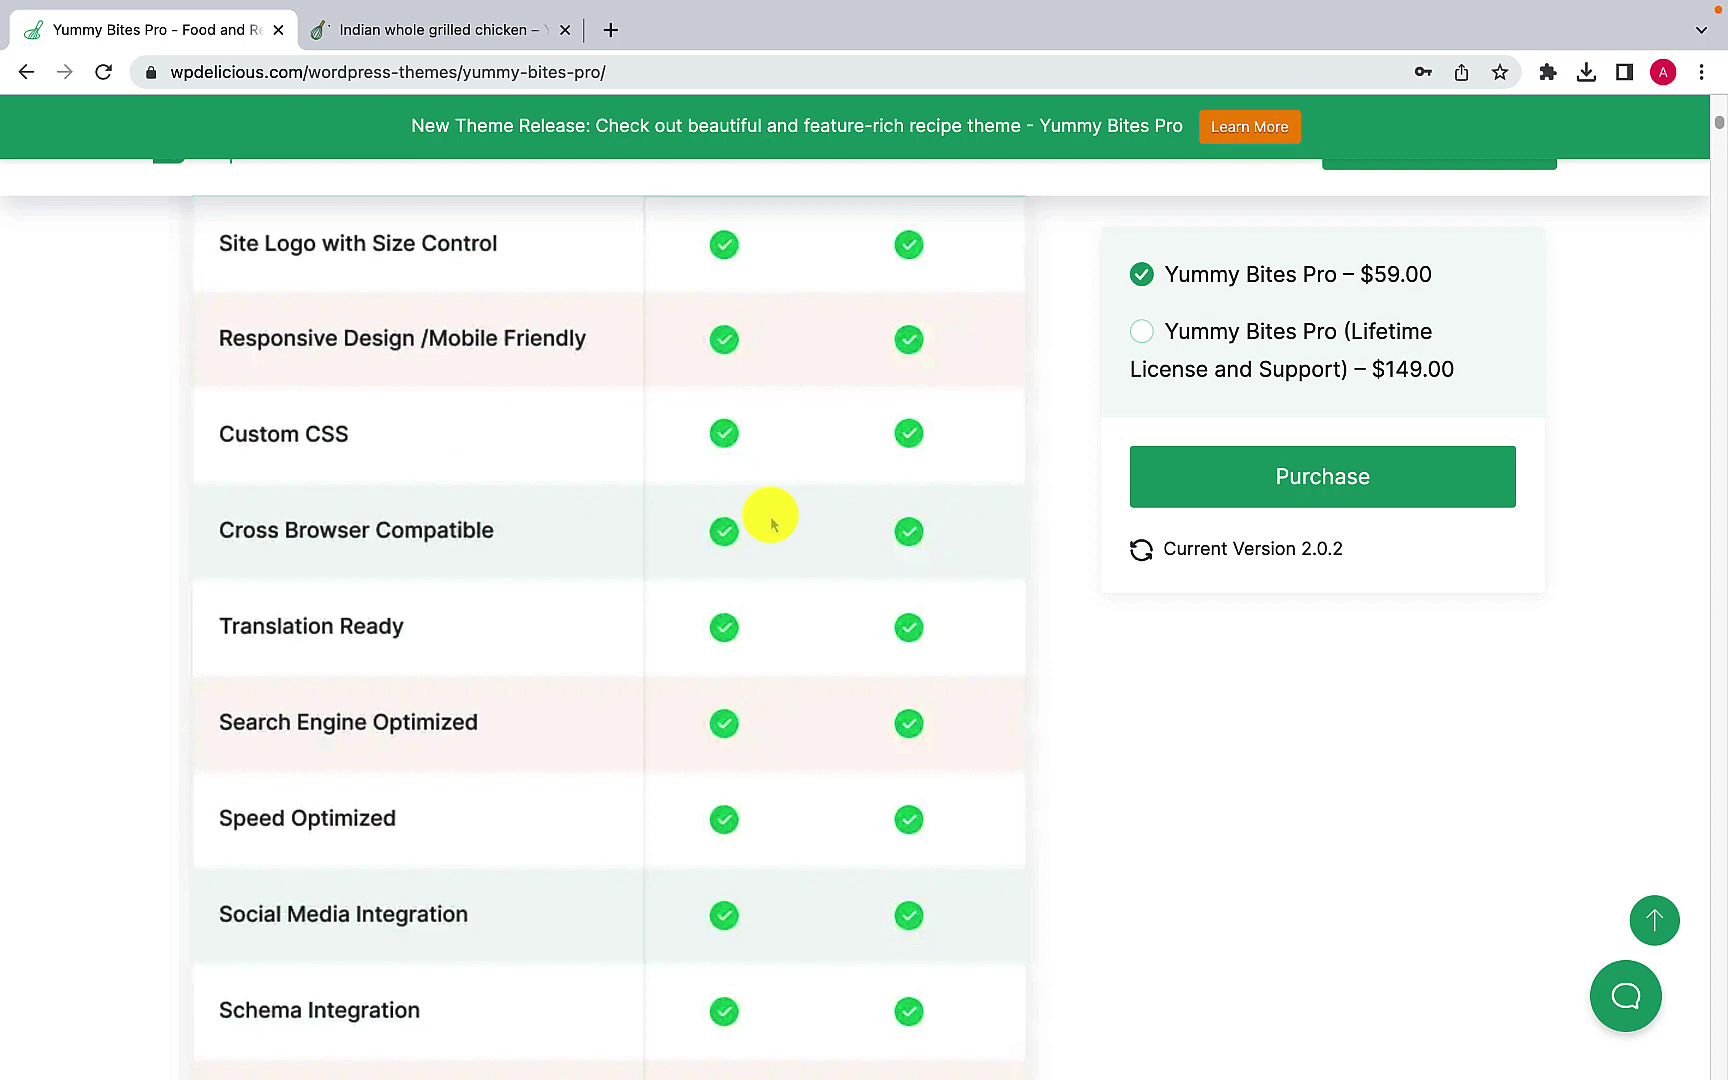
scroll(771, 515, down, 3)
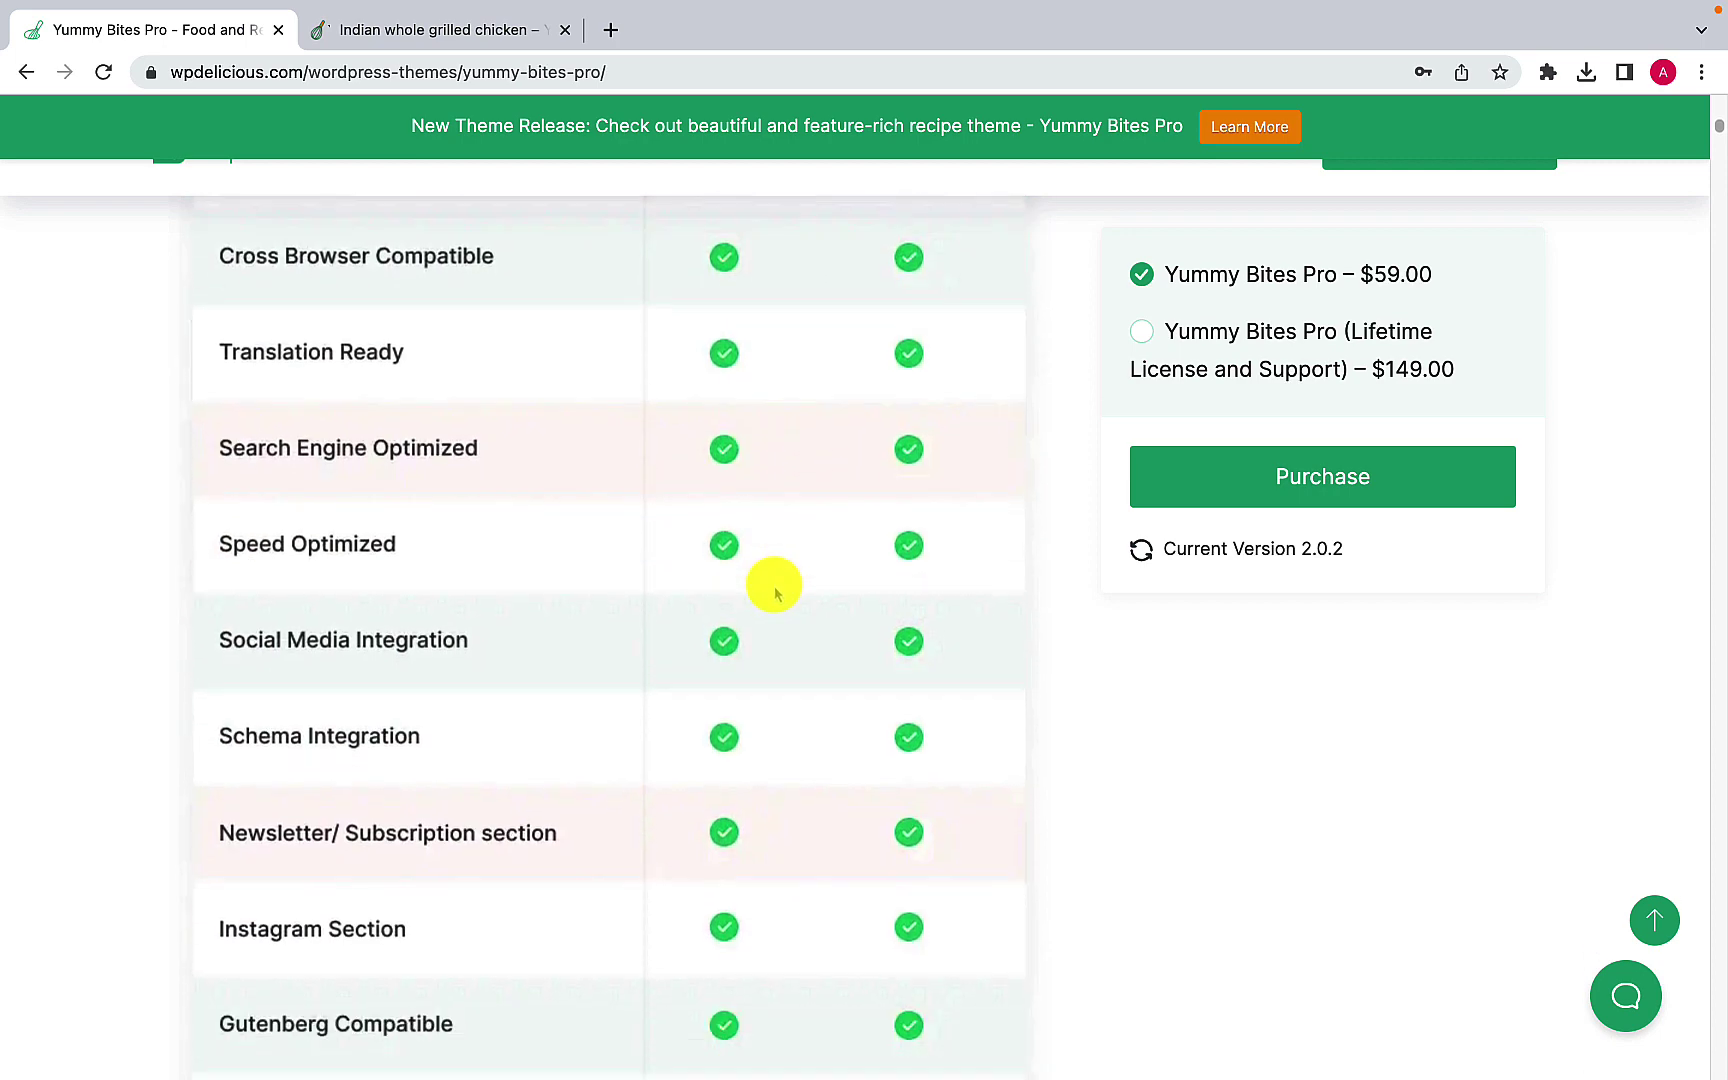
scroll(776, 590, up, 4)
scroll(776, 590, up, 4)
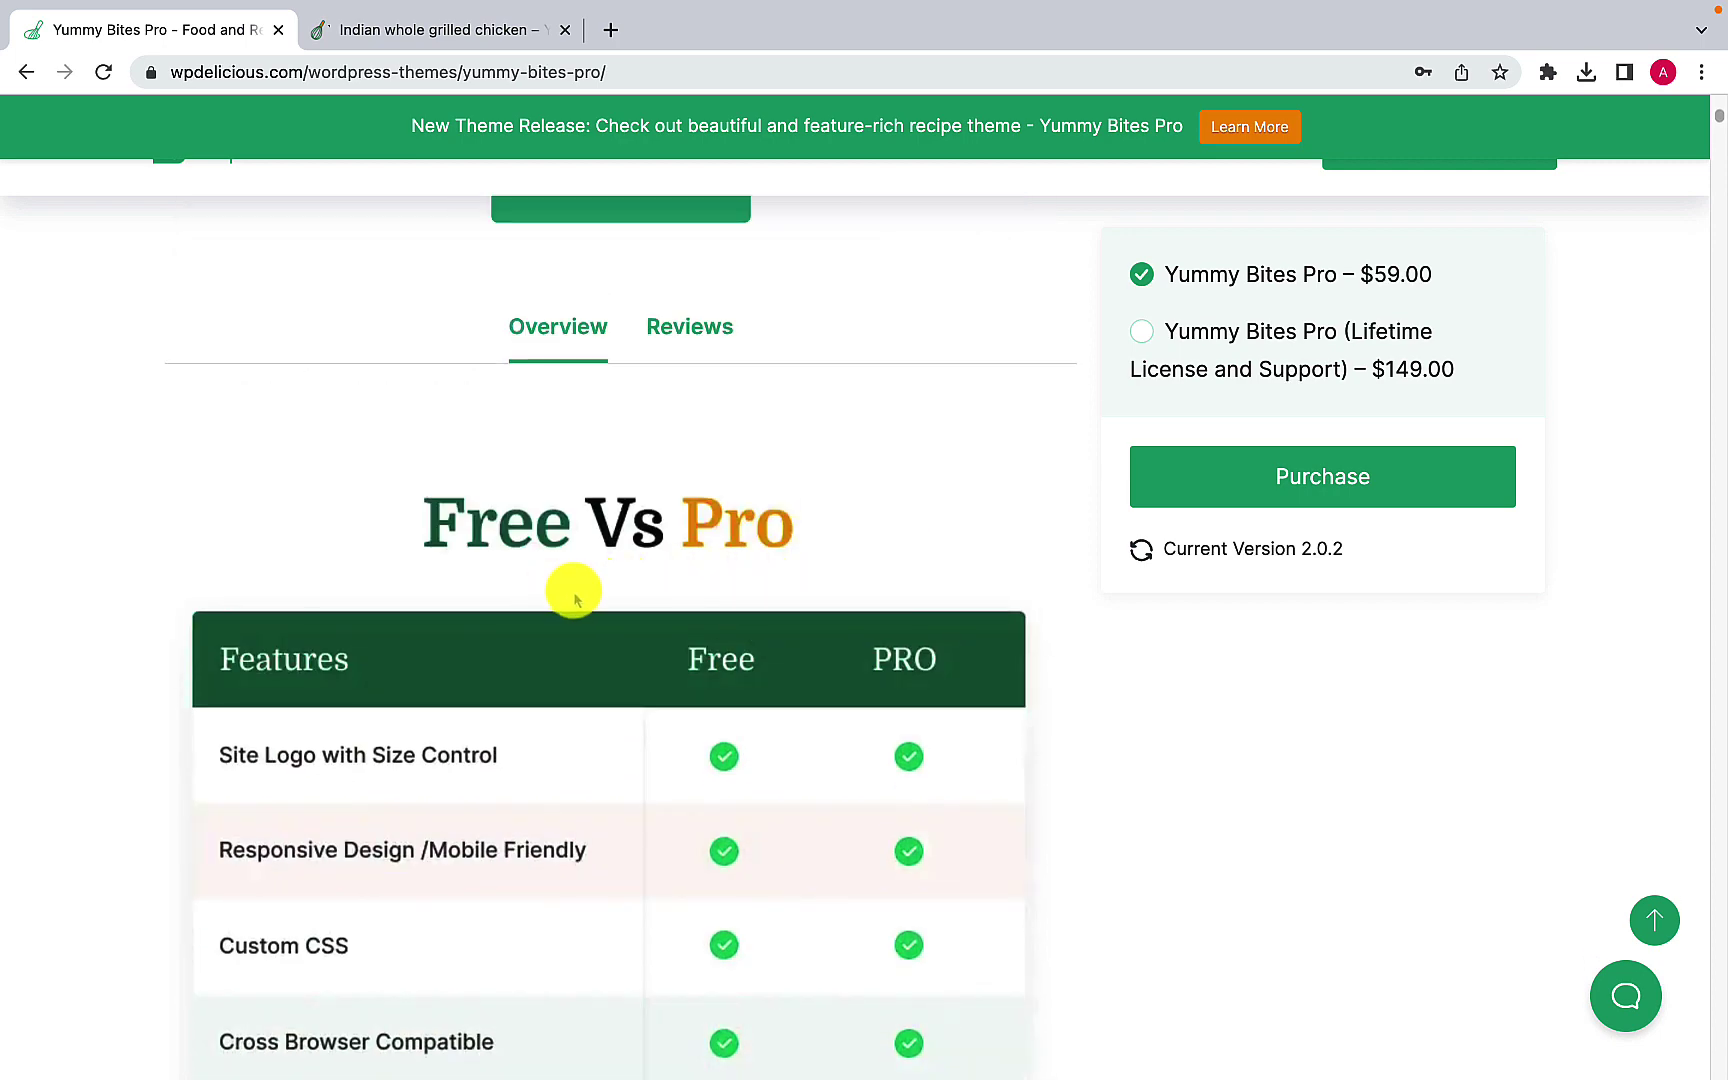
scroll(727, 600, down, 20)
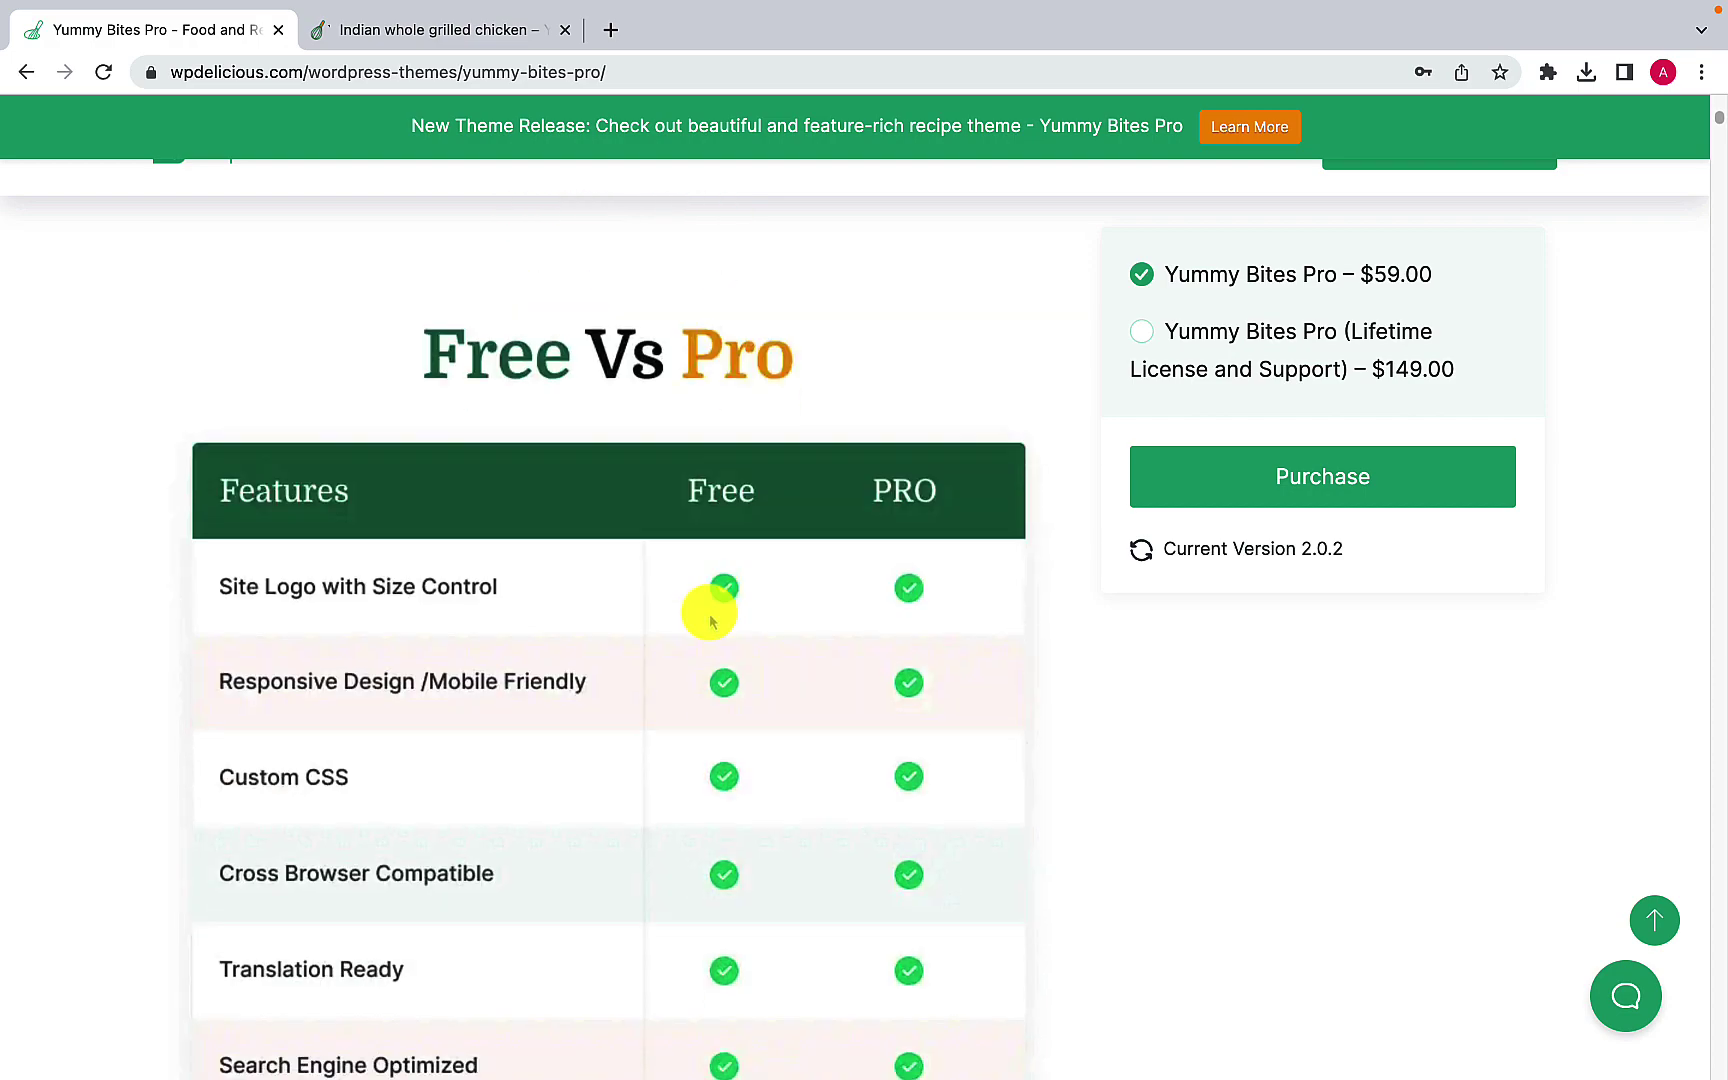
scroll(697, 614, down, 20)
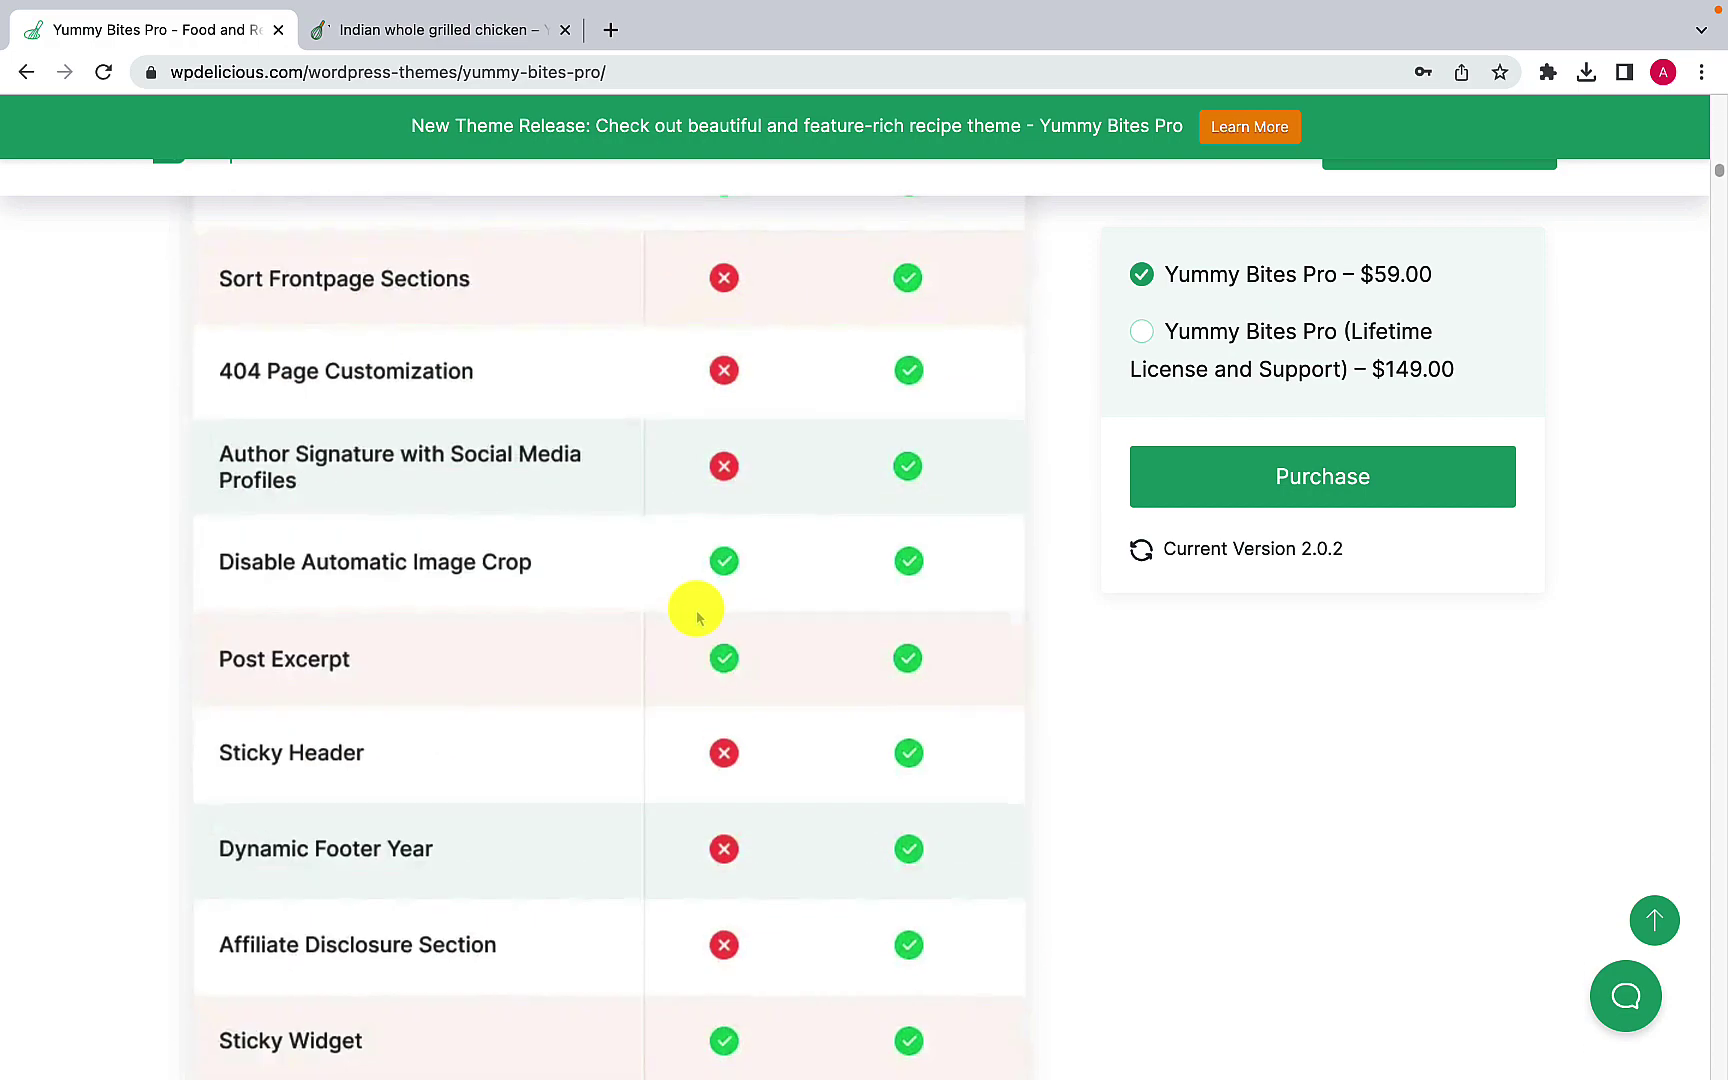
Step: Examine the end of the comparison table, the Features of Yummy Bites Pro introduction and the 10 Header Layouts
scroll(597, 632, down, 20)
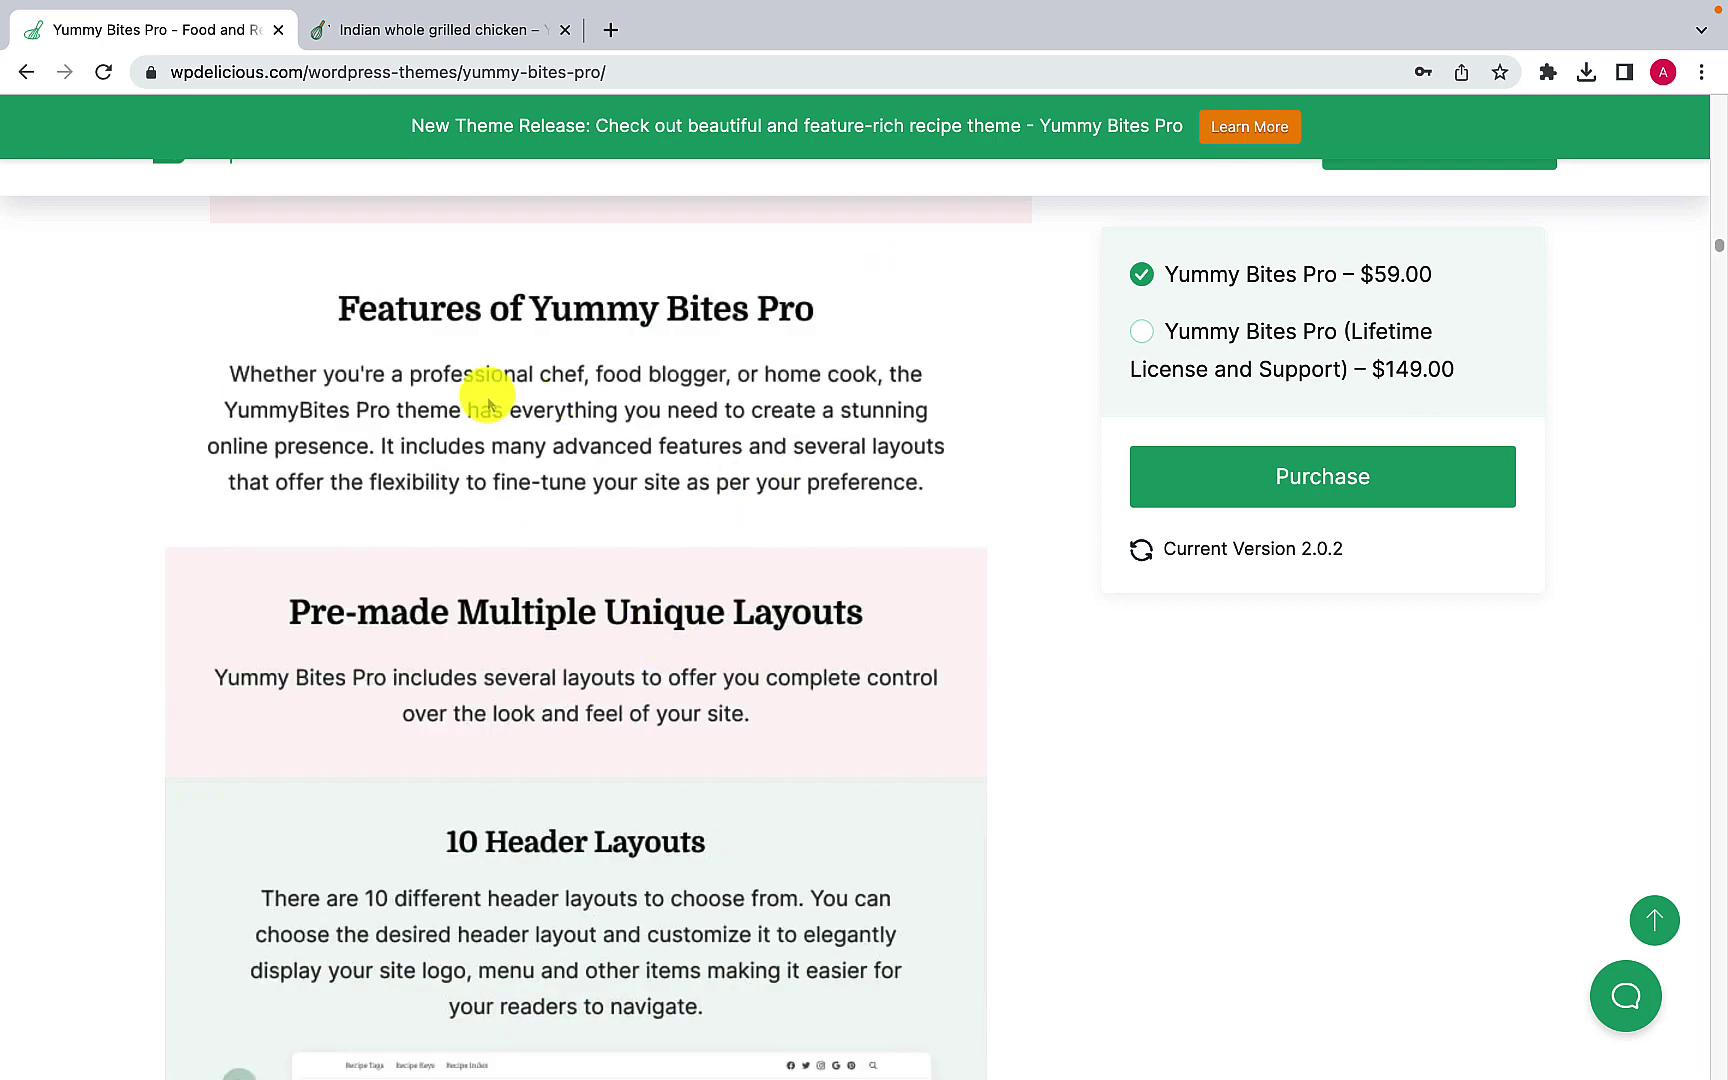
scroll(805, 478, down, 2)
scroll(805, 478, down, 4)
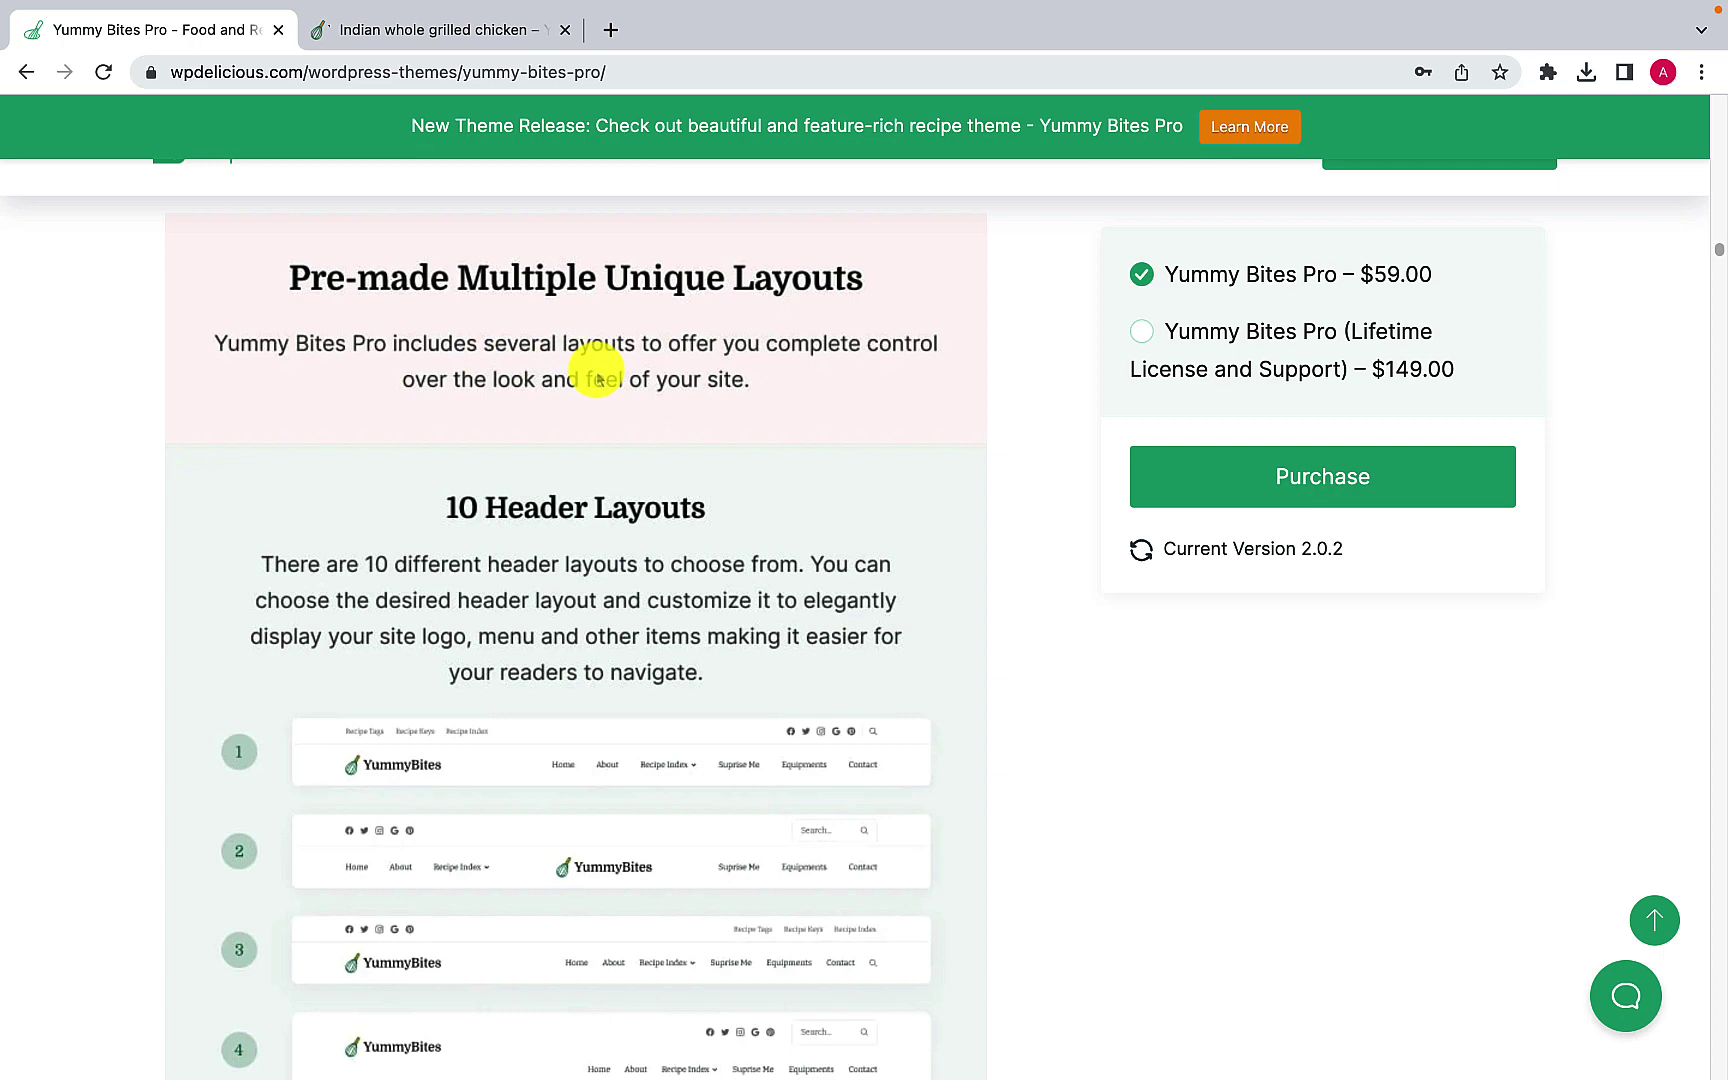
scroll(590, 401, down, 1)
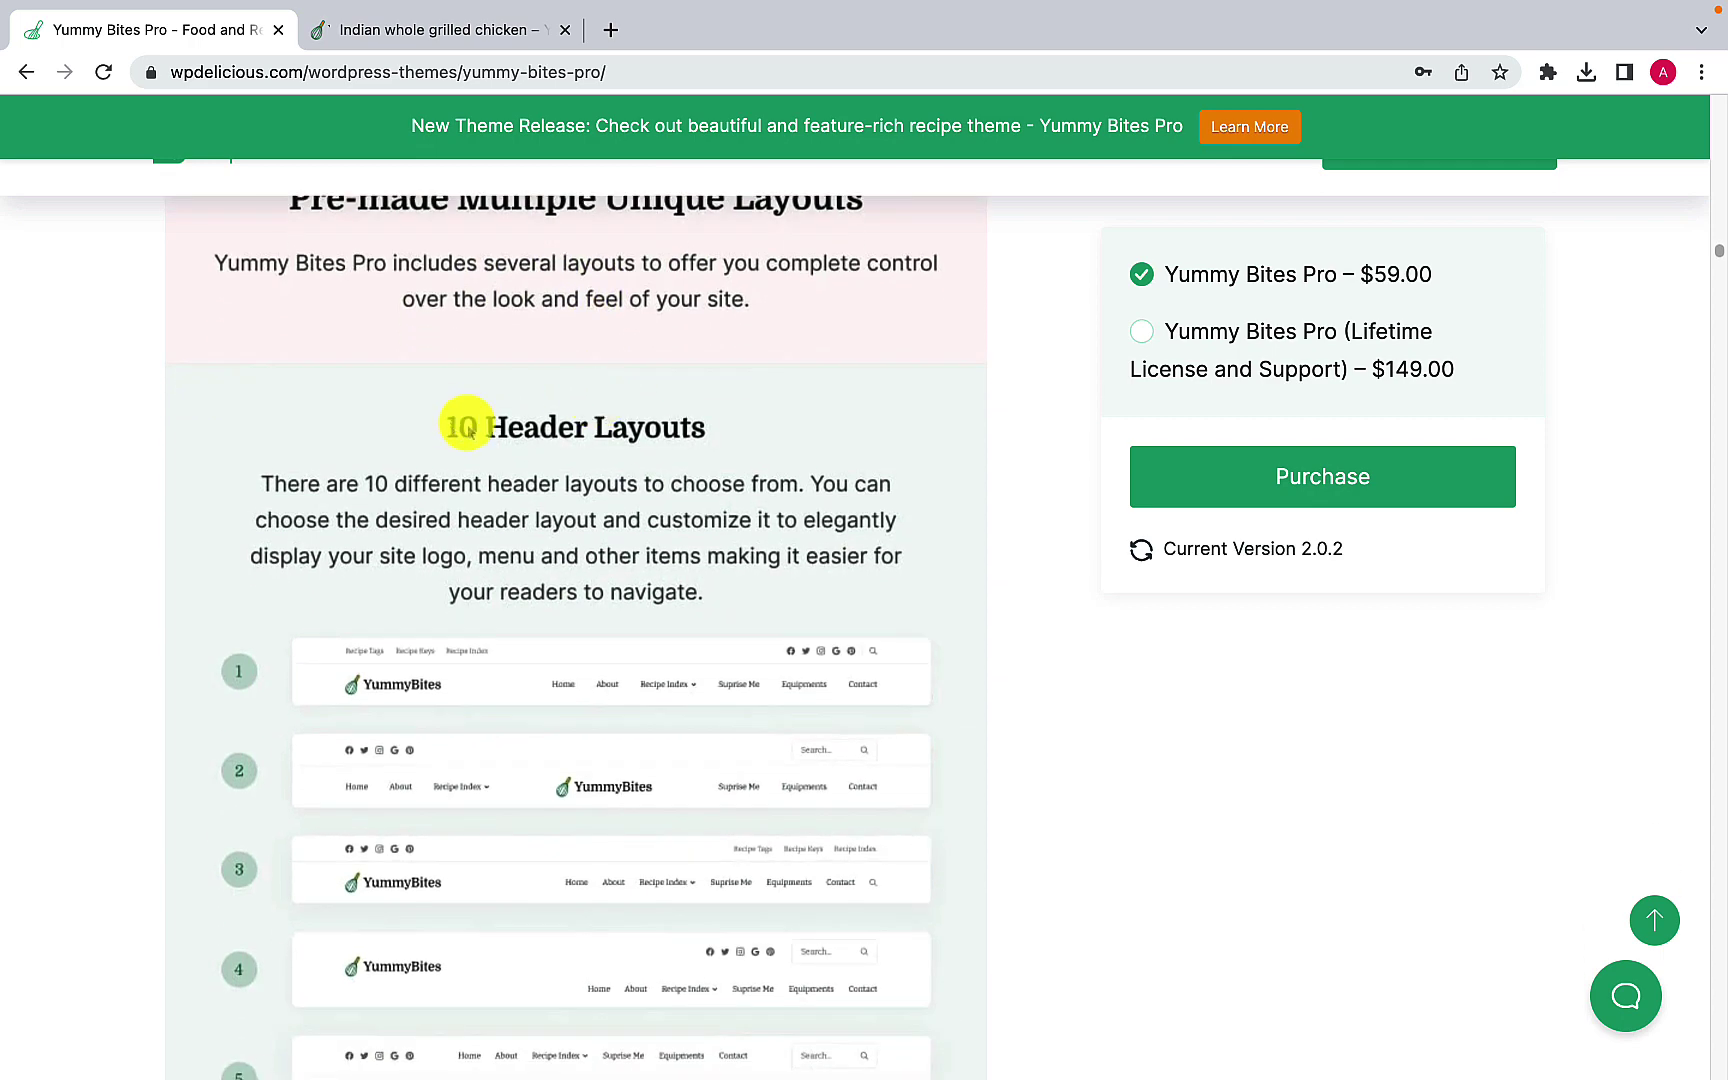
scroll(684, 450, down, 10)
scroll(629, 501, up, 4)
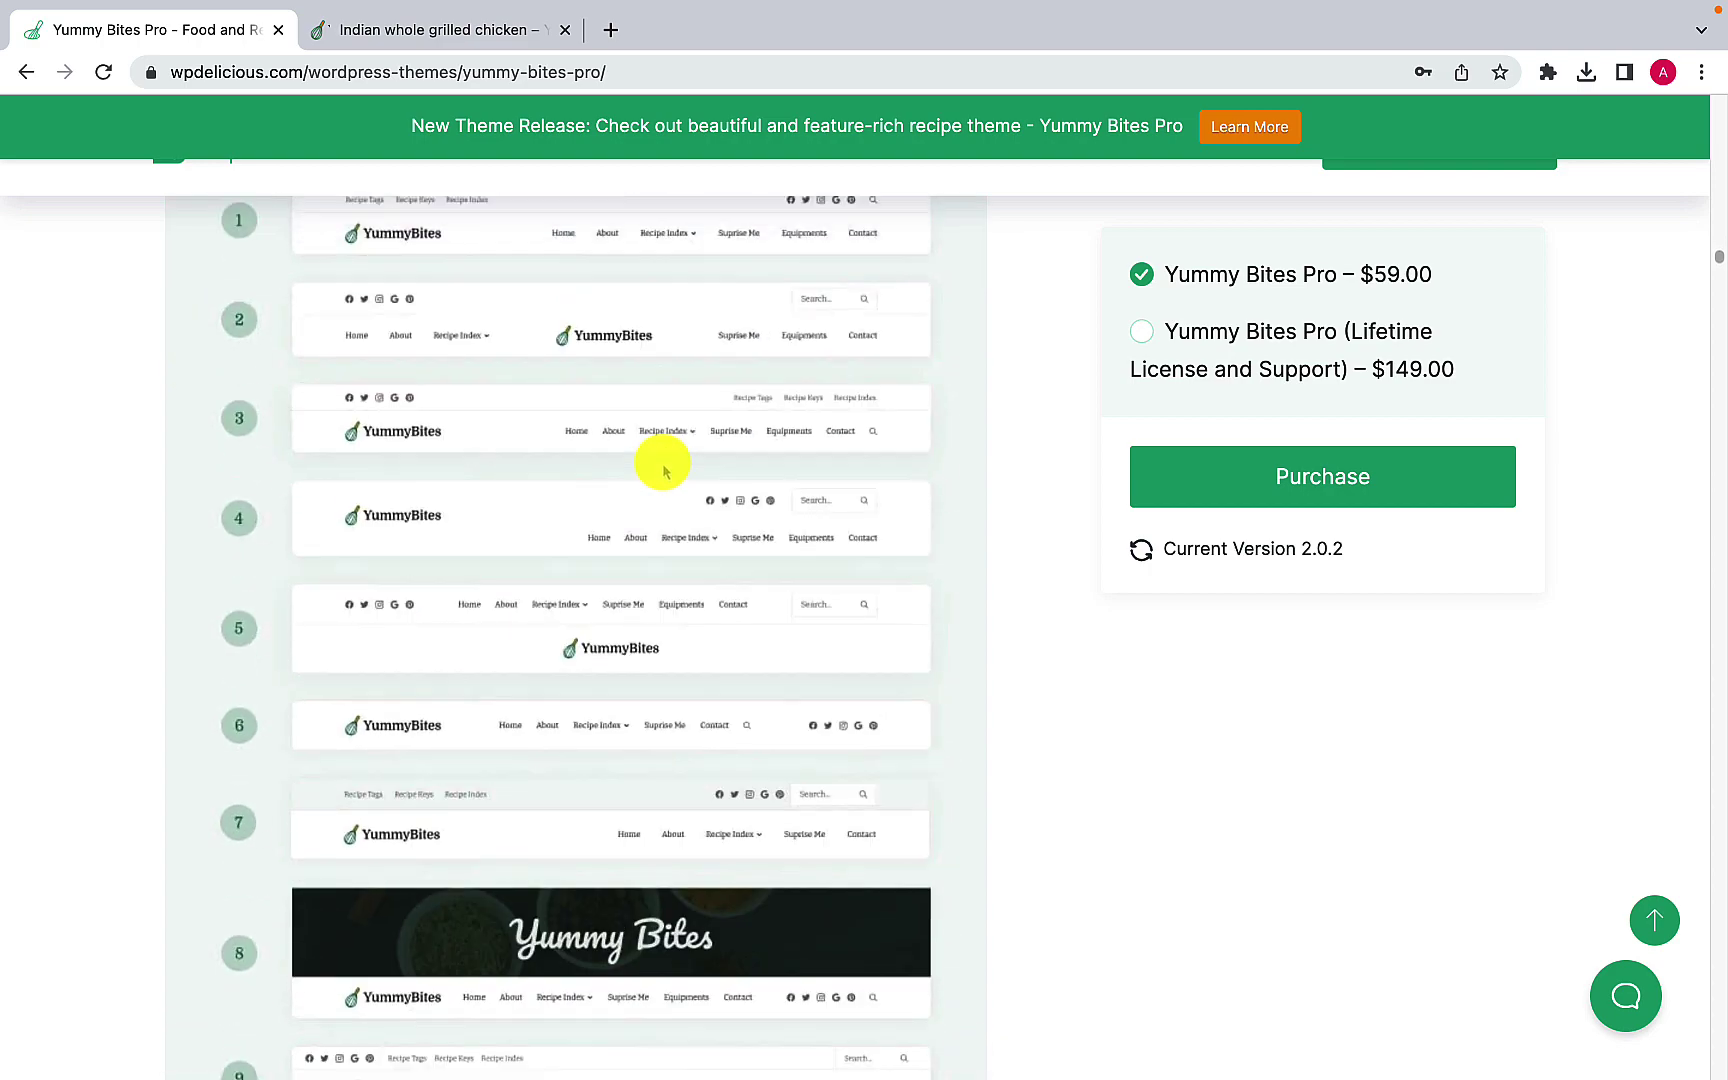
scroll(535, 395, up, 4)
scroll(660, 660, down, 13)
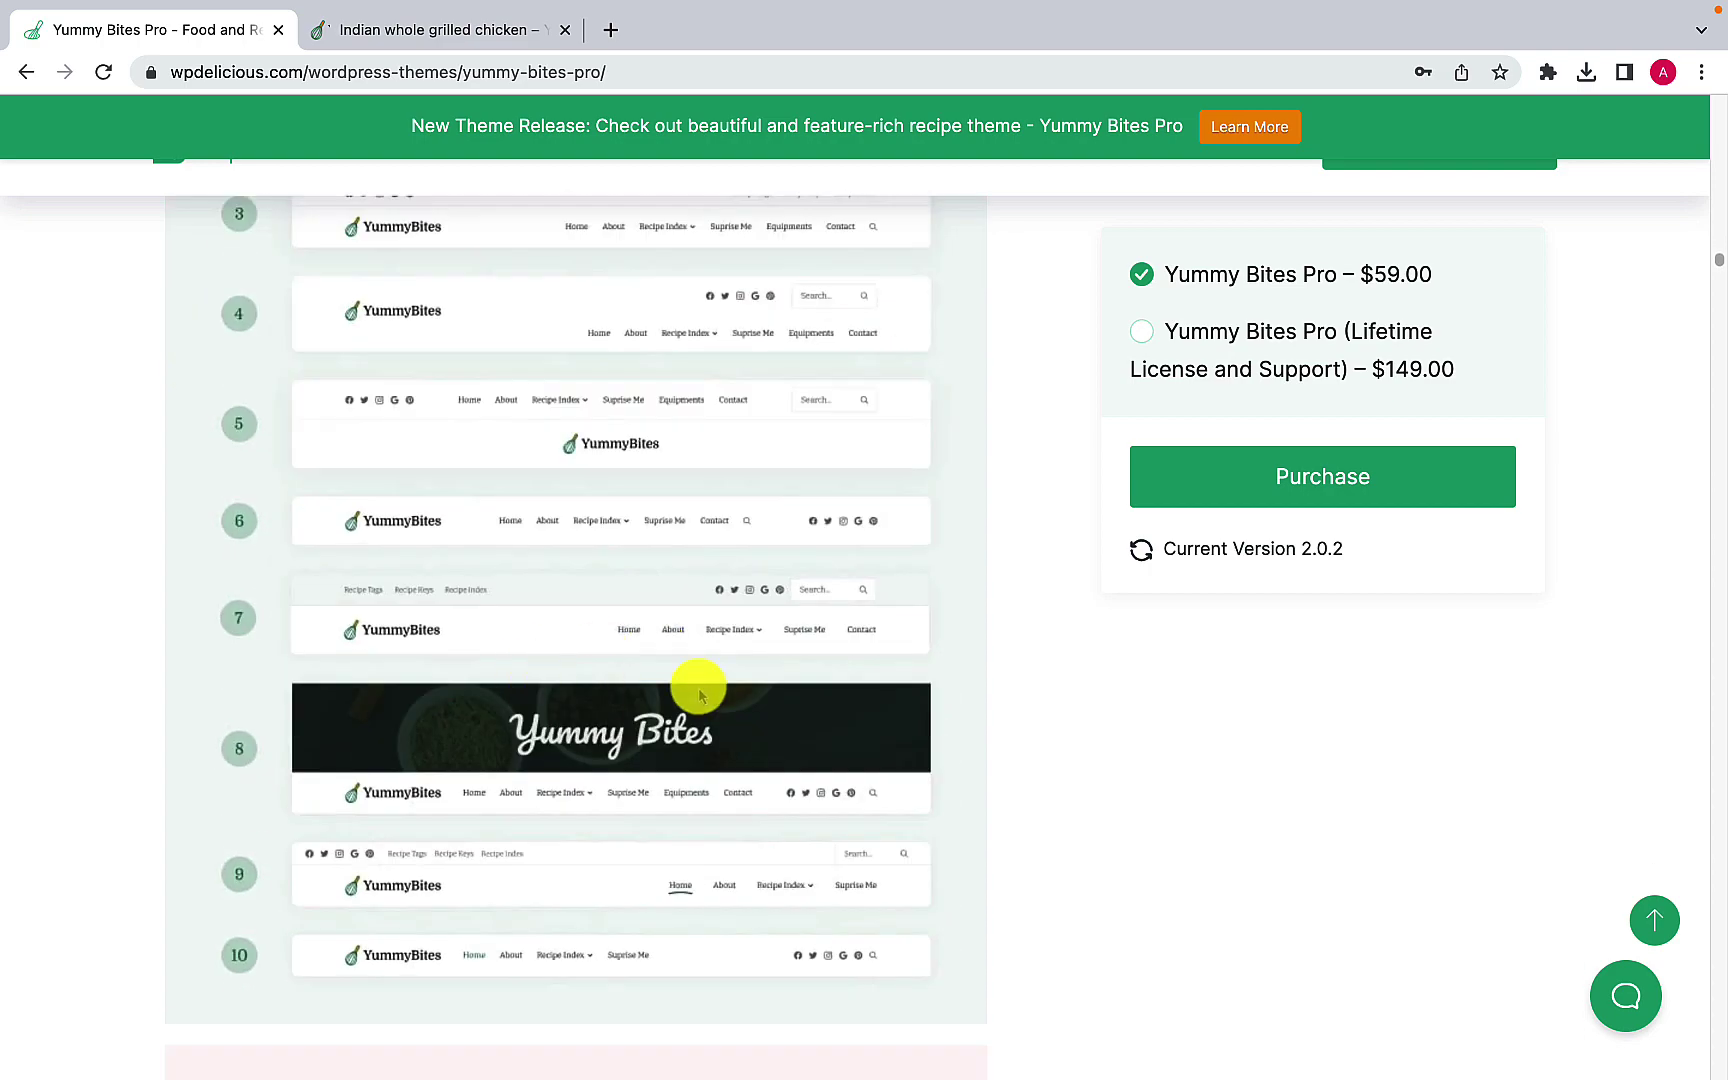
Step: Examine the theme's slider, blog, archive and single post layouts, along with the 4 Pagination Types
scroll(601, 764, down, 6)
scroll(648, 513, down, 15)
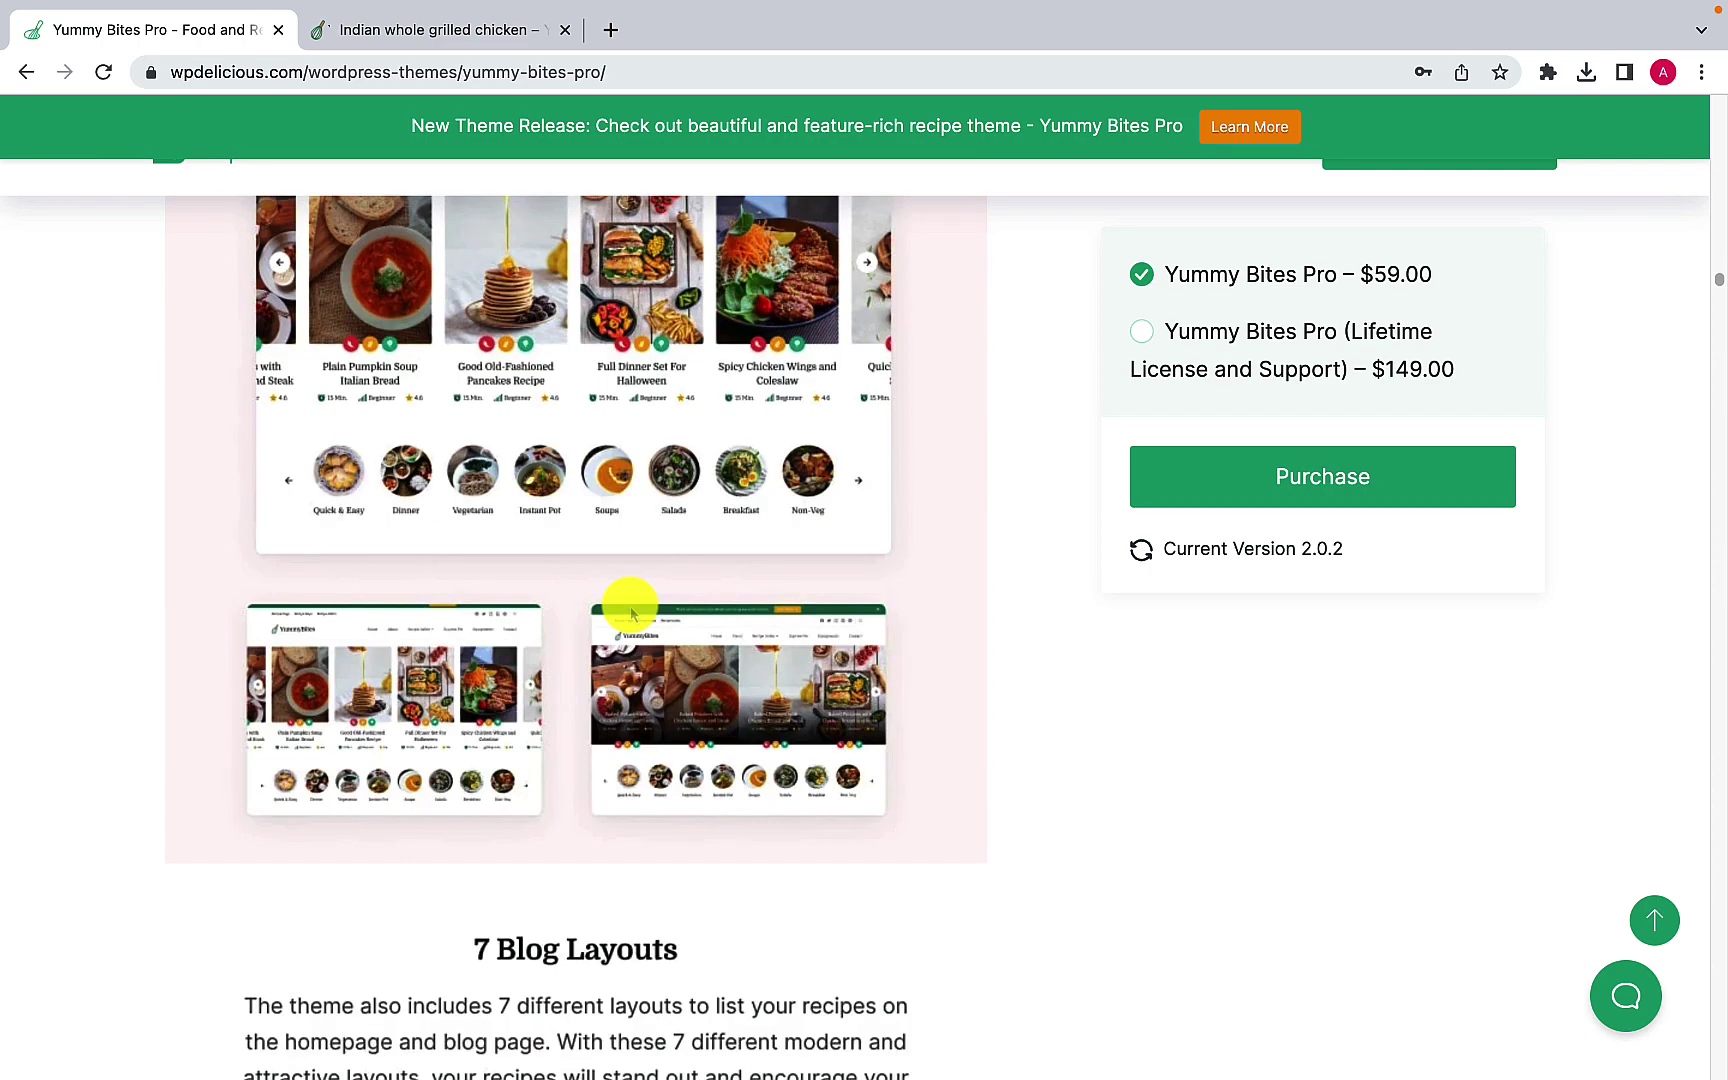
scroll(571, 600, down, 20)
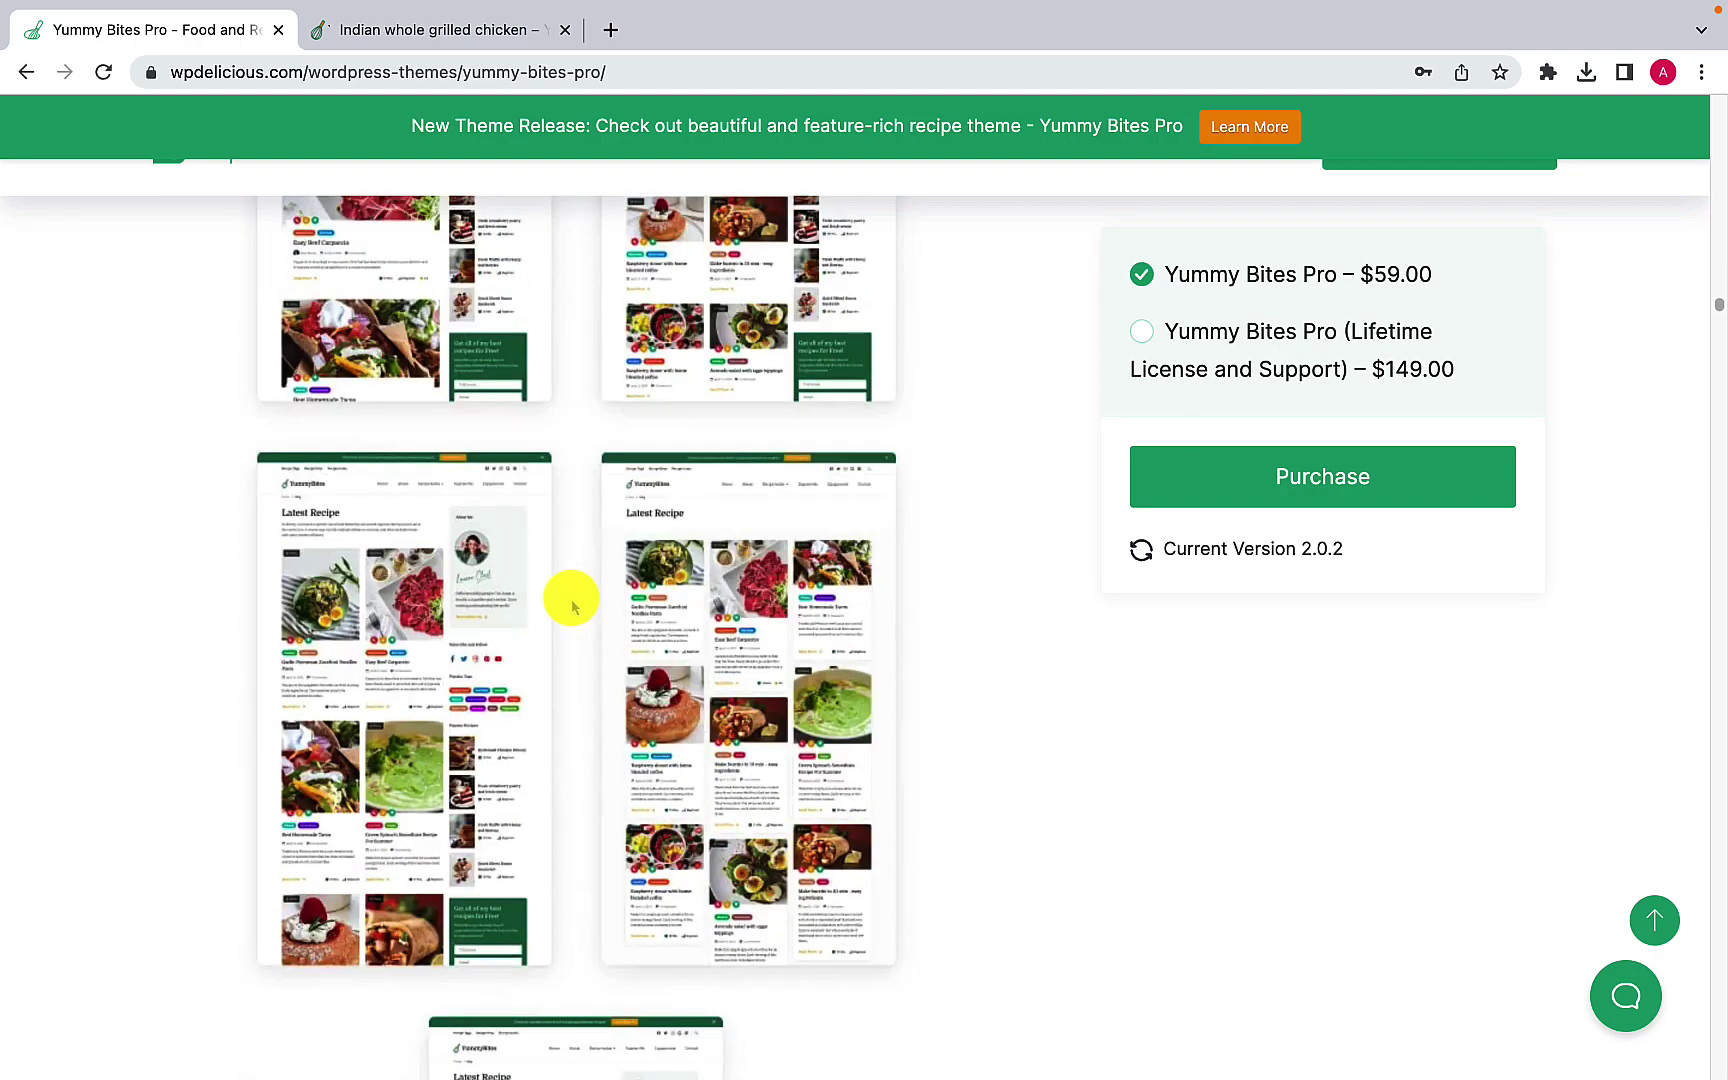
scroll(572, 605, down, 16)
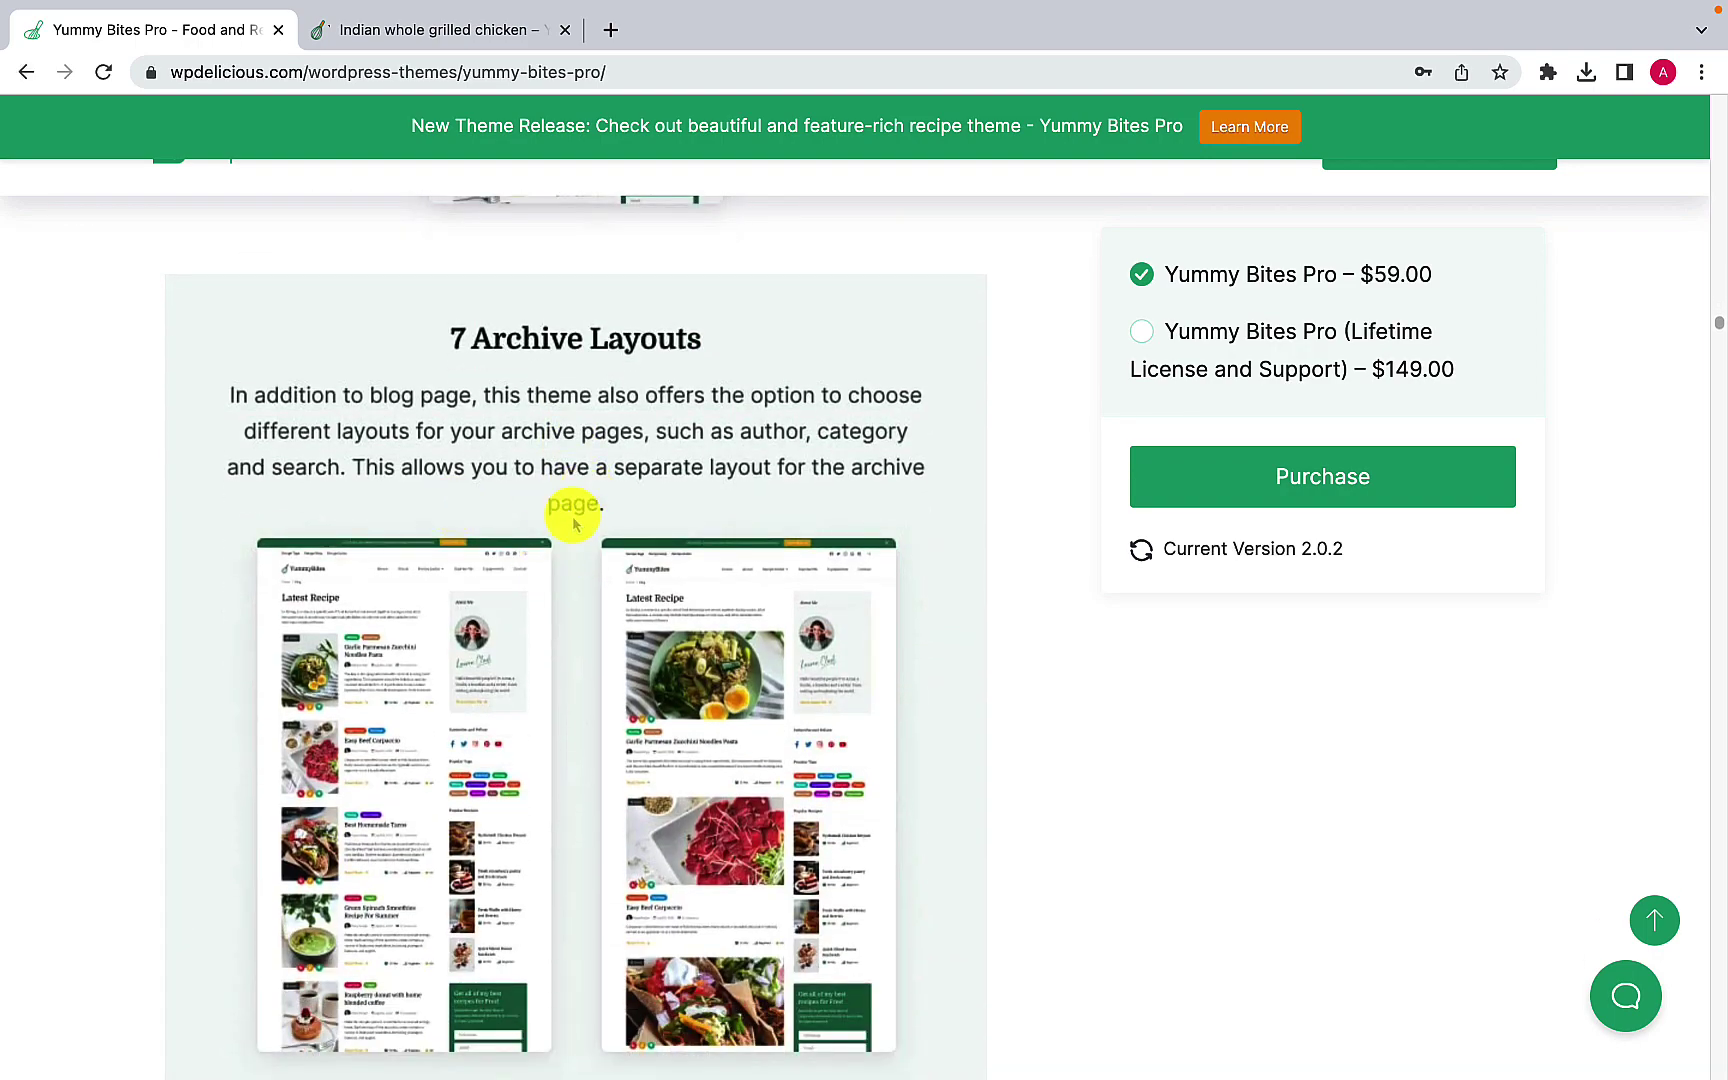
scroll(571, 615, down, 20)
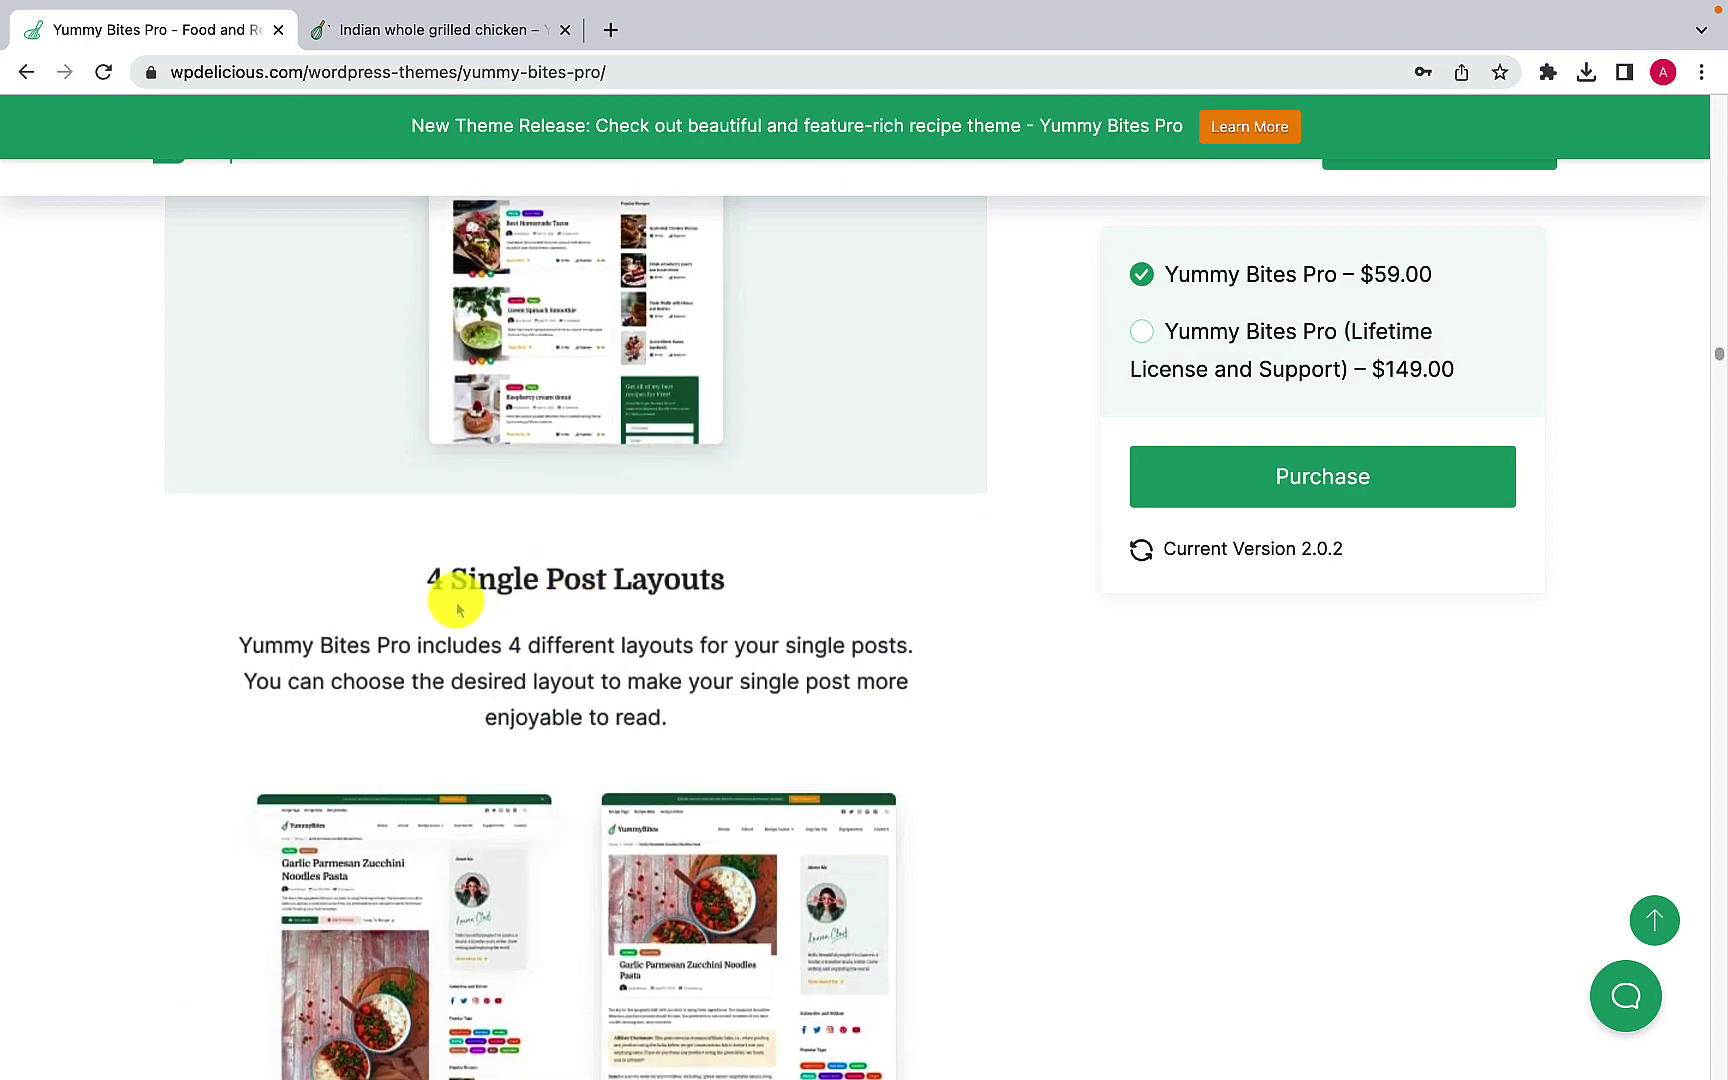
scroll(622, 622, down, 16)
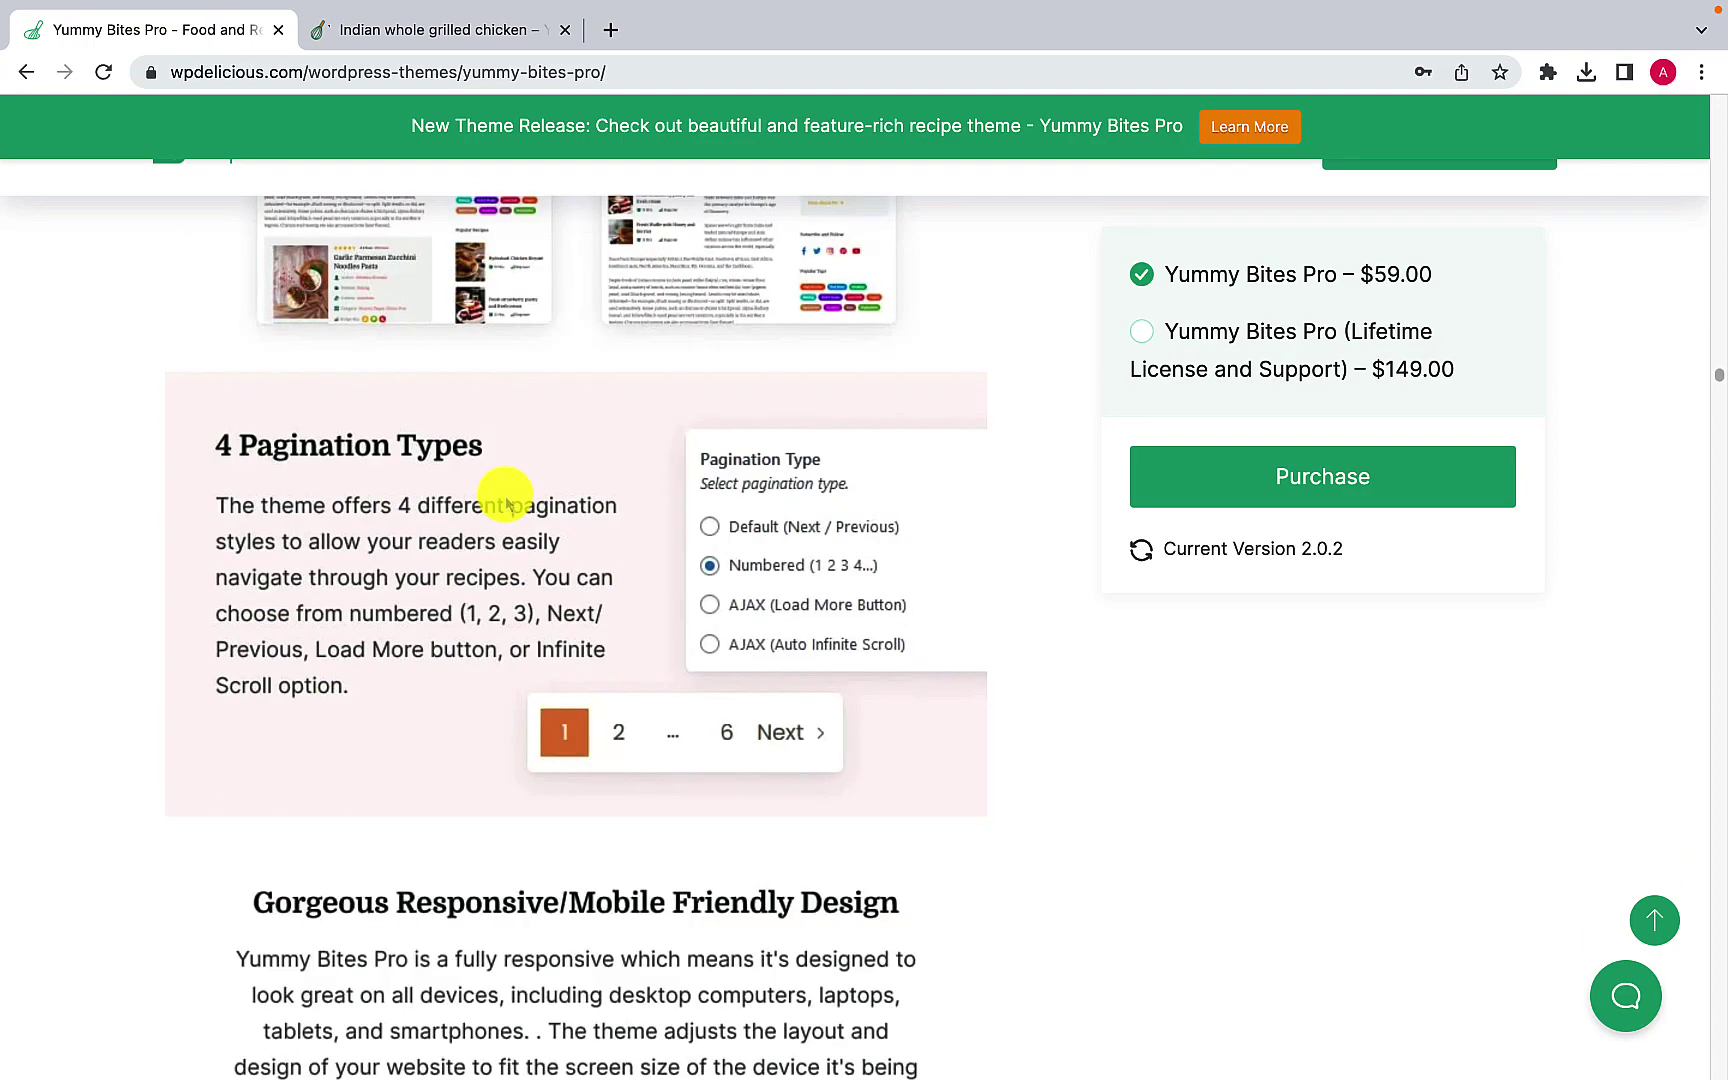
scroll(507, 503, up, 8)
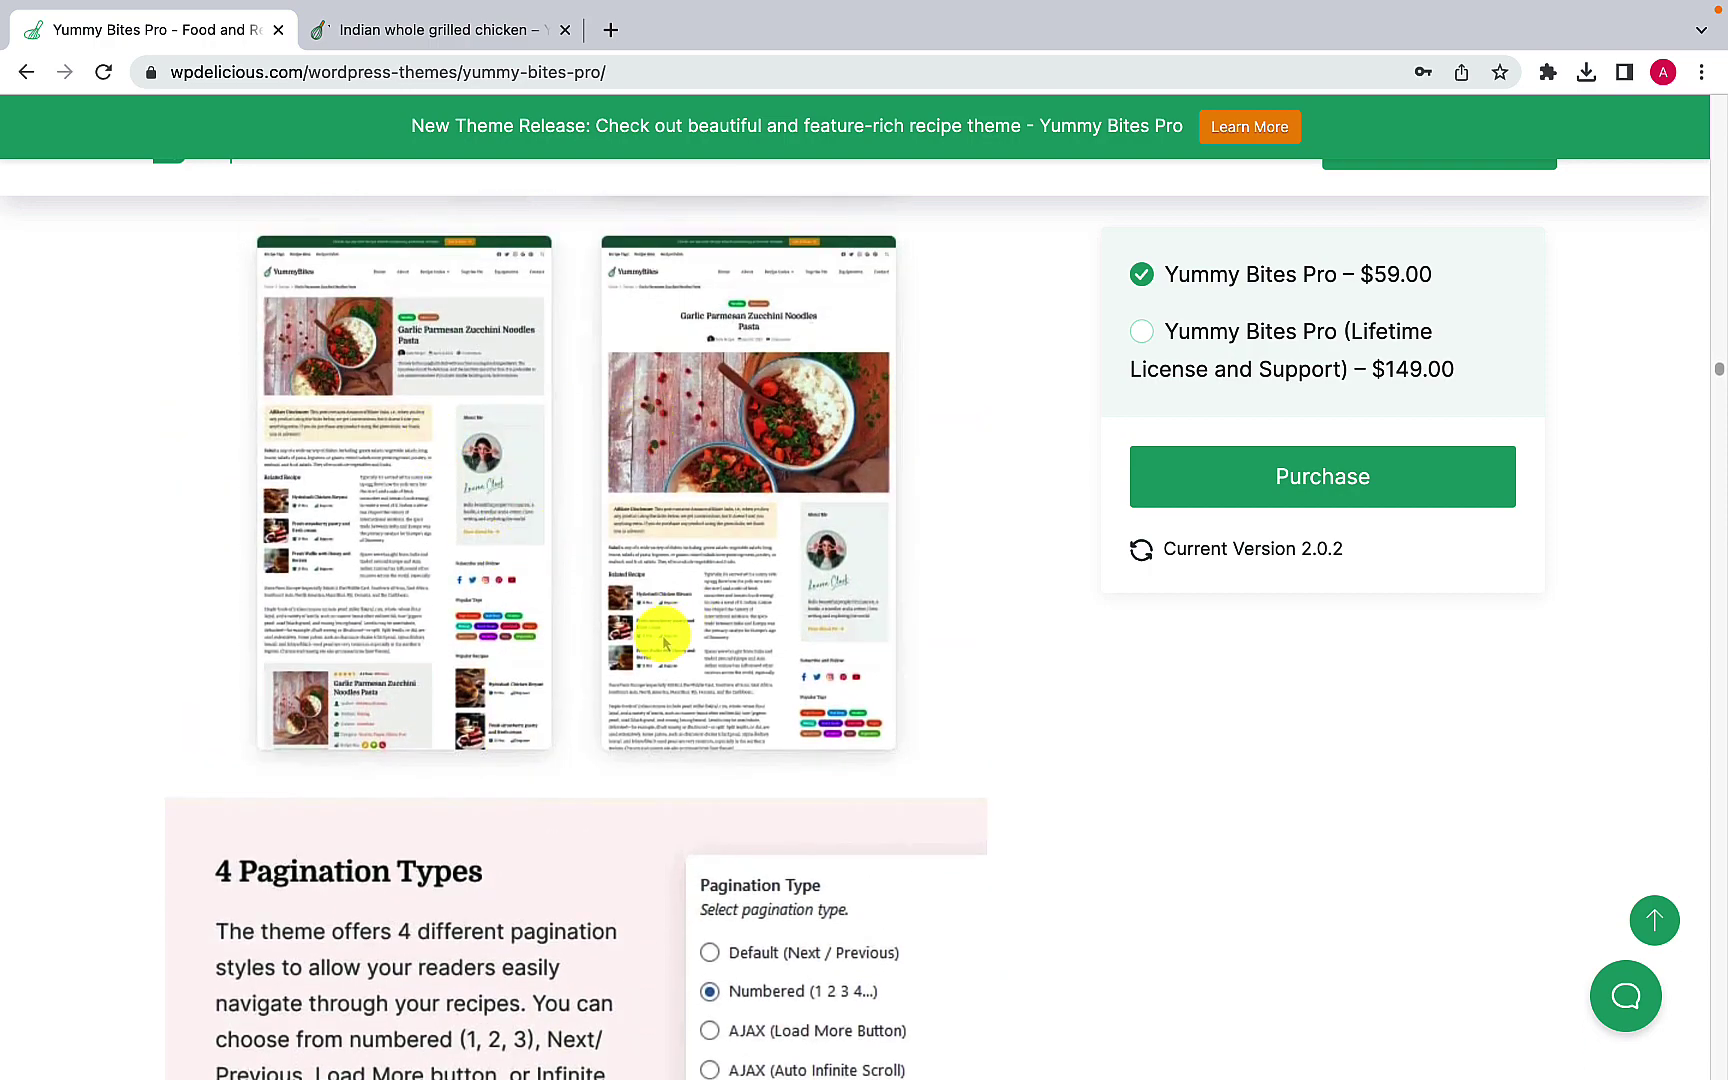
scroll(665, 640, down, 3)
Step: Review the theme features from Gorgeous Responsive/Mobile Friendly Design through One-Click Demo Import, colors, fonts and speed to Custom Site Logo with Size Control
scroll(665, 643, down, 16)
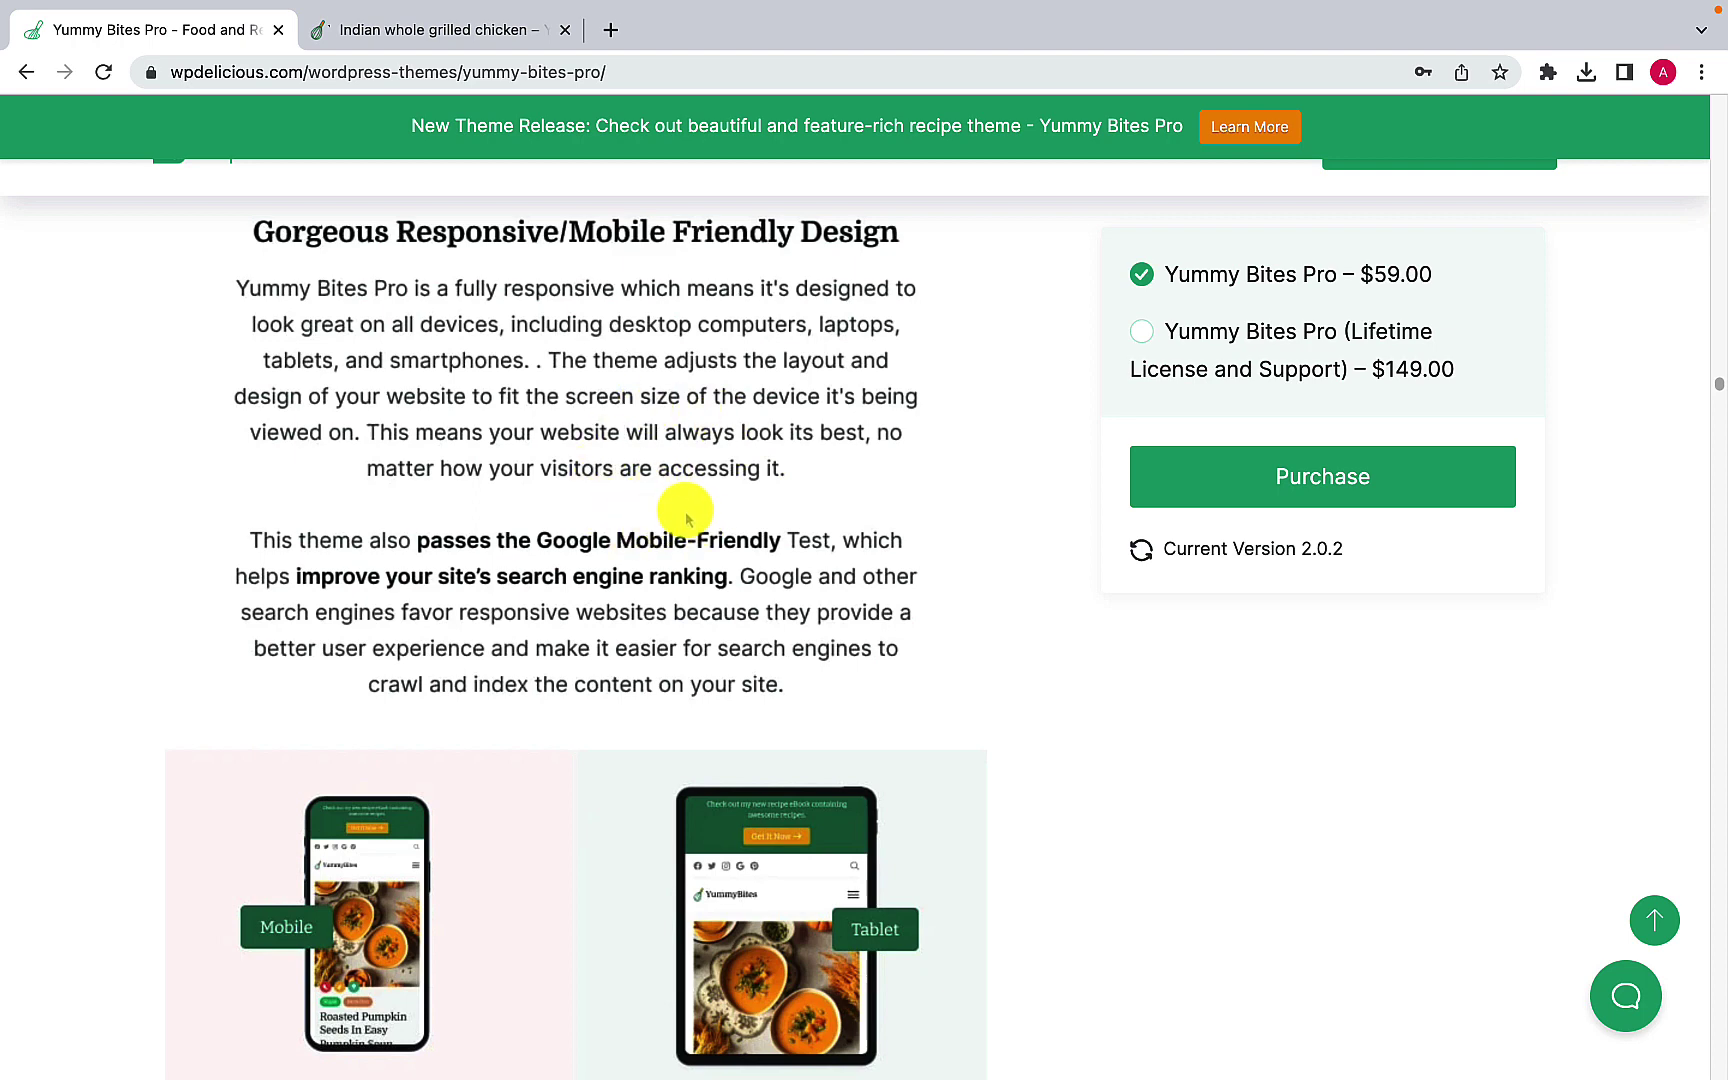
scroll(680, 535, down, 20)
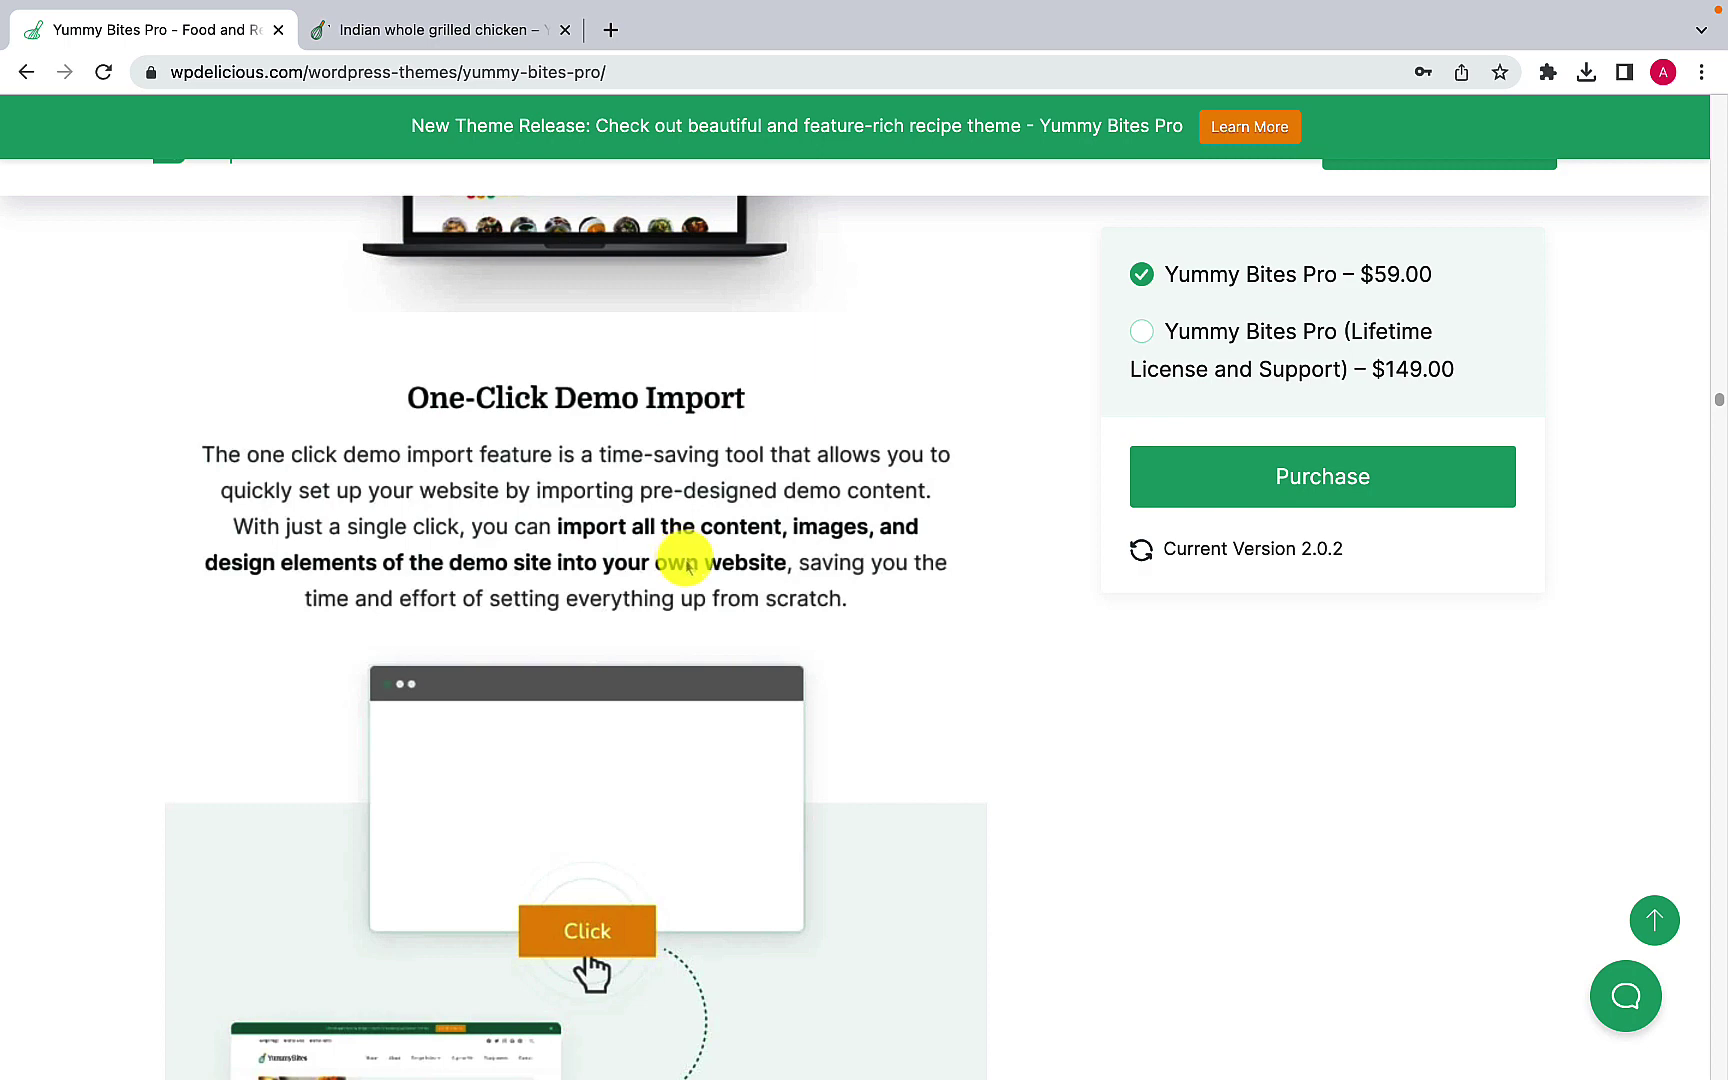
scroll(688, 565, down, 20)
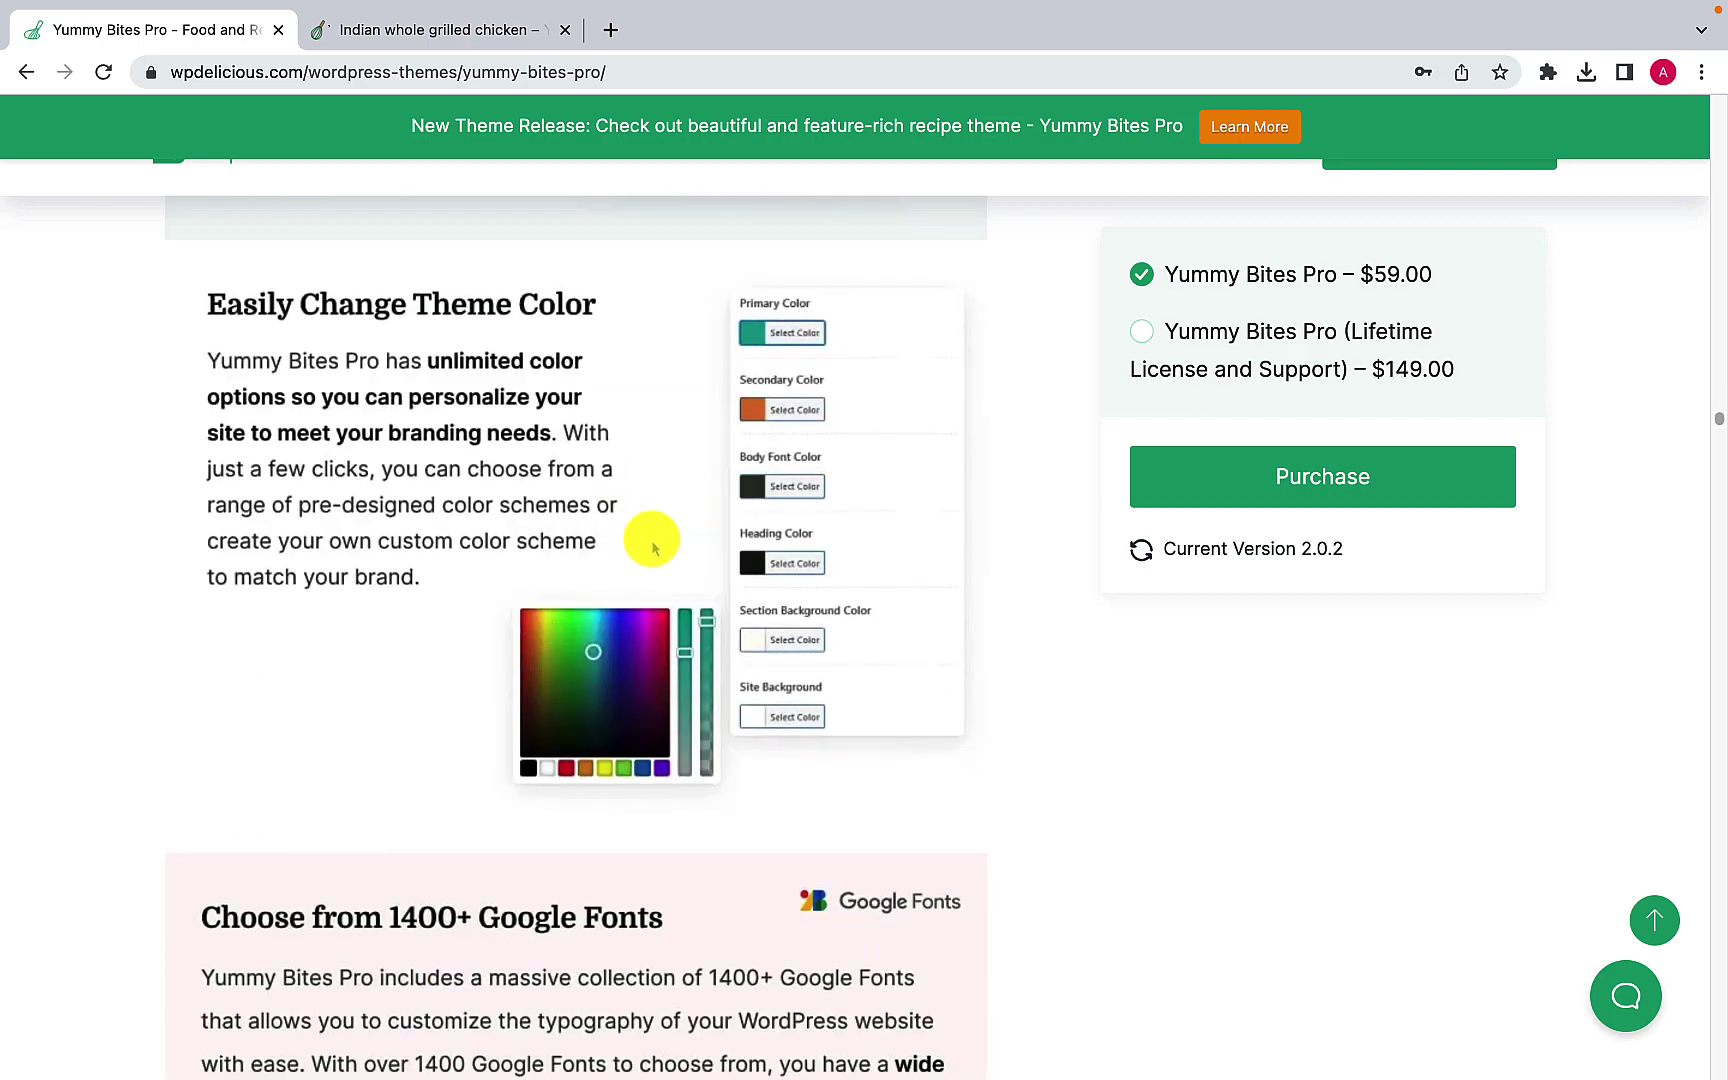
scroll(610, 532, down, 10)
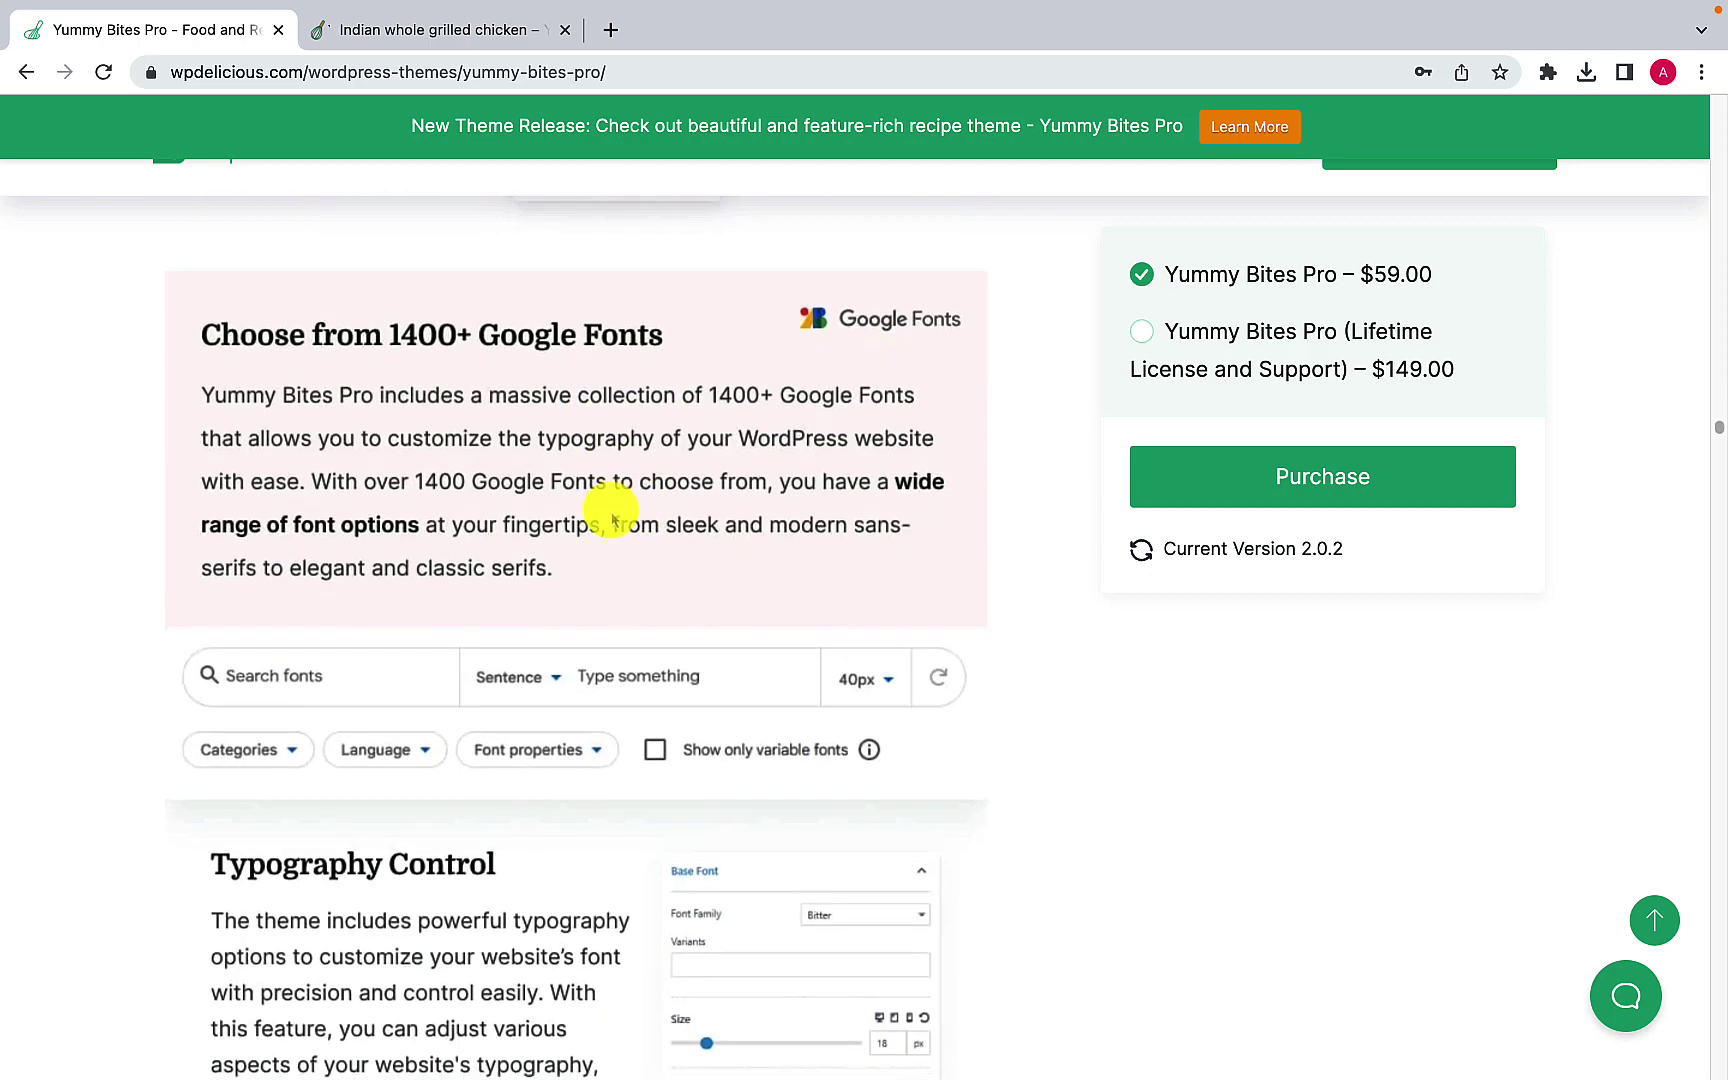
scroll(612, 519, down, 5)
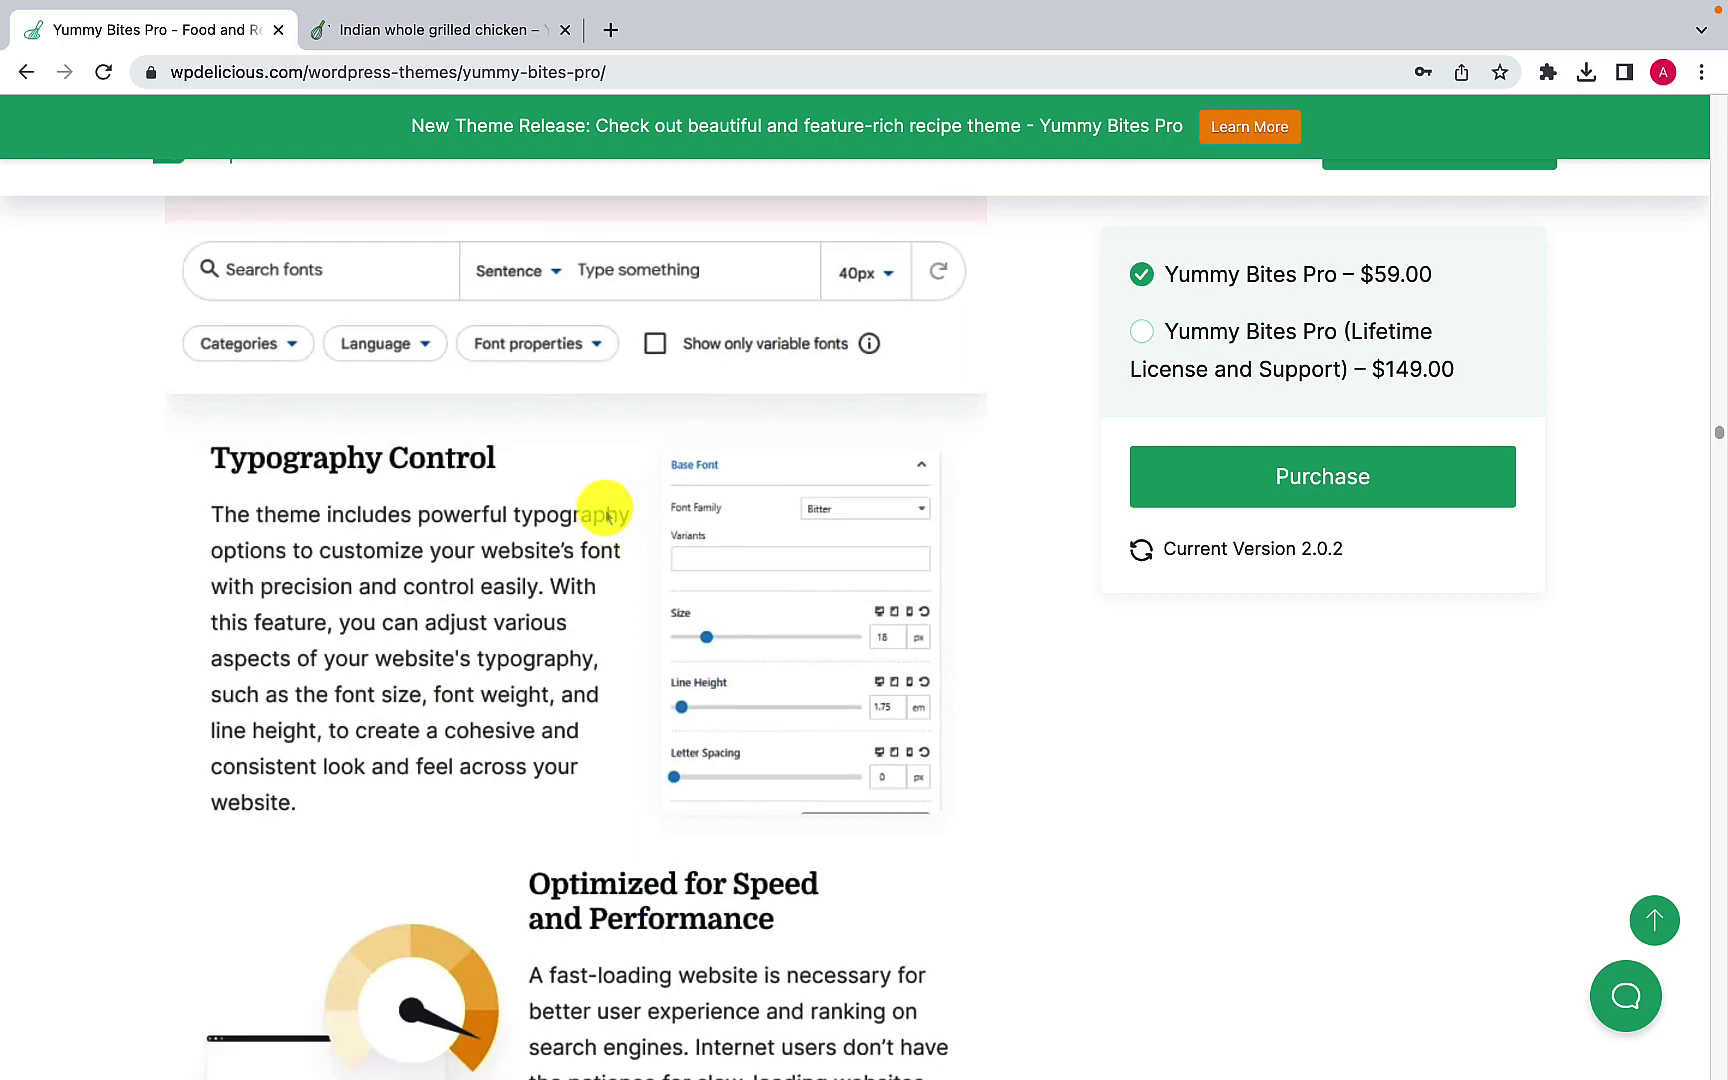
scroll(606, 517, down, 7)
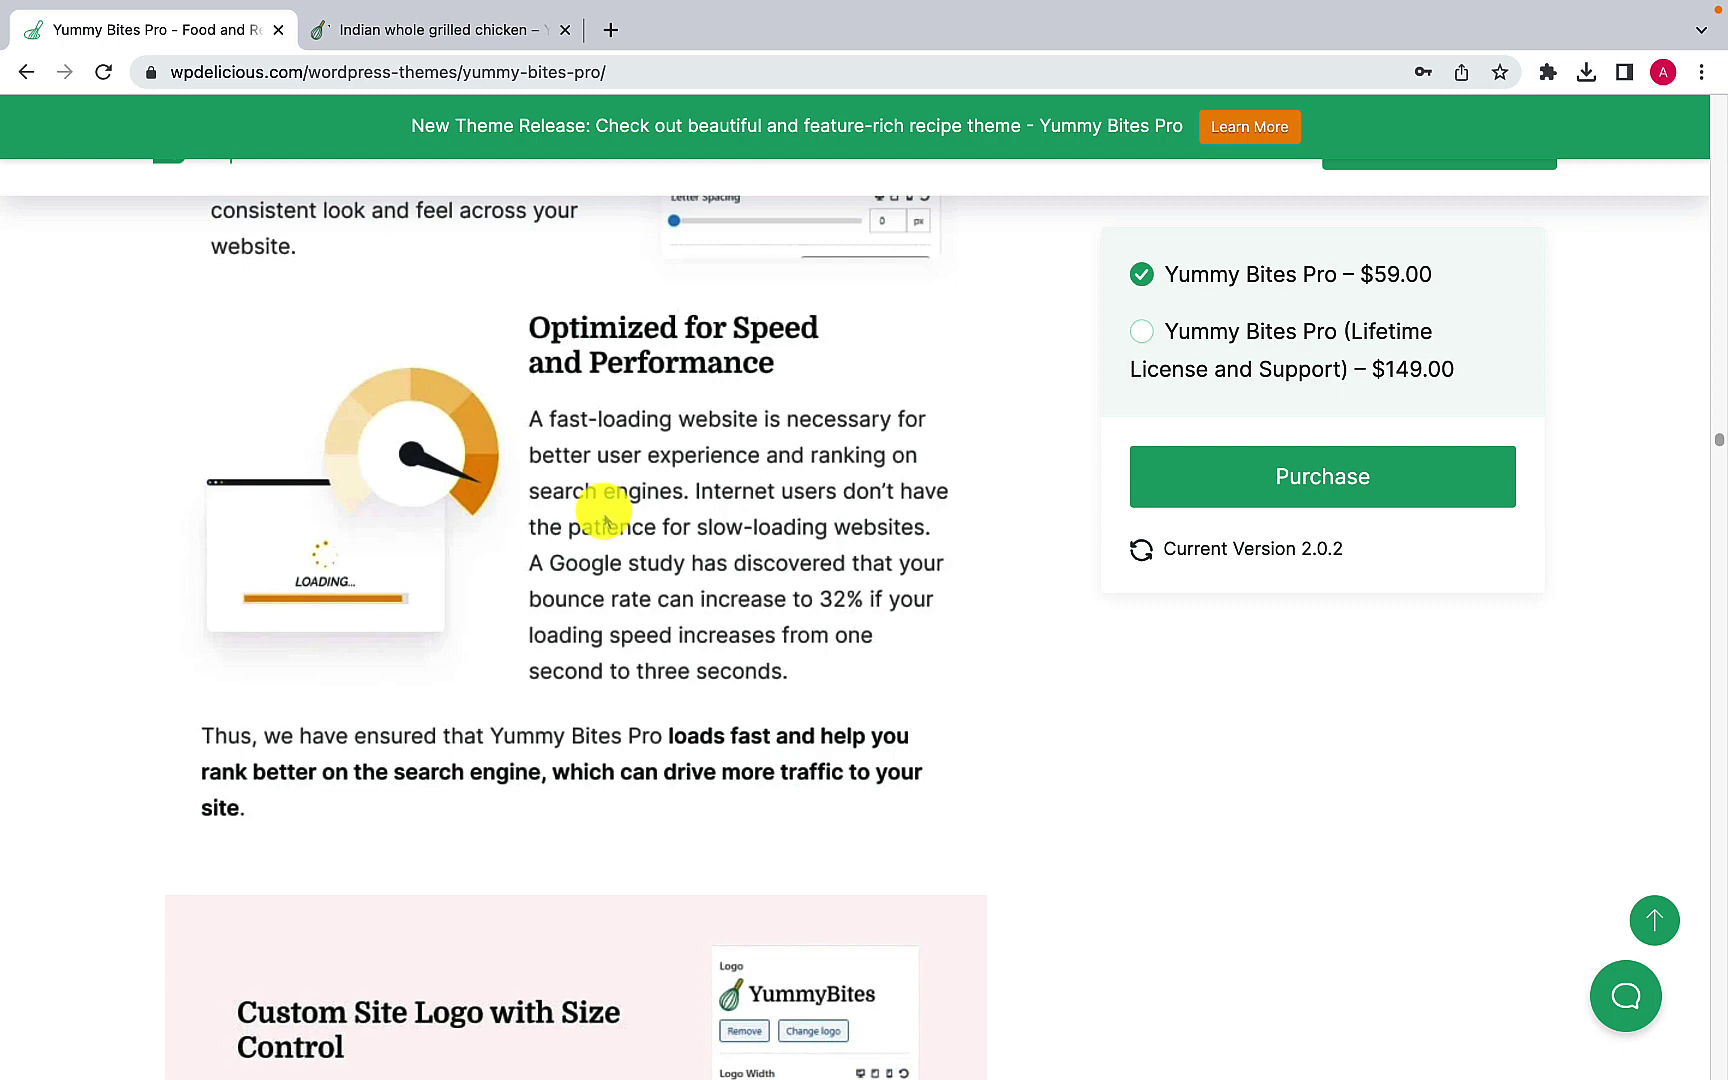
scroll(604, 518, down, 8)
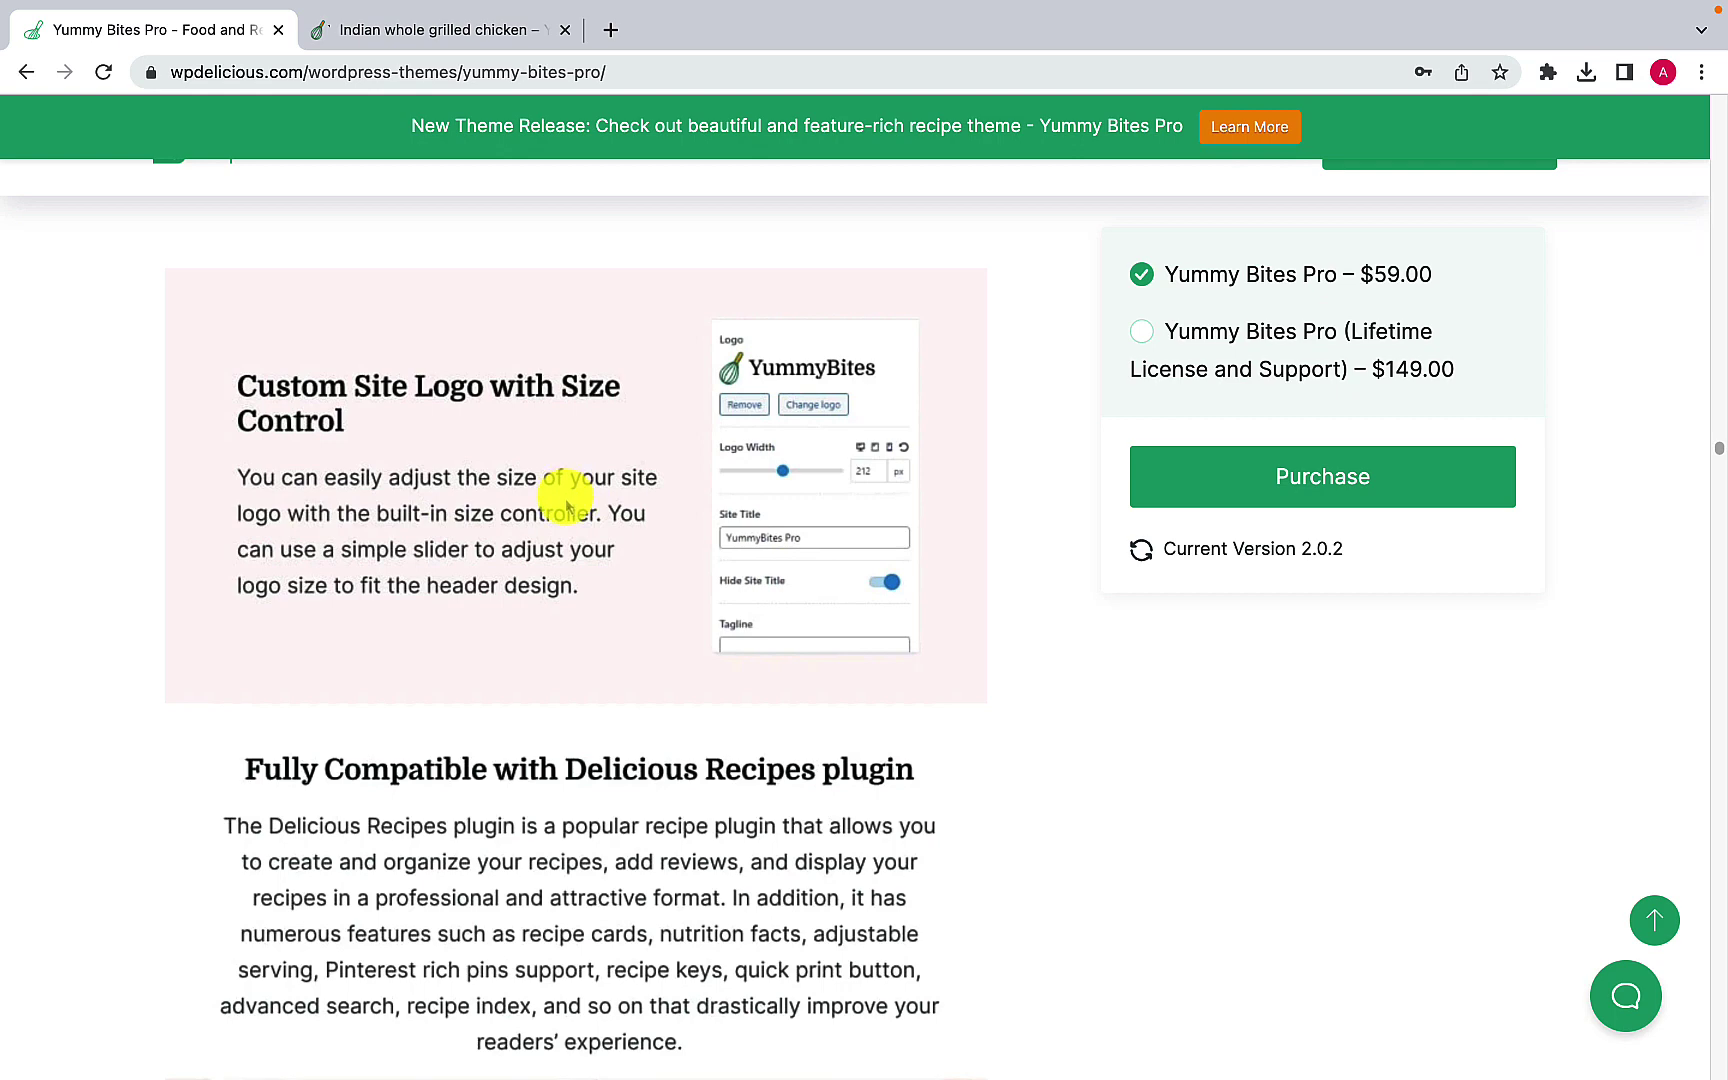
Step: Review the Delicious Recipes plugin compatibility features, from Beautiful Recipe Card through nutrition chart, search filters, widgets and Gutenberg Blocks to Print Recipe Option
scroll(566, 510, down, 4)
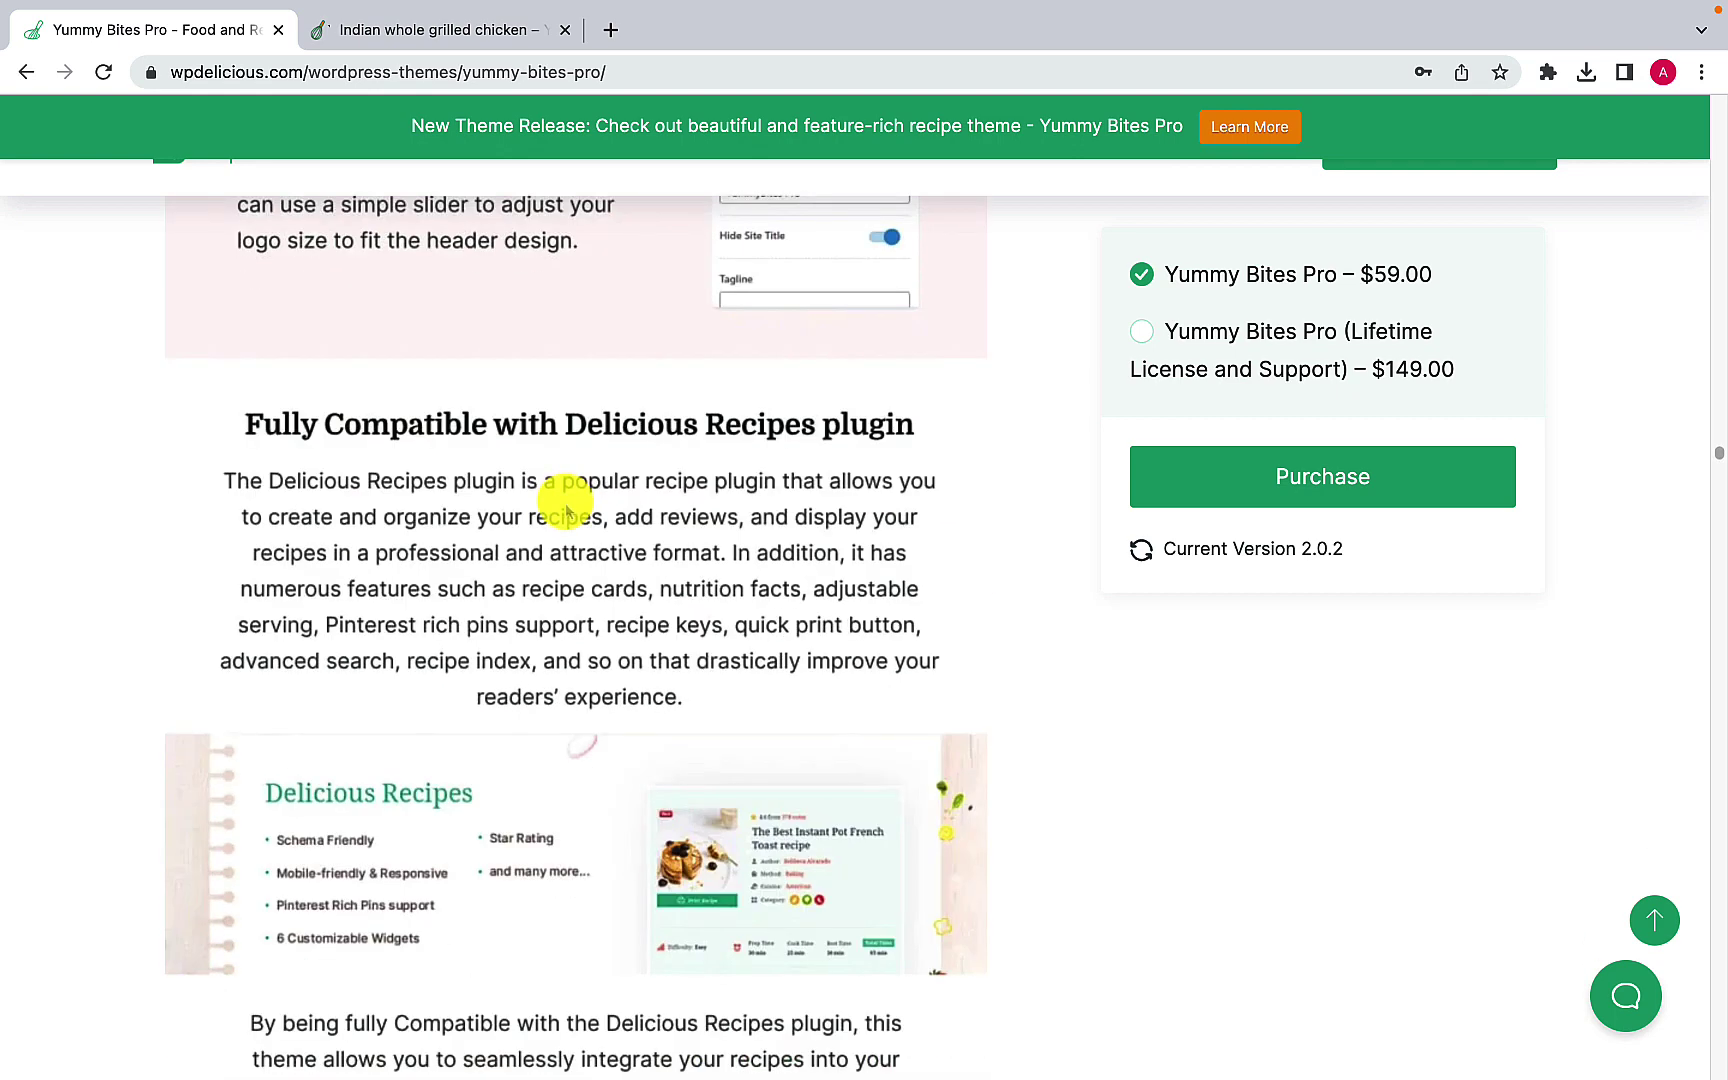
scroll(566, 512, down, 7)
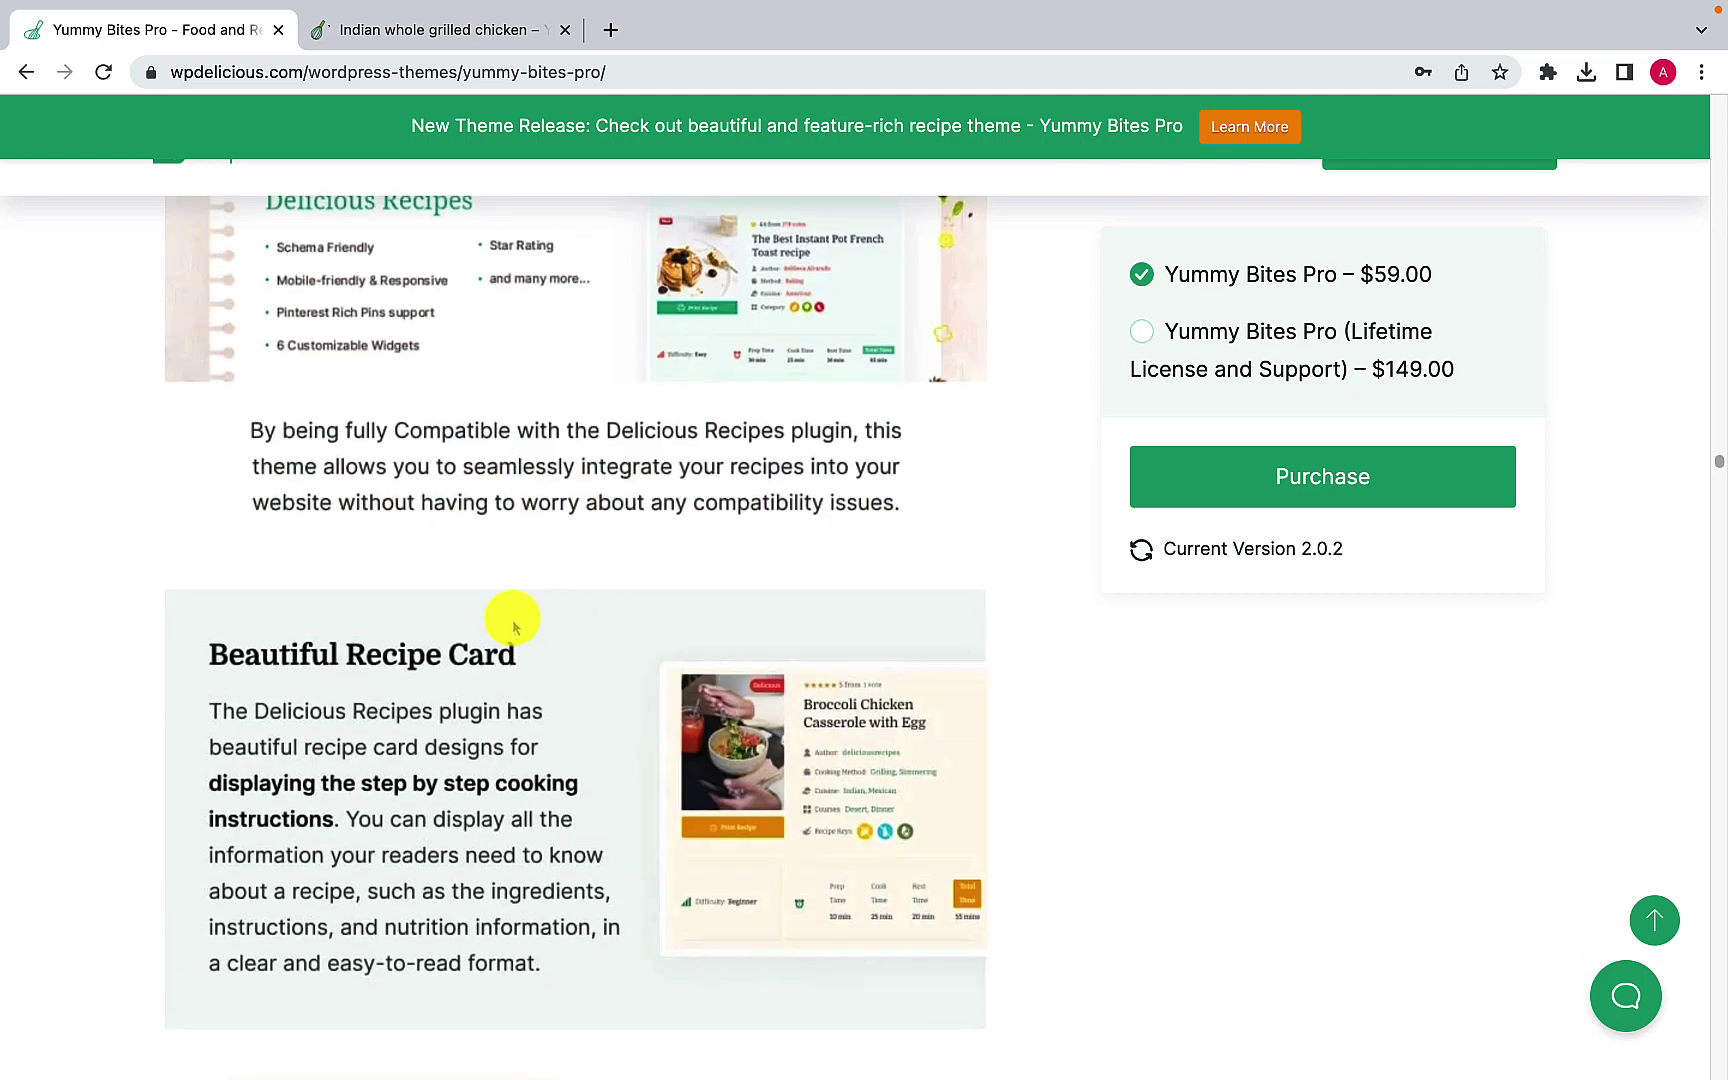
scroll(510, 622, down, 4)
scroll(516, 626, down, 5)
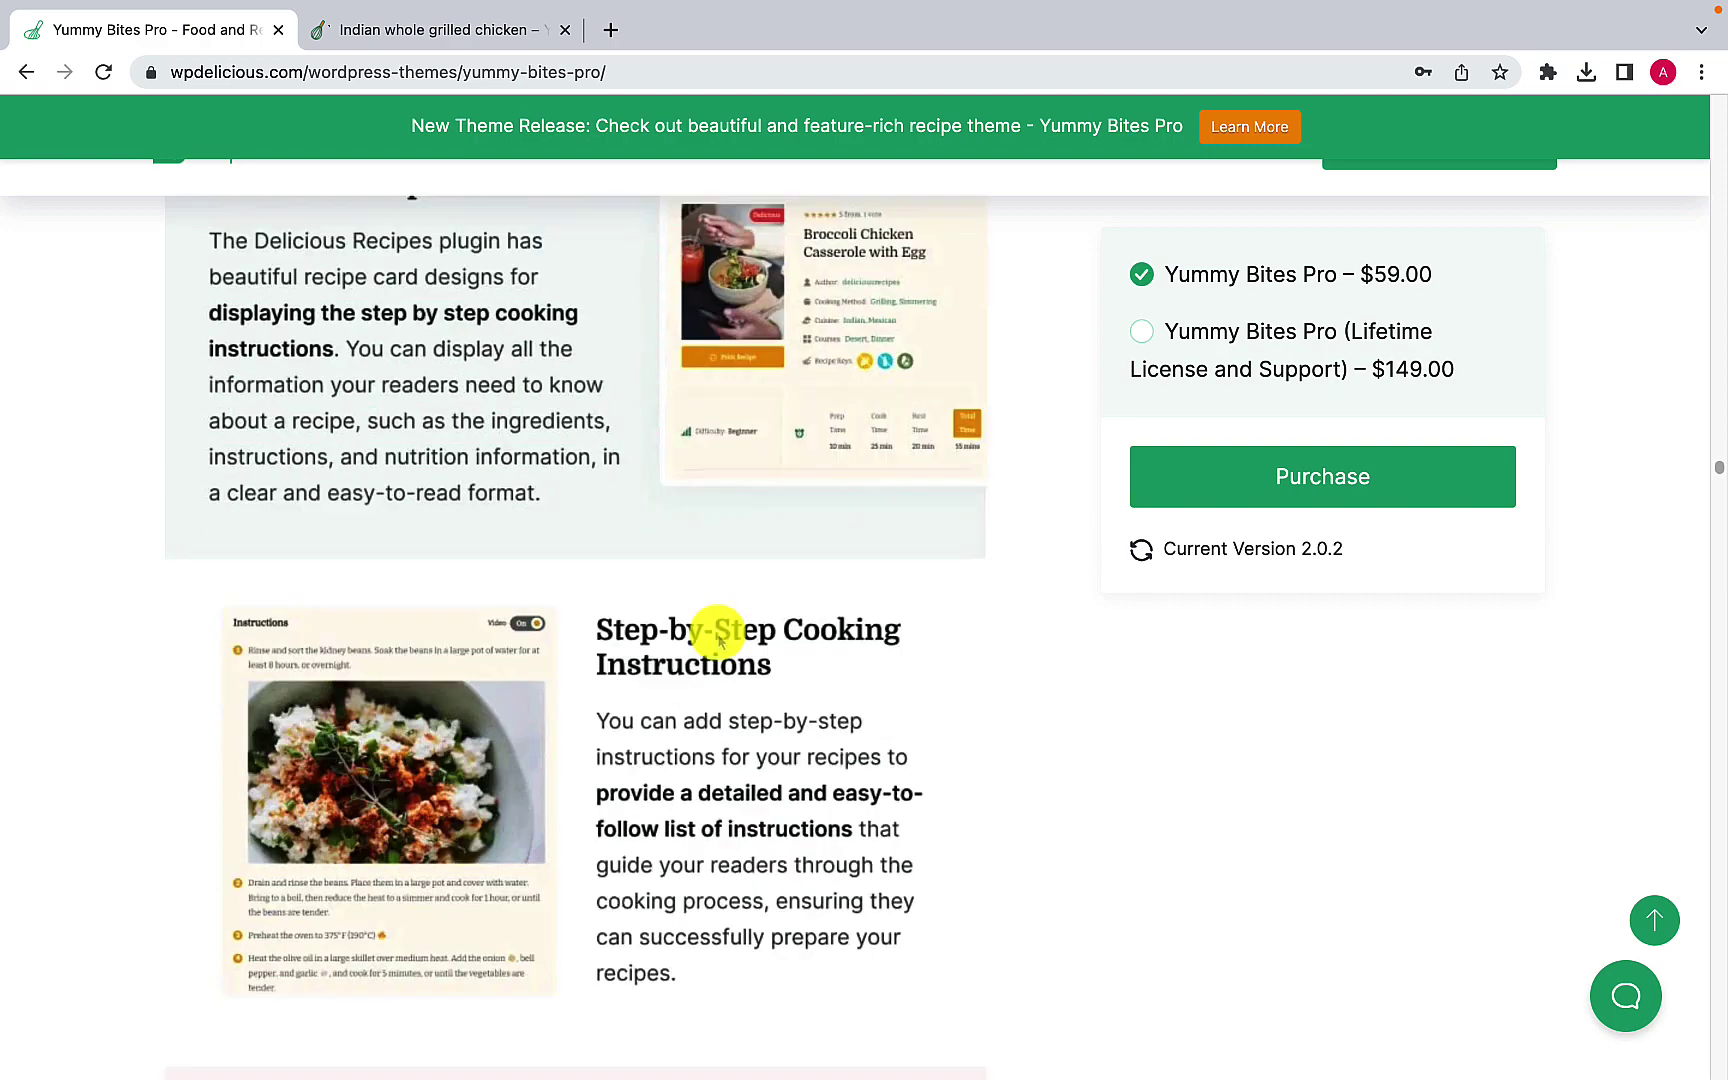
scroll(648, 567, down, 4)
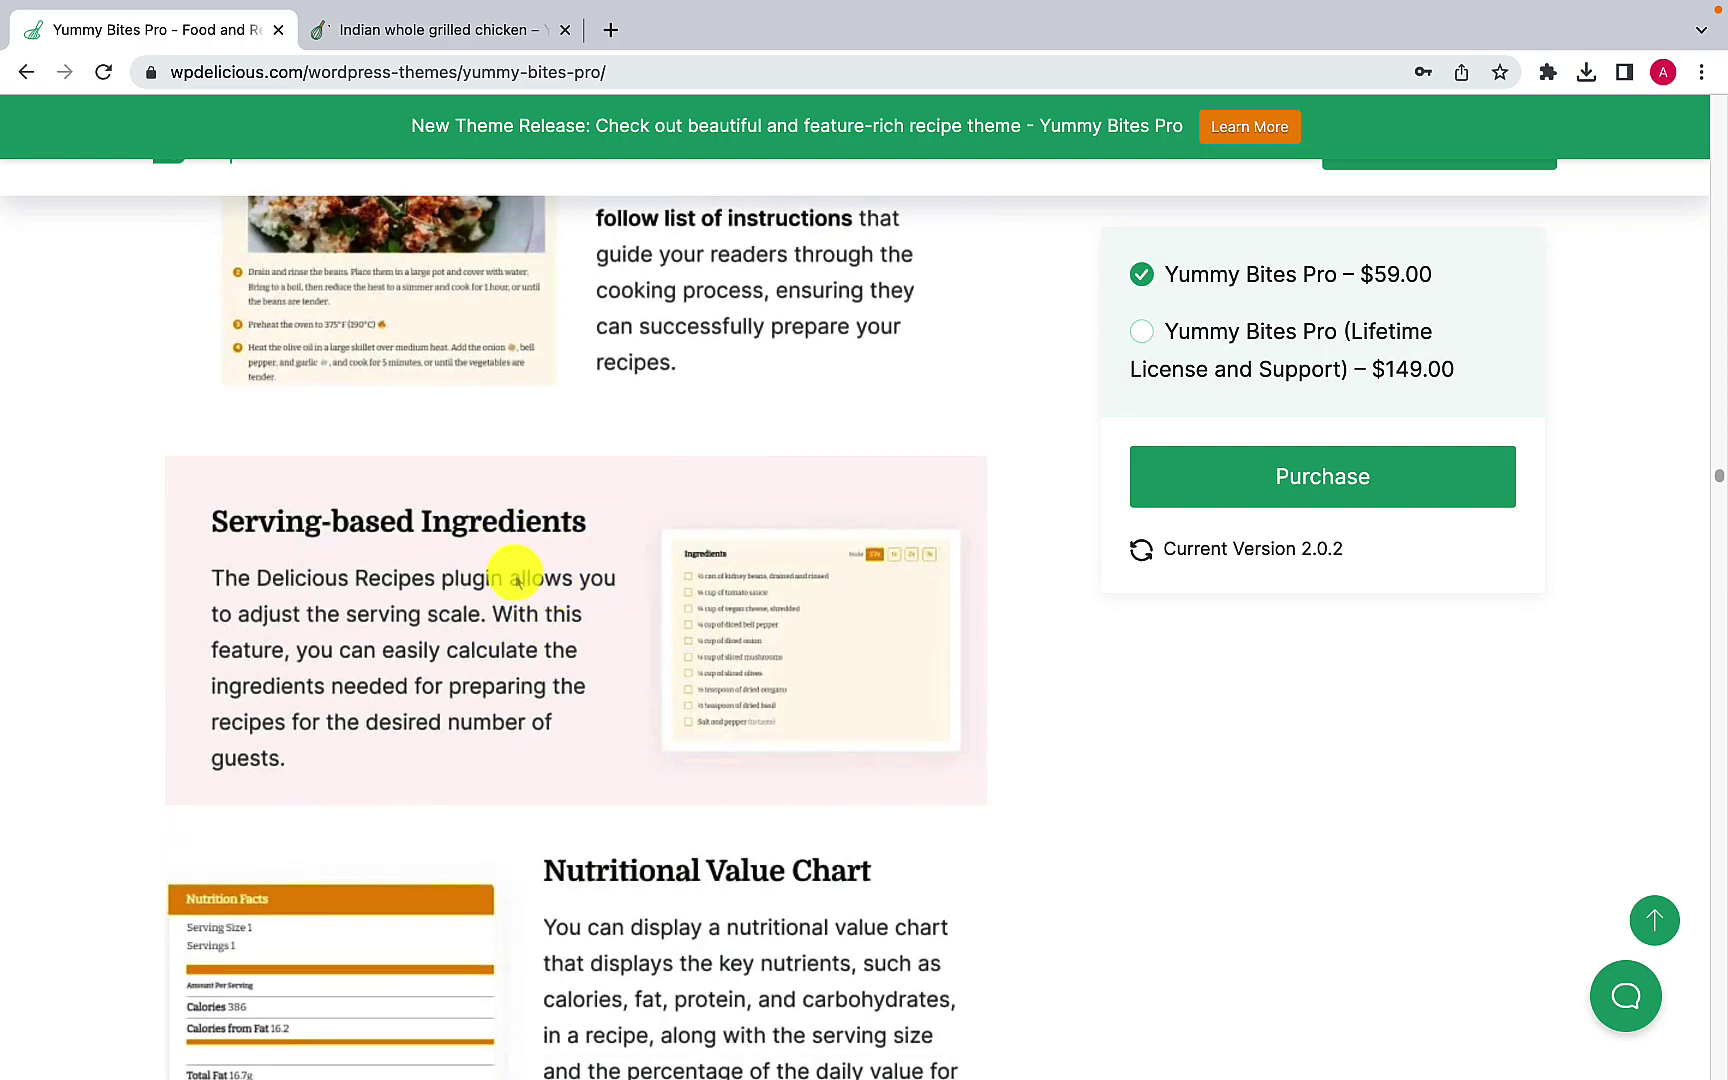
scroll(518, 580, down, 5)
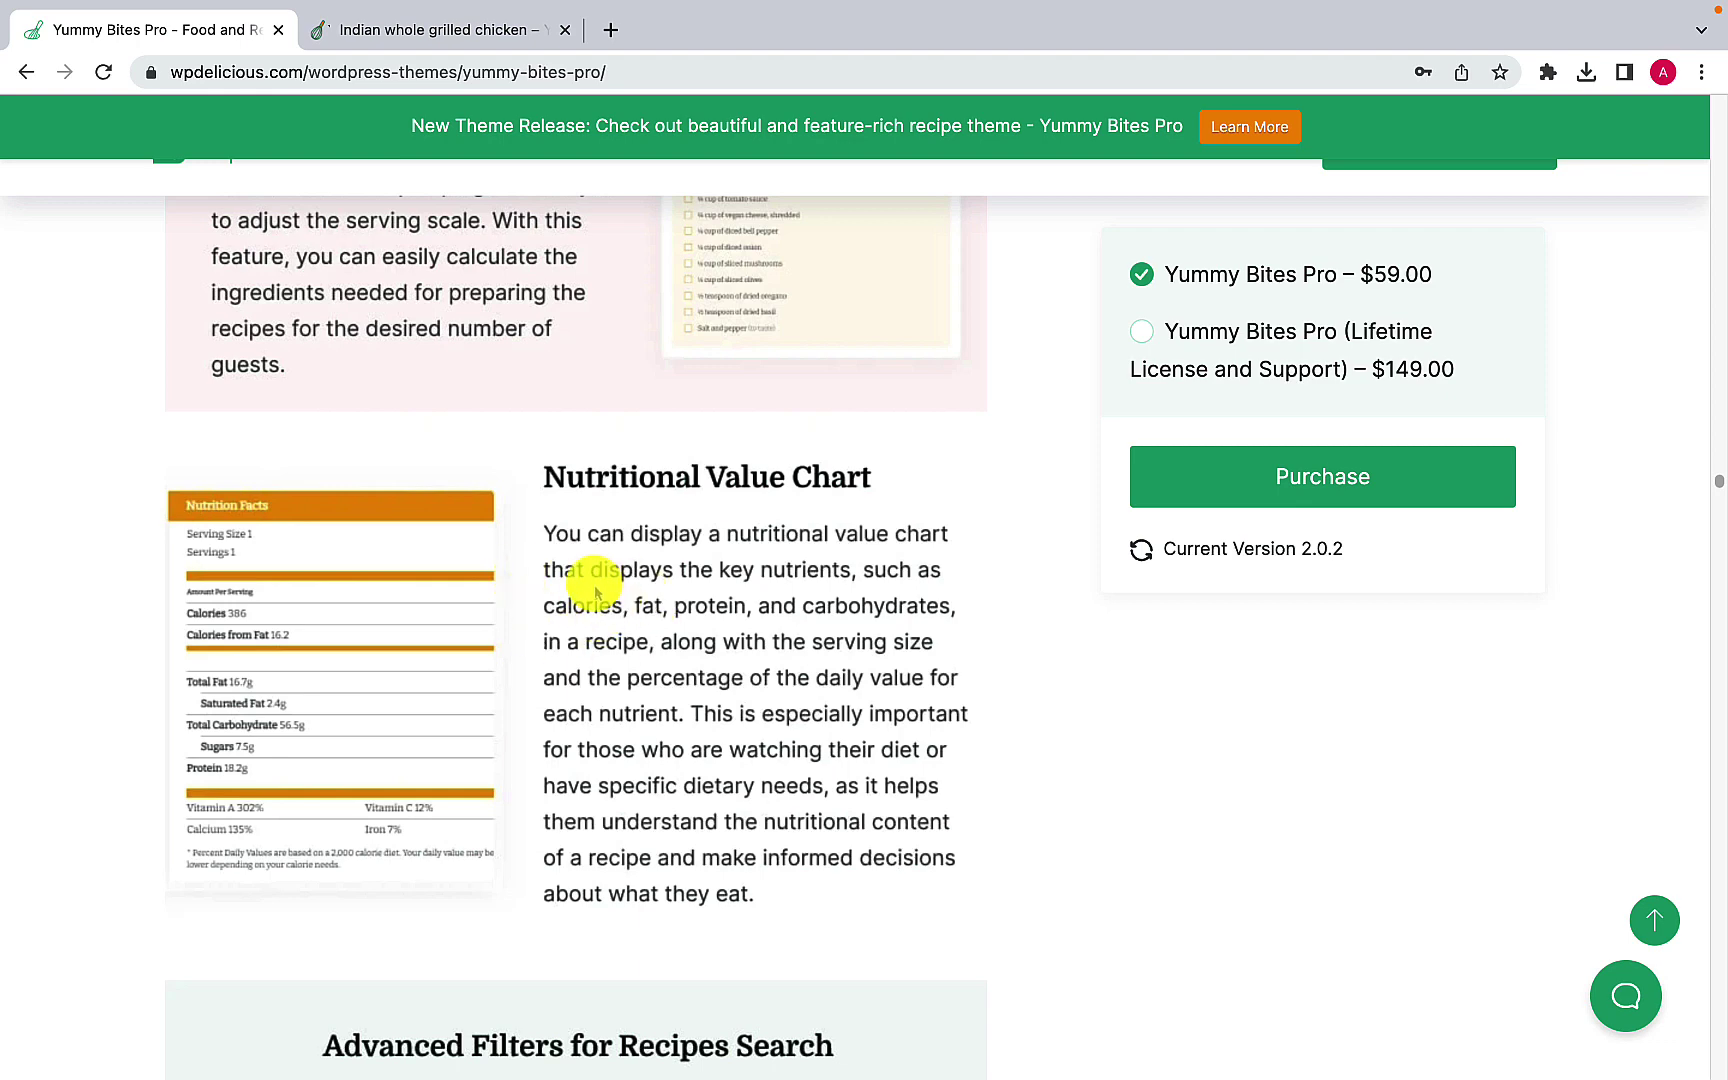
scroll(596, 592, down, 7)
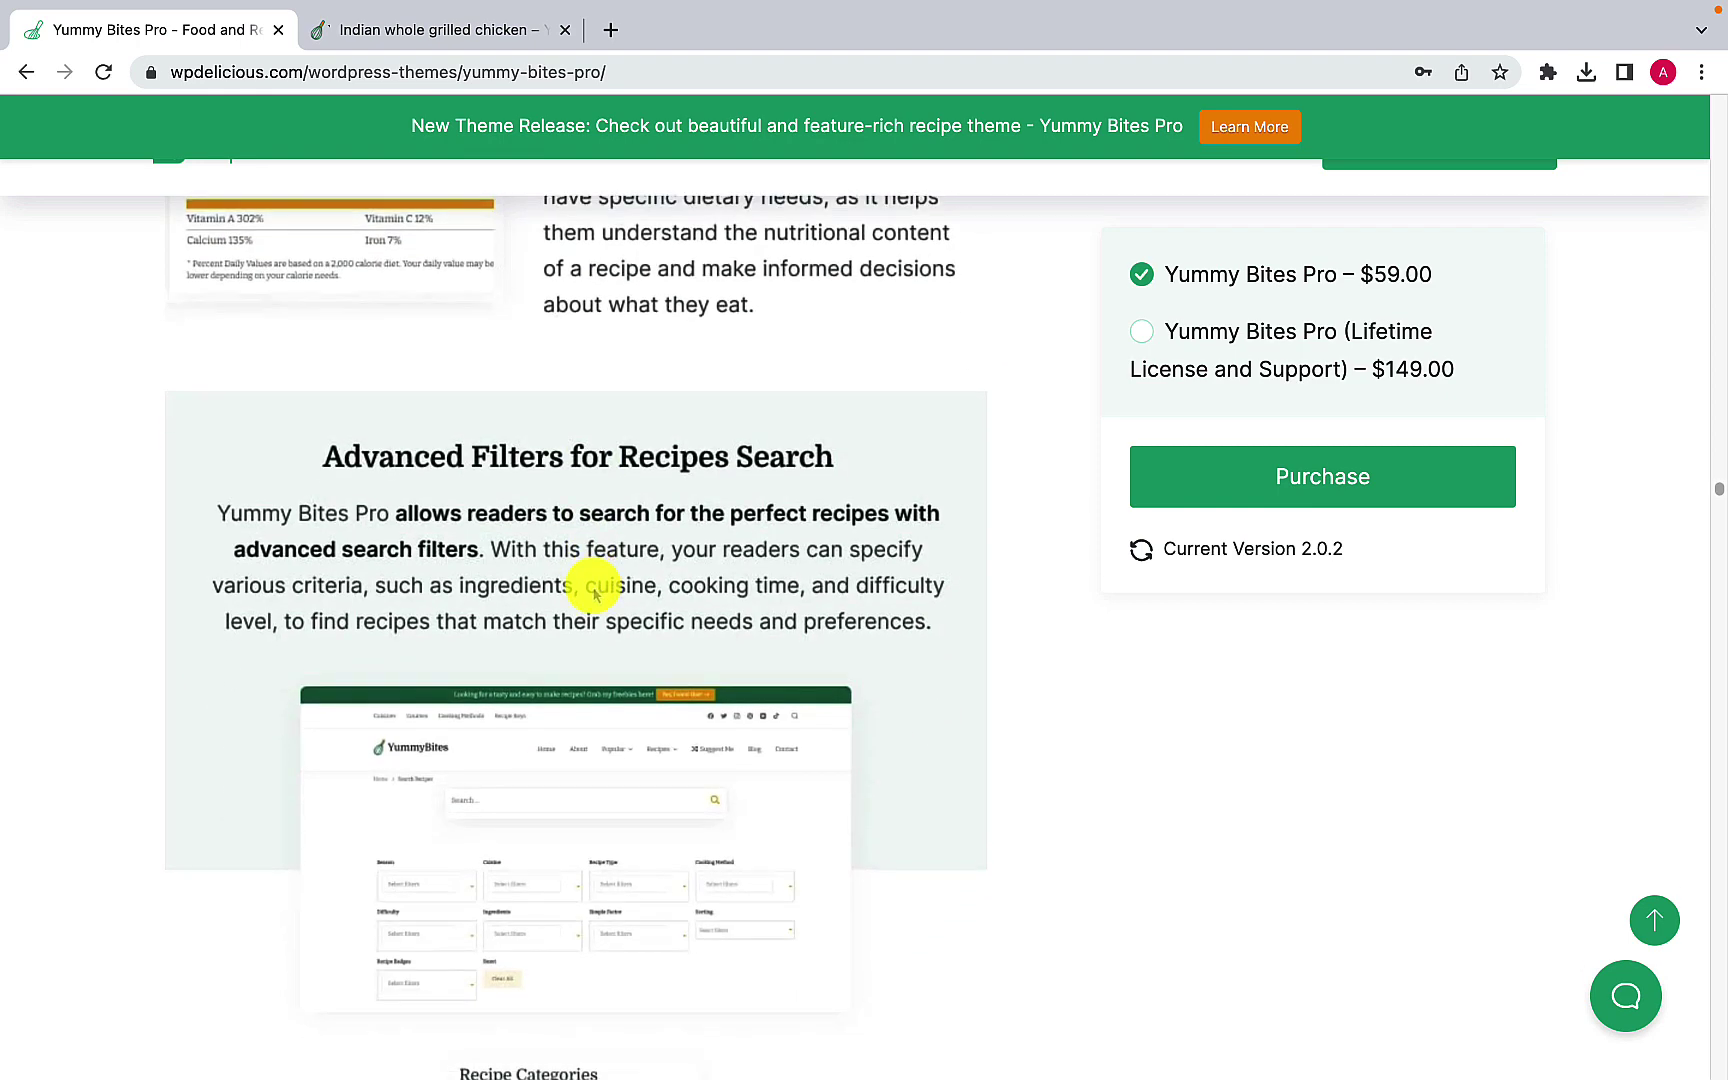
scroll(596, 592, down, 11)
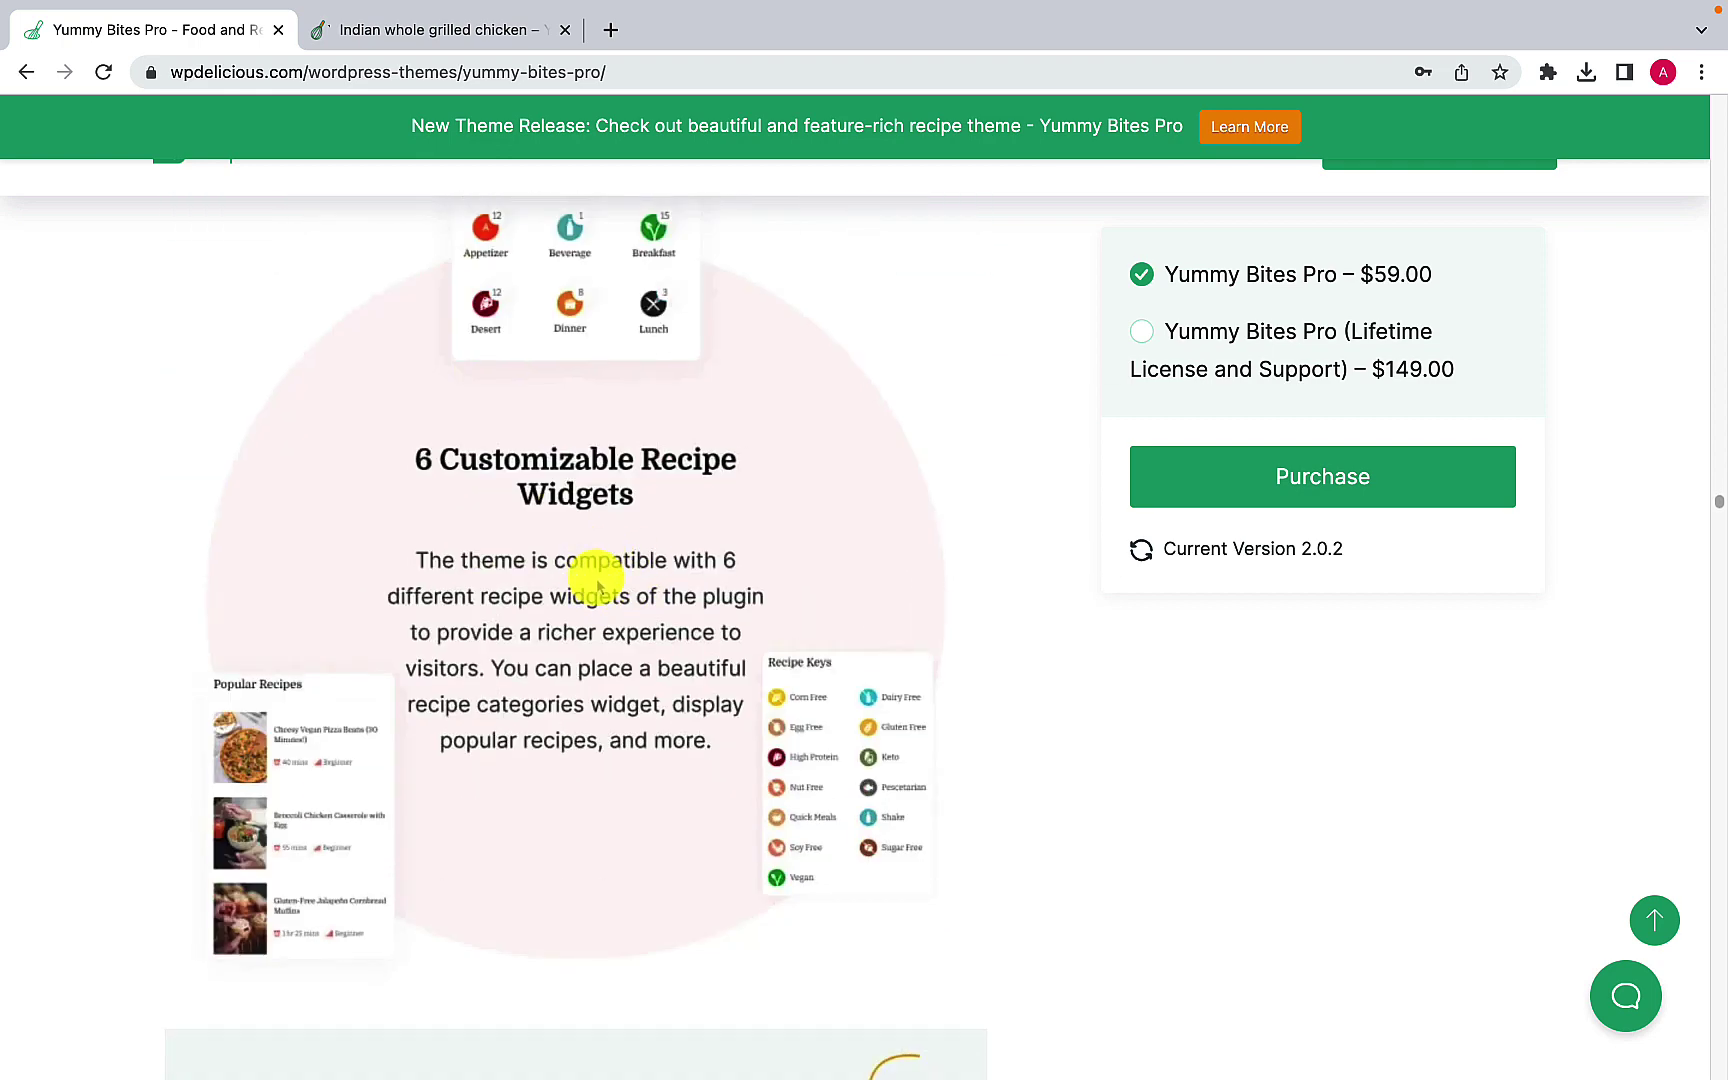
scroll(596, 585, down, 7)
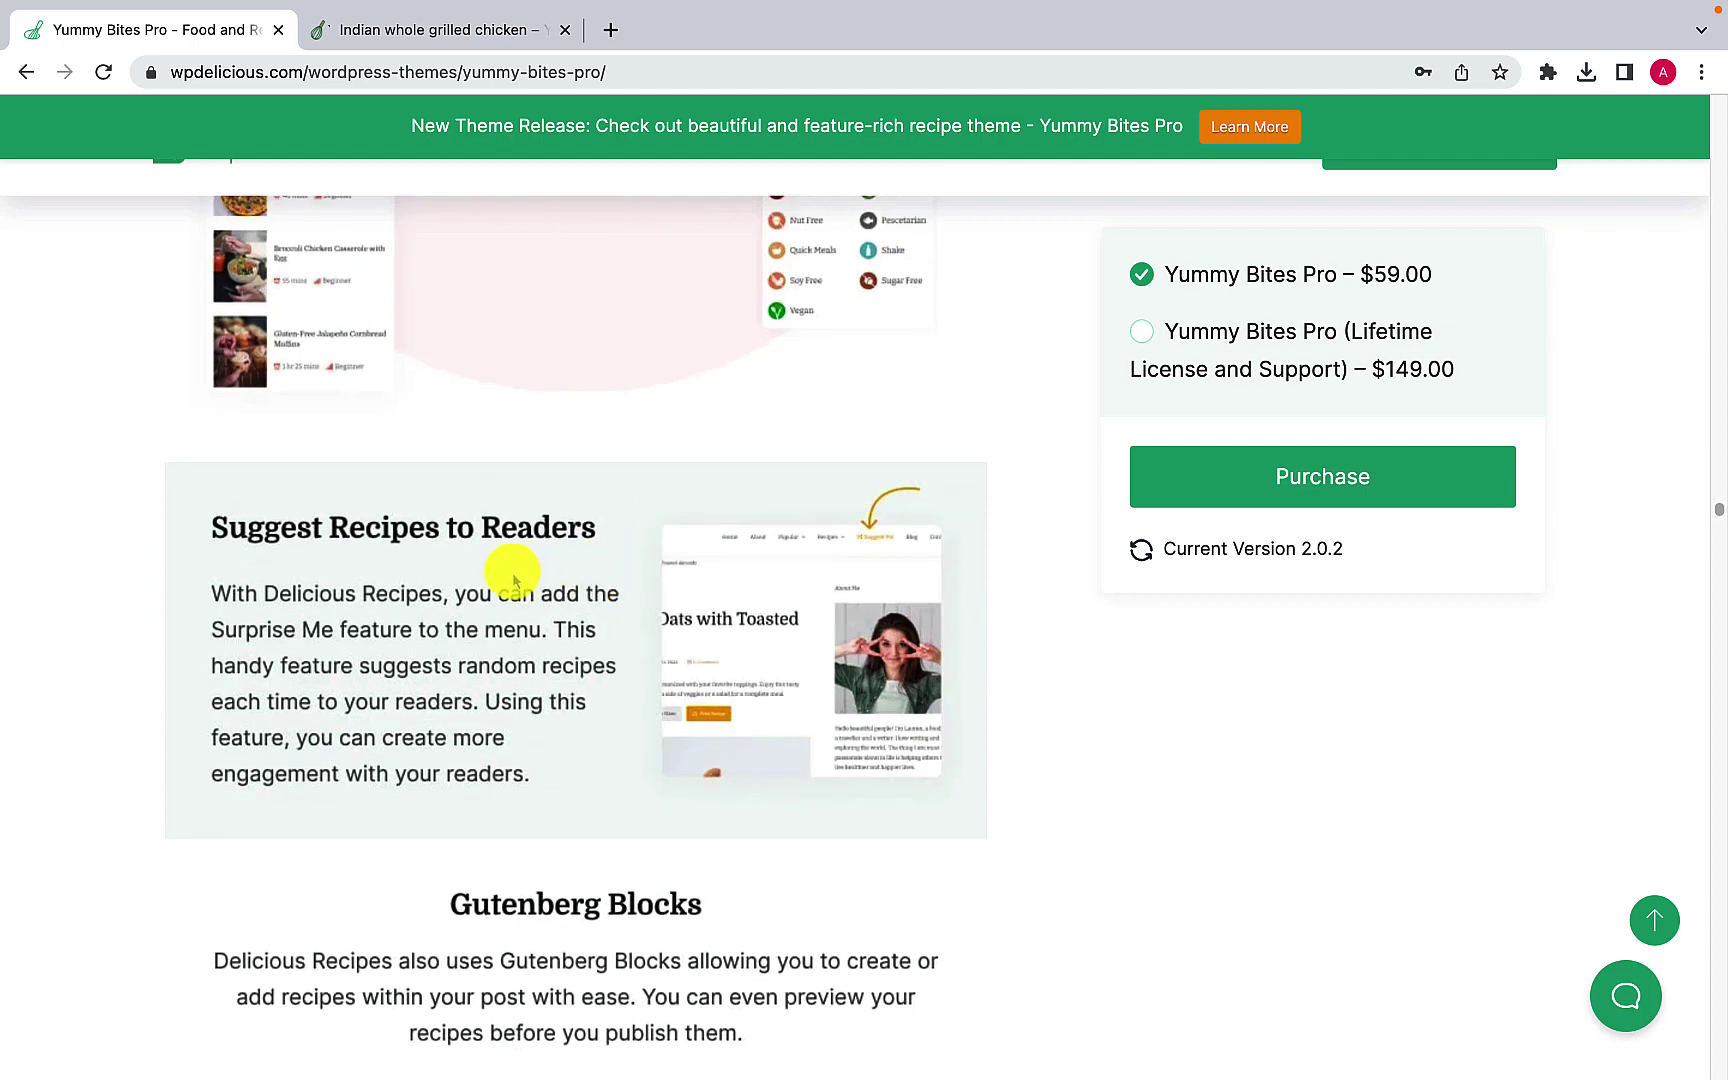
scroll(568, 586, down, 5)
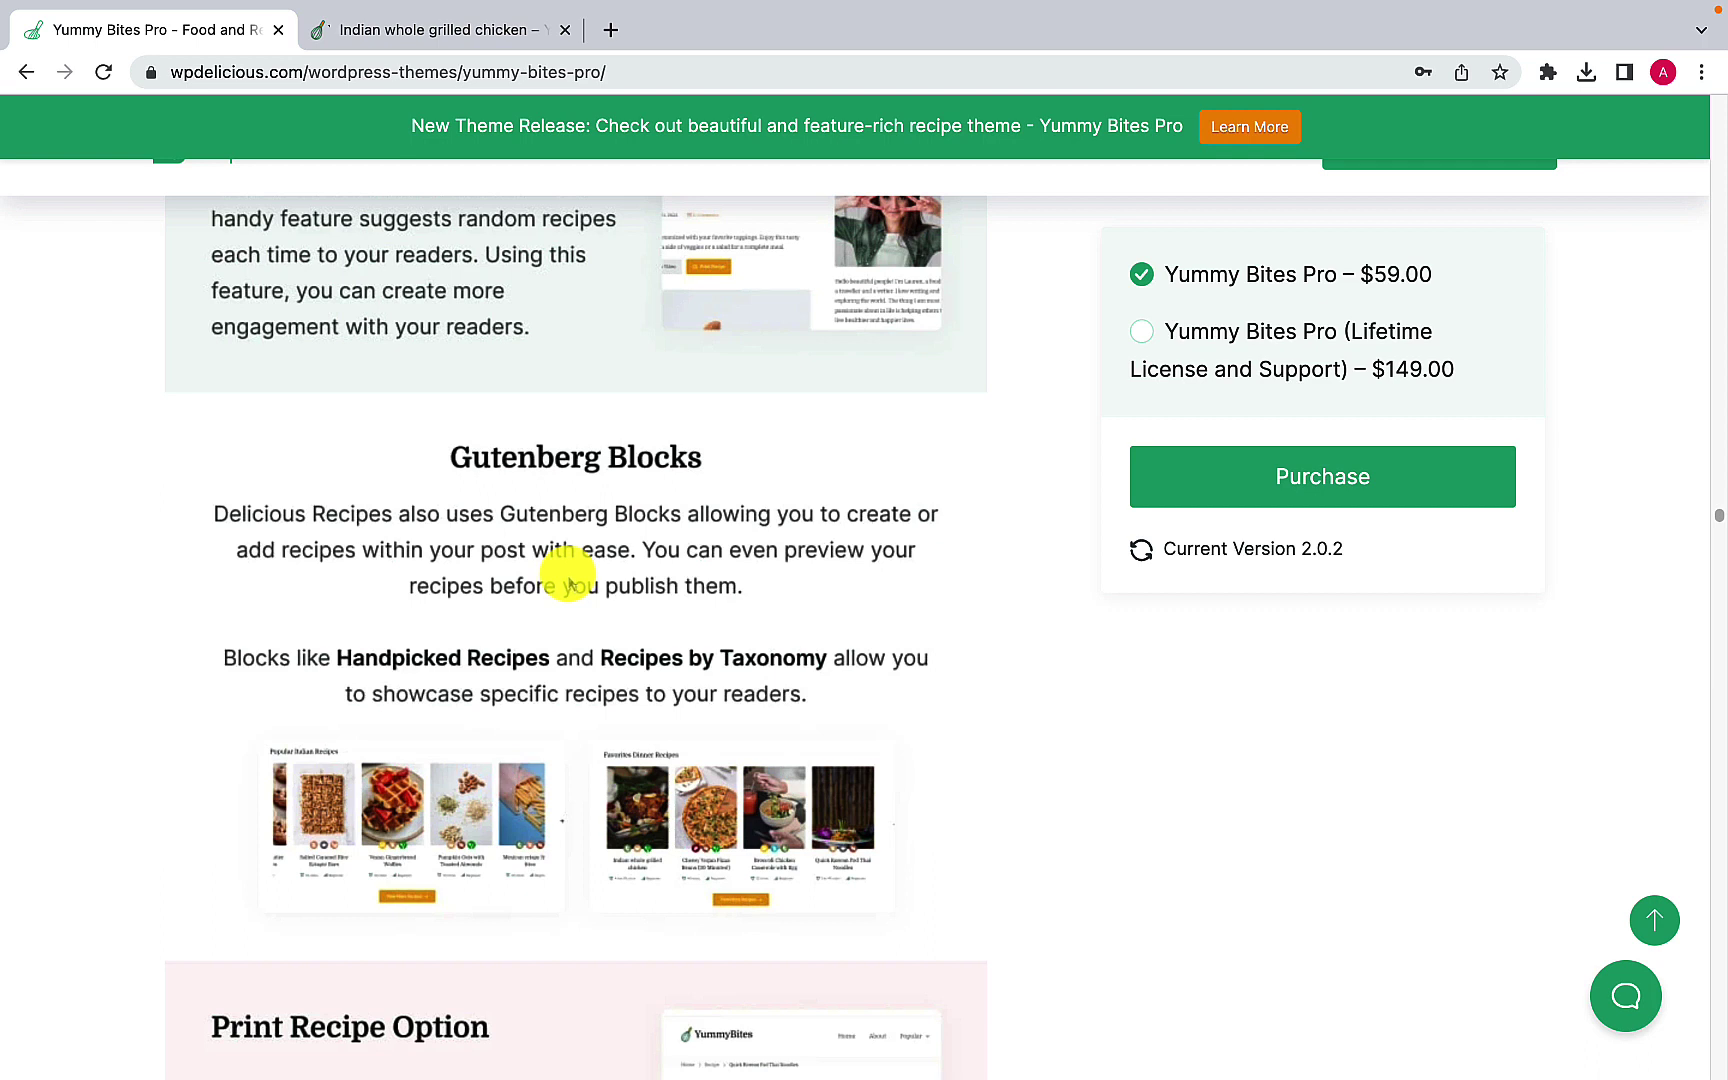
scroll(568, 586, down, 5)
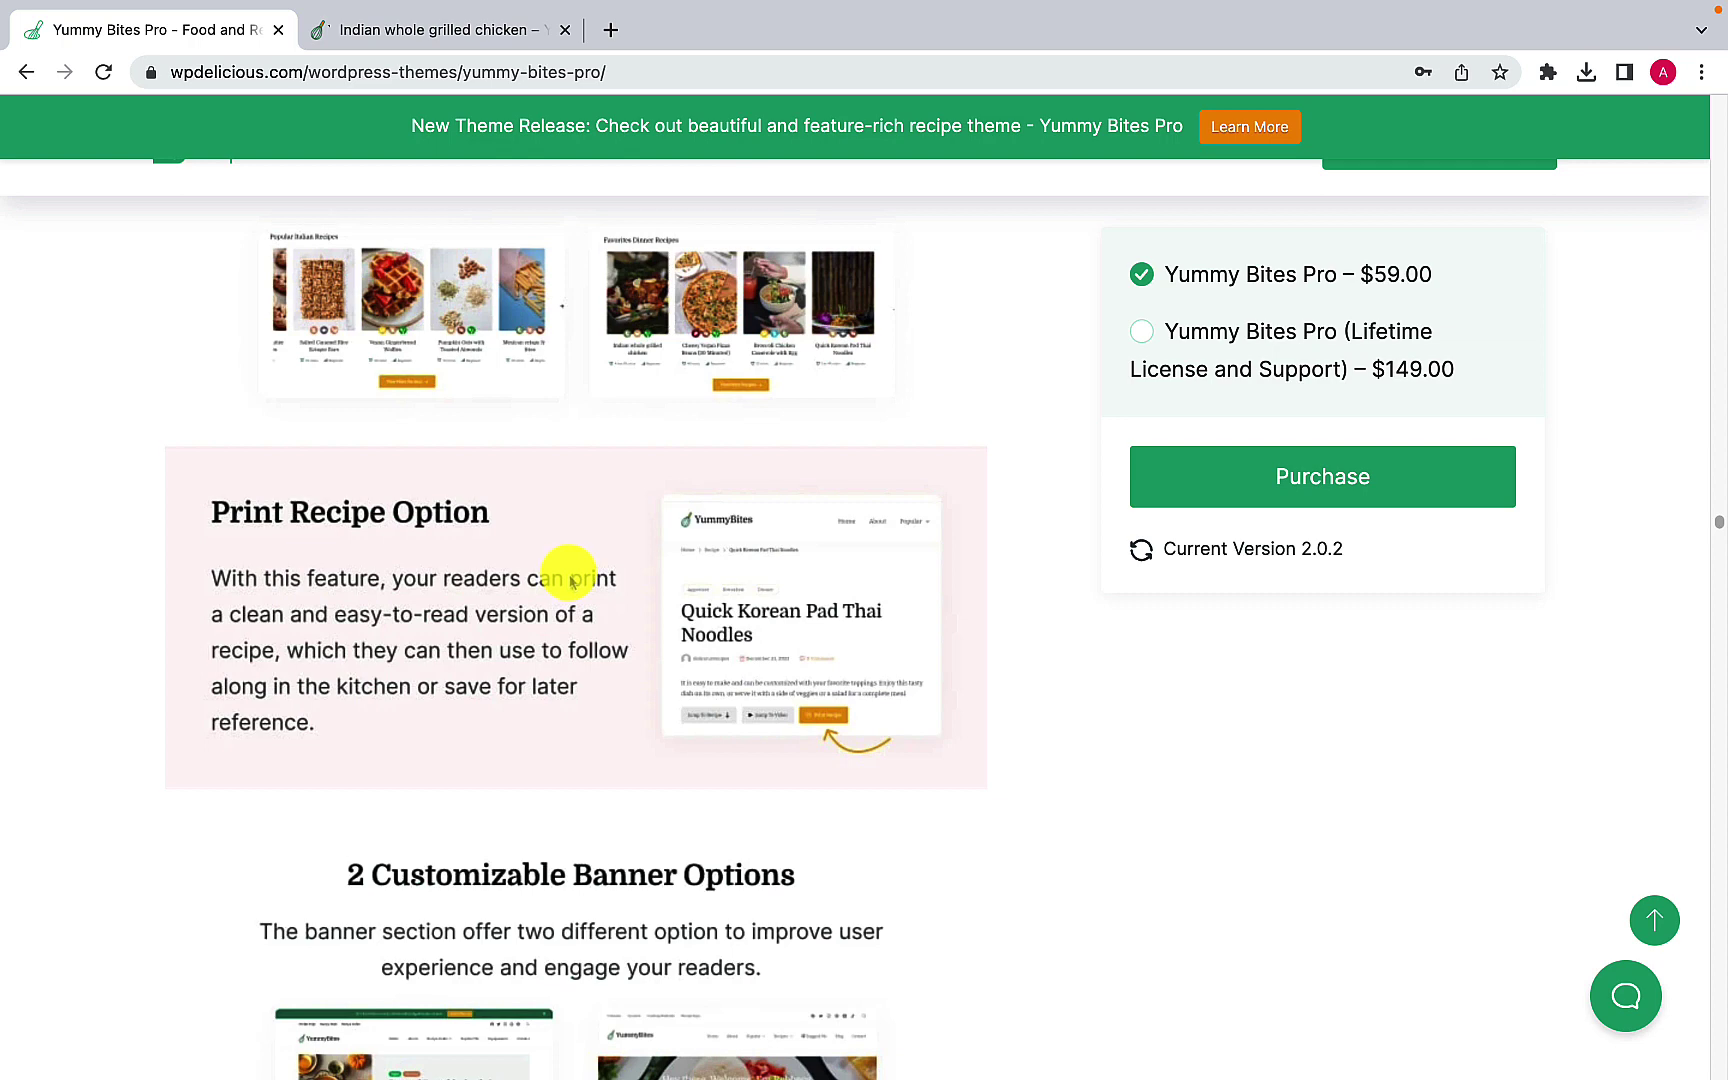
Step: Review the homepage section features, from 2 Customizable Banner Options through newsletter, recipe categories, featured area, blog and about to Recipe Index Section
scroll(571, 582, down, 6)
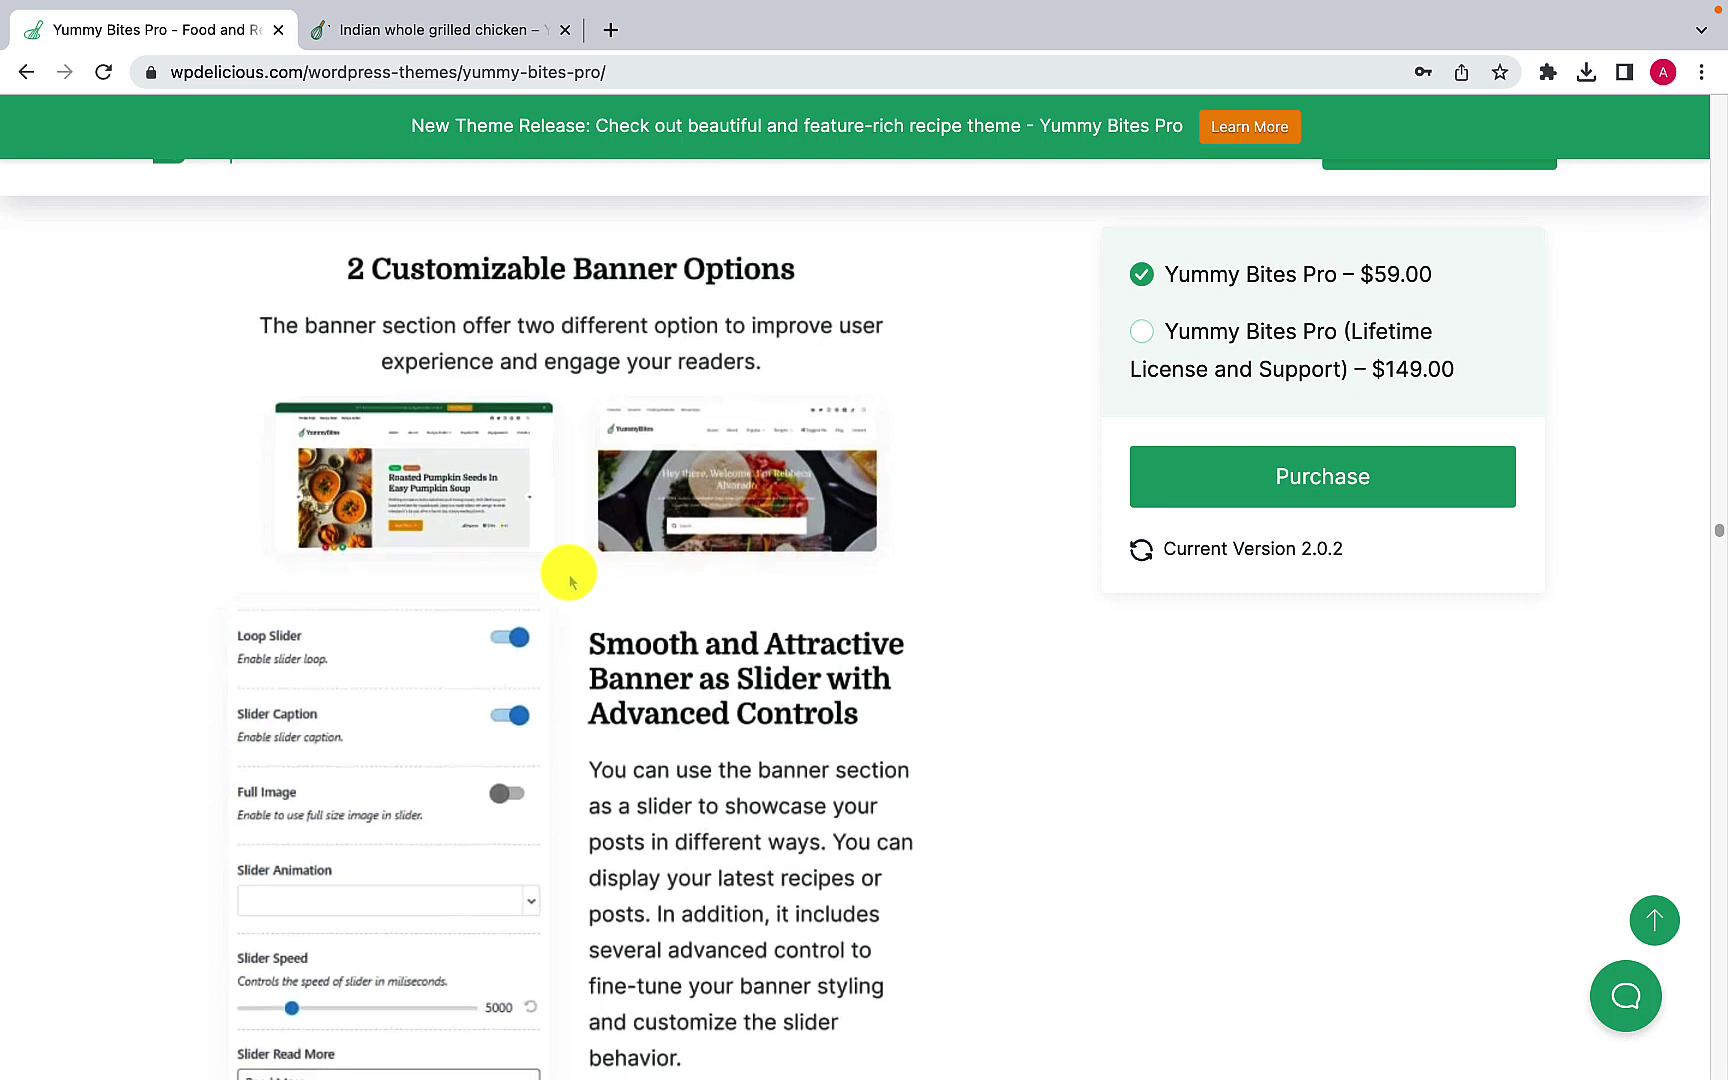
scroll(570, 576, down, 8)
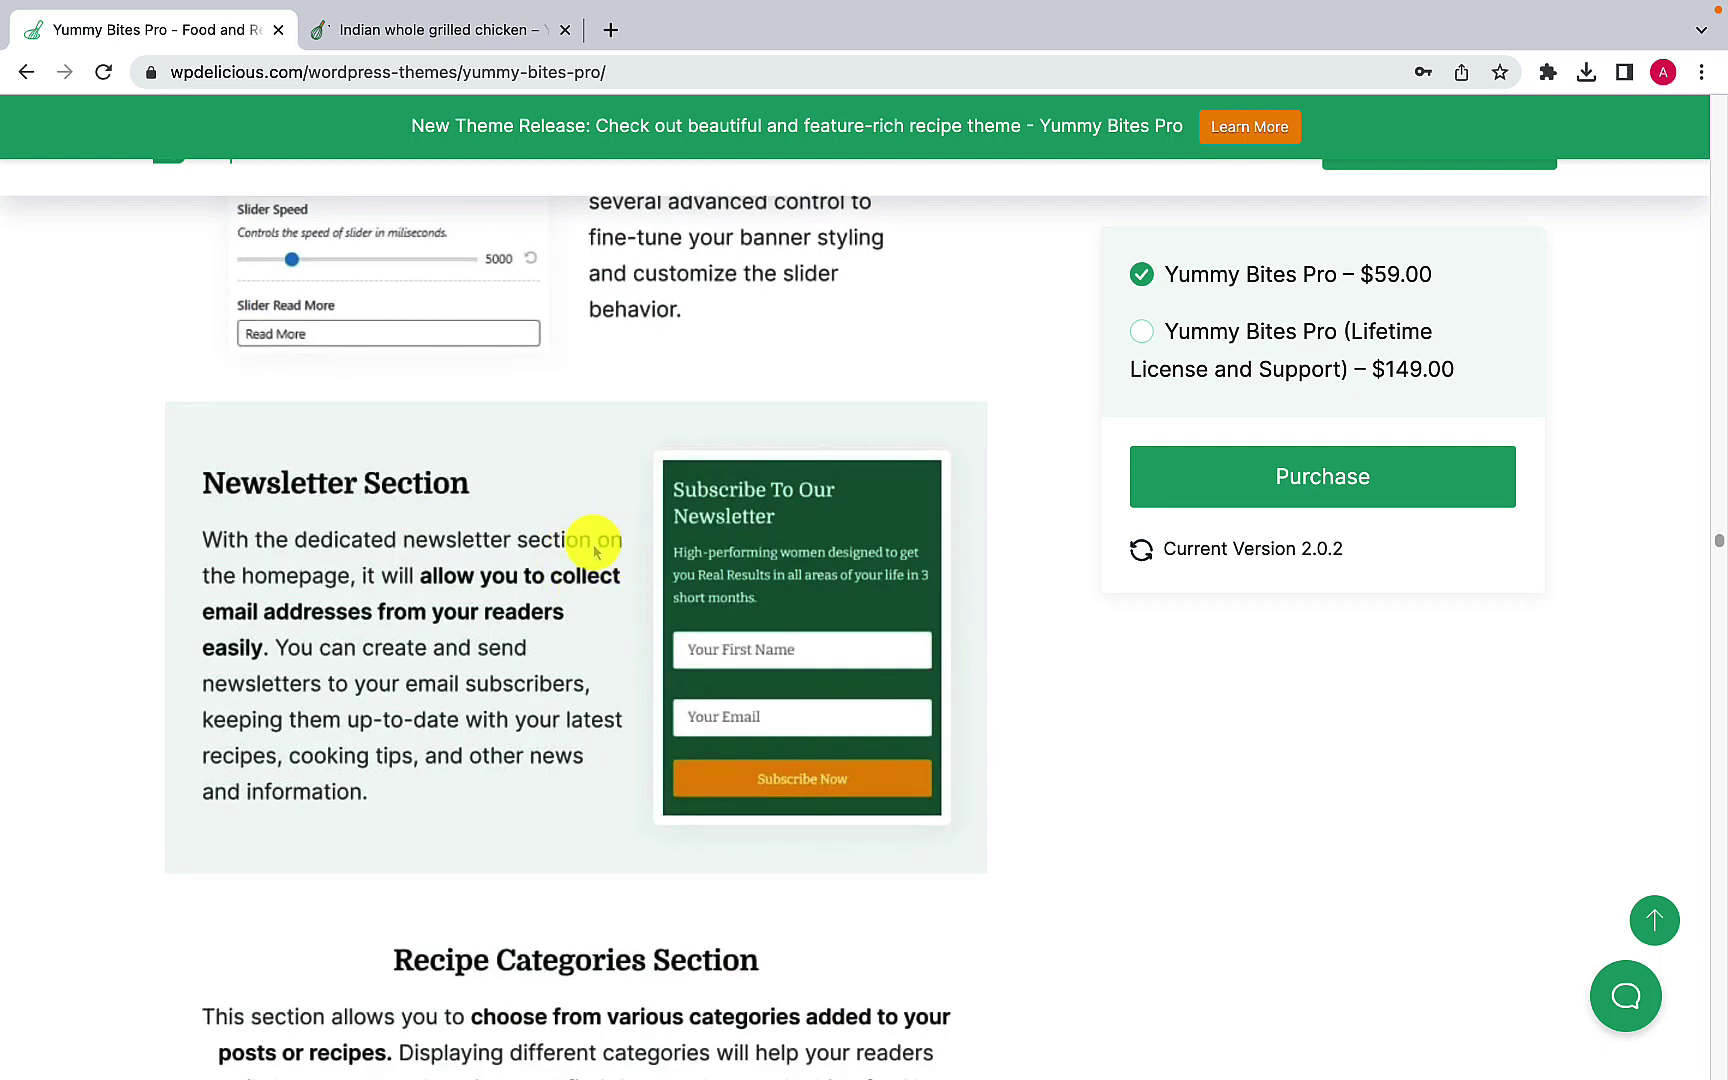
scroll(594, 550, down, 5)
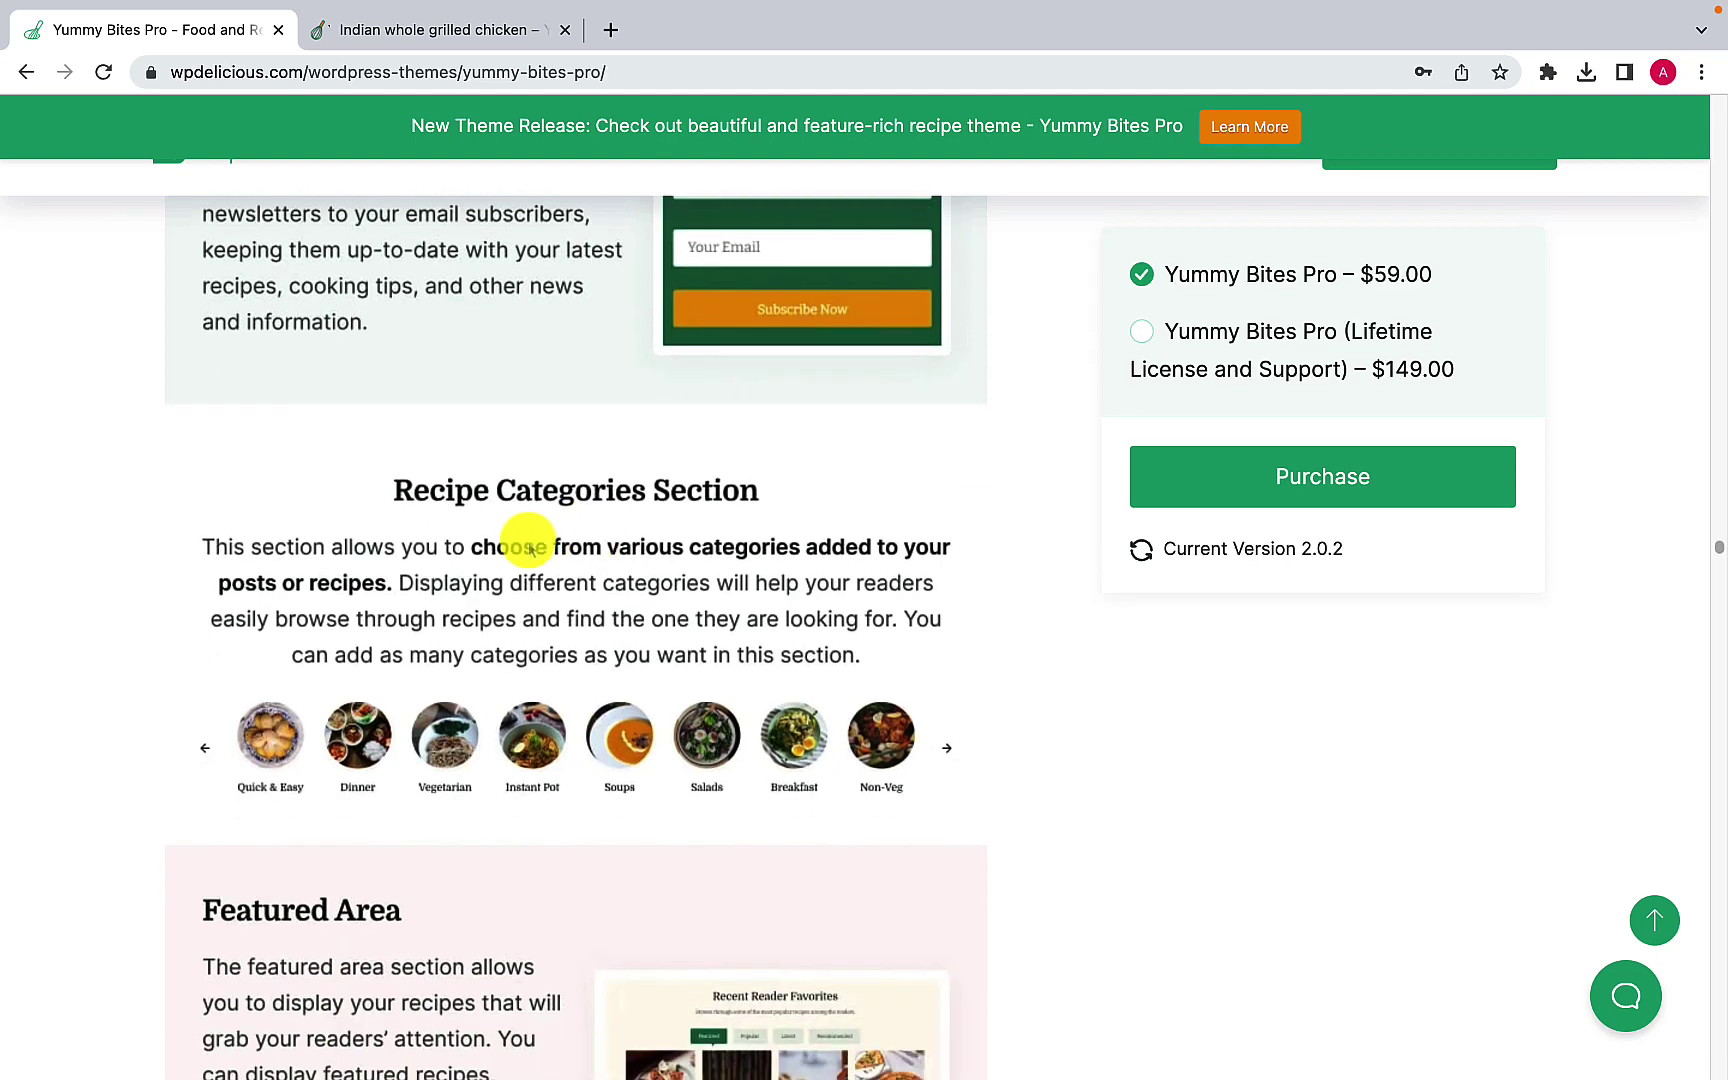
scroll(558, 556, down, 5)
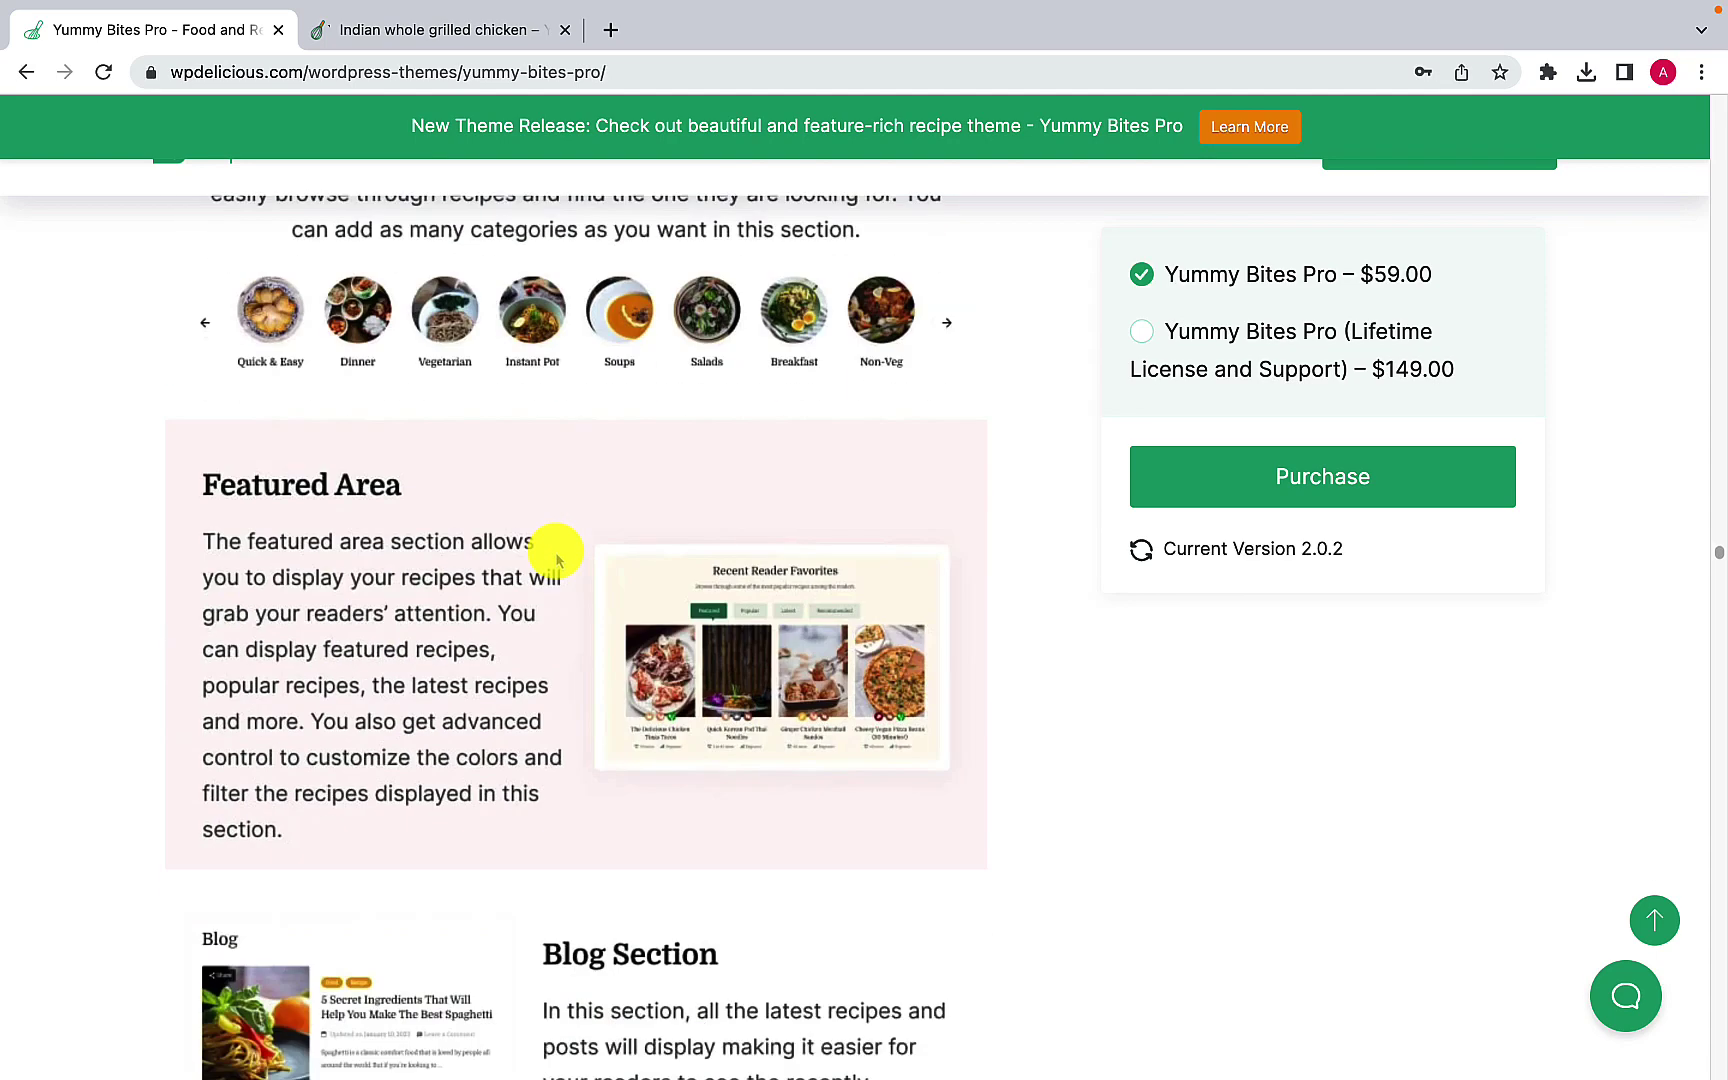
scroll(586, 571, down, 2)
scroll(598, 584, down, 2)
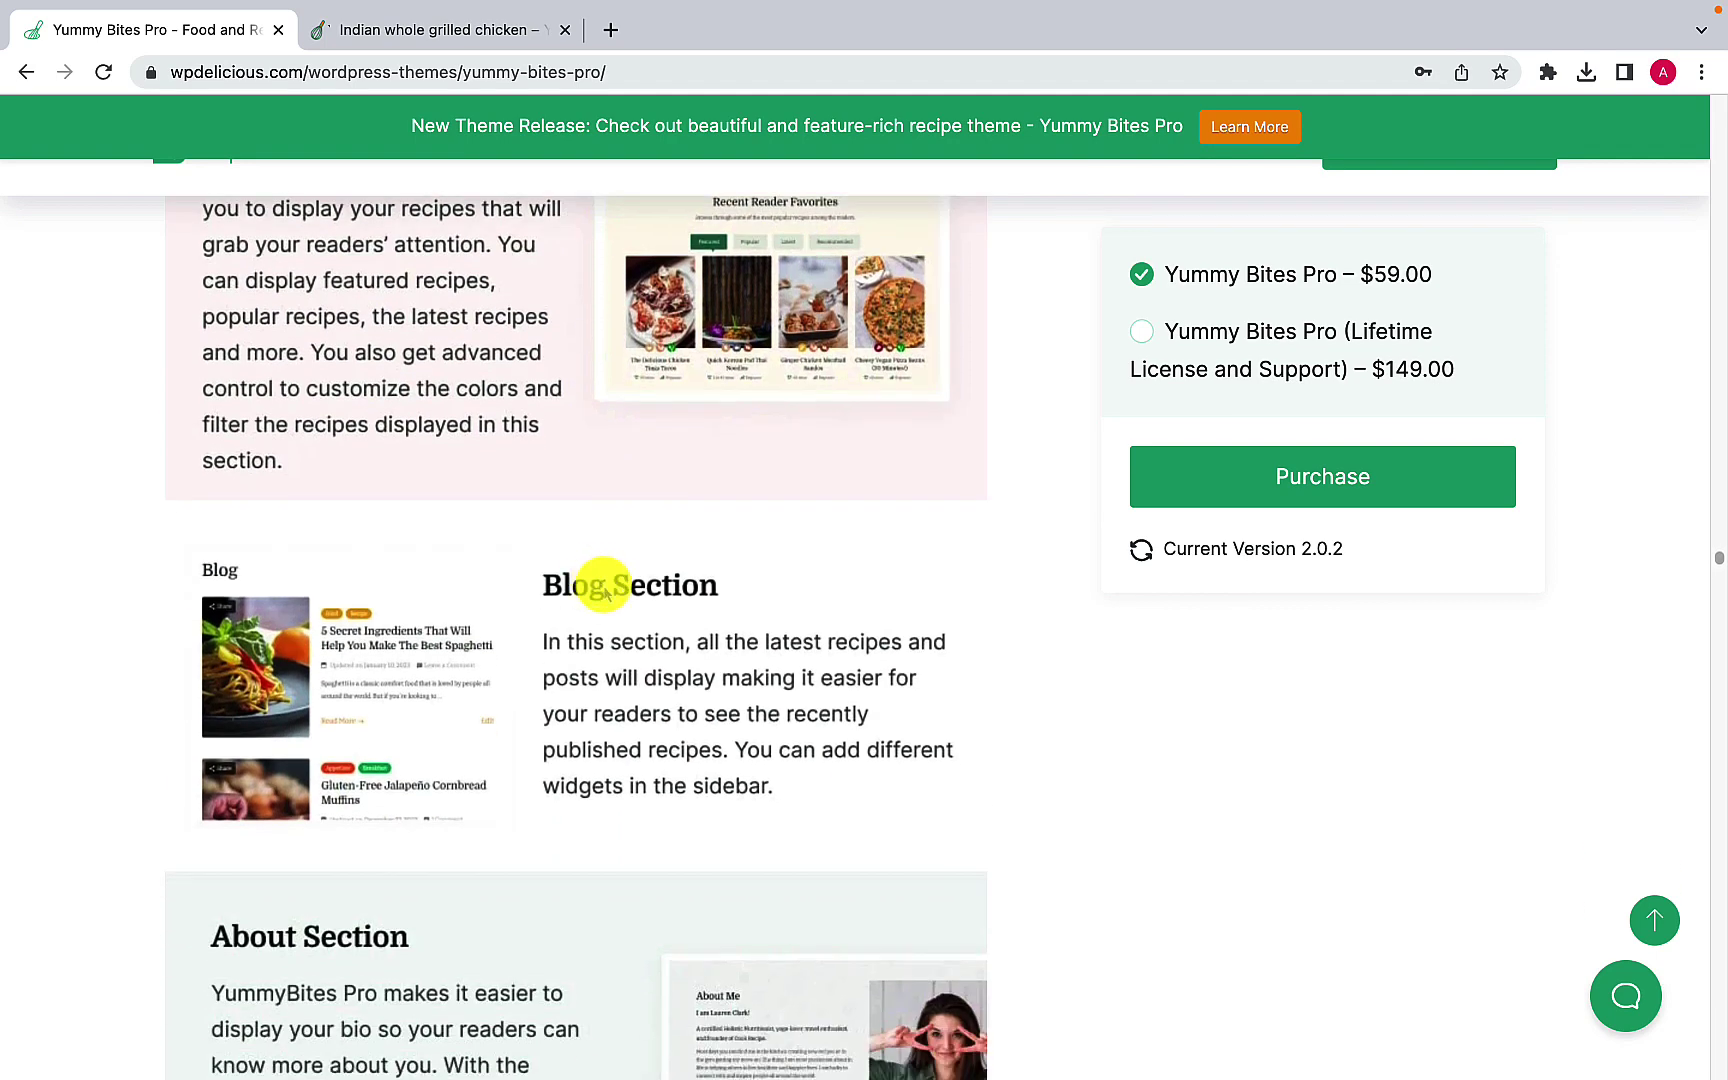
scroll(620, 608, down, 4)
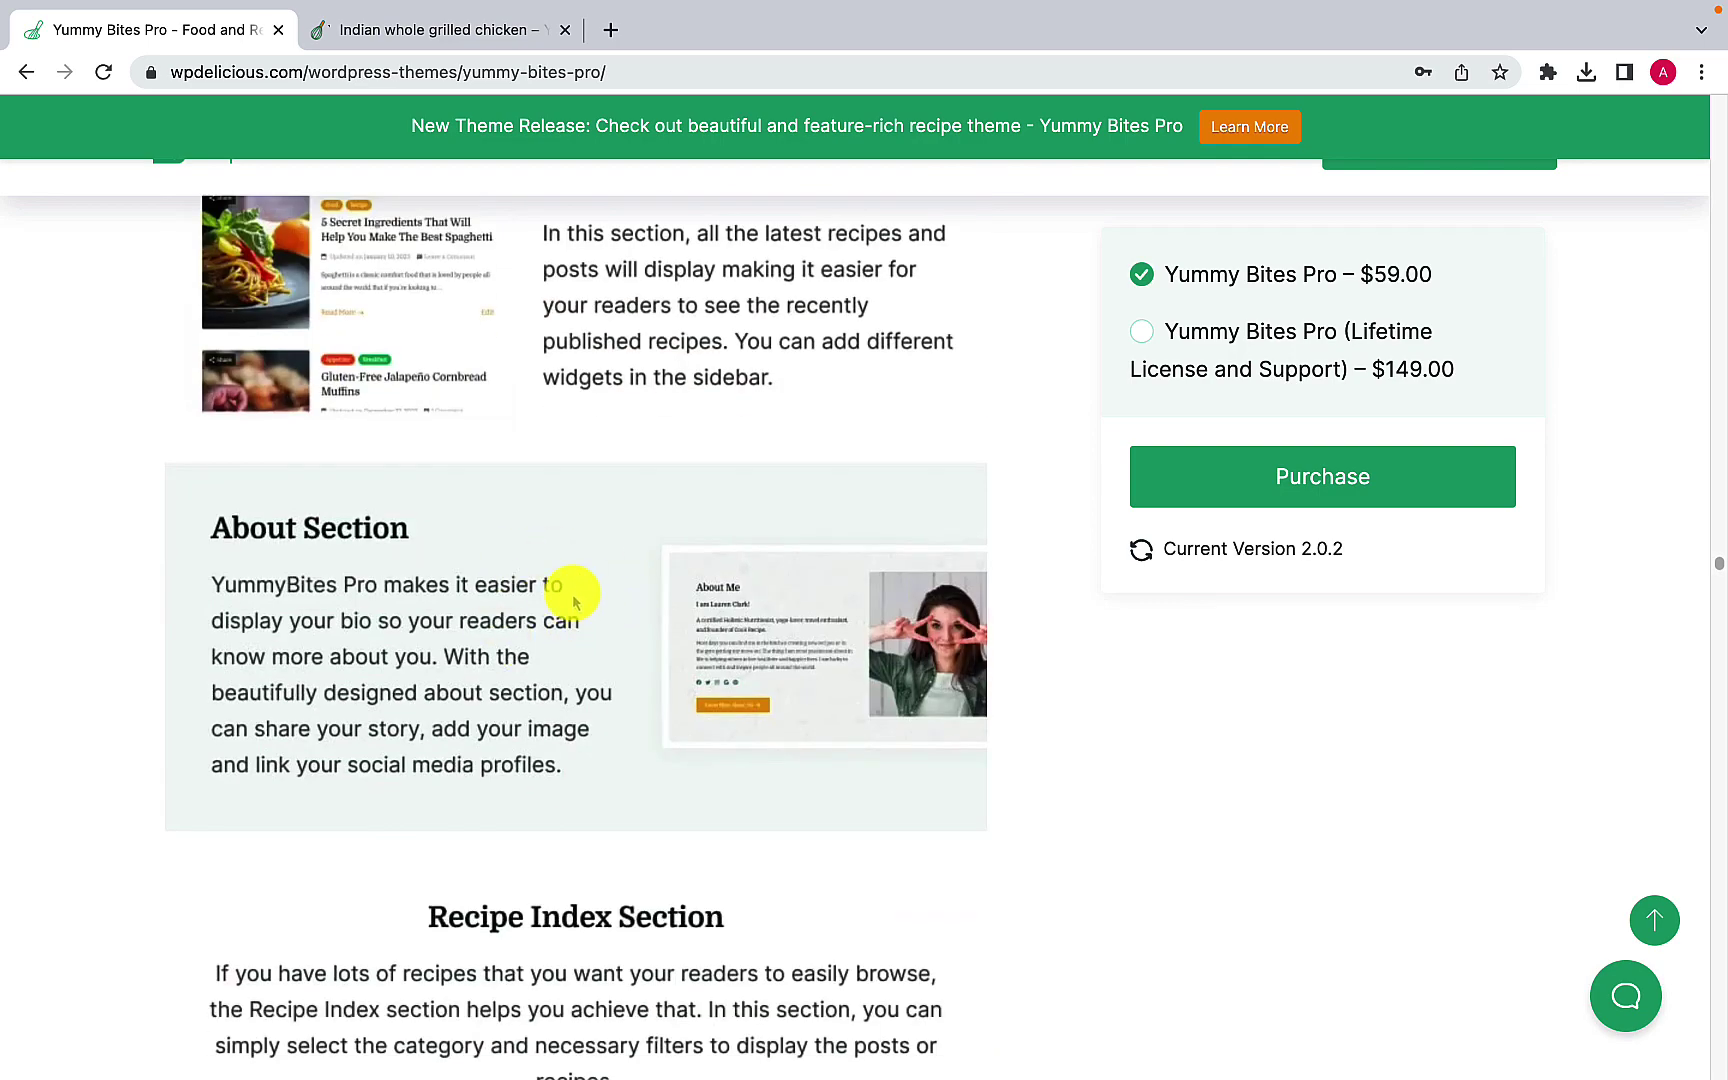
scroll(530, 579, down, 3)
scroll(591, 655, down, 6)
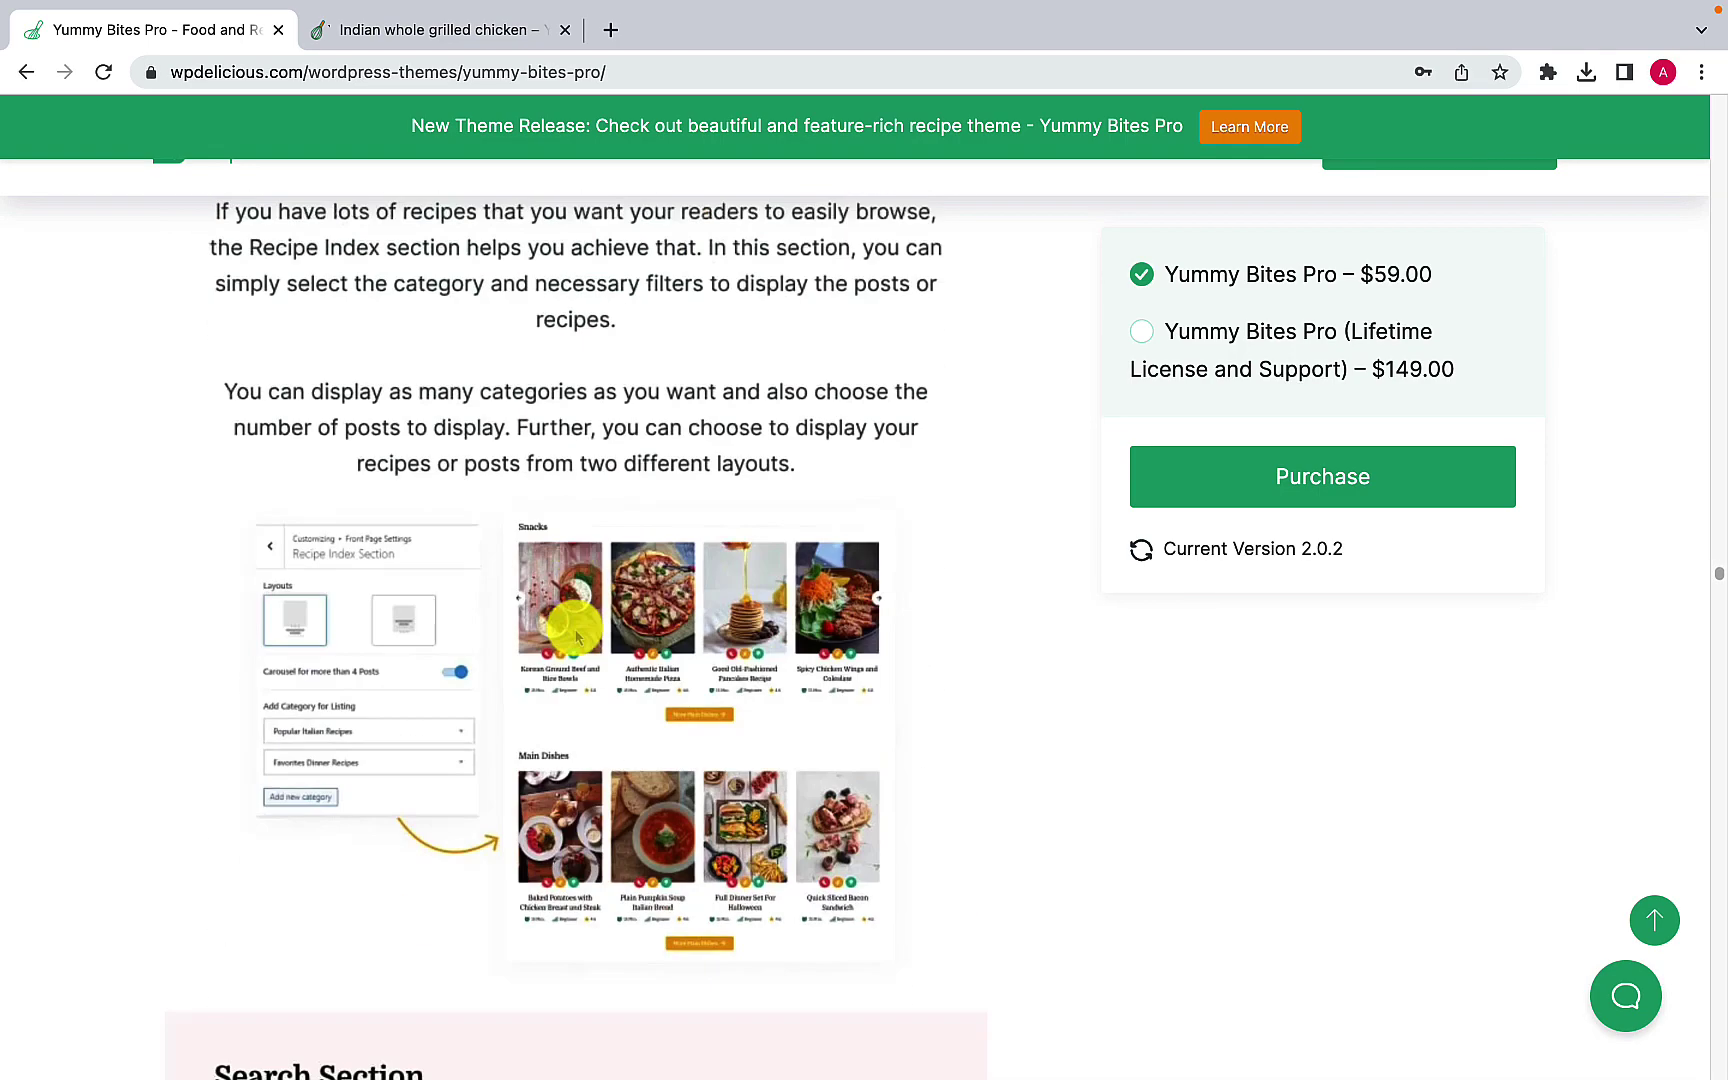
Step: Review the remaining homepage features, from the Search, Categories, Call to Action and Featured On sections to Sort/Disable Home Page section
scroll(571, 629, down, 4)
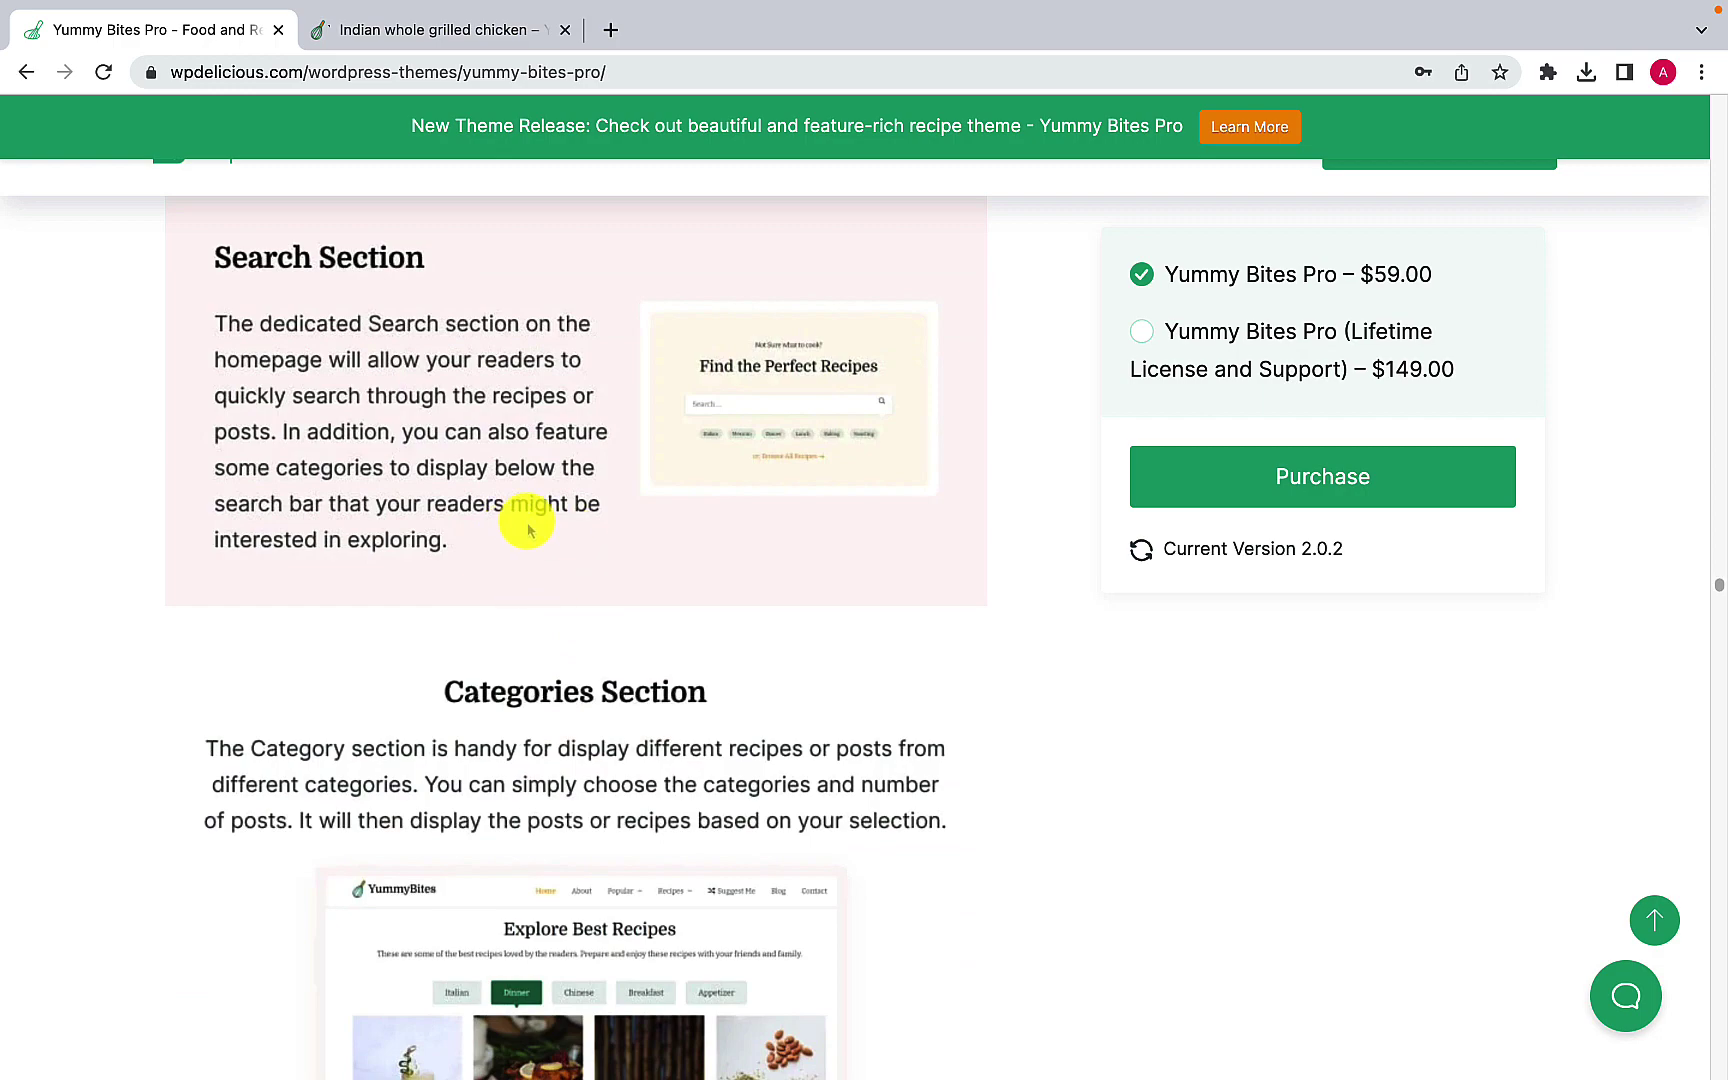
scroll(620, 675, down, 2)
scroll(632, 656, down, 8)
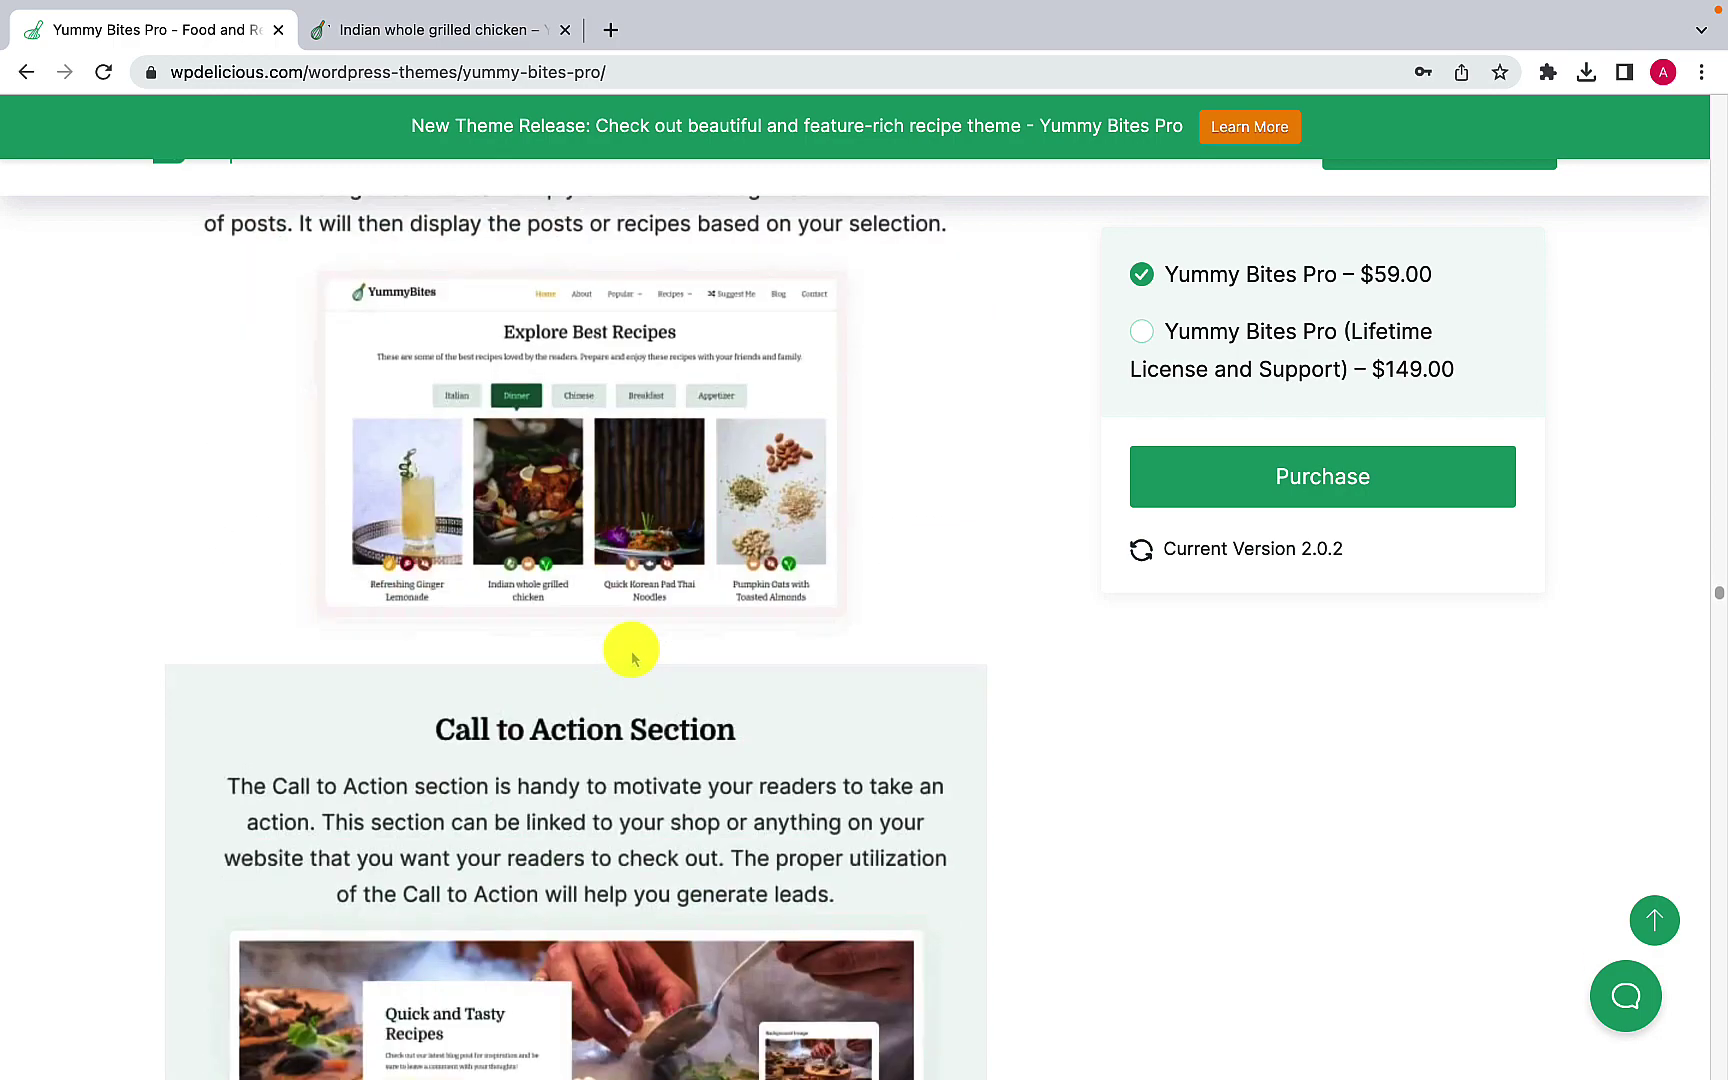
scroll(606, 648, down, 9)
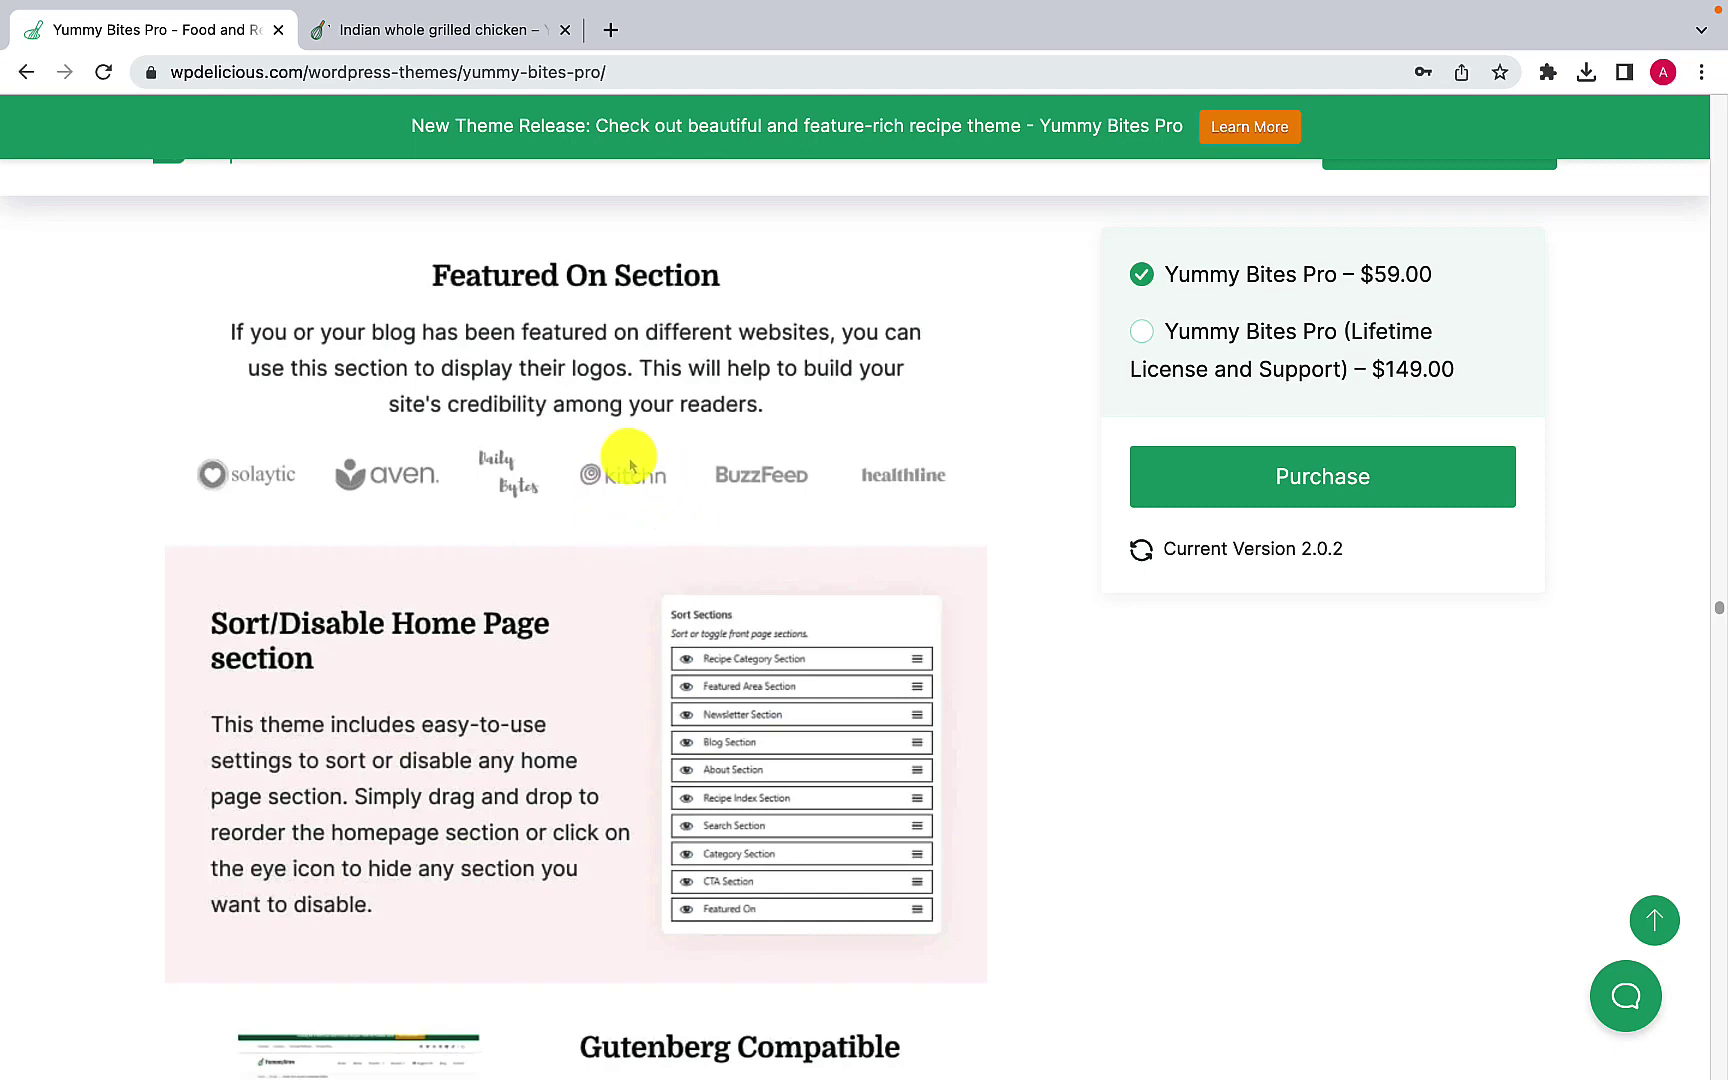
scroll(627, 463, down, 3)
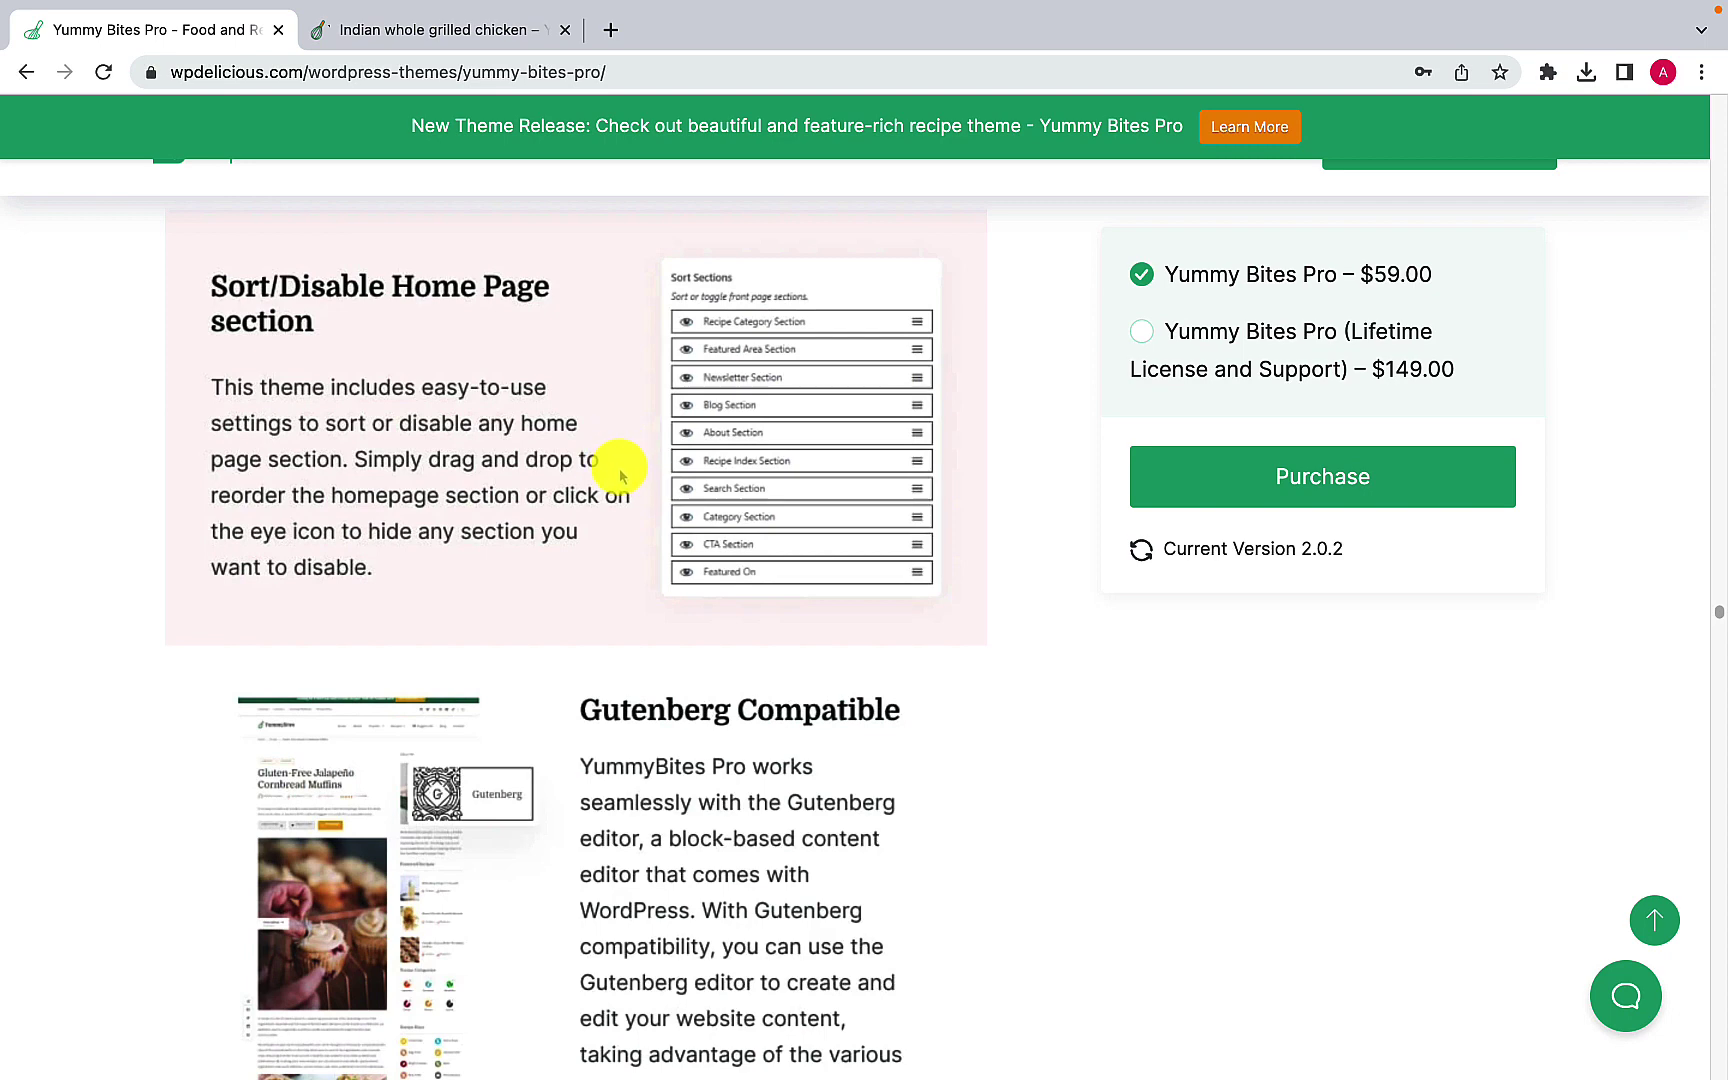
Step: Review the features from Gutenberg and Elementor compatibility through notification bar, affiliate disclosure, header, Instagram feed, 404 page and footer menu to Add Your Custom Signature
scroll(622, 474, down, 4)
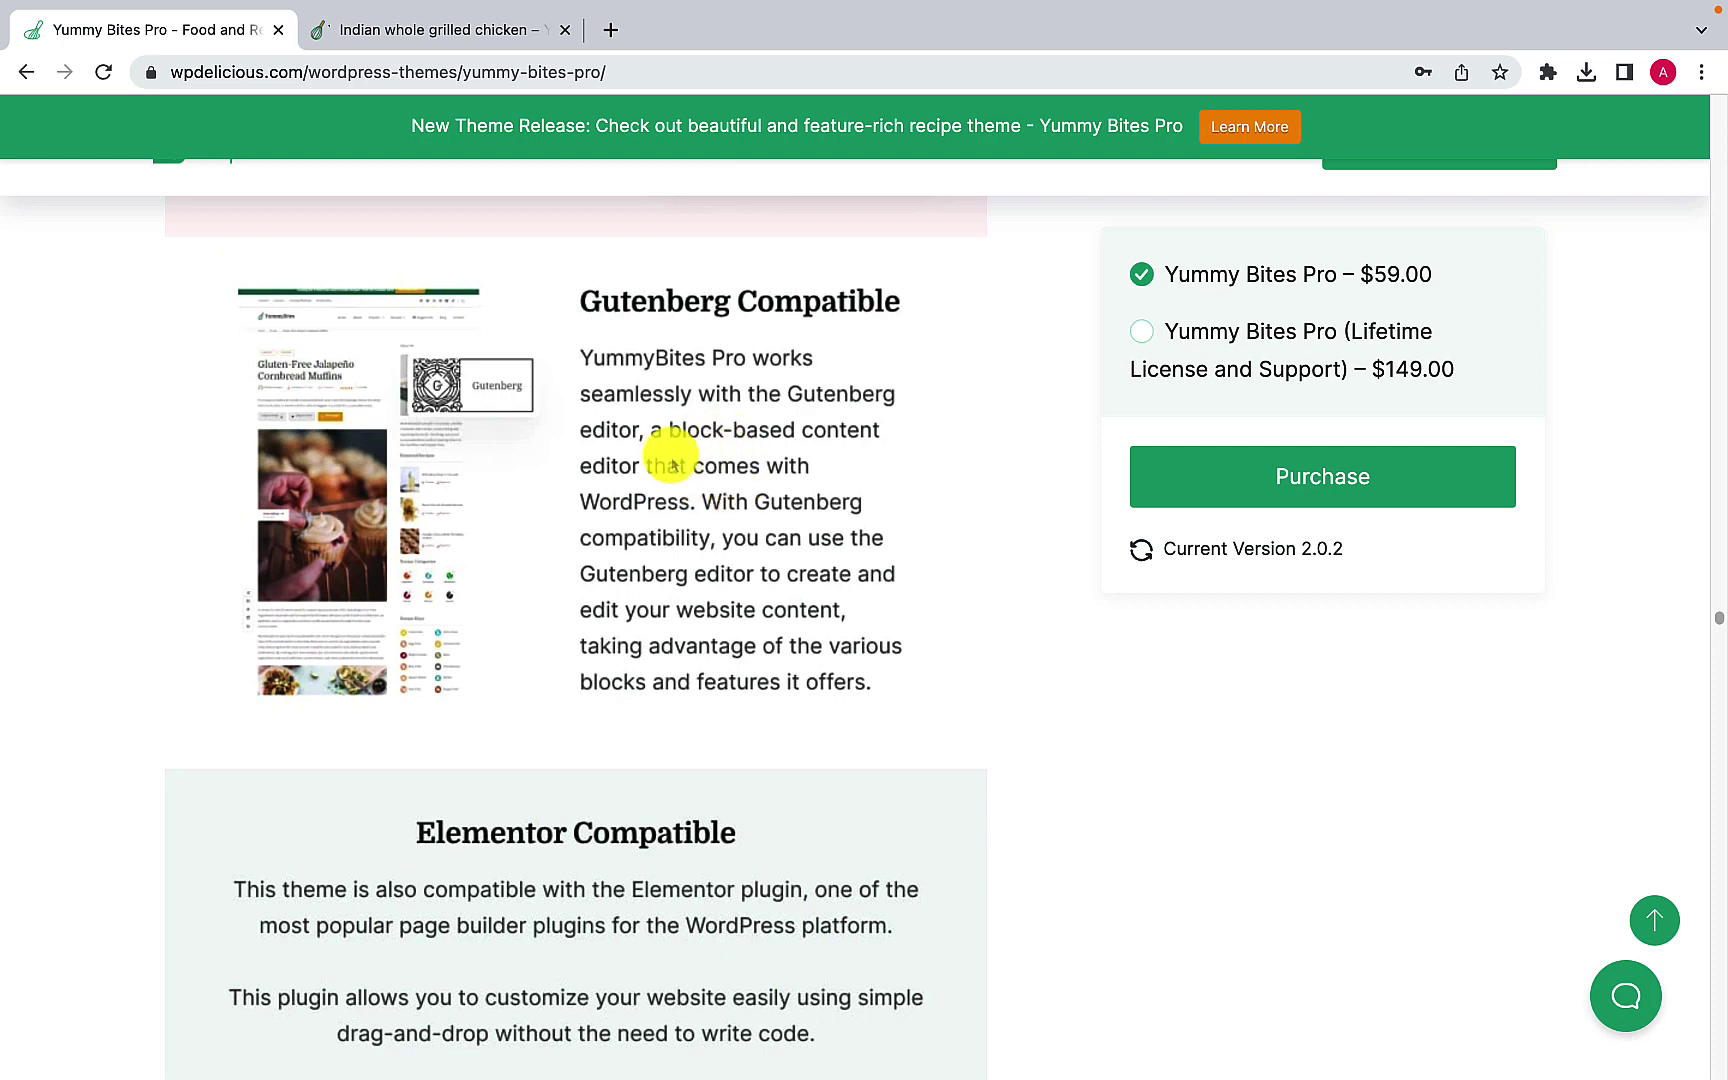
scroll(614, 538, down, 4)
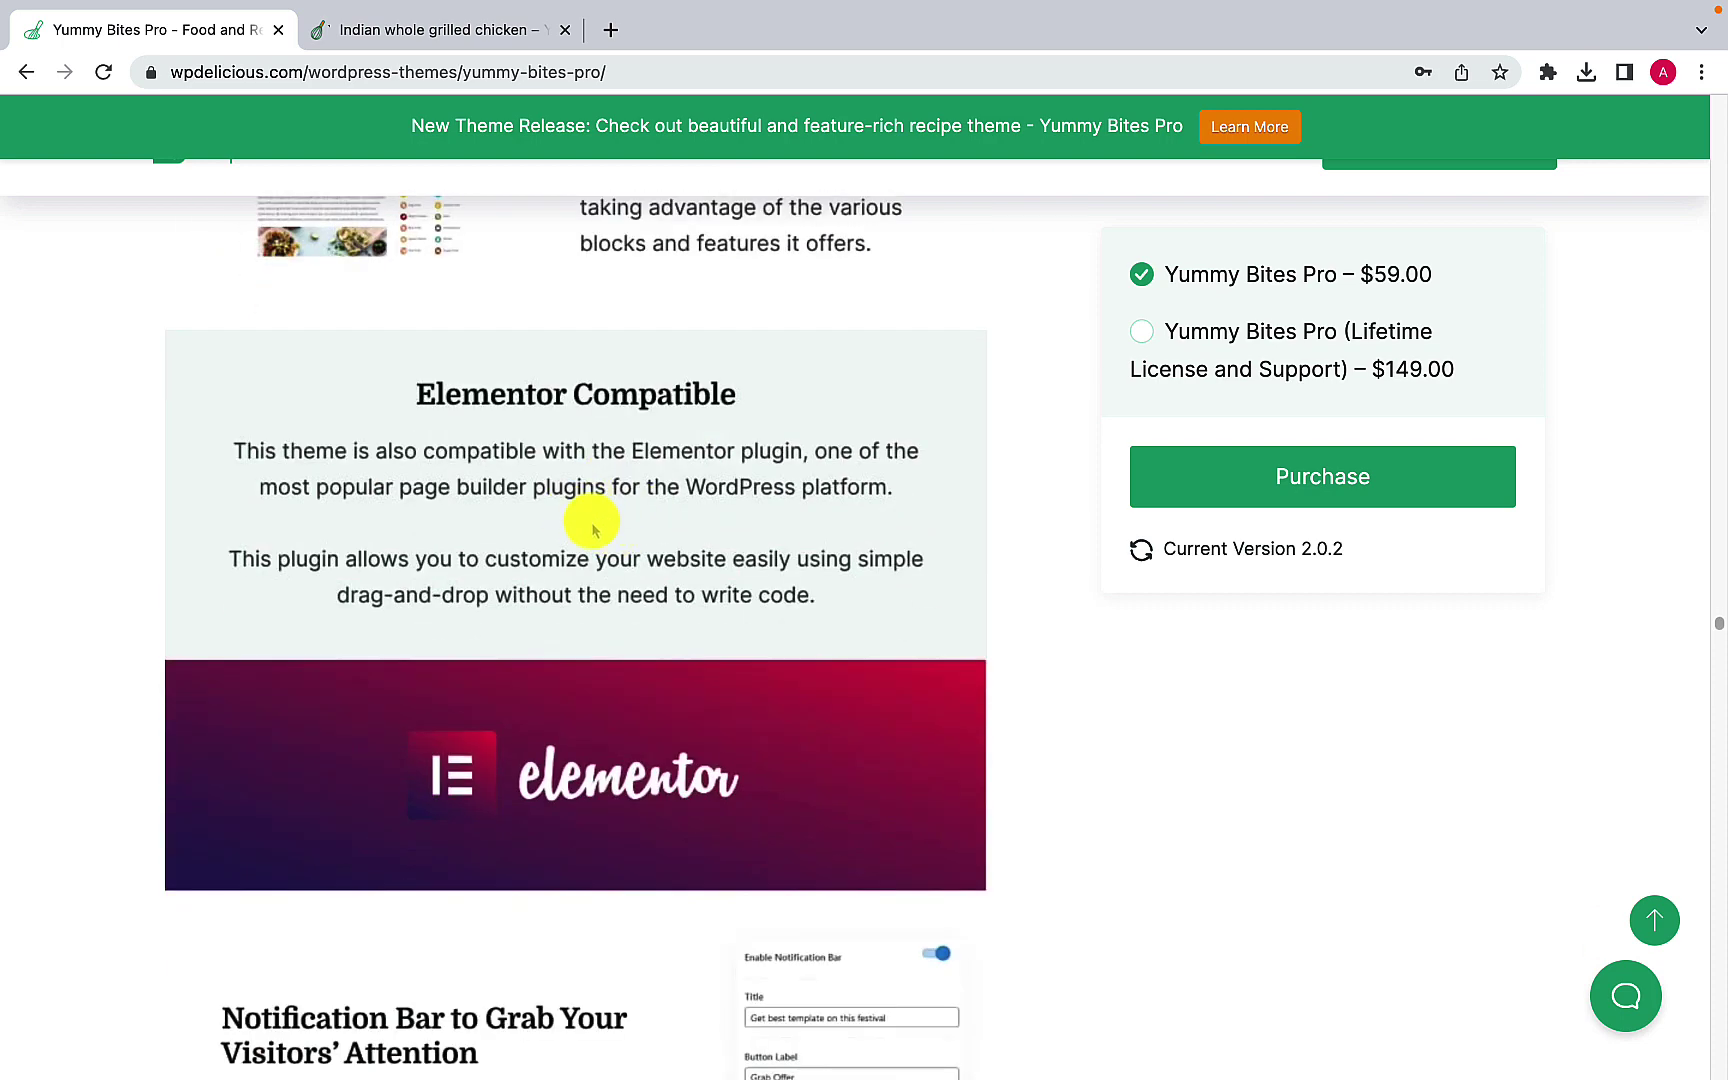
scroll(593, 530, down, 5)
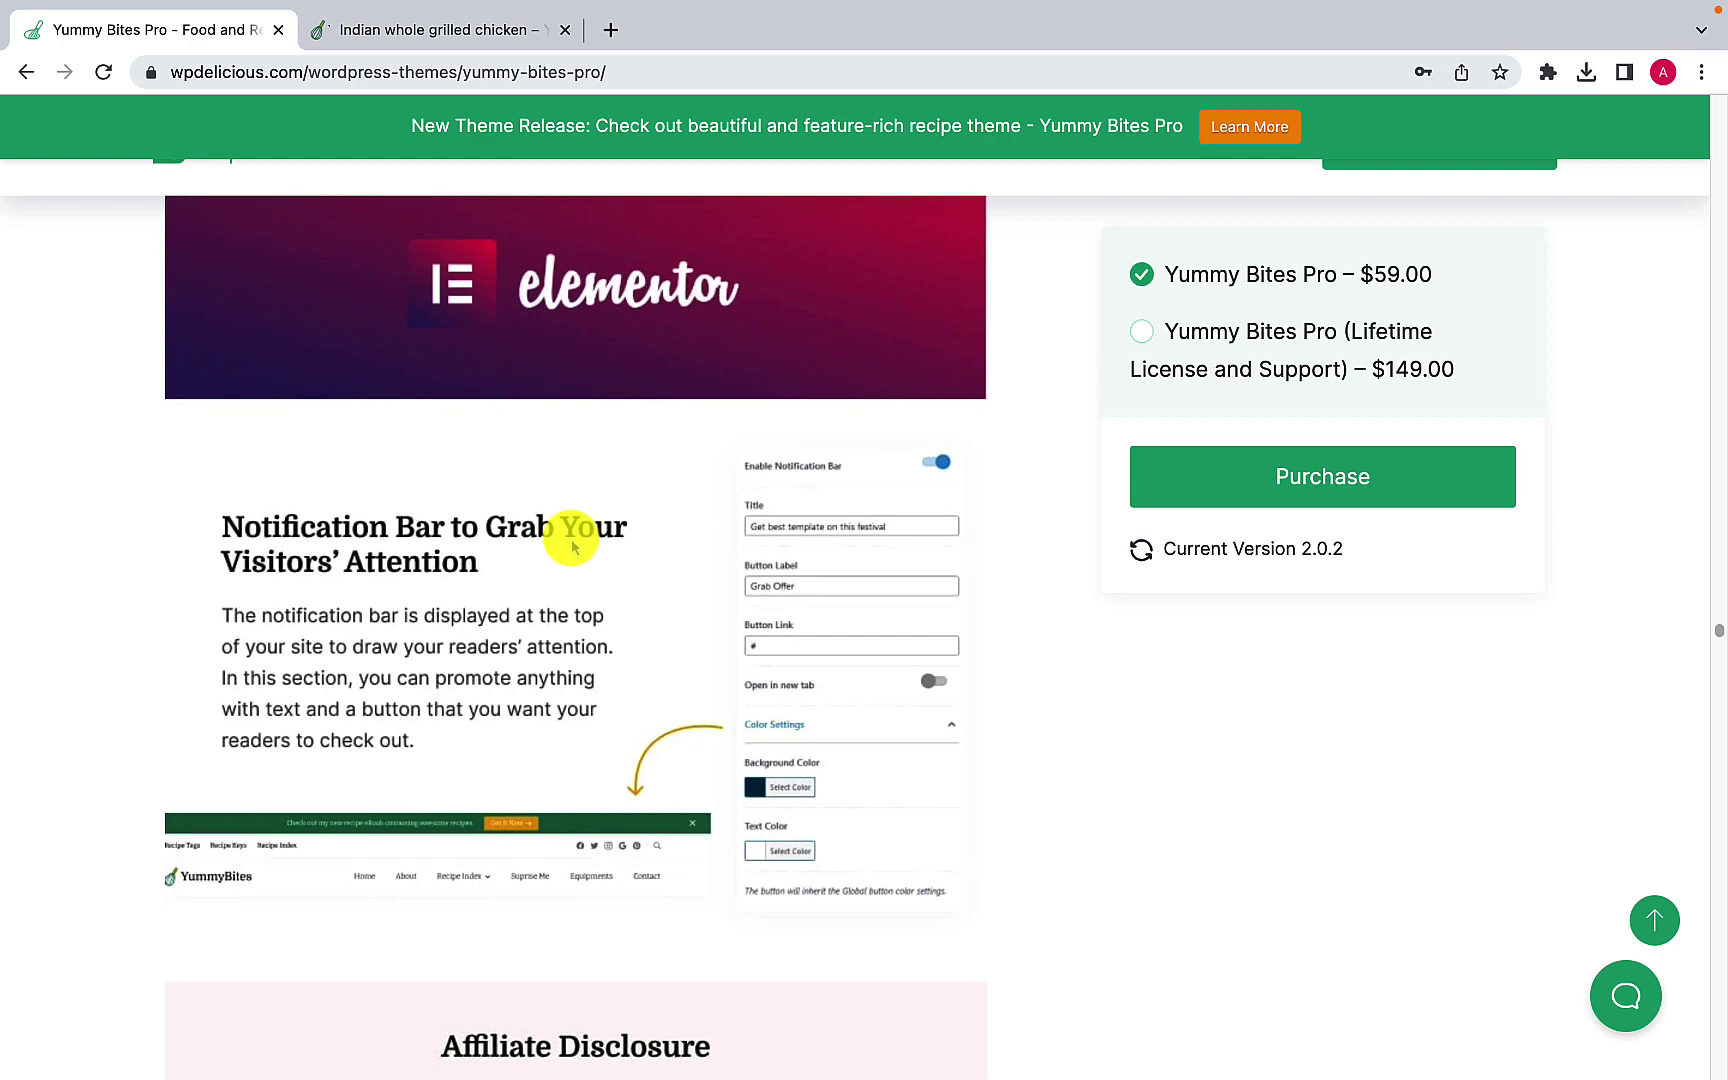
scroll(576, 546, down, 7)
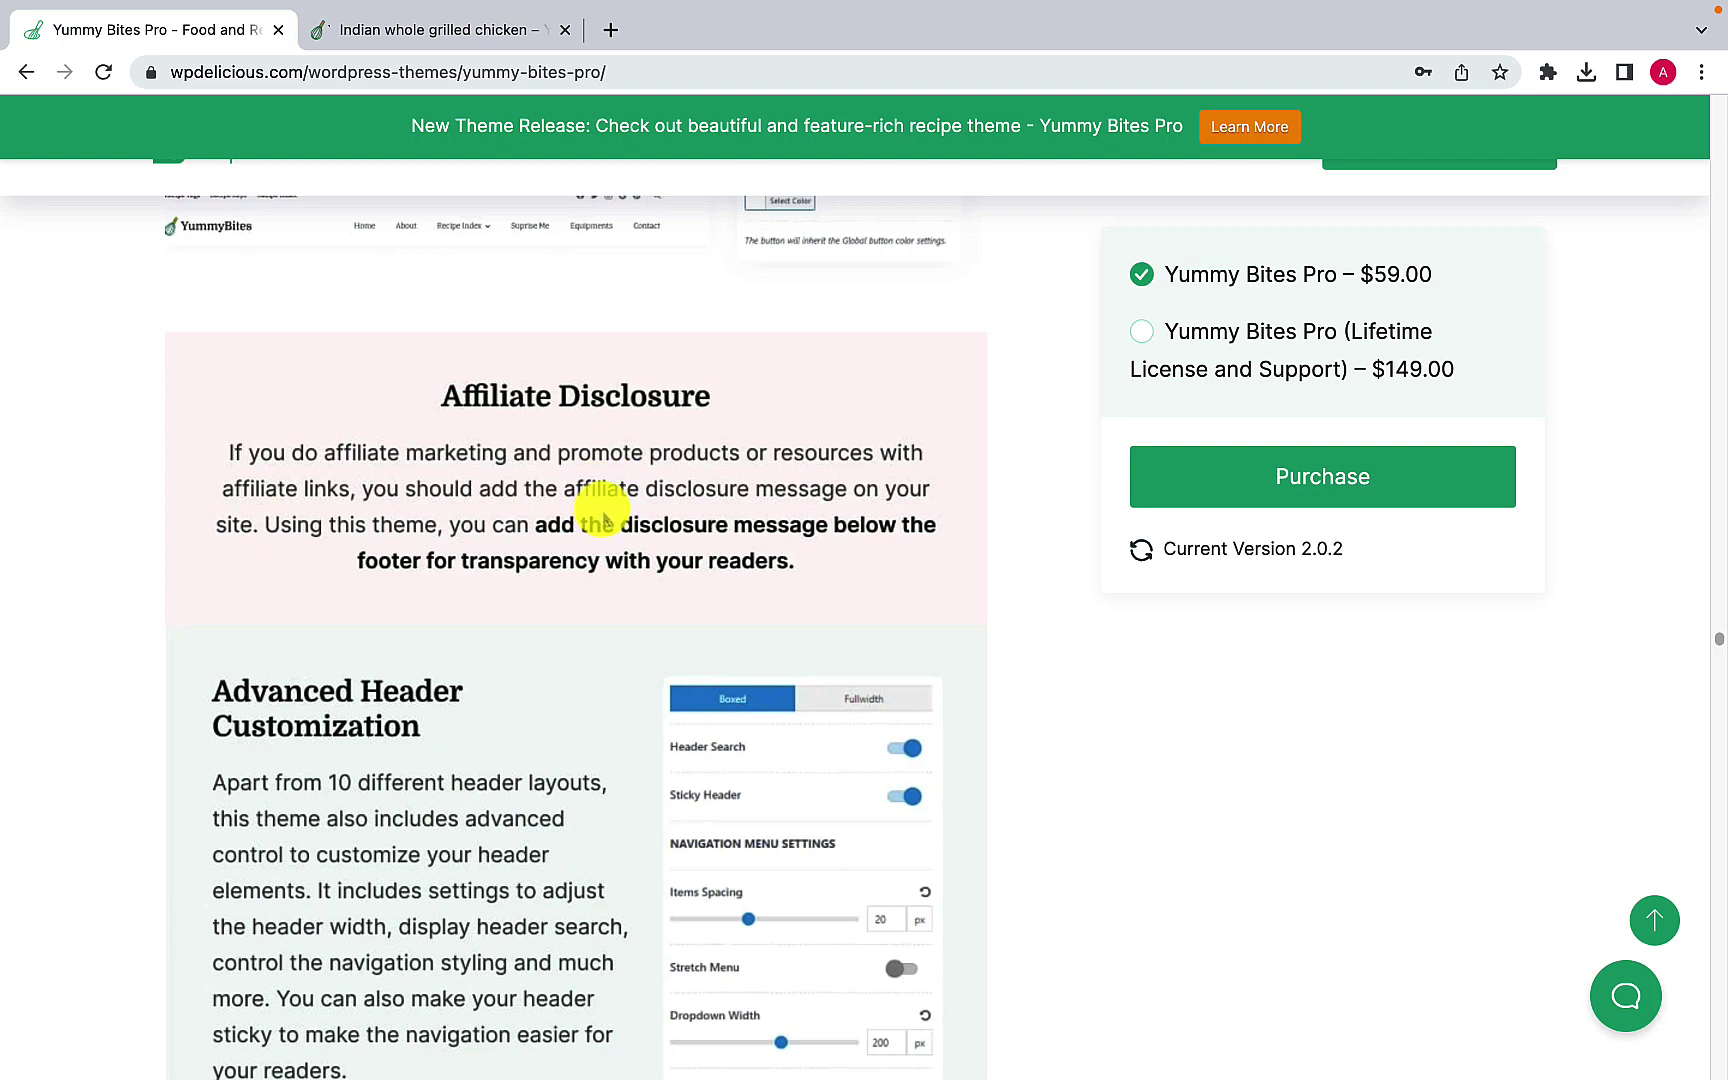
scroll(603, 517, down, 3)
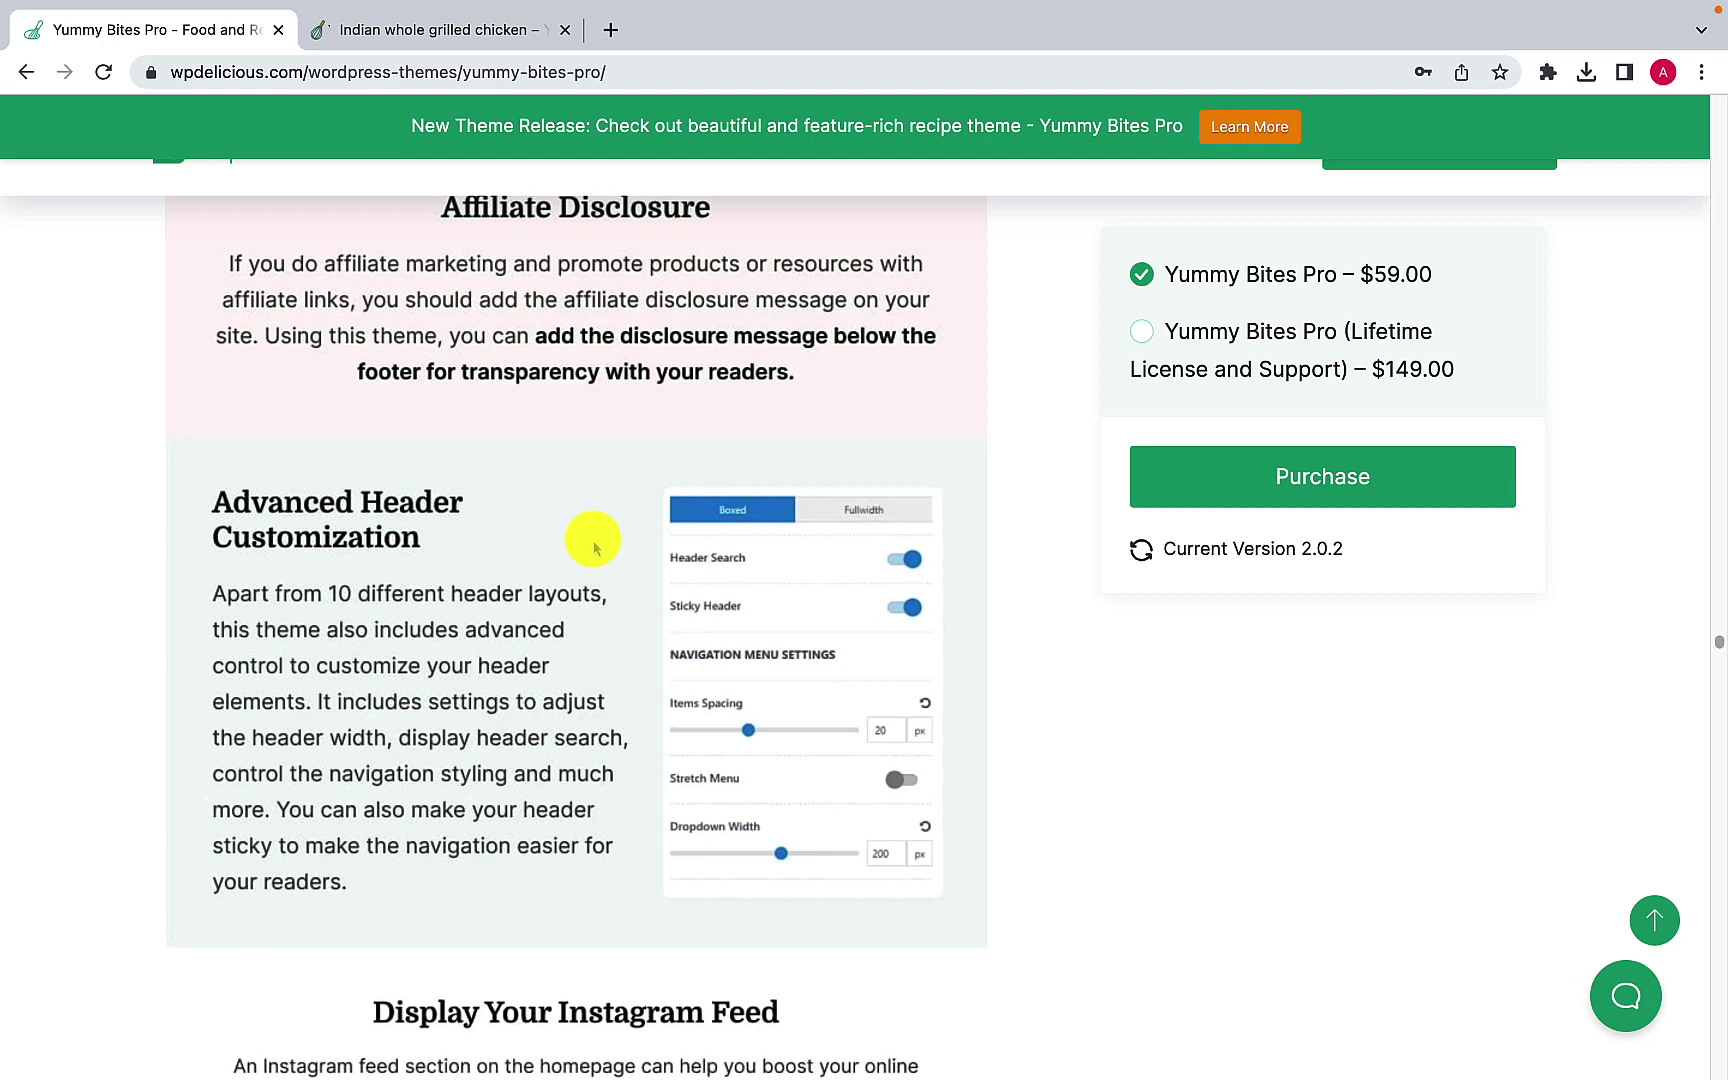
scroll(596, 552, down, 7)
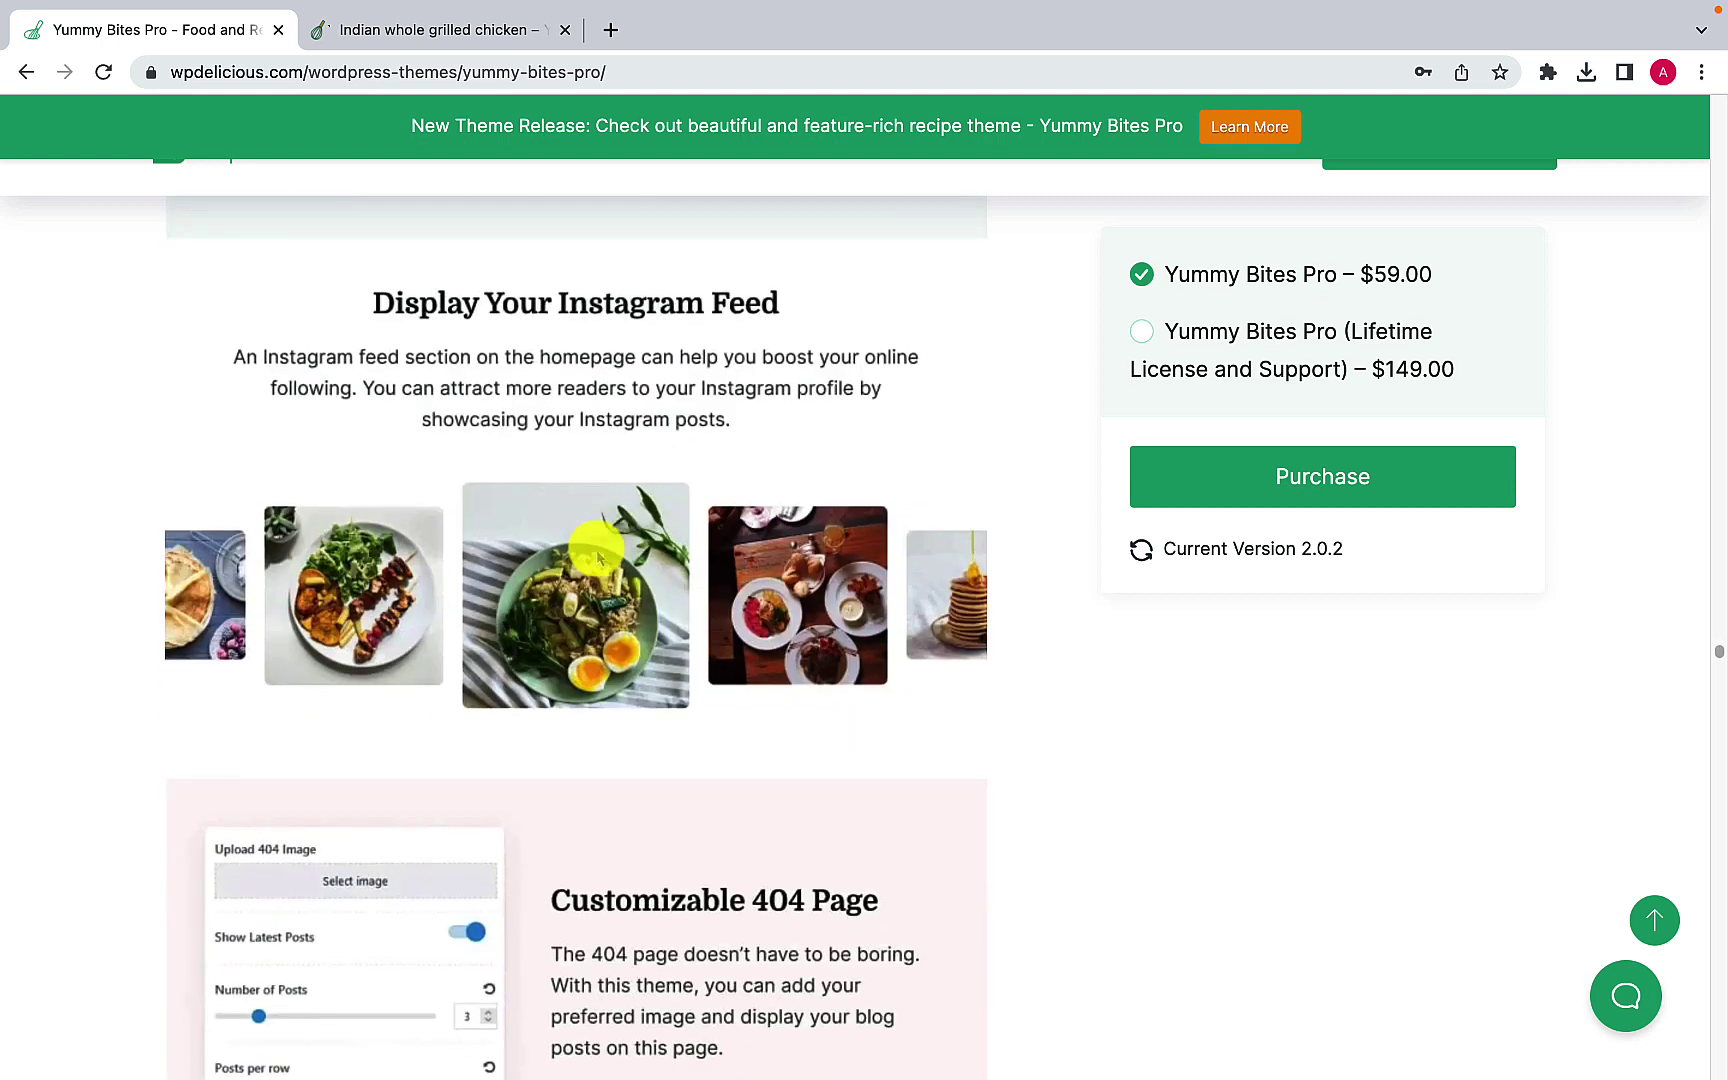
scroll(598, 553, down, 4)
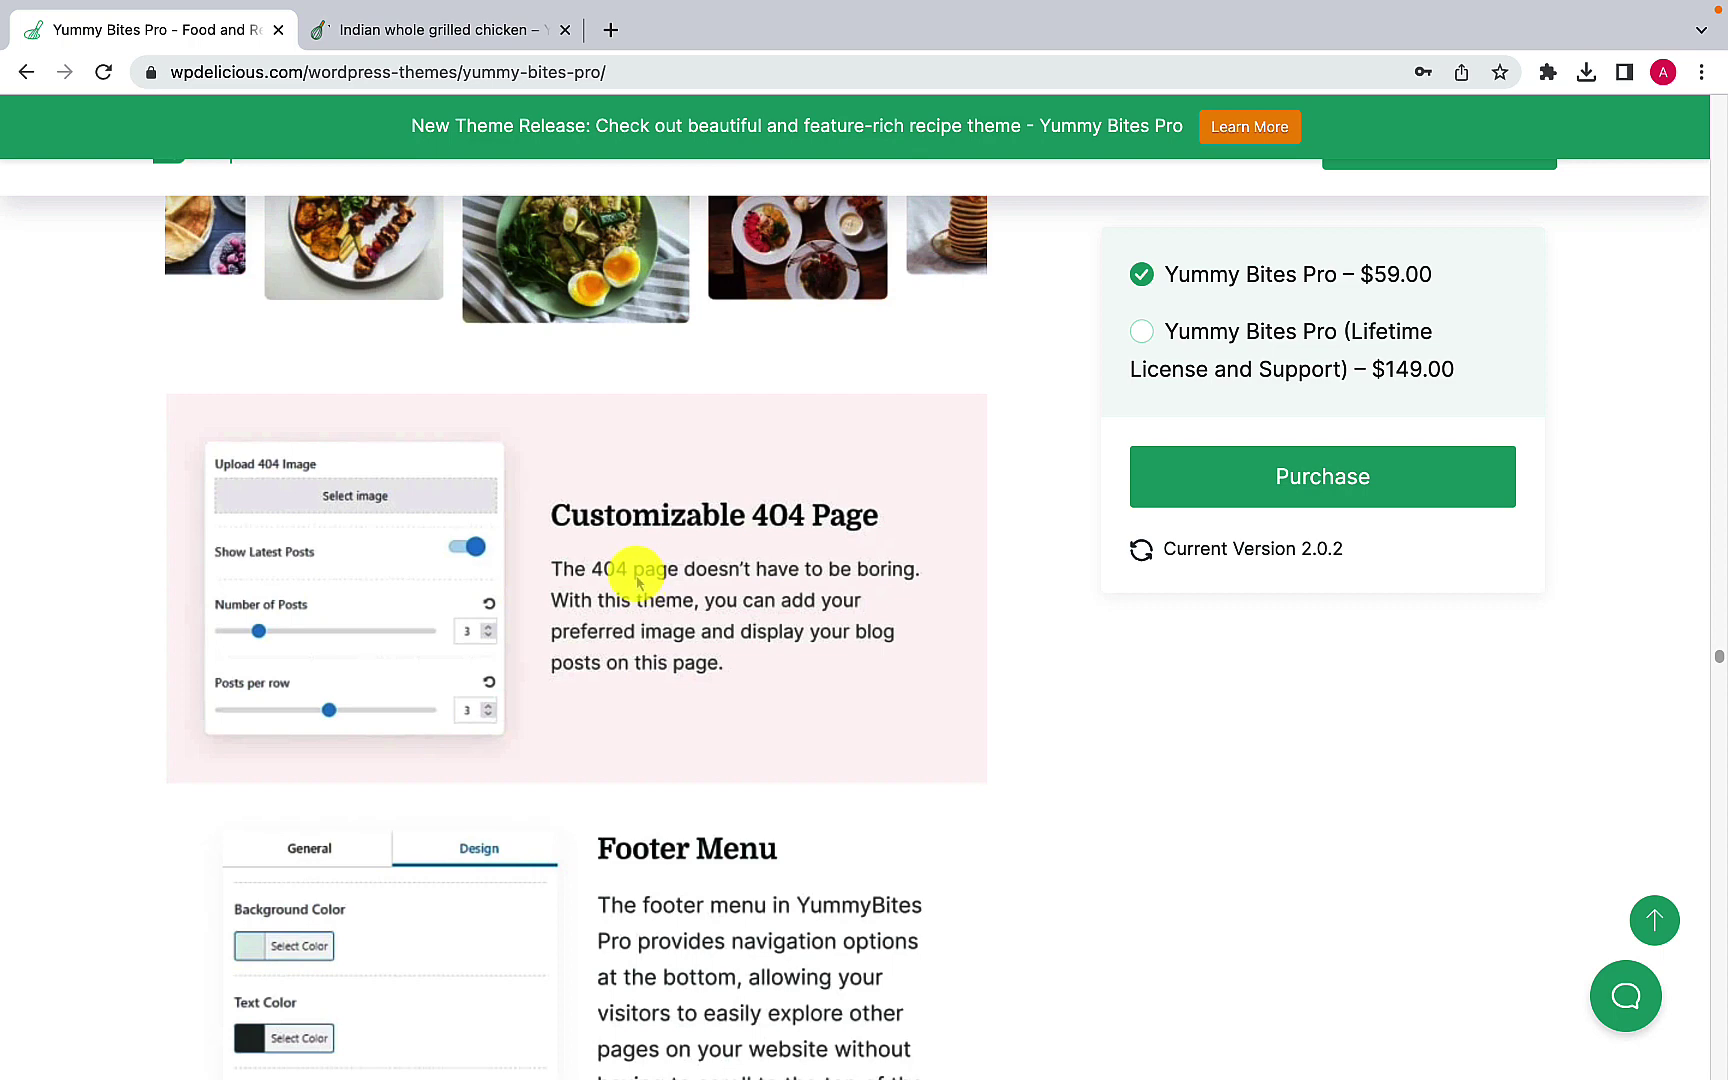
scroll(638, 582, down, 5)
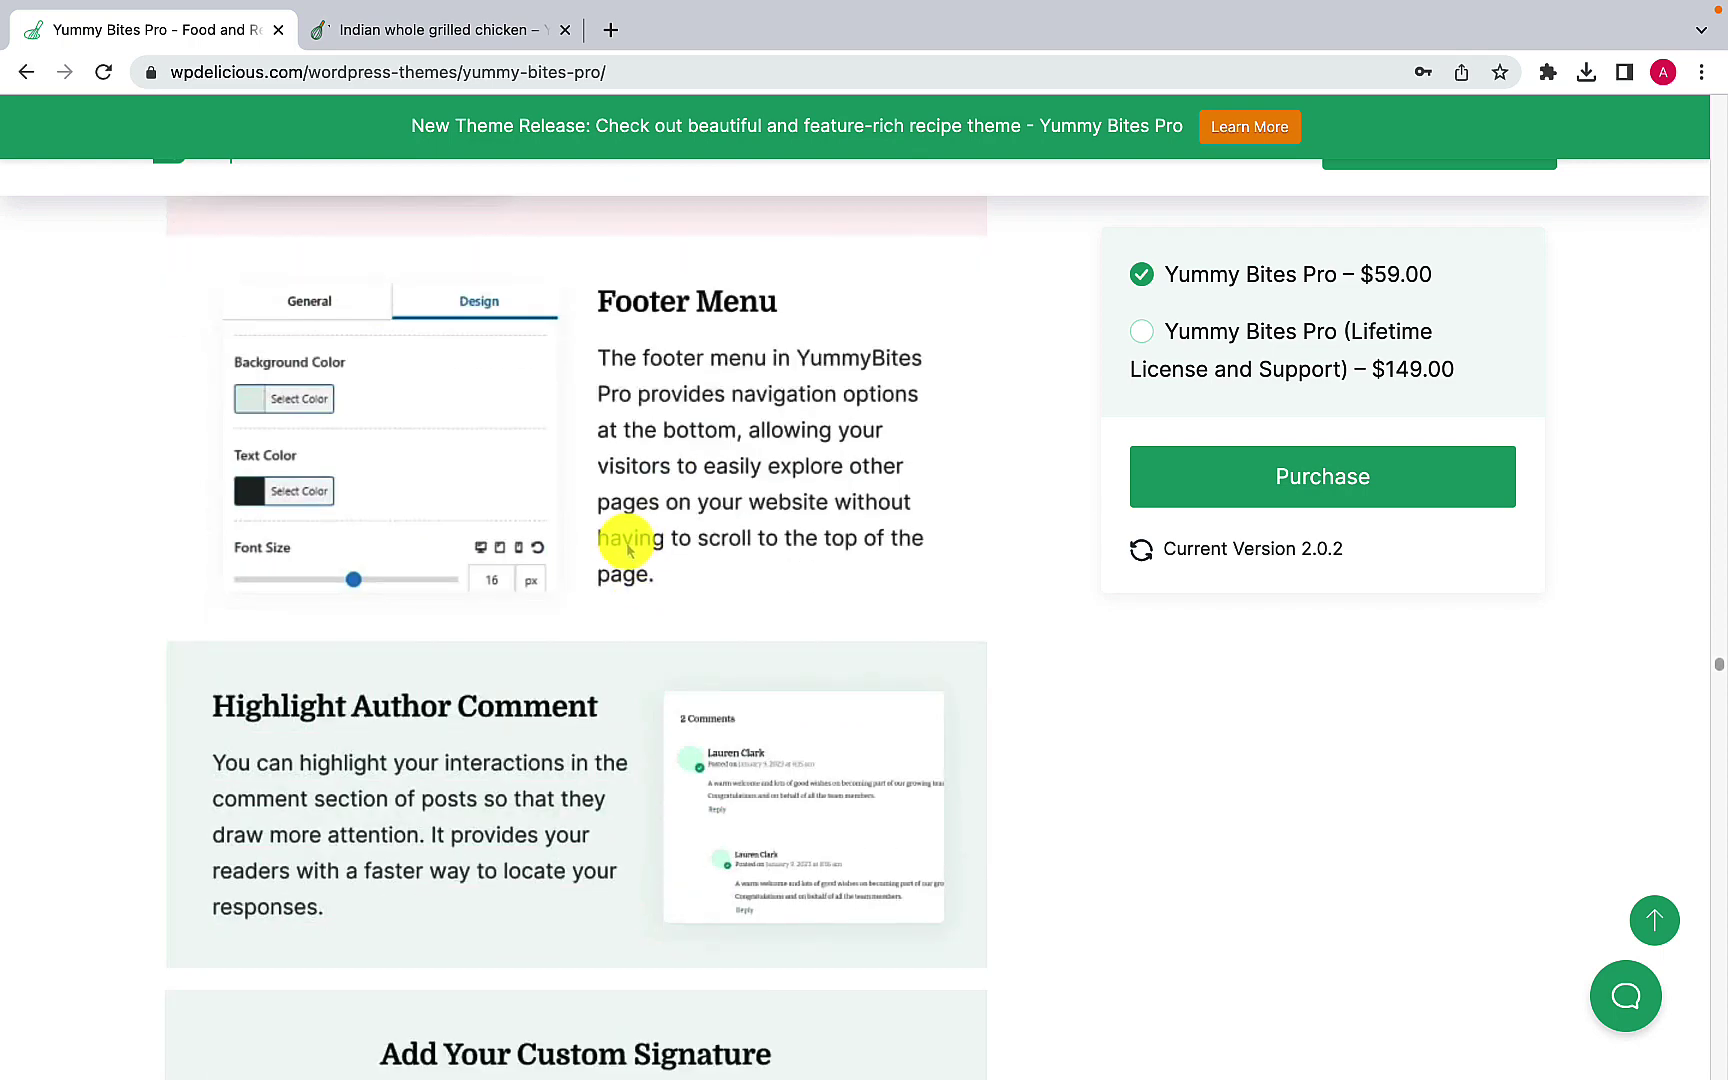
scroll(625, 558, down, 3)
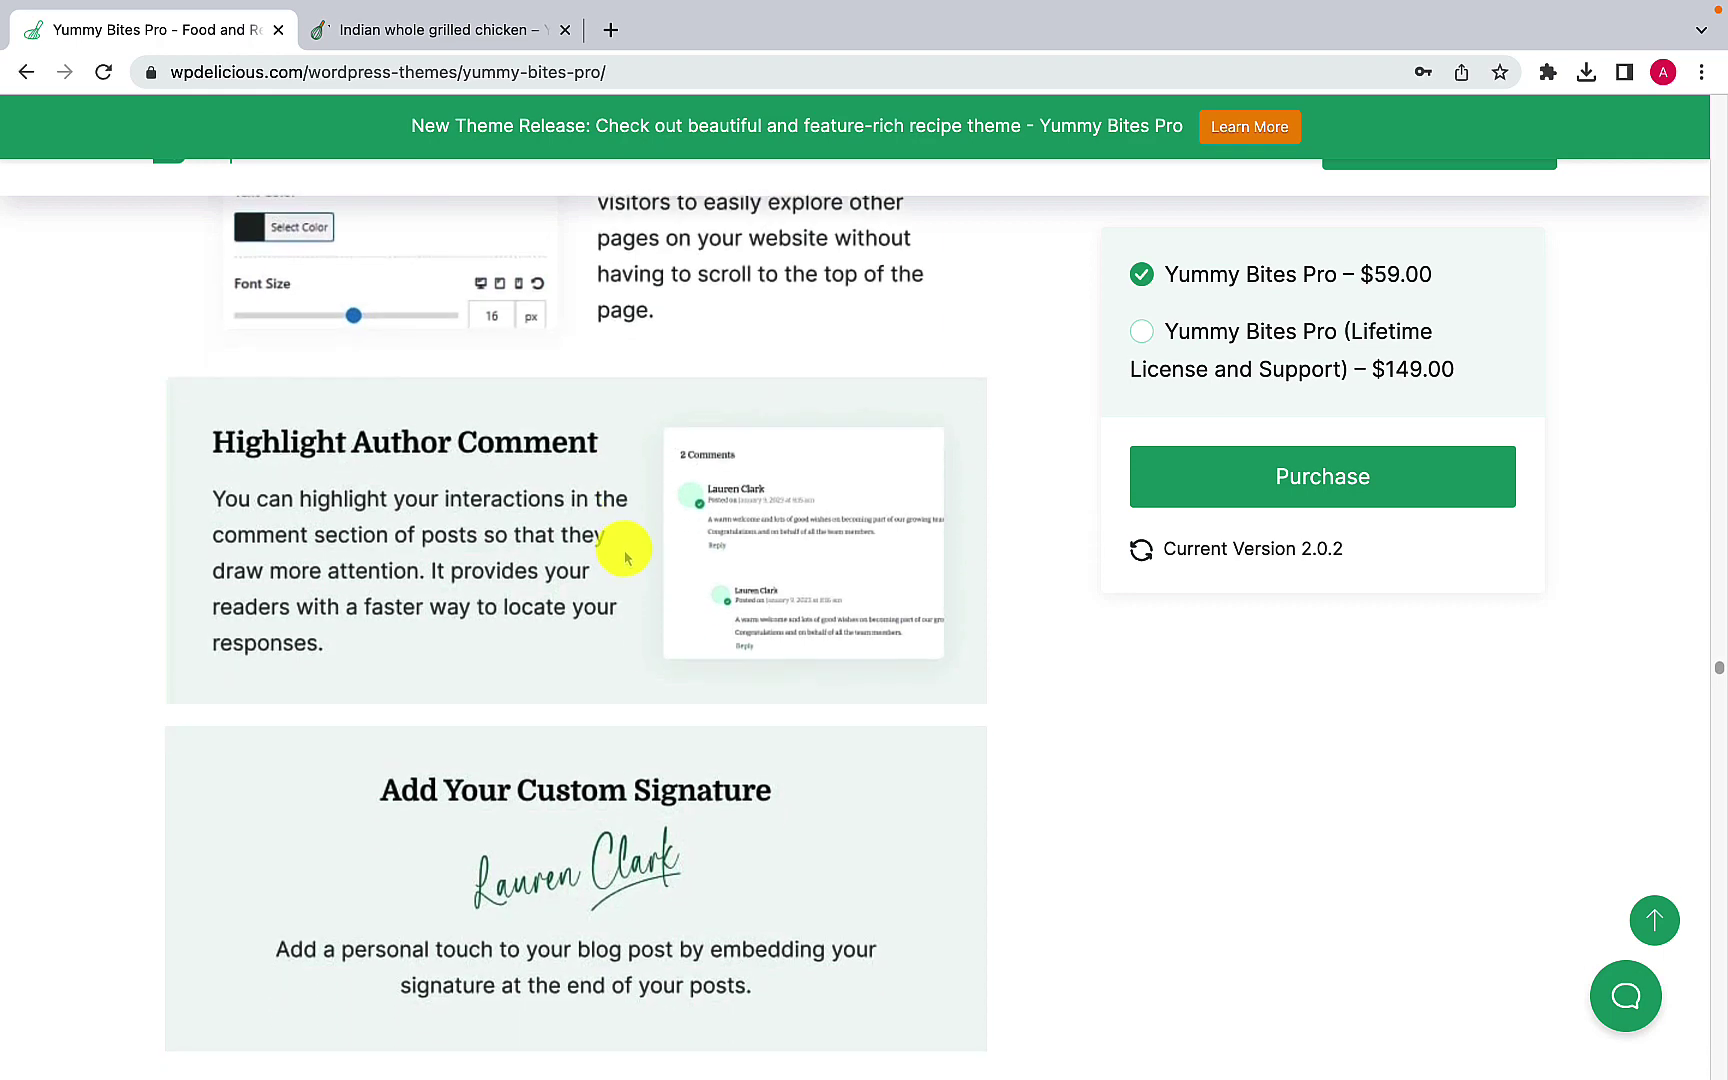
scroll(624, 556, down, 4)
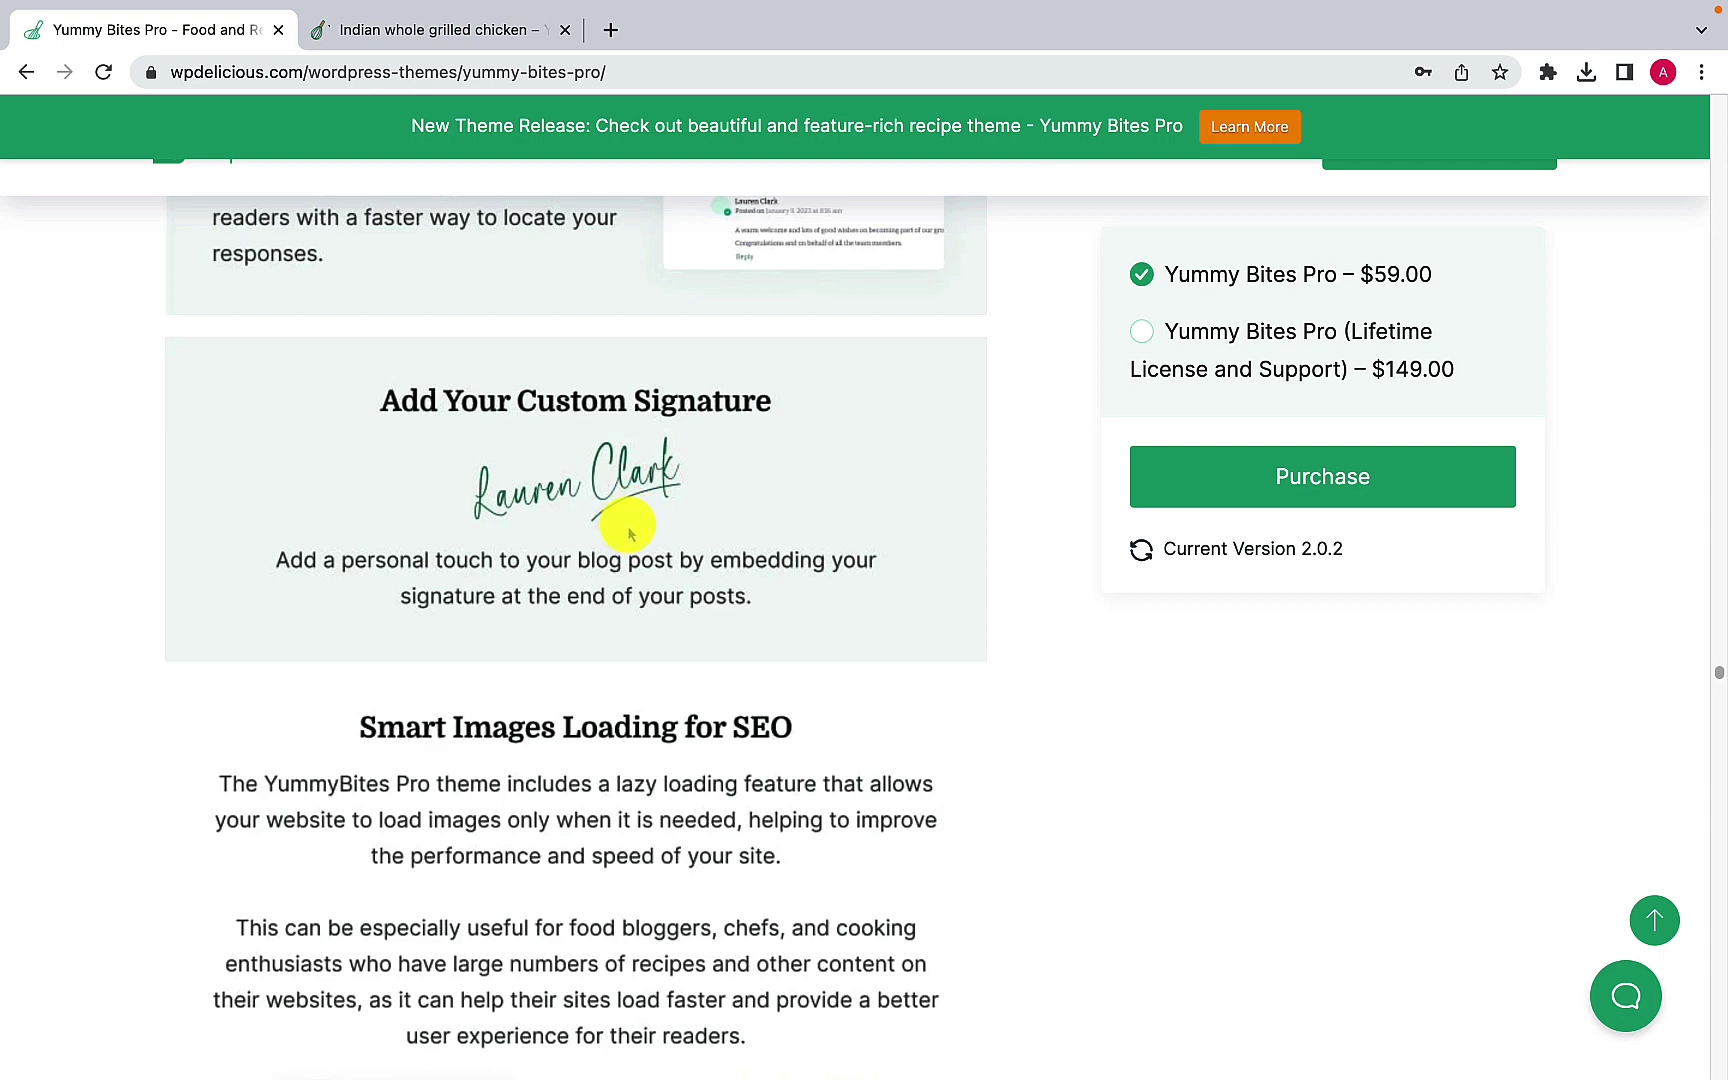
Step: Review the features from Smart Images Loading for SEO through footer copyright, custom scripts, social media integration and social shares to Built-in SEO Settings
scroll(630, 537, down, 3)
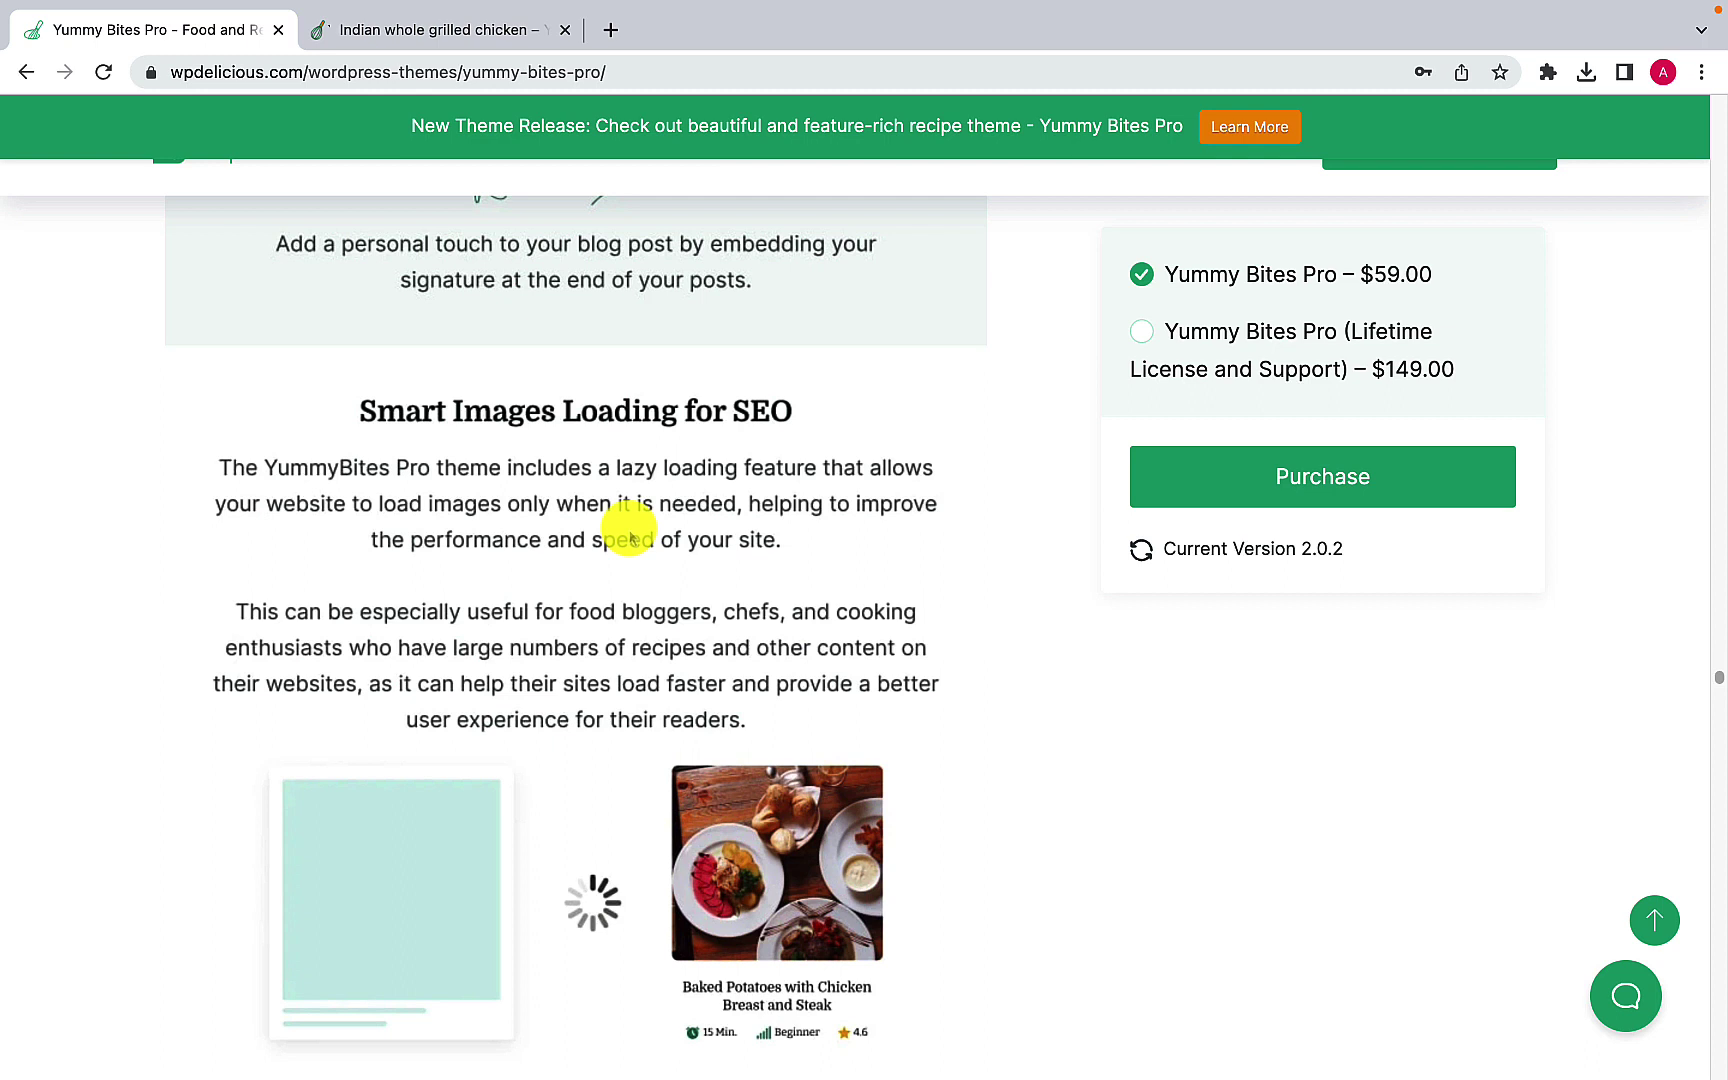
scroll(630, 537, down, 1)
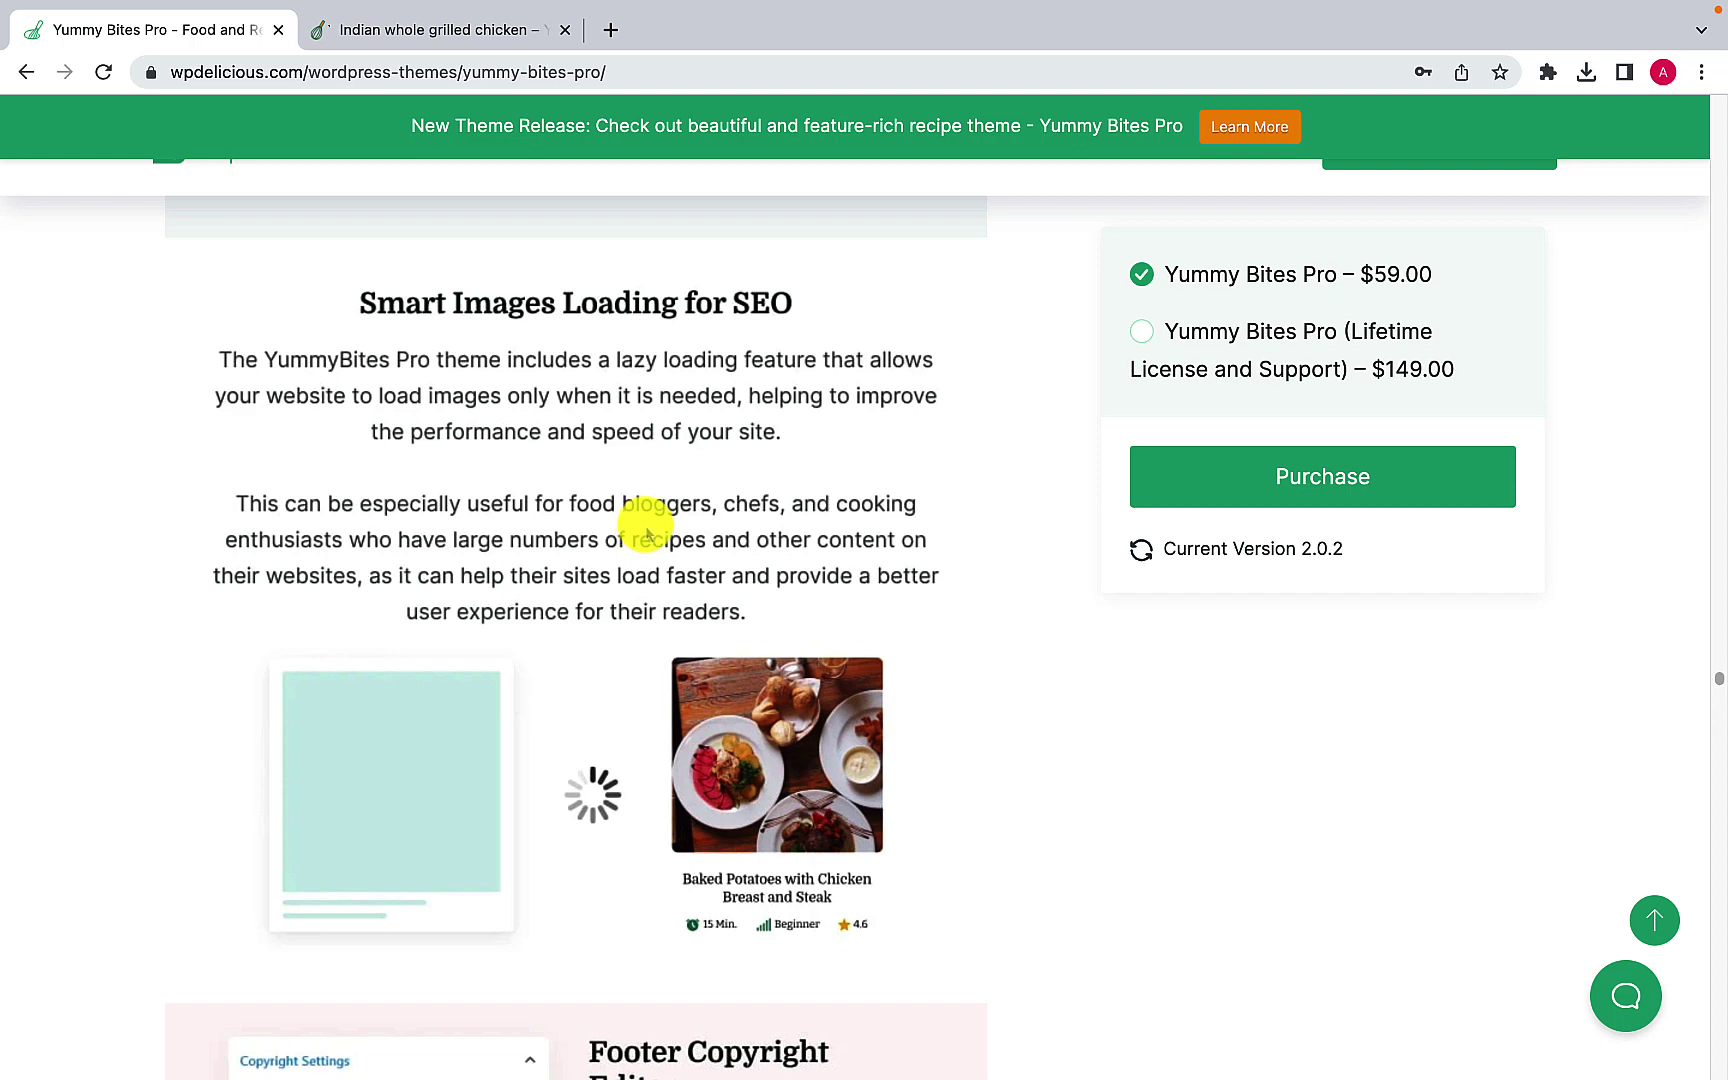
scroll(648, 533, down, 7)
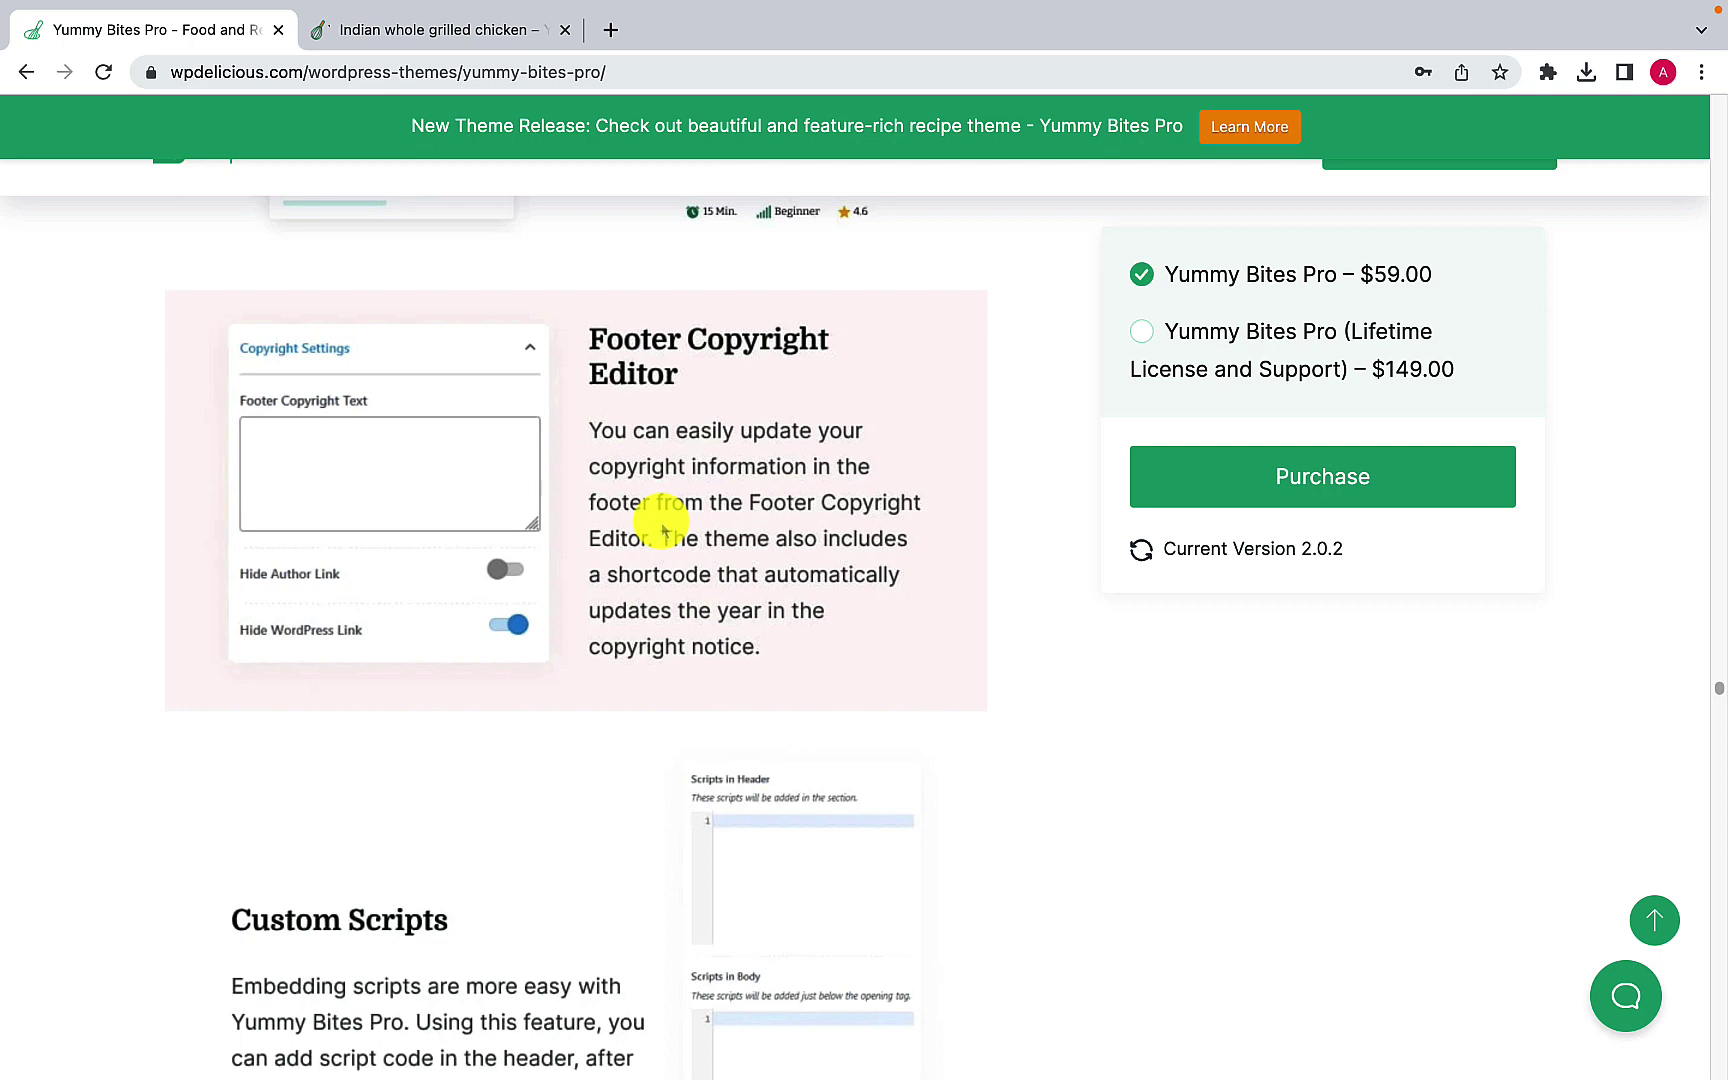
scroll(663, 530, down, 5)
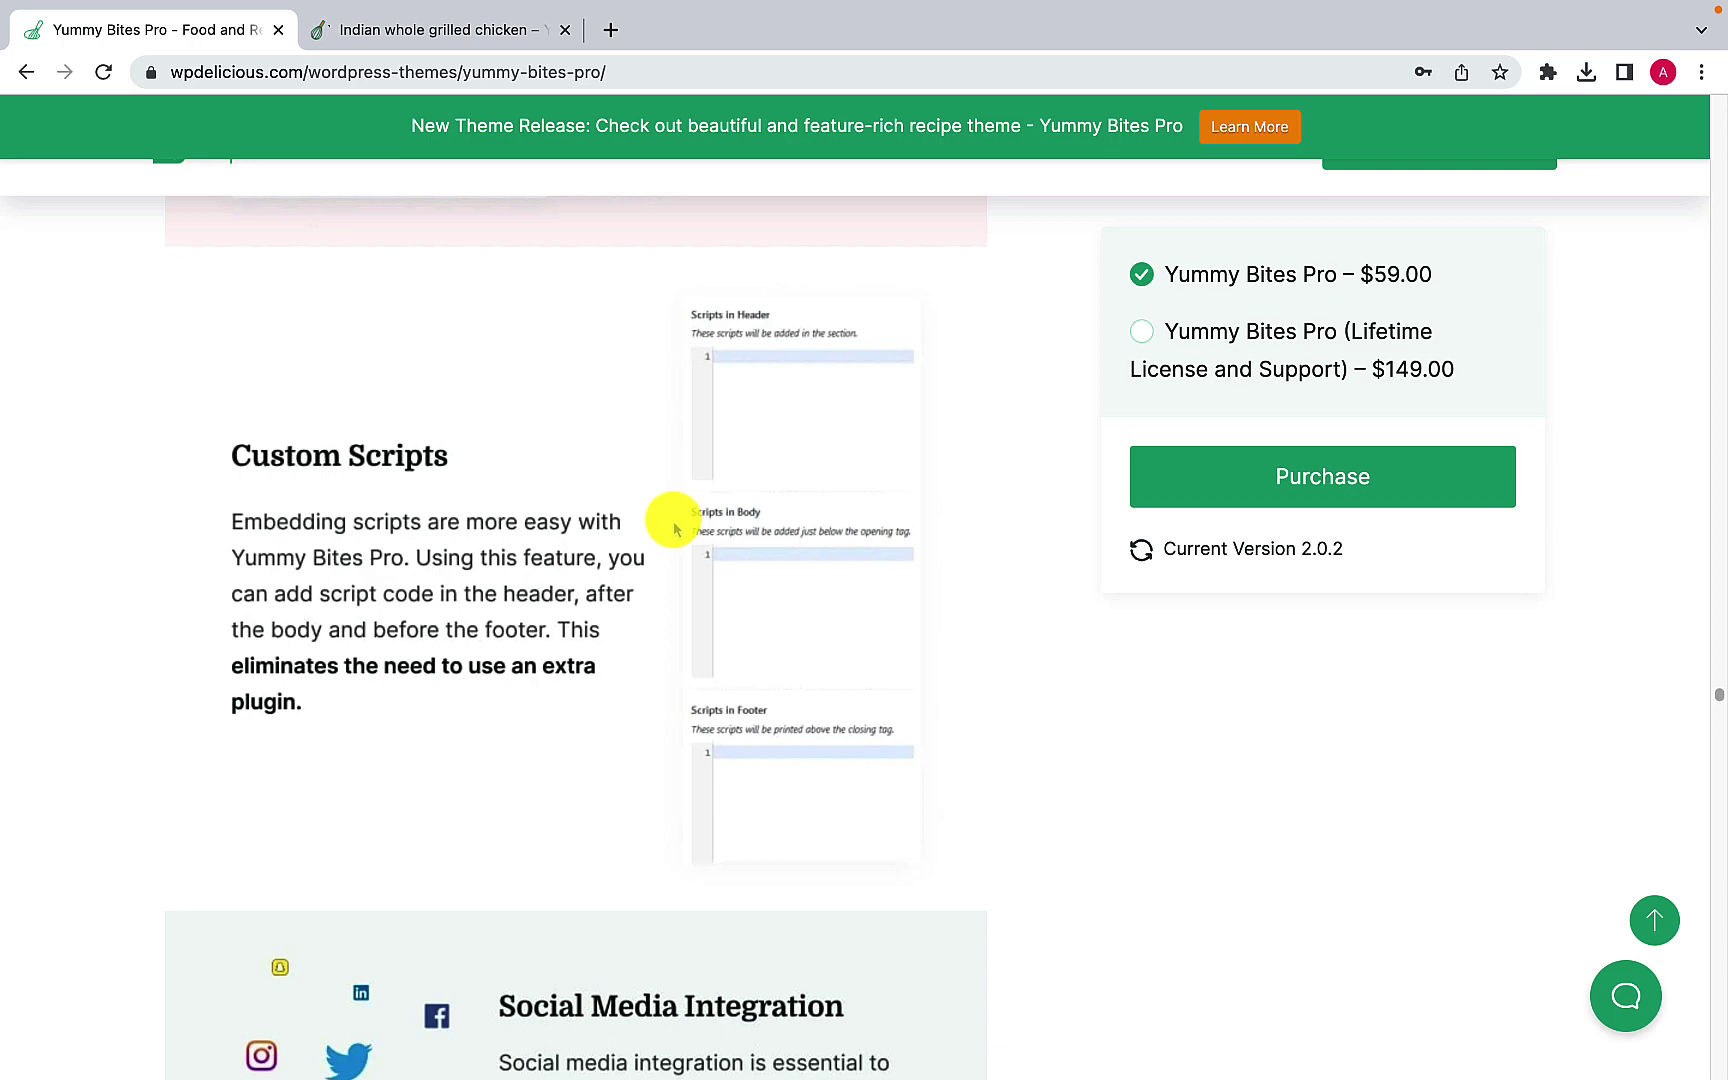
scroll(675, 527, down, 6)
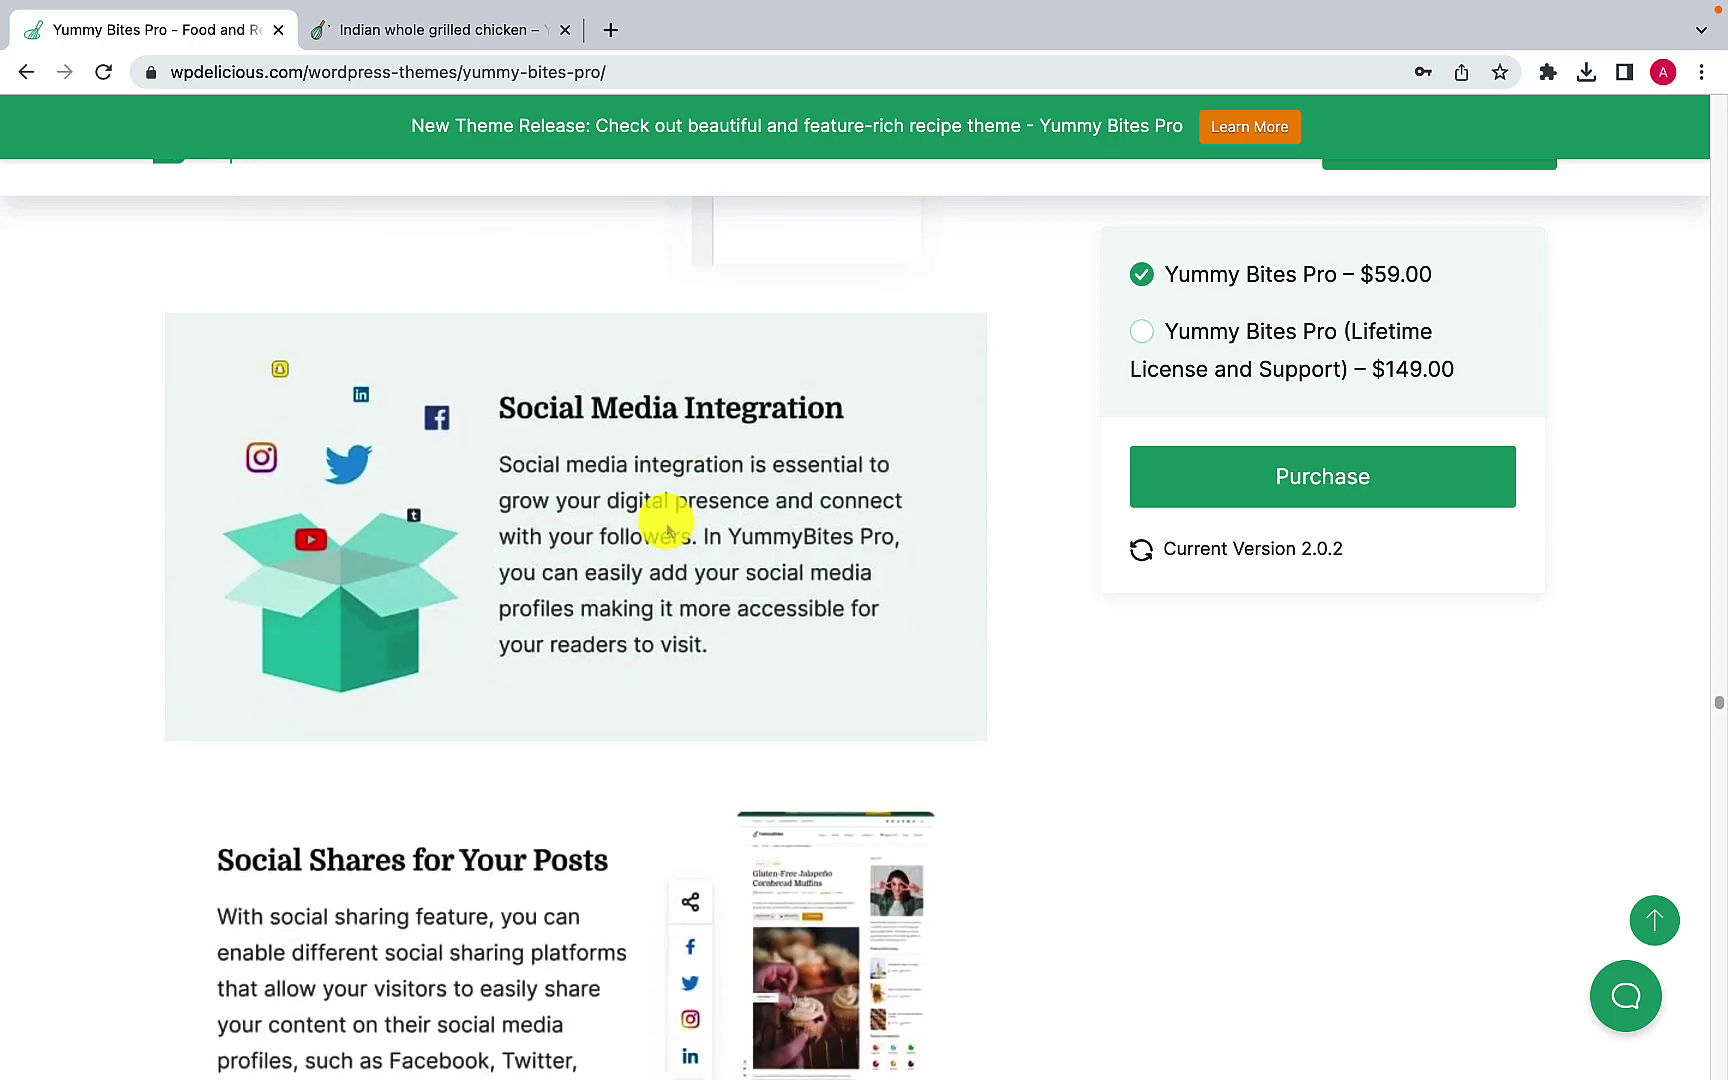
scroll(667, 530, down, 5)
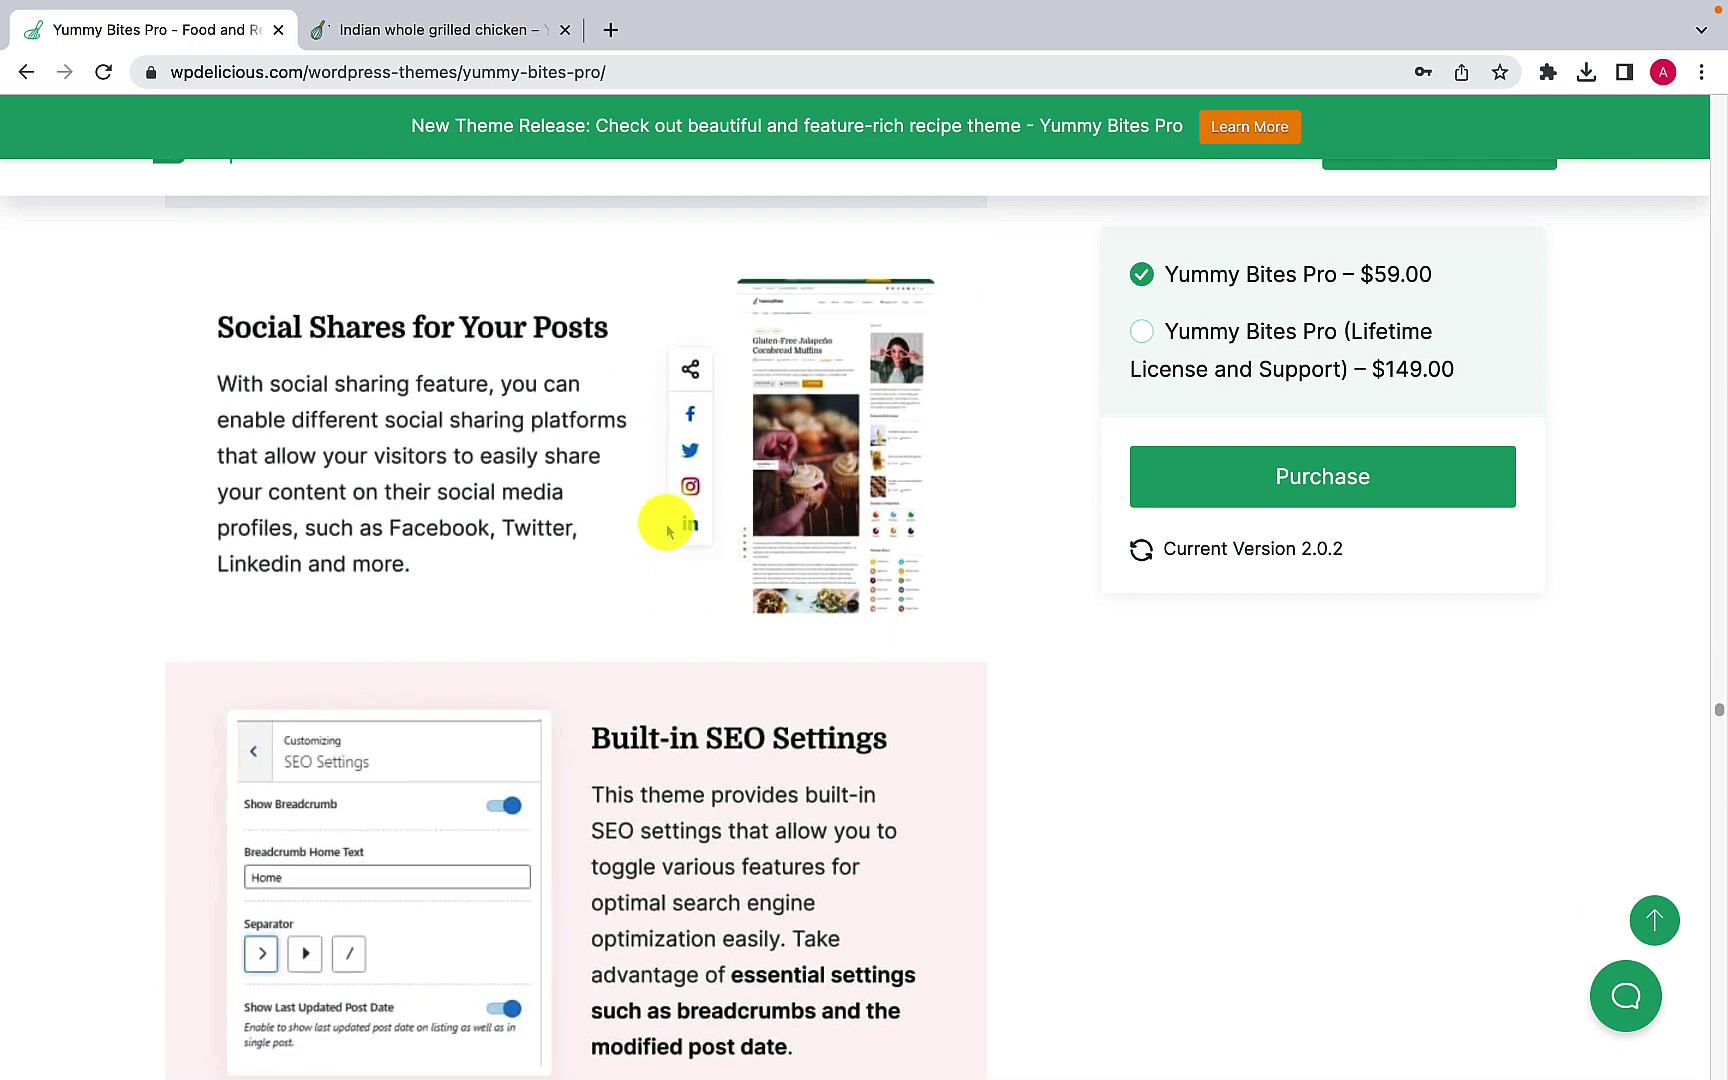
scroll(652, 570, down, 3)
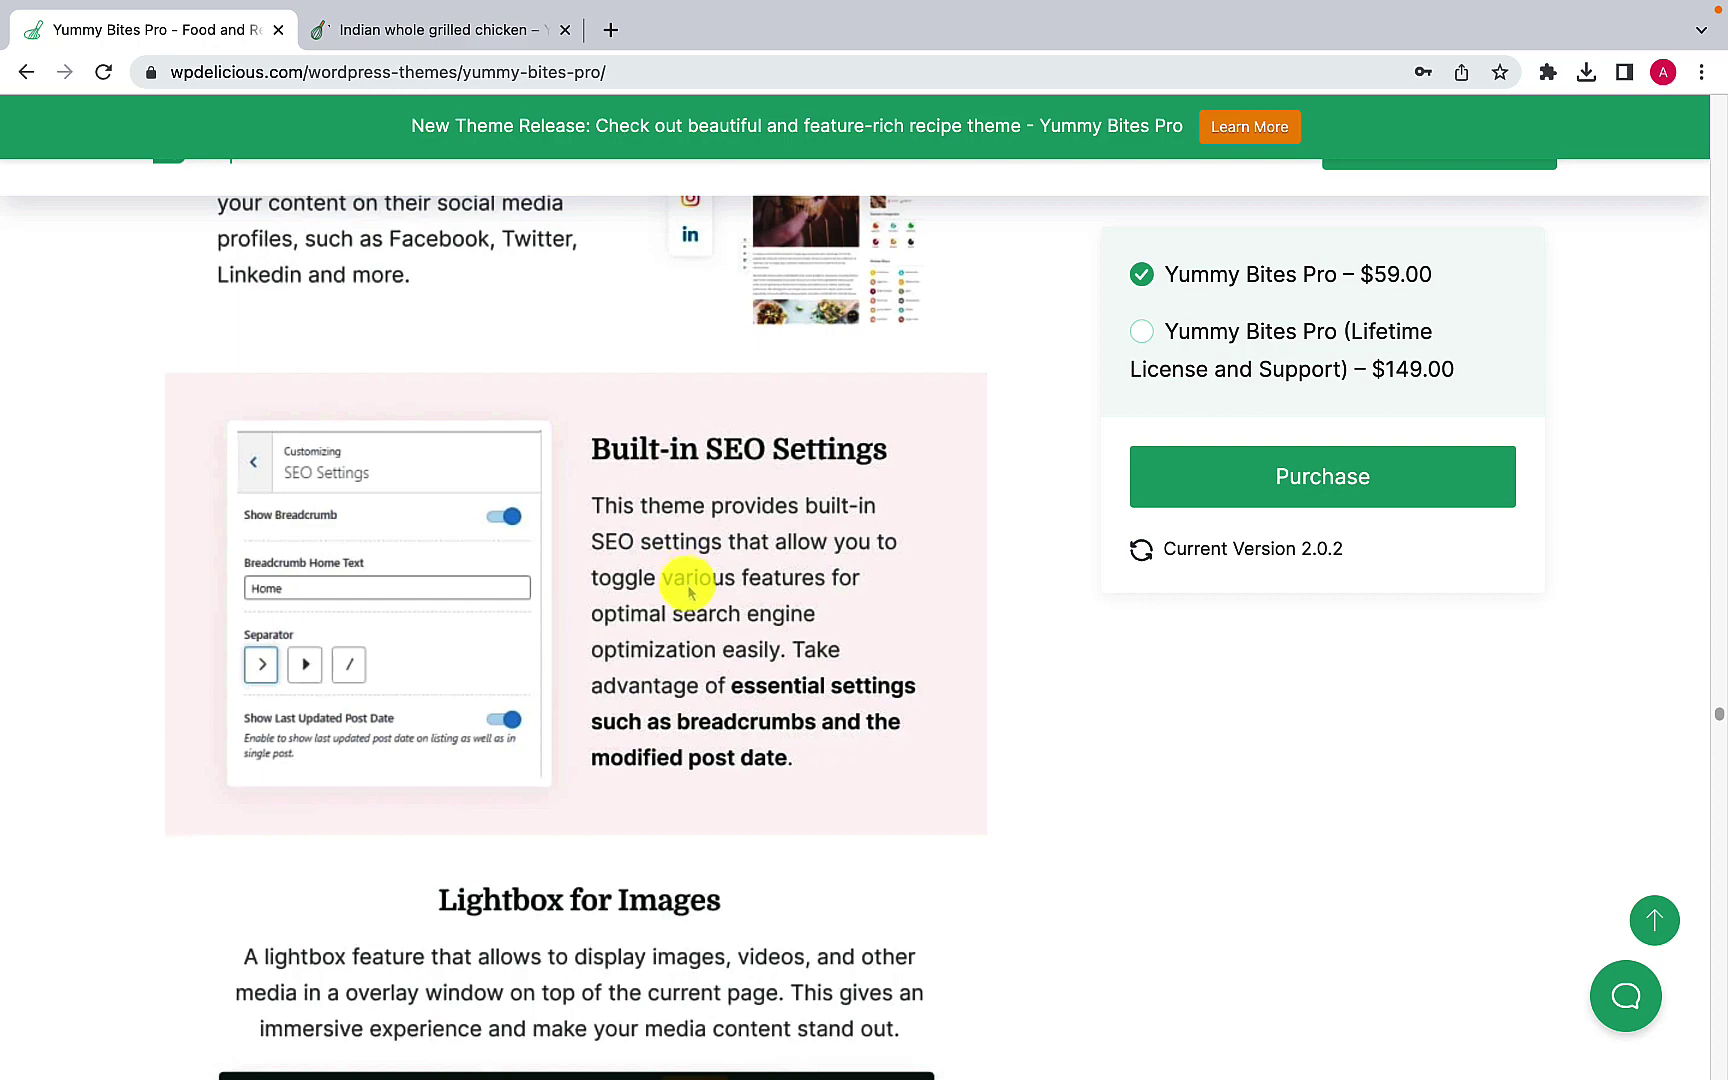
Step: Review the features from Lightbox for Images through Sticky Widget, Post Excerpt, Widget Ready and Related Posts to Easily Reset Customizer Settings
scroll(680, 585, down, 5)
scroll(662, 594, down, 6)
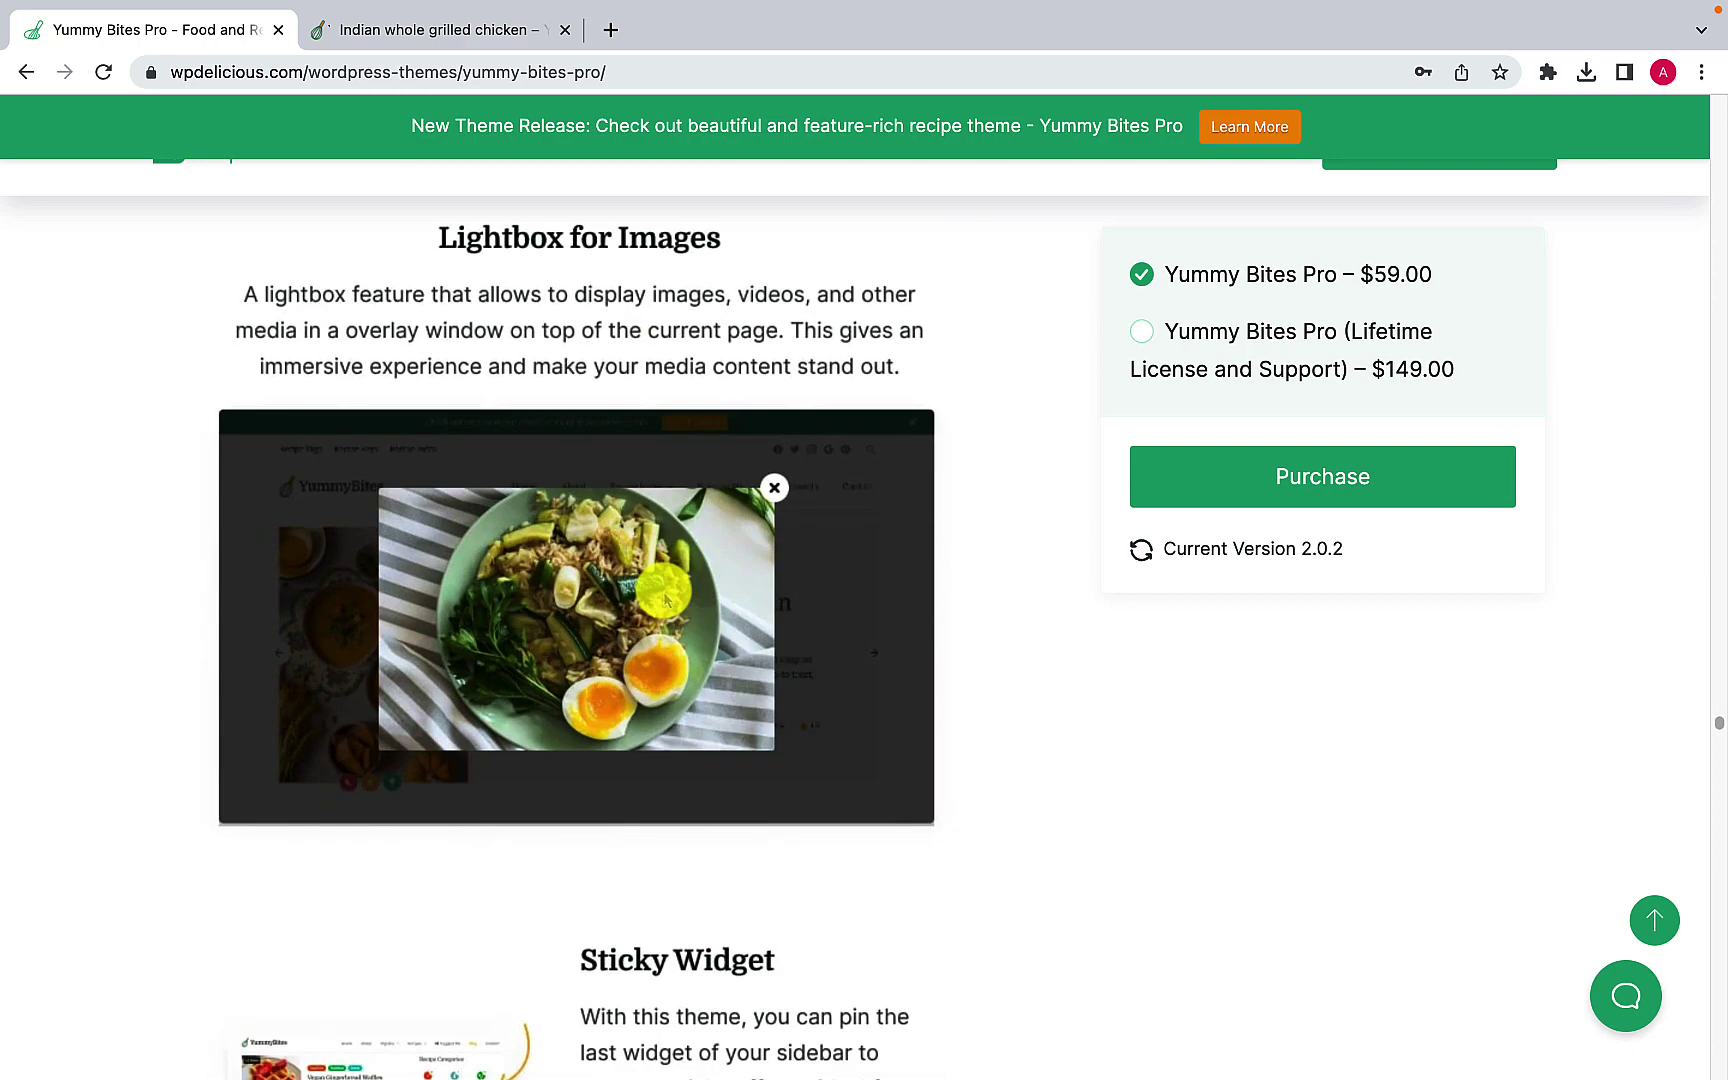
scroll(665, 594, down, 7)
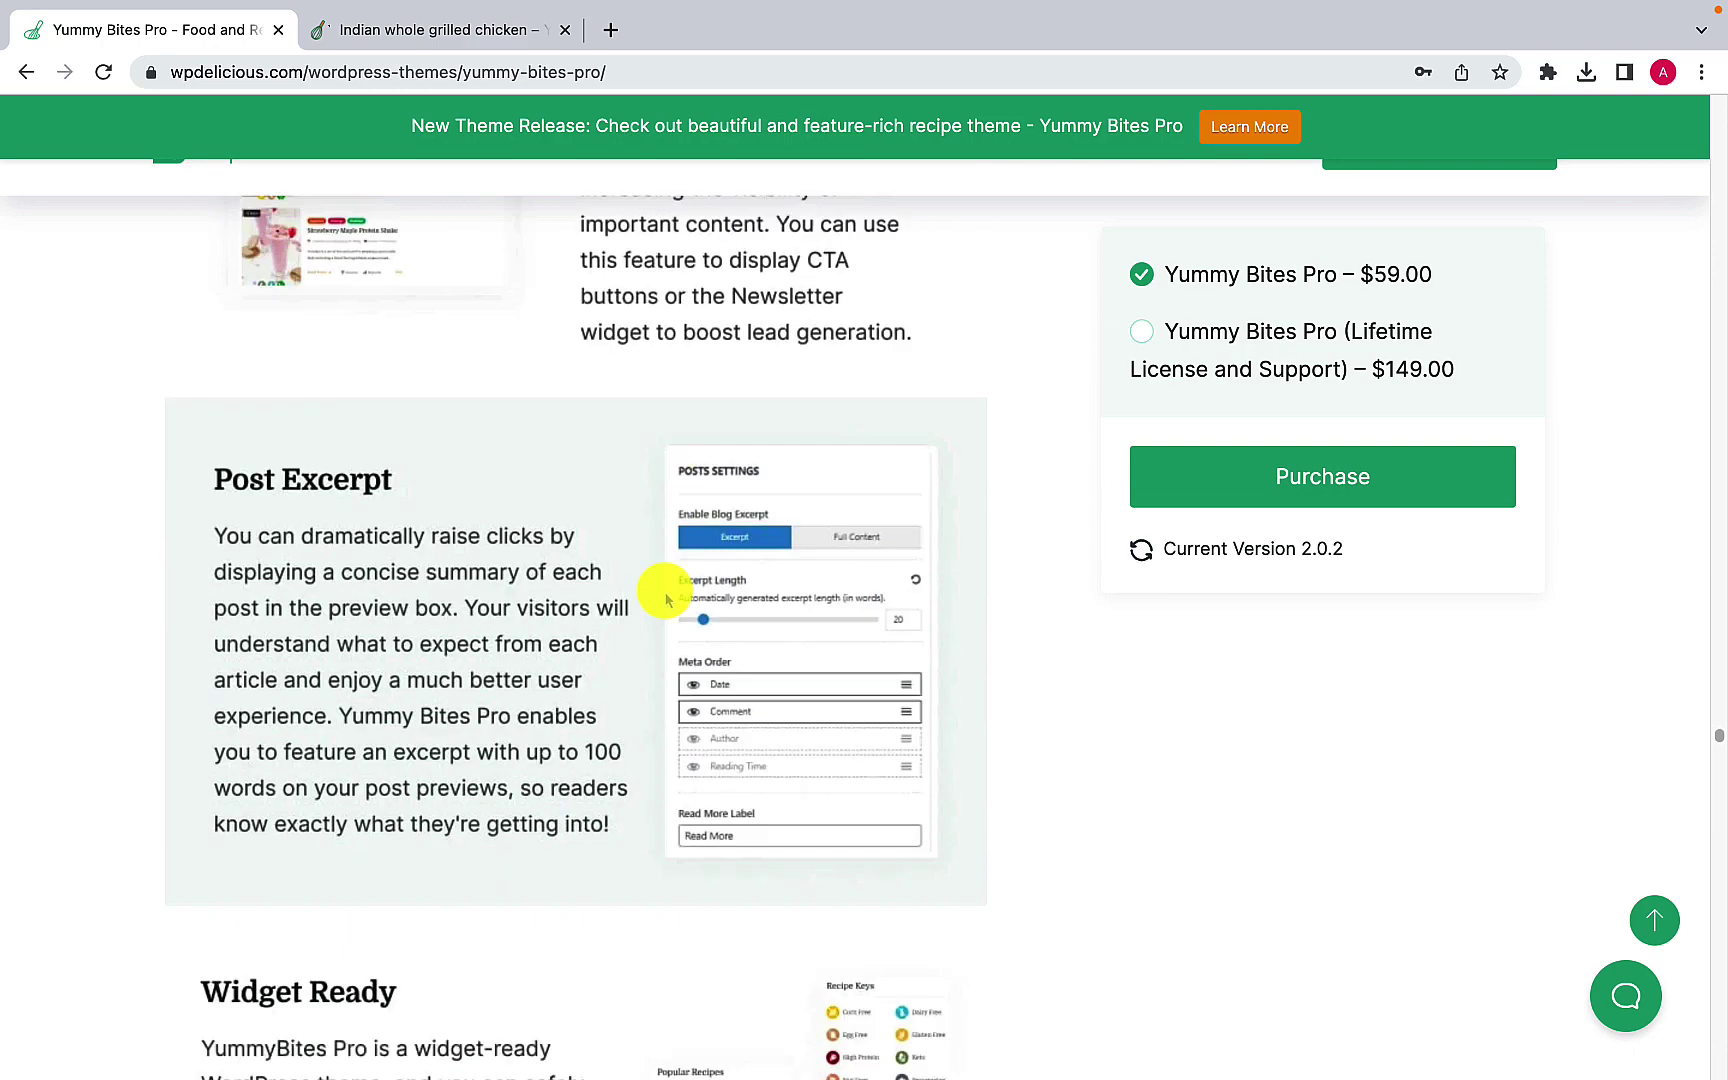
scroll(543, 592, down, 3)
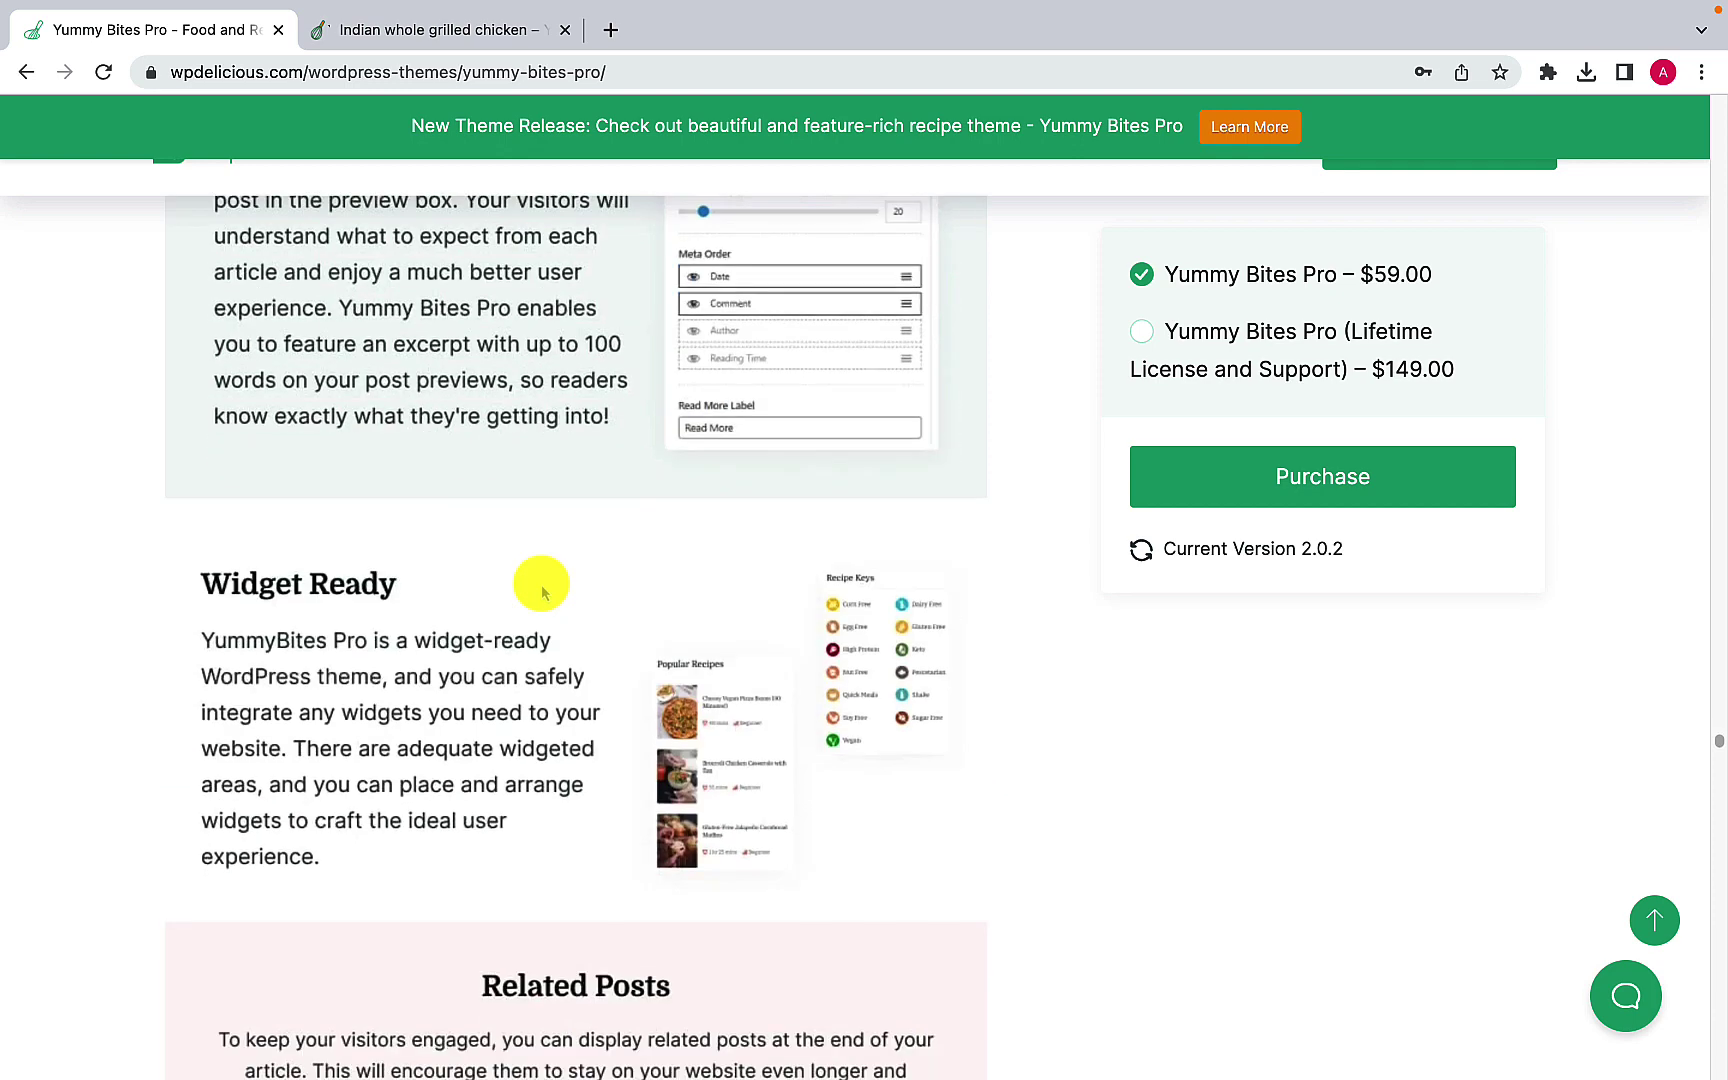
scroll(543, 592, down, 4)
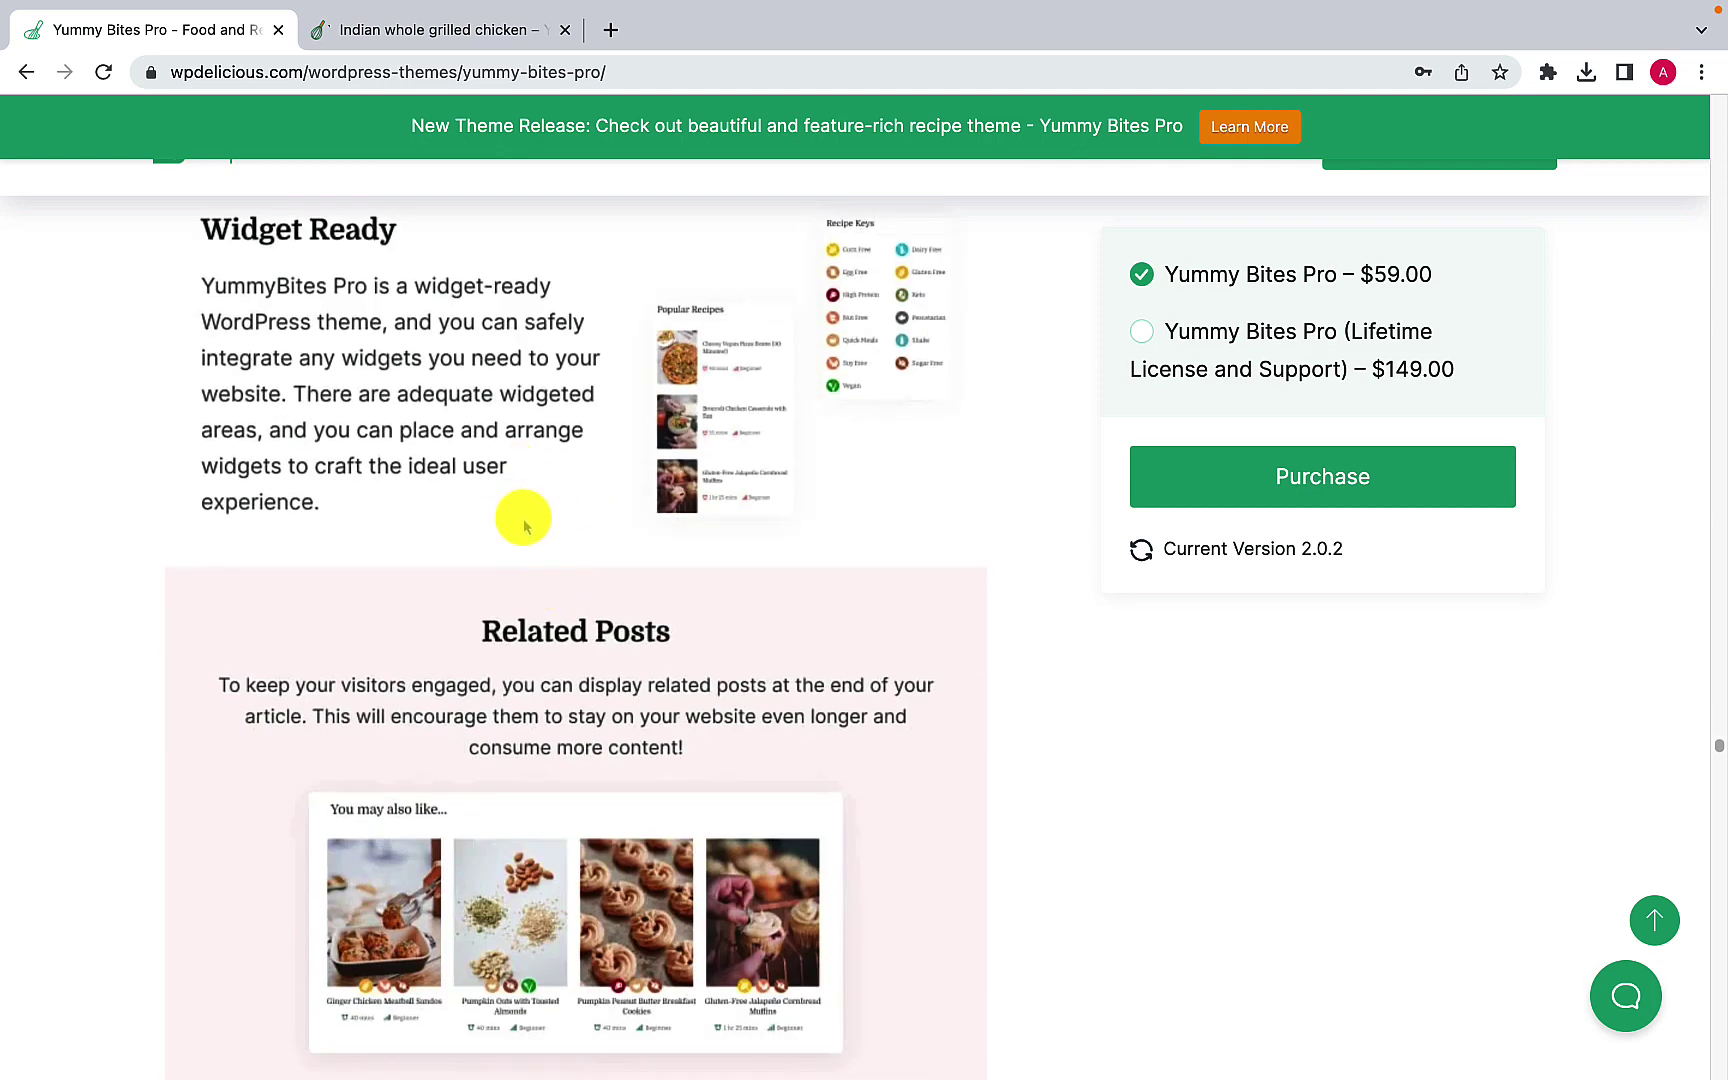
scroll(525, 527, down, 3)
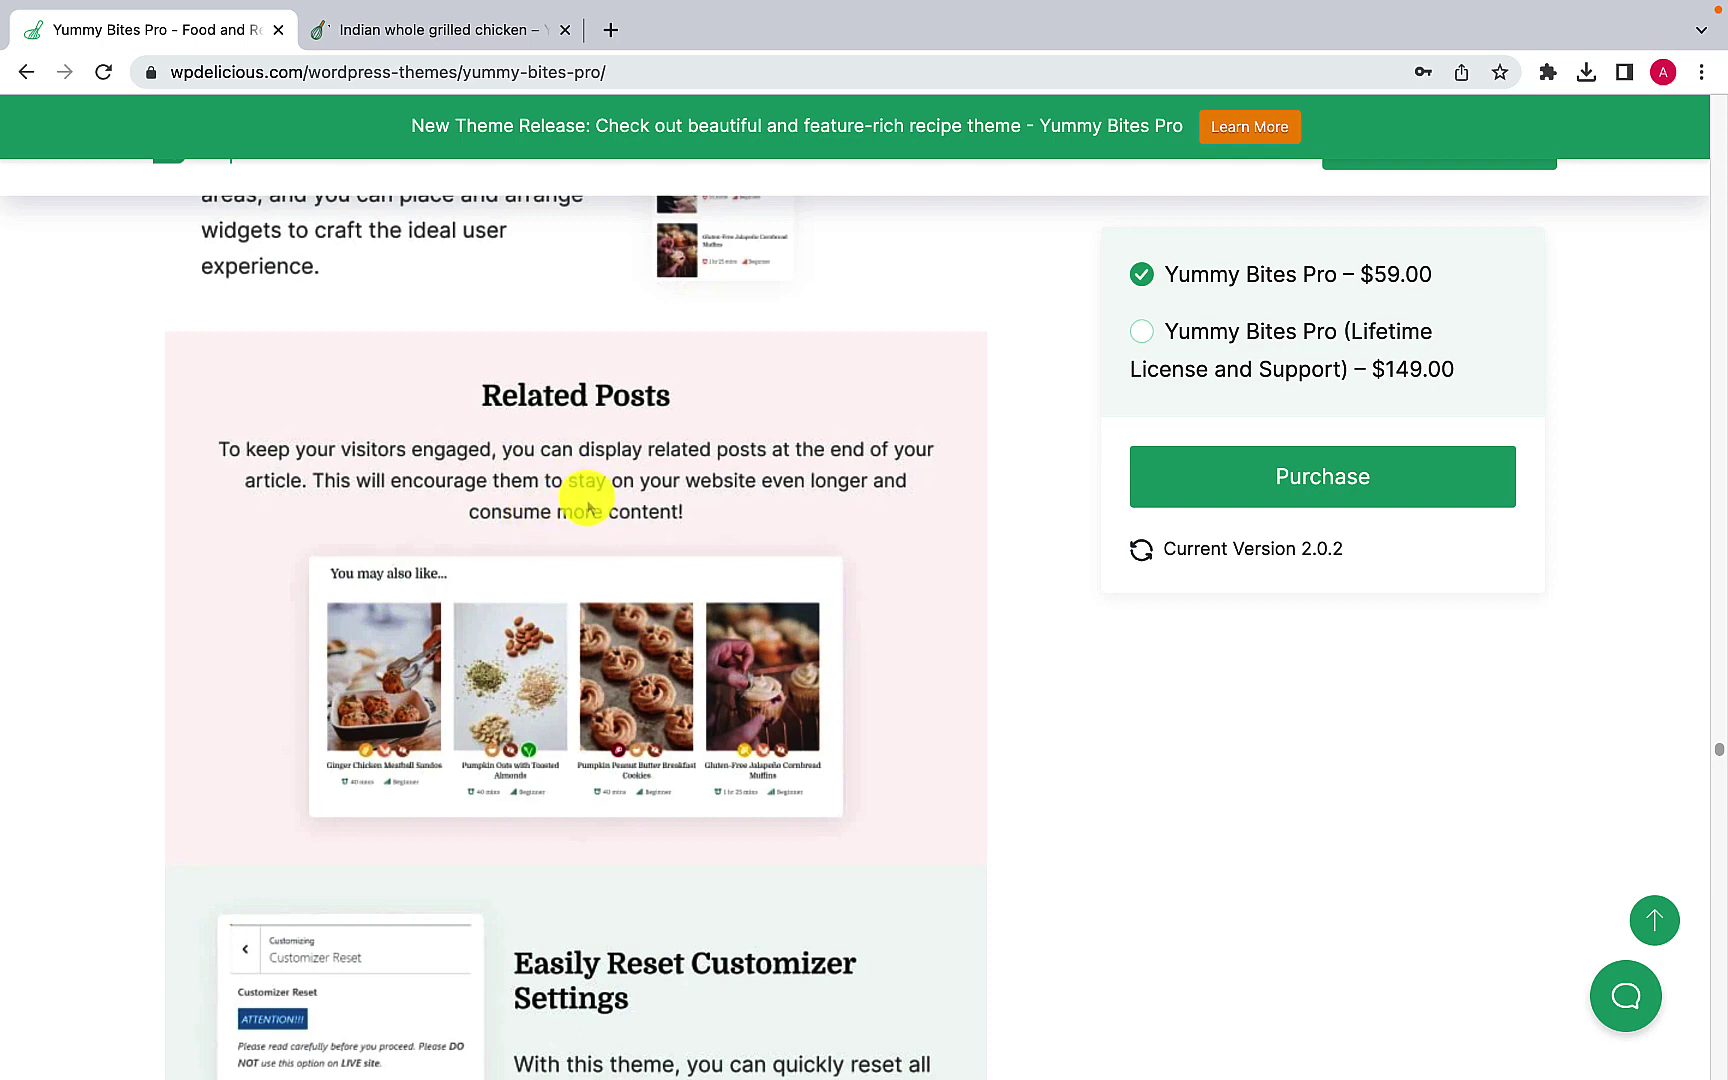
scroll(588, 508, down, 5)
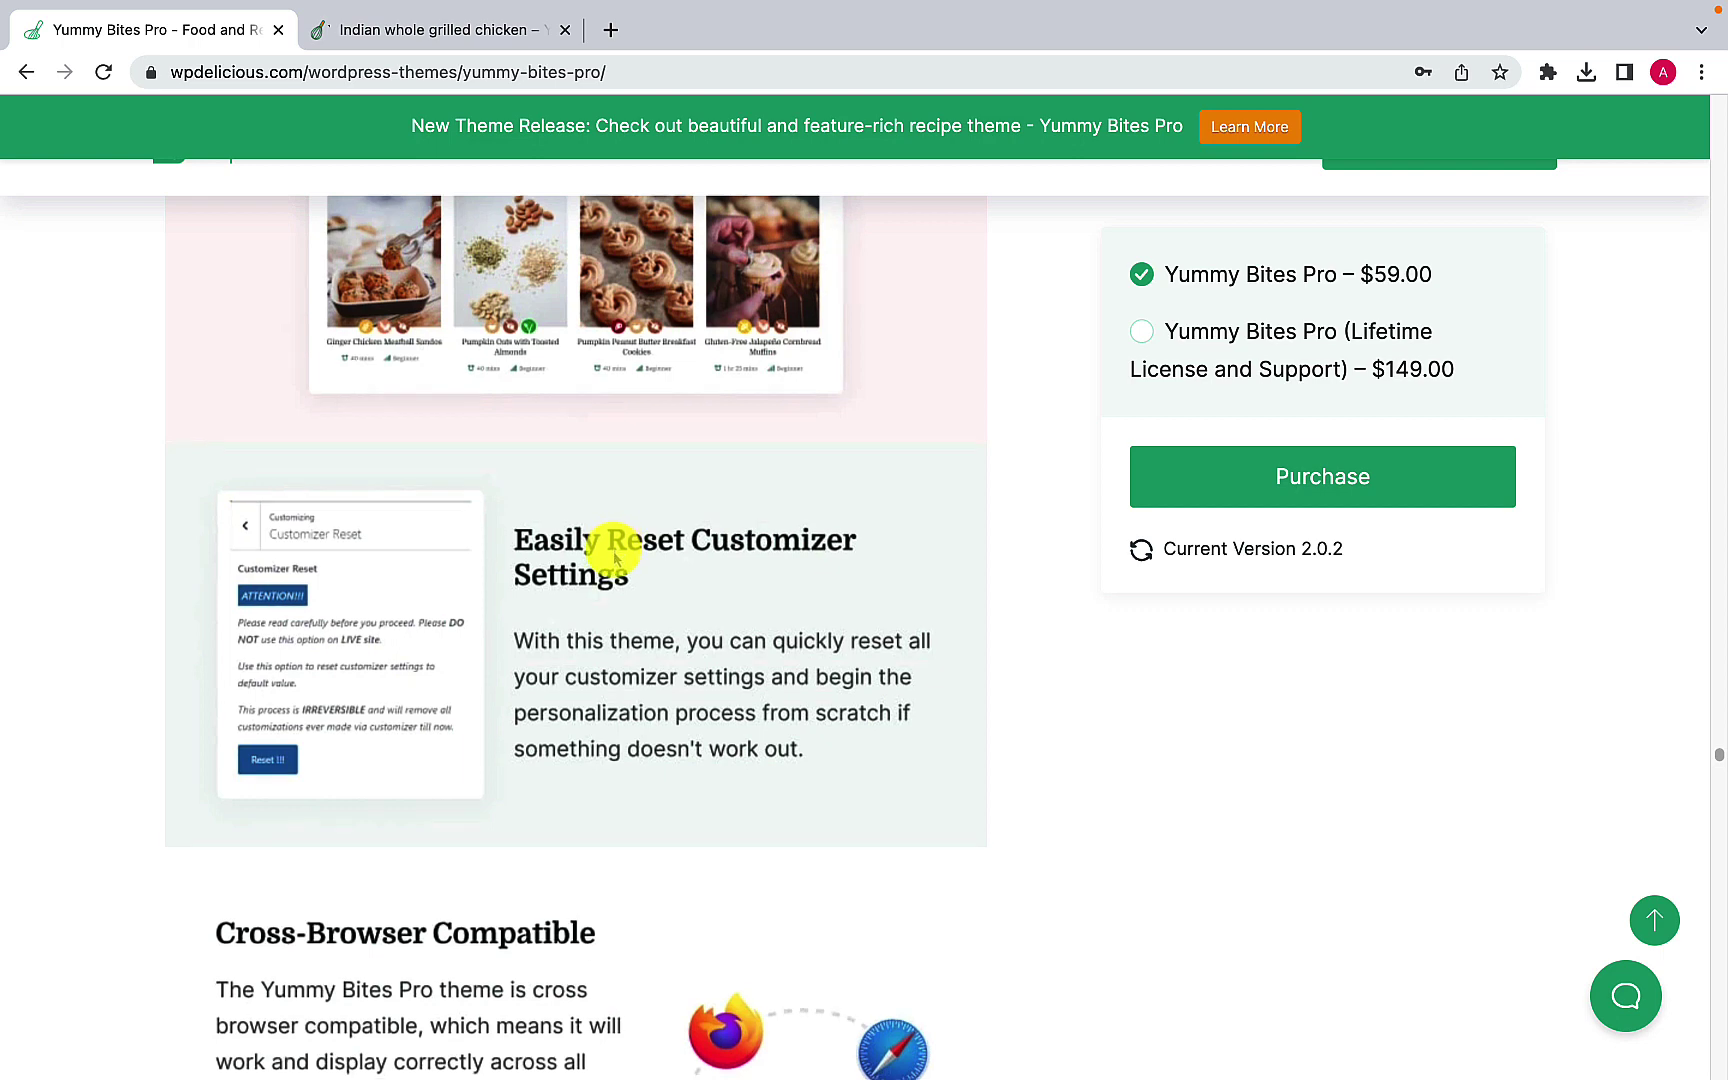
Step: Review the features from Cross-Browser Compatible through legibility, schema, RTL, translation, Polylang and WPML, and regular updates to the documentation and support sections
scroll(617, 555, down, 4)
scroll(610, 558, down, 2)
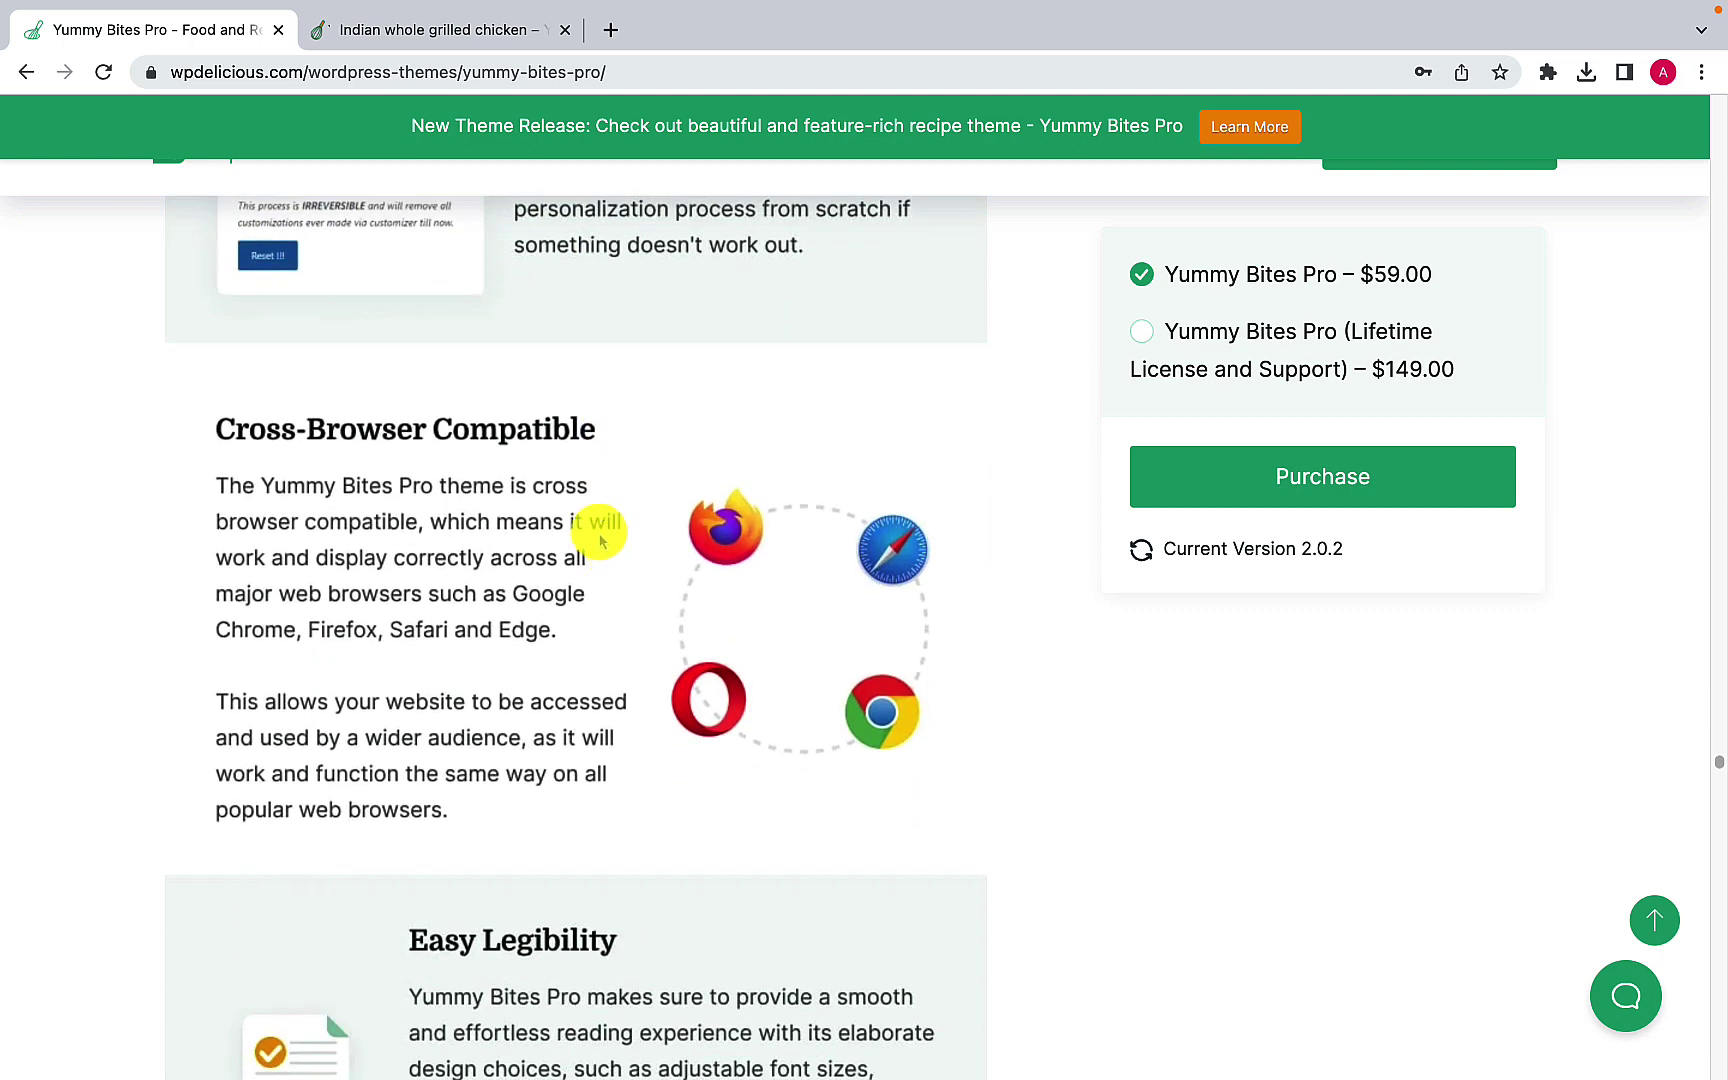
scroll(552, 565, down, 5)
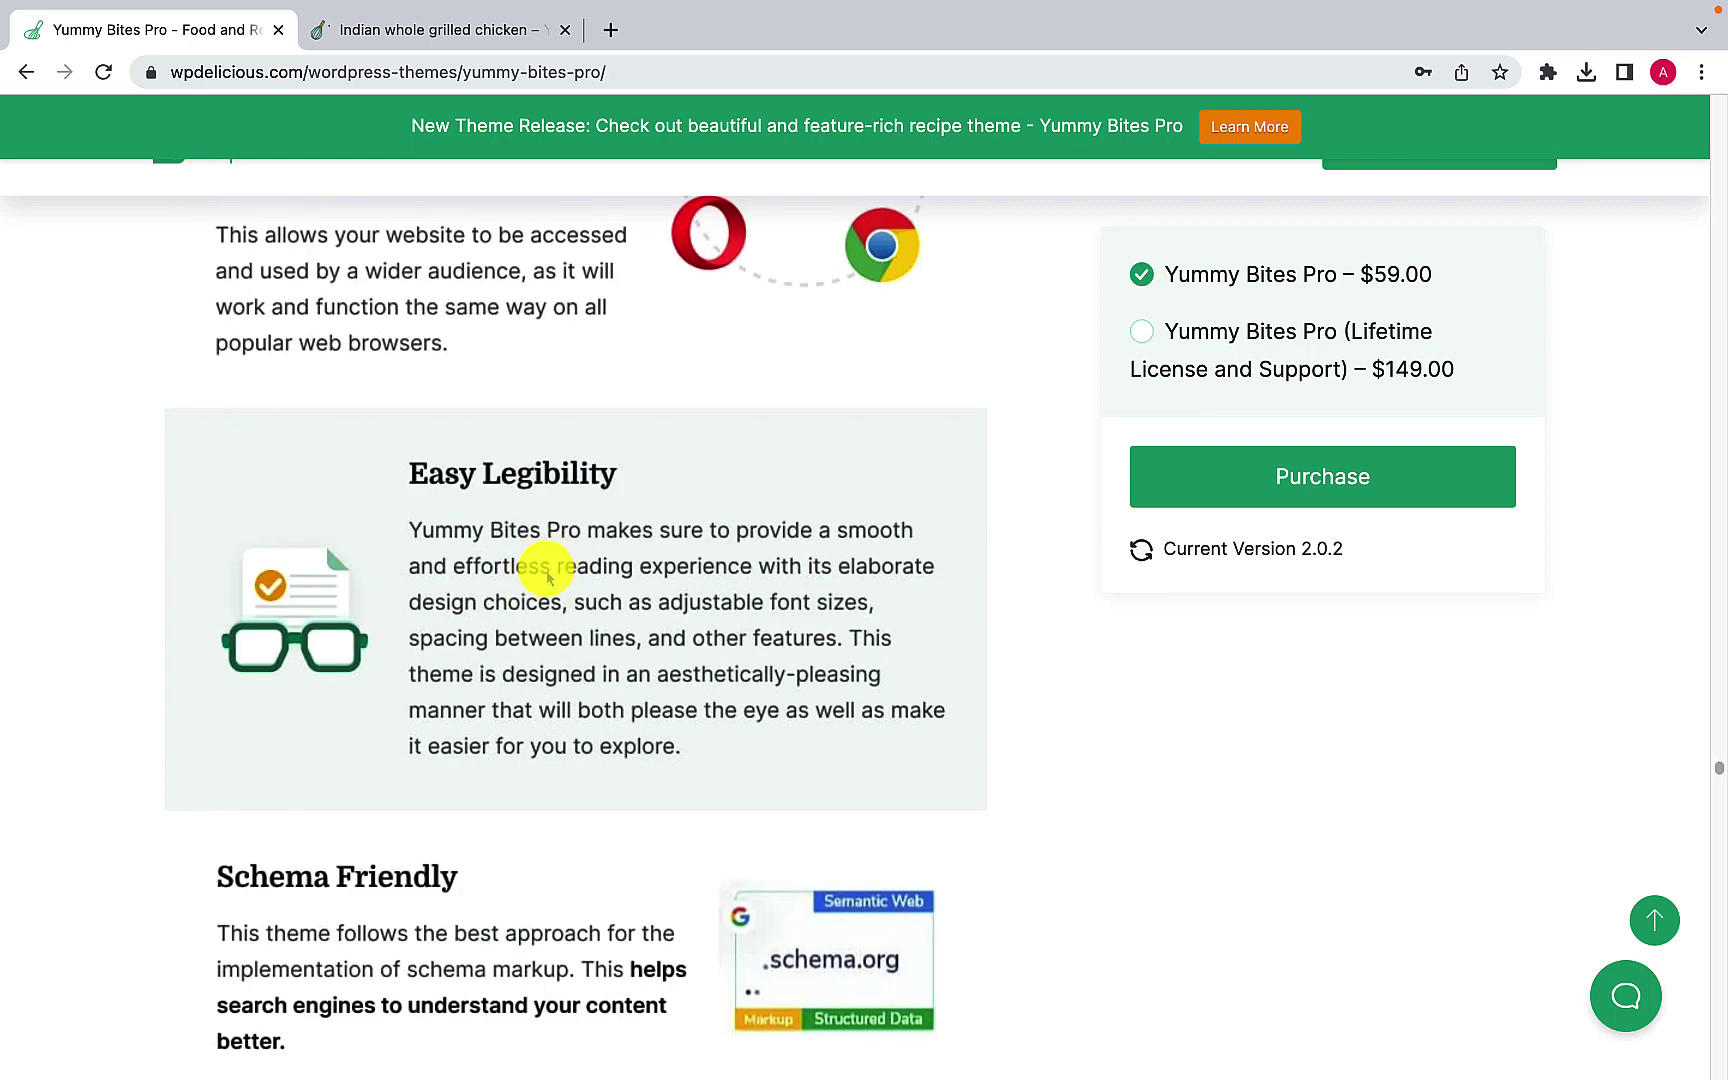
scroll(548, 578, down, 4)
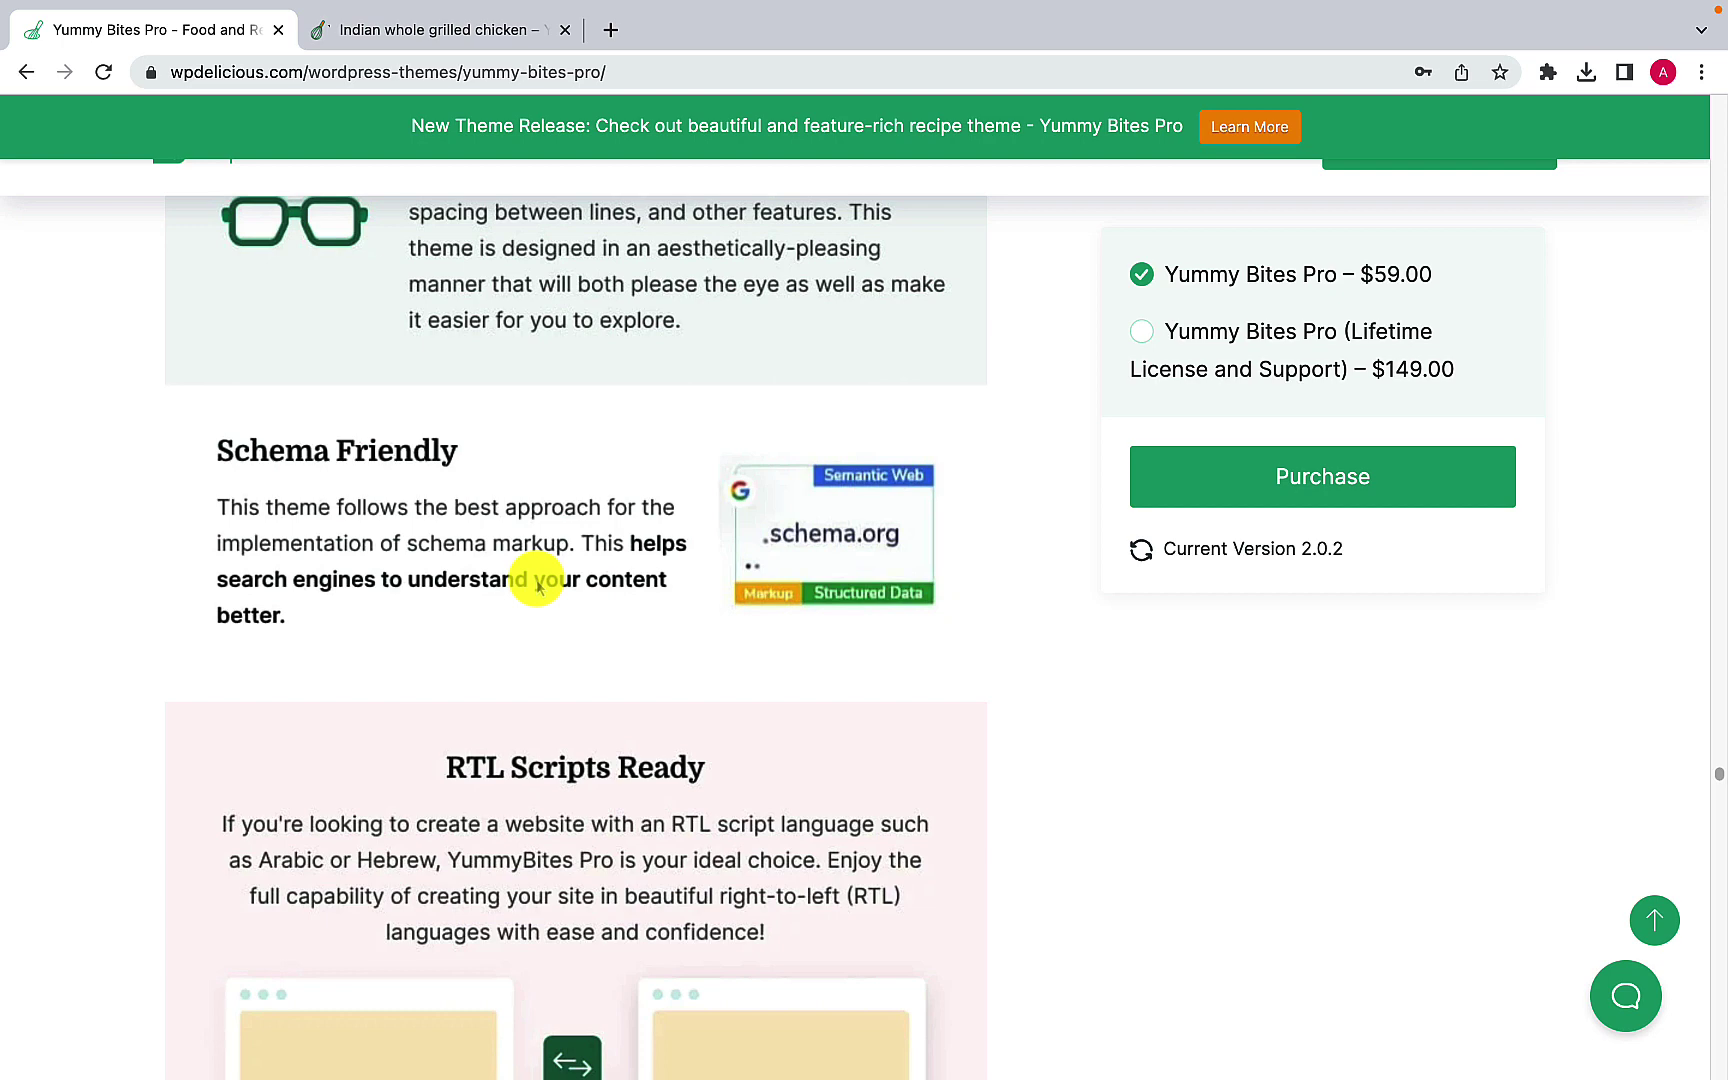
scroll(538, 585, down, 2)
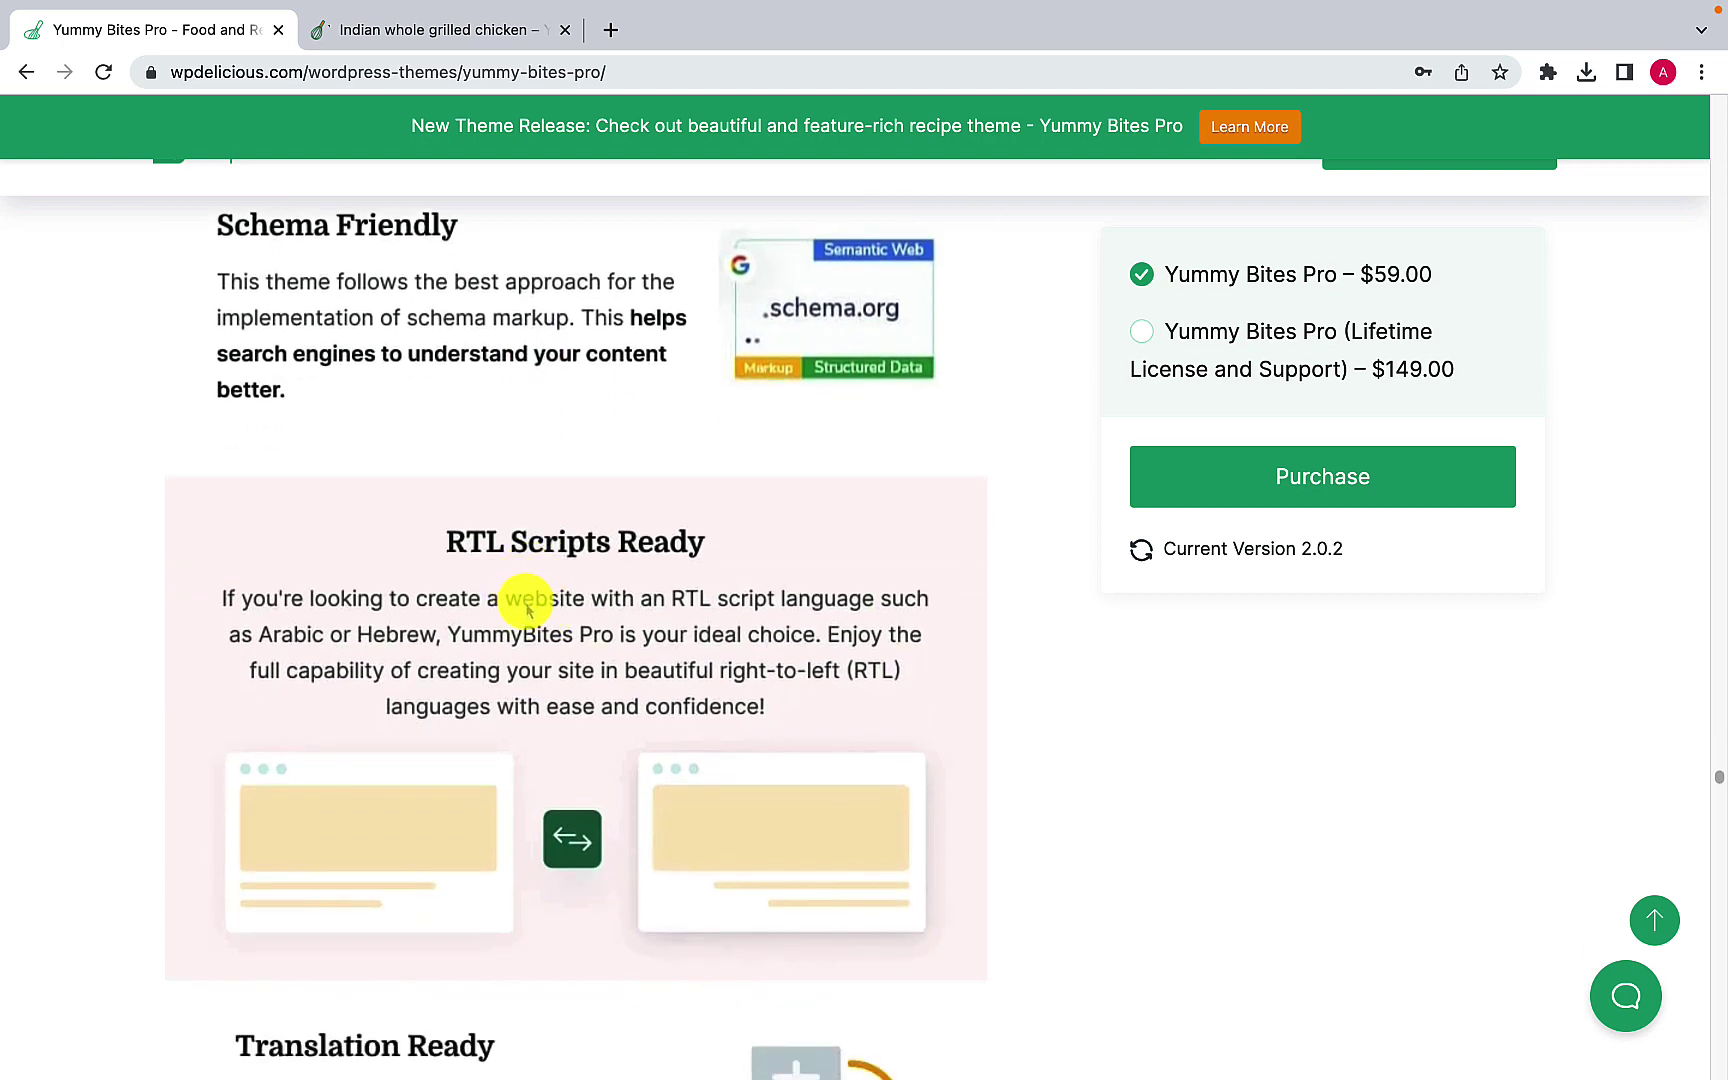
scroll(527, 608, down, 4)
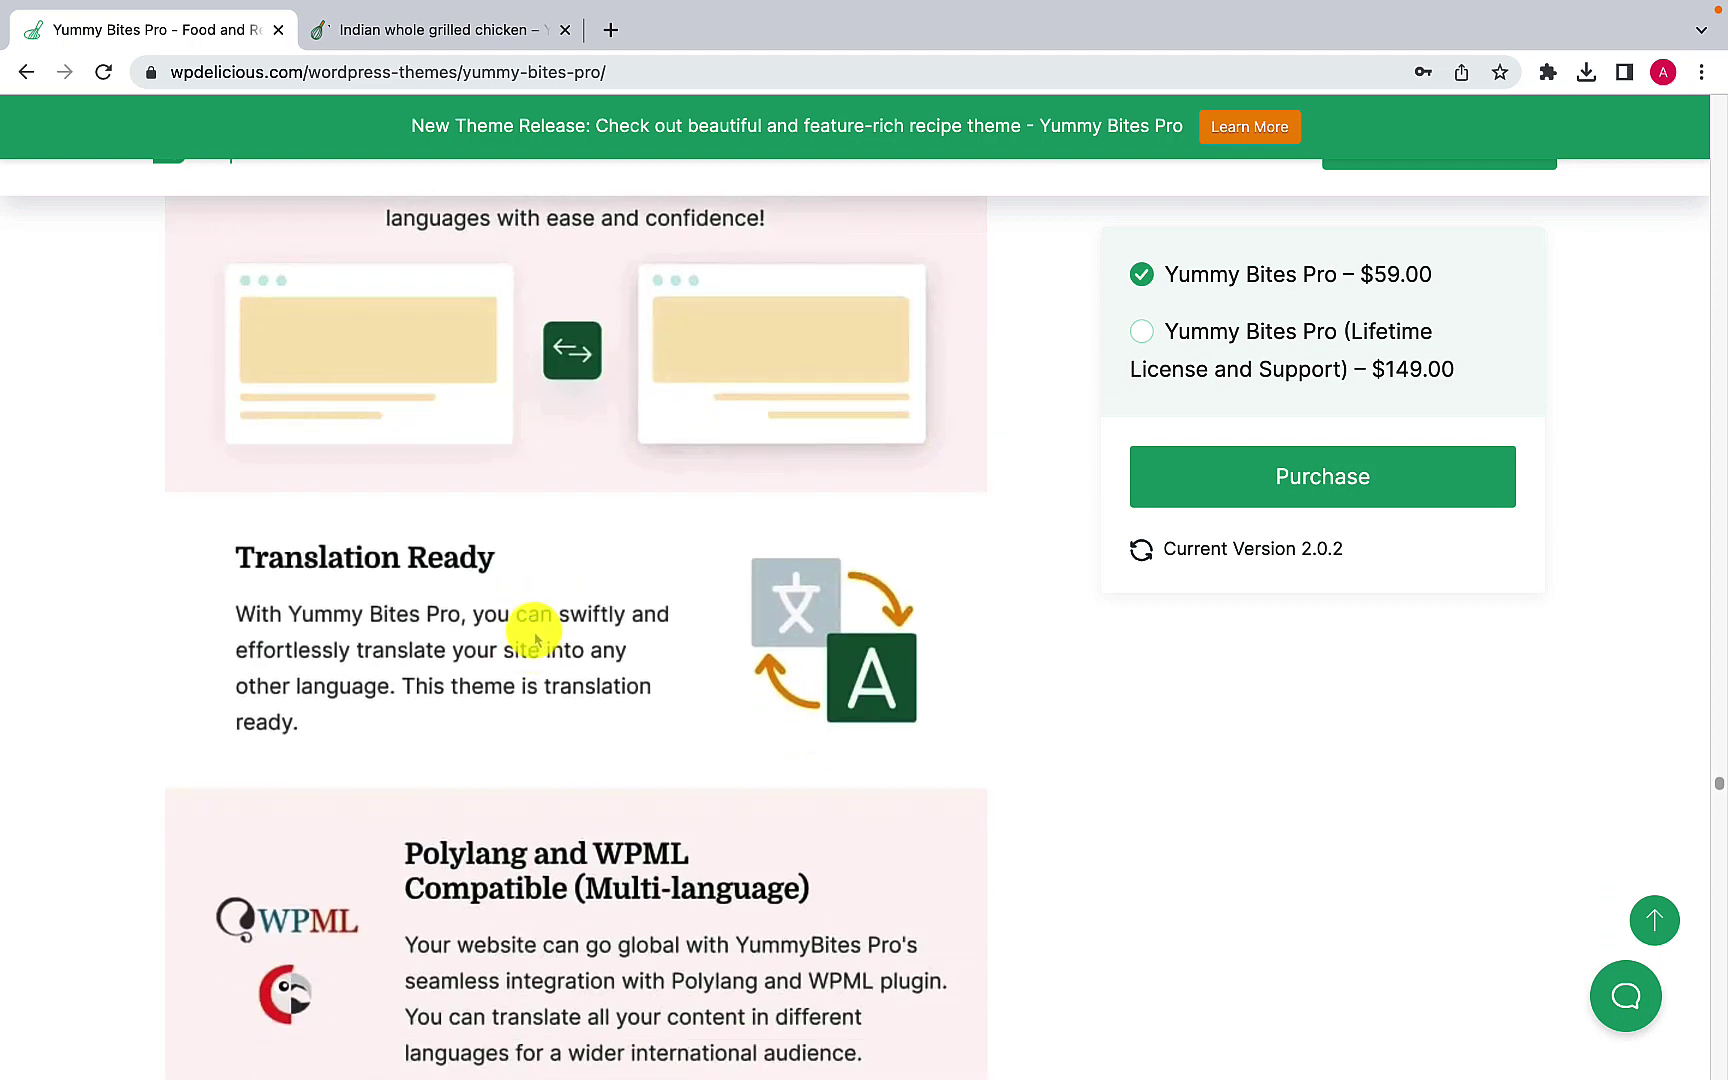
scroll(535, 640, down, 4)
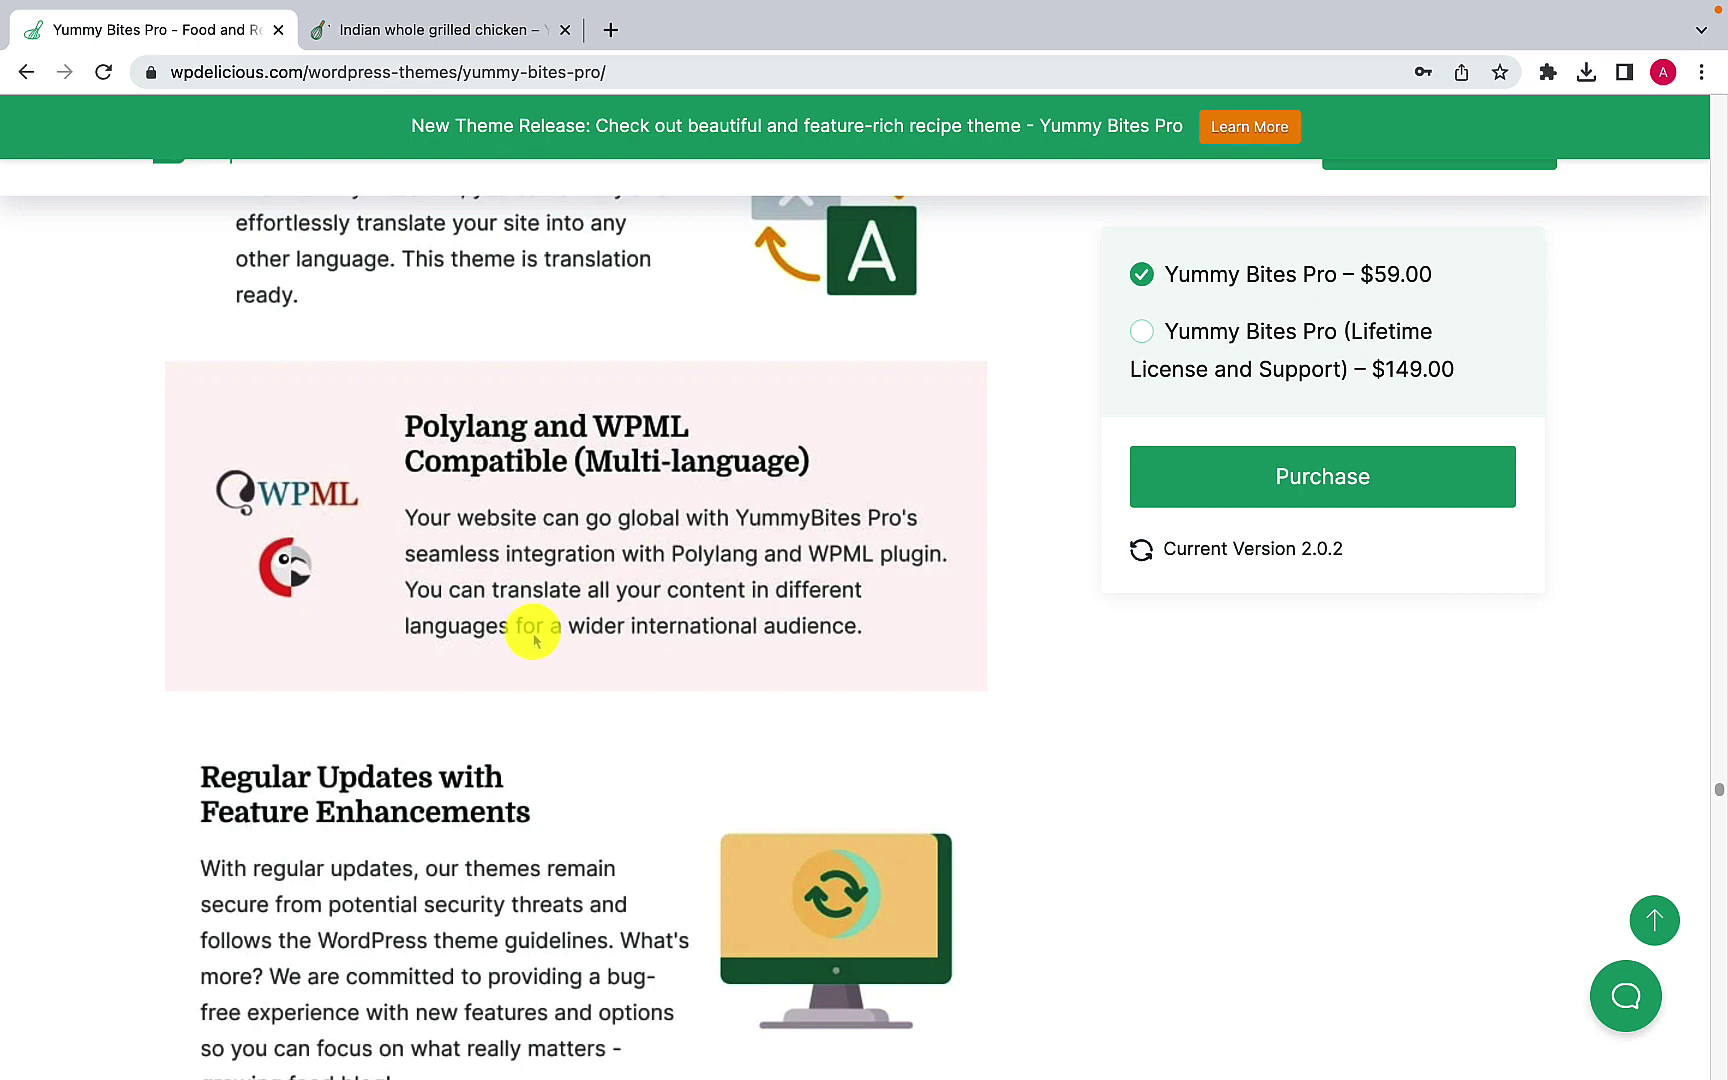
scroll(535, 640, down, 3)
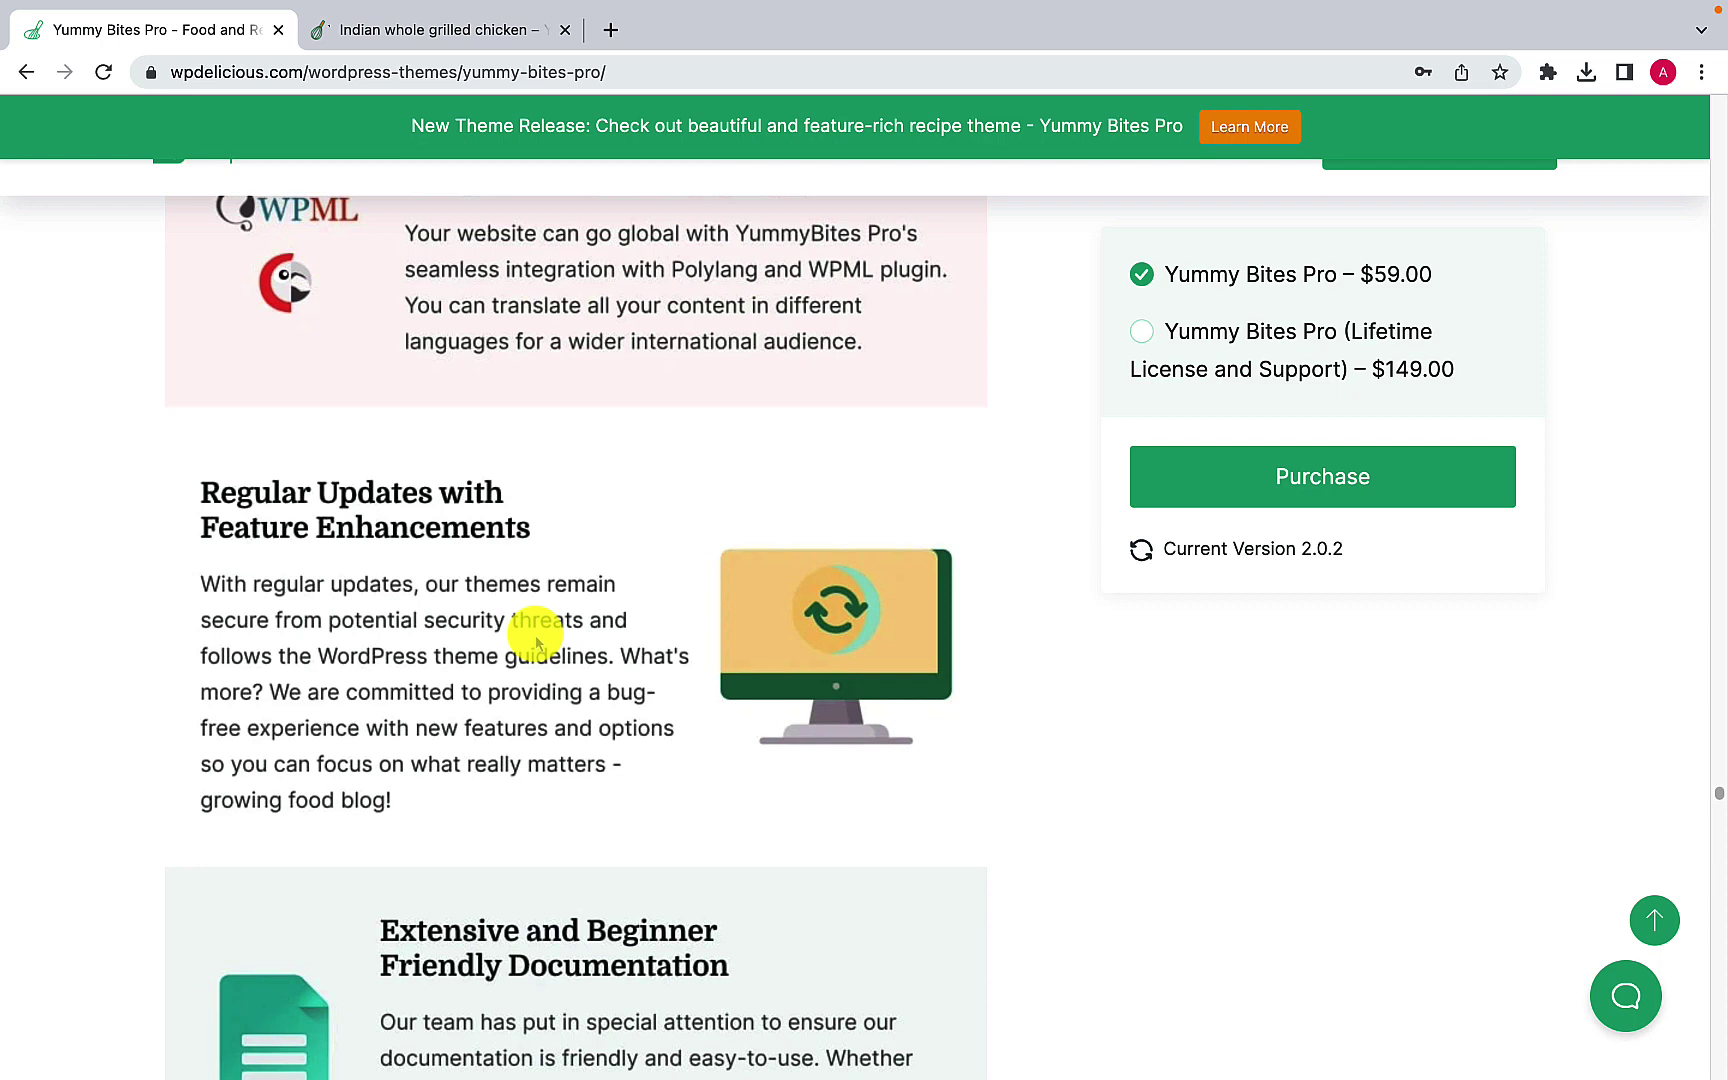
scroll(535, 640, down, 4)
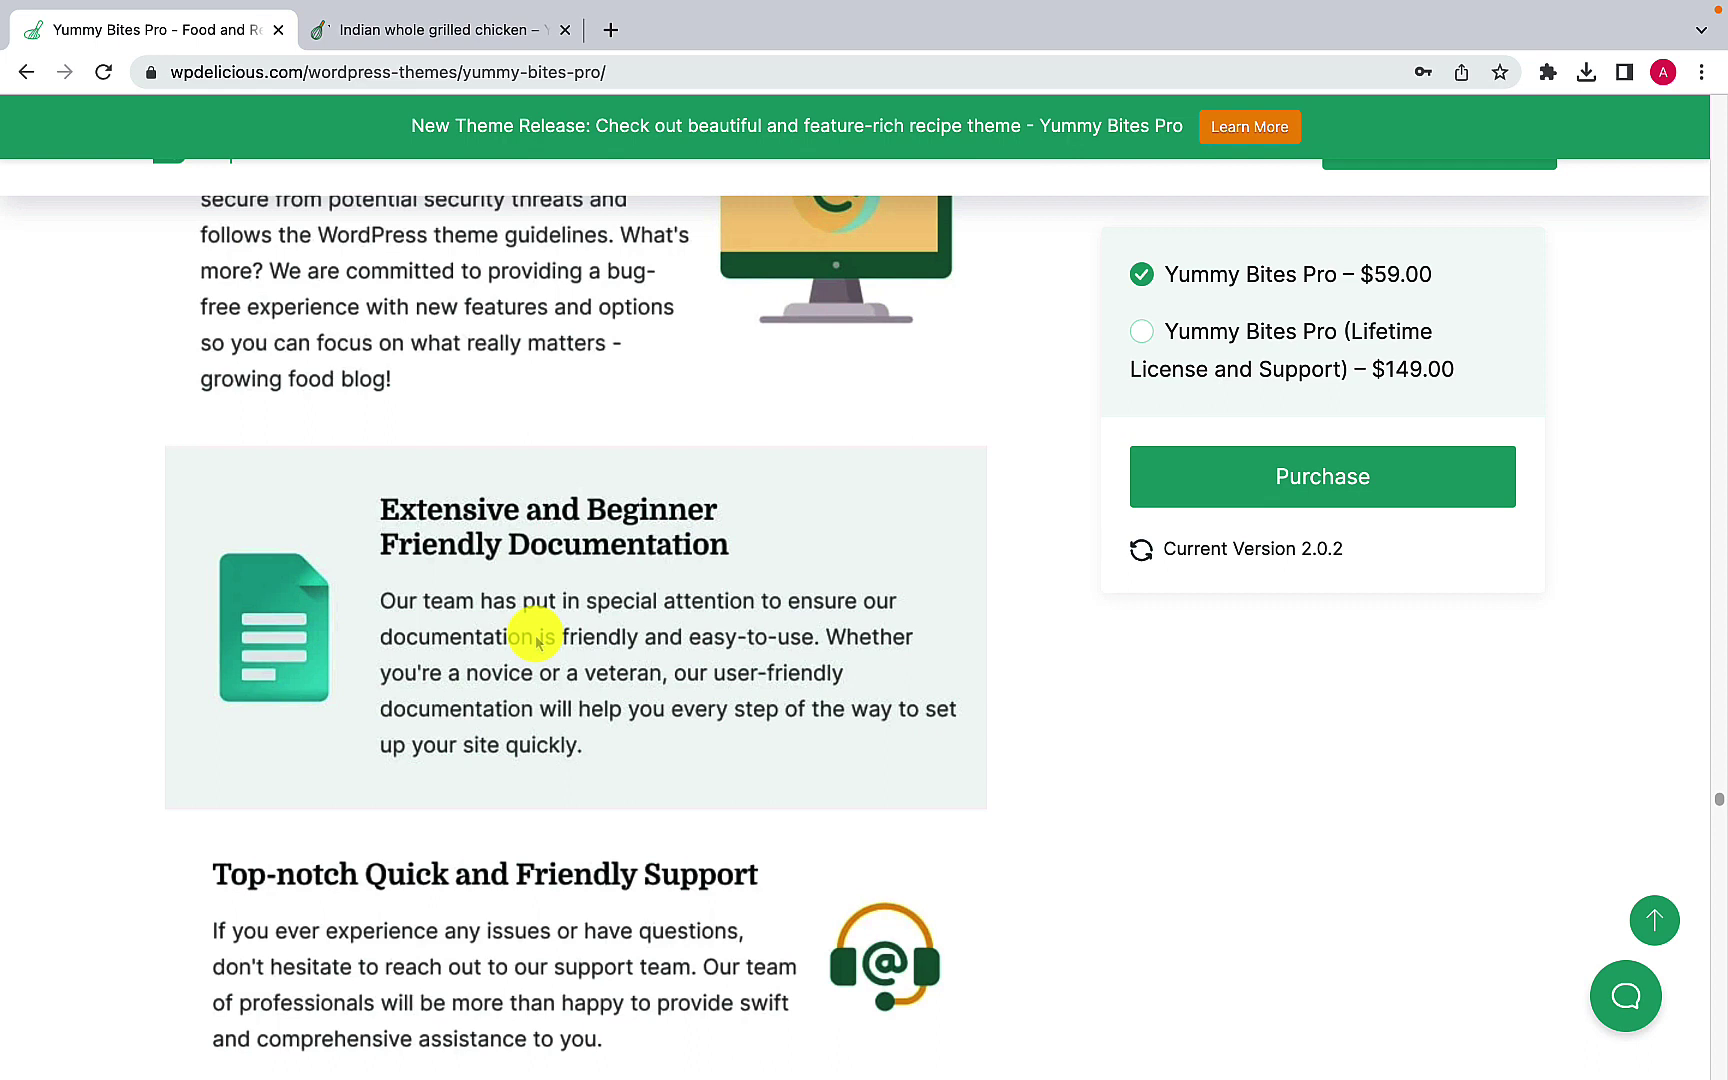
Step: Select the Yummy Bites Pro license priced at $59.00 and proceed to its checkout
scroll(537, 642, down, 4)
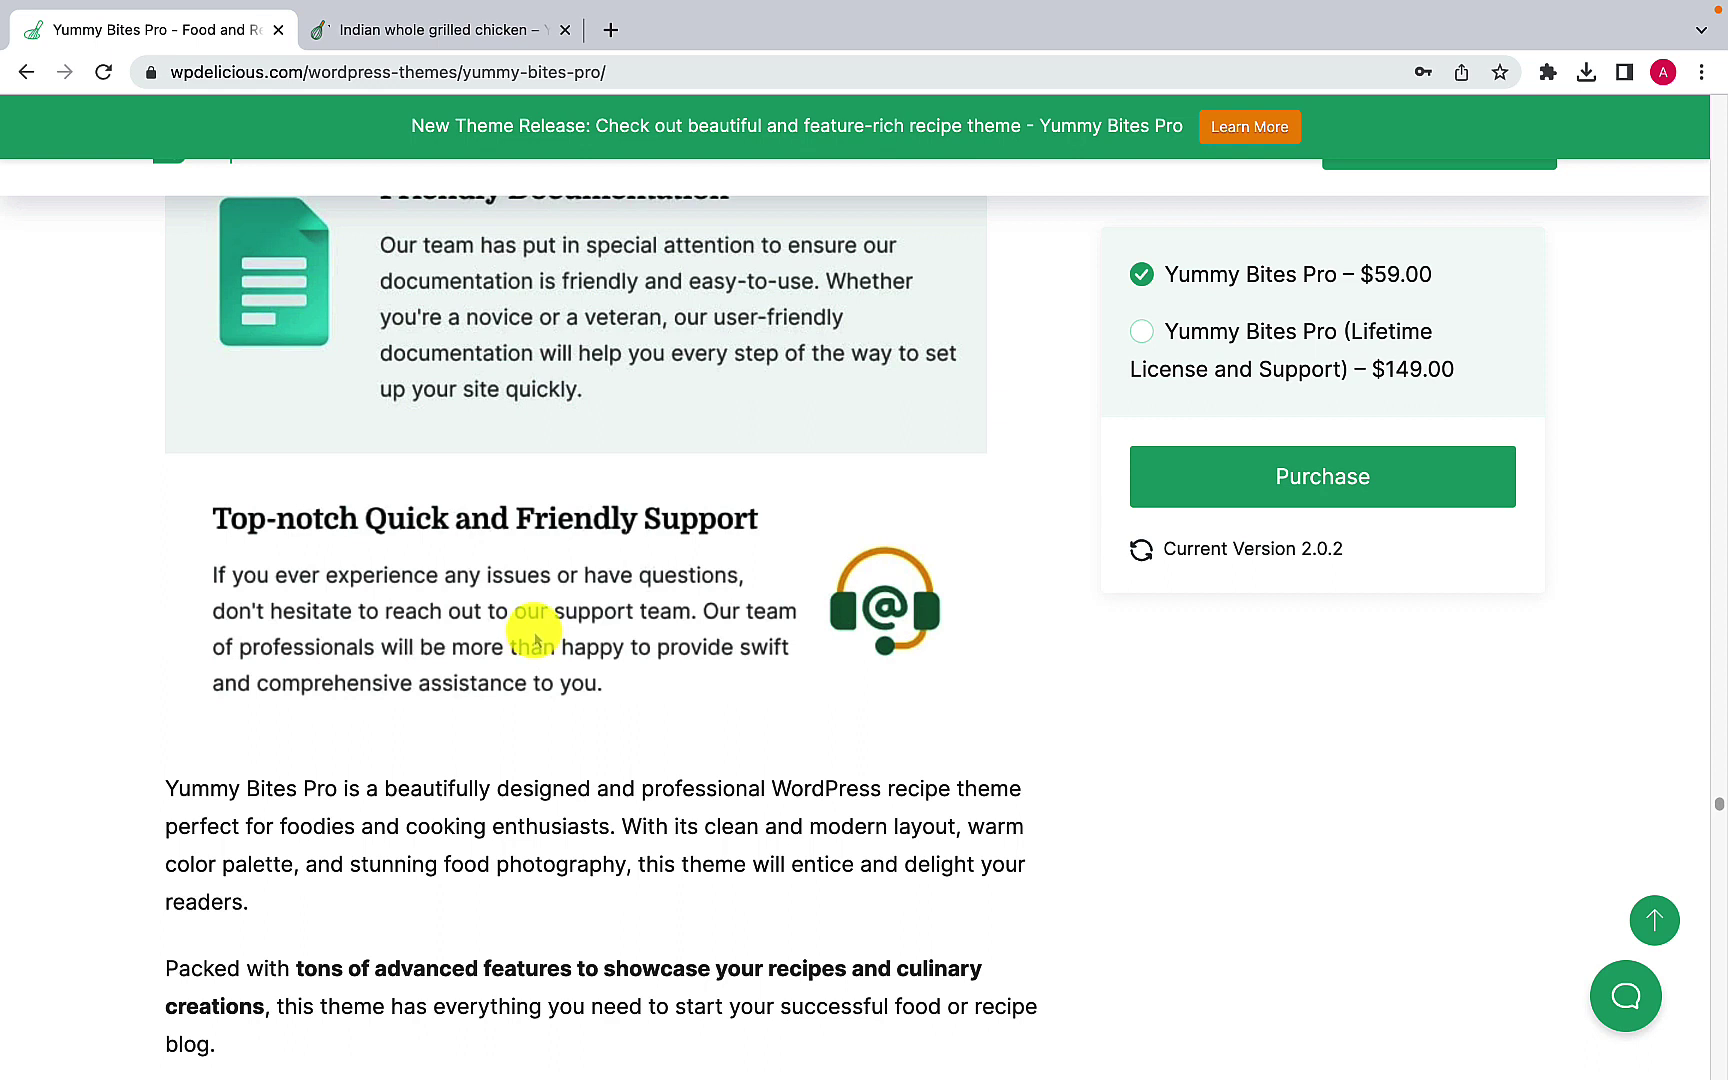
scroll(680, 600, up, 1)
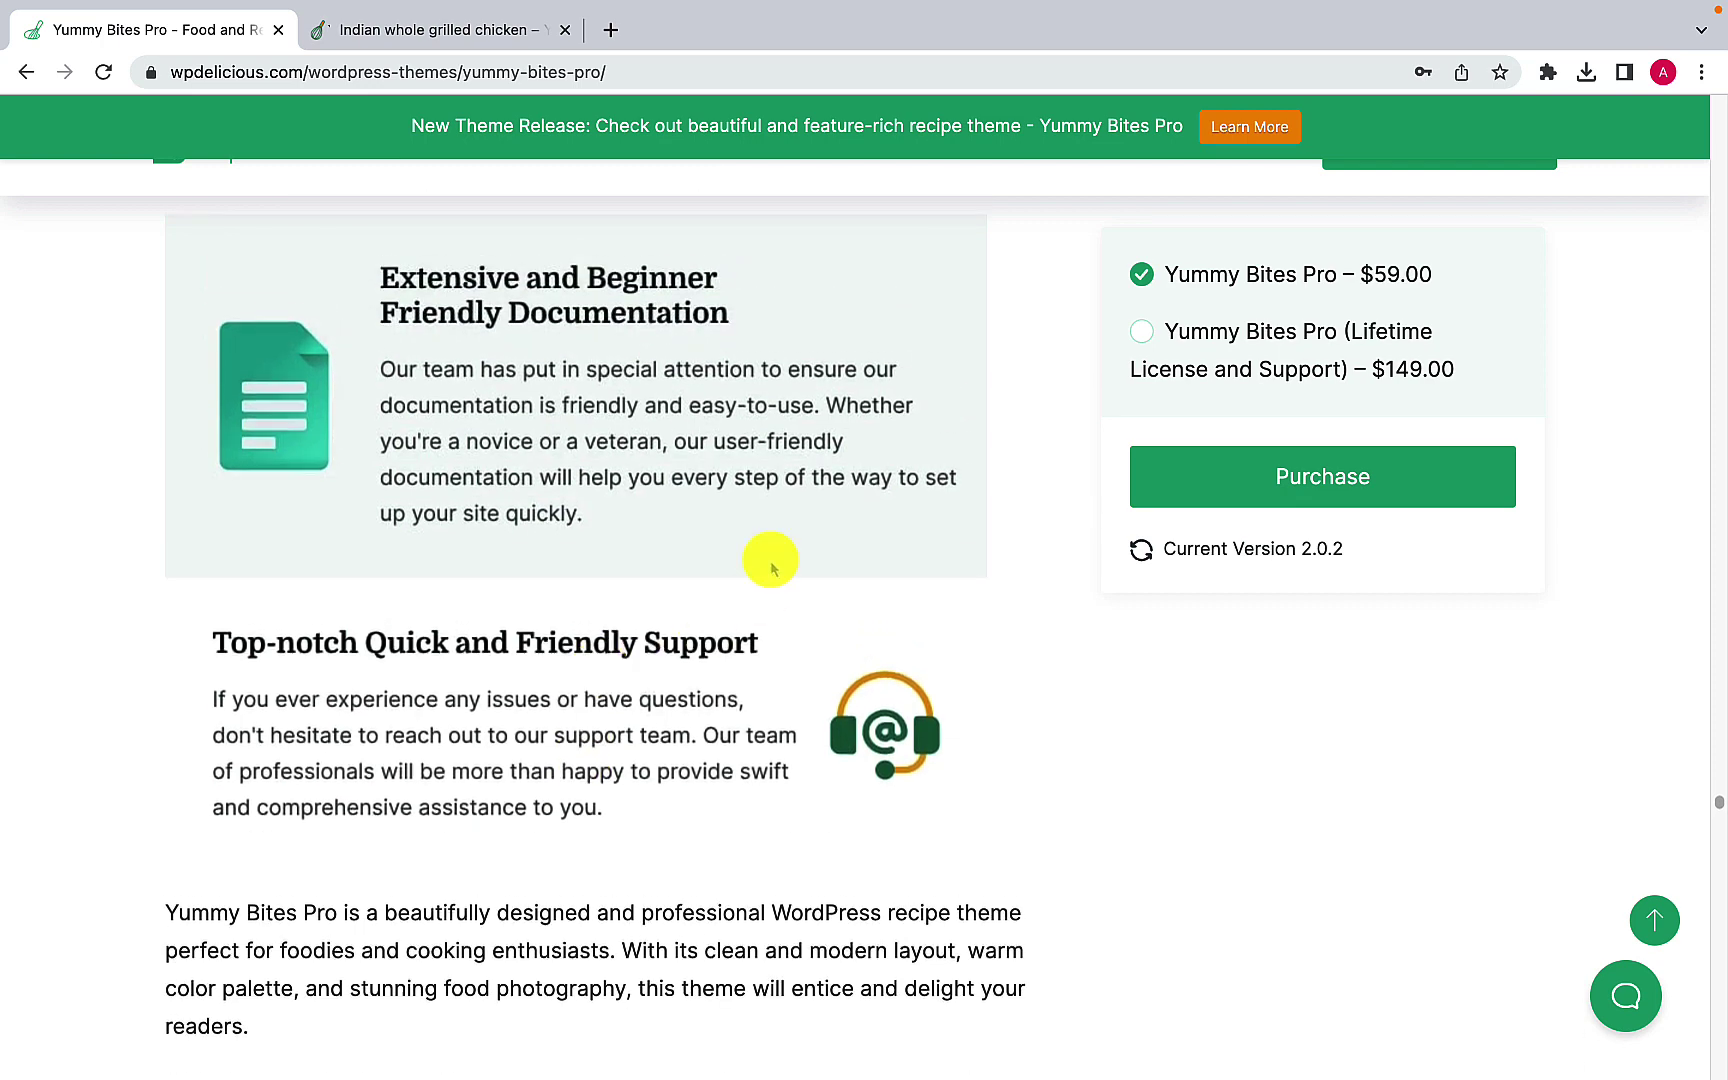
scroll(1290, 656, up, 4)
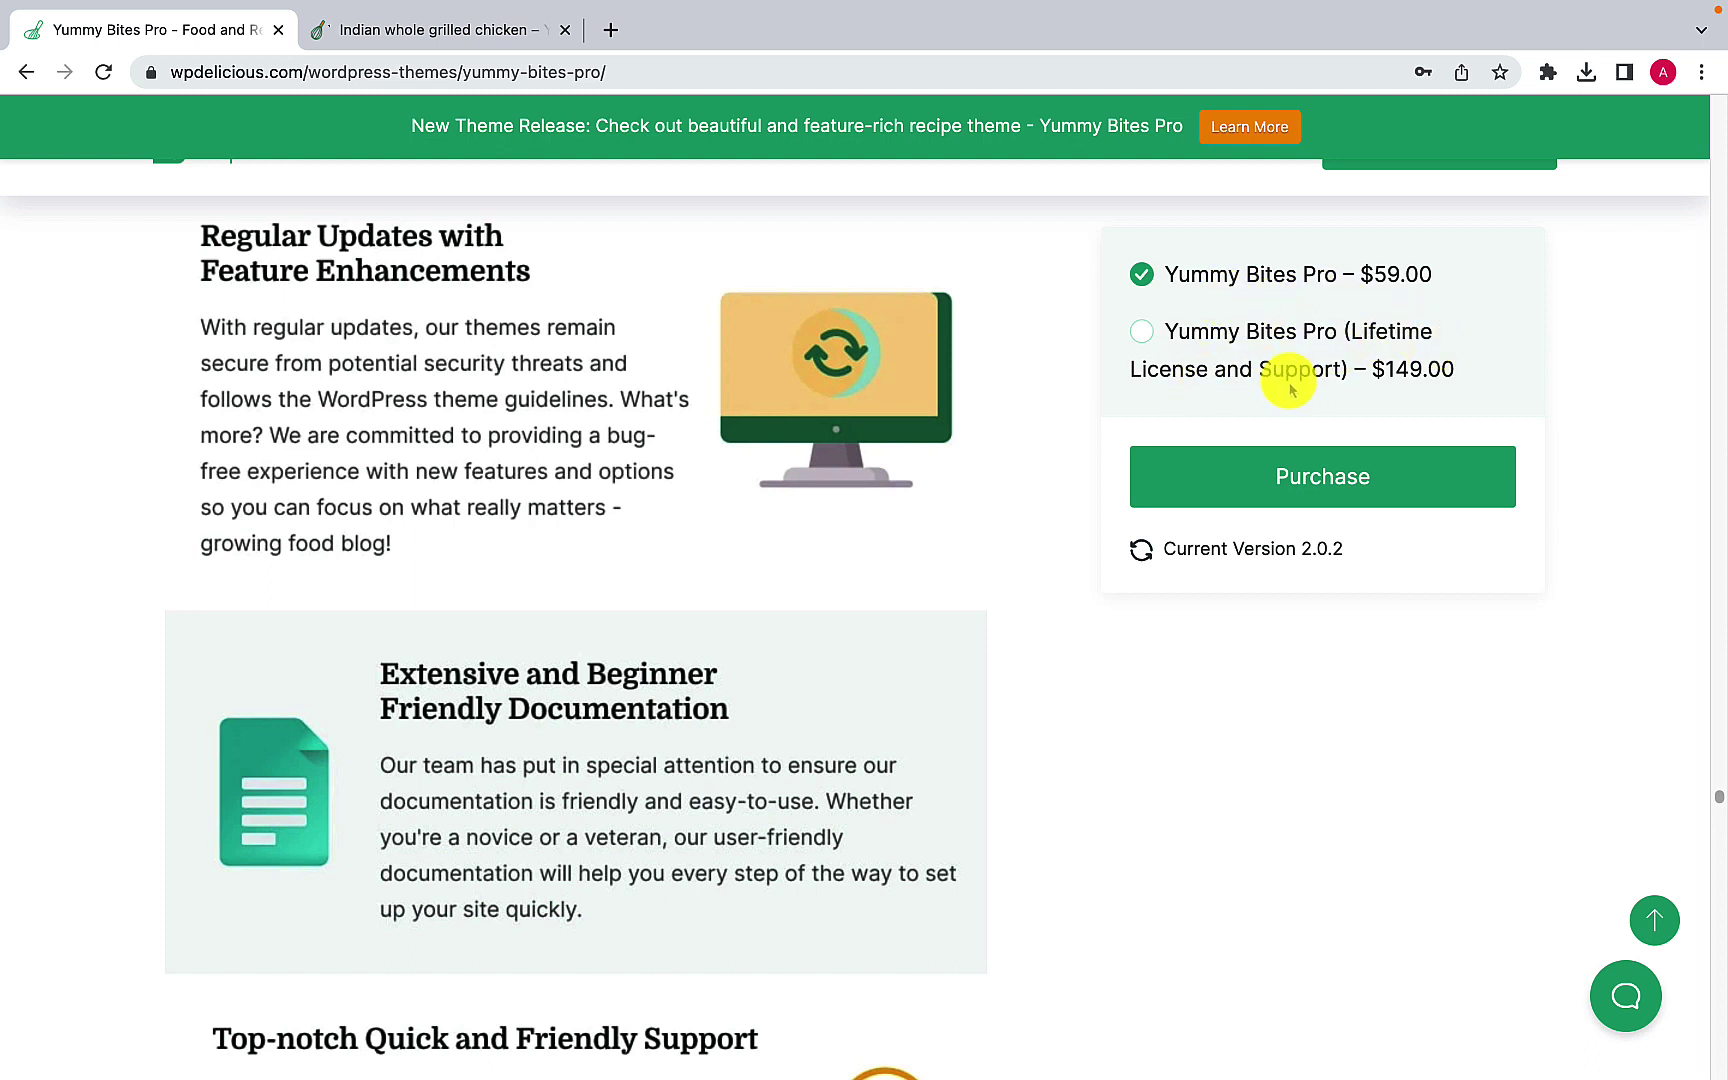
click(1142, 338)
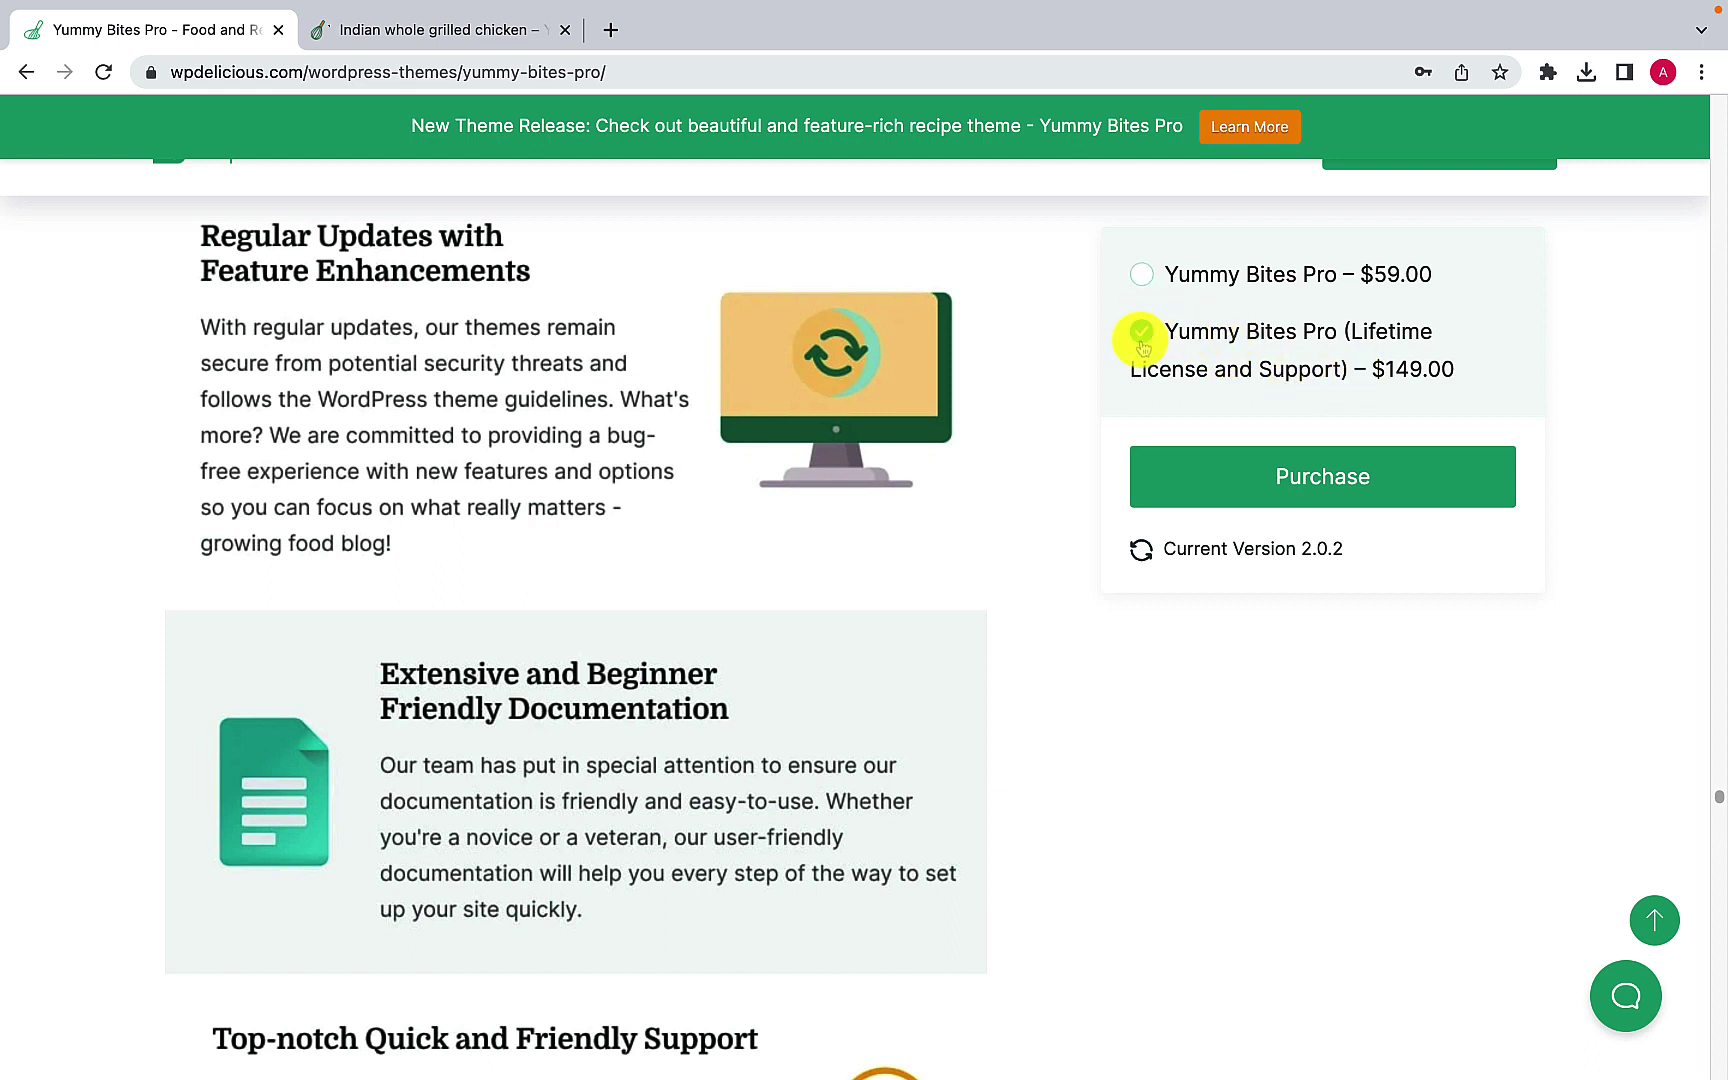
click(1142, 274)
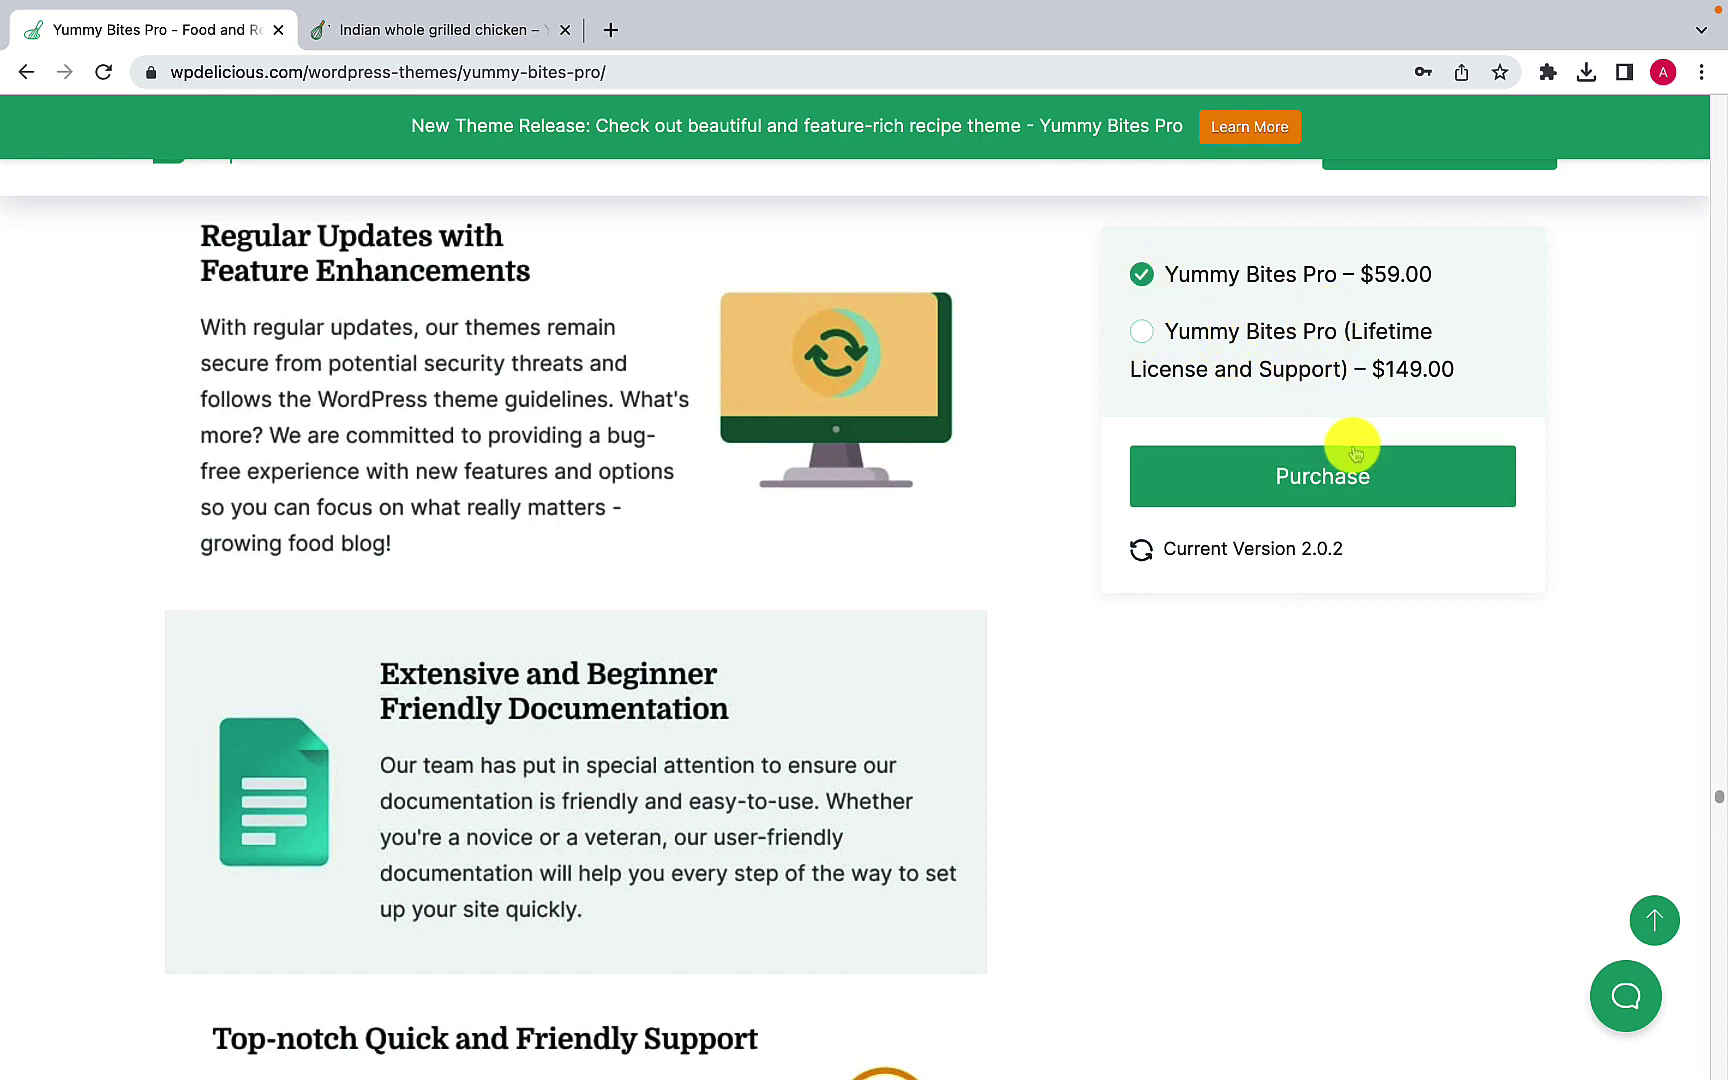
click(1378, 468)
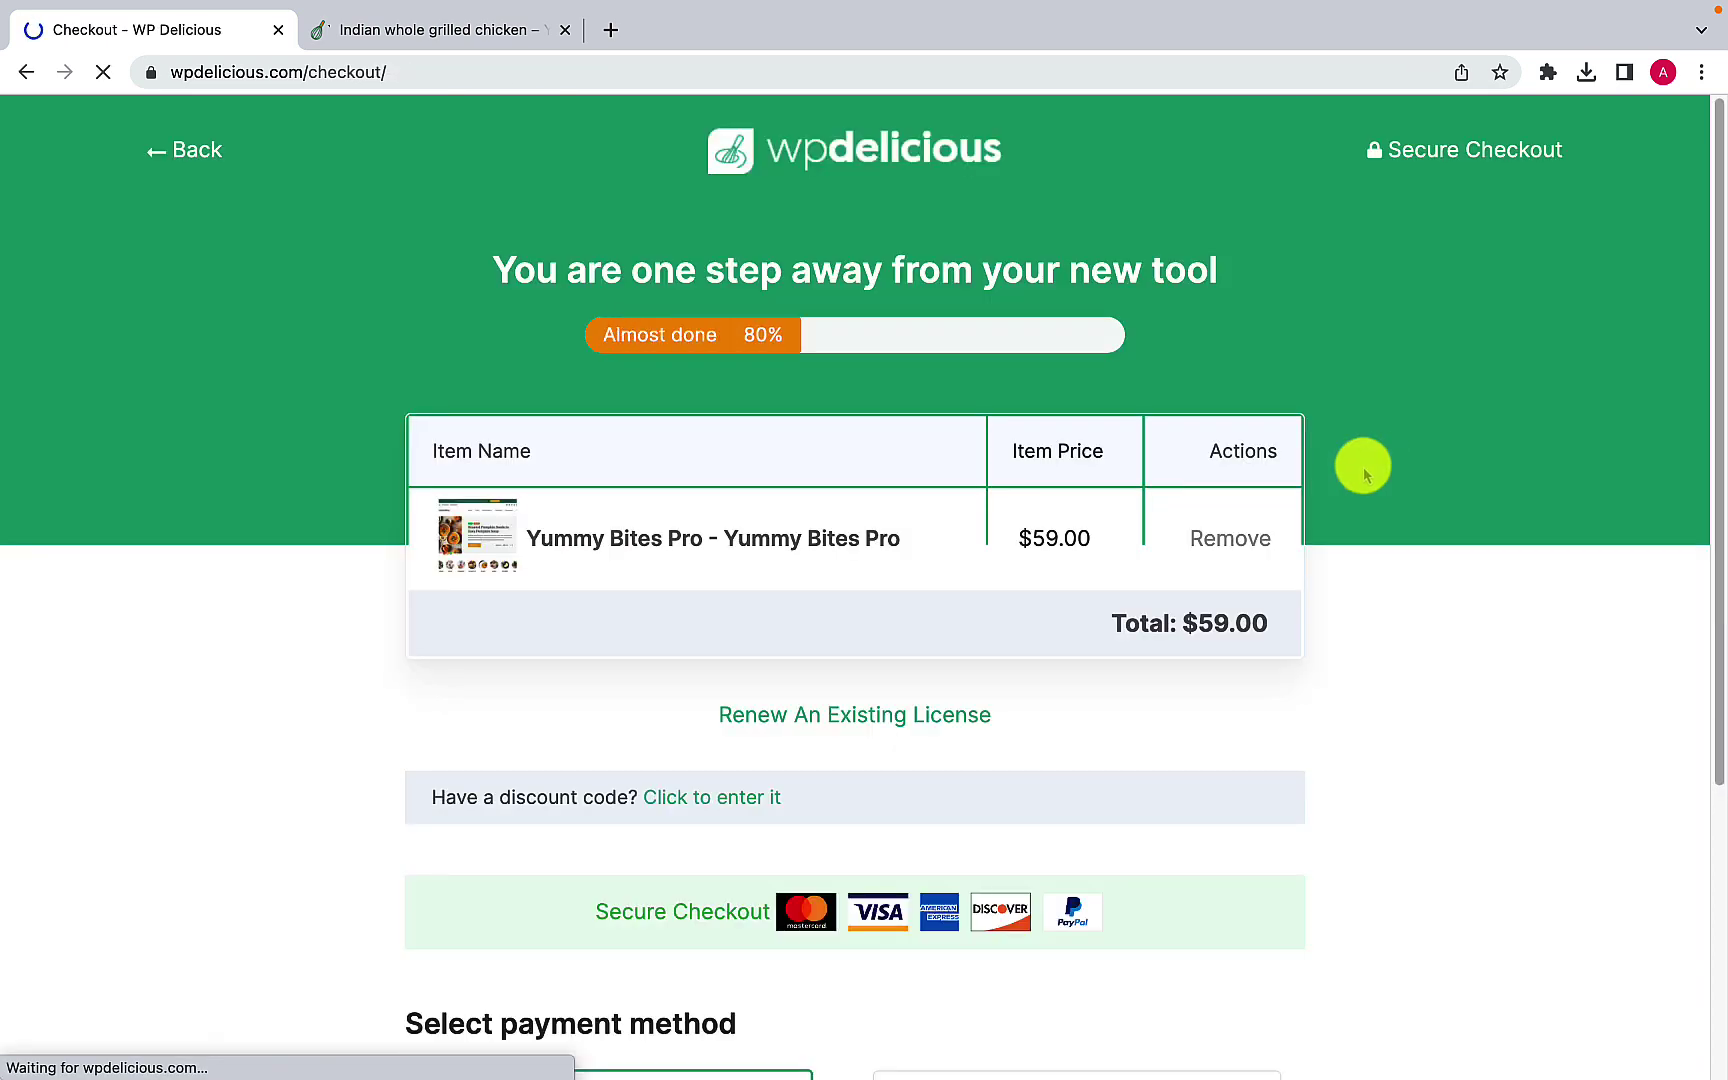
Step: Review the checkout's order summary, payment methods, personal info and credit card fields, and try to proceed to payment
scroll(866, 694, down, 7)
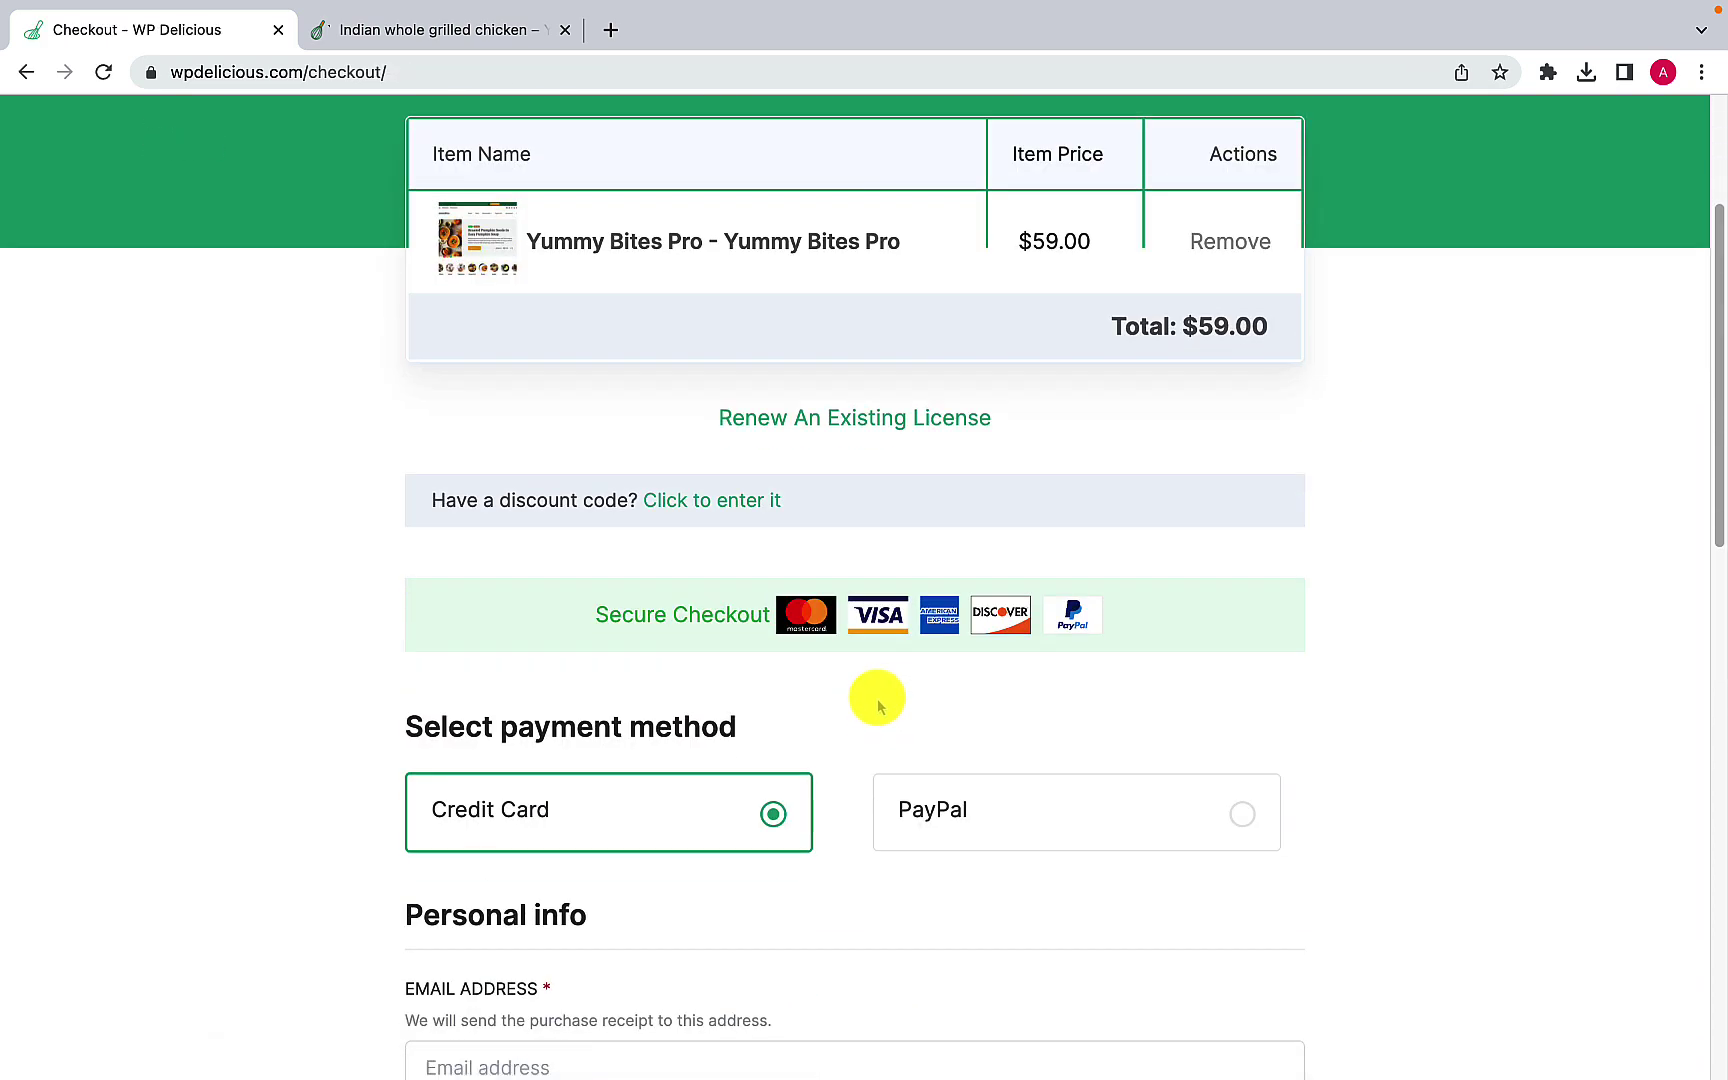
scroll(800, 740, down, 2)
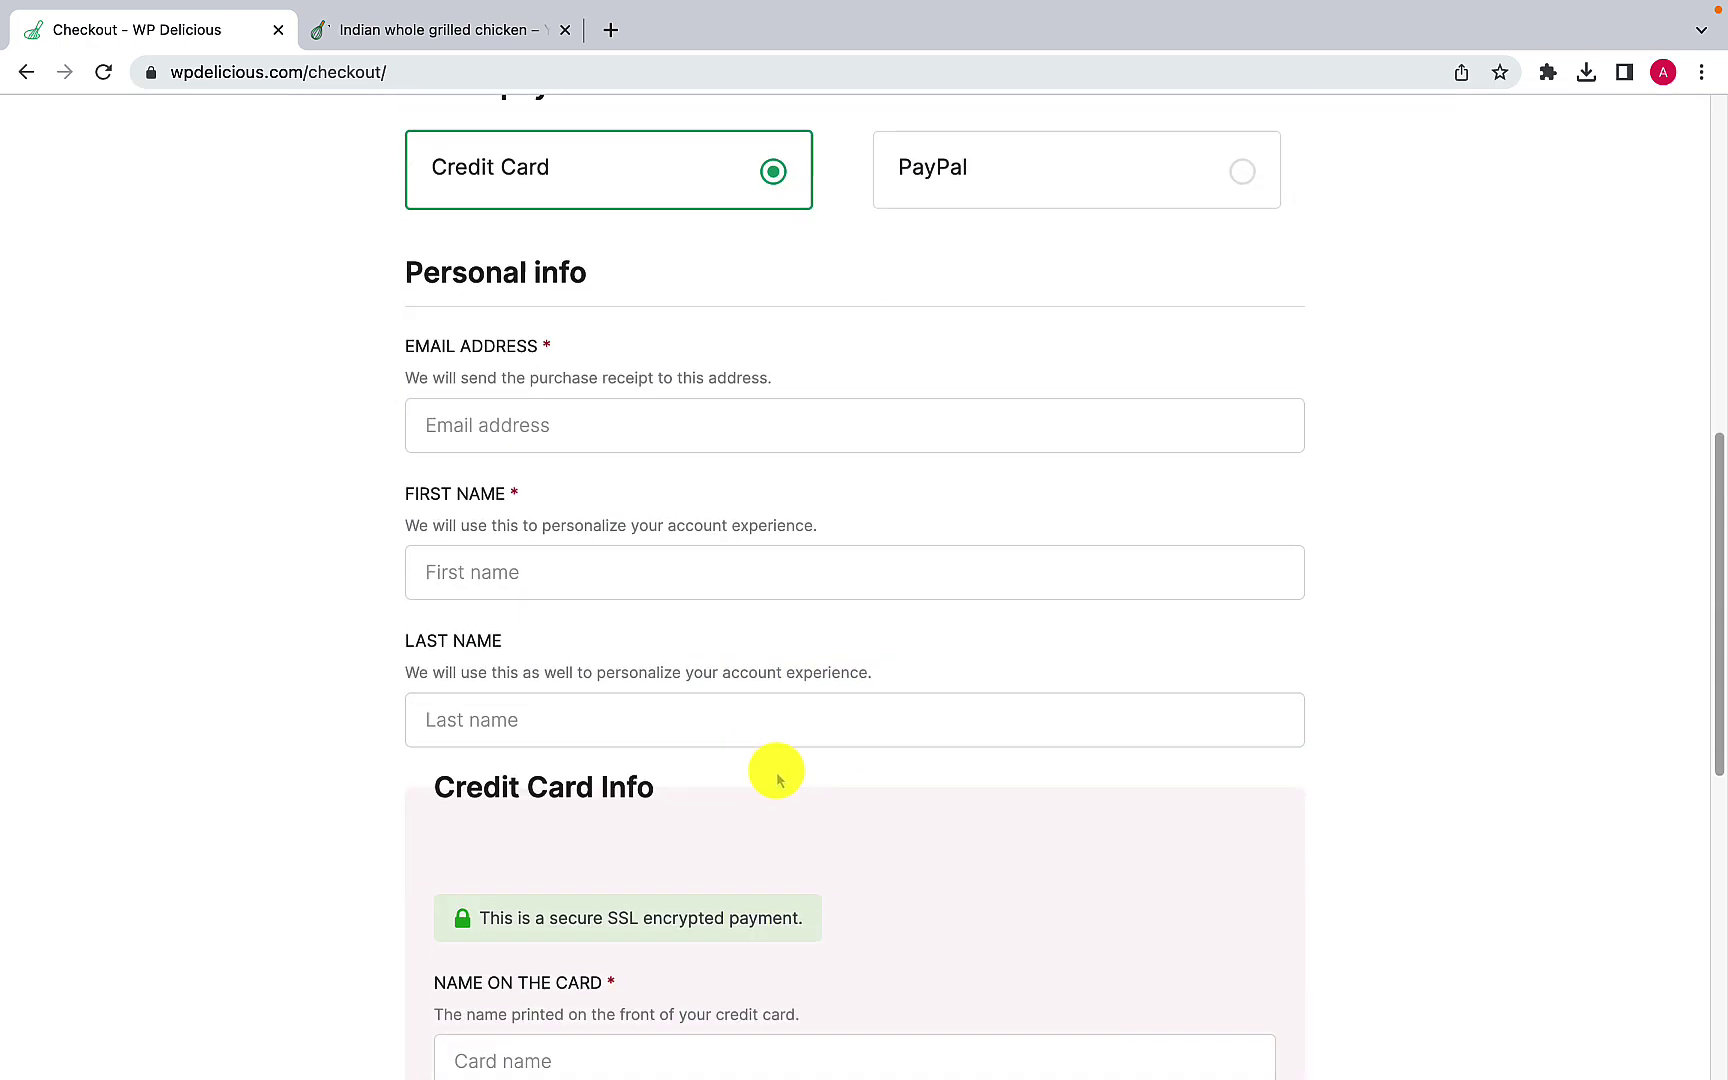
scroll(700, 790, down, 7)
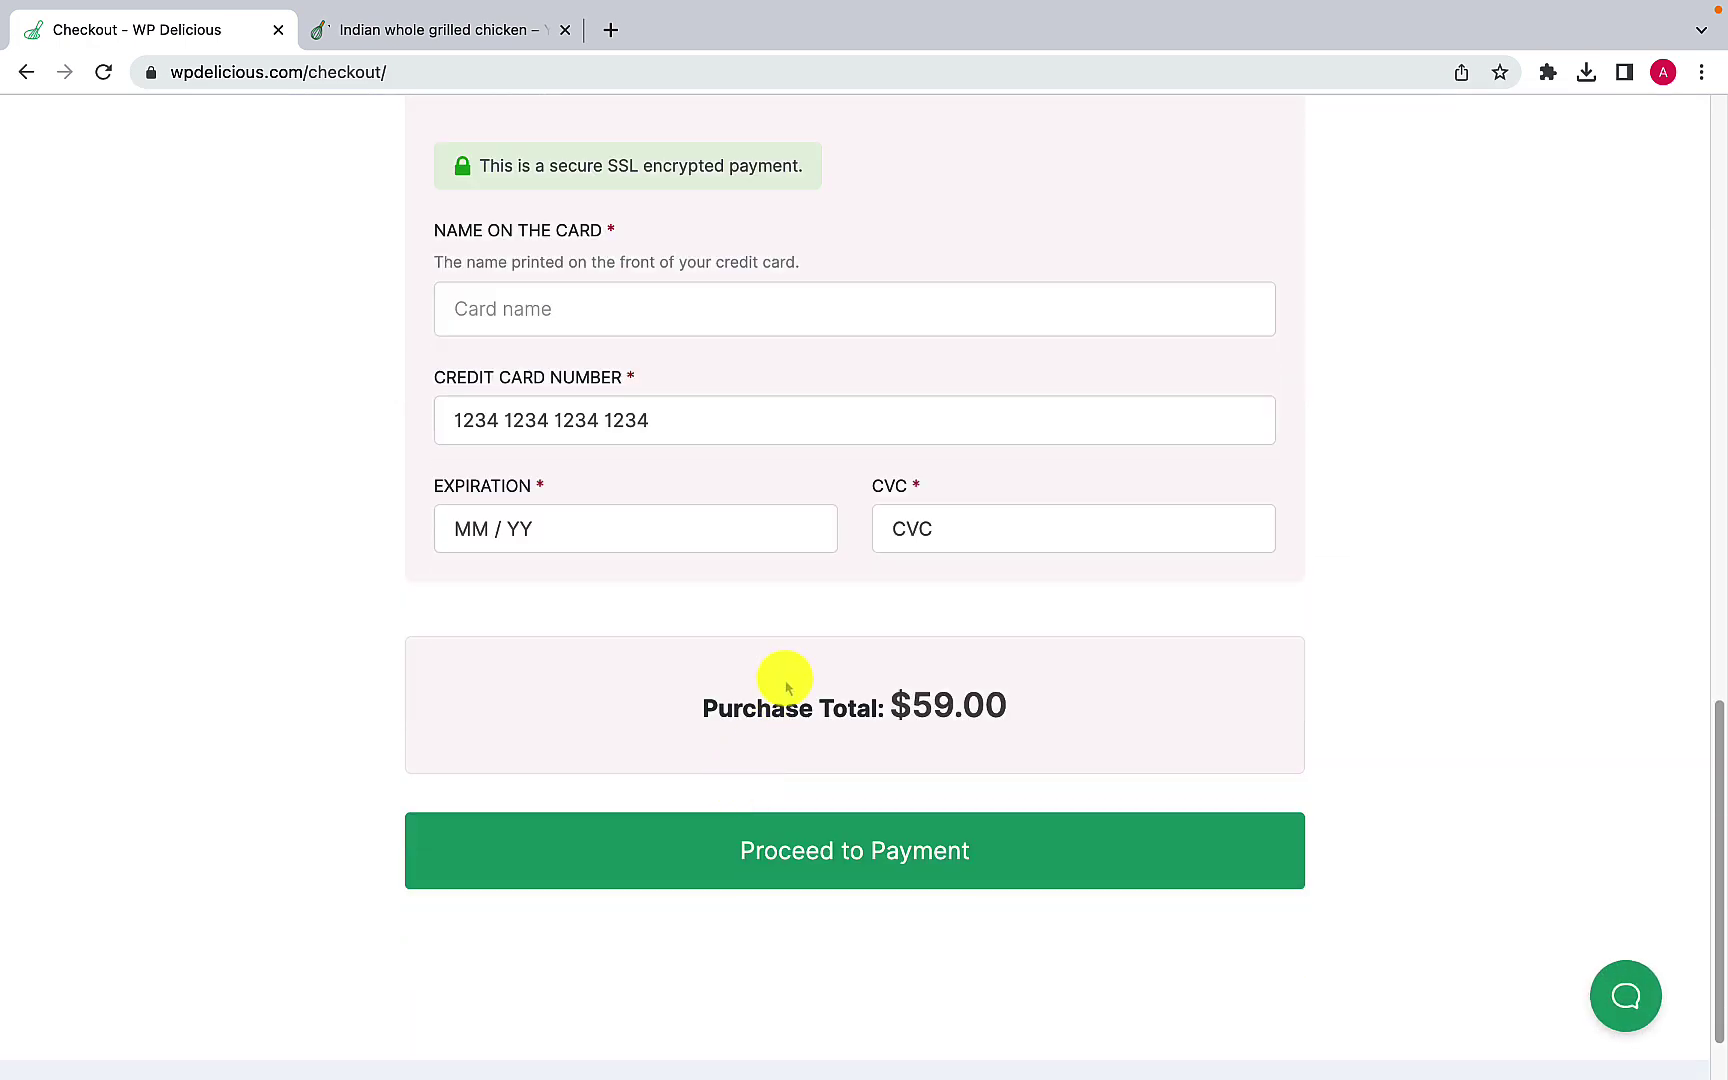
scroll(770, 700, down, 1)
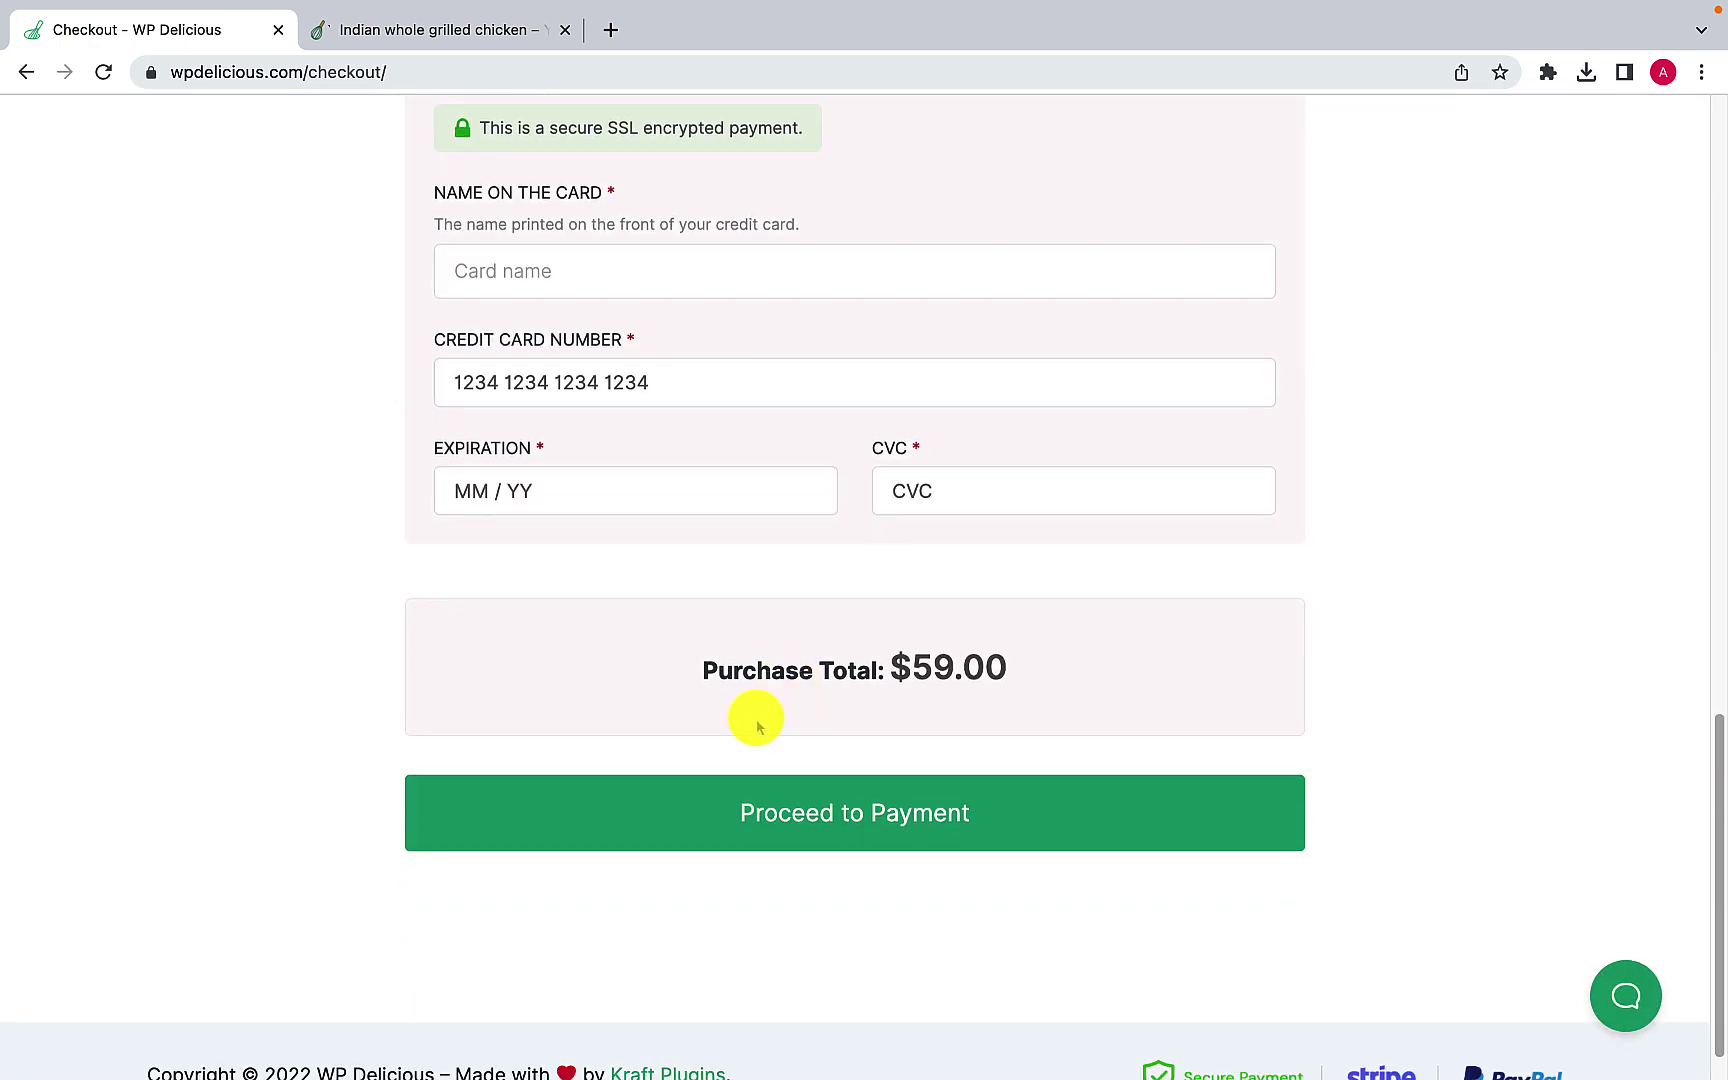
click(930, 805)
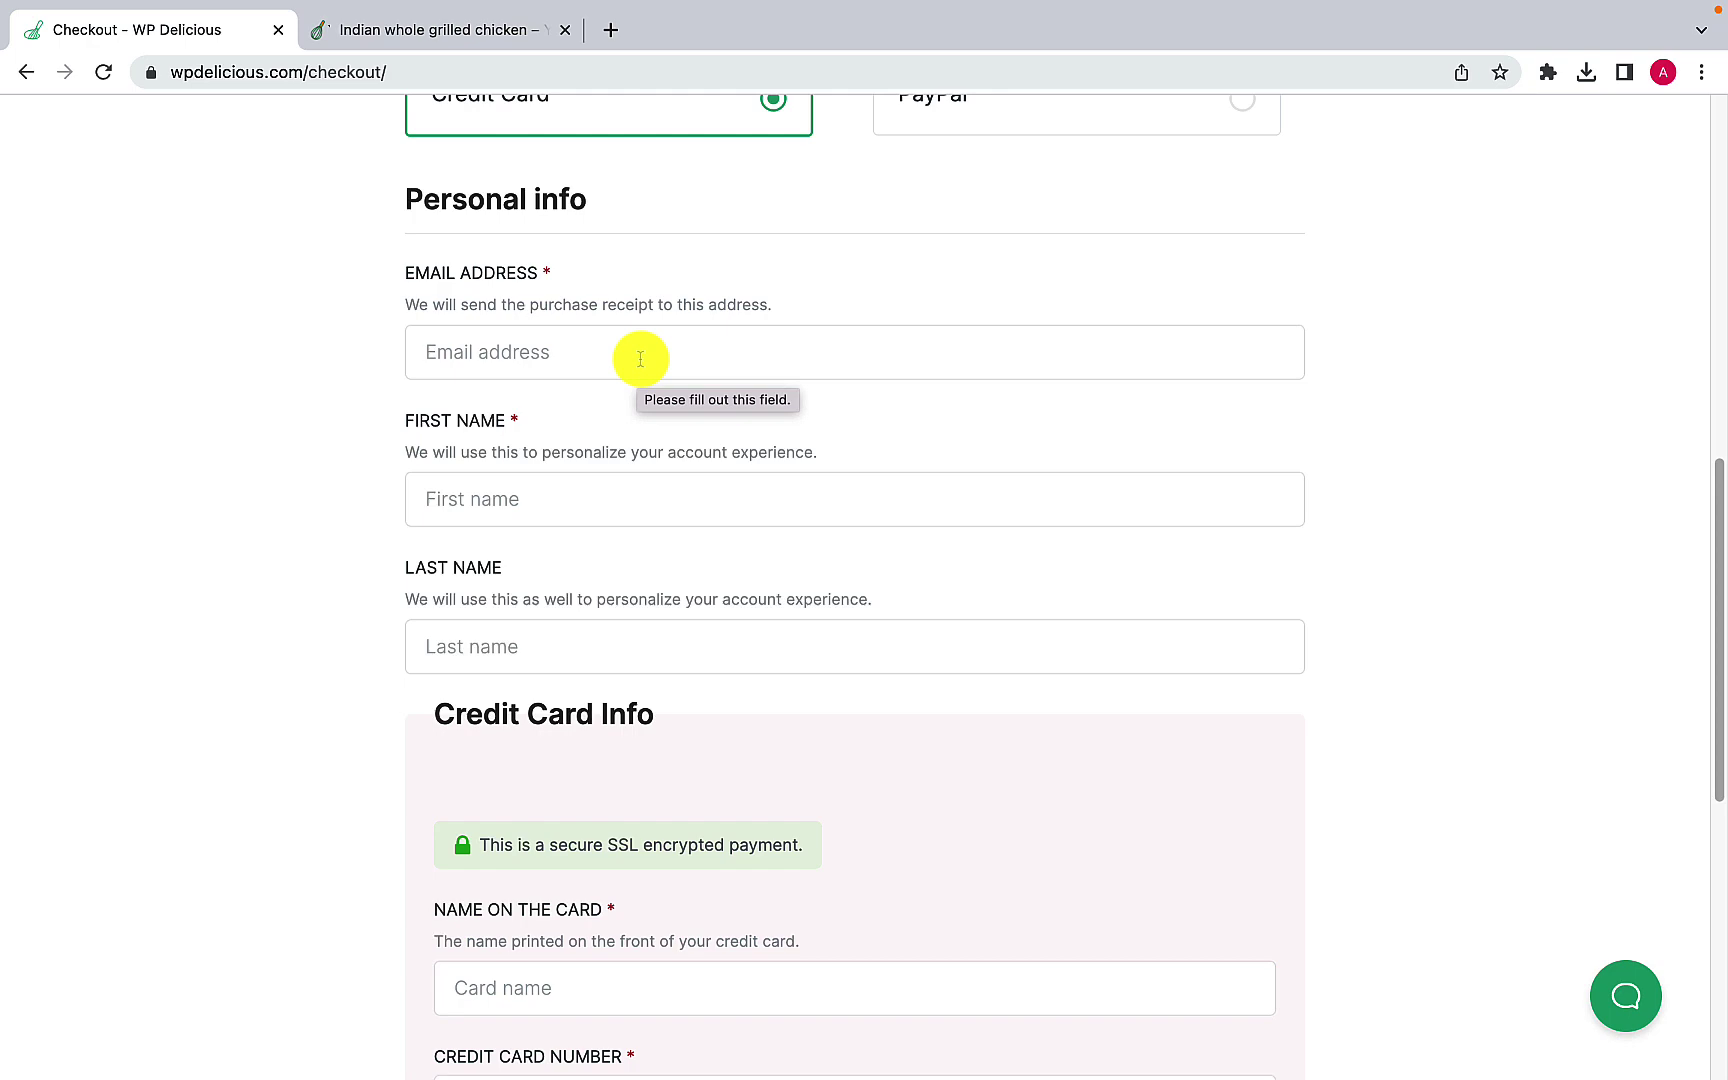
scroll(641, 360, up, 7)
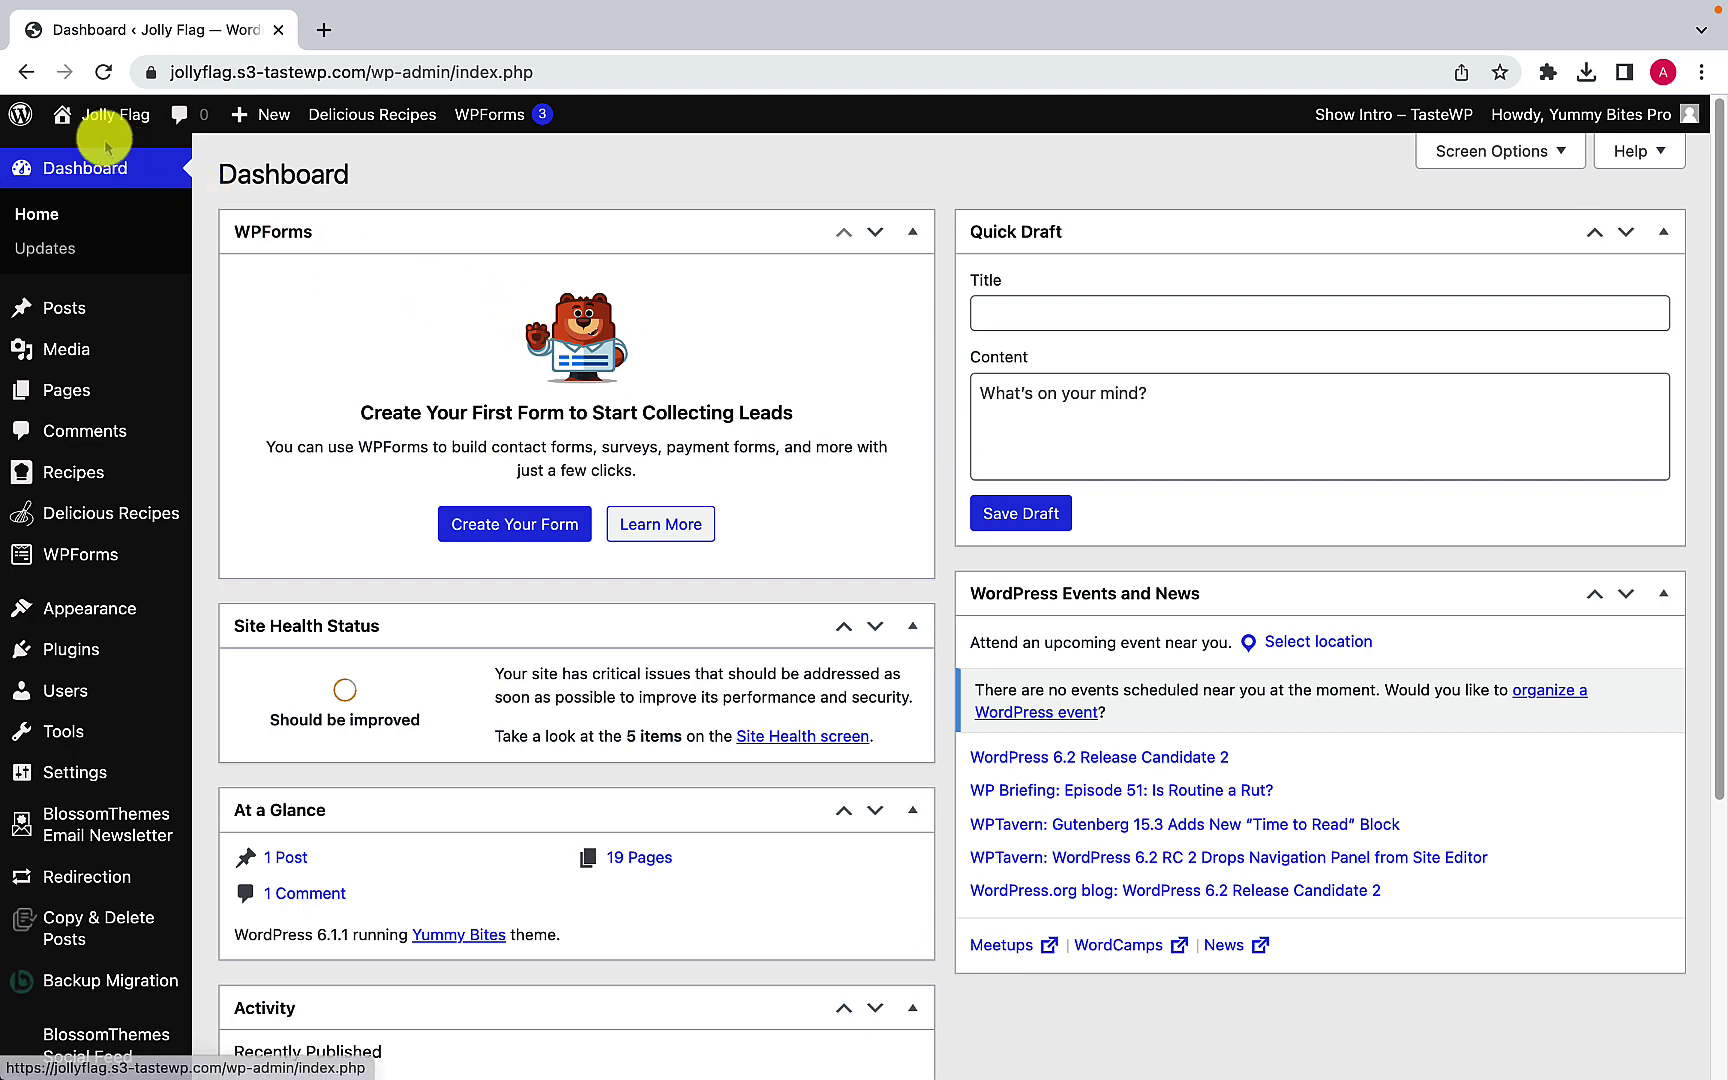
Step: Open the Jolly Flag site from its dashboard in a separate browser tab and view the homepage
mouse_move(78, 117)
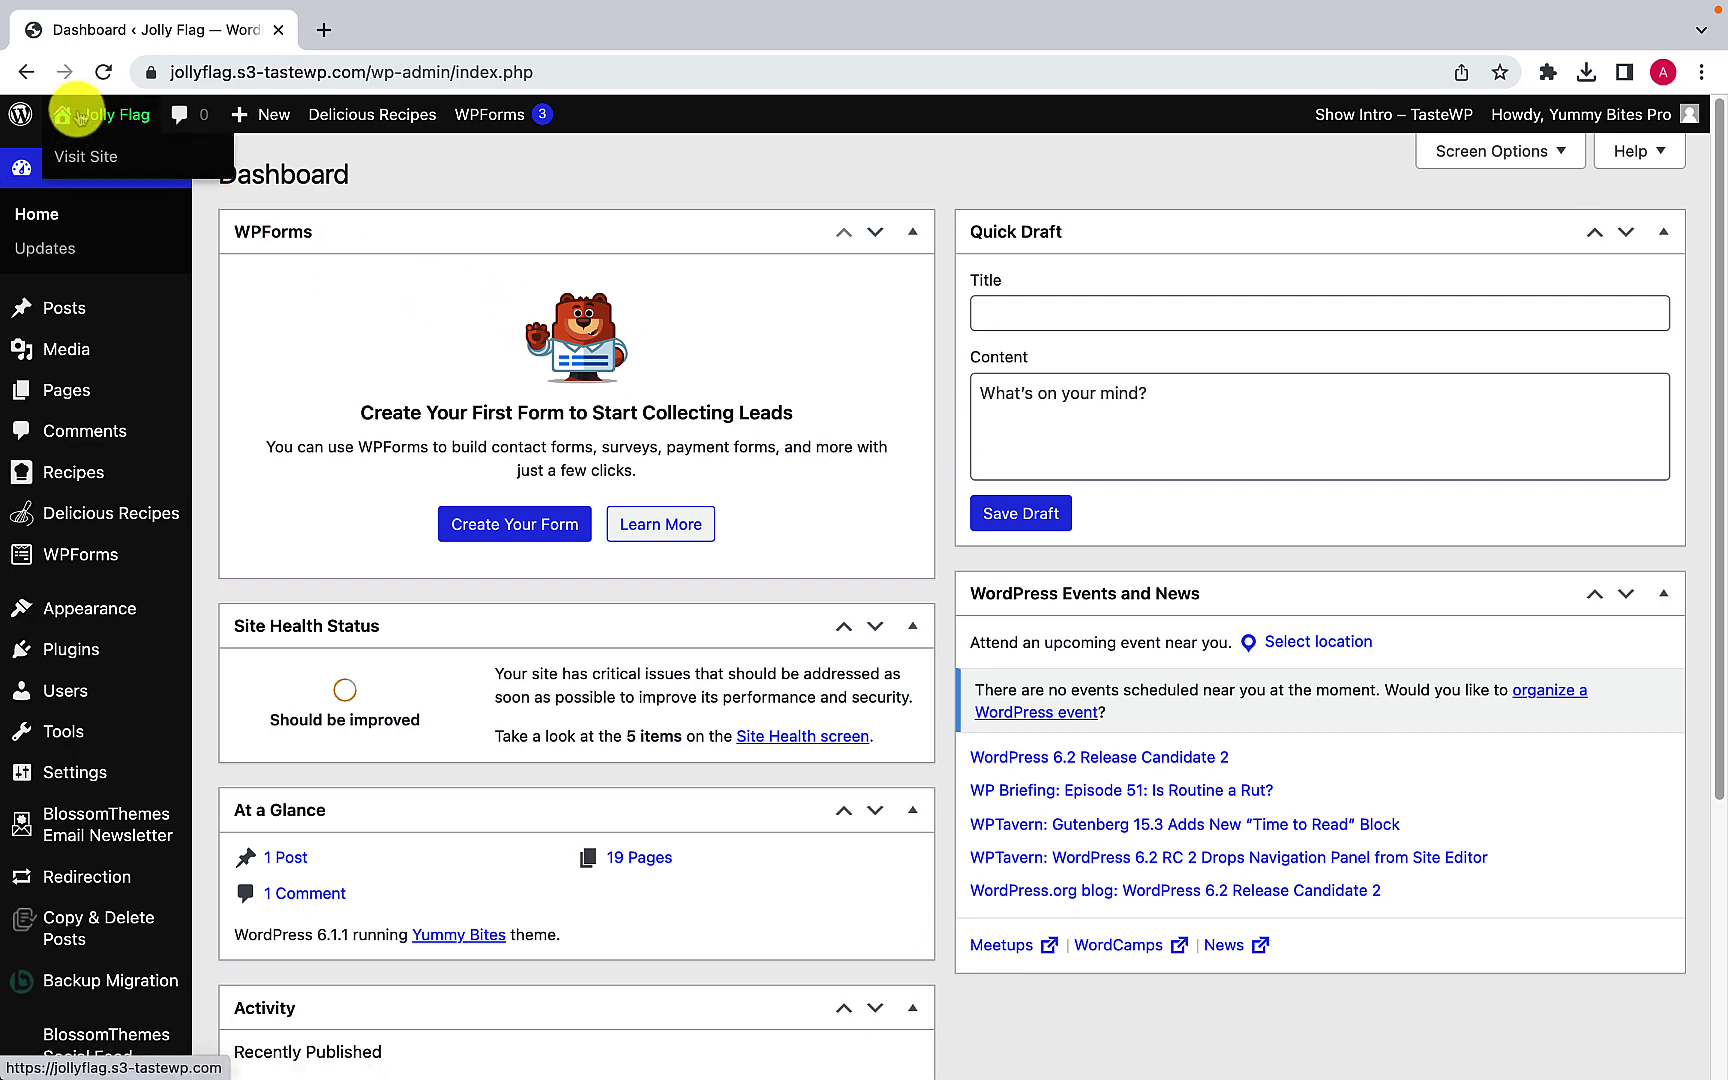
right_click(100, 158)
click(143, 168)
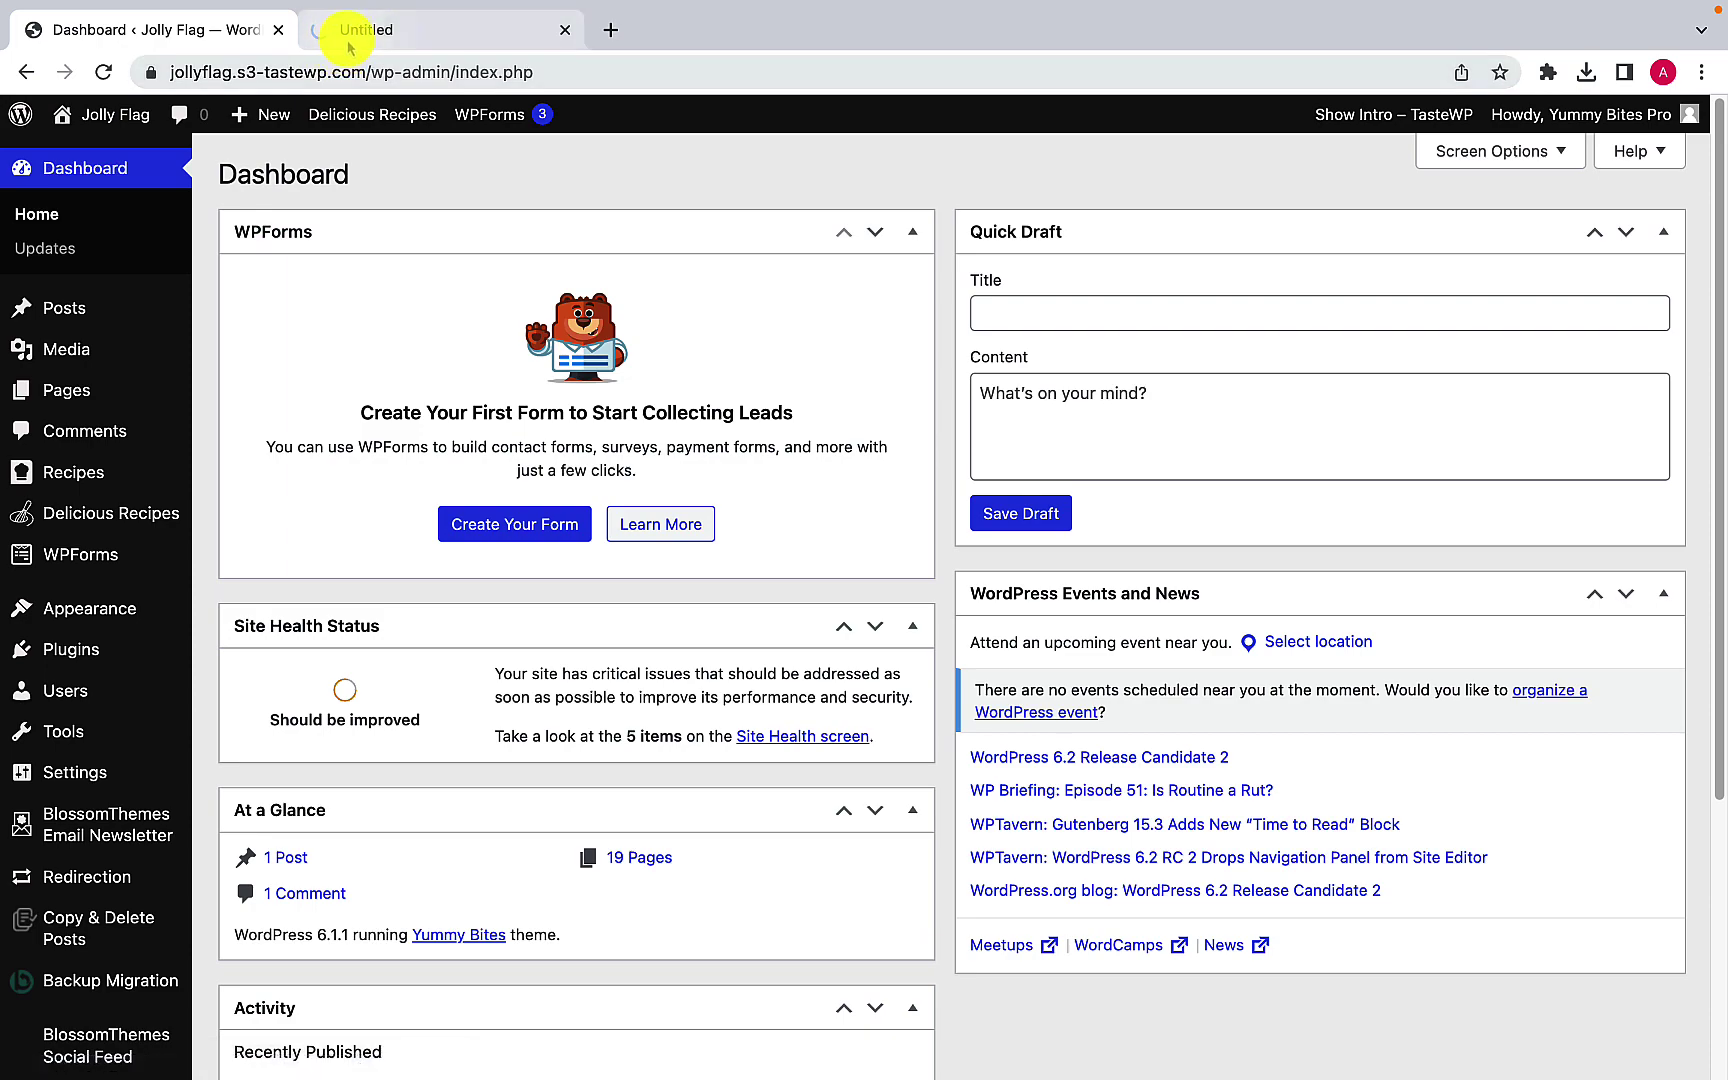
click(349, 36)
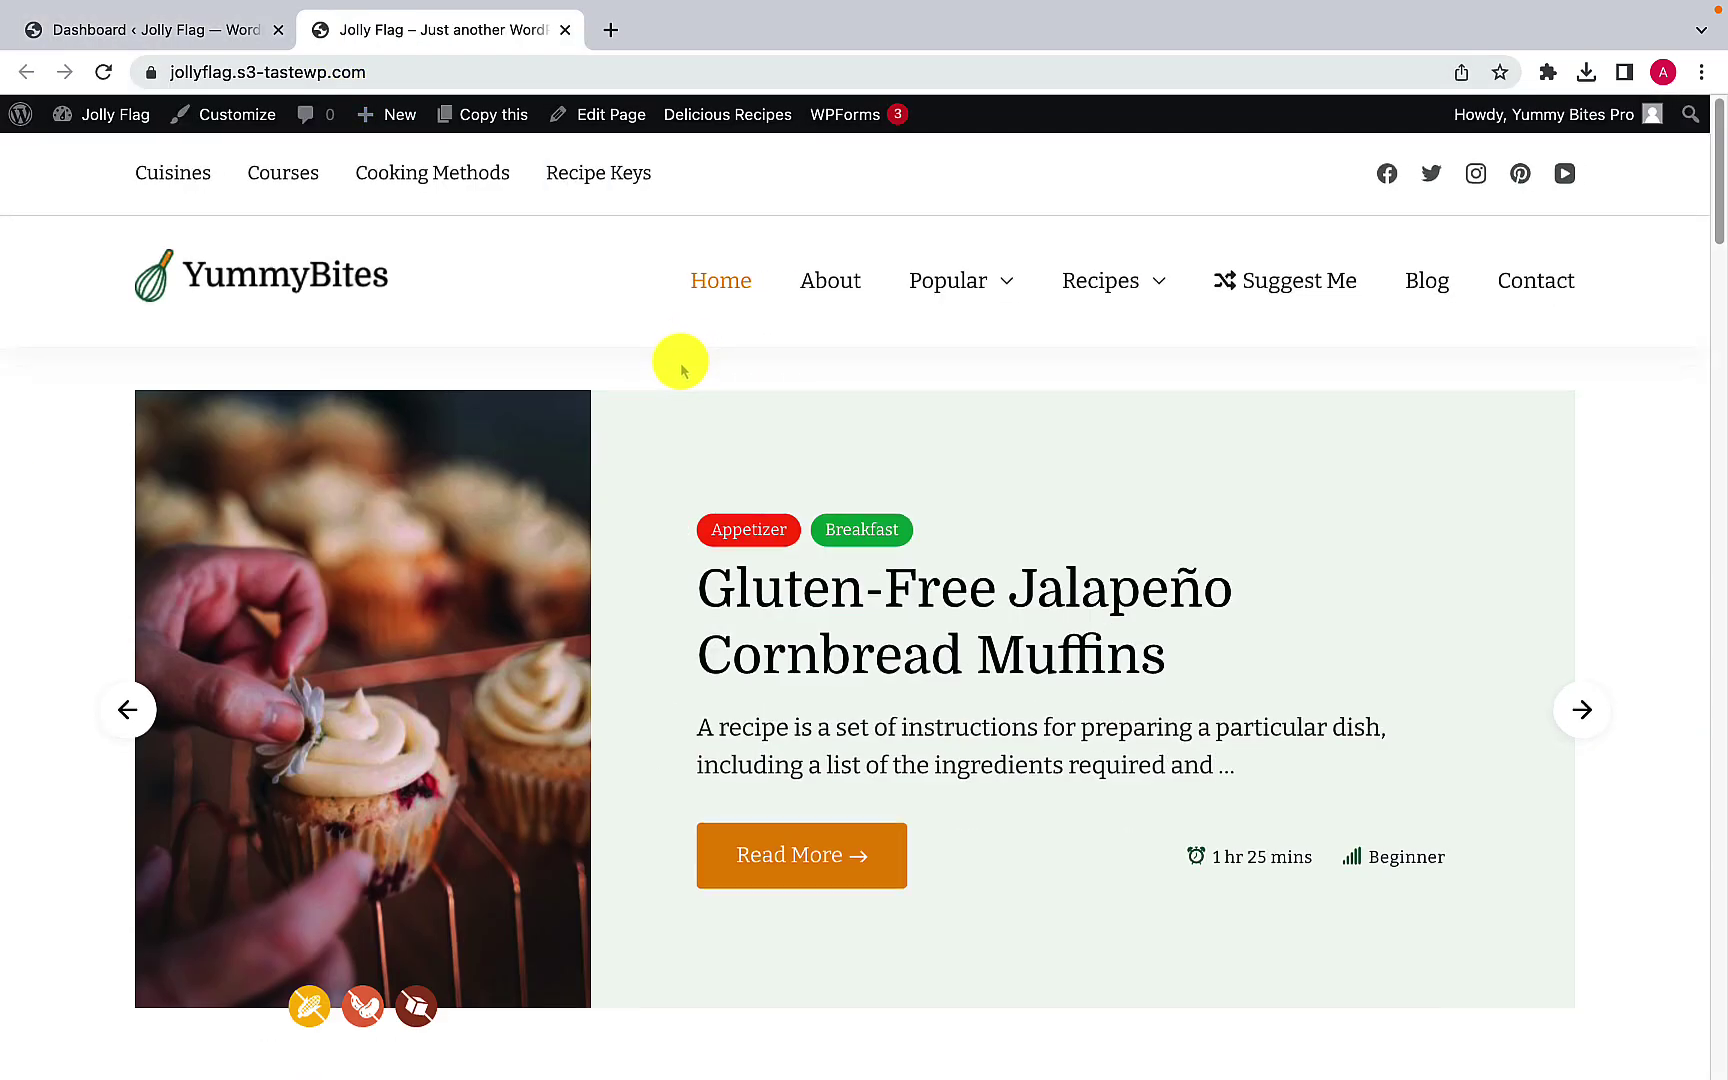
scroll(680, 370, down, 3)
scroll(679, 368, up, 3)
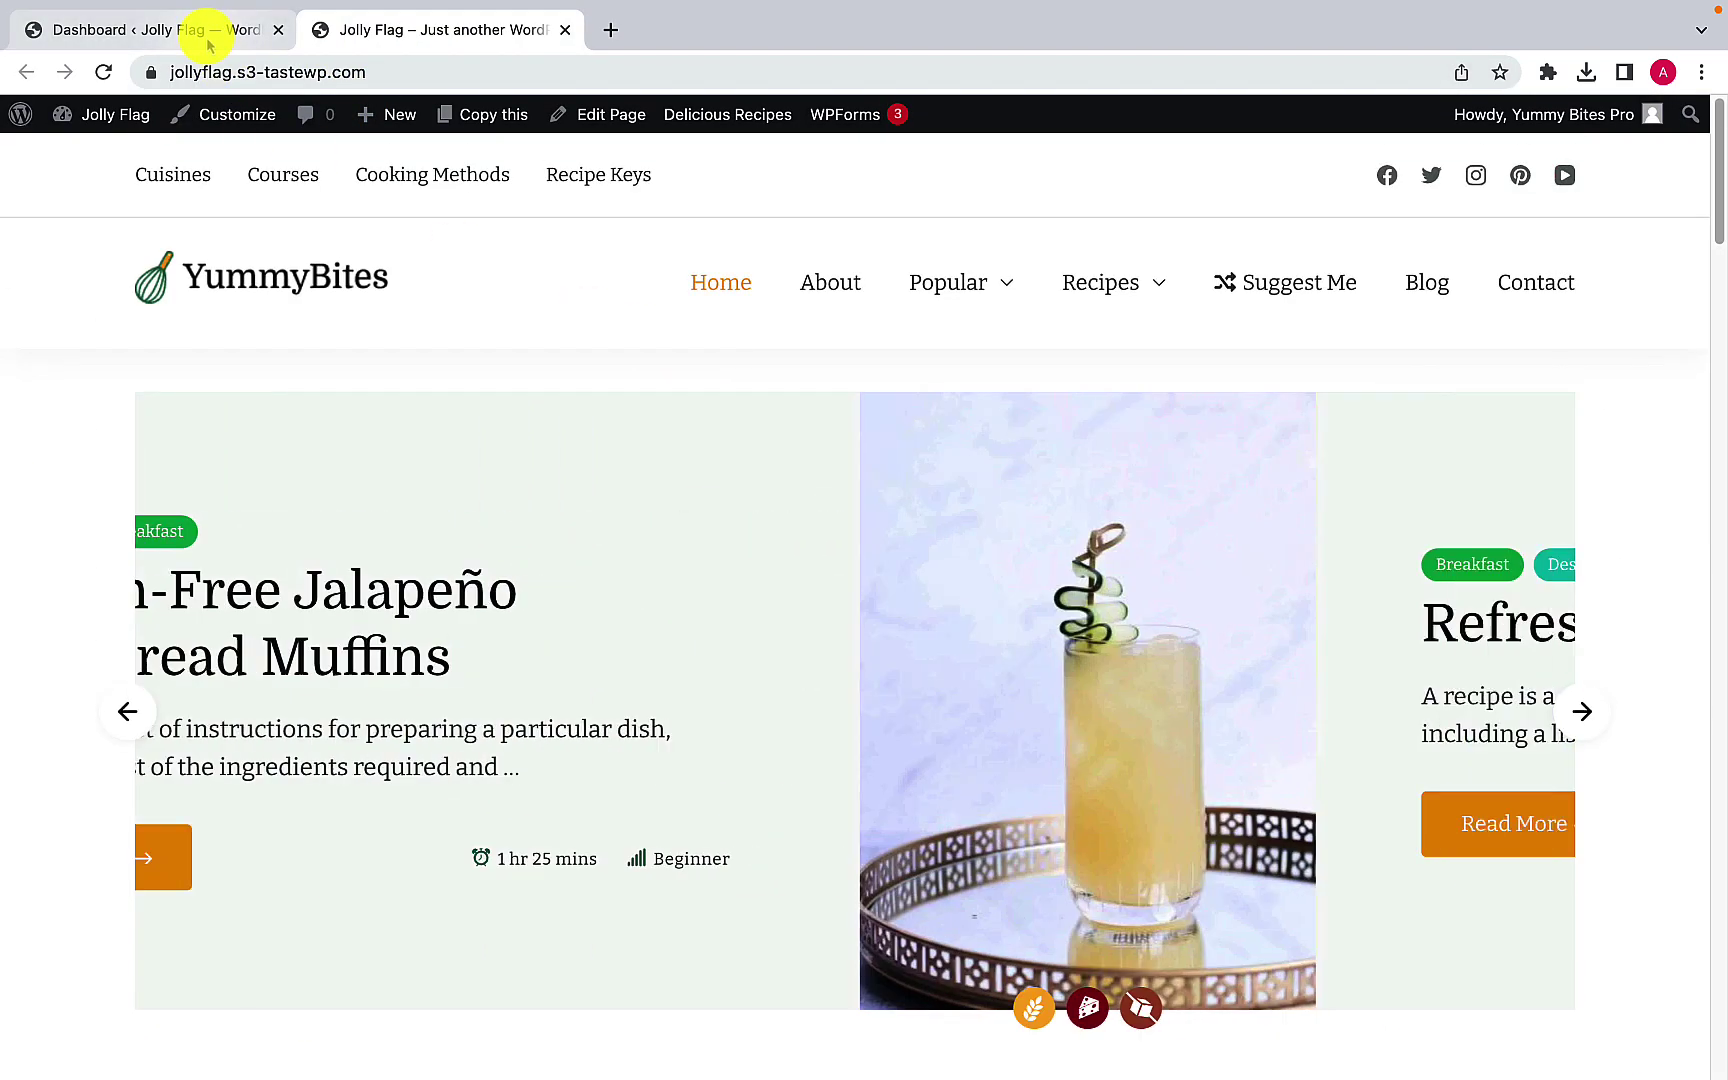
Step: From the site's dashboard, upload yummy-bites-pro-plugin_2.0.1.zip as a new plugin, install it and activate it
click(210, 40)
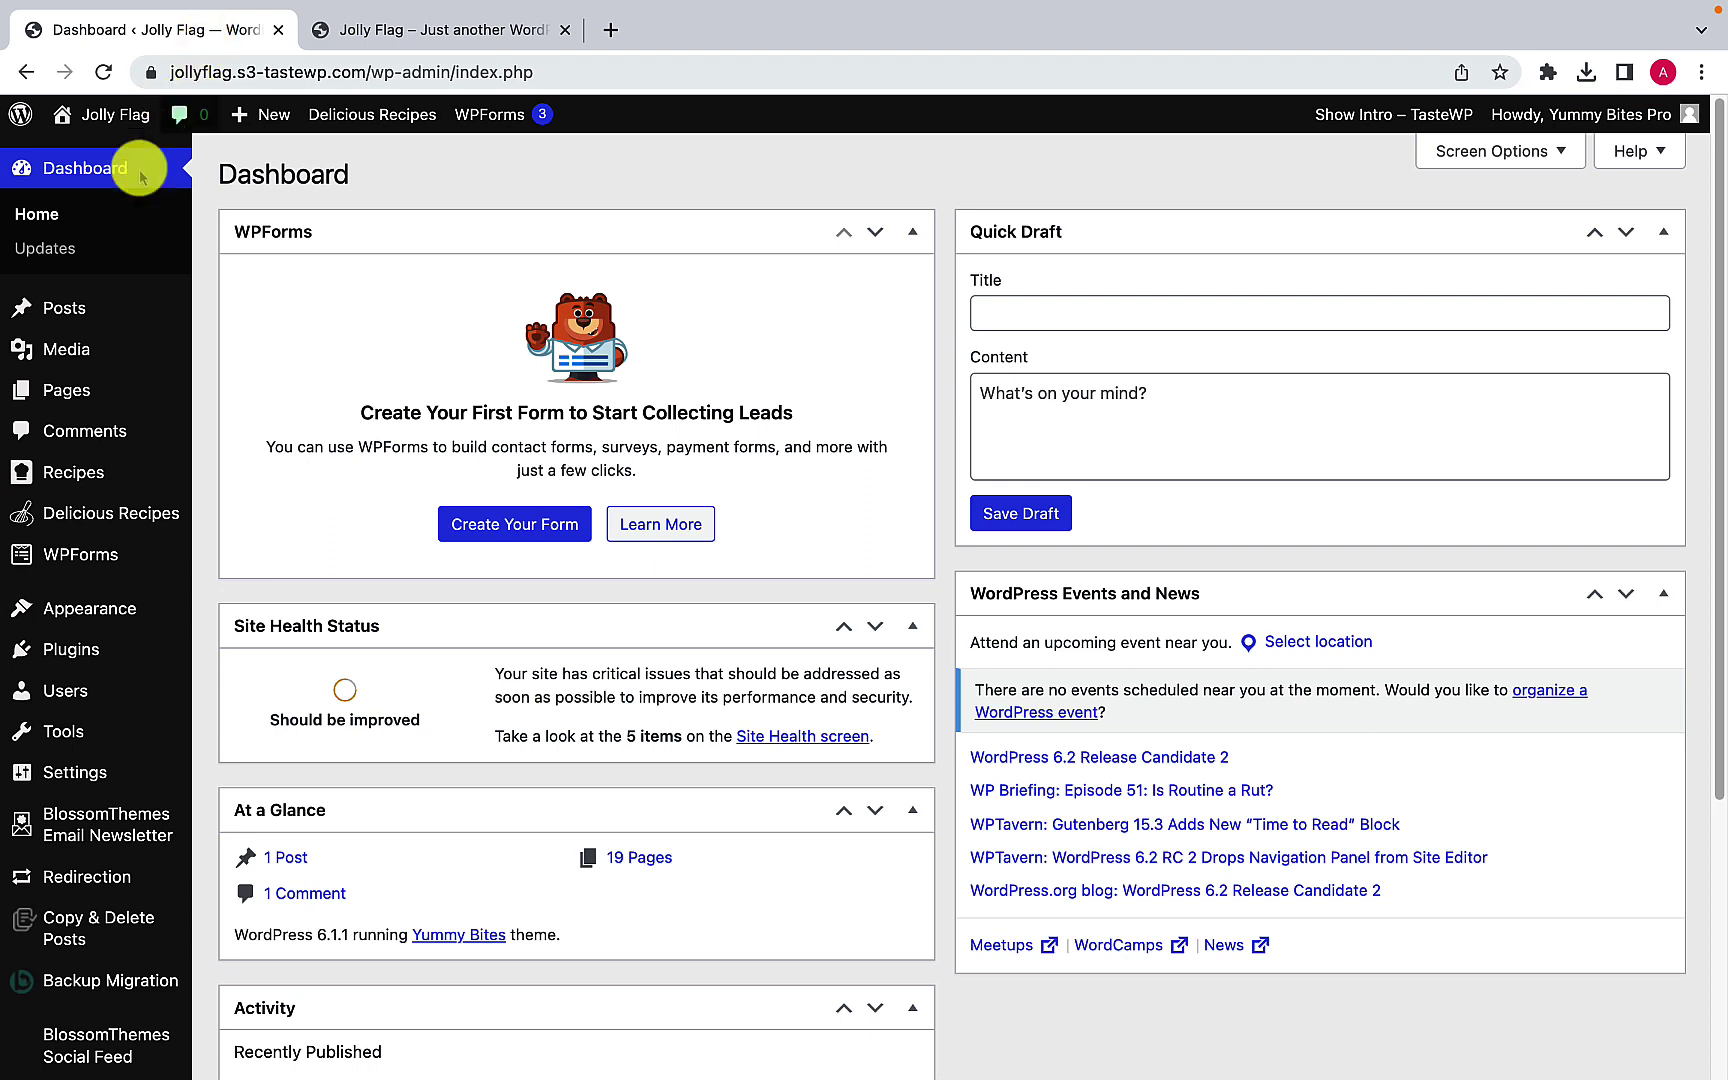
mouse_move(70, 645)
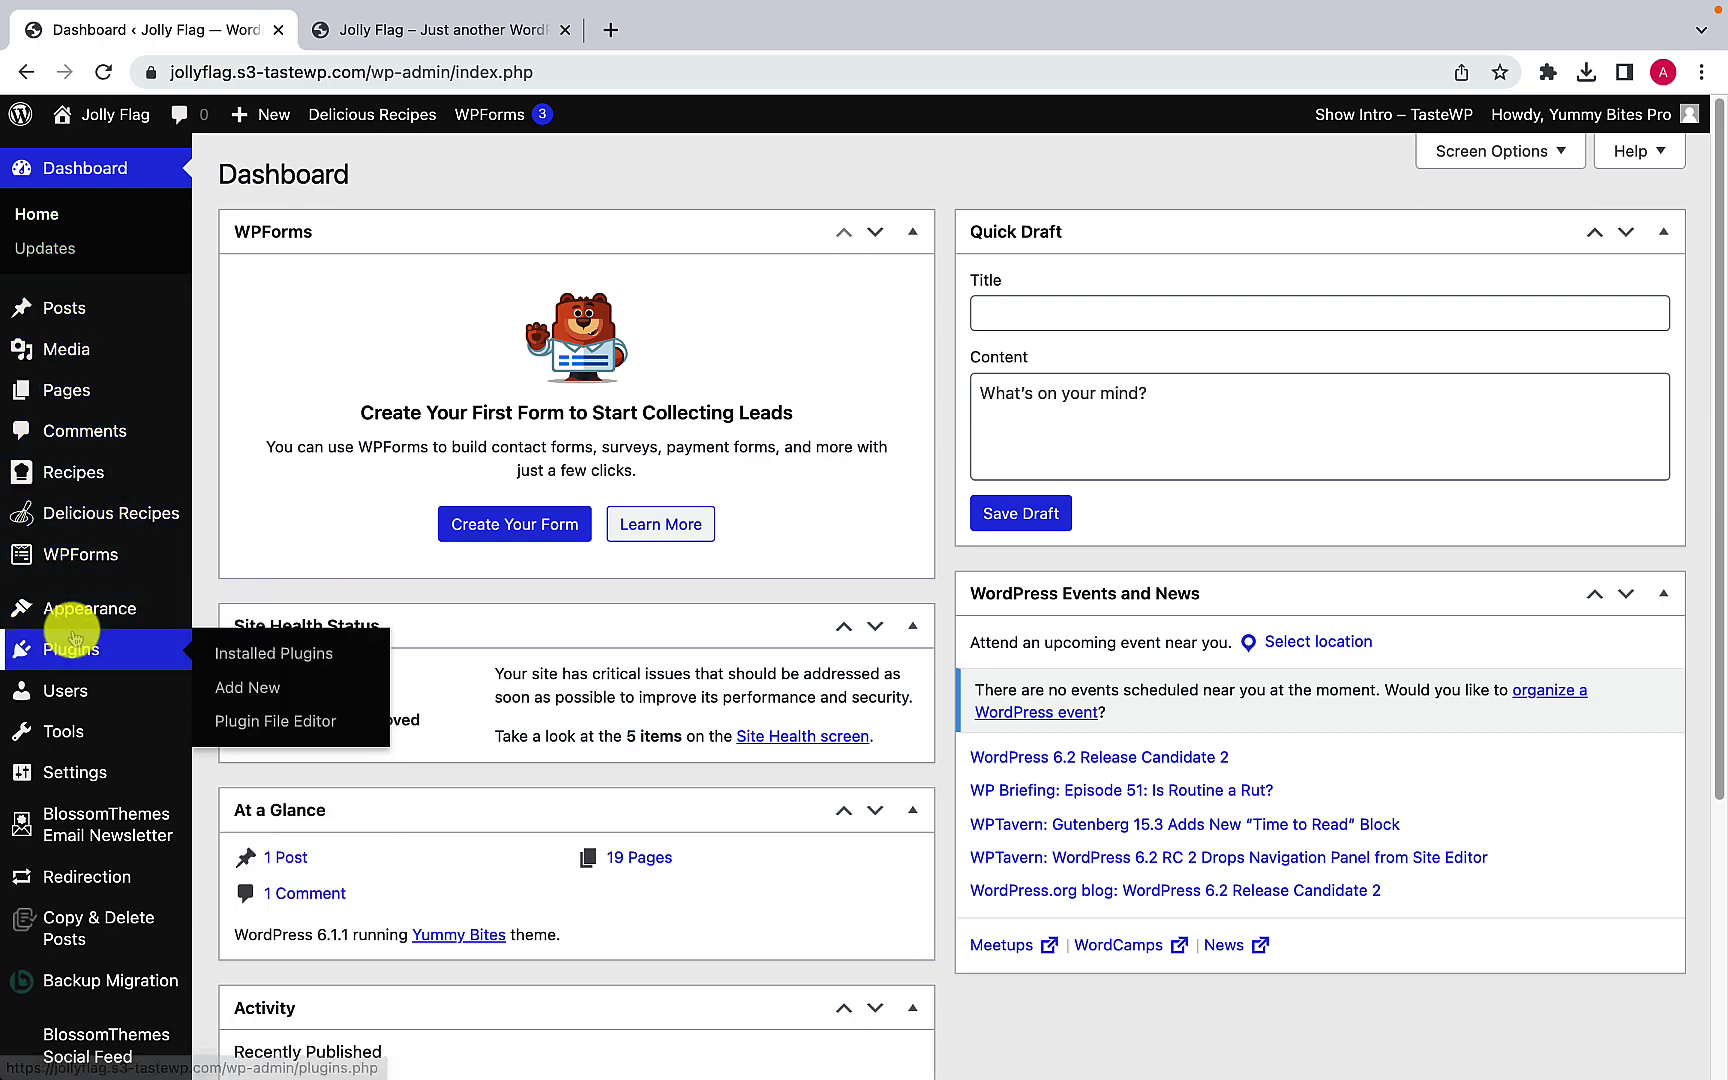
click(285, 690)
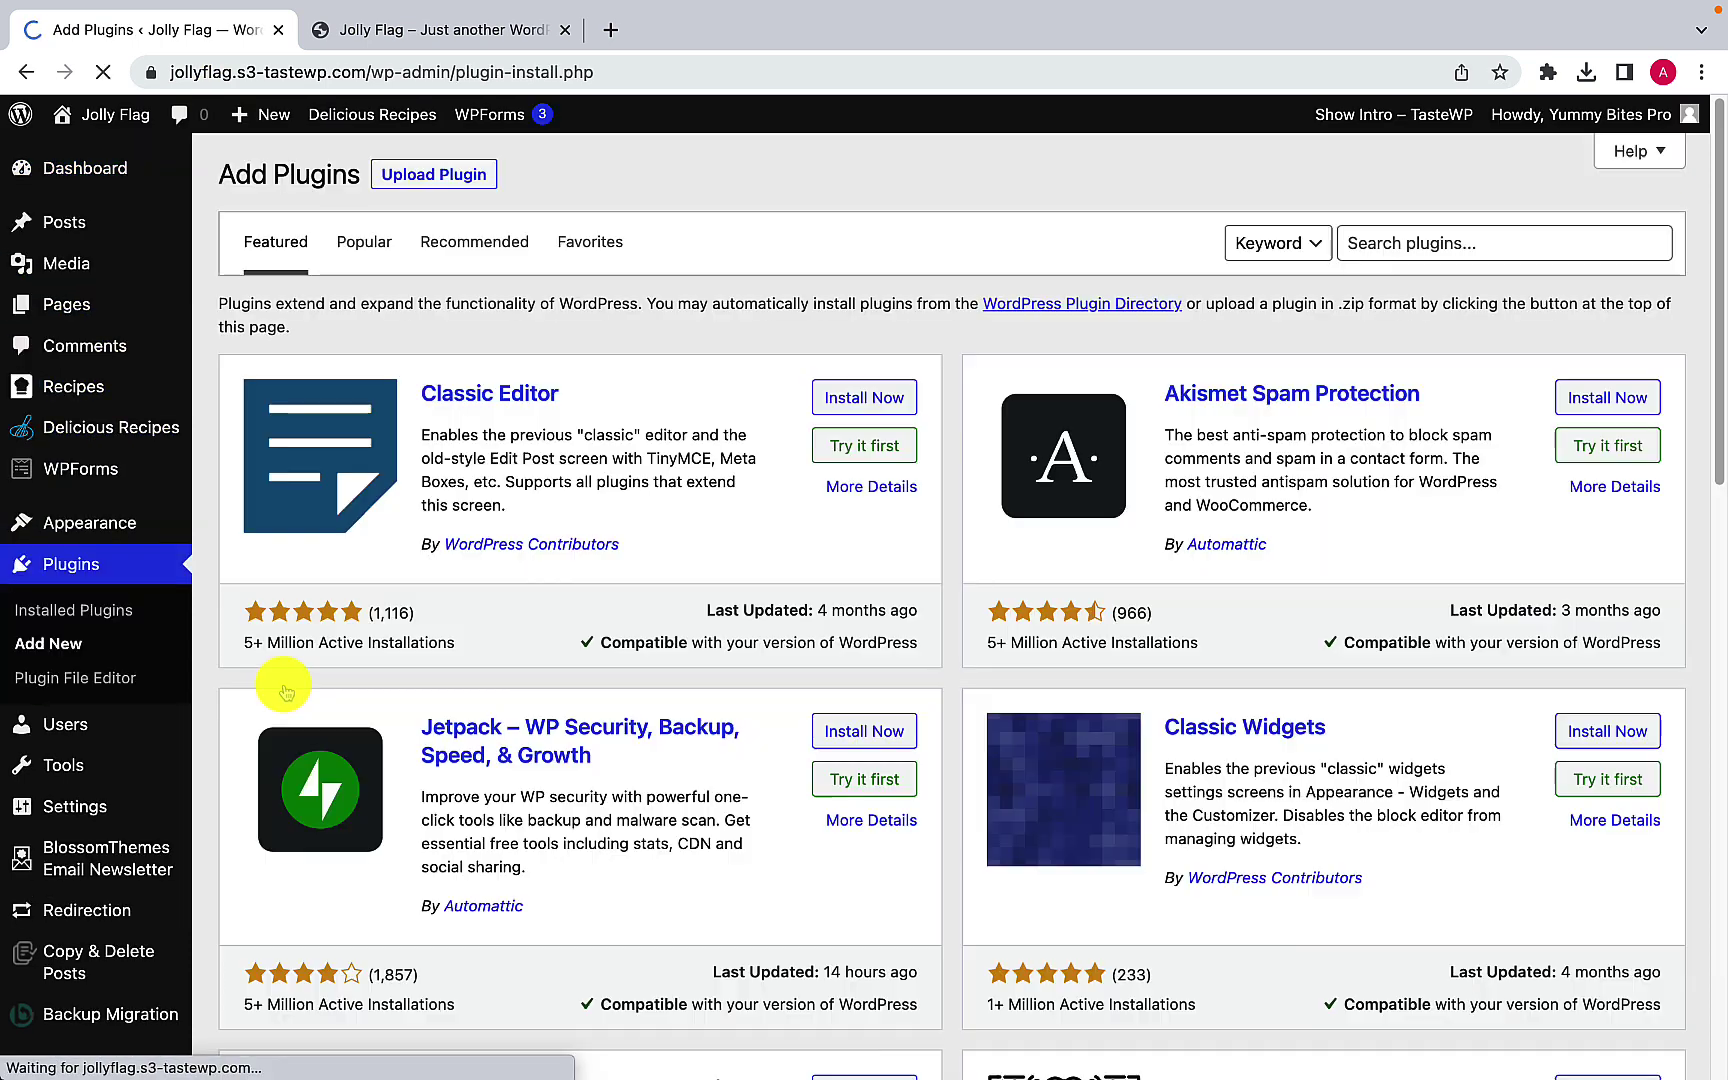
click(476, 186)
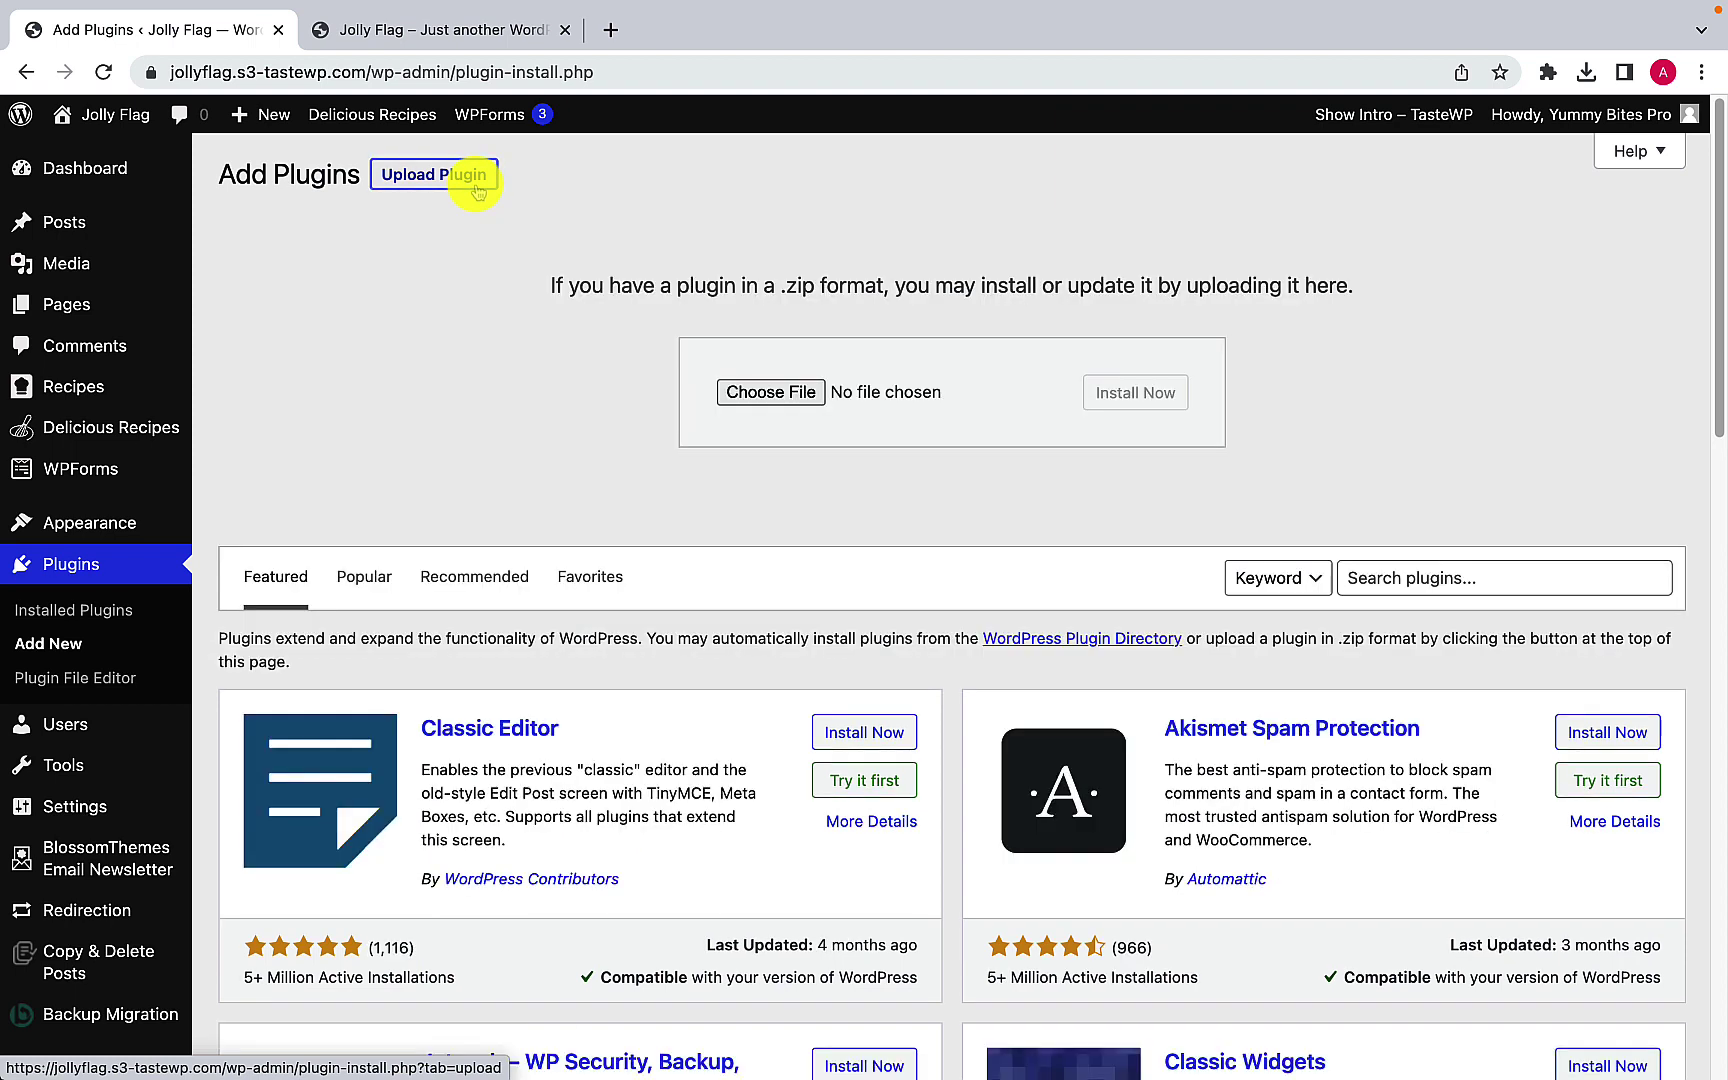
click(790, 393)
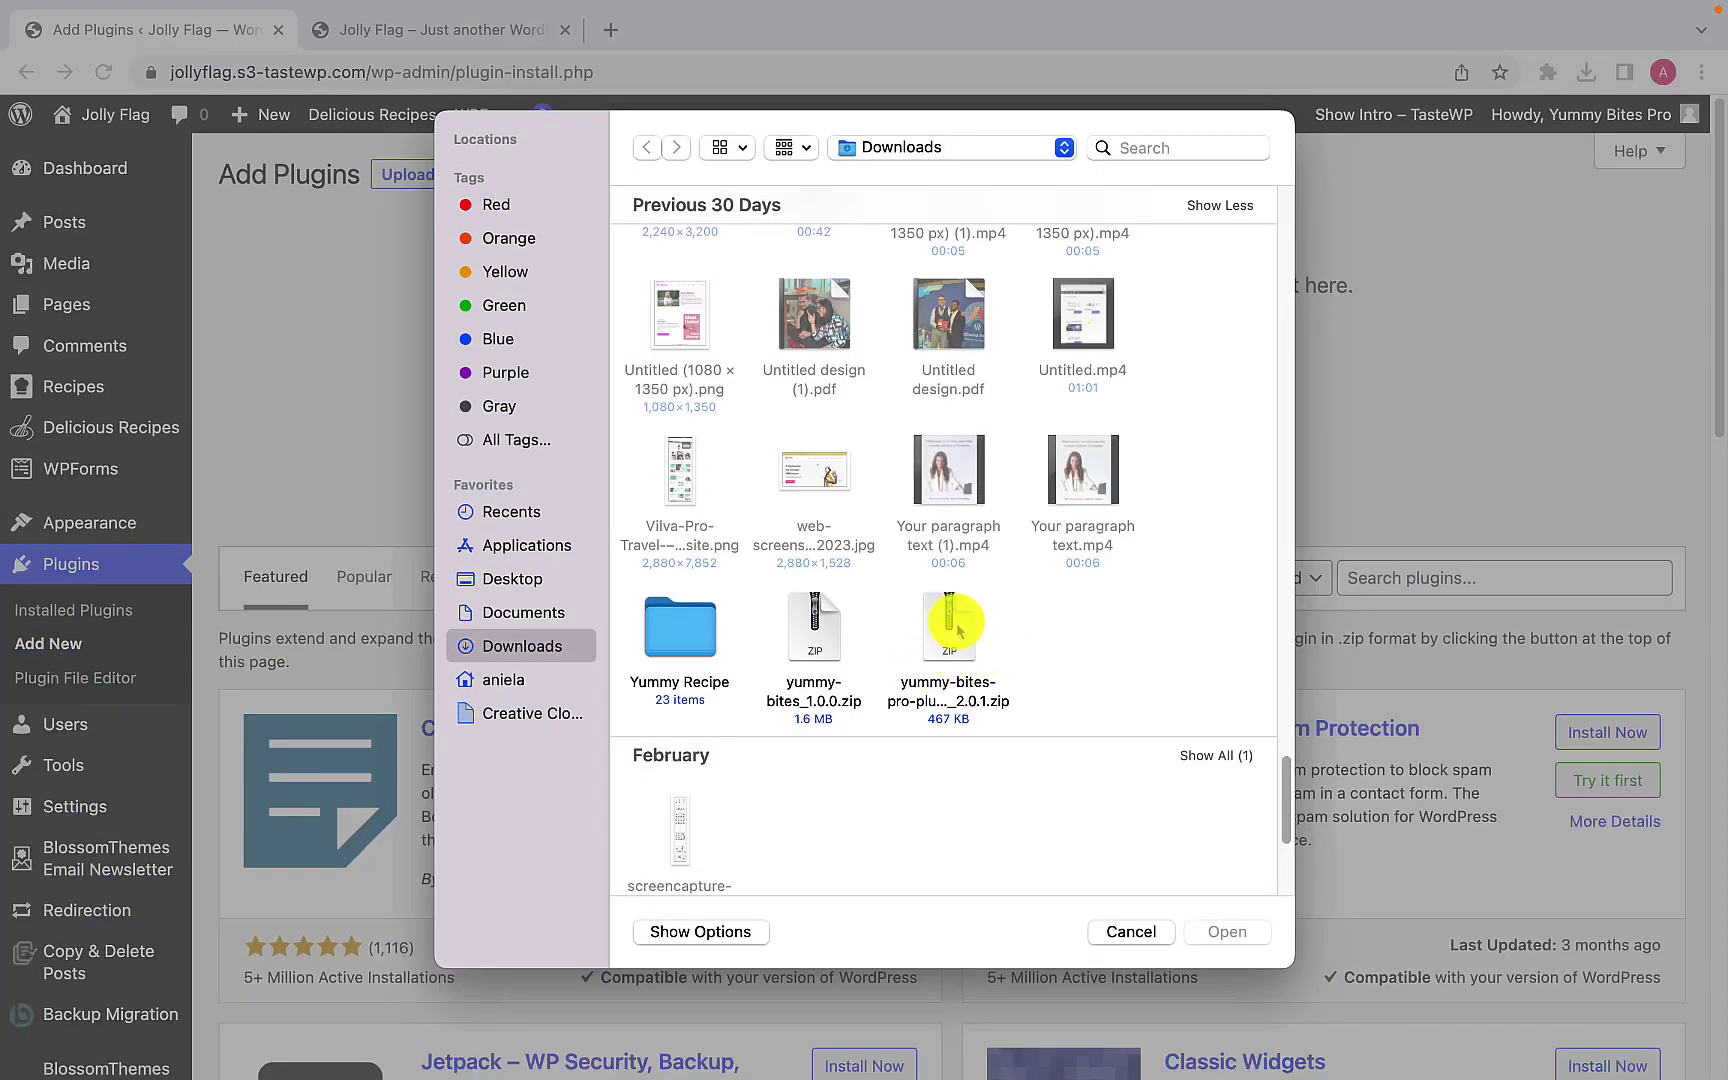
click(944, 640)
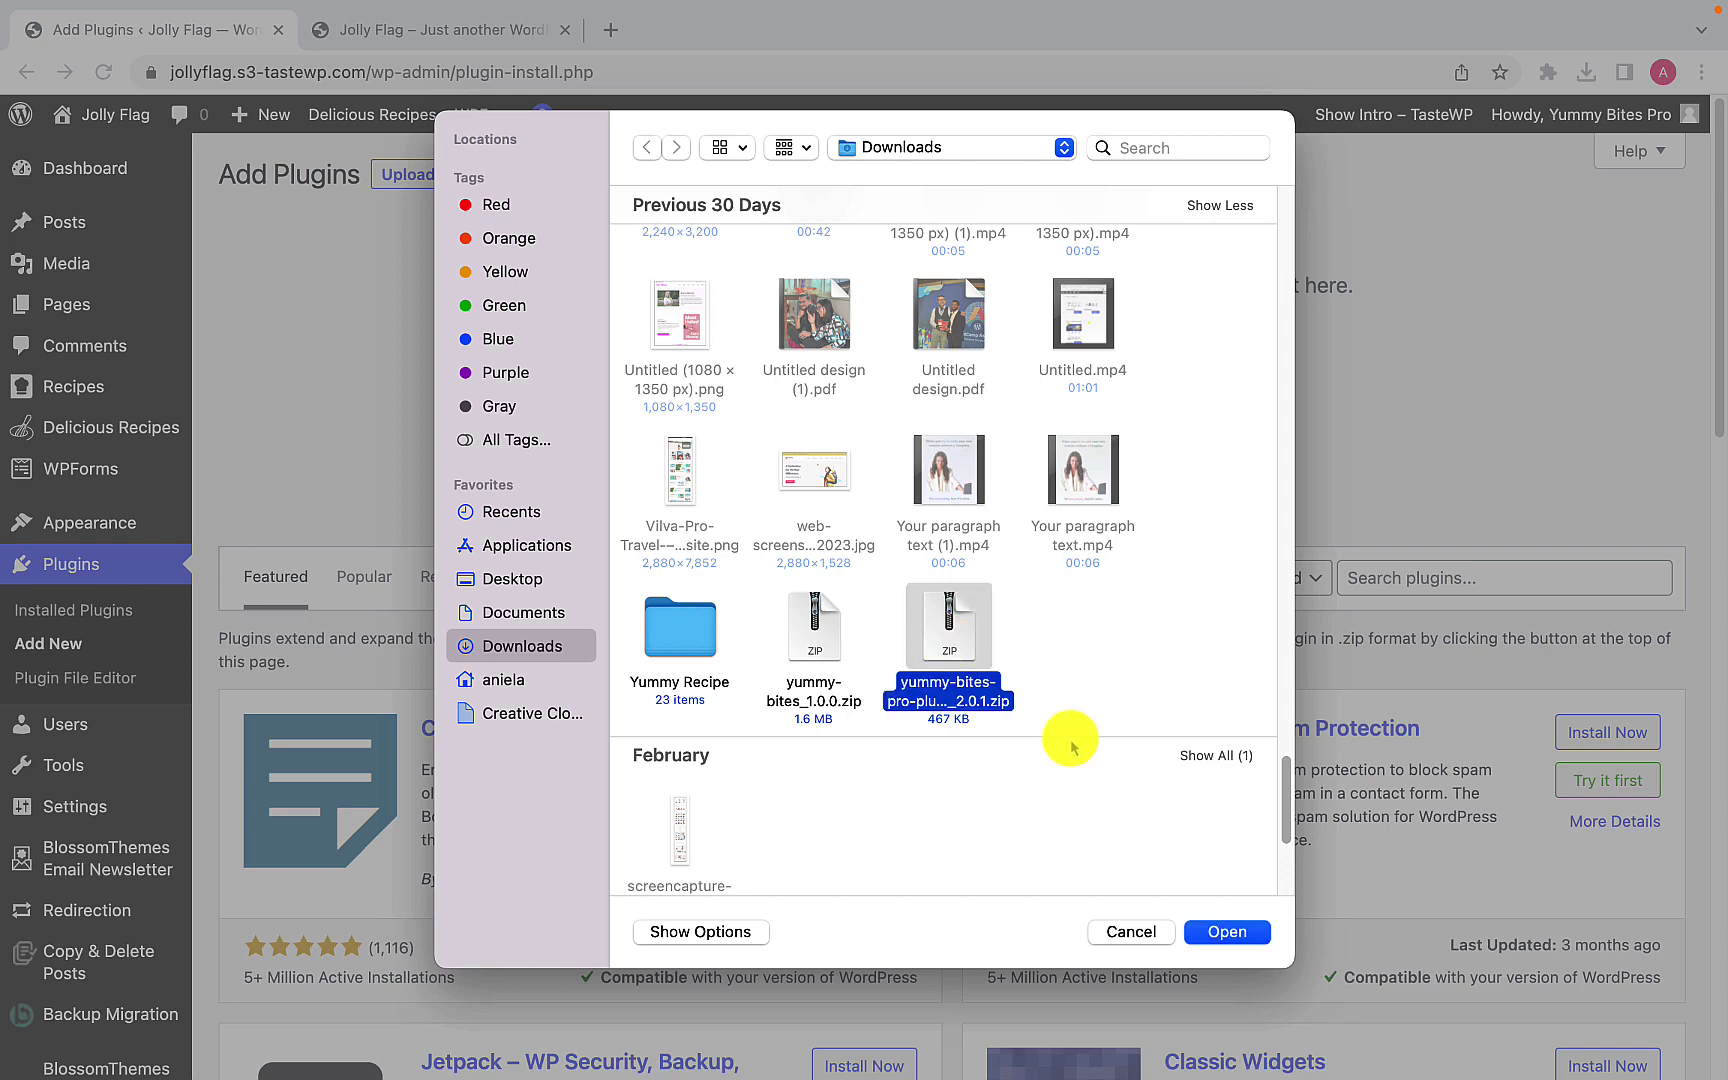
click(1240, 932)
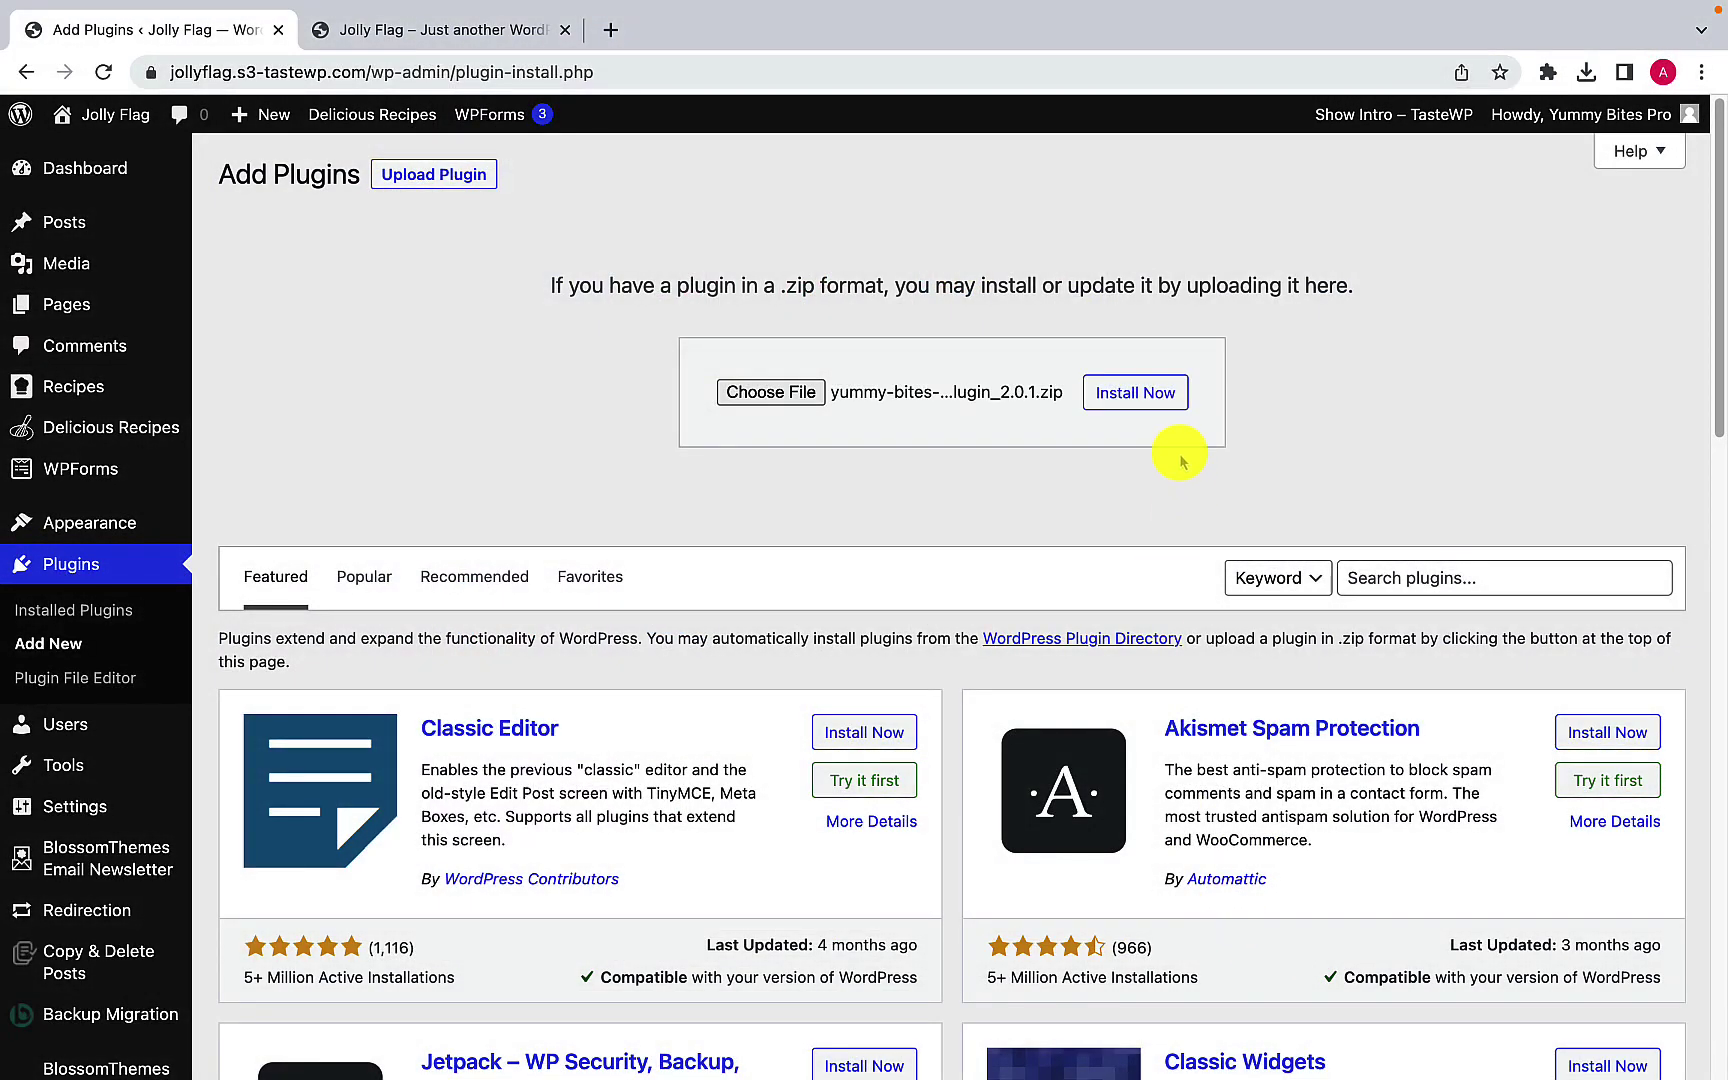
click(1136, 396)
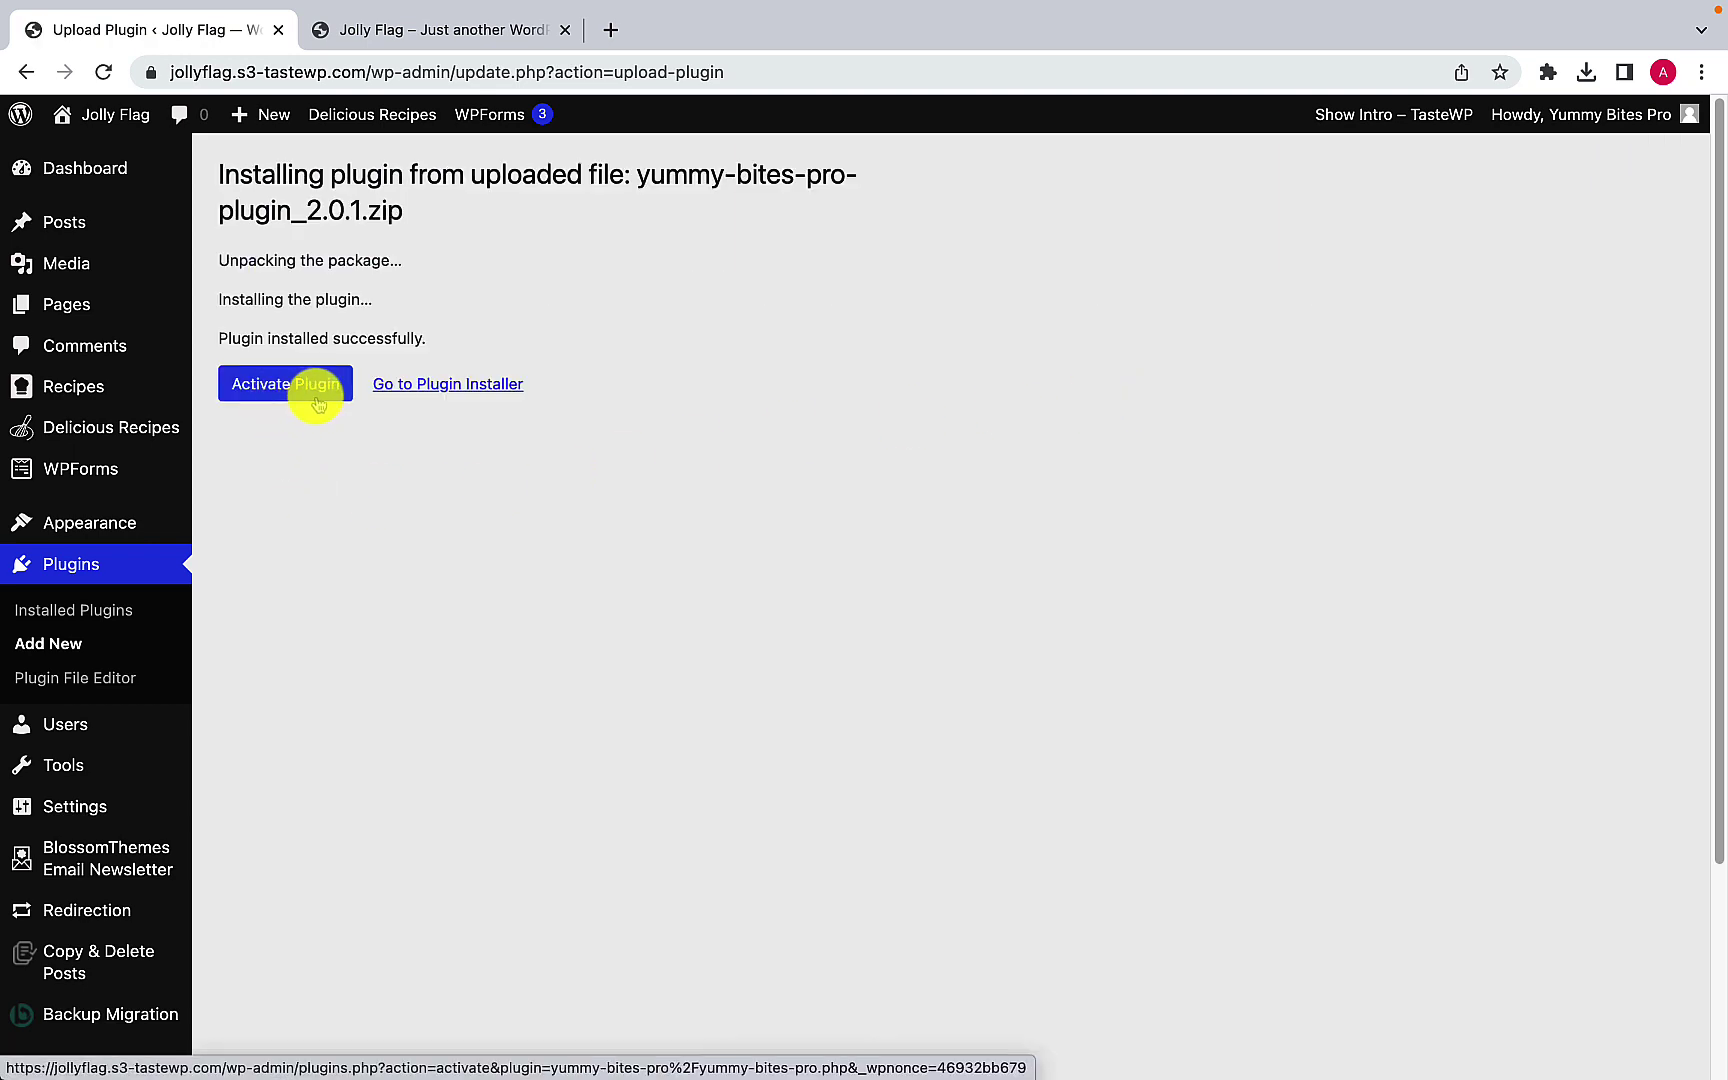
click(318, 400)
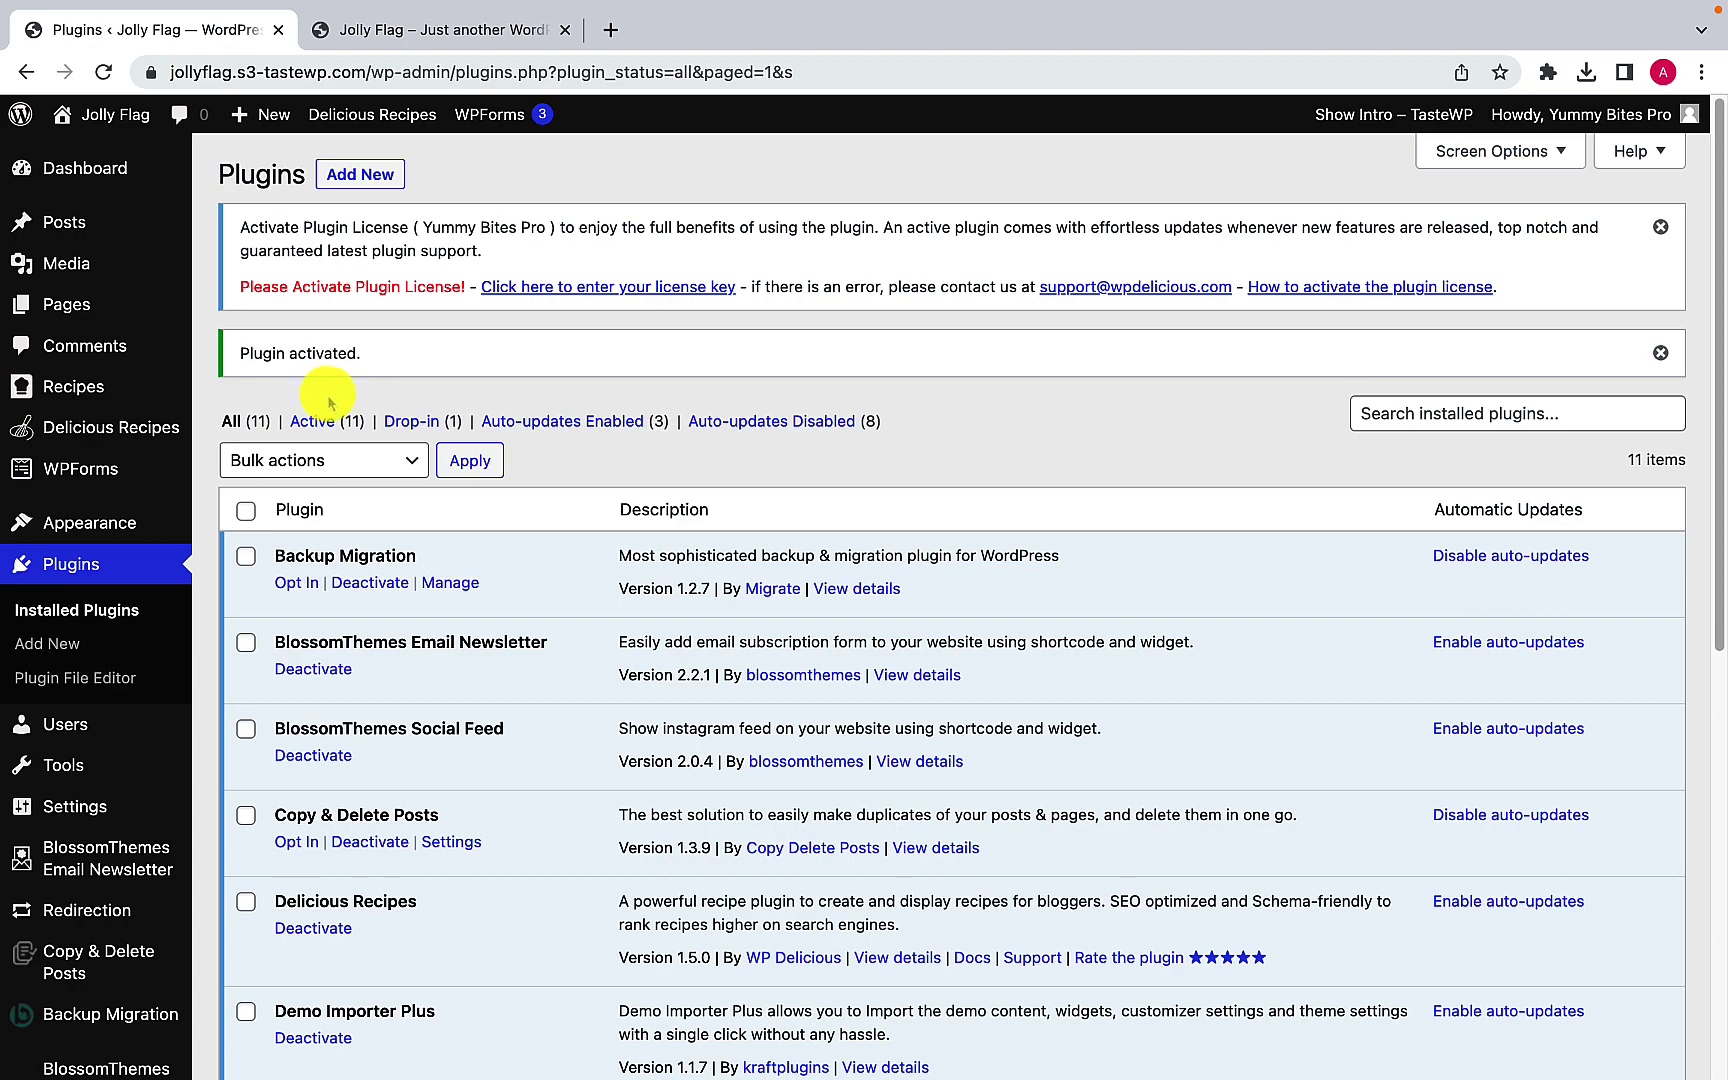
Step: On the theme's Getting Started page, paste the Yummy Bites Pro license key, save the changes and activate the license
scroll(449, 722, down, 7)
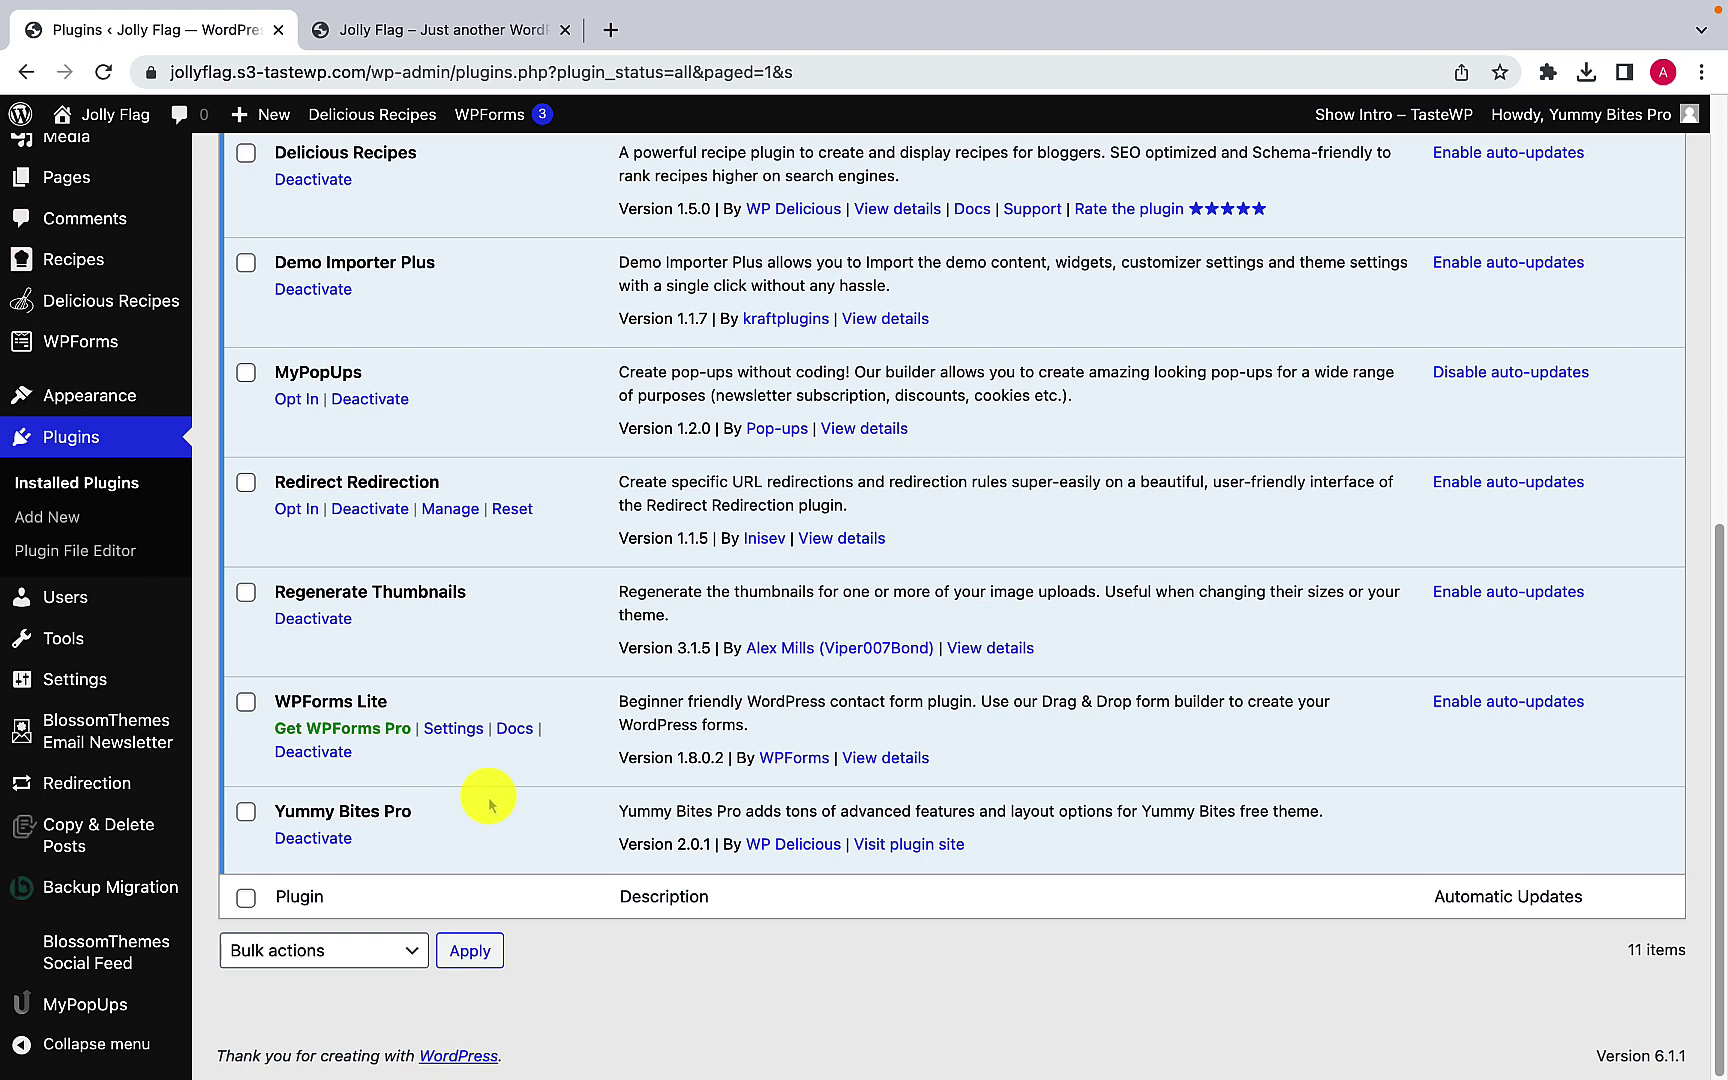
mouse_move(95, 398)
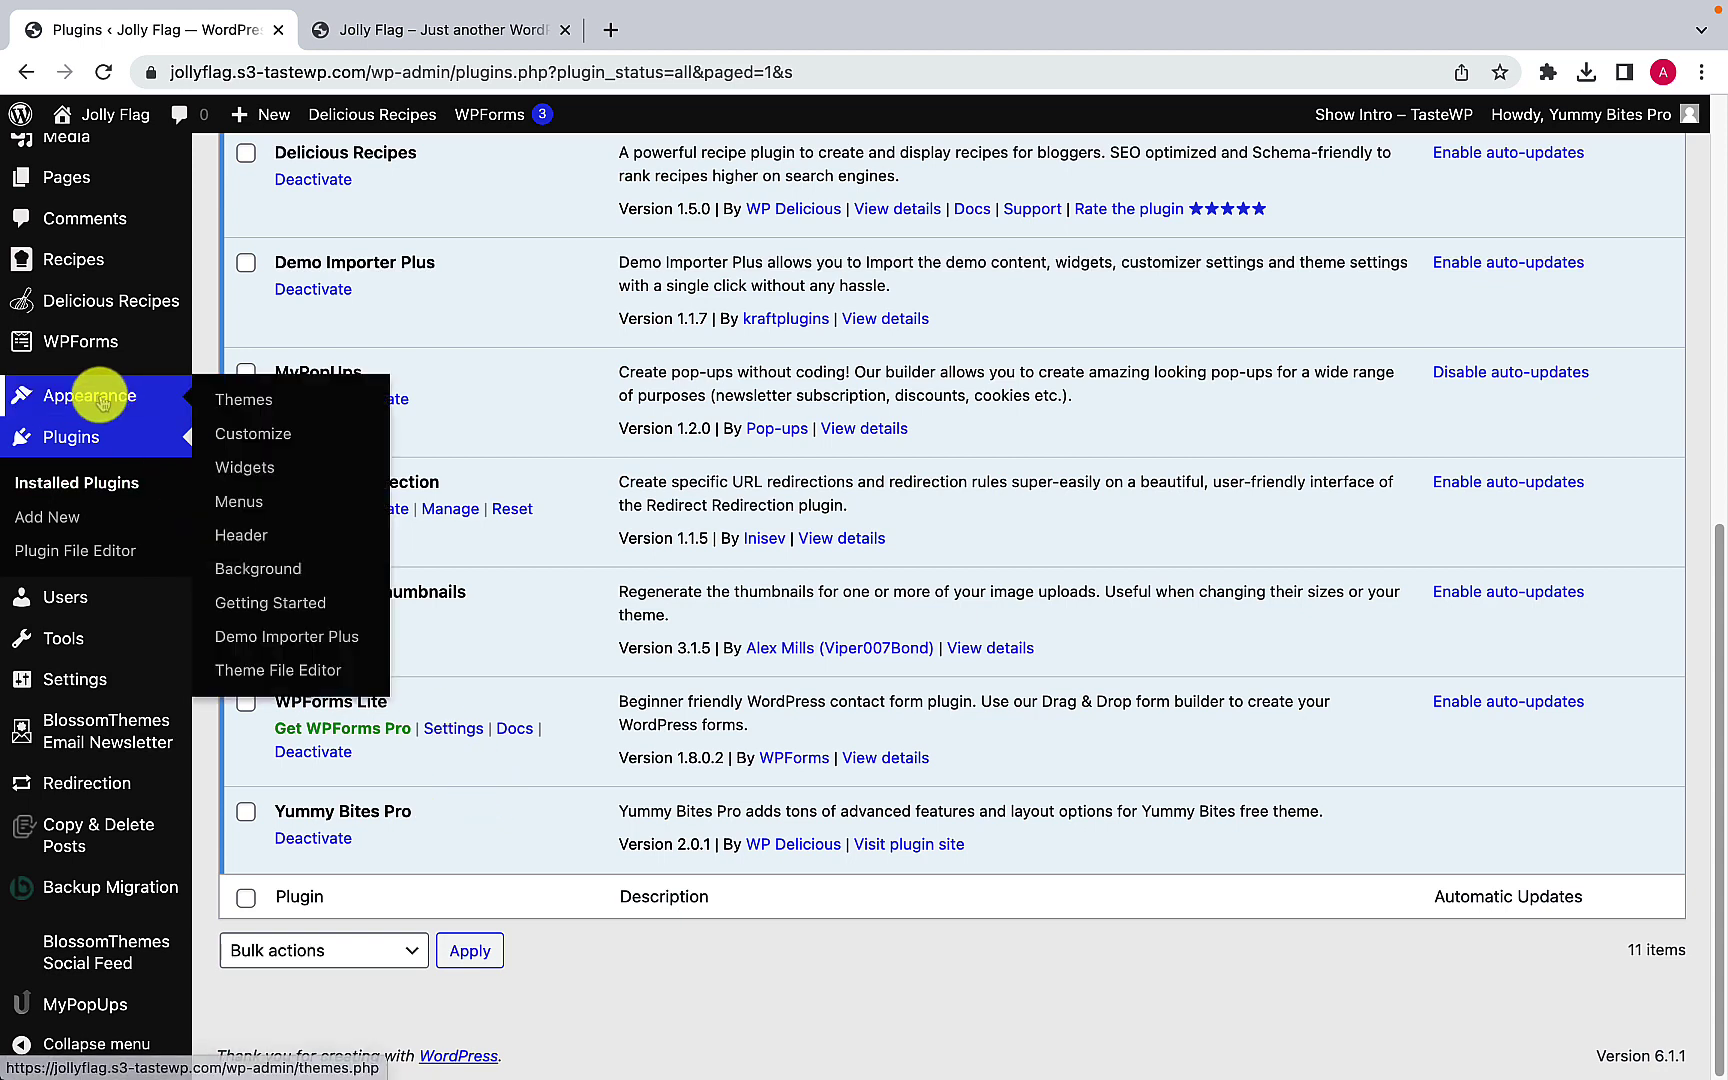
click(295, 605)
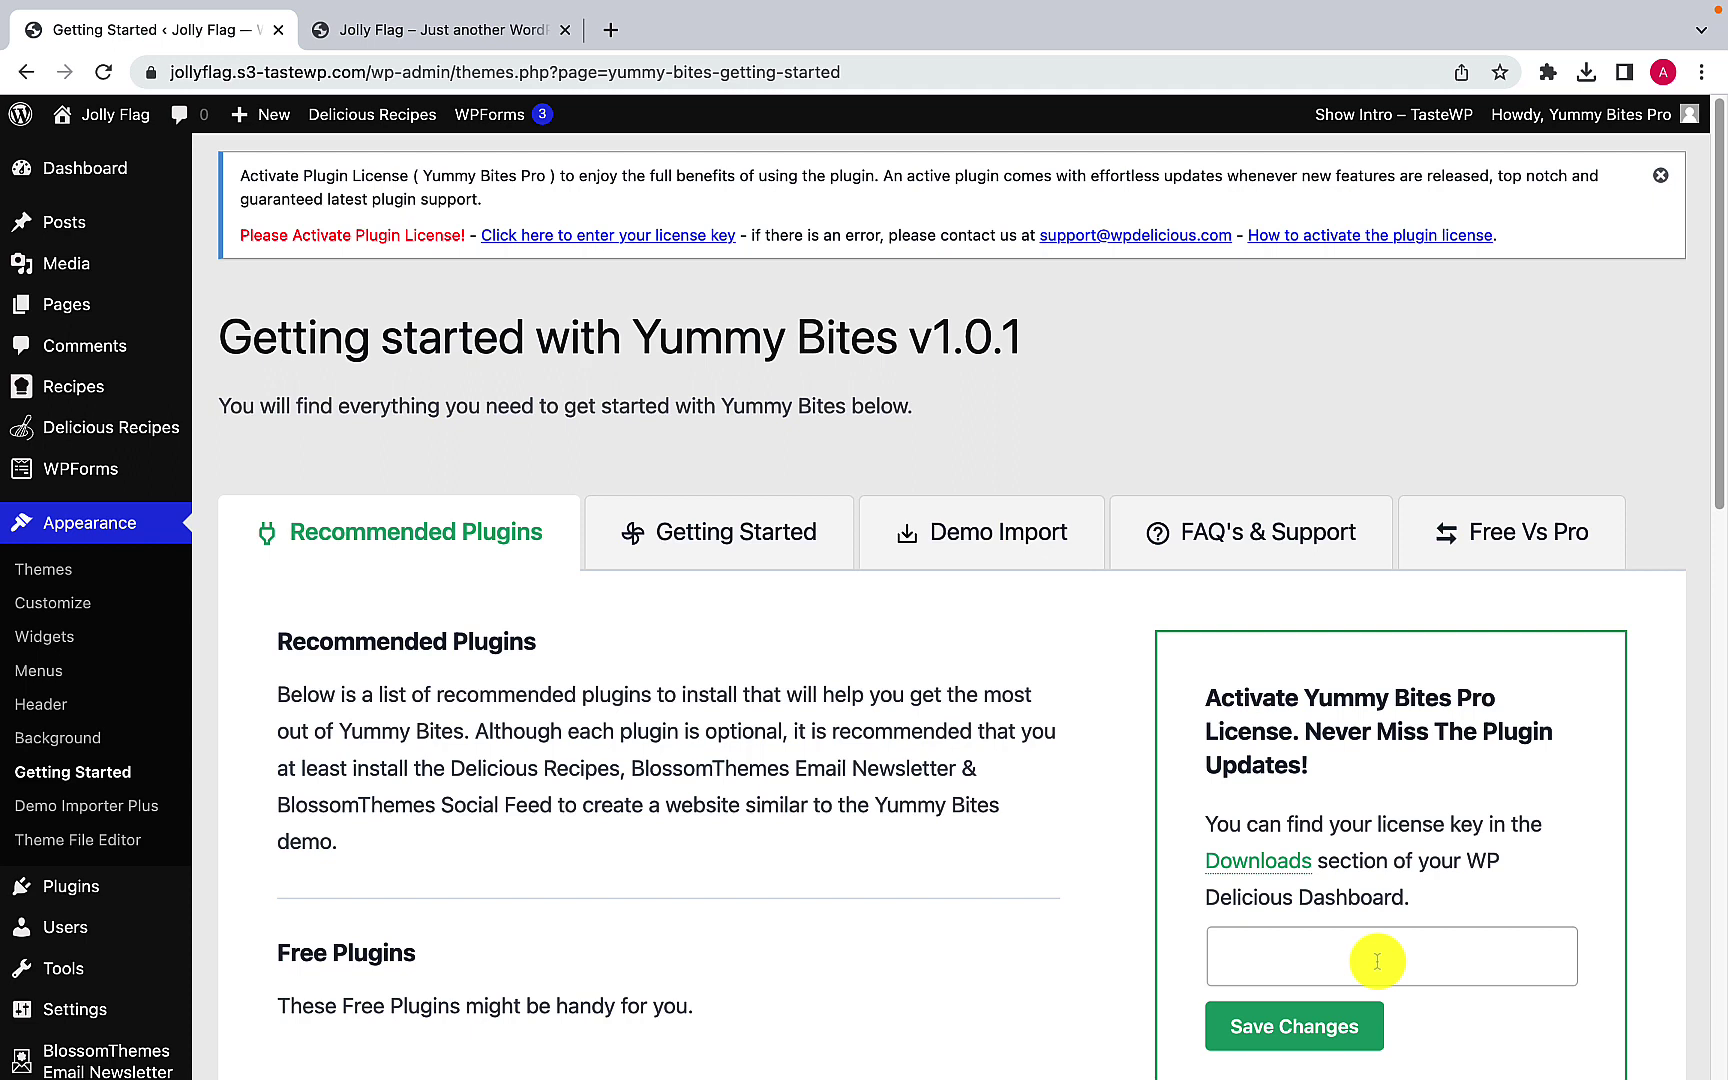
click(1377, 961)
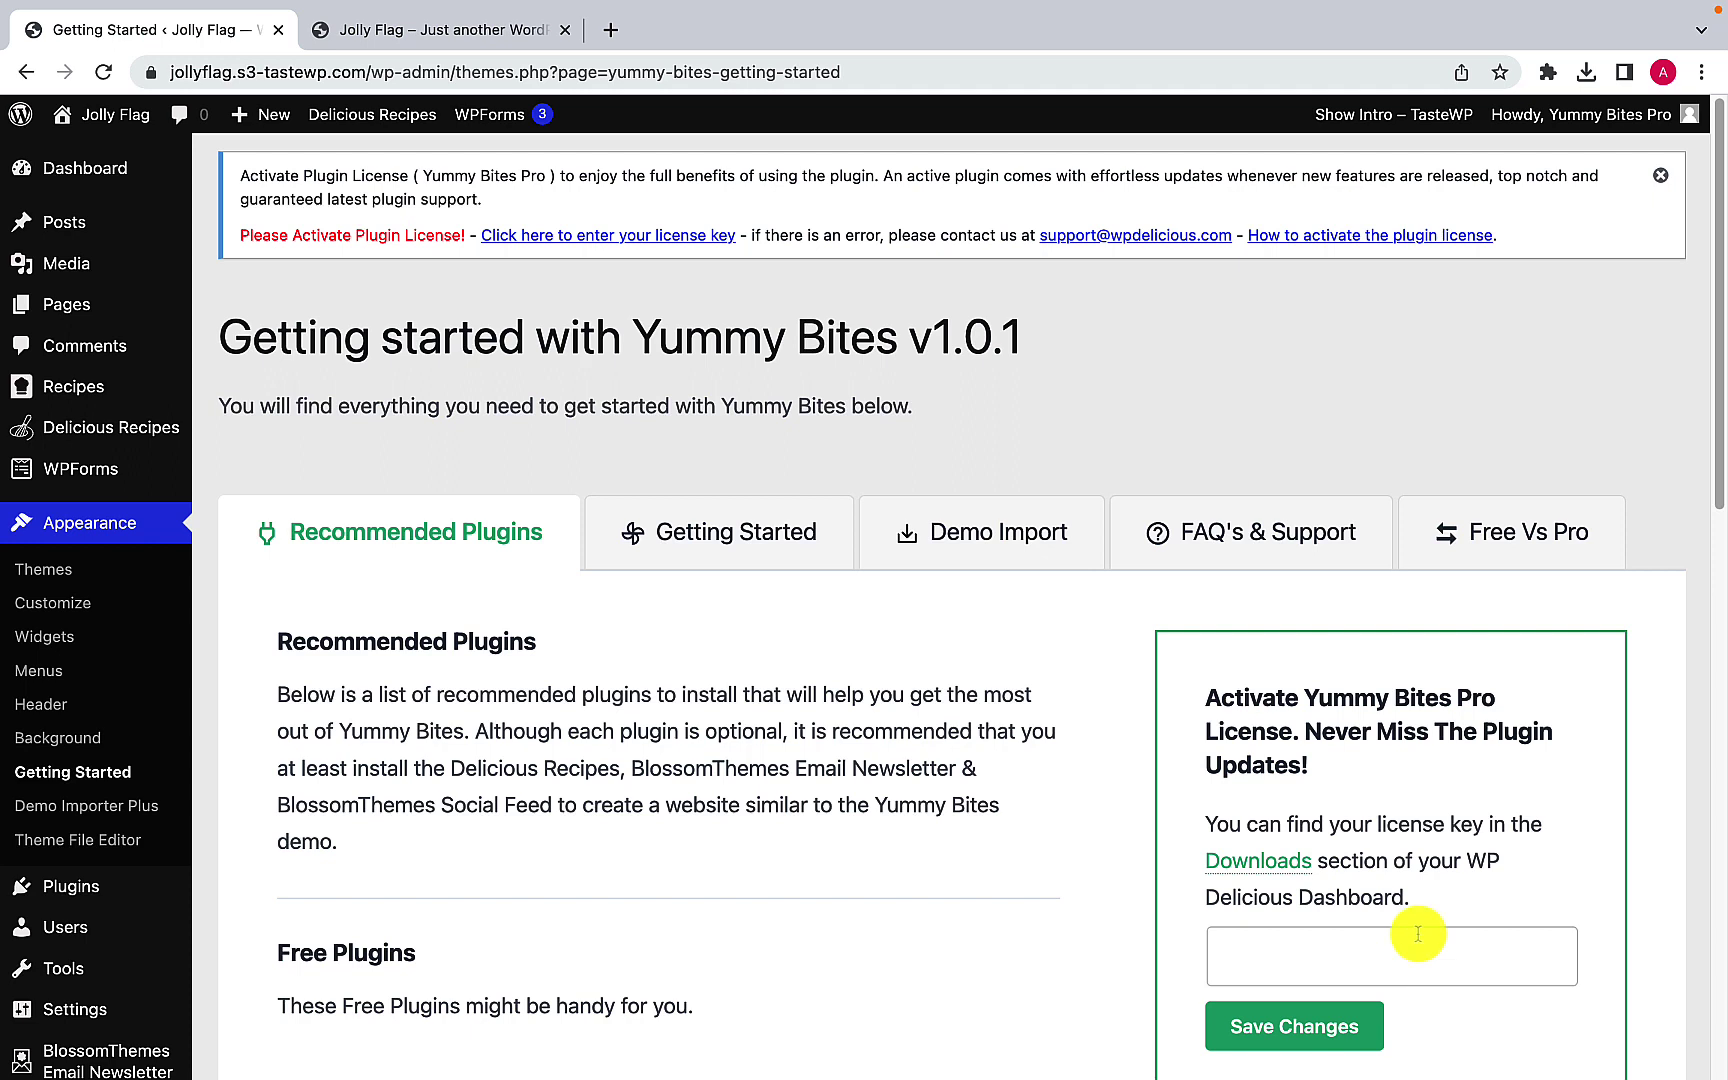
key(super+v)
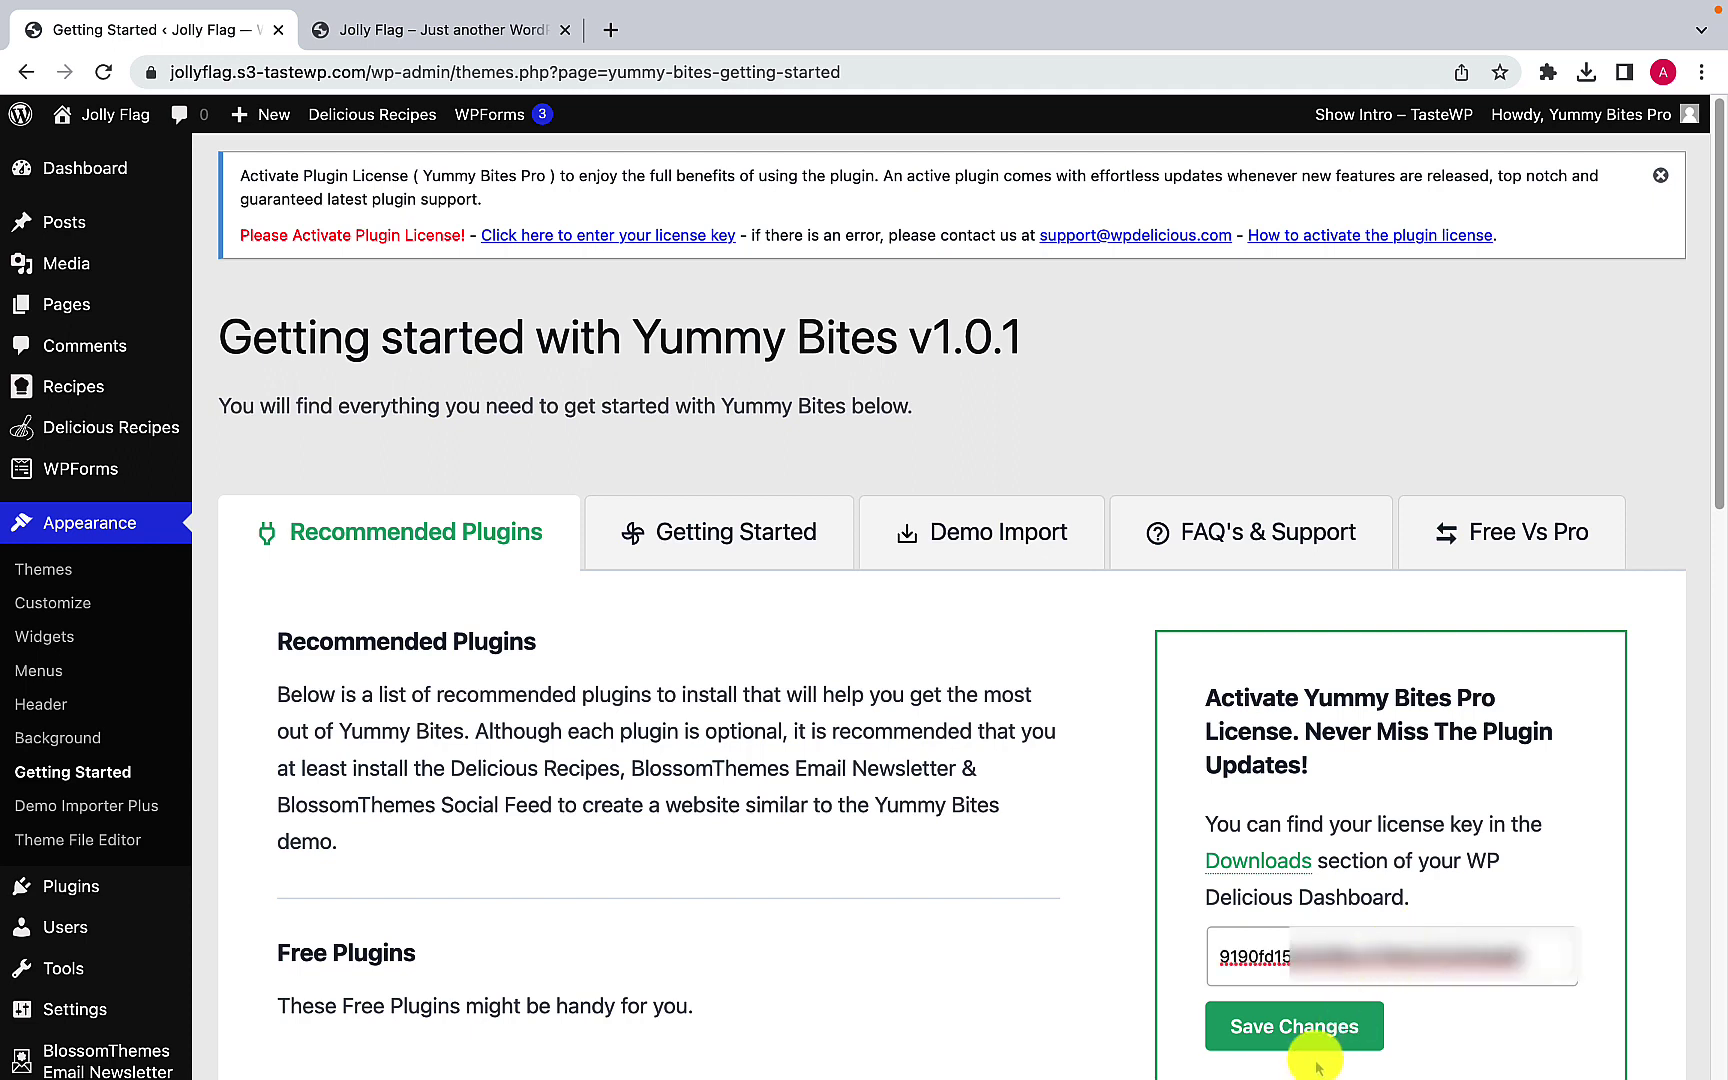
click(1338, 1026)
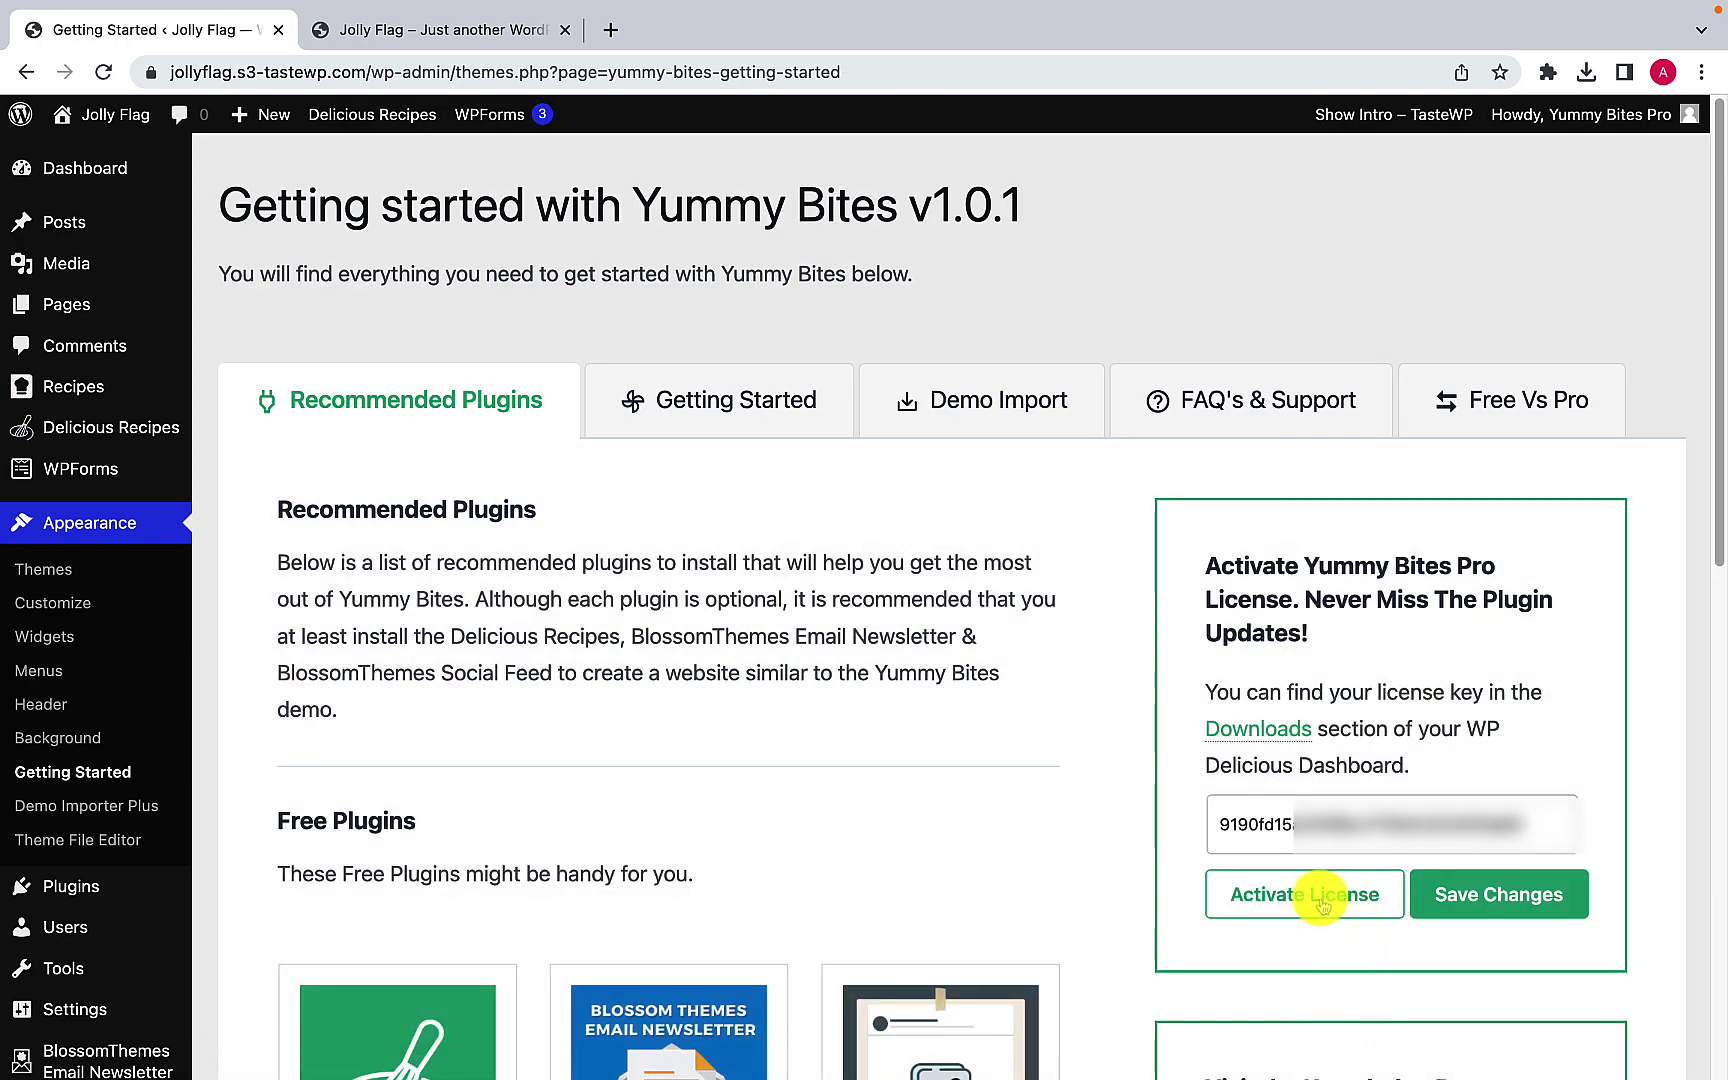
click(1322, 903)
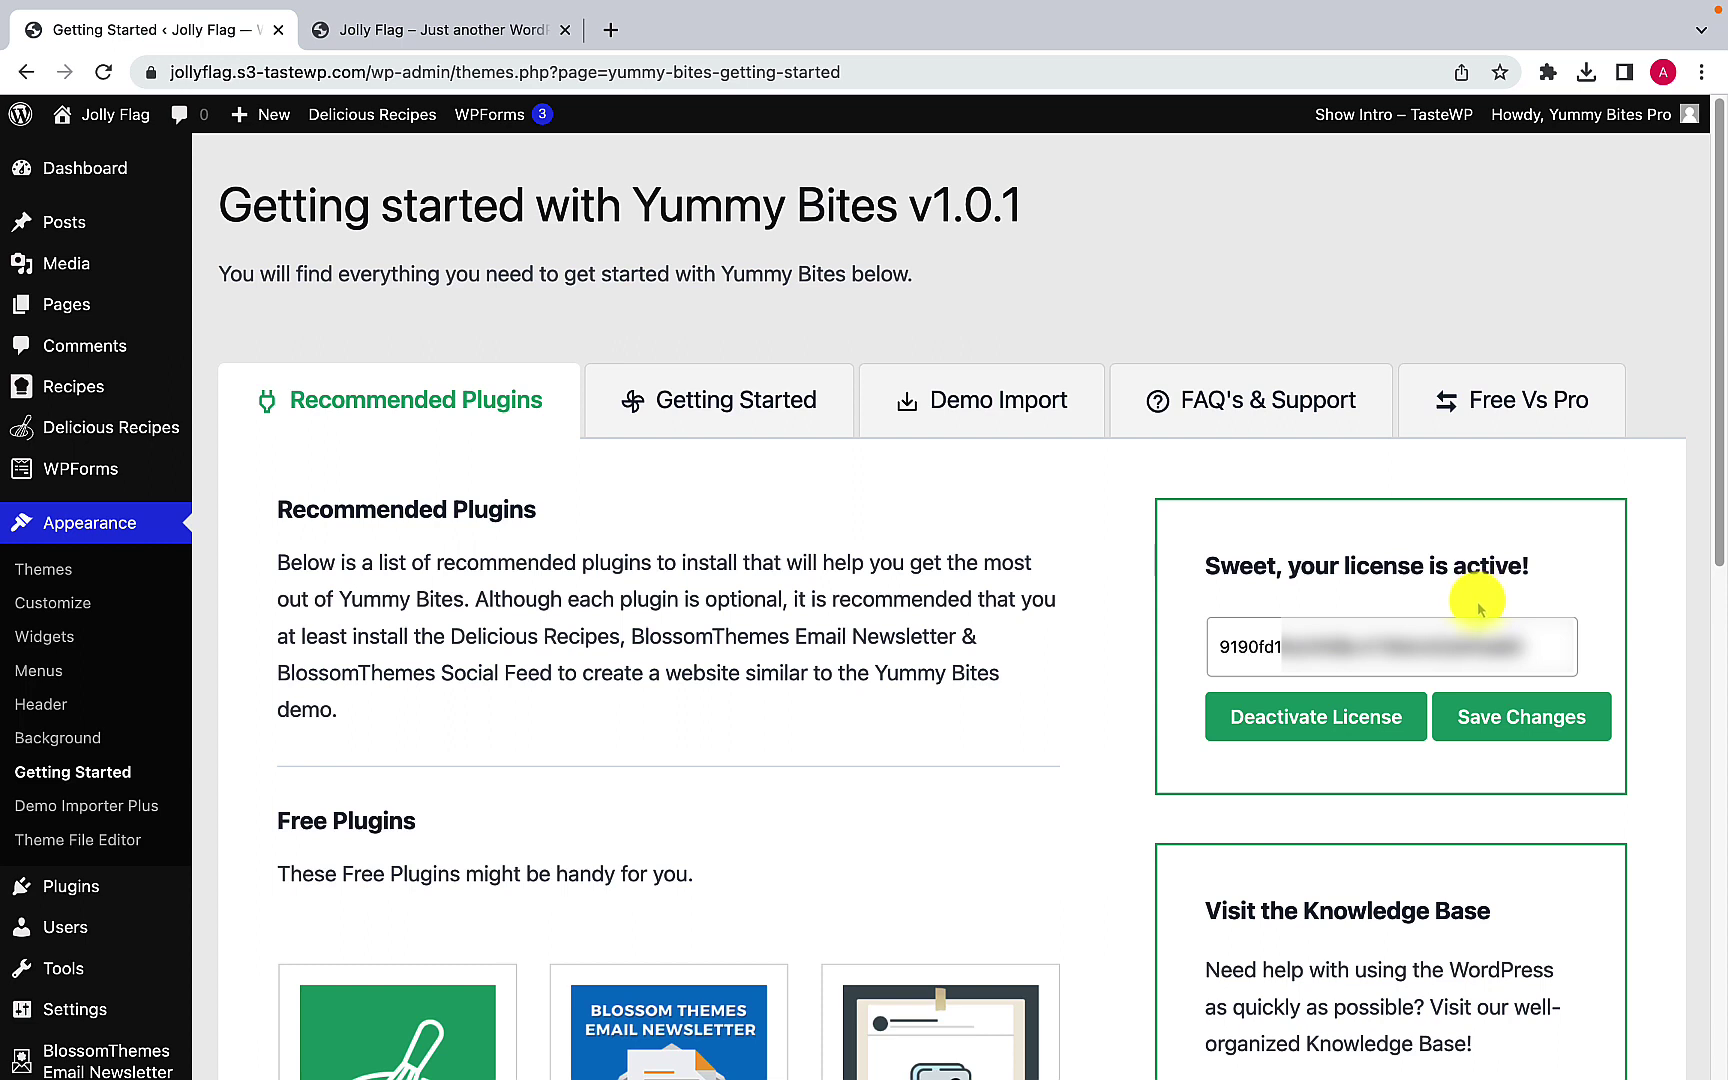
Step: Go to the Demo Import section of the Getting Started page and browse the Yummy Bites starter templates
click(1012, 428)
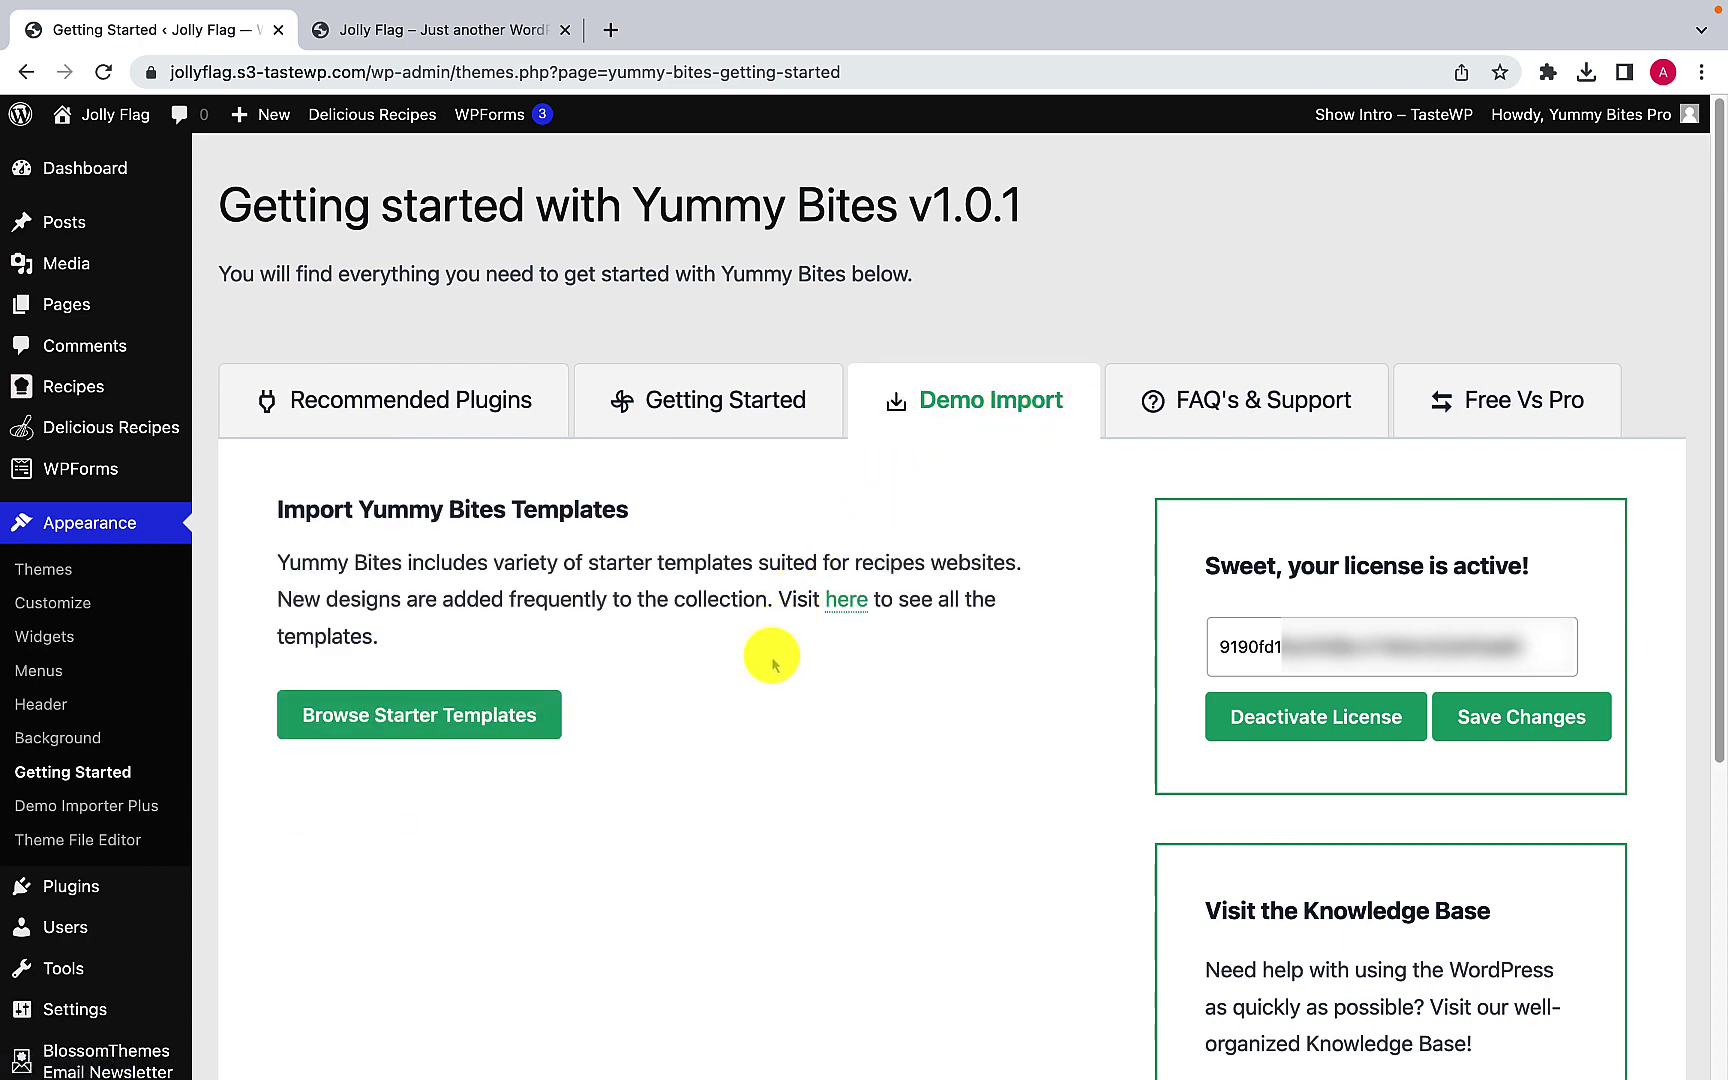
scroll(345, 643, down, 1)
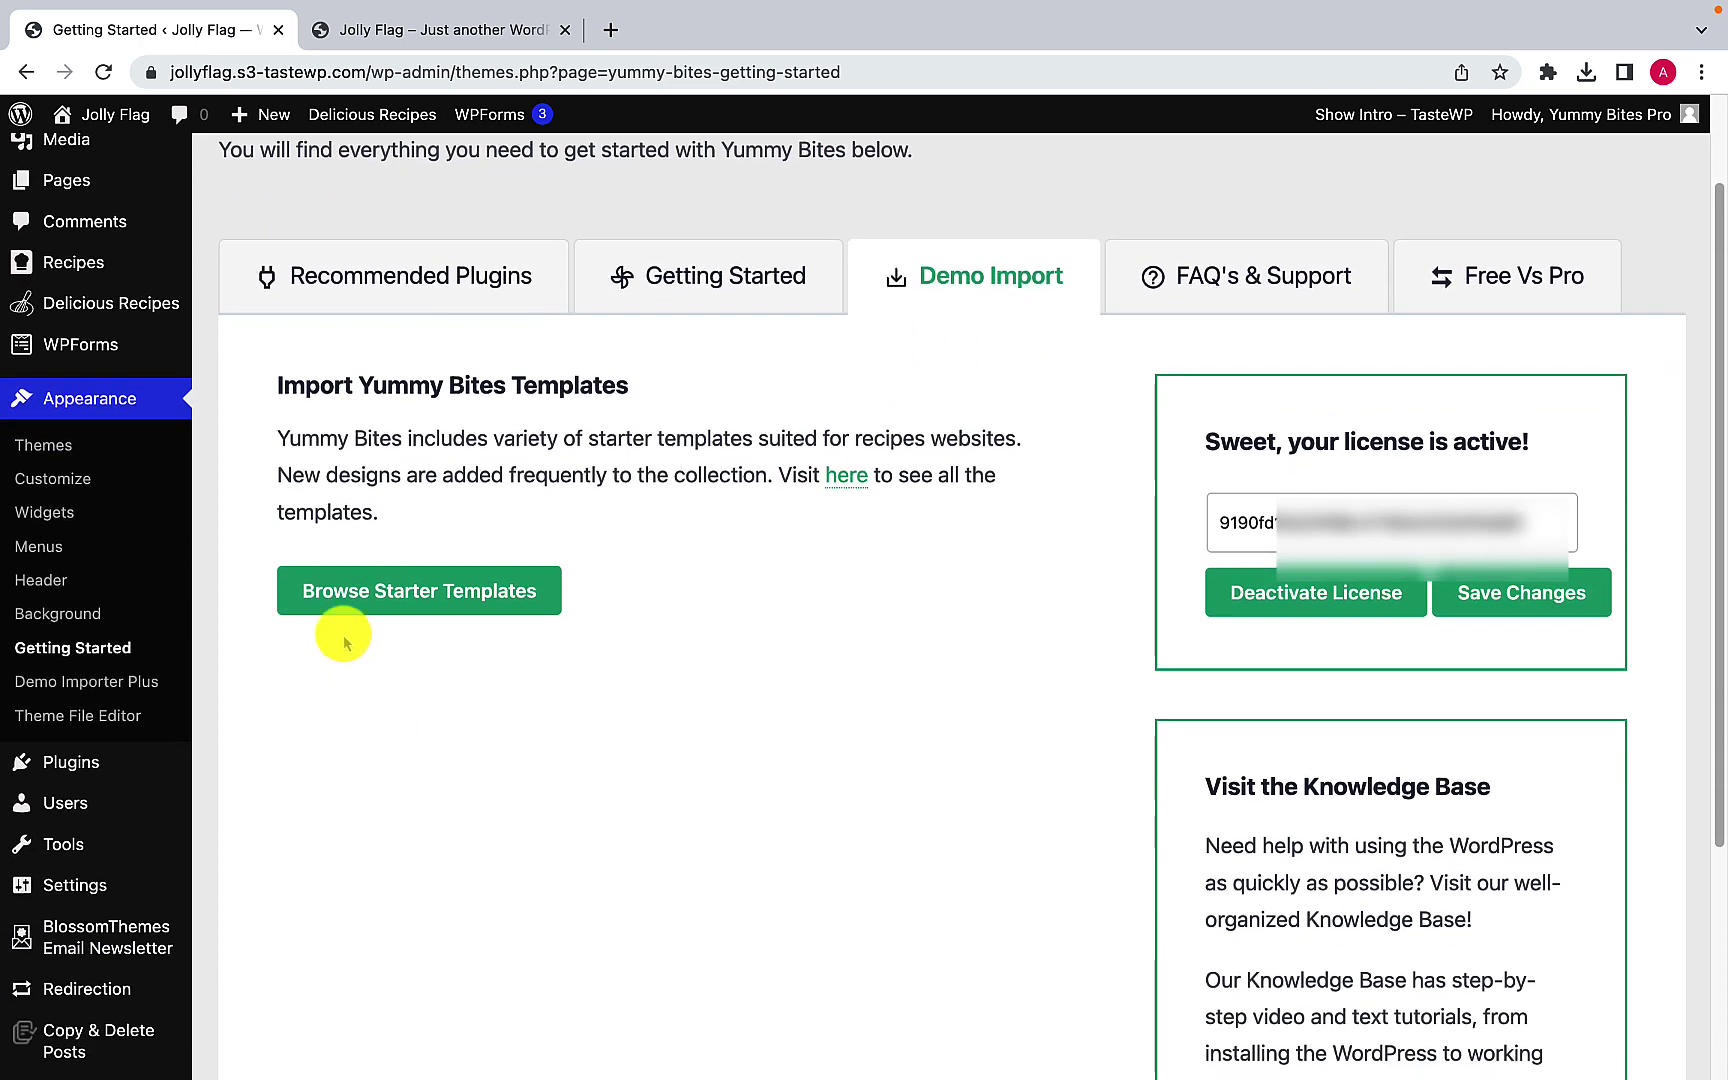
click(474, 600)
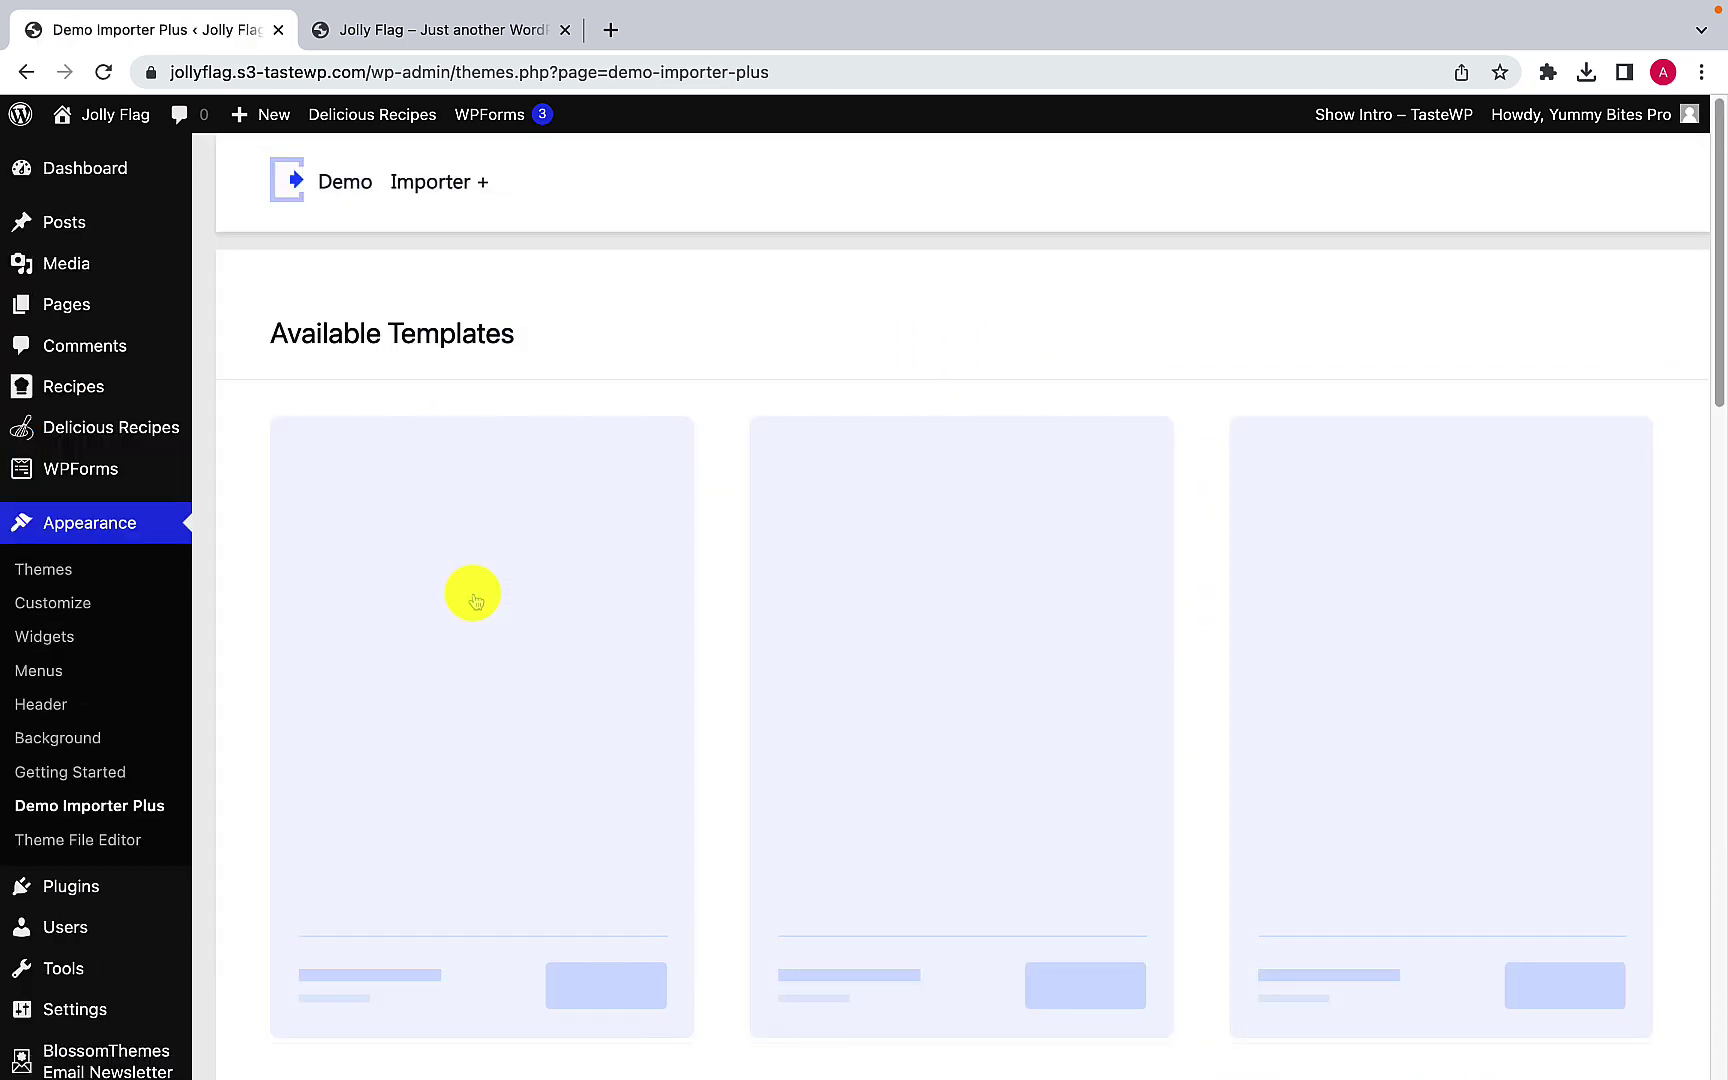
Step: Open the Yummy Bites Pro starter template and preview its Home, About and Contact page templates, ending on Home
scroll(670, 620, down, 1)
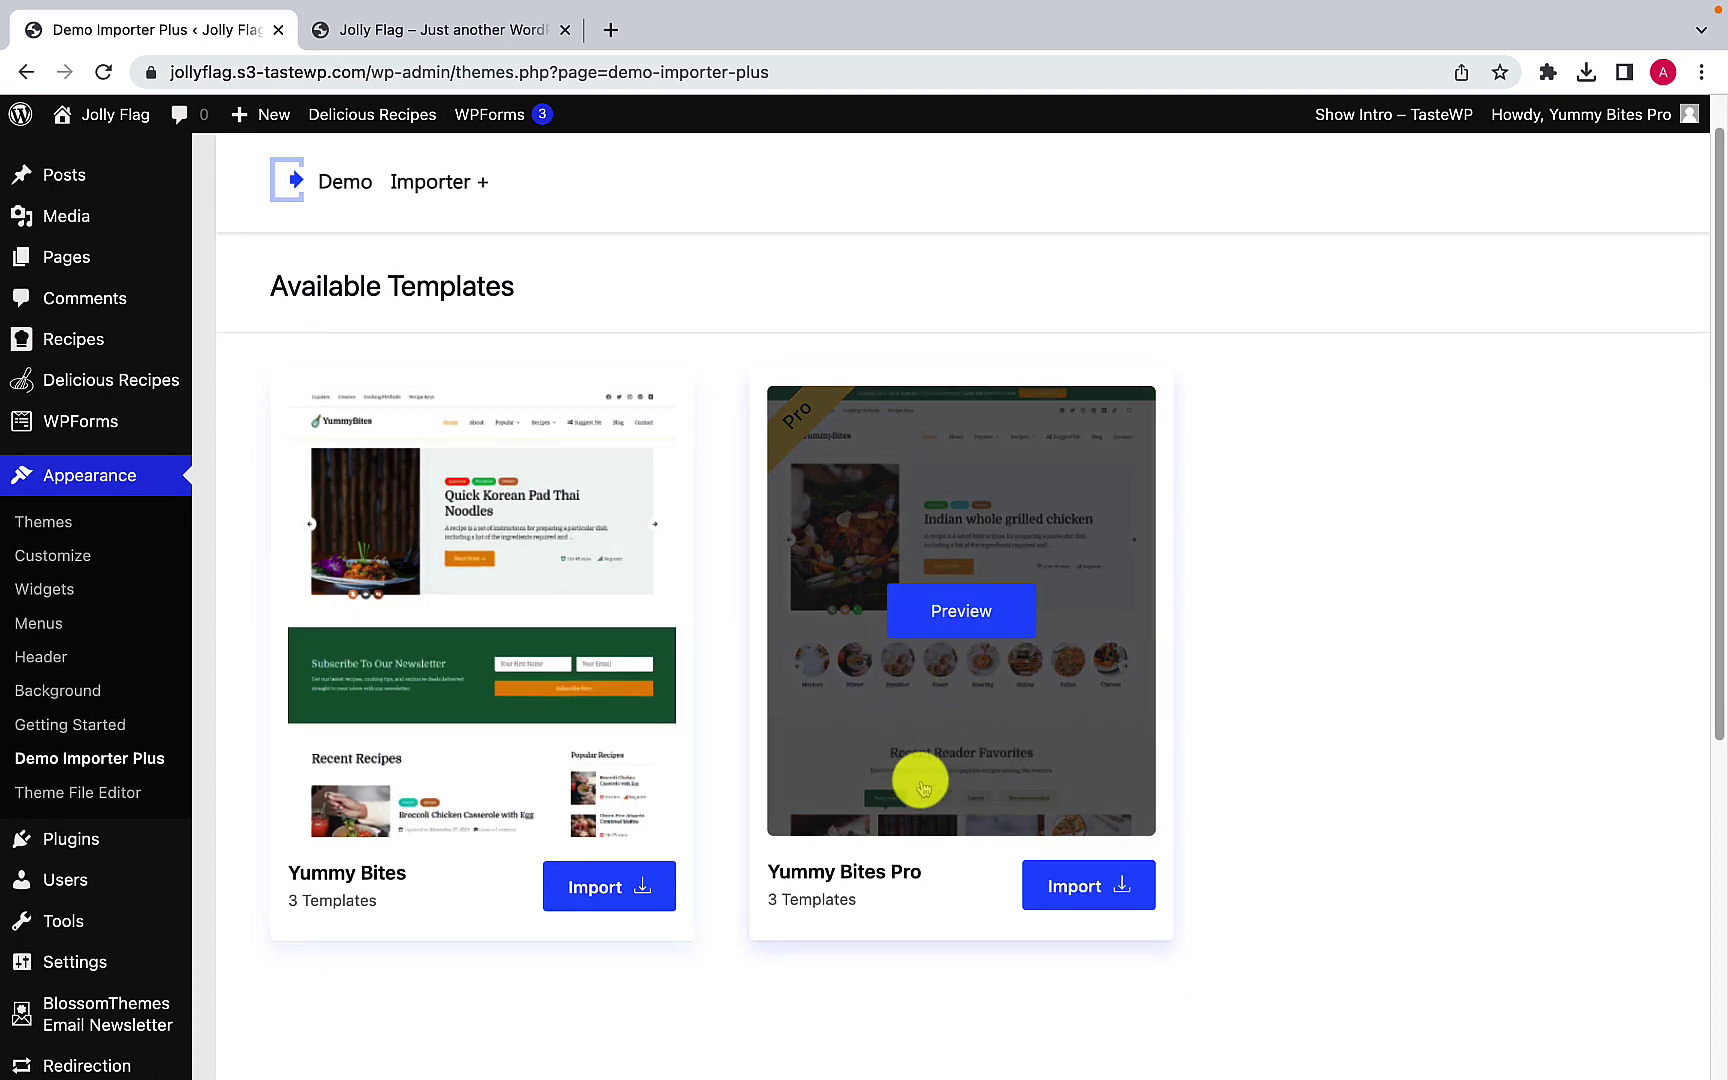
click(940, 878)
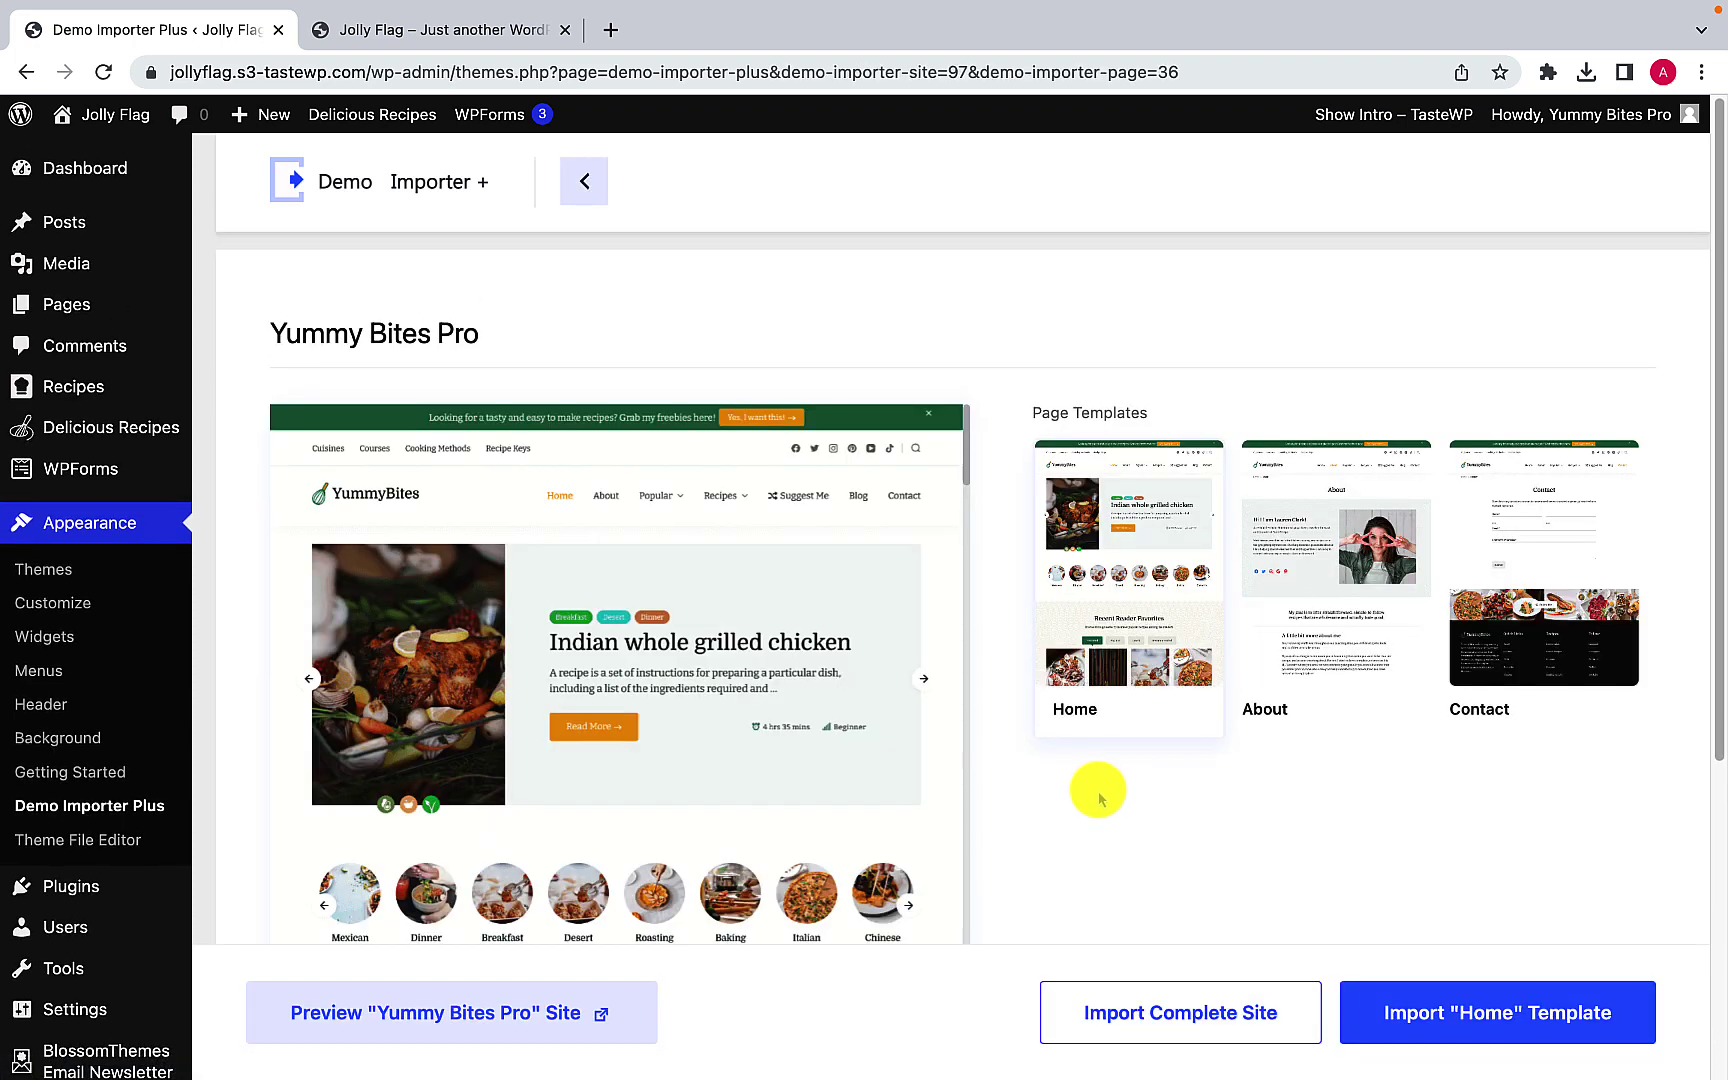
click(1304, 648)
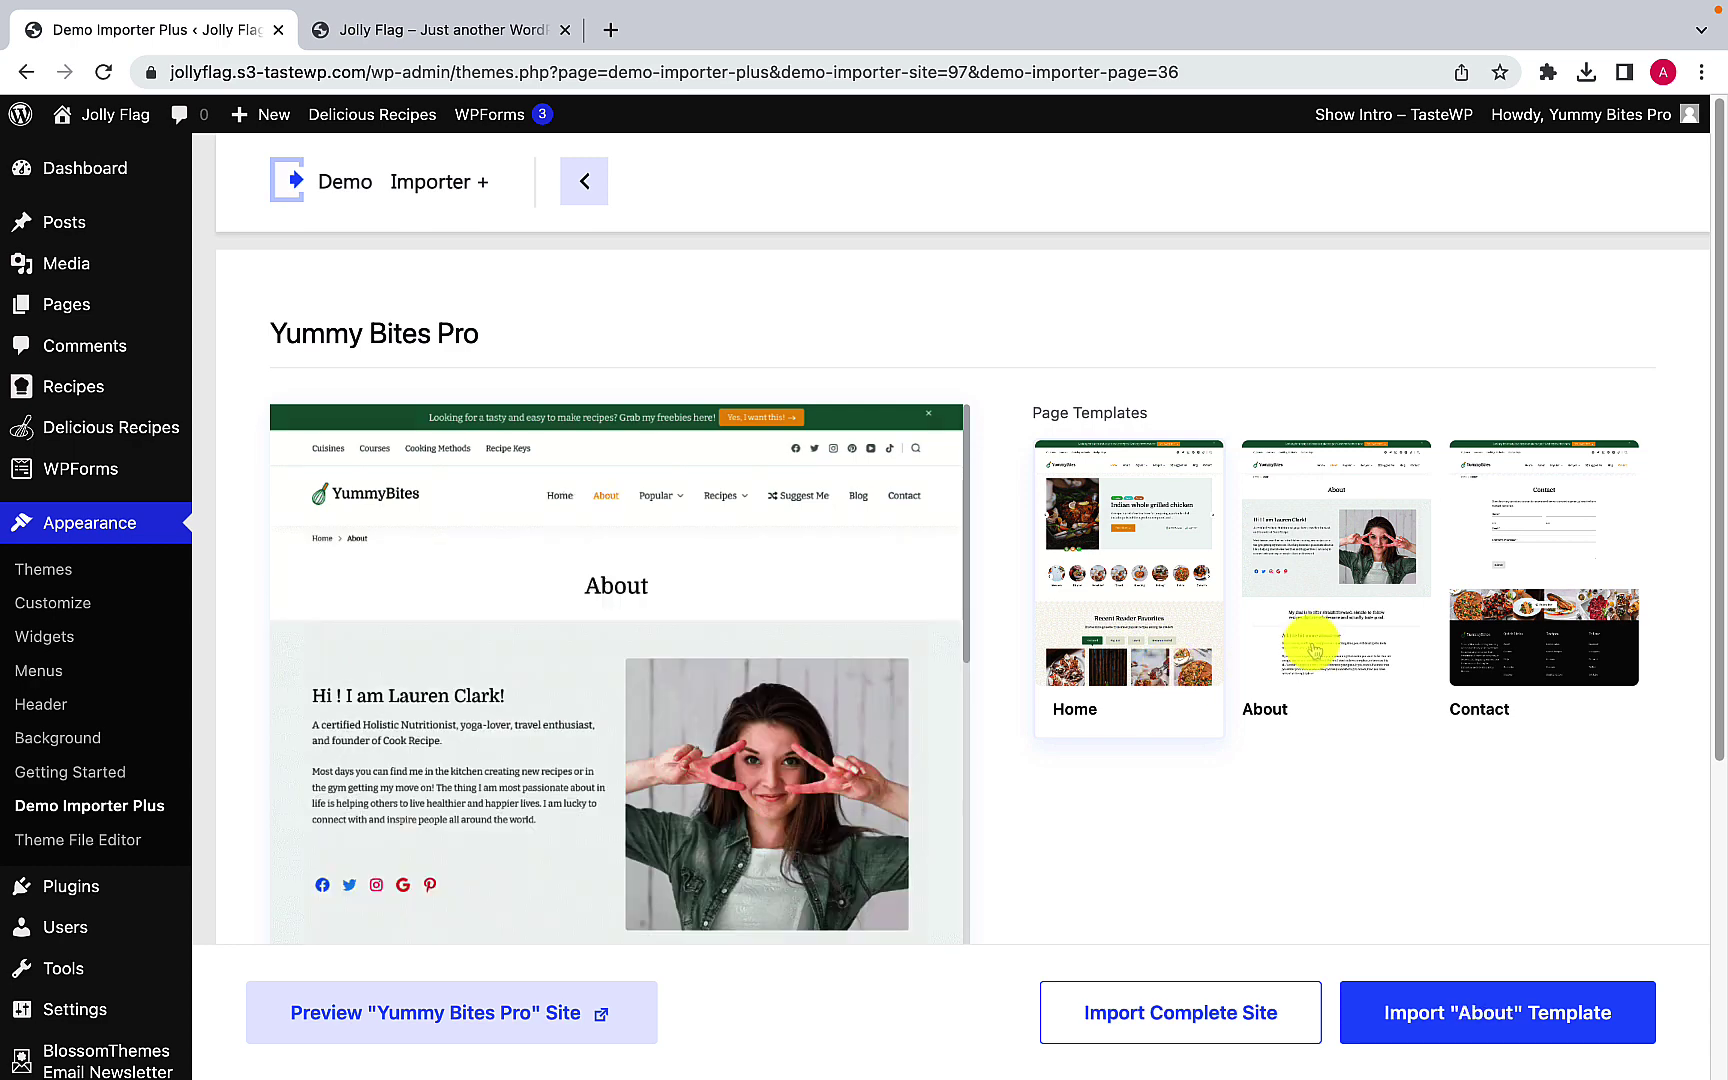
click(1505, 568)
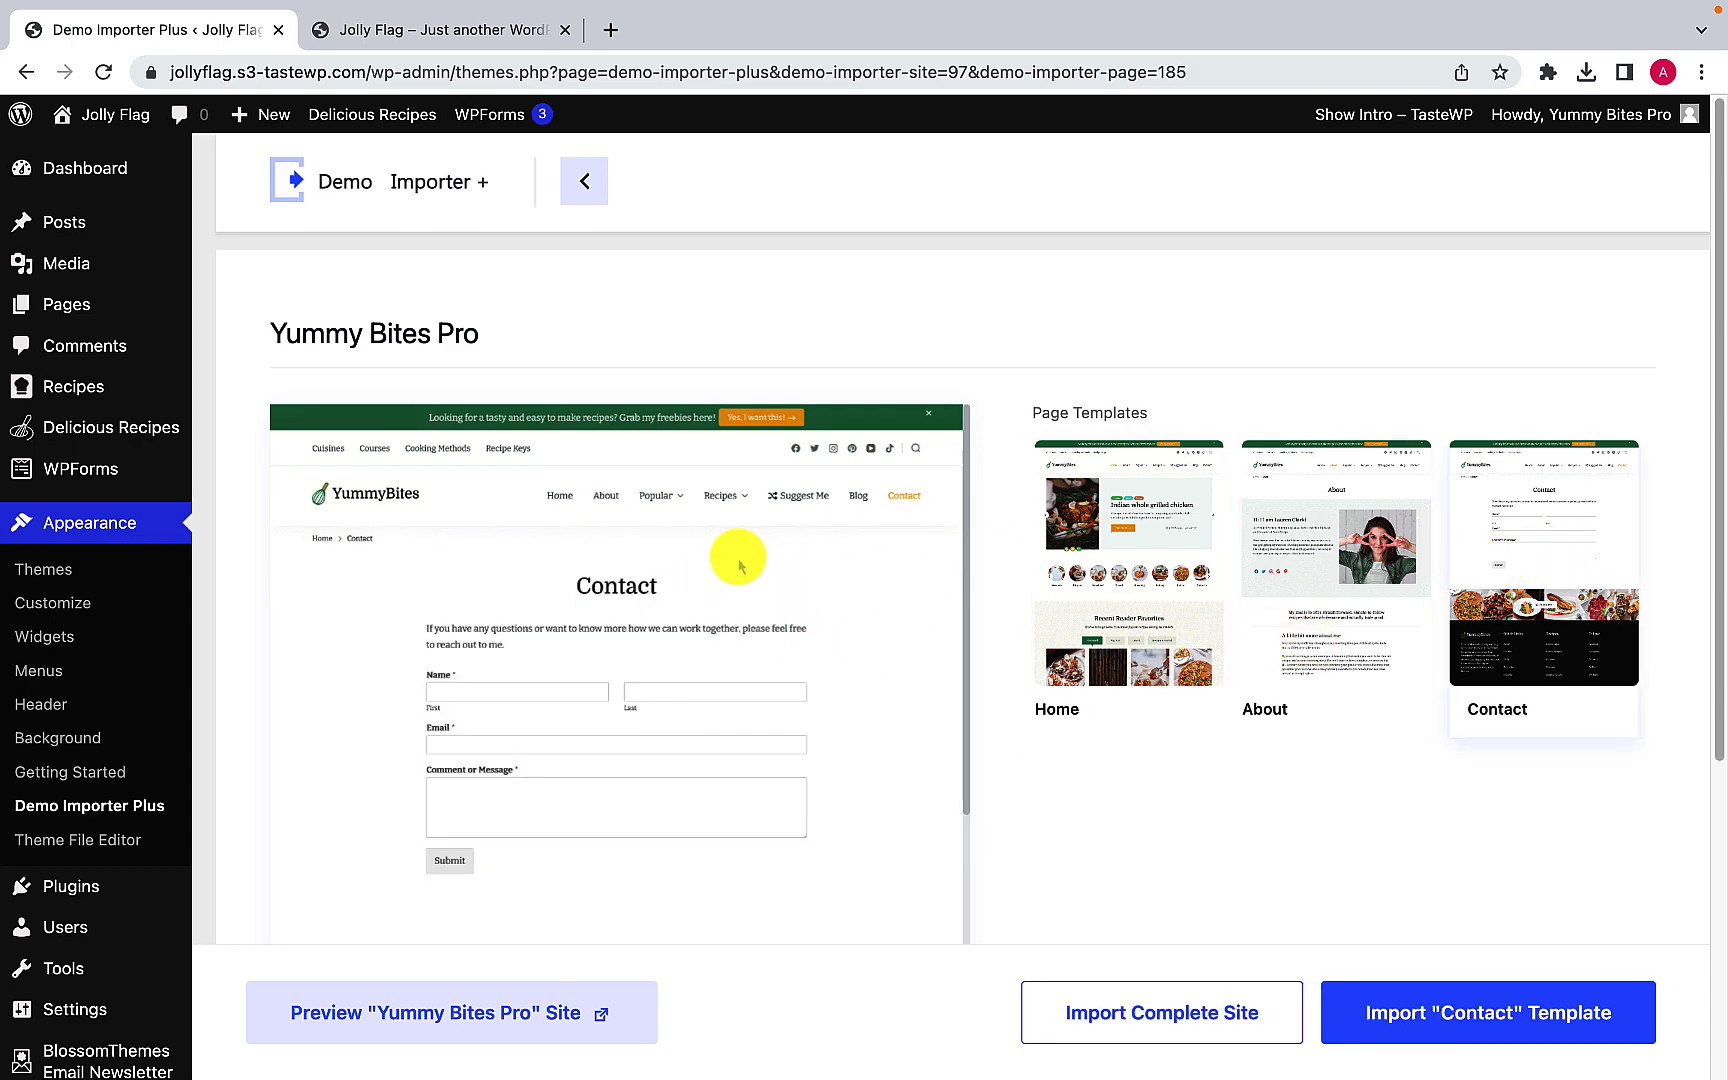
click(1106, 641)
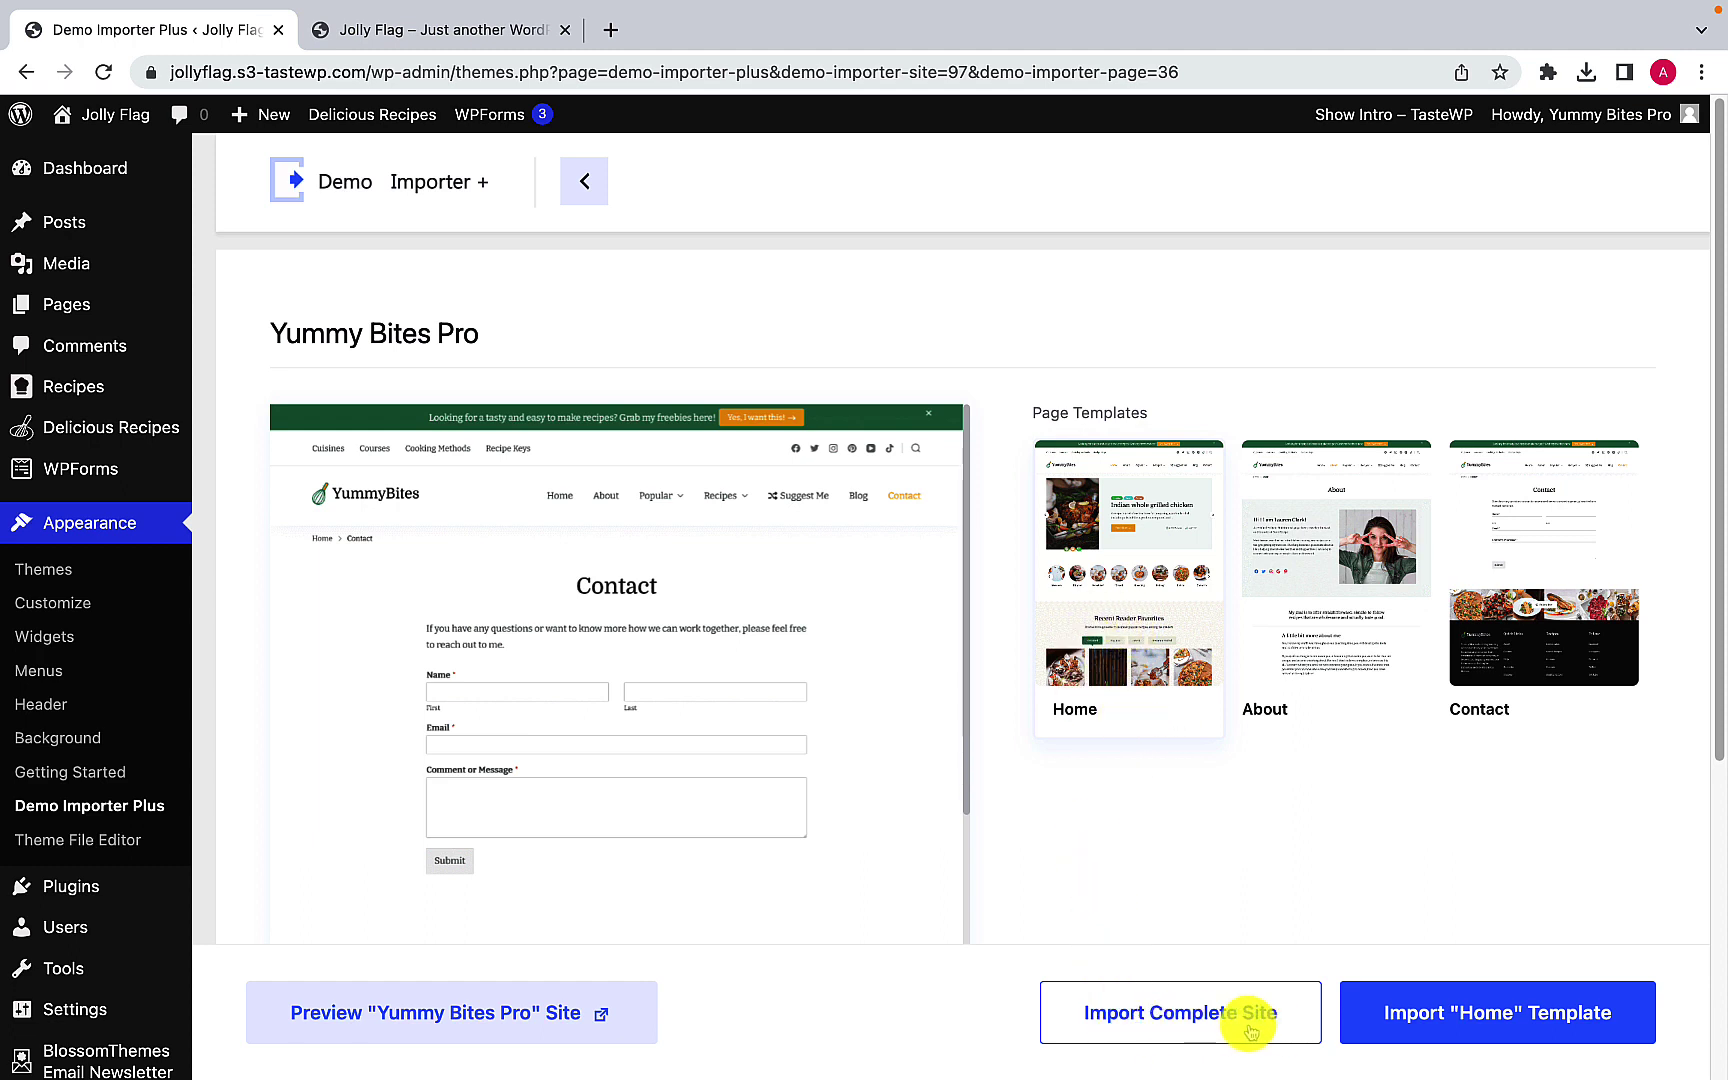
click(1149, 706)
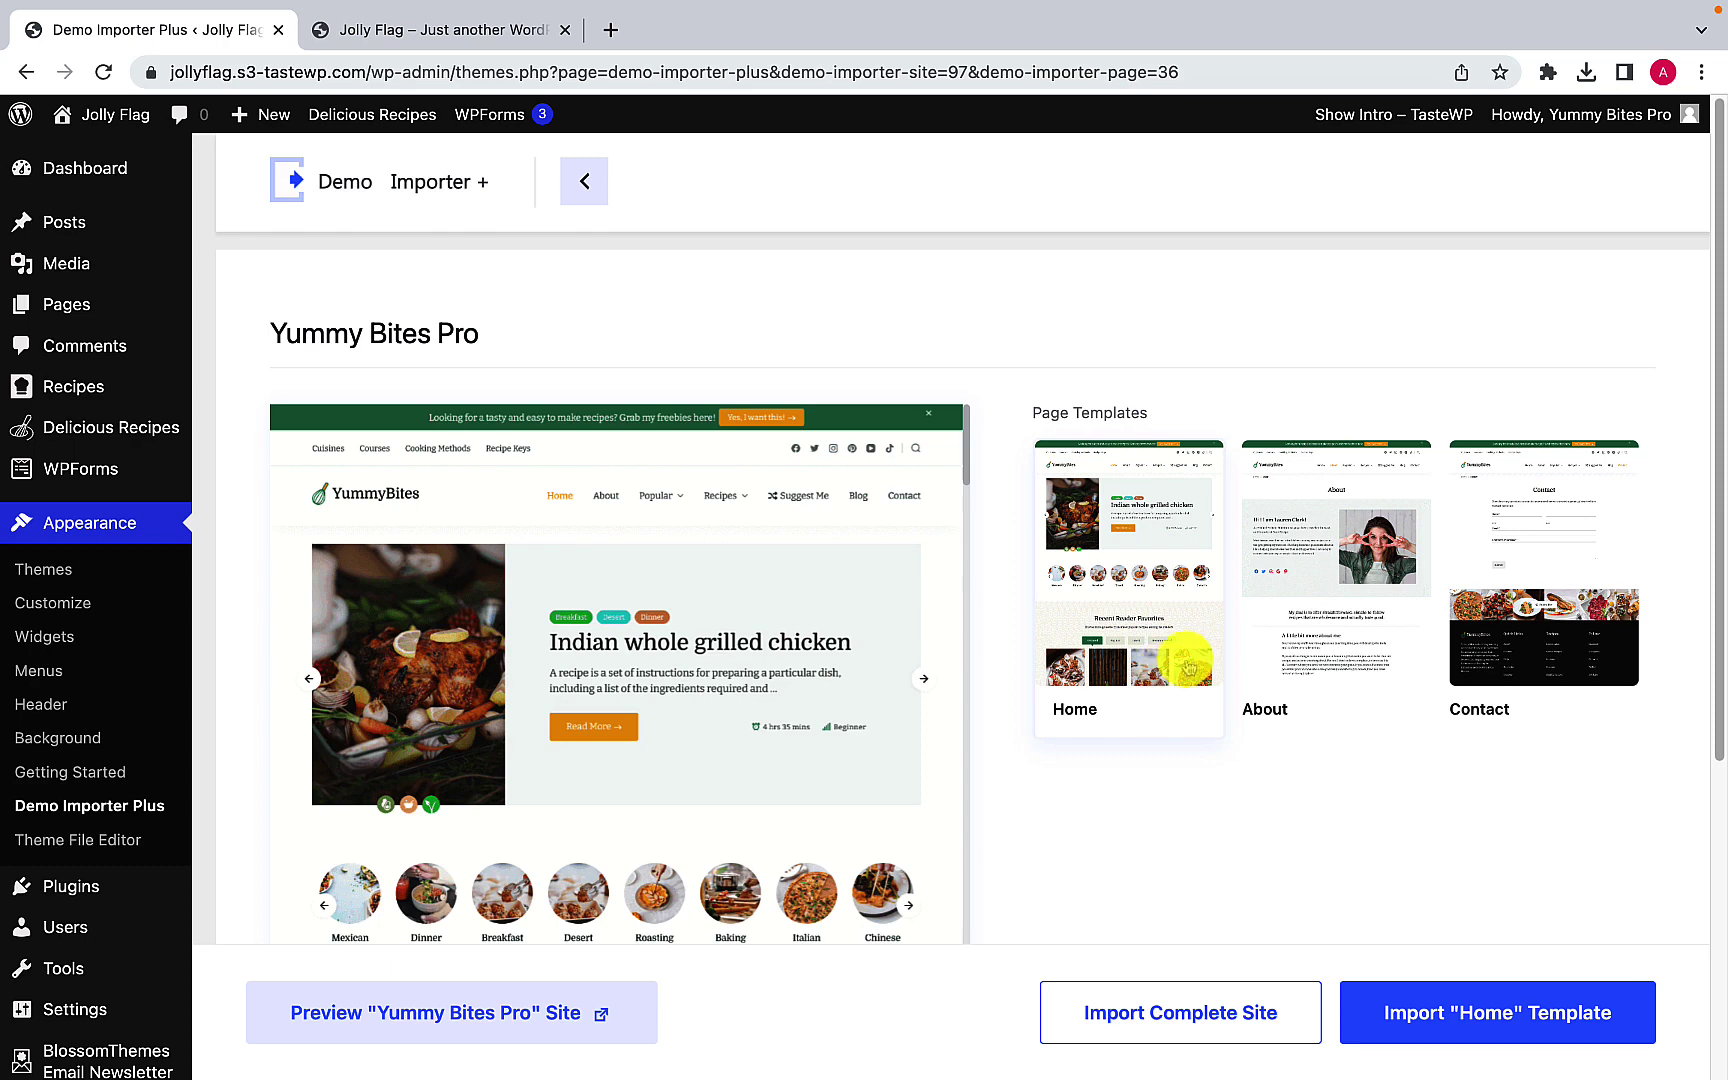
click(1320, 636)
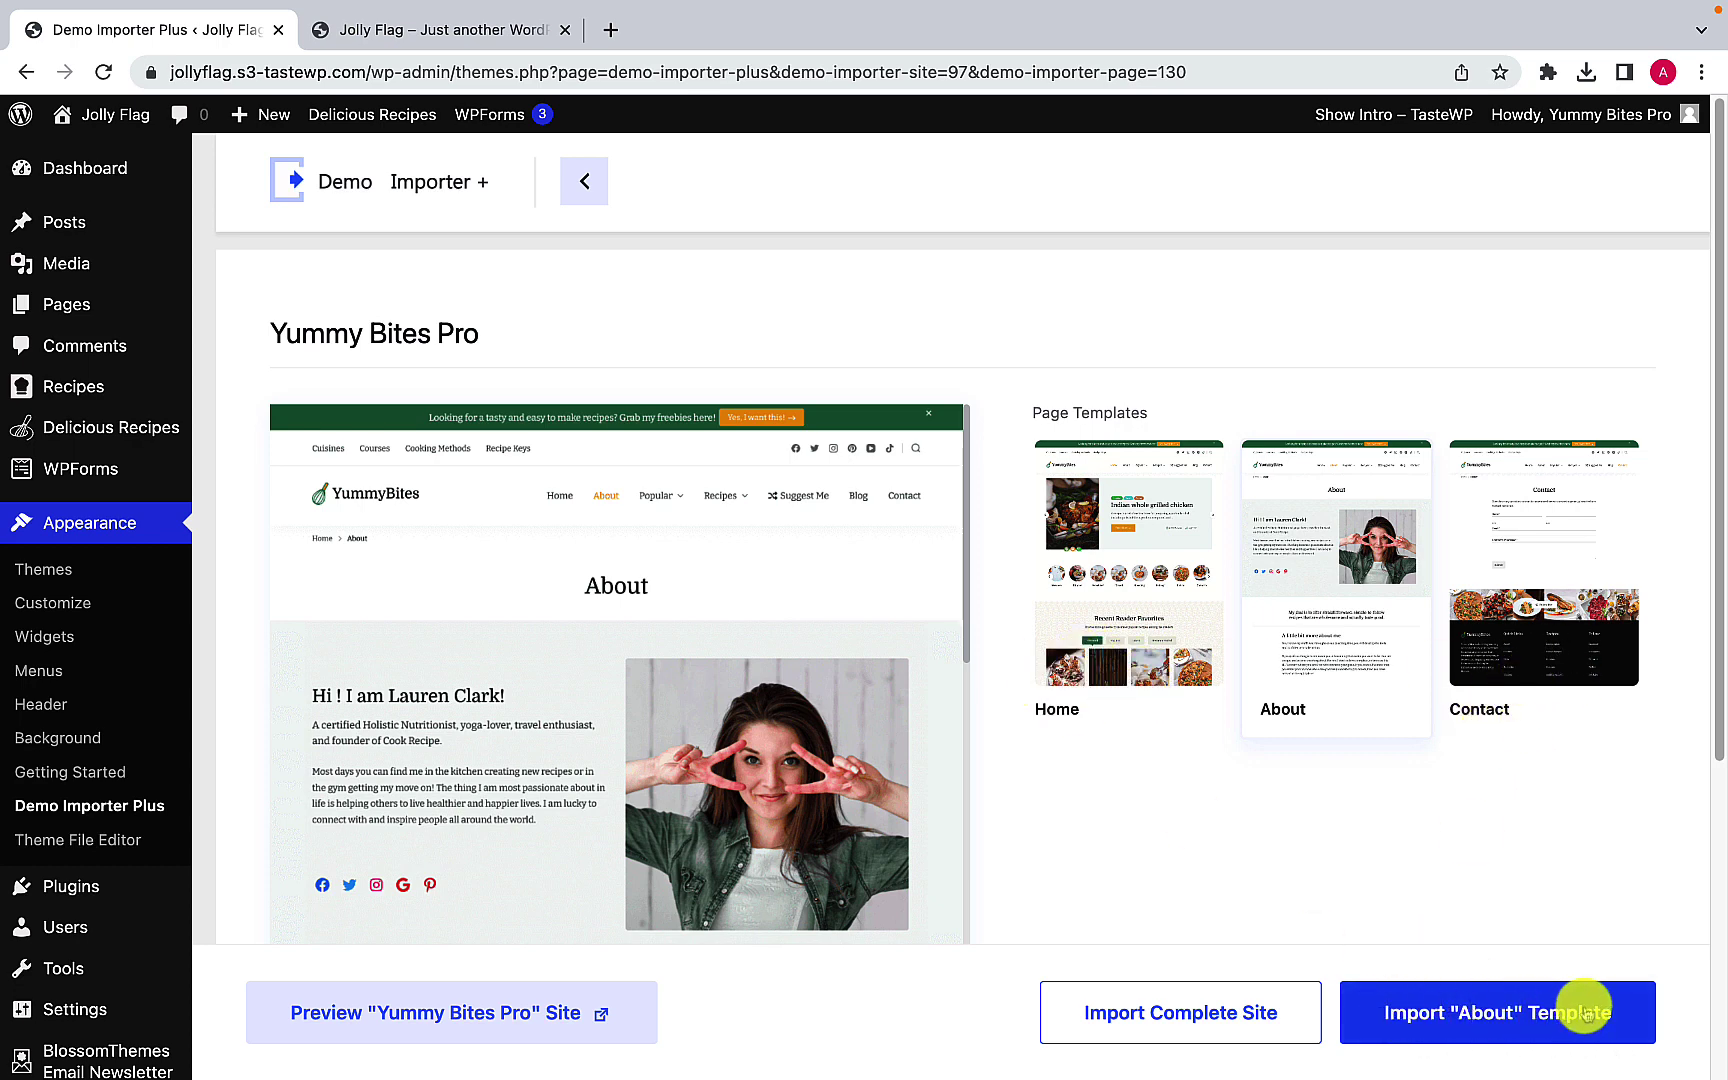
click(1135, 678)
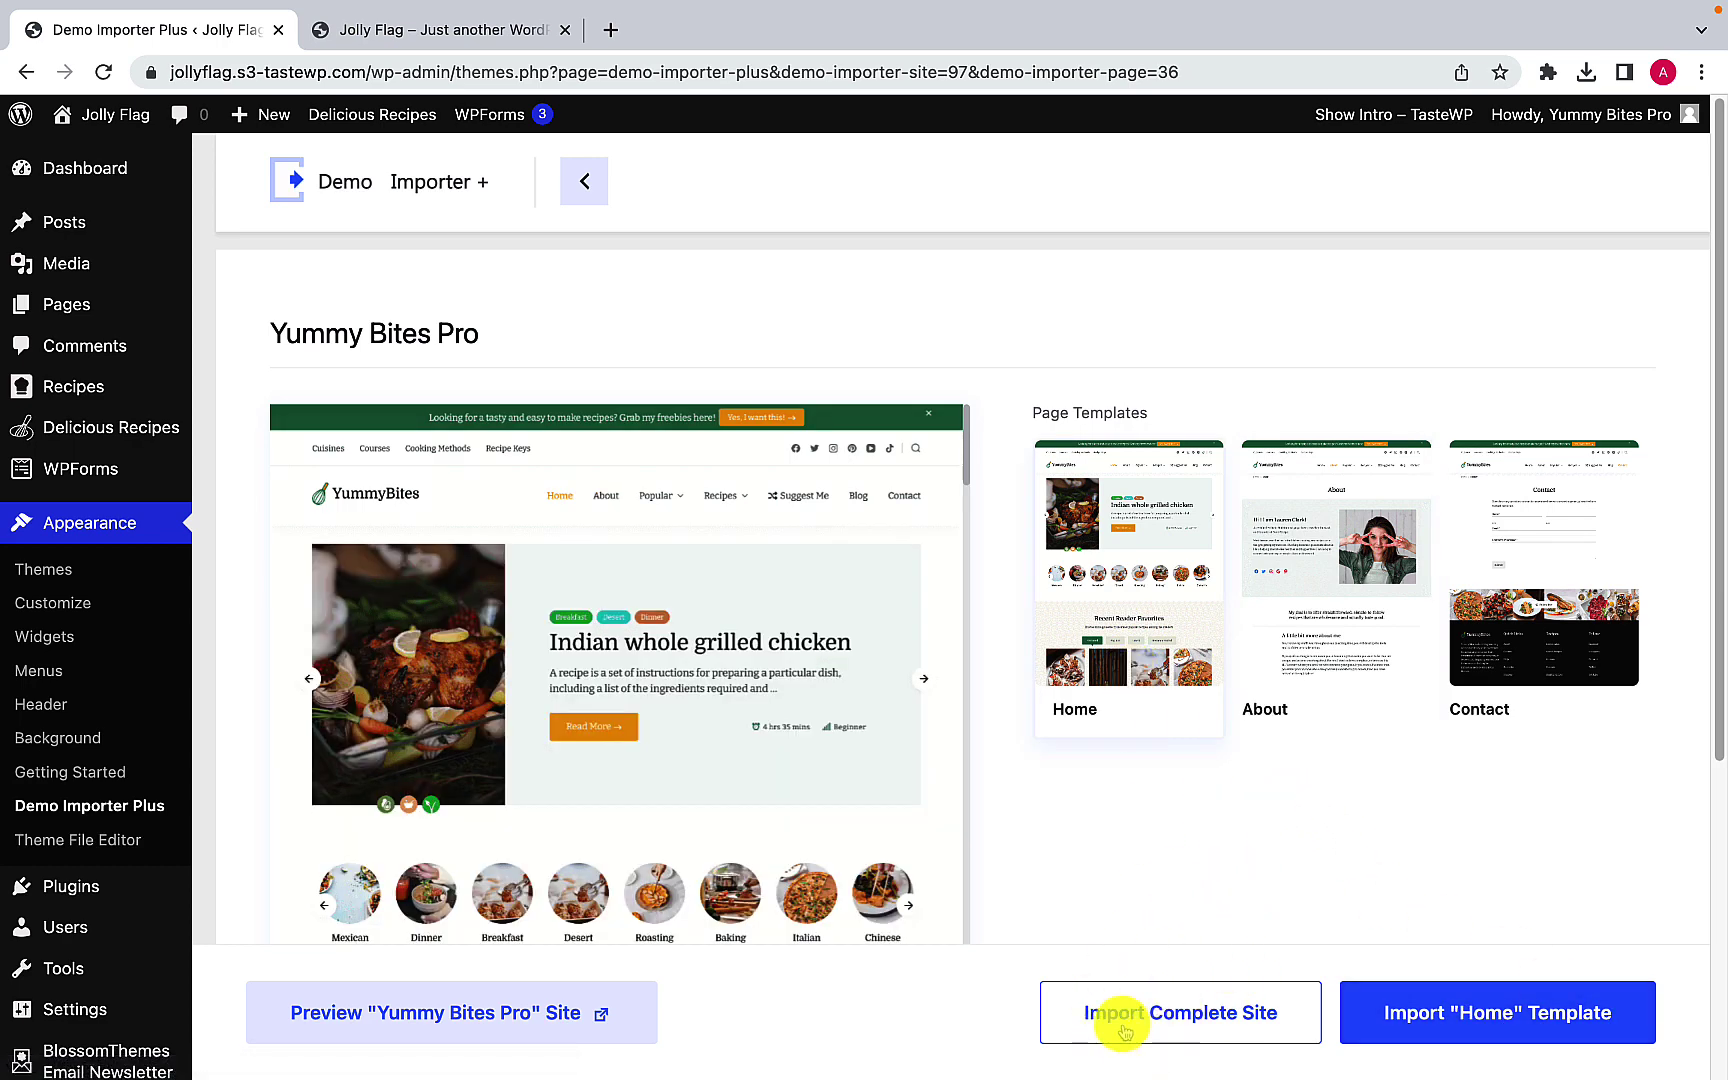
Step: Import the complete Yummy Bites Pro site with Delete Previously Imported Site also enabled, and close the import dialog when it finishes
click(1244, 1030)
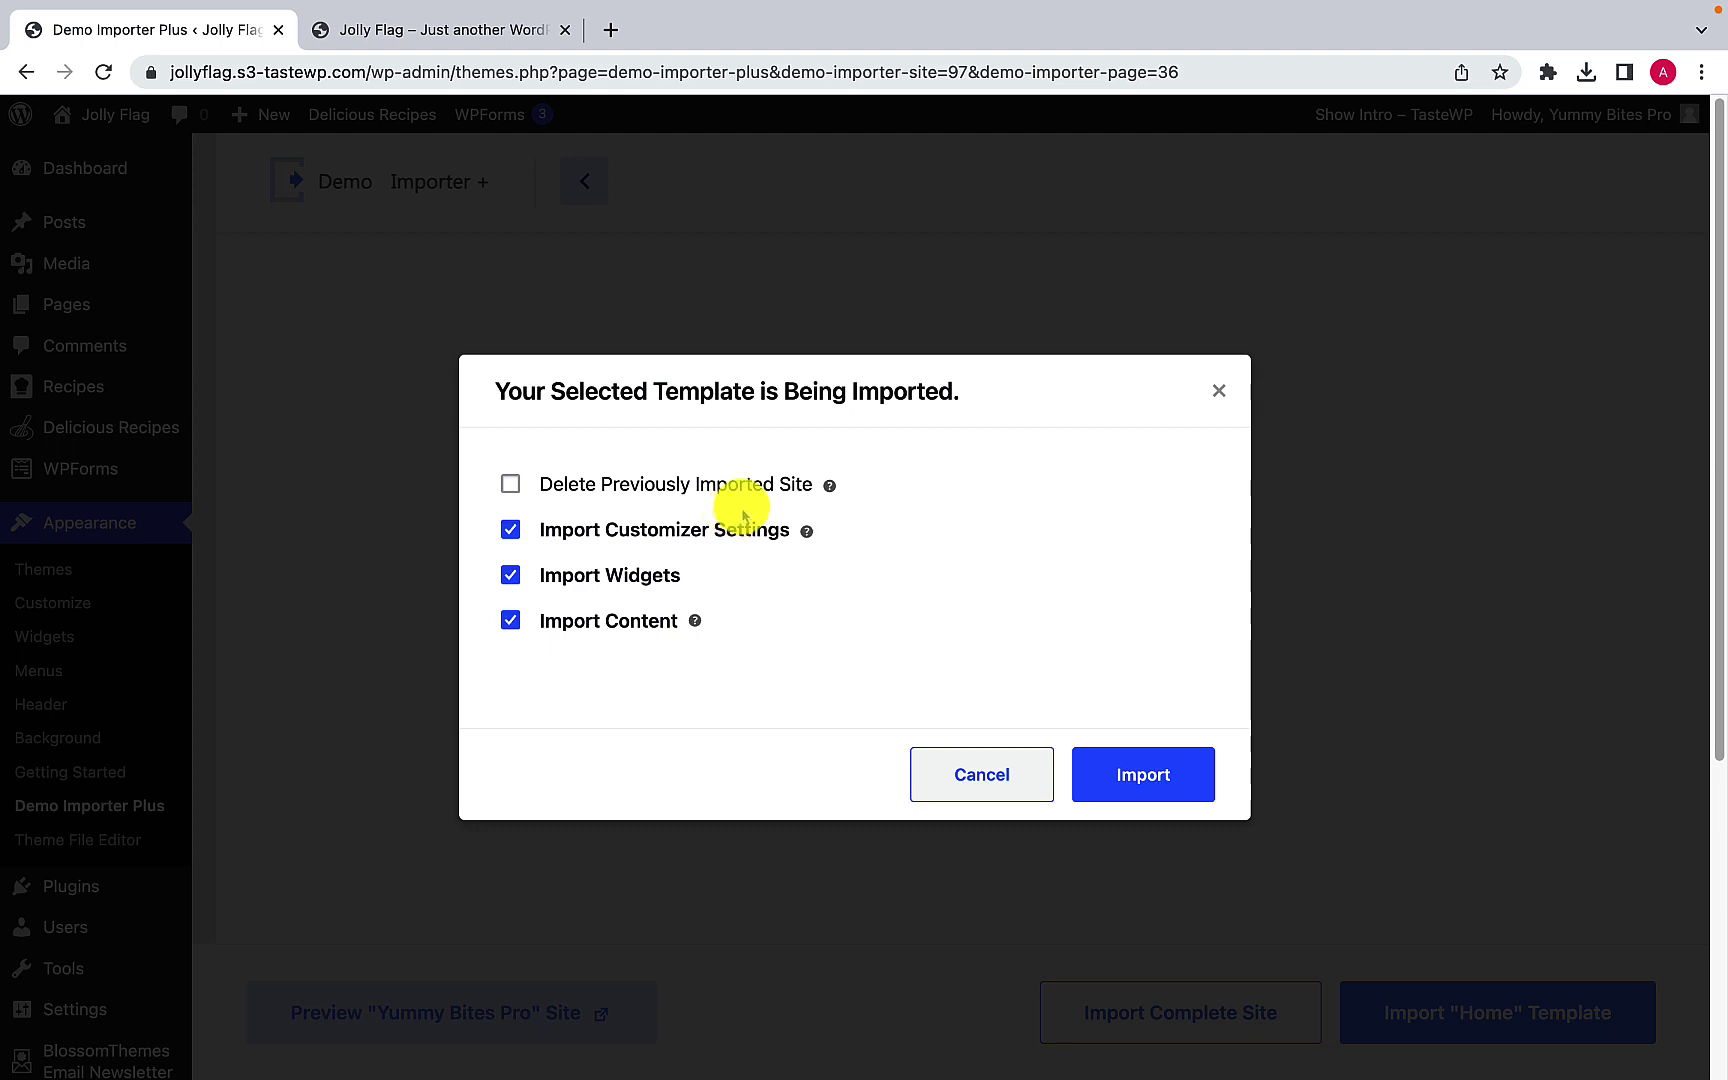
click(519, 491)
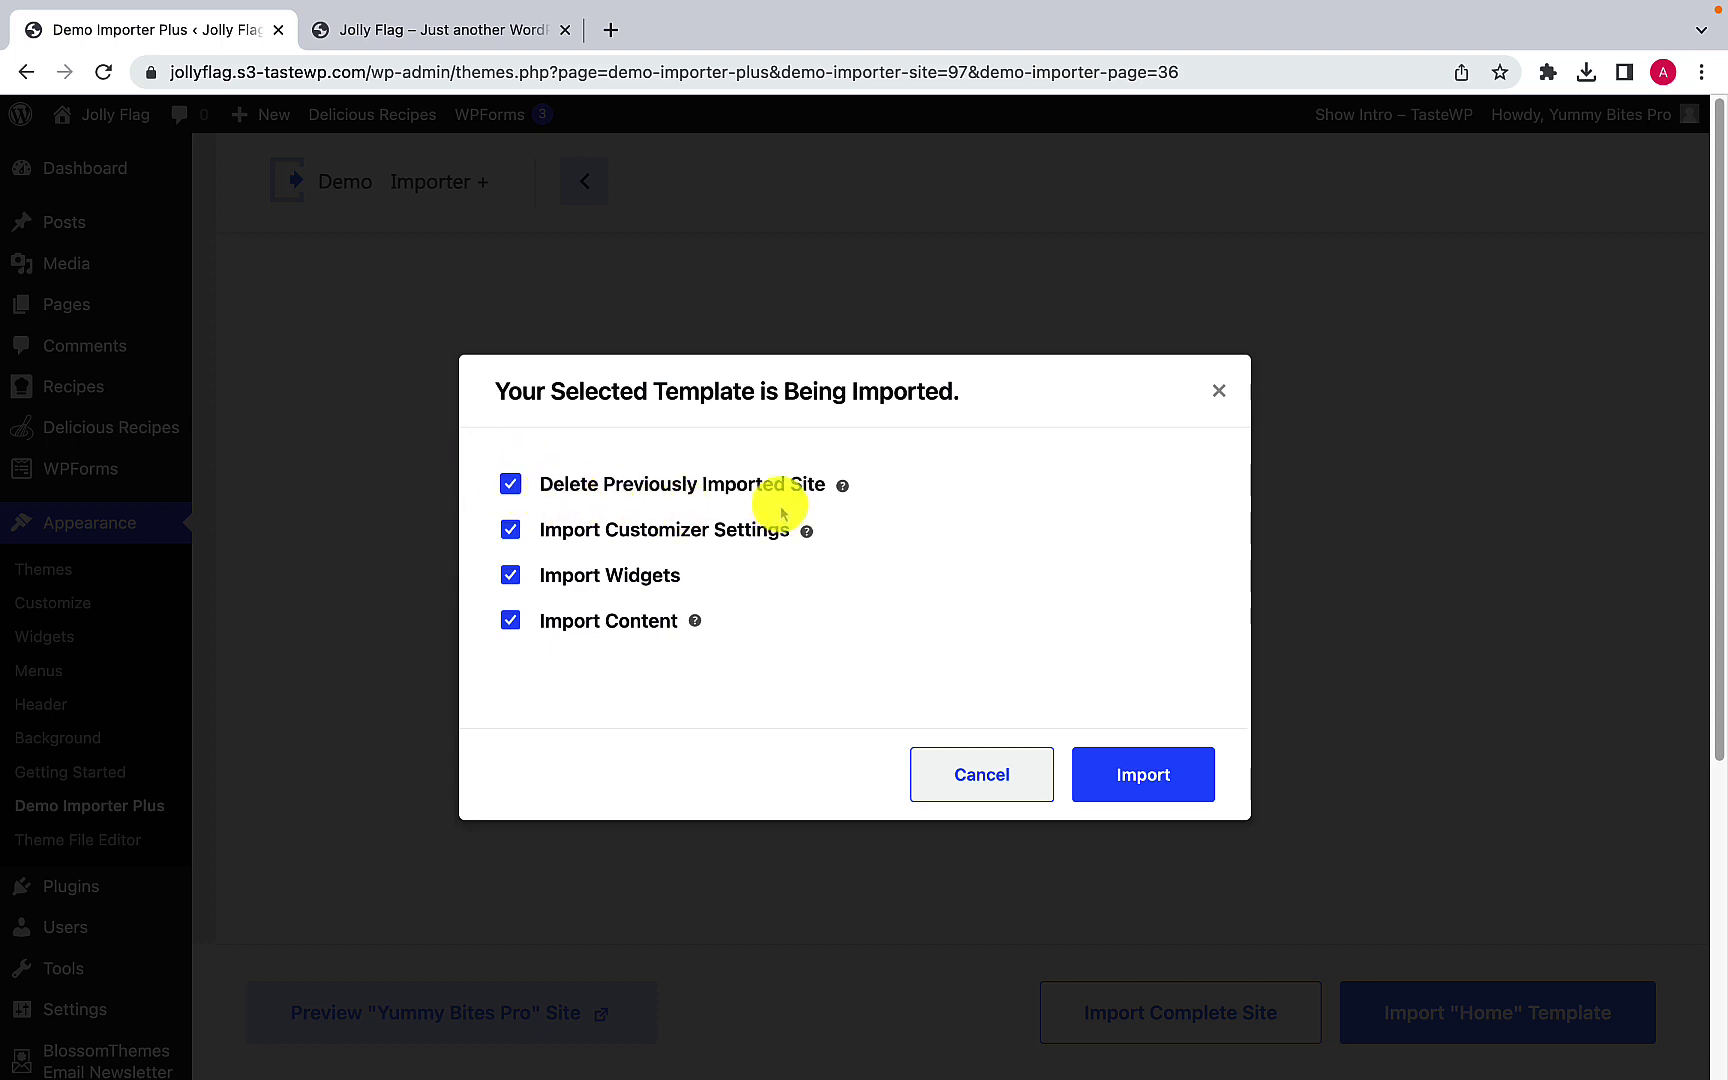
click(1143, 786)
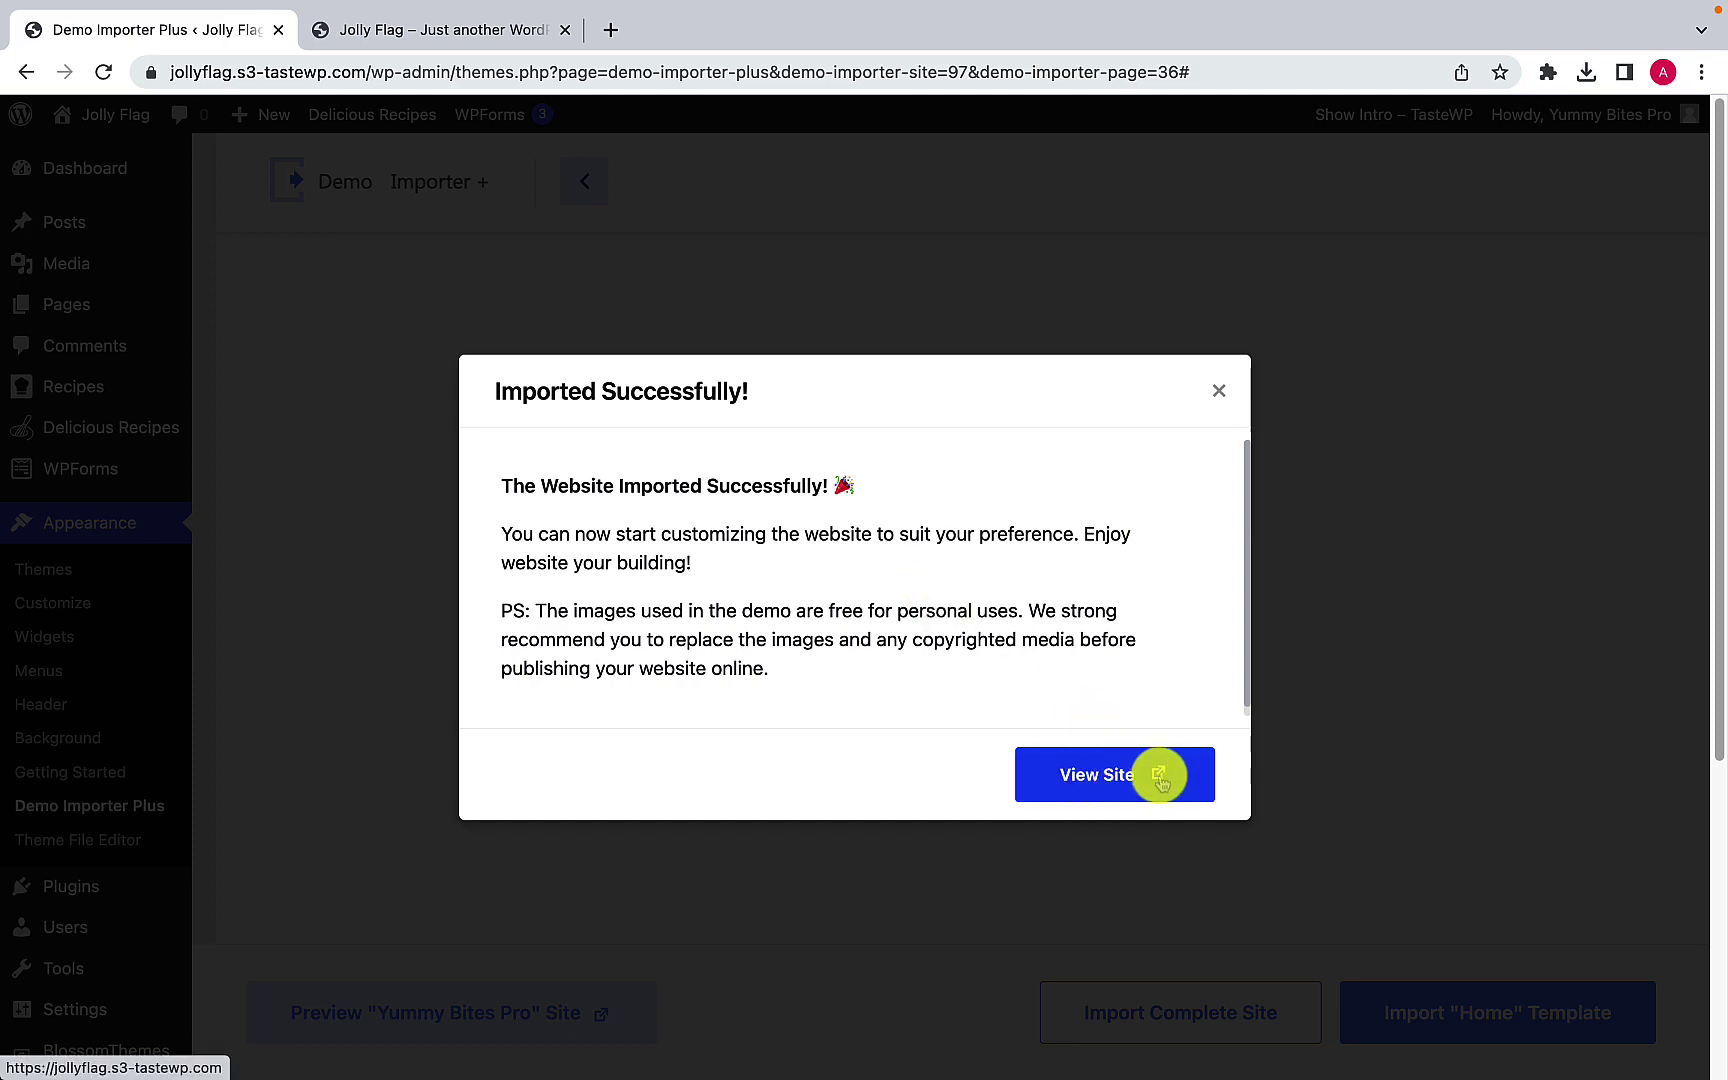
click(1219, 392)
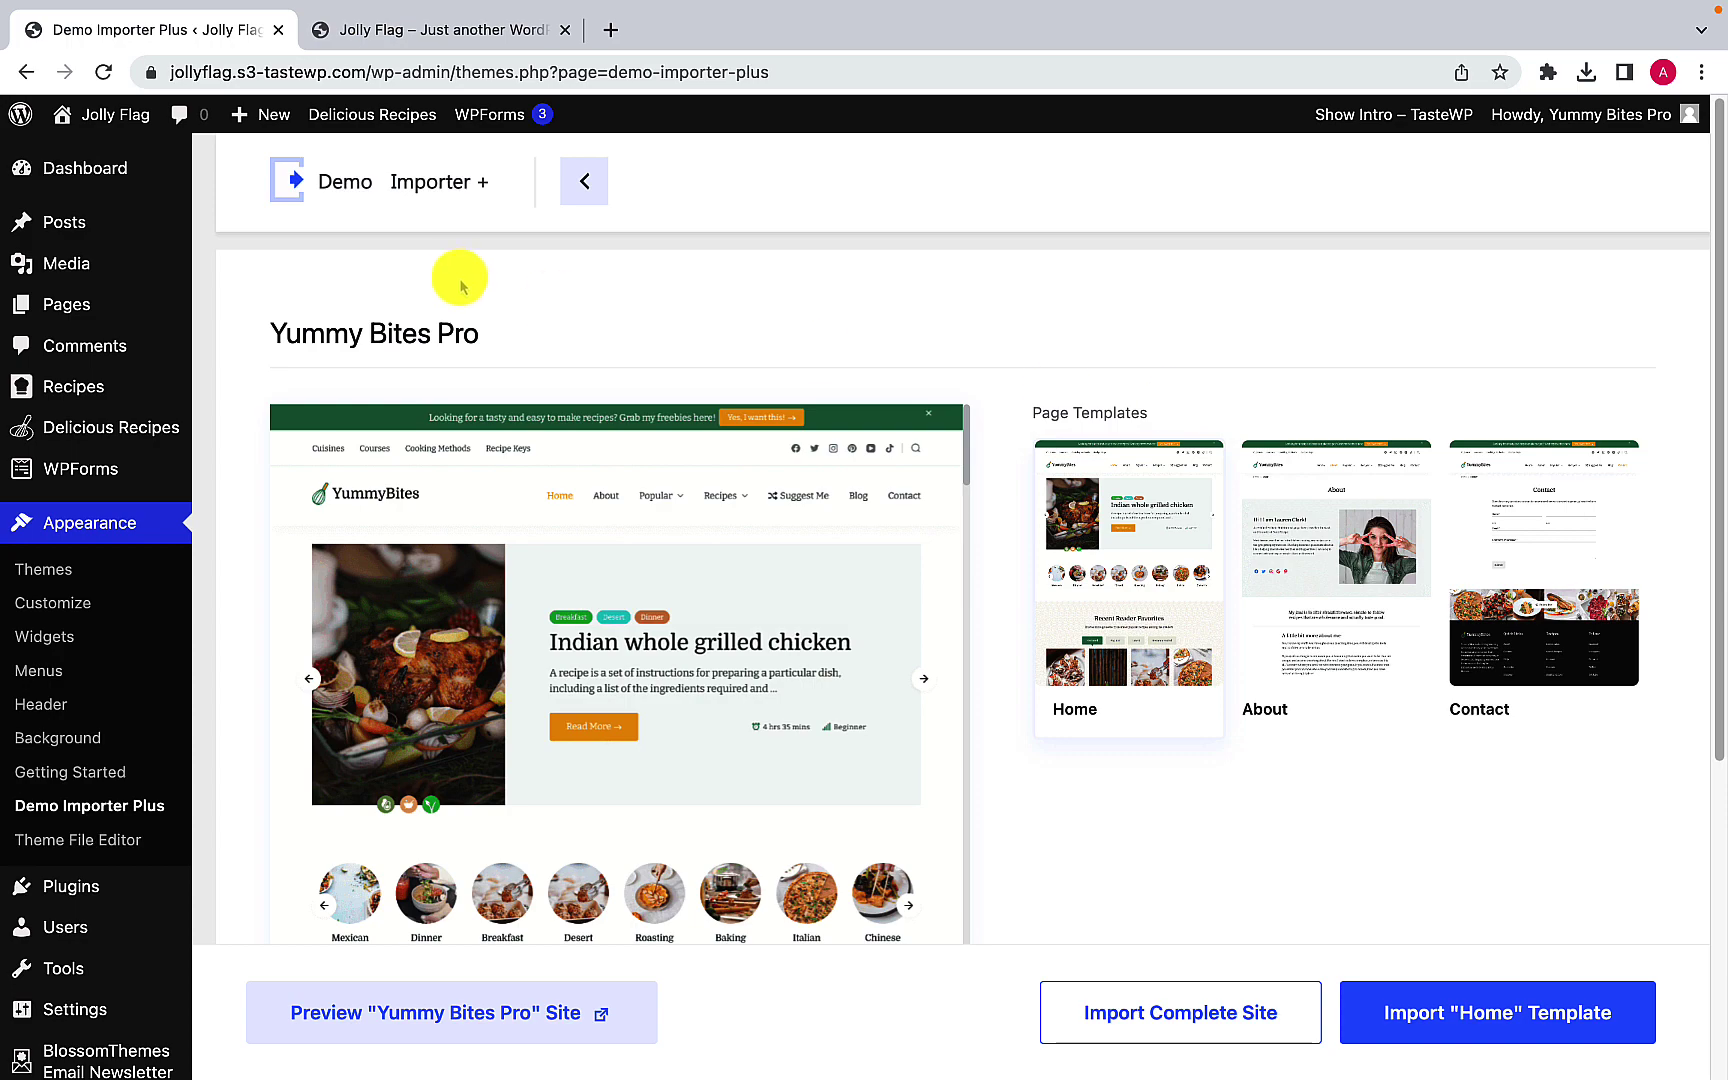
Step: Switch to the Jolly Flag site's browser tab, reload it and look through the imported homepage
click(497, 40)
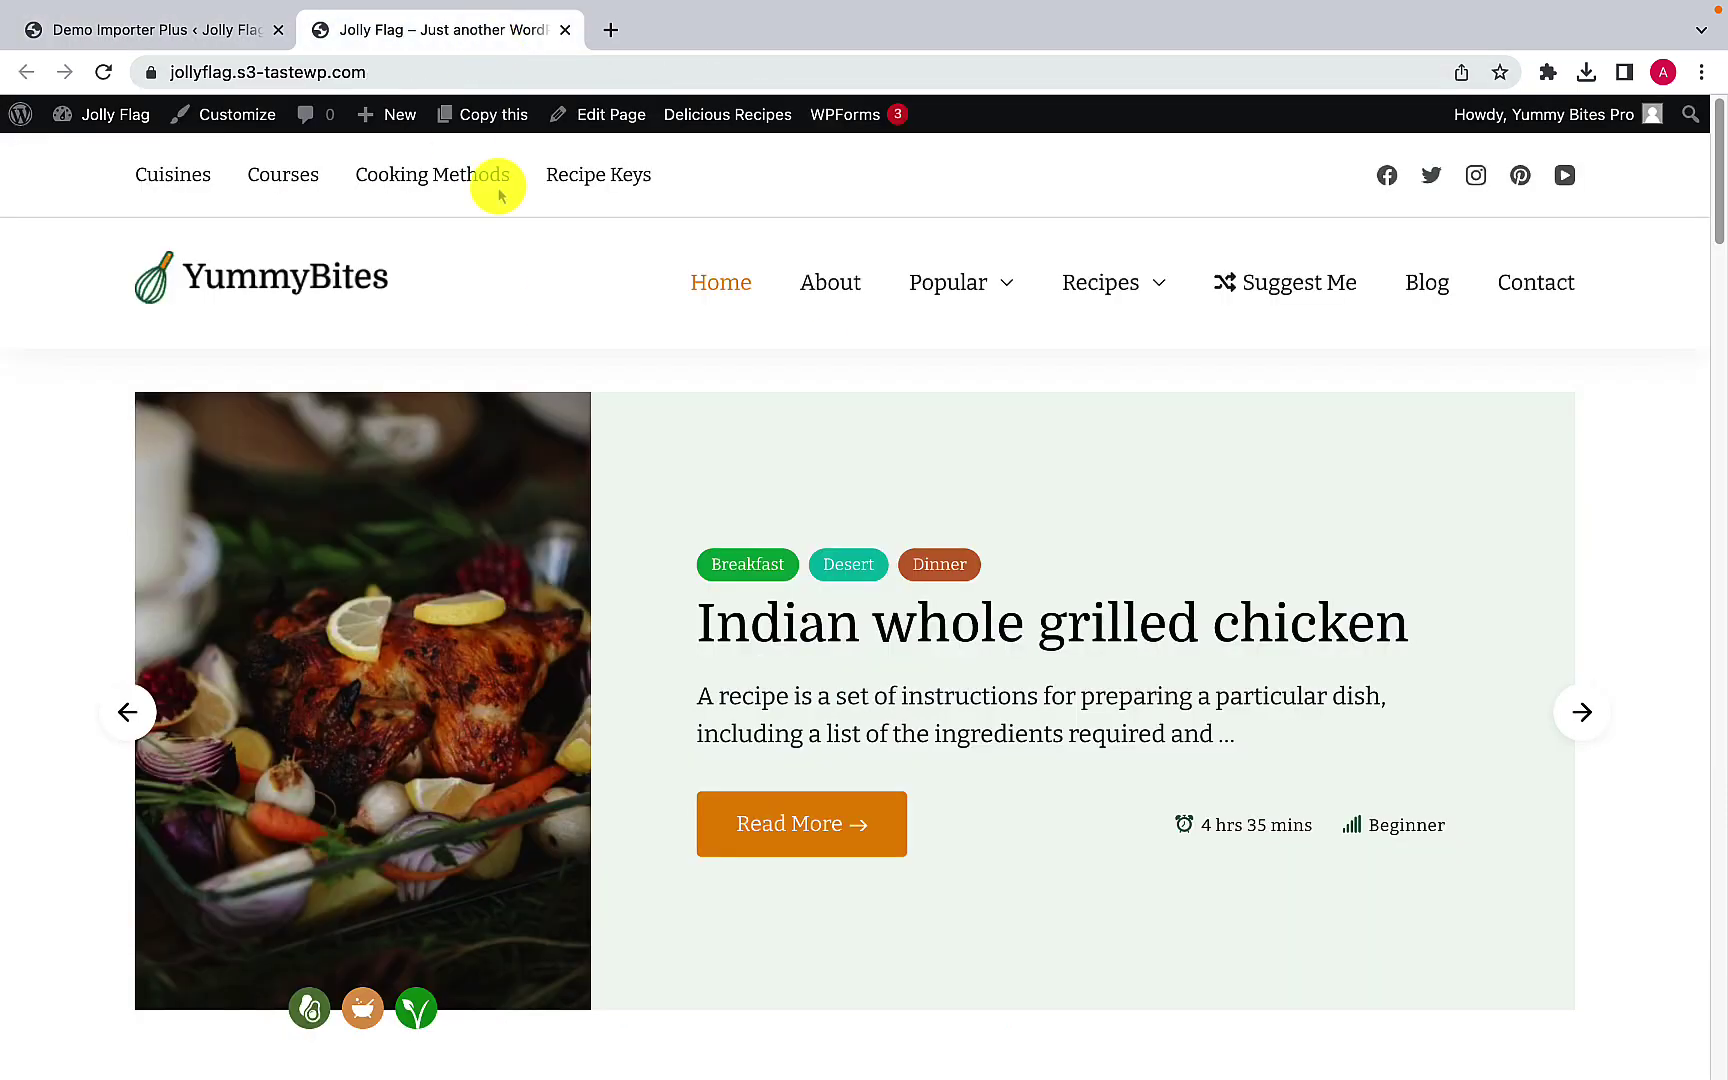
click(103, 72)
scroll(1058, 820, down, 4)
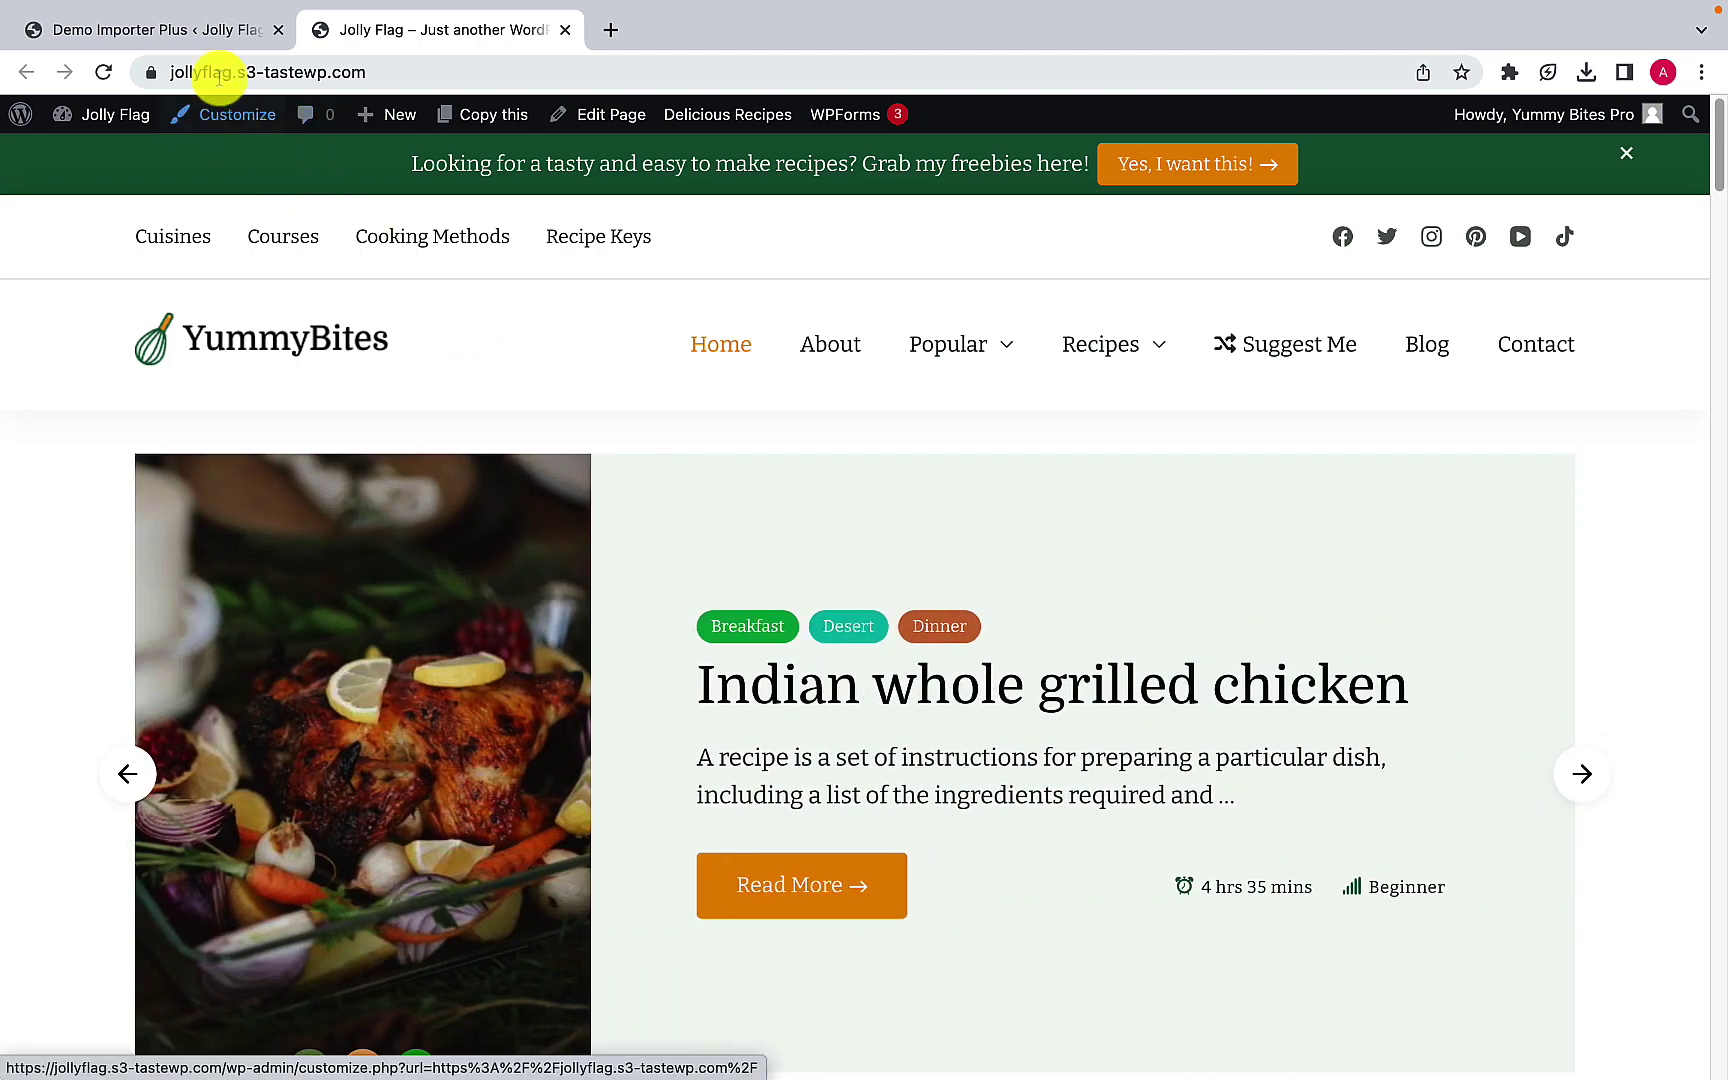
Step: From the site's dashboard, open the theme Customizer in a new browser tab and switch to it
click(213, 34)
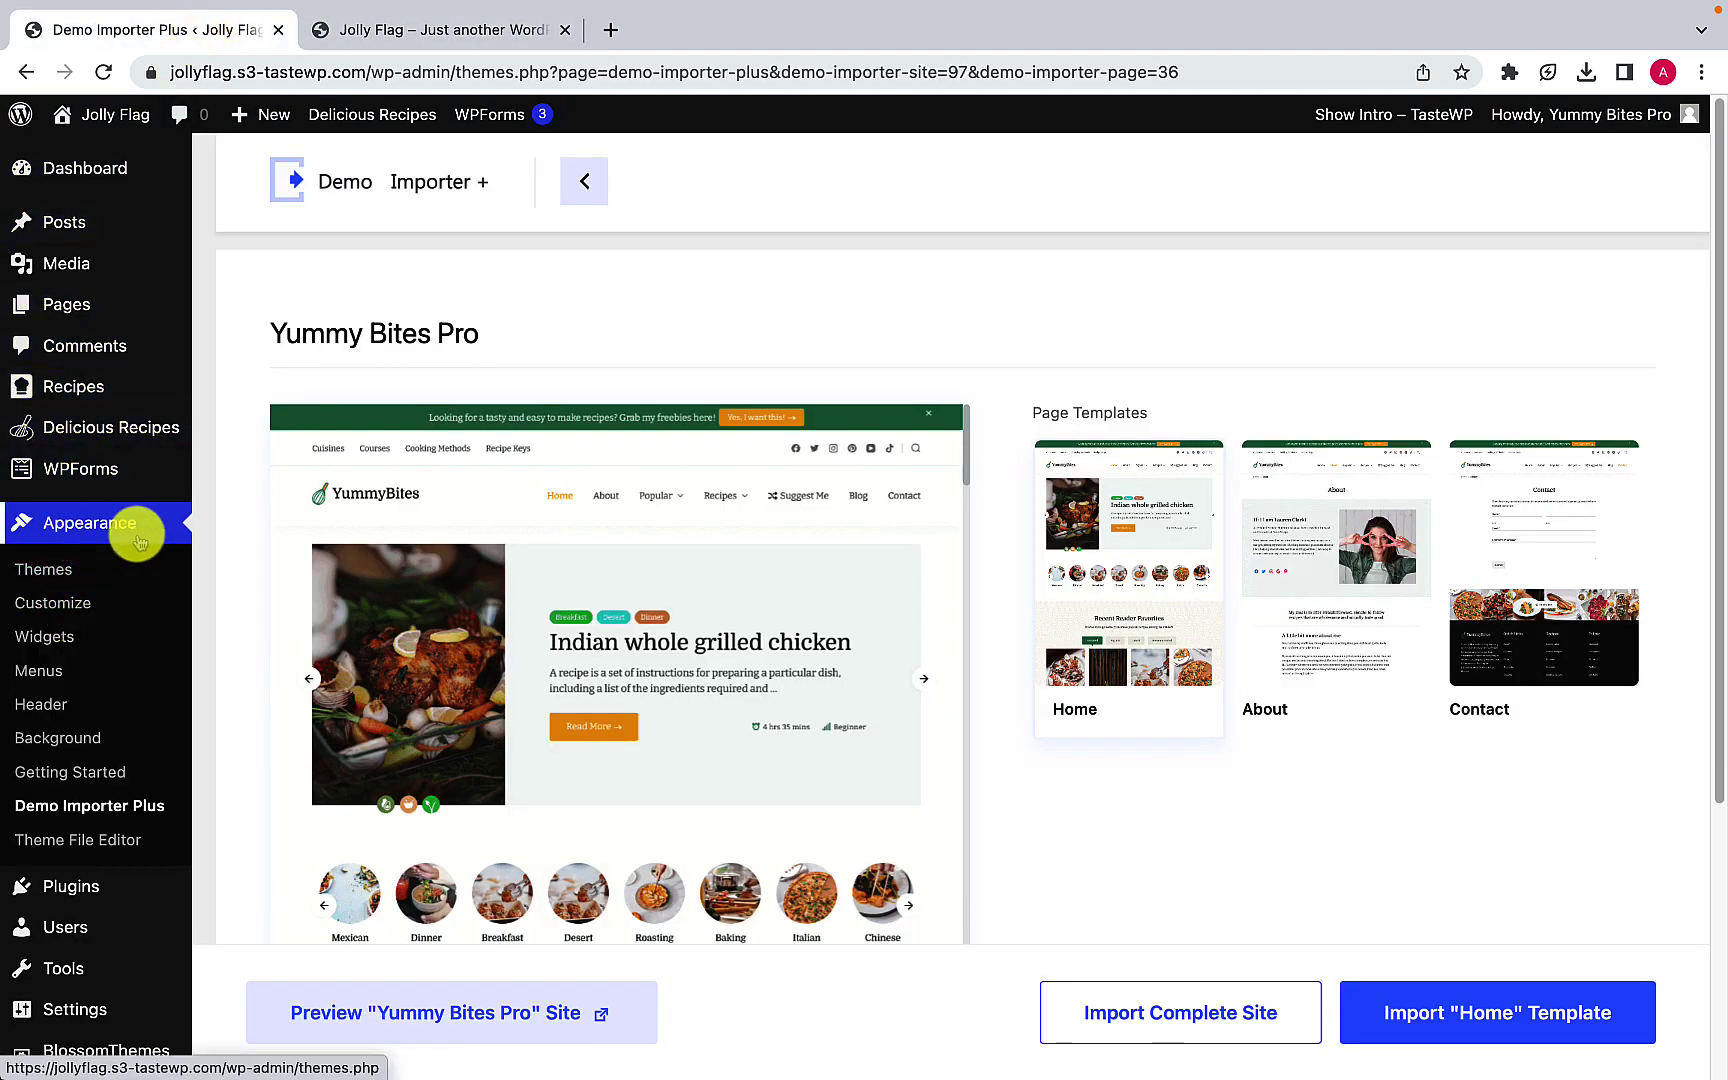
right_click(75, 611)
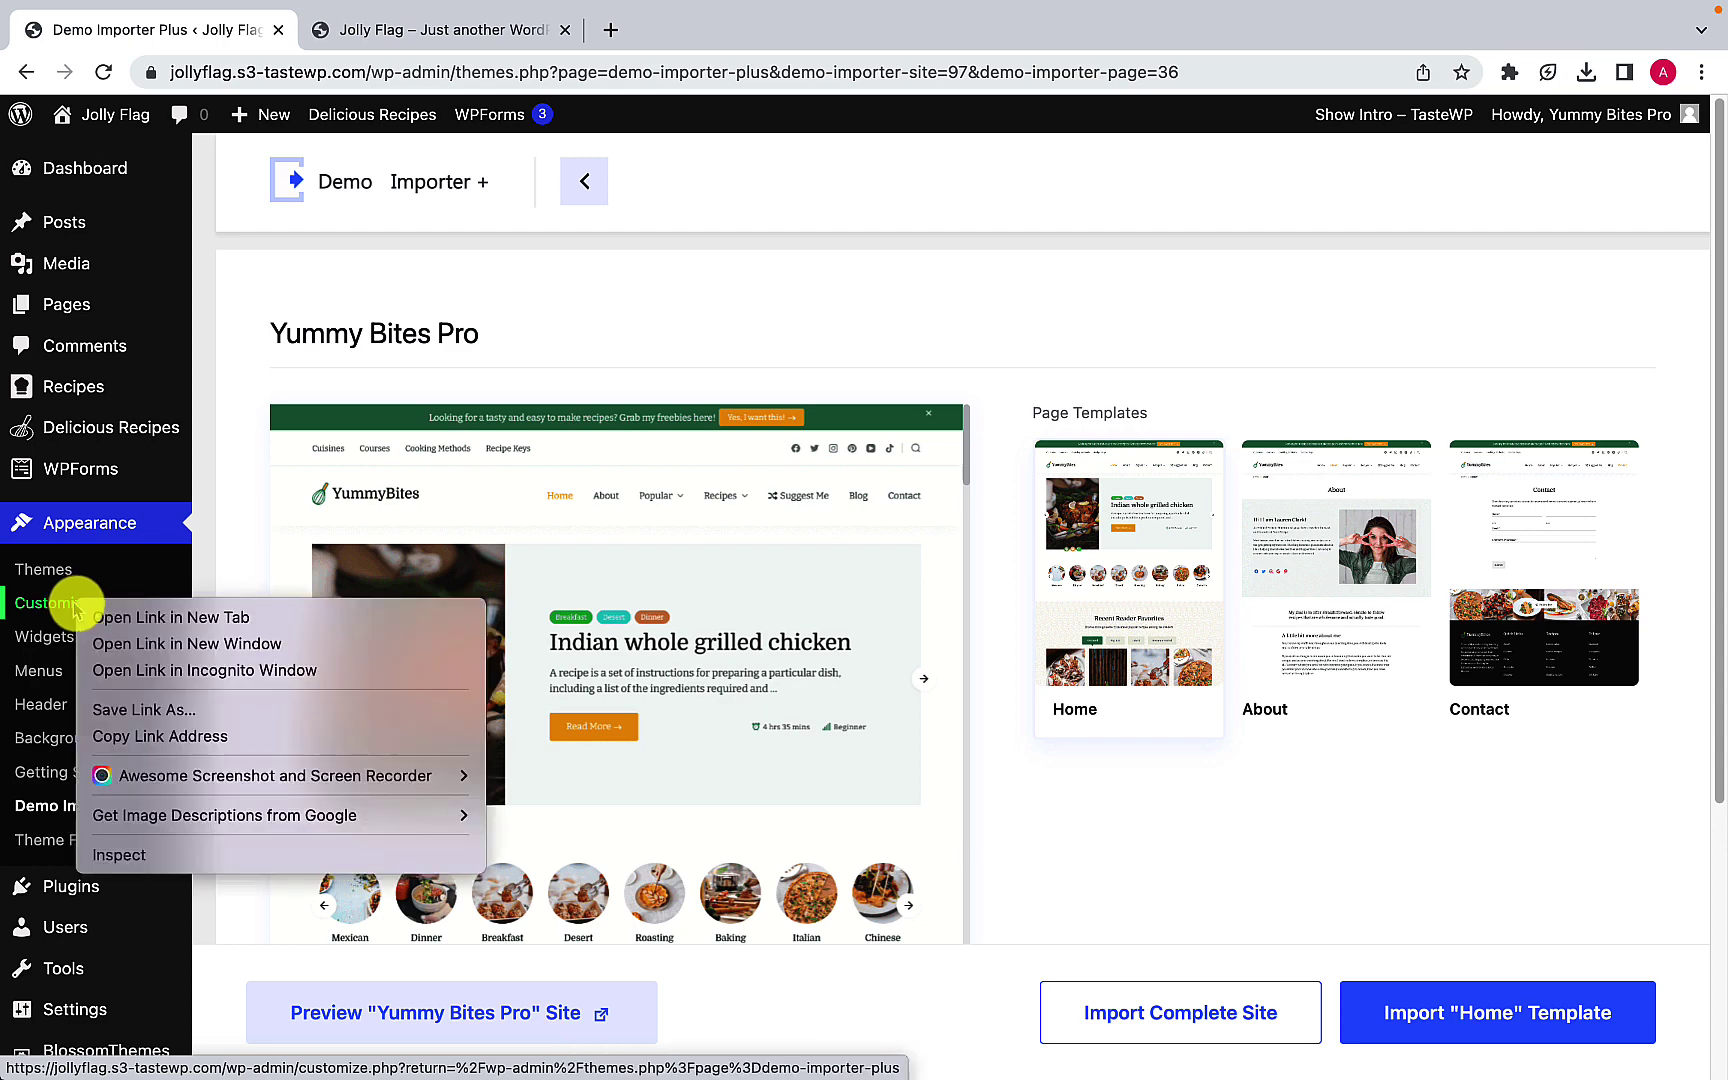
click(150, 620)
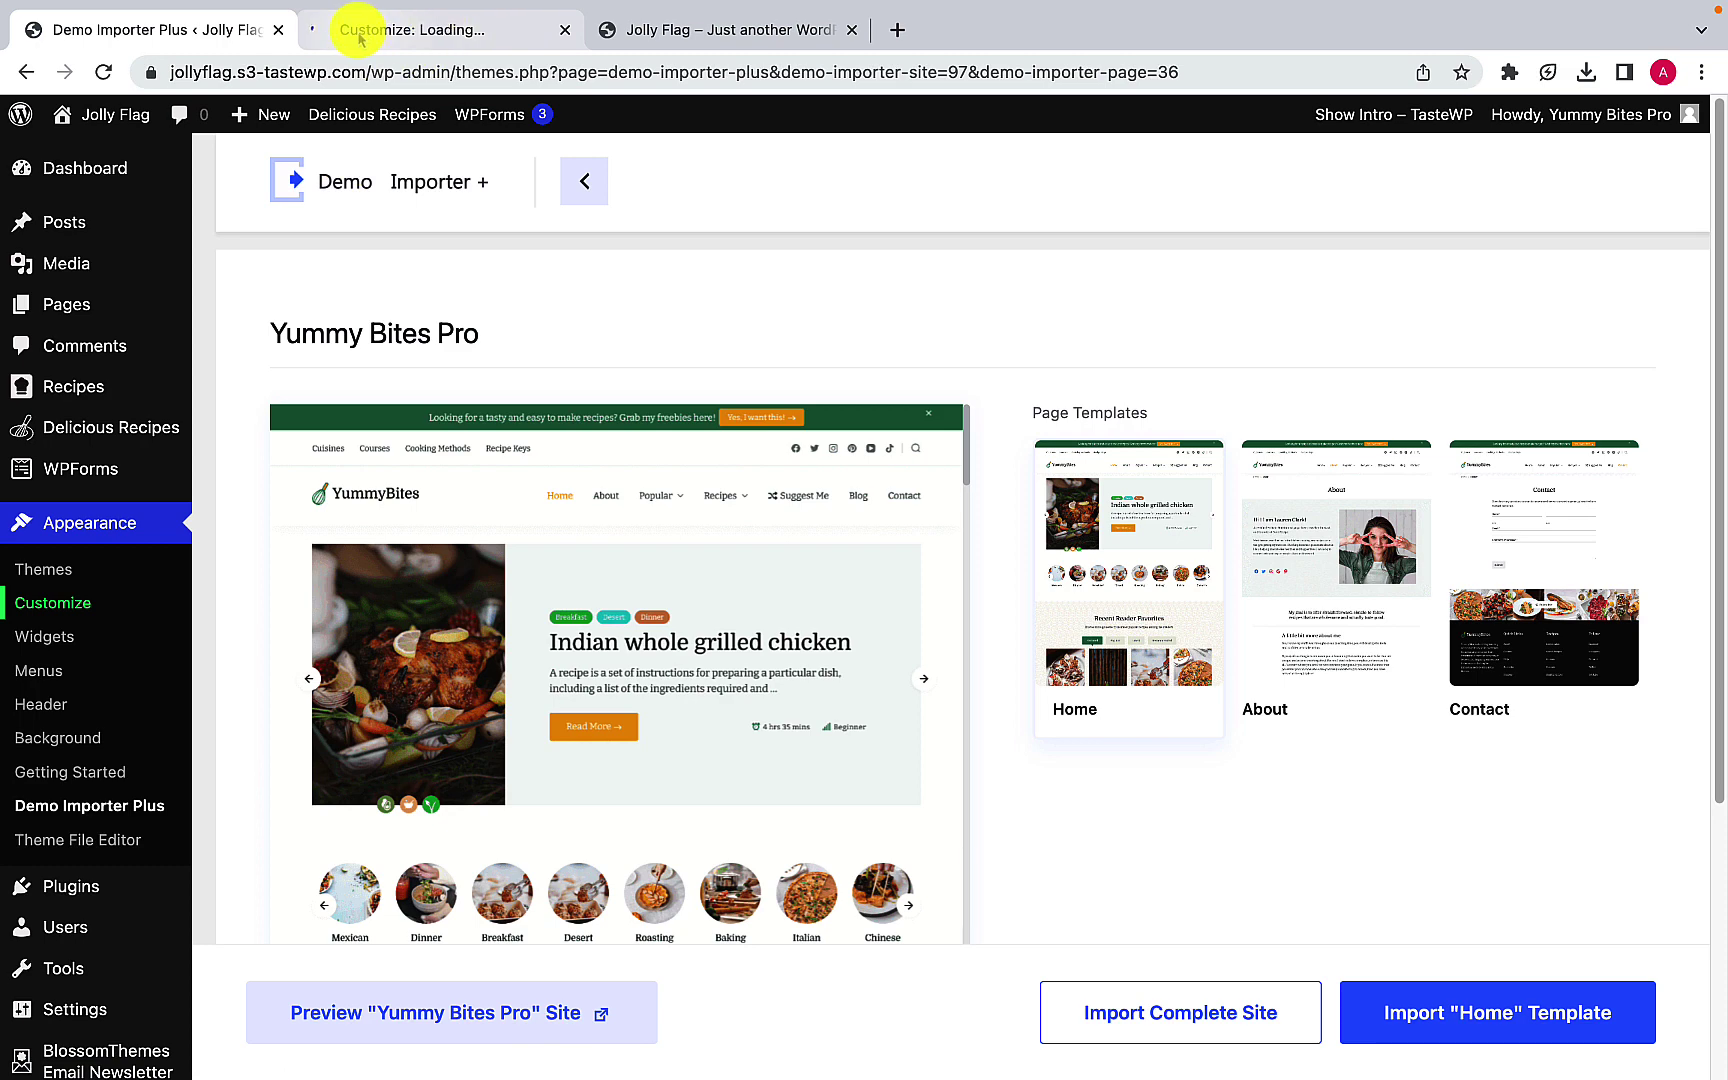
click(420, 29)
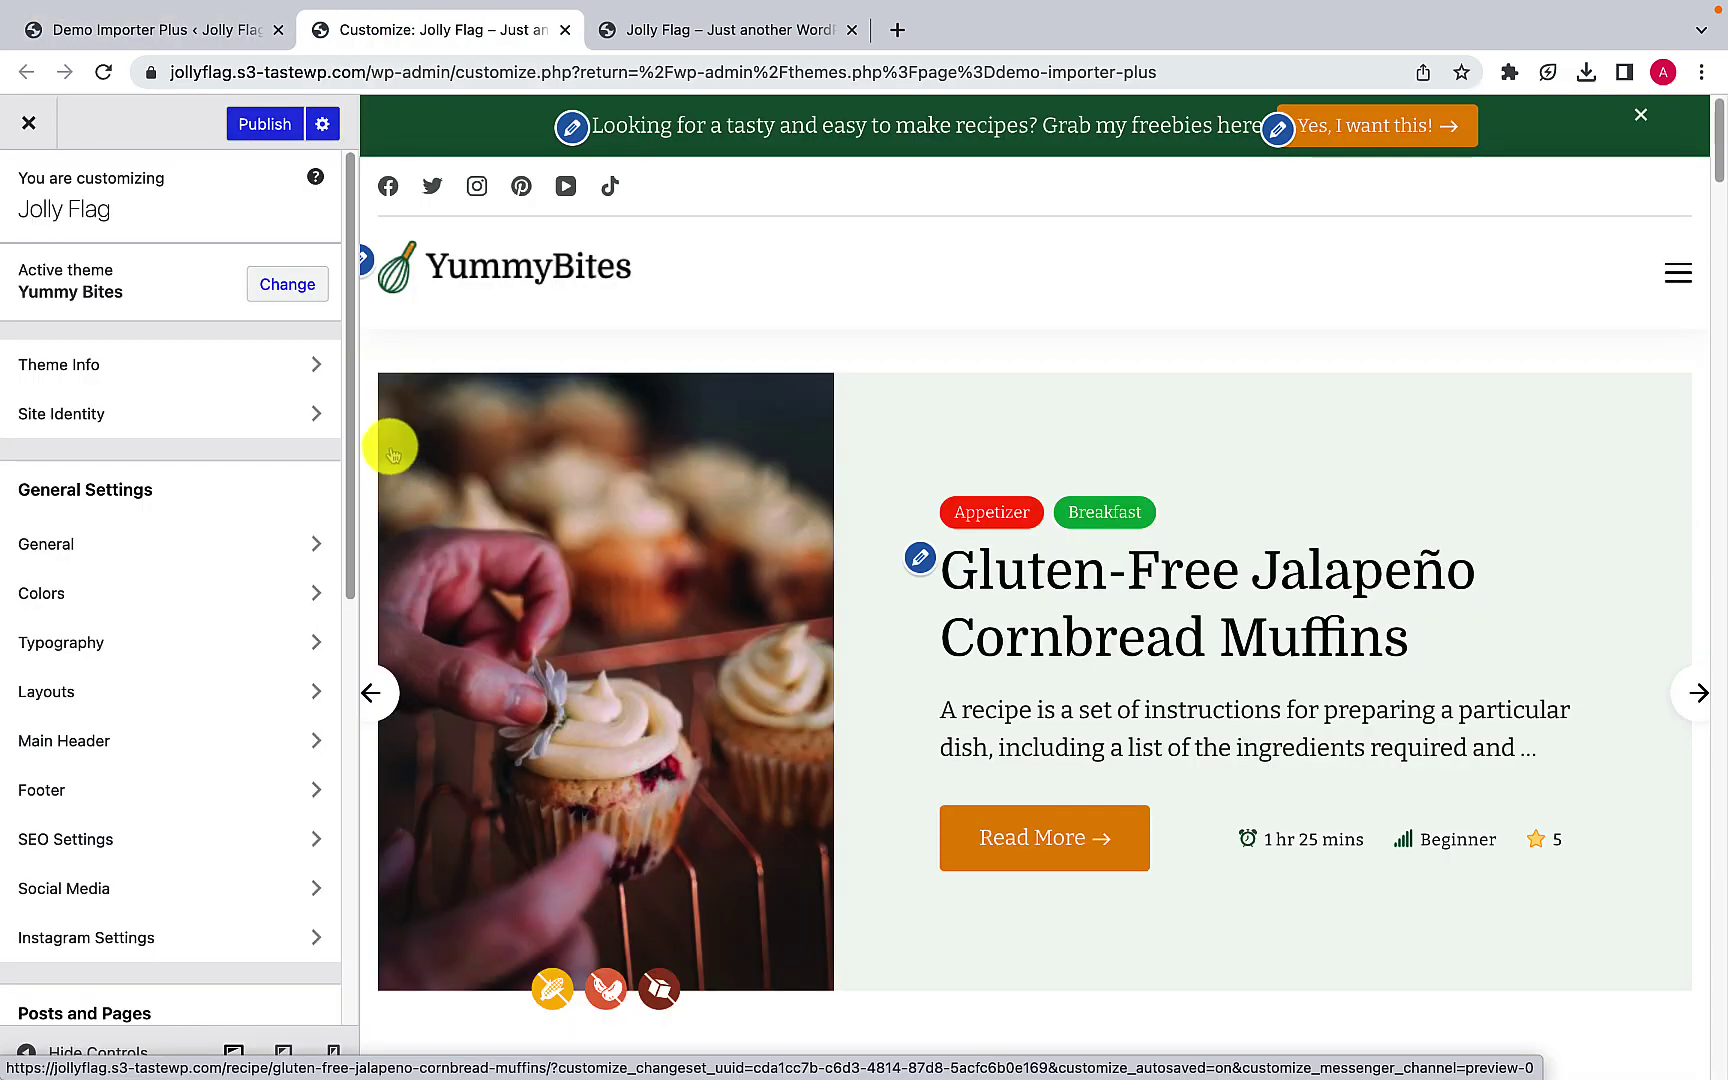
Step: Look through the Customizer's General Settings, Posts and Pages, Additional Settings and Core sections
scroll(224, 480, down, 3)
scroll(224, 500, down, 3)
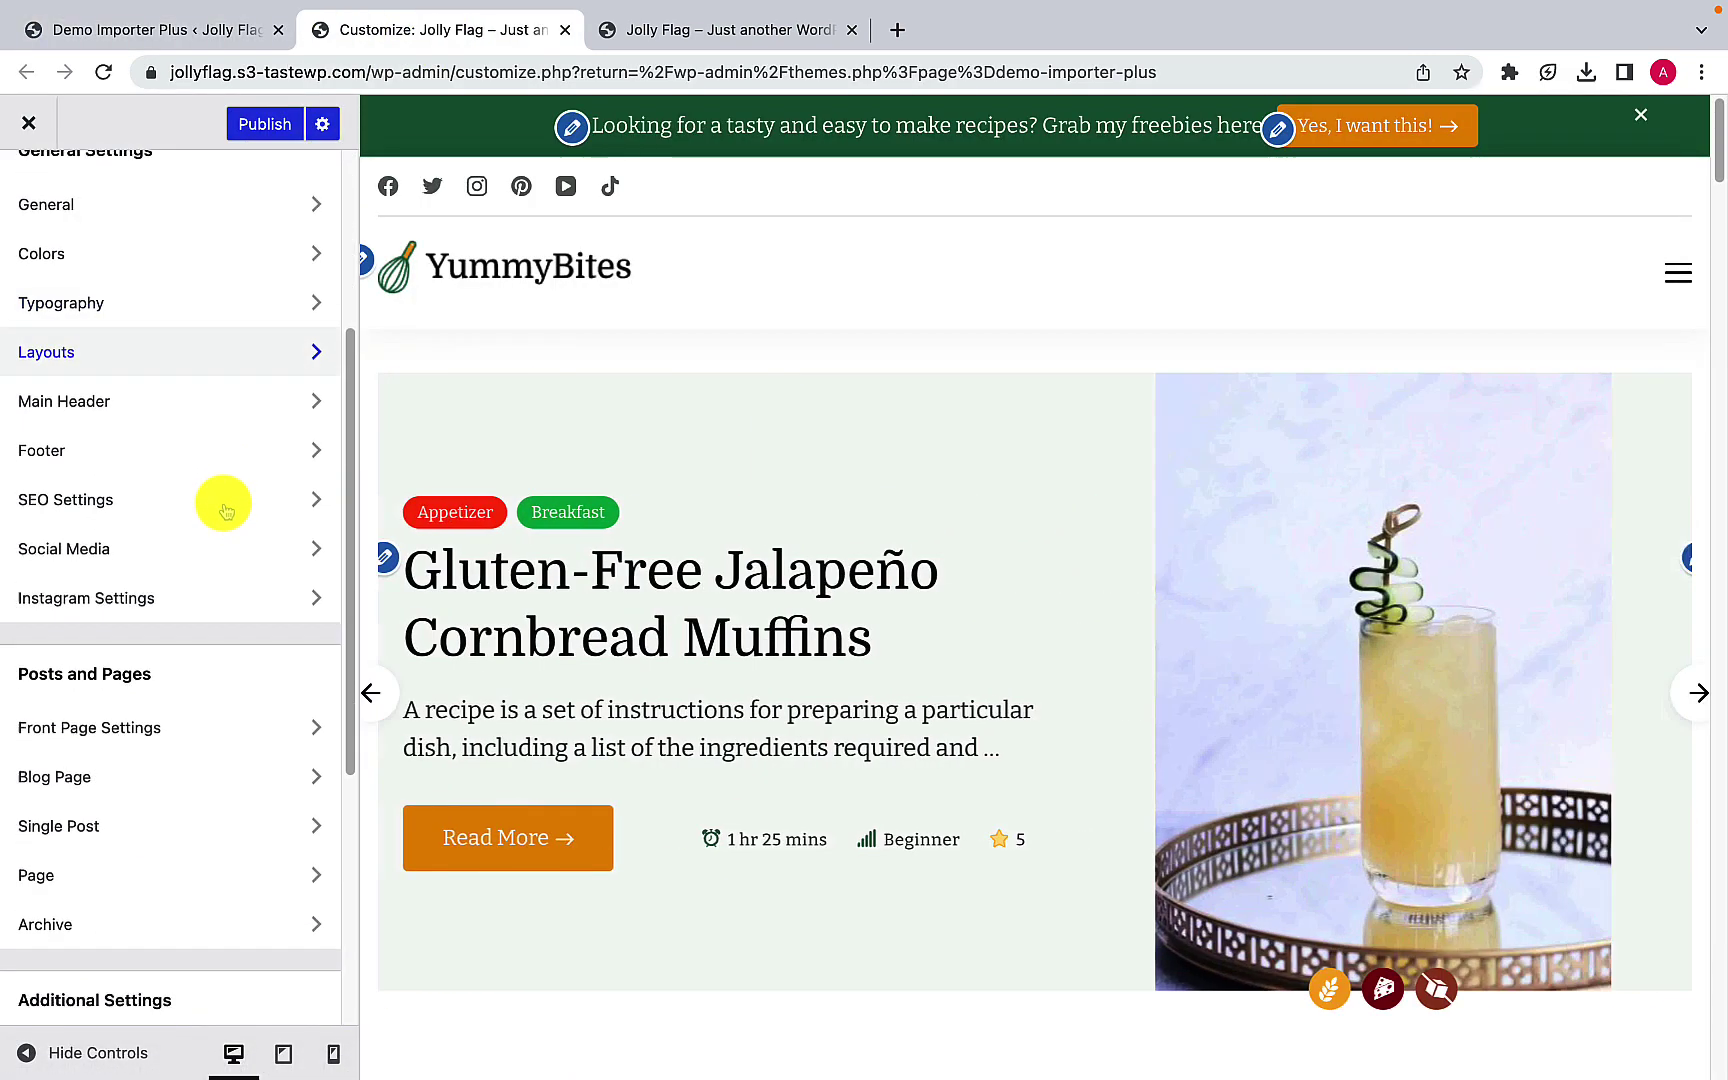
scroll(224, 513, down, 3)
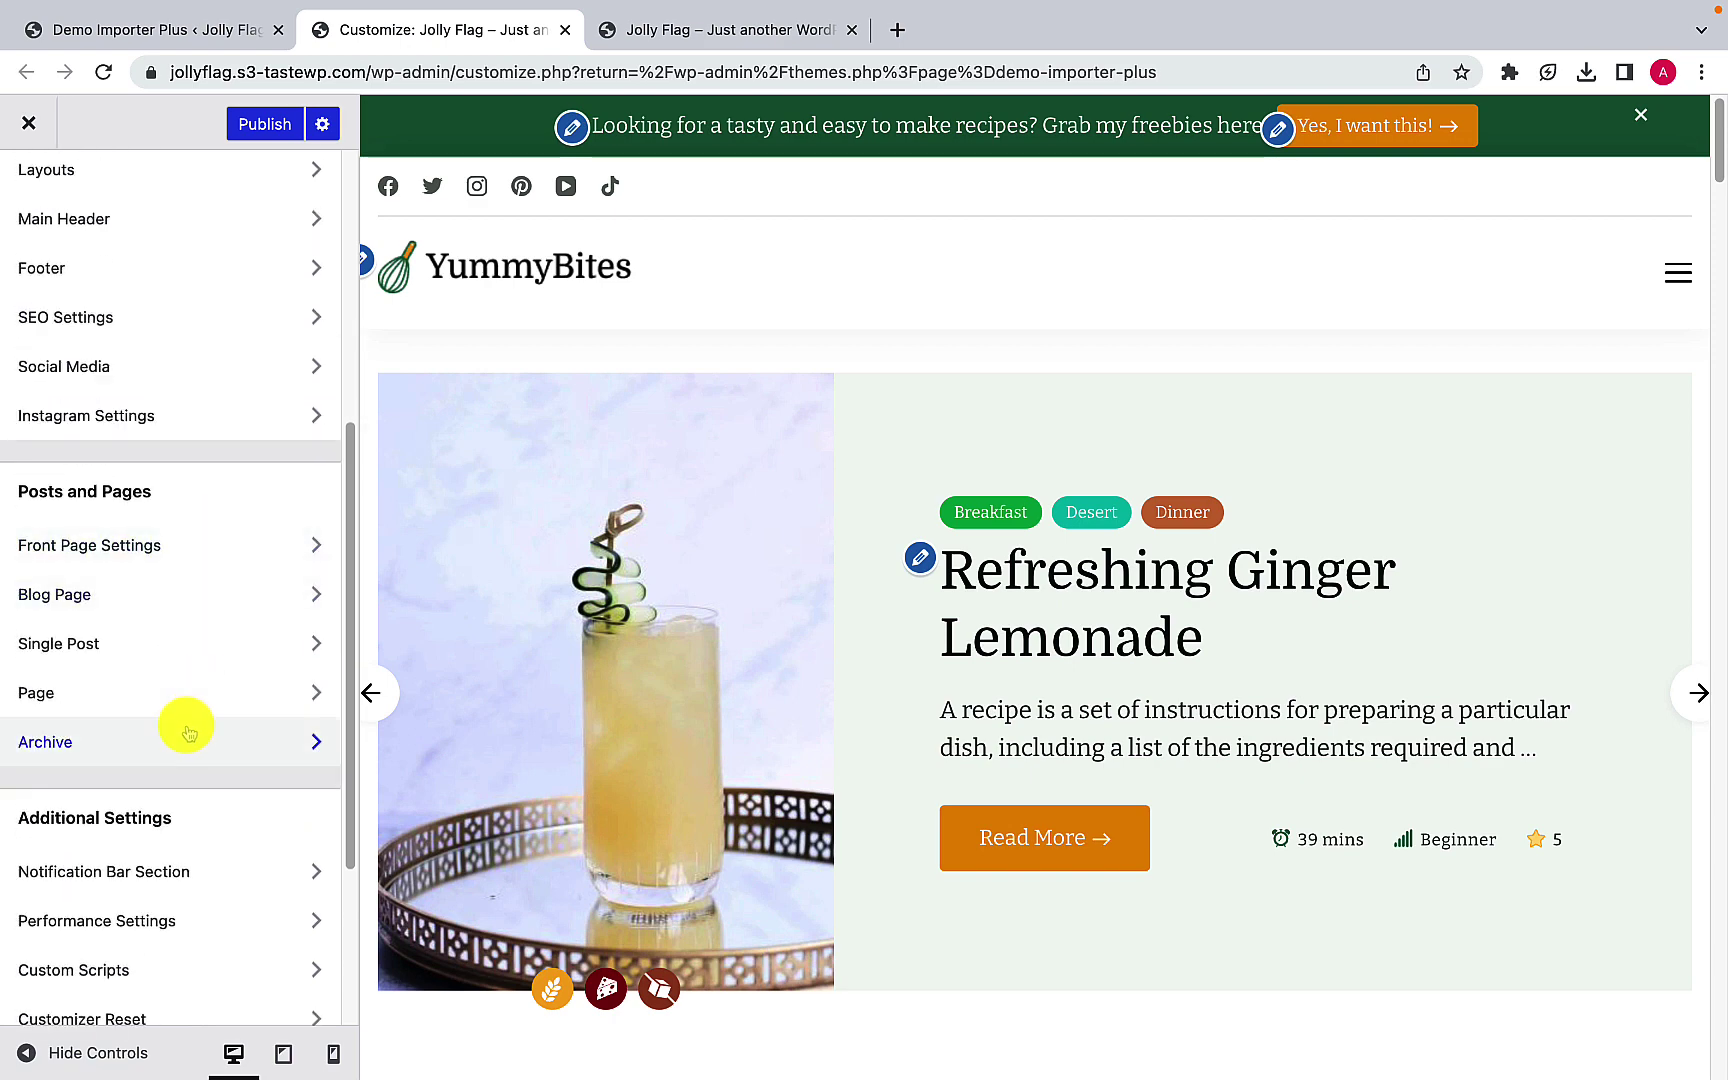
scroll(181, 722, up, 10)
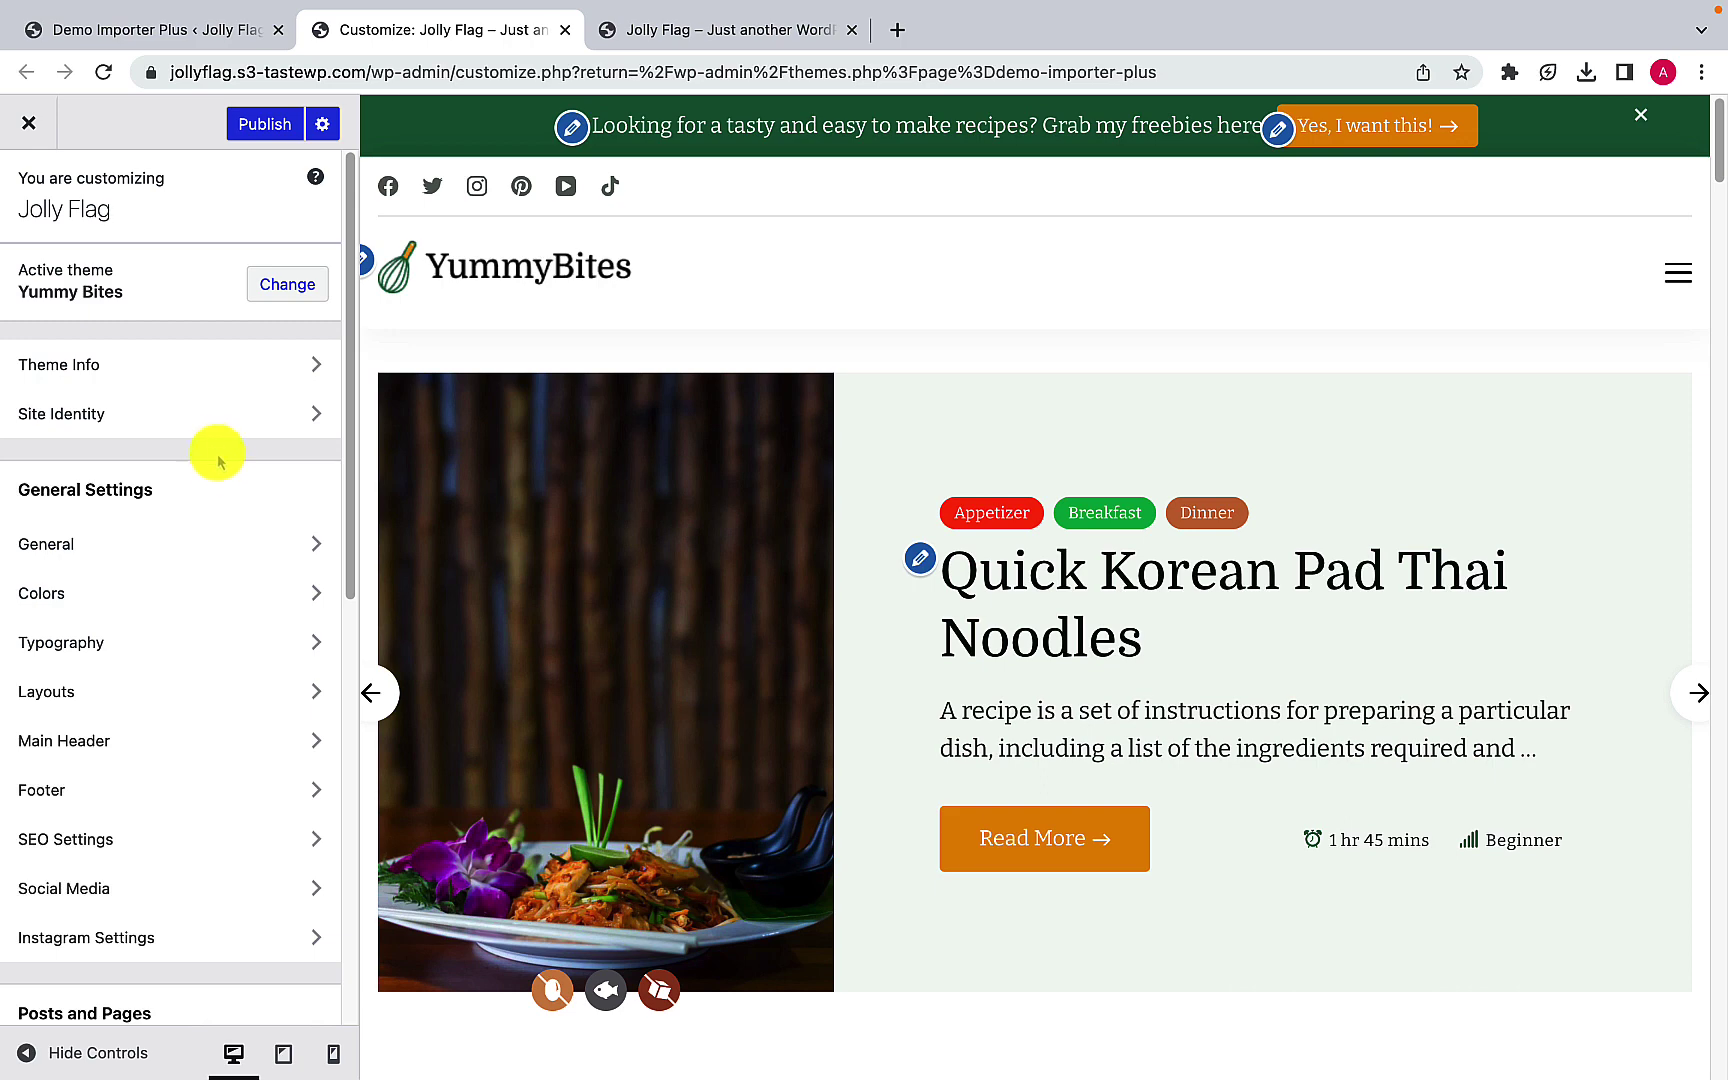
scroll(250, 495, down, 1)
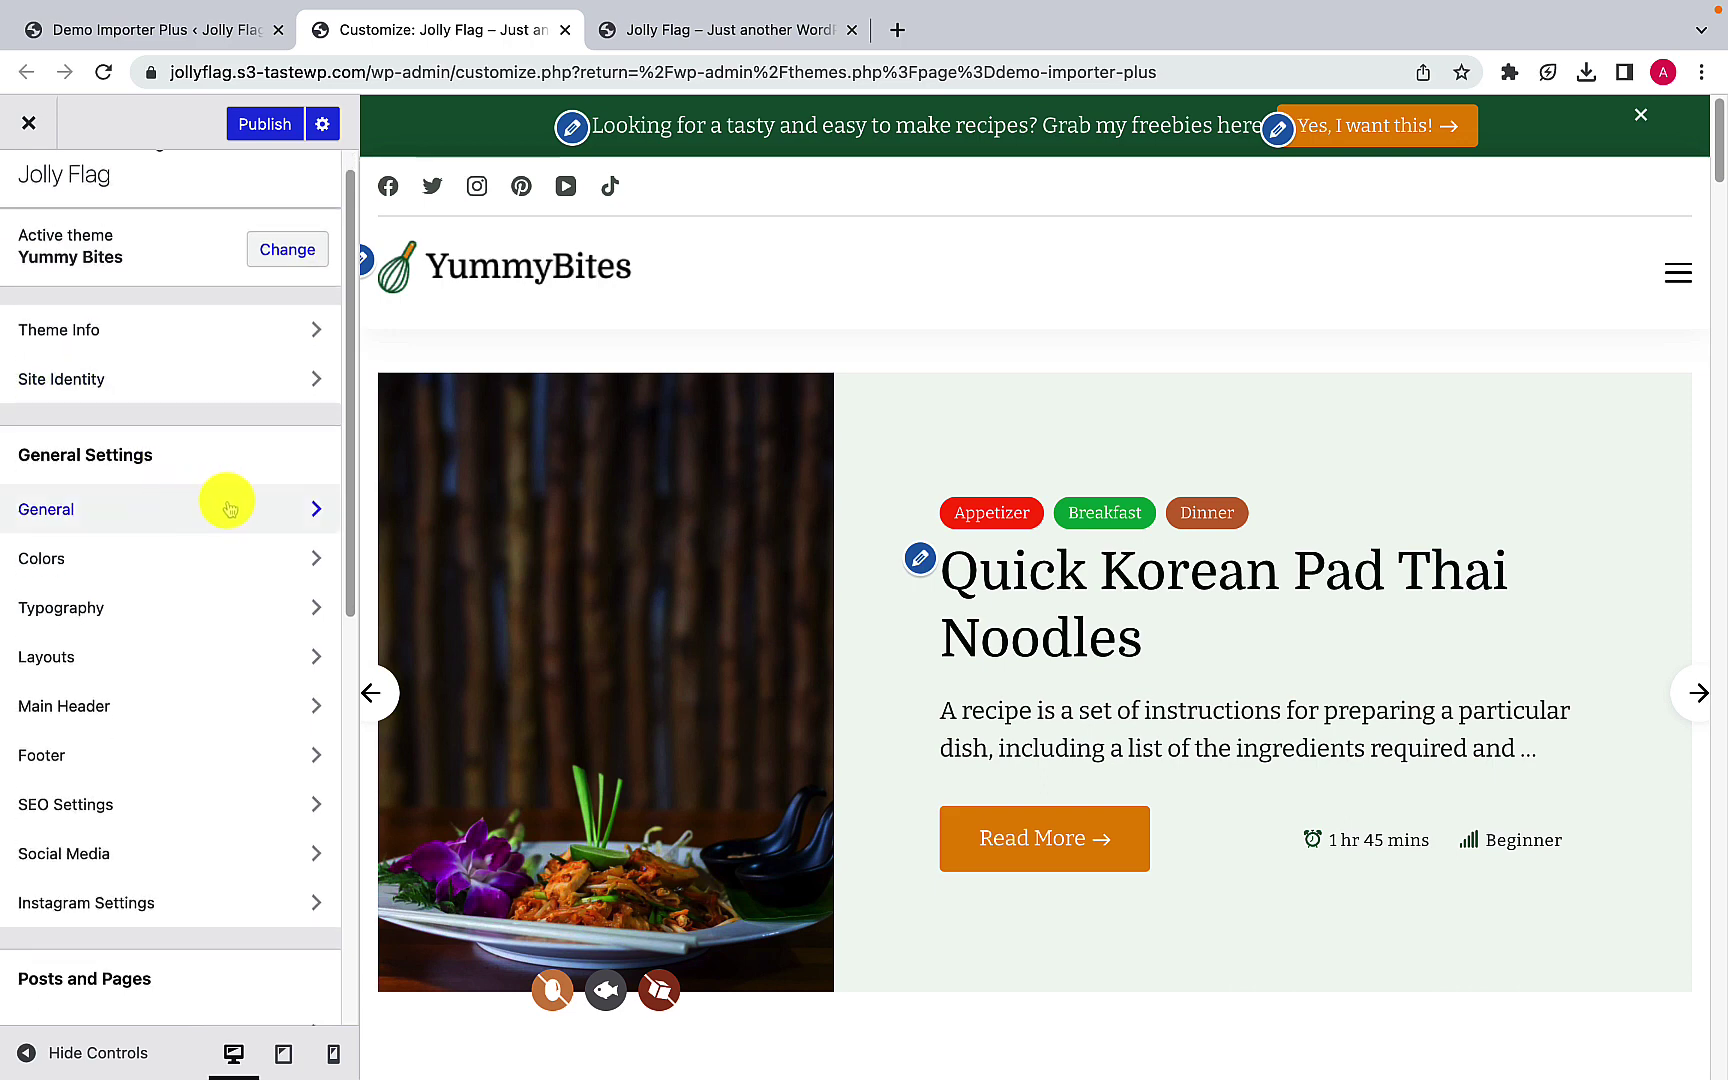
scroll(220, 530, down, 5)
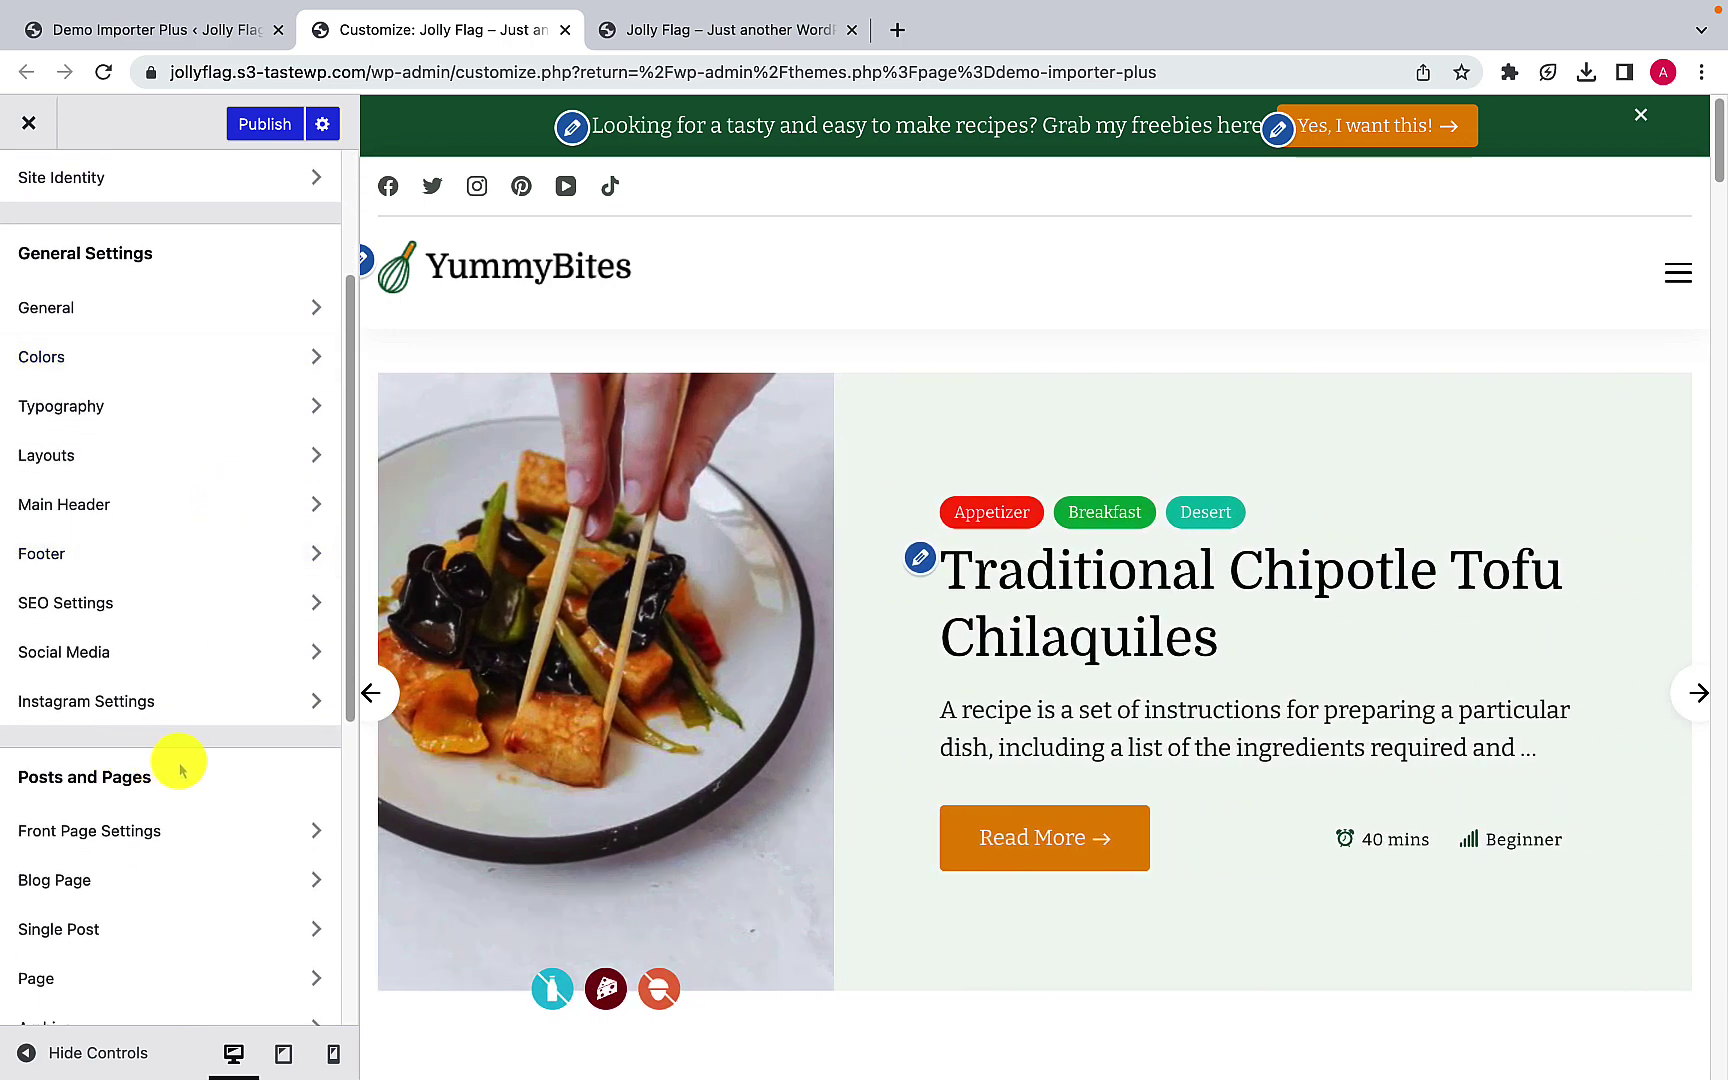
scroll(181, 760, down, 10)
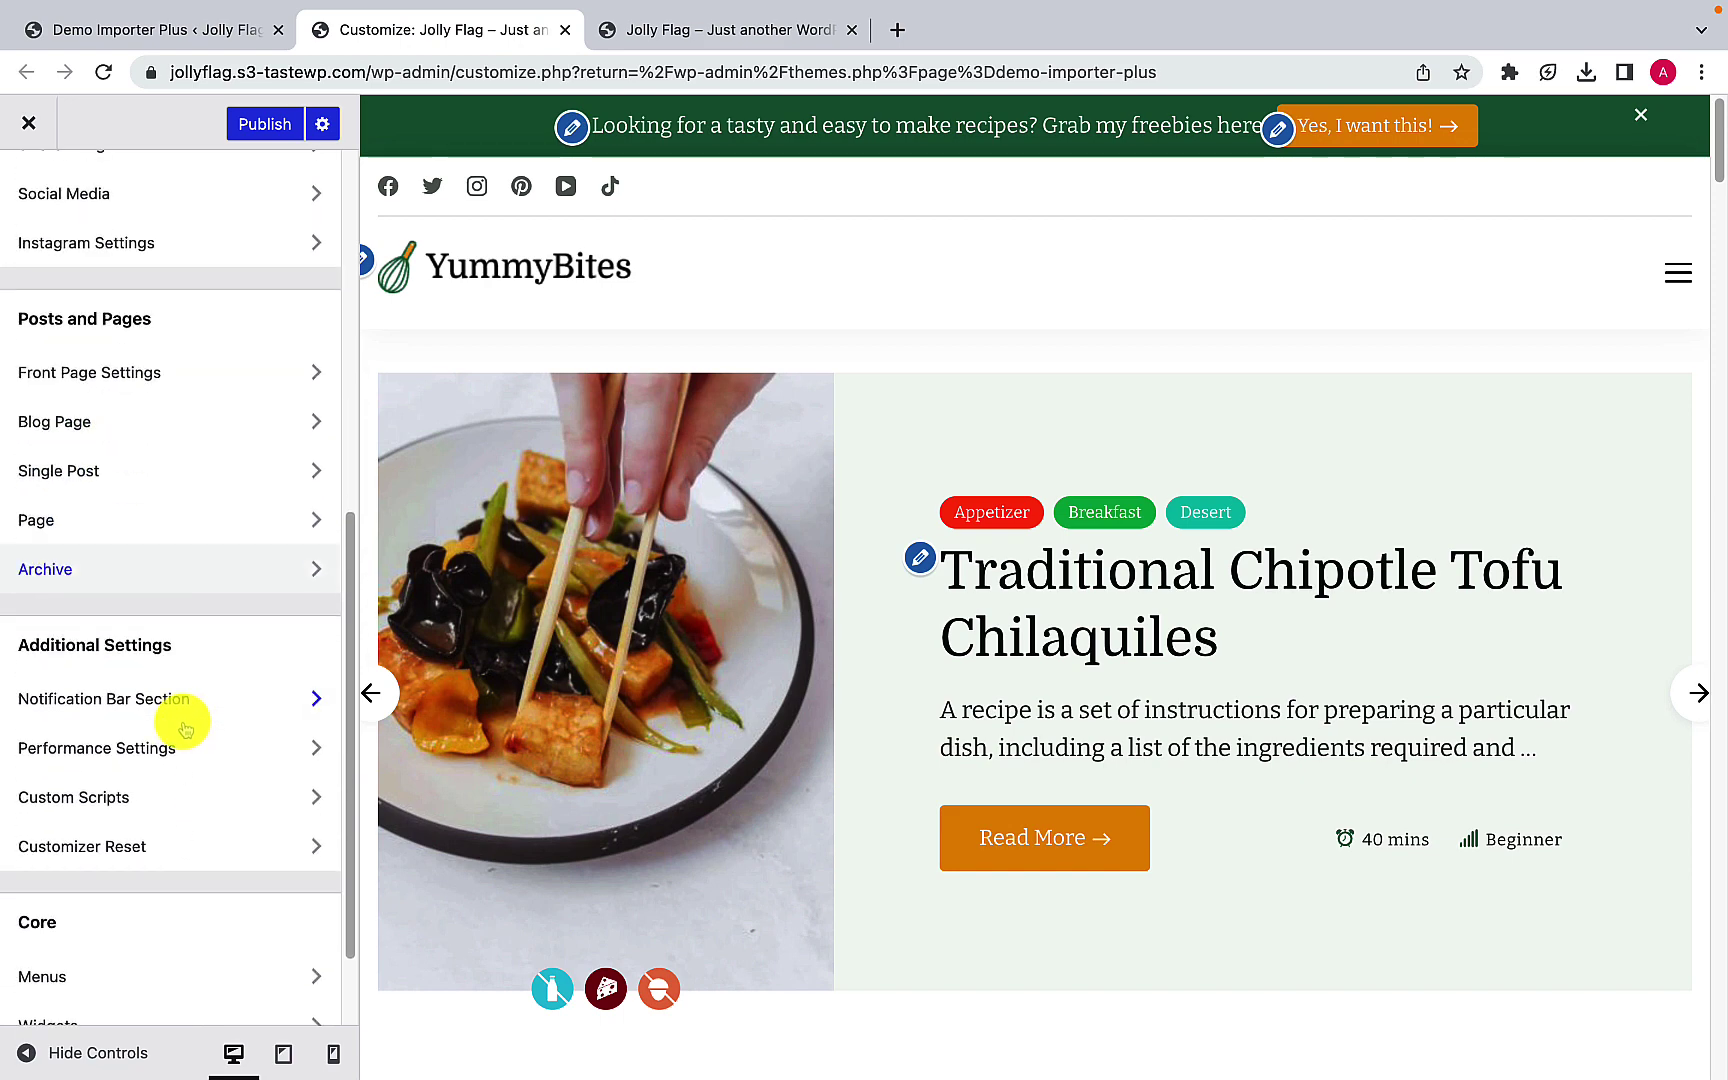
scroll(180, 720, down, 1)
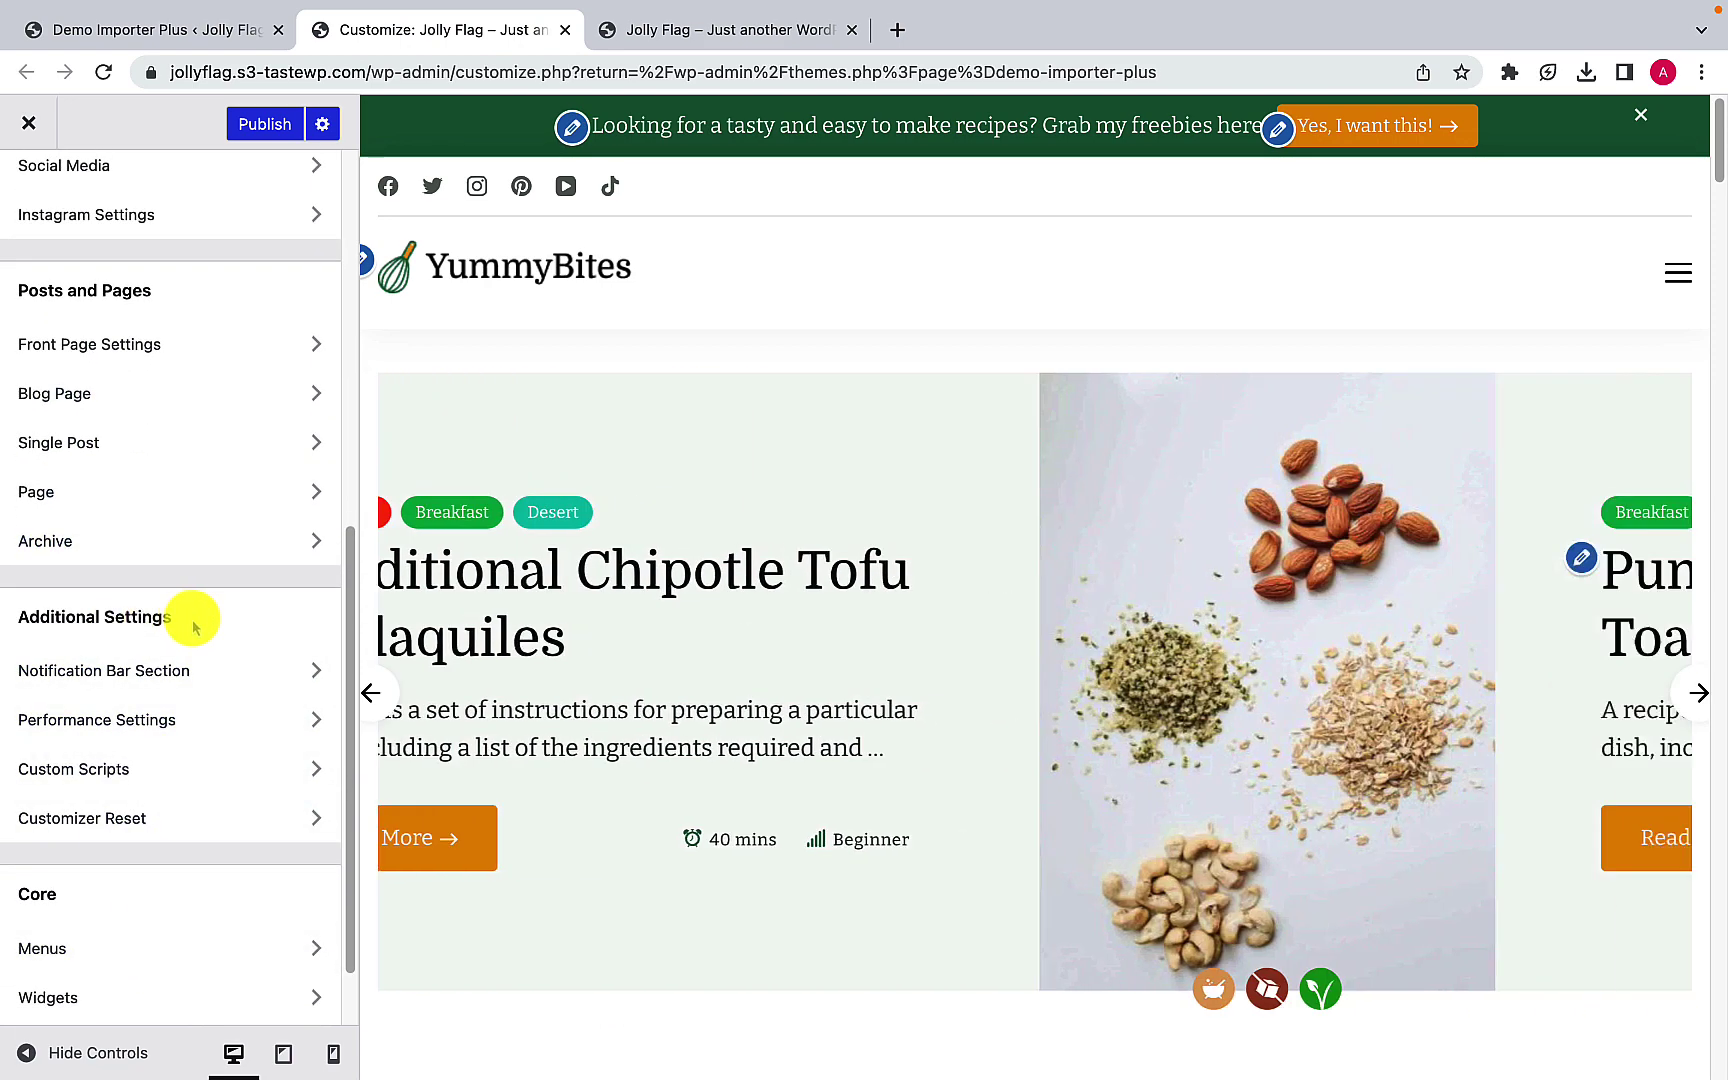
scroll(196, 627, down, 2)
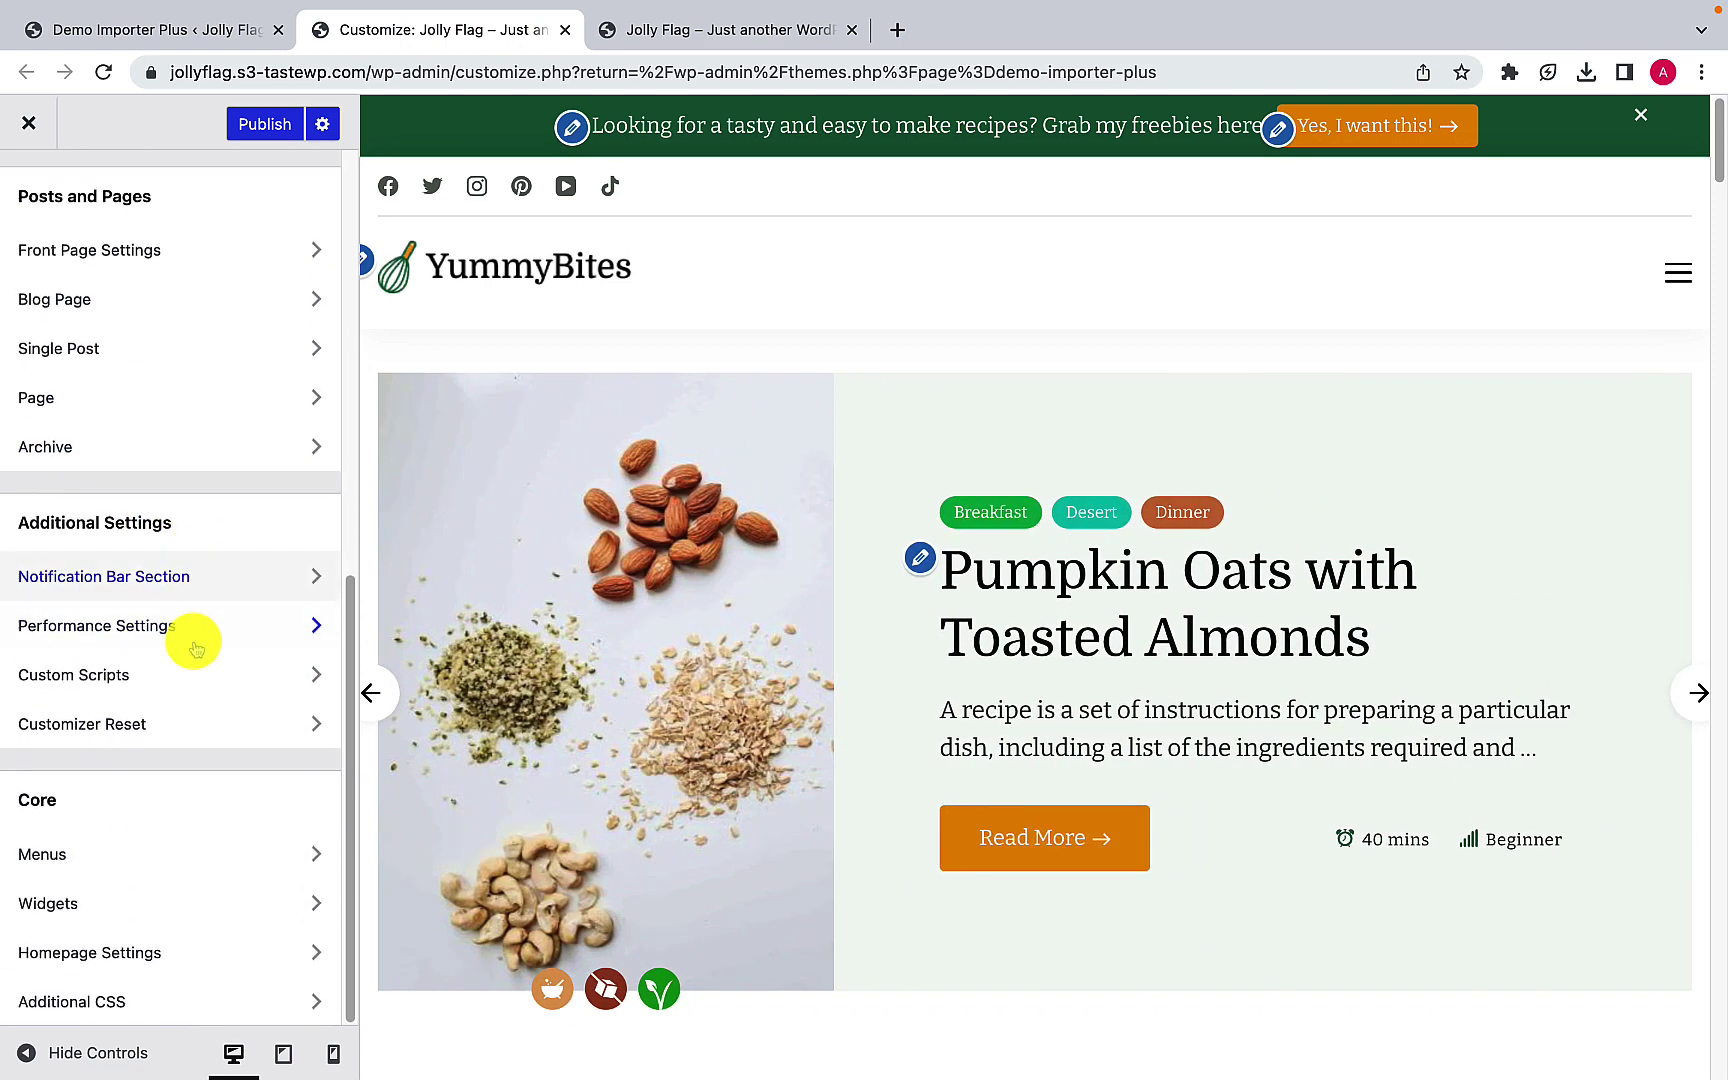
scroll(200, 637, up, 5)
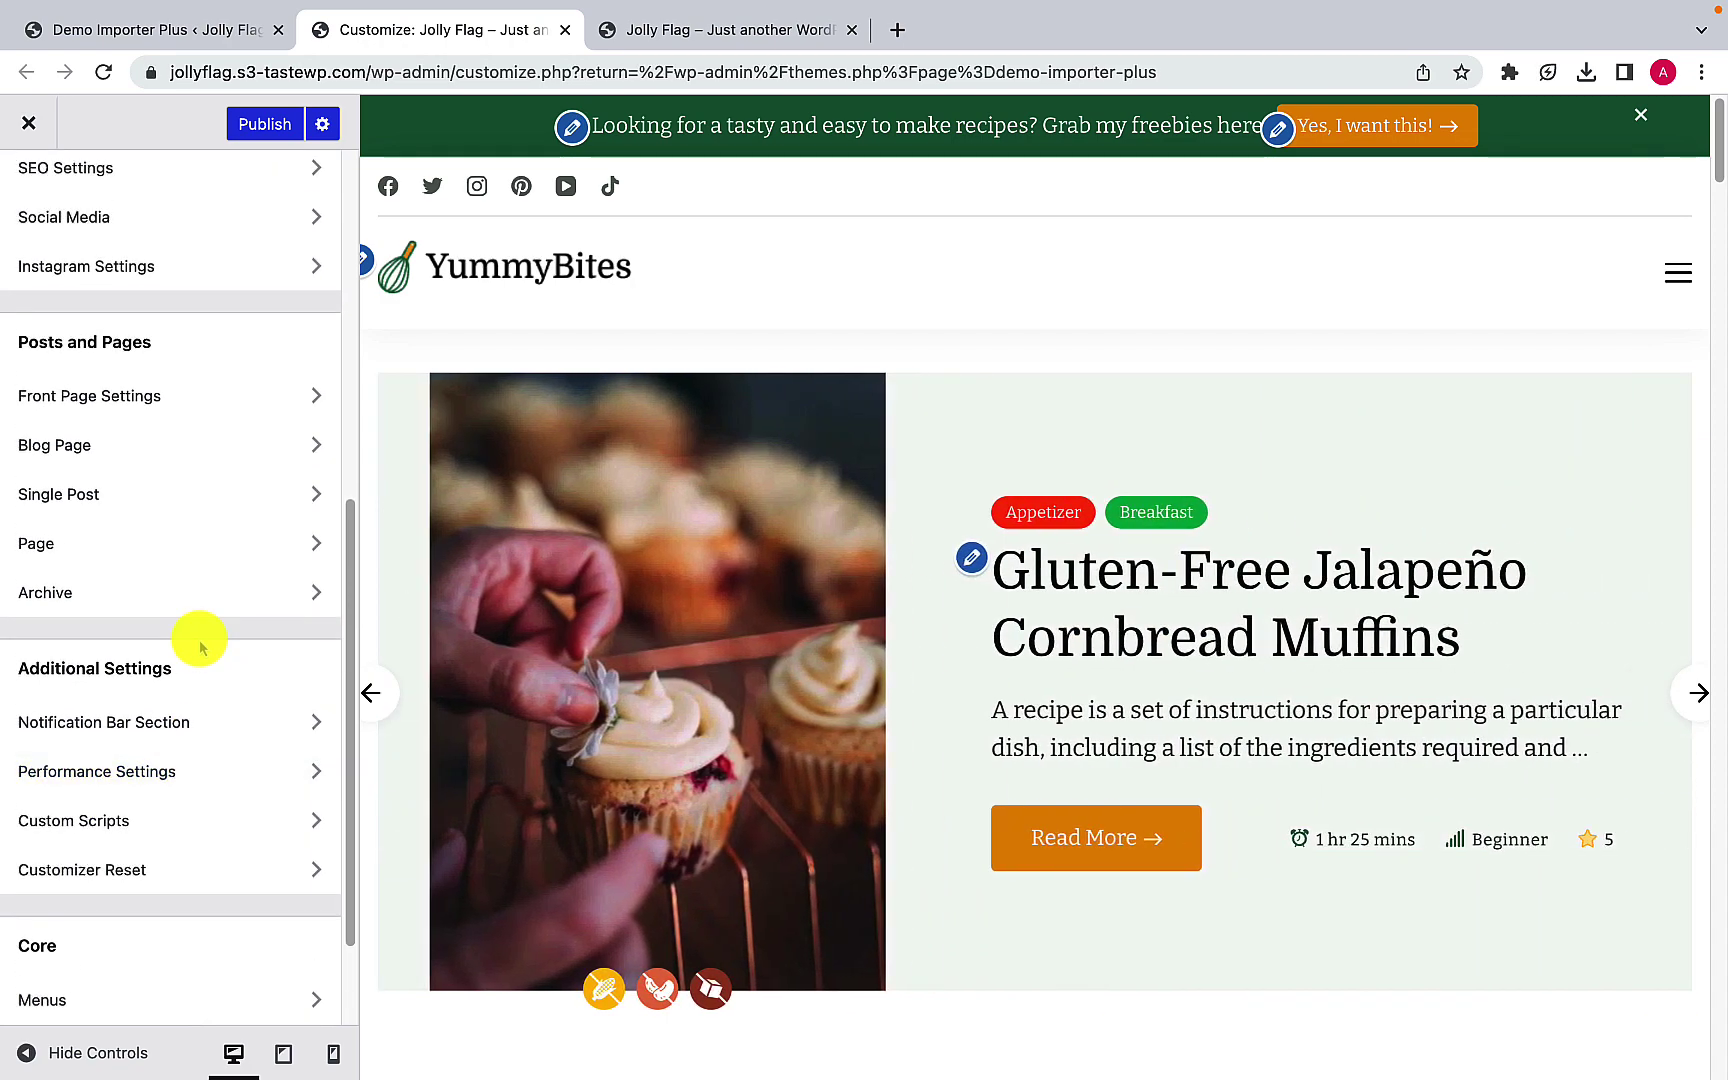
scroll(212, 600, up, 5)
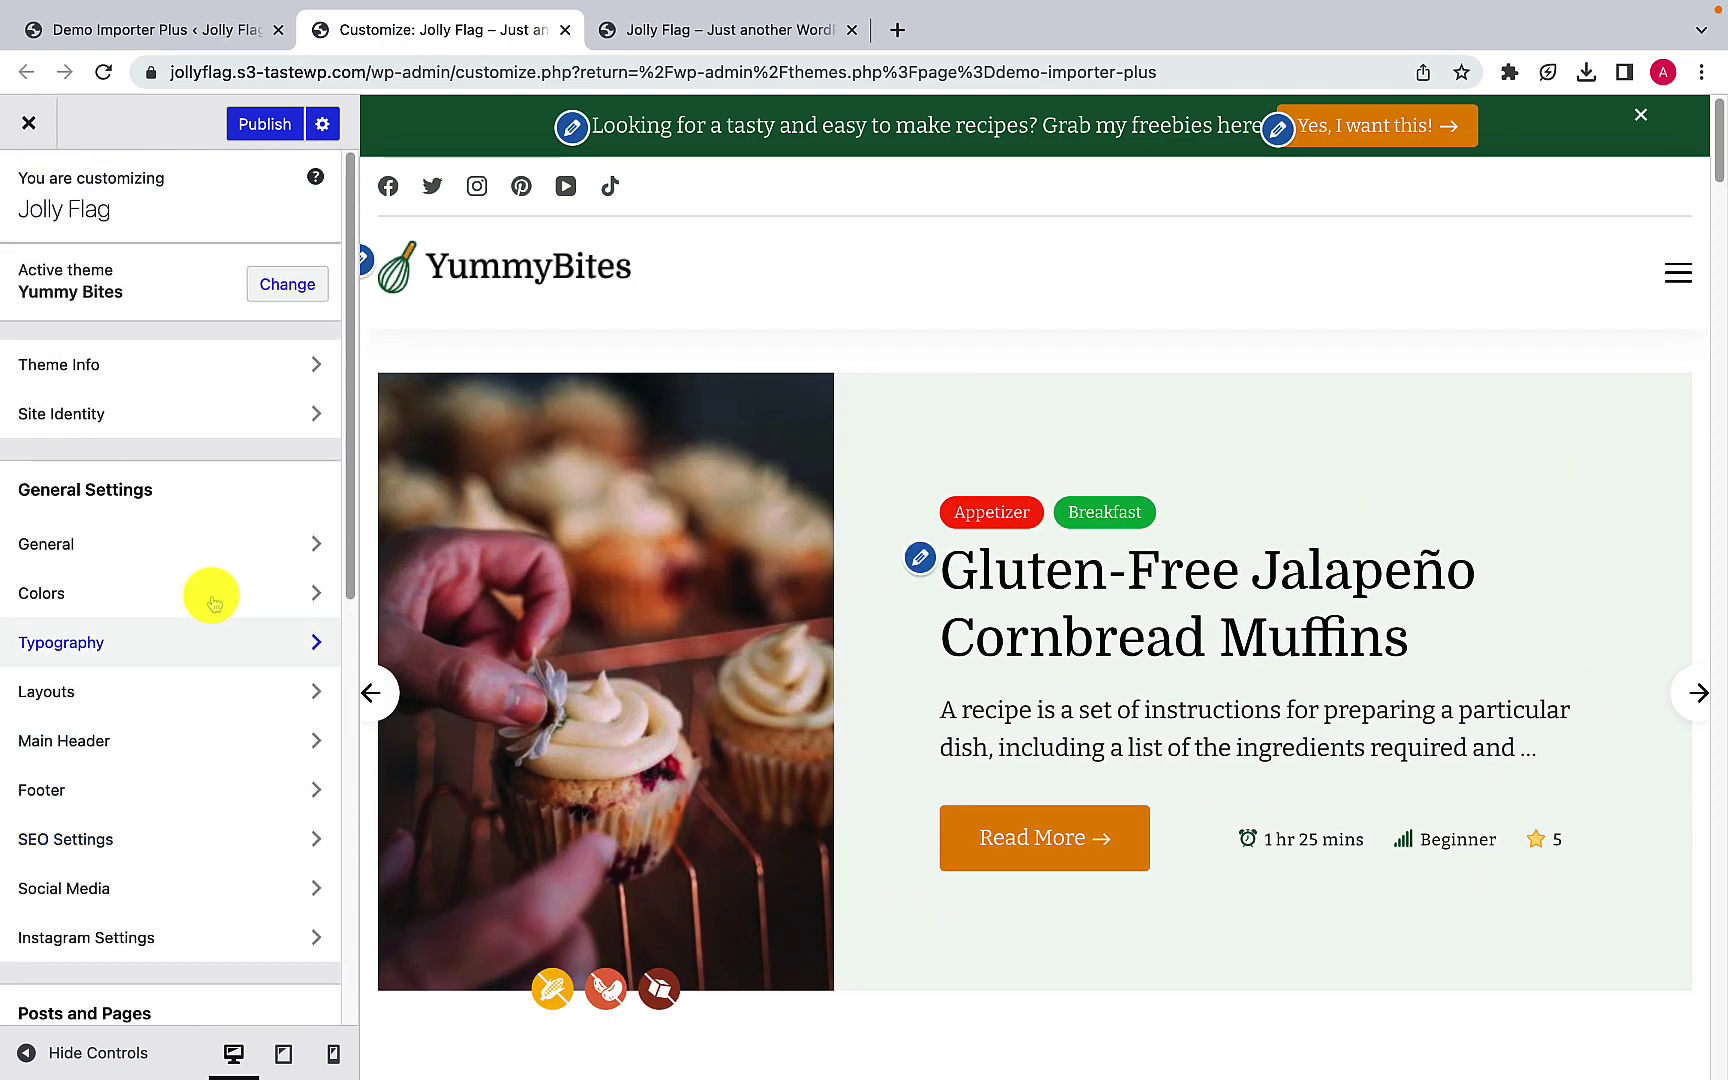
Step: Review the Site Identity options for logo, site title, tagline, site icon and colors, and return to the main Customizer list
click(188, 418)
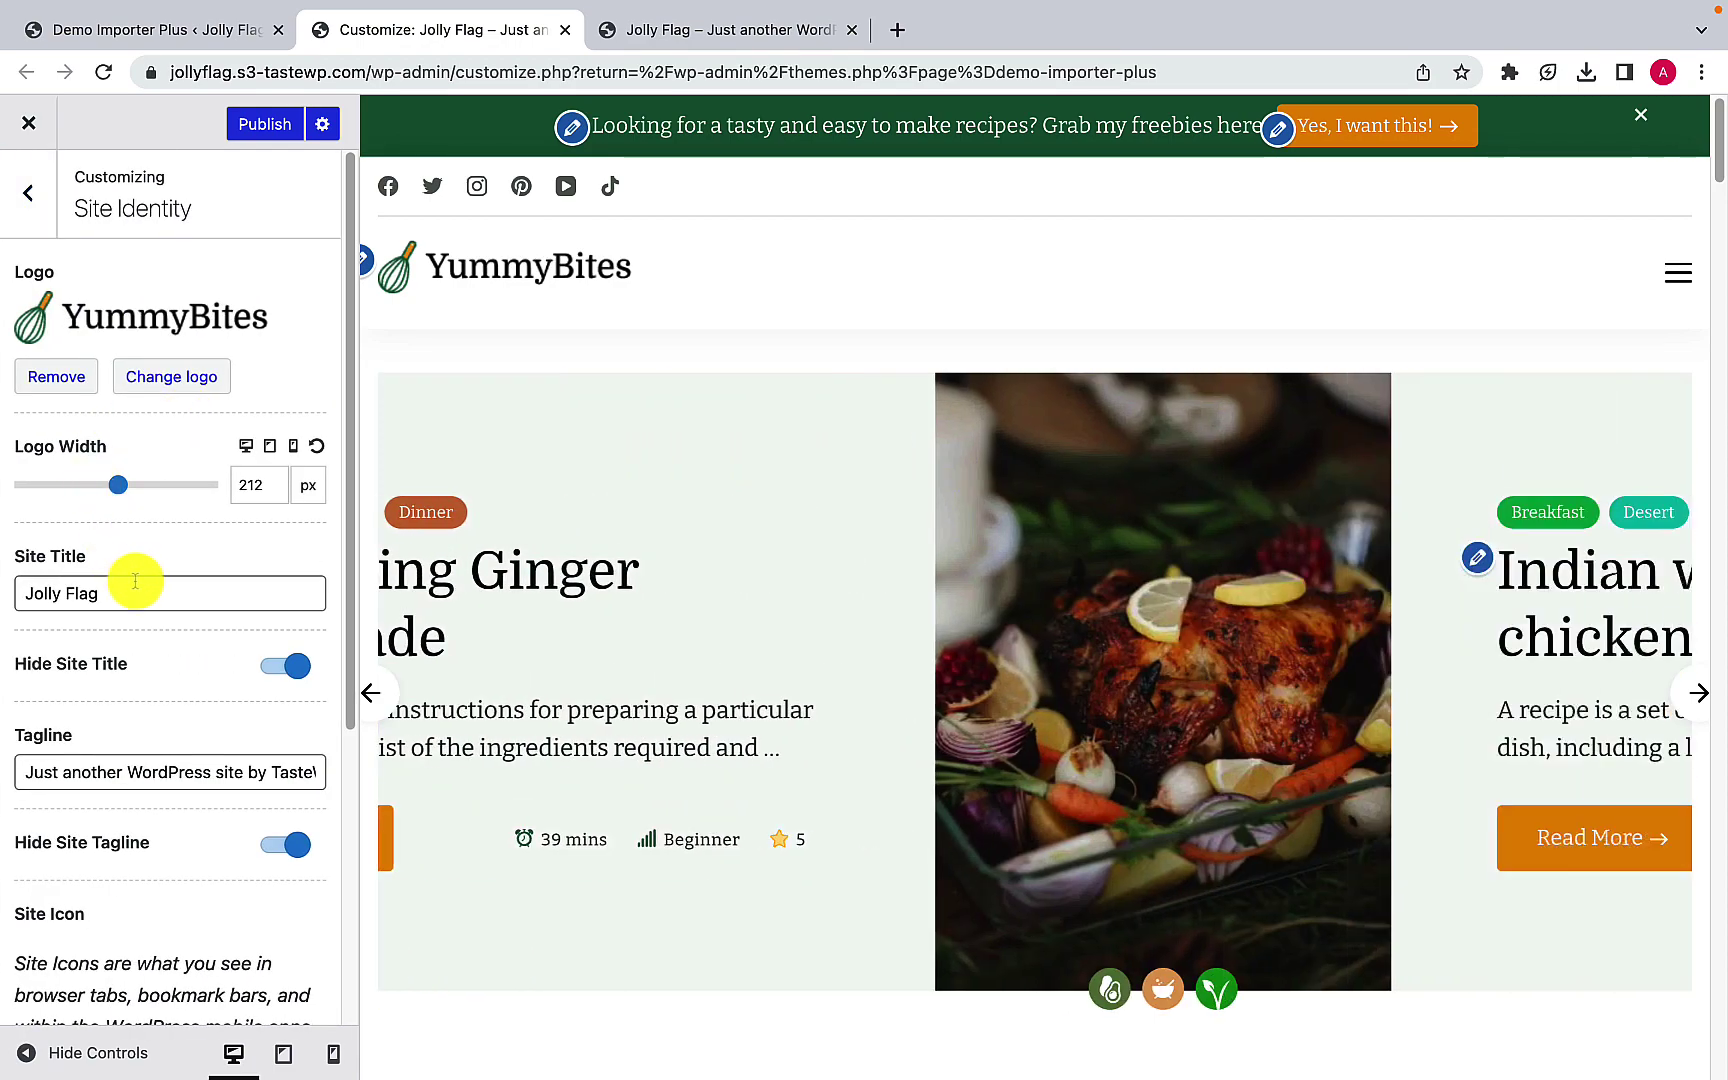
scroll(136, 584, down, 2)
scroll(138, 587, down, 3)
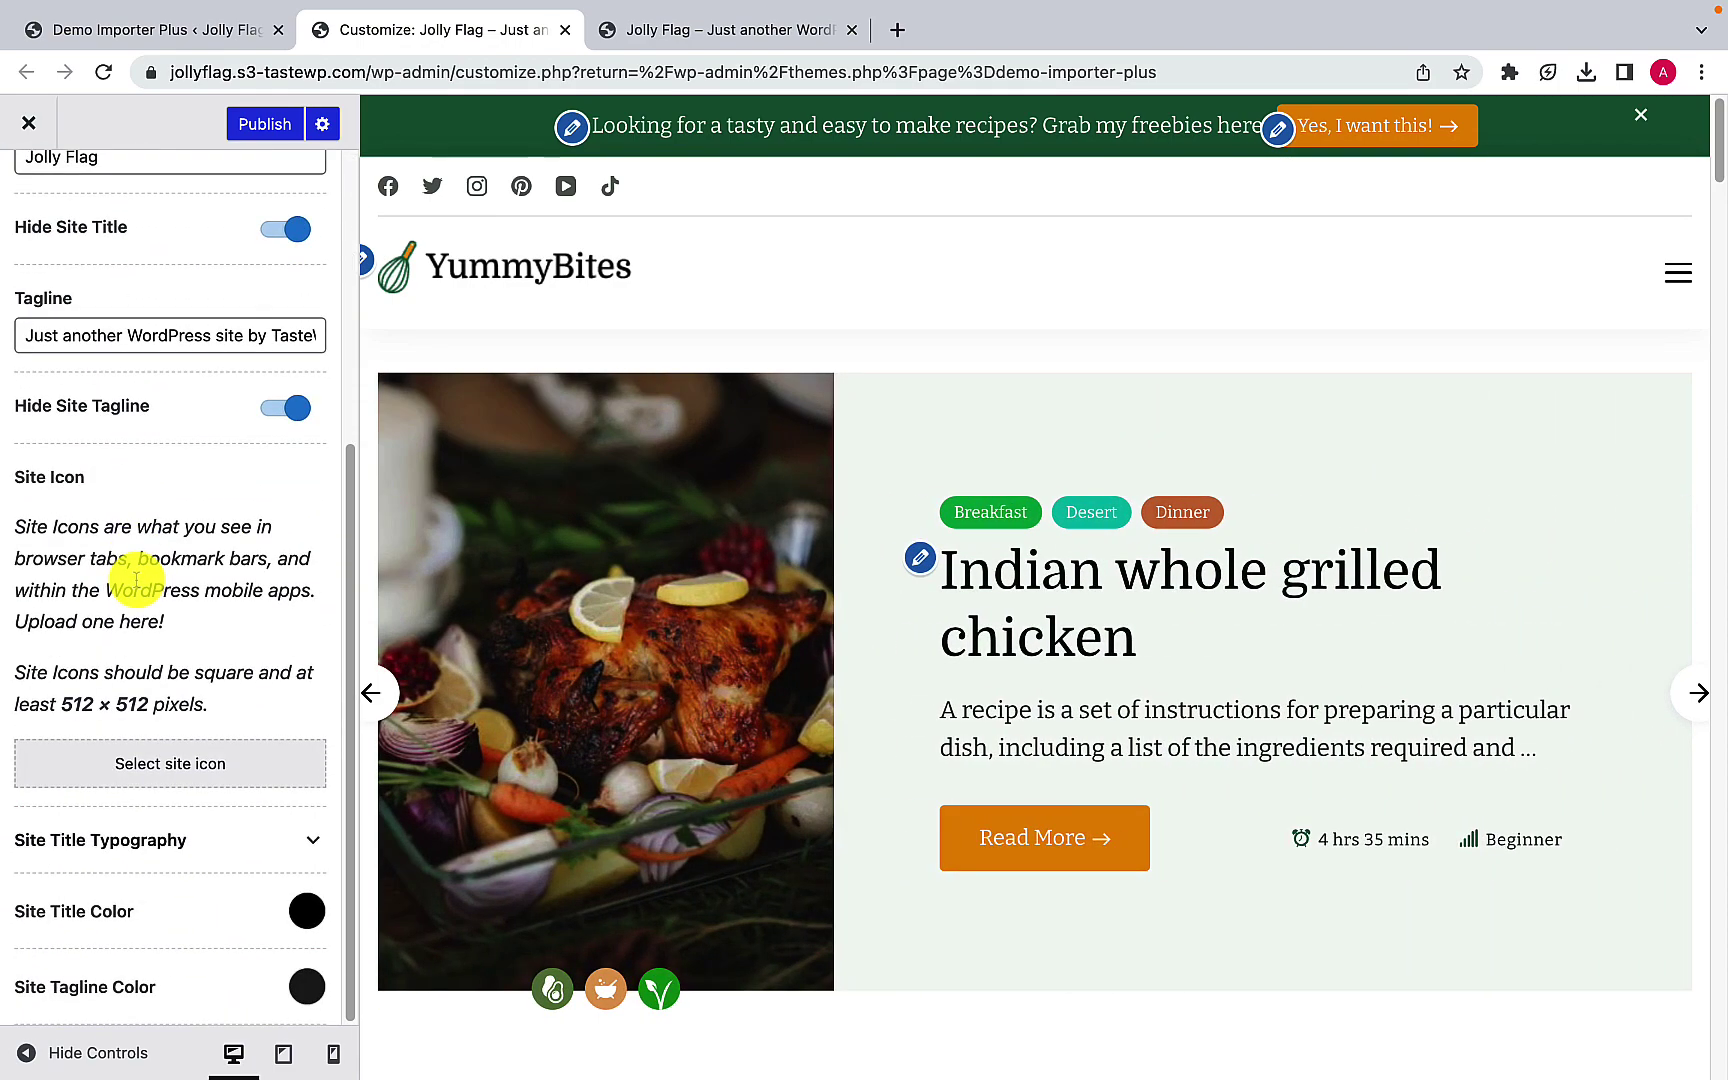
scroll(136, 584, up, 5)
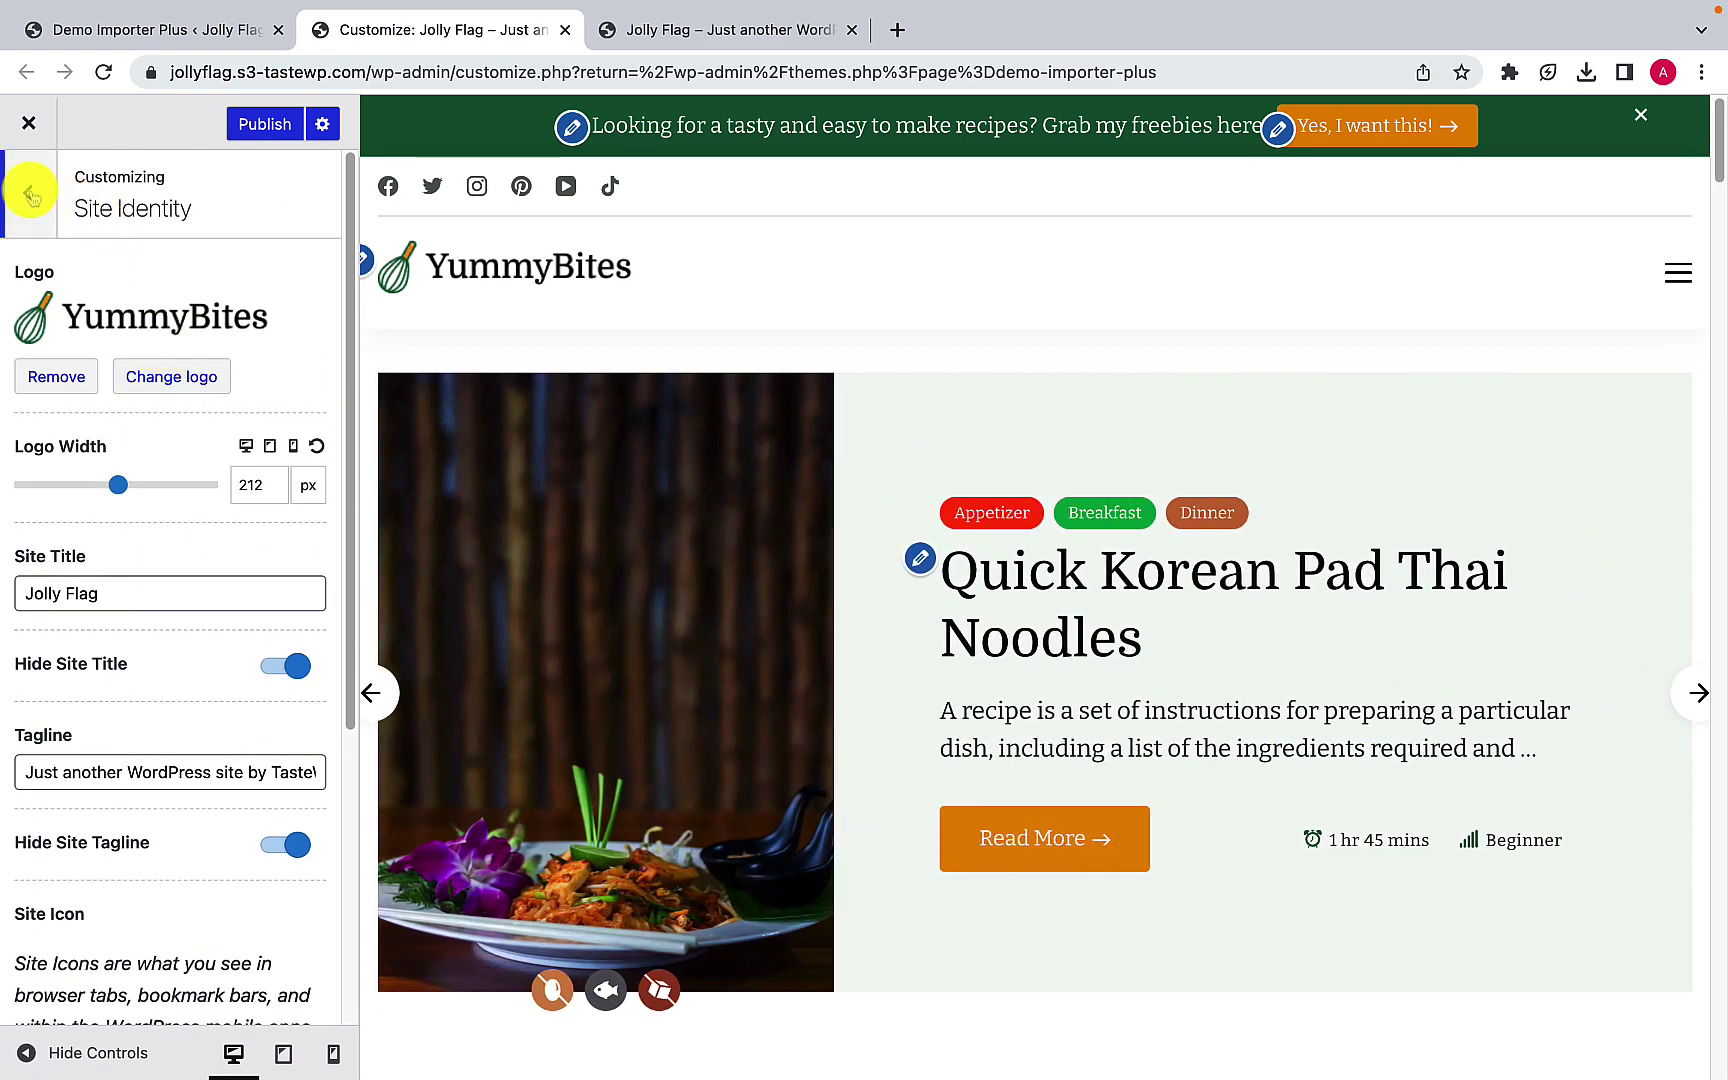
click(30, 199)
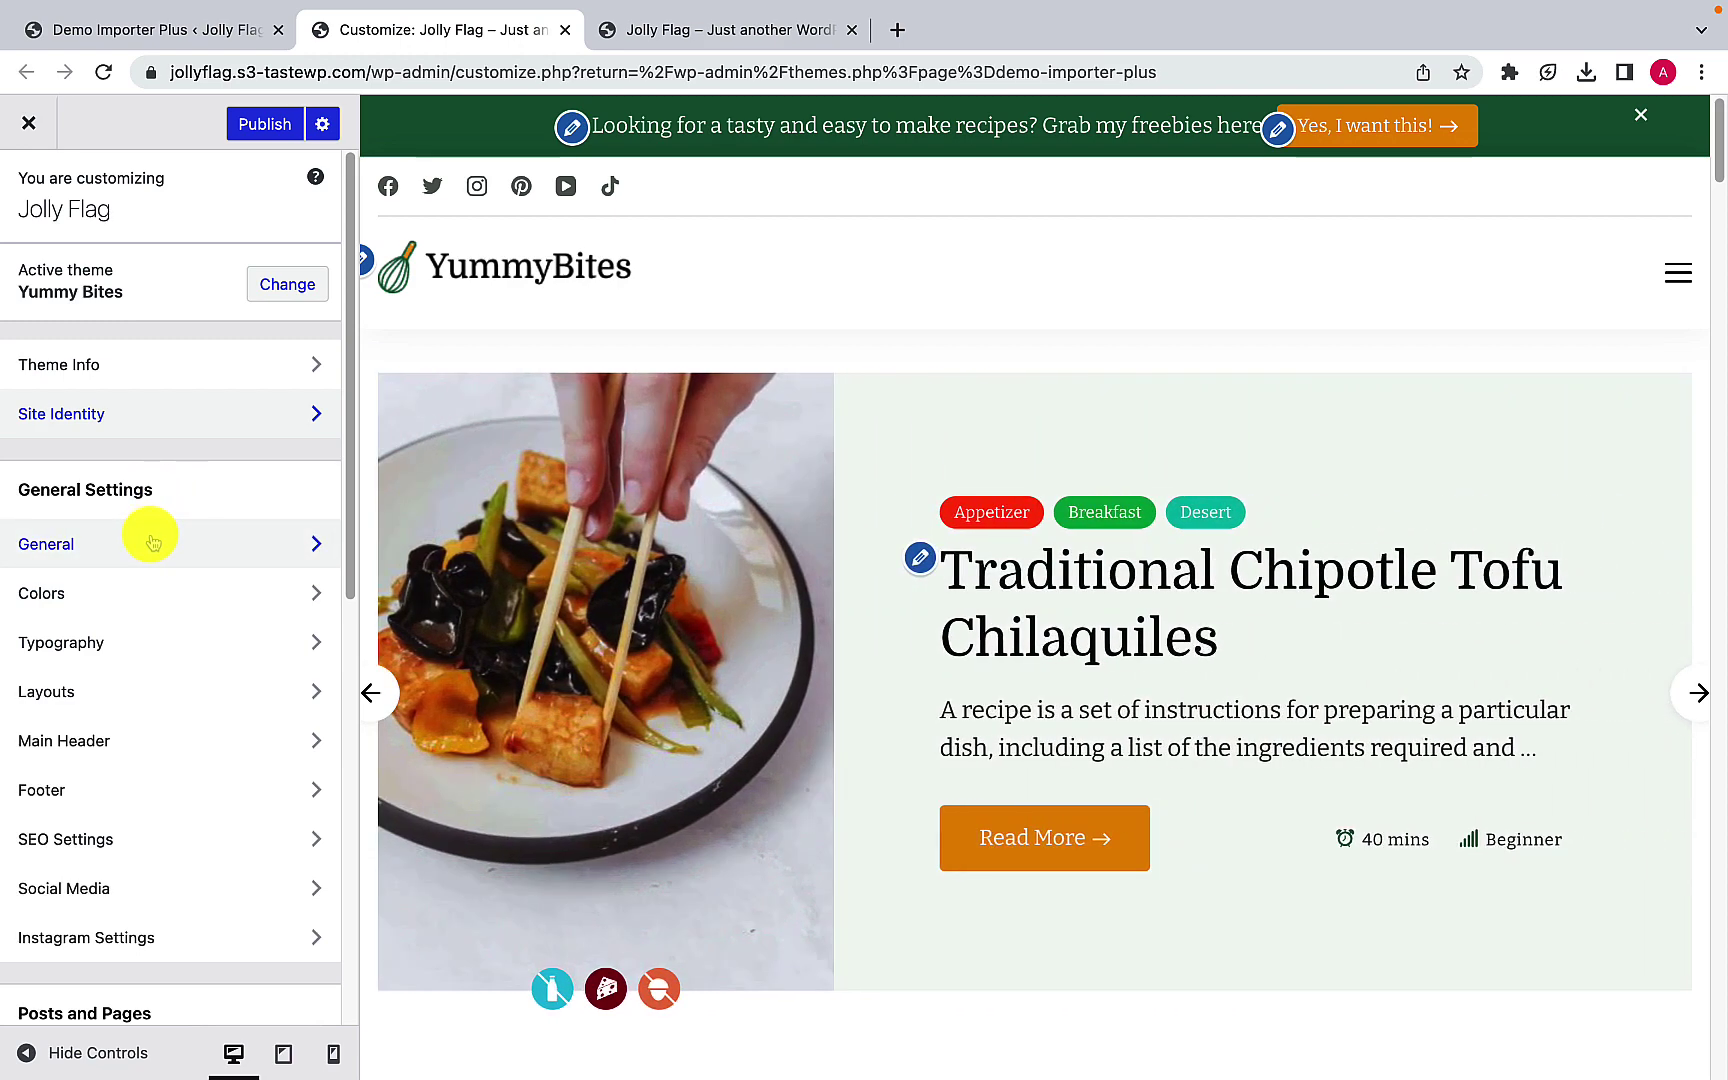
Step: Open the Customizer's 404 Page settings within the General section
click(152, 541)
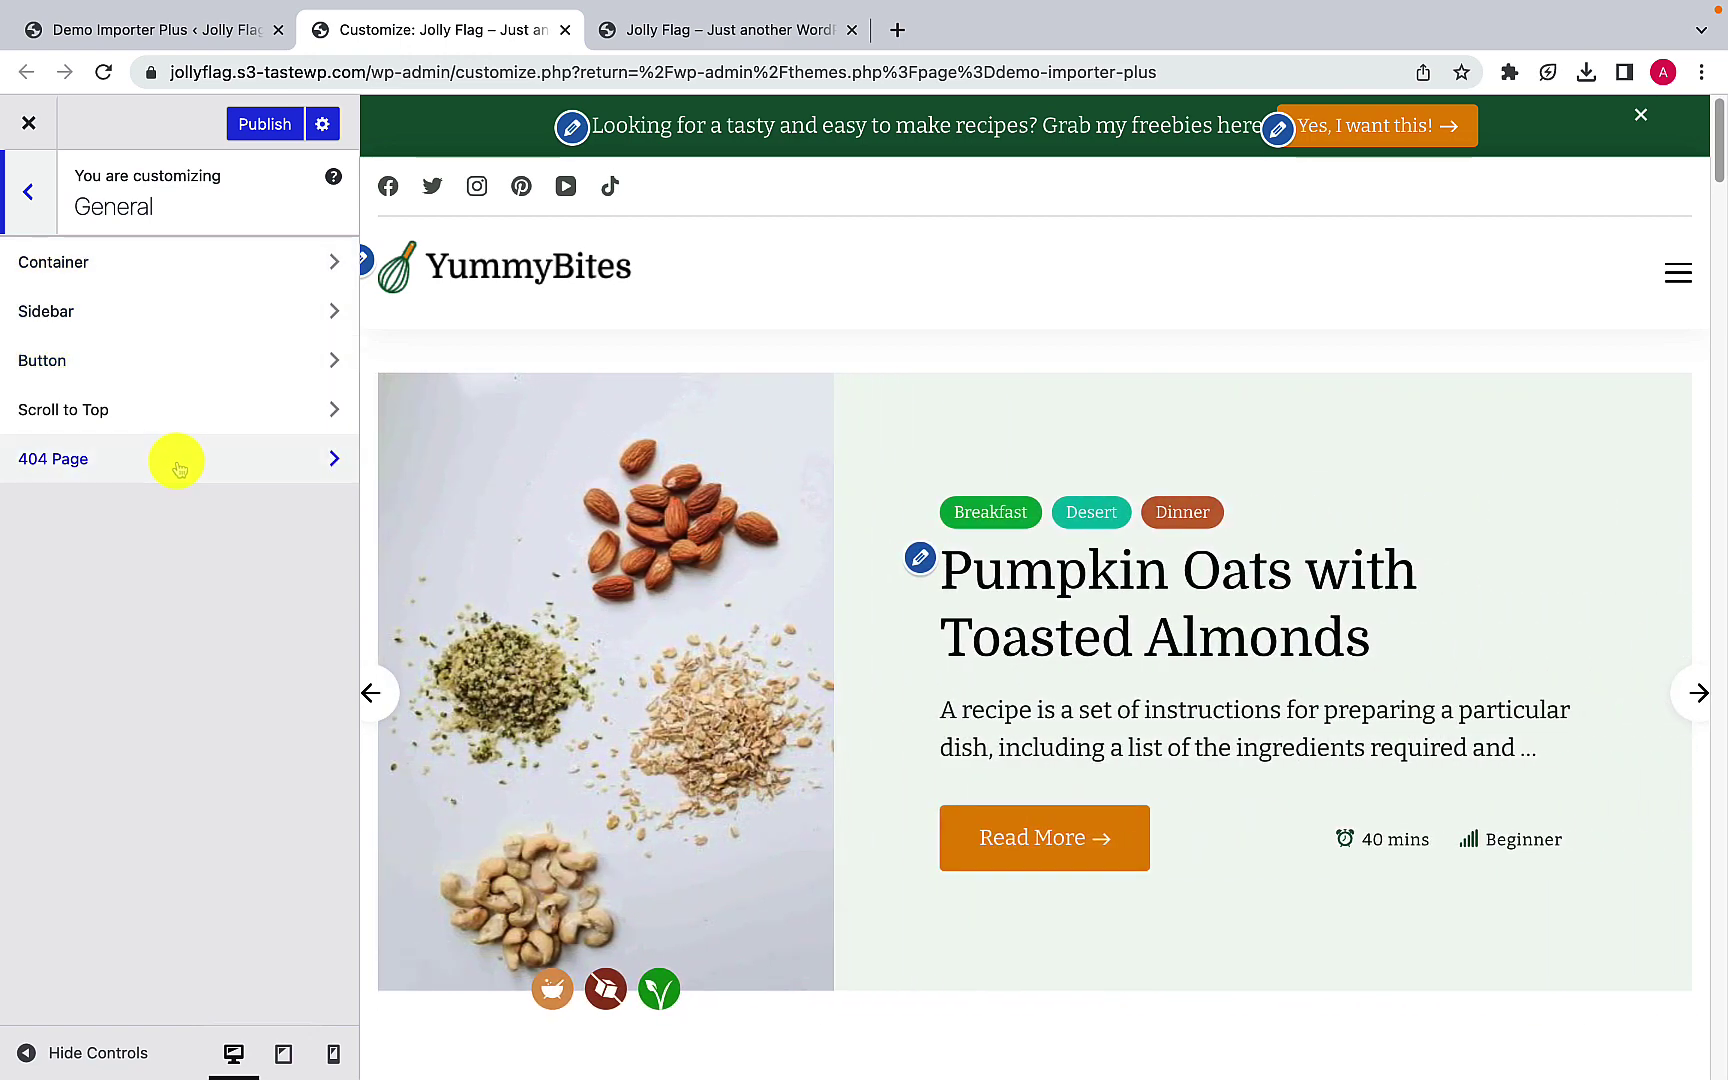
click(178, 468)
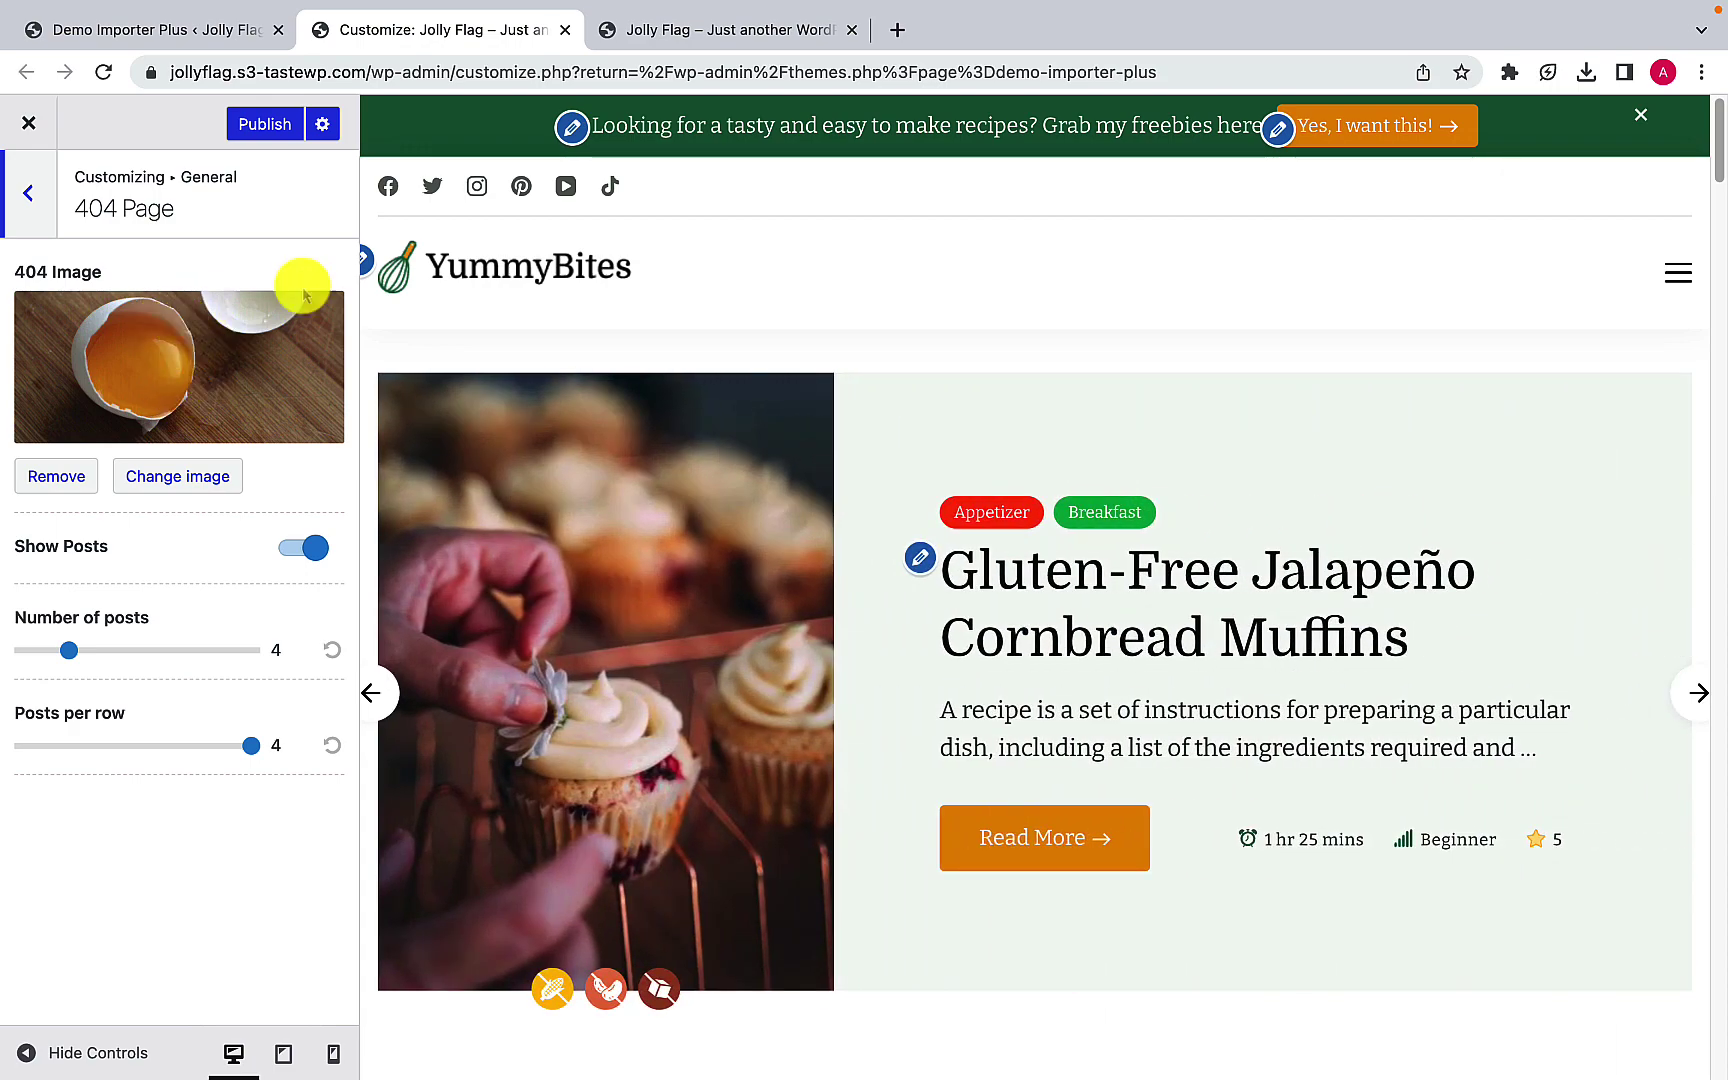
Step: Load jollyflag.s3-tastewp.com/404 in the Jolly Flag site's browser tab and look through the 404 page
click(664, 38)
click(470, 71)
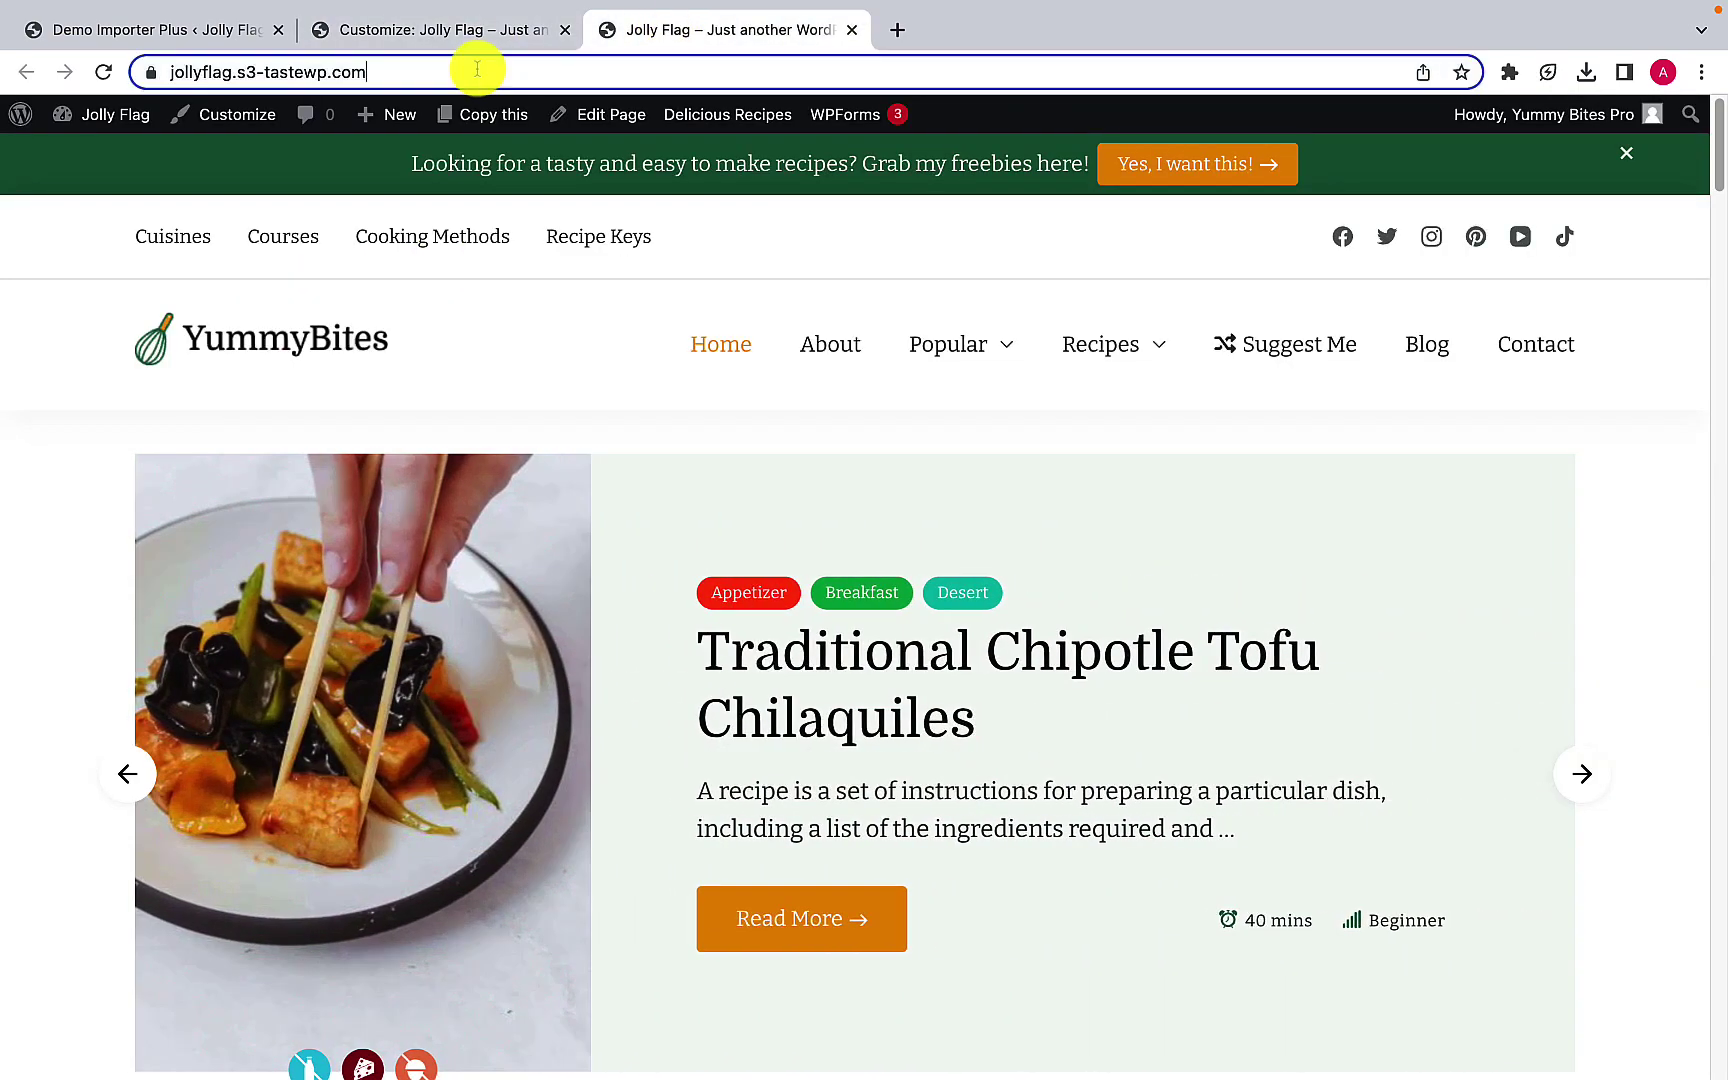
click(545, 71)
text(/)
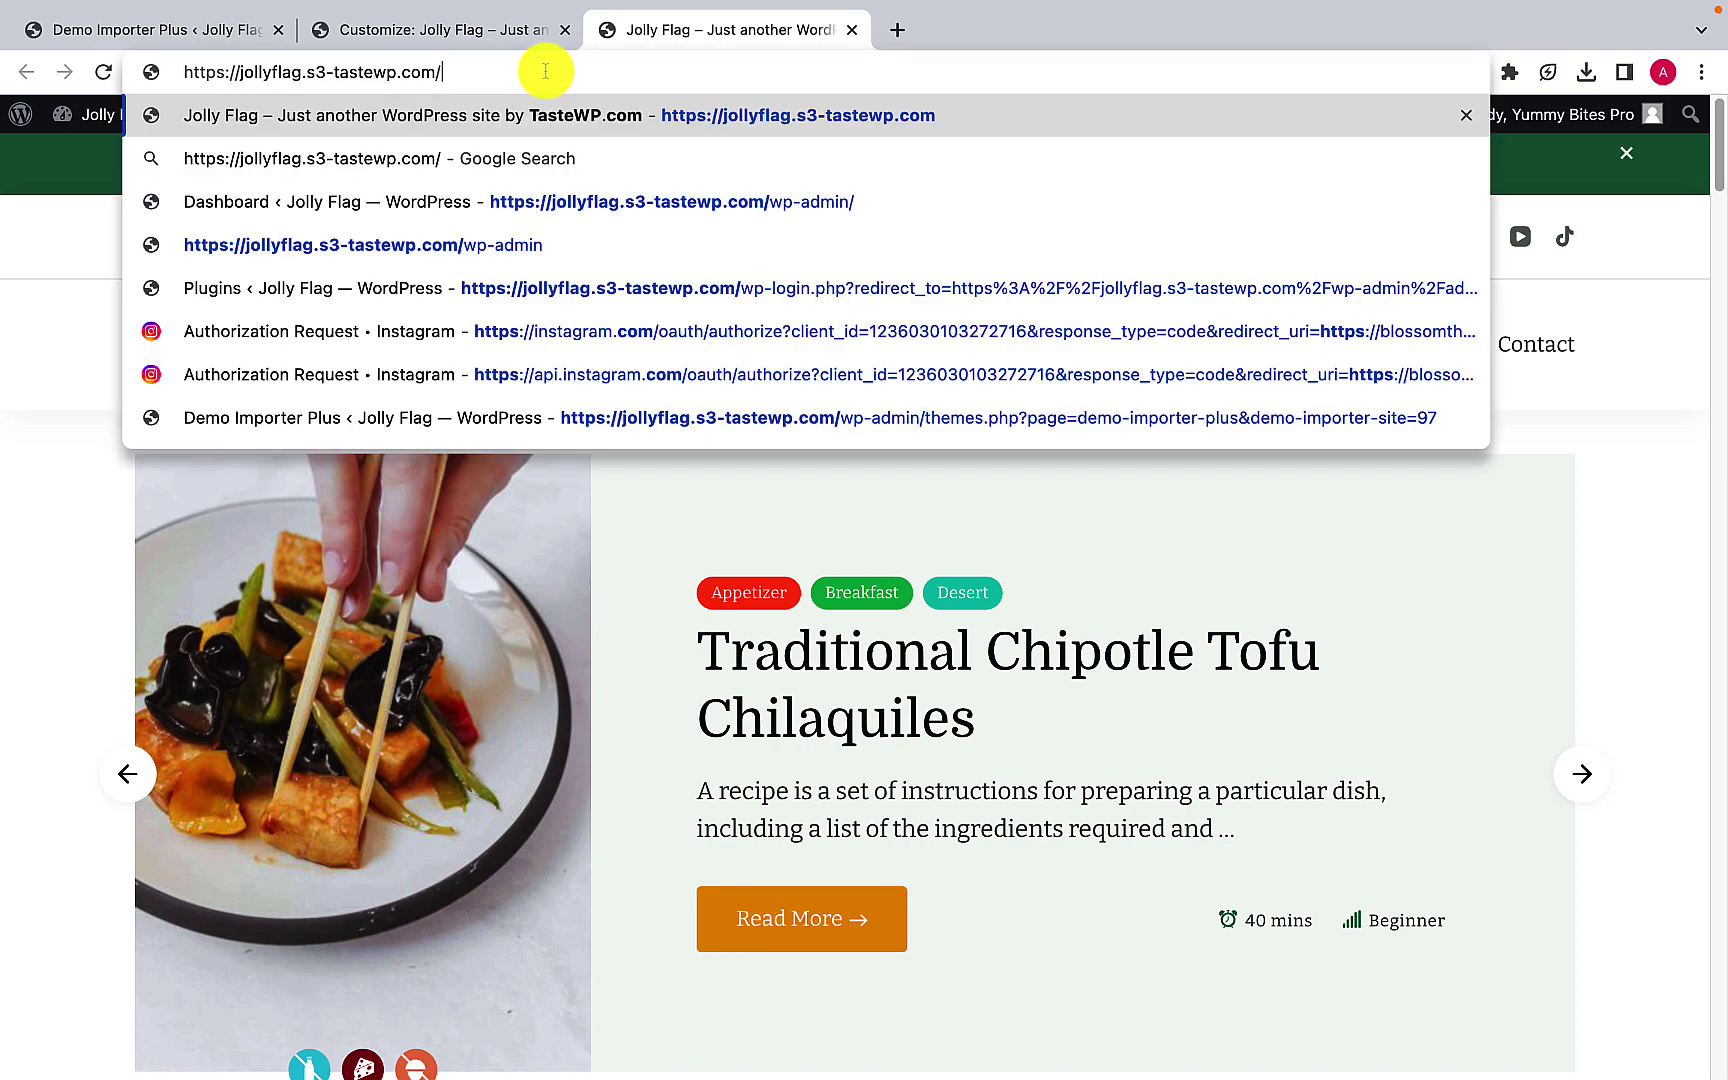
text(404)
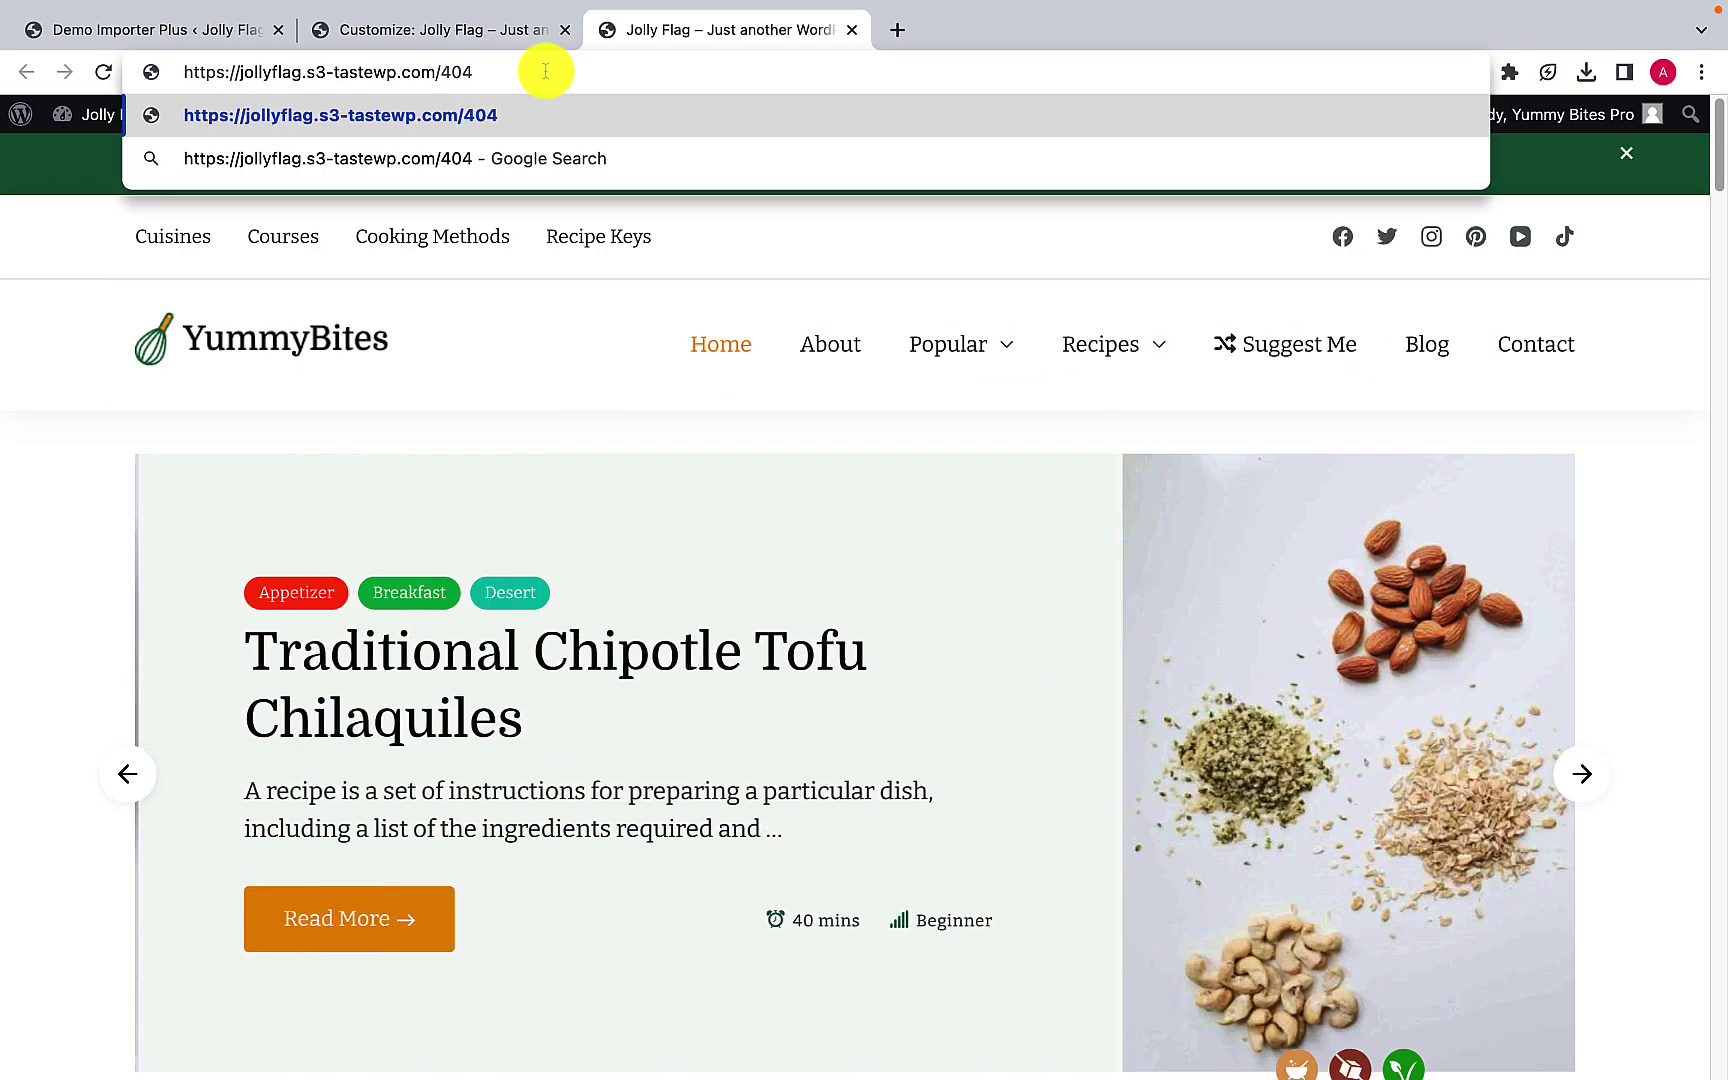
key(Return)
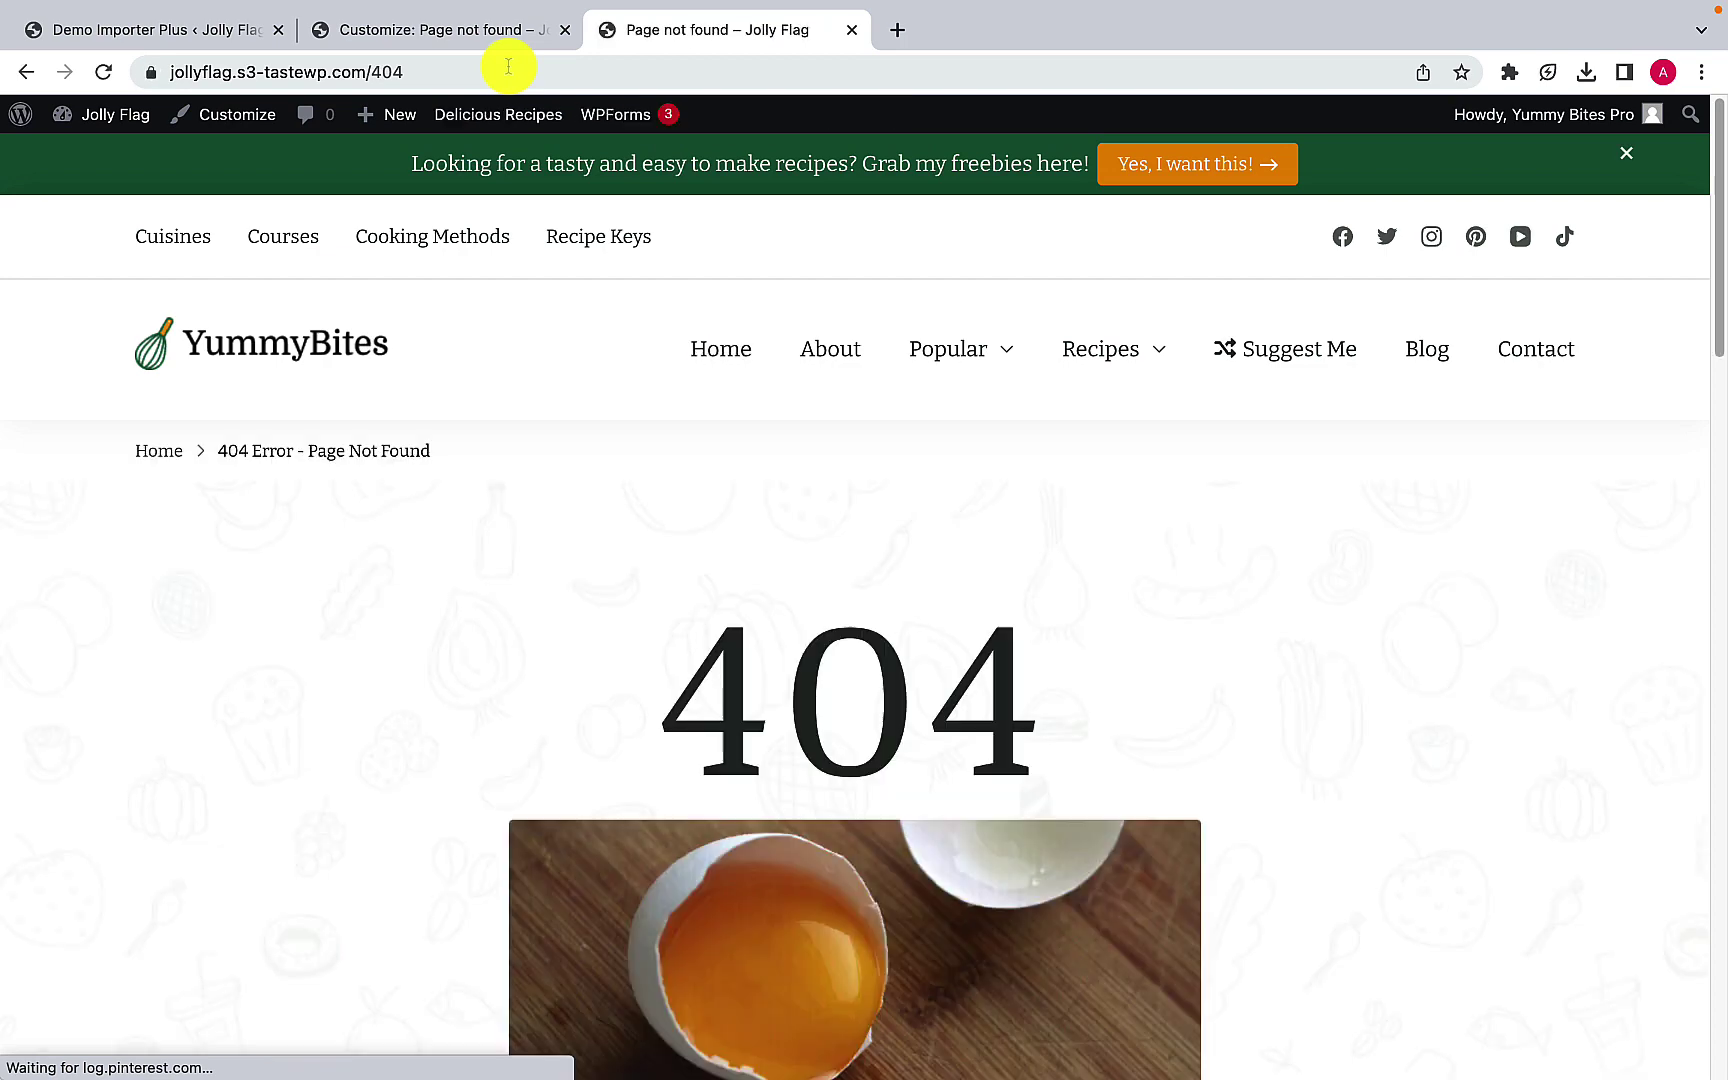
scroll(840, 570, down, 1)
scroll(840, 570, down, 3)
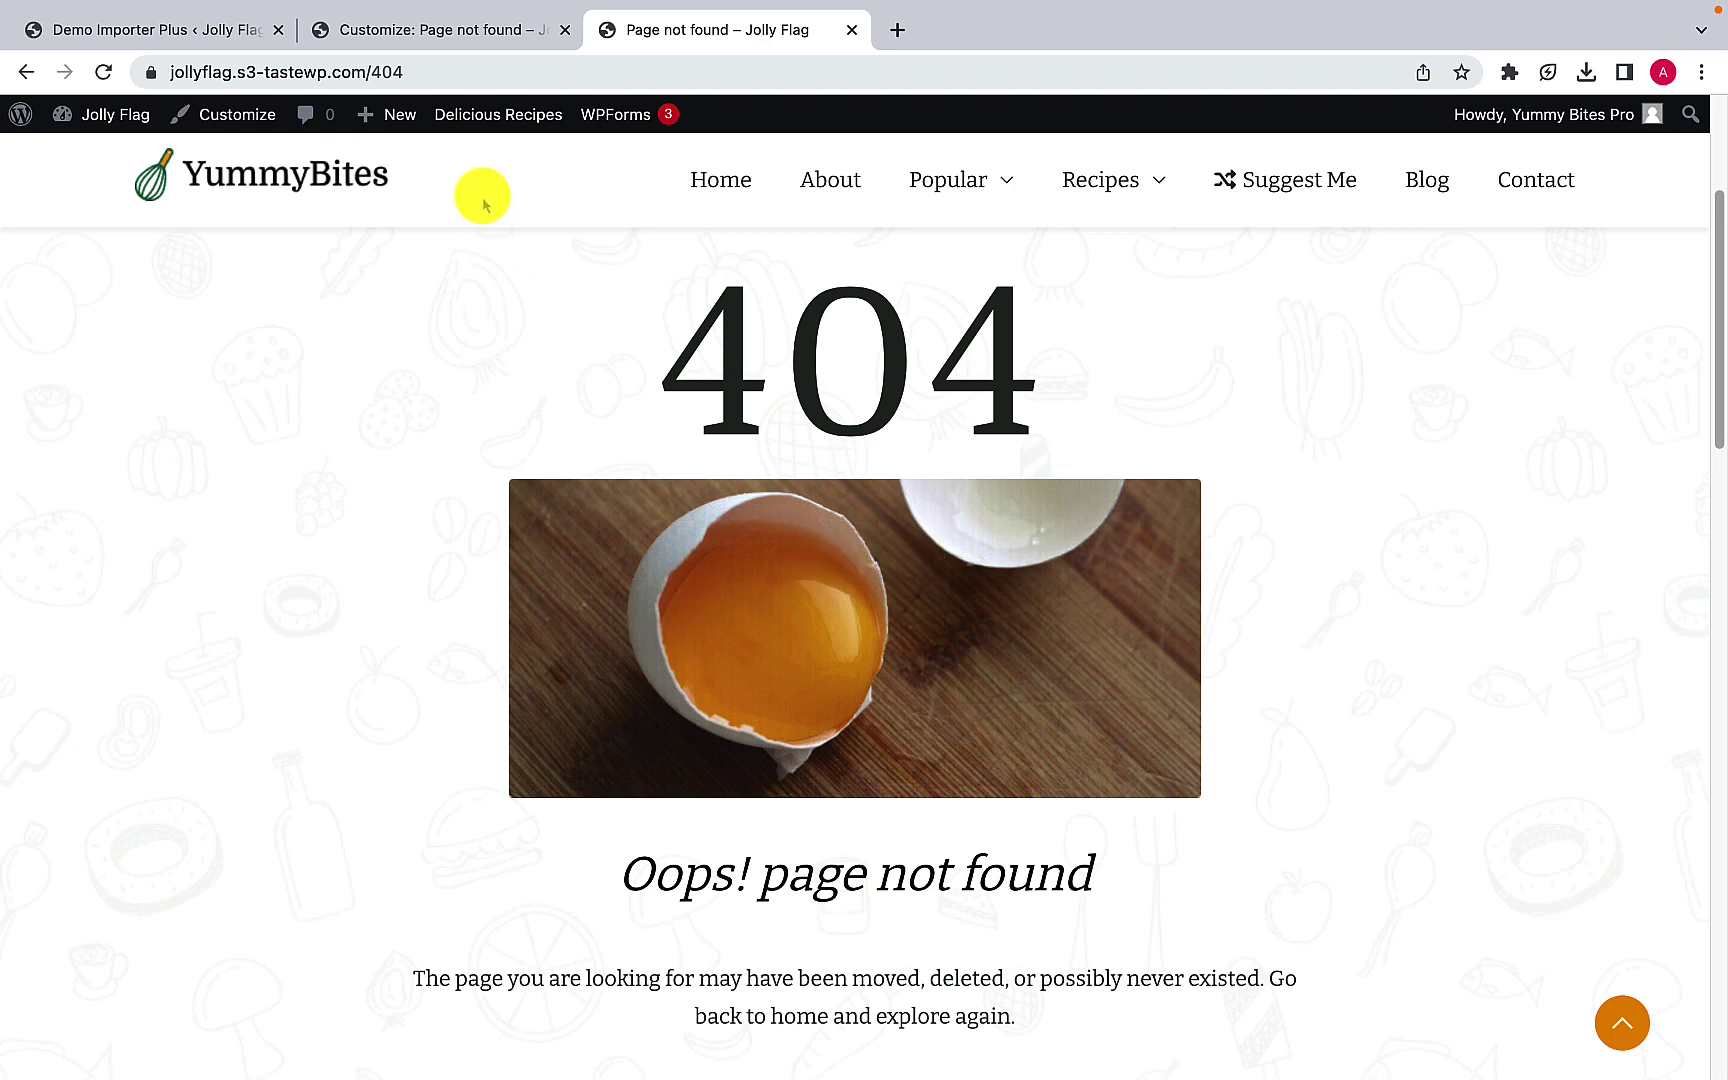
Step: Compare the 404 Page settings and preview in the Customizer tab with the live 404 page, ending in the Customizer
click(478, 30)
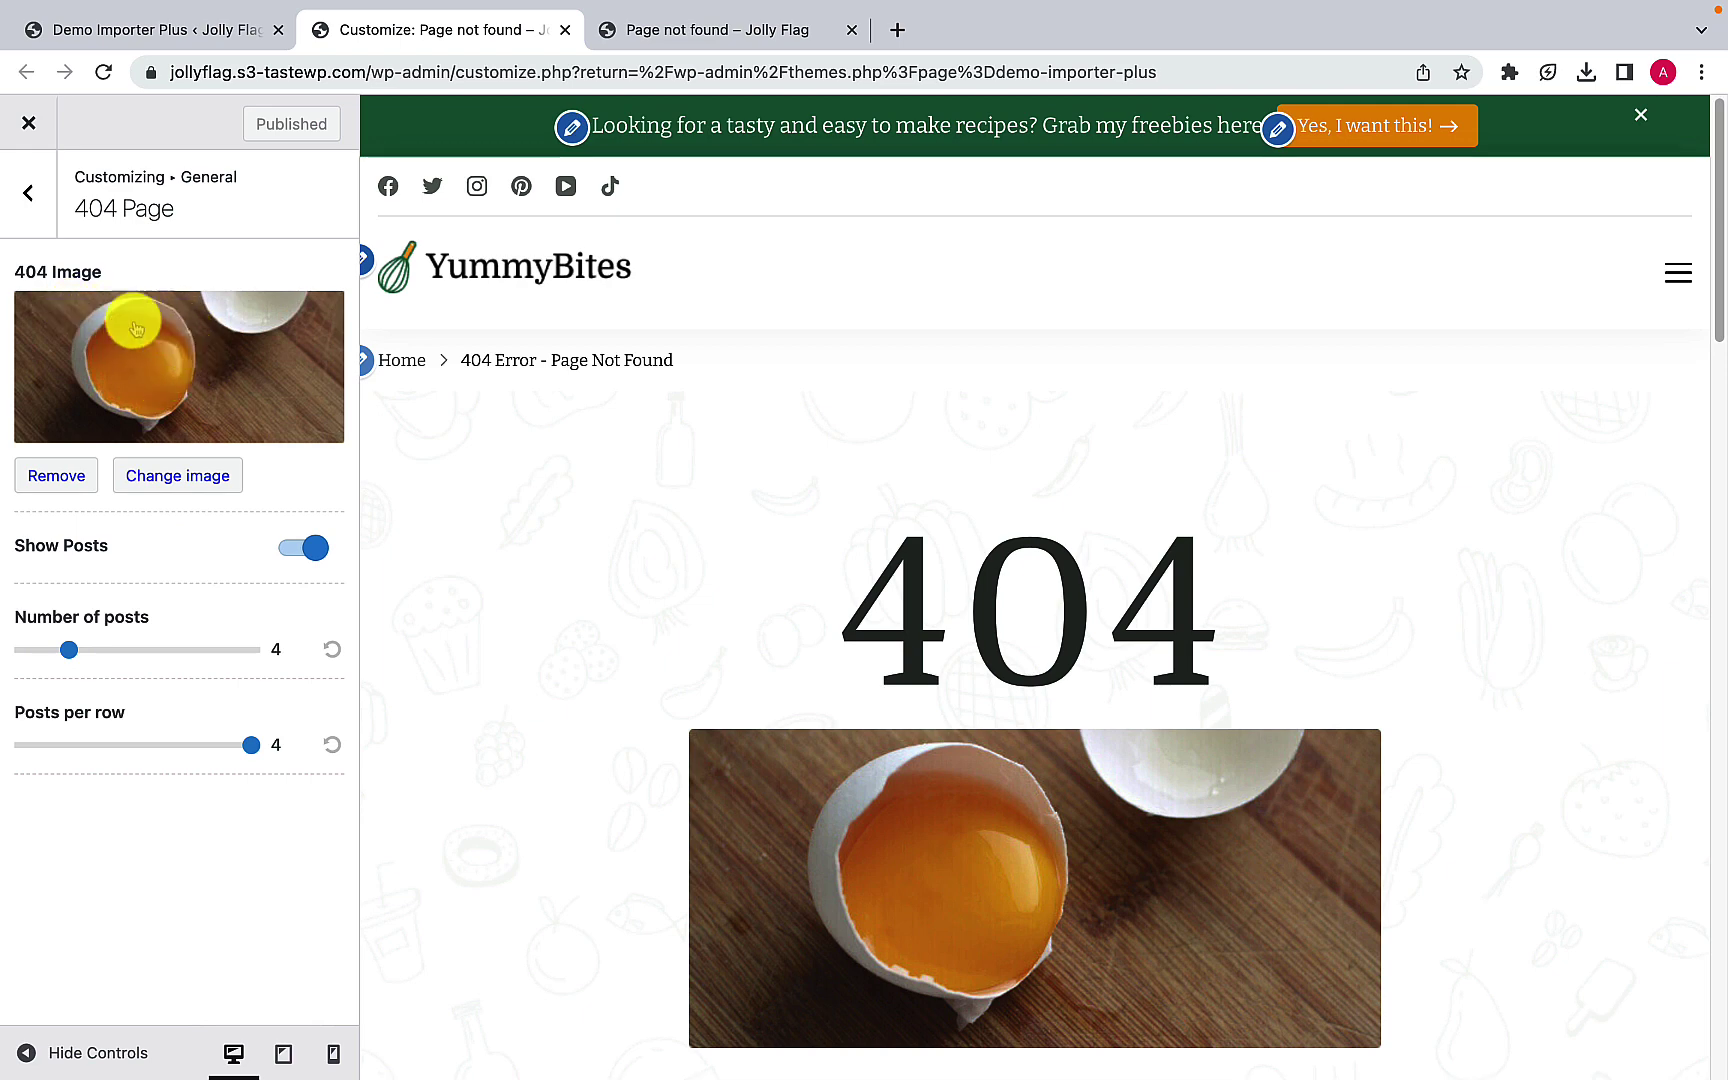
click(712, 30)
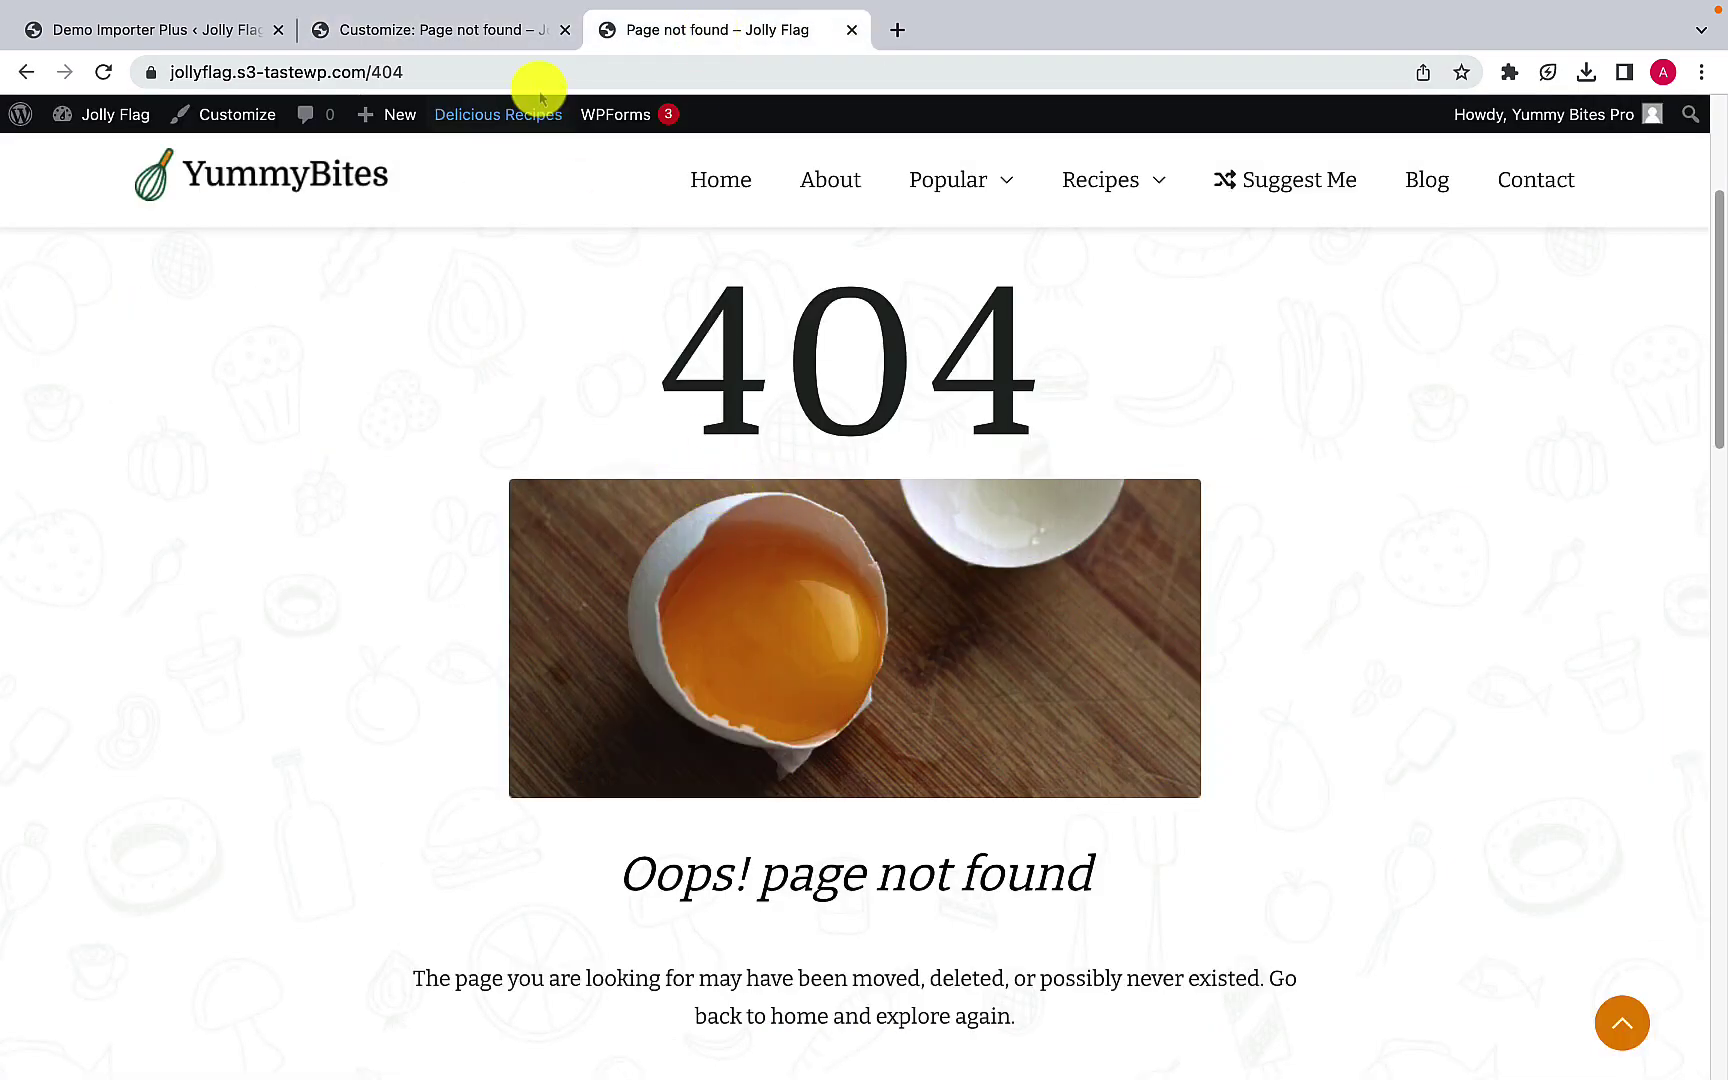
click(476, 29)
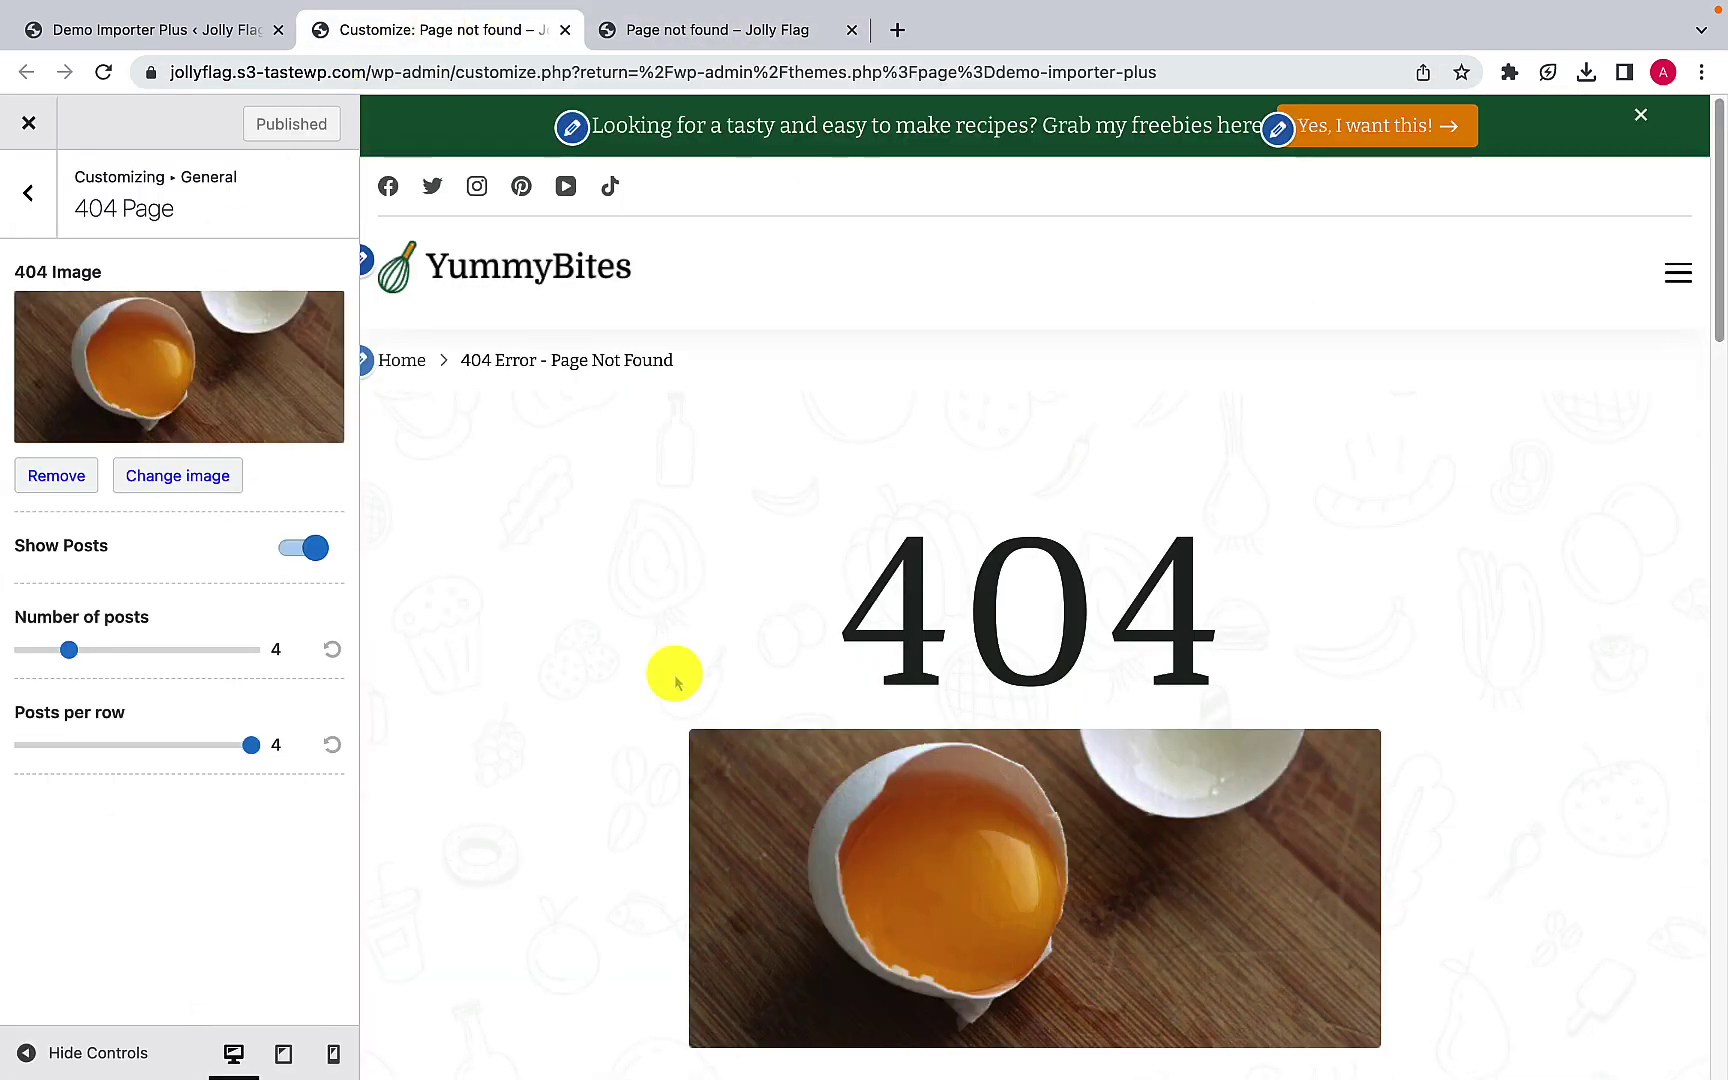
Step: Remove the current 404 image and open the Media Library to select a 404 image
scroll(790, 680, down, 3)
scroll(910, 717, down, 2)
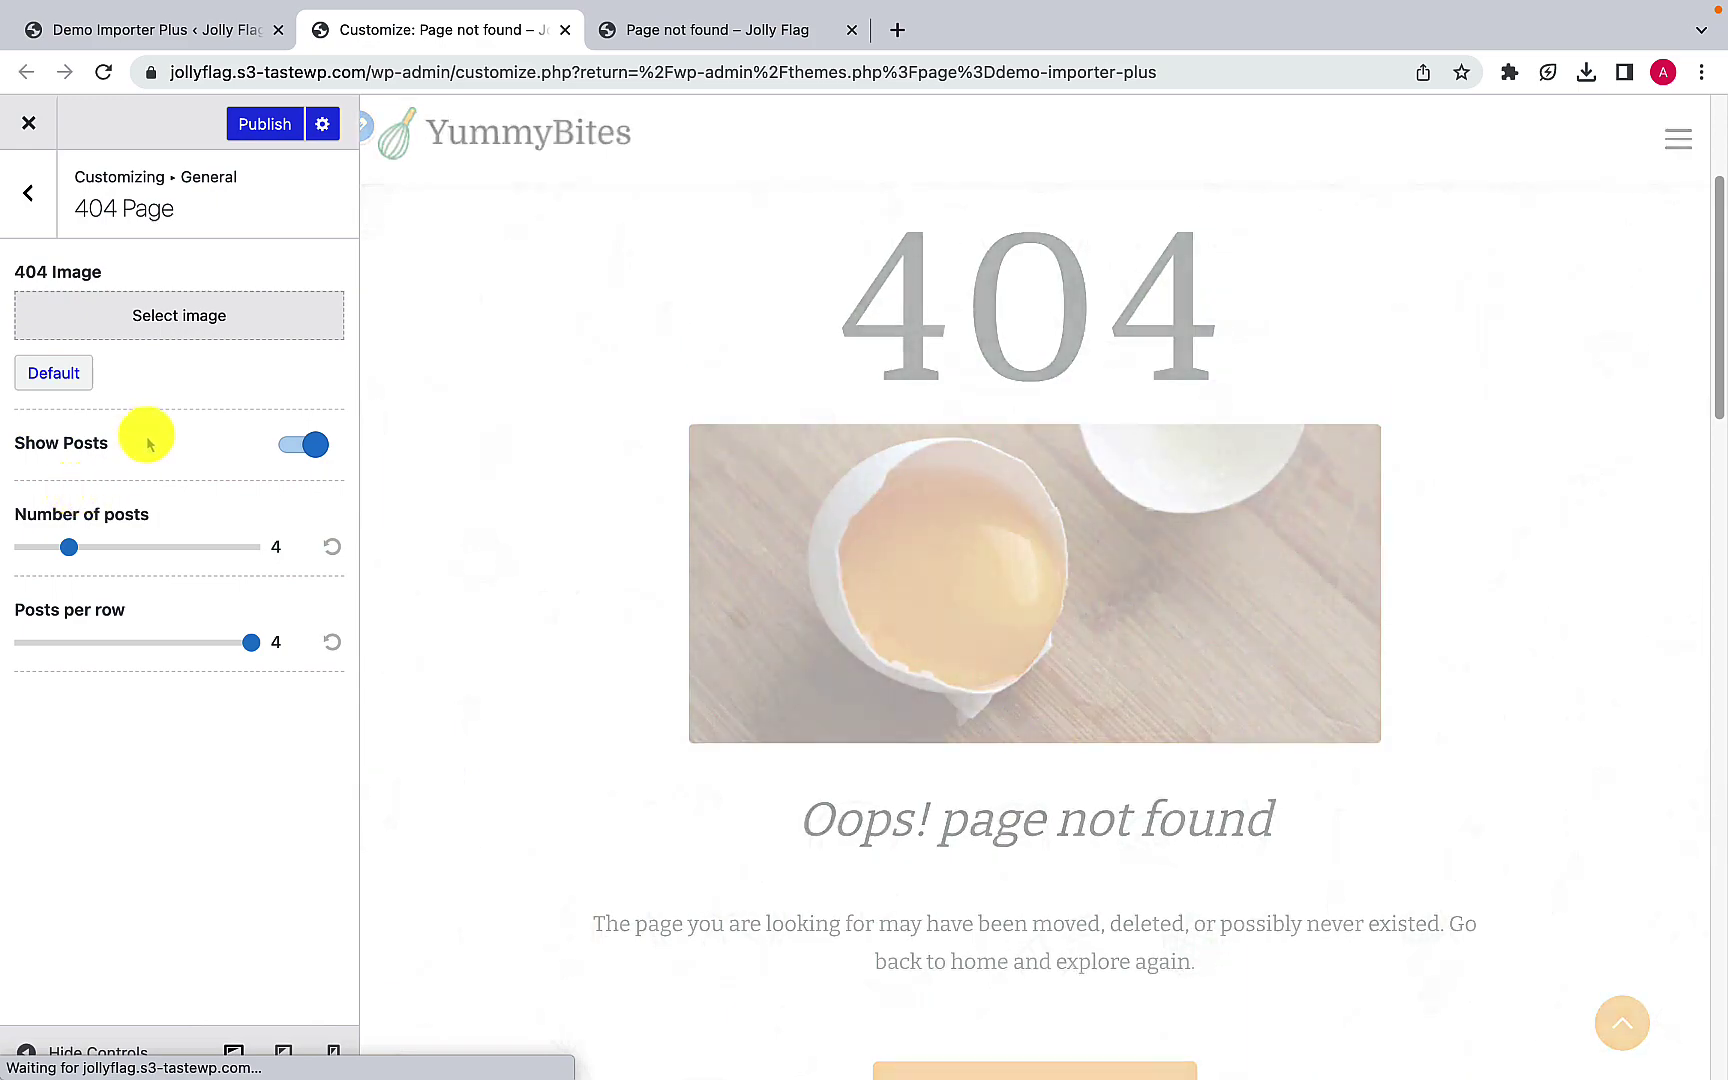
click(174, 338)
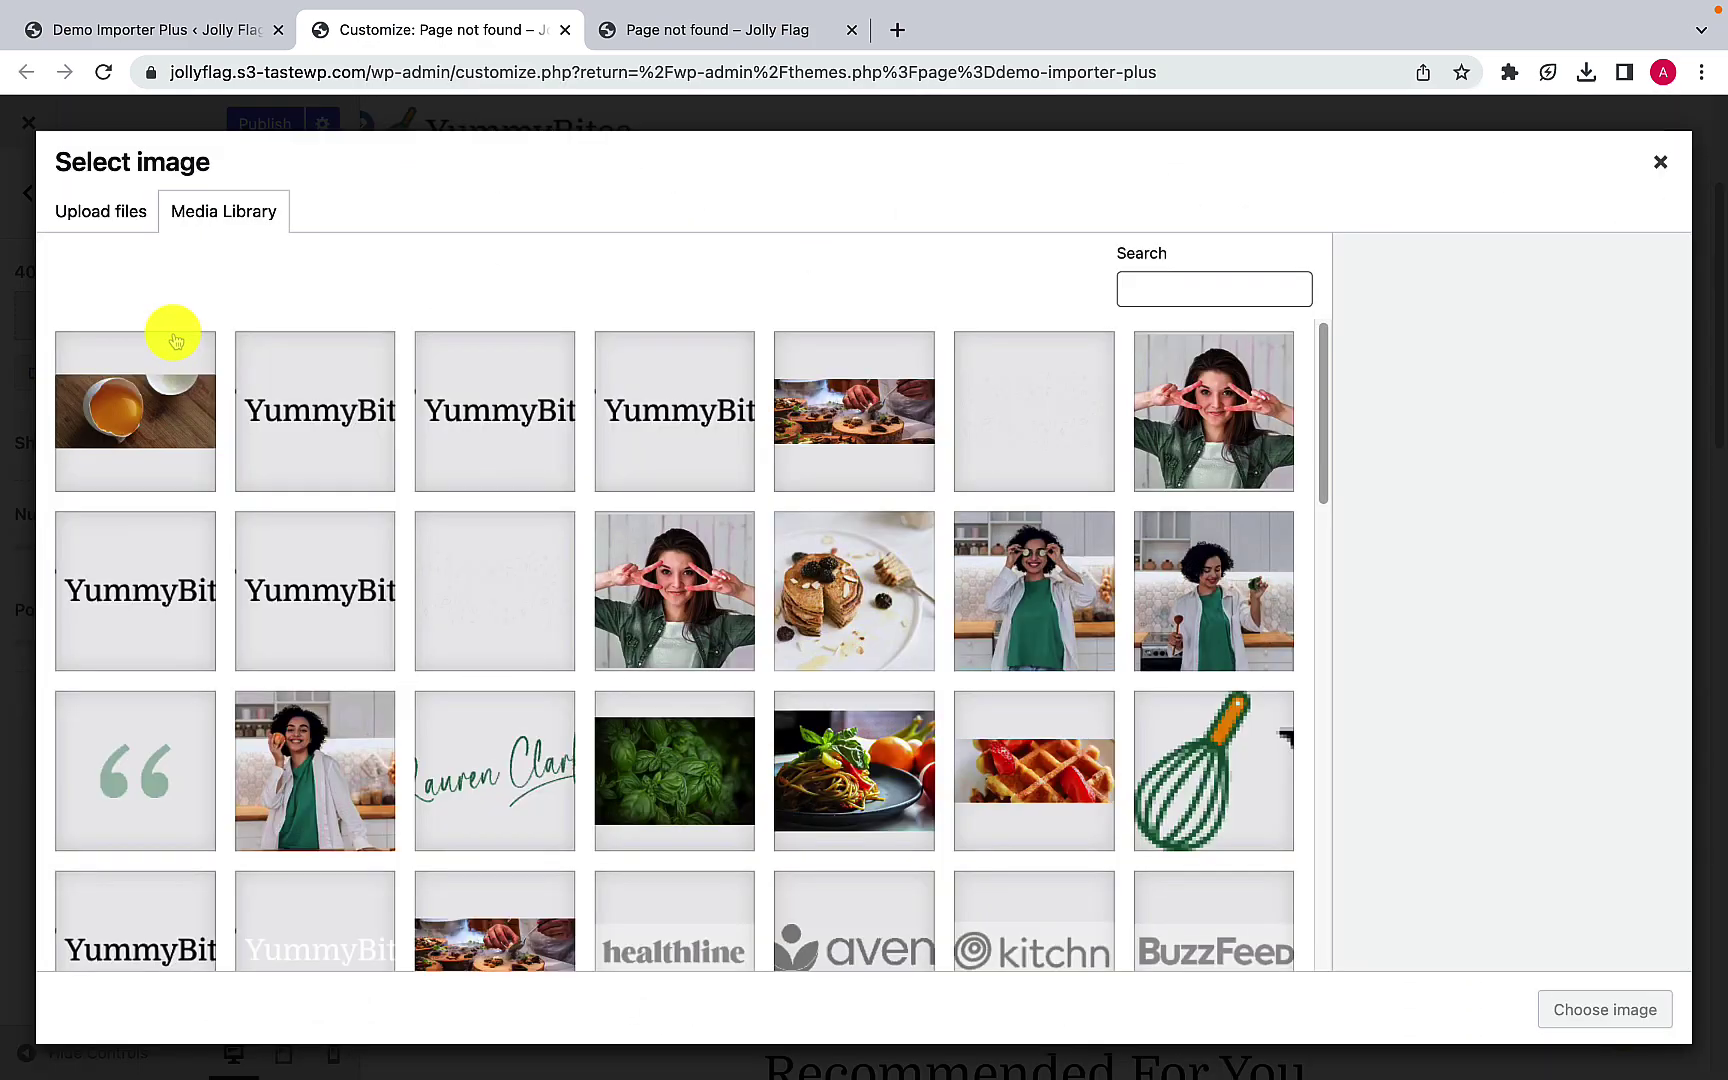
Step: Set the 404 image to pexels-ella-olsson-1640774.jpg from the Media Library and check it in the preview
scroll(559, 706, down, 10)
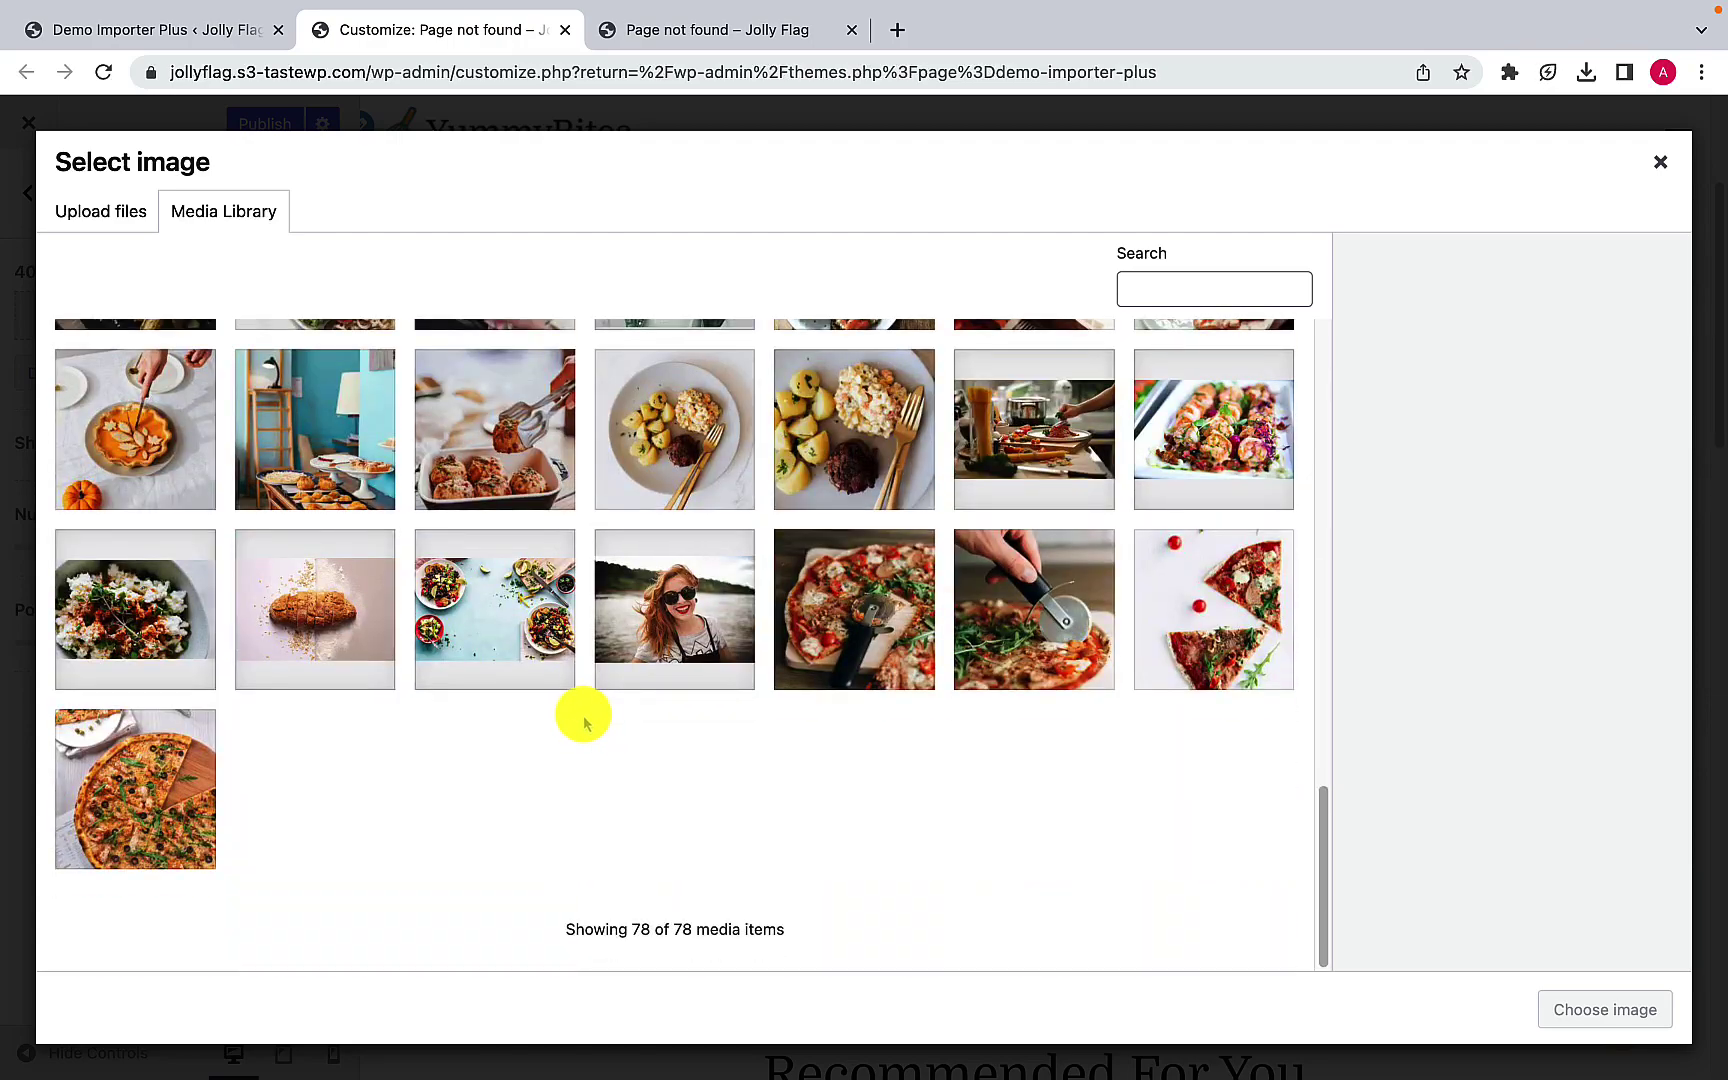
scroll(584, 722, up, 5)
scroll(586, 717, down, 5)
scroll(586, 717, up, 1)
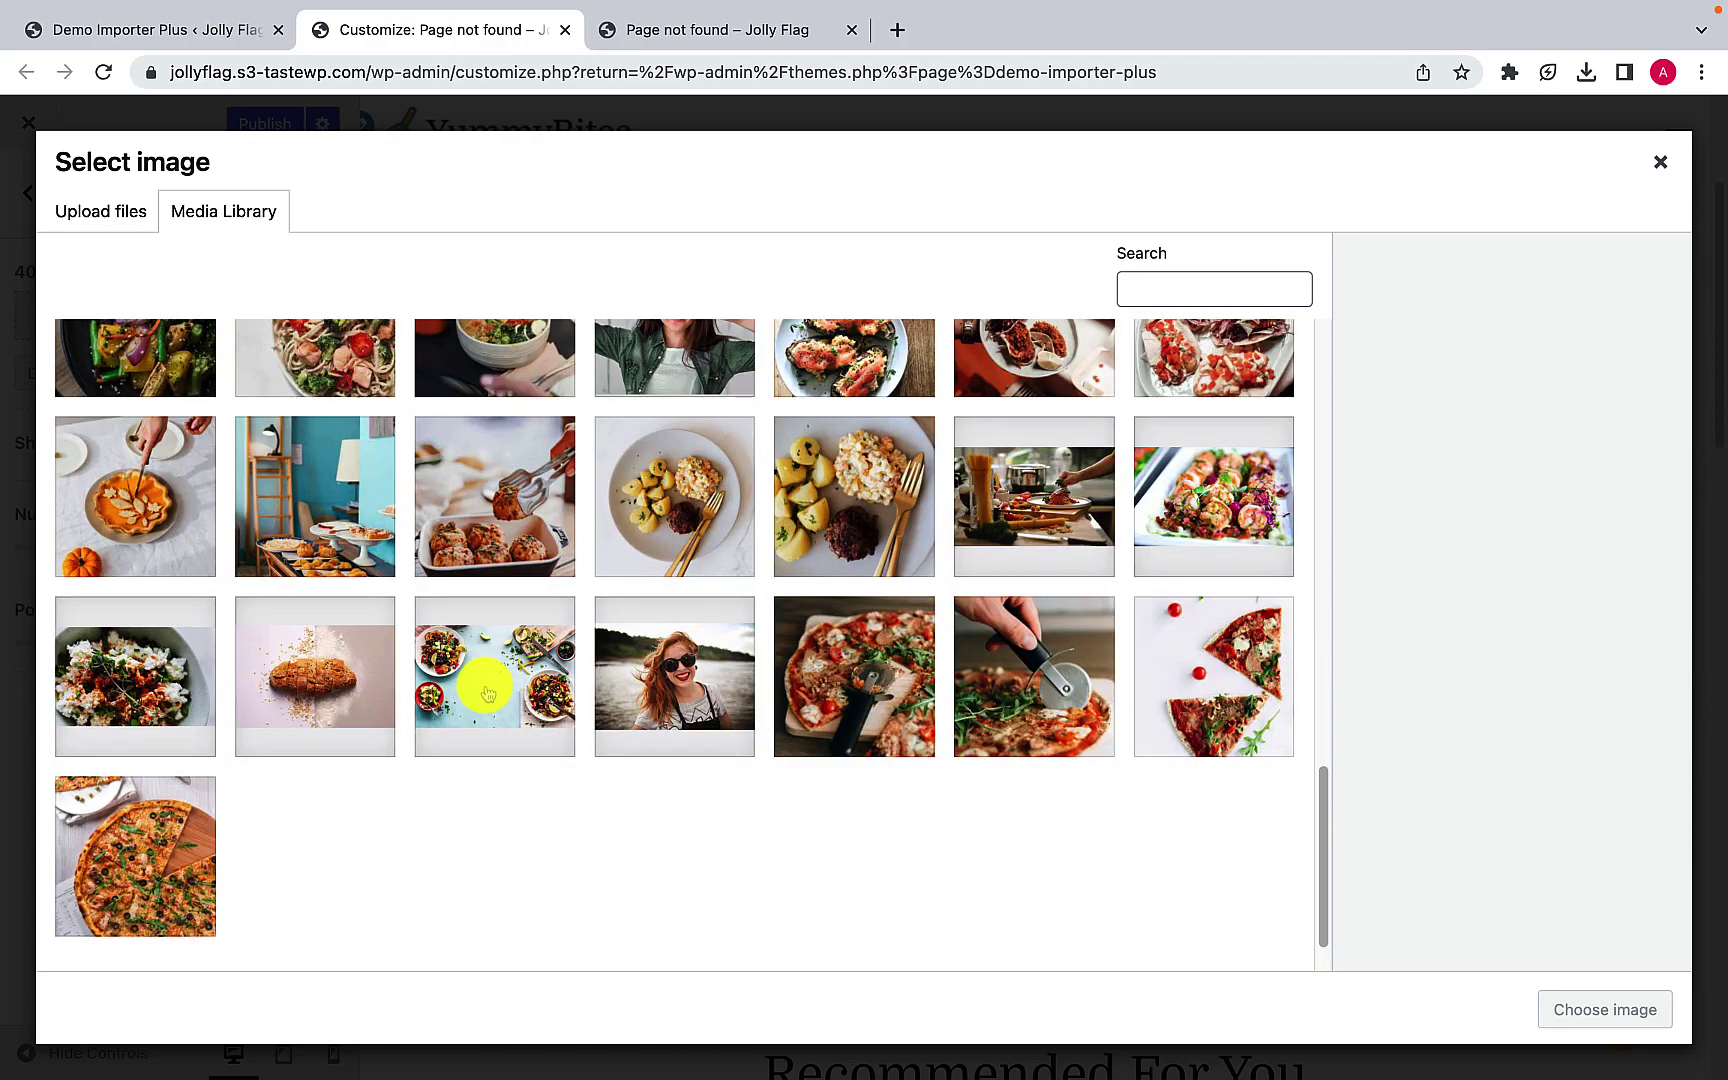
click(543, 695)
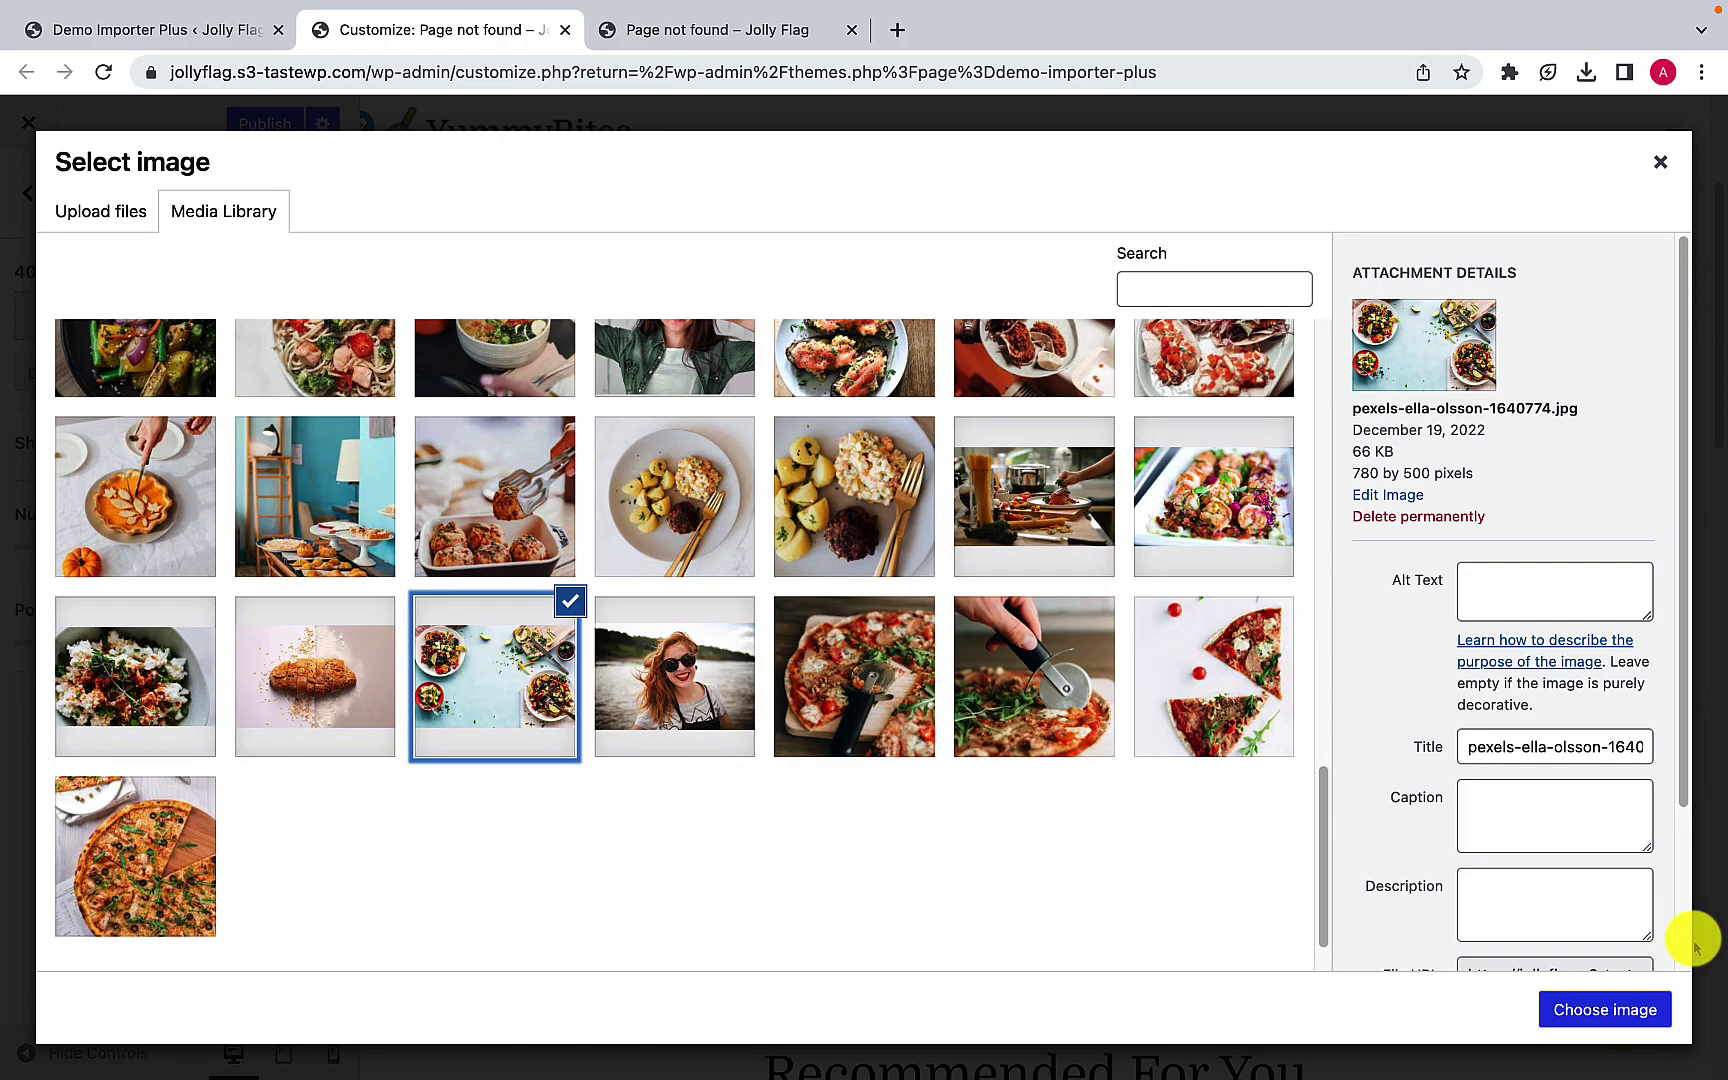
click(1647, 1007)
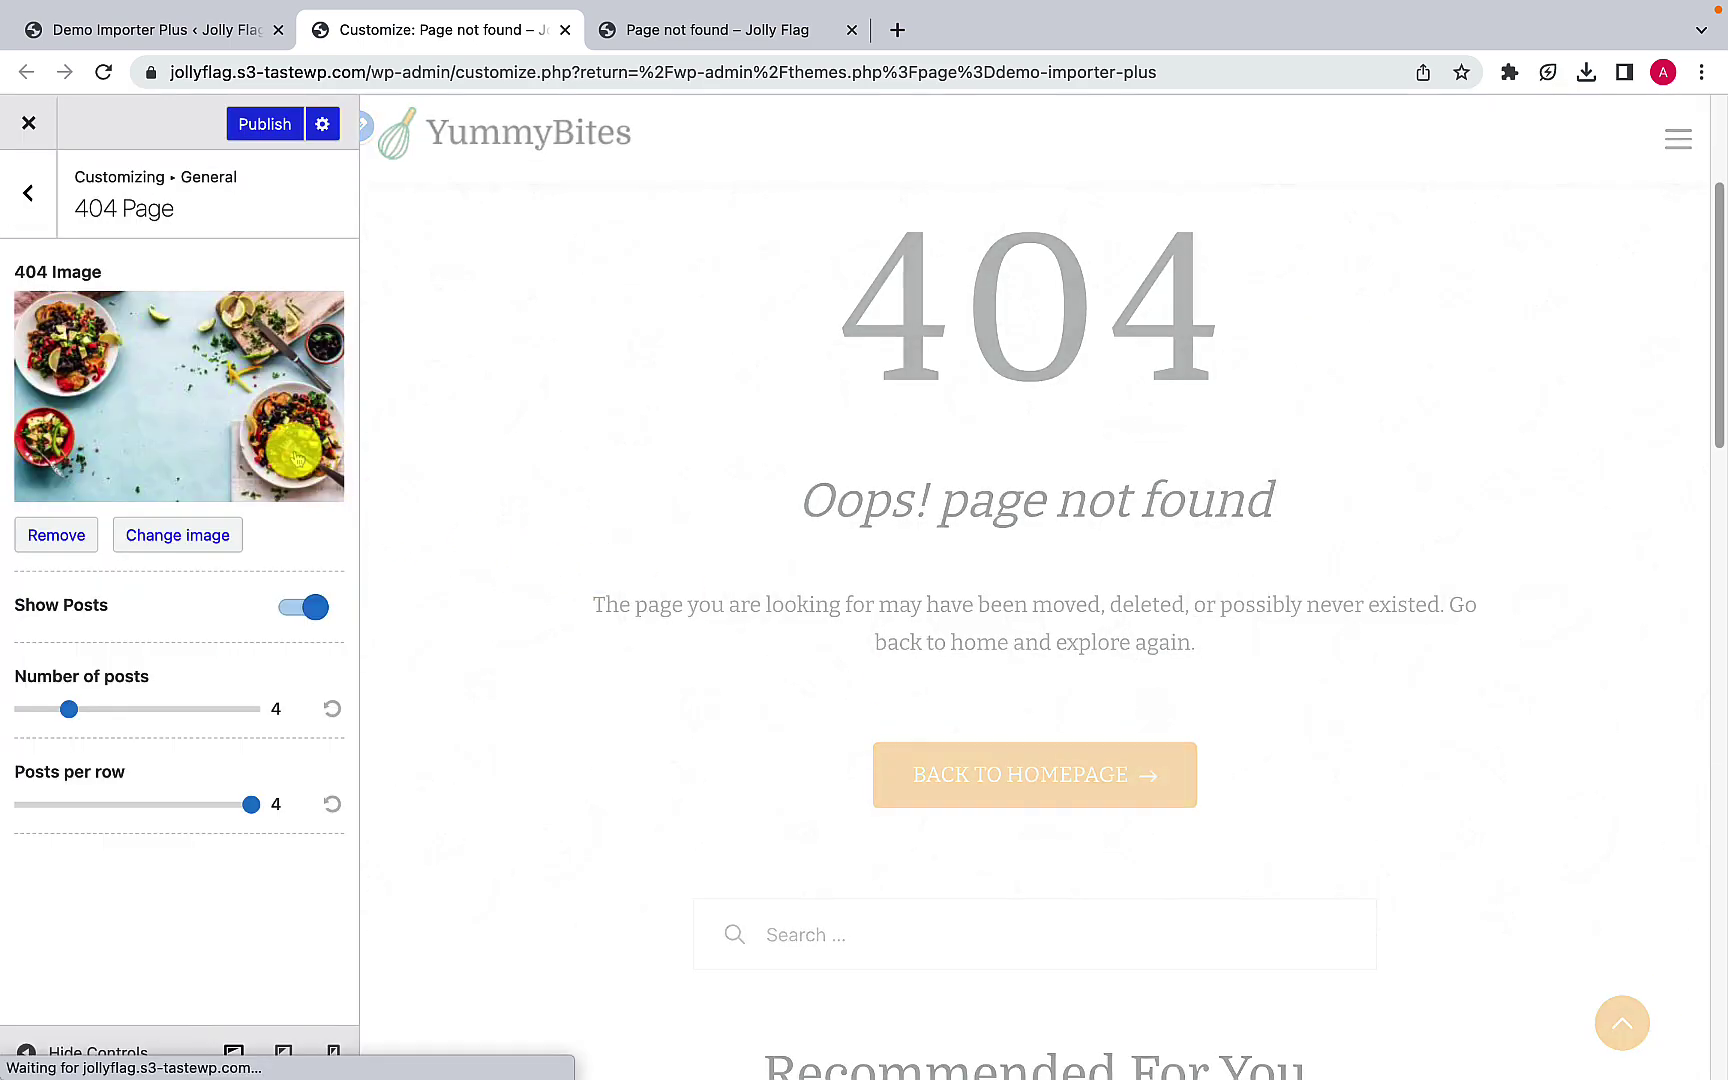
scroll(390, 470, down, 7)
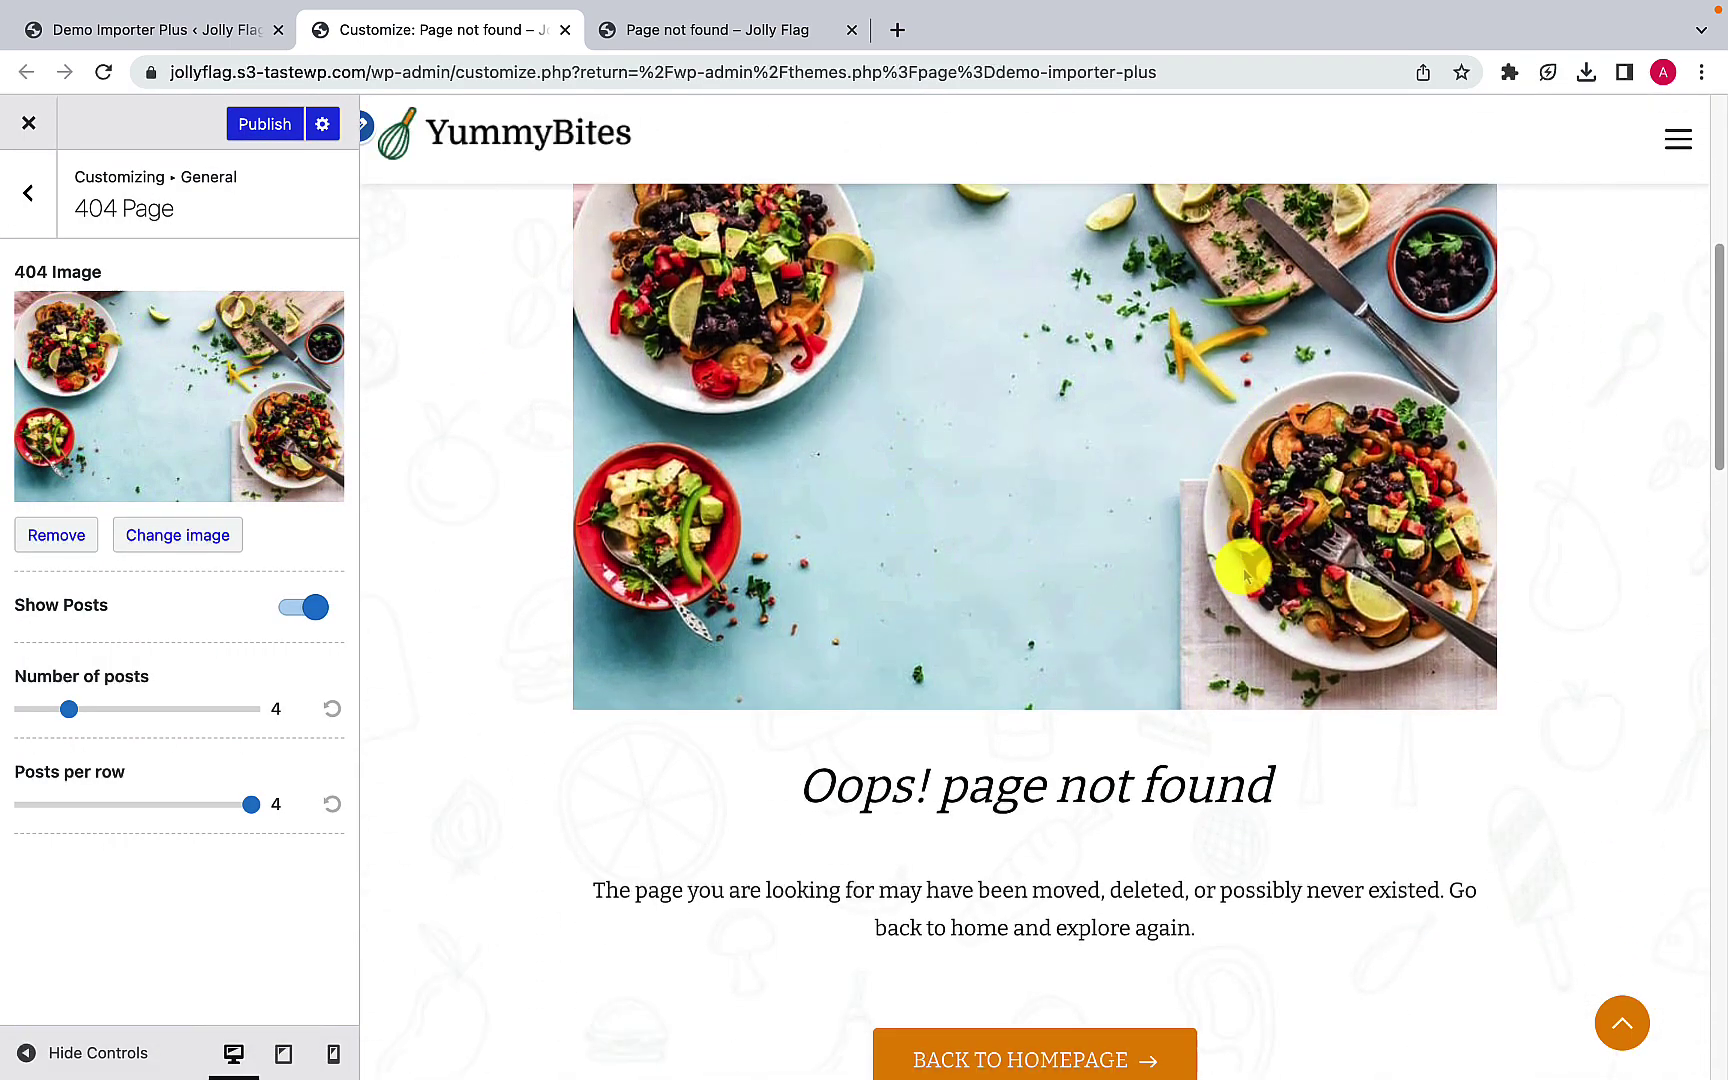
scroll(1020, 562, up, 3)
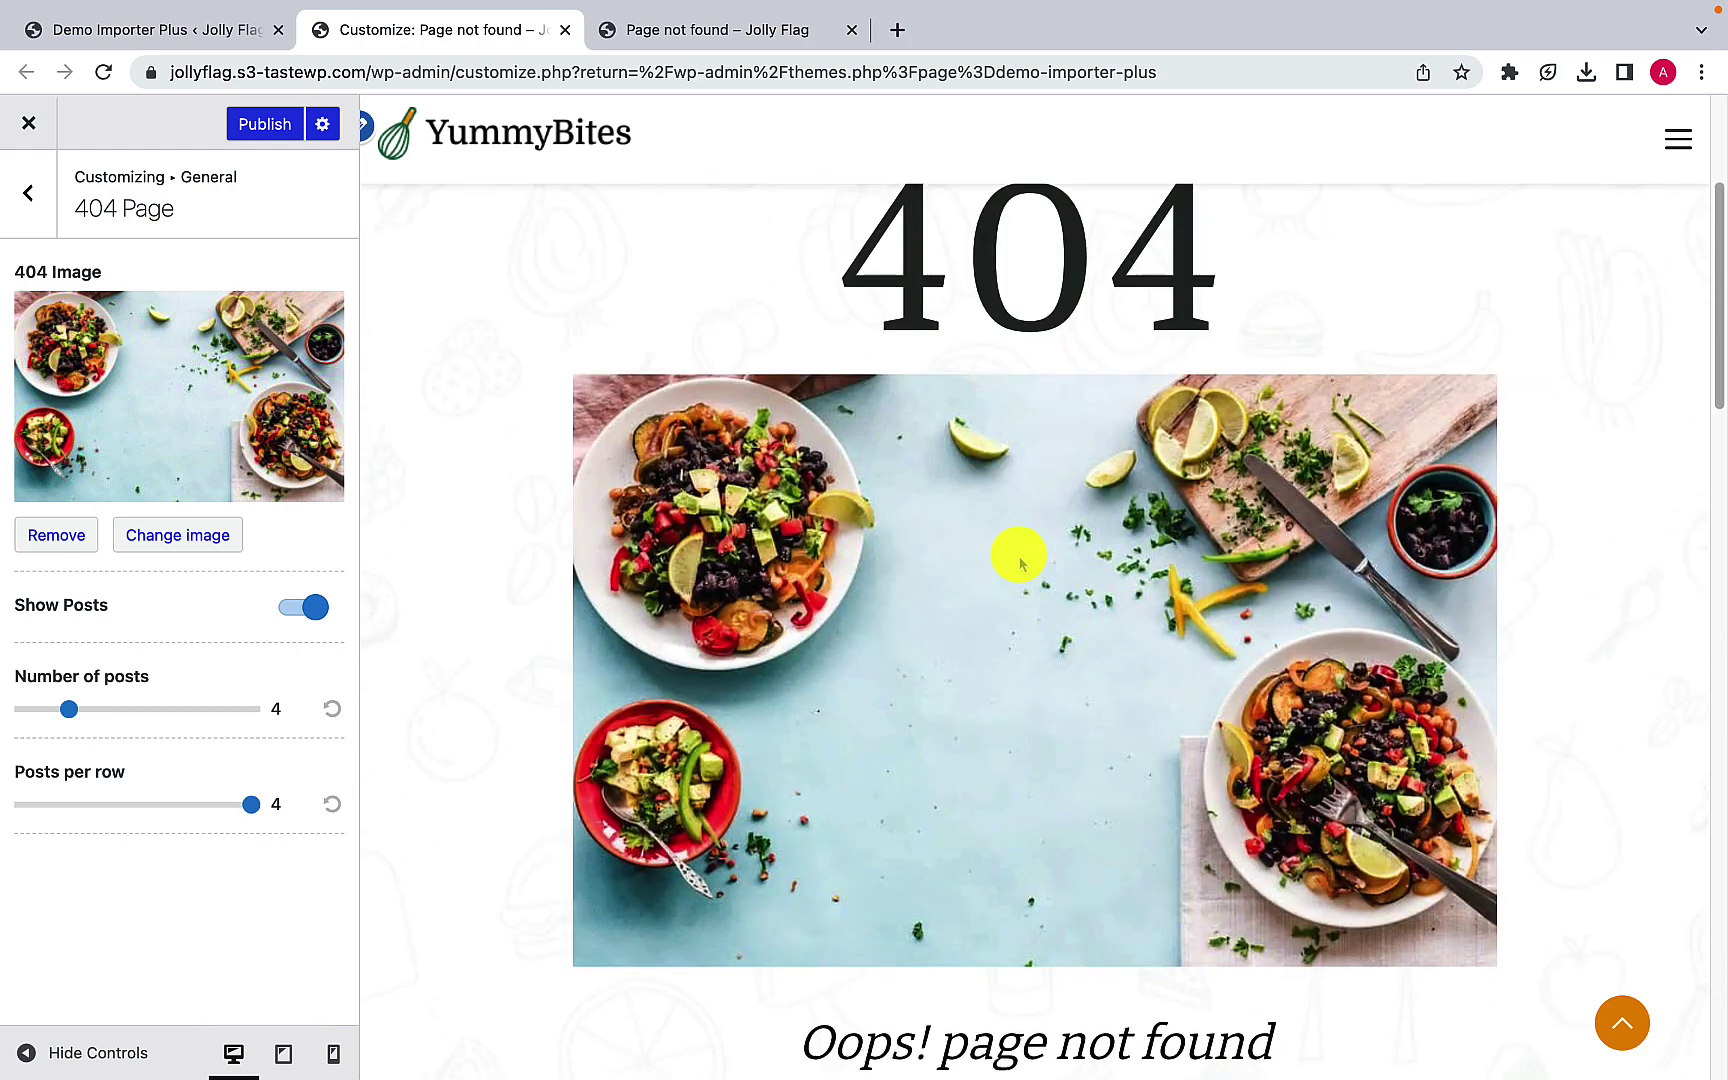
Step: Turn off Show Posts for the 404 page and review the page preview without the recommended posts
scroll(1020, 562, down, 12)
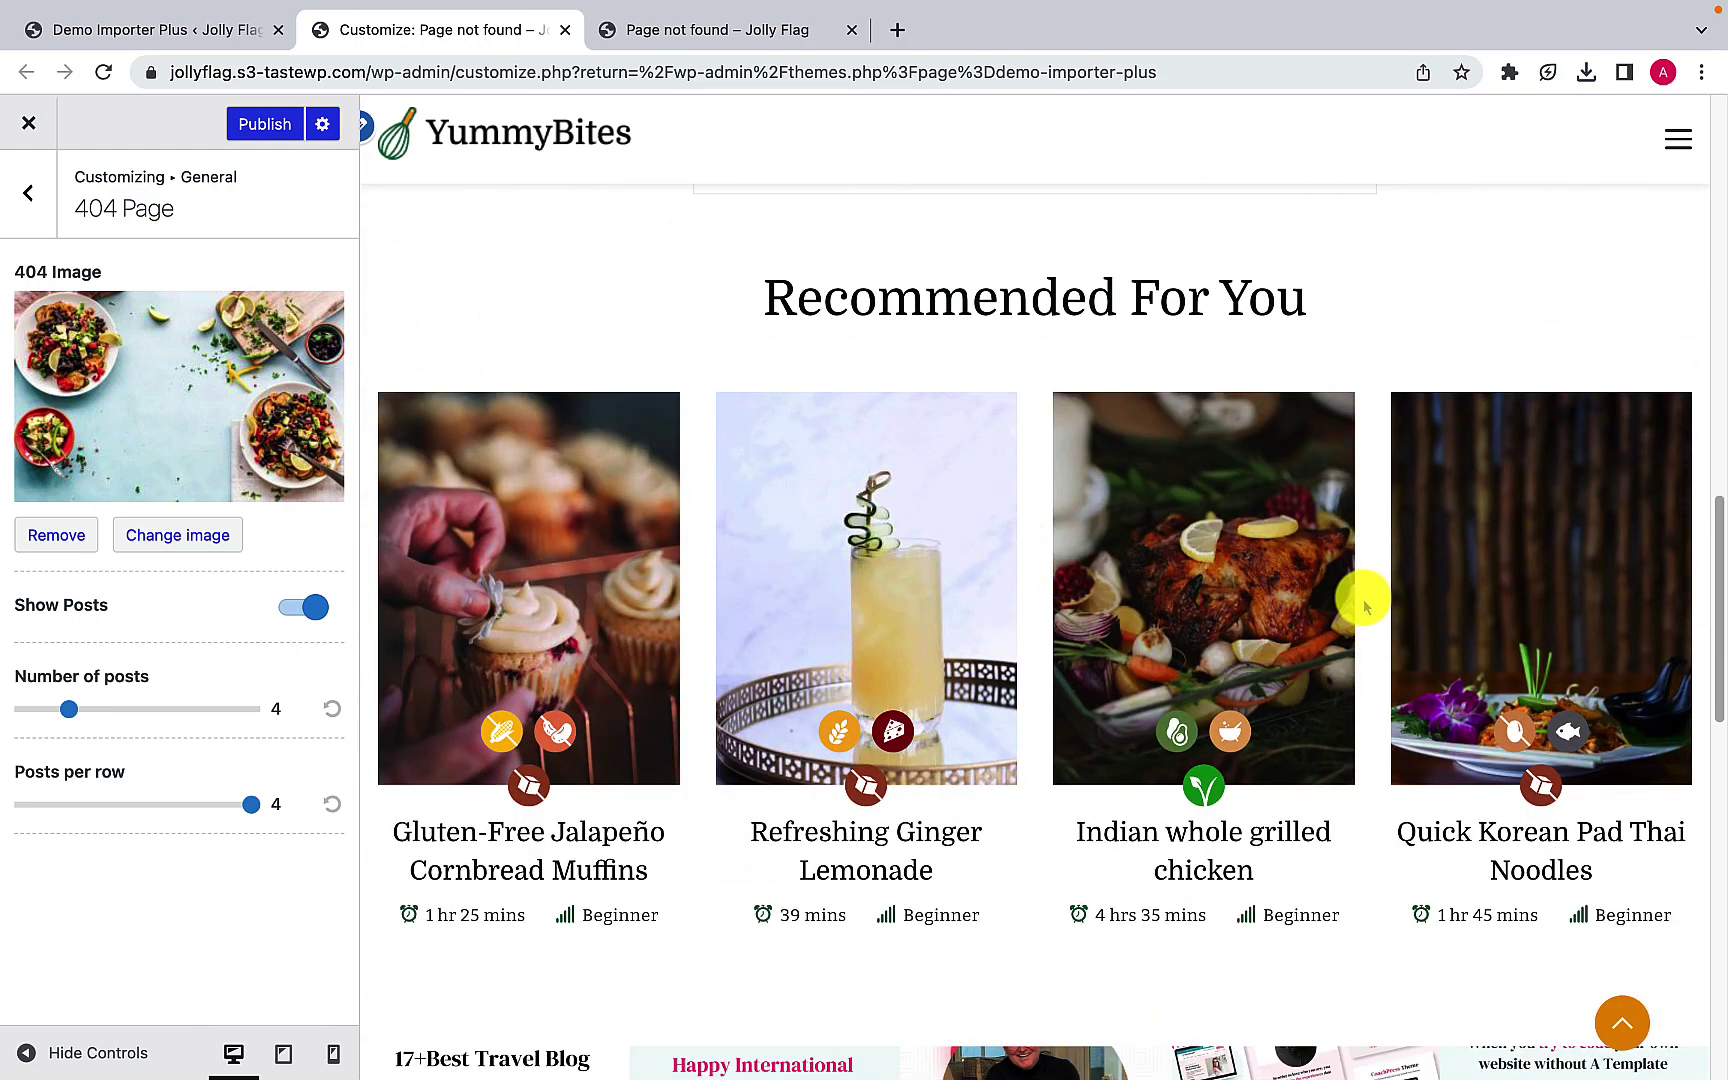
scroll(1365, 605, down, 2)
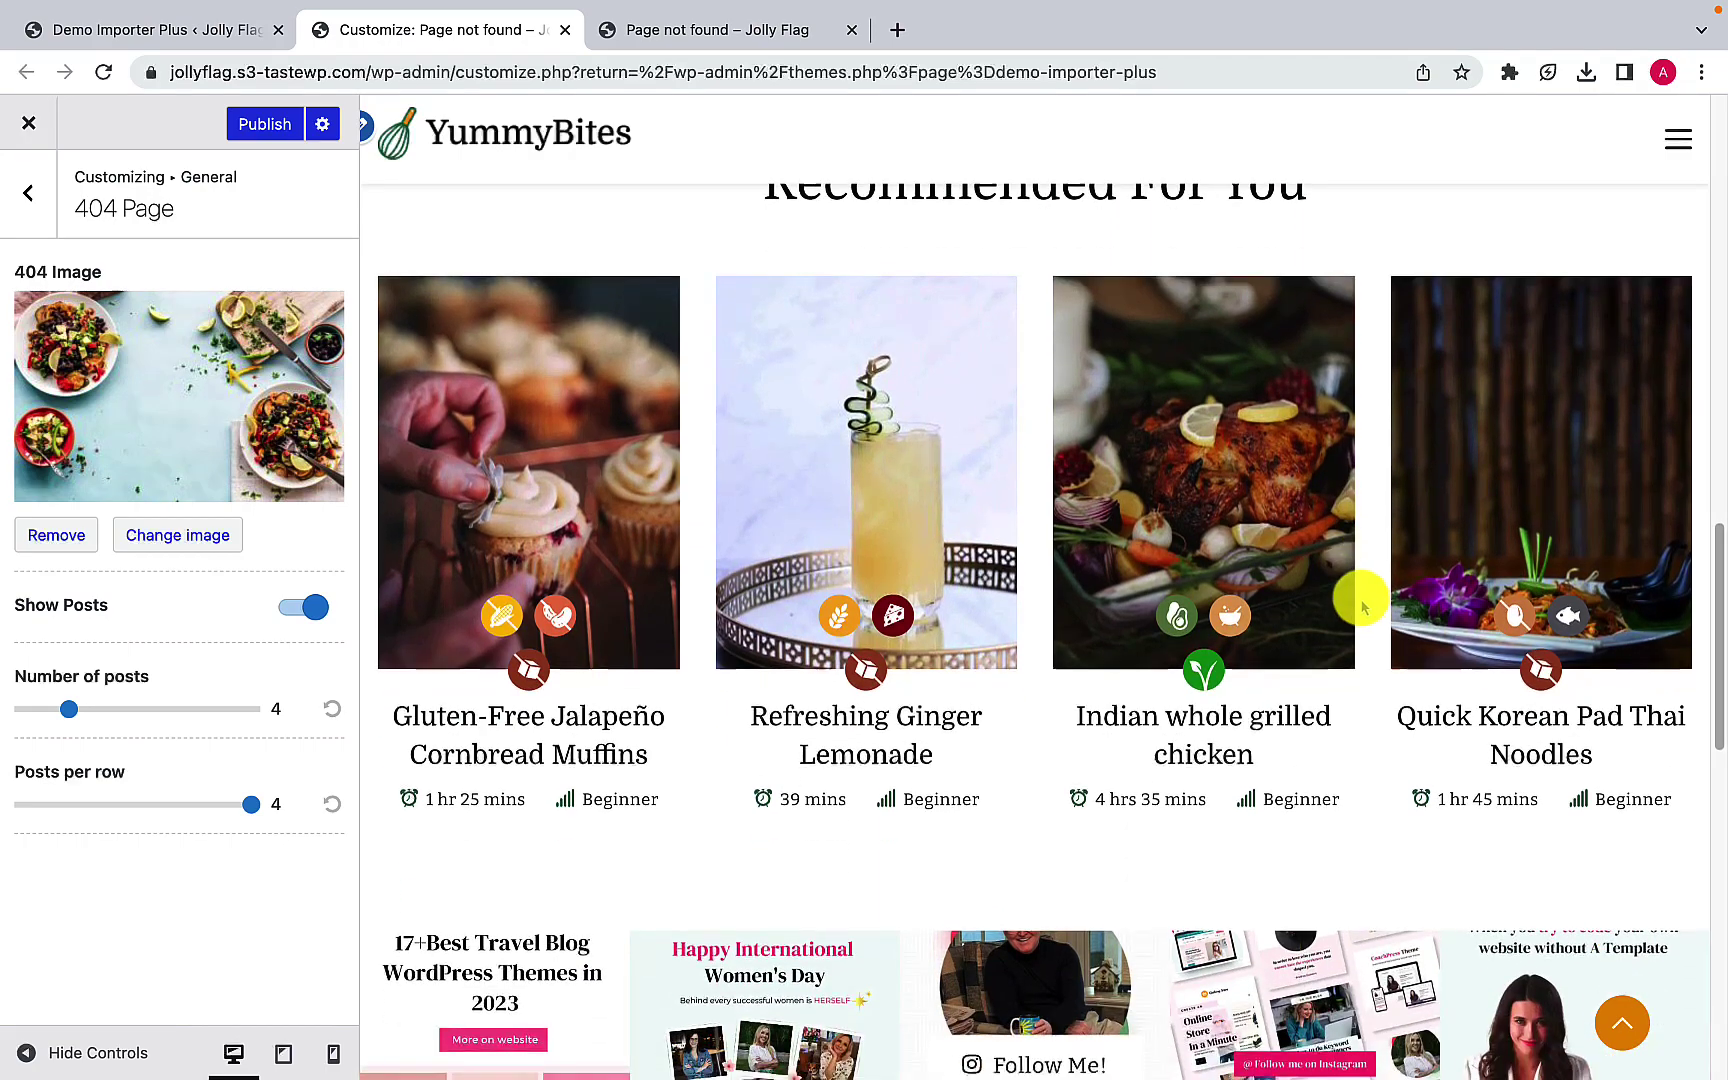
click(295, 607)
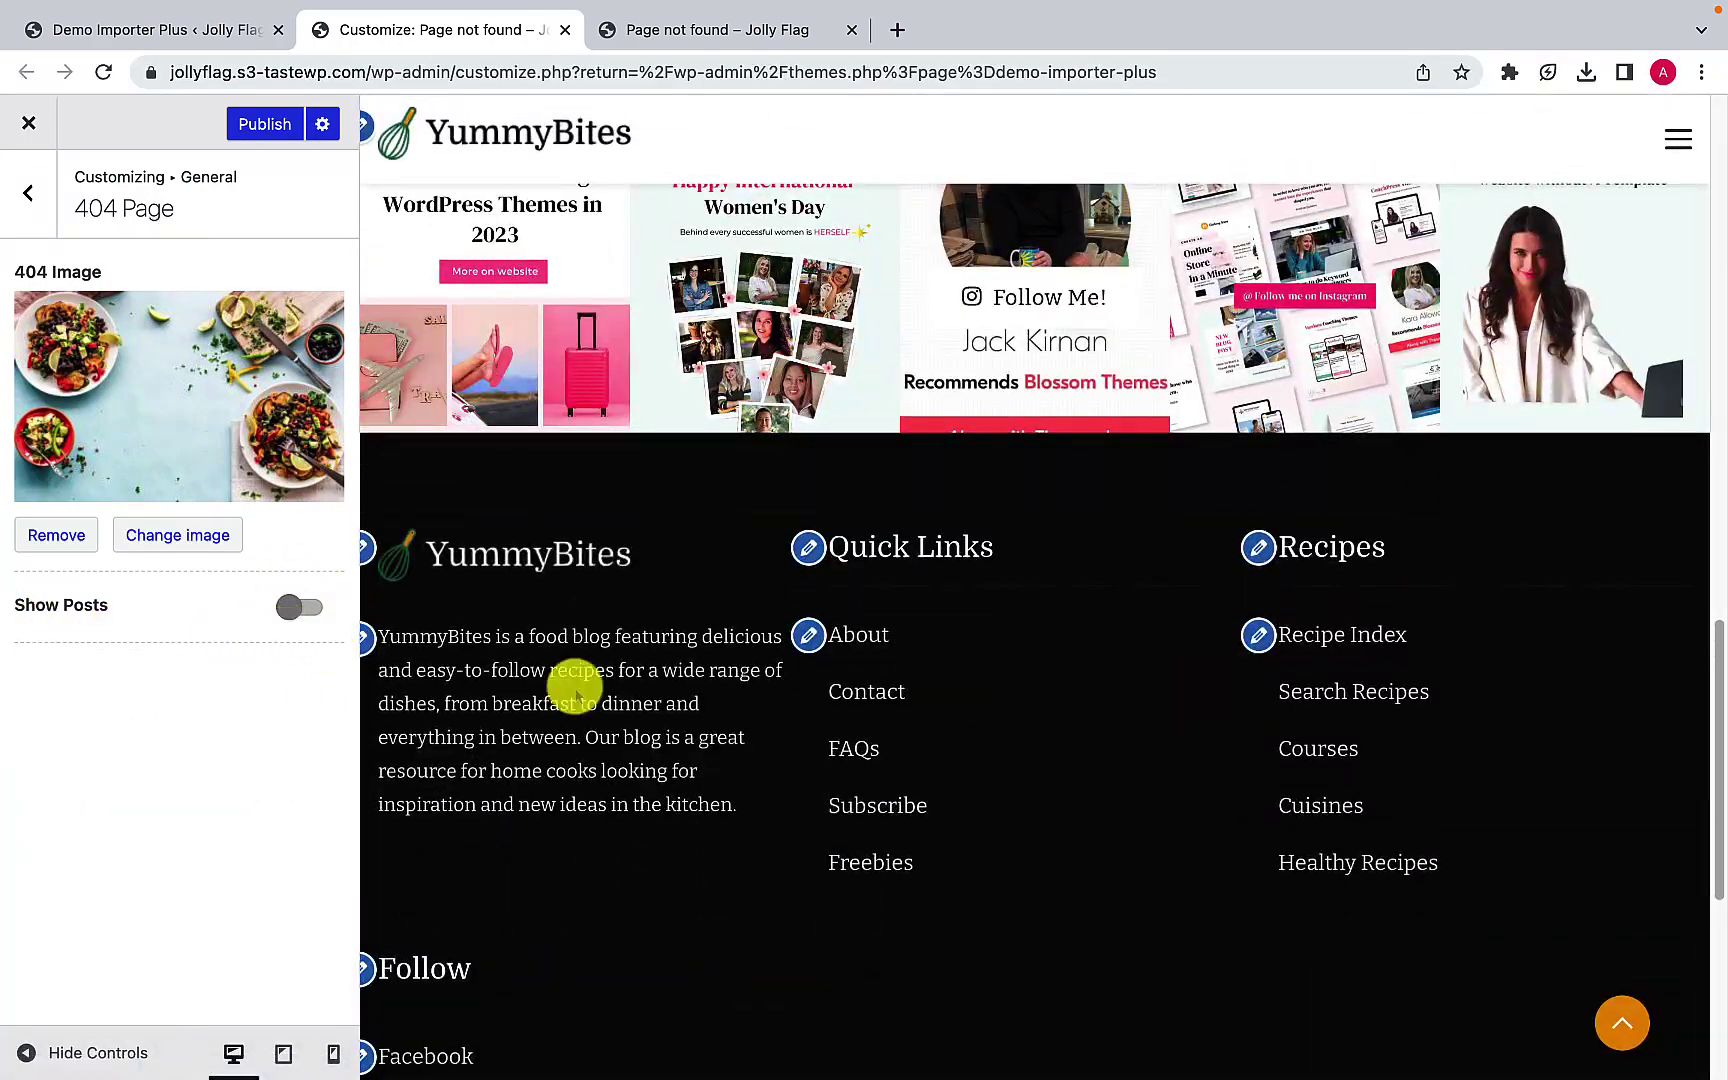
scroll(690, 695, up, 8)
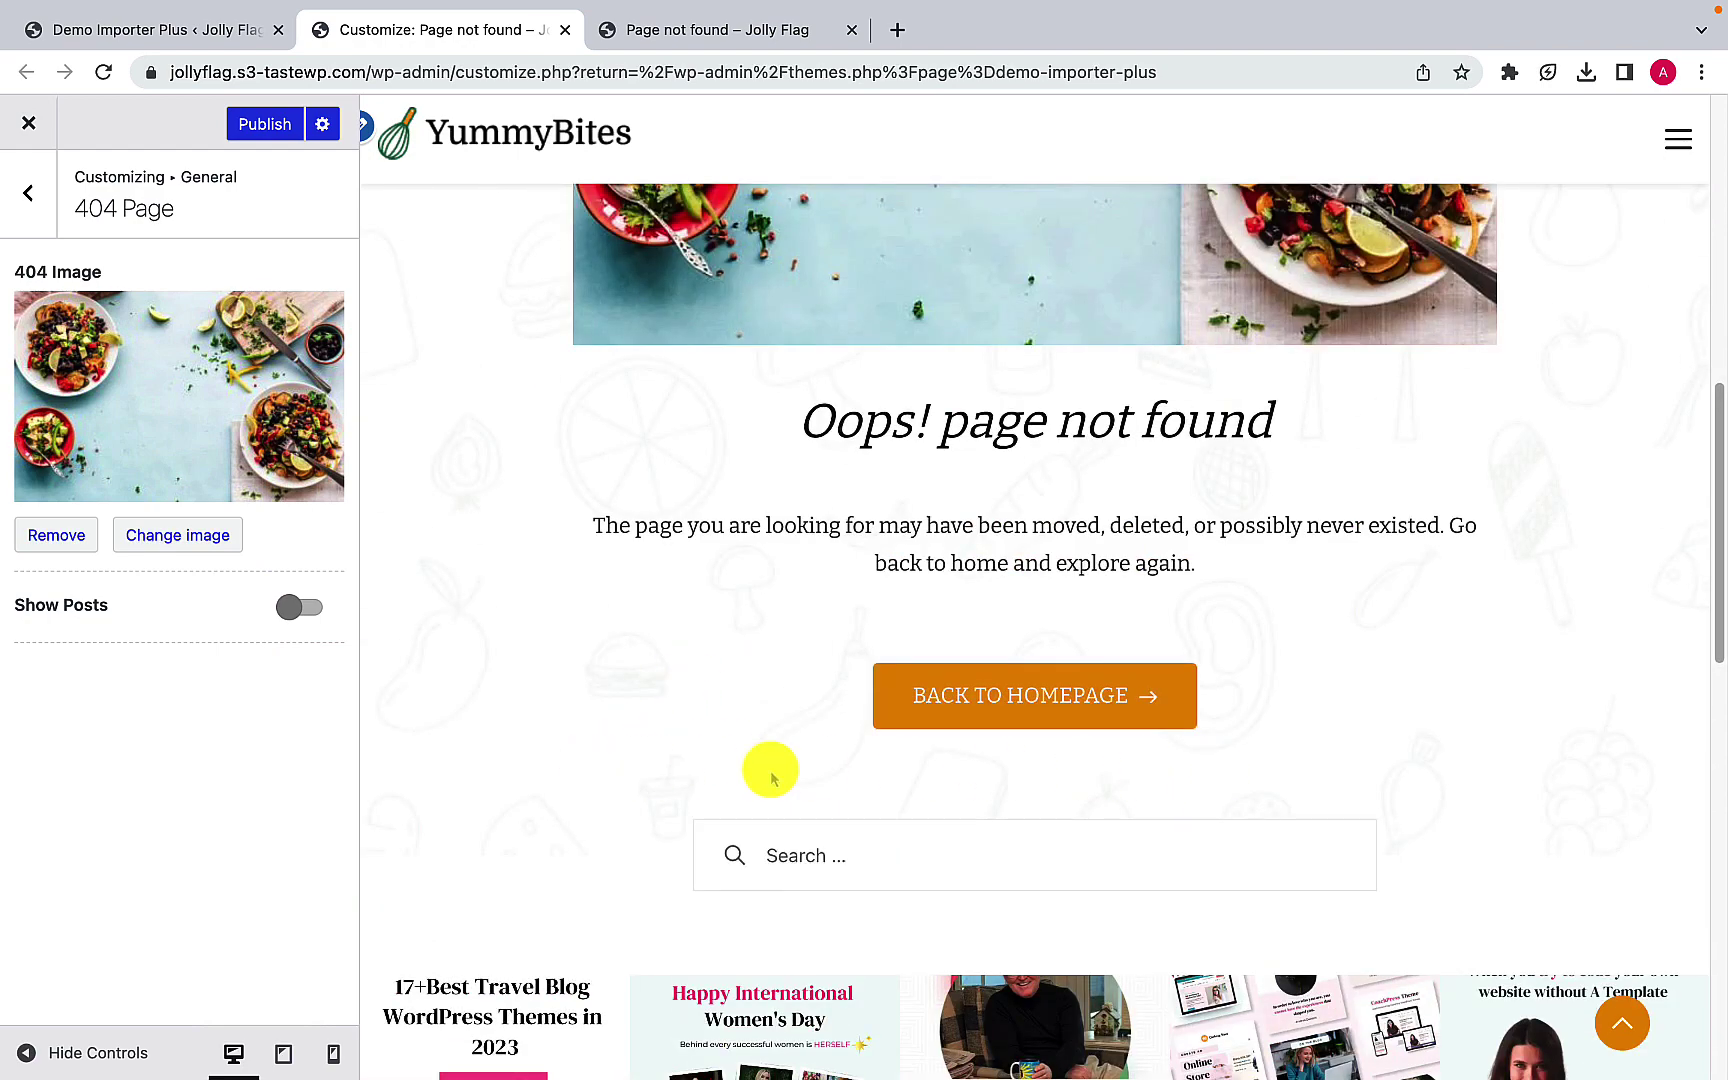
scroll(1246, 766, up, 3)
scroll(1250, 776, up, 5)
scroll(1250, 776, down, 7)
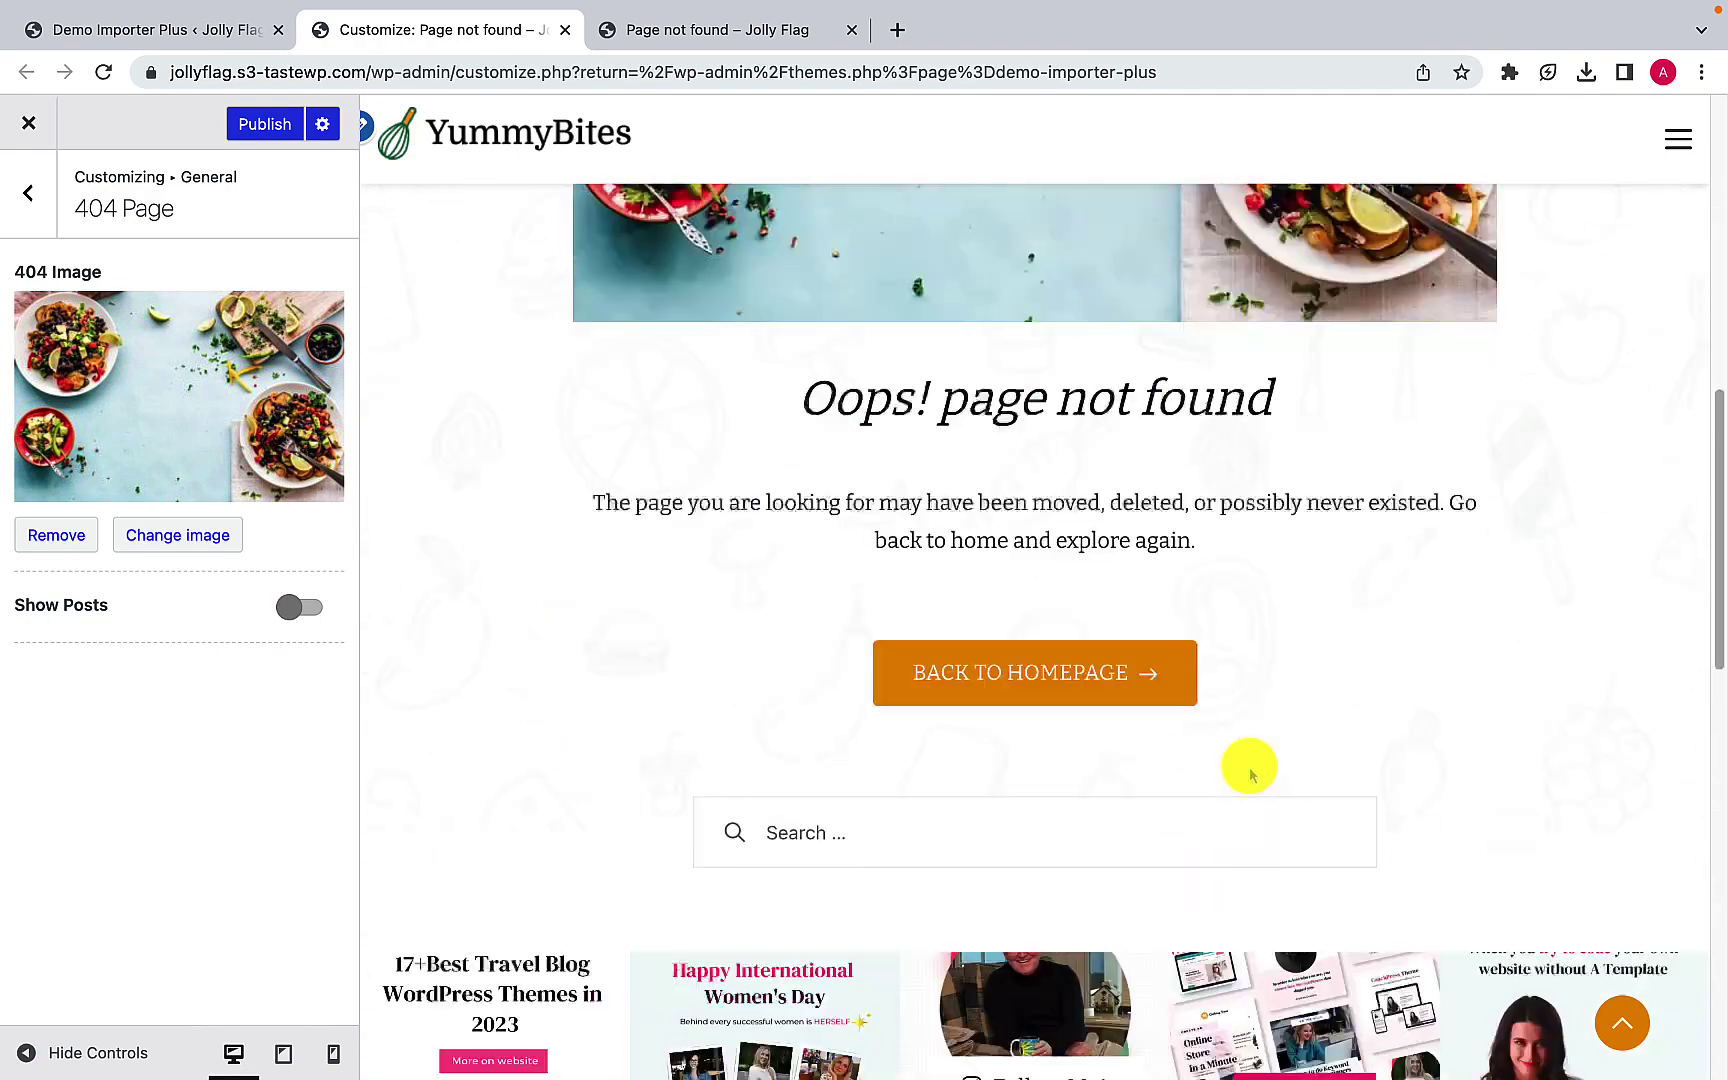
Step: Turn Show Posts back on and check the Recommended For You section in the preview
click(303, 606)
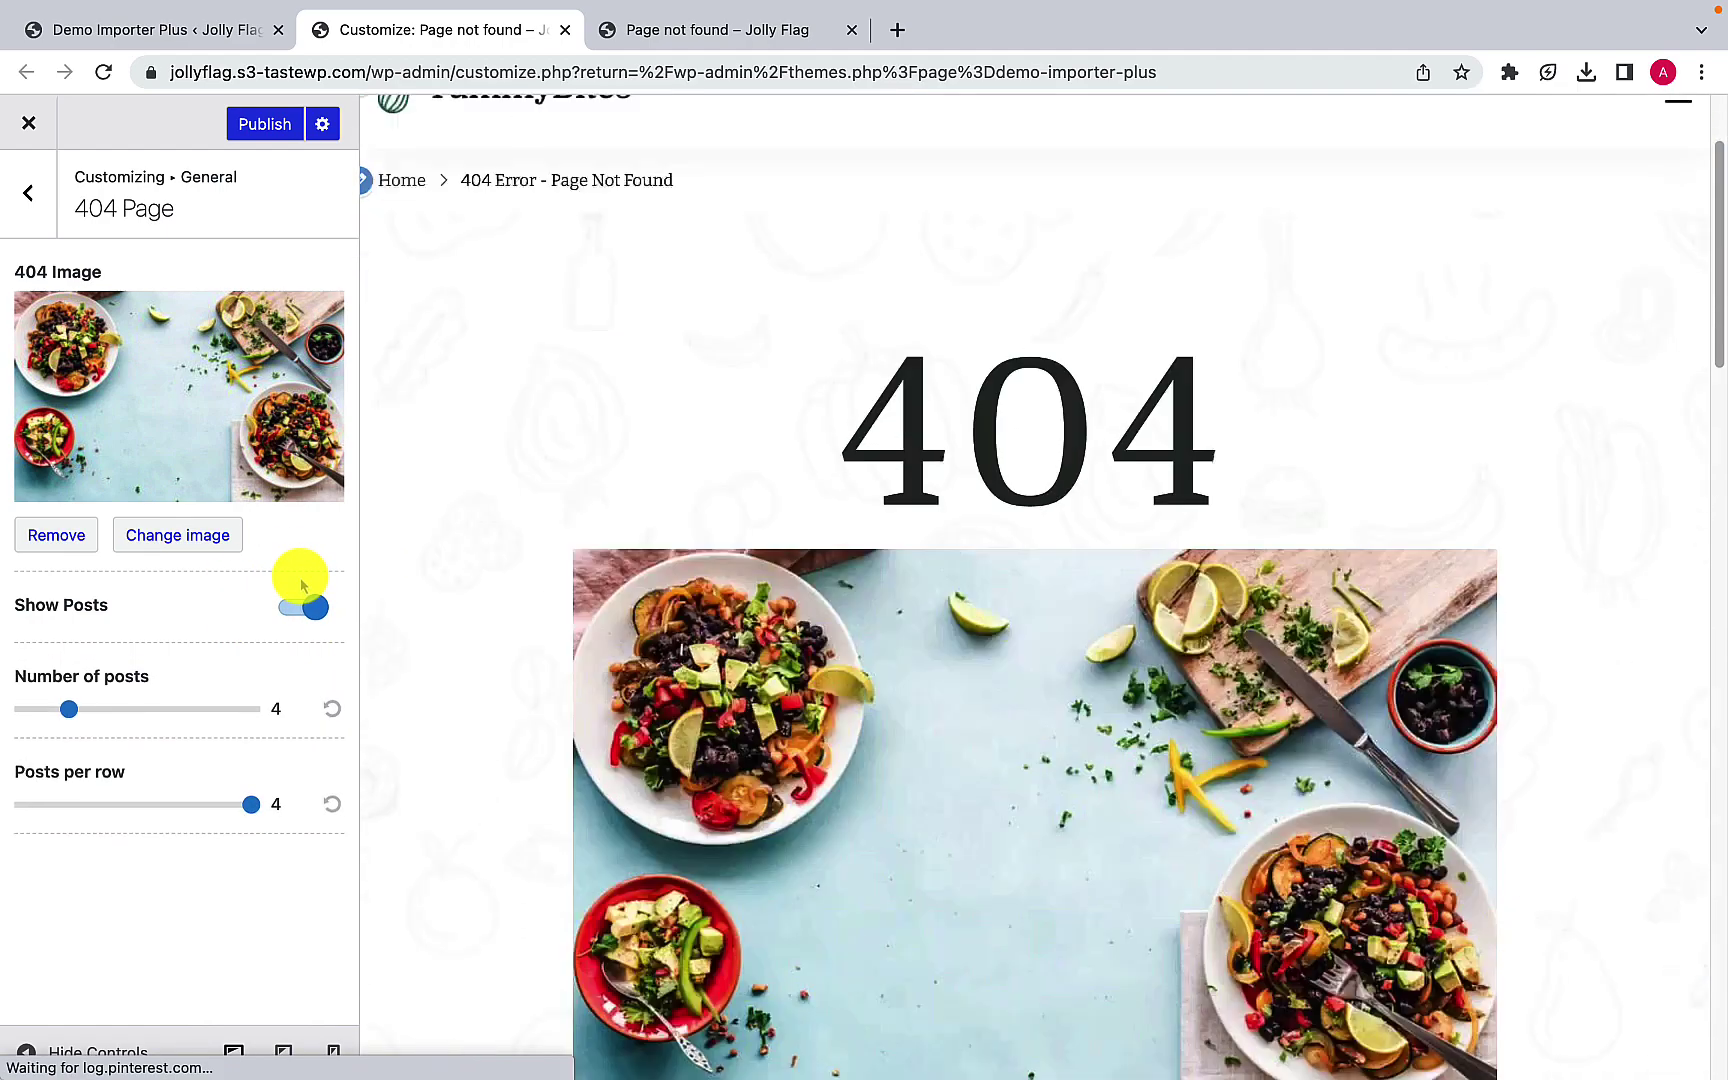
scroll(760, 714, down, 10)
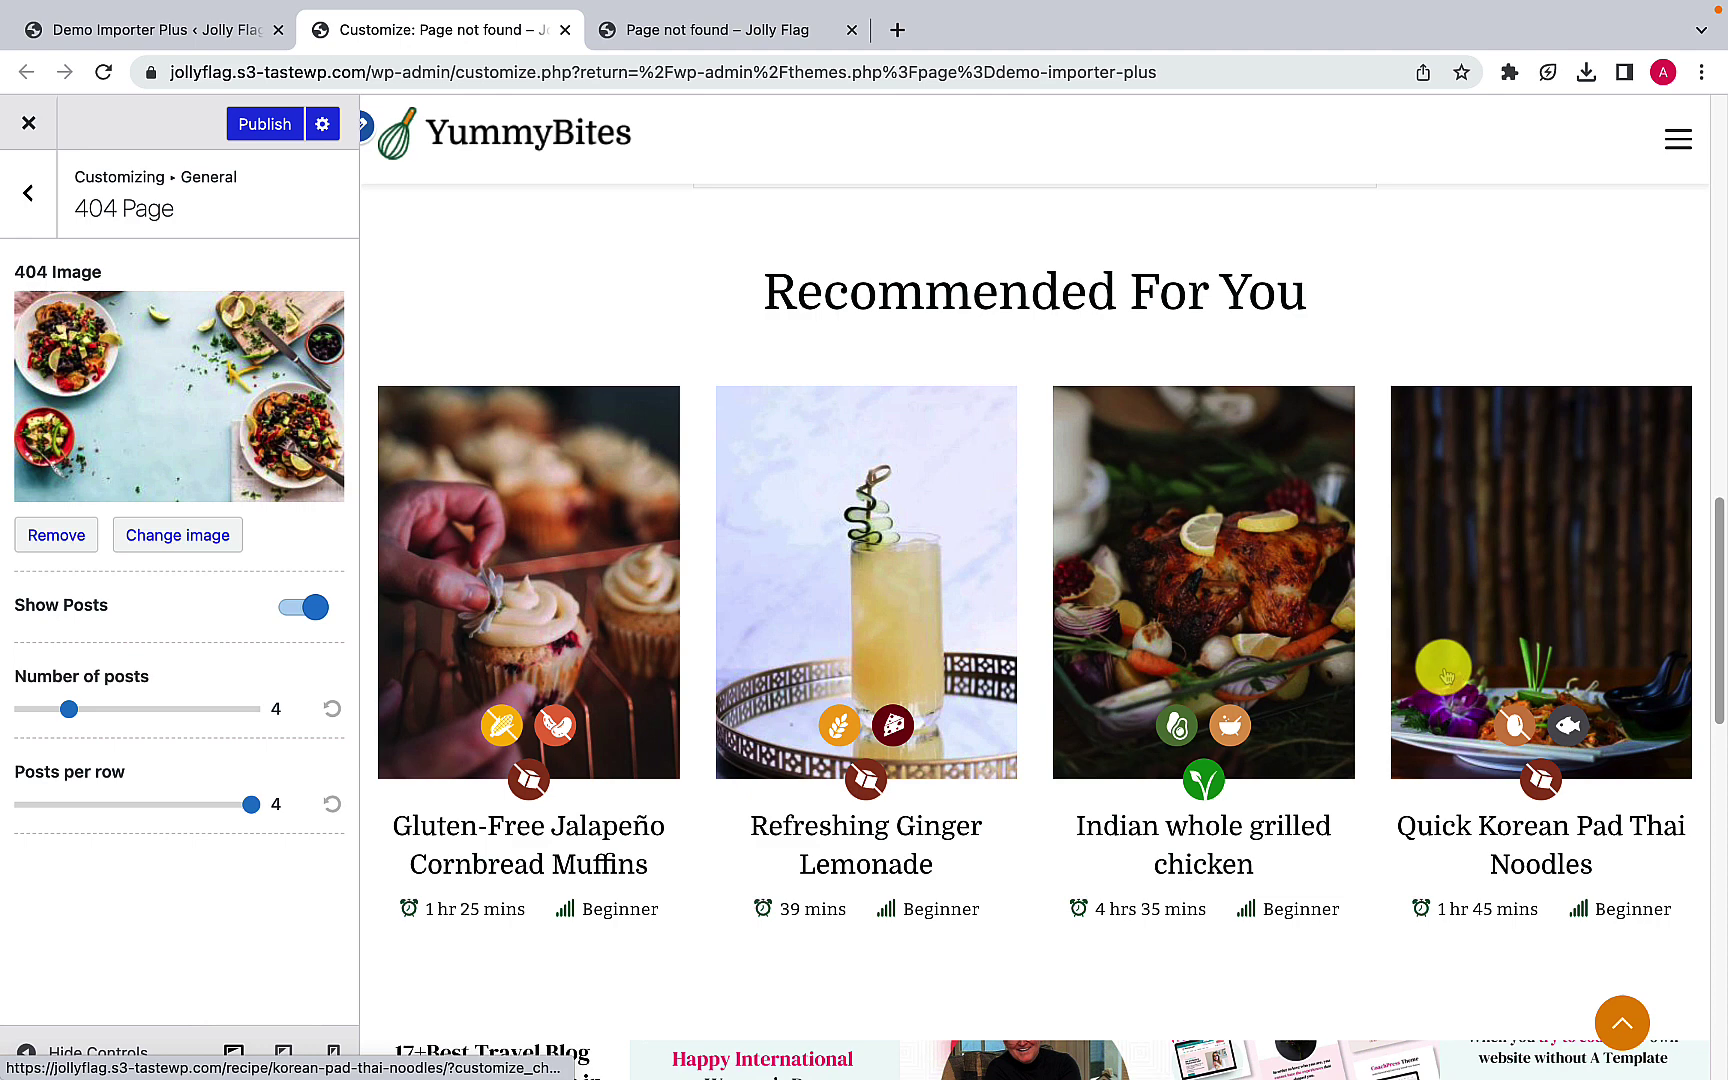
scroll(1443, 668, down, 3)
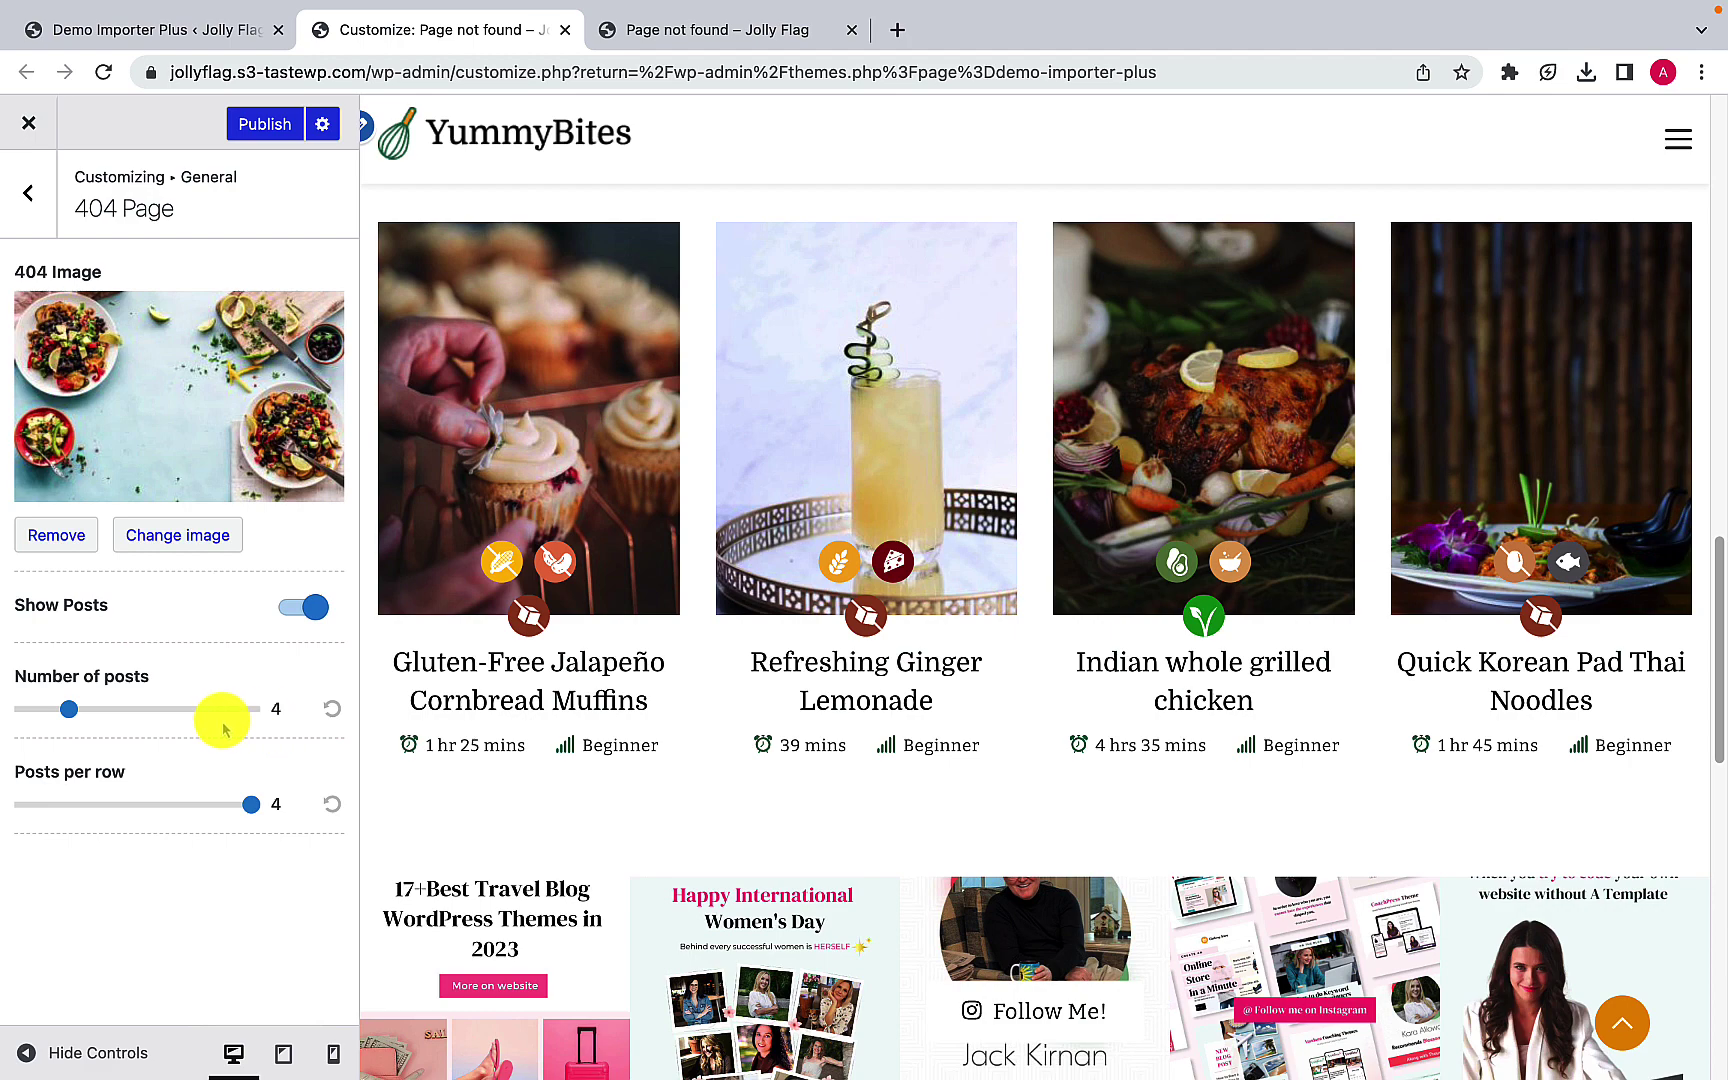
Step: Set the 404 page's number of posts to 8 and review the recommended posts in the preview
drag(69, 709, 158, 712)
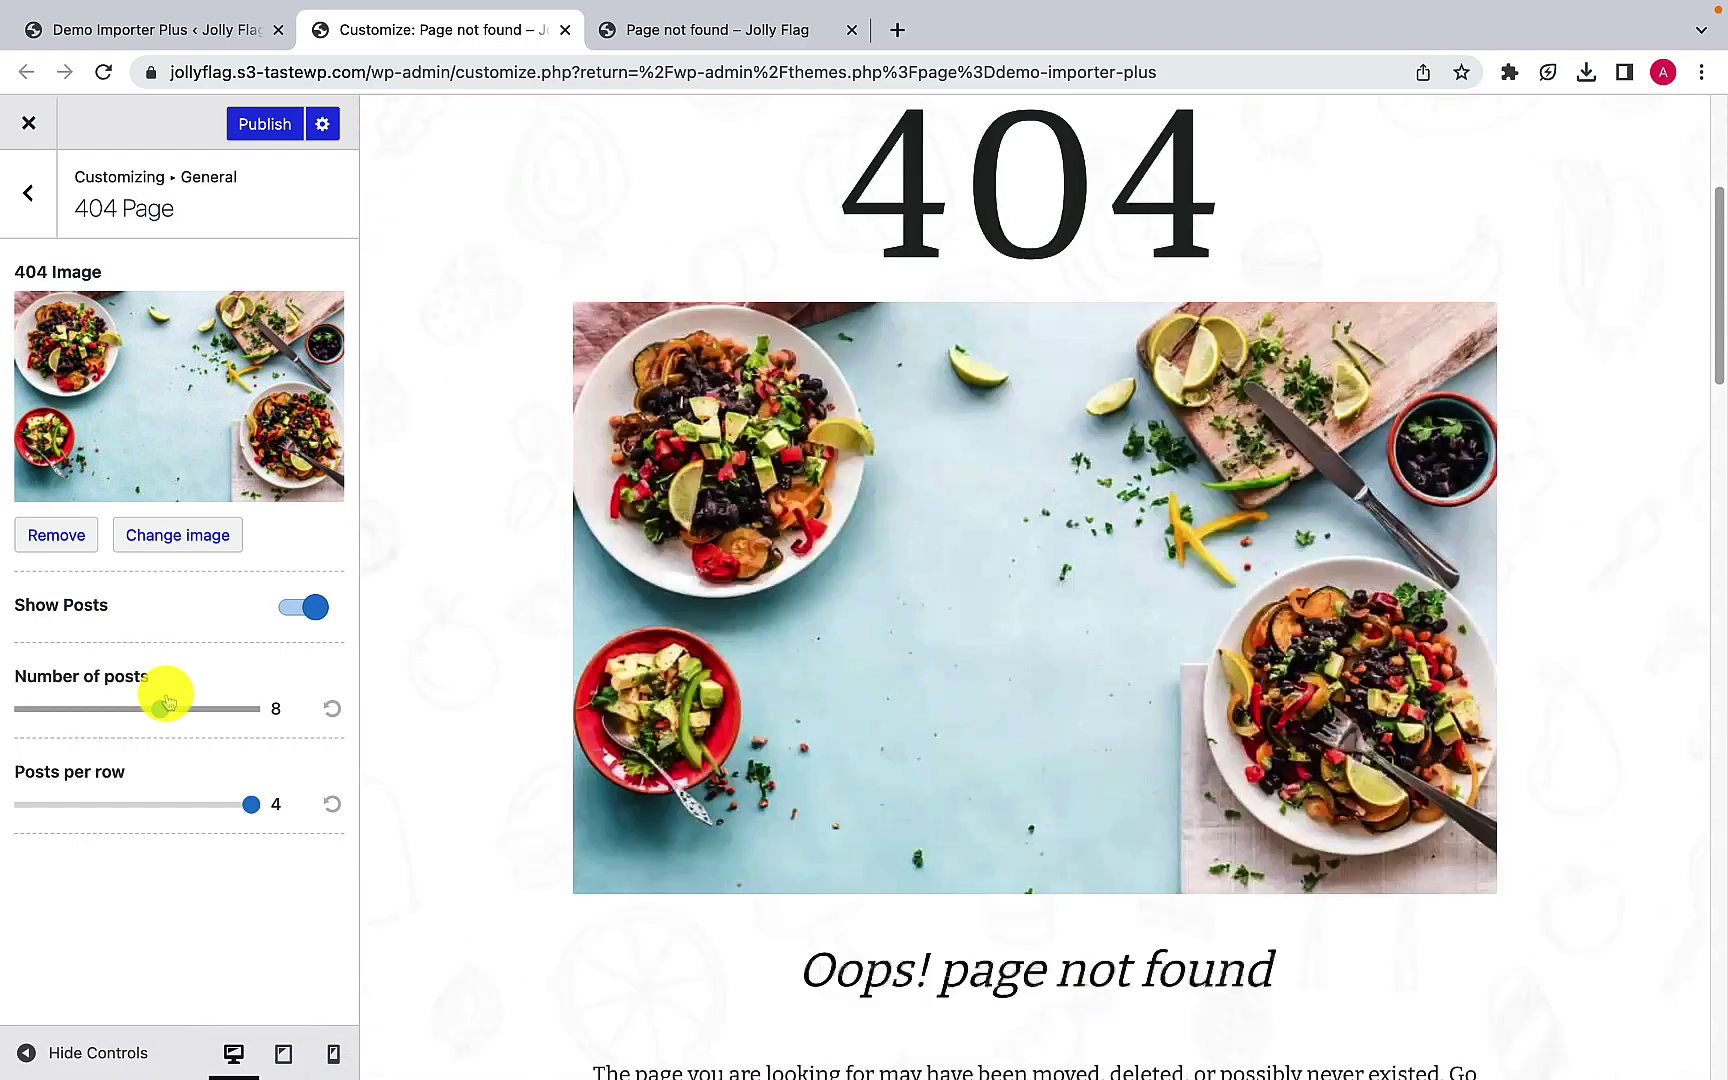
scroll(1118, 571, down, 5)
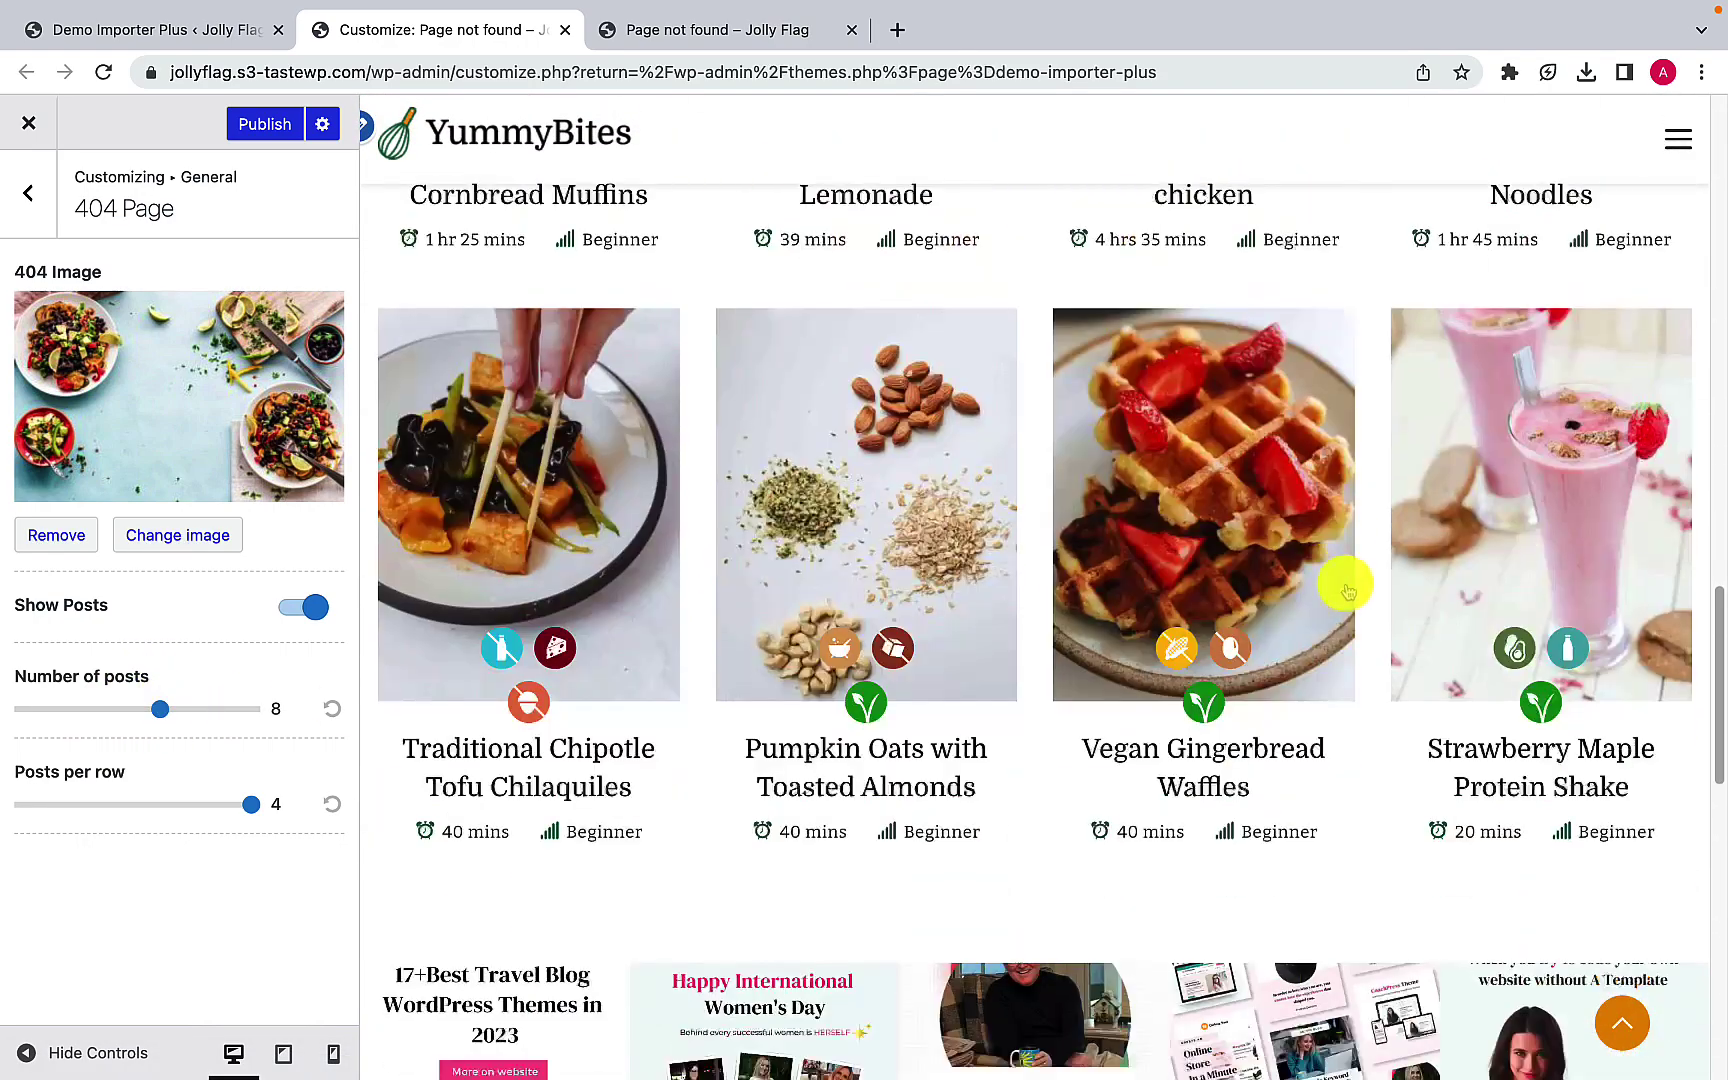
scroll(810, 610, up, 5)
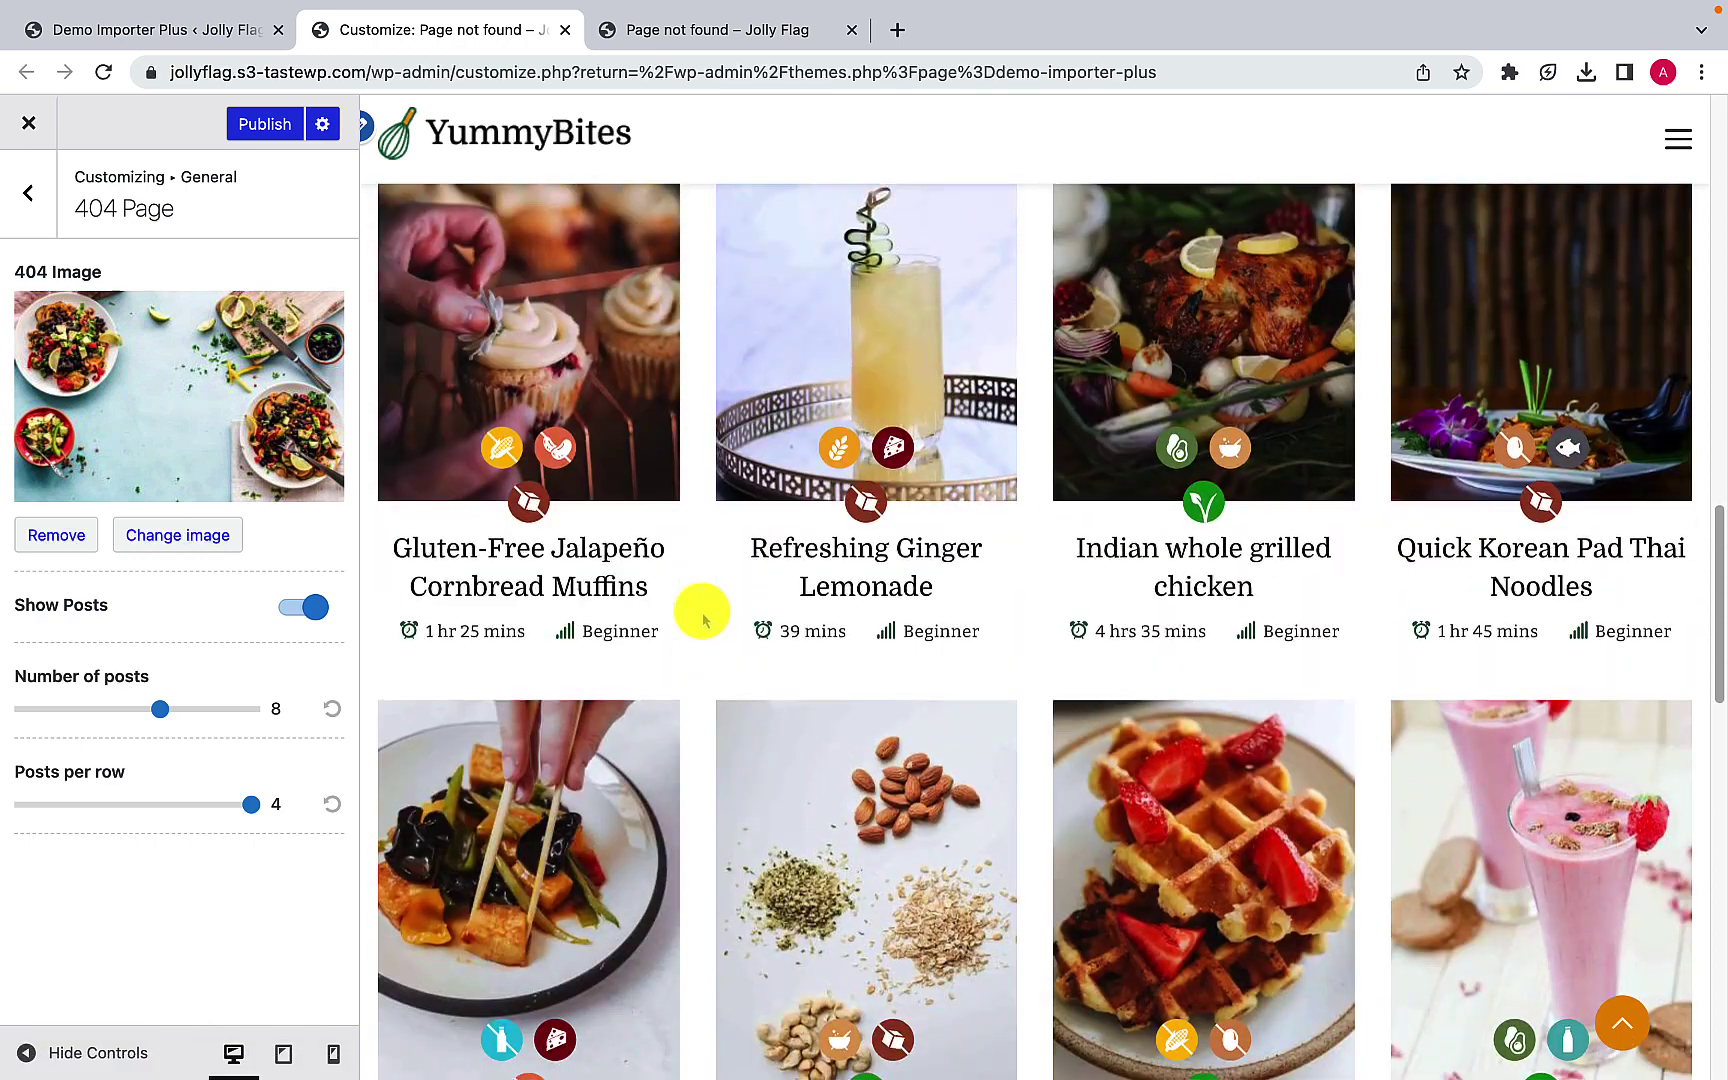
scroll(705, 620, up, 1)
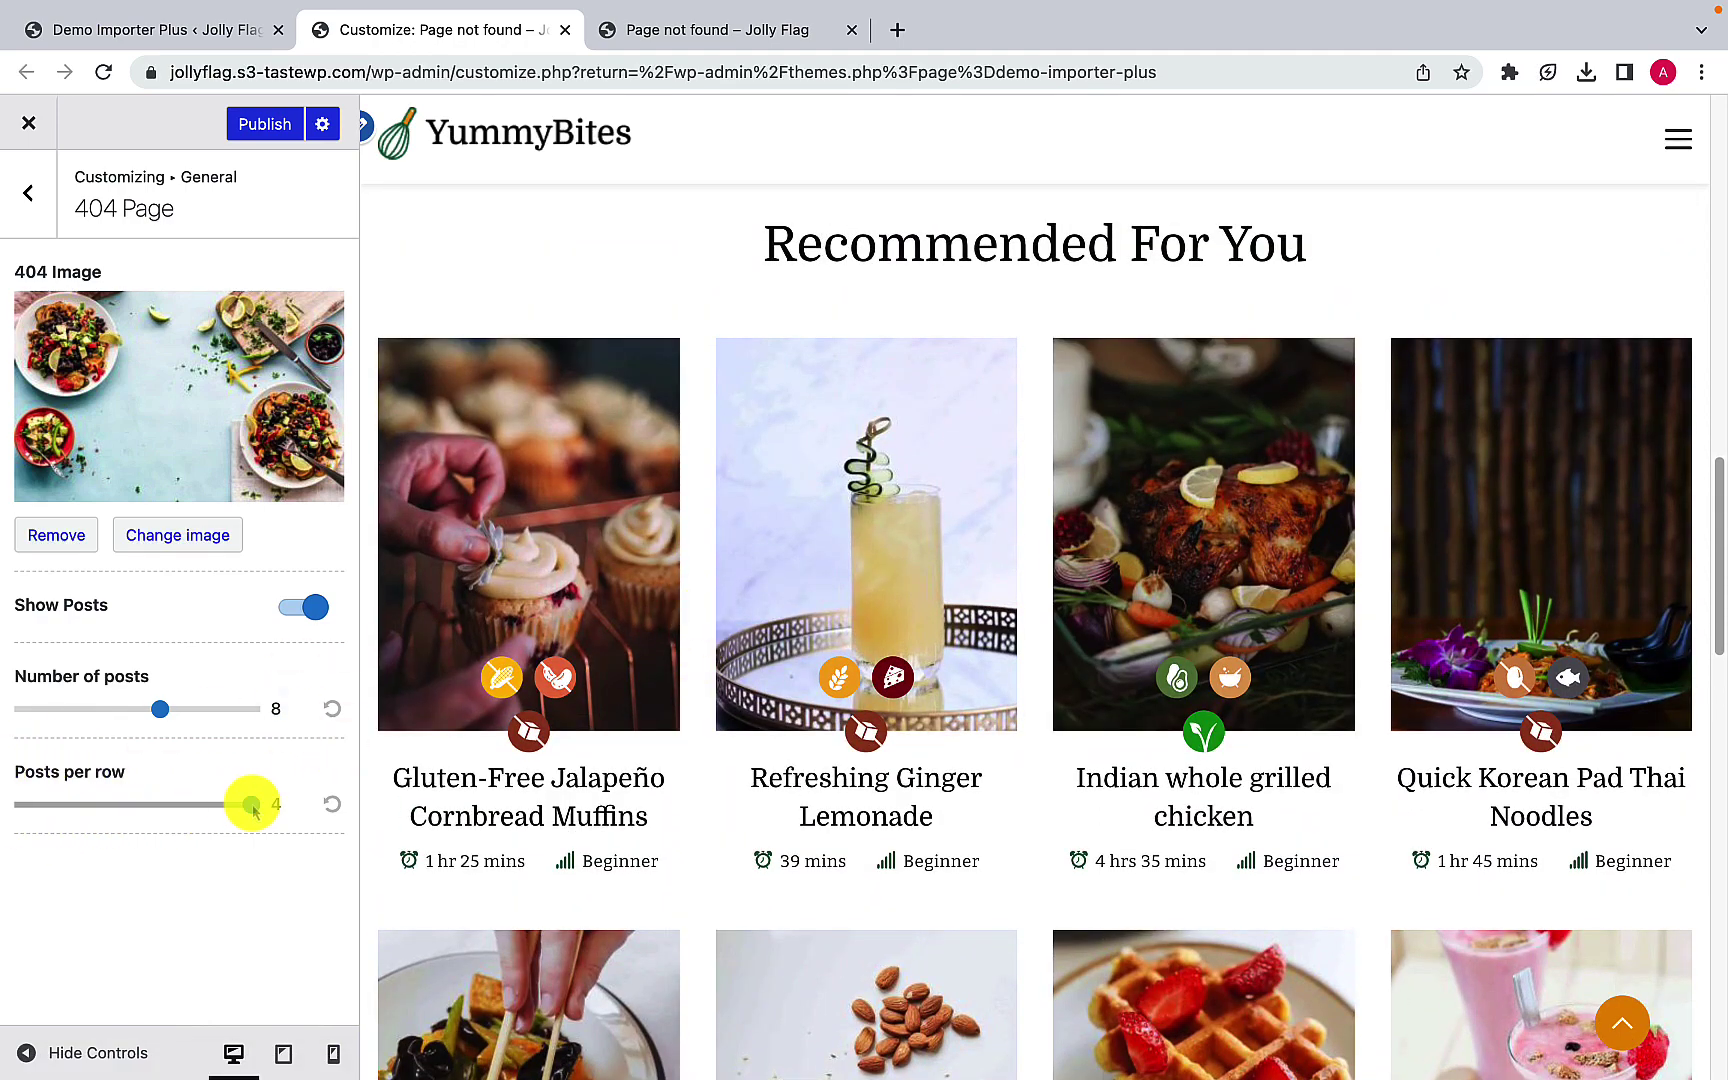
Step: Set the 404 page's posts per row to 2 and check the resulting layout in the preview
drag(251, 804, 137, 815)
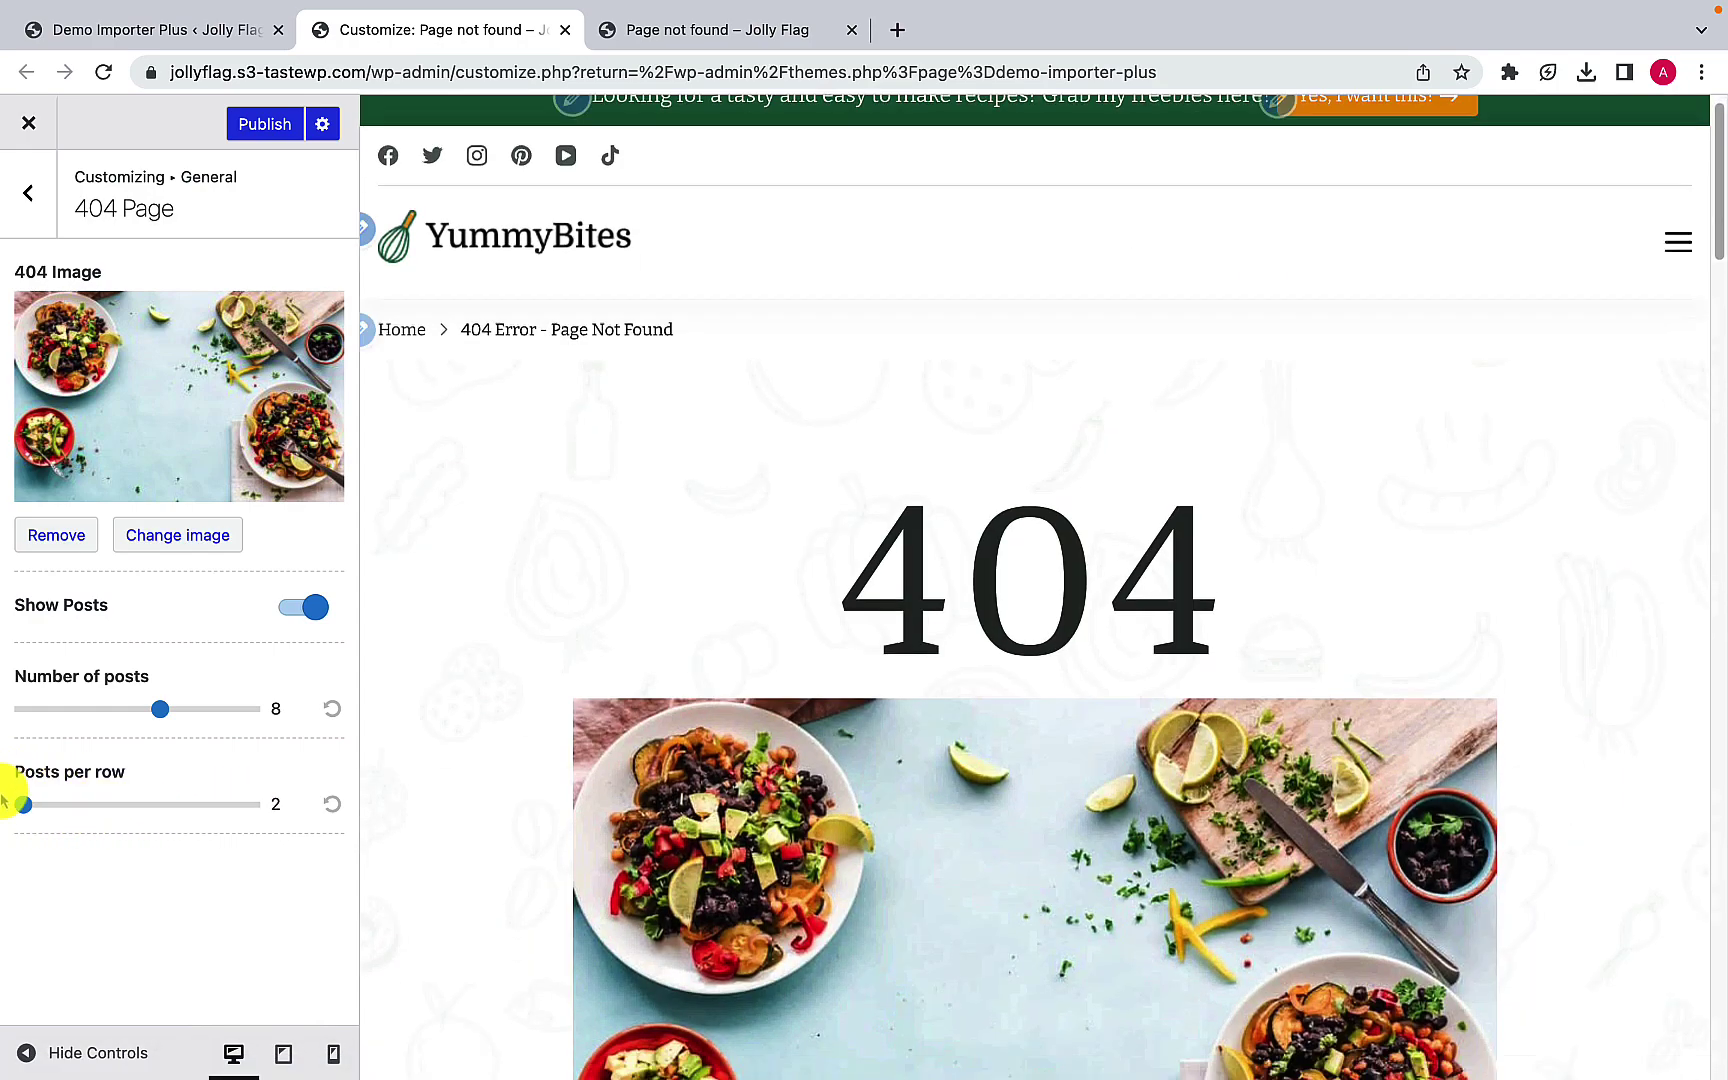
scroll(1234, 733, down, 20)
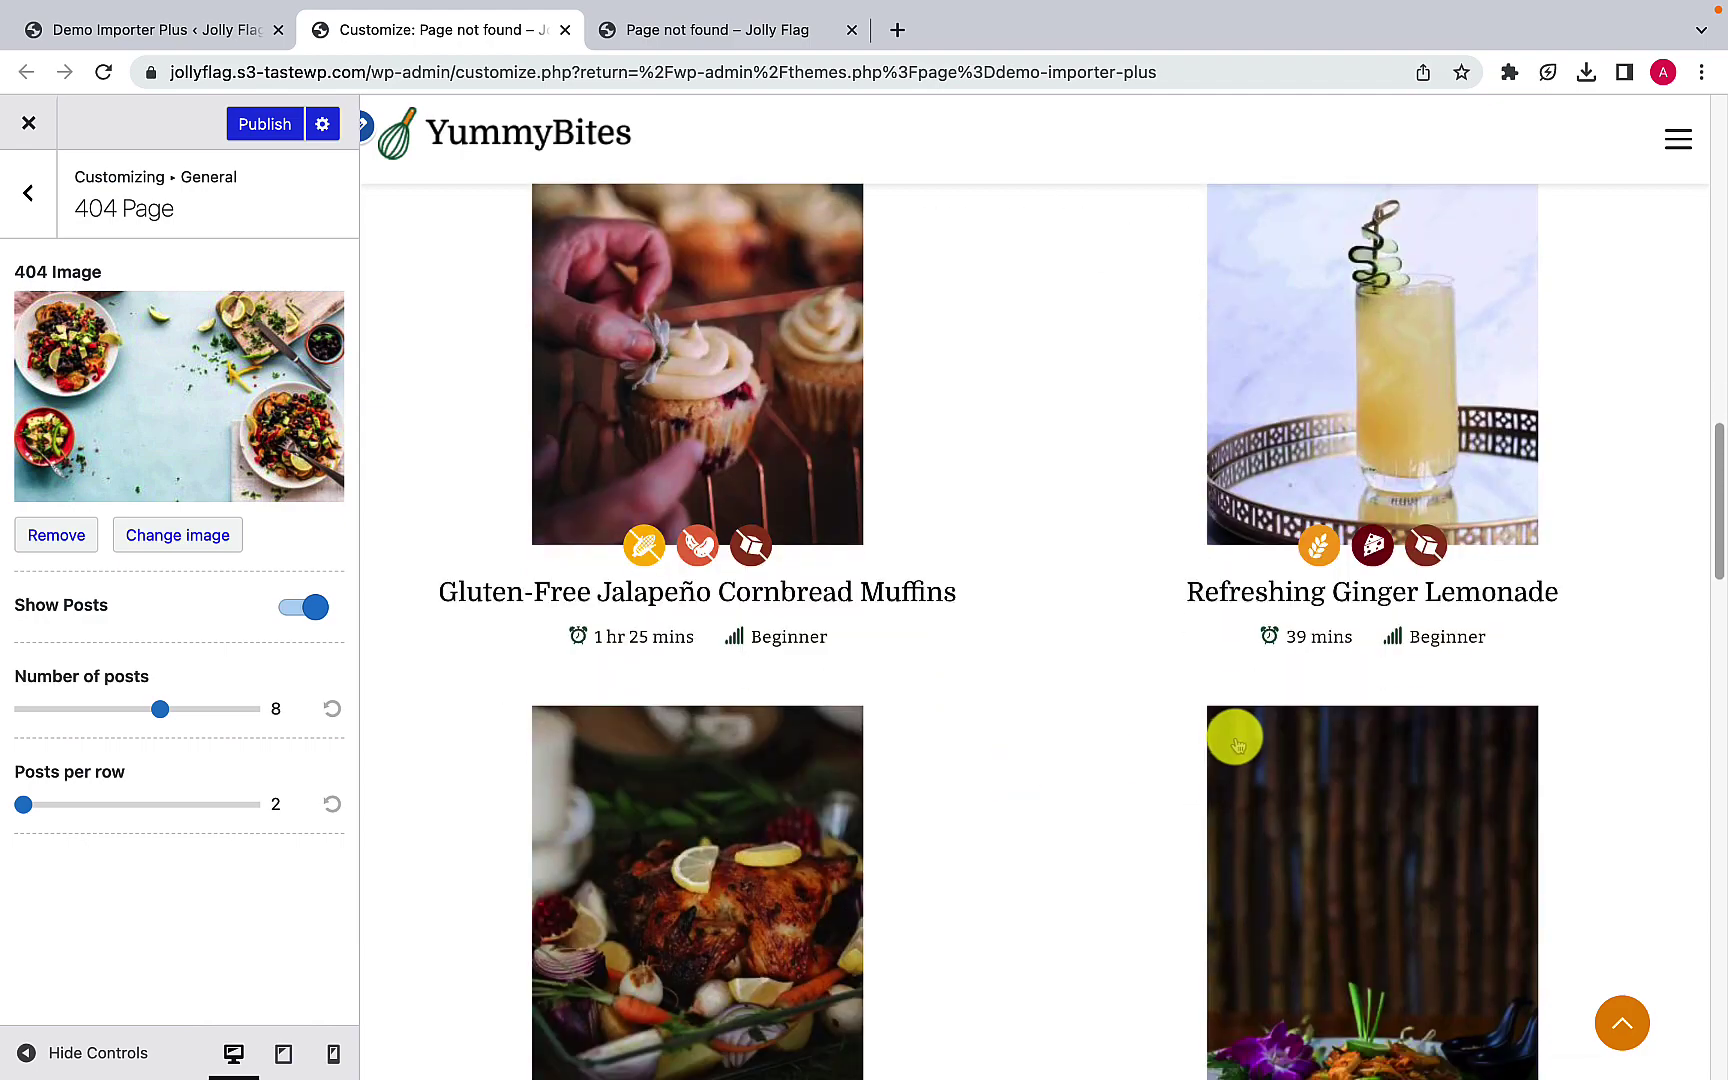
scroll(1210, 748, up, 20)
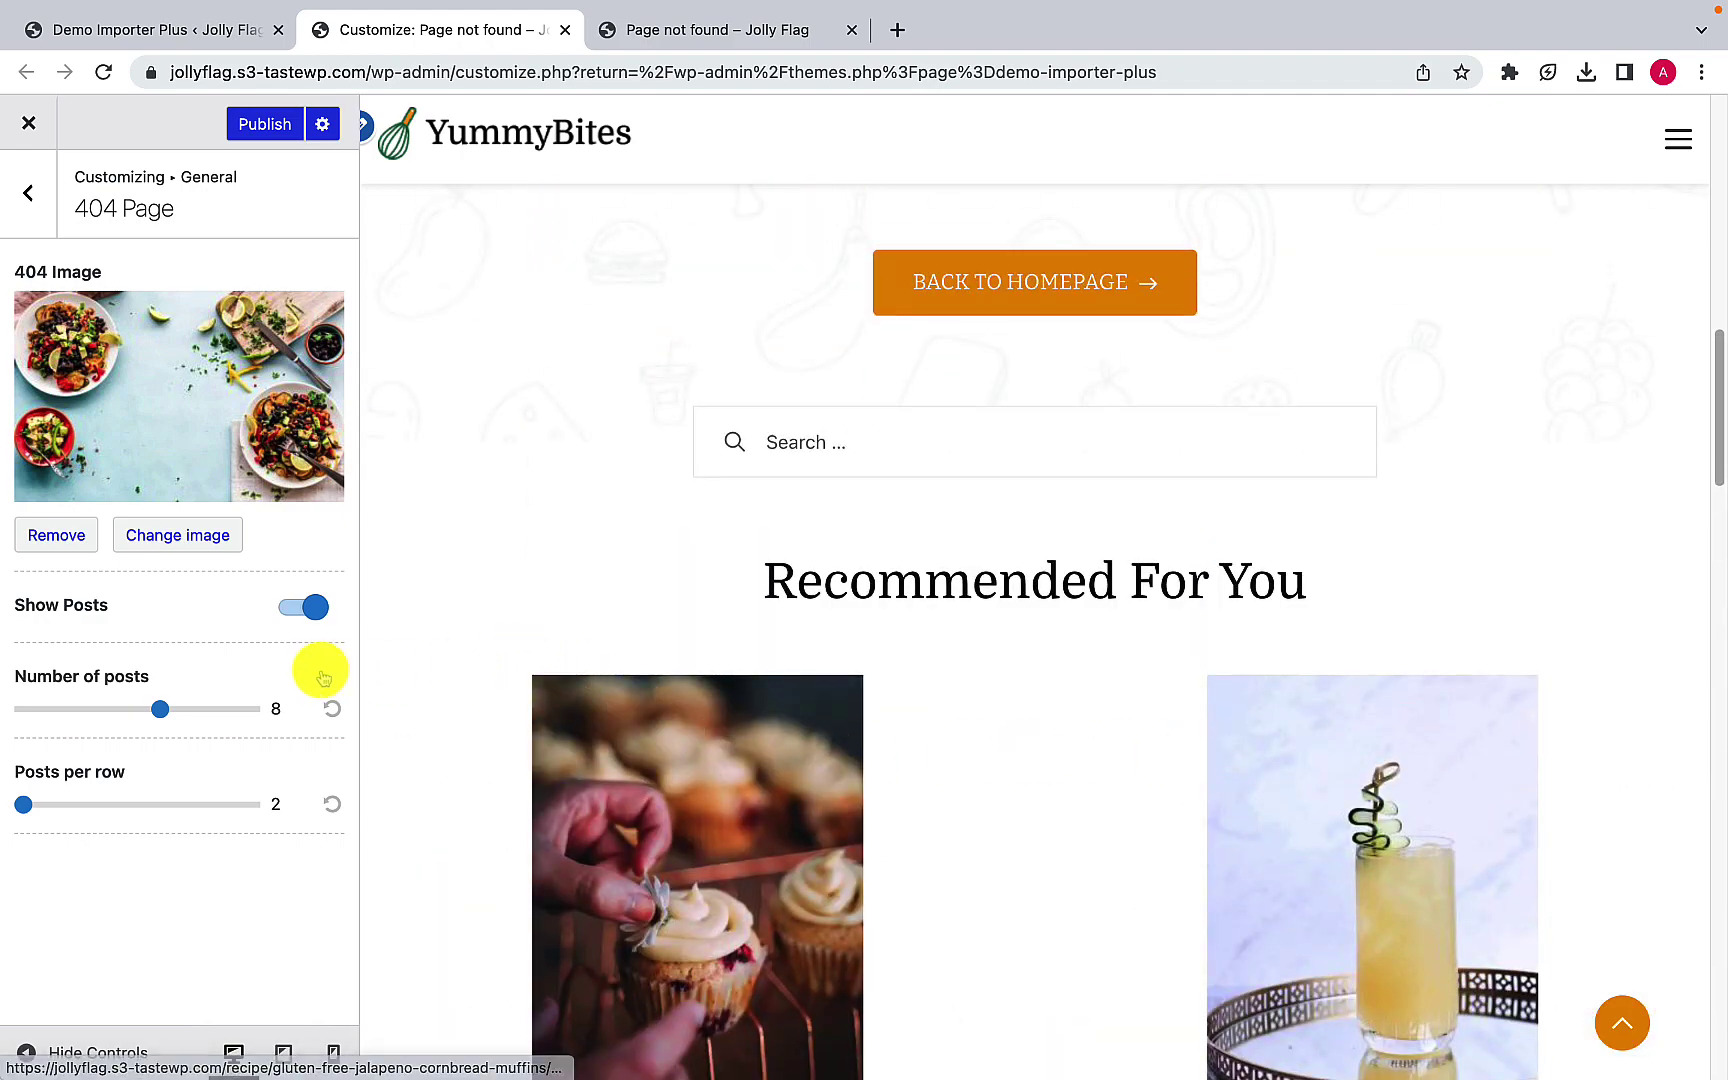
Step: Reset posts per row and number of posts to their defaults of 4, then publish the 404 page changes
click(333, 806)
click(339, 712)
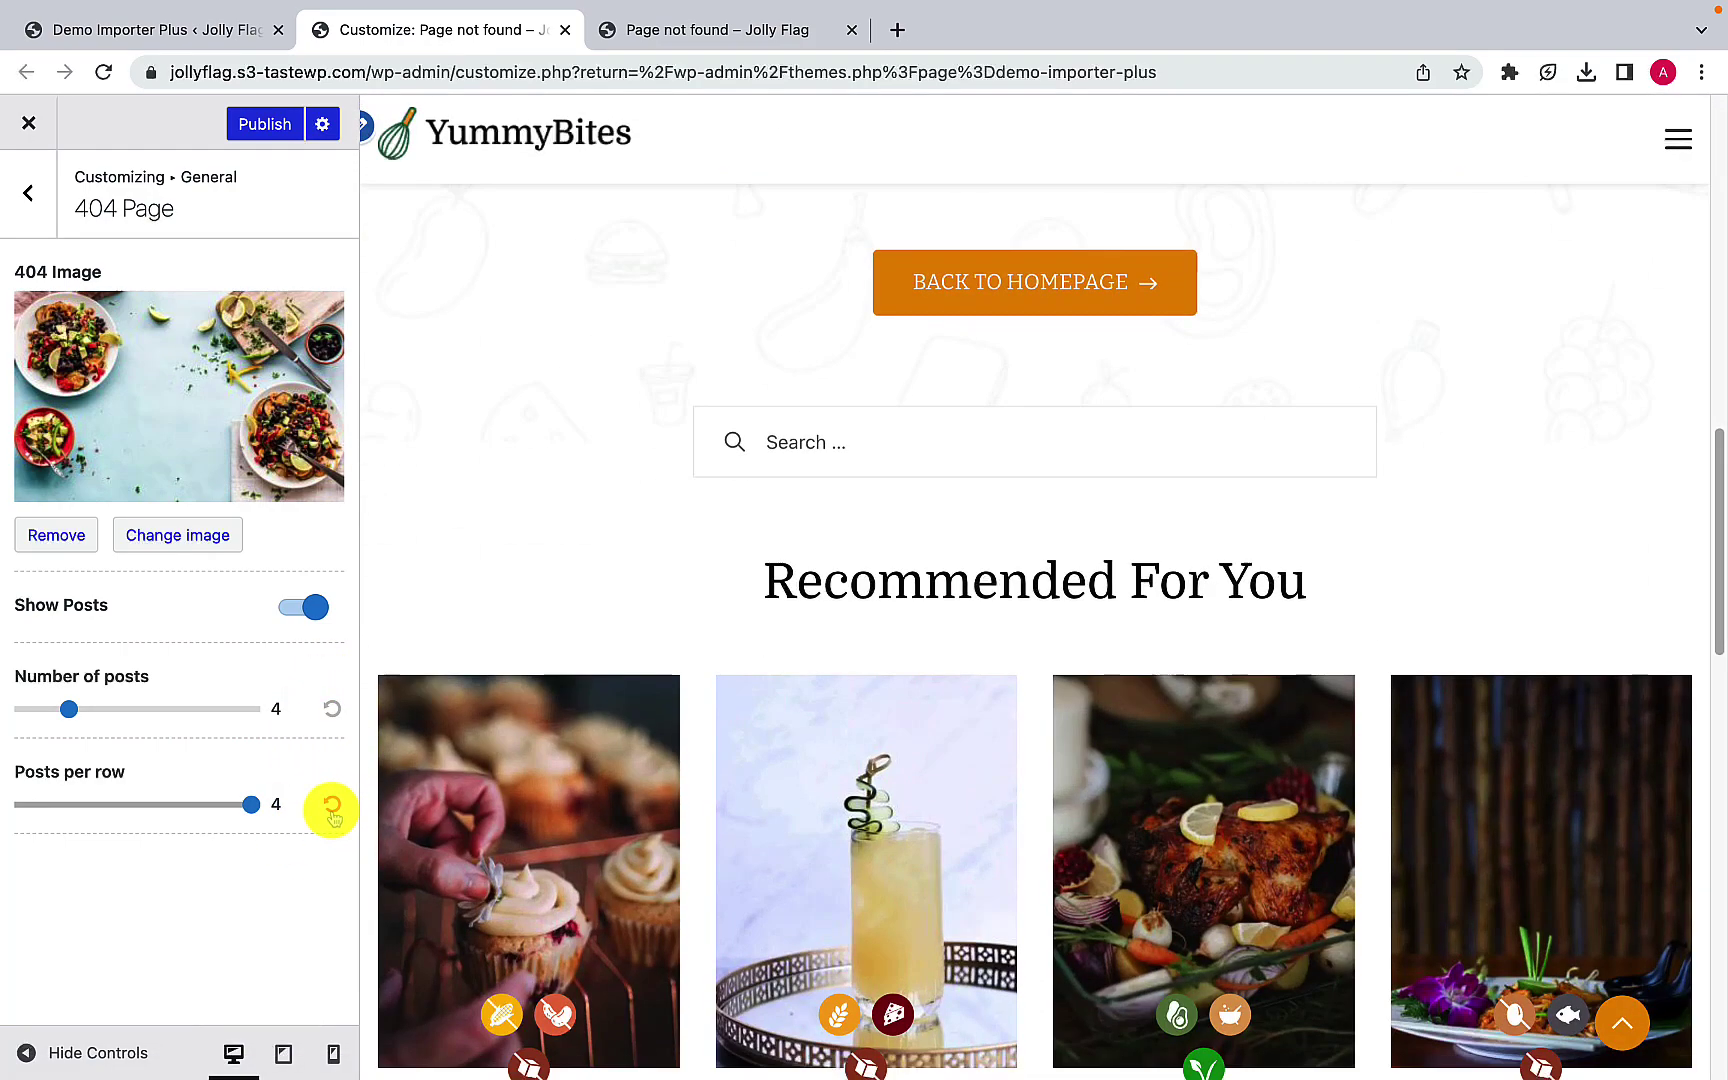
scroll(630, 694, down, 4)
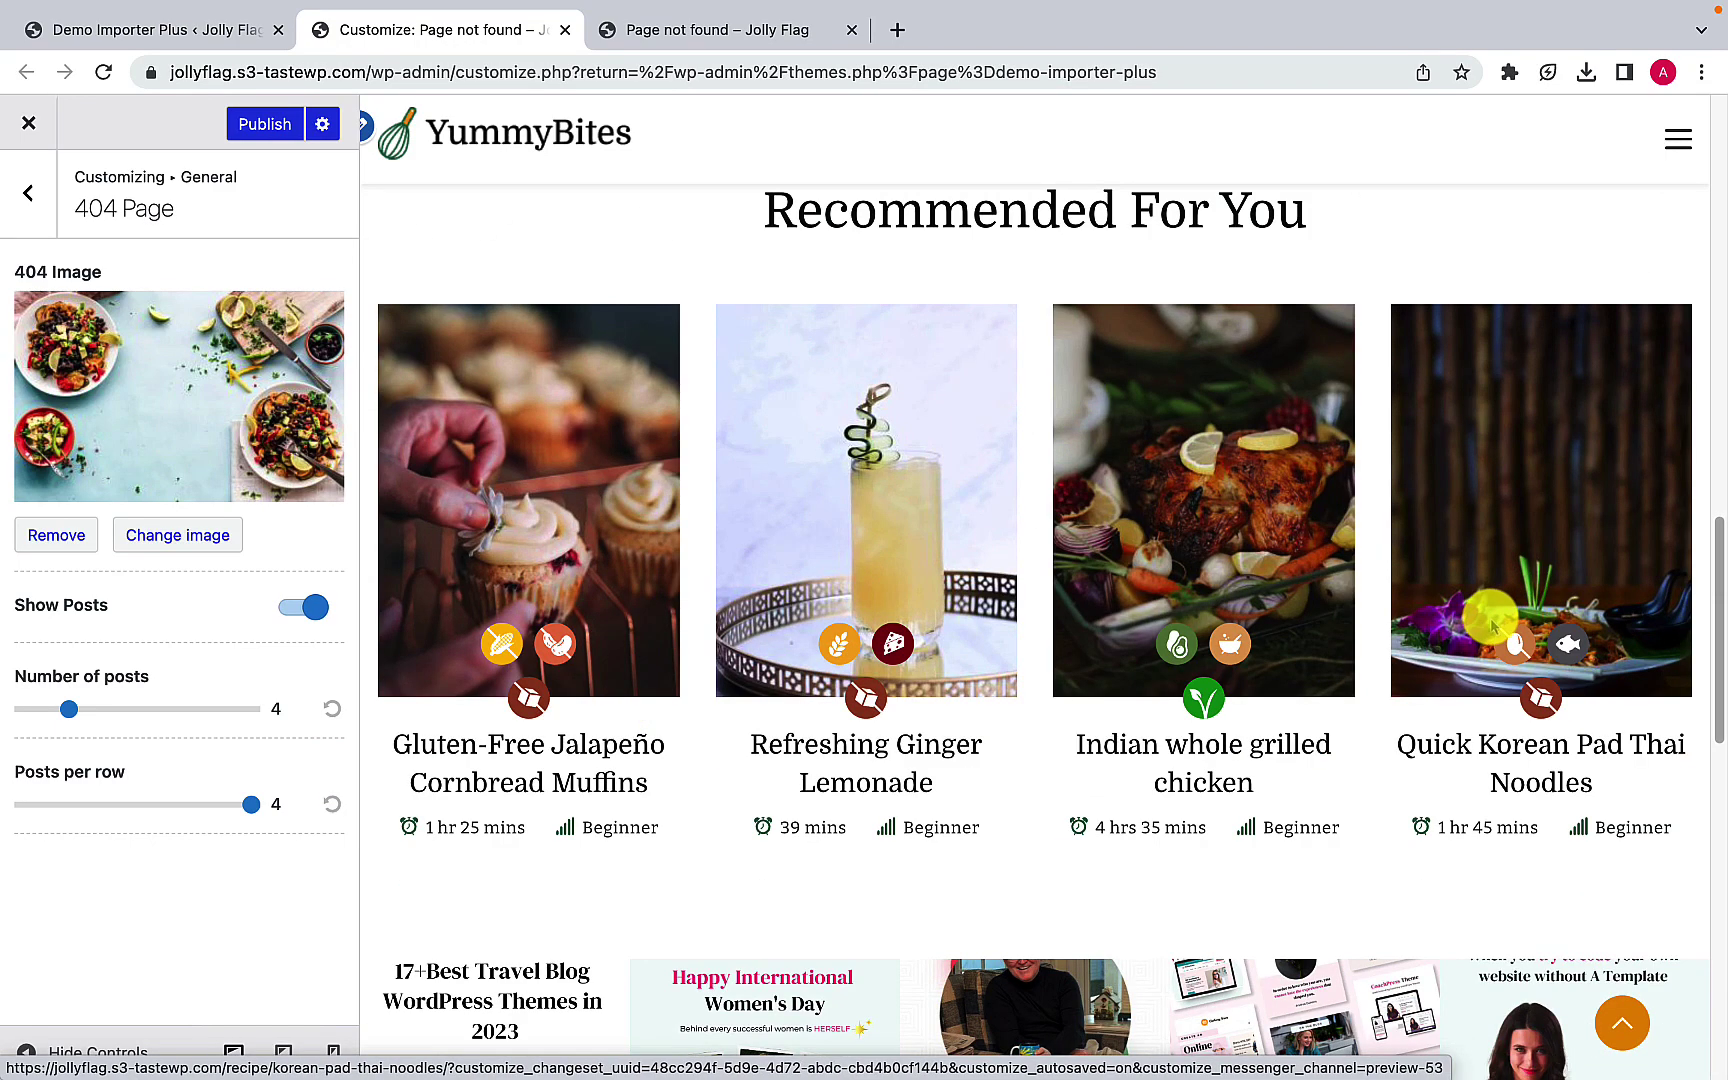
scroll(1489, 610, down, 2)
scroll(1490, 625, up, 3)
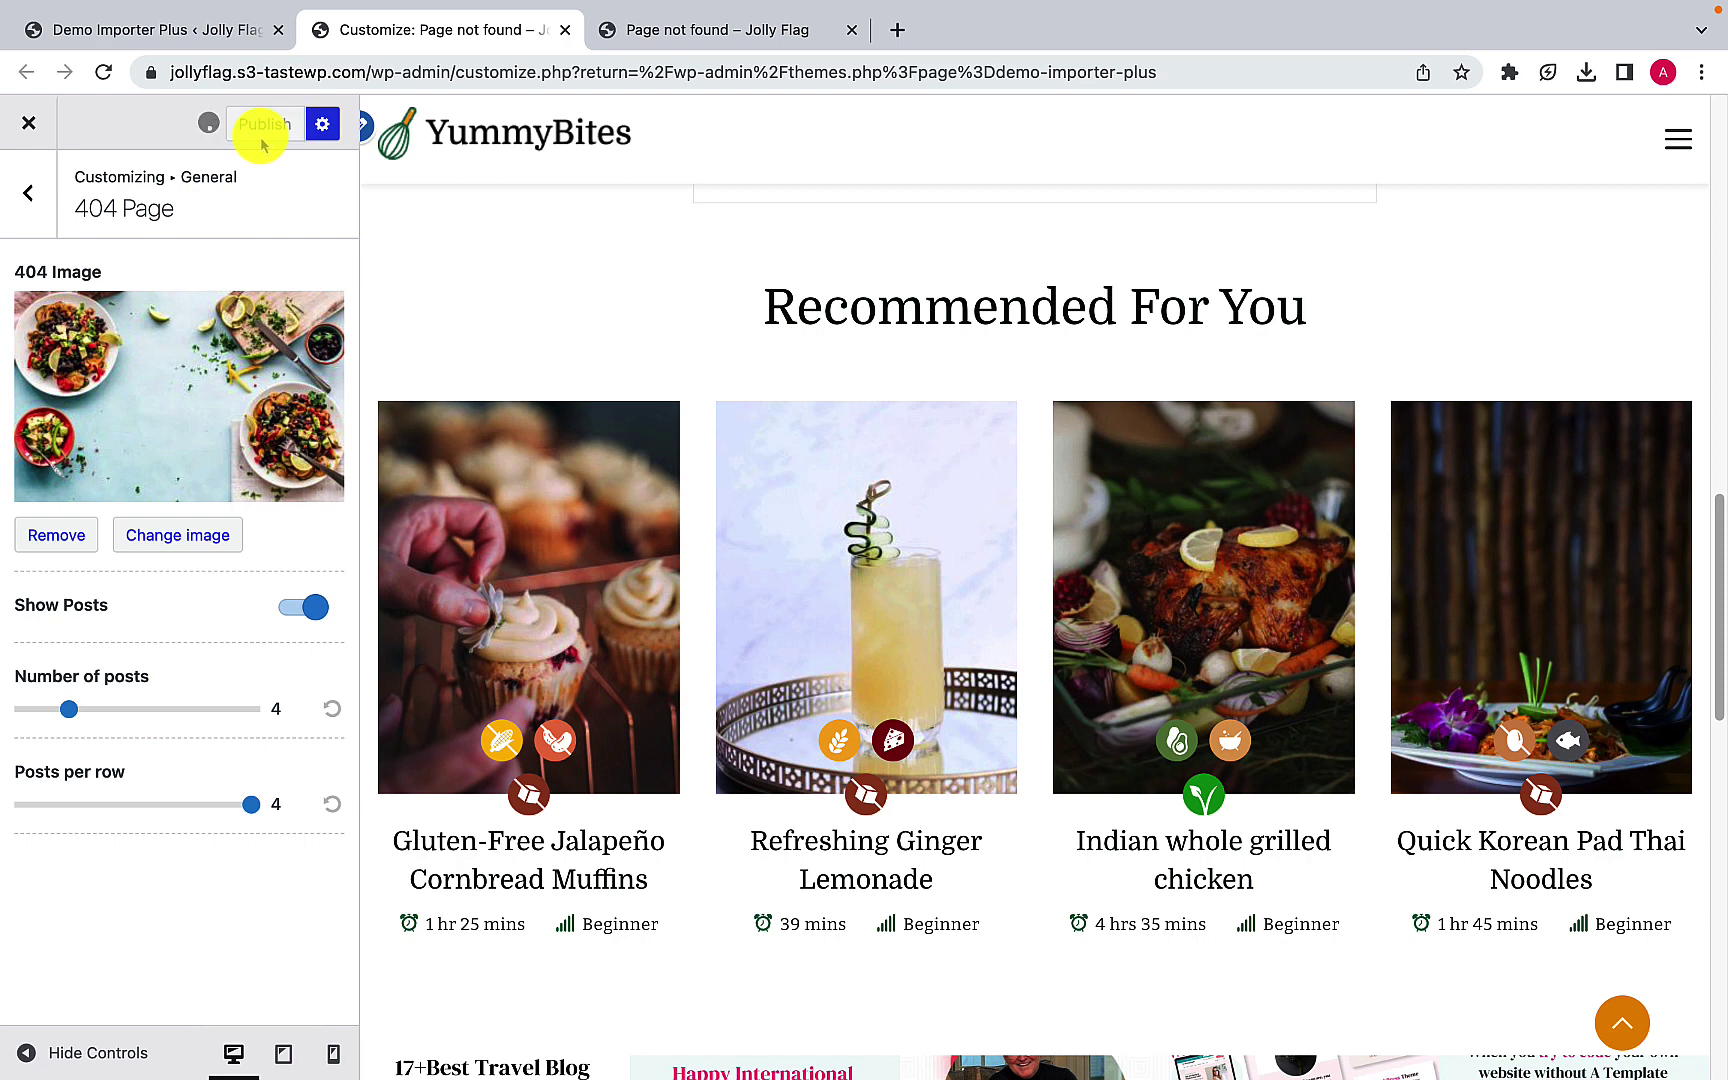
Step: Reload the live 404 page and examine its image, text, homepage link and search field
click(640, 40)
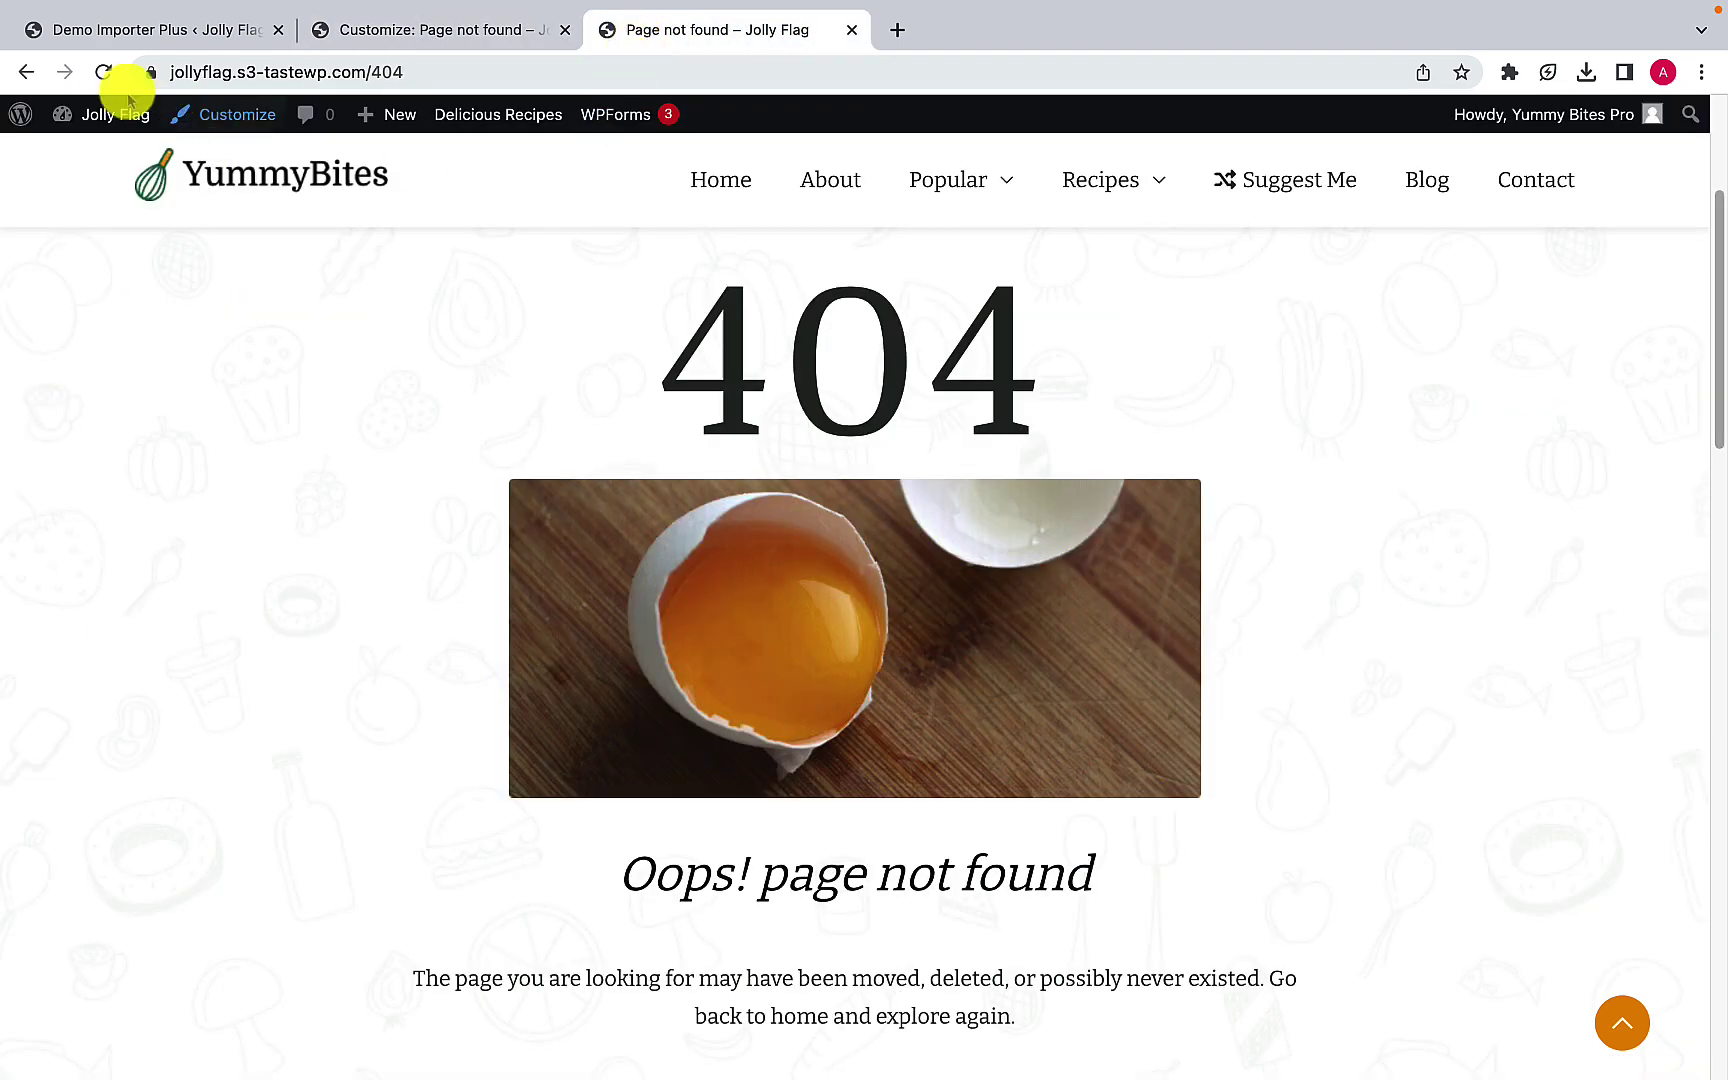
click(103, 72)
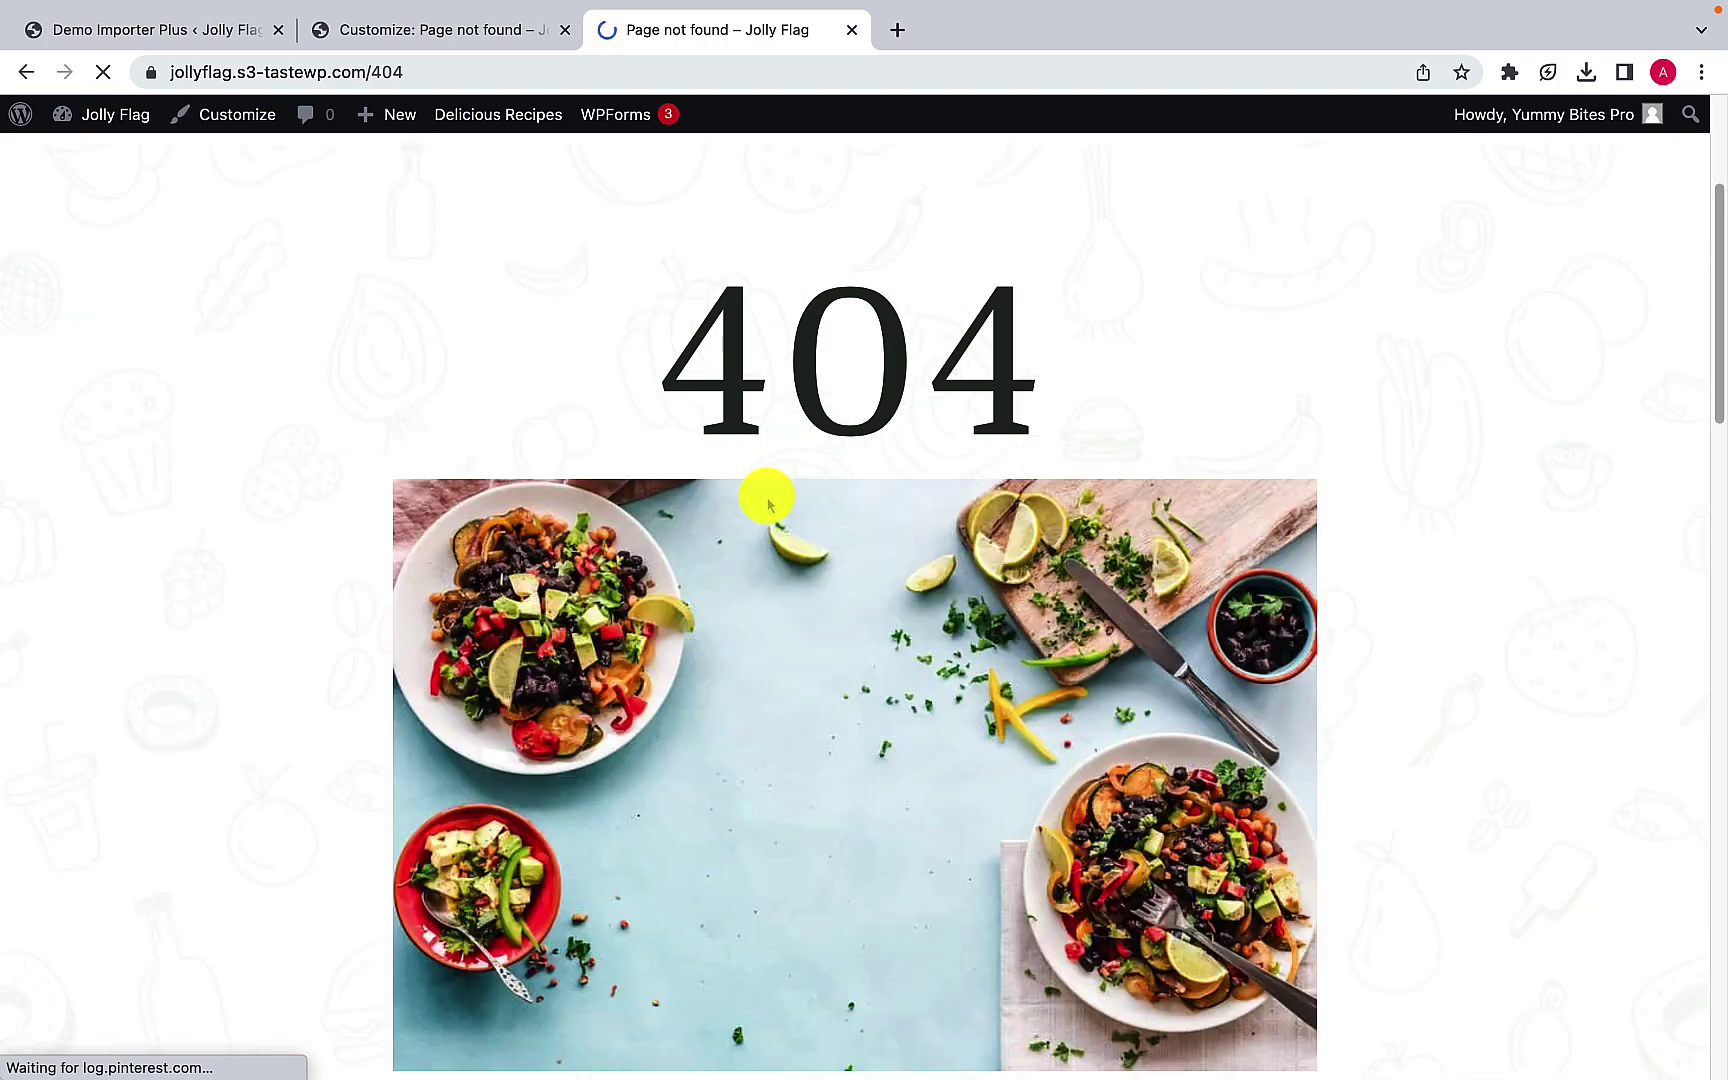
scroll(733, 632, down, 2)
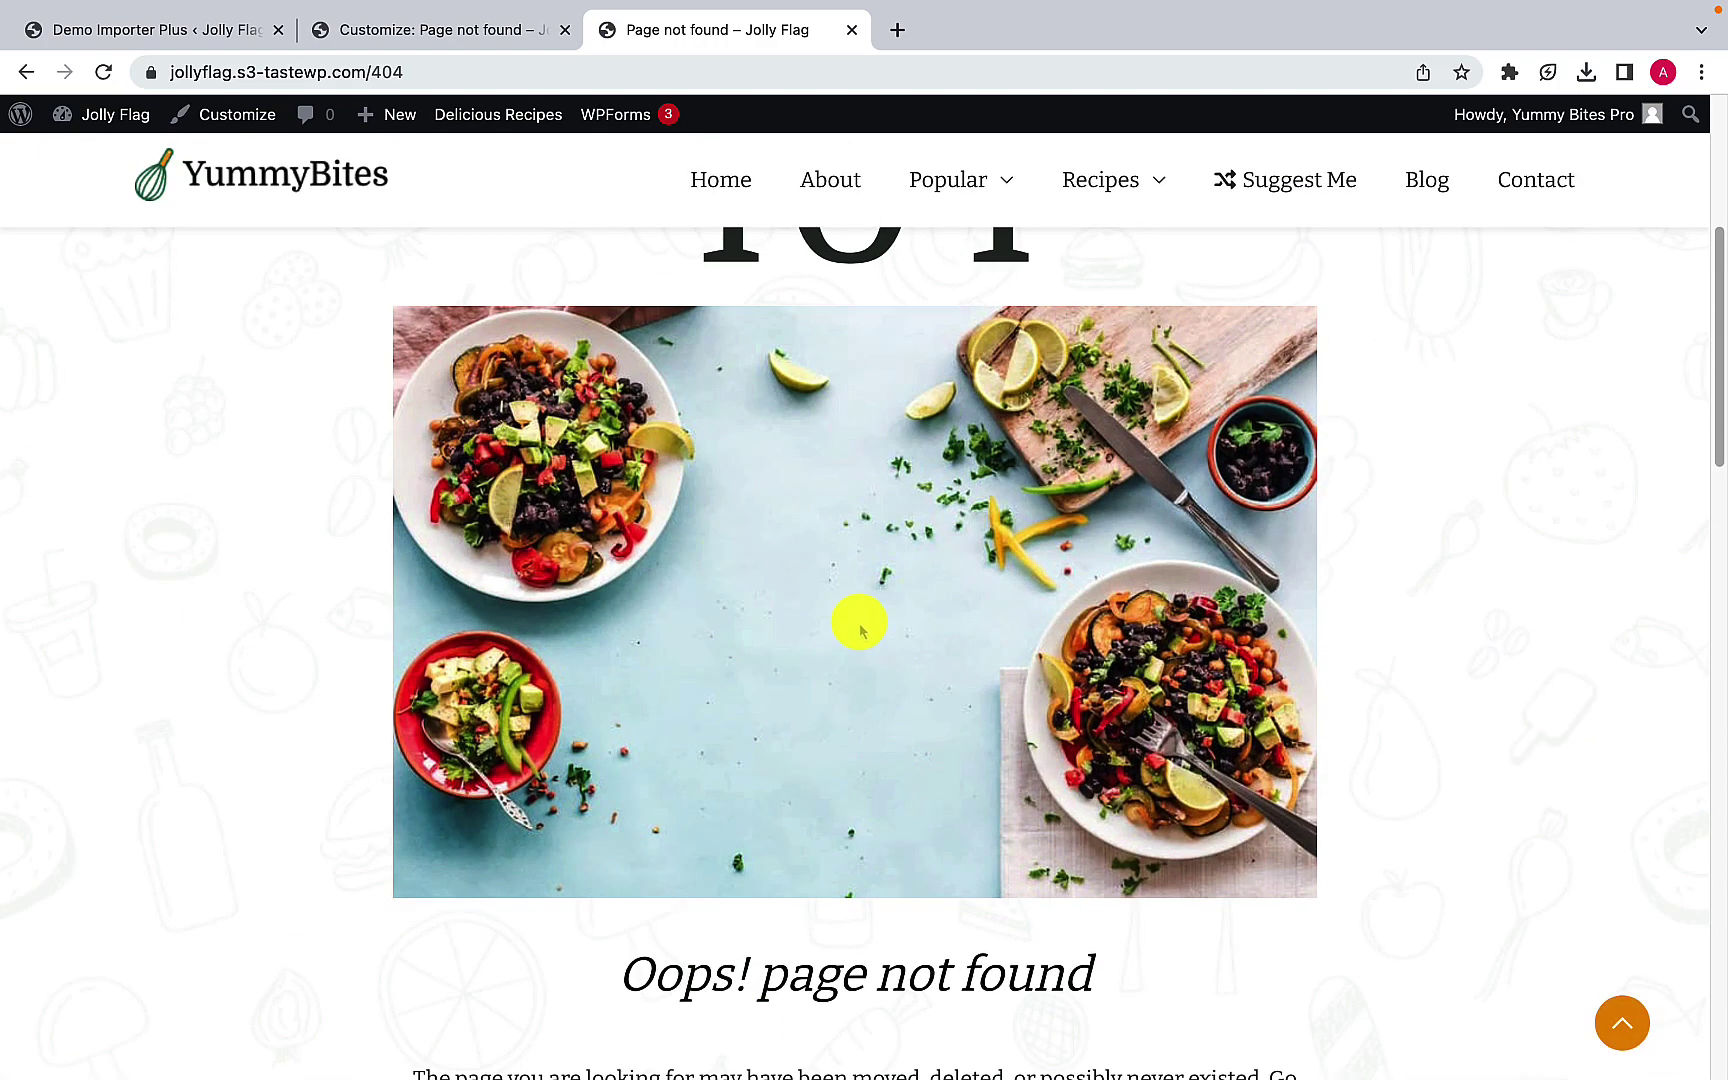
scroll(755, 632, down, 15)
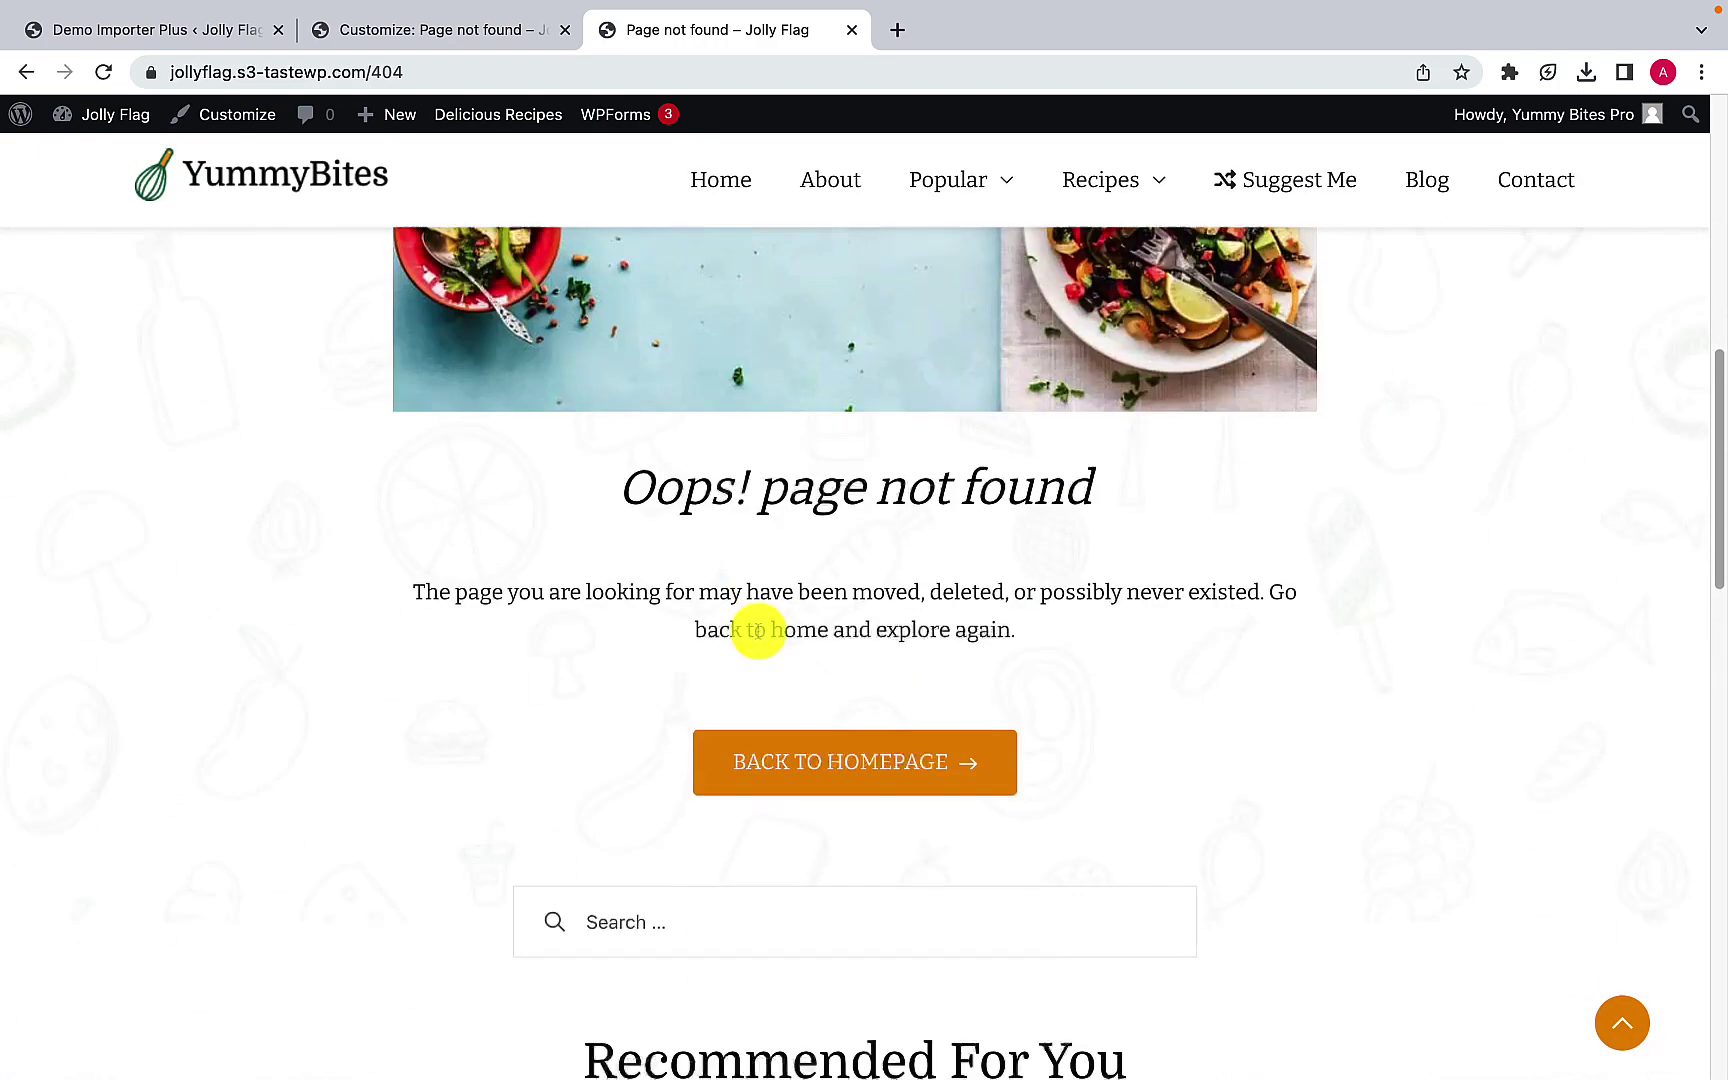
scroll(1137, 652, up, 15)
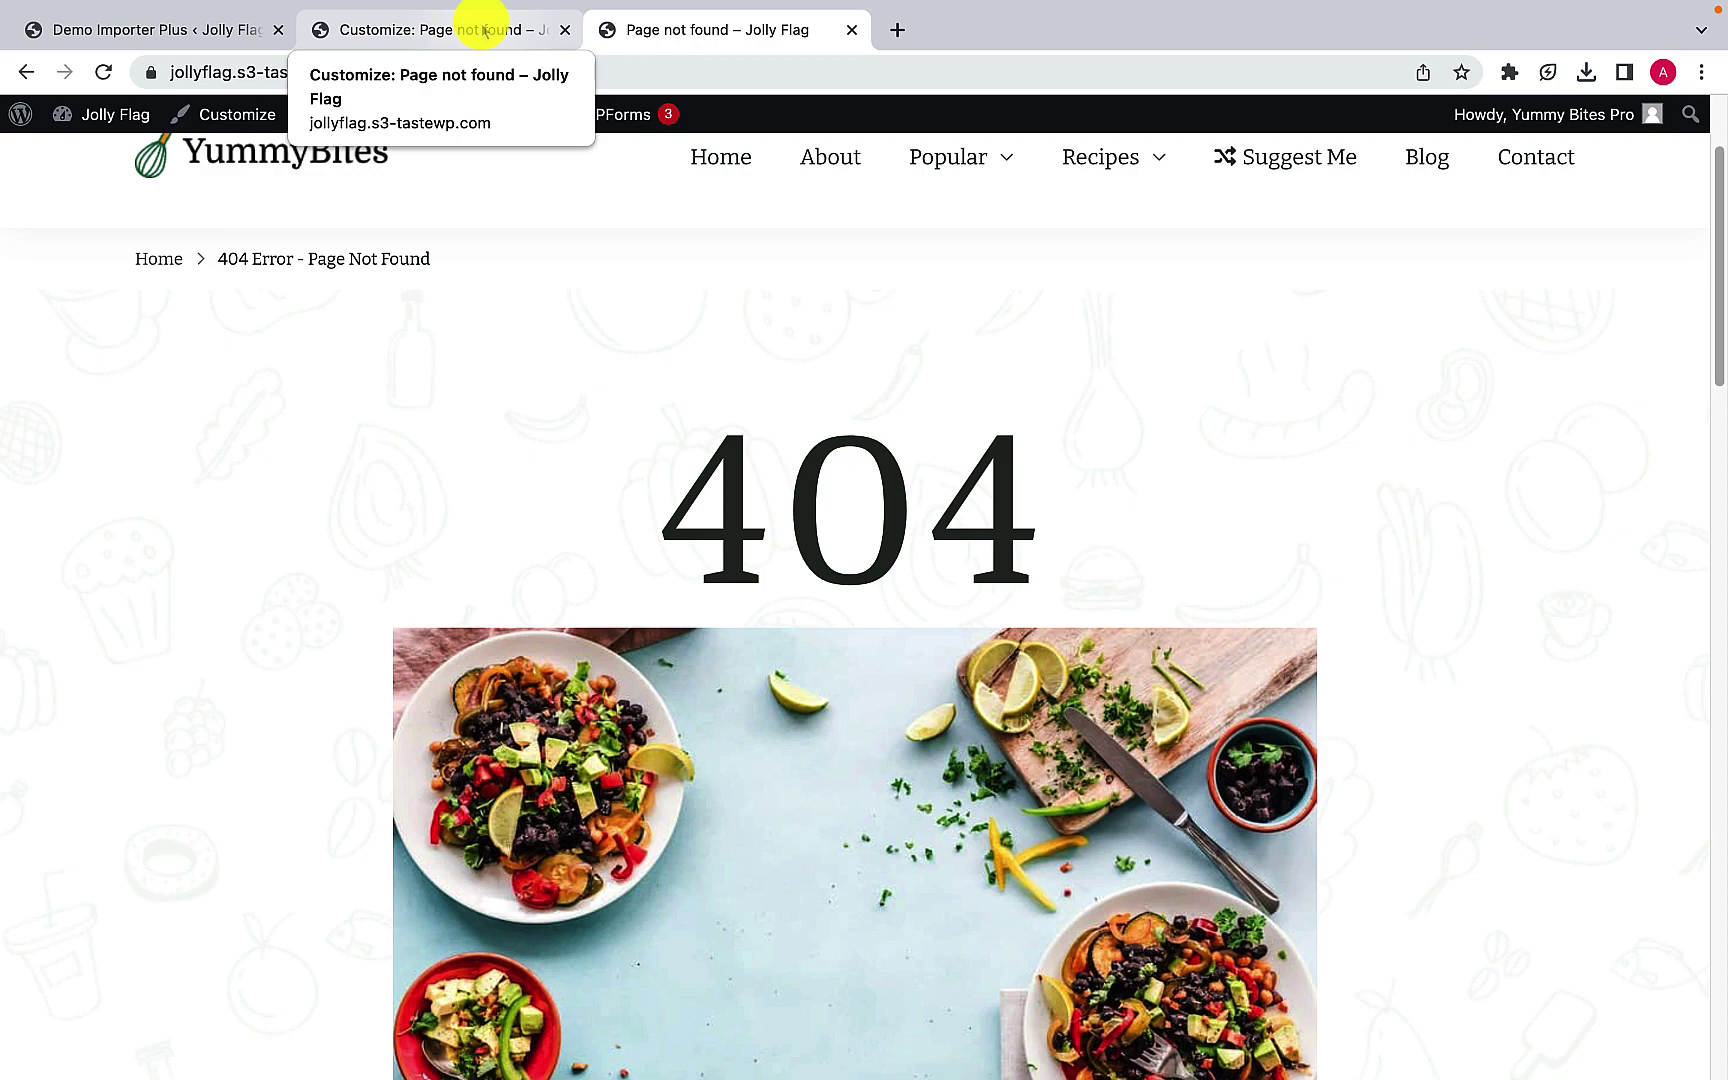
Step: Return to the customizer, leave the 404 Page settings and open the Typography section to view its options
click(484, 31)
click(8, 190)
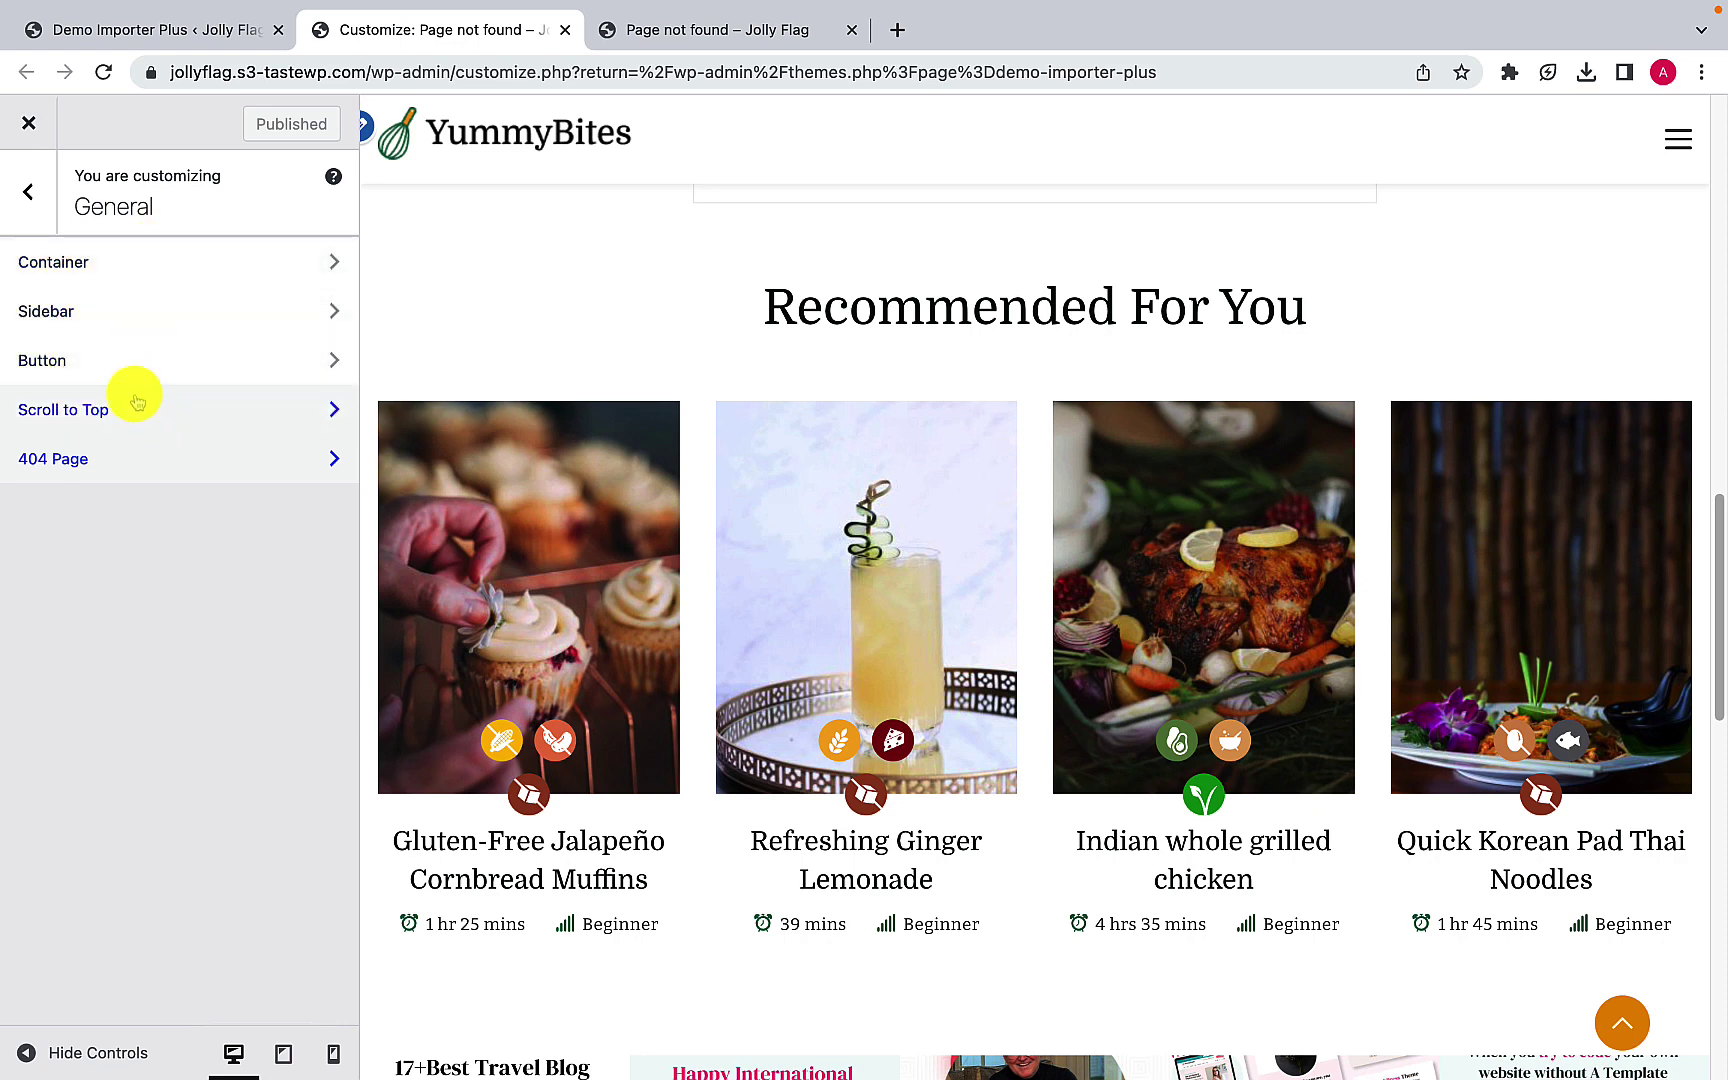
click(25, 195)
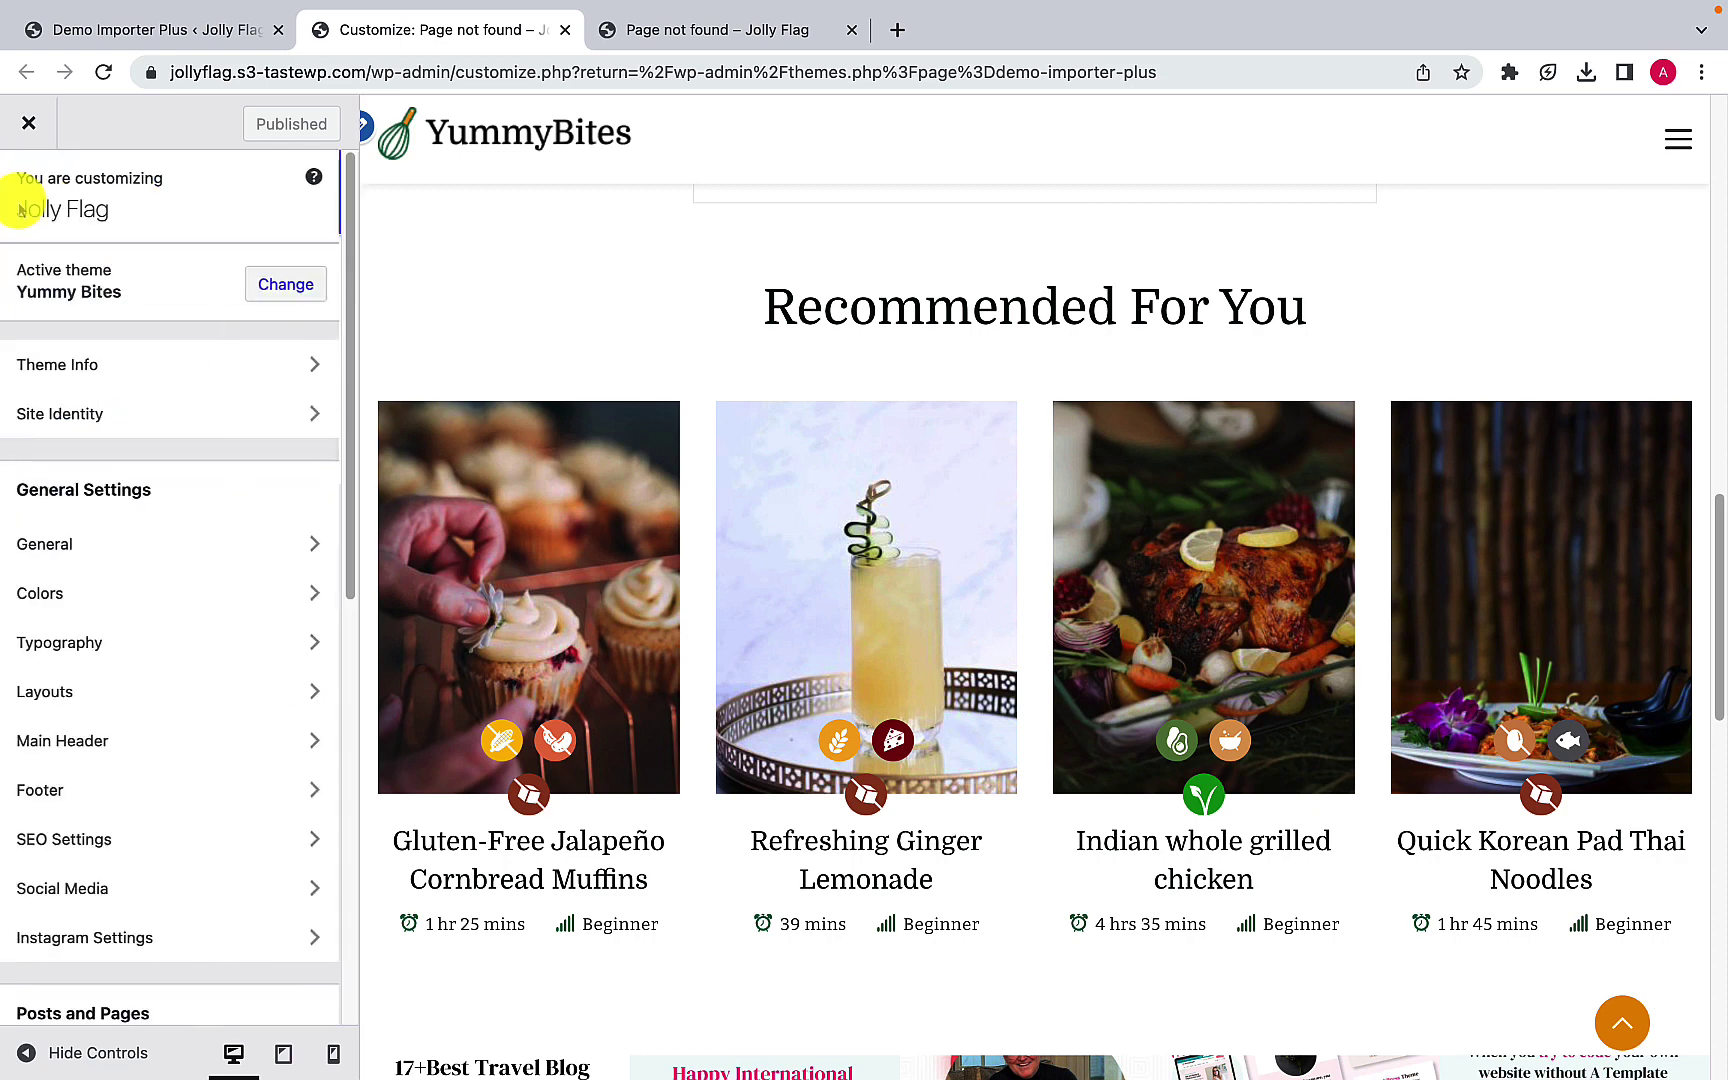
scroll(131, 541, down, 1)
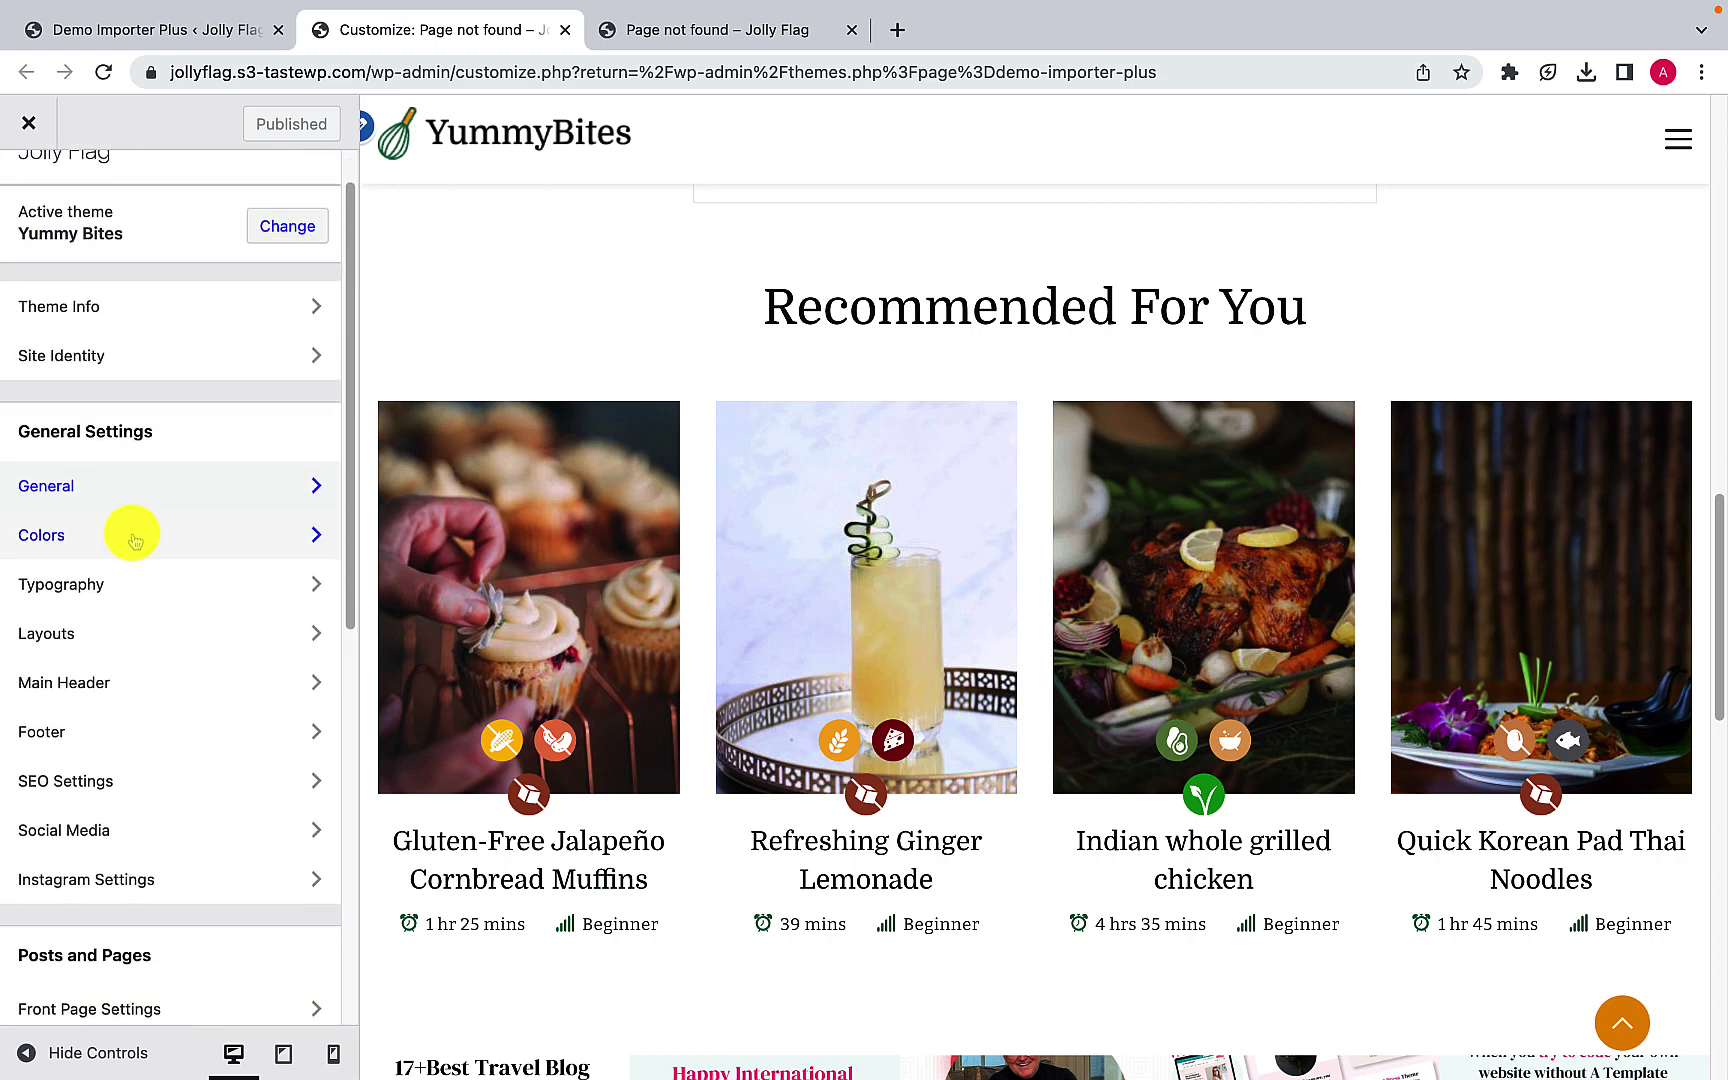
click(95, 545)
click(40, 200)
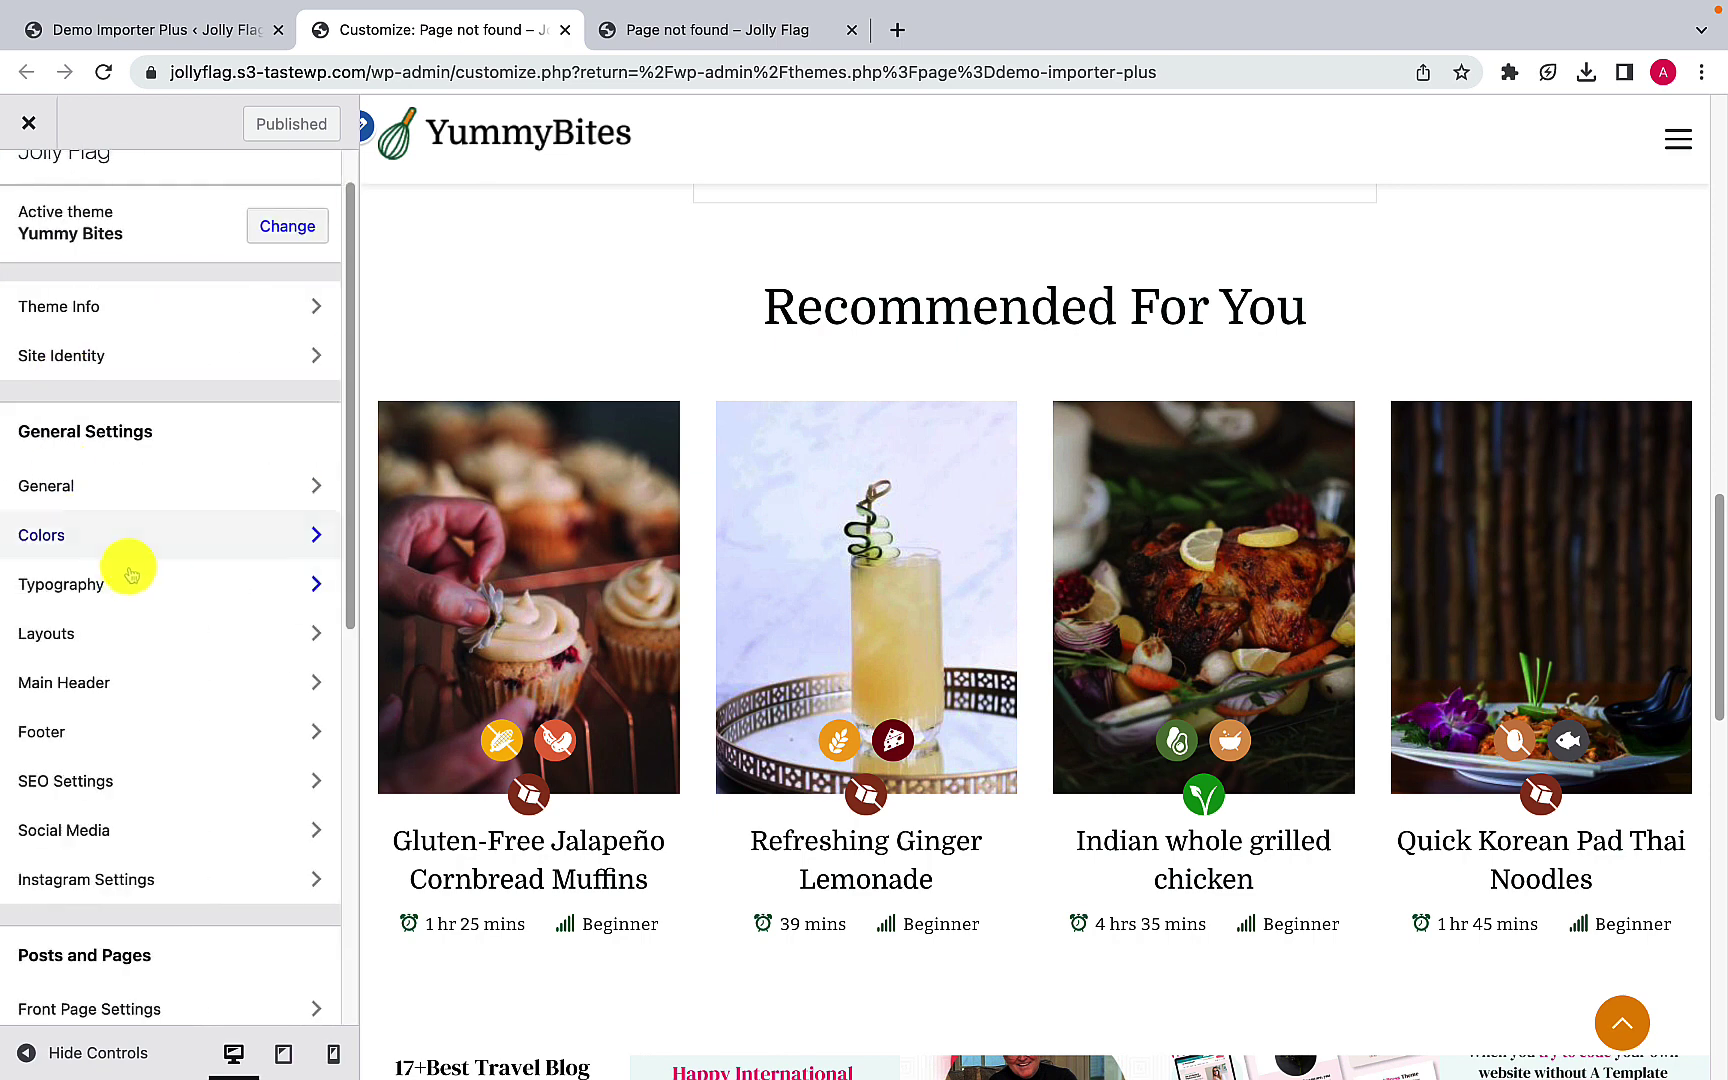
click(116, 588)
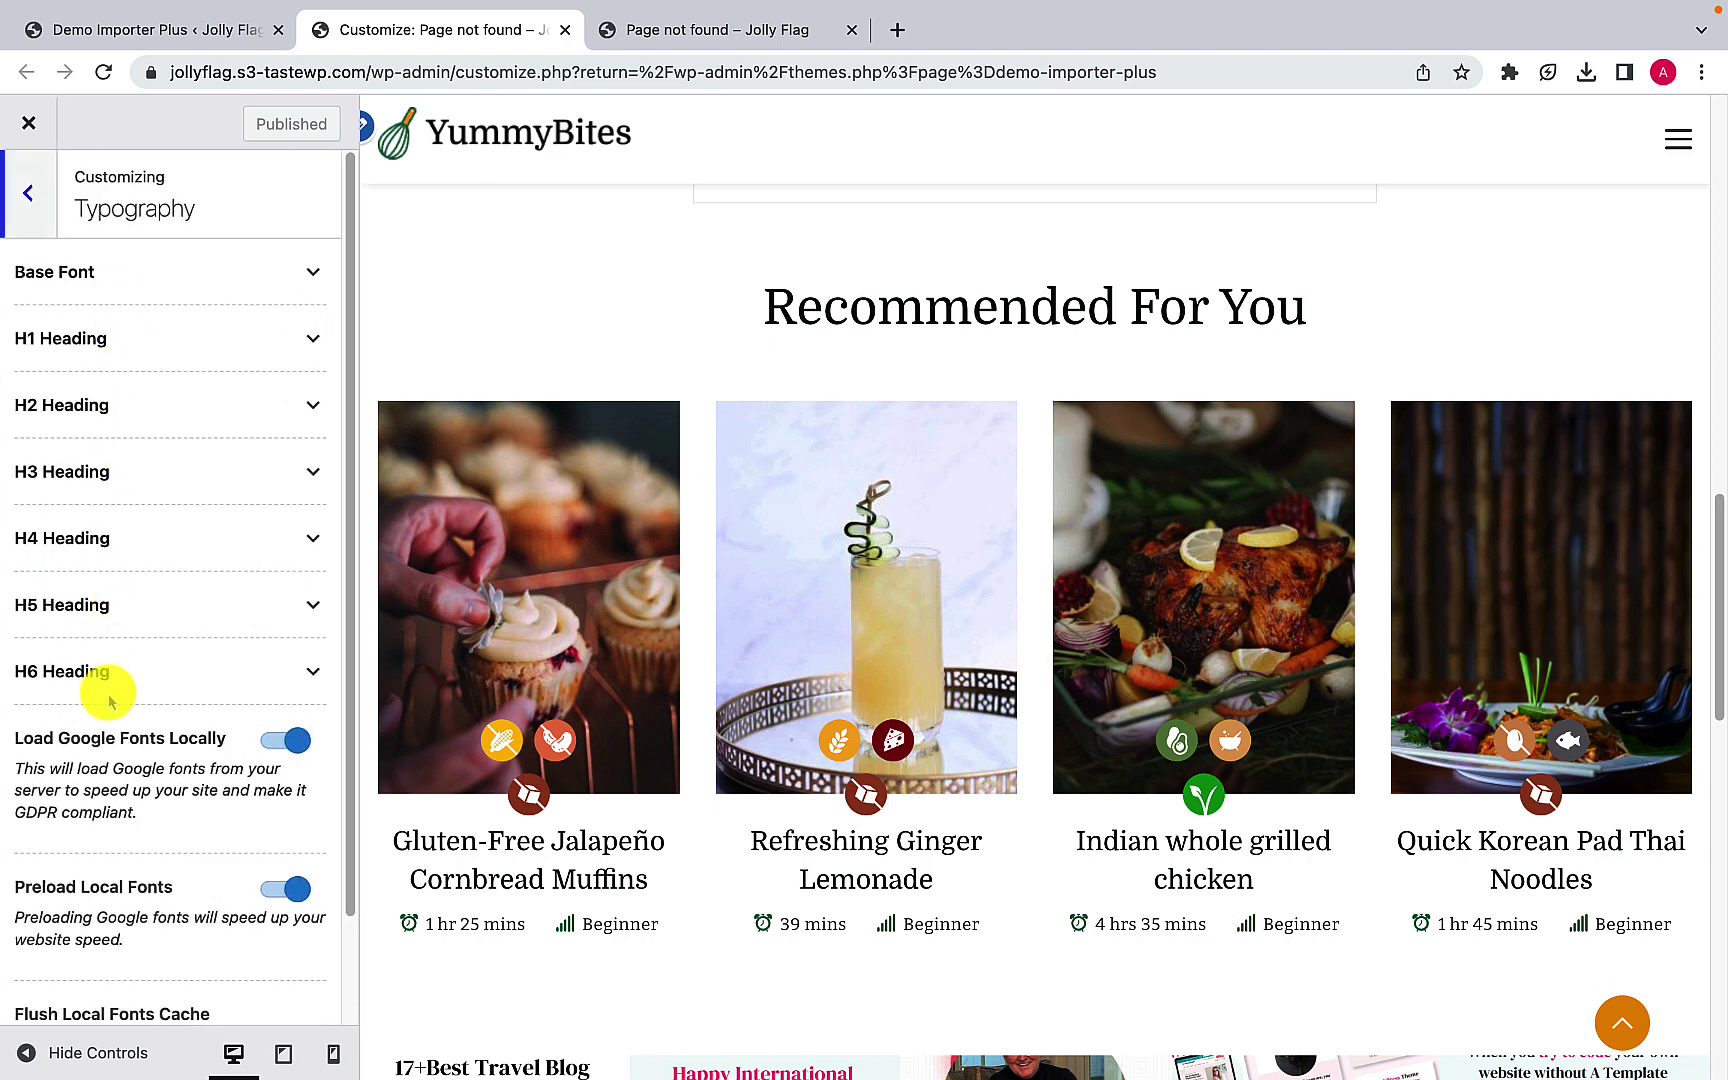
scroll(116, 683, down, 3)
scroll(127, 663, up, 3)
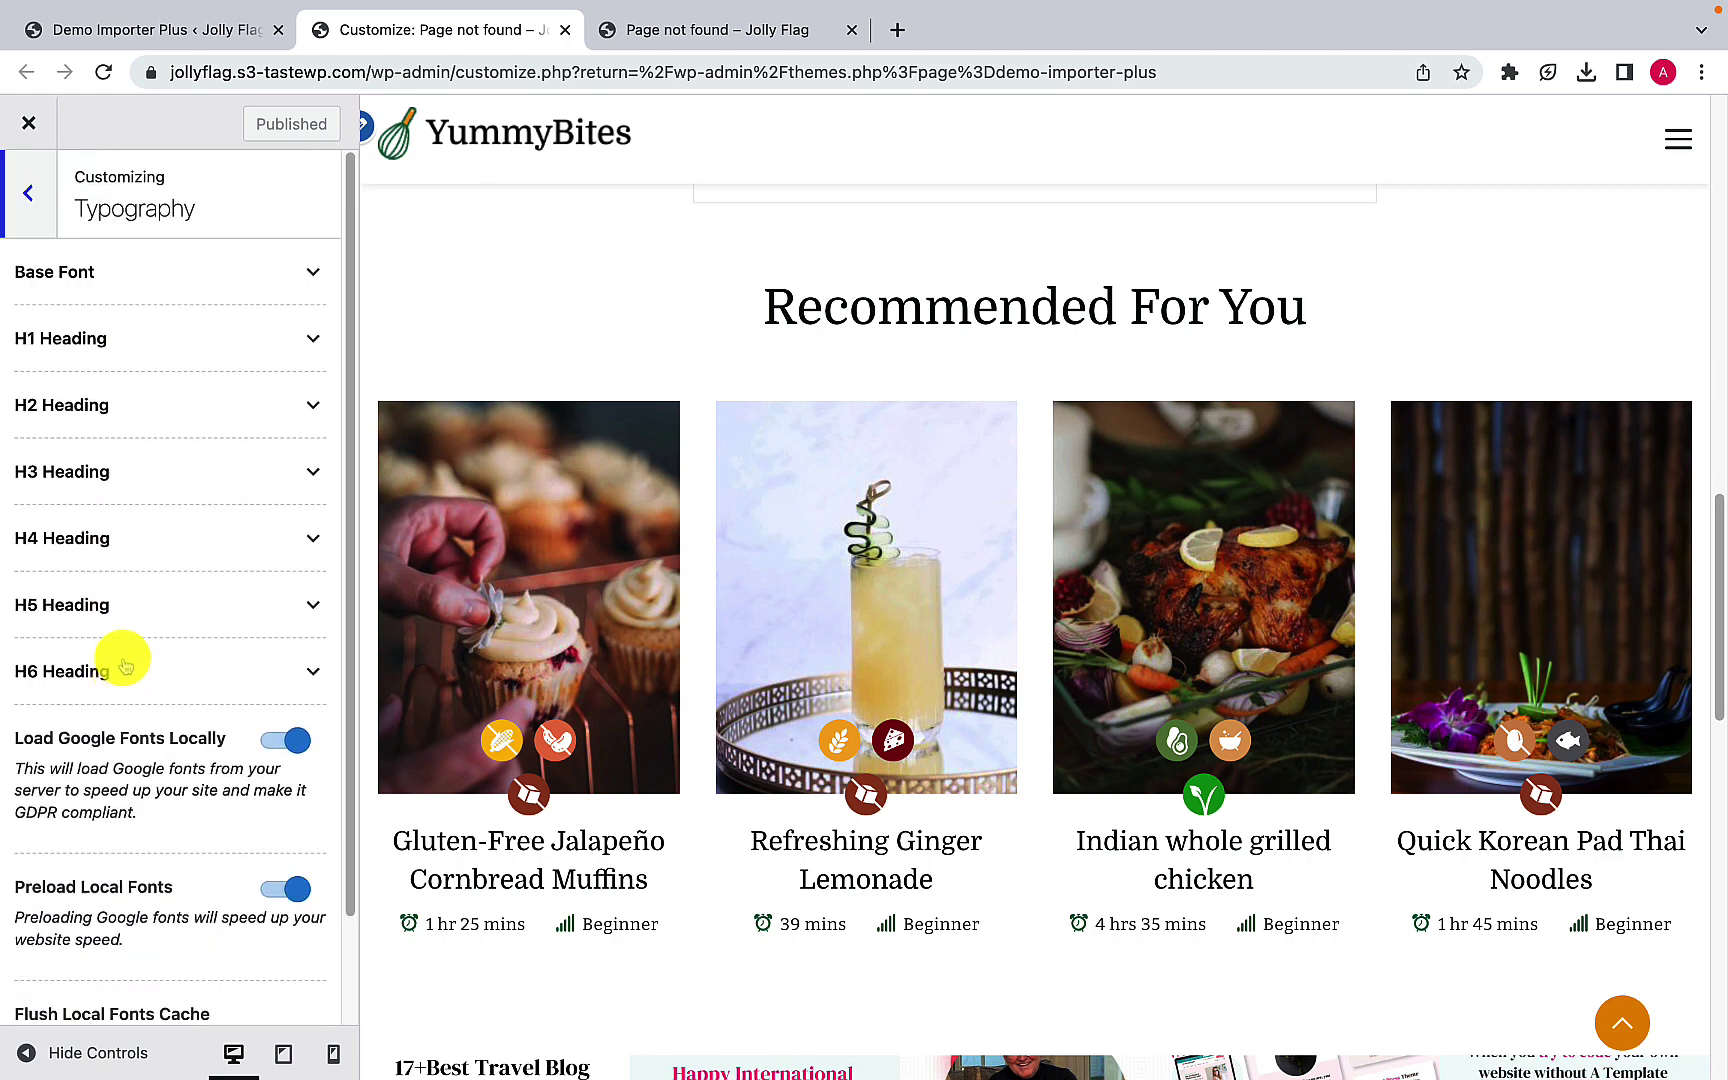
Step: Leave Typography, open the Header Layouts options under Layouts, and load the site's home page in the preview
click(45, 220)
scroll(140, 625, down, 1)
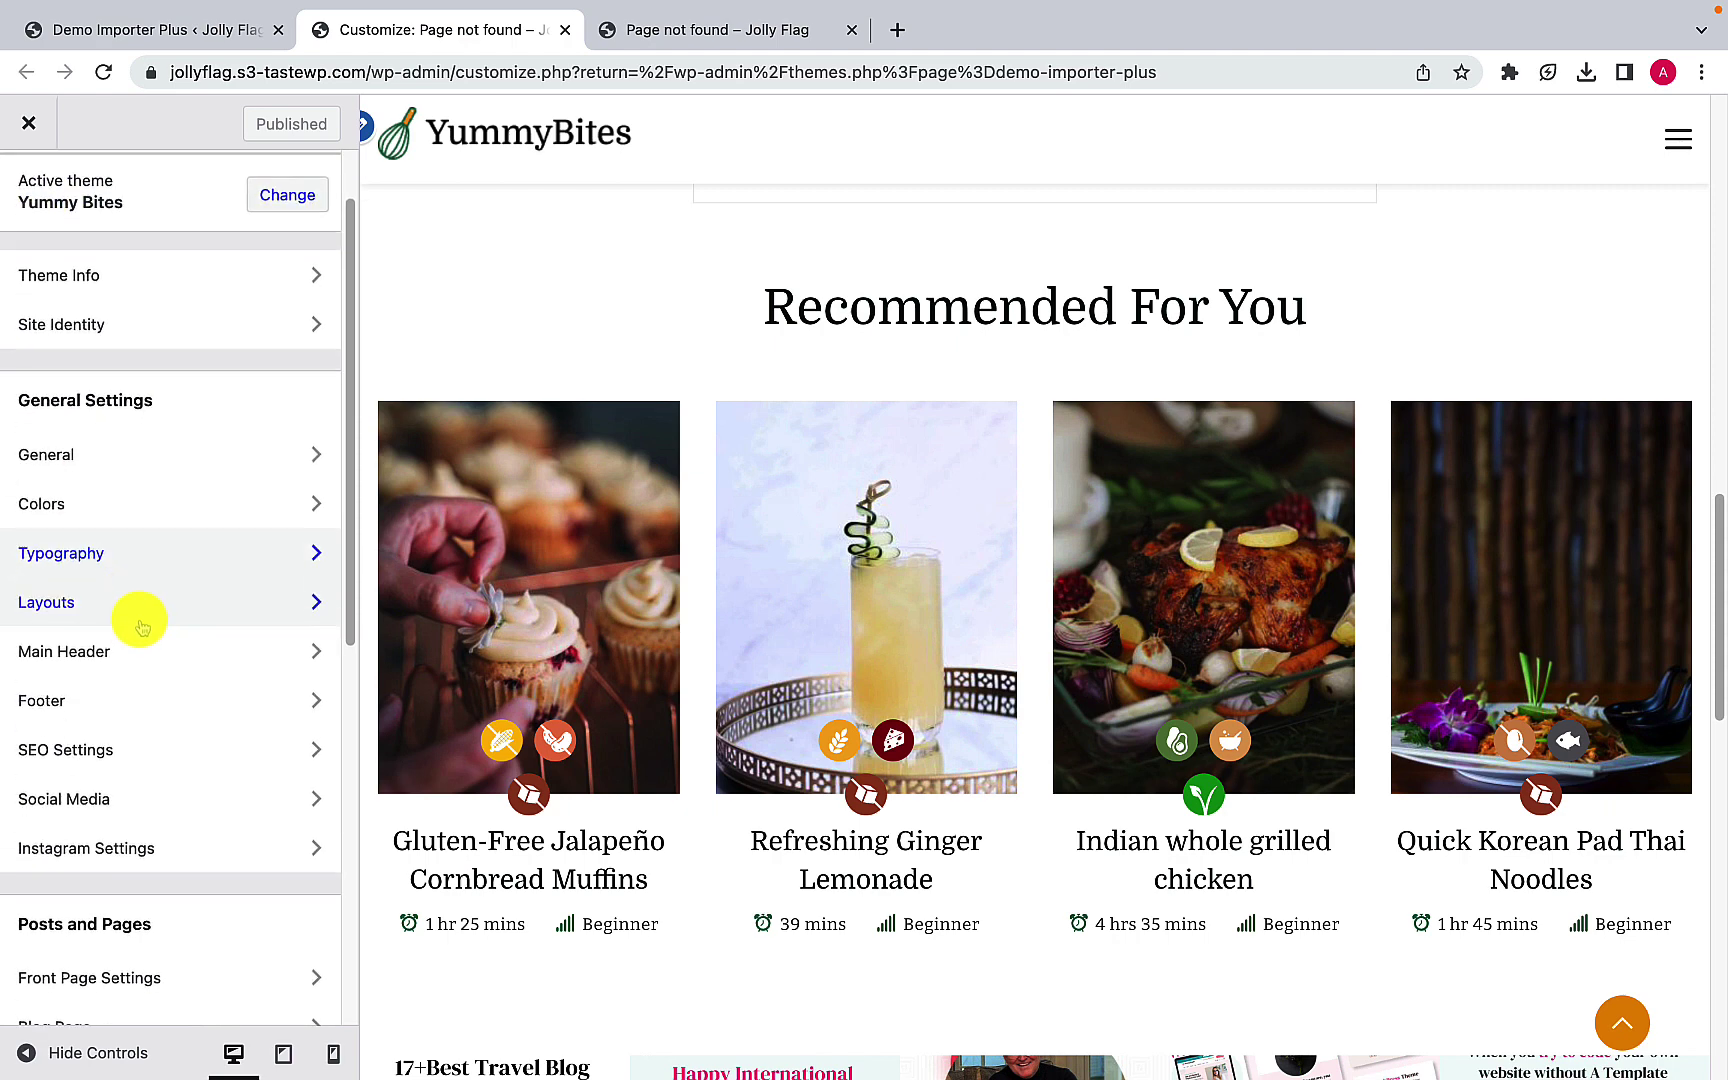
click(142, 604)
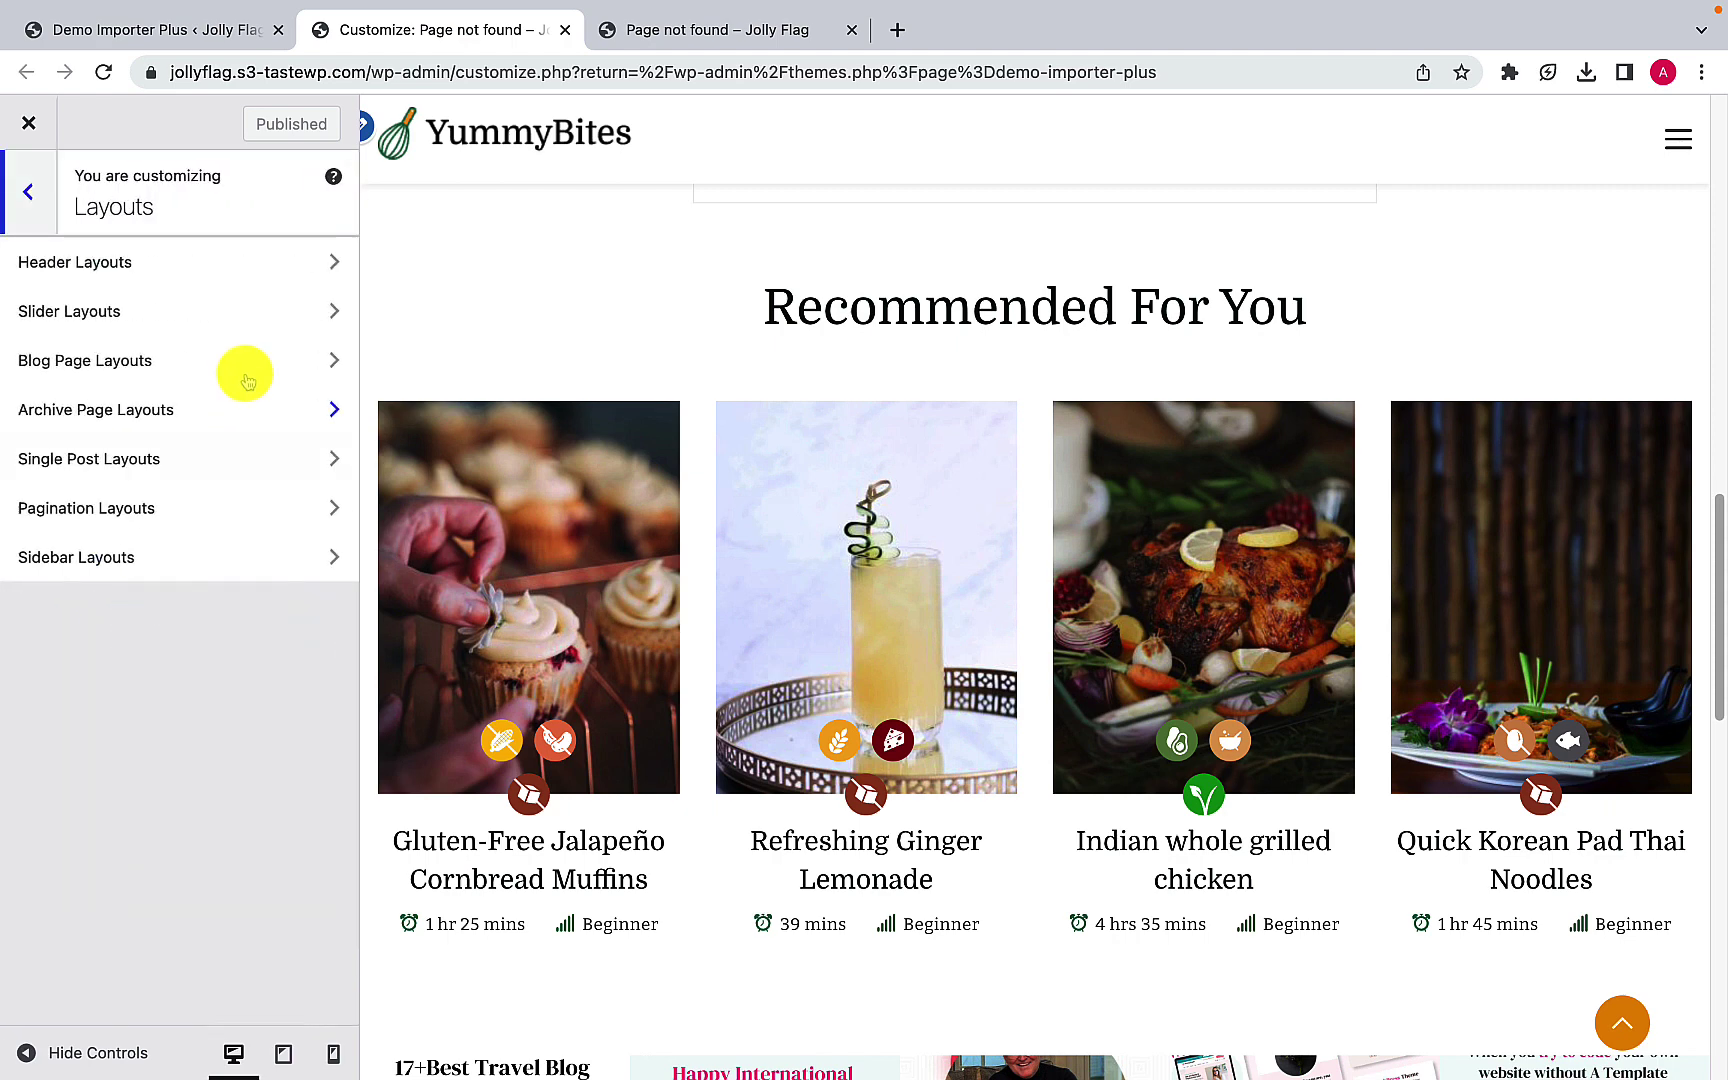
click(248, 263)
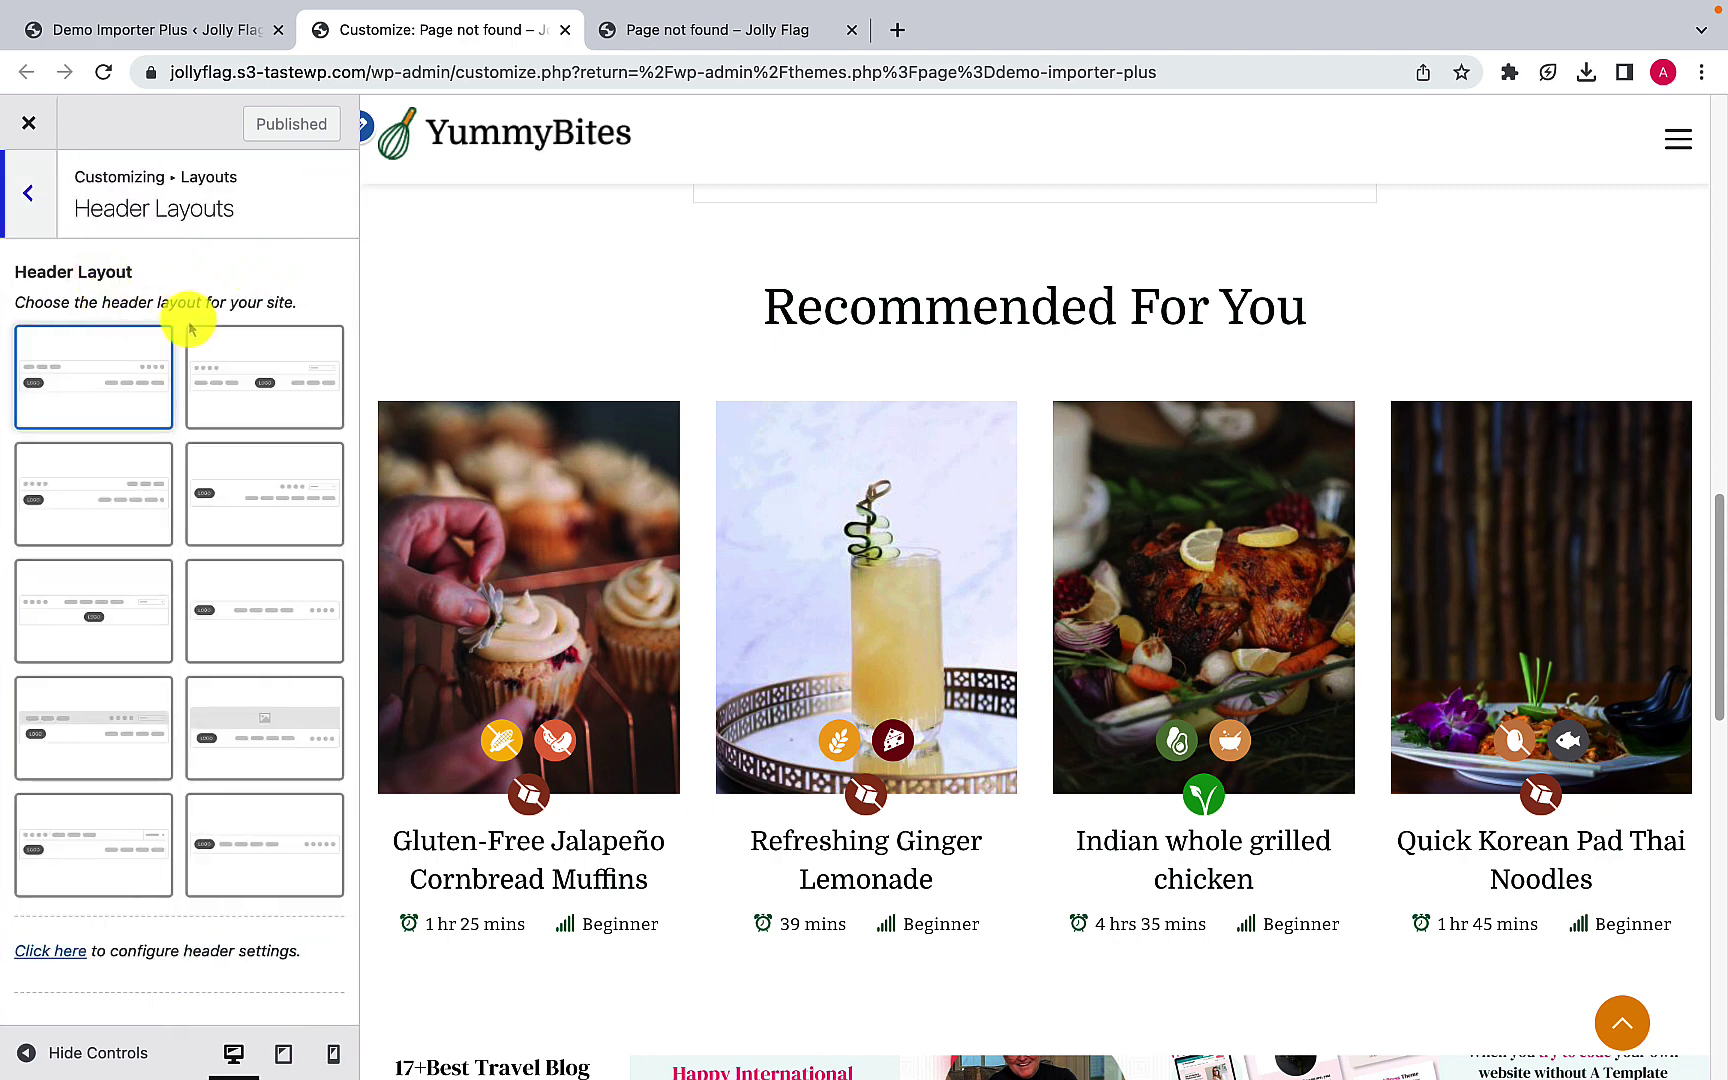
scroll(660, 328, up, 10)
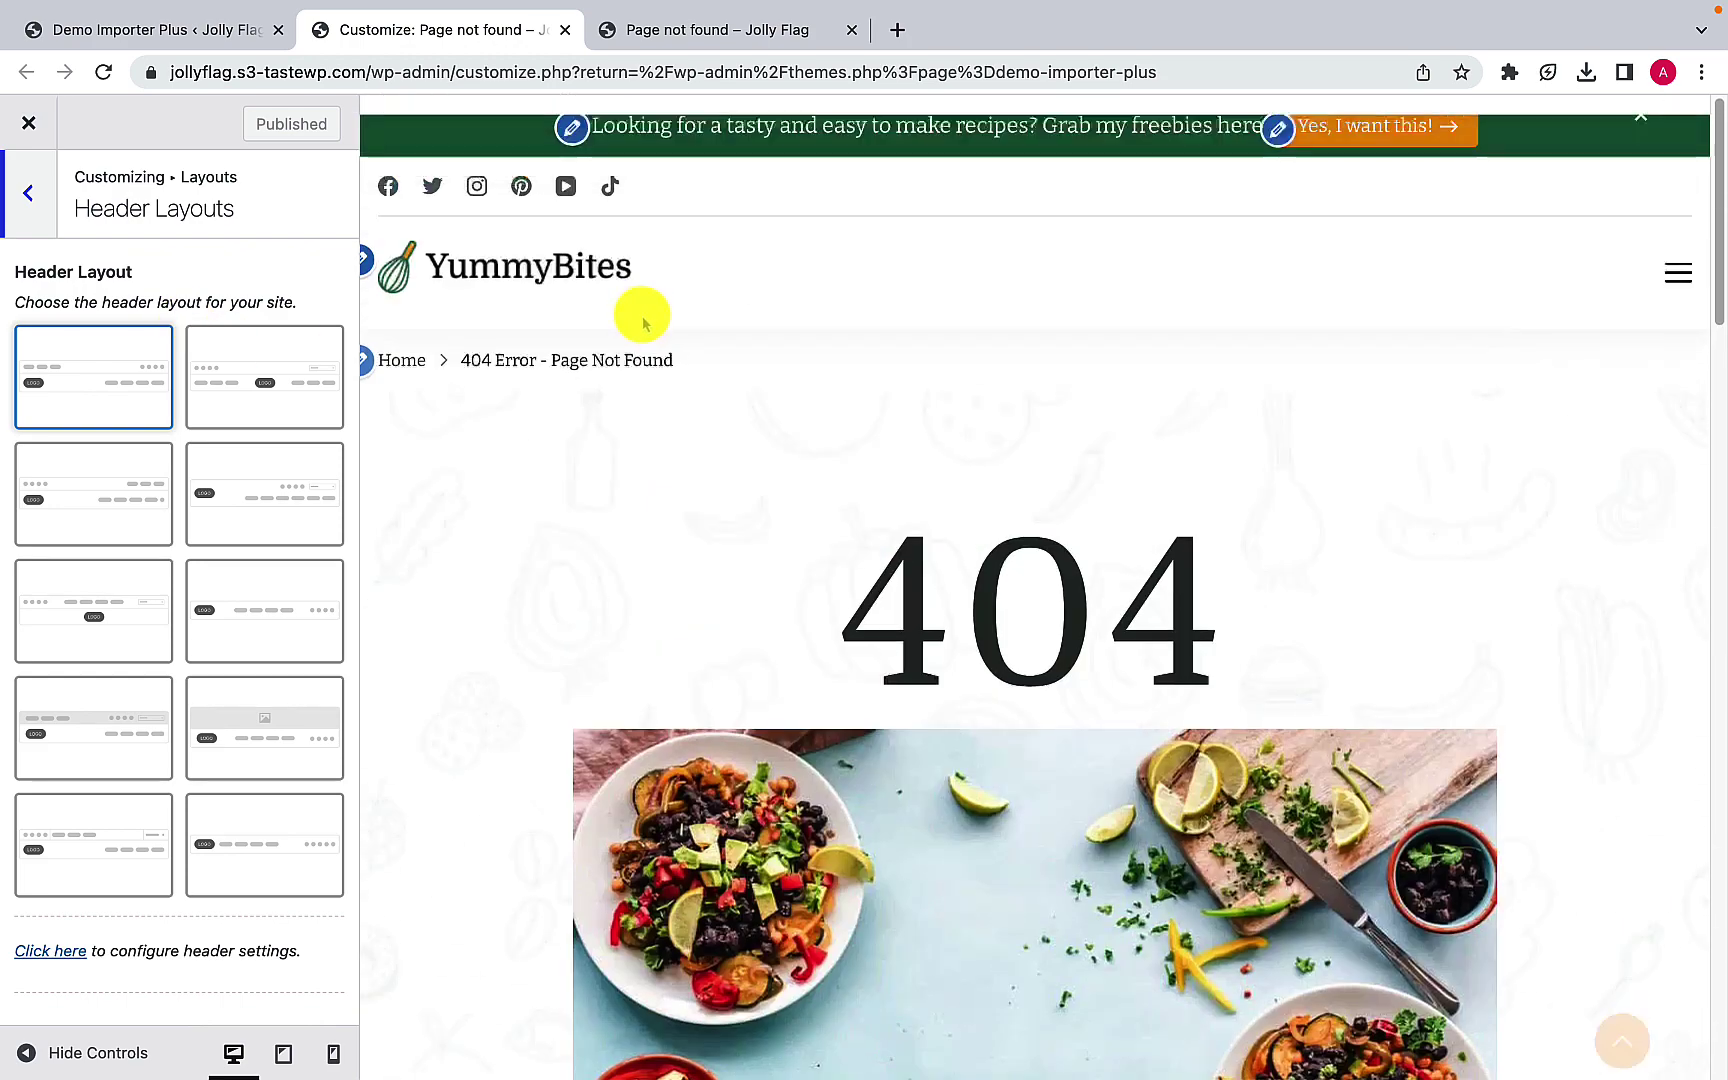
click(416, 368)
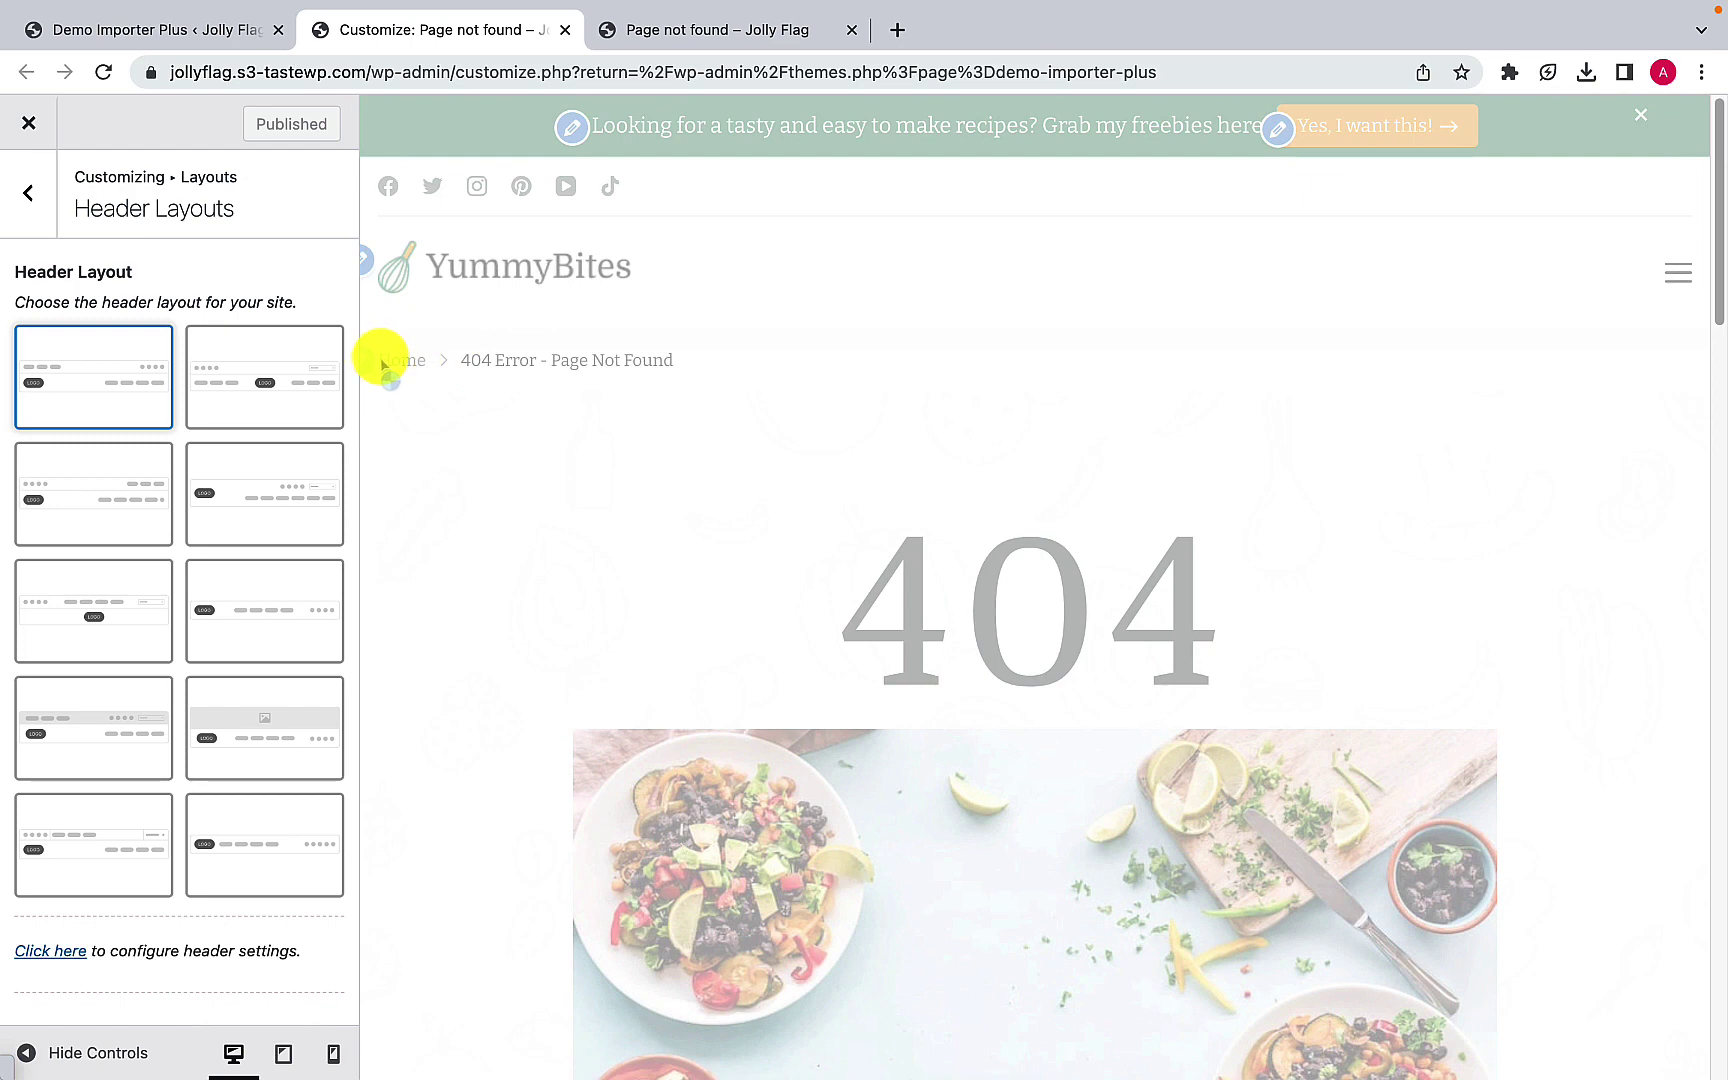
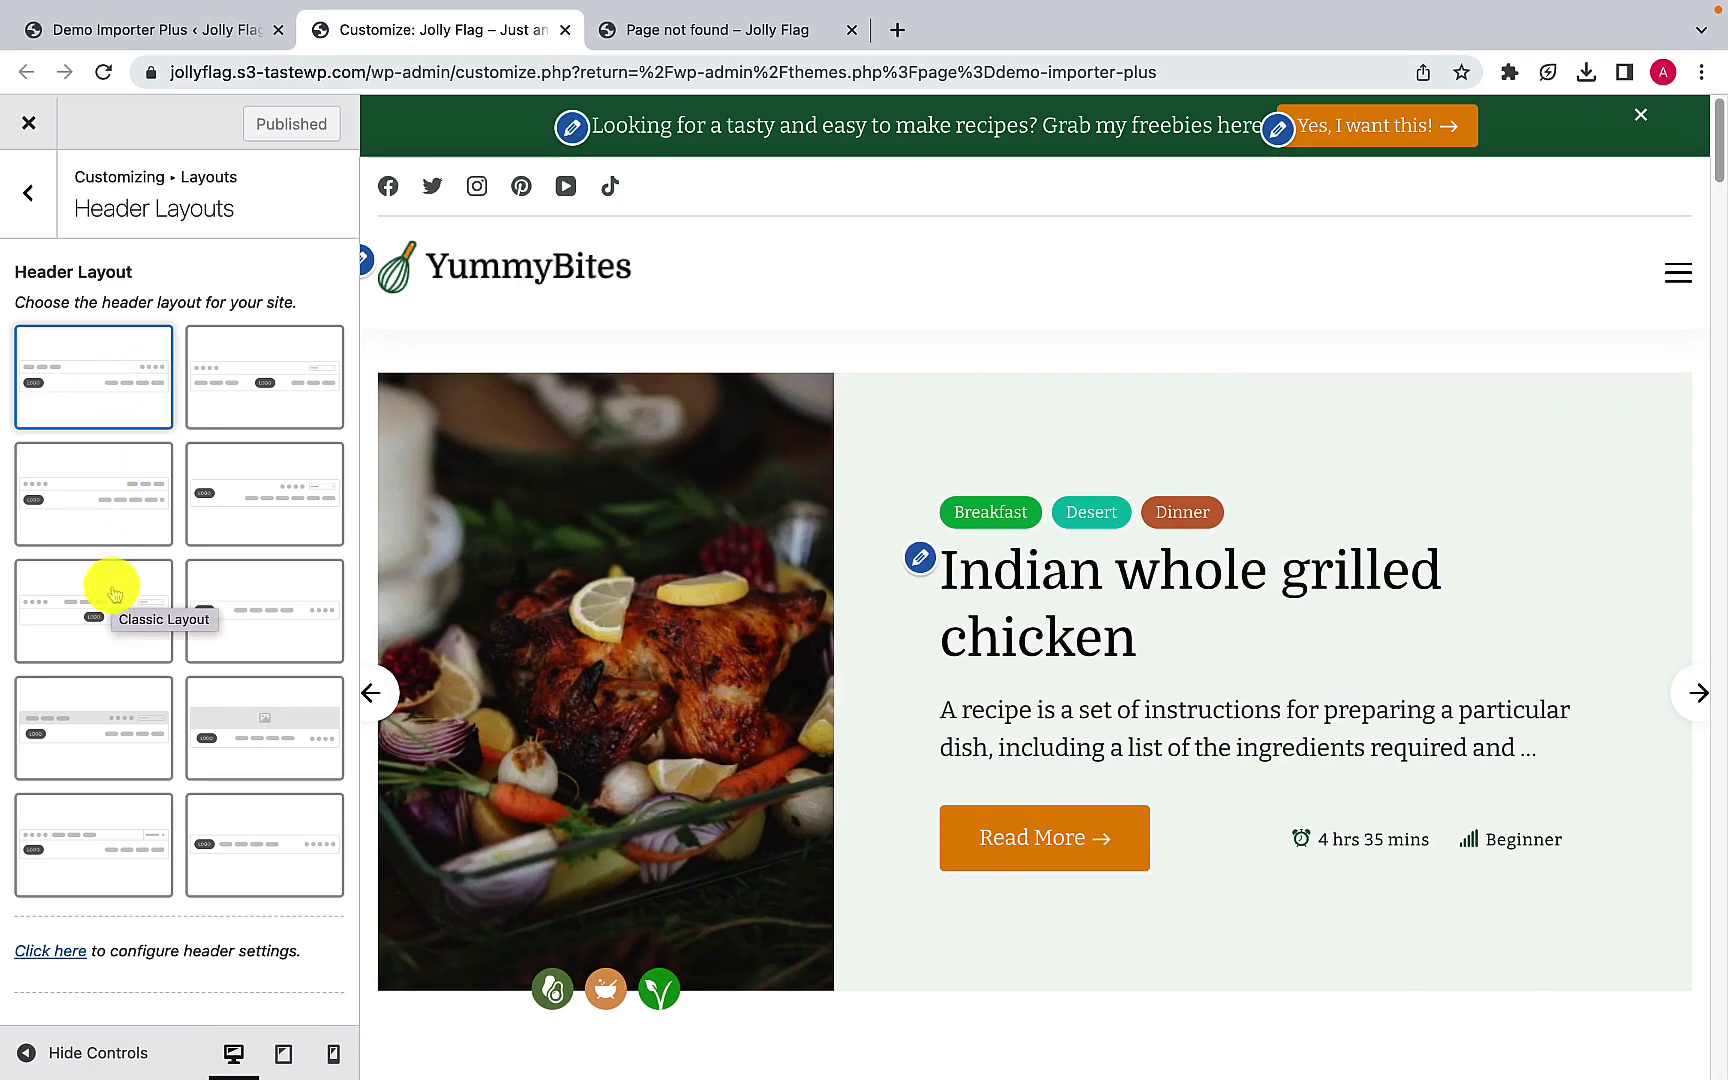
Step: Try the Classic Layout header with the logo centered below the menu and examine it in the full-width preview
click(100, 592)
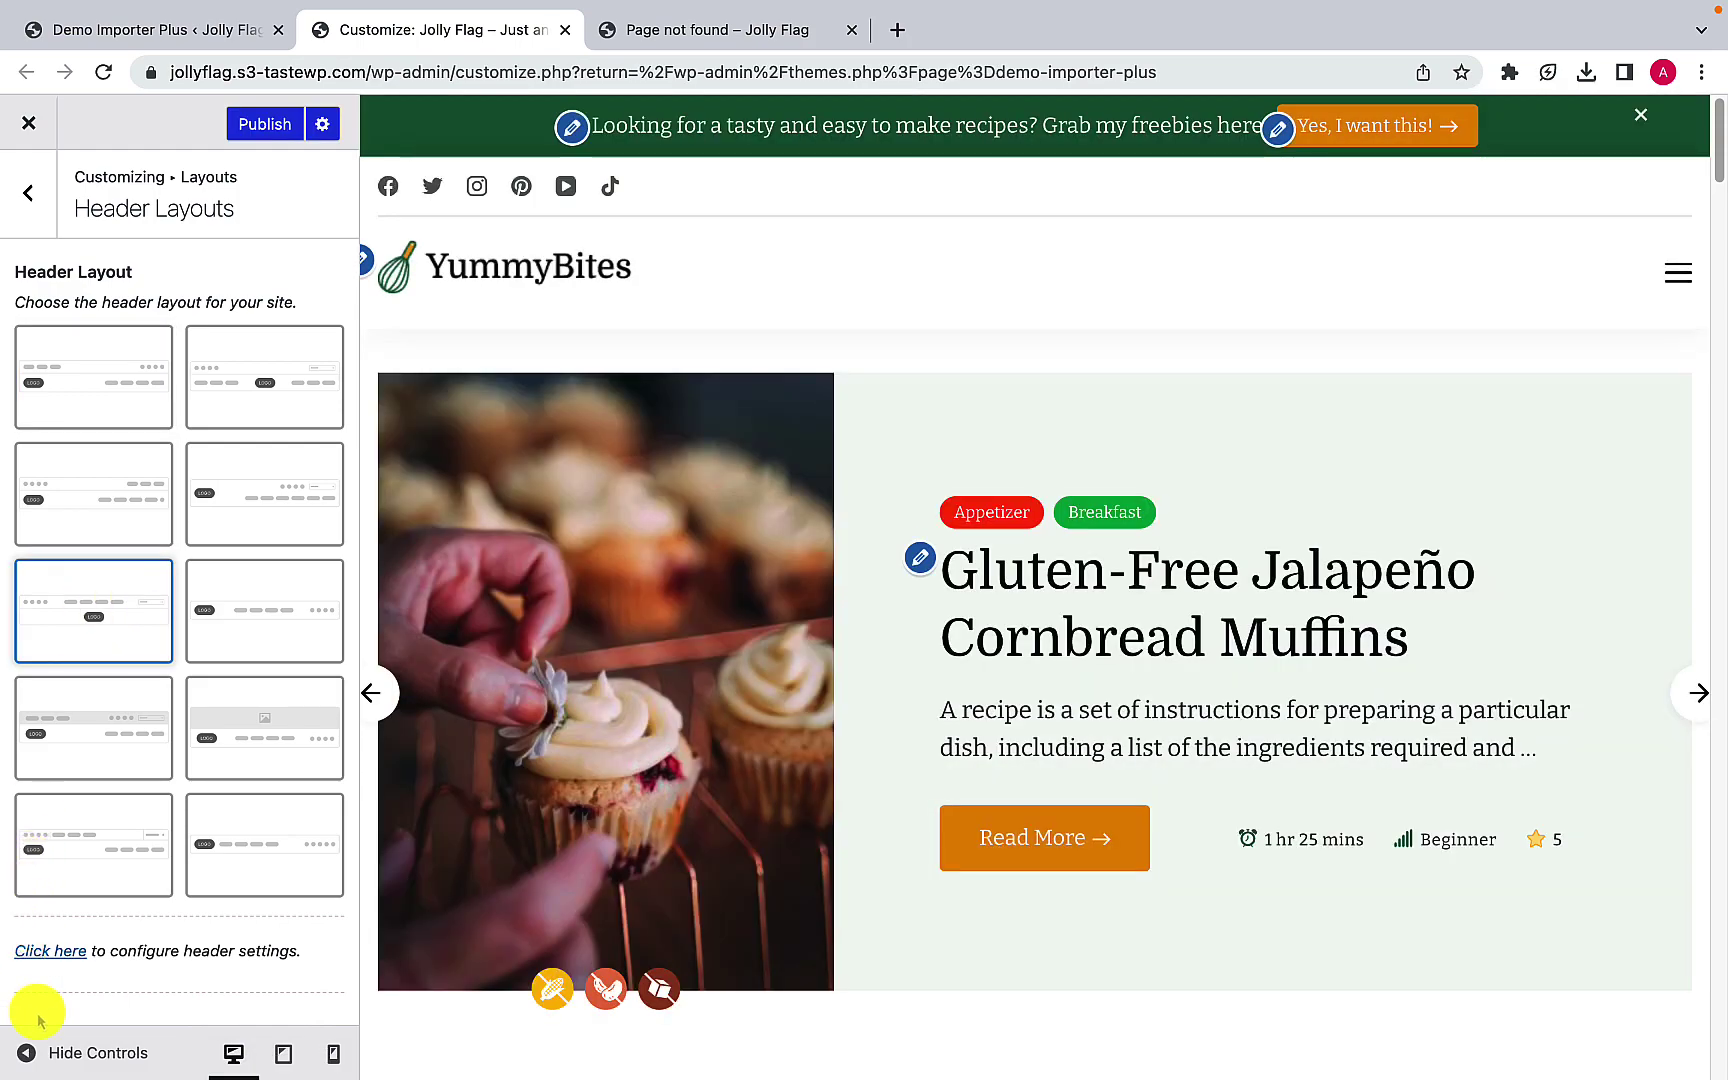
click(28, 1051)
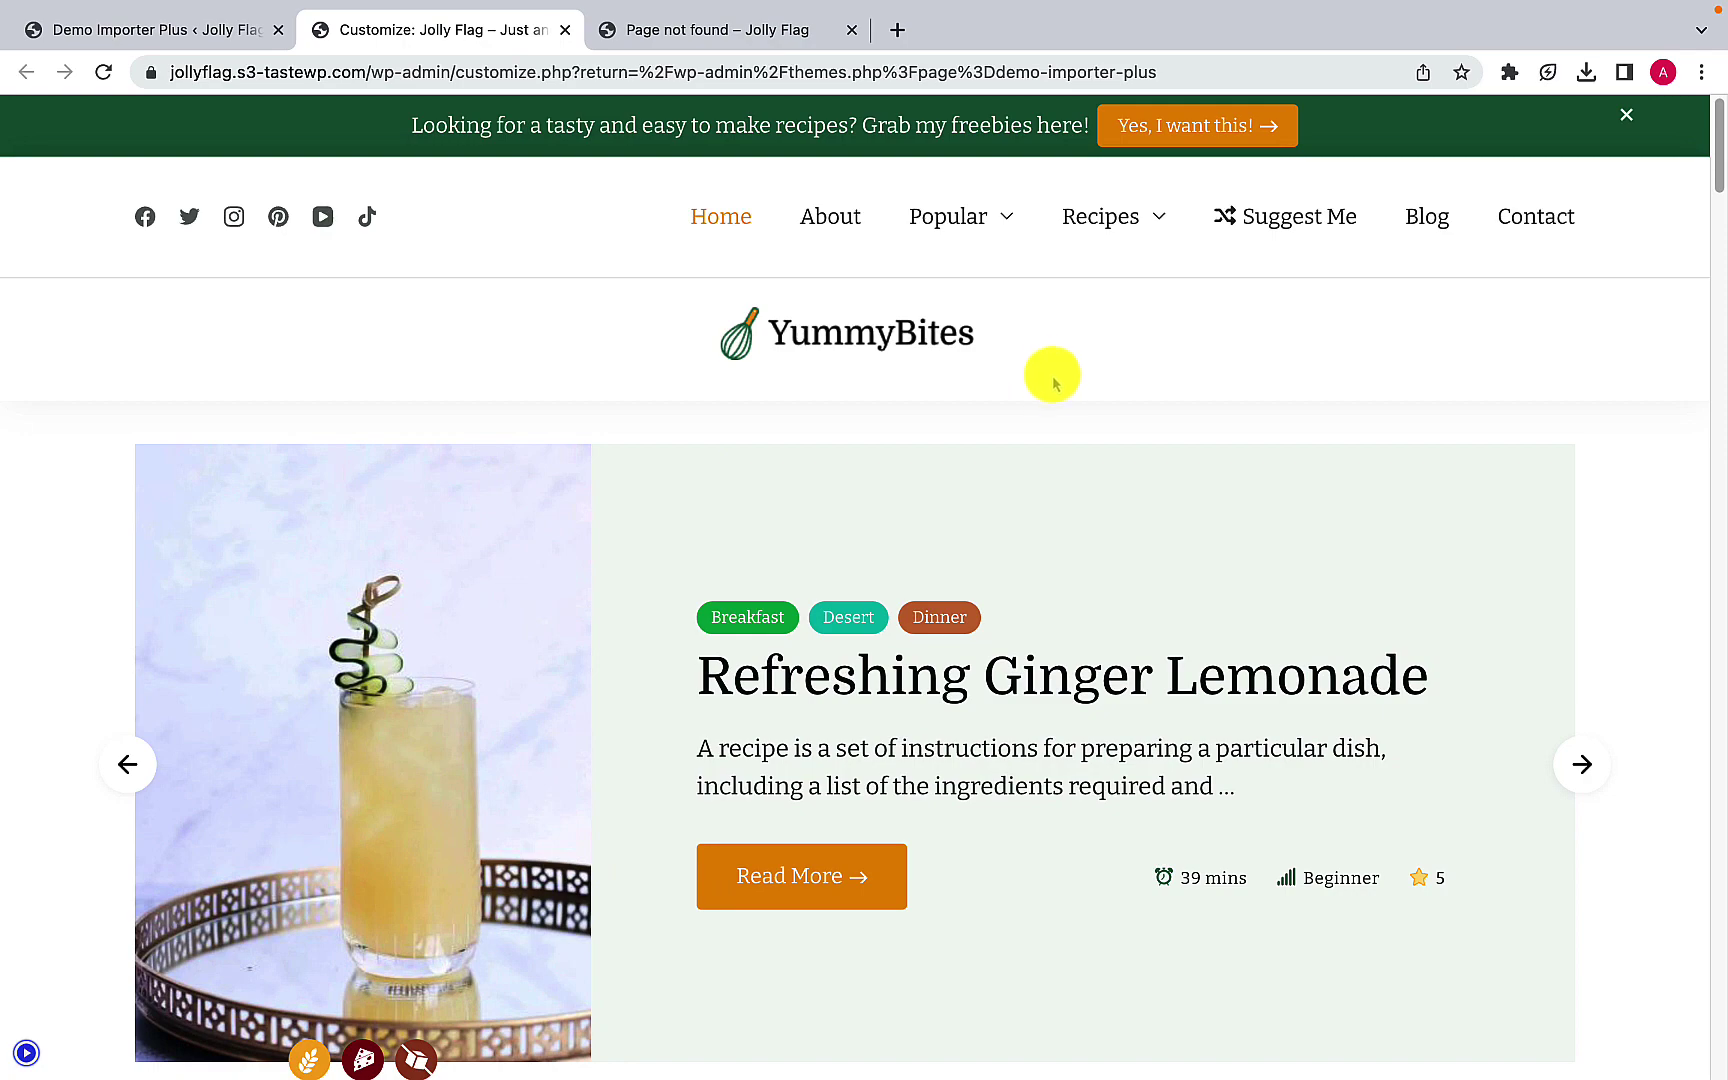
scroll(1055, 385, down, 3)
scroll(1055, 390, up, 3)
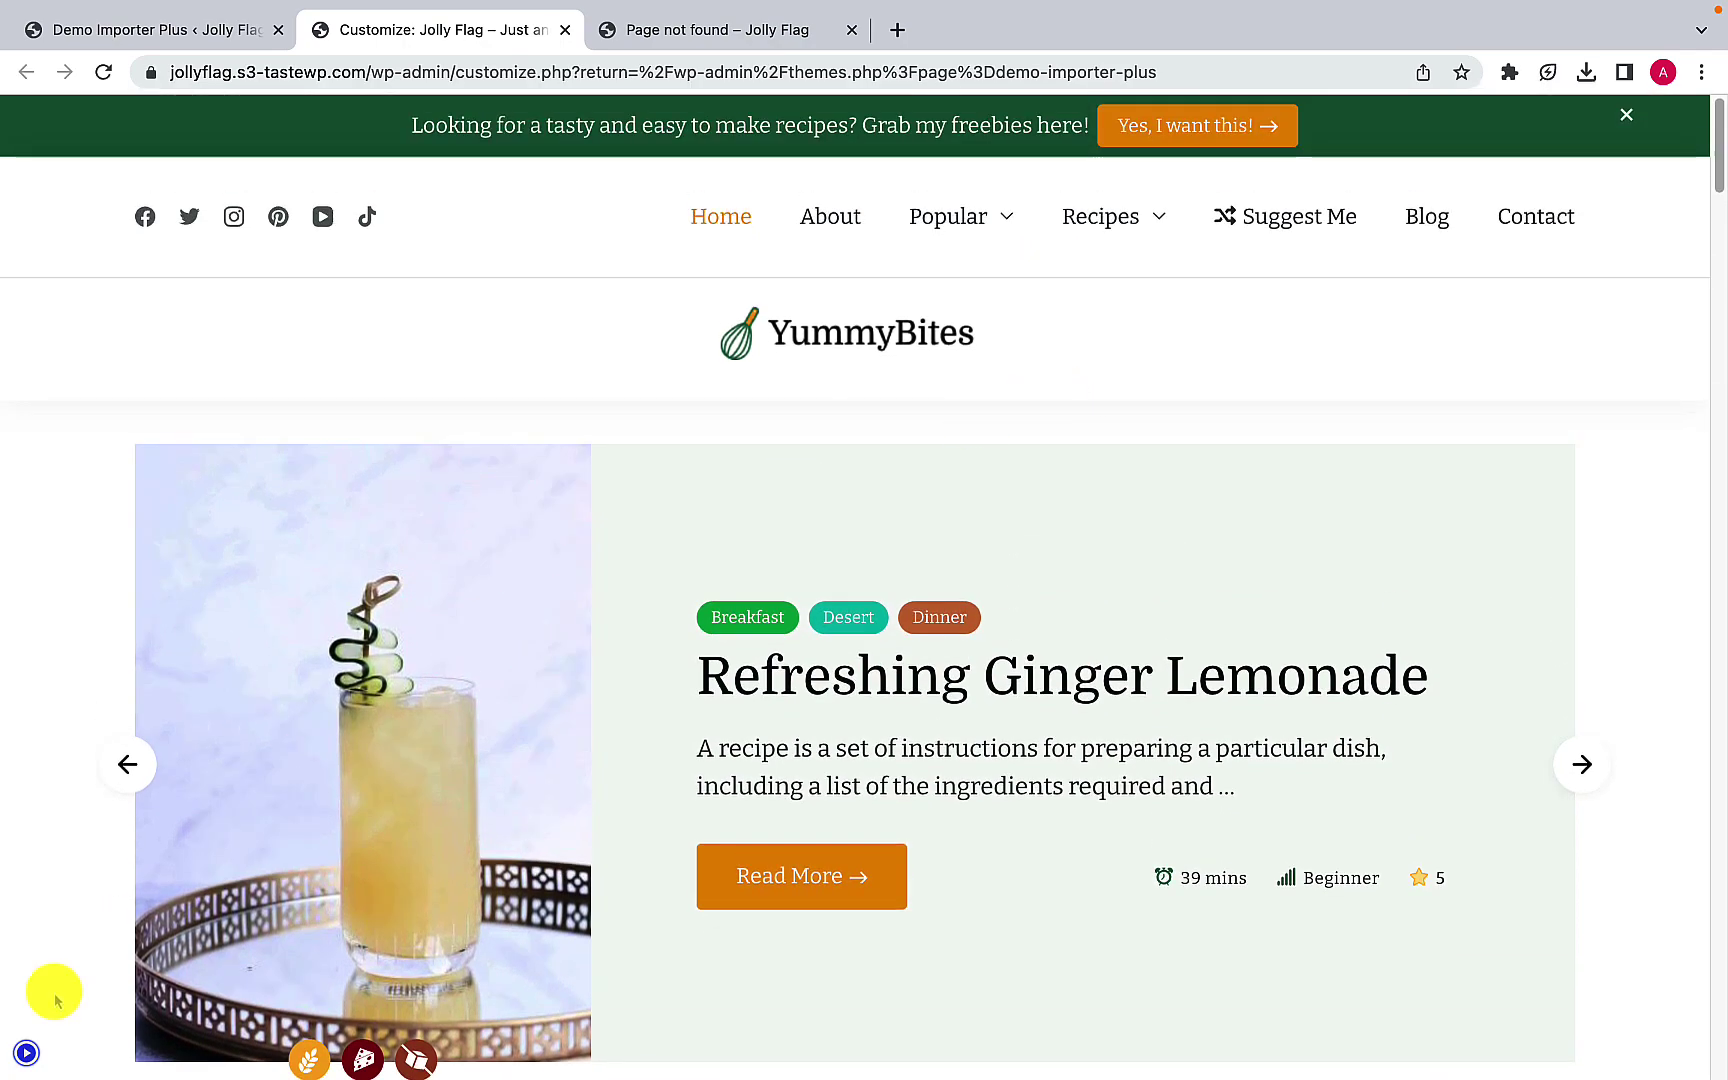
click(24, 1053)
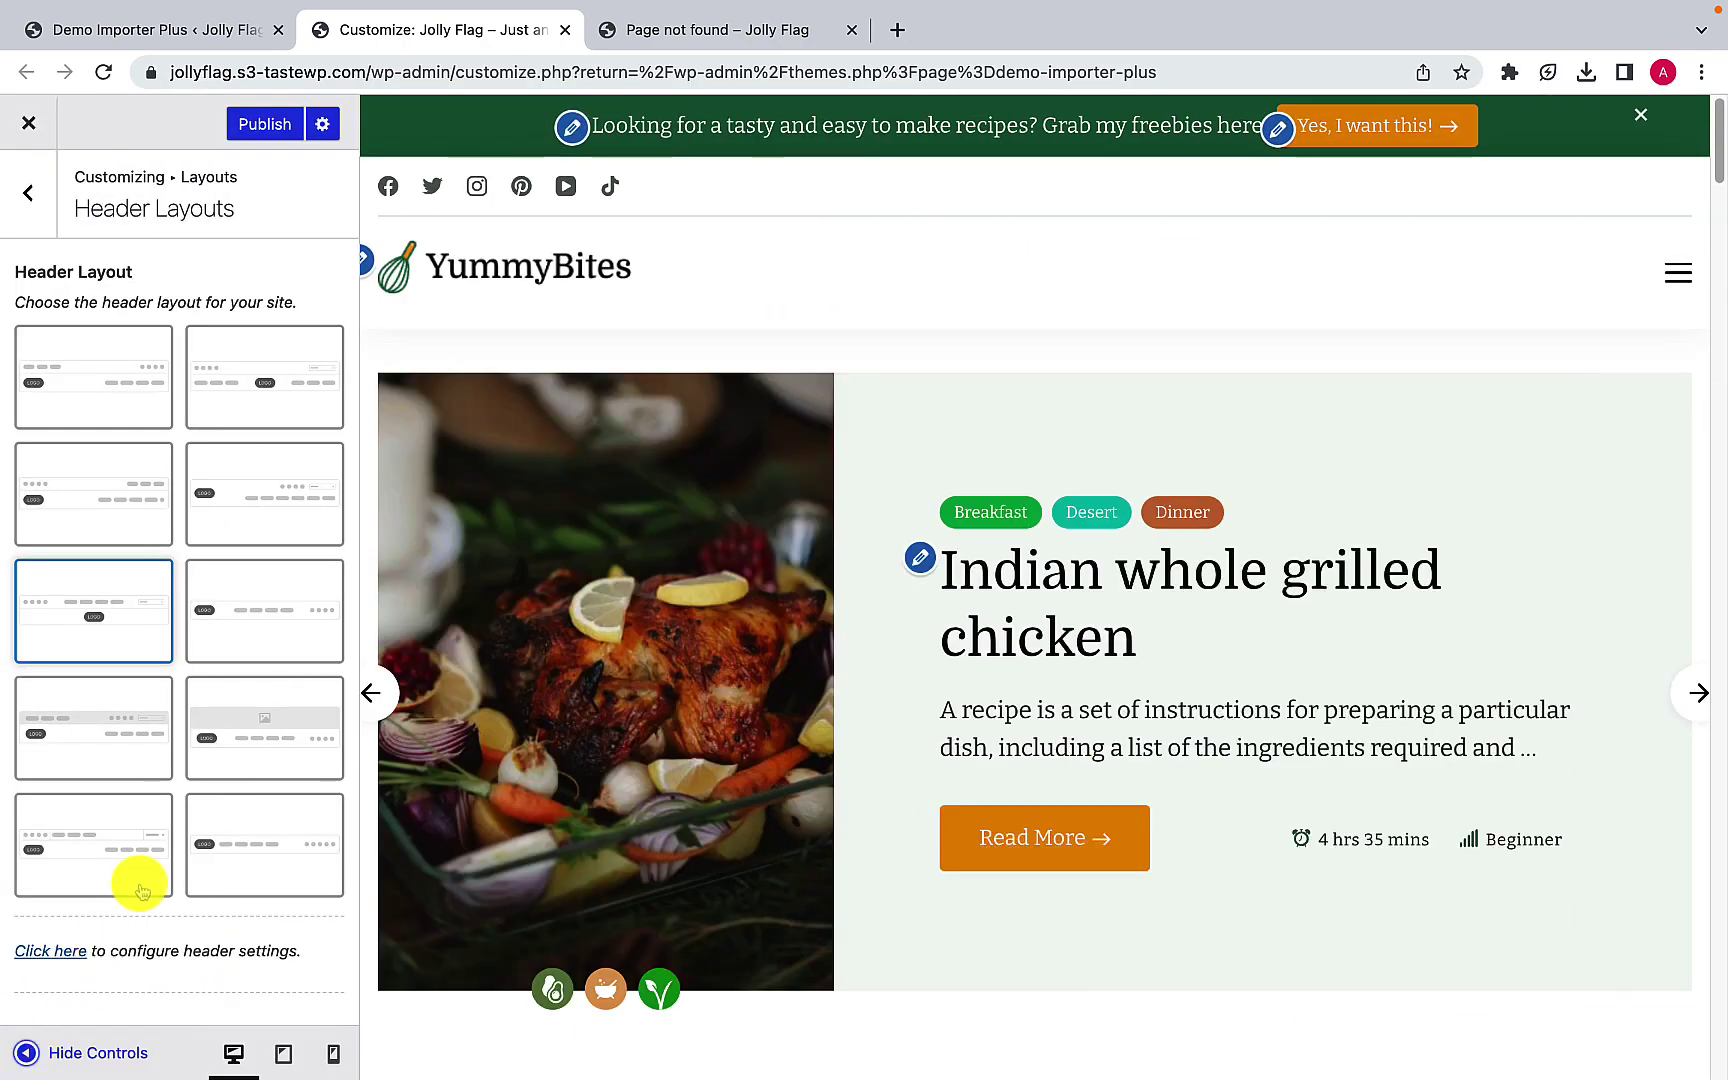
Step: Try the header layout with a shaded top bar above the logo and menu, and examine it in the full-width preview
click(111, 752)
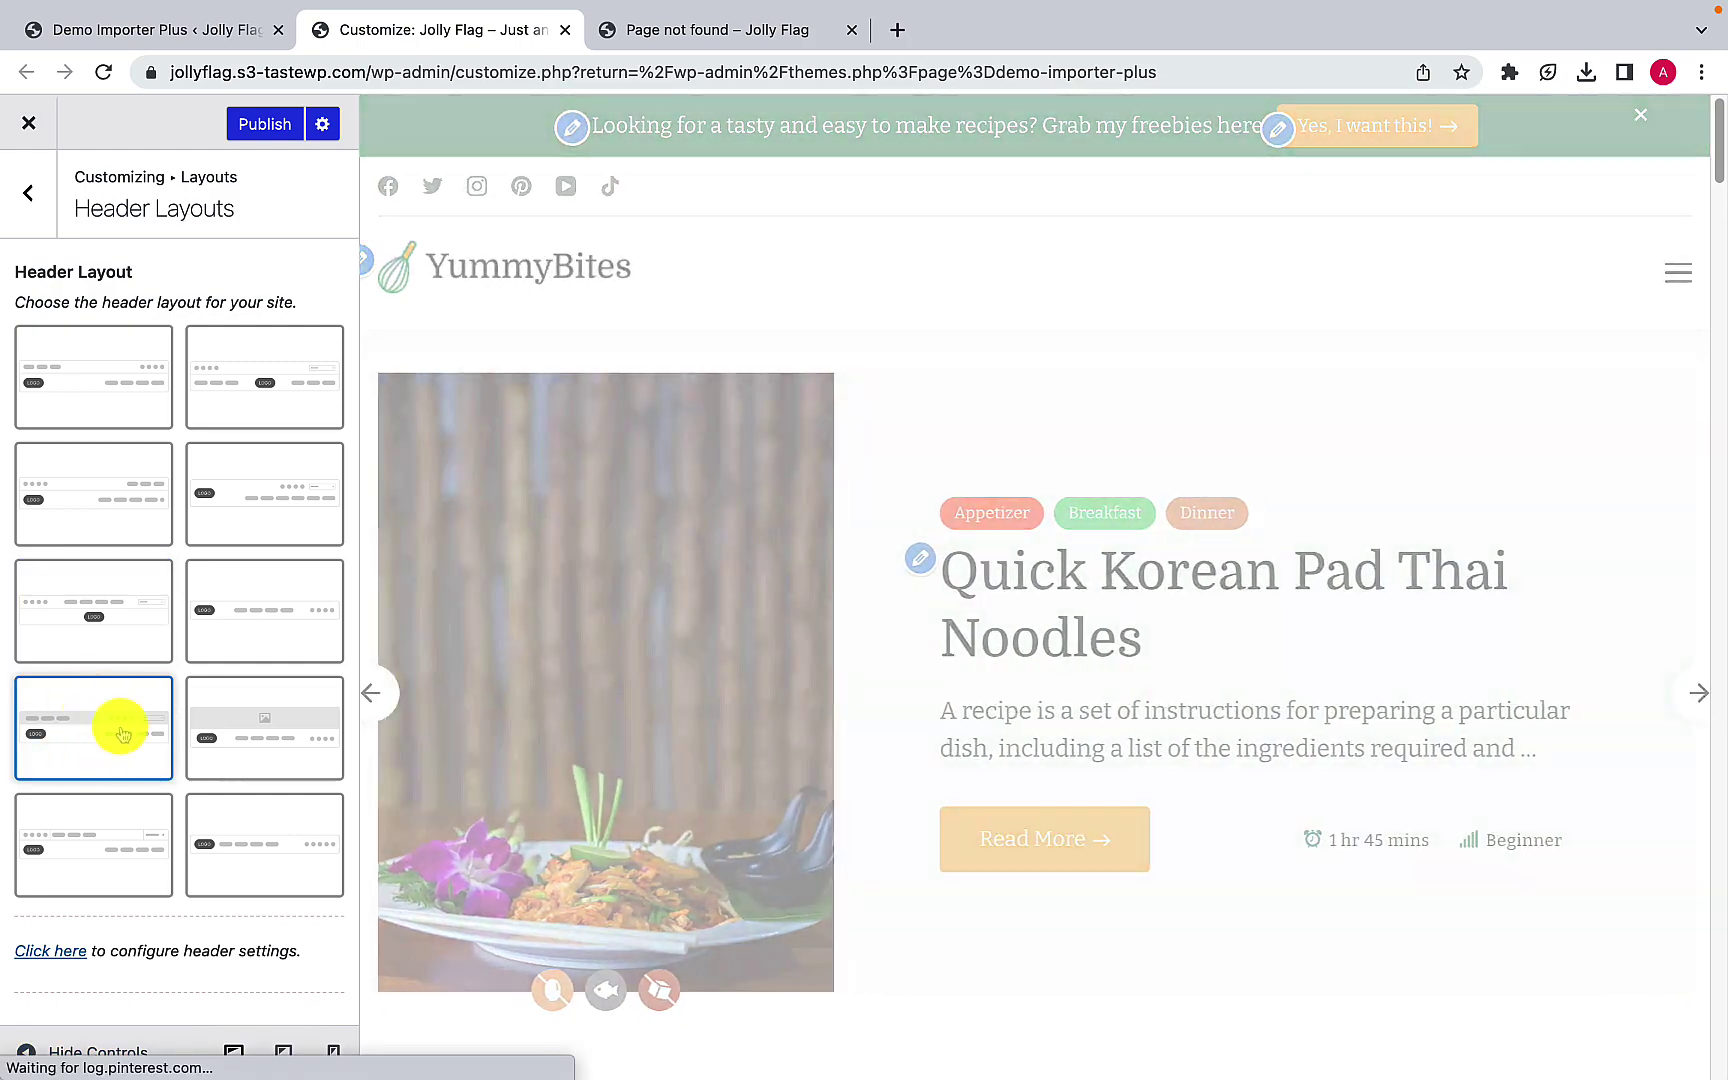
click(24, 1053)
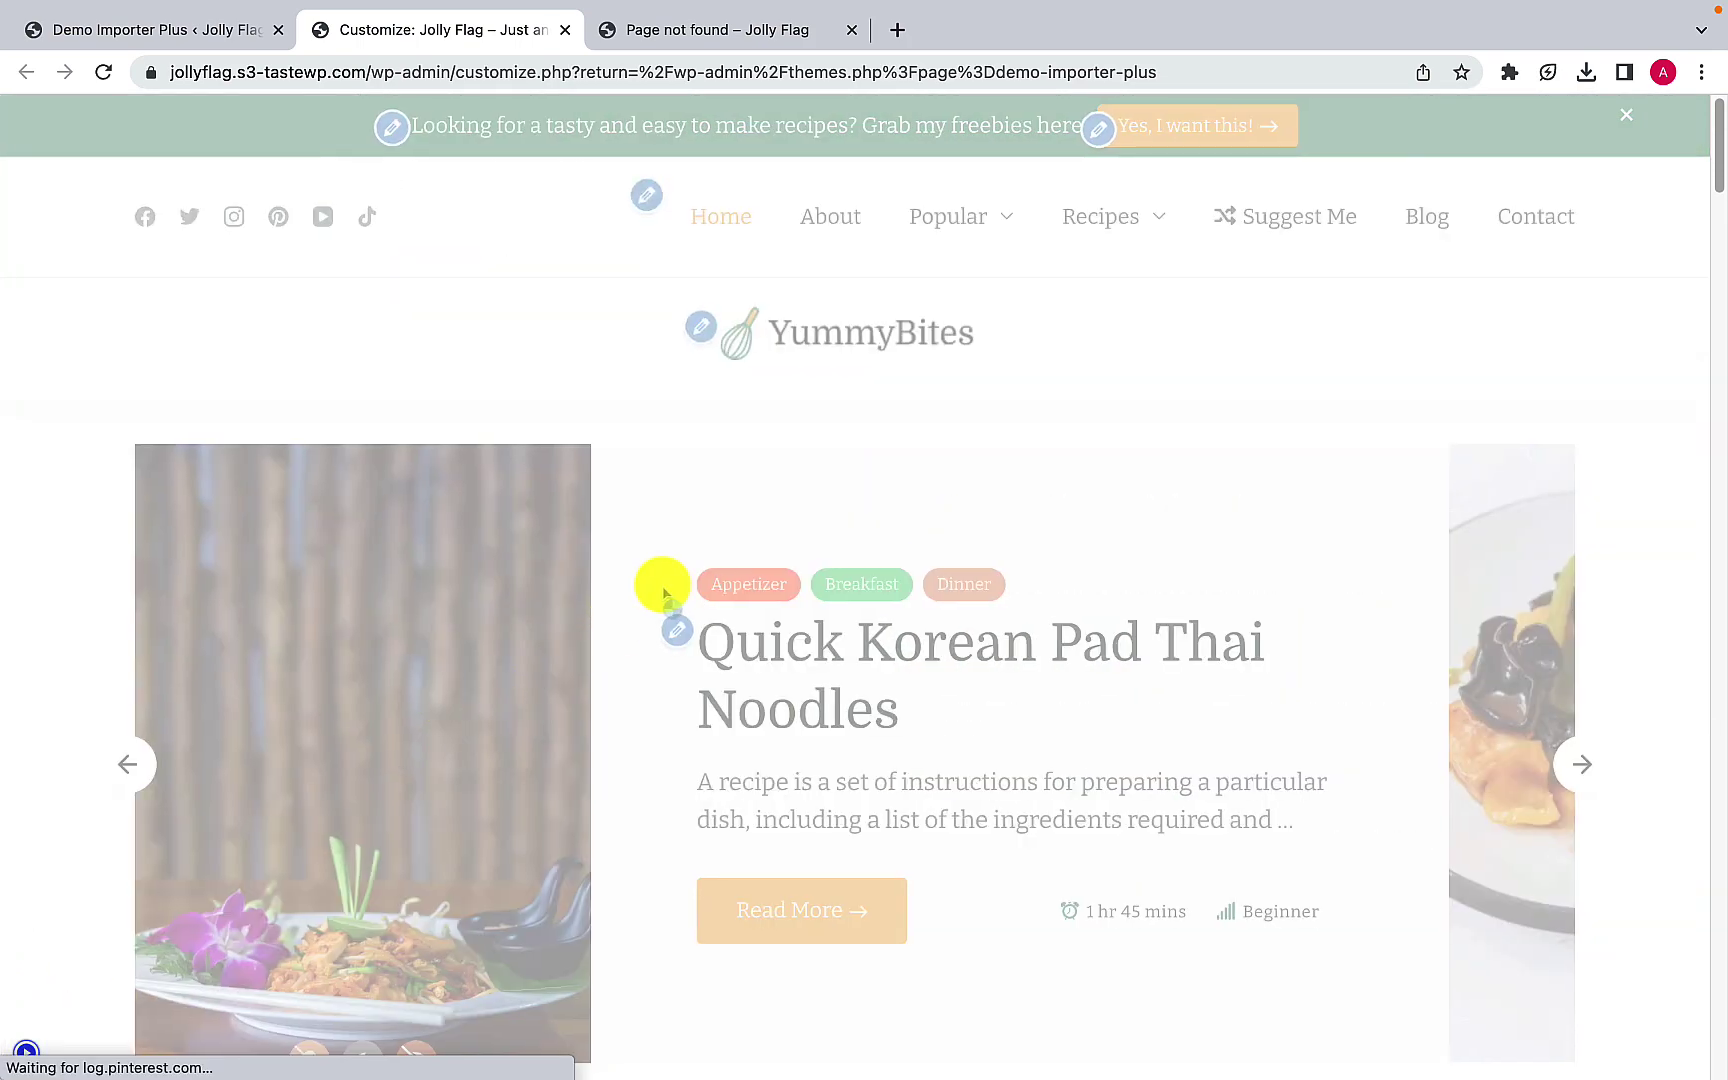
scroll(670, 595, down, 2)
scroll(670, 597, up, 2)
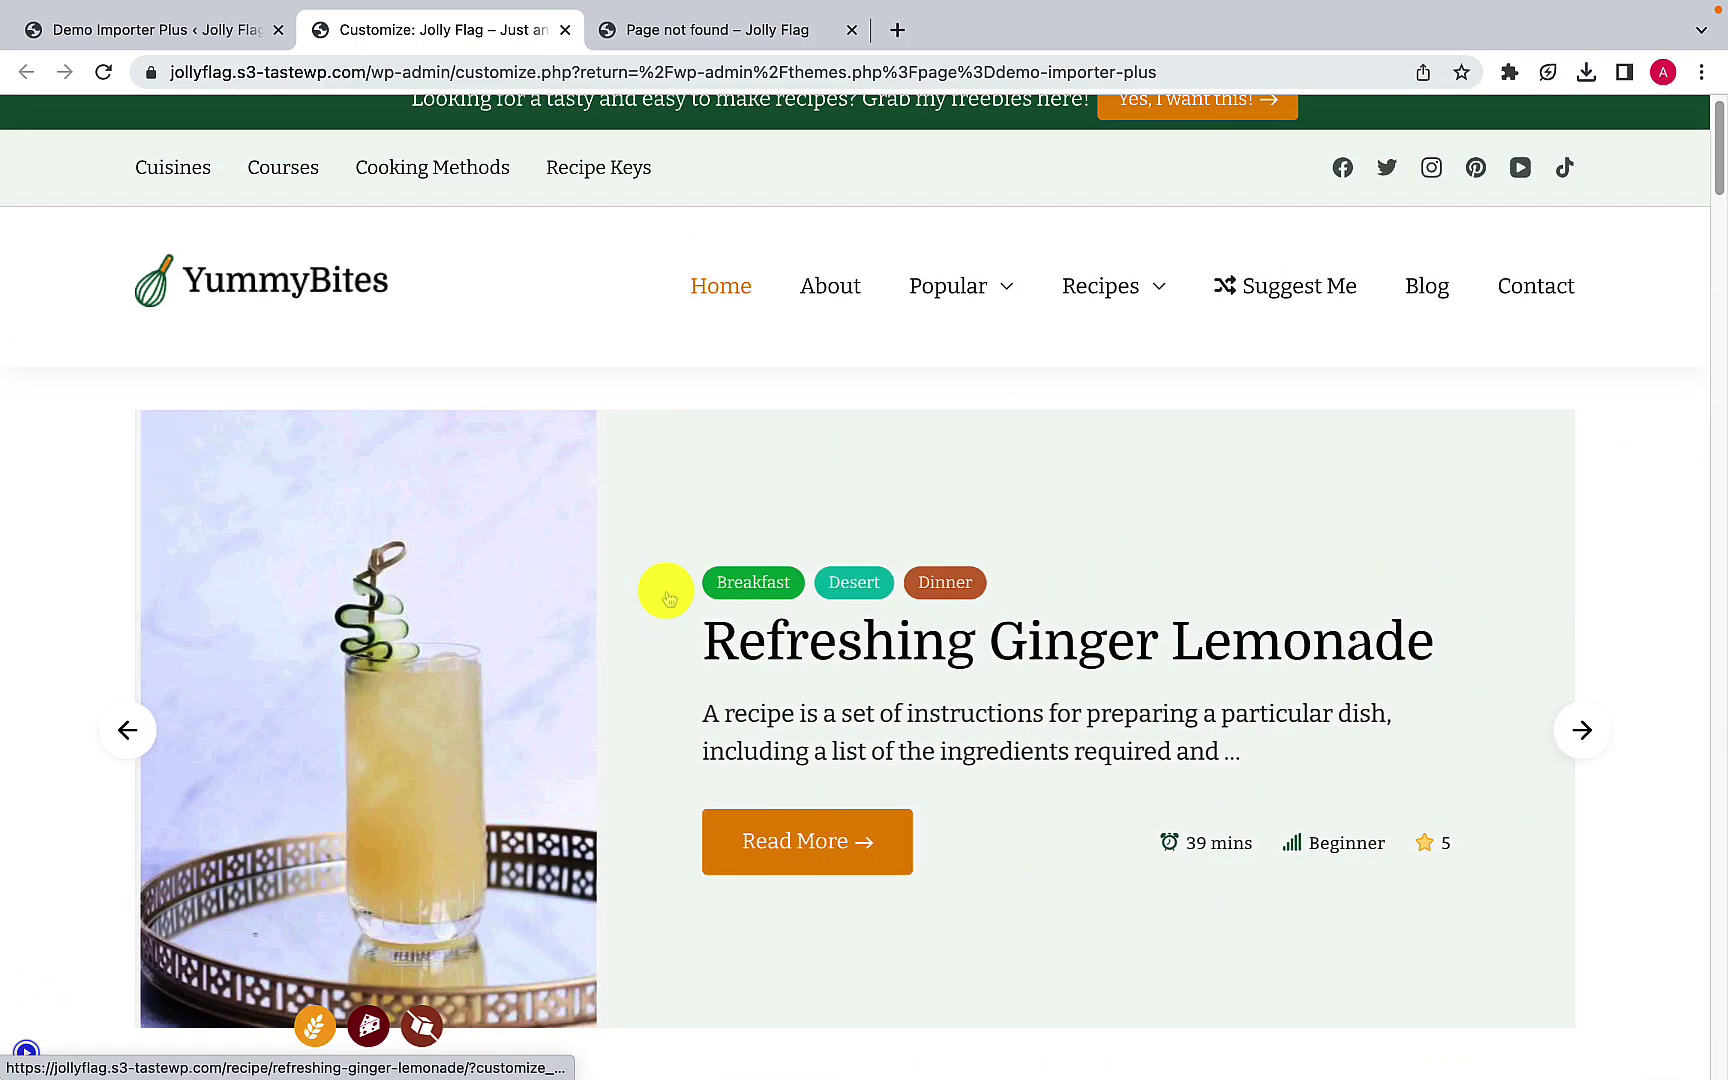
click(26, 1052)
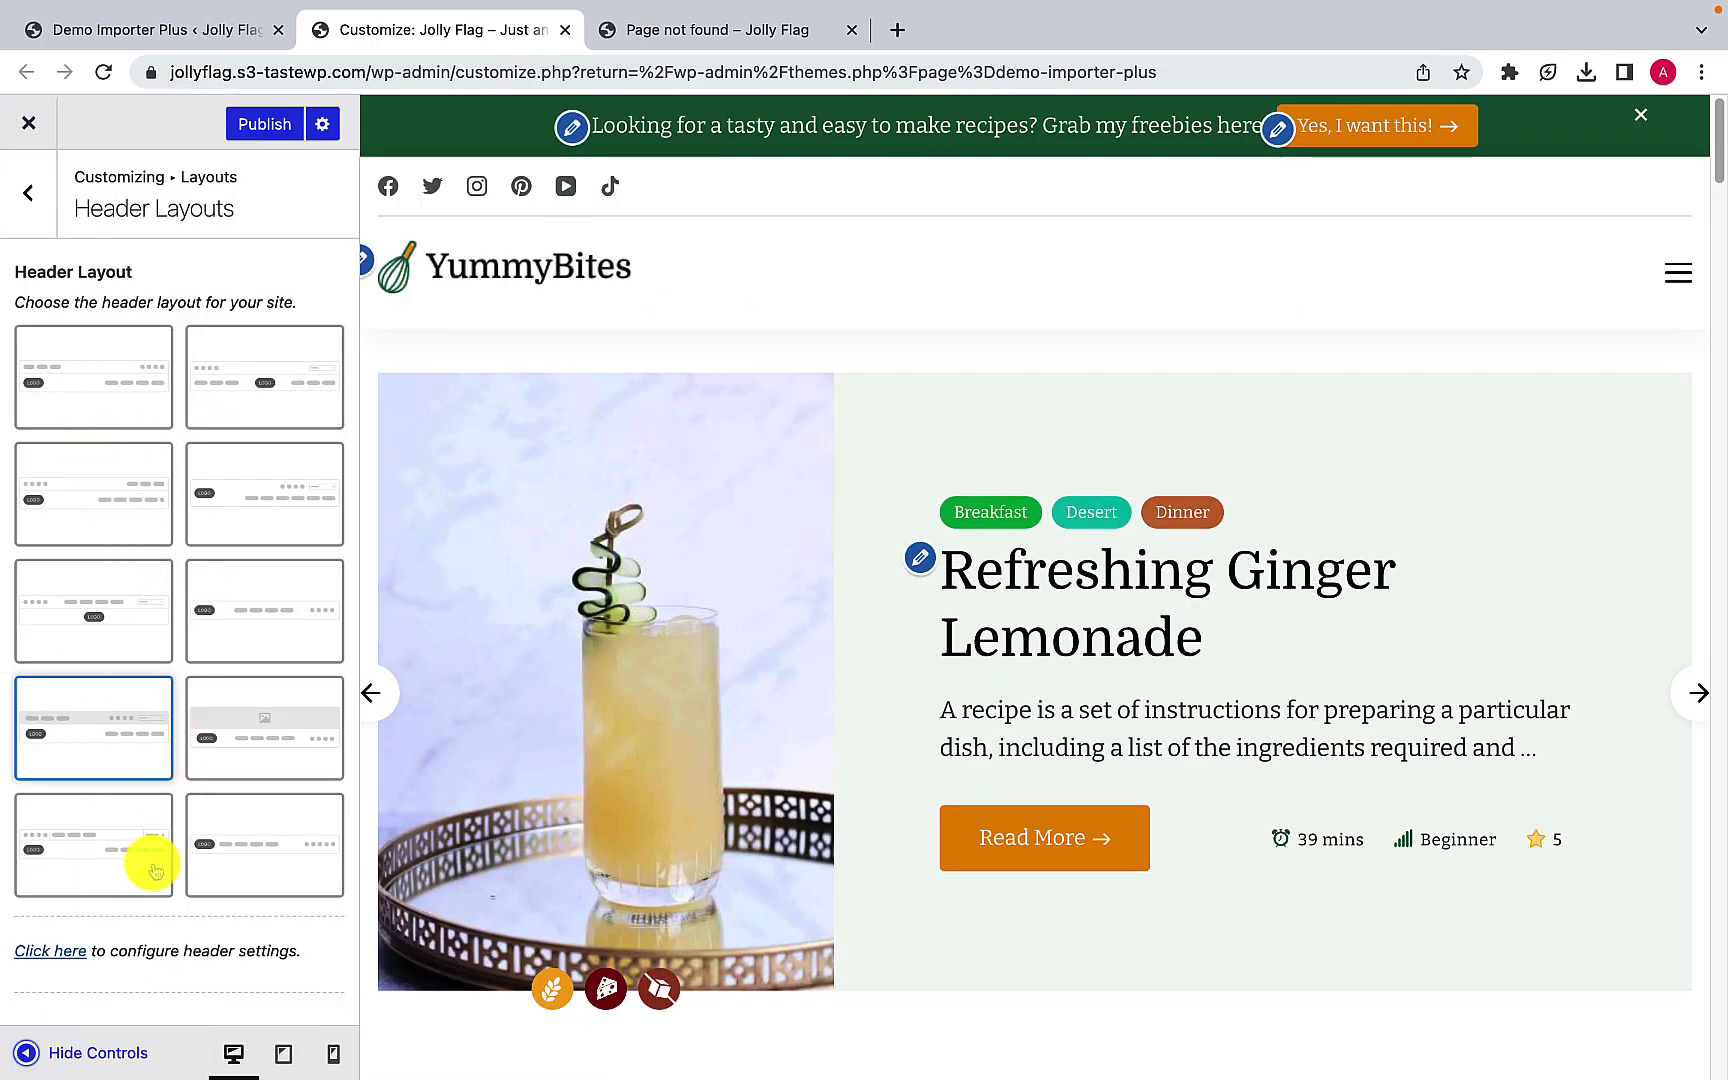
Step: Restore the first header layout and open the Slider Layouts options
click(104, 368)
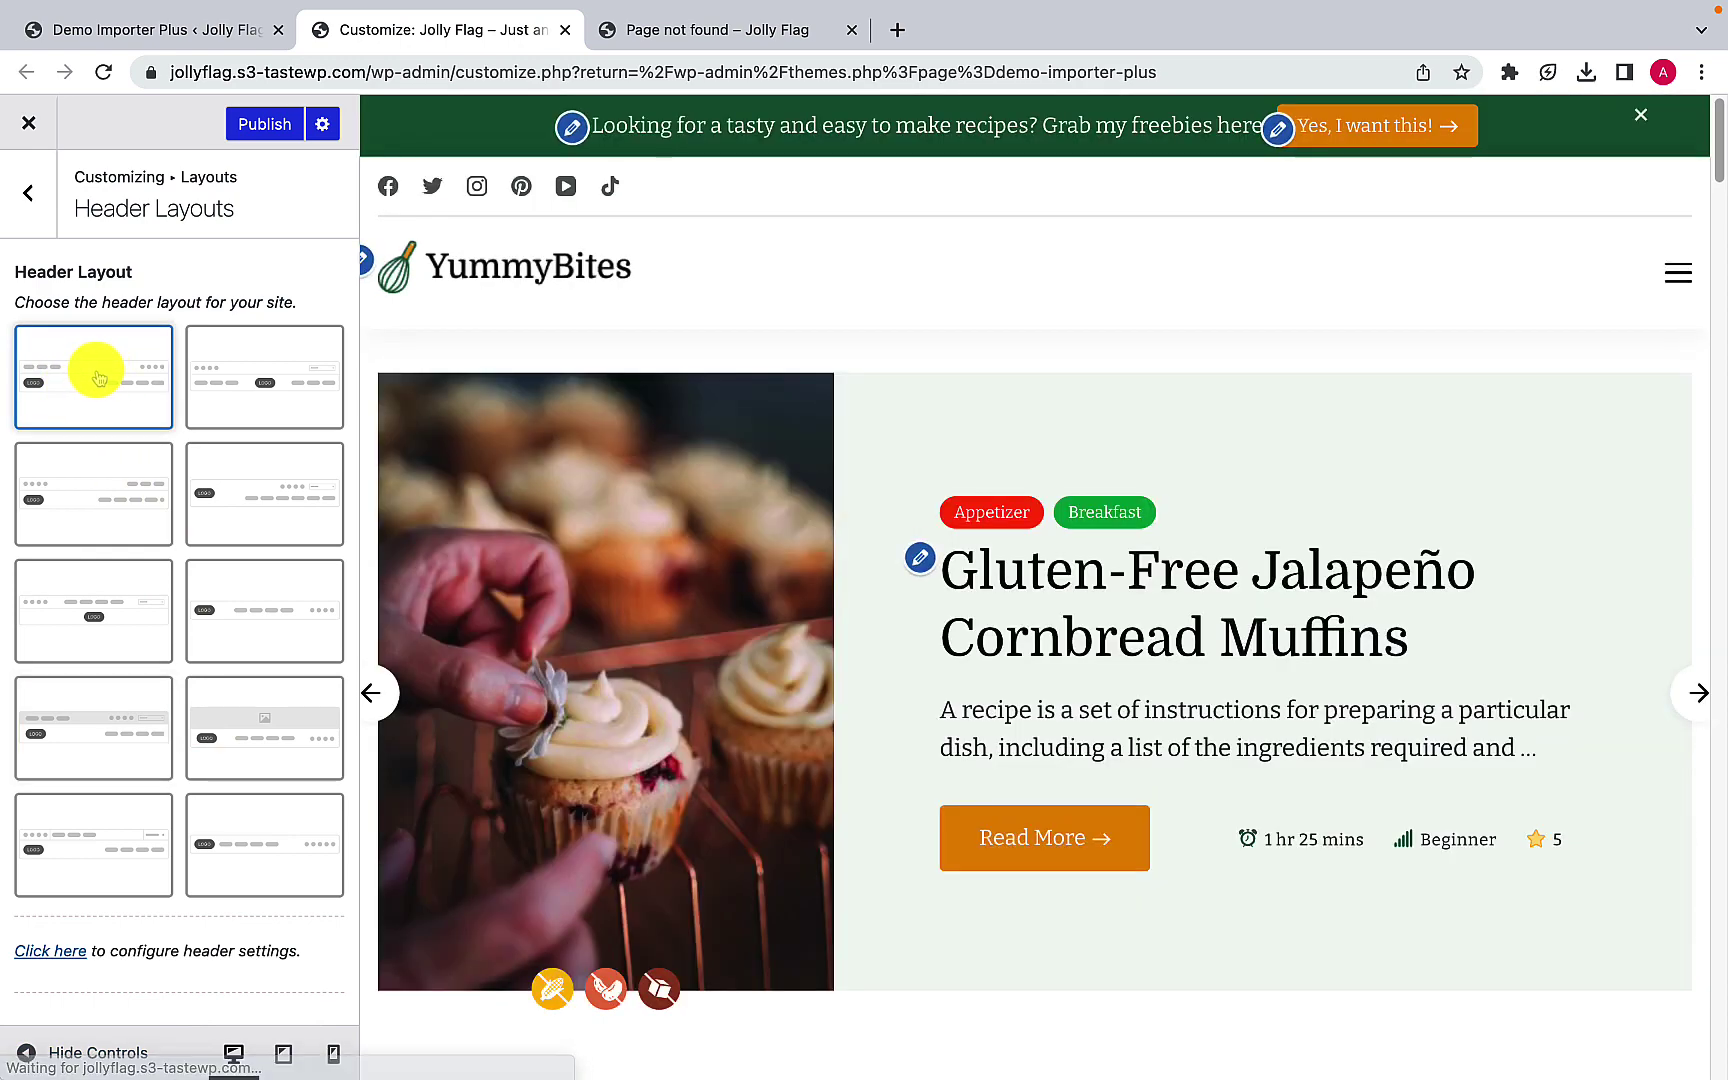
click(22, 205)
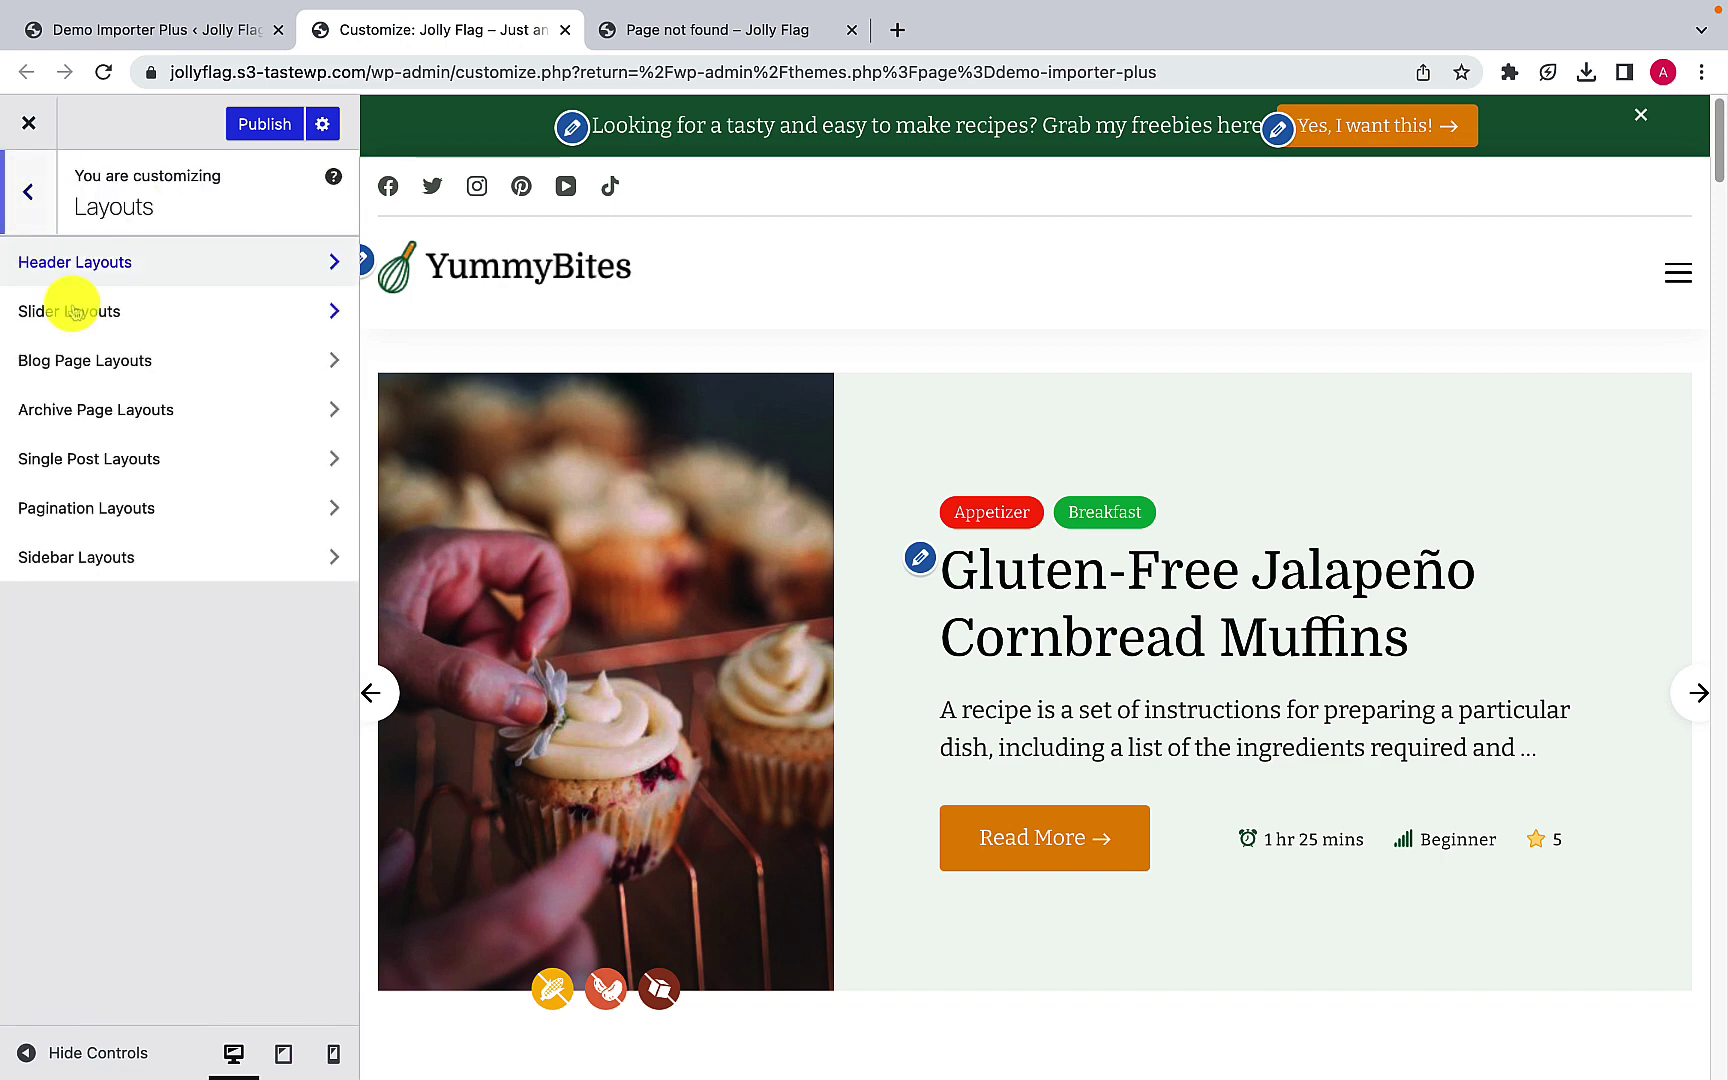
click(107, 313)
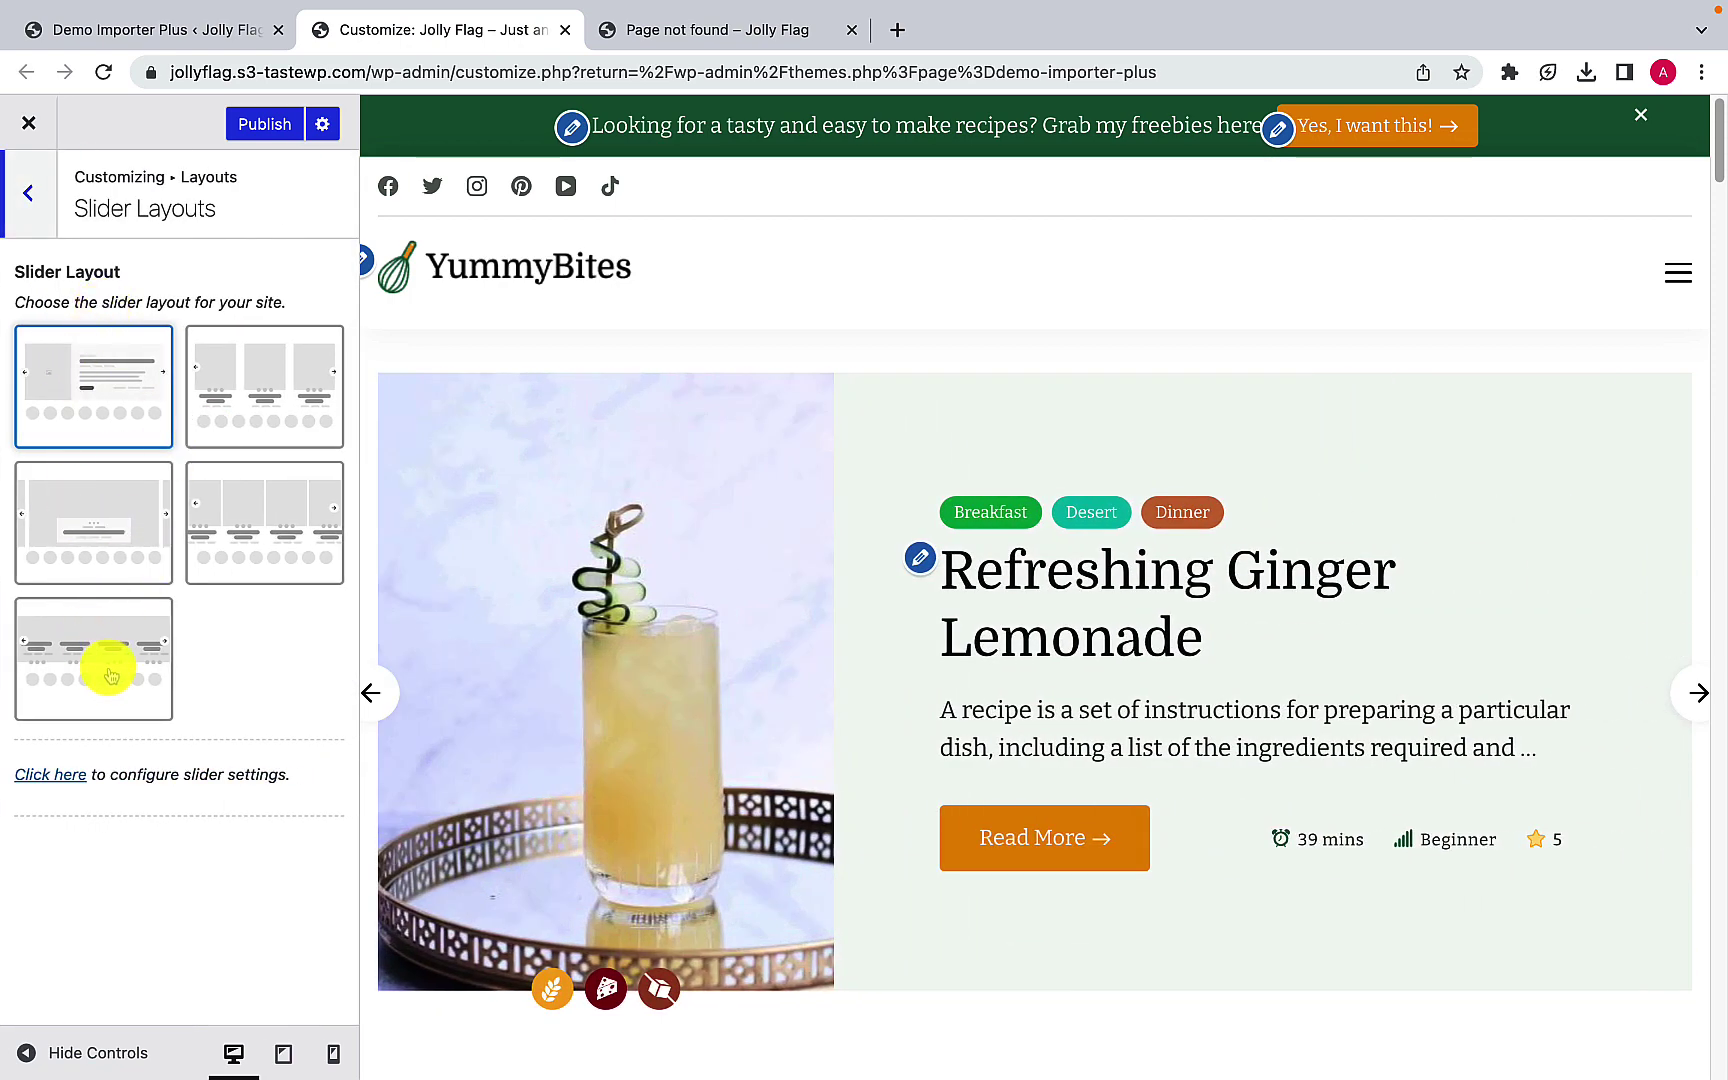
Step: Try the slider layout with three recipe cards side by side and examine it in the full-width preview
click(255, 443)
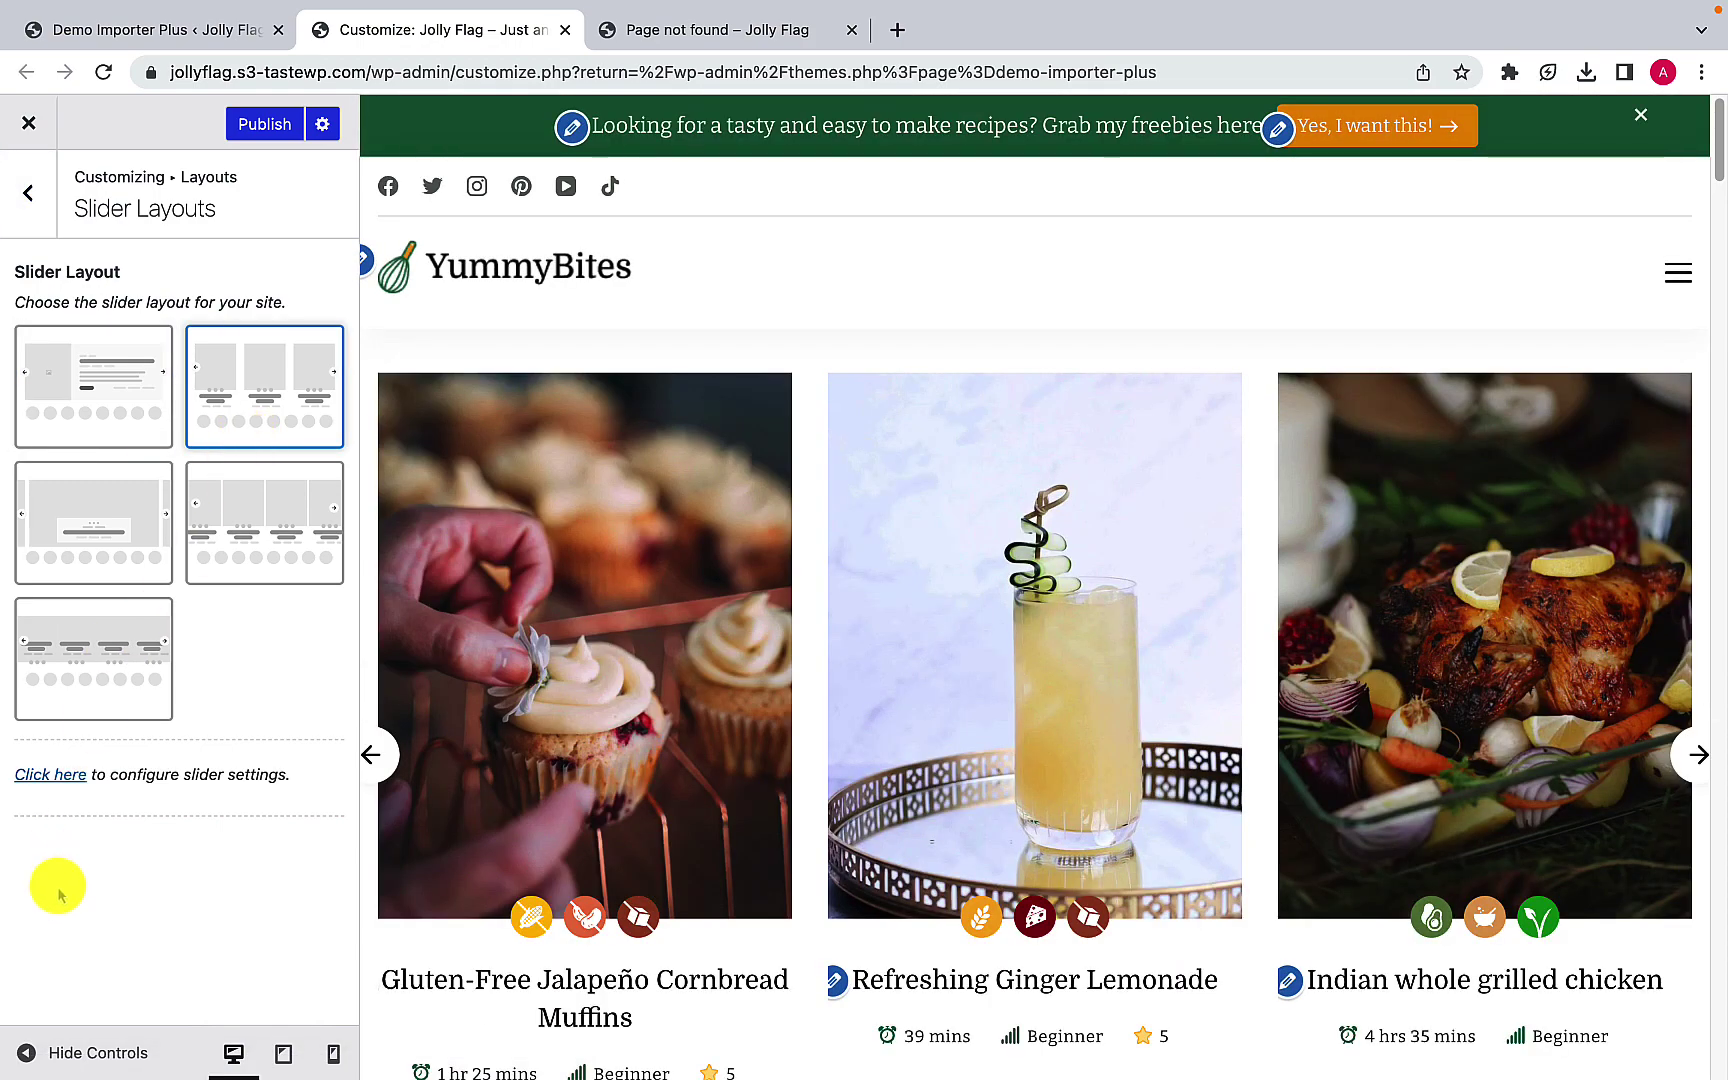
click(20, 1050)
scroll(330, 858, down, 3)
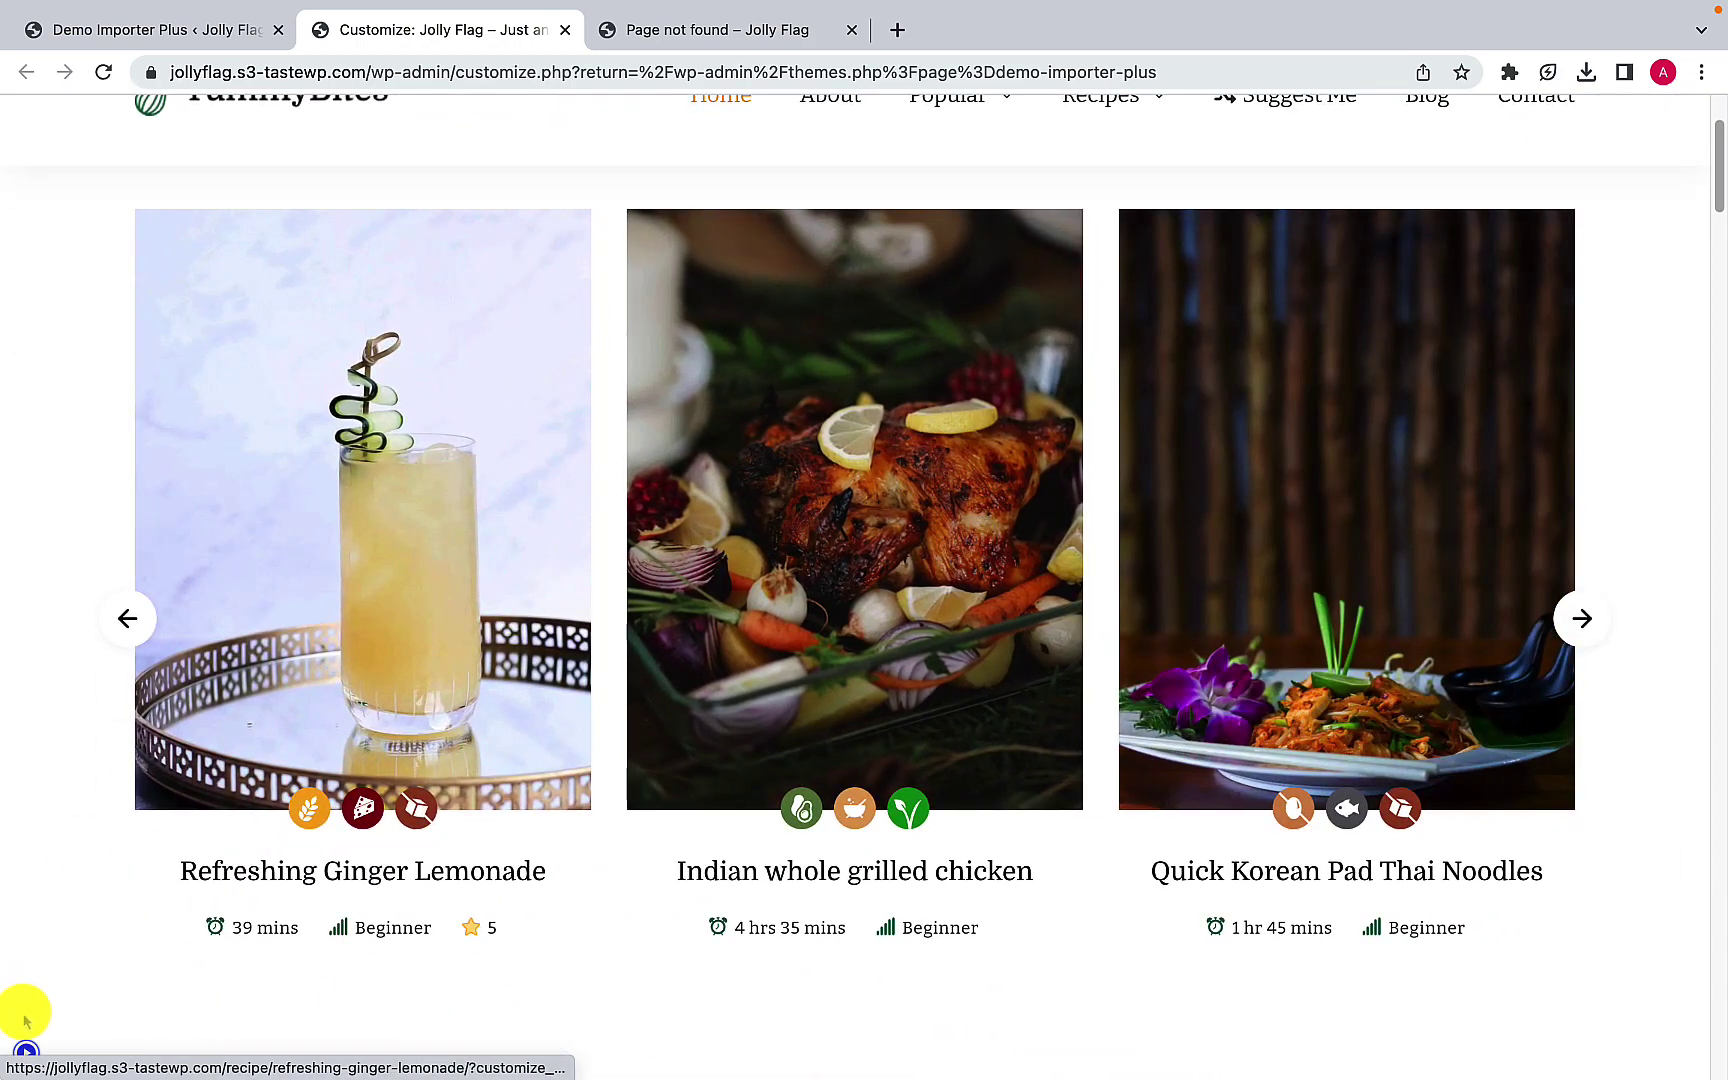
click(27, 1052)
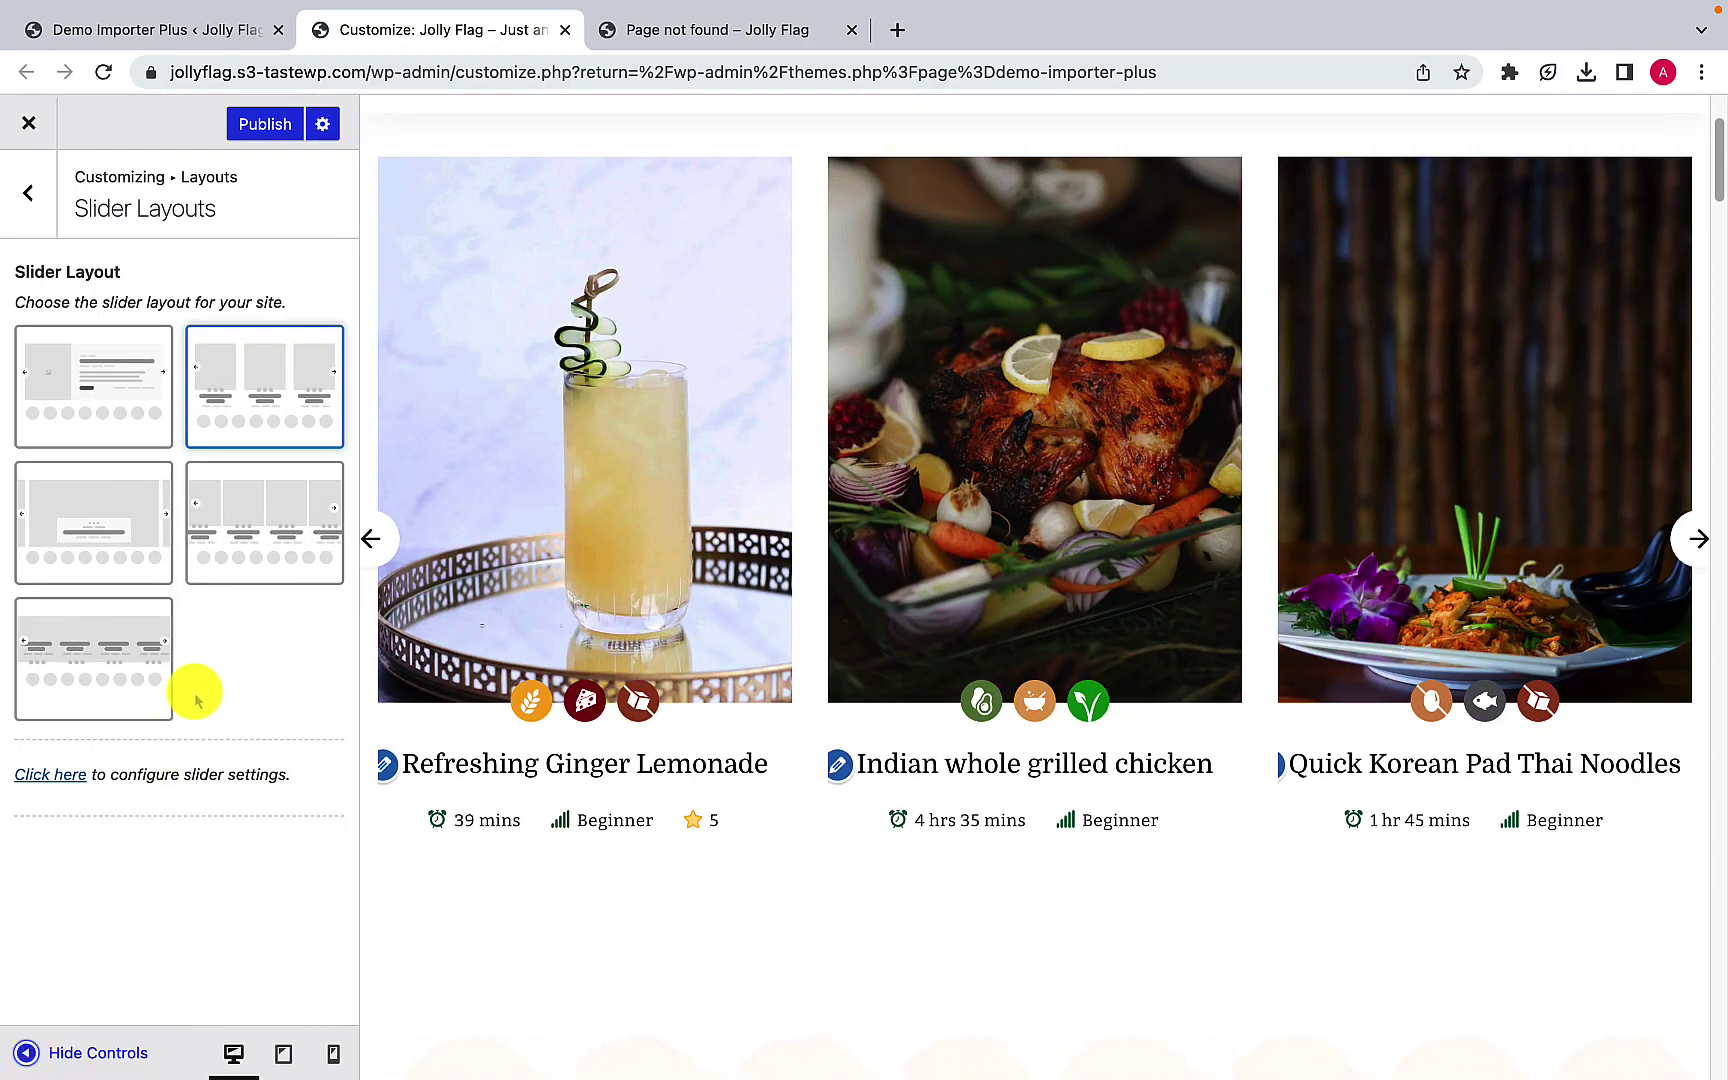
Step: Try the slider layout with one large centered slide and an overlaid text box, viewing it at full width
click(139, 550)
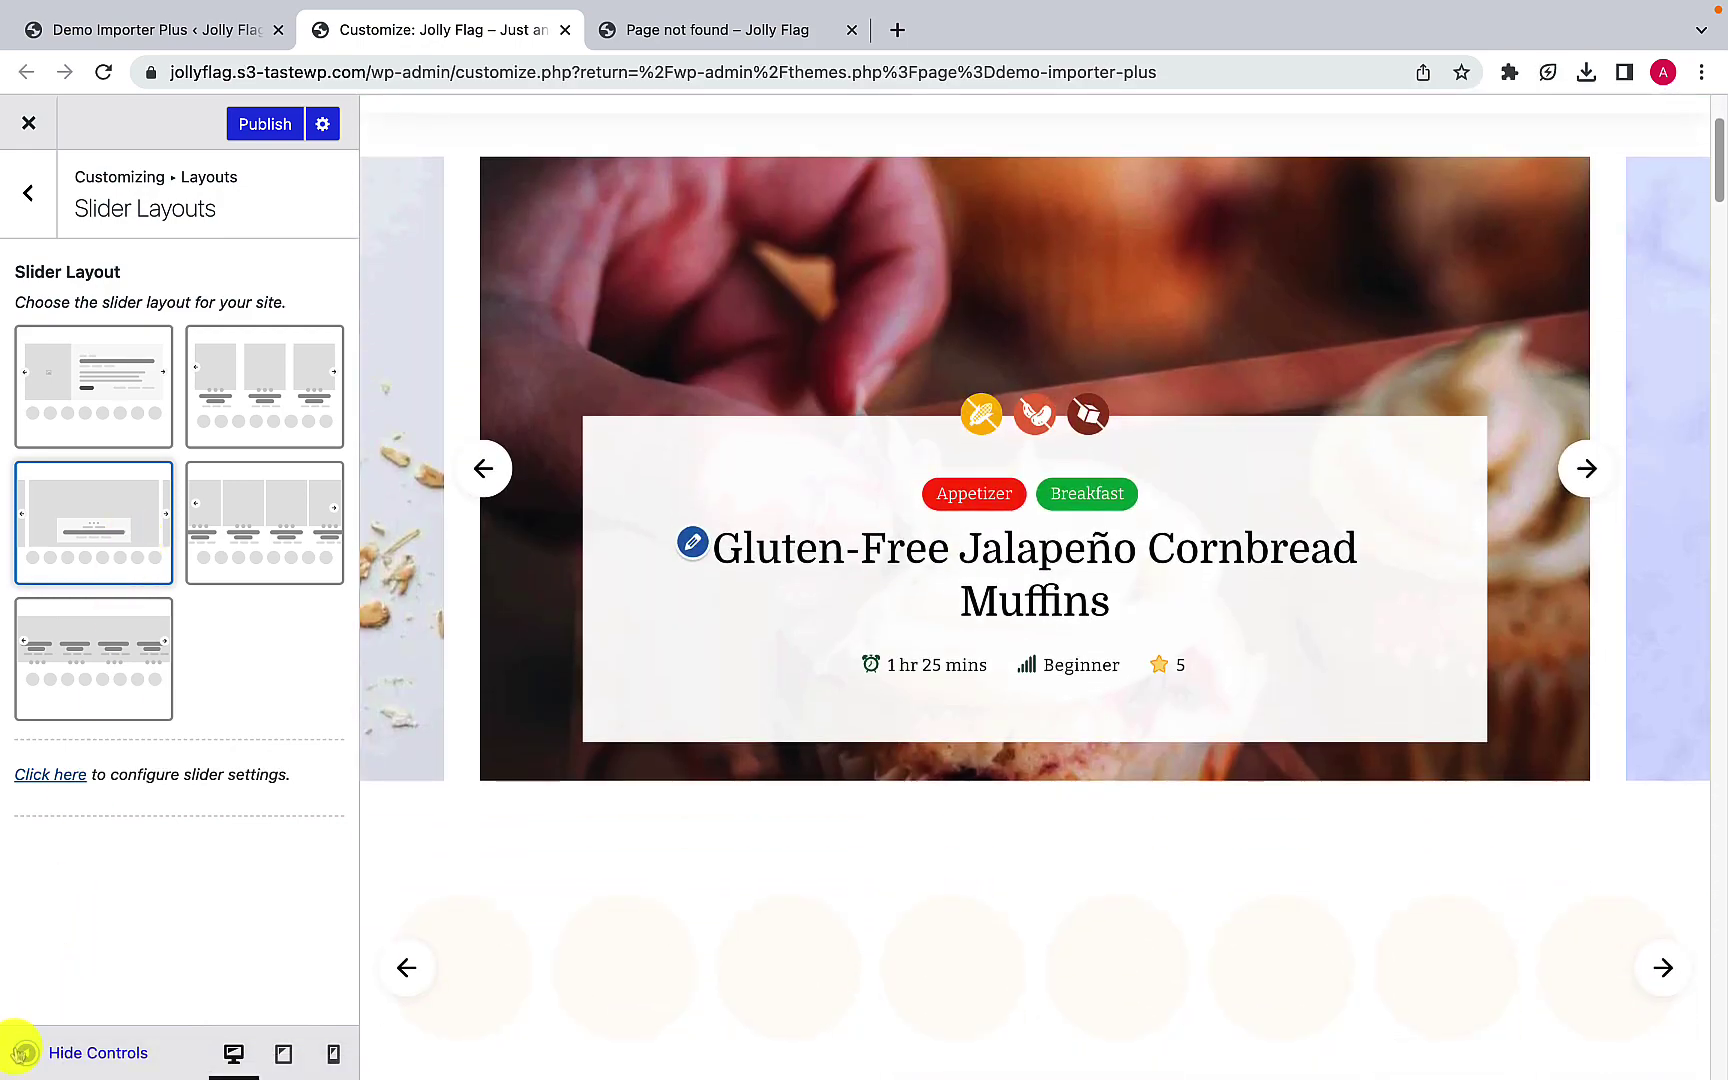
click(20, 1052)
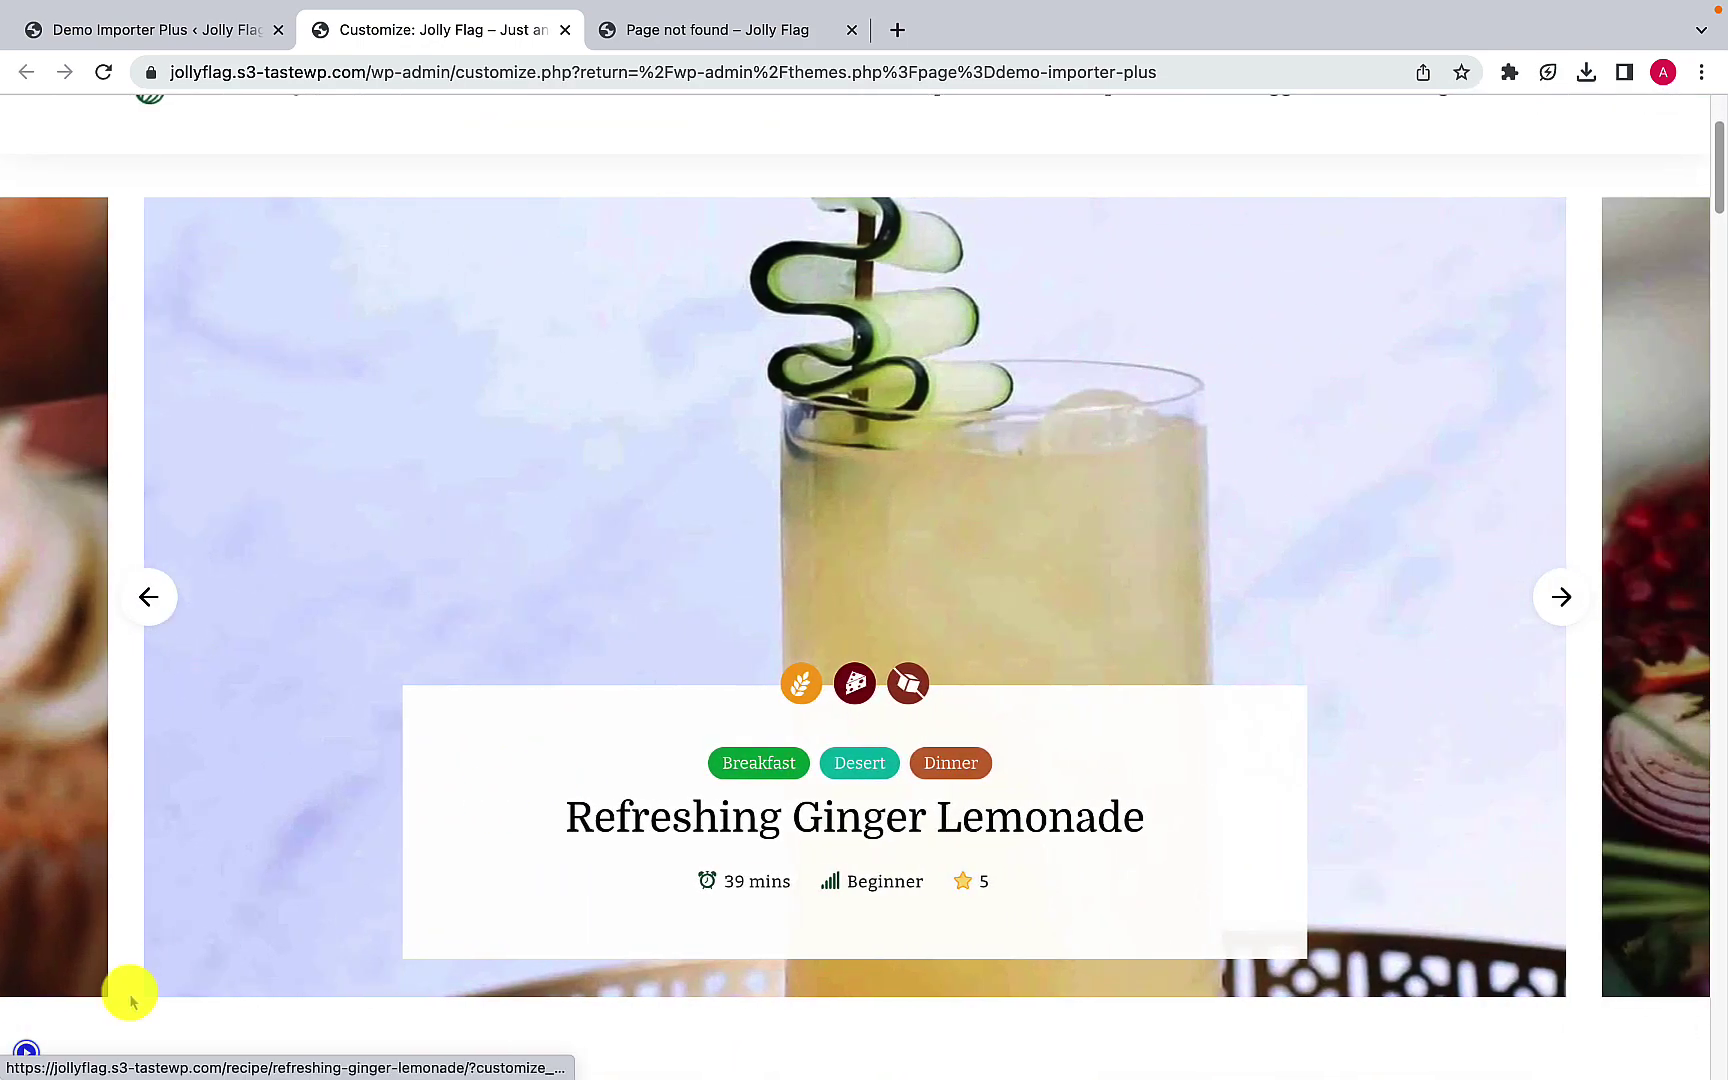
click(24, 1052)
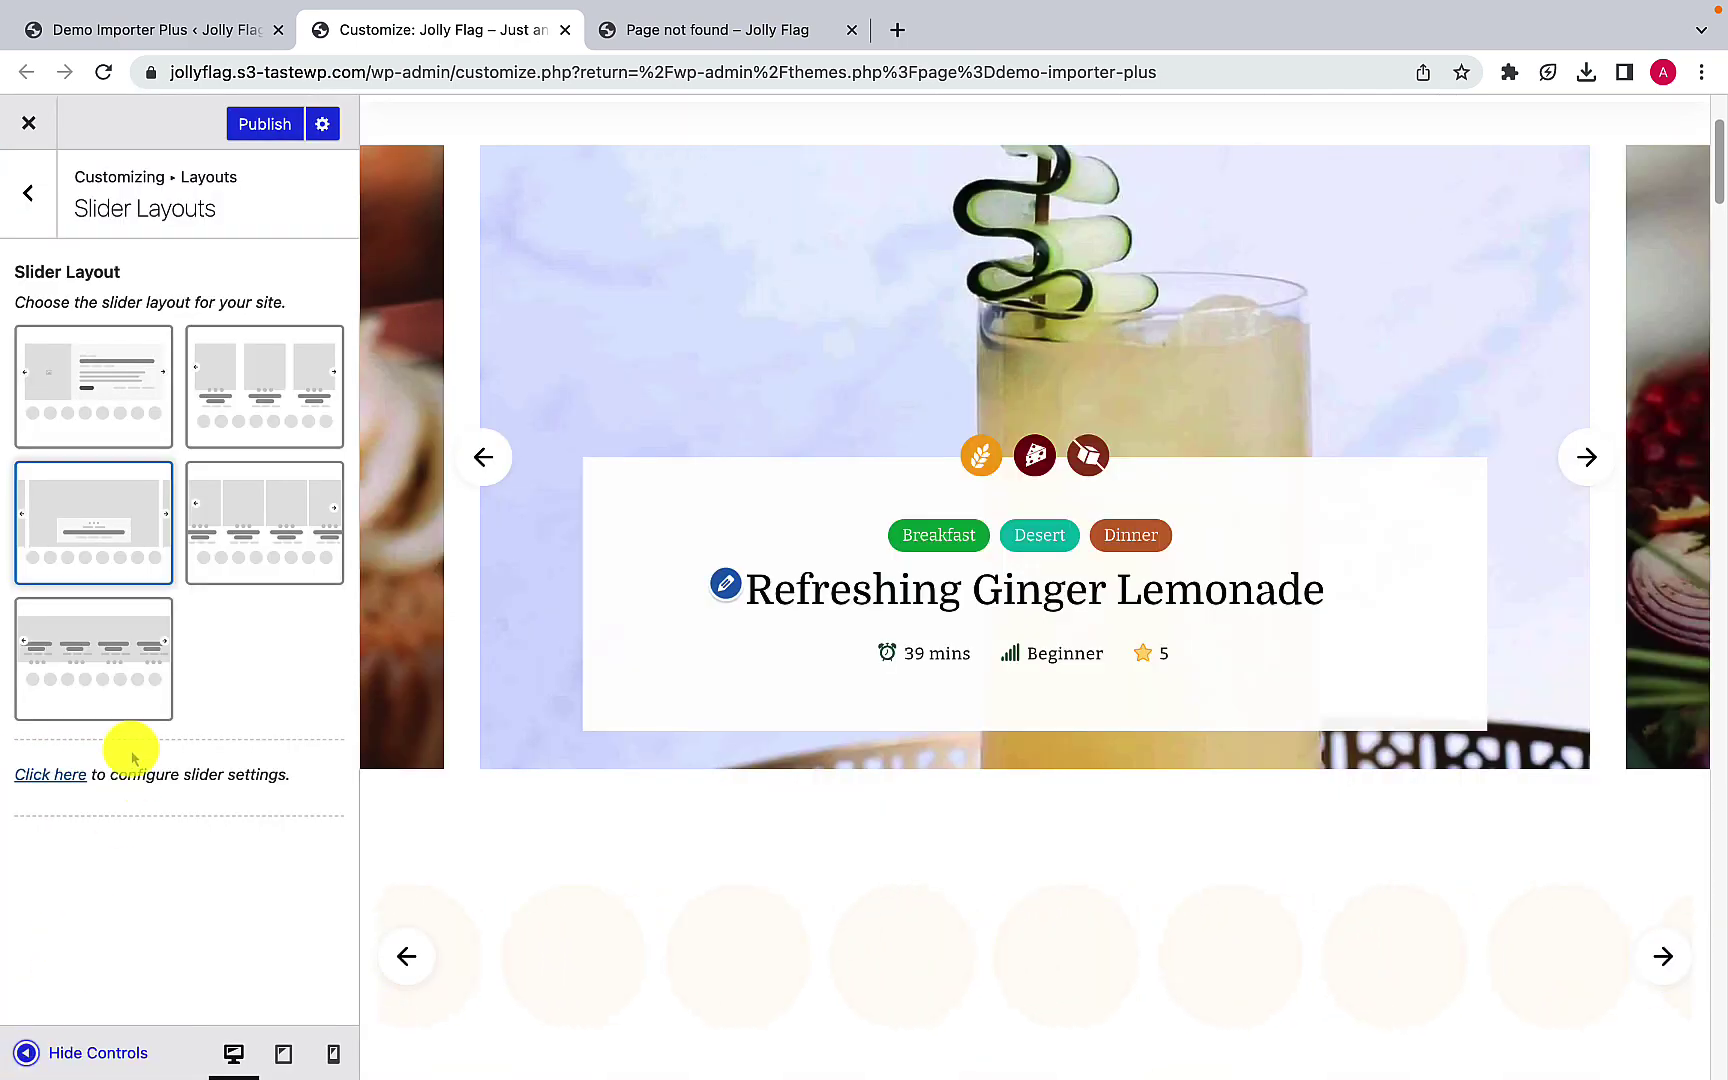
Step: Try the fifth slider layout, with four edge-to-edge images and overlaid titles, viewing it at full width
click(137, 682)
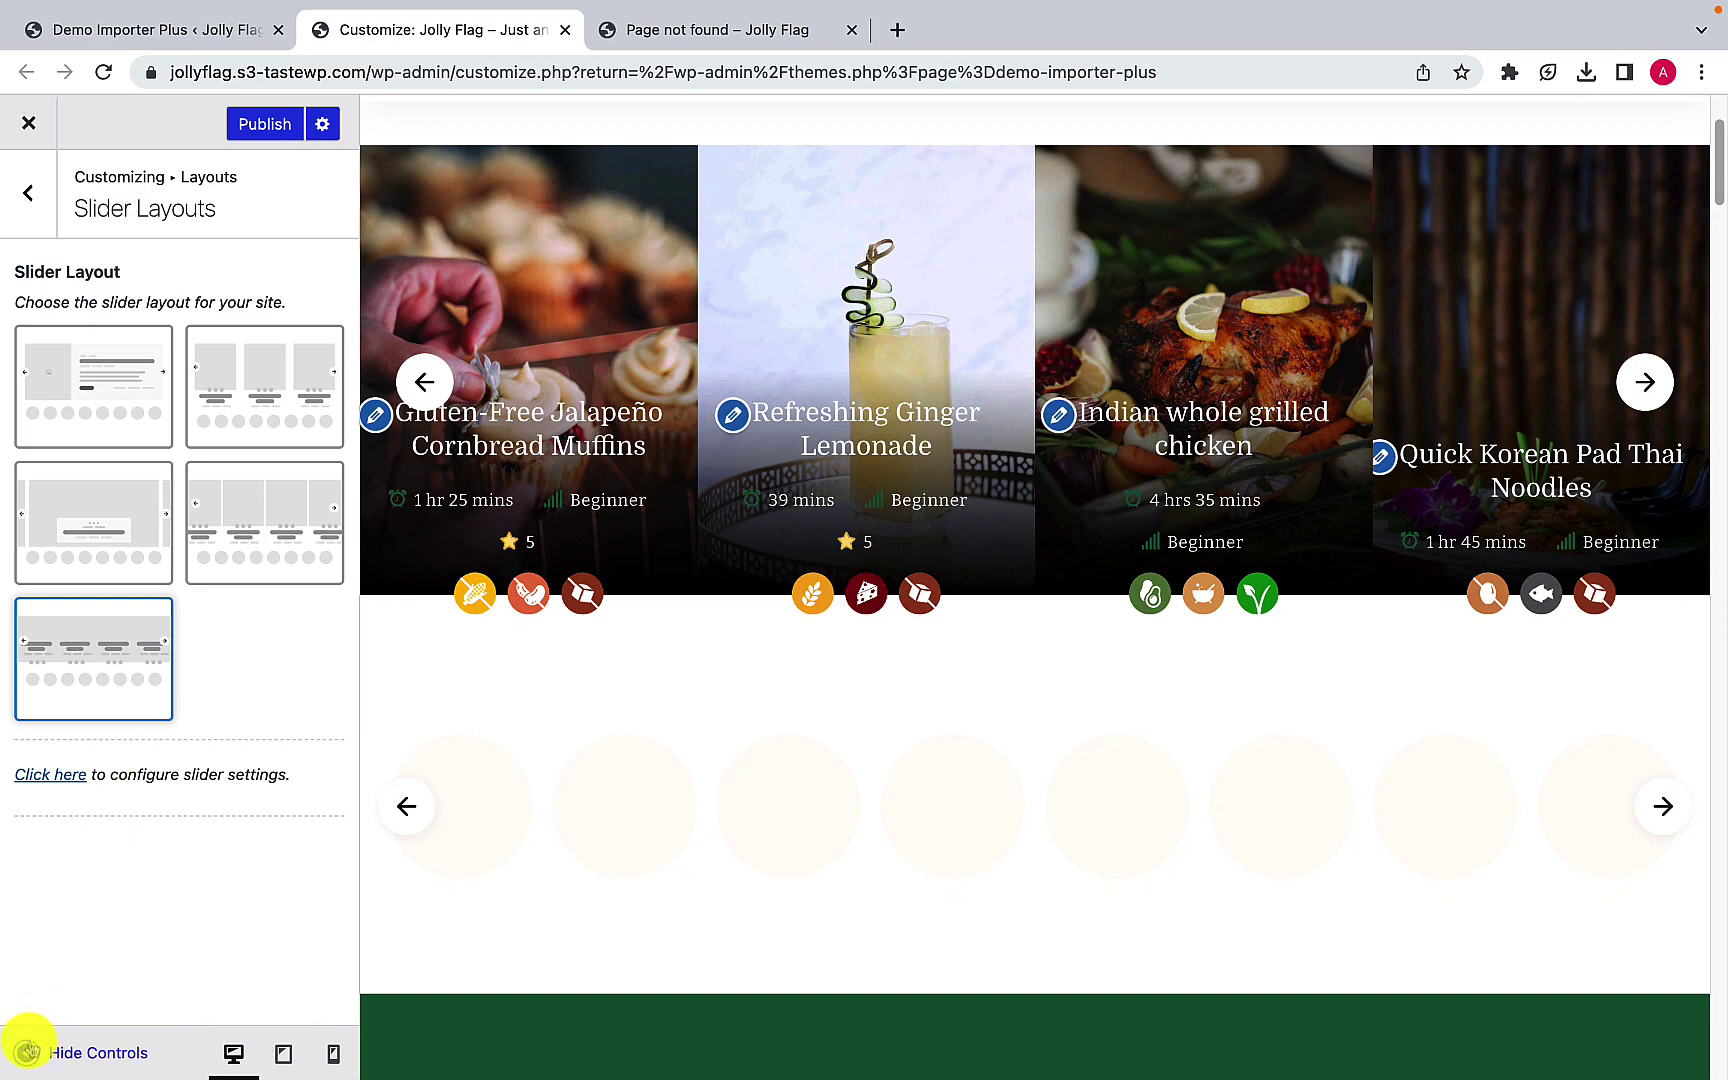
click(27, 1052)
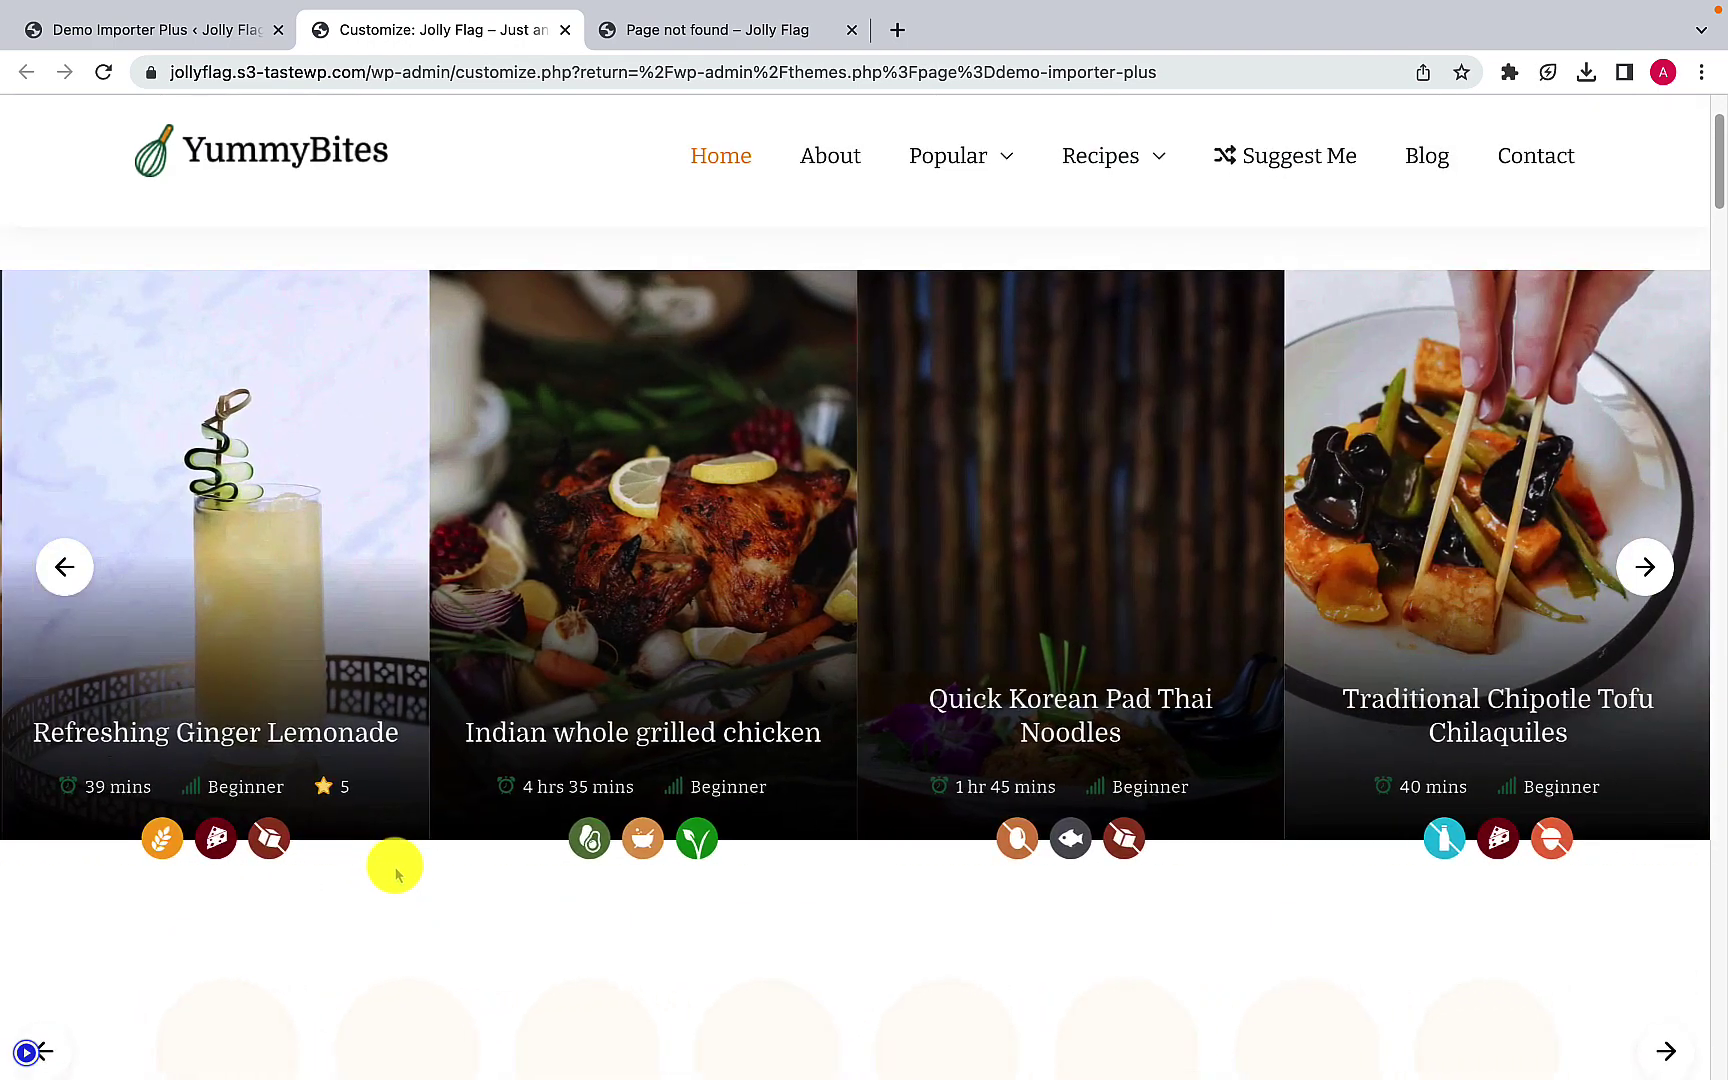
click(22, 1052)
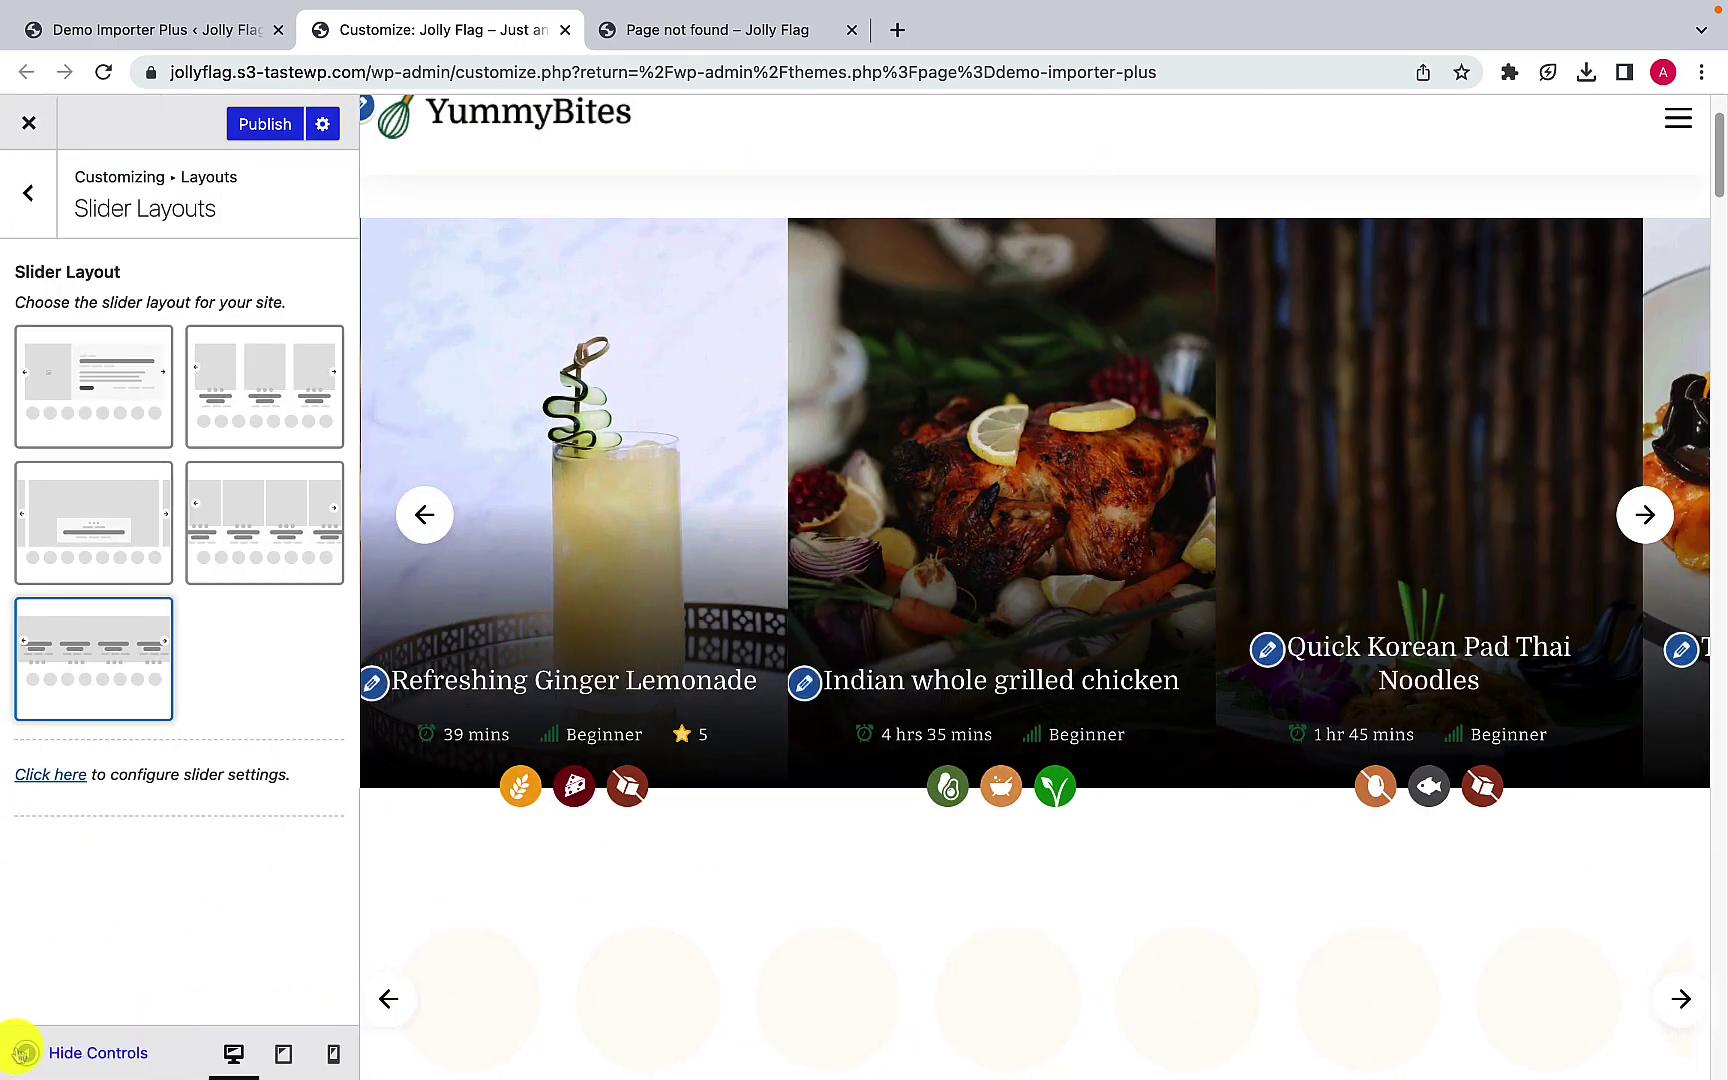
Step: Restore the first slider layout and open the Blog Page Layouts options
click(128, 422)
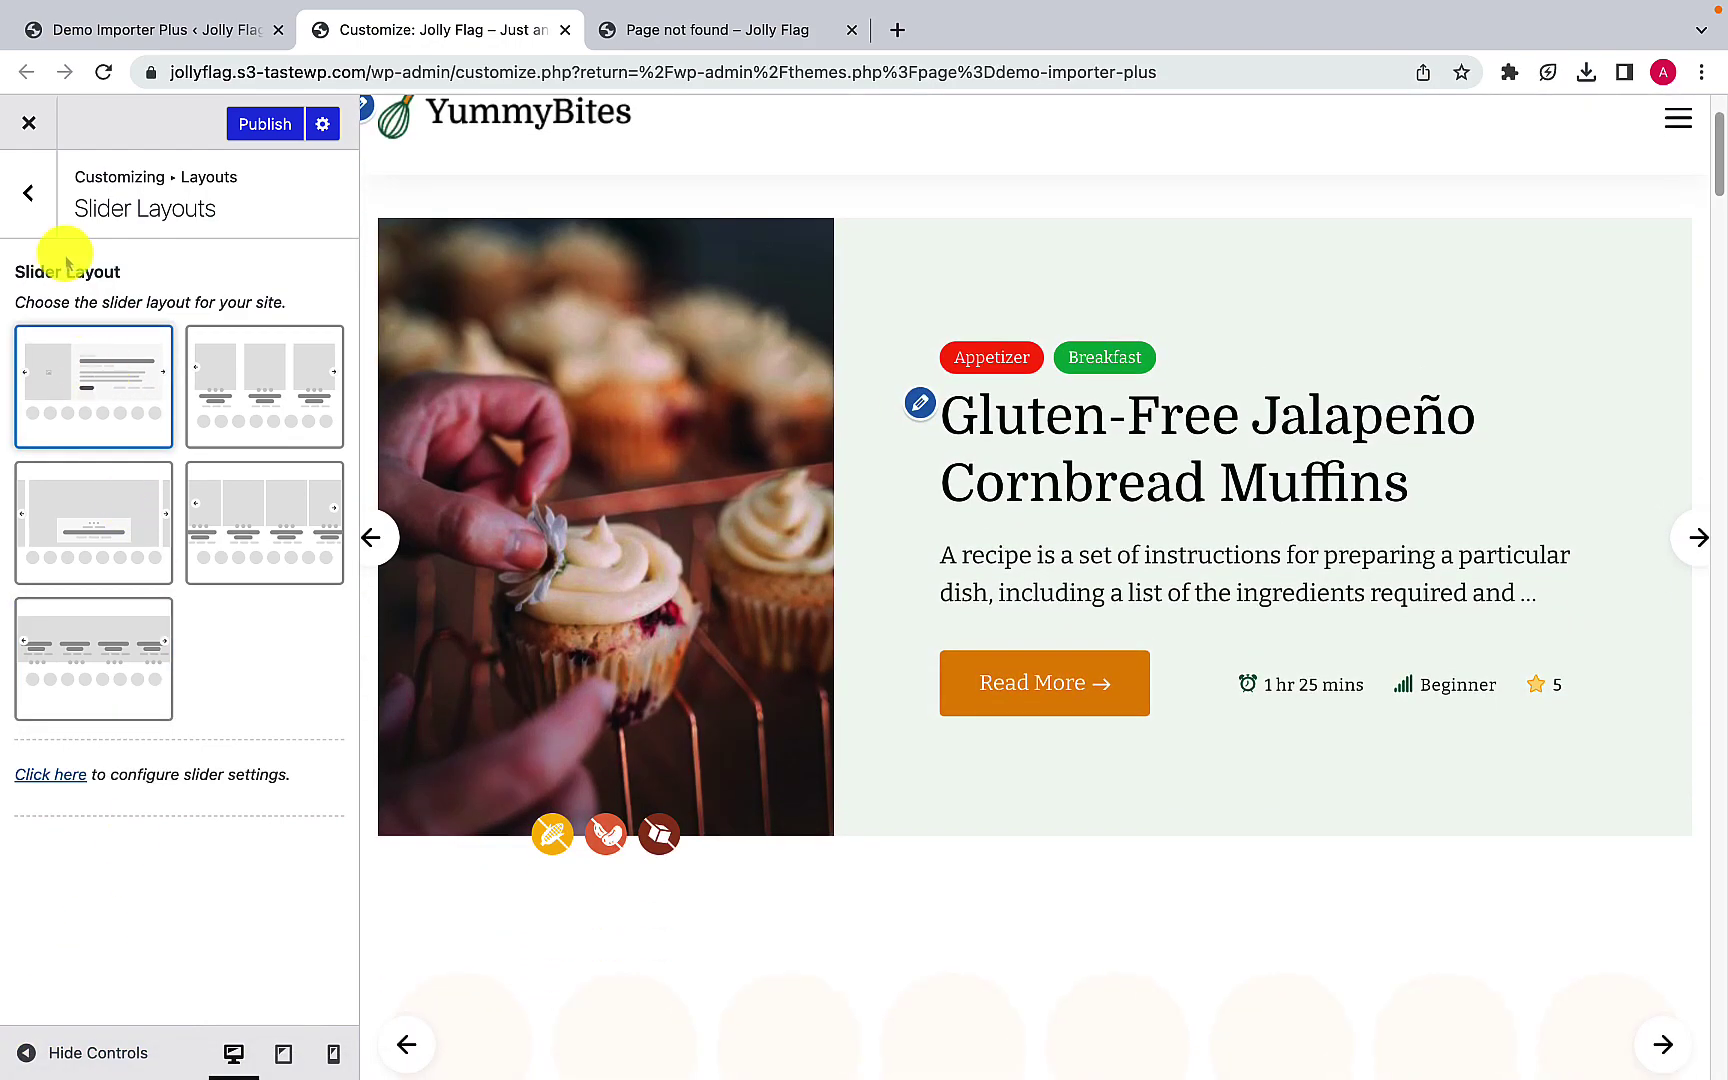
click(39, 215)
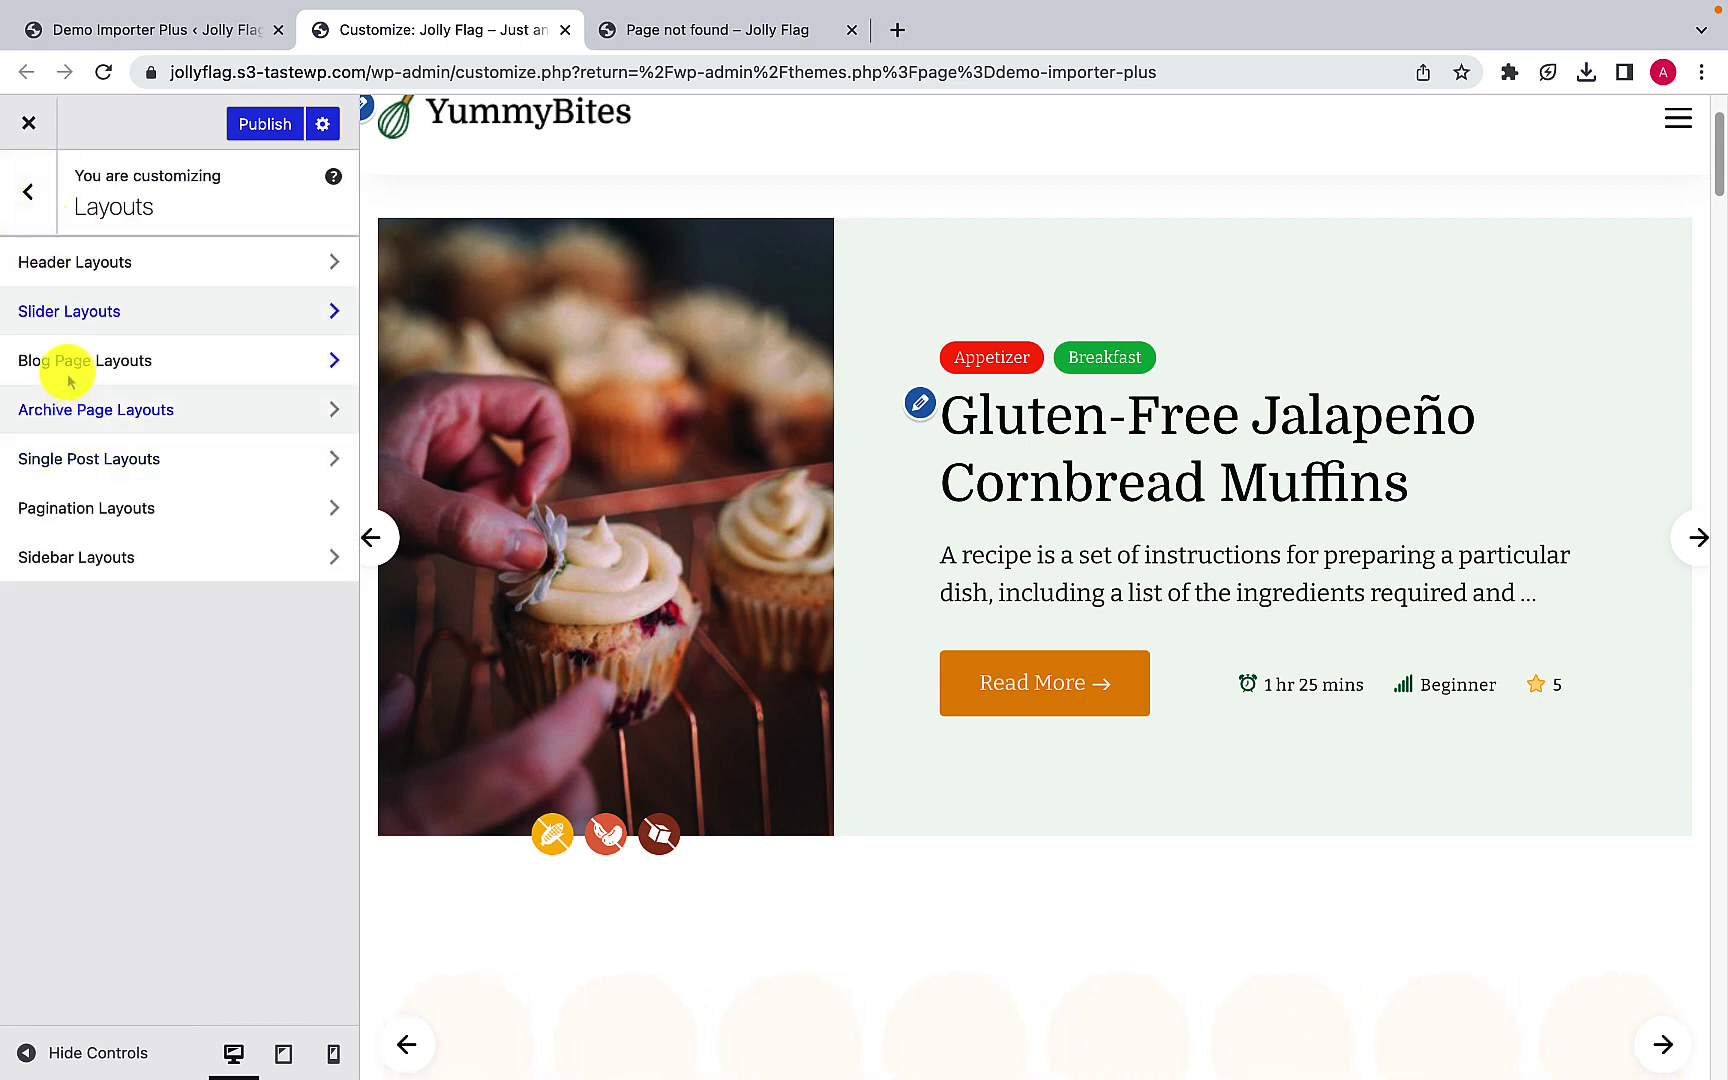
click(197, 378)
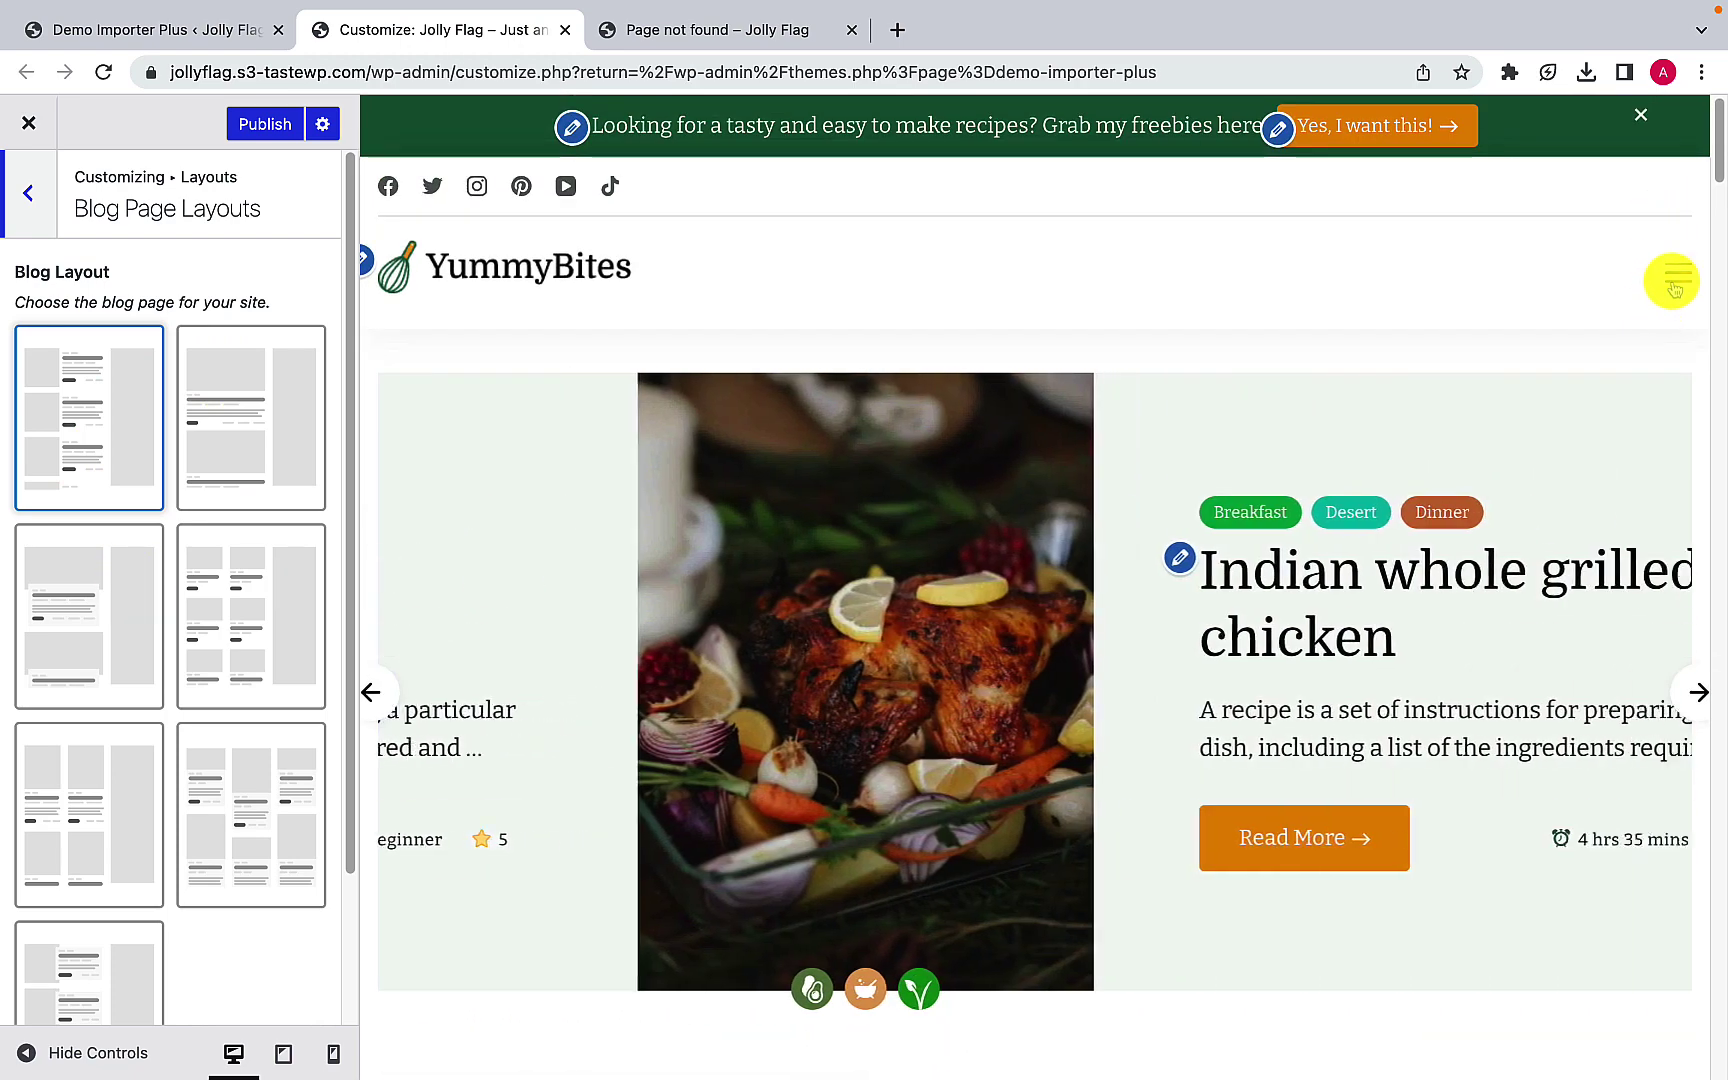
Step: Open the site's Blog page in the preview and examine how its current layout arranges posts and sidebar
click(1674, 283)
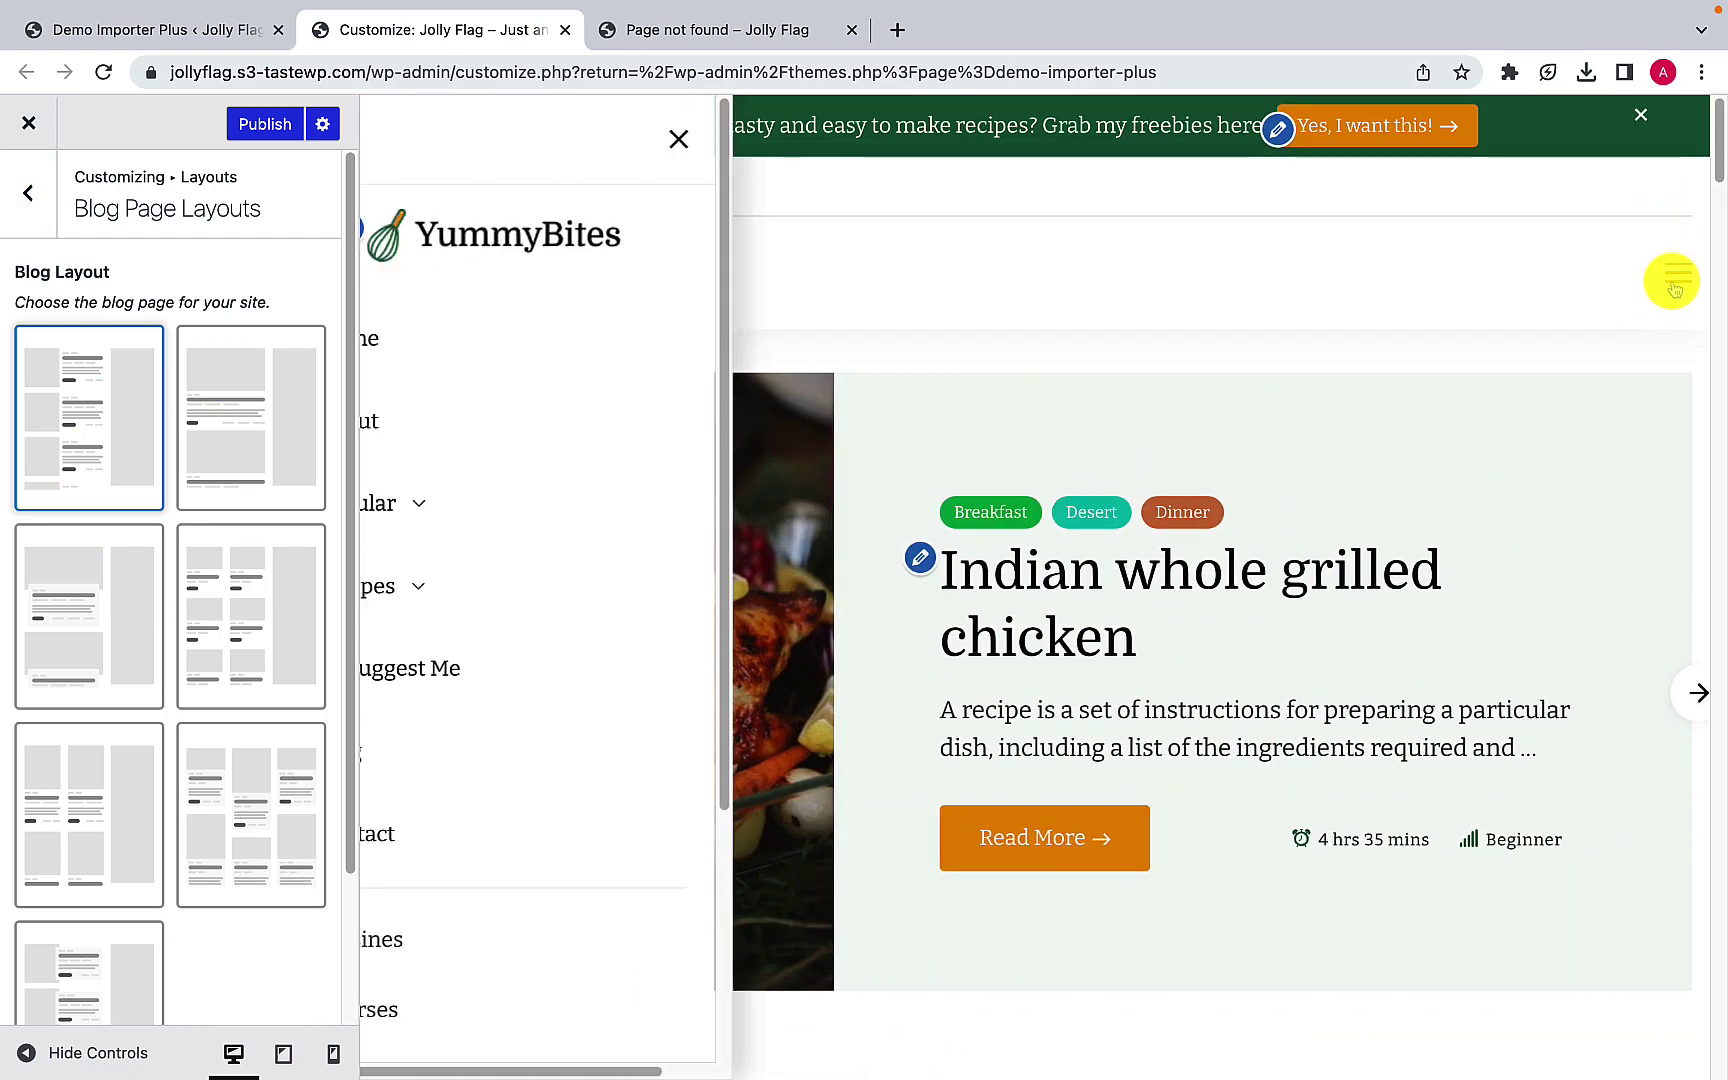
click(411, 755)
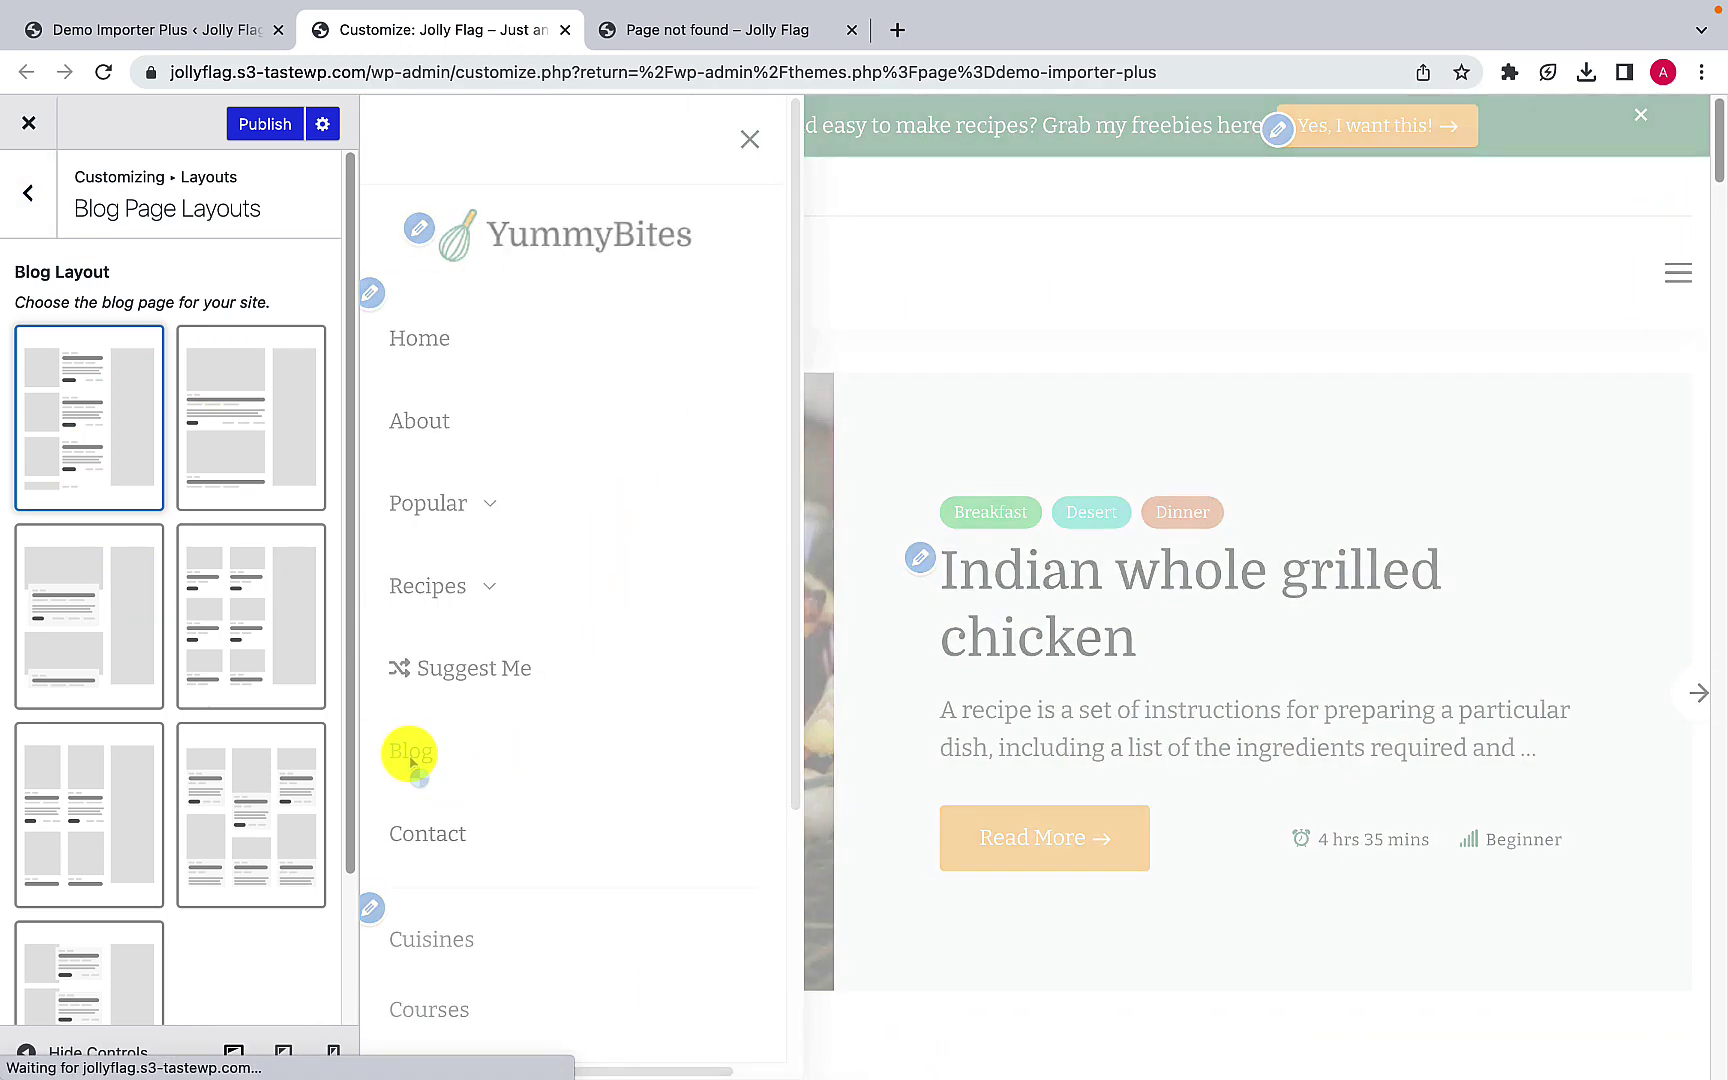
scroll(607, 737, down, 3)
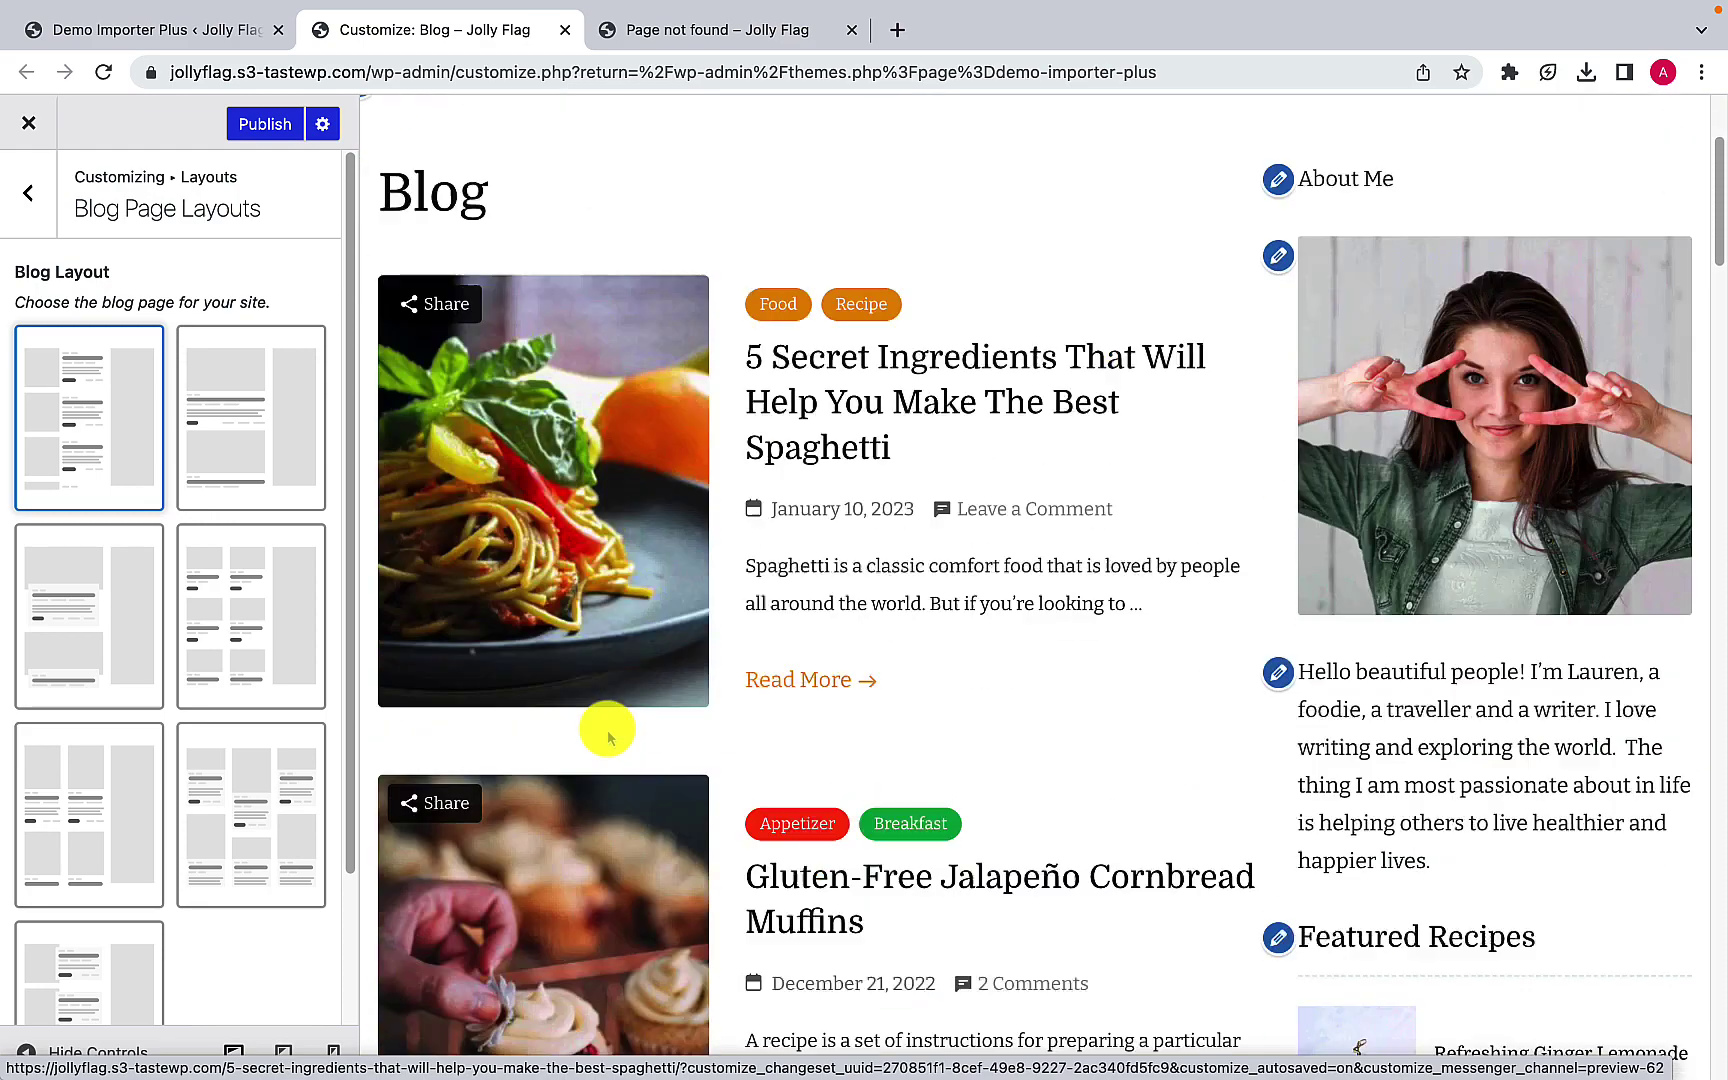
scroll(600, 730, down, 4)
scroll(598, 733, up, 6)
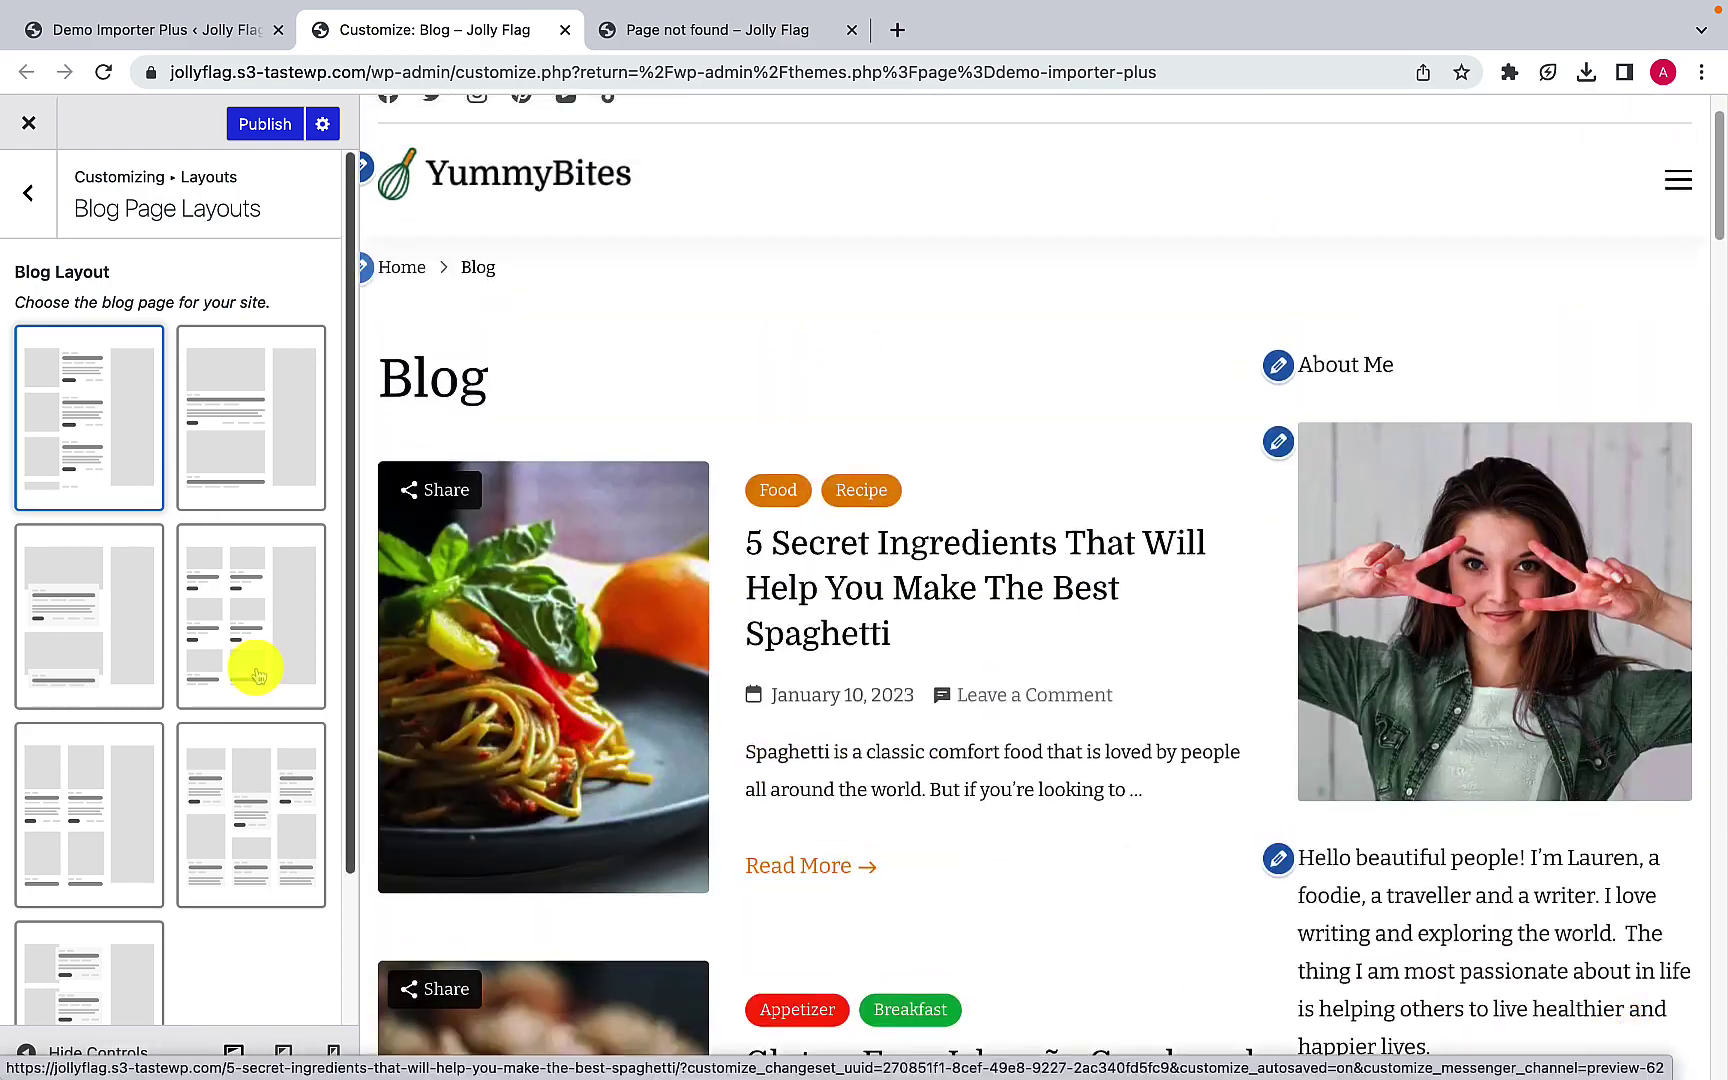
Step: Choose the blog layout with a two-column post grid beside the sidebar and check it in the preview
click(199, 664)
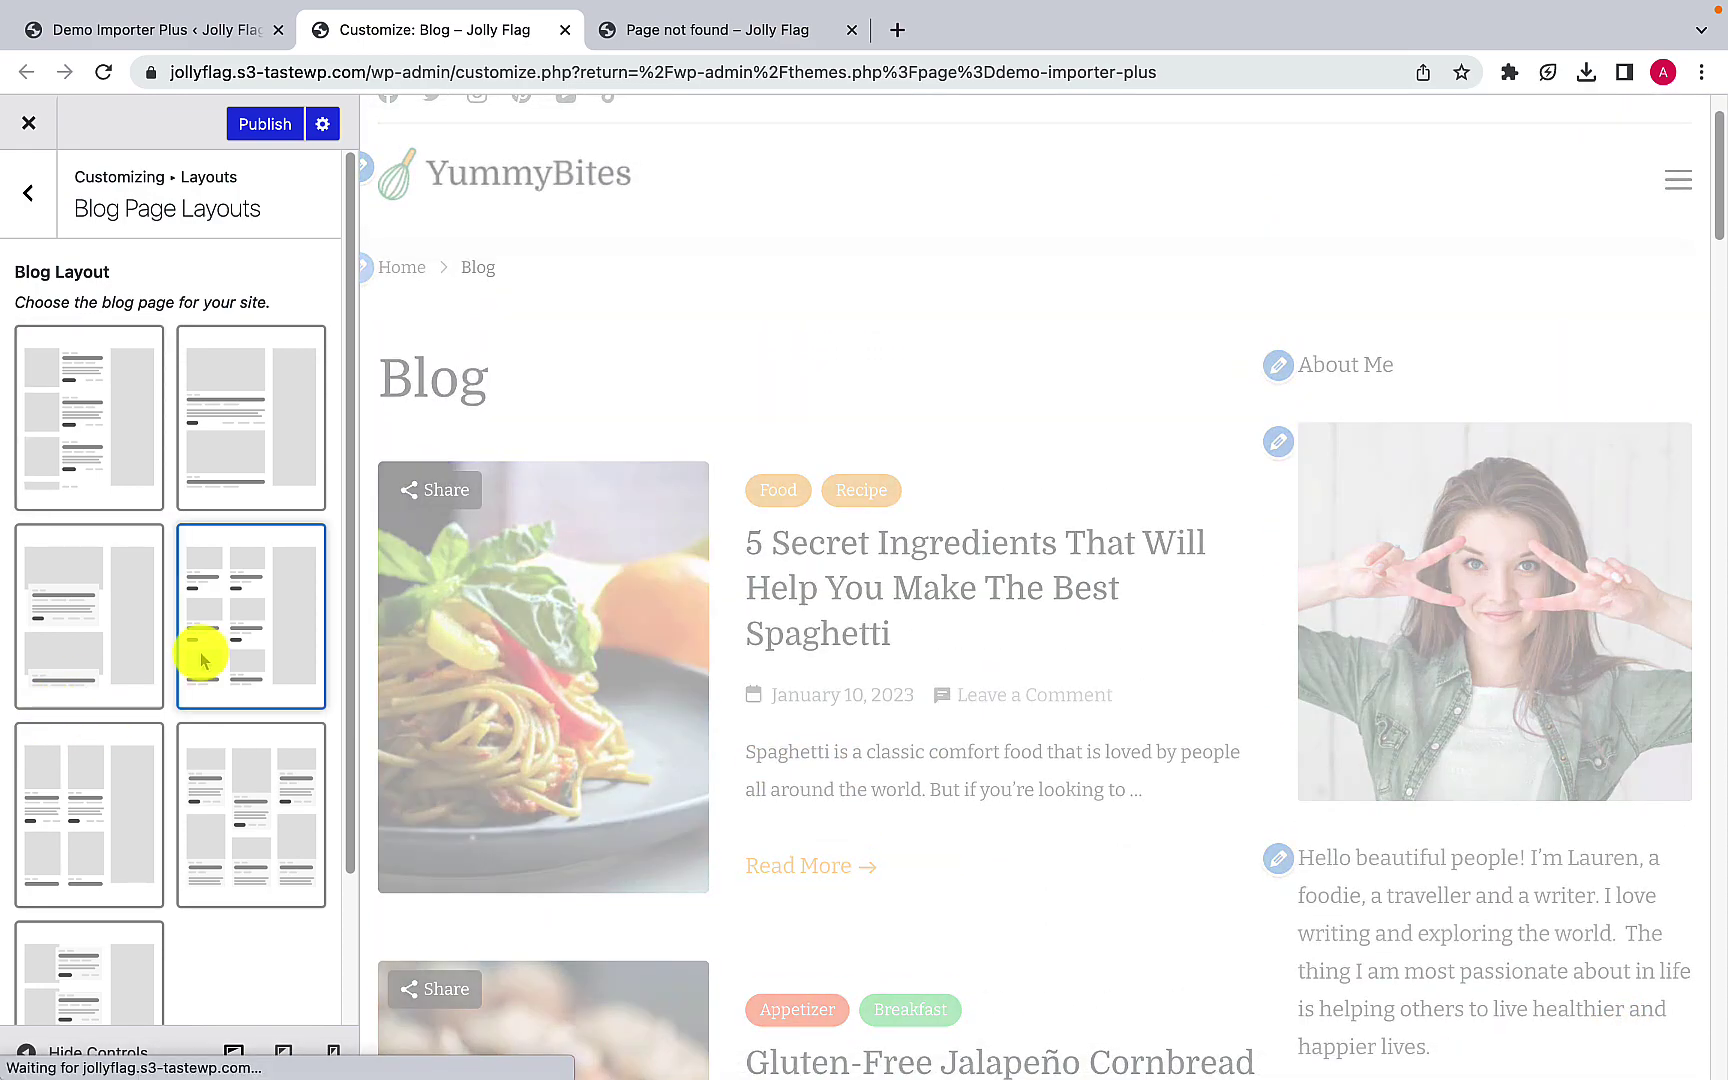
scroll(586, 740, down, 8)
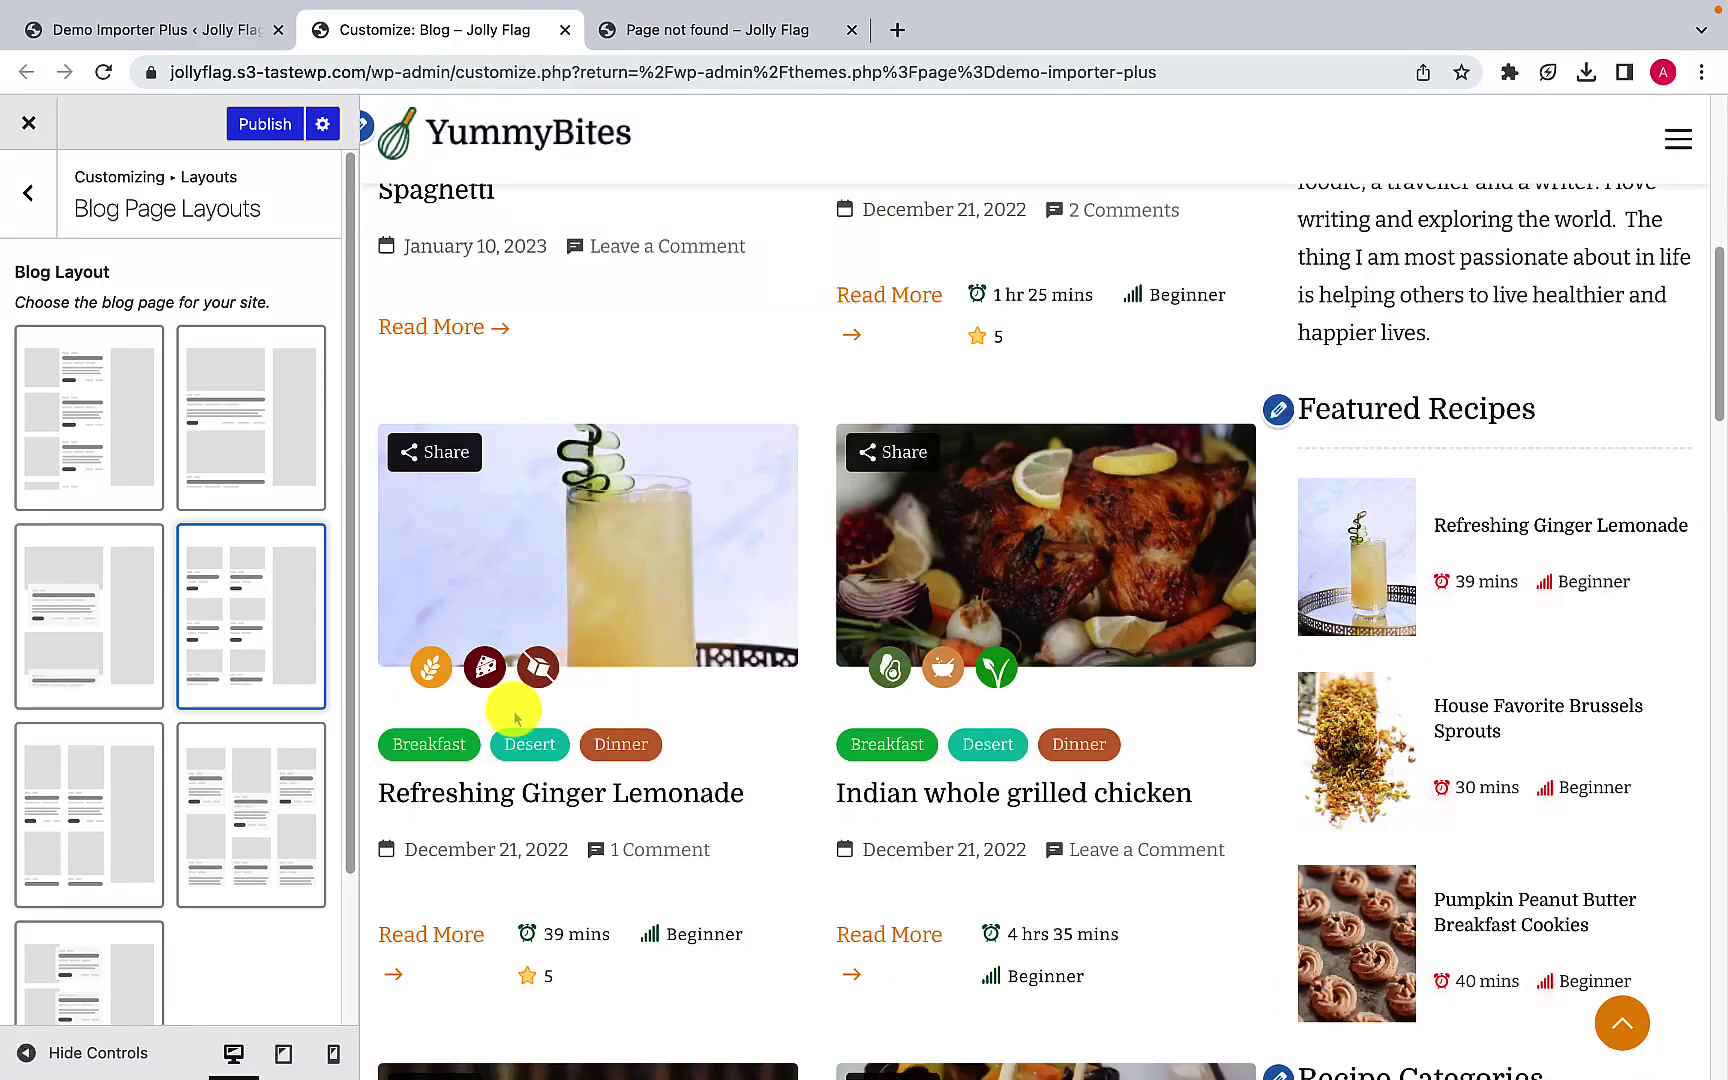
Step: View the two-column grid blog layout at full width, examining the post cards and sidebar
click(27, 1052)
scroll(501, 887, down, 7)
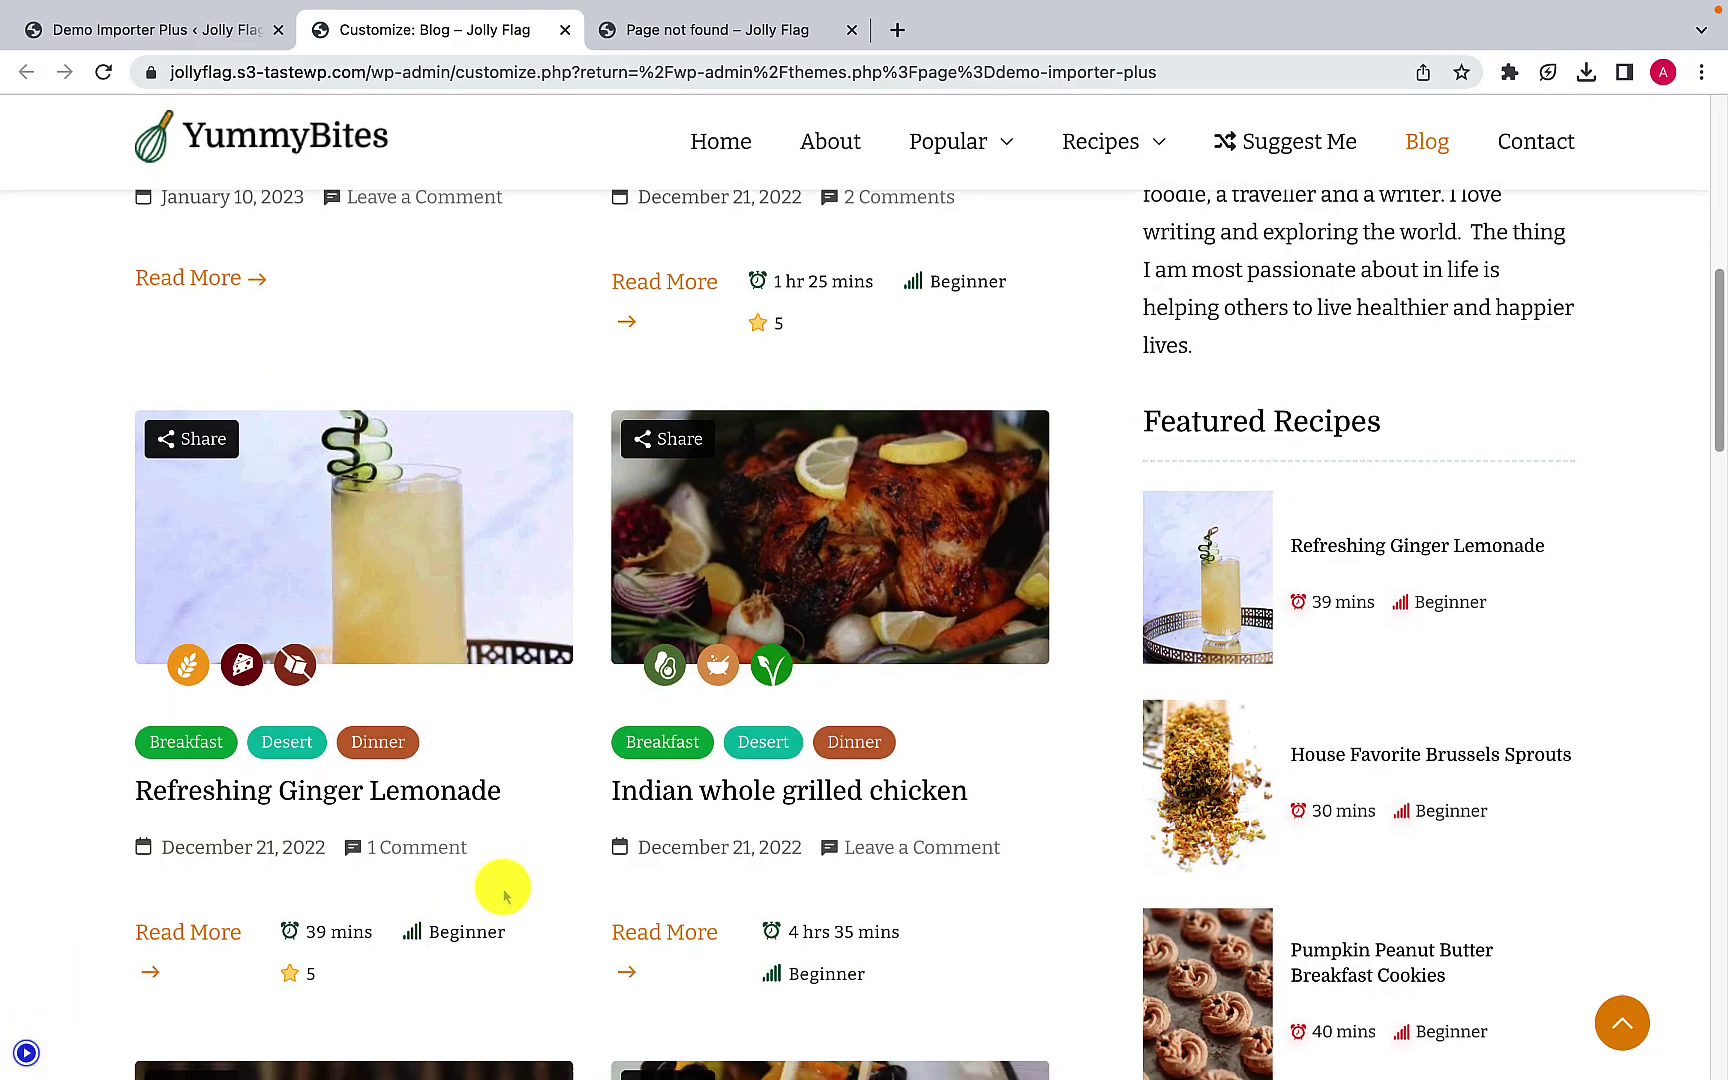
scroll(503, 884, up, 11)
scroll(501, 887, up, 5)
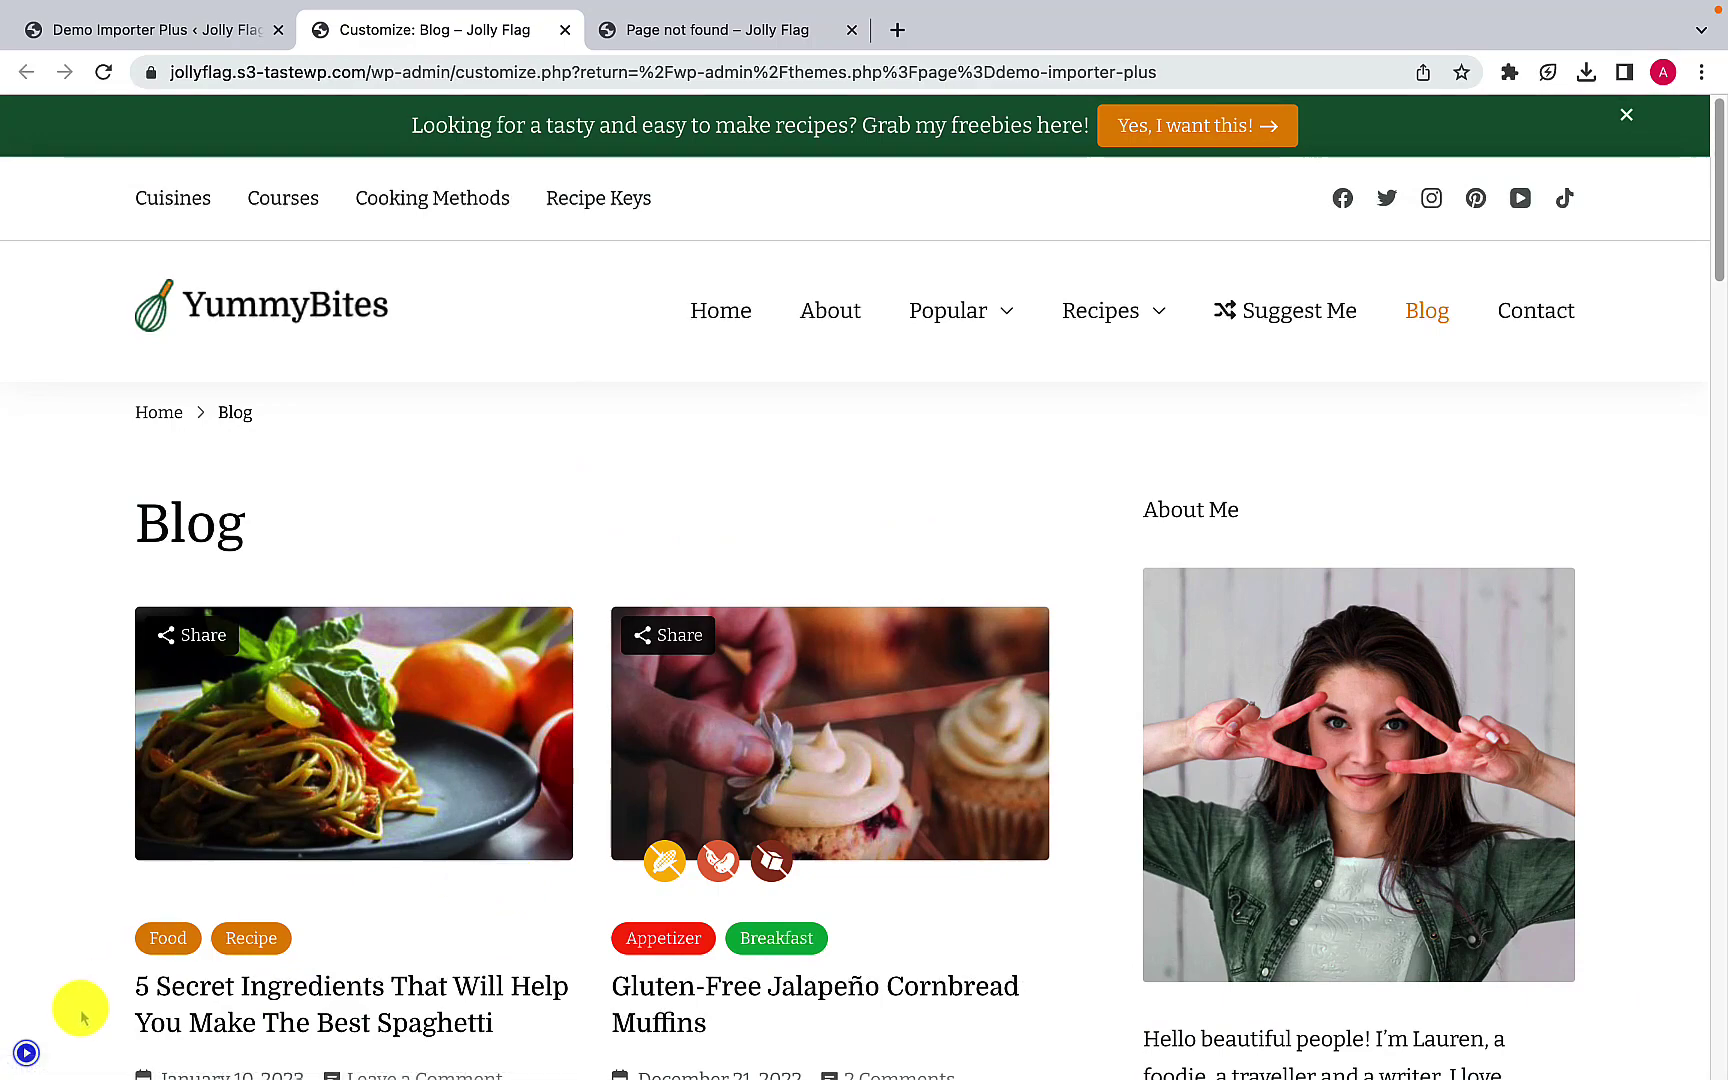
click(27, 1052)
Step: Try the fifth blog layout, with two columns of tall-image posts beside the sidebar, viewing it at full width
scroll(150, 865, down, 1)
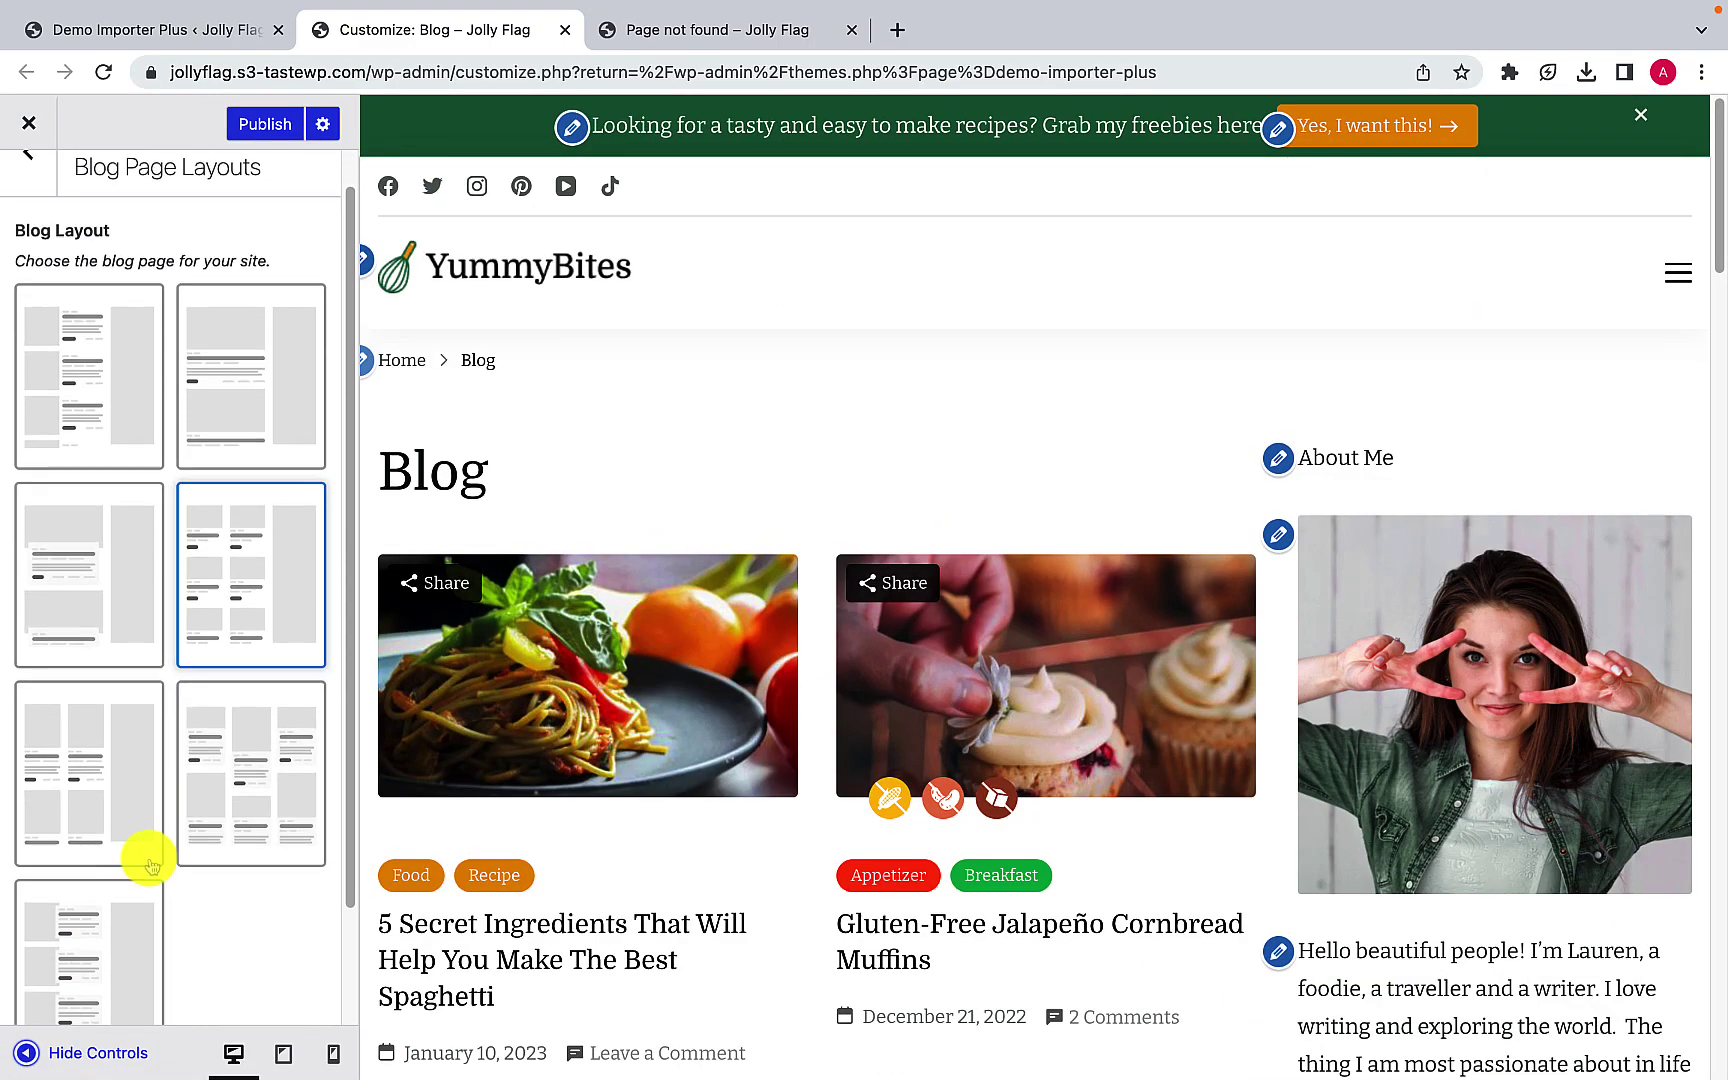
click(147, 788)
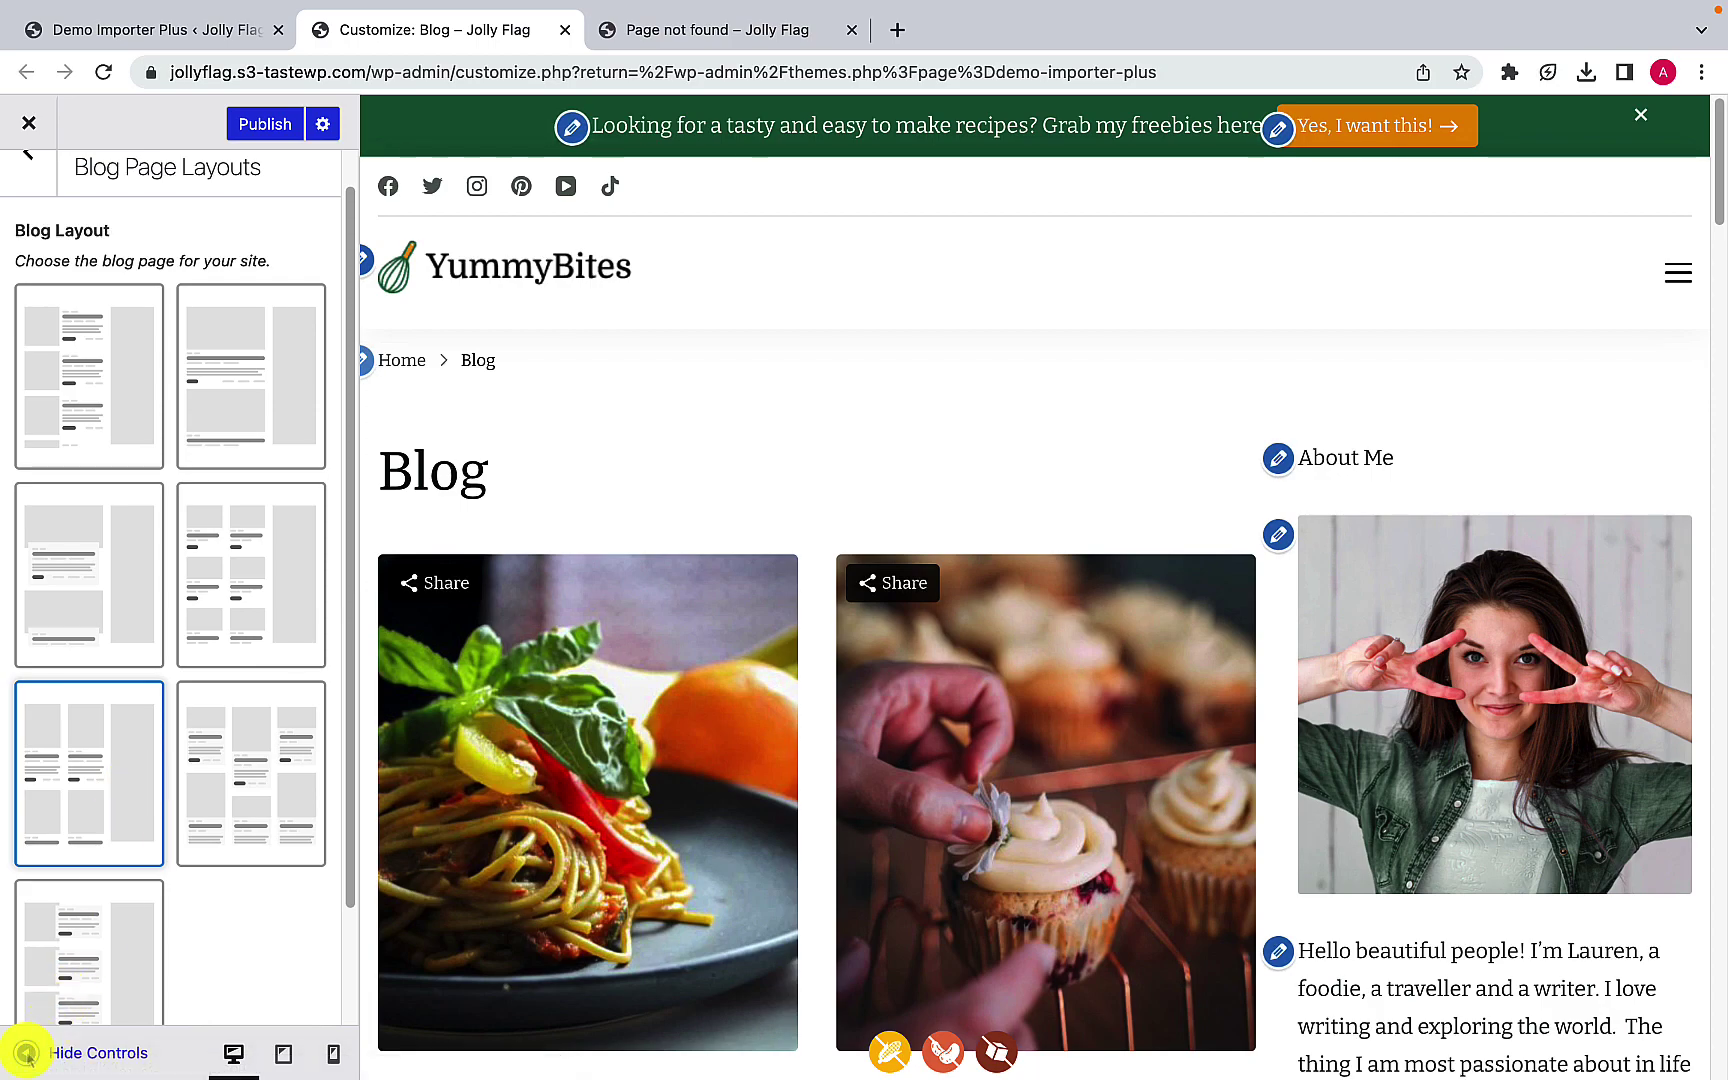
click(27, 1052)
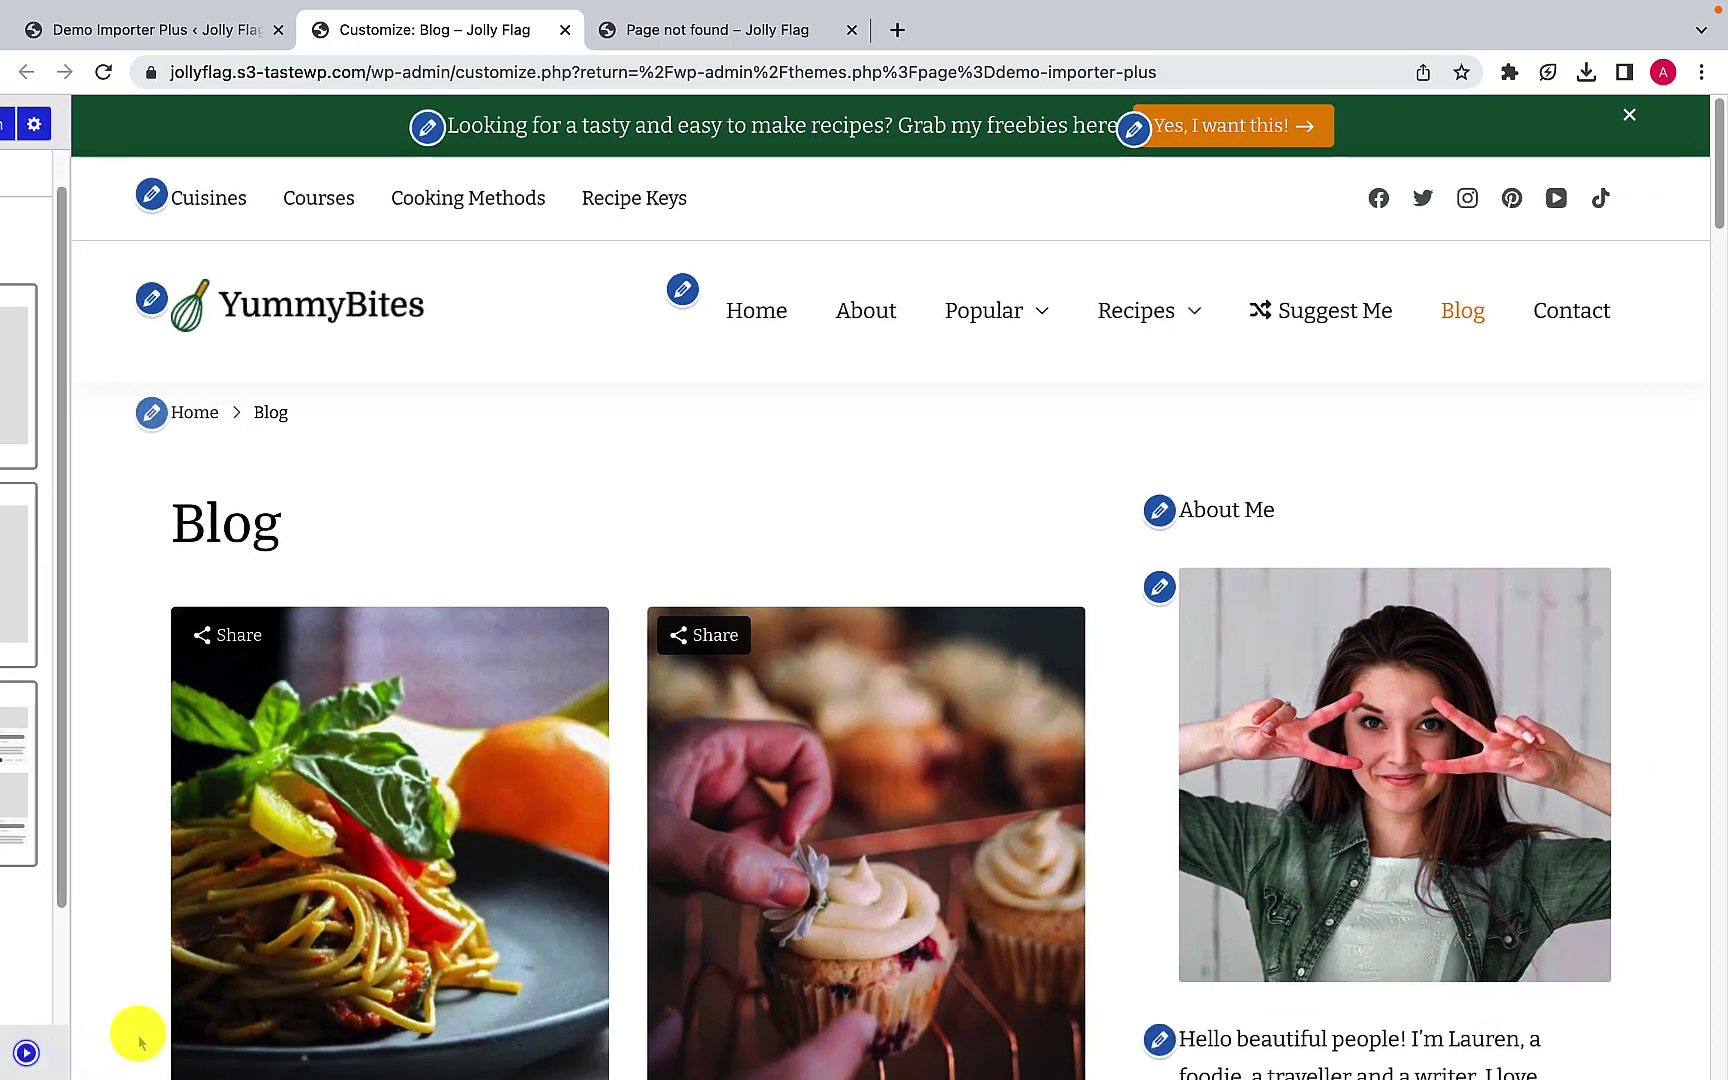
scroll(340, 960, down, 15)
scroll(340, 960, down, 20)
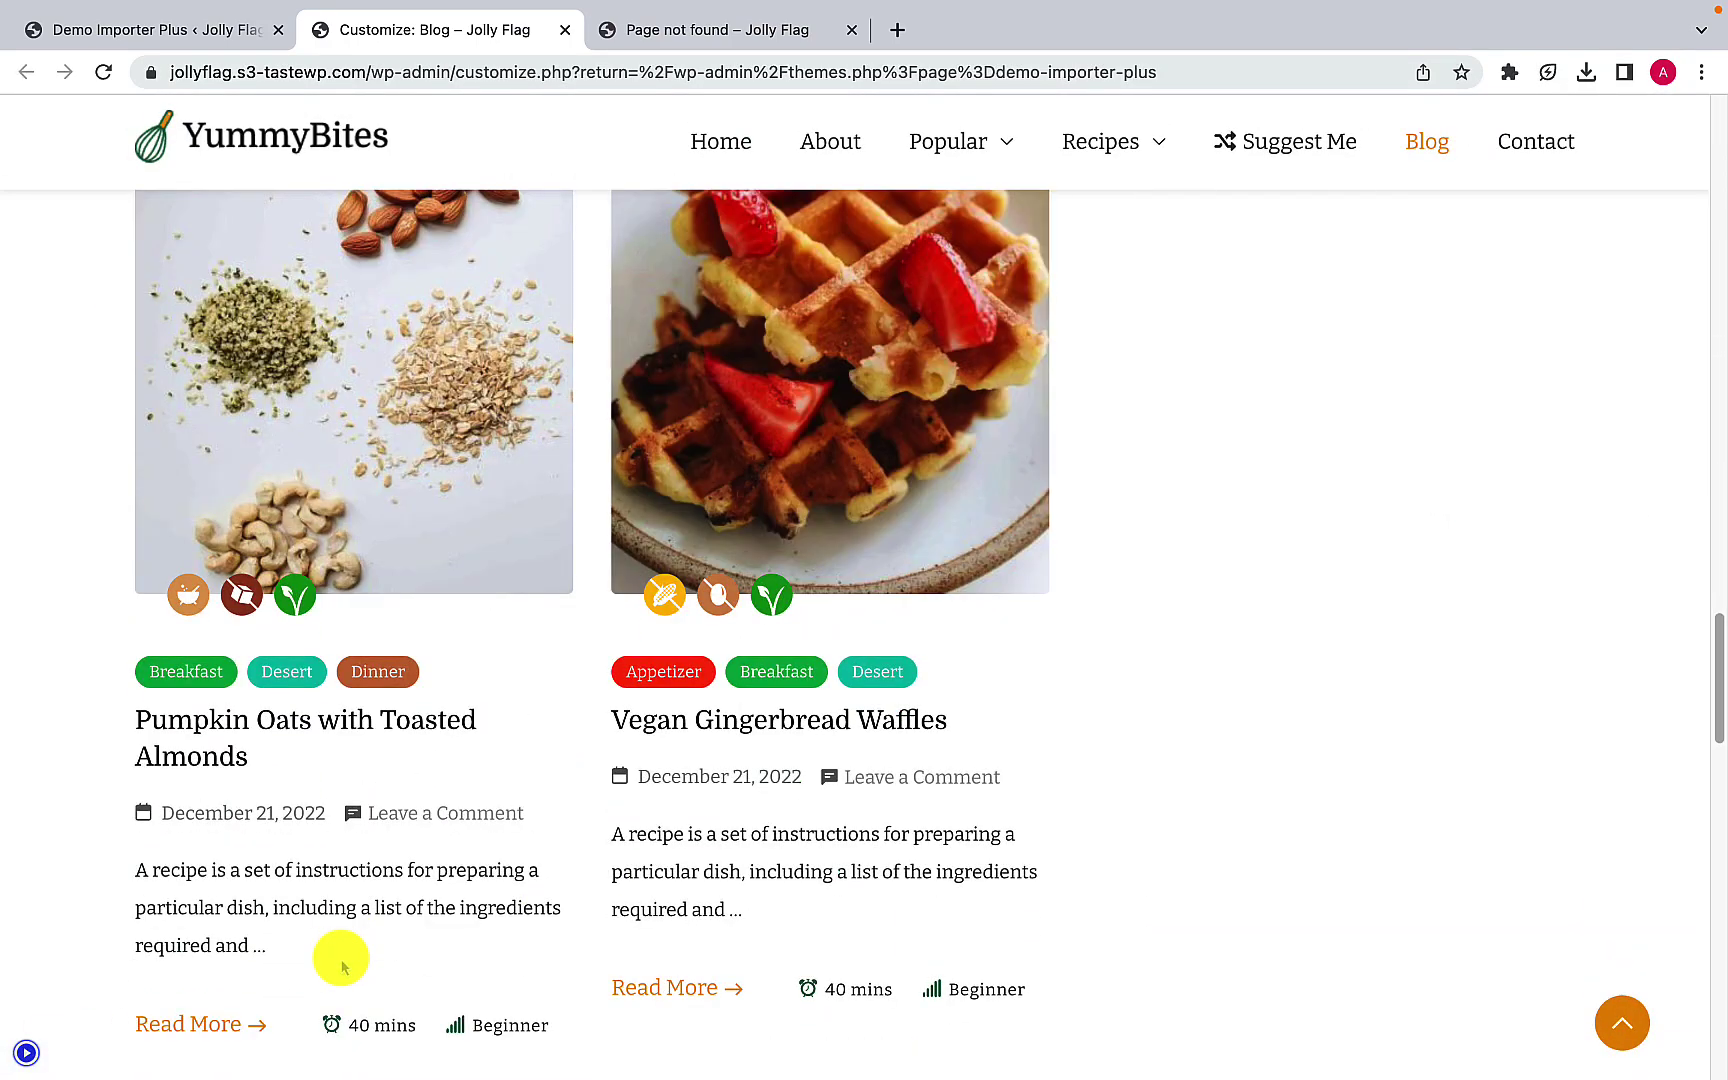
scroll(341, 965, down, 5)
scroll(343, 963, up, 20)
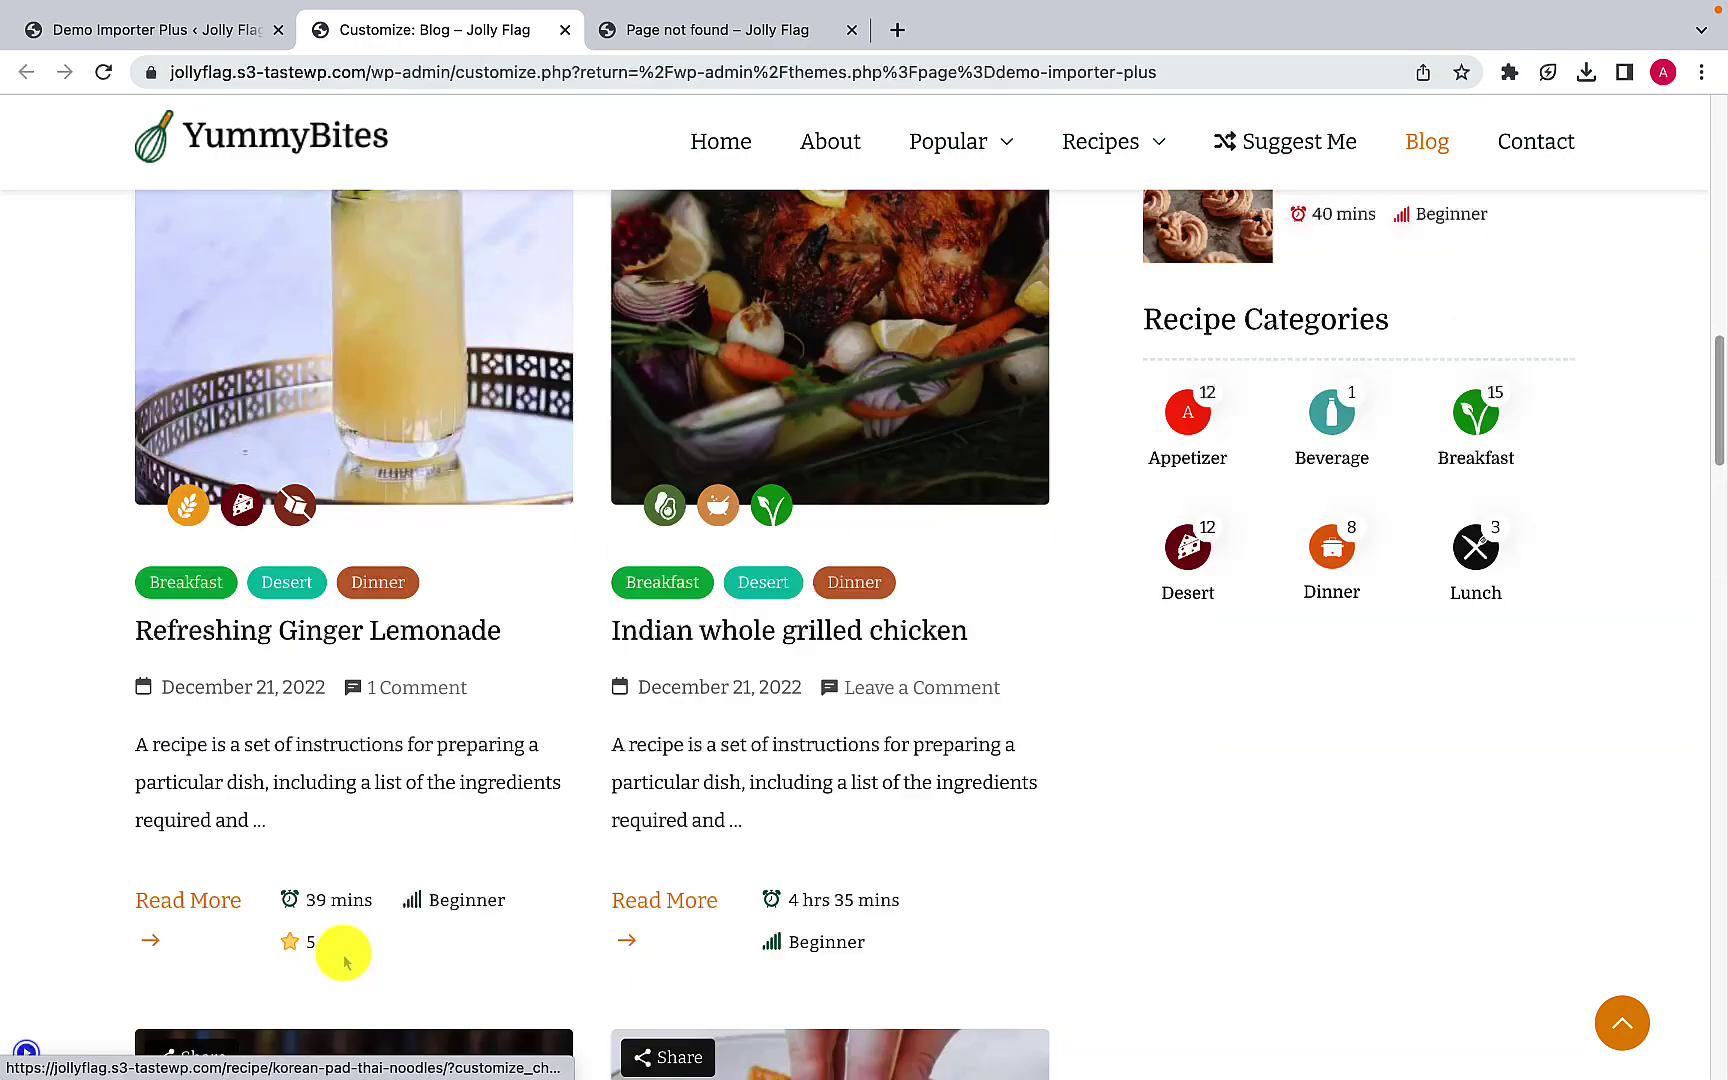
scroll(343, 960, up, 15)
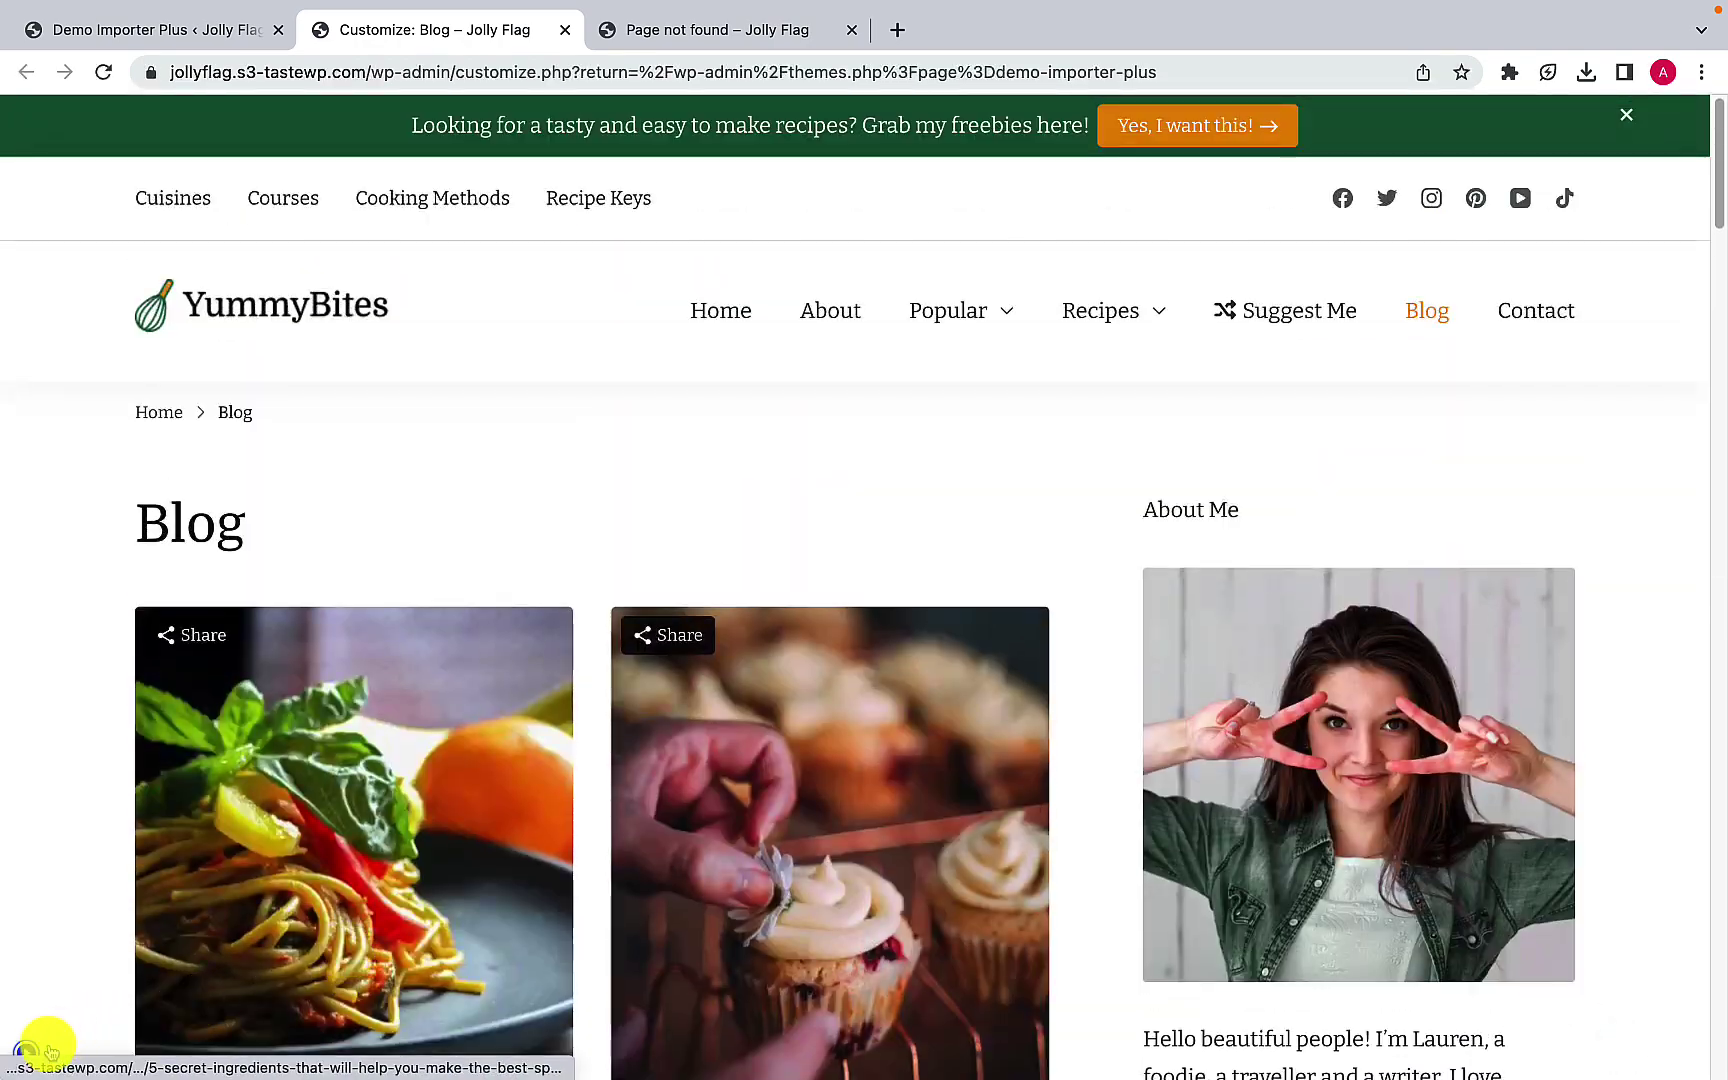
click(27, 1050)
Step: Try the third blog layout, with text cards overlapping large single-column images, viewing it at full width
scroll(100, 700, down, 1)
click(120, 552)
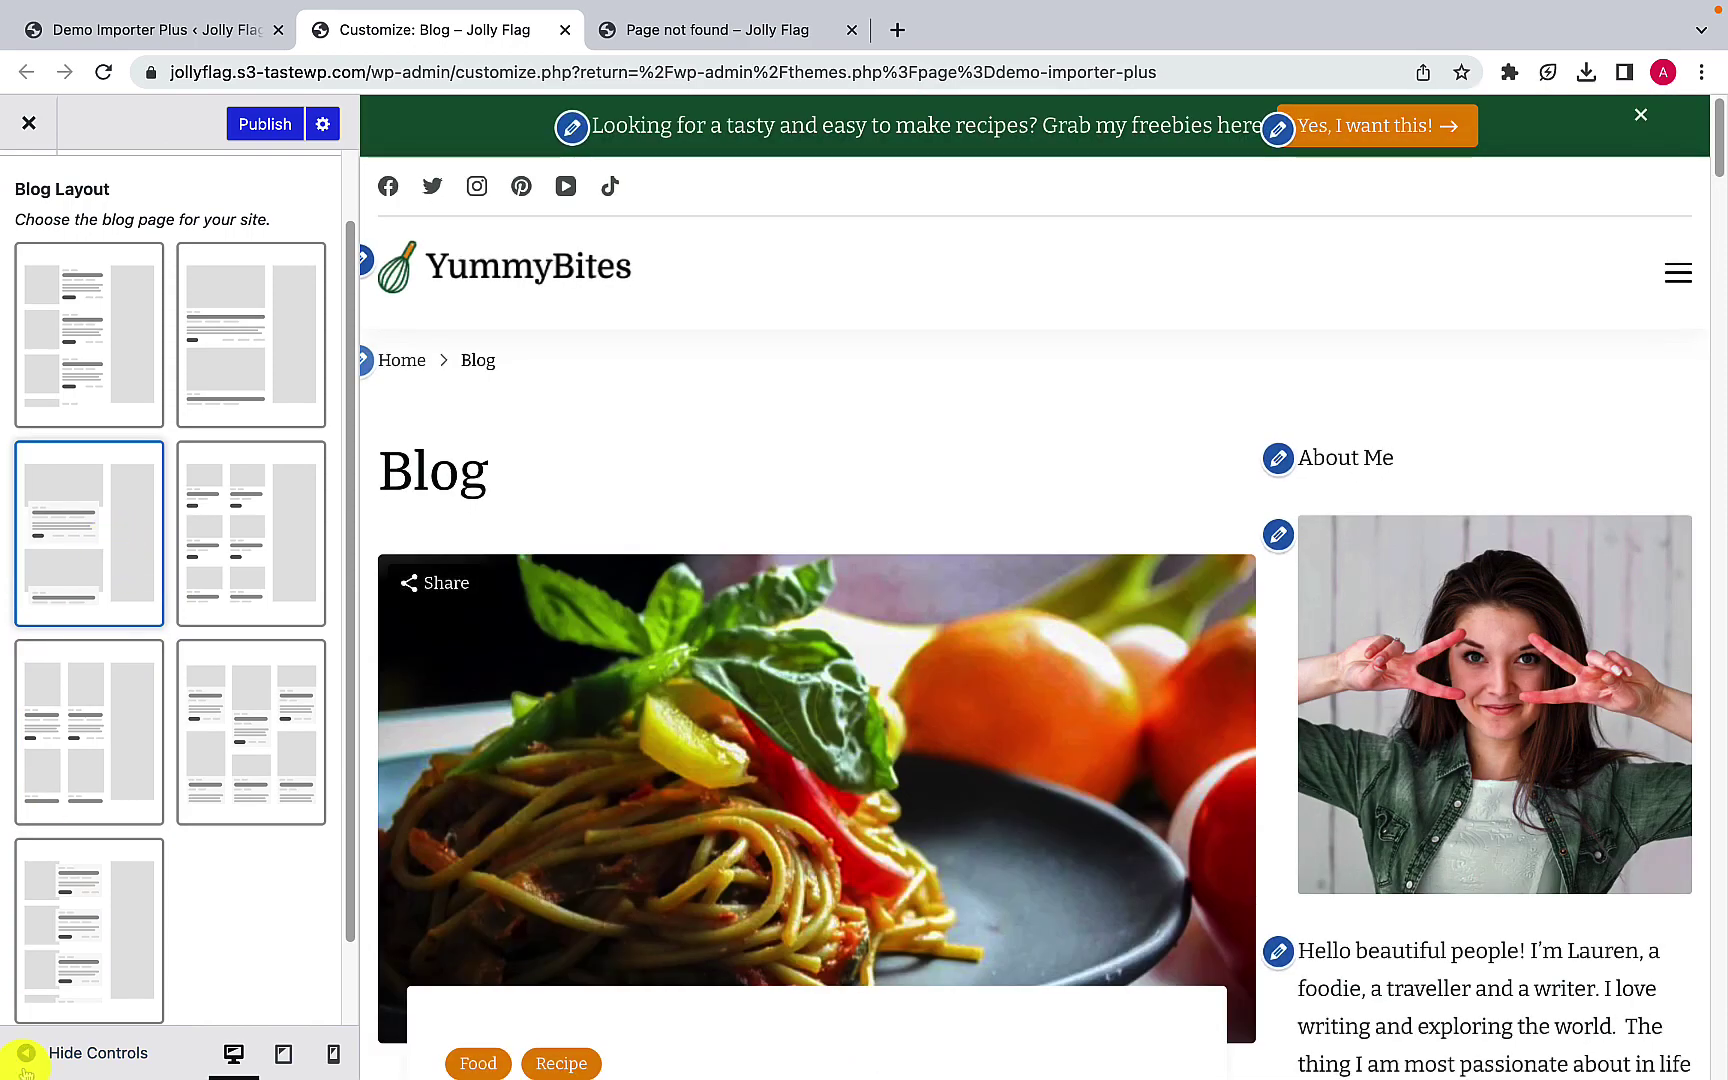
click(22, 1052)
scroll(262, 999, down, 20)
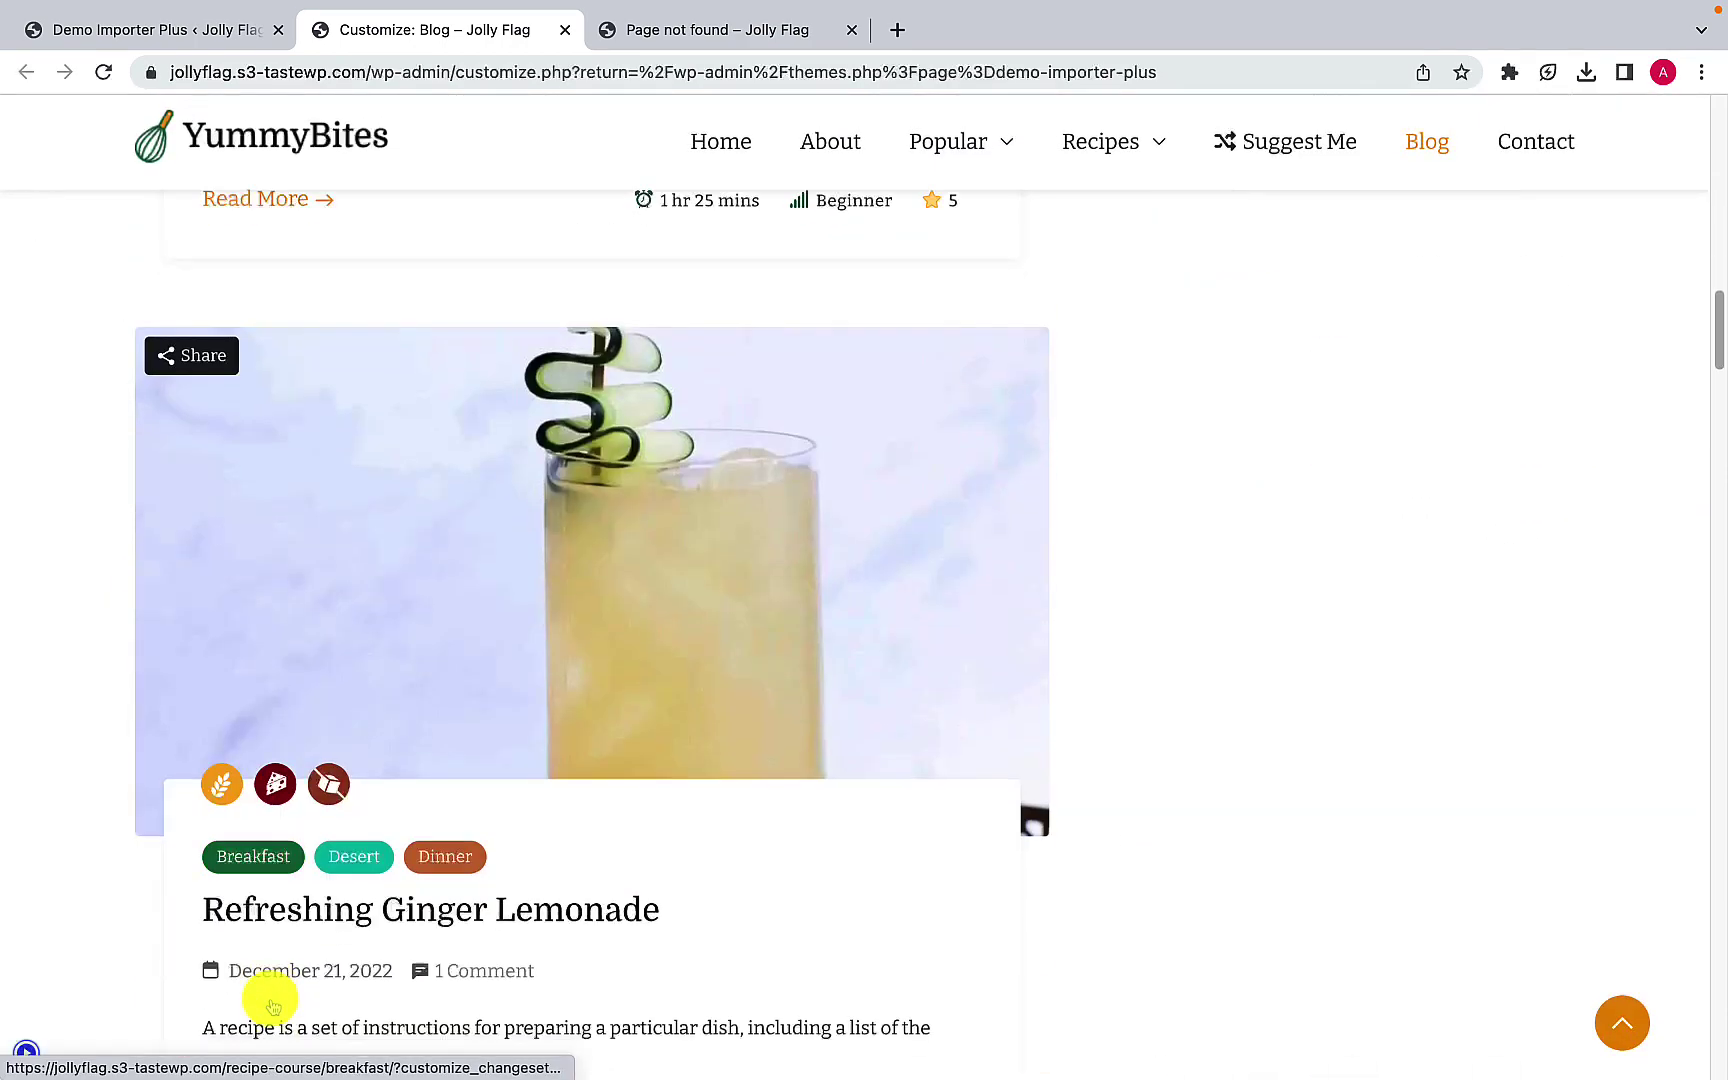
scroll(273, 1005, down, 14)
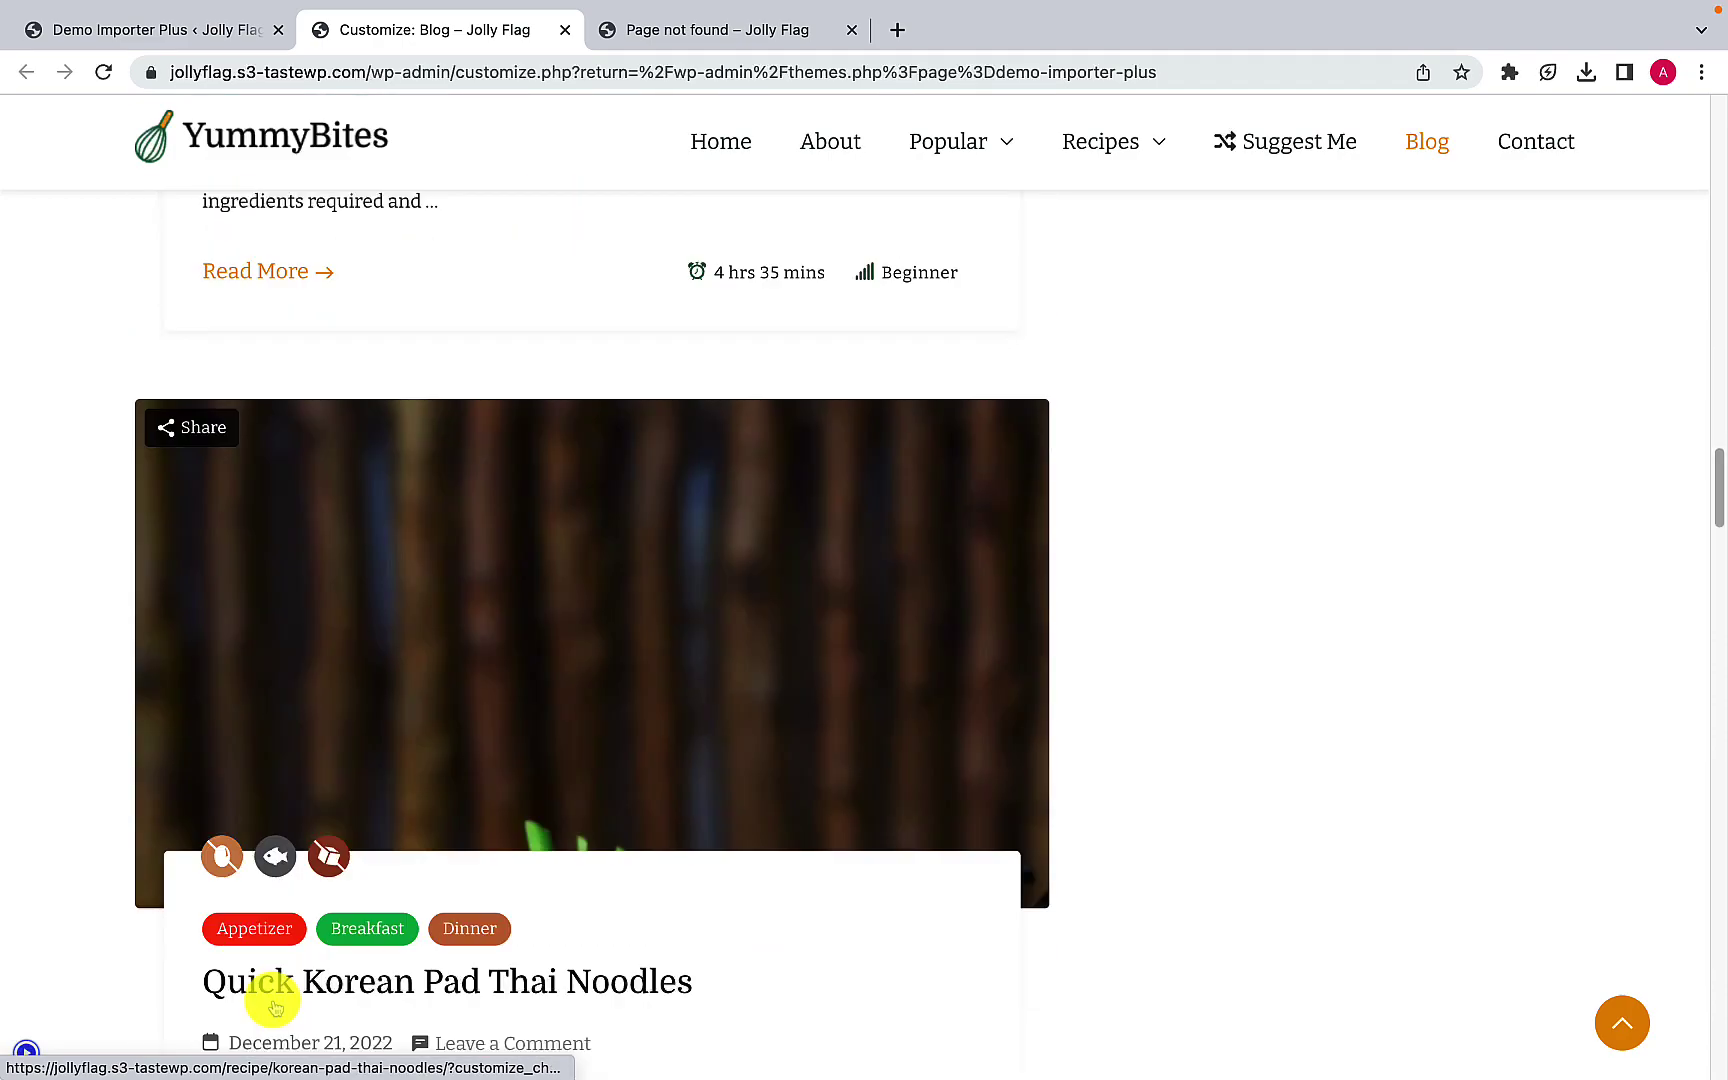
scroll(275, 1007, down, 6)
scroll(275, 1007, up, 18)
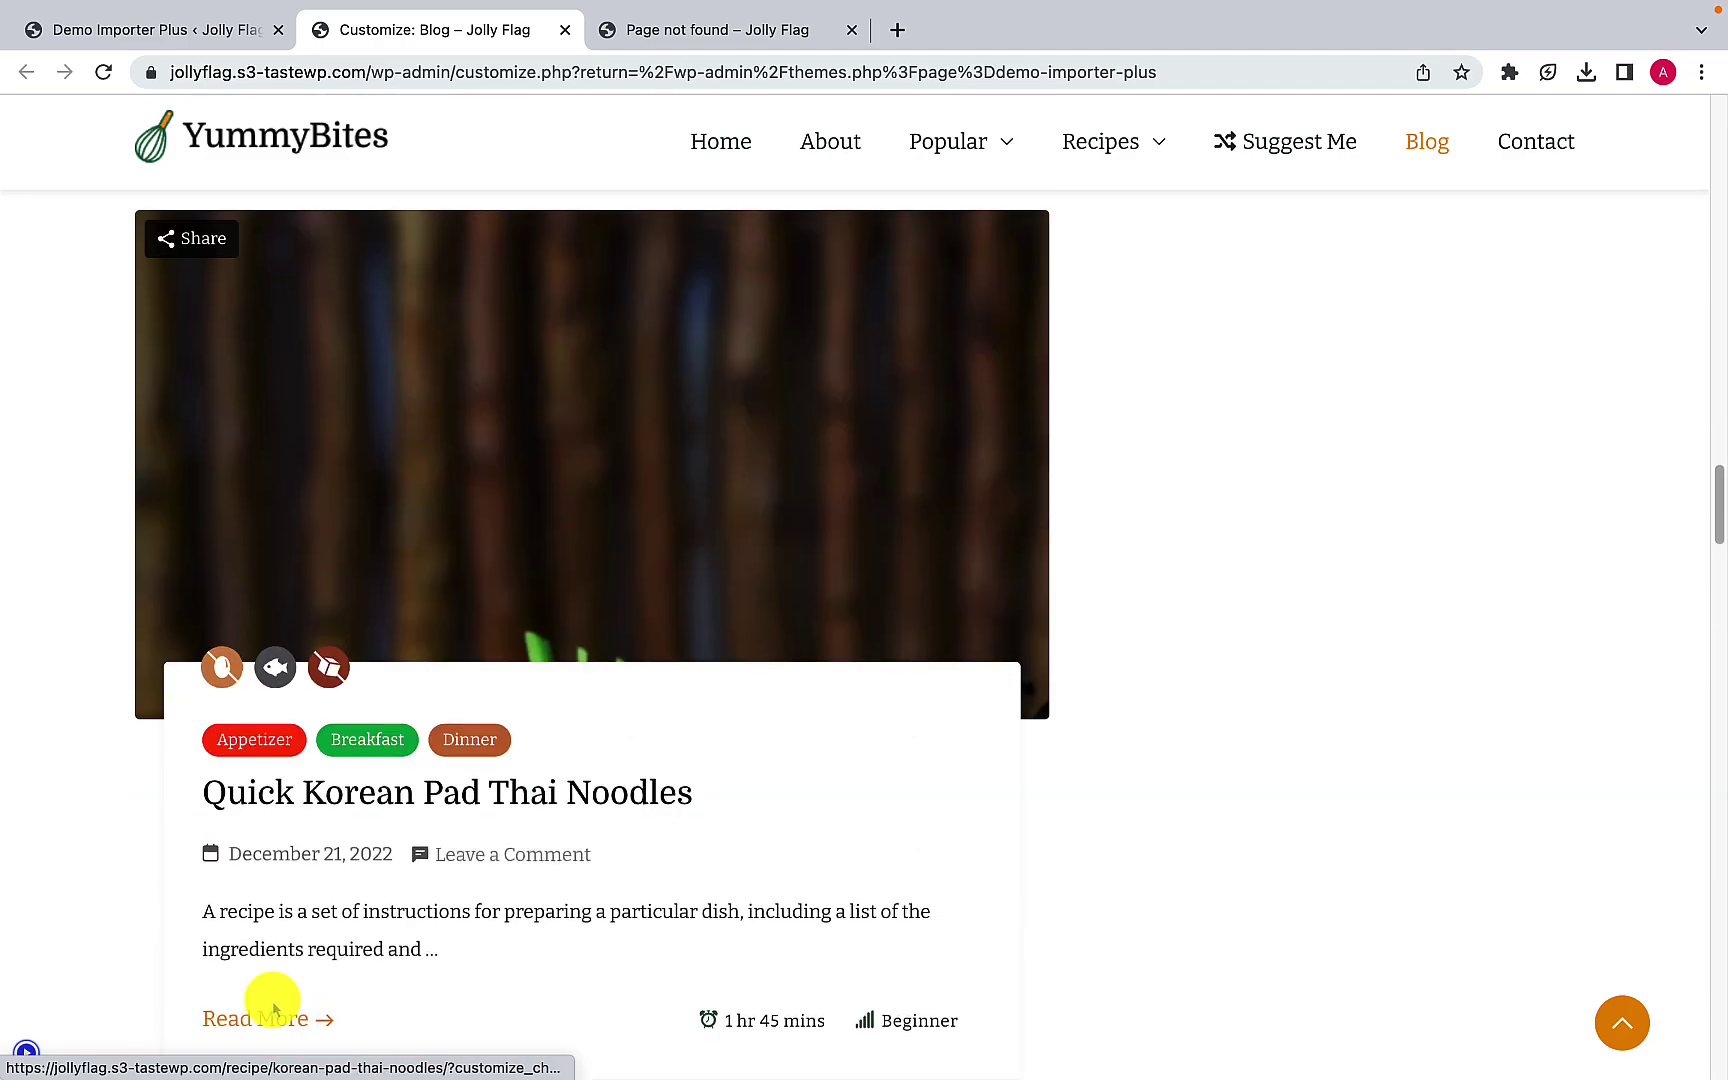
scroll(275, 1007, up, 15)
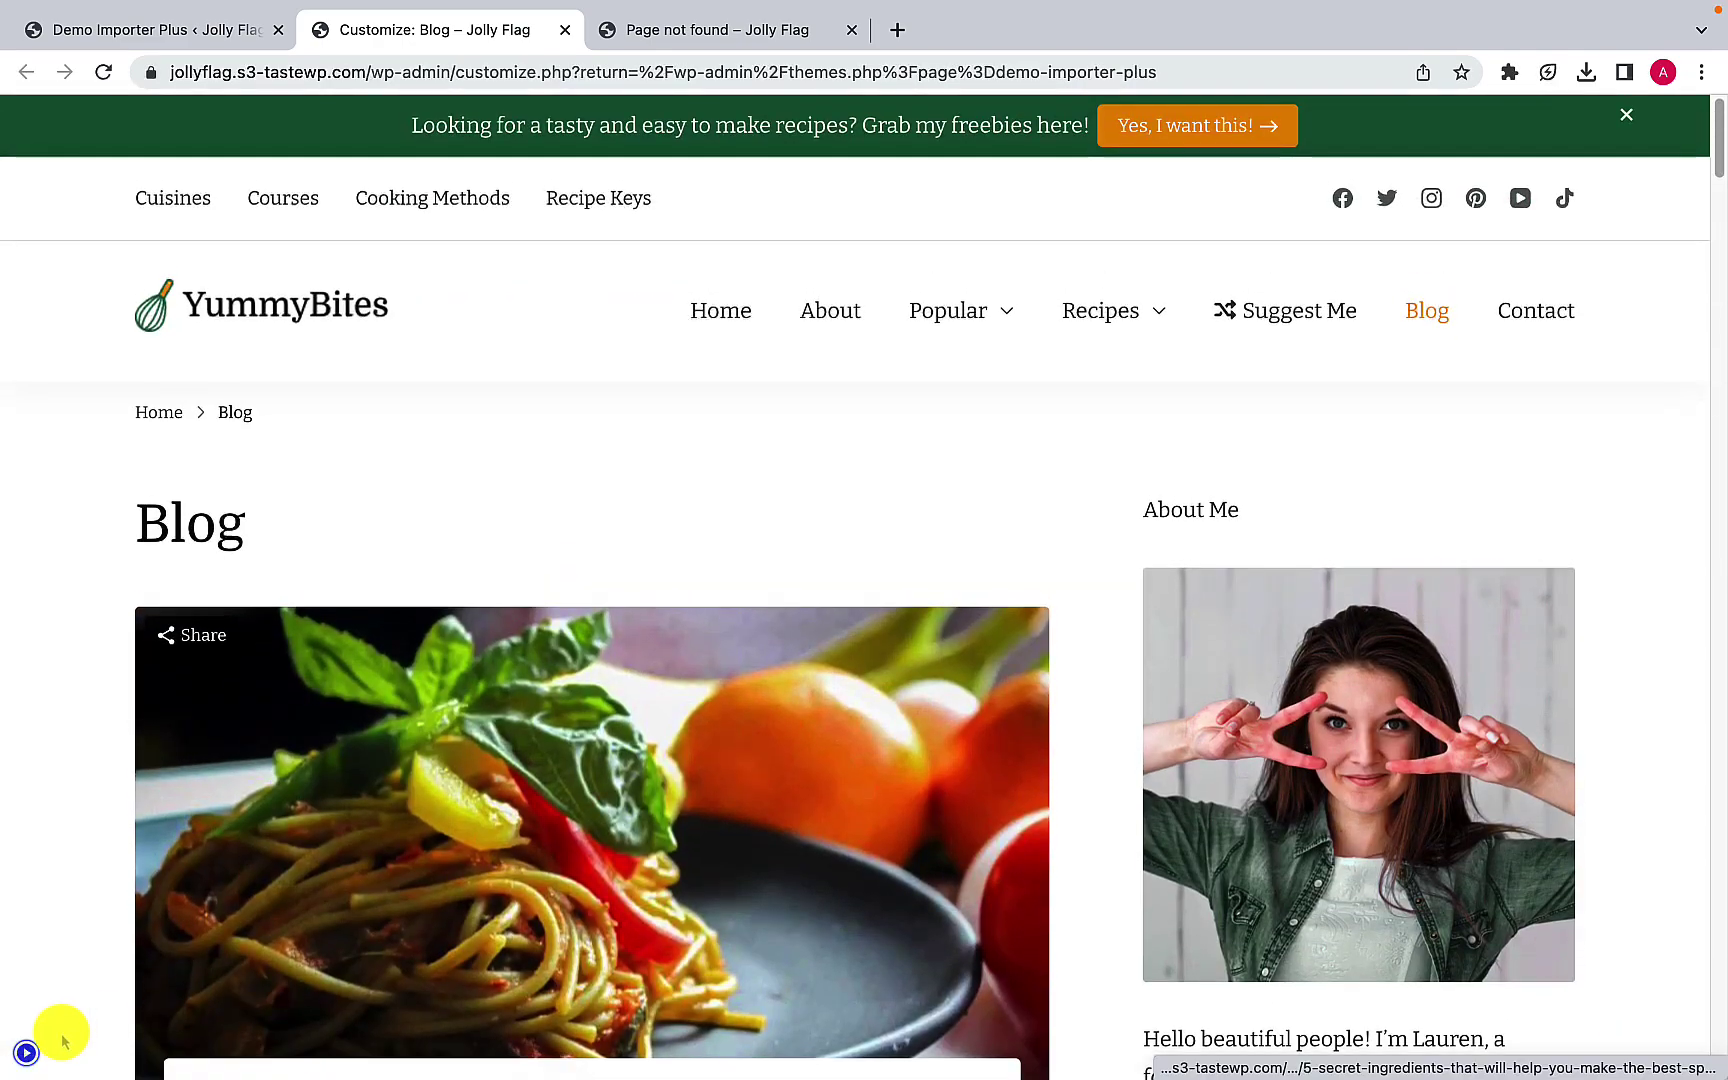
click(22, 1053)
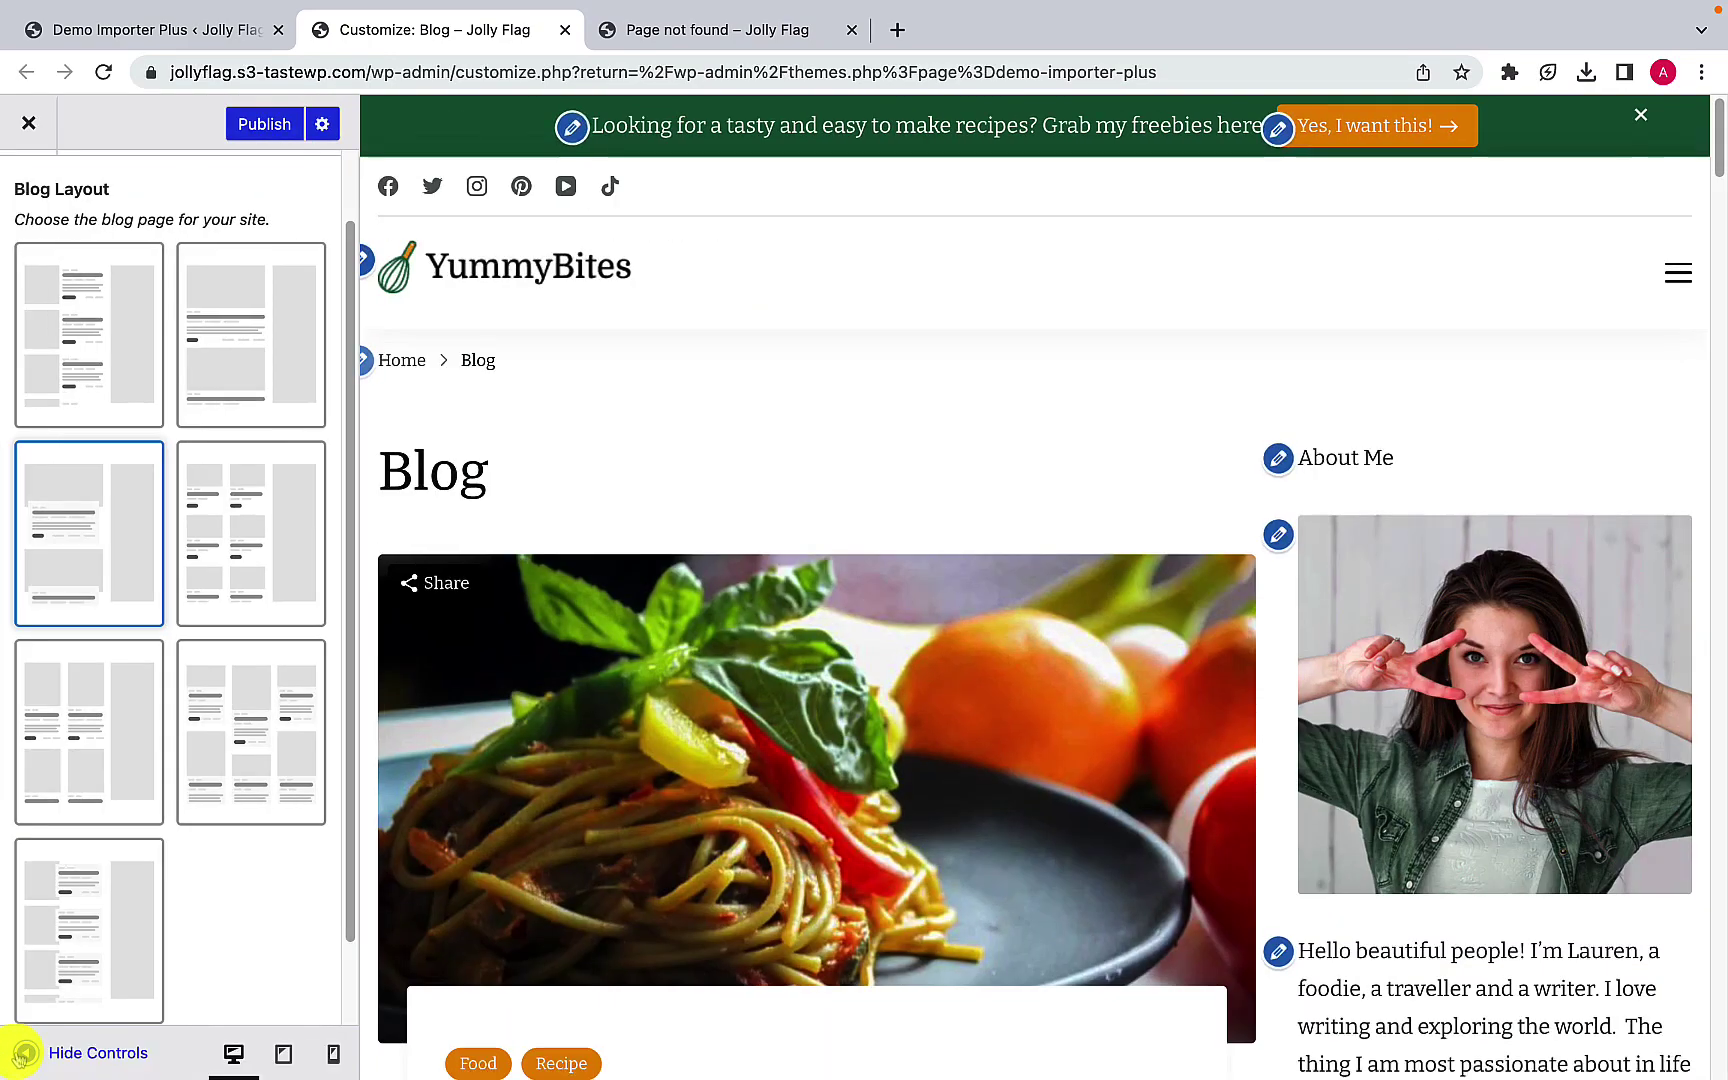
Step: Restore the first blog layout, with images beside the post text, and open the Archive Page Layouts options
click(66, 368)
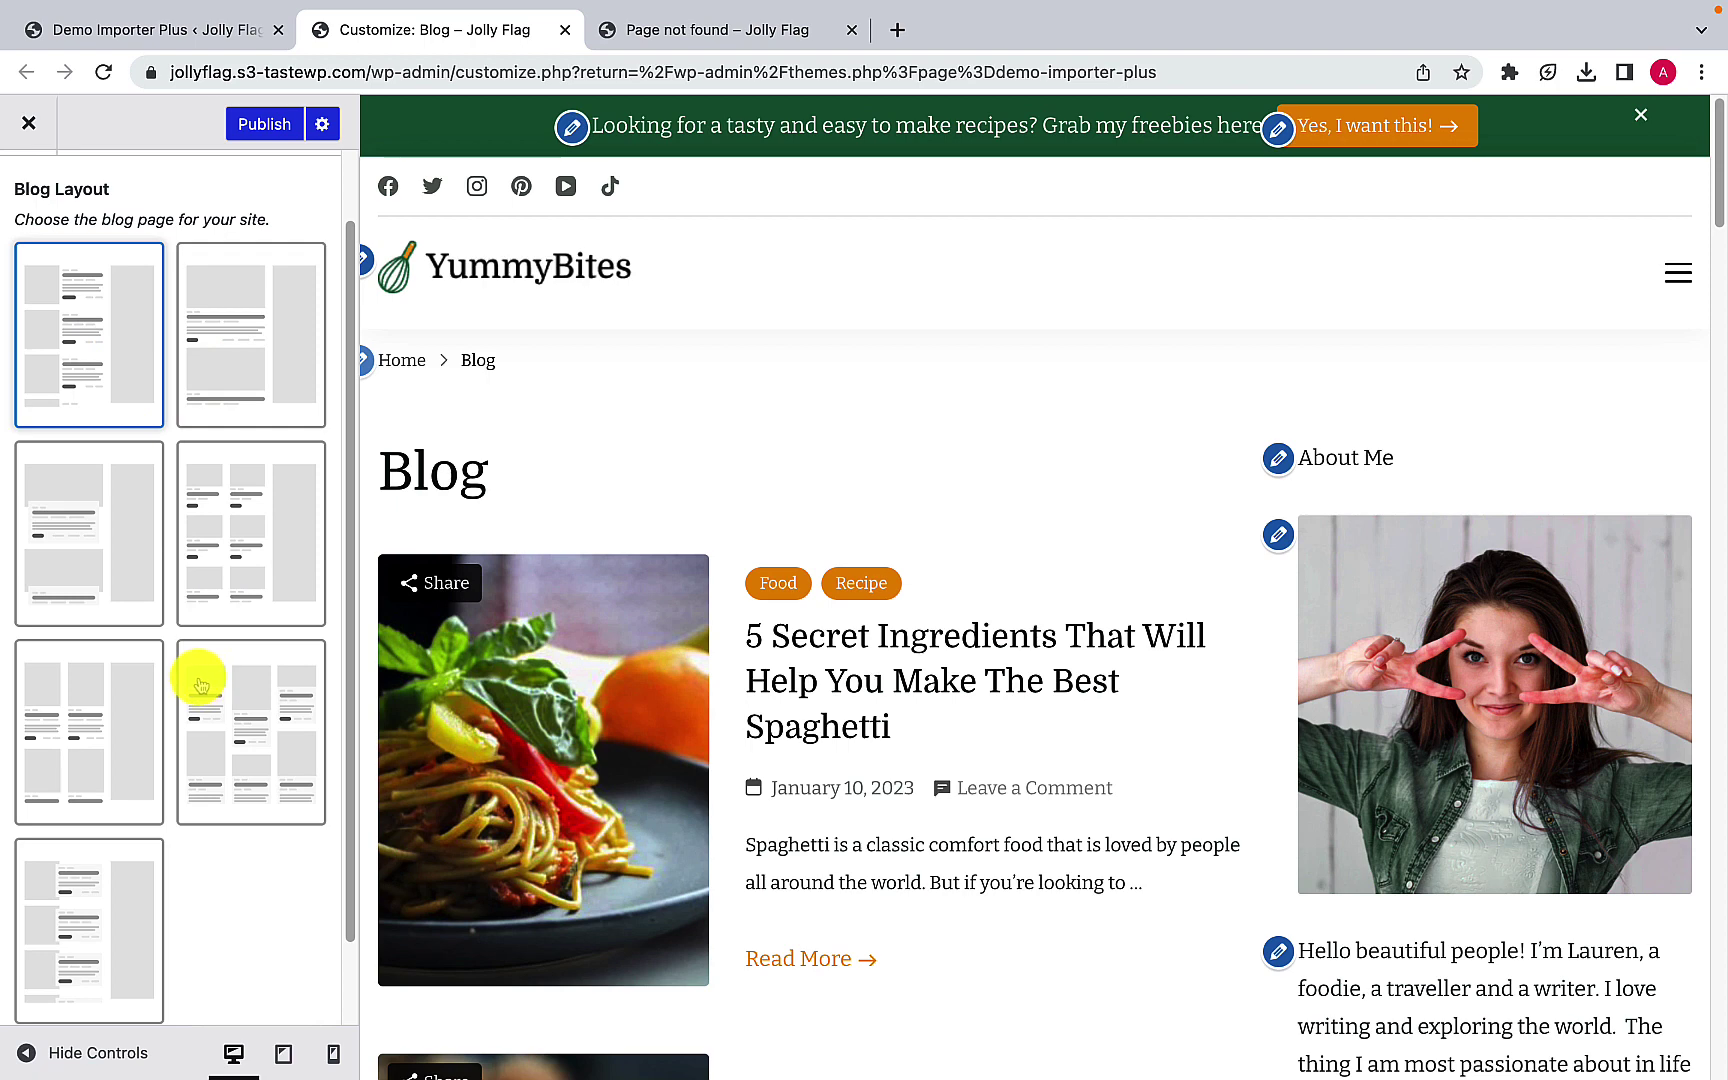
scroll(200, 680, up, 2)
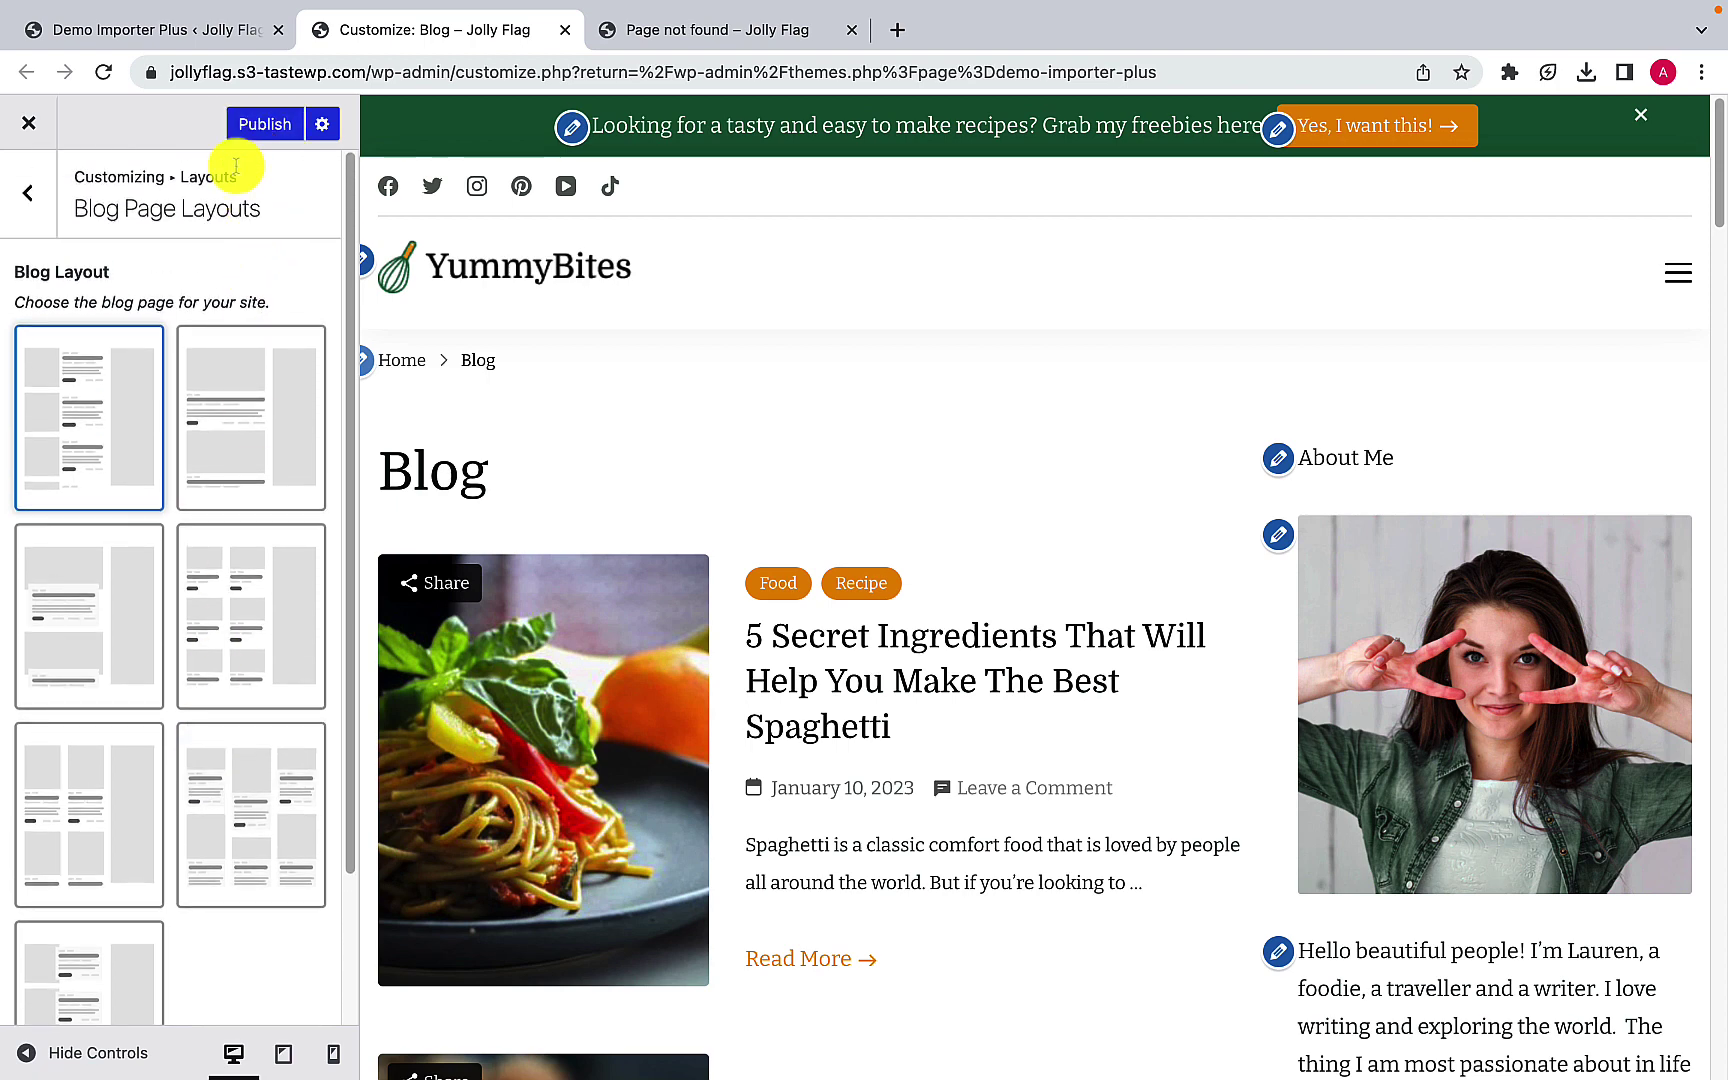
click(31, 220)
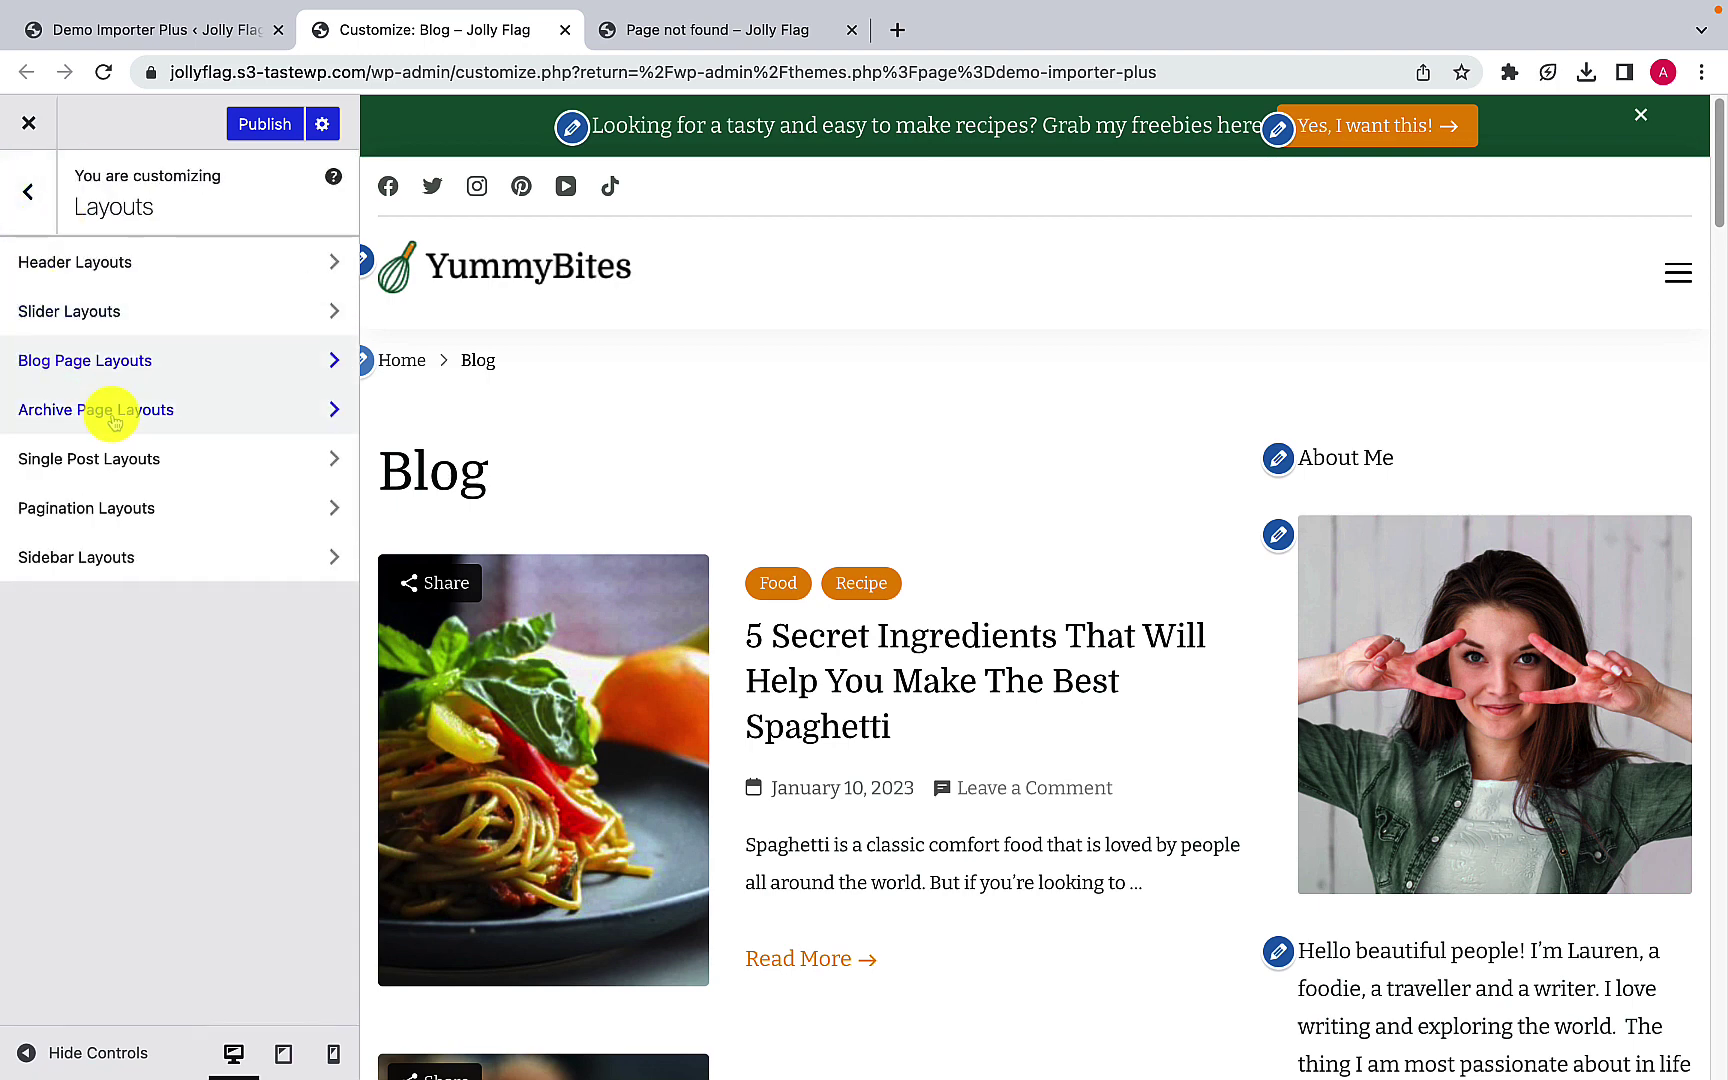
click(115, 412)
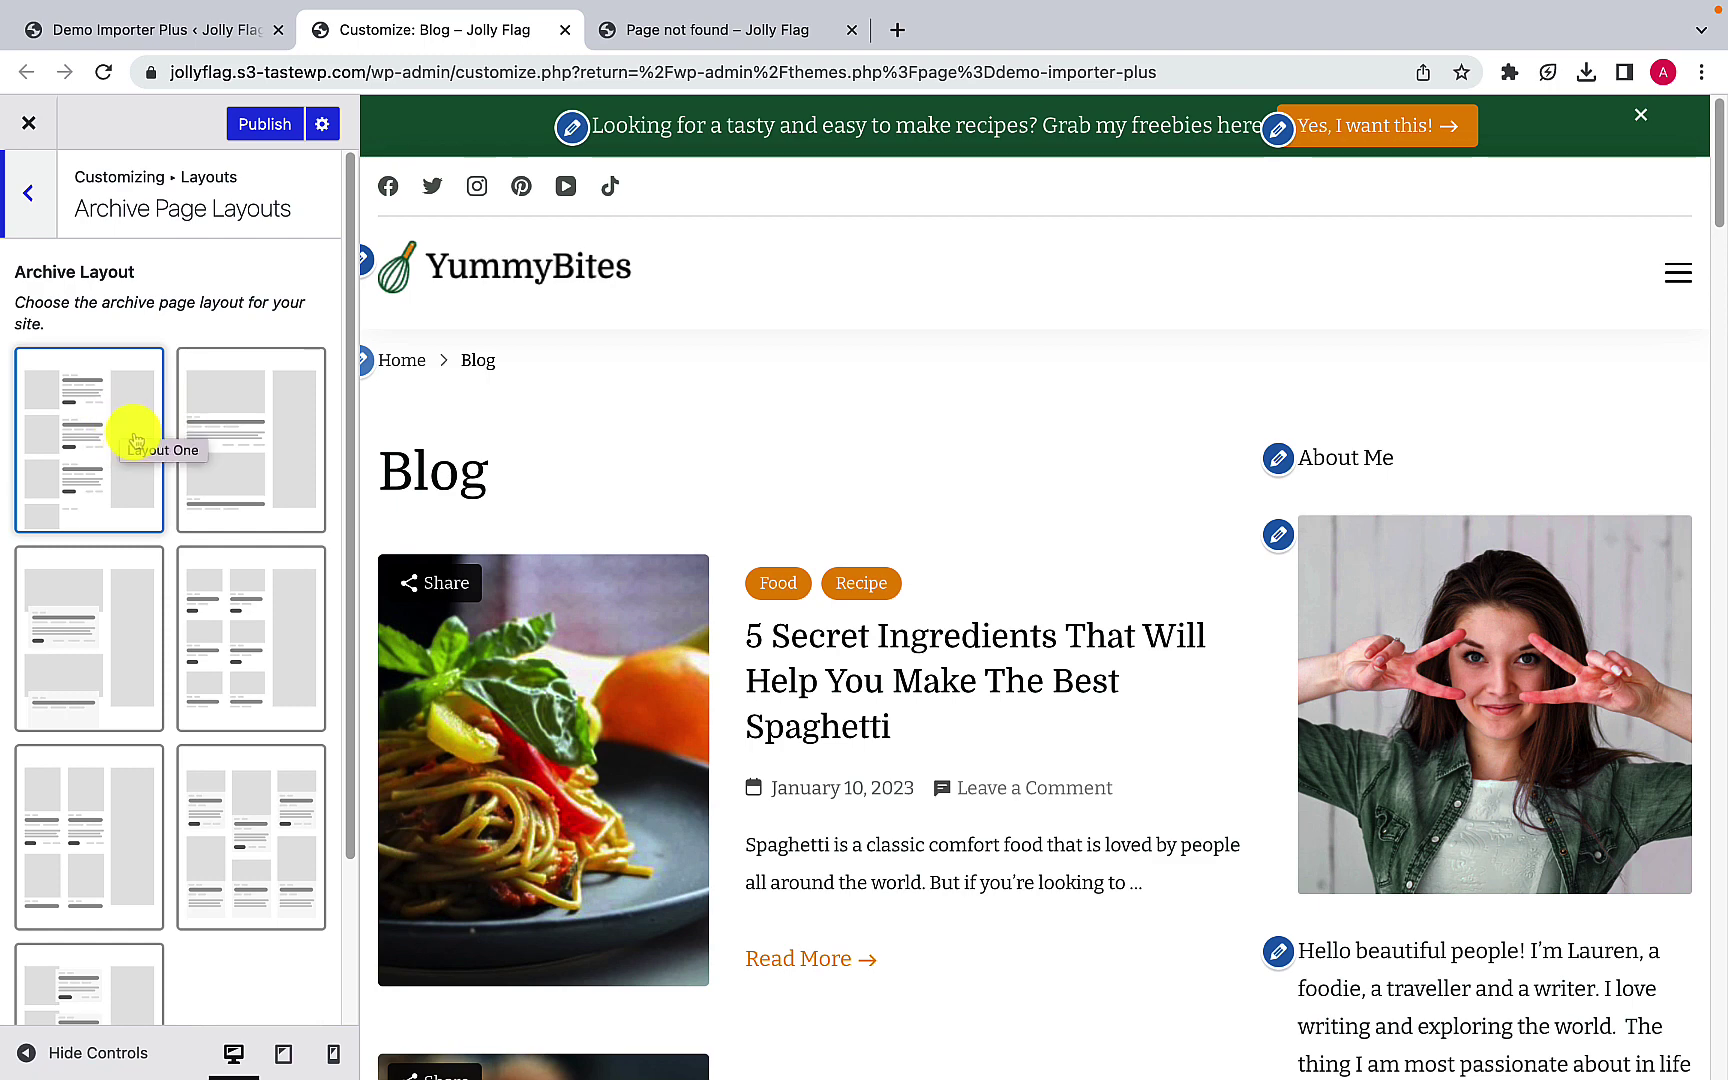
Step: Open the Food category archive in the preview and examine how its current layout arranges the post and sidebar
scroll(722, 528, down, 1)
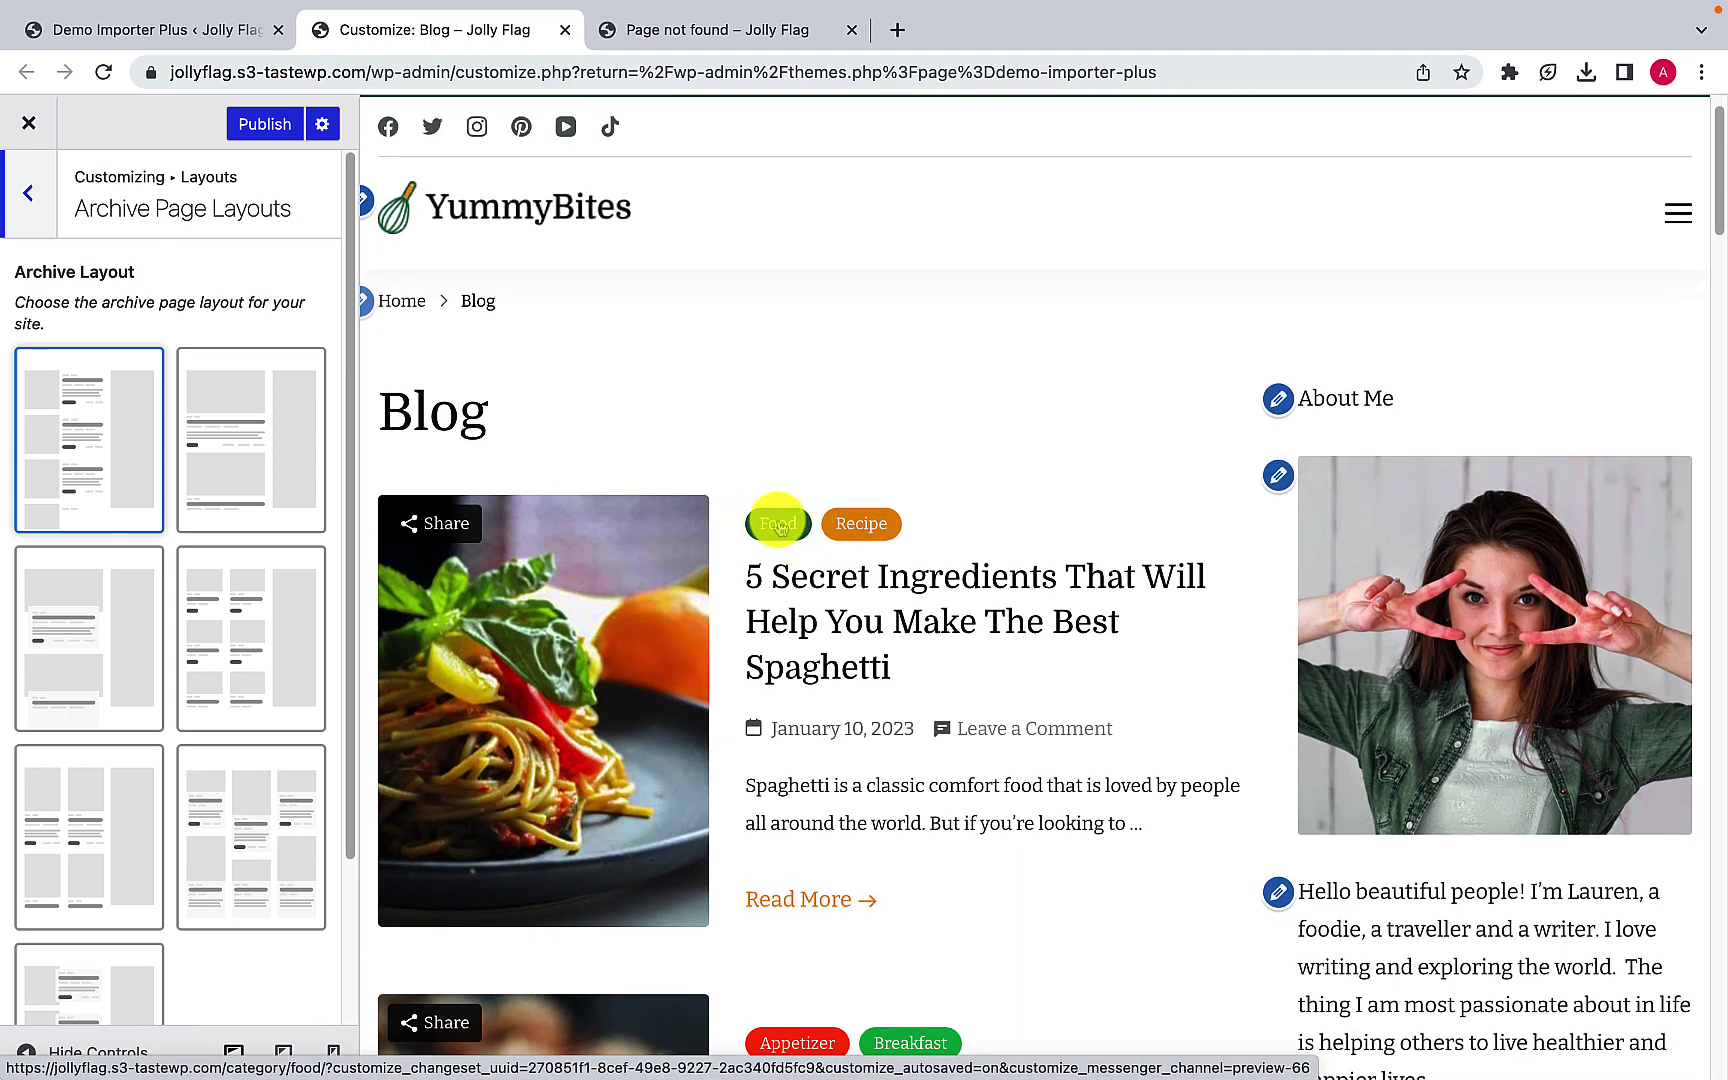
click(780, 525)
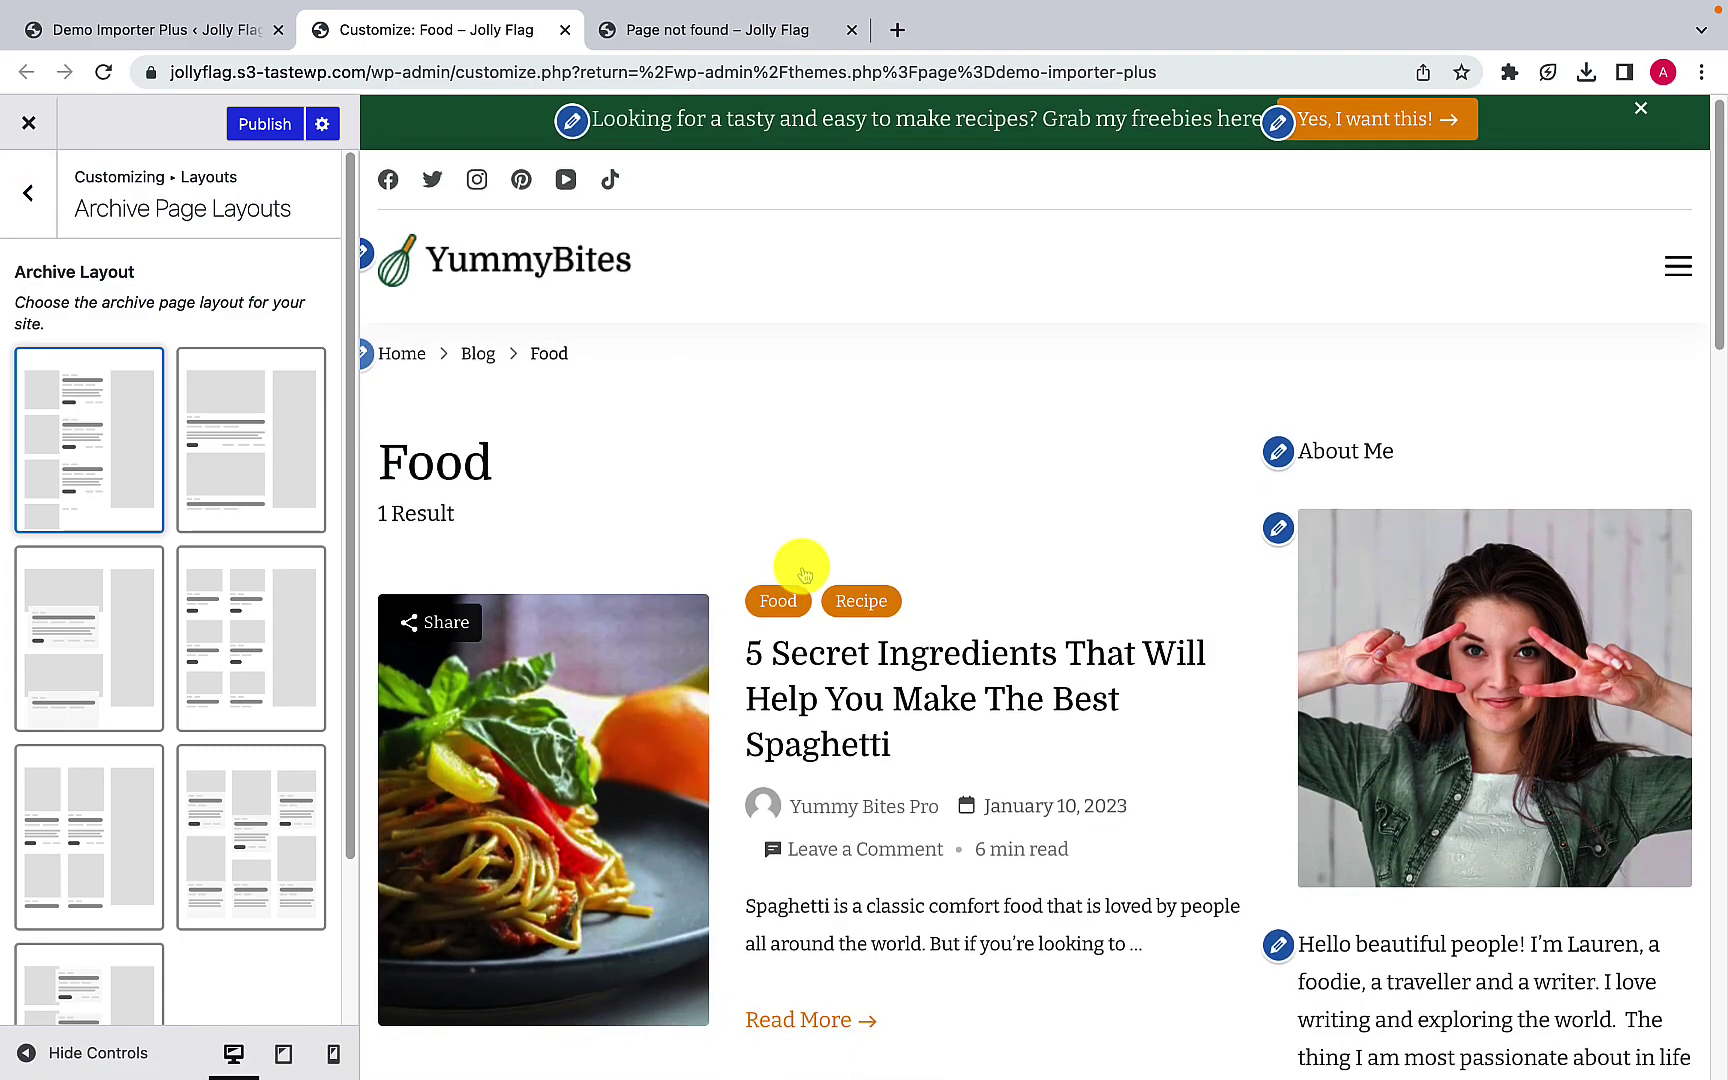
scroll(798, 567, down, 10)
scroll(800, 572, up, 10)
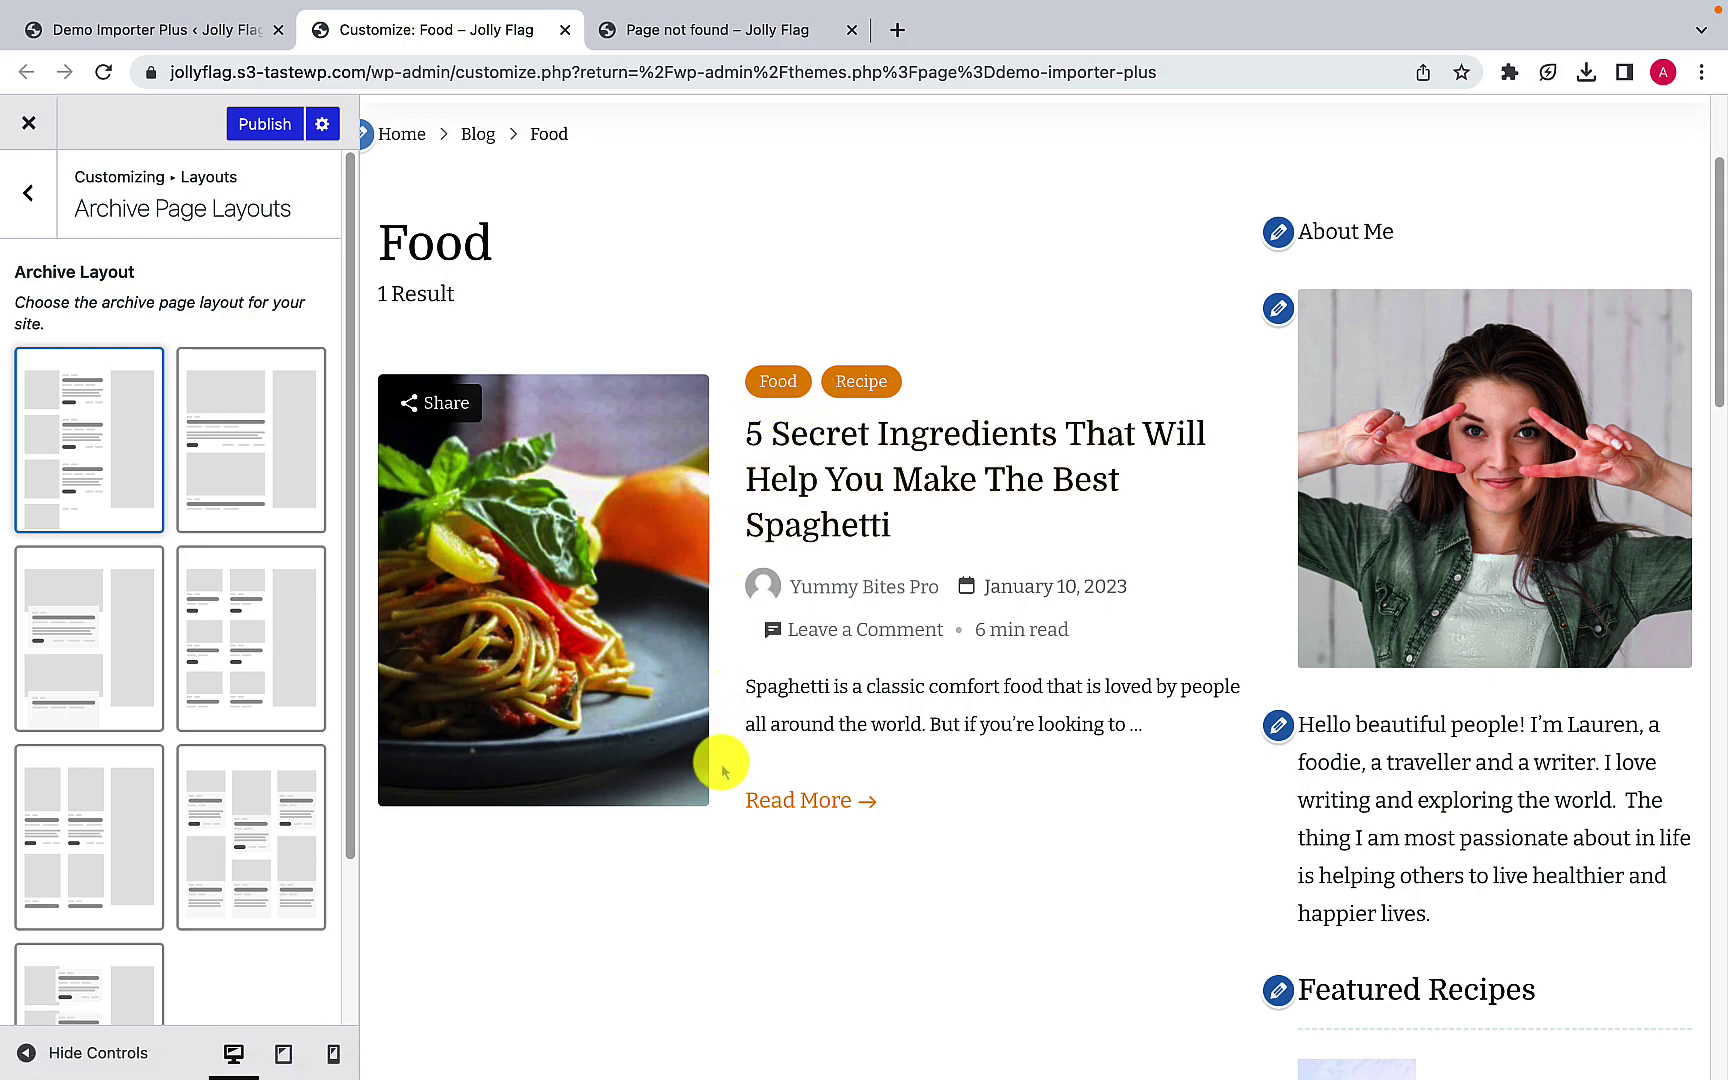
scroll(722, 770, down, 7)
scroll(726, 776, up, 7)
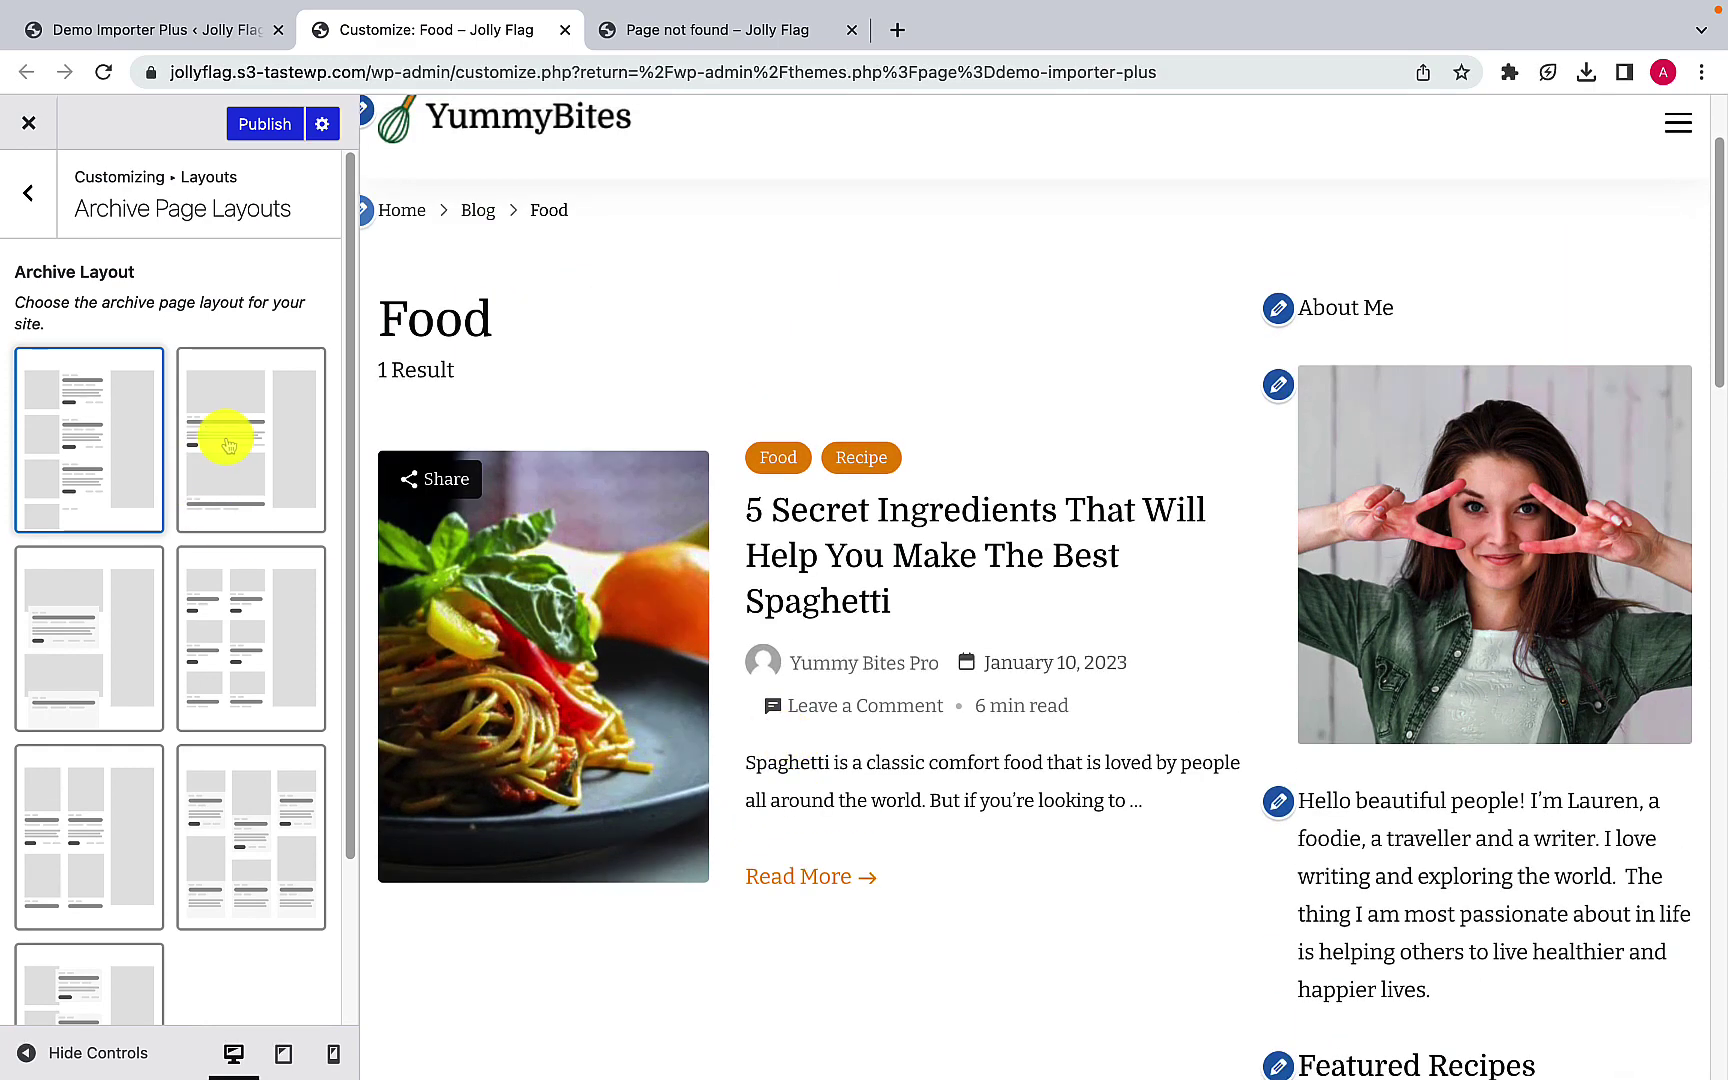
Step: Try the third archive layout, with a text card overlapping a wide image, on the Food category page
scroll(165, 610, down, 2)
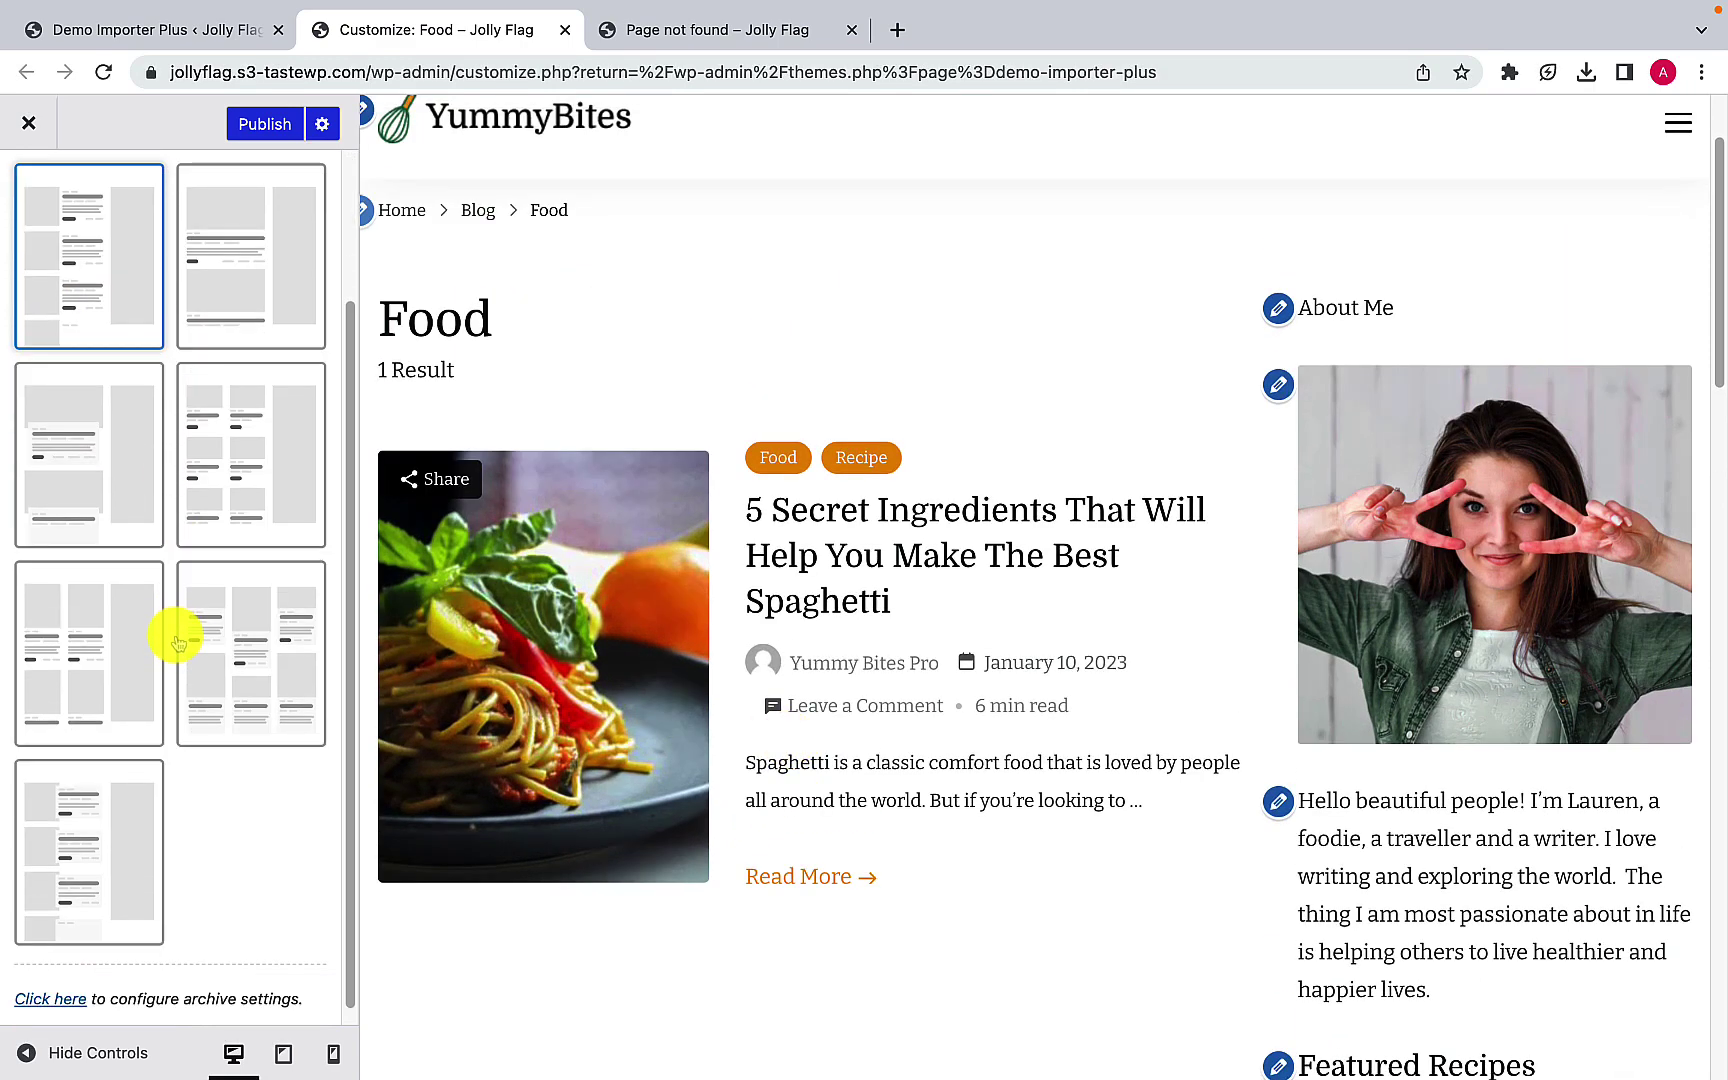
click(140, 511)
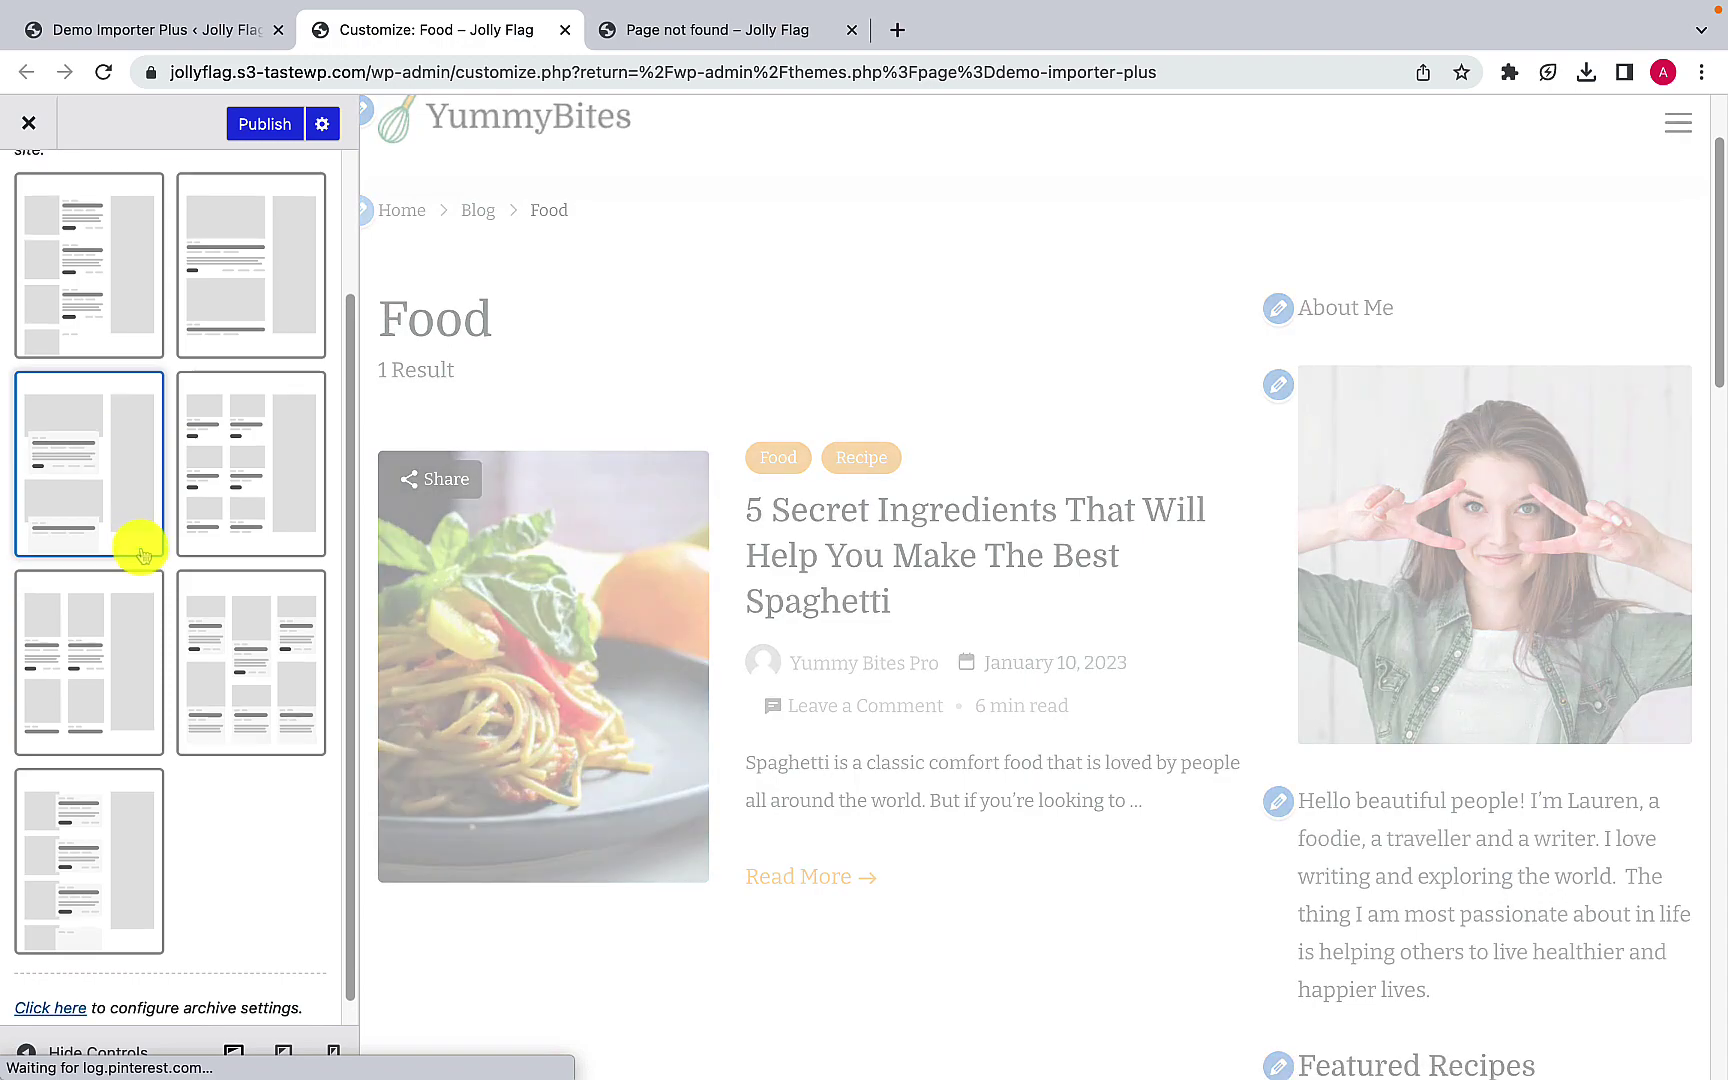
scroll(145, 556, up, 1)
scroll(563, 610, down, 7)
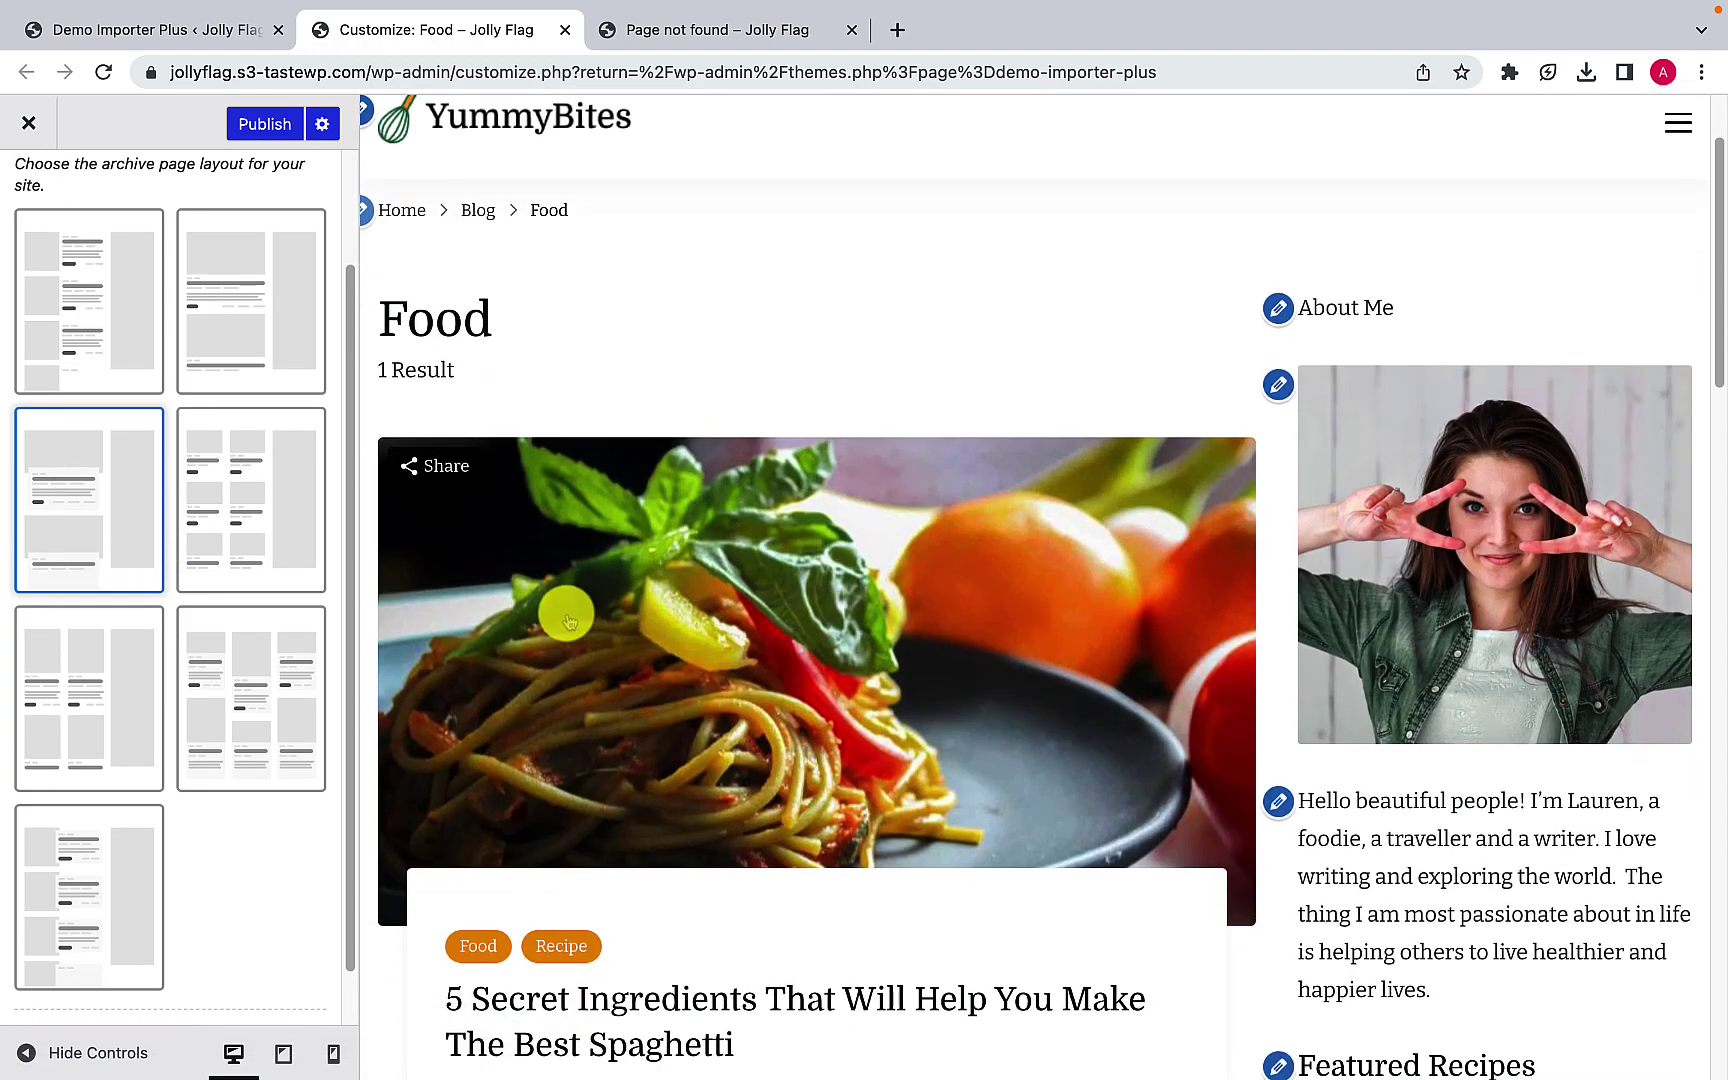
scroll(580, 622, up, 2)
scroll(580, 622, up, 2)
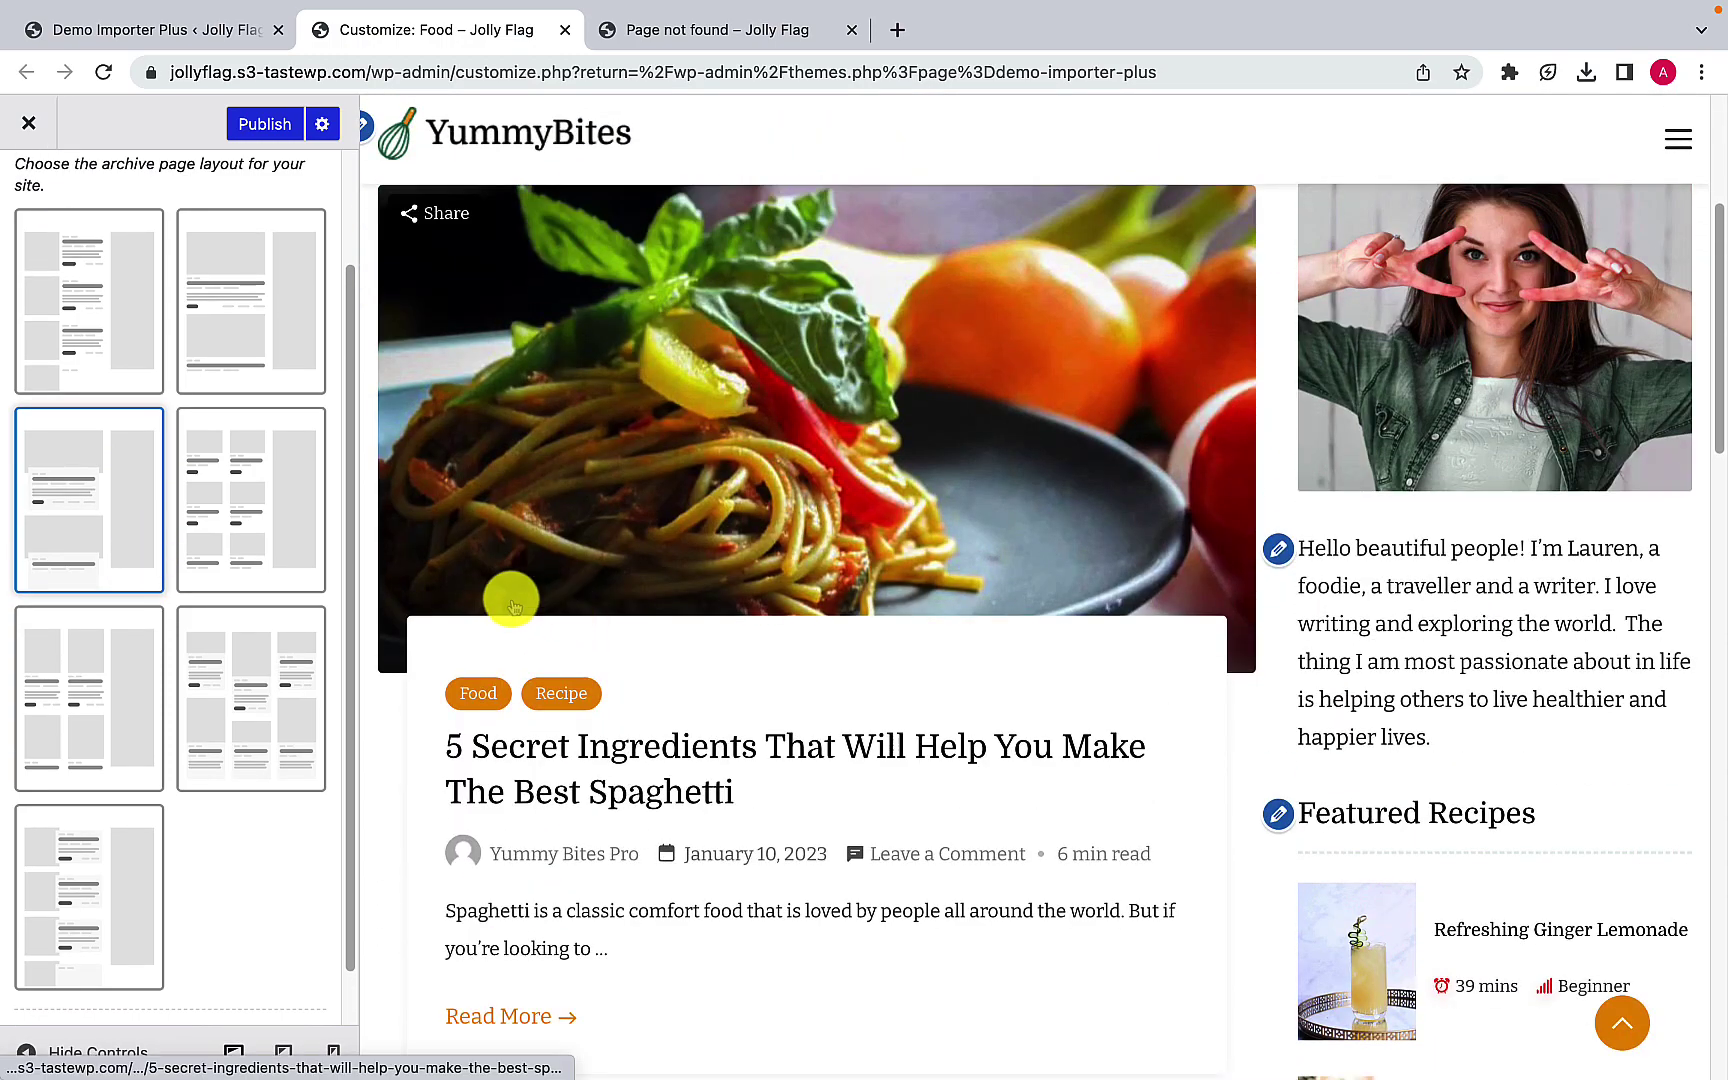
Step: Try the fourth archive layout, with a two-column post grid beside the sidebar, on the Food category page
click(302, 510)
scroll(302, 510, up, 1)
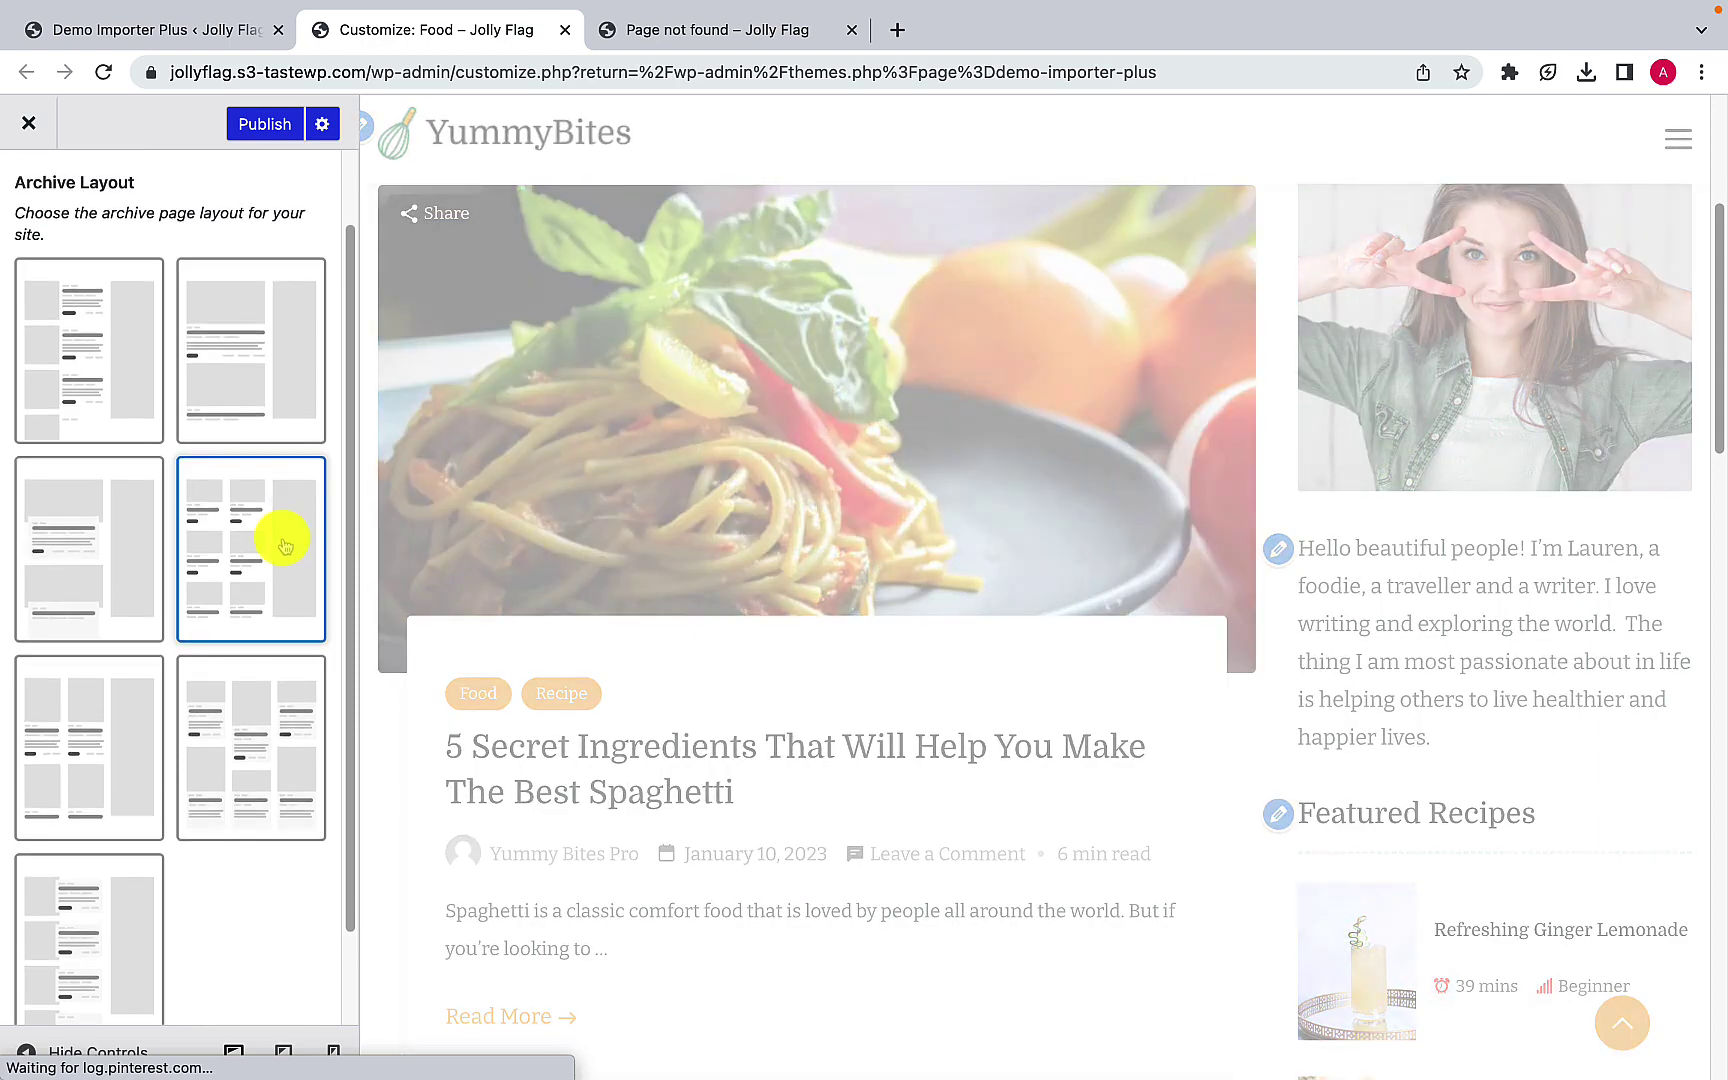
scroll(285, 546, down, 2)
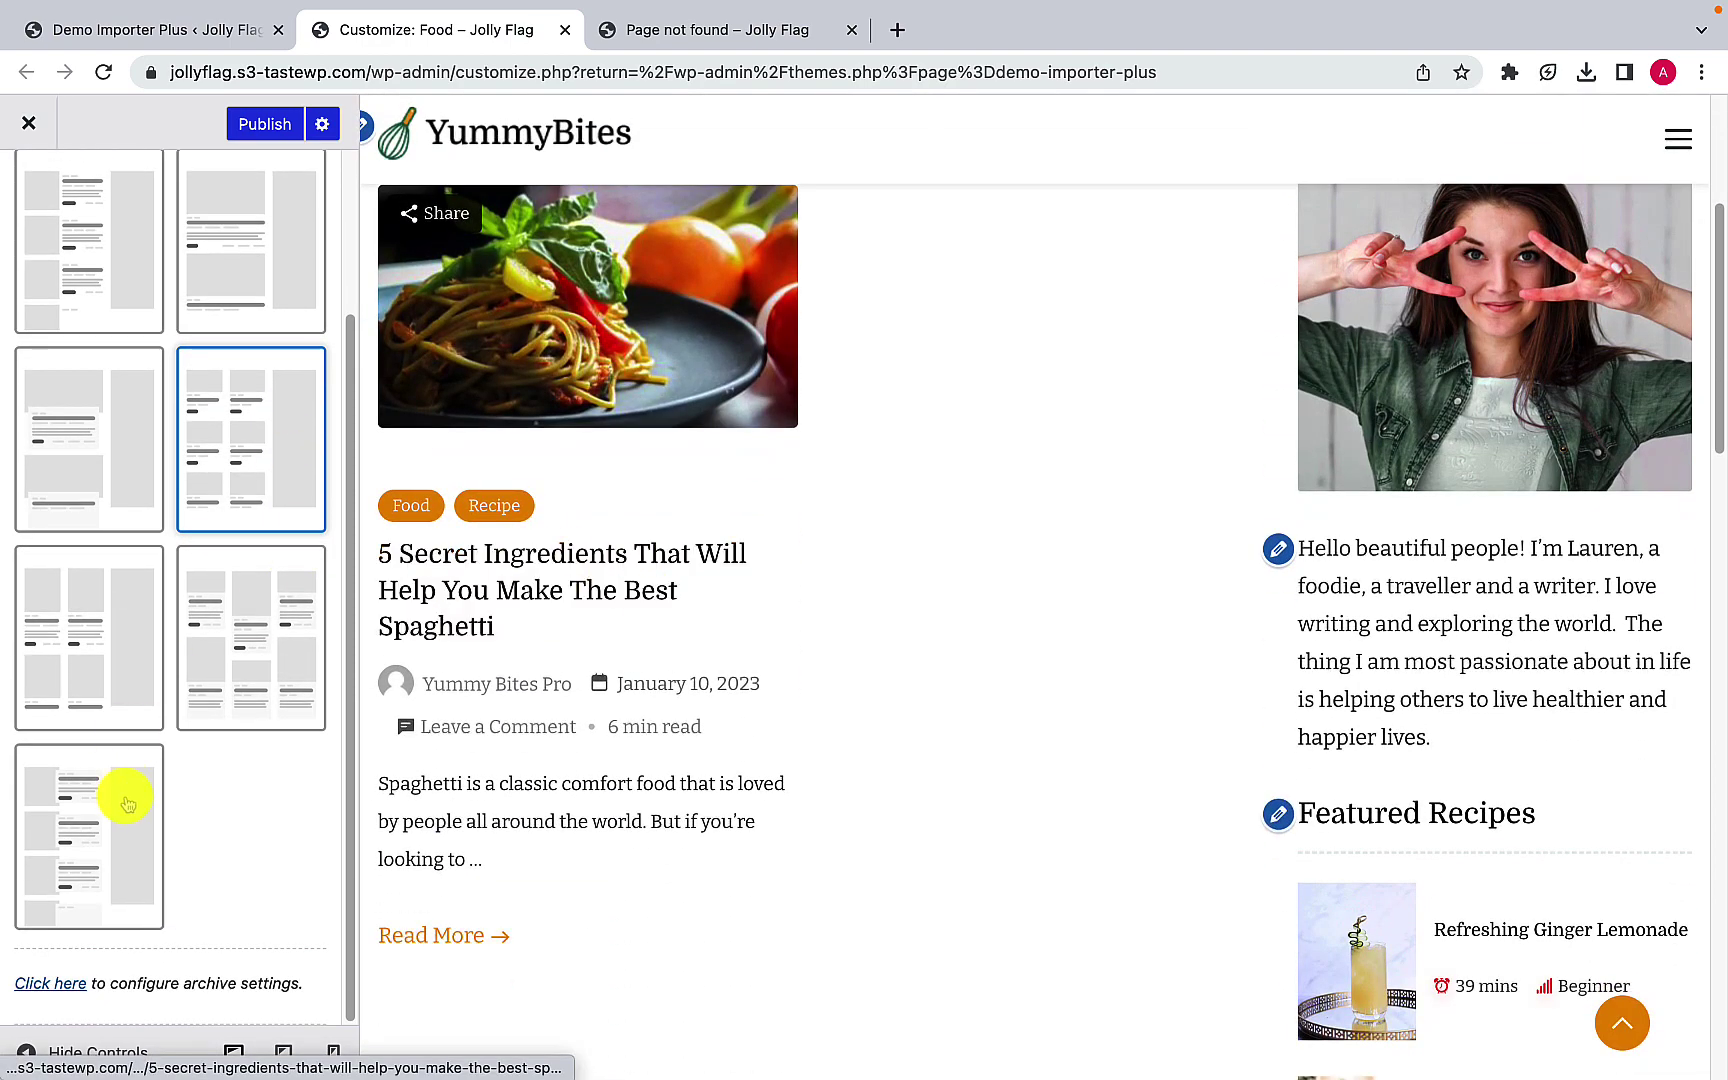
Step: Try the seventh archive layout, with a text card overlapping the side of the post image
click(127, 803)
scroll(180, 738, up, 1)
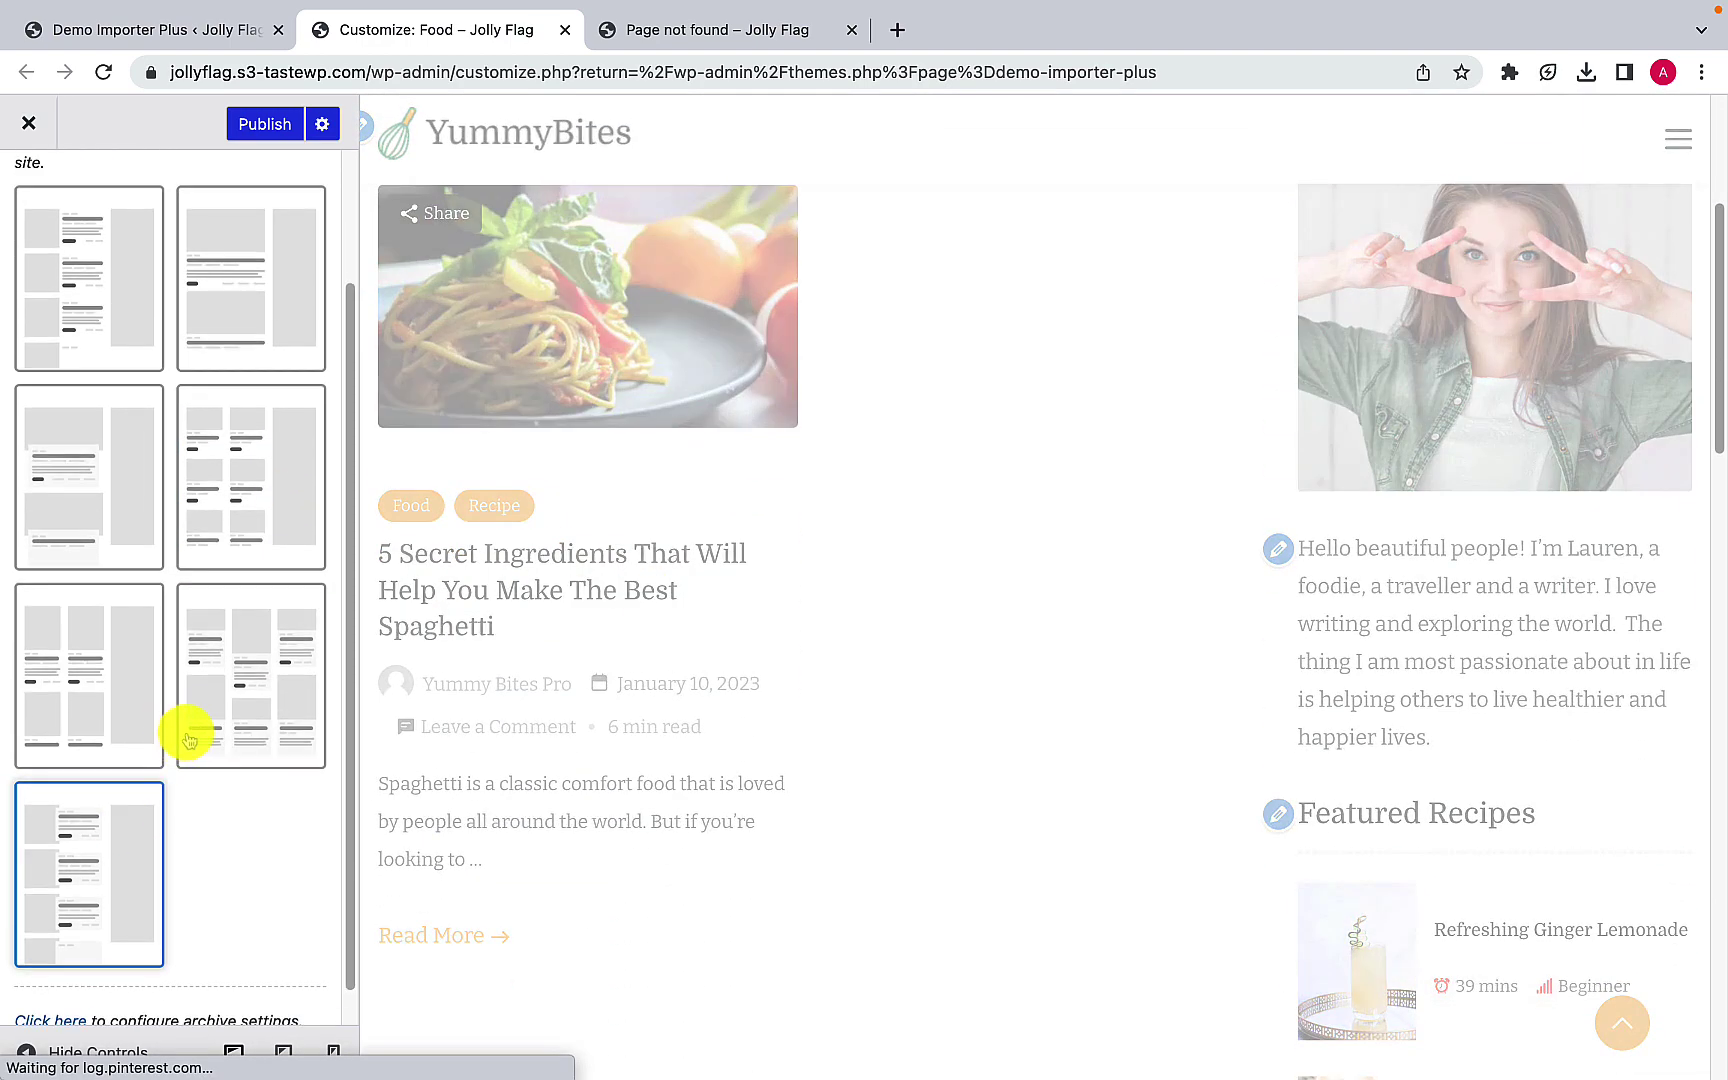
scroll(554, 656, up, 3)
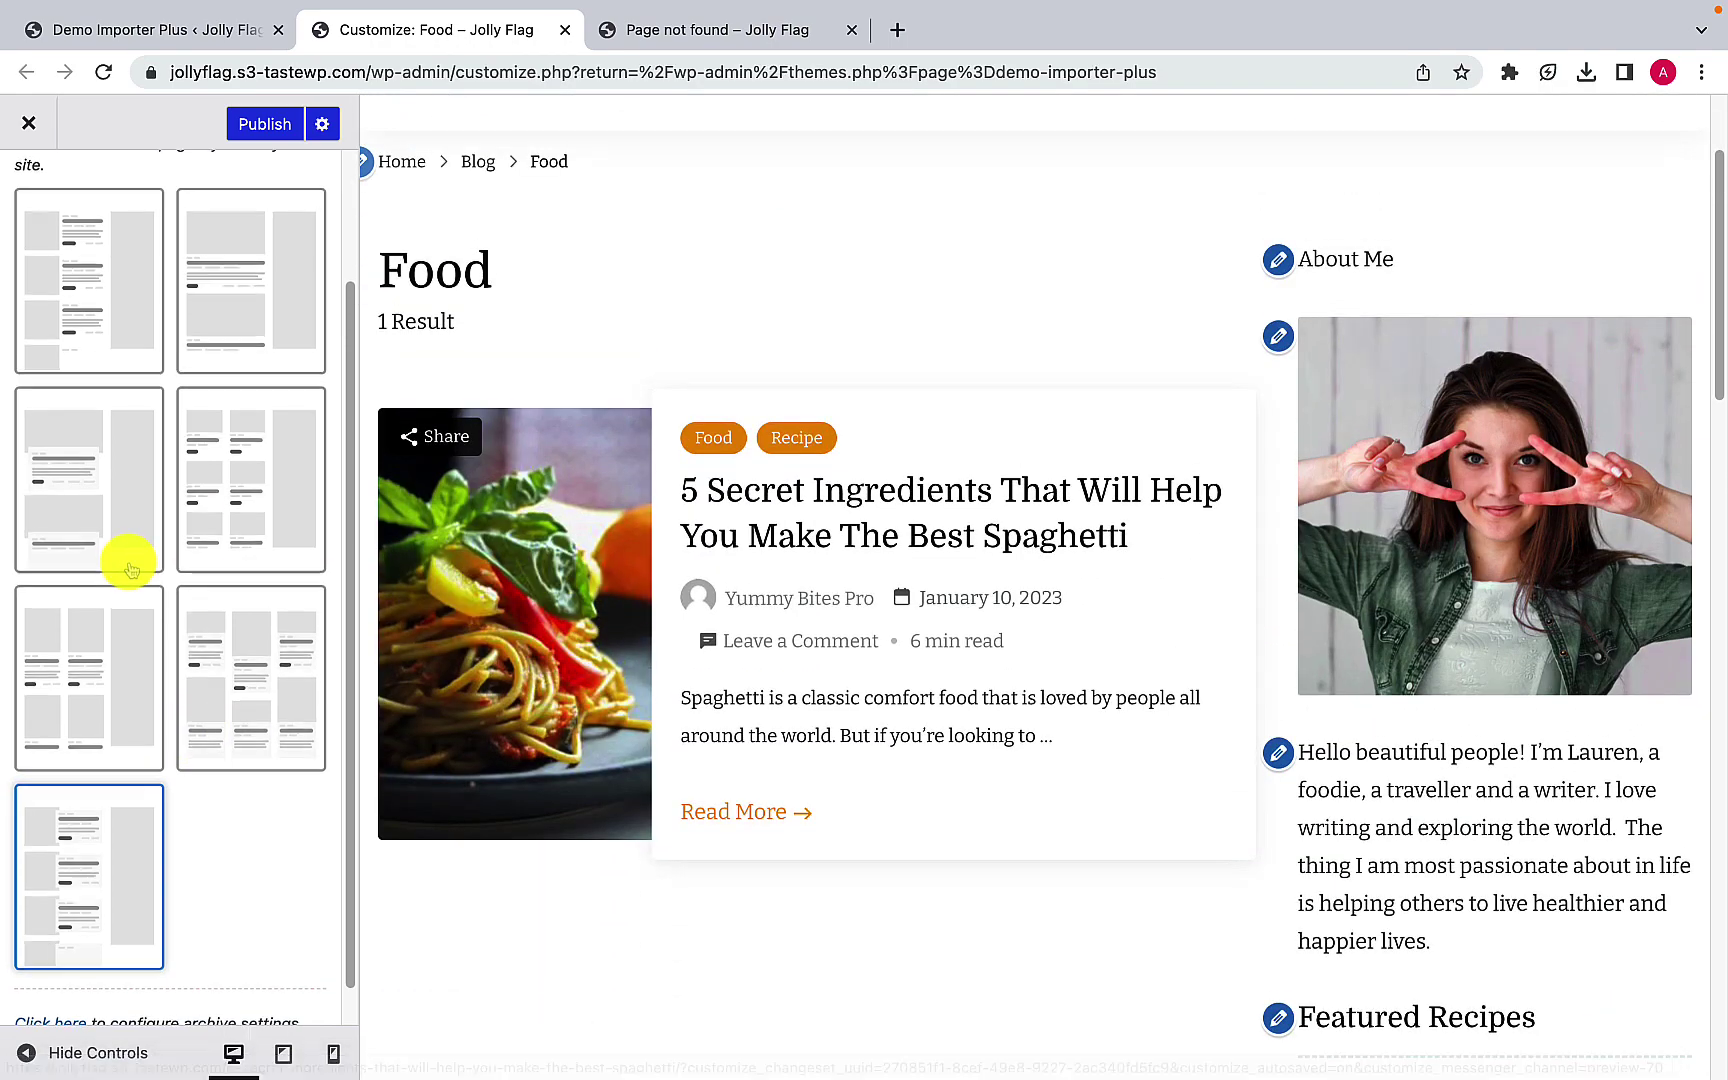
Step: Set the archive layout to the third option, with the text card overlapping a wide image, and publish the changes
scroll(127, 563, up, 3)
click(84, 394)
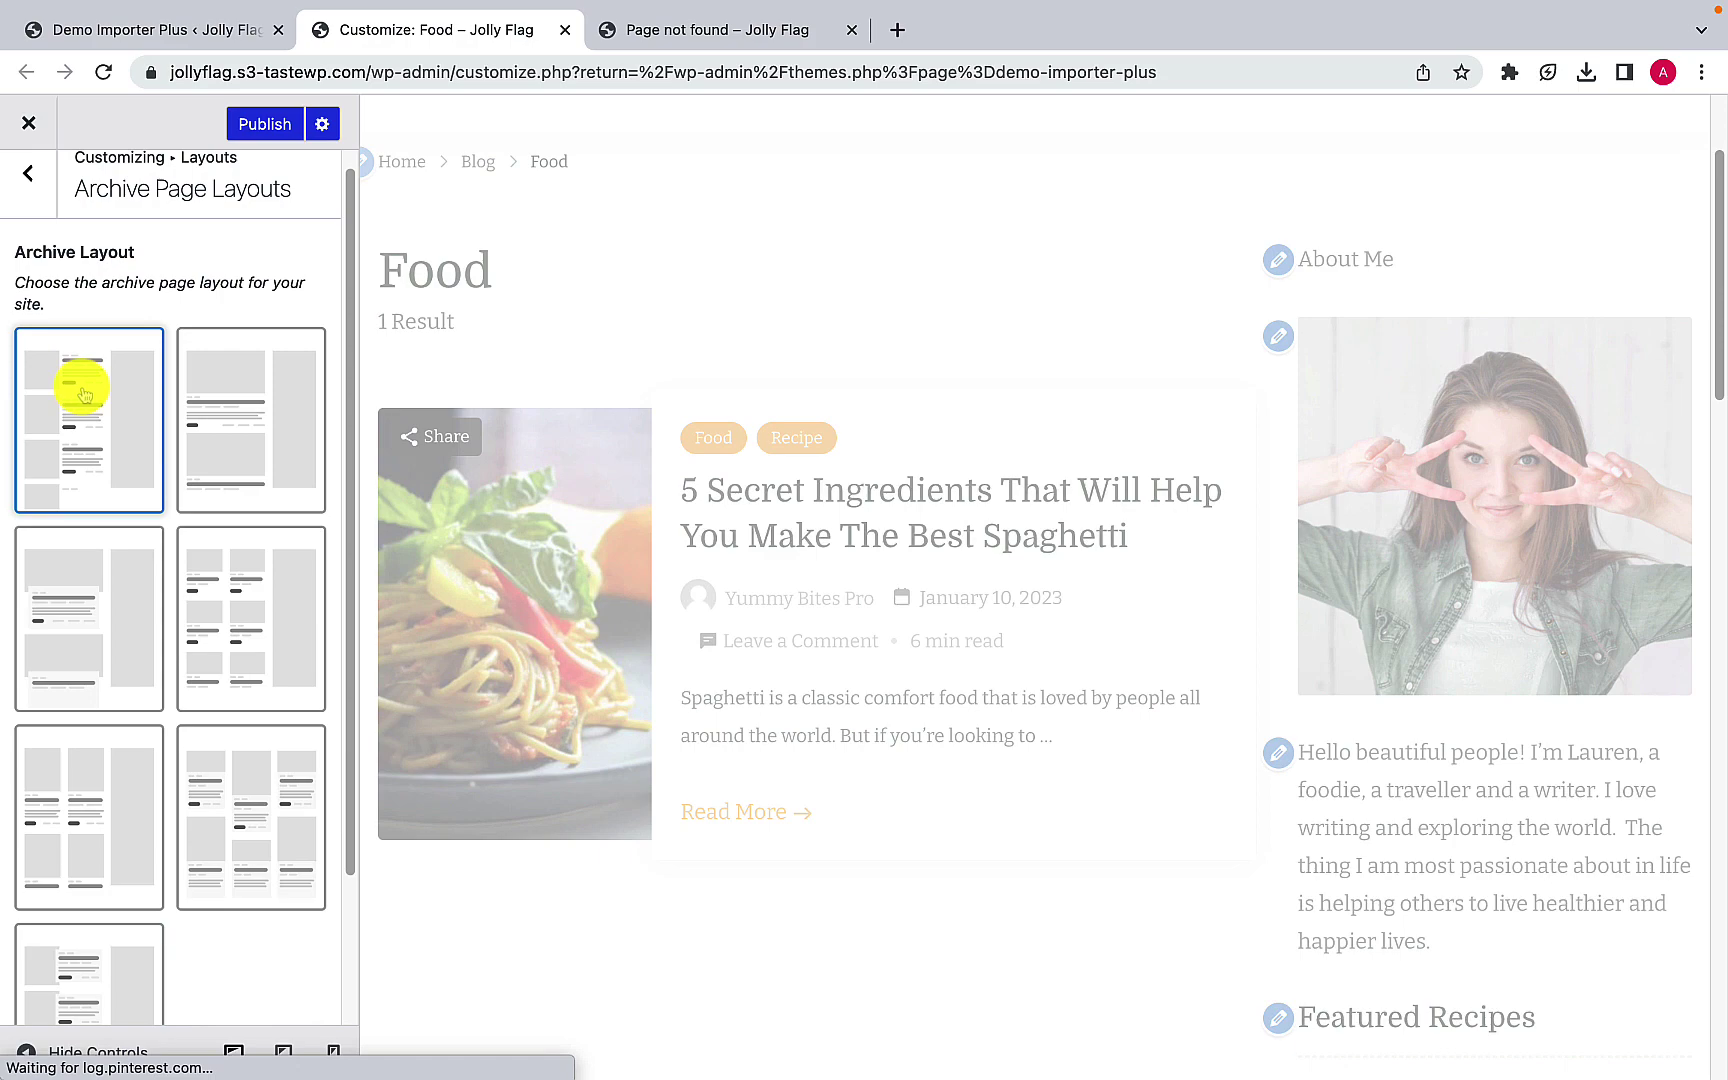
click(105, 613)
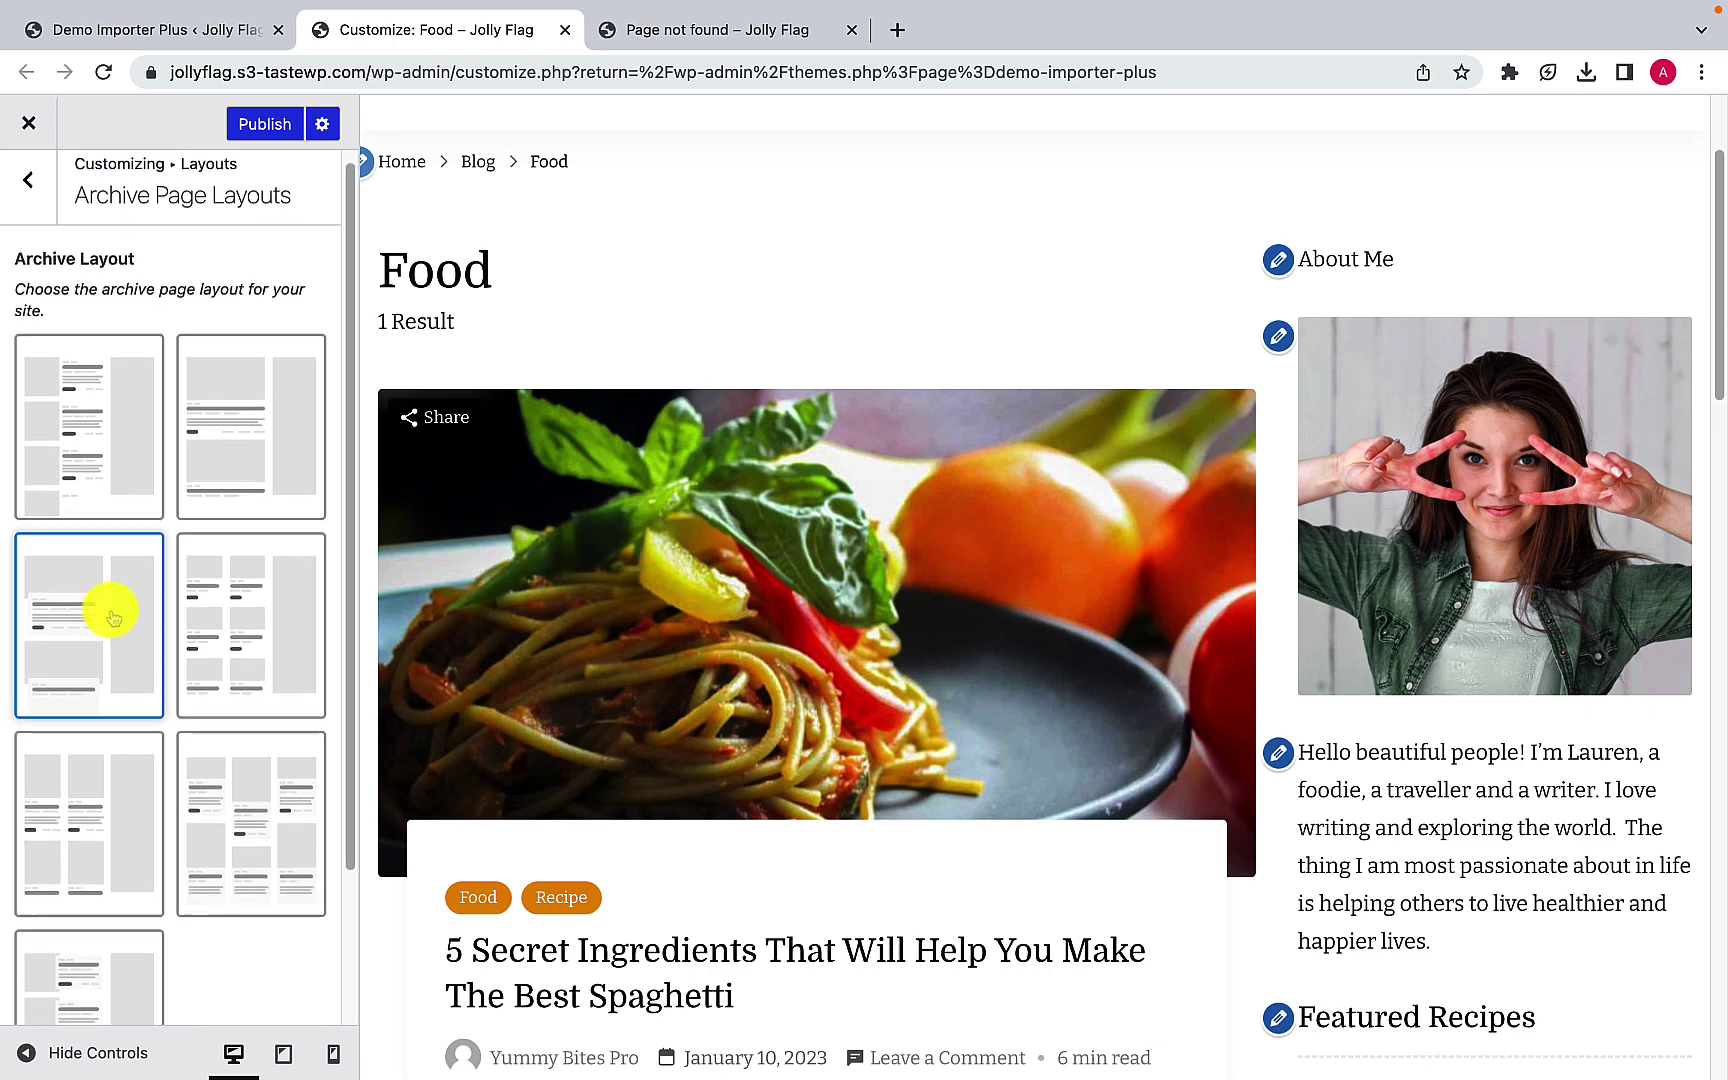
scroll(200, 390, up, 1)
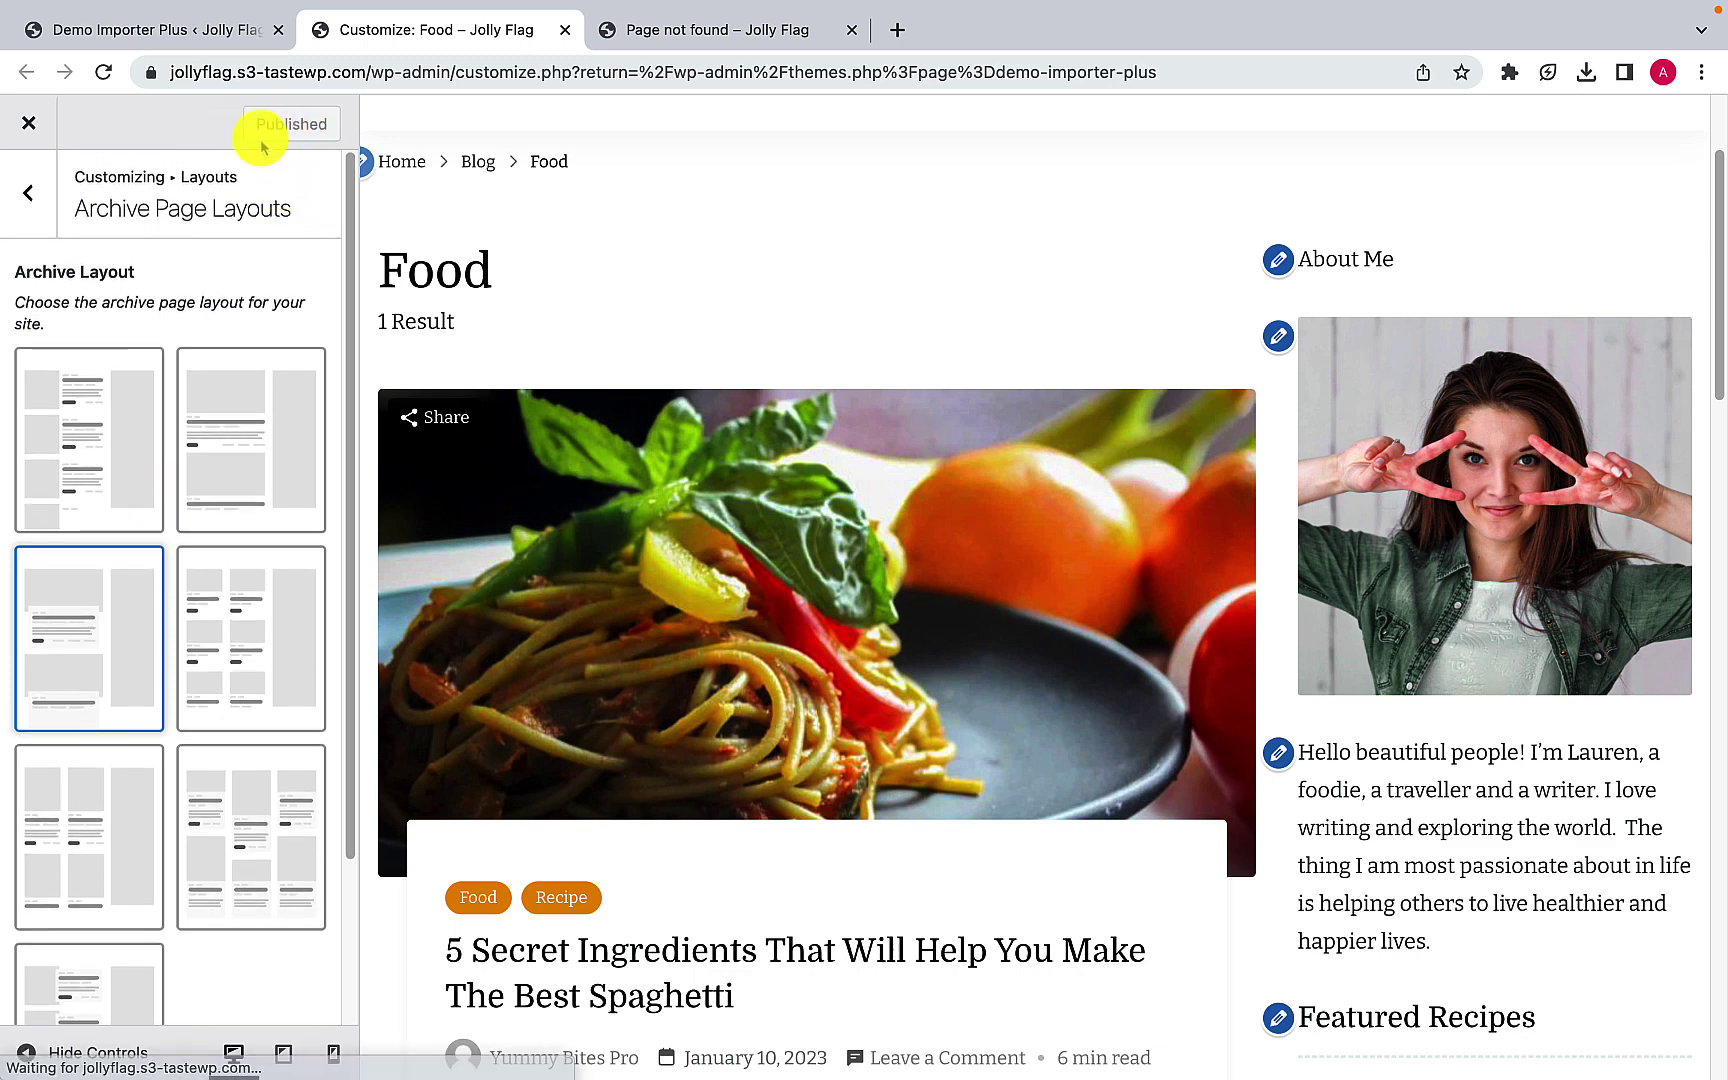
Step: Return to the list of layout sections and open the Single Post Layouts options
click(30, 193)
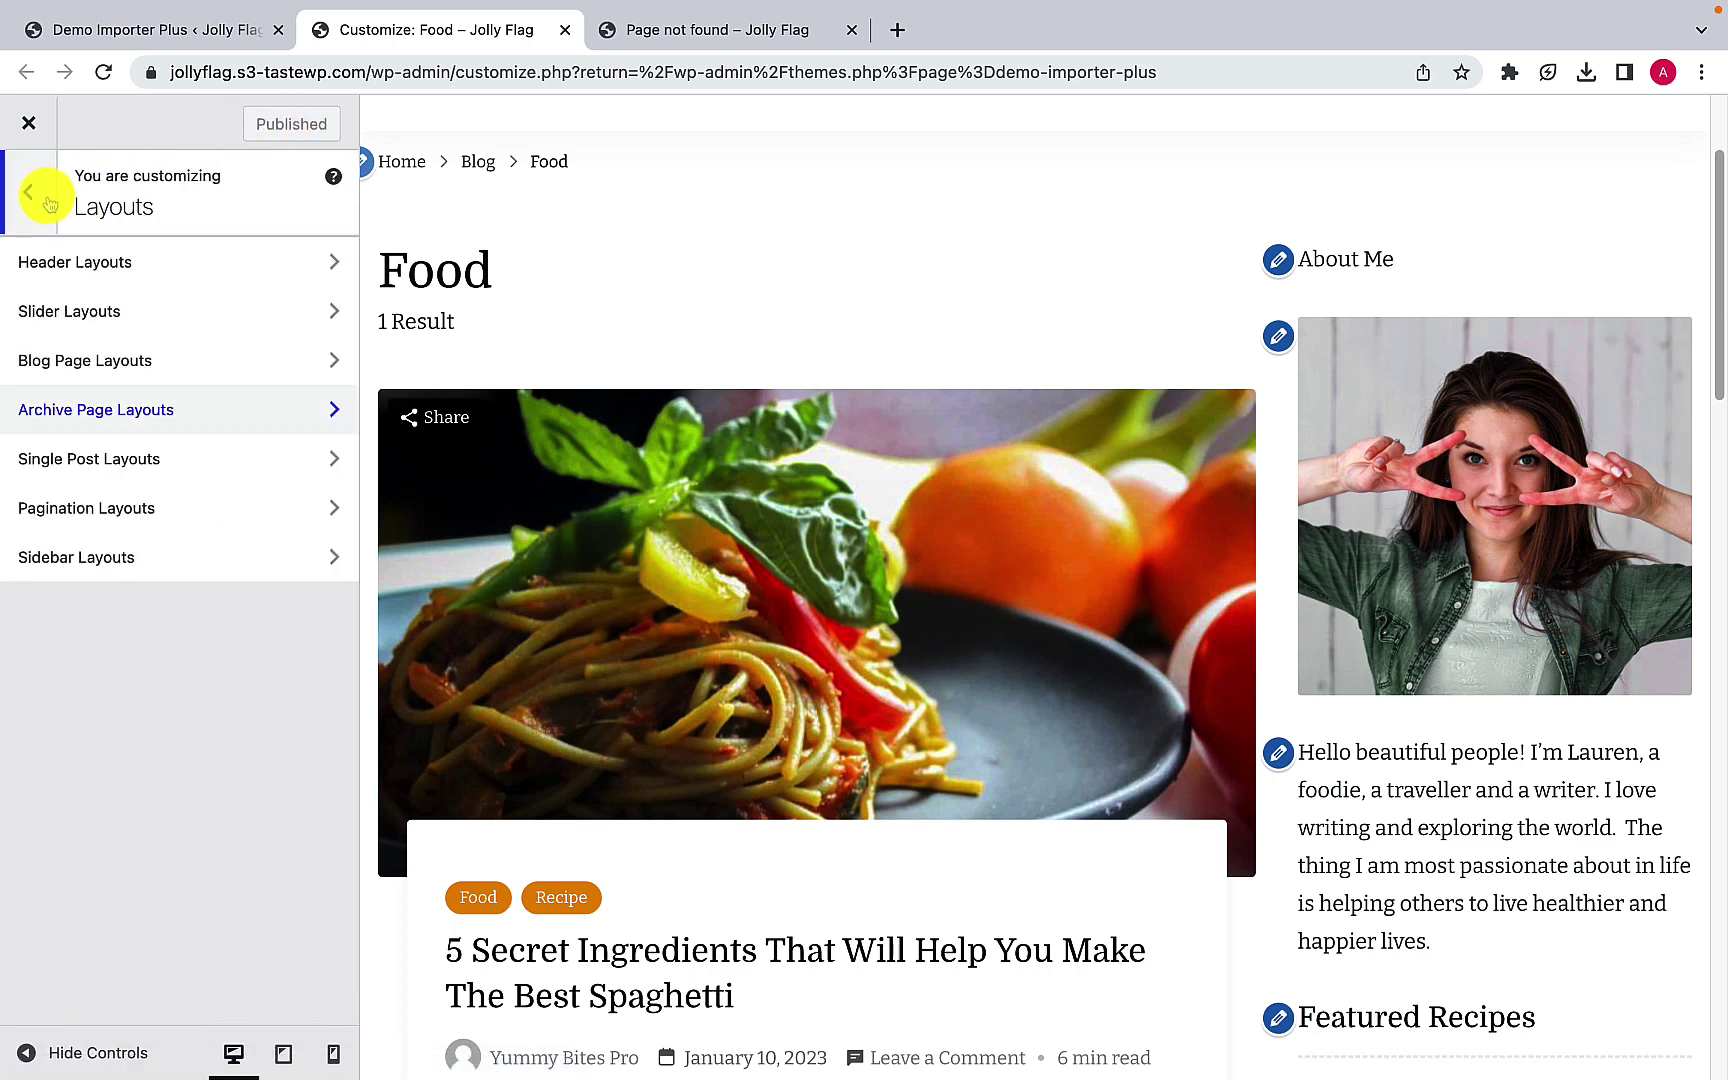
click(133, 460)
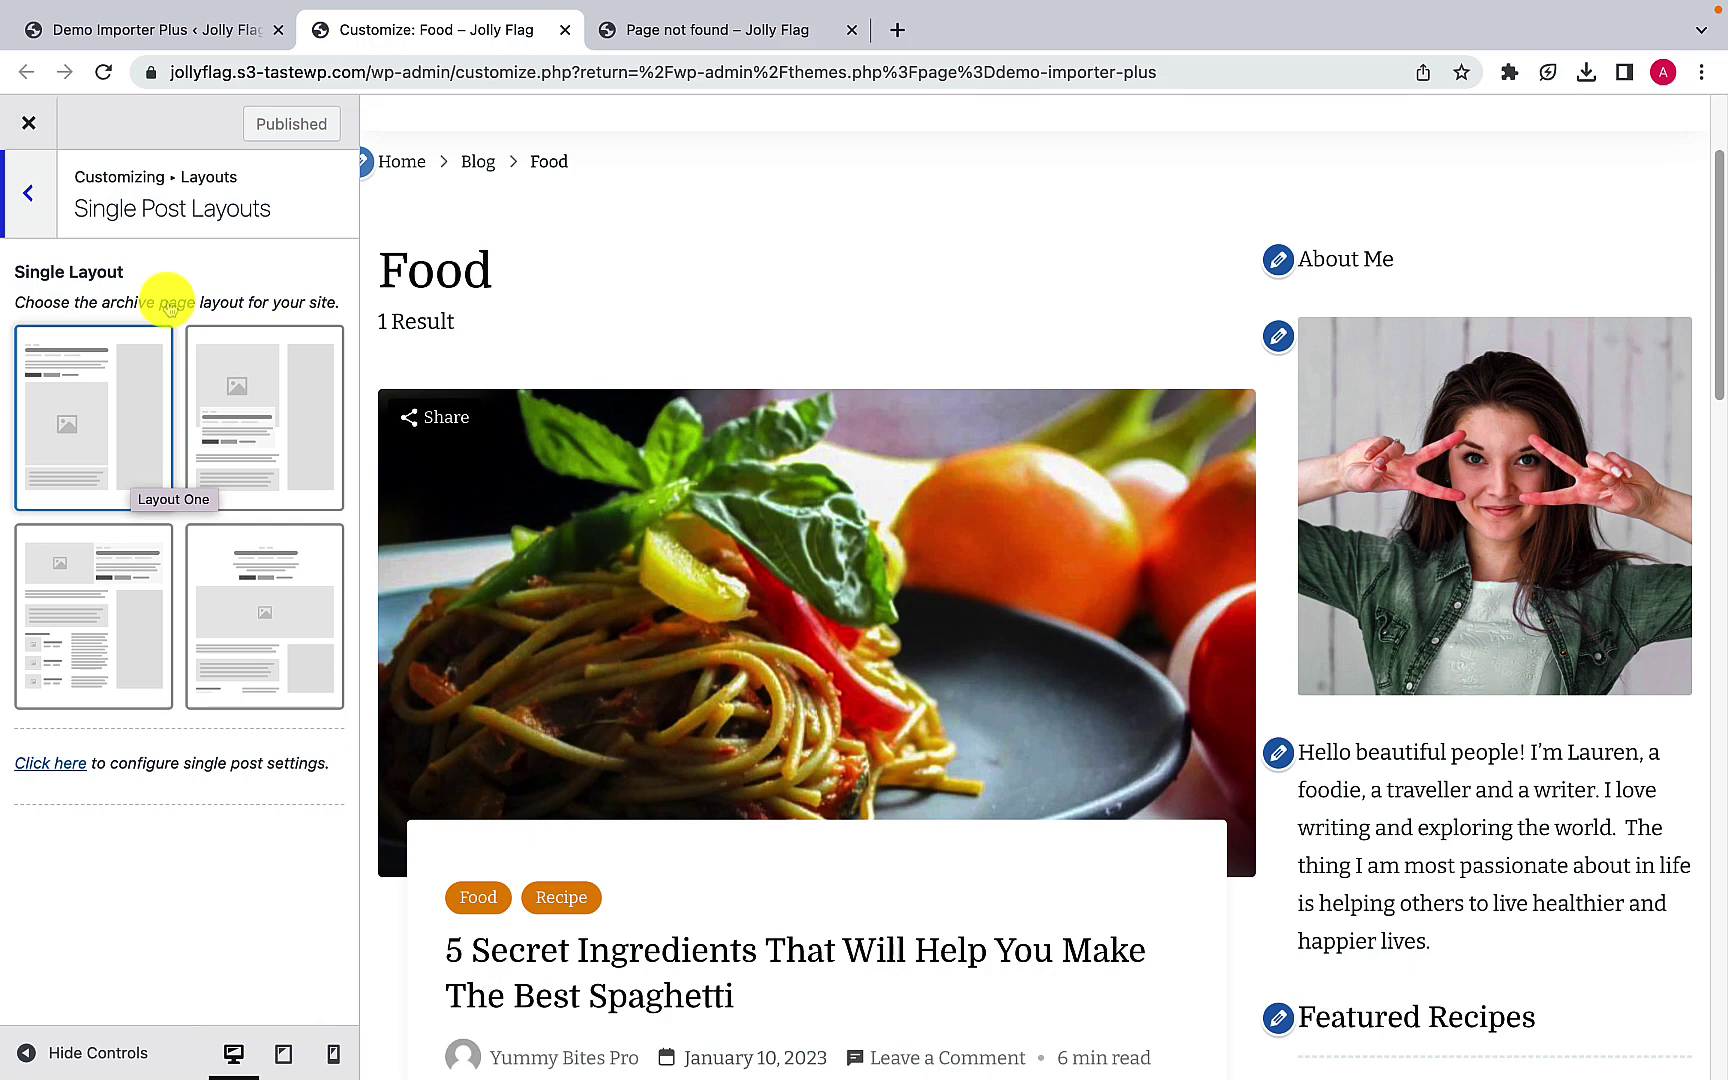
Step: Leave the Single Post Layouts options and open the Pagination Layouts options
scroll(538, 535, down, 1)
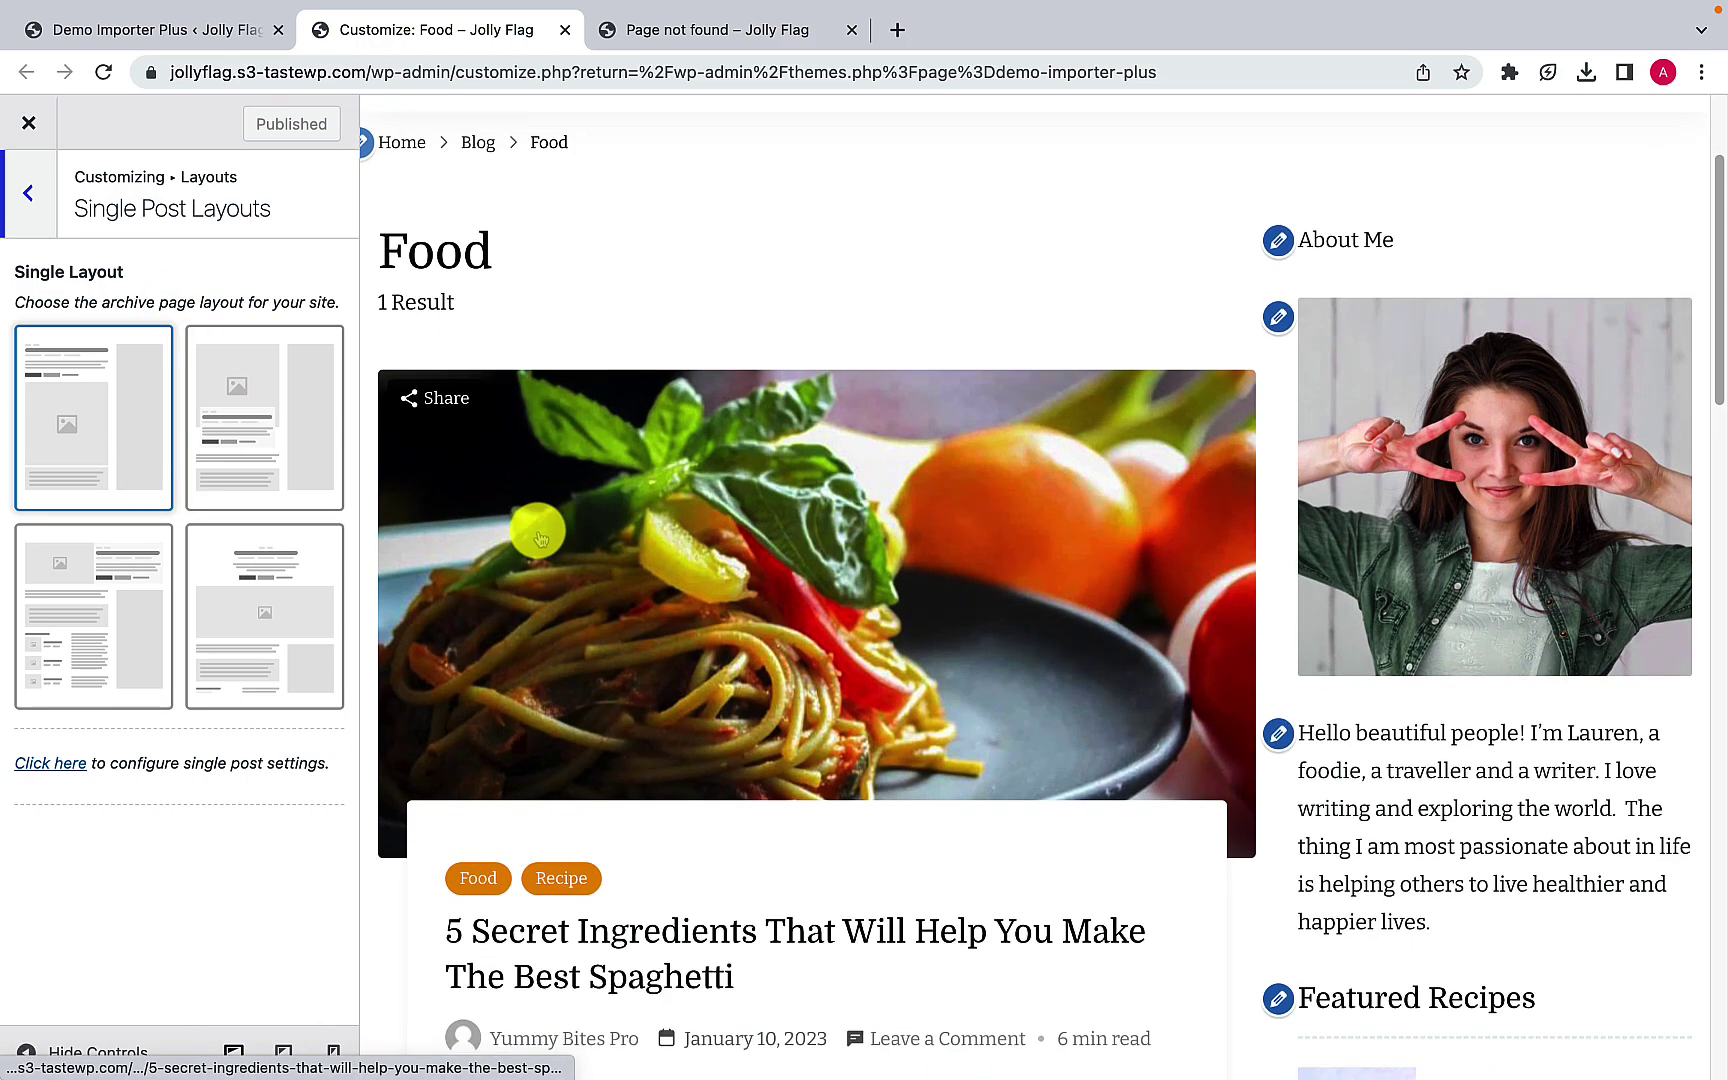
scroll(538, 535, down, 1)
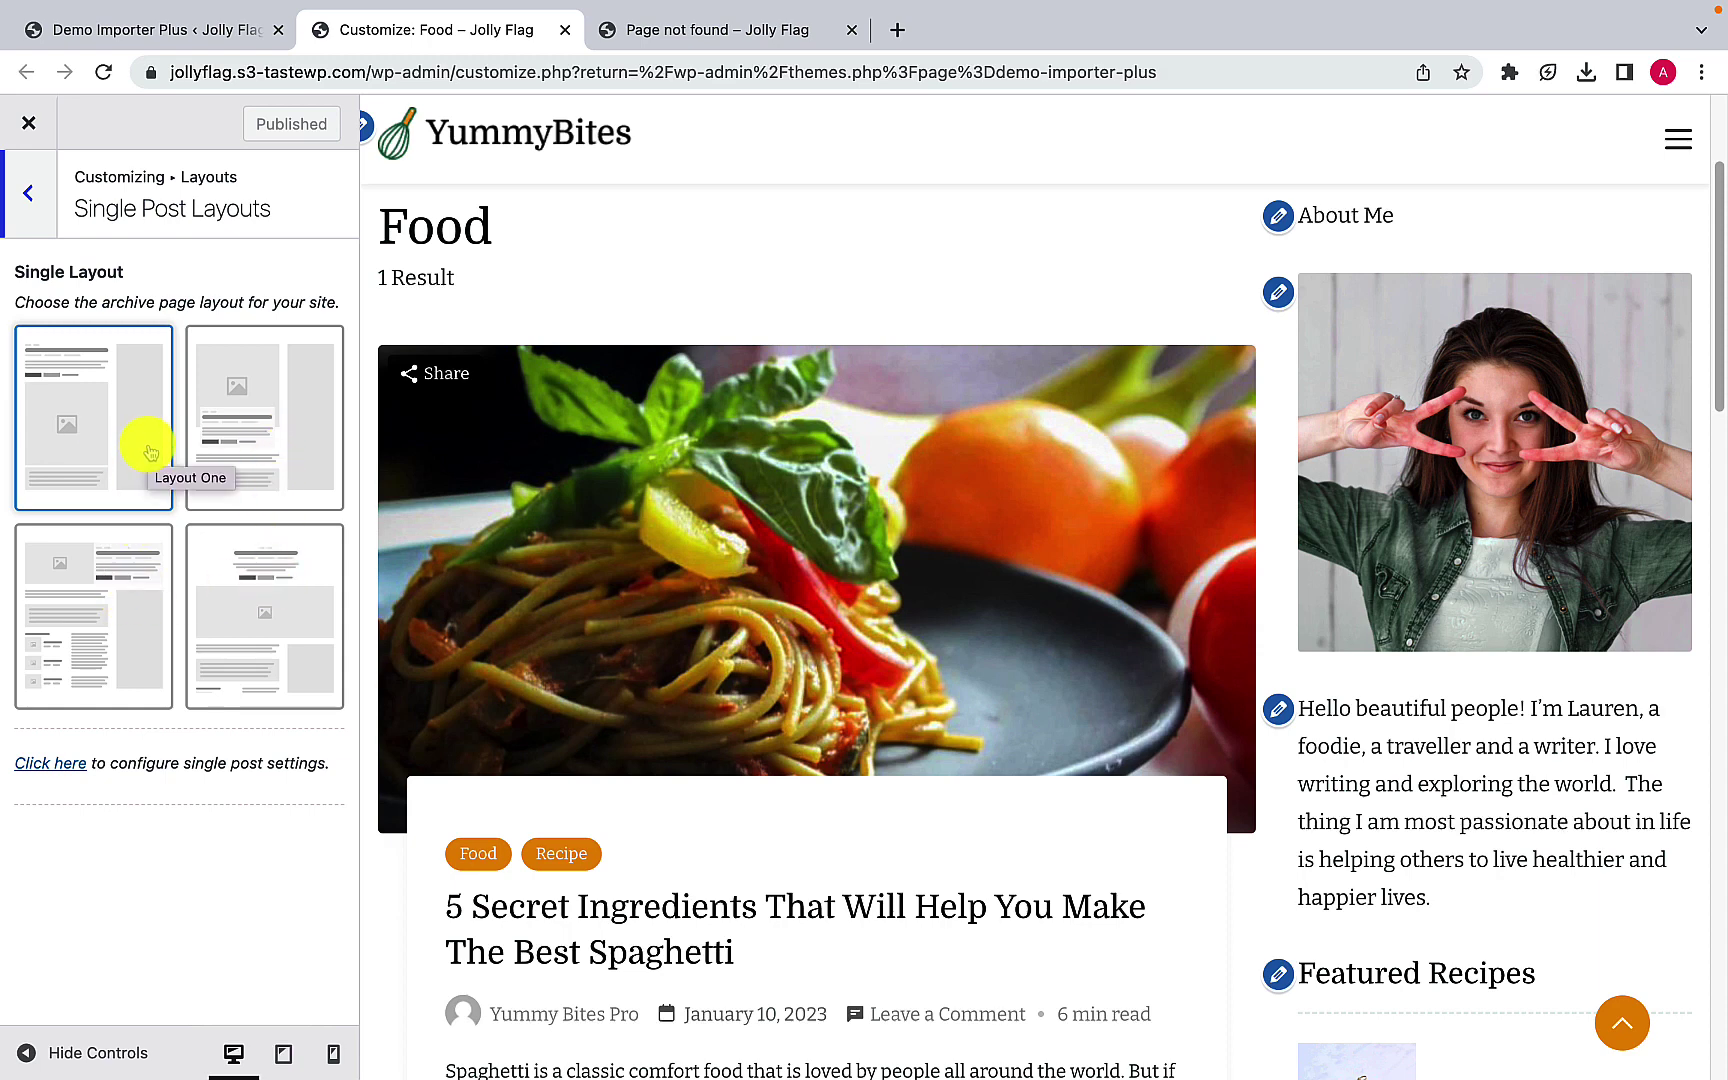
click(28, 193)
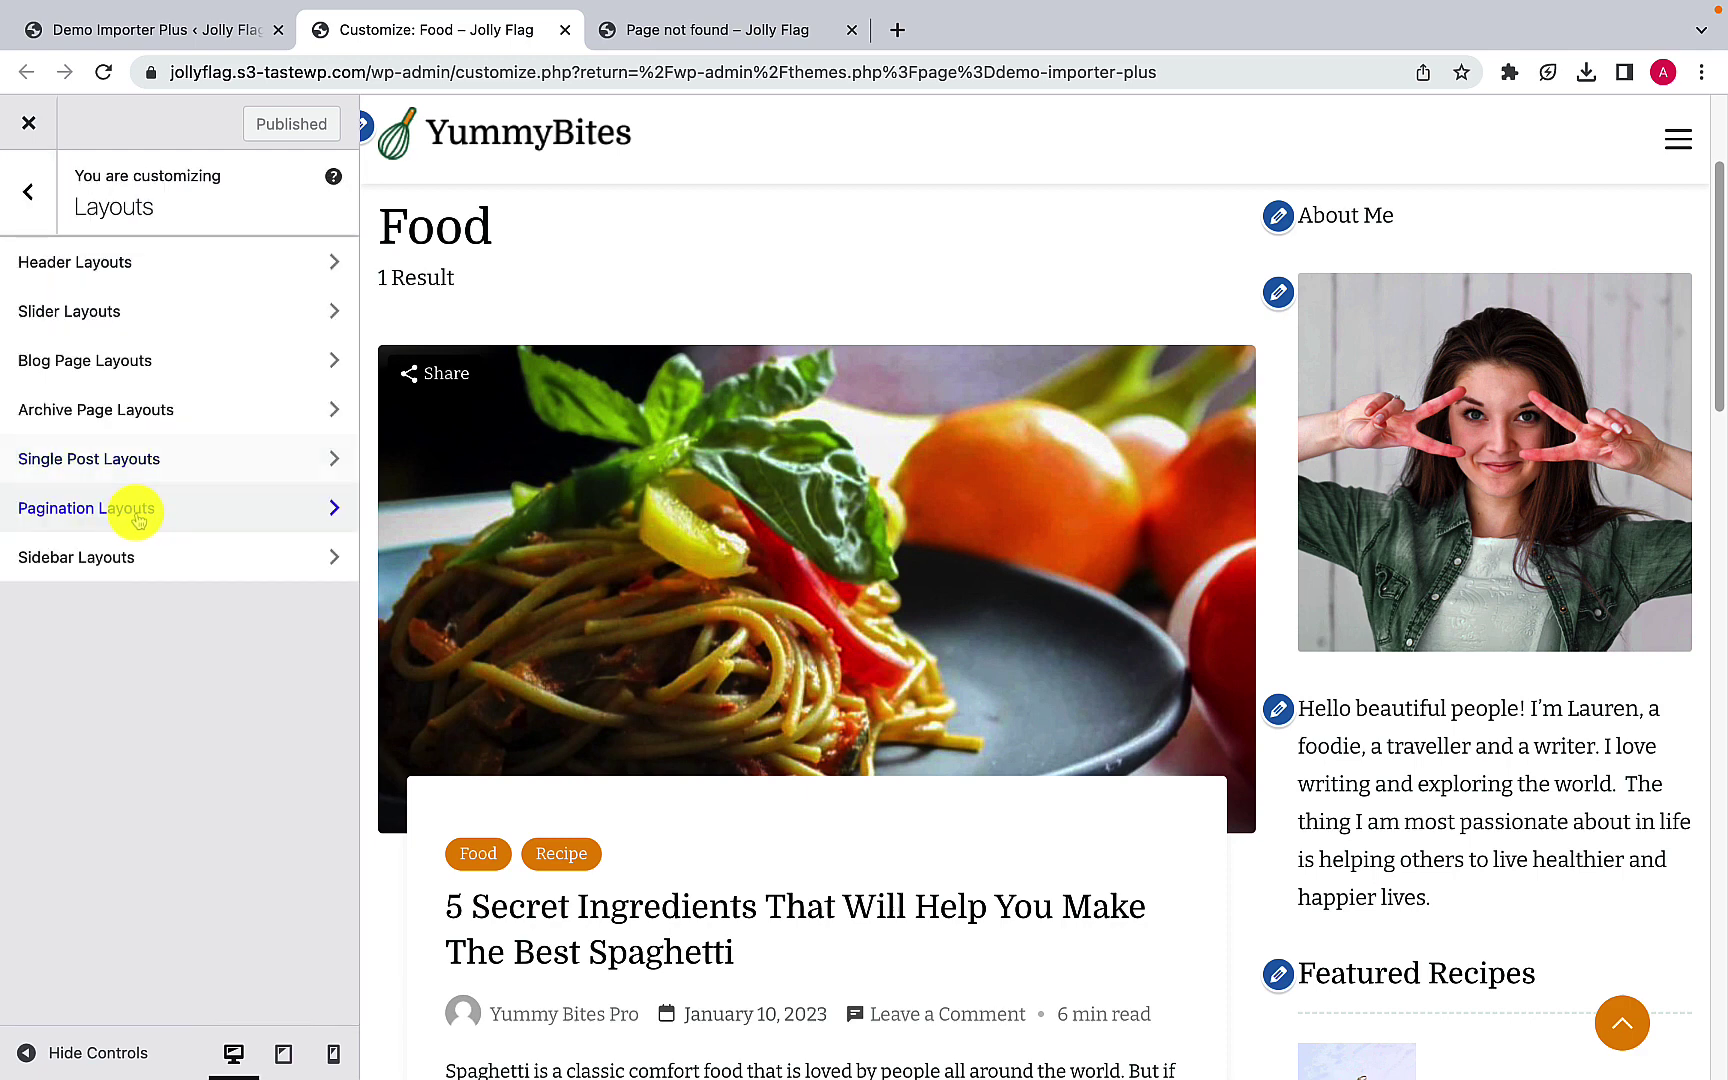
click(135, 512)
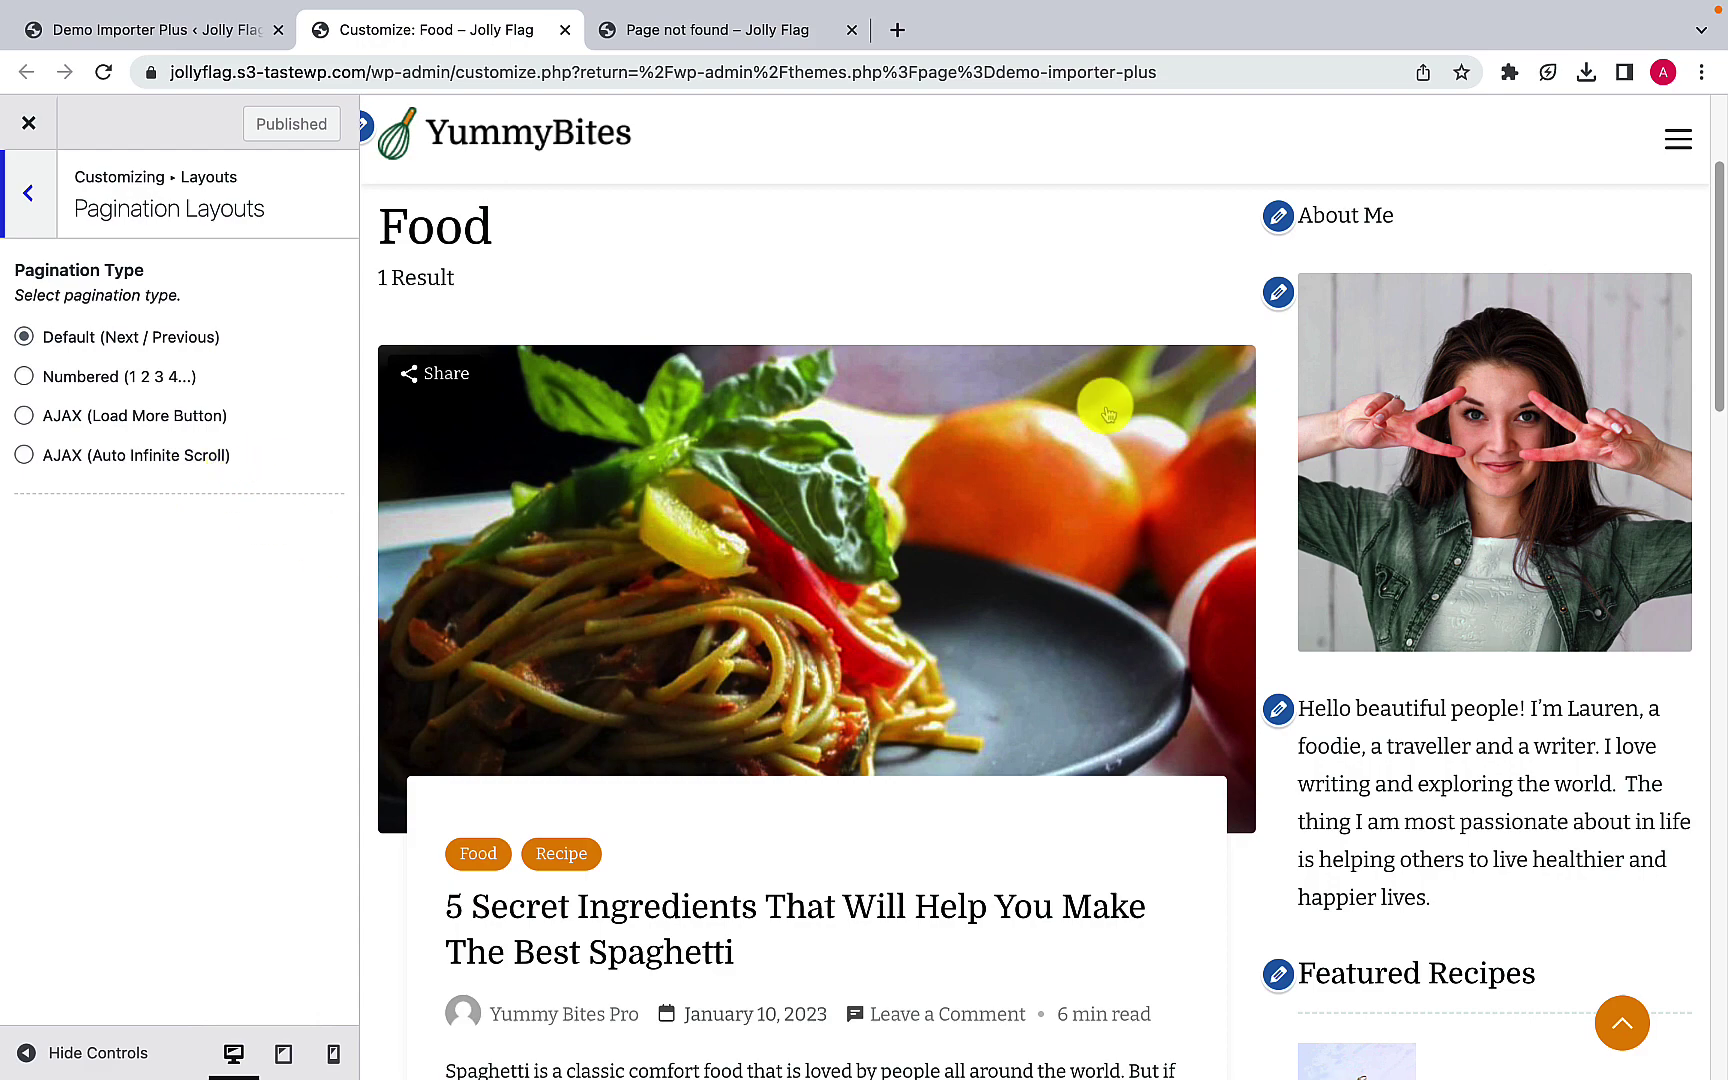
Step: Load the Blog page in the preview from the site's navigation menu and show the pagination below its last post
scroll(1105, 410, up, 3)
click(1678, 250)
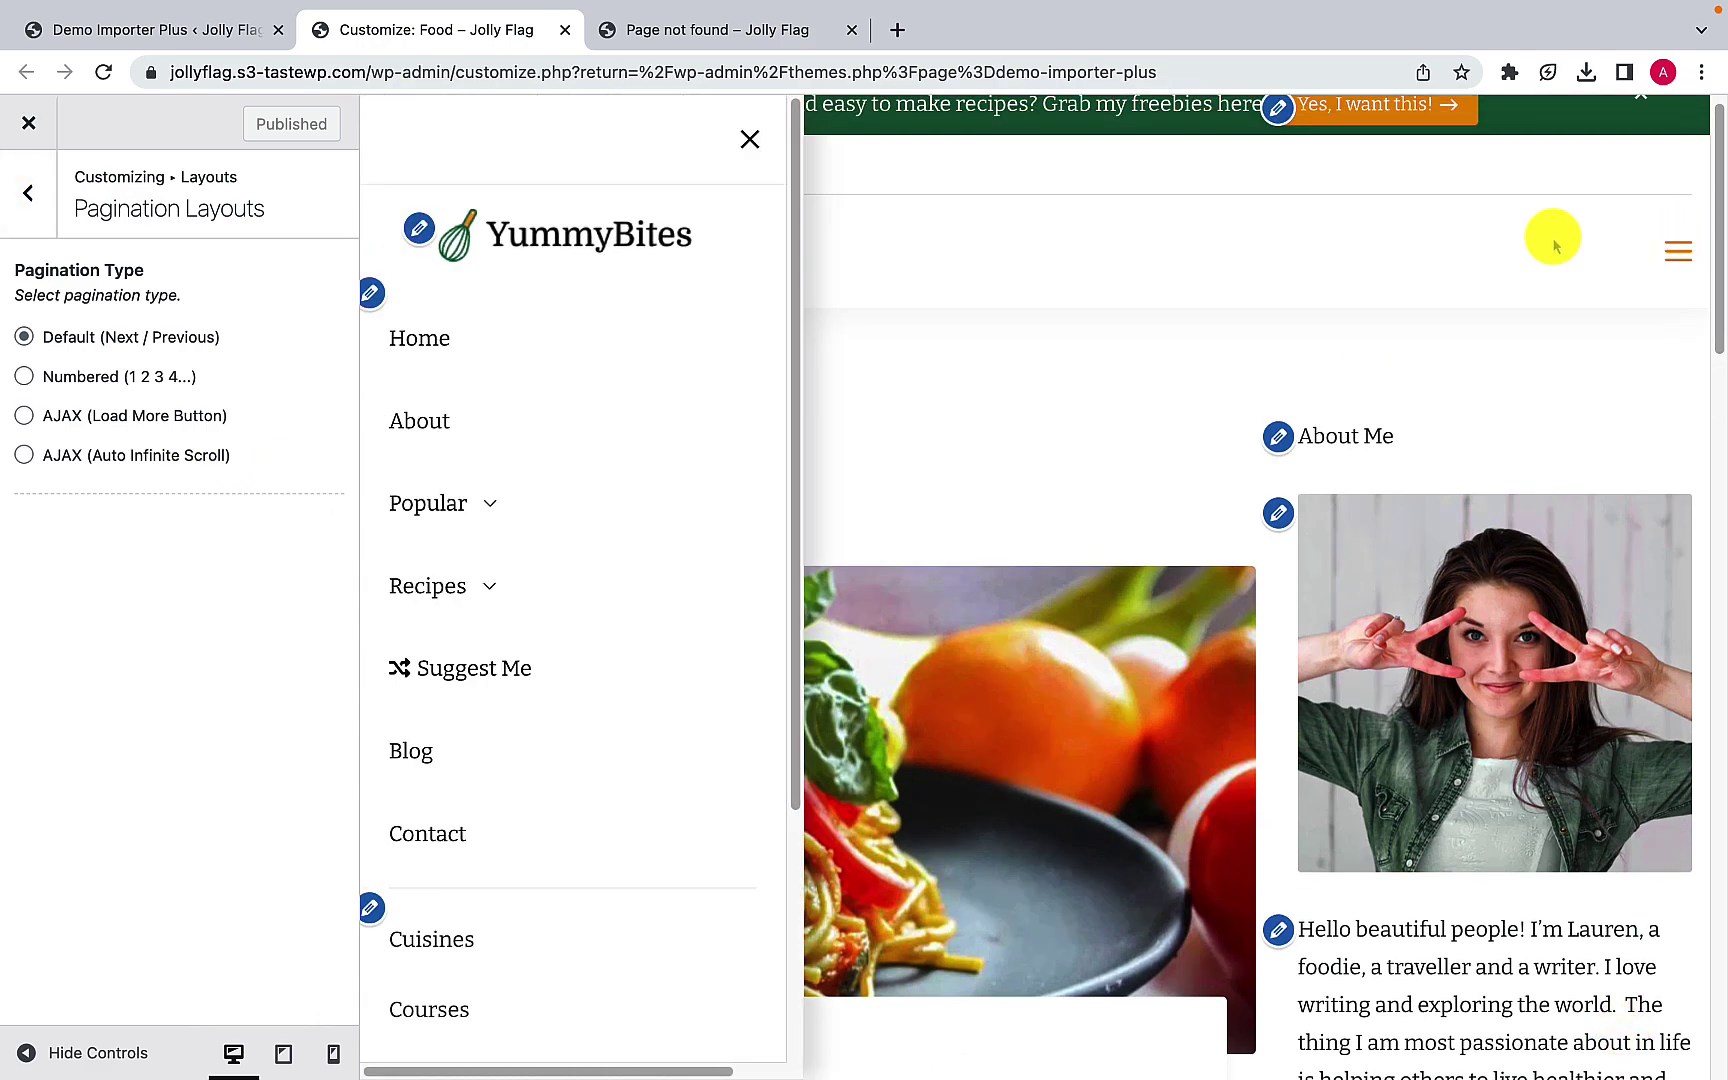
scroll(424, 686, down, 2)
click(431, 620)
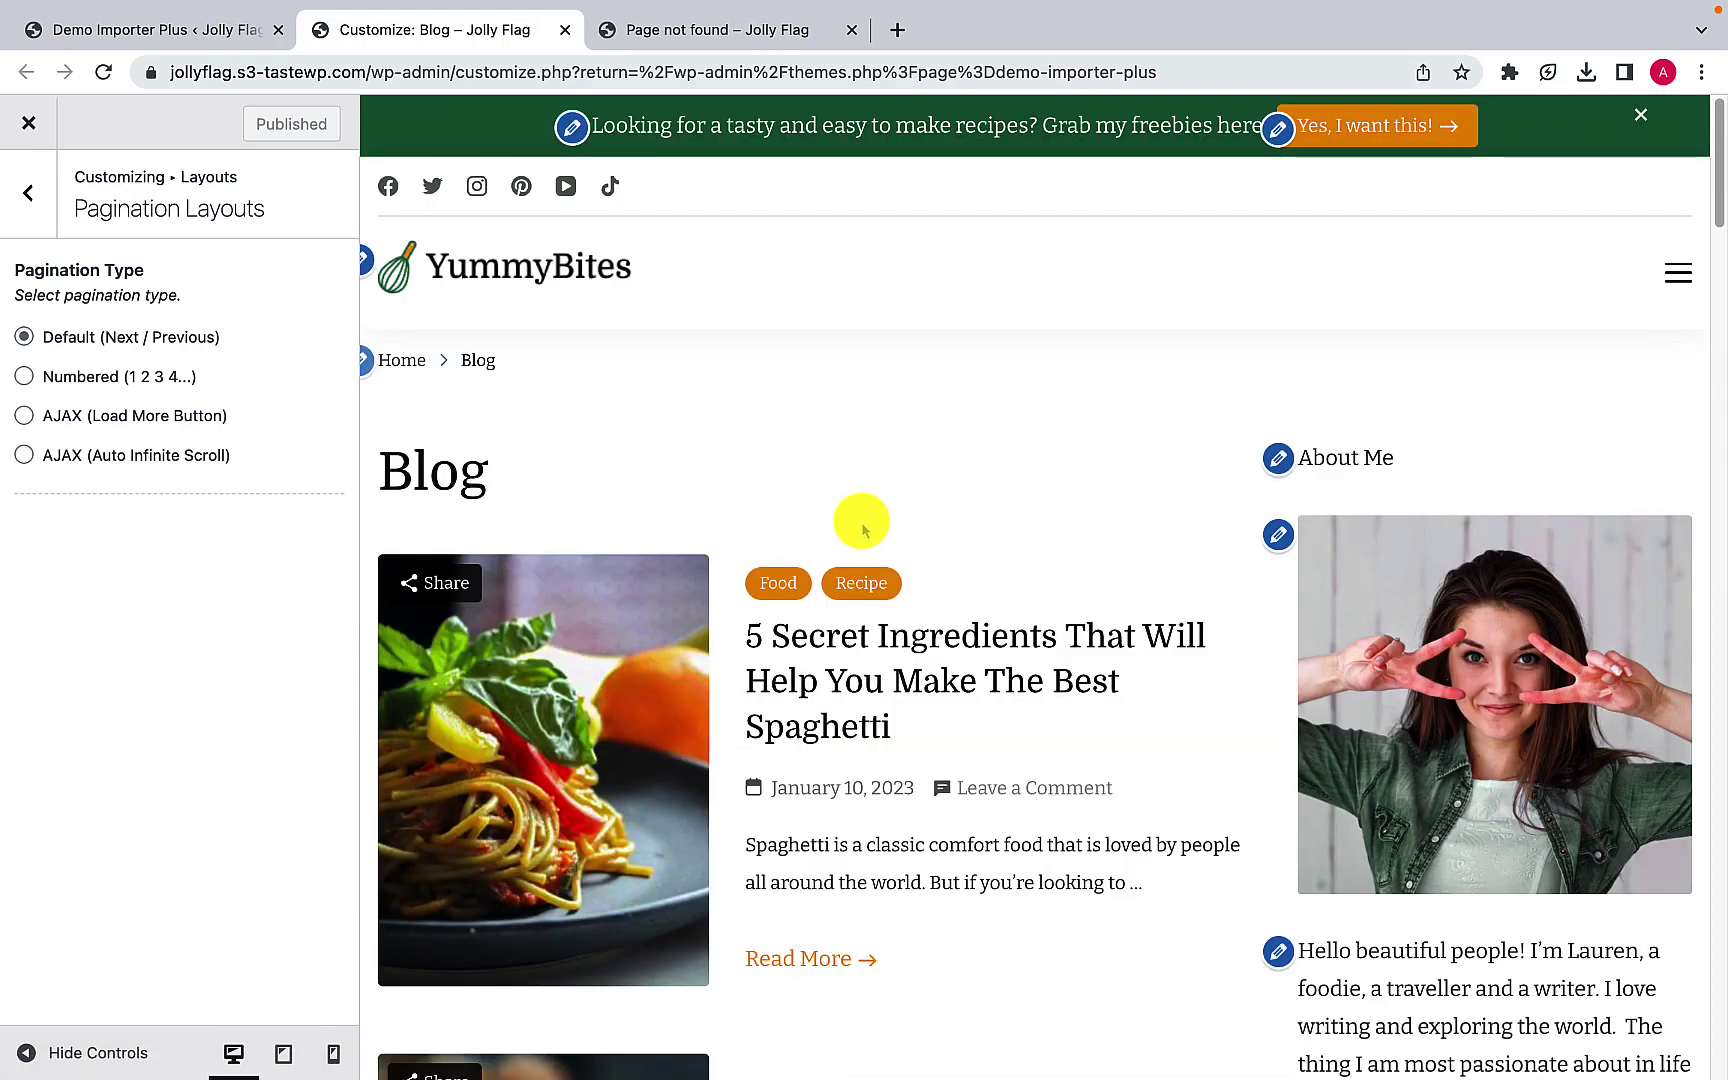
scroll(856, 521, down, 10)
scroll(855, 527, down, 10)
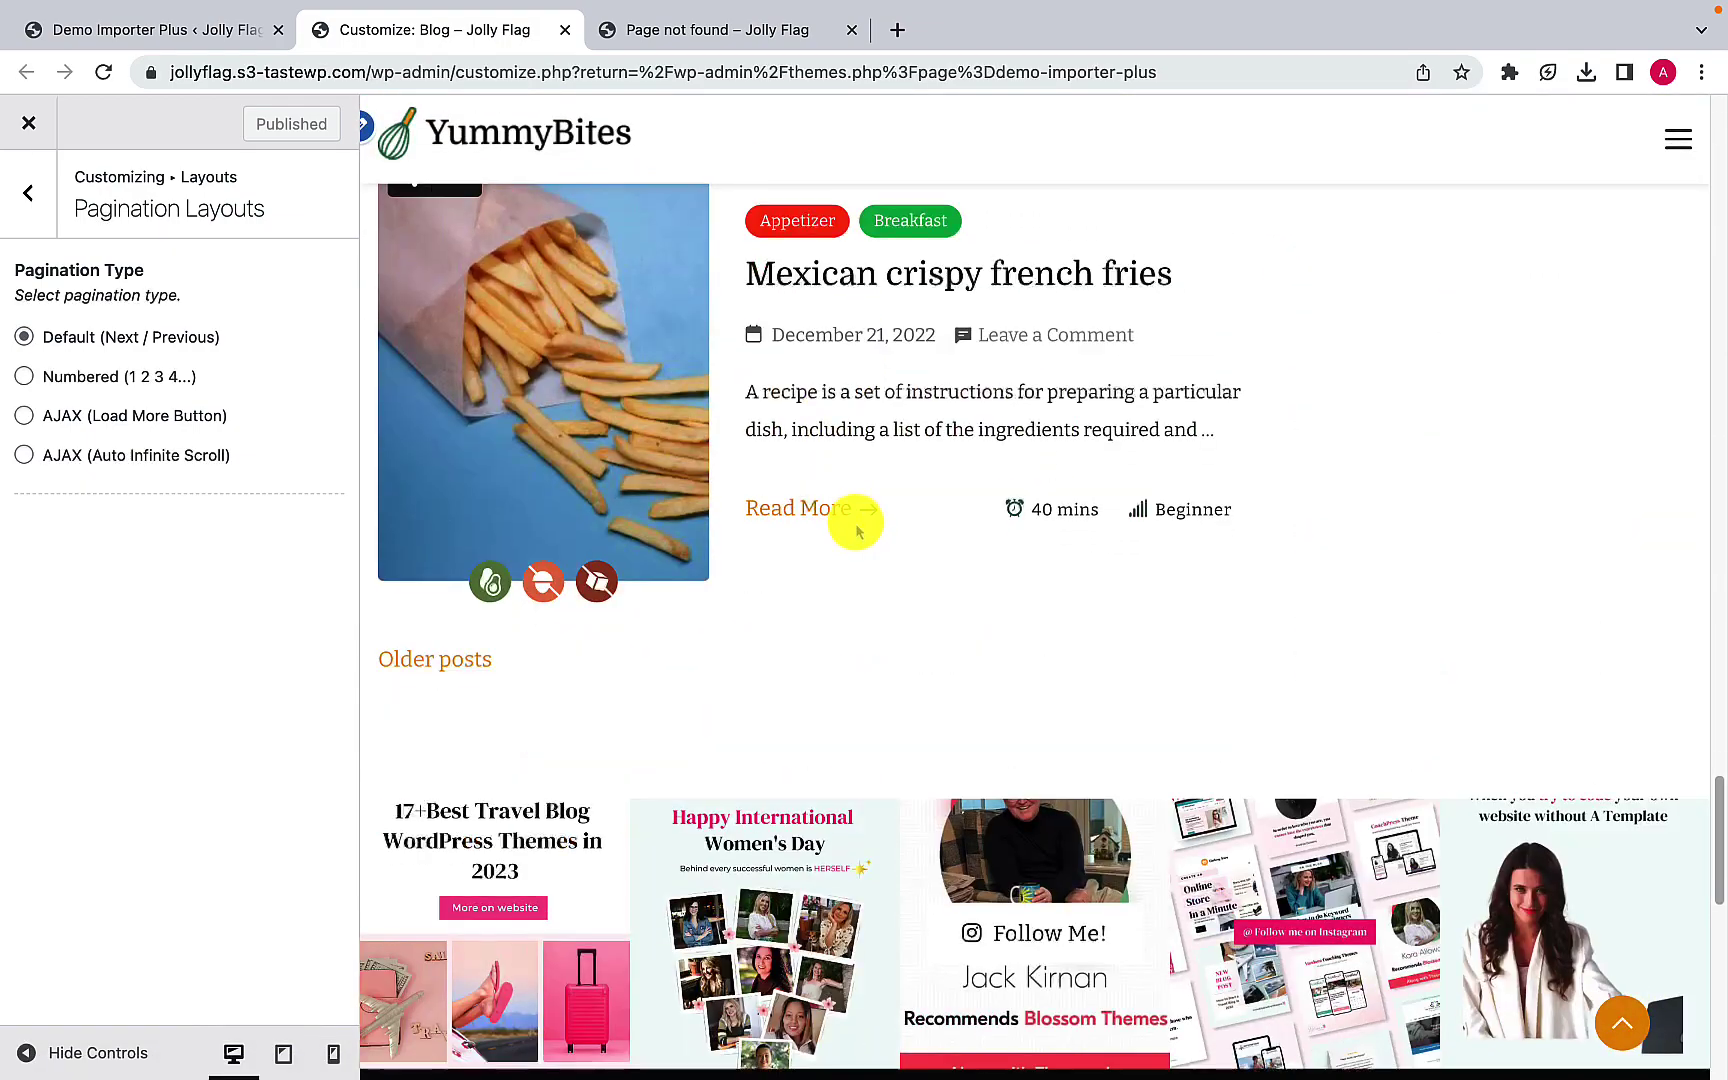
Step: Try the Numbered (1 2 3 4...) pagination type at the end of the blog post list
scroll(857, 528, up, 4)
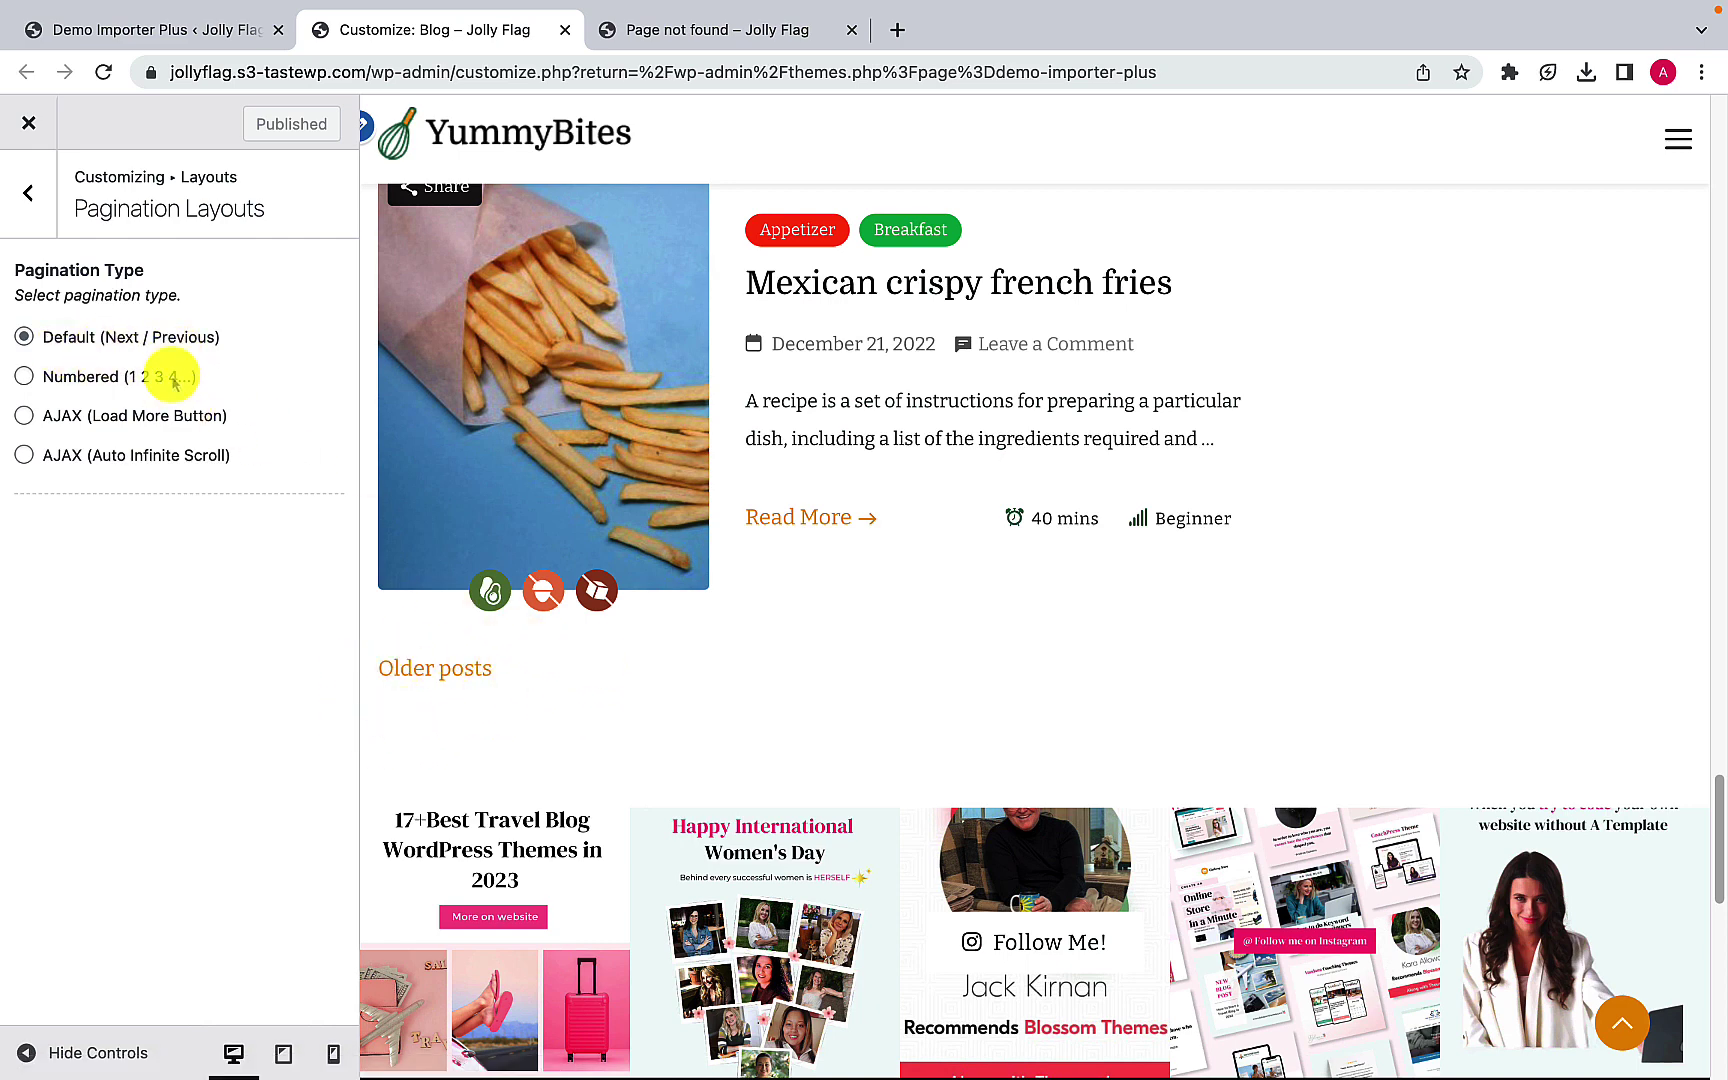
click(24, 376)
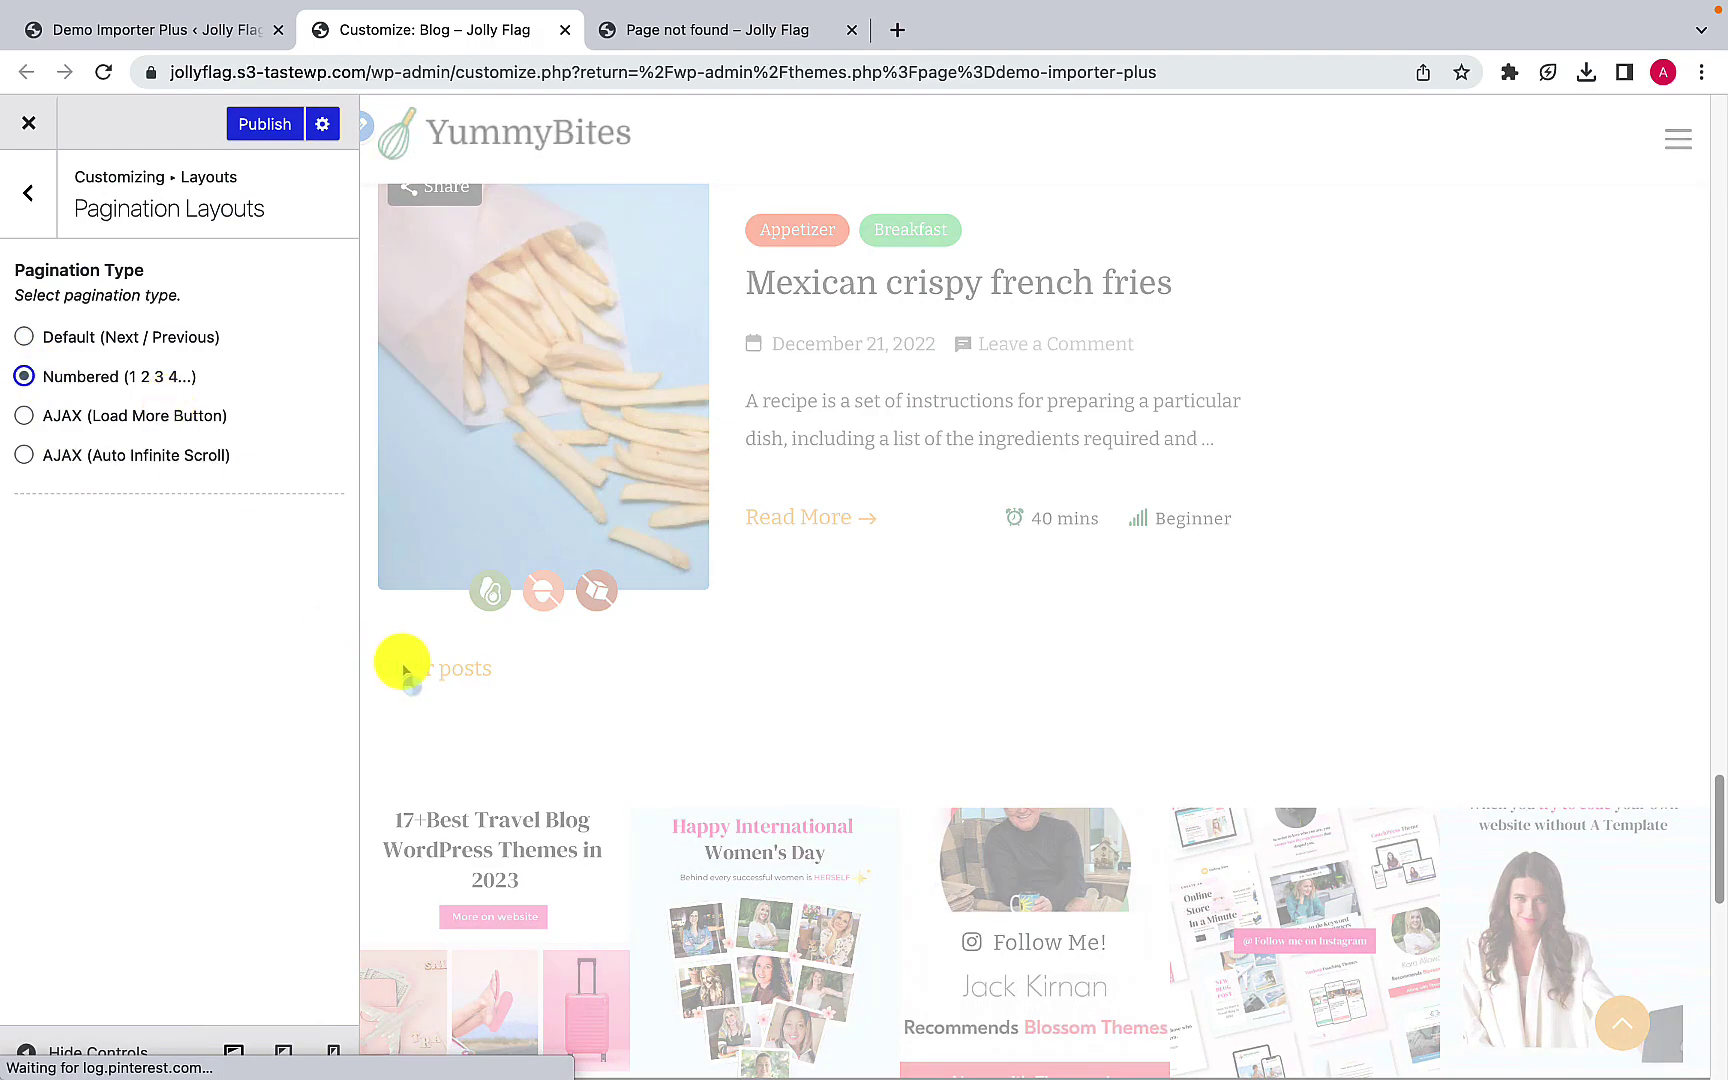
scroll(405, 665, down, 3)
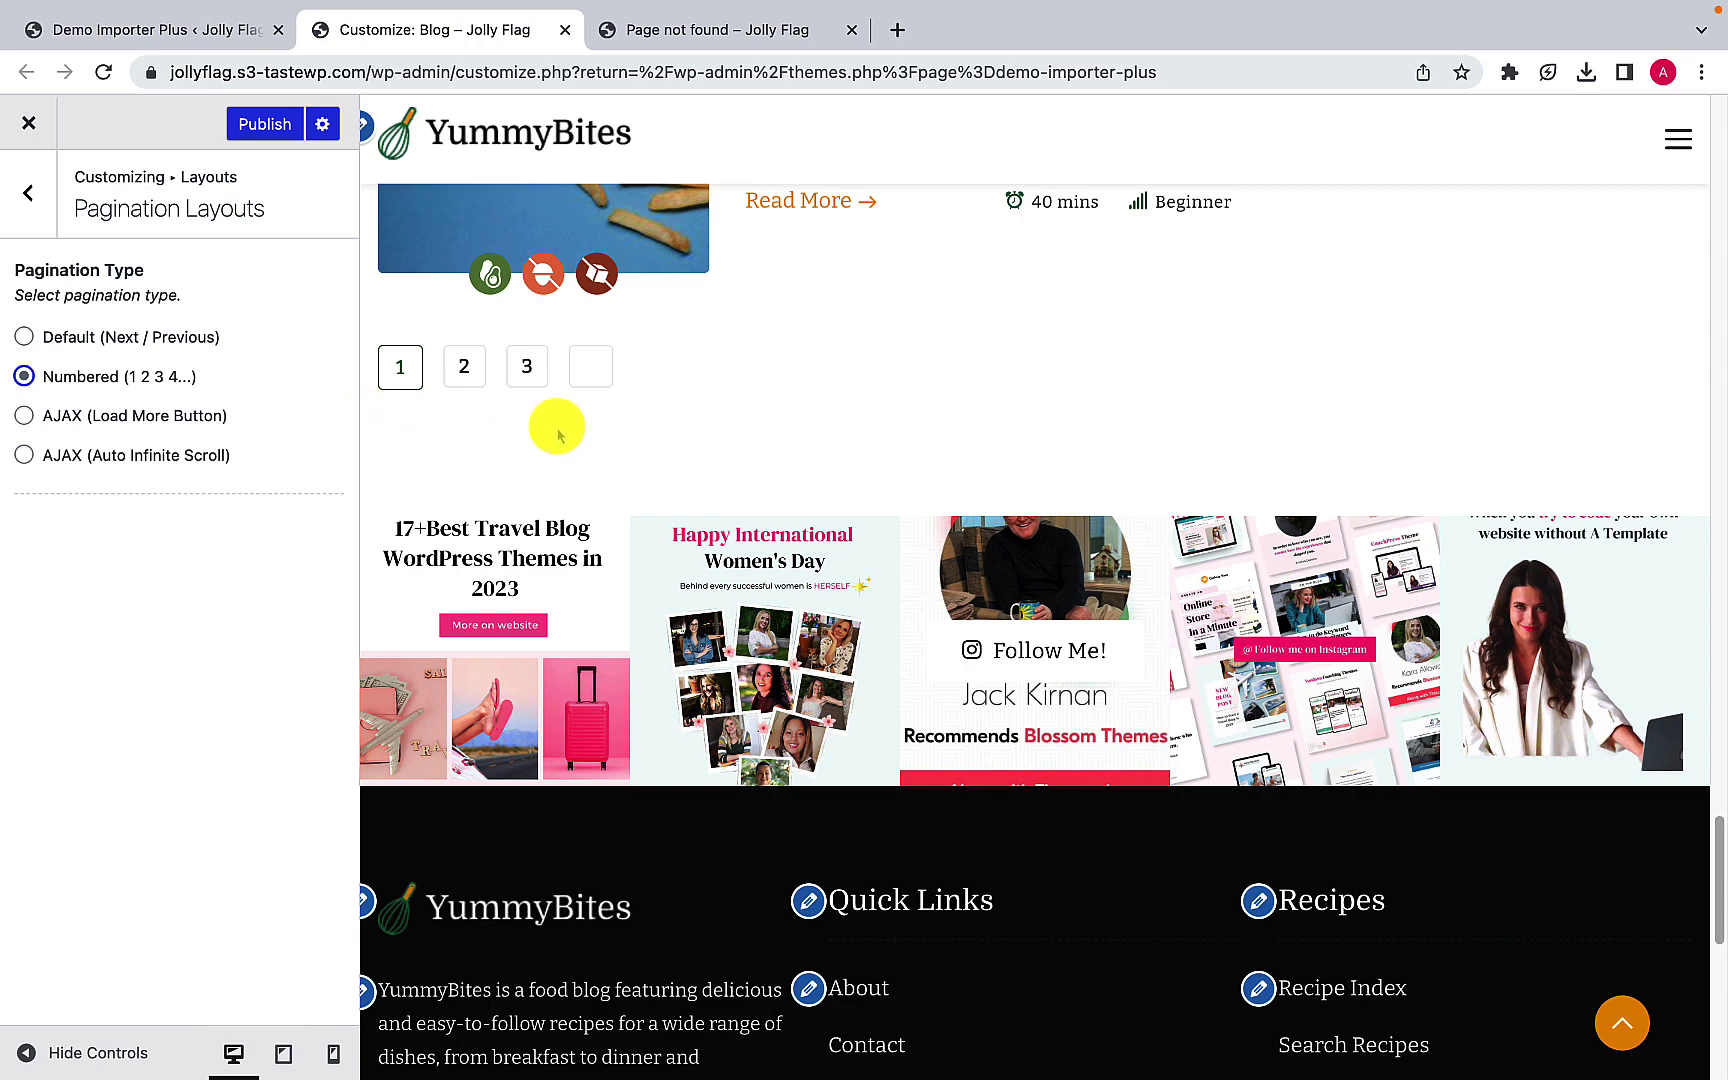
Step: Try the AJAX (Load More Button) pagination type and highlight its Load More Label text
click(26, 418)
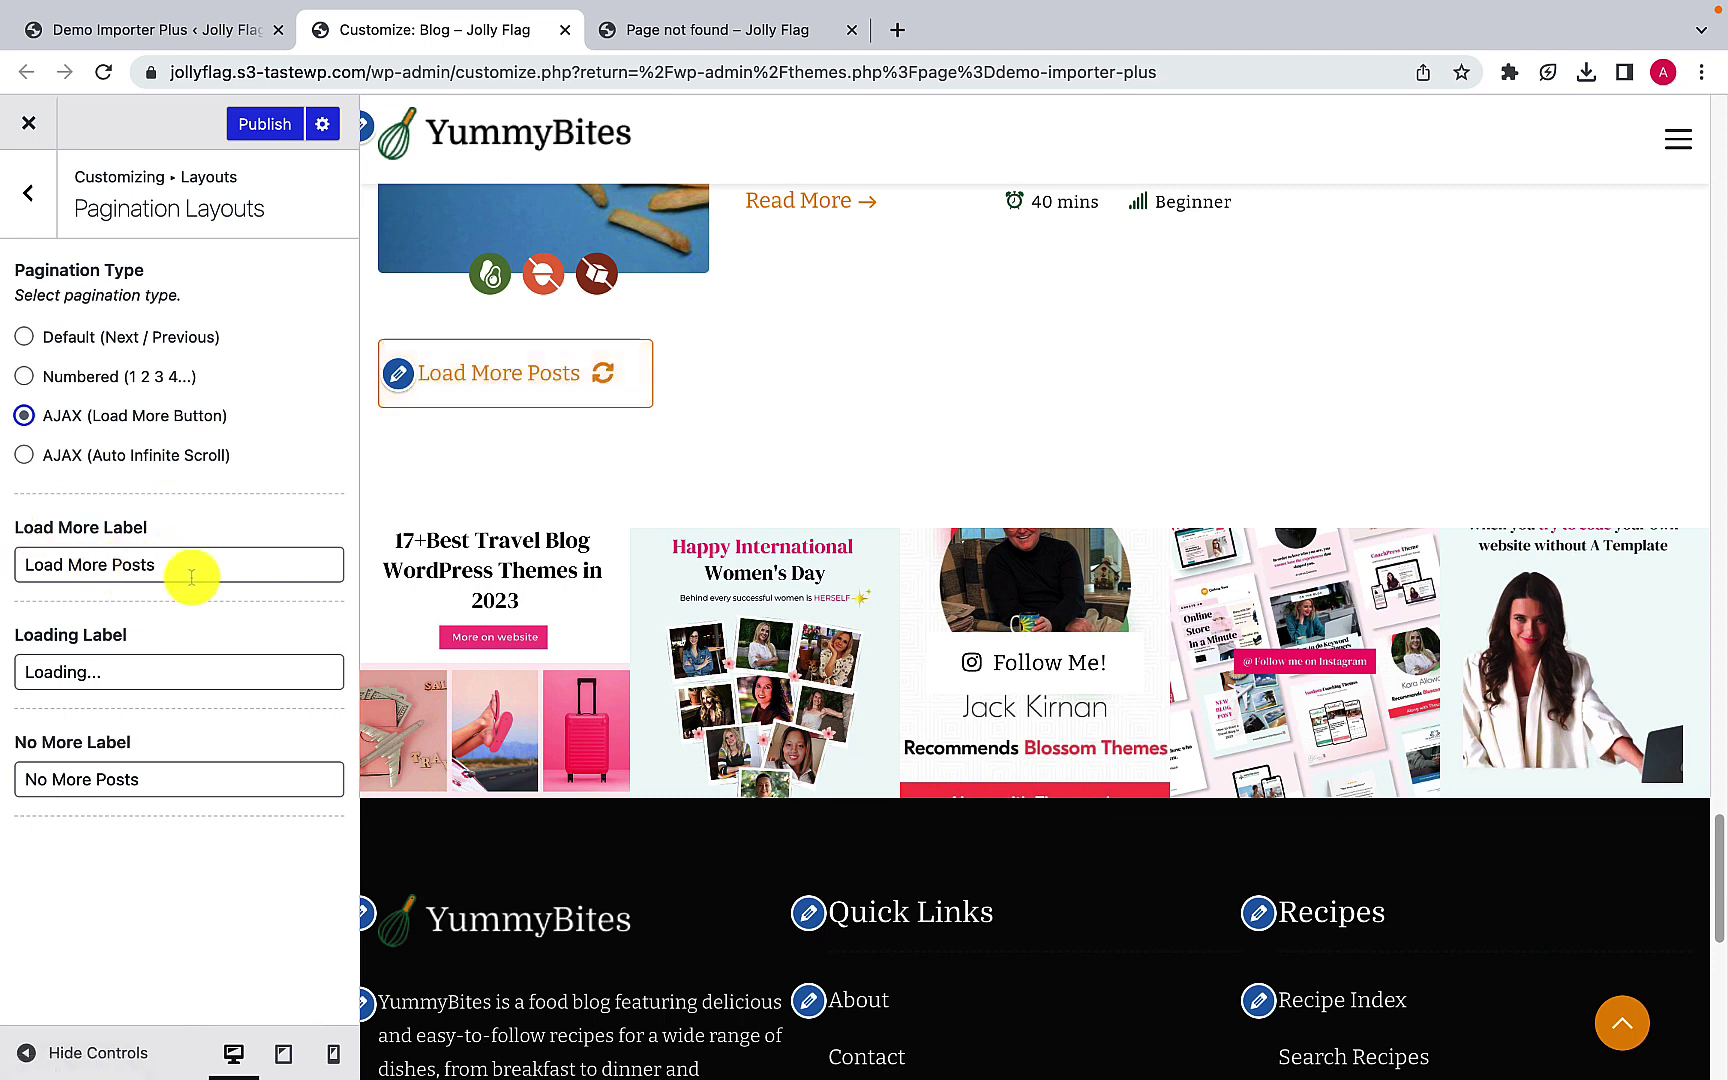
drag(185, 572, 22, 567)
click(47, 565)
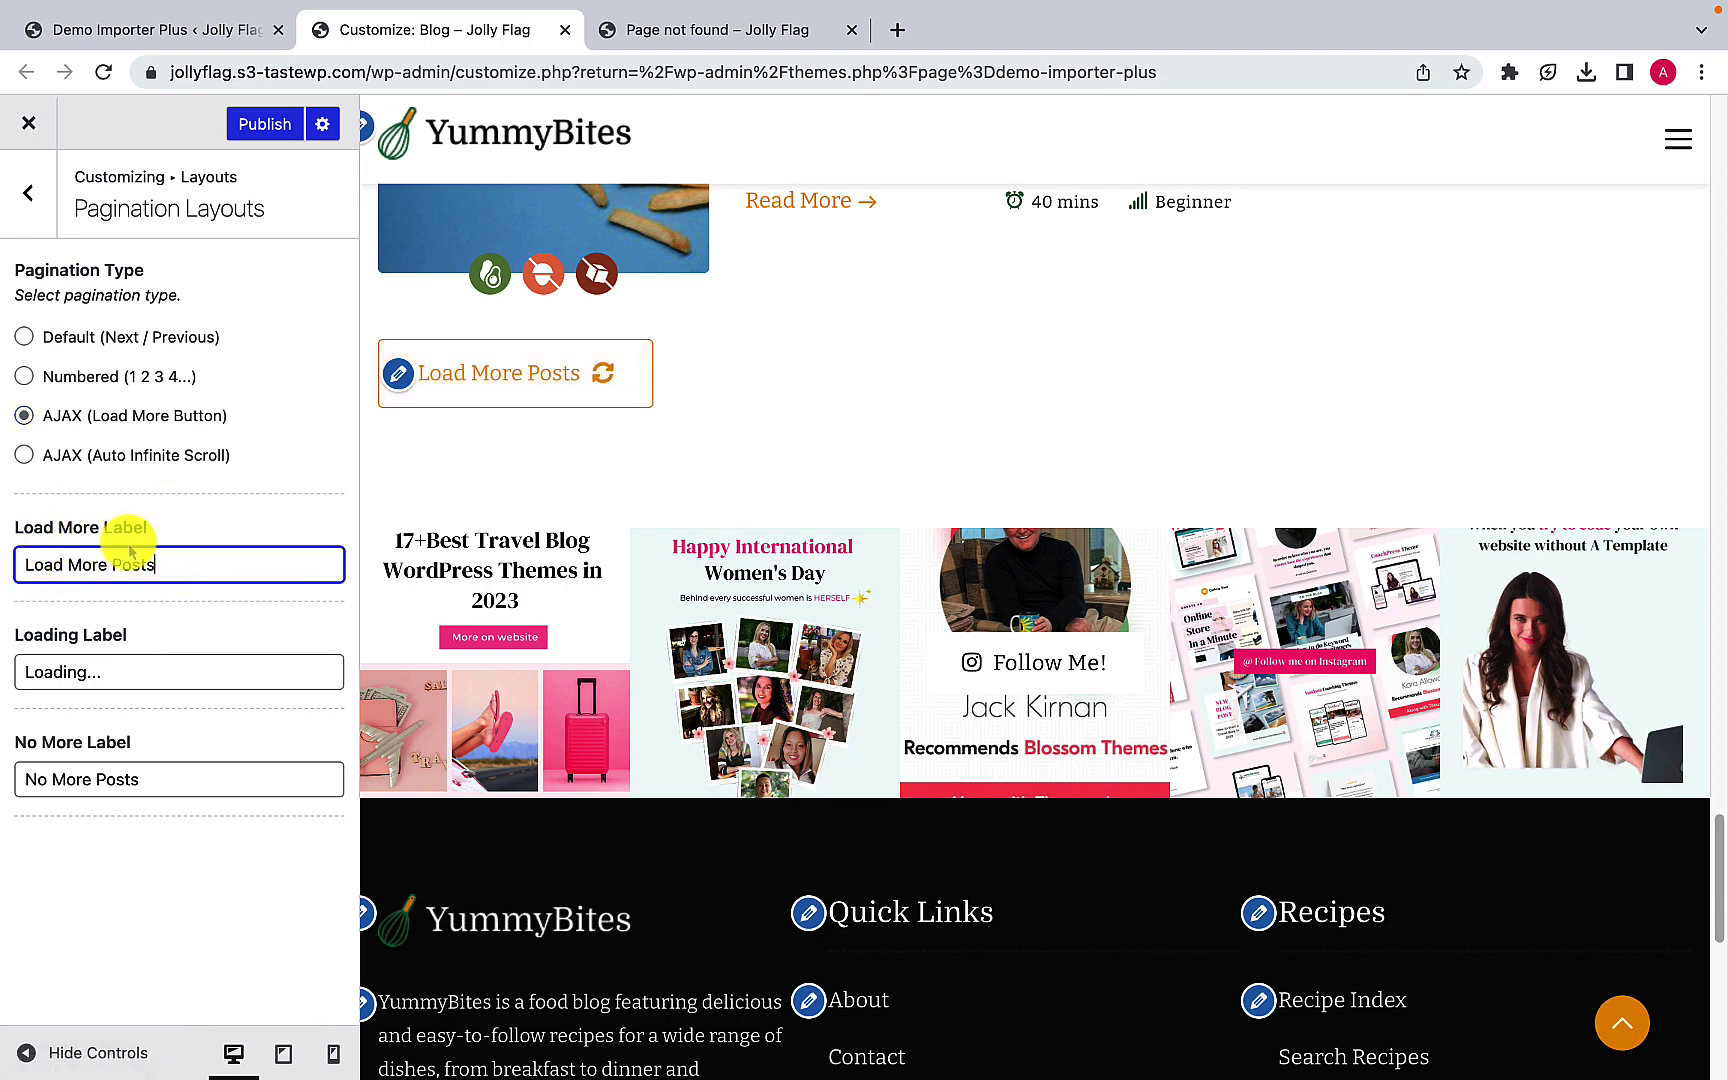
drag(158, 565, 19, 563)
click(193, 565)
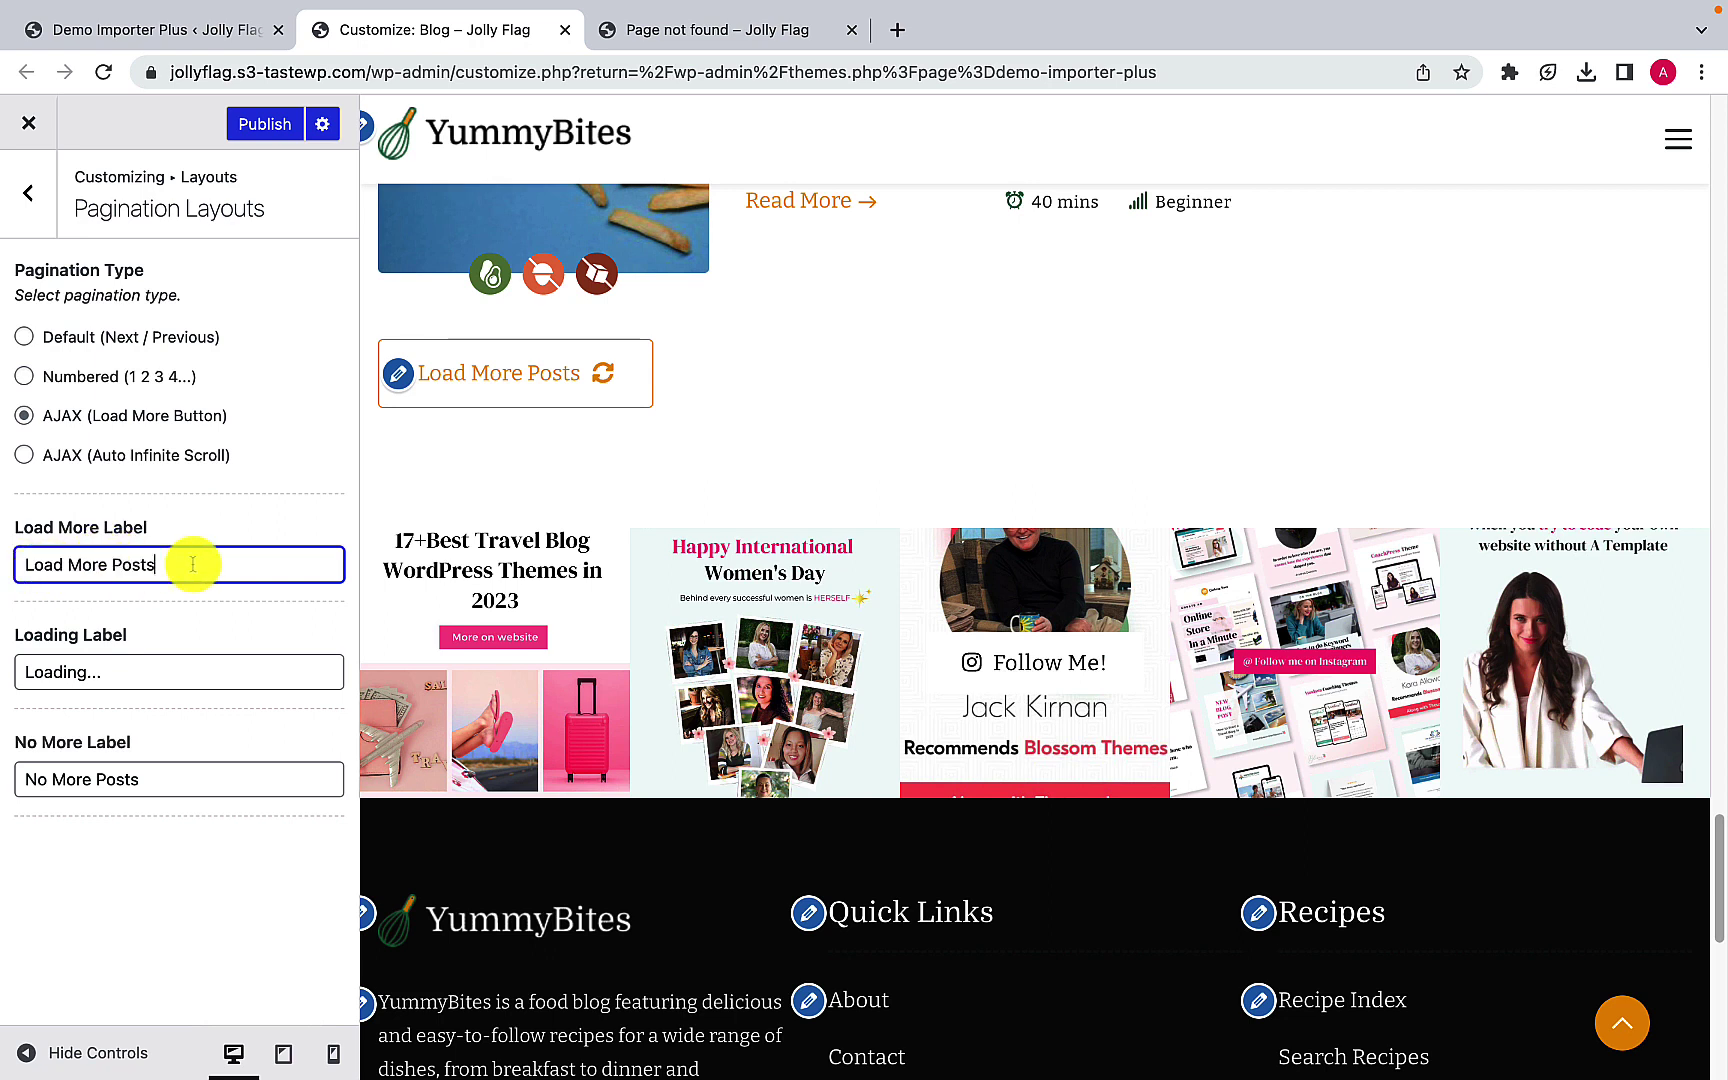
drag(193, 565, 24, 565)
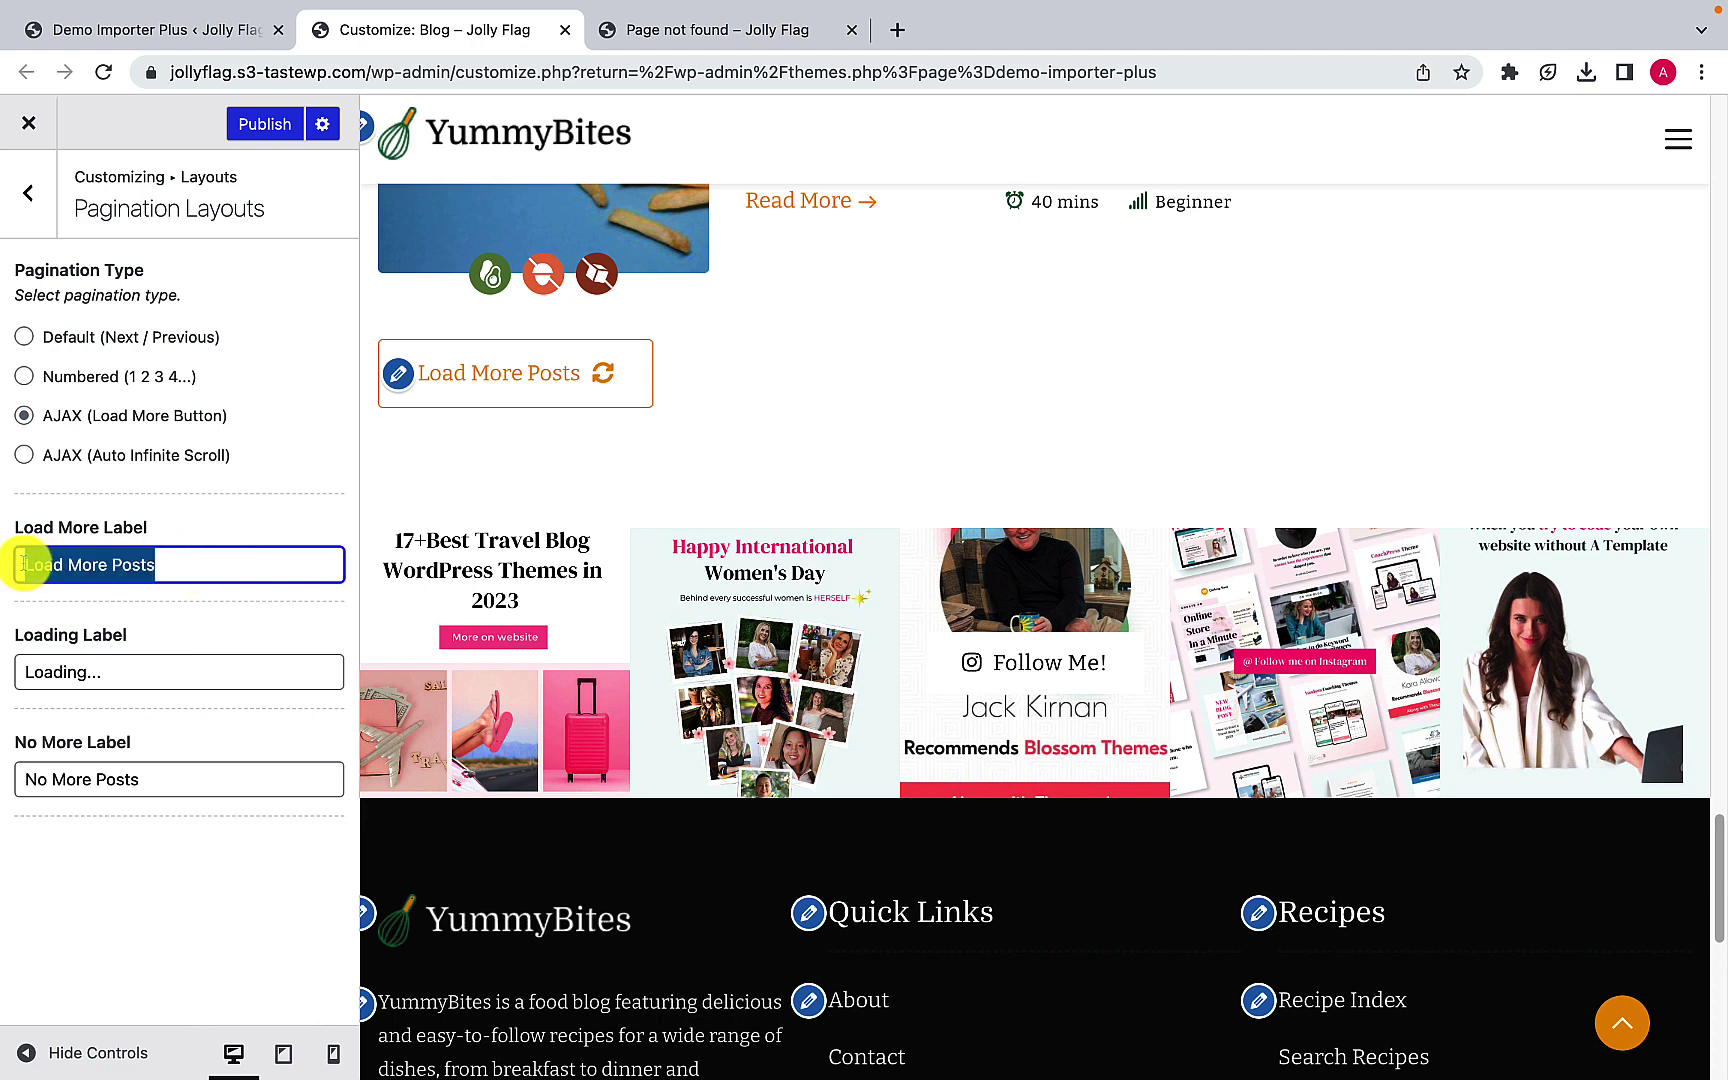
click(193, 563)
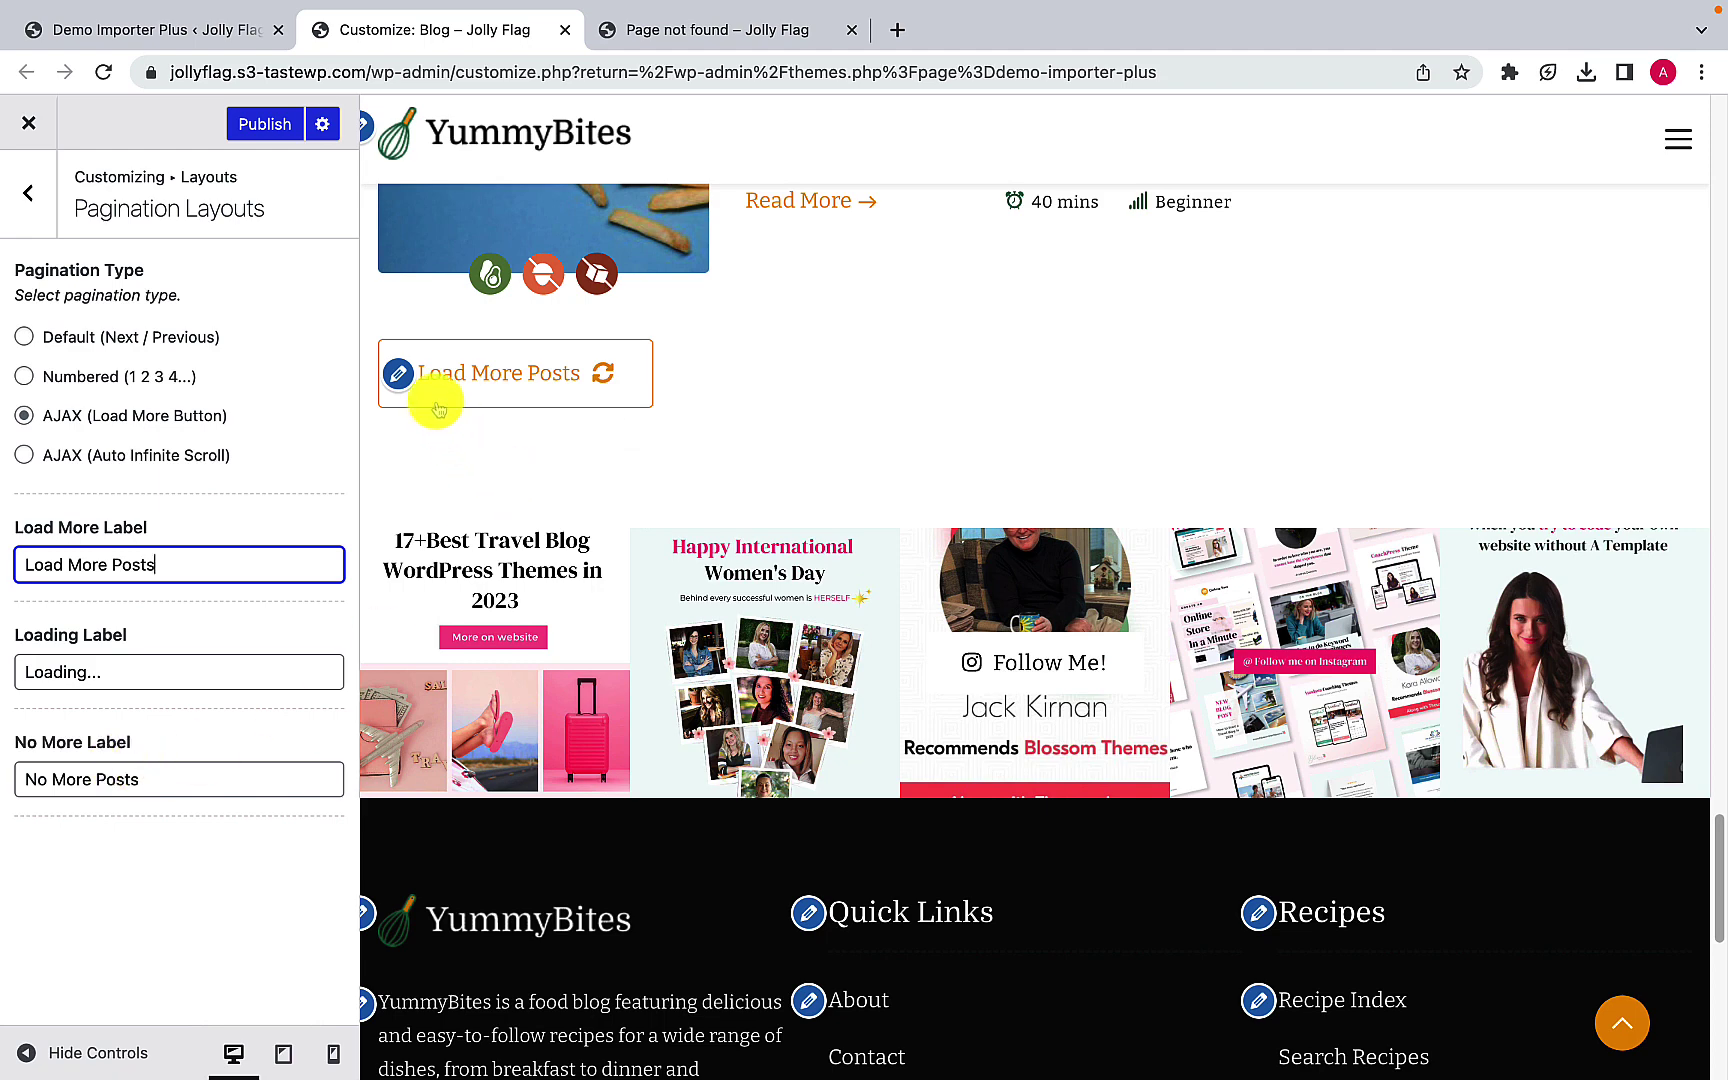
Step: Load more posts in the blog preview and look through them to the end of the list
click(607, 372)
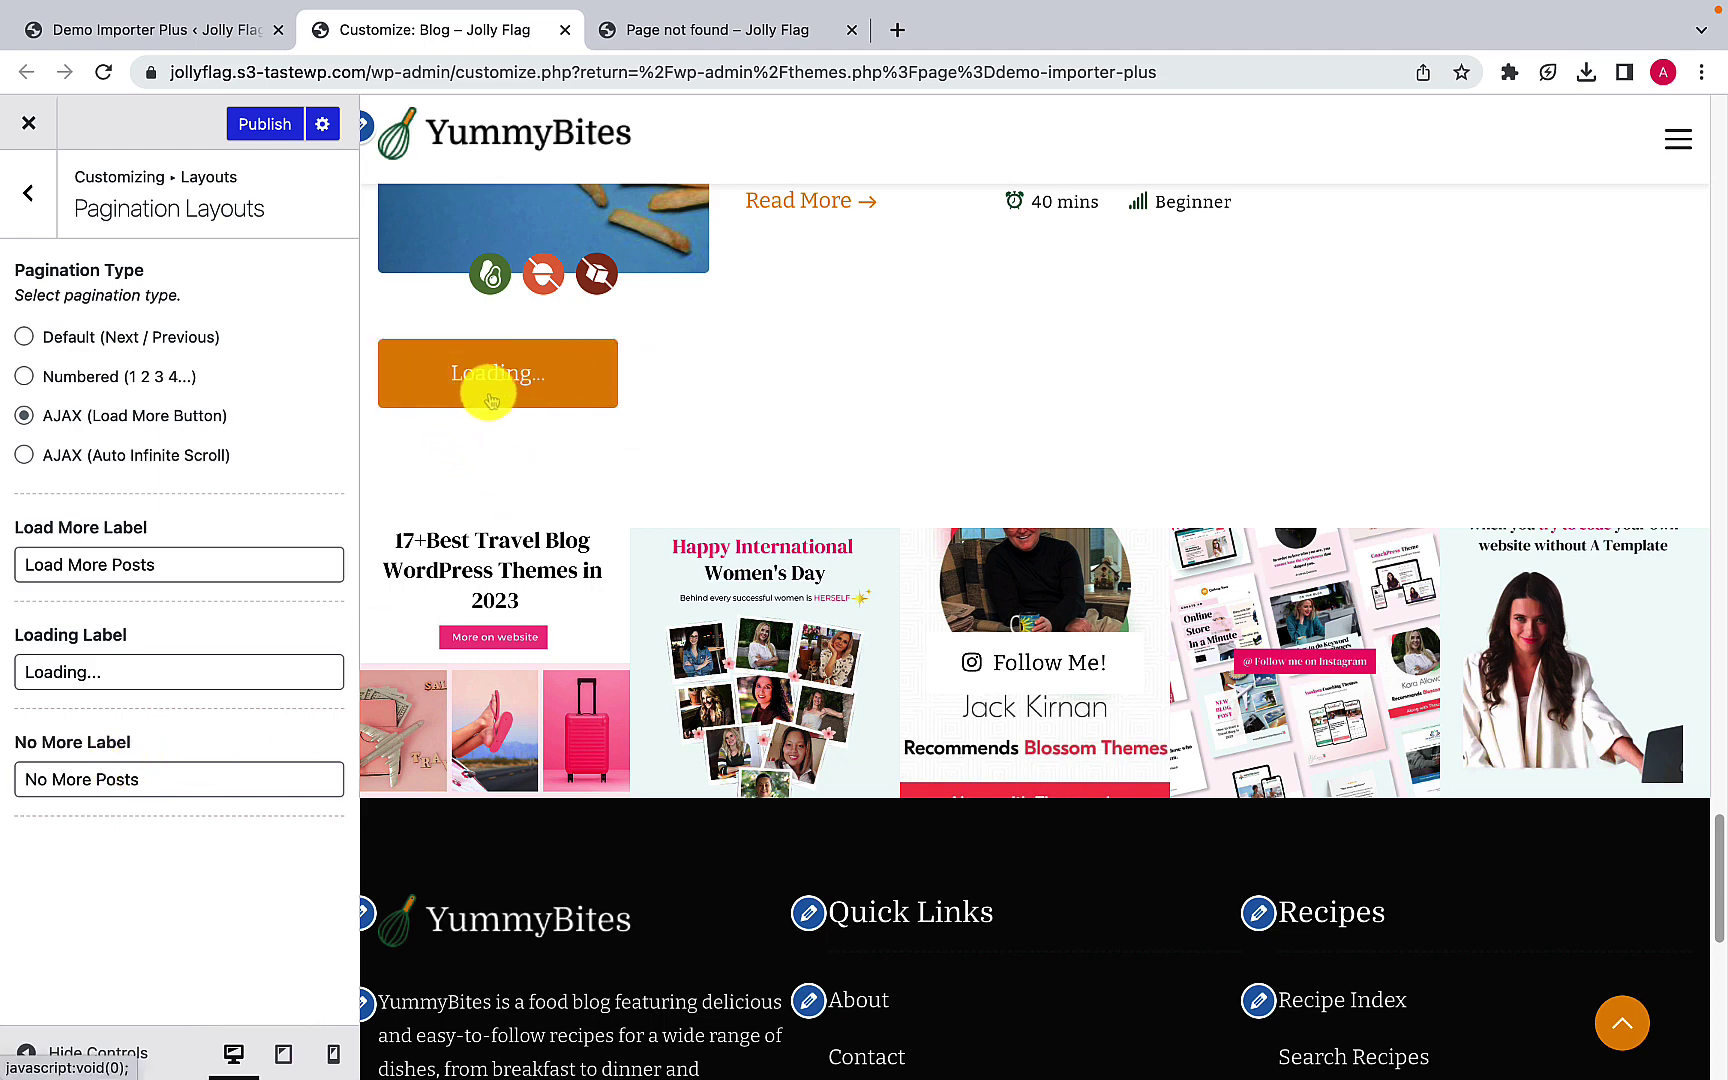
scroll(571, 629, down, 15)
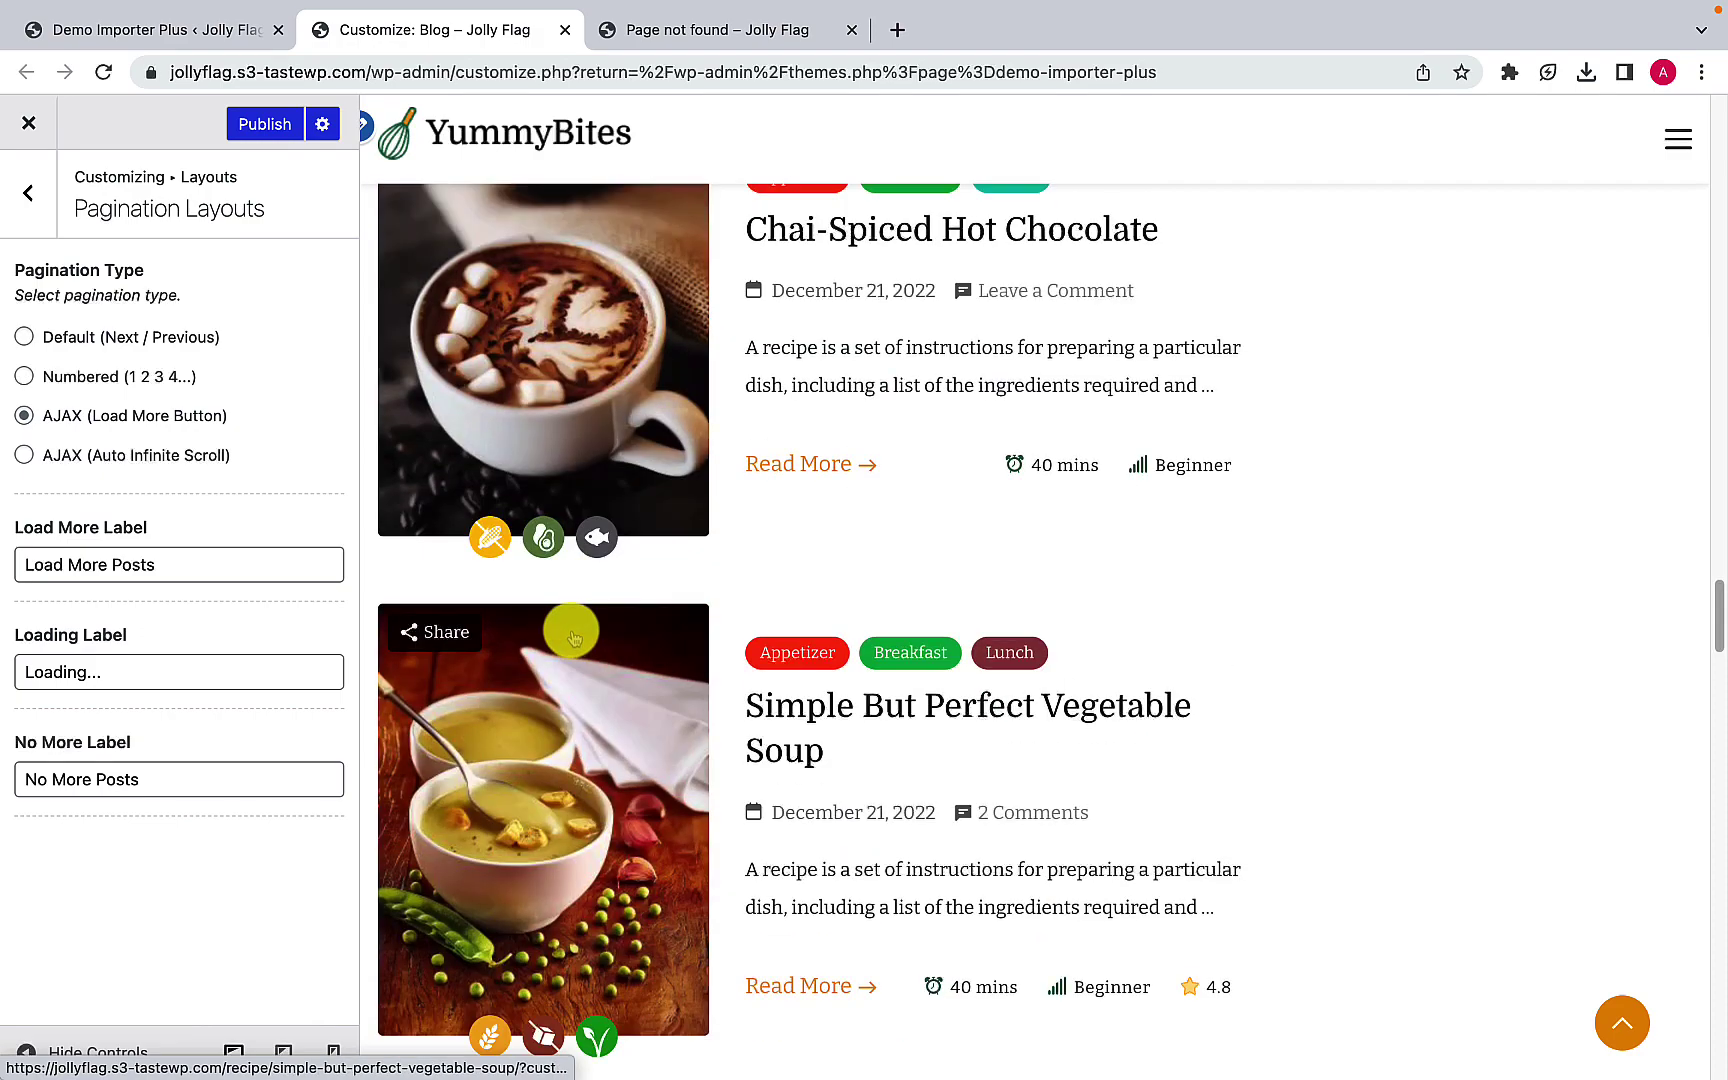
scroll(572, 632, down, 20)
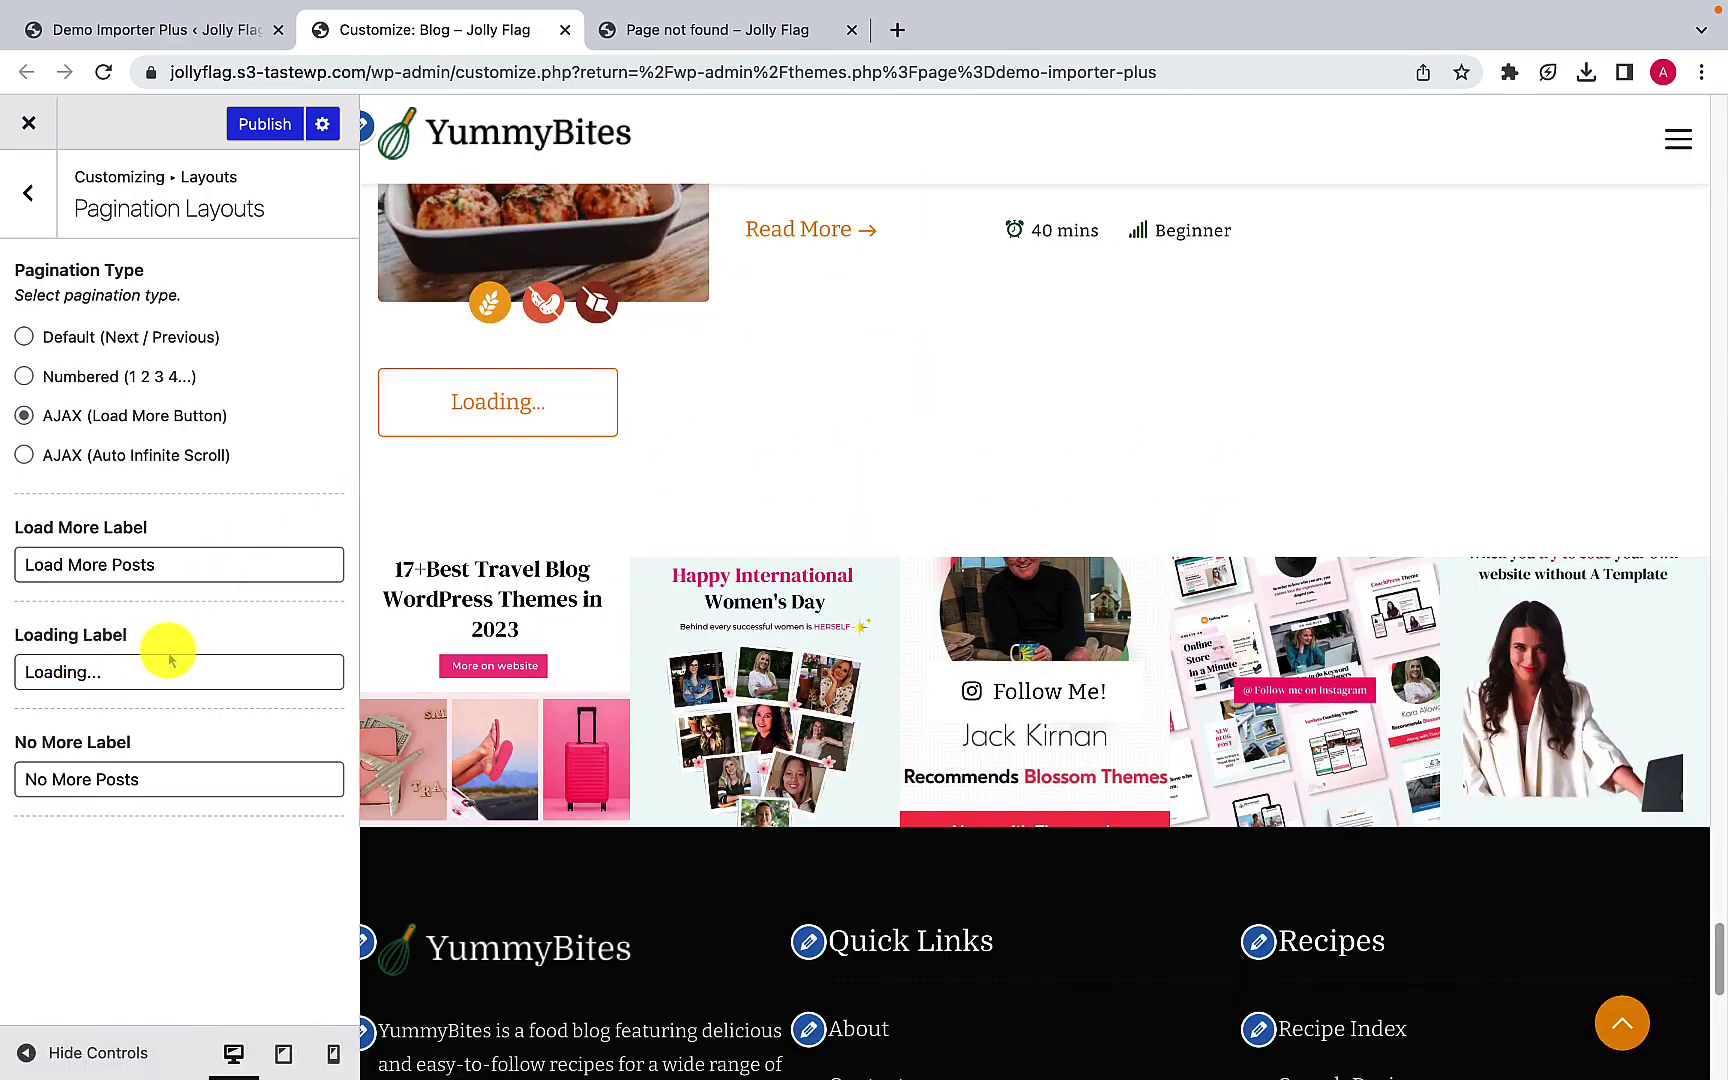
Step: Examine the Loading Label and No More Label texts against the load button in the blog preview
triple_click(44, 680)
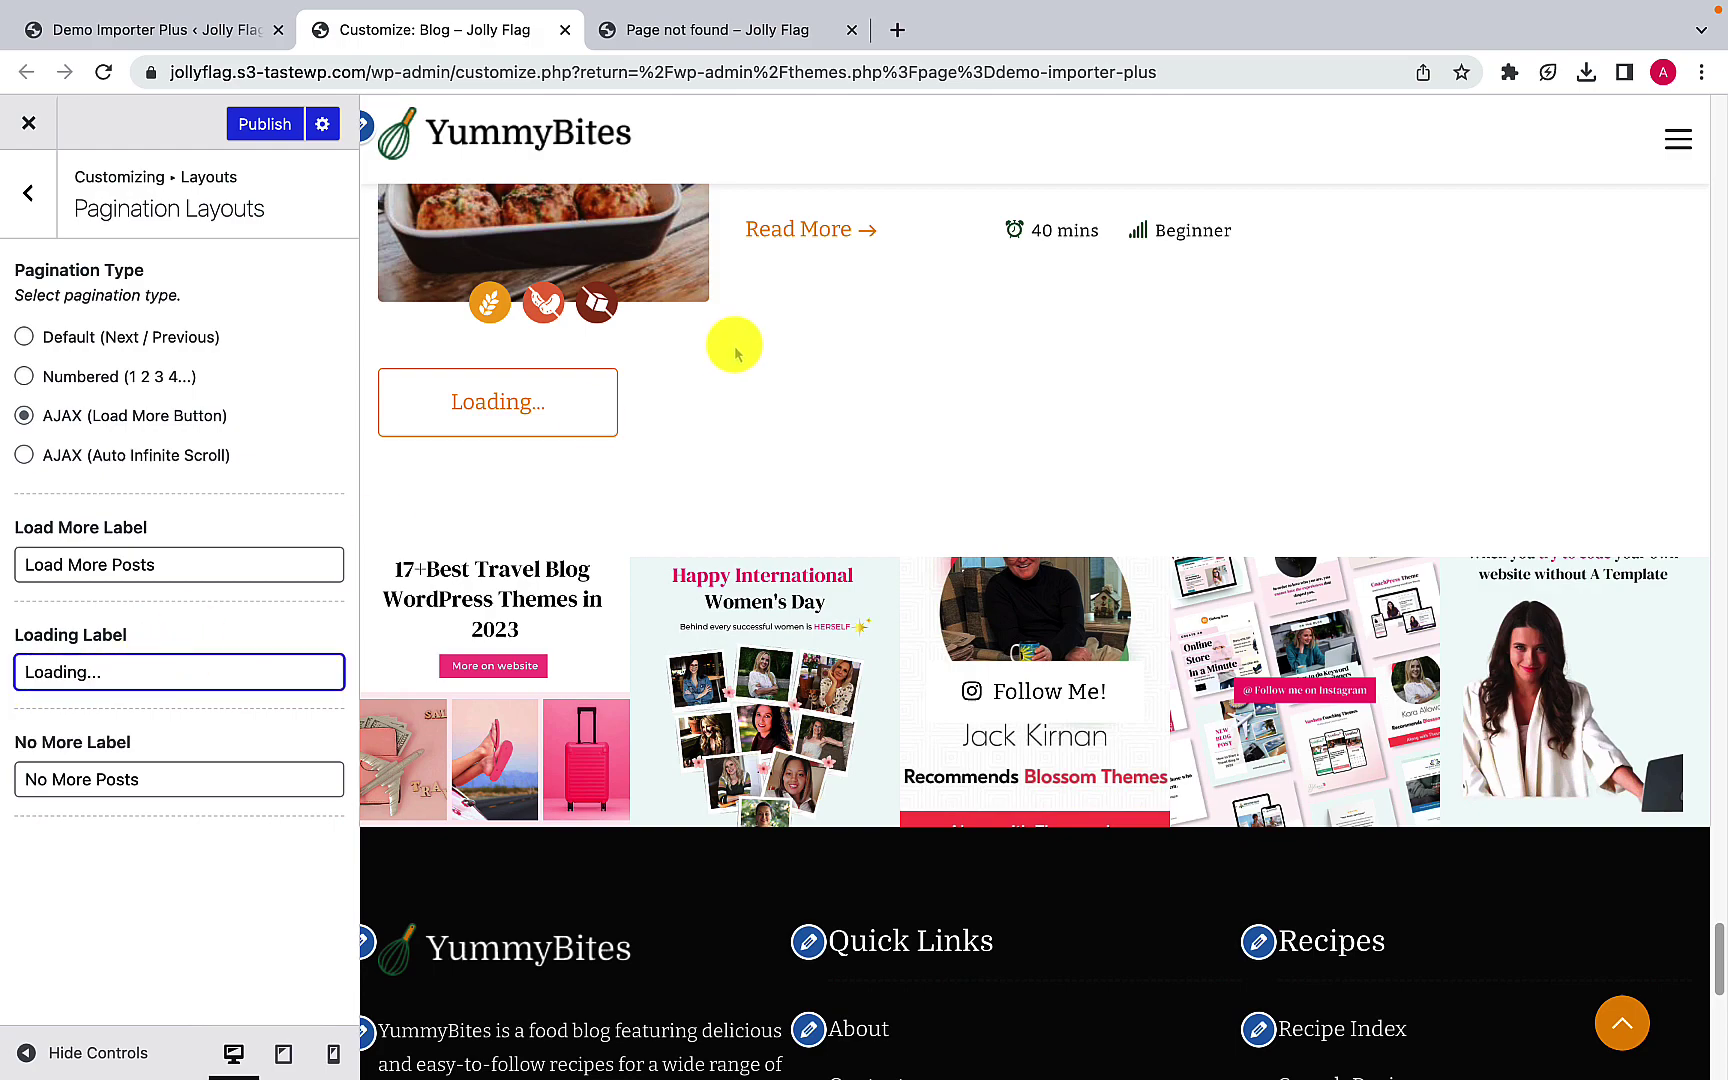
scroll(735, 350, up, 15)
scroll(735, 370, down, 10)
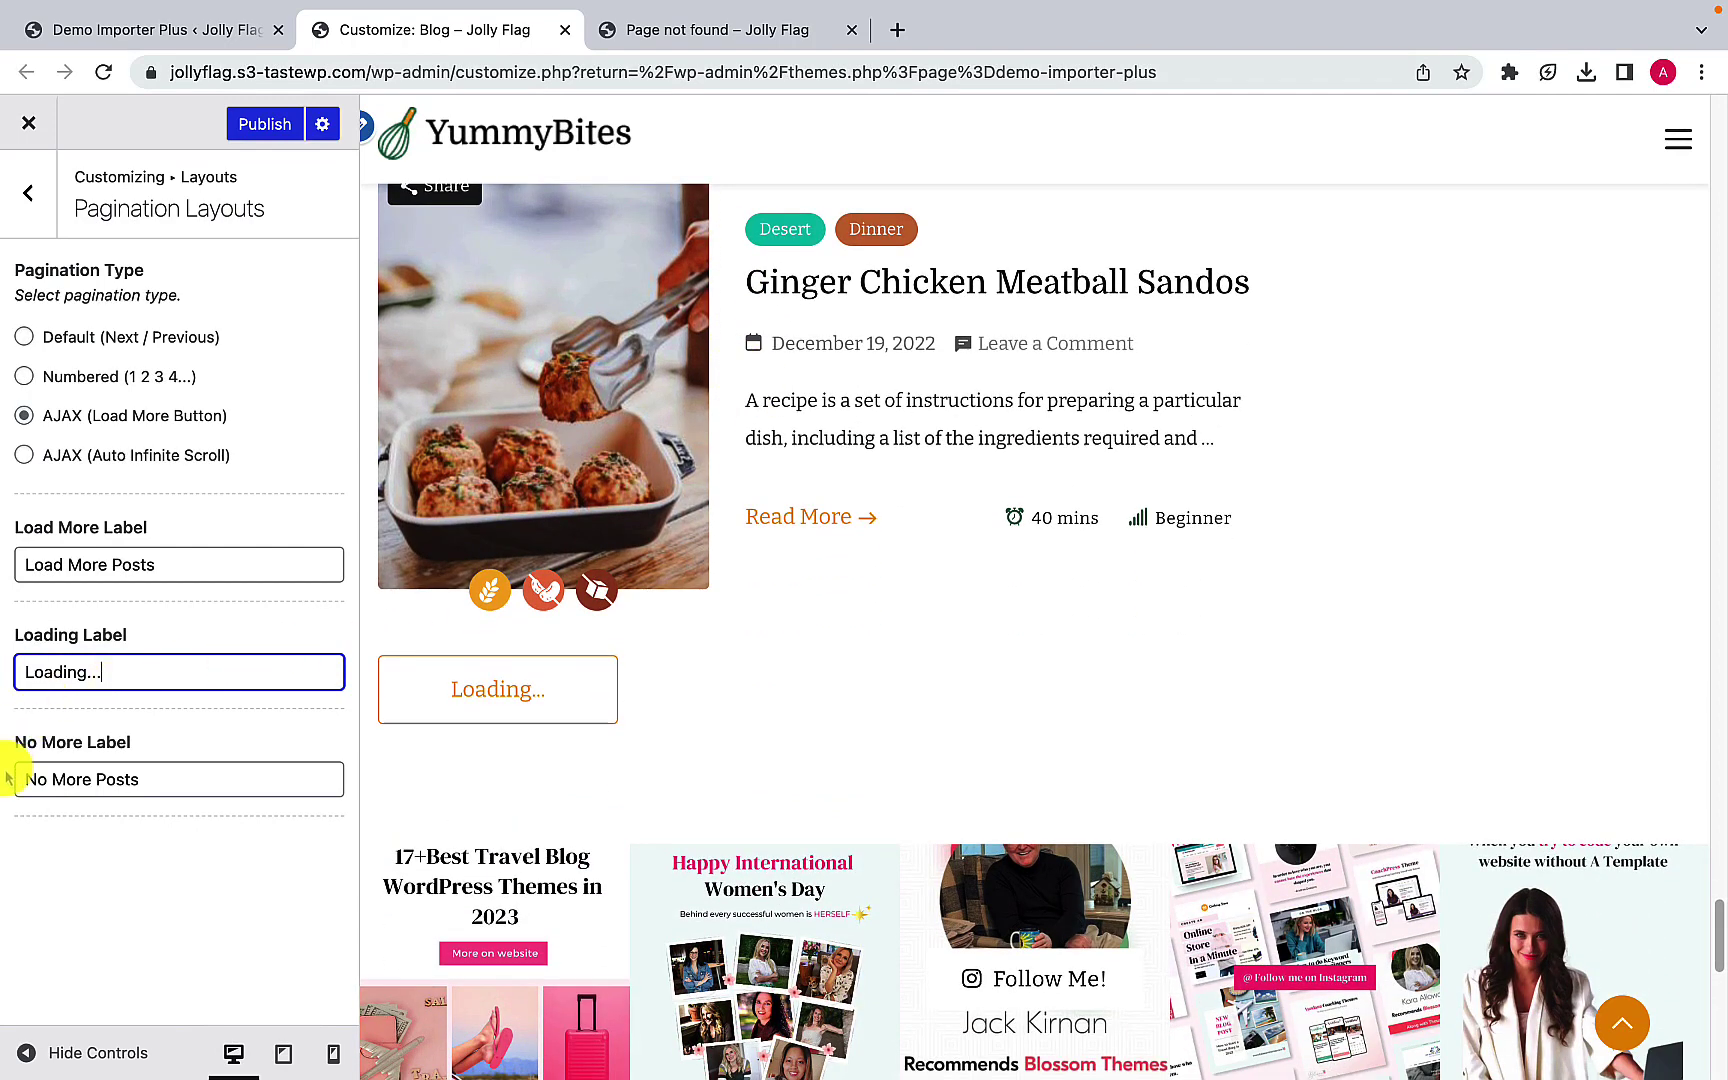
drag(140, 778, 12, 778)
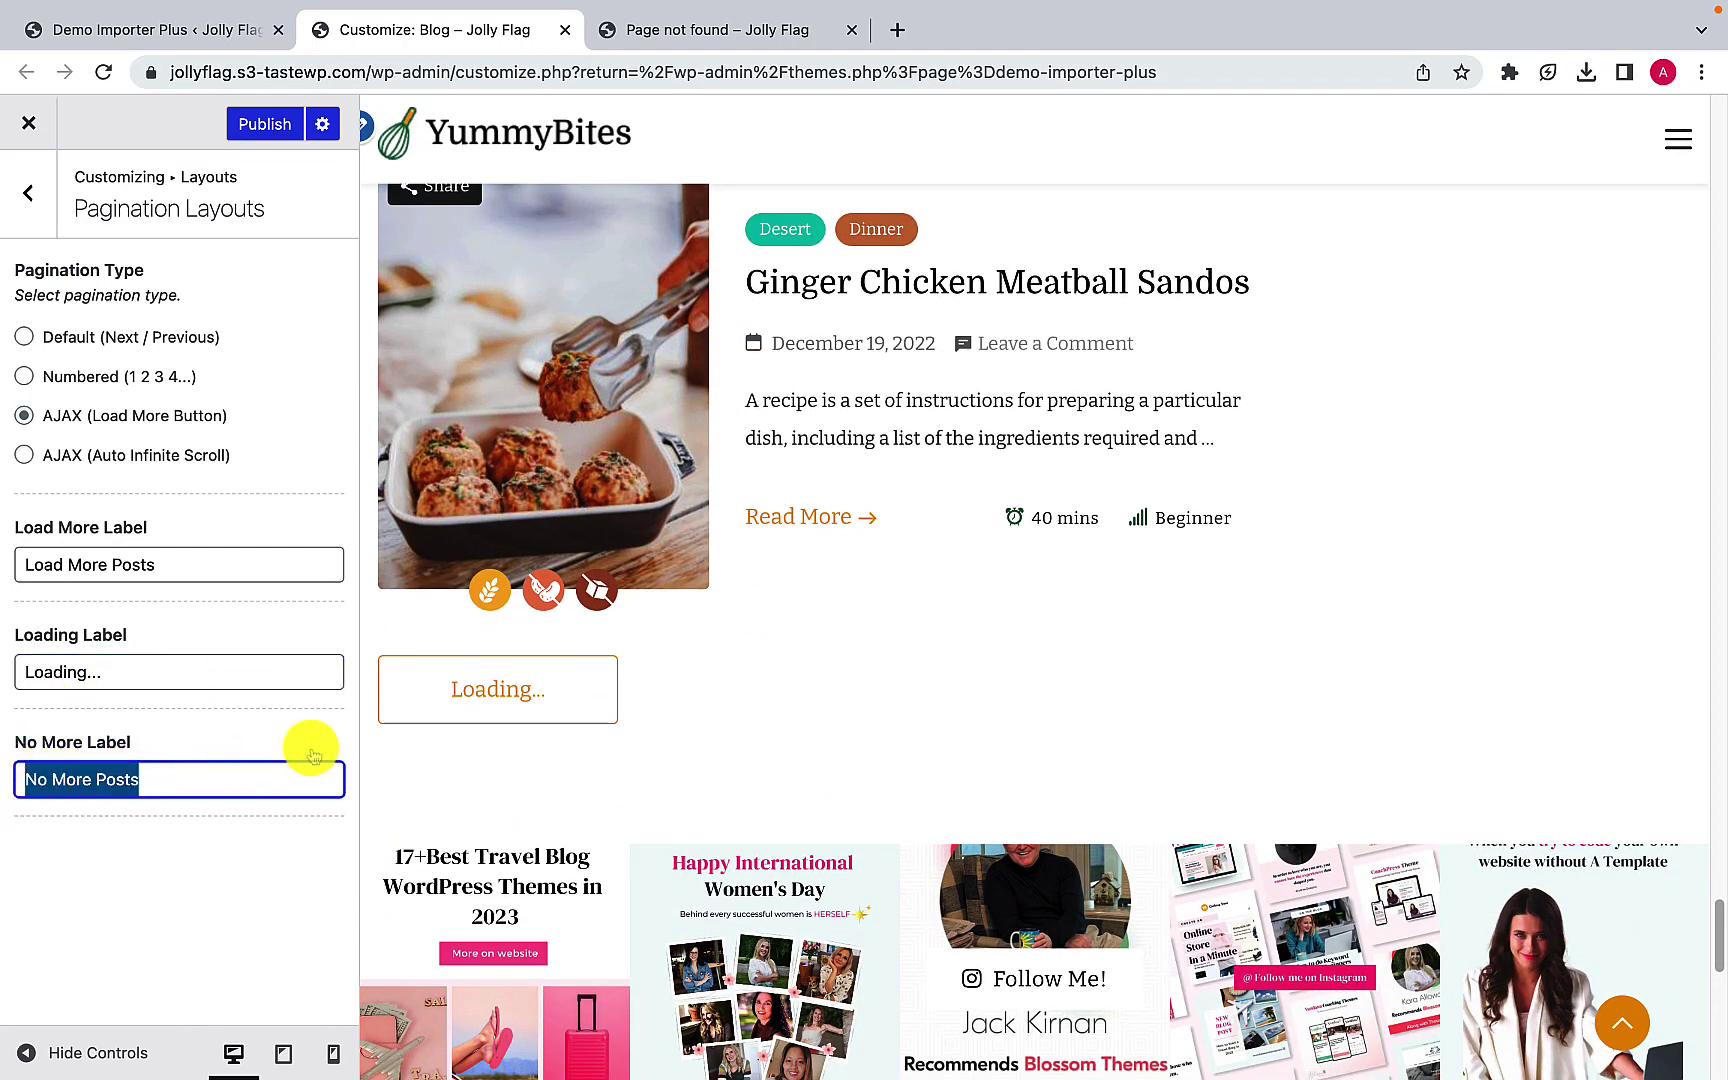
click(189, 782)
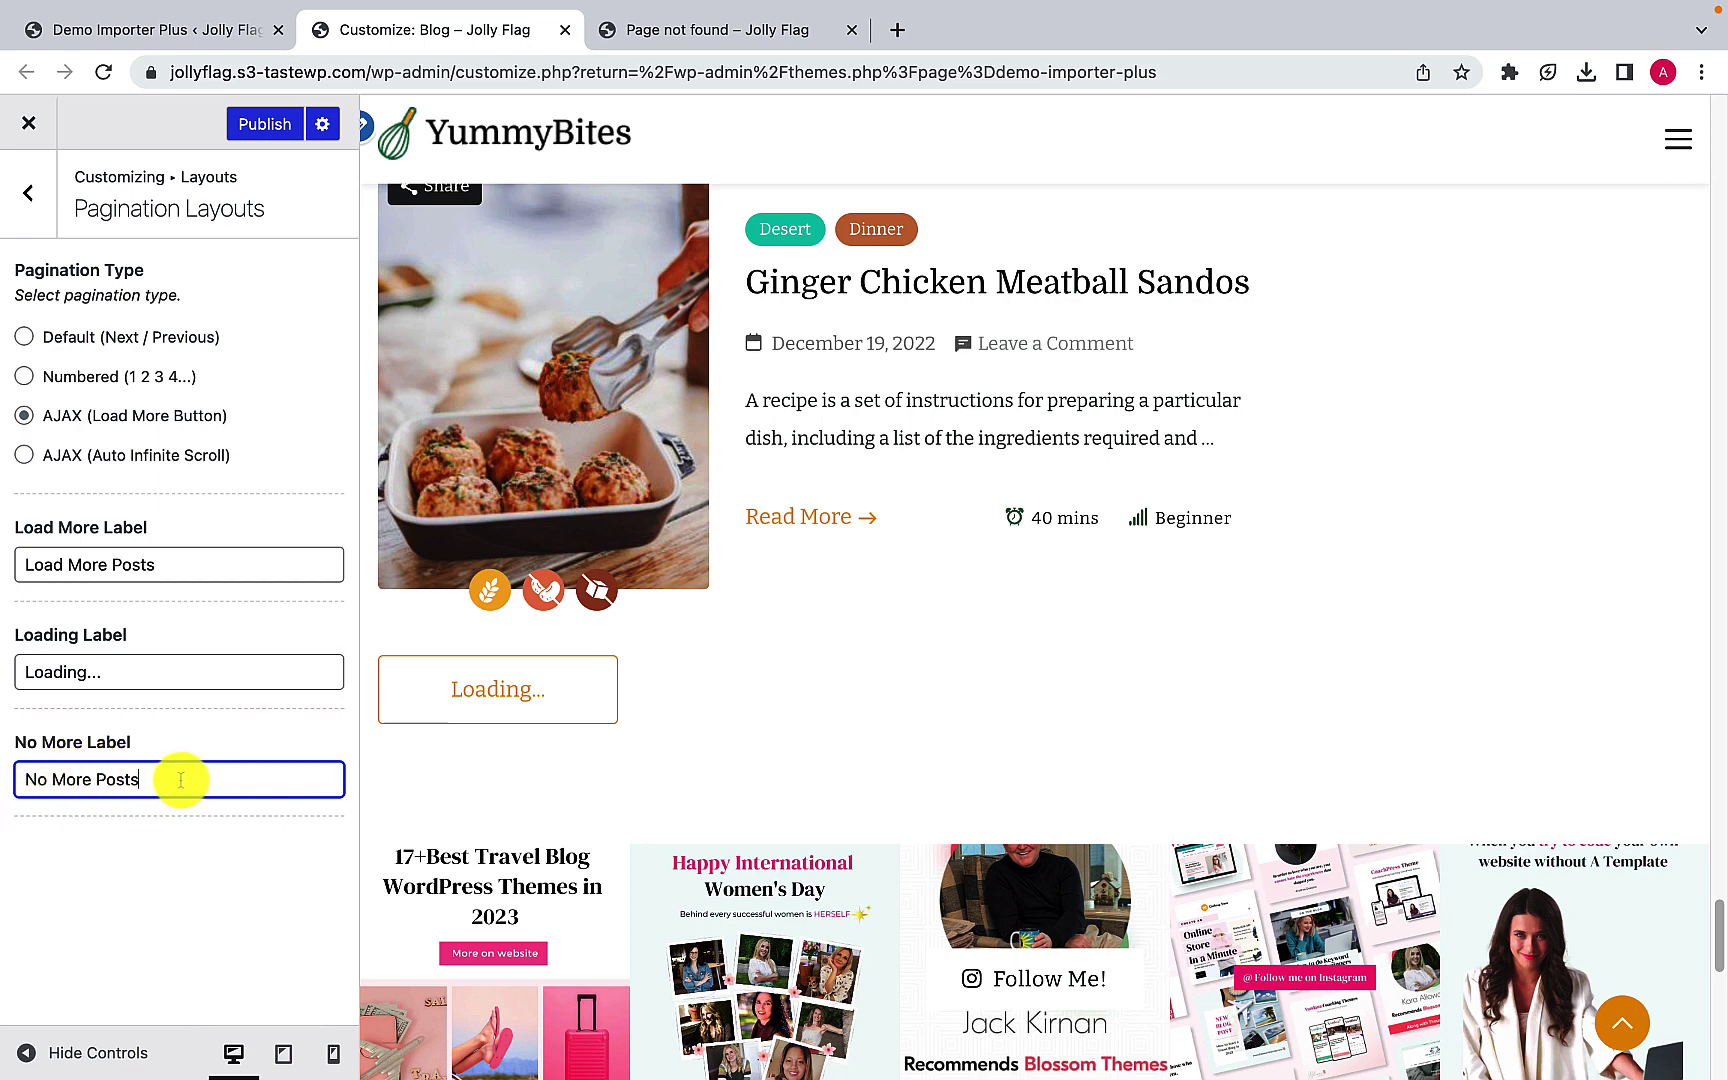
Step: Set the pagination type back to Default (Next / Previous) and check the link below the last blog post
click(25, 338)
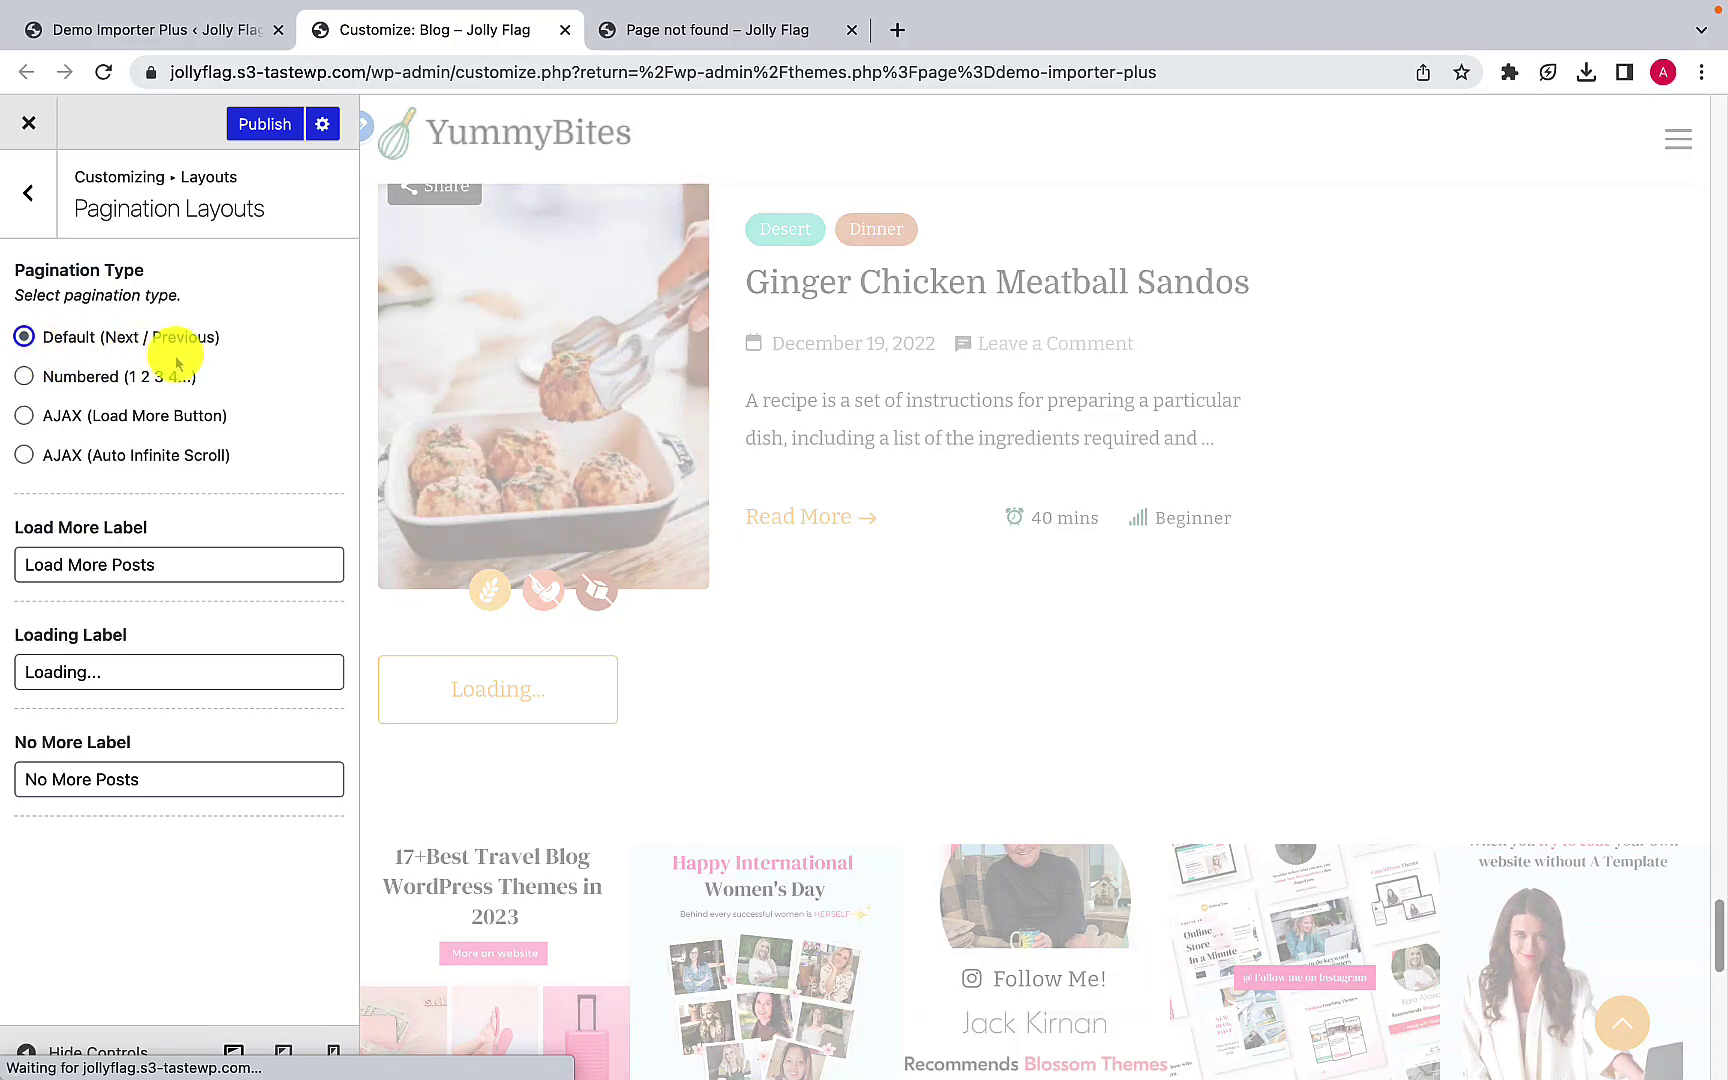
scroll(565, 450, up, 8)
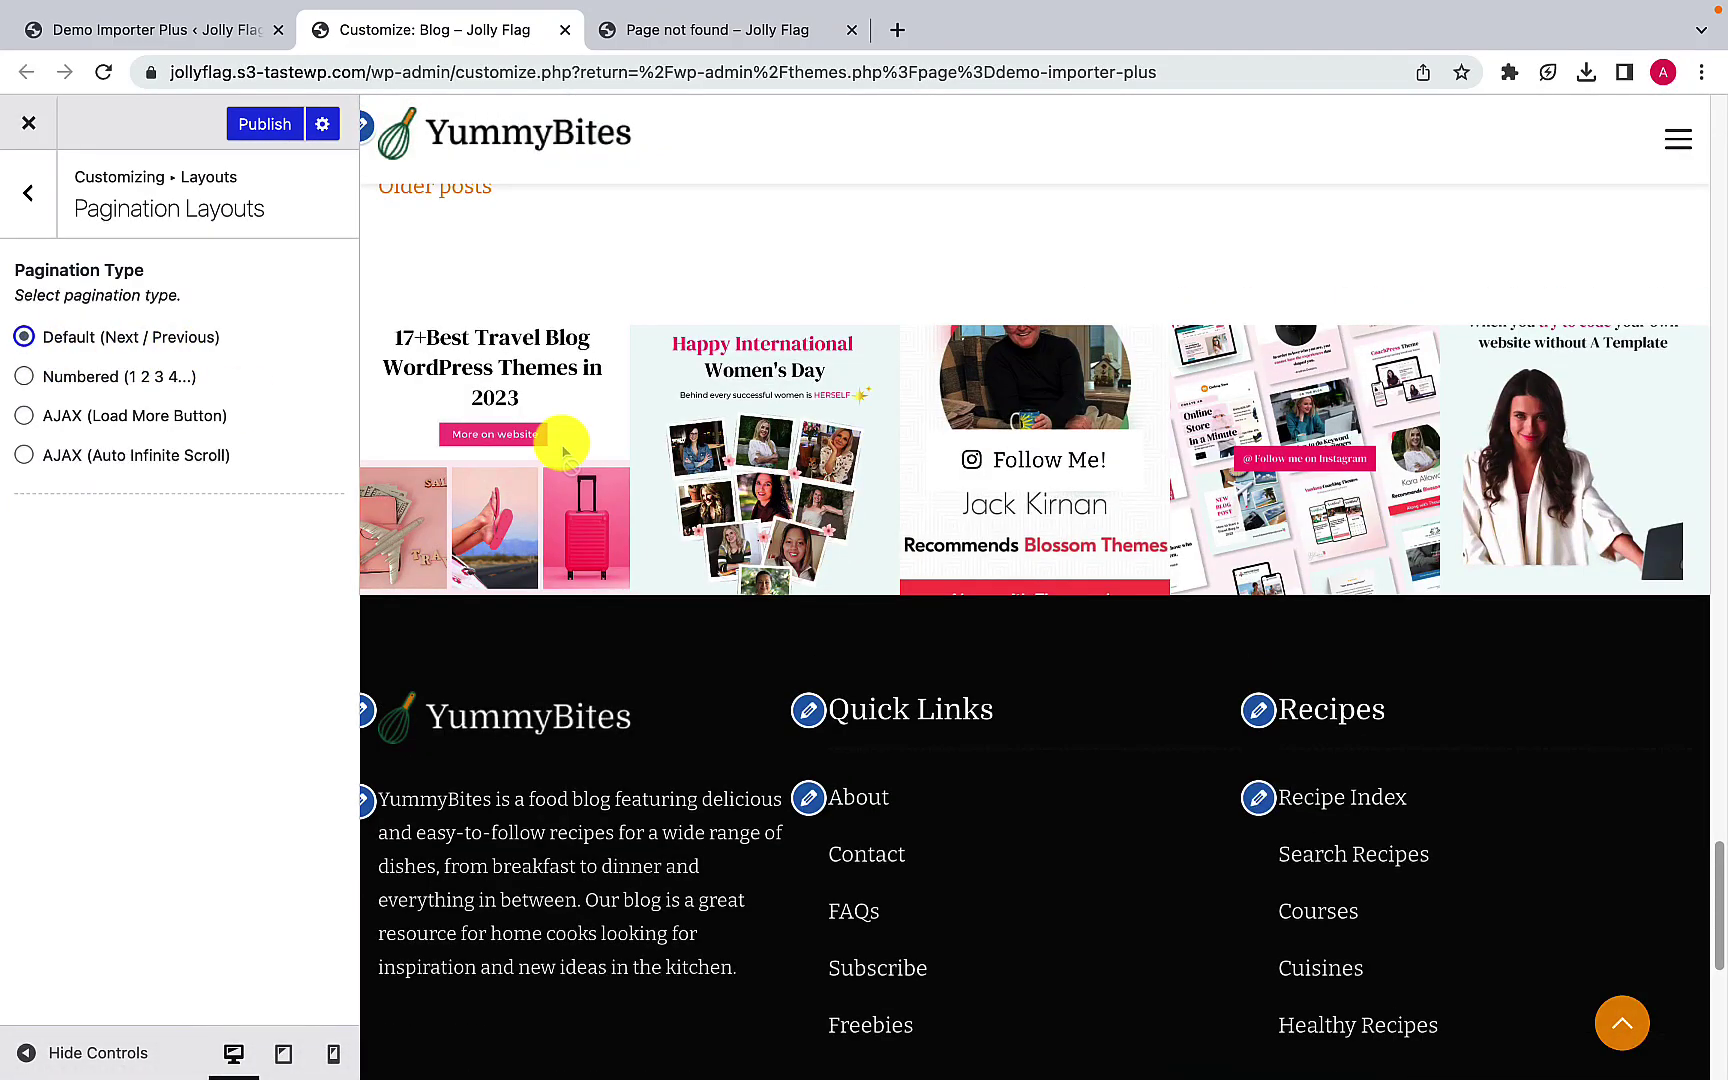
scroll(565, 450, up, 4)
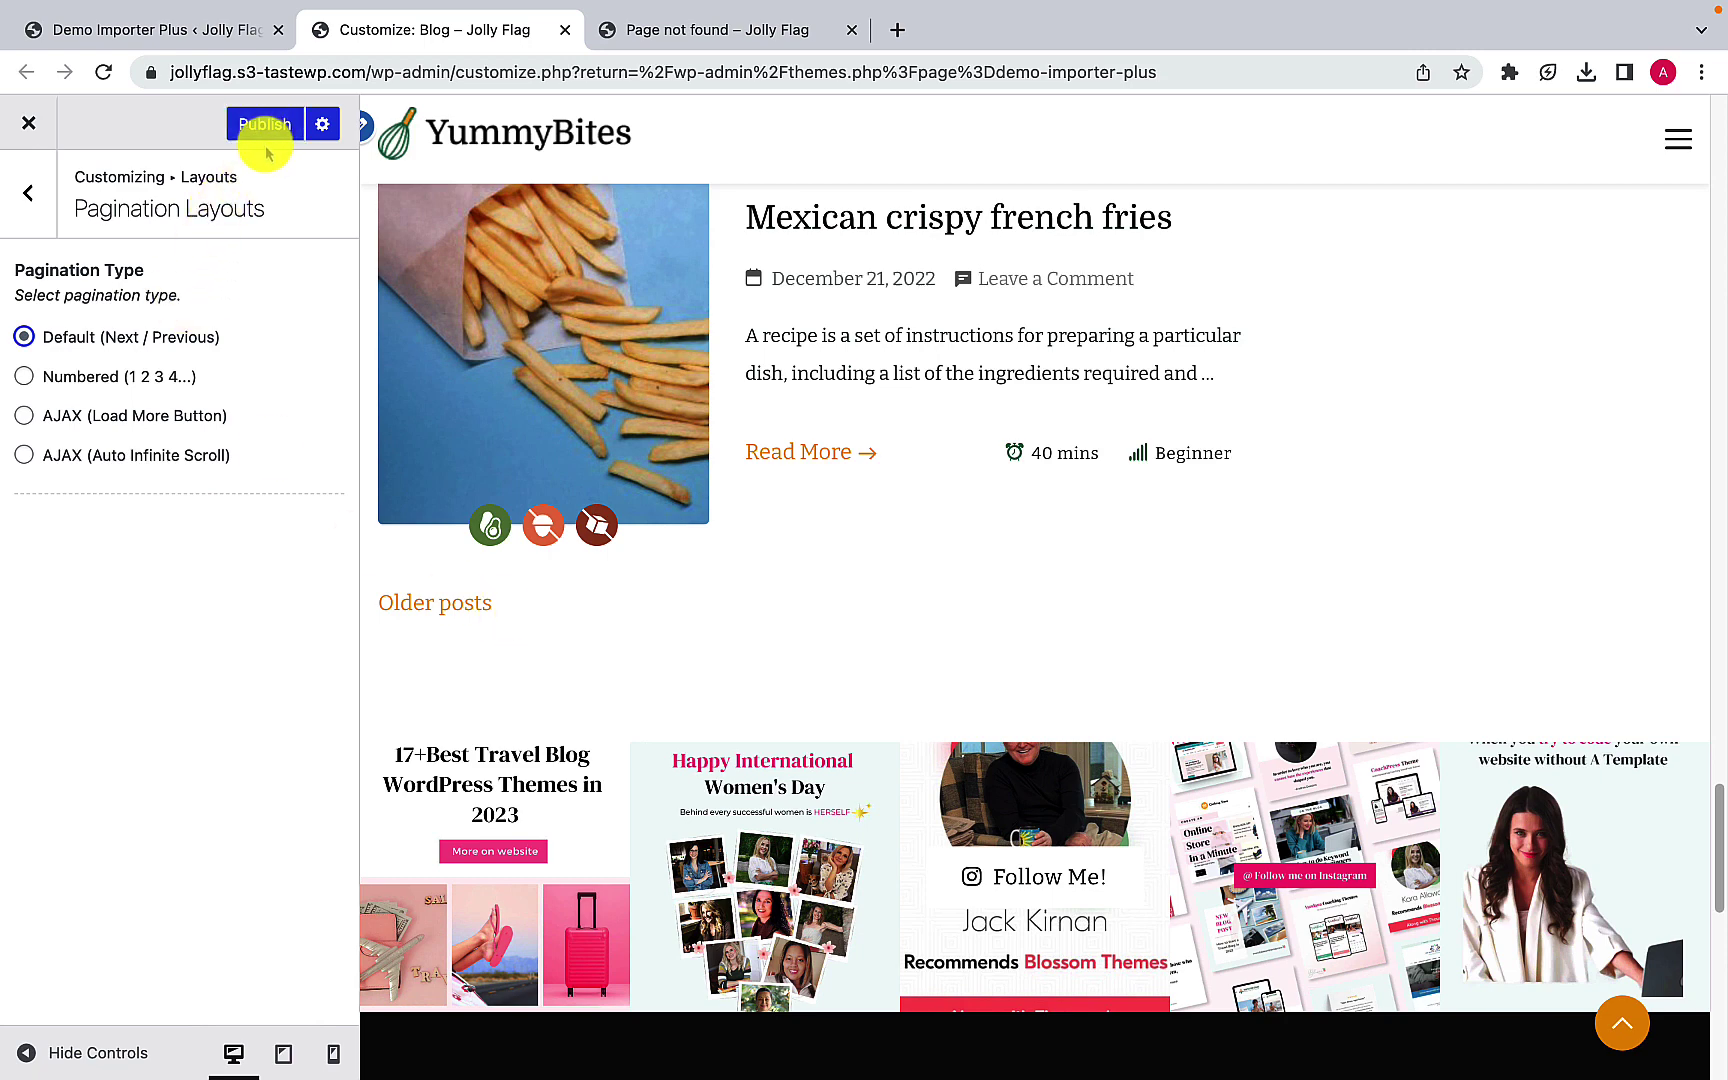
Step: Review the page, post and default sidebar layout options, and return to the list of layout sections
click(30, 196)
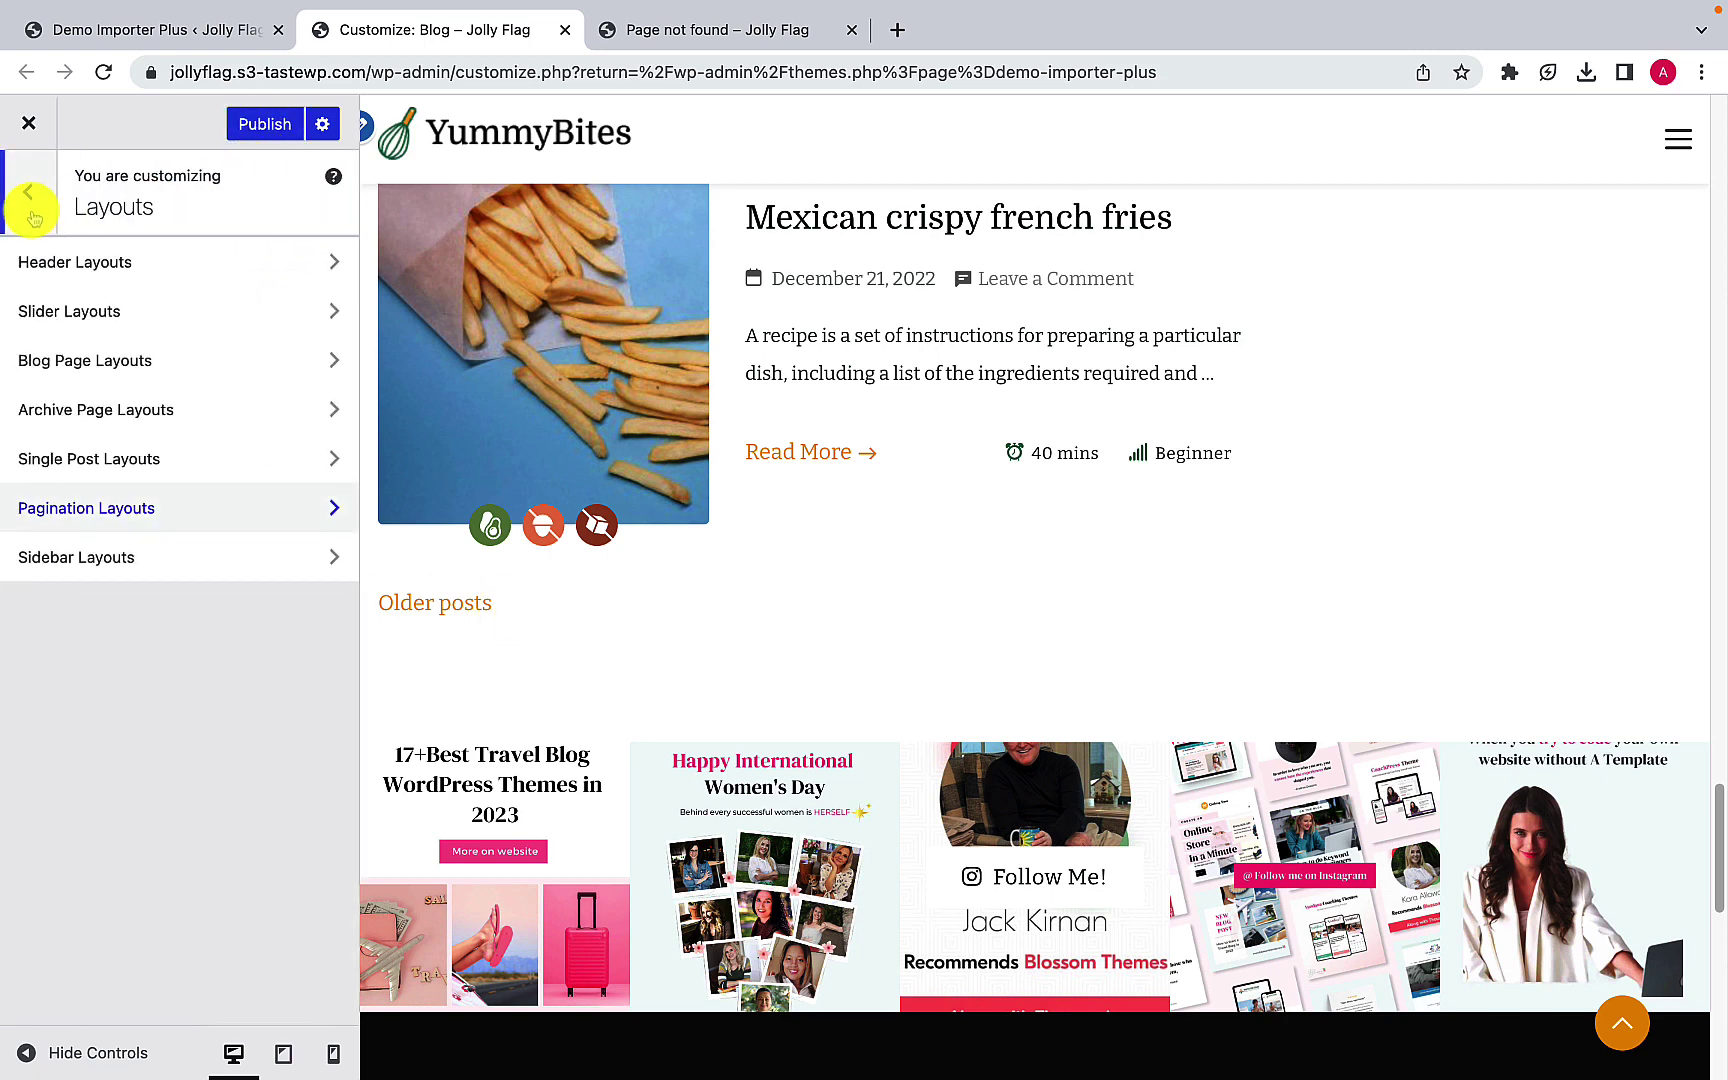
click(137, 557)
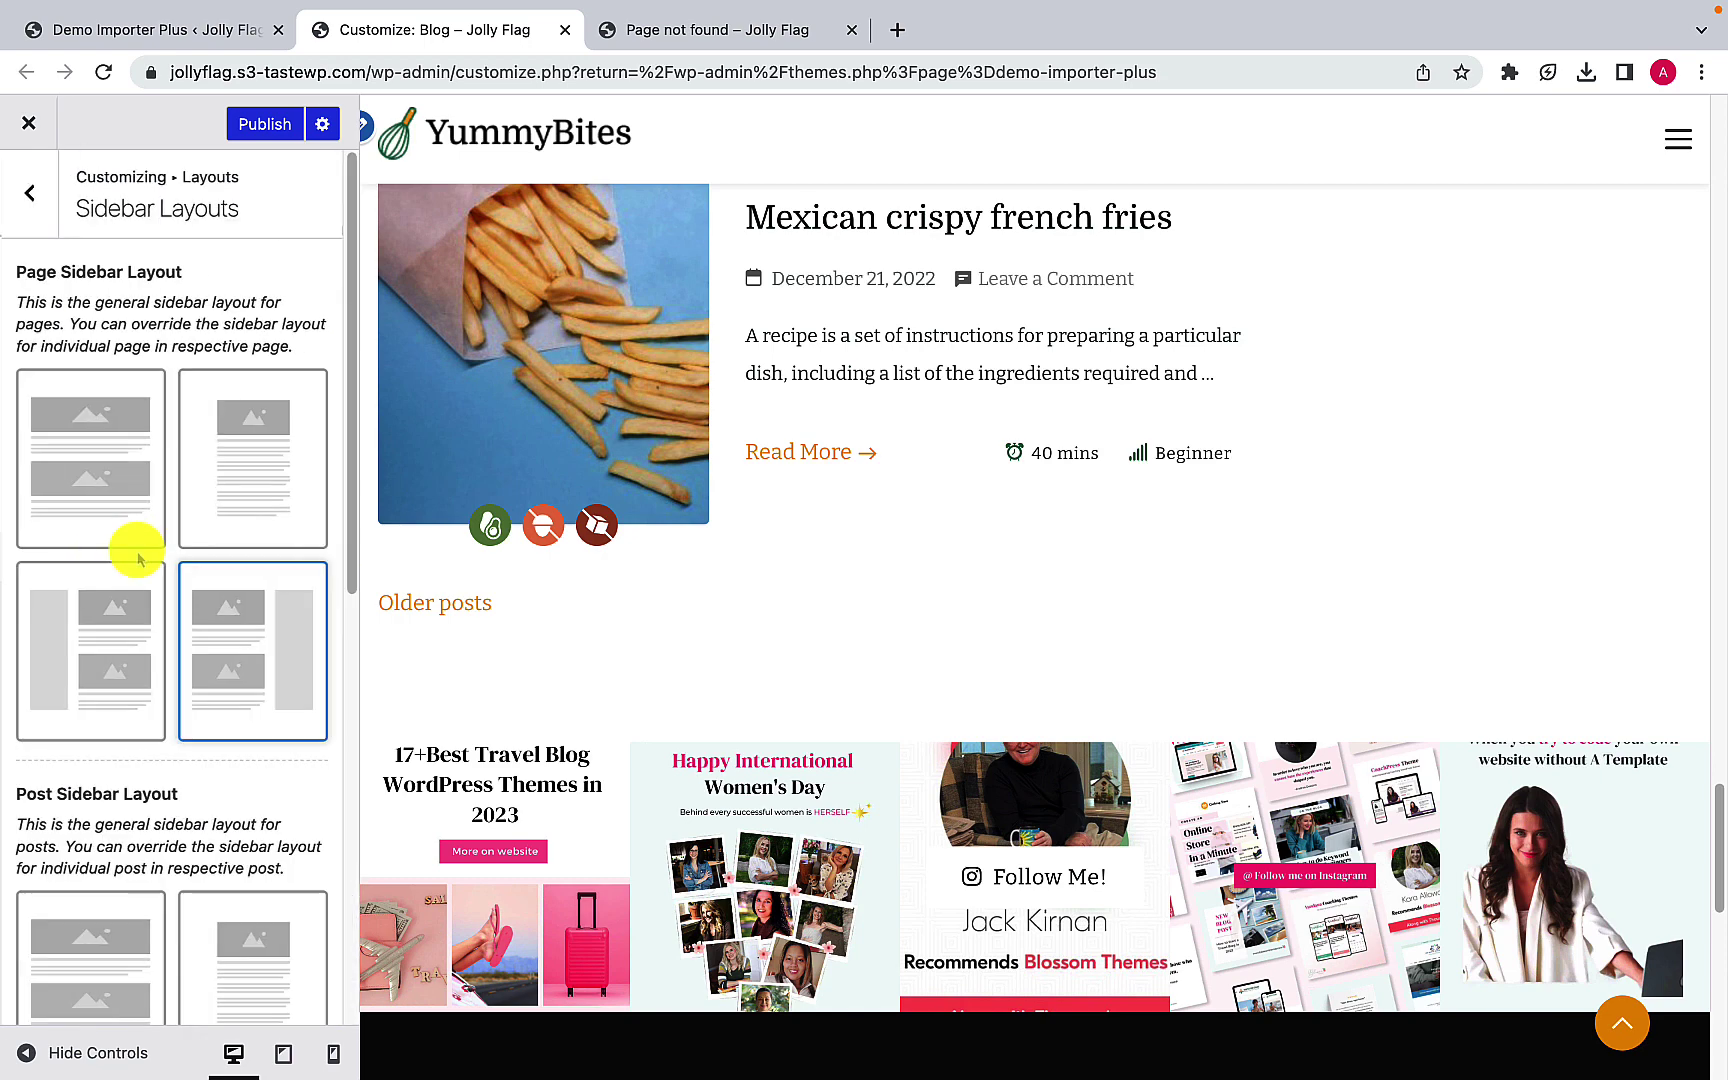
scroll(139, 579, down, 5)
scroll(139, 579, down, 2)
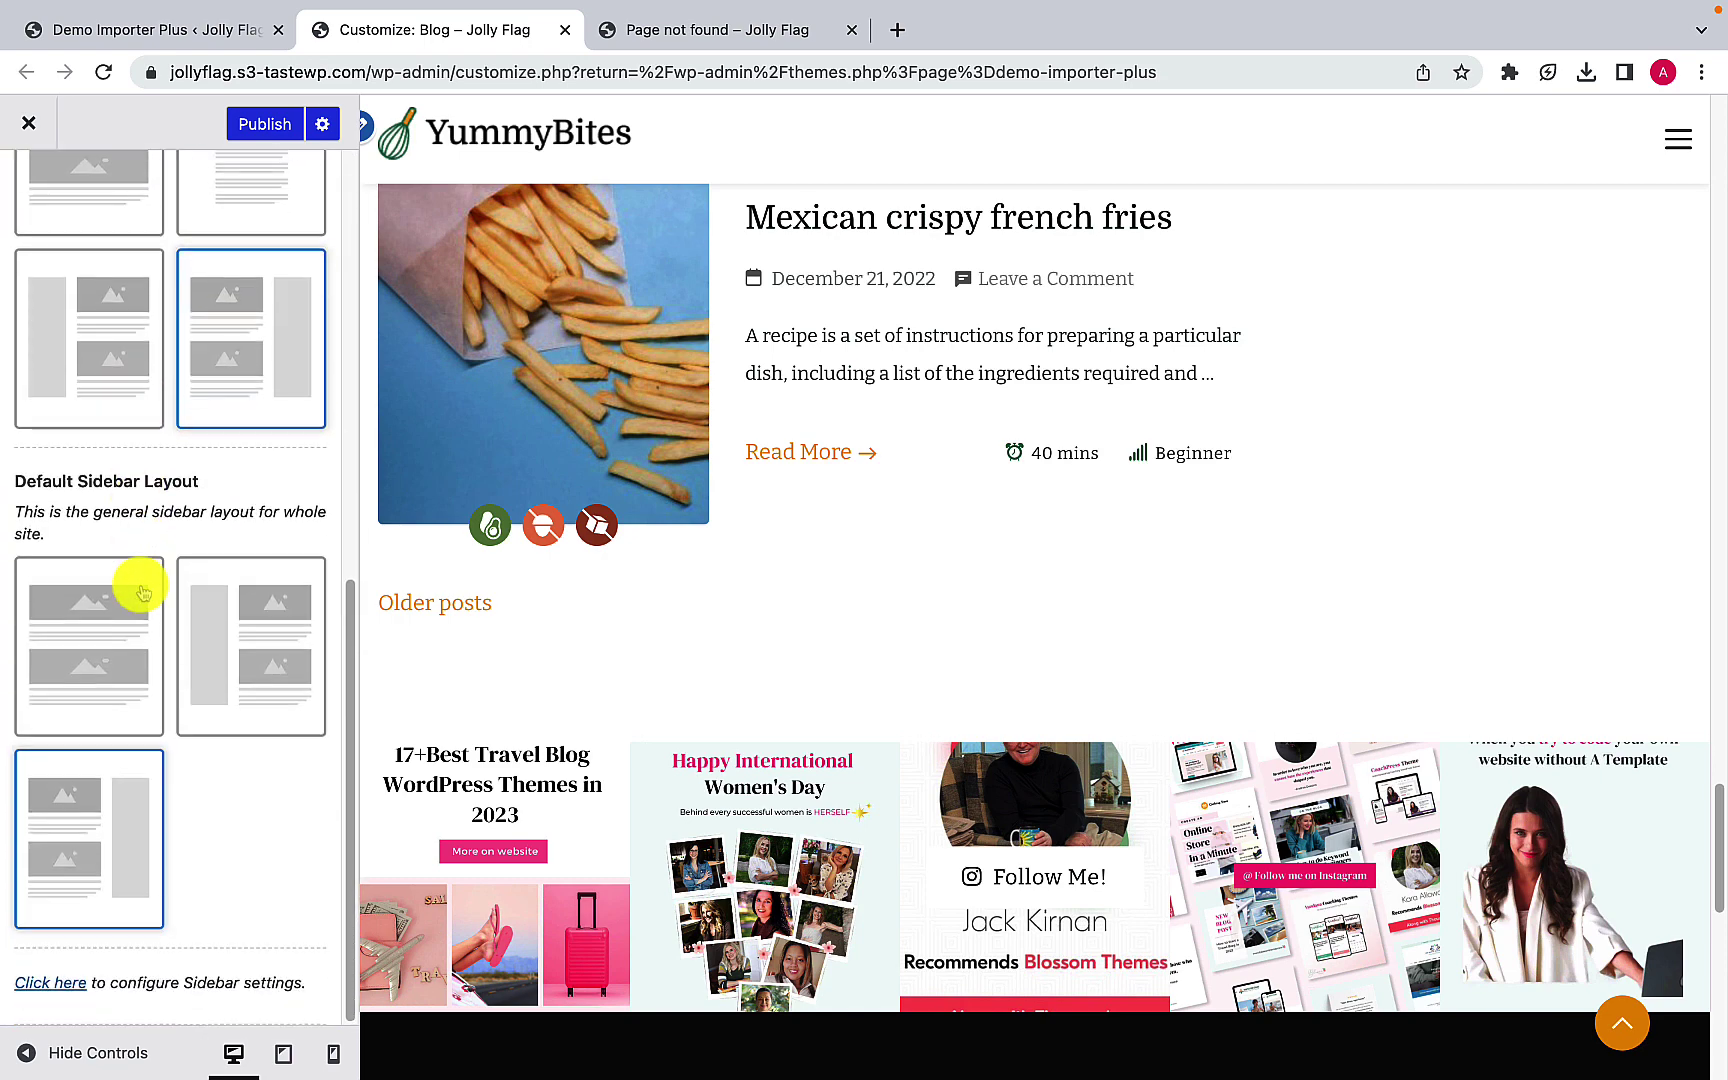
scroll(139, 586, up, 10)
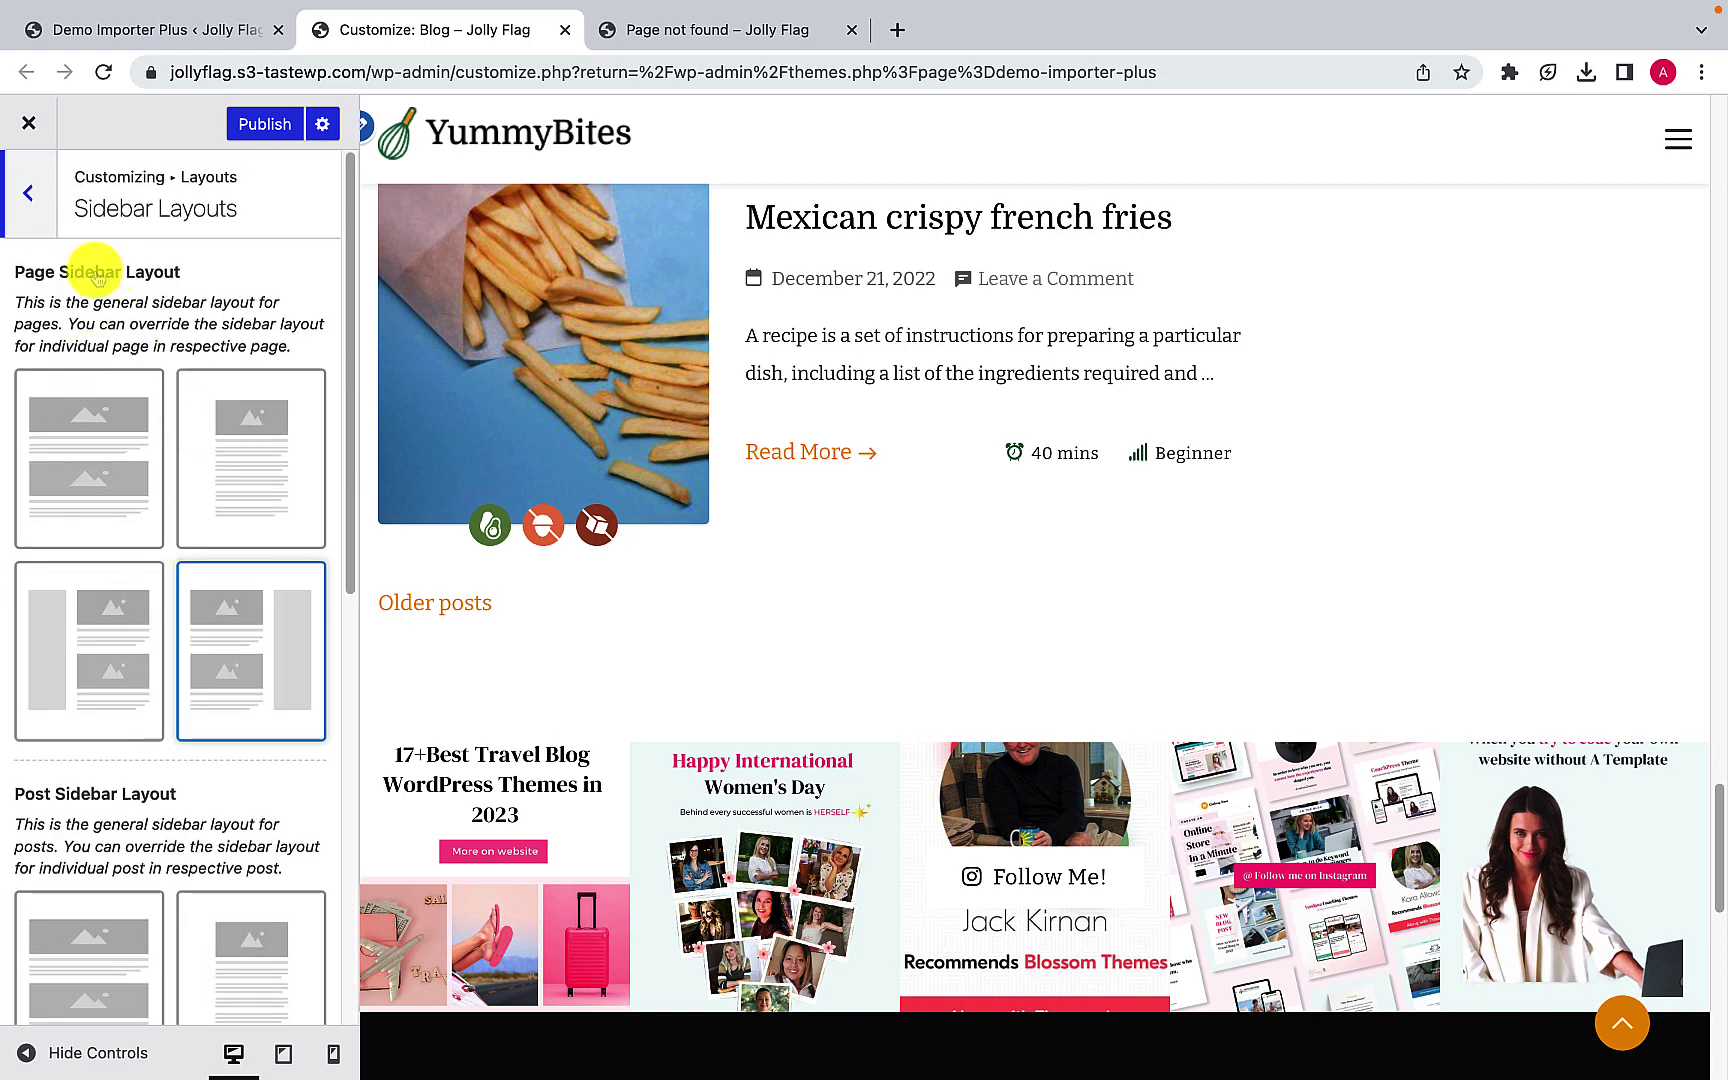
click(30, 195)
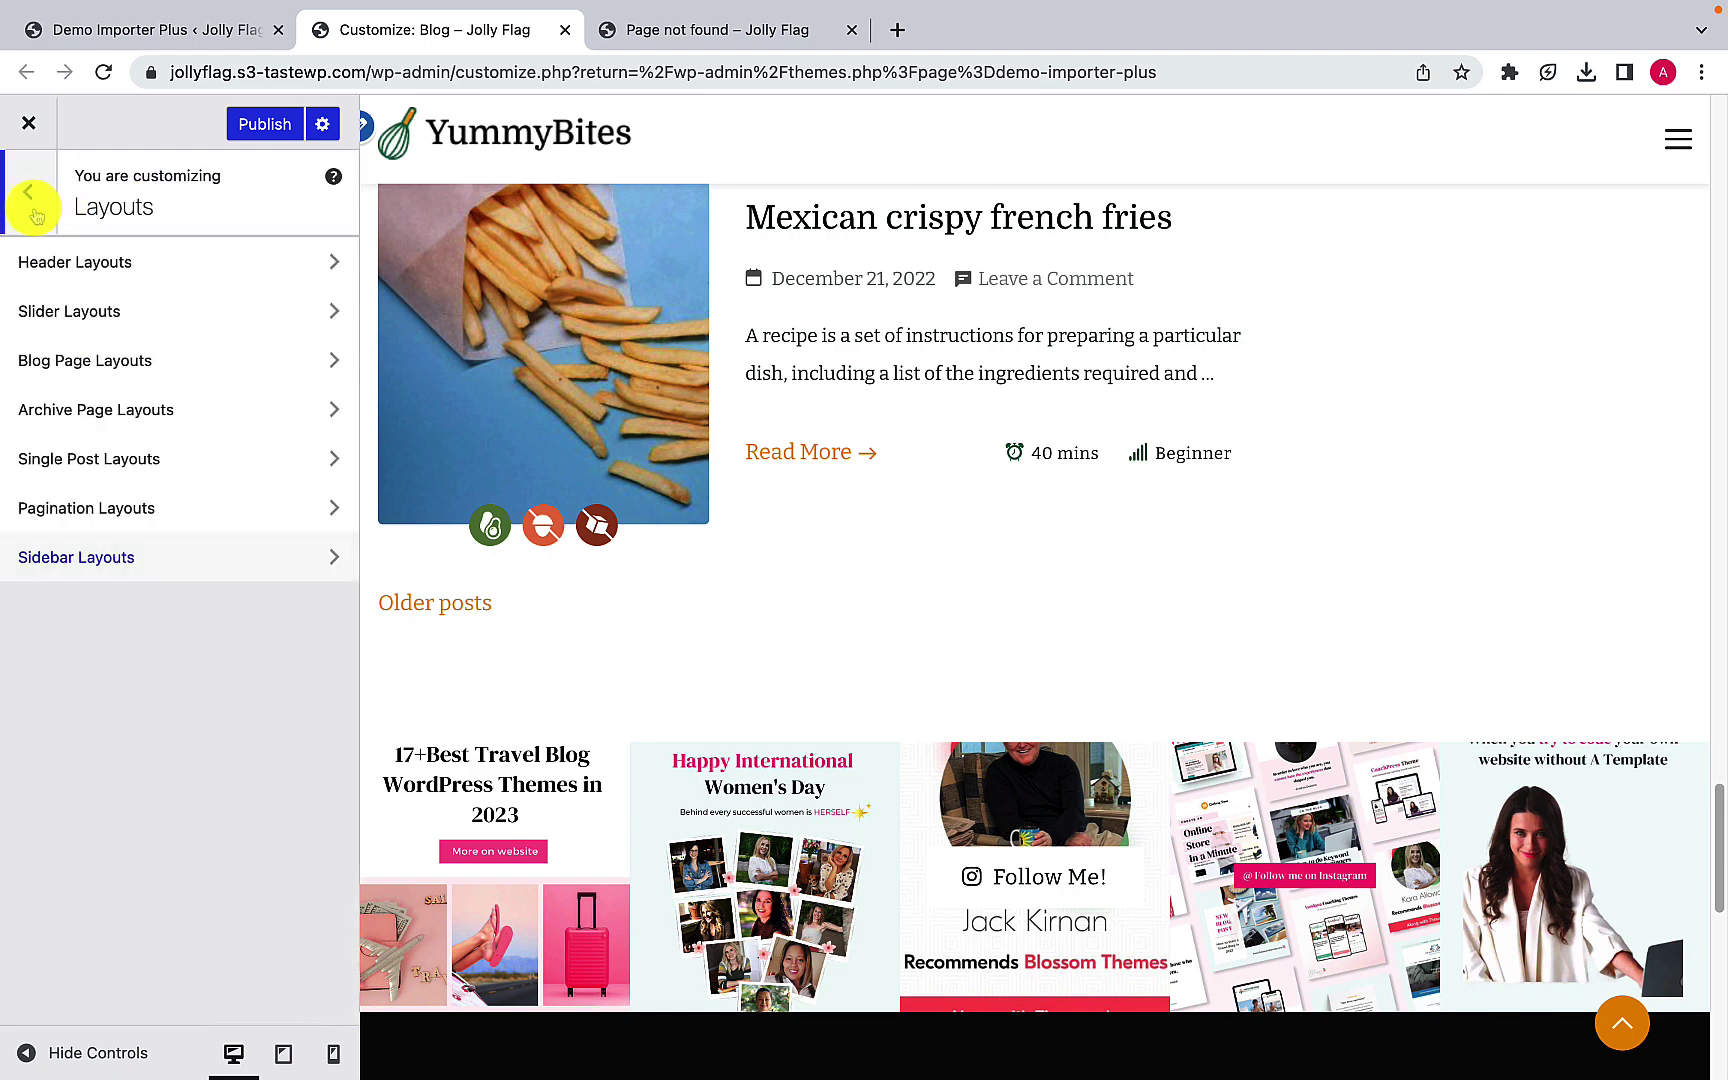
Step: Open the General settings of the Main Header and bring the Blog page's header into view in the preview
click(33, 205)
scroll(80, 520, down, 3)
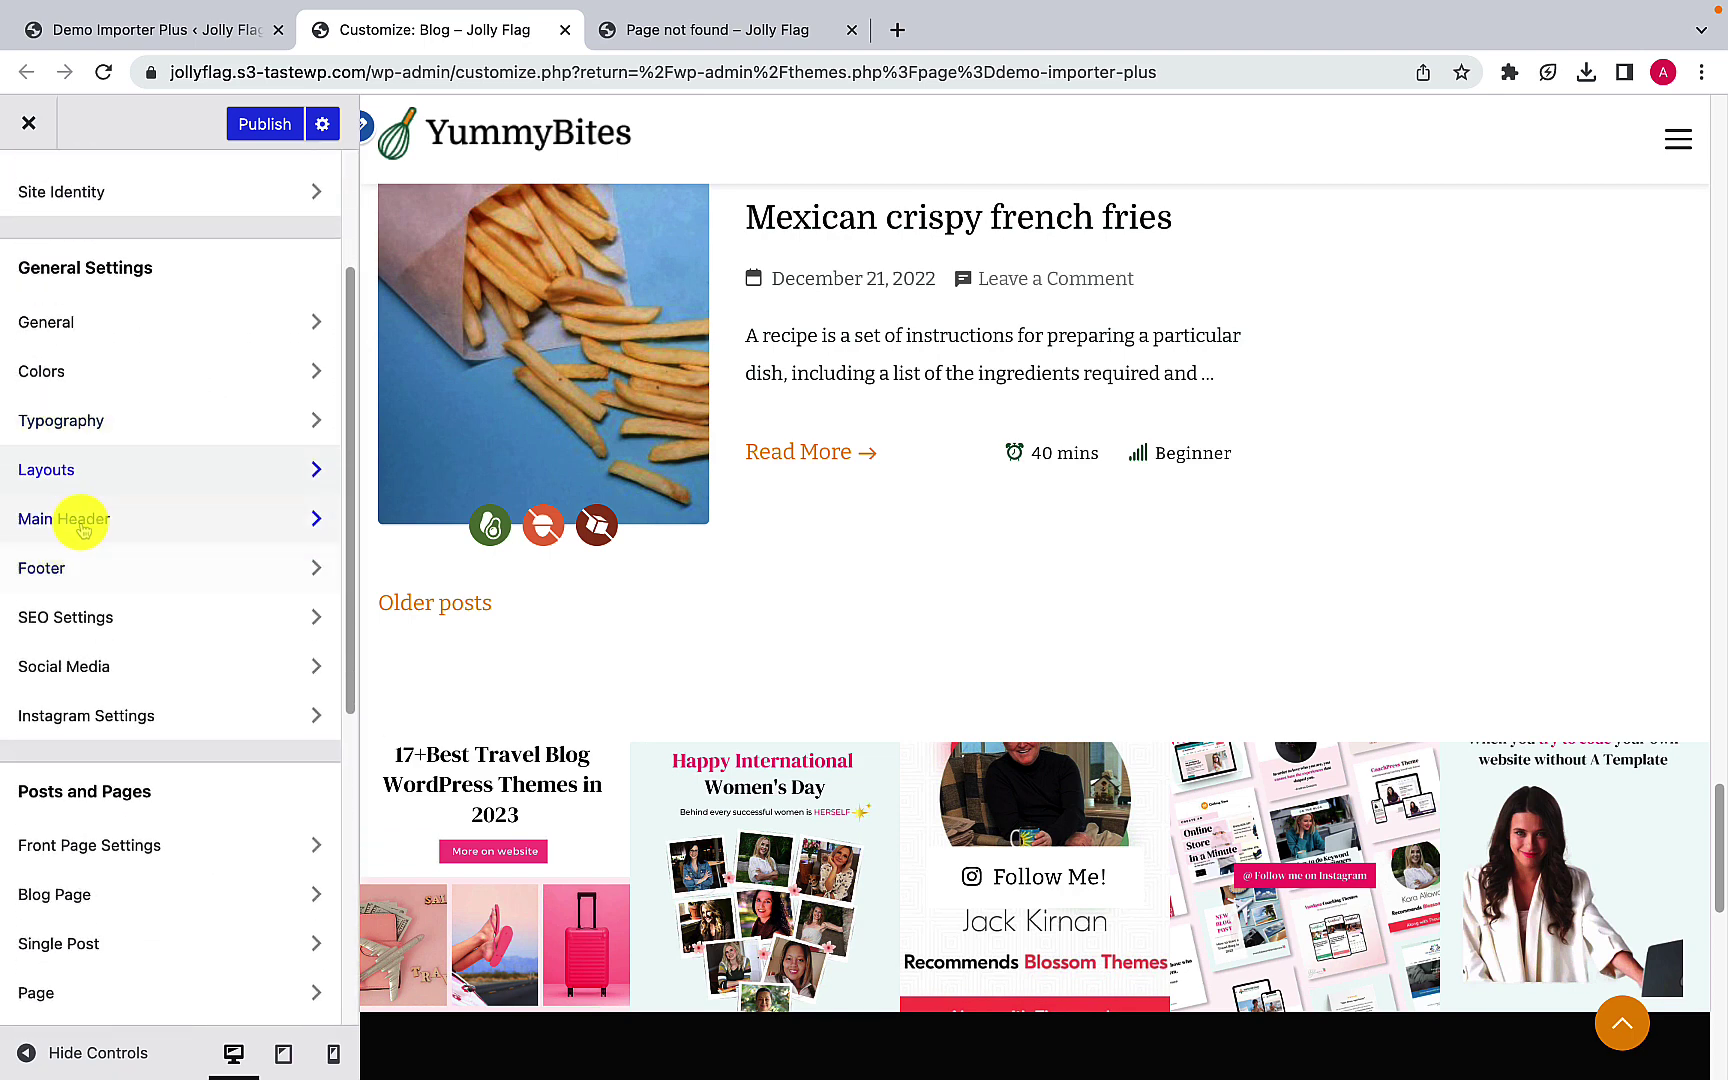
click(141, 520)
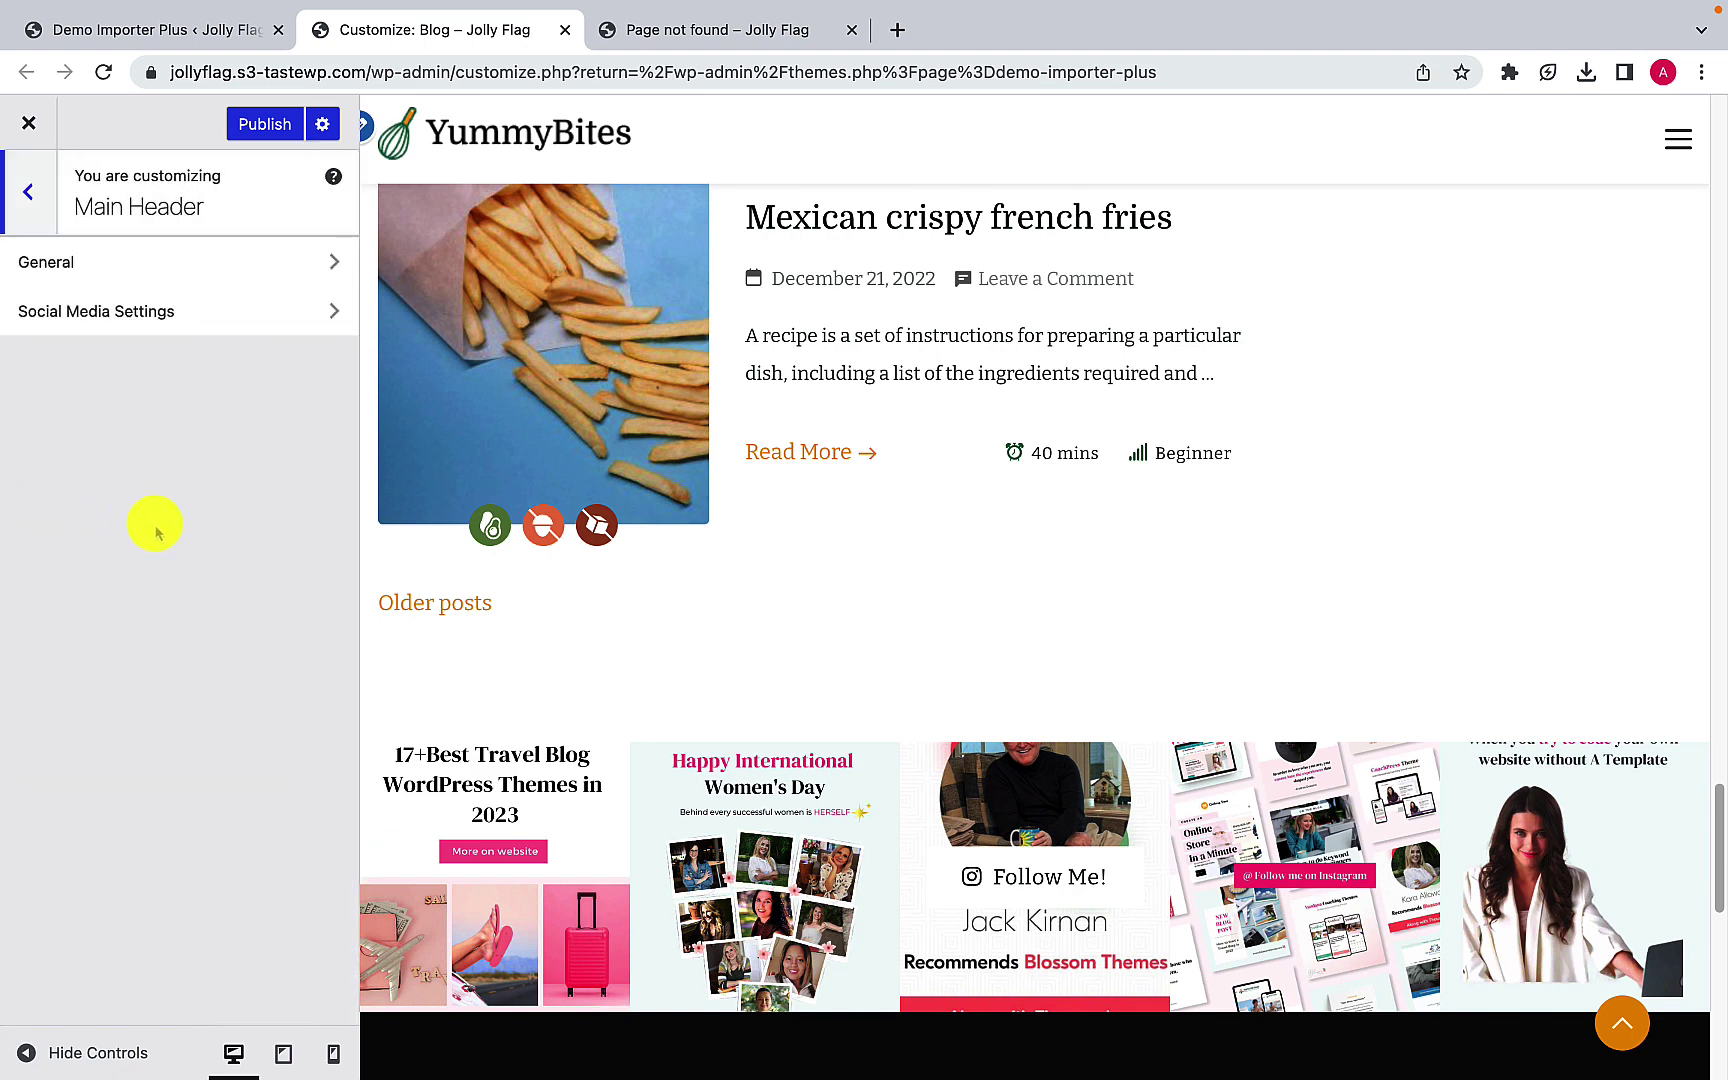
click(143, 276)
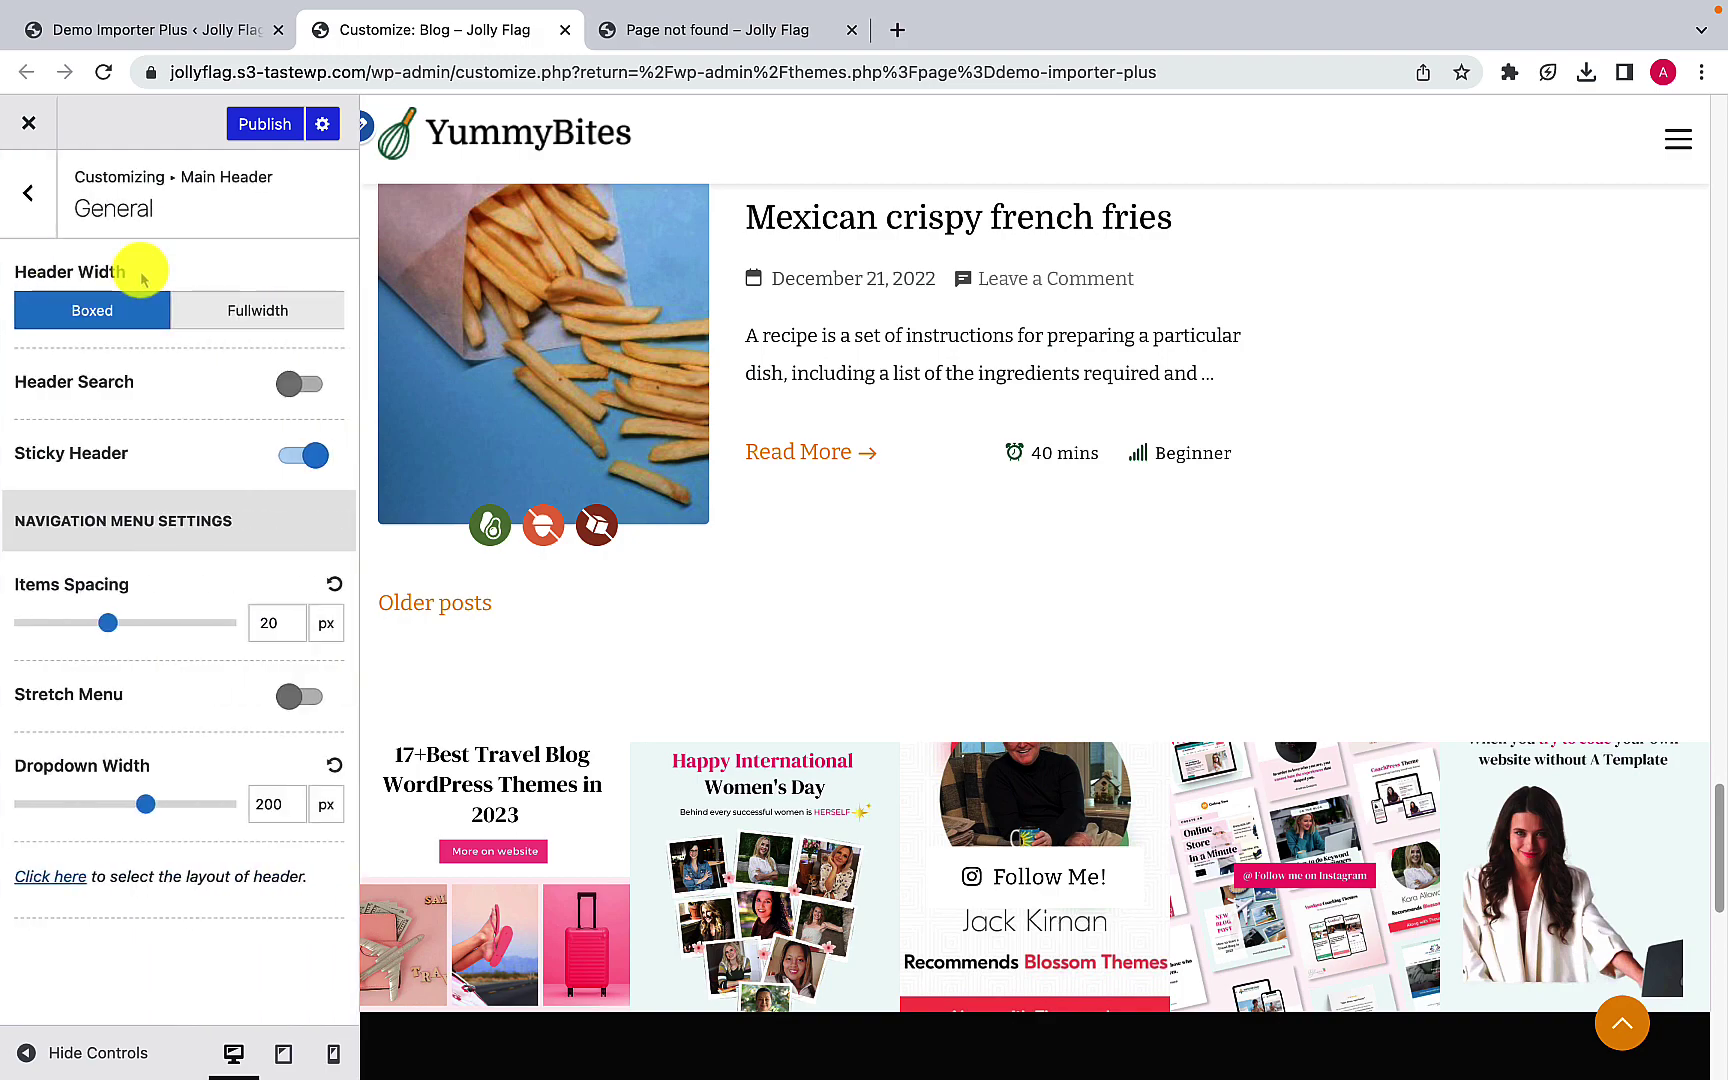
scroll(1140, 550, up, 20)
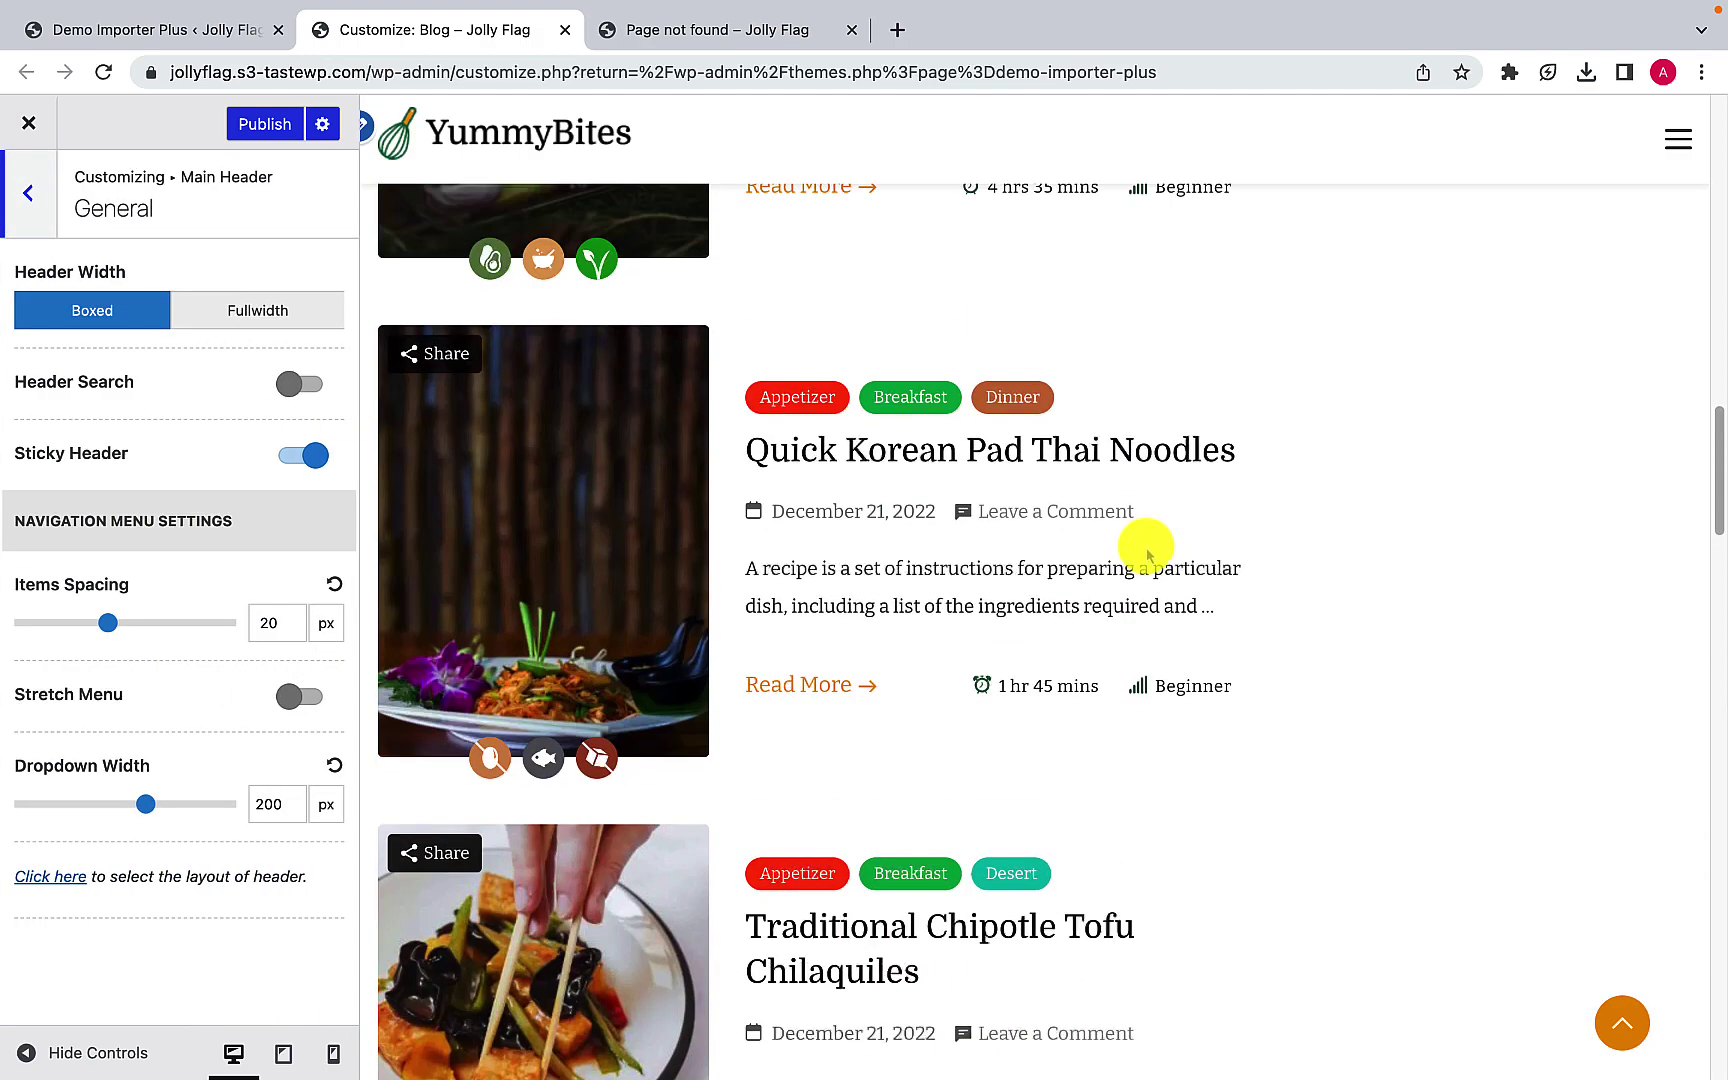
scroll(1147, 553, up, 5)
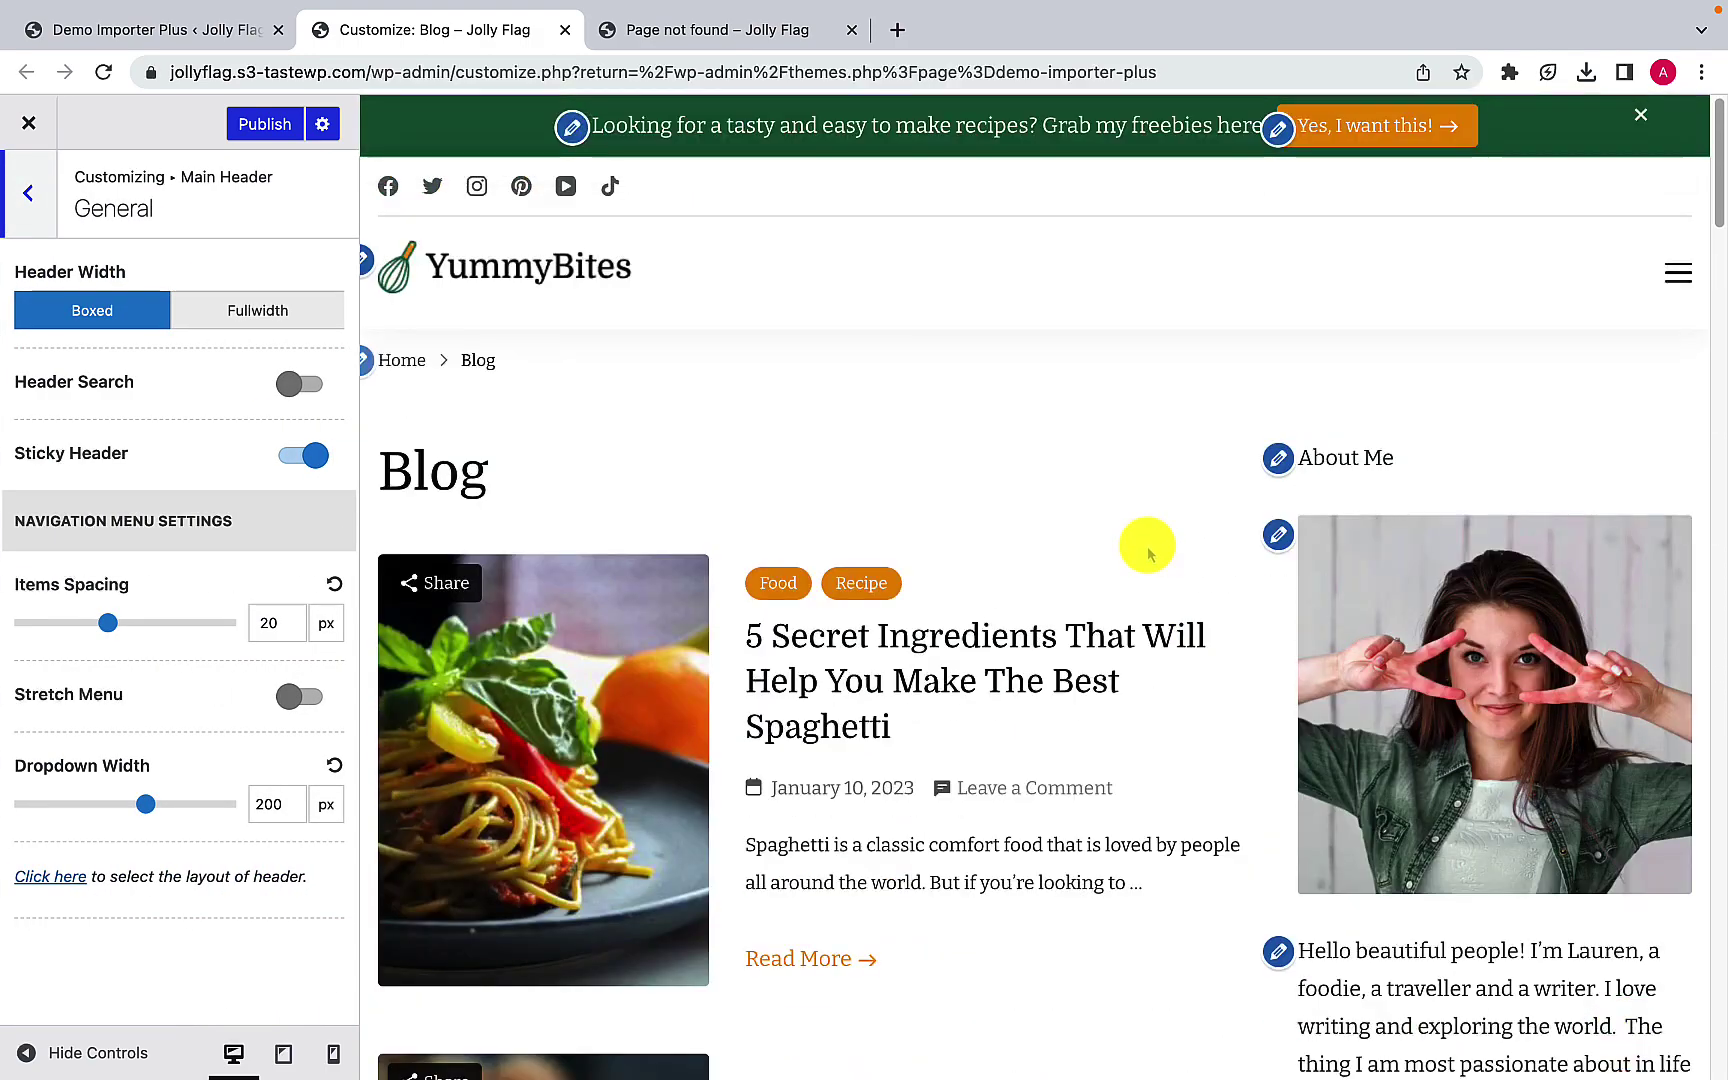
Step: Load the home page in the preview and view its boxed header at full size with the controls hidden
click(556, 287)
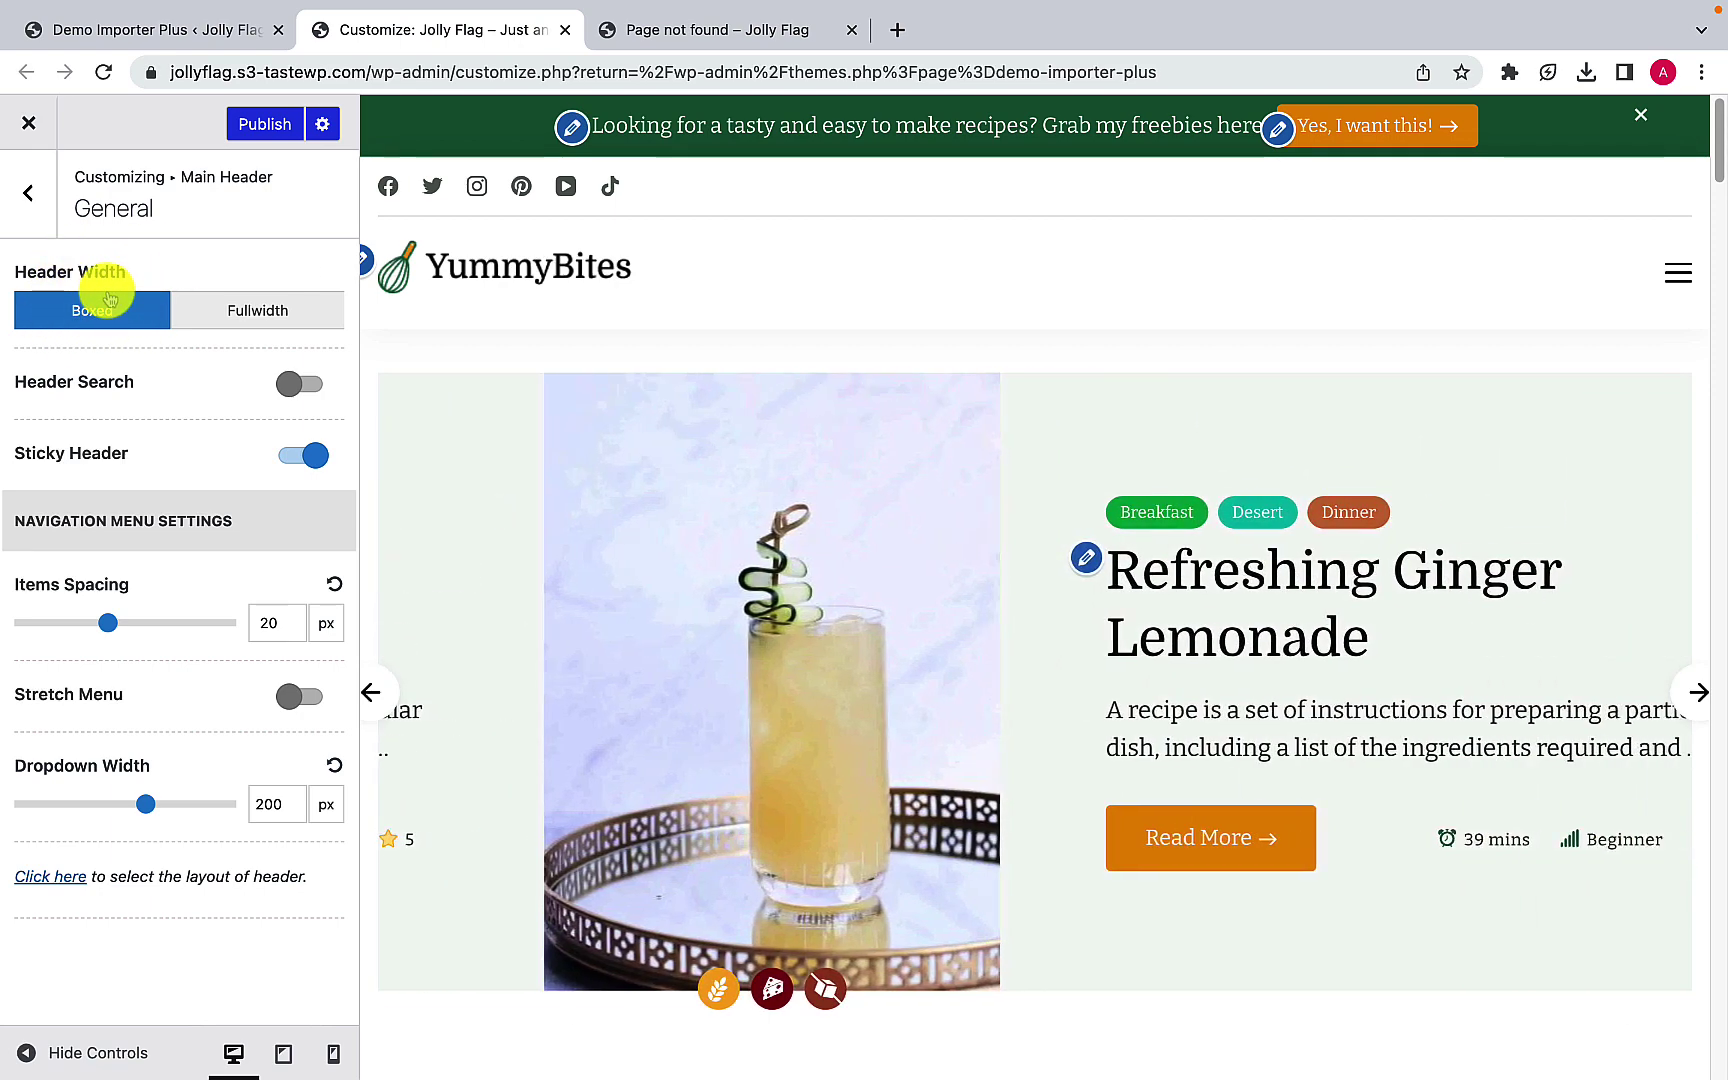
click(25, 1053)
mouse_move(1030, 352)
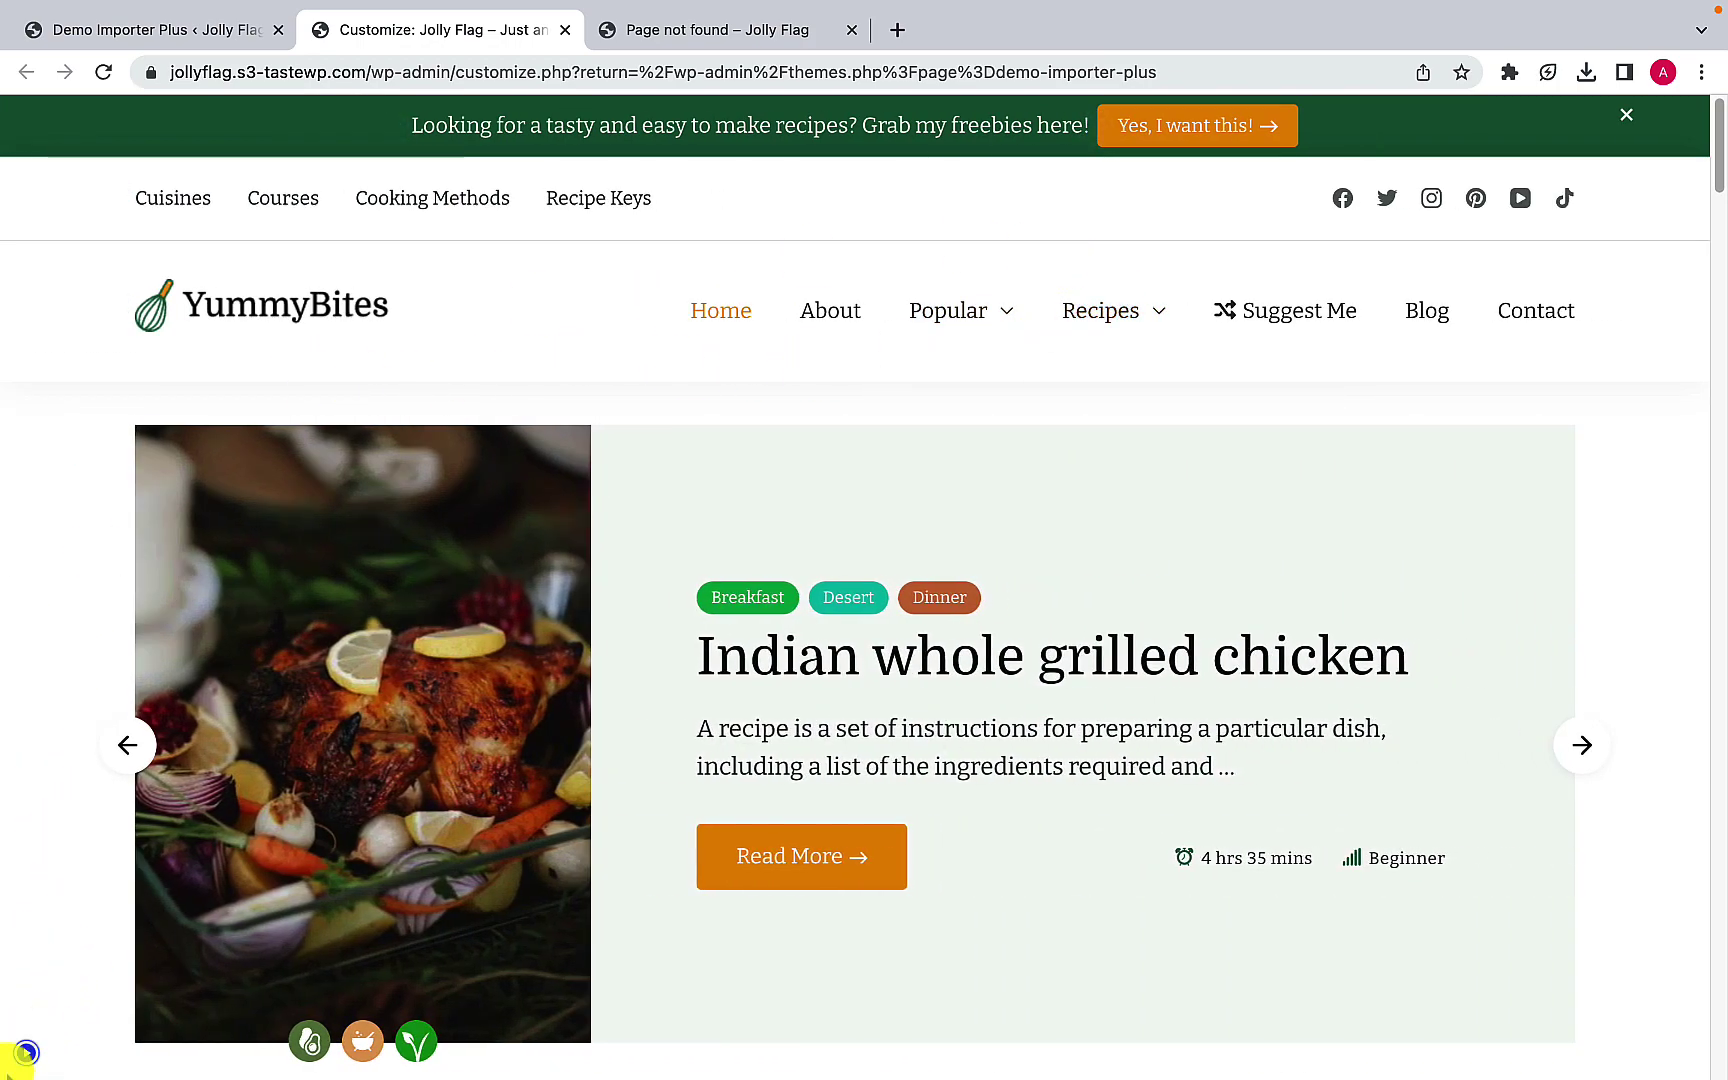
click(27, 1058)
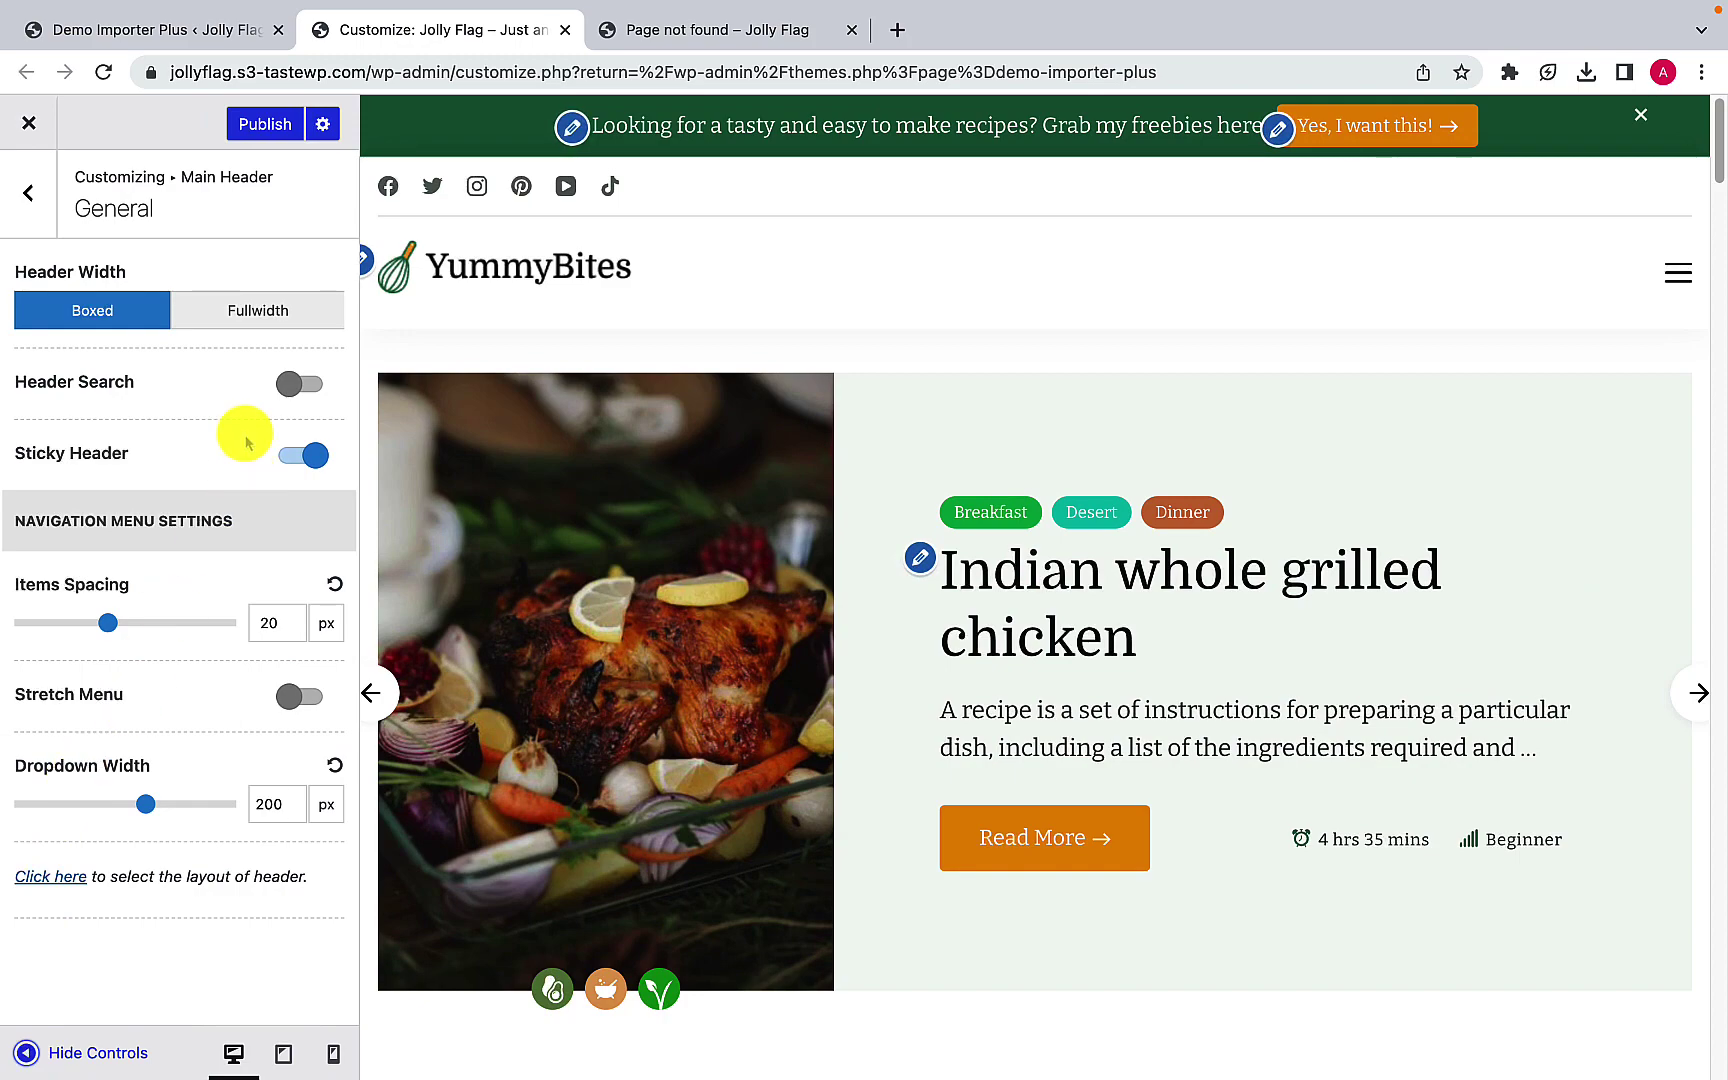
Step: Try the Fullwidth header width, check it in the full-size preview, and set the width back to Boxed
click(267, 322)
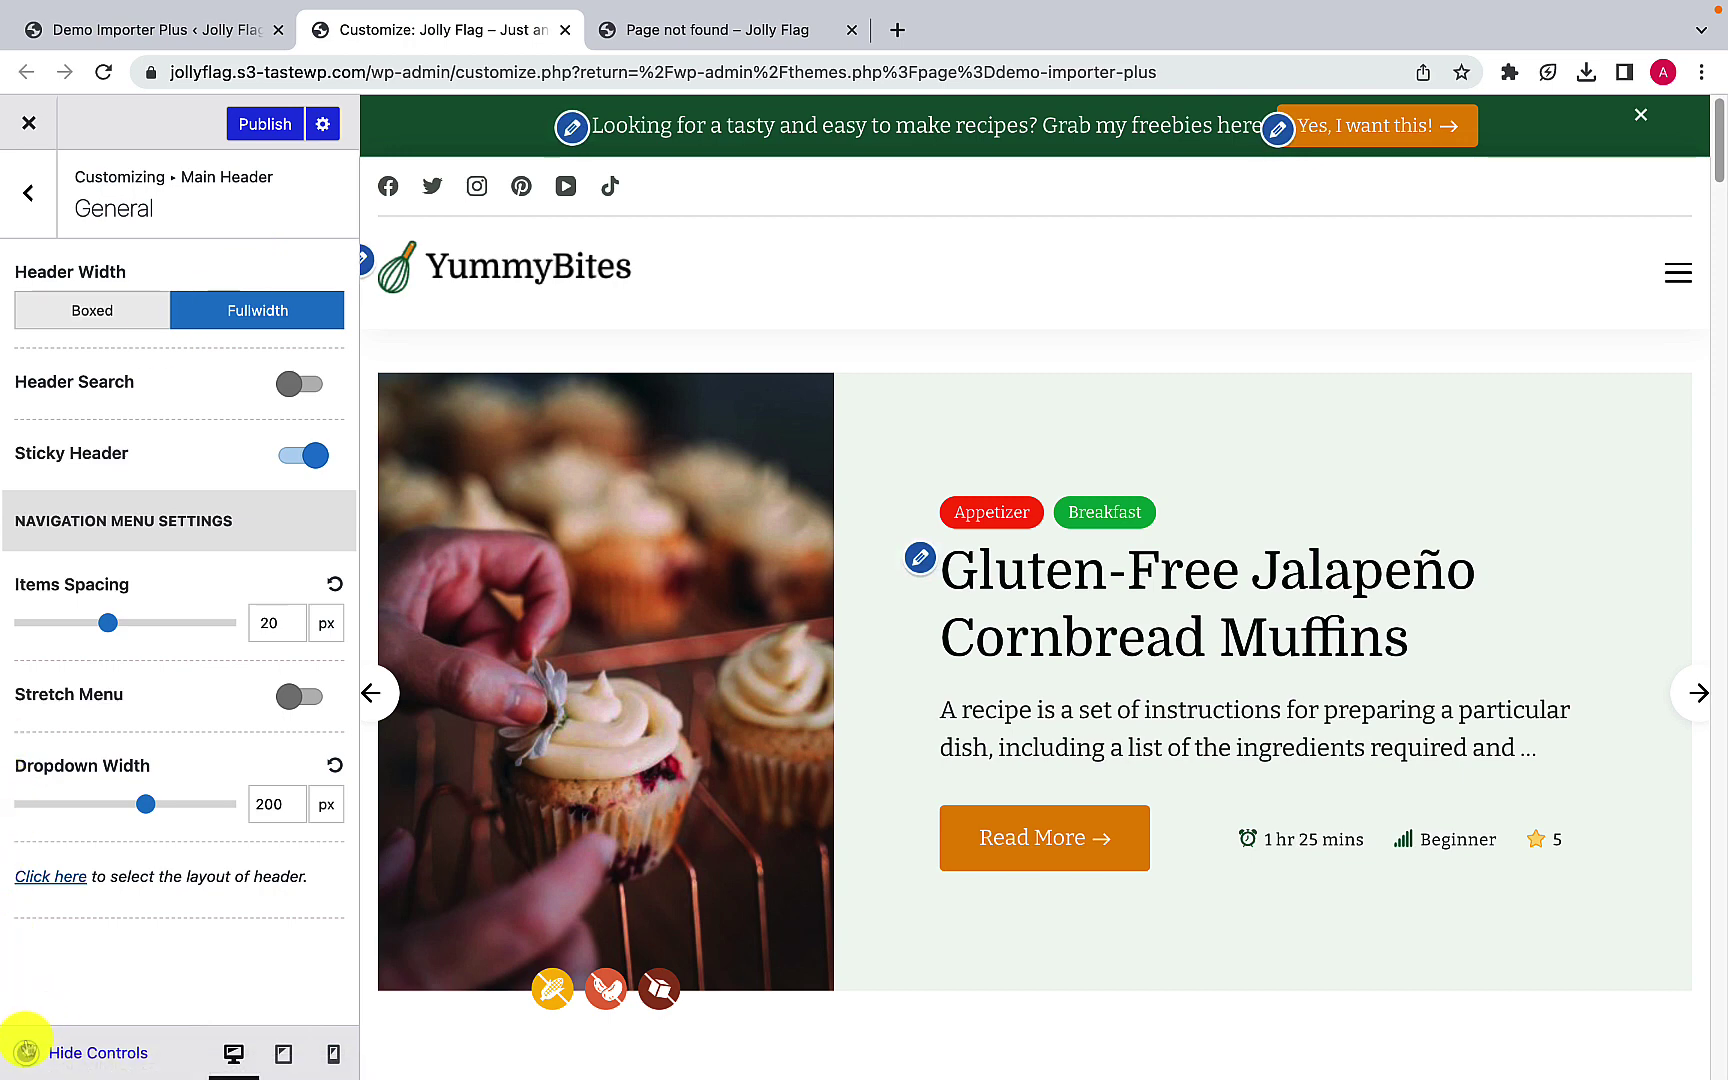
click(27, 1048)
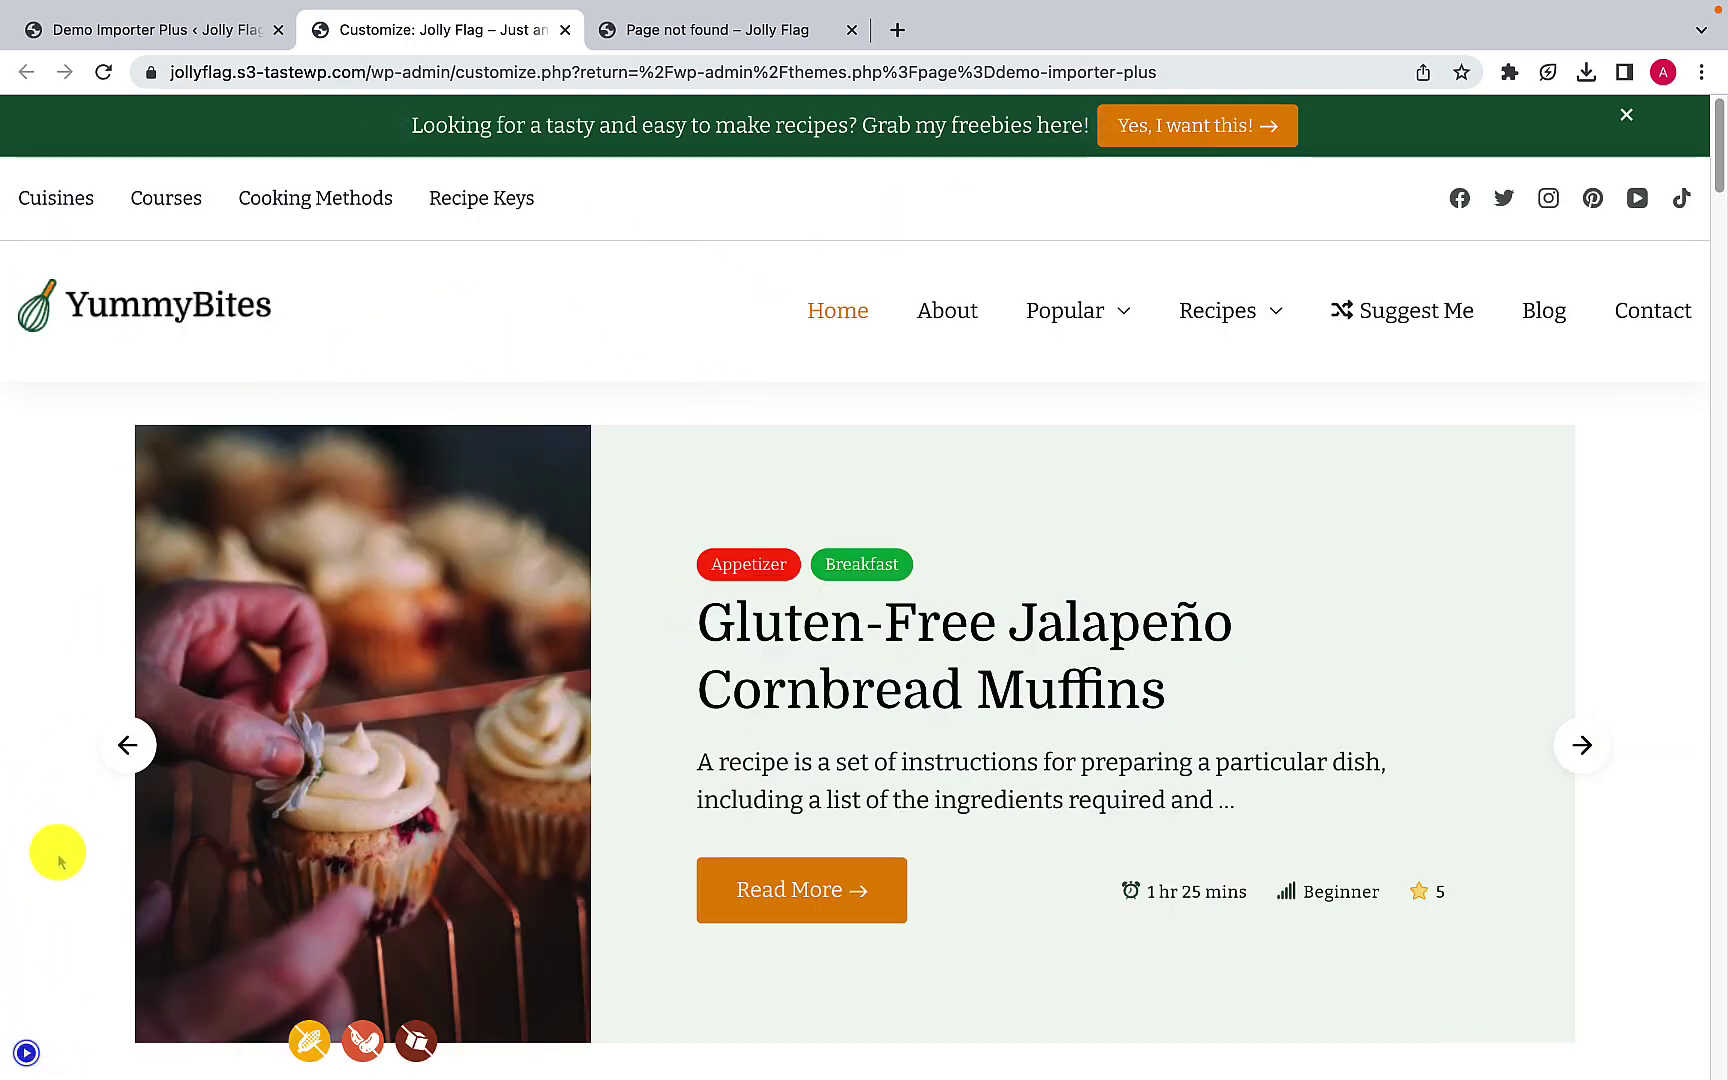
click(43, 1050)
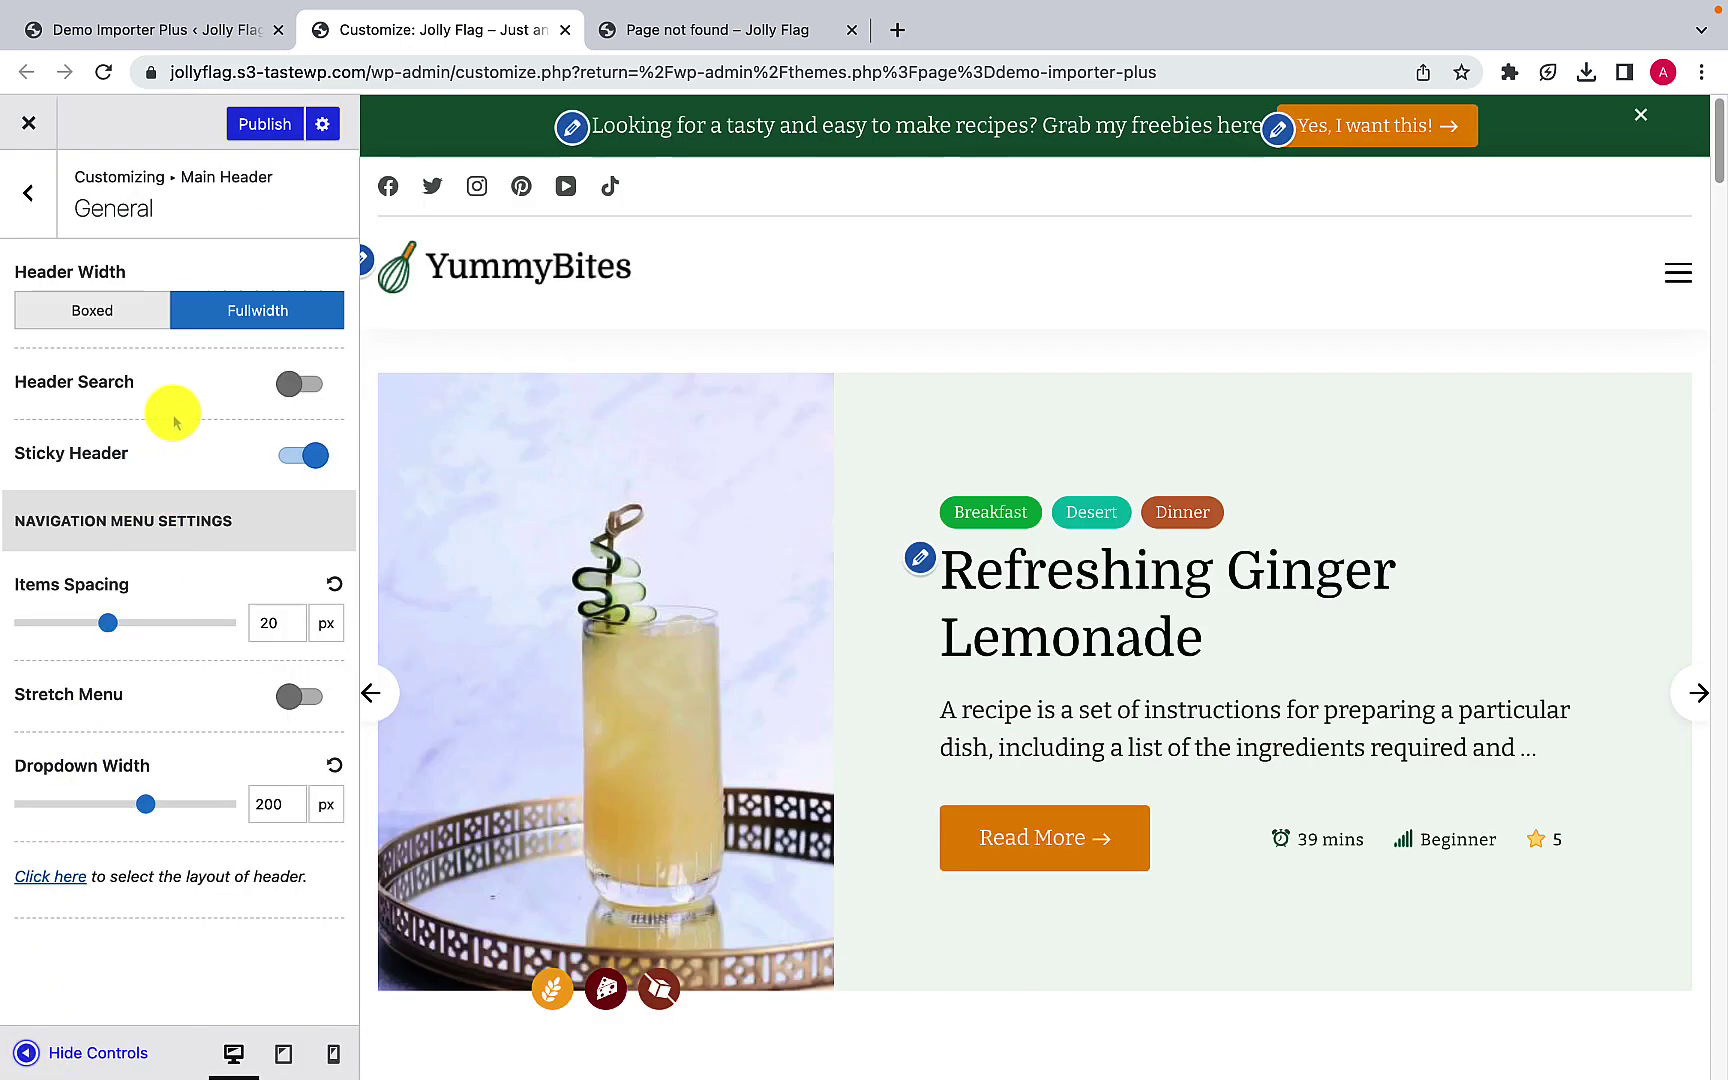
click(117, 307)
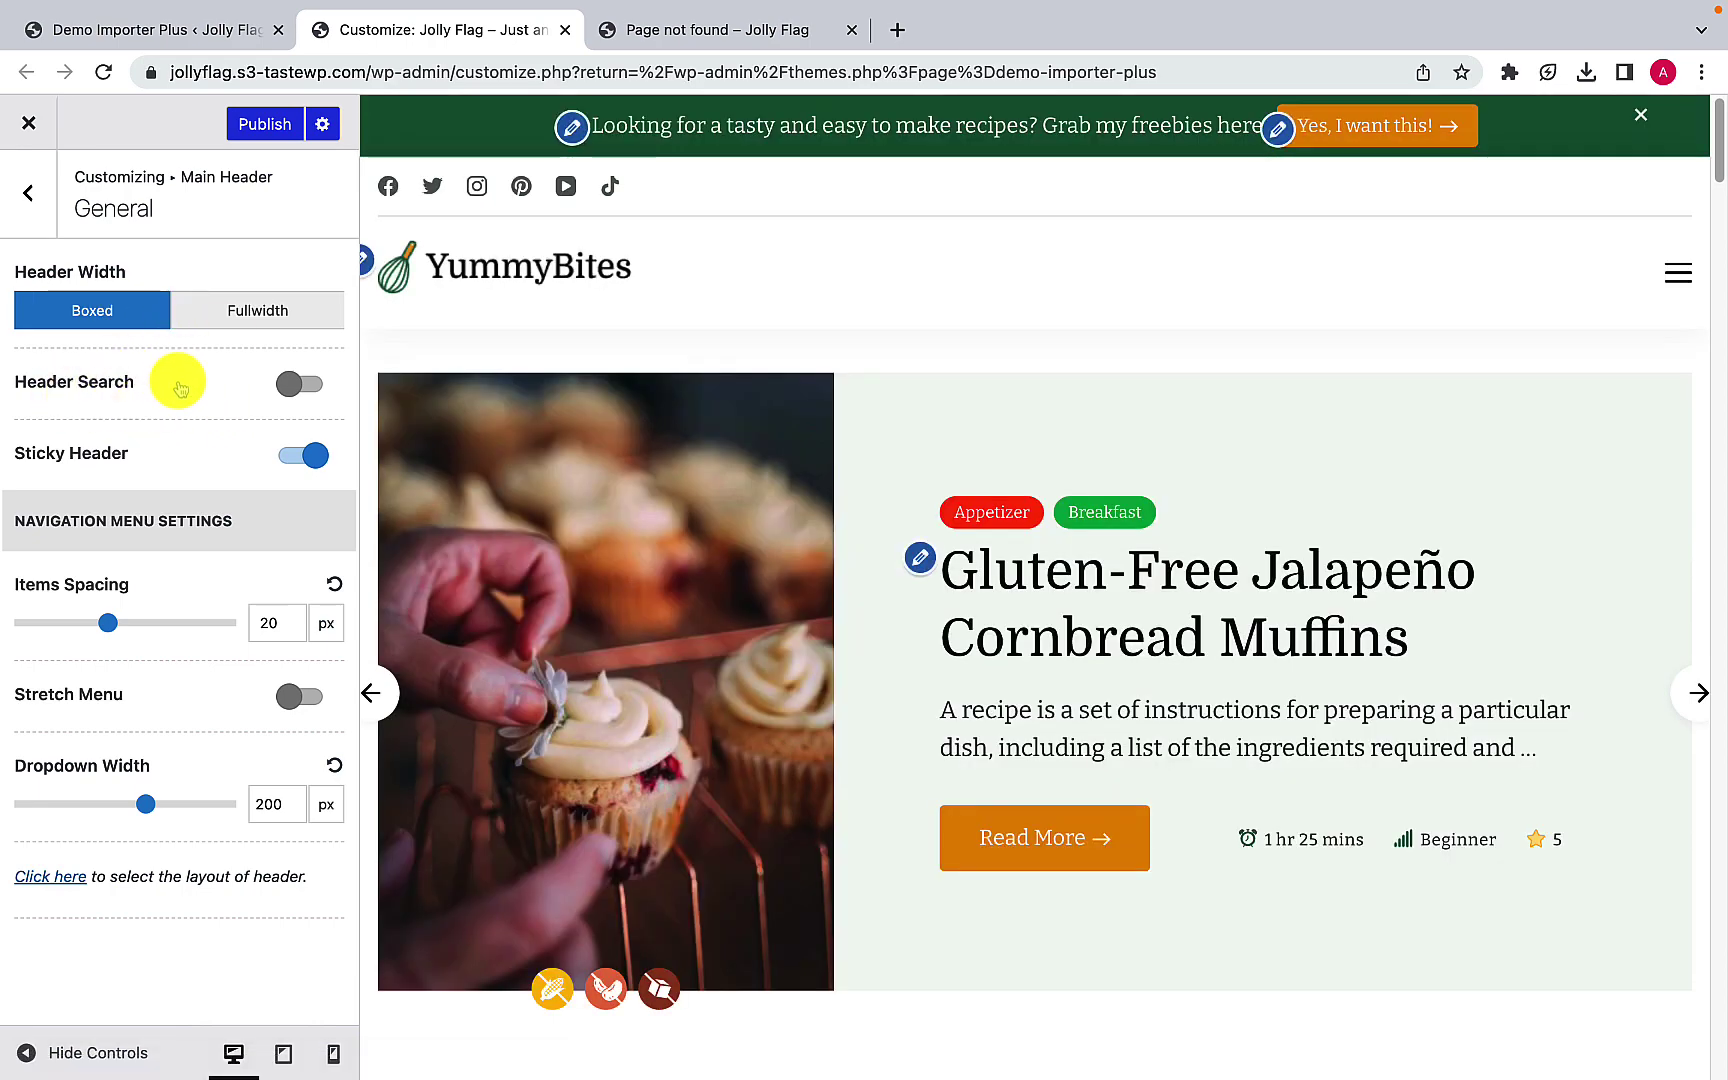
Step: Enable Header Search and check the sticky header's behaviour further down the home page
click(294, 390)
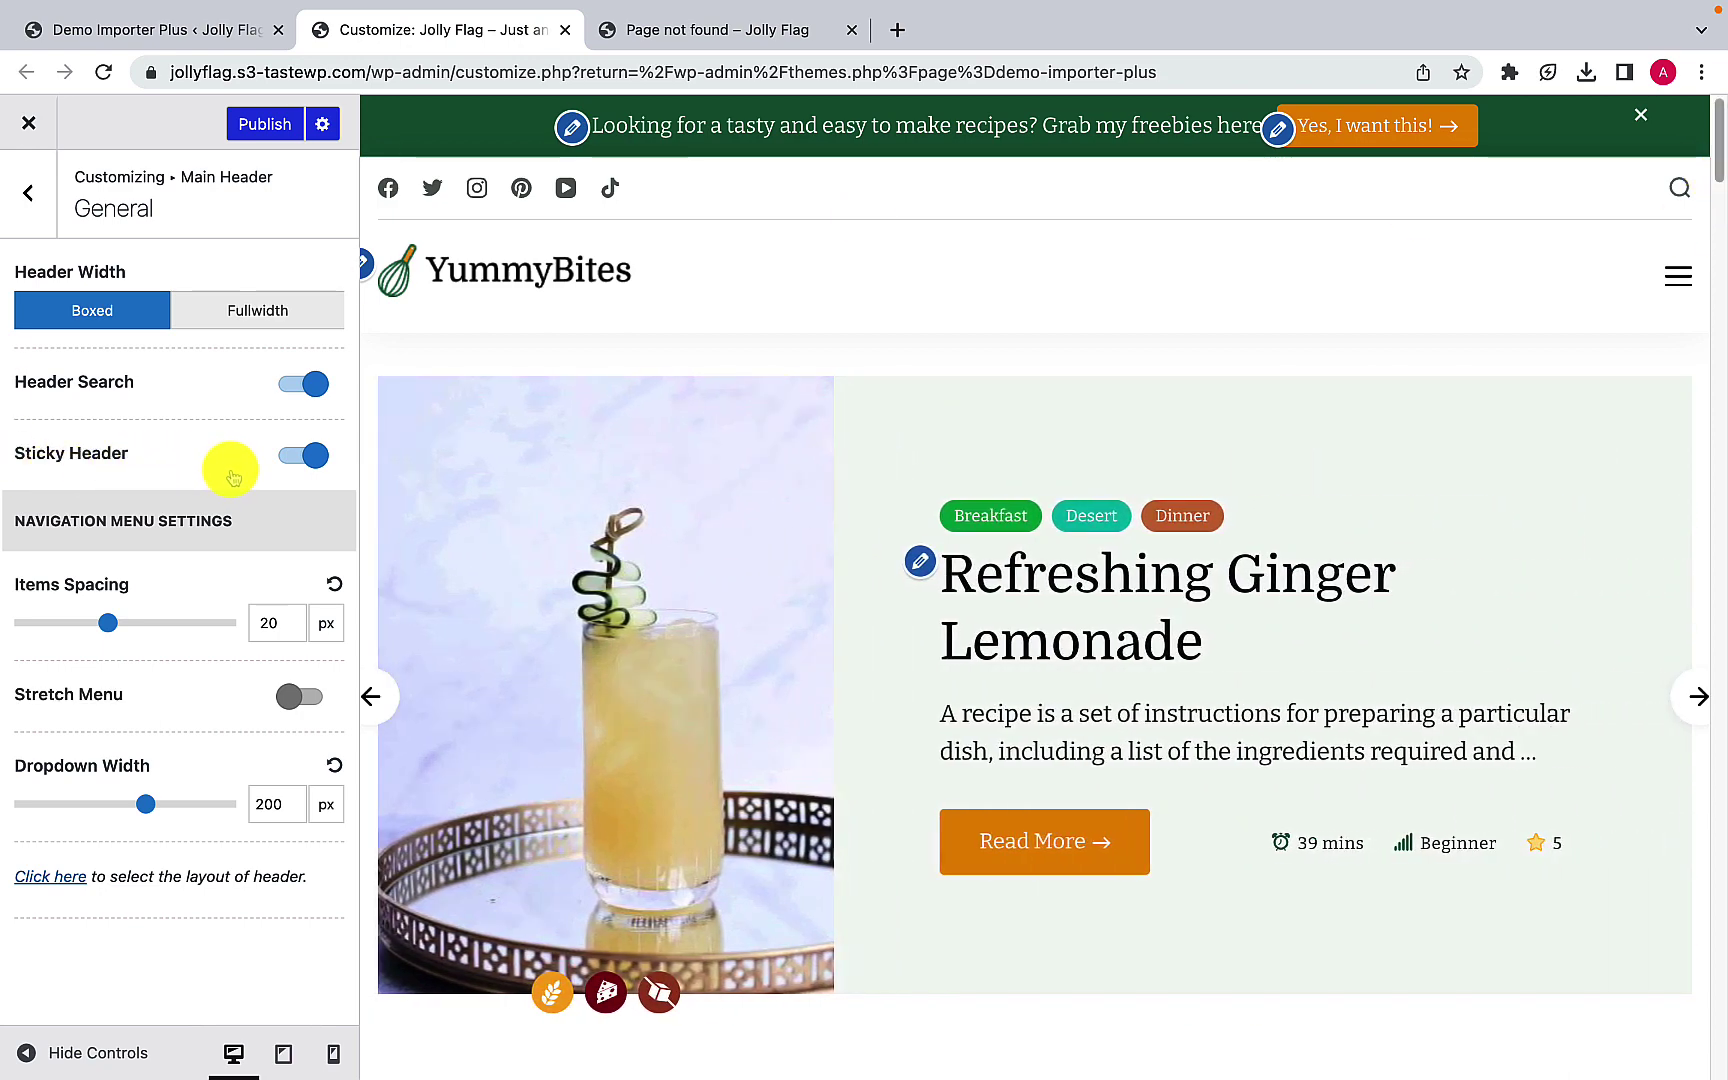
scroll(769, 440, down, 10)
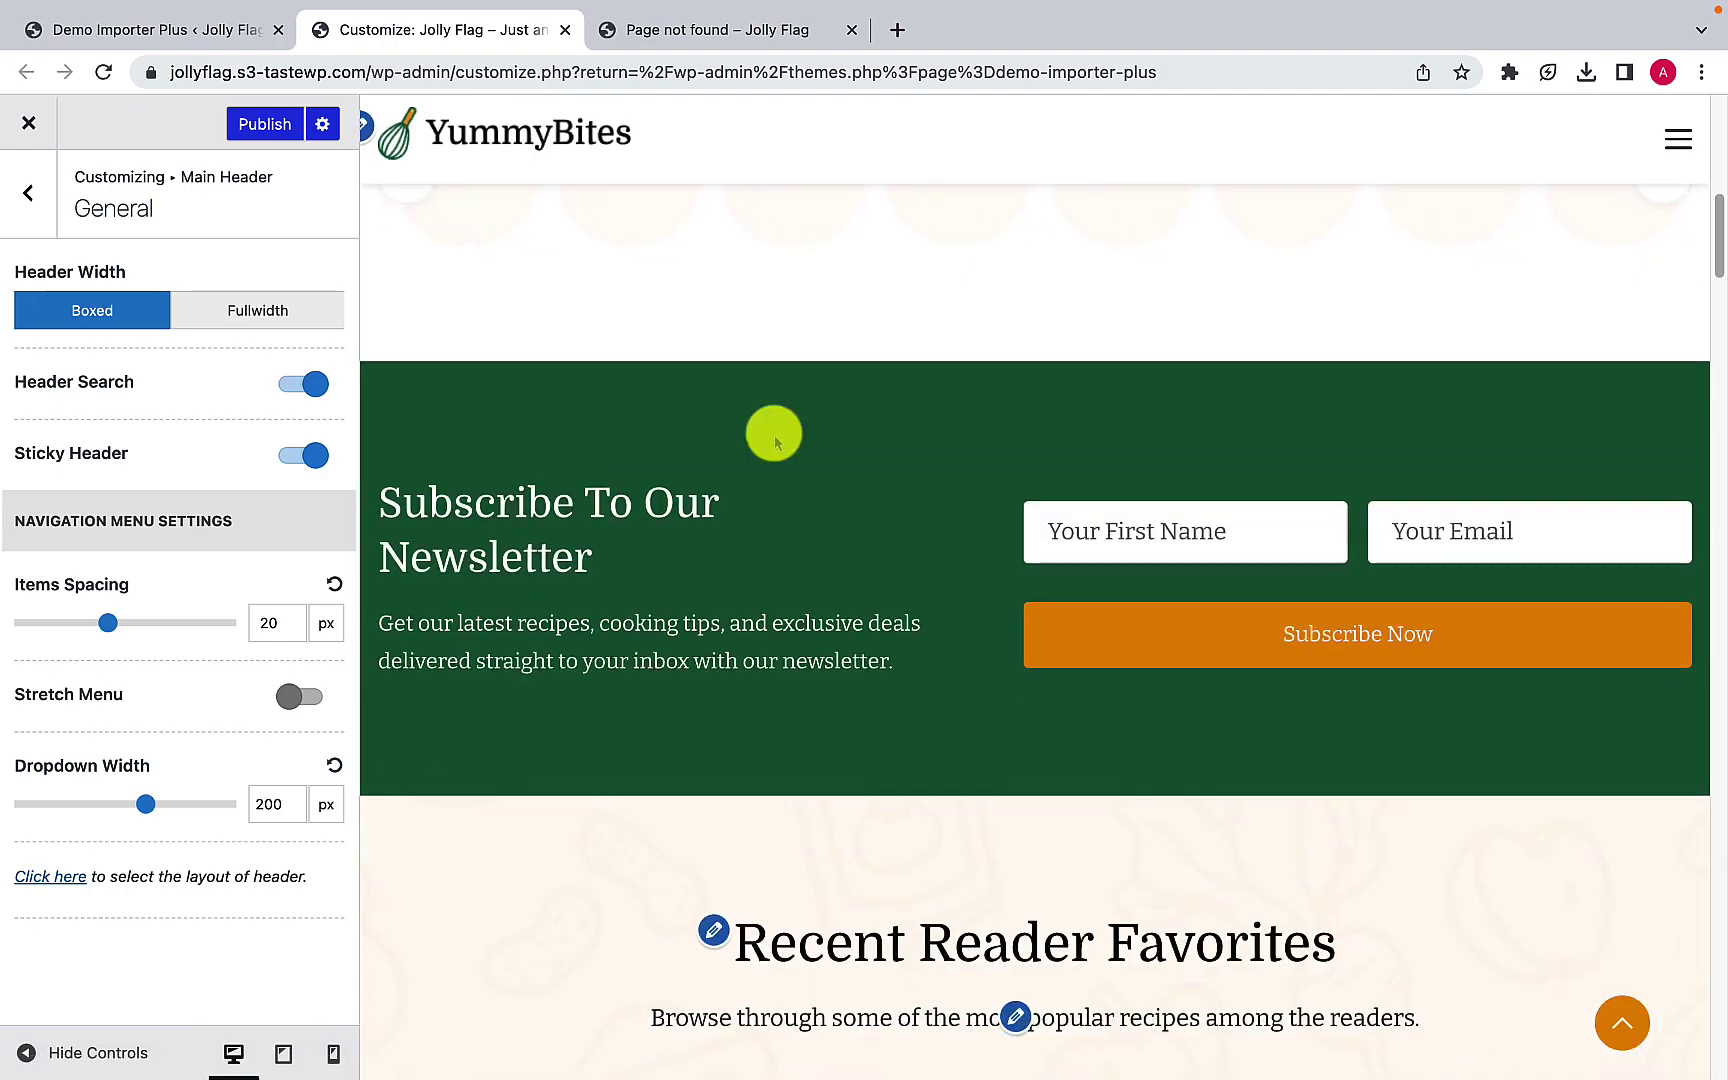
scroll(771, 536, down, 8)
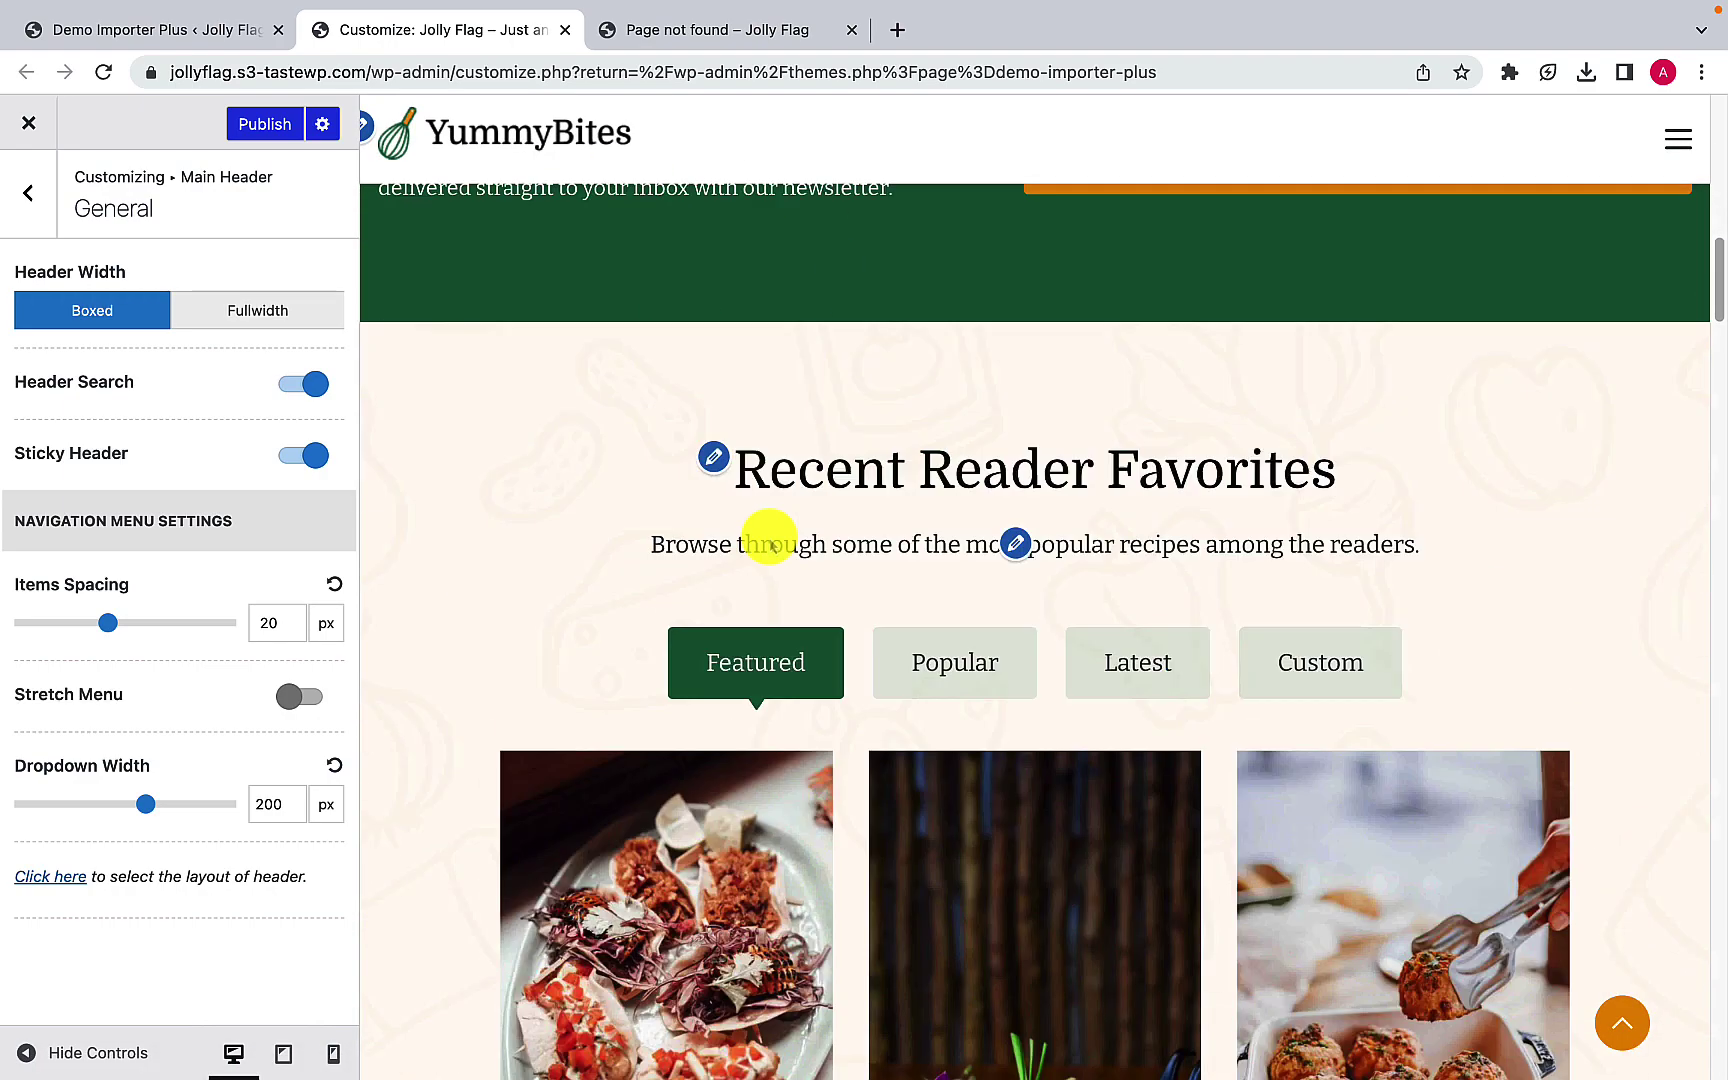
Step: Switch Sticky Header off and back on, checking the header's behaviour along the home page in both states
scroll(775, 545, up, 1)
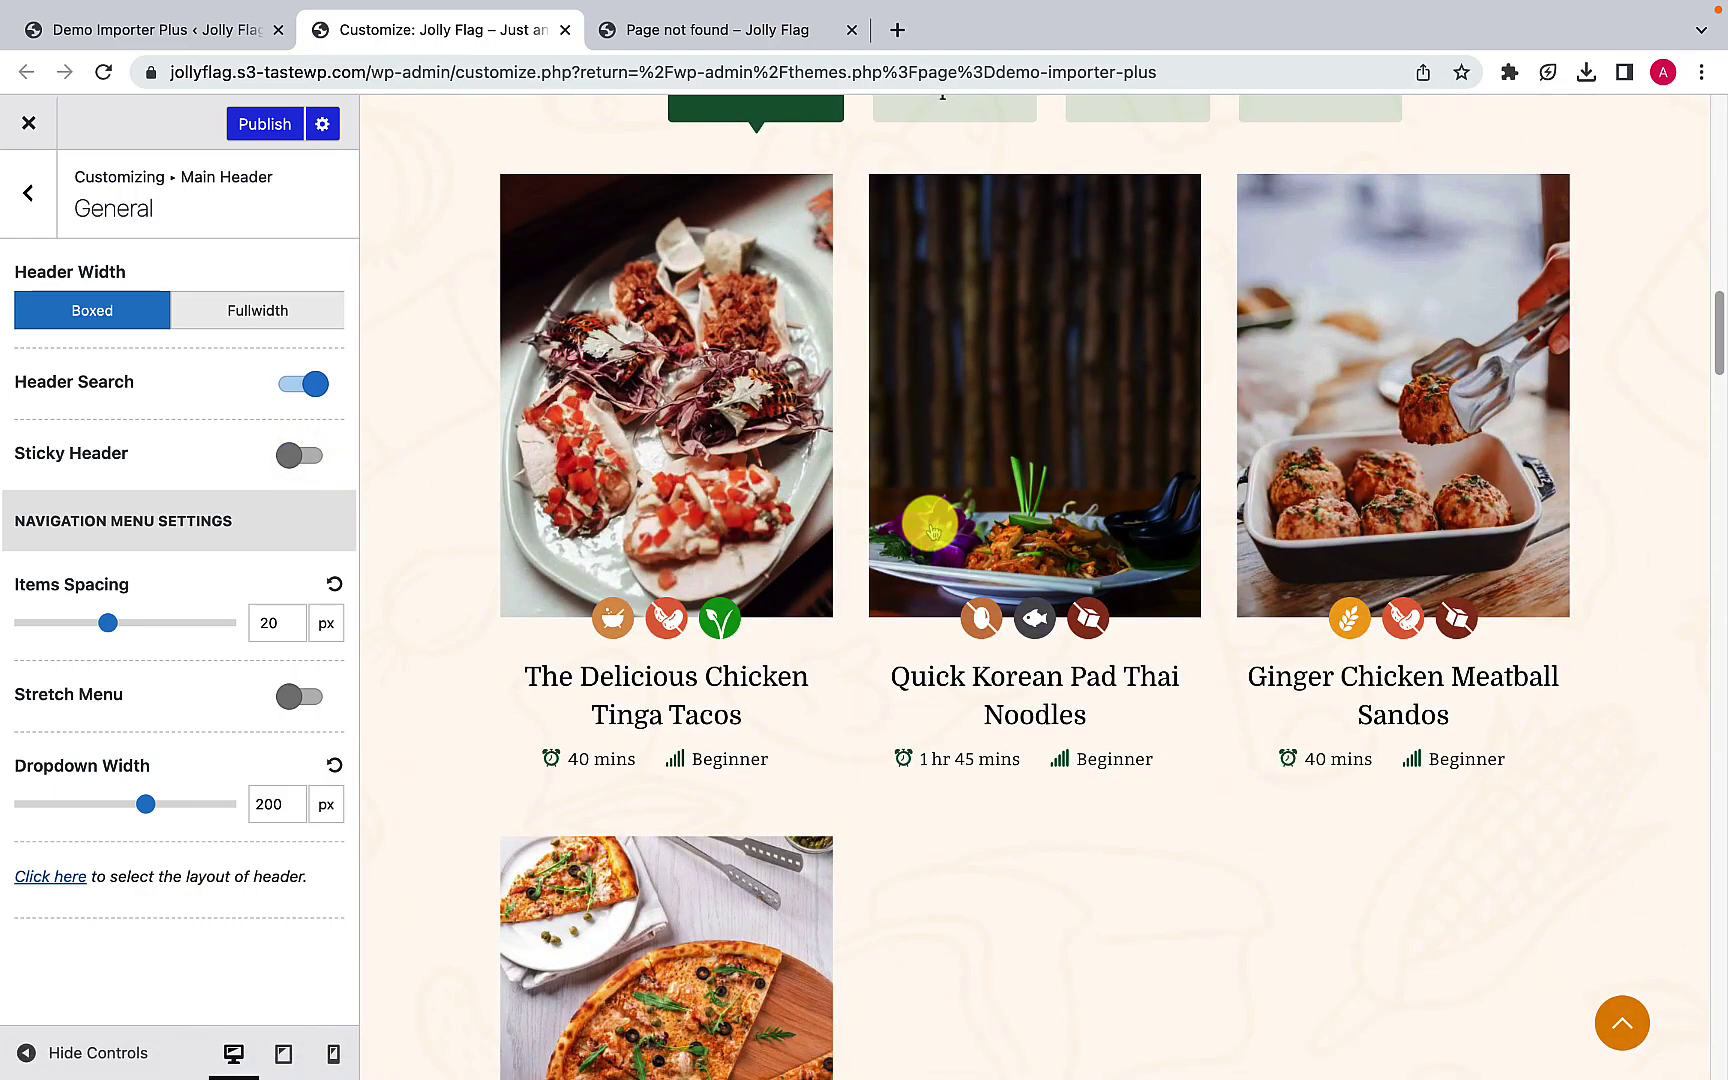
scroll(933, 527, down, 5)
scroll(950, 521, up, 20)
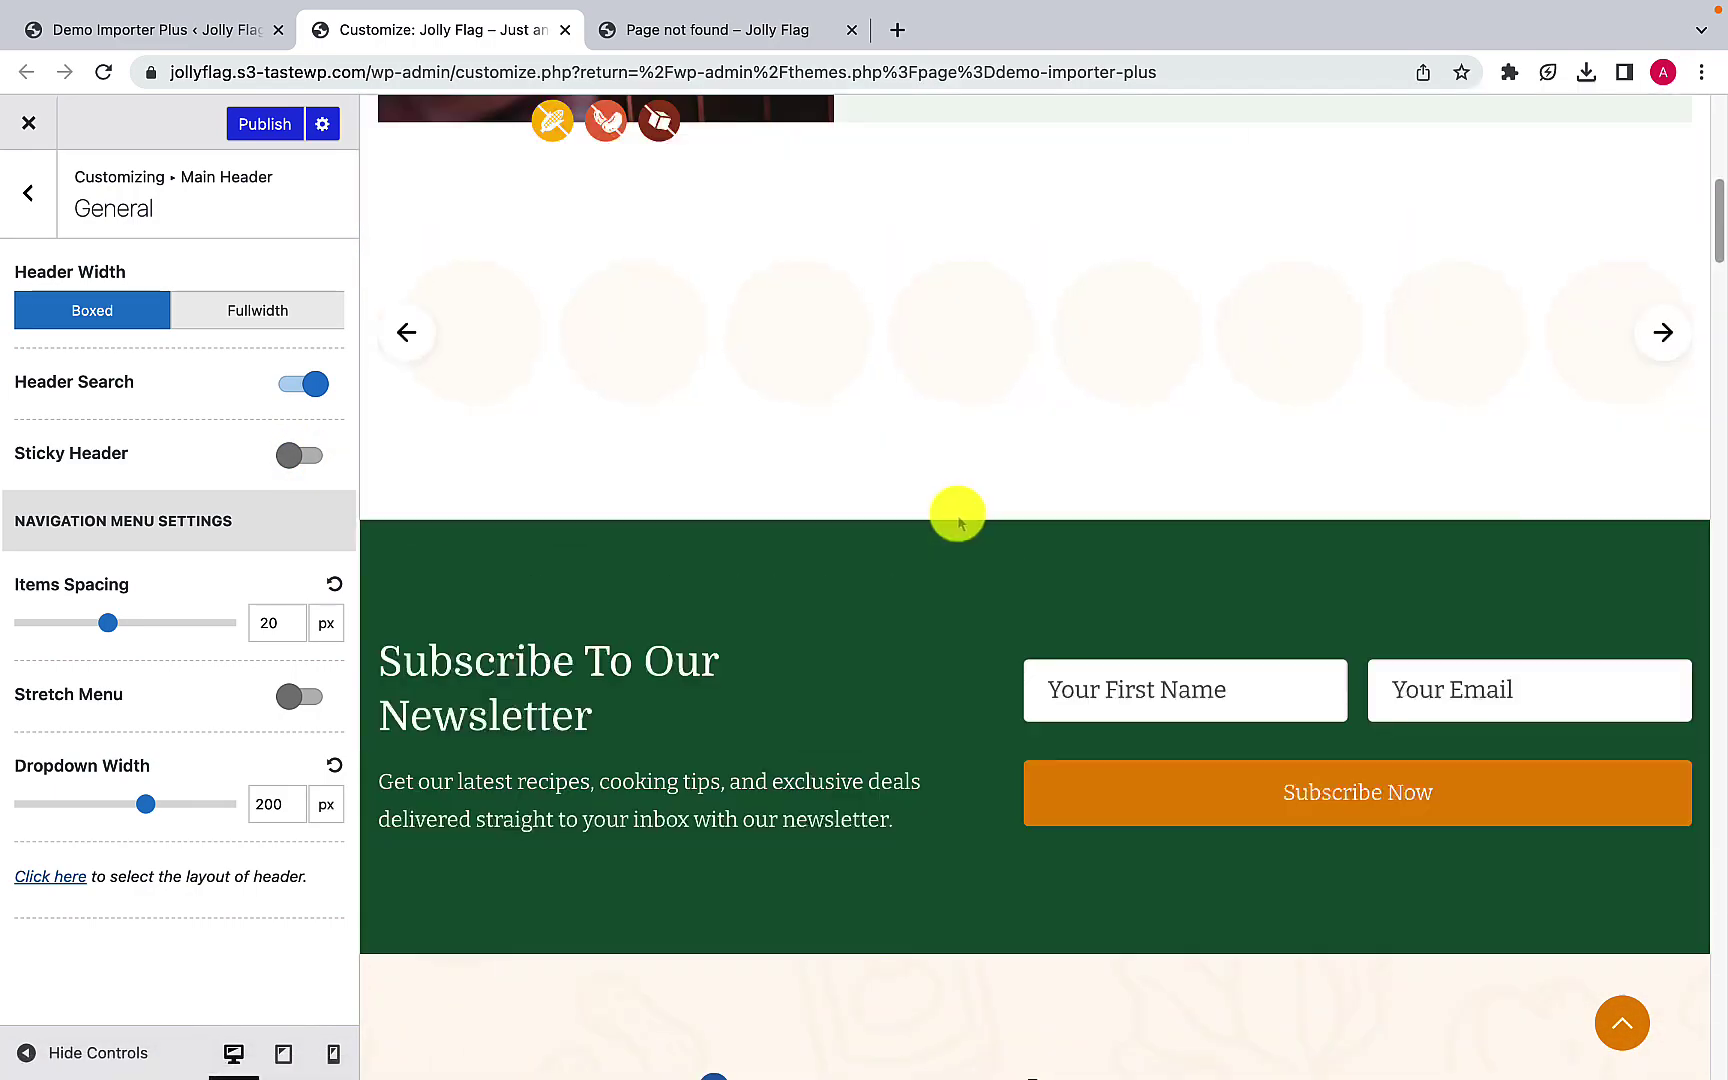
scroll(963, 520, down, 14)
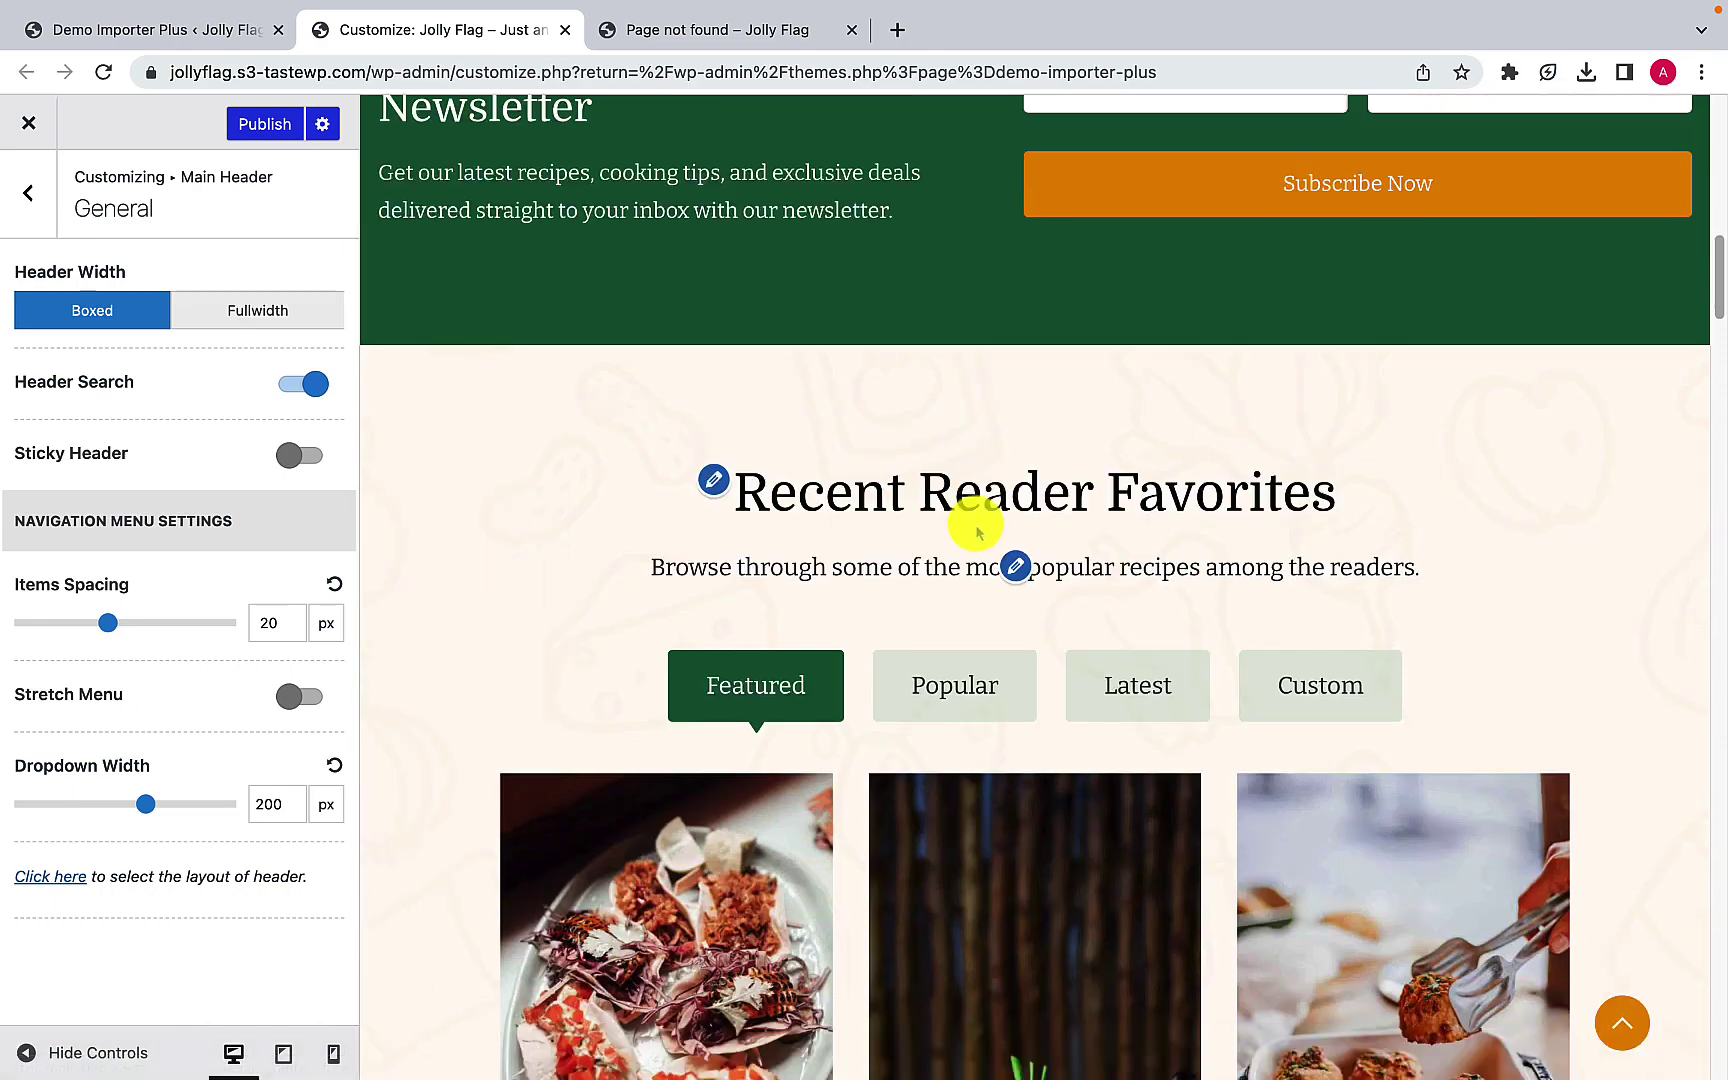
scroll(1012, 540, up, 6)
scroll(970, 520, up, 10)
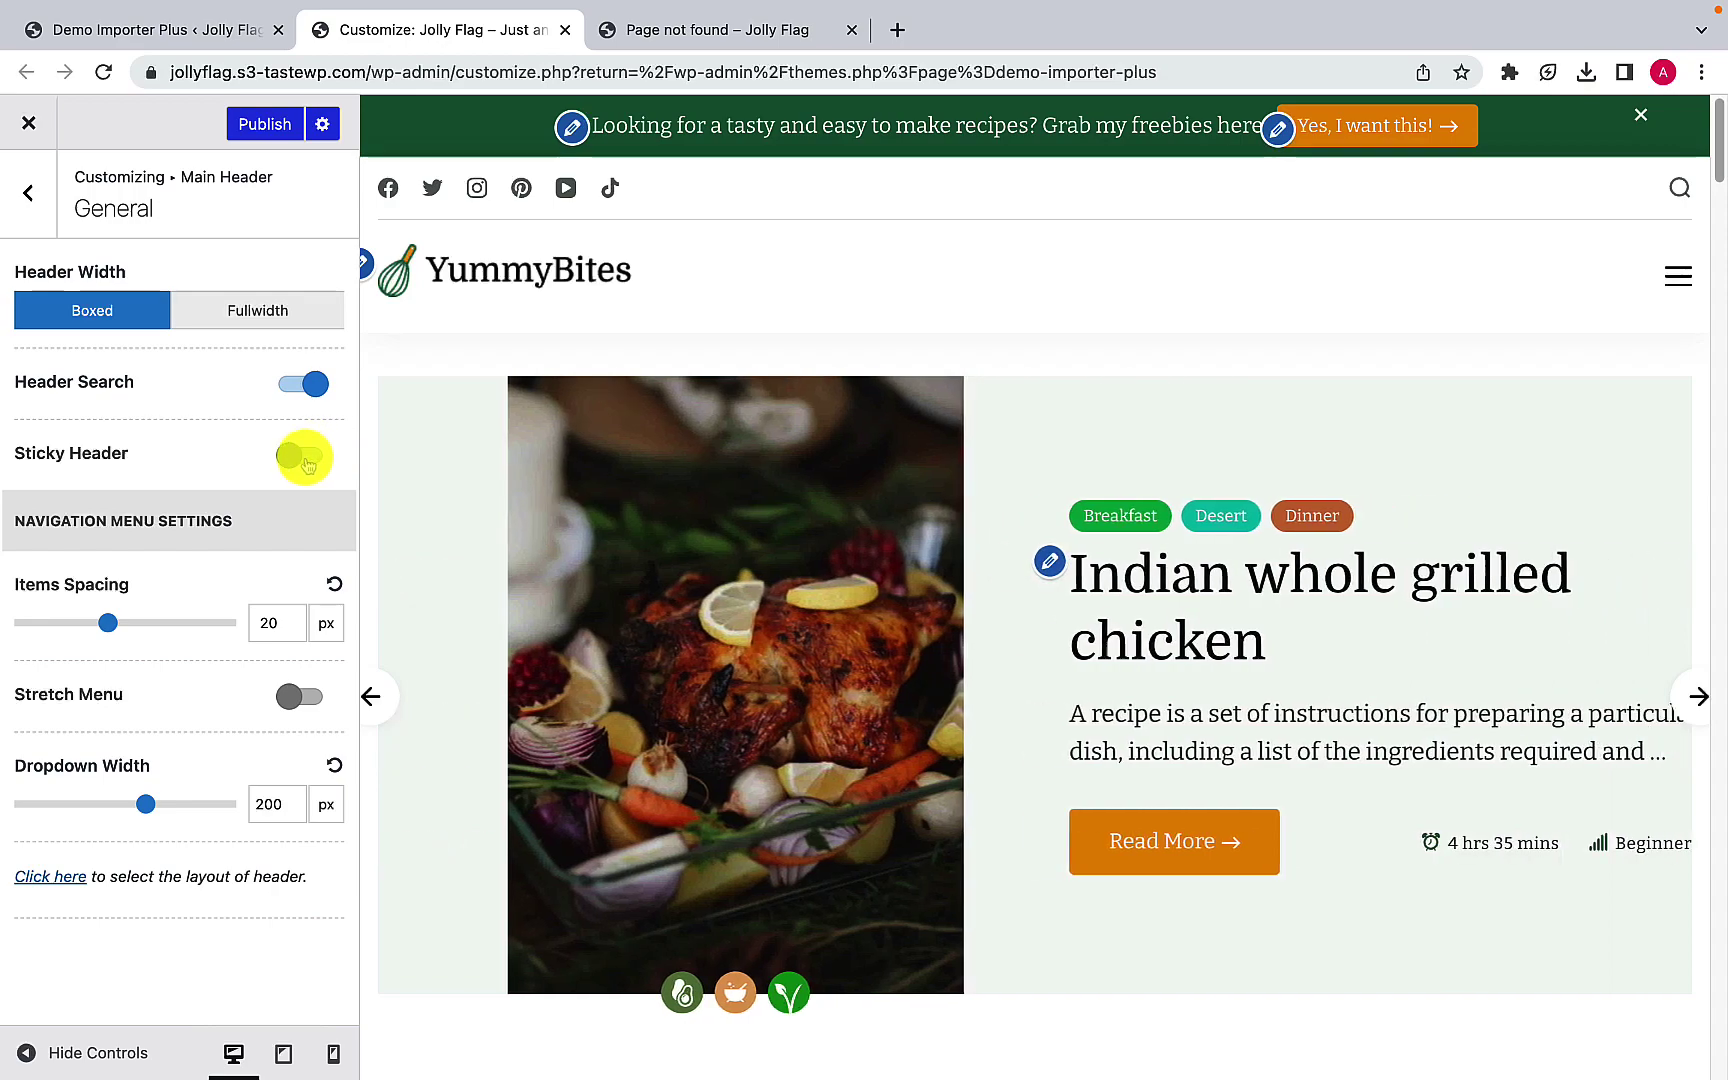
click(310, 458)
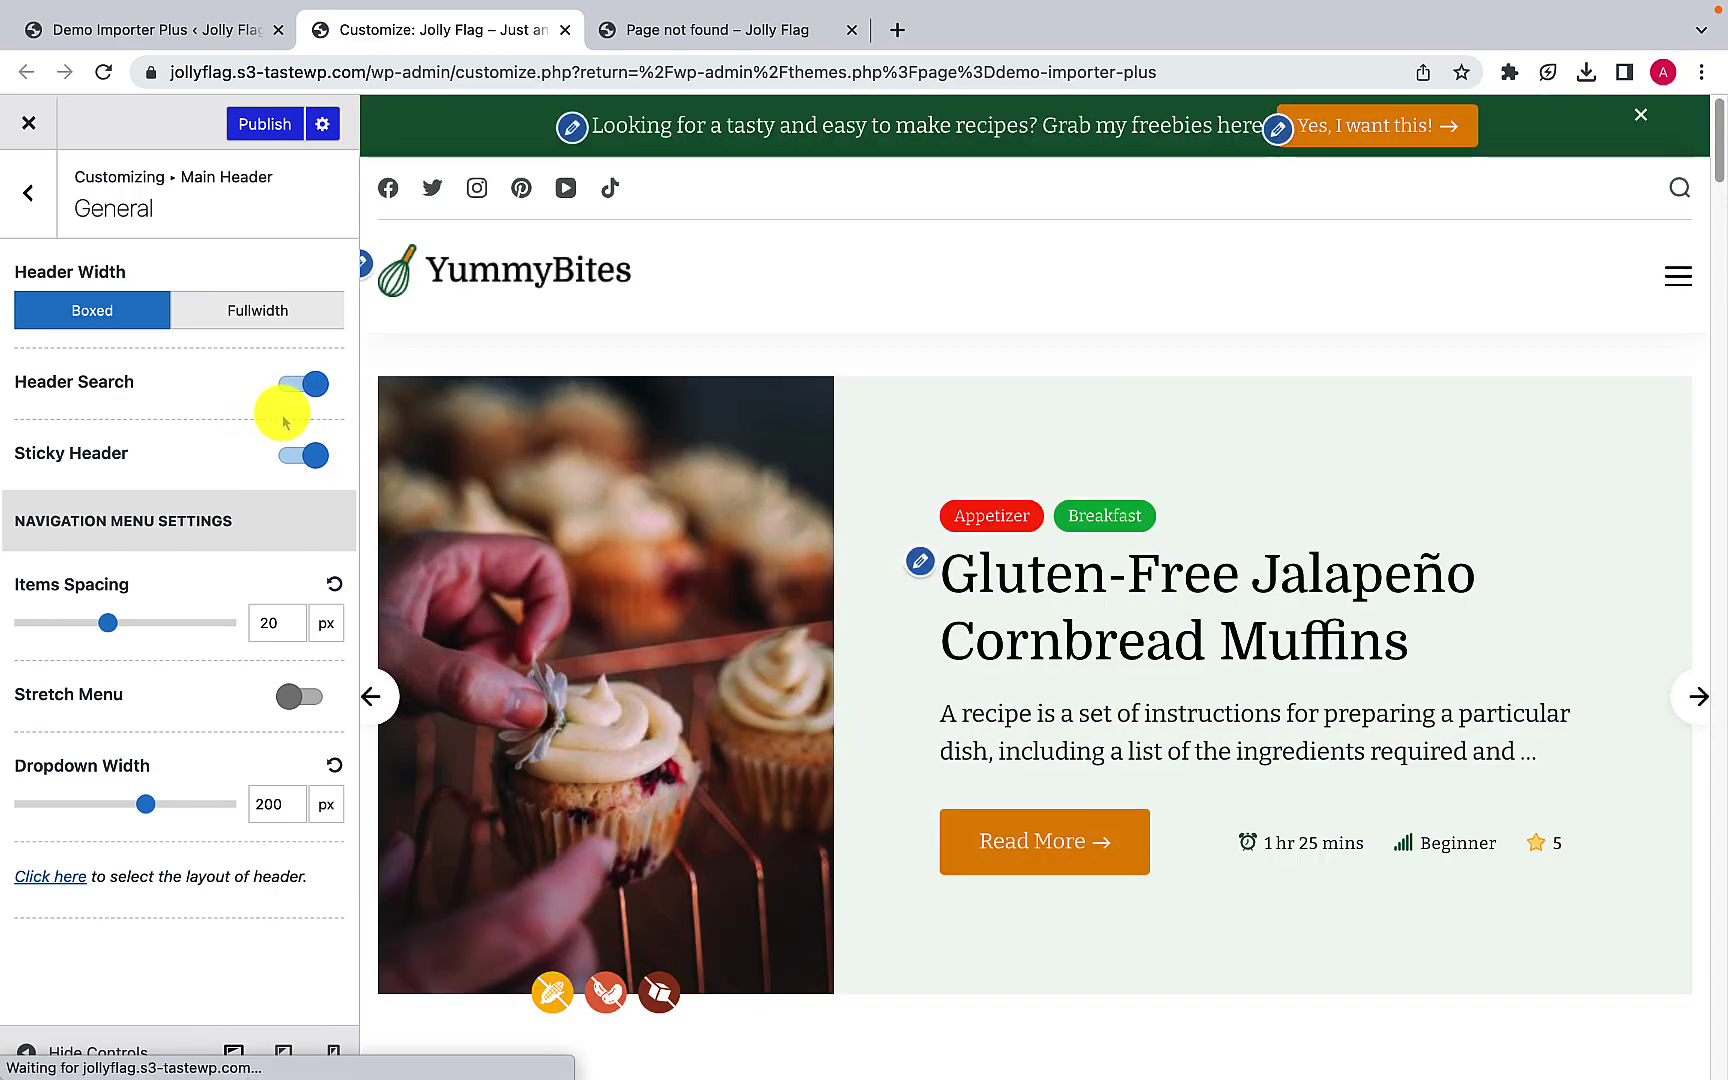
scroll(1064, 509, down, 10)
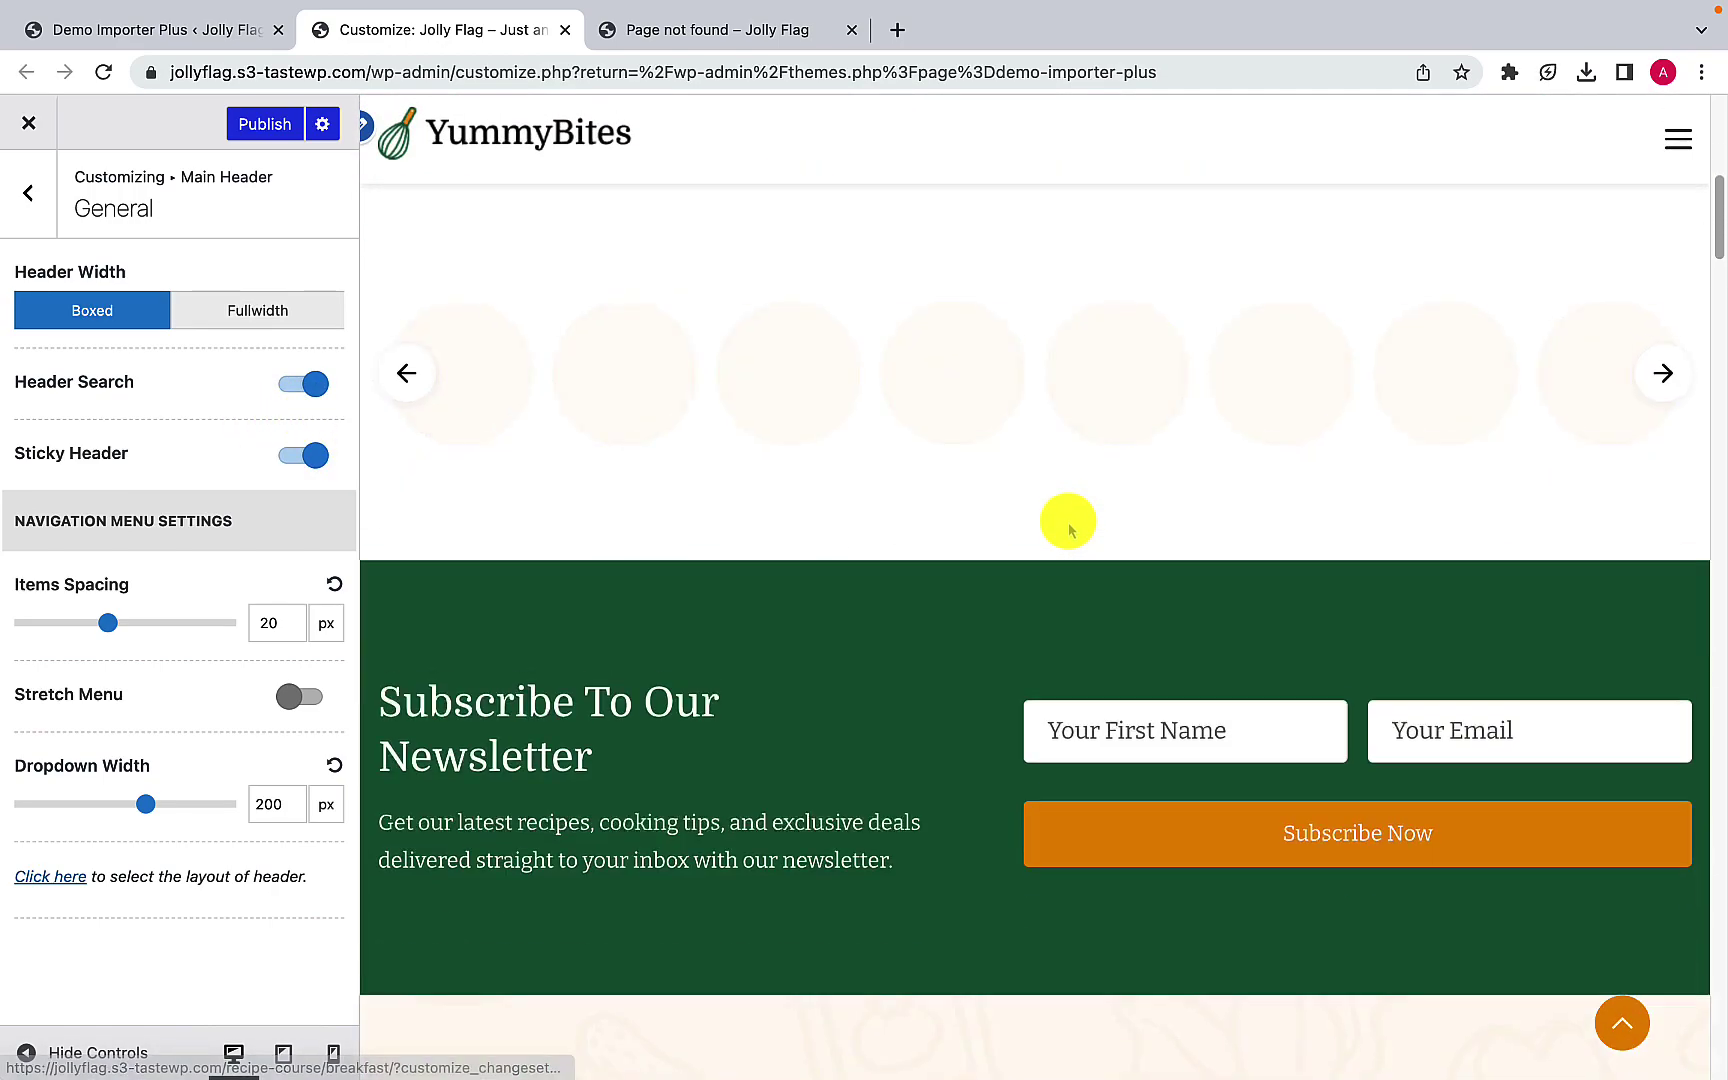
scroll(1090, 527, down, 4)
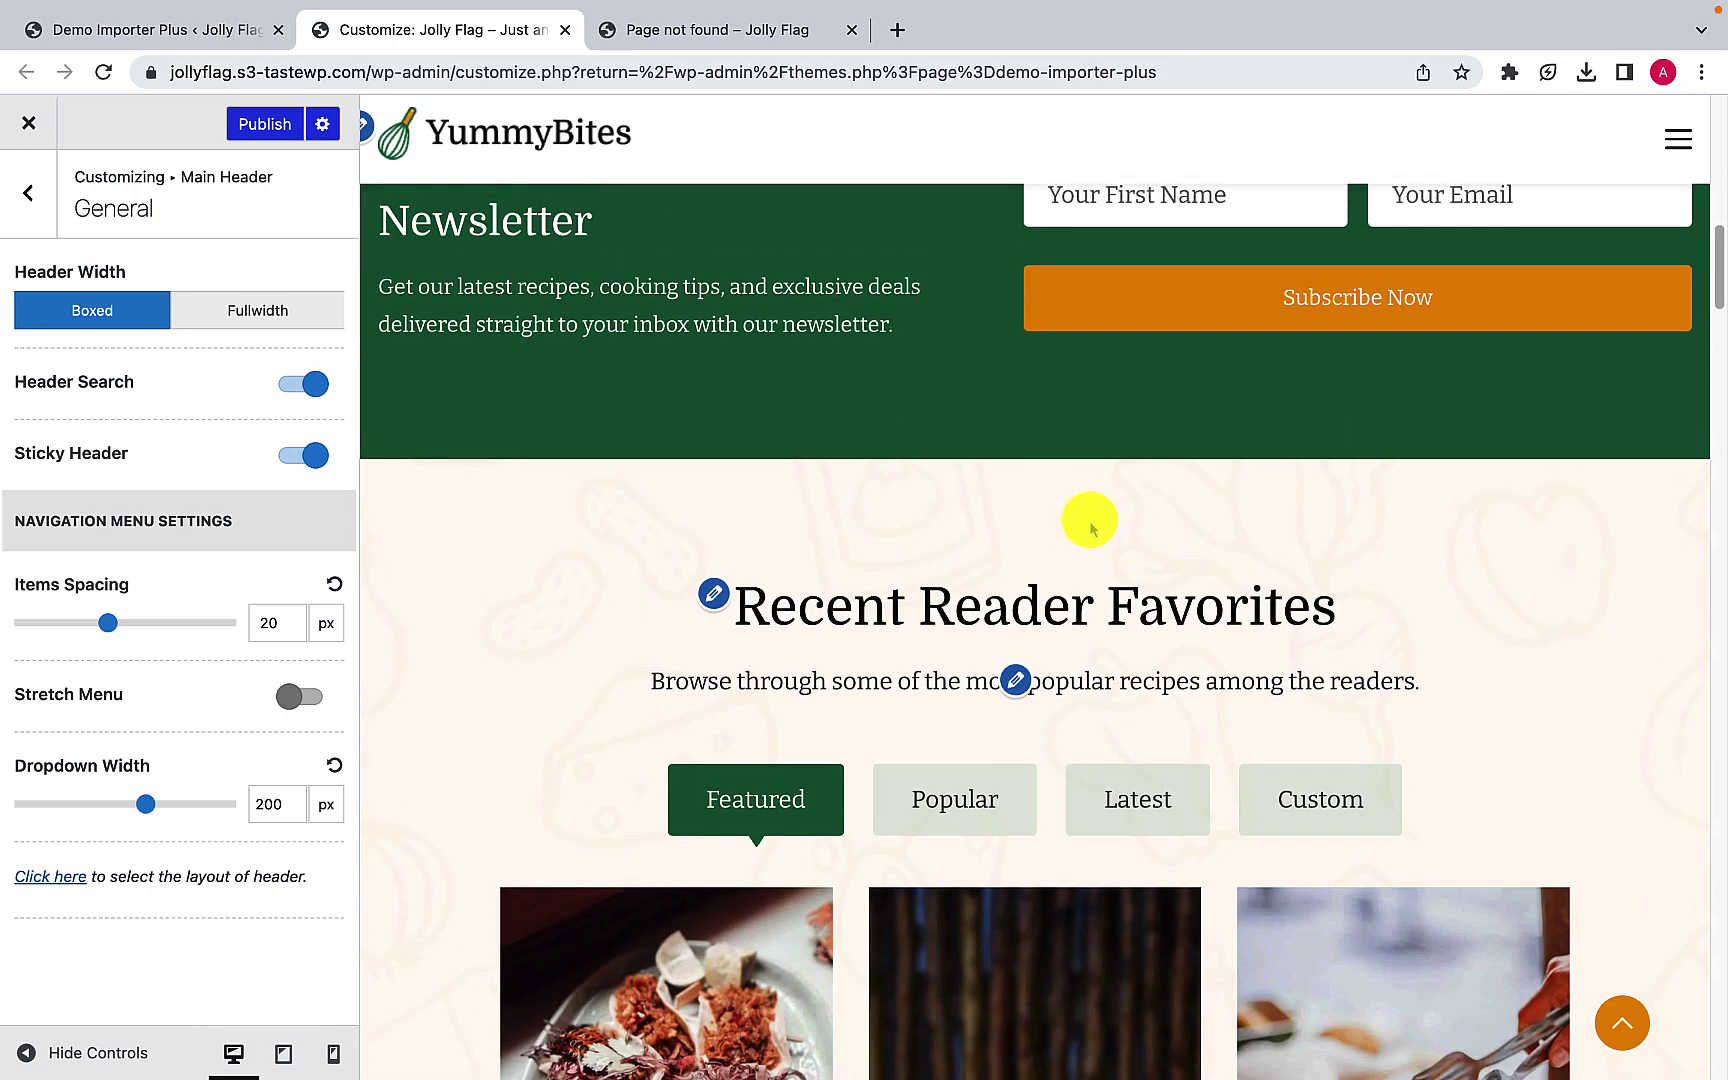
scroll(745, 389, down, 2)
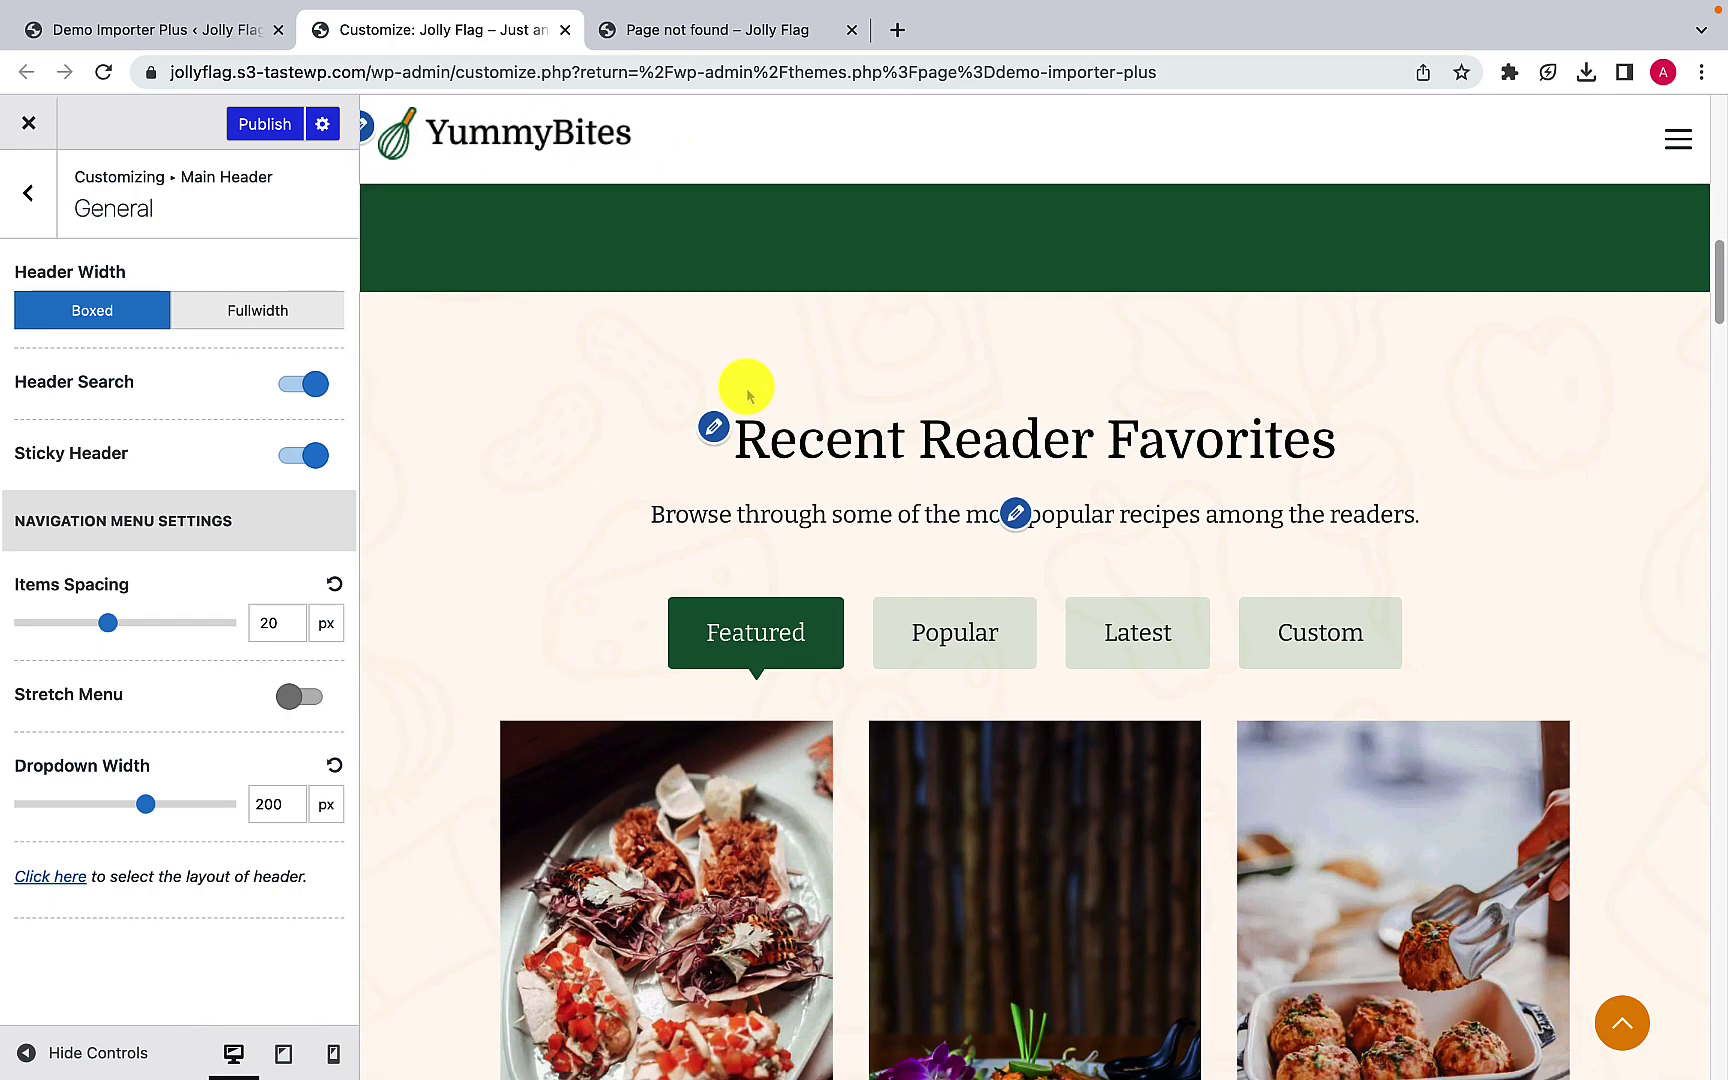
scroll(745, 389, up, 4)
scroll(745, 389, up, 10)
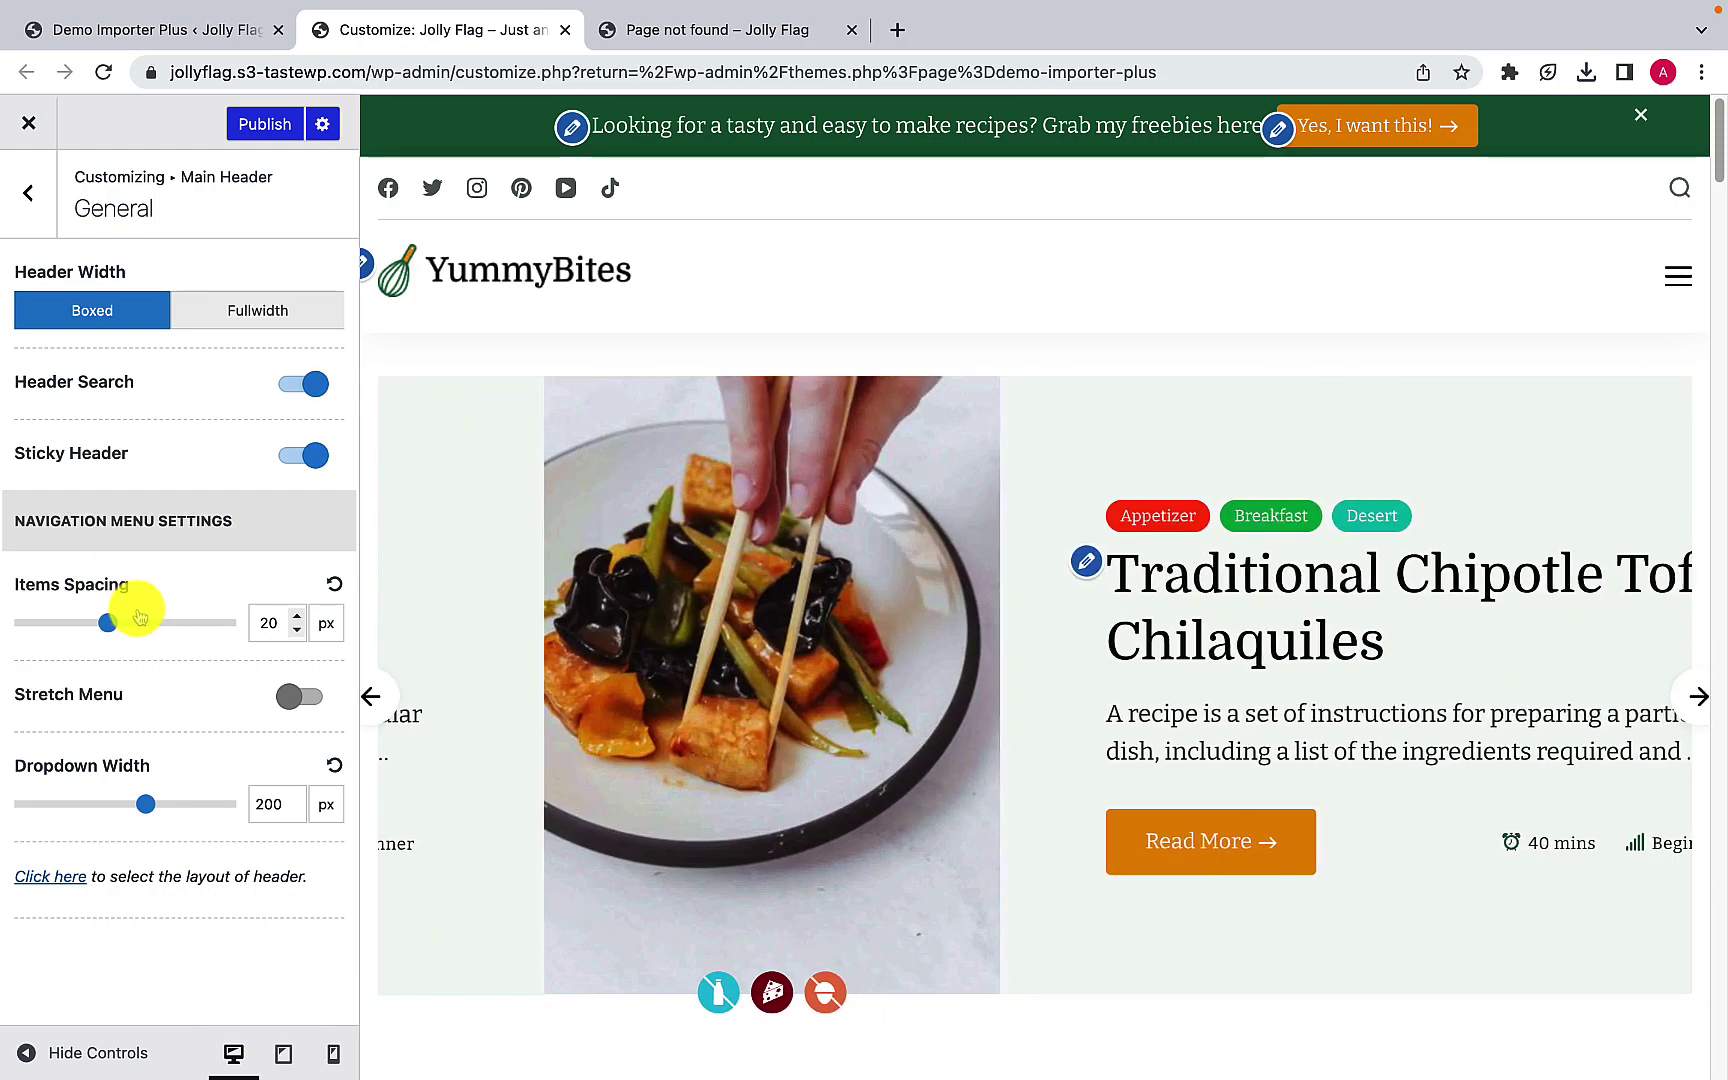
Step: Check the navigation menu's item spacing in the full-size preview, and try Stretch Menu on and off again
click(27, 1053)
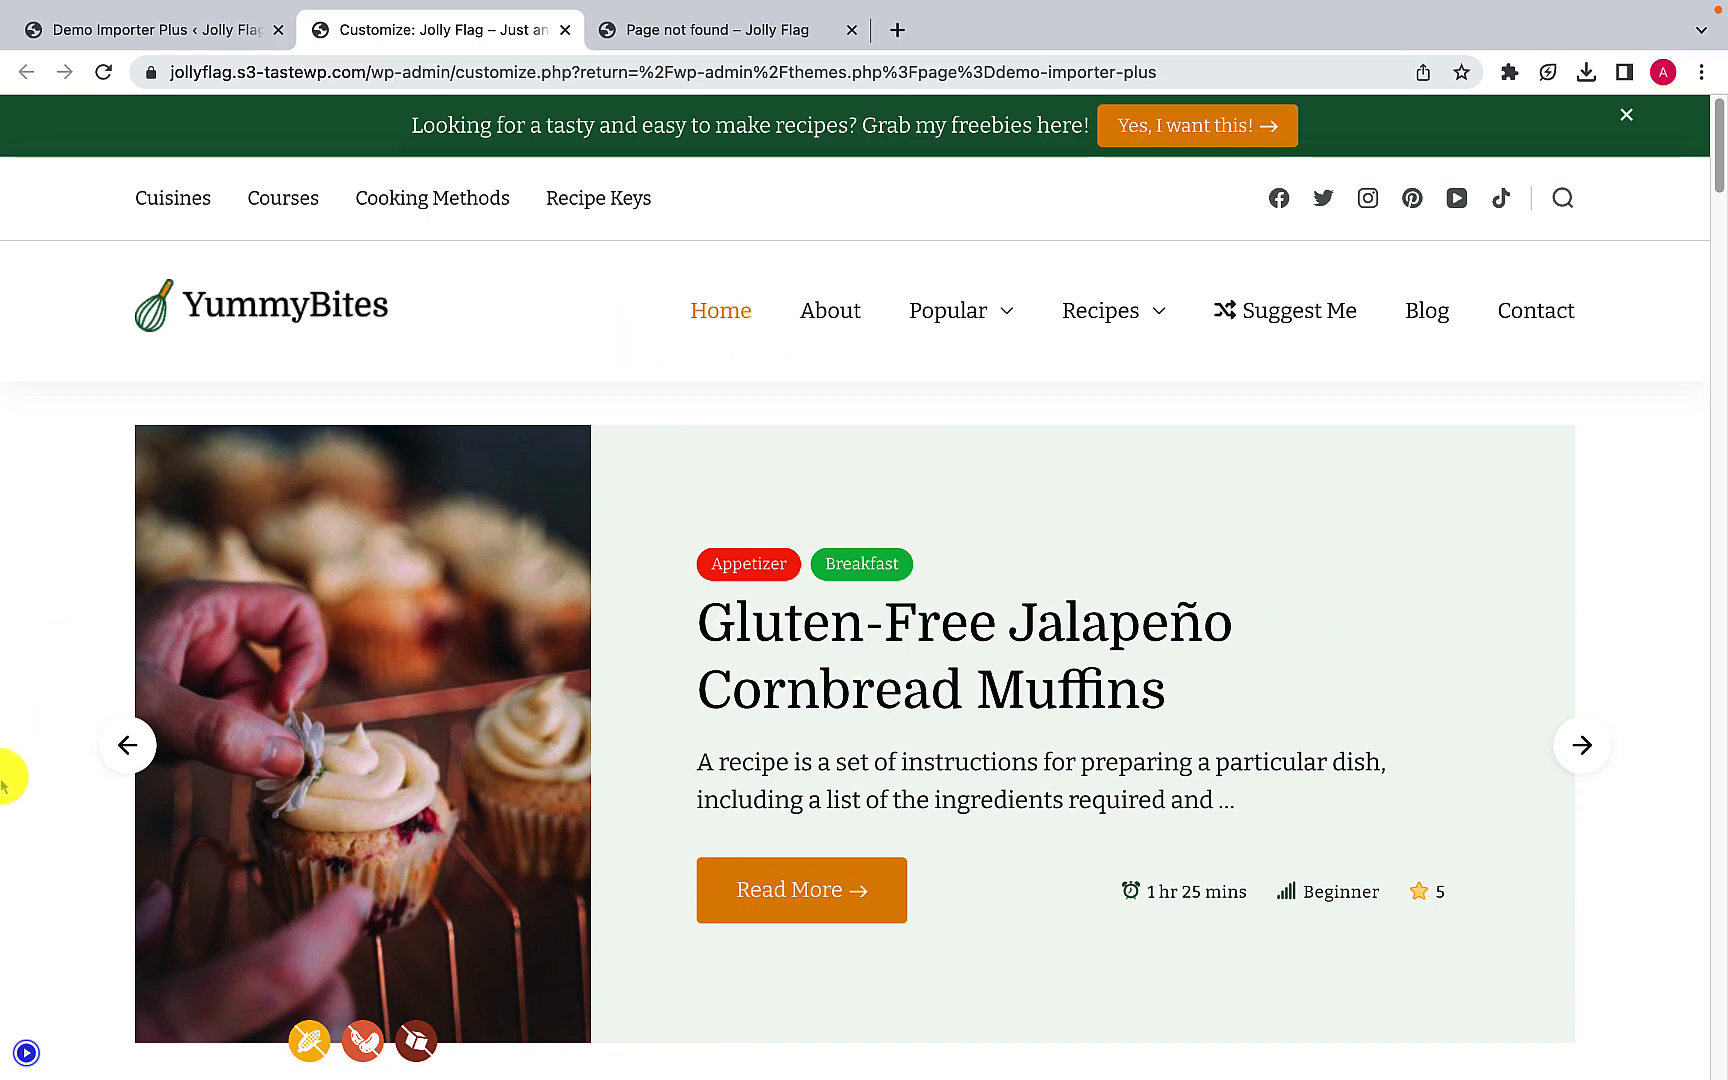
click(30, 1052)
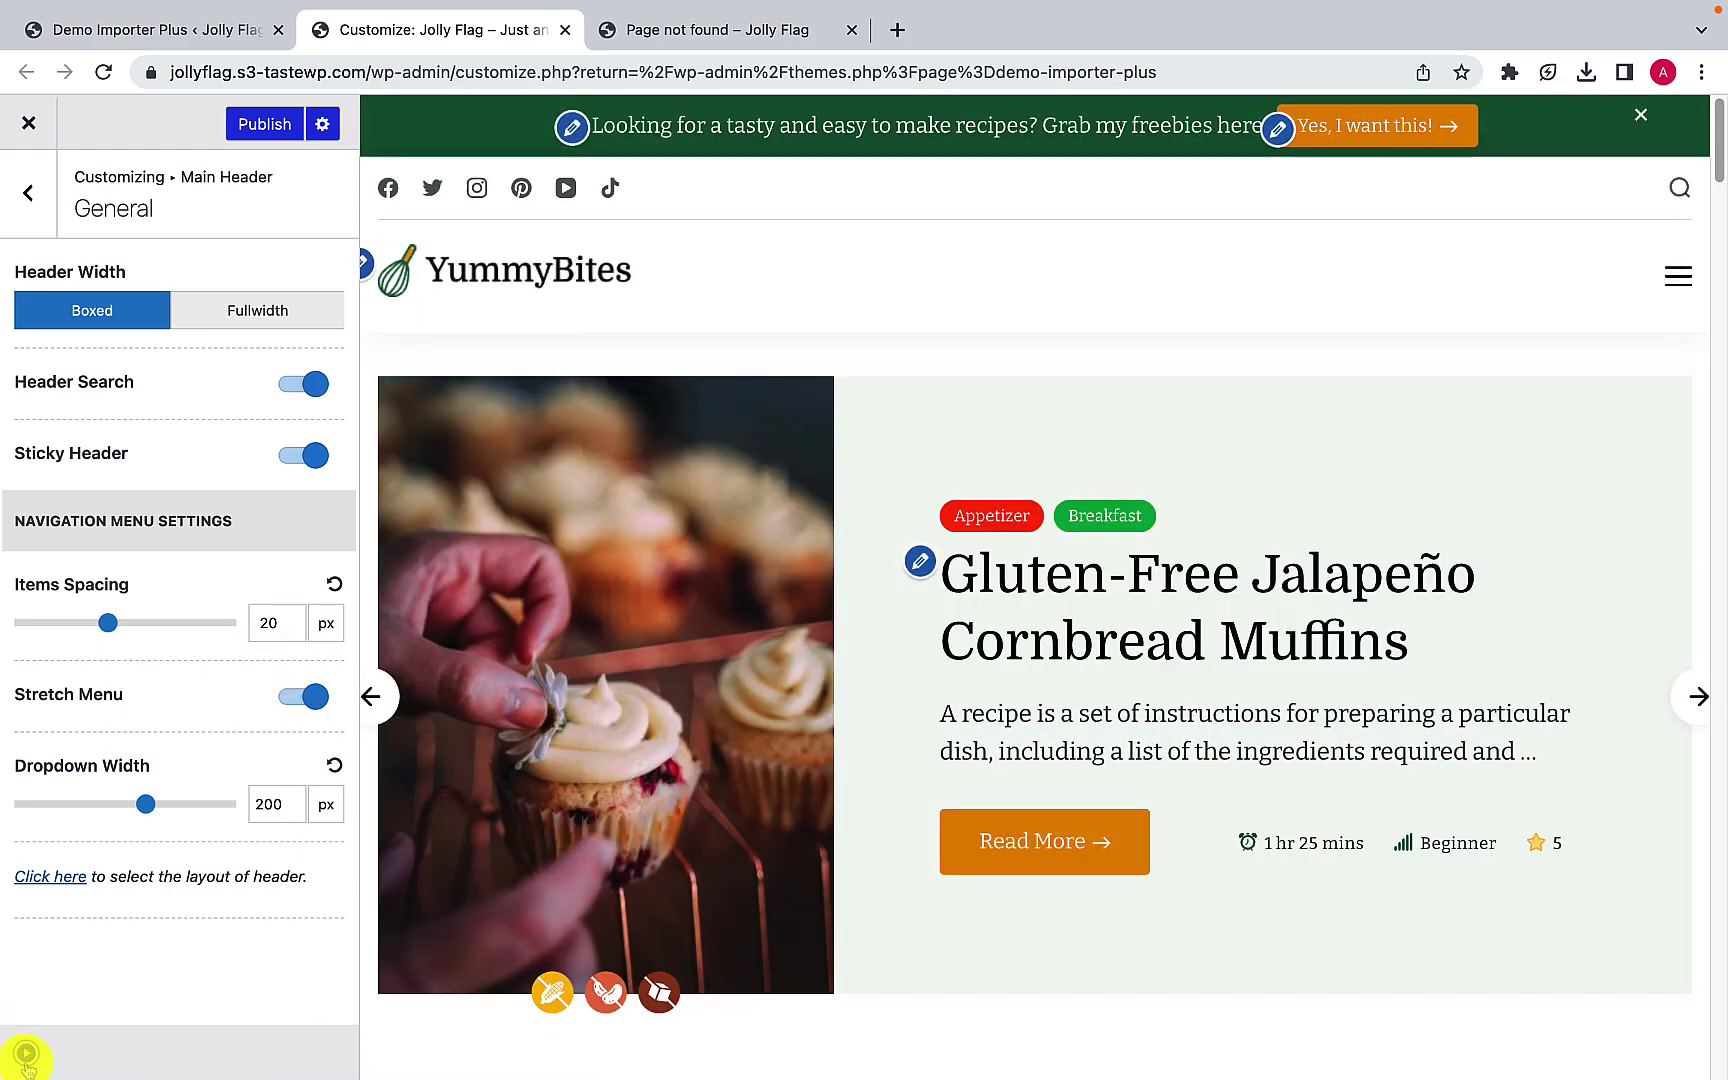
click(26, 1056)
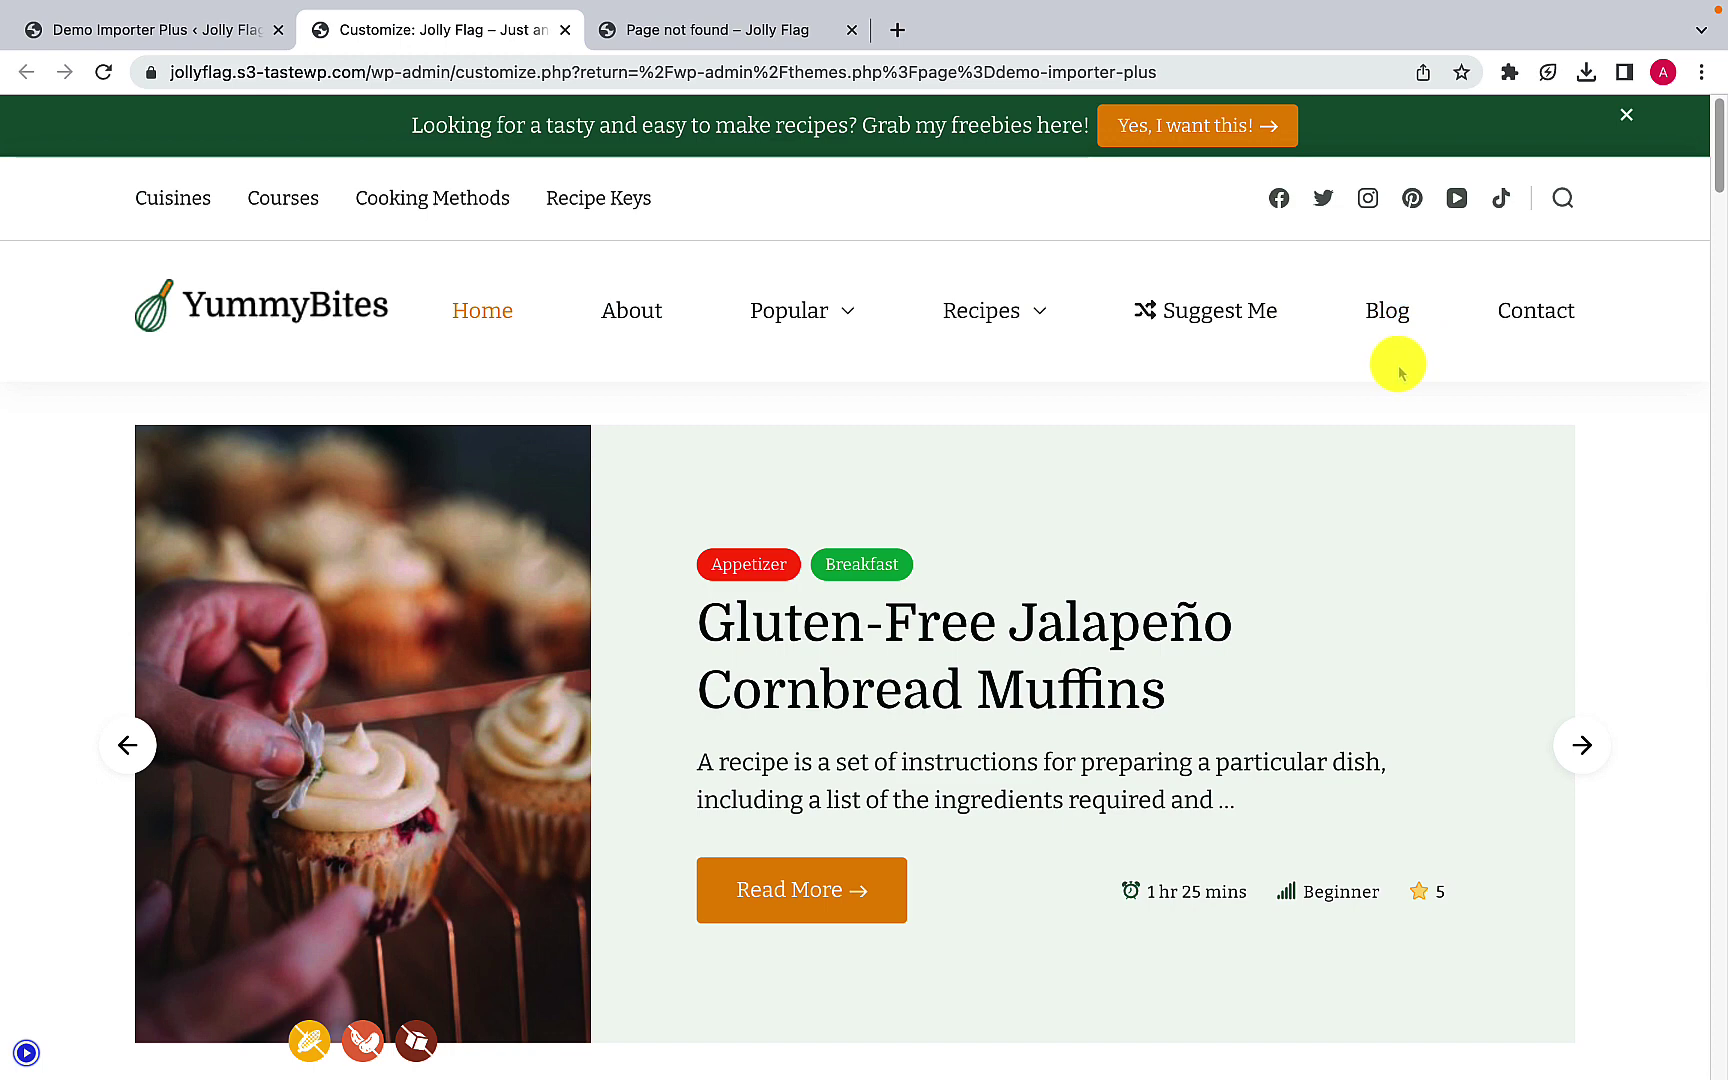
click(24, 1052)
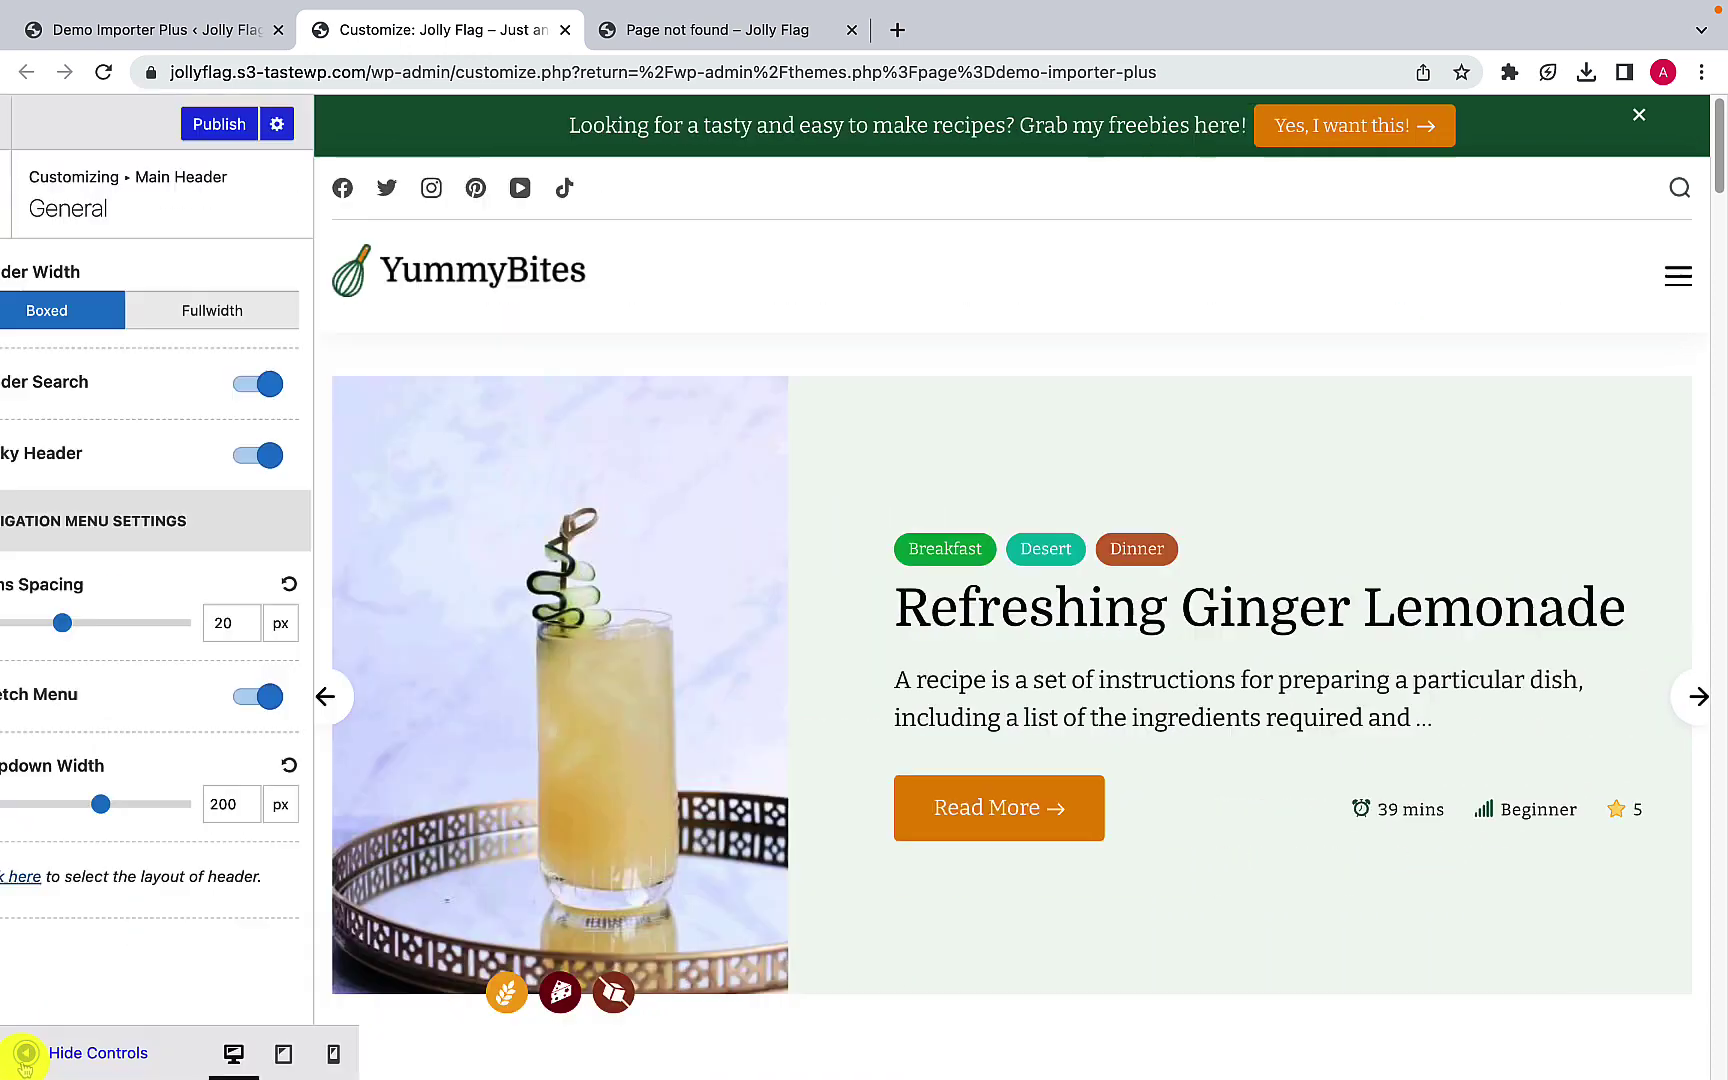
click(289, 697)
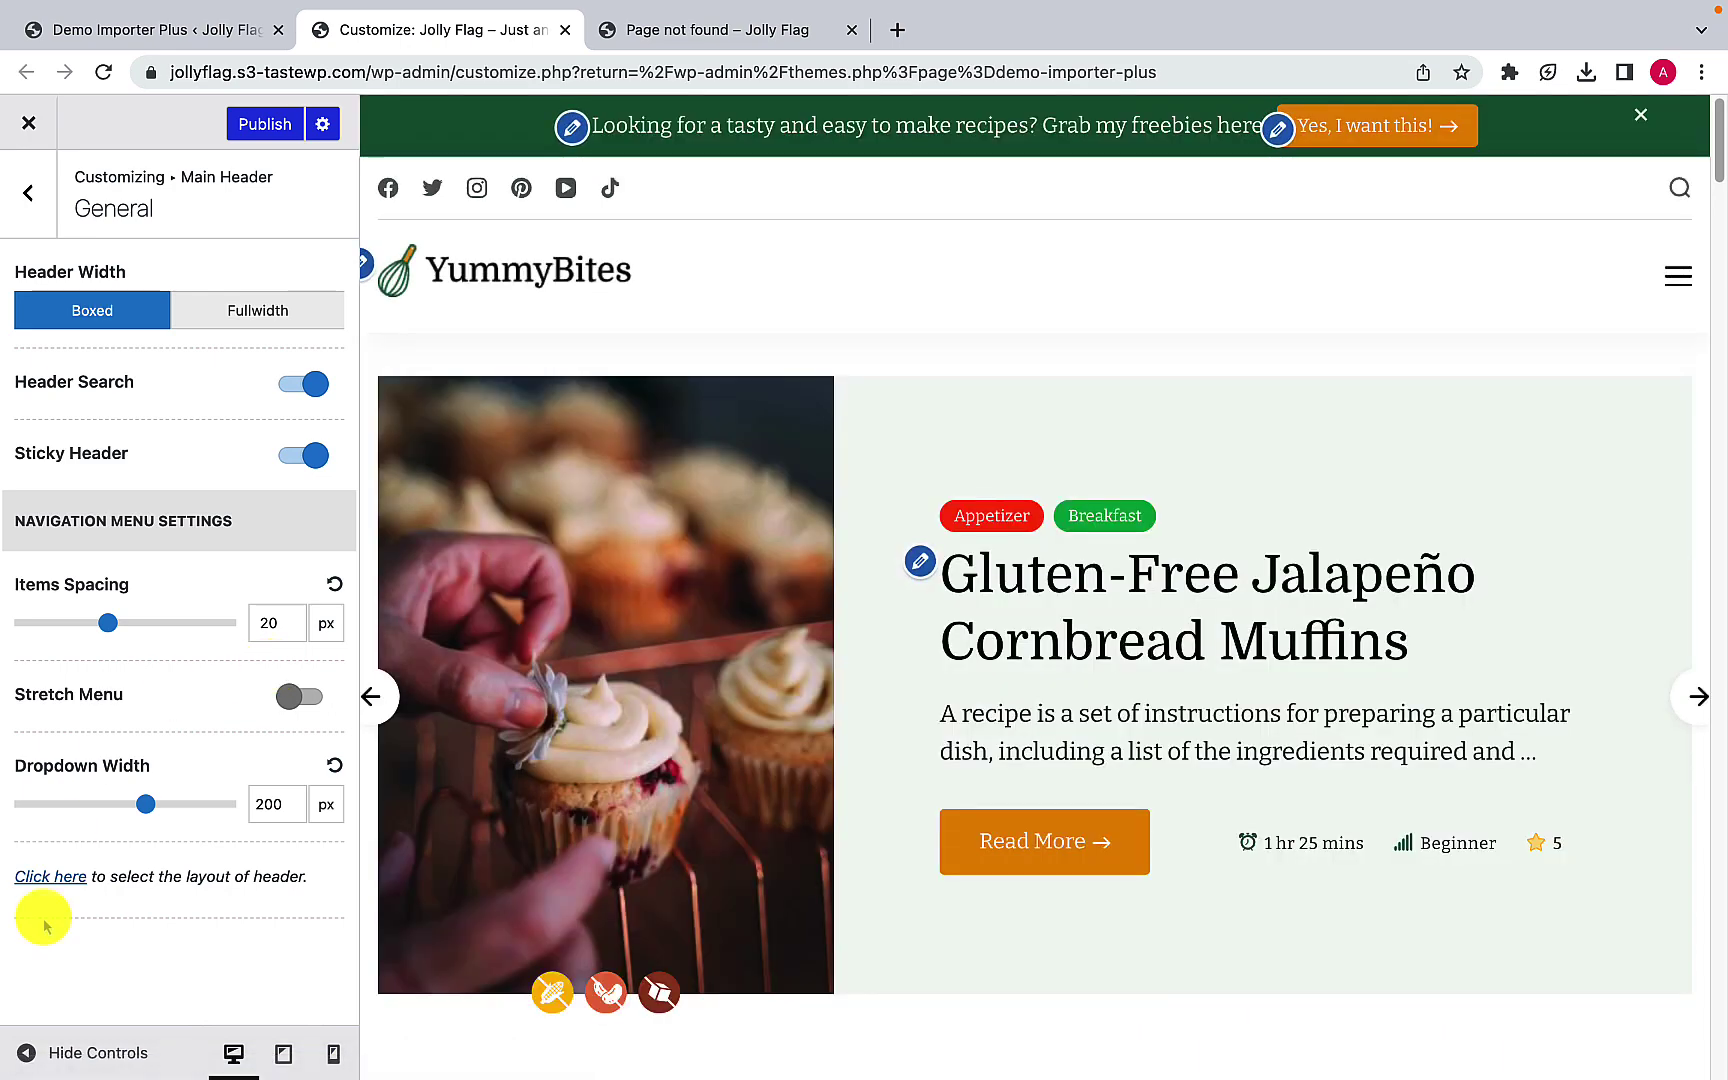
click(25, 1055)
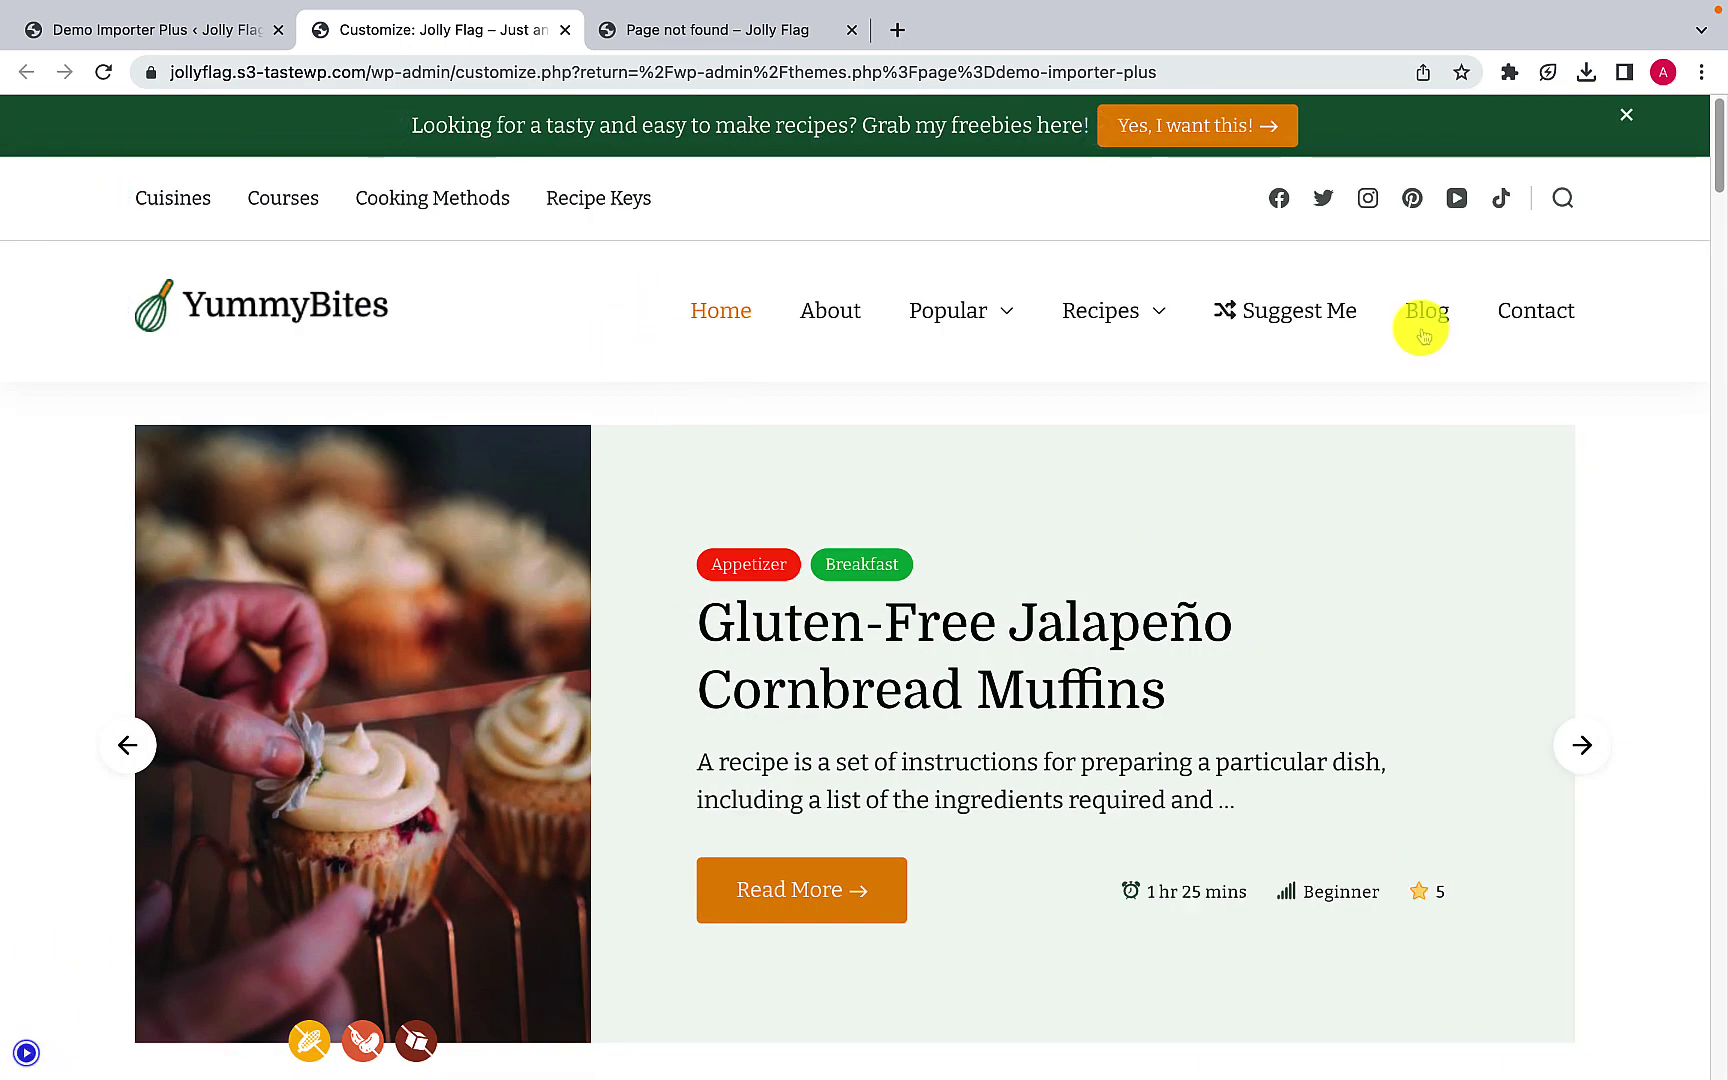
click(26, 1051)
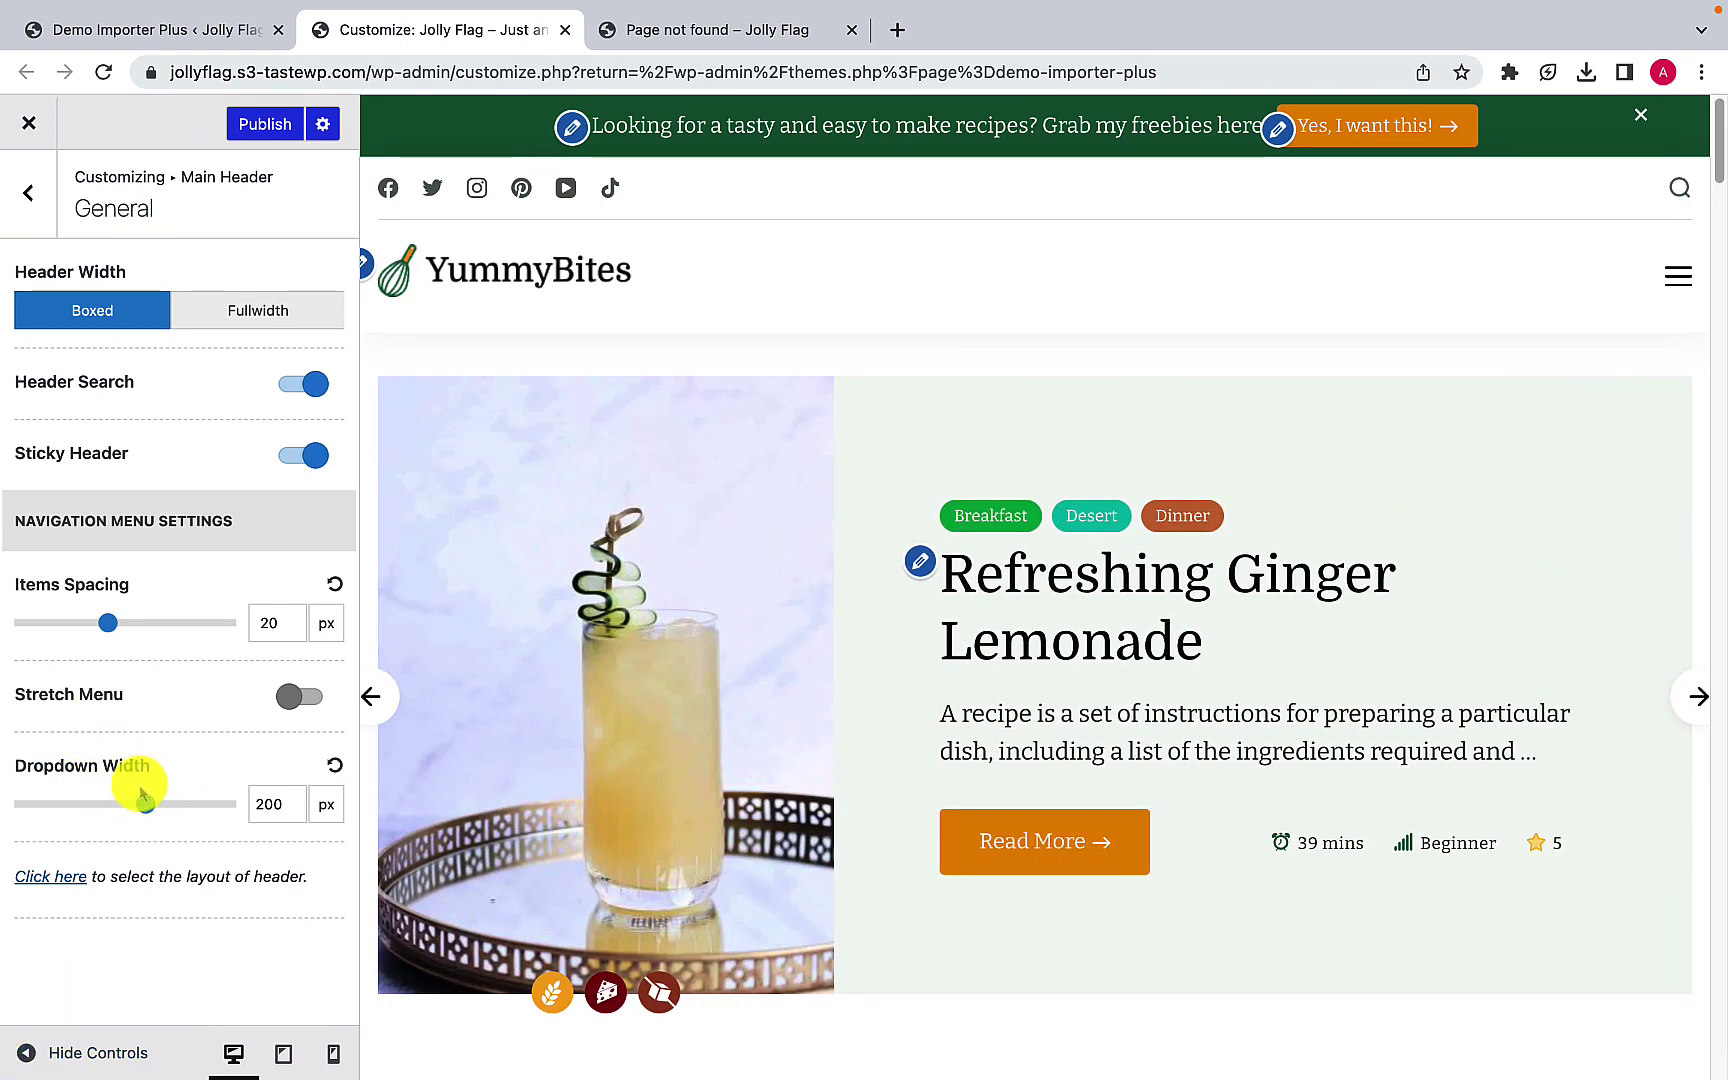
Step: Examine the dropdown width of the Popular submenu in the full-size preview, then bring the controls back
click(24, 1050)
mouse_move(975, 305)
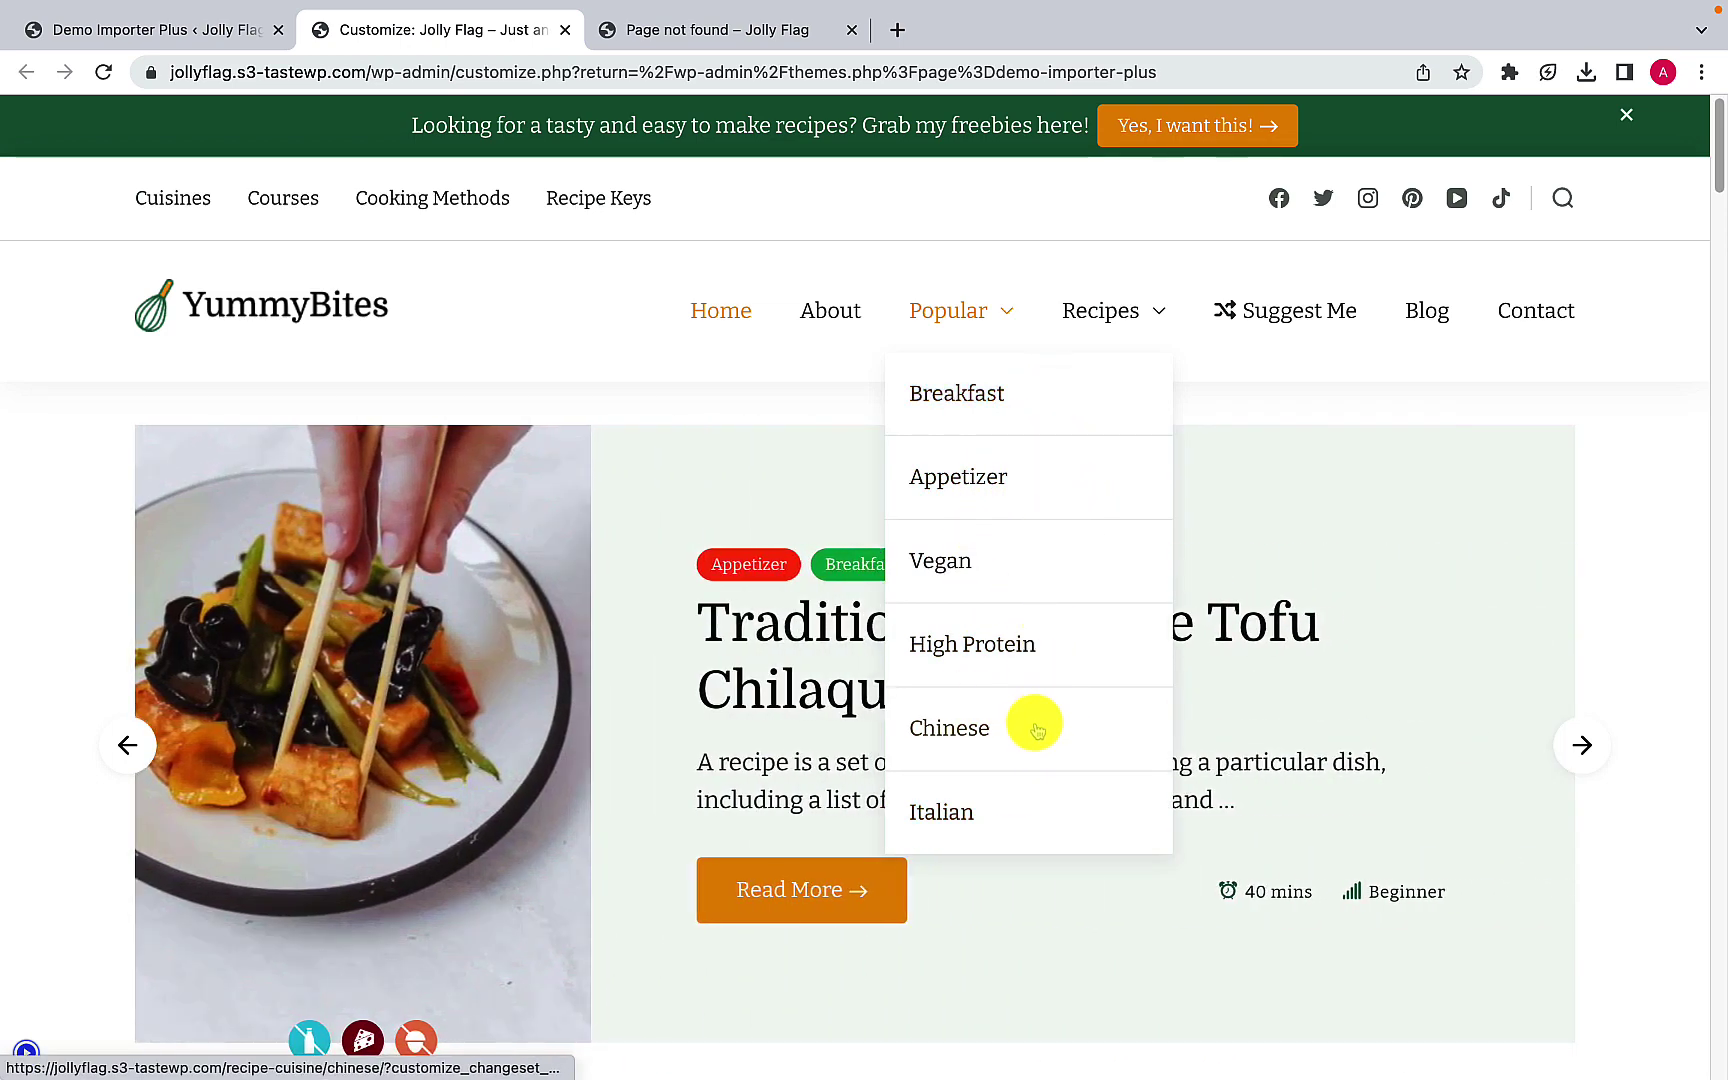
click(28, 1048)
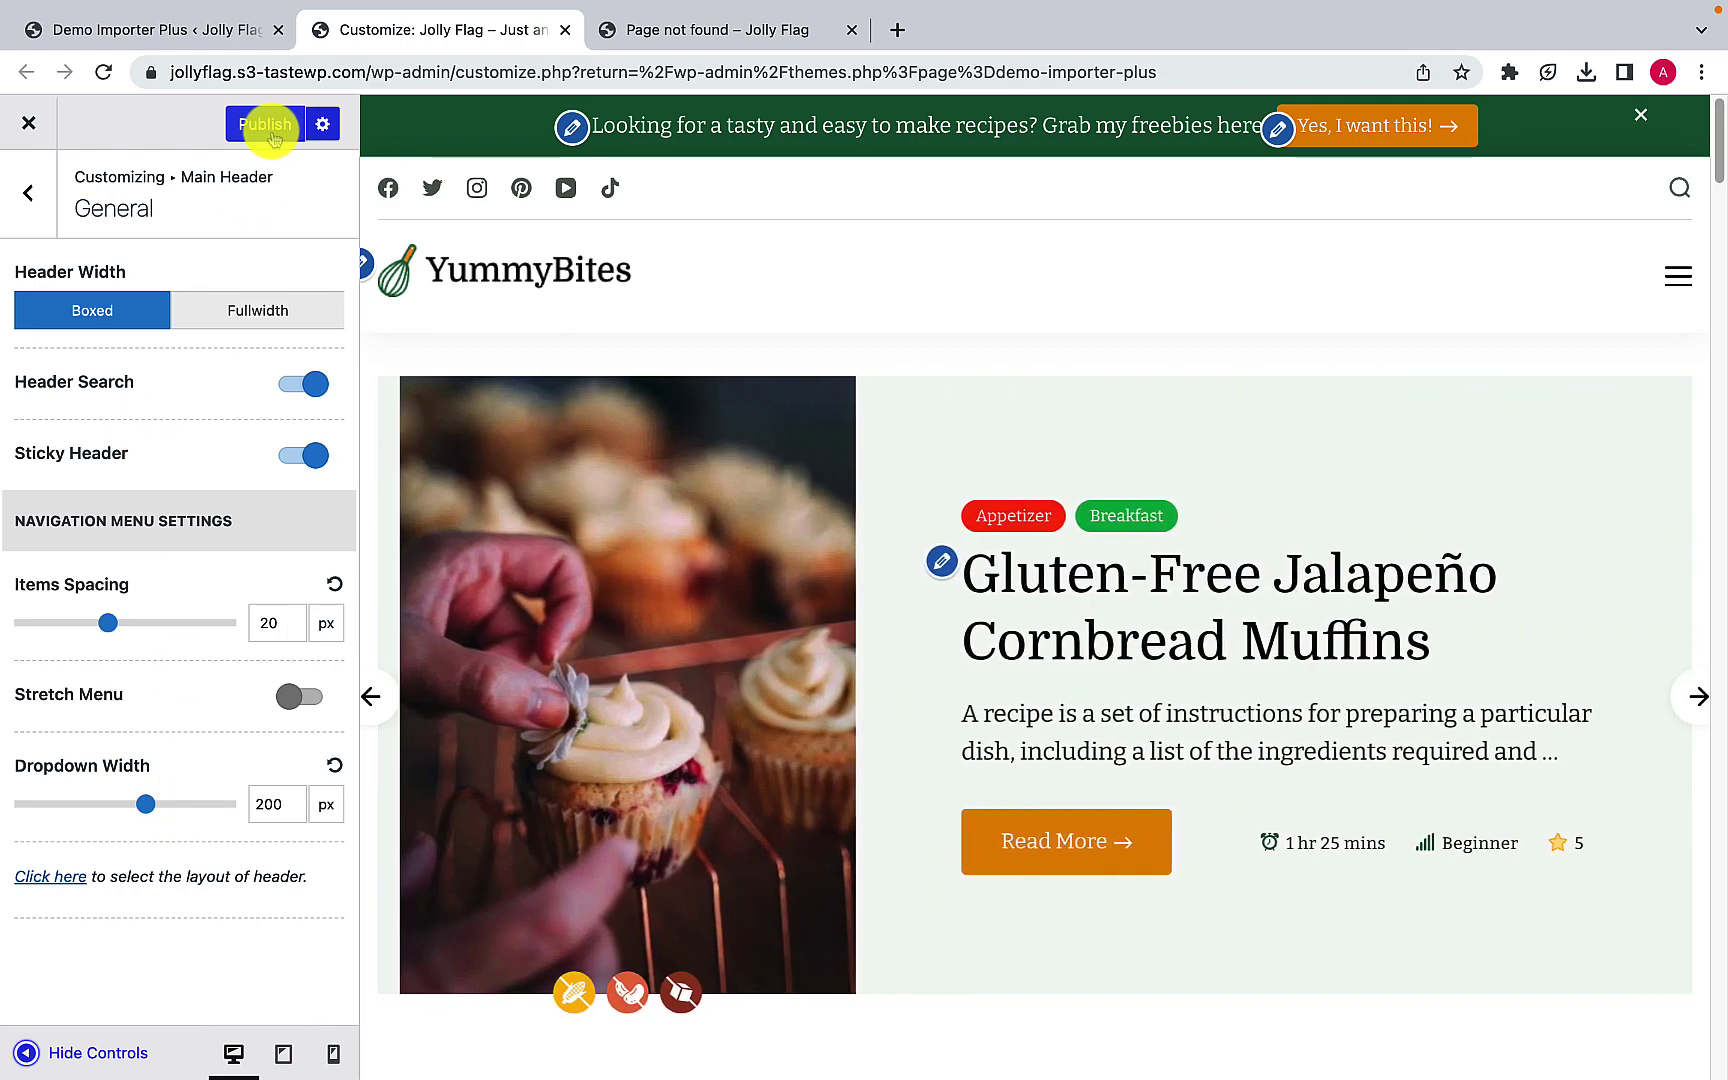
Step: Publish the header changes and open the Main Header's Social Media Settings
click(273, 137)
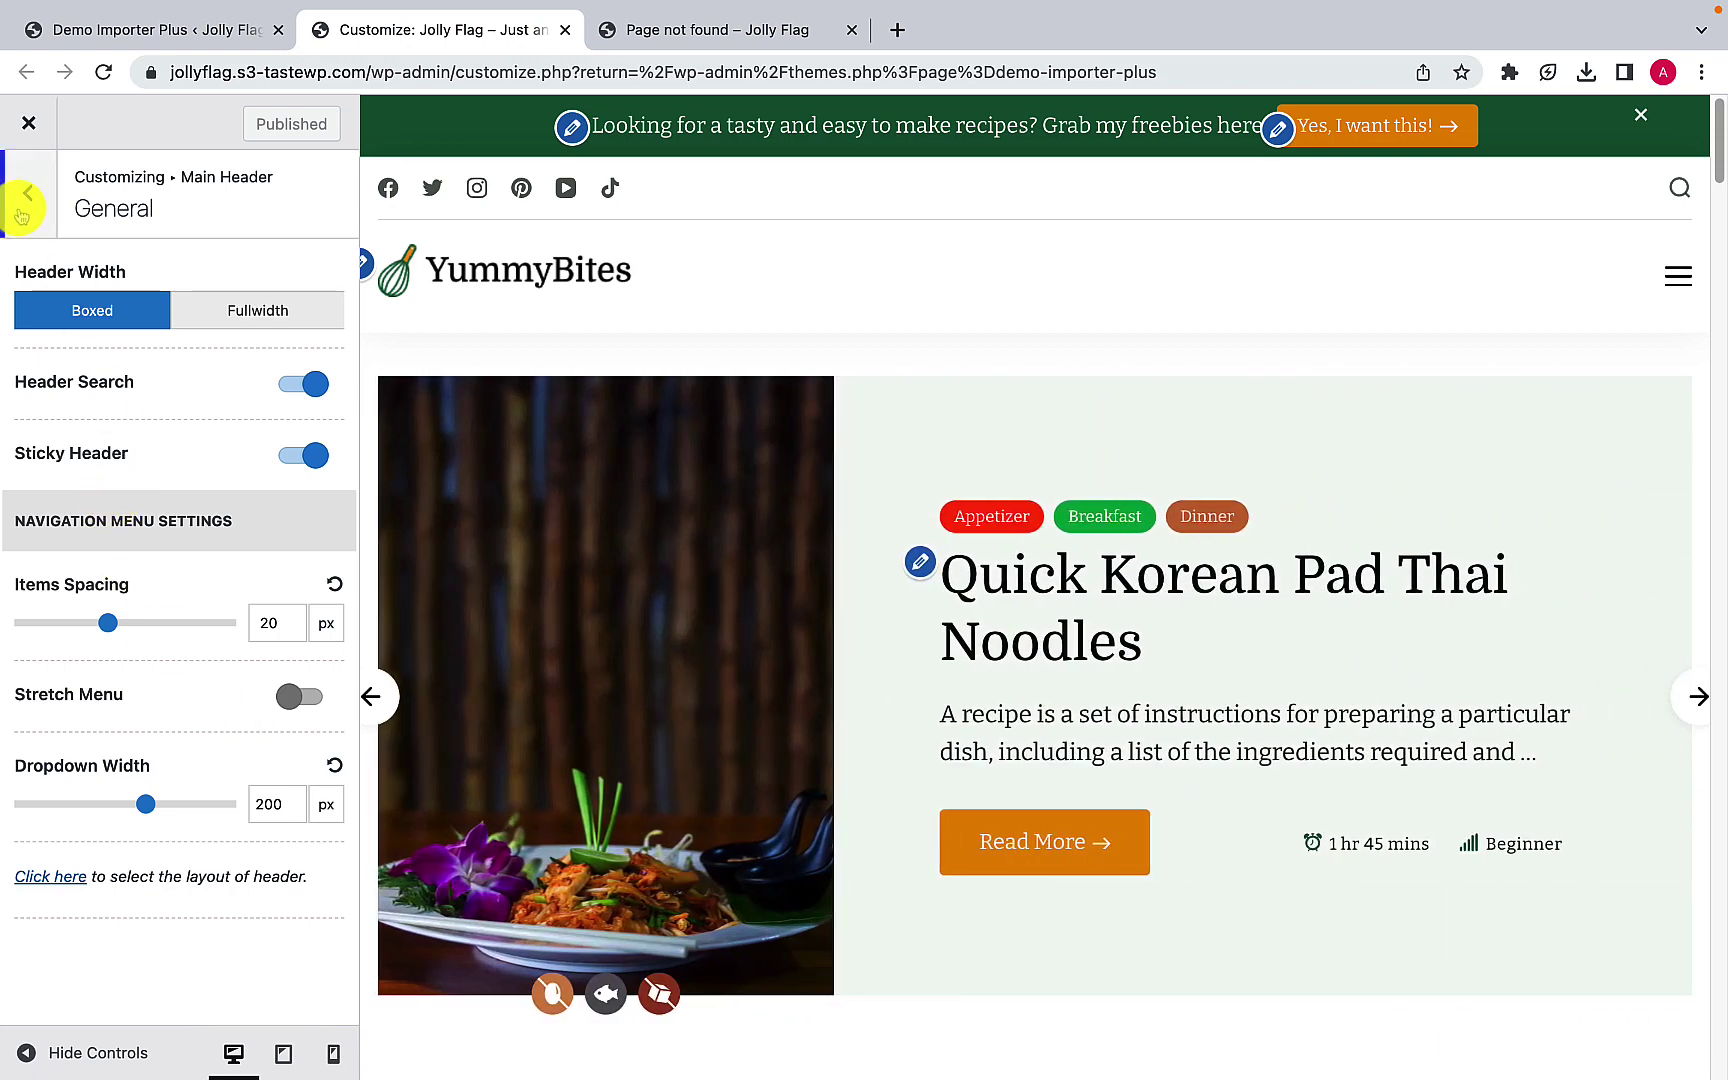
click(22, 213)
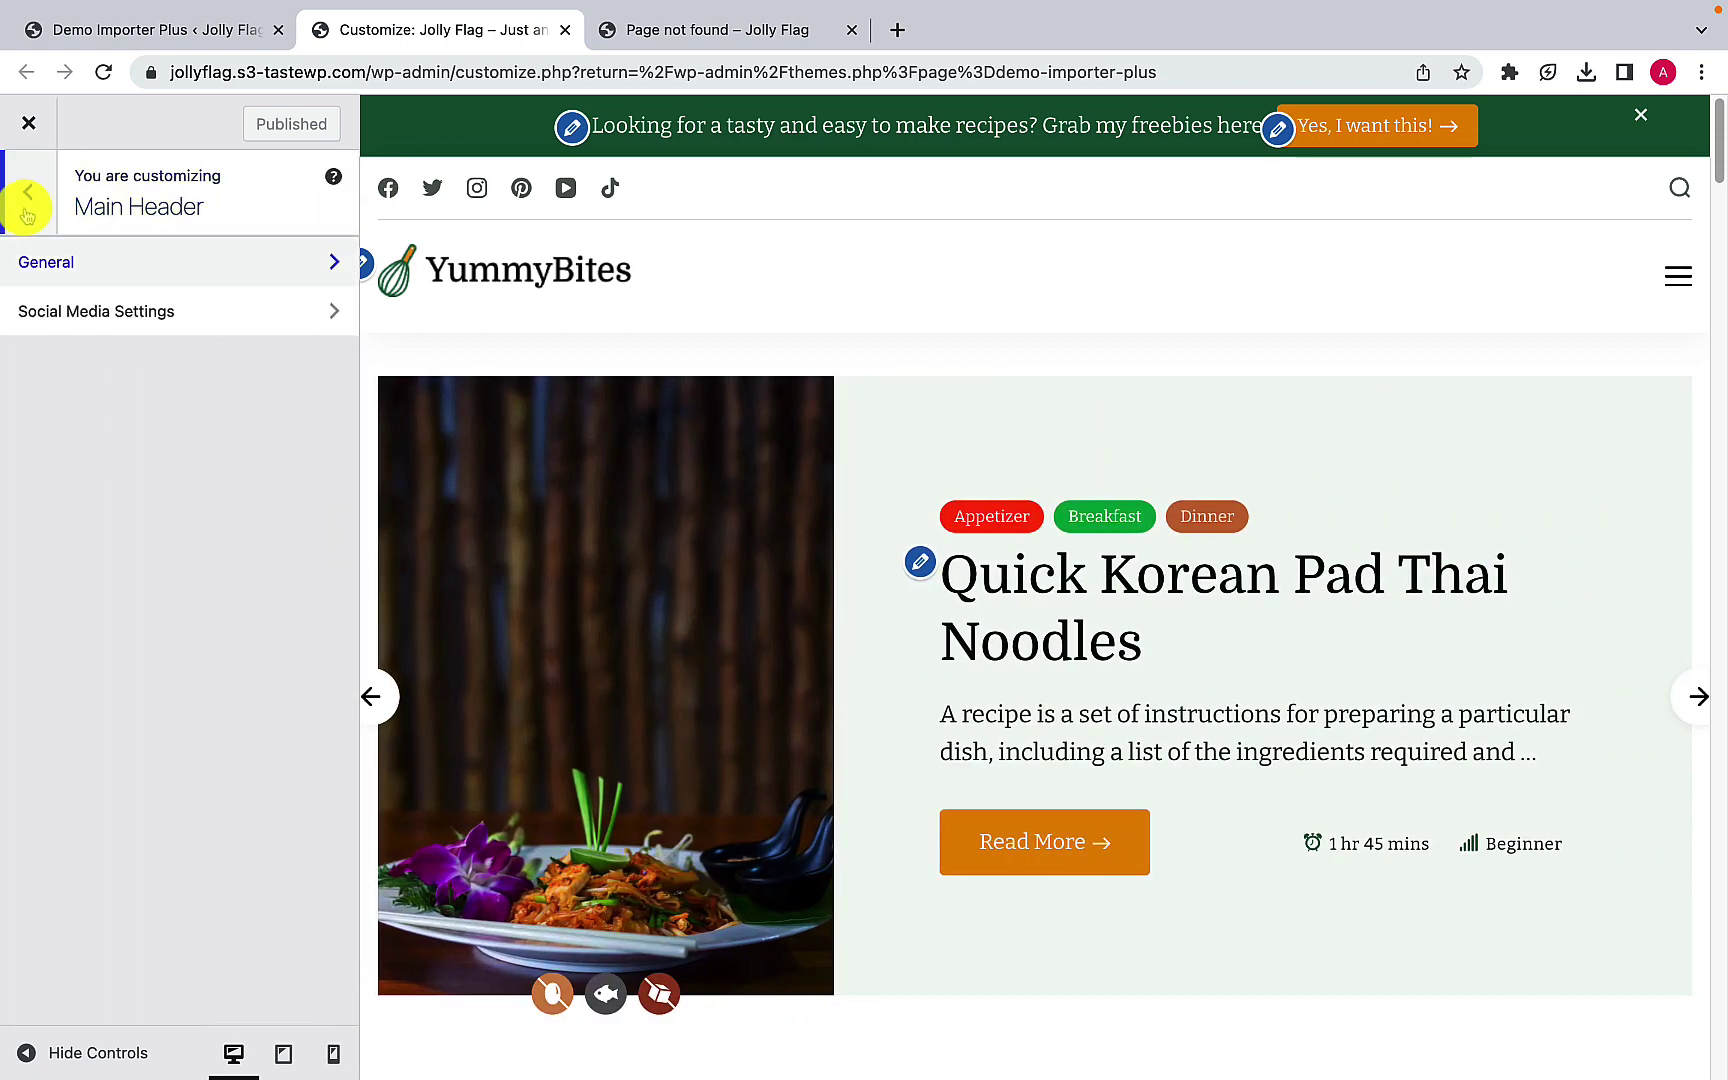
click(147, 316)
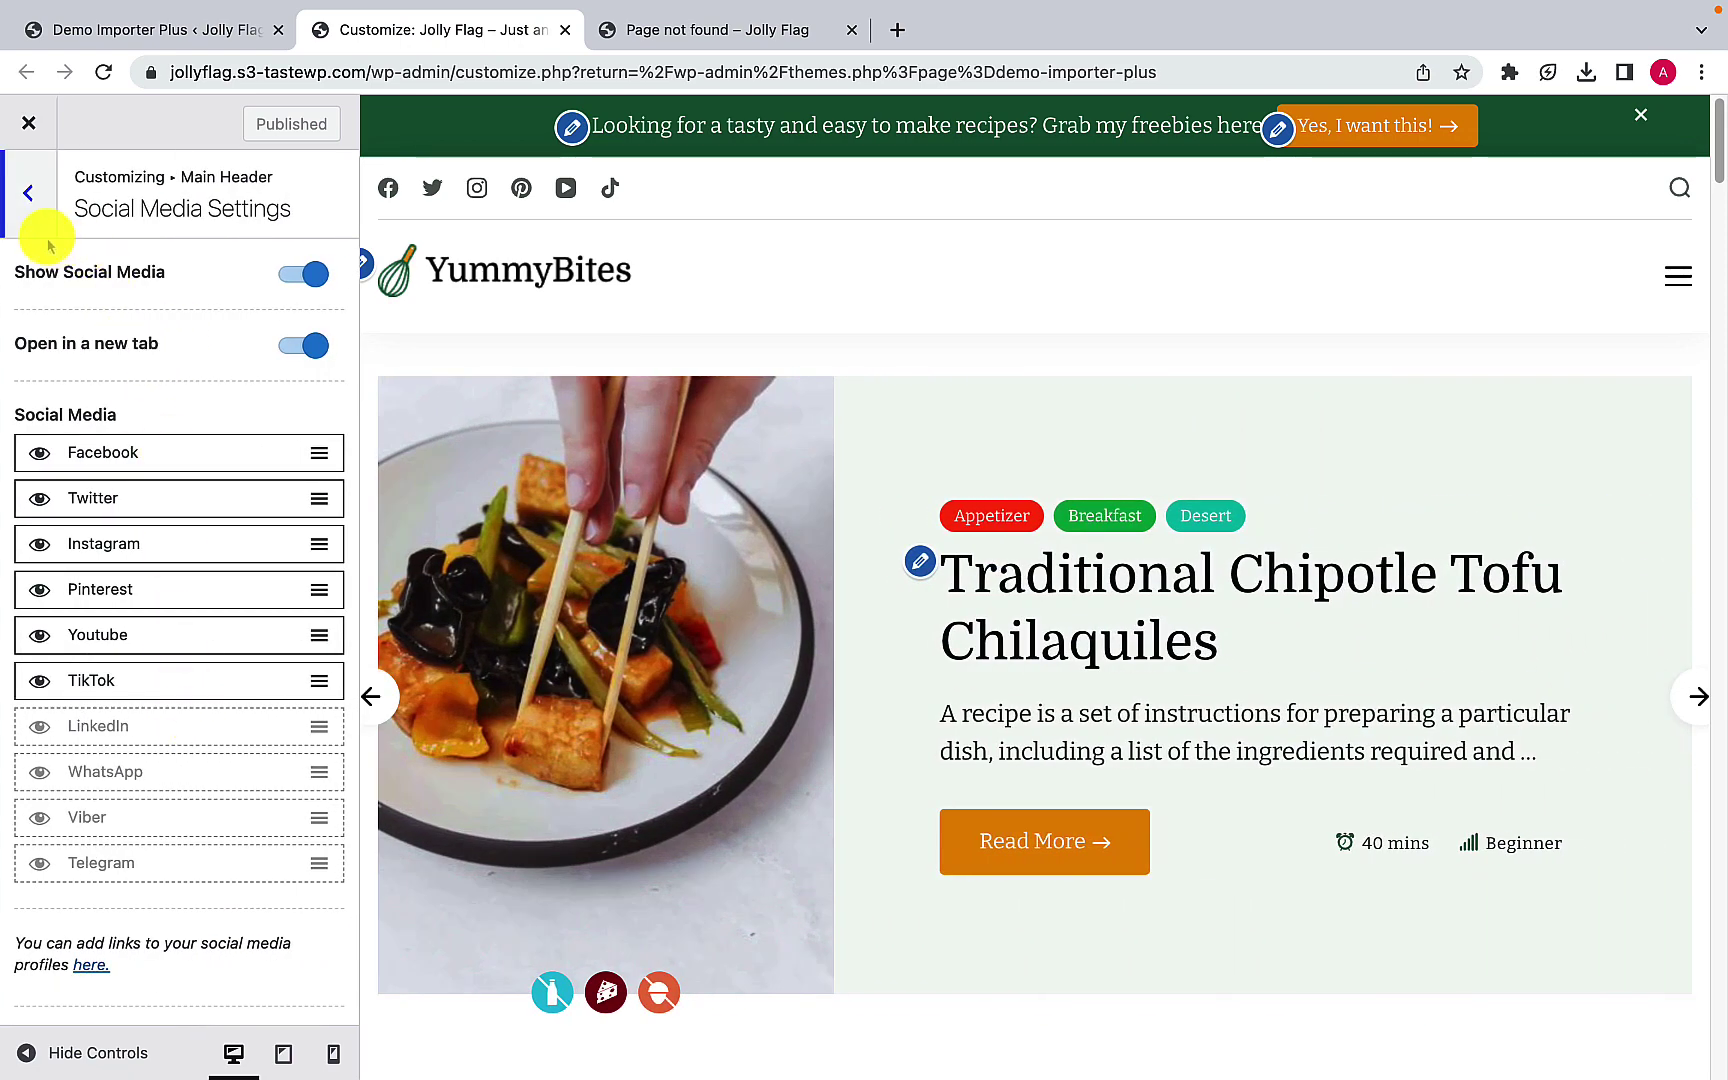
Step: Leave the Main Header section and open the Footer Settings of the Footer section
click(31, 214)
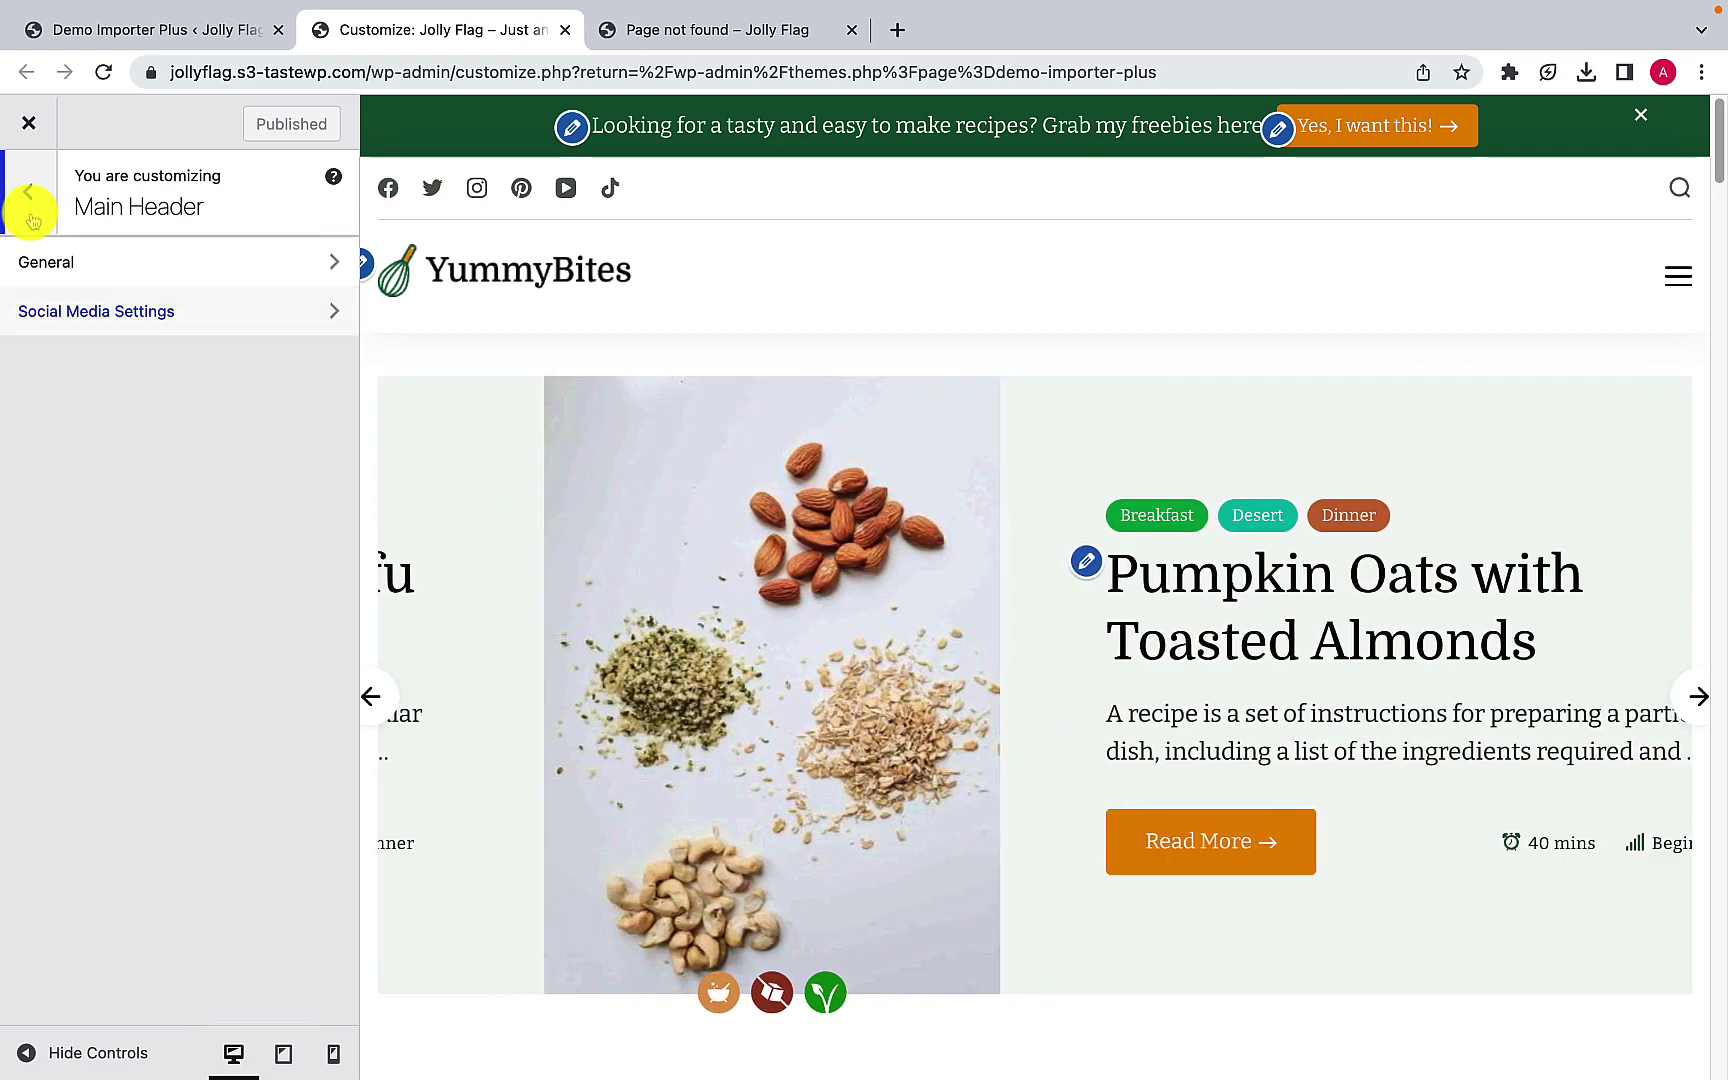
click(29, 214)
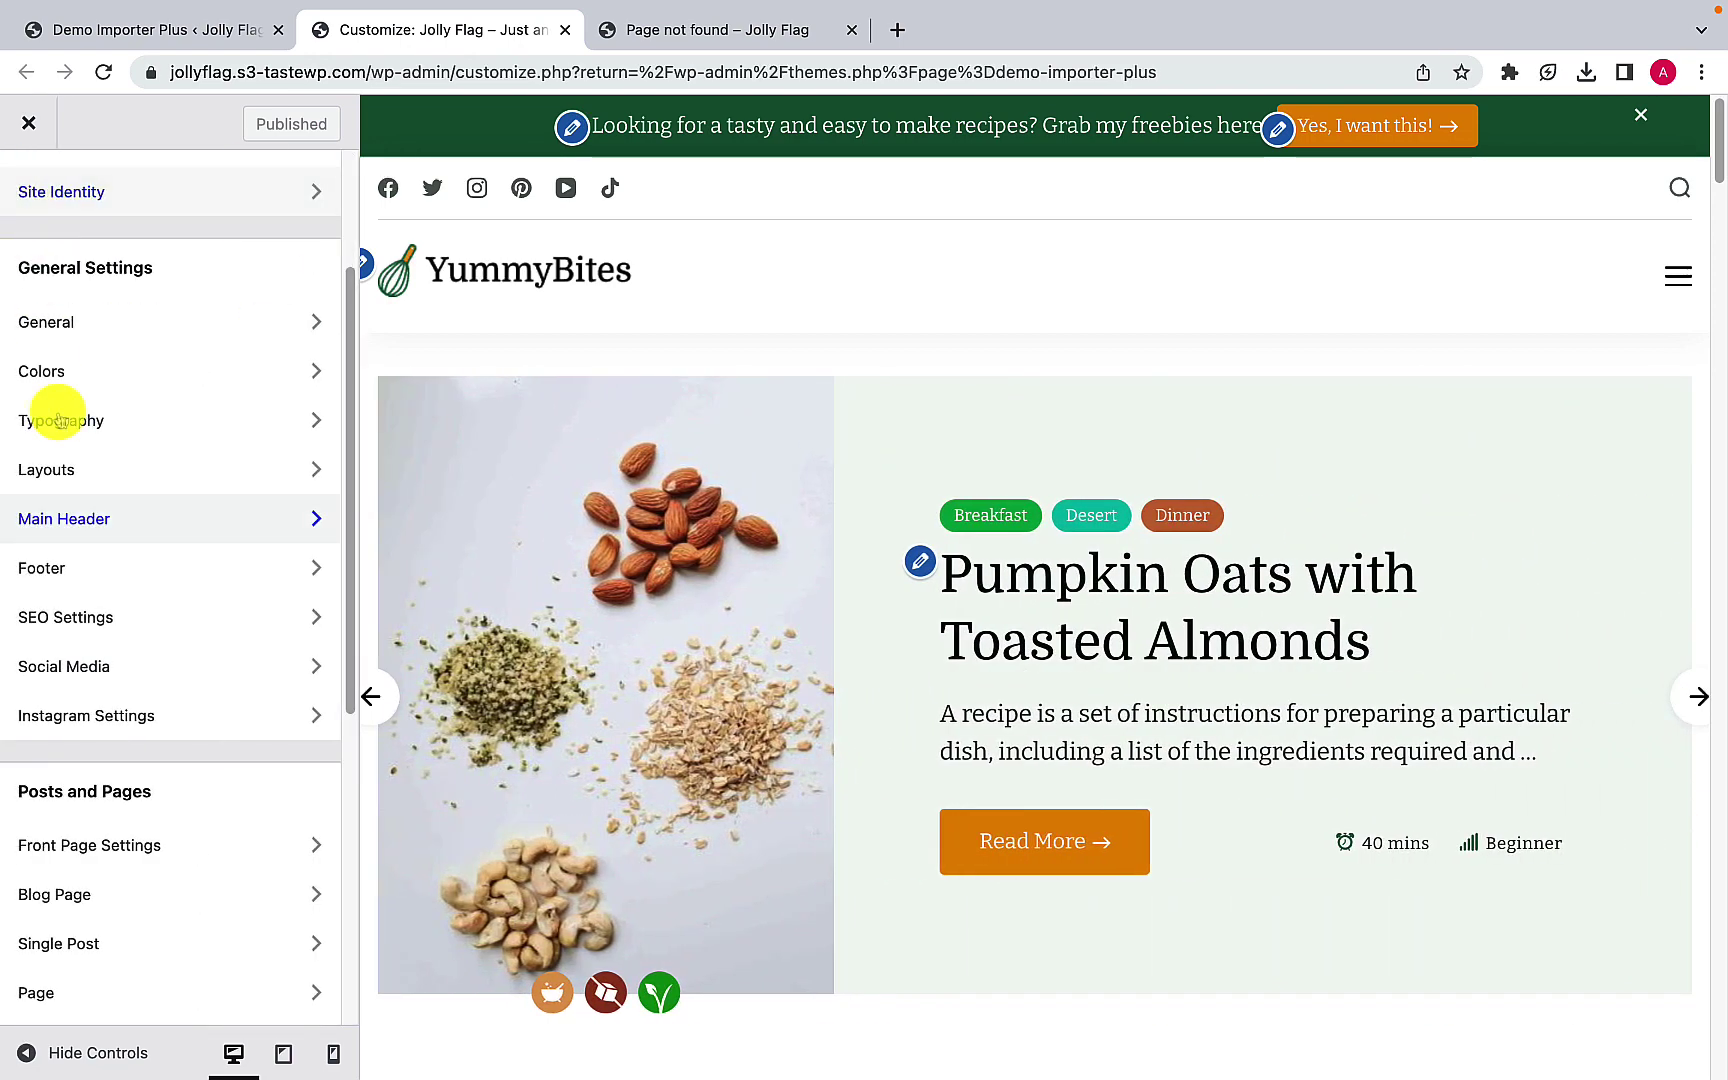
click(153, 580)
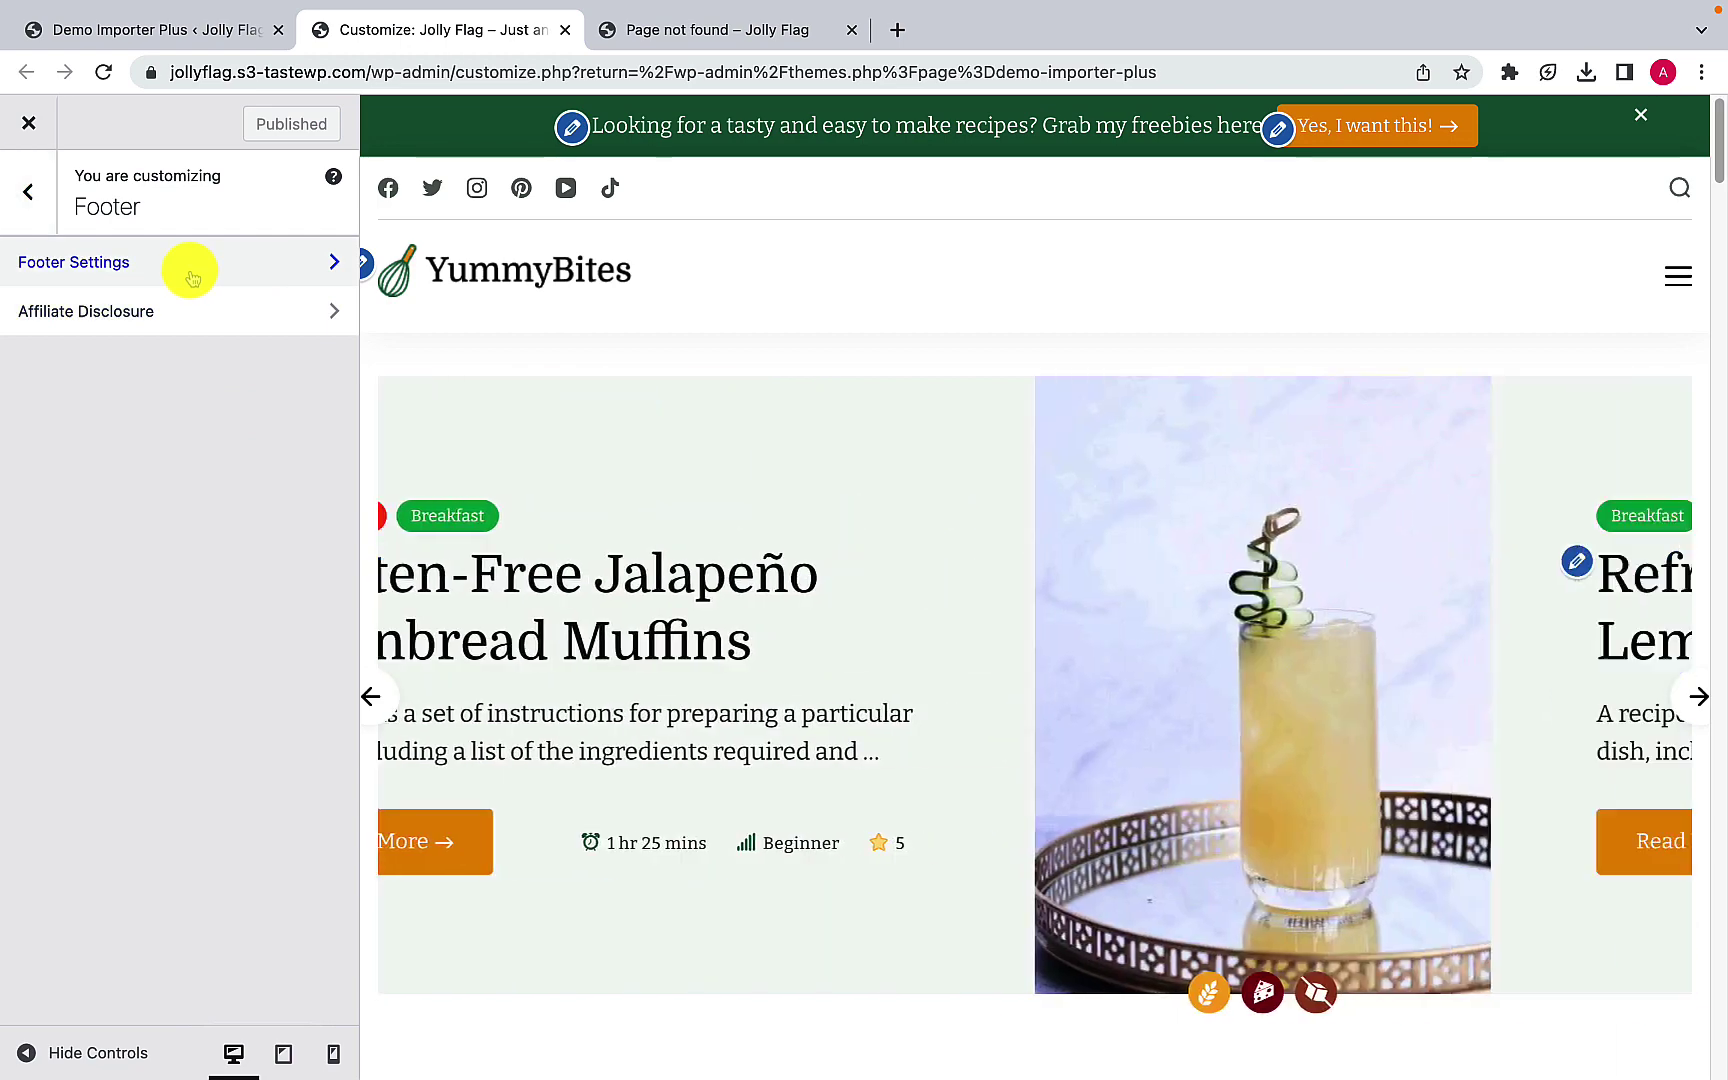
click(185, 262)
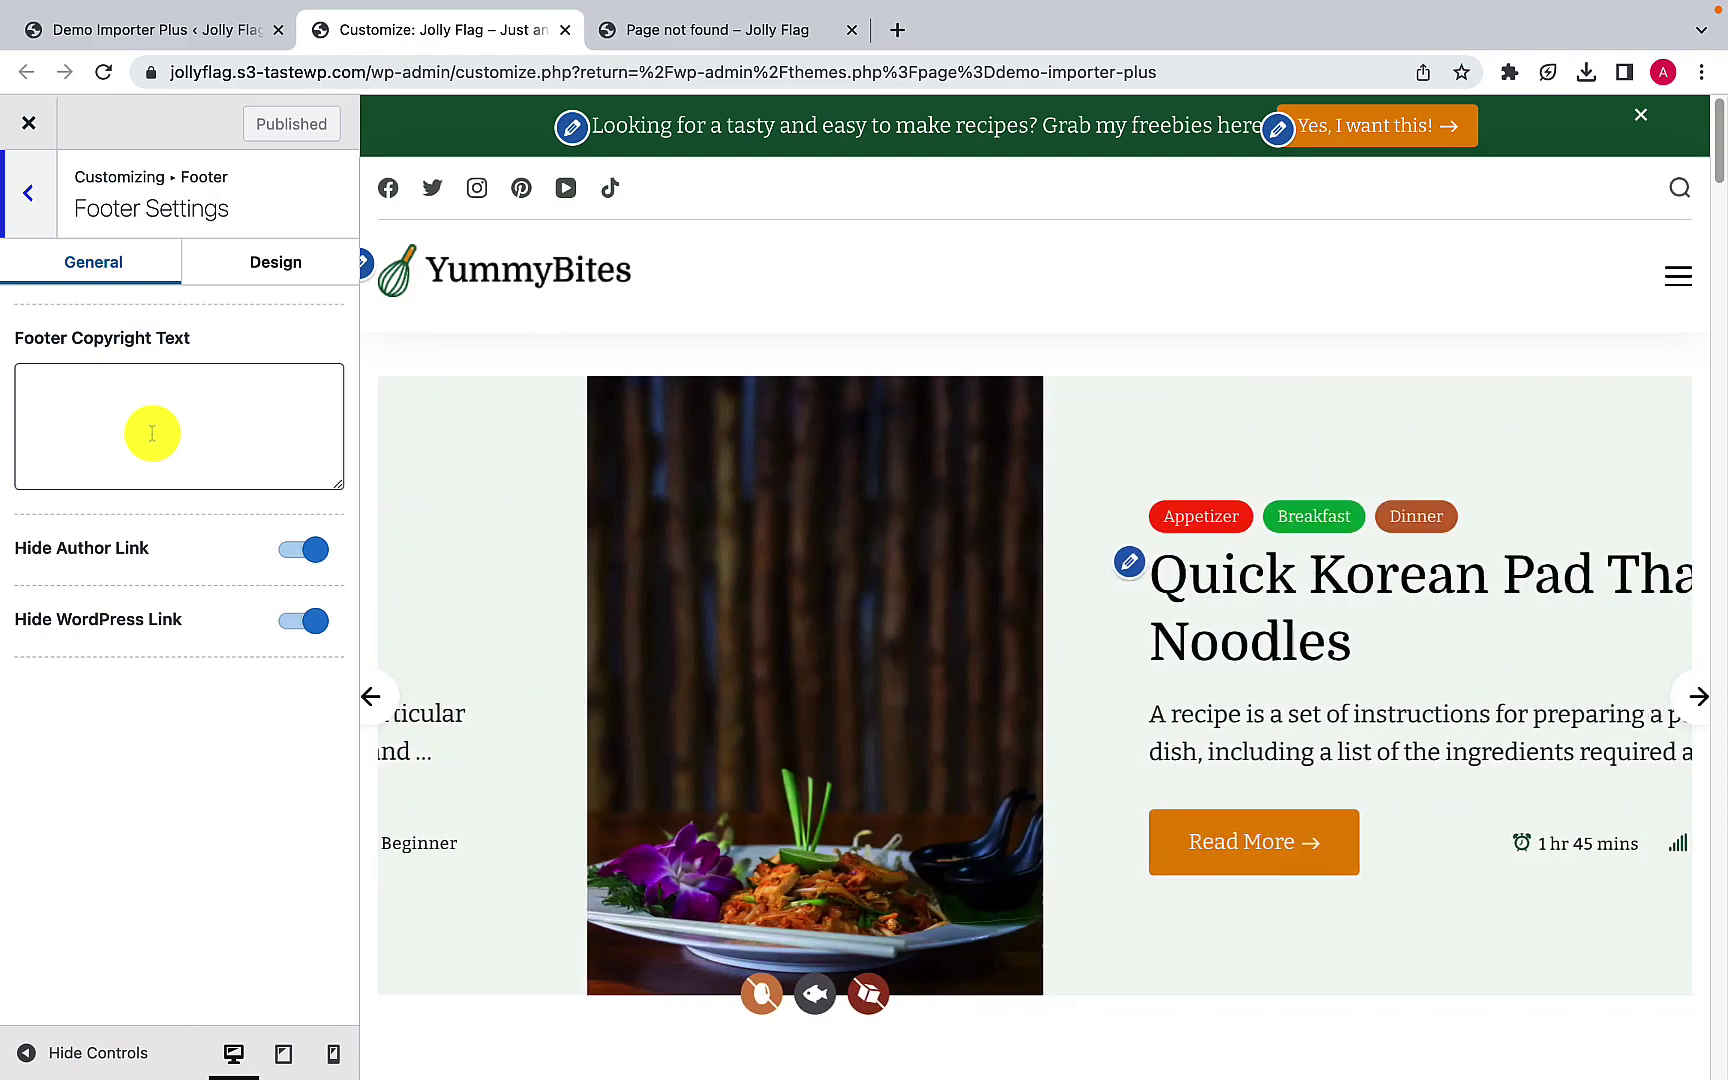
Step: Focus the Footer Copyright Text field and examine the copyright line at the end of the preview page
click(116, 413)
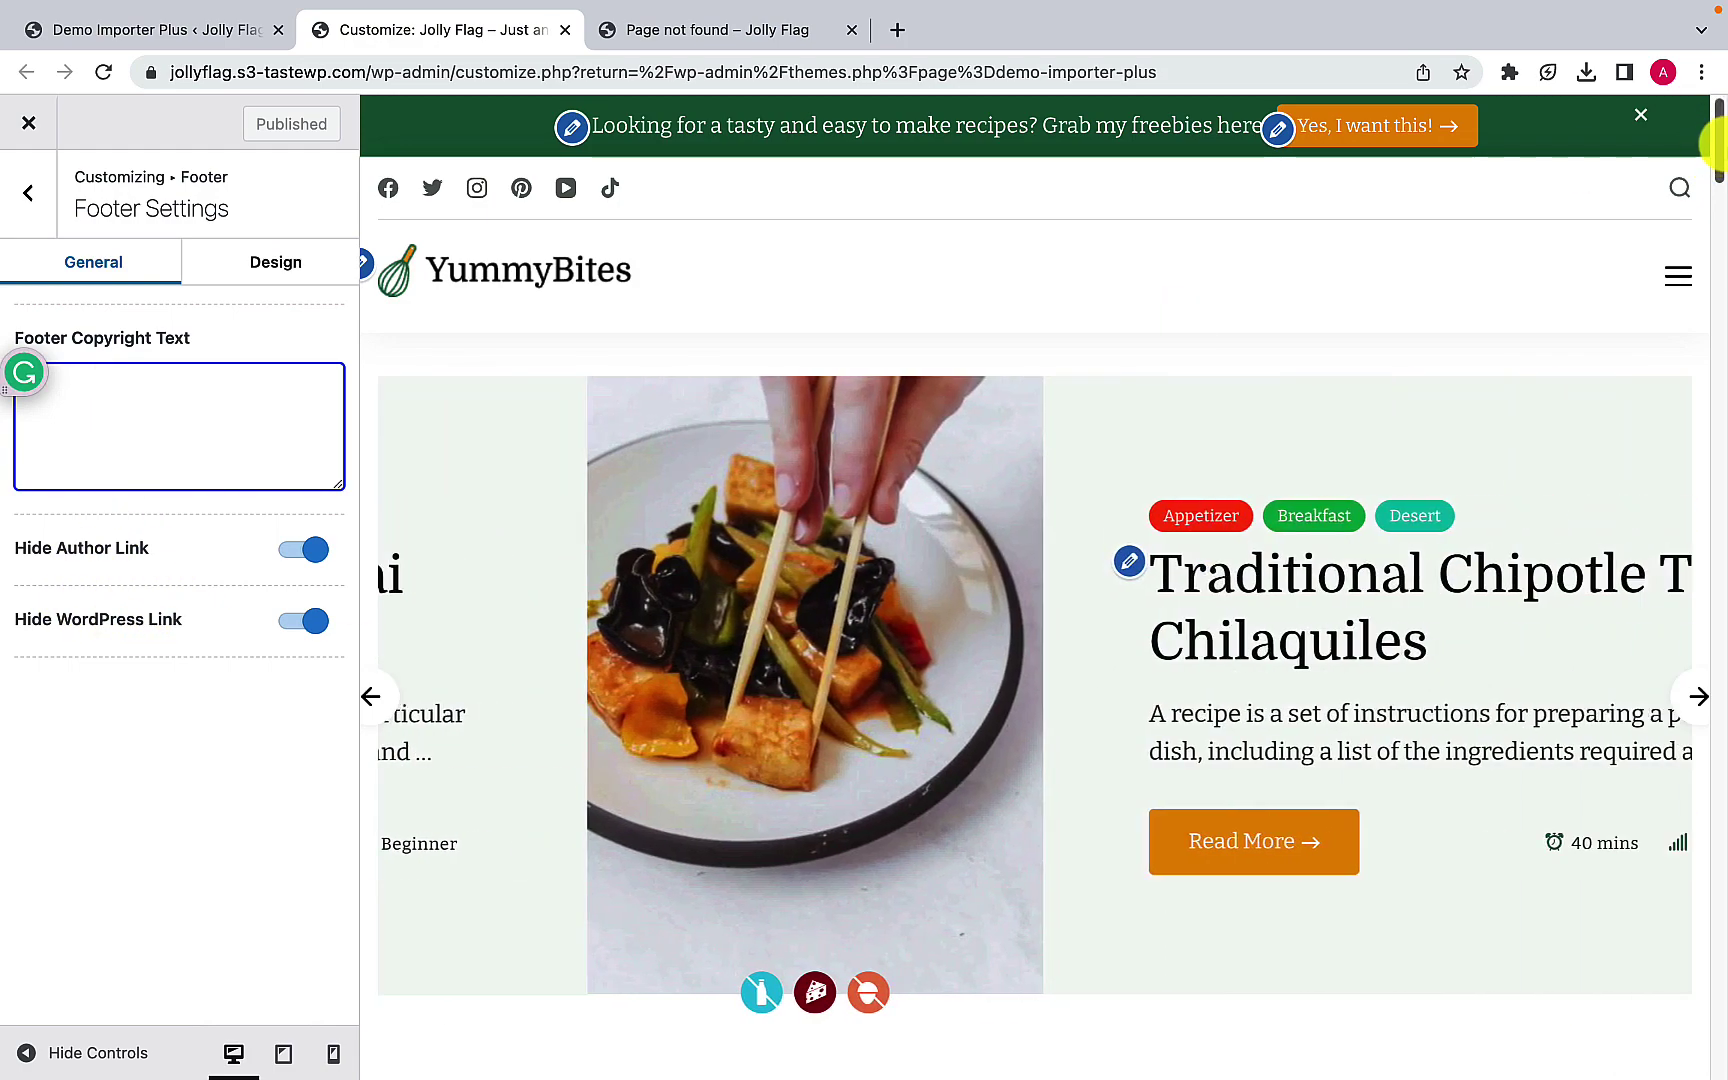
drag(1716, 147, 1726, 606)
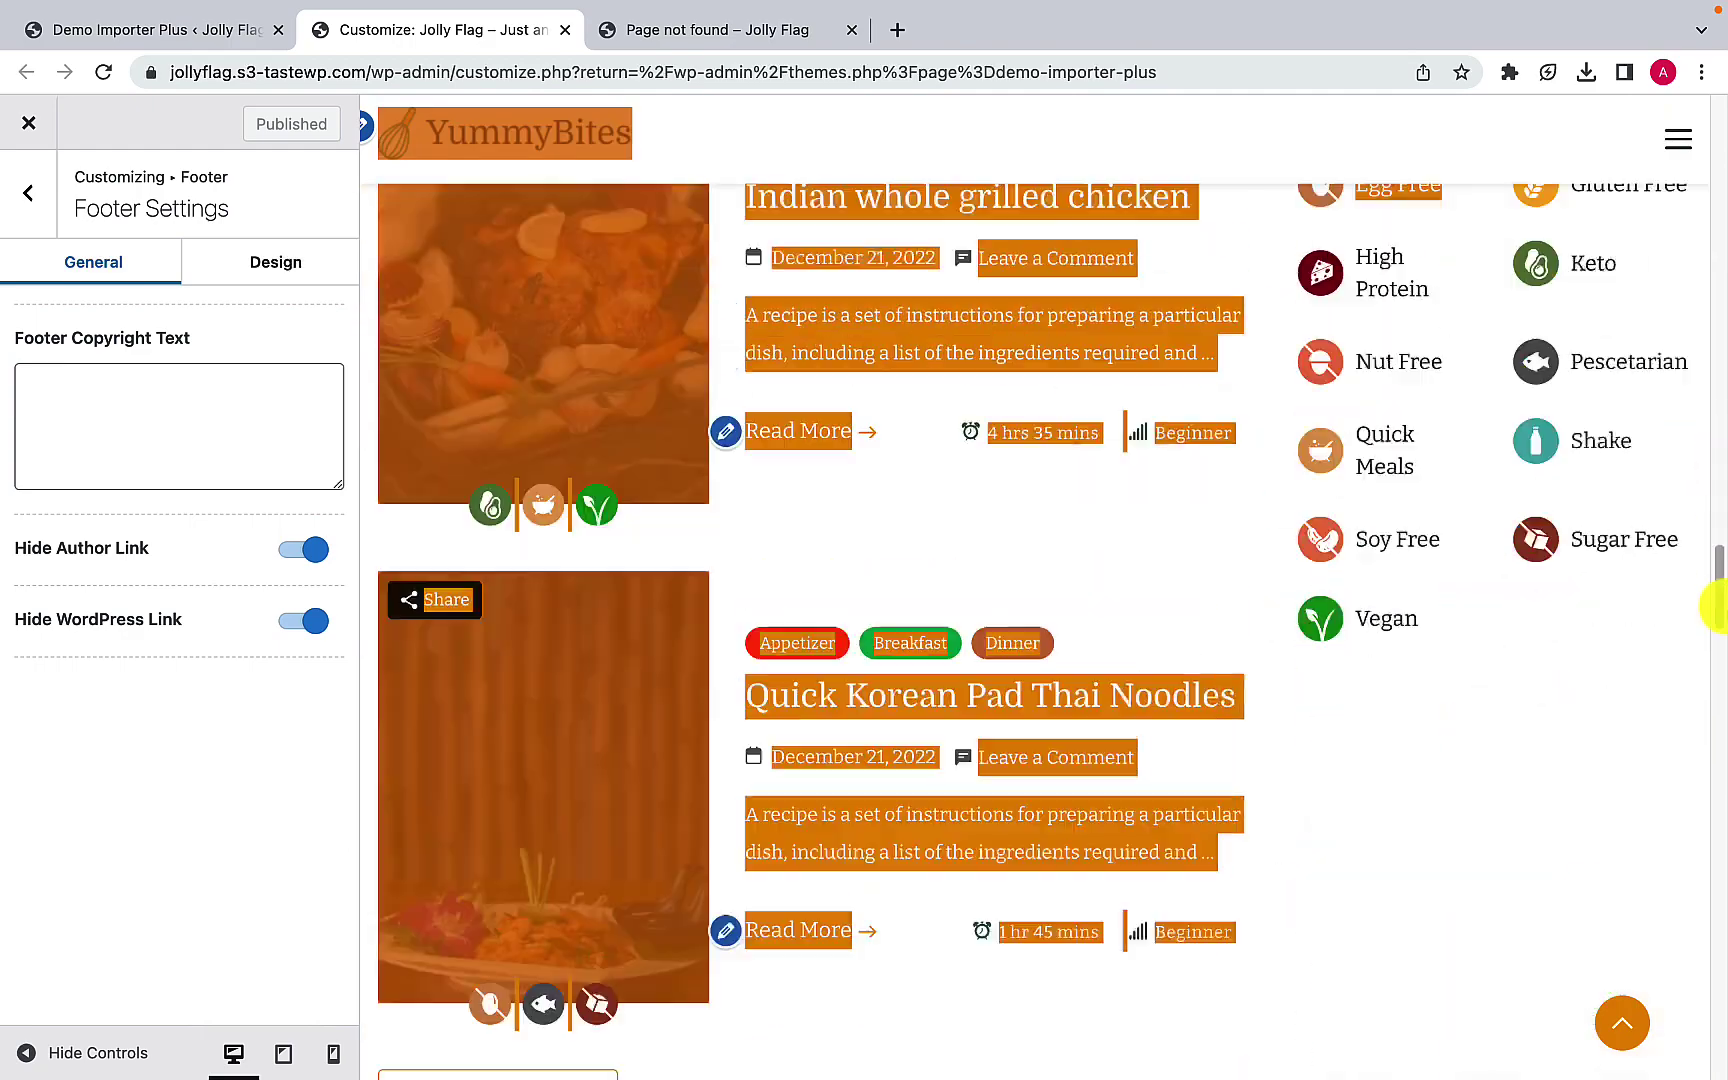
click(1560, 481)
scroll(1641, 602, down, 10)
scroll(1641, 602, down, 15)
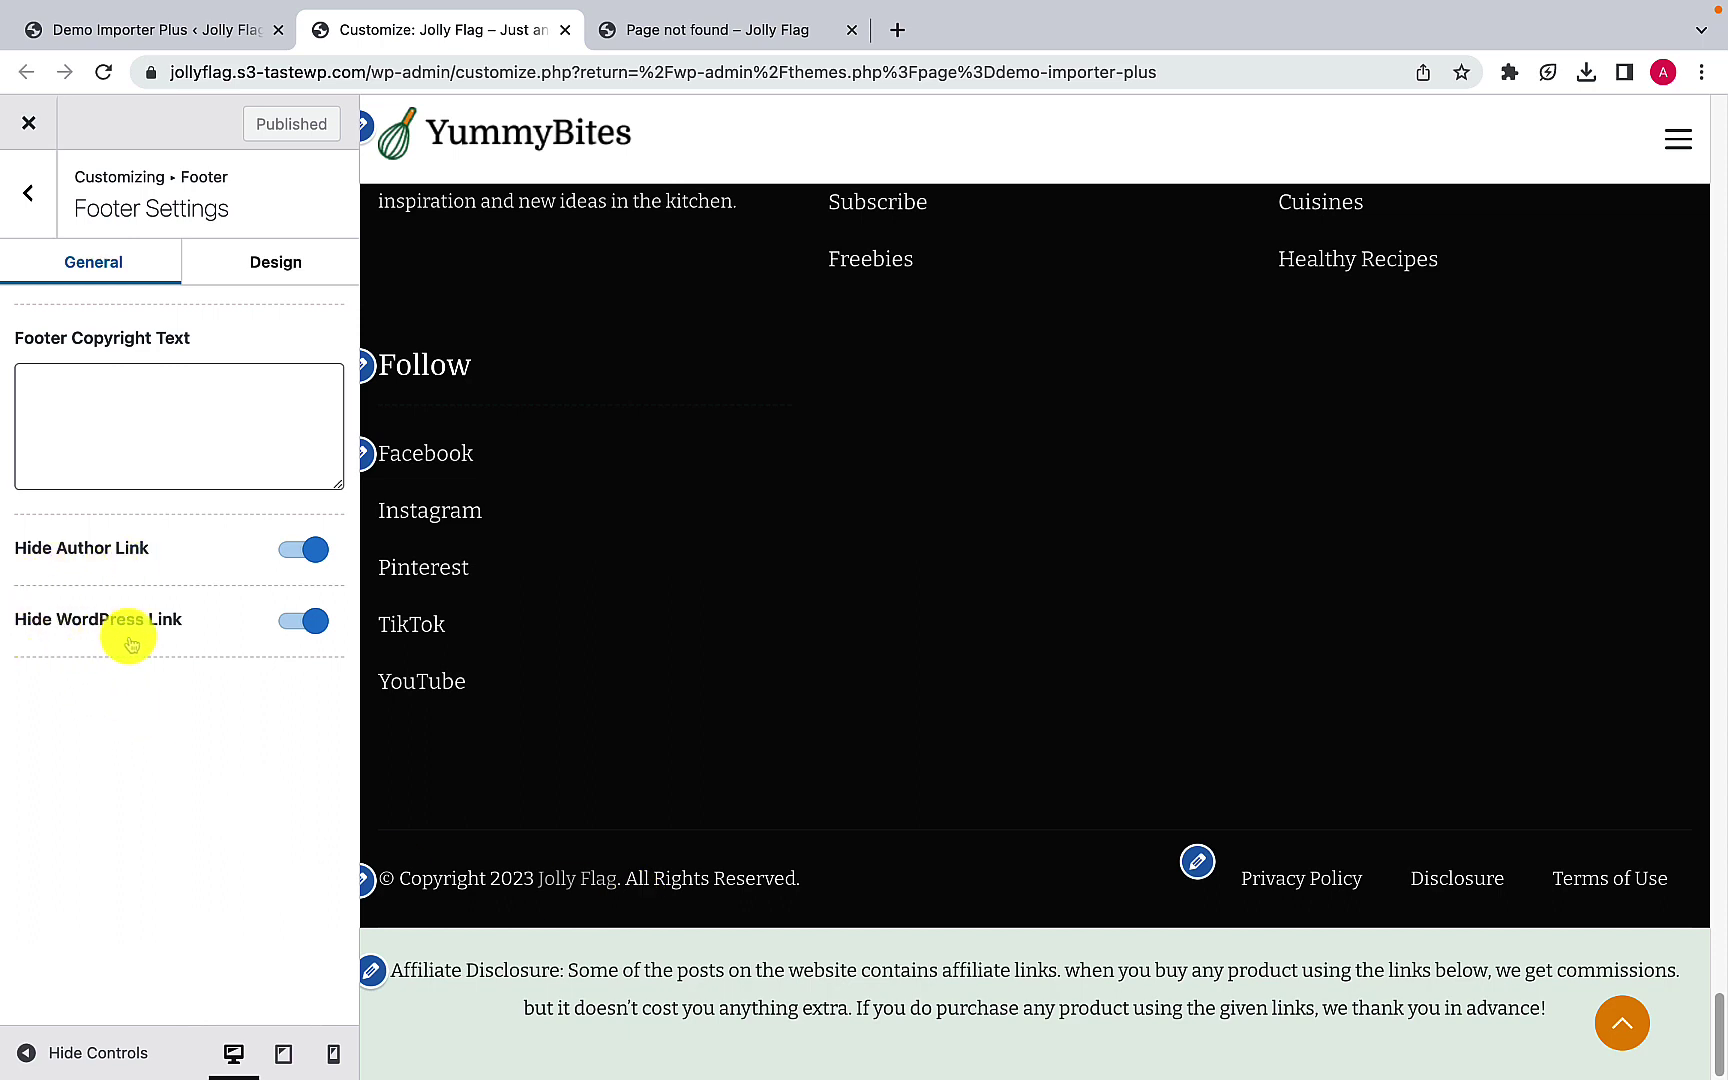
Step: Try showing the author and WordPress links in the footer, and hide both again
click(294, 623)
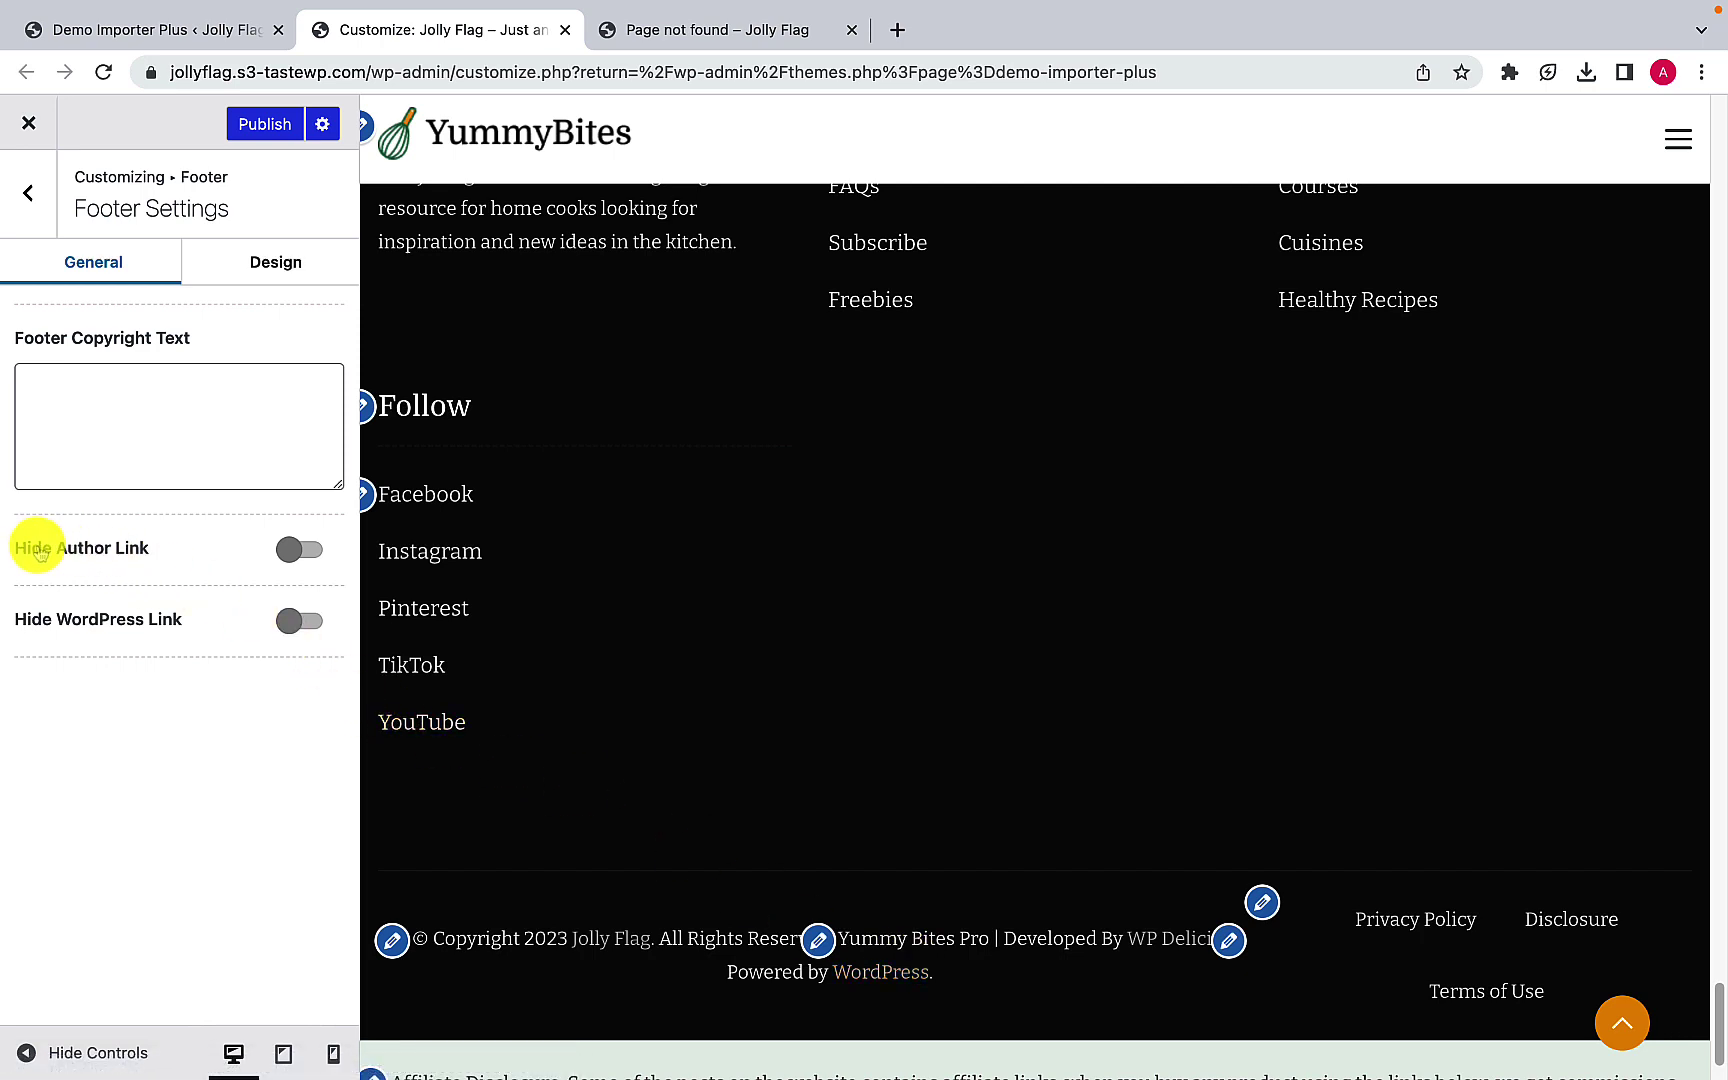
click(308, 551)
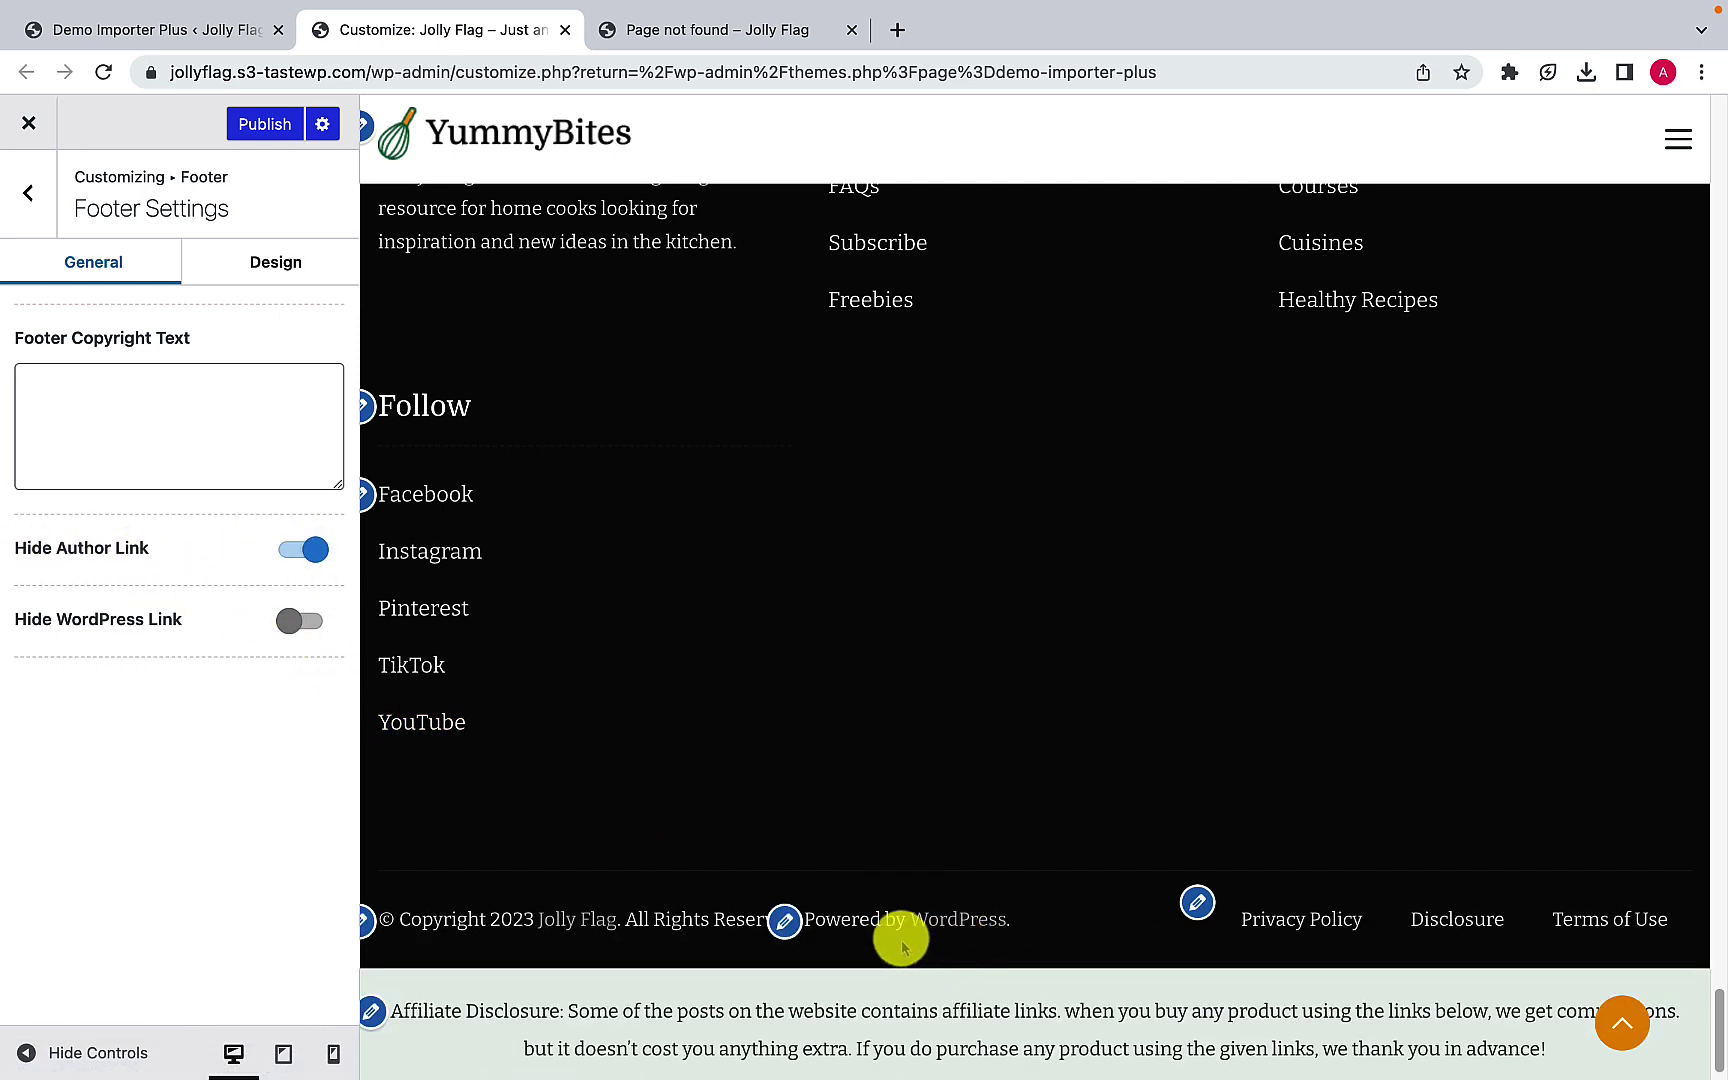
click(303, 623)
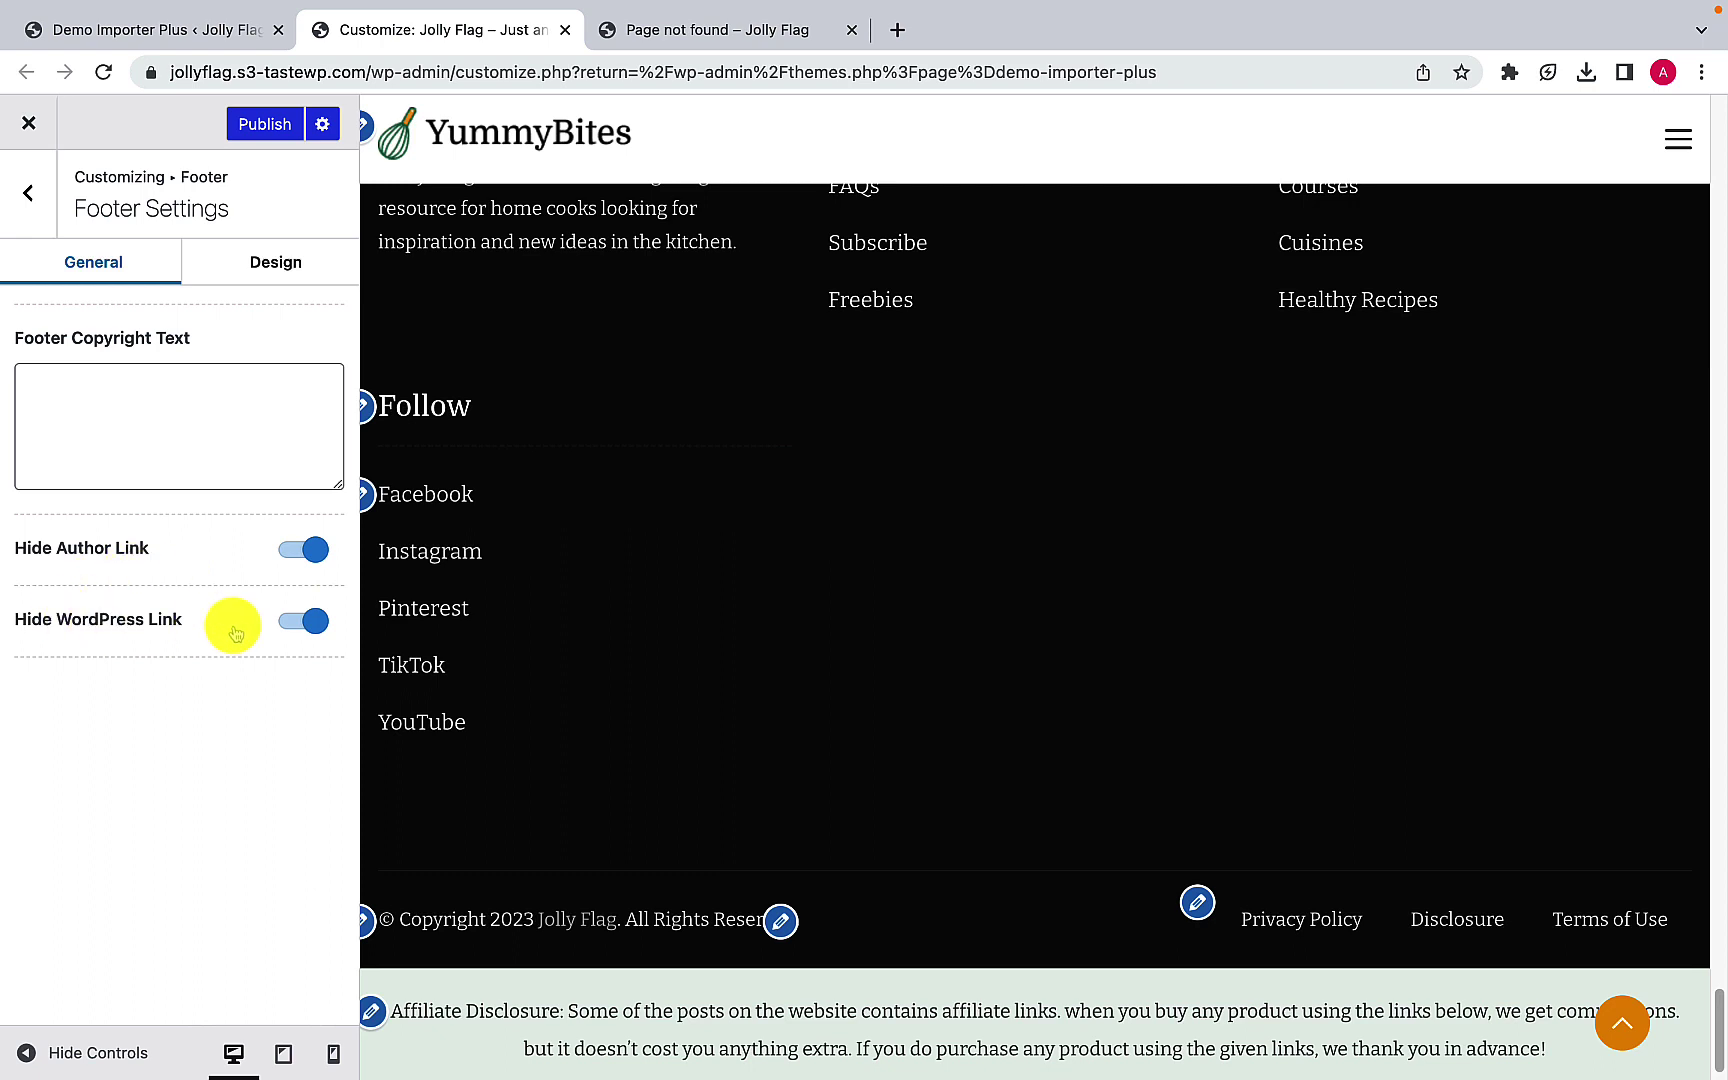
Step: Check the footer's color options, publish the footer settings, and open the Affiliate Disclosure settings
click(300, 265)
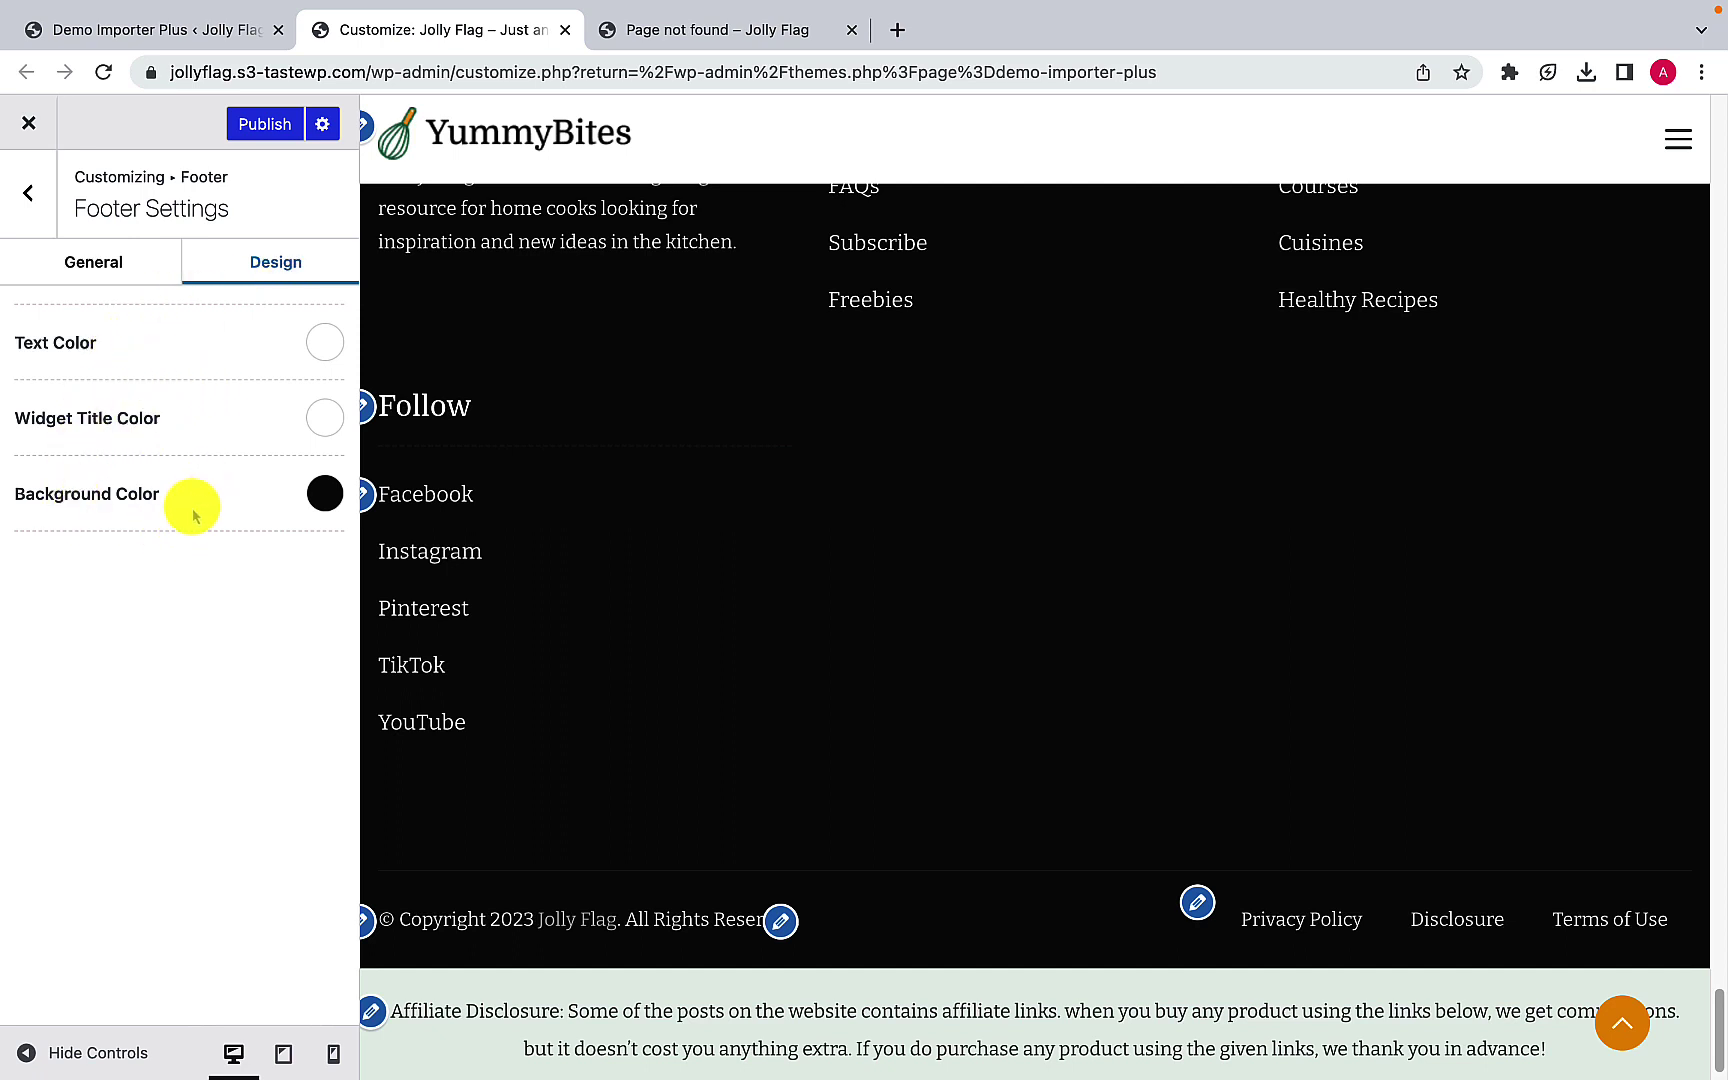
click(170, 265)
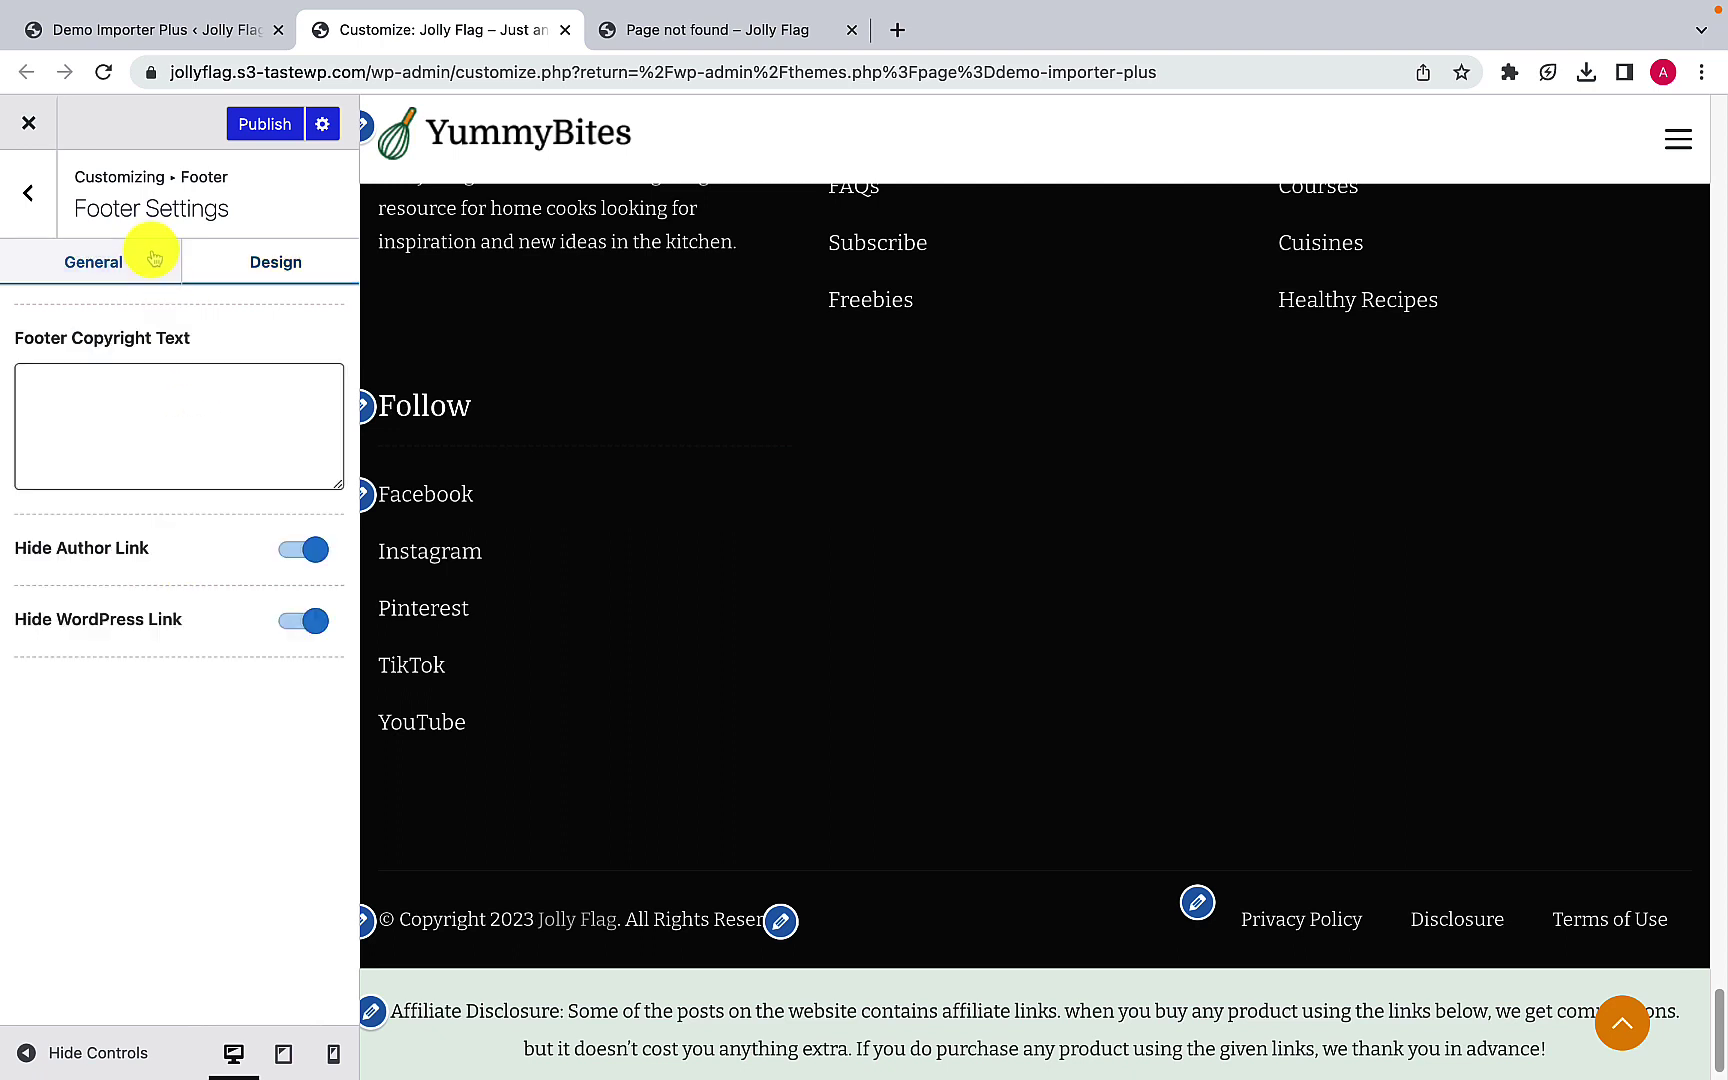
click(258, 124)
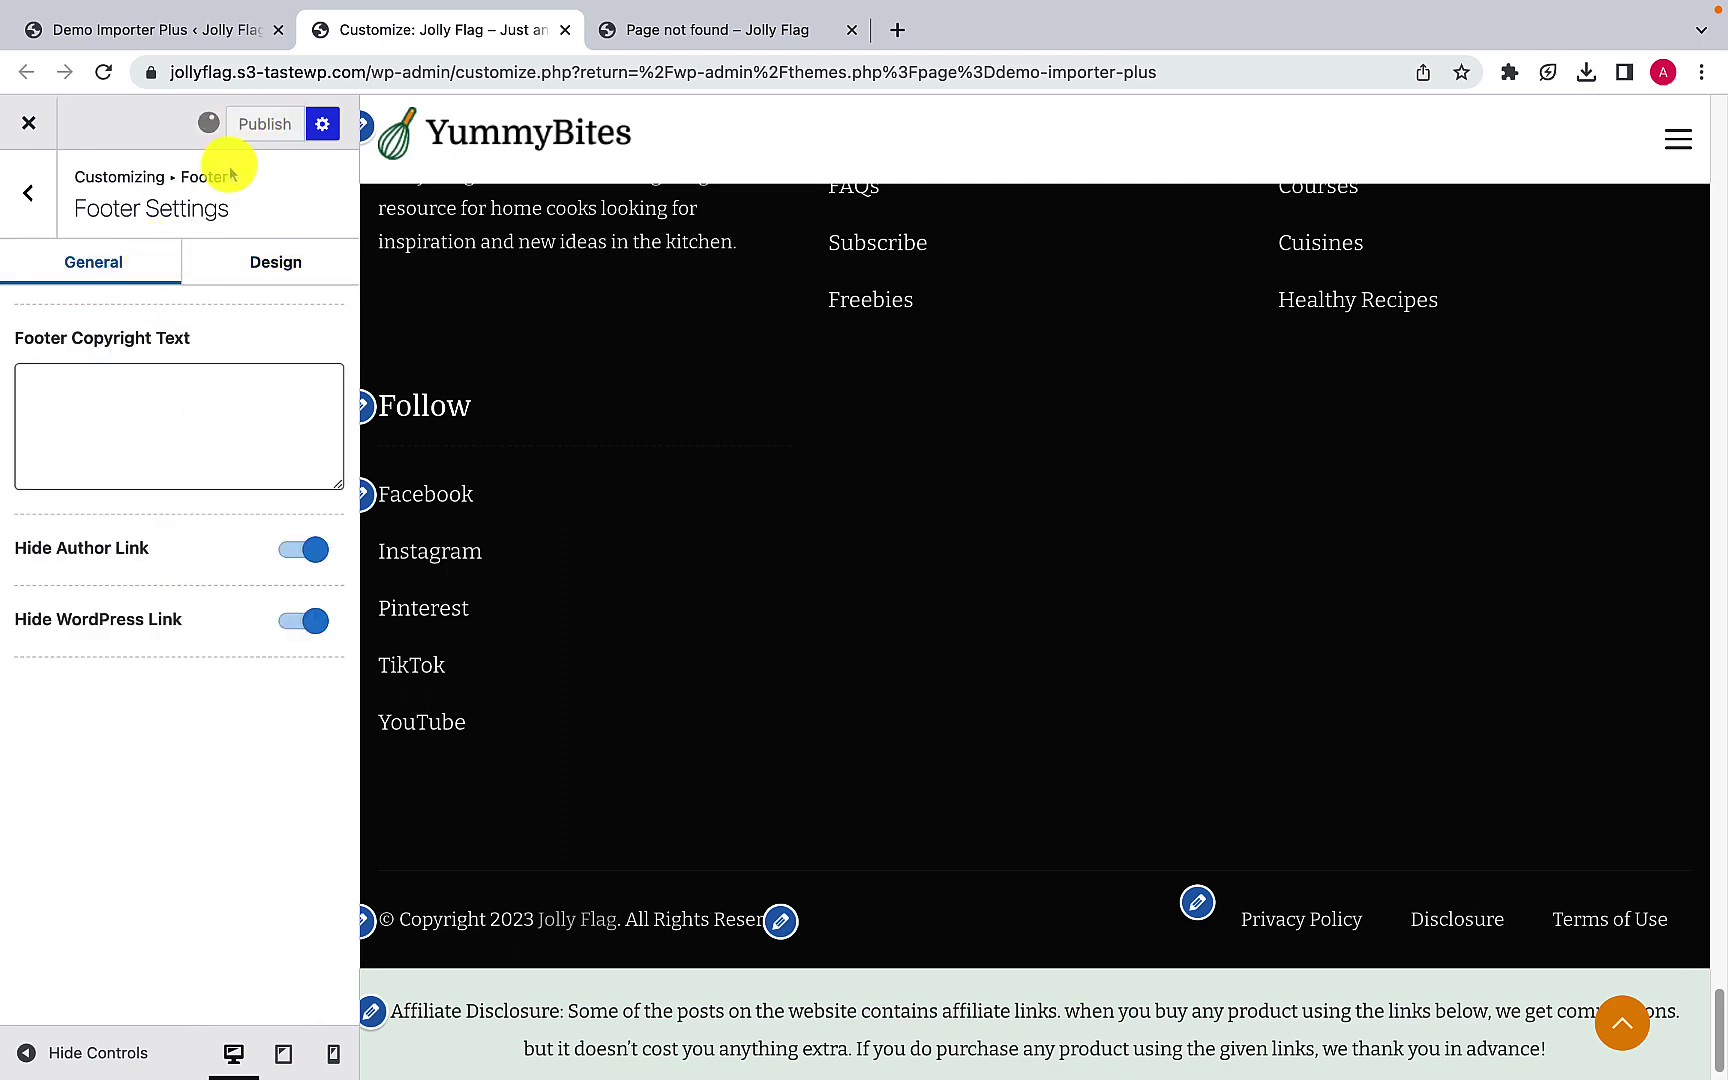
click(36, 231)
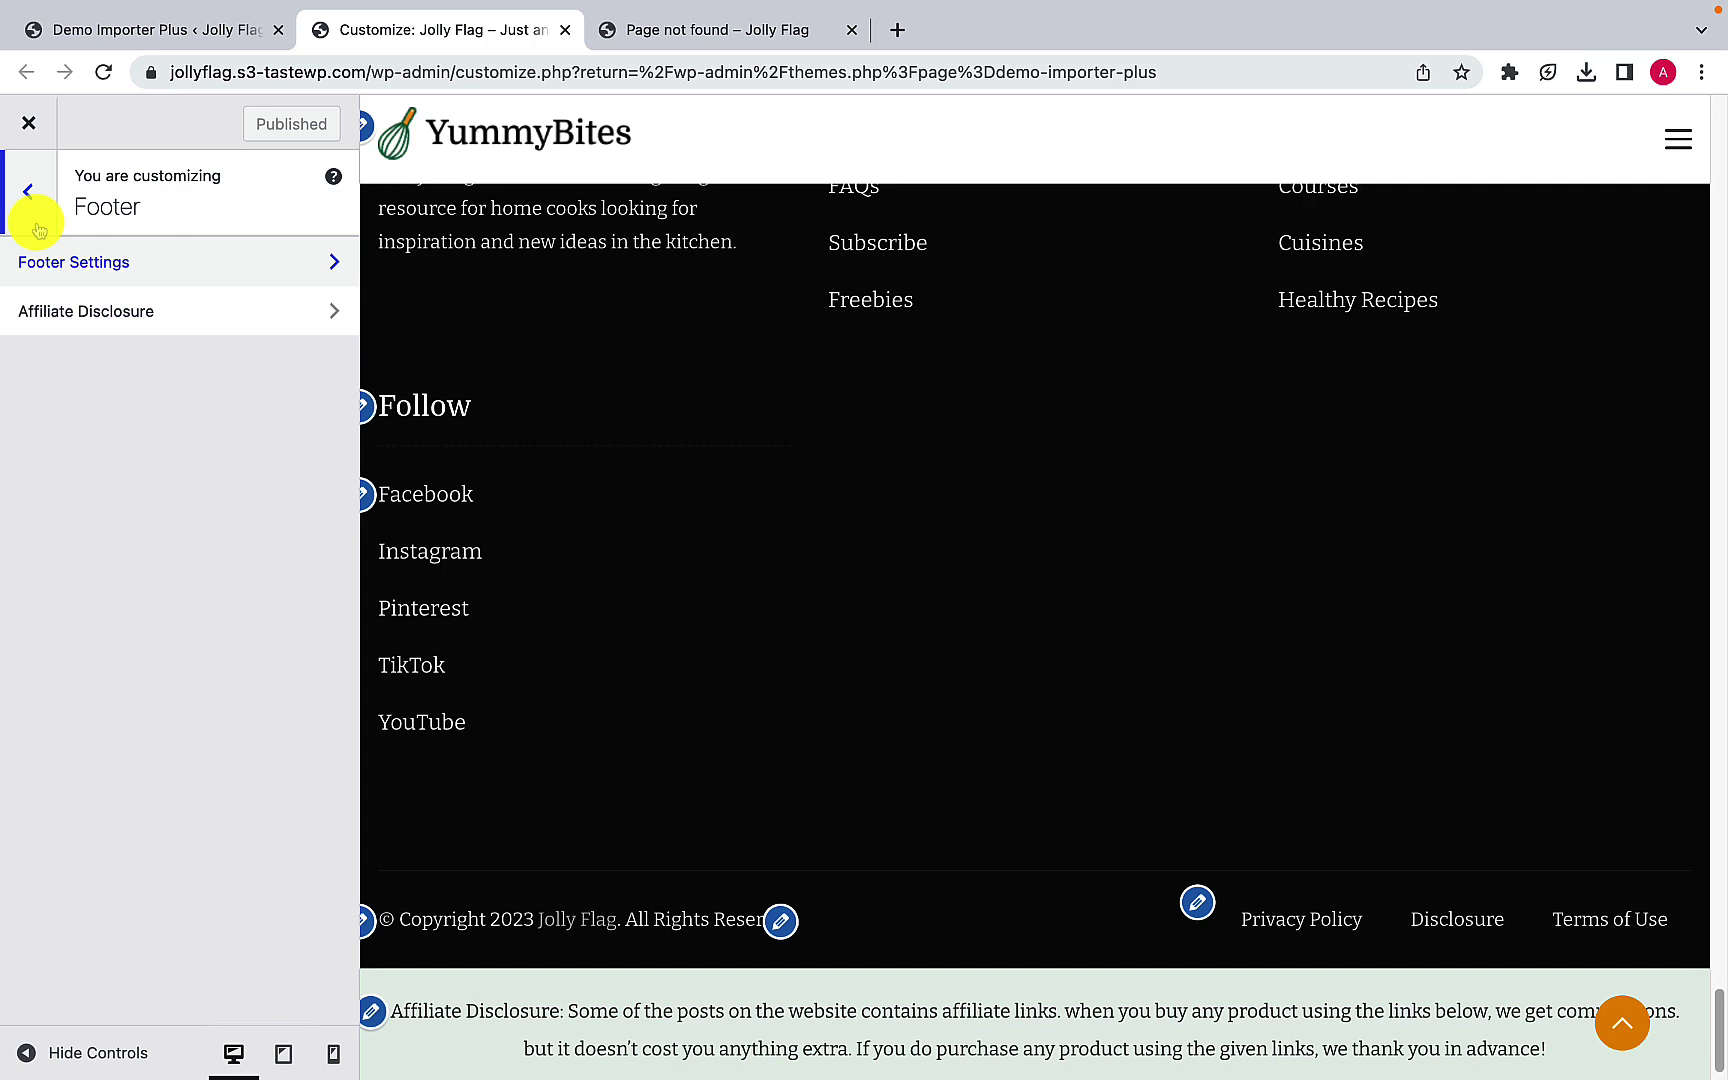
click(115, 318)
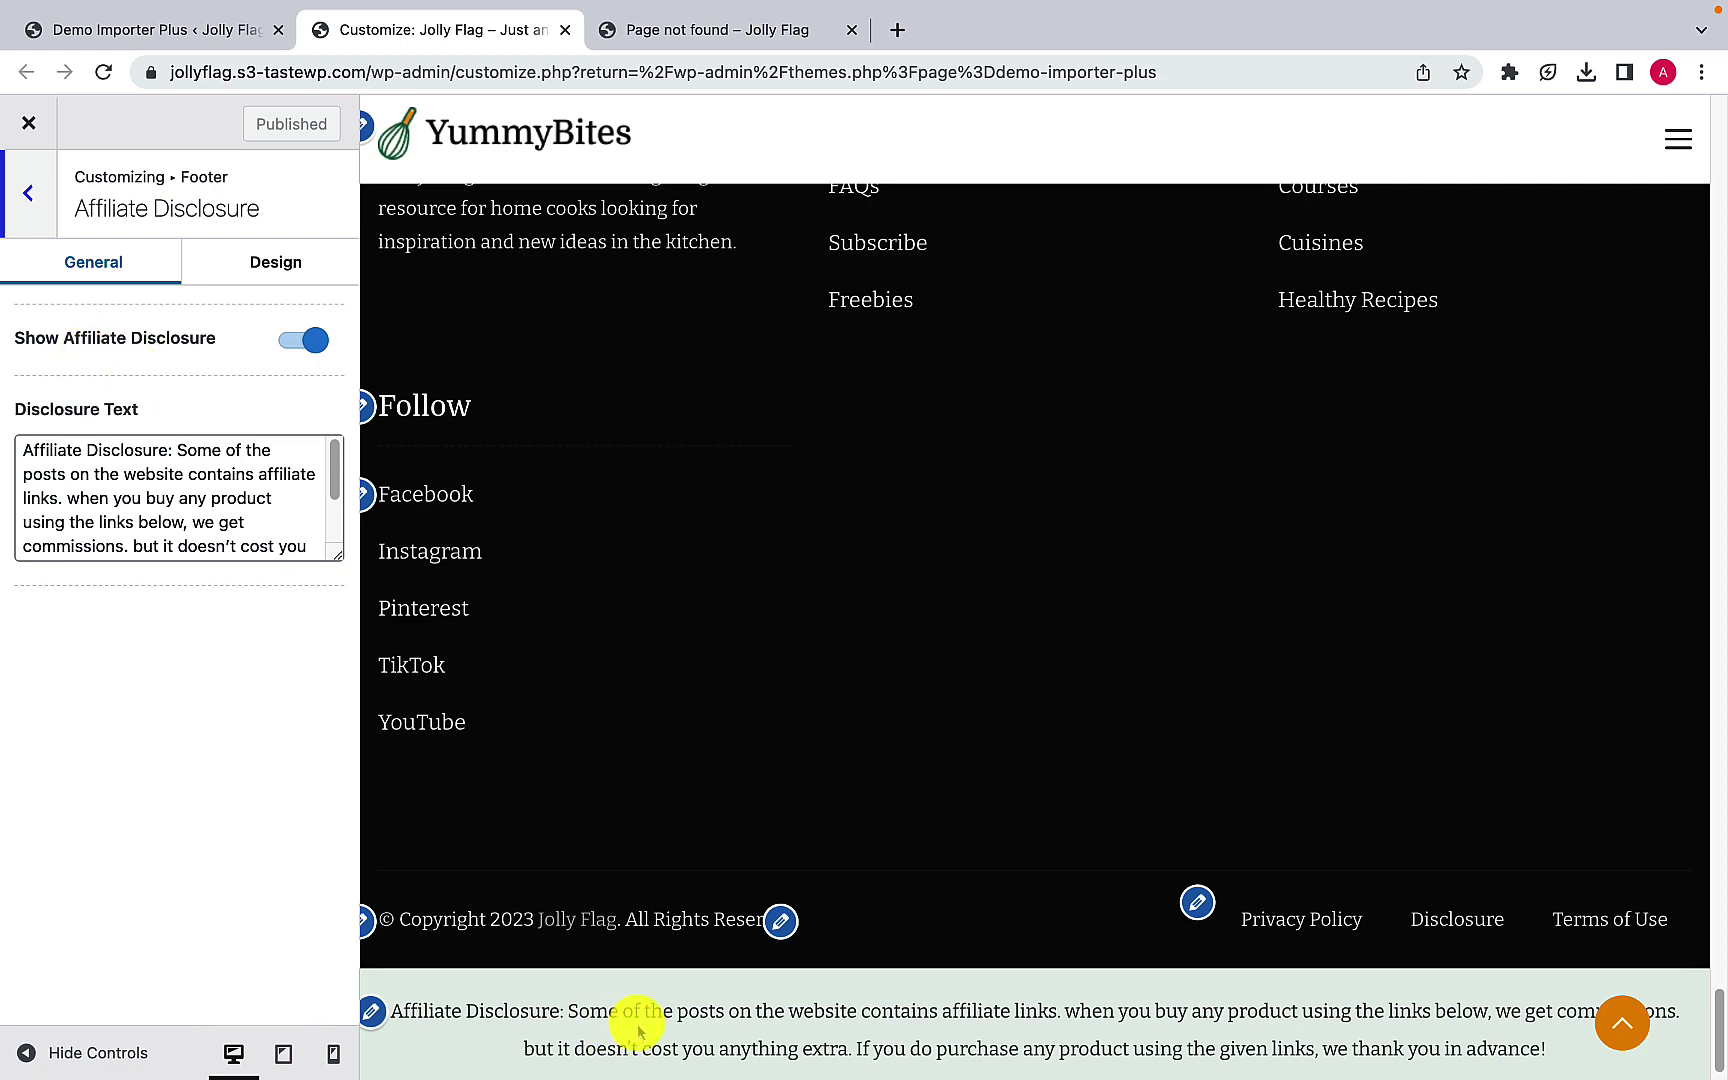
Step: Try turning Show Affiliate Disclosure off and on again while viewing the disclosure below the footer
scroll(638, 1030, down, 1)
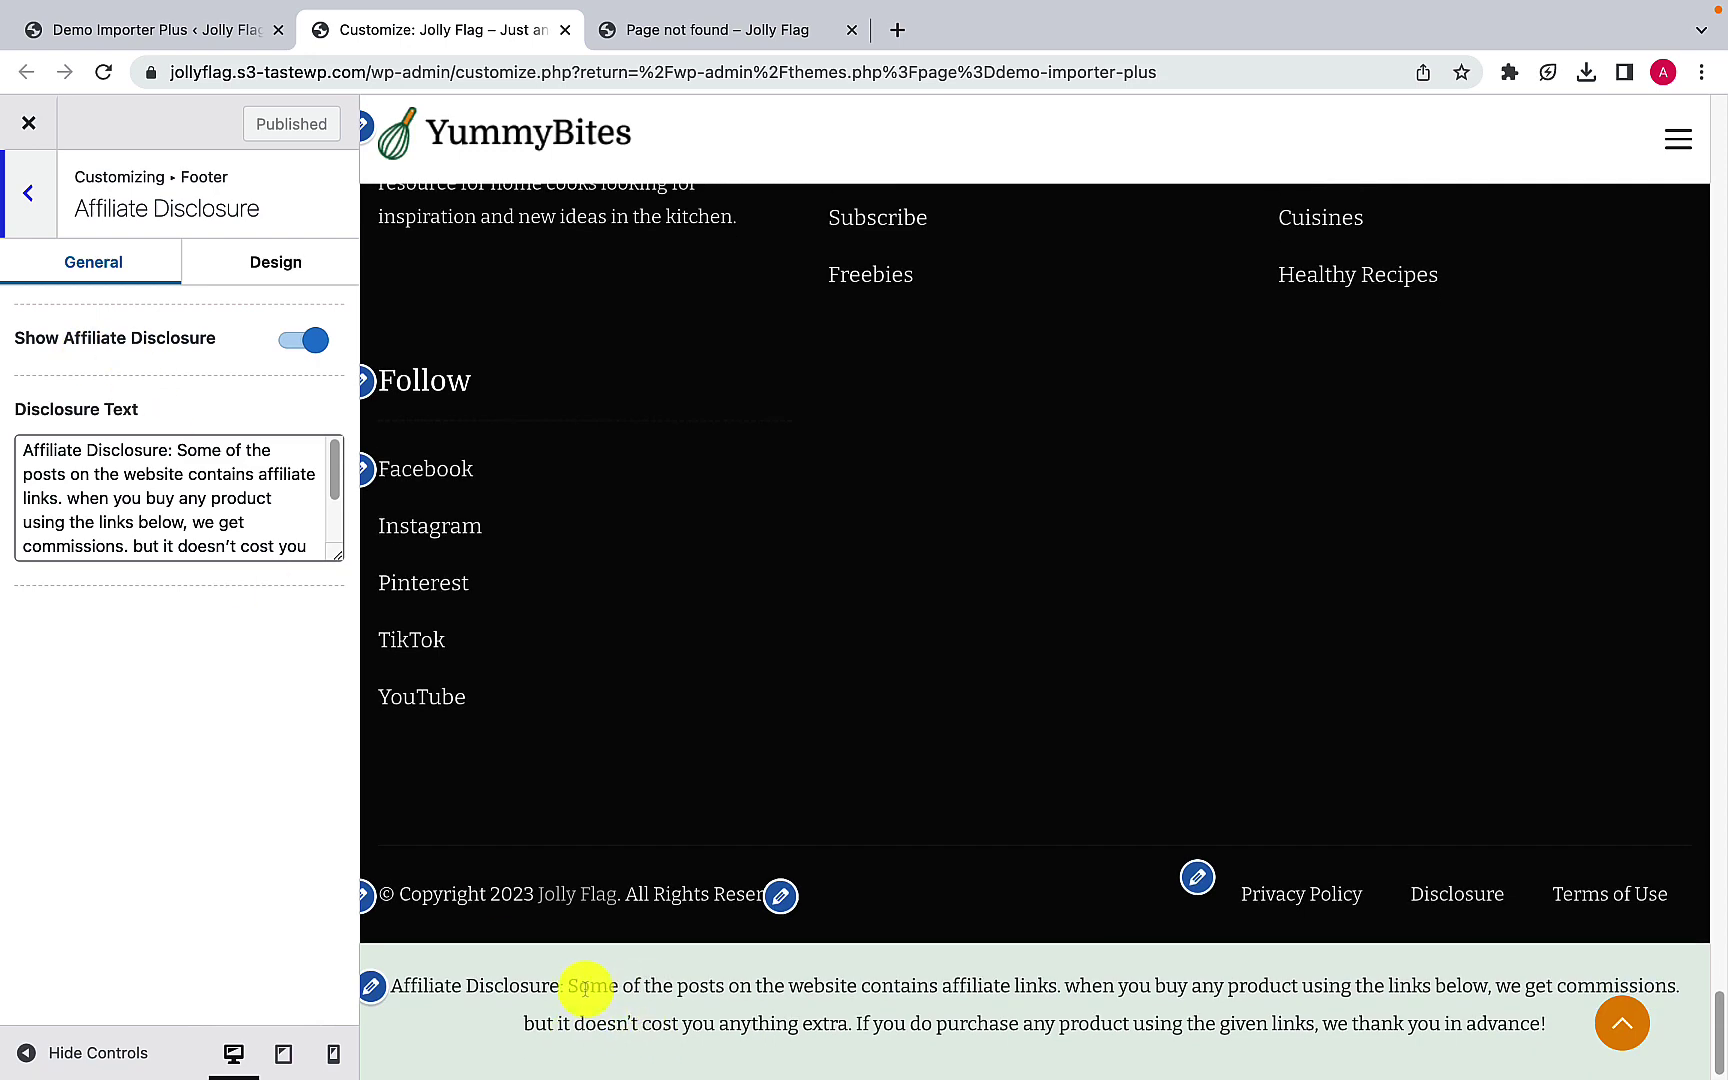
click(289, 344)
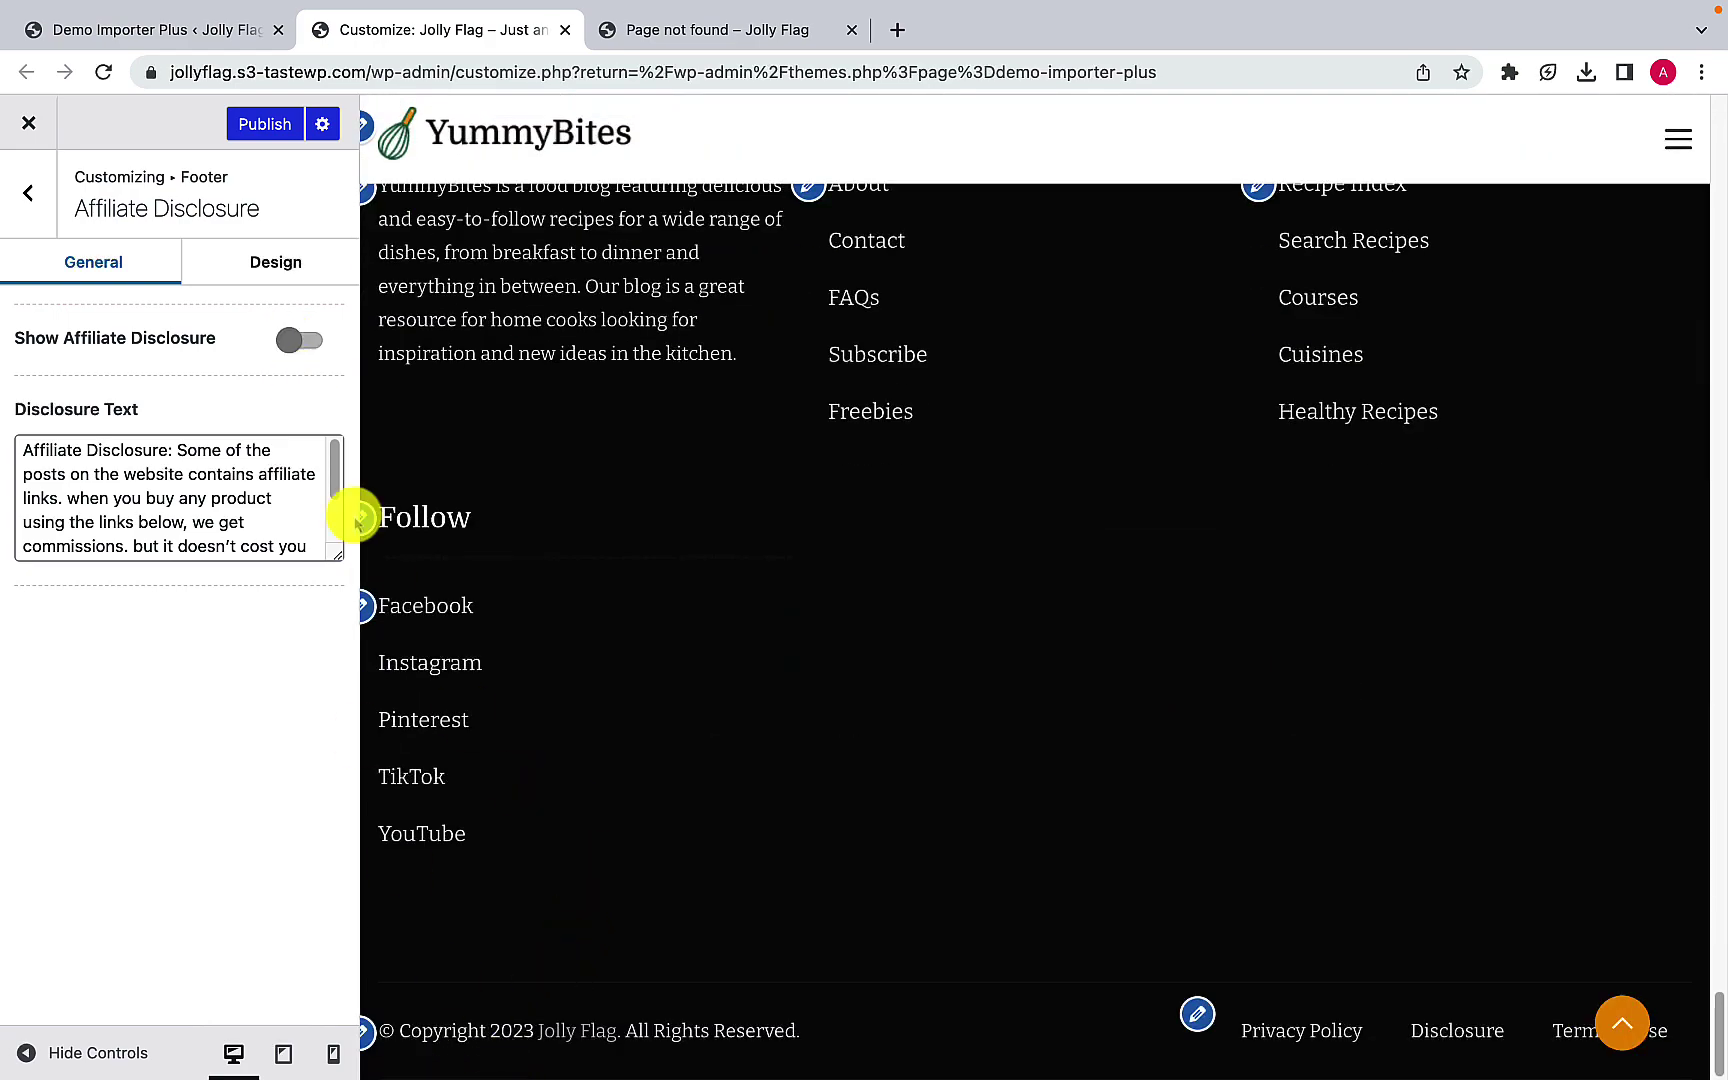
click(310, 340)
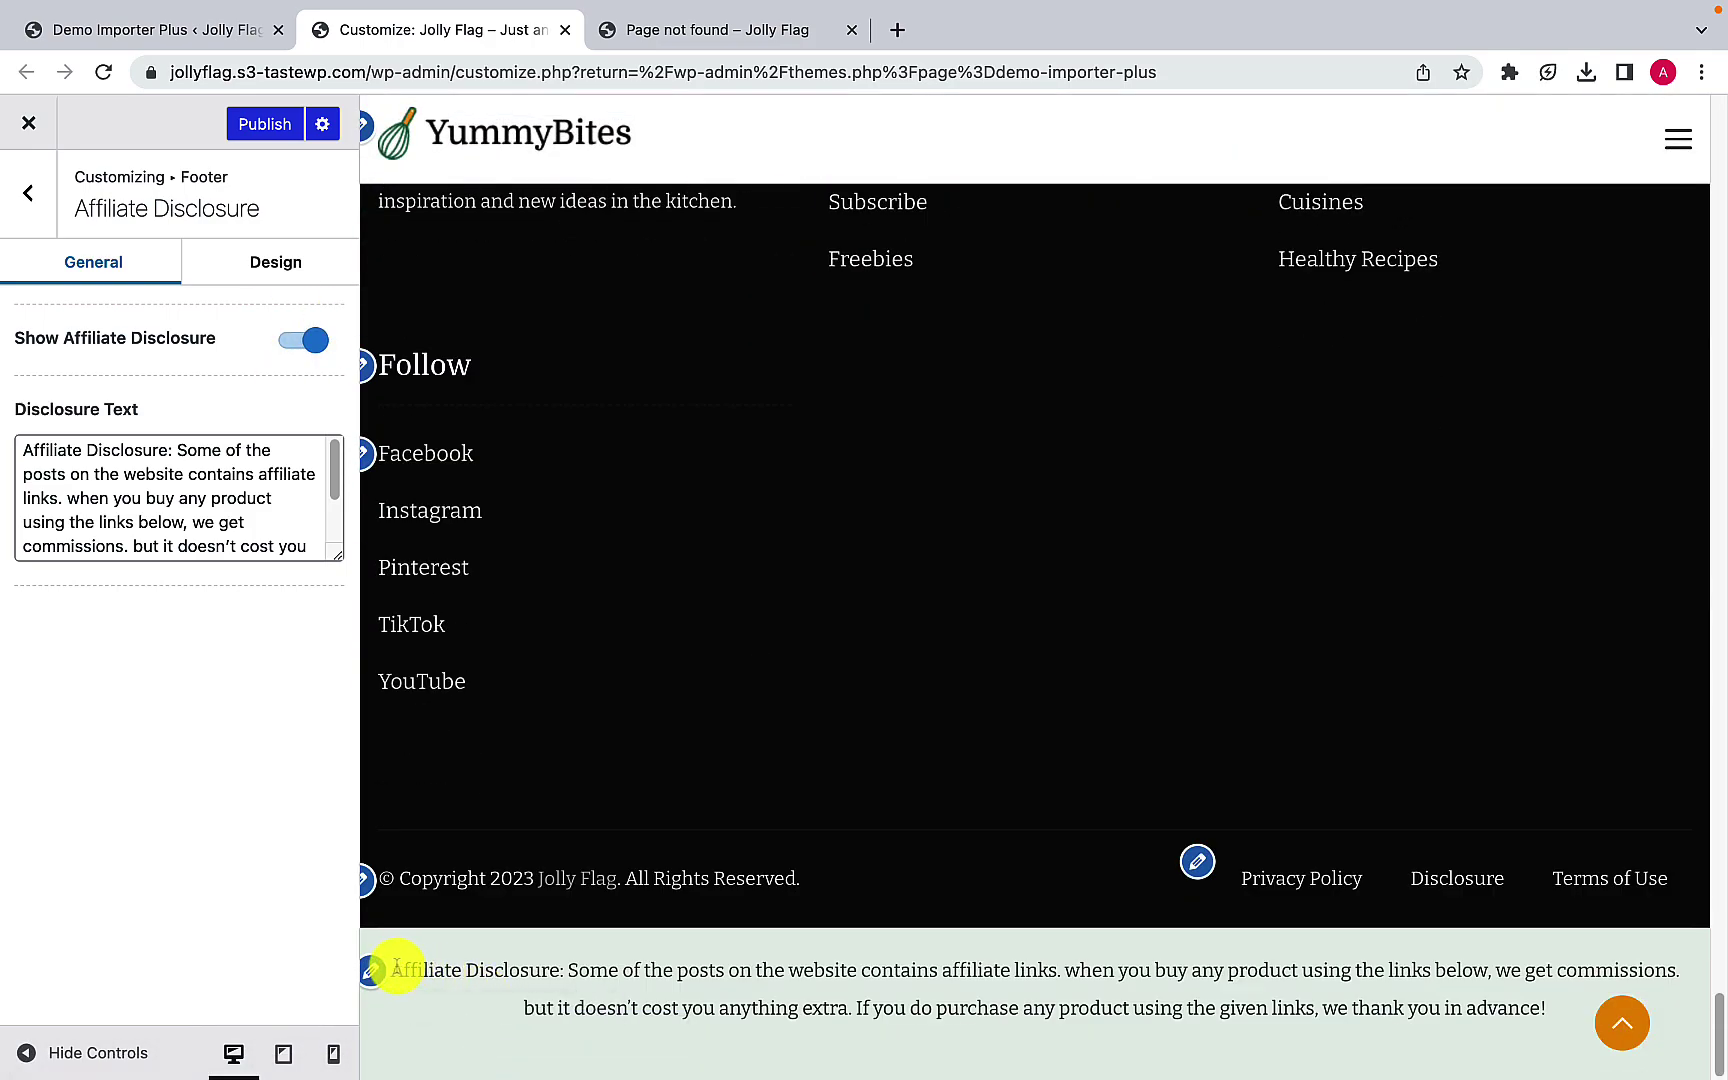
Step: Compare the Disclosure Text field's content with the affiliate disclosure shown in the preview
triple_click(1499, 1003)
click(1497, 995)
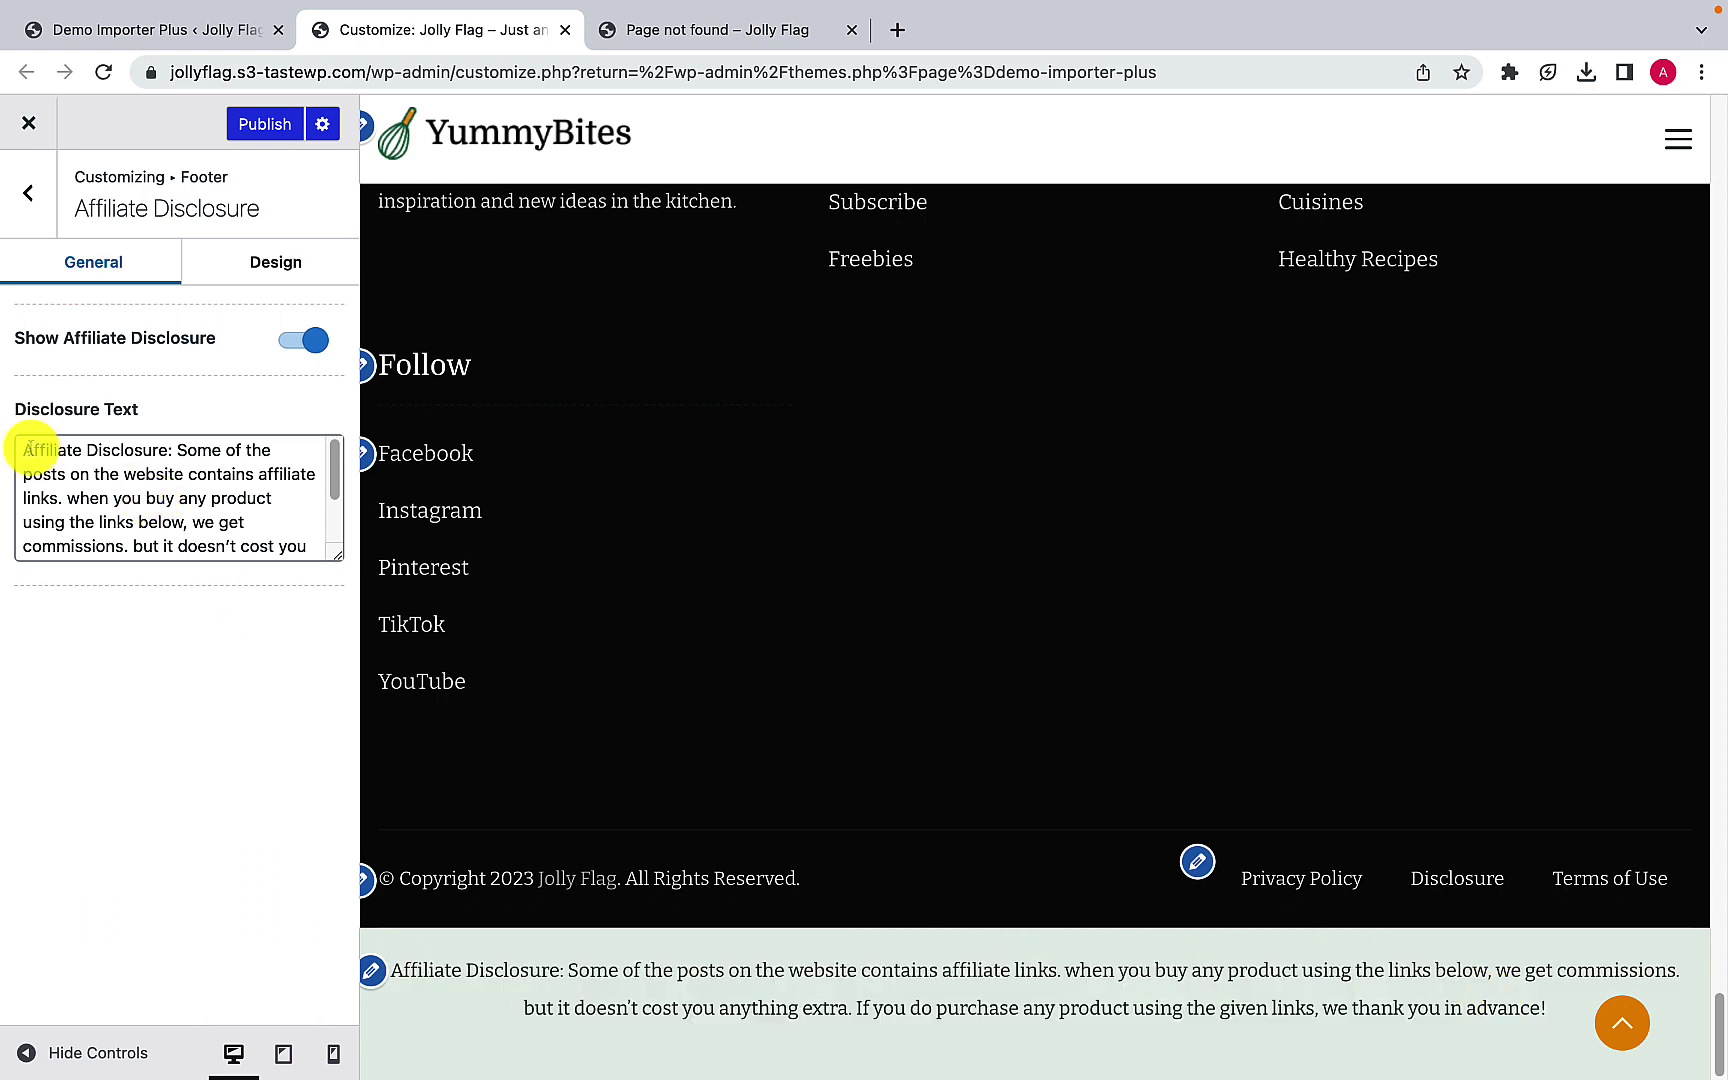
drag(22, 443, 303, 553)
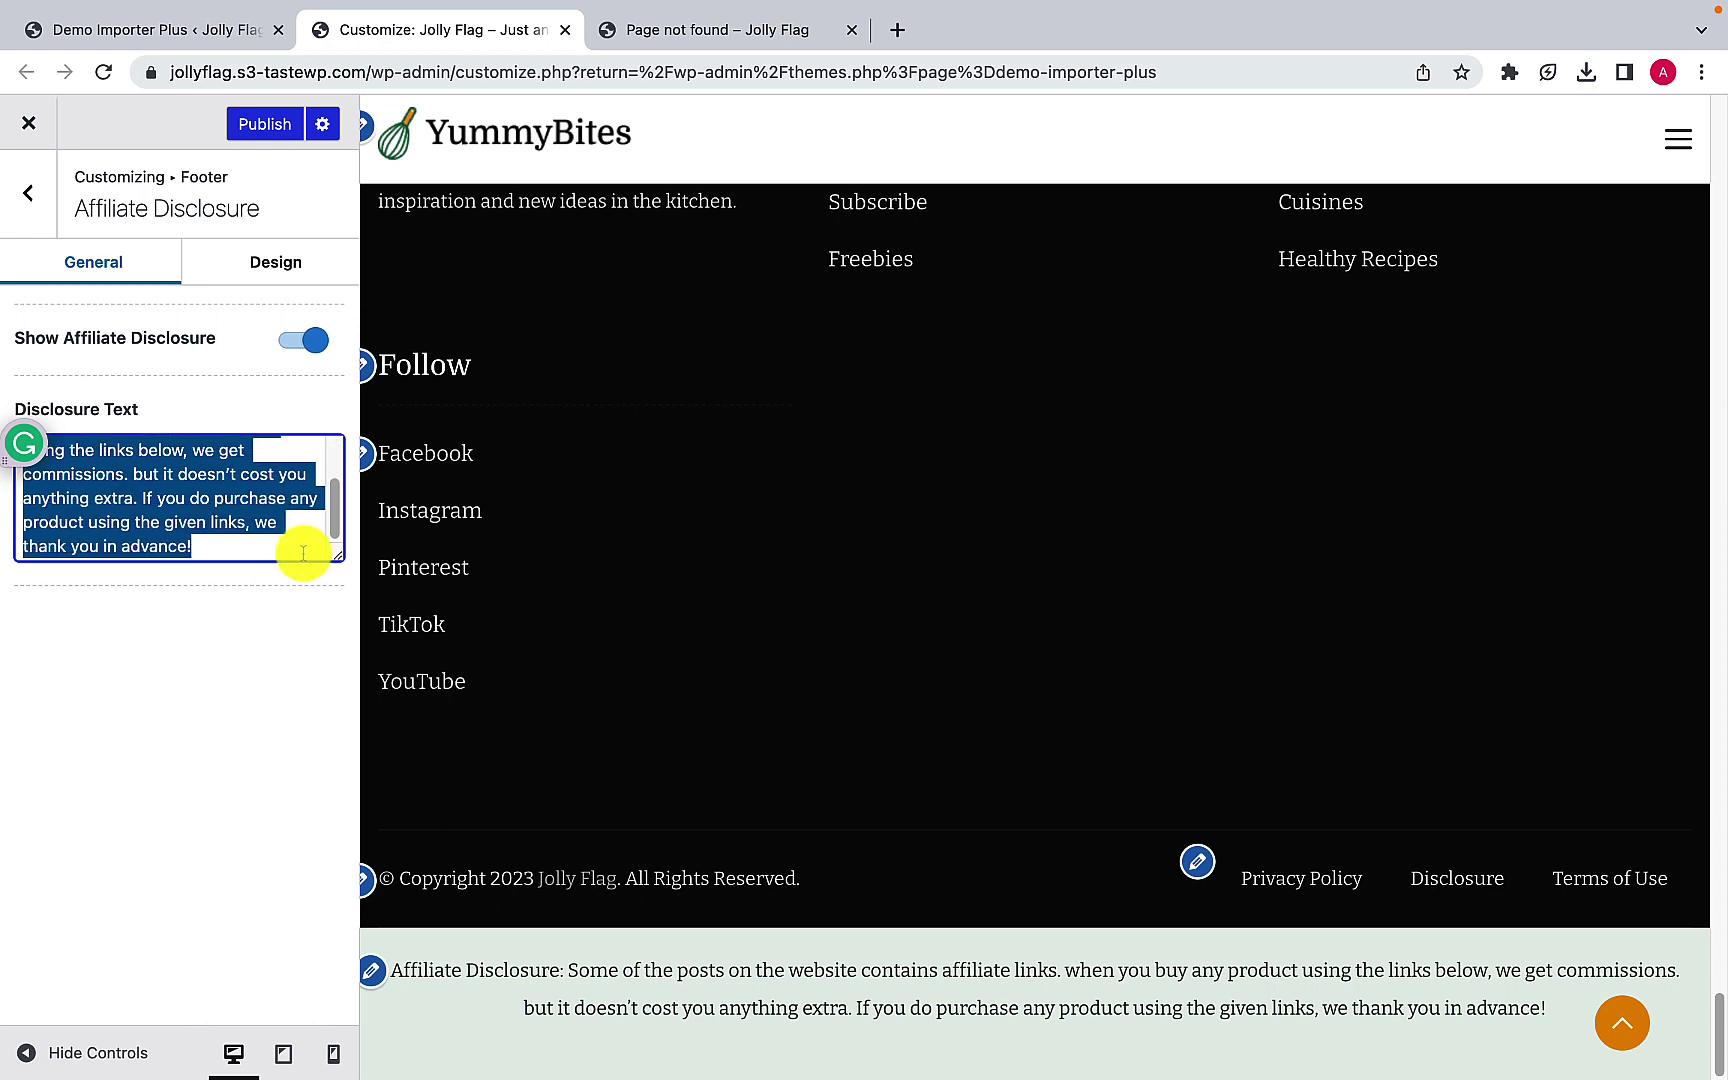
click(254, 526)
scroll(254, 531, up, 3)
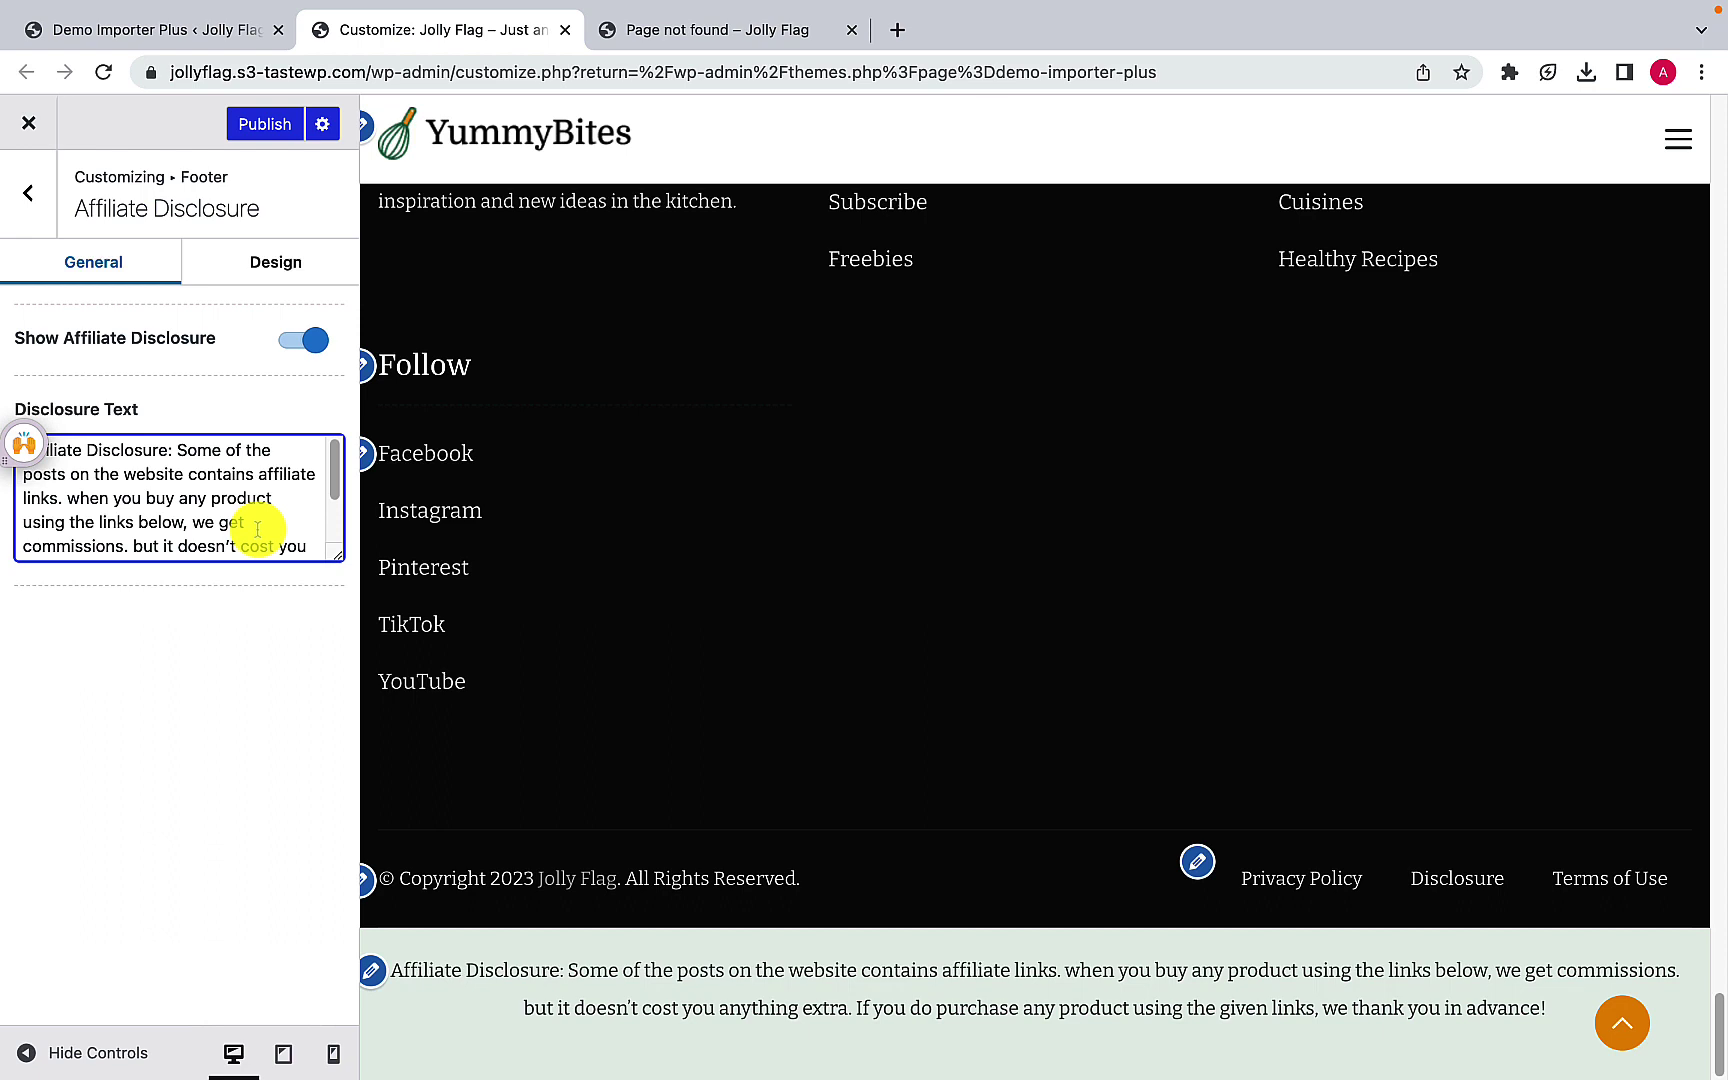
Step: Examine the background and text color pickers in the Affiliate Disclosure's design options, leaving both colors as they are
click(262, 256)
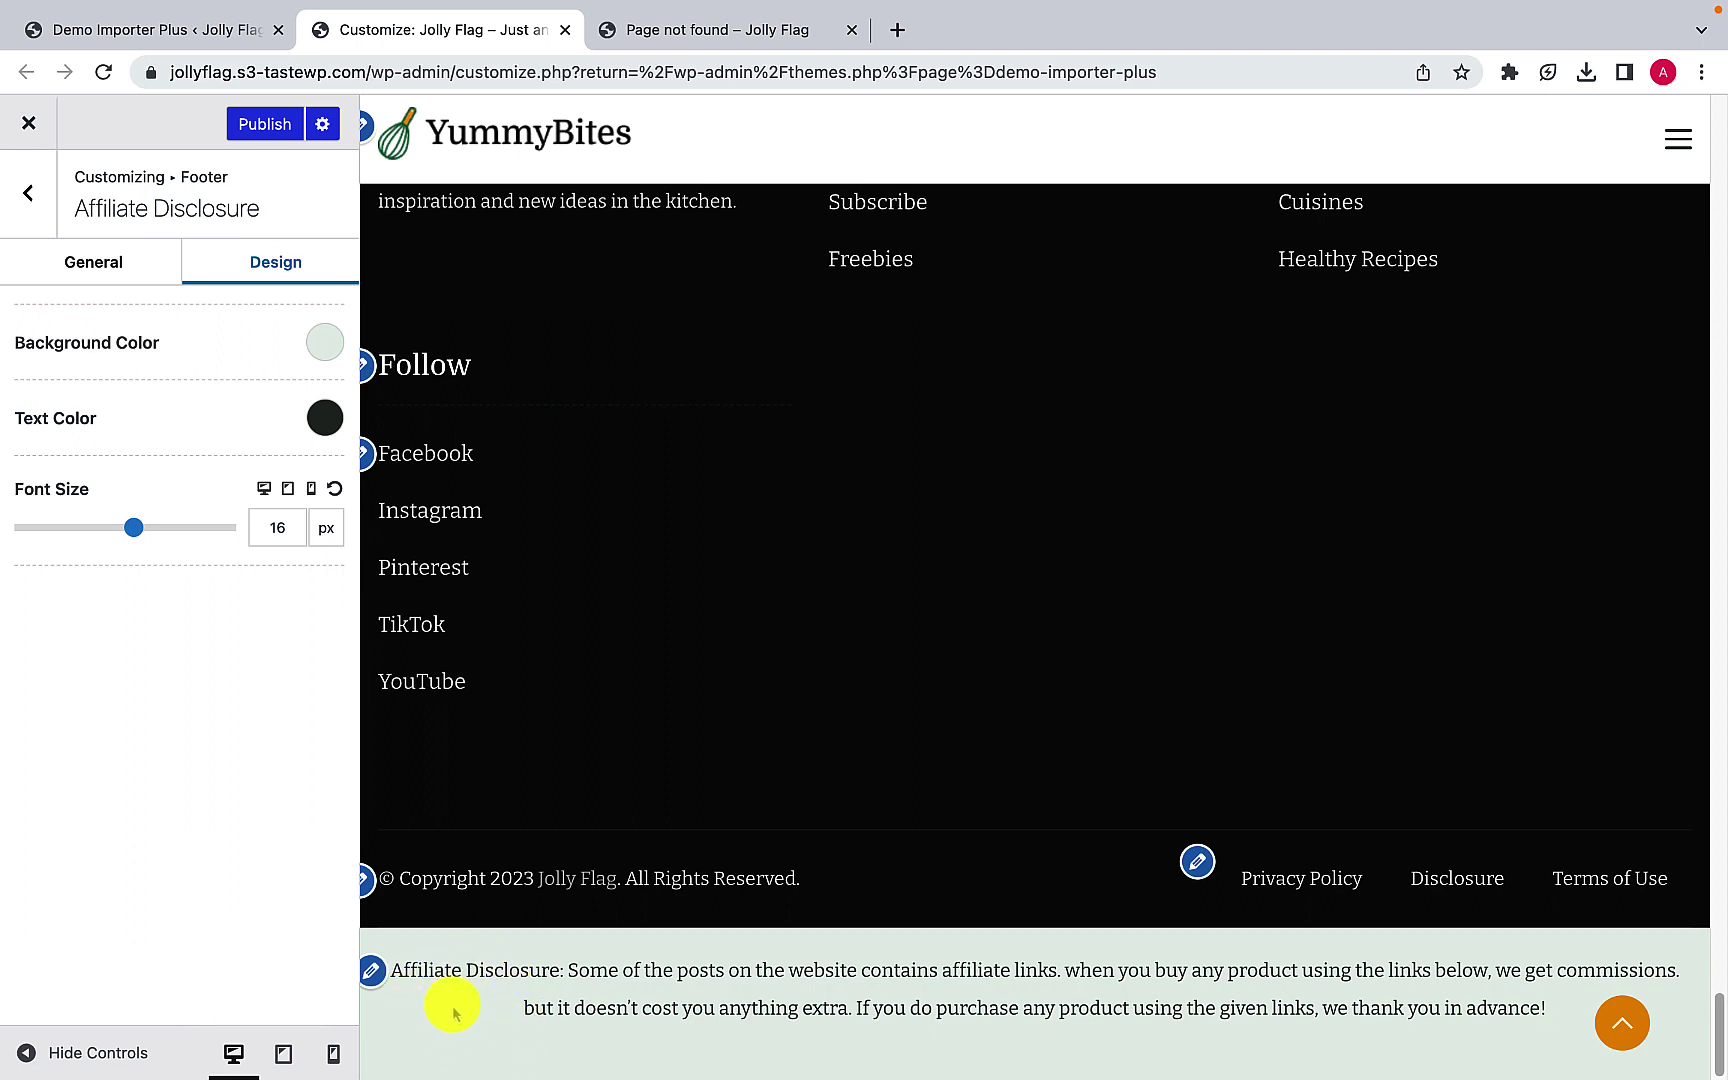
click(333, 343)
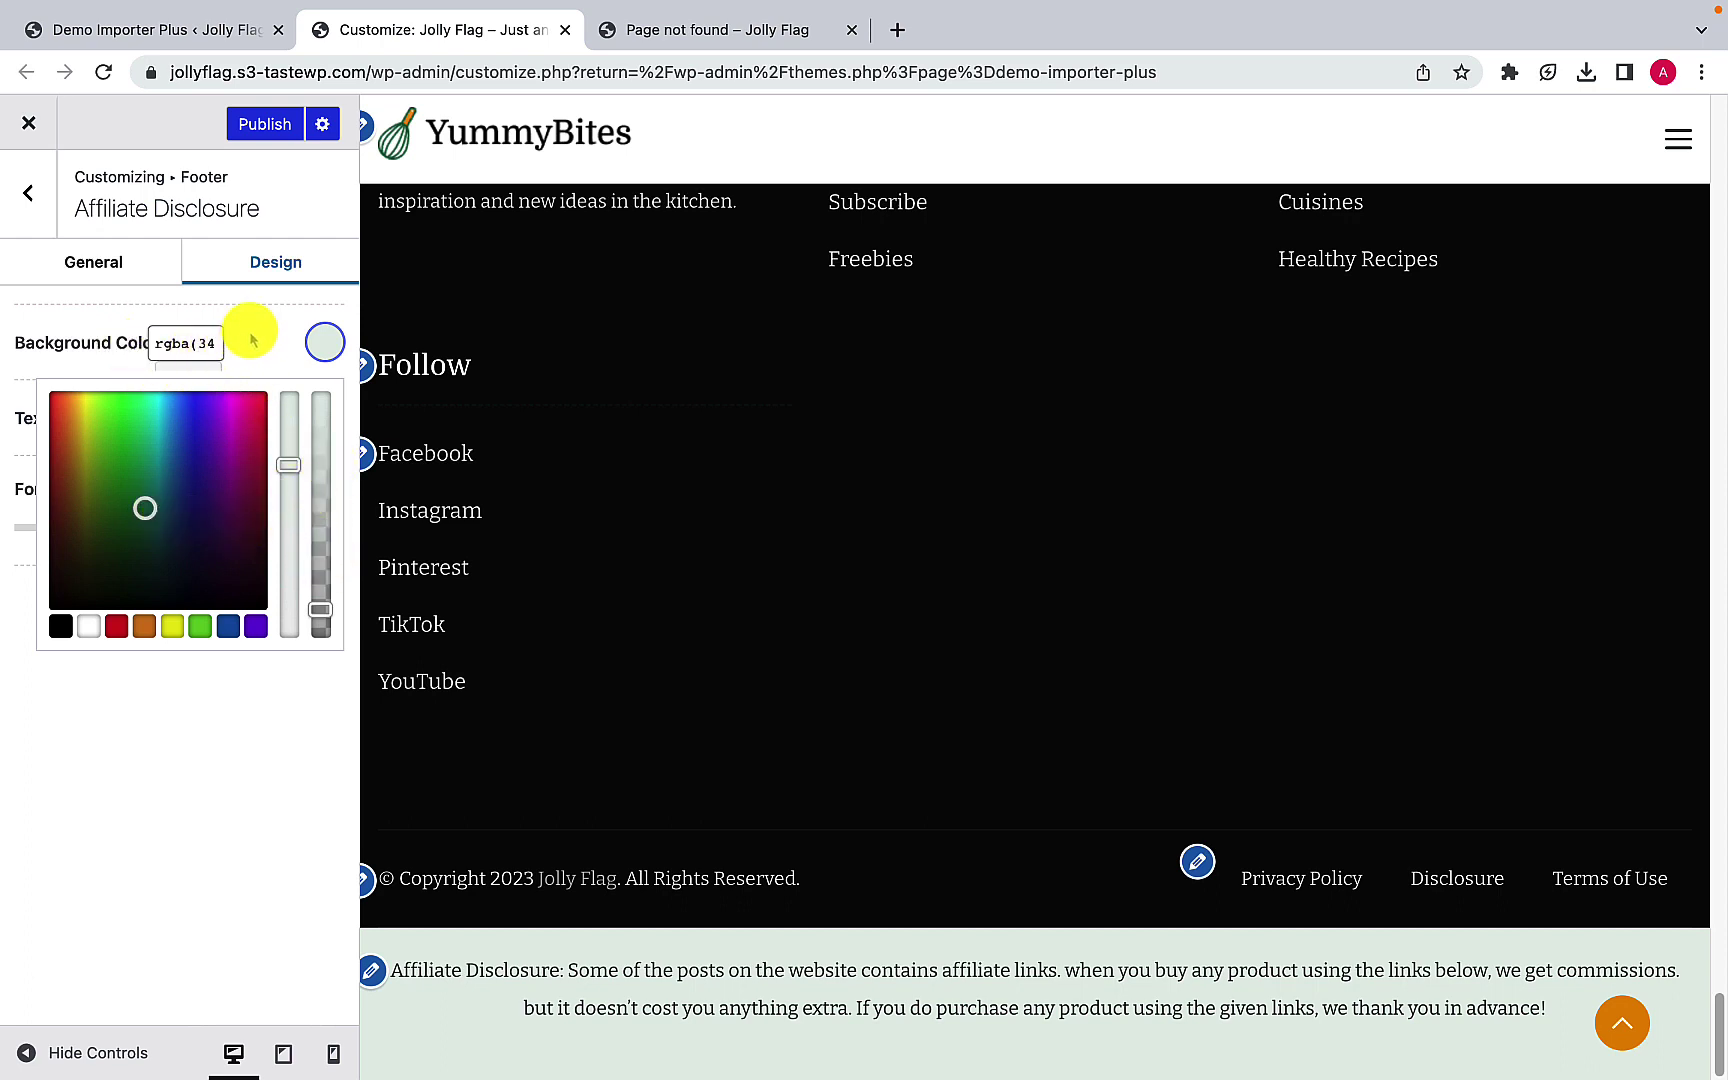
click(185, 305)
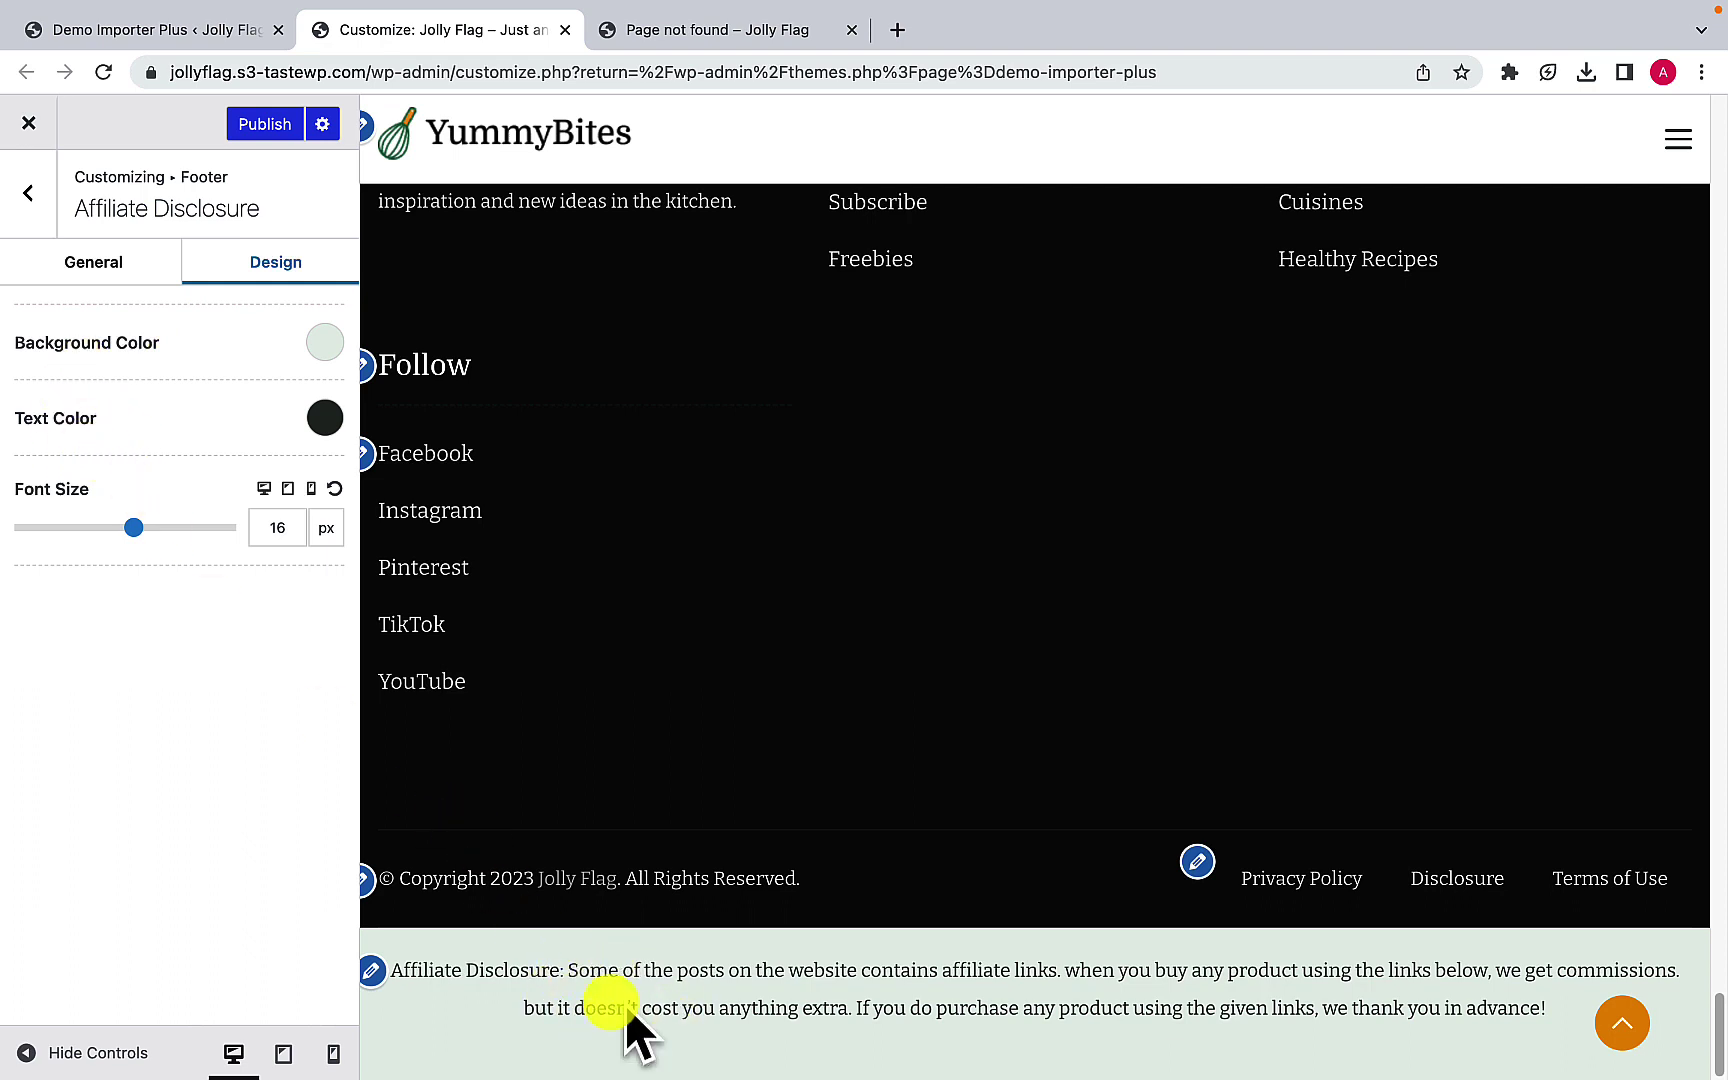
click(330, 420)
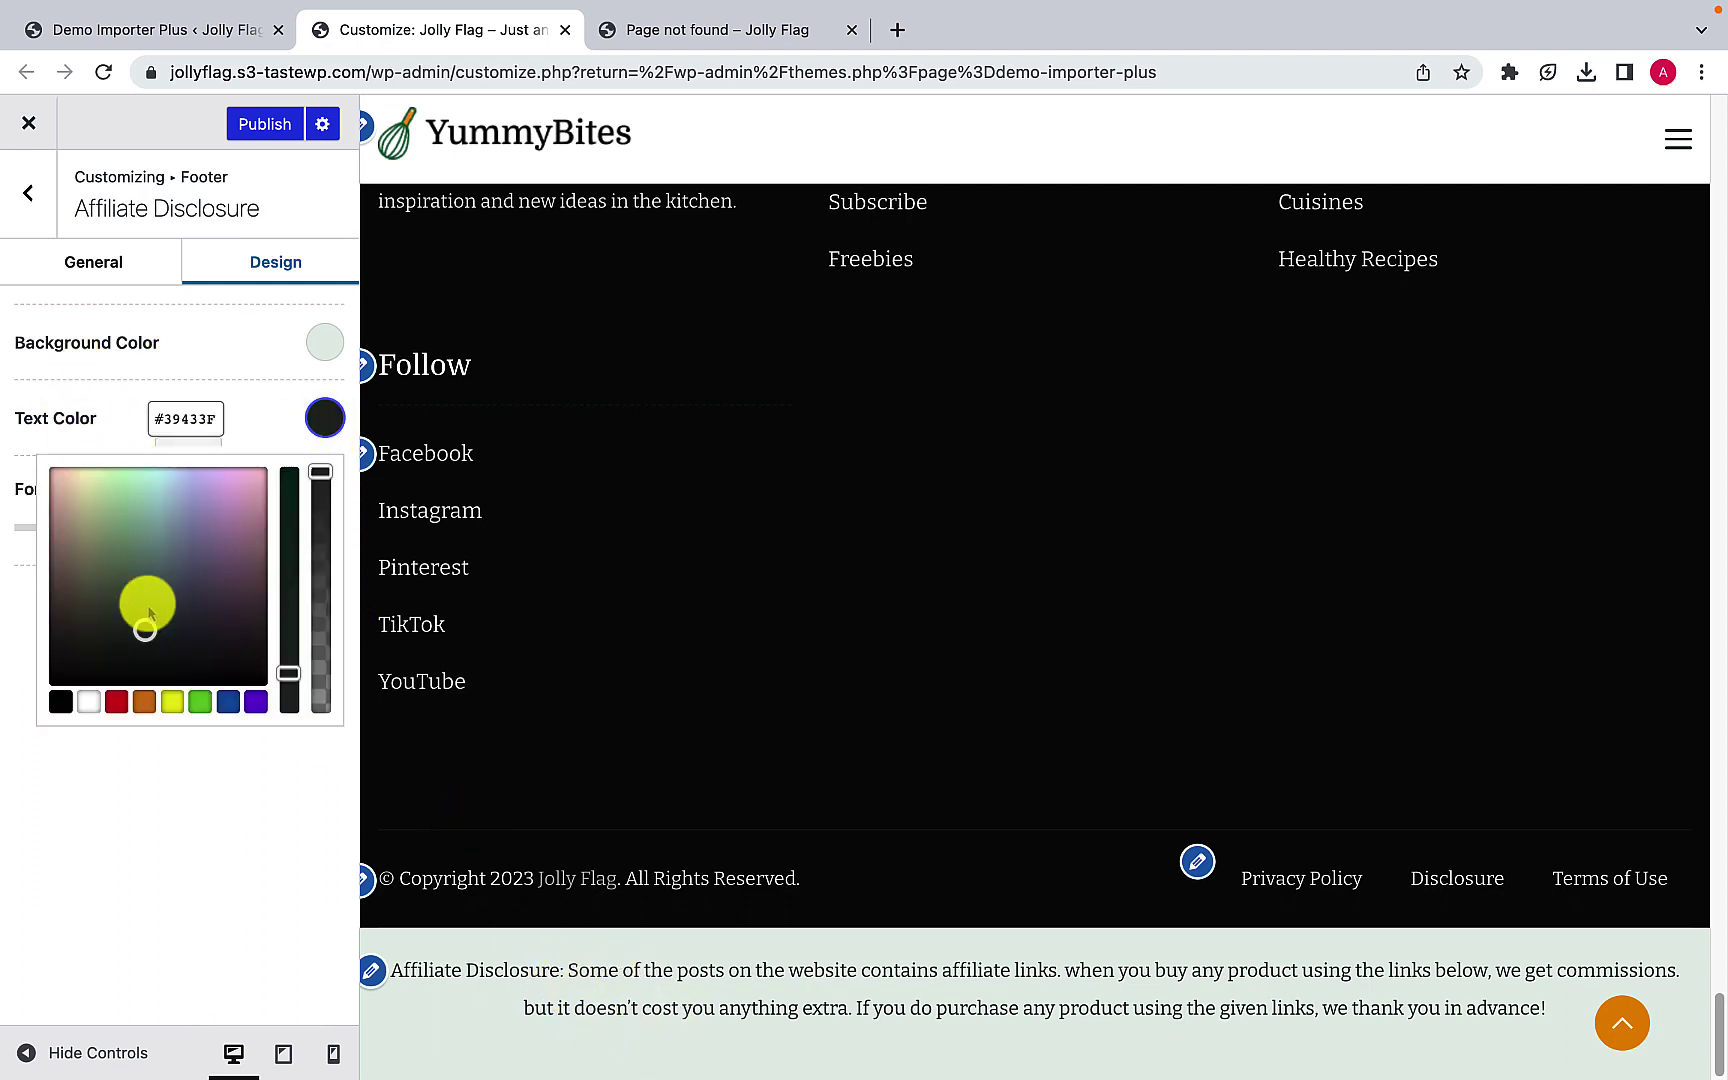
click(242, 398)
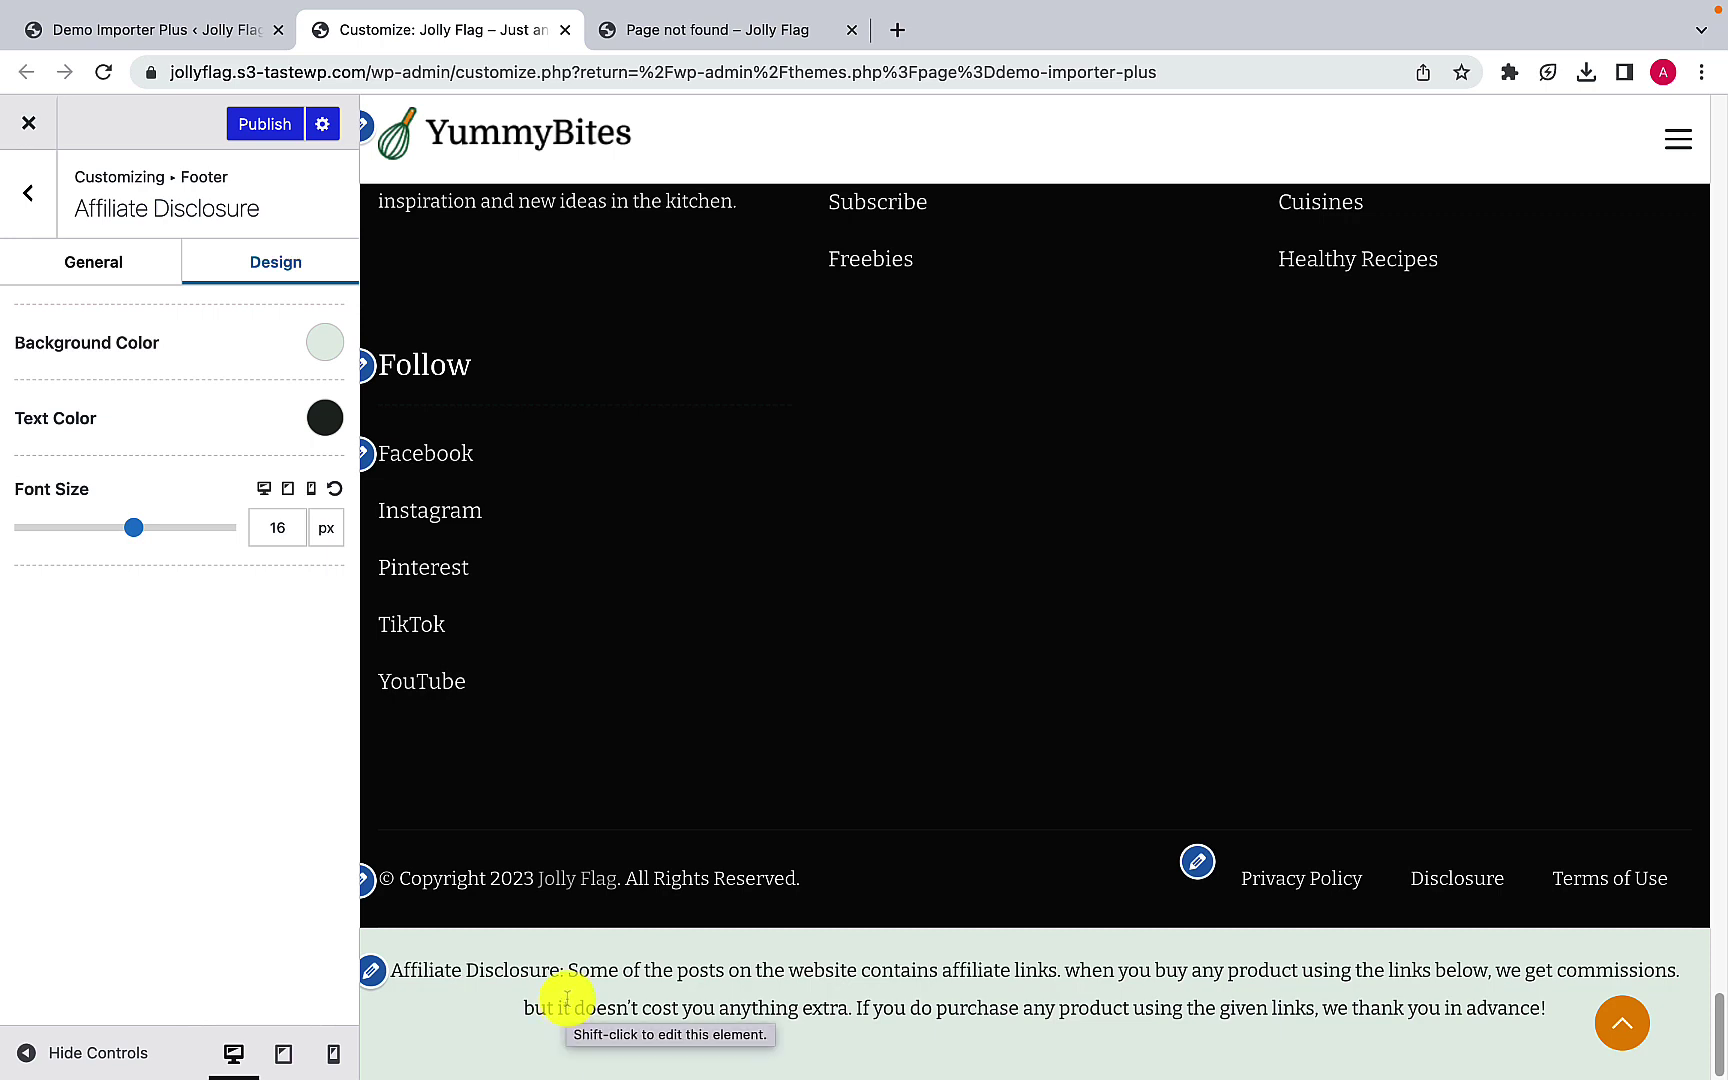
Step: Check the Affiliate Disclosure's font size in the tablet and mobile previews, and return to the desktop preview
click(288, 490)
scroll(830, 778, down, 5)
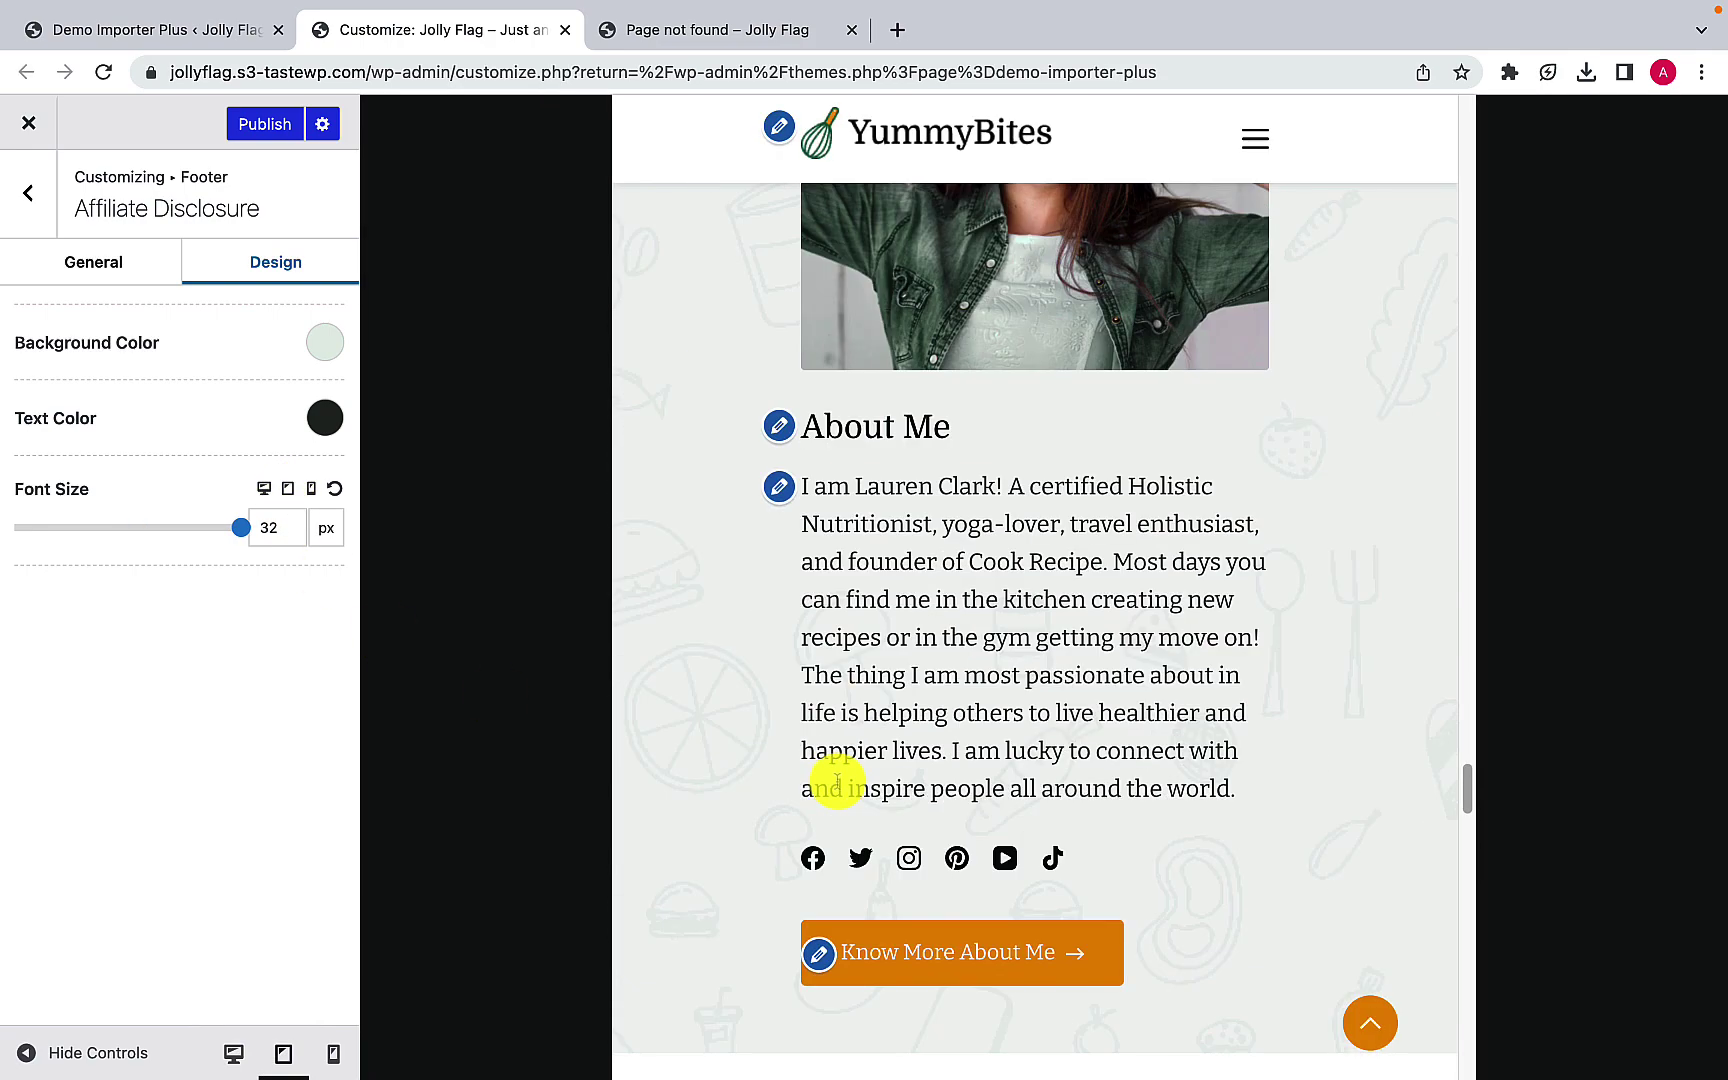
scroll(837, 785, down, 15)
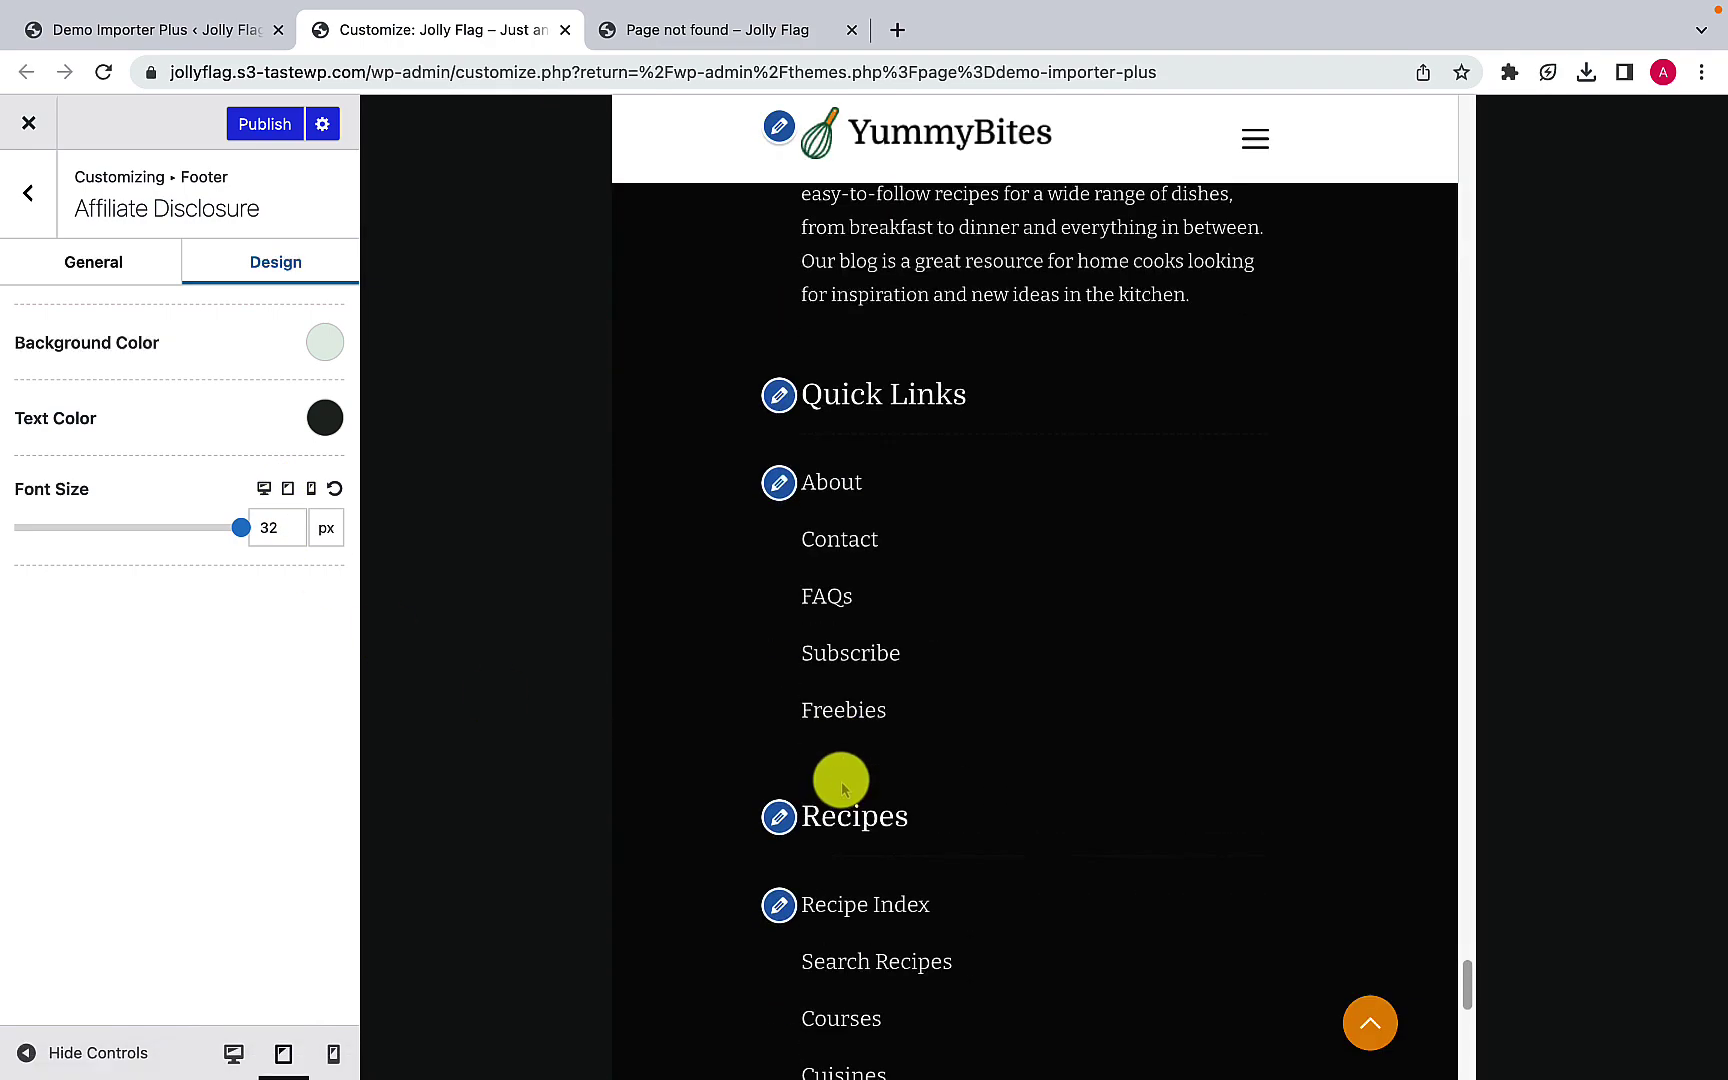
scroll(838, 783, down, 10)
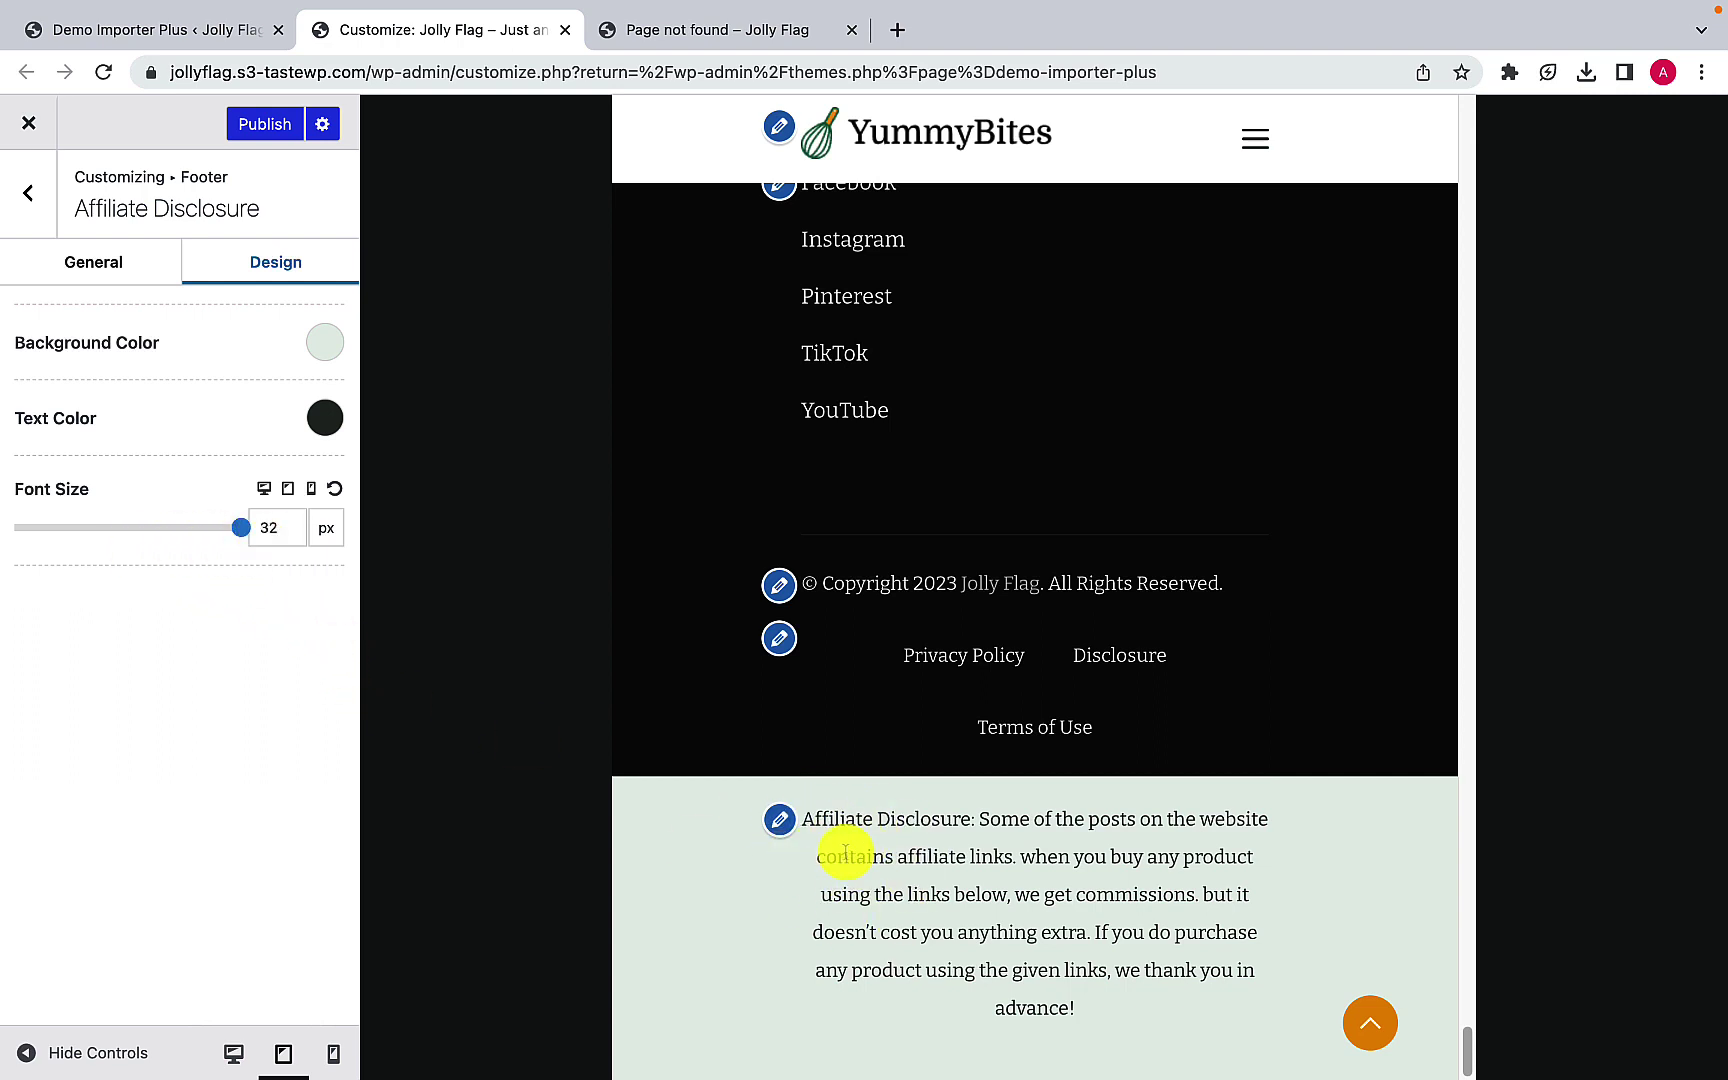
click(311, 488)
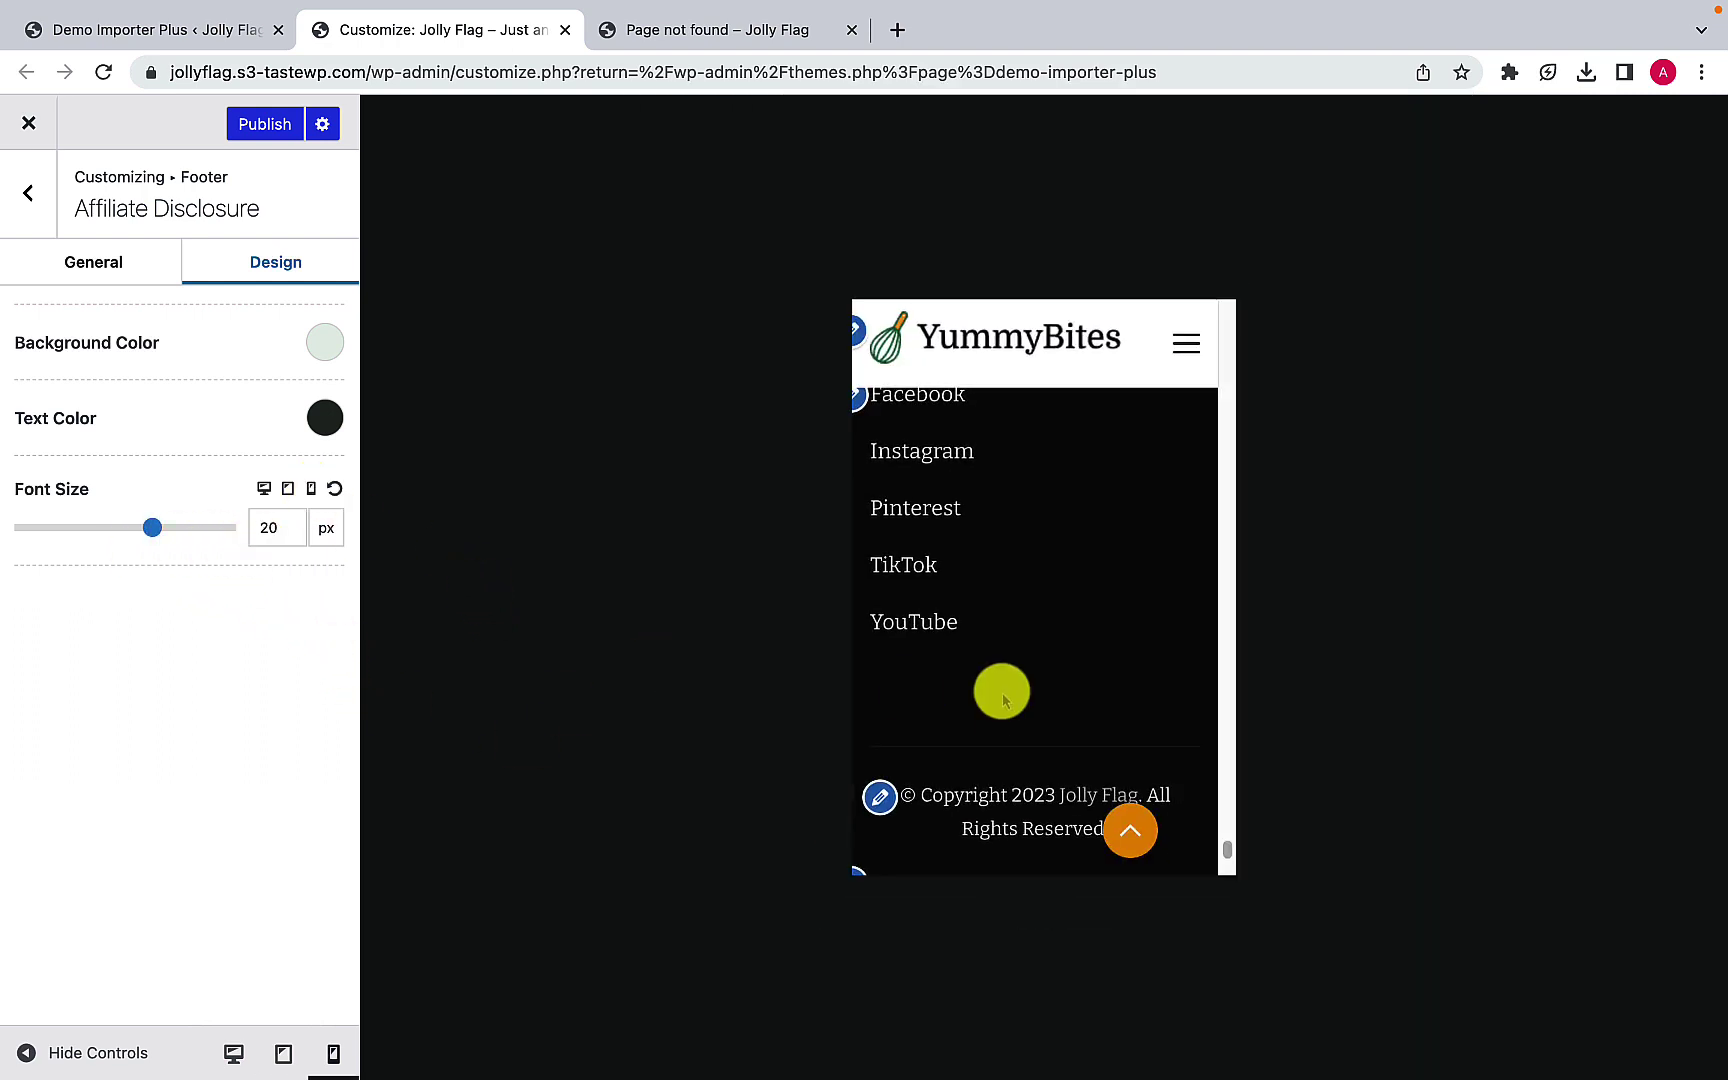
scroll(1003, 697, down, 5)
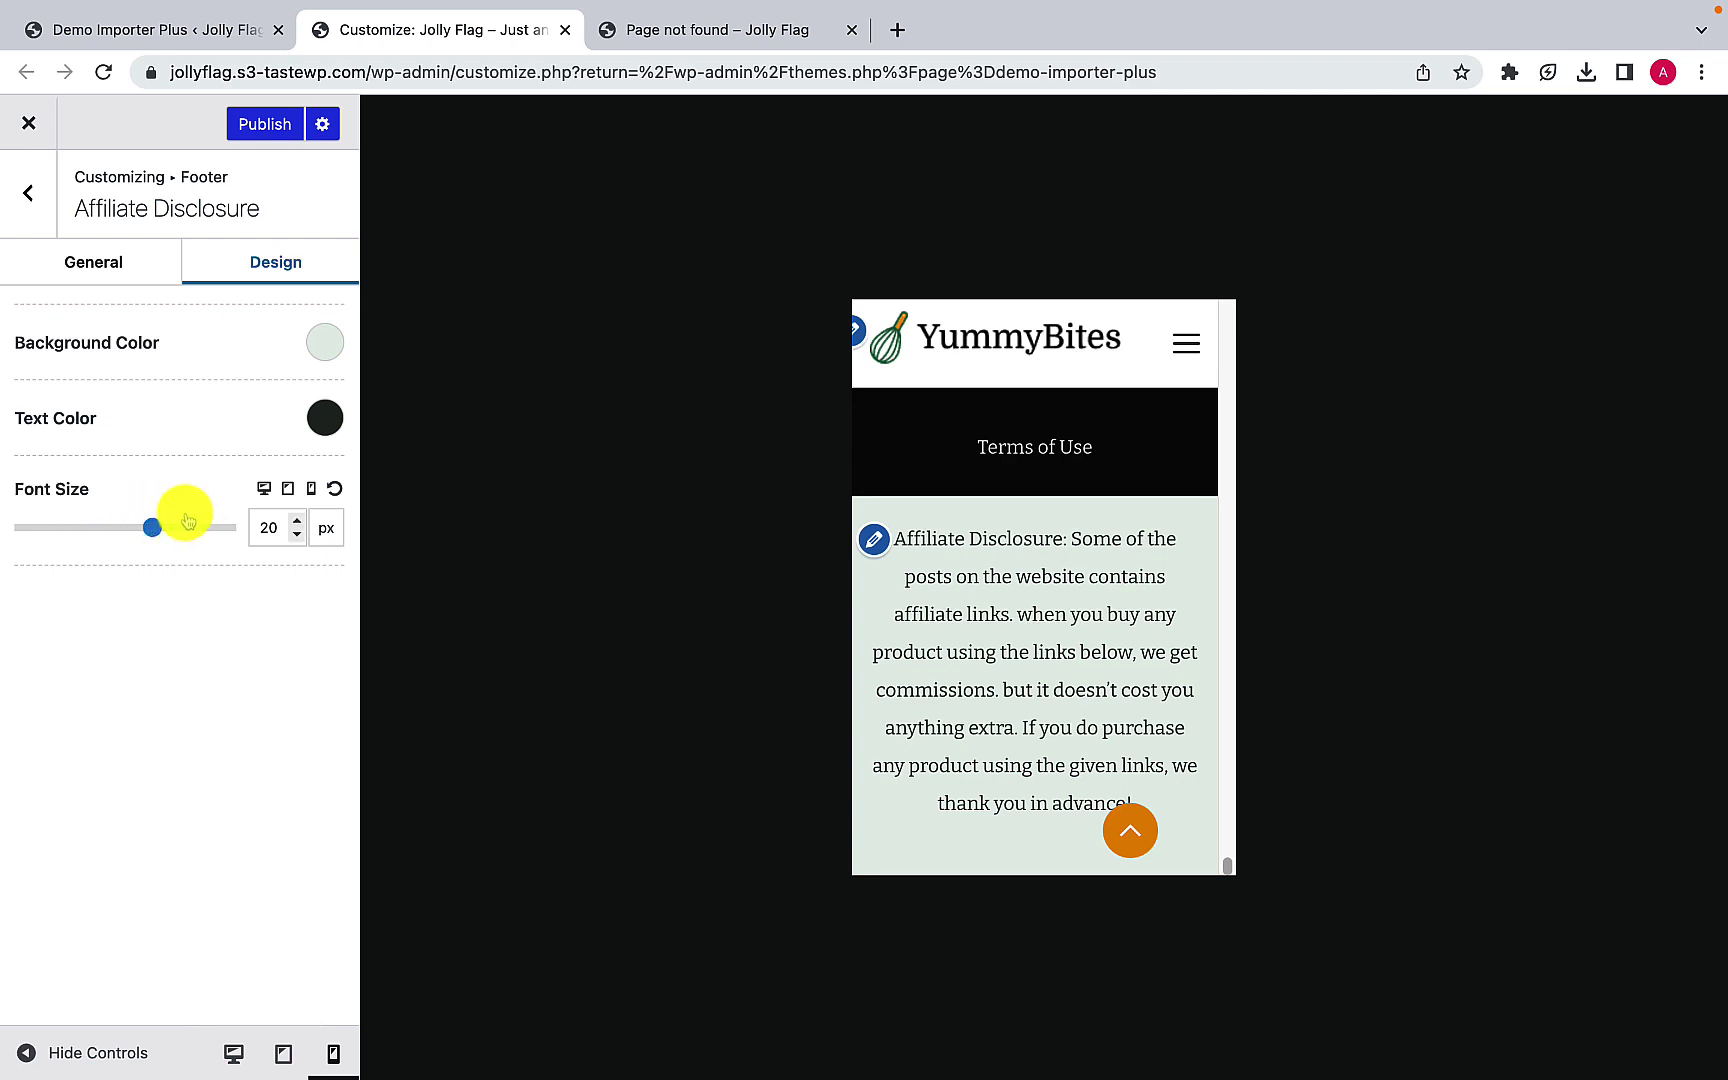
click(262, 492)
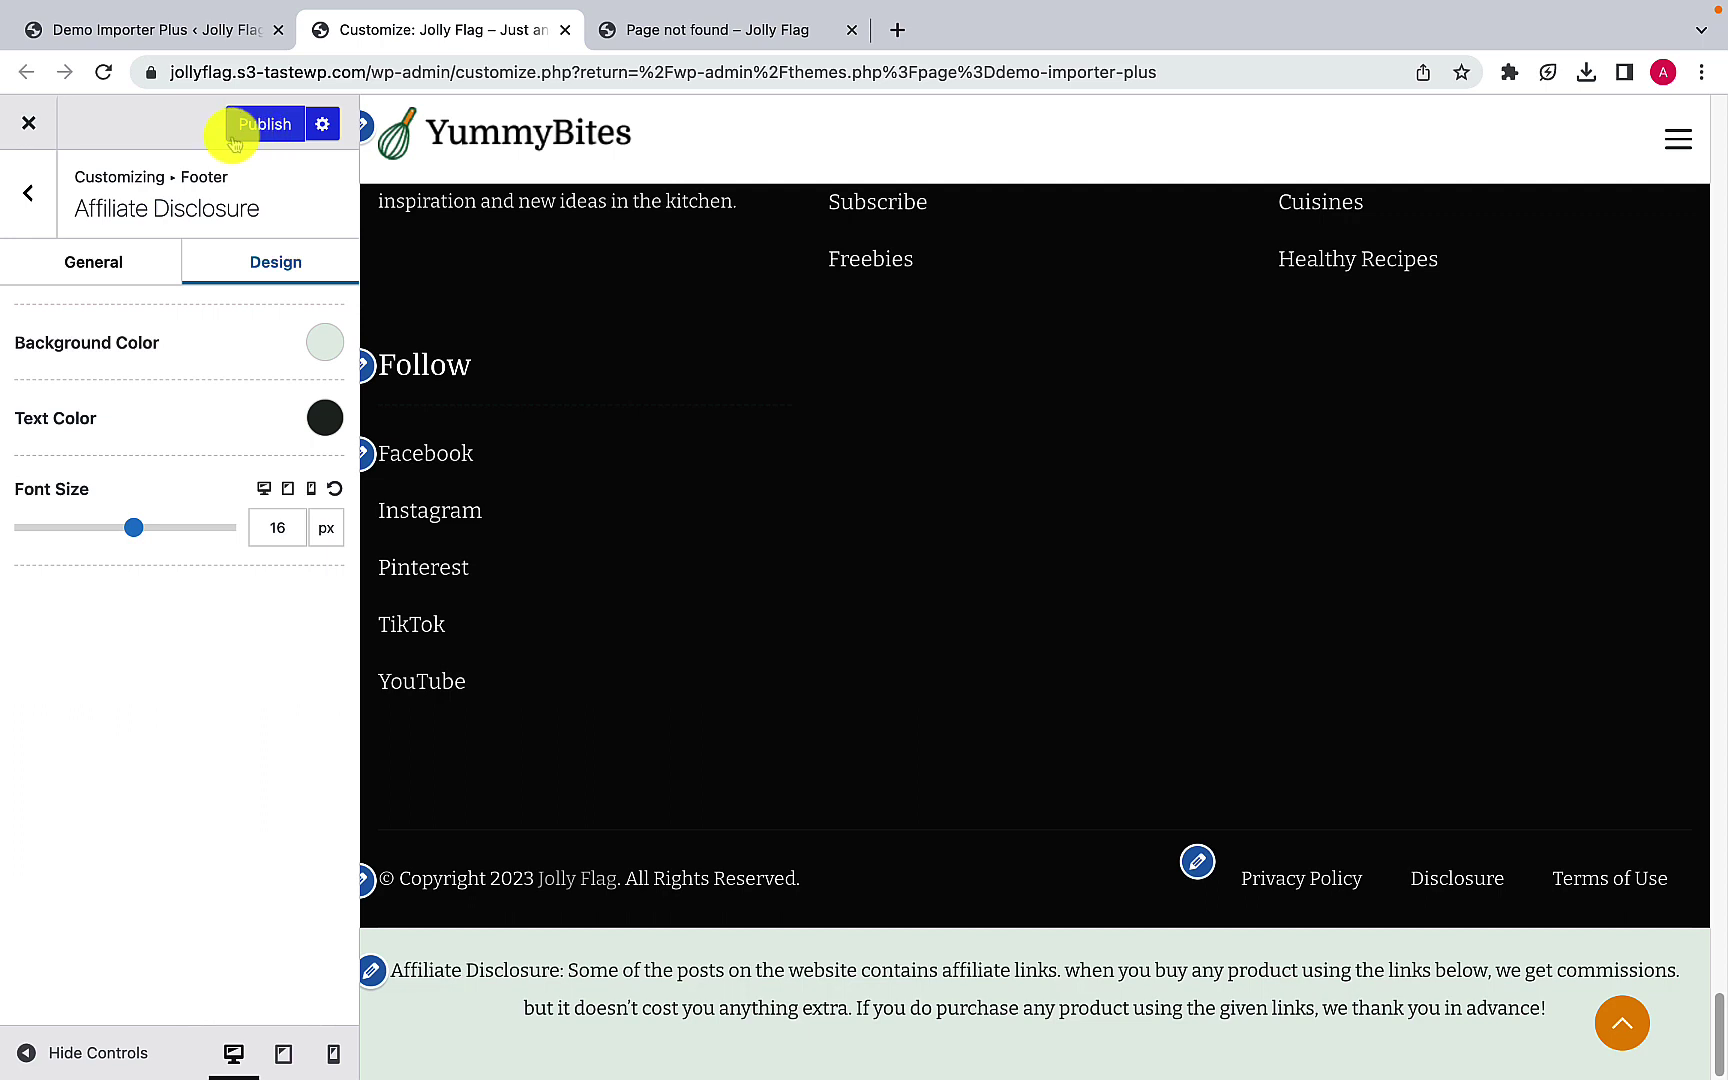
Step: Leave the Footer section and open the Banner Section of the Front Page Settings
click(28, 200)
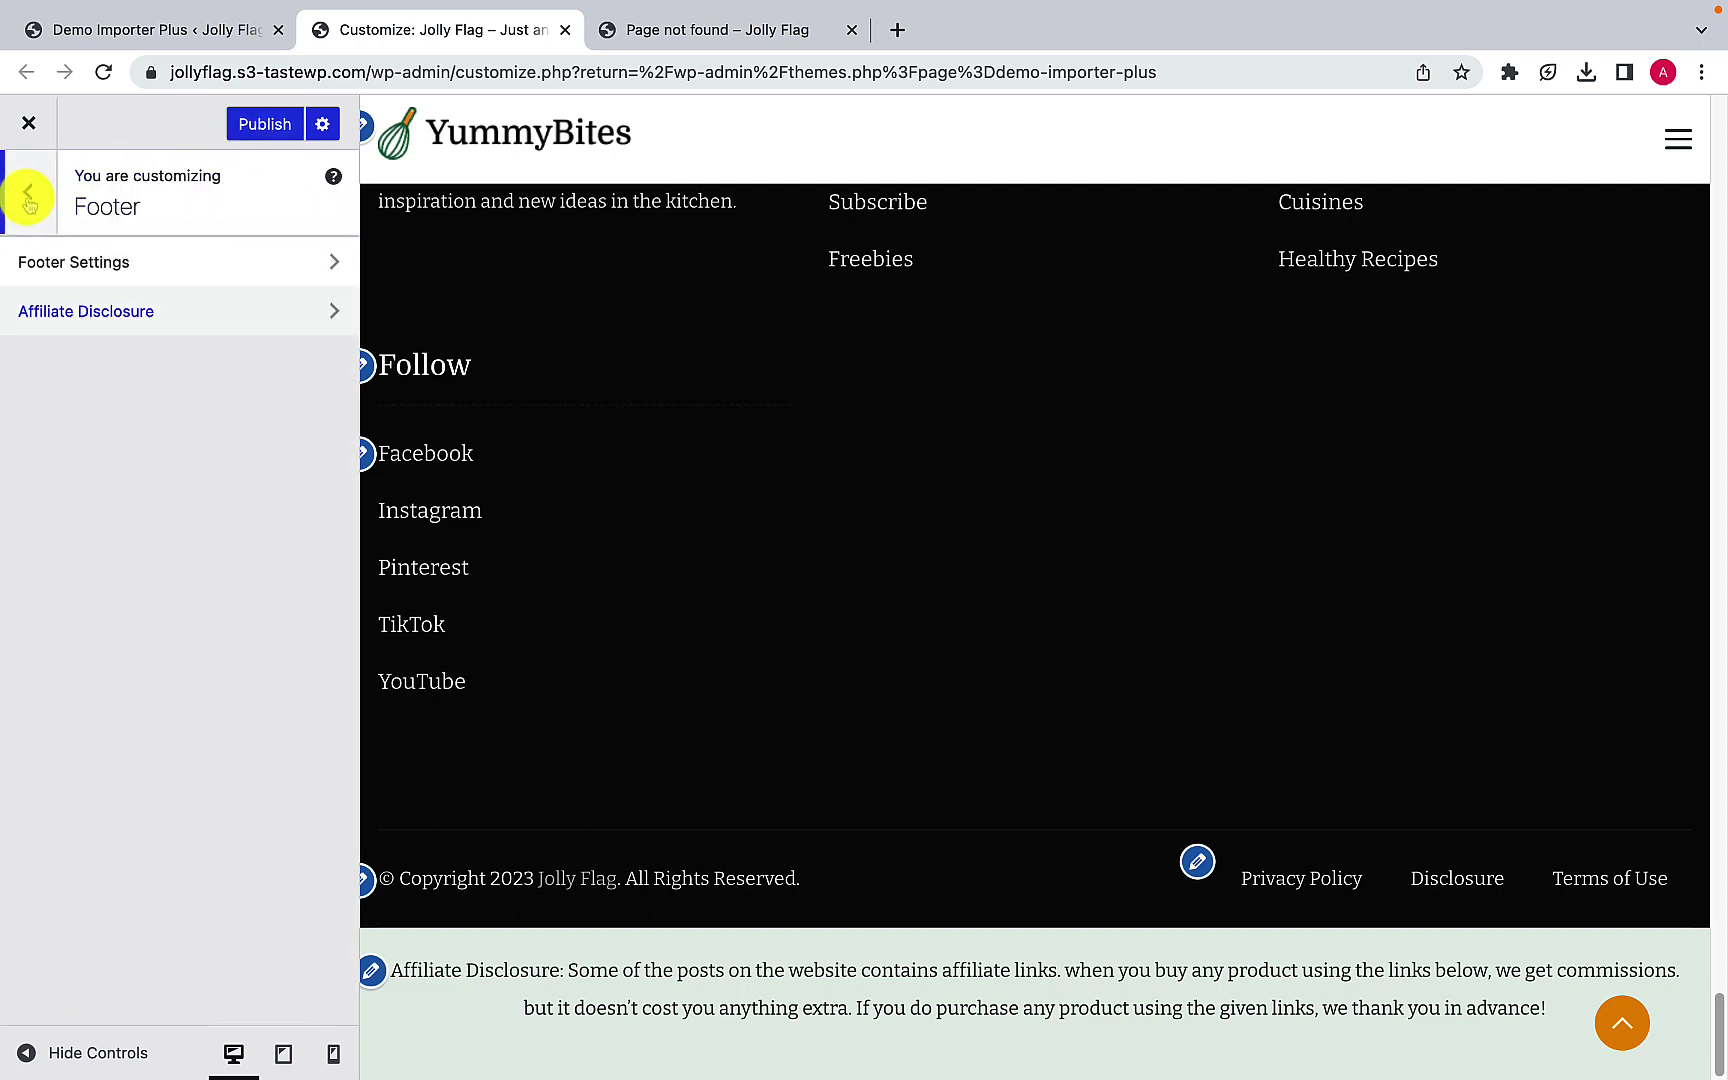
click(28, 196)
scroll(110, 585, down, 1)
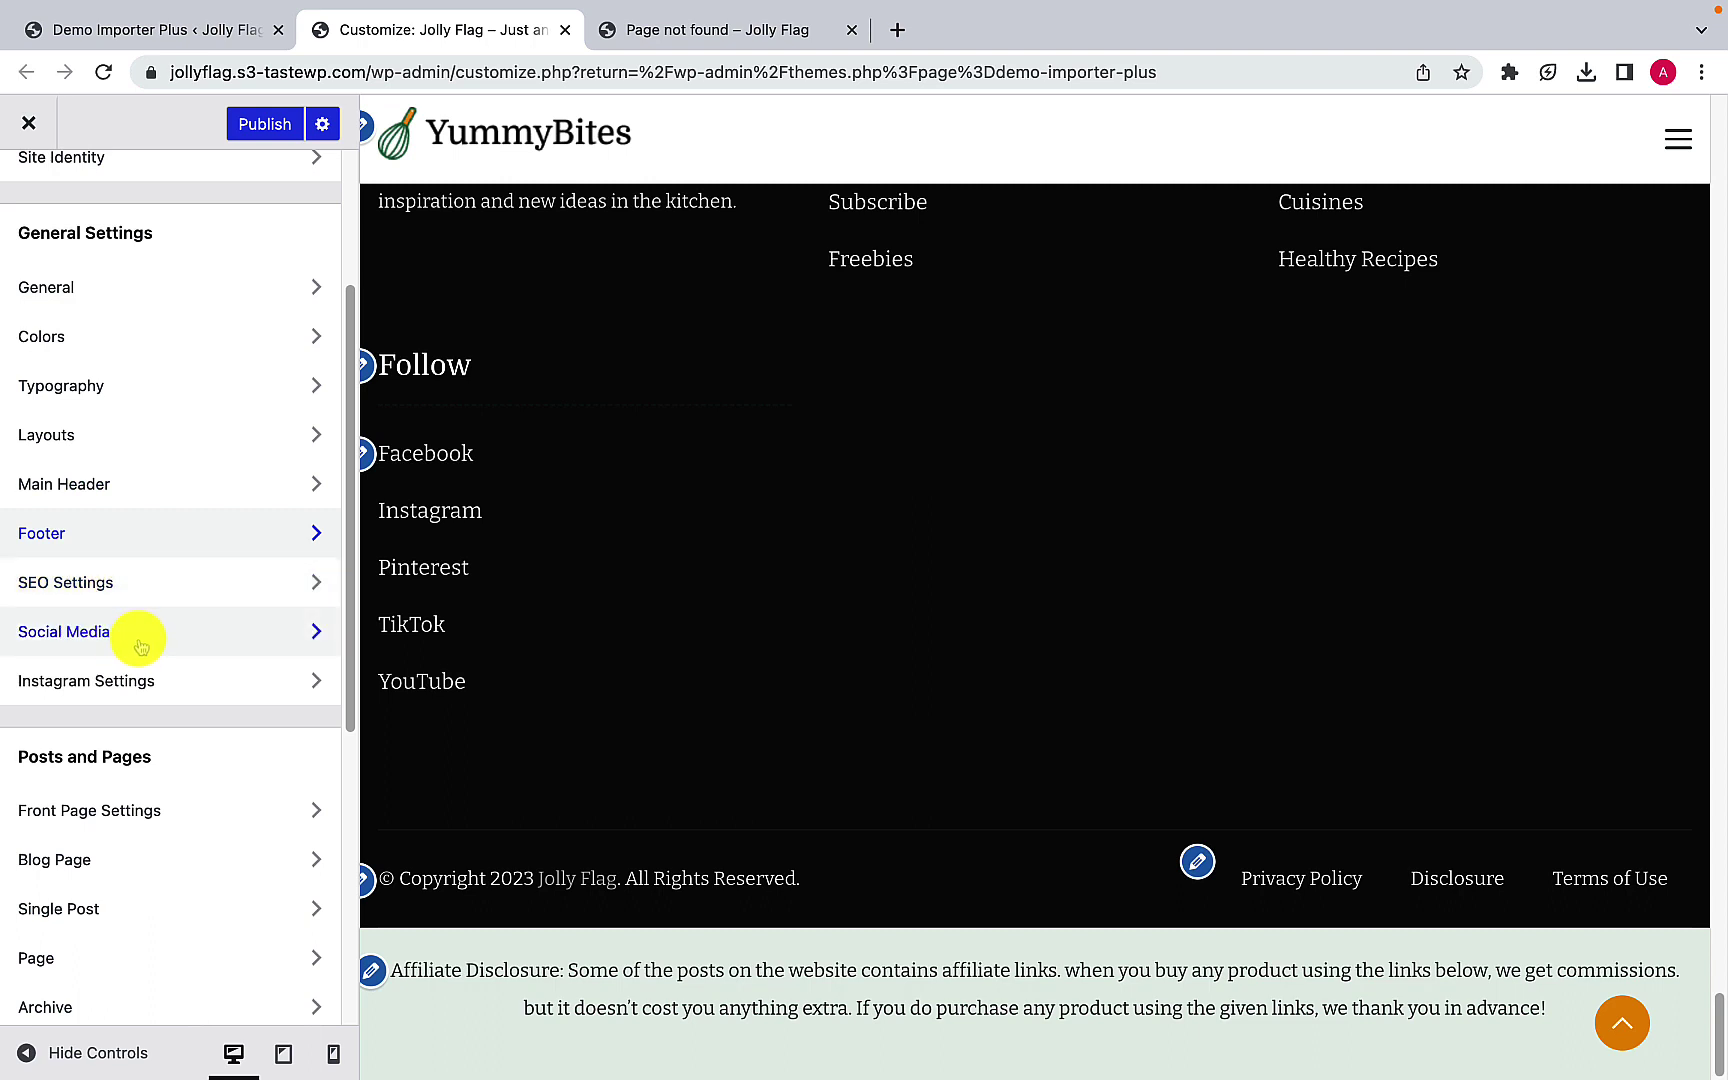
scroll(138, 648, down, 1)
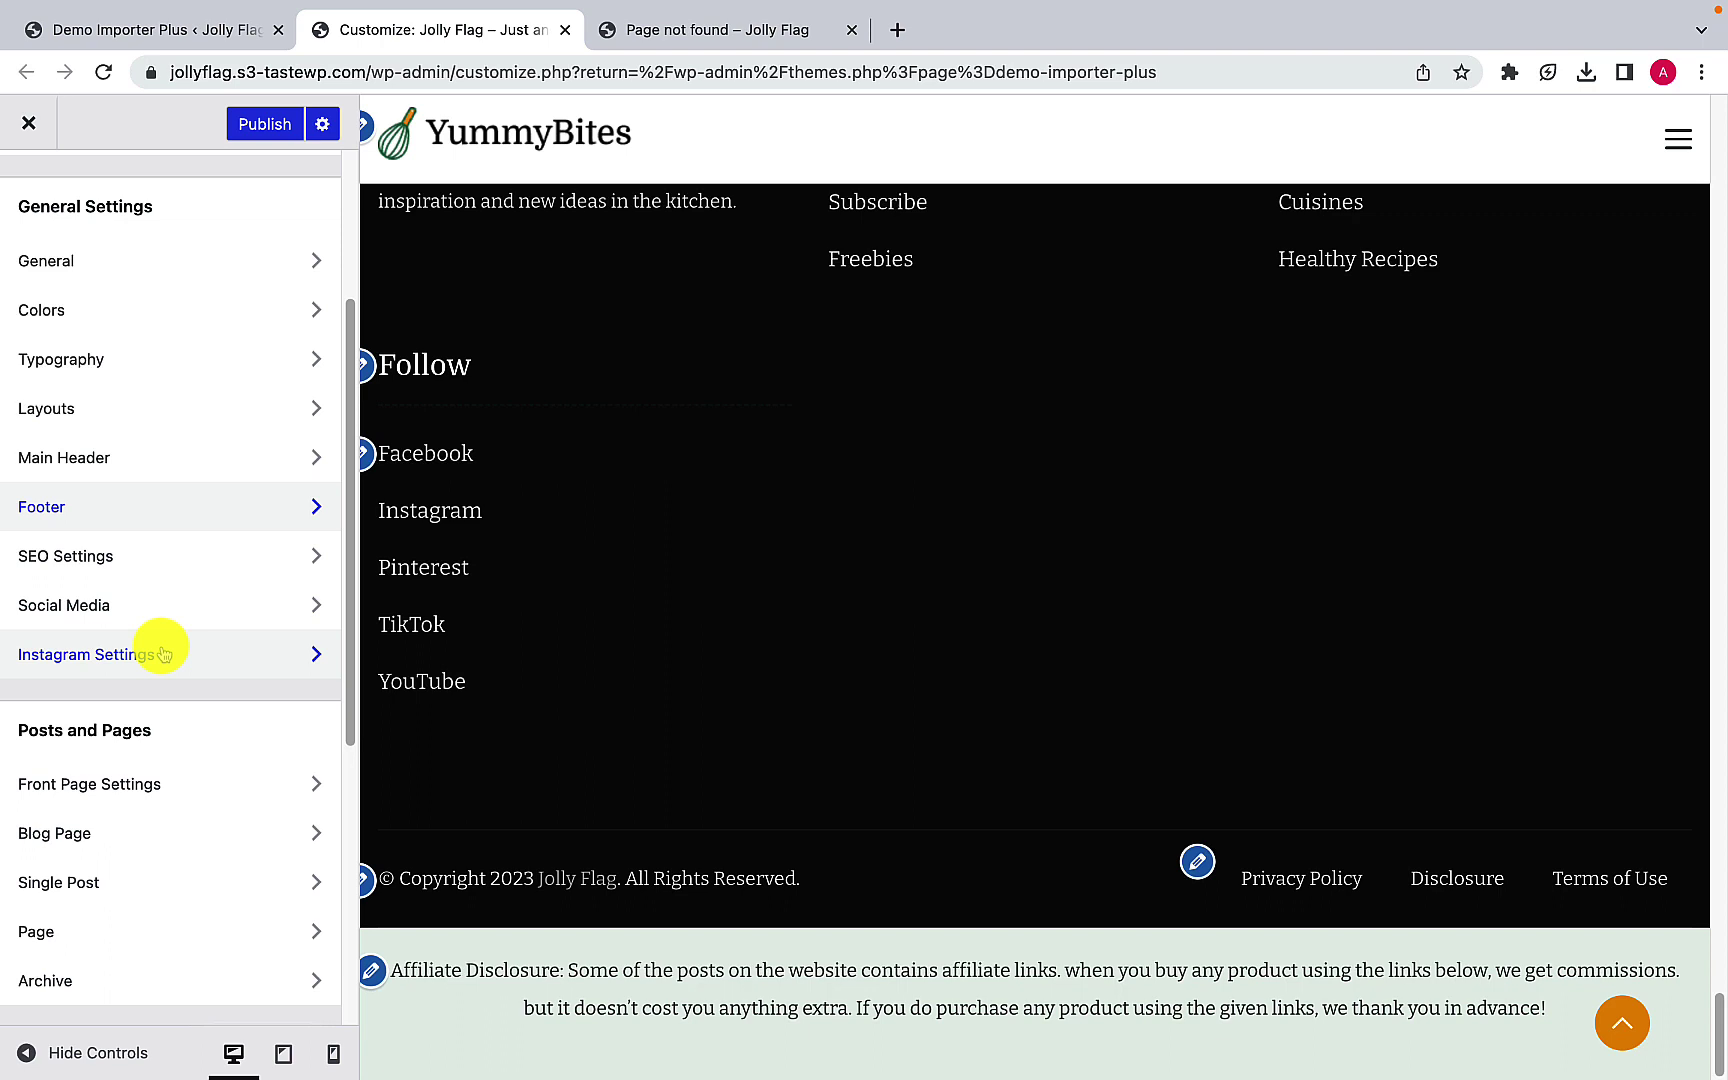
scroll(174, 663, down, 5)
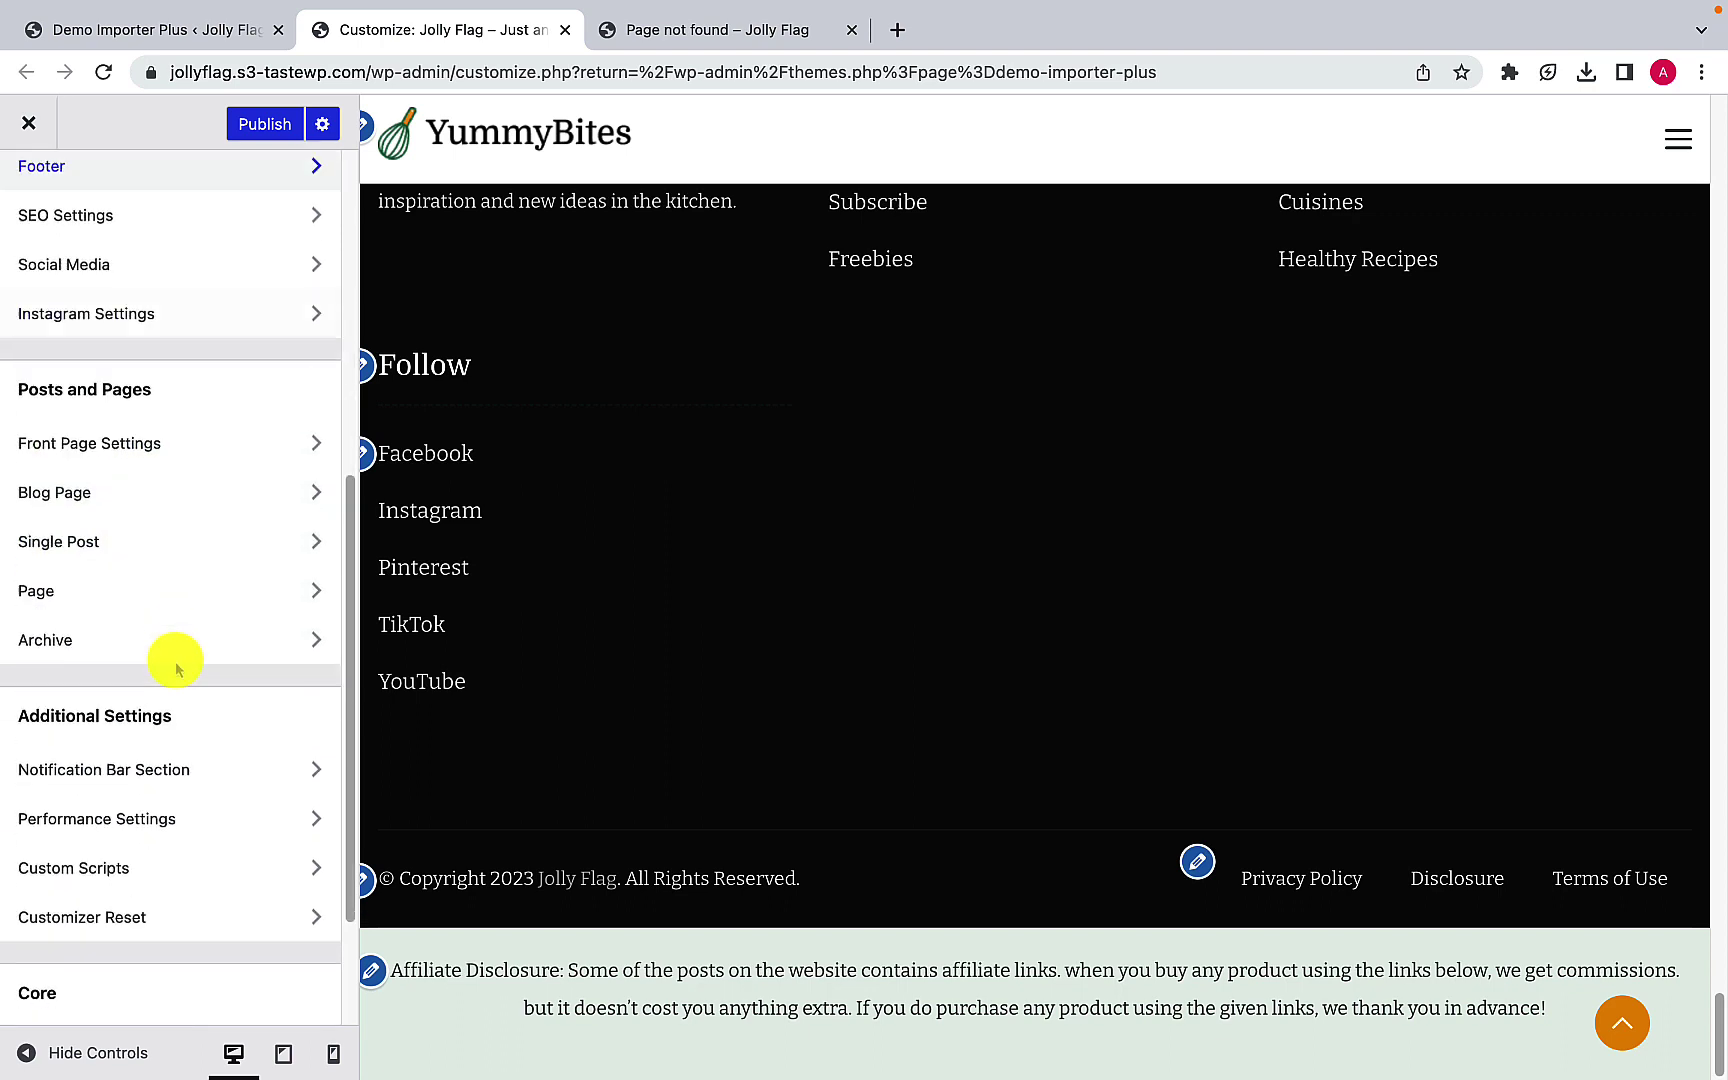
scroll(172, 660, down, 1)
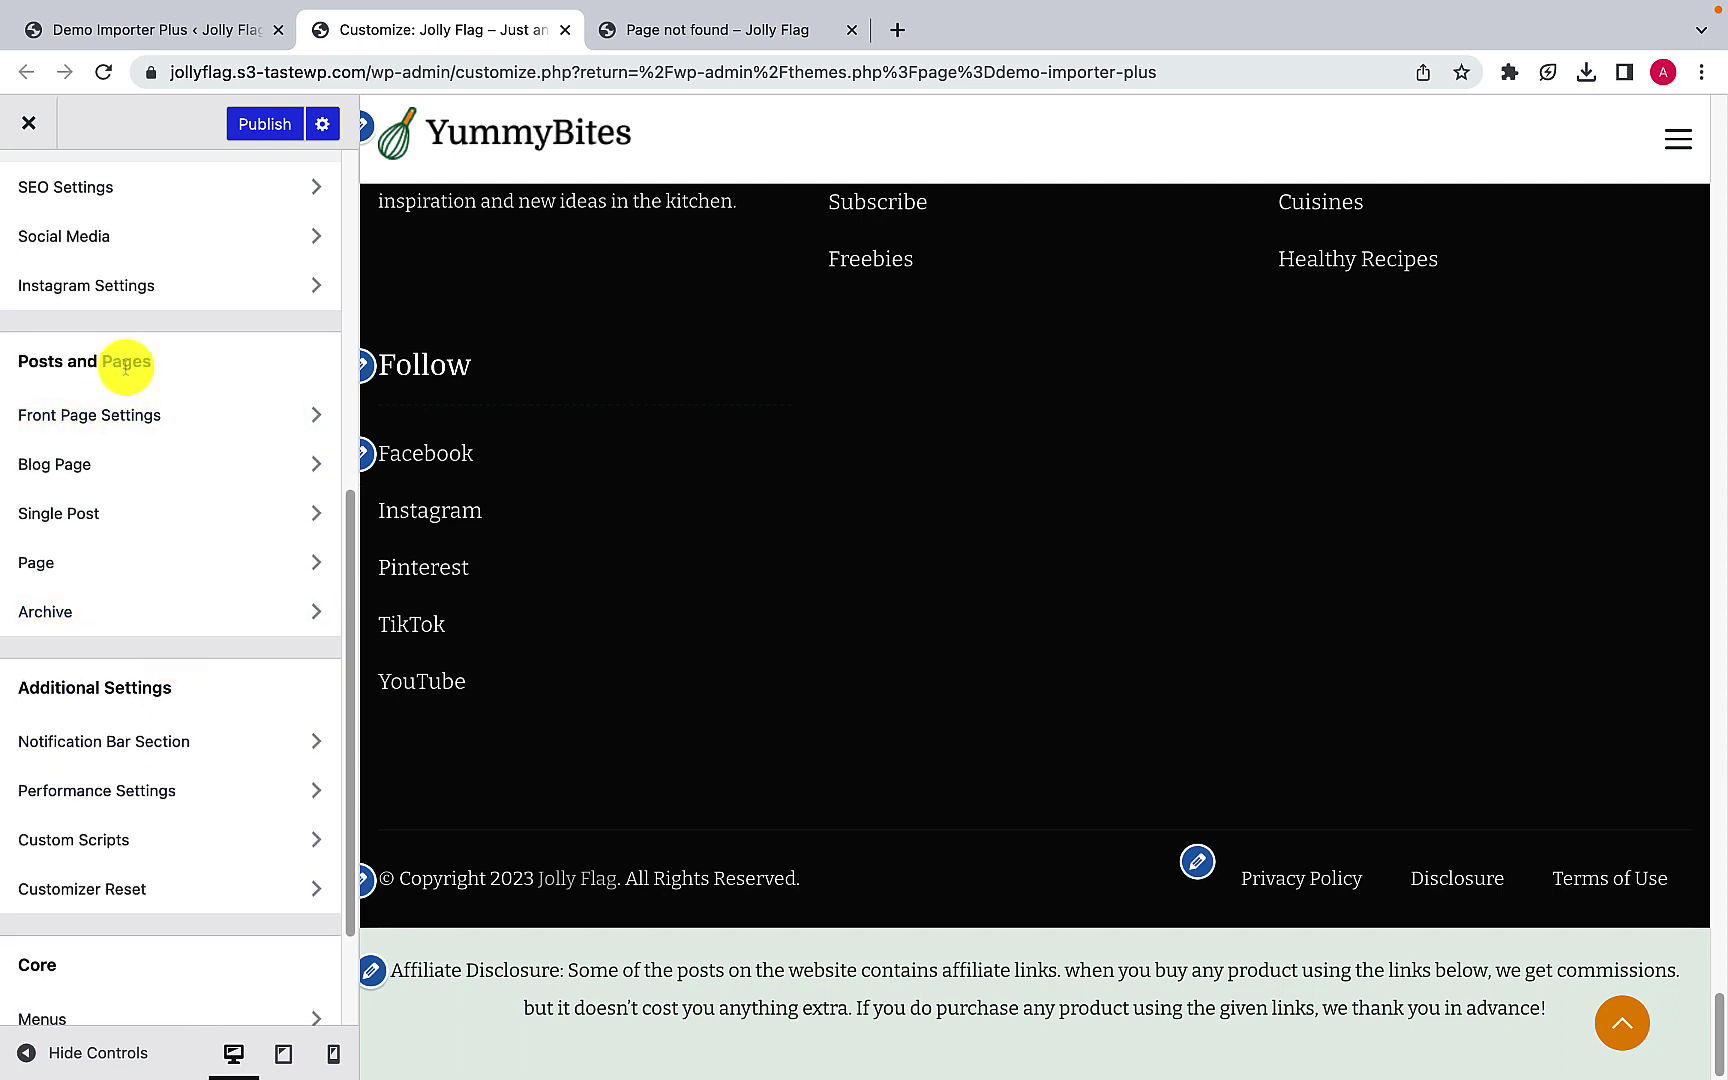
click(179, 419)
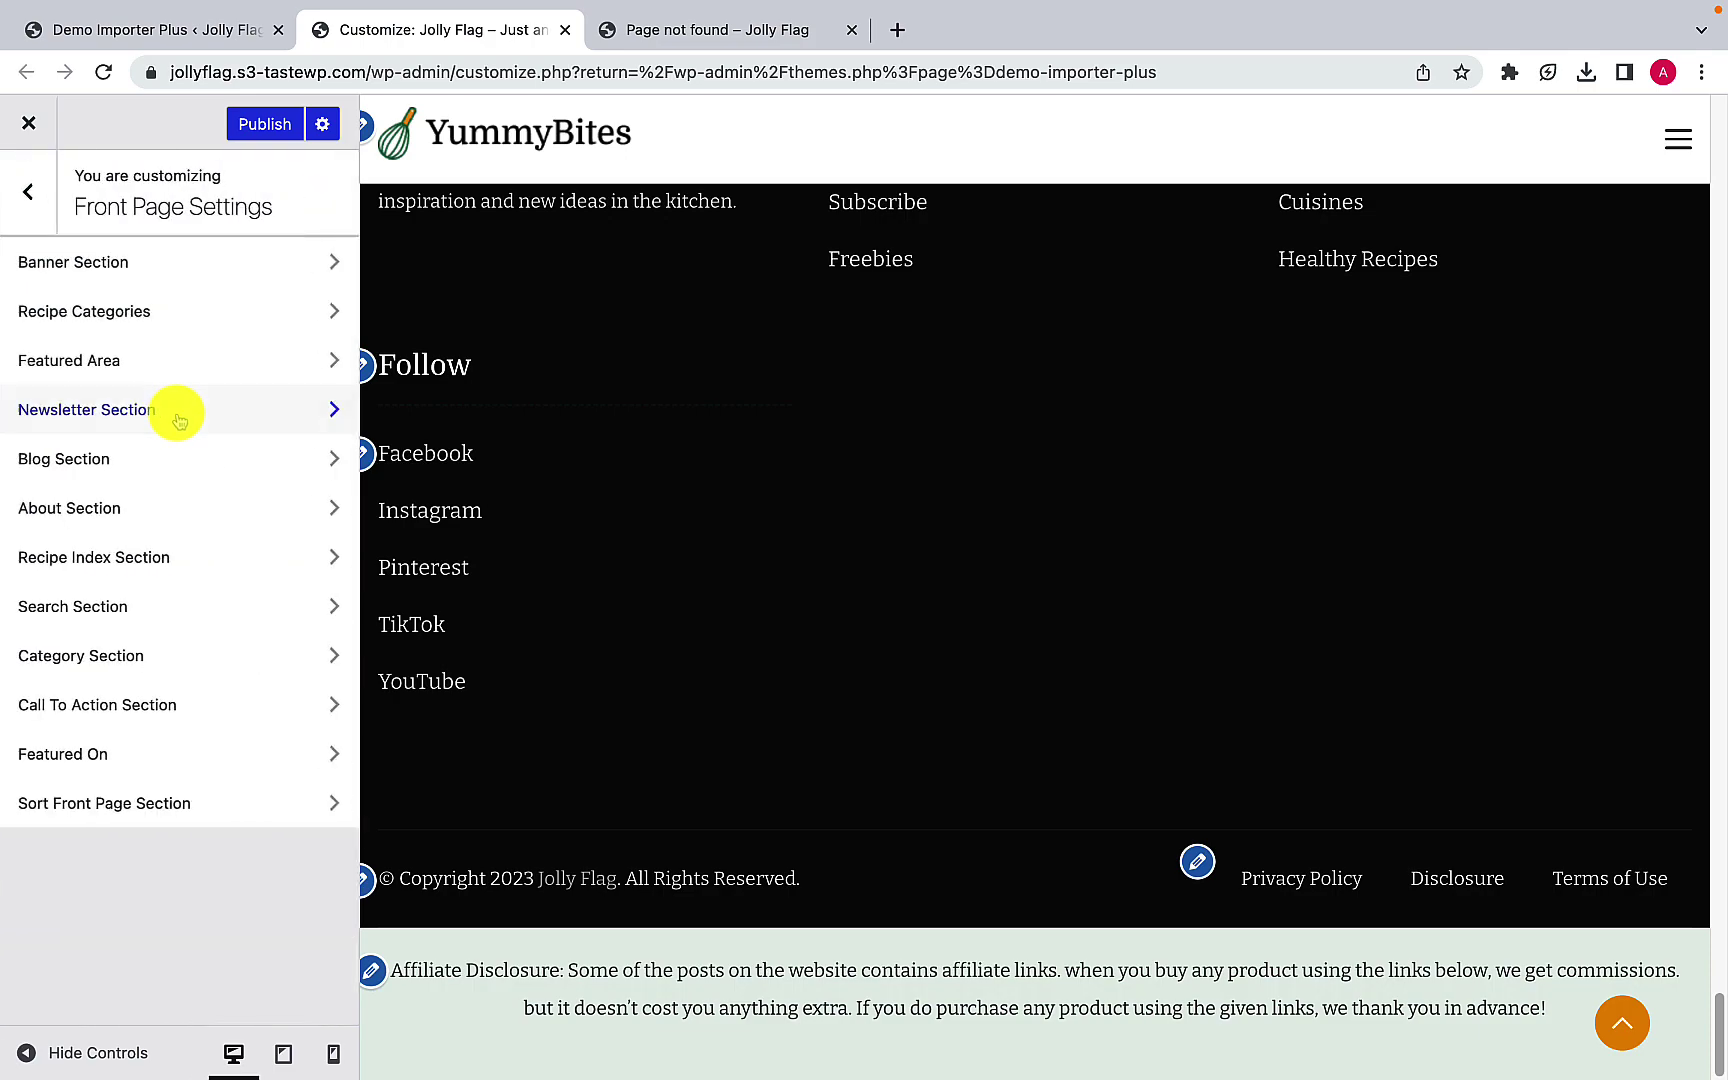
click(187, 270)
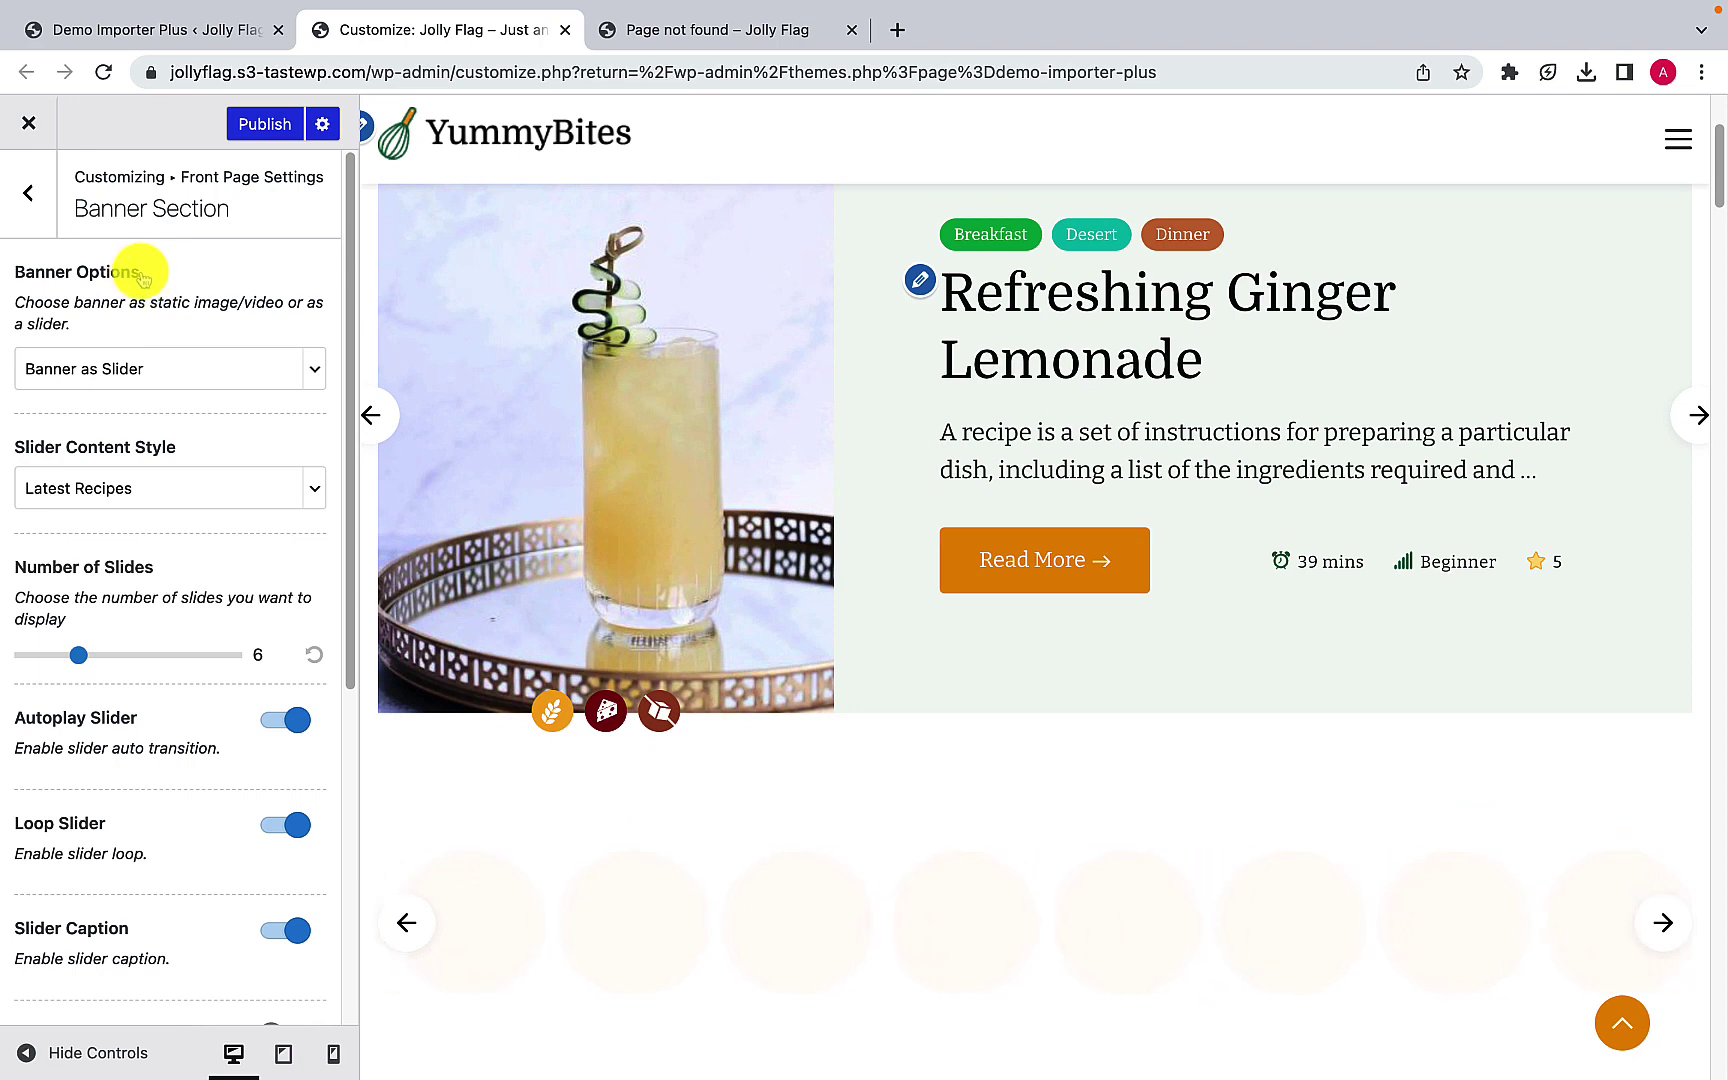
Step: Set the front page's Banner Options to Banner as Search and check the search banner in the preview
click(310, 366)
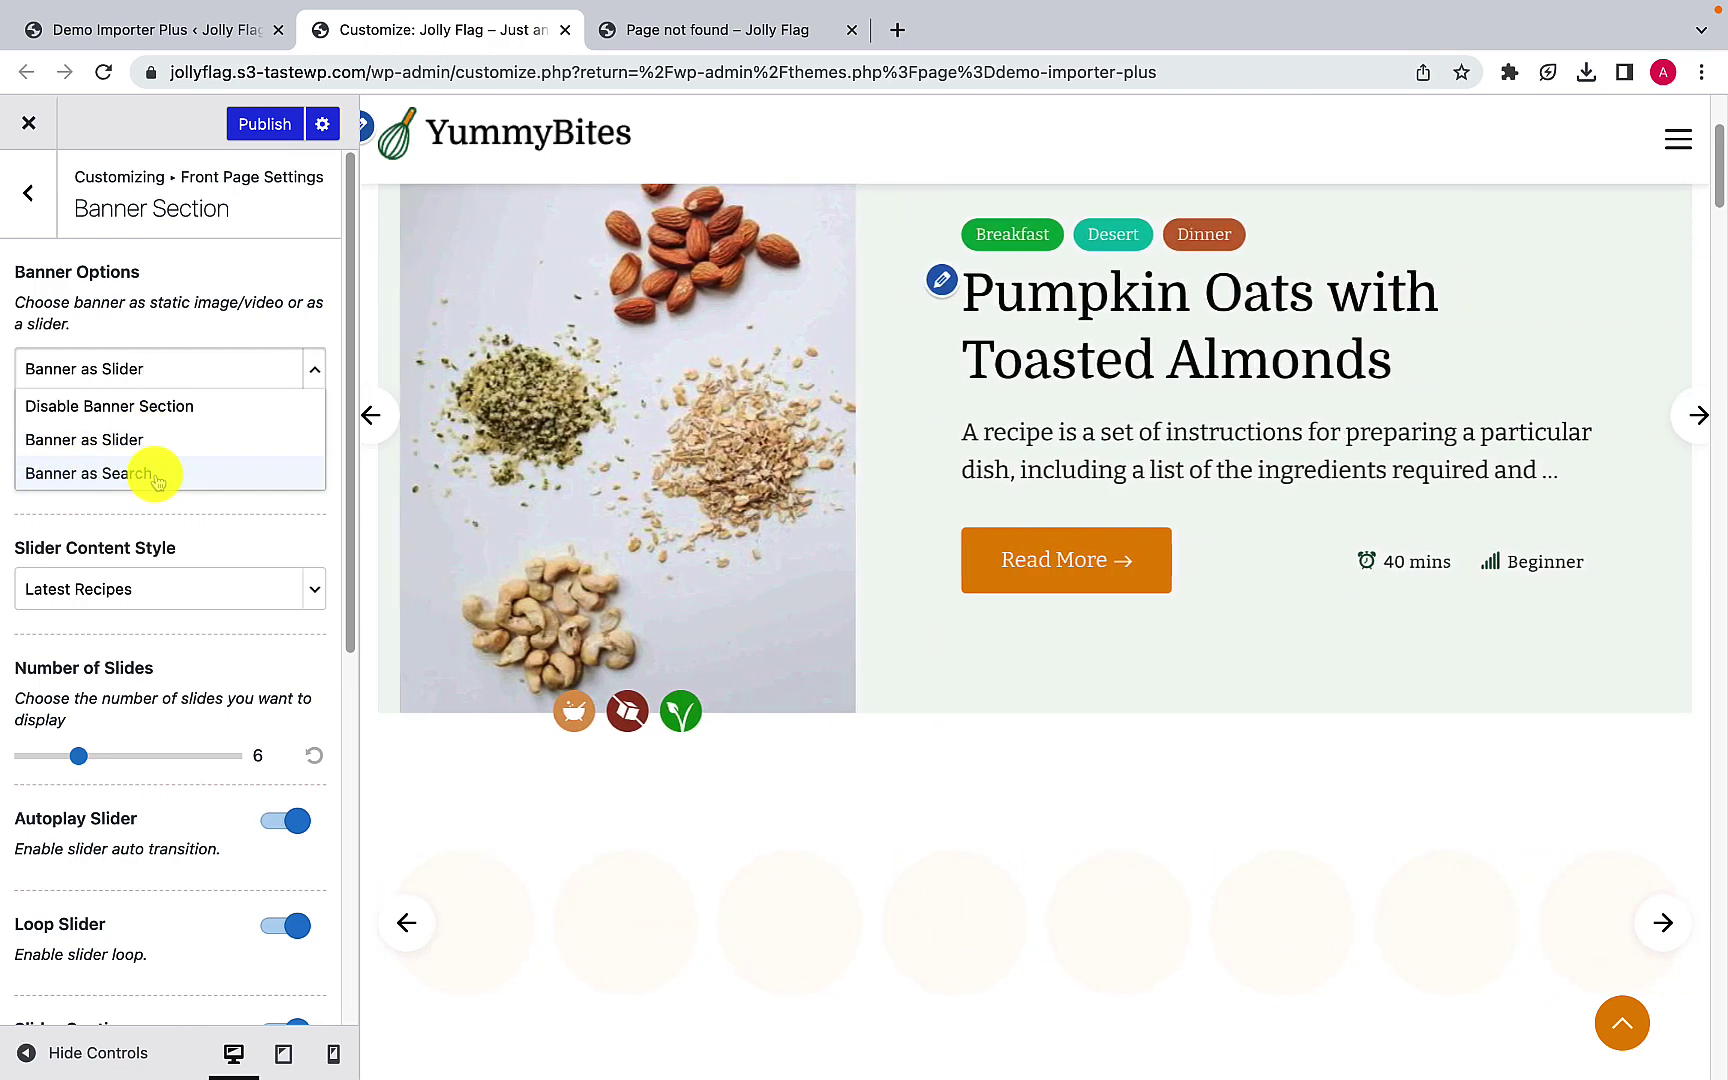
click(156, 480)
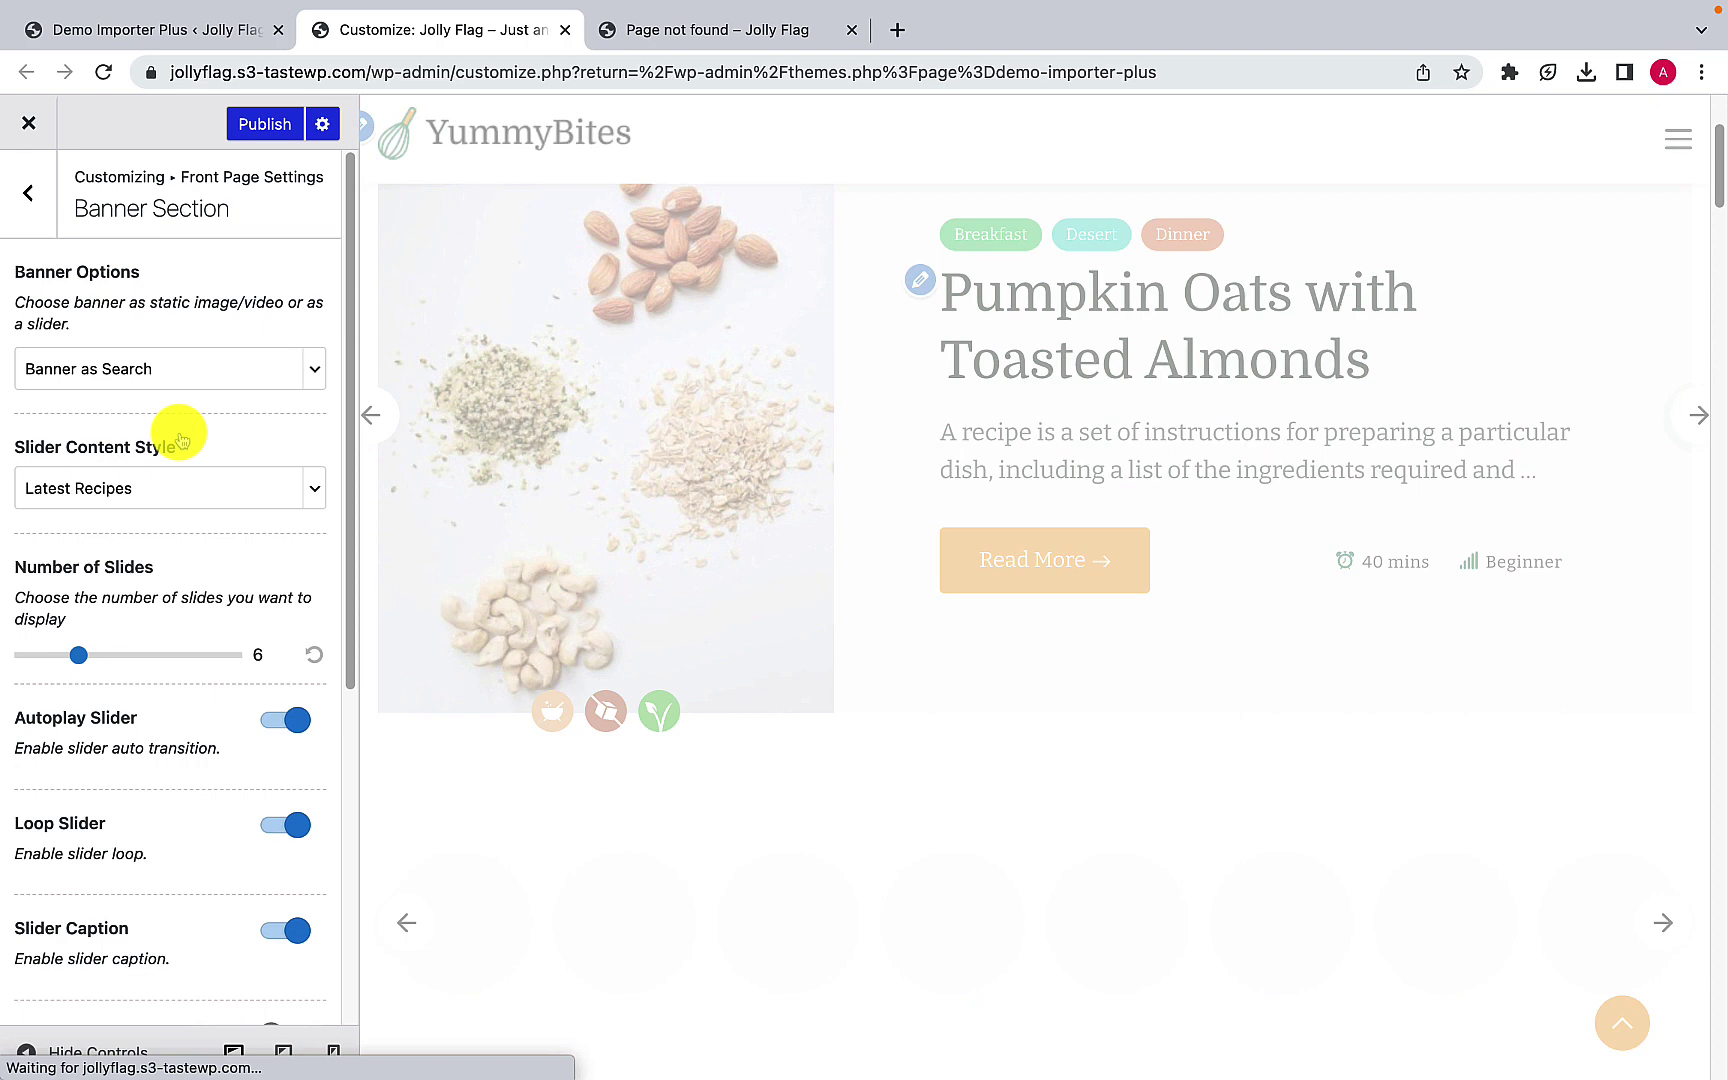
click(175, 369)
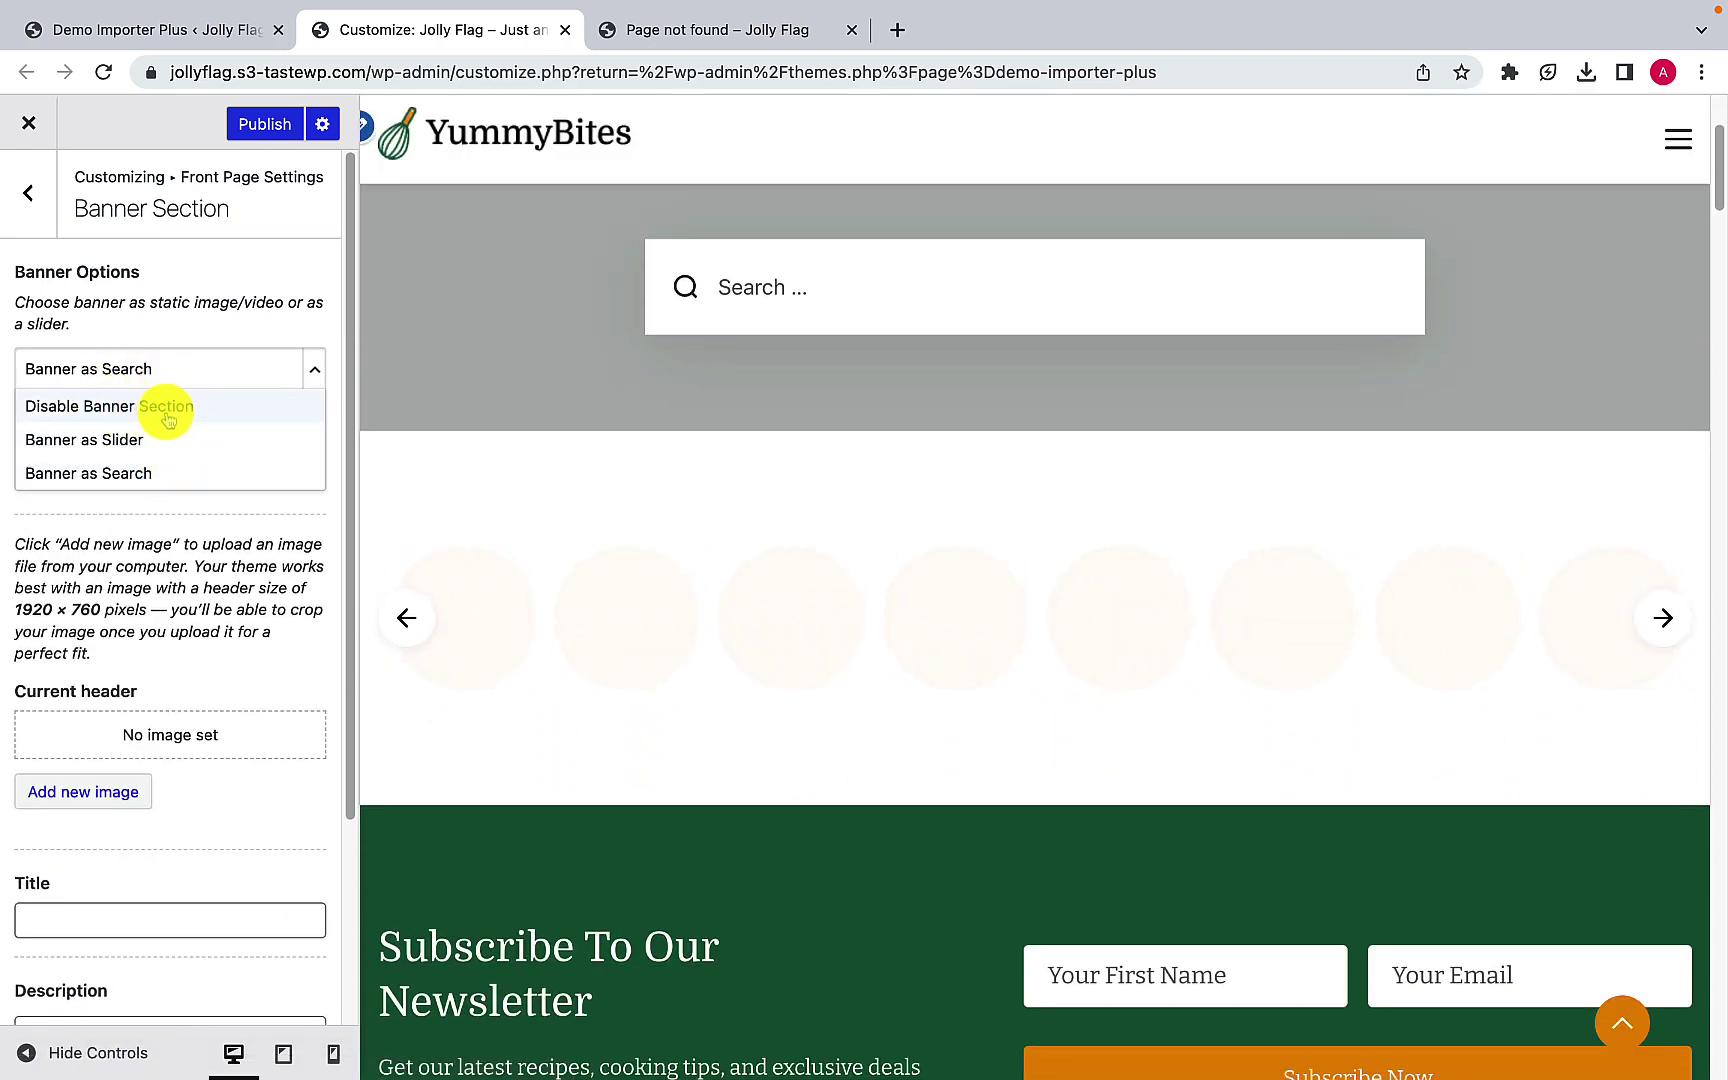
scroll(443, 555, up, 3)
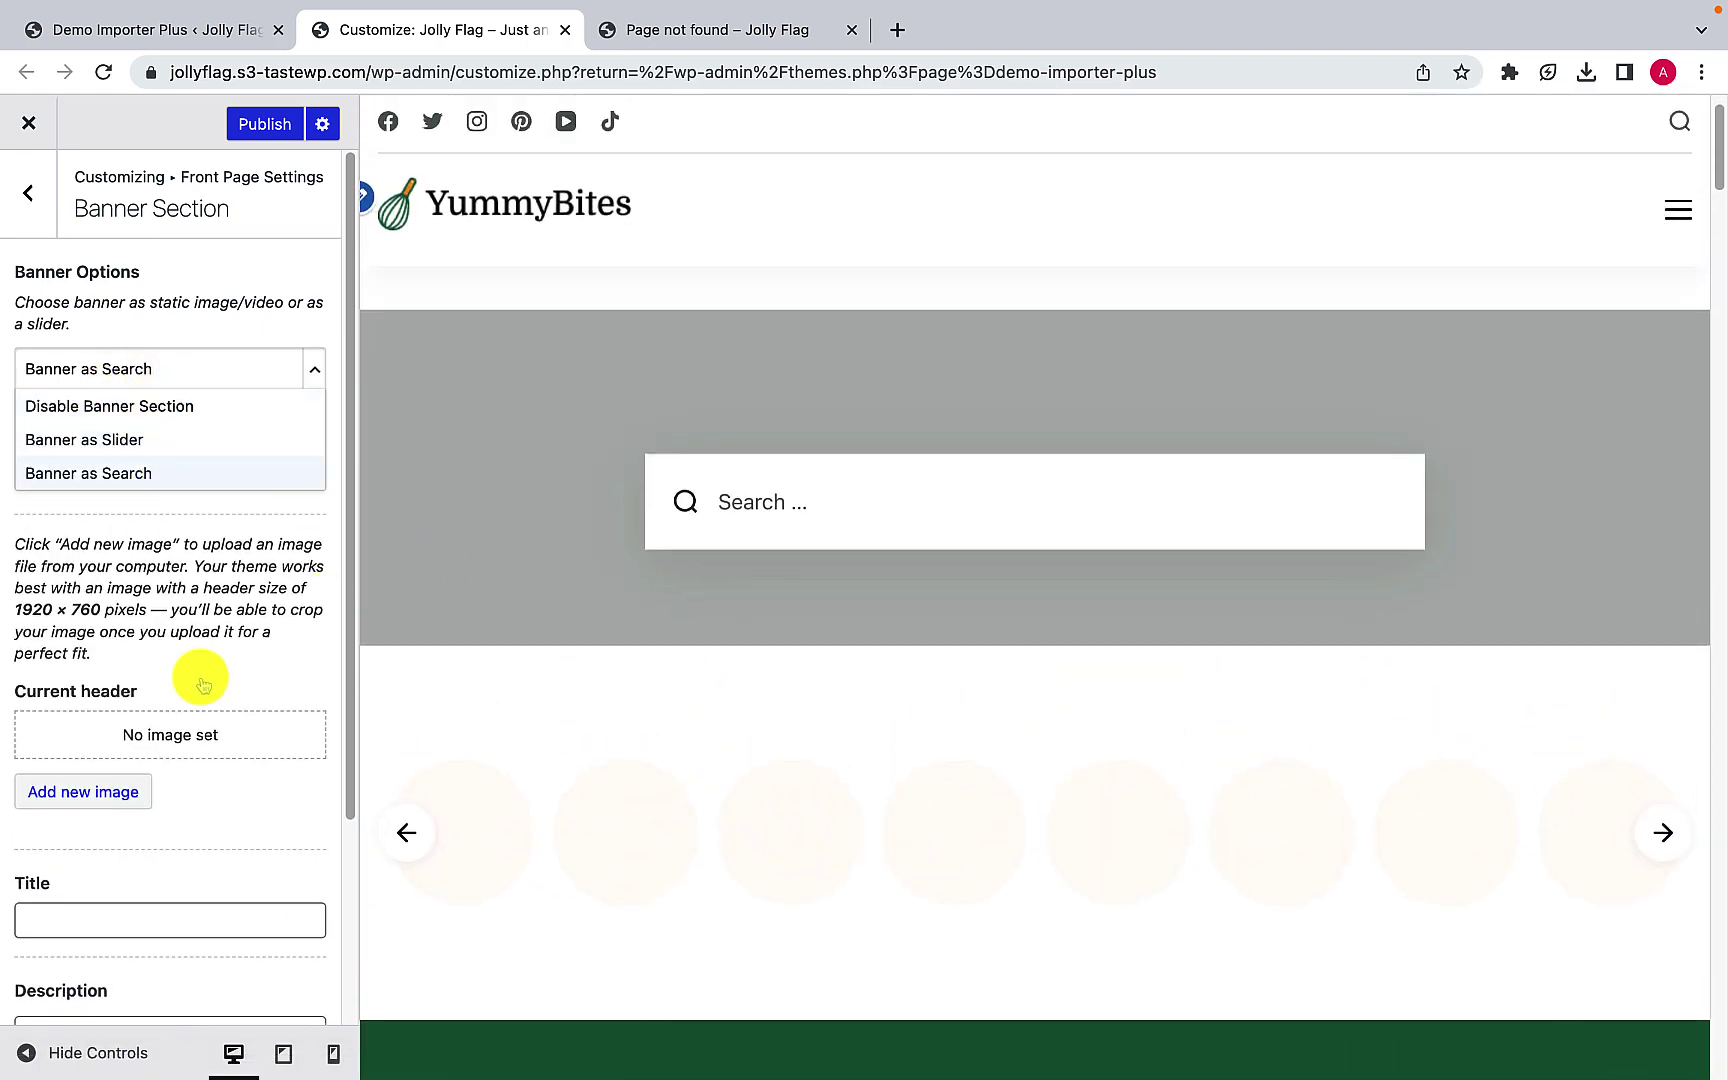
scroll(203, 685, down, 1)
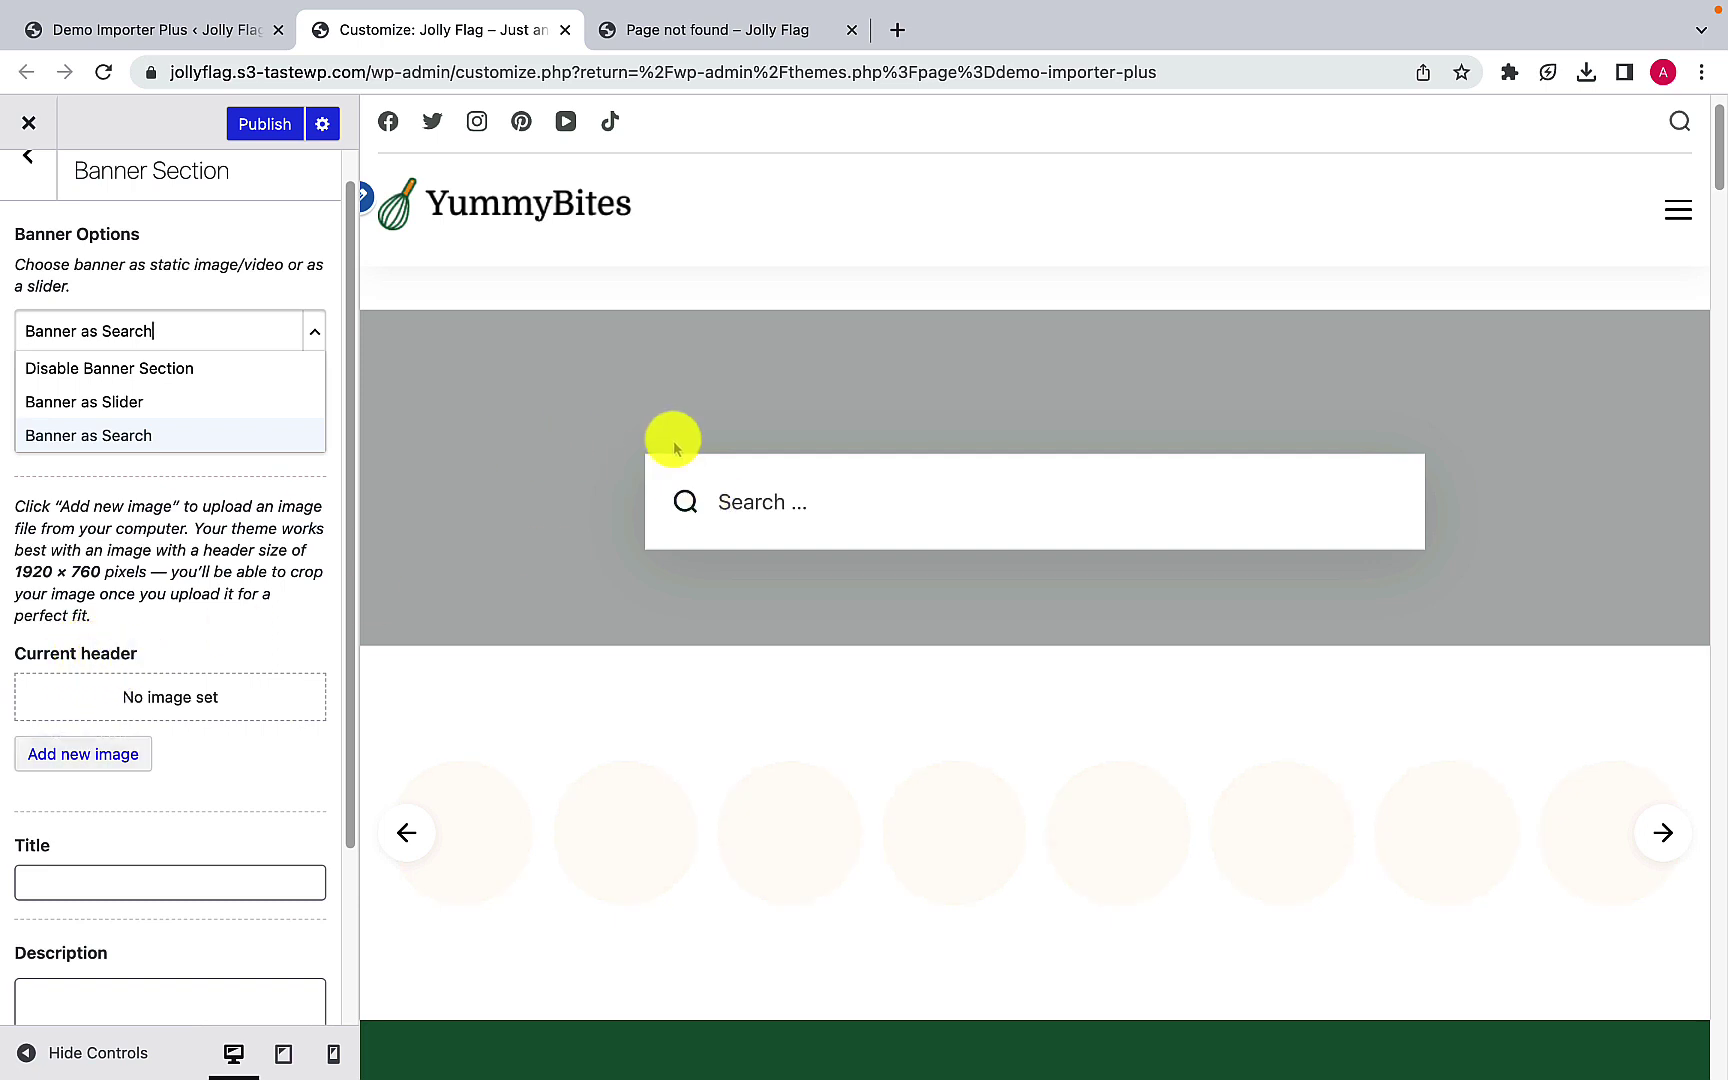
scroll(175, 672, down, 1)
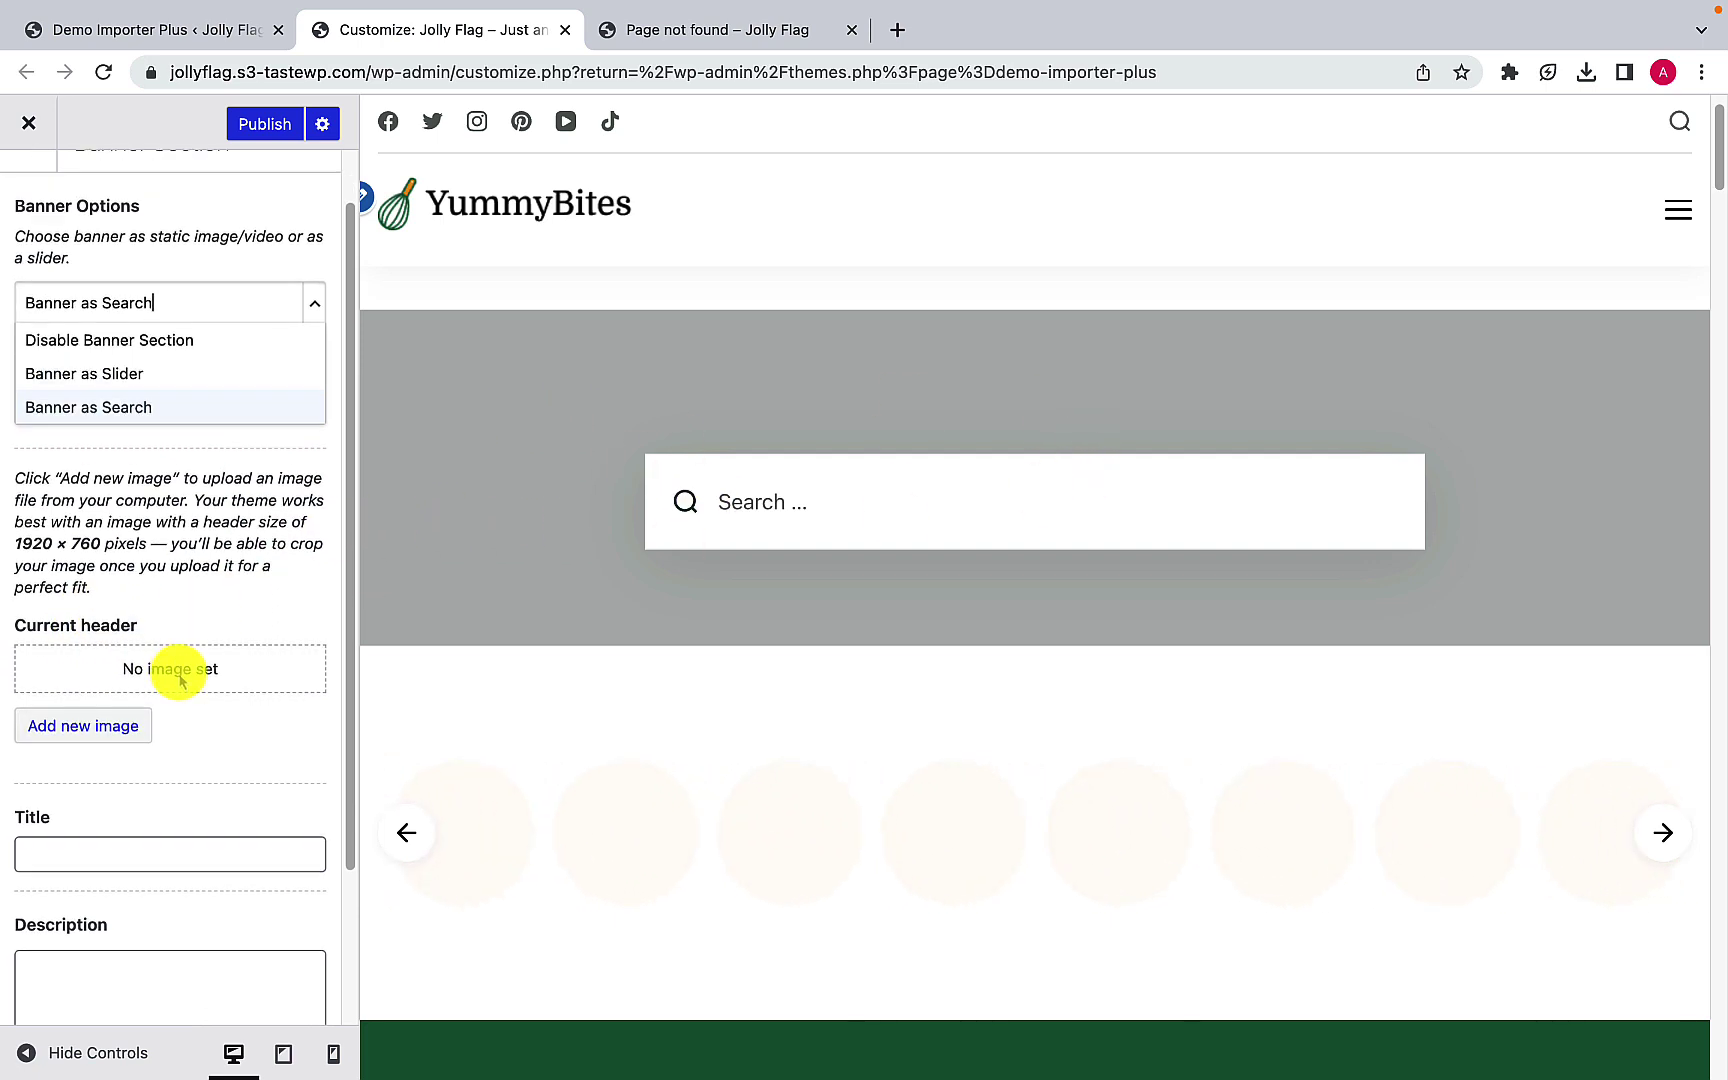
Step: Add the 780 by 500 pixel image of salad plates on a light blue background from the Media Library as banner header image, adjusting its crop
click(119, 737)
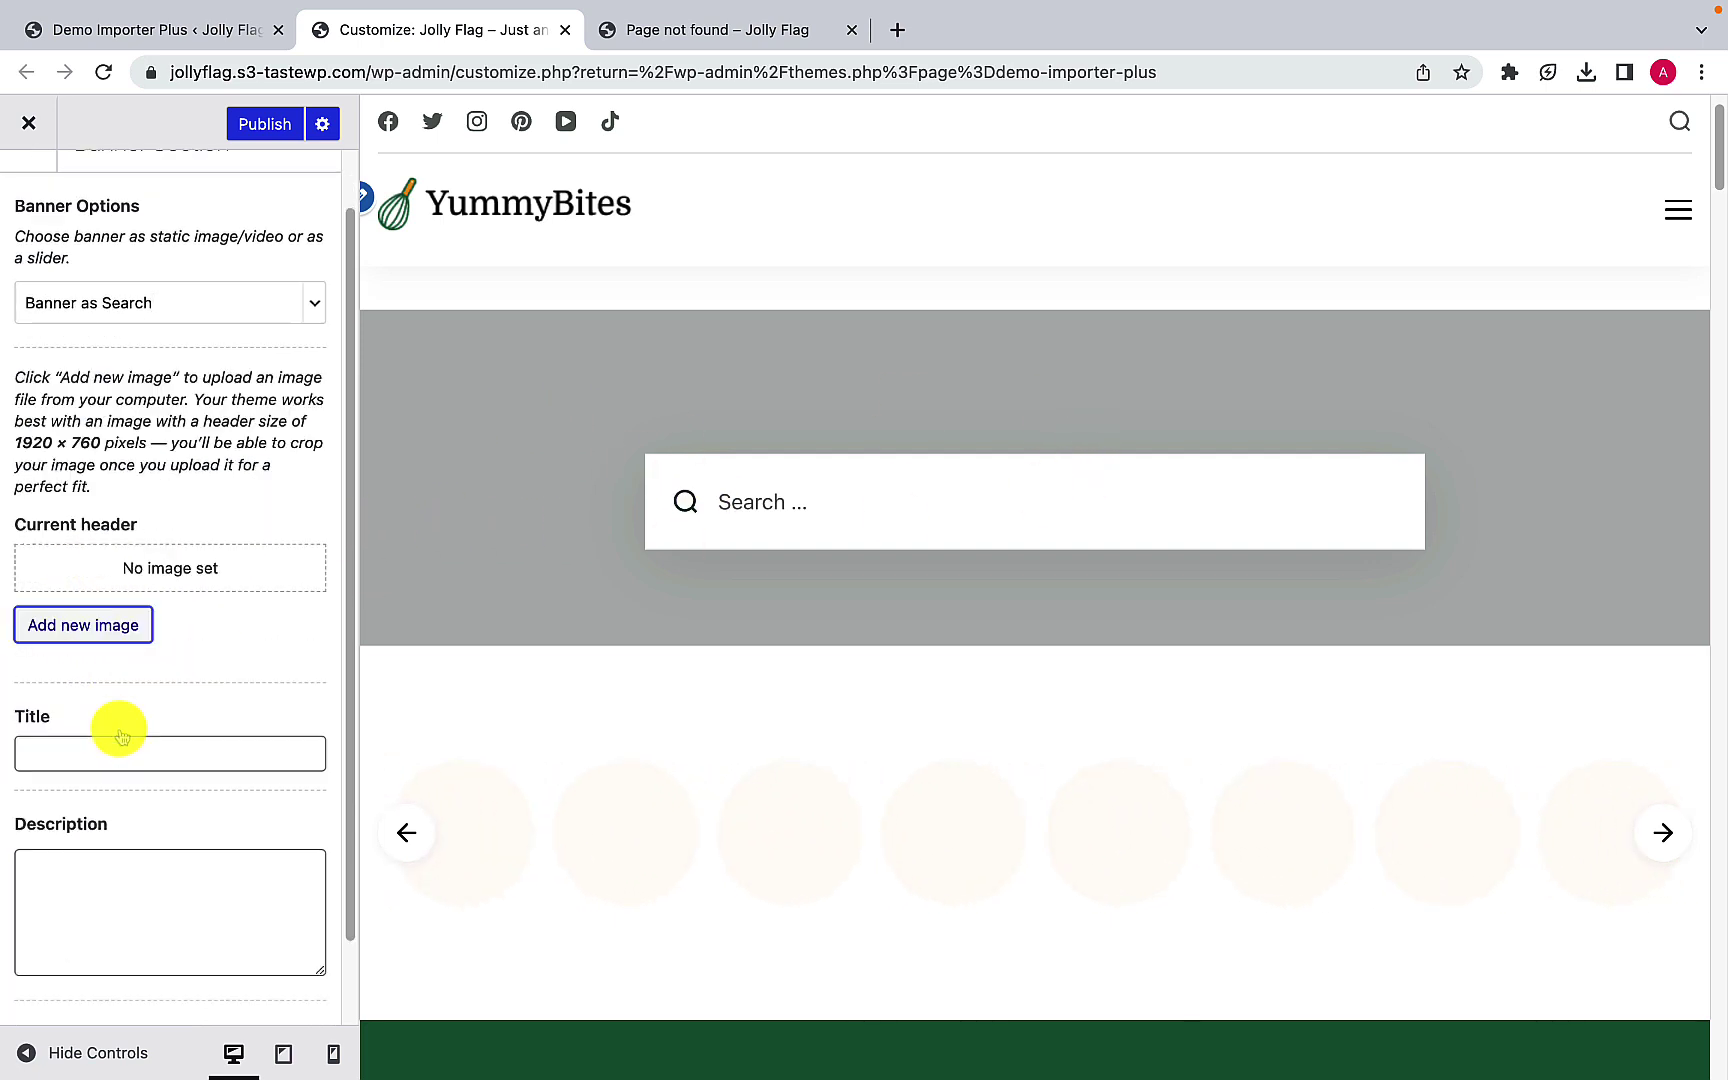
scroll(119, 737, down, 2)
click(115, 531)
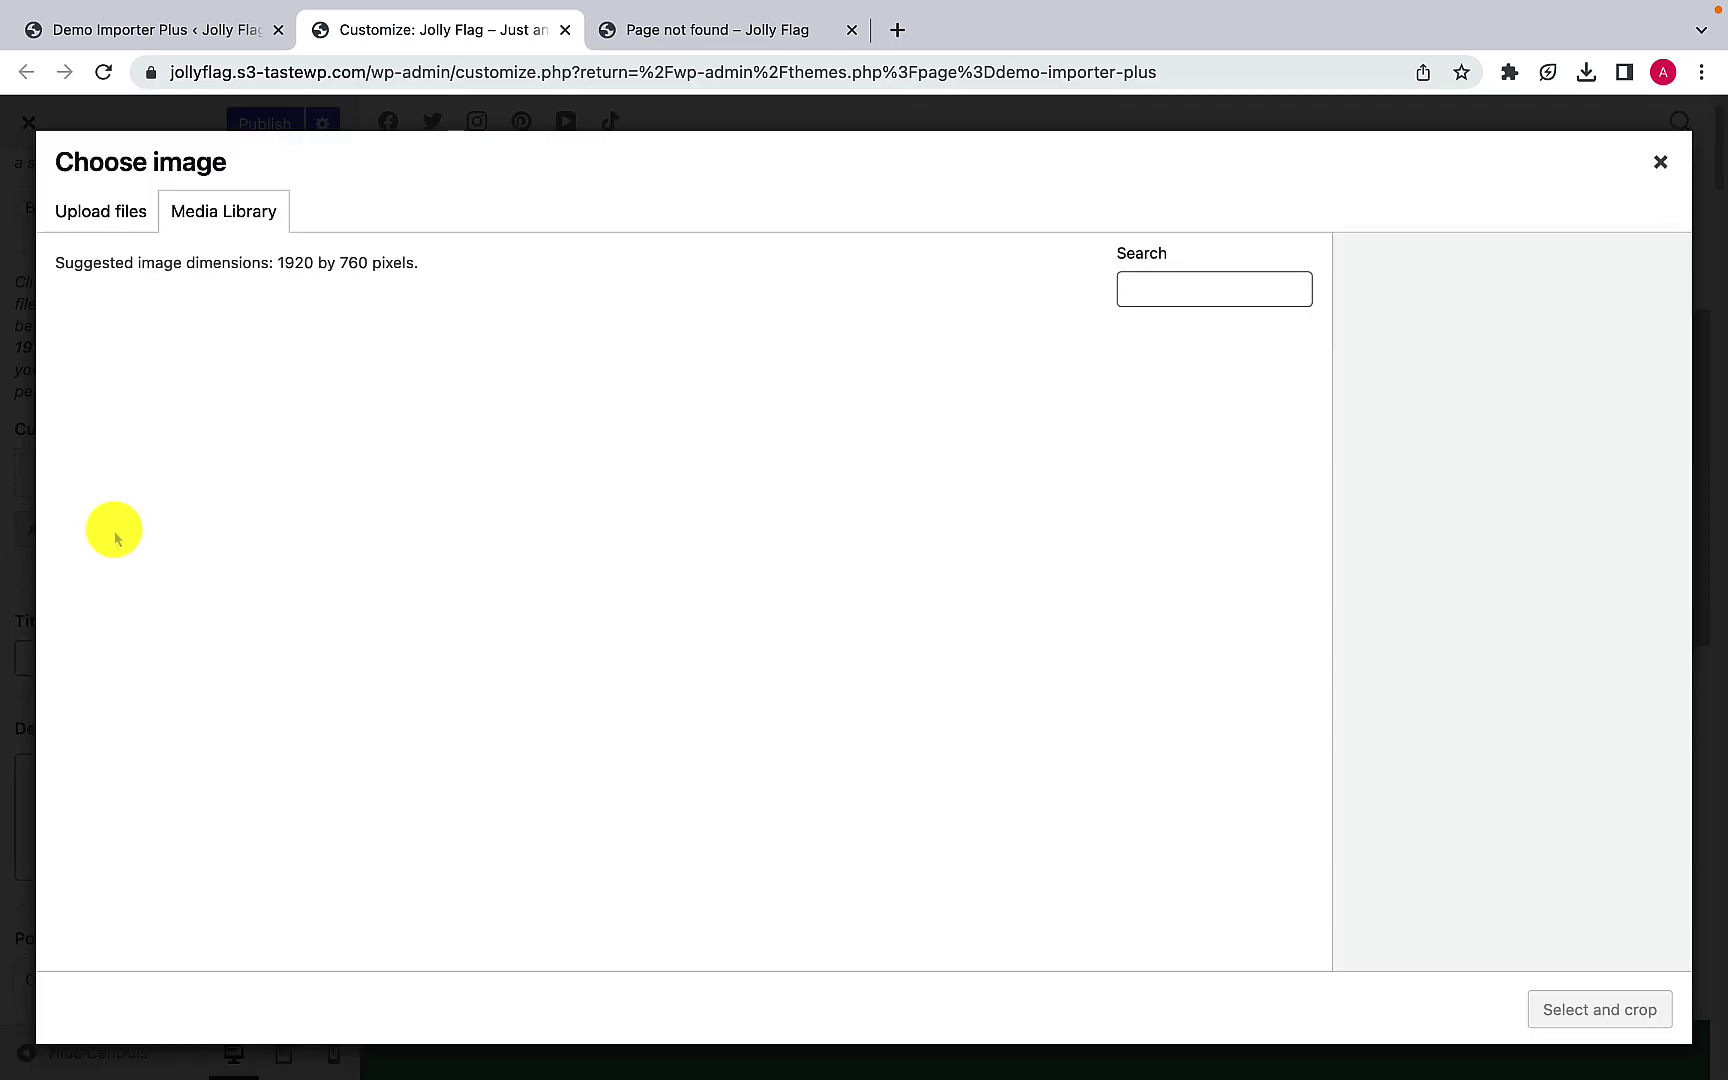
scroll(586, 679, down, 8)
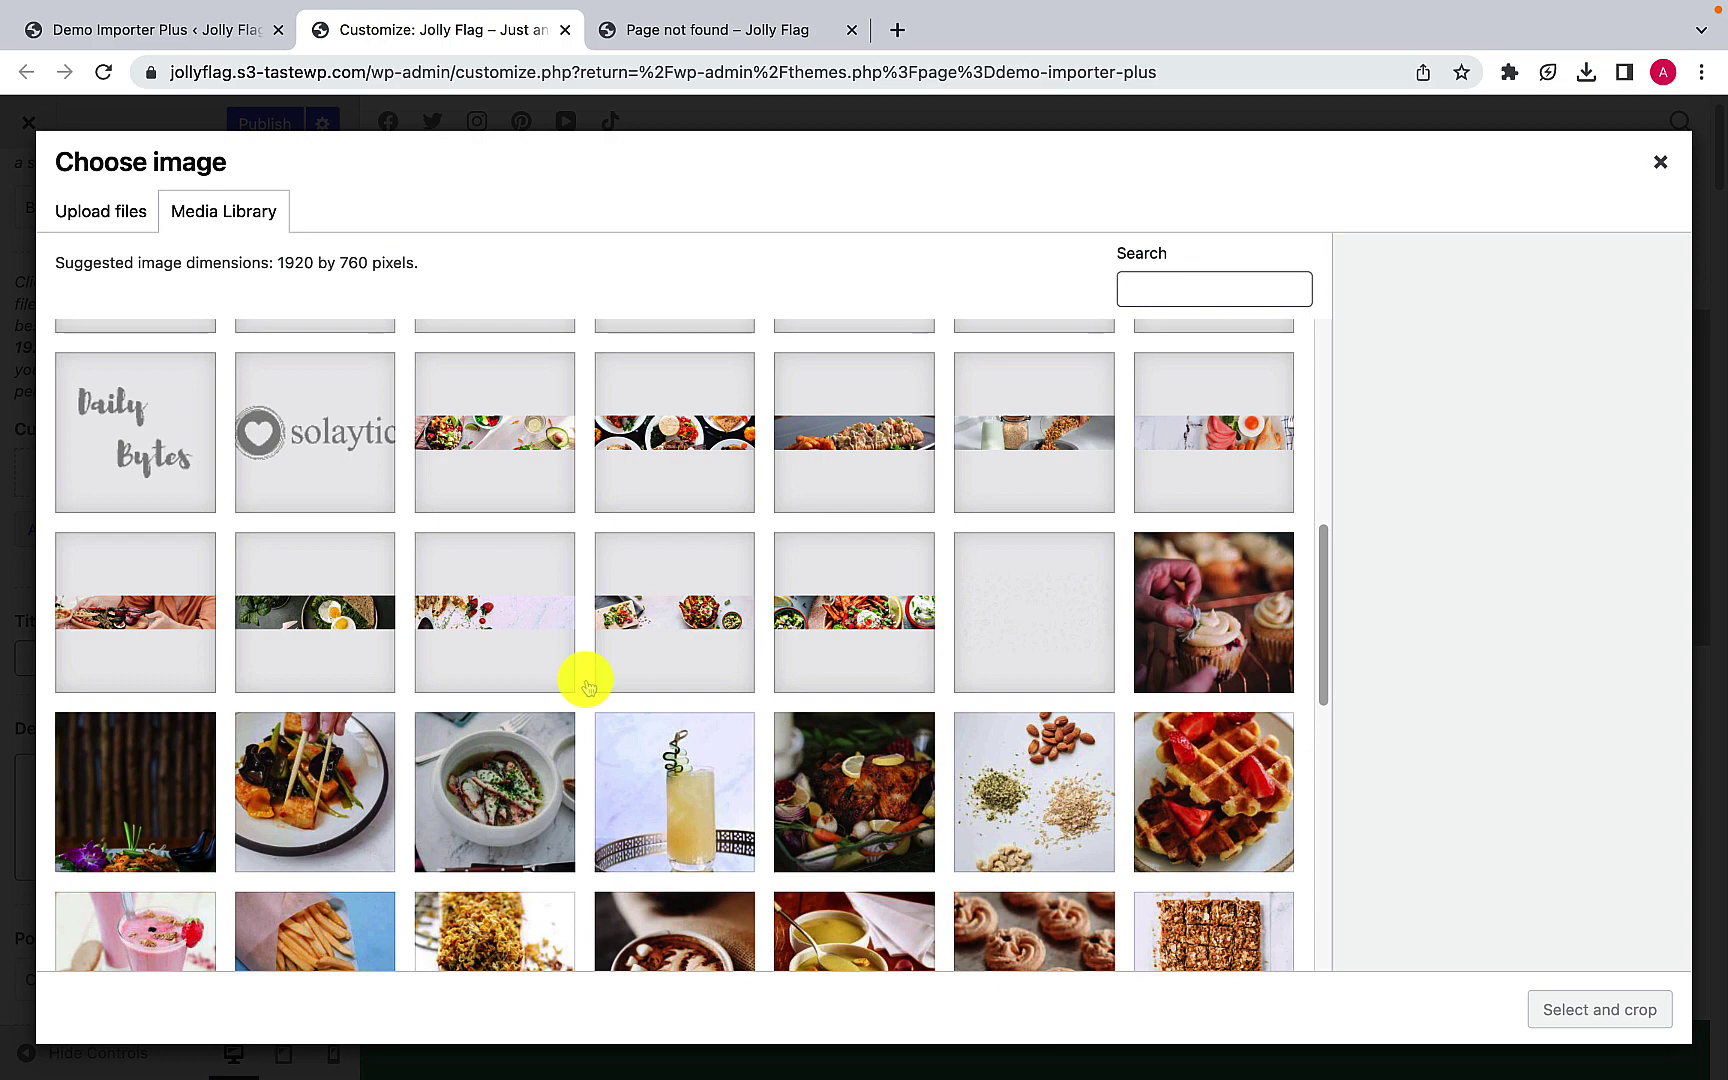
scroll(588, 686, down, 2)
scroll(590, 685, down, 10)
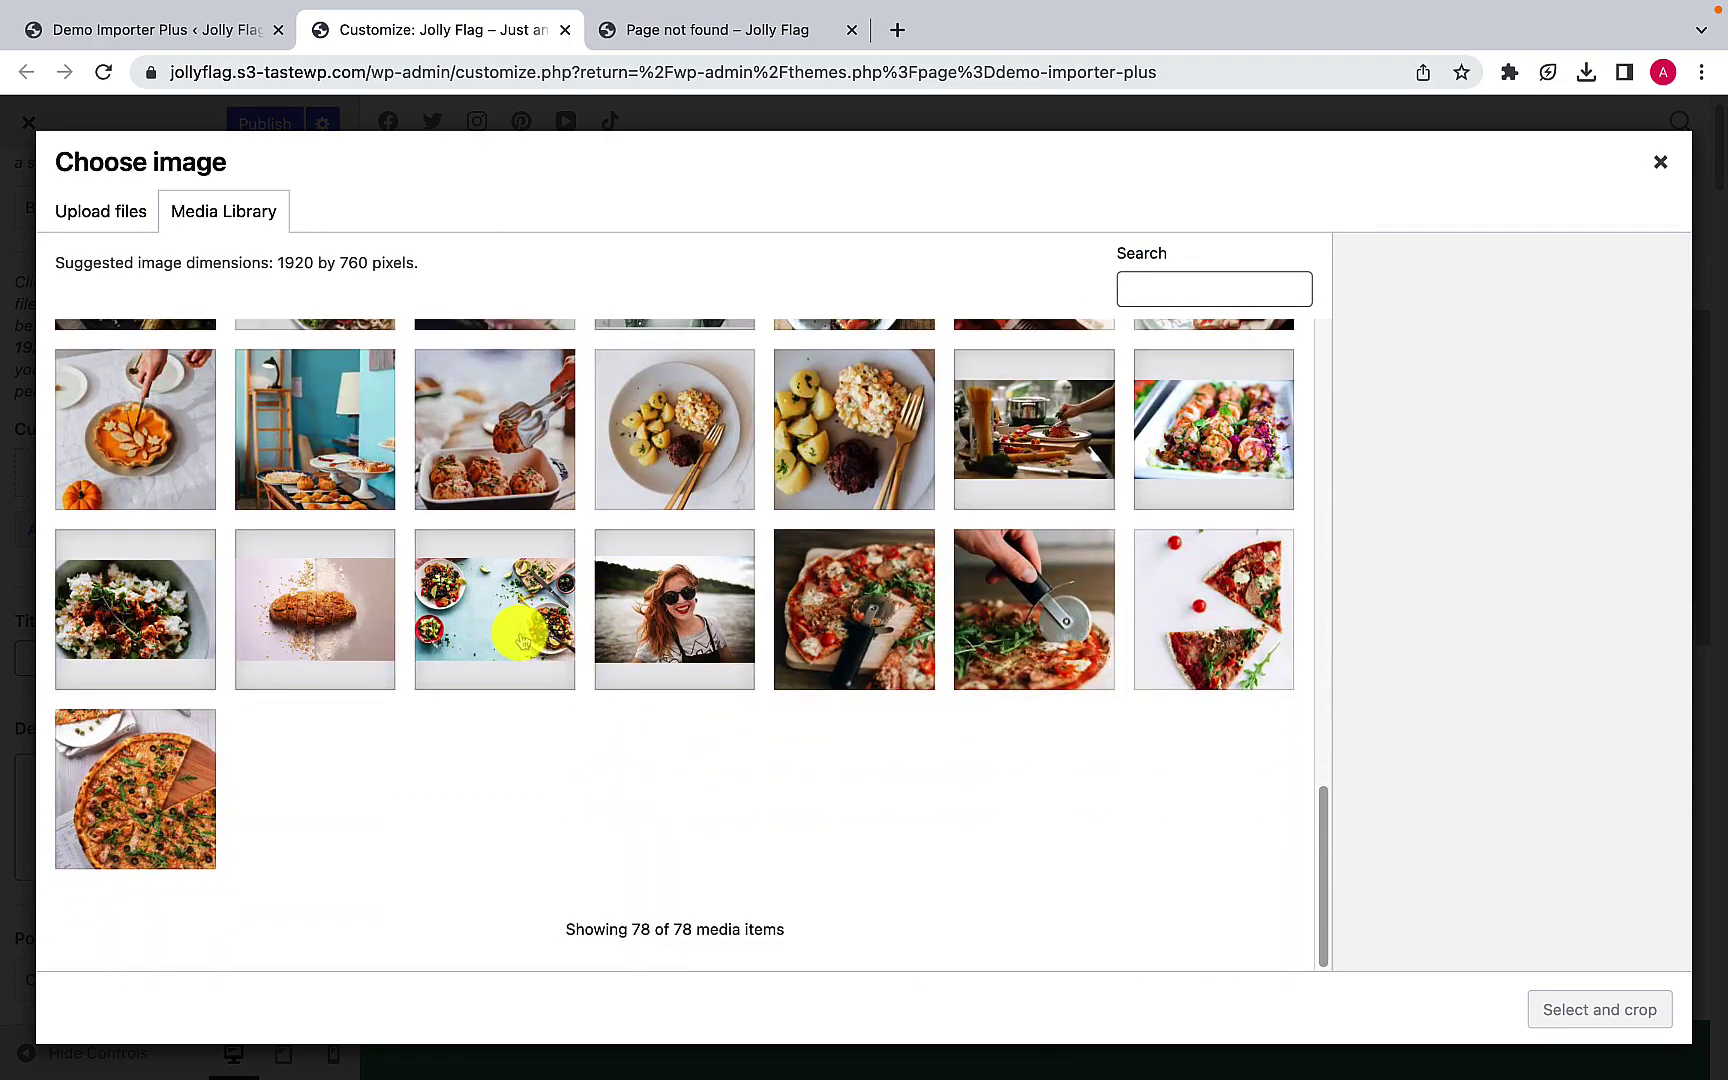
click(510, 630)
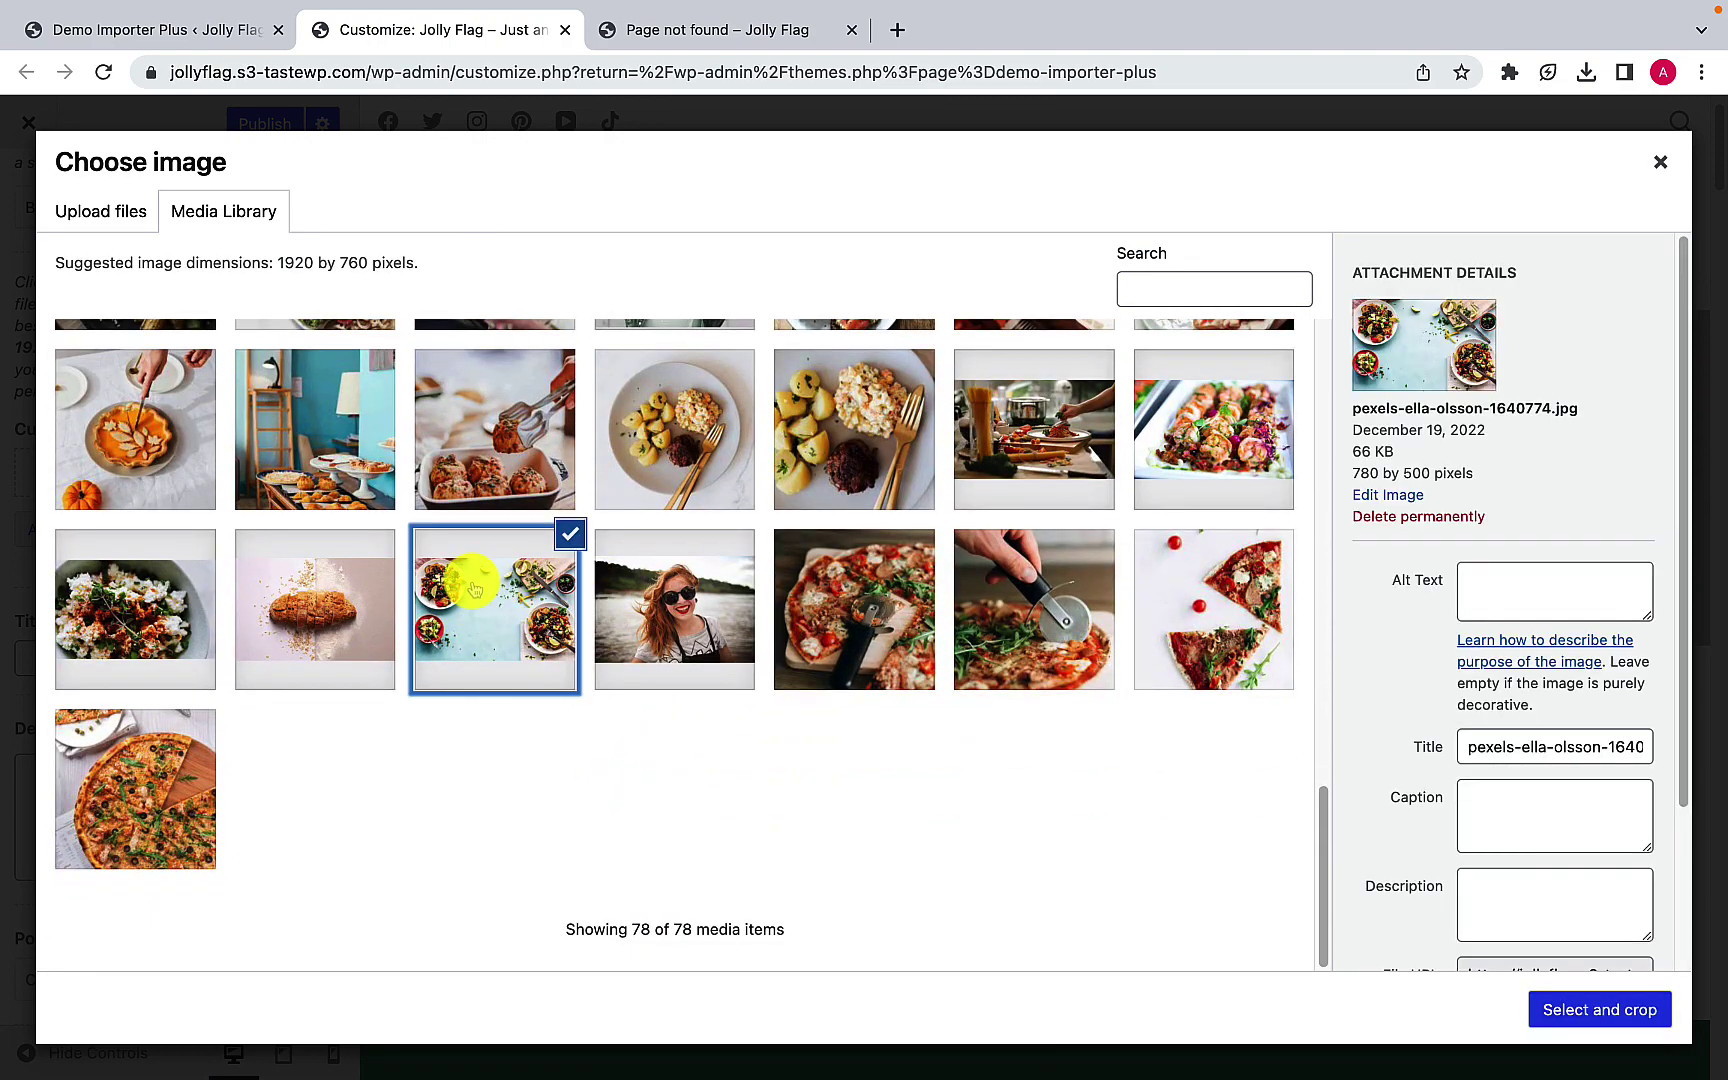
click(1598, 1009)
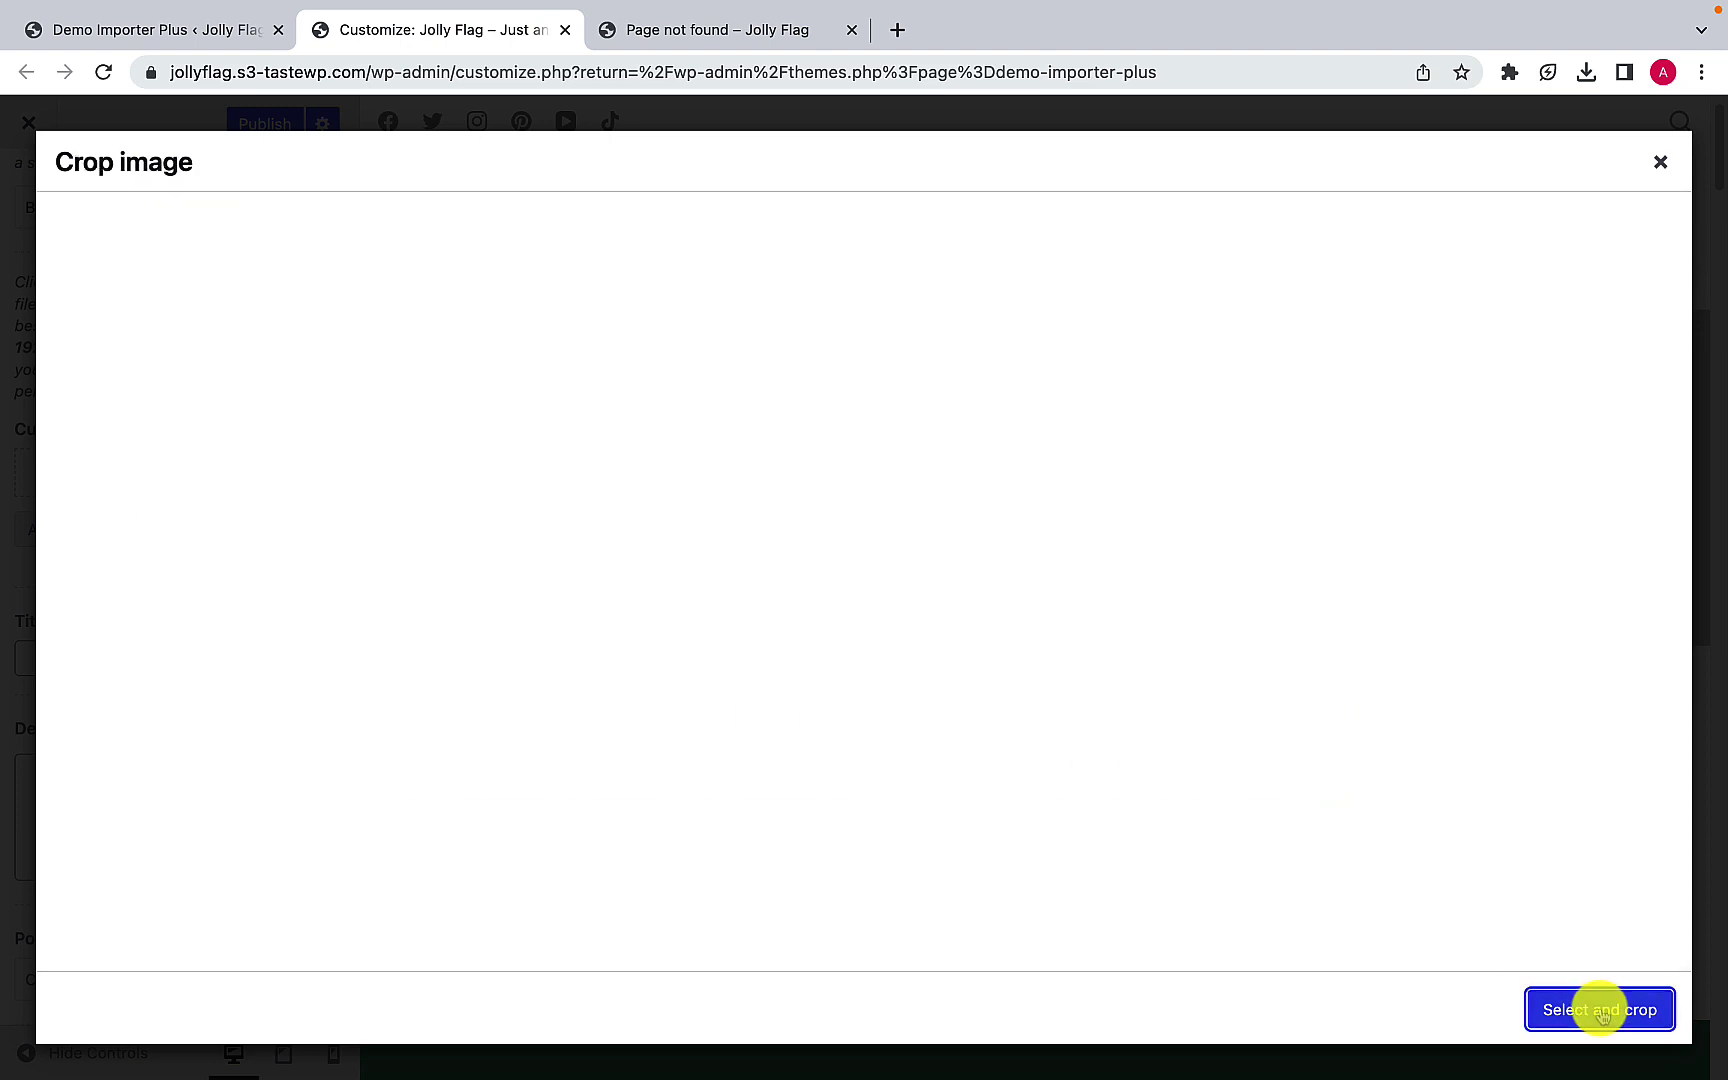
drag(864, 402, 856, 448)
click(1614, 1010)
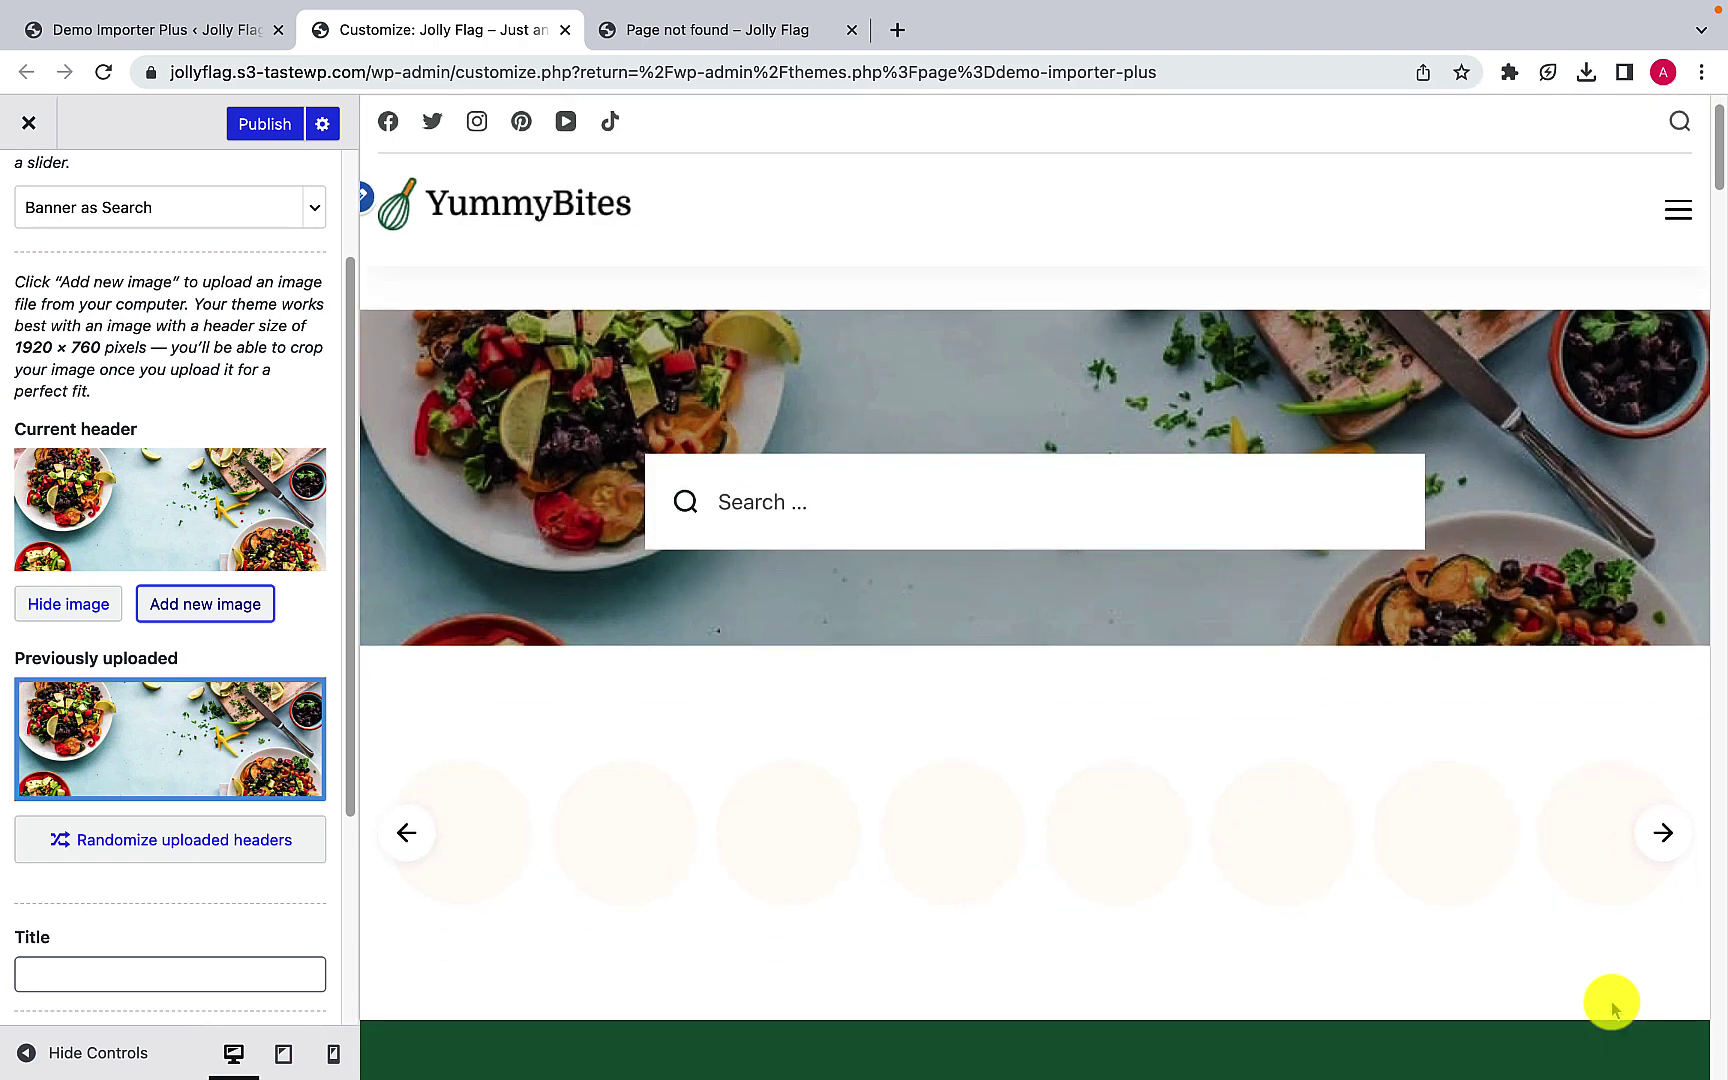
Step: Title the banner "The Flavorful Kitchen" and fill in a description beginning "Welcome to The Flavorful Kitchen, where cooking is an adventure!"
scroll(240, 760, down, 1)
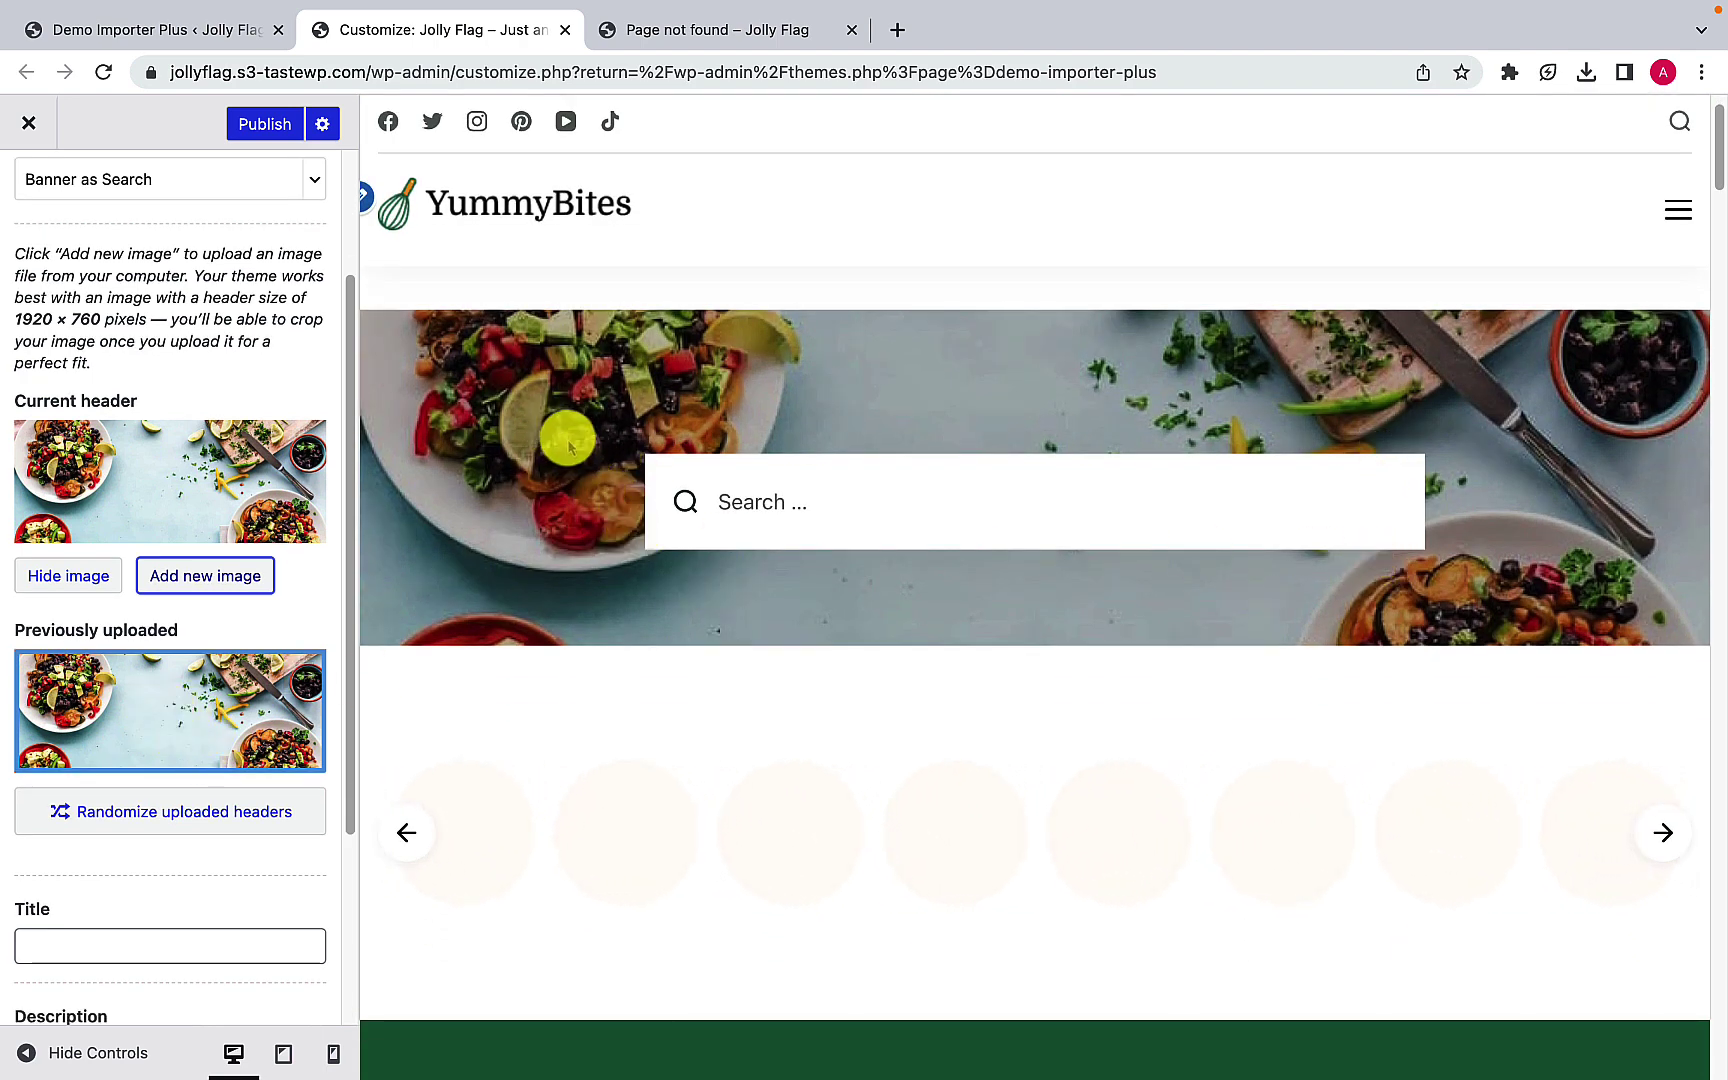
scroll(268, 600, down, 5)
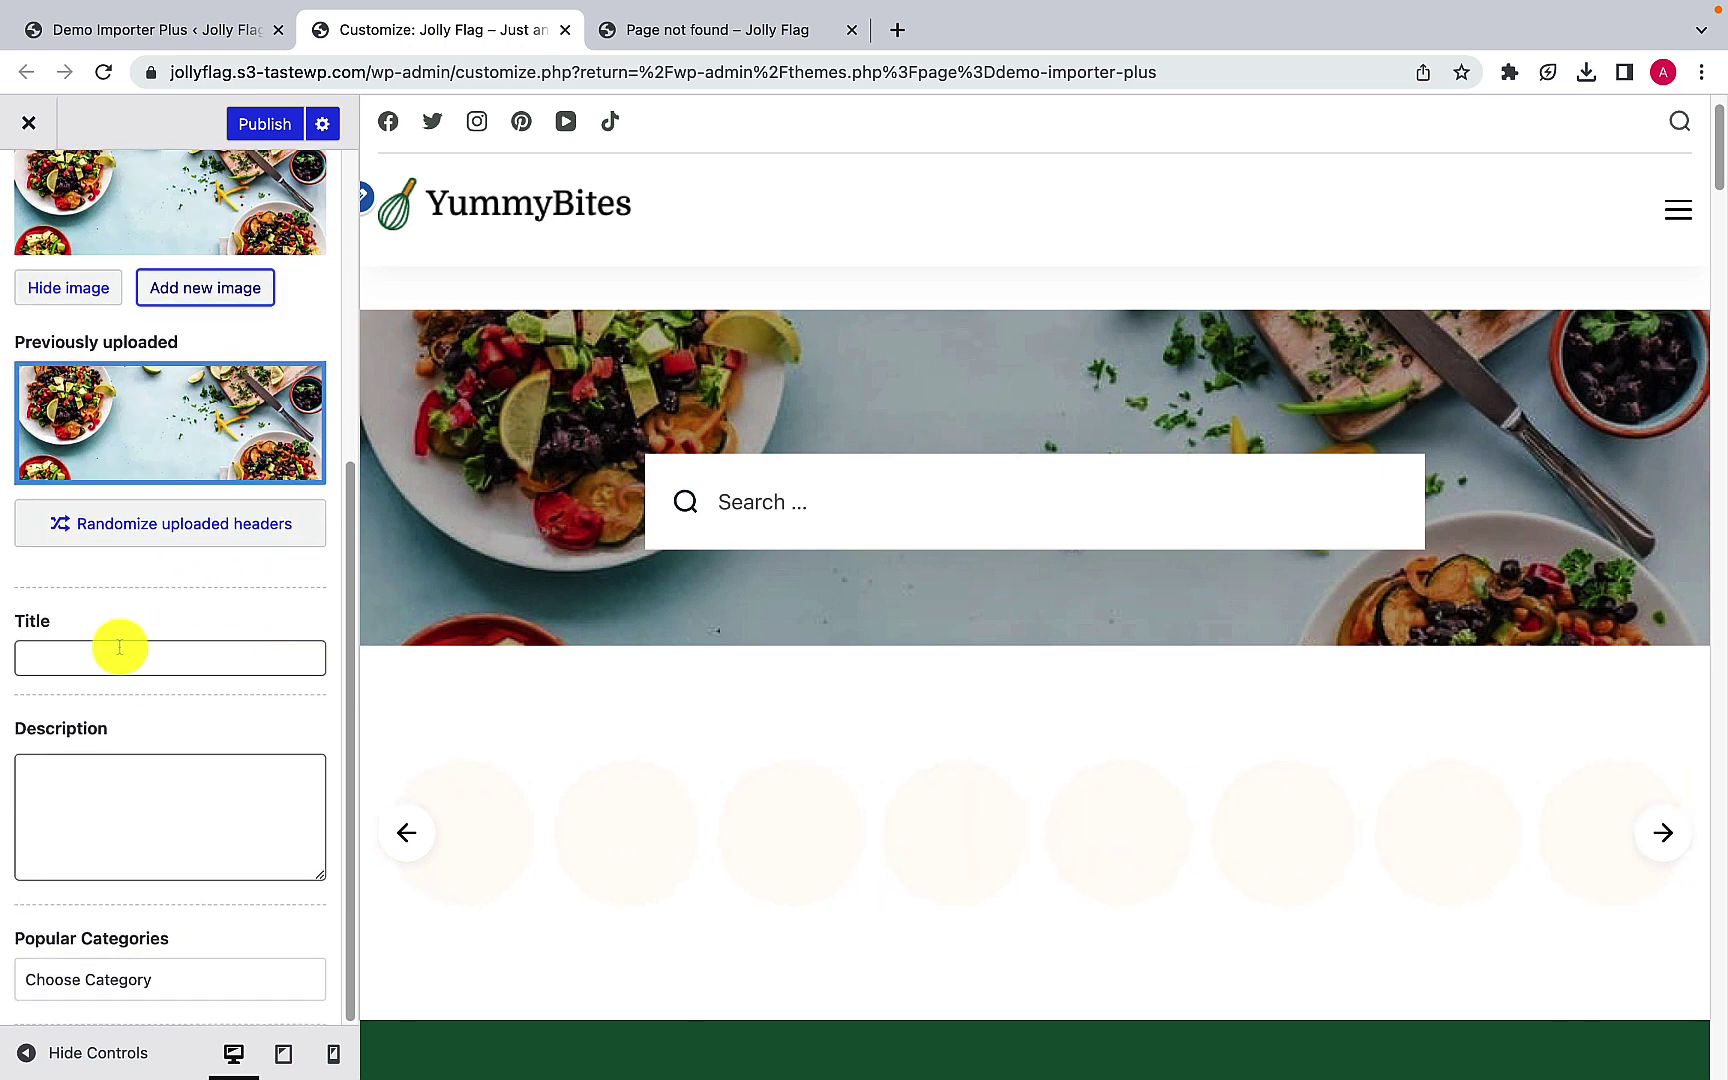
click(150, 660)
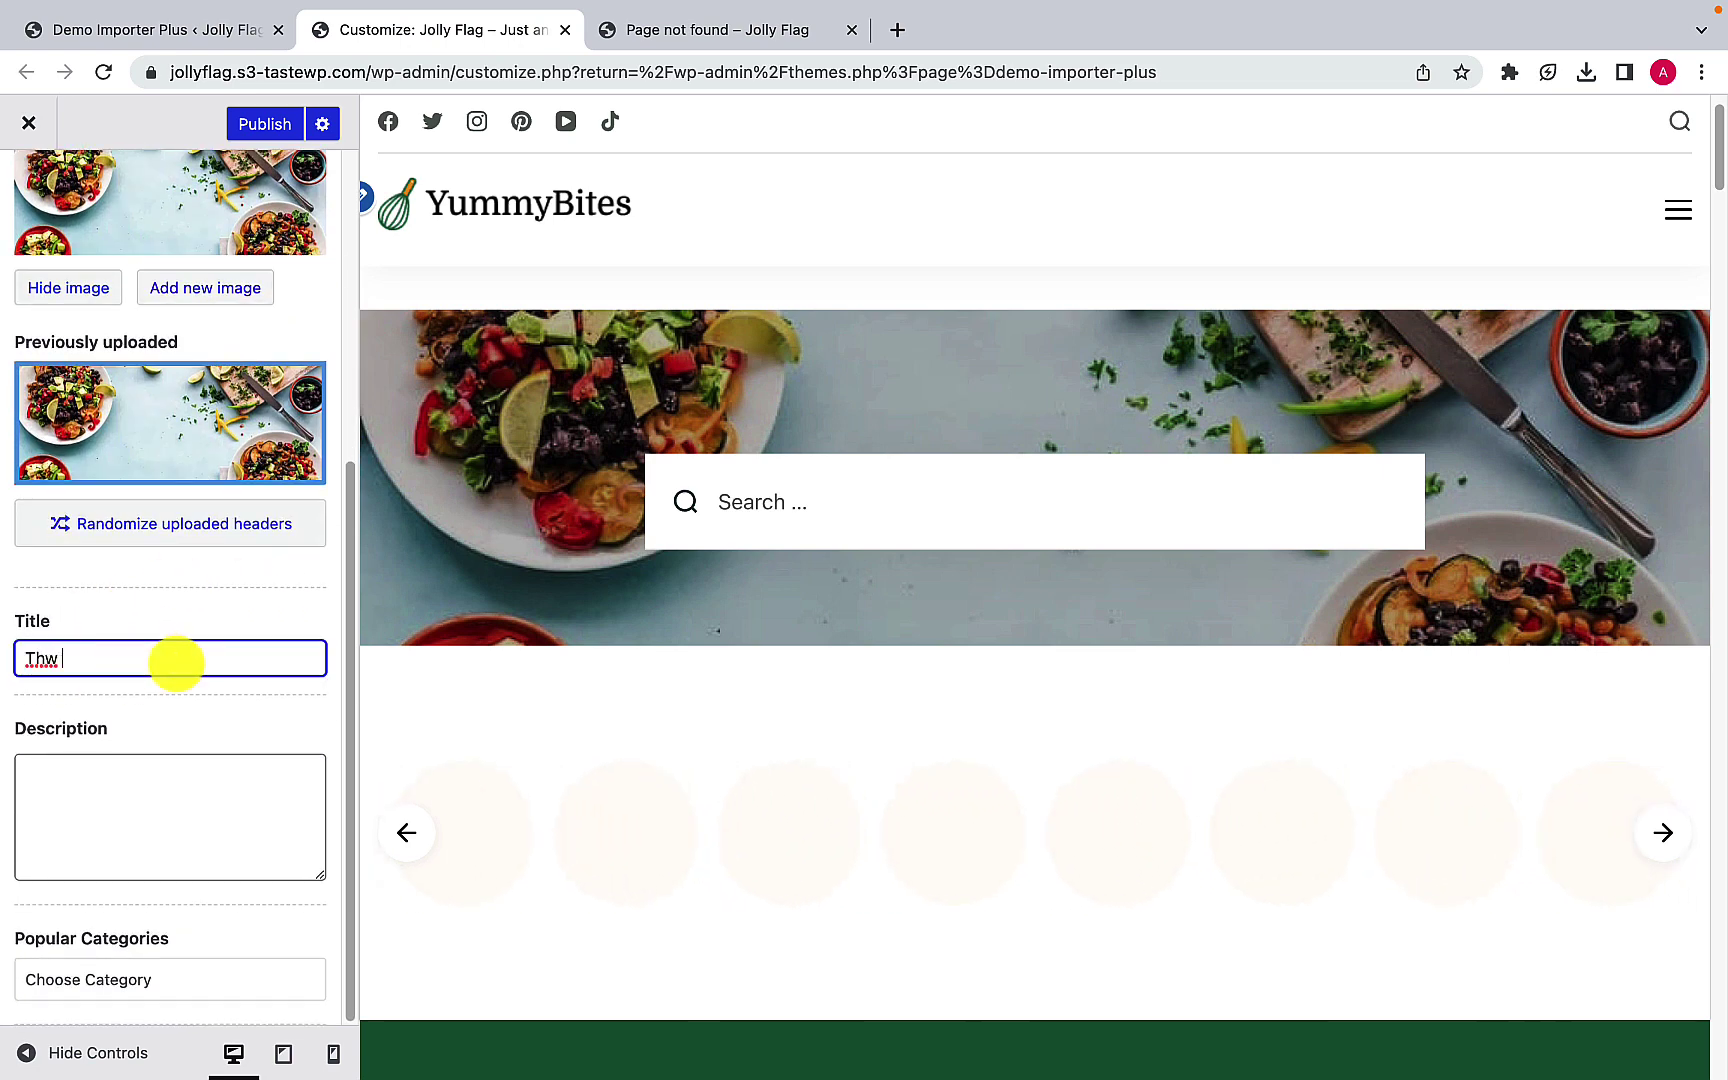
text(The)
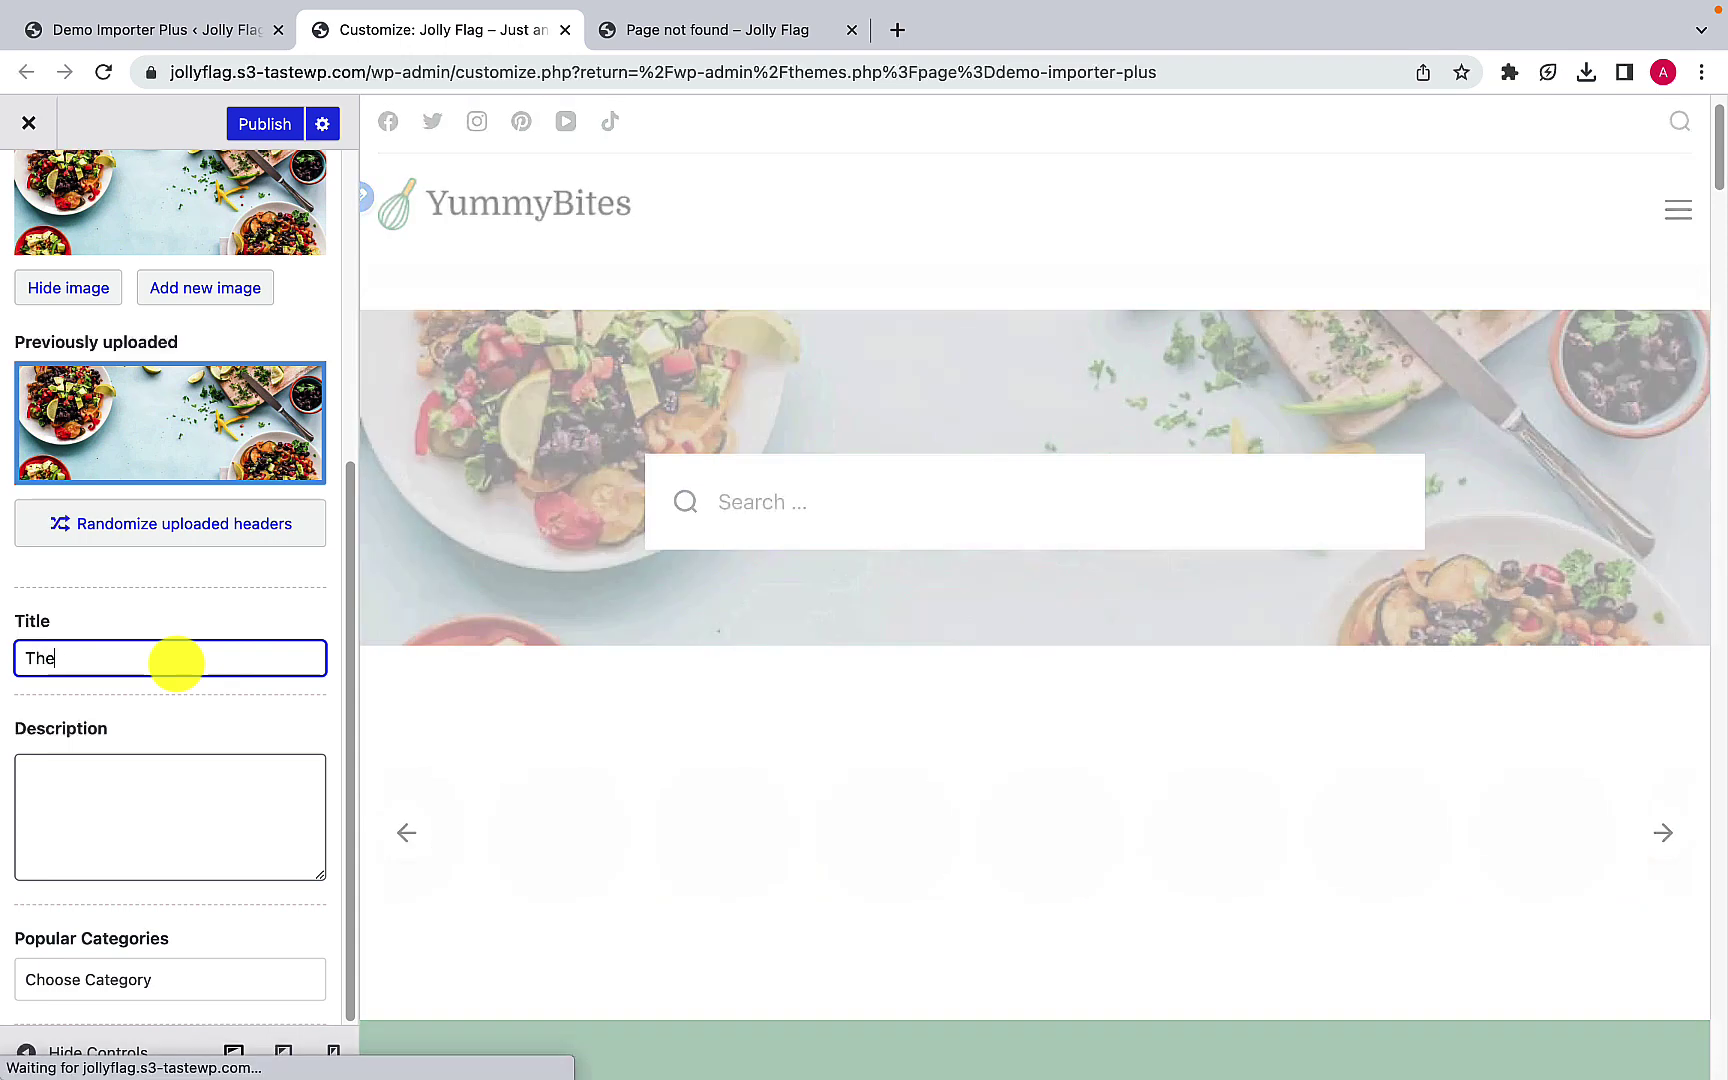
text( F)
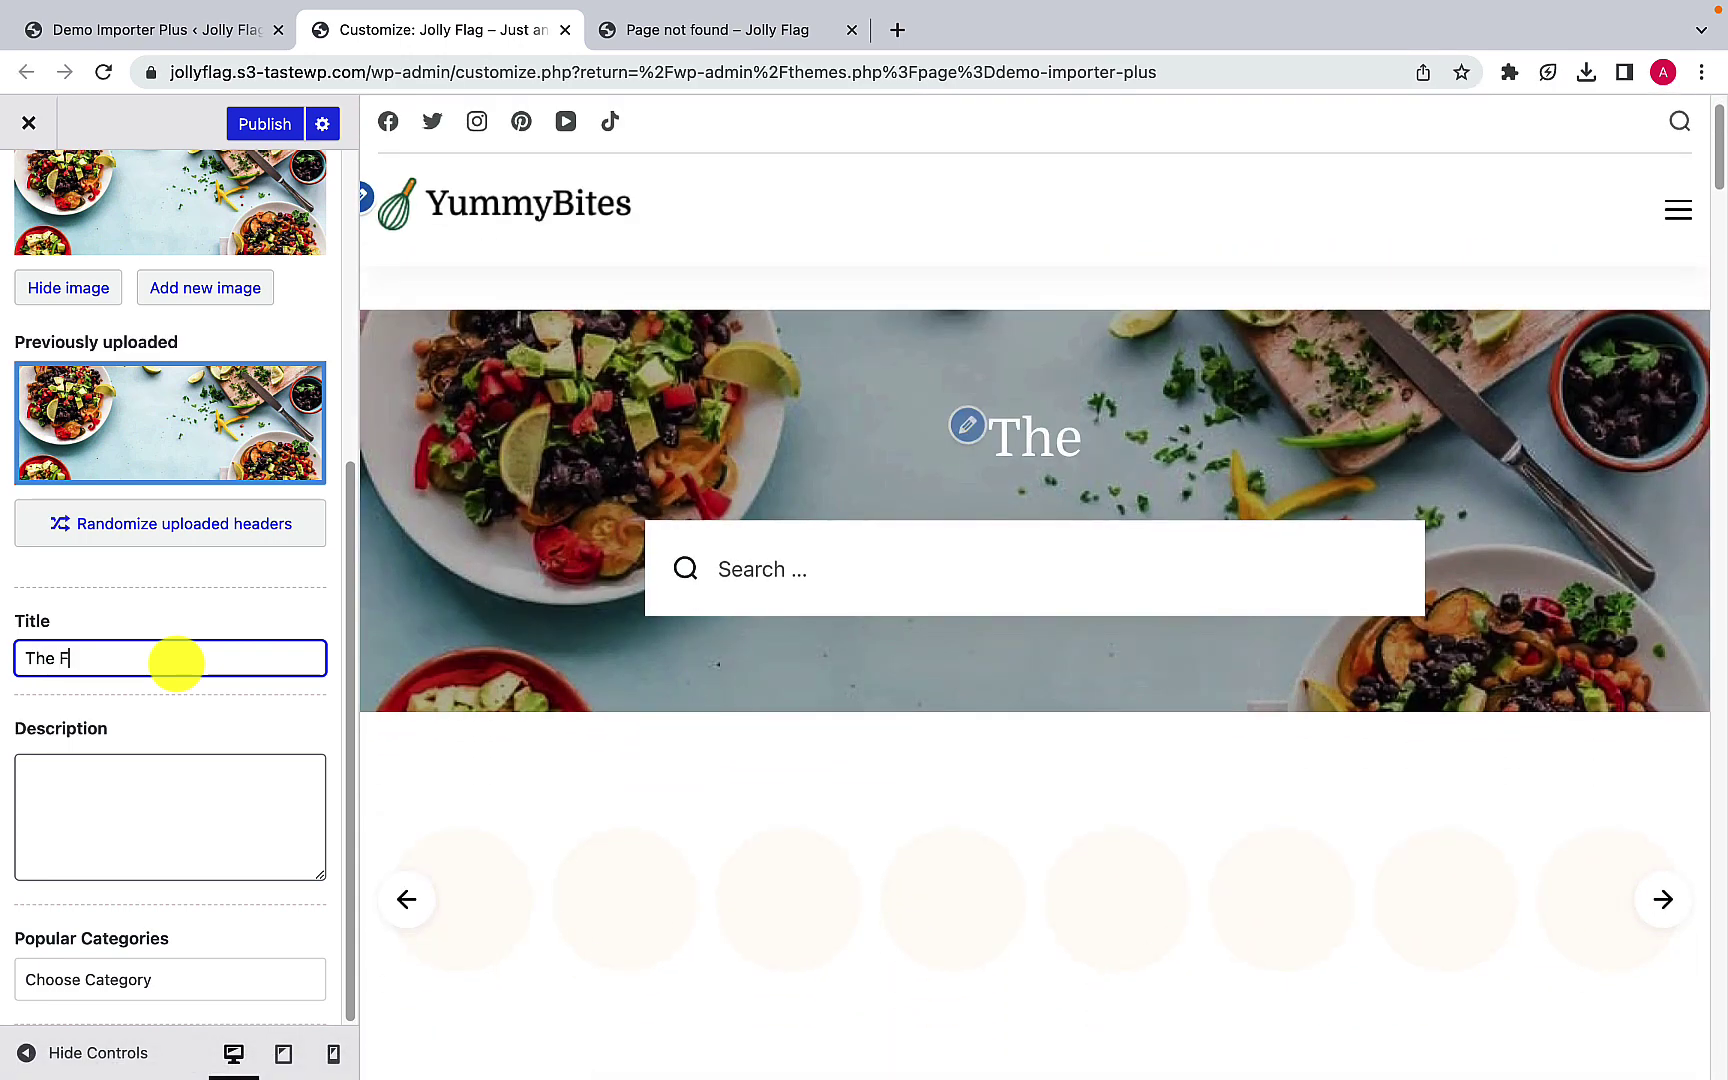
text(lavorful Kitchen)
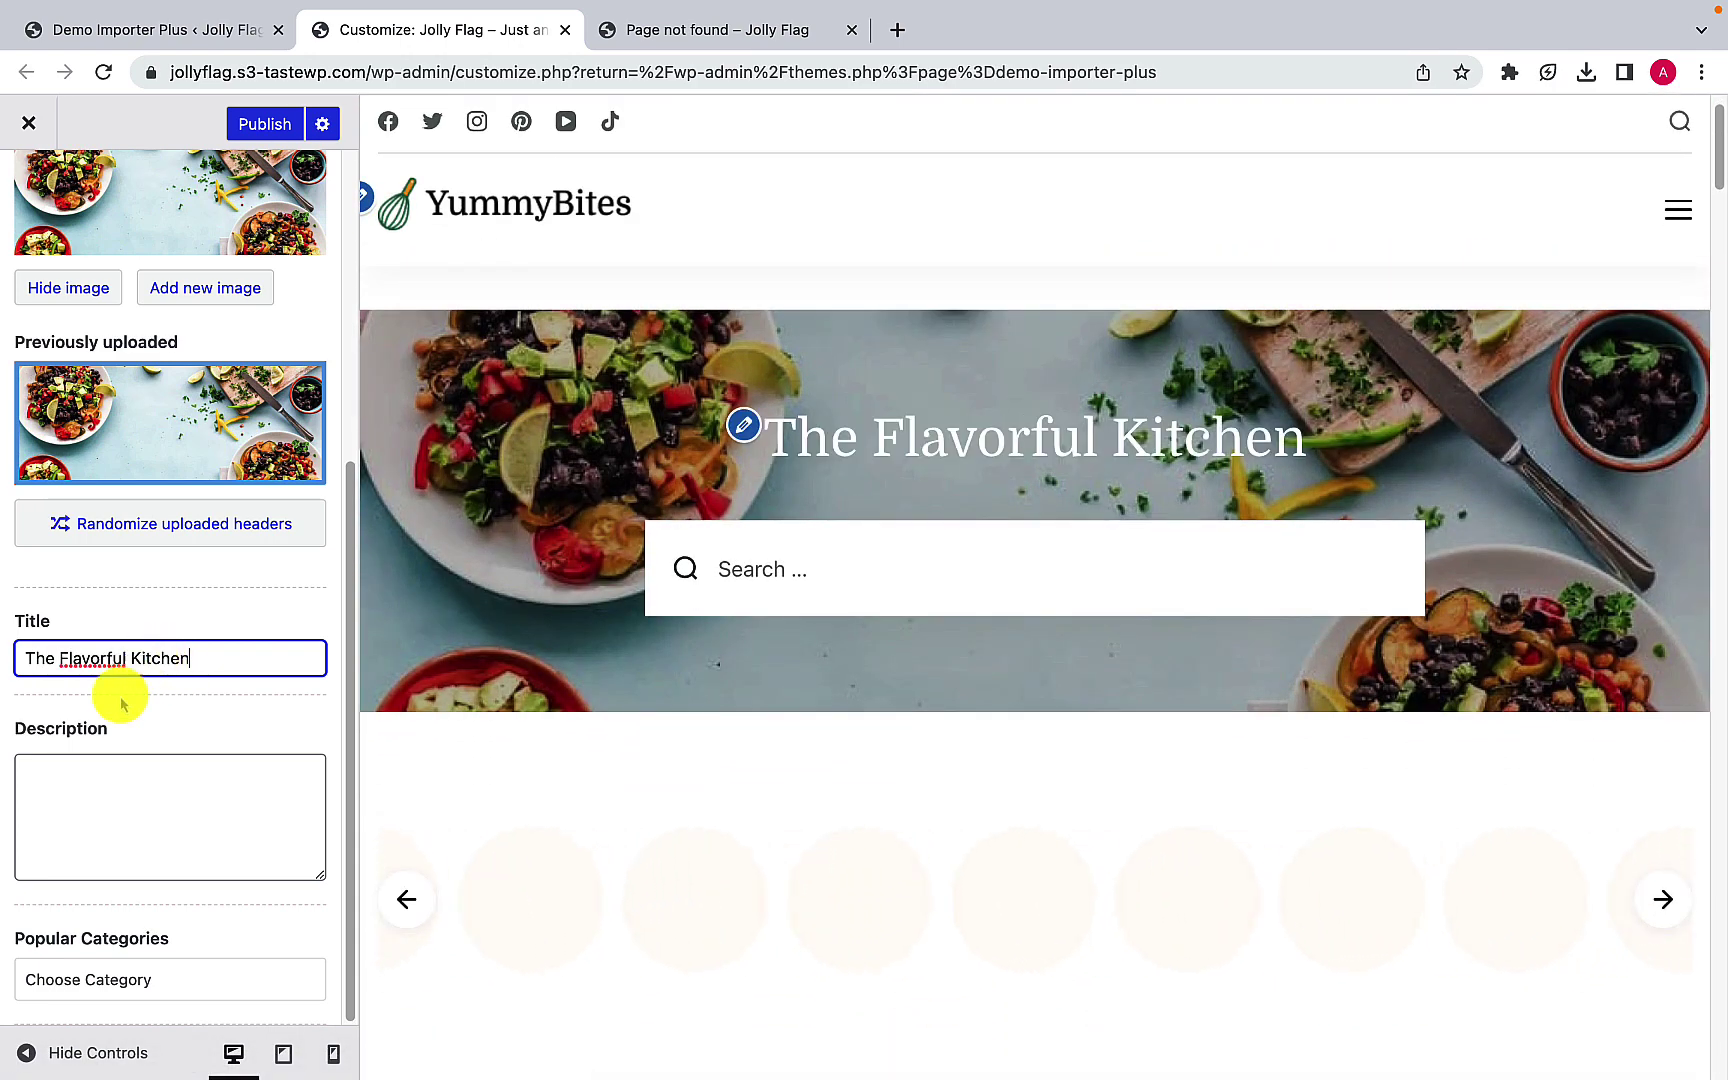
click(85, 806)
text(Welcome to The Flavorful Kitchen, where cooking is an adventure! Whether, you create delicious meals that will impress your friends and family. Join us on a culinary journey and discover the joy of cooking in The Flavorful Kitchen!)
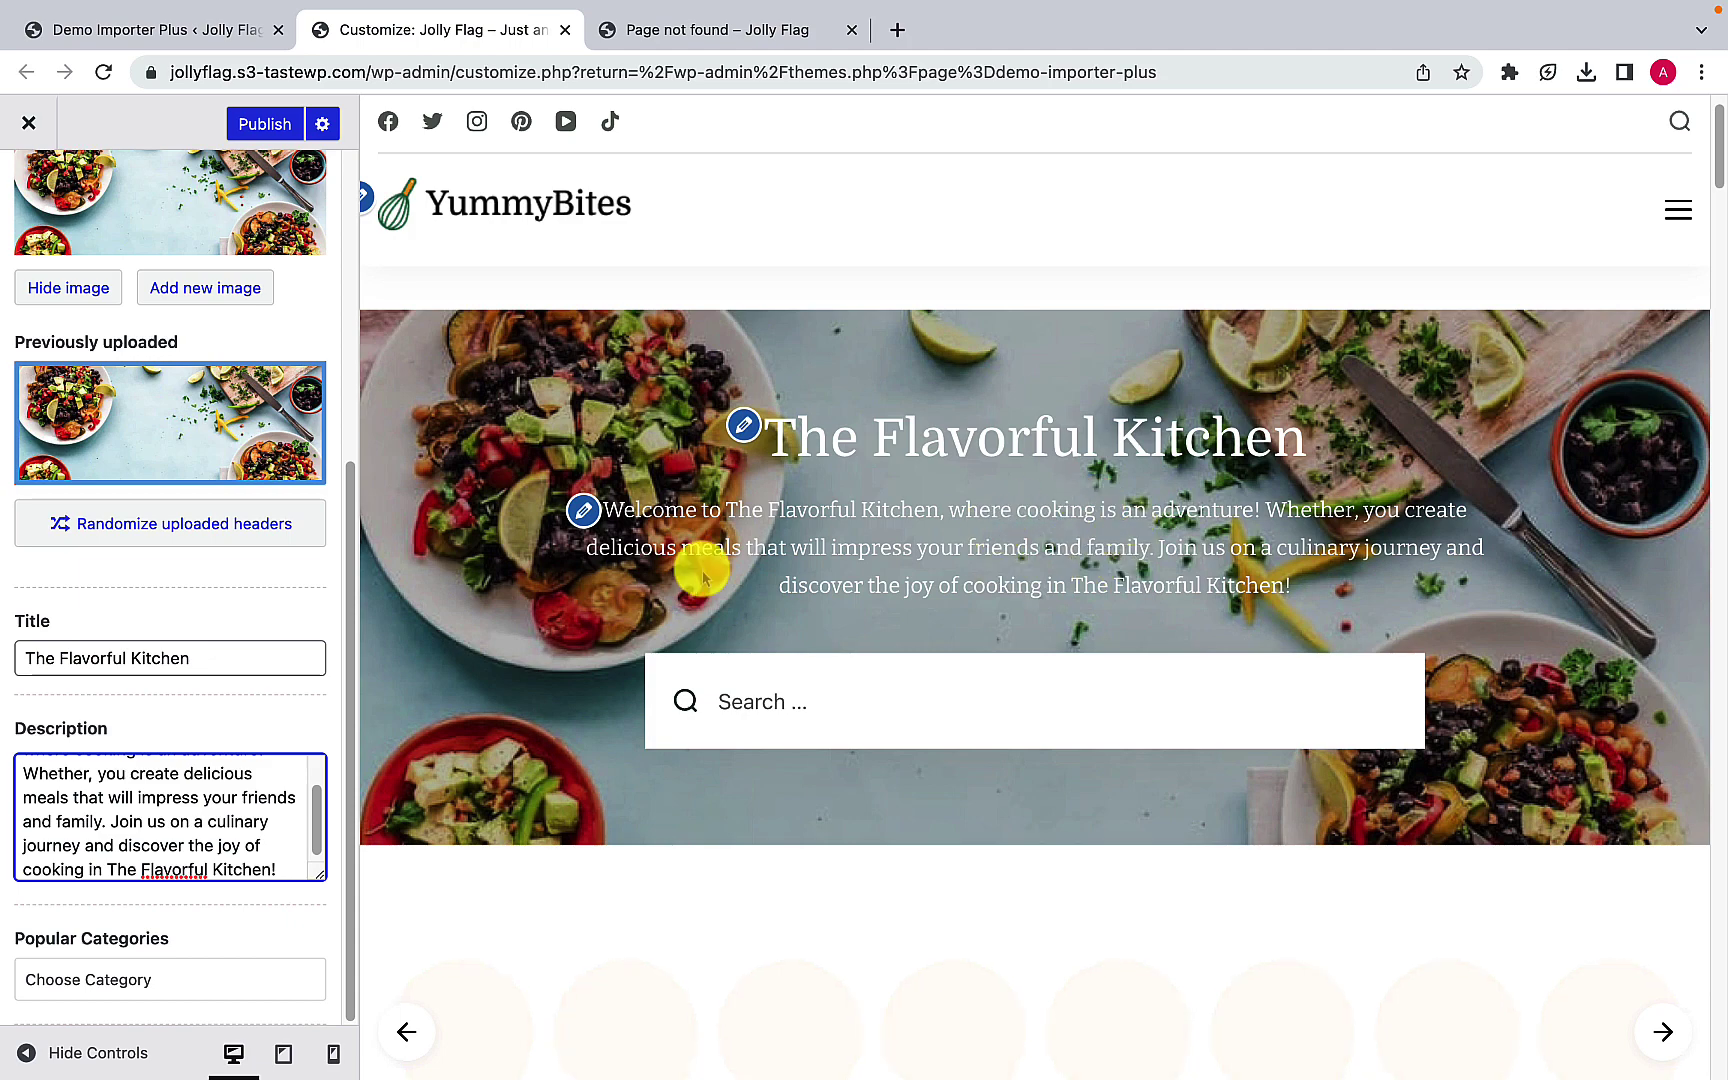
Step: Add Appetizer, Breakfast, Desert, Simmering, Lunch, Dinner and Broiling as the search banner's Popular Categories
click(134, 984)
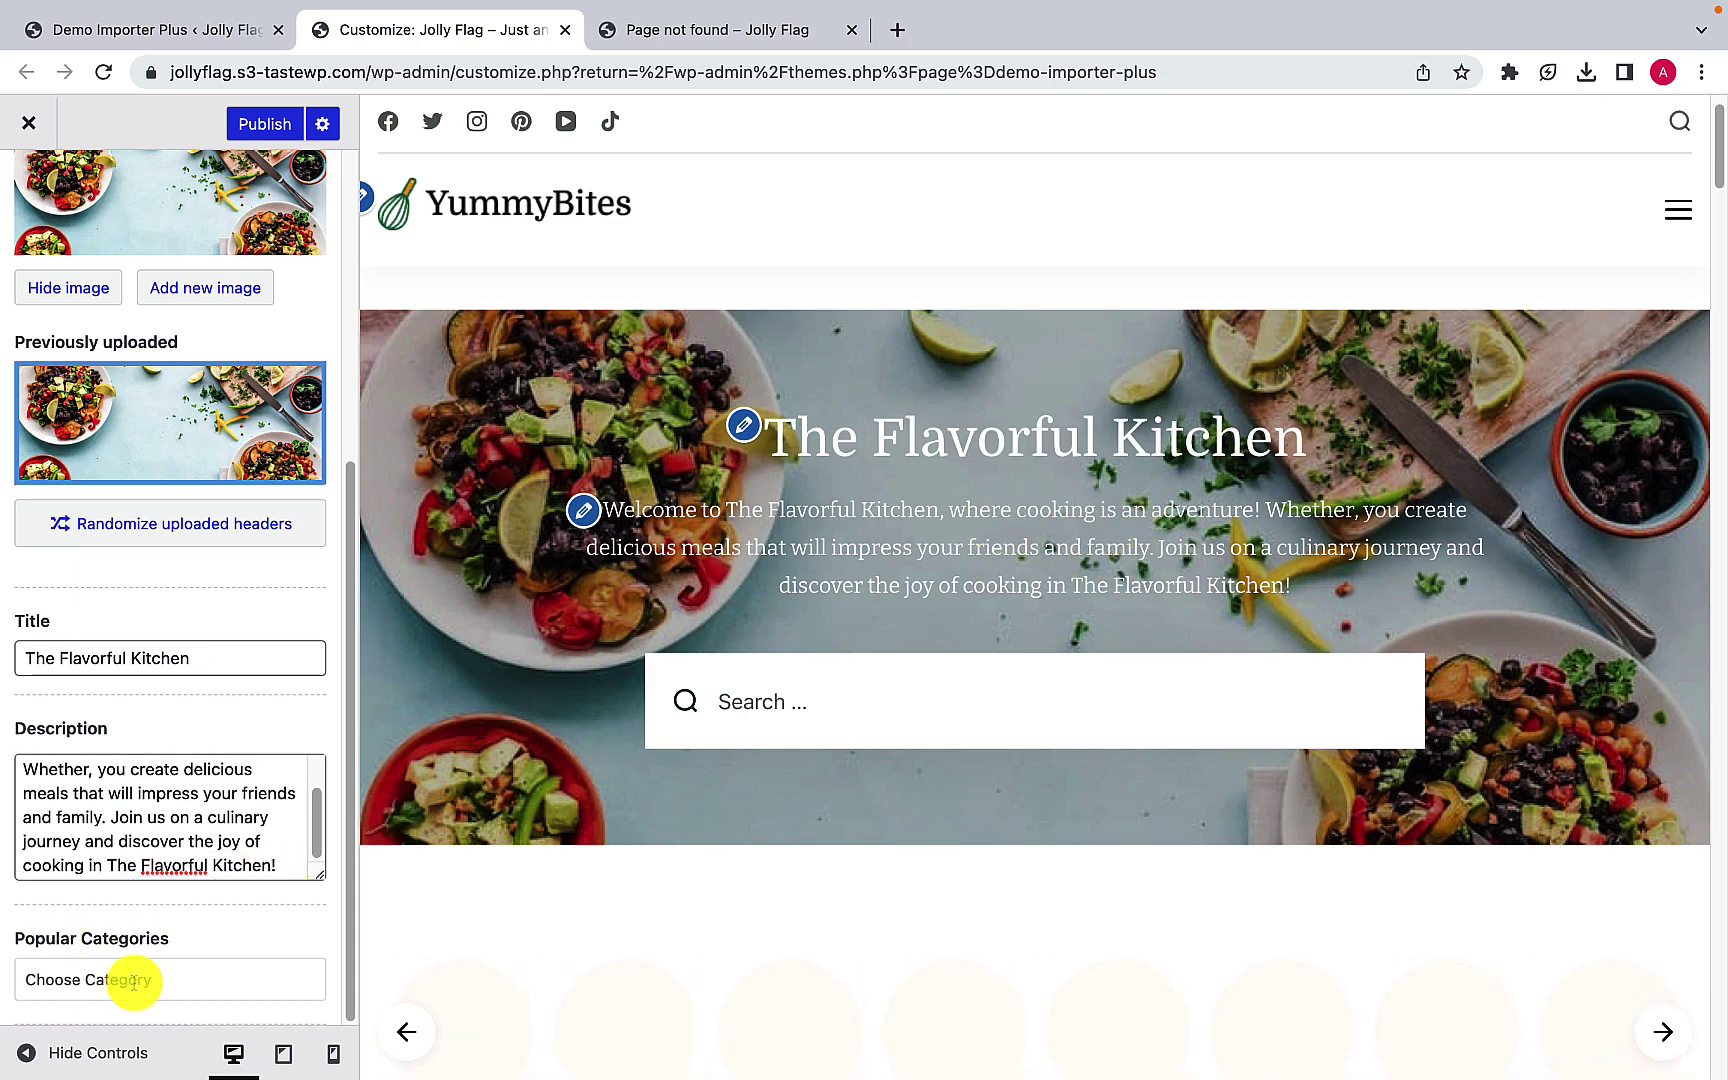
click(134, 984)
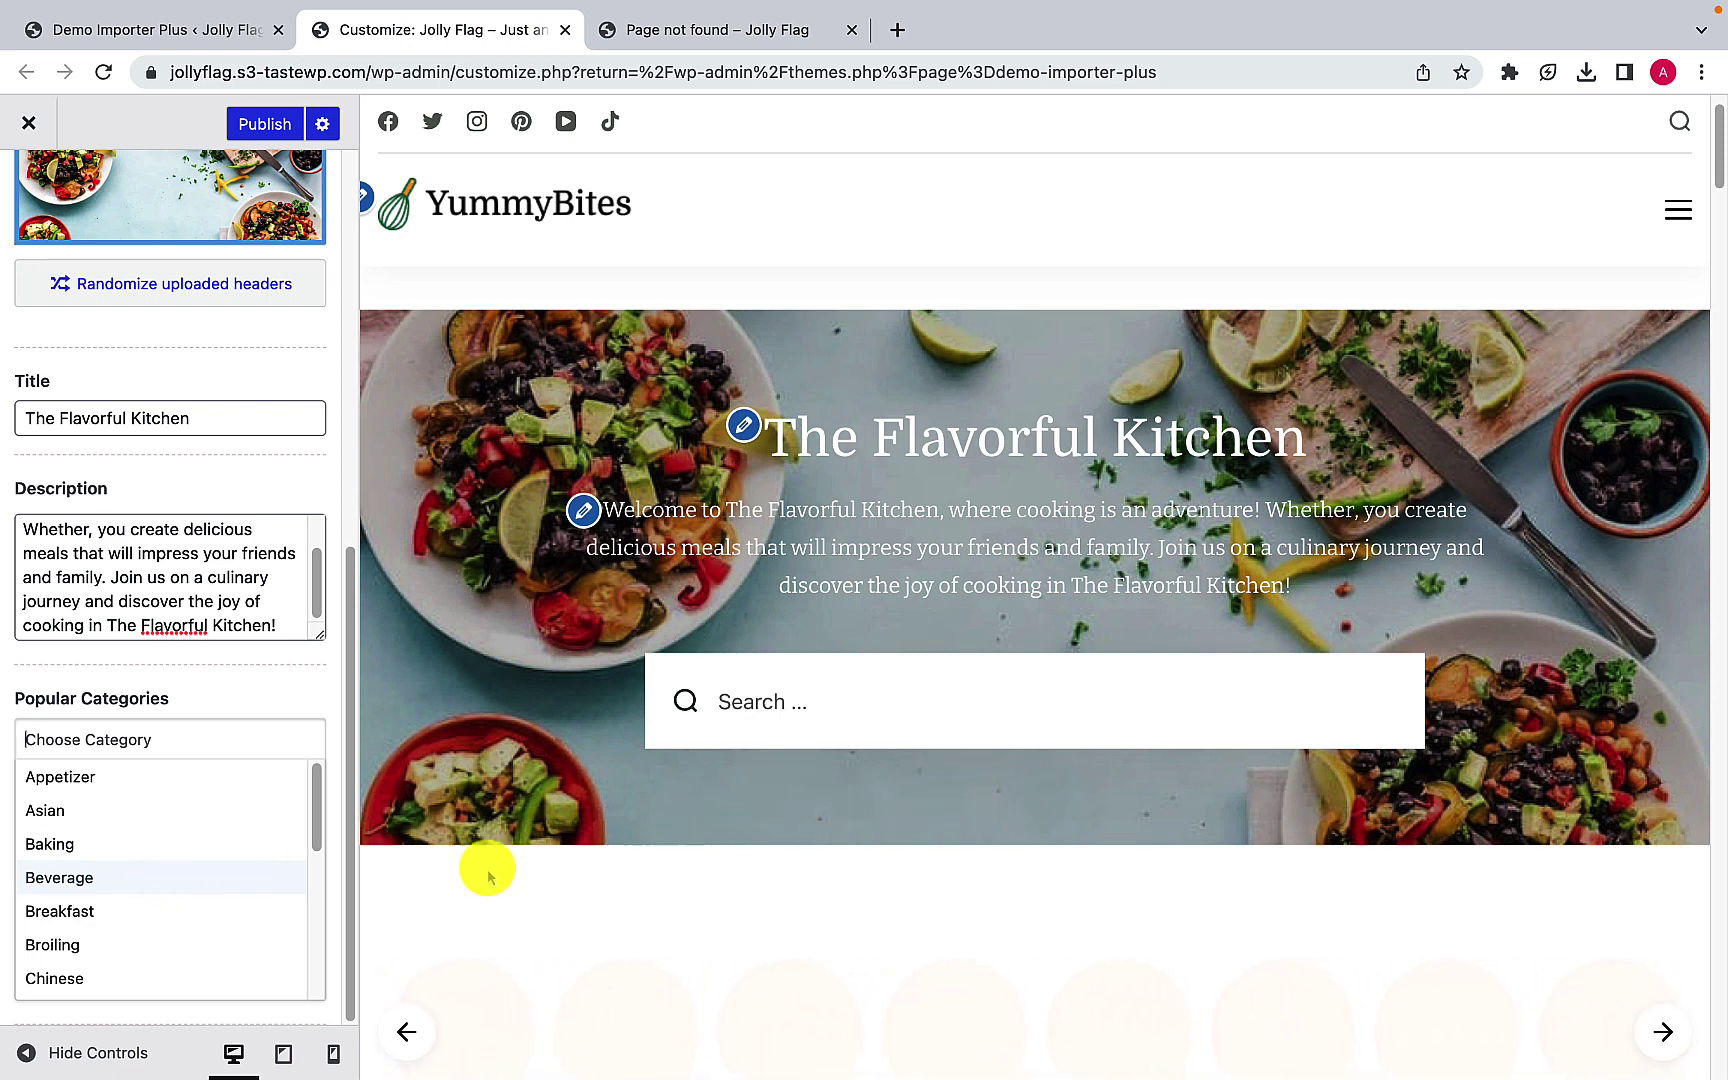
click(123, 785)
click(135, 879)
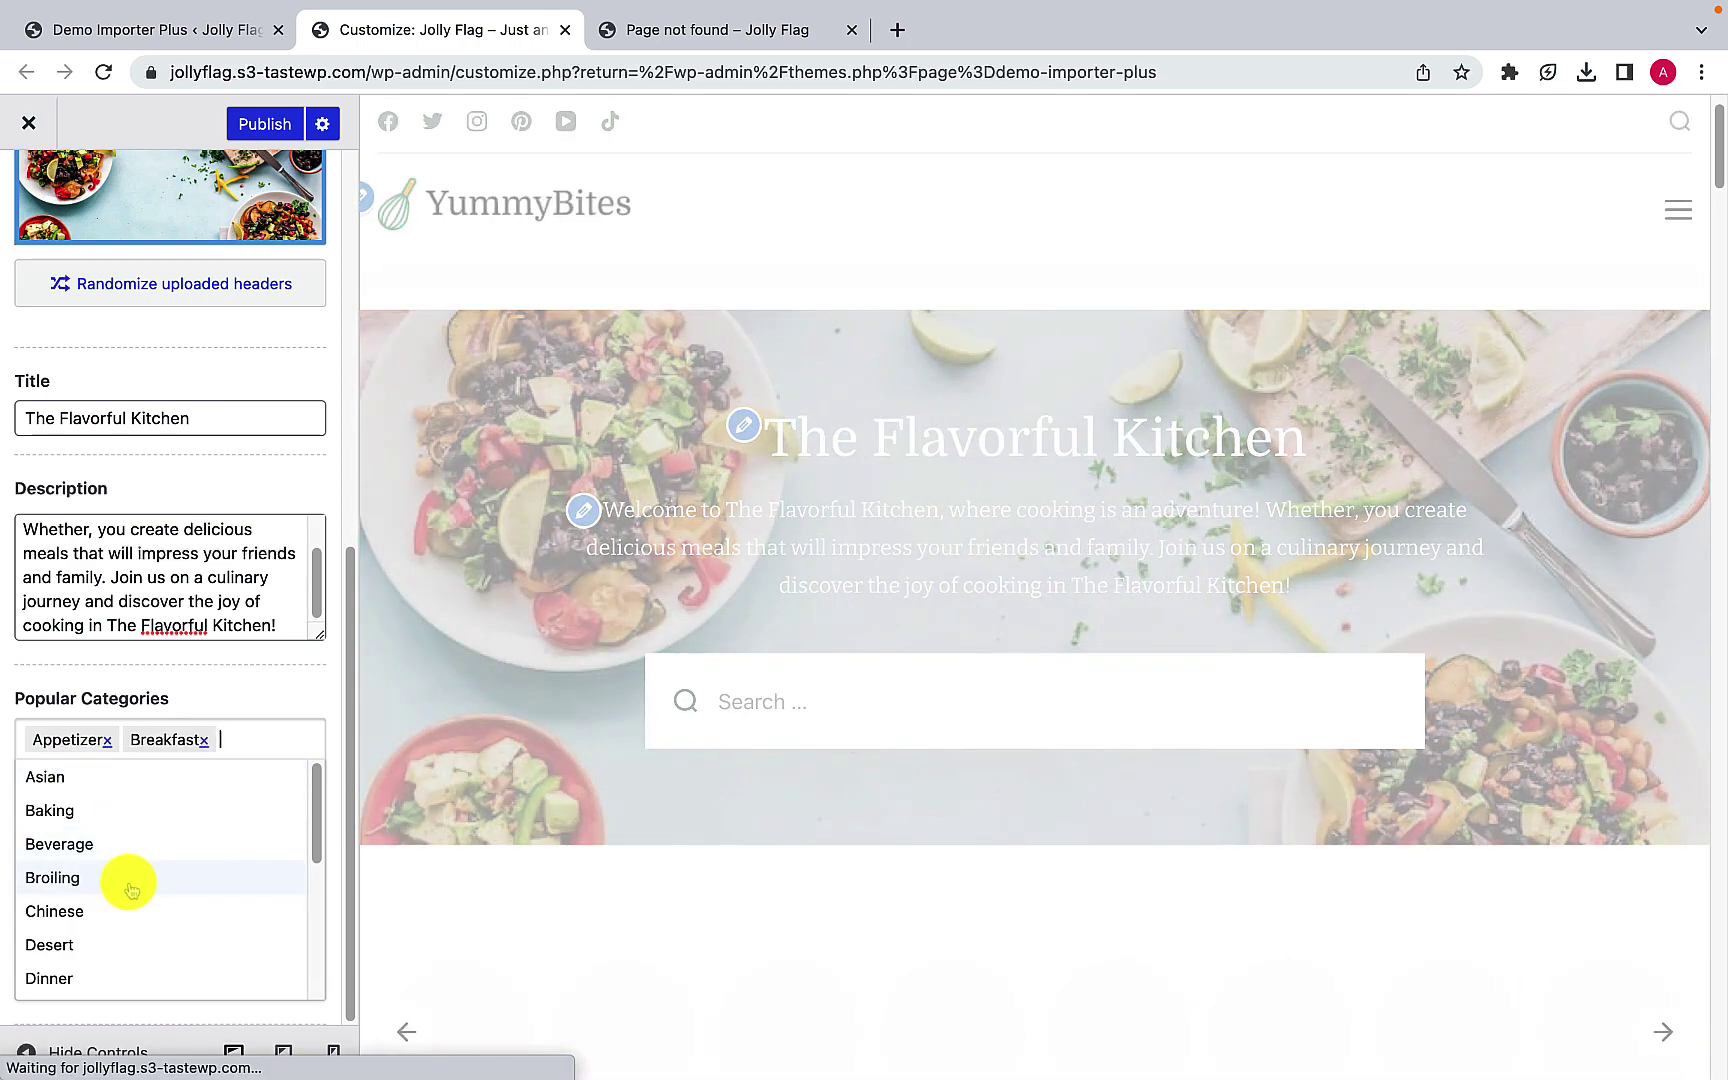
click(100, 941)
scroll(100, 941, down, 3)
click(118, 941)
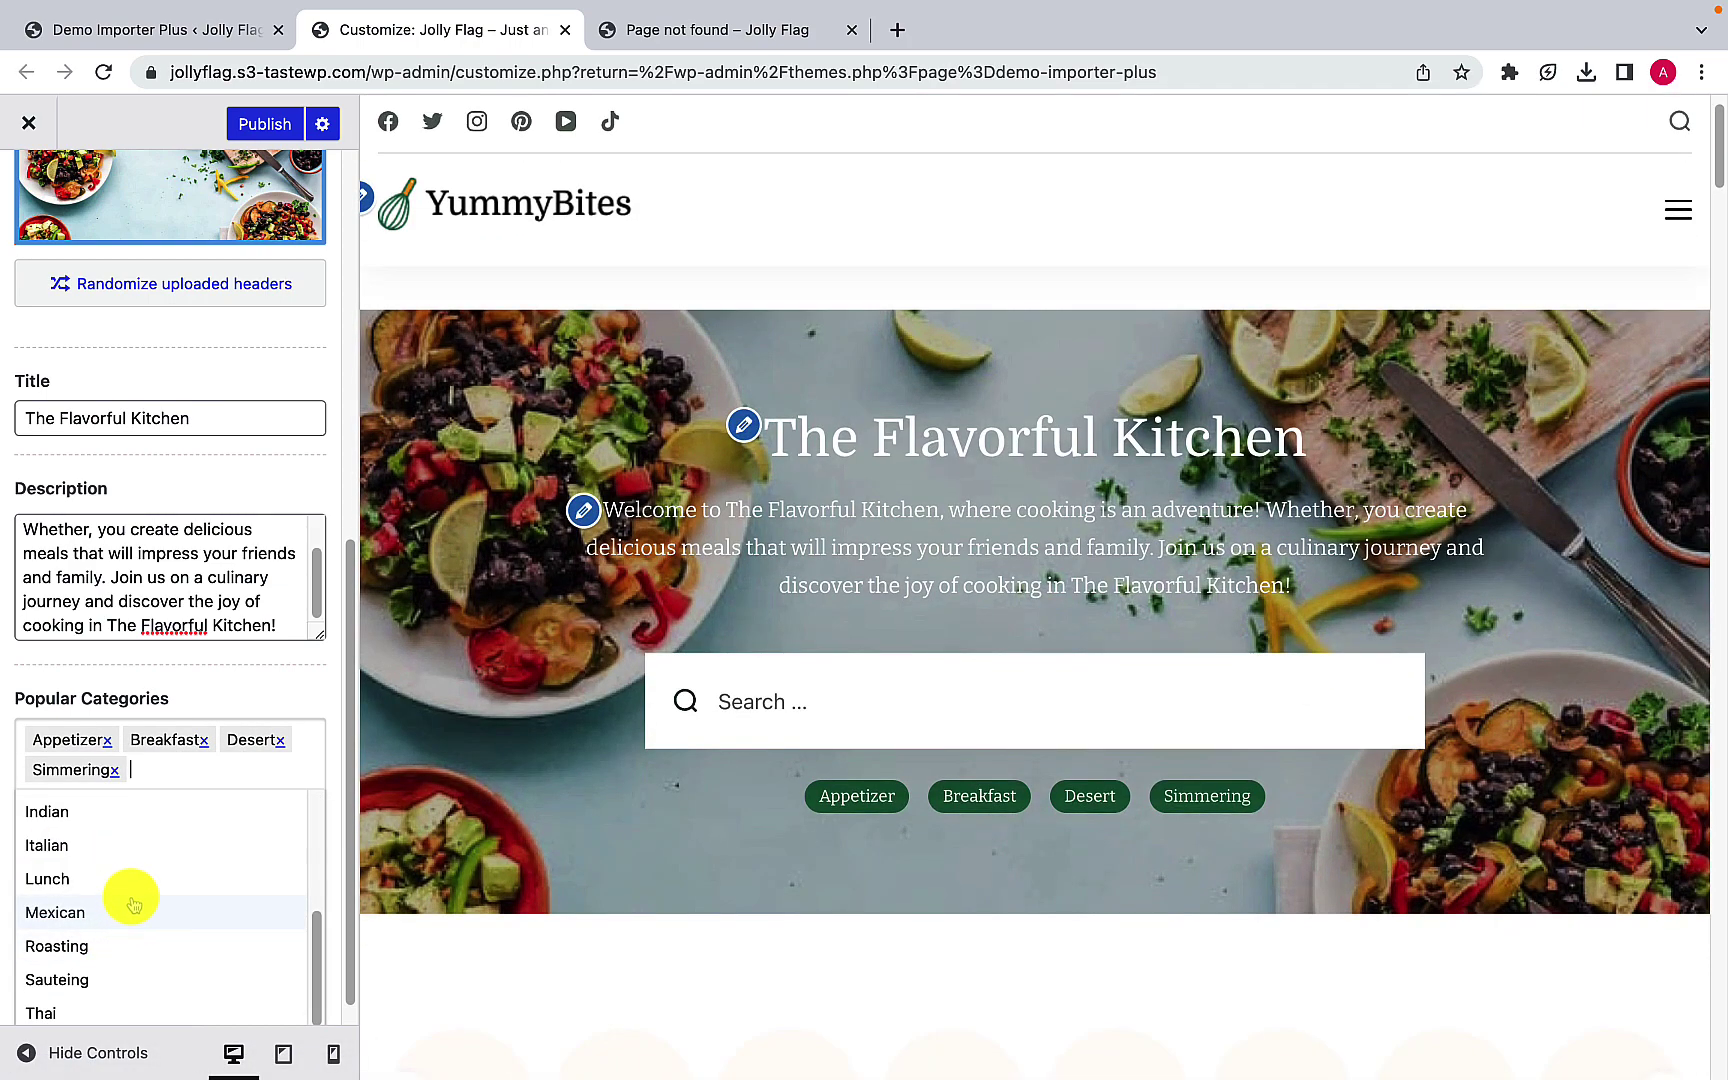
click(130, 888)
click(133, 878)
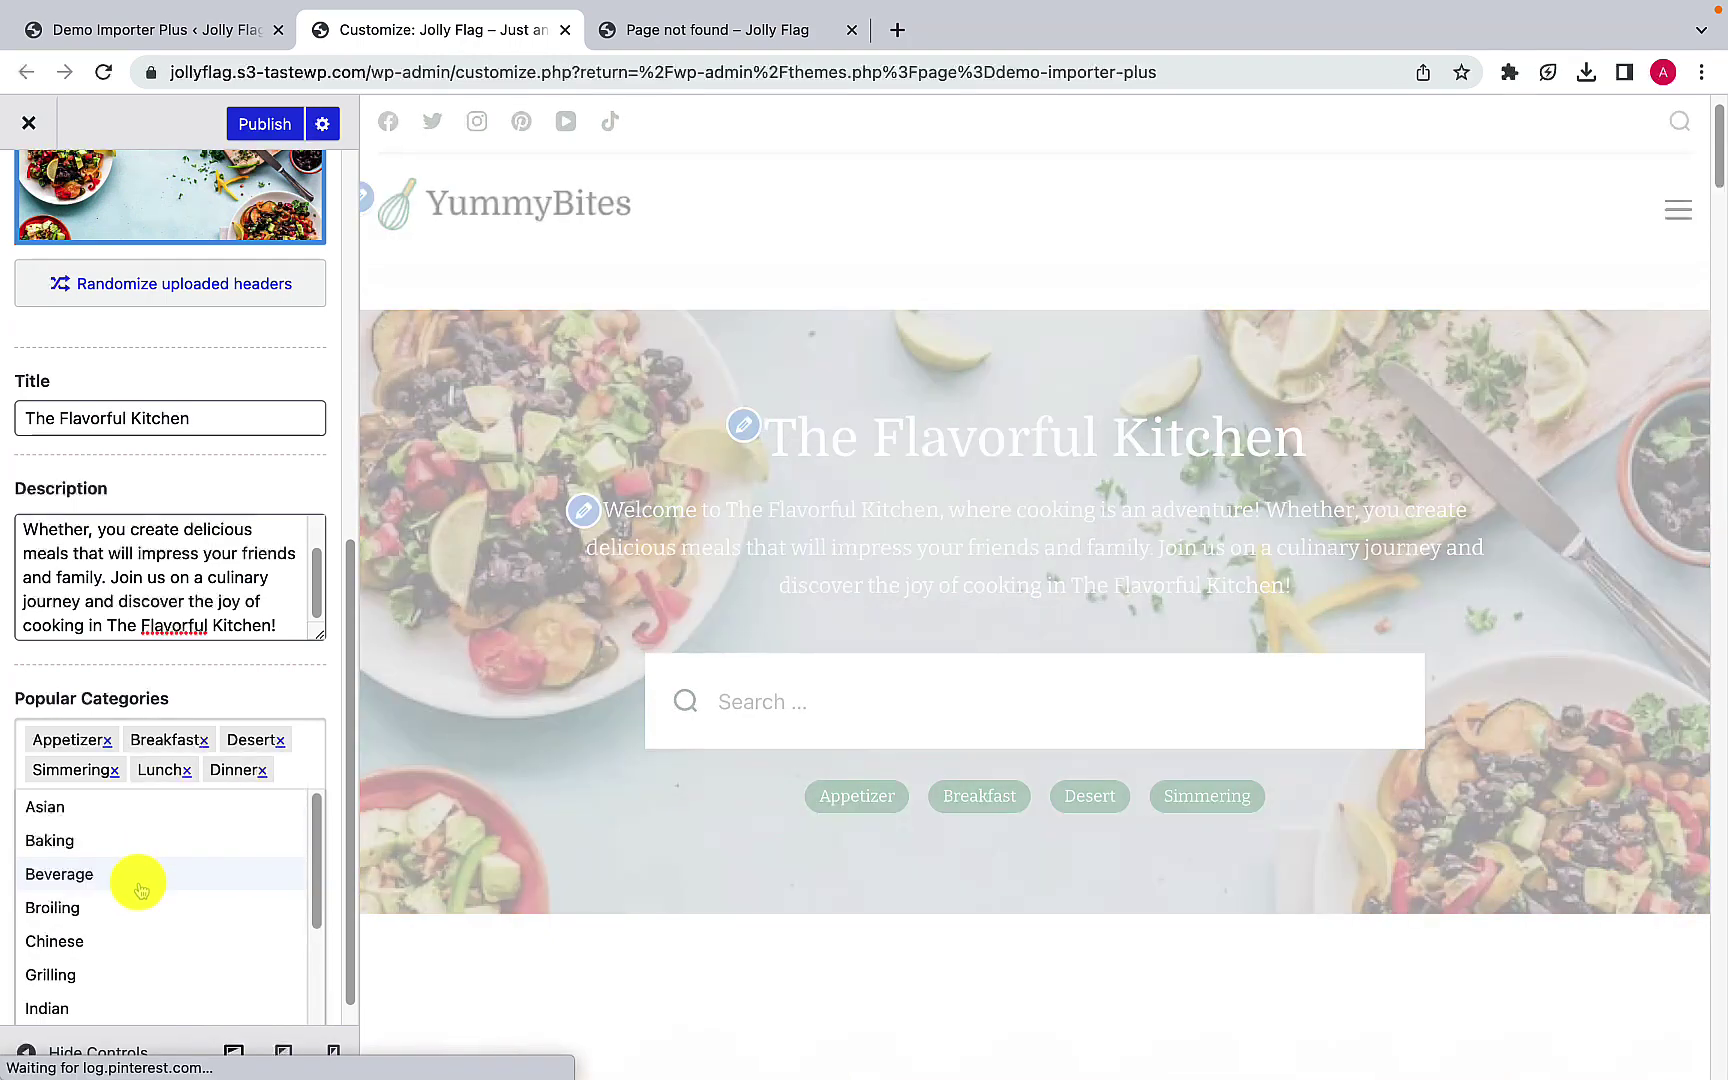
click(147, 900)
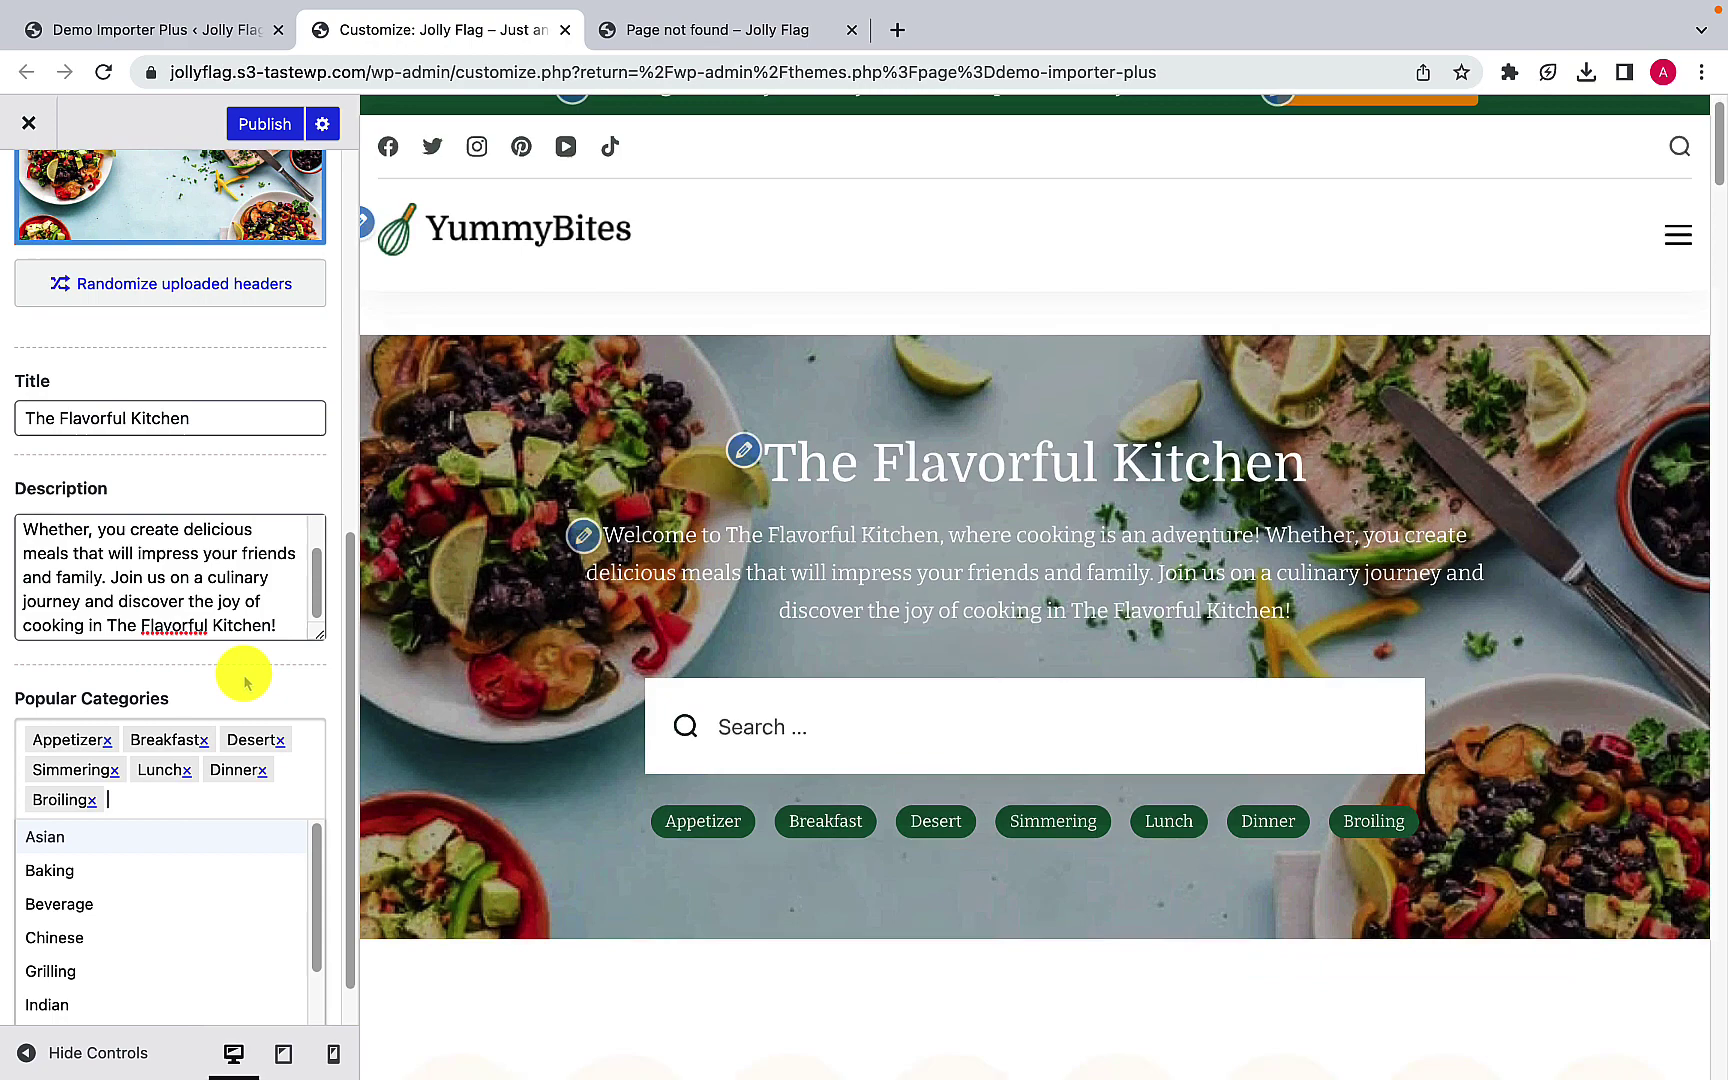
click(246, 676)
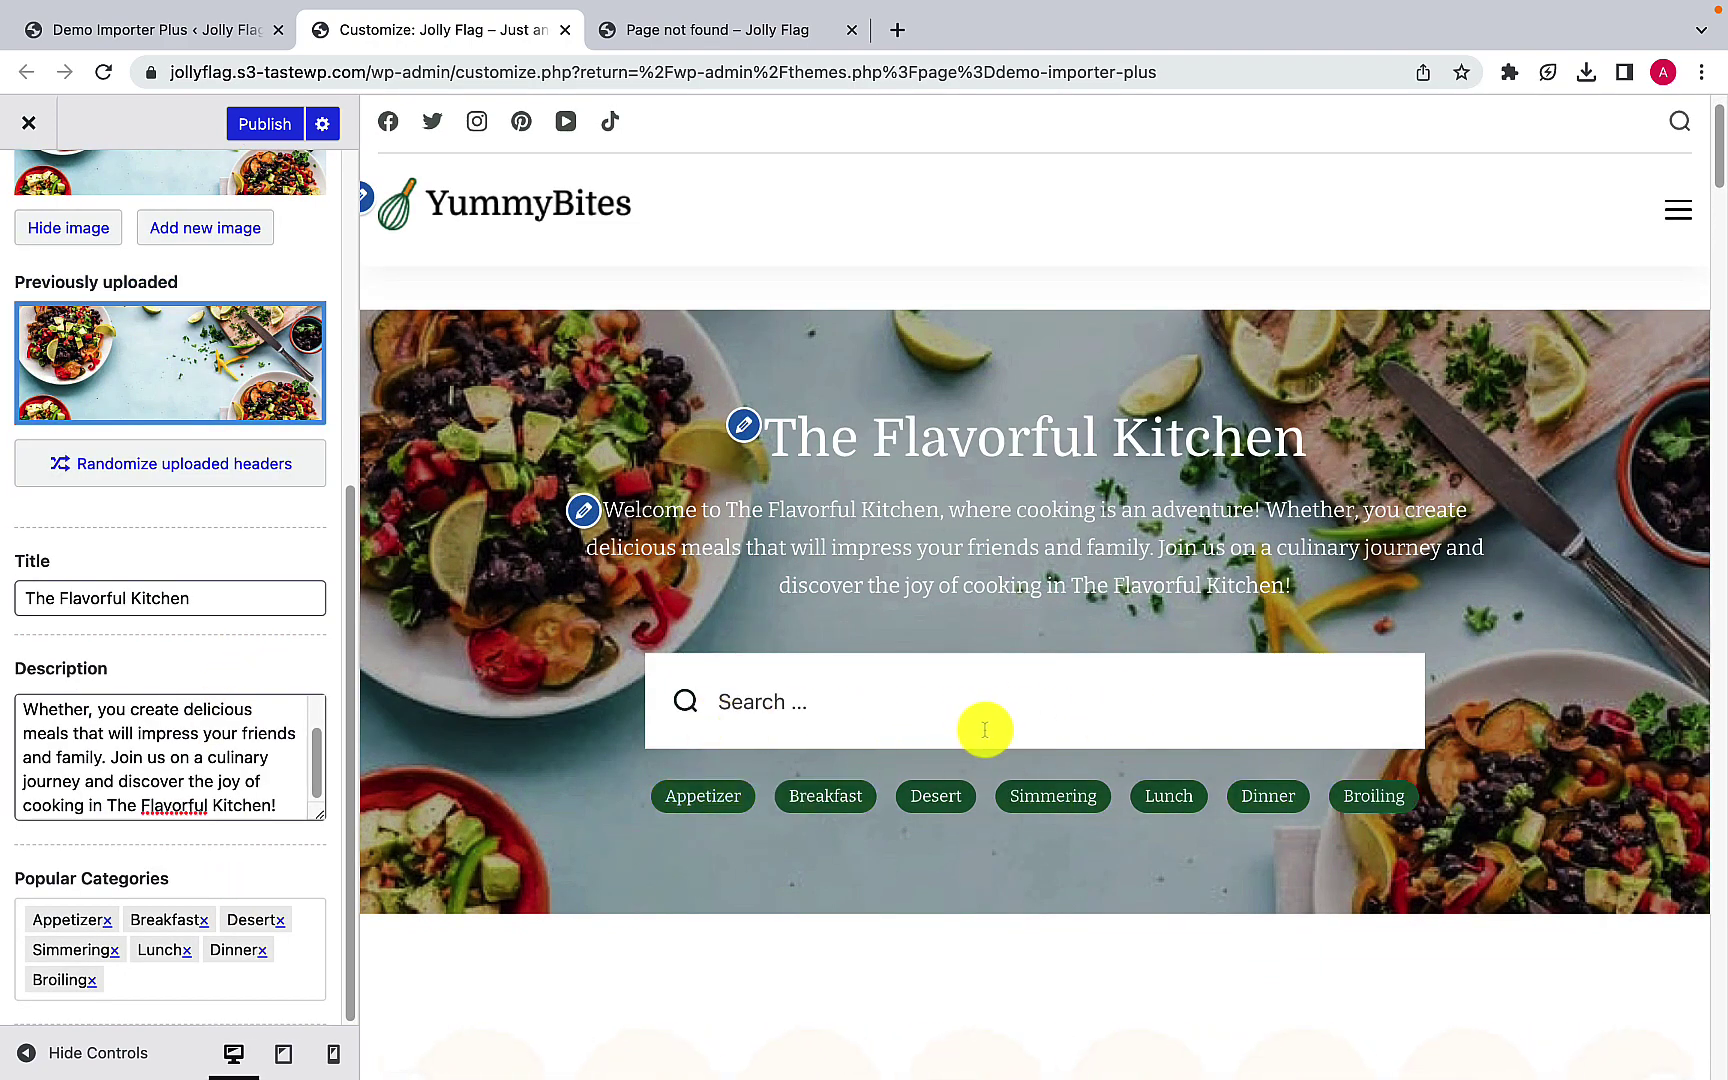
Step: Switch the Banner Options back to Banner as Slider
scroll(900, 715, down, 1)
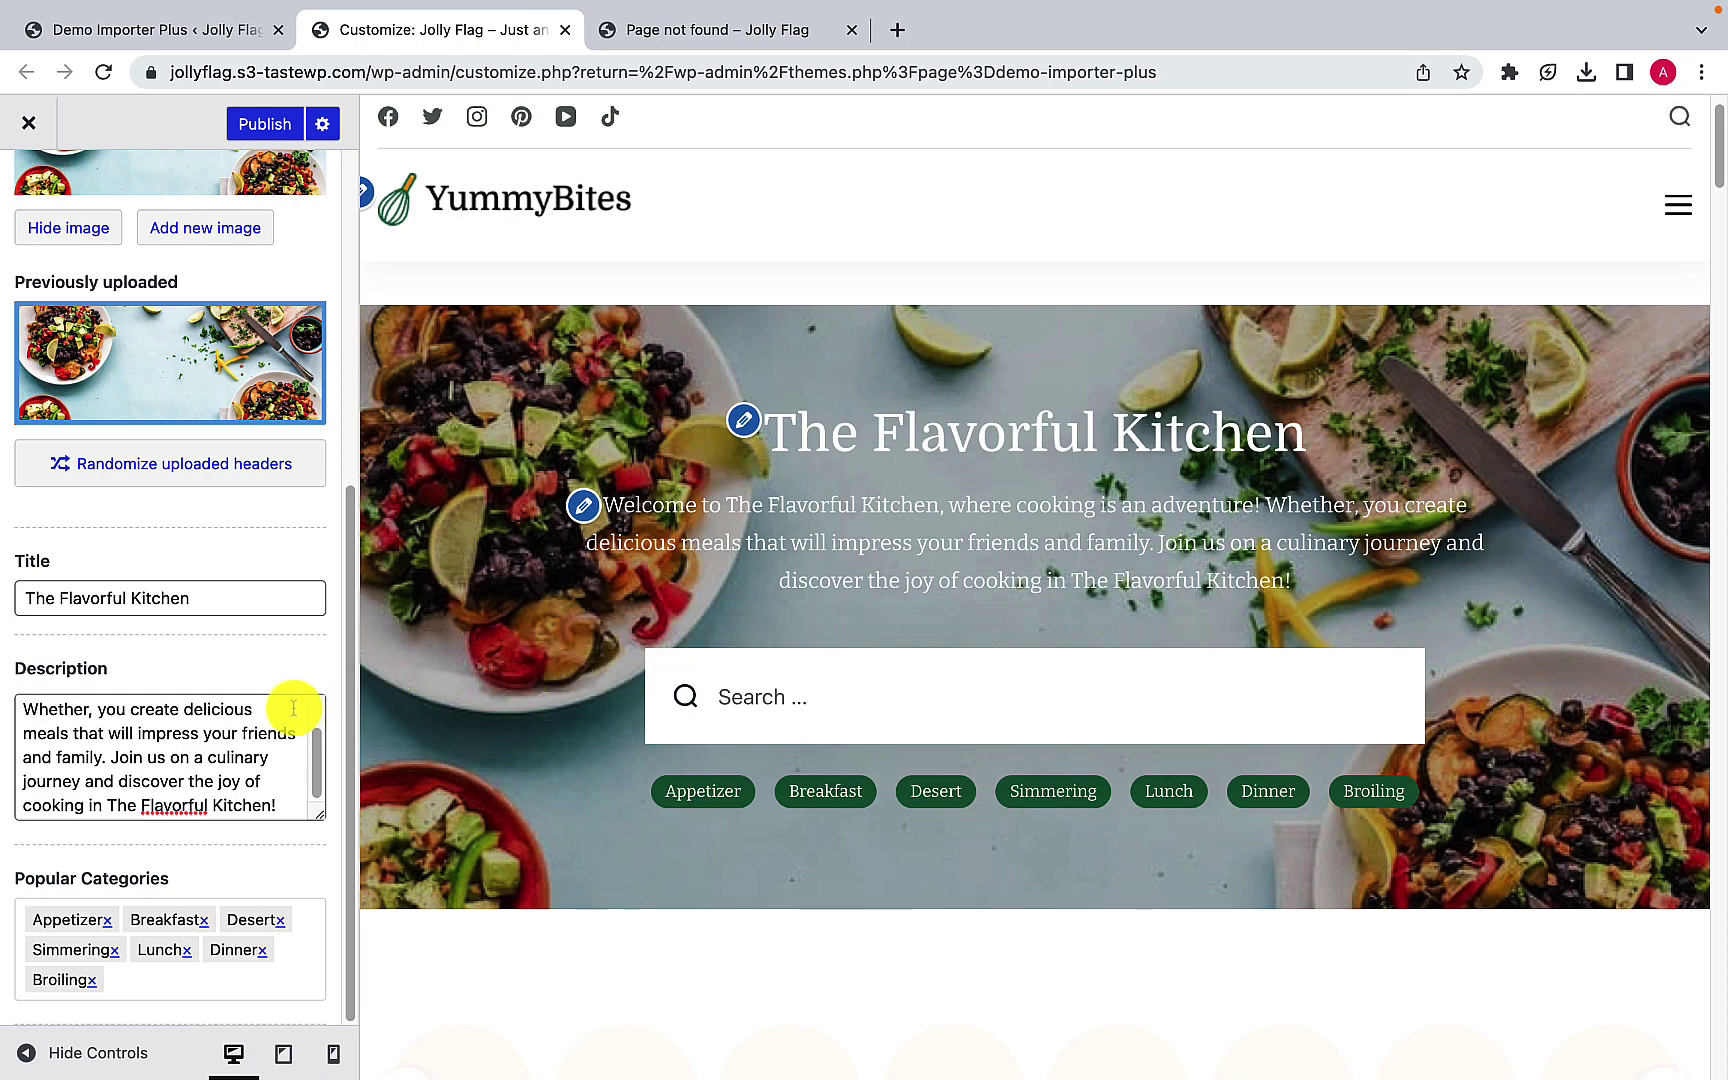
scroll(285, 708, up, 5)
scroll(264, 712, up, 5)
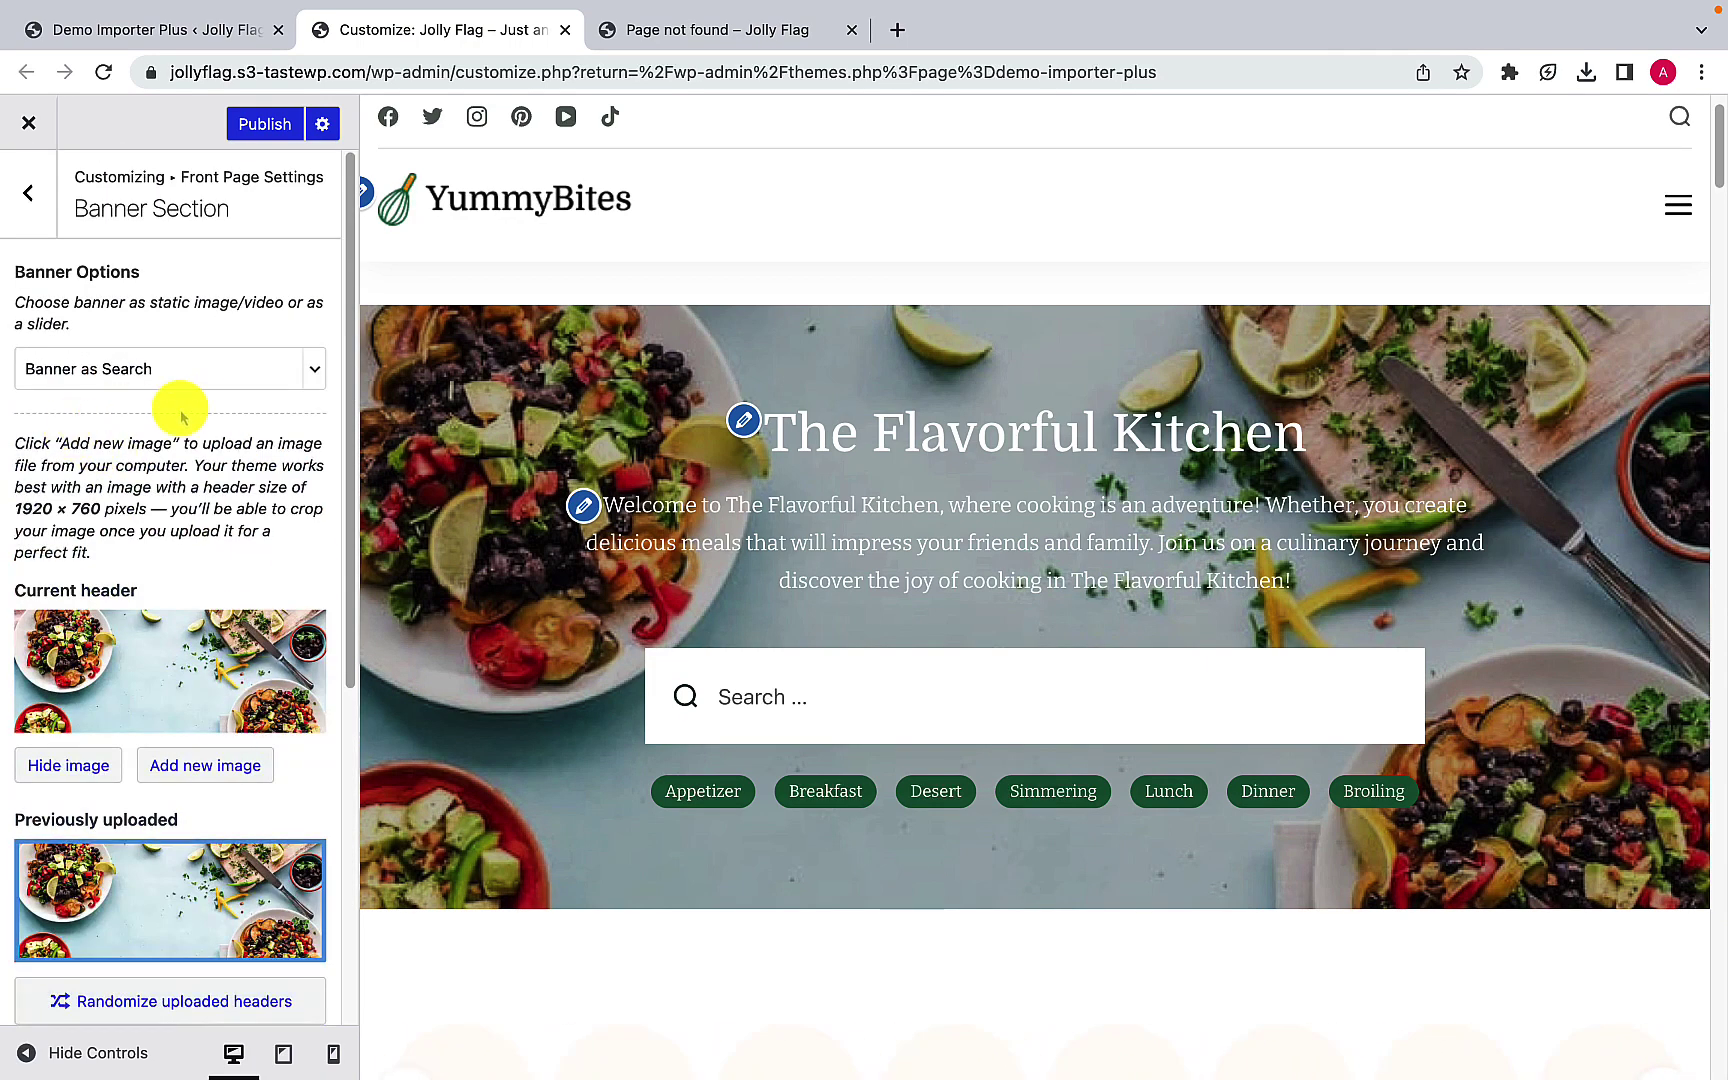
click(312, 378)
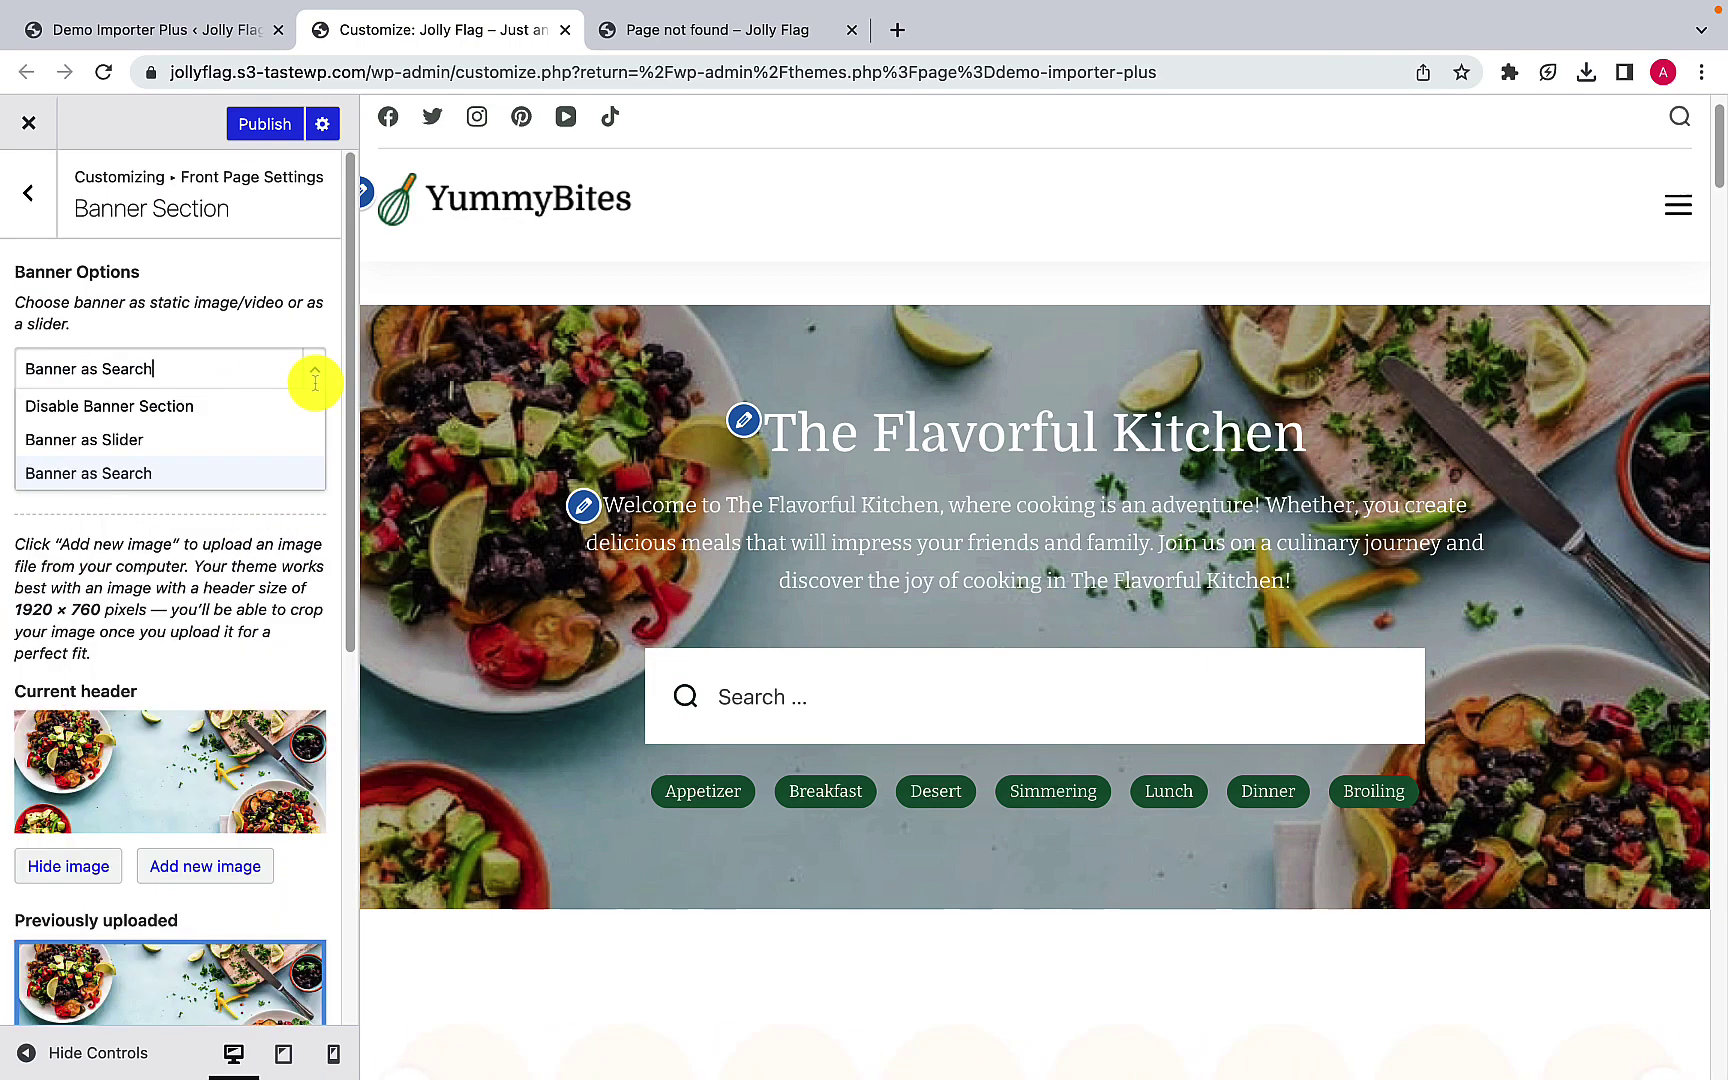
click(102, 441)
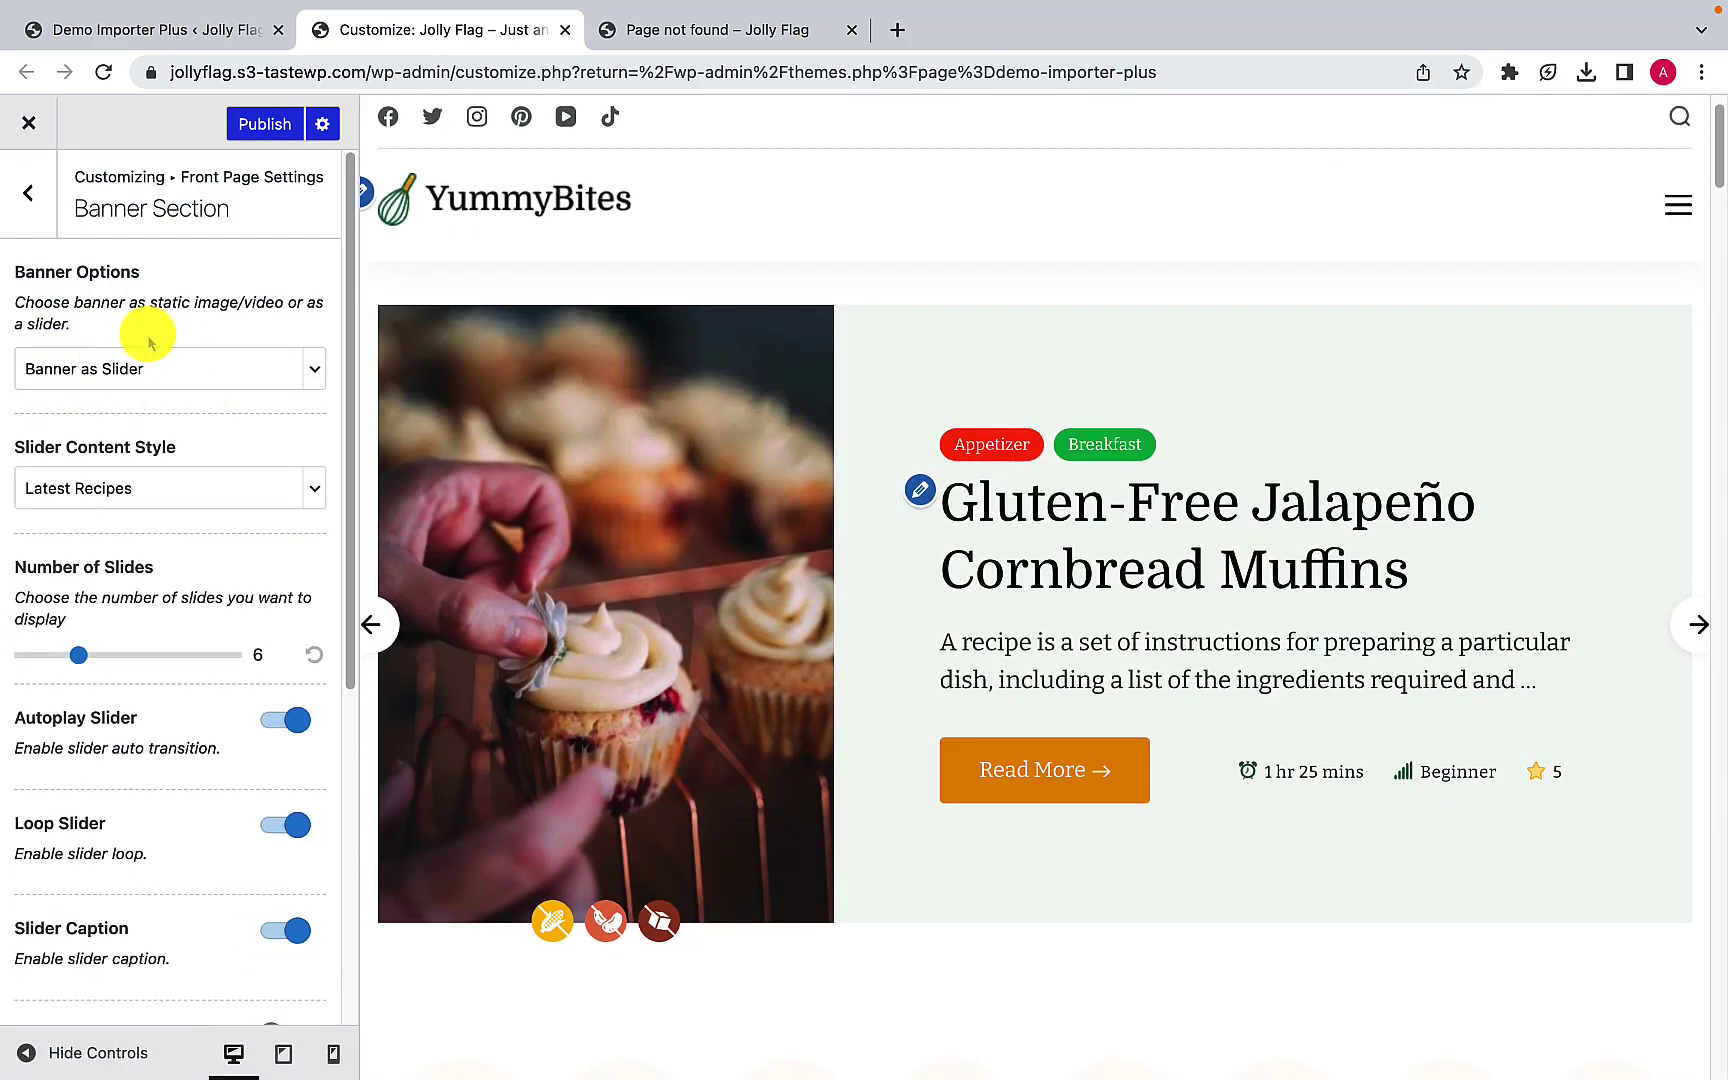
Step: Set the Slider Content Style to Recipe Cuisine and choose Mexican as the Slider Recipe Cuisine
click(318, 488)
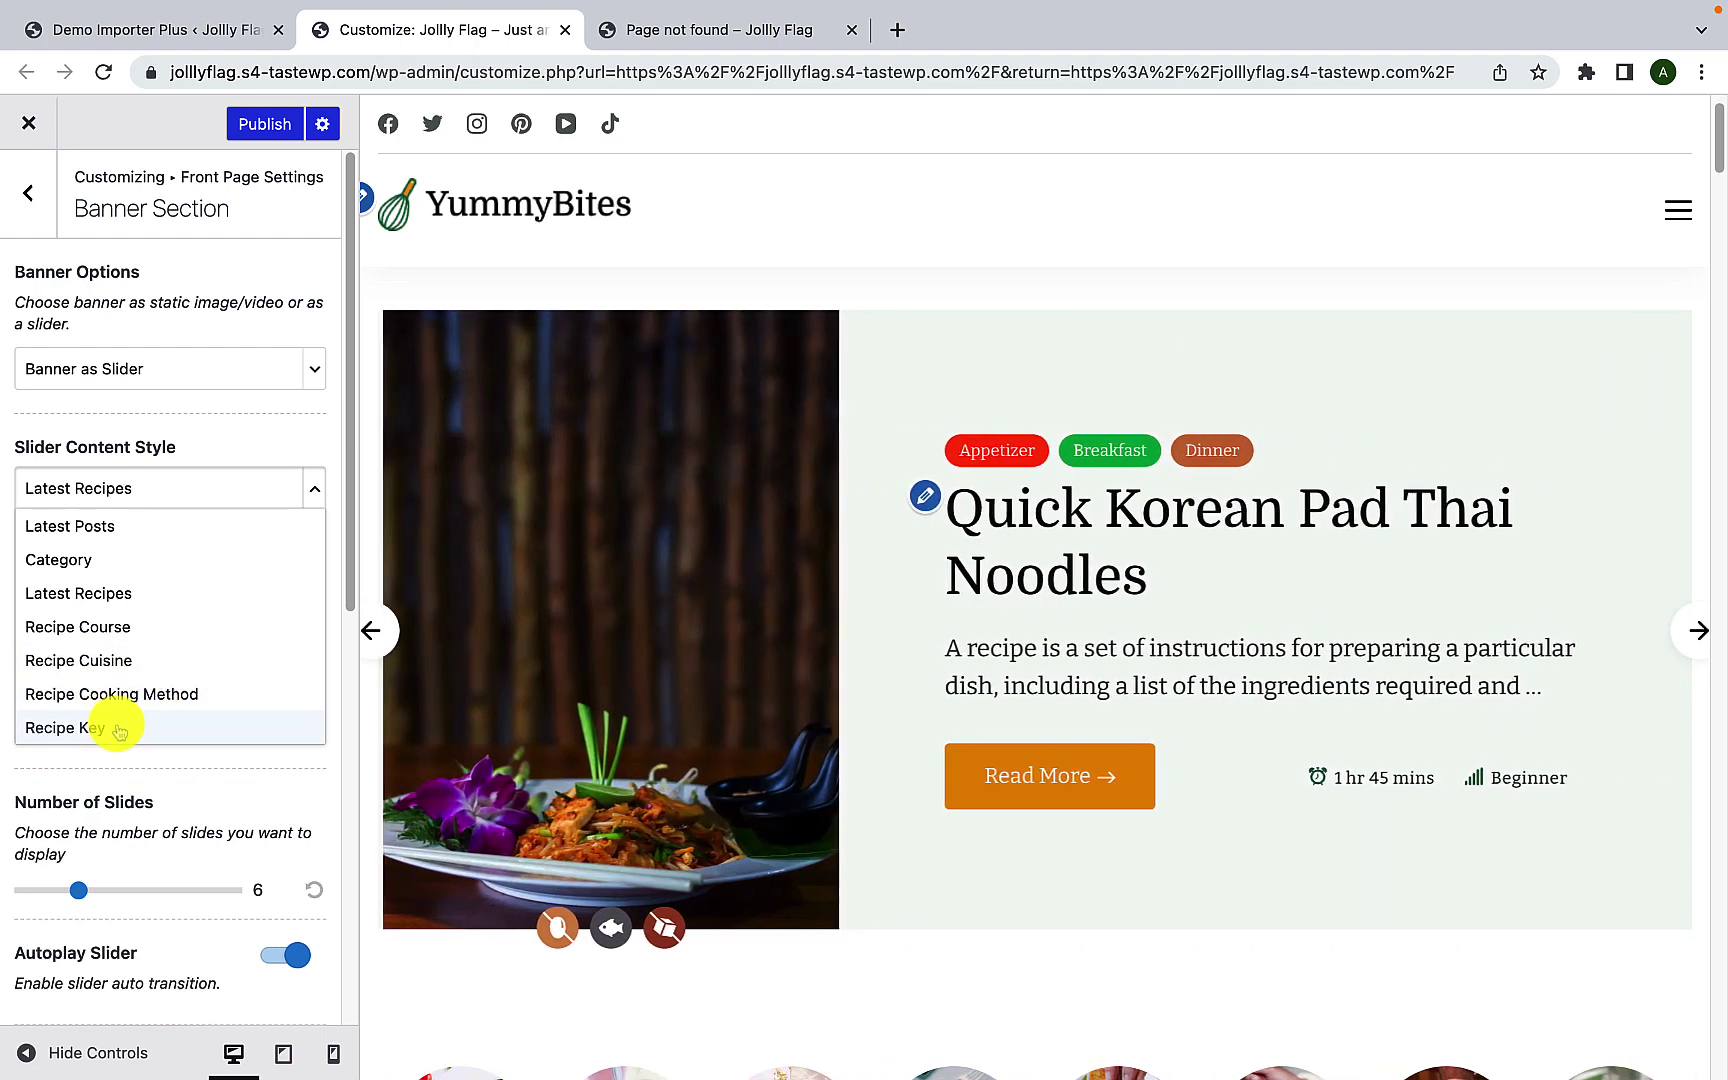
click(137, 665)
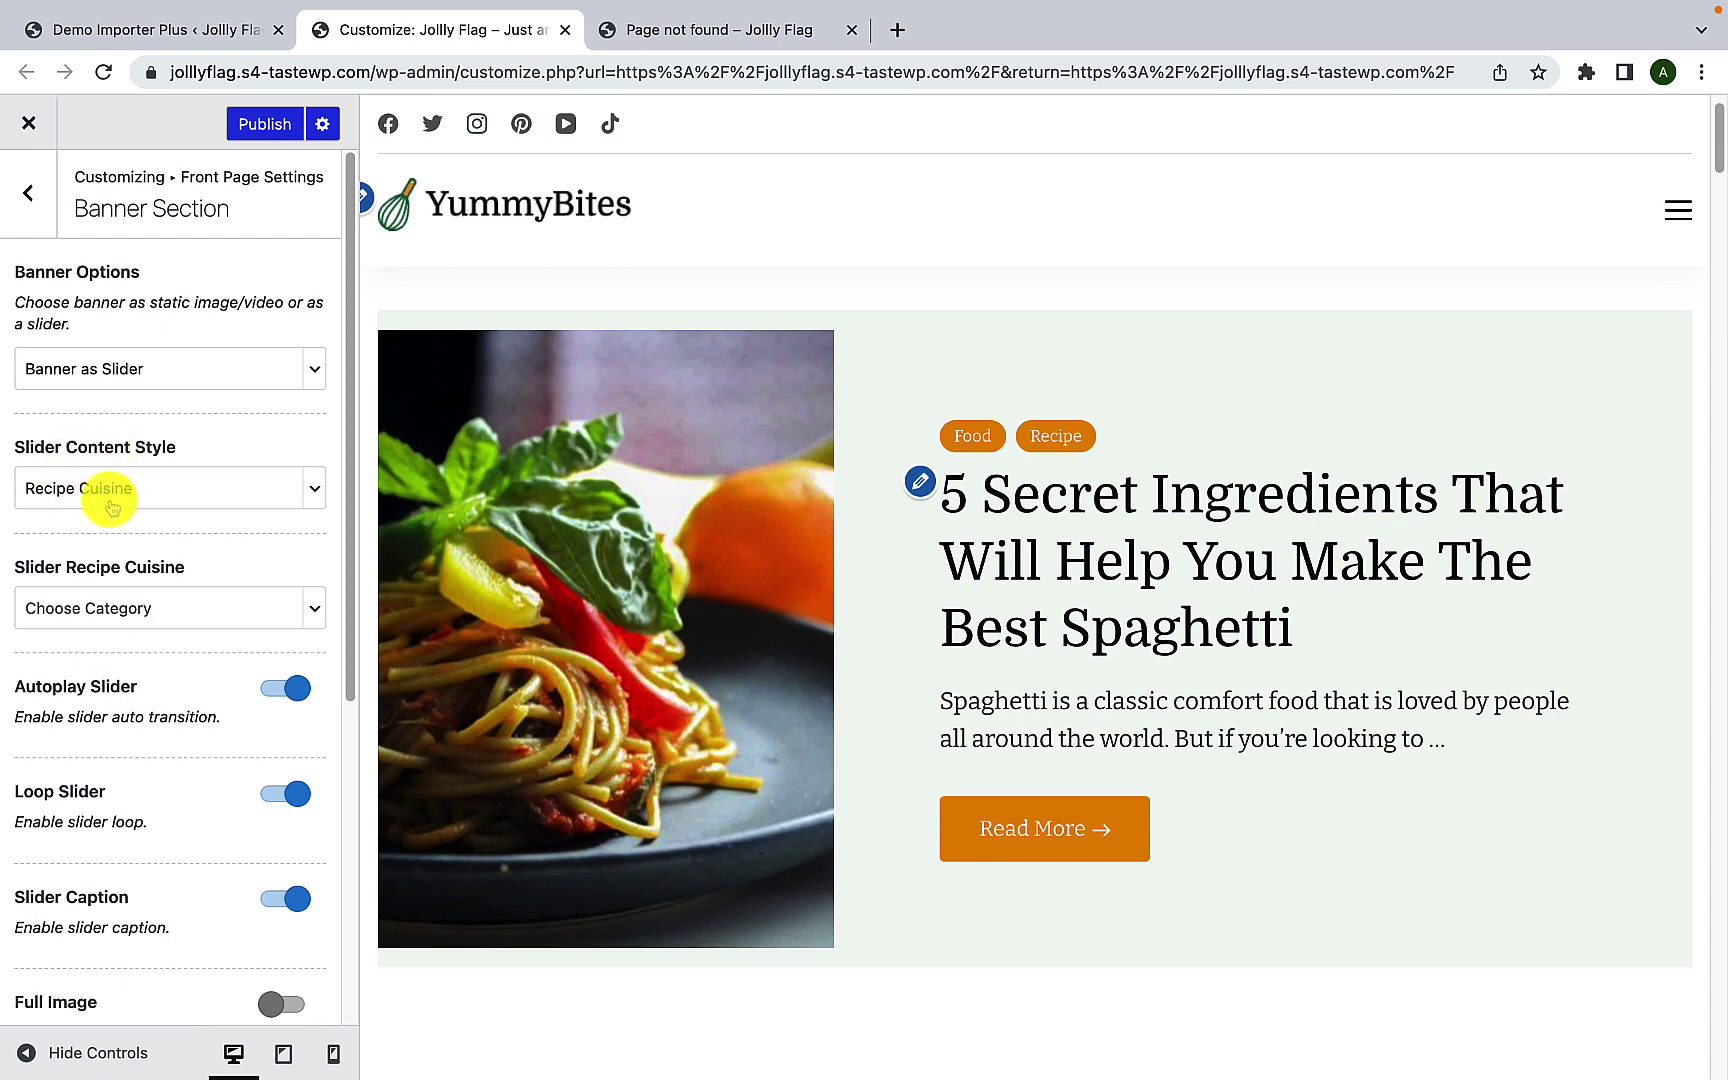
click(112, 612)
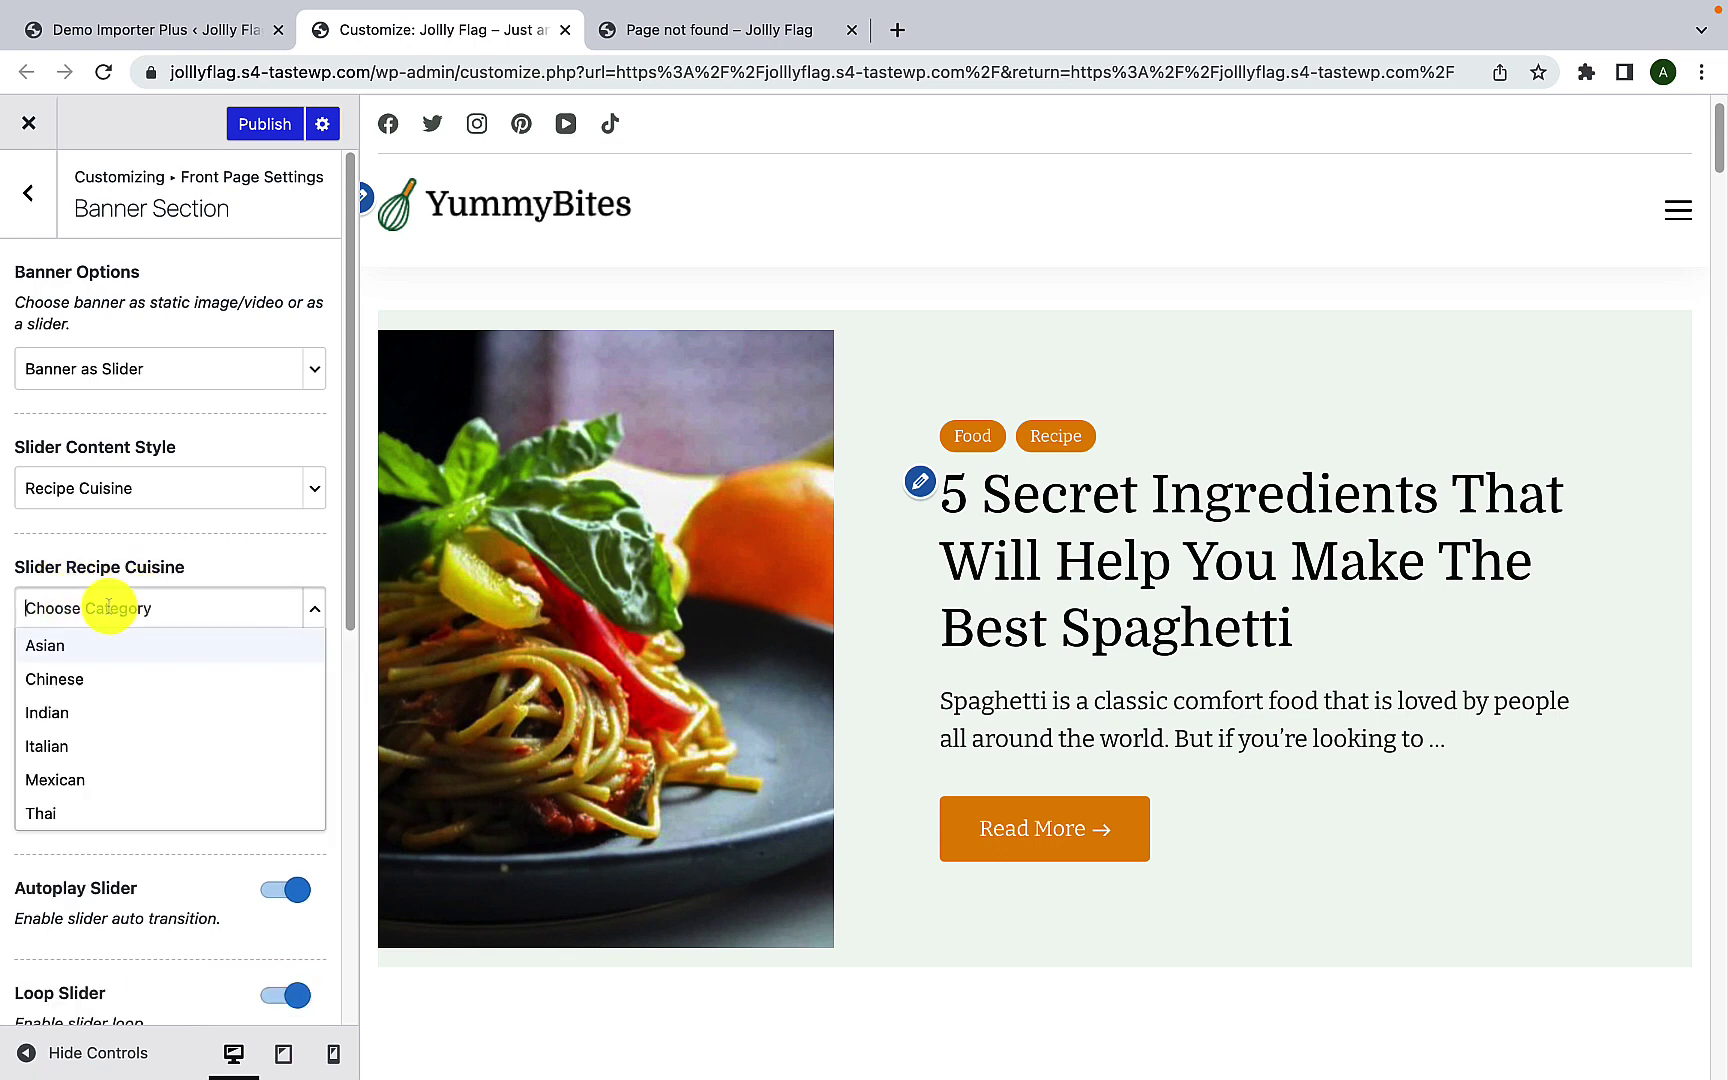
click(96, 789)
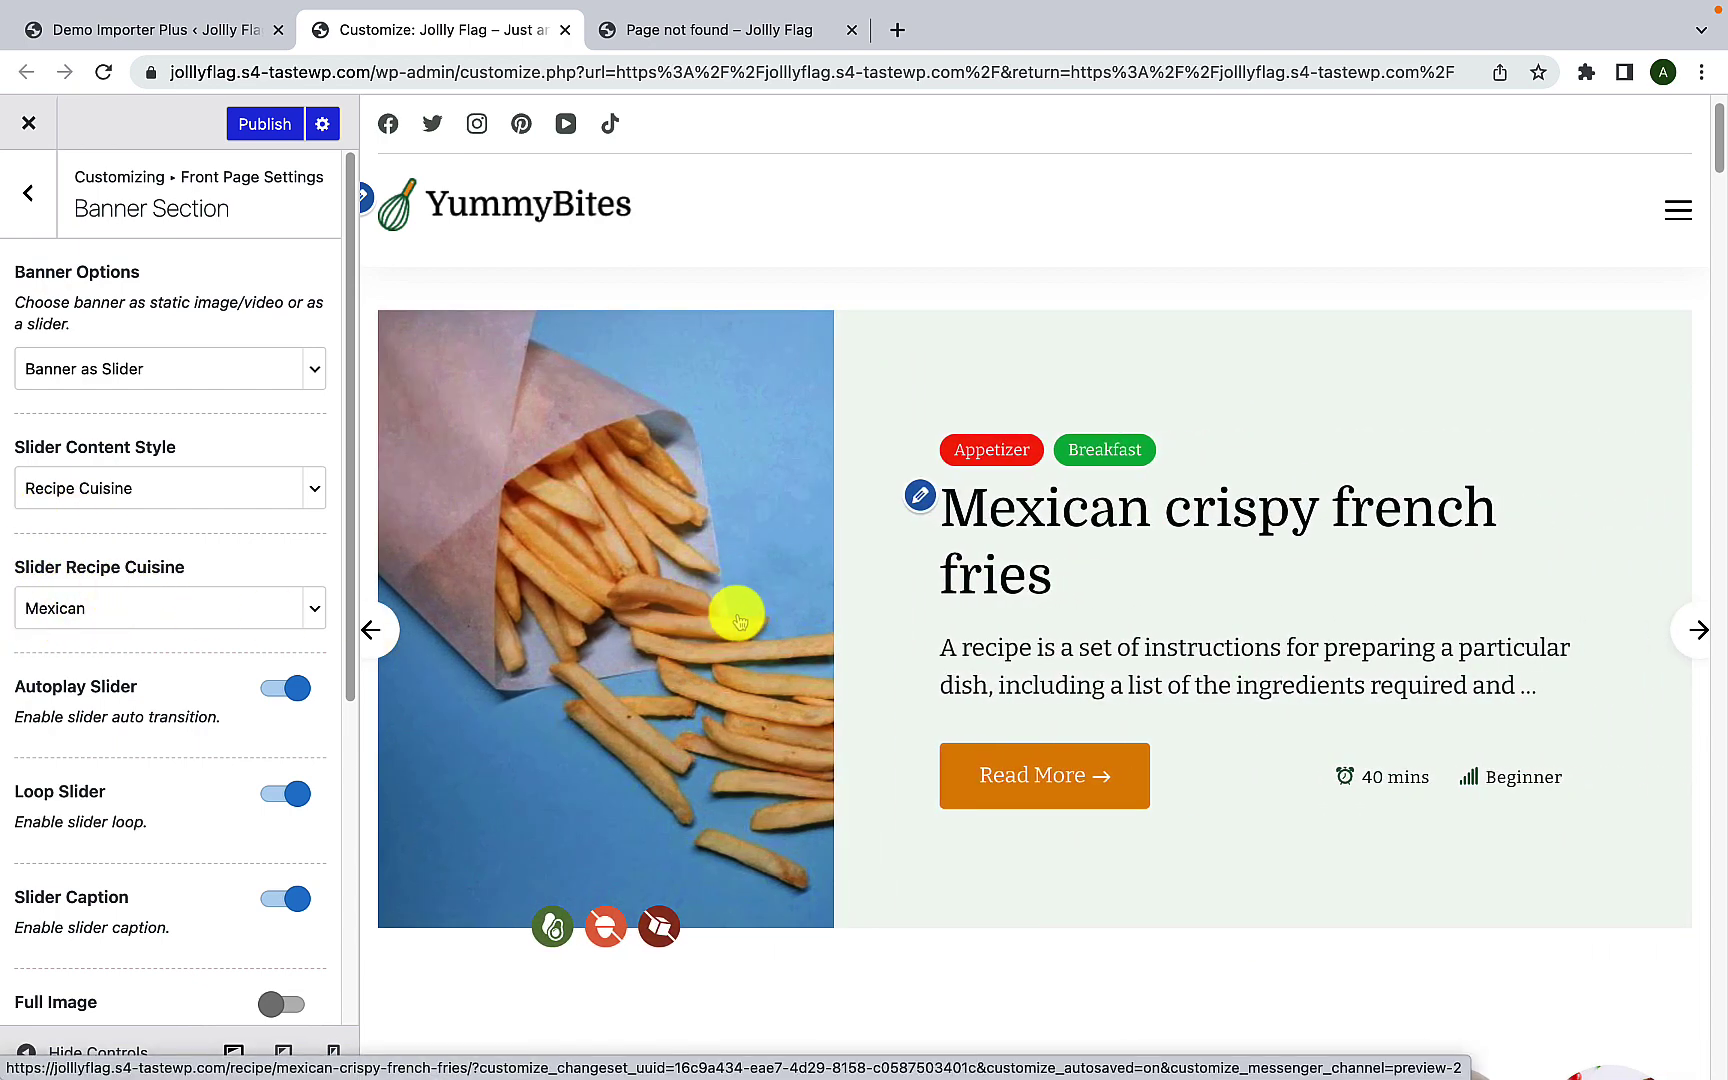
Step: Review the remaining slider options, publish the banner settings, and open the live site's home page to view the slider
scroll(130, 692, down, 1)
scroll(122, 697, down, 2)
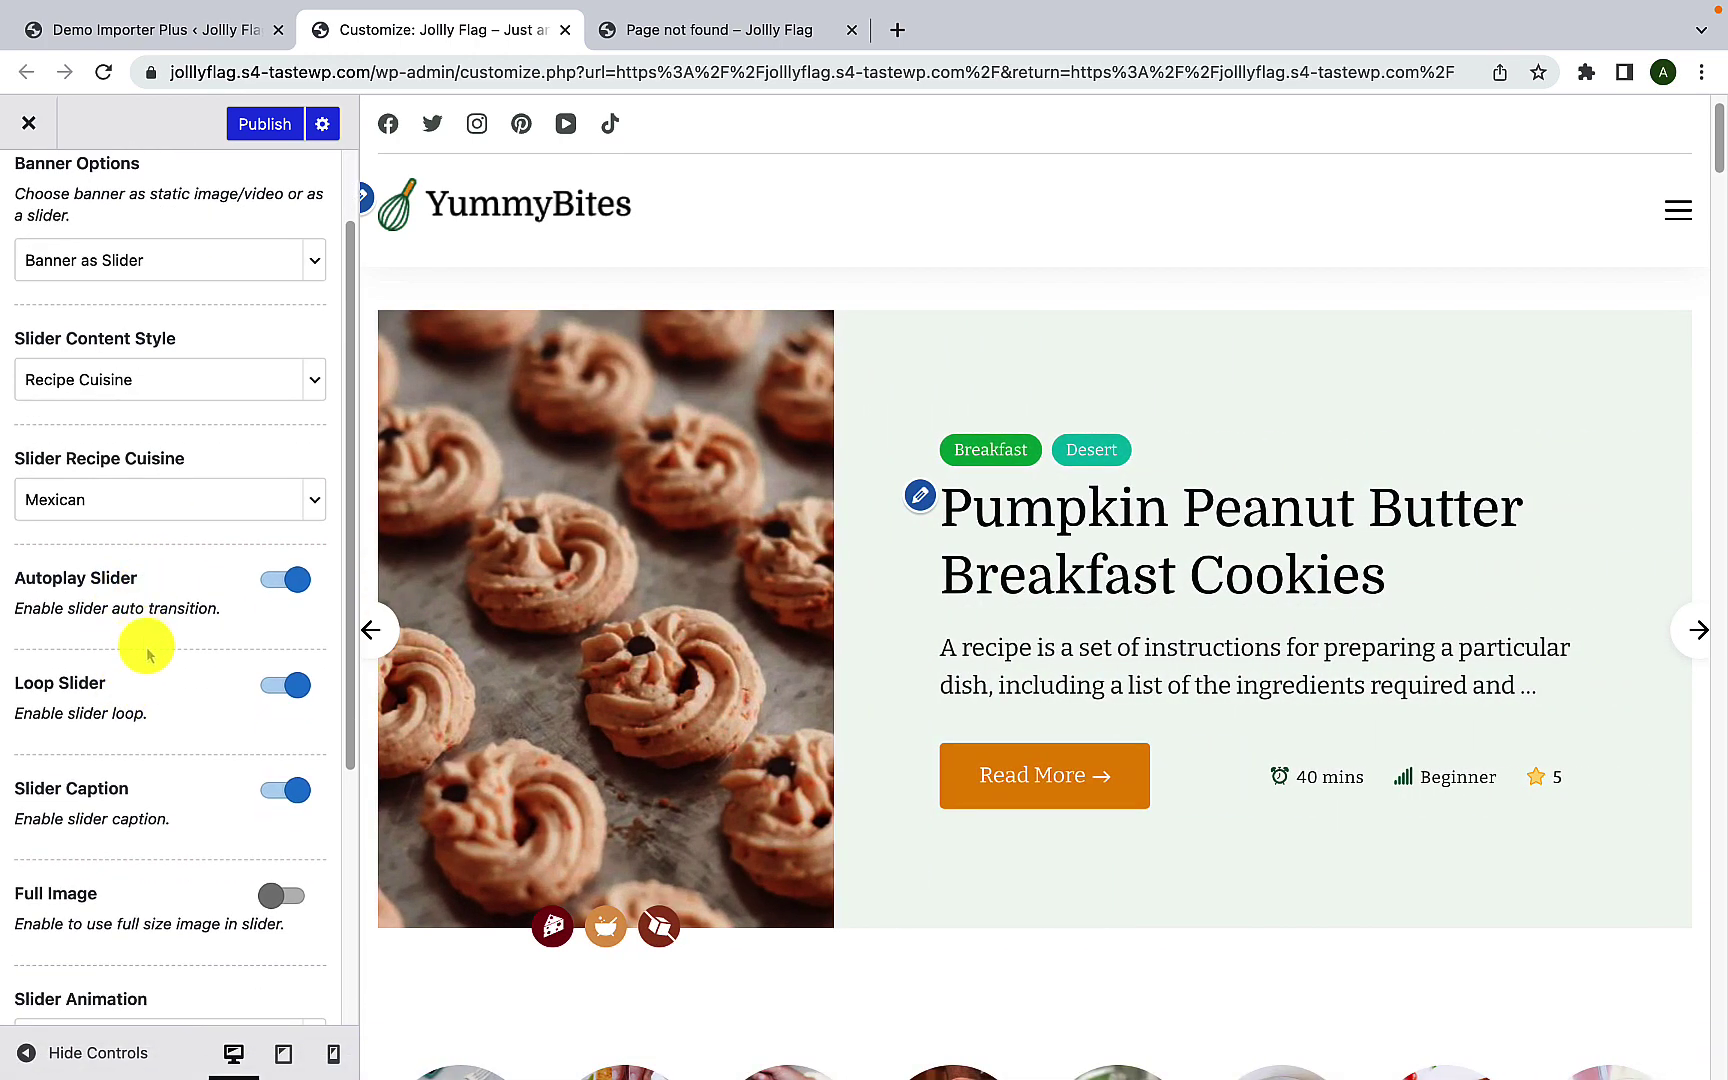
scroll(146, 655, down, 8)
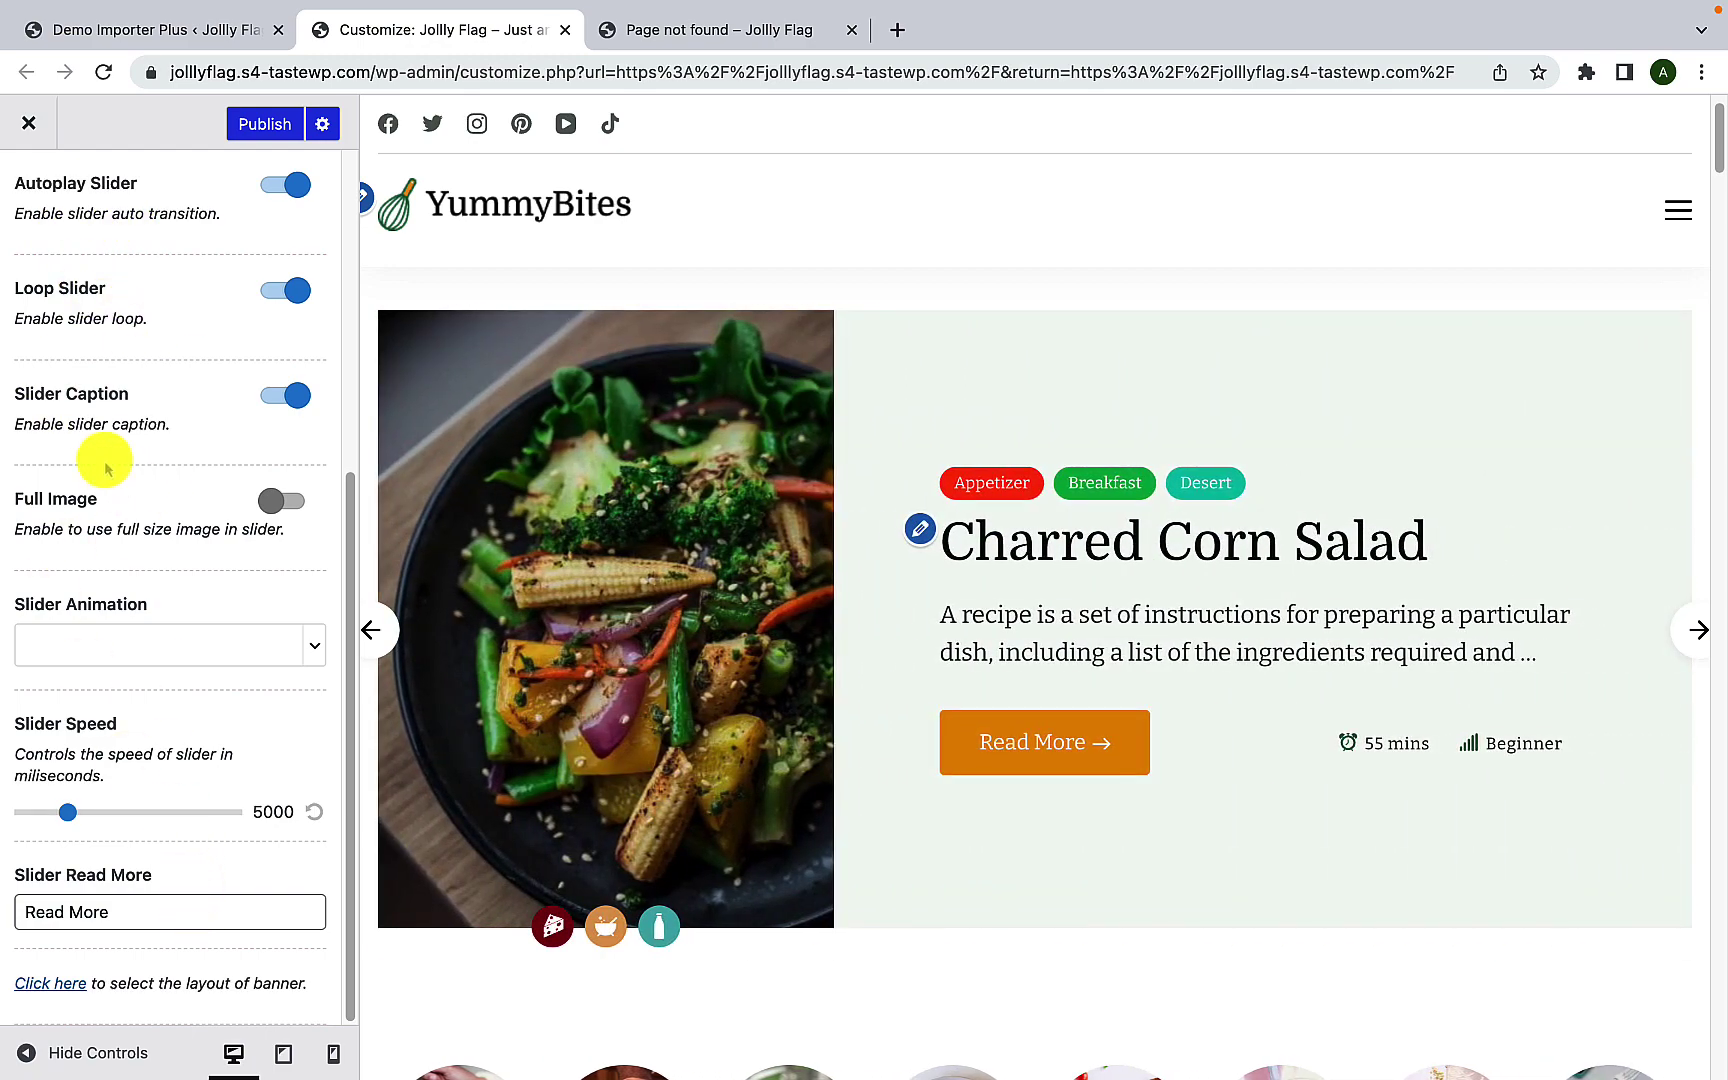
scroll(108, 502, up, 10)
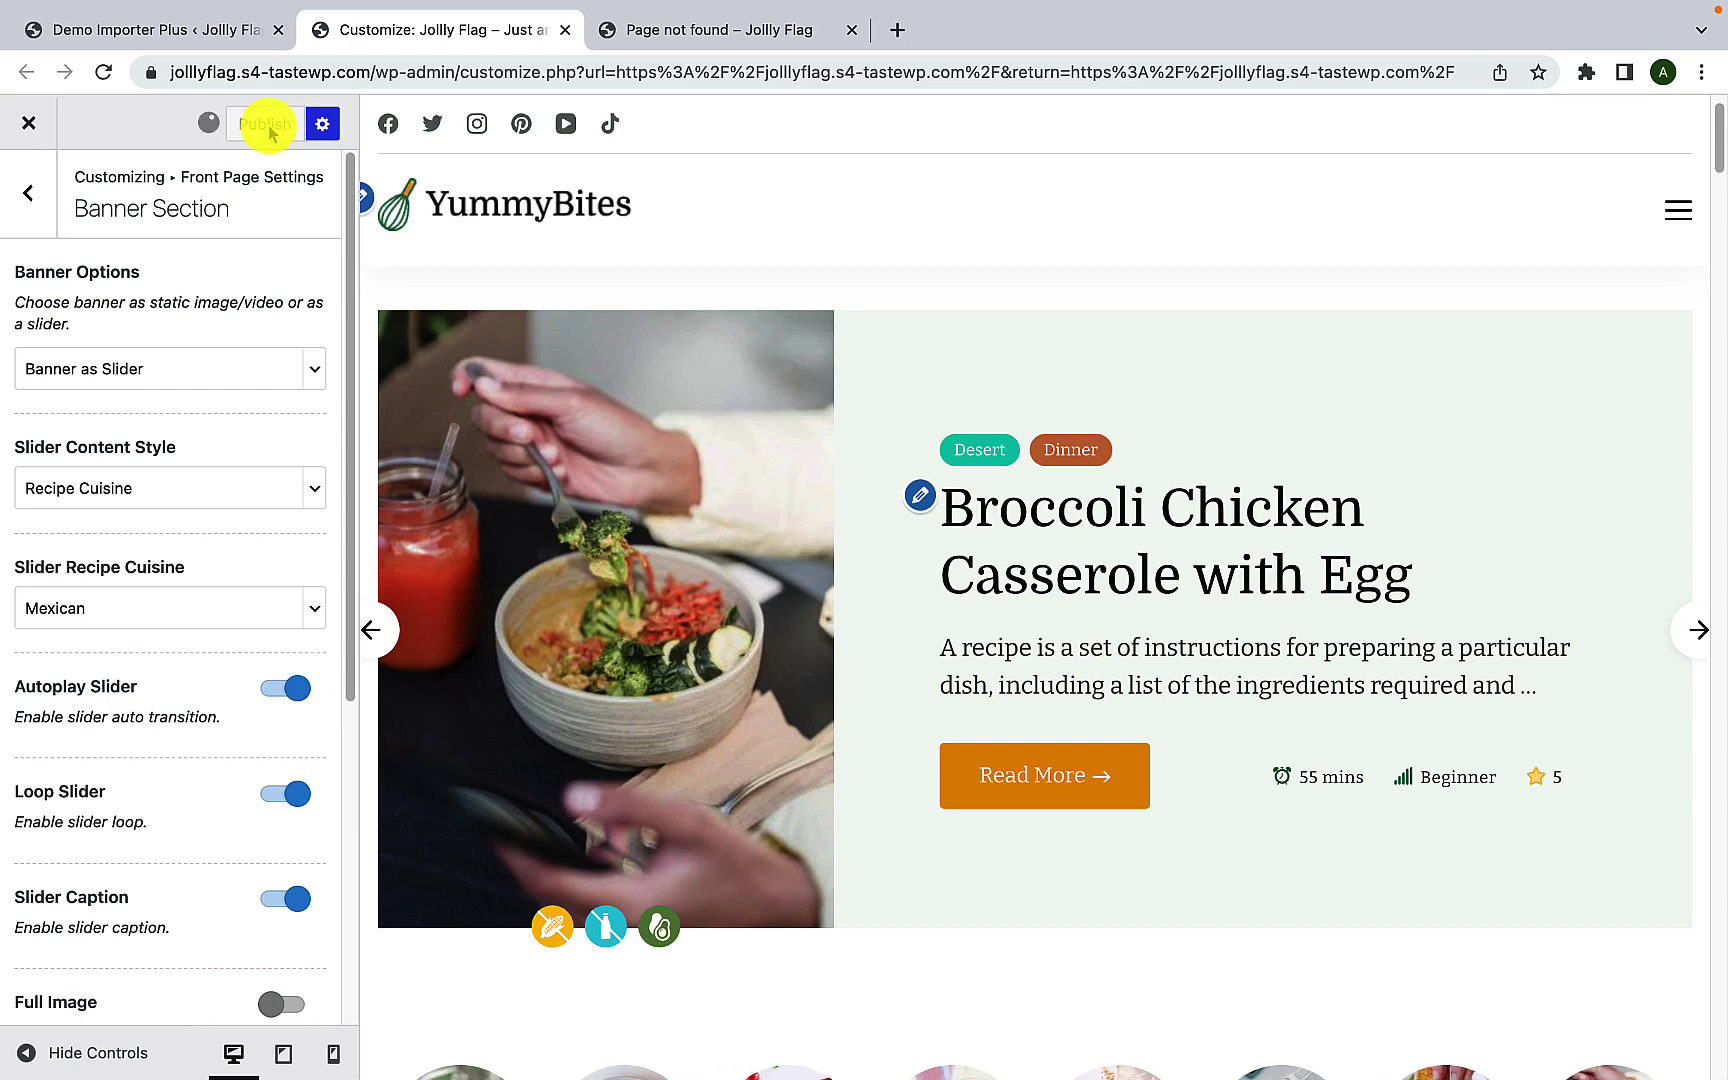
click(638, 30)
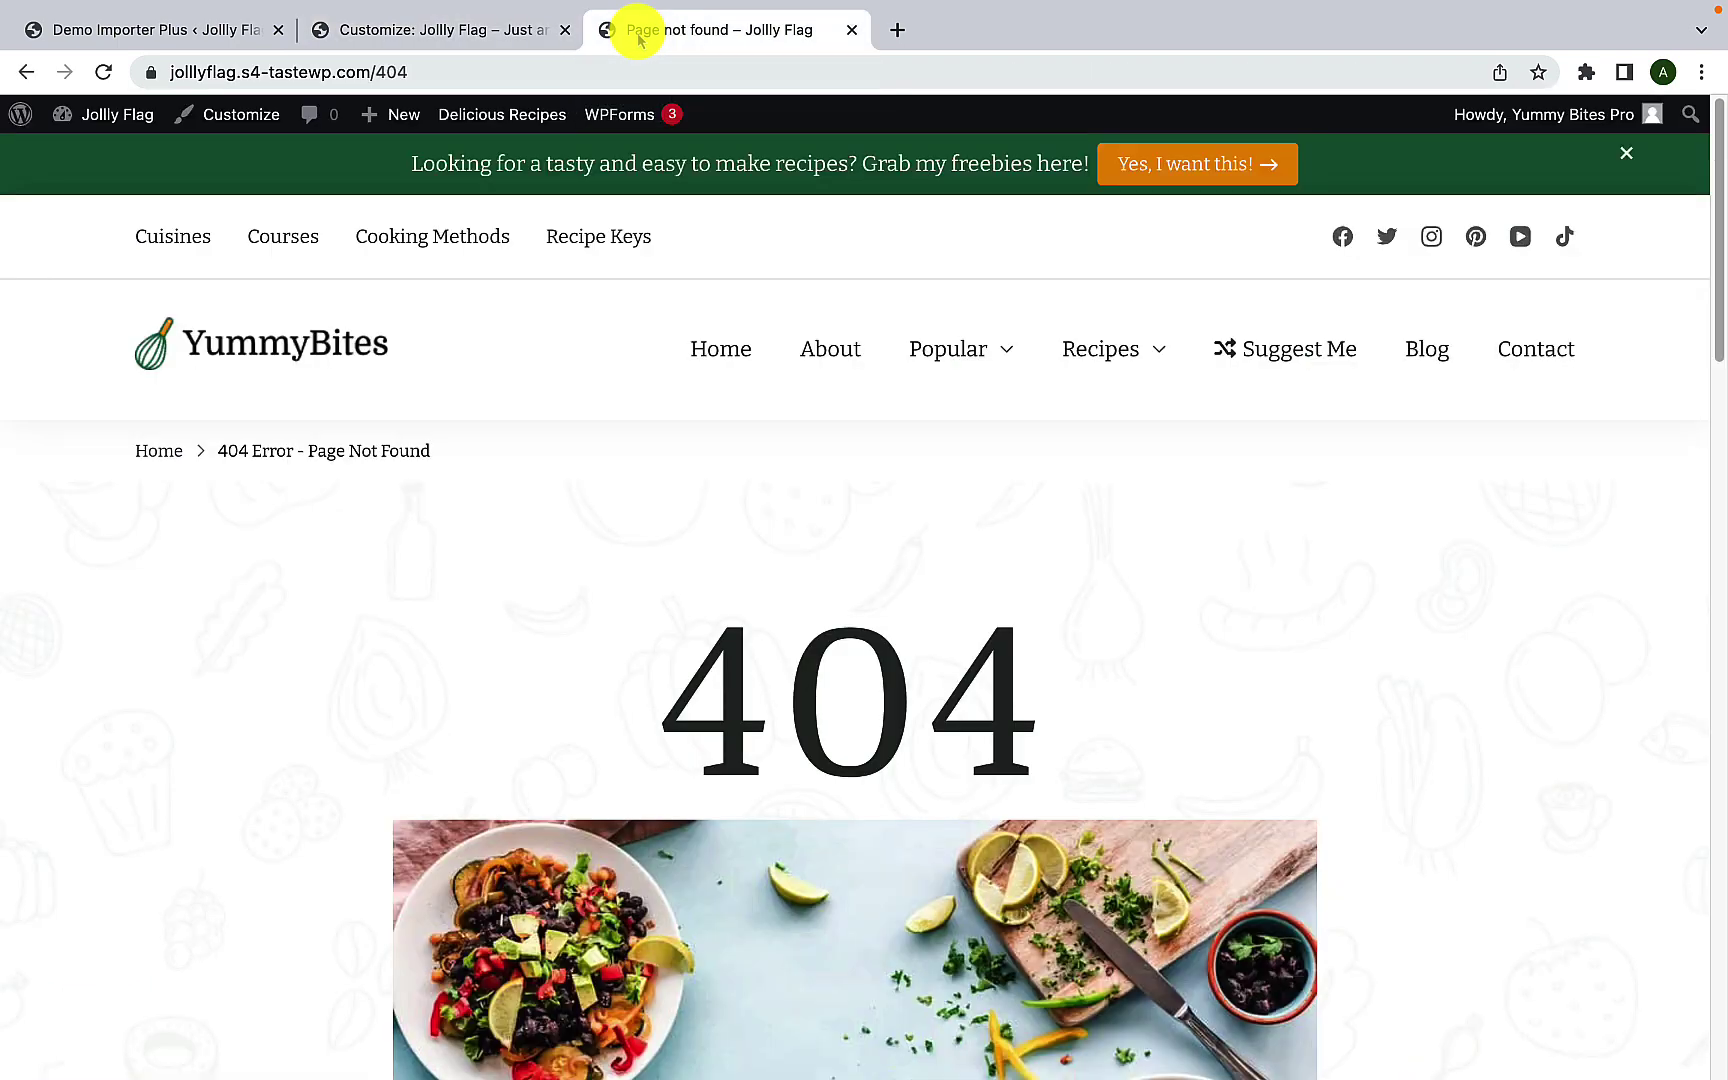
click(340, 355)
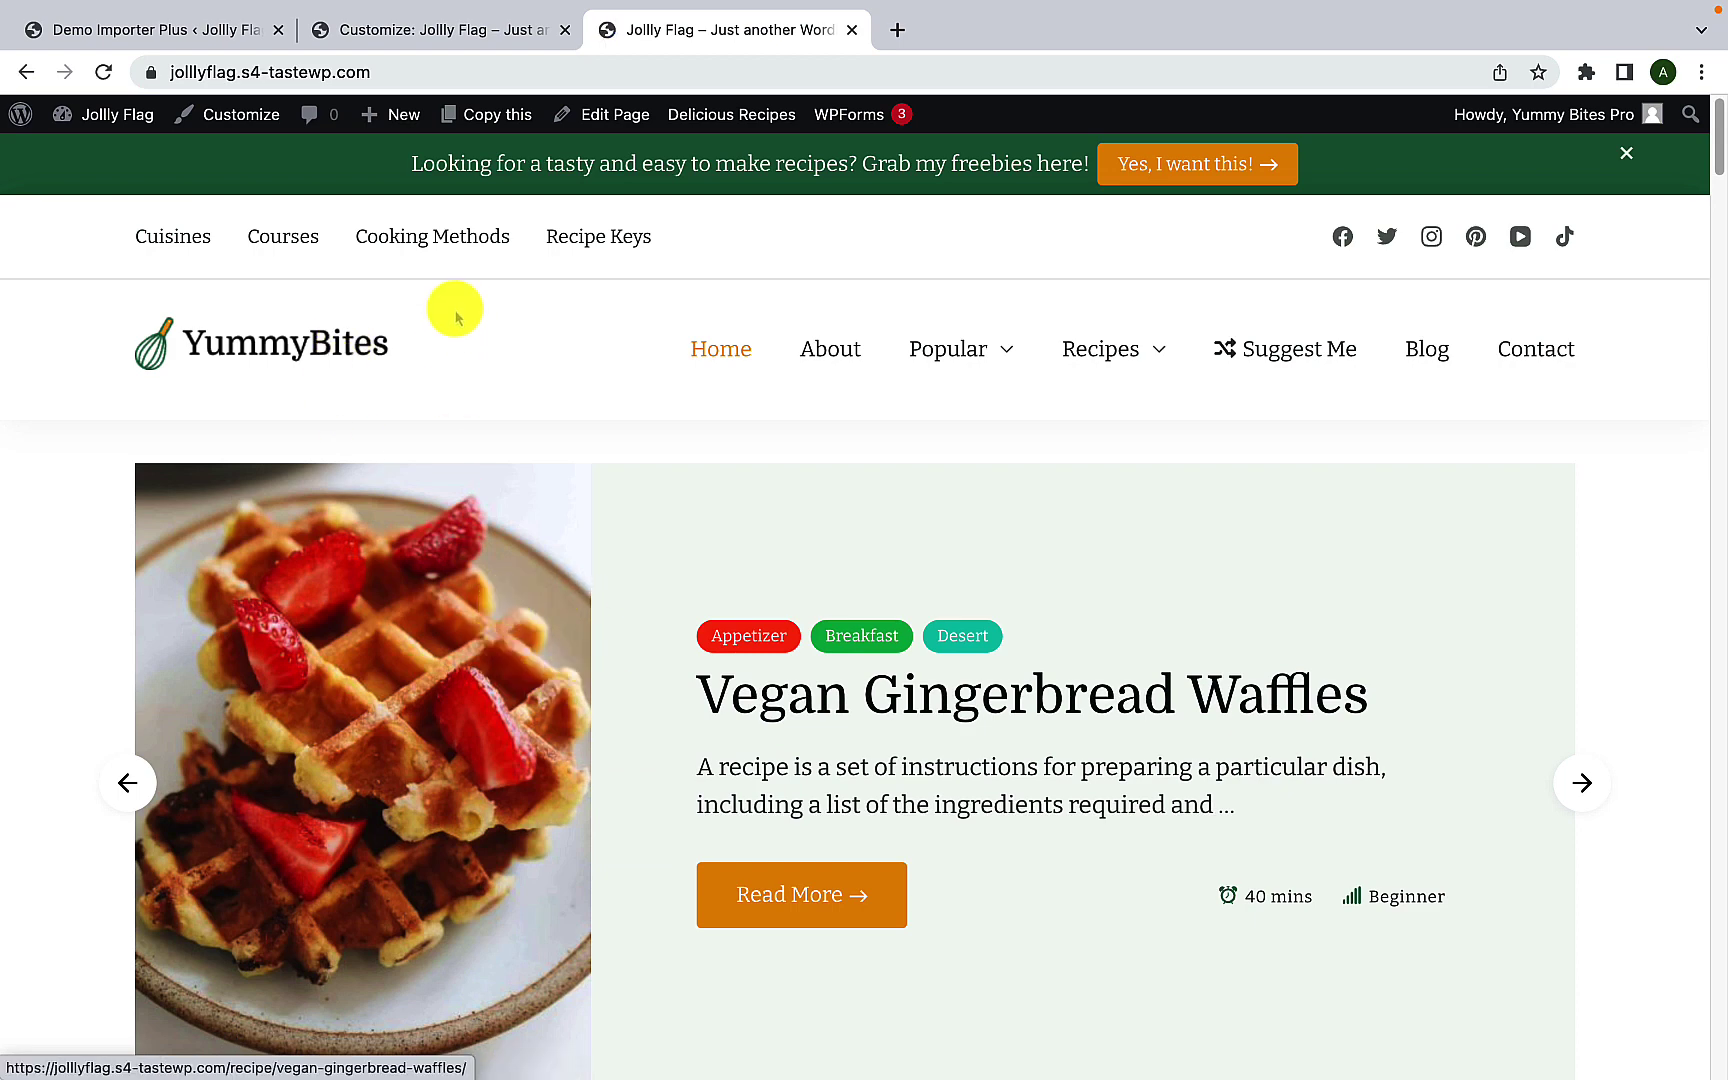
Step: Return to the customizer and open the Recipe Categories section of the Front Page Settings
click(414, 45)
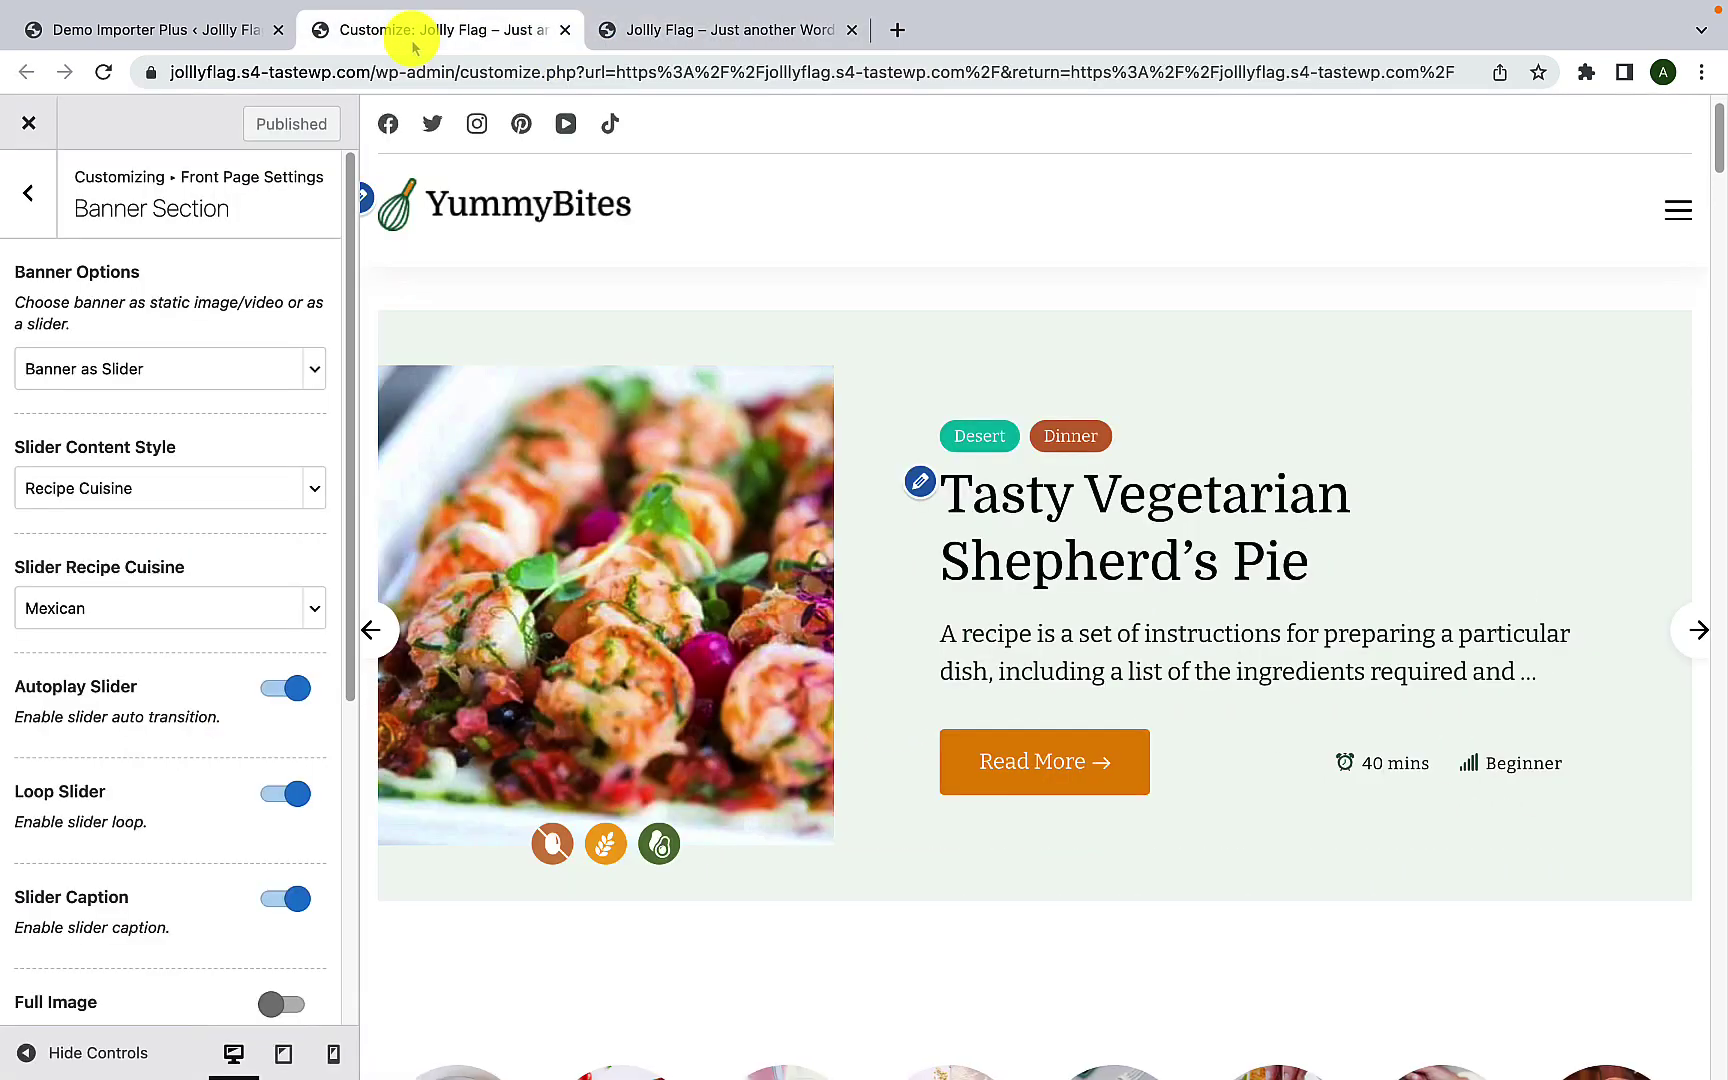
click(30, 200)
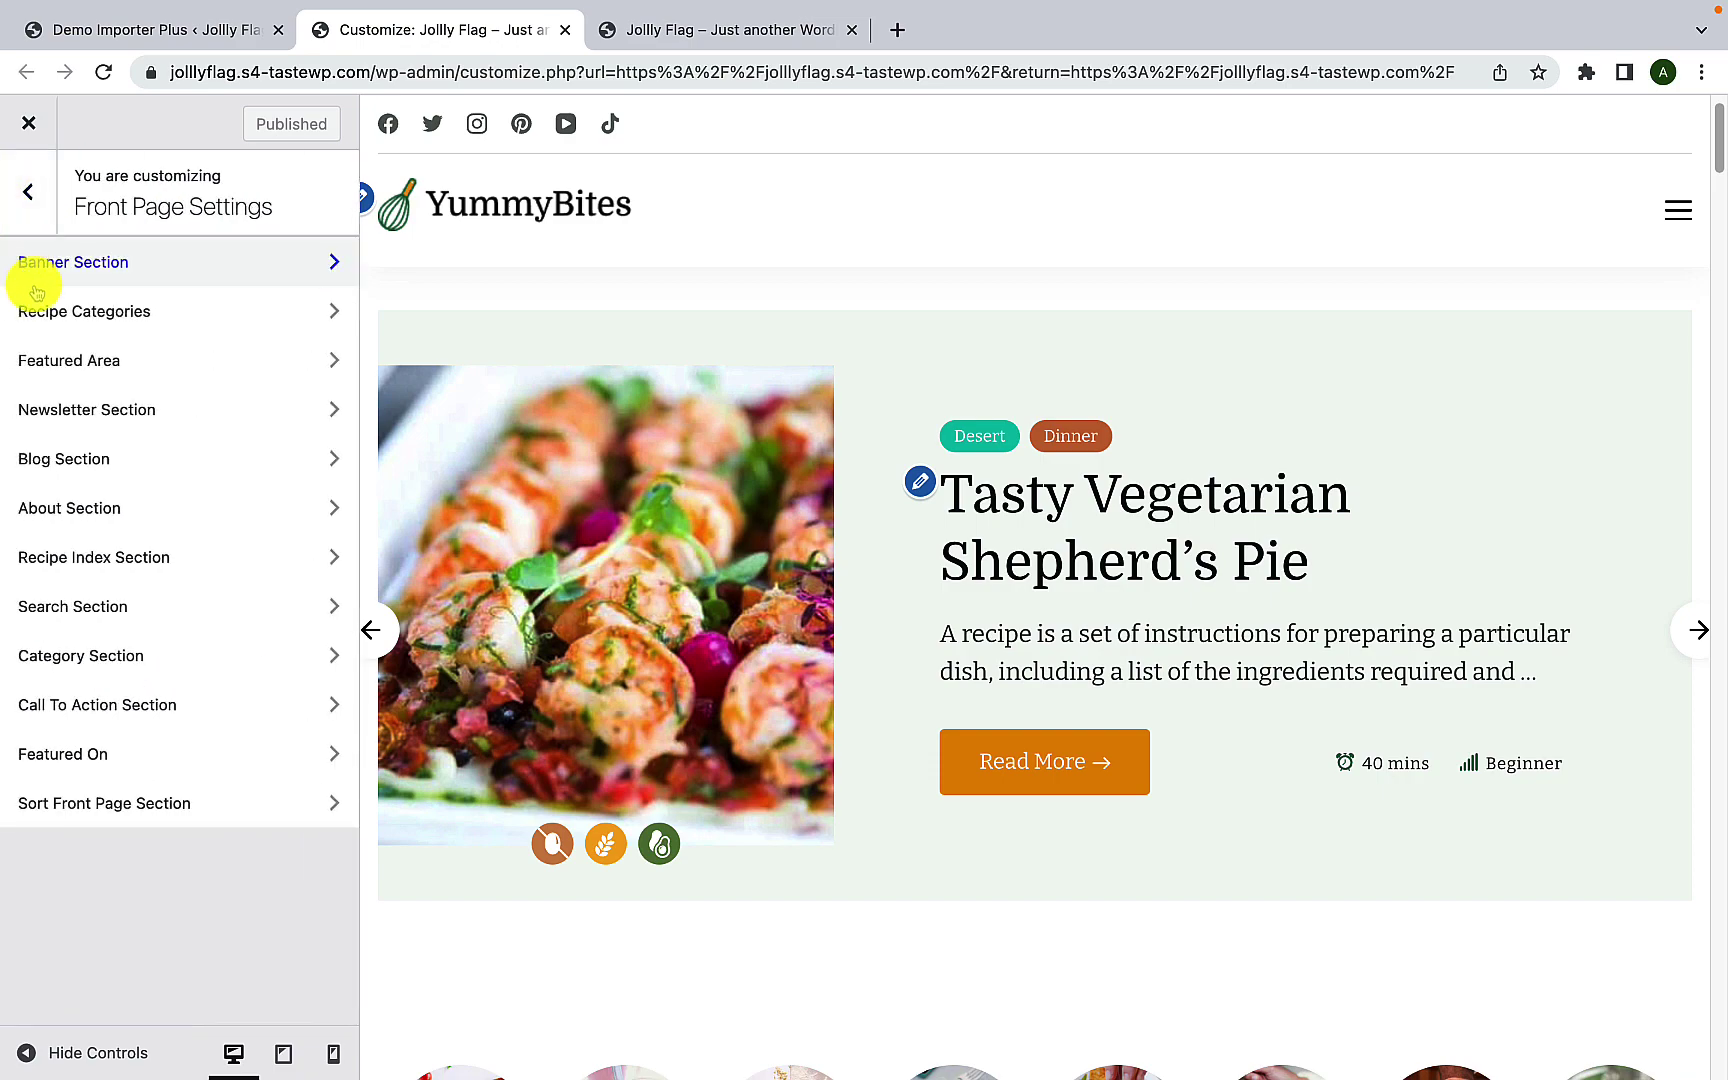
click(145, 314)
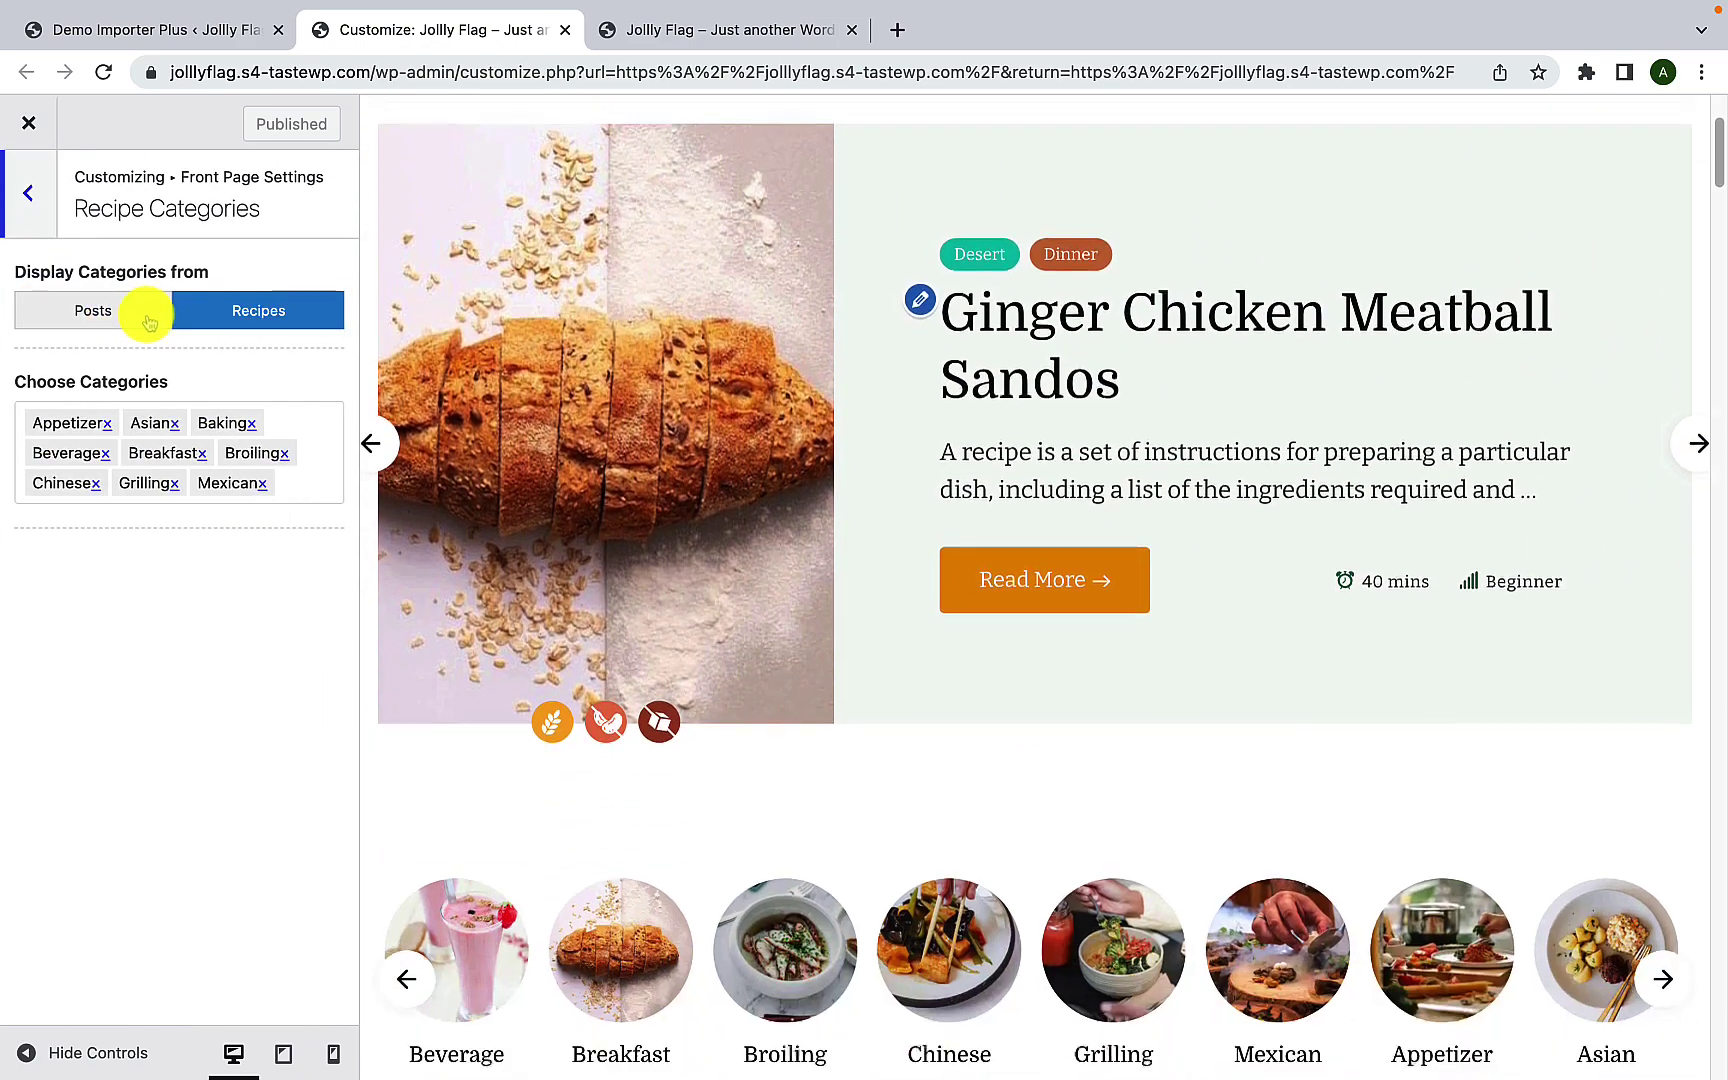
scroll(552, 413, up, 4)
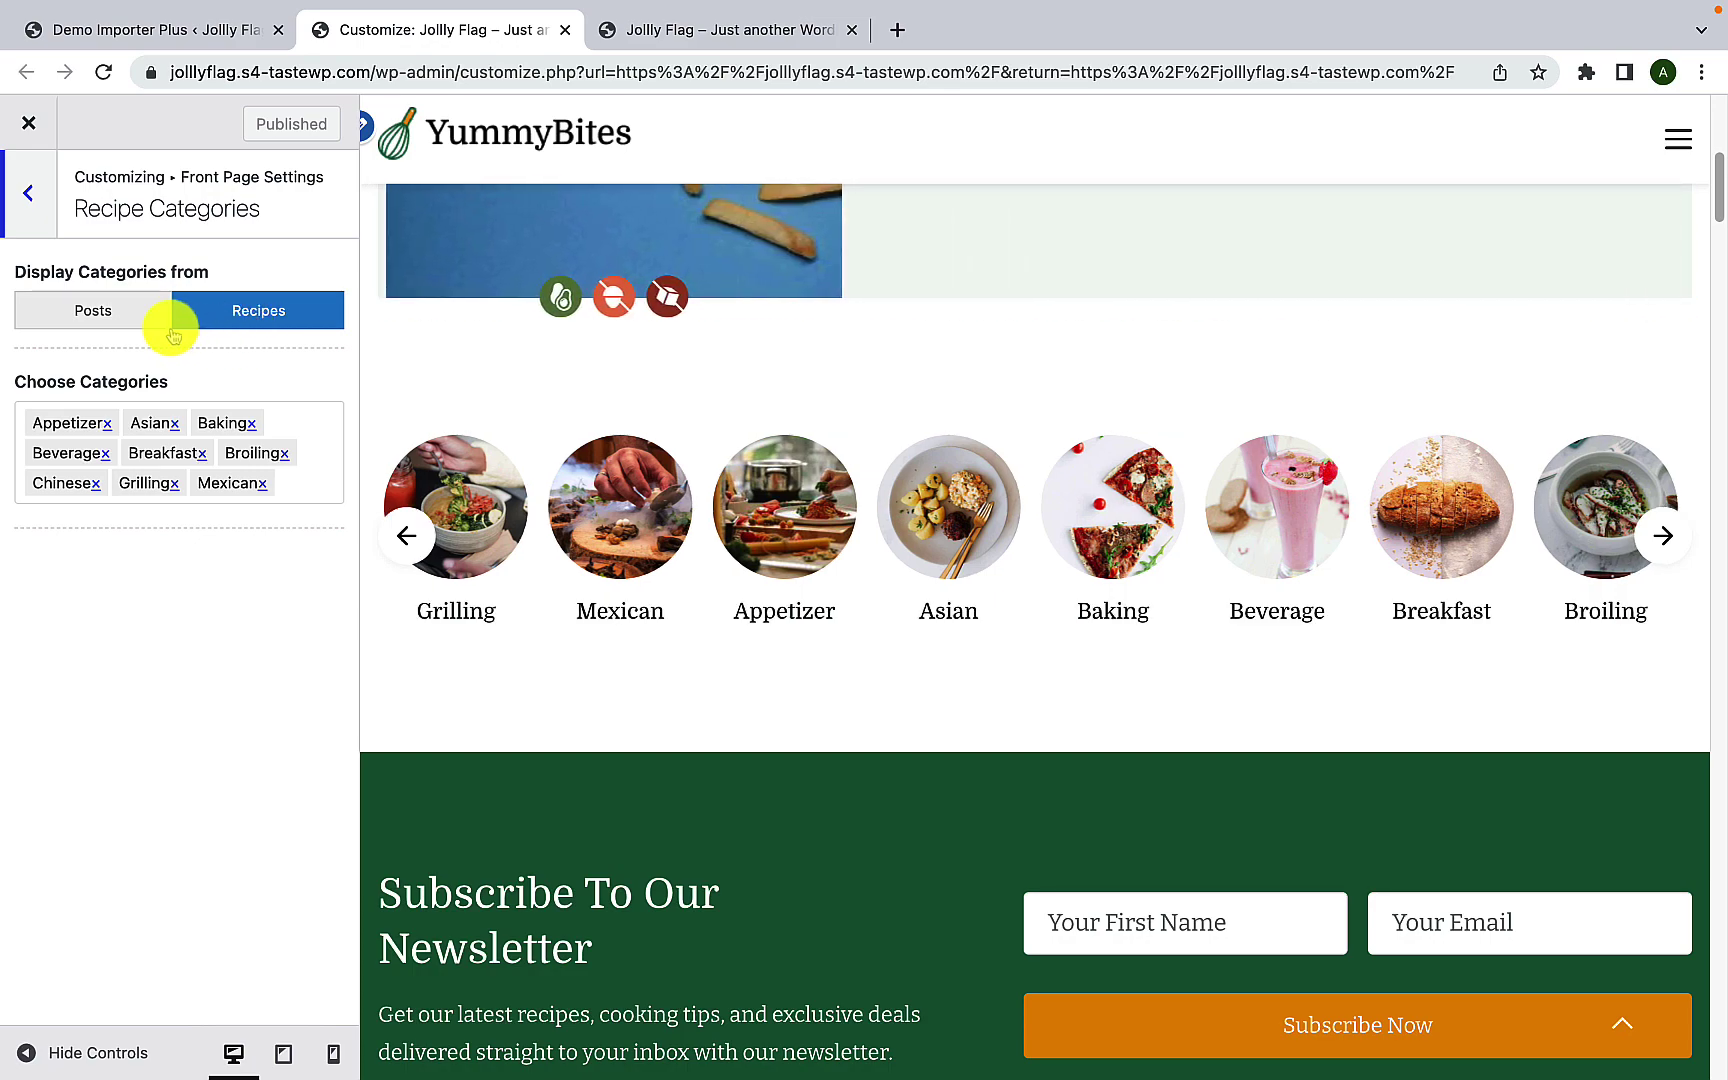
Step: Try Posts as the source of the displayed categories, look at its category choices, and switch back to Recipes
click(128, 316)
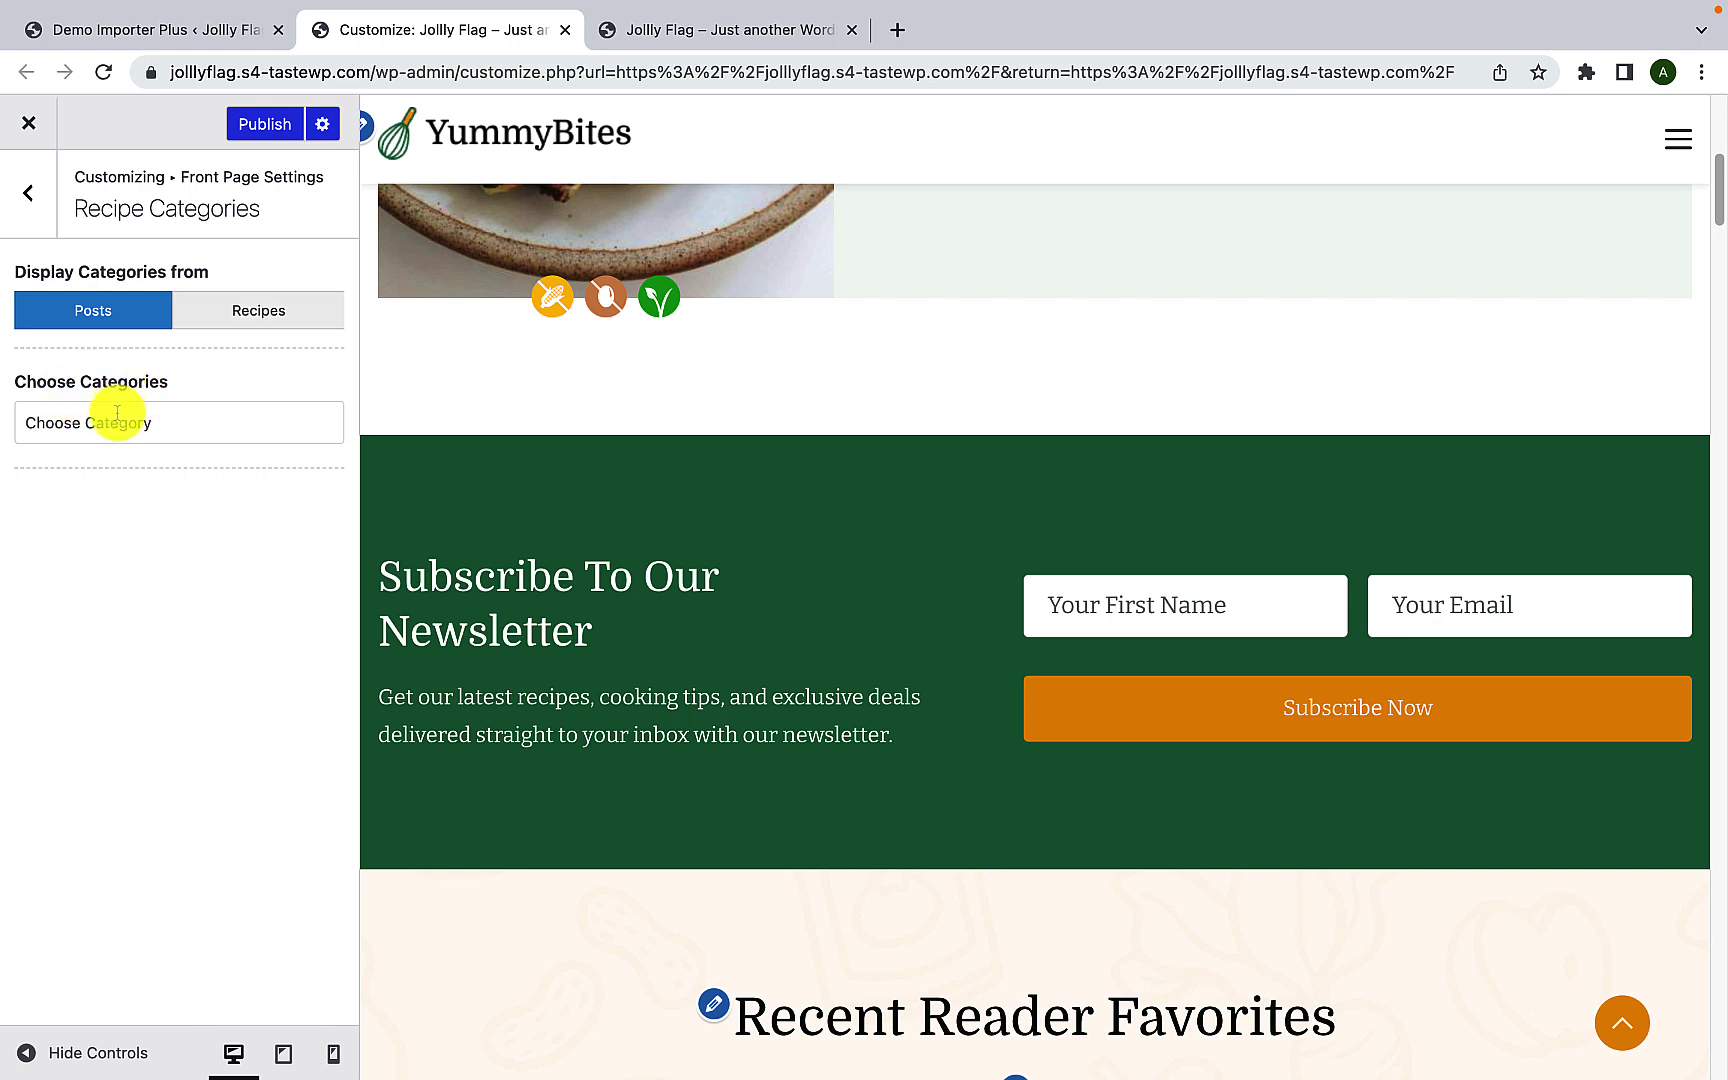
click(117, 413)
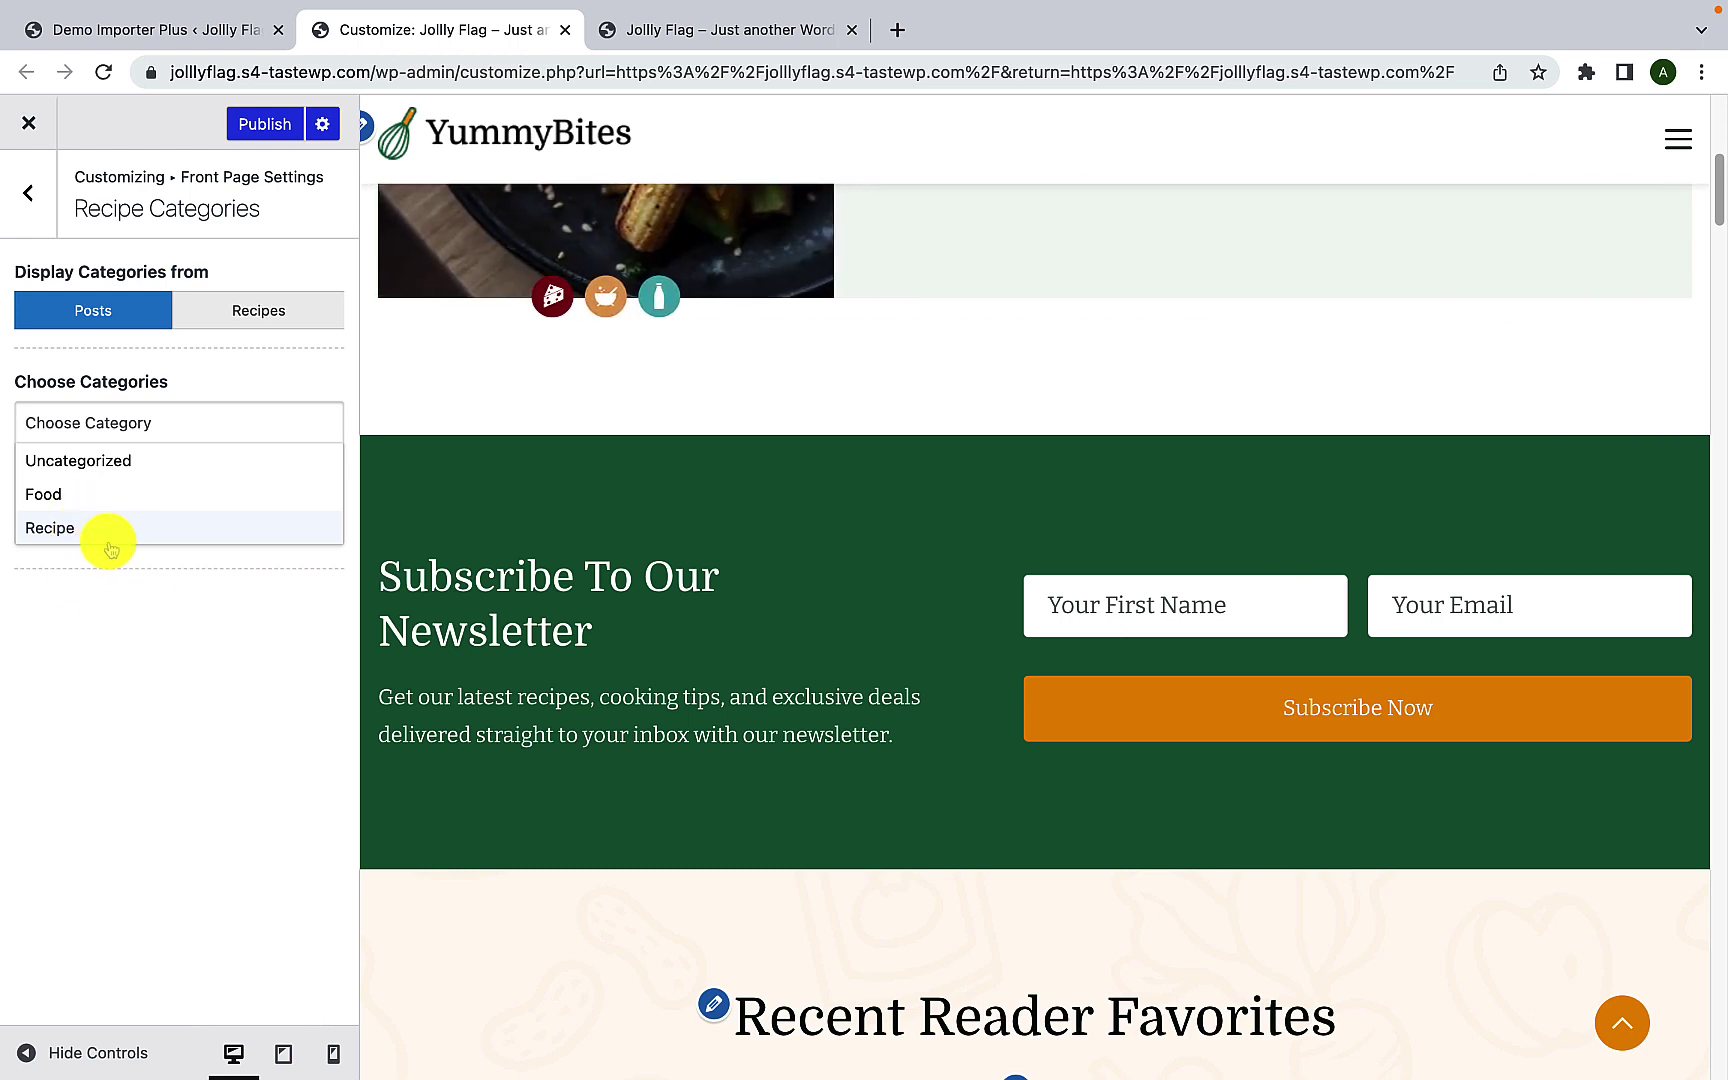
click(258, 312)
click(258, 312)
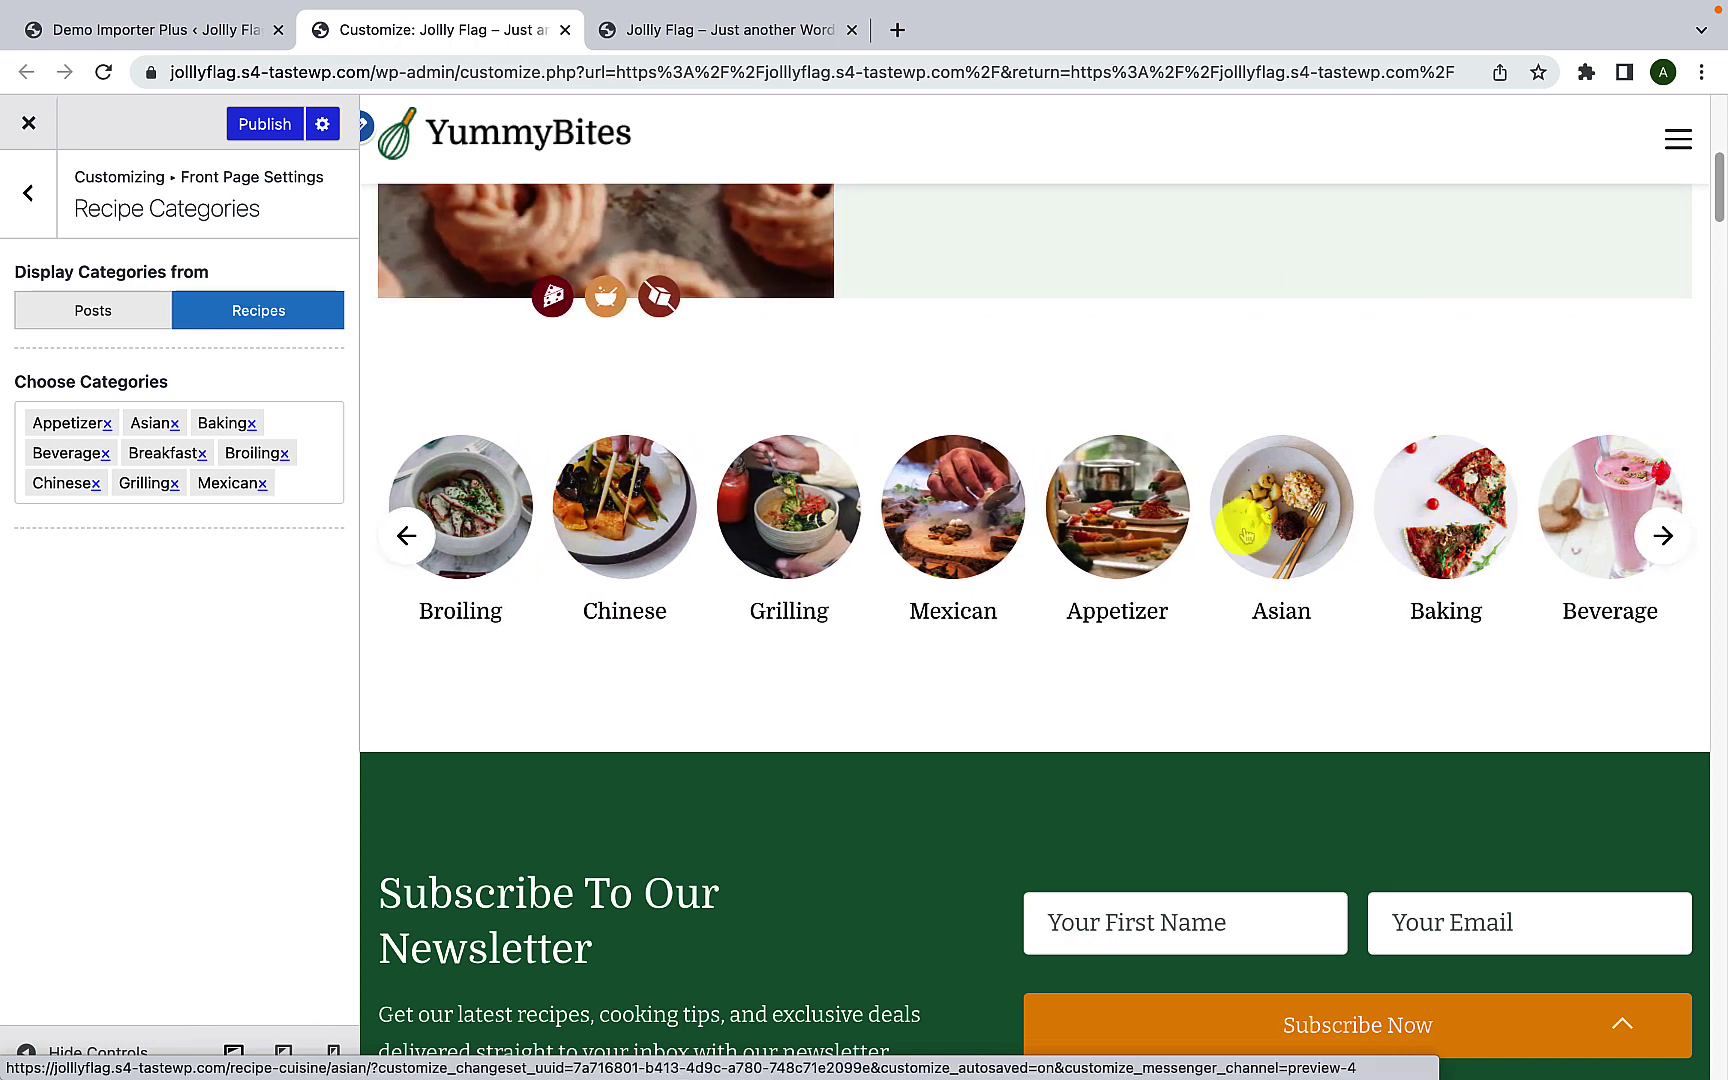
Step: Remove every chosen recipe category, from Mexican back through Appetizer, leaving the category selection empty
click(264, 485)
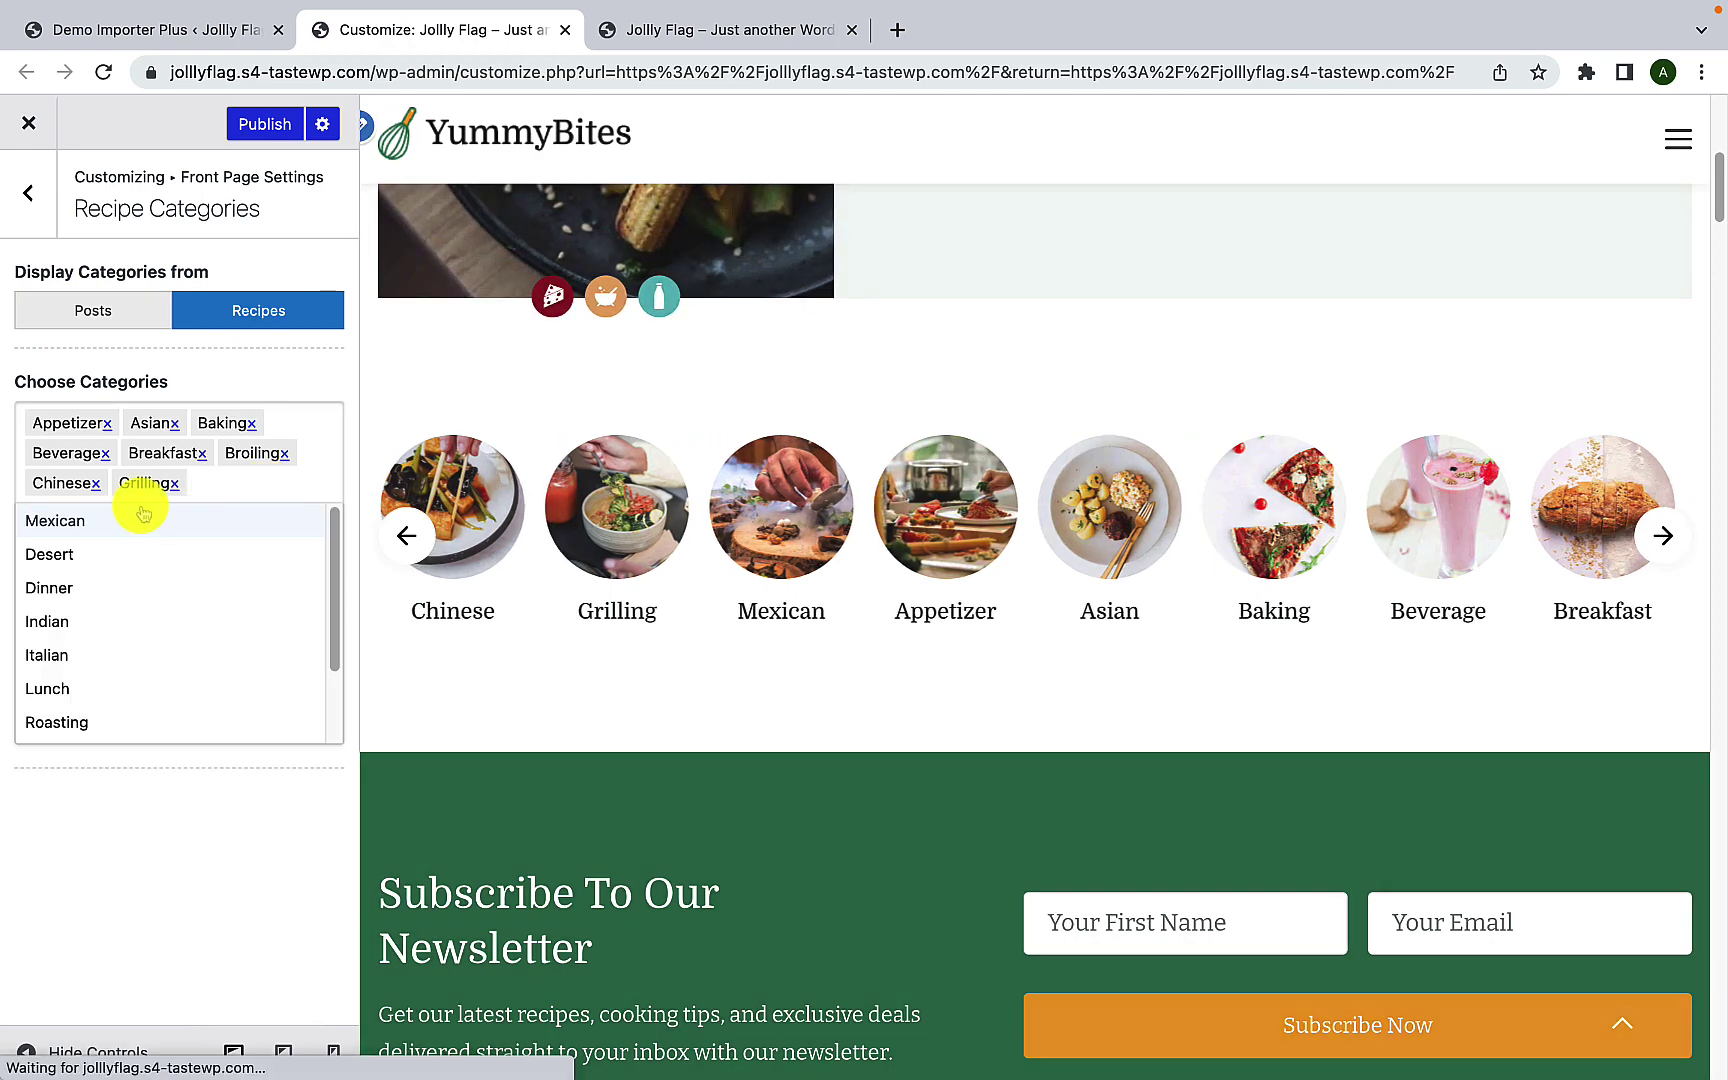
click(176, 485)
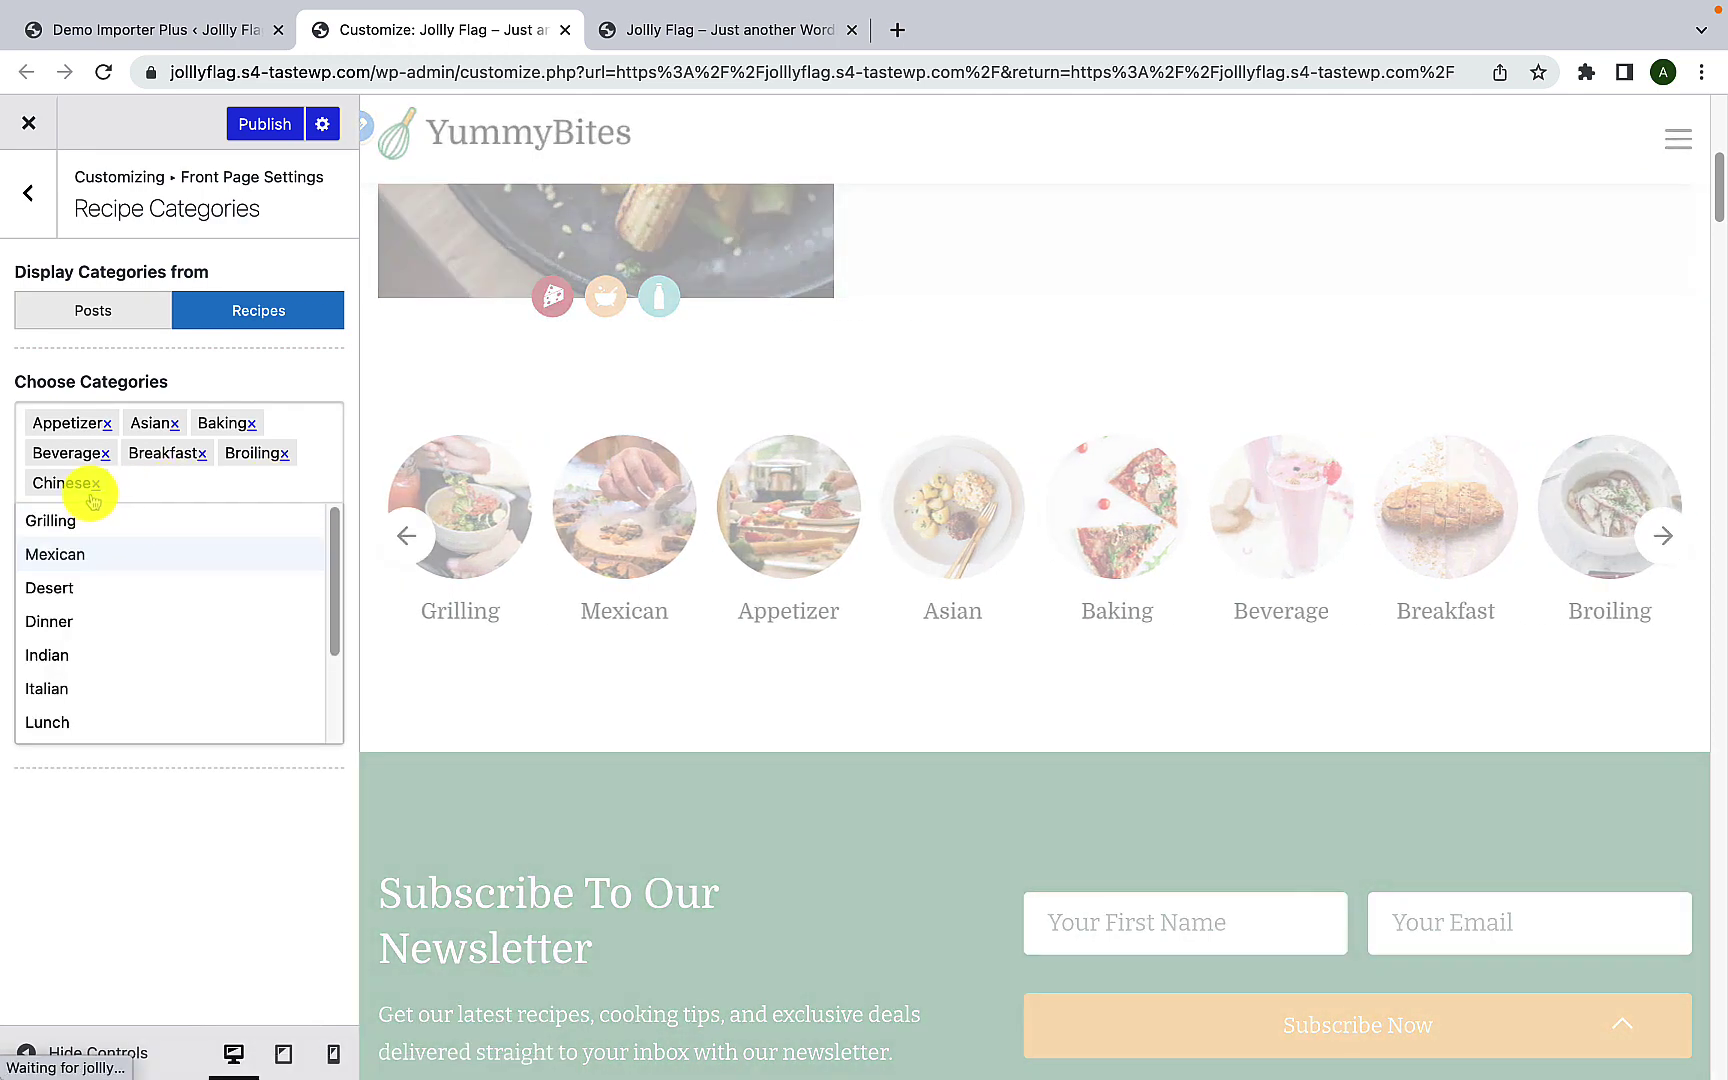
click(96, 487)
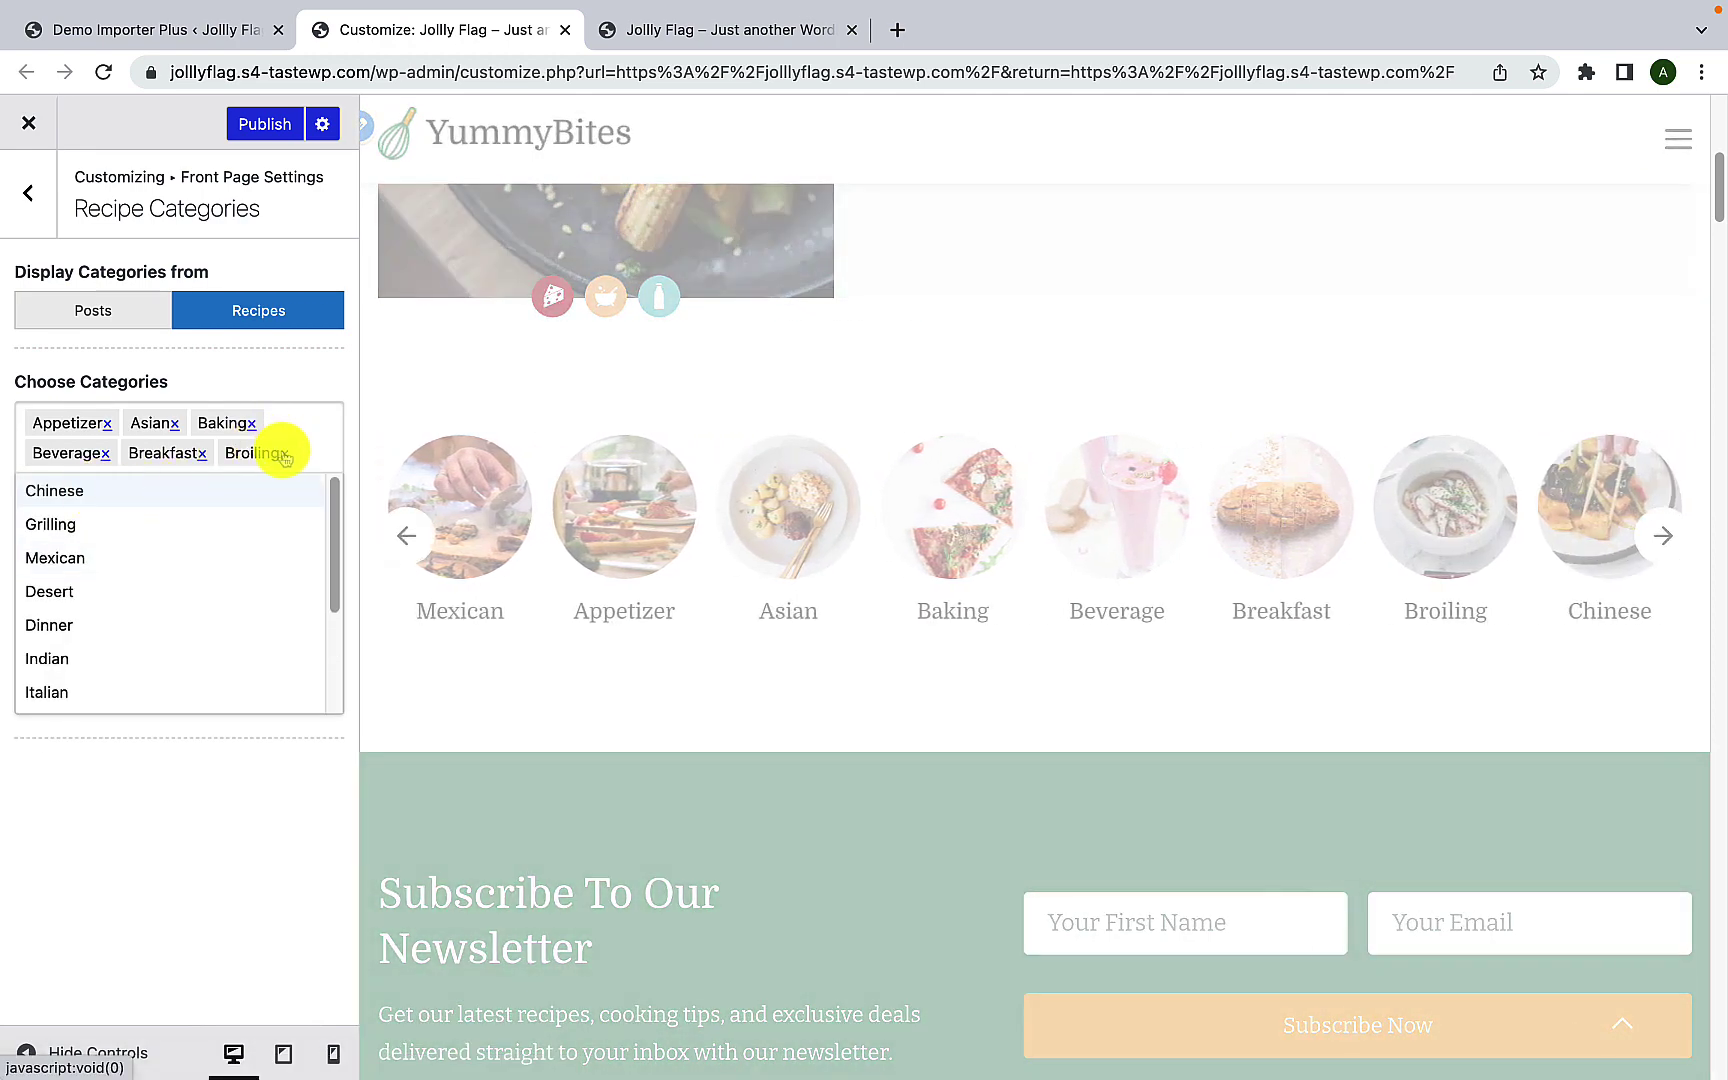
click(284, 454)
click(201, 454)
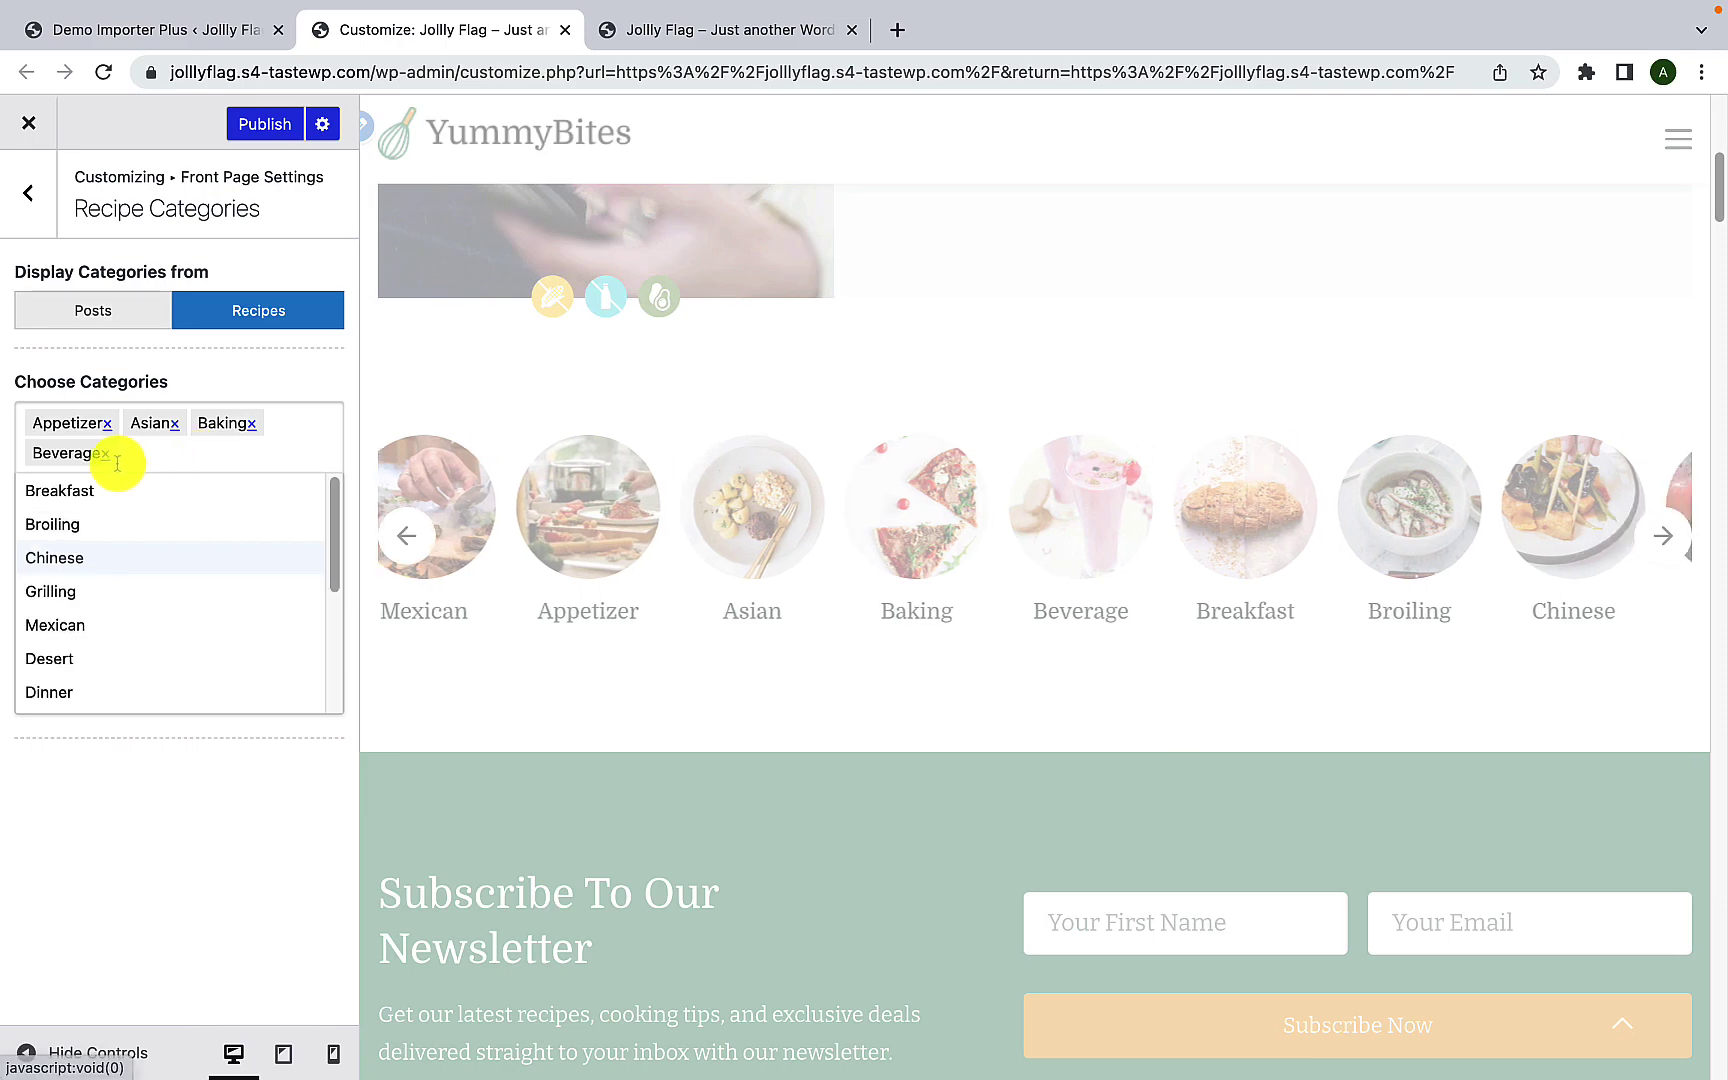
click(106, 454)
click(251, 424)
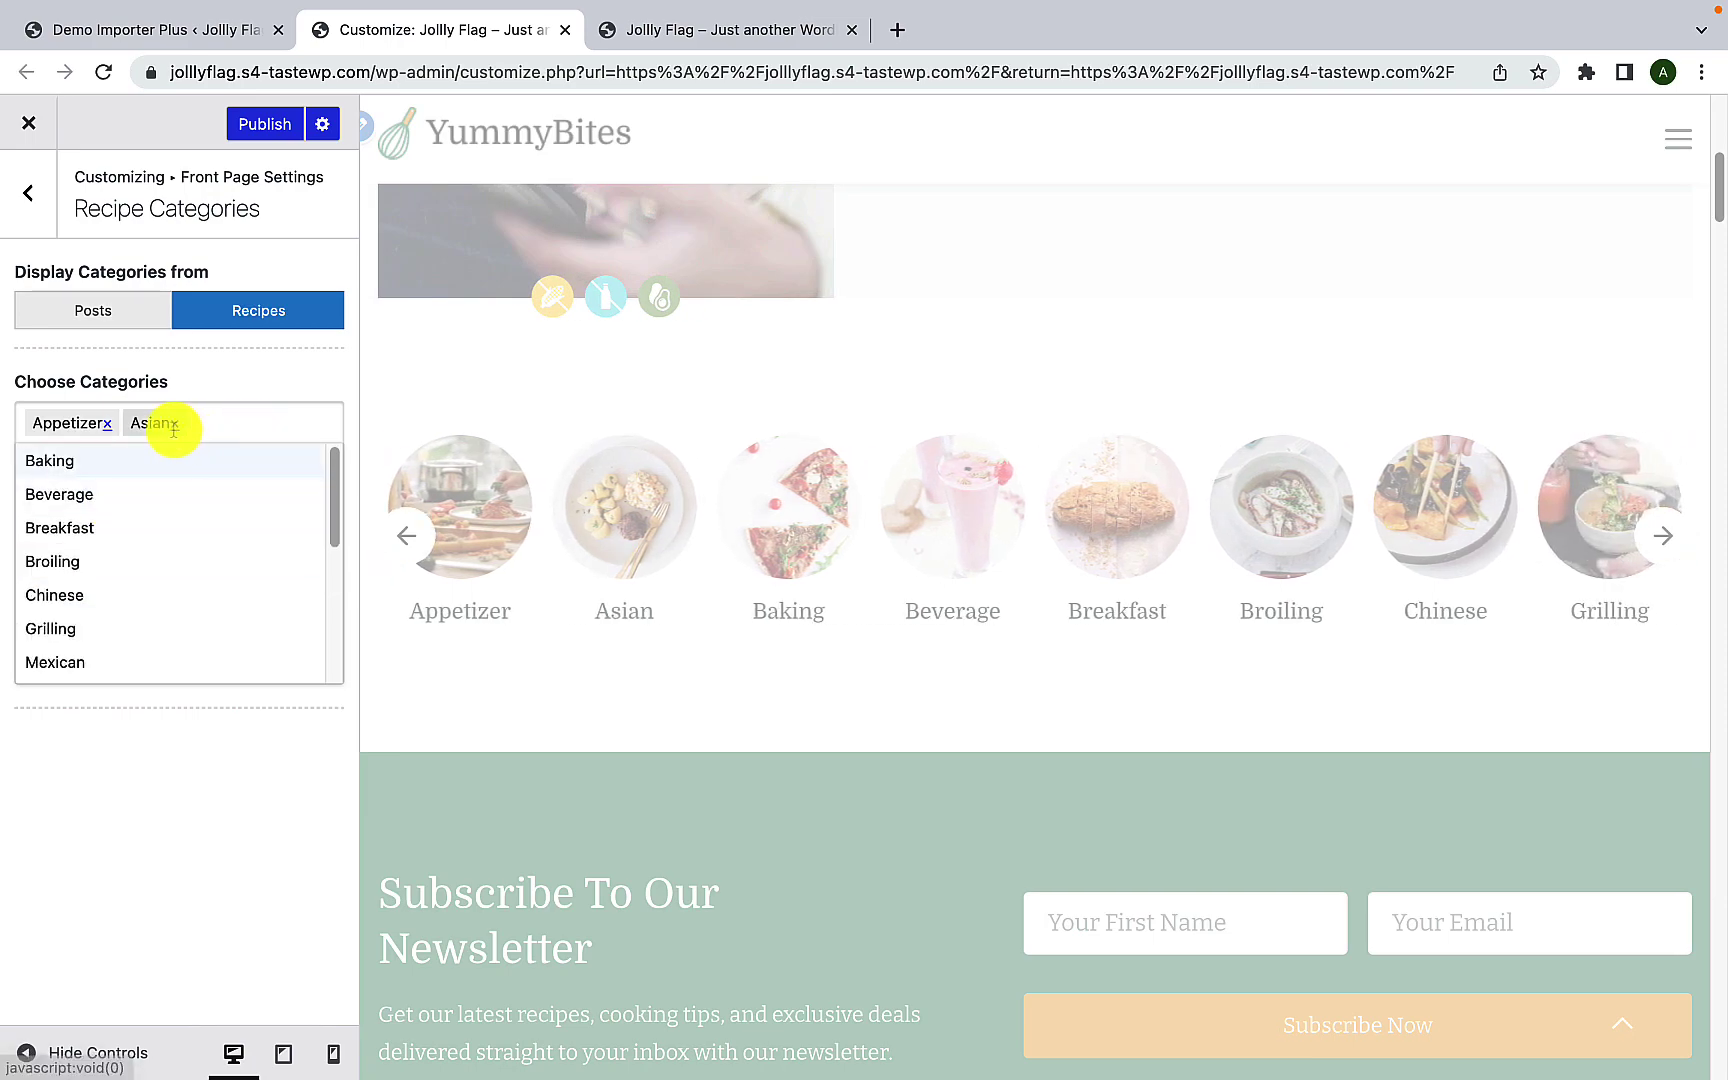
click(174, 423)
click(106, 423)
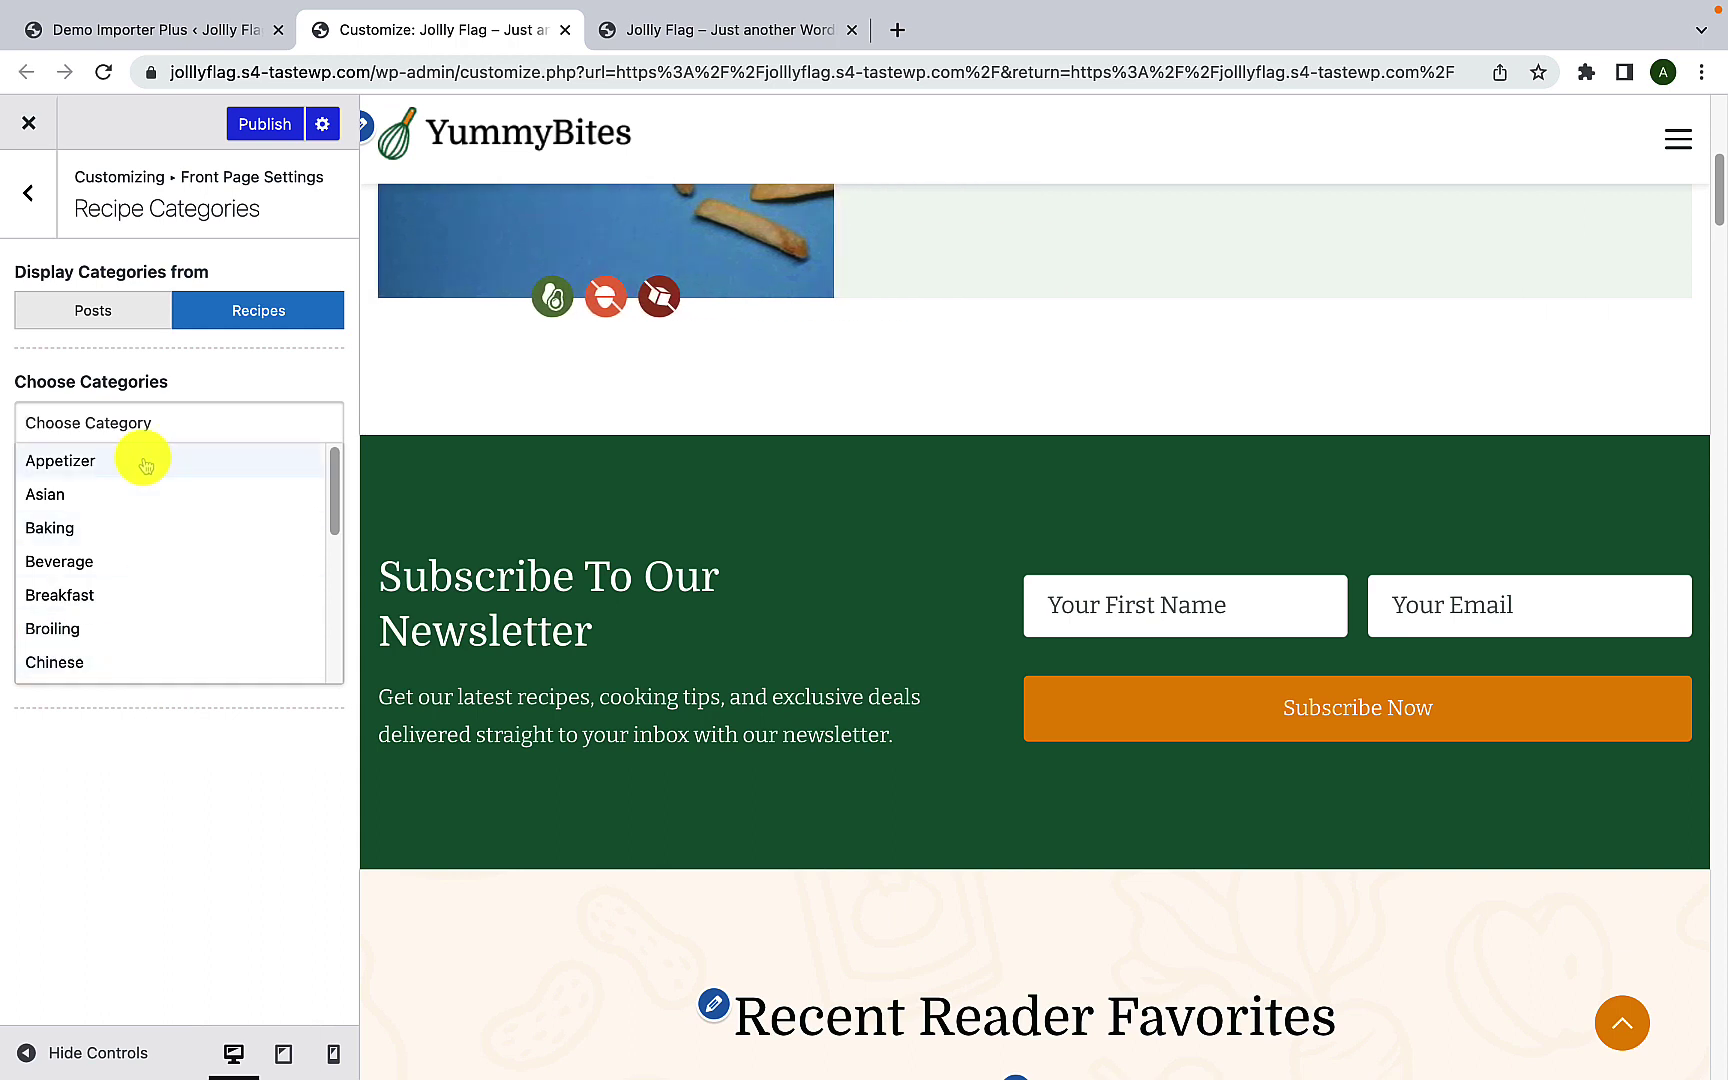
click(120, 738)
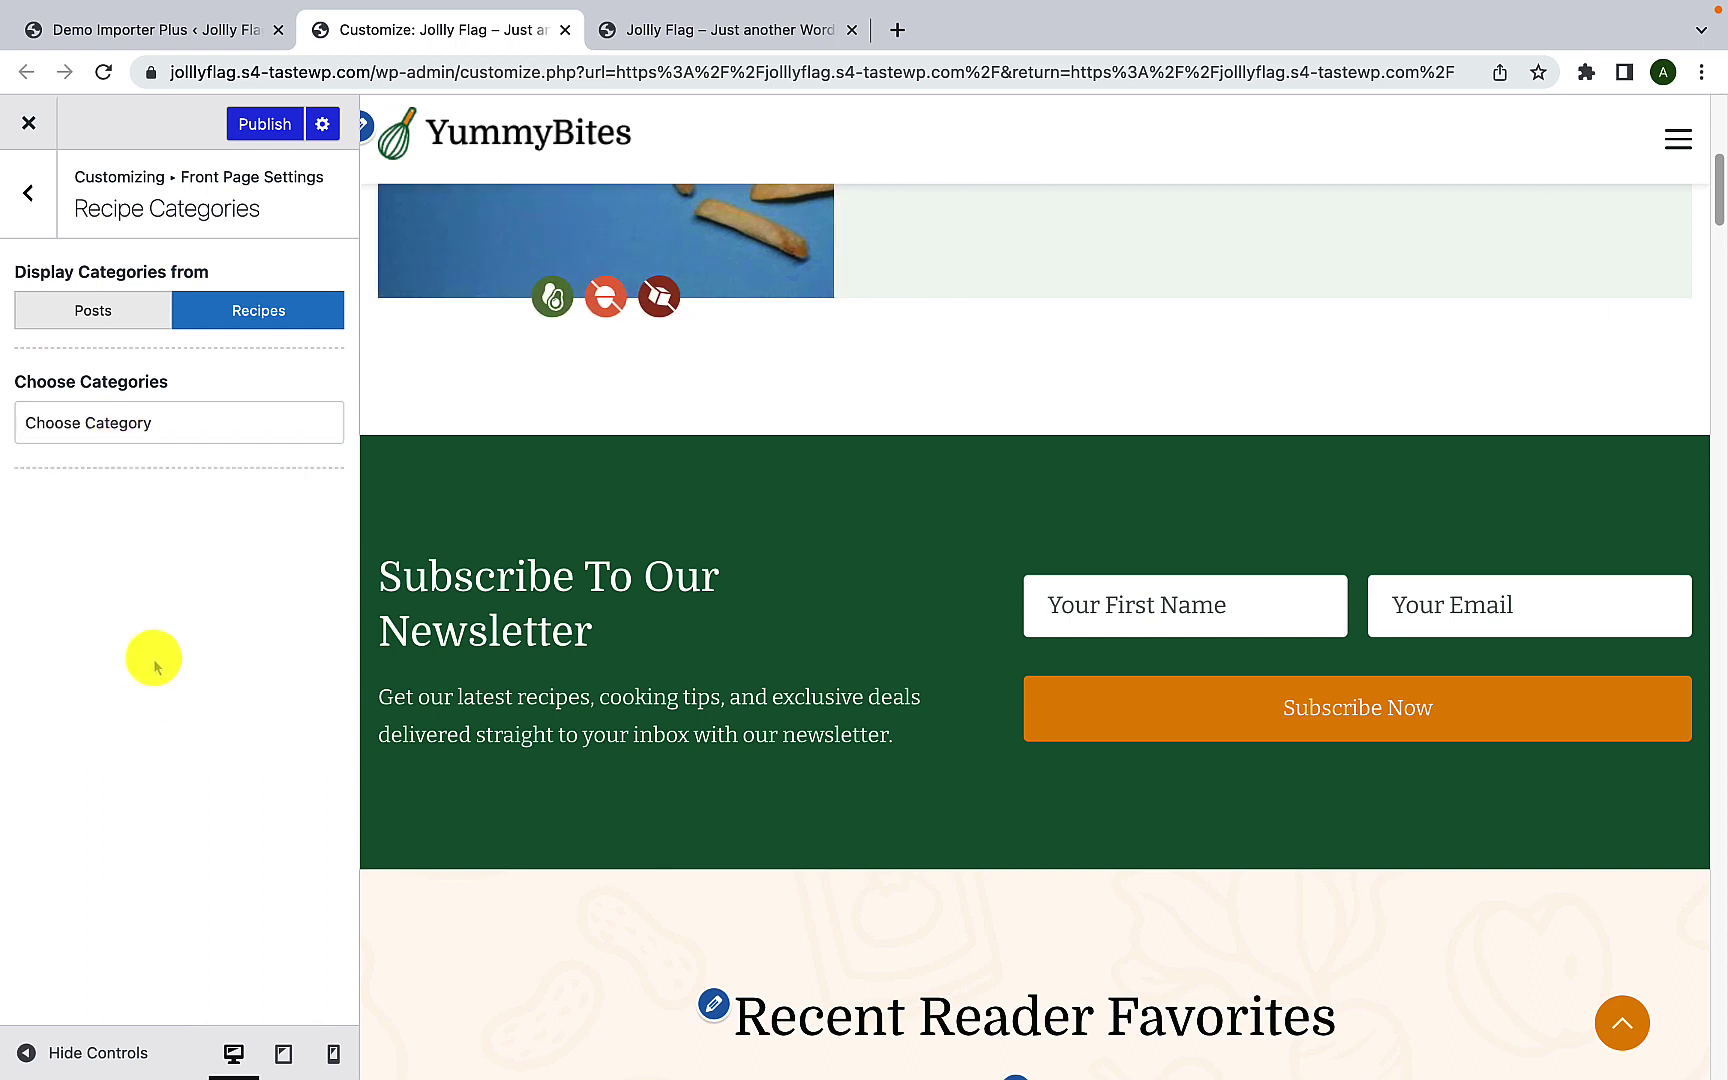
Step: Choose Lunch, Desert, Dinner and Breakfast as the recipe categories to display
click(149, 420)
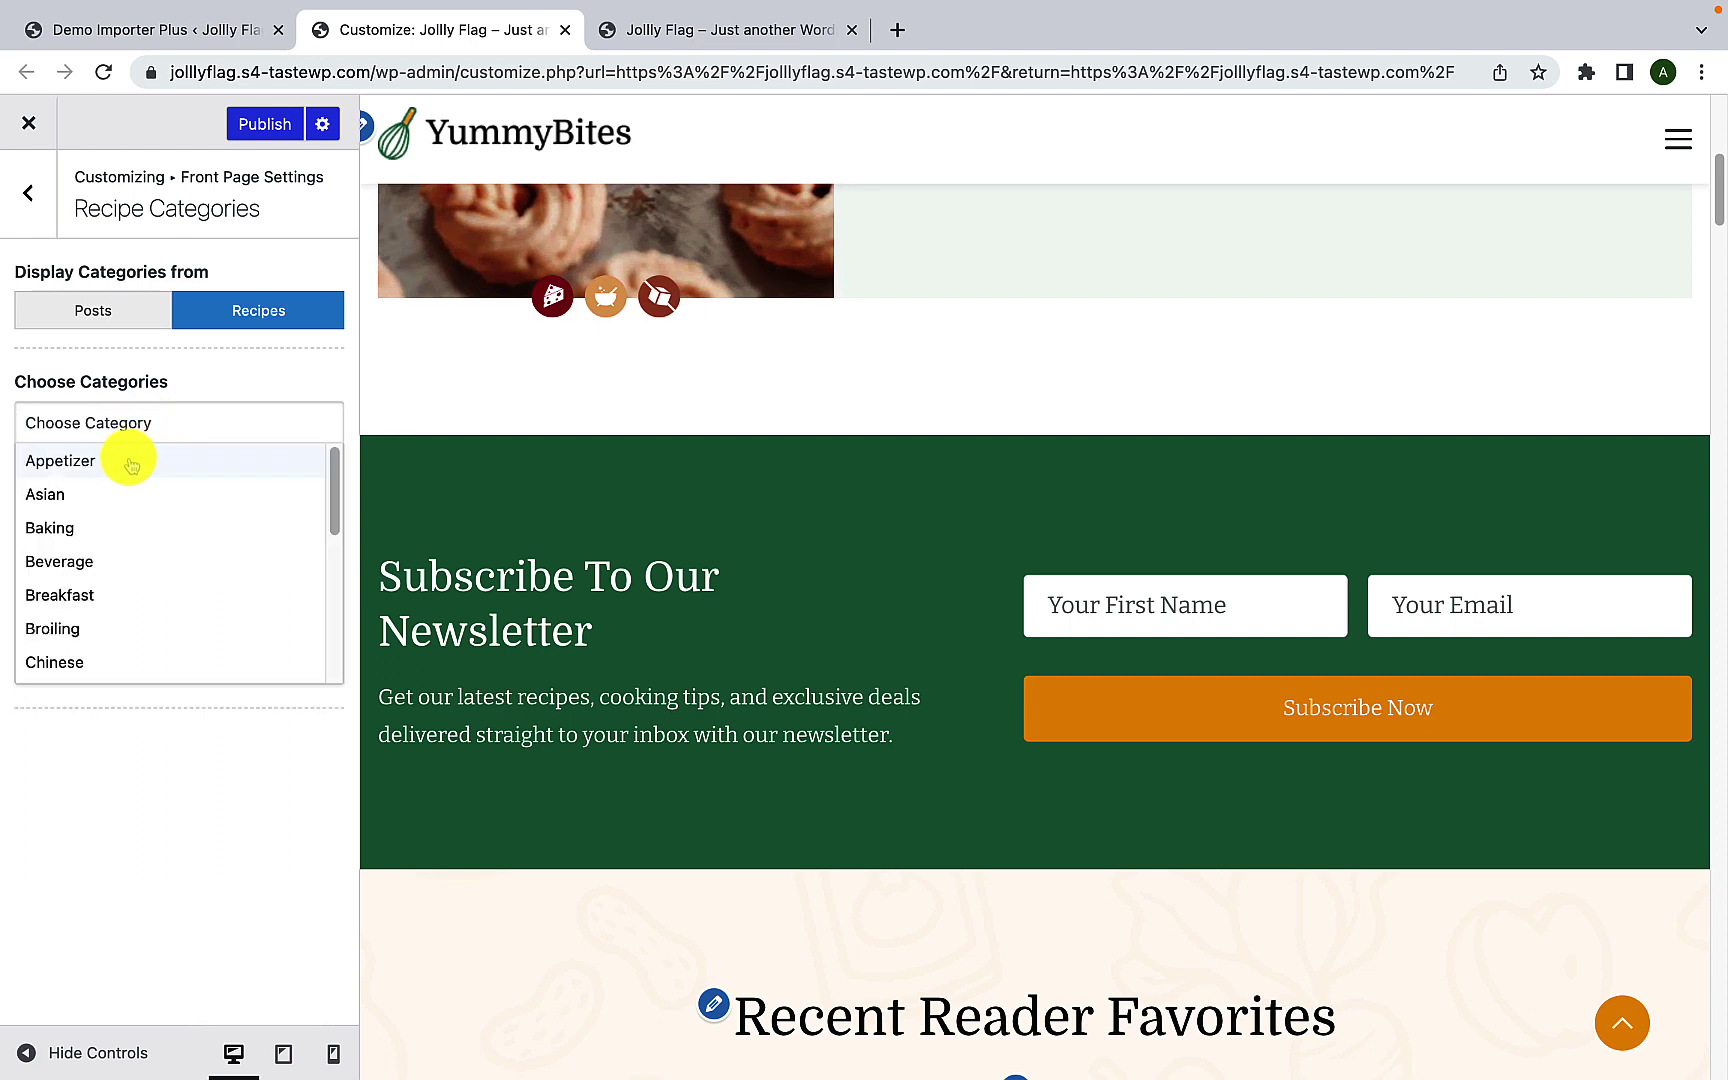
scroll(104, 606, down, 8)
scroll(108, 617, up, 5)
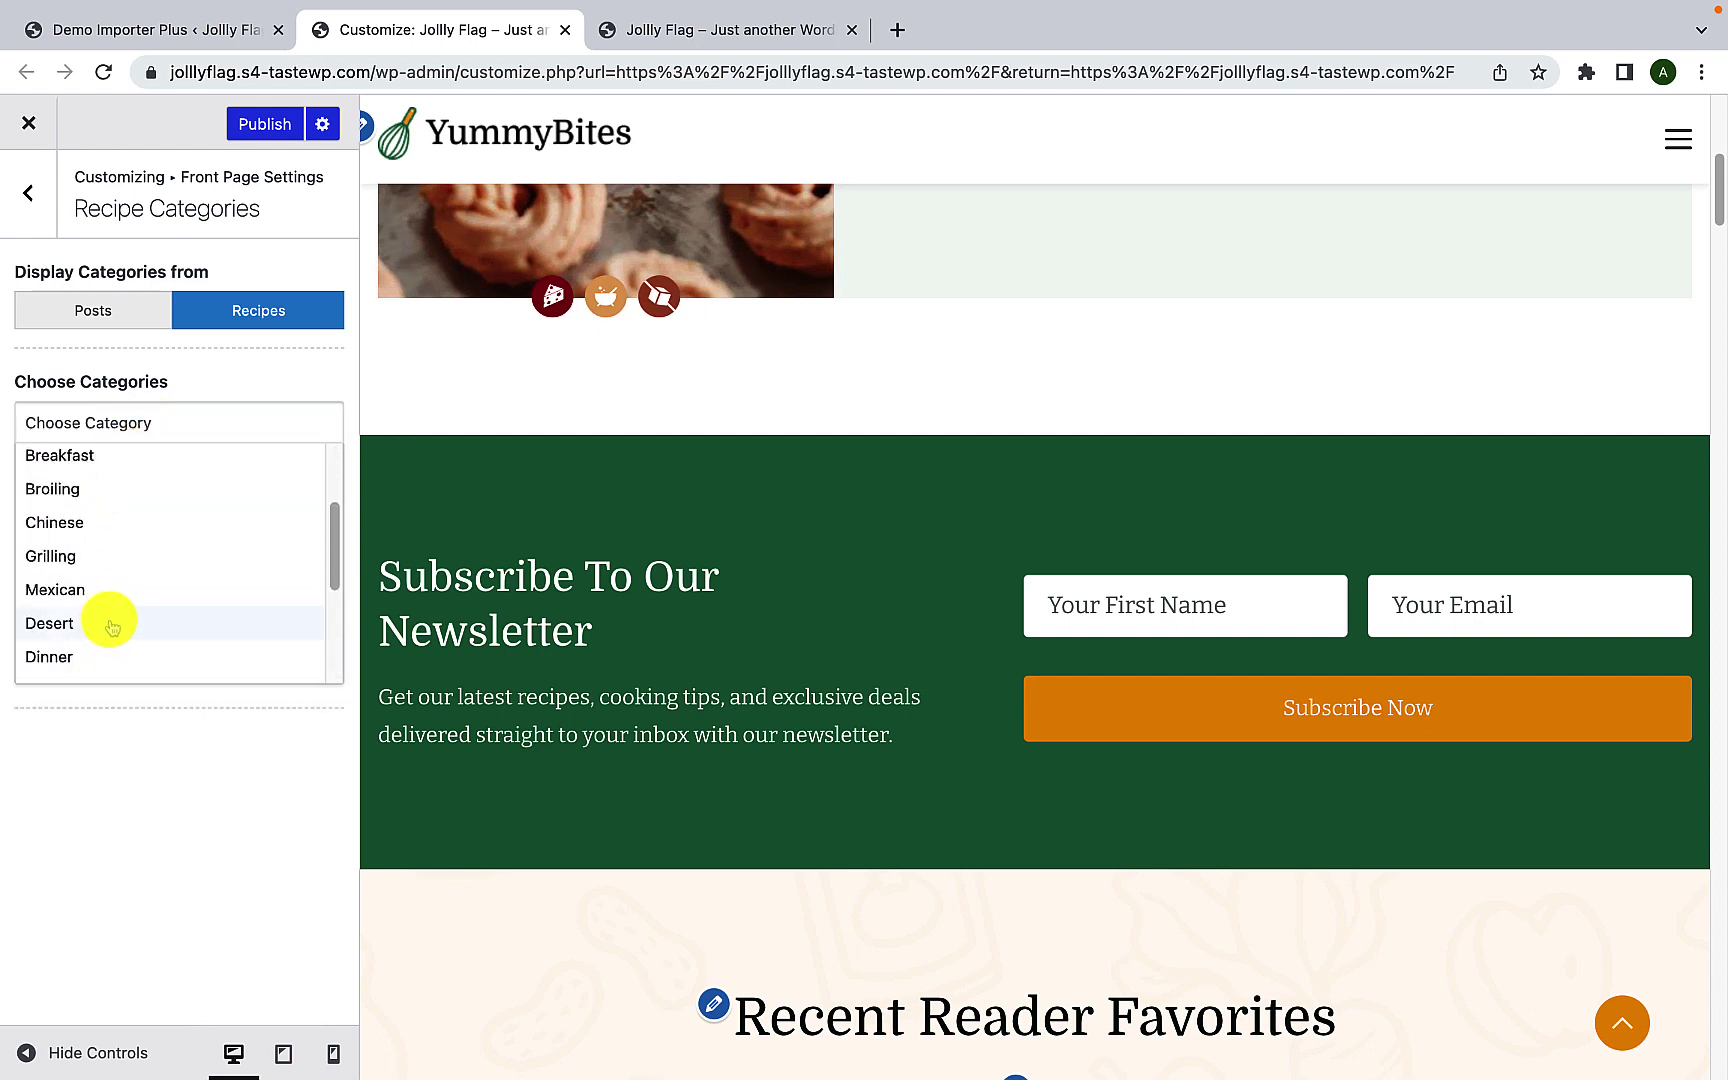
scroll(114, 620, up, 3)
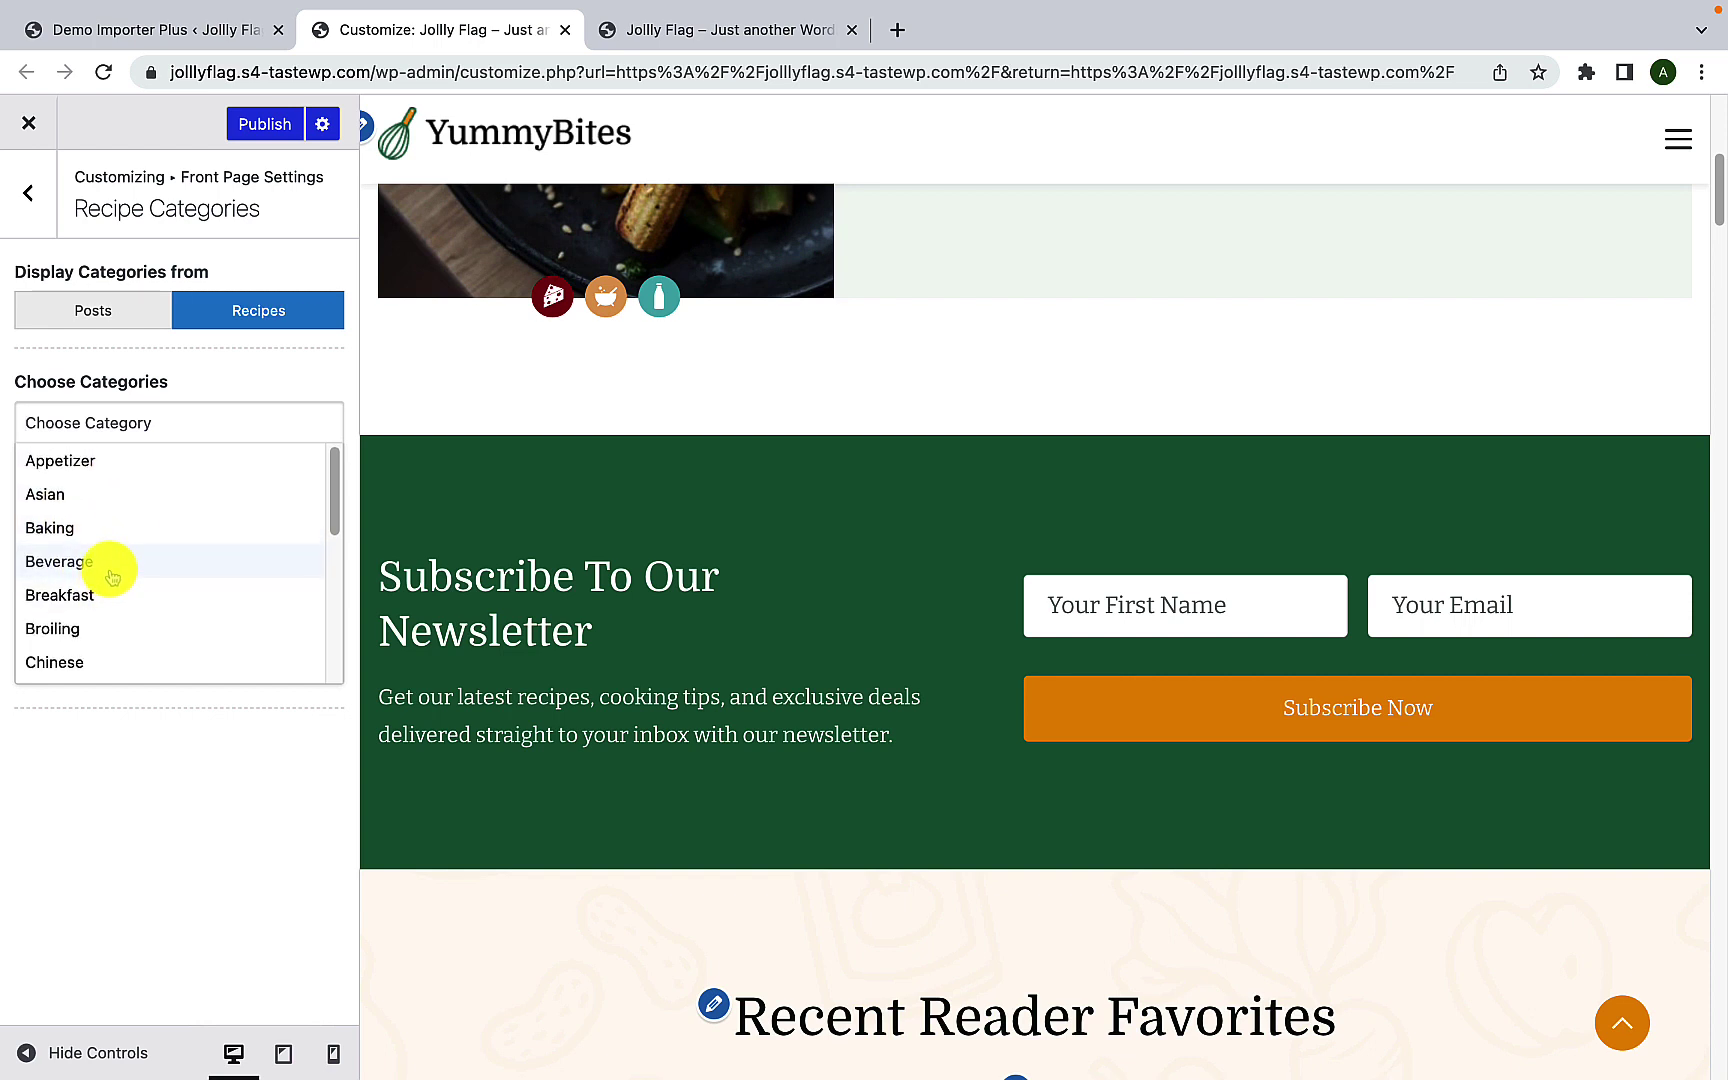
scroll(110, 575, down, 5)
scroll(97, 611, up, 5)
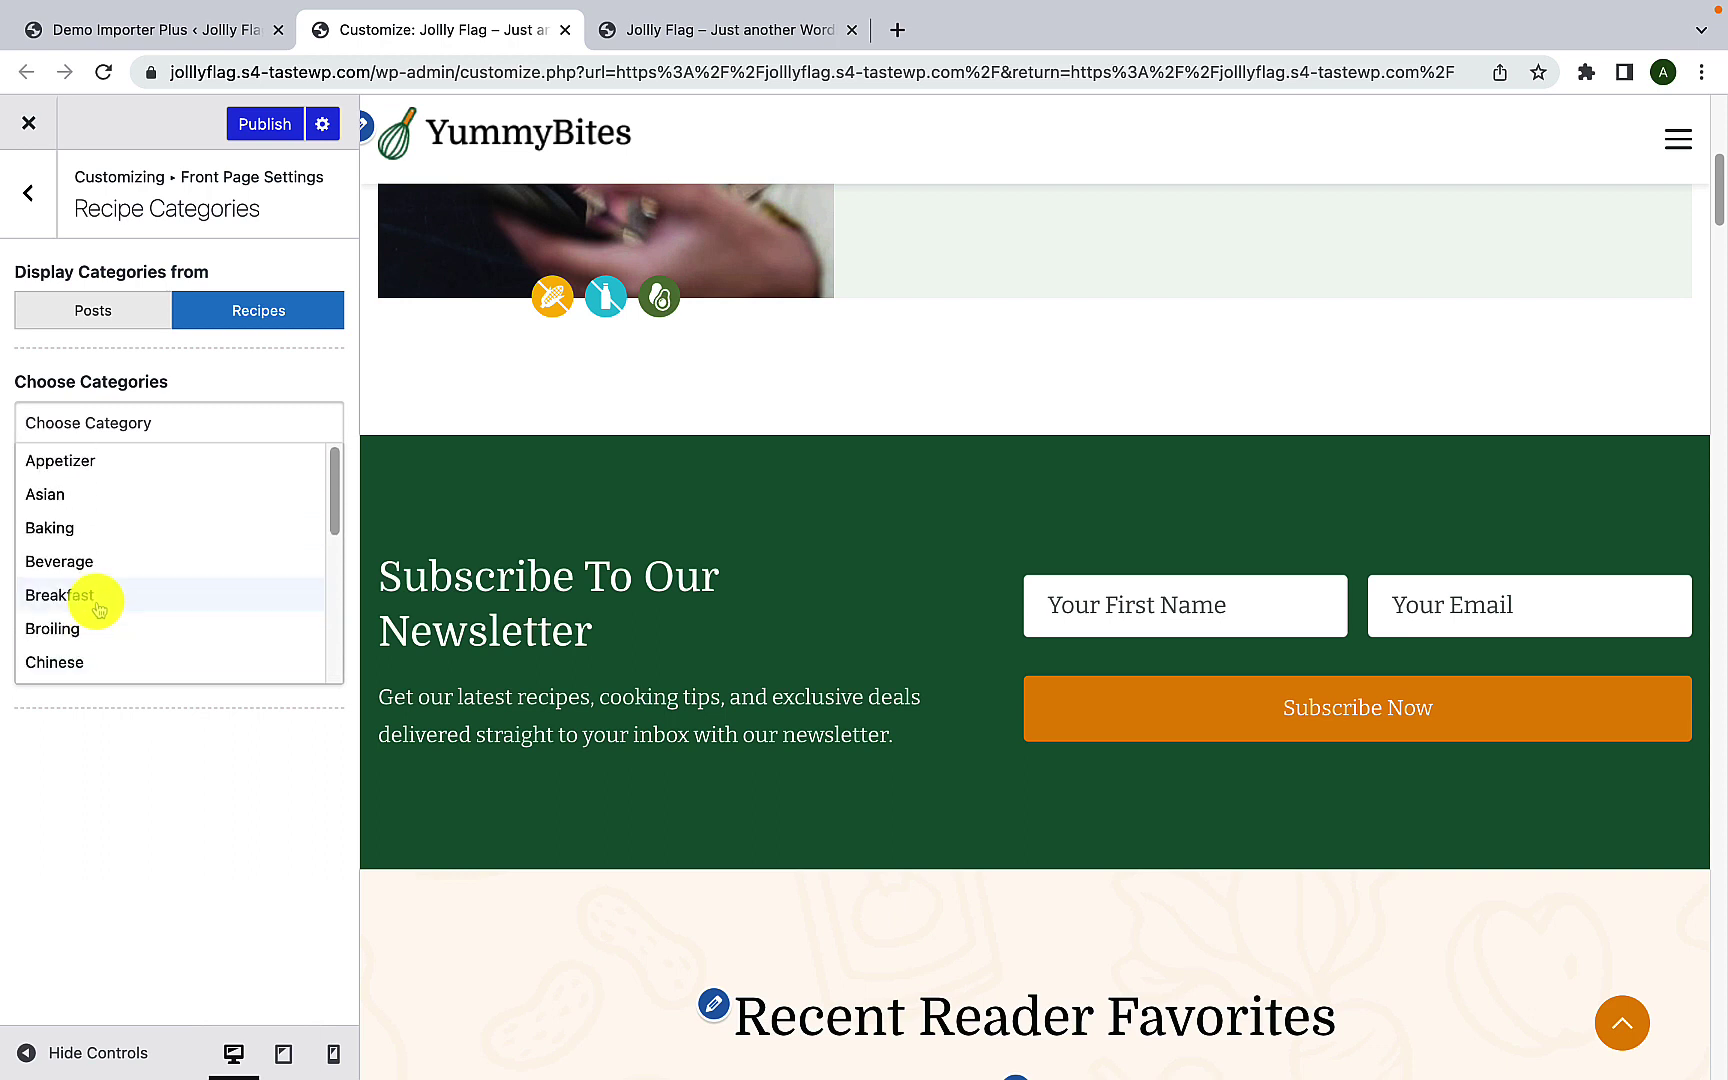
scroll(97, 605, down, 5)
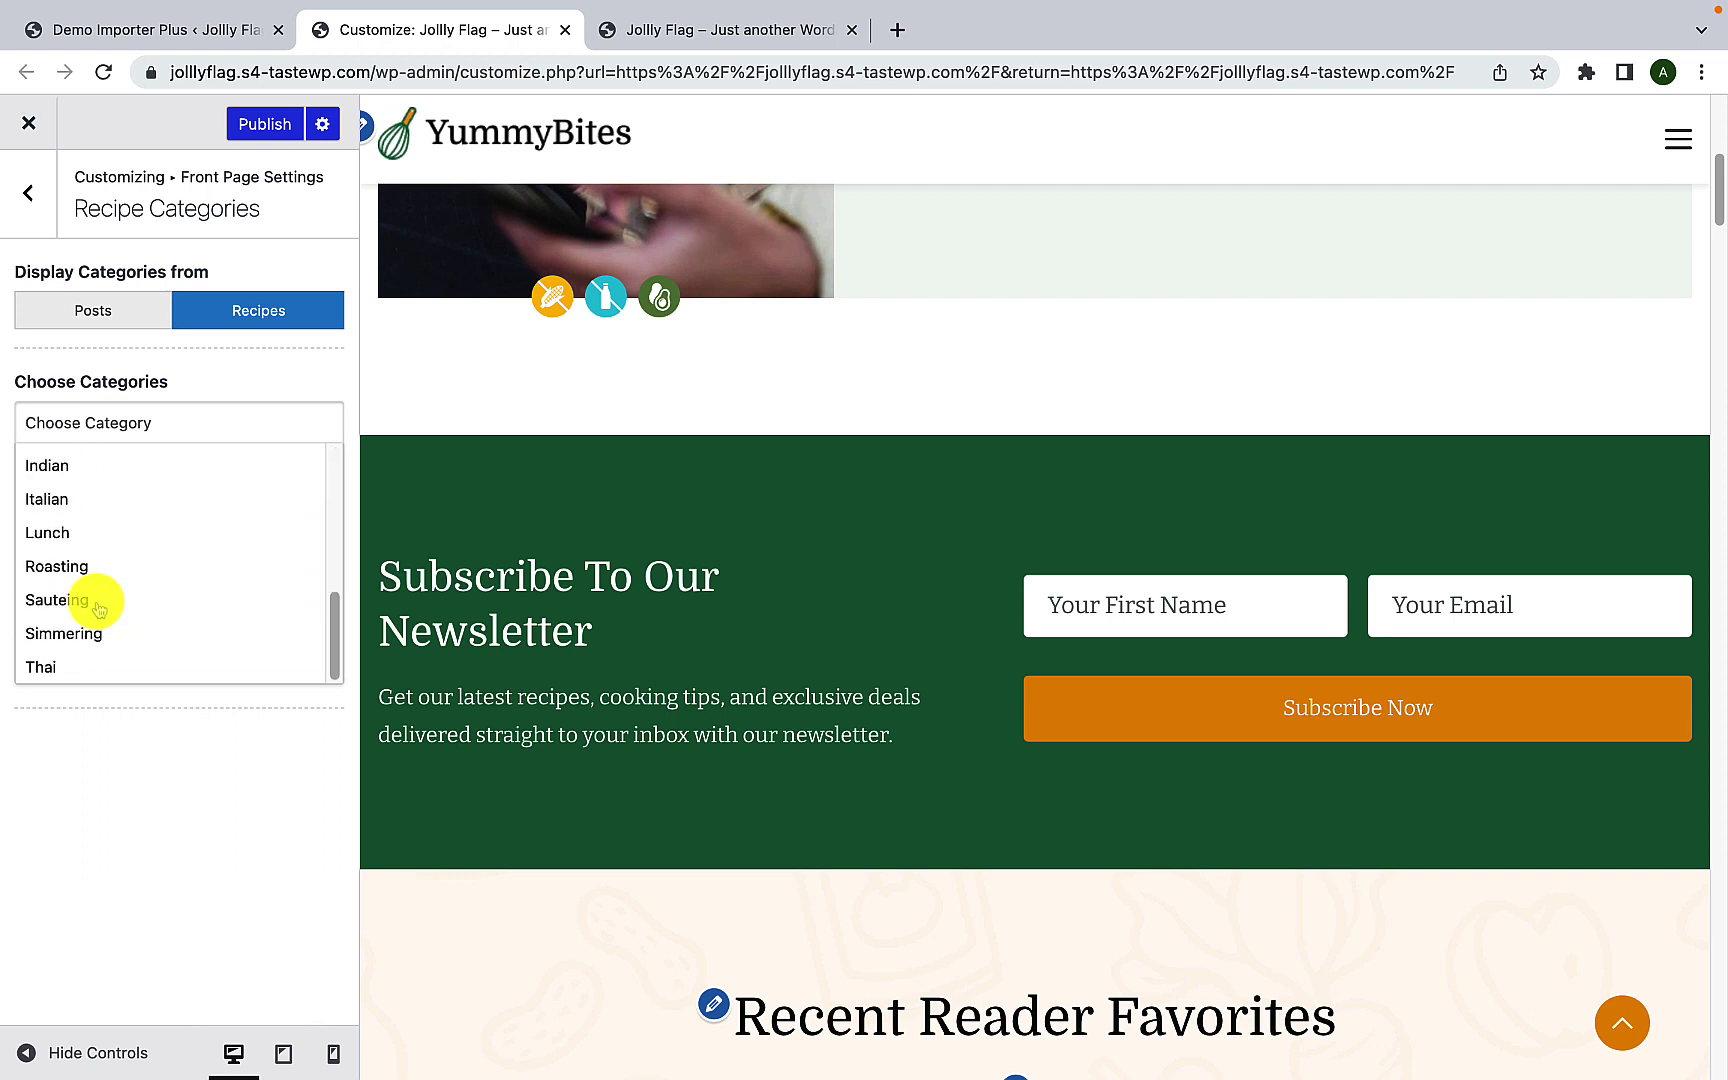
click(96, 532)
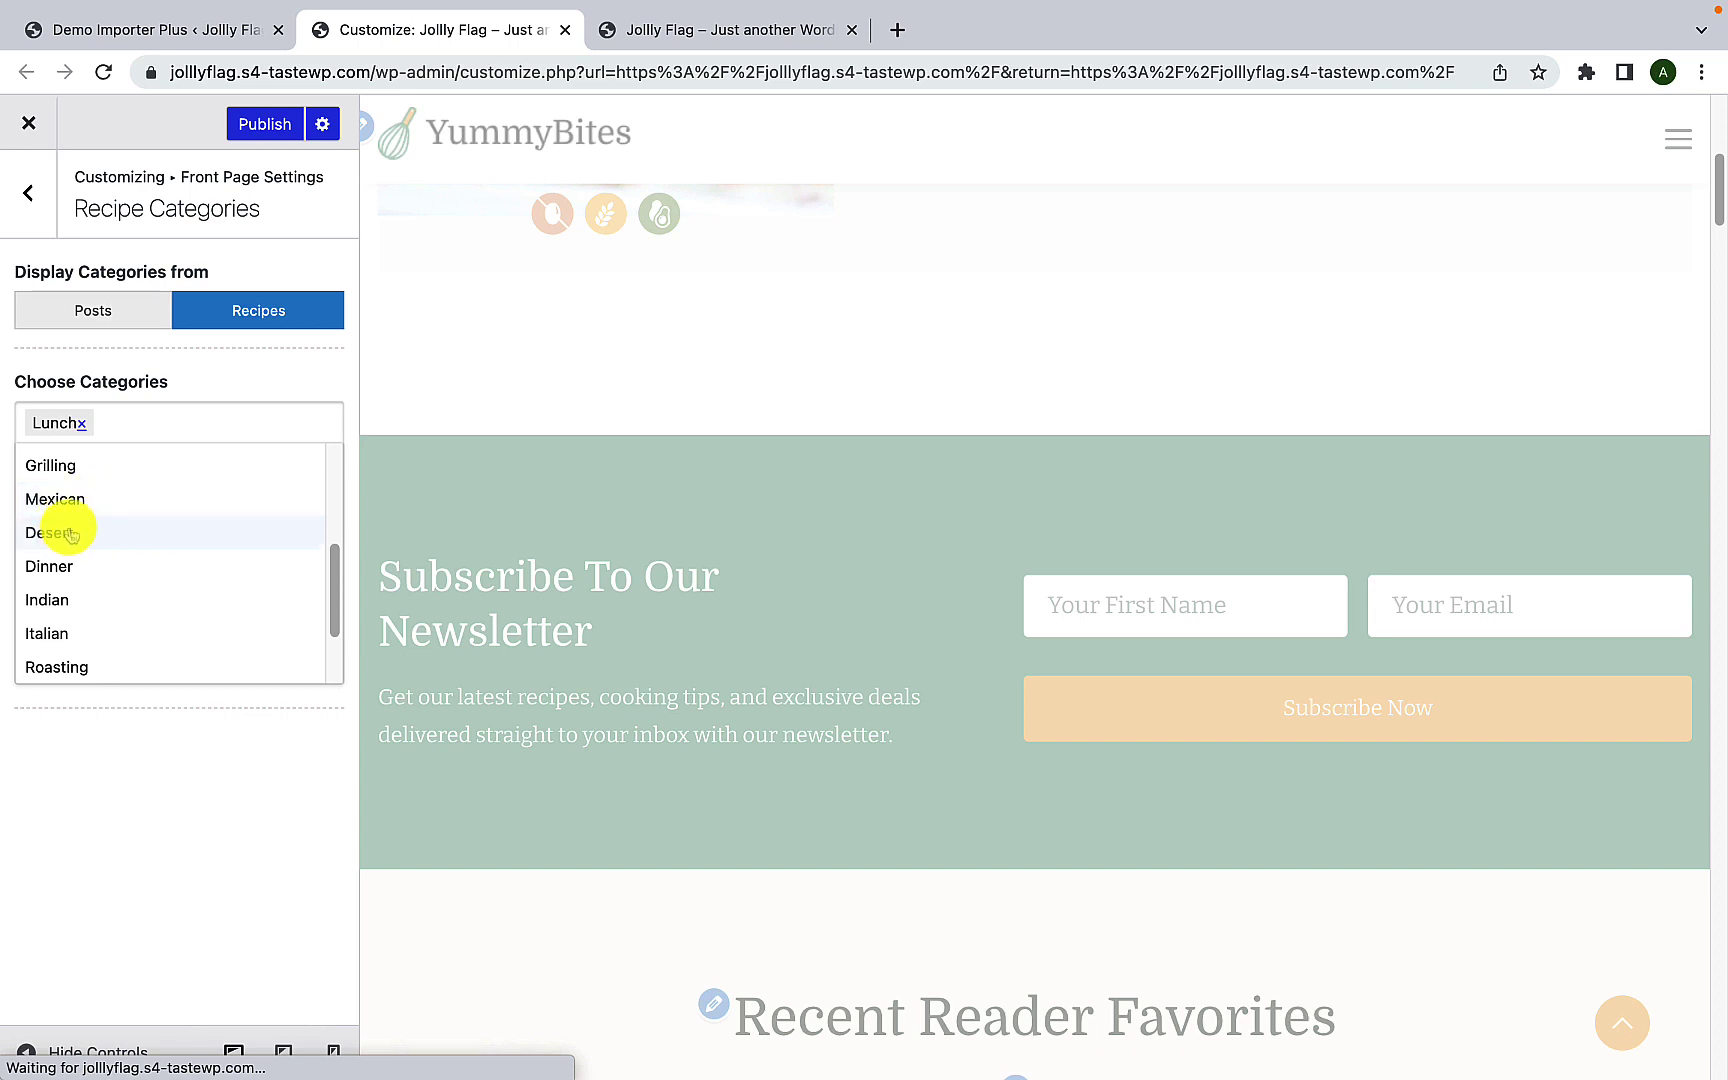
click(62, 532)
scroll(90, 610, down, 1)
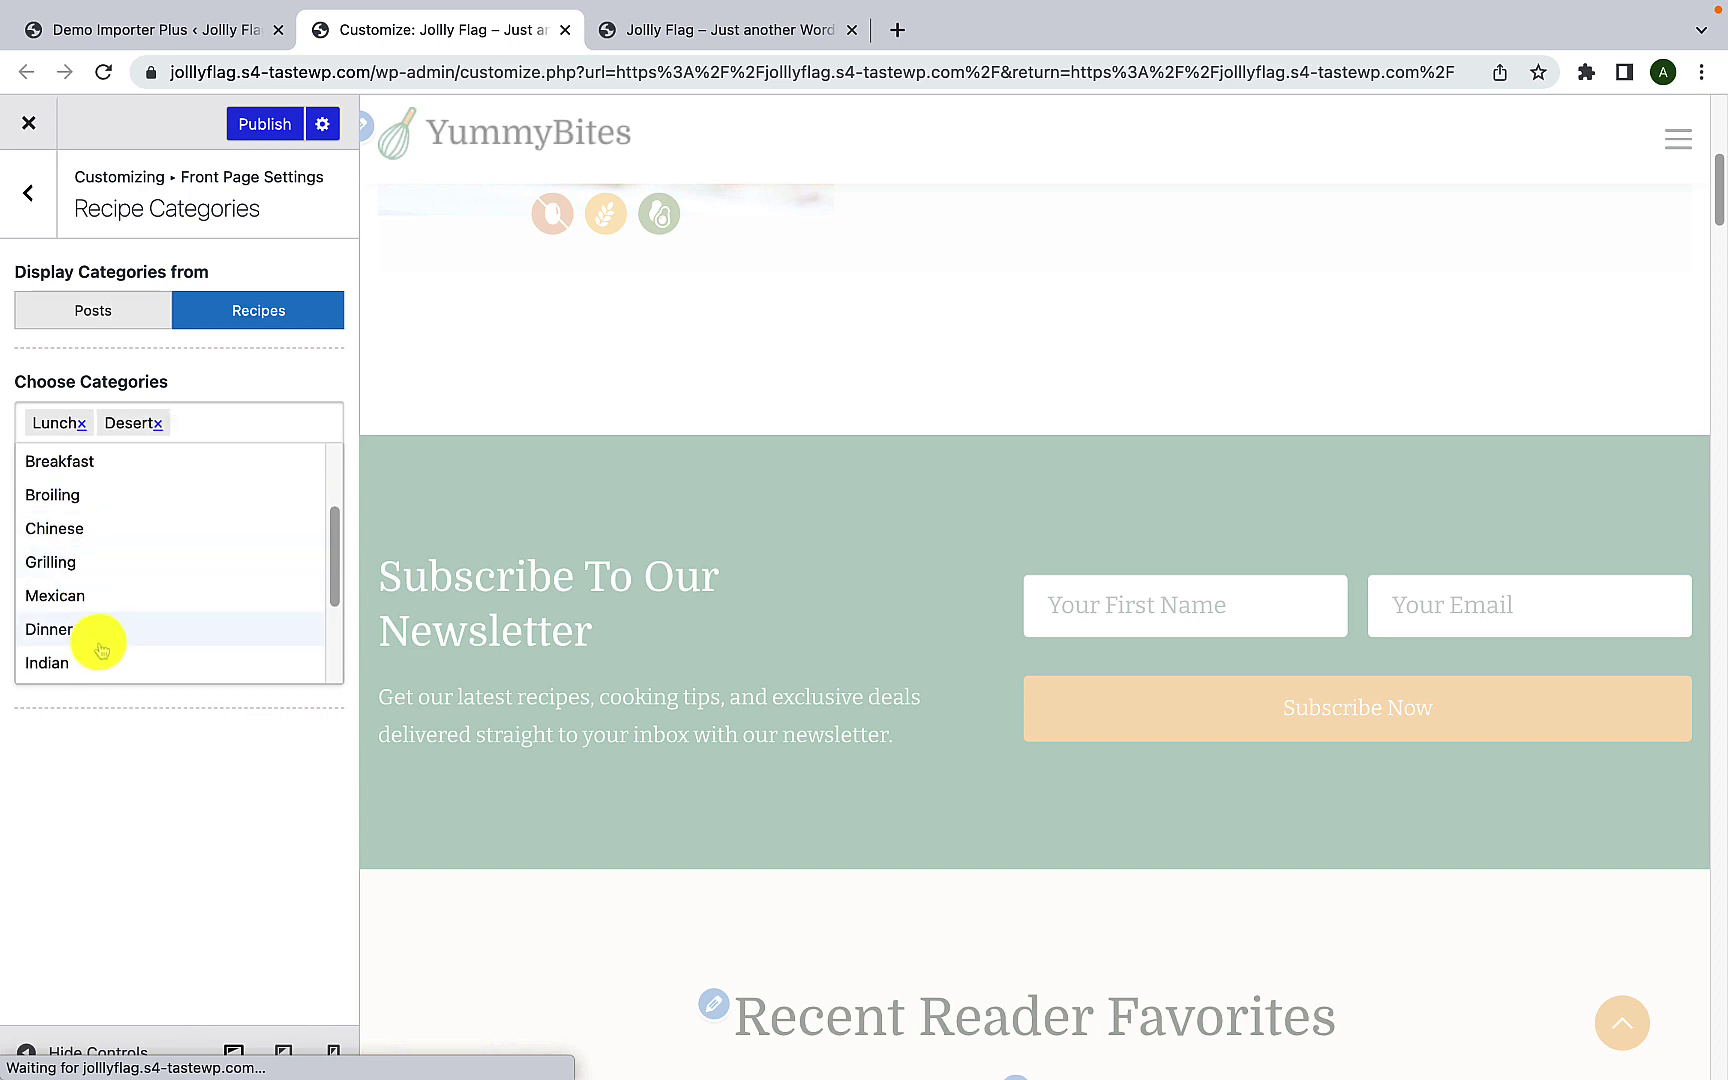
click(98, 632)
scroll(100, 636, down, 3)
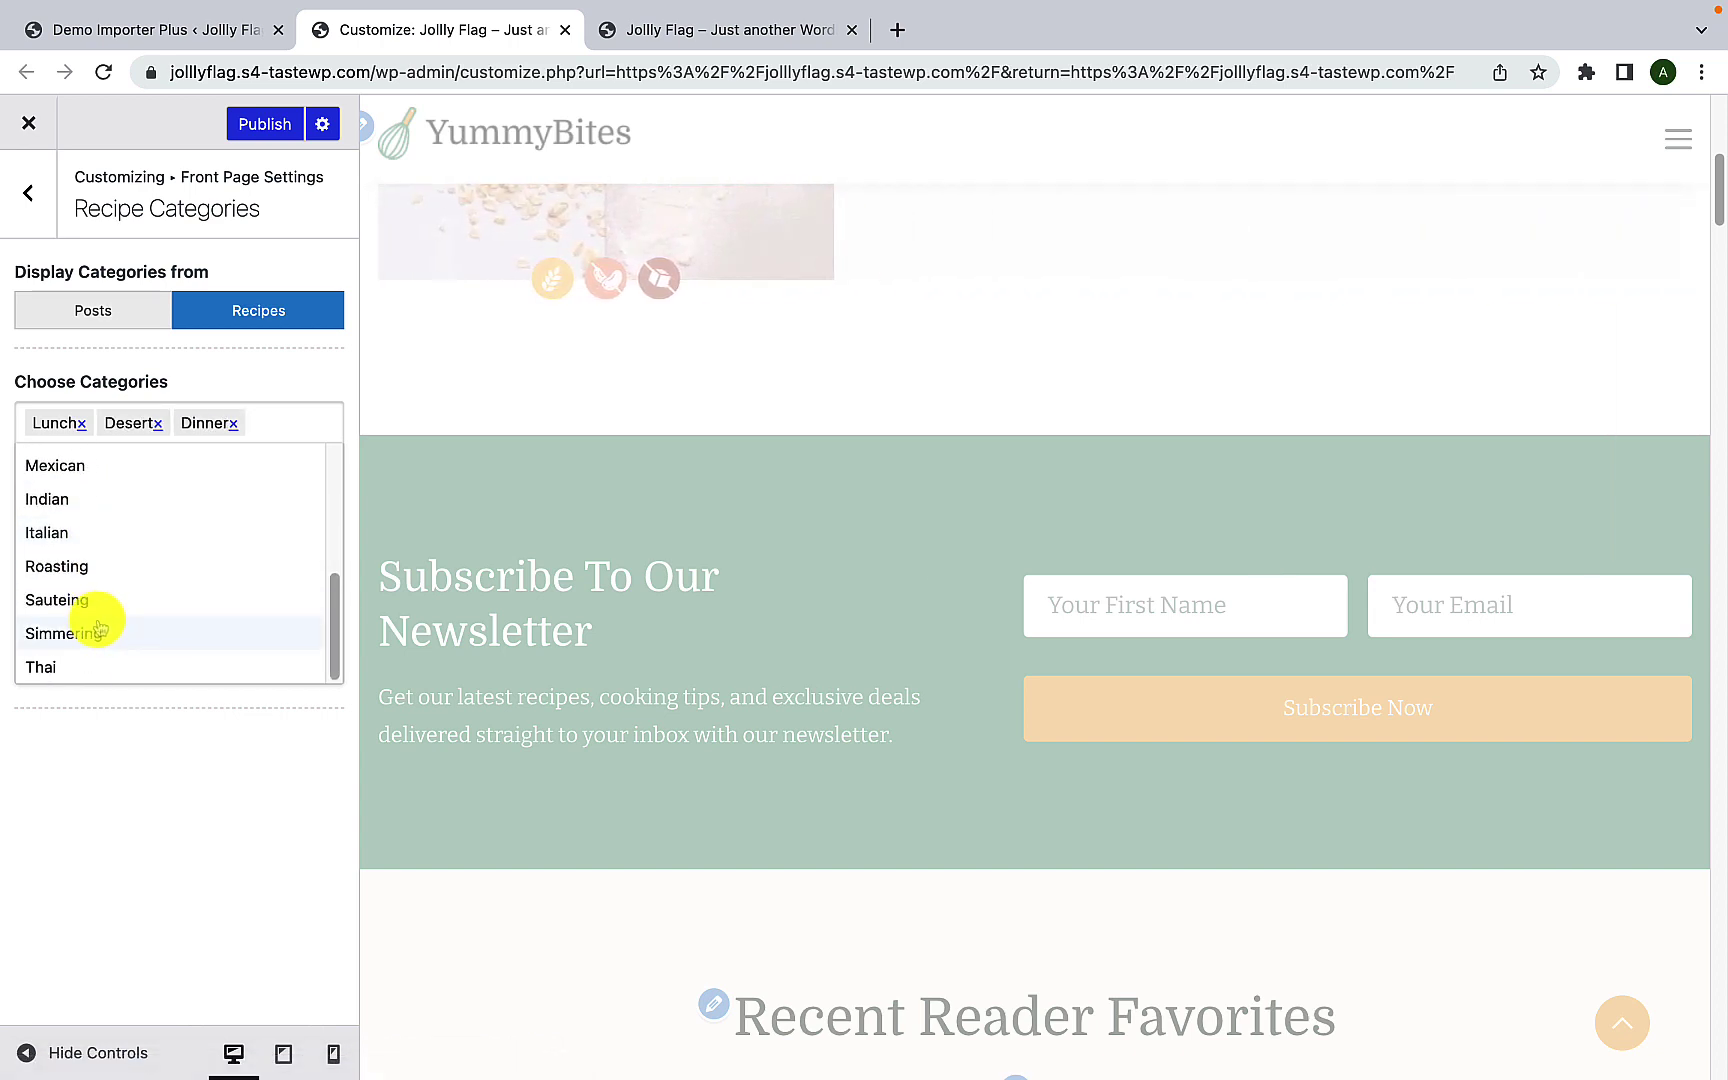
scroll(100, 626, up, 5)
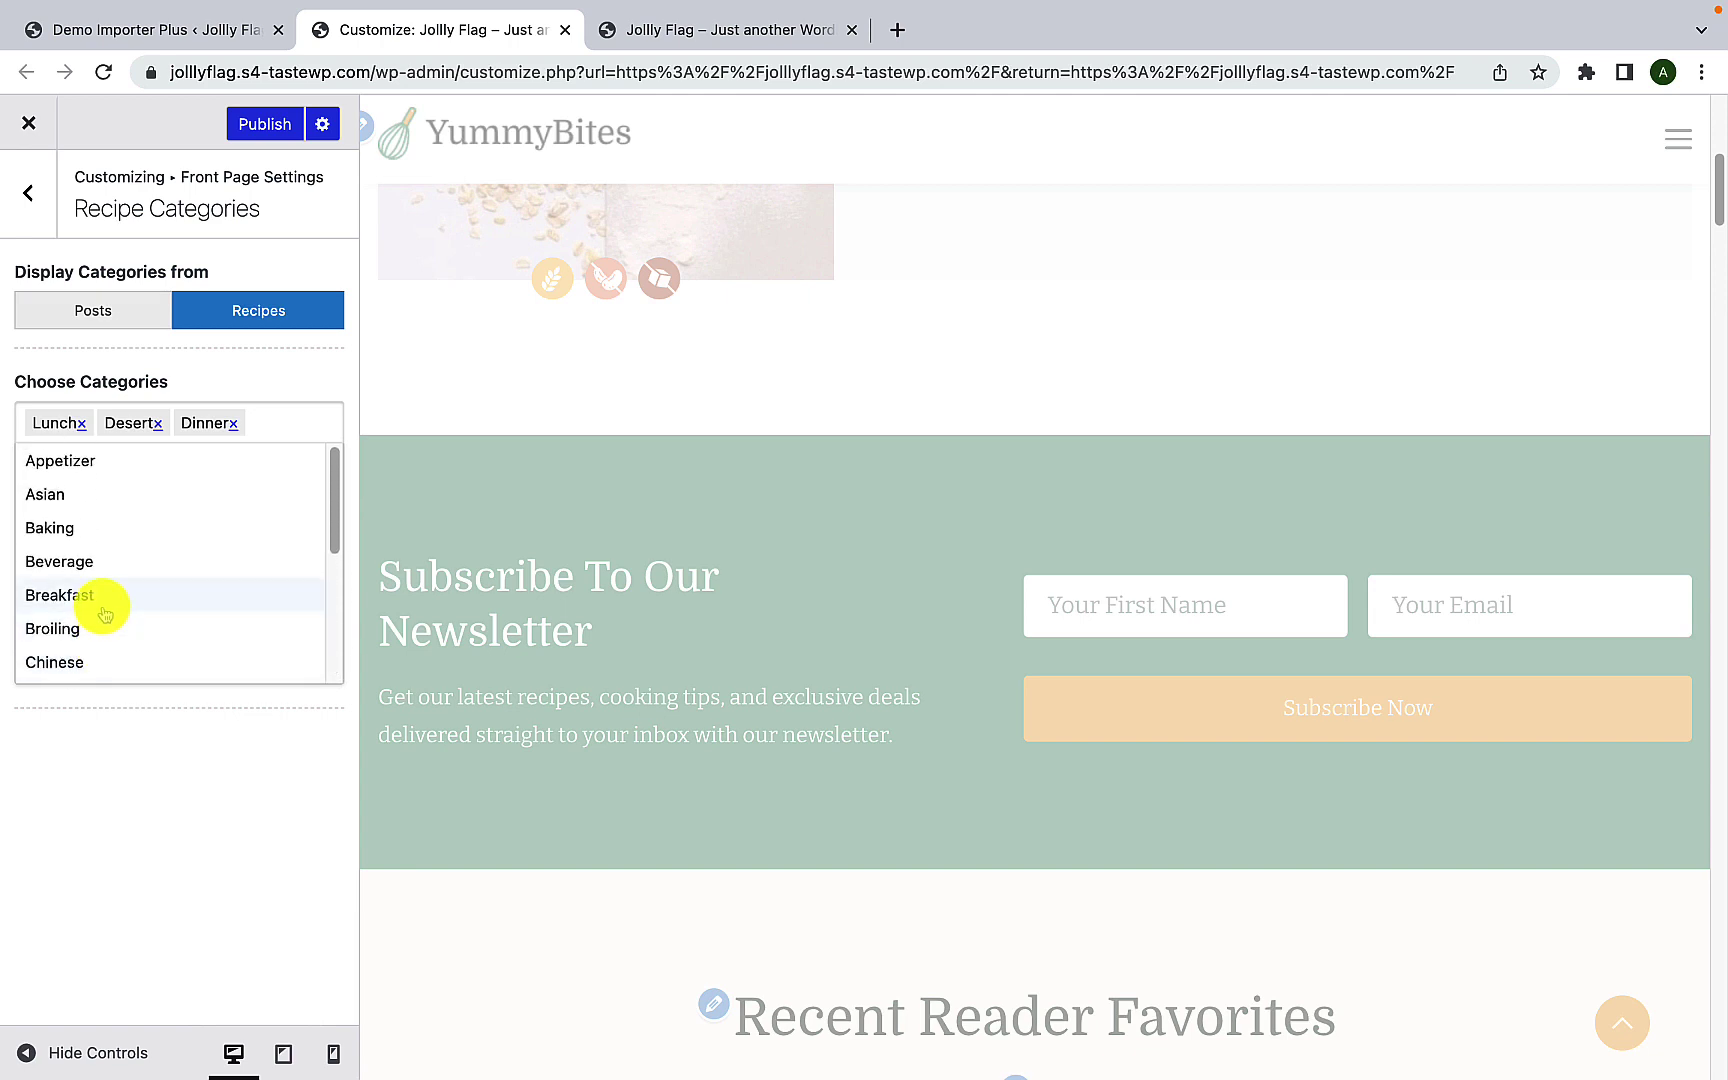
click(105, 612)
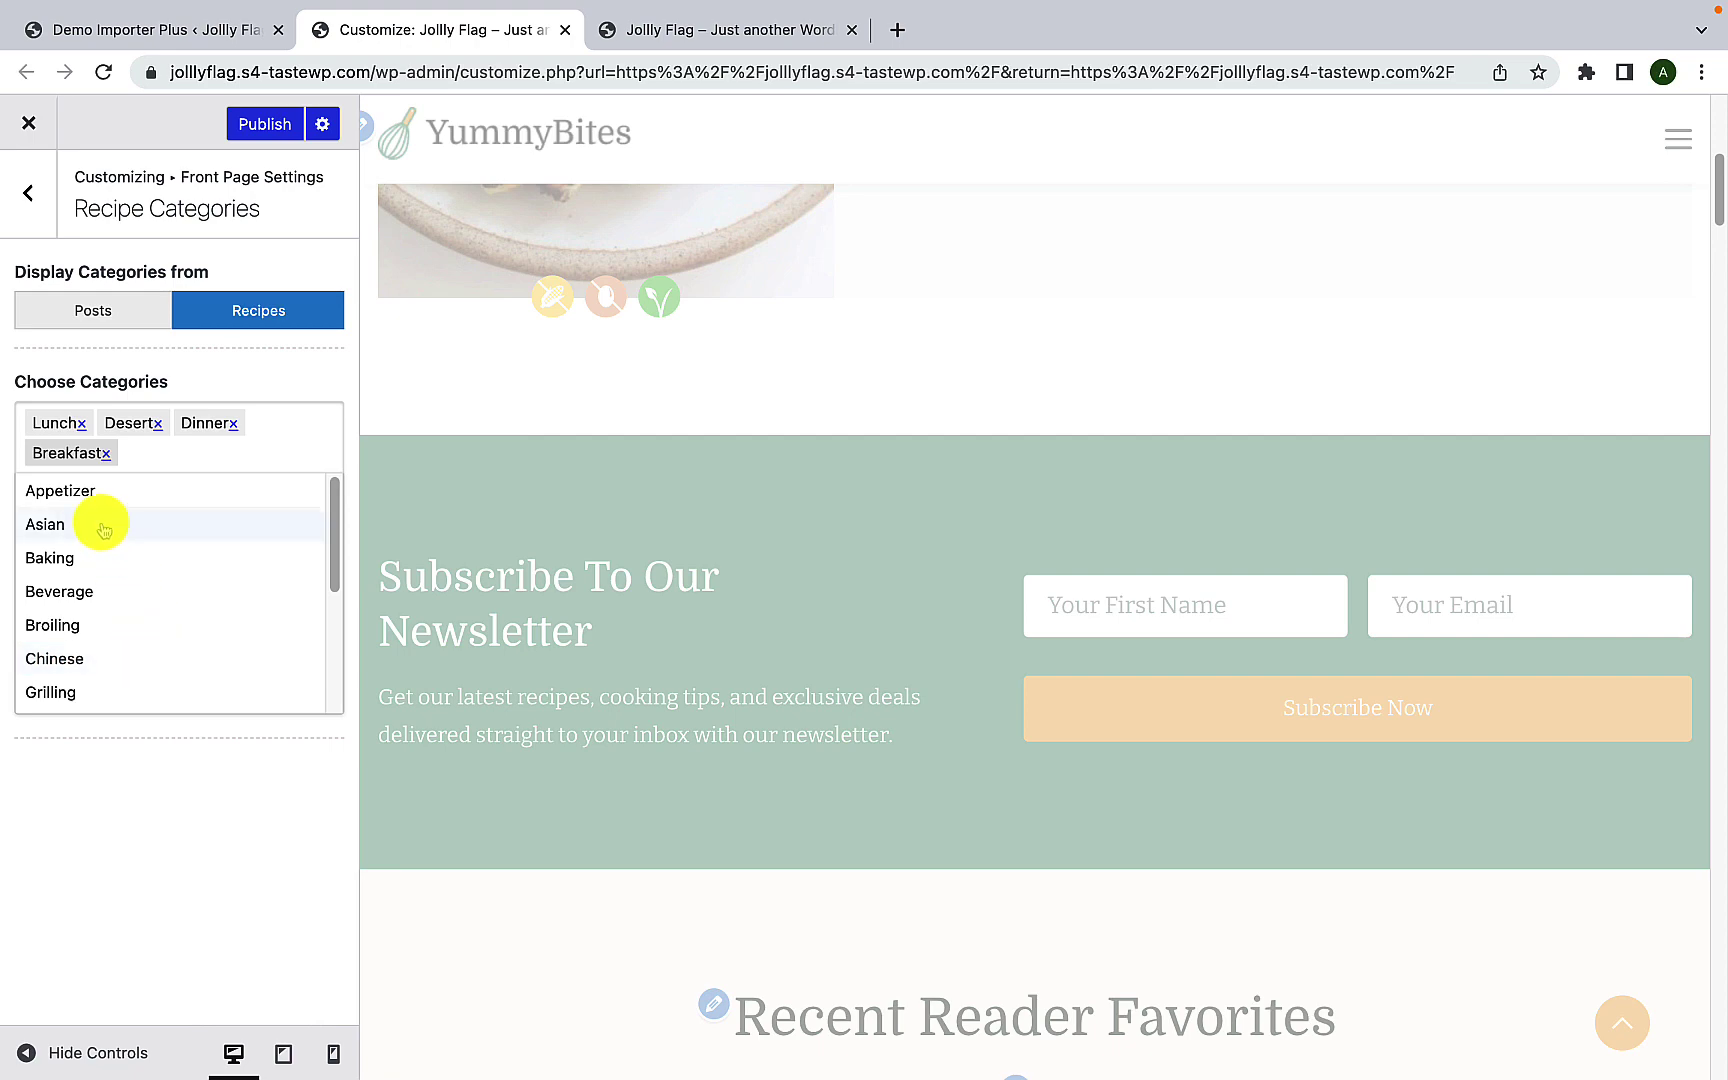
Step: Add Appetizer, Sauteing, Asian, Thai, Chinese and Indian to the displayed recipe categories, and remove Sauteing again
click(100, 490)
scroll(102, 600, down, 3)
click(104, 658)
scroll(114, 630, up, 2)
click(110, 493)
scroll(127, 630, down, 3)
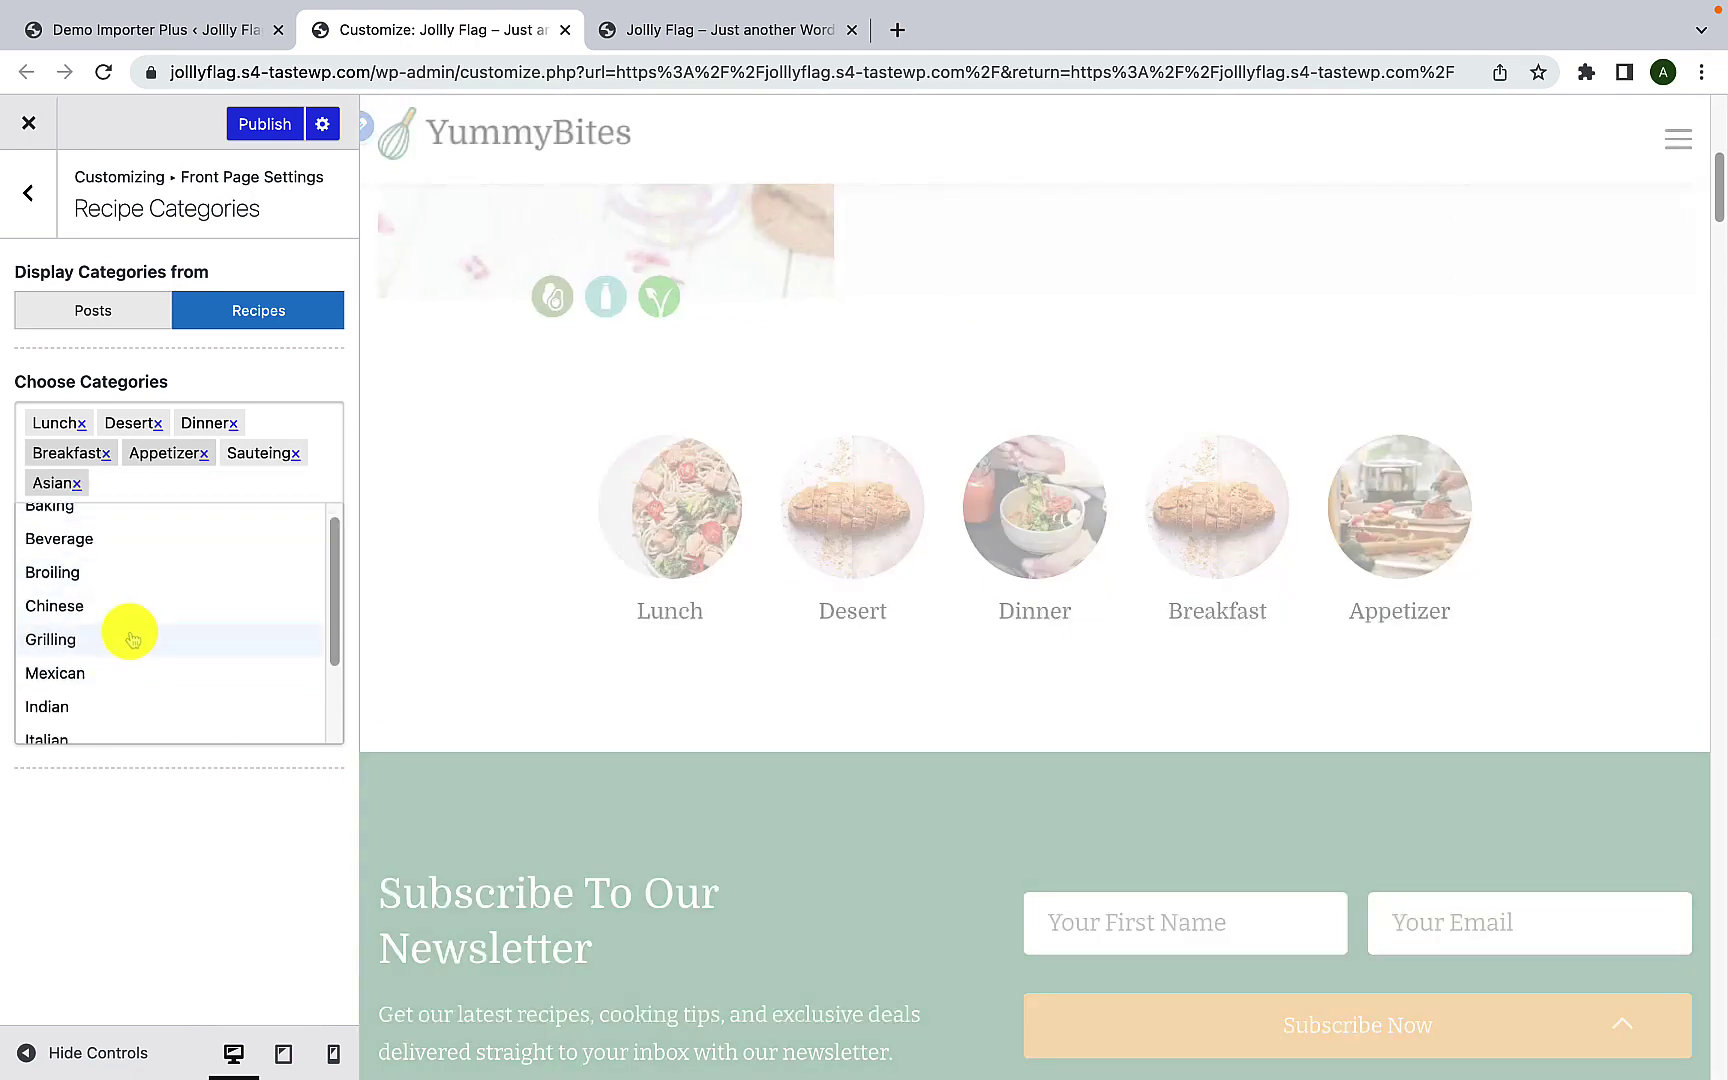
click(113, 696)
scroll(112, 696, up, 3)
click(105, 624)
click(102, 688)
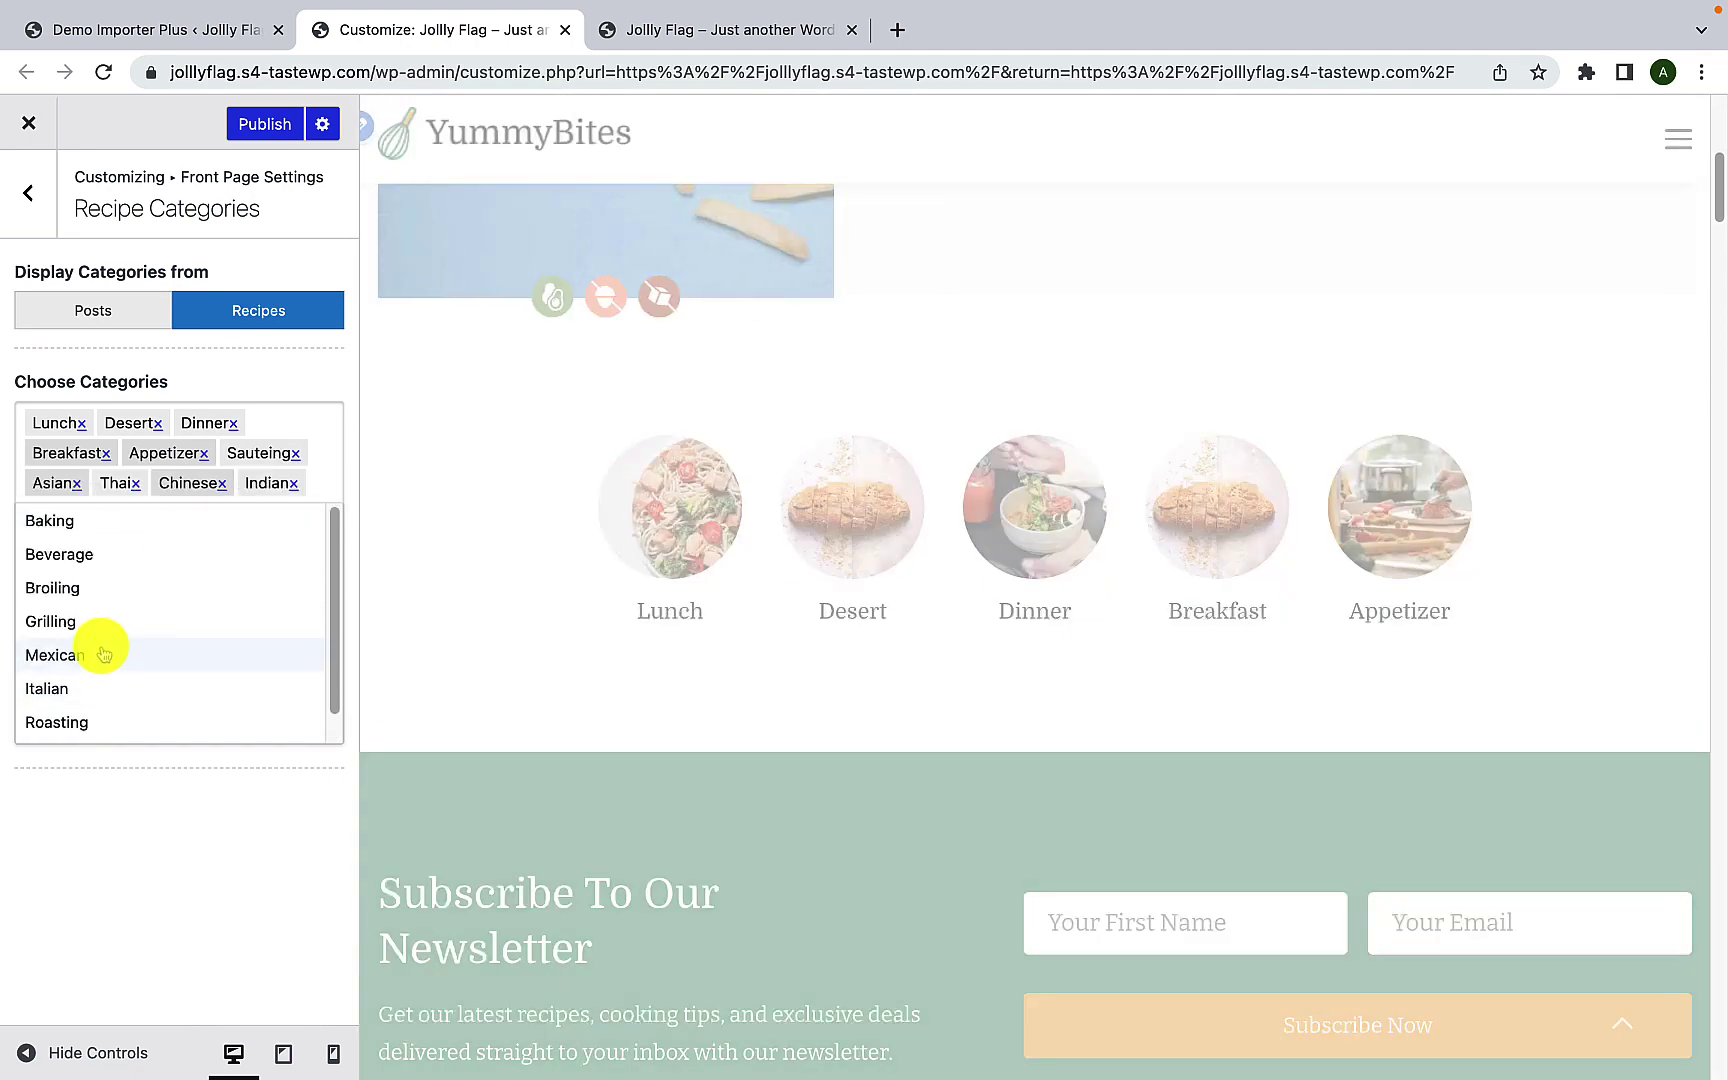
click(295, 453)
click(280, 380)
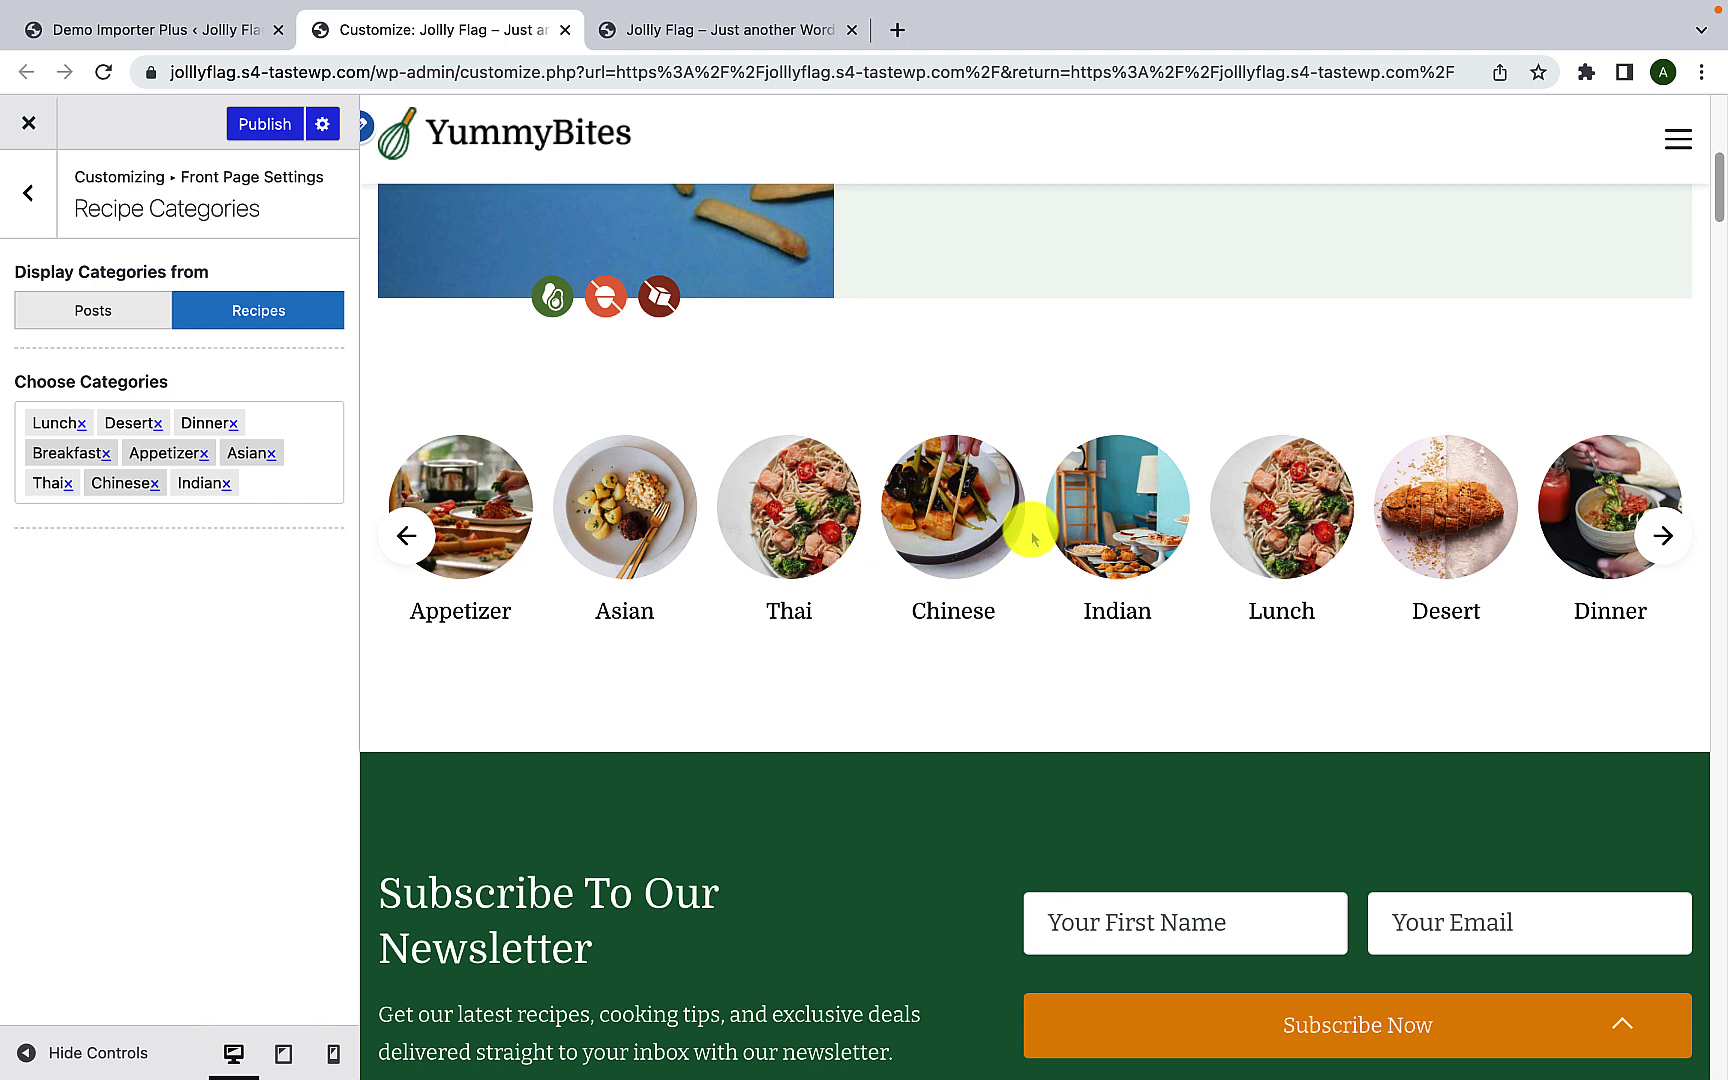
Step: Publish the recipe category selection and reload the live home page to check its category slider
click(252, 134)
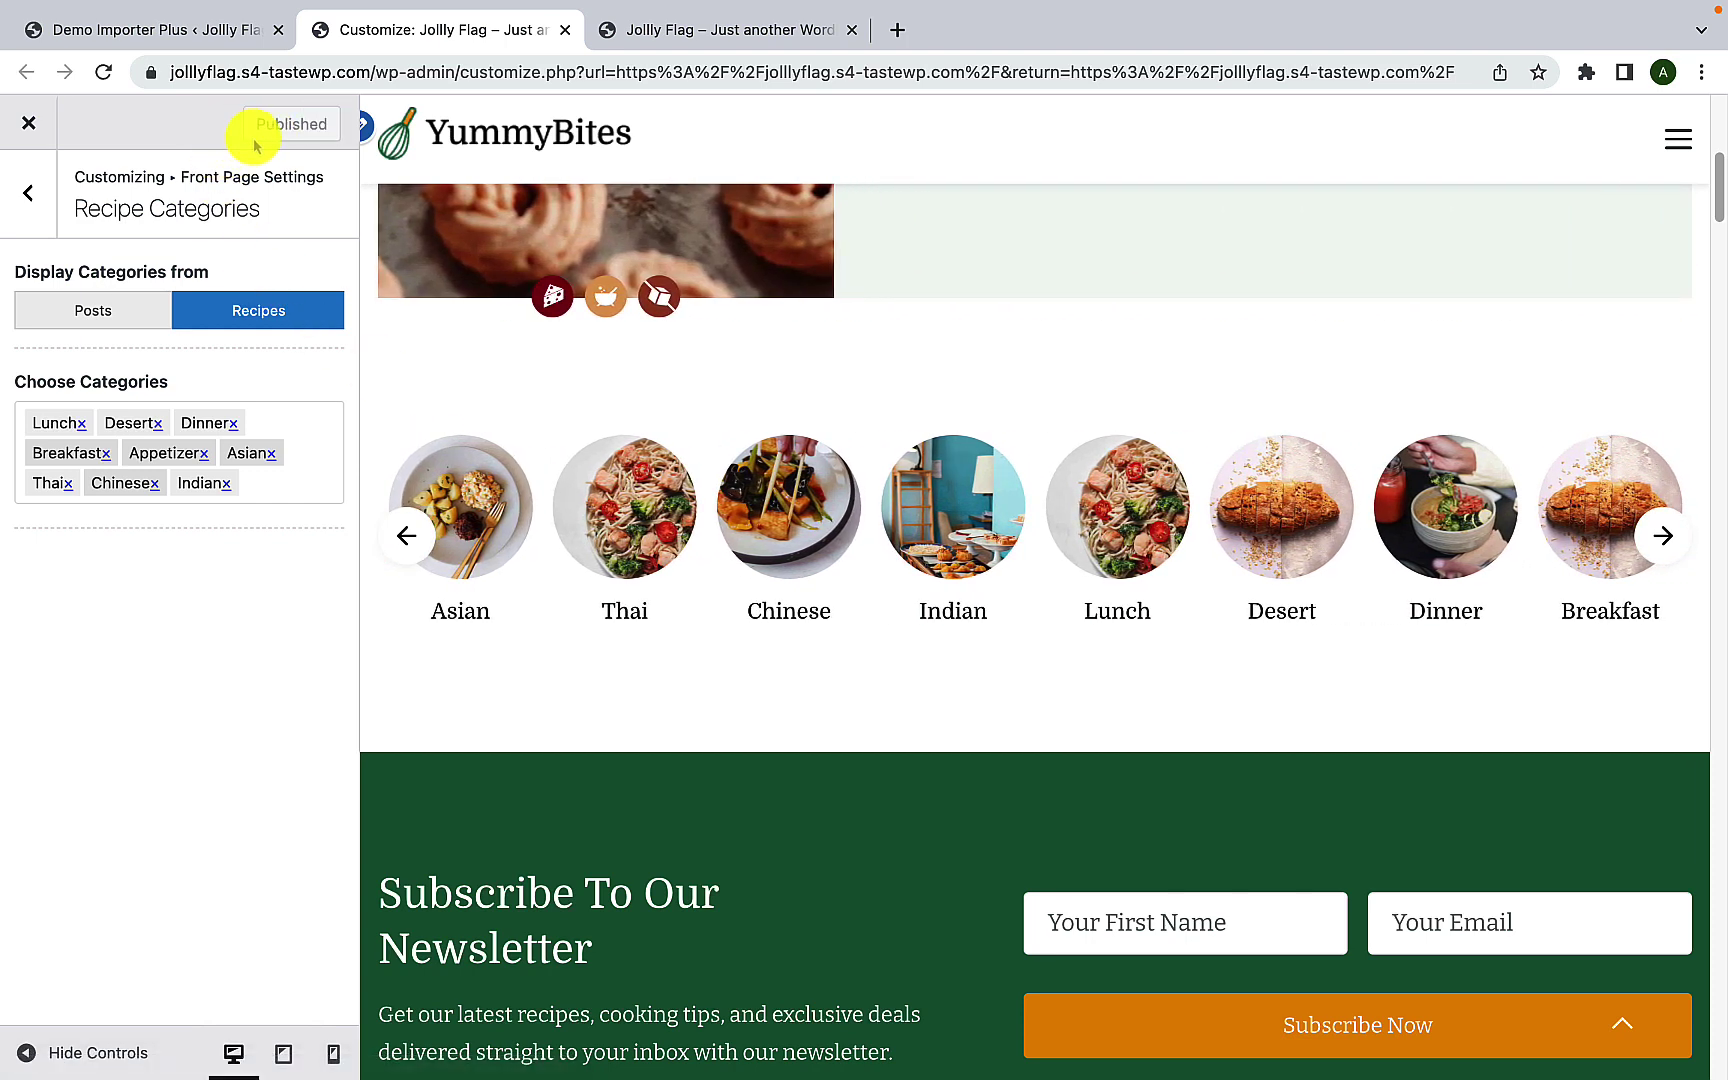
click(679, 42)
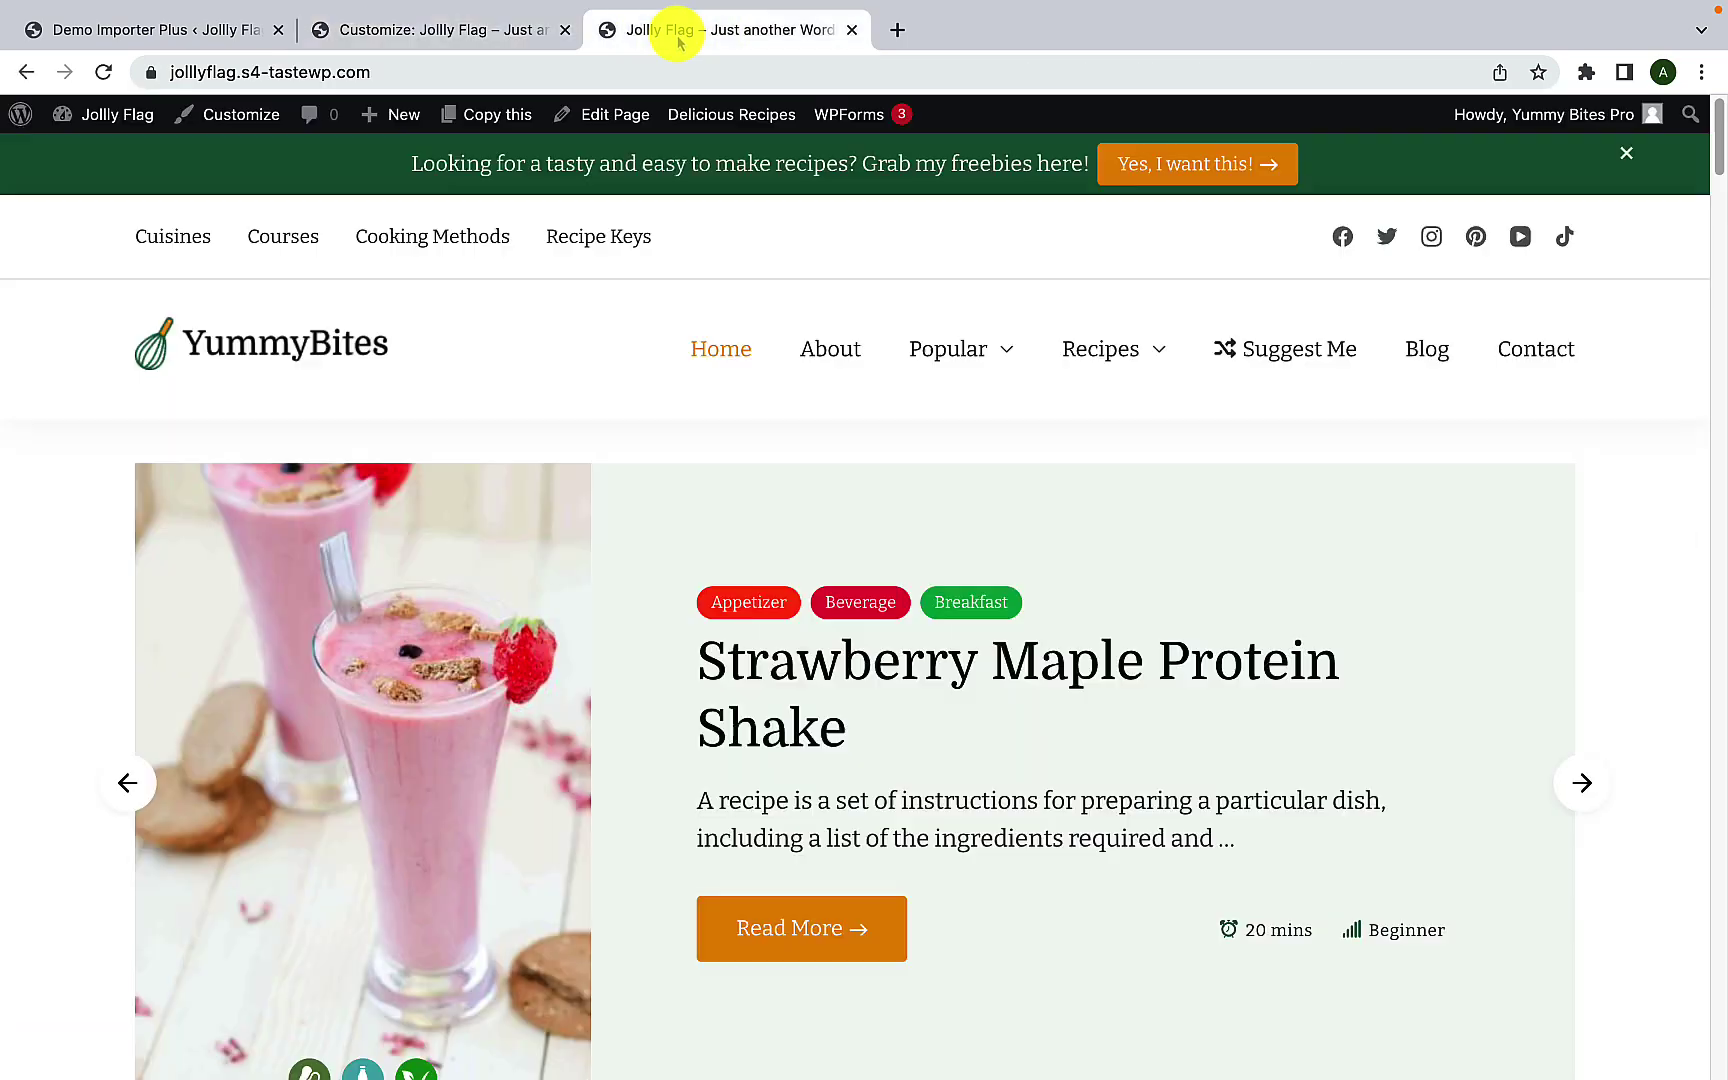
scroll(505, 618, down, 10)
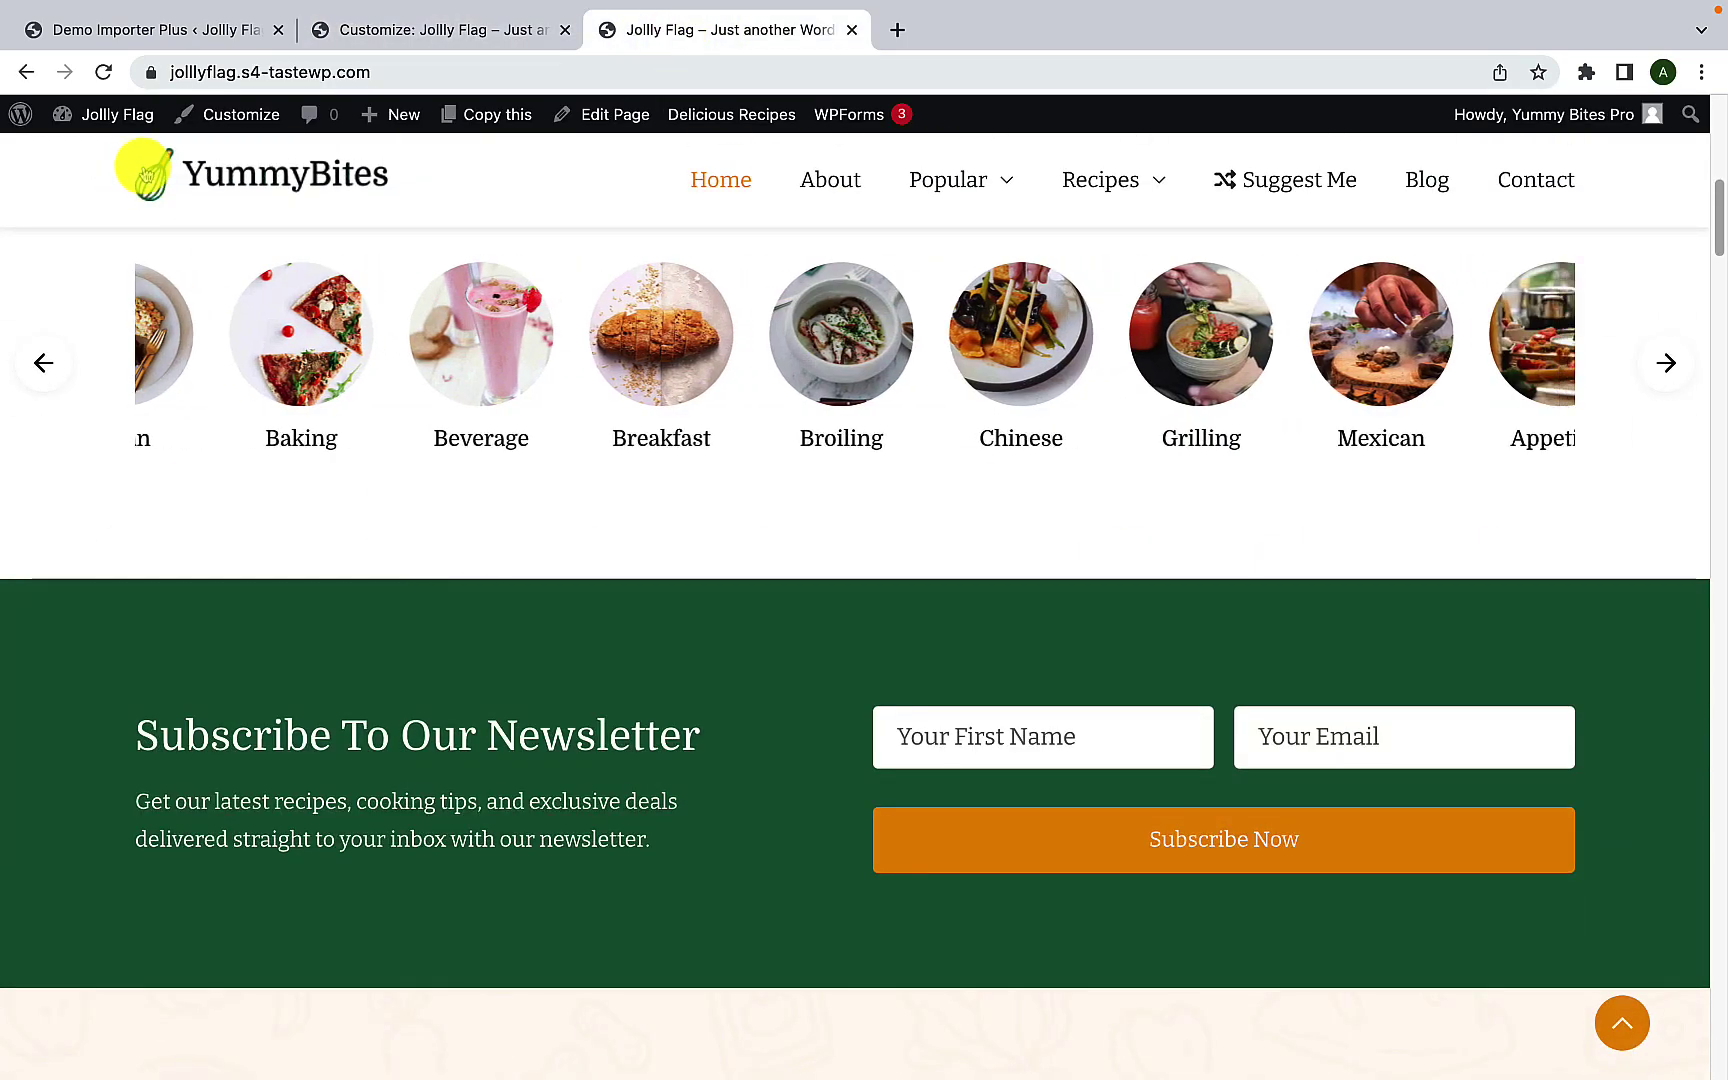
click(103, 73)
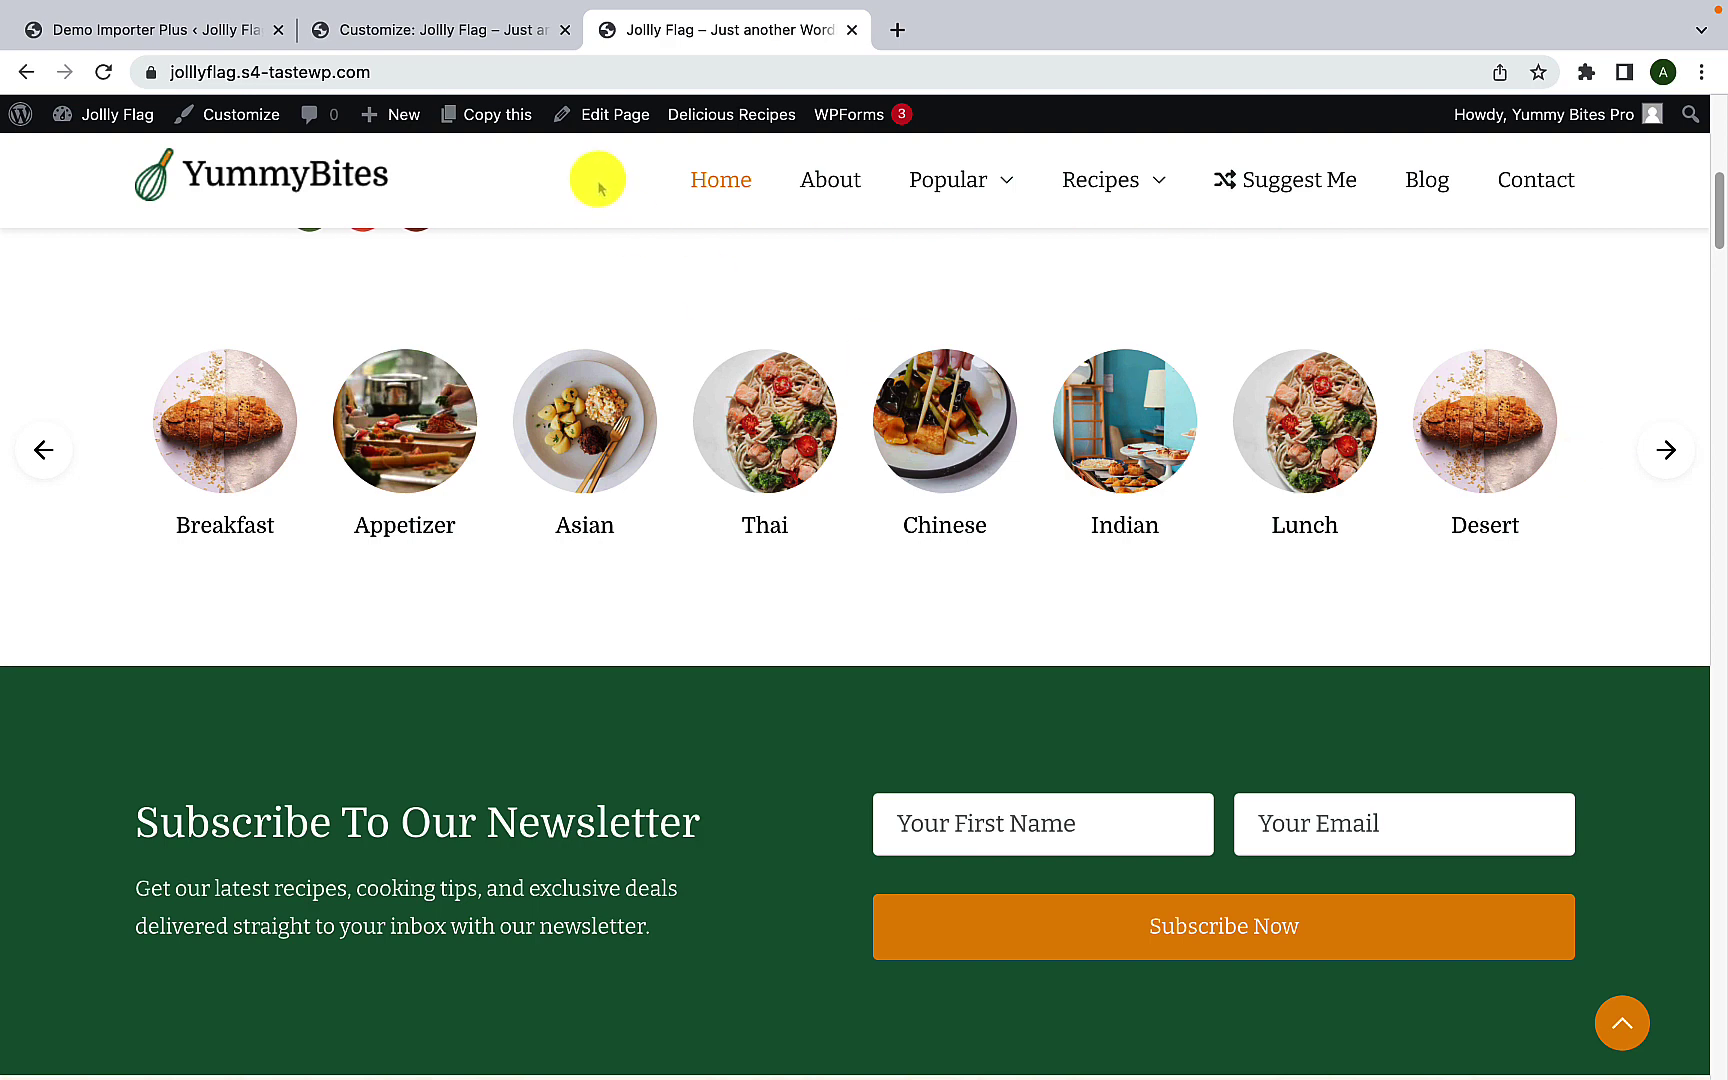
Step: Return to the customizer and open the Featured Area settings of the front page
click(437, 32)
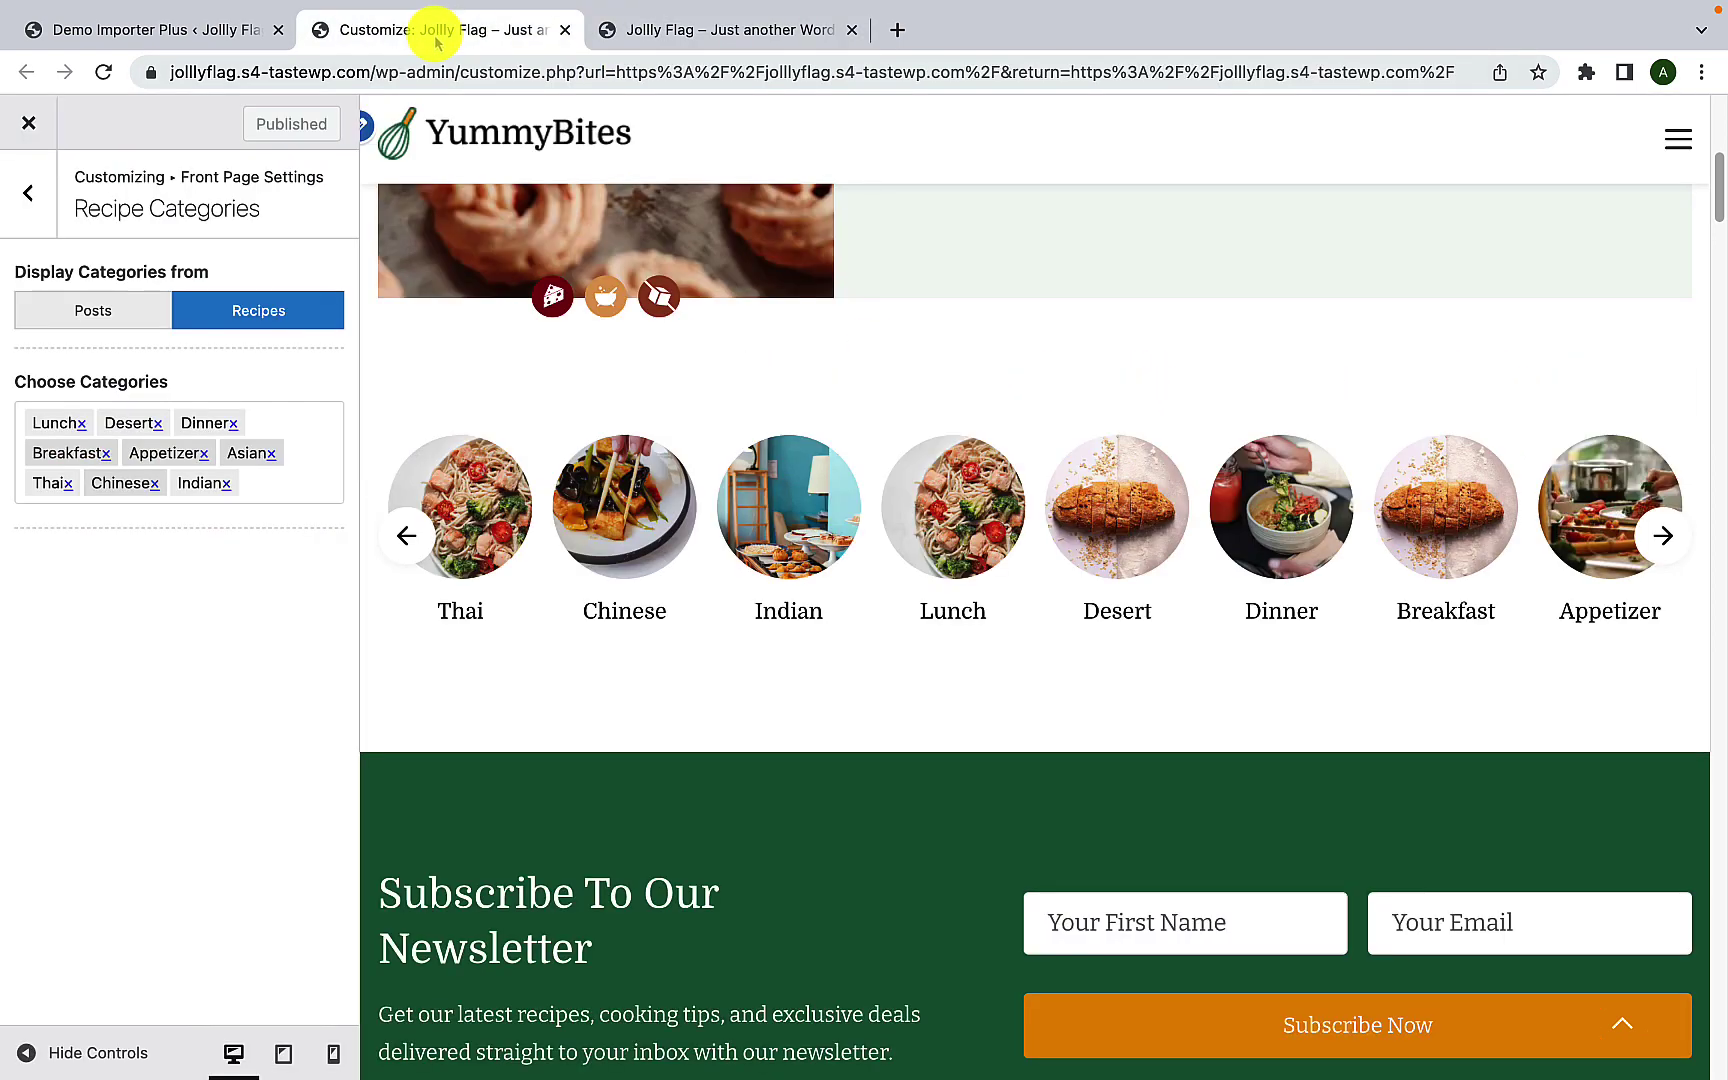
click(21, 208)
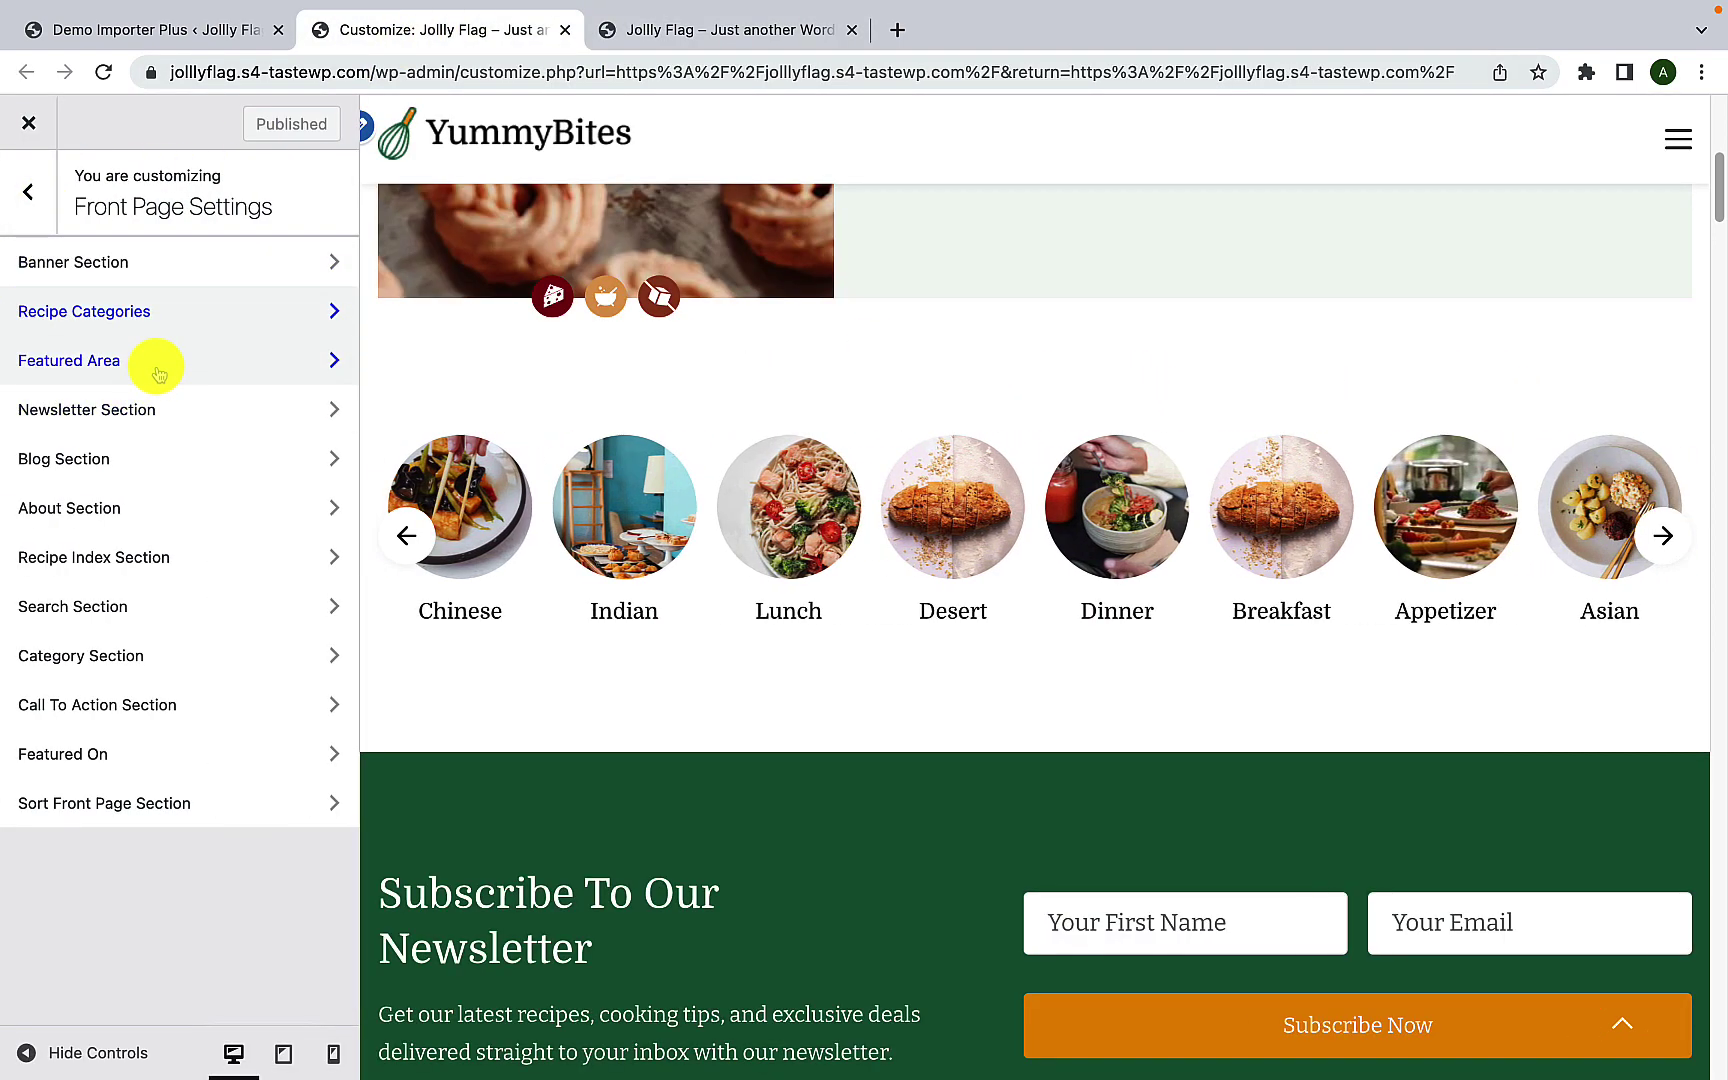
click(158, 370)
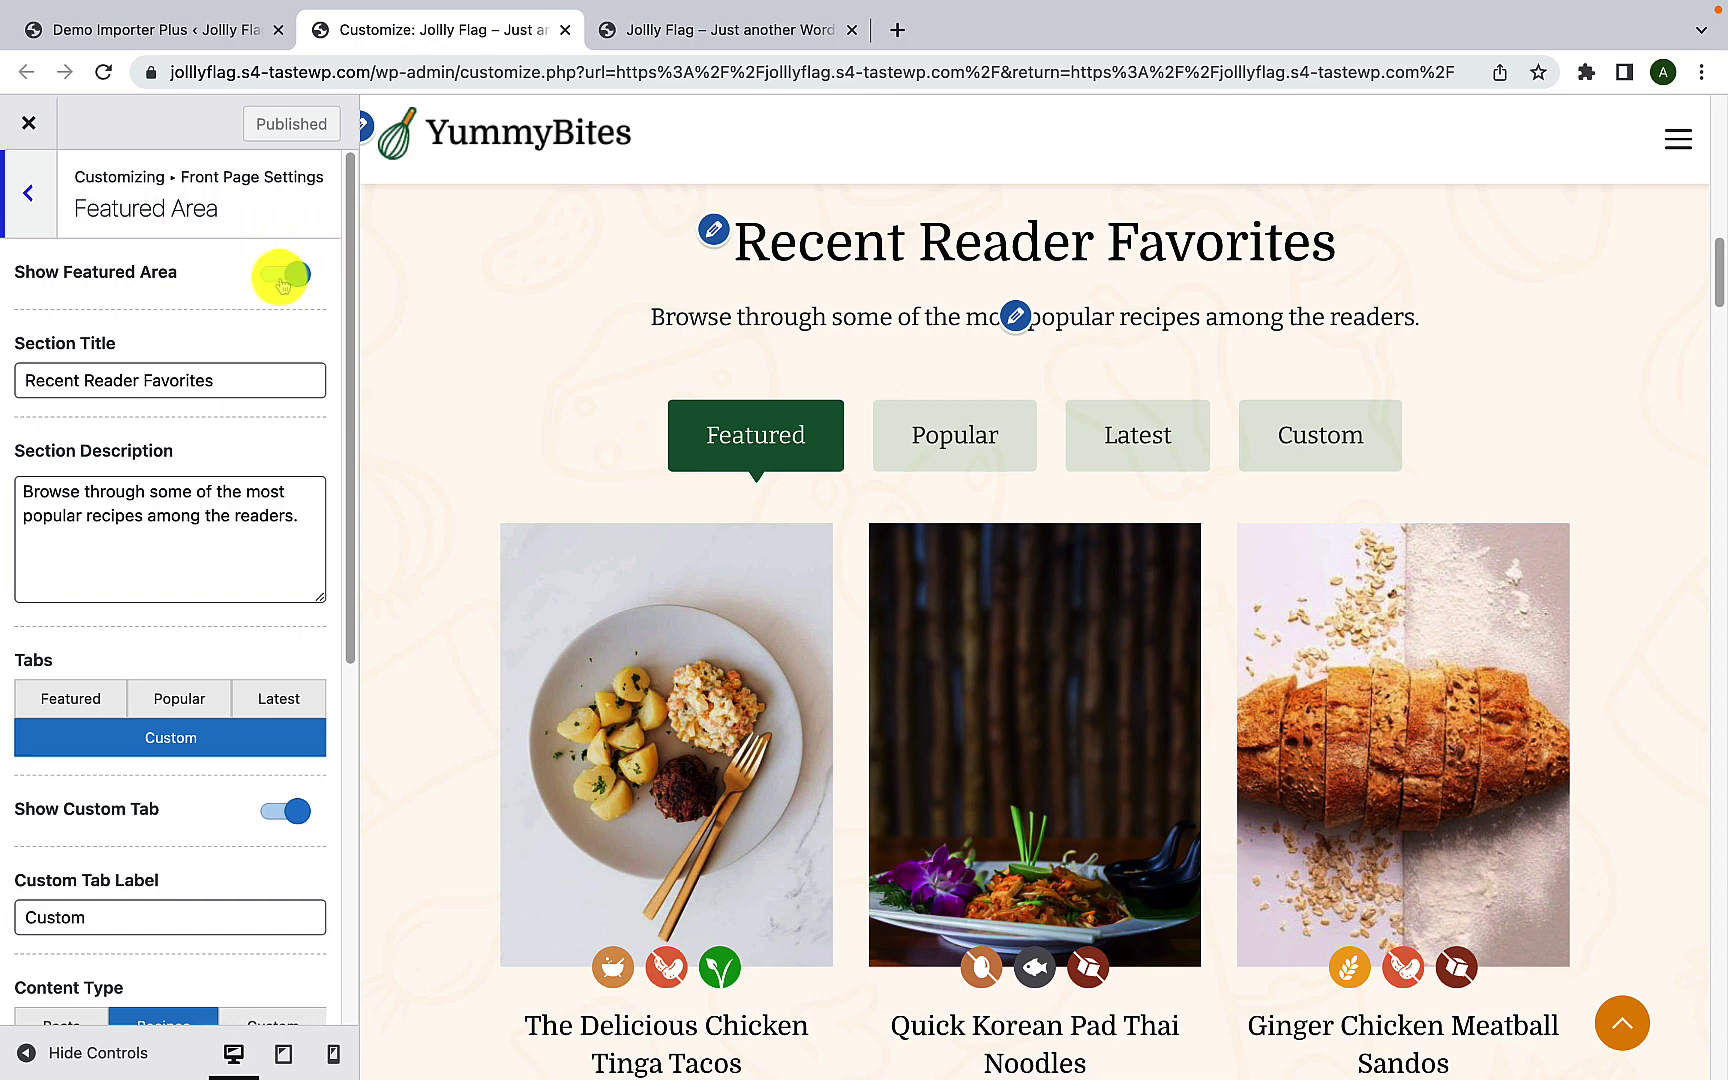
Step: Turn the Featured Area off to see the front page without it, and turn it back on
click(283, 285)
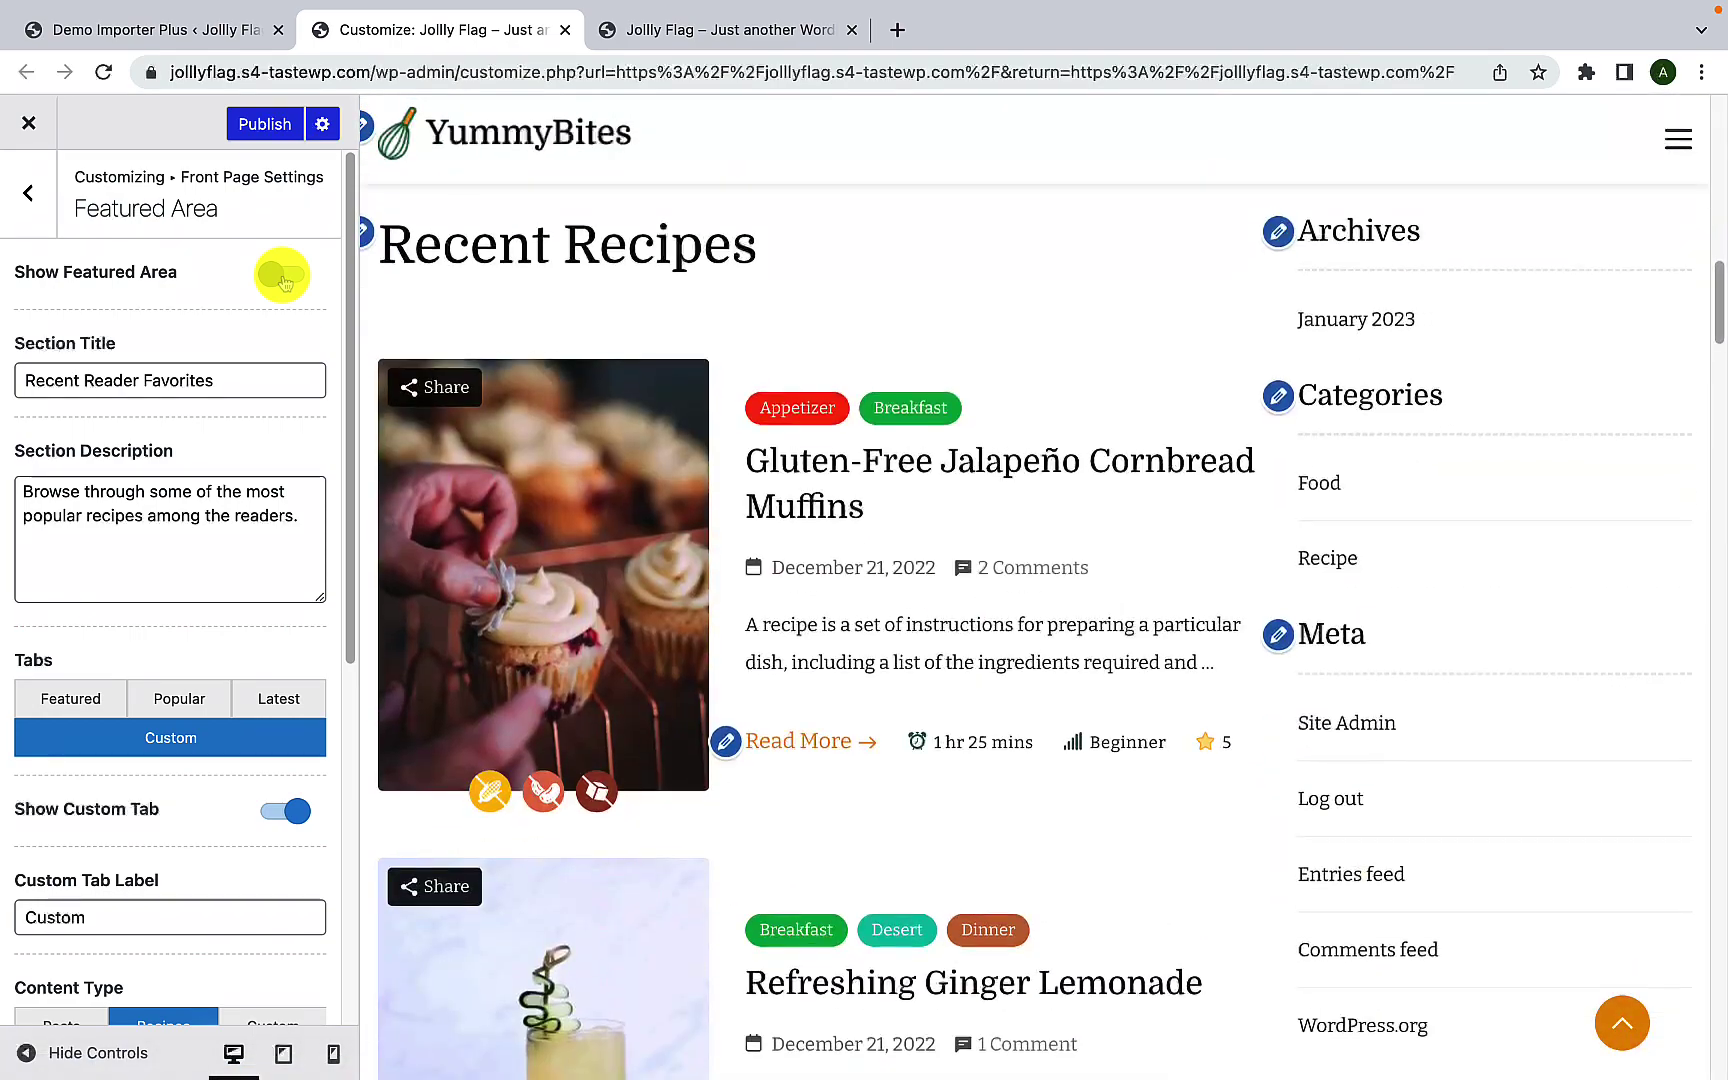
scroll(853, 320, up, 4)
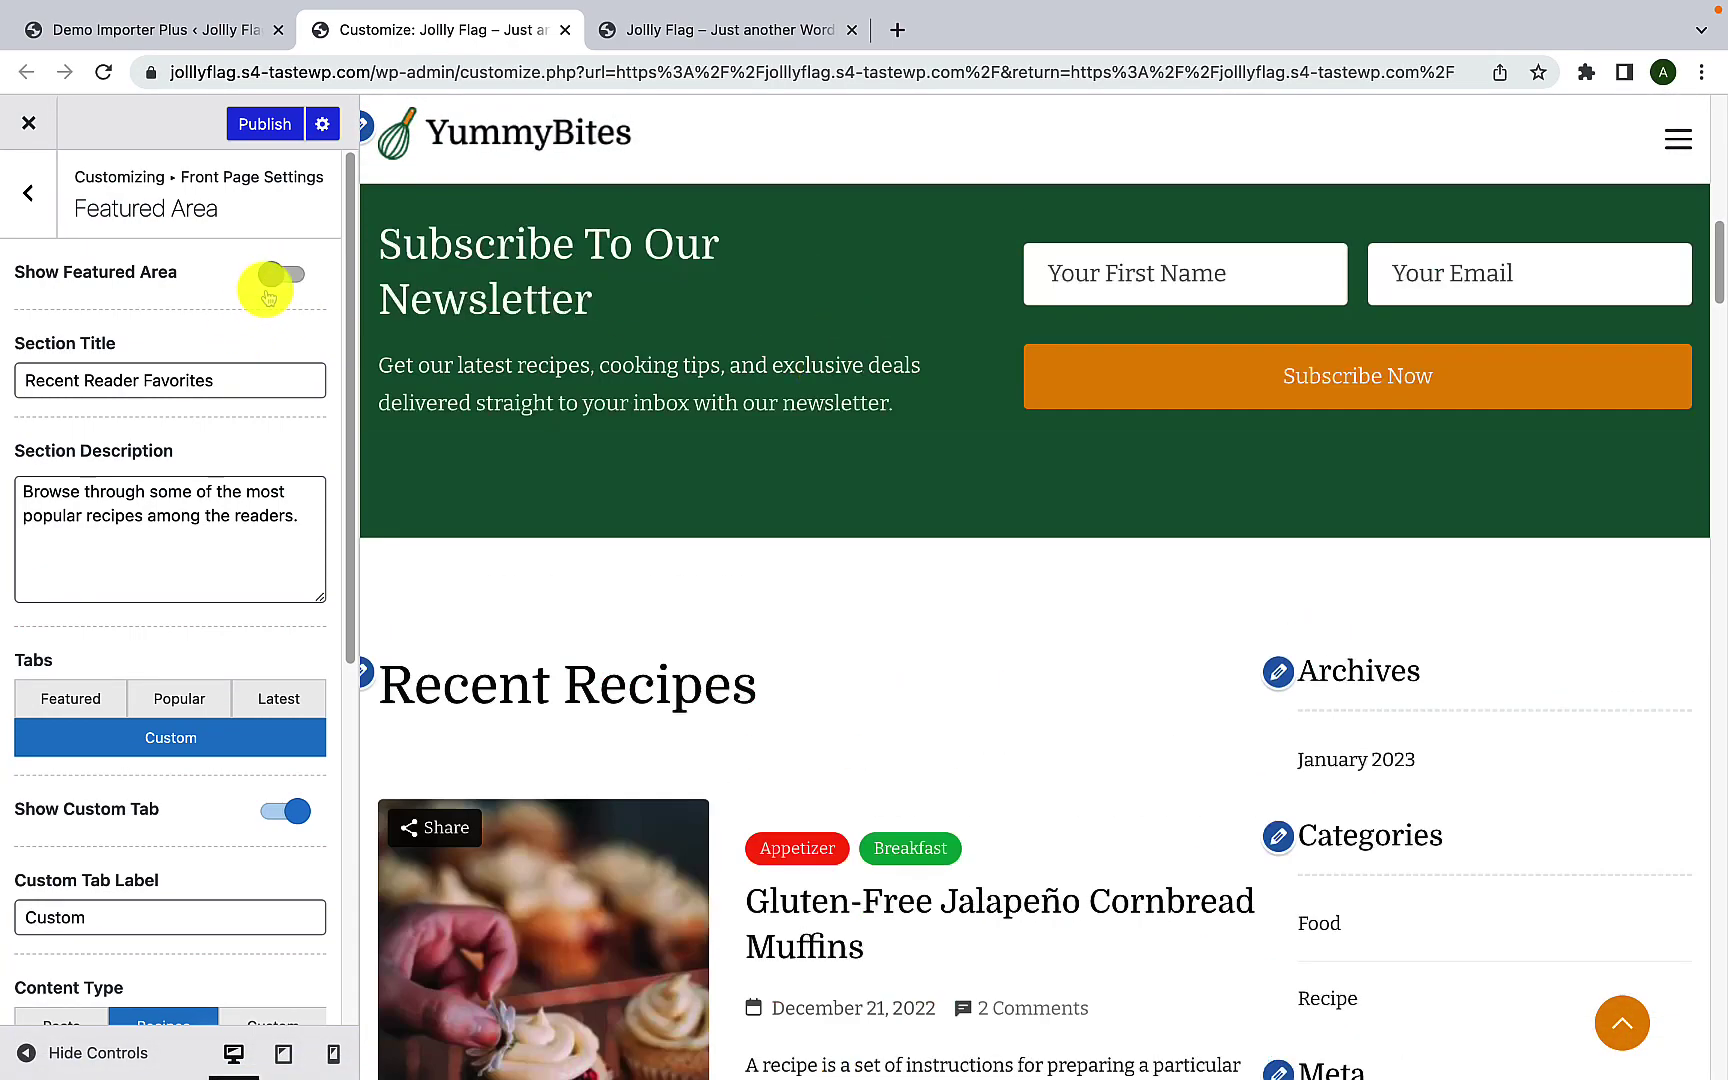
click(297, 285)
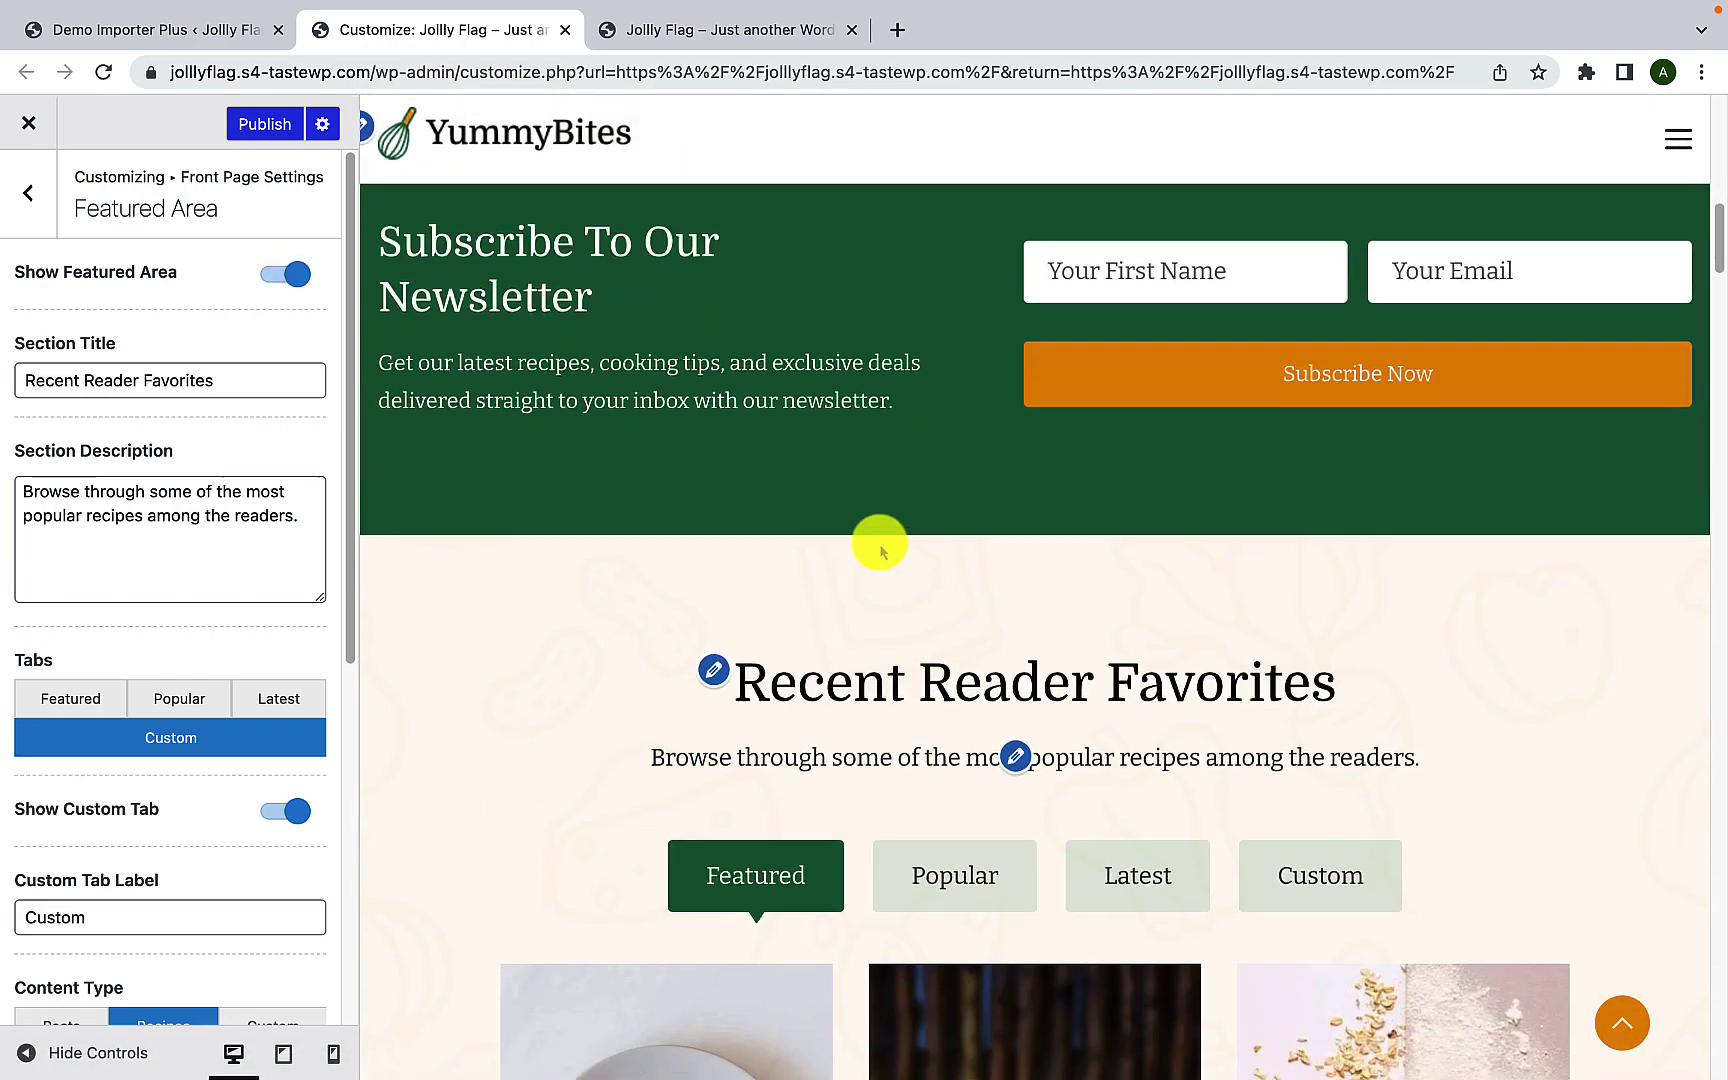
Step: Compare the Featured Area's section title and description settings with the corresponding texts in the preview
scroll(880, 545, down, 2)
scroll(882, 542, down, 3)
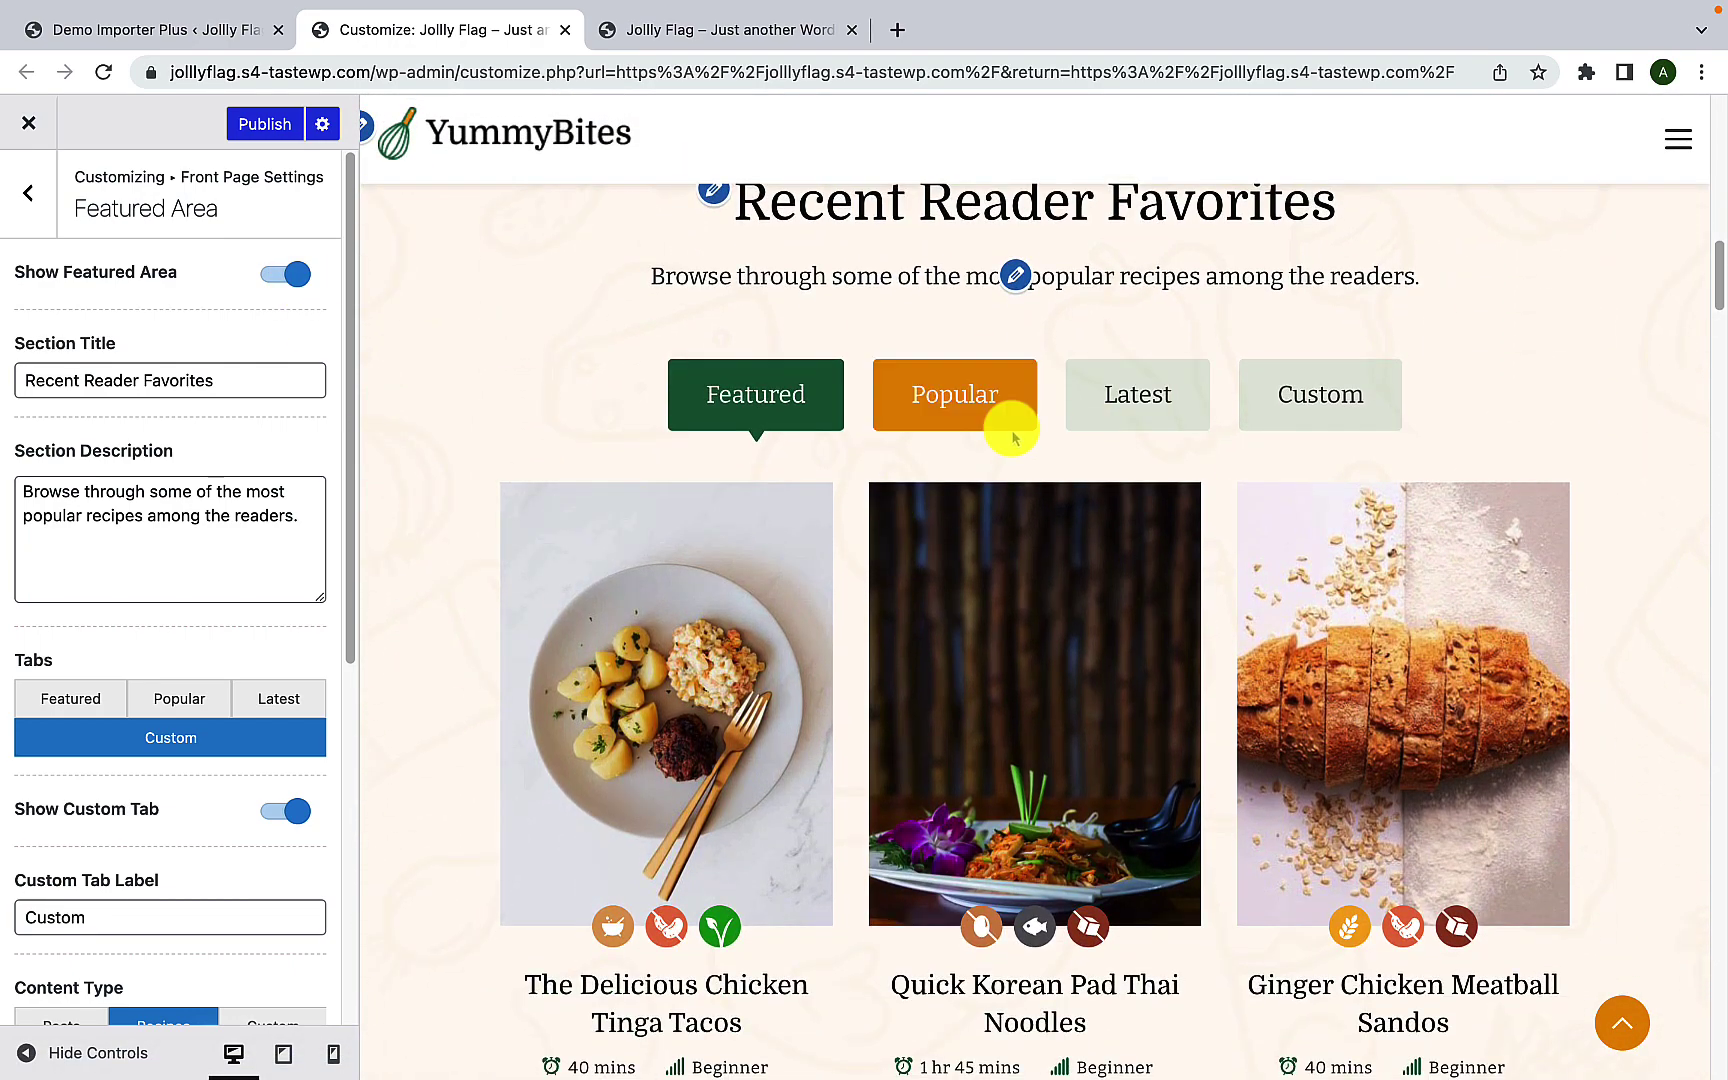
scroll(463, 424, up, 1)
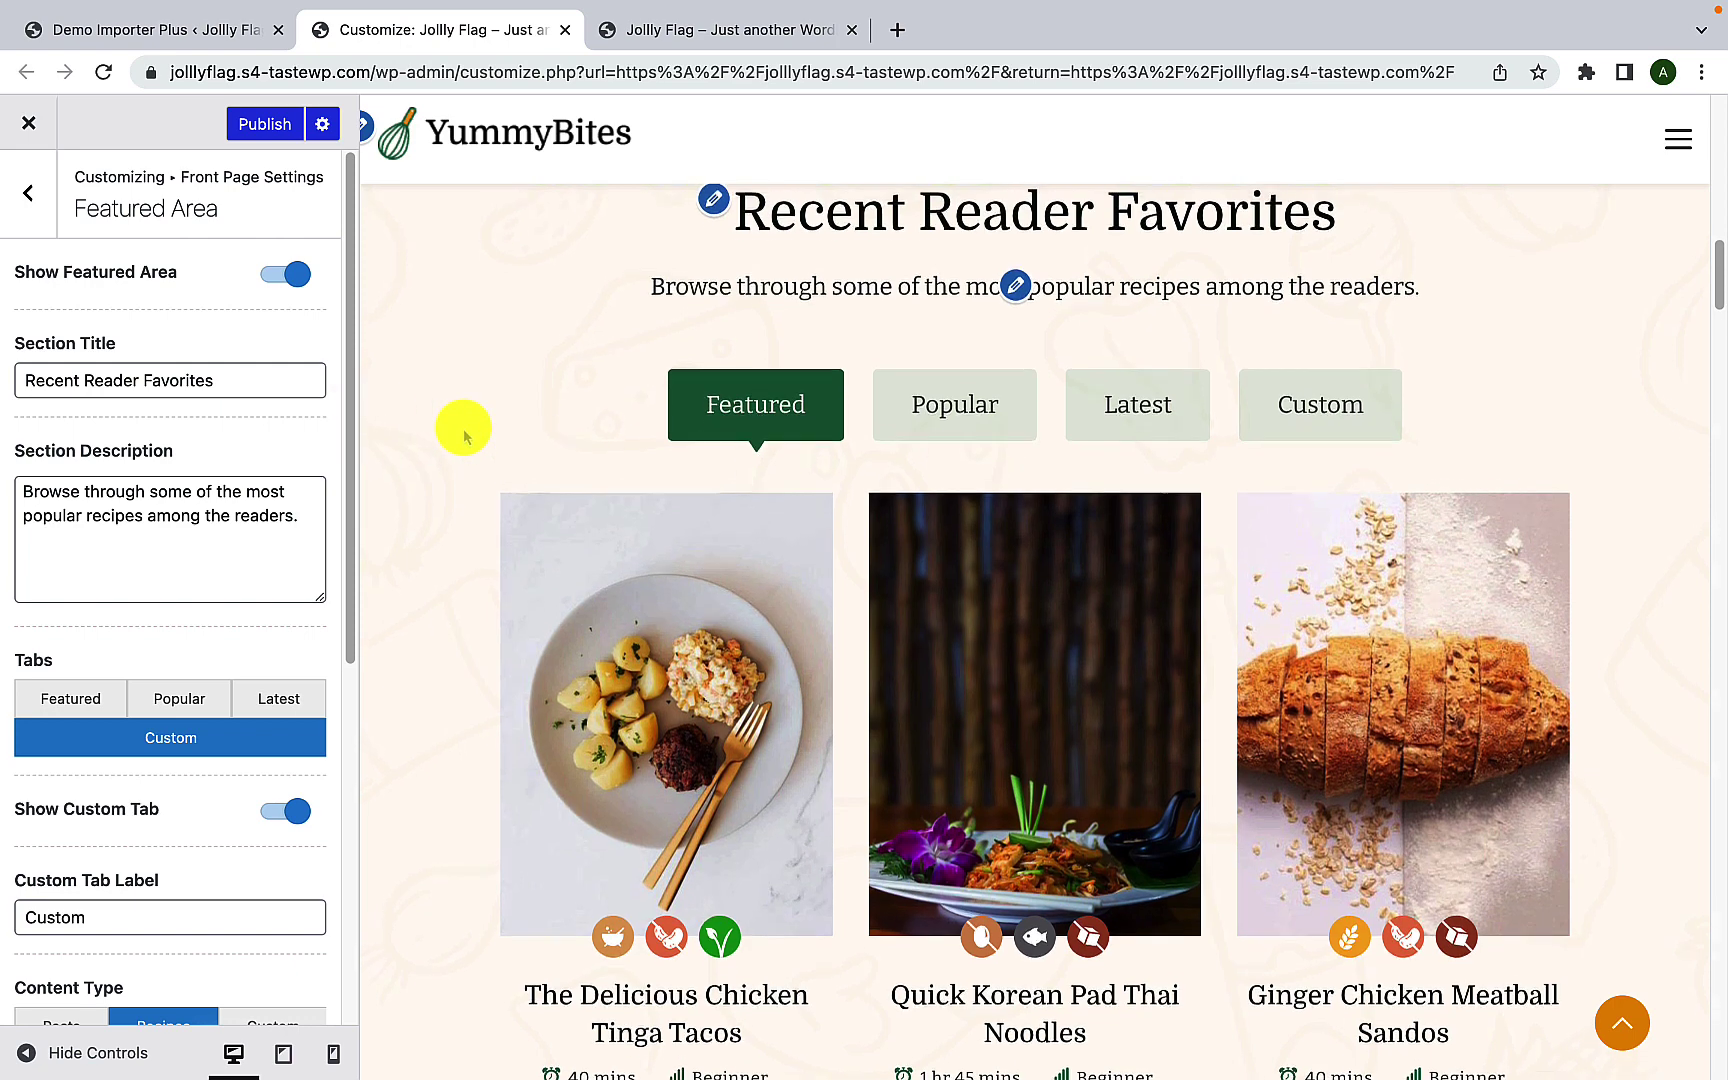
drag(744, 262, 1381, 255)
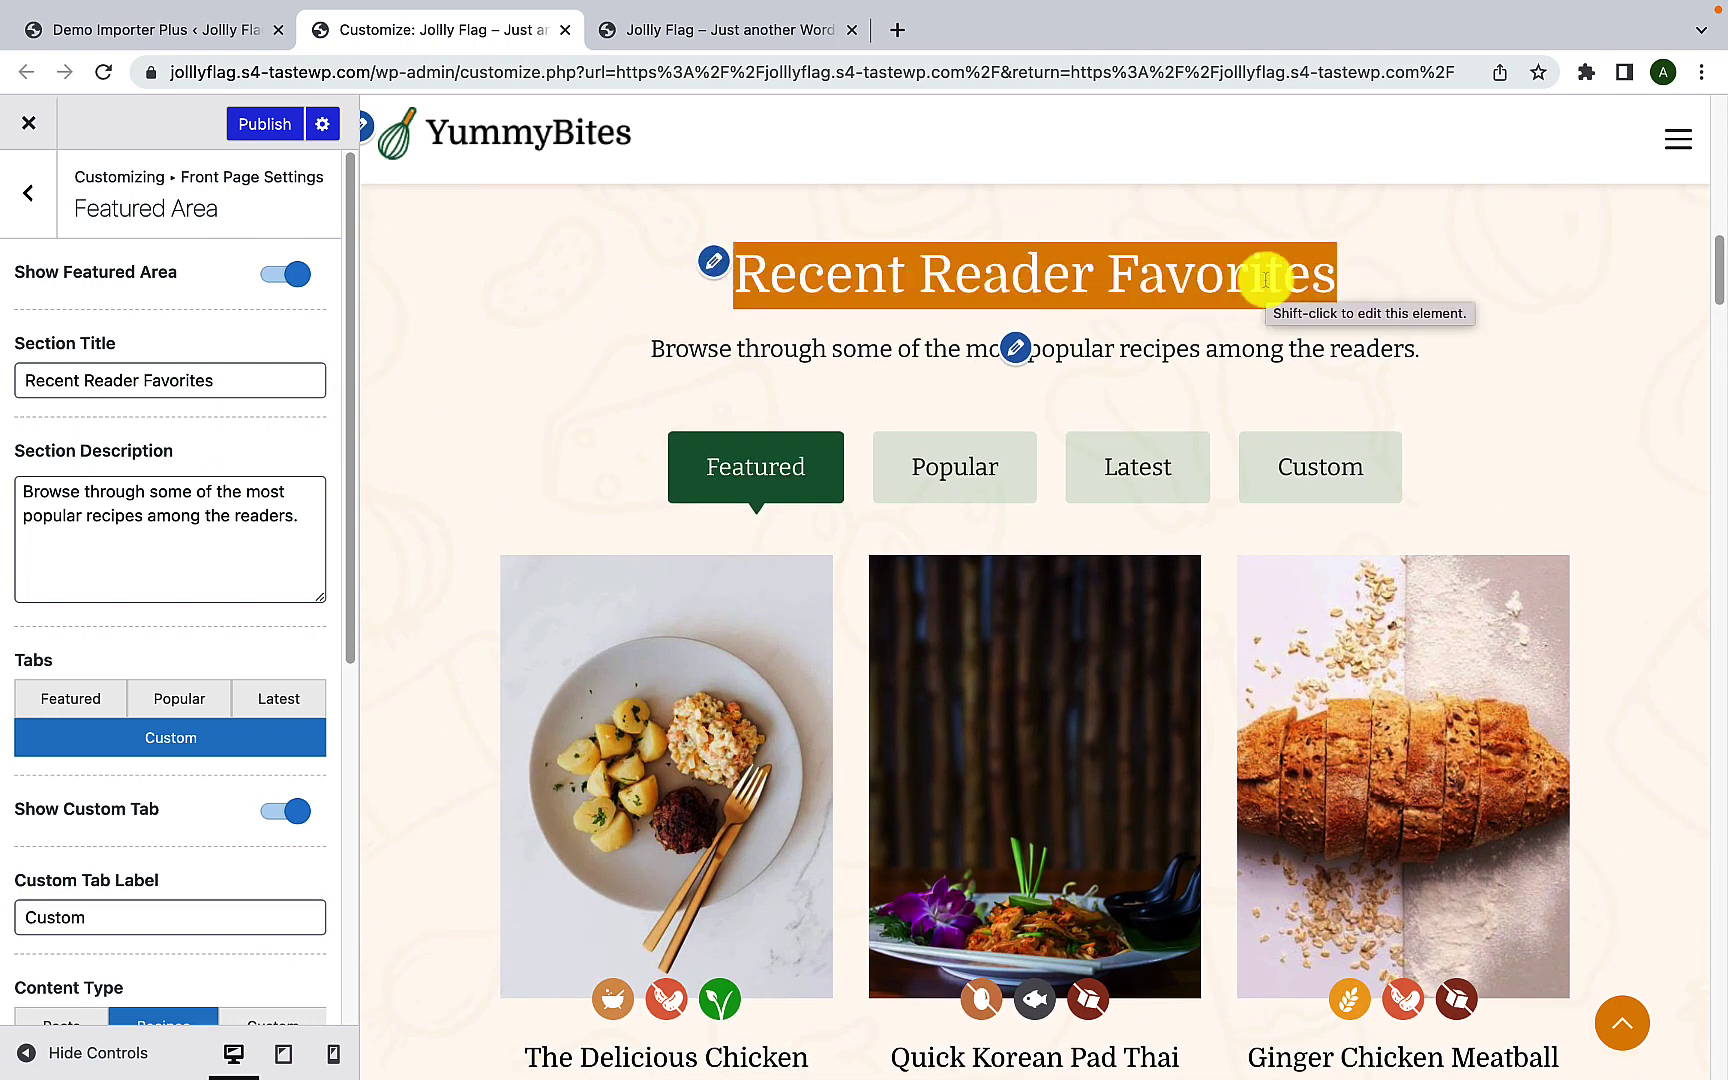
click(1372, 272)
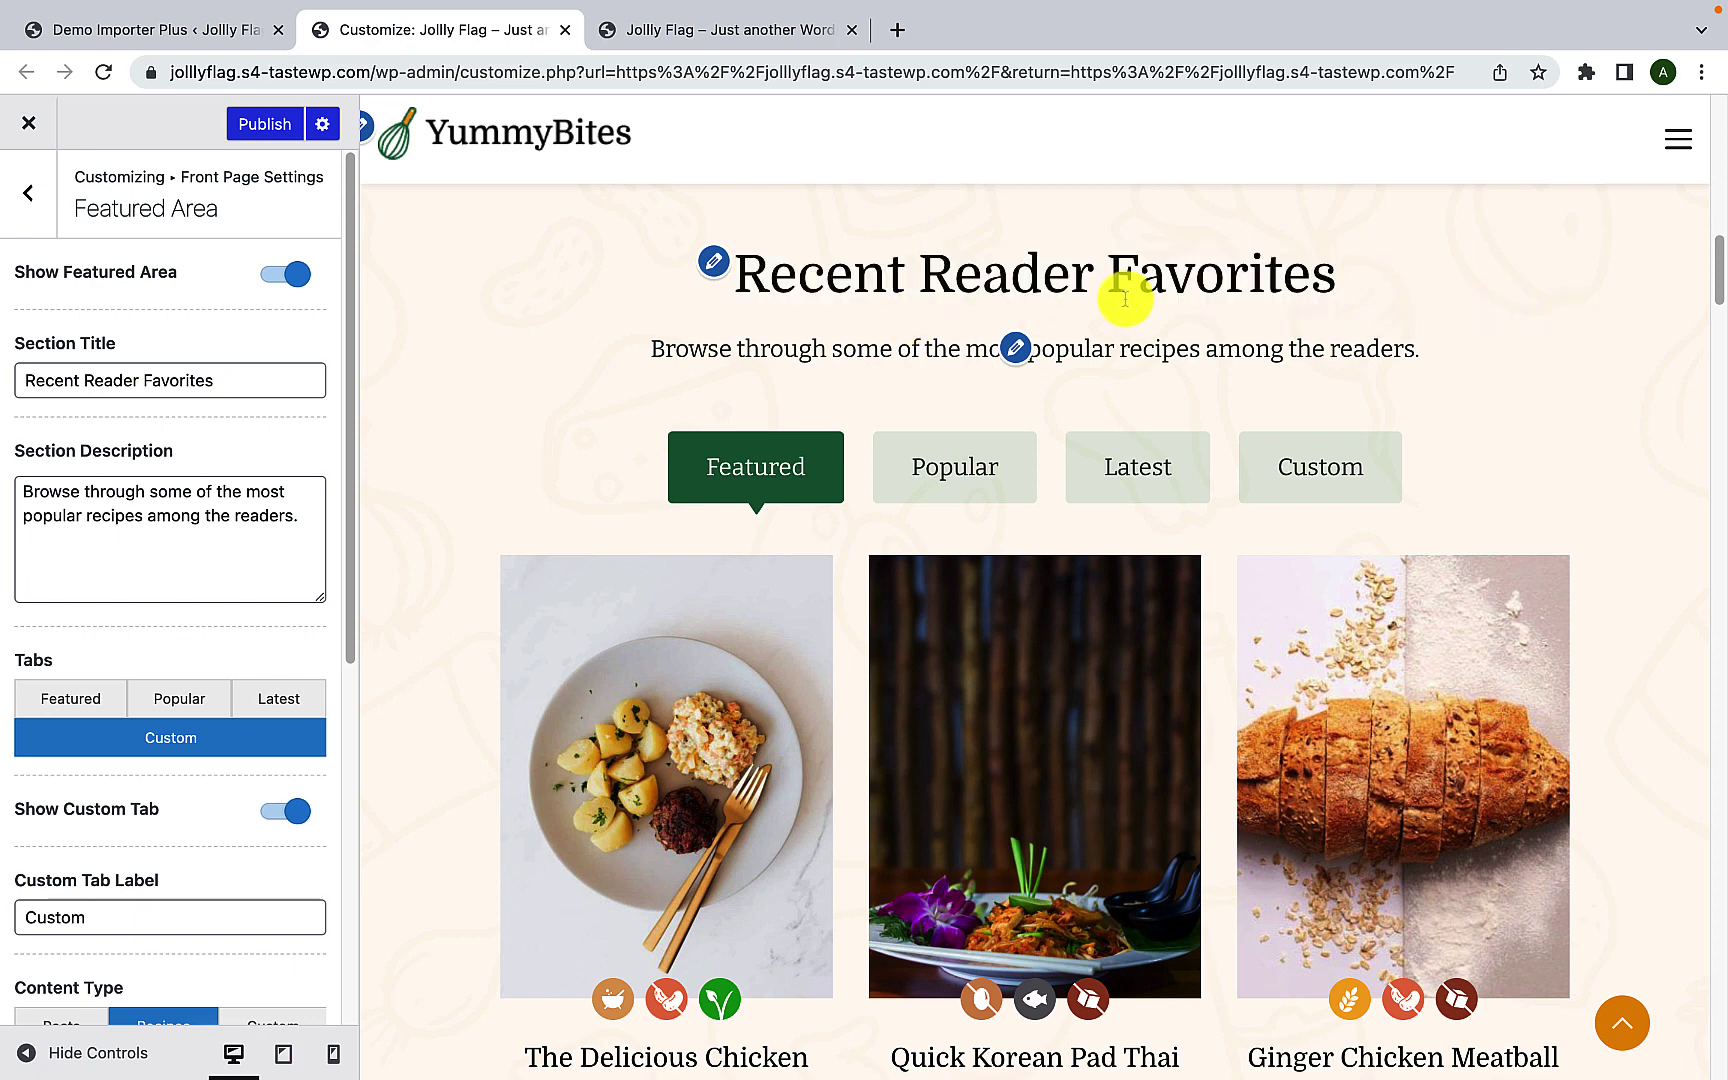
drag(254, 380, 19, 380)
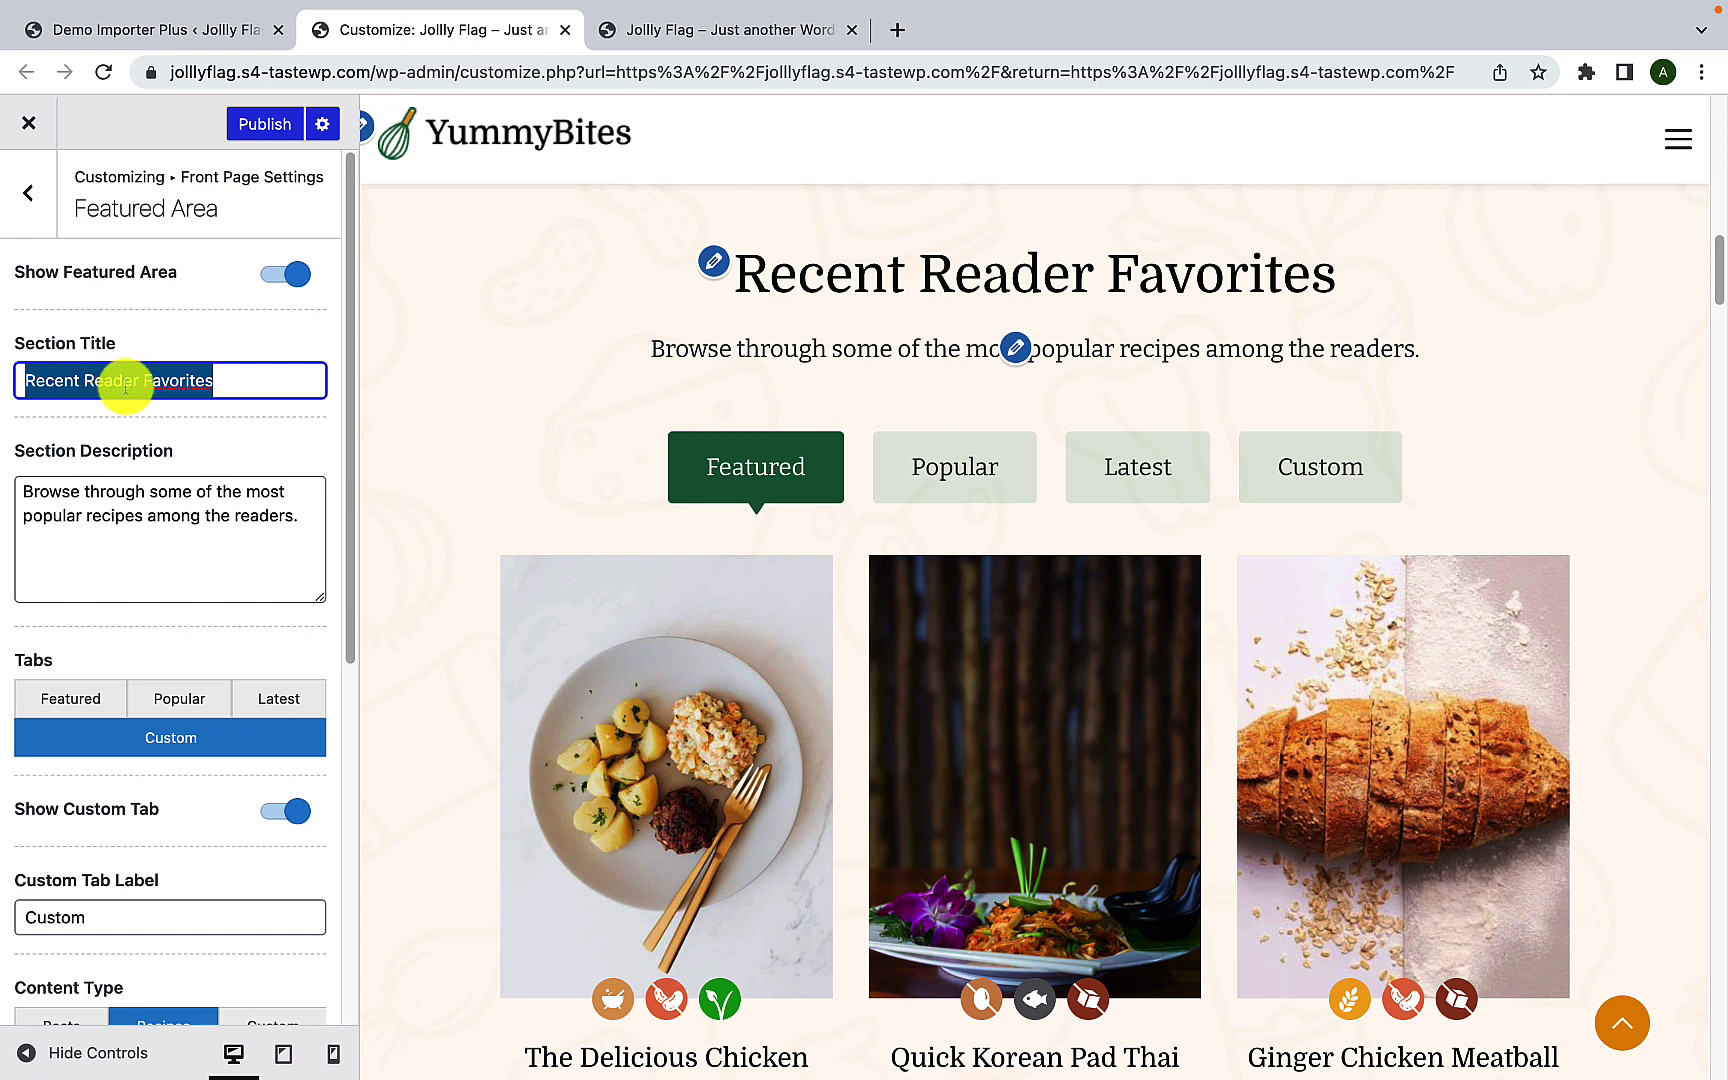
click(232, 381)
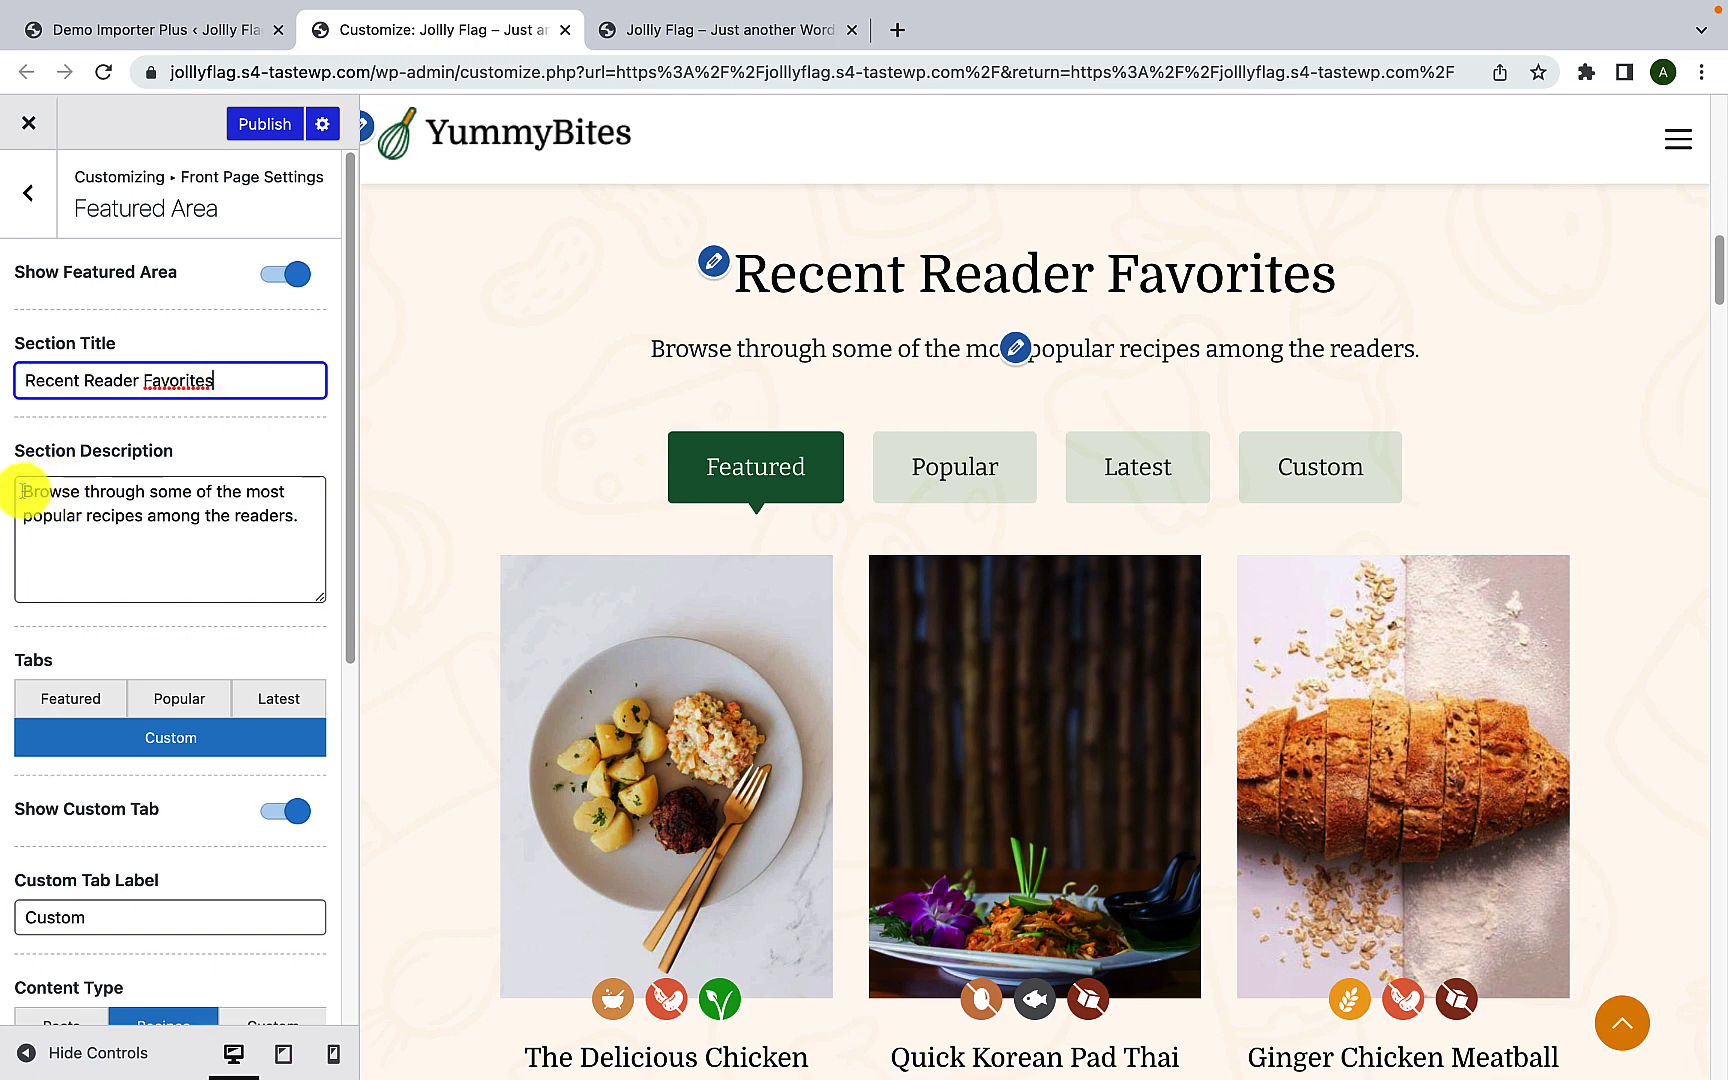
drag(21, 491, 314, 540)
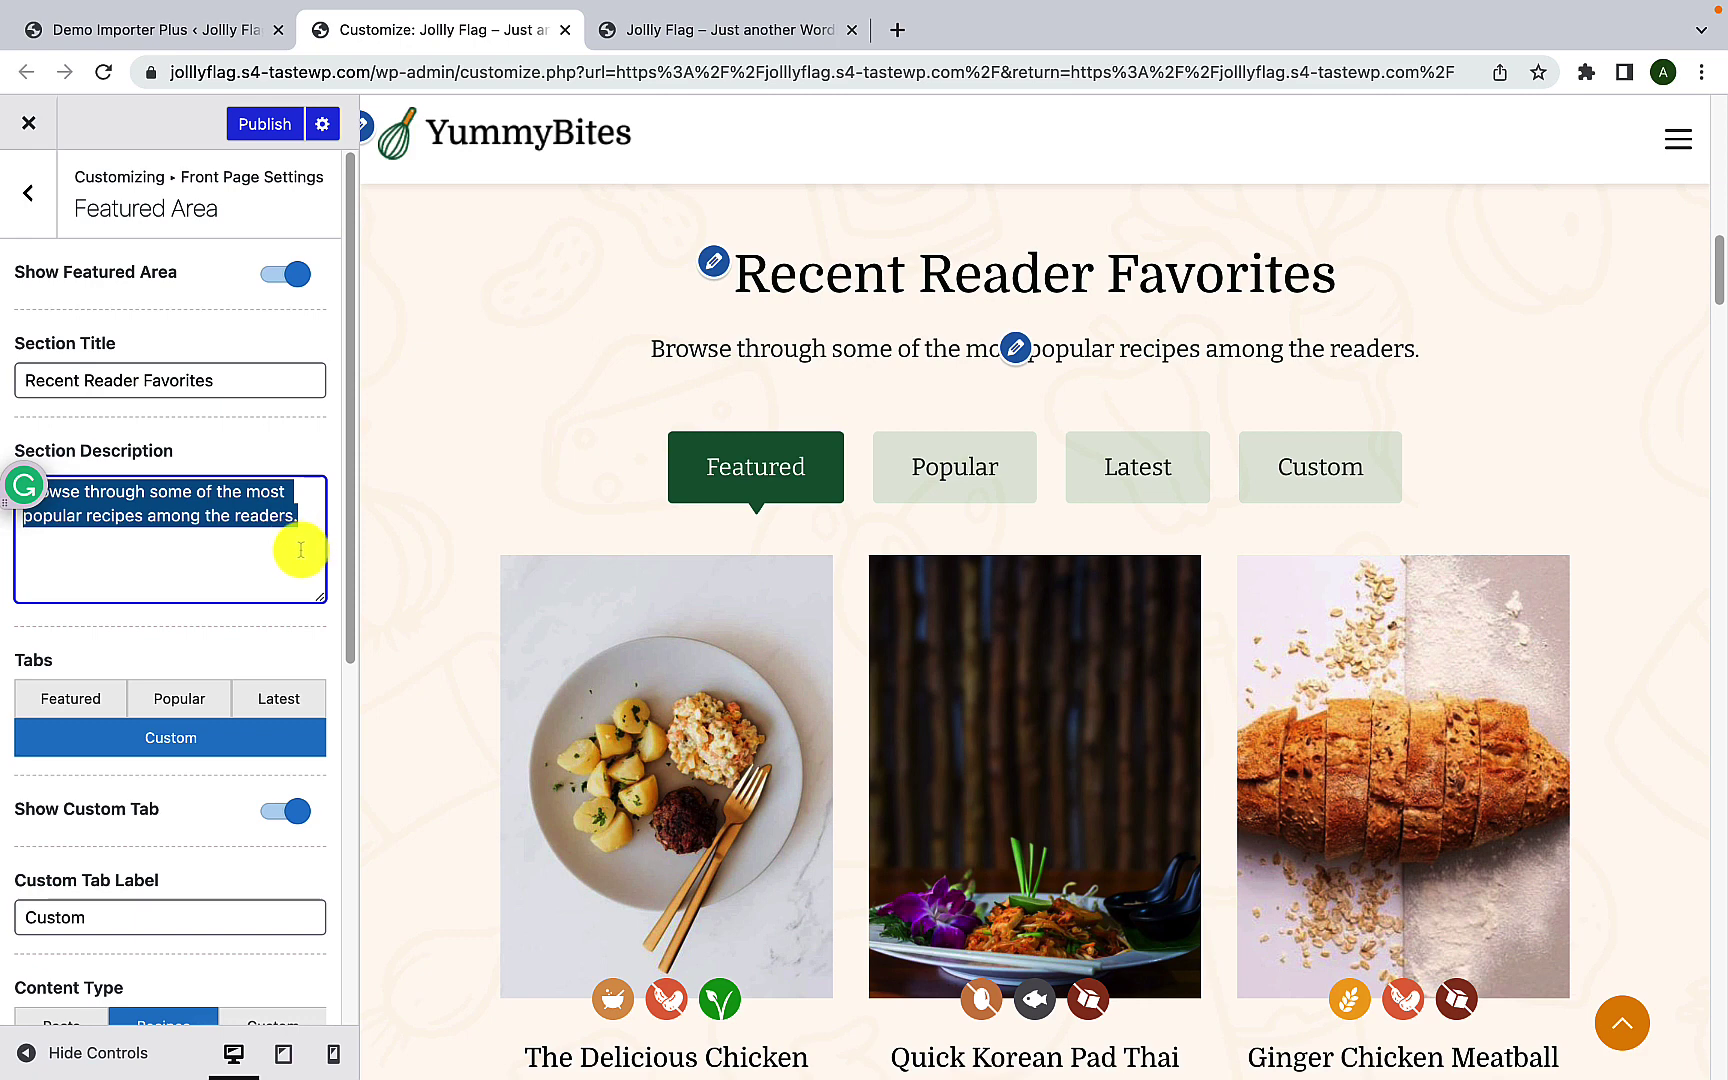
click(296, 550)
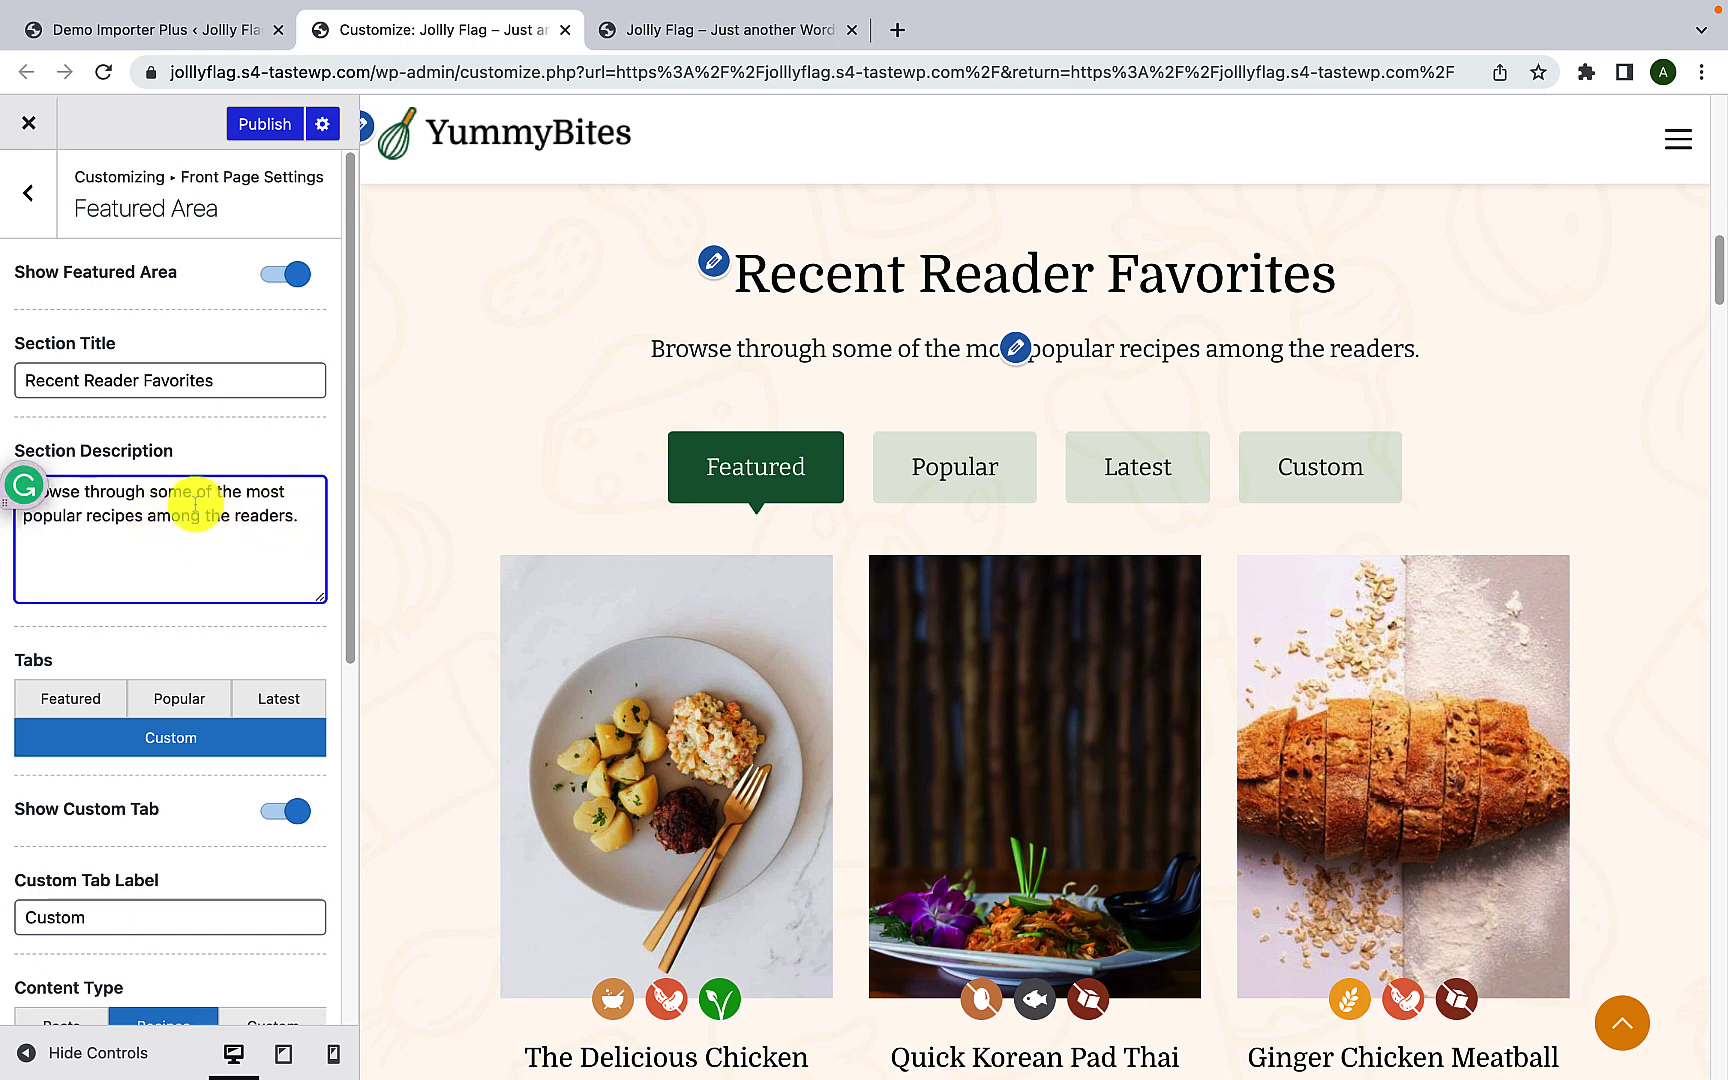
drag(648, 347, 1432, 363)
click(1430, 358)
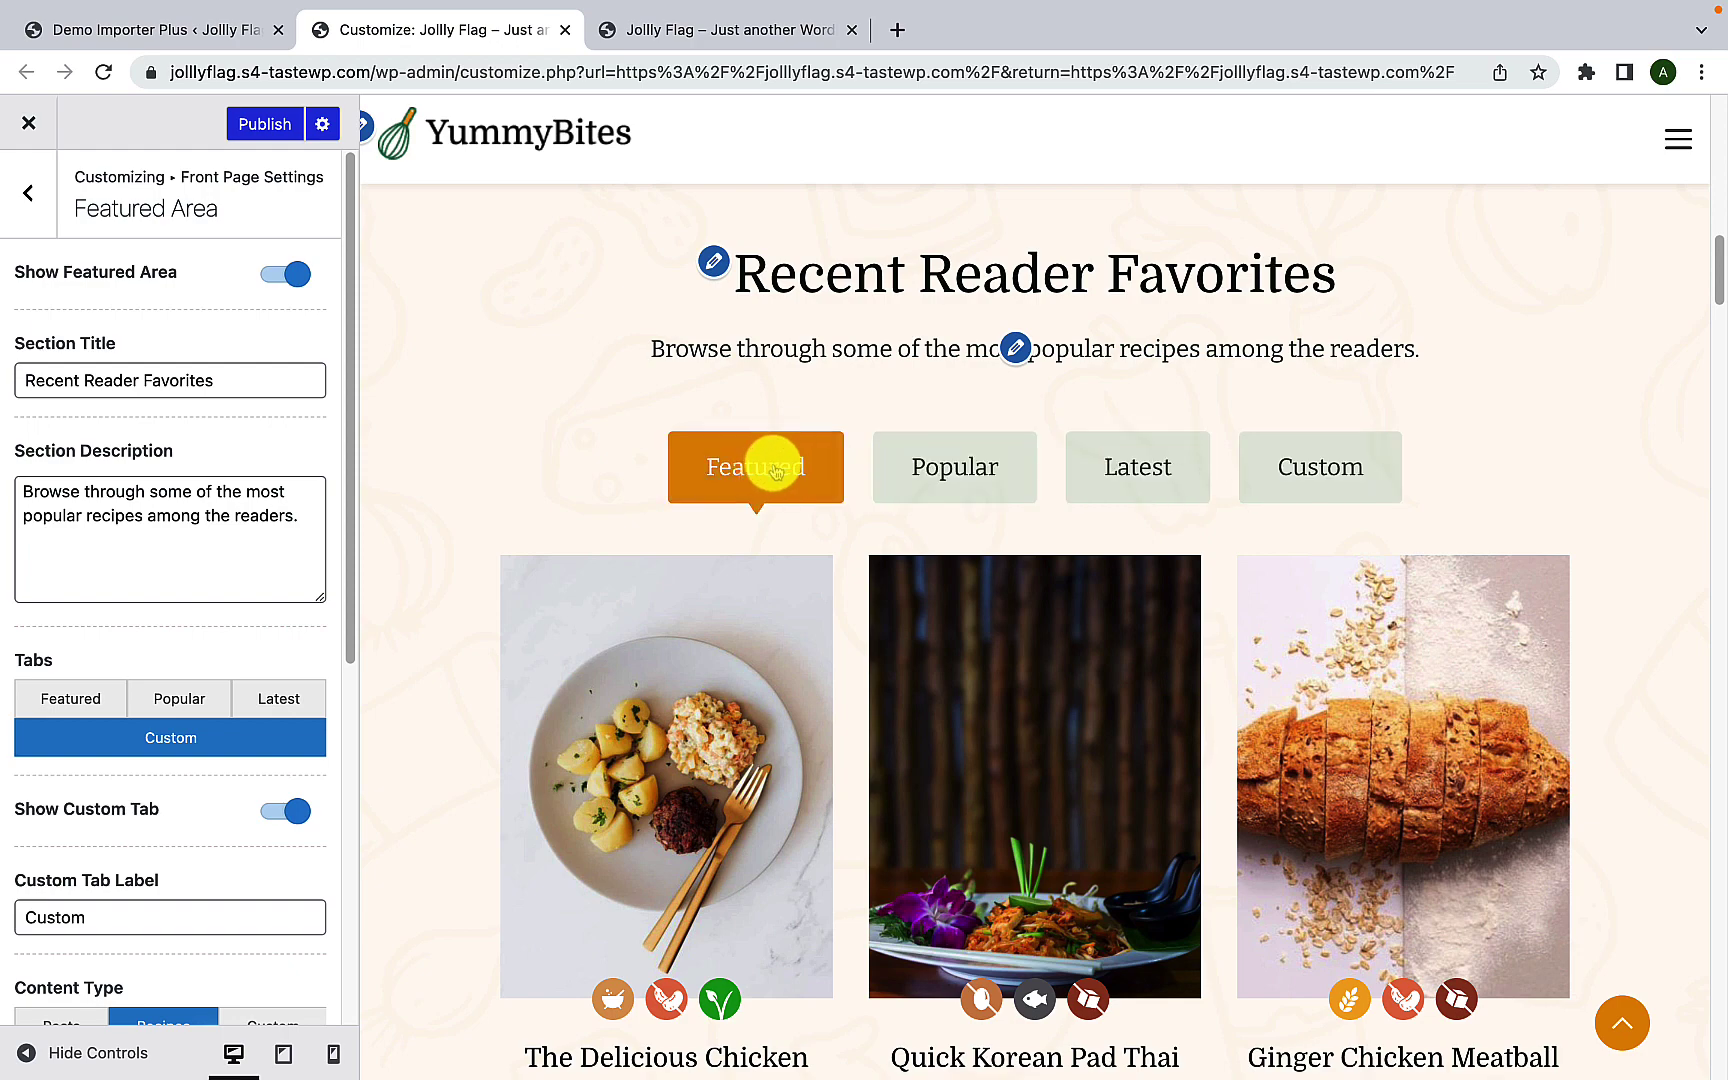
Step: View the recipes under the Popular, Latest and Custom tabs of the previewed Featured Area
click(890, 468)
click(1136, 470)
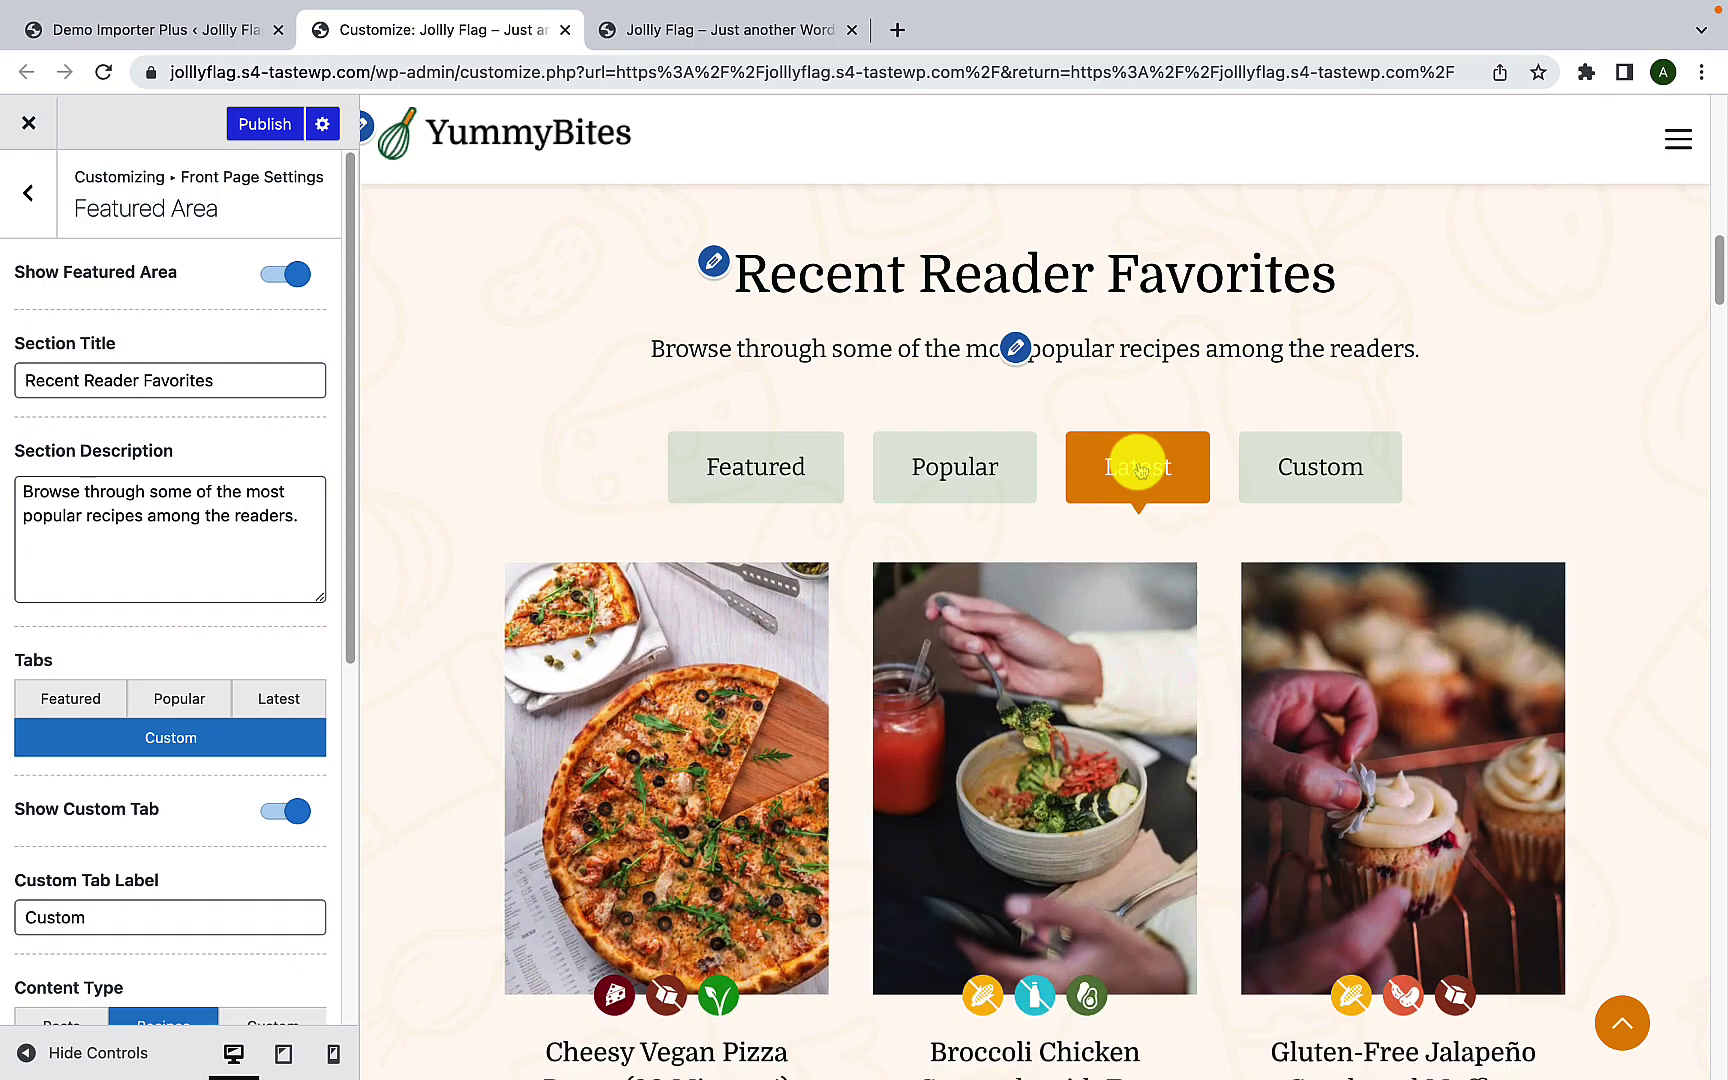
click(1318, 472)
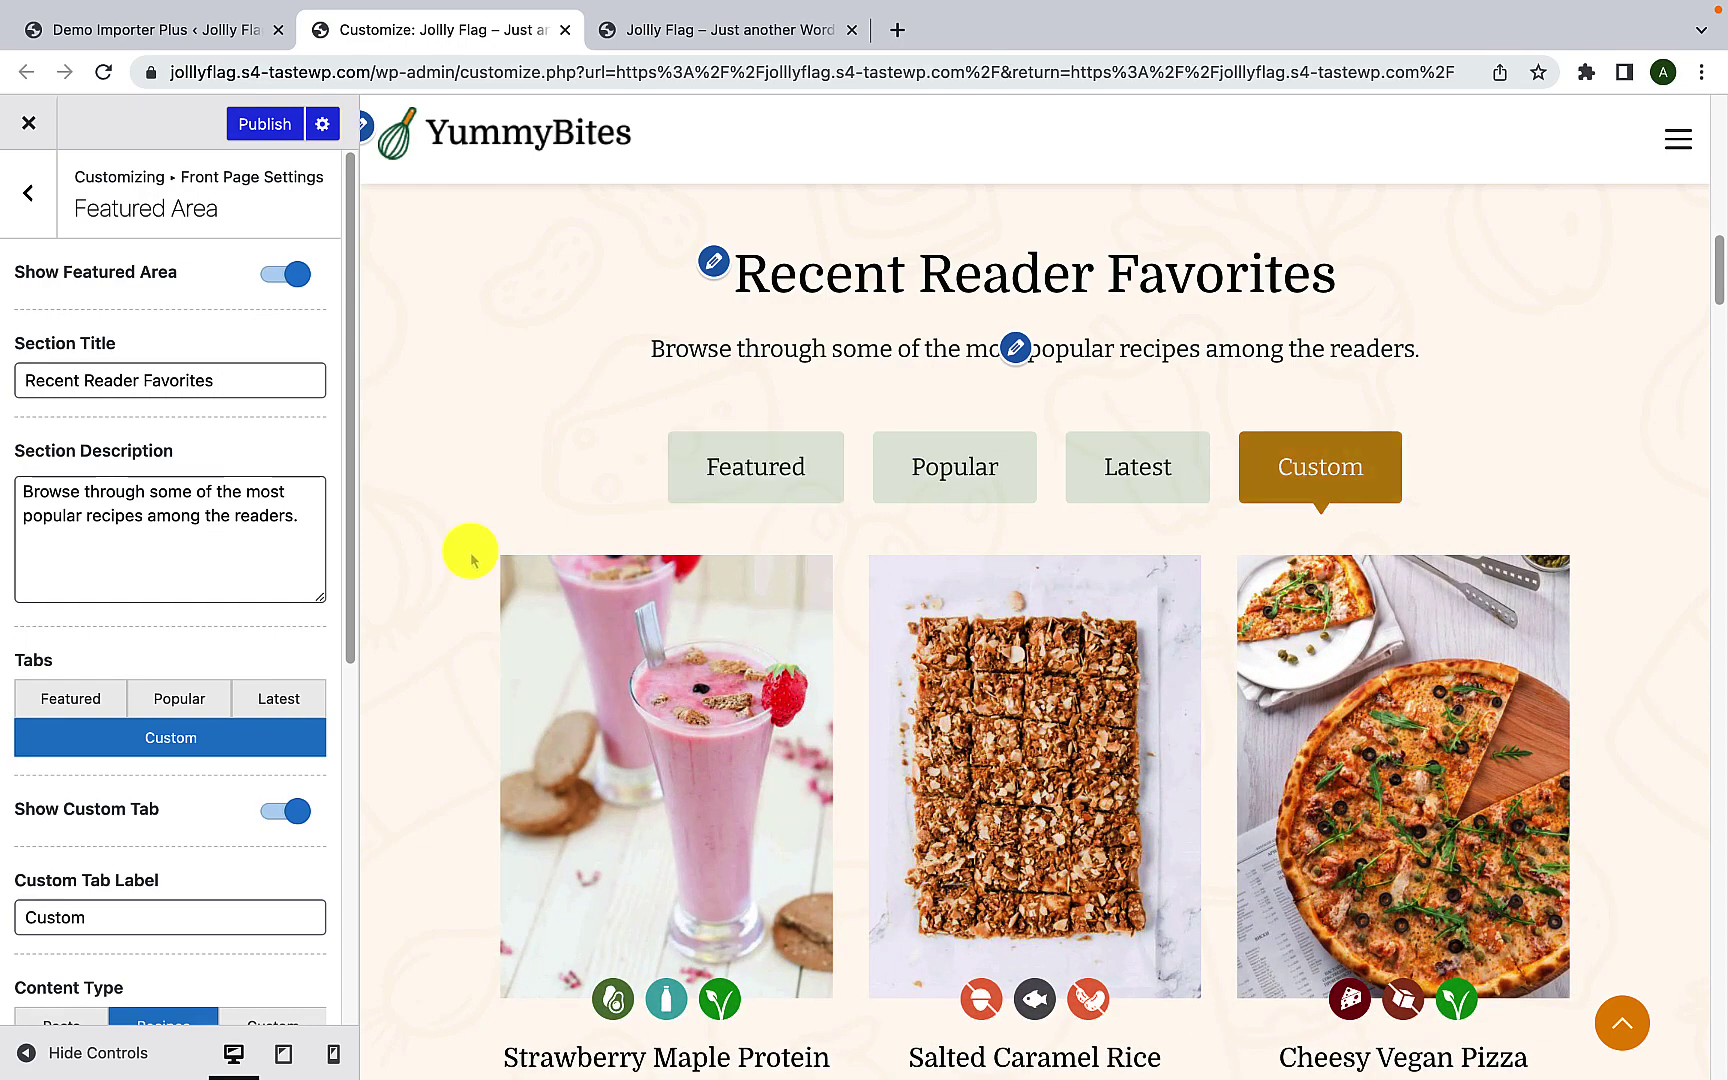
Step: Bring up the Featured tab in the preview and open its settings in the Featured Area
scroll(132, 655, down, 5)
scroll(128, 650, down, 1)
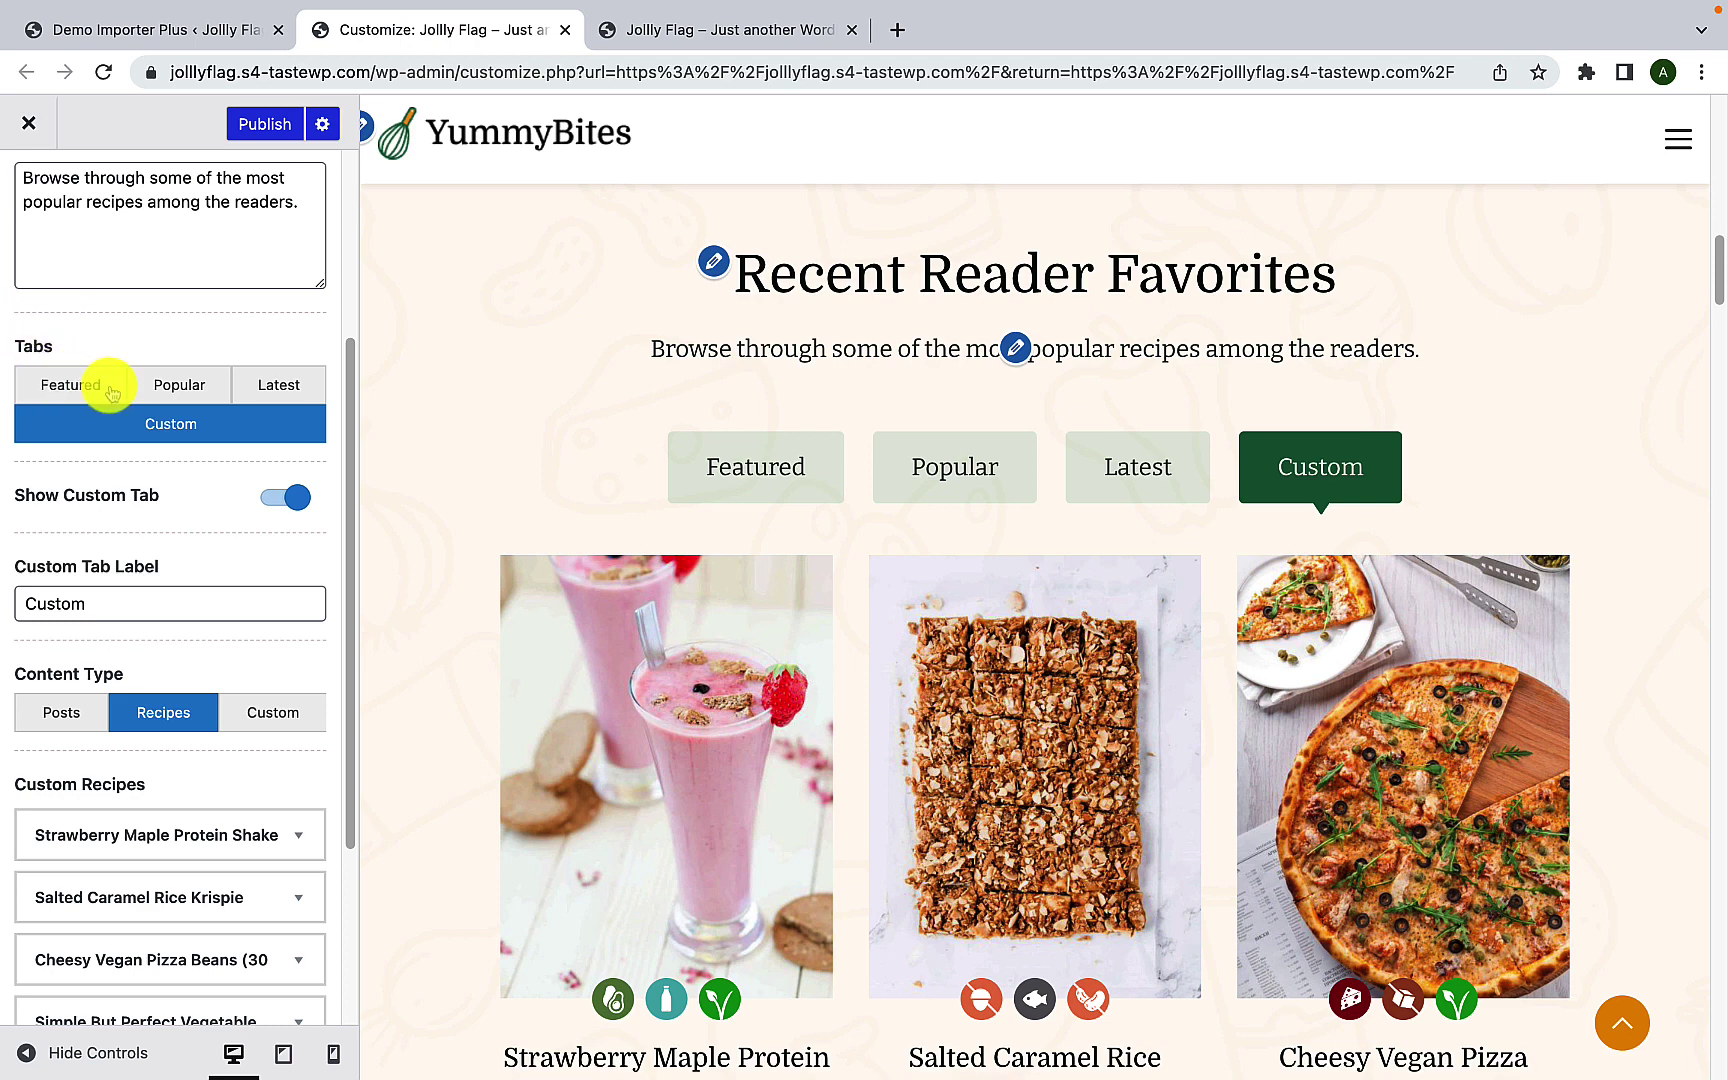
click(733, 463)
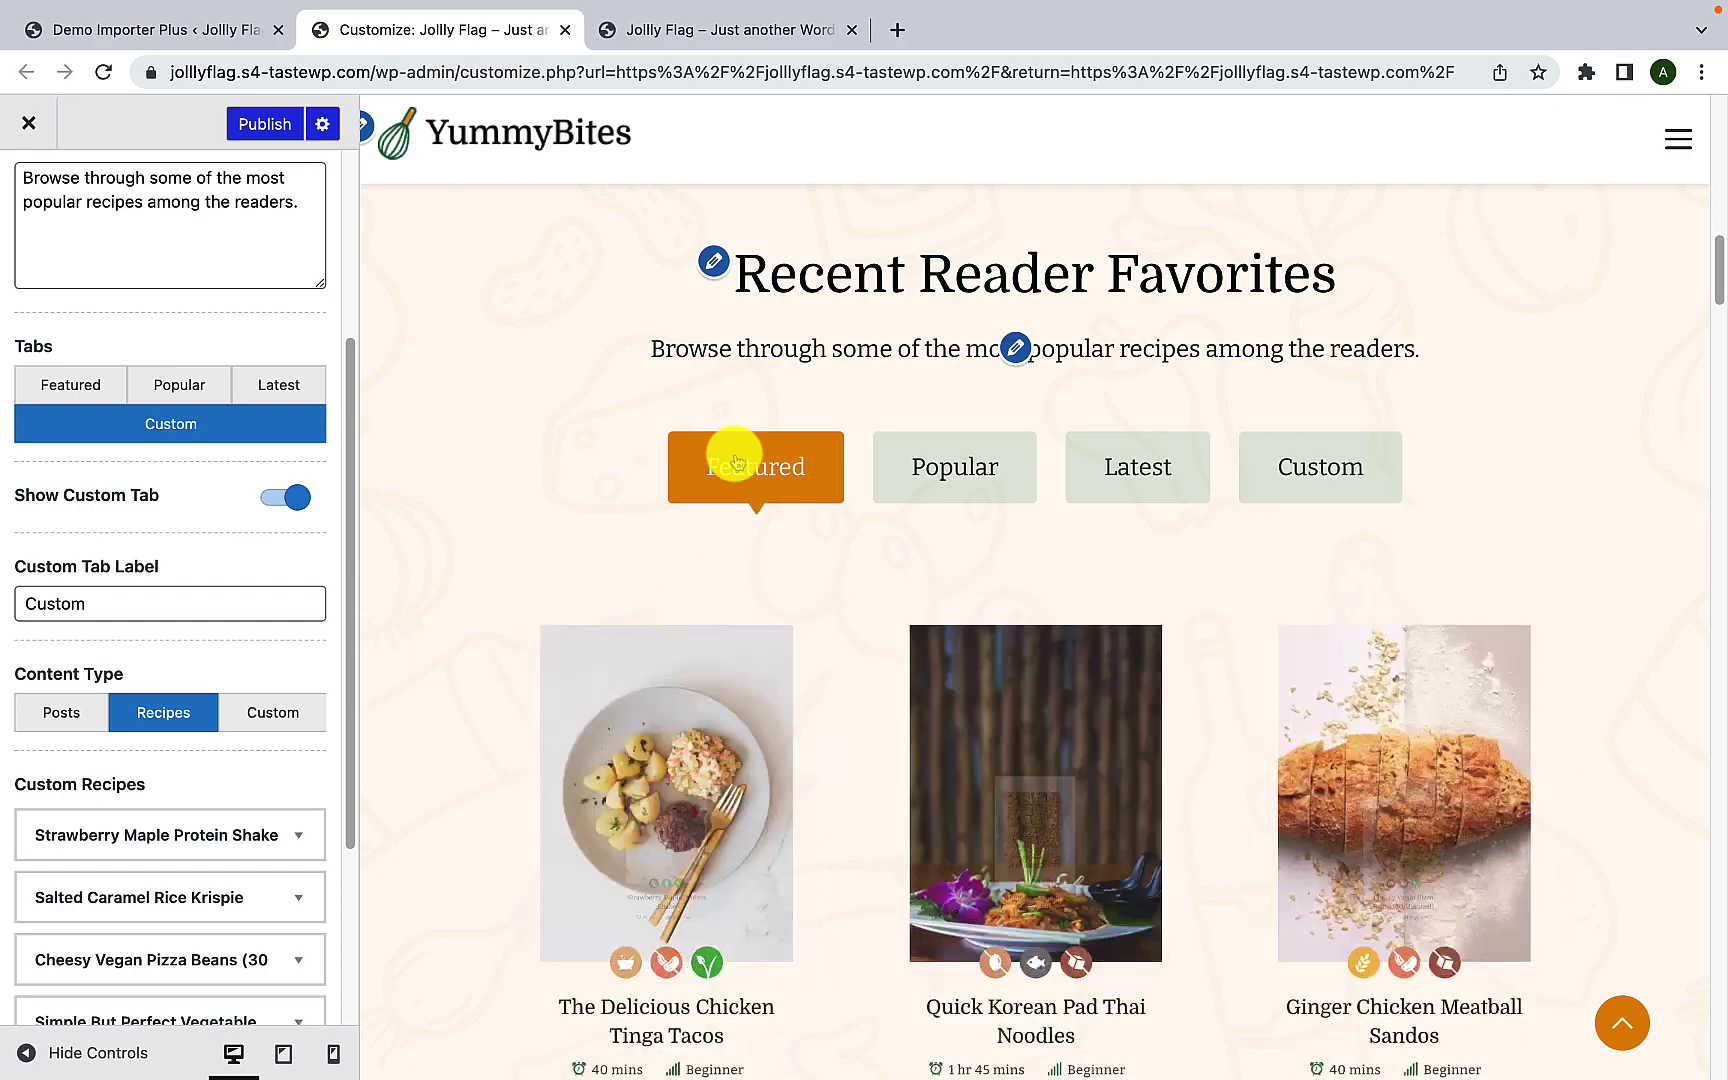
click(78, 388)
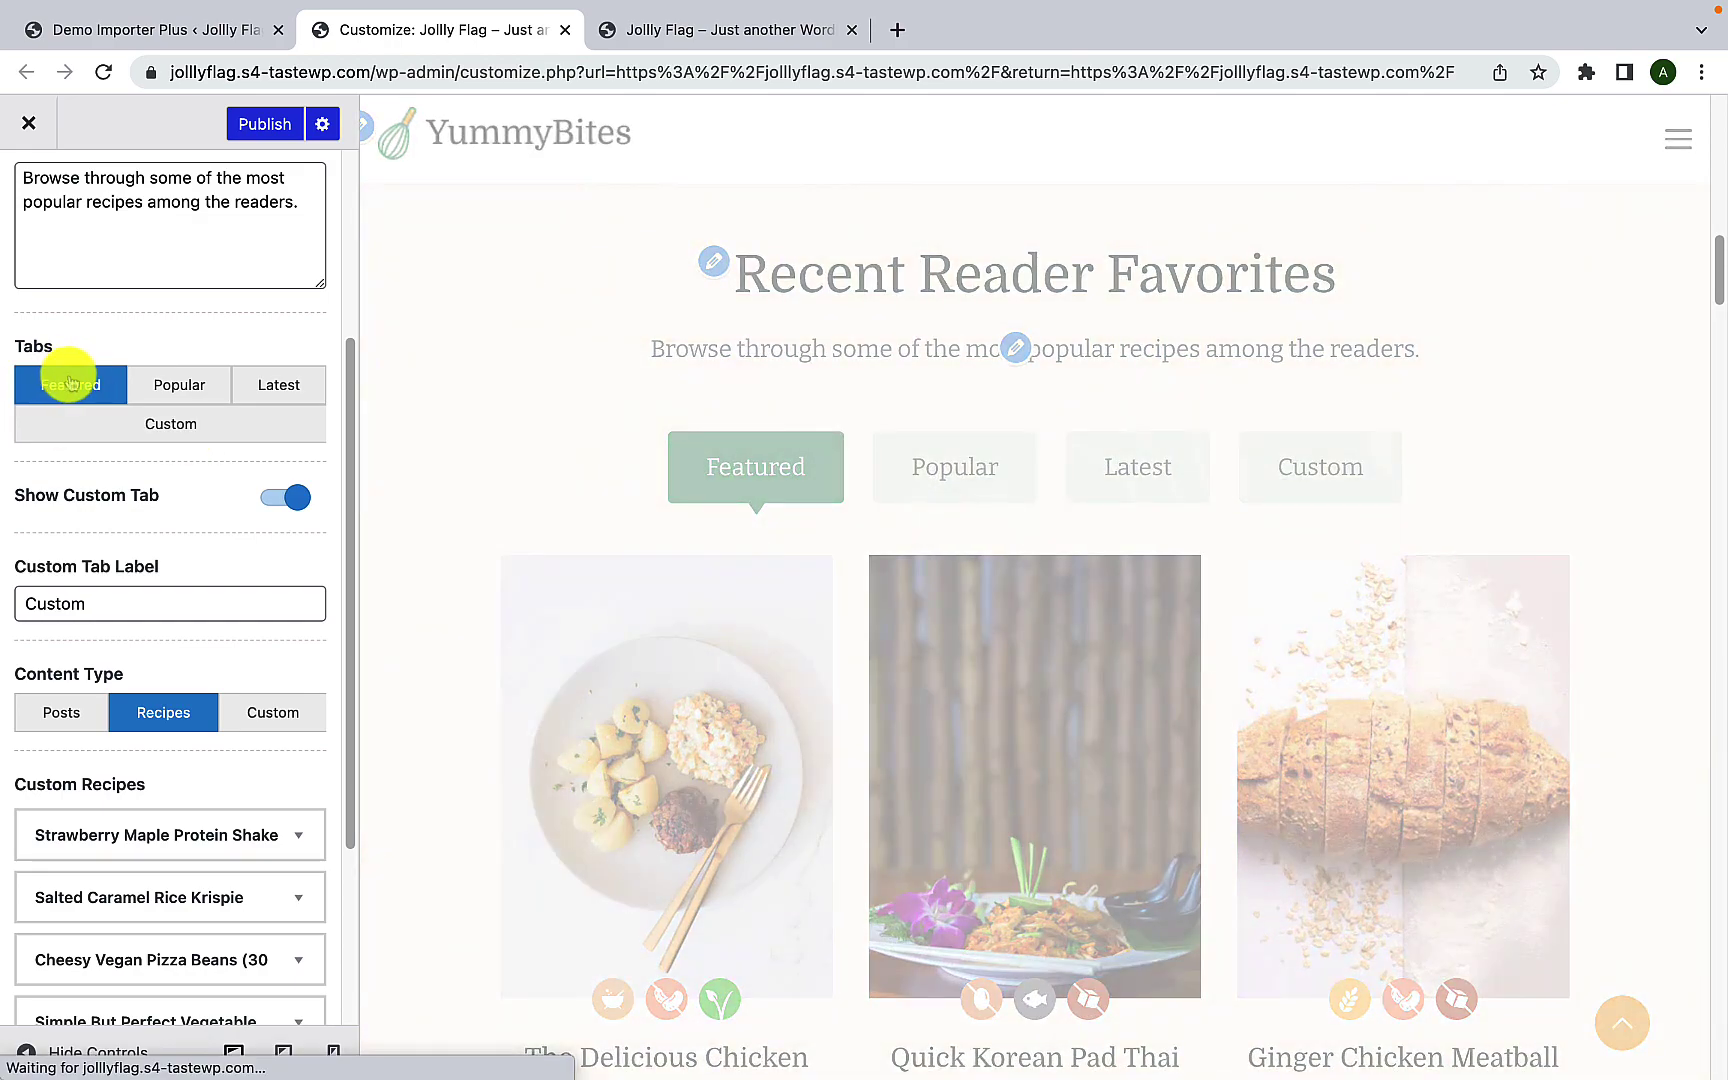
scroll(96, 490, down, 3)
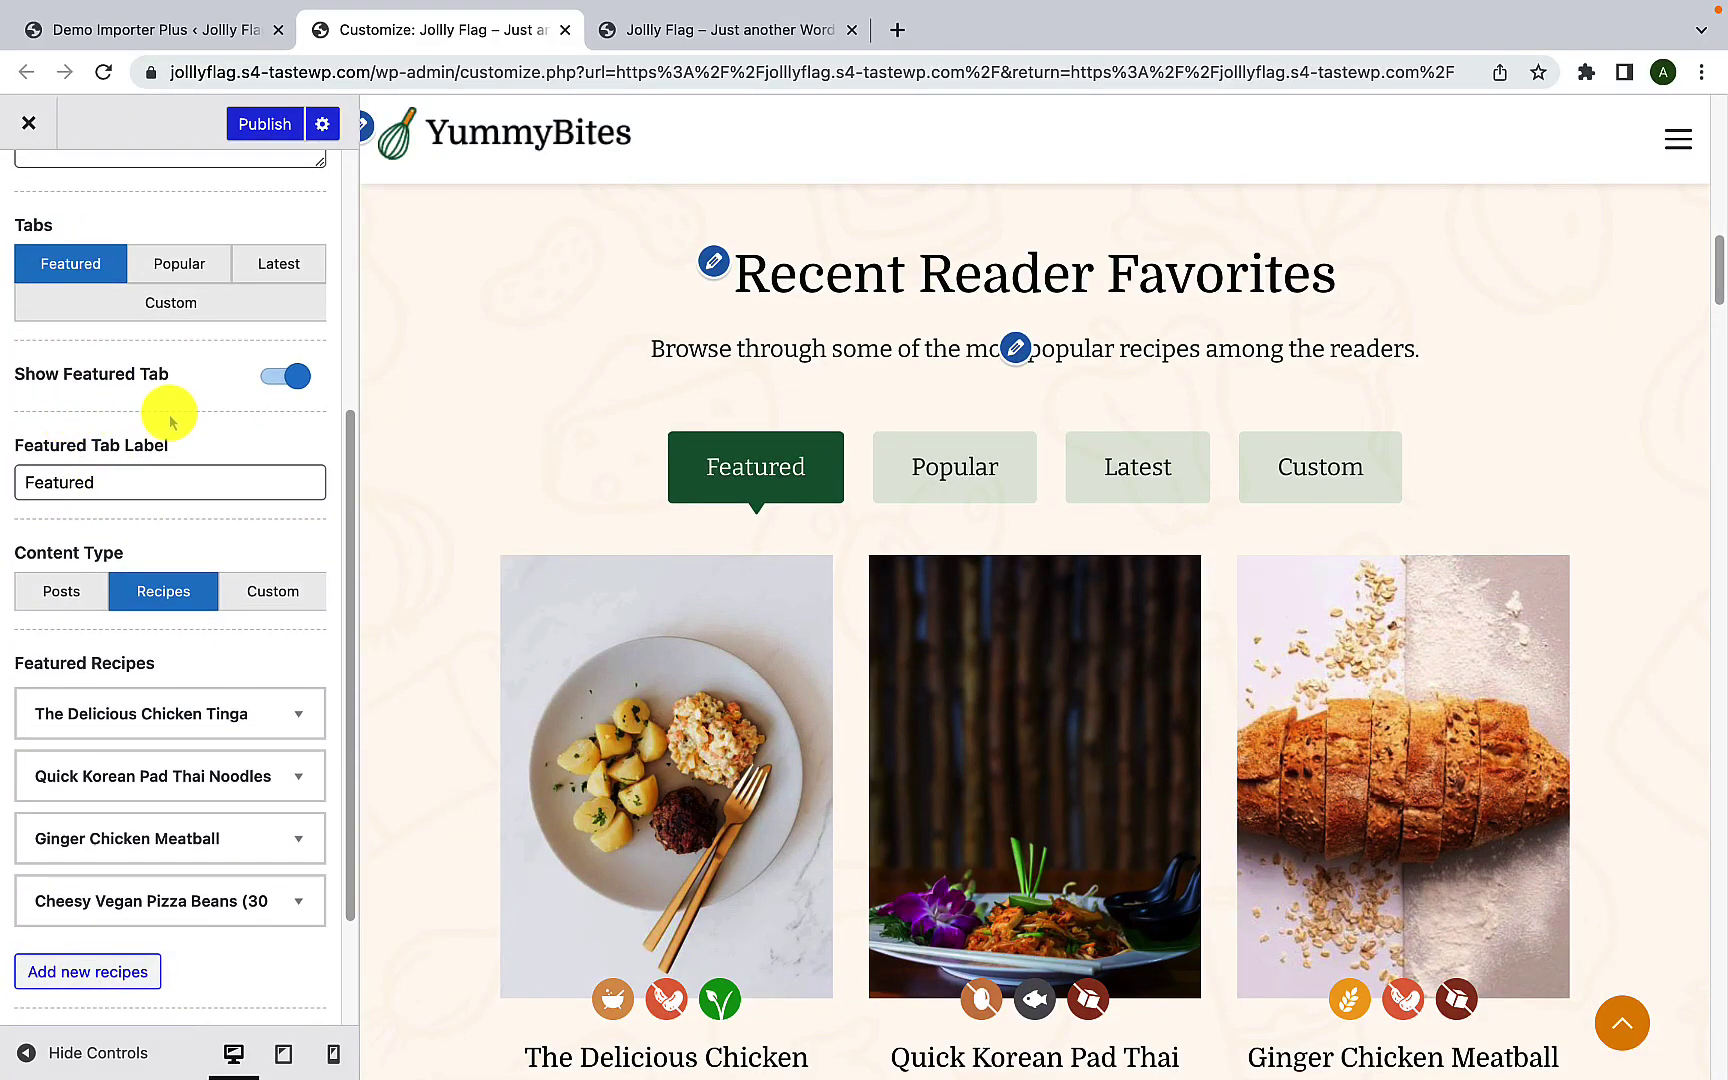
Step: Hide the Featured tab from the Featured Area and show it again
click(279, 386)
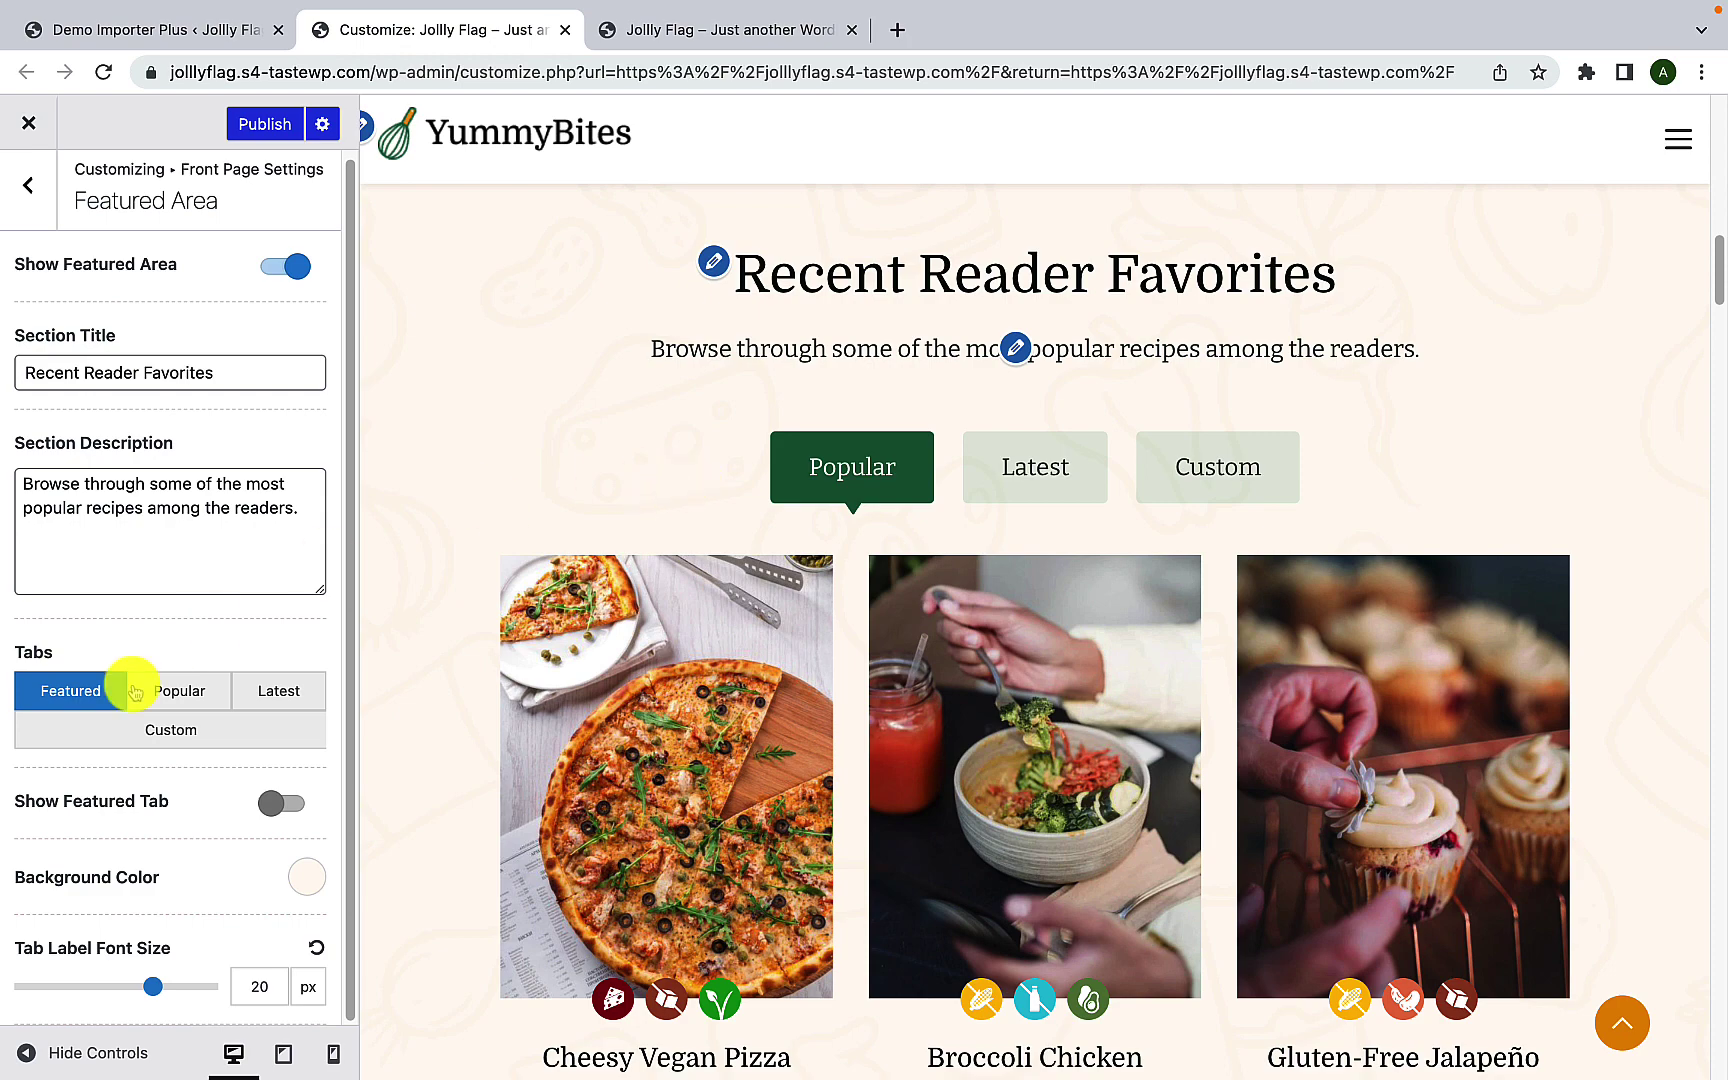
click(279, 803)
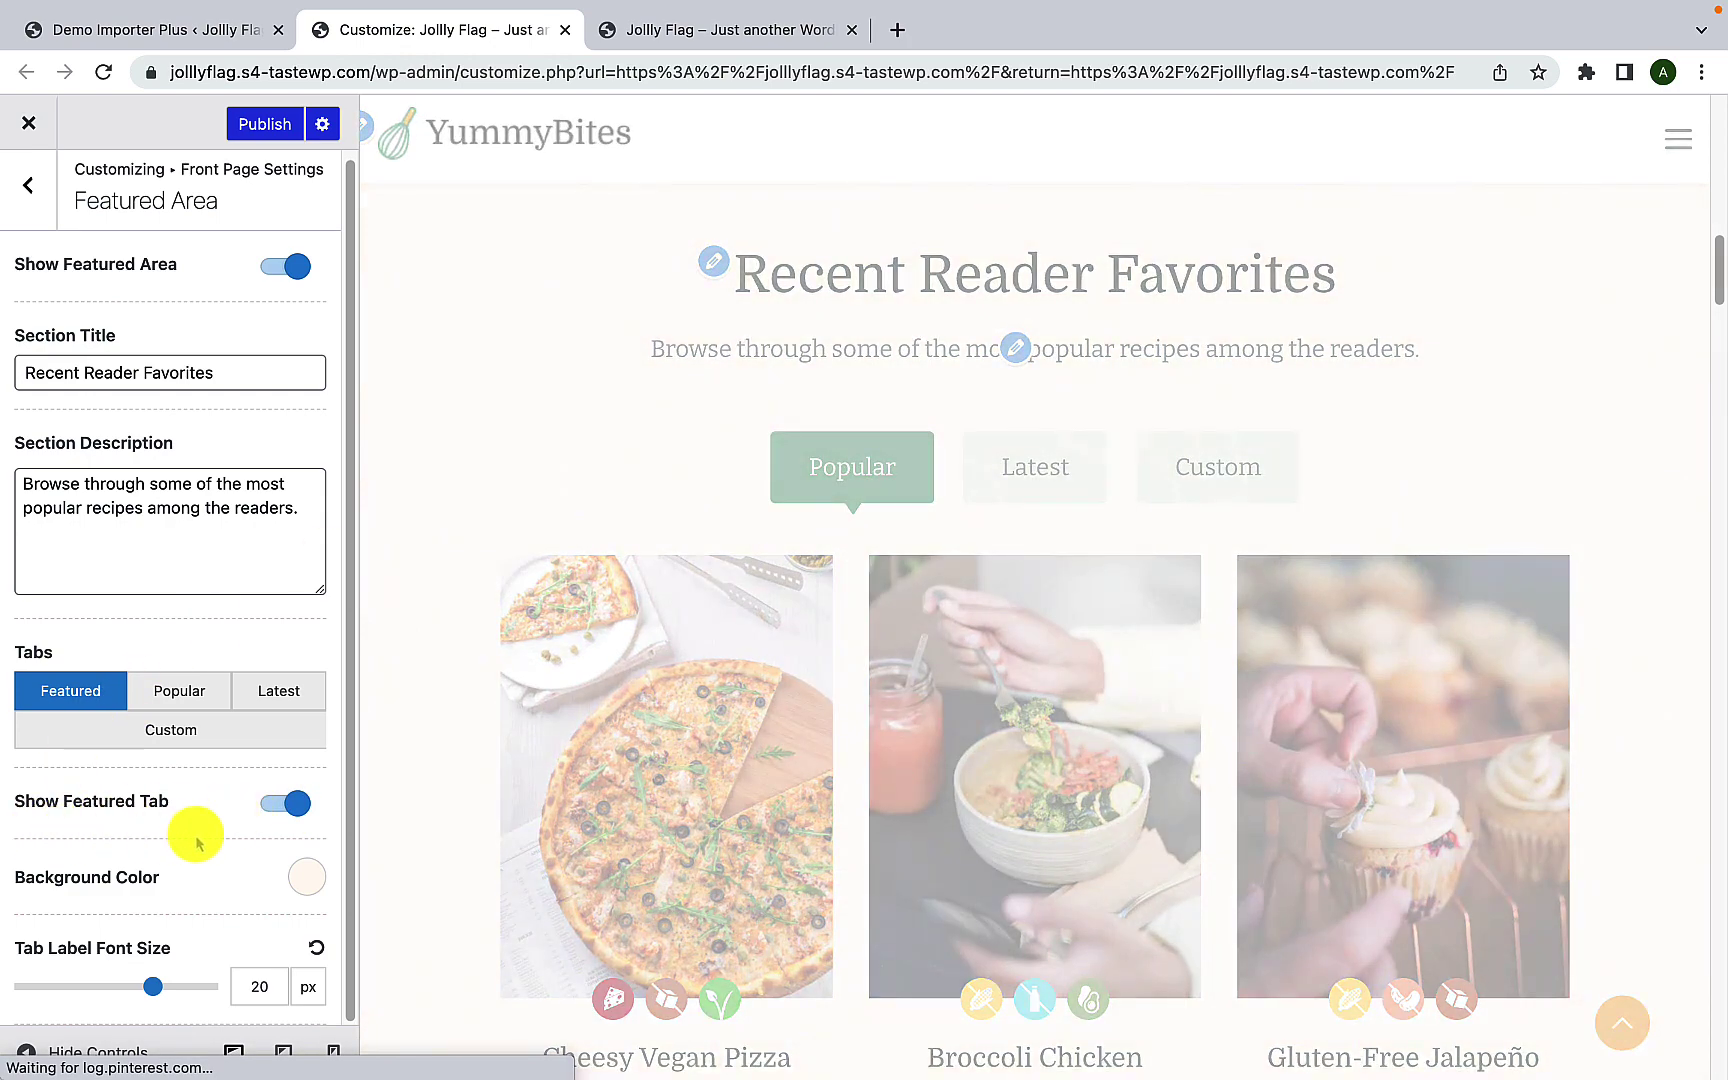
scroll(305, 790, down, 4)
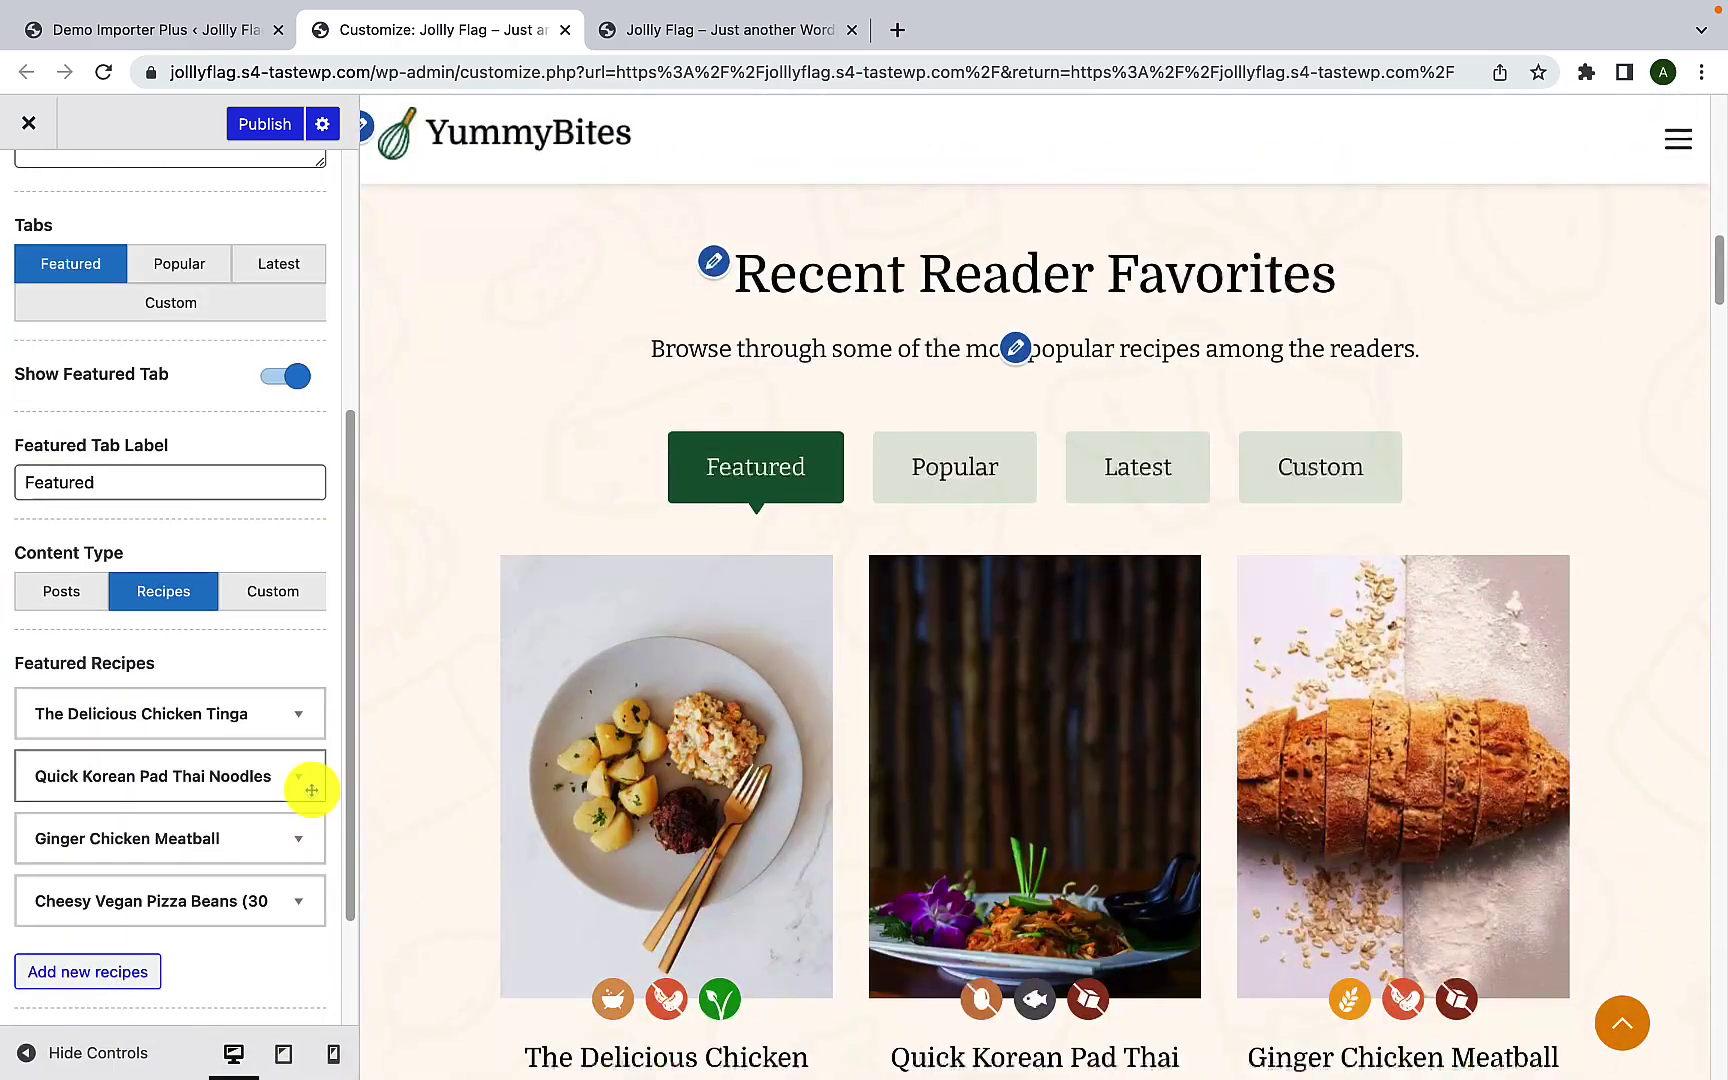
Step: Switch the Featured tab's content type to Posts and add the post "5 Secret Ingredients That Will Help You Make The Best Spaghetti"
scroll(240, 795, down, 1)
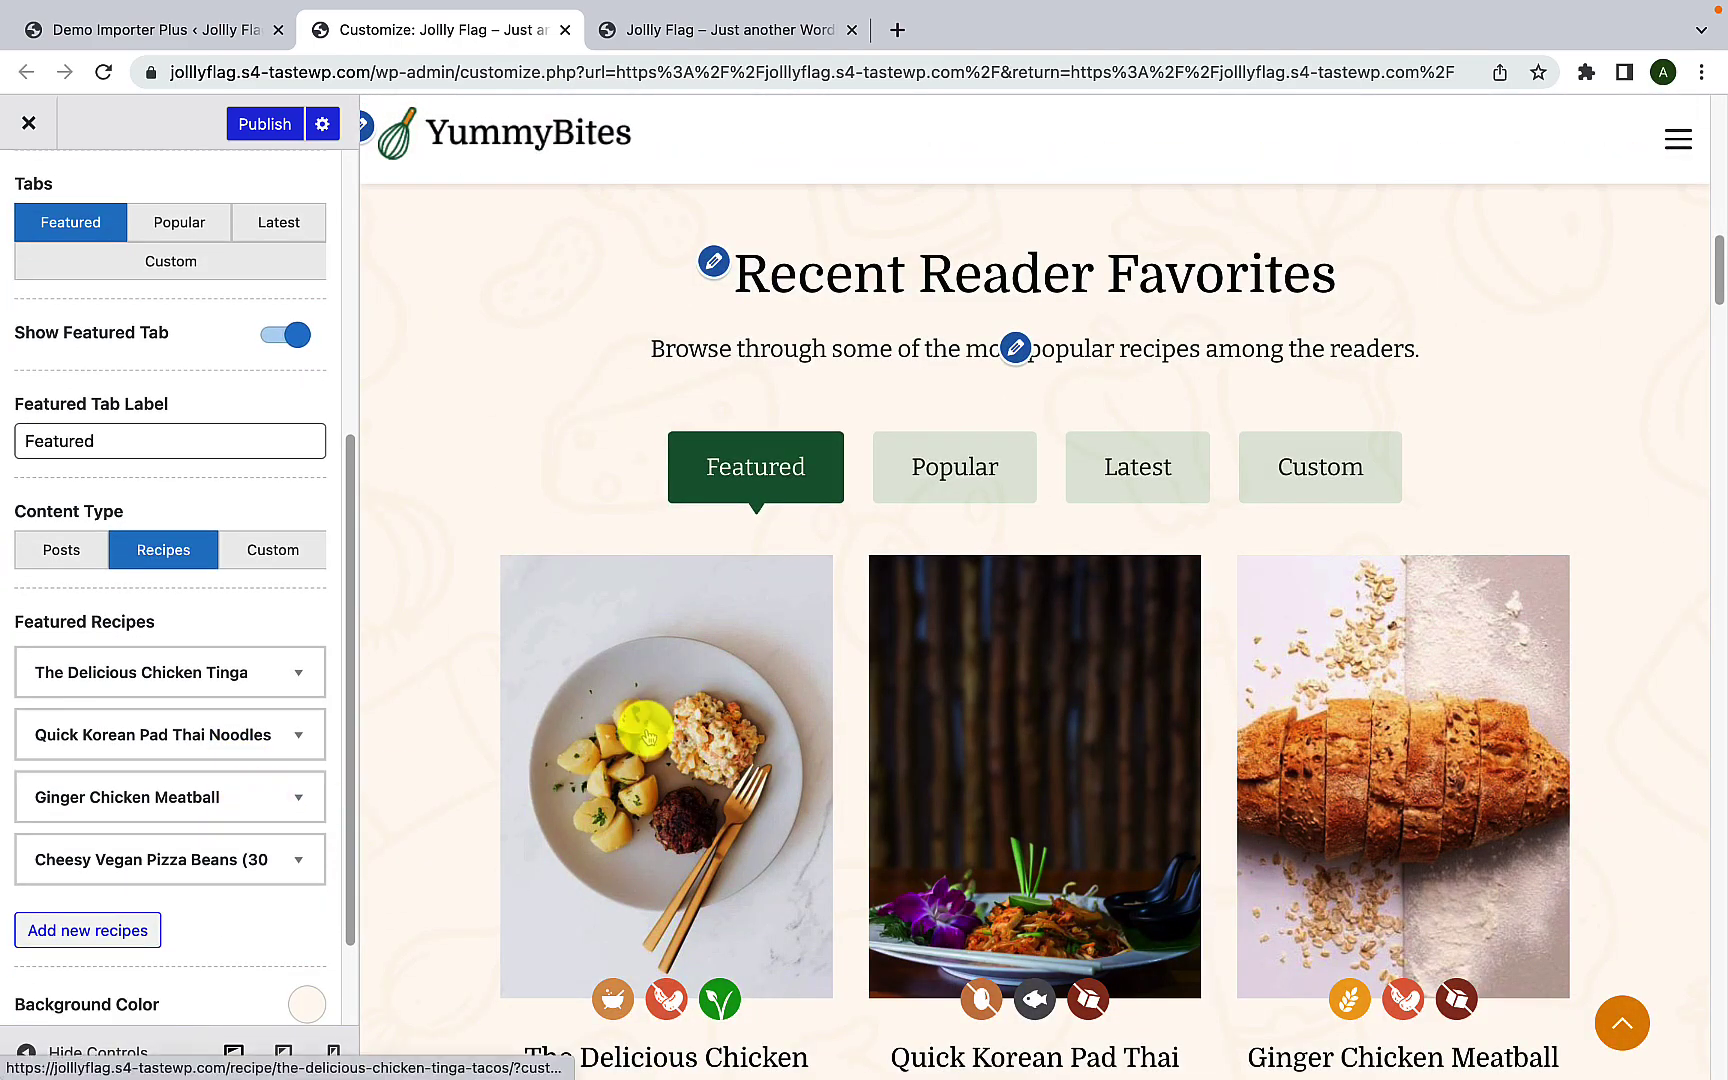
scroll(771, 760, down, 6)
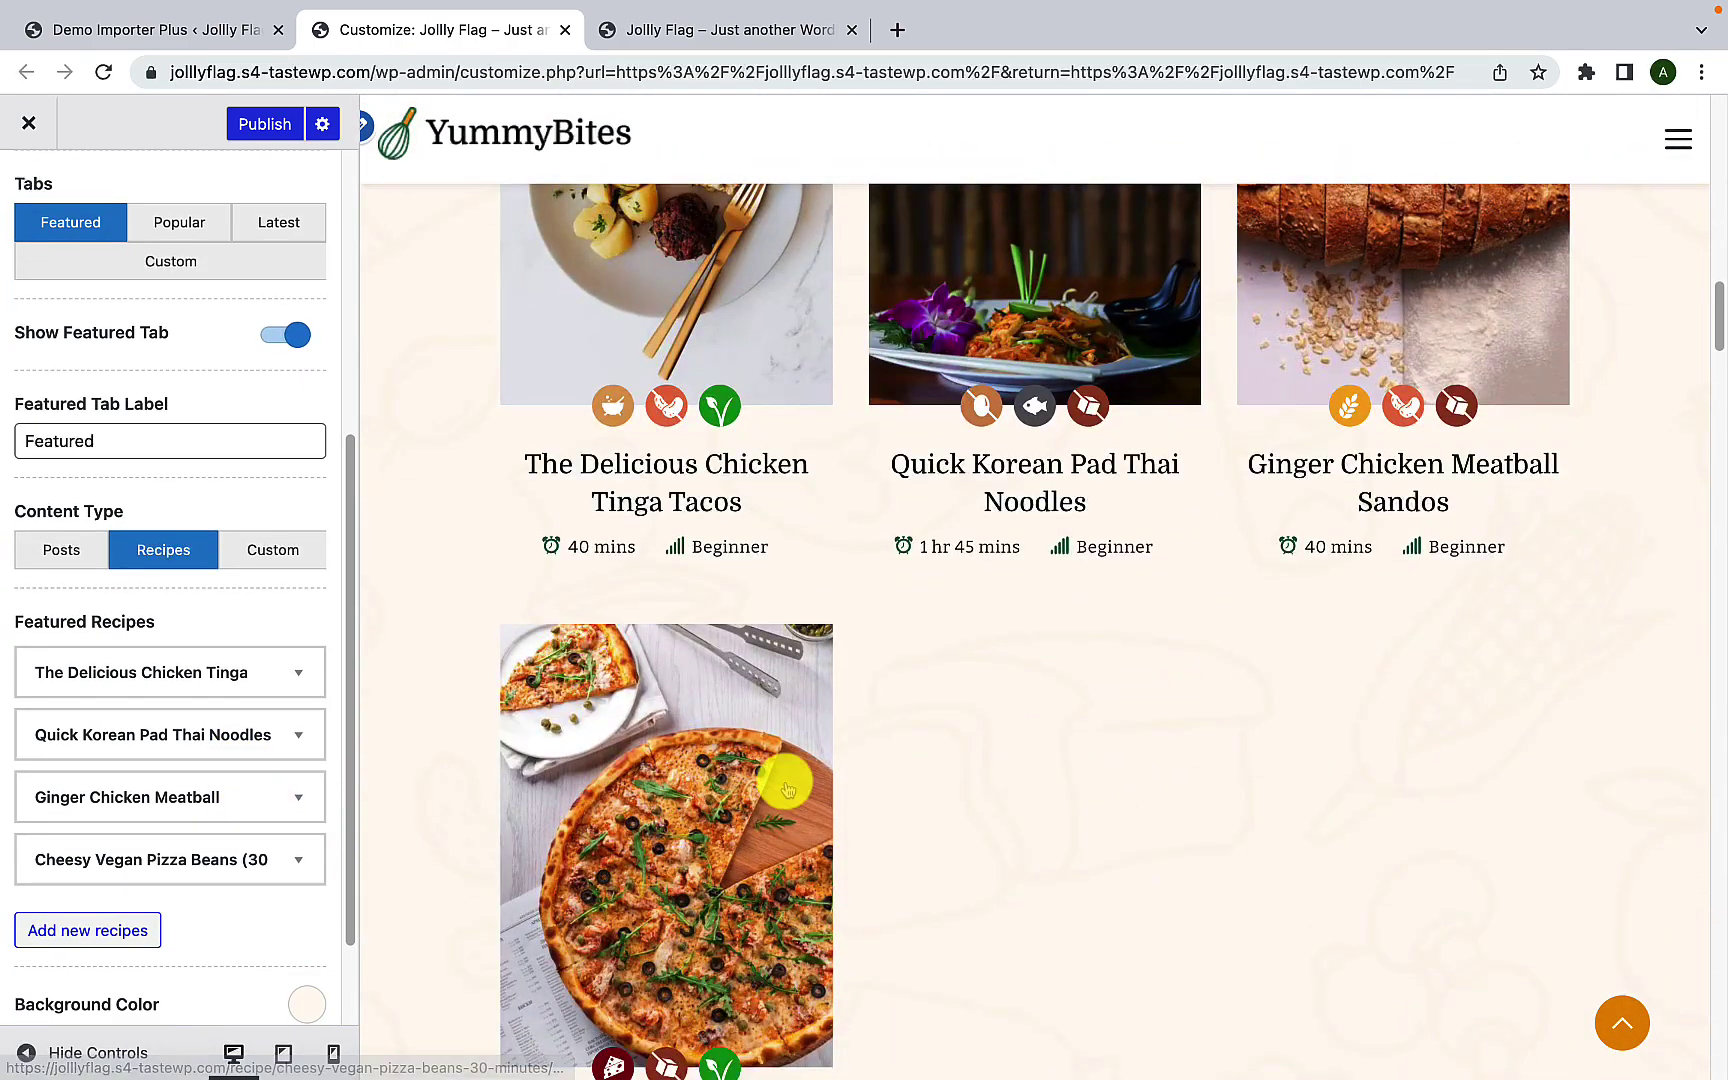
scroll(760, 780, up, 6)
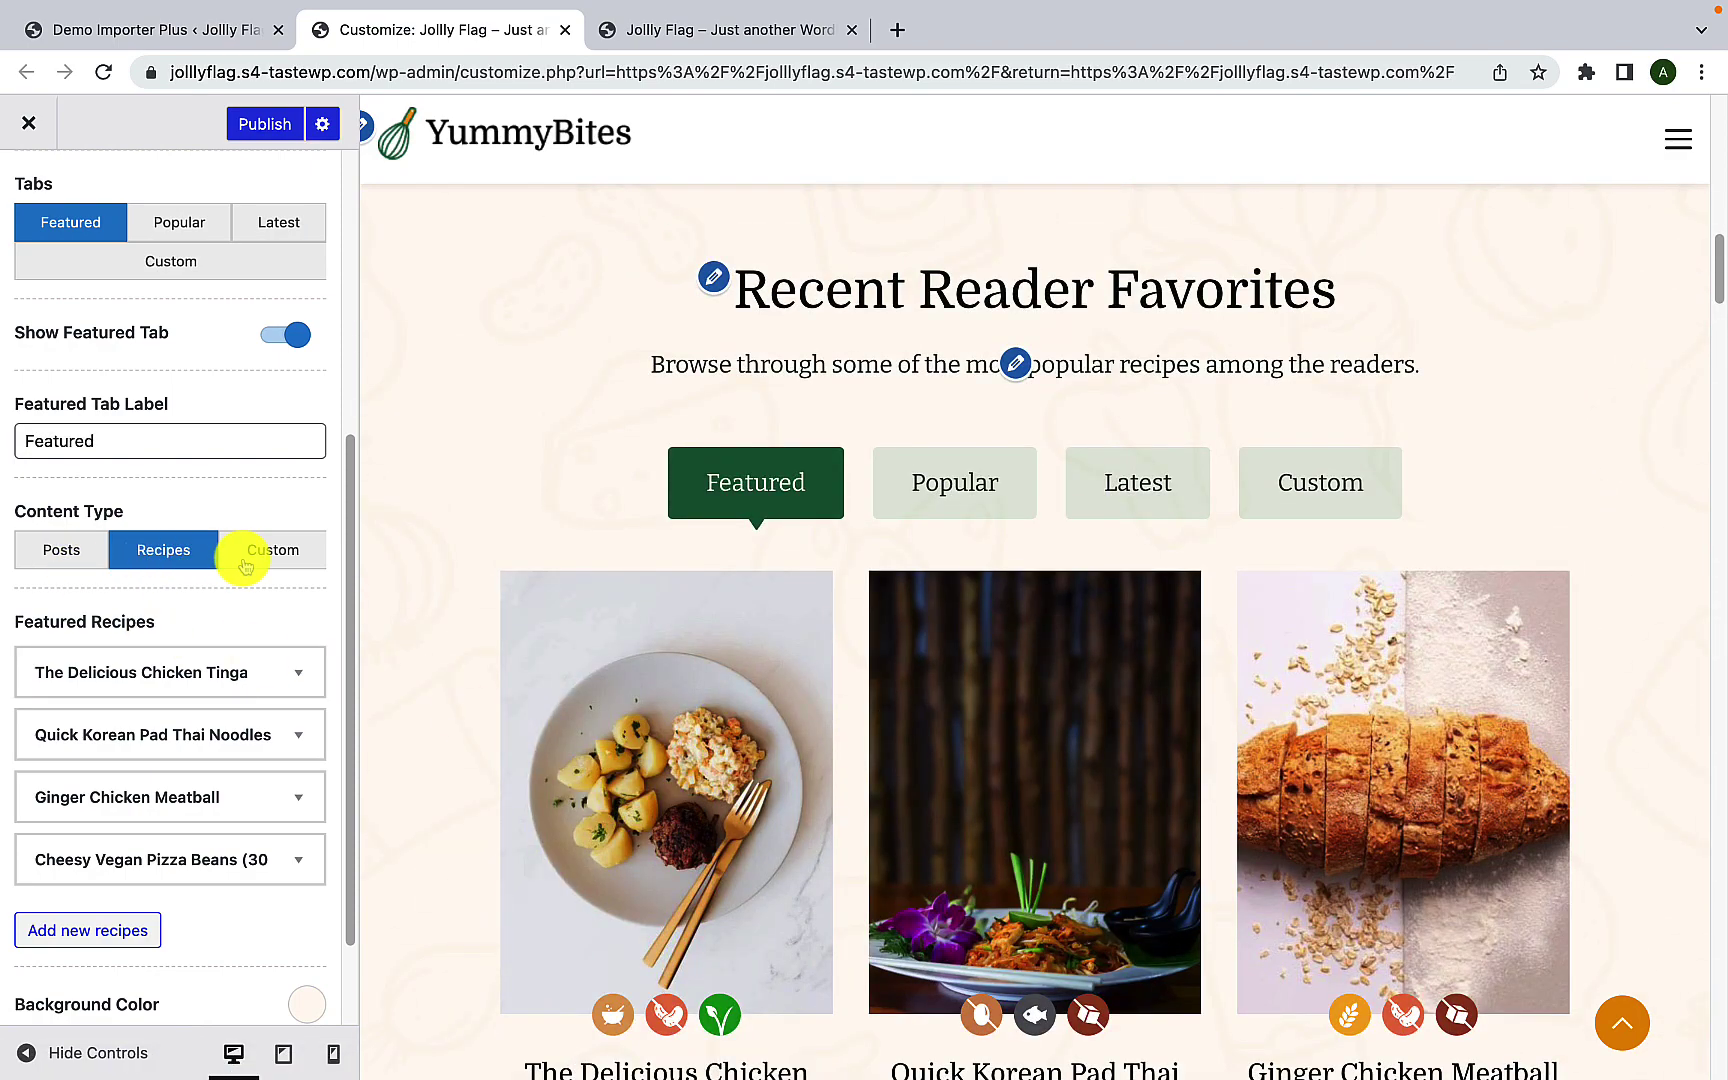
click(95, 563)
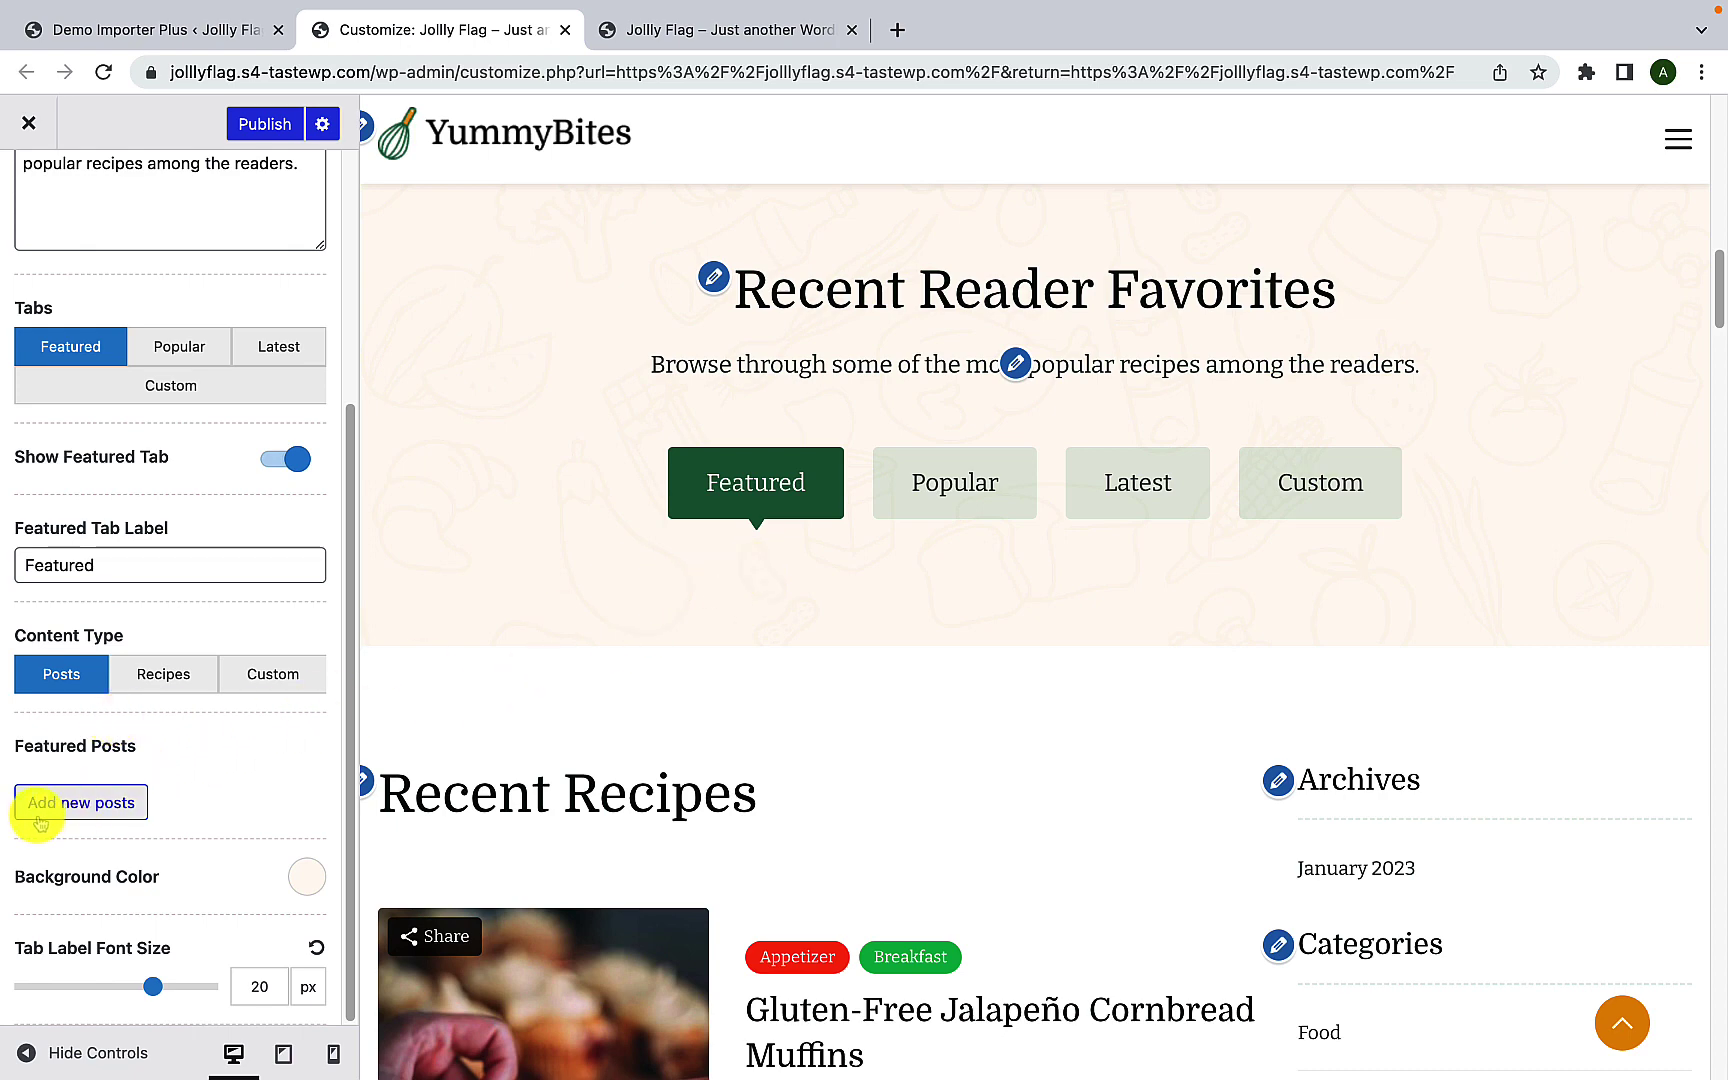
click(110, 812)
scroll(108, 802, down, 2)
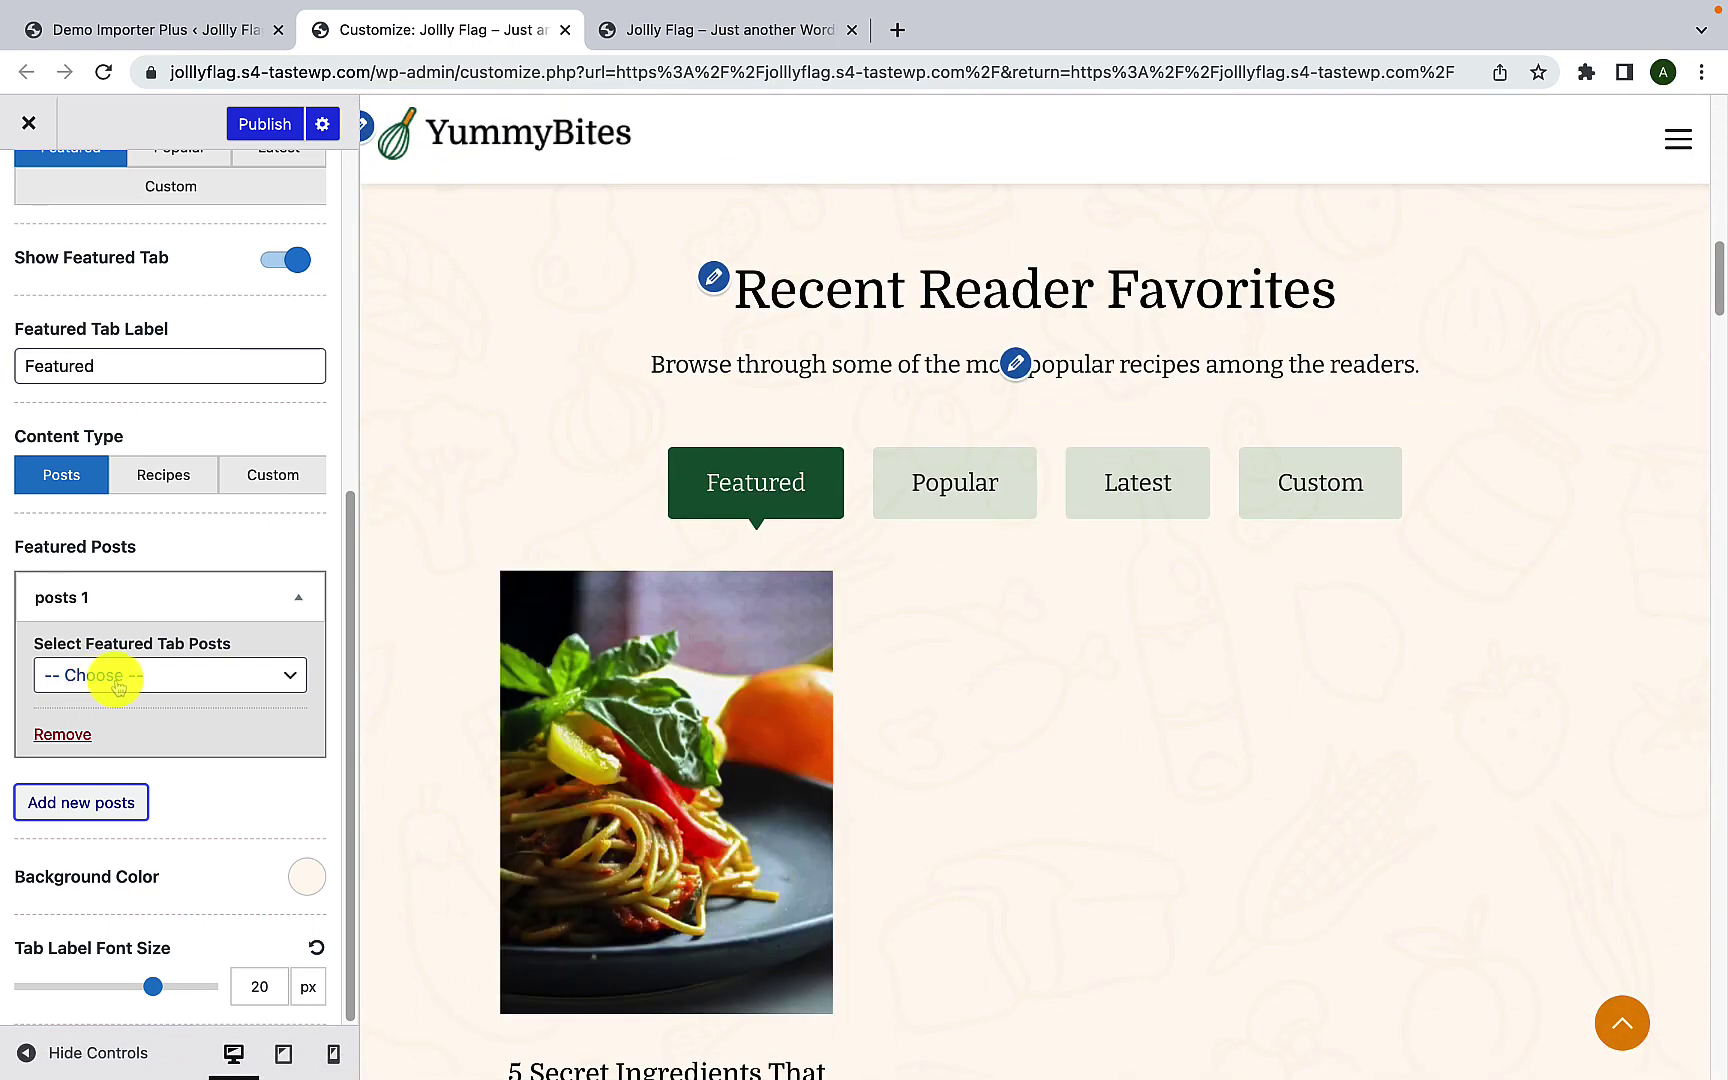
click(145, 683)
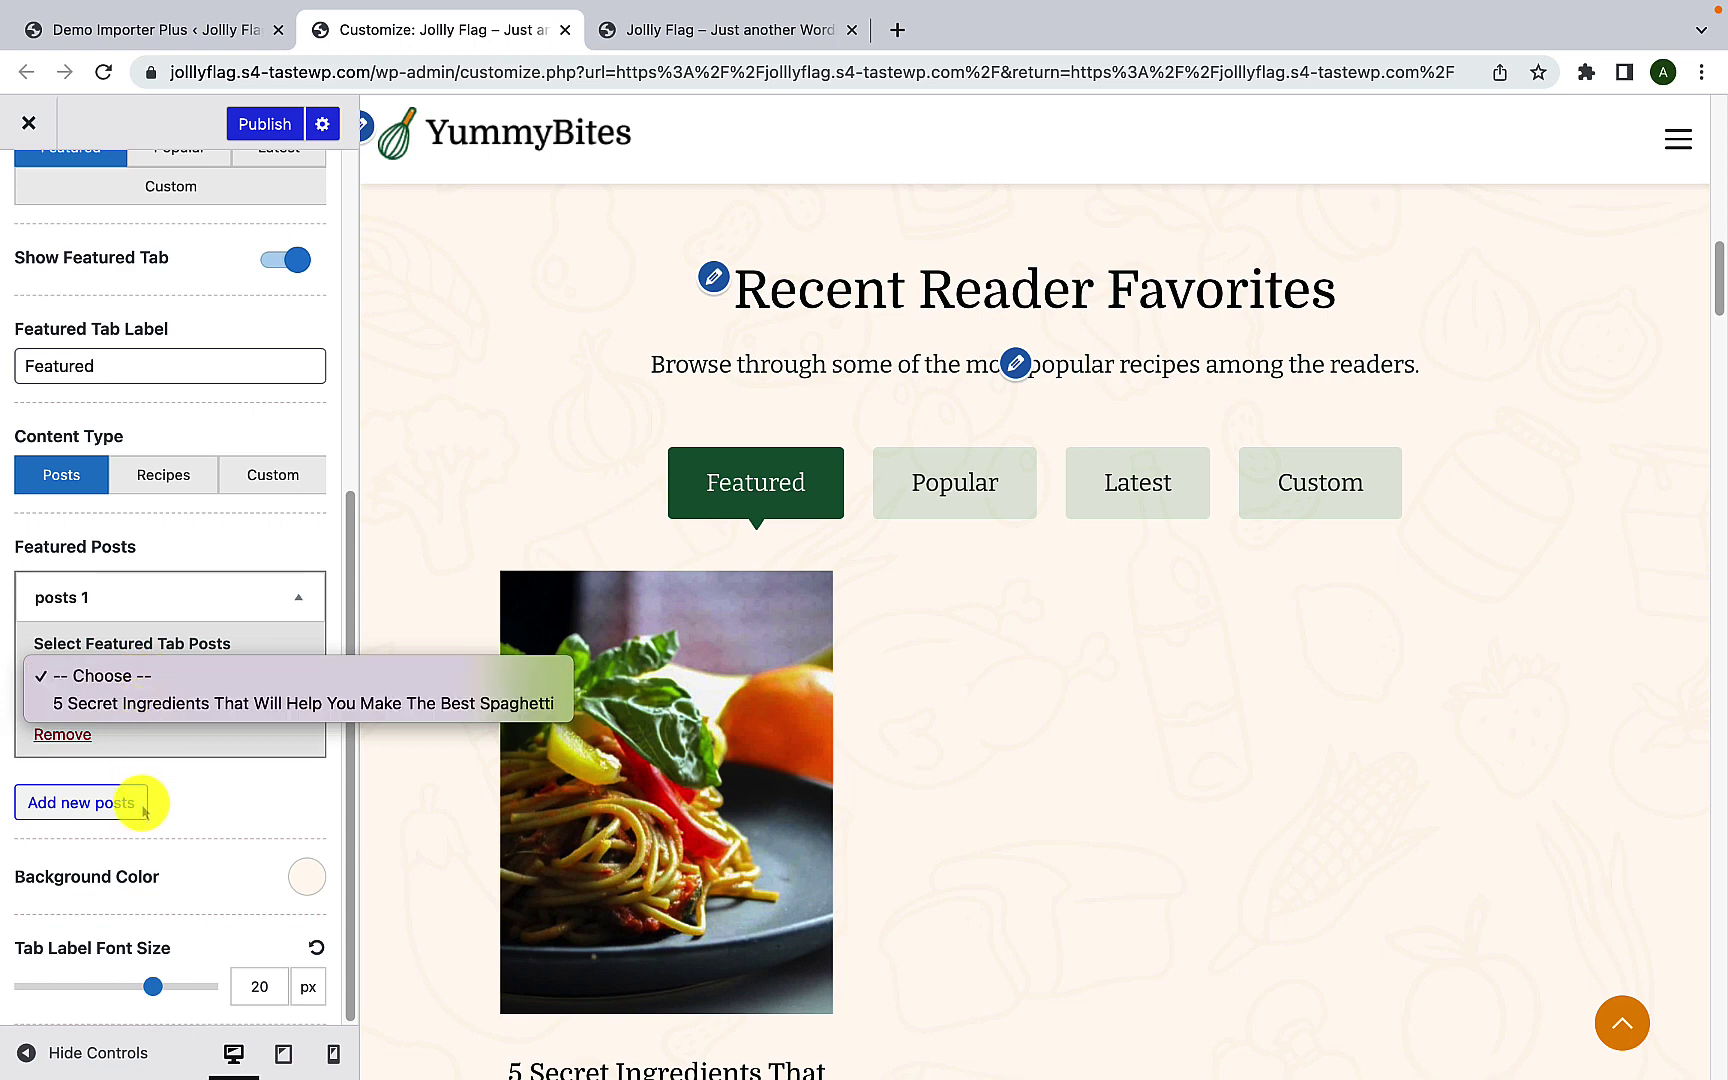
click(150, 704)
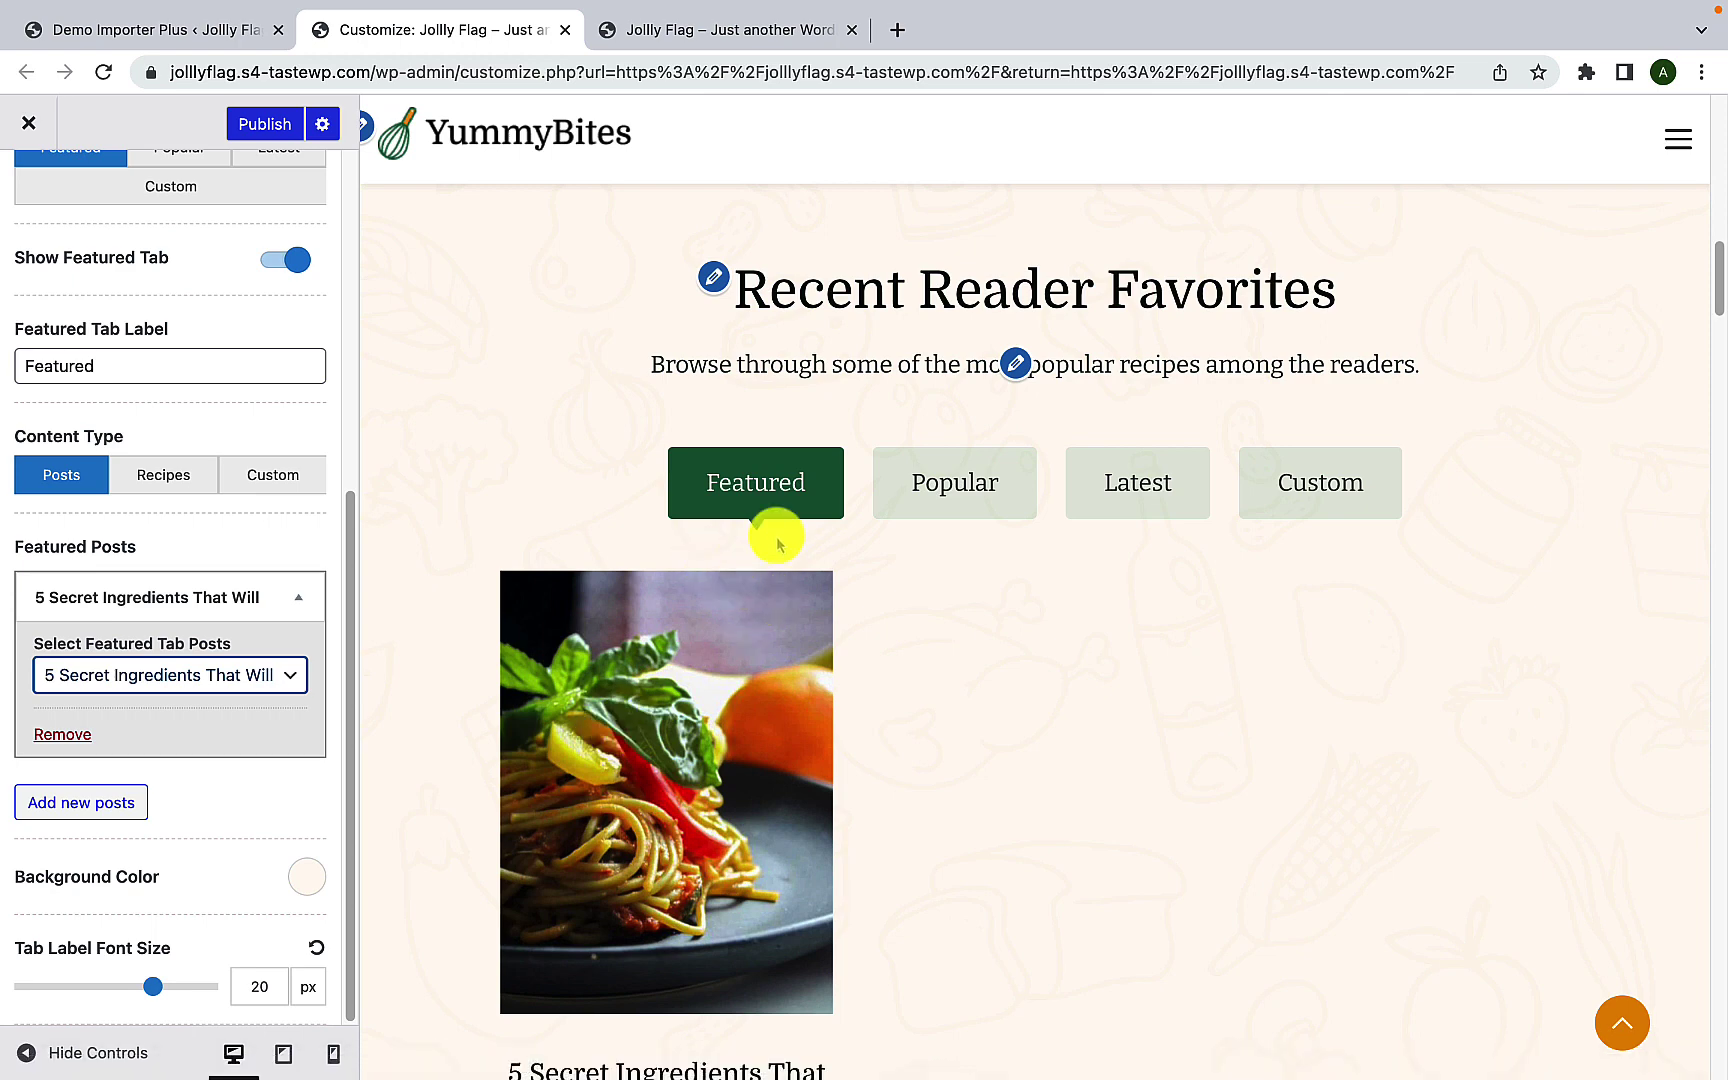
Step: Add a second entry to the Featured Posts and check which posts can be chosen for it
click(99, 815)
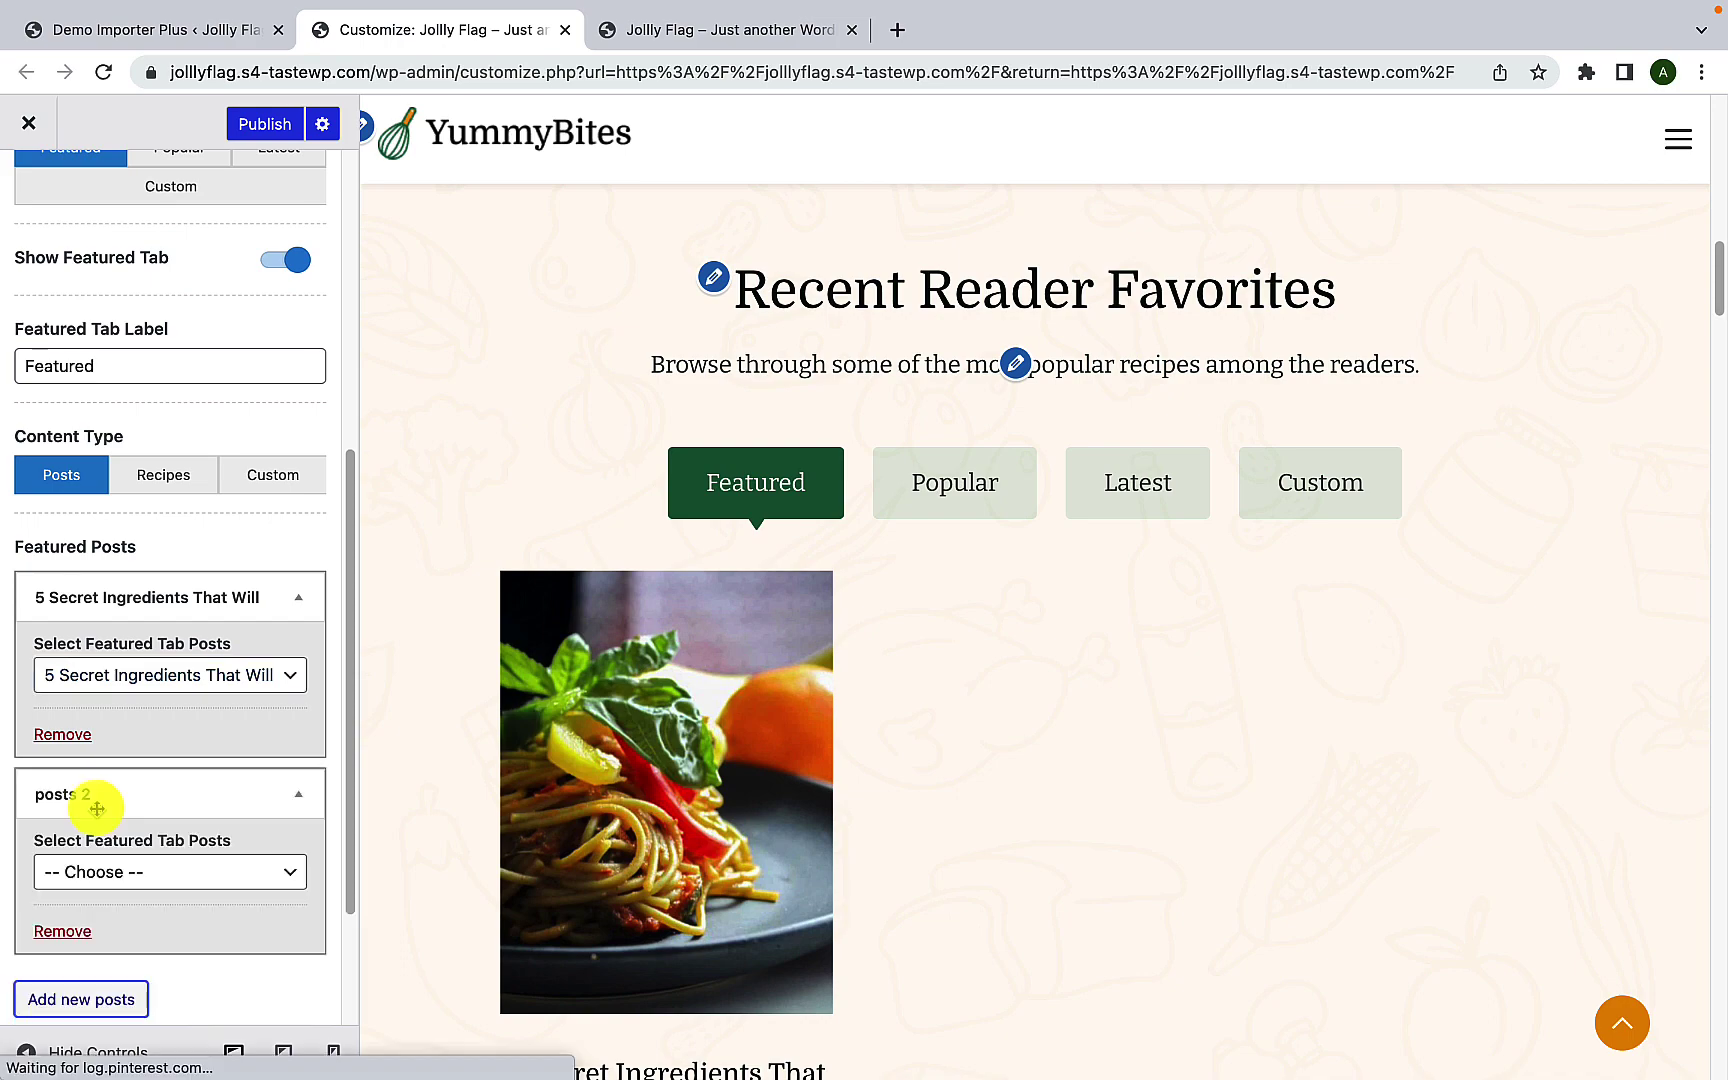
scroll(104, 810, down, 2)
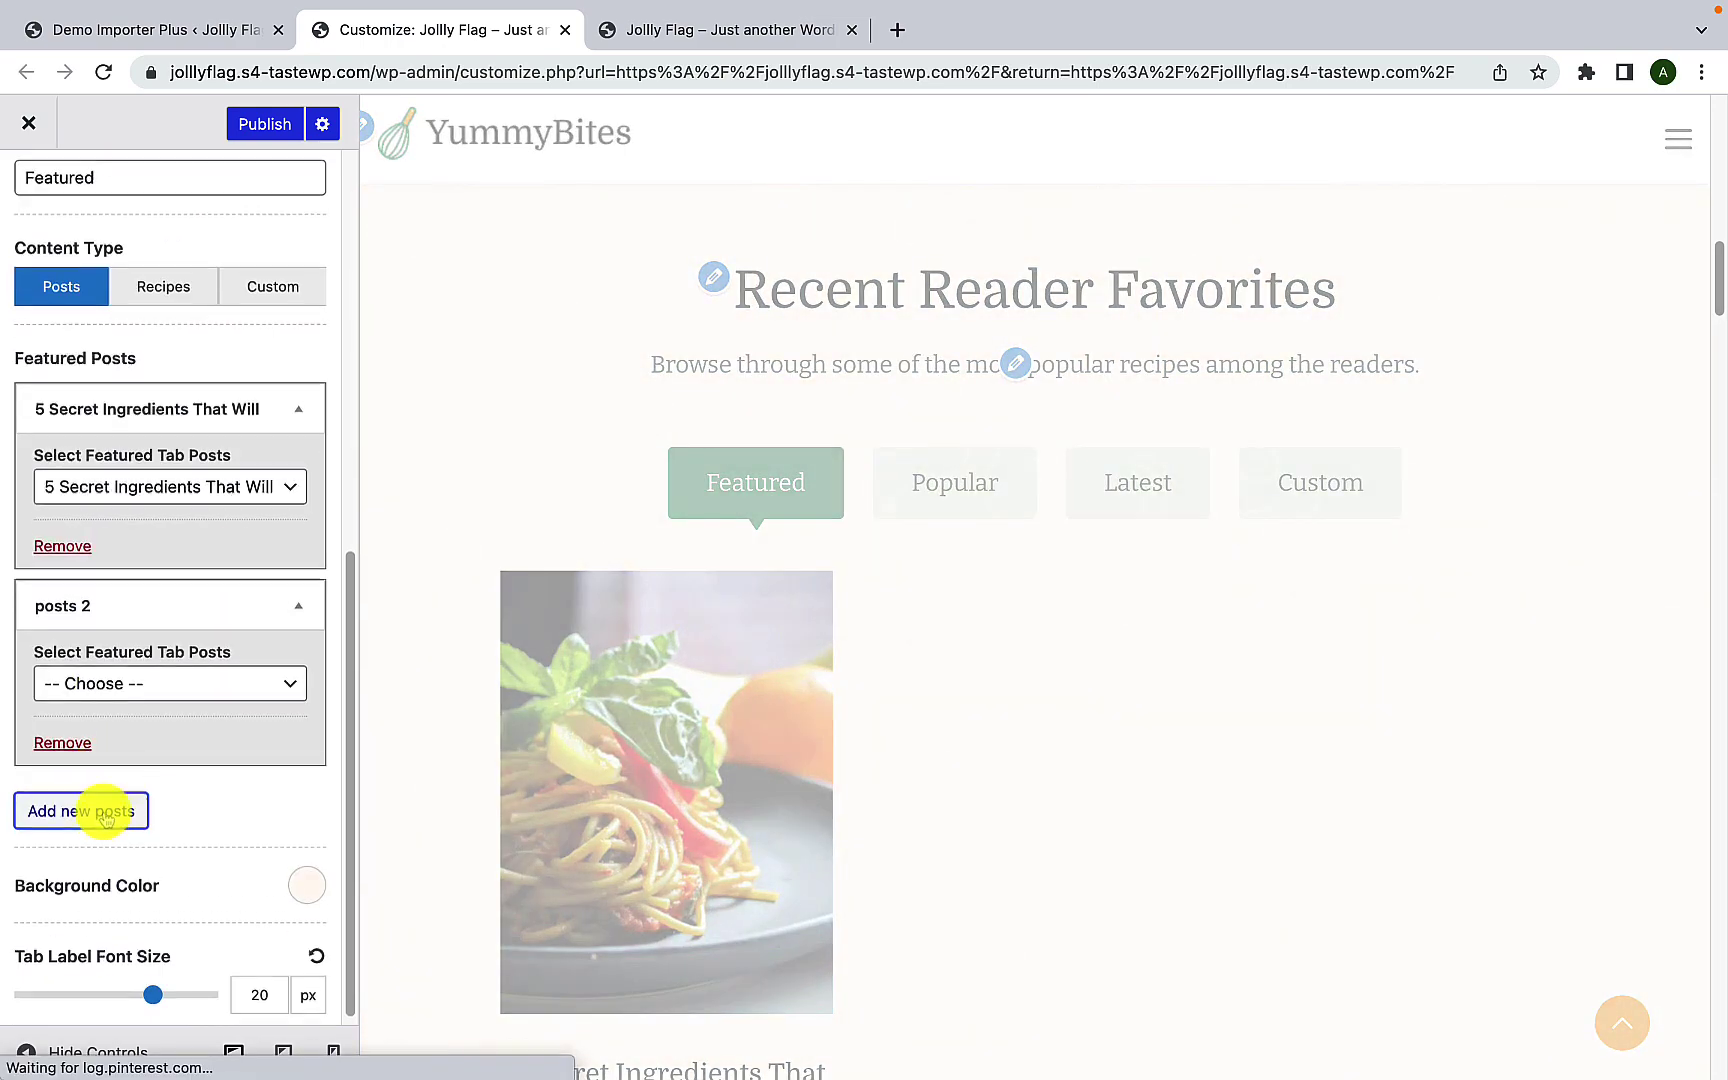
click(170, 677)
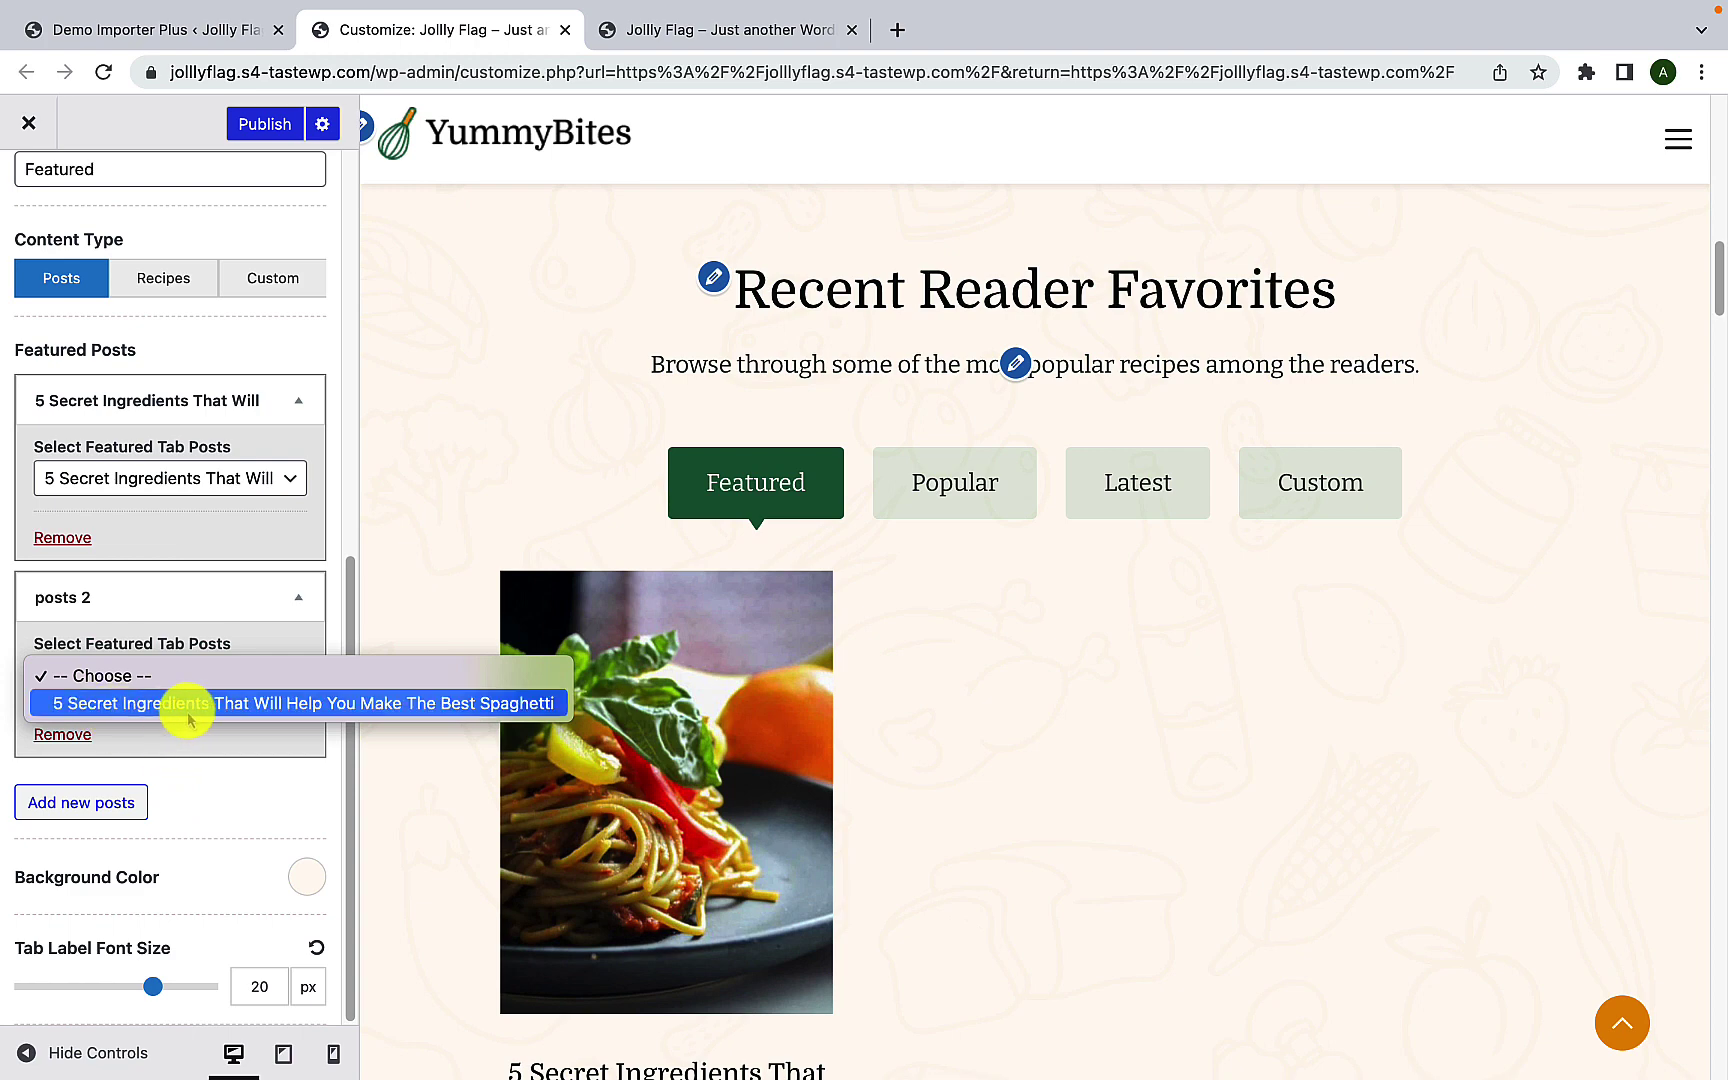
click(205, 757)
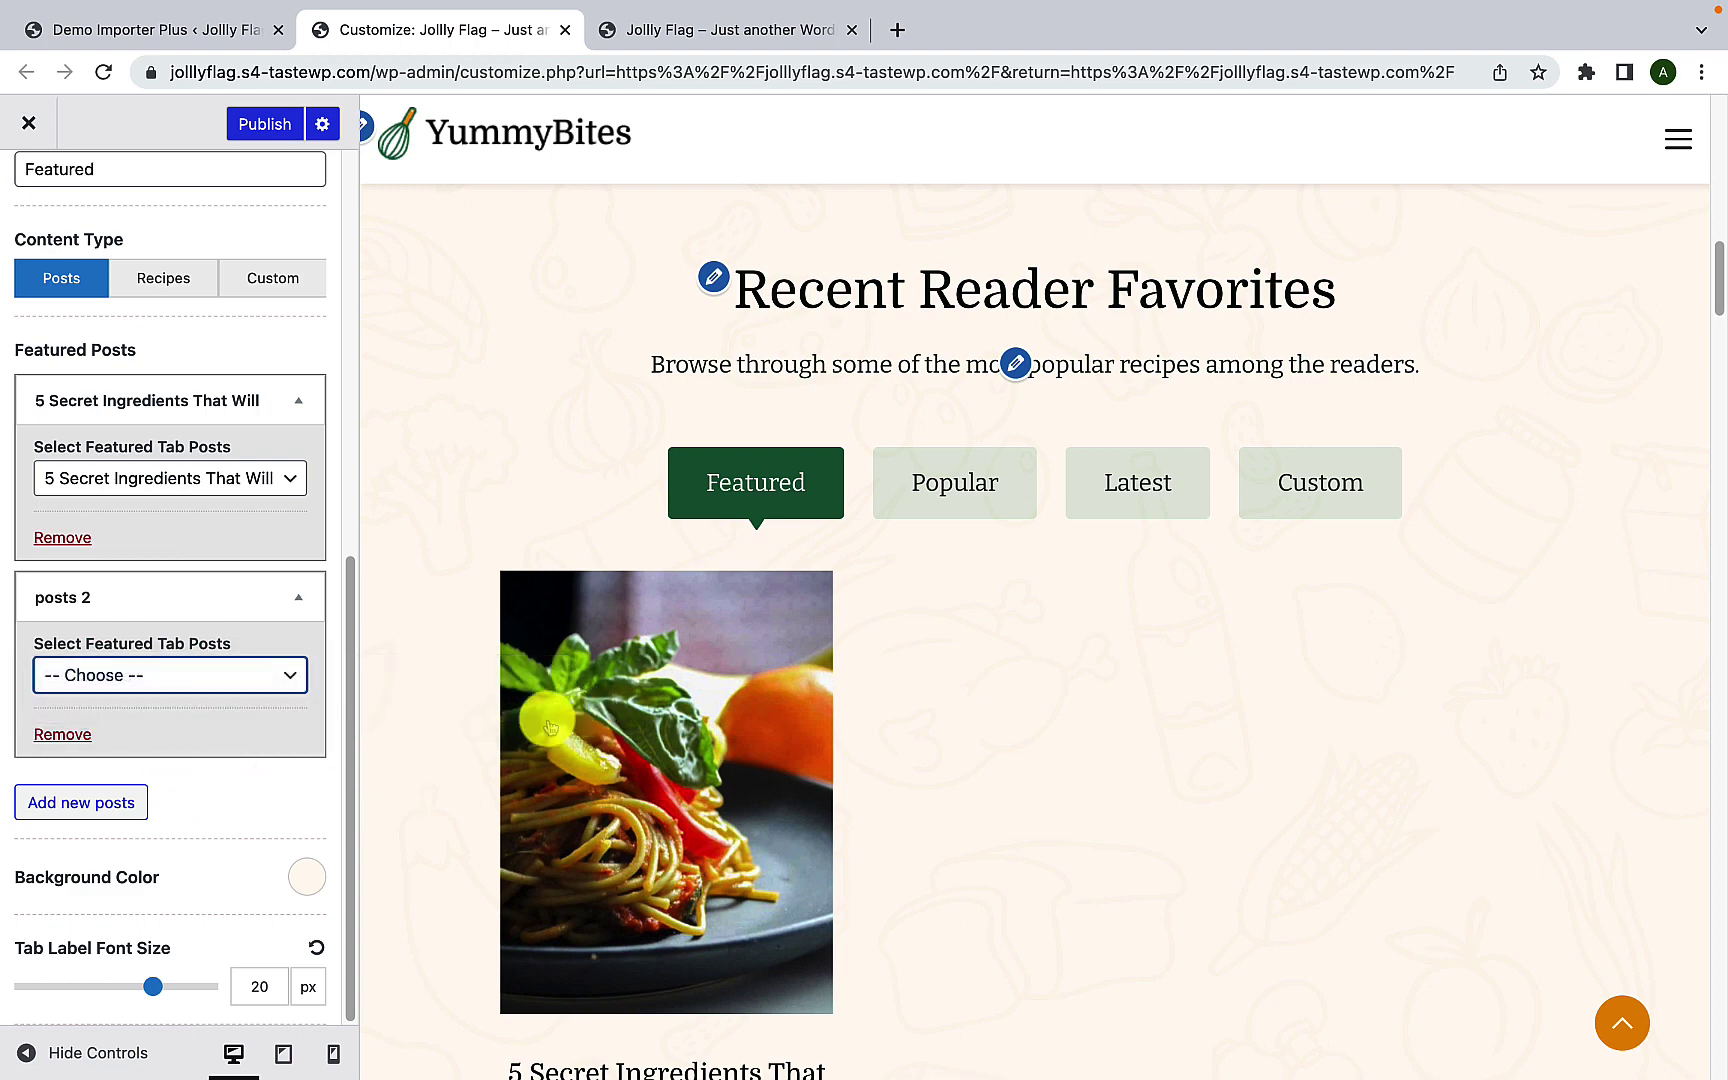
click(200, 678)
click(200, 790)
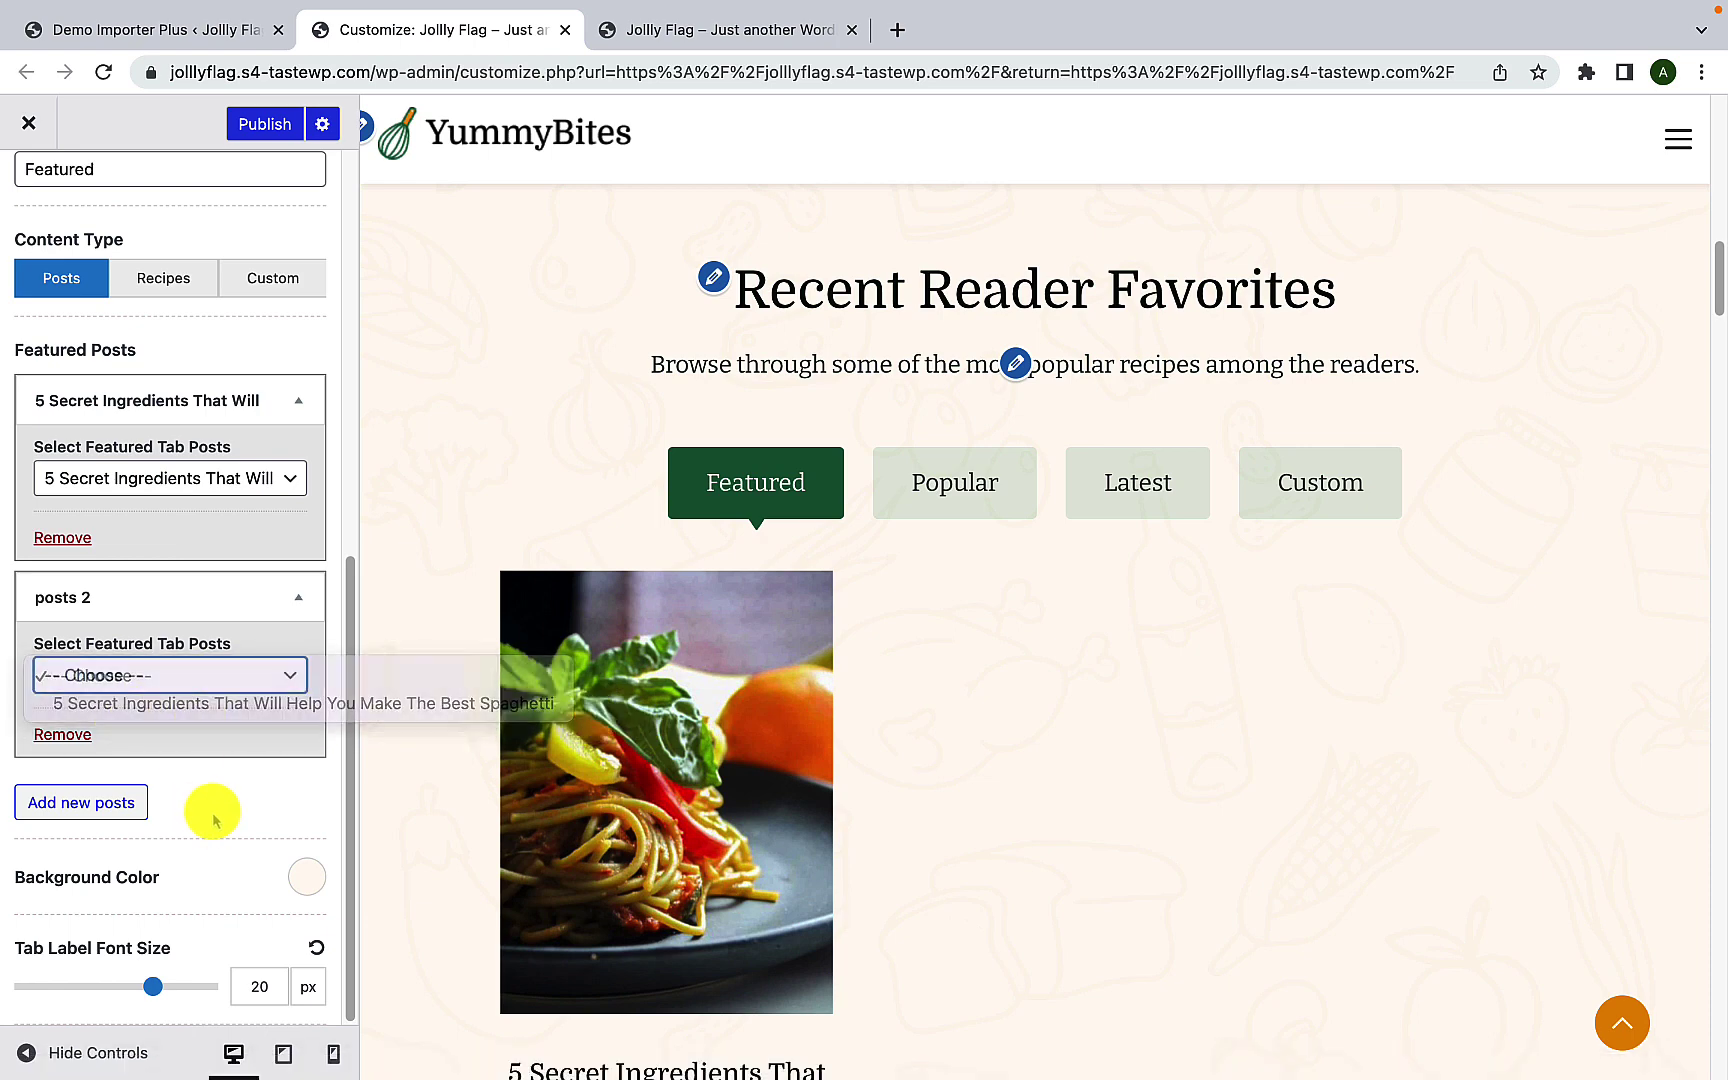
scroll(601, 849, down, 1)
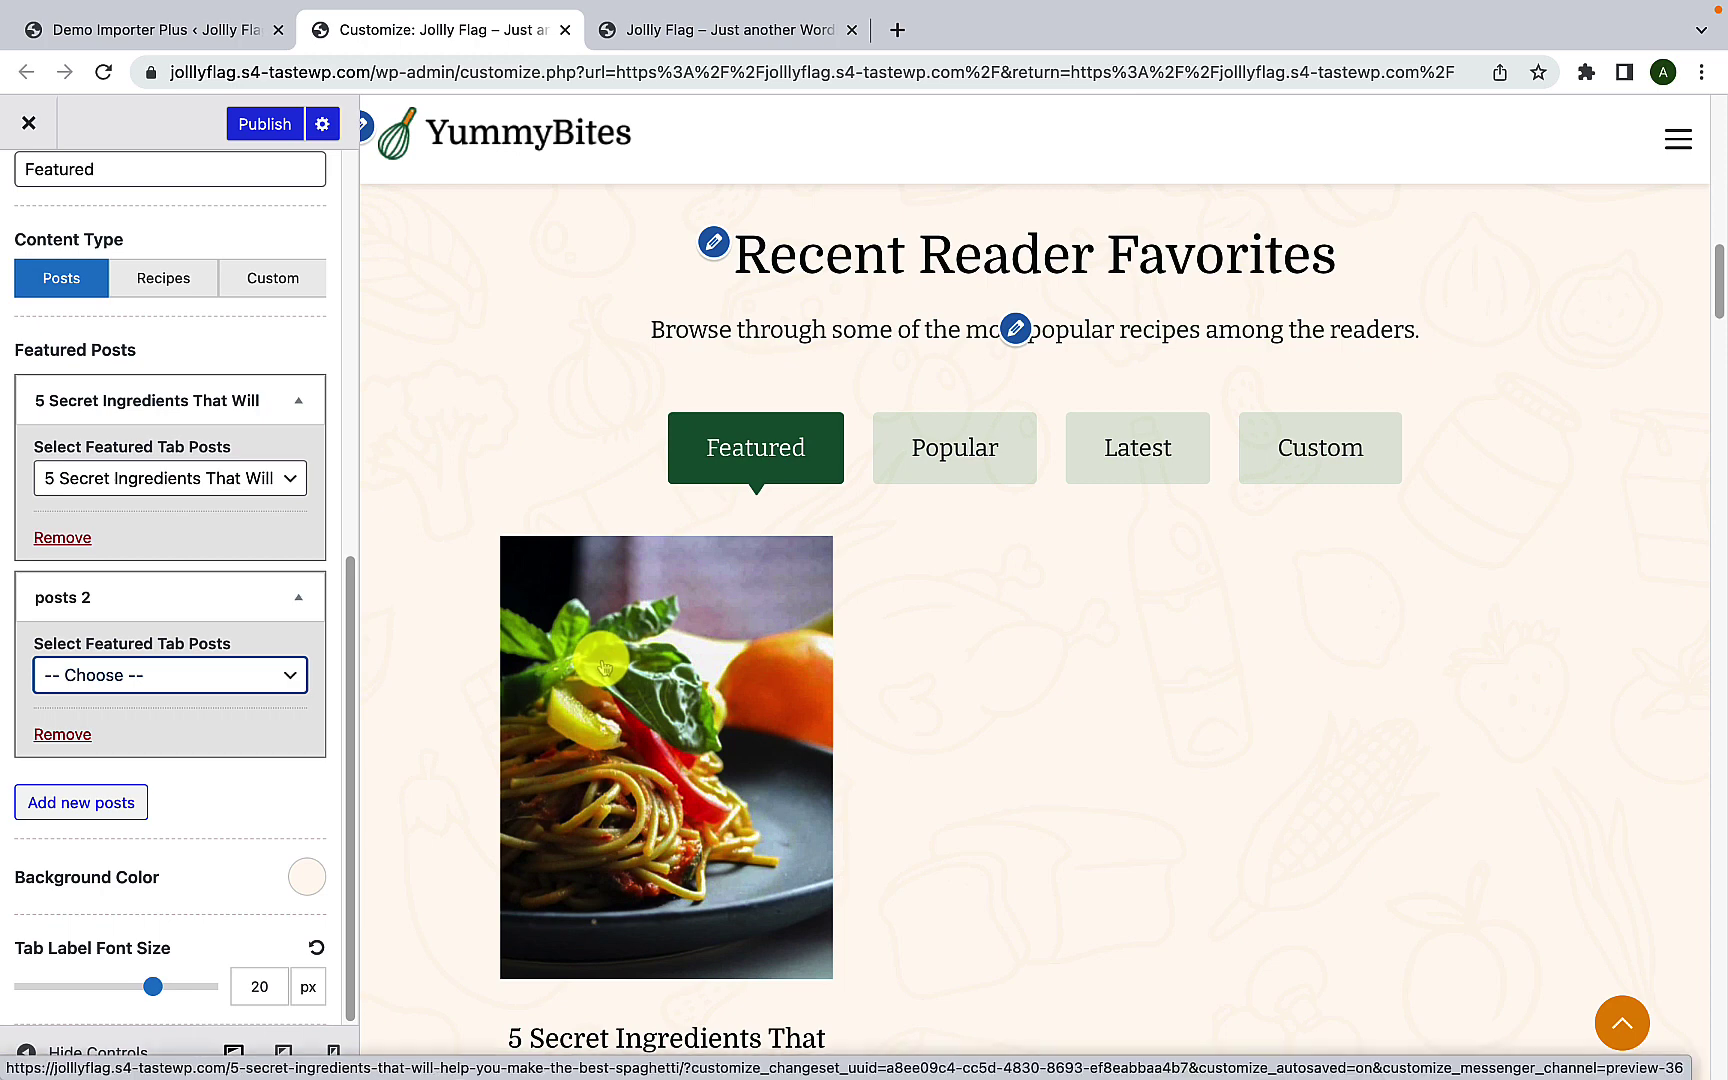
click(238, 677)
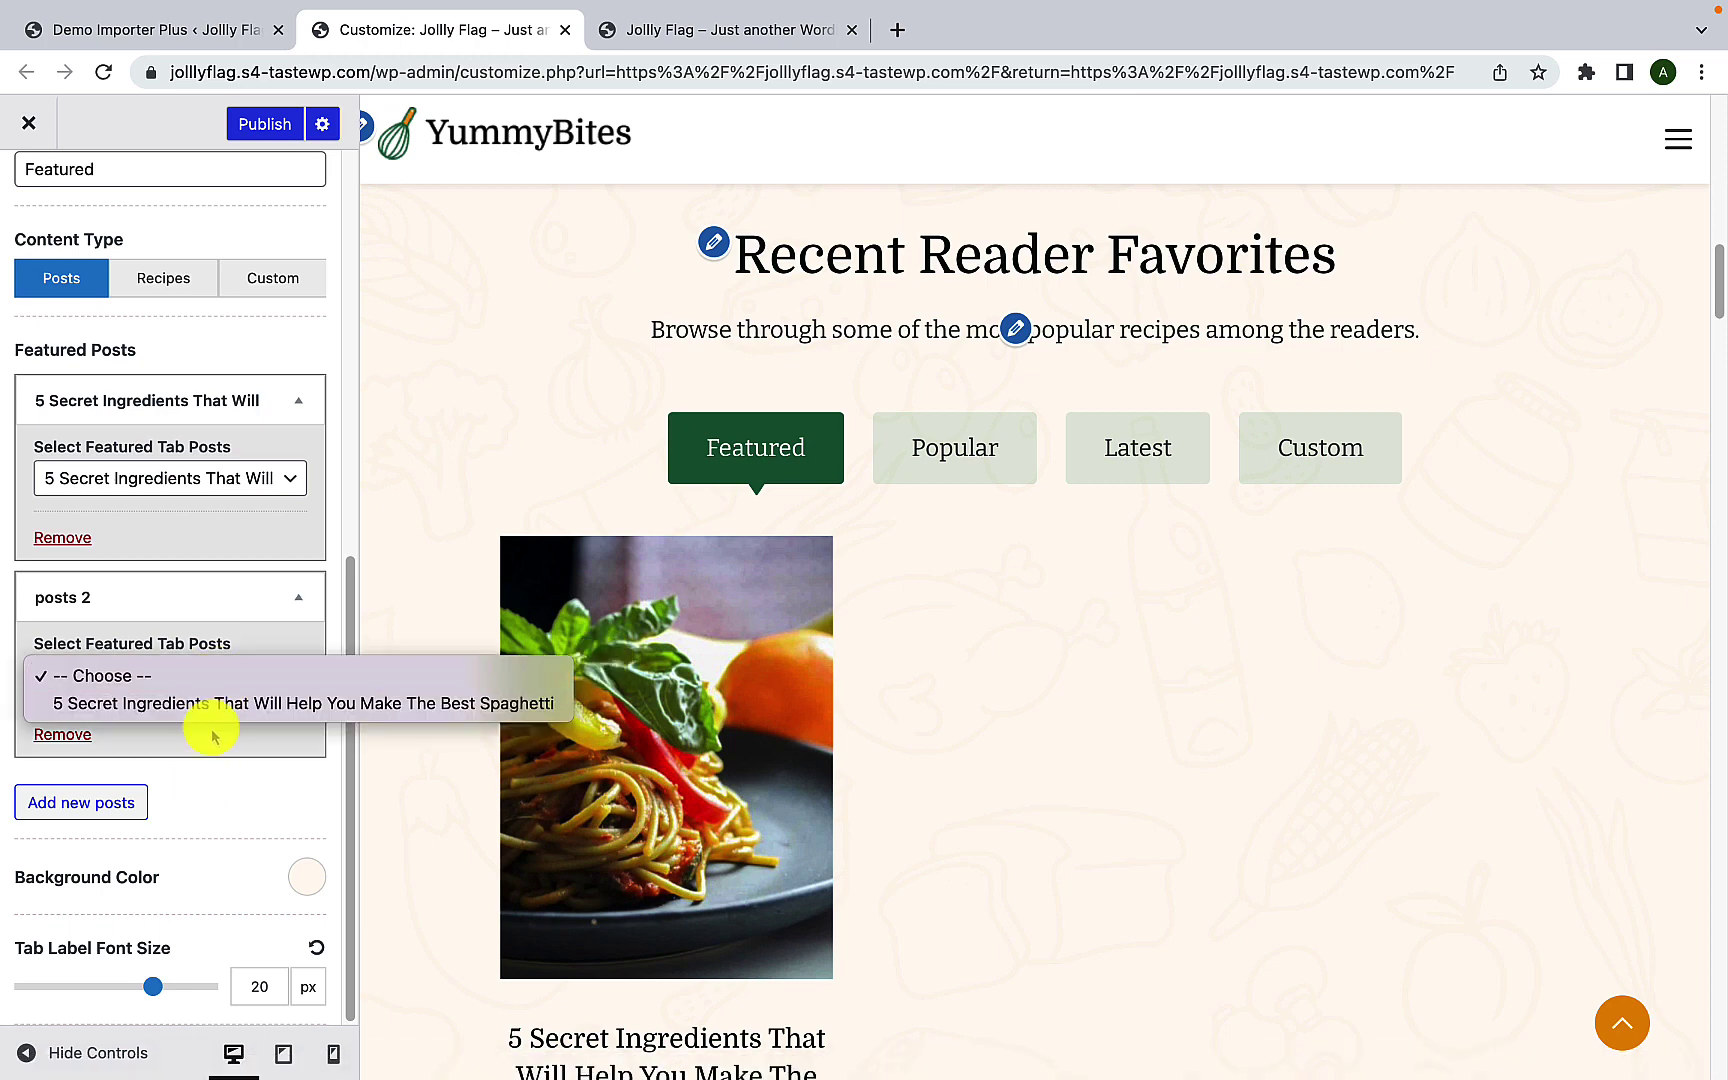
click(214, 783)
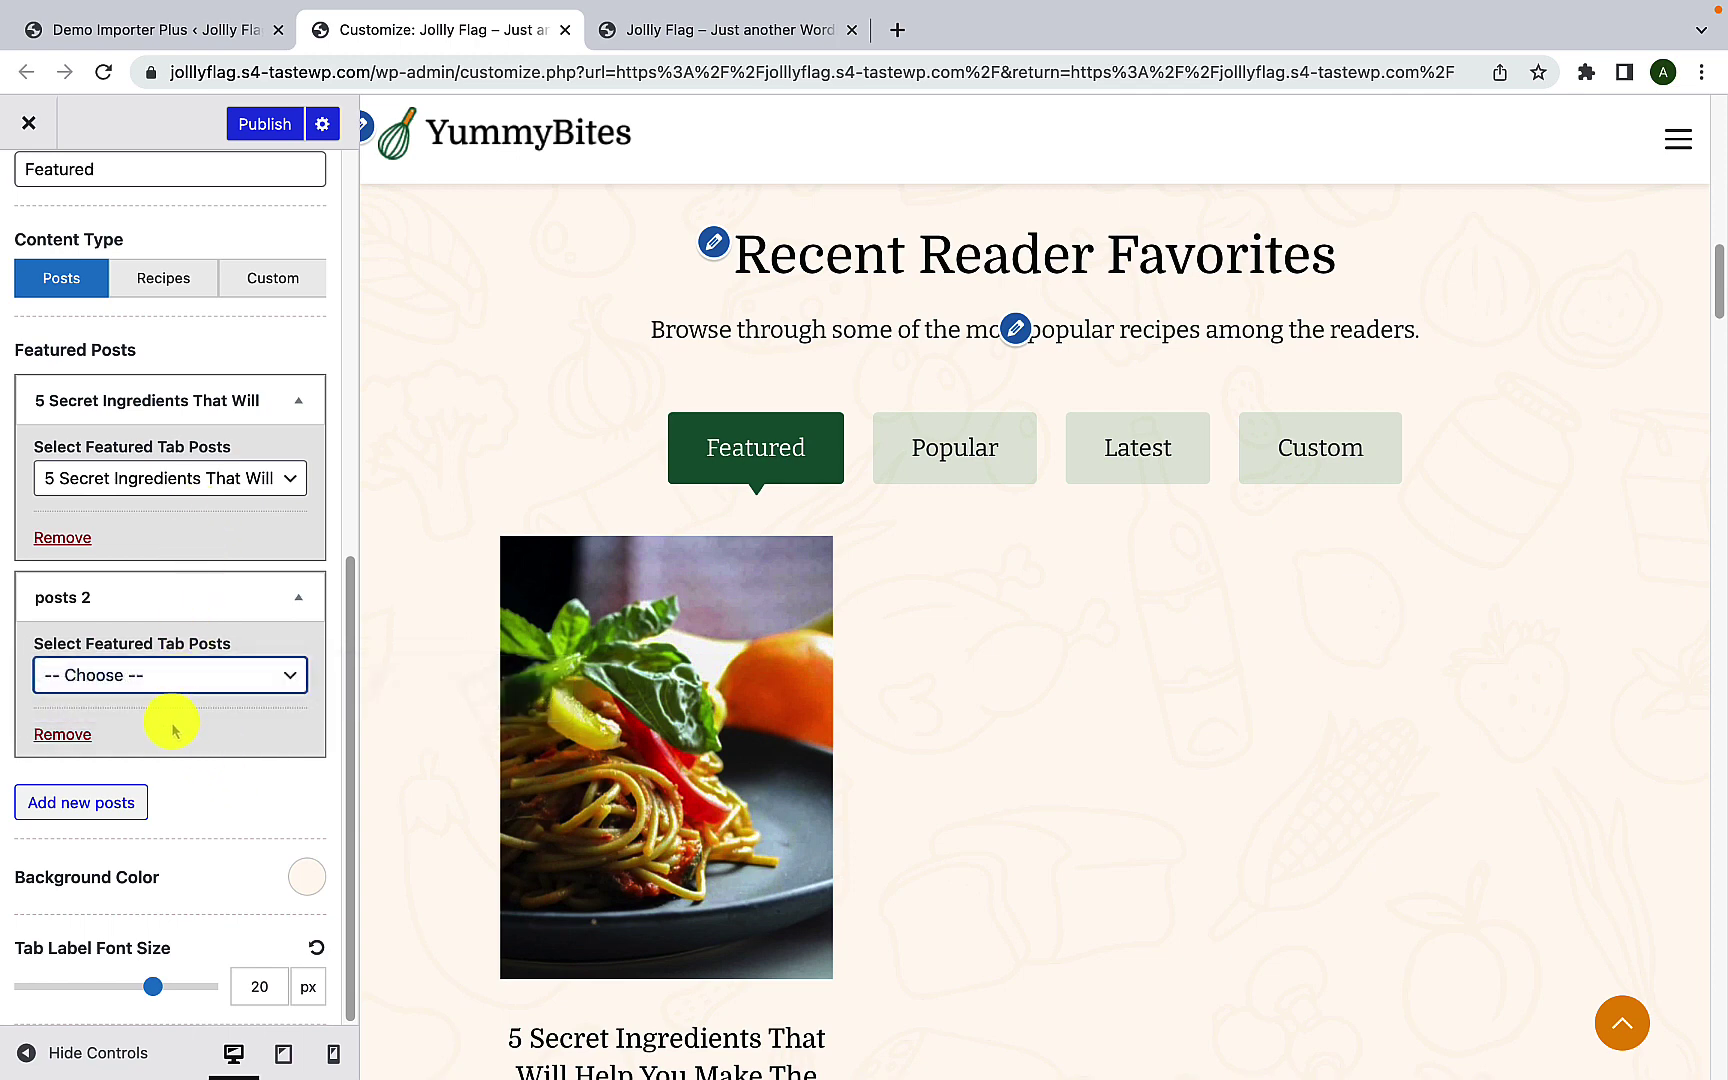
Step: Remove both post entries from the Featured Posts
click(65, 736)
click(65, 736)
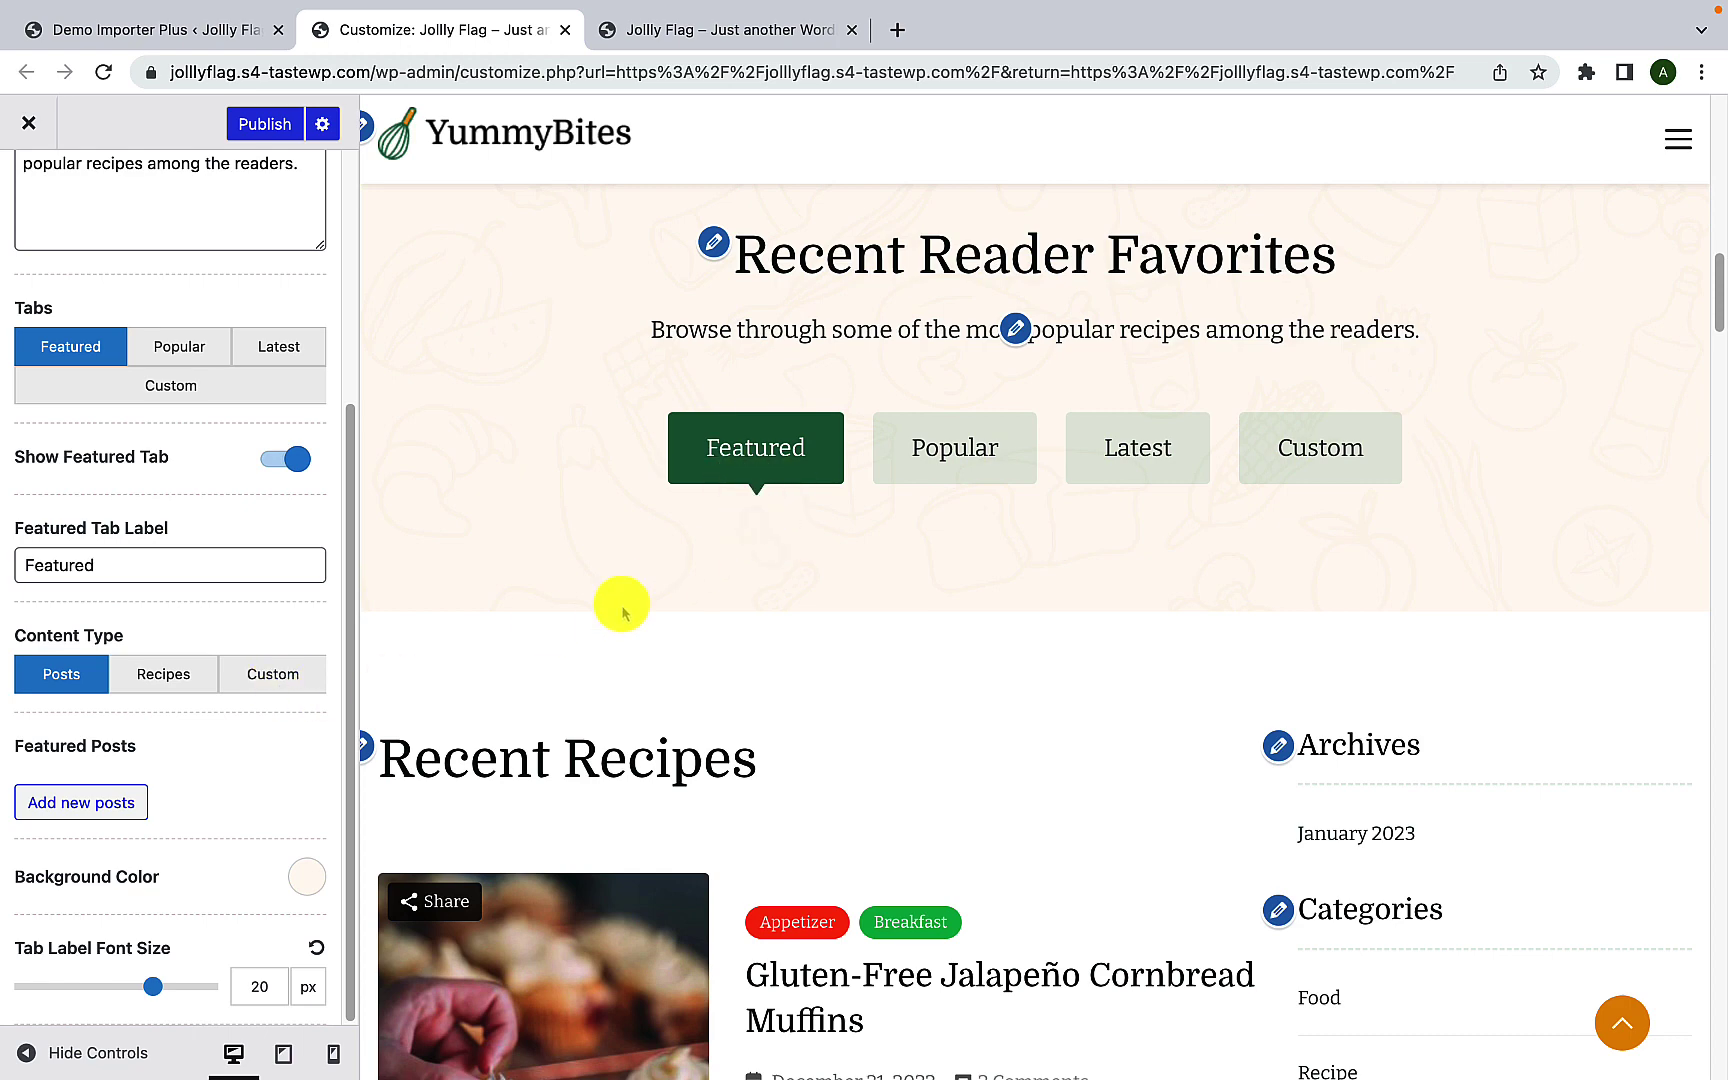
Step: Switch the Featured tab's content type to Custom and add a custom post titled "Yummy Strawberry Smoothie"
click(278, 684)
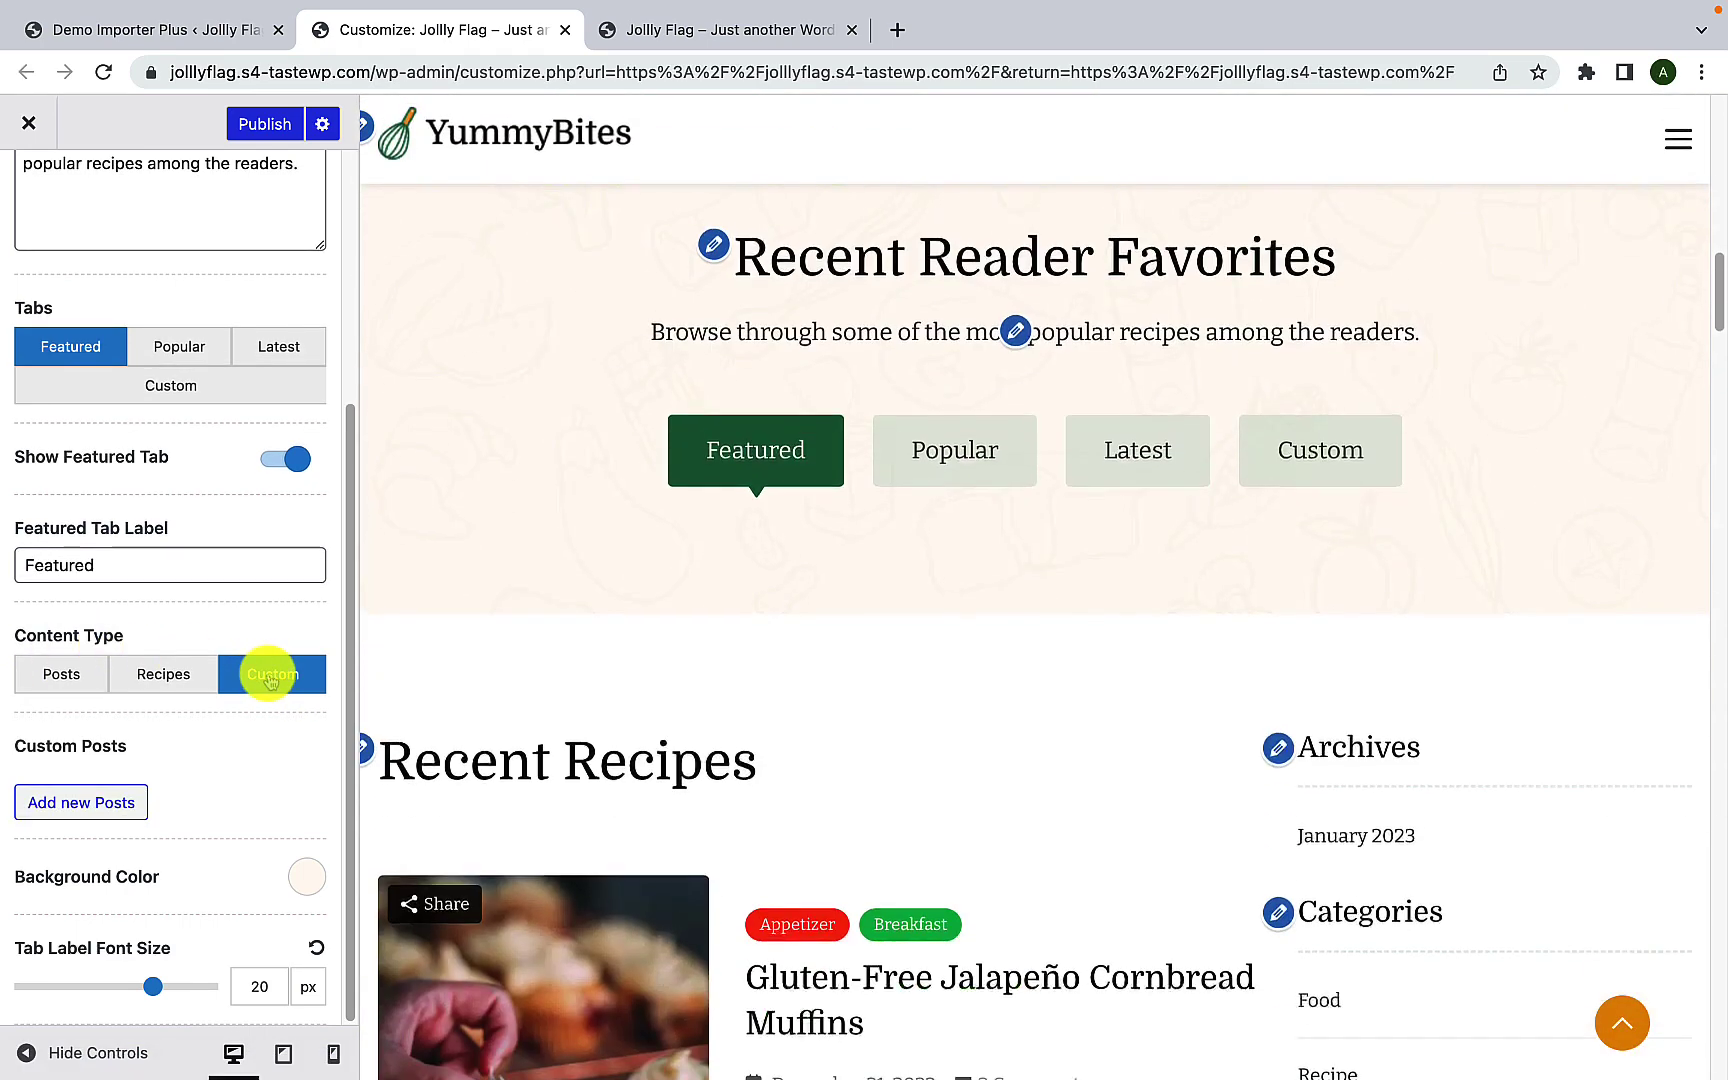
click(103, 808)
scroll(104, 810, down, 3)
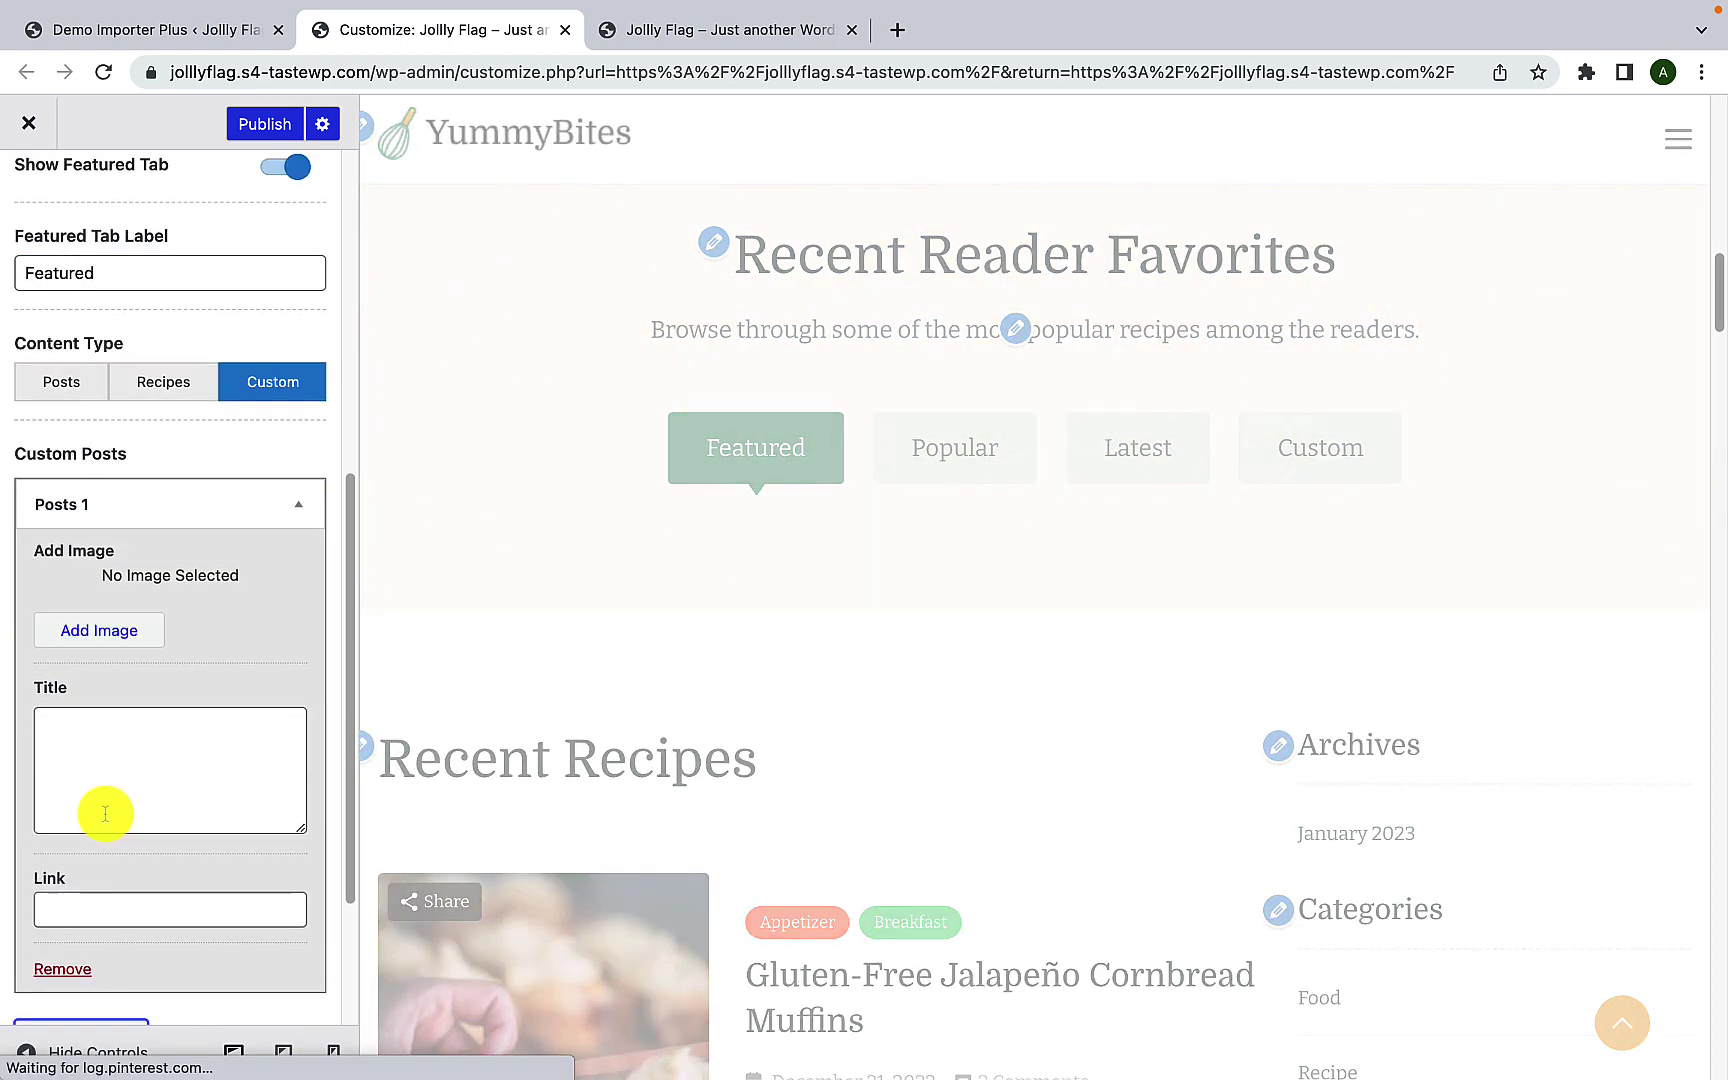
click(96, 733)
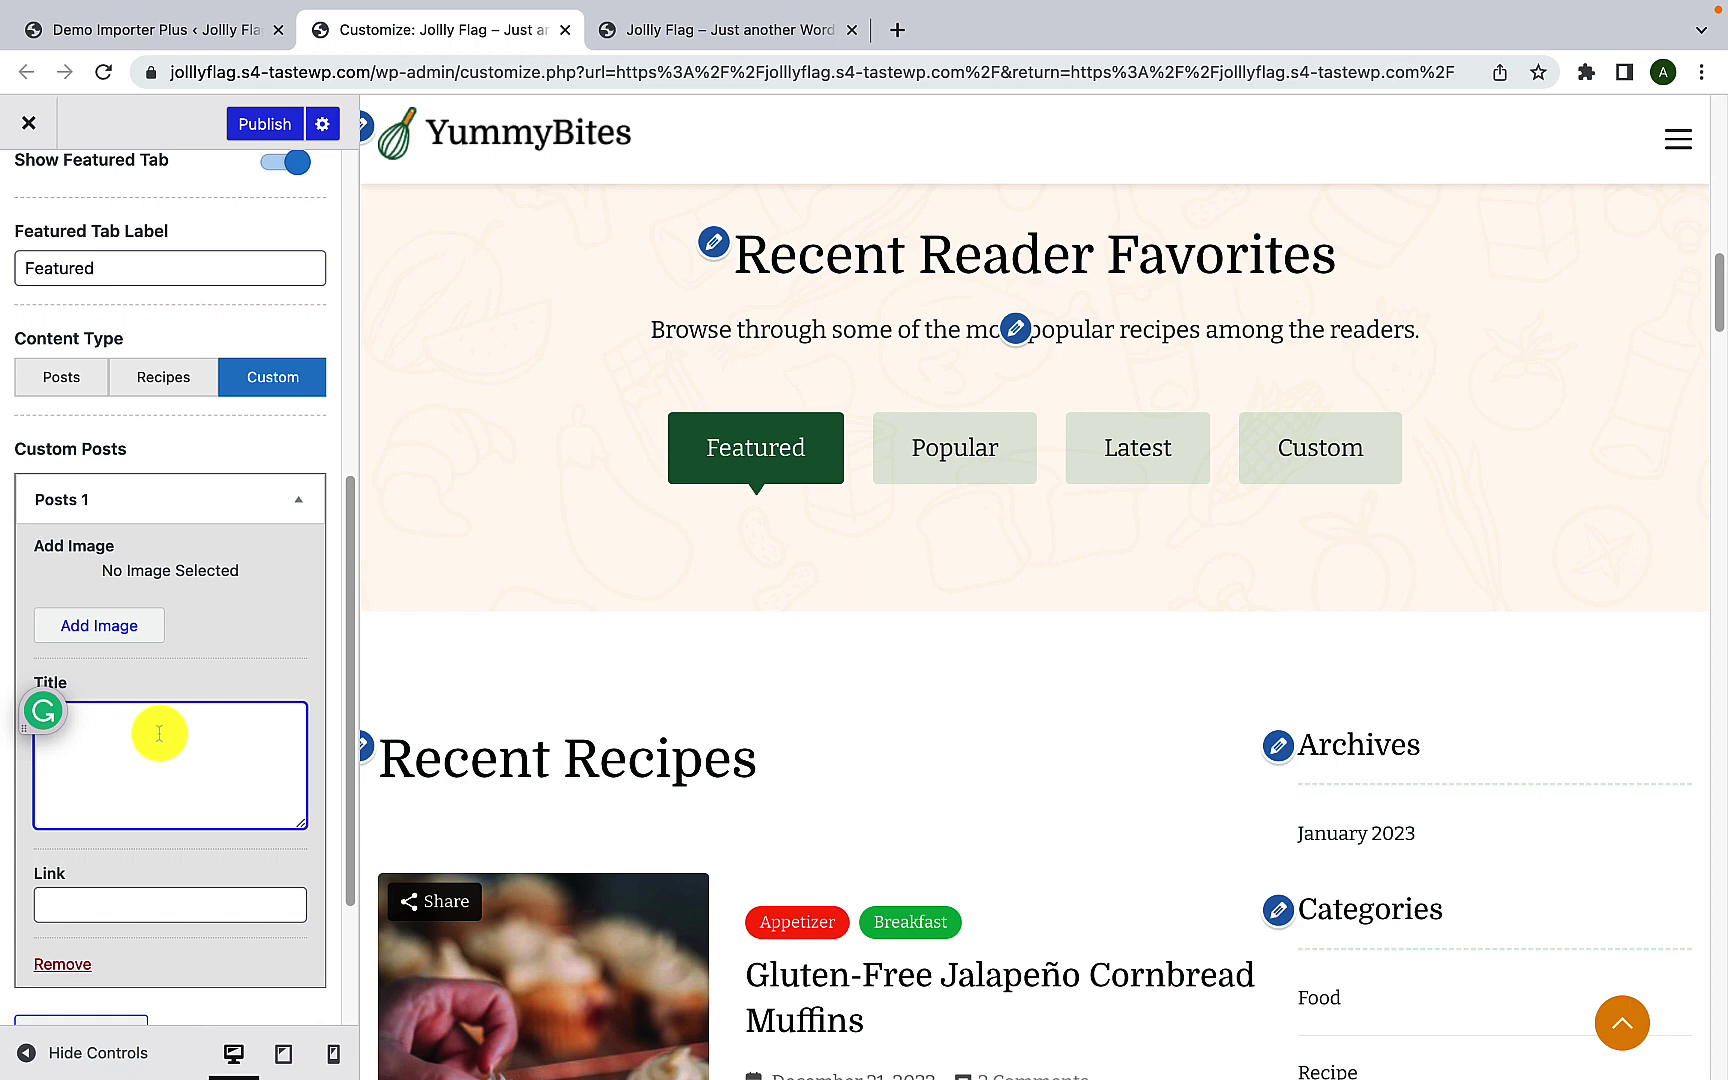
text(Yummy Strawberry Smoothie)
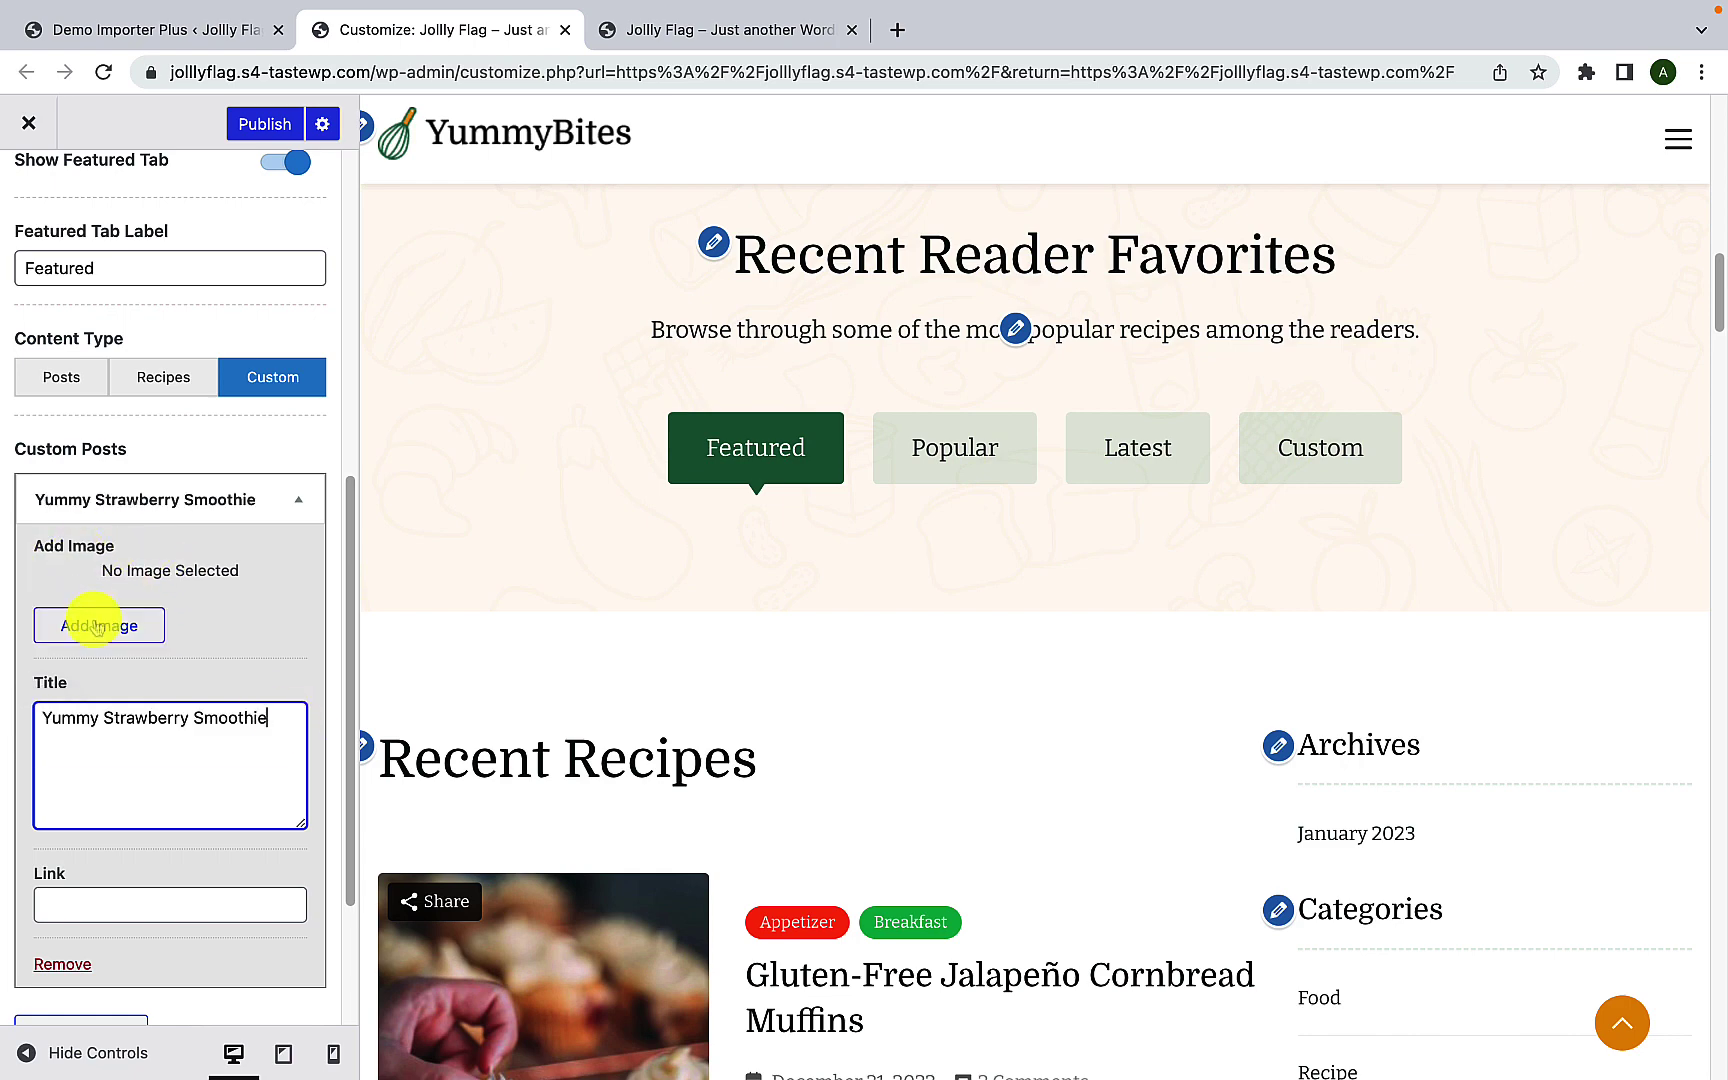
Step: Give the custom post the pink strawberry smoothie image from the Media Library
click(128, 627)
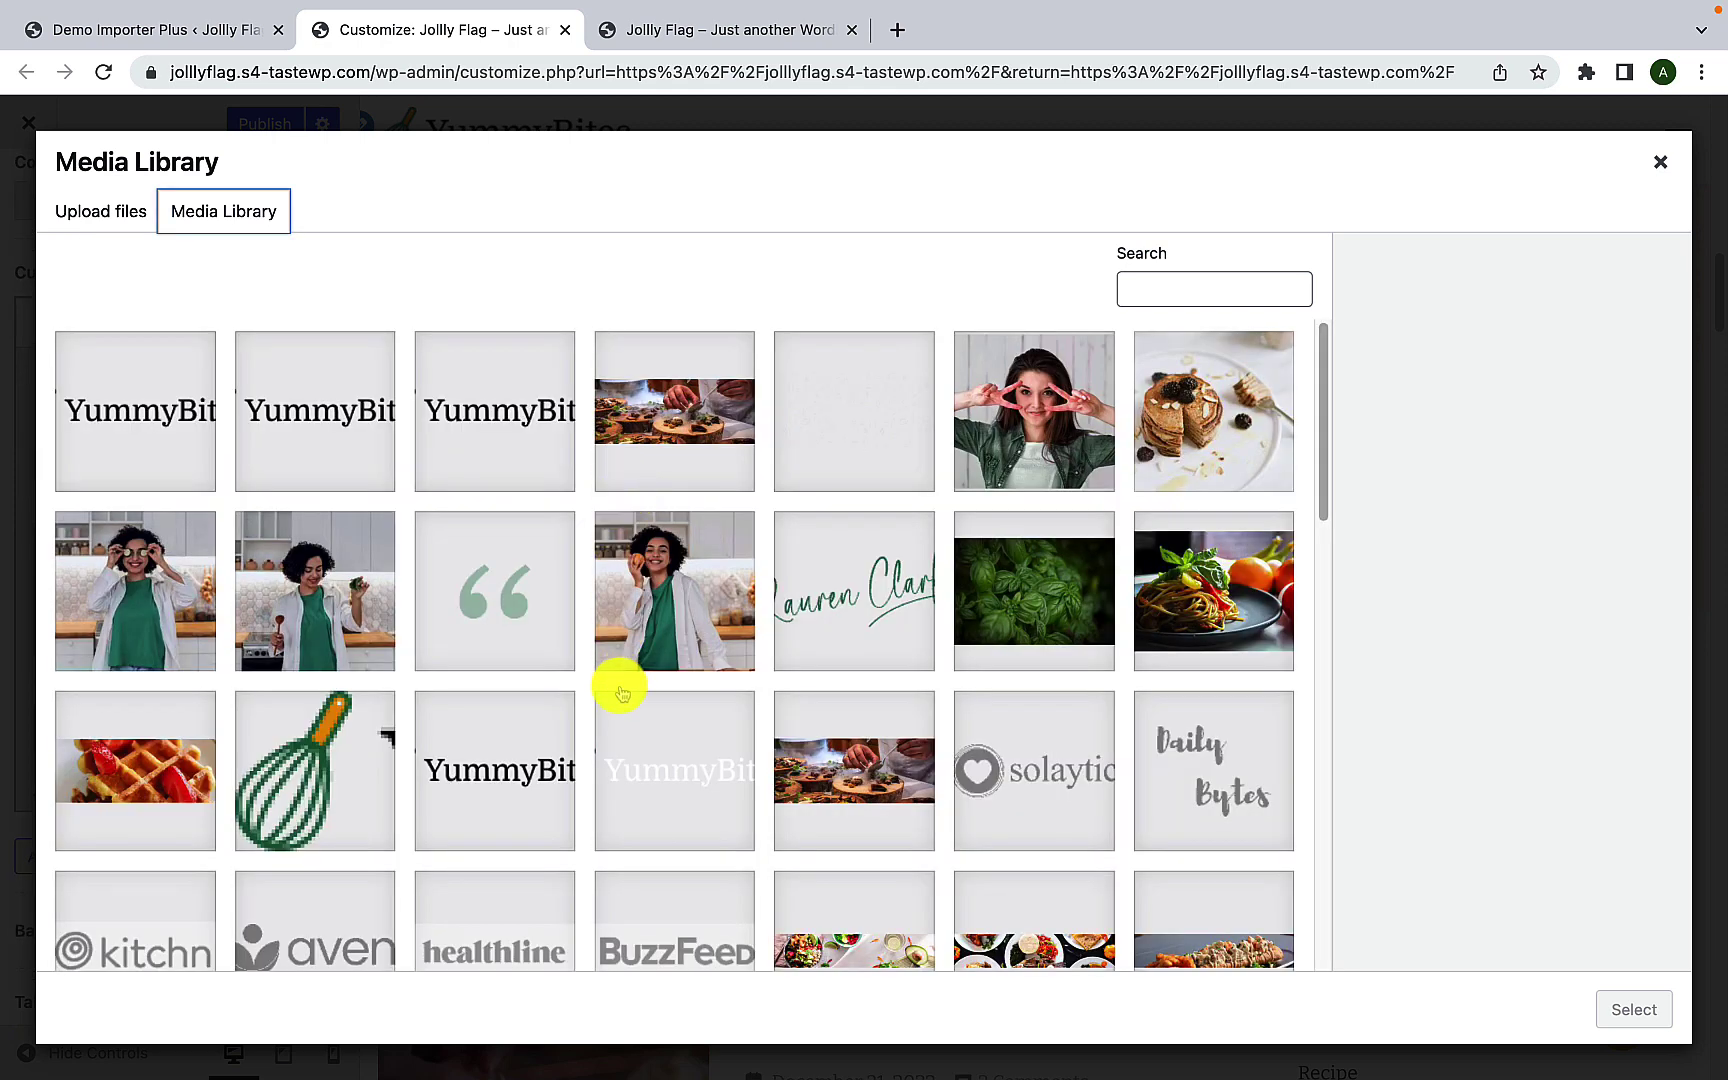
scroll(628, 718, down, 2)
scroll(628, 718, down, 10)
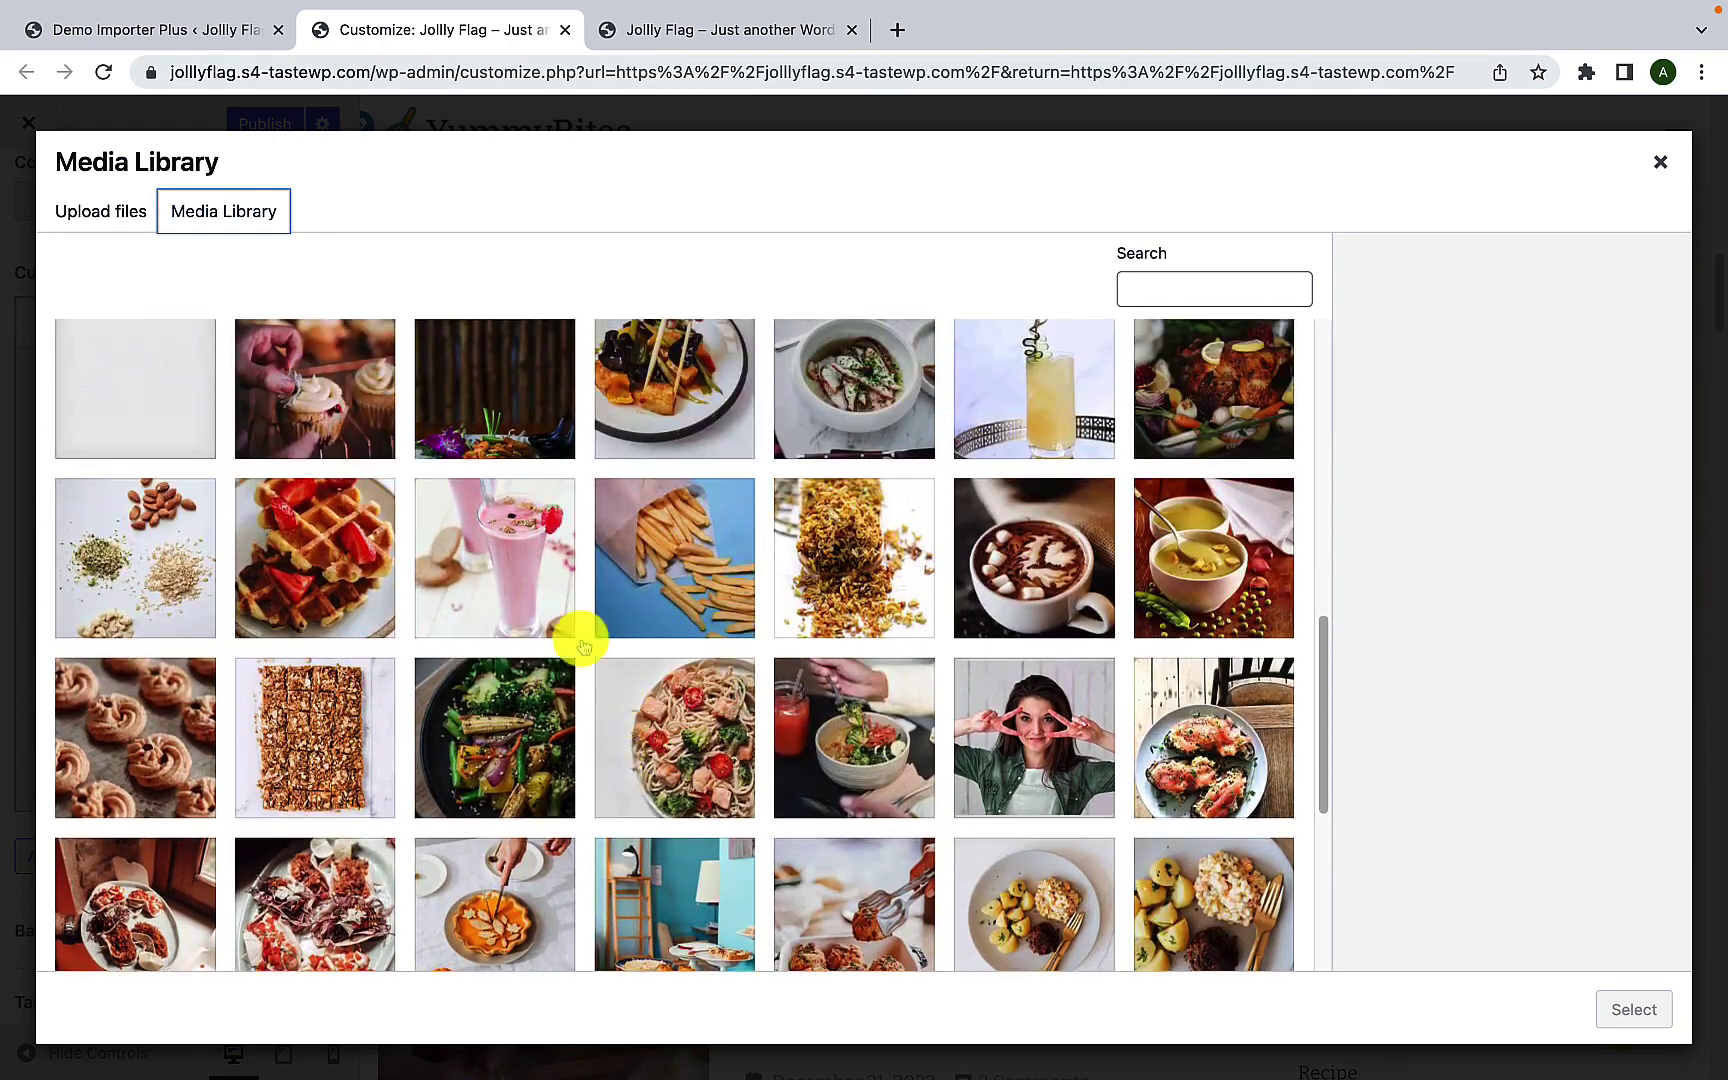
click(511, 568)
click(1634, 1007)
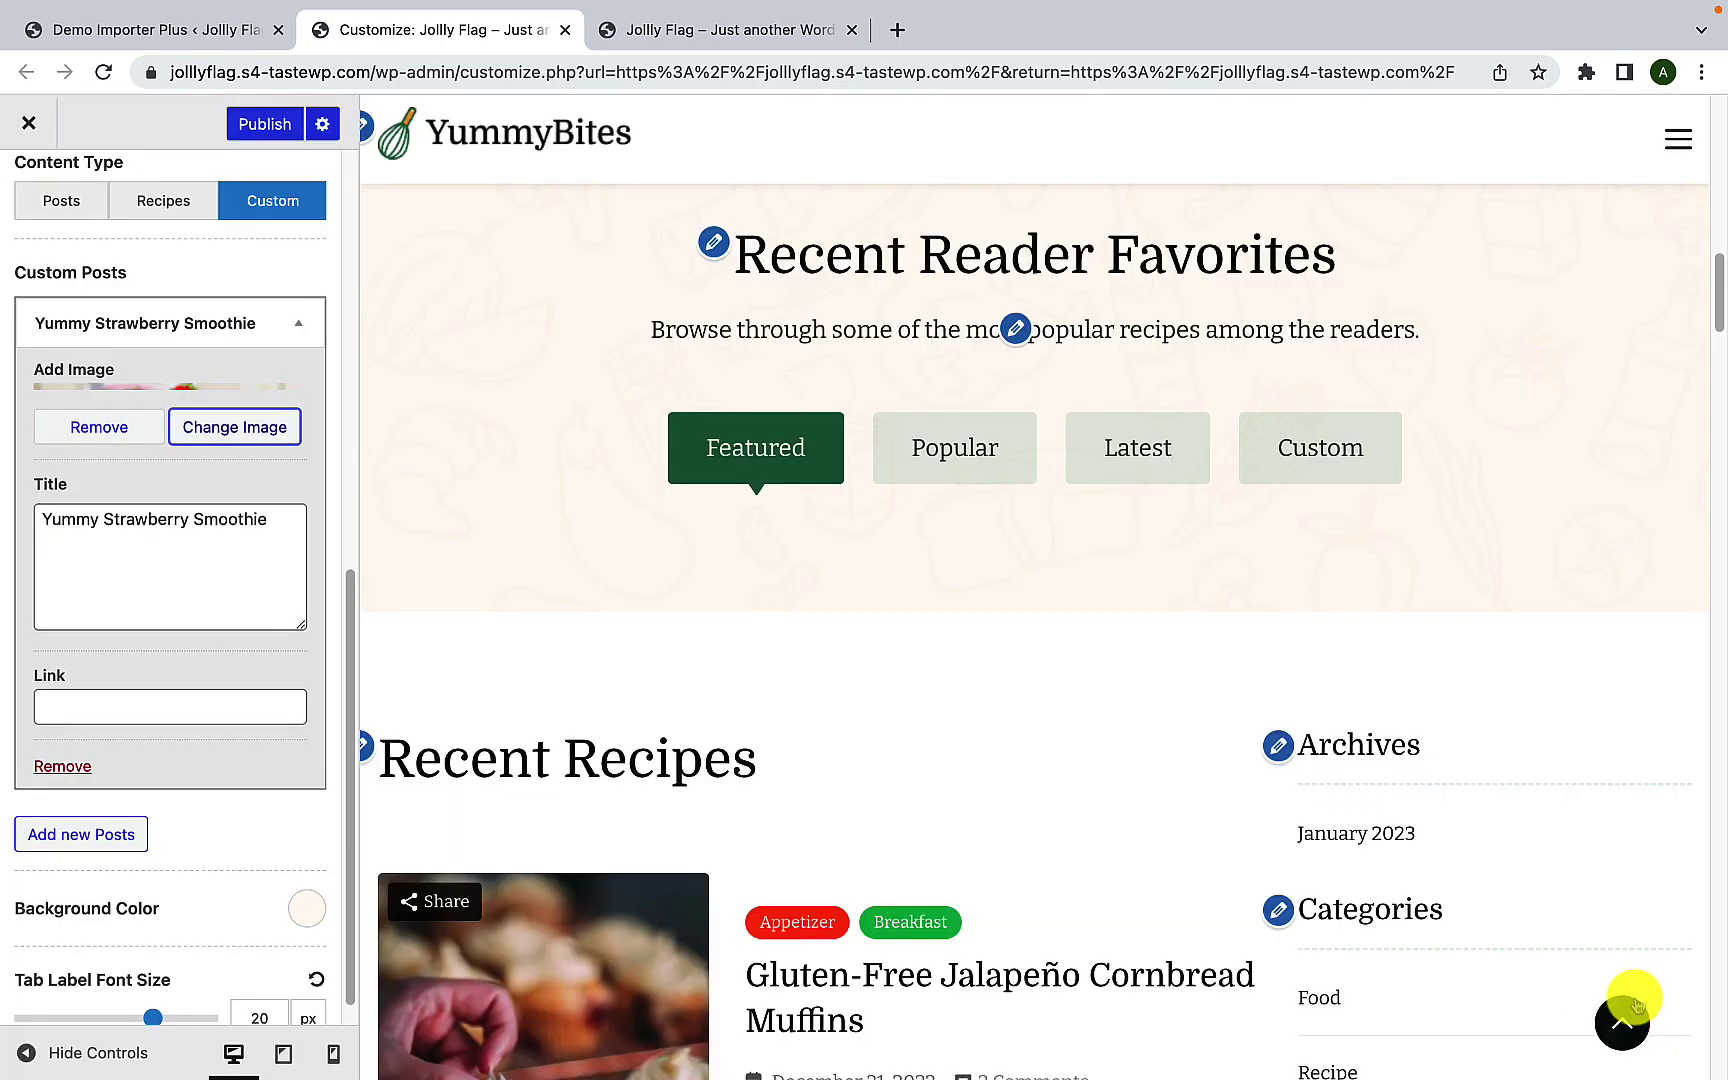
Step: Set the "Yummy Strawberry Smoothie" custom post's link to #
scroll(228, 755, down, 3)
scroll(230, 760, down, 3)
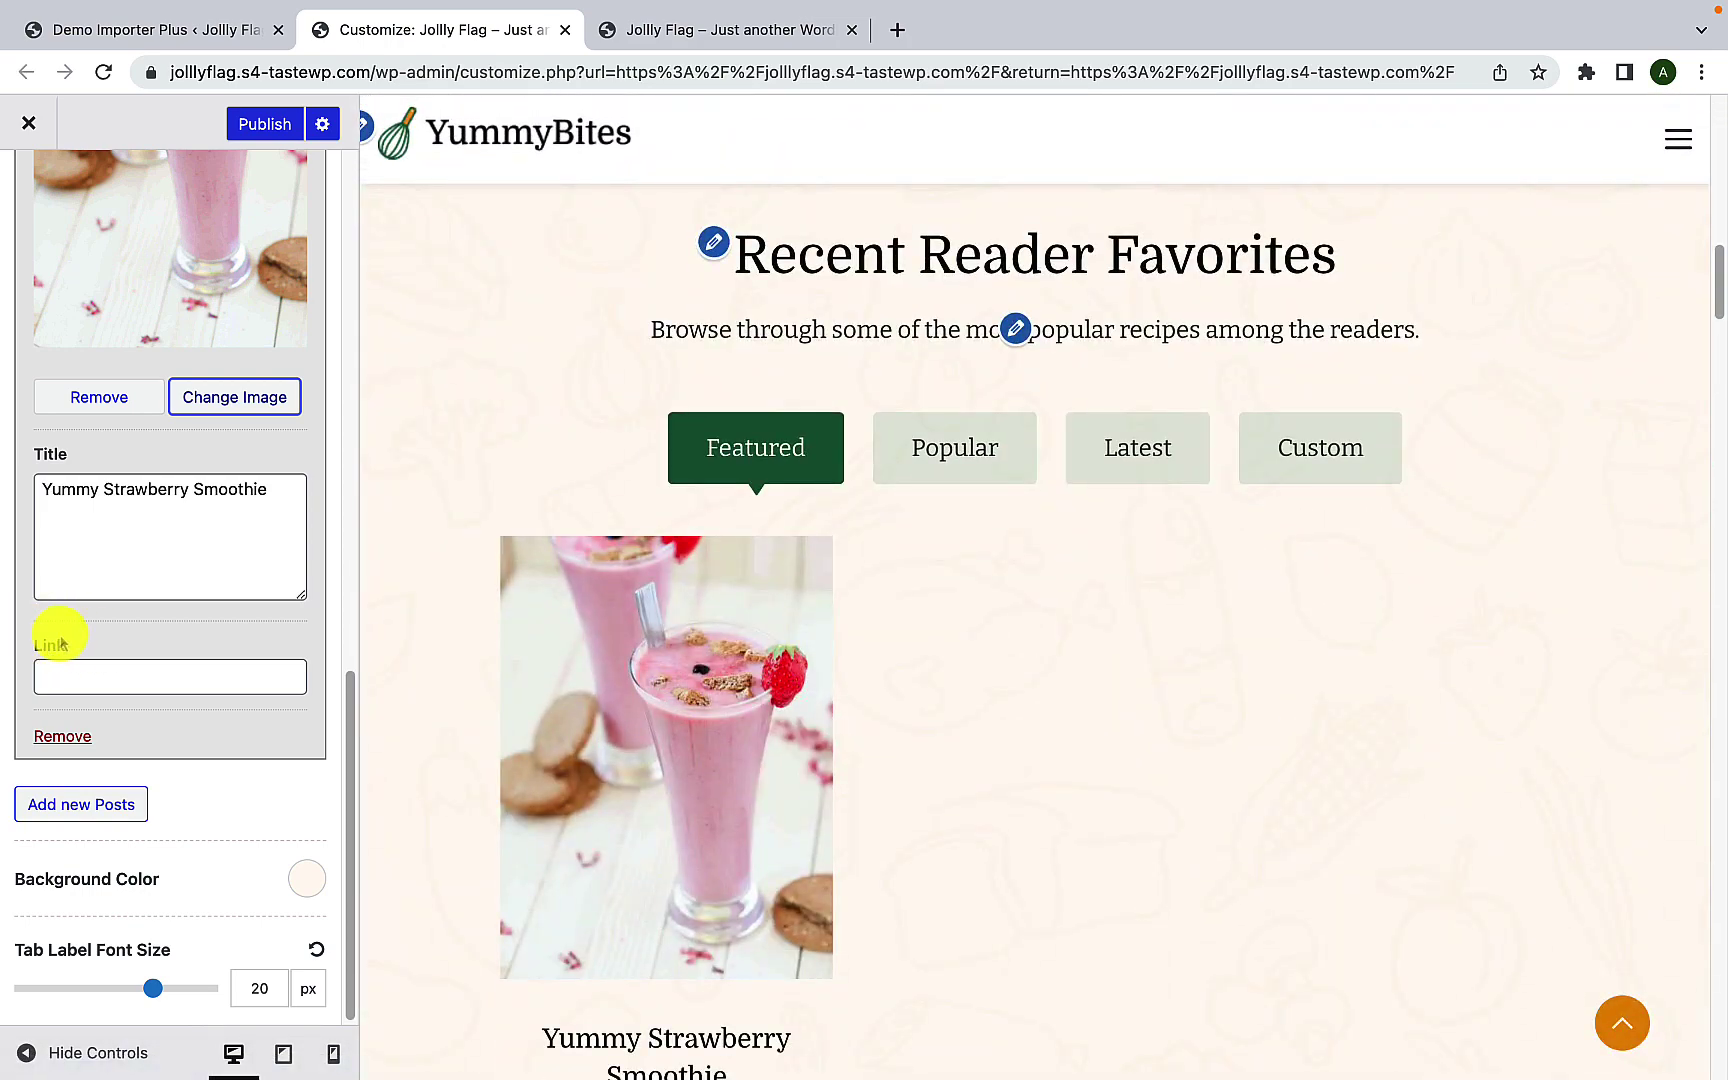
click(120, 677)
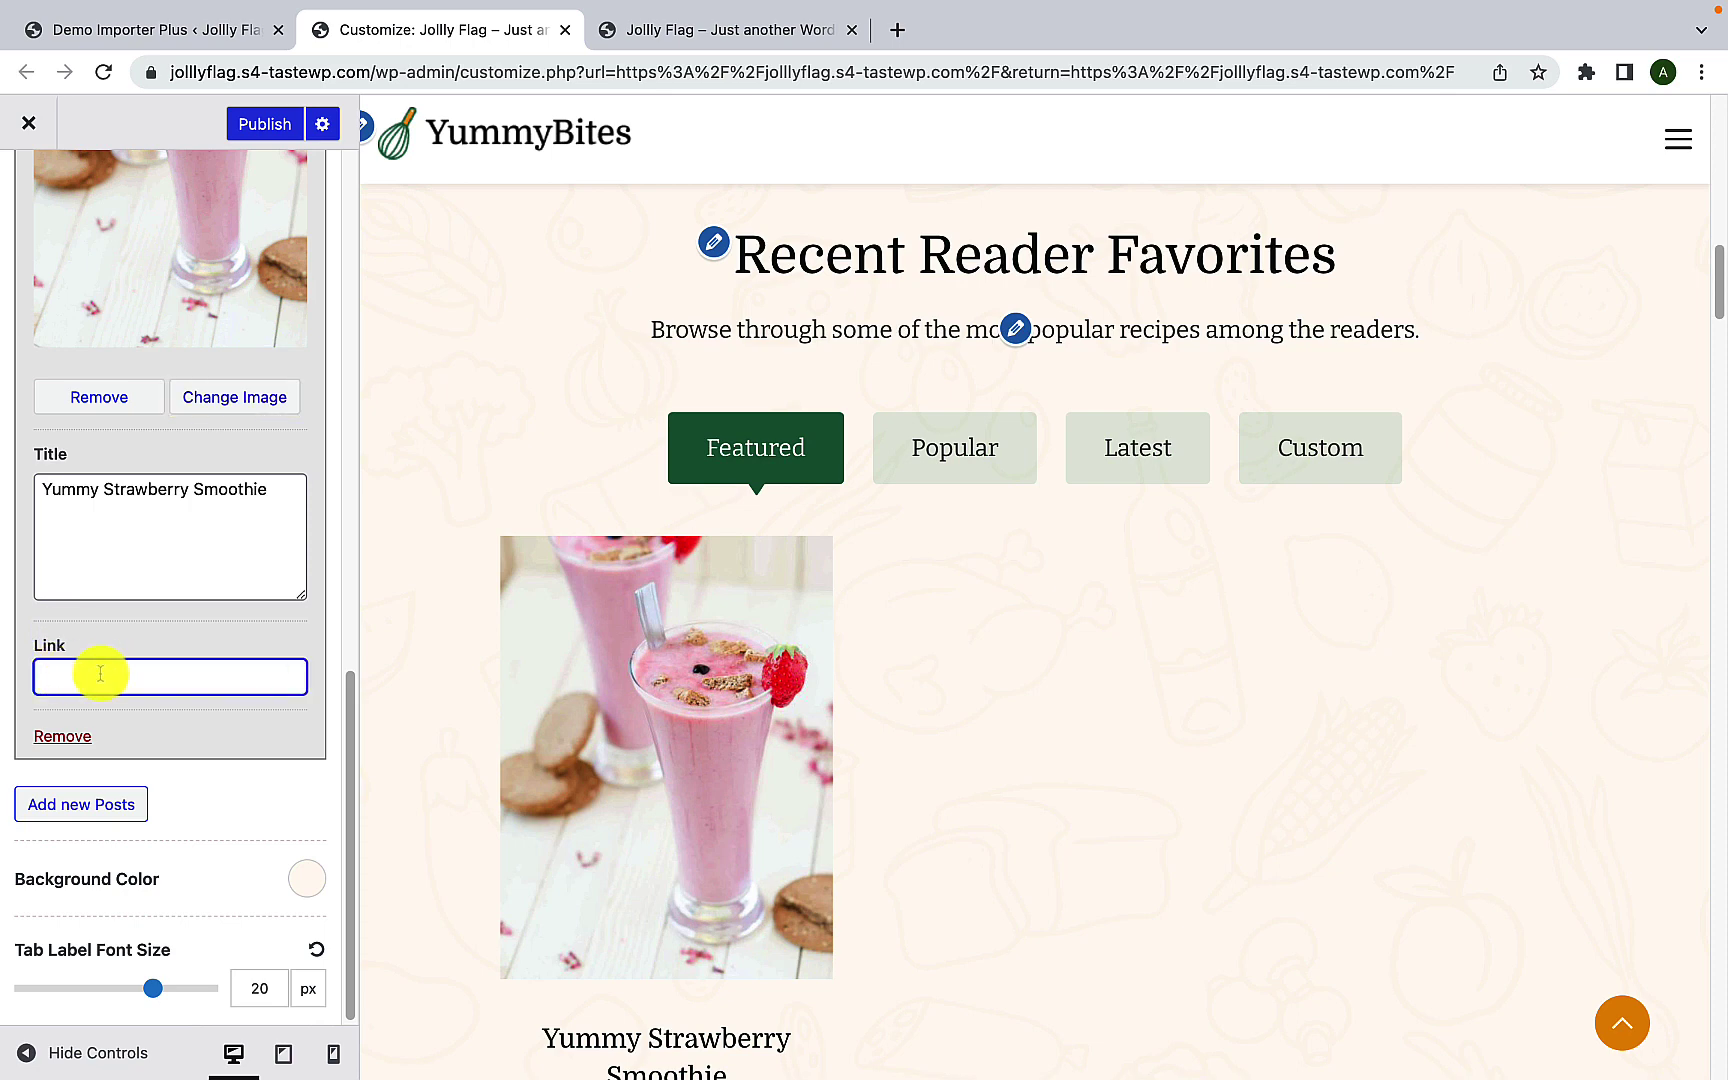
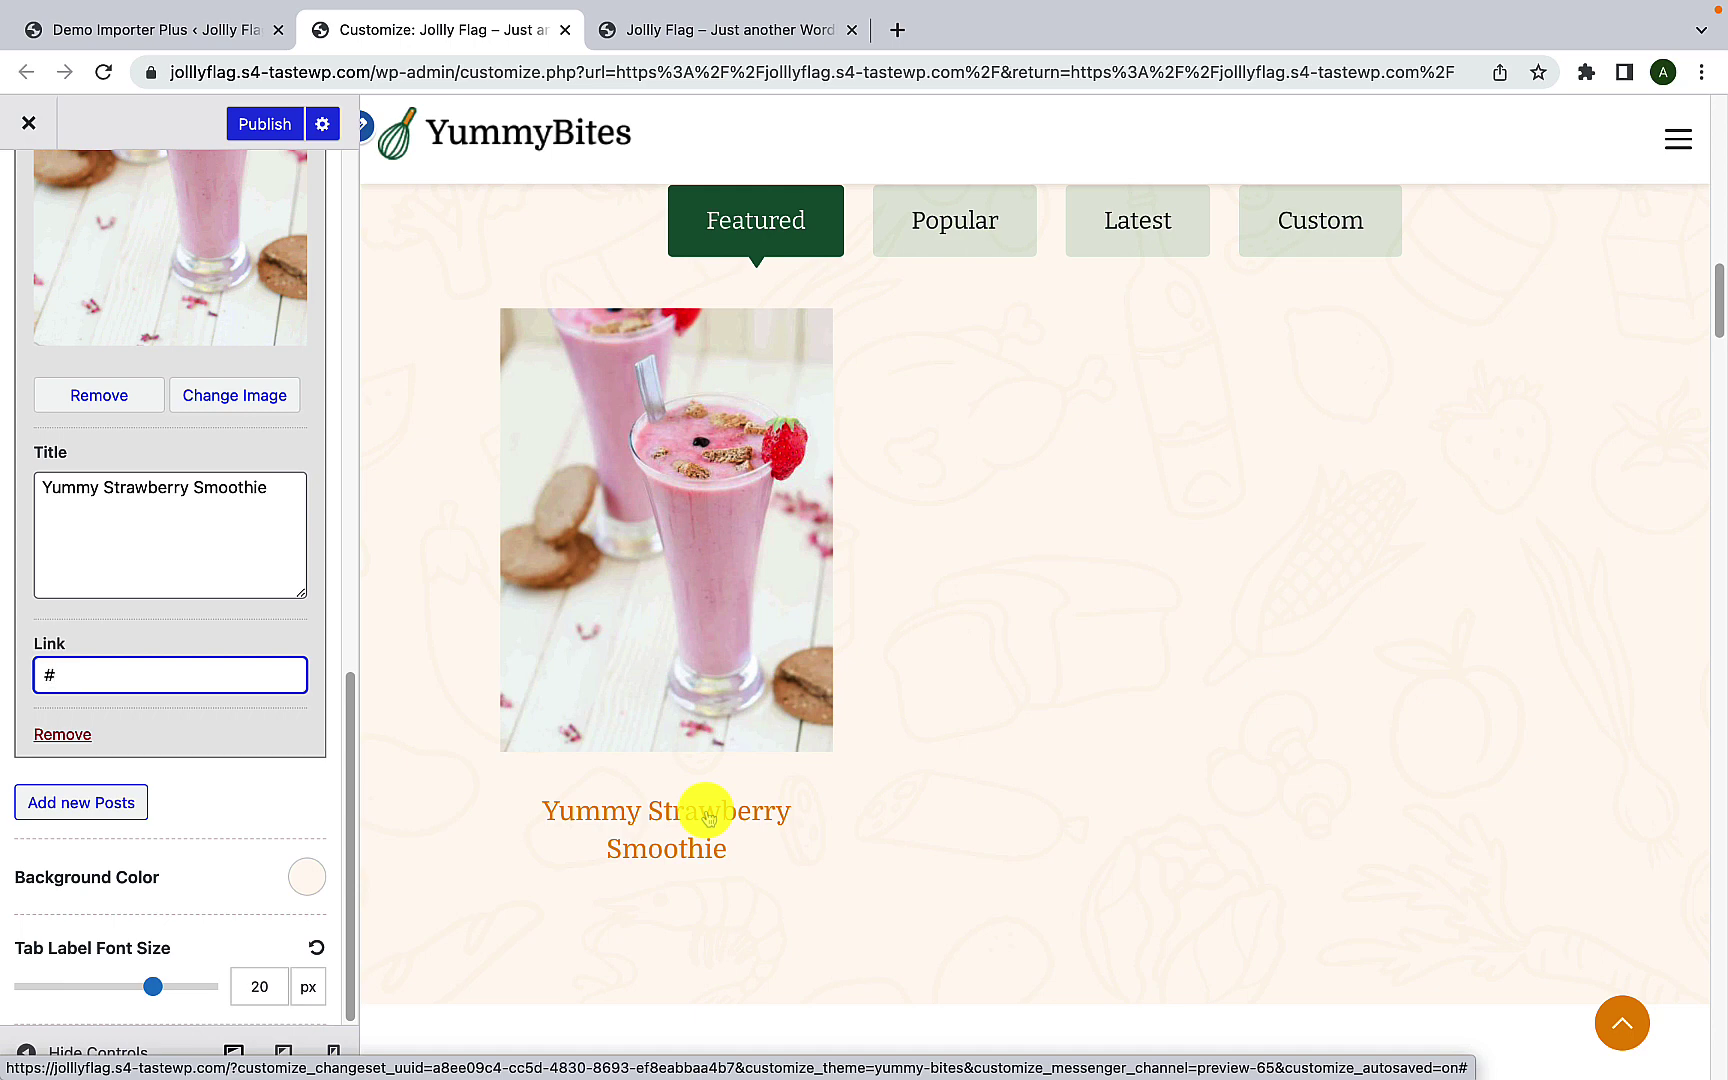
drag(116, 679, 46, 679)
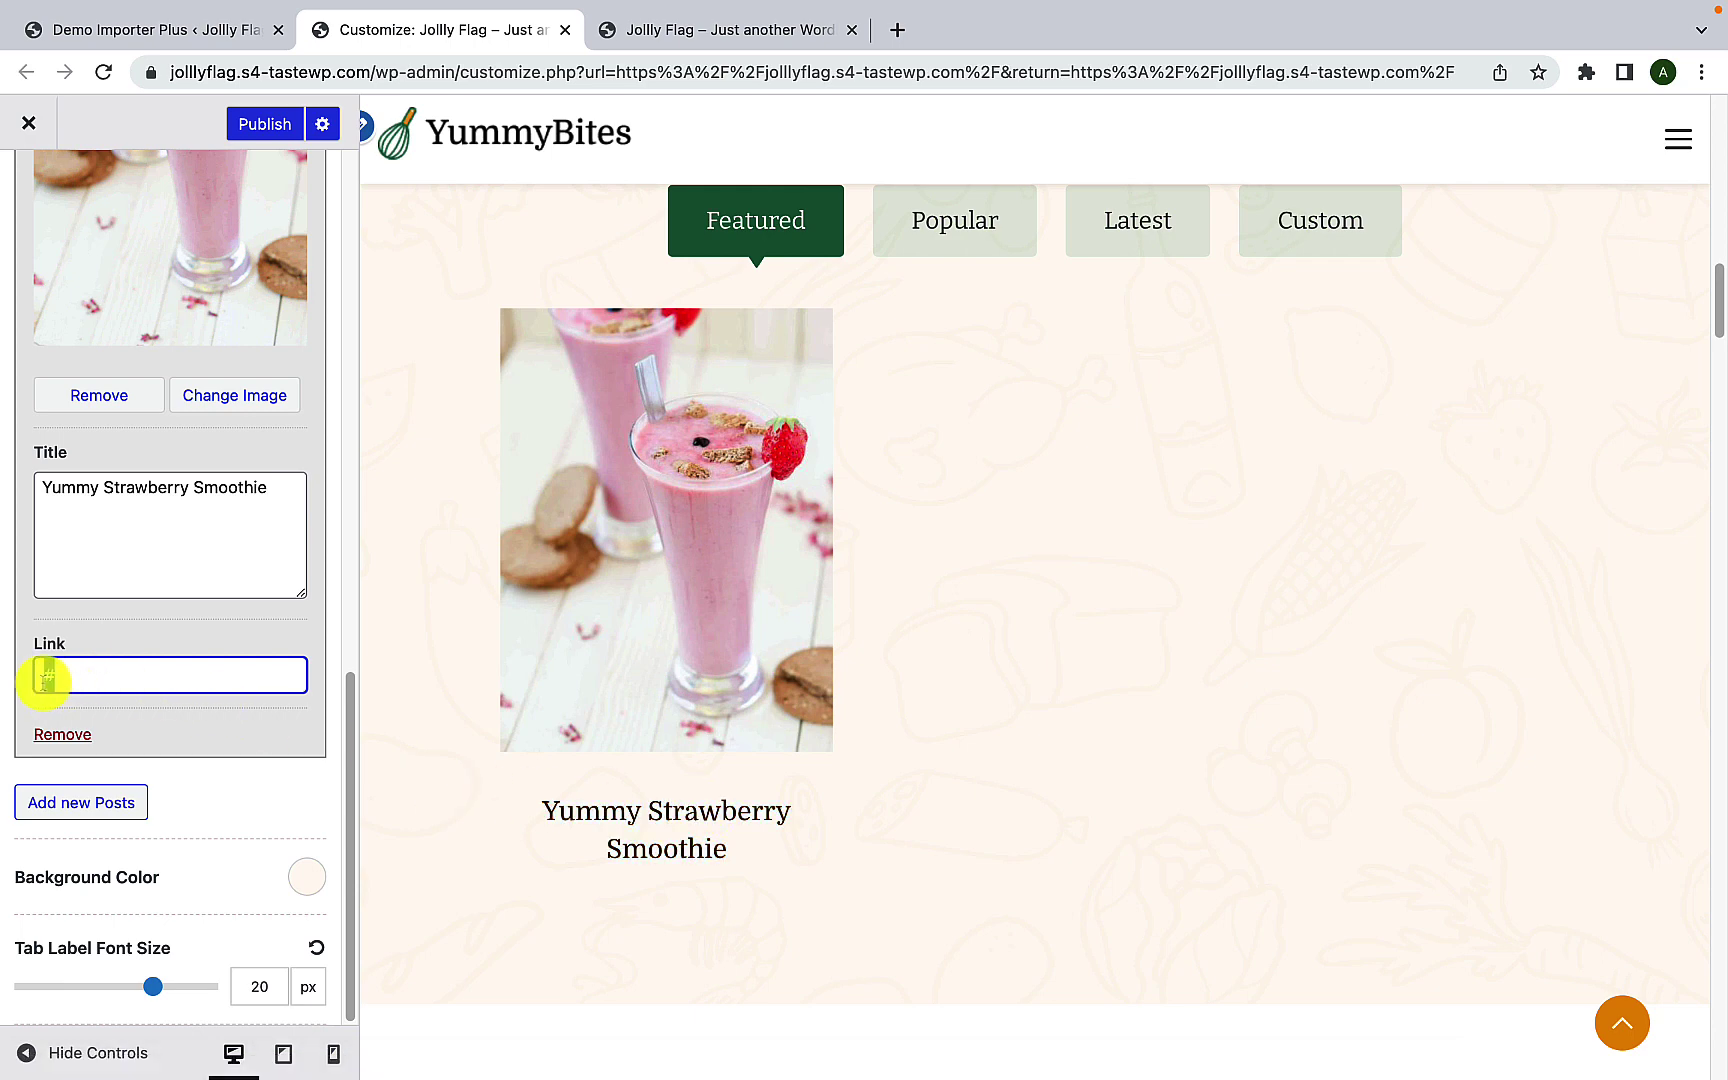
click(123, 682)
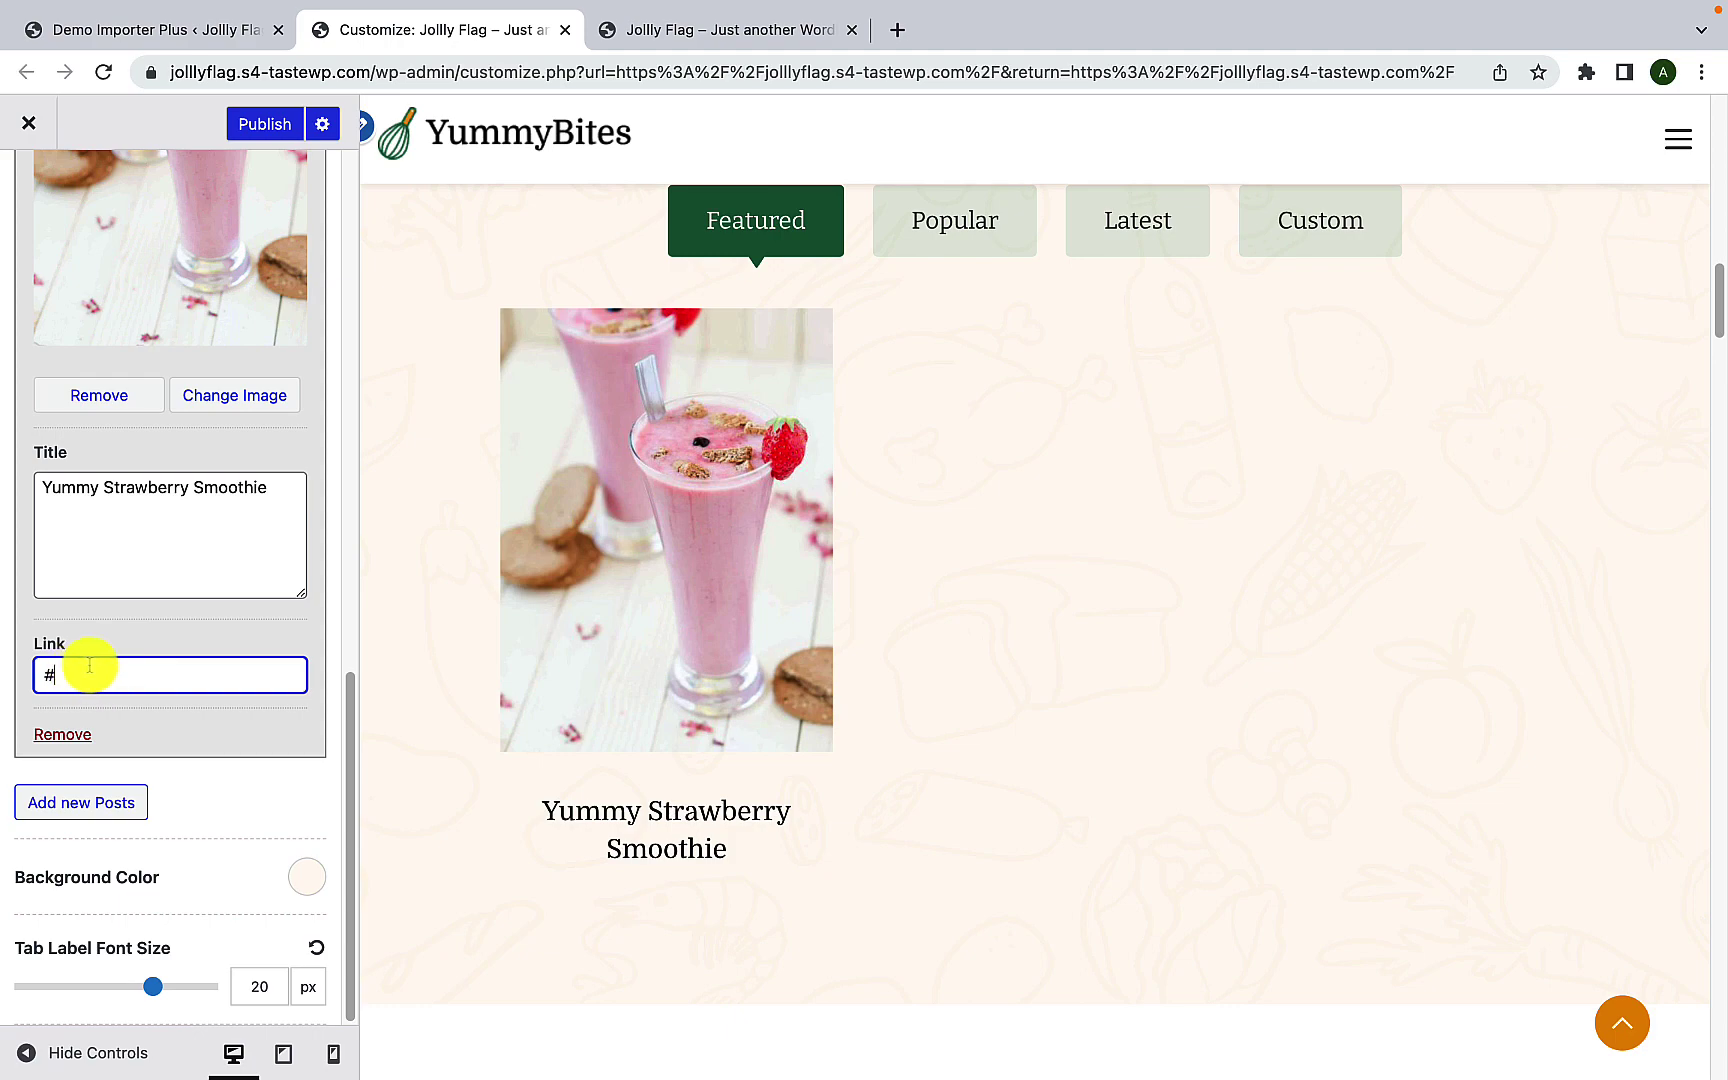
Step: Add a second empty custom post entry, and remove both it and the smoothie post
click(107, 812)
scroll(120, 779, down, 4)
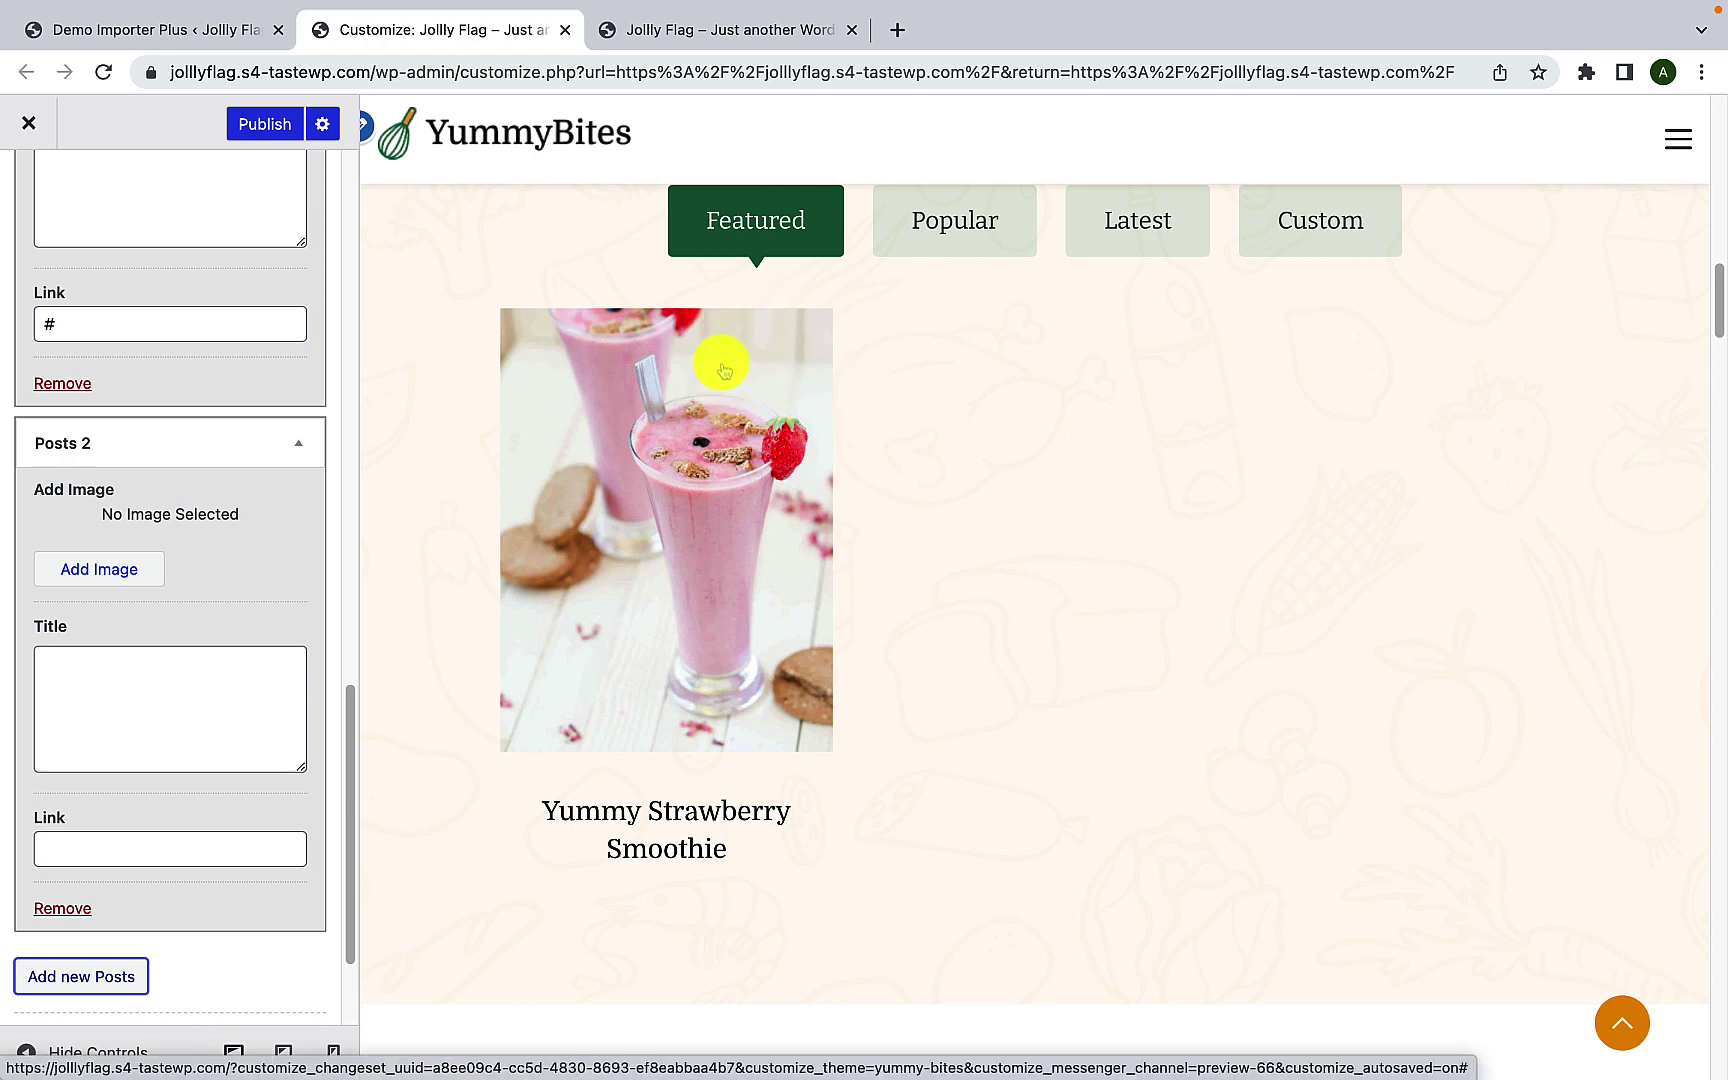
click(62, 908)
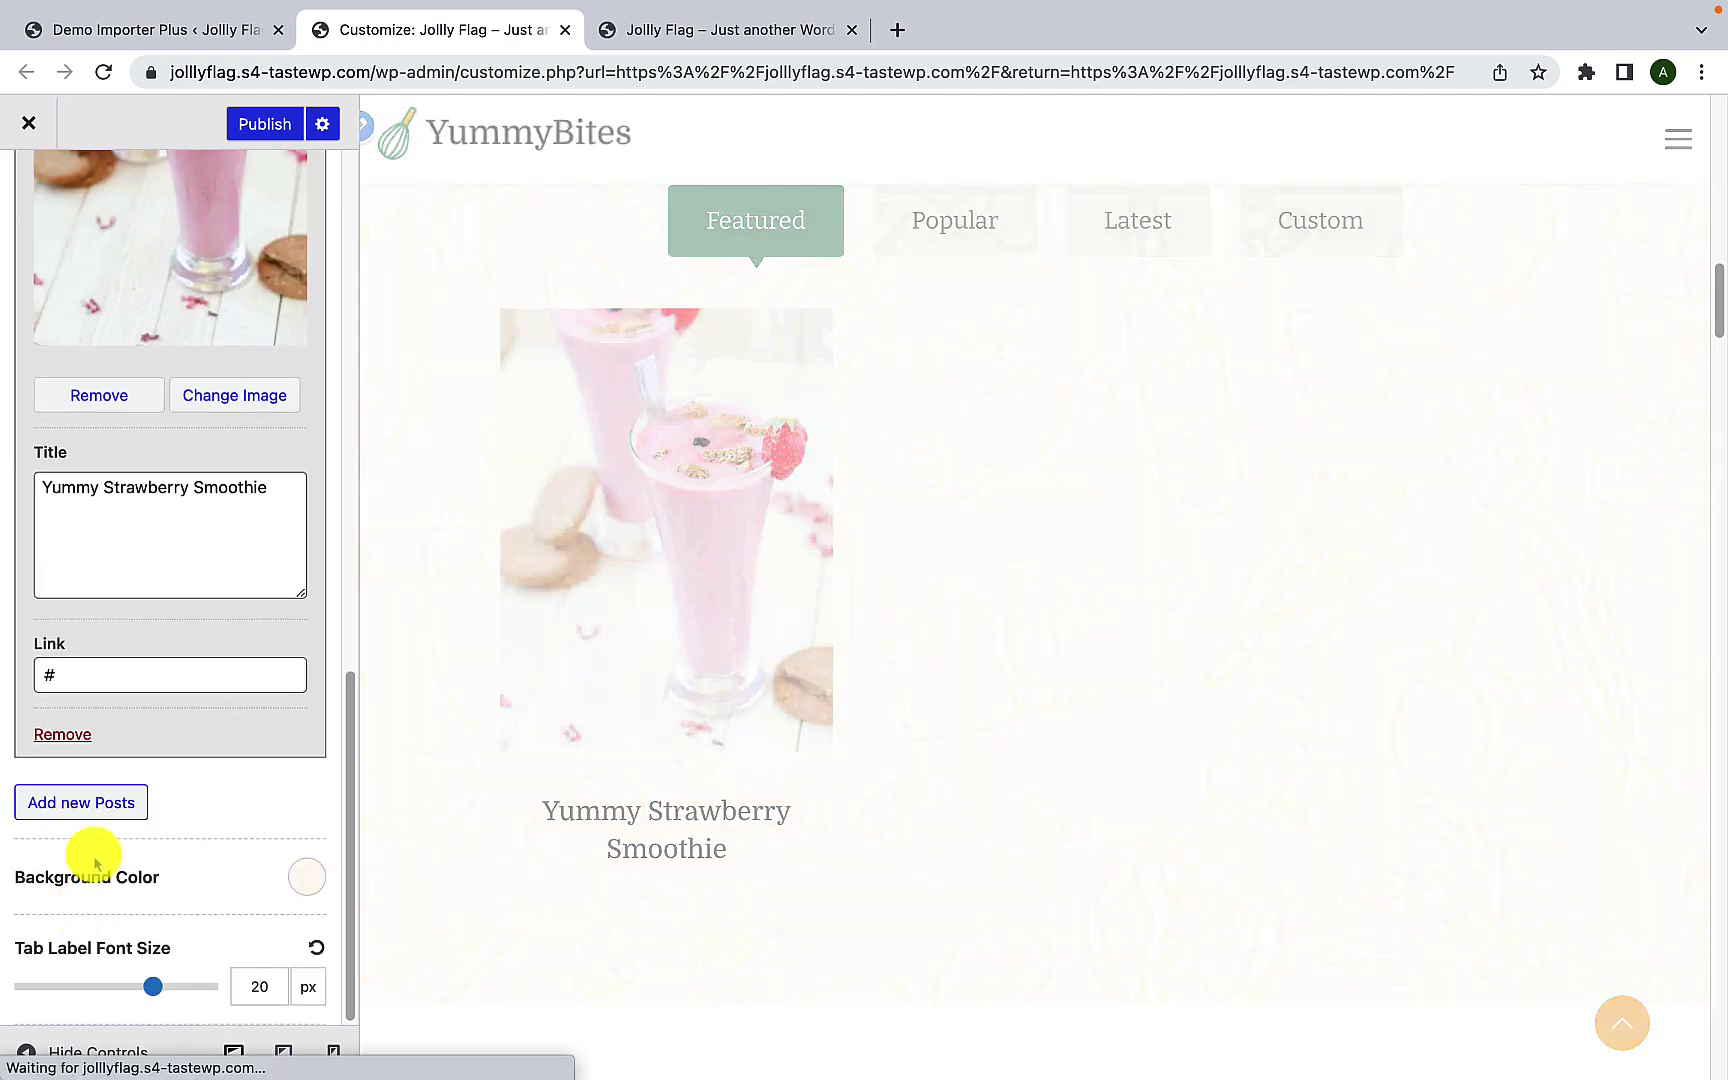
click(62, 736)
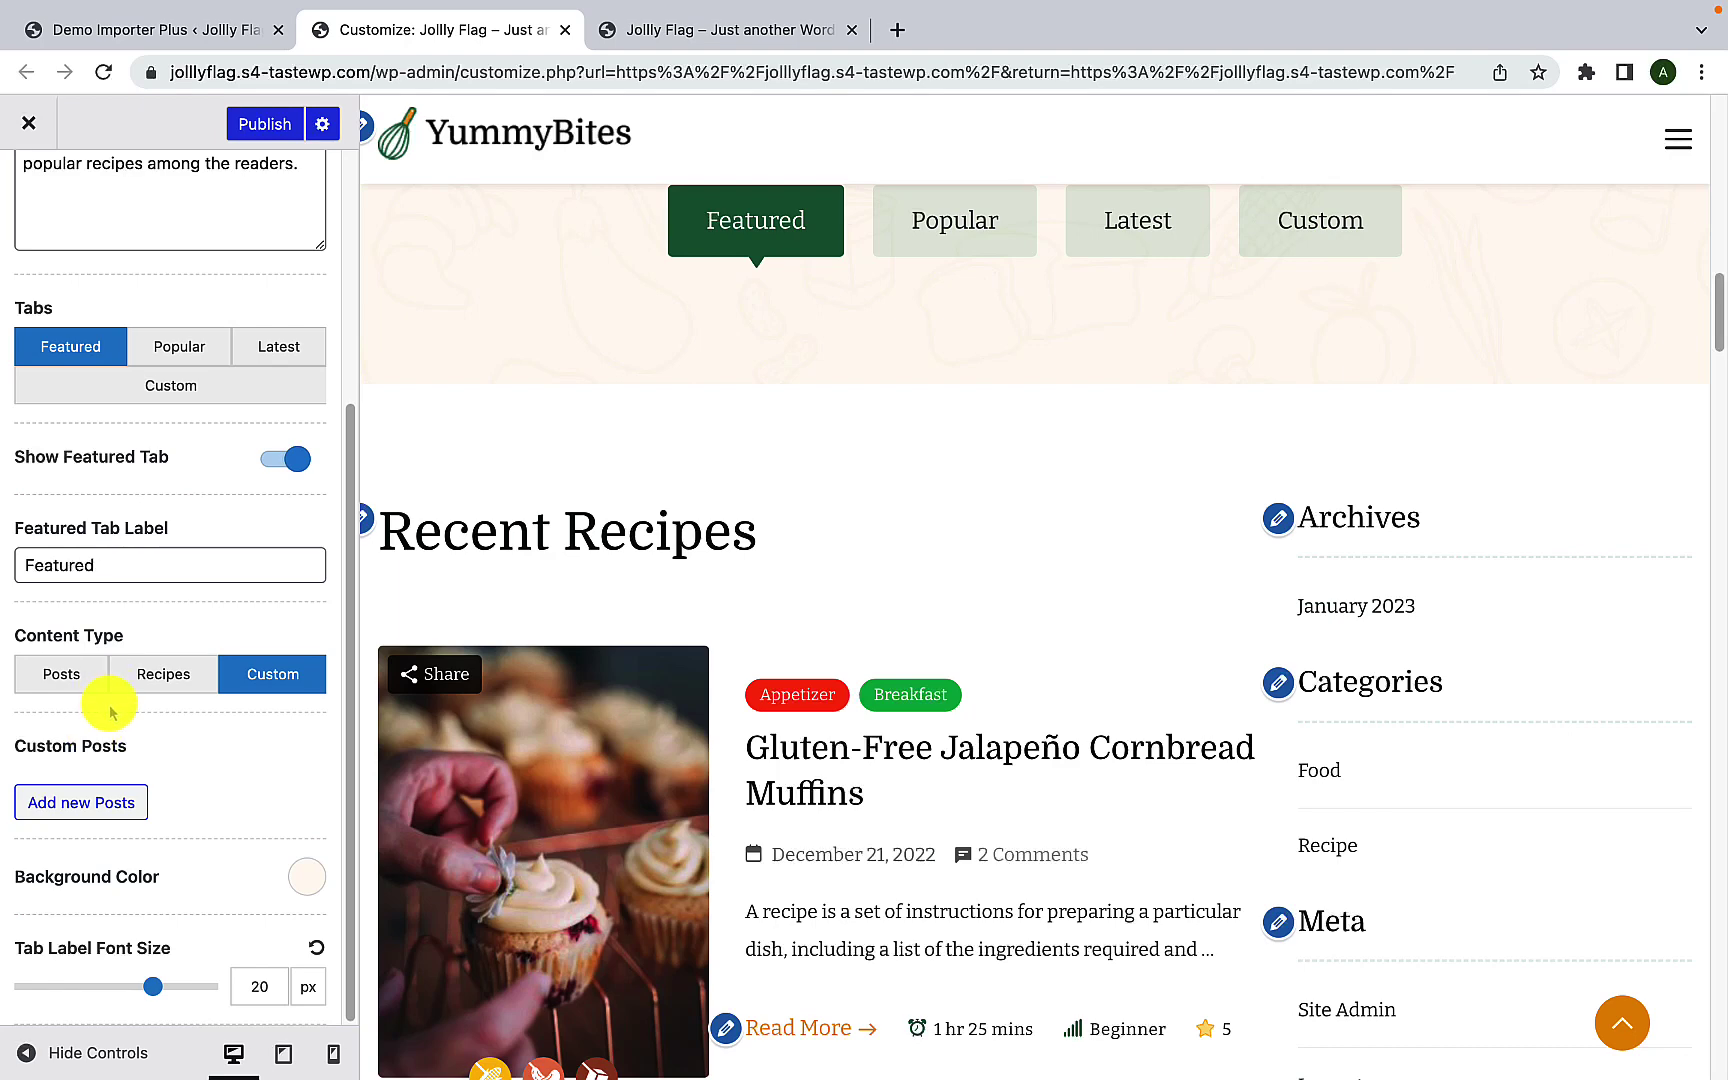
Step: Switch the Featured tab's content type to Recipes and look over the featured recipes in the preview
click(165, 676)
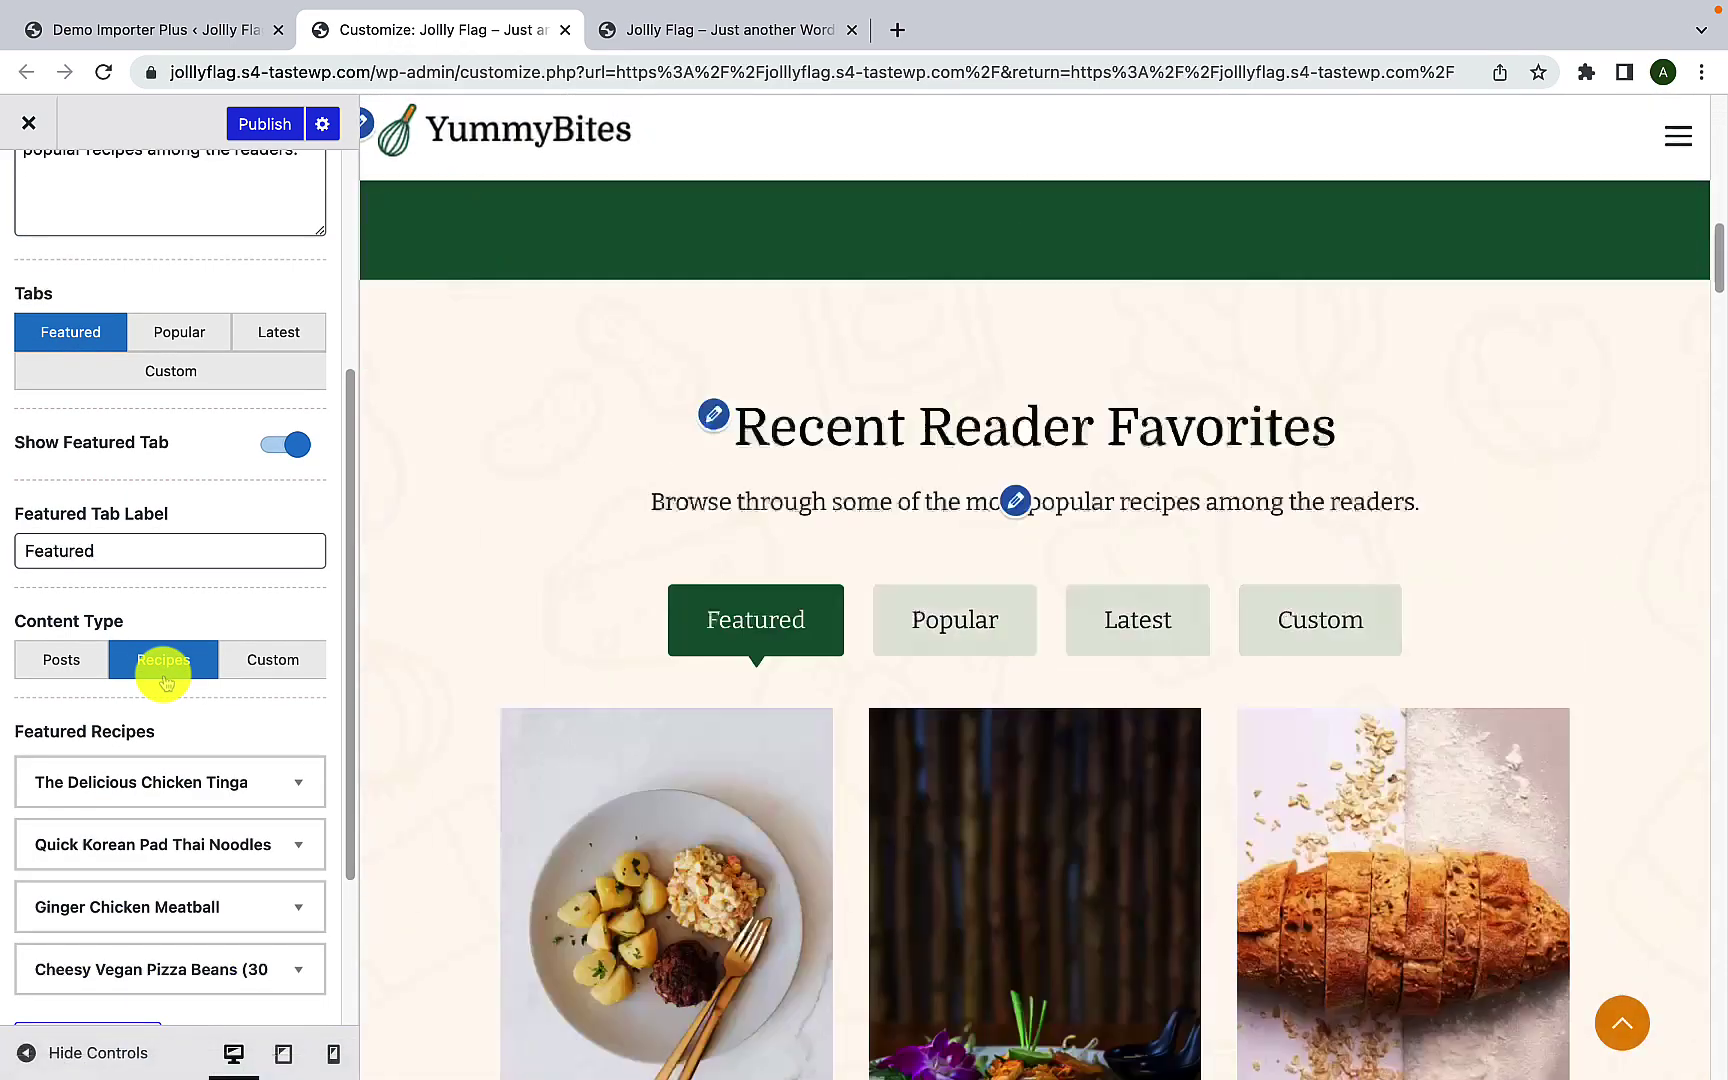
scroll(170, 718, down, 2)
scroll(170, 718, down, 3)
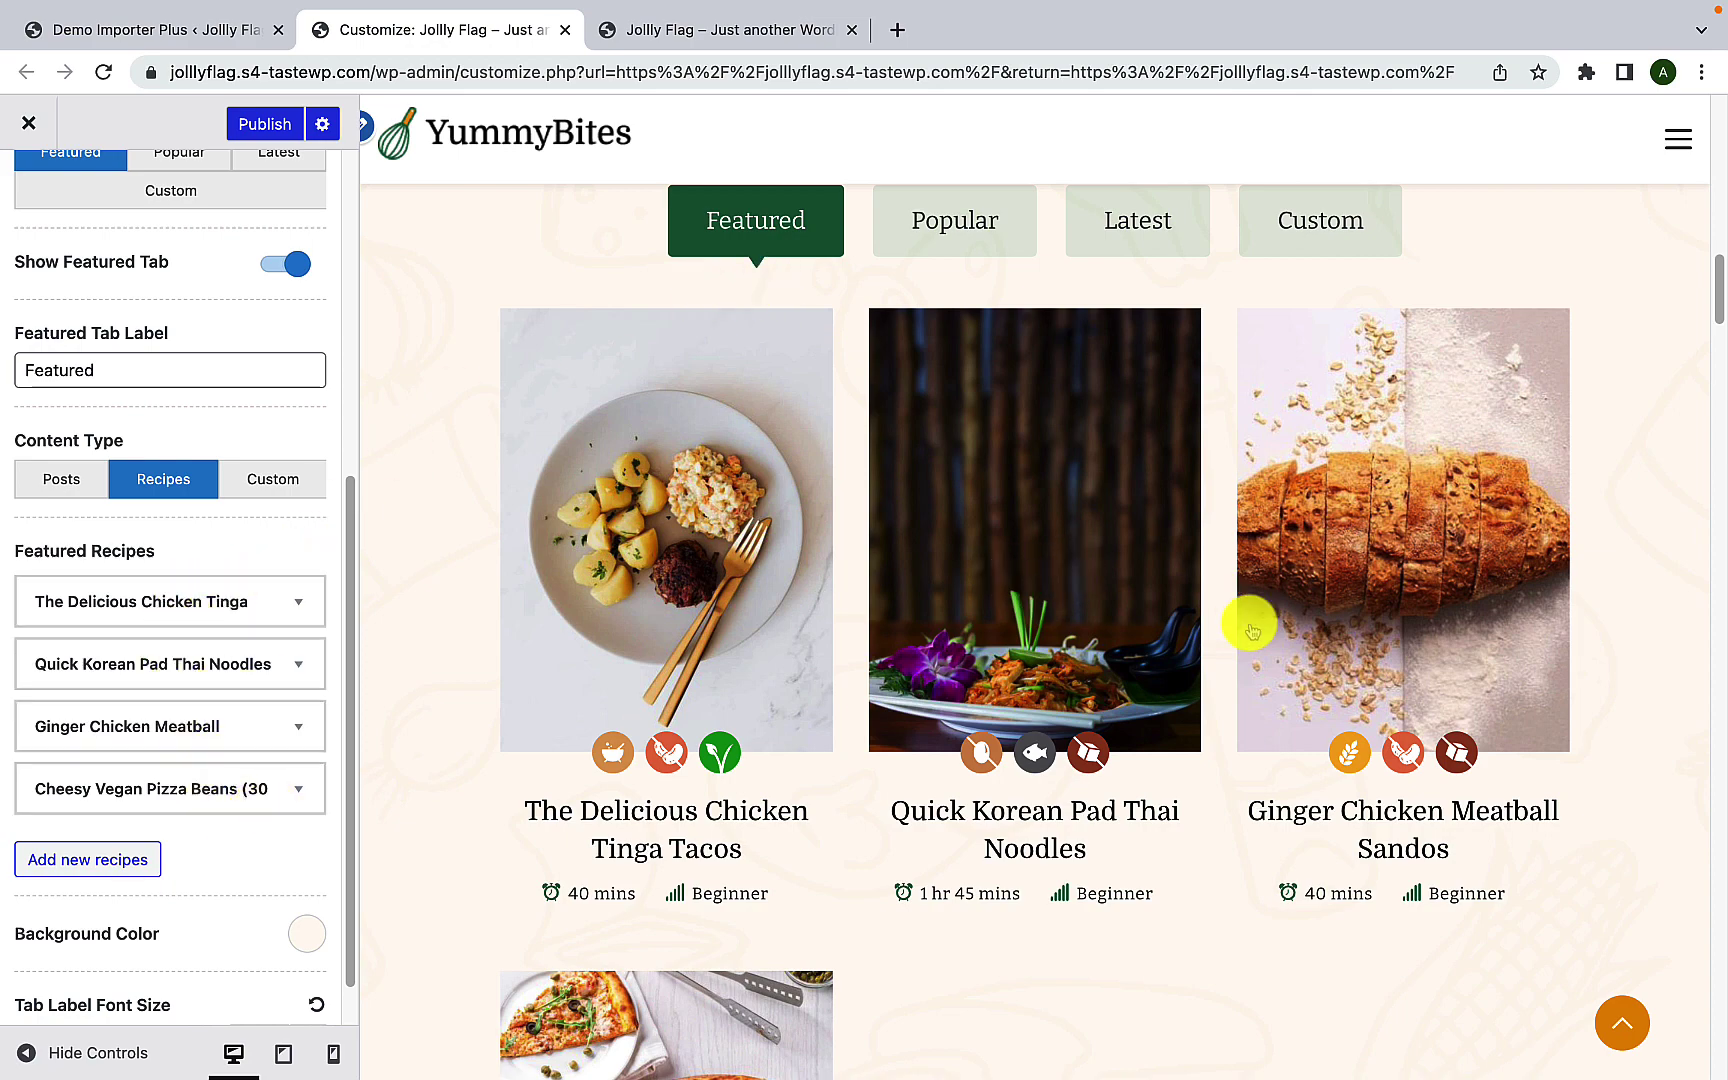
scroll(1250, 640, down, 3)
scroll(930, 741, up, 4)
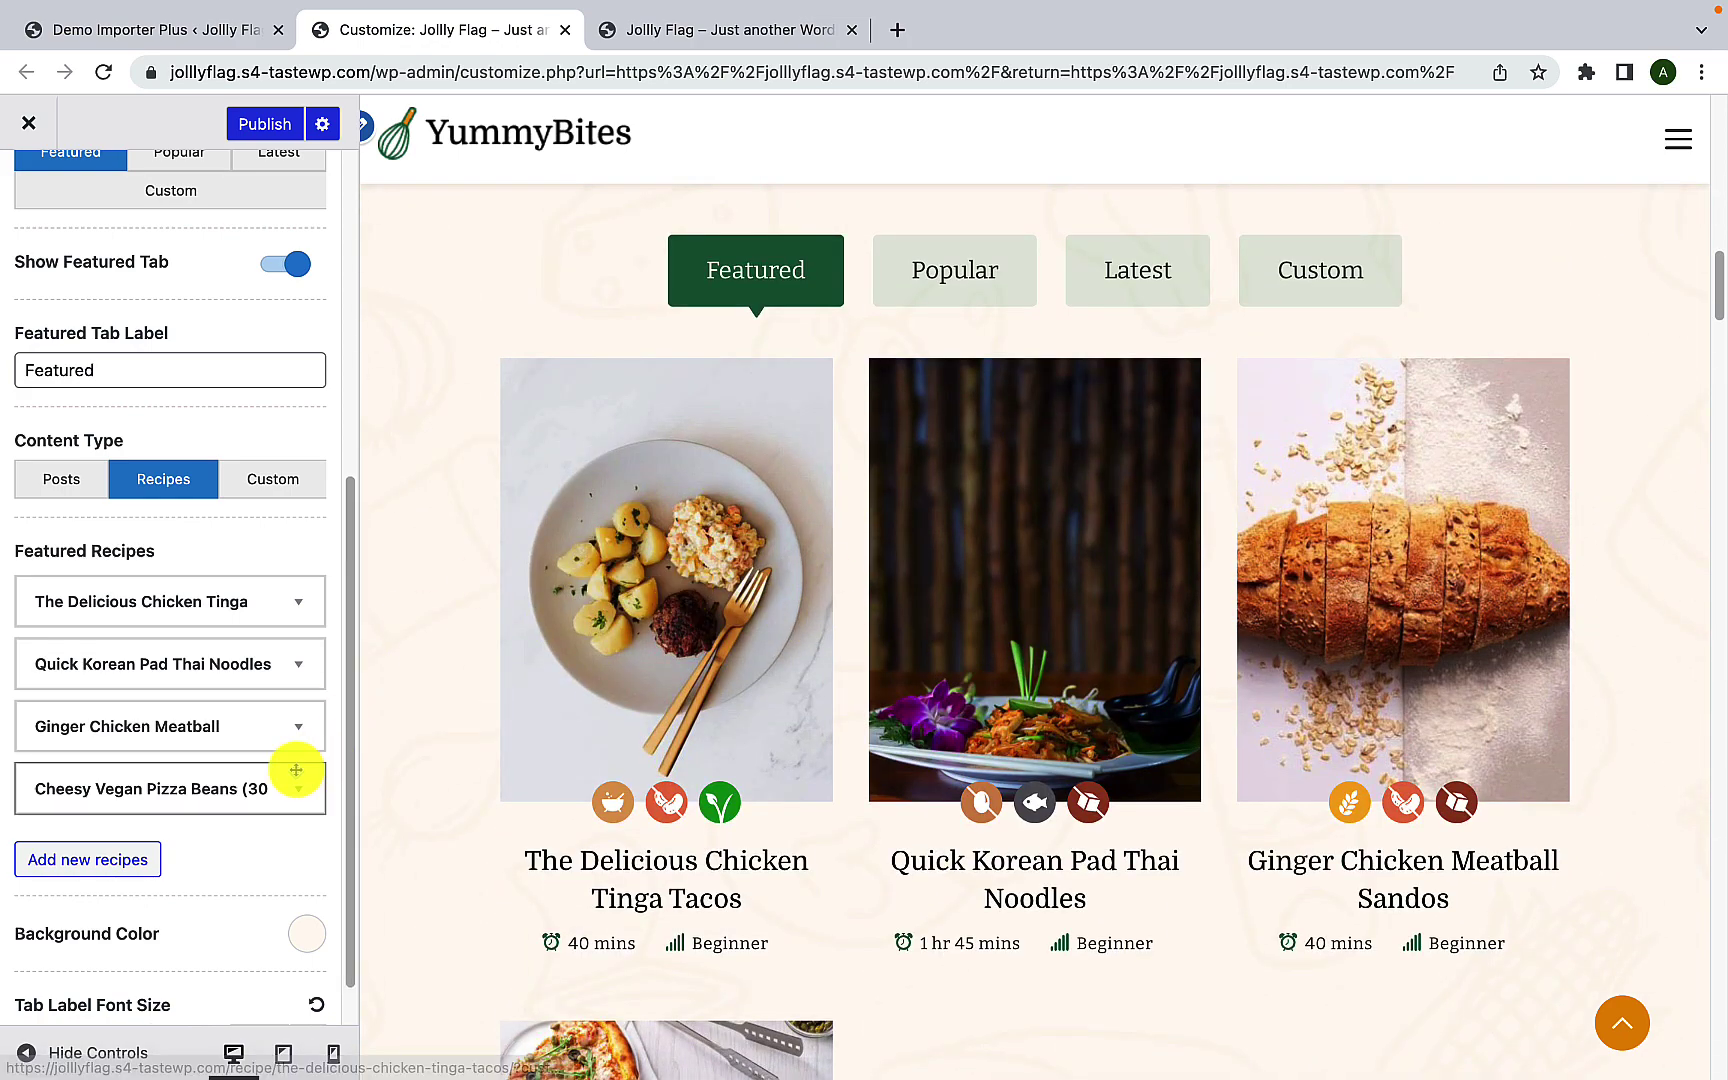
Step: Remove the "Cheesy Vegan Pizza Beans (30 Minutes!)" recipe from the Featured Recipes
scroll(293, 776, down, 1)
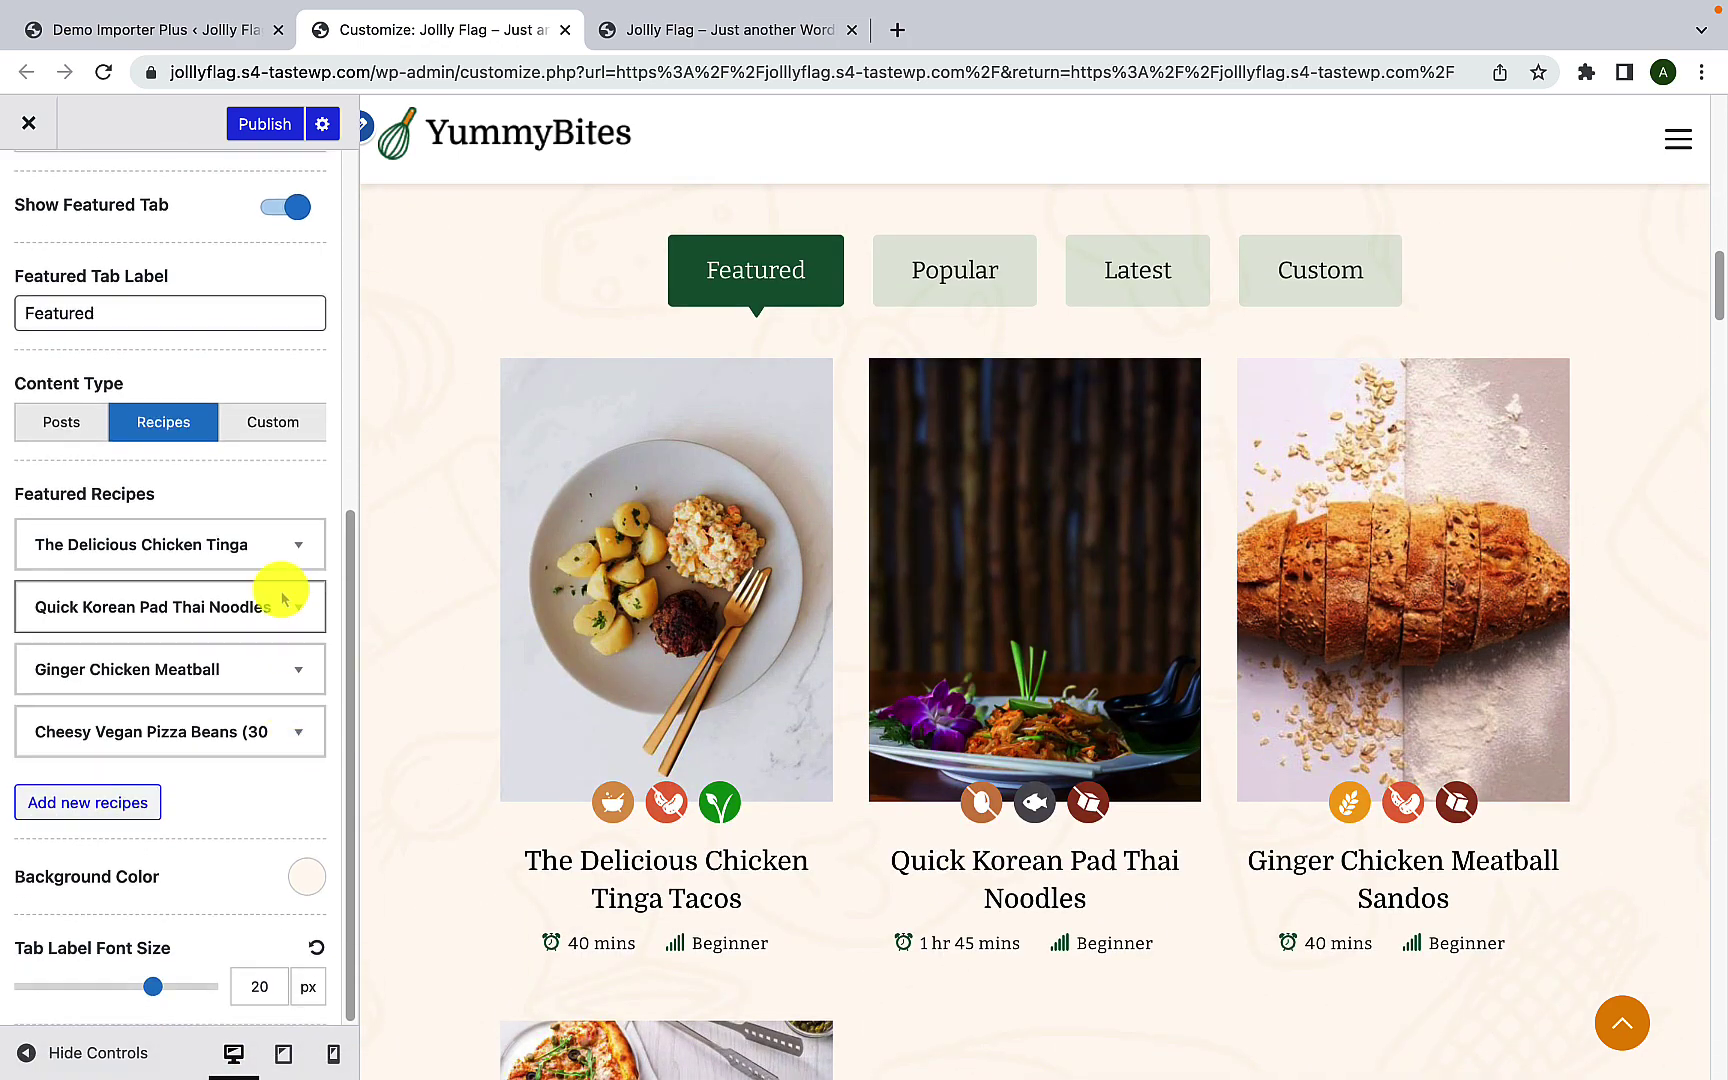
click(300, 735)
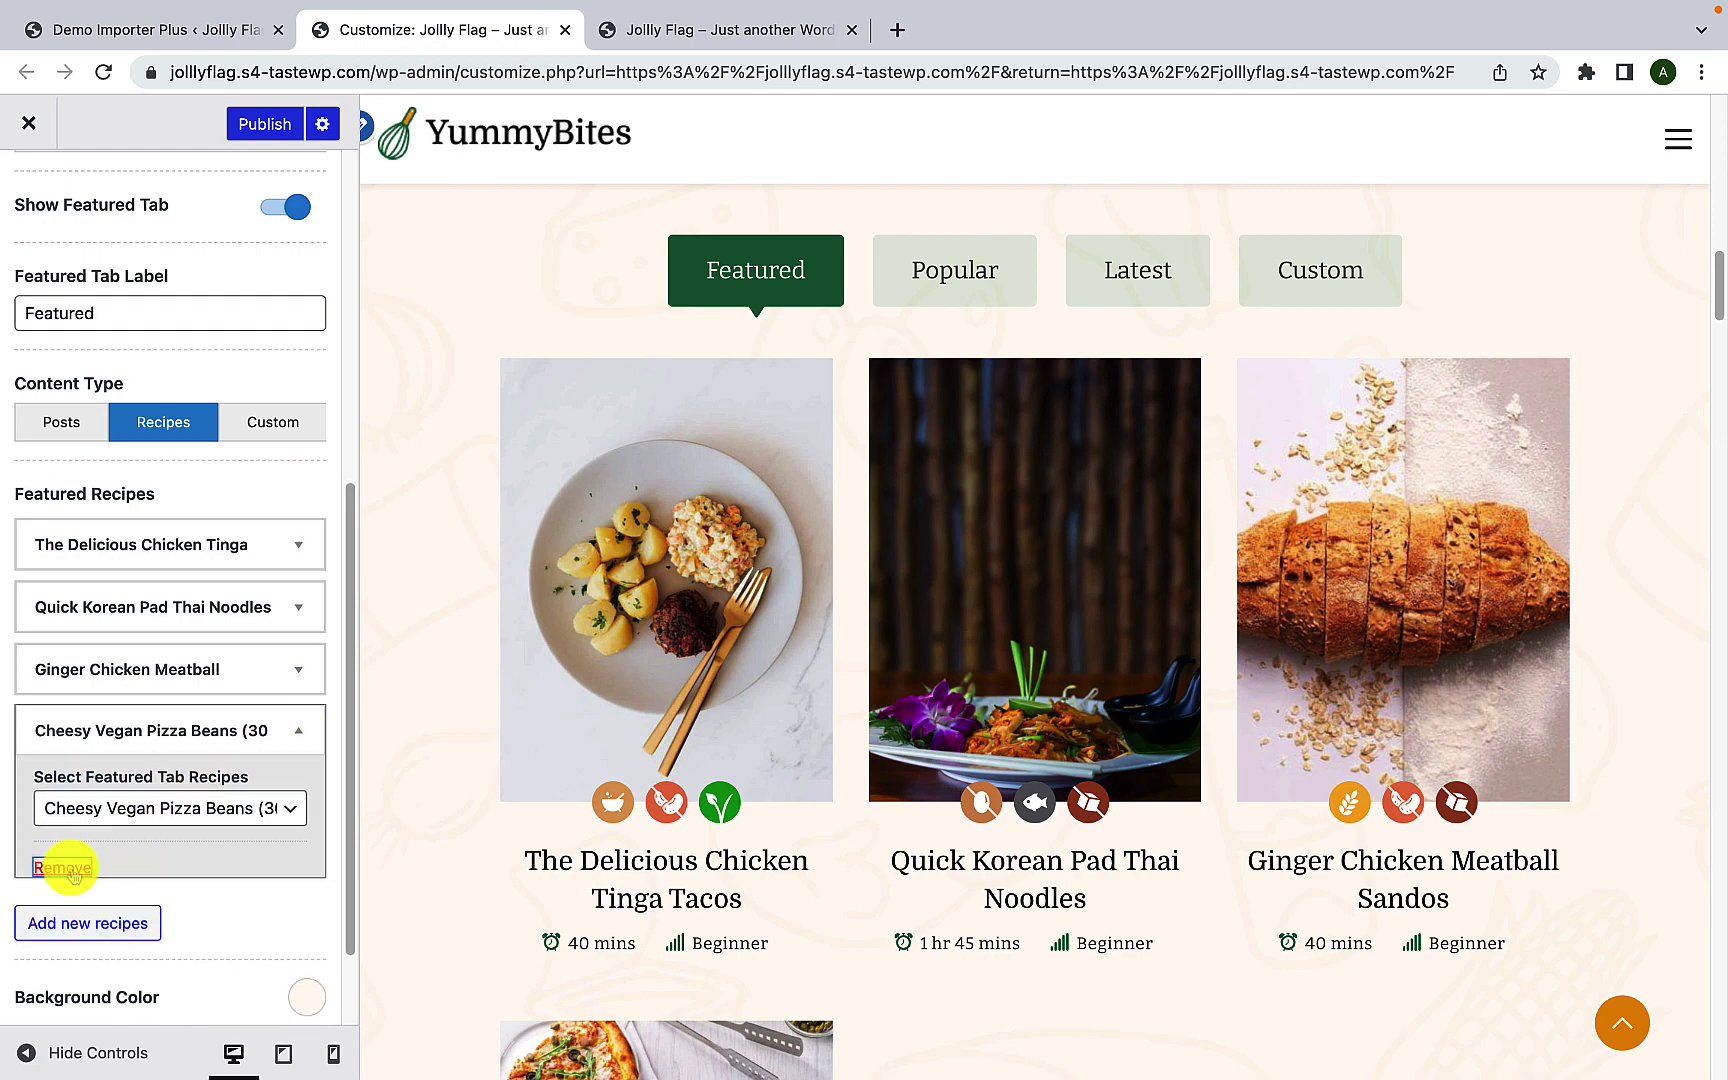
click(64, 869)
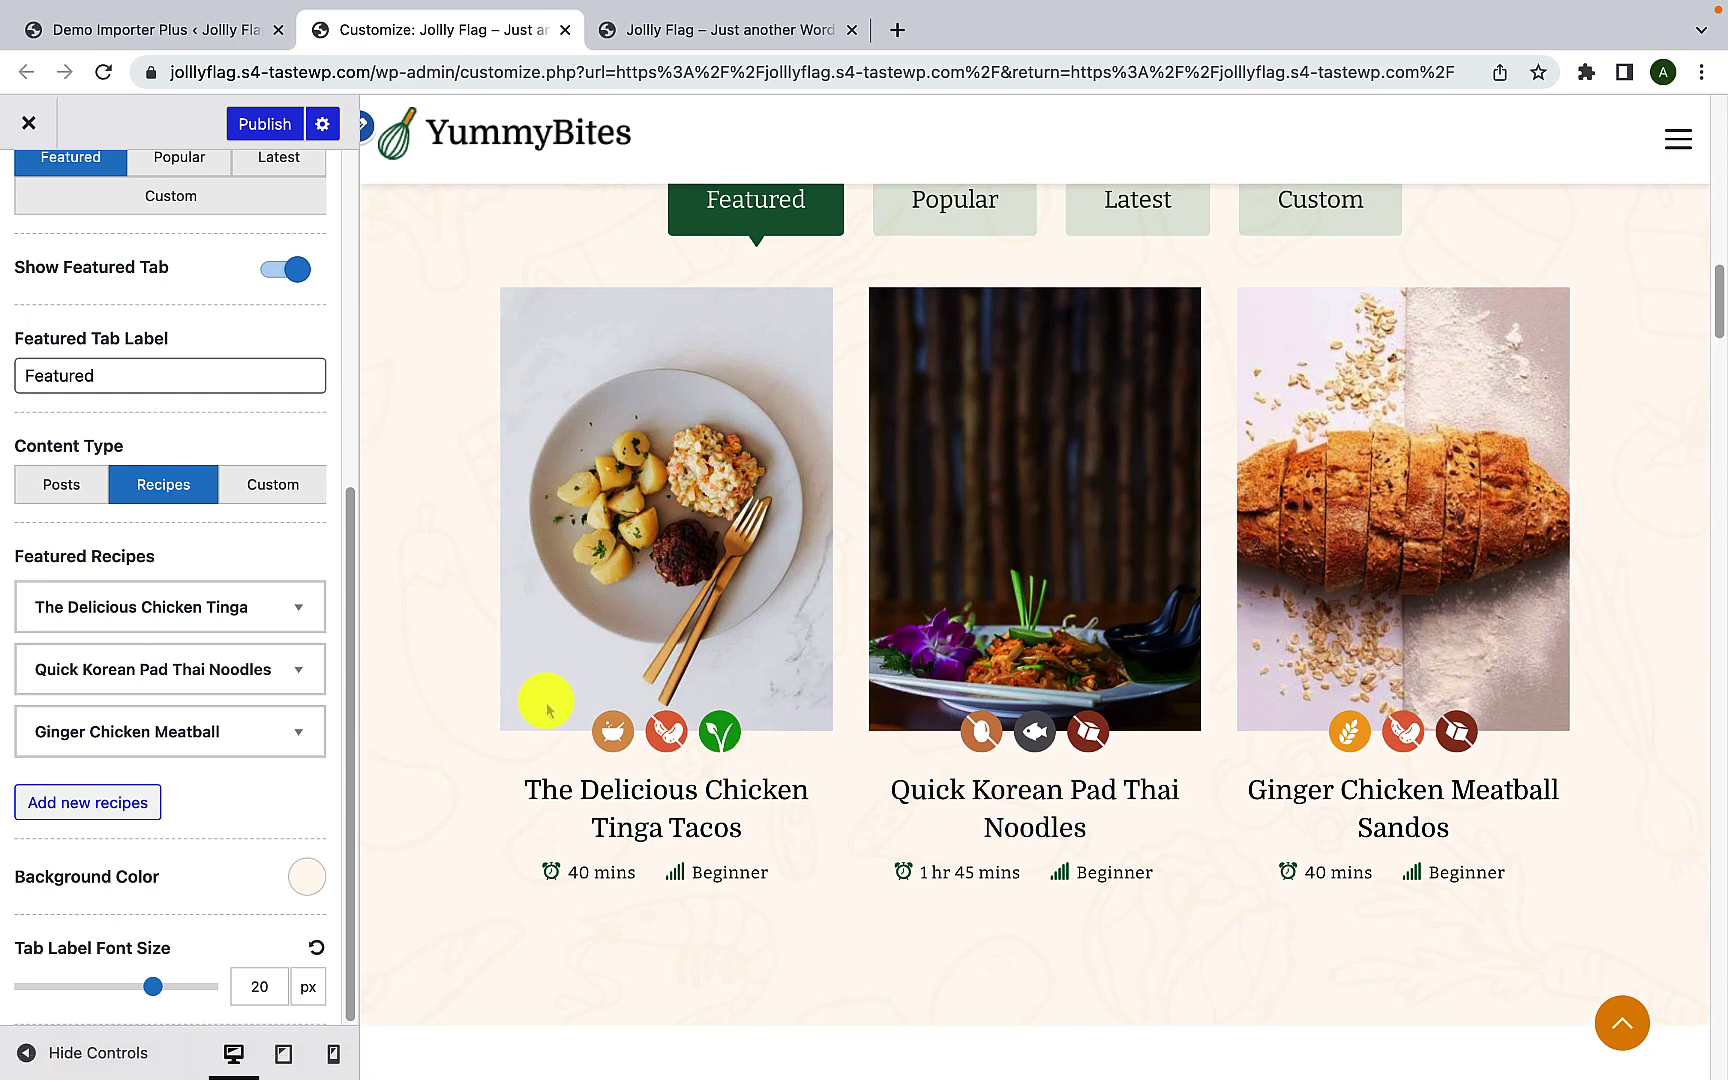
Step: Add a fourth featured recipe and choose "Traditional Chipotle Tofu Chilaquiles" for it
click(107, 820)
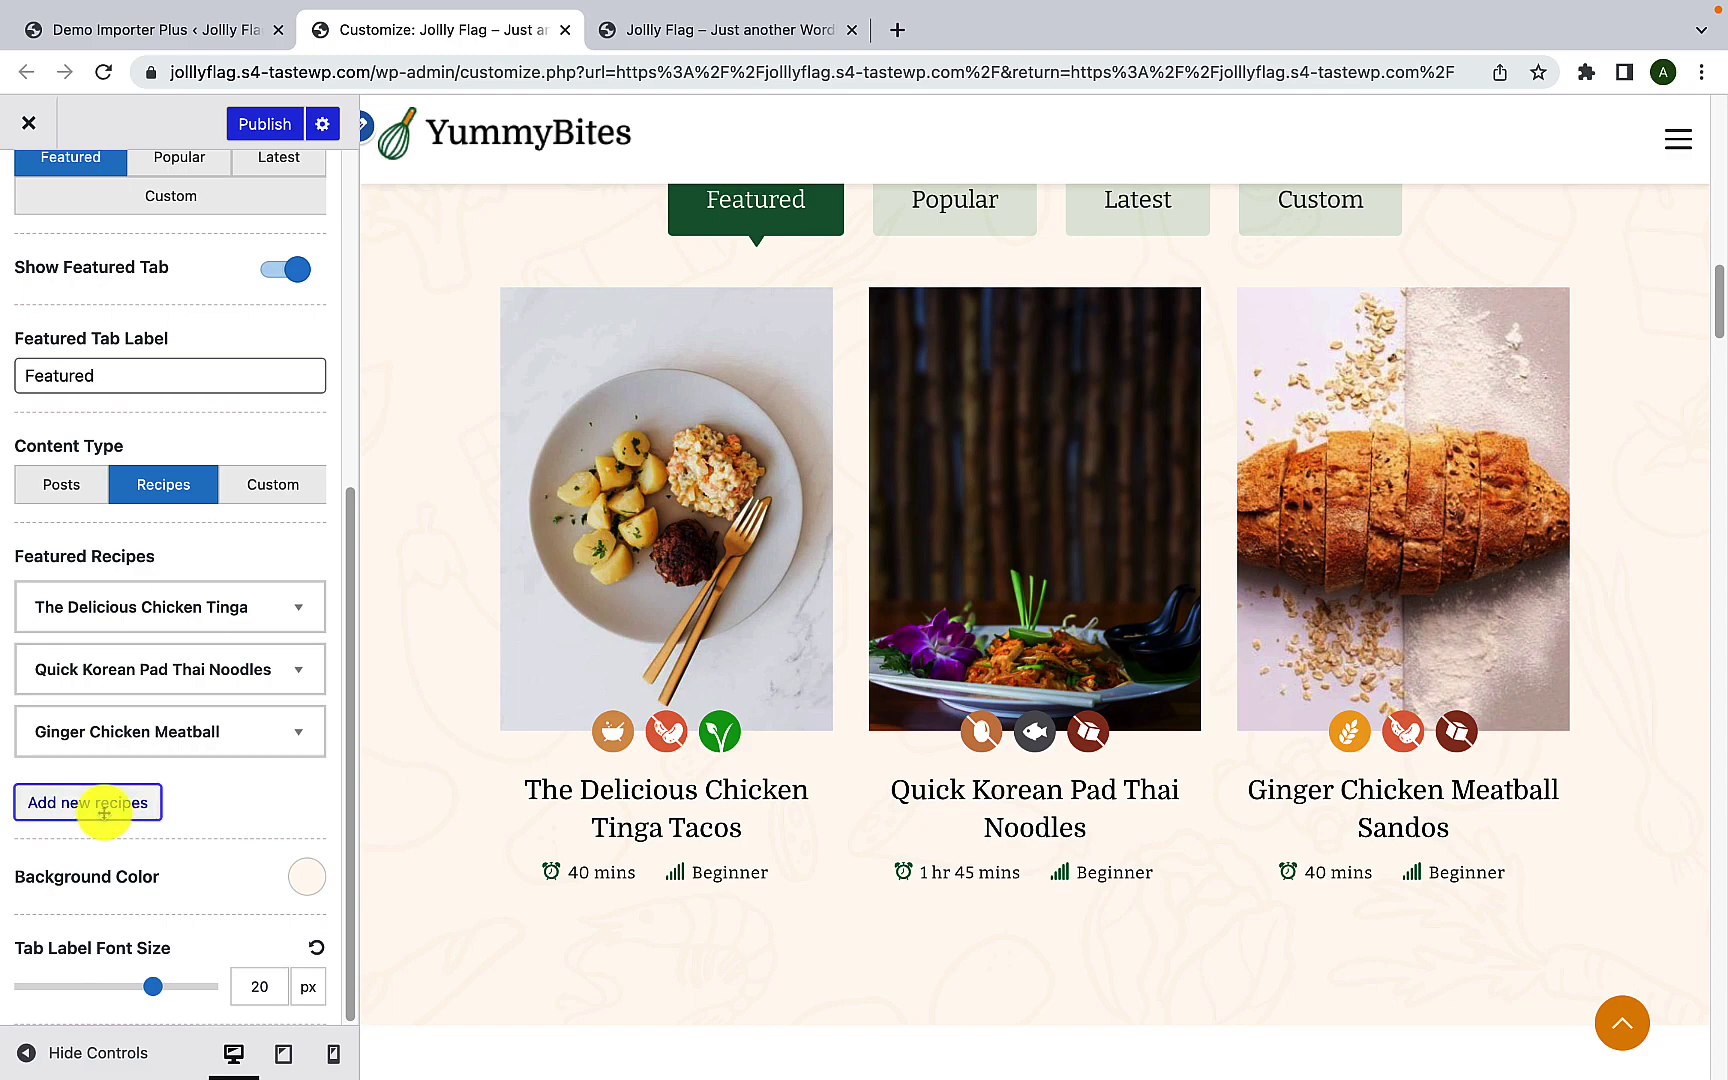
scroll(115, 800, down, 2)
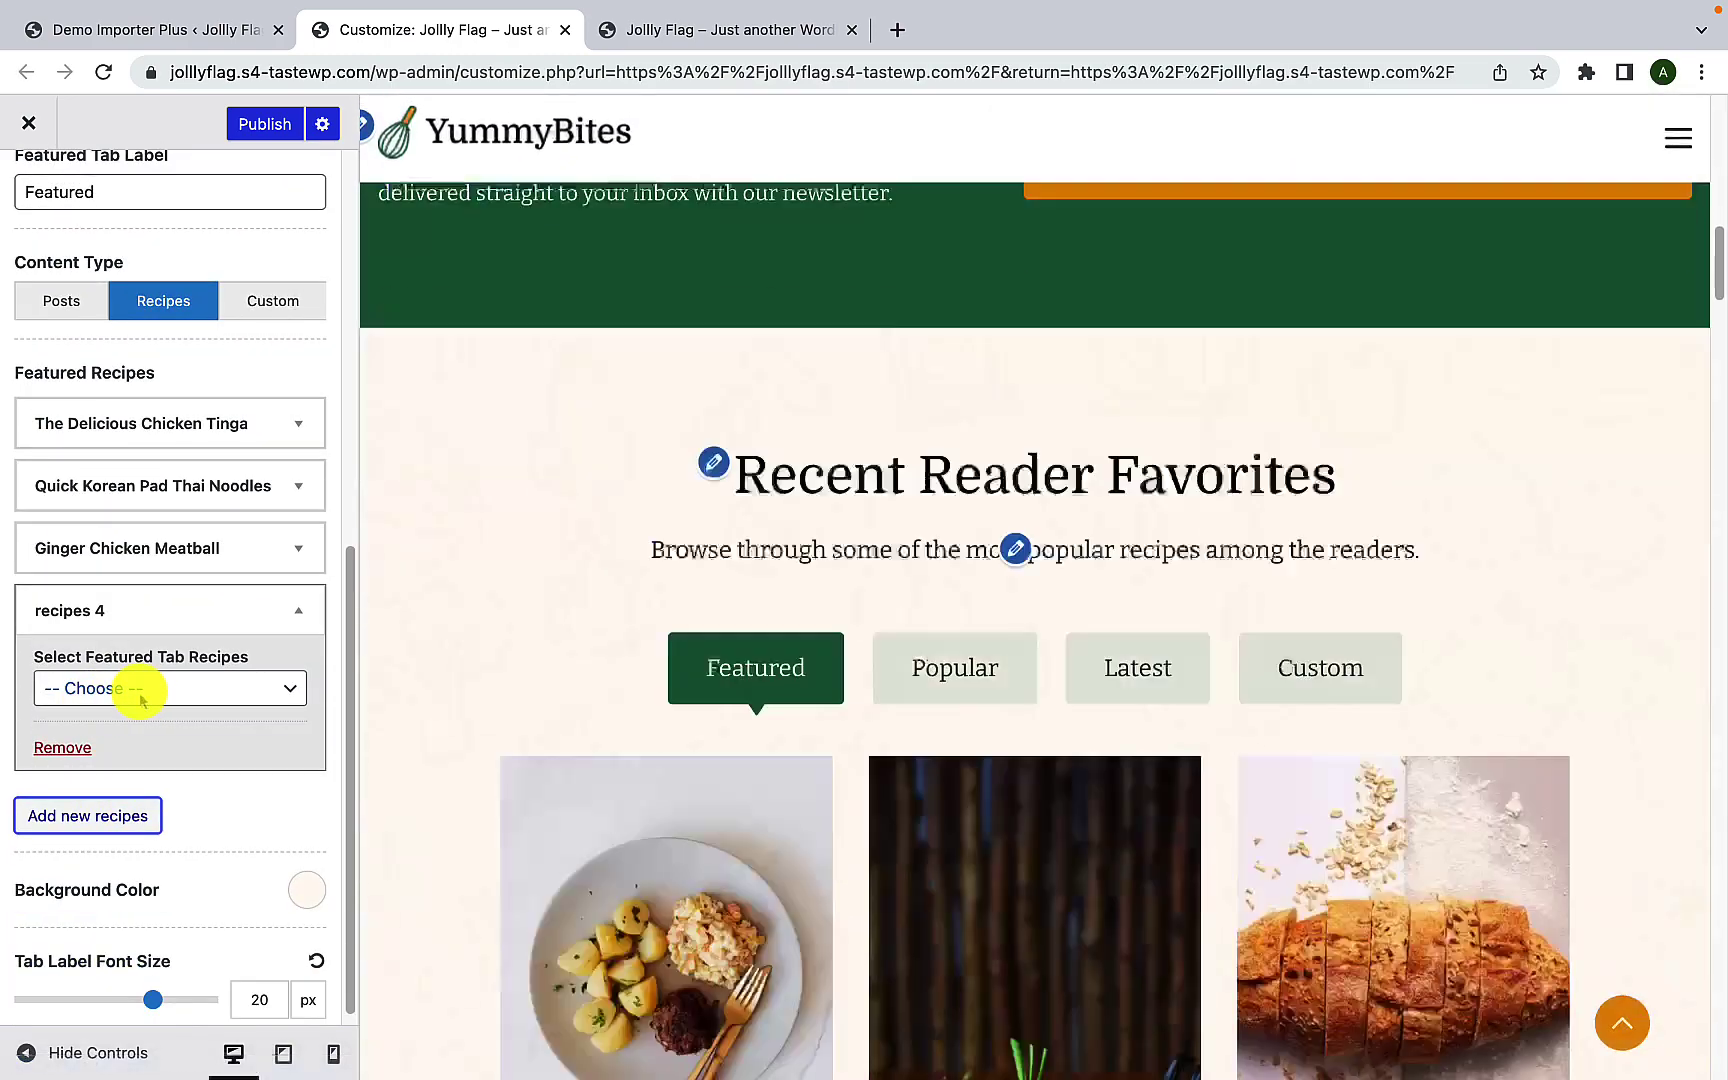
click(142, 698)
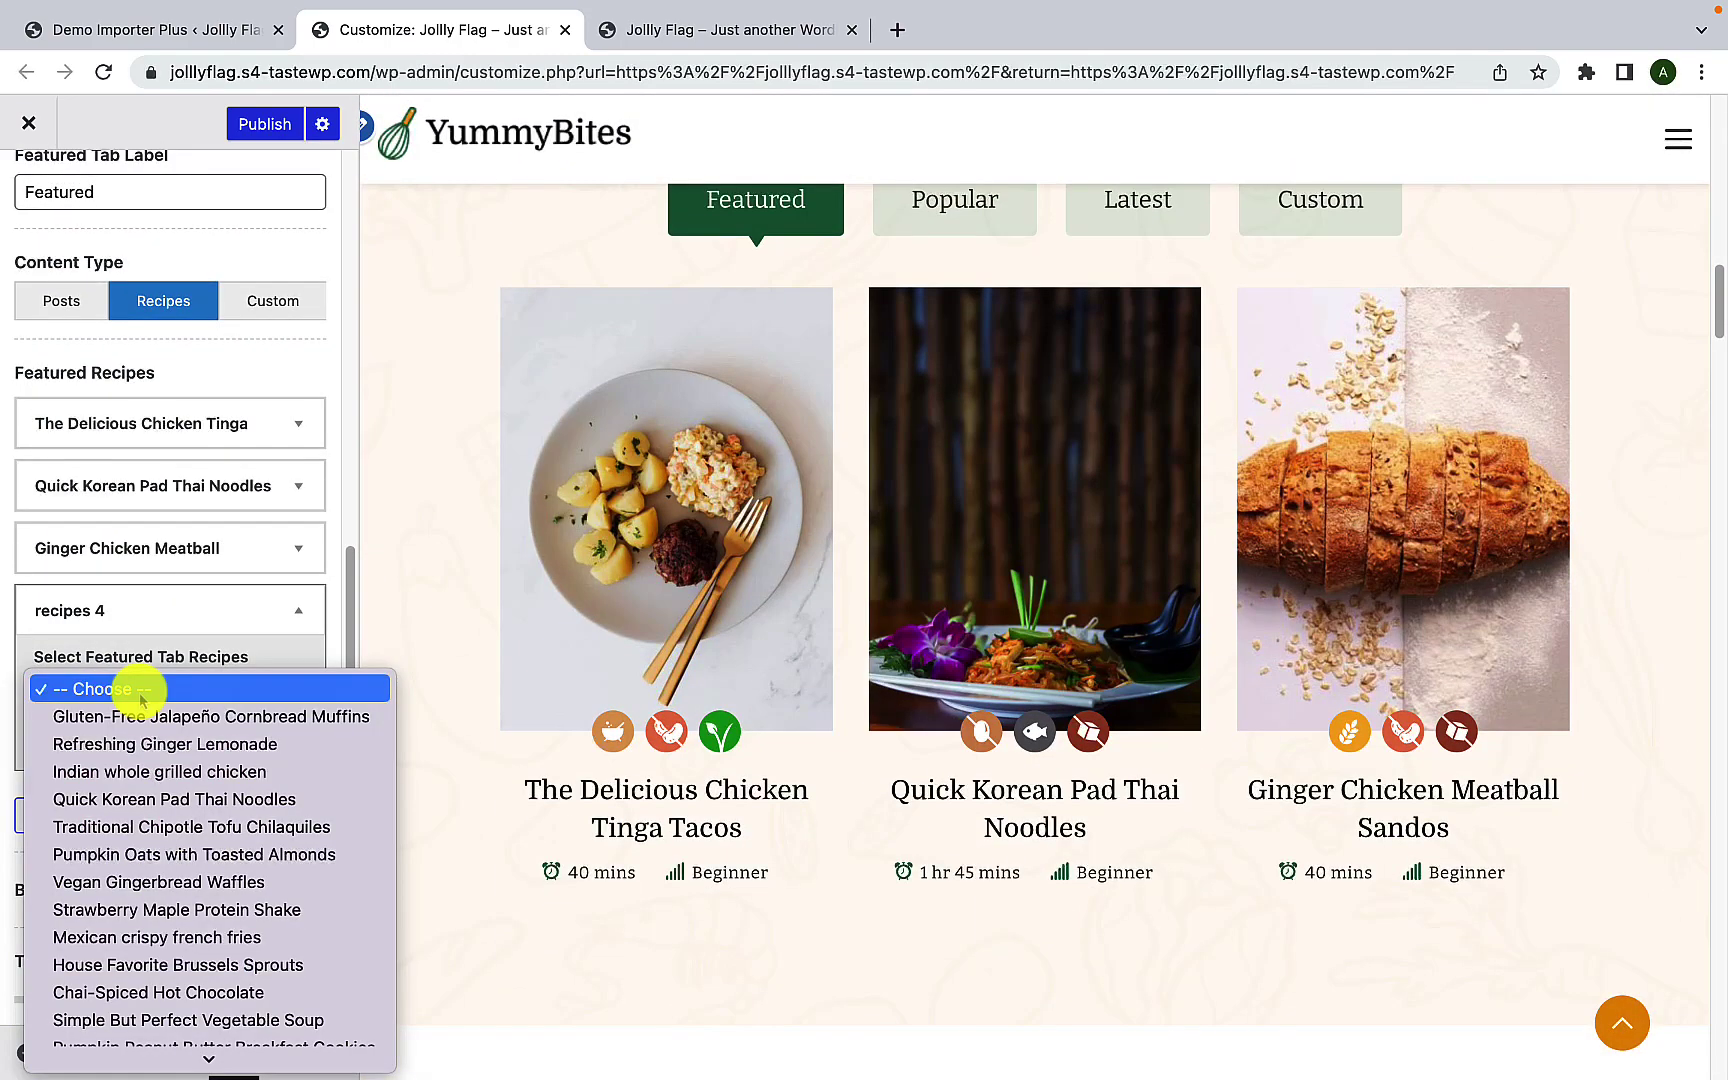
scroll(155, 860, down, 4)
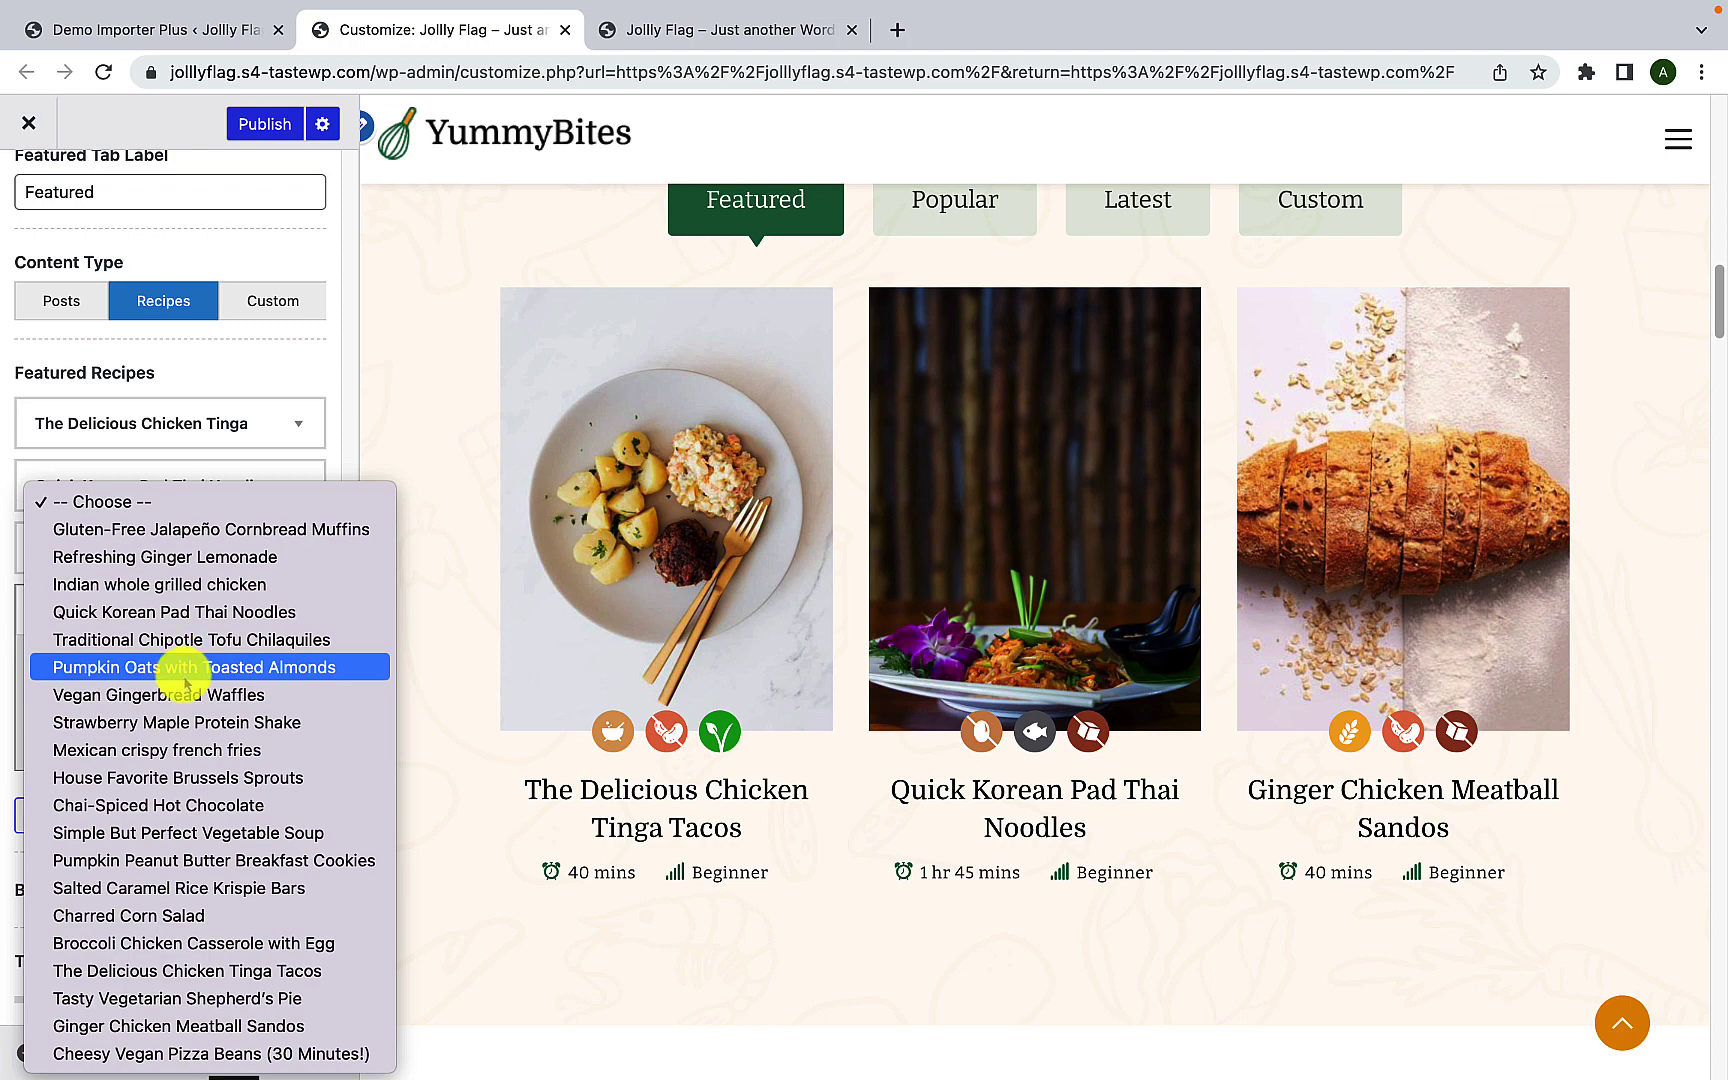
click(131, 655)
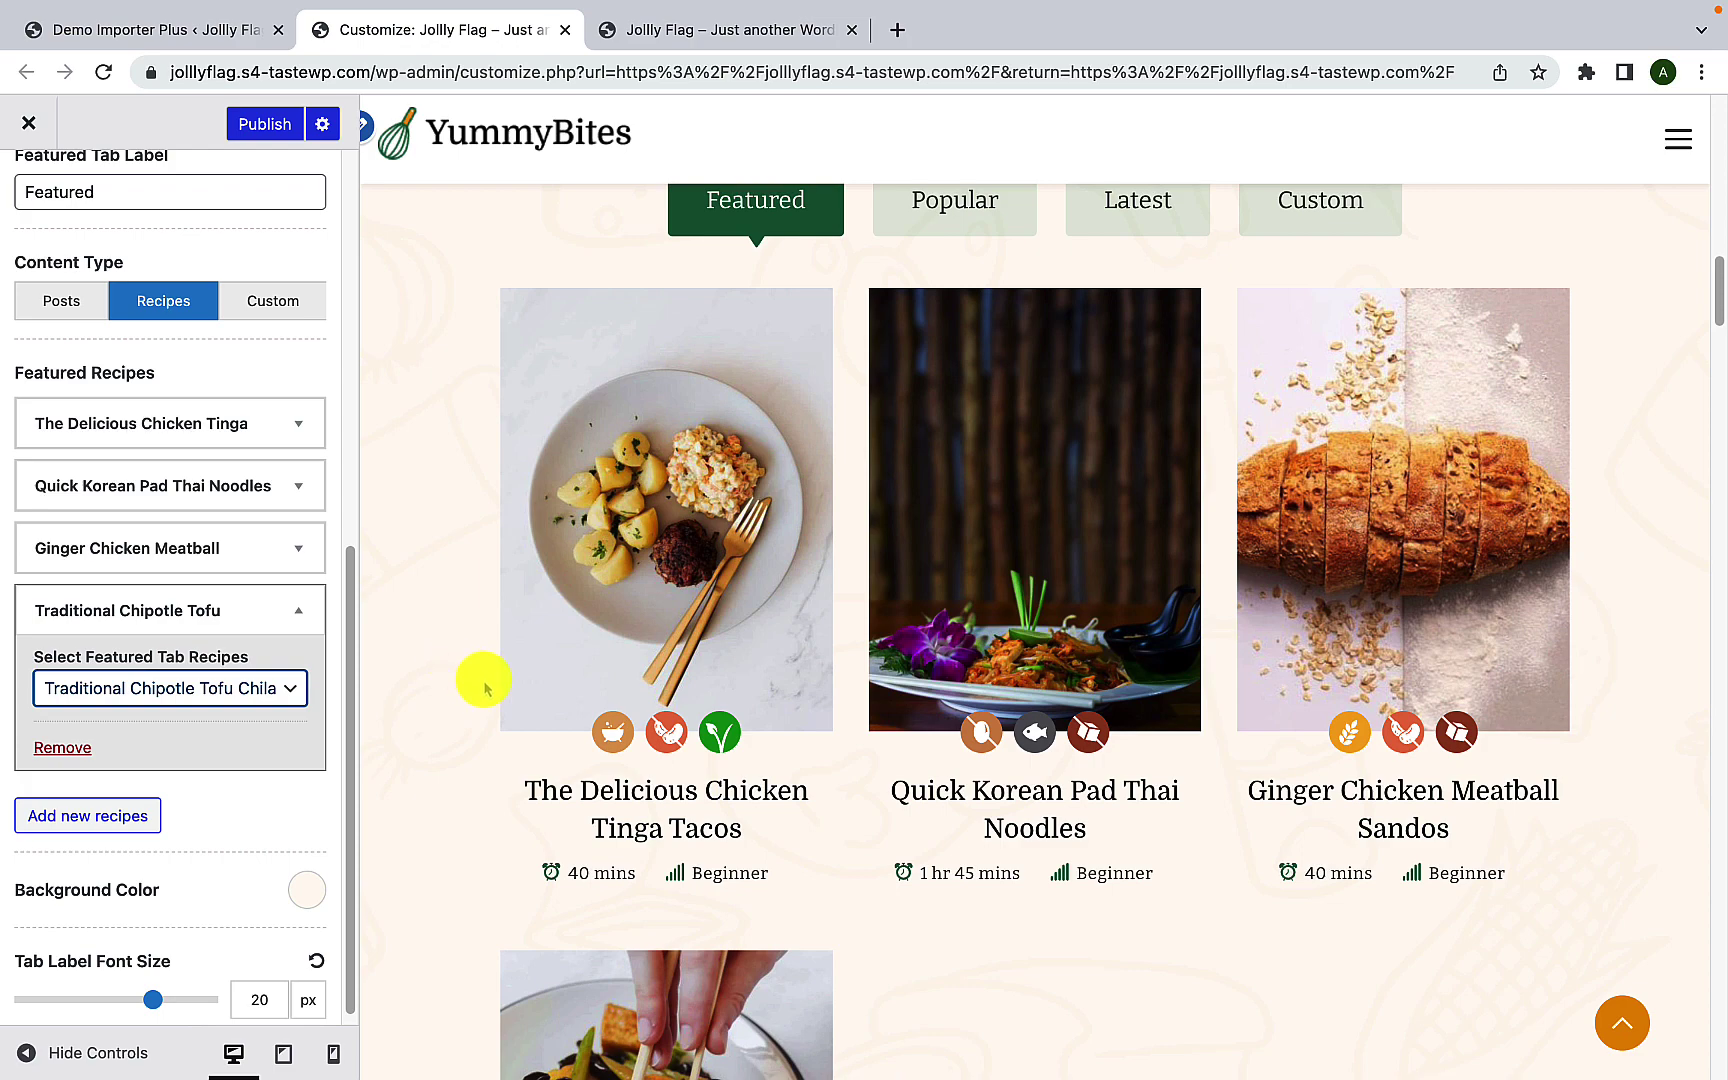
Step: Look over the four featured recipes in the preview and collapse the Traditional Chipotle Tofu entry
scroll(617, 756, down, 5)
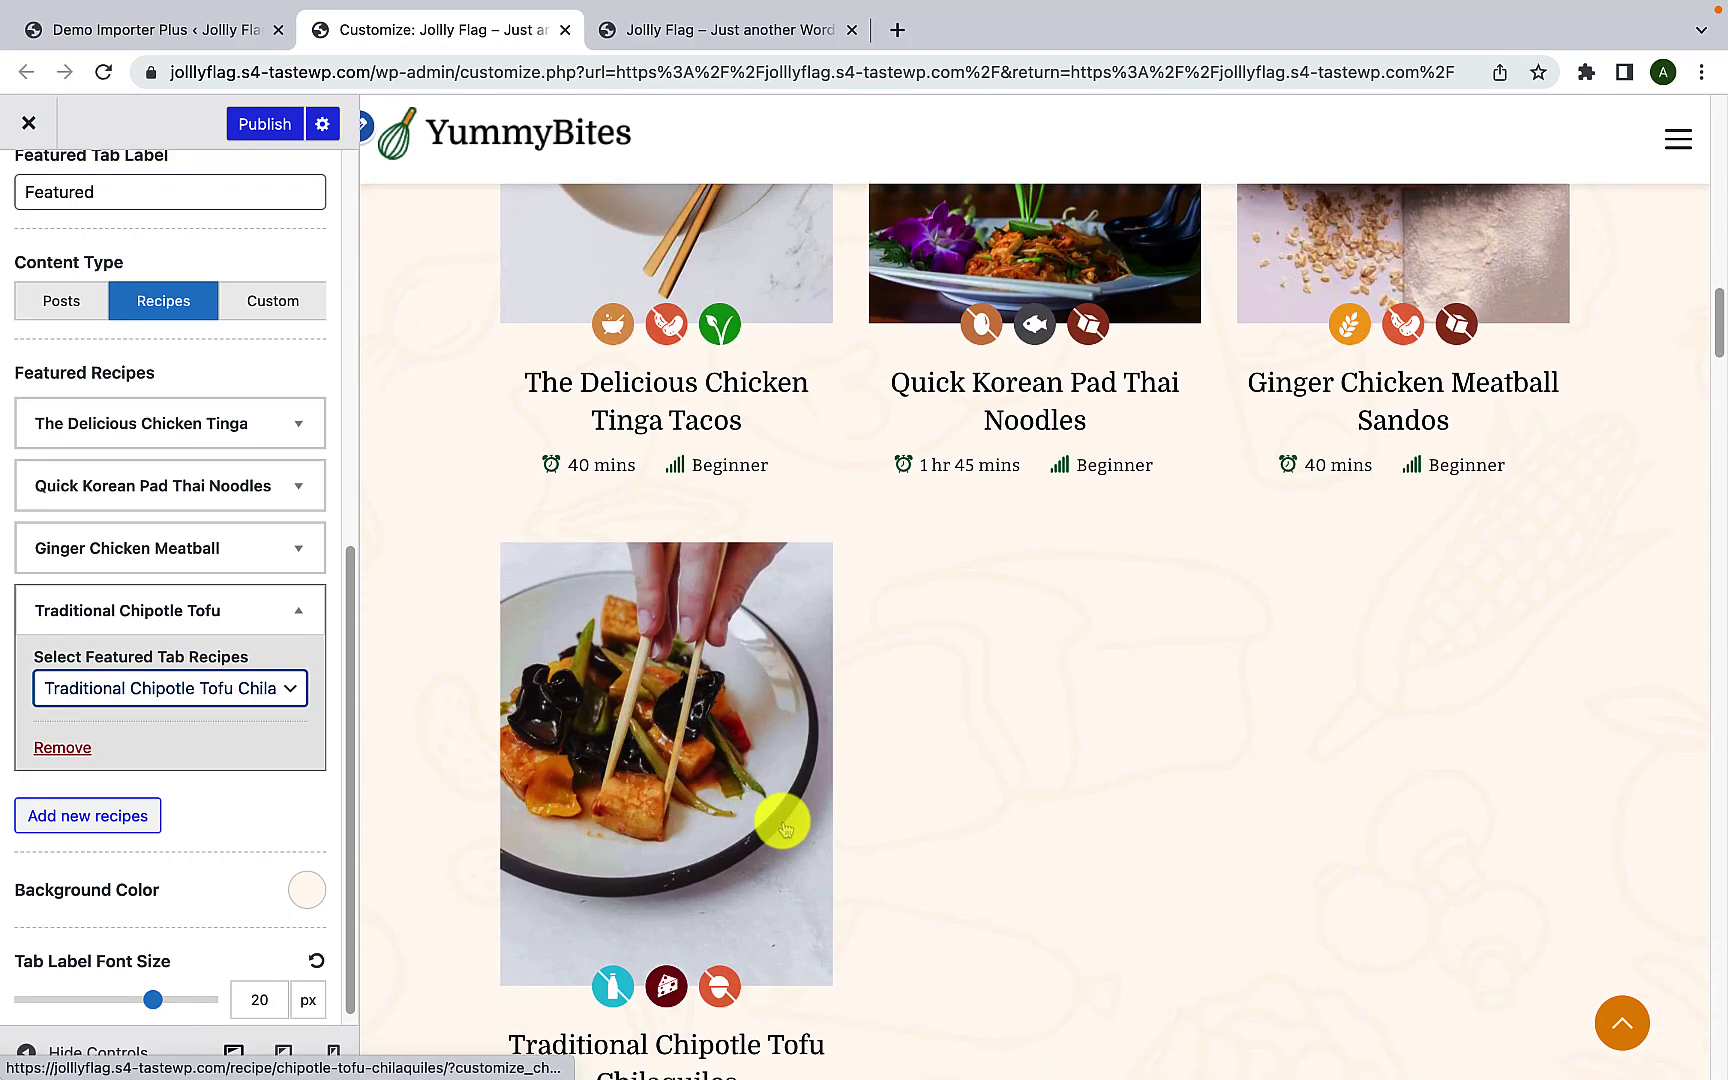
scroll(782, 818, up, 5)
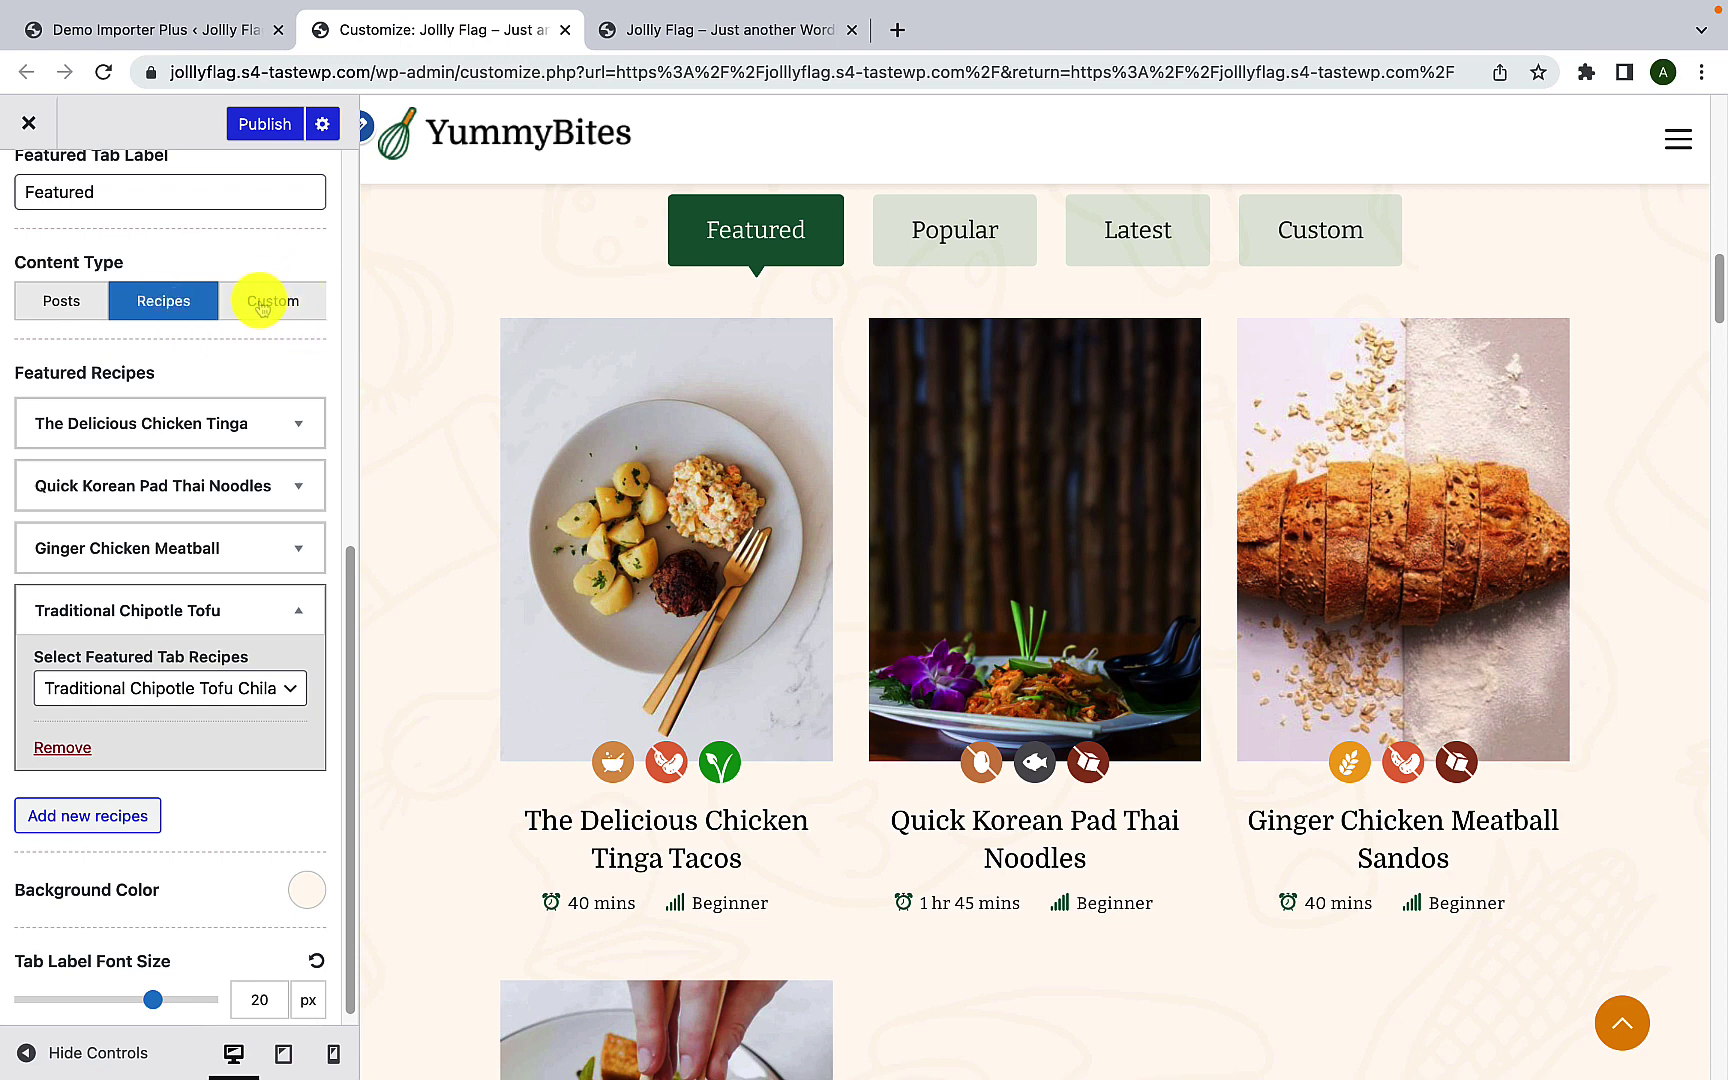
click(293, 611)
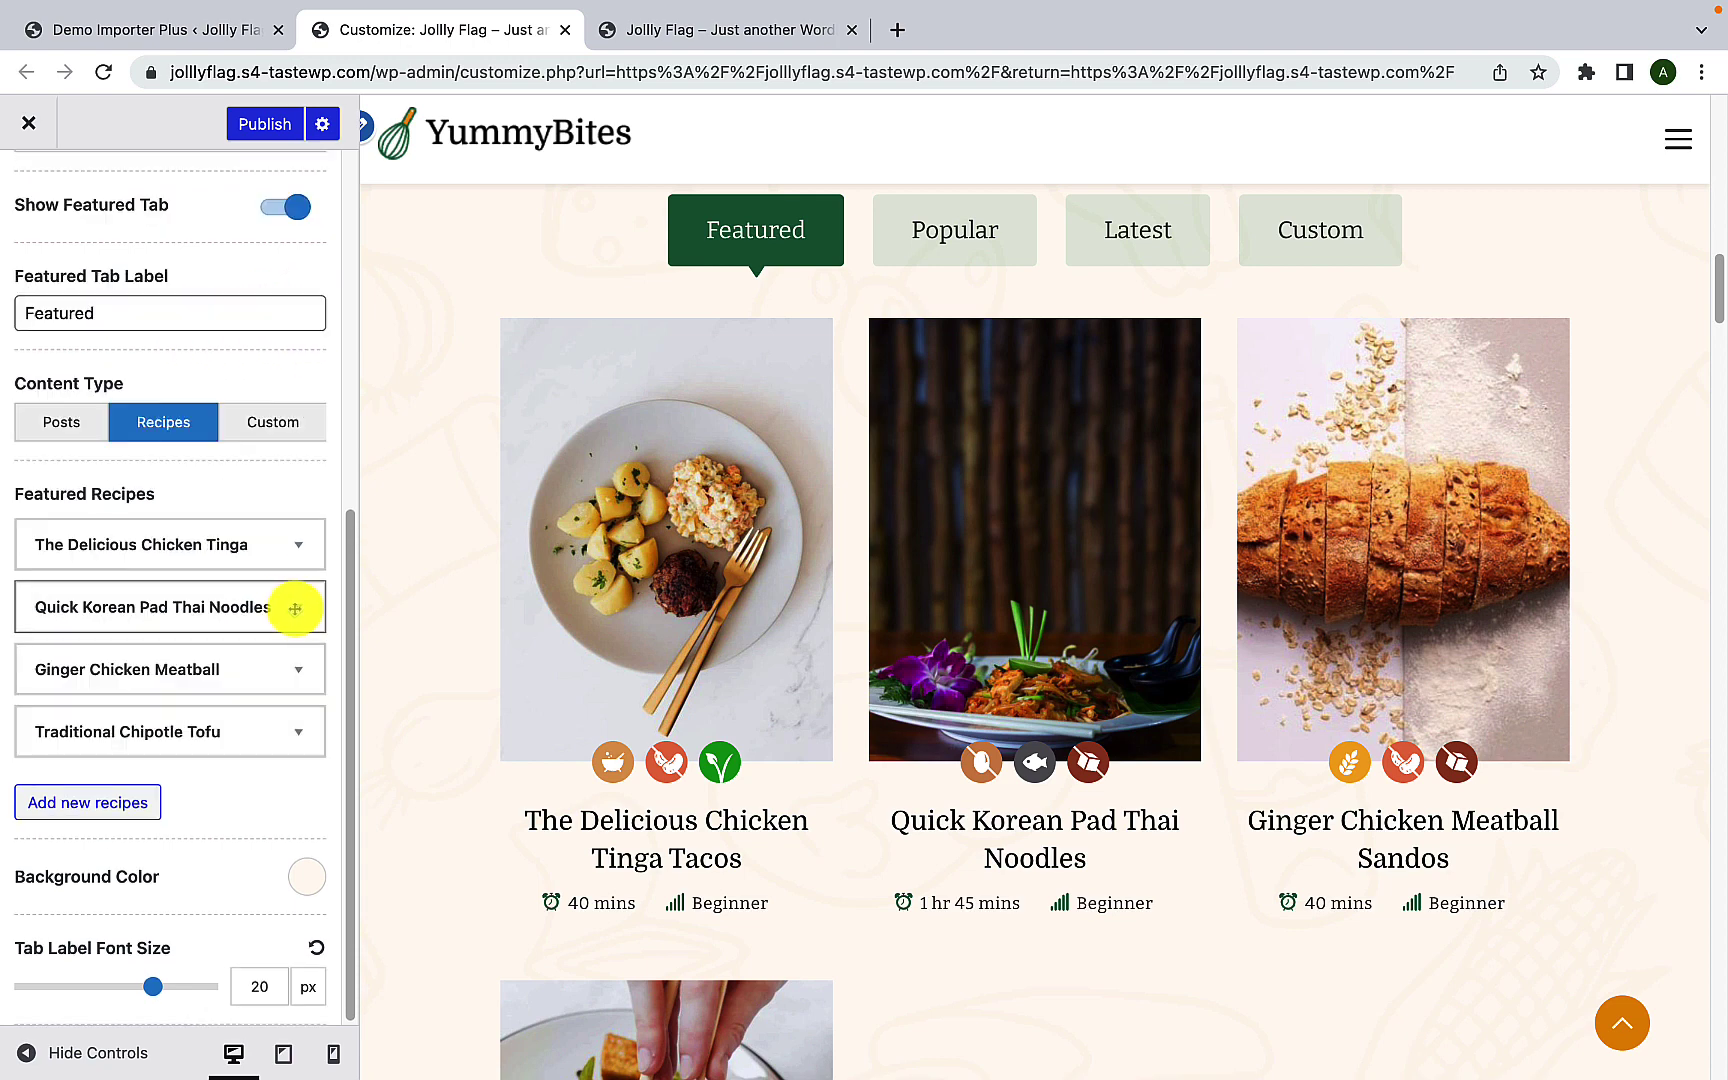
Step: Open the Popular tab's settings in the Featured Area and show the Popular recipes in the preview
scroll(190, 825, up, 6)
scroll(190, 830, down, 1)
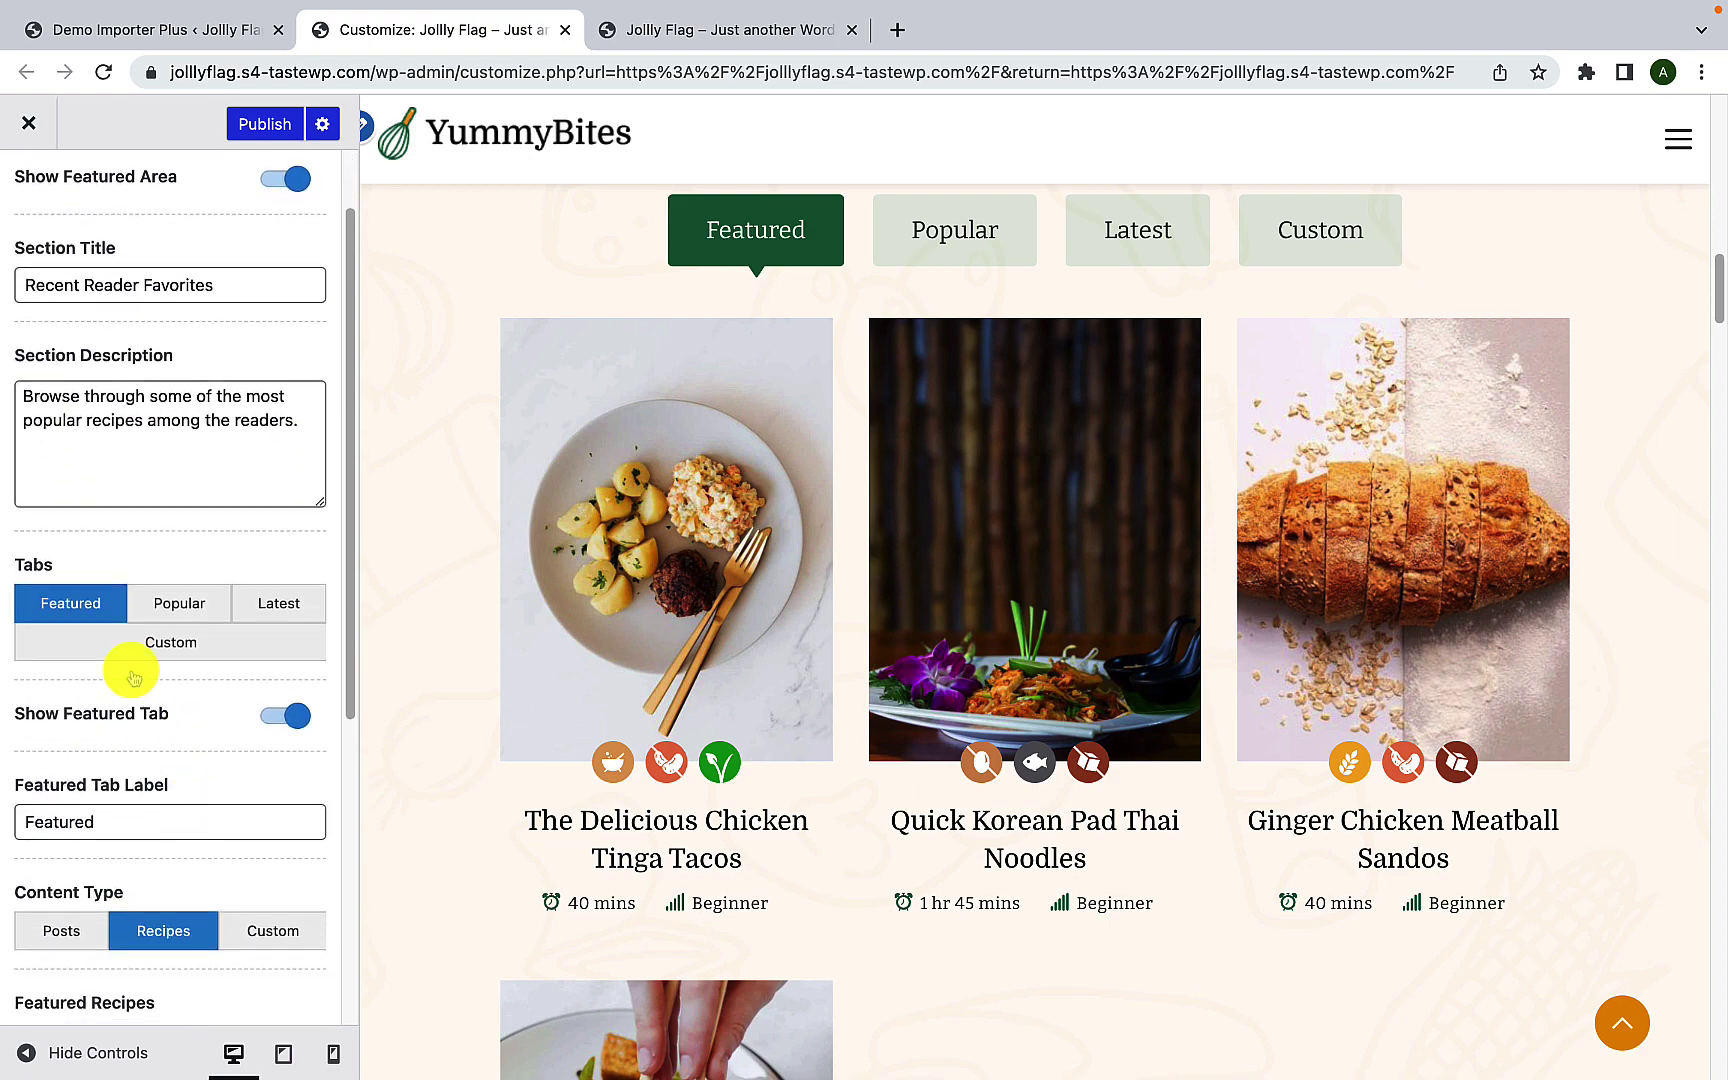
click(185, 605)
scroll(190, 610, down, 1)
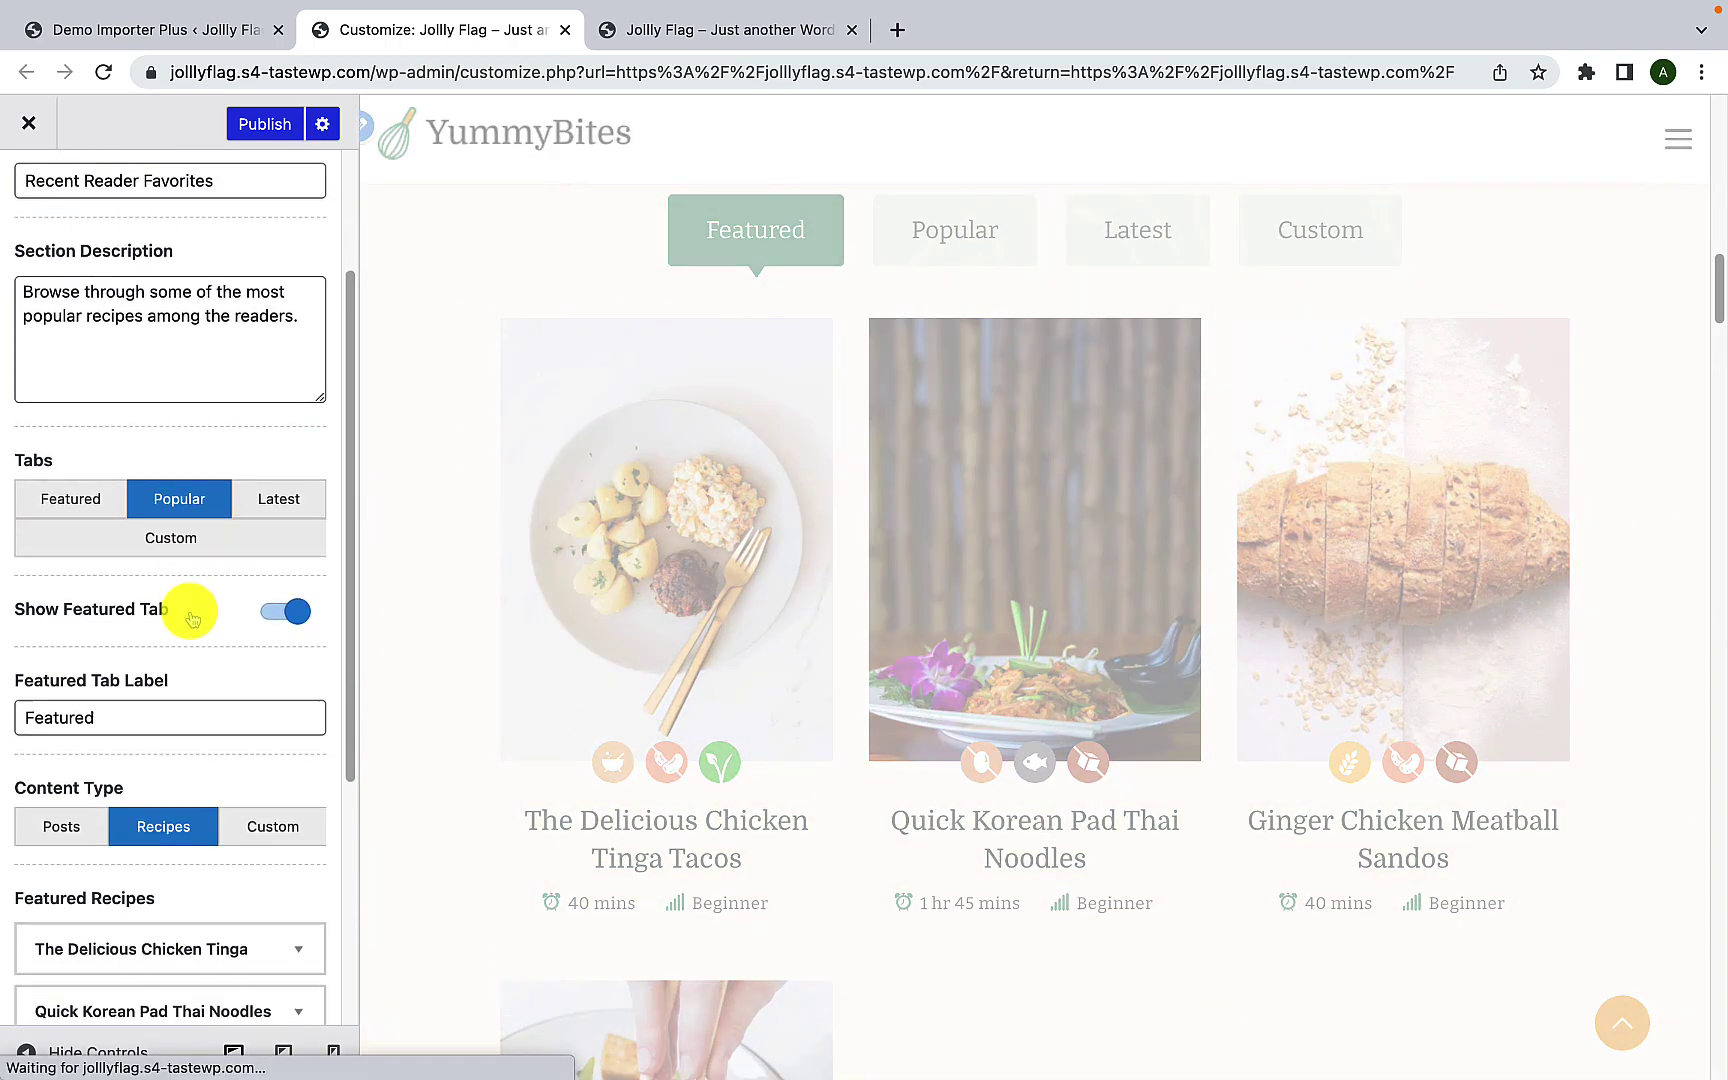
scroll(192, 617, down, 1)
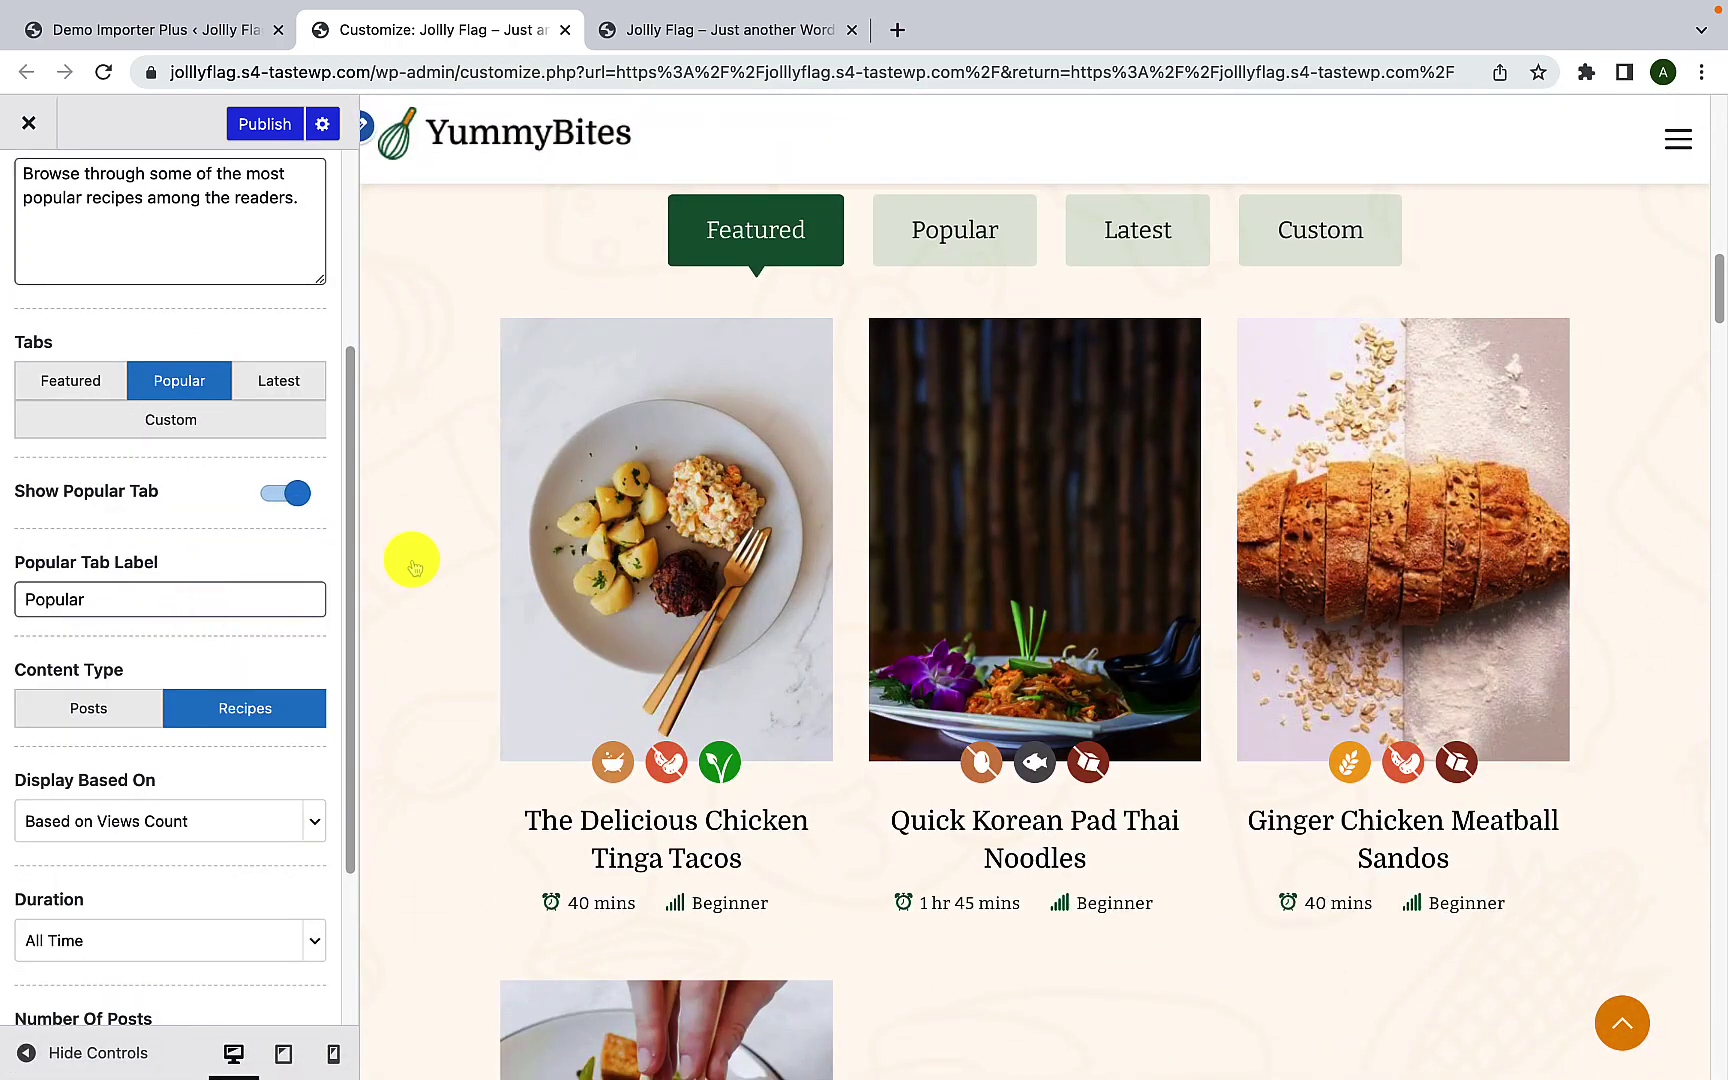
click(953, 253)
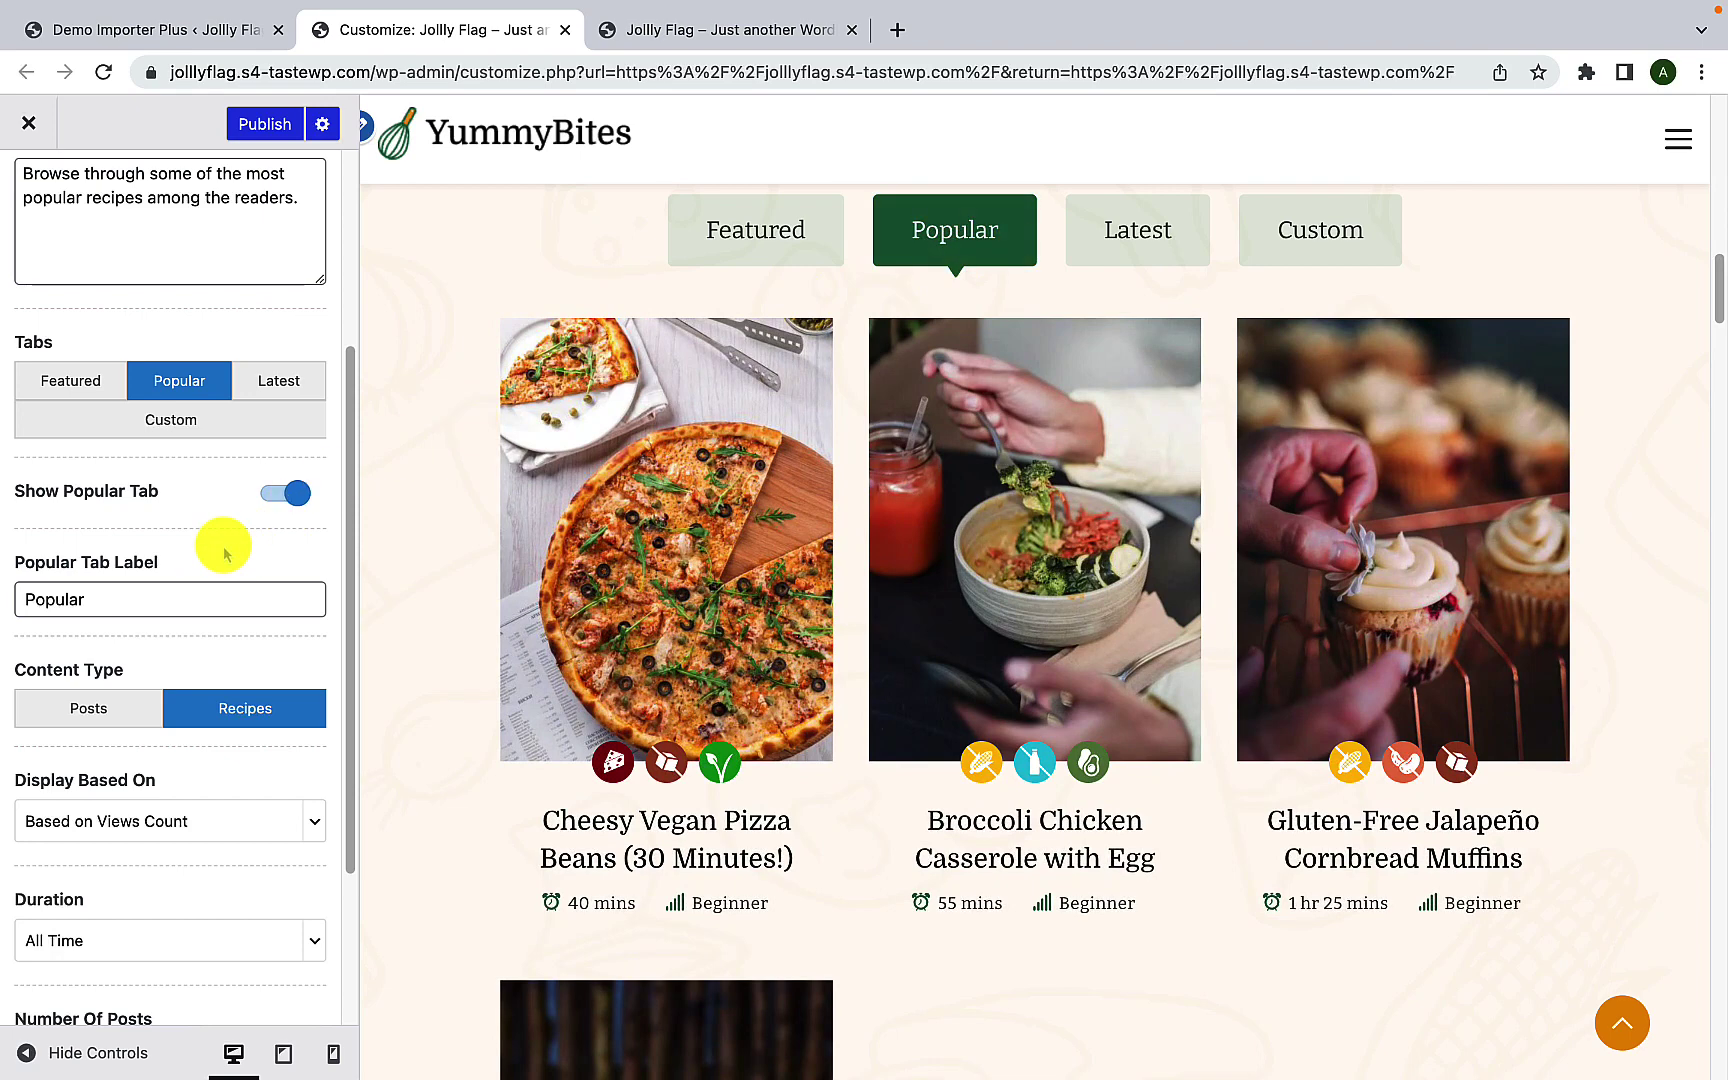
Step: Turn the Popular tab off and back on, and show its recipes again in the preview
click(271, 495)
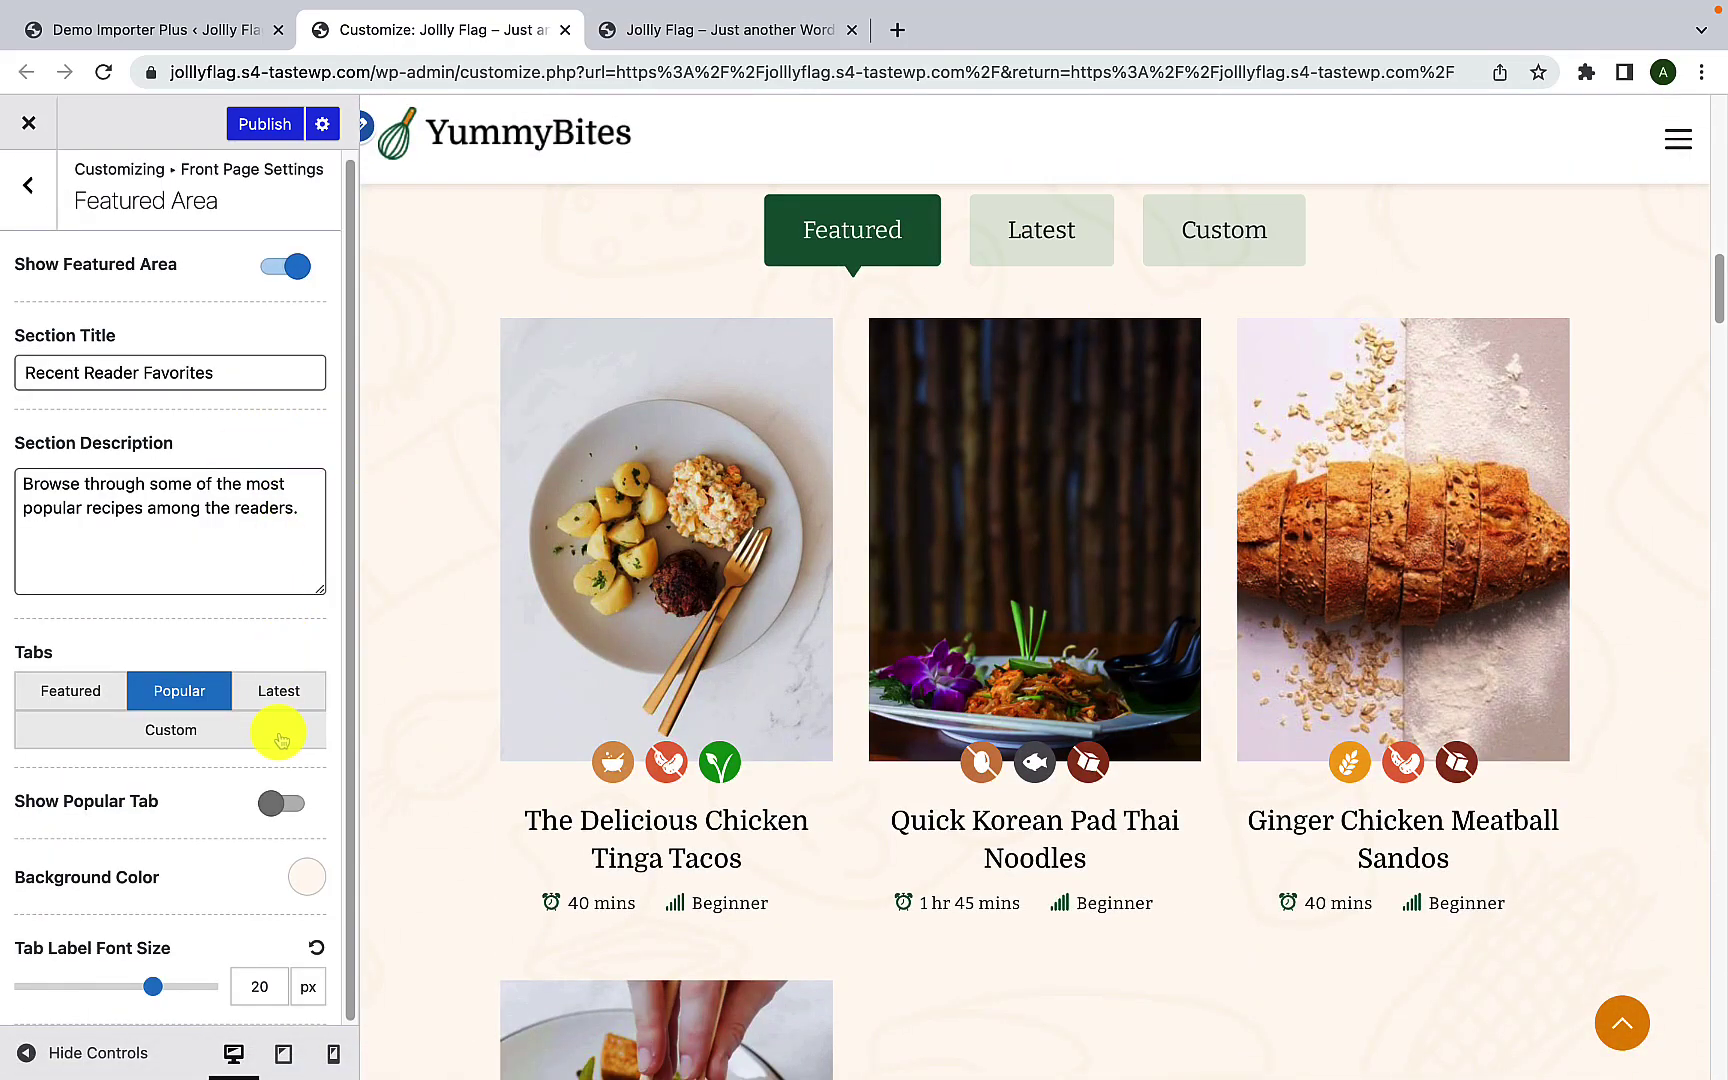
click(281, 801)
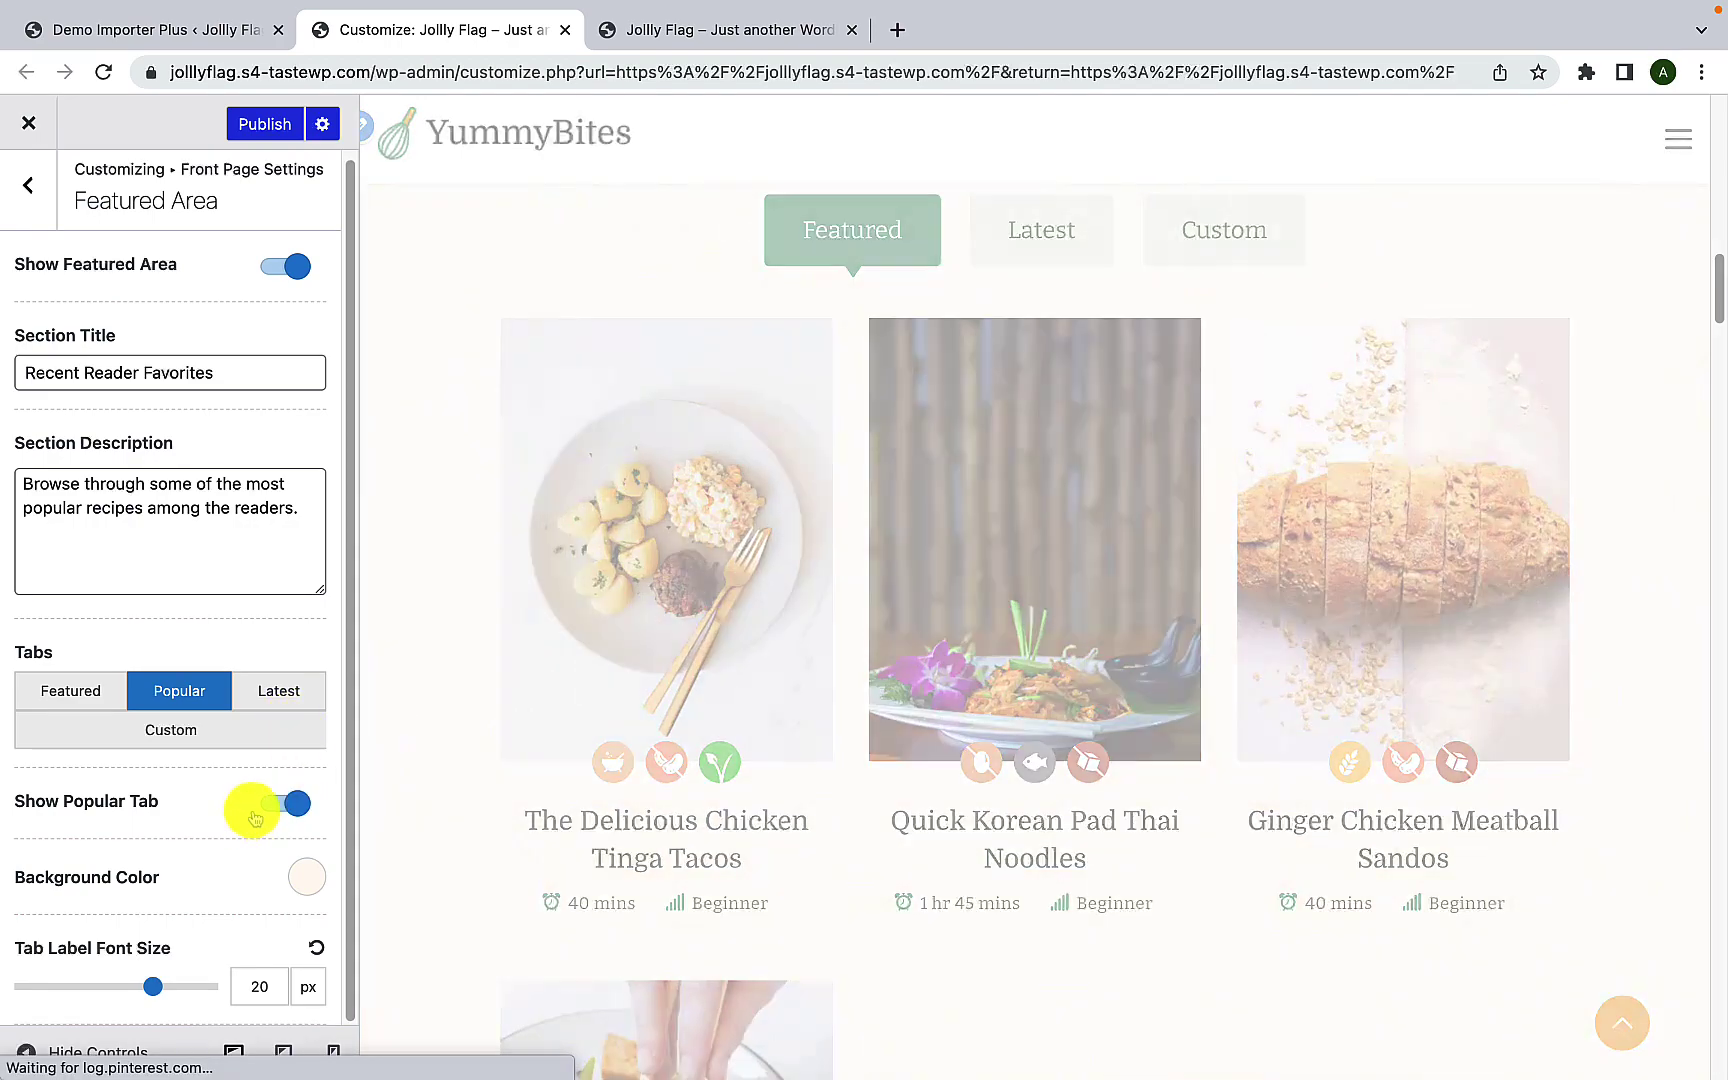
scroll(260, 812, down, 3)
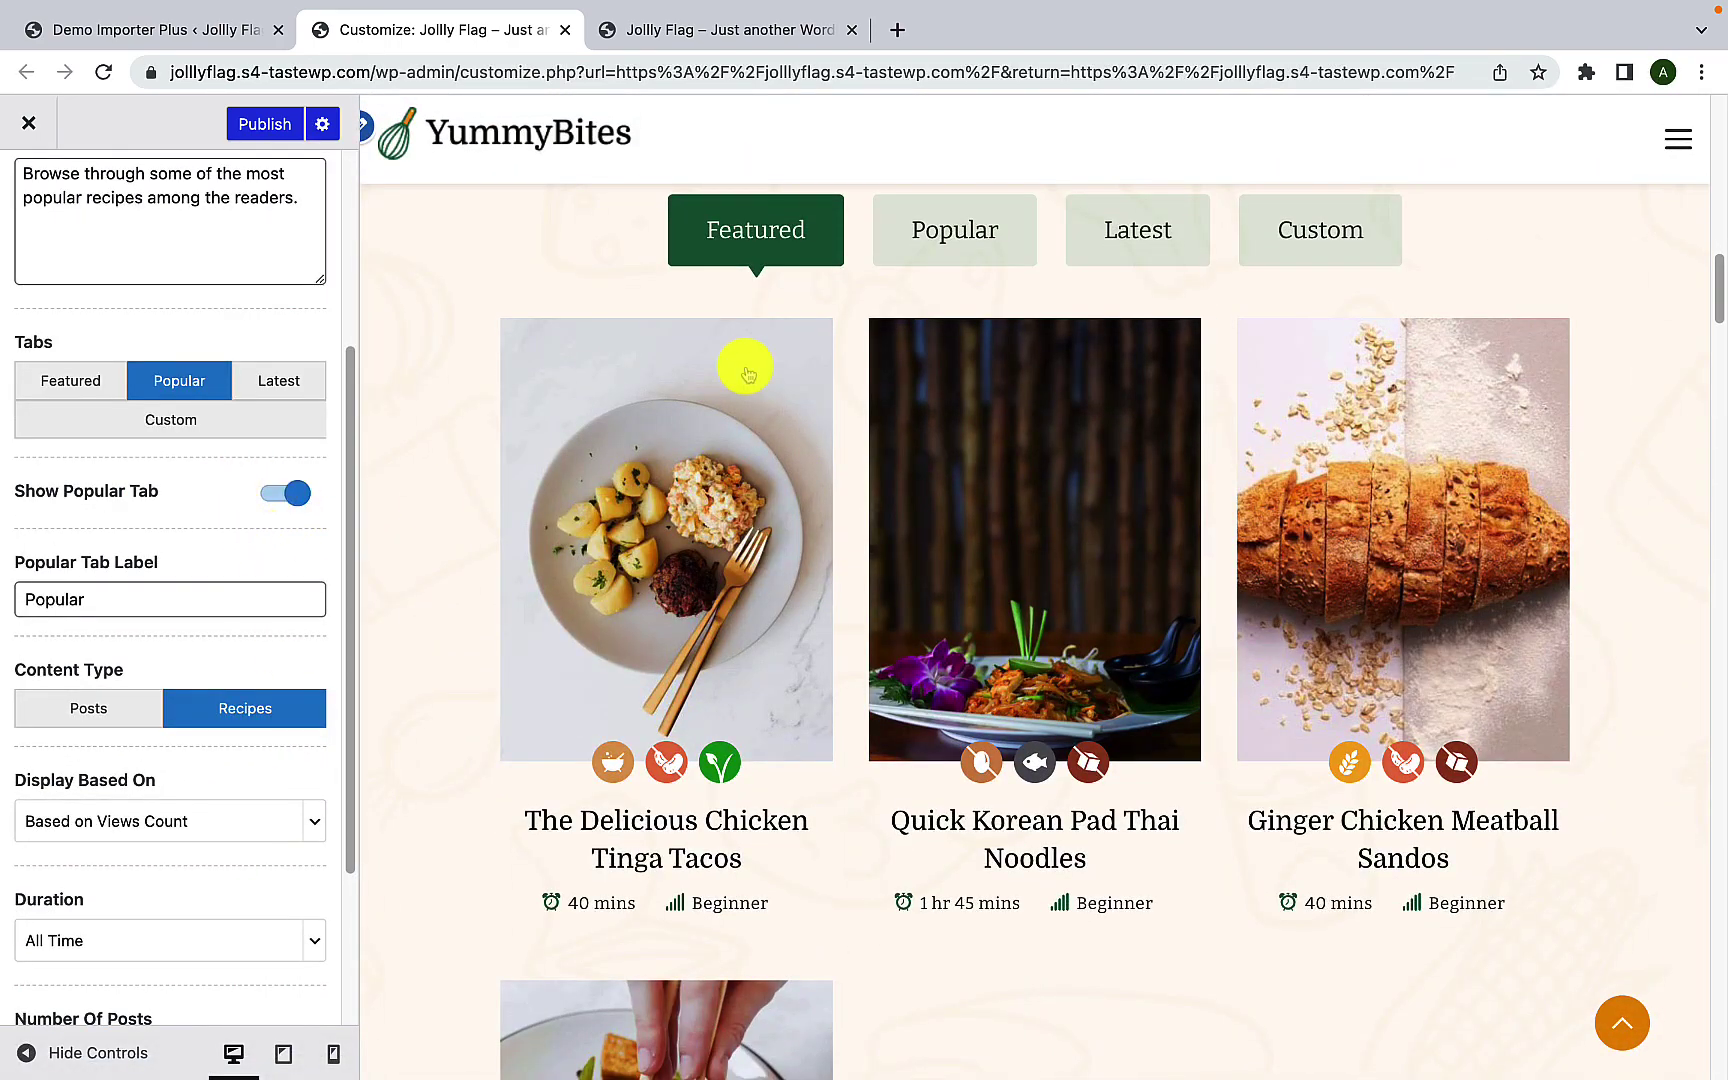
click(975, 222)
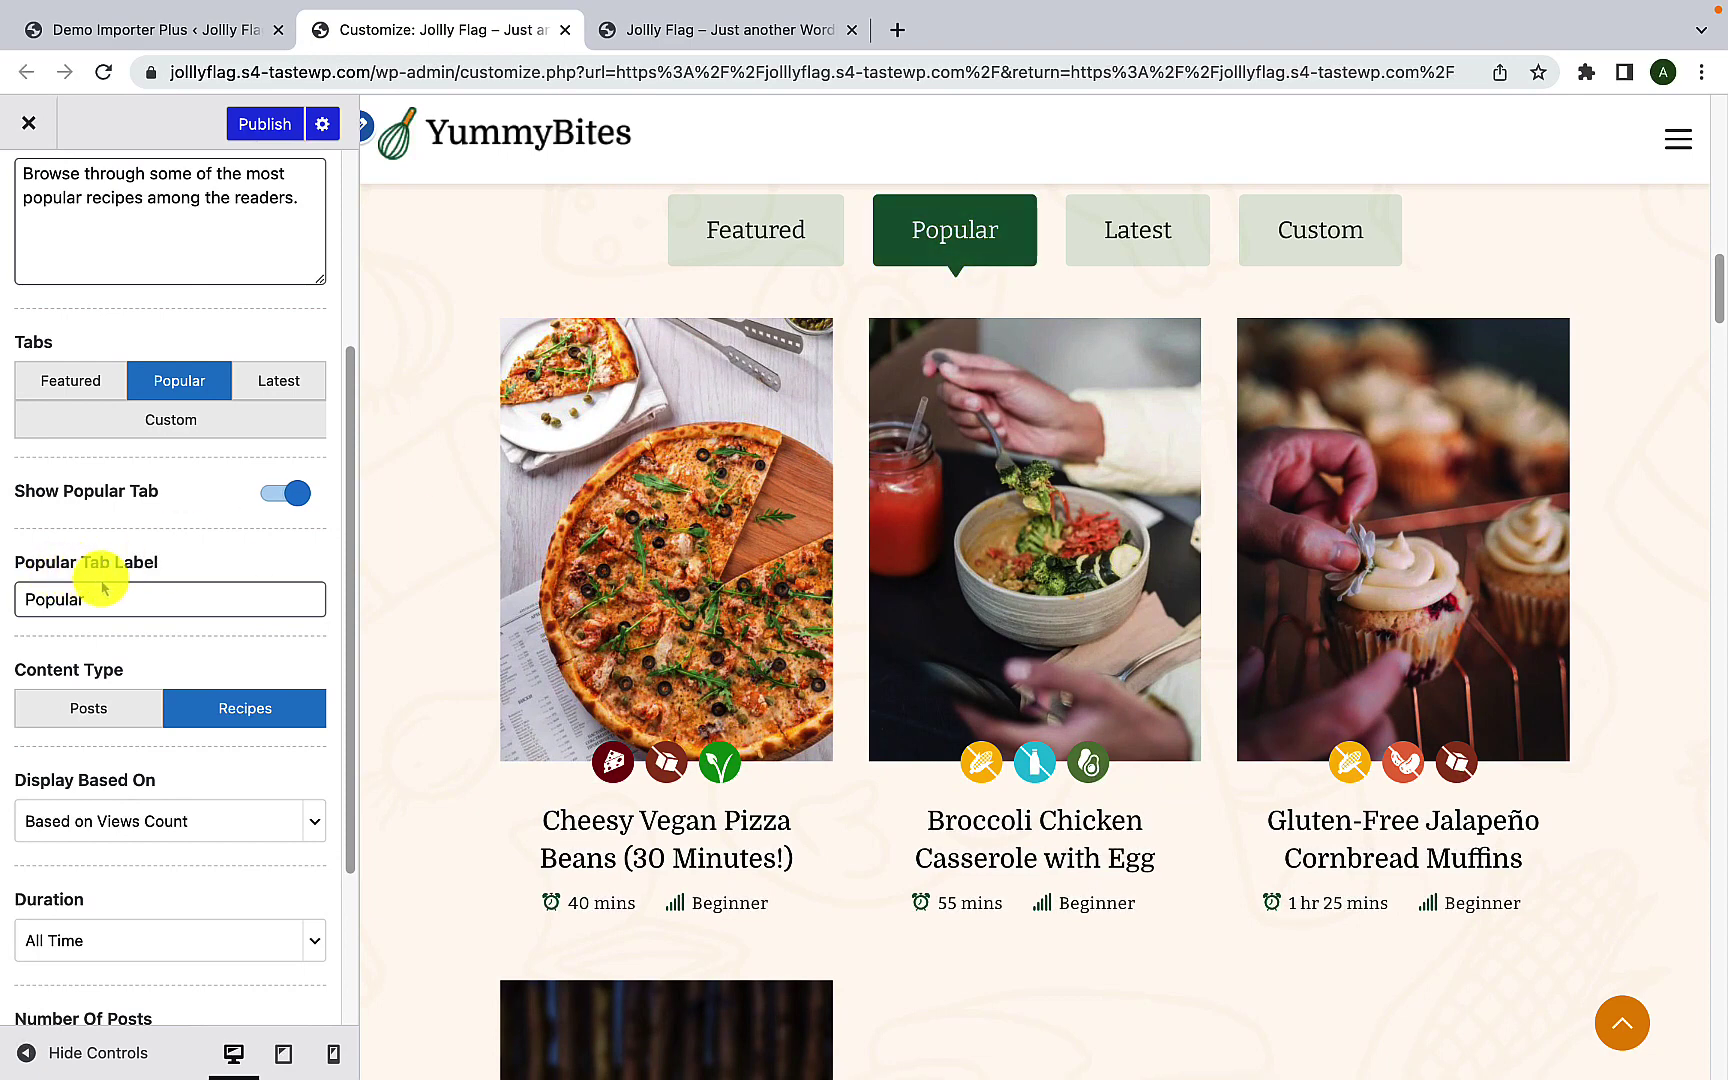
Step: Switch the Popular tab's content type to Posts, preview it, and look over the display basis and duration options
drag(131, 599, 14, 600)
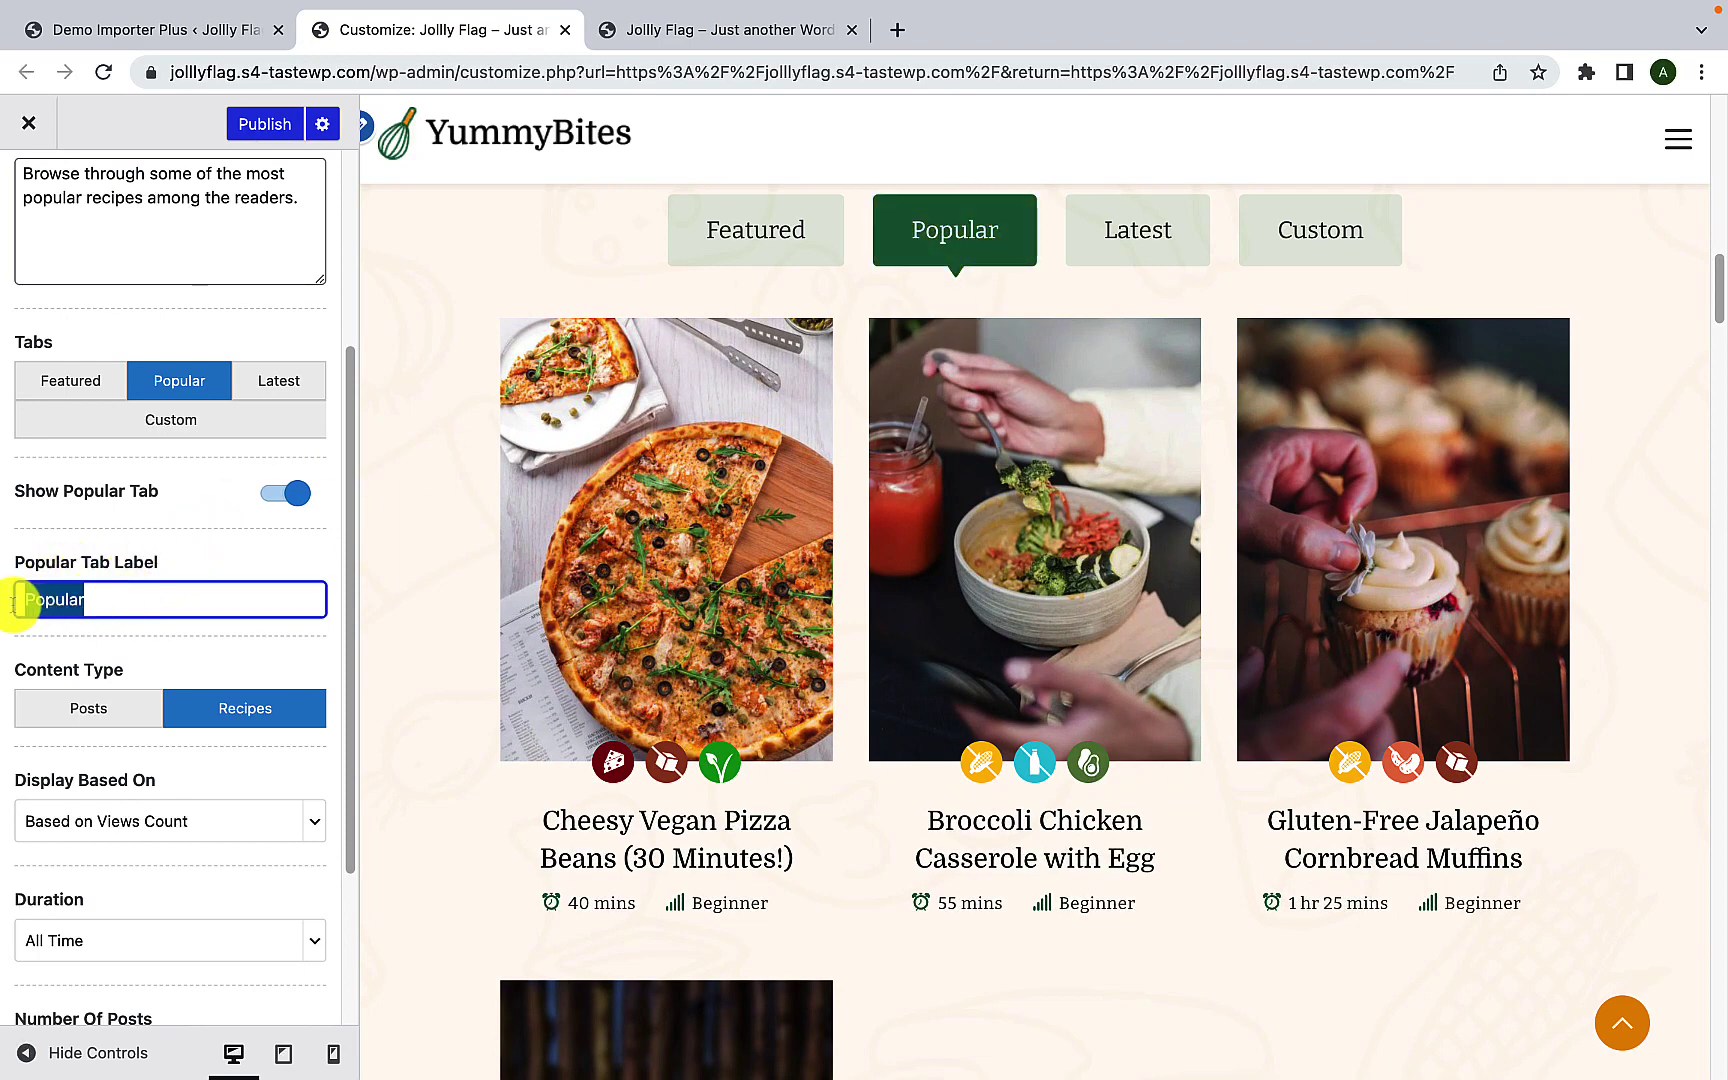
click(105, 603)
scroll(77, 494, down, 5)
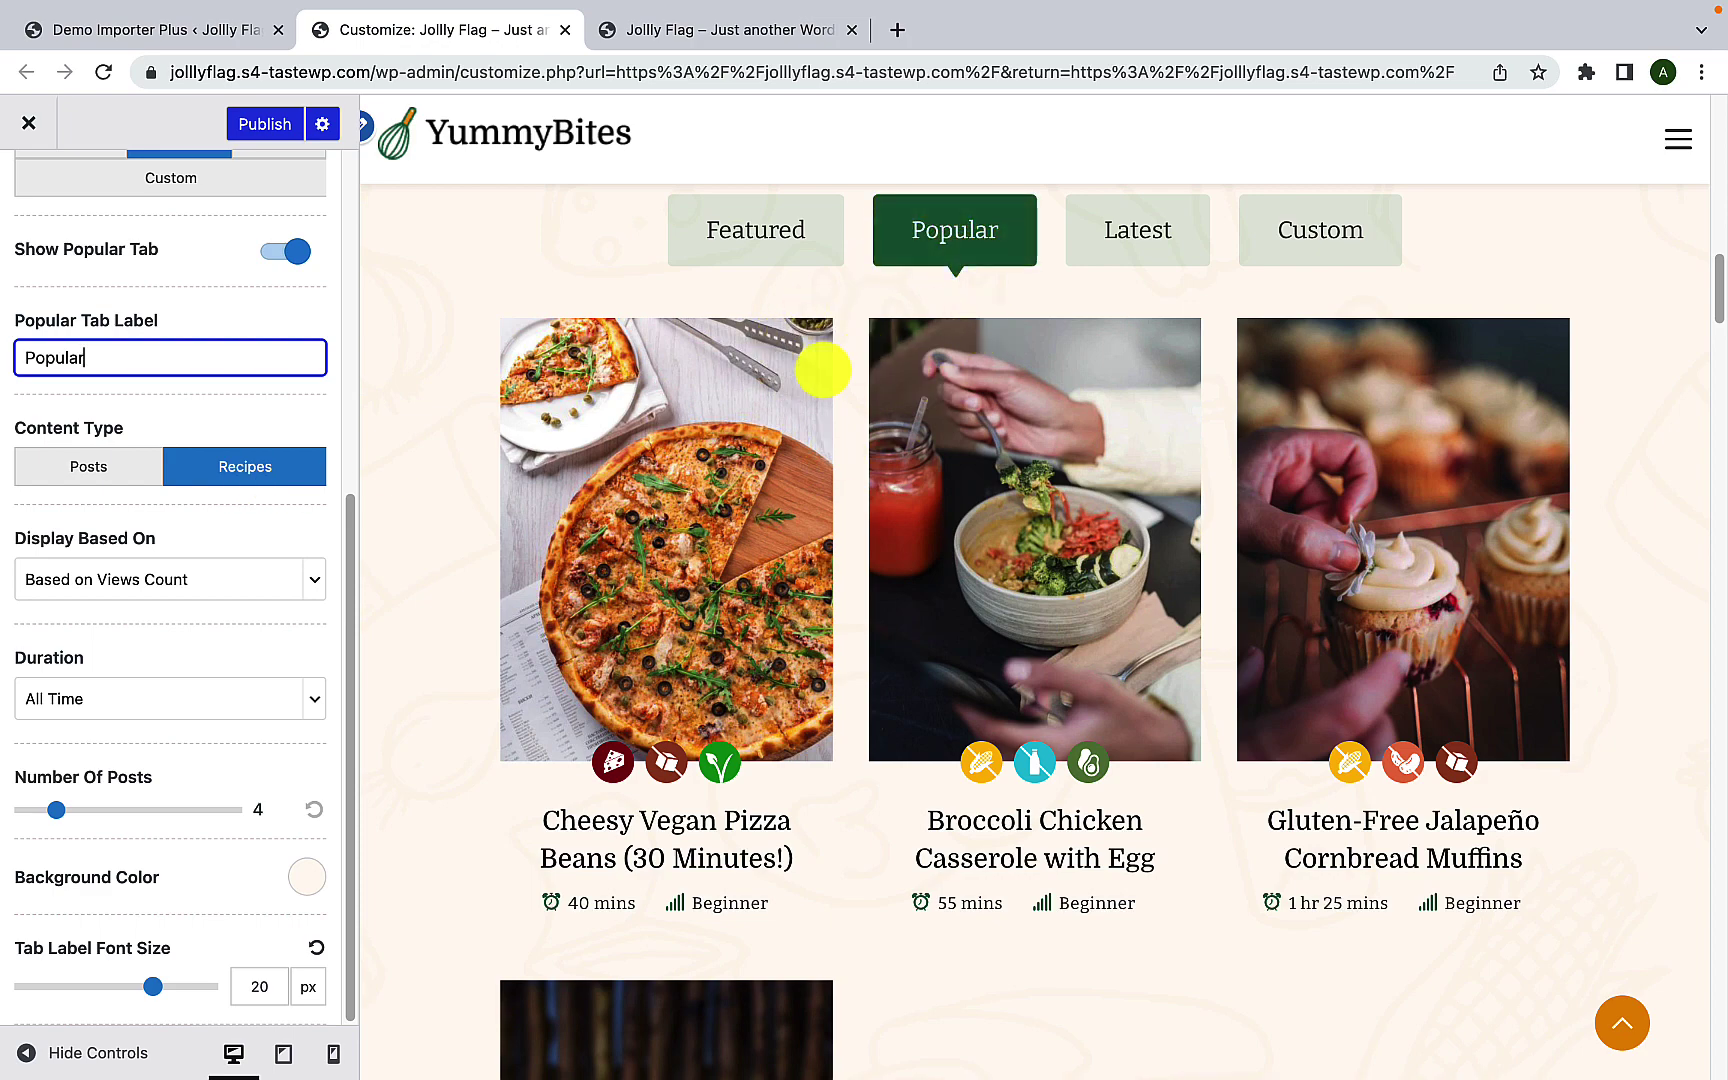
click(101, 468)
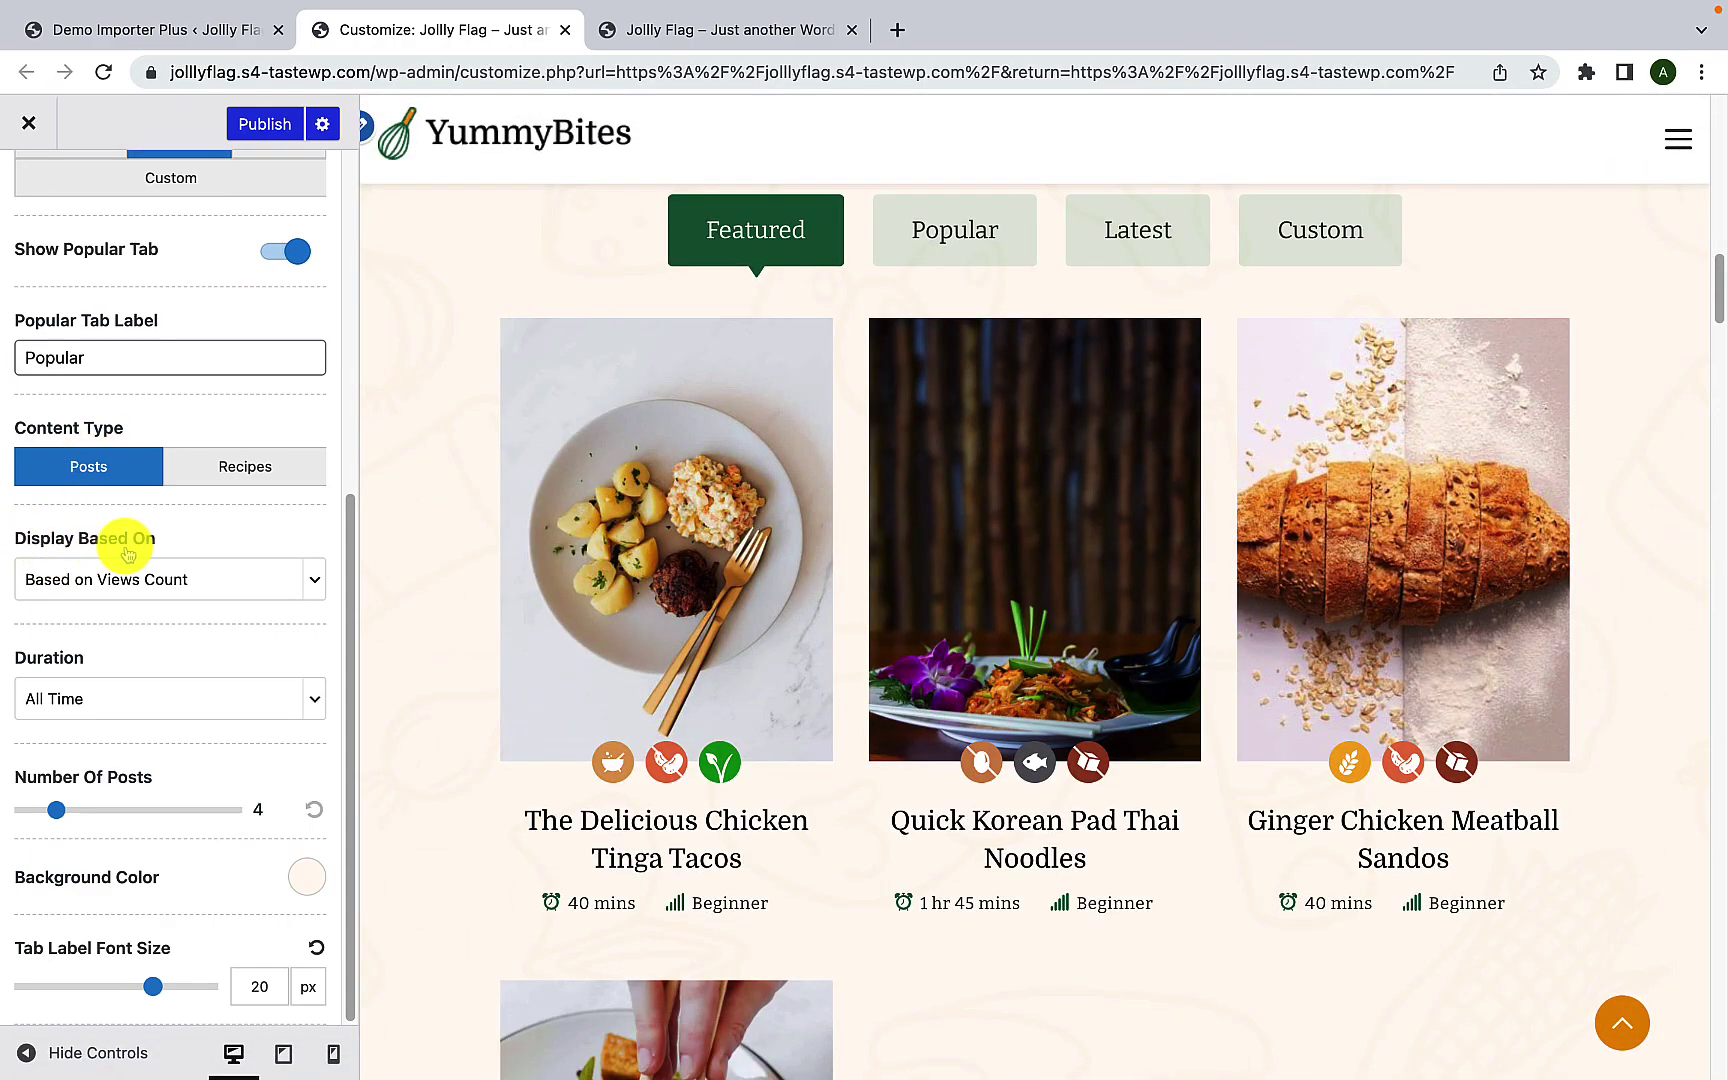
click(309, 572)
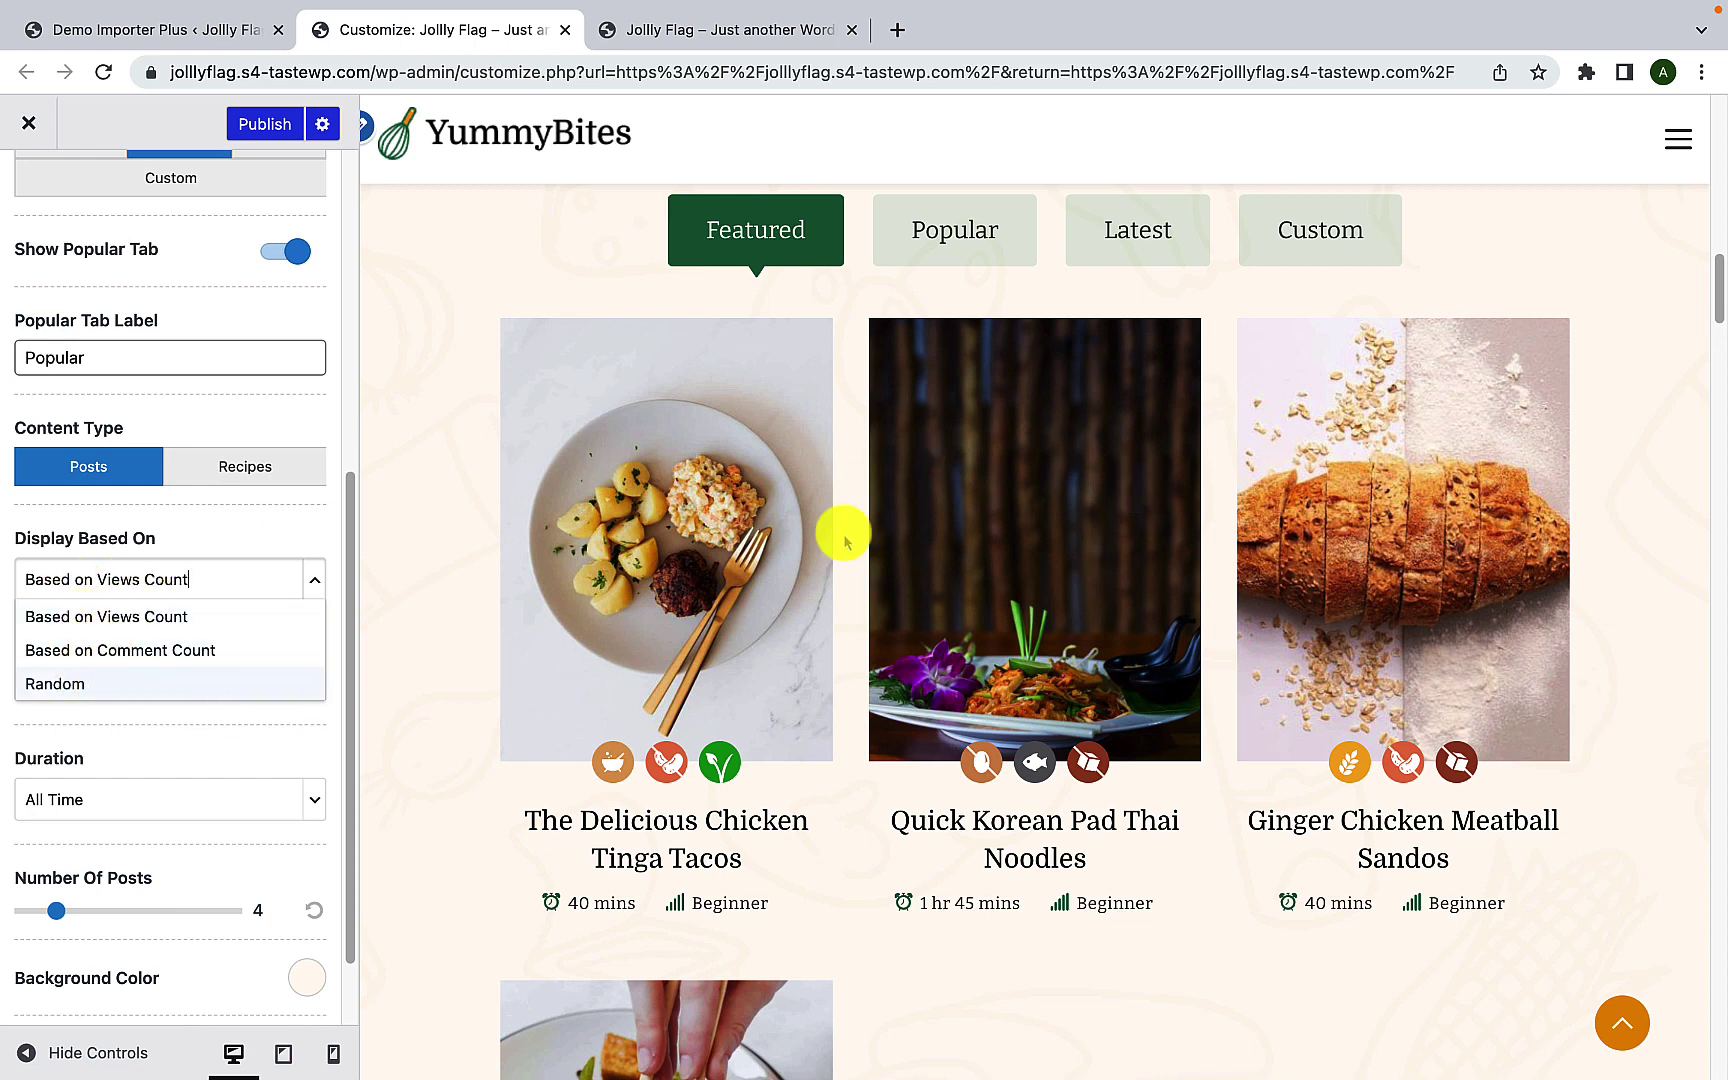
click(970, 235)
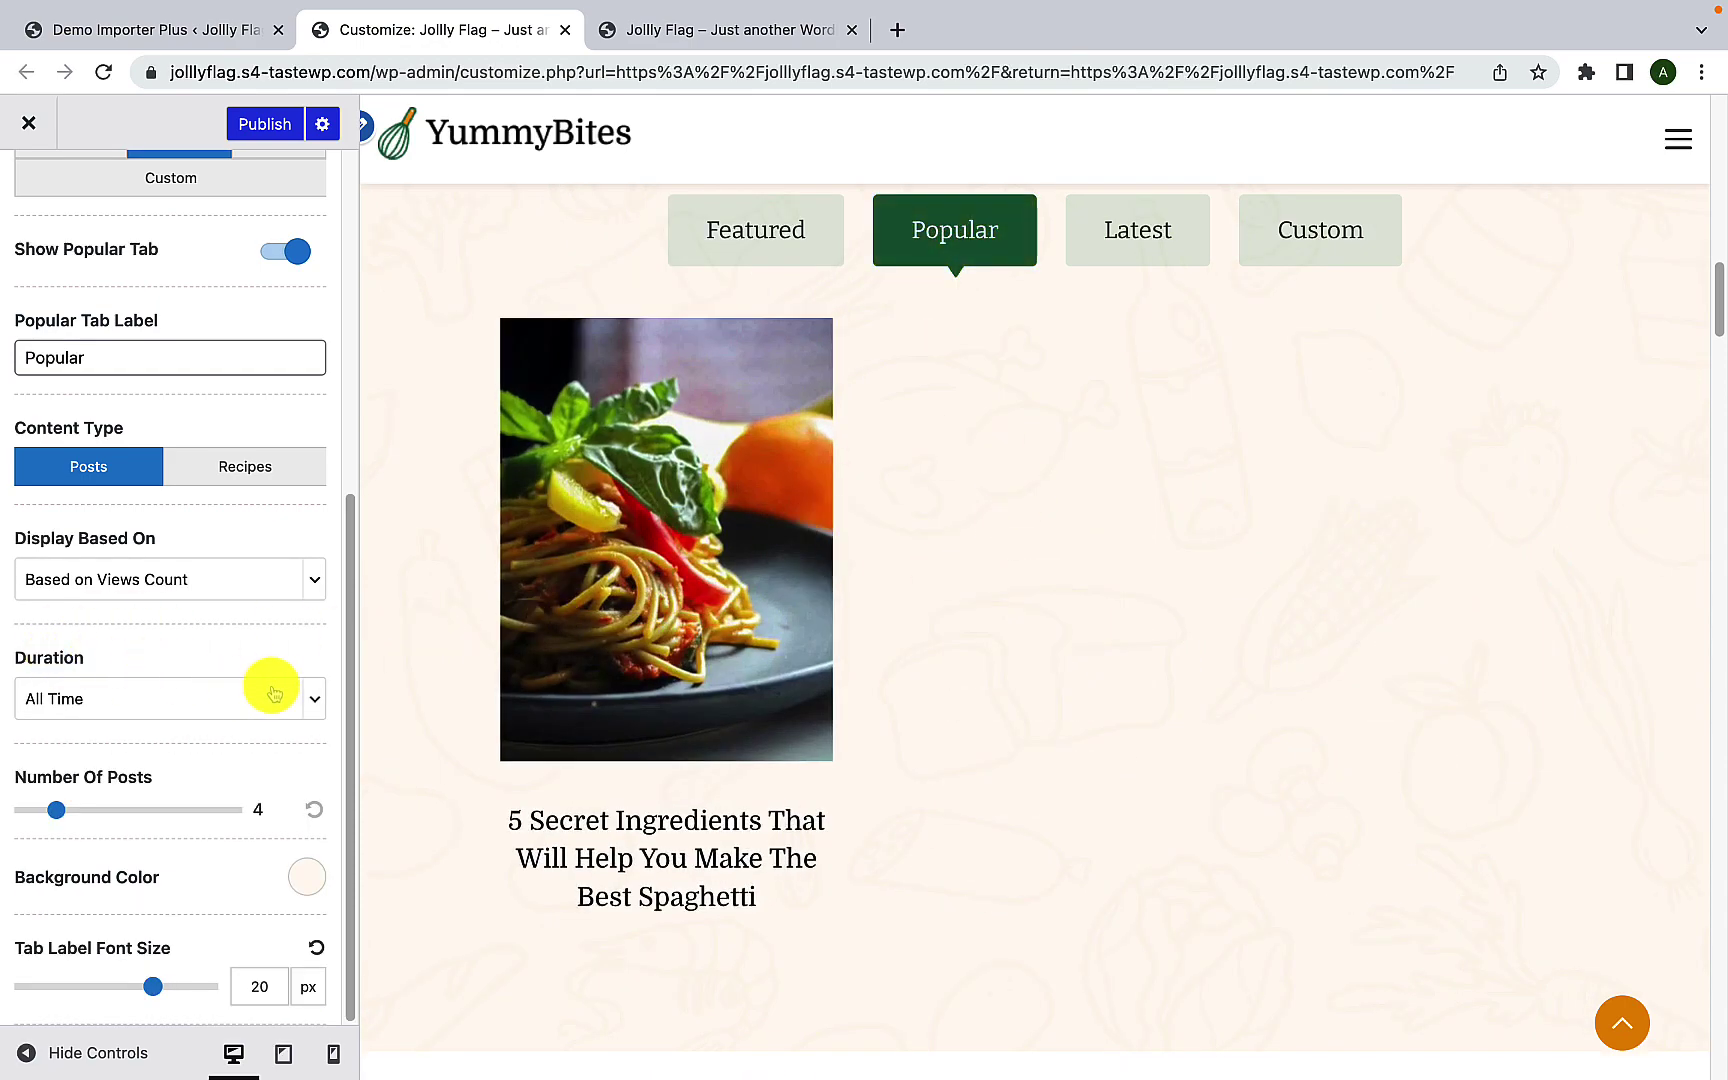
click(322, 700)
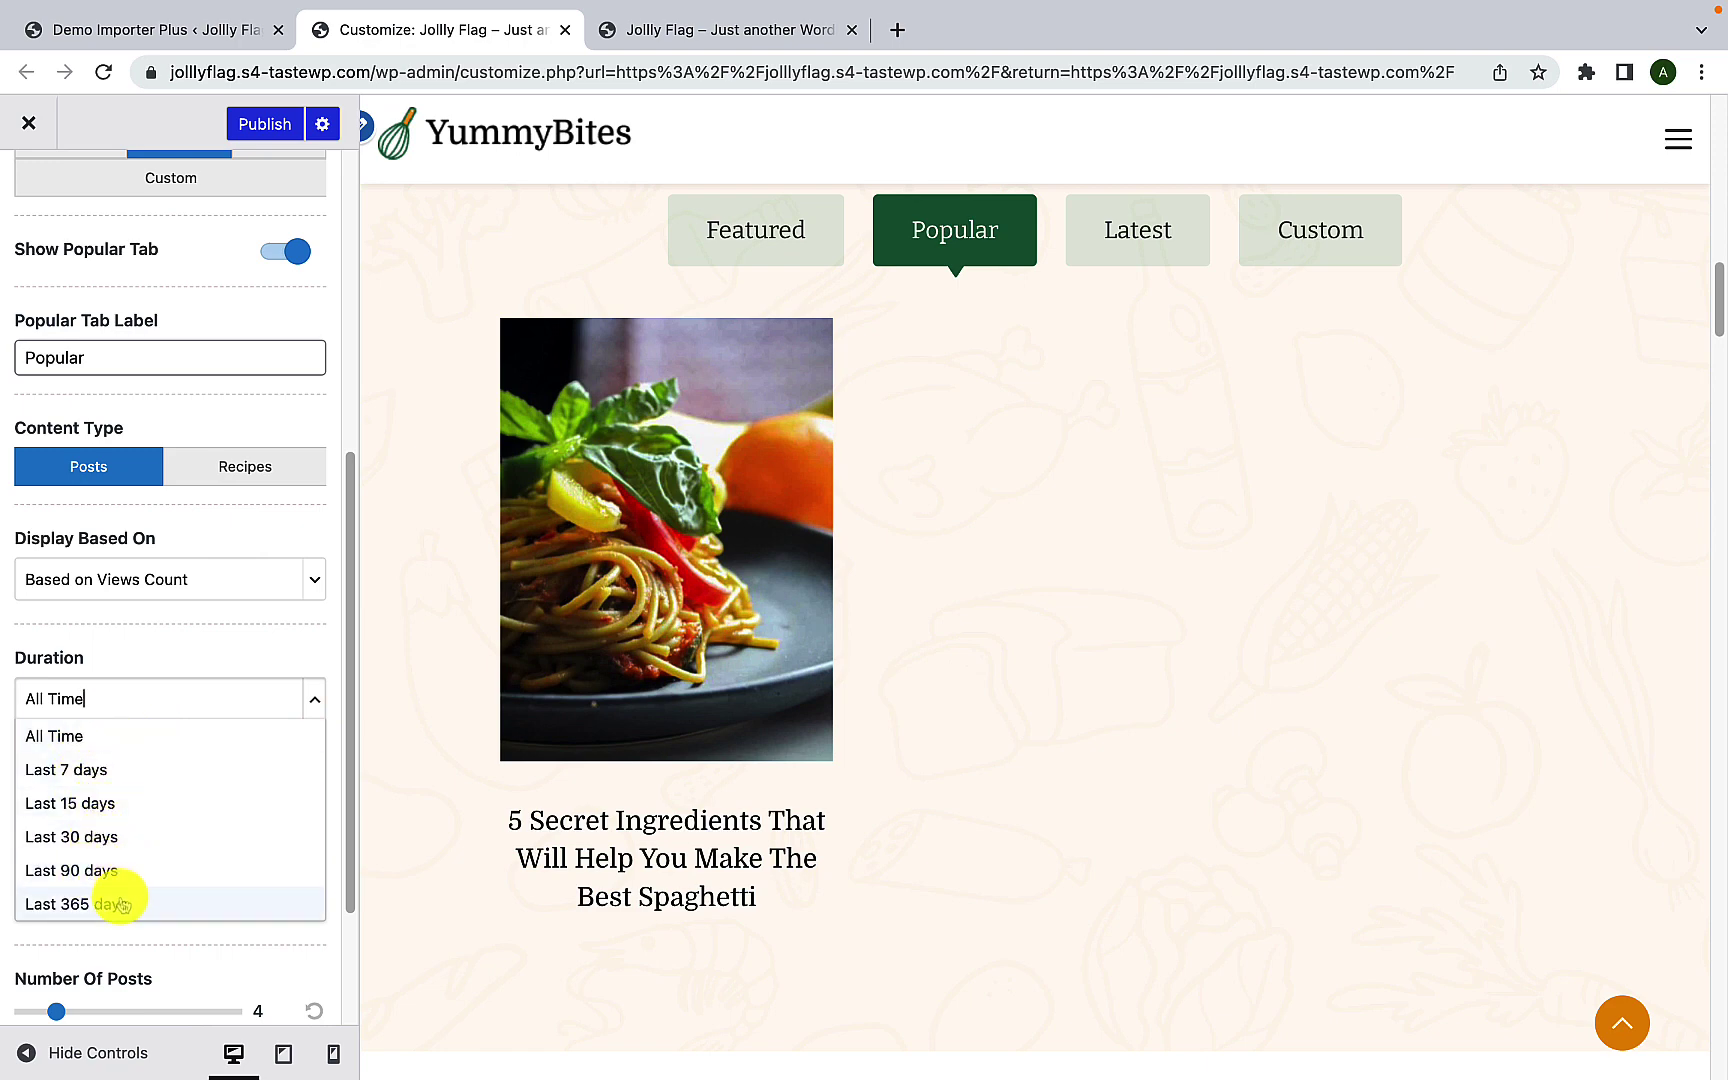
click(280, 624)
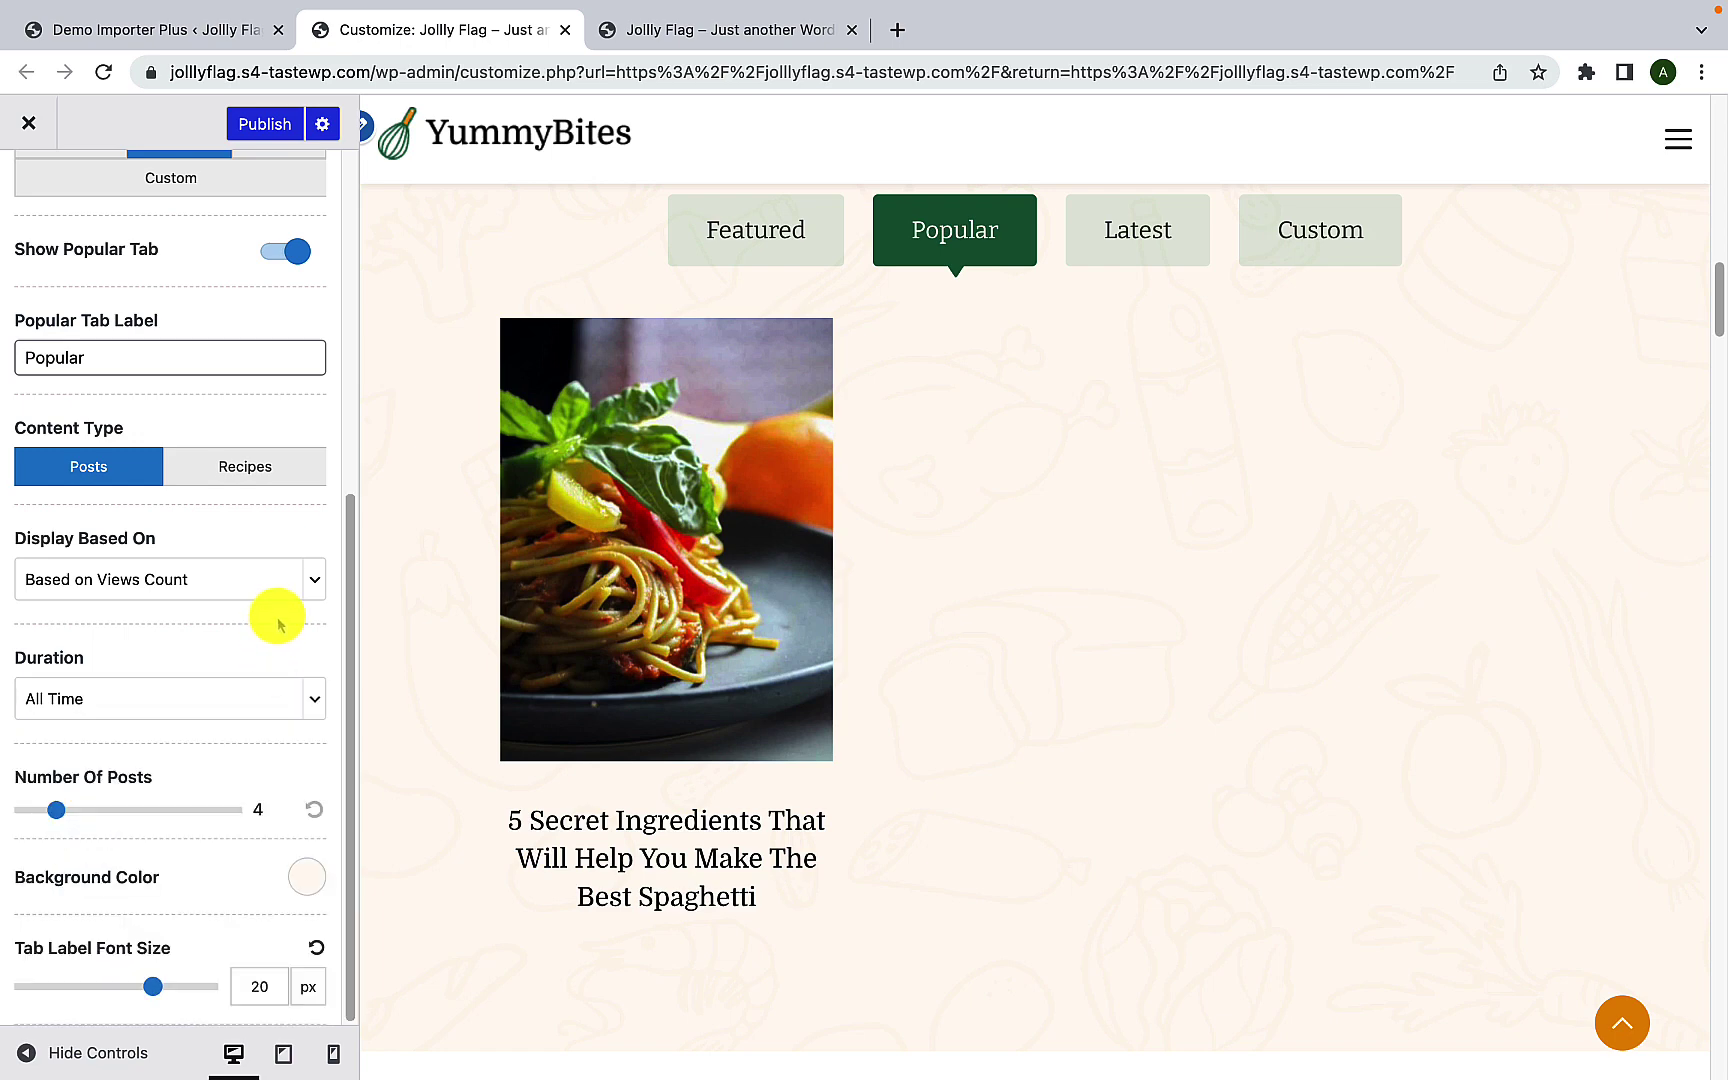
Step: Set the Popular tab's content type back to Recipes and review its display basis and duration choices
click(265, 484)
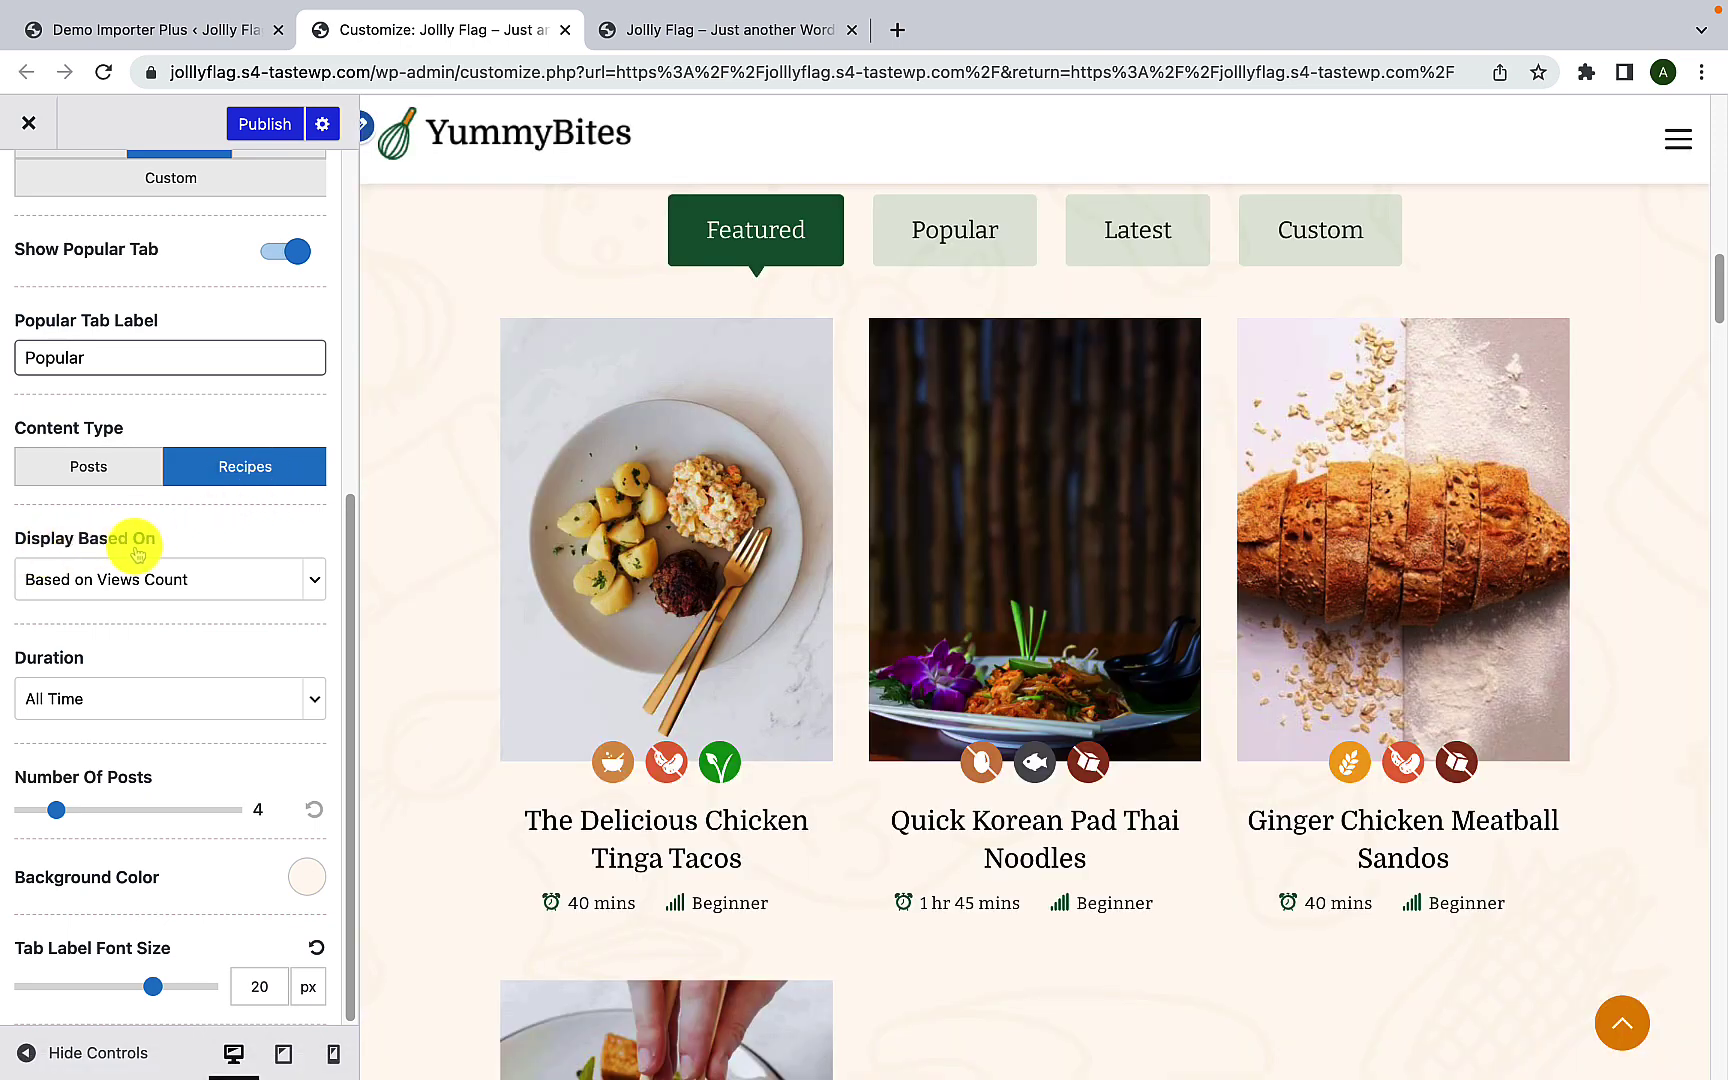
click(309, 582)
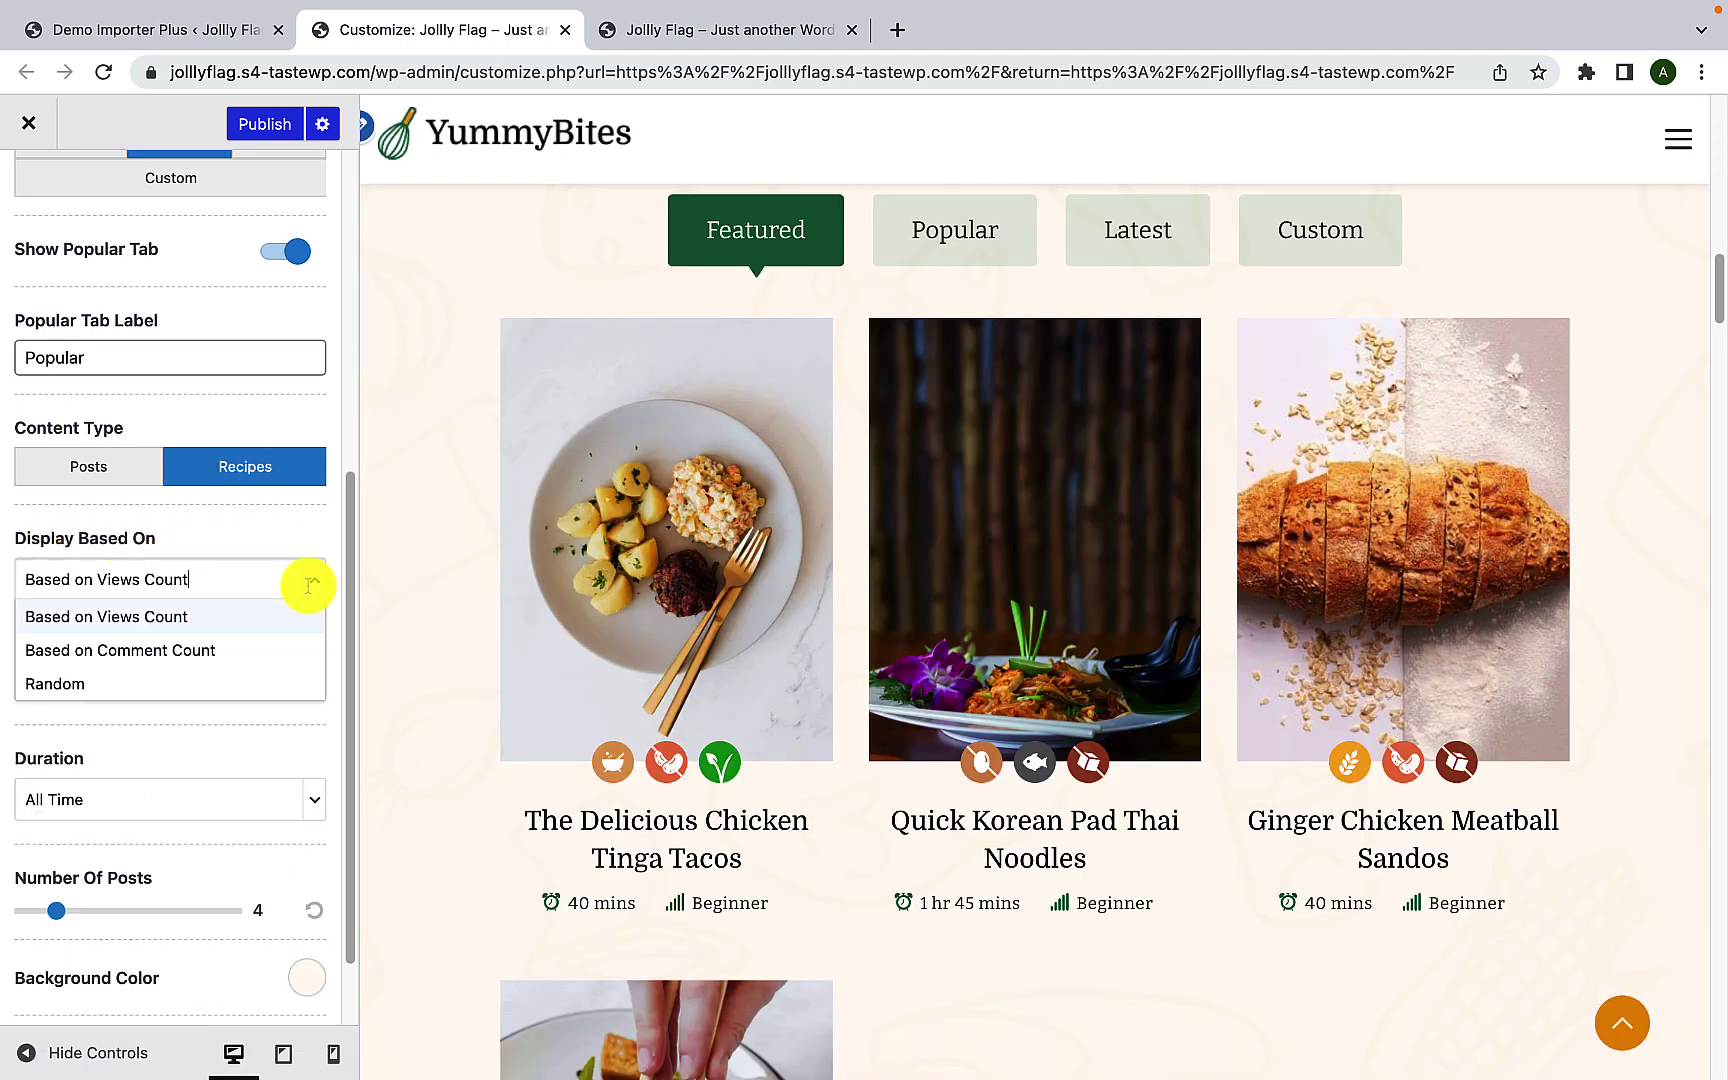
click(128, 712)
click(181, 700)
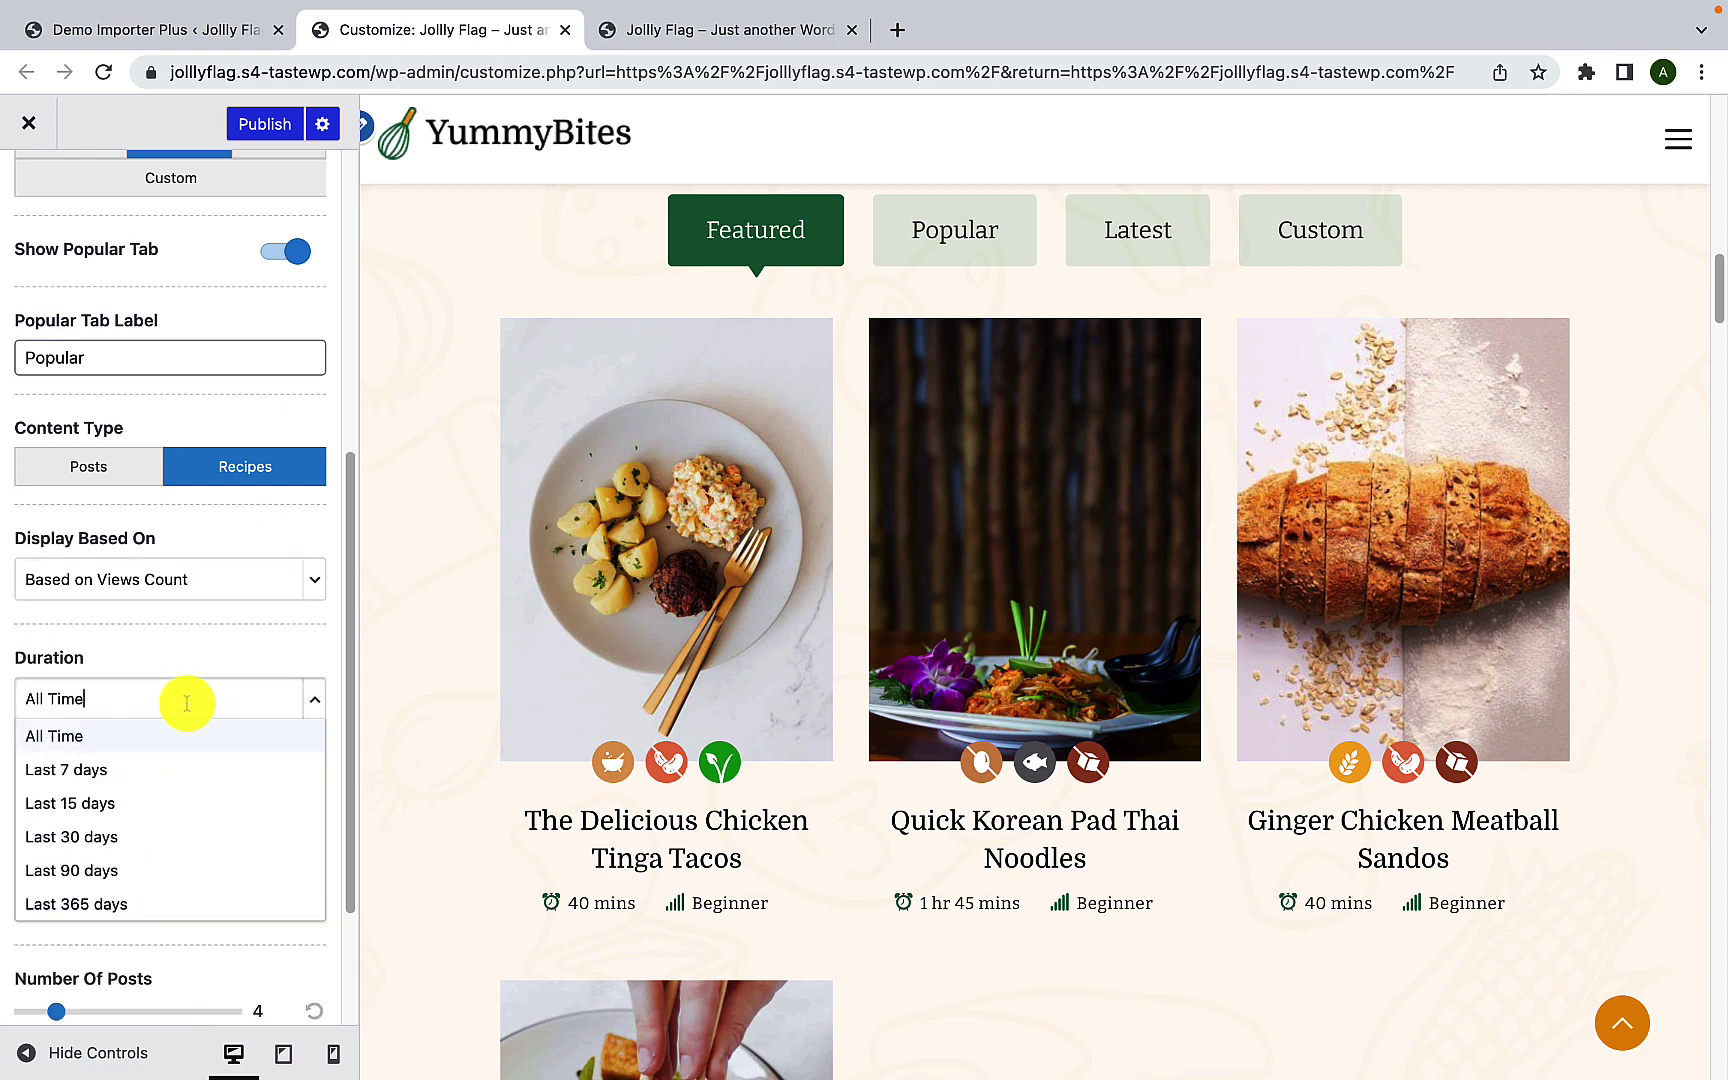
click(168, 655)
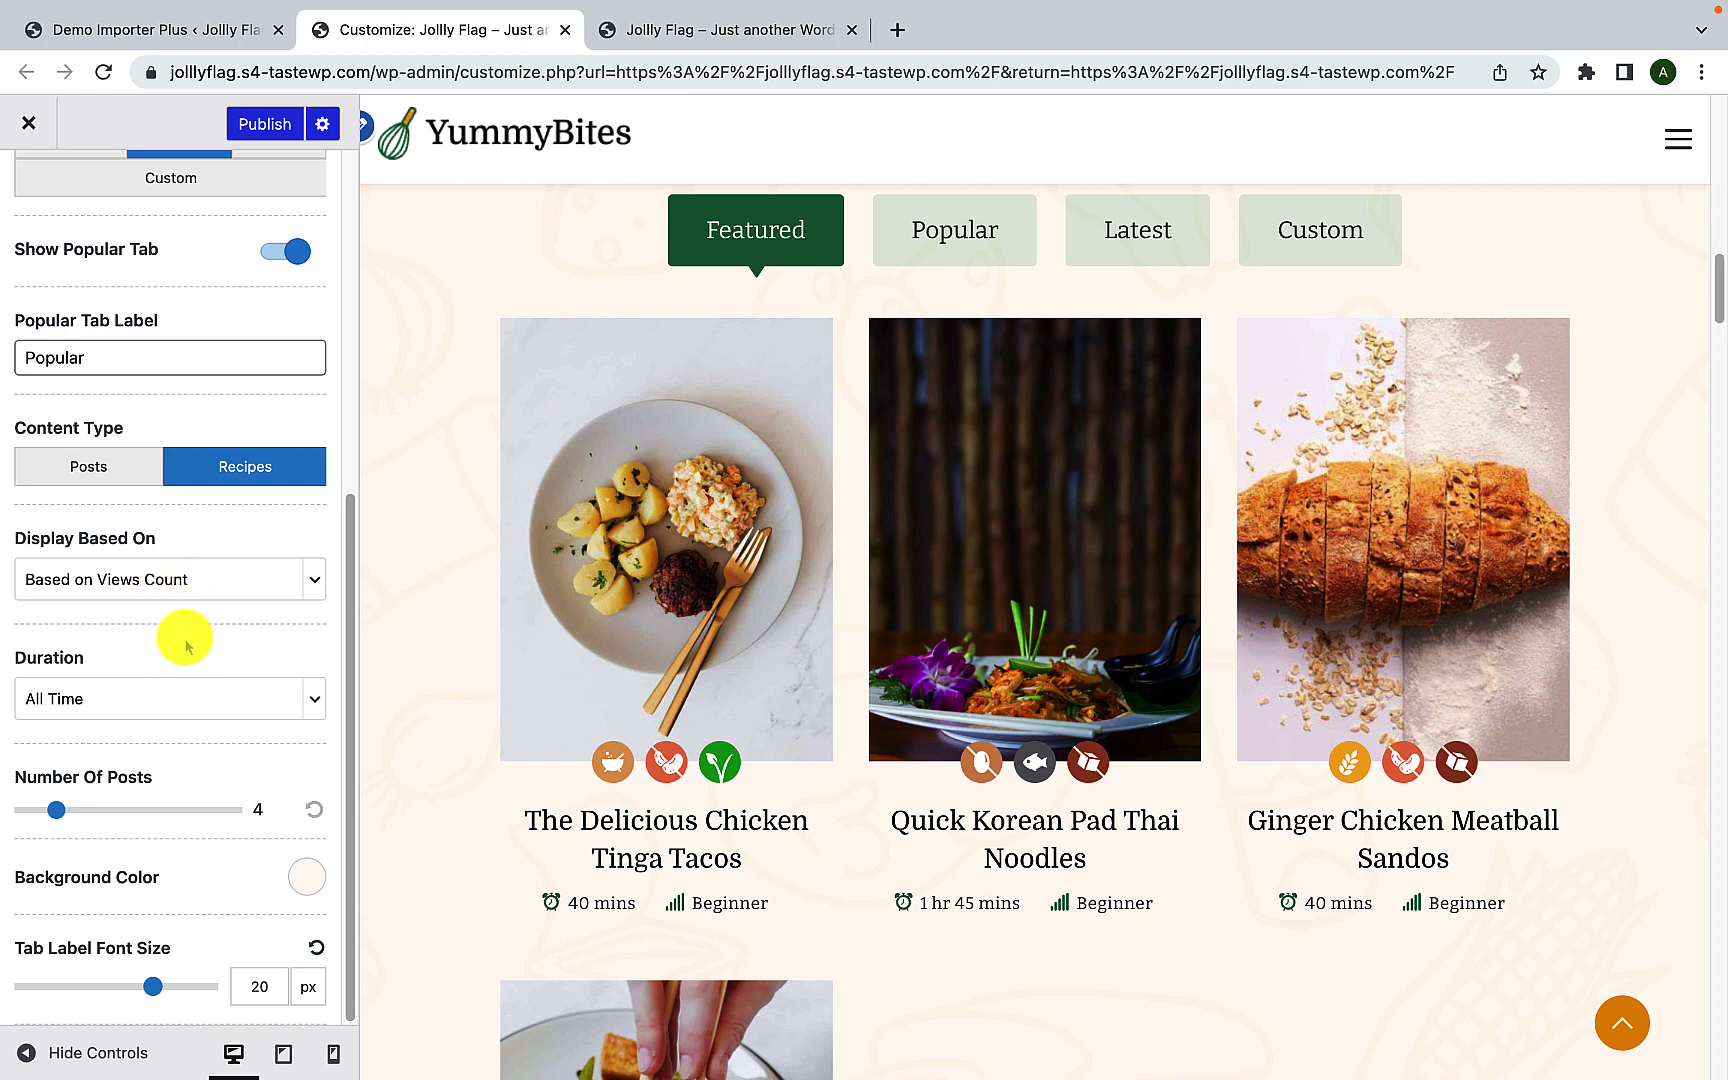
Step: Show the Popular tab in the preview and look over all its recipes
click(965, 262)
scroll(706, 818, down, 5)
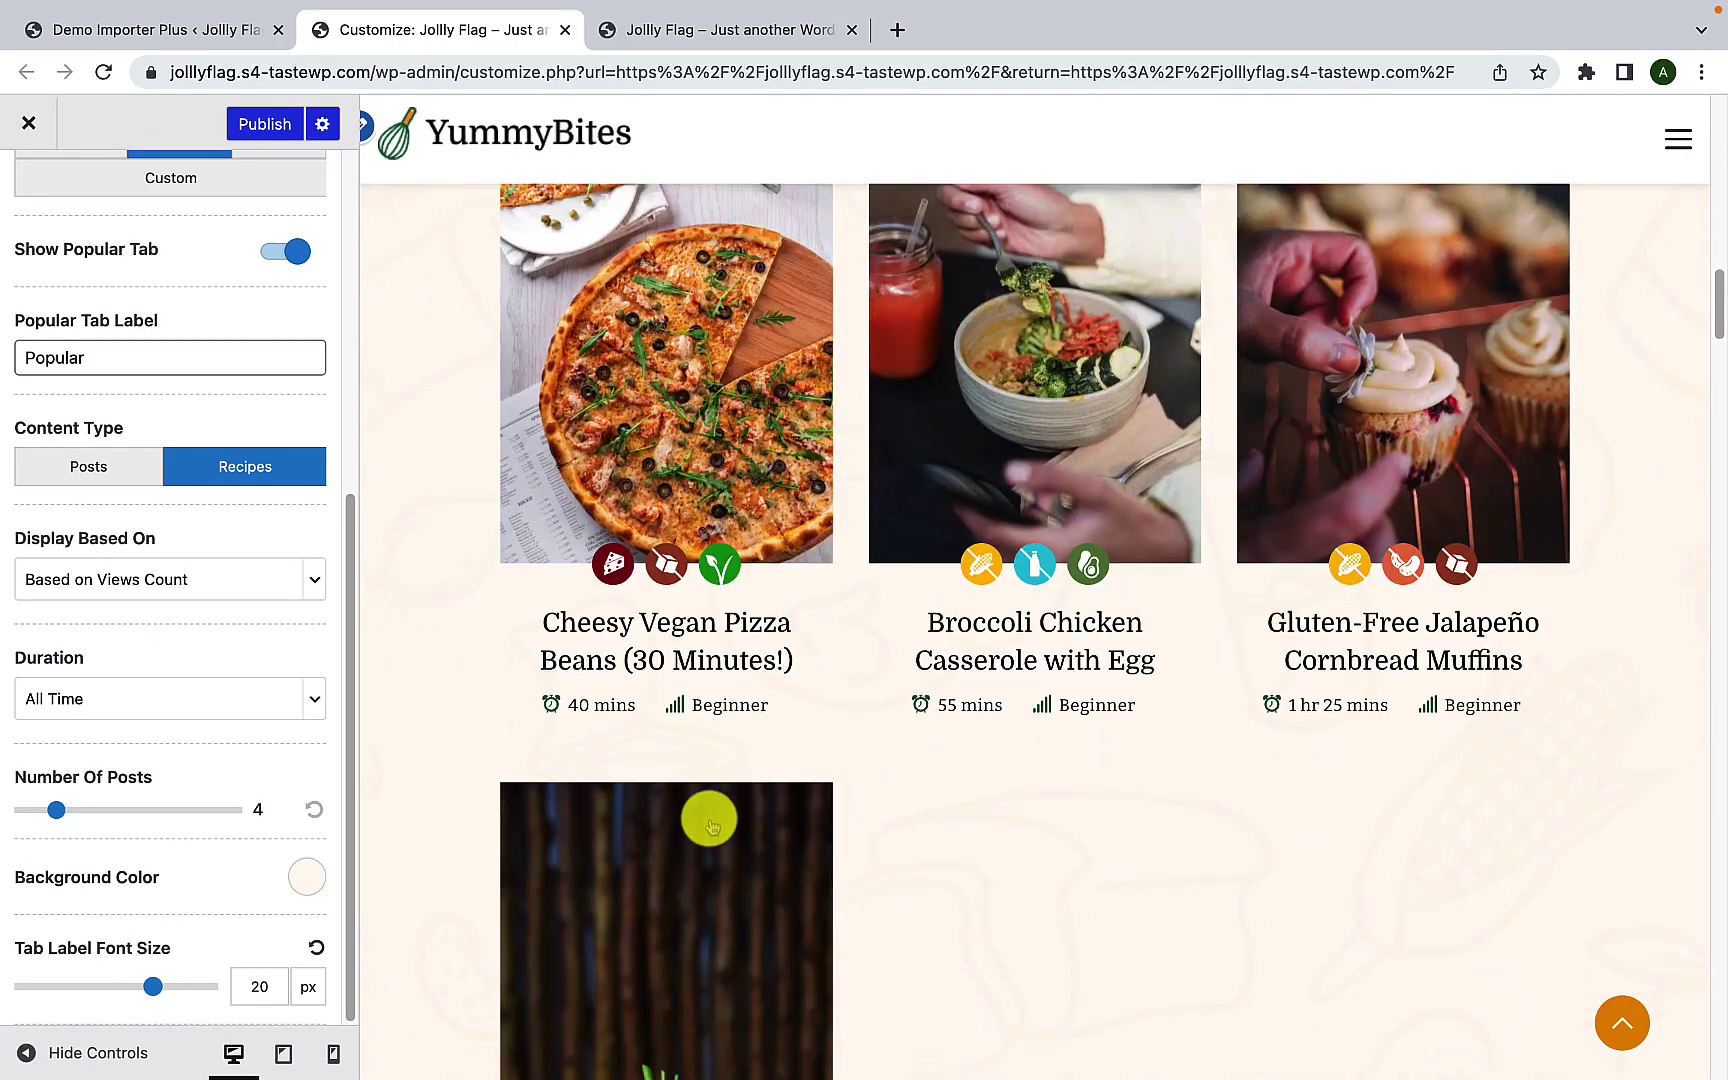
scroll(712, 826, down, 5)
scroll(720, 815, up, 6)
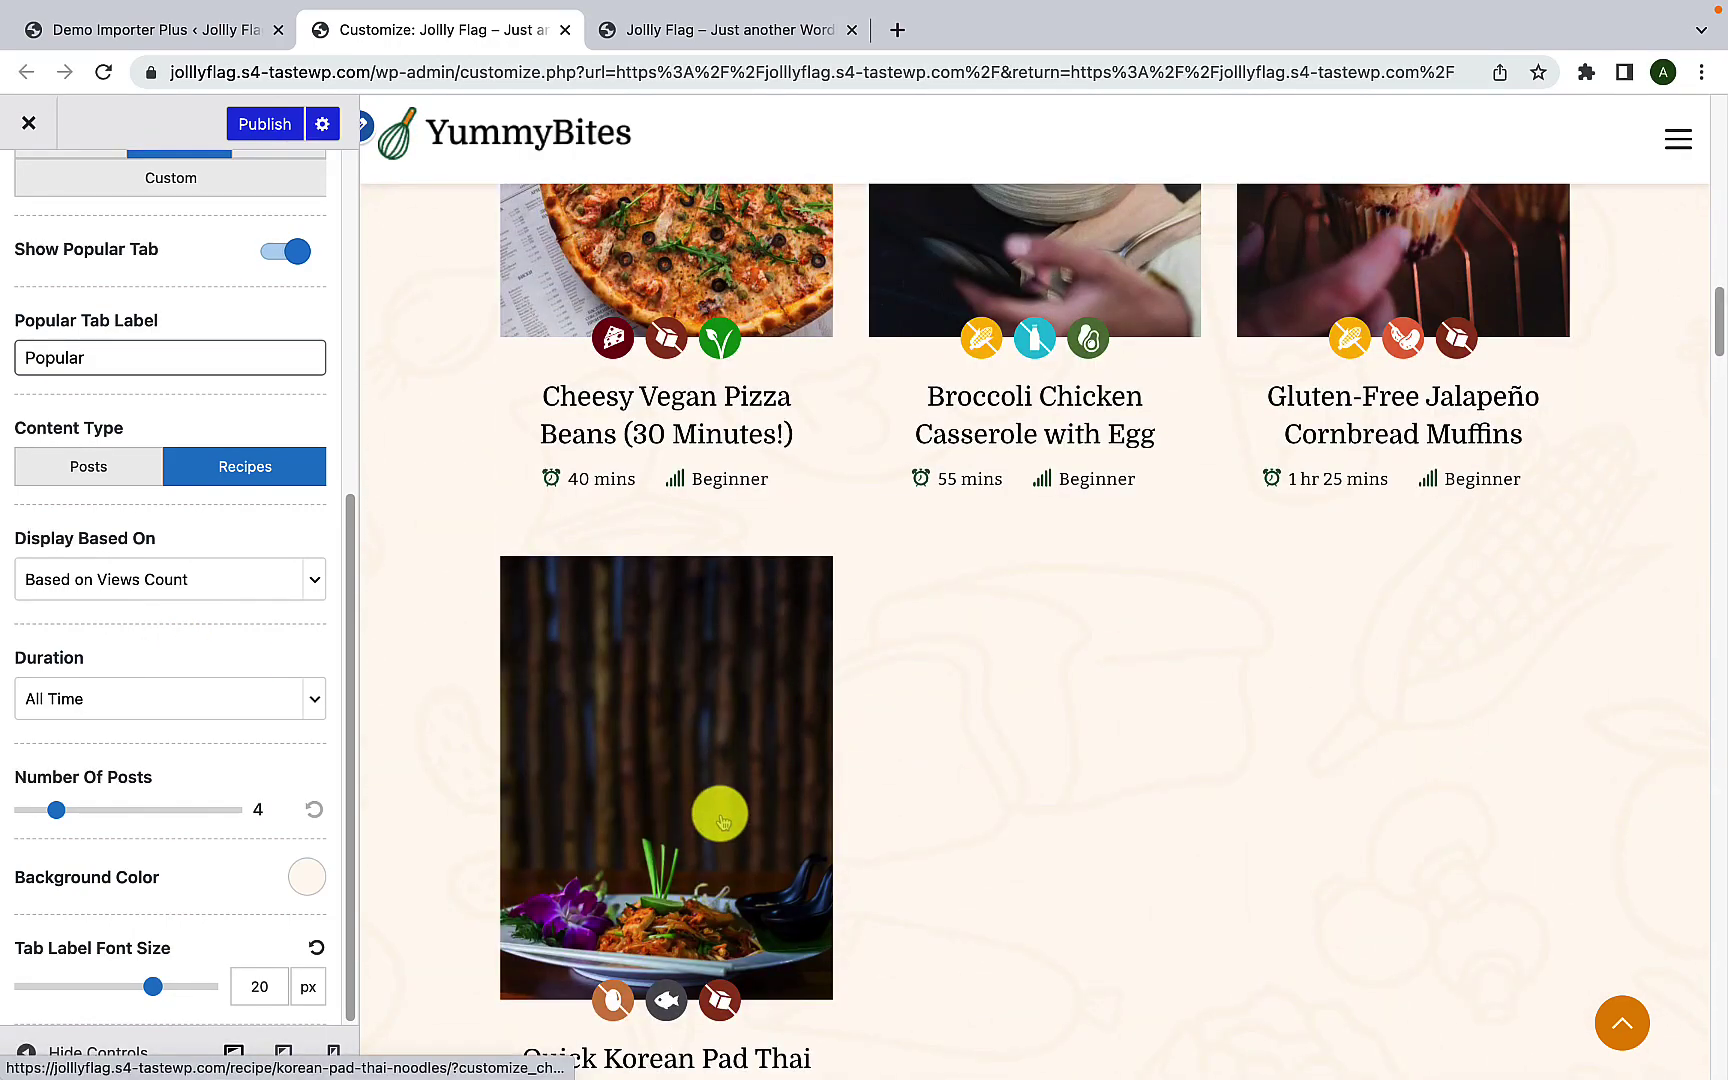
scroll(720, 815, up, 5)
scroll(722, 818, down, 3)
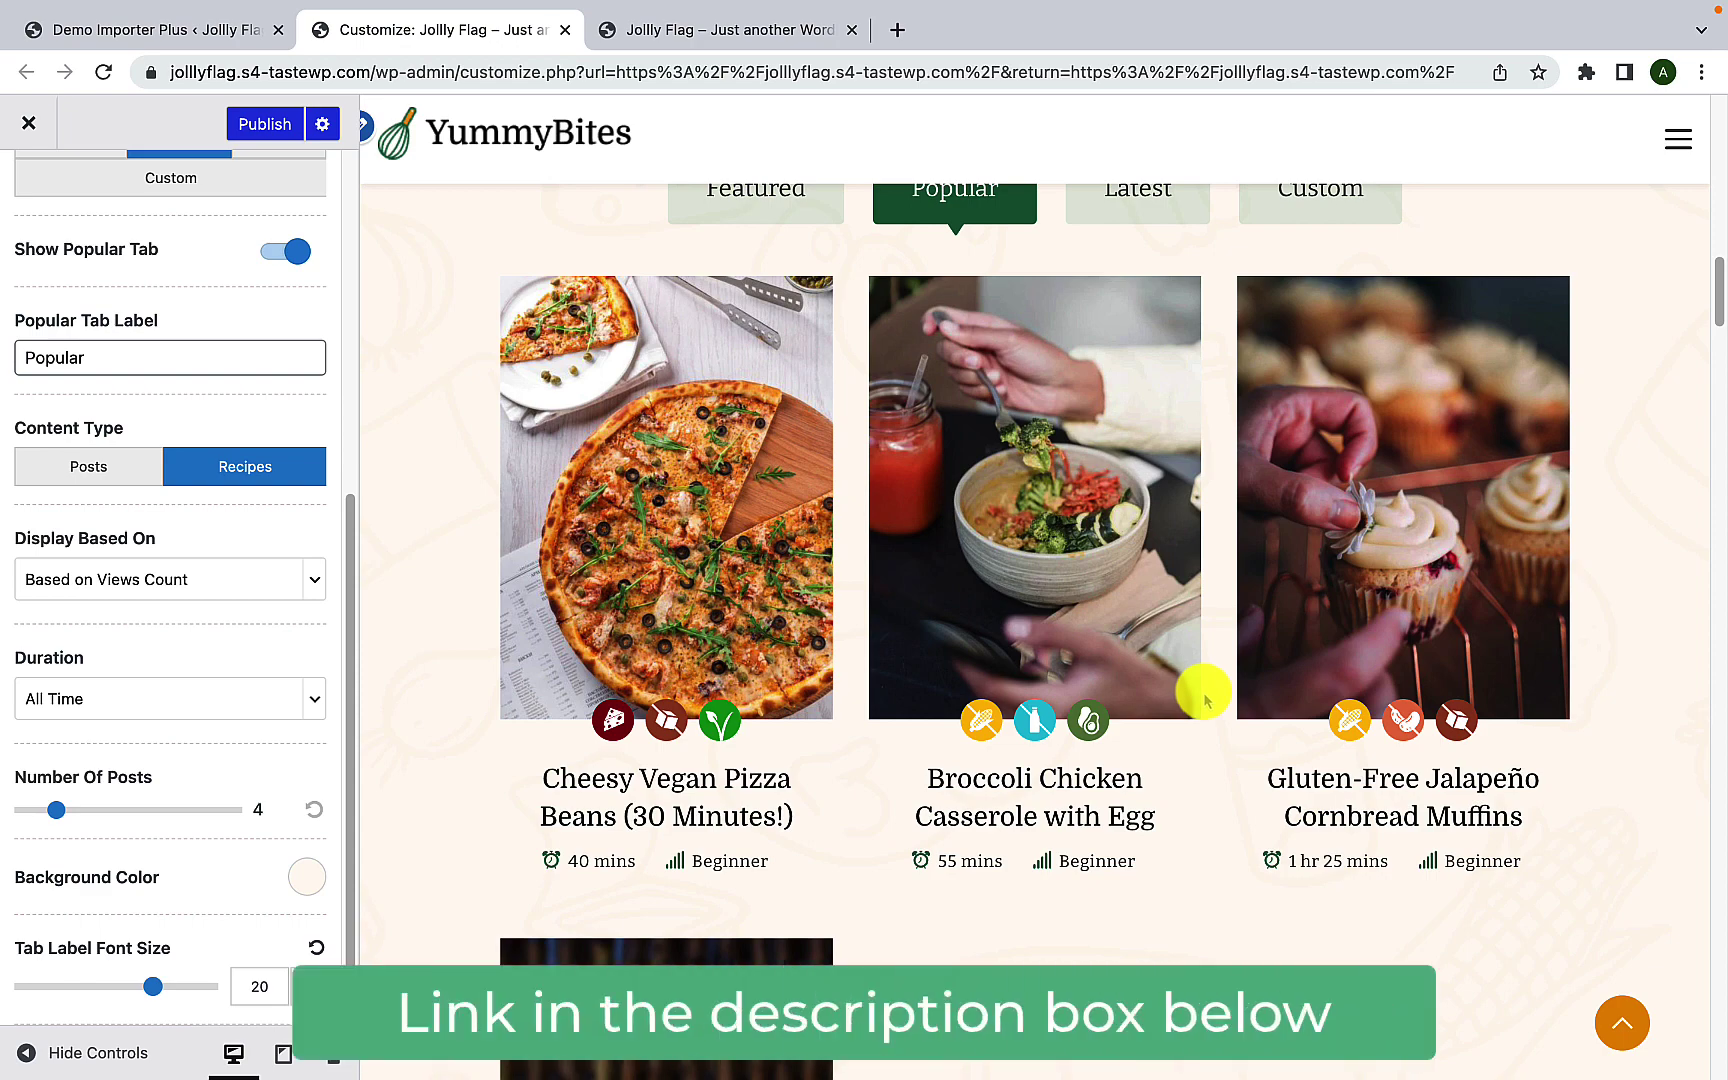
scroll(1207, 683, up, 2)
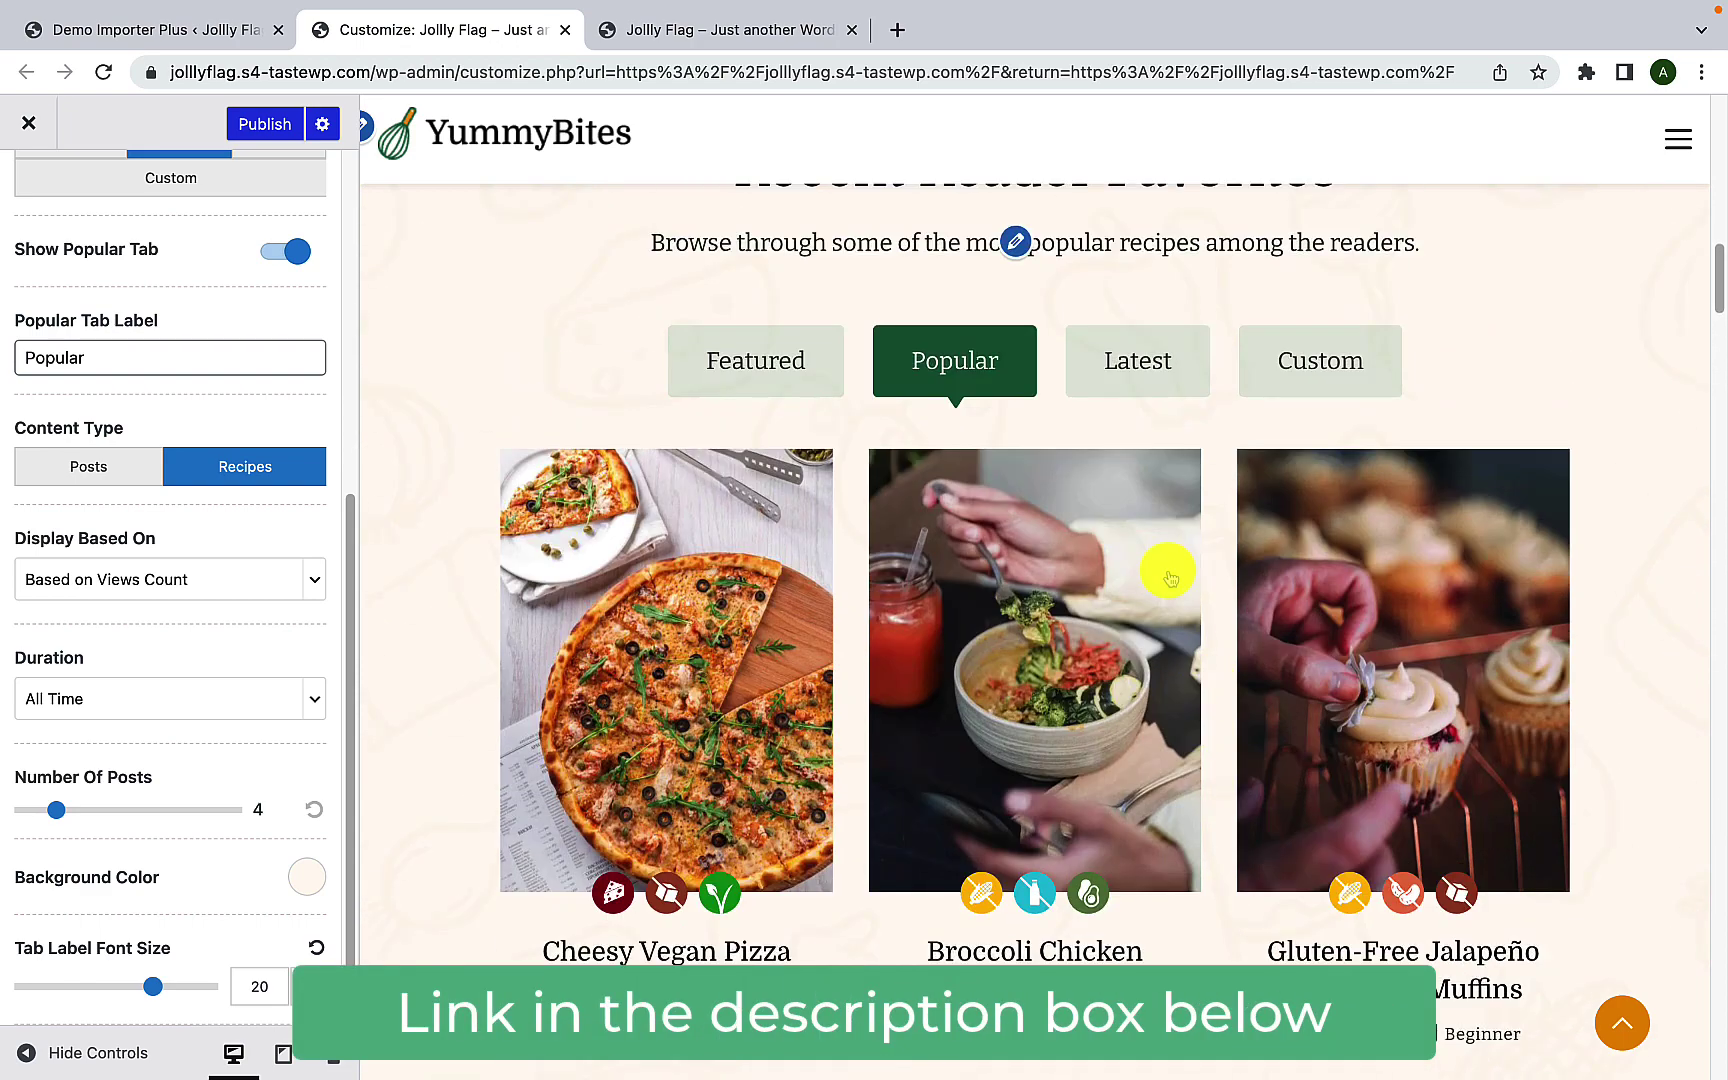
Step: View the Latest tab's recipes in the preview and open the Latest tab's settings
click(1091, 358)
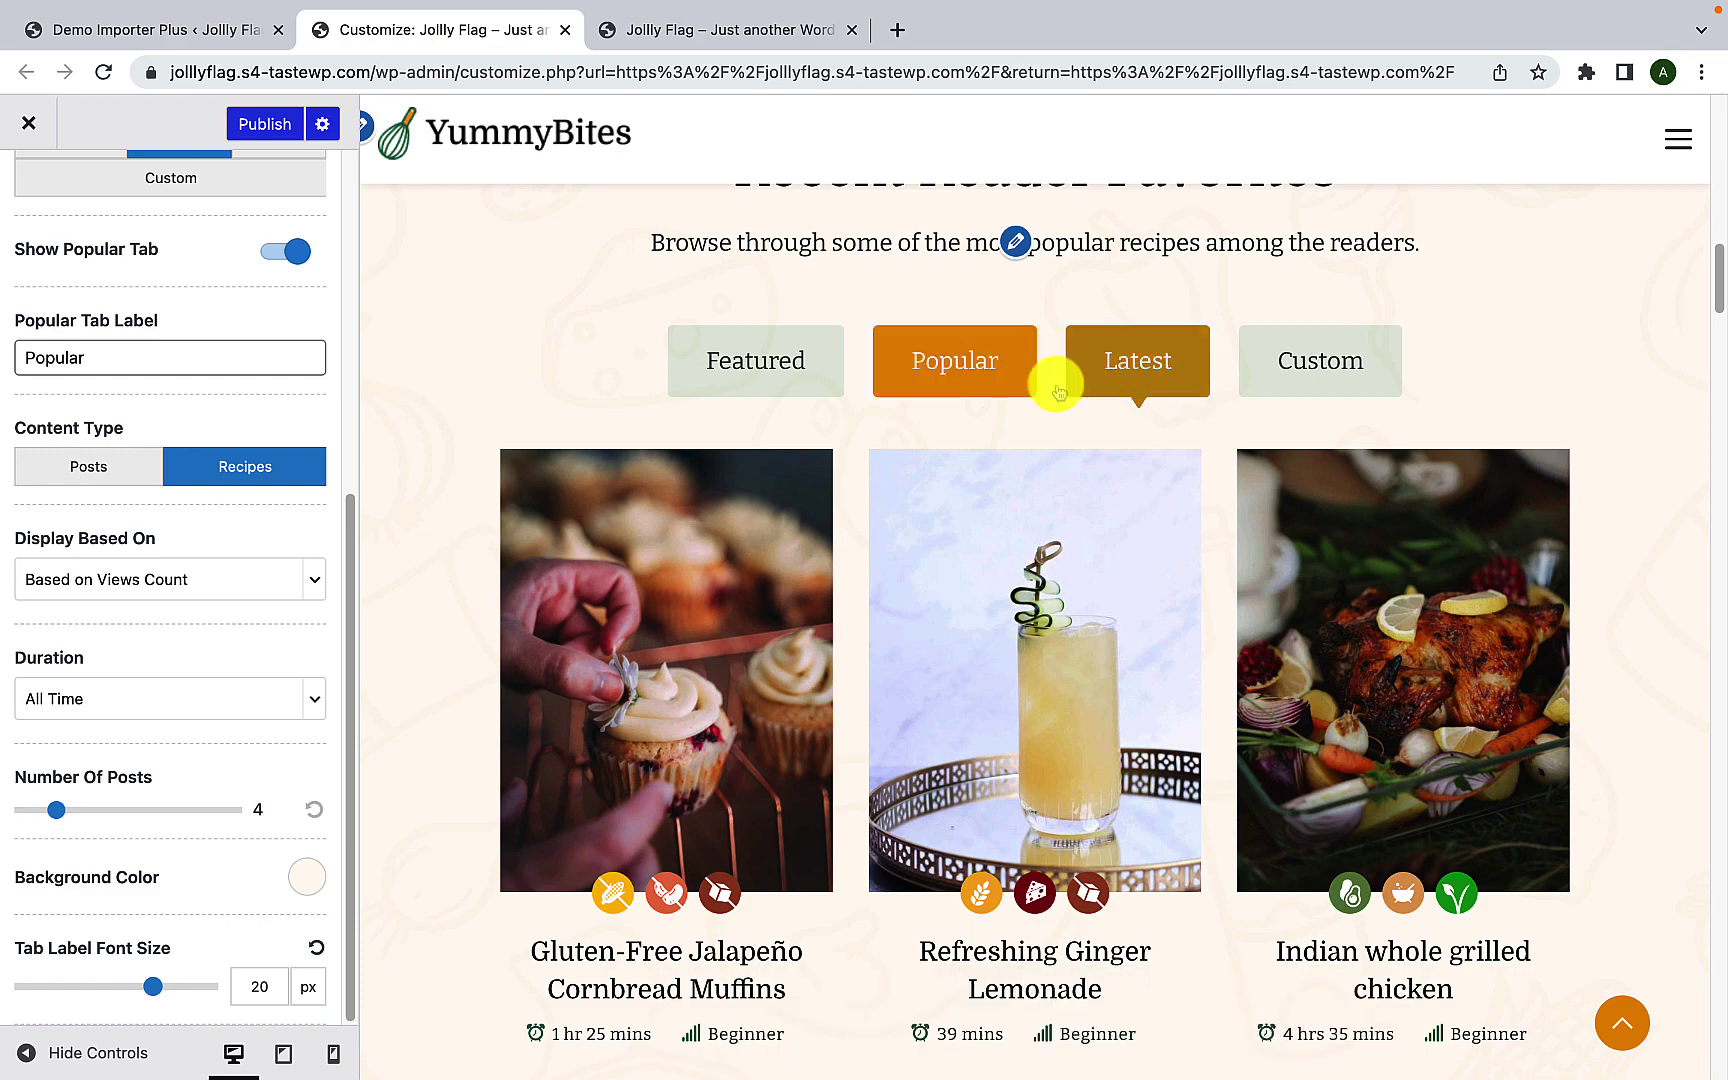
scroll(270, 510, up, 3)
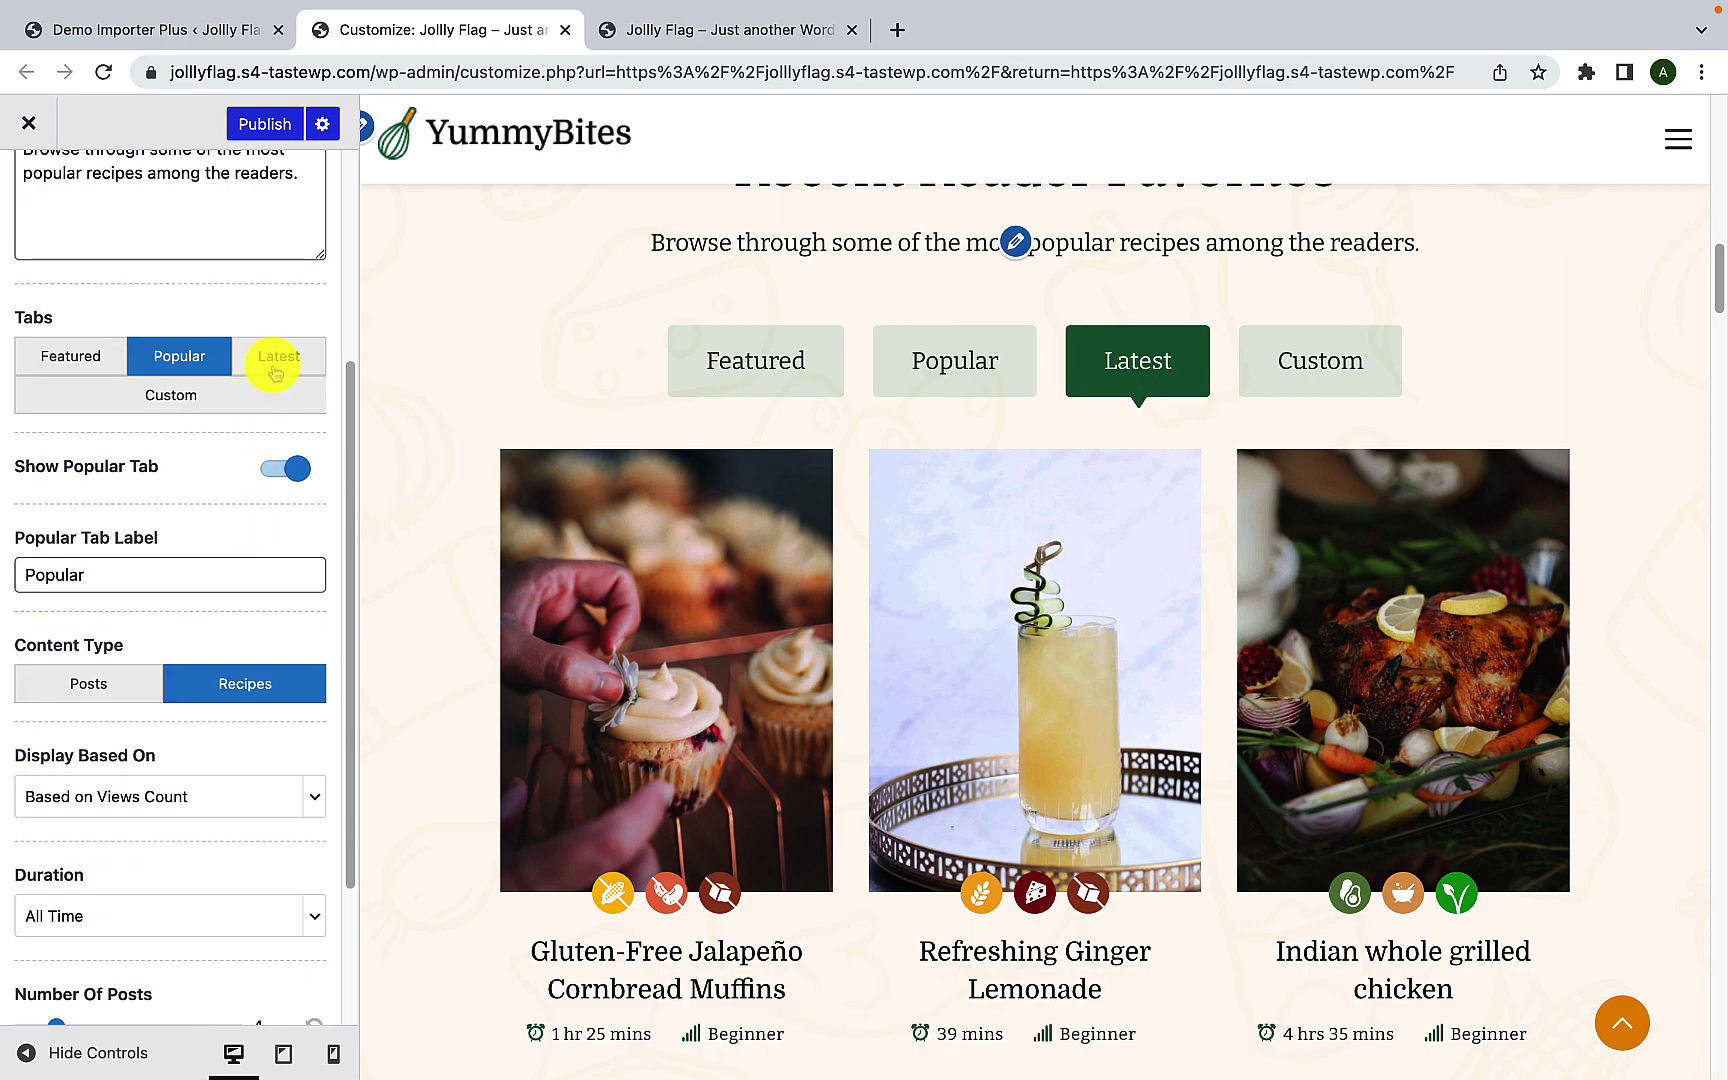
click(277, 370)
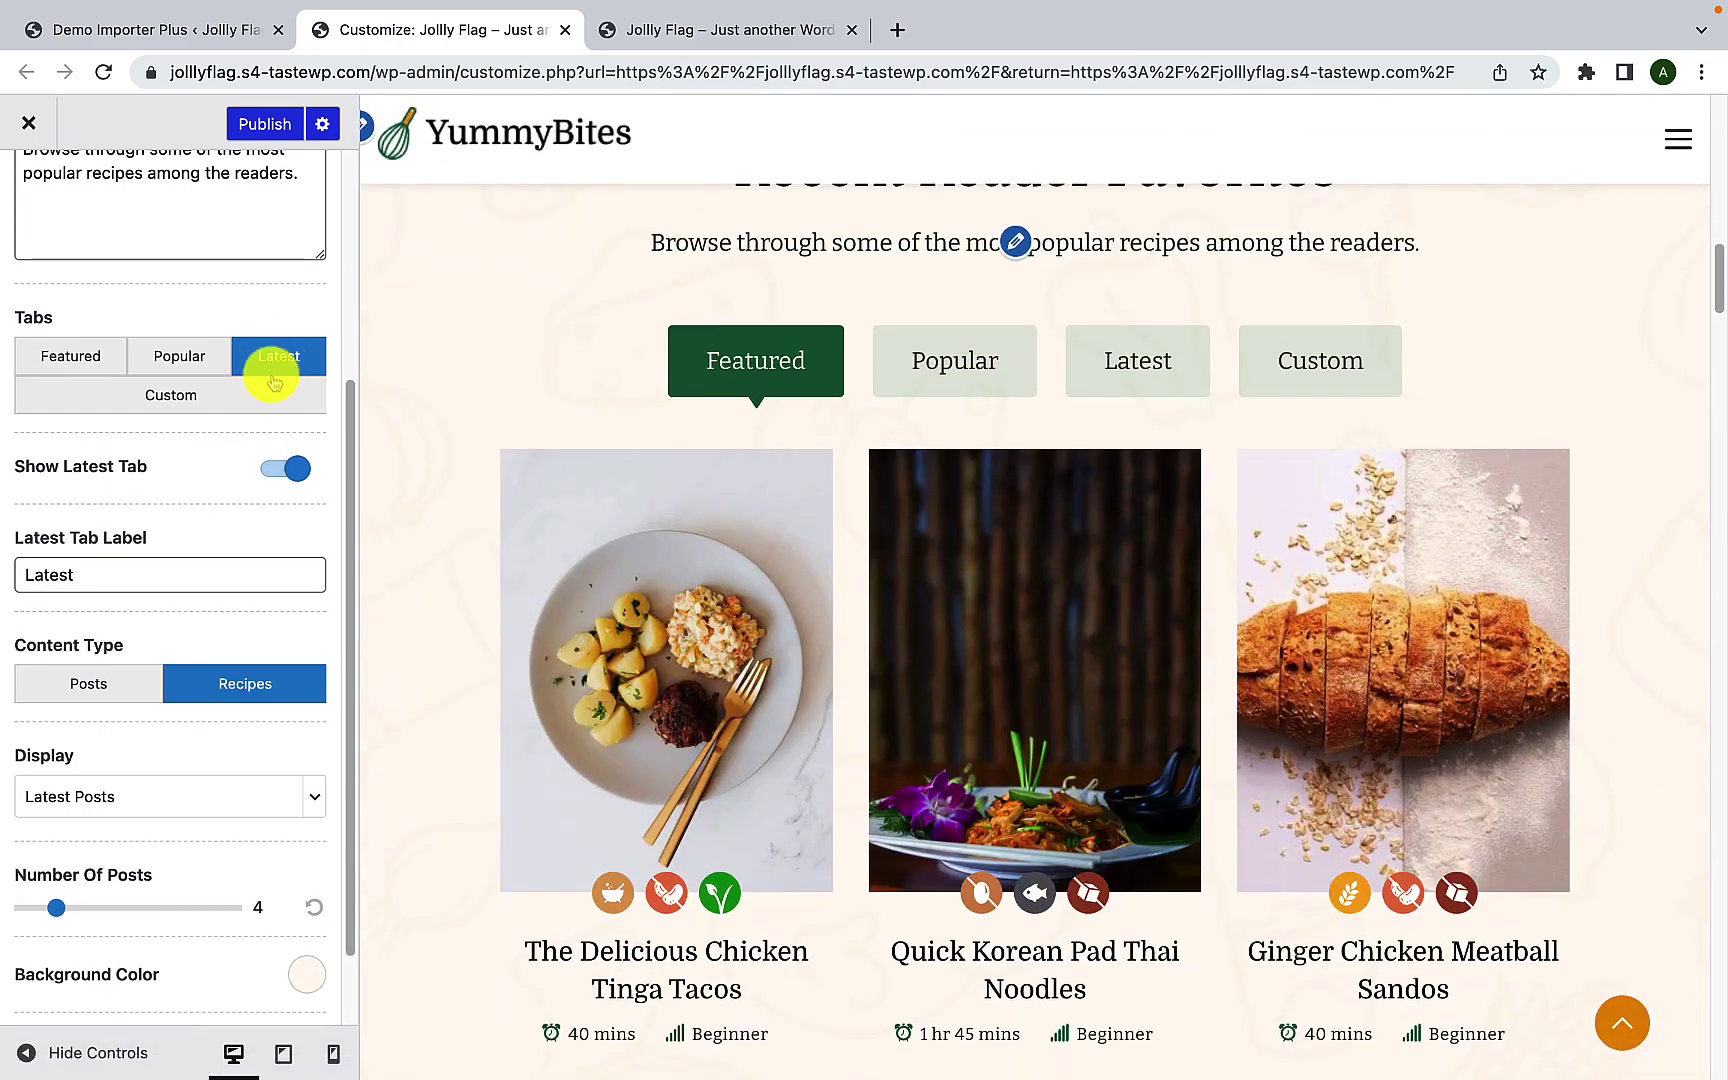
Step: Turn the Latest tab off and back on, and check its label field
click(280, 472)
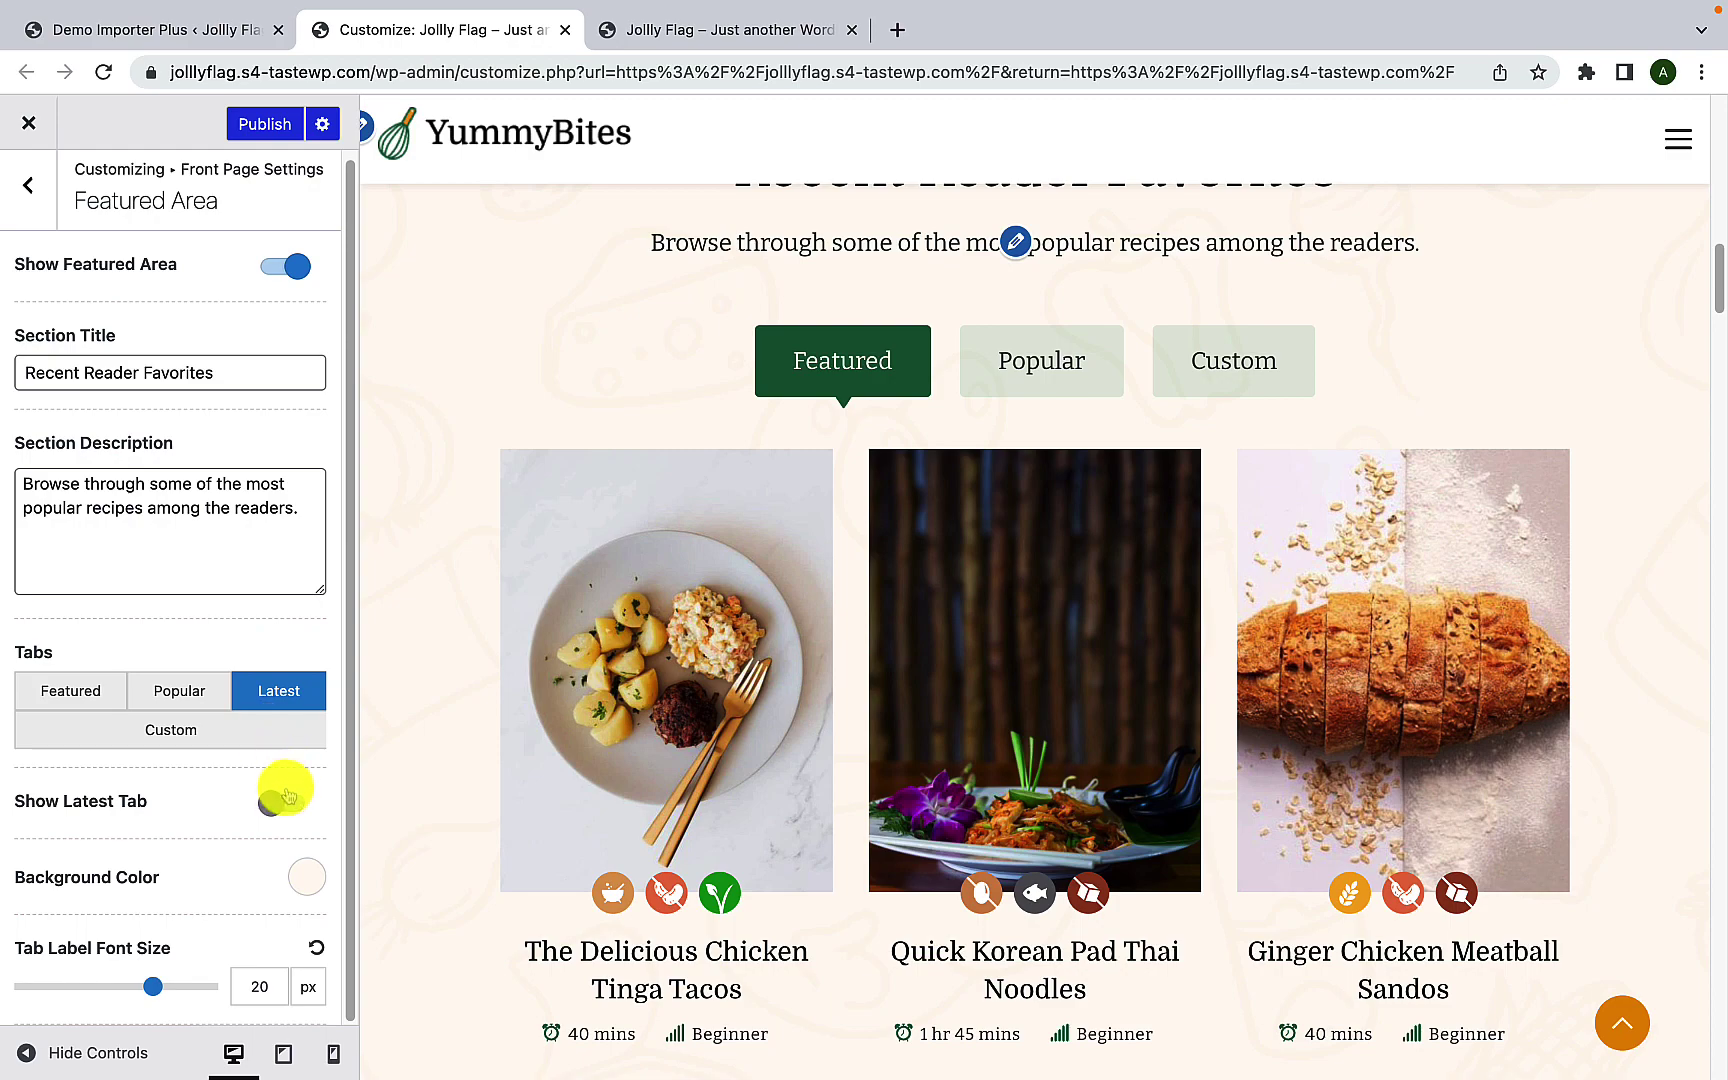
click(290, 803)
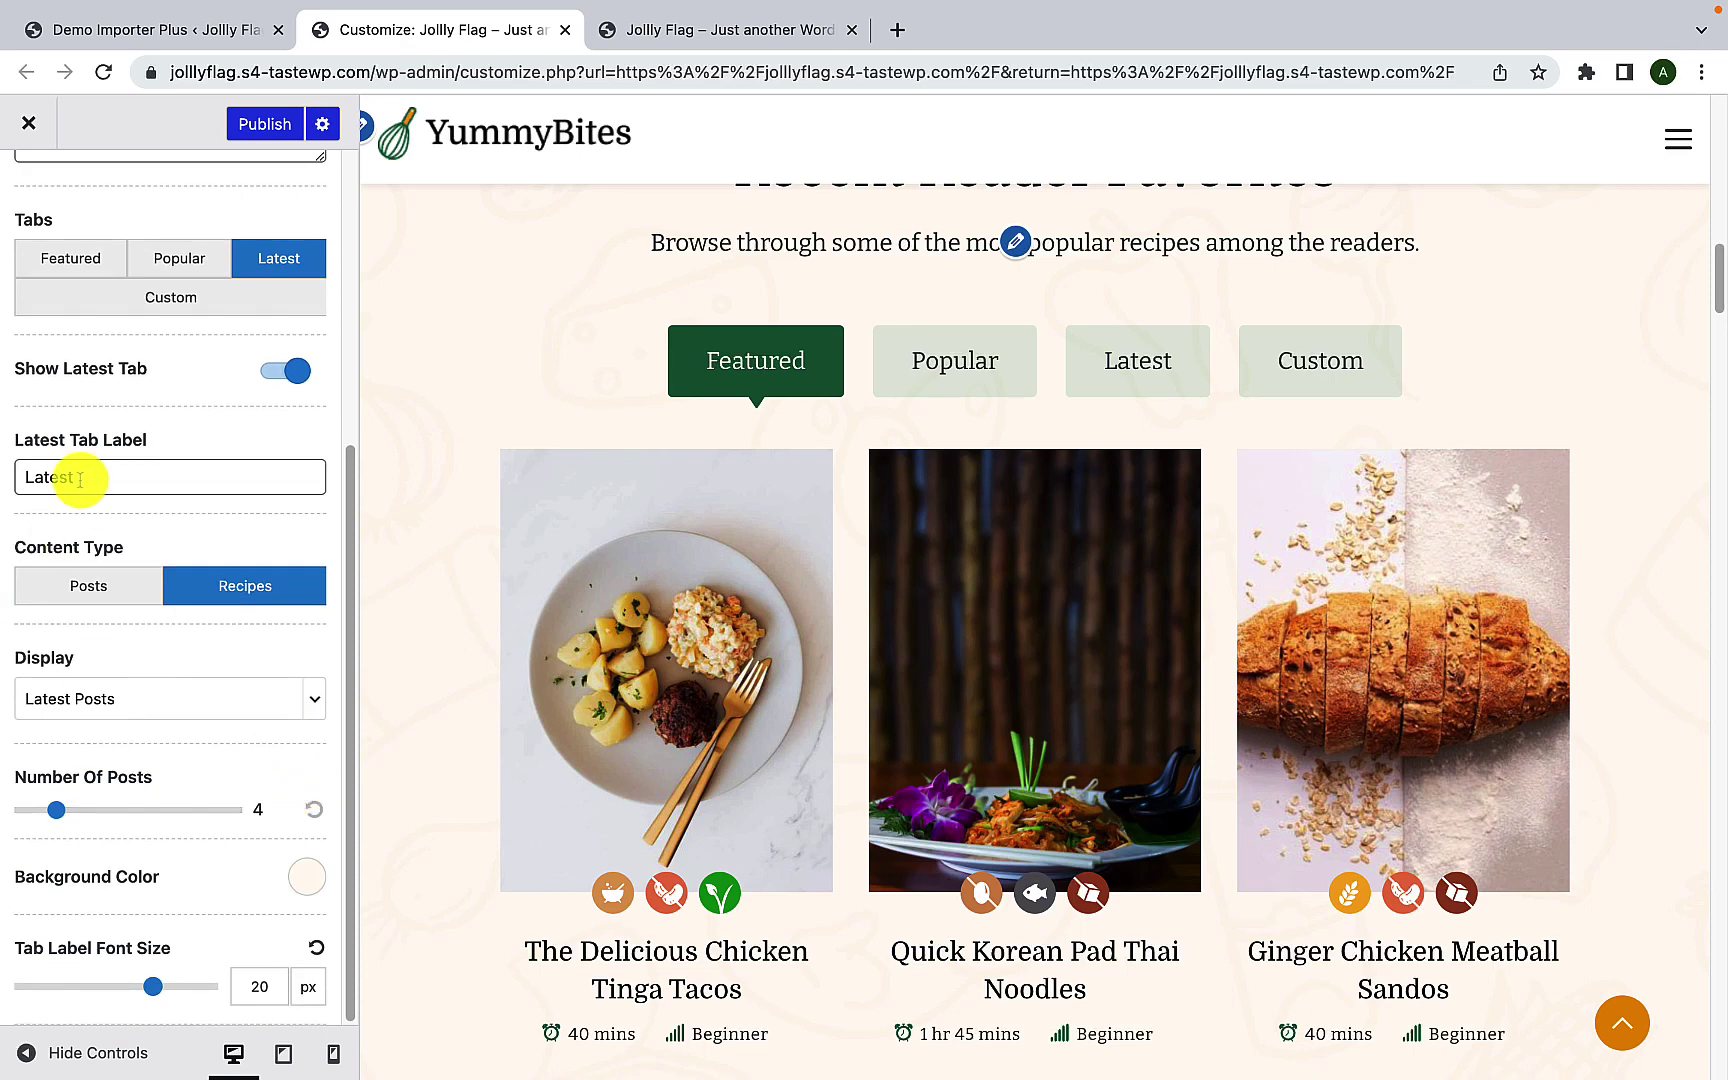
drag(103, 477, 18, 478)
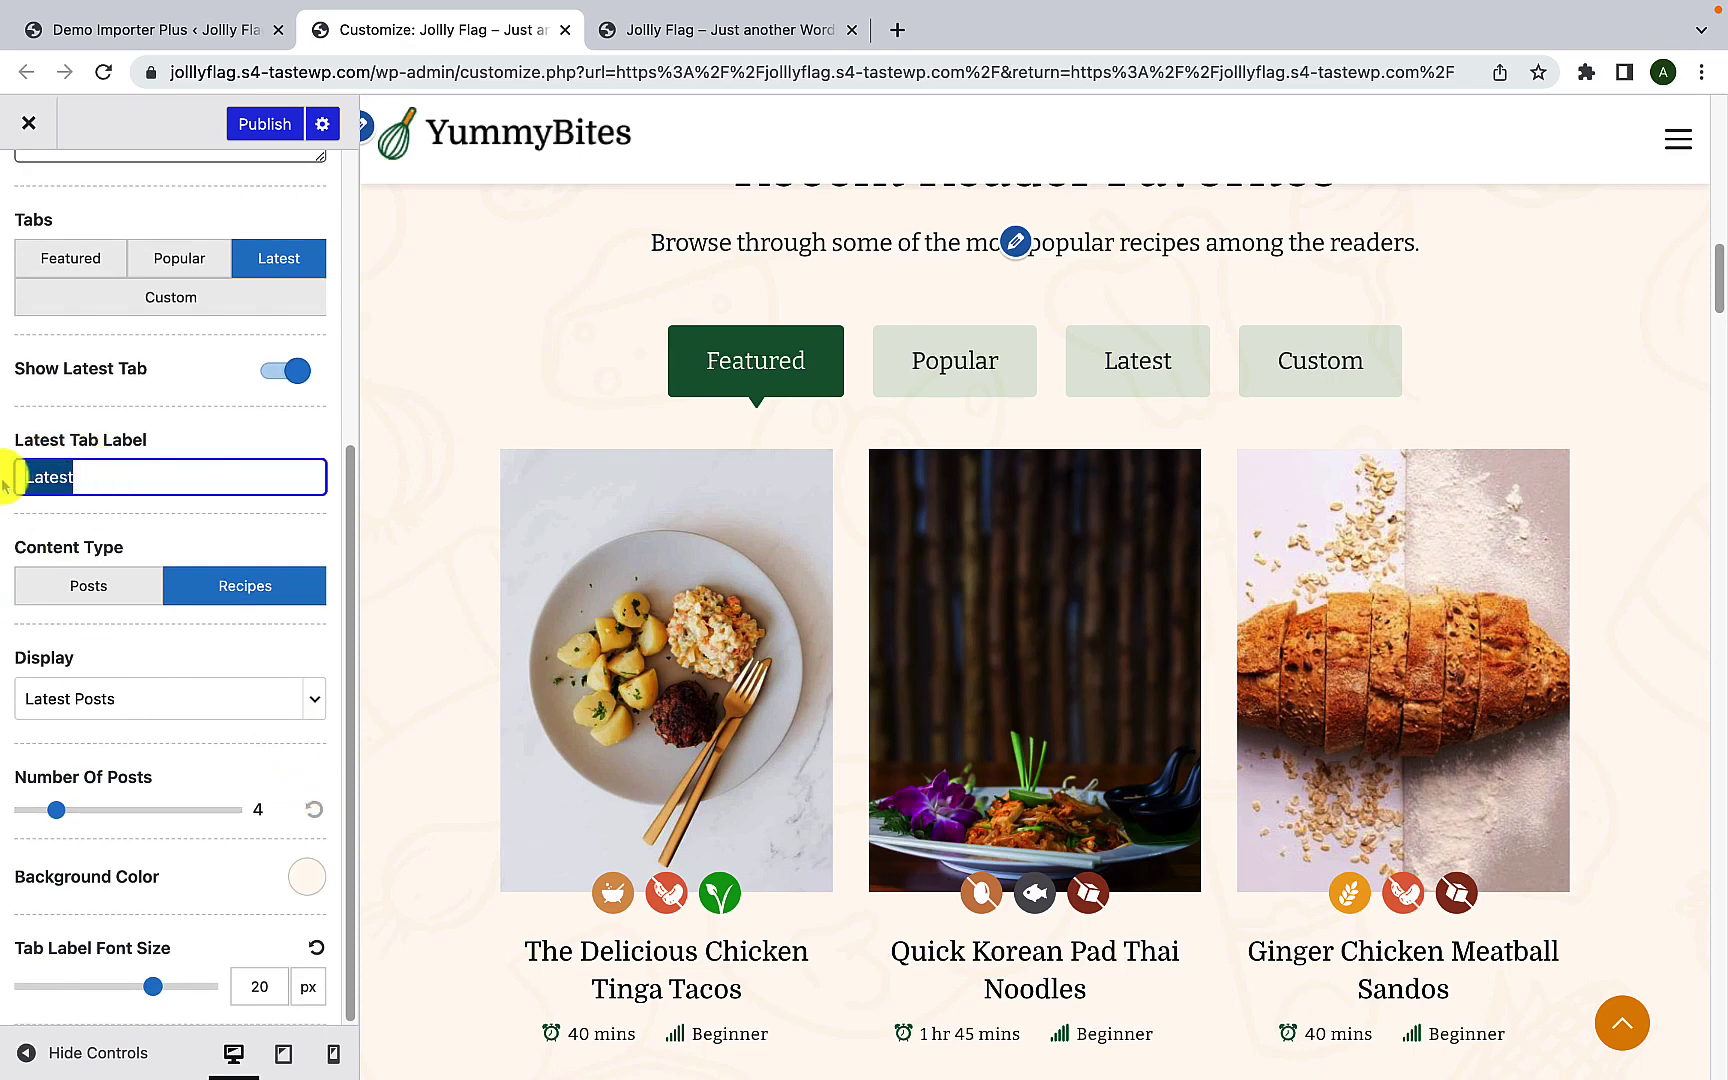
click(98, 483)
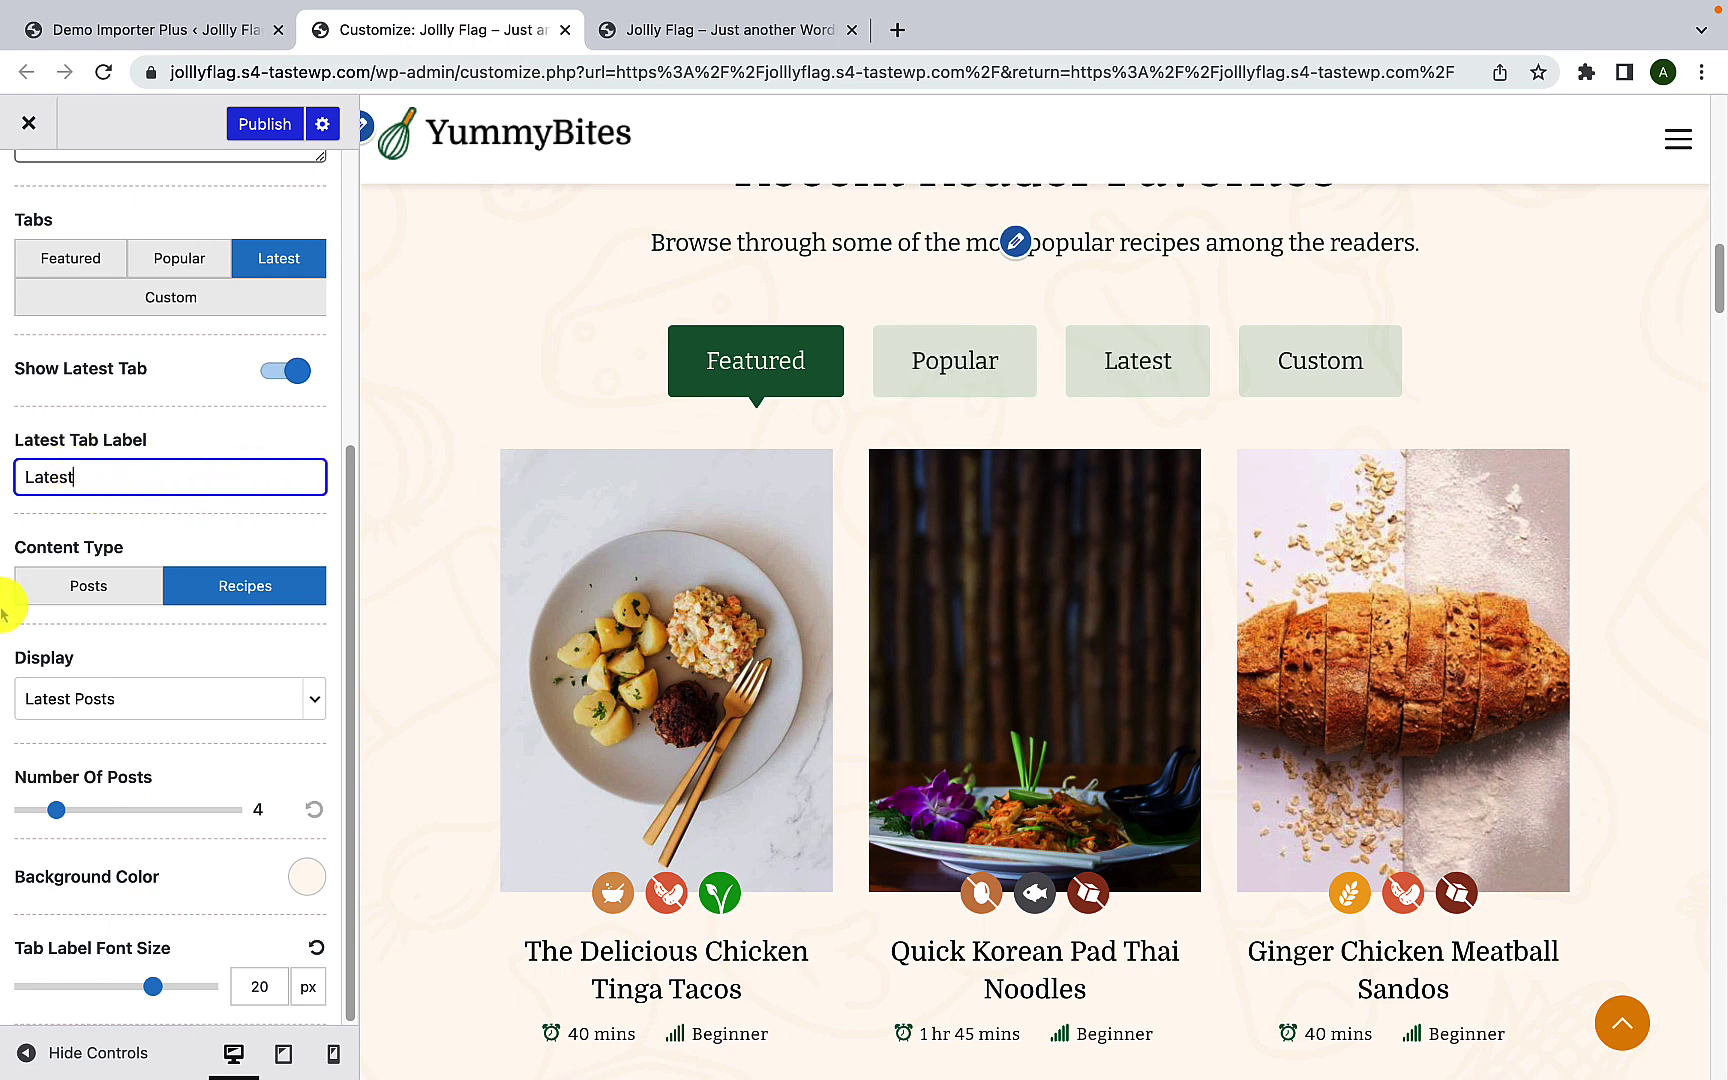
Step: Switch the Latest tab's content type to Posts and show the tab in the preview
click(90, 590)
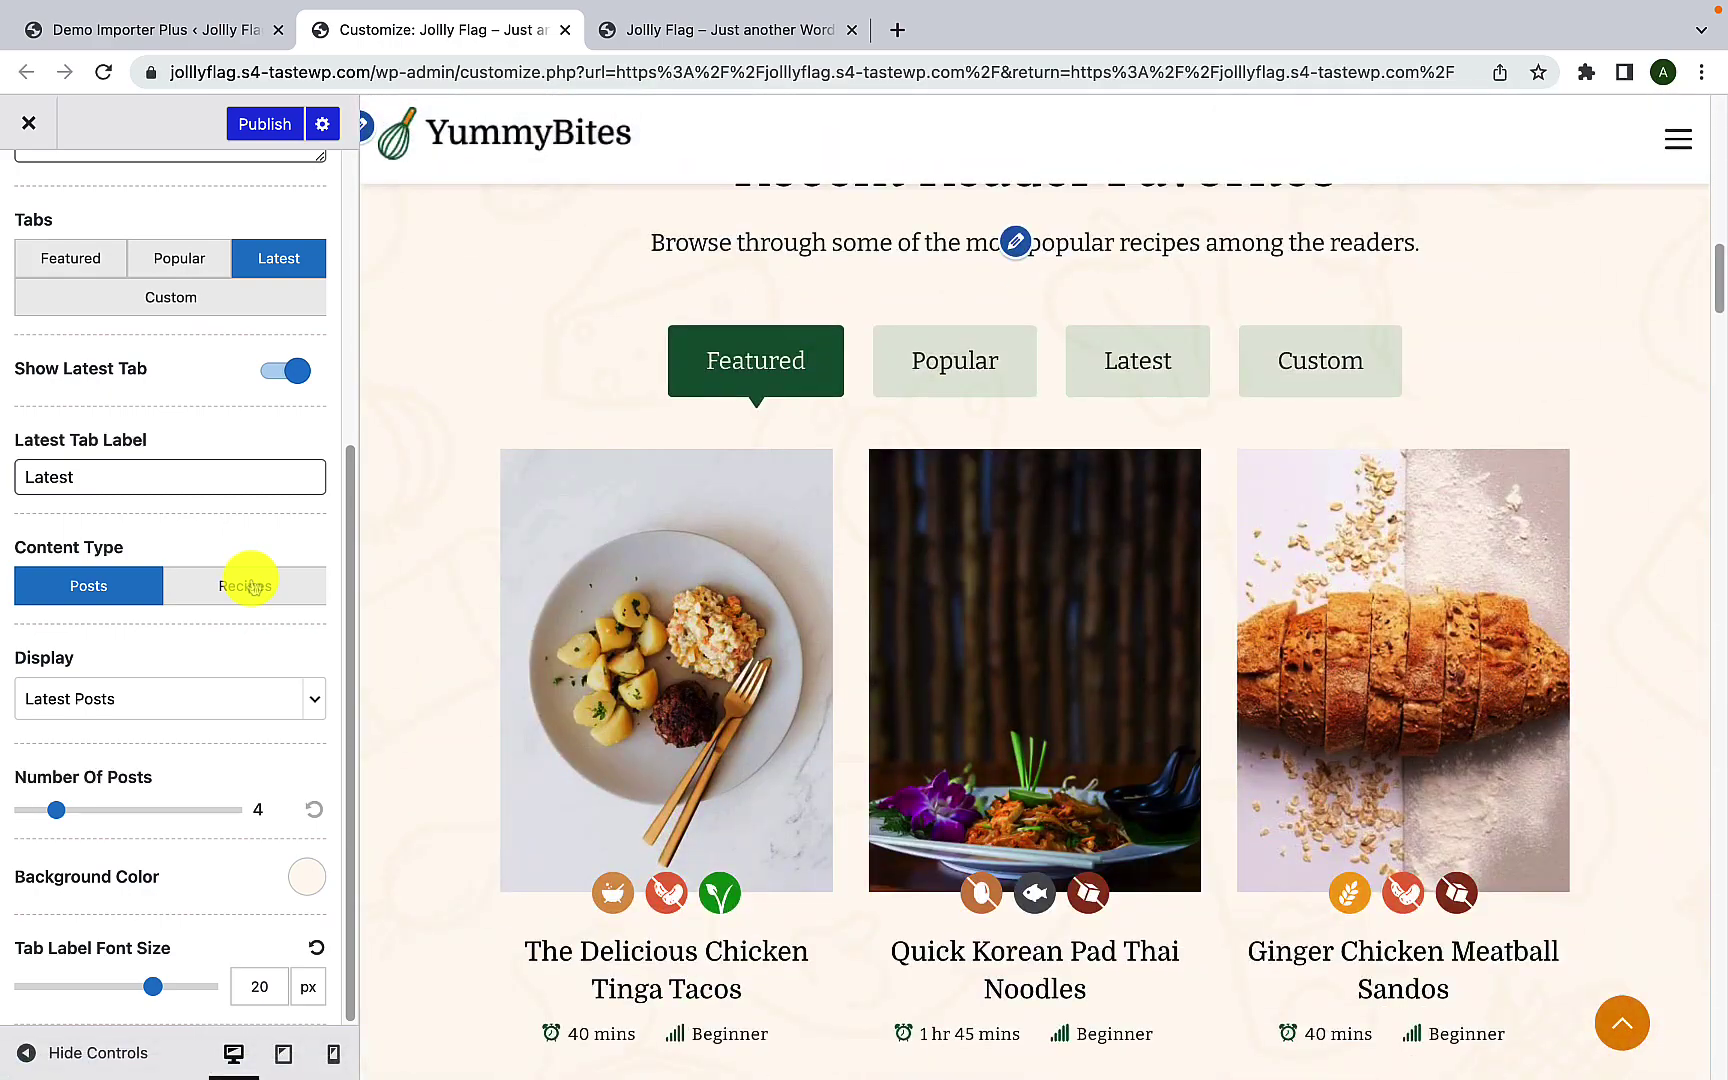
click(1120, 396)
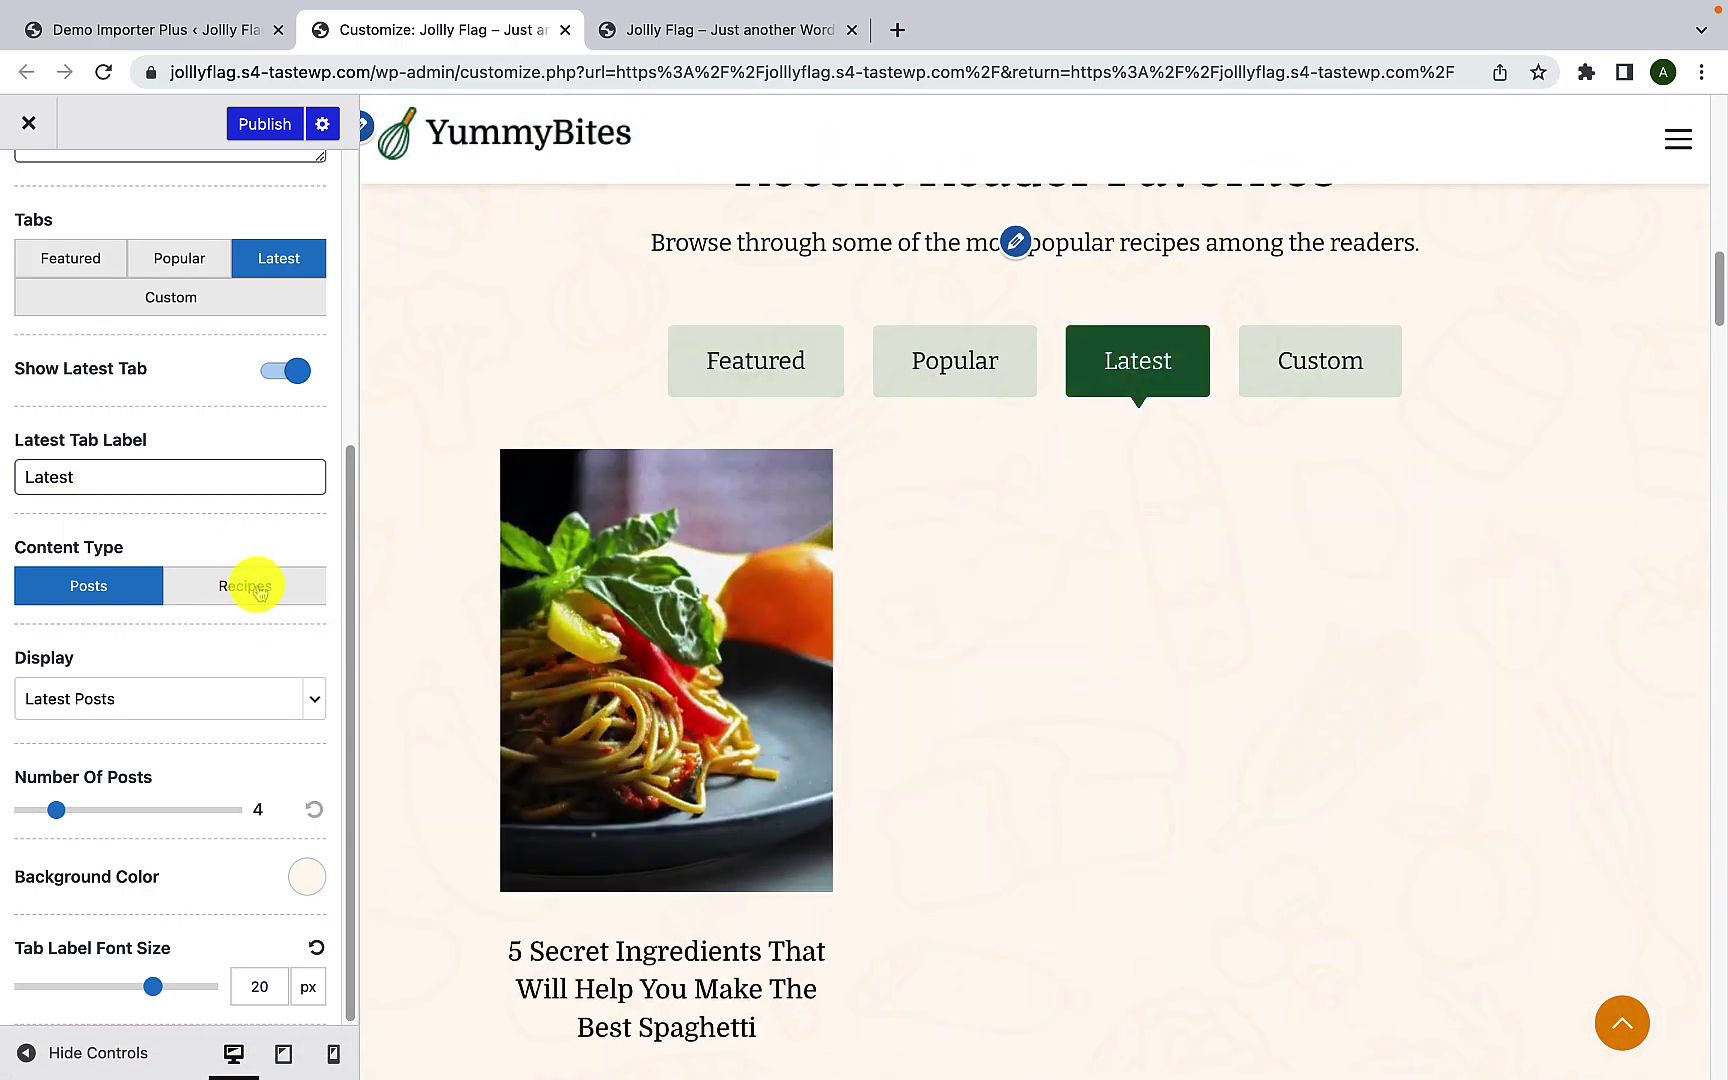
Step: Switch the Latest tab's content type to Recipes and show the Latest tab in the preview
click(252, 584)
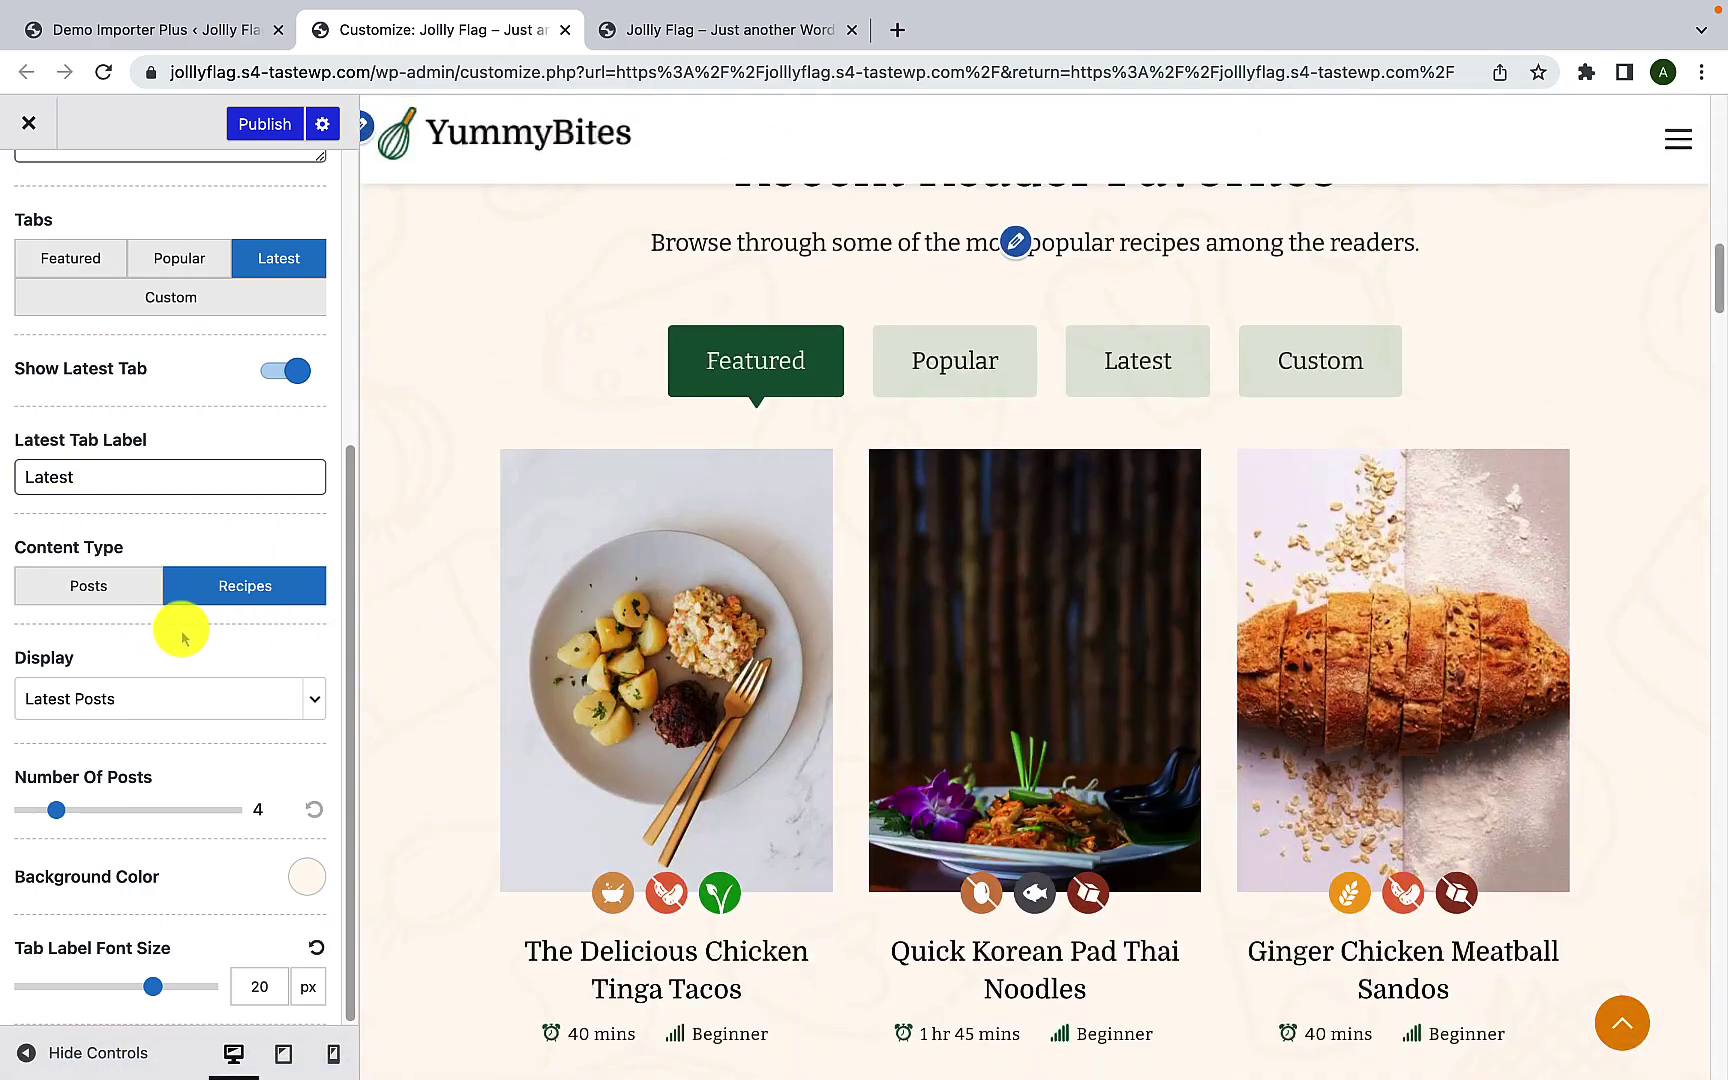
click(1140, 362)
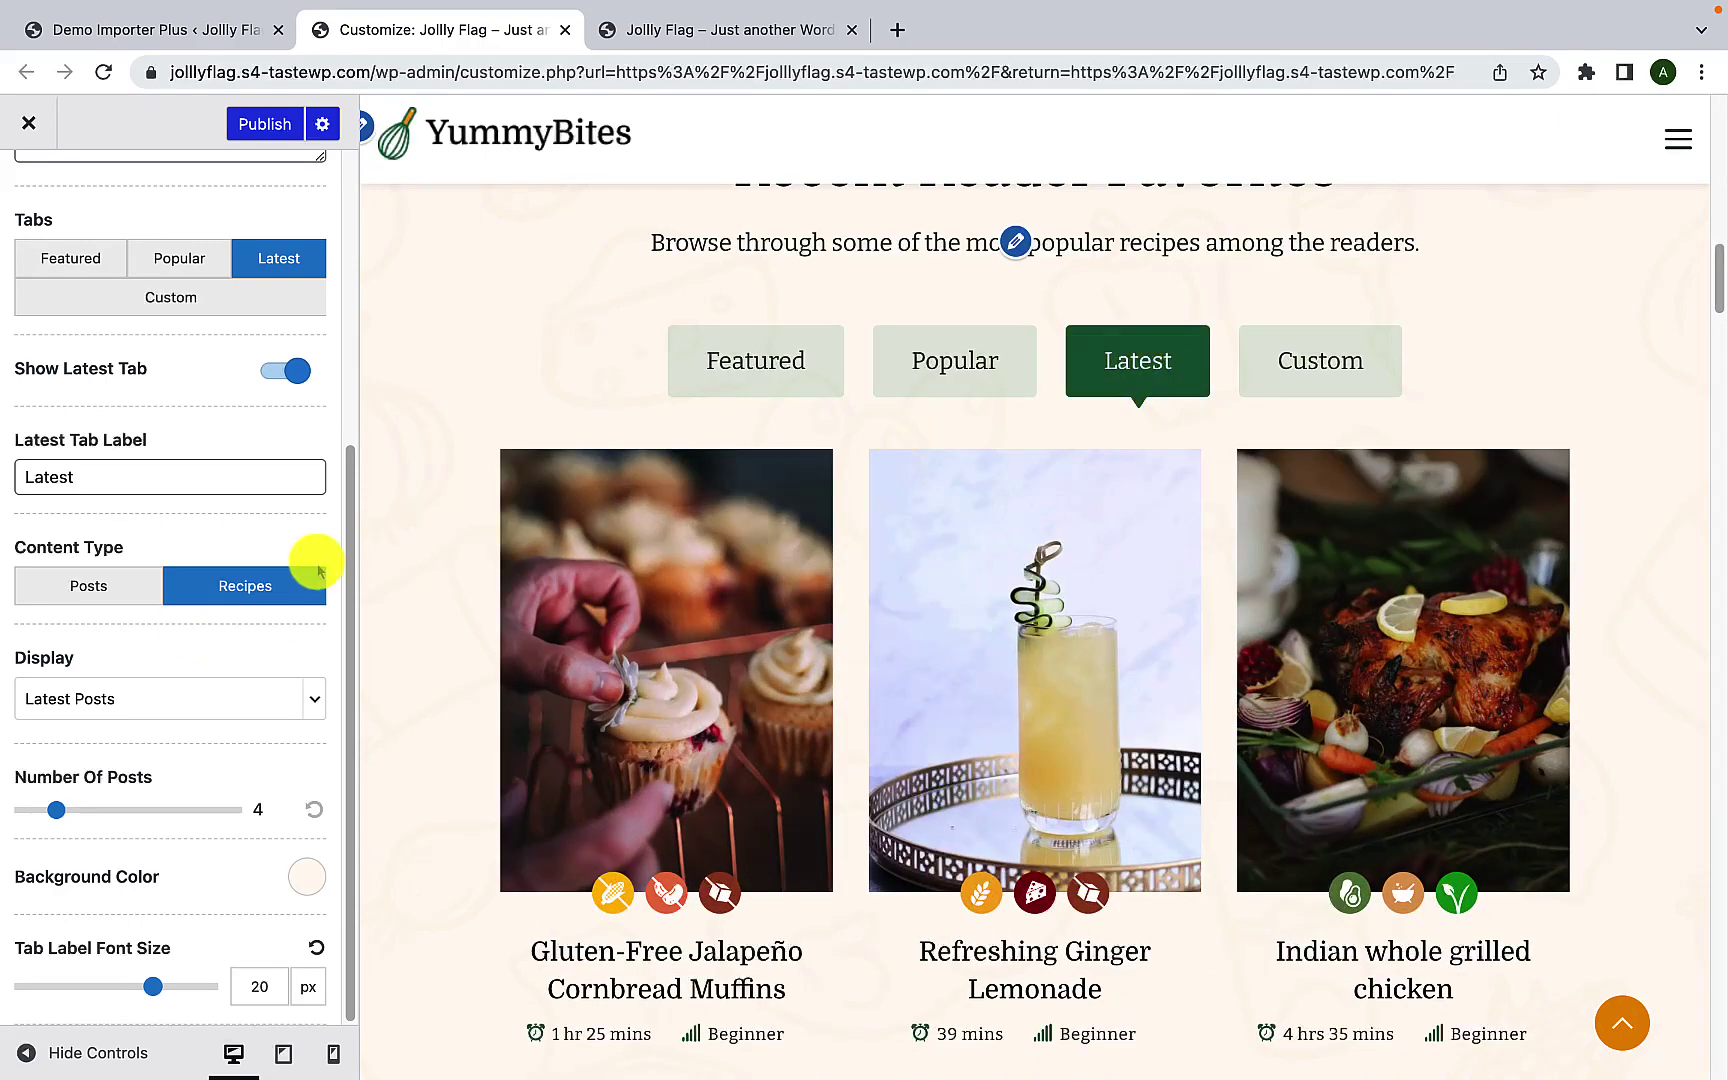
Step: Look over the latest recipes in the preview, and set the Latest tab's display option to Category
click(315, 697)
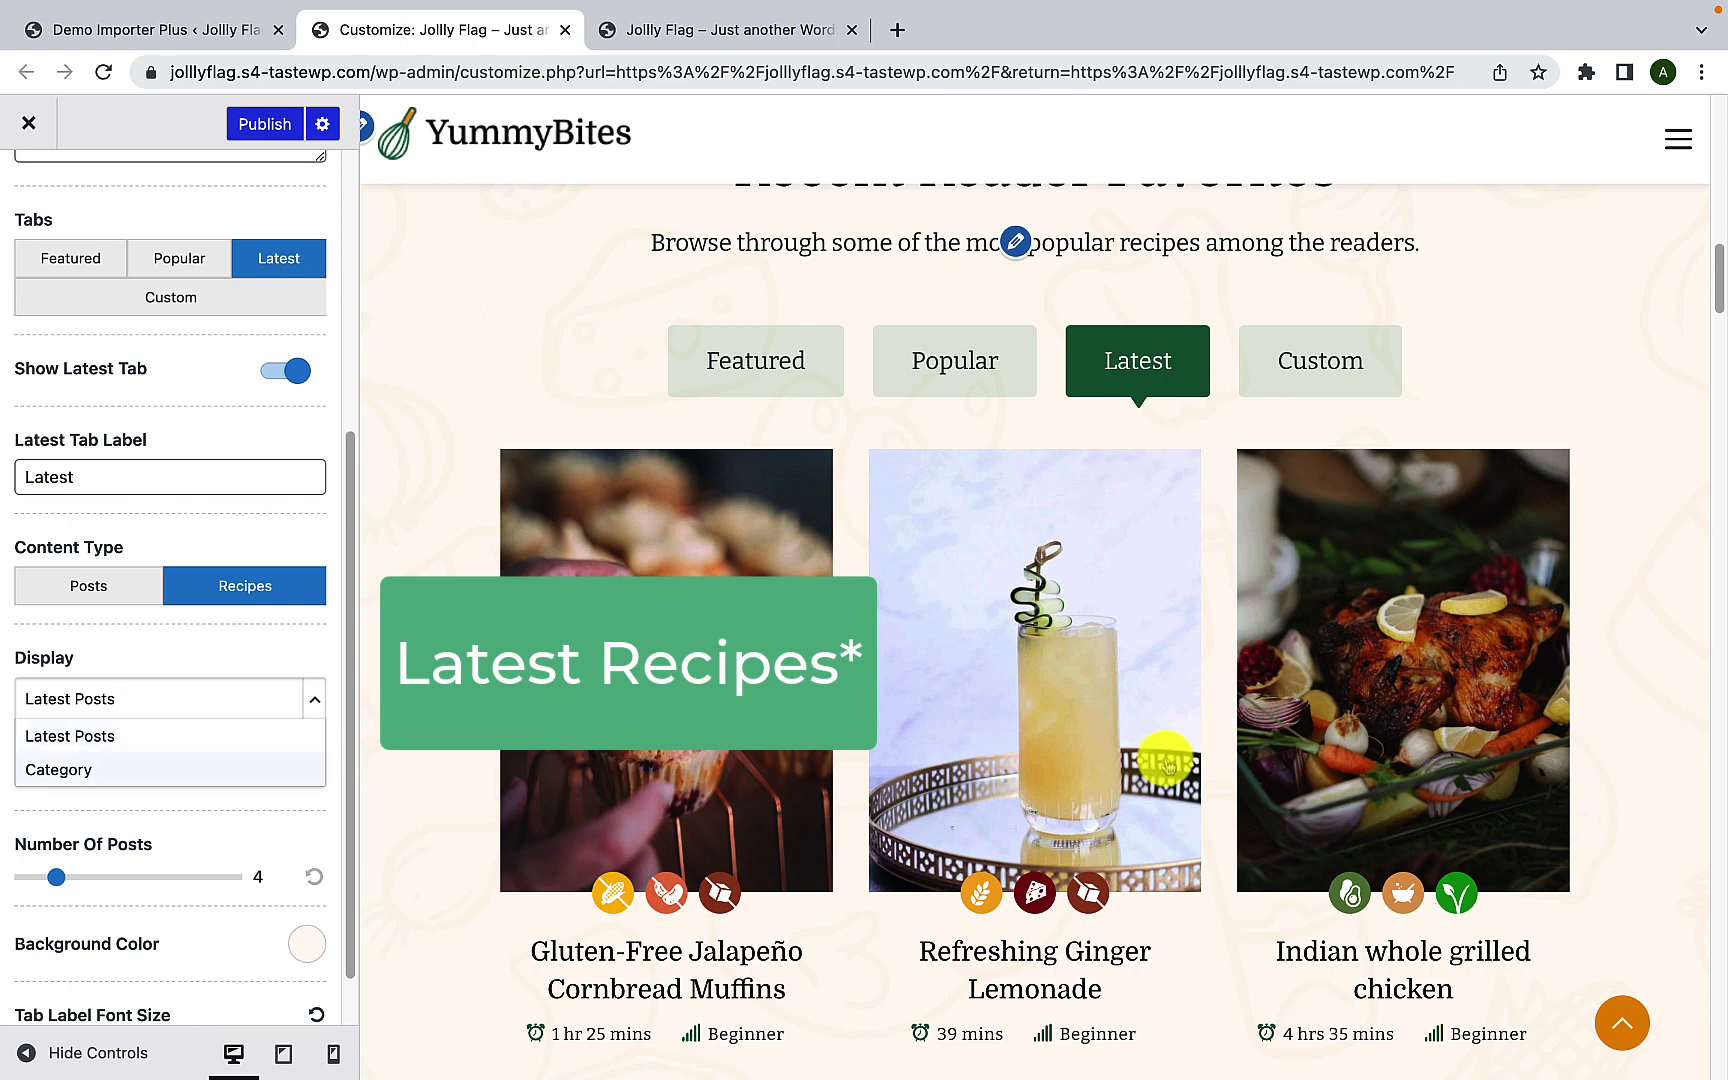
scroll(1087, 680, down, 2)
scroll(998, 766, down, 2)
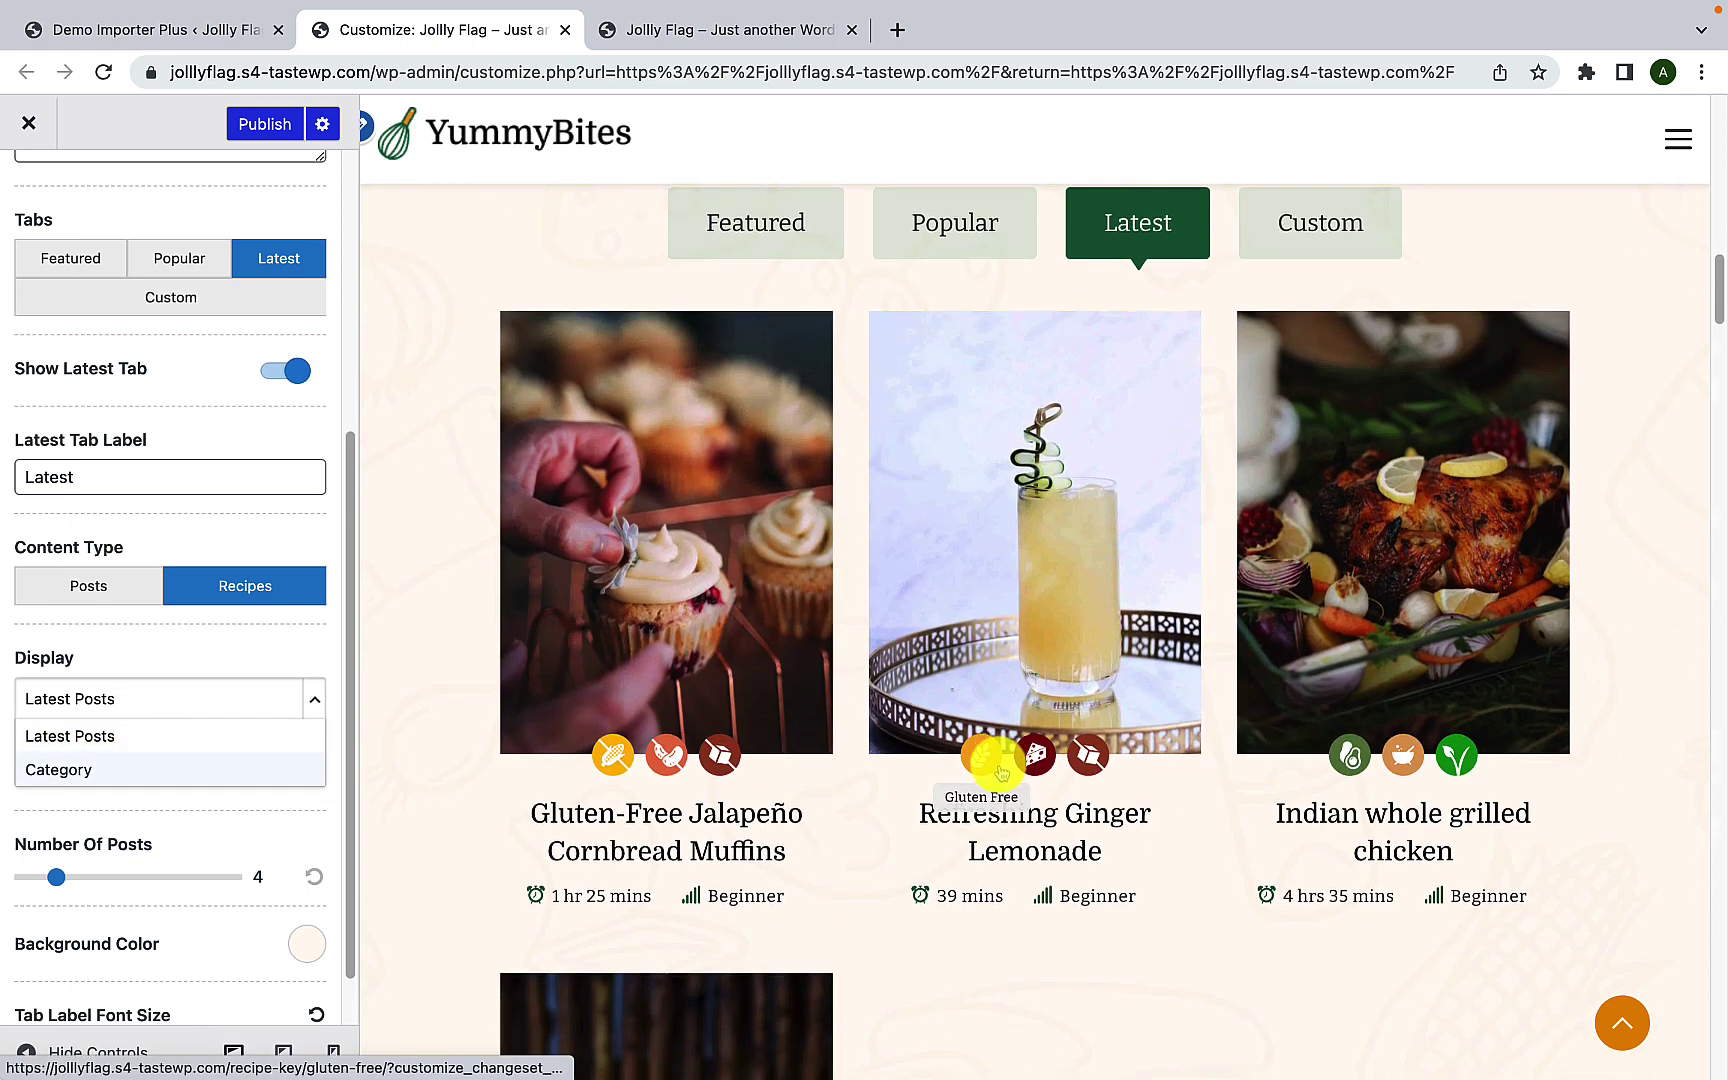
scroll(1001, 772, up, 1)
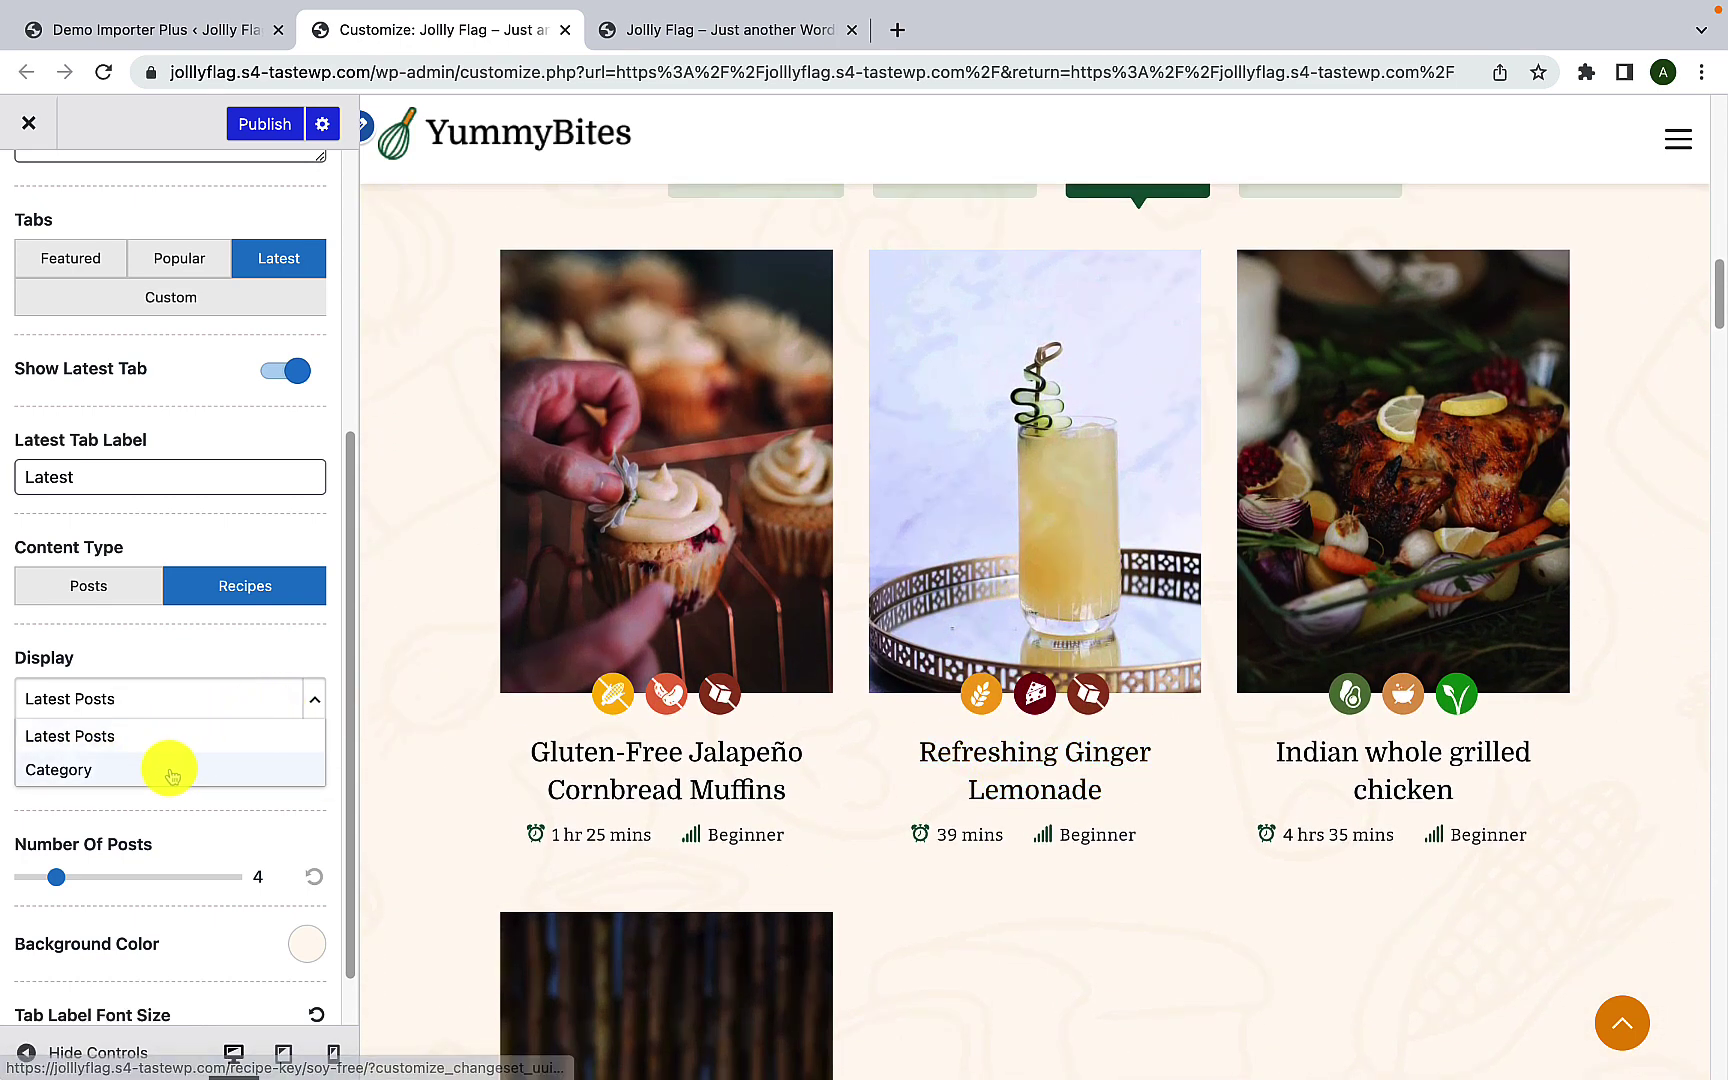
click(170, 770)
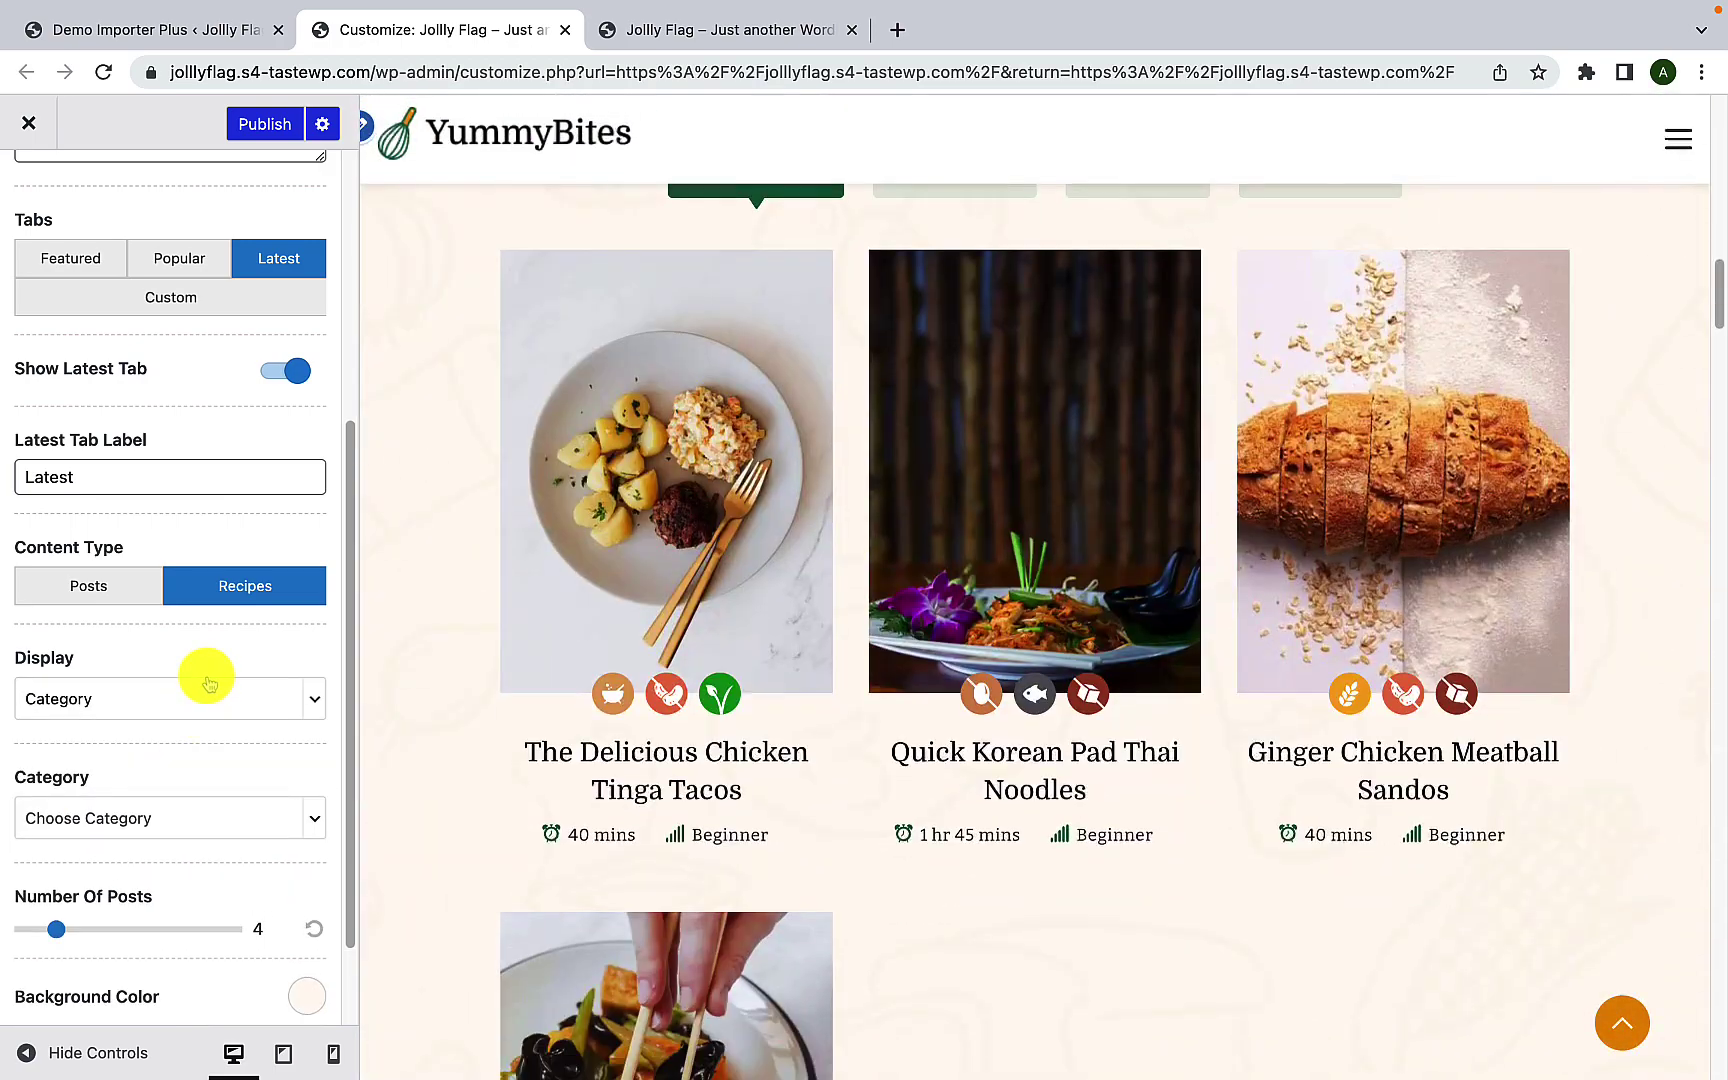
scroll(70, 820, down, 1)
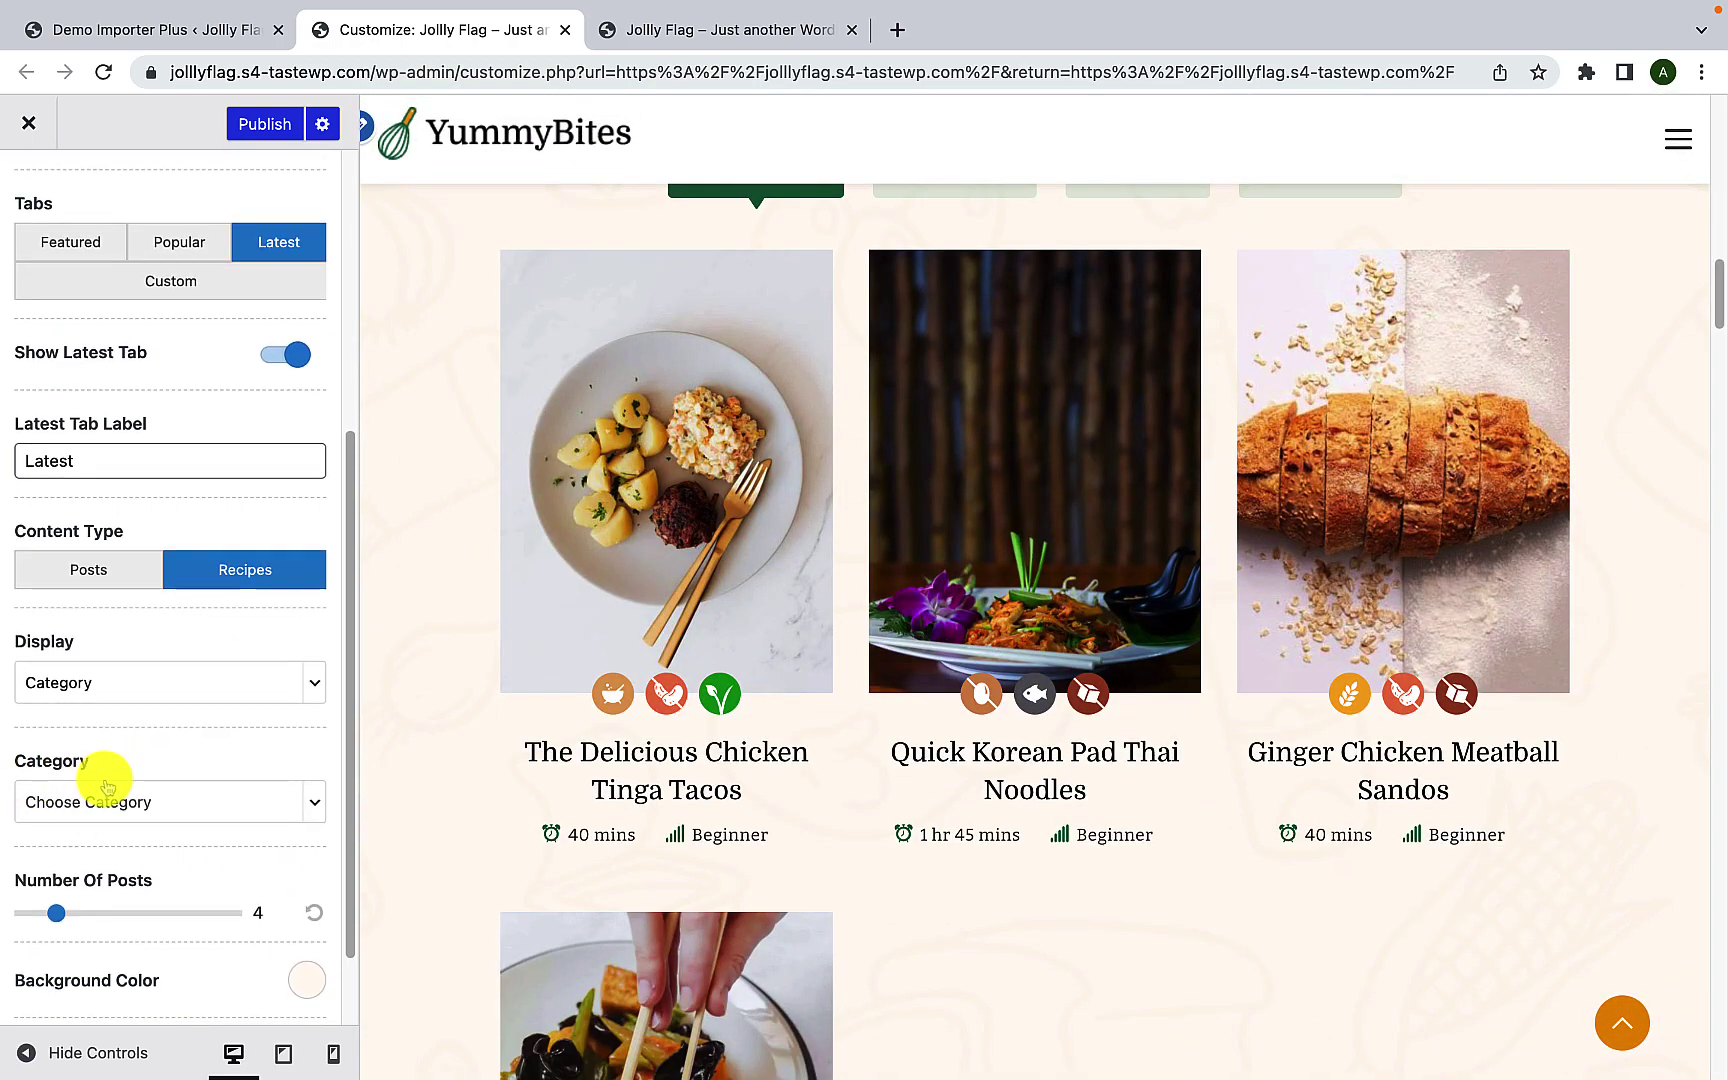
scroll(107, 787, down, 1)
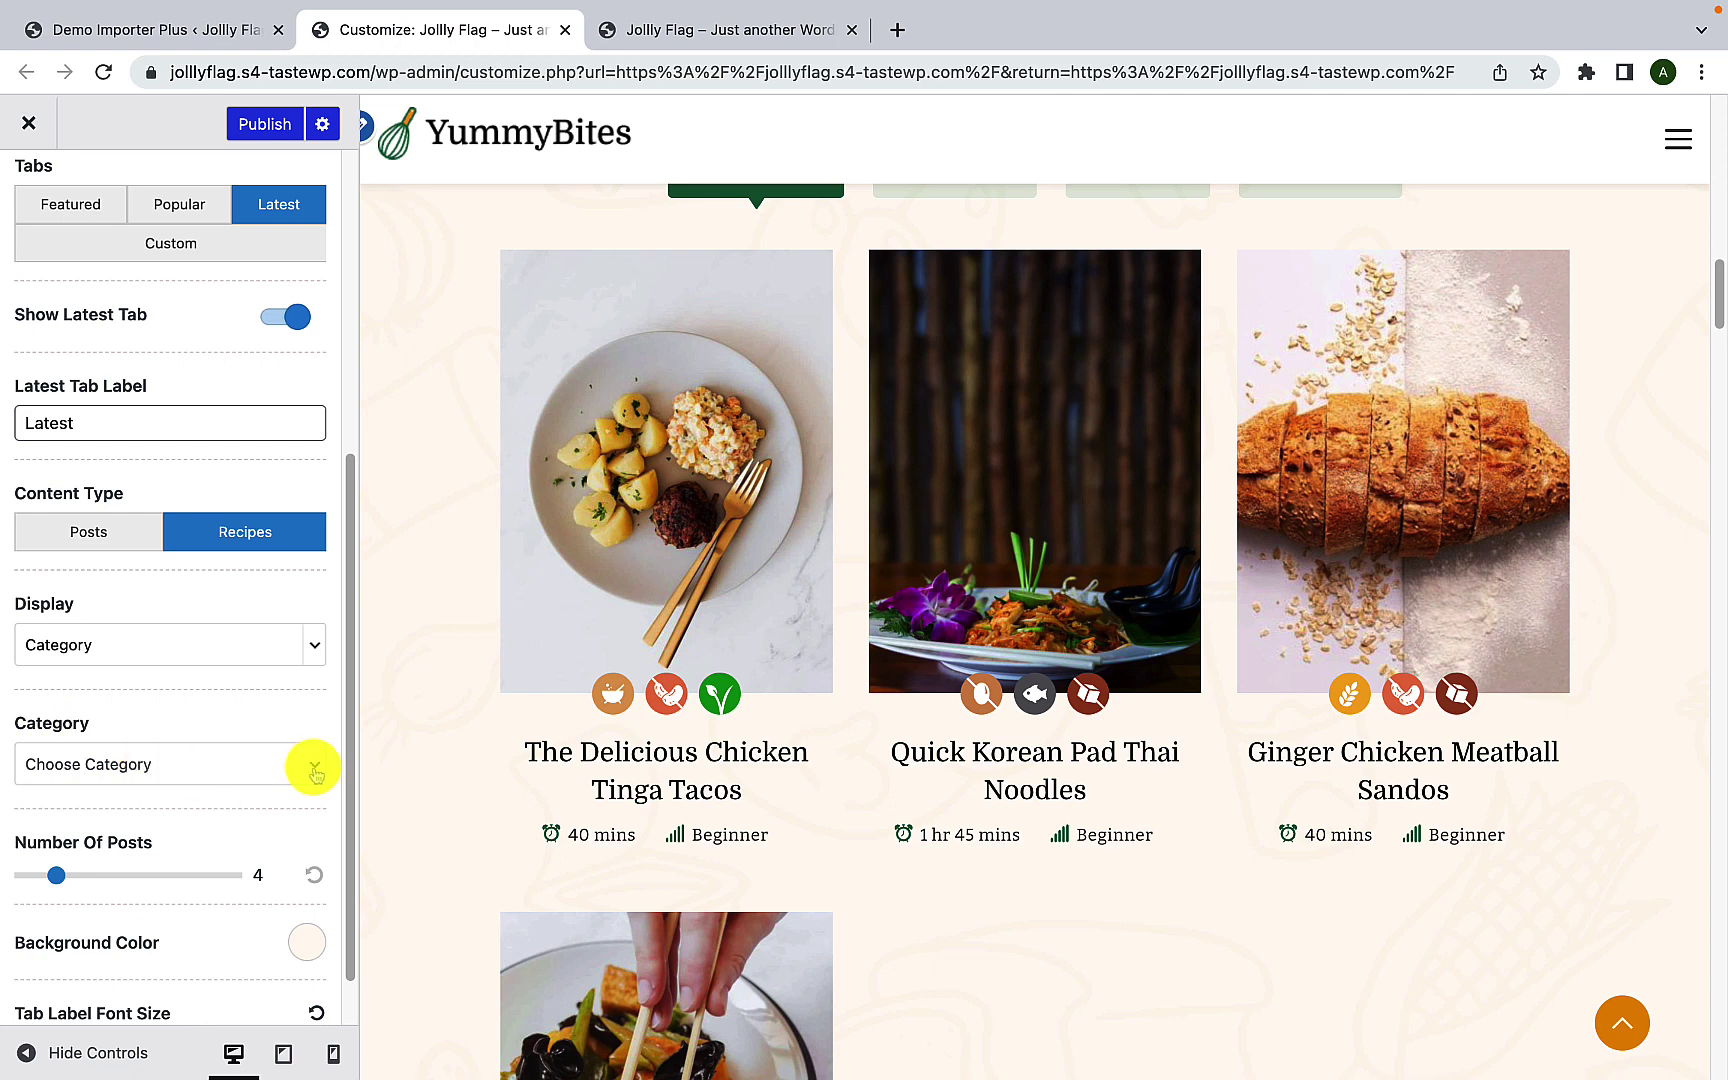
scroll(285, 770, down, 2)
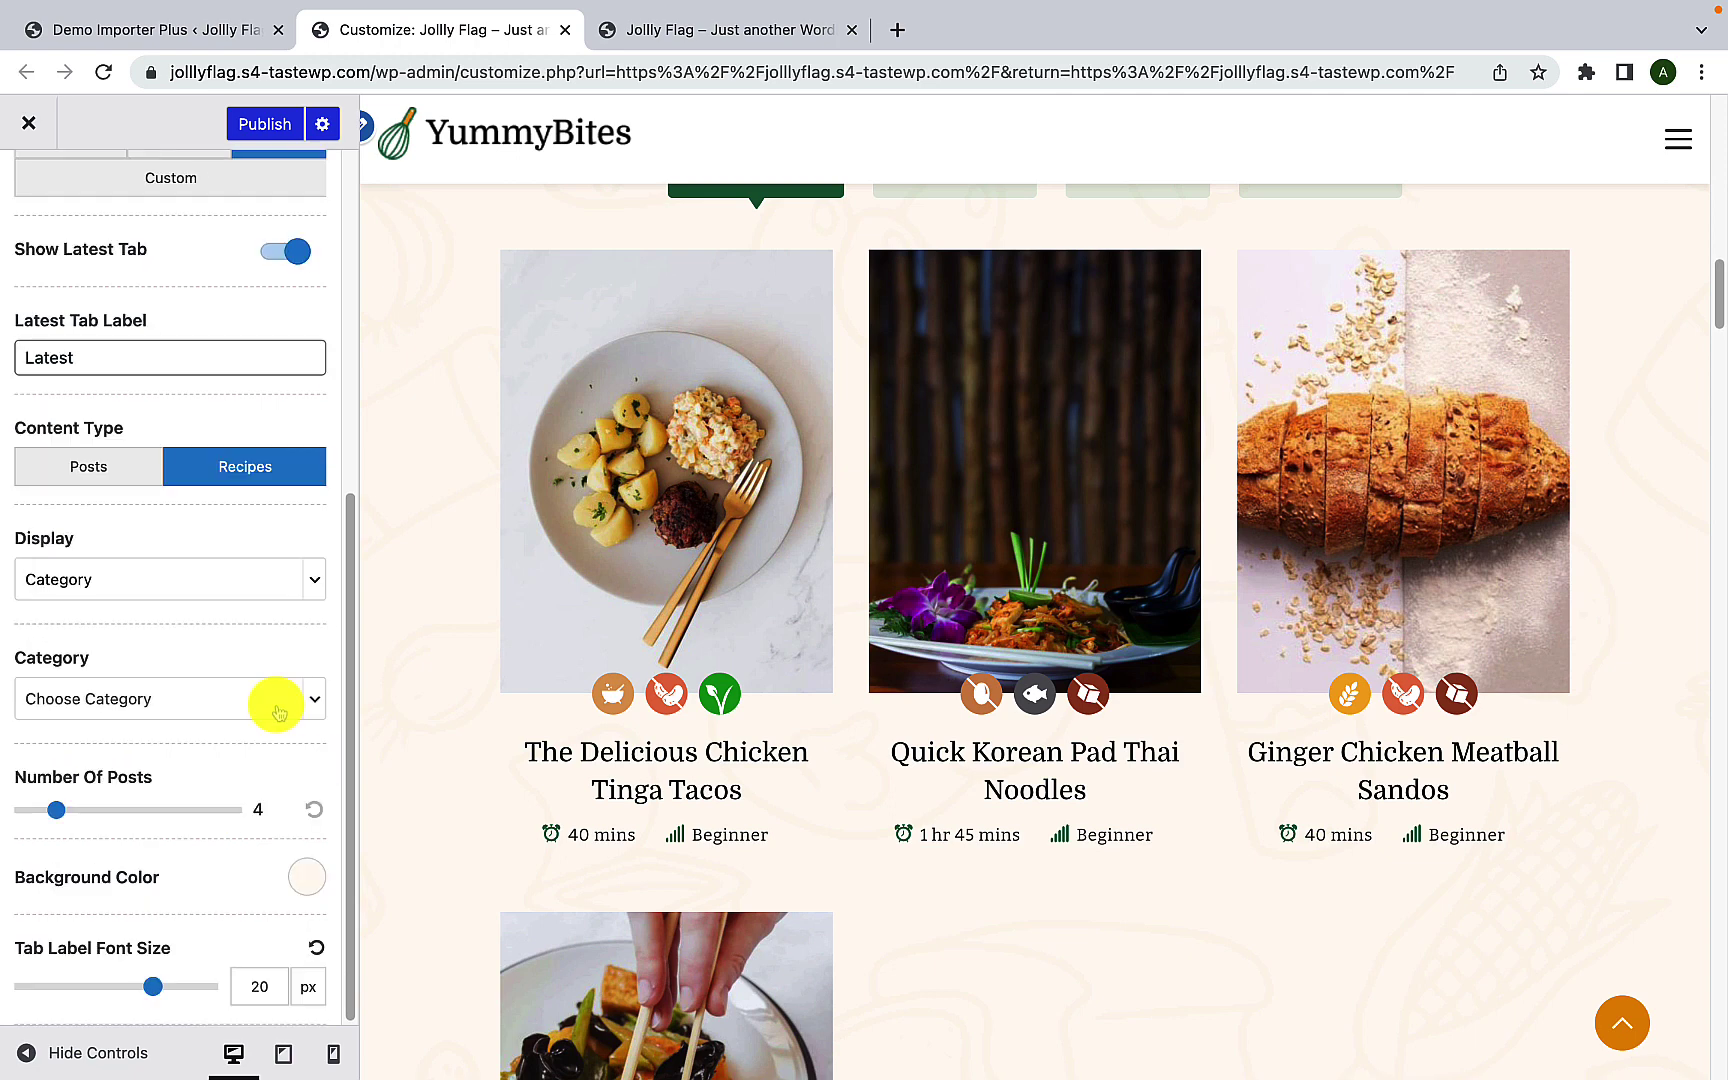
Step: Set the Latest tab's recipe category to Breakfast and review that tab's recipes in the preview
click(279, 710)
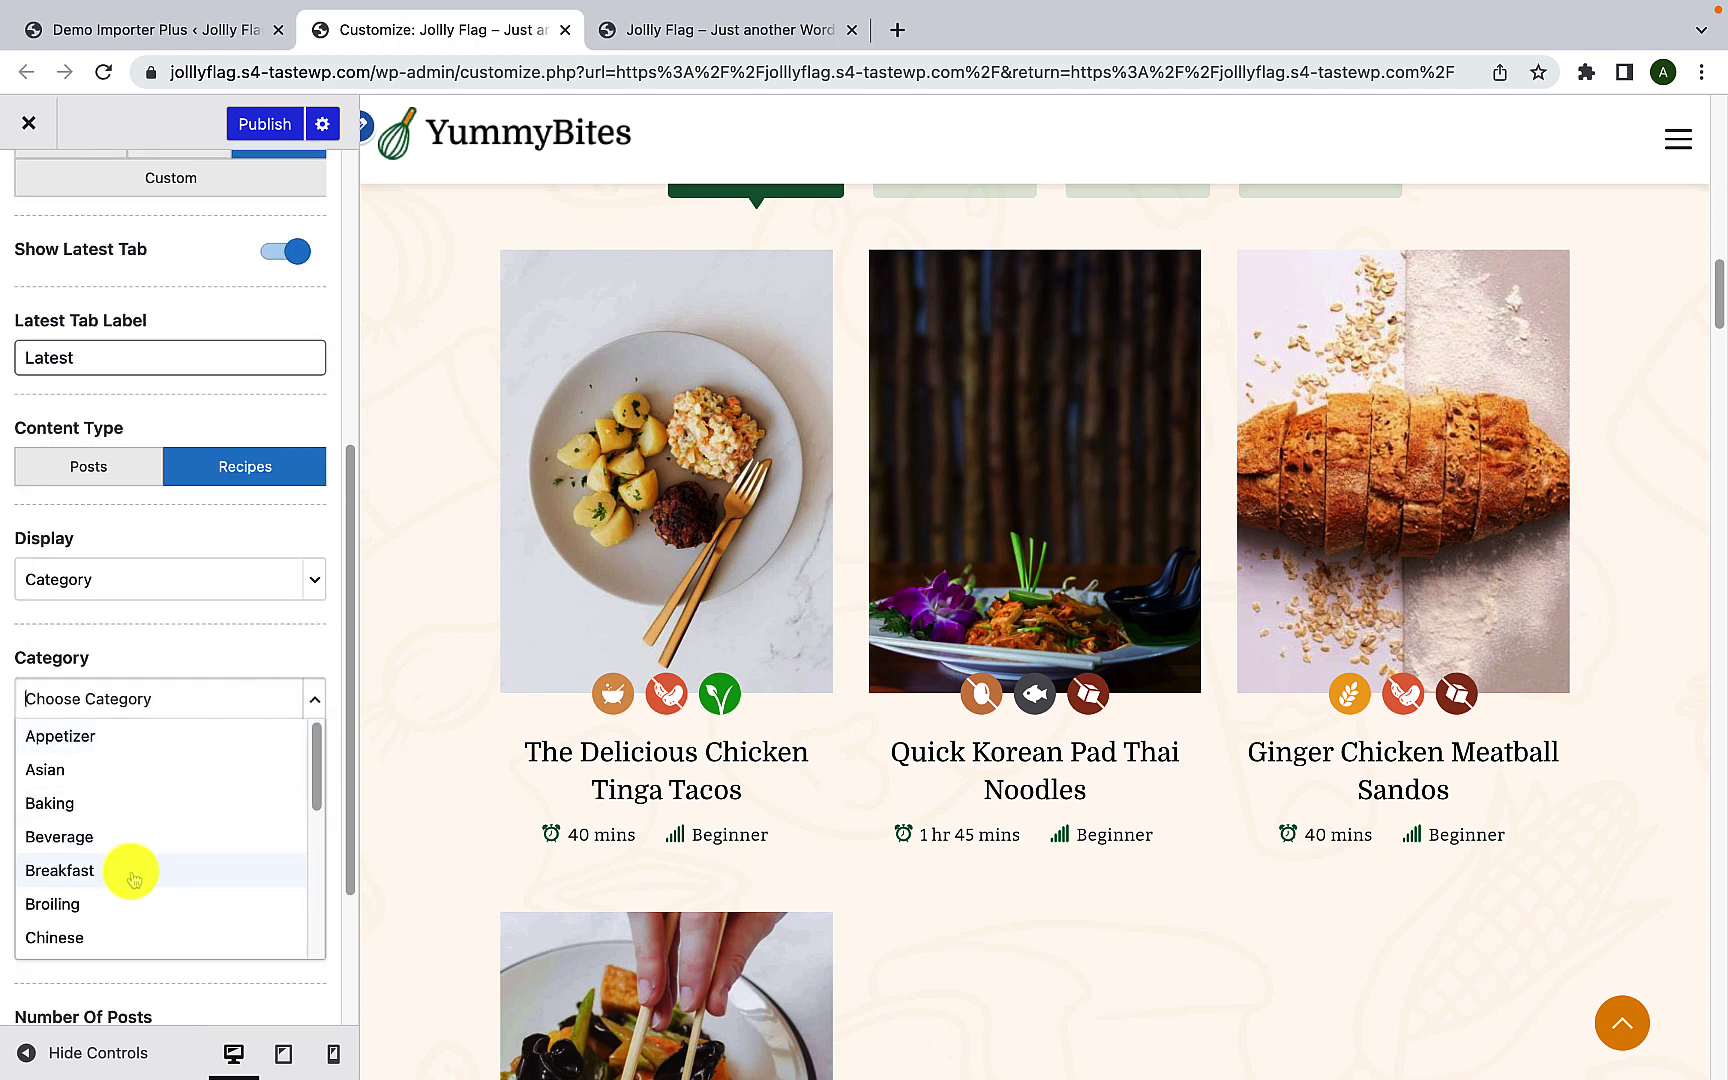
scroll(128, 875, down, 3)
scroll(135, 890, up, 3)
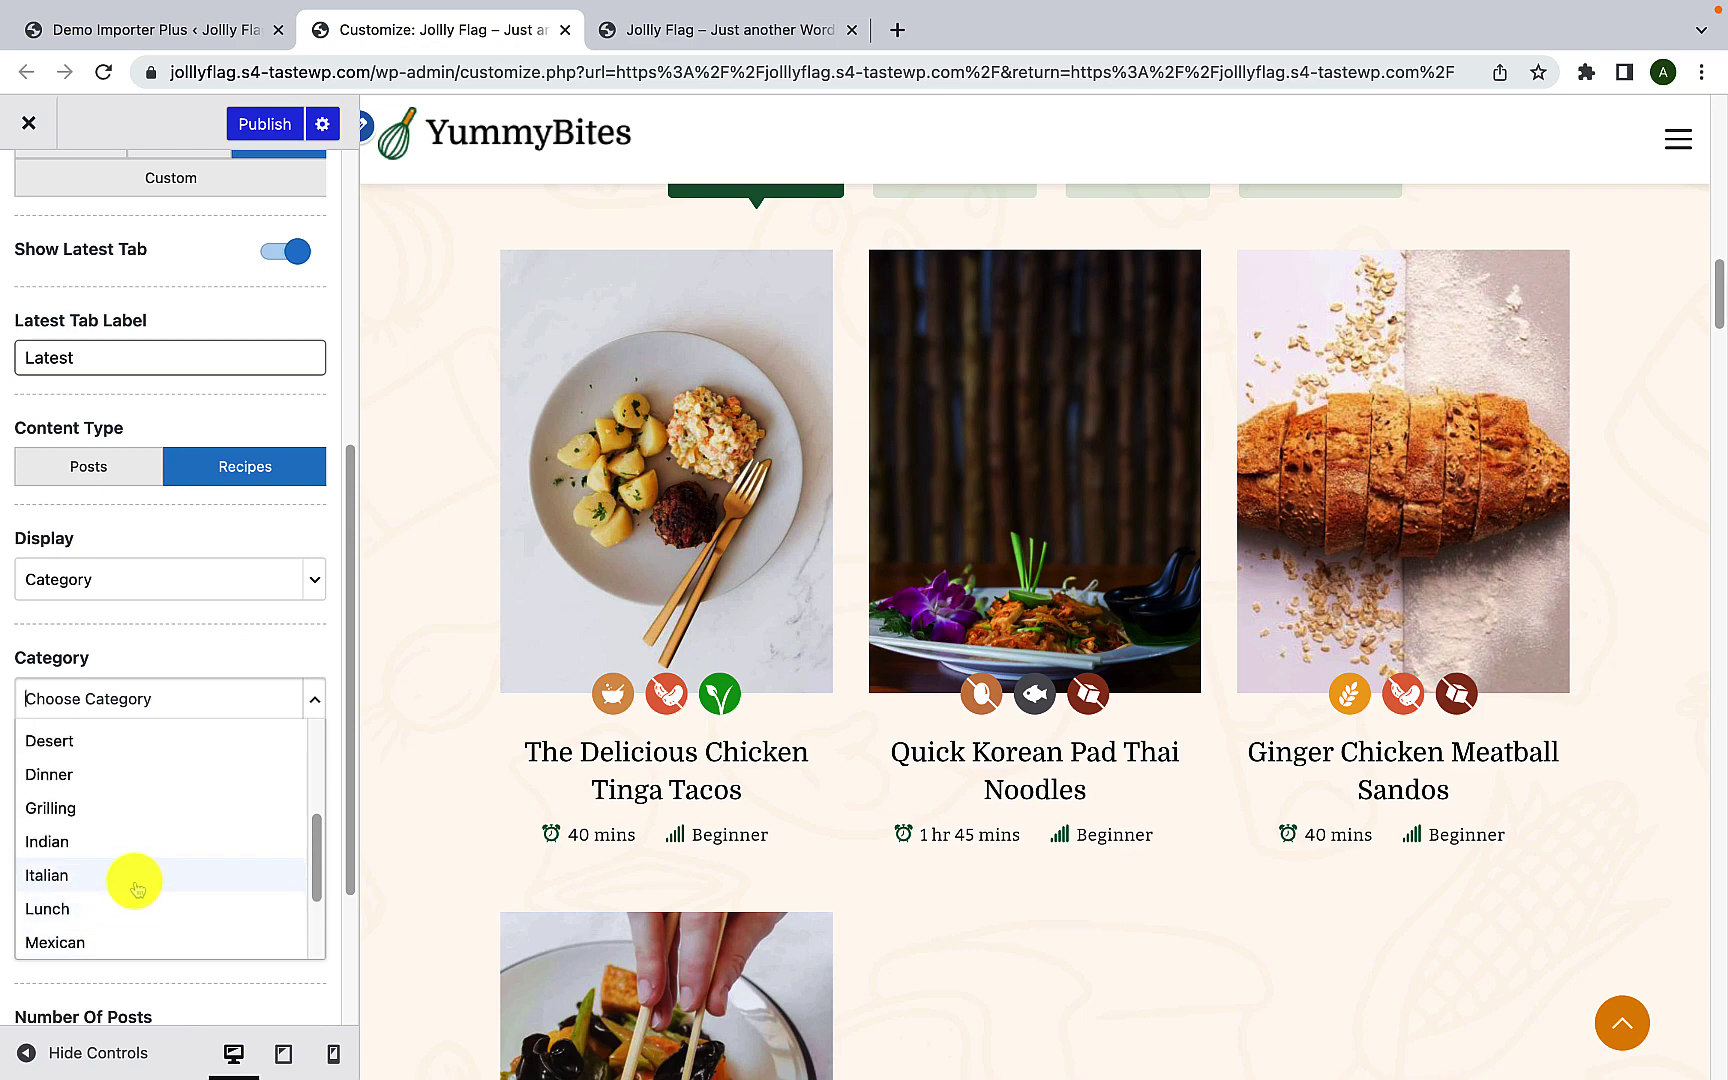
click(137, 812)
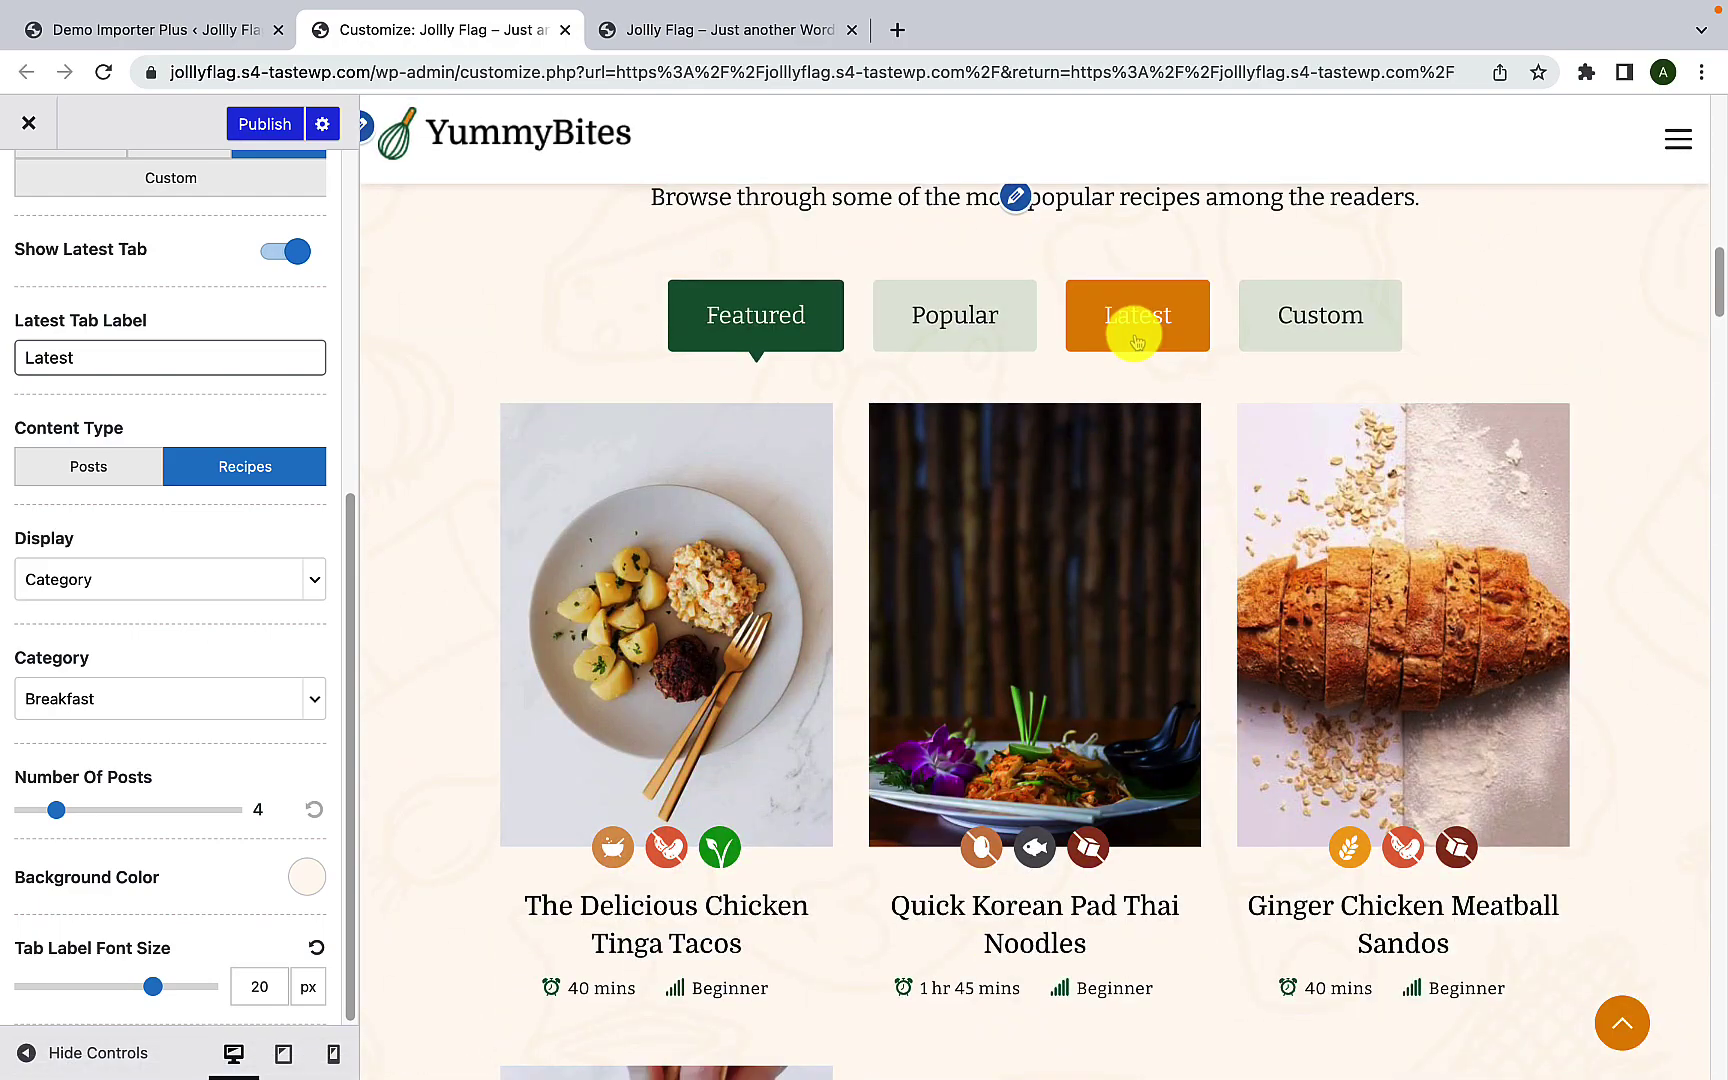
click(1137, 340)
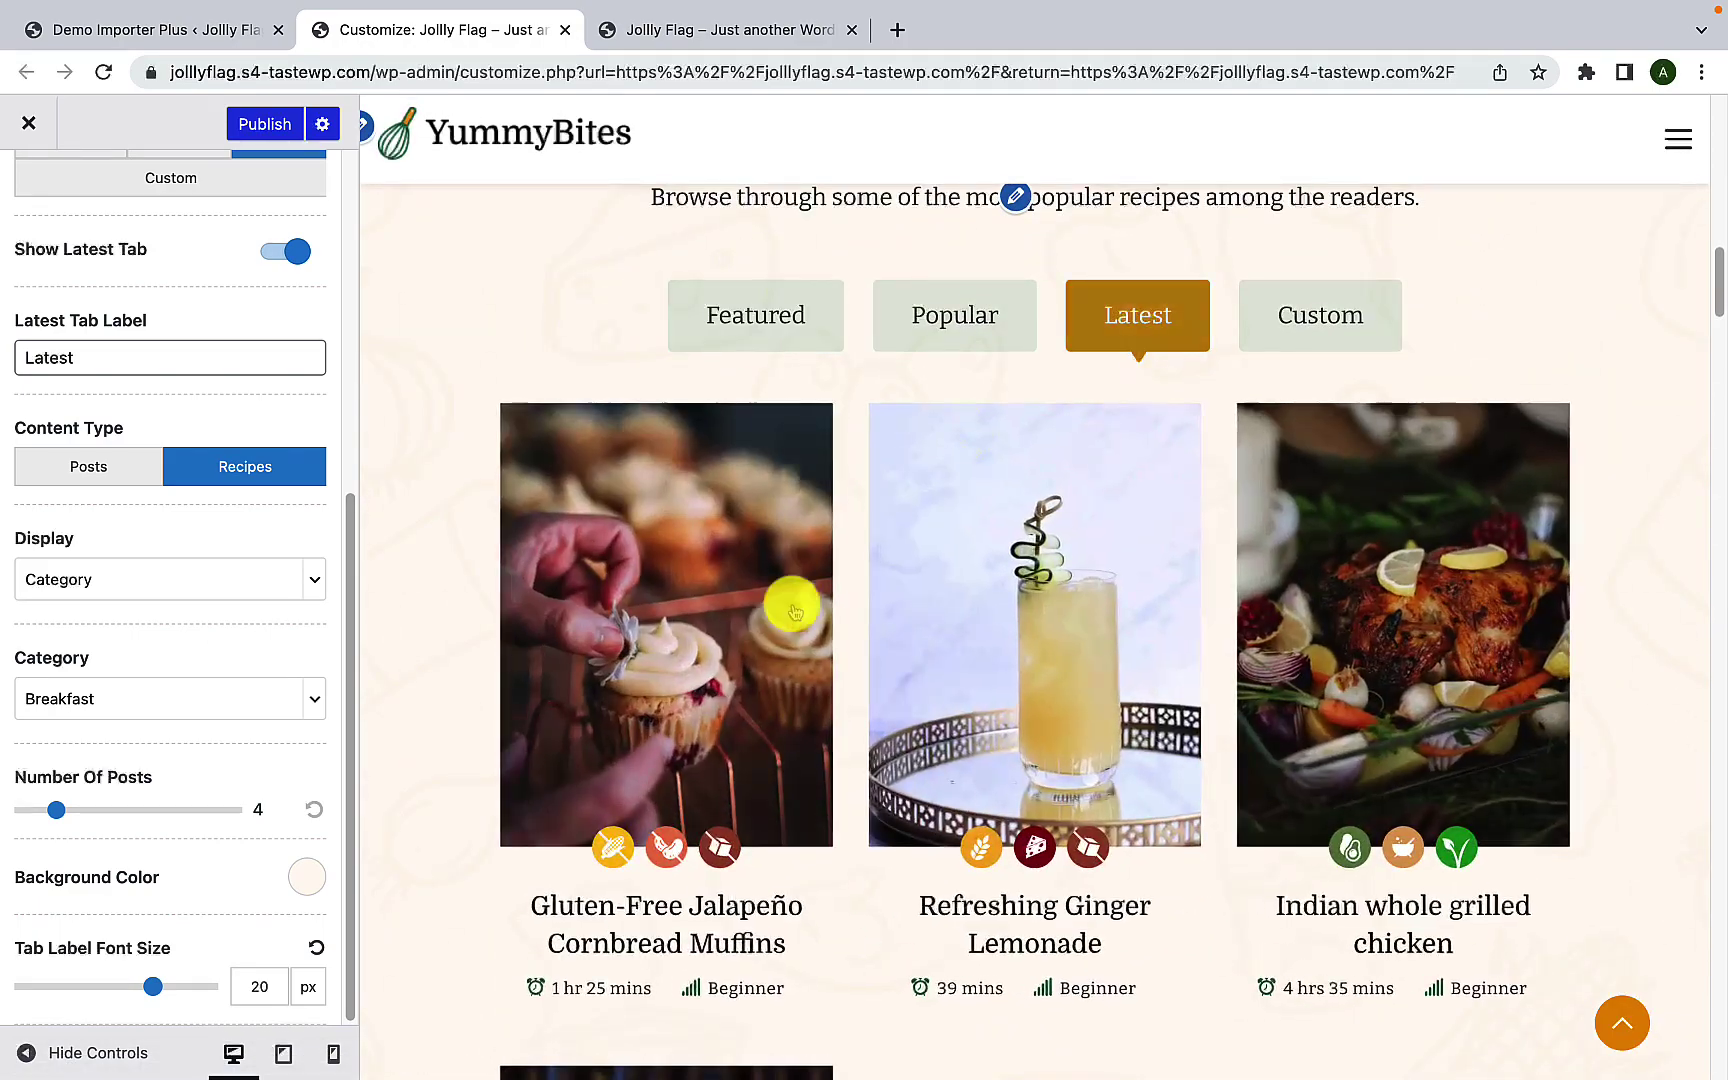
scroll(1146, 694, down, 3)
scroll(1290, 718, down, 4)
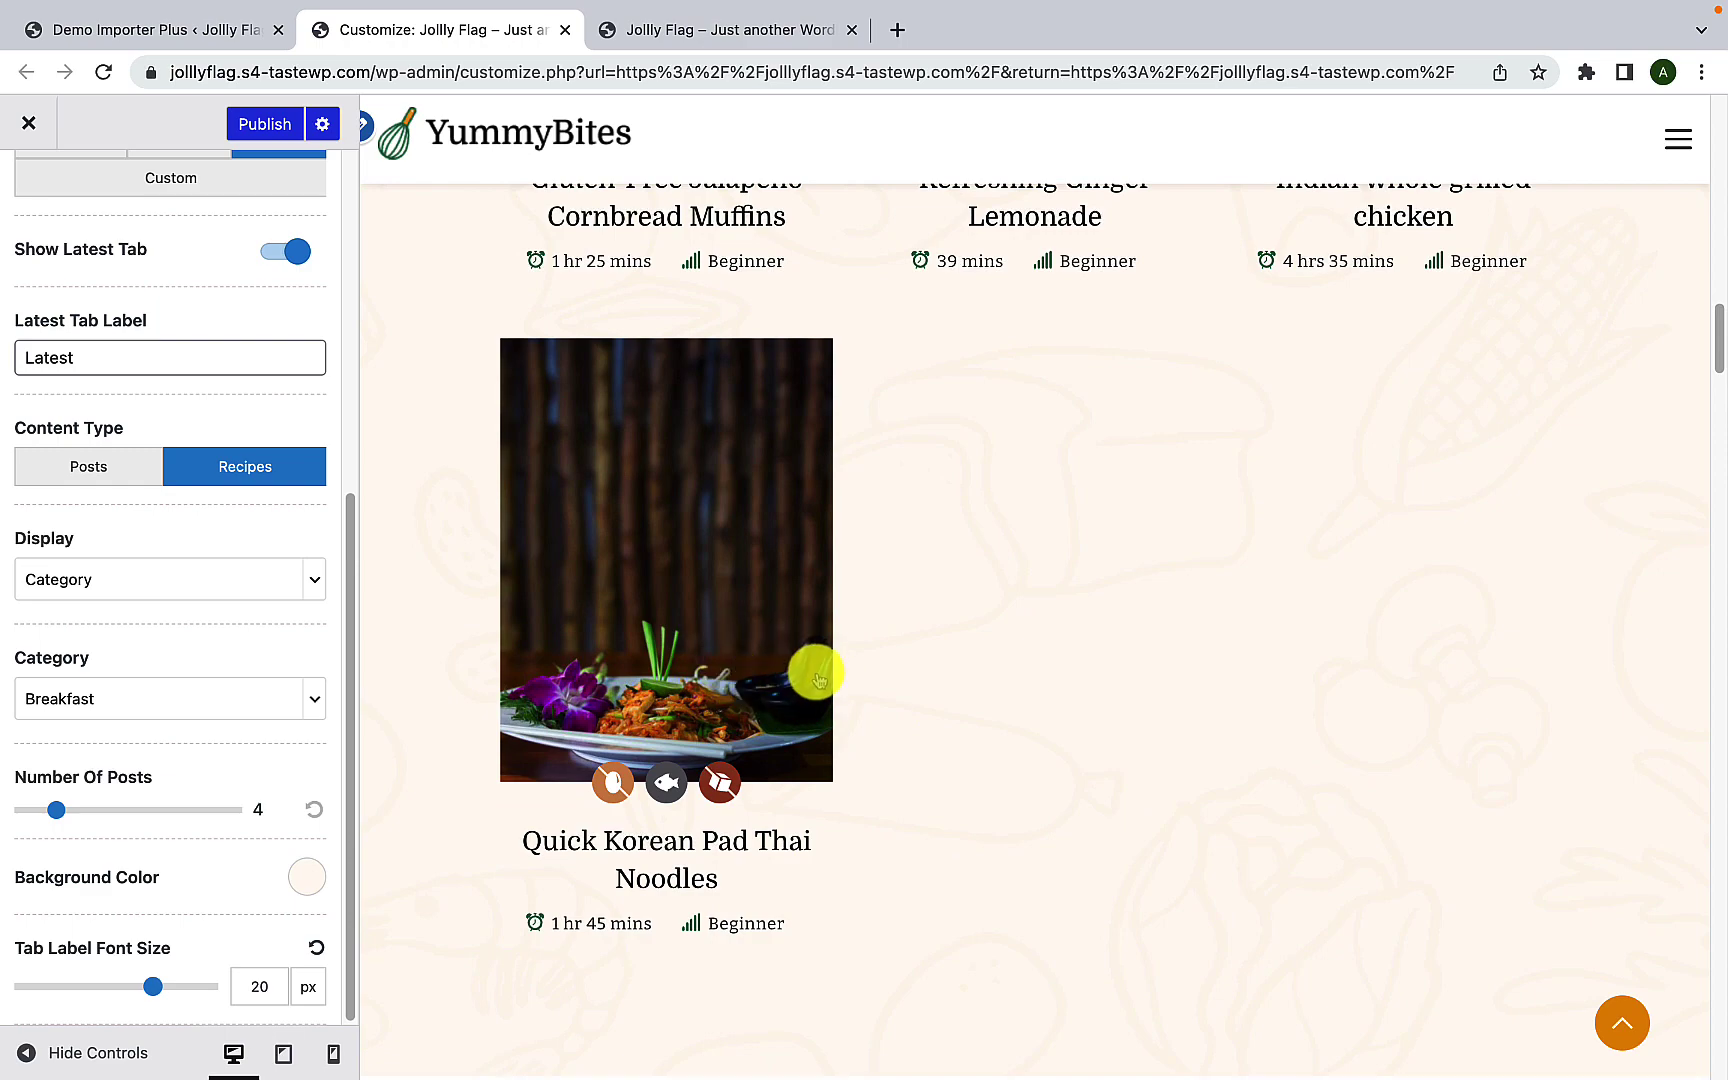
scroll(814, 671, up, 8)
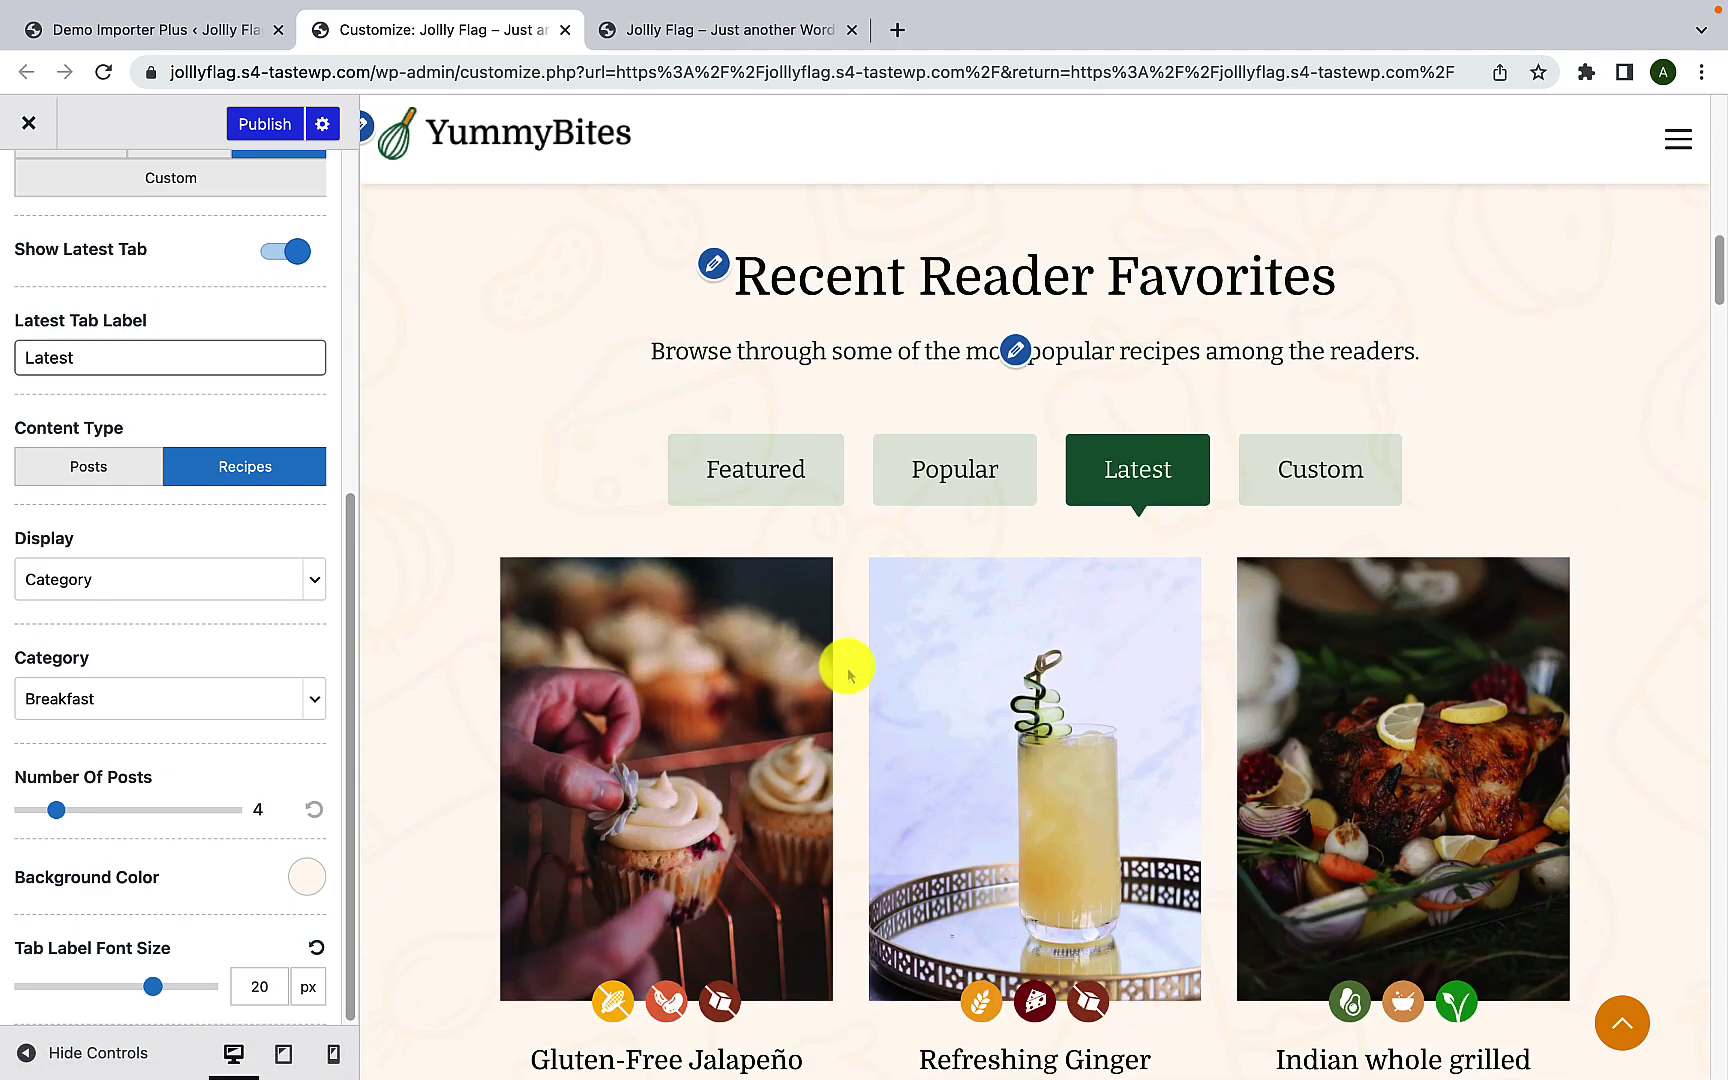
Step: Open the Custom tab's settings, show that tab in the preview, and select its label text
scroll(116, 571, up, 2)
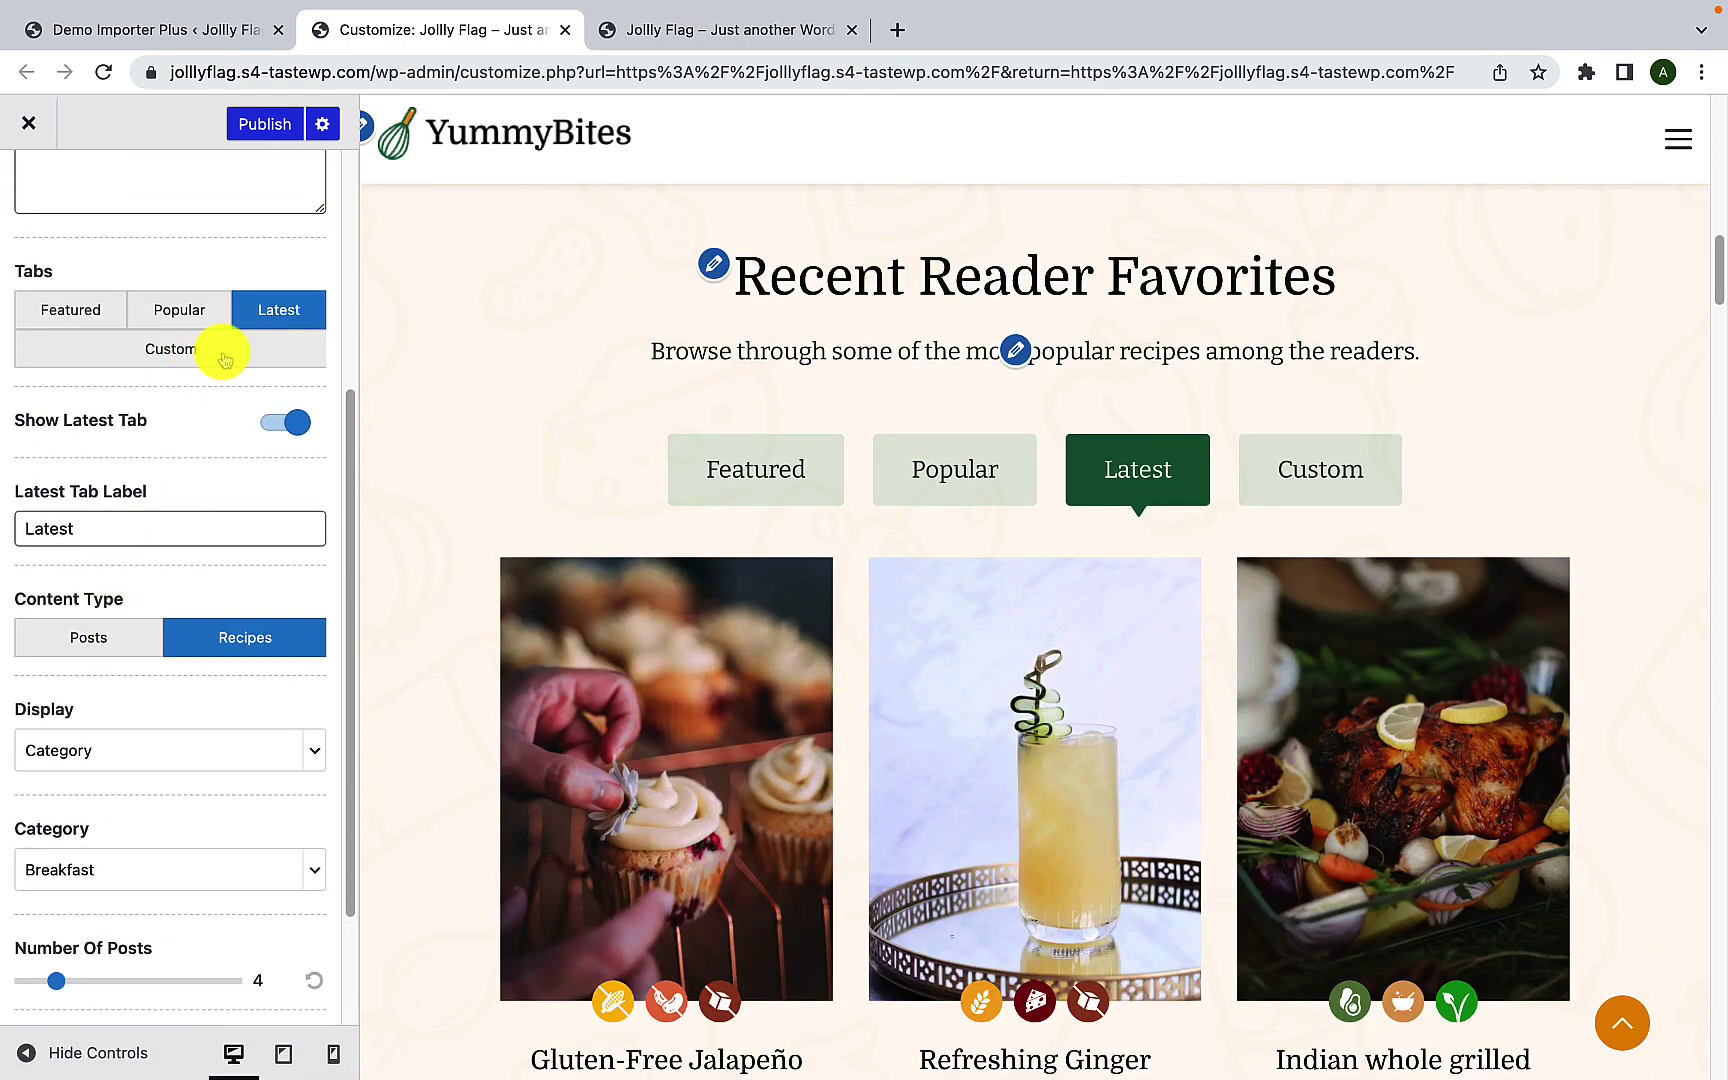
click(223, 355)
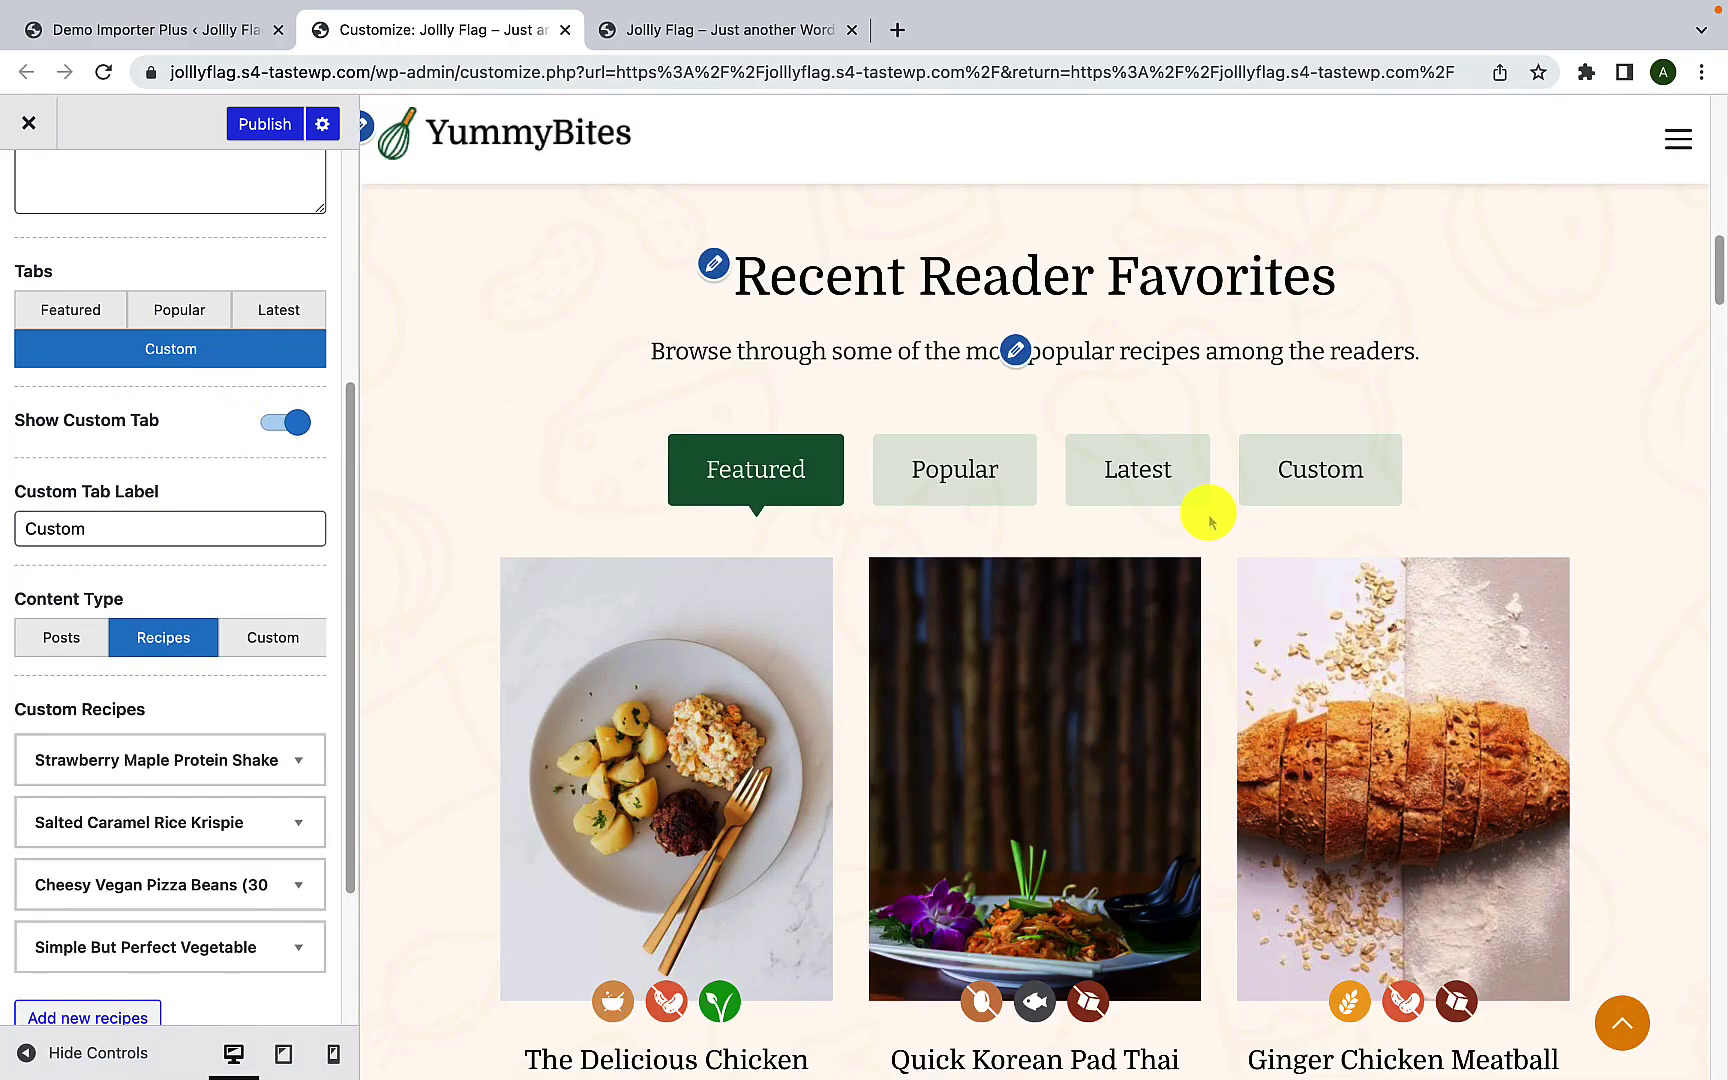
click(1292, 484)
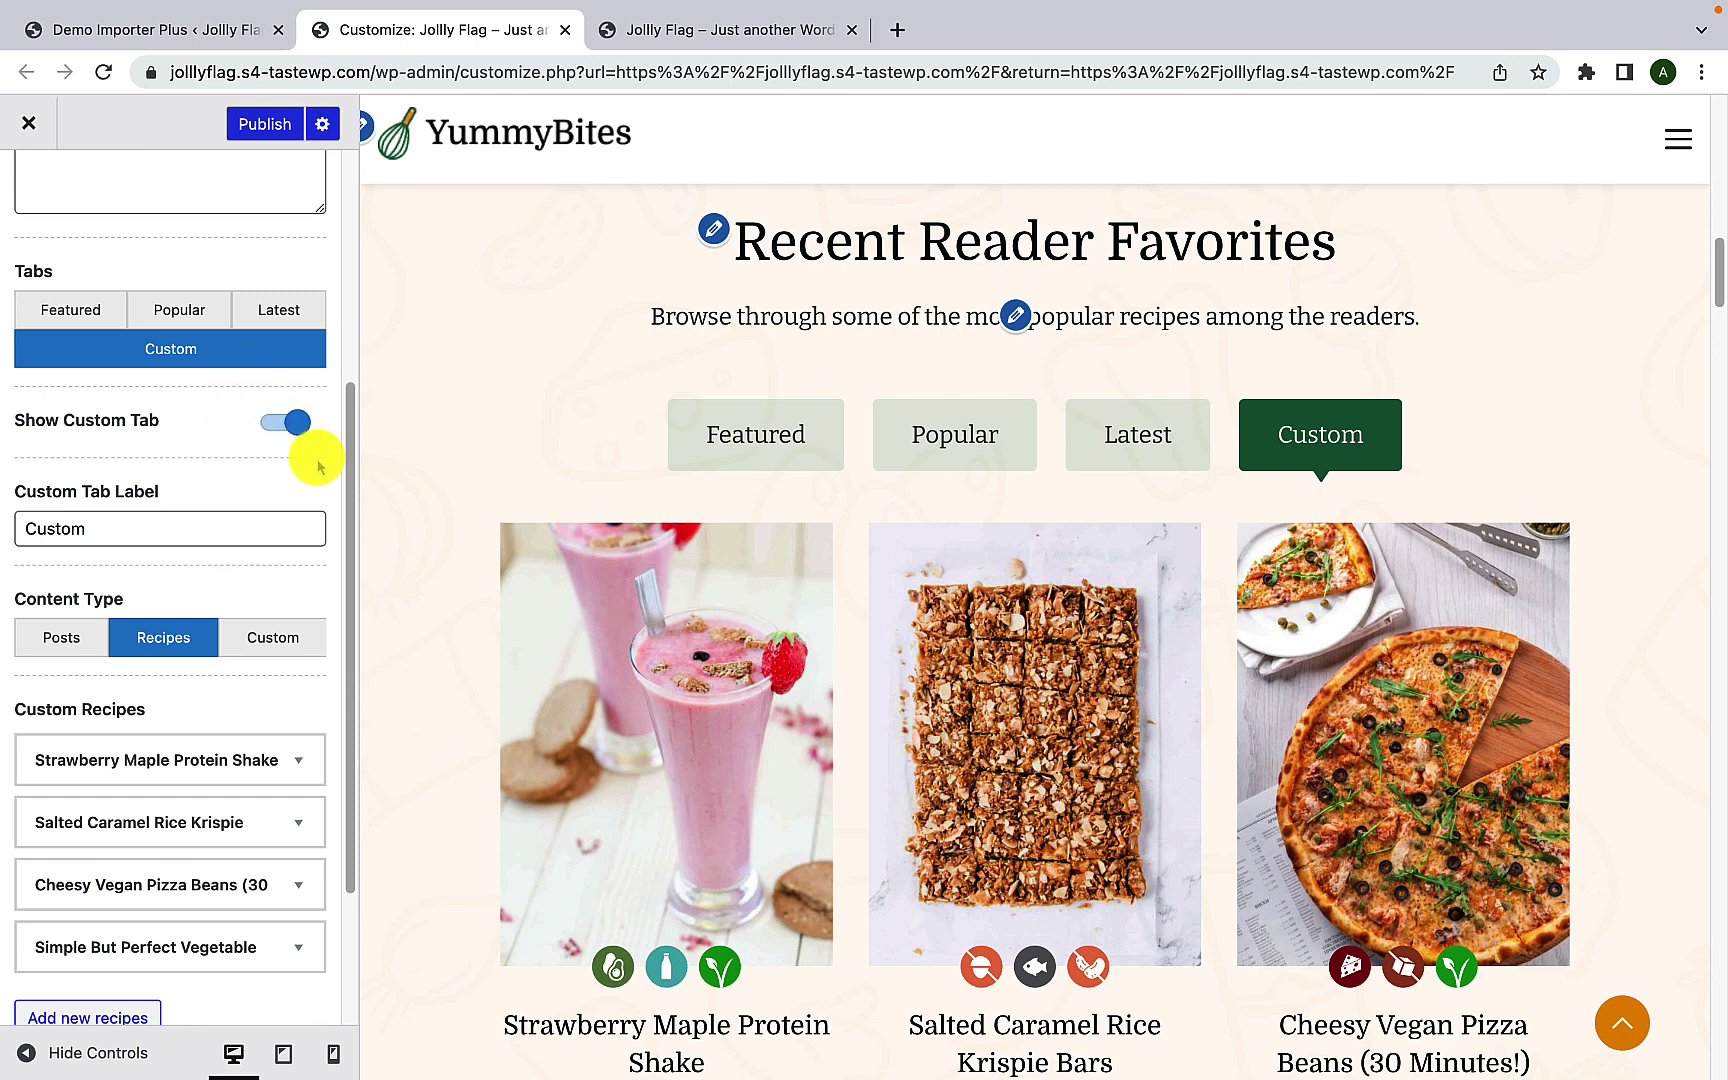
scroll(320, 465, down, 1)
scroll(104, 500, down, 2)
drag(96, 481, 8, 493)
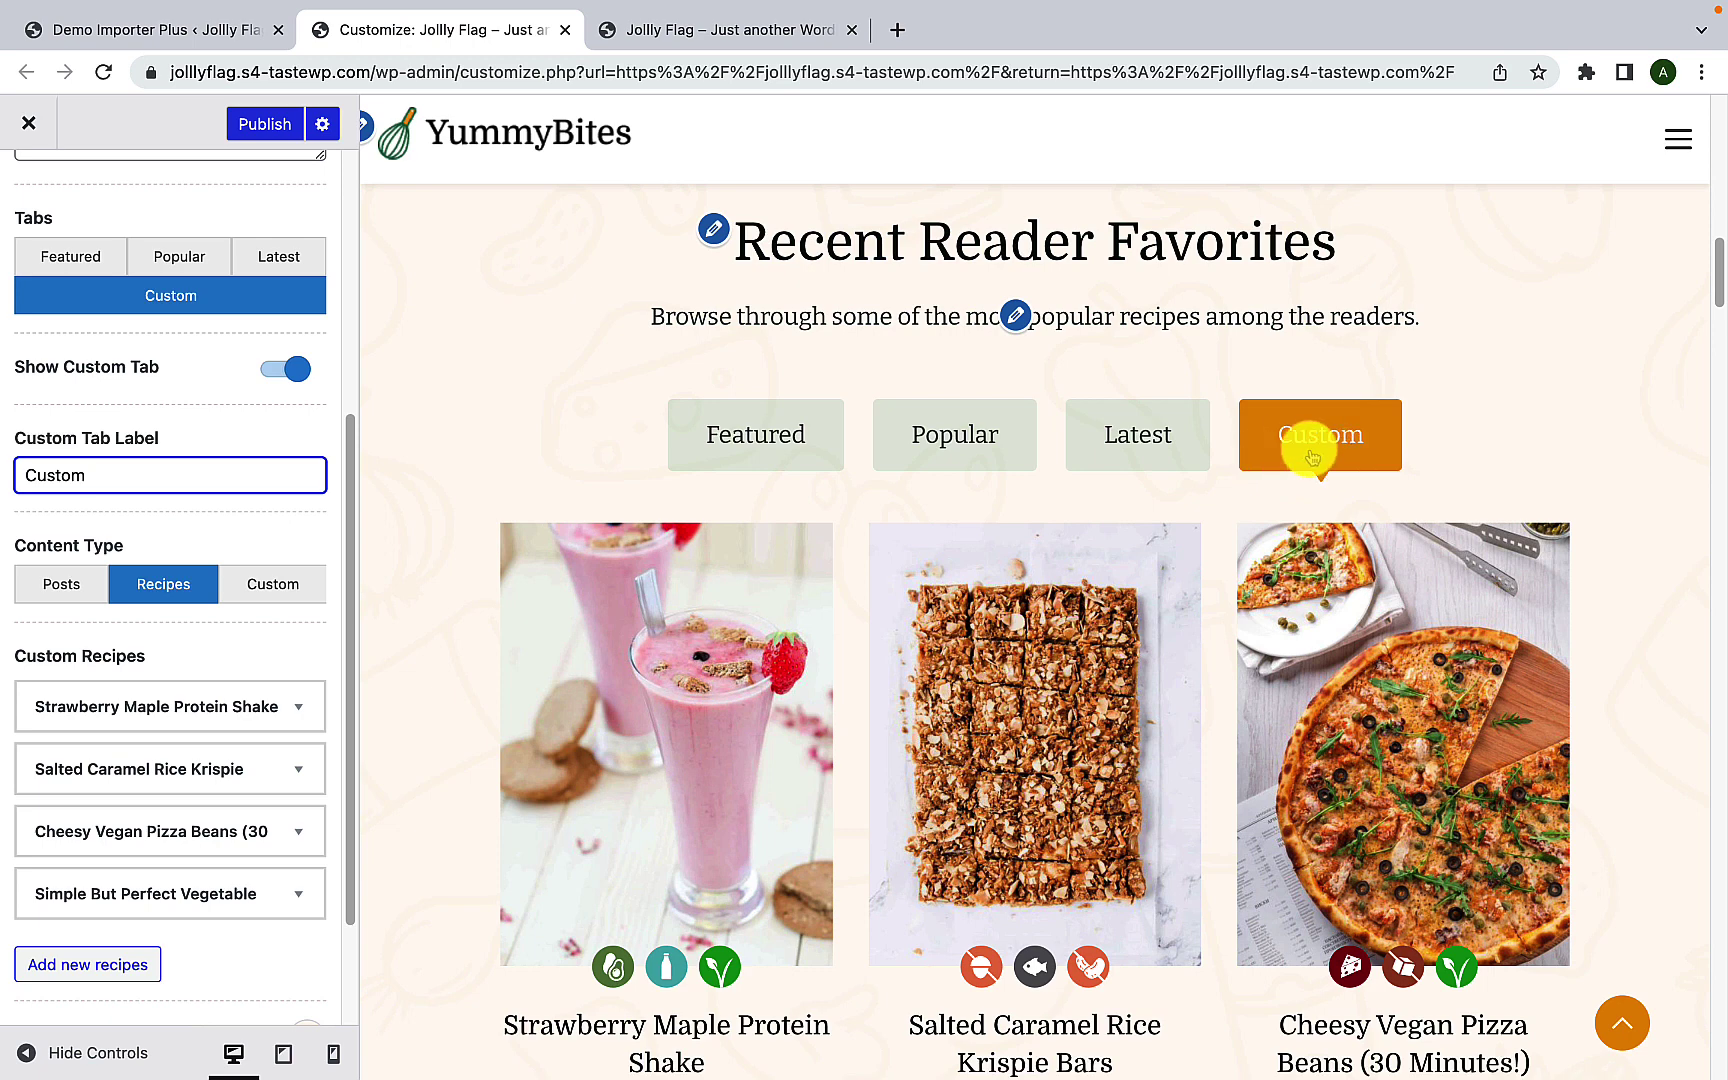
Step: Set the Custom tab's content type to Posts, add the post "5 Secret Ingredients That Will Help You Make The Best Spaghetti", and preview it
scroll(247, 571, down, 3)
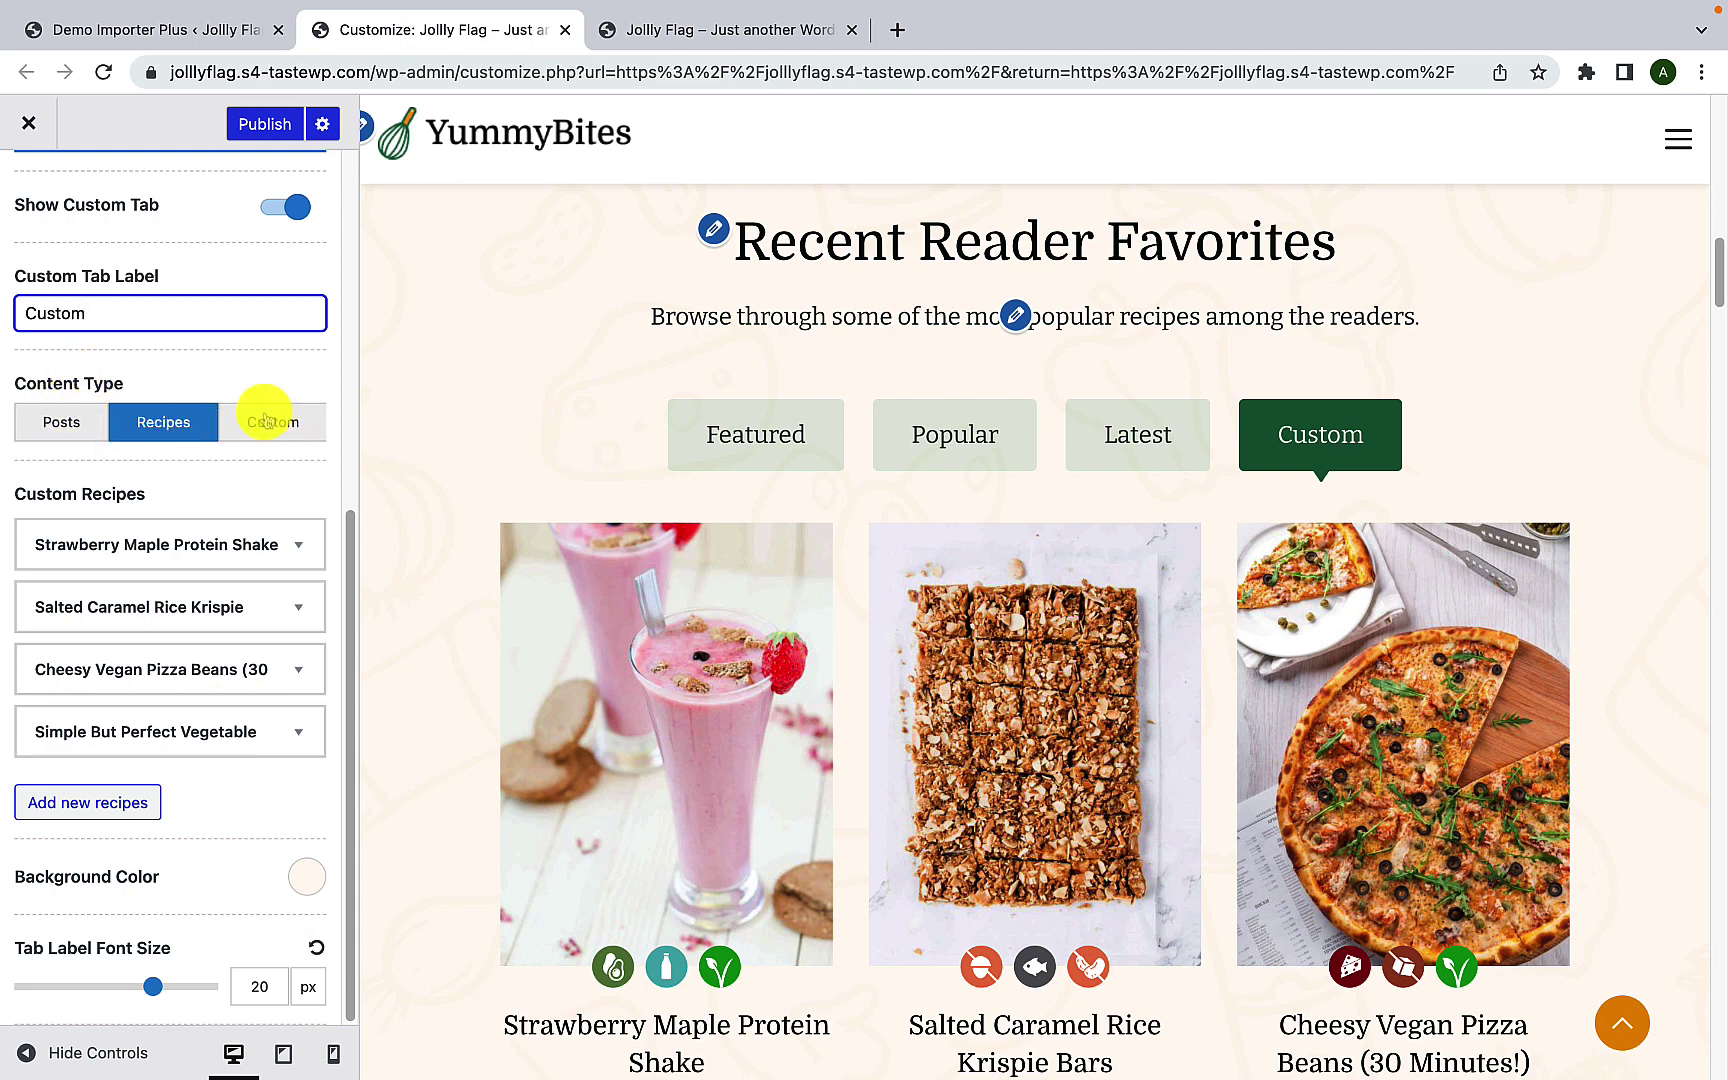
click(88, 430)
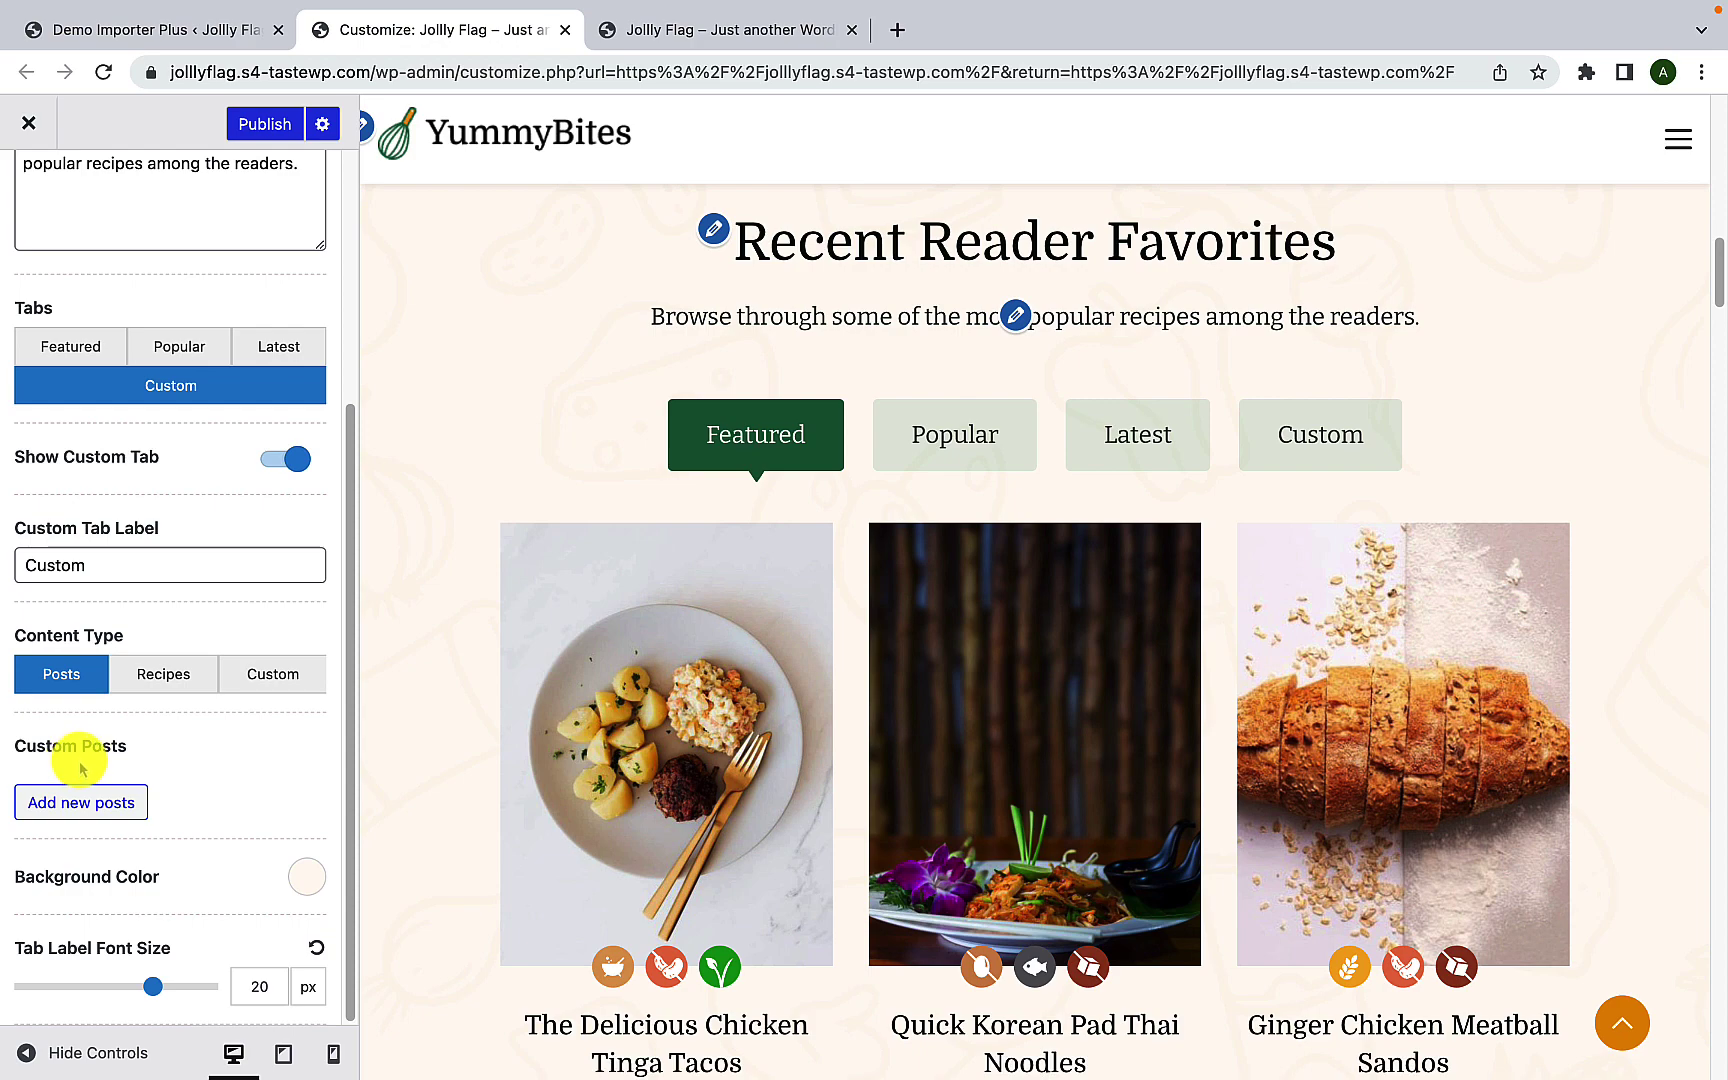
click(1345, 448)
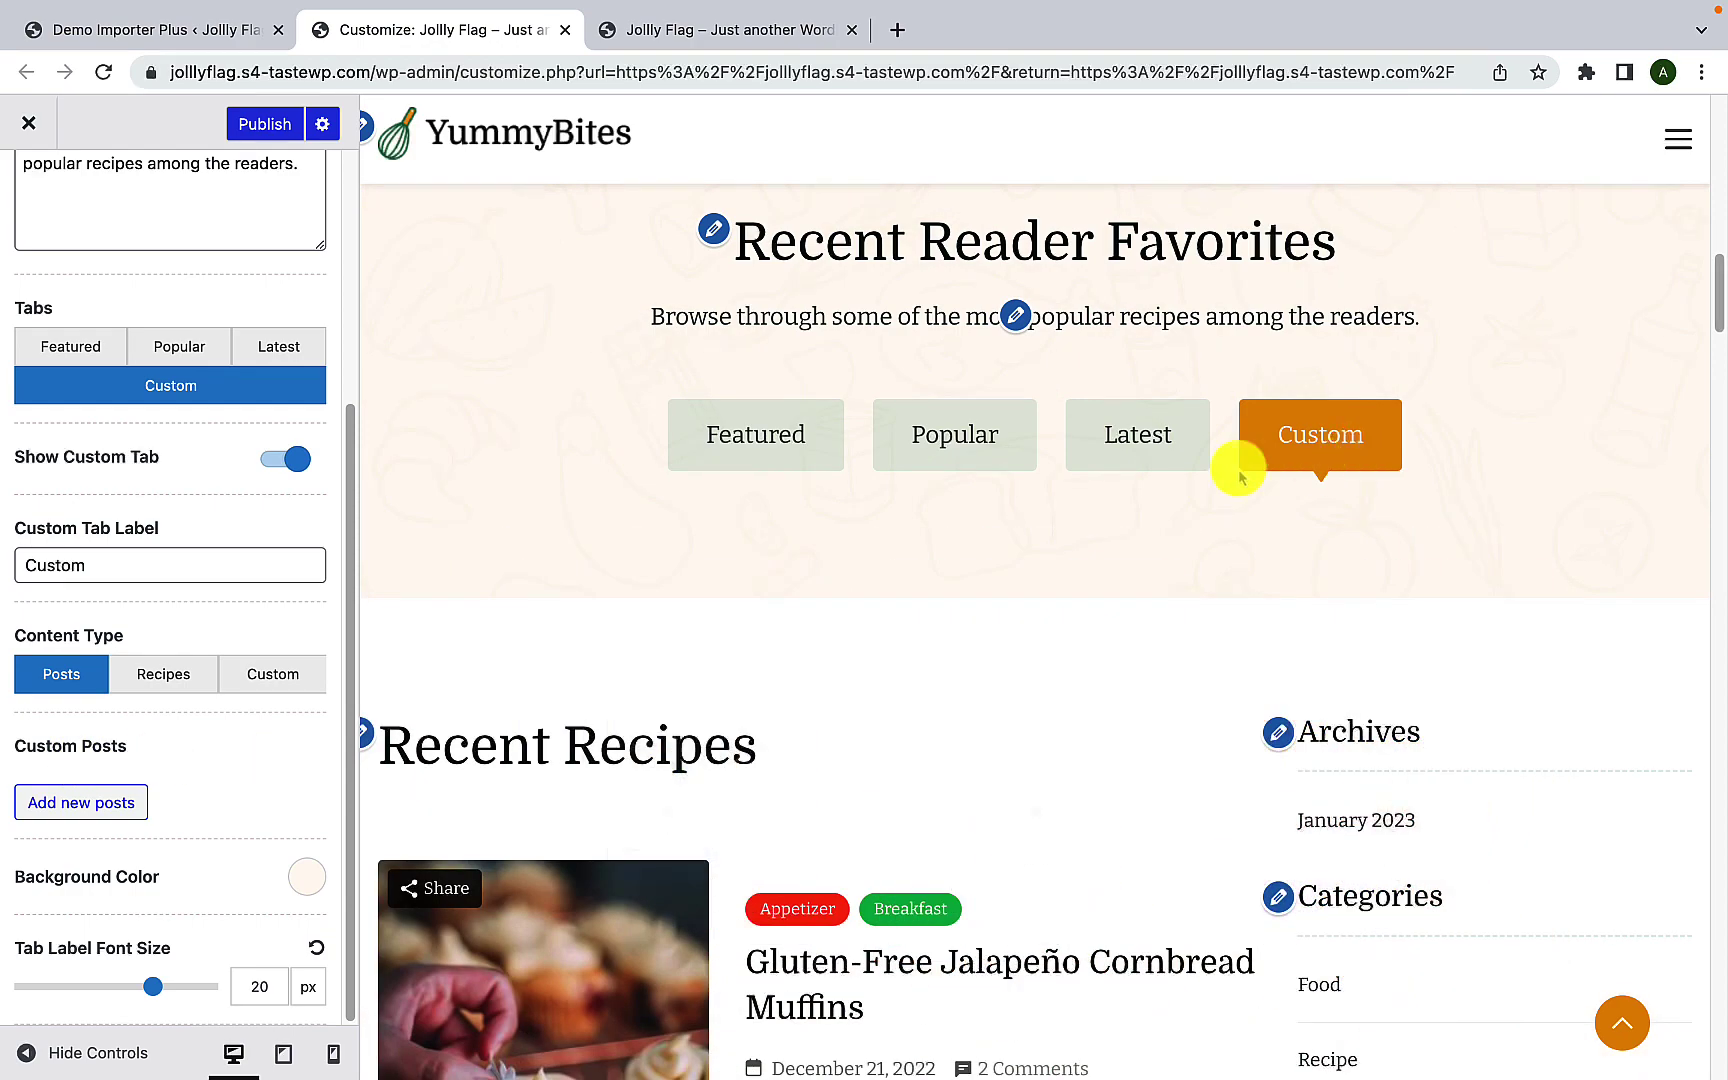
click(81, 803)
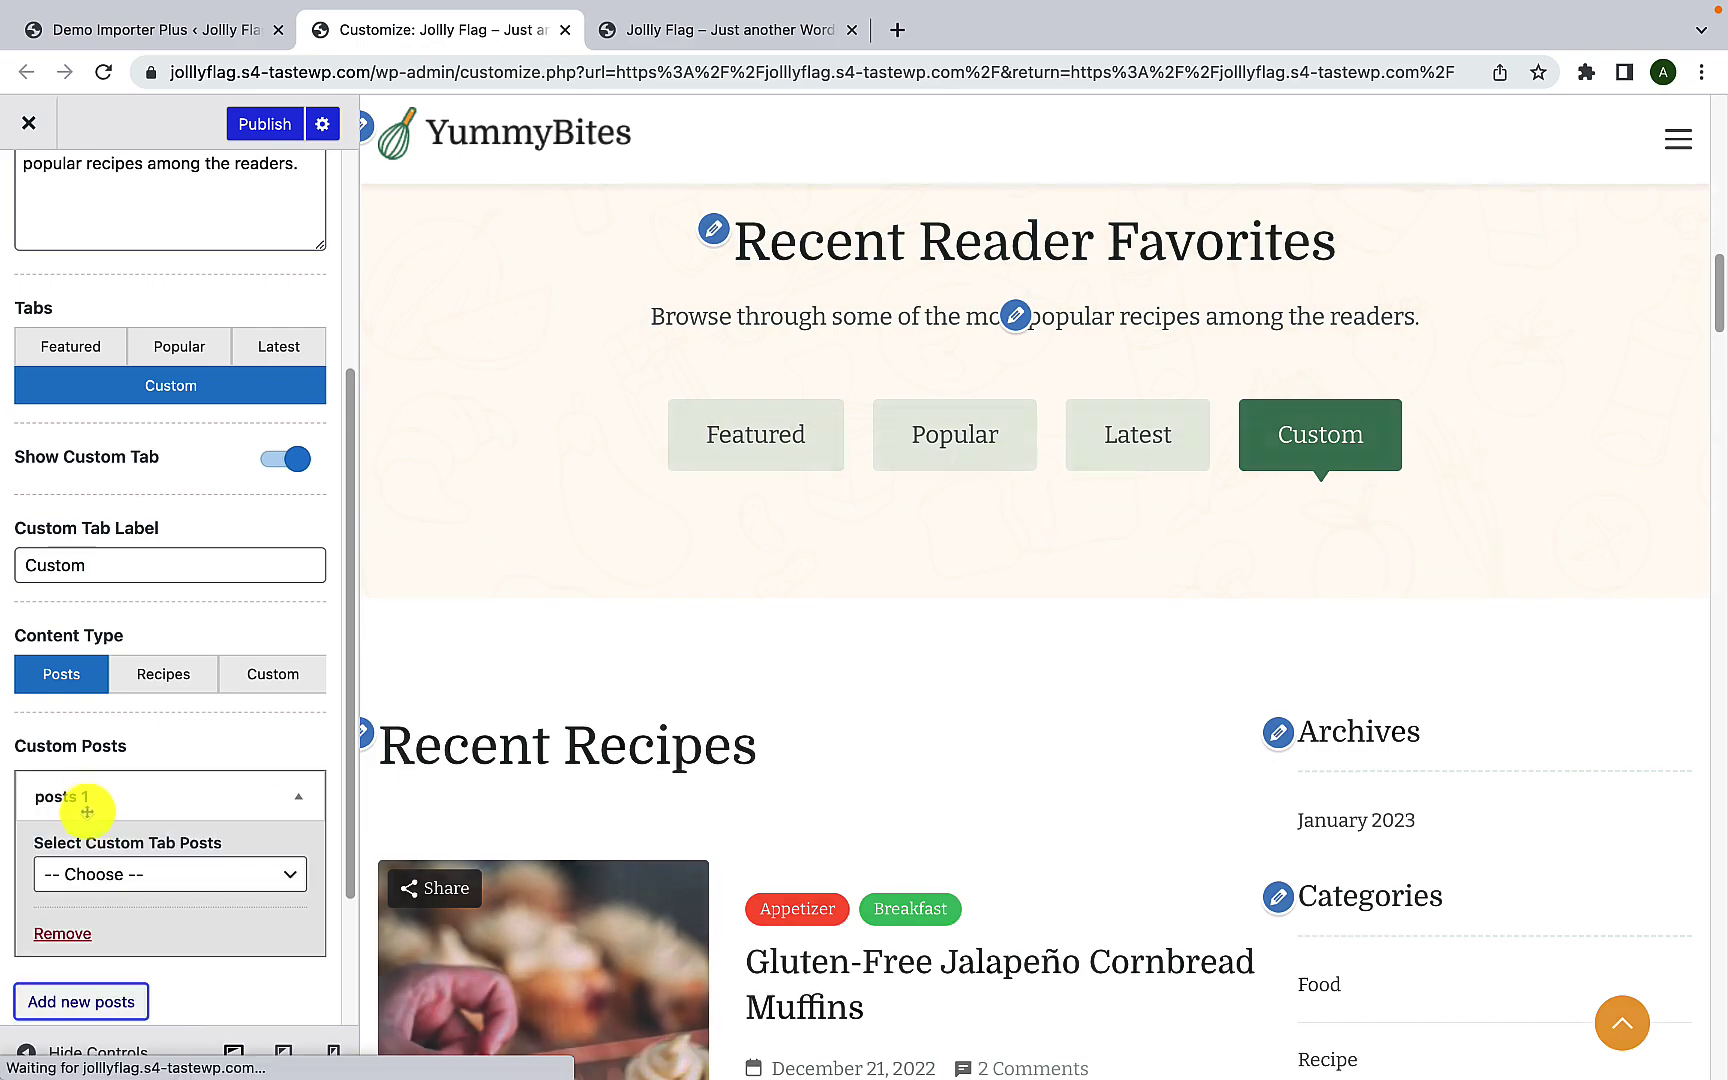
click(130, 836)
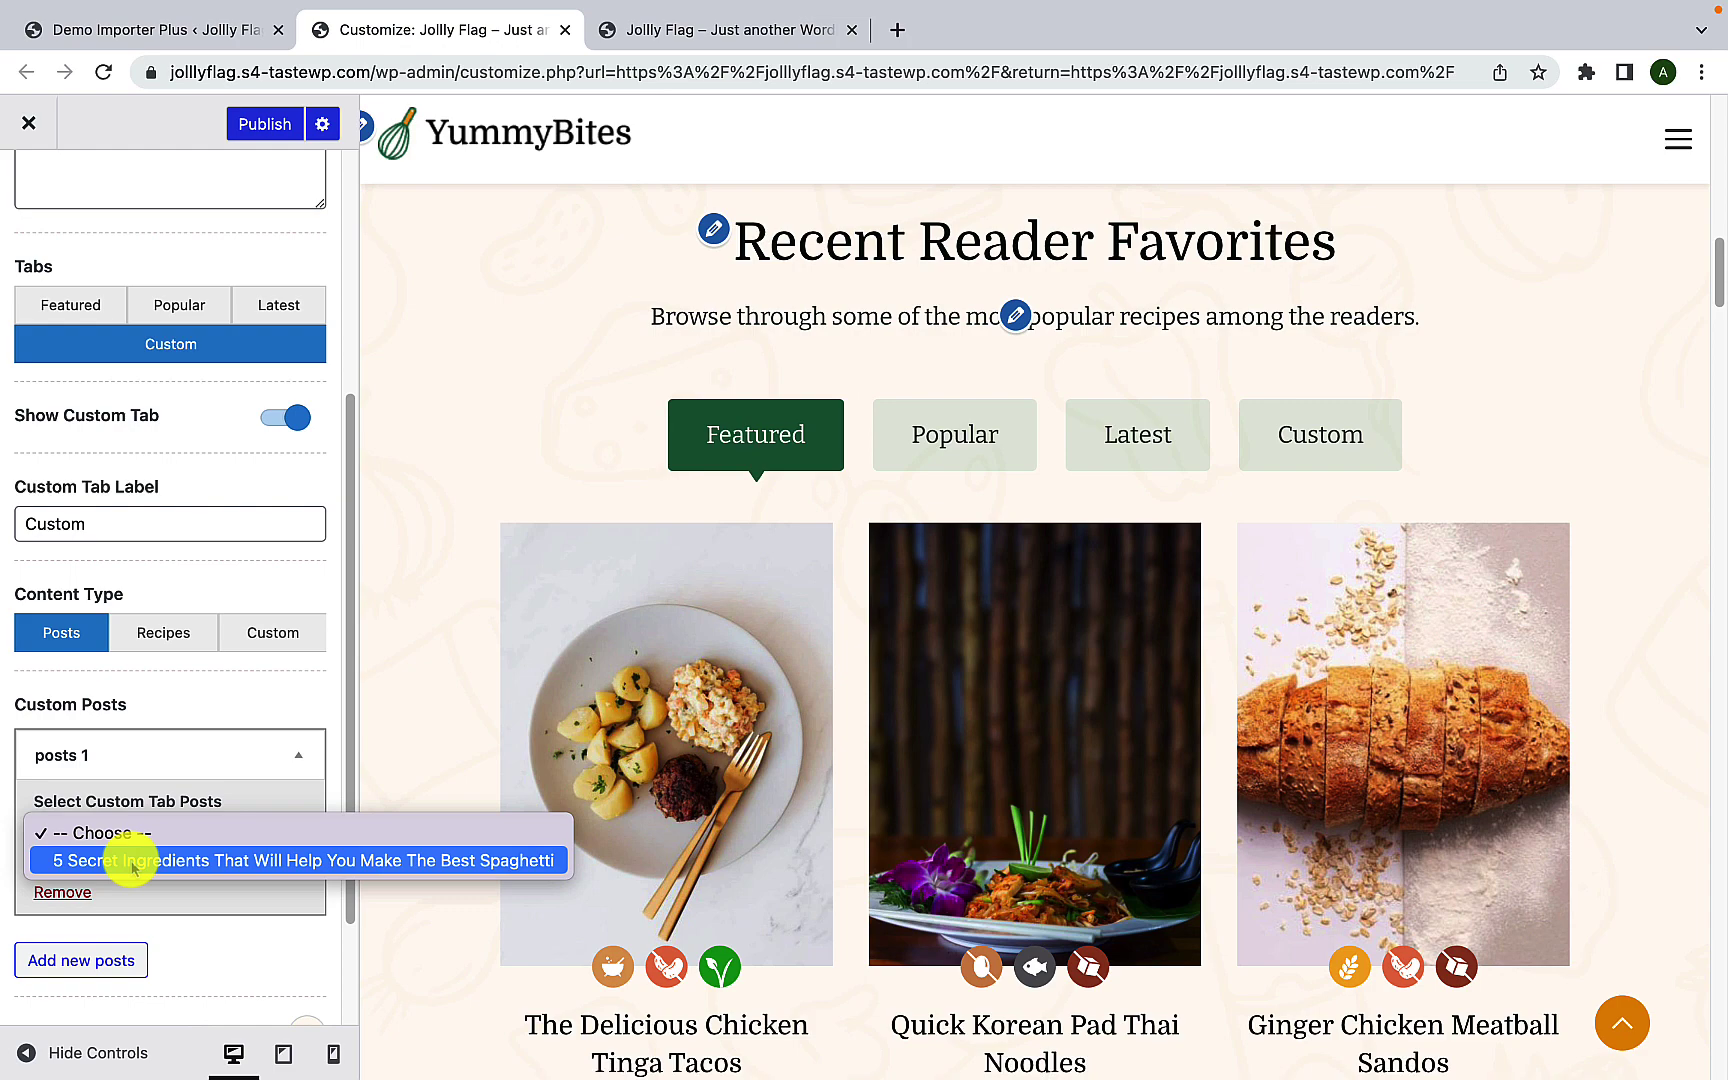
click(130, 862)
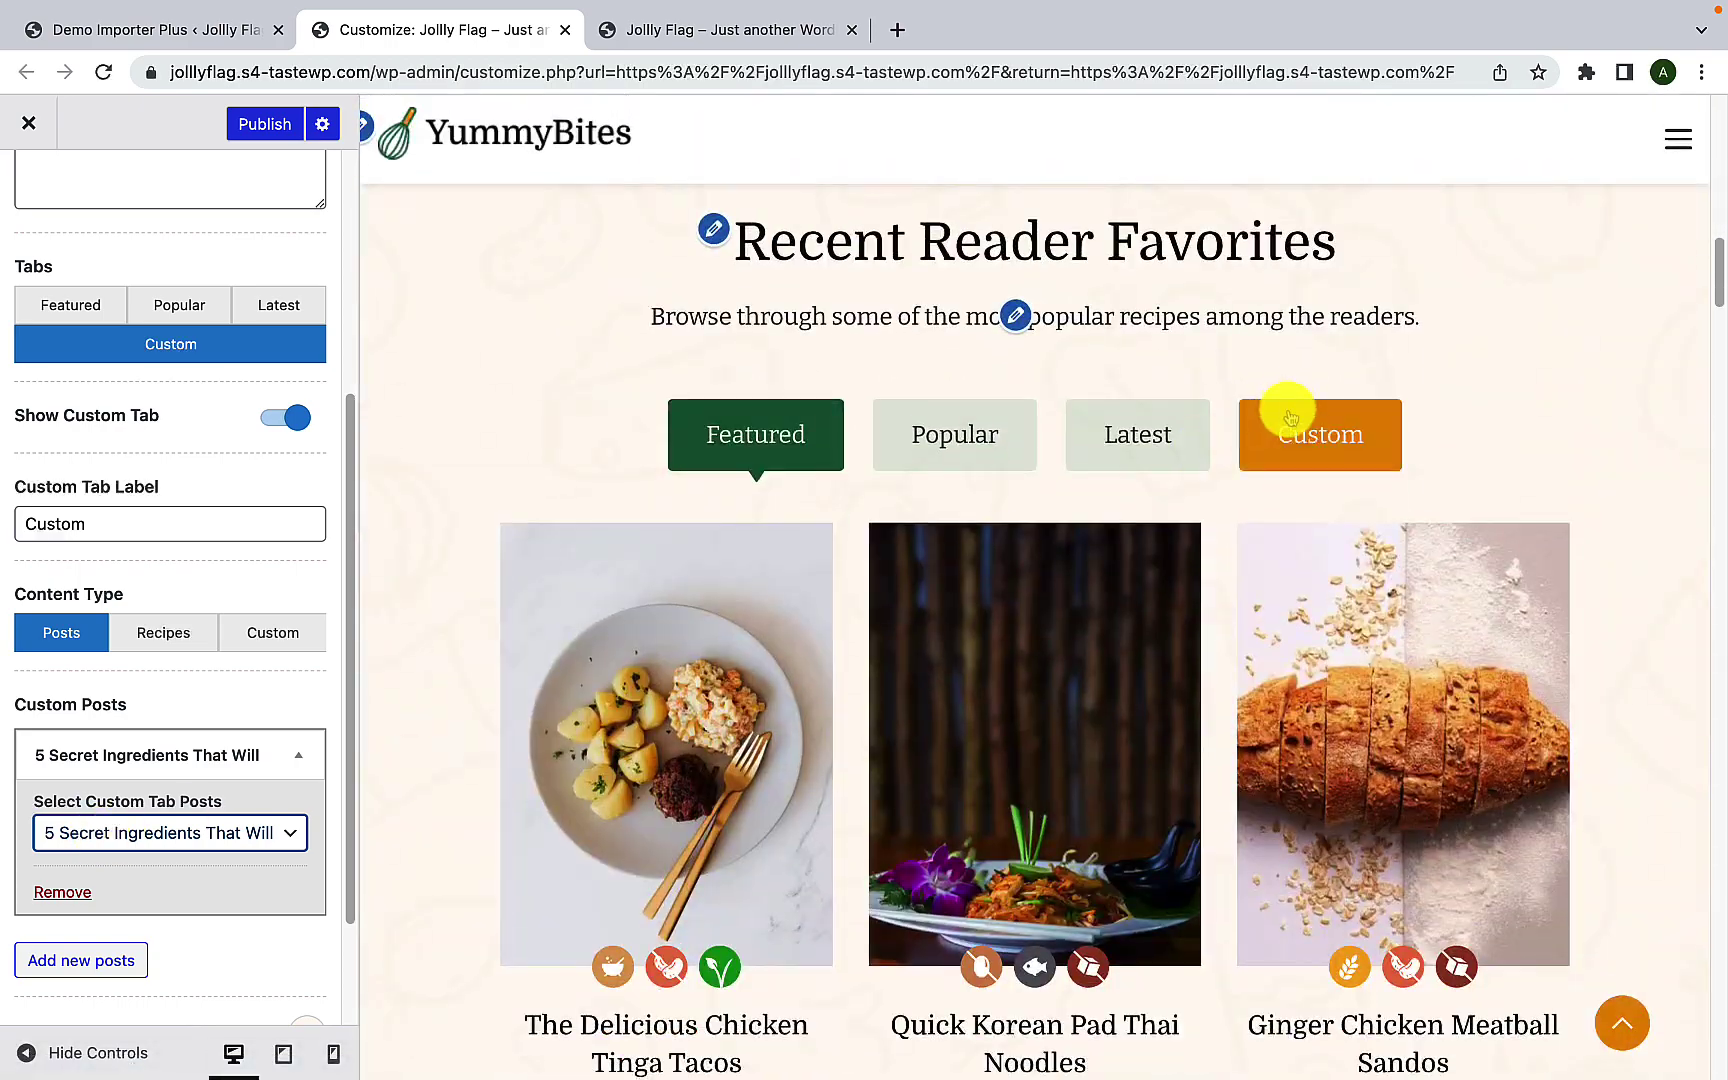
click(1284, 438)
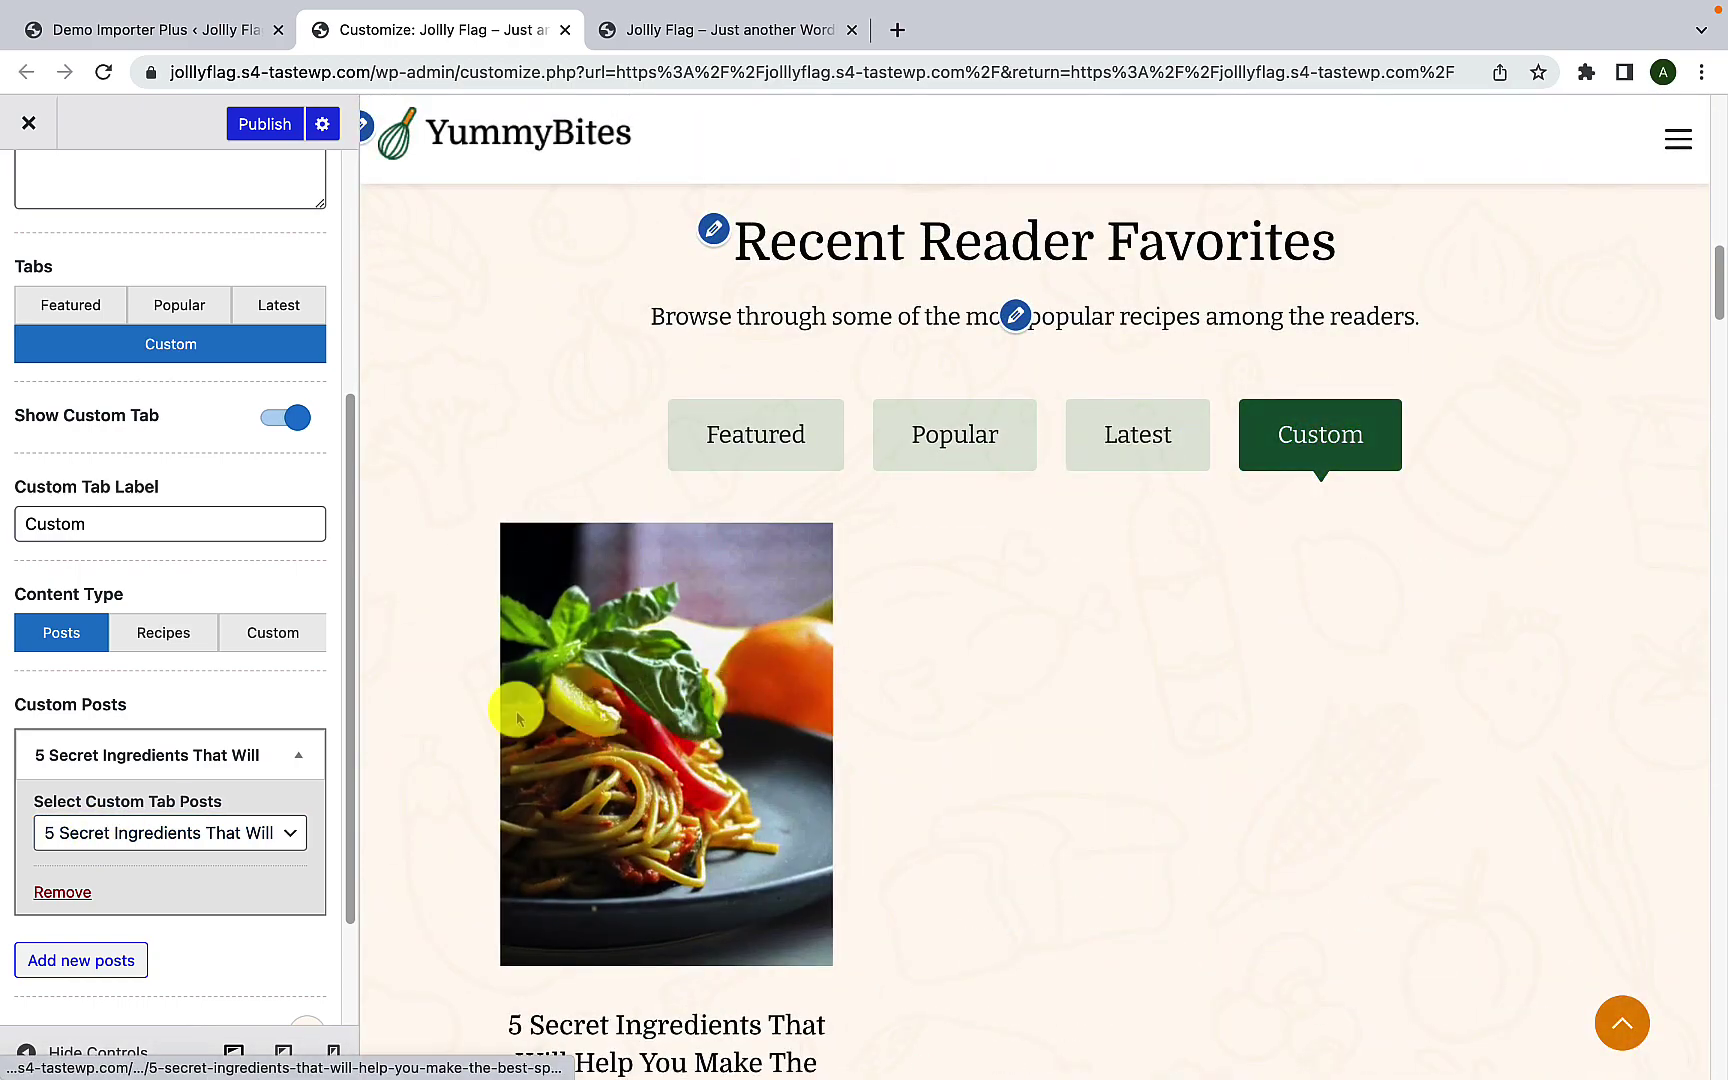
Step: Switch the Custom tab's content type to Custom and add a new custom post entry
scroll(280, 705, down, 3)
click(288, 512)
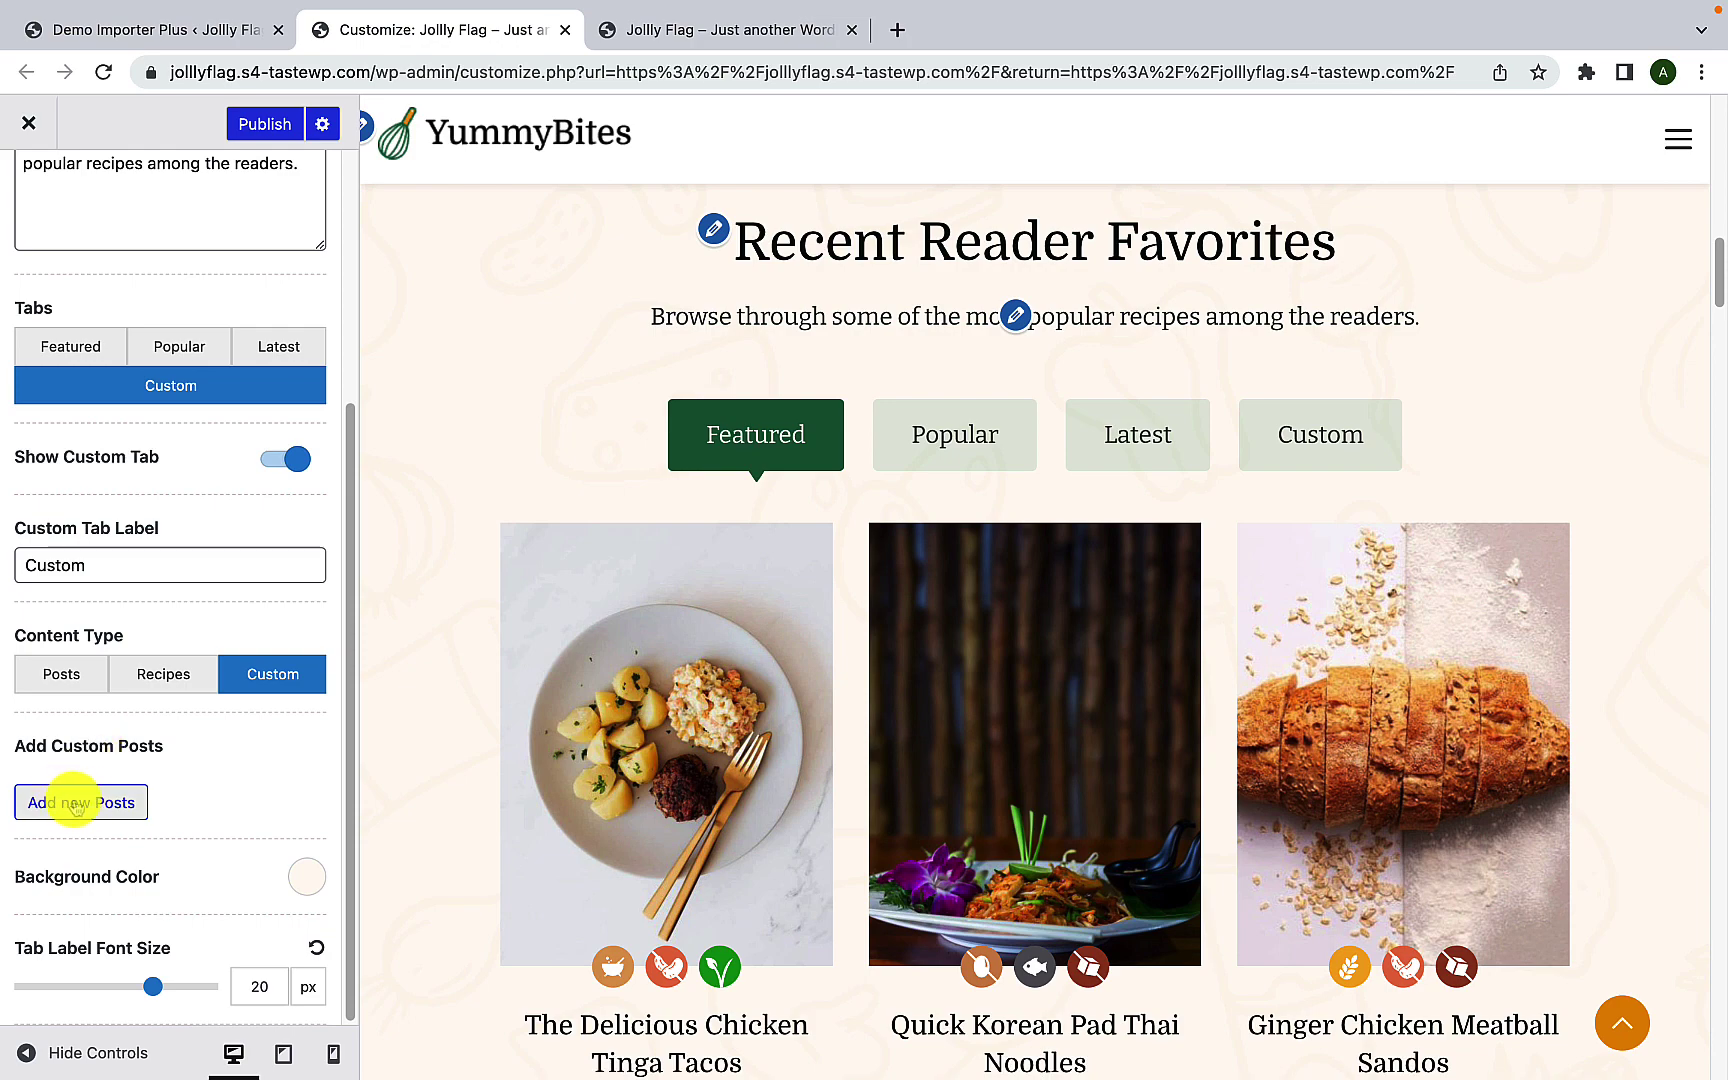
click(88, 806)
scroll(93, 806, down, 5)
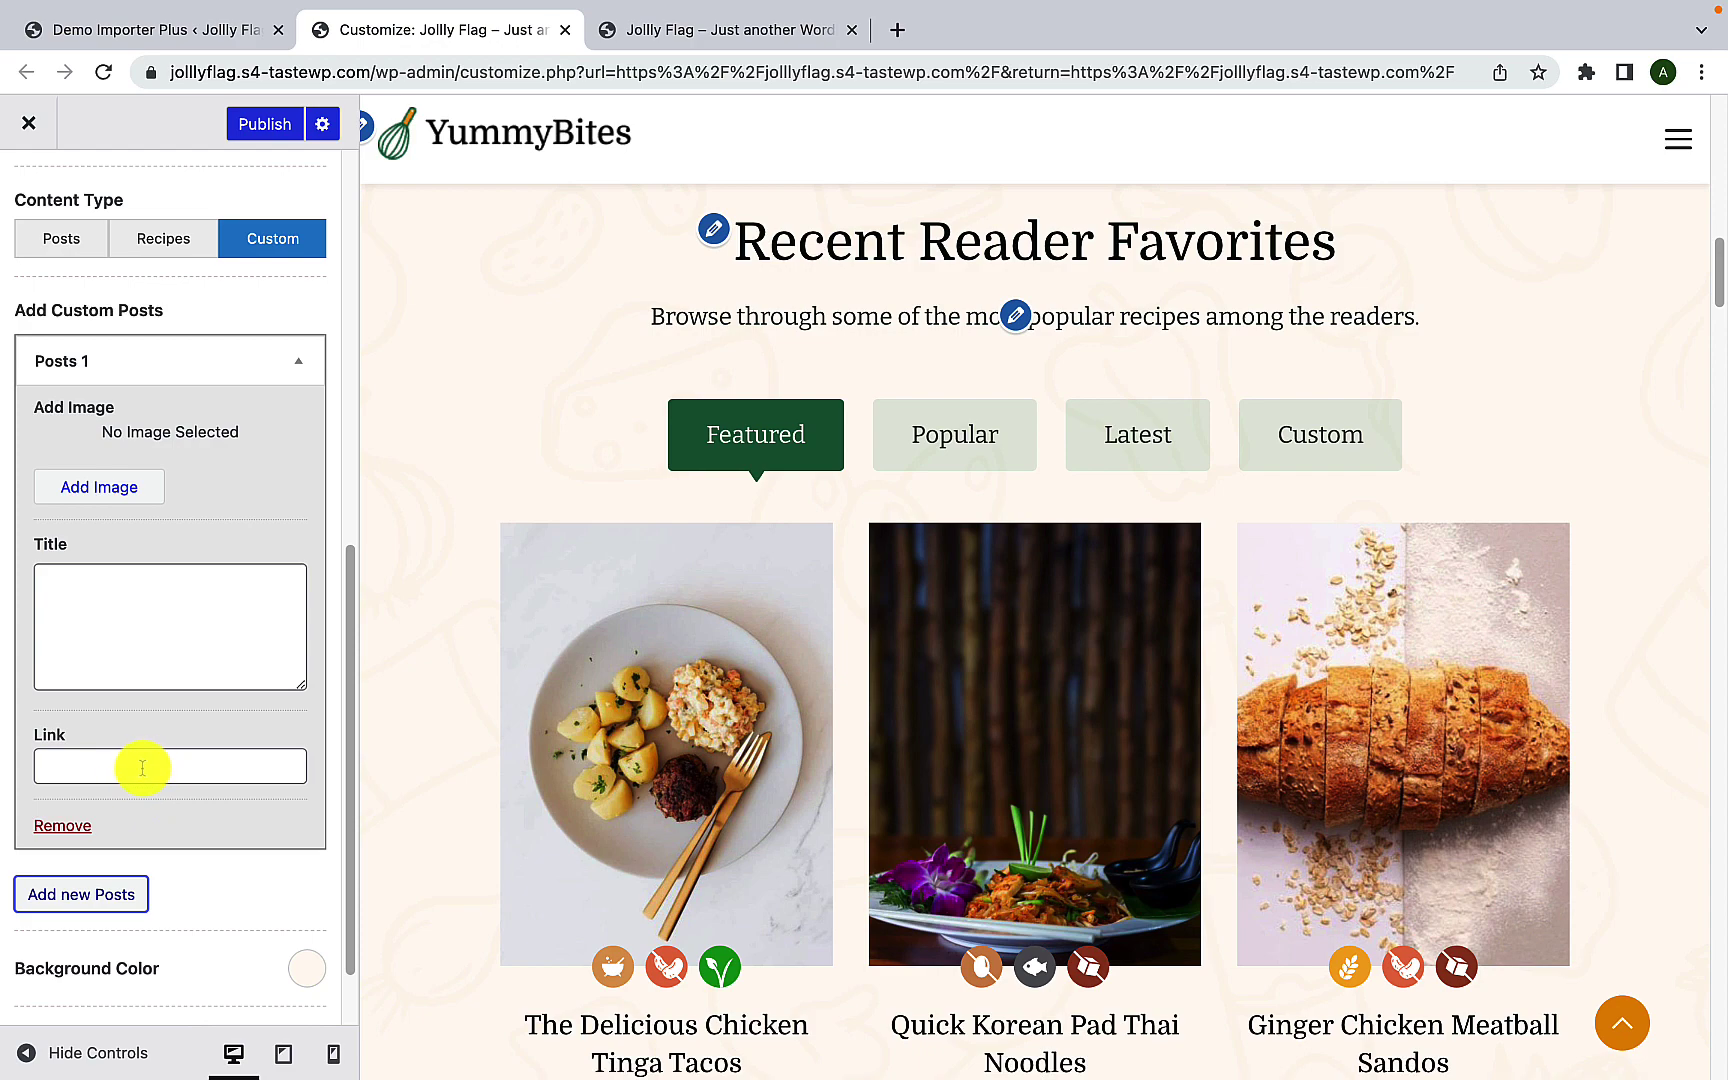
Step: Give the first custom post the yellow drink glass image from the Media Library
click(134, 509)
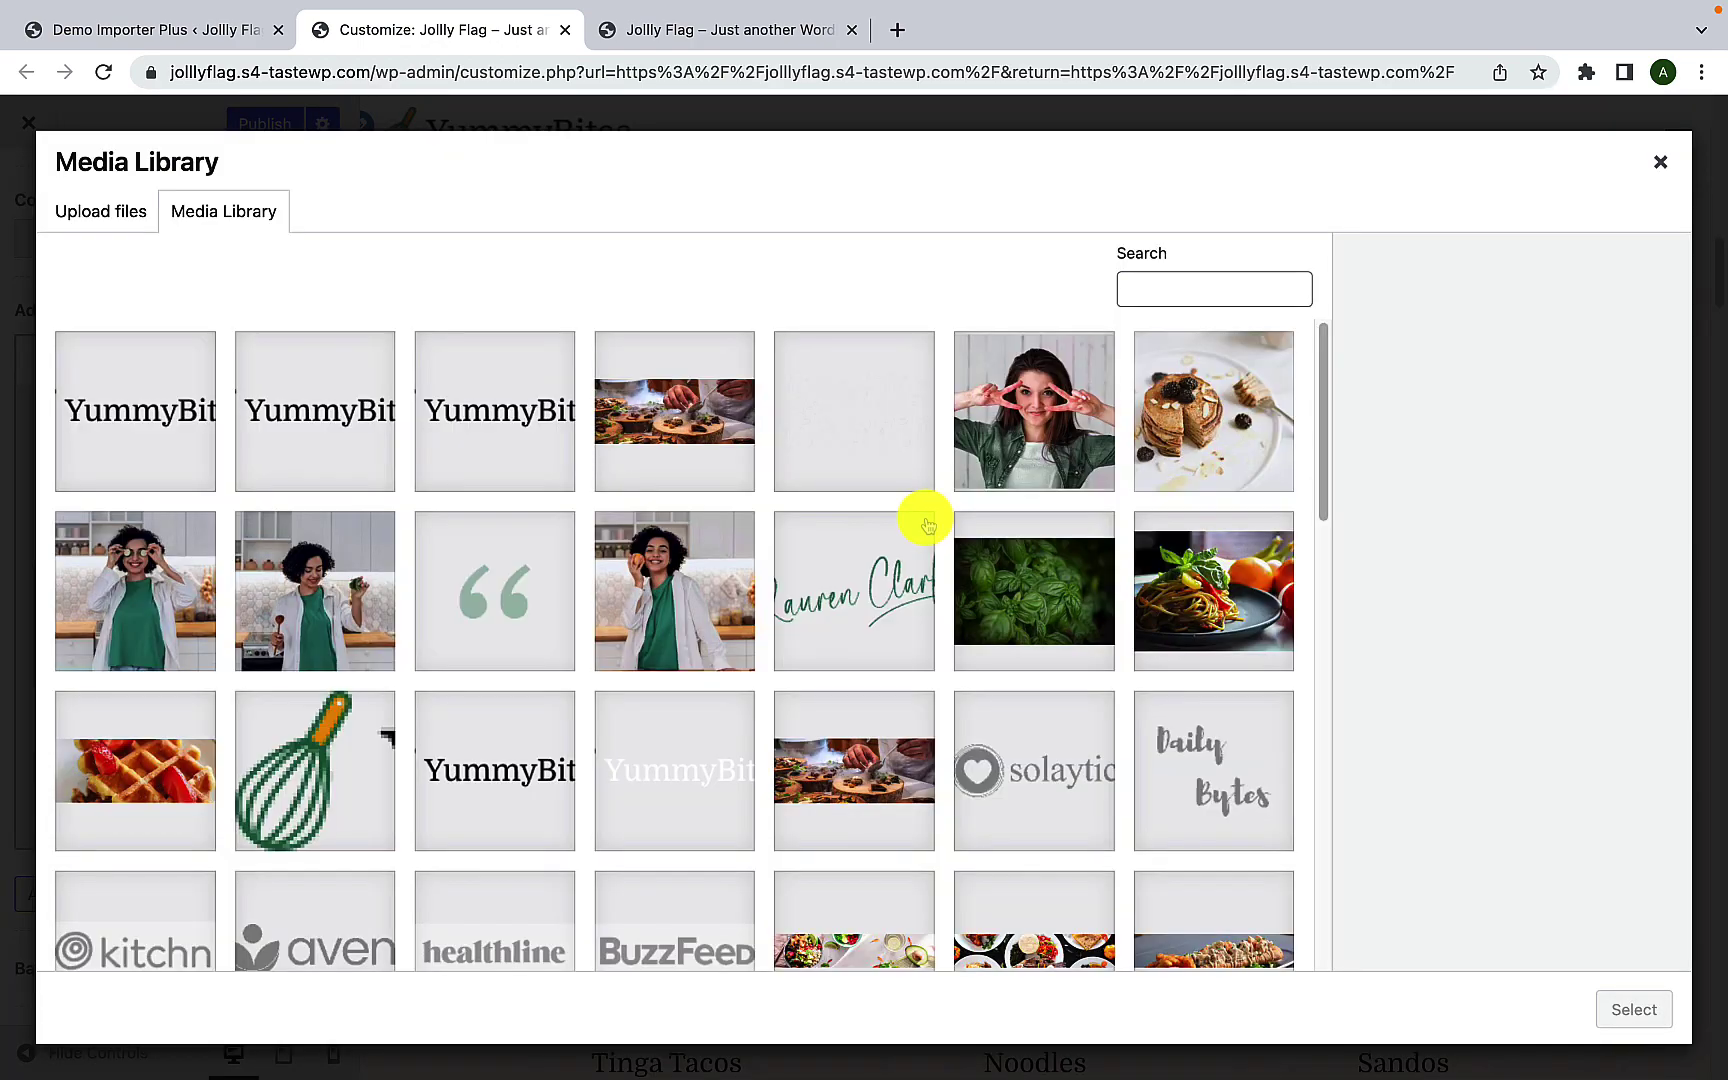
scroll(890, 708, down, 15)
scroll(1060, 586, up, 3)
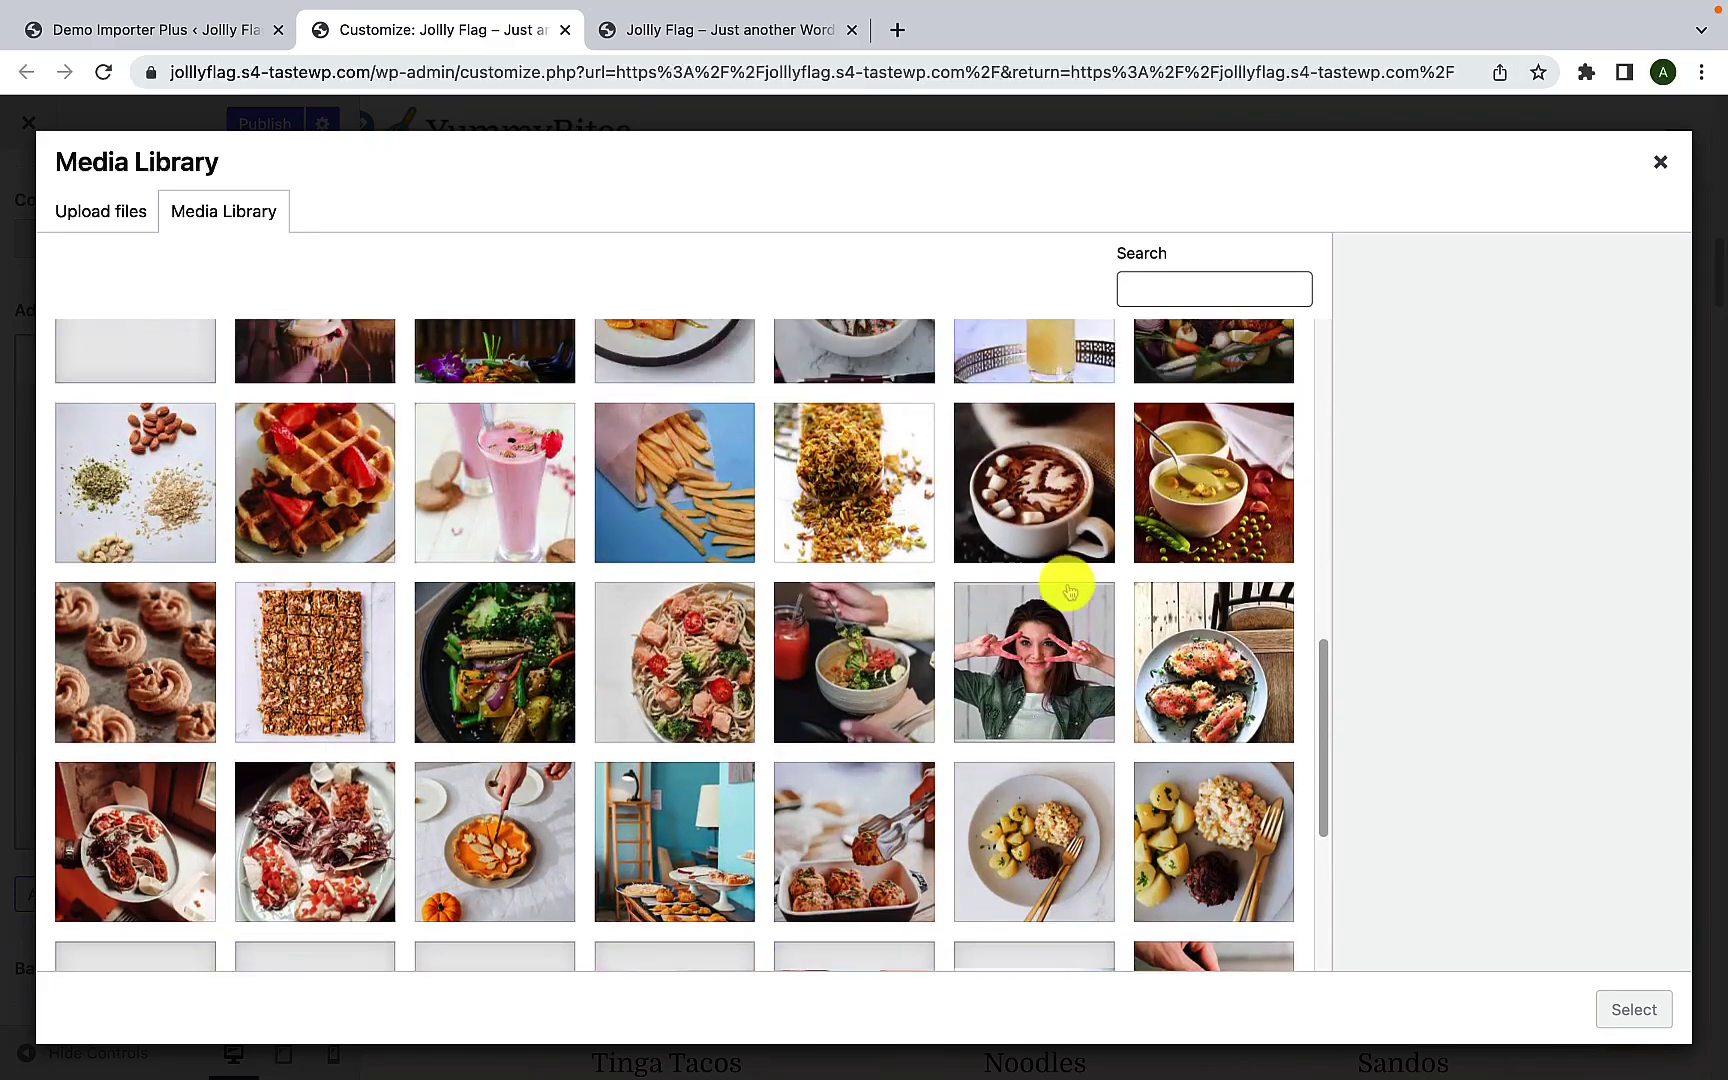
click(1072, 578)
click(1625, 1004)
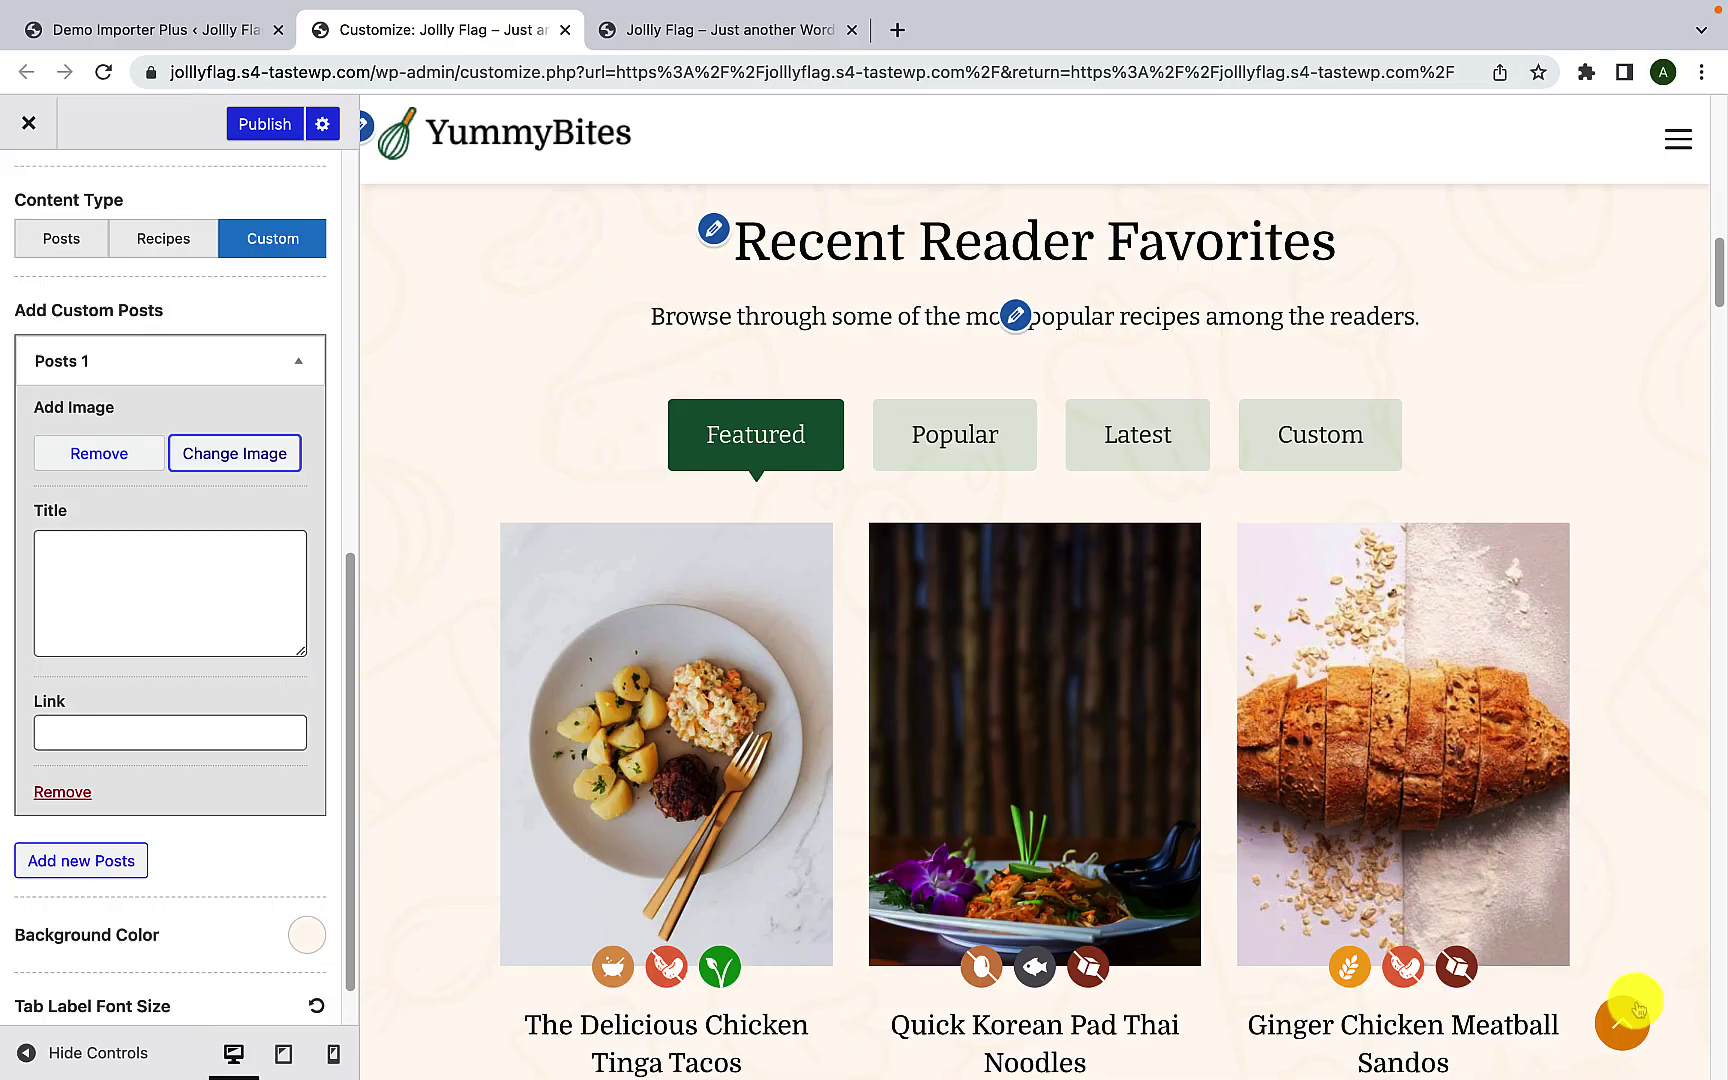
Step: Title the first custom post "Ginger Lemon Drink" and check it under the Custom tab in the preview
scroll(186, 683, down, 4)
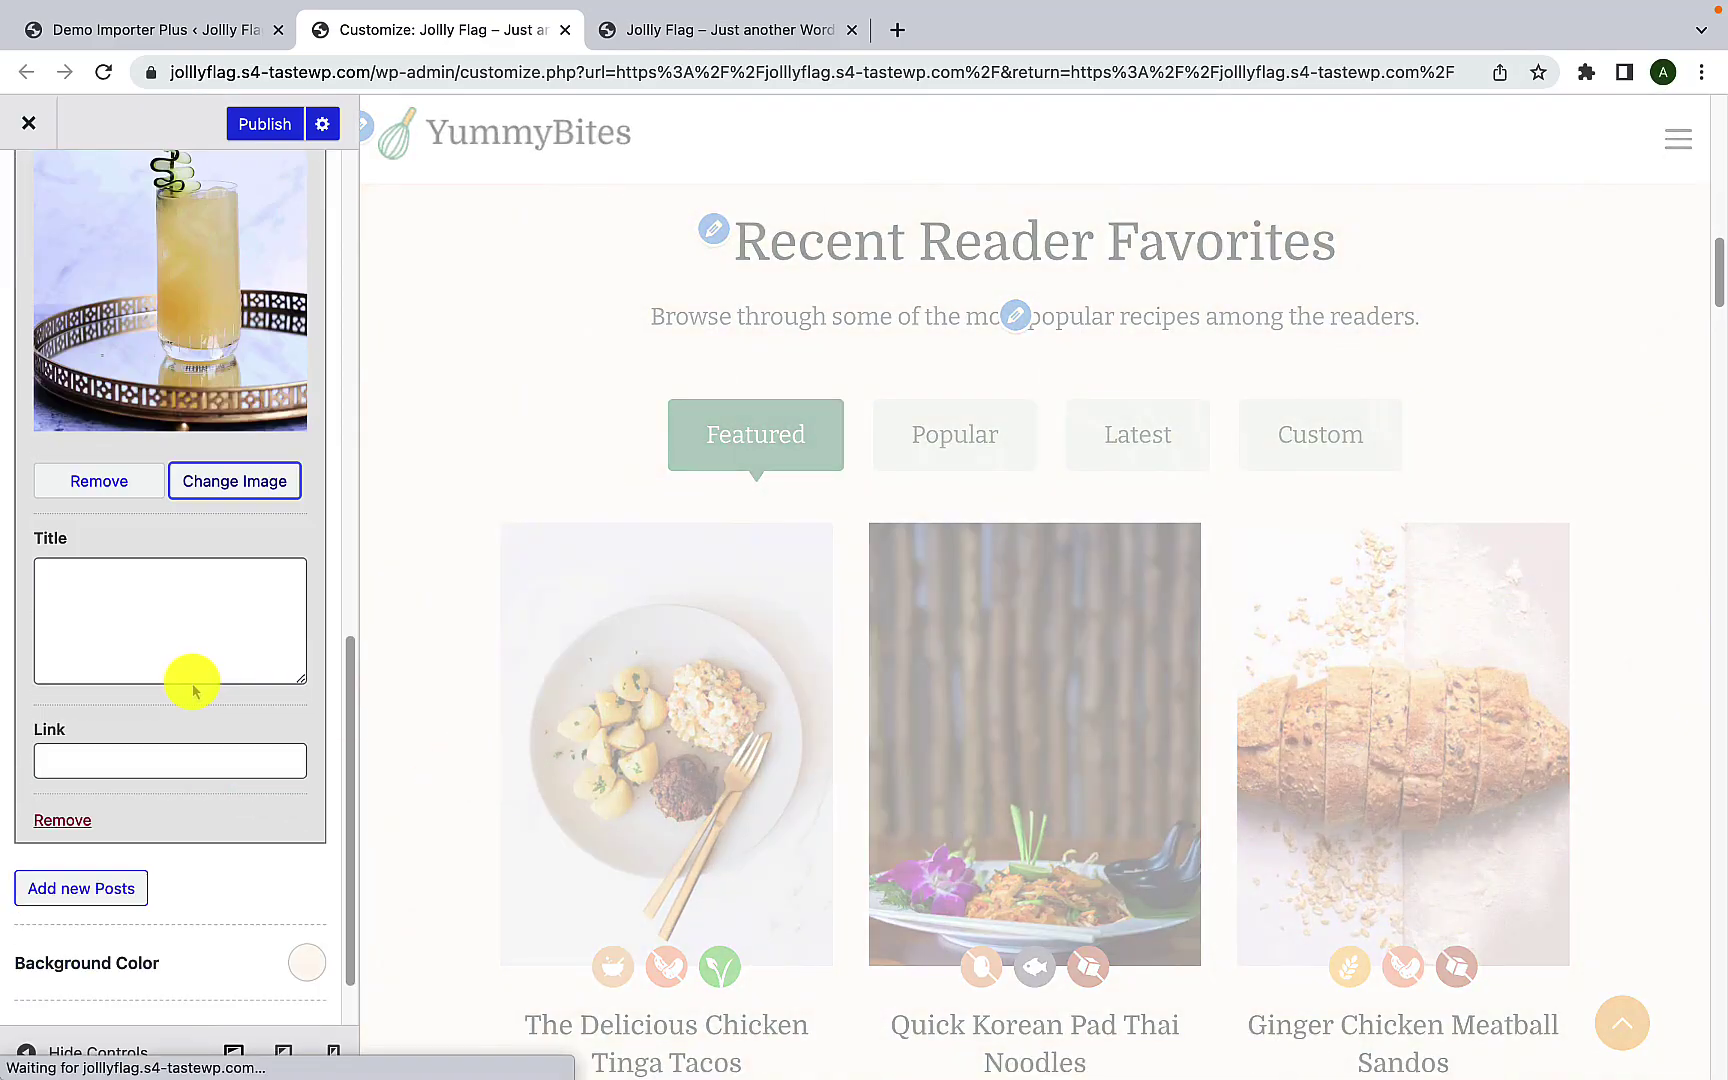
click(191, 625)
text(Ginger Lemon Drink)
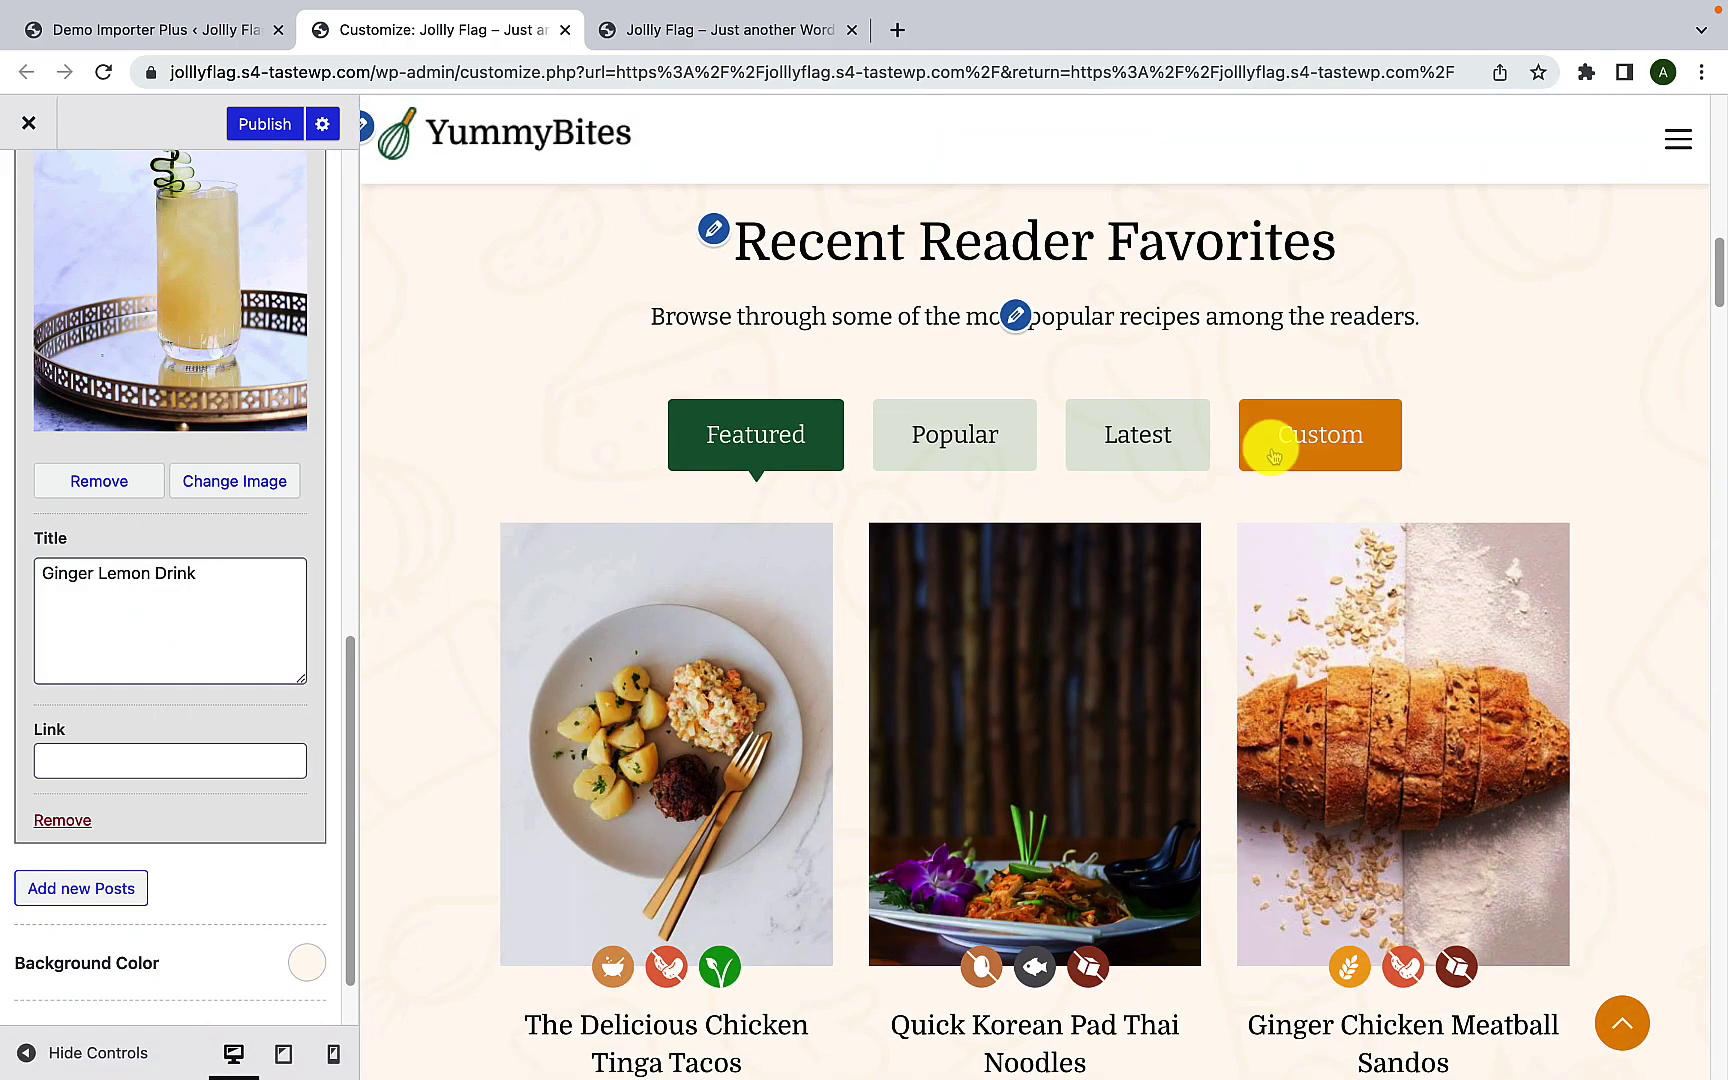
click(1268, 440)
scroll(1078, 497, down, 2)
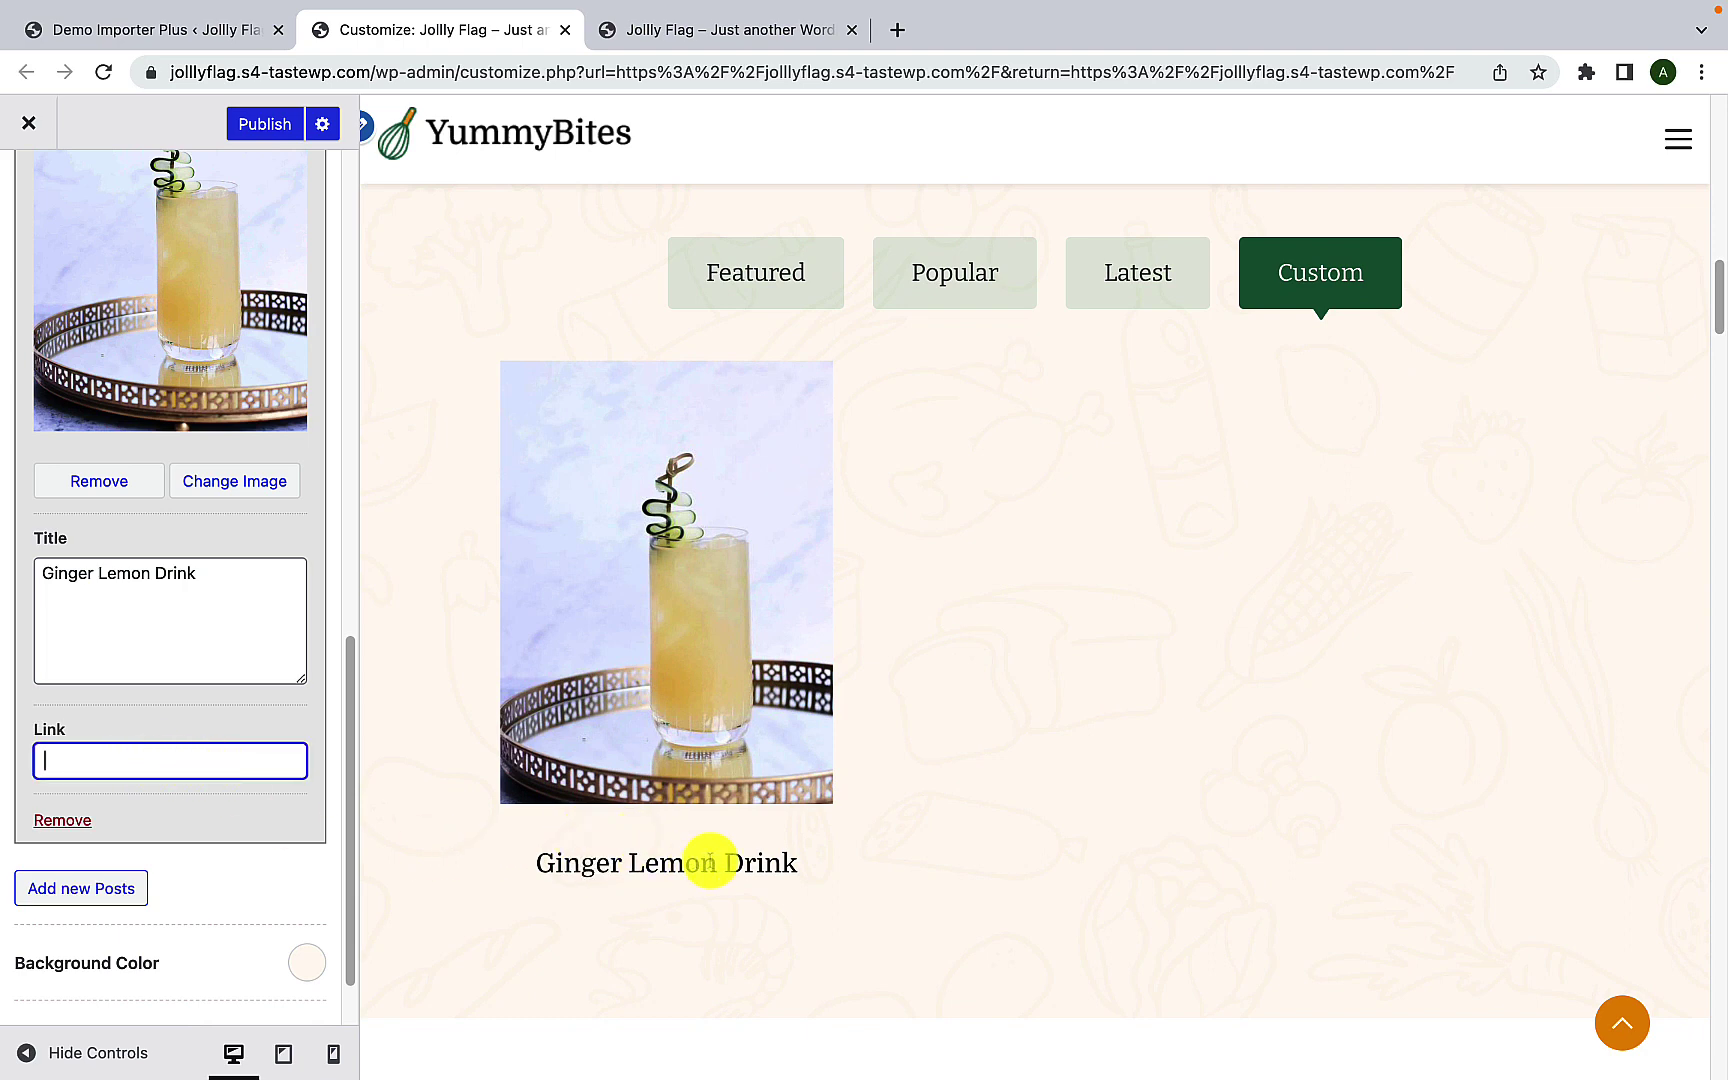
Step: Add a second custom post, remove both custom posts, and check the Custom tab in the preview
click(107, 888)
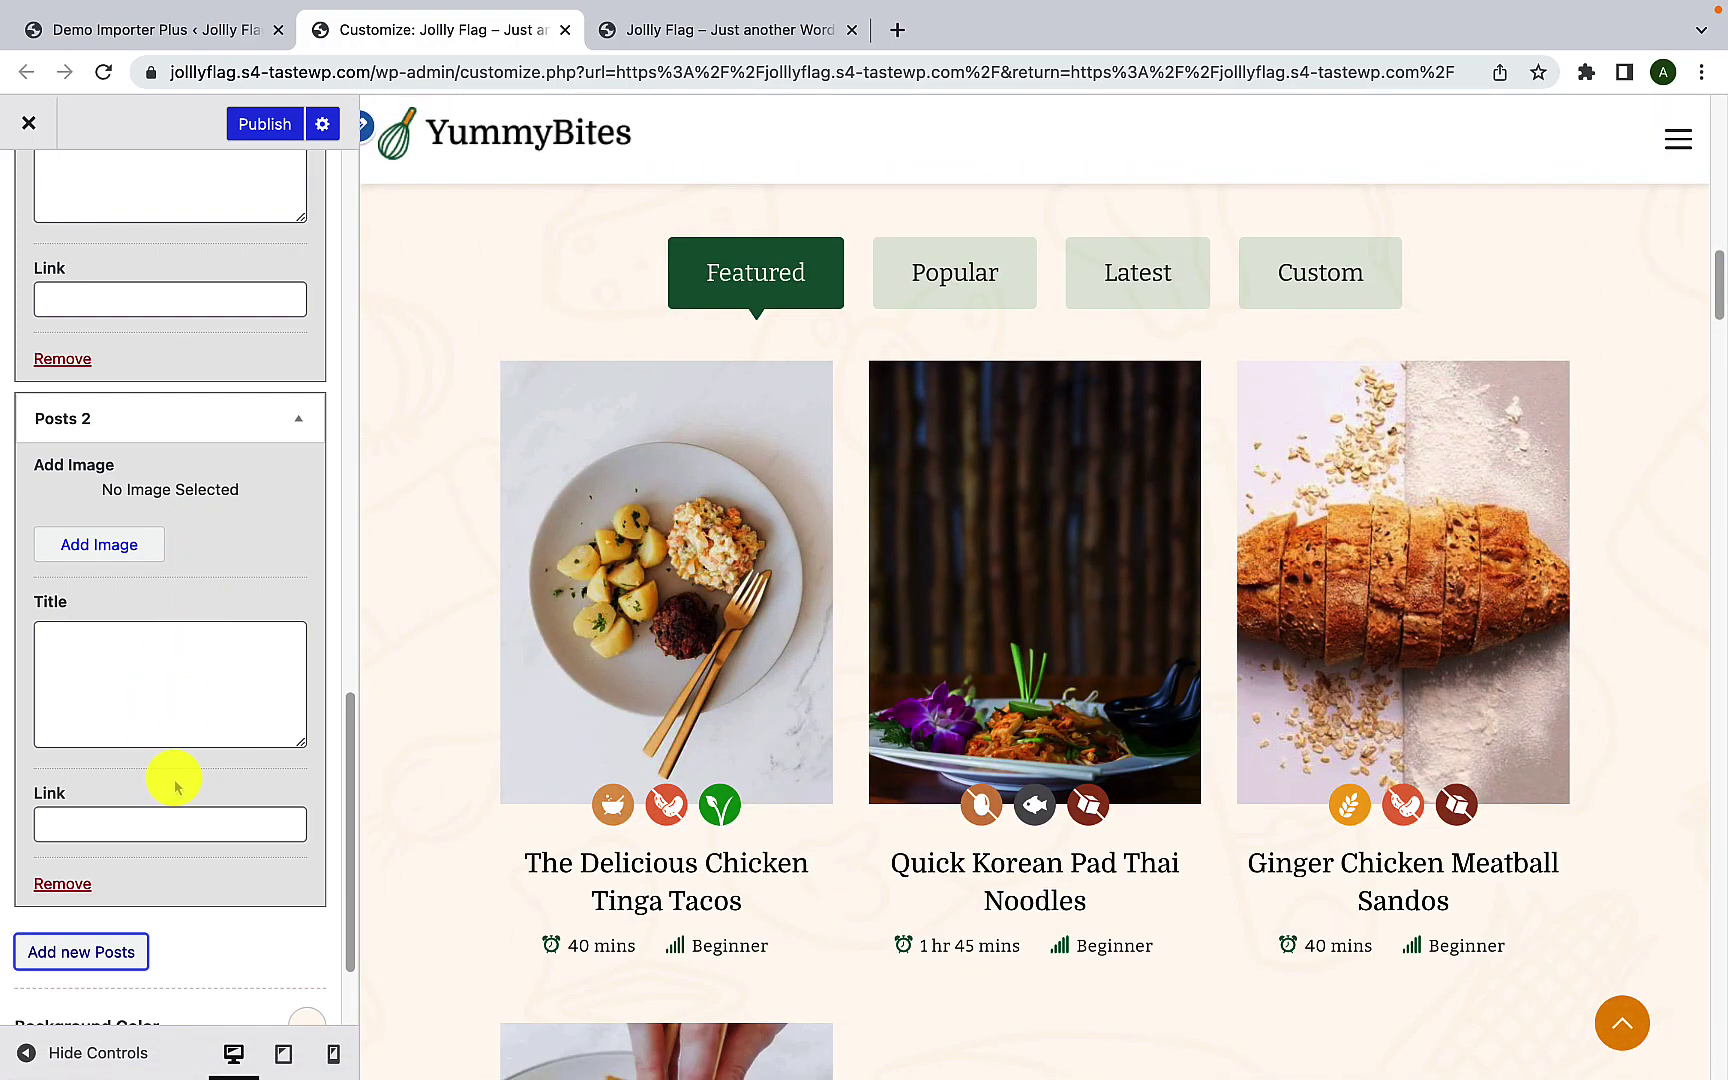
click(62, 885)
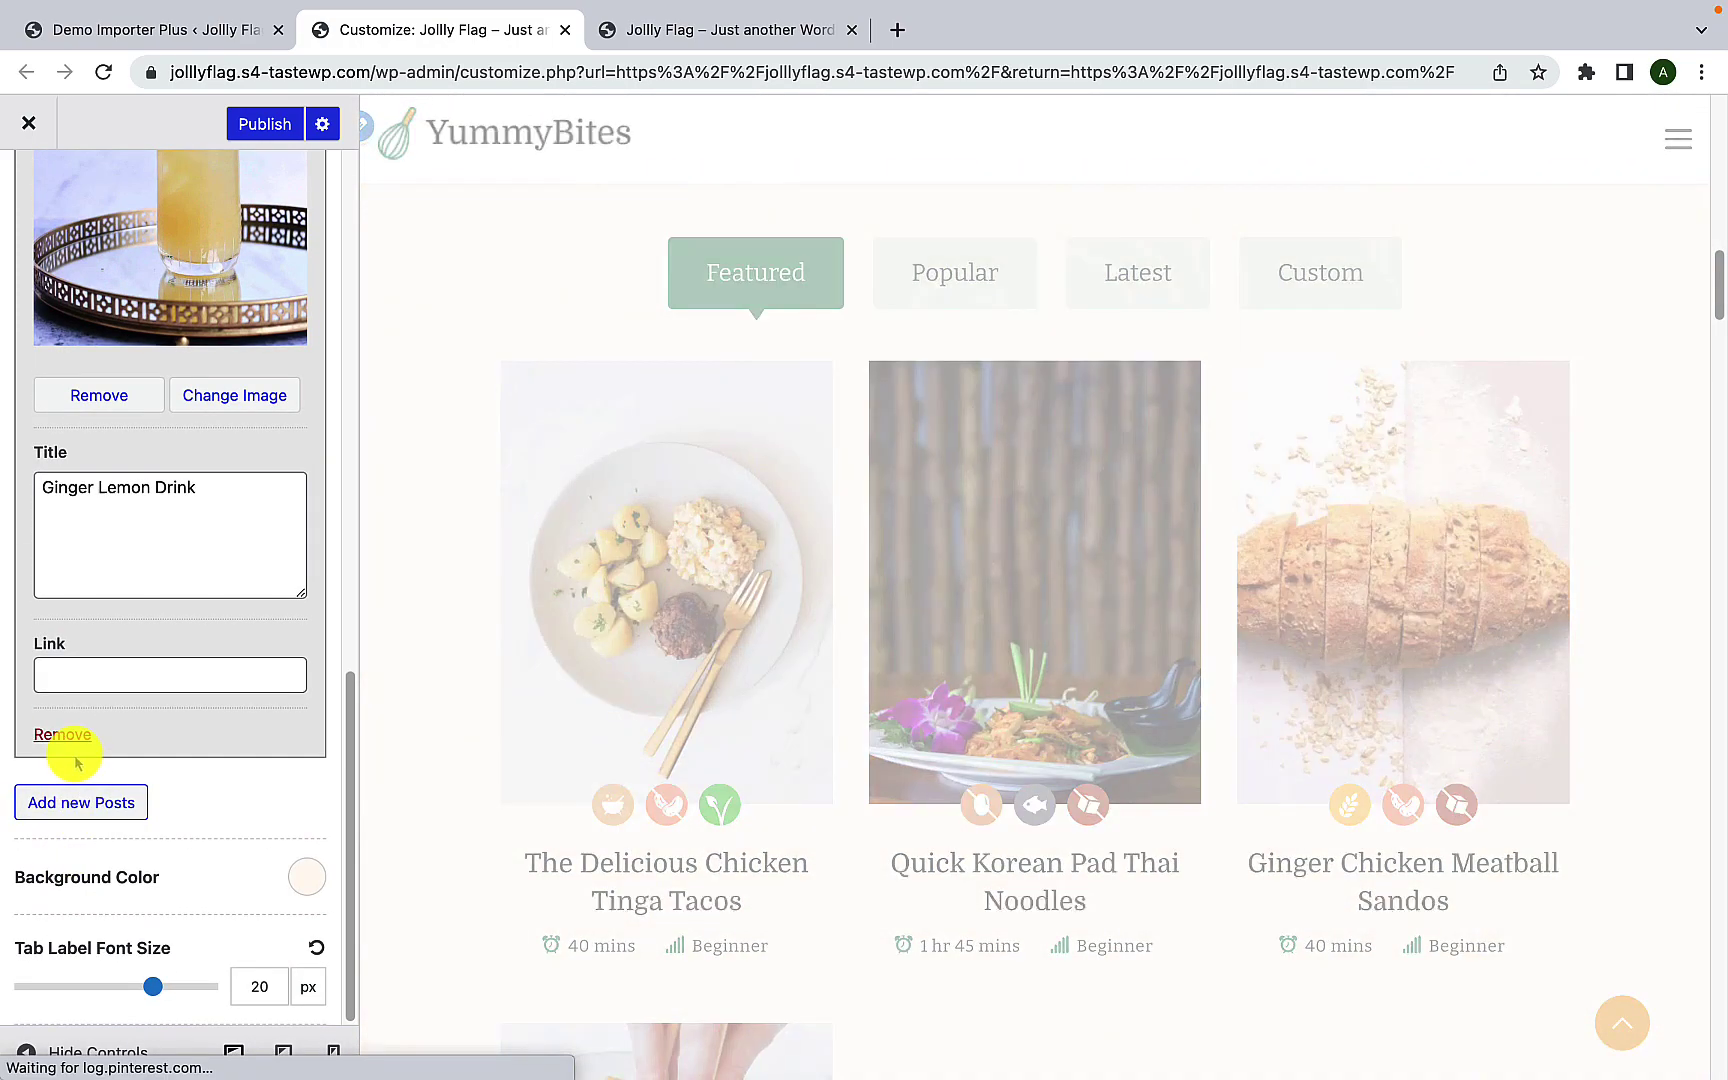
click(70, 738)
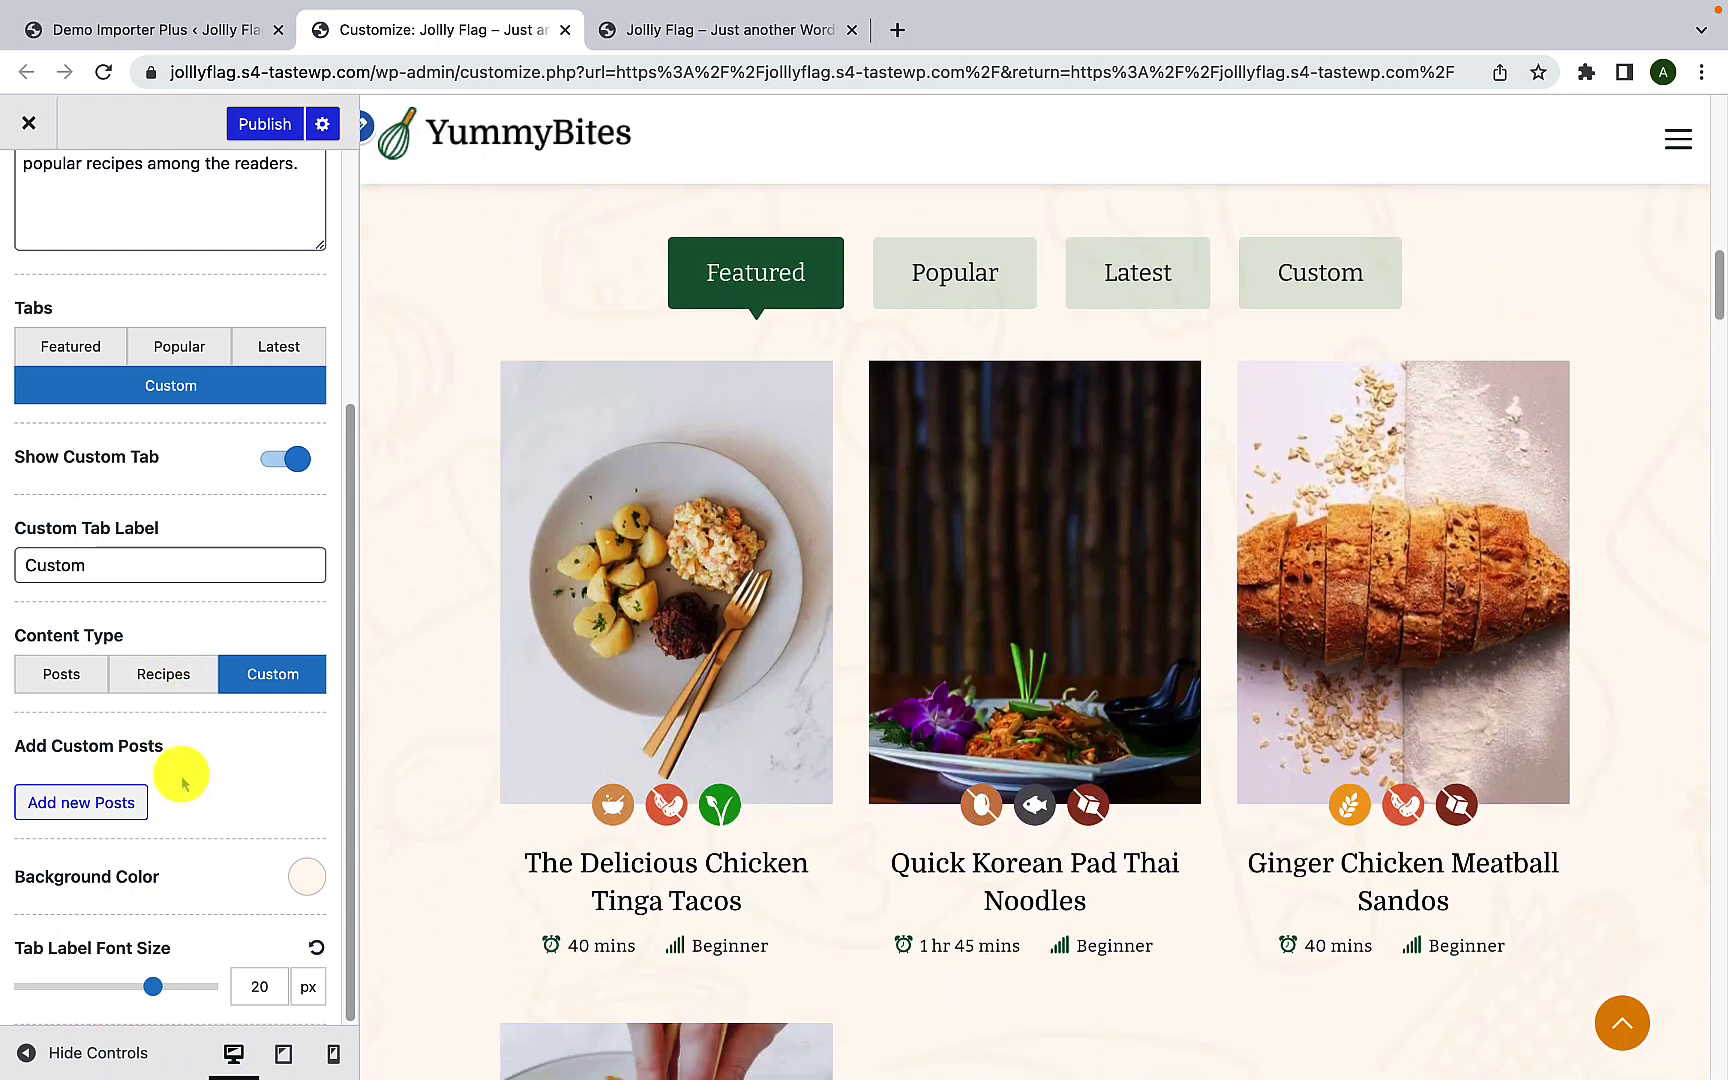
click(1323, 263)
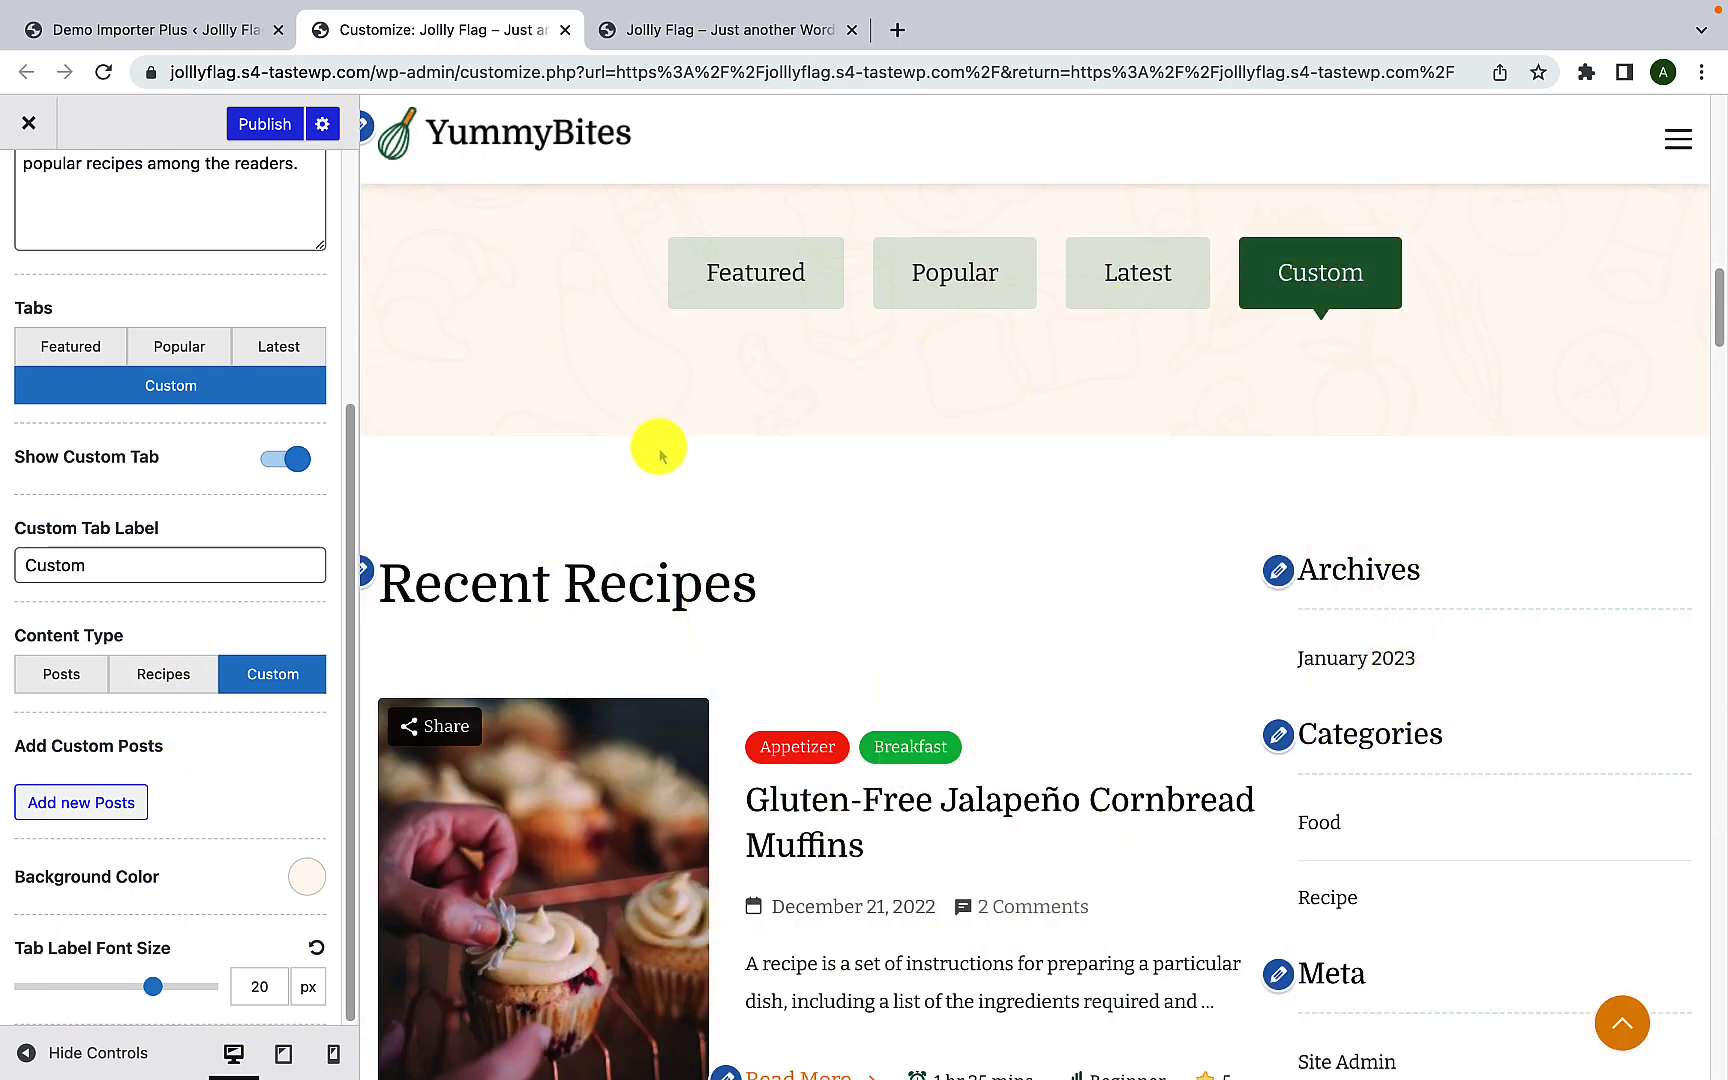
scroll(745, 556, down, 1)
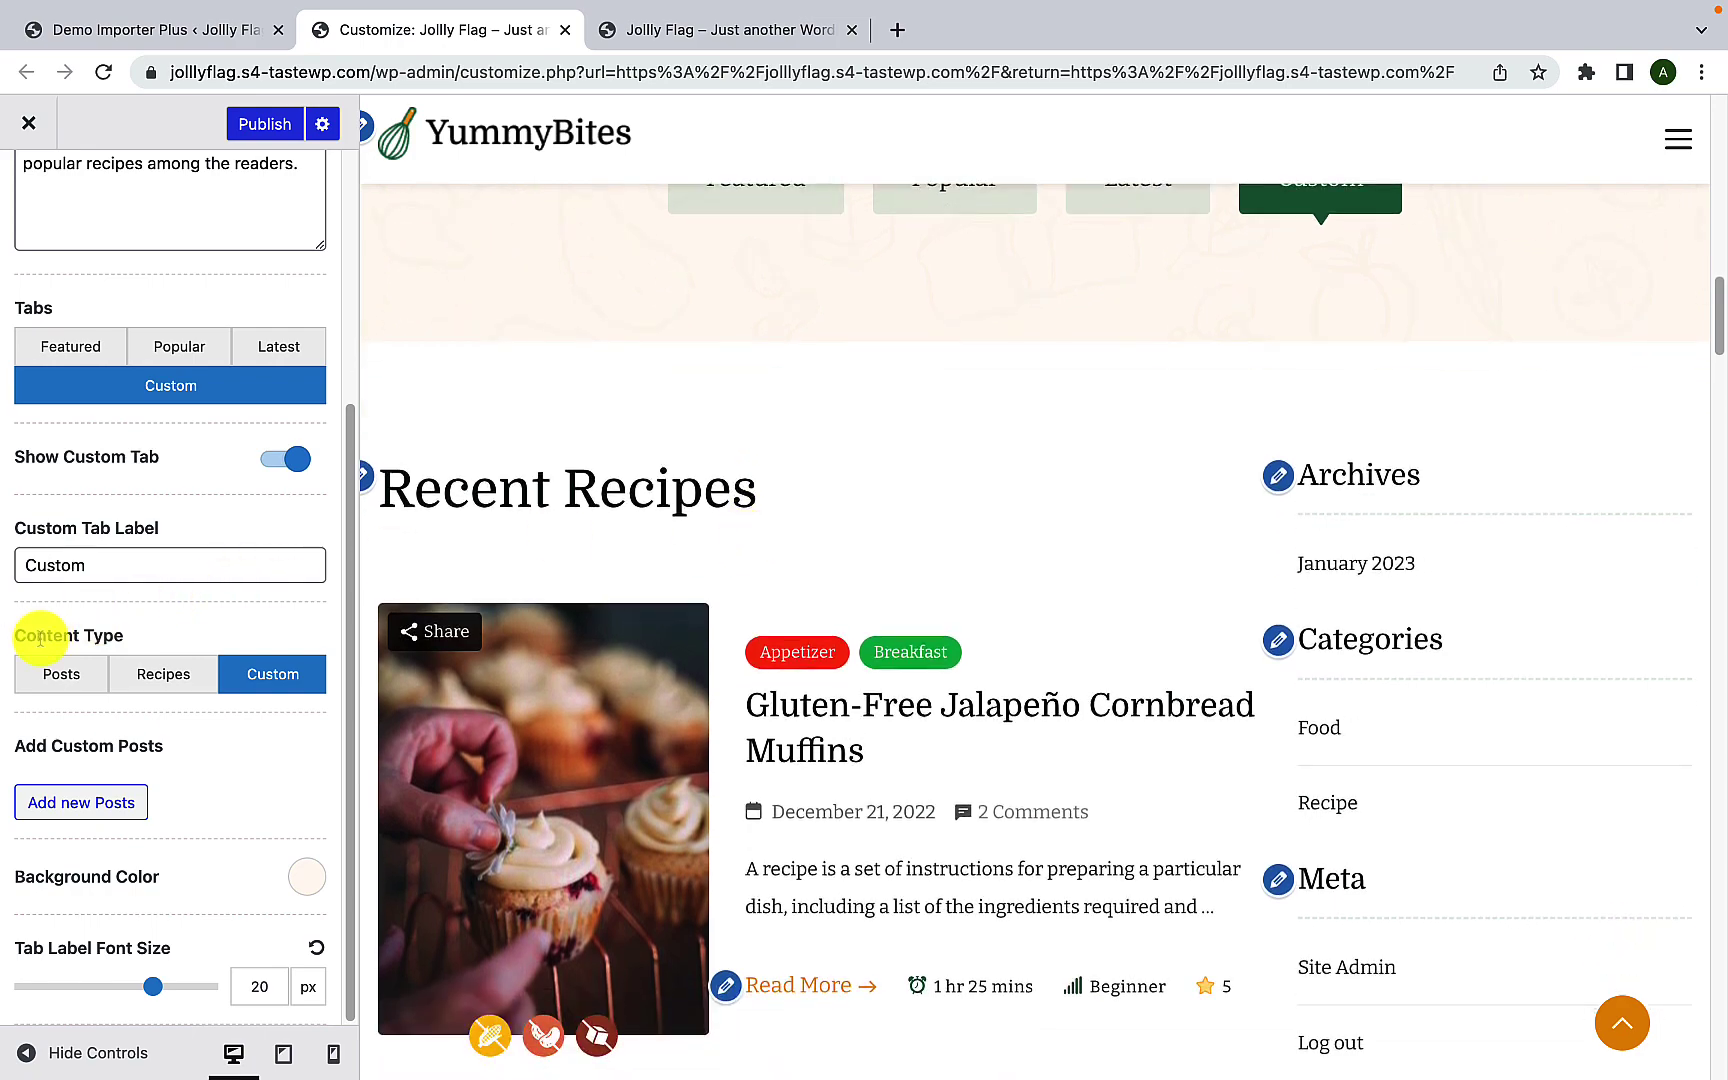
Step: Switch the Custom tab's content type to Recipes
click(149, 668)
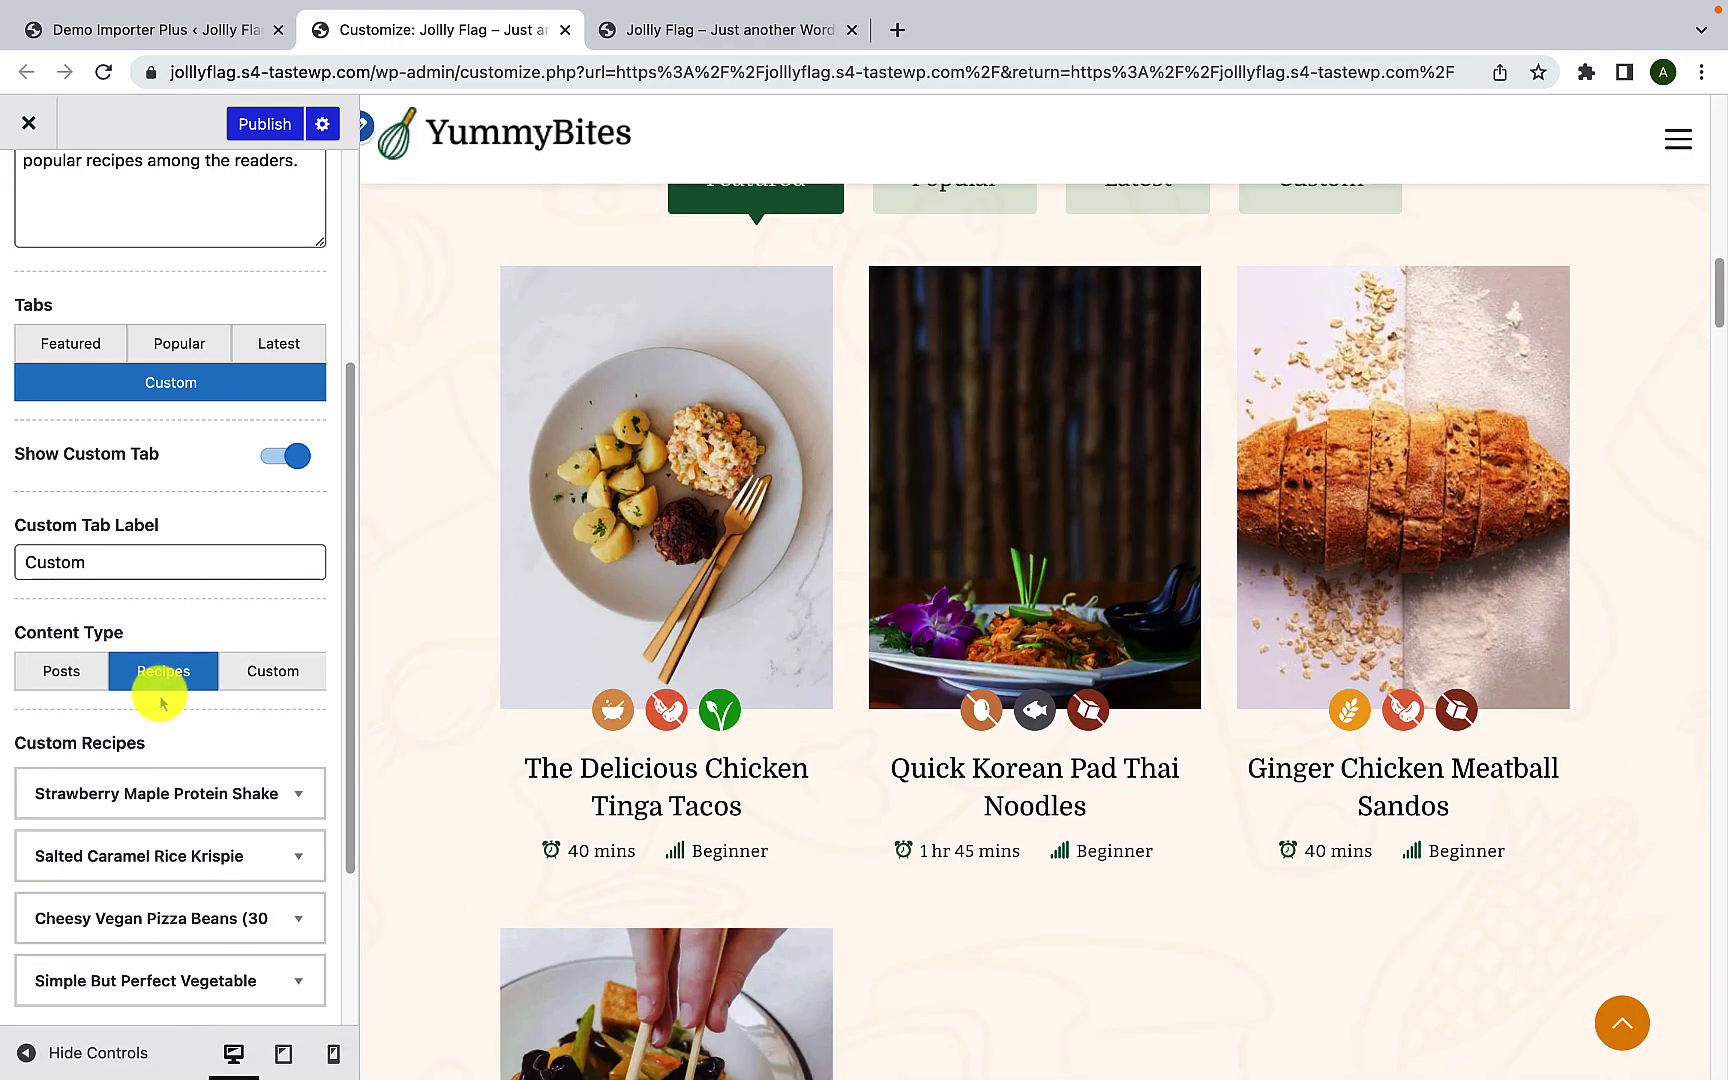
scroll(162, 683, down, 3)
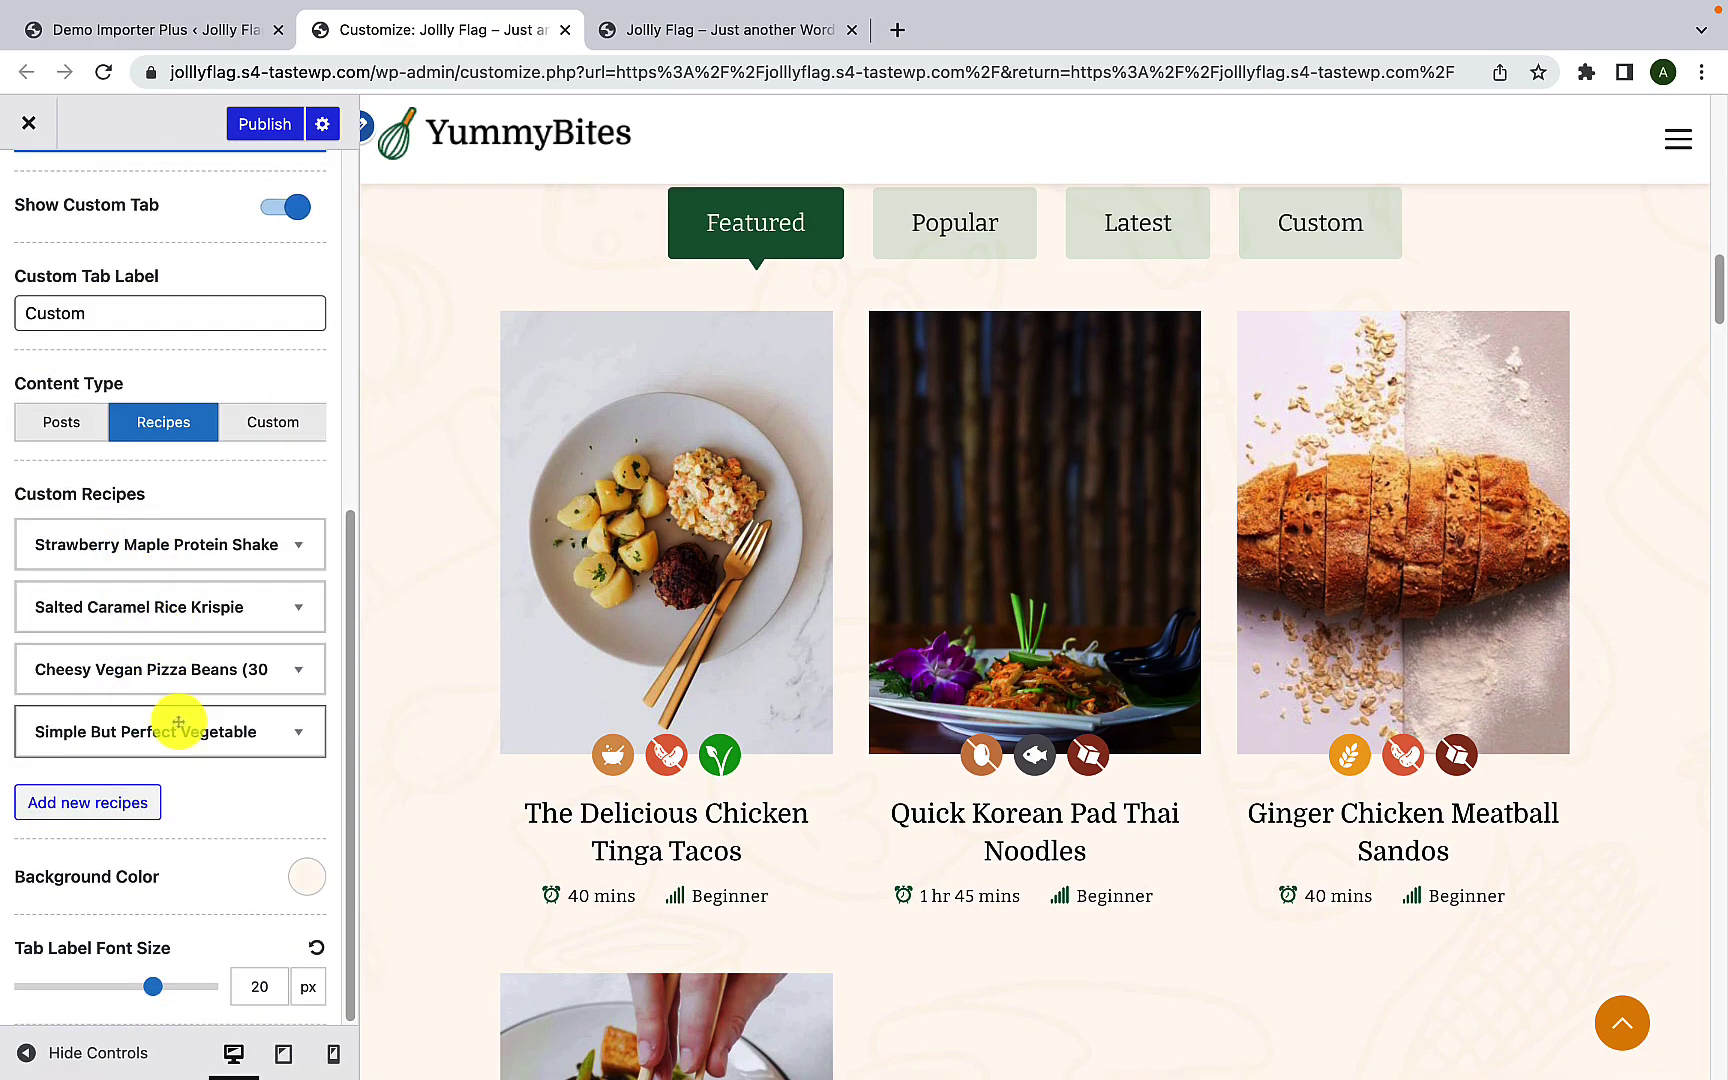
Step: Add a new recipe entry to the Custom tab and browse the recipes available for it without choosing one
click(101, 805)
scroll(128, 783, down, 2)
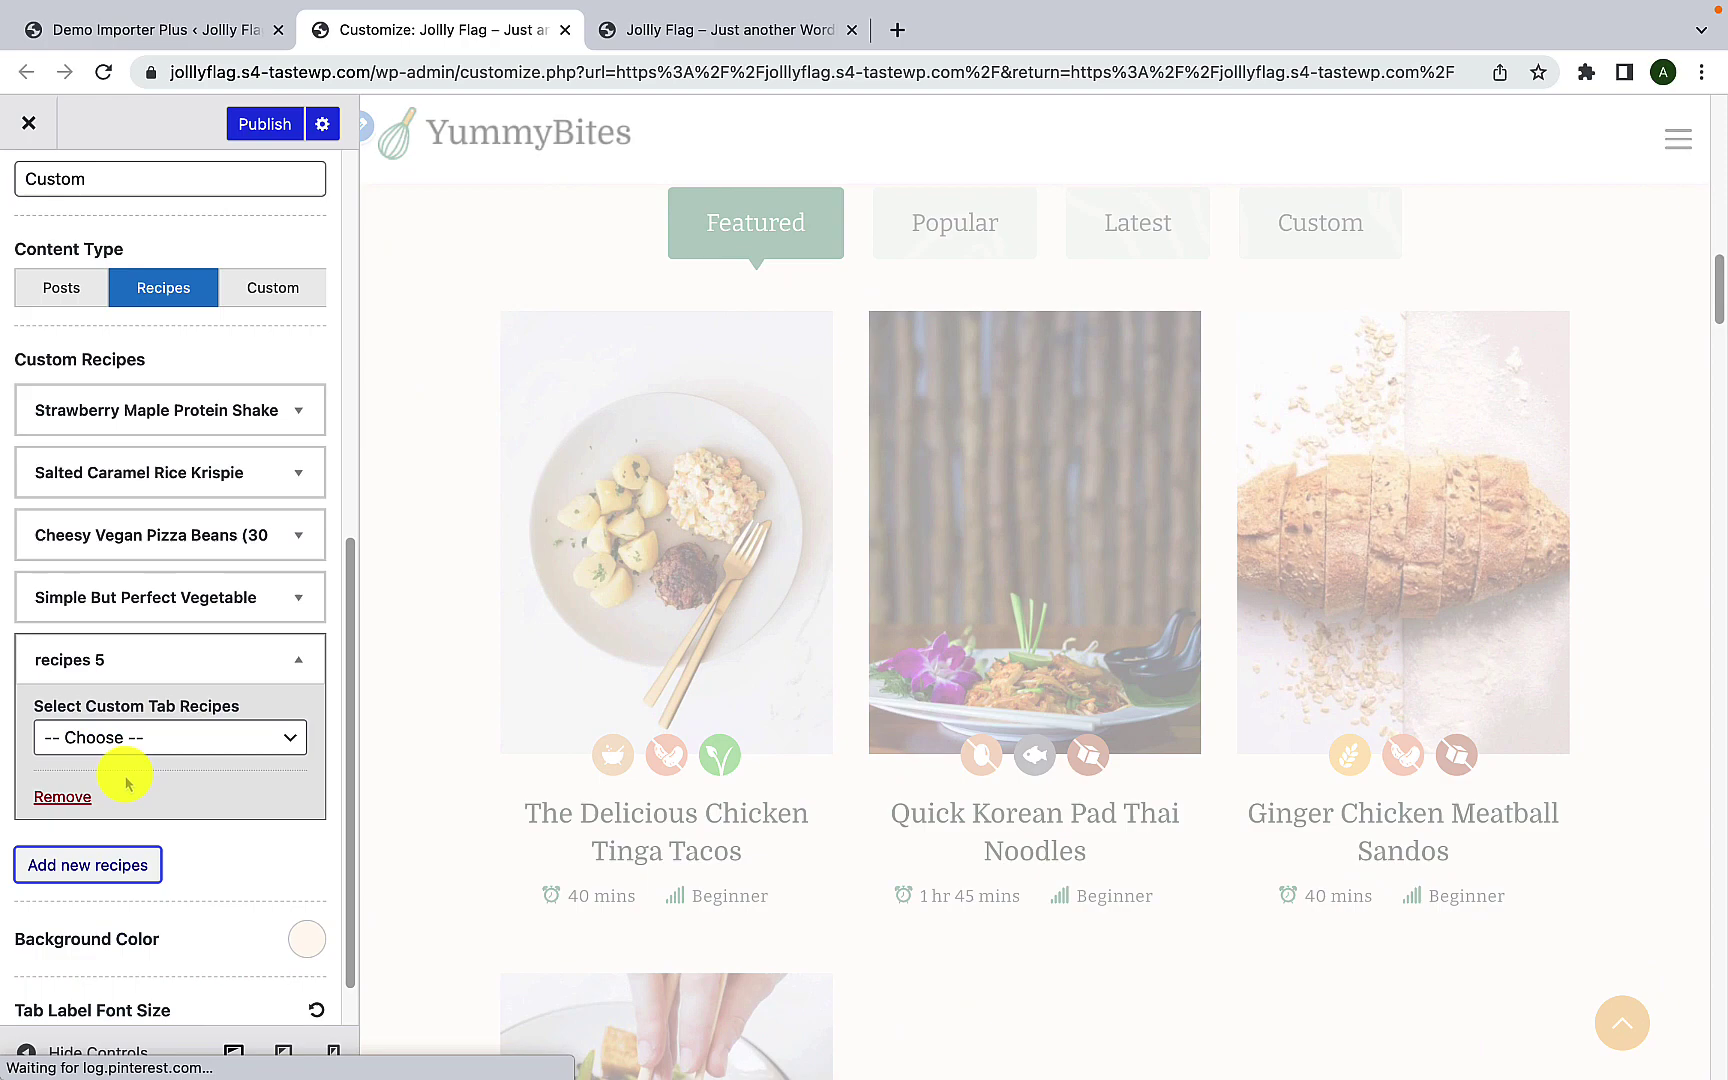
click(190, 738)
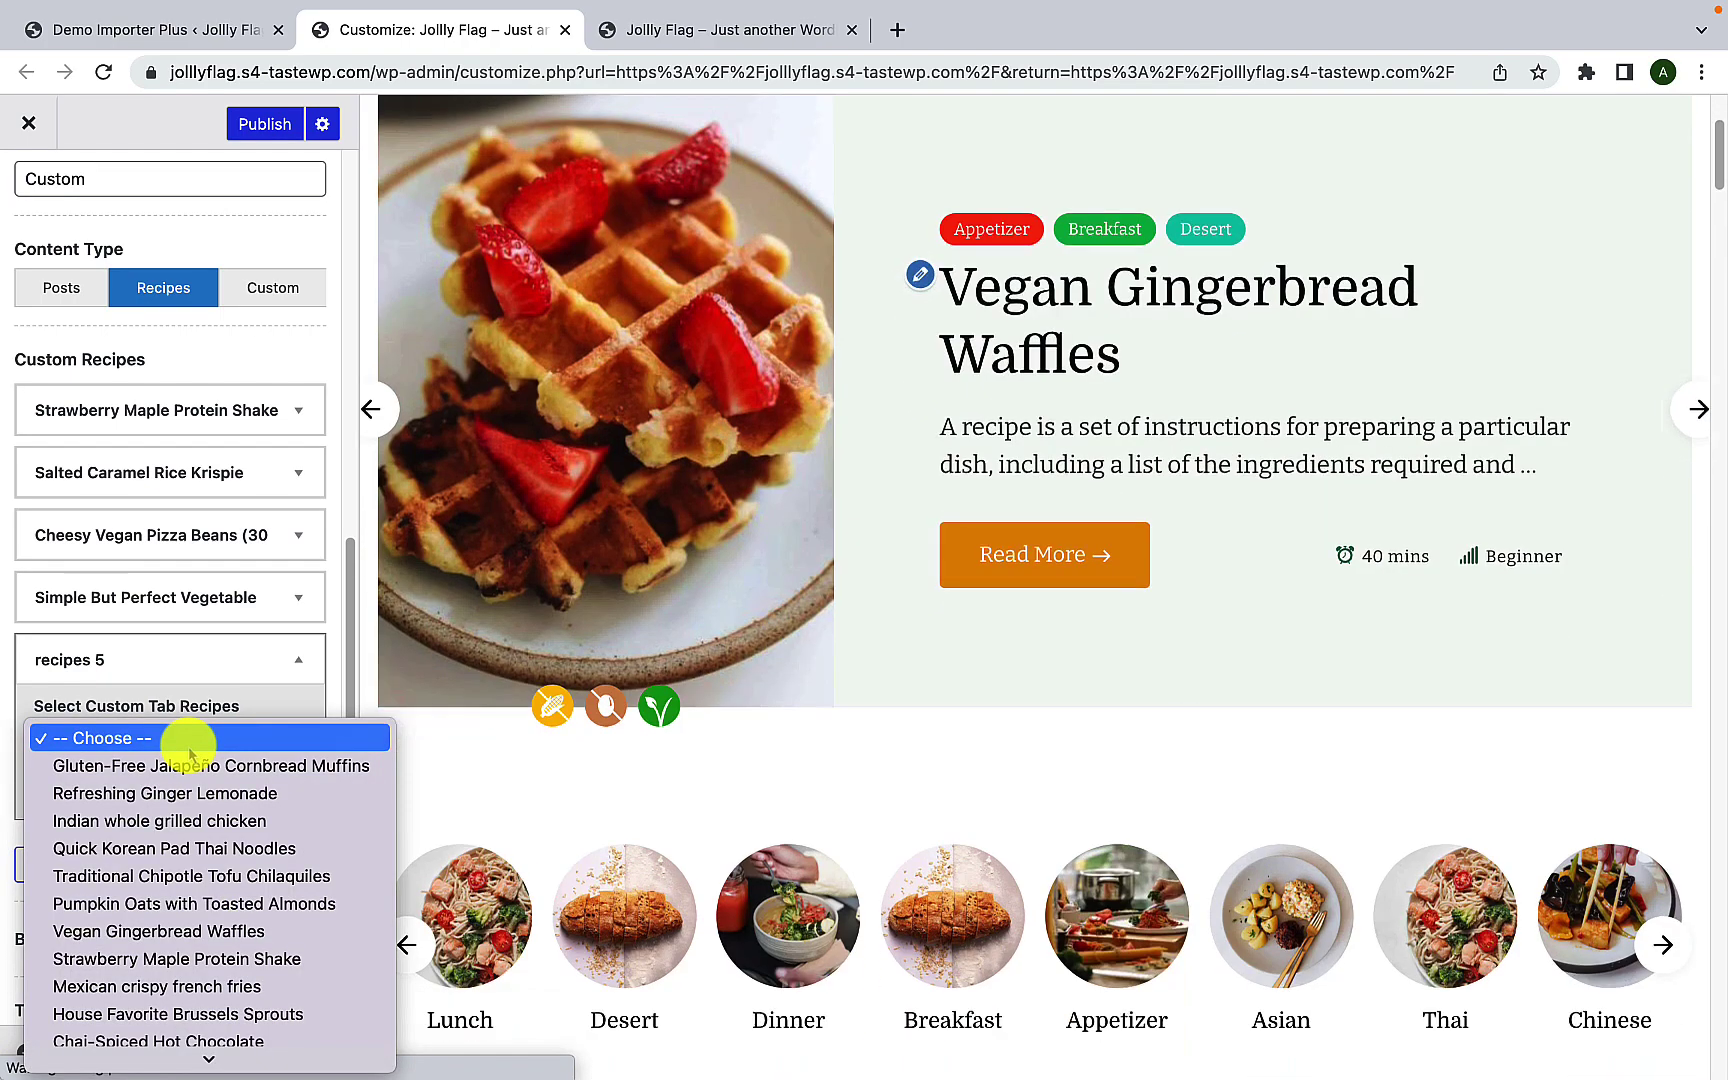
scroll(205, 880, down, 2)
scroll(213, 918, down, 3)
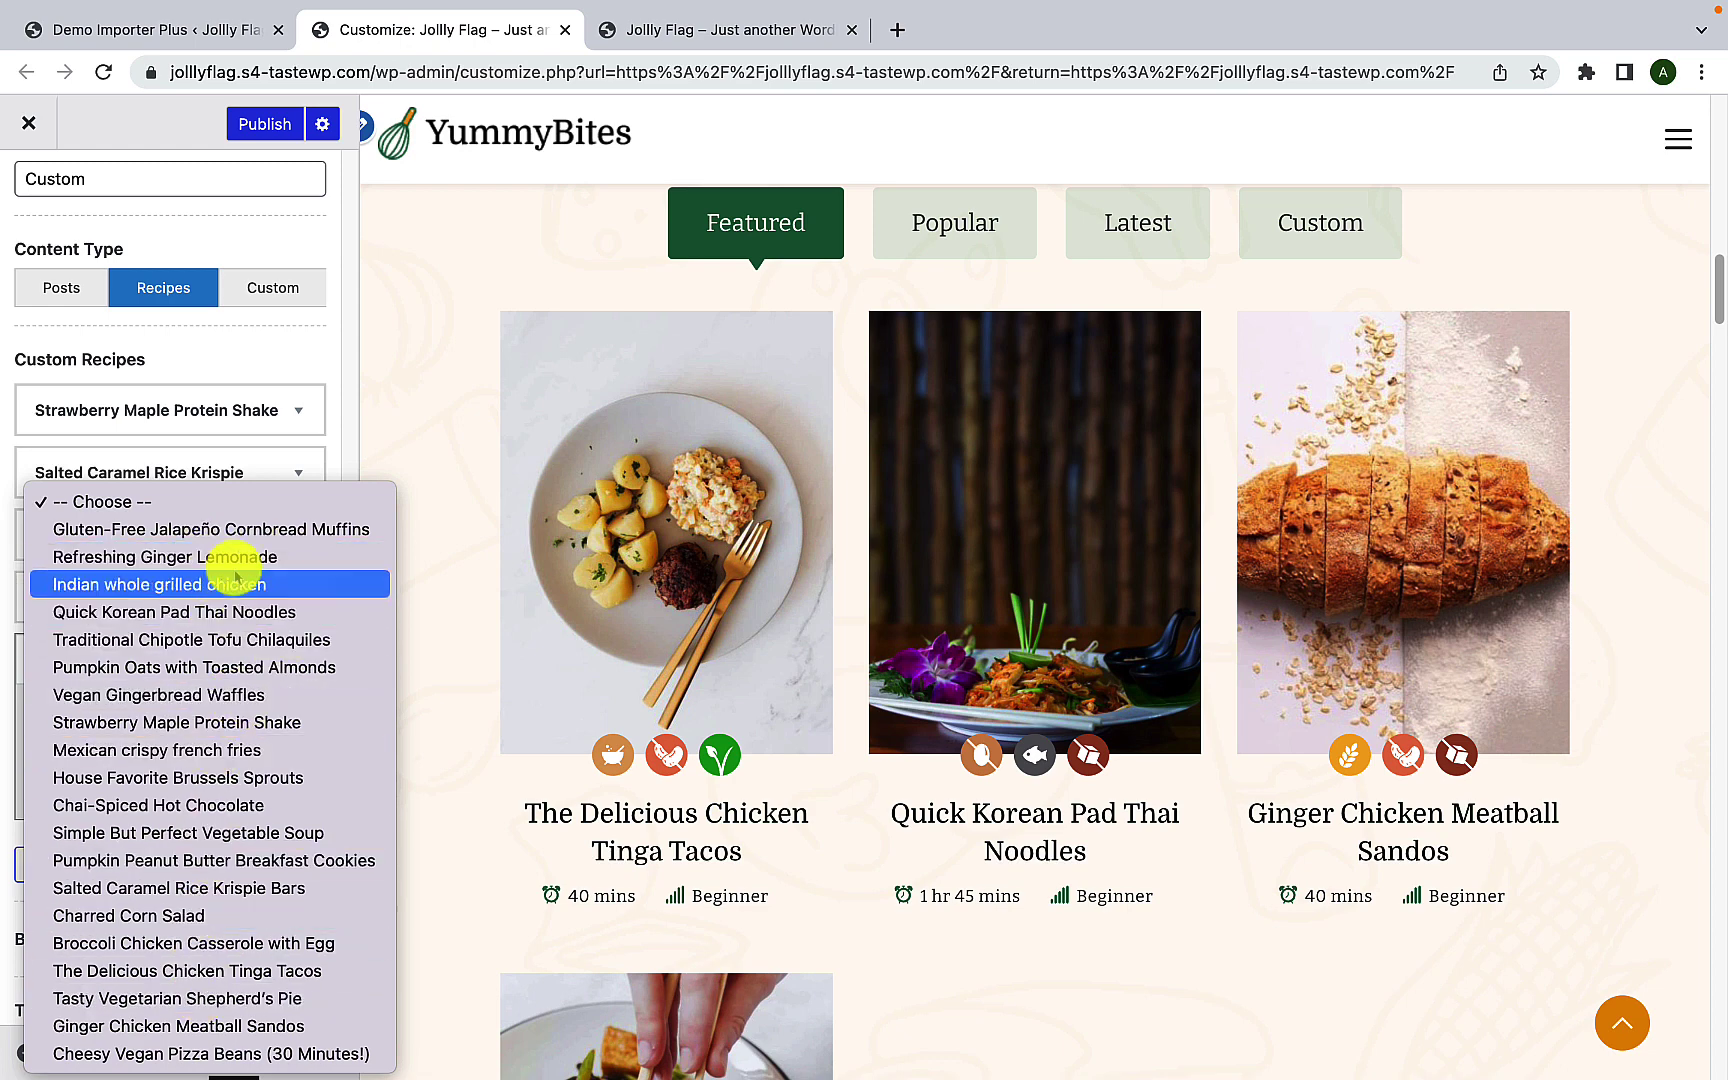
click(14, 630)
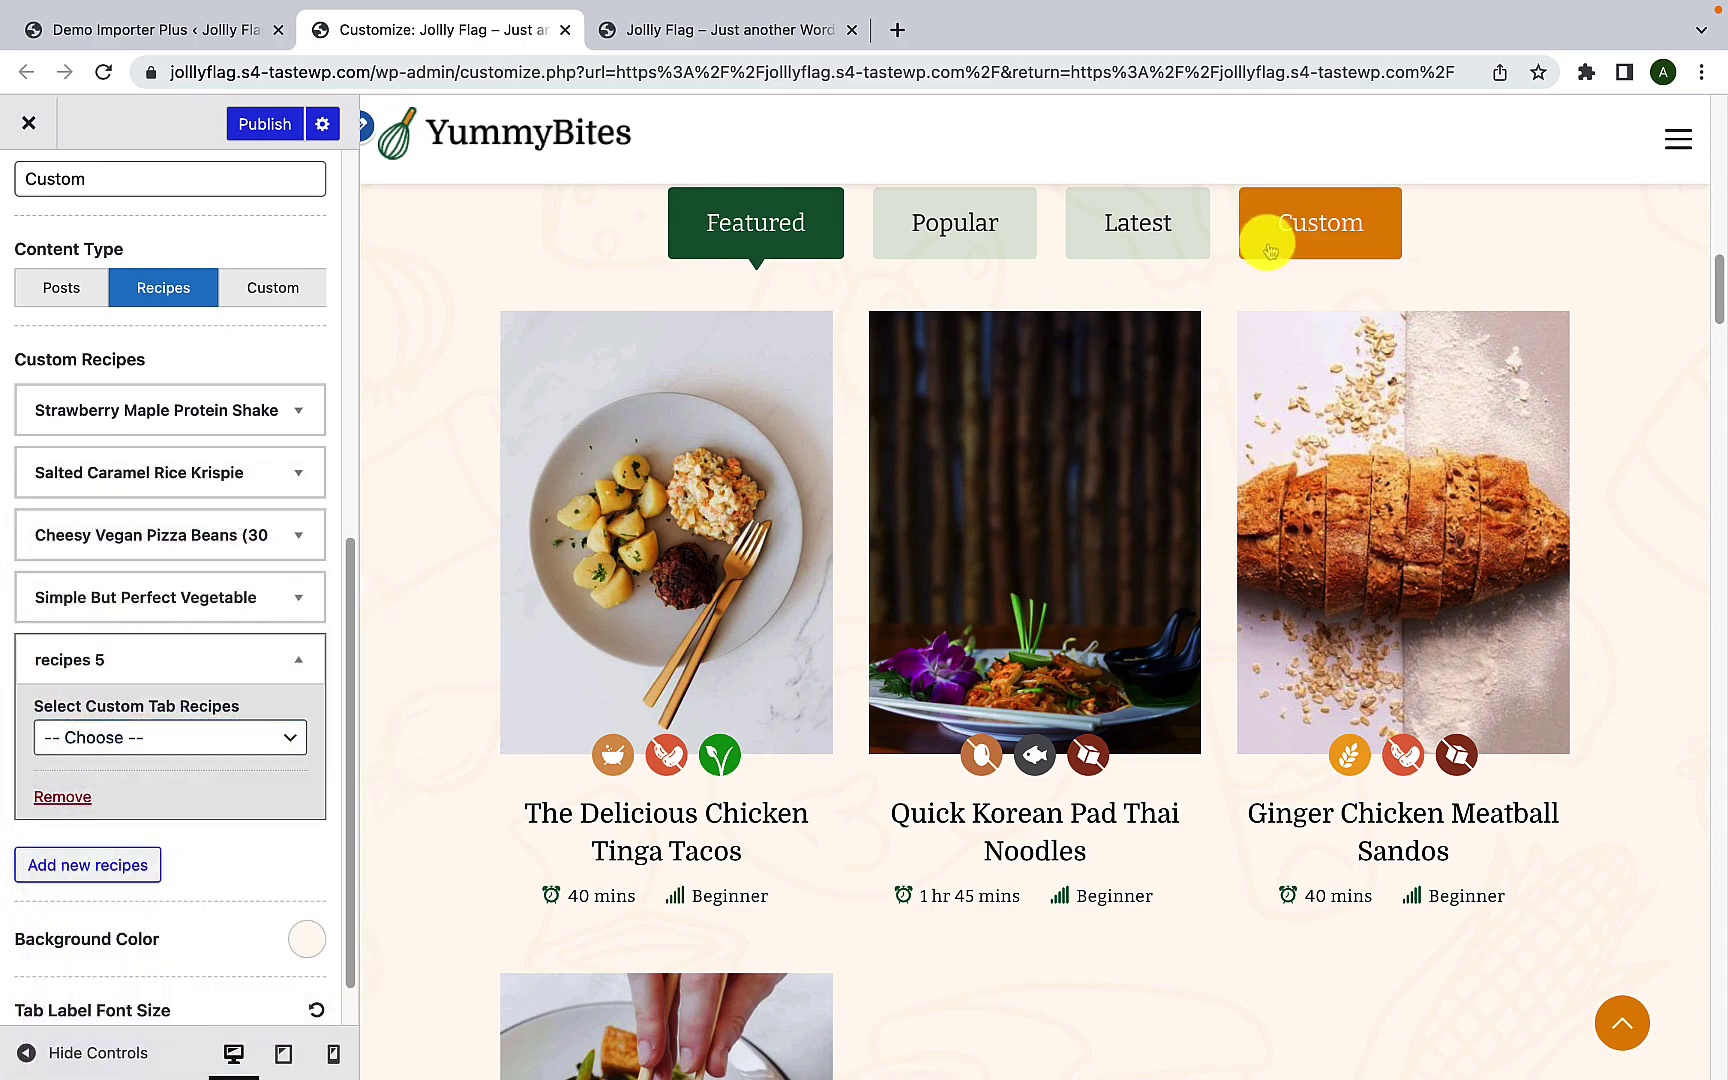
Step: Check the recipes under the Custom tab in the preview and remove the unassigned fifth recipe entry
click(1261, 239)
scroll(746, 832, down, 5)
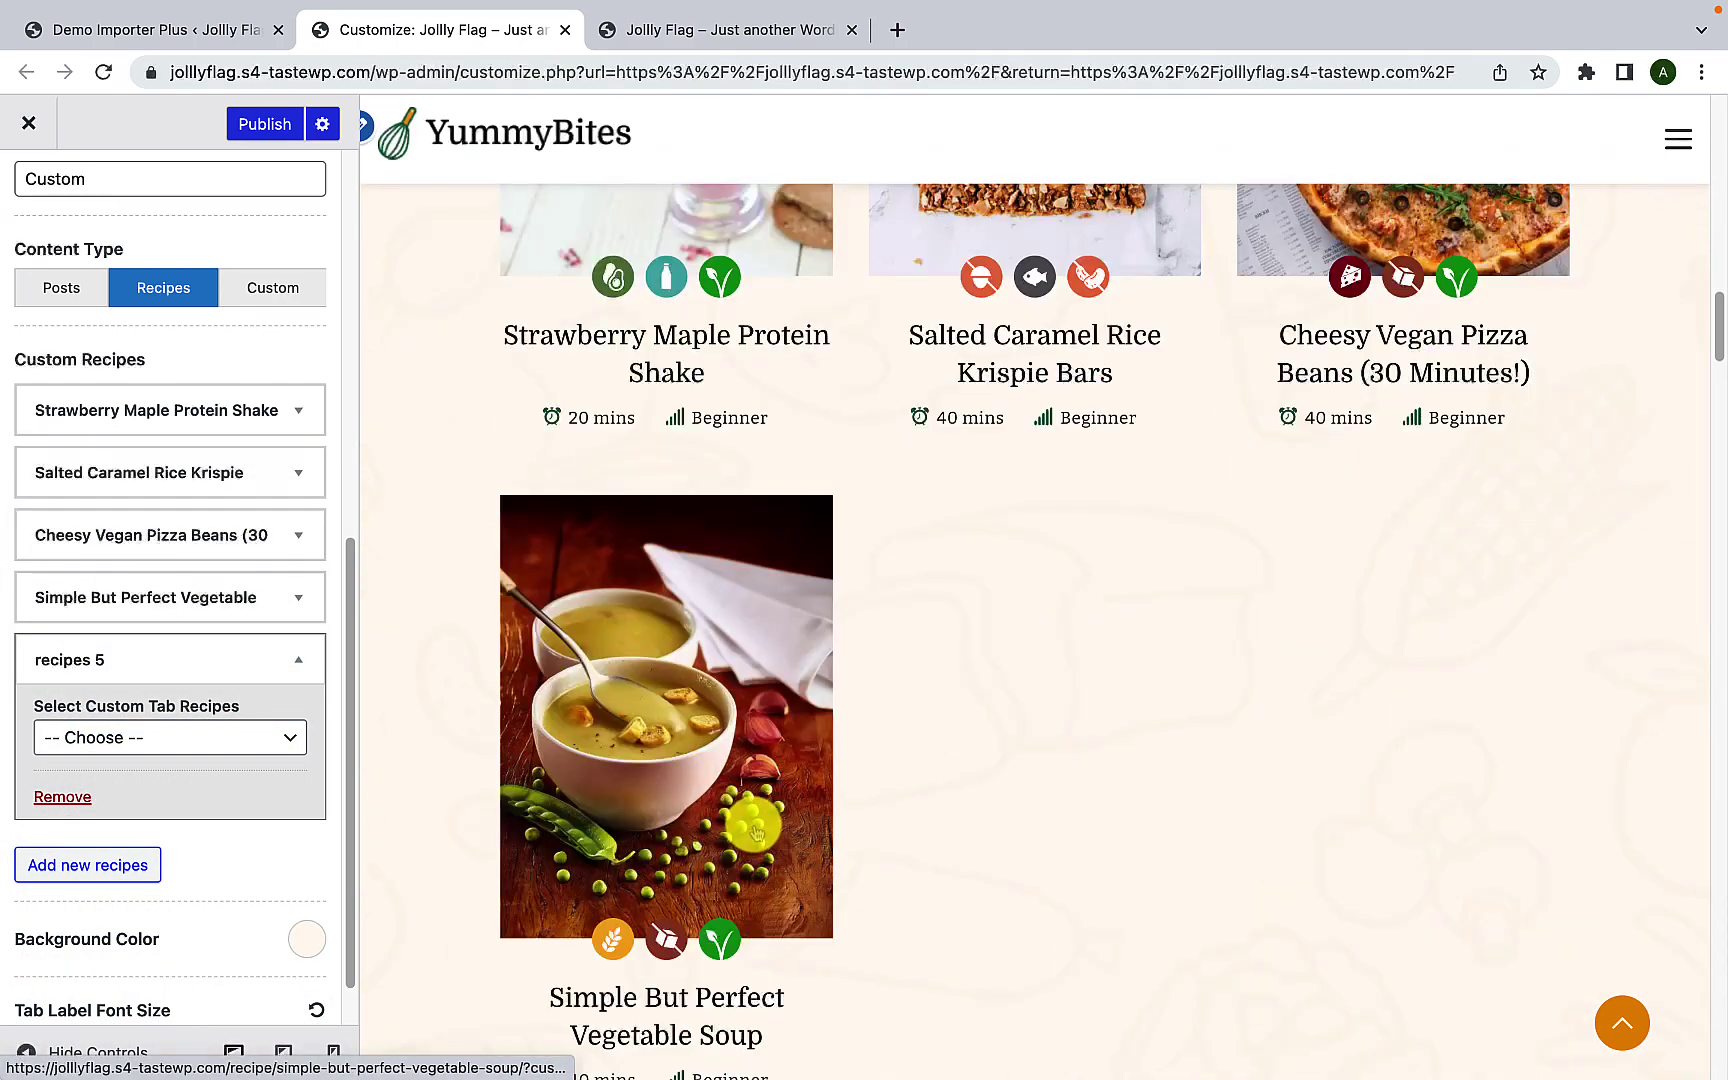
scroll(760, 822, up, 4)
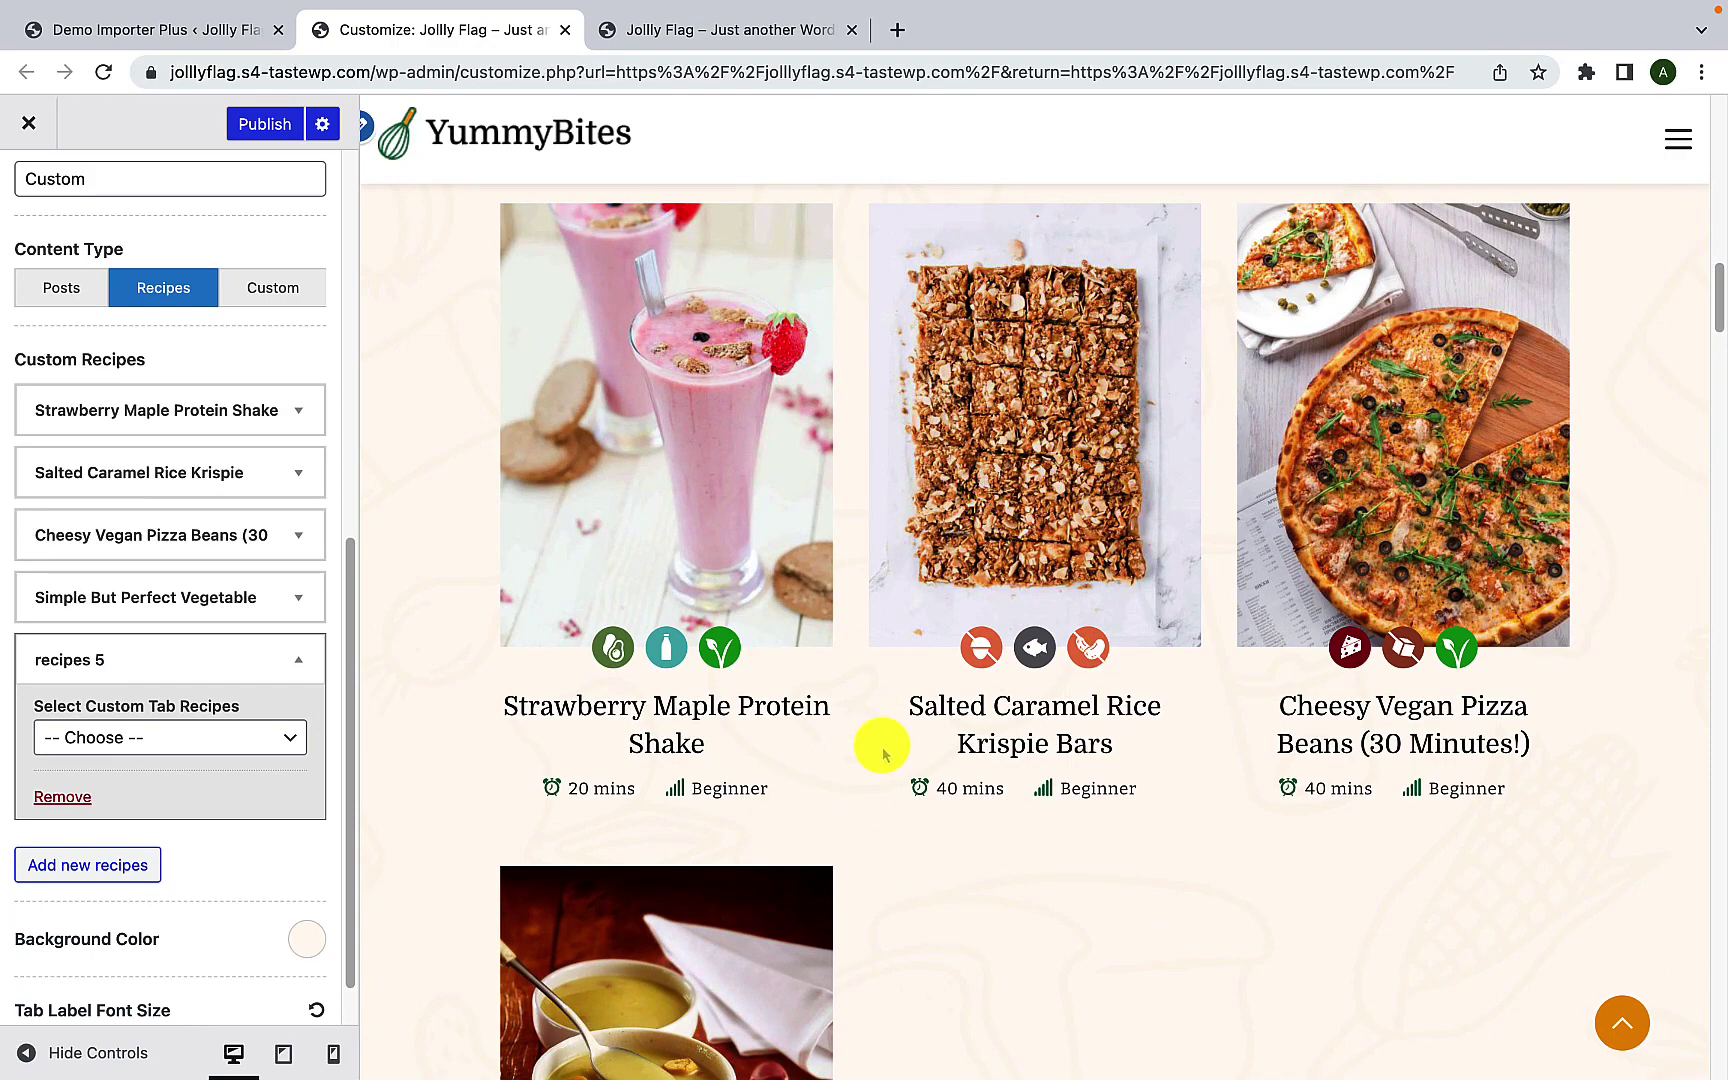
click(86, 797)
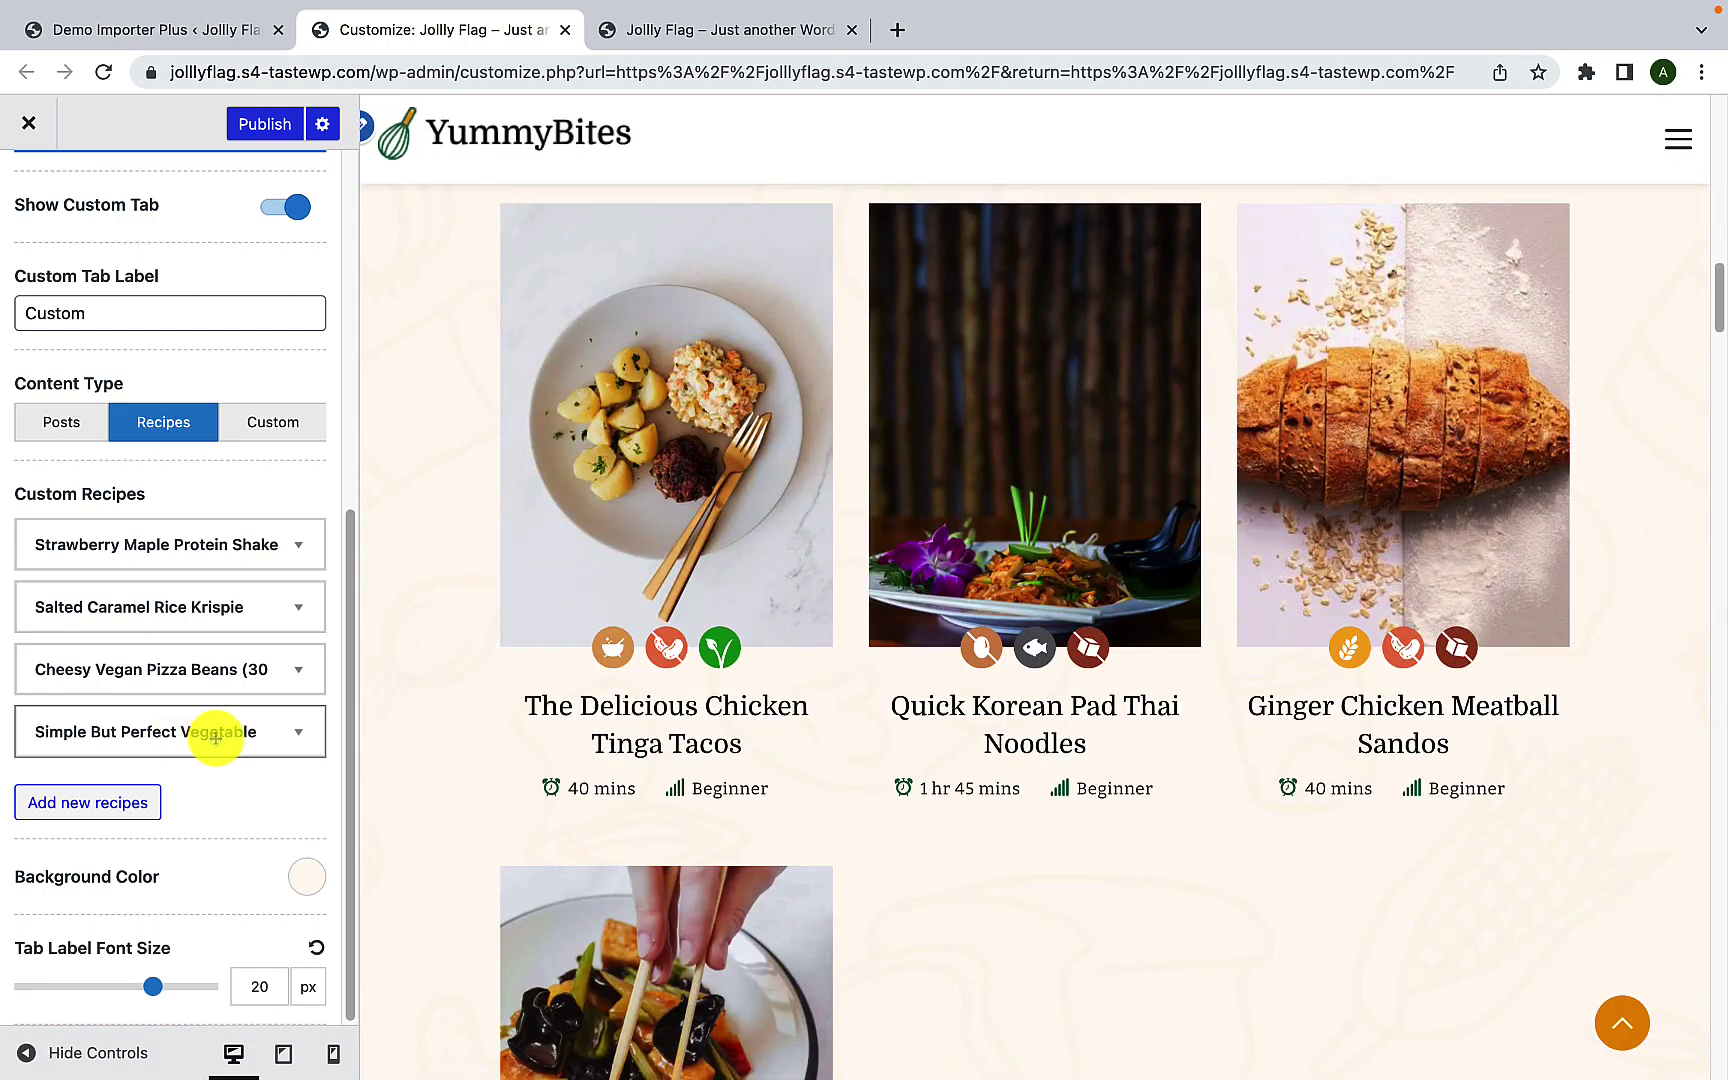
scroll(790, 675, up, 2)
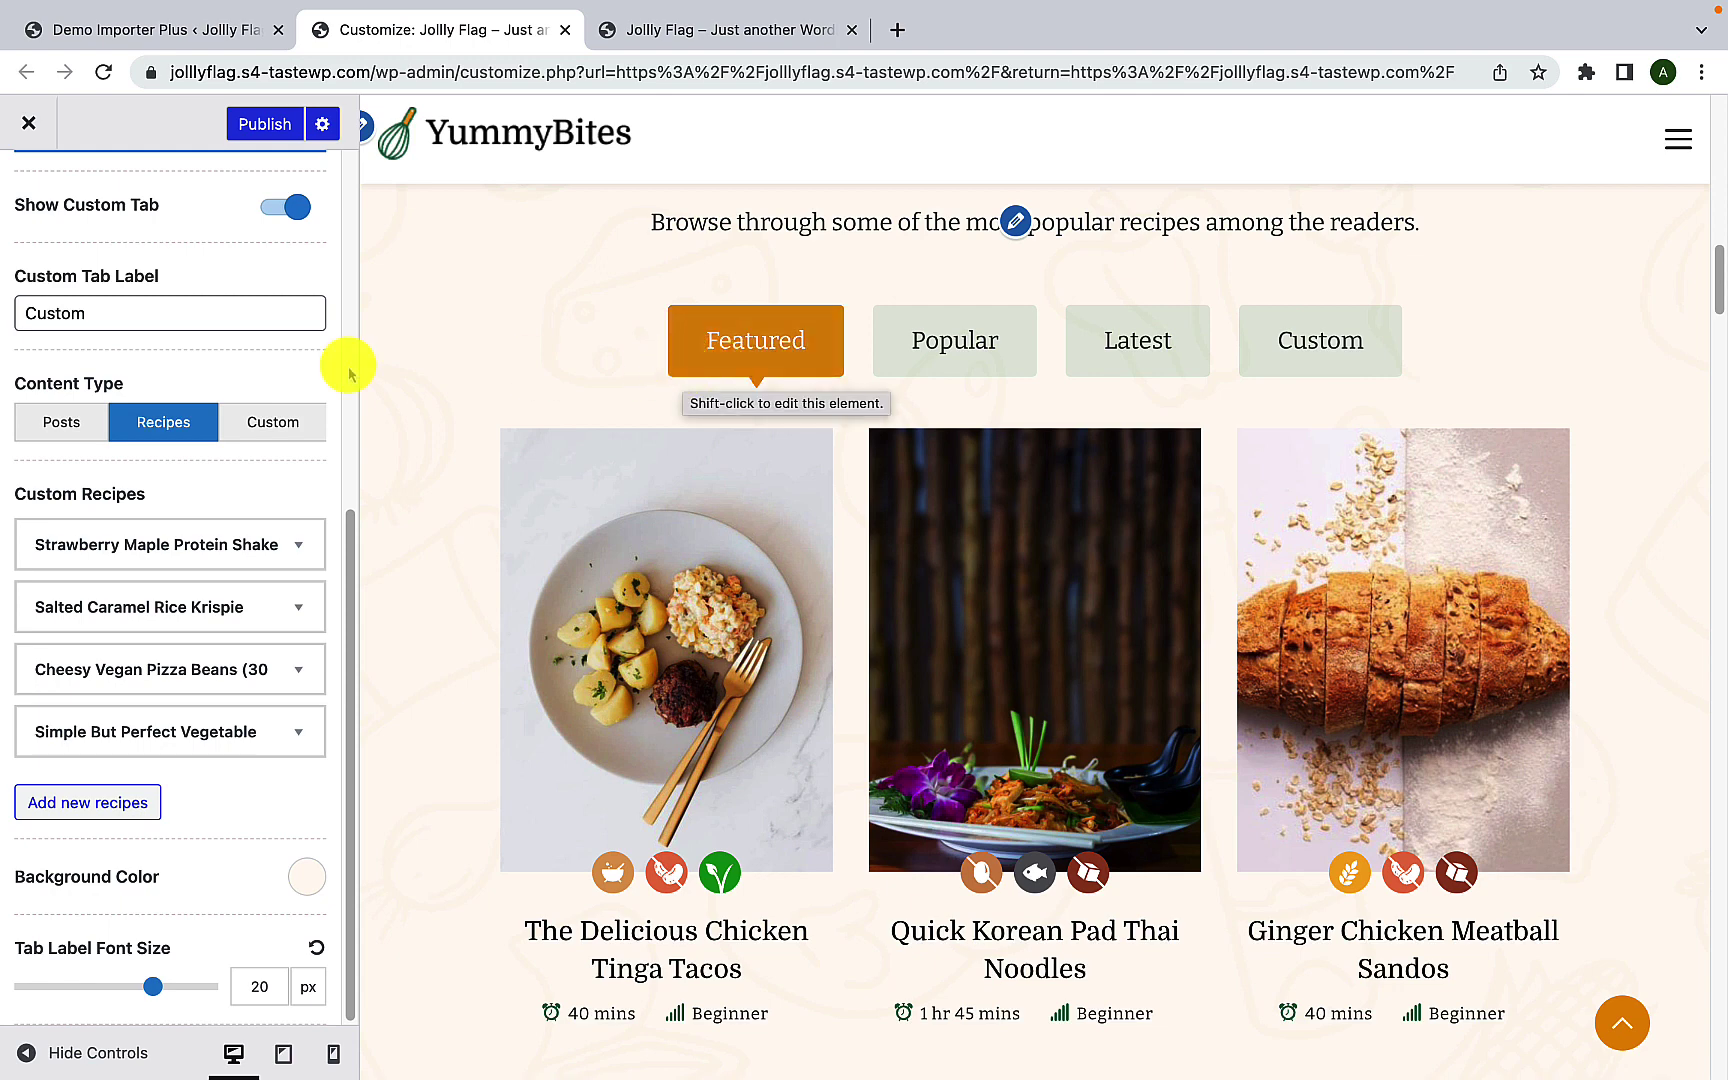
scroll(165, 500, up, 3)
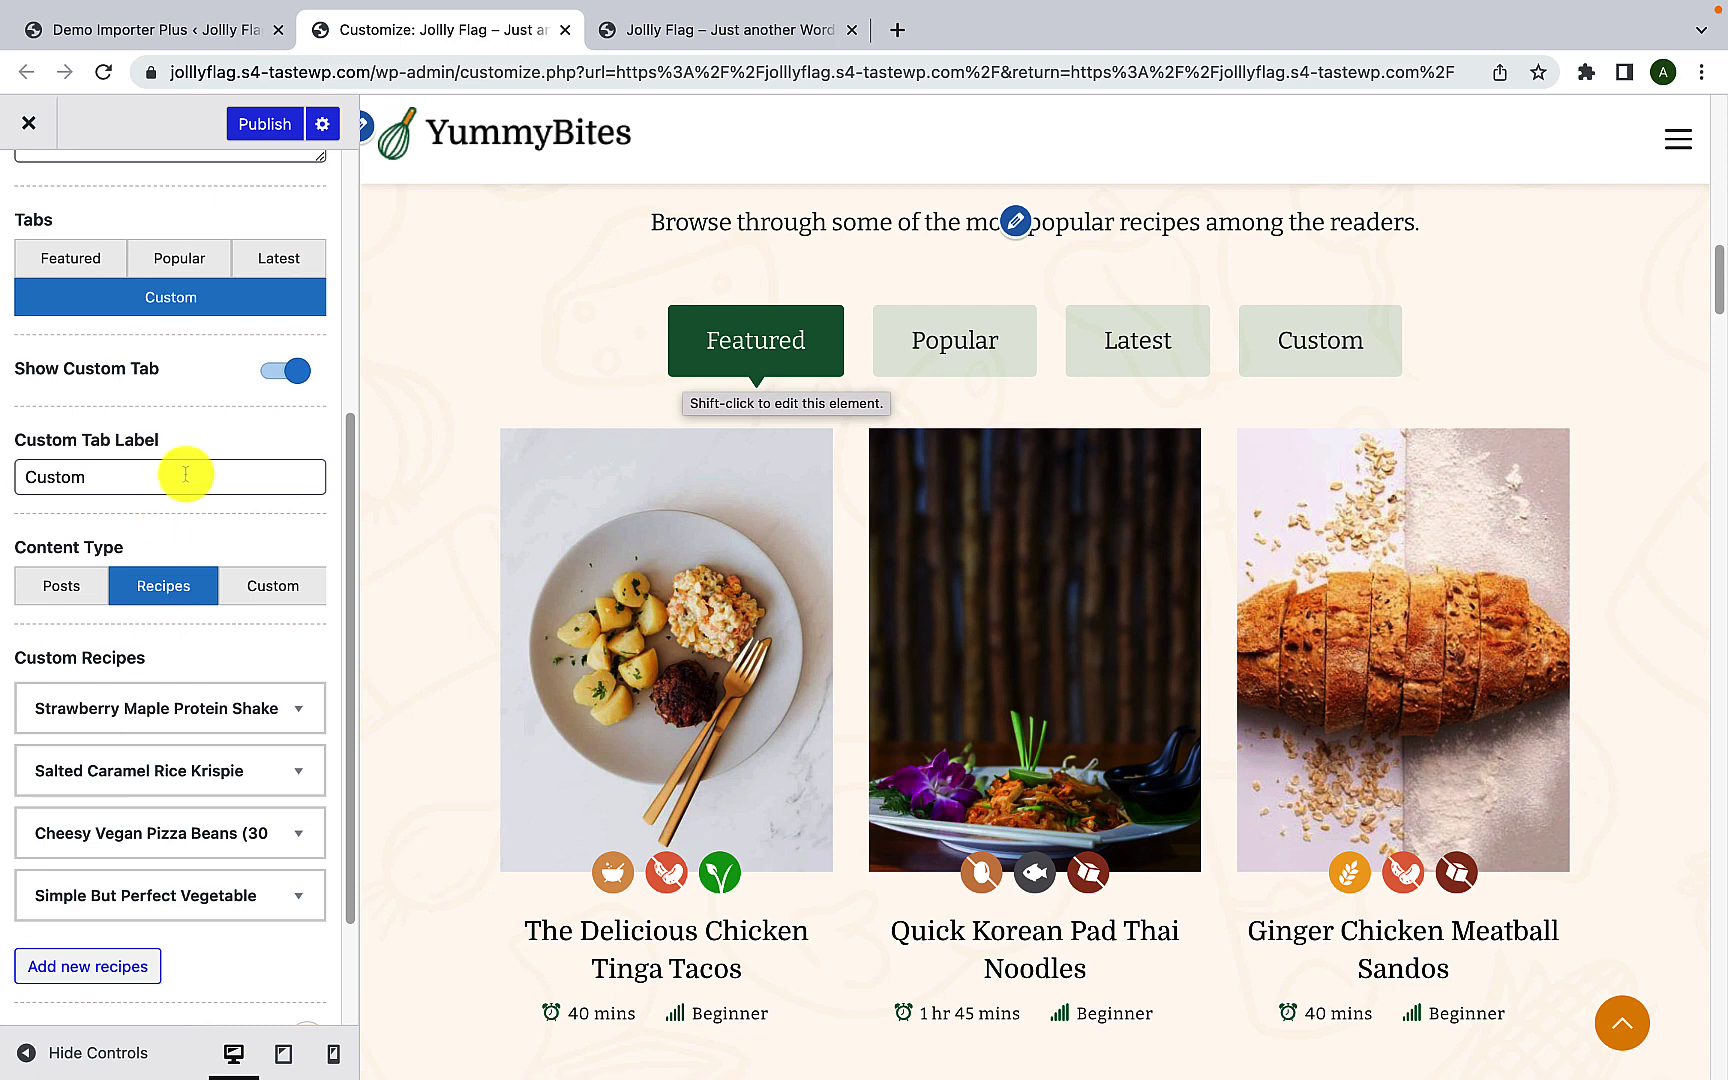
scroll(181, 500, down, 3)
scroll(183, 519, up, 3)
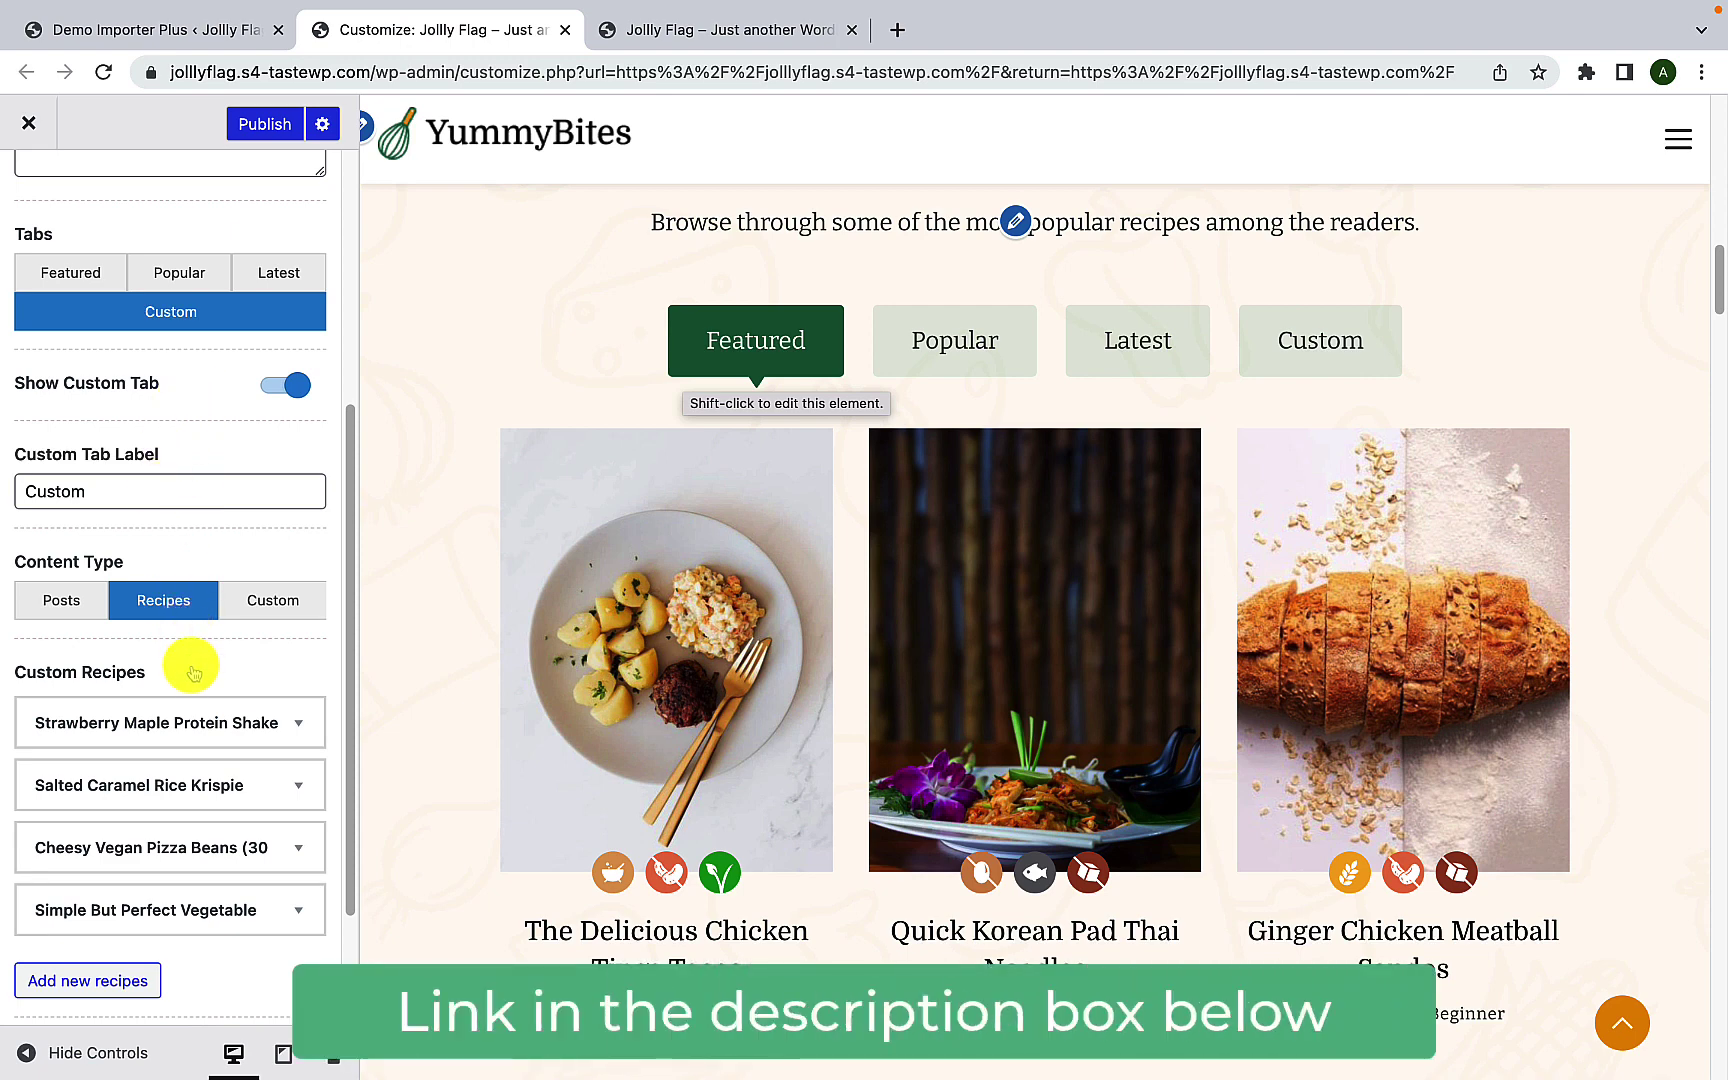
scroll(185, 663, down, 2)
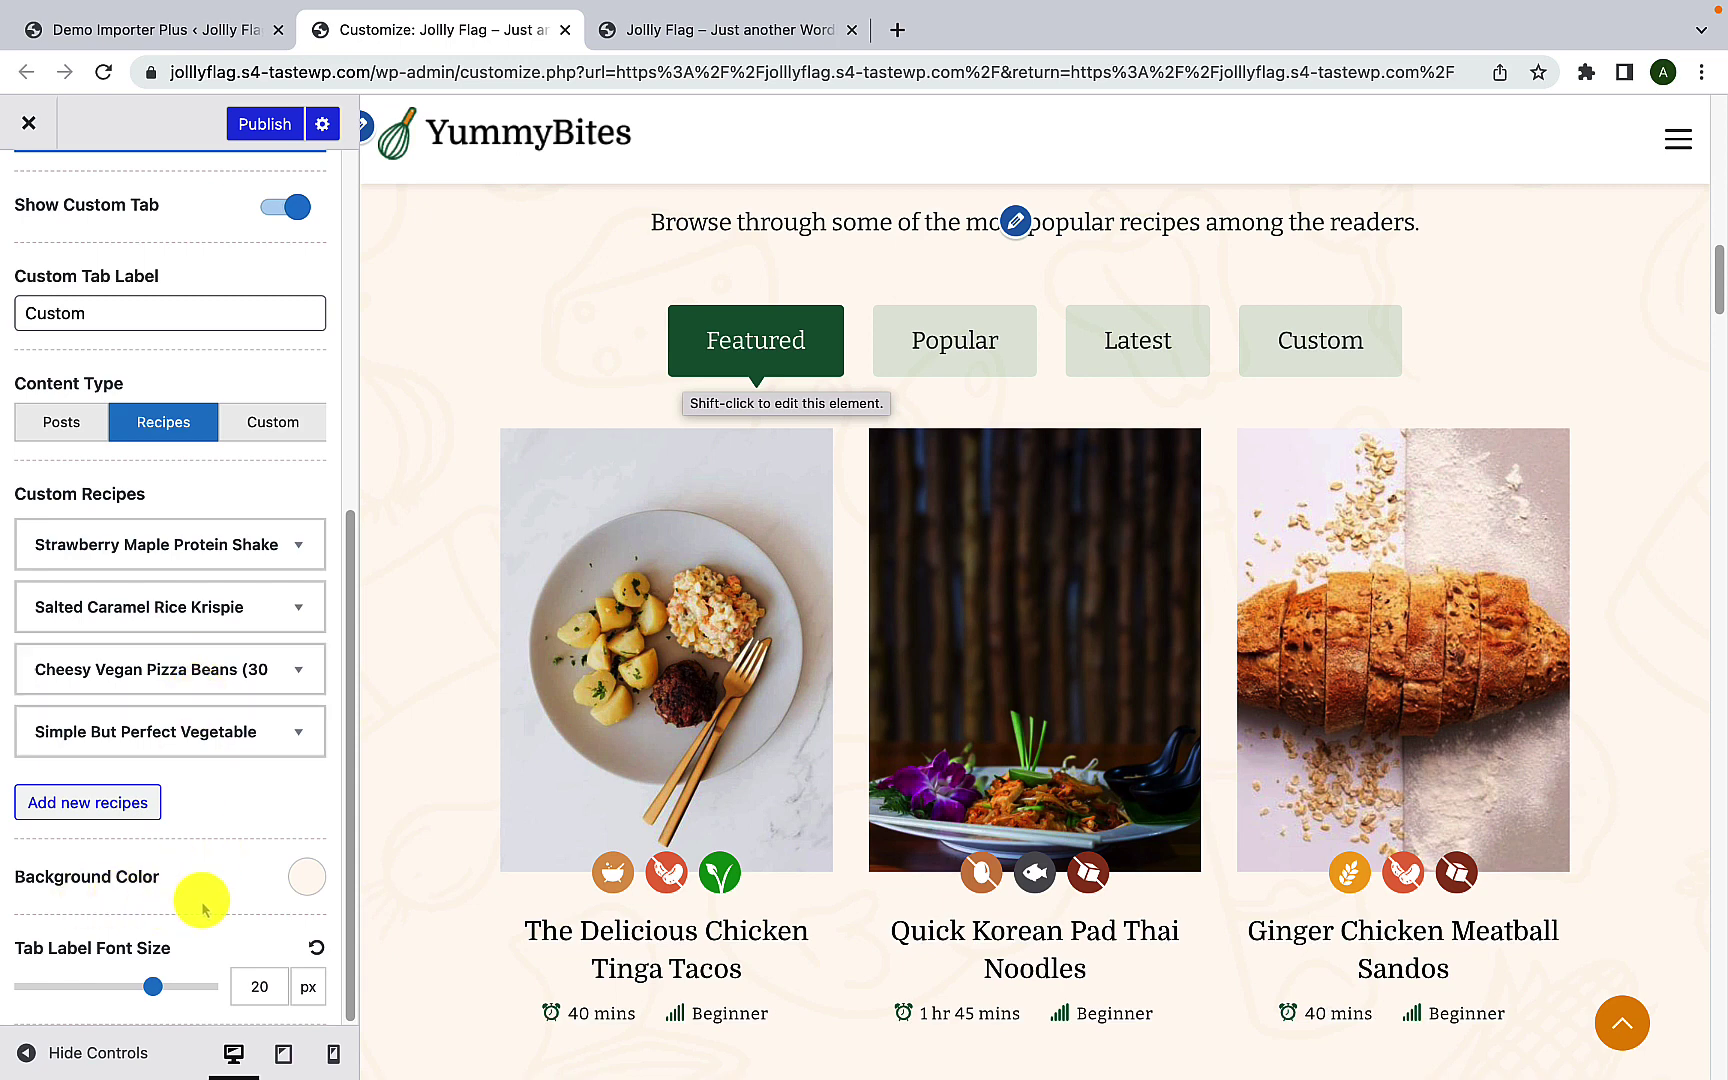
Step: Open the background color picker, look over the tabbed section in the preview, and close the picker without choosing a color
click(322, 895)
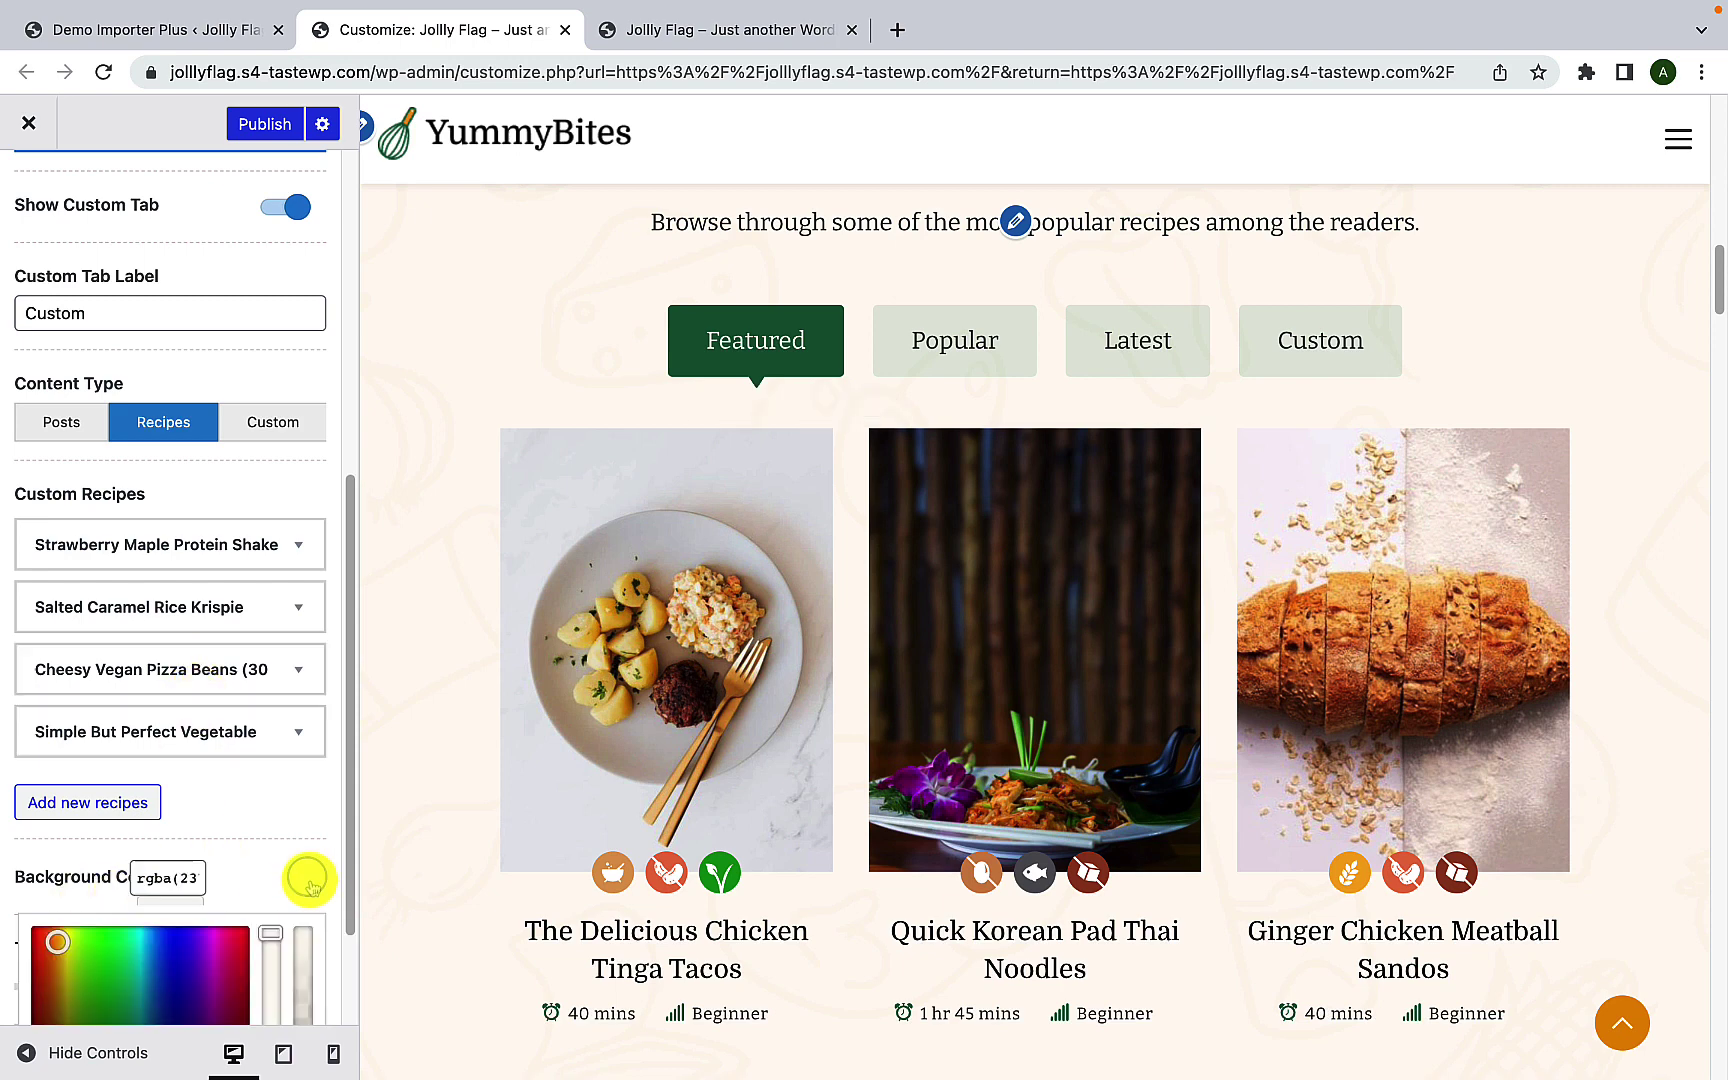
scroll(190, 905, down, 2)
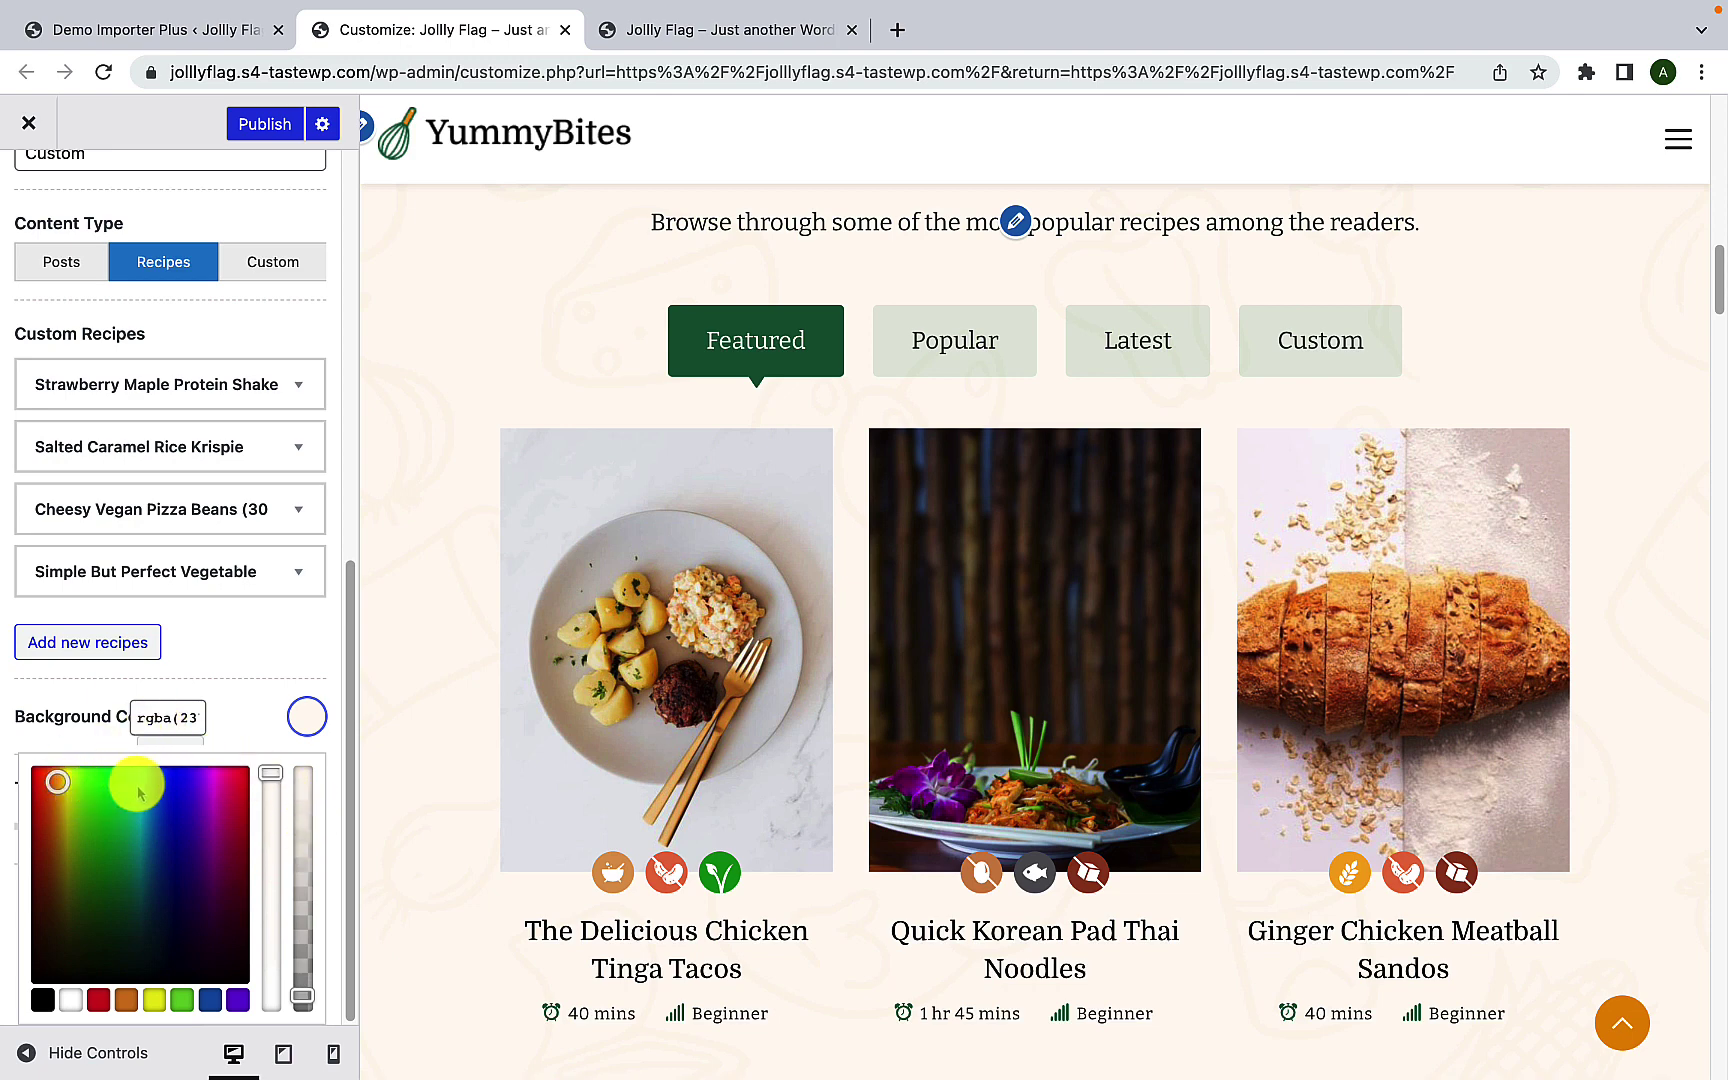
scroll(397, 713, up, 2)
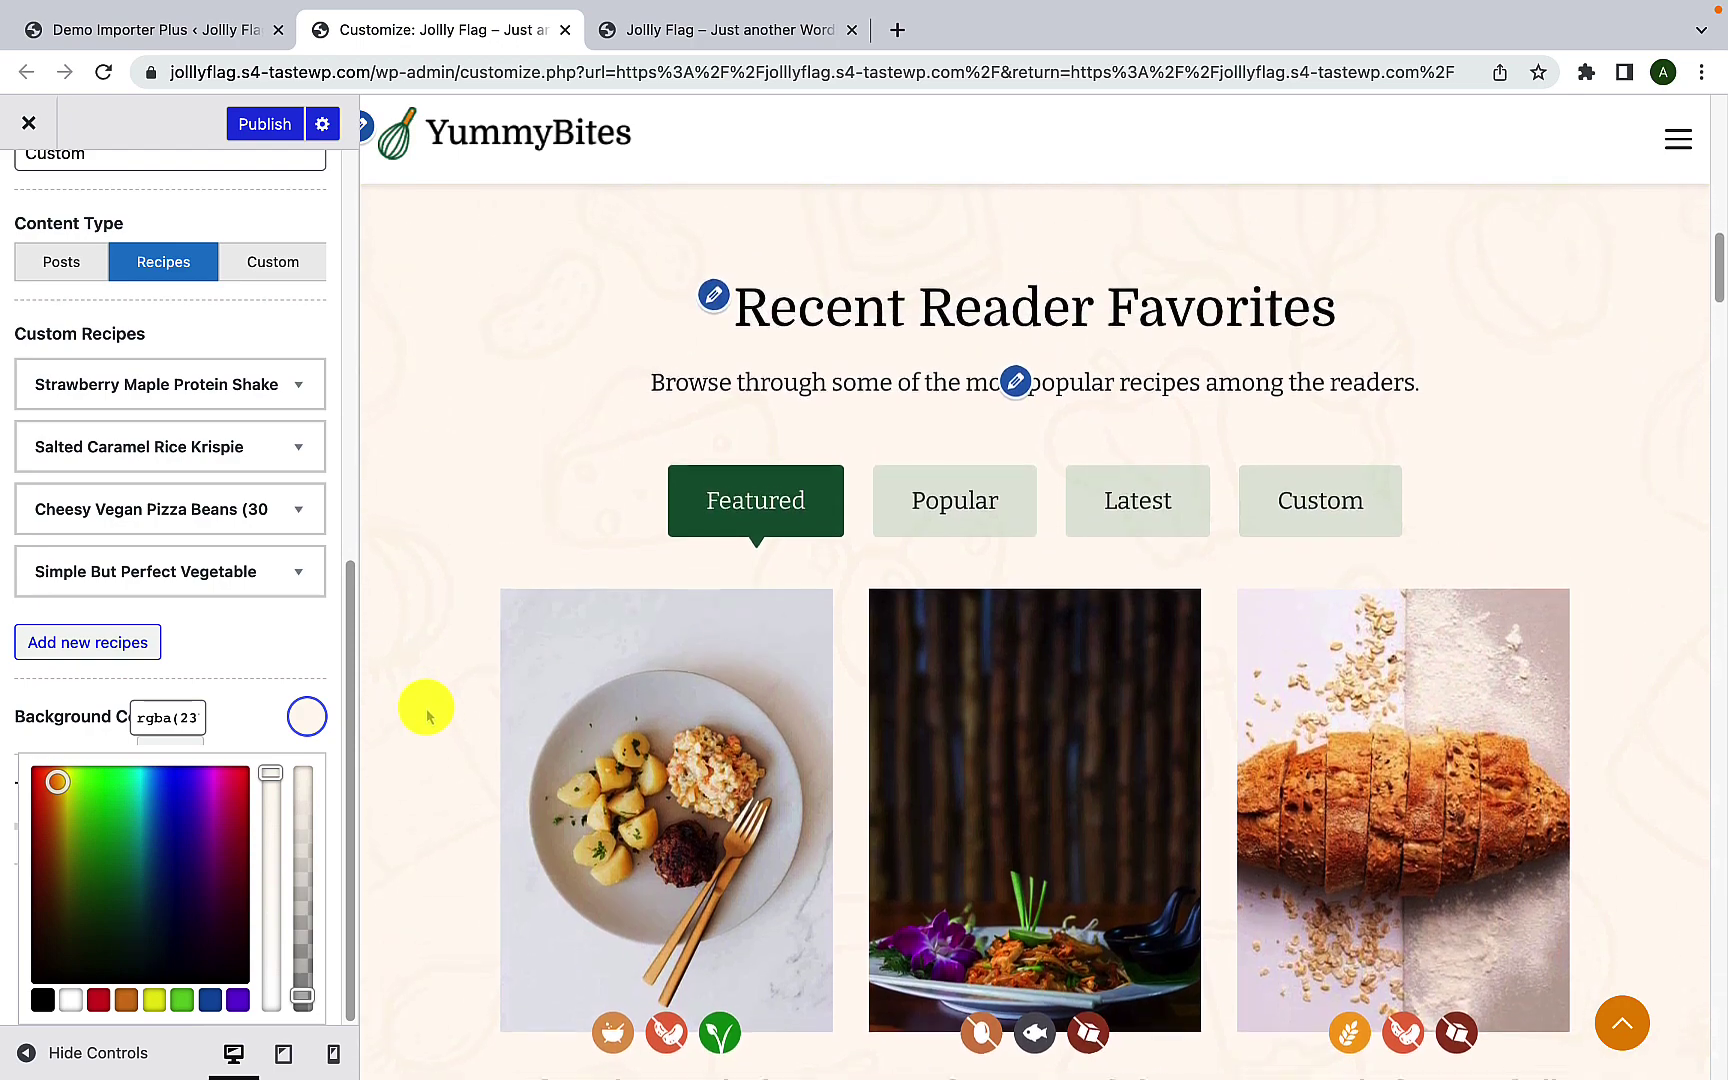
scroll(572, 410, down, 1)
scroll(1581, 582, down, 2)
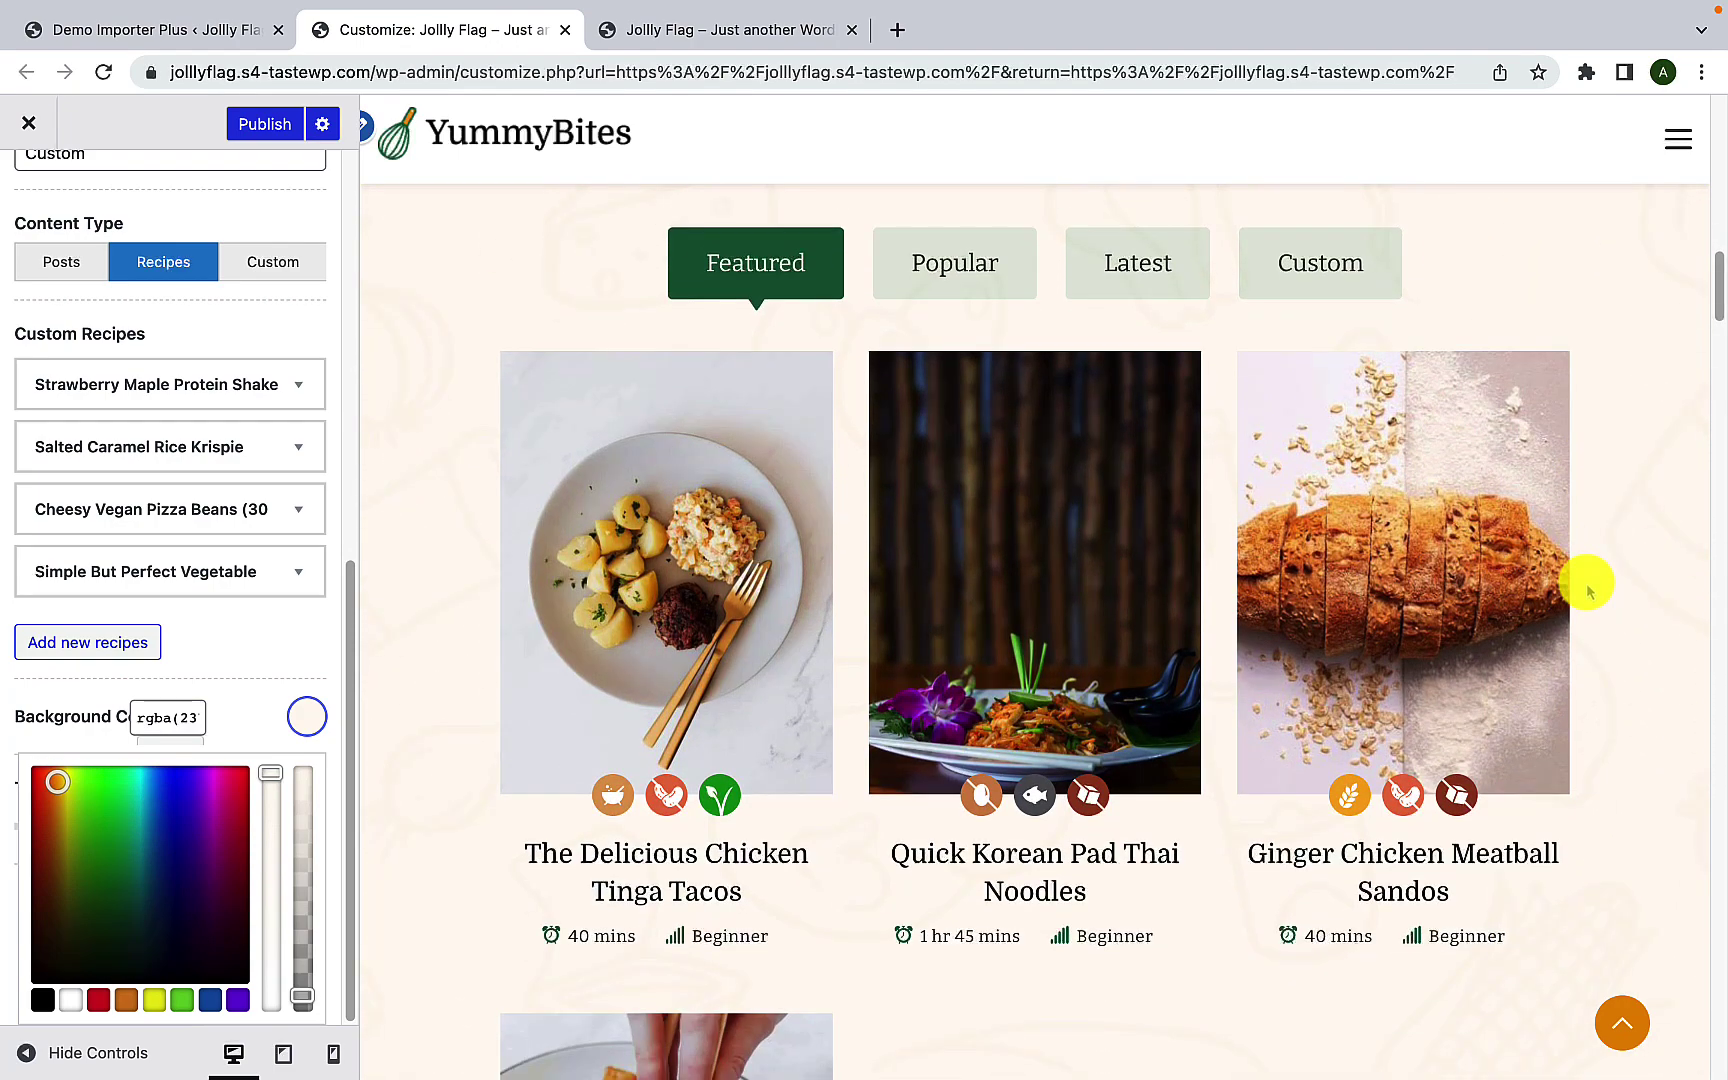
scroll(1581, 582, up, 3)
click(222, 630)
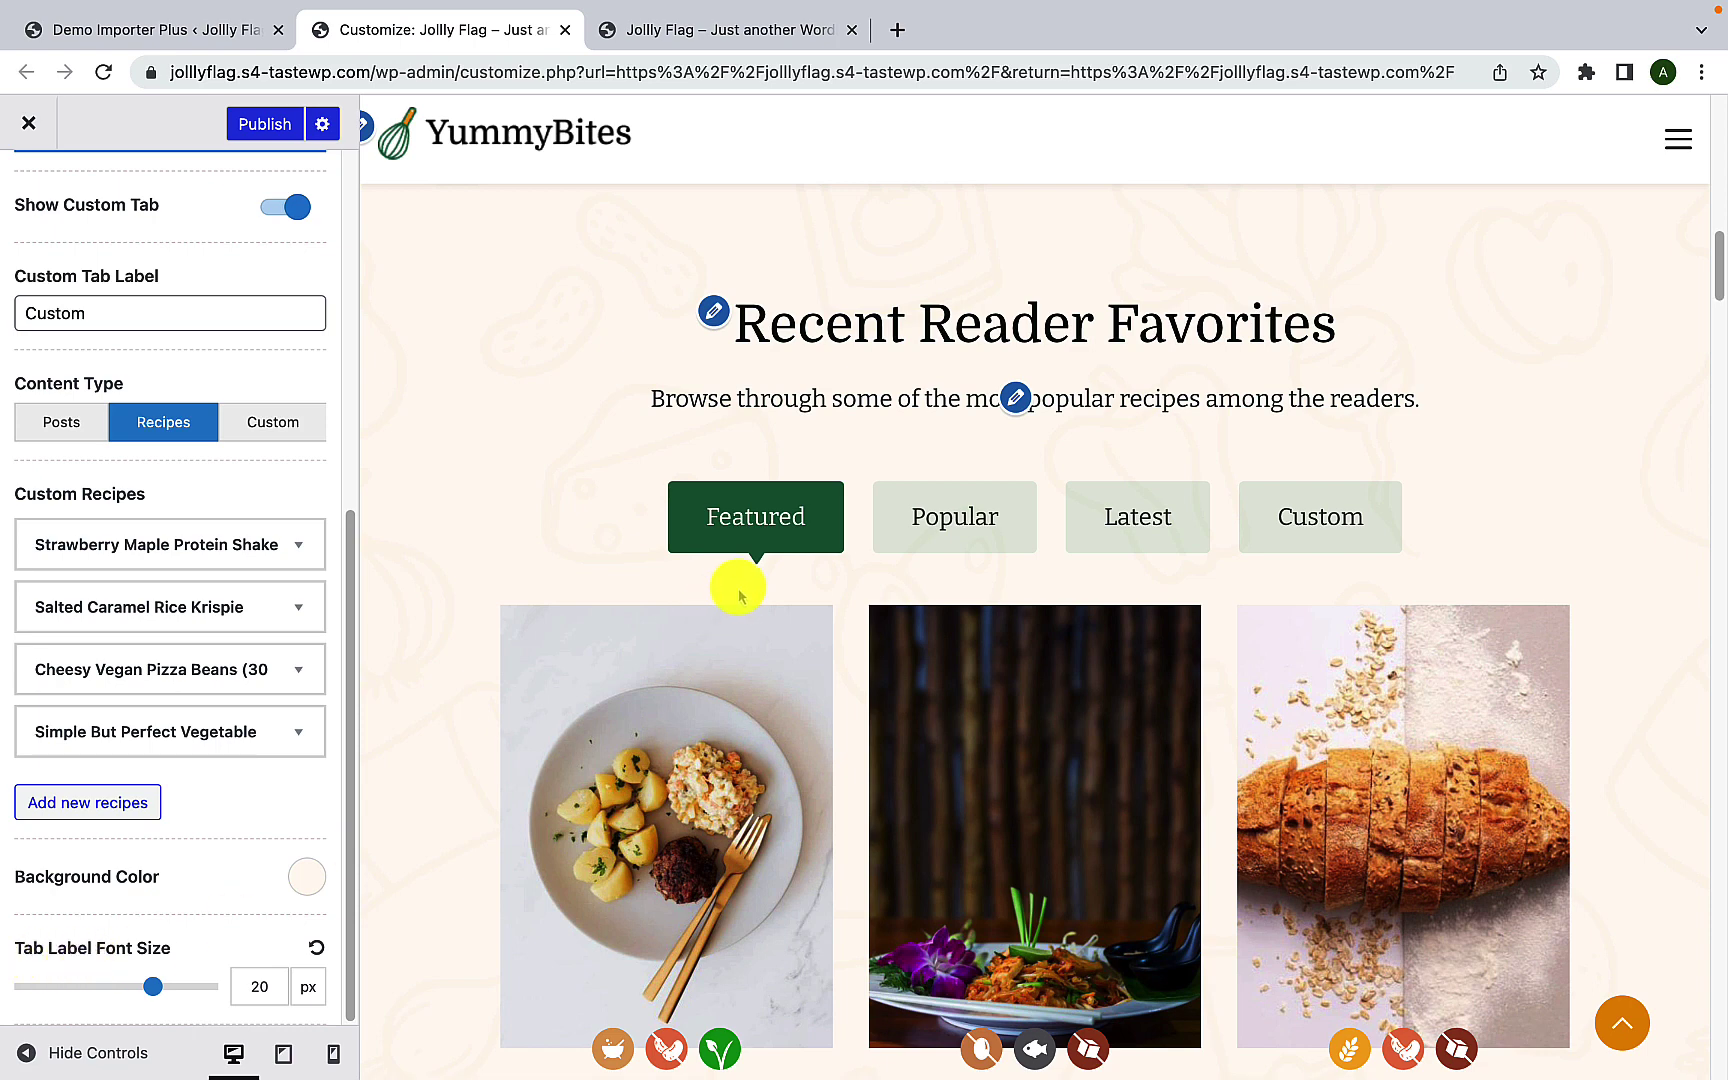
Step: Set the tab label font size to 21 px, and reset it to the default of 20 px
mouse_move(153, 990)
mouse_down()
mouse_move(172, 990)
mouse_move(157, 990)
mouse_up()
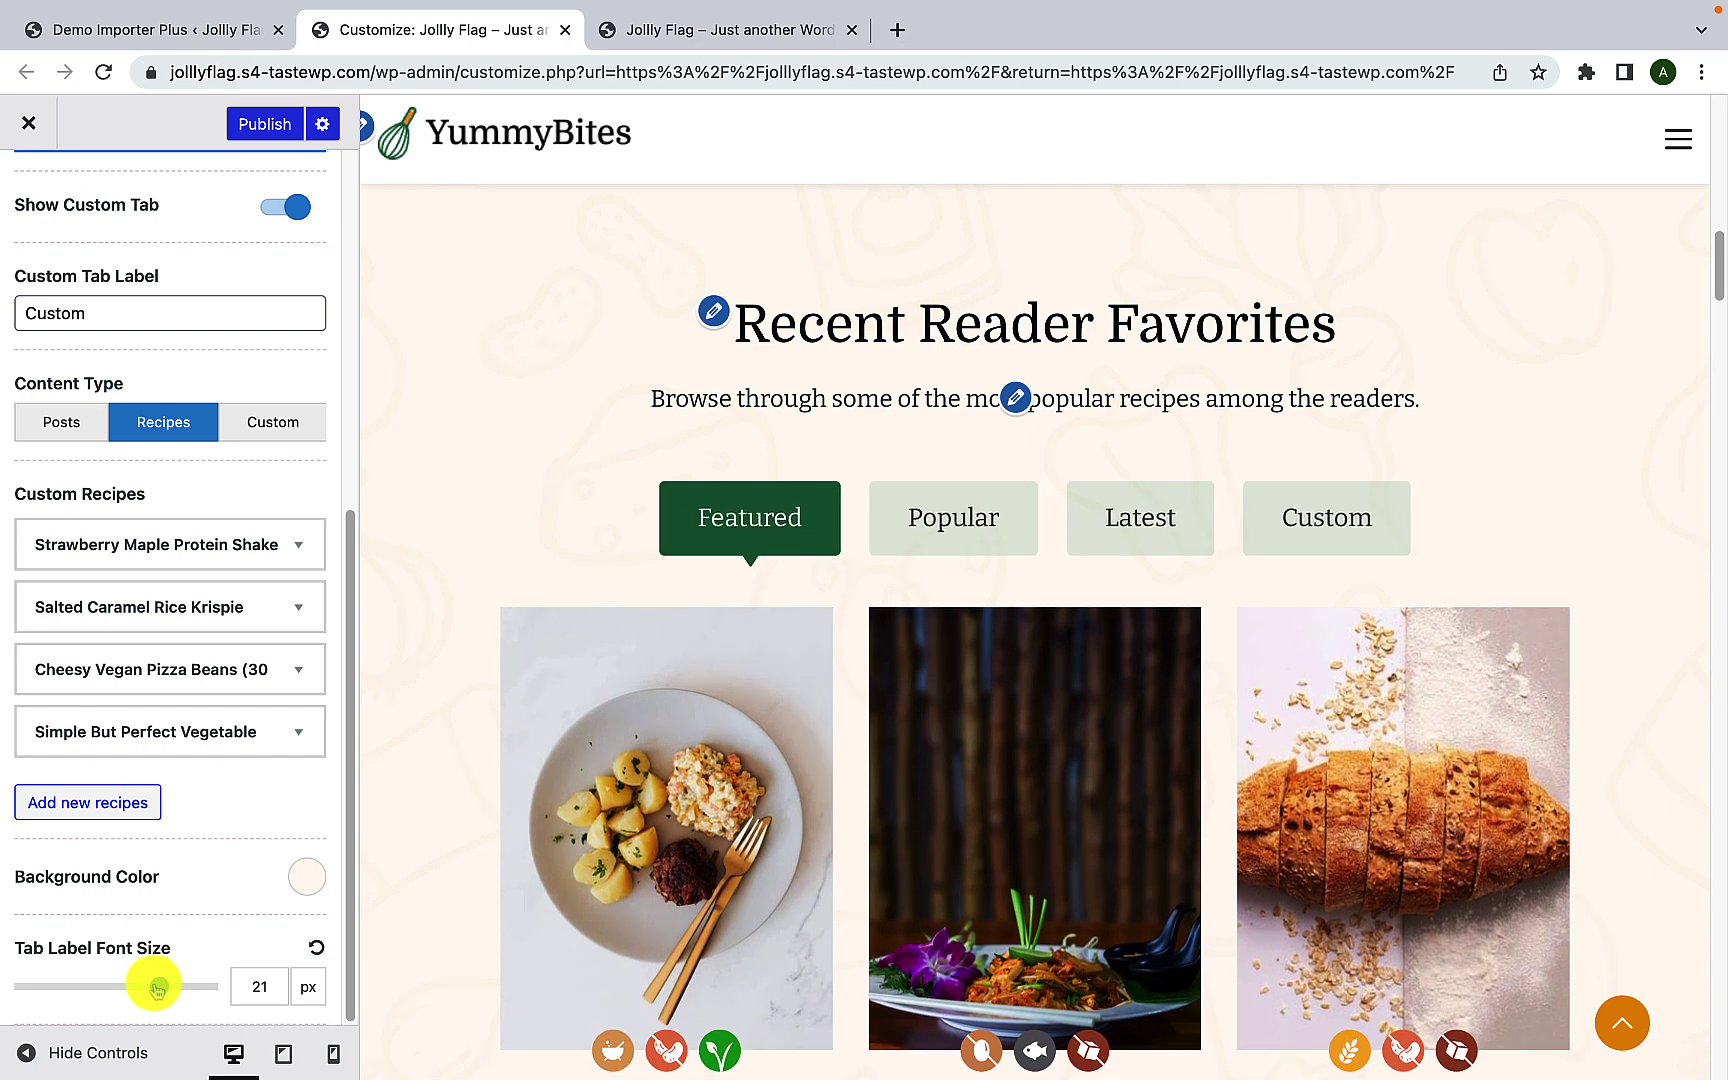
click(318, 958)
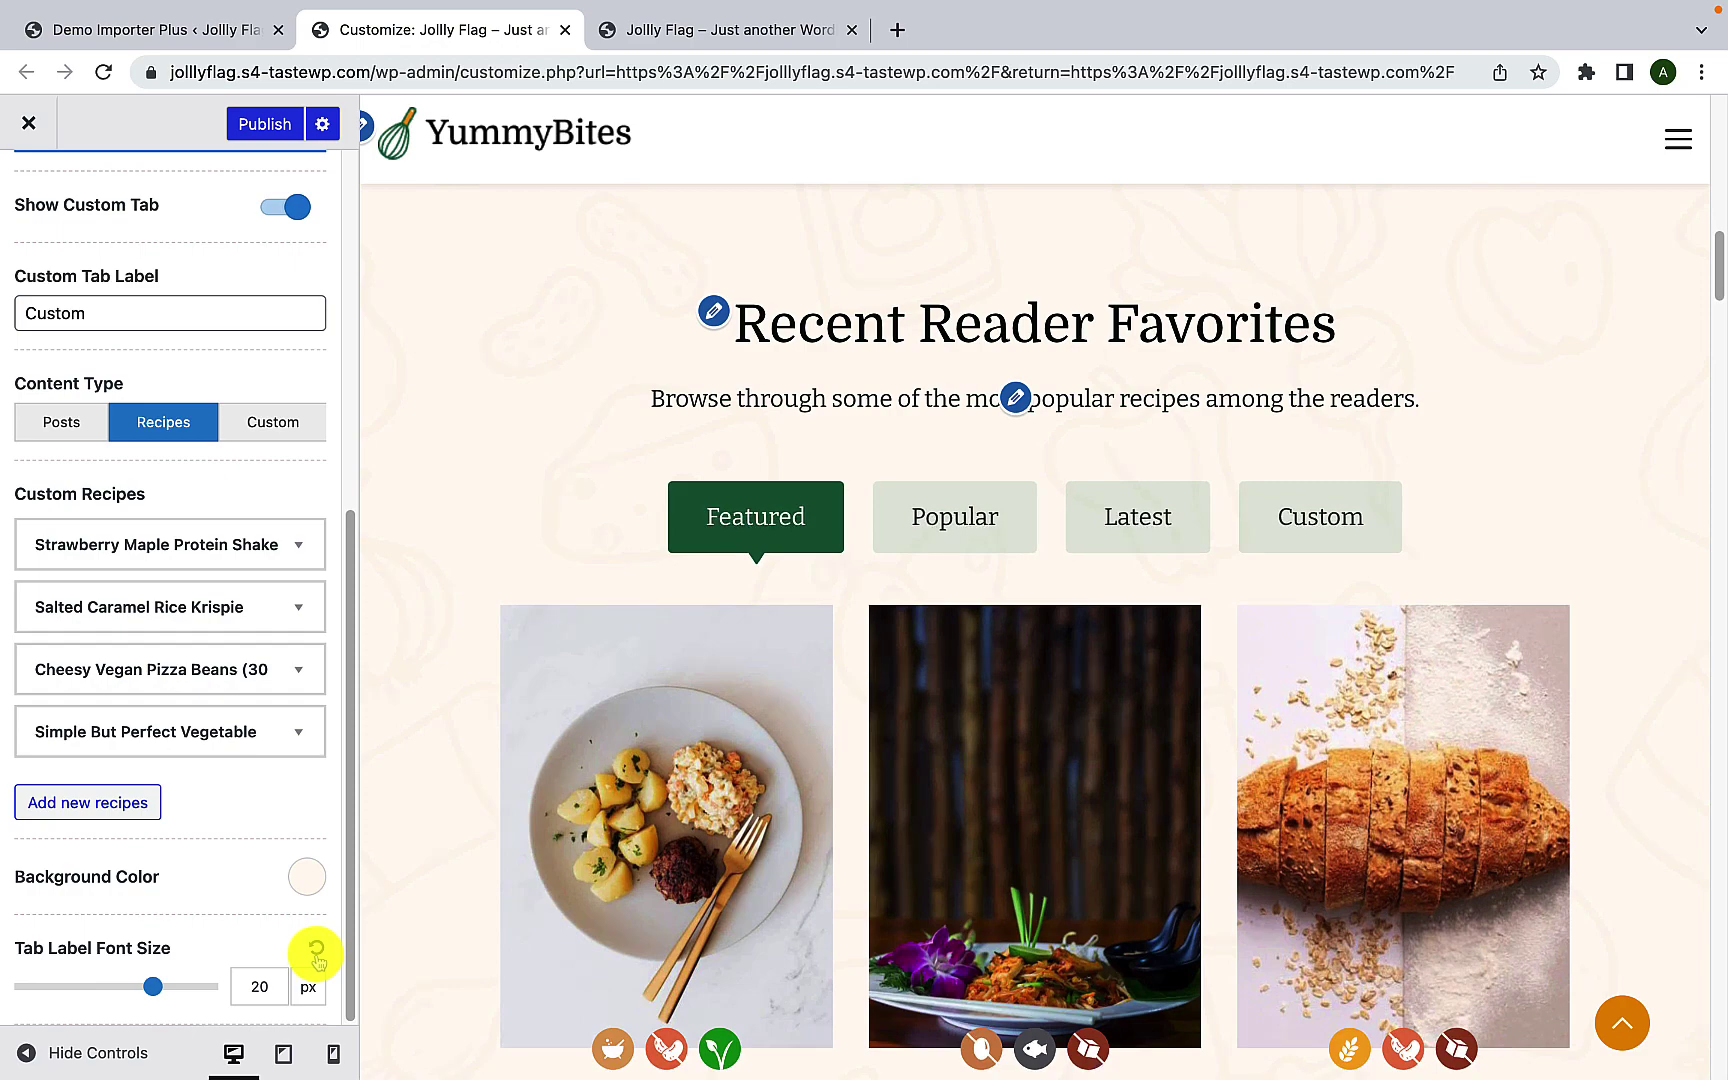
Step: Open the Latest tab's settings and review its content type, display, category and number of posts options
scroll(265, 910, up, 3)
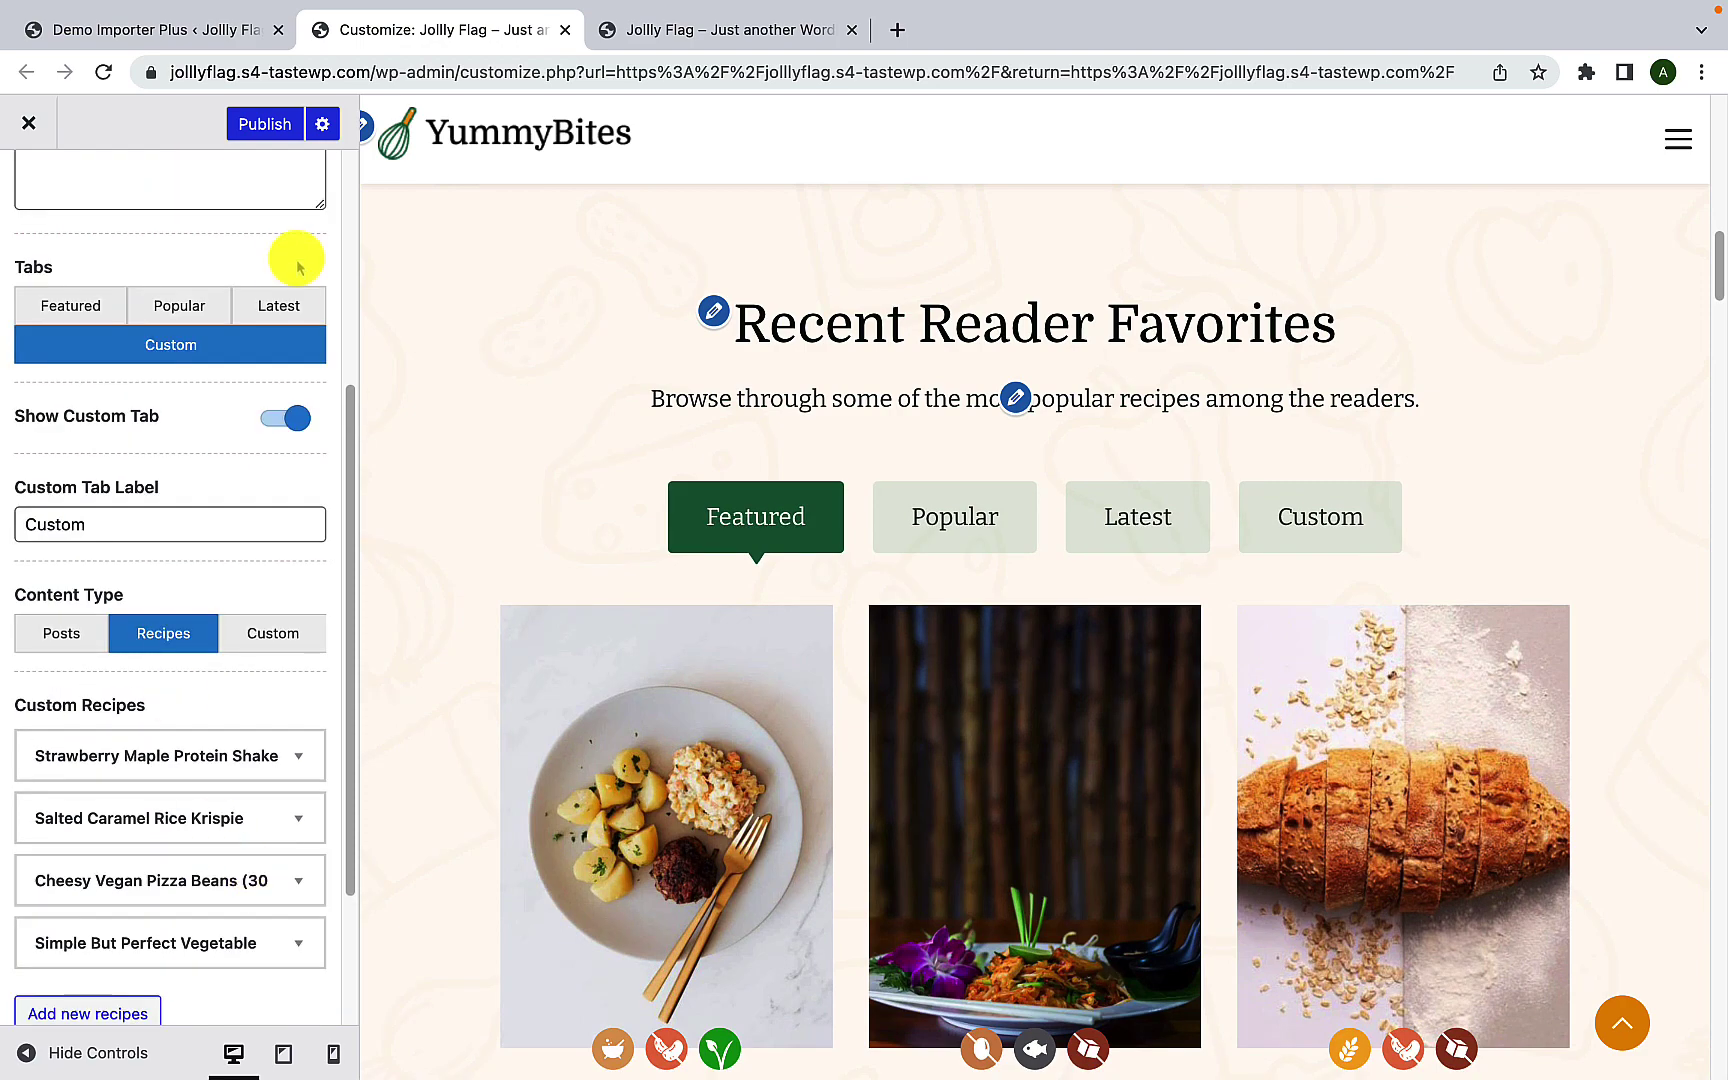
click(279, 308)
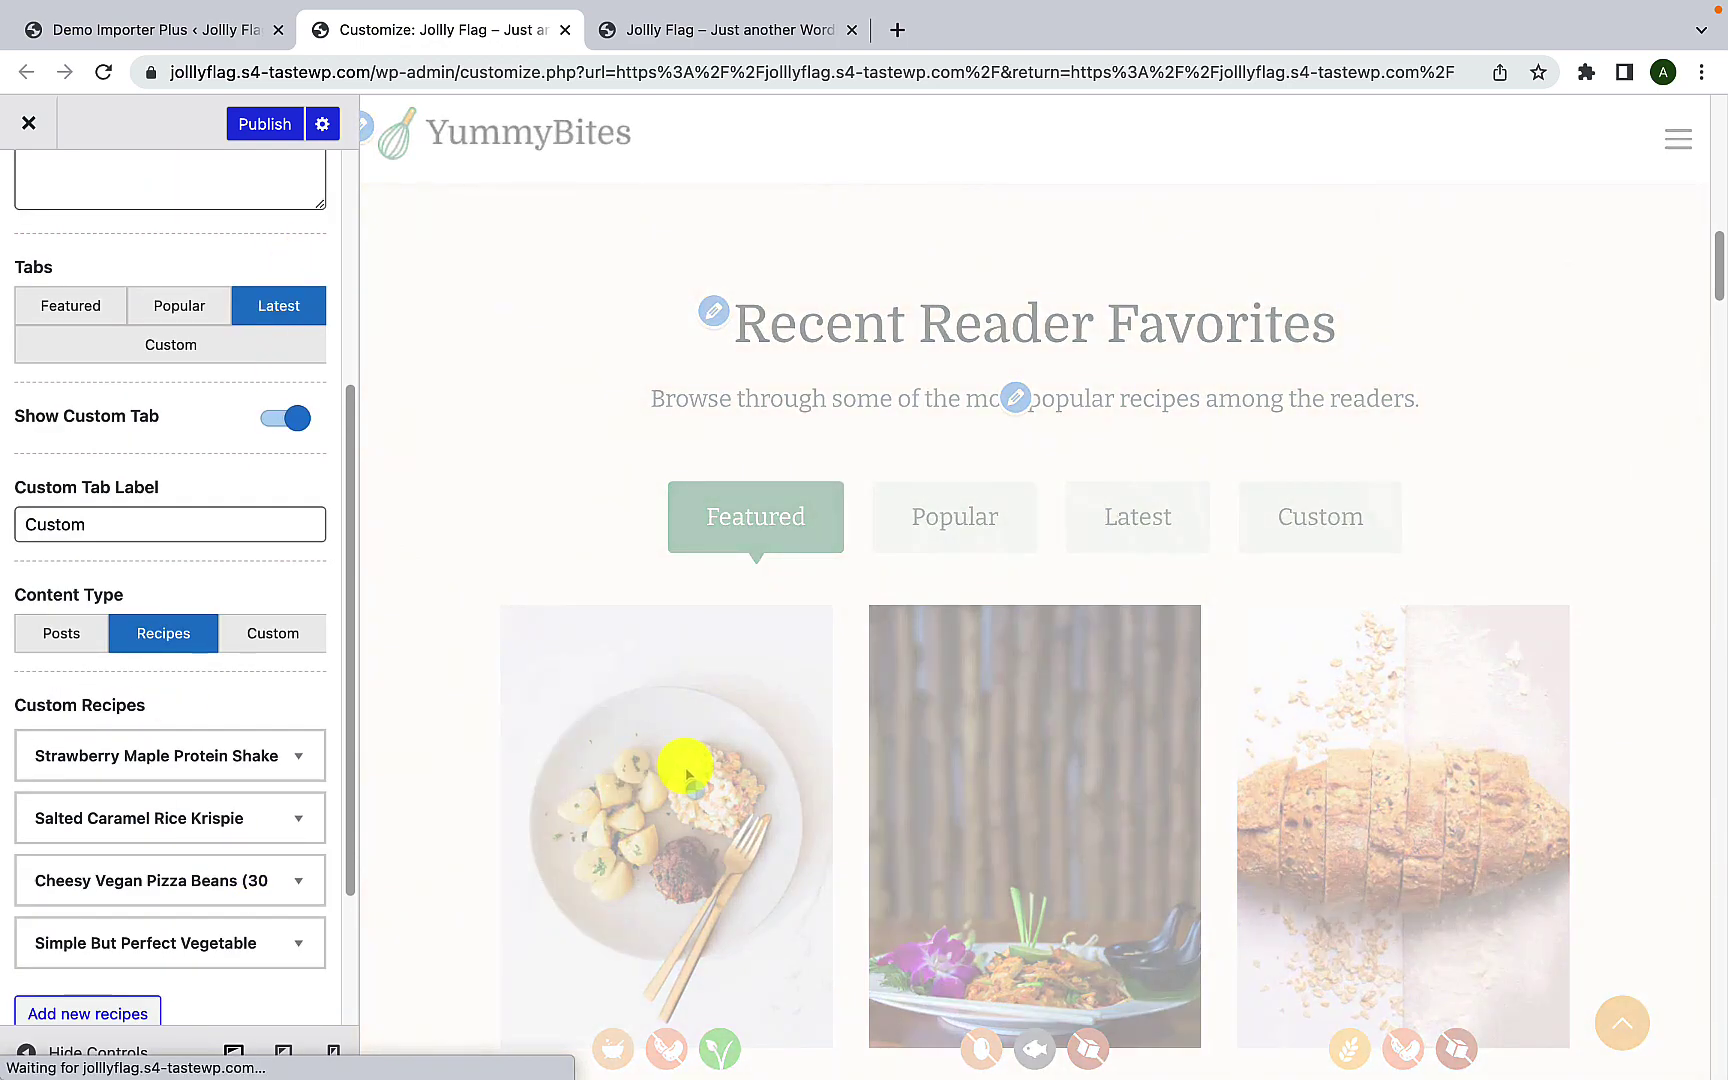
scroll(686, 770, down, 1)
scroll(686, 770, down, 2)
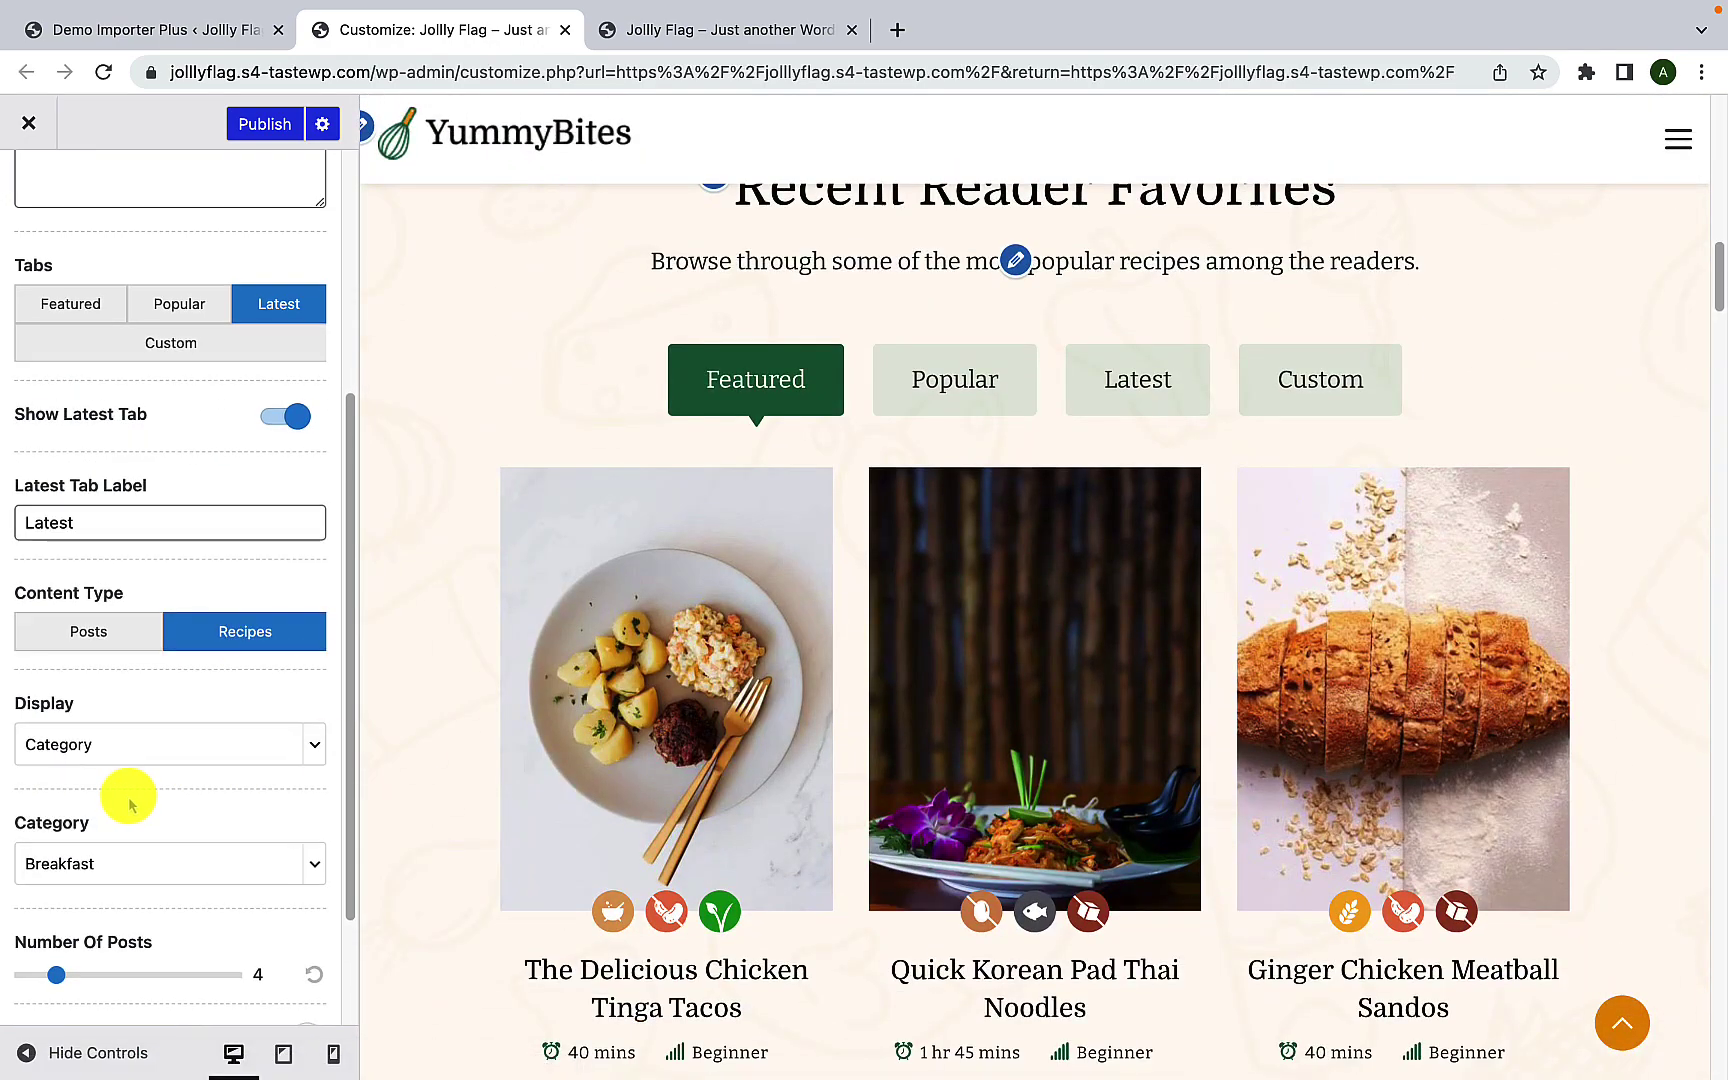
scroll(128, 795, down, 1)
scroll(130, 760, down, 1)
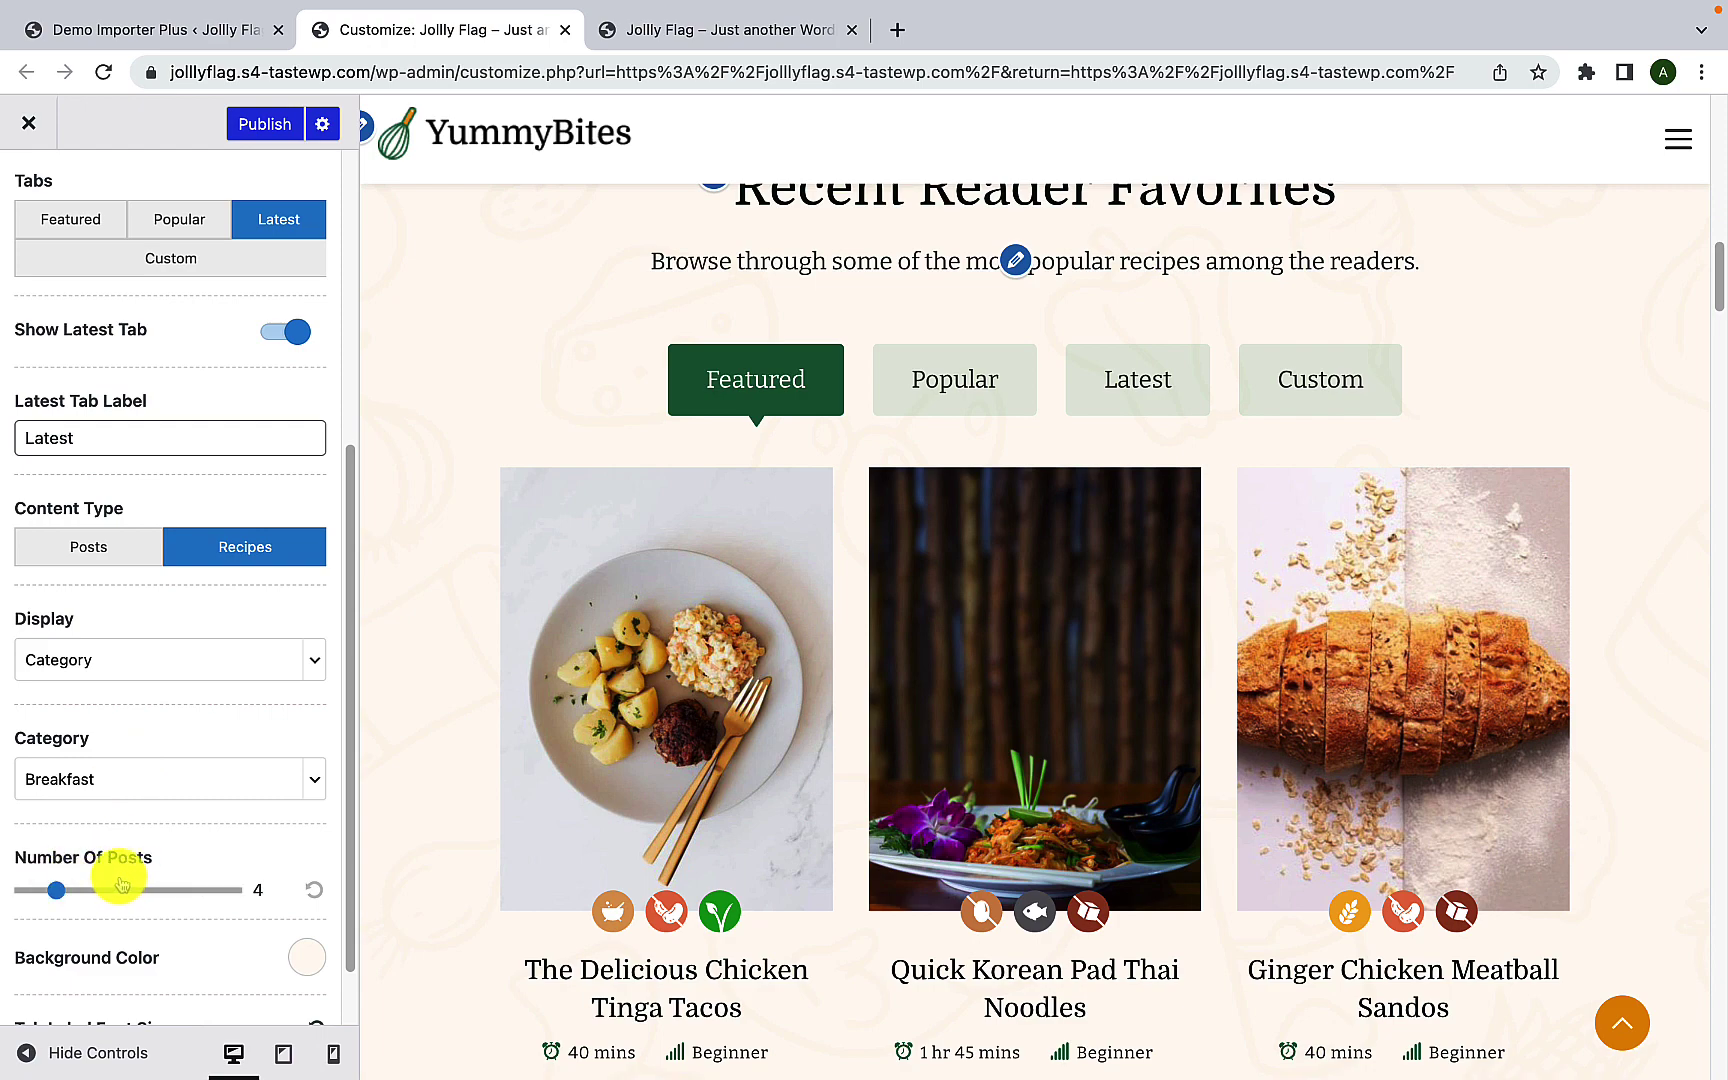
scroll(706, 798, down, 4)
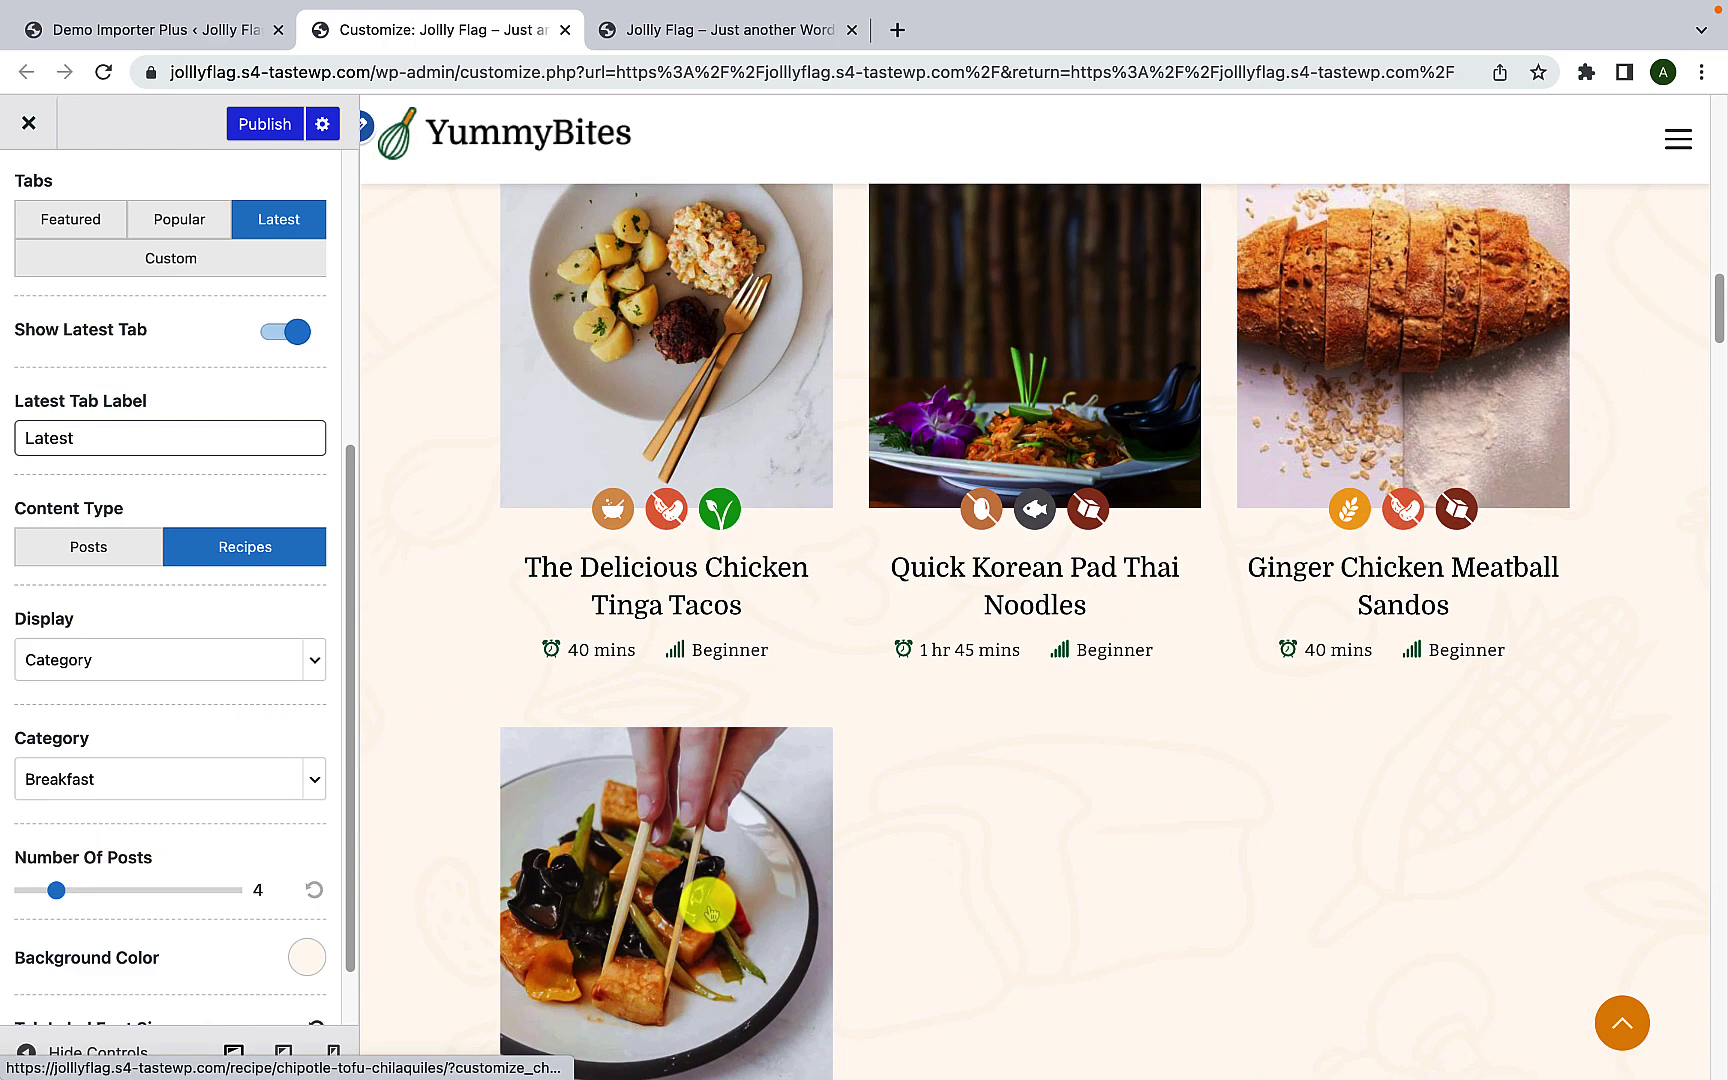
scroll(710, 903, down, 2)
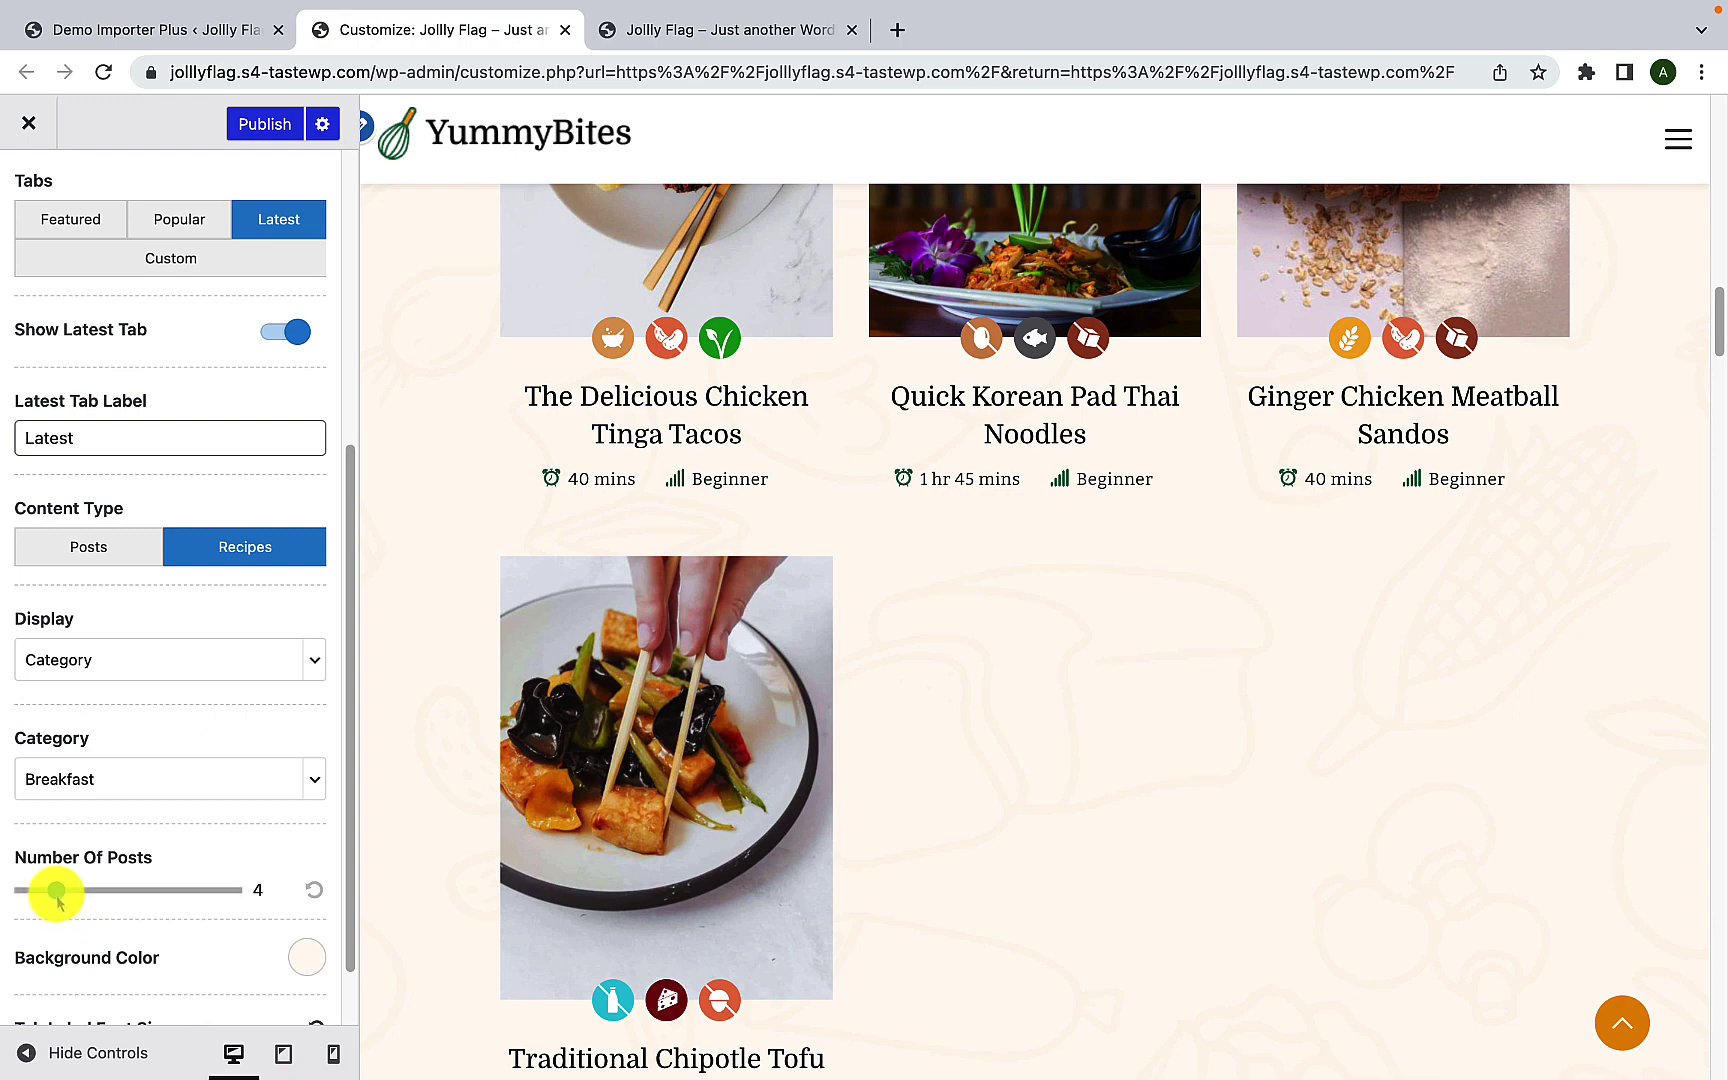
Step: Set the Latest tab's number of posts to 6 and check the recipes under the Latest tab in the preview
mouse_move(57, 897)
mouse_down()
mouse_move(108, 895)
mouse_move(88, 897)
mouse_up()
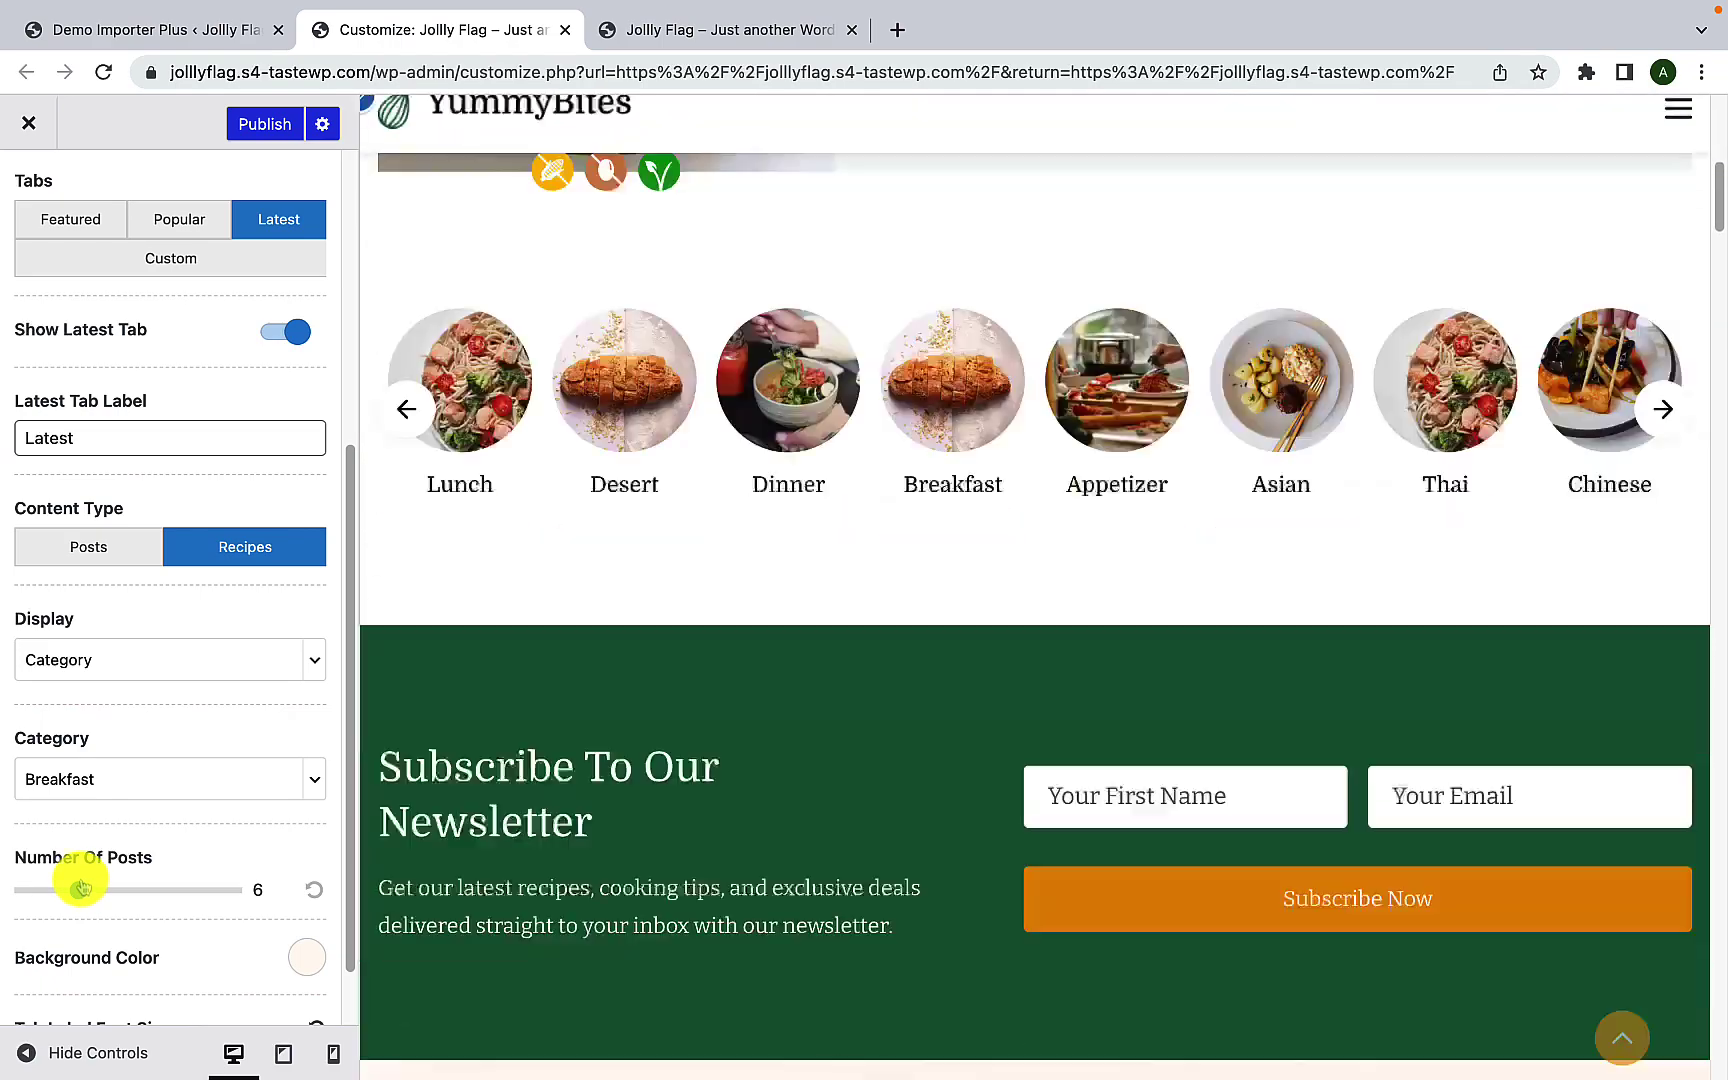
scroll(1058, 760, up, 5)
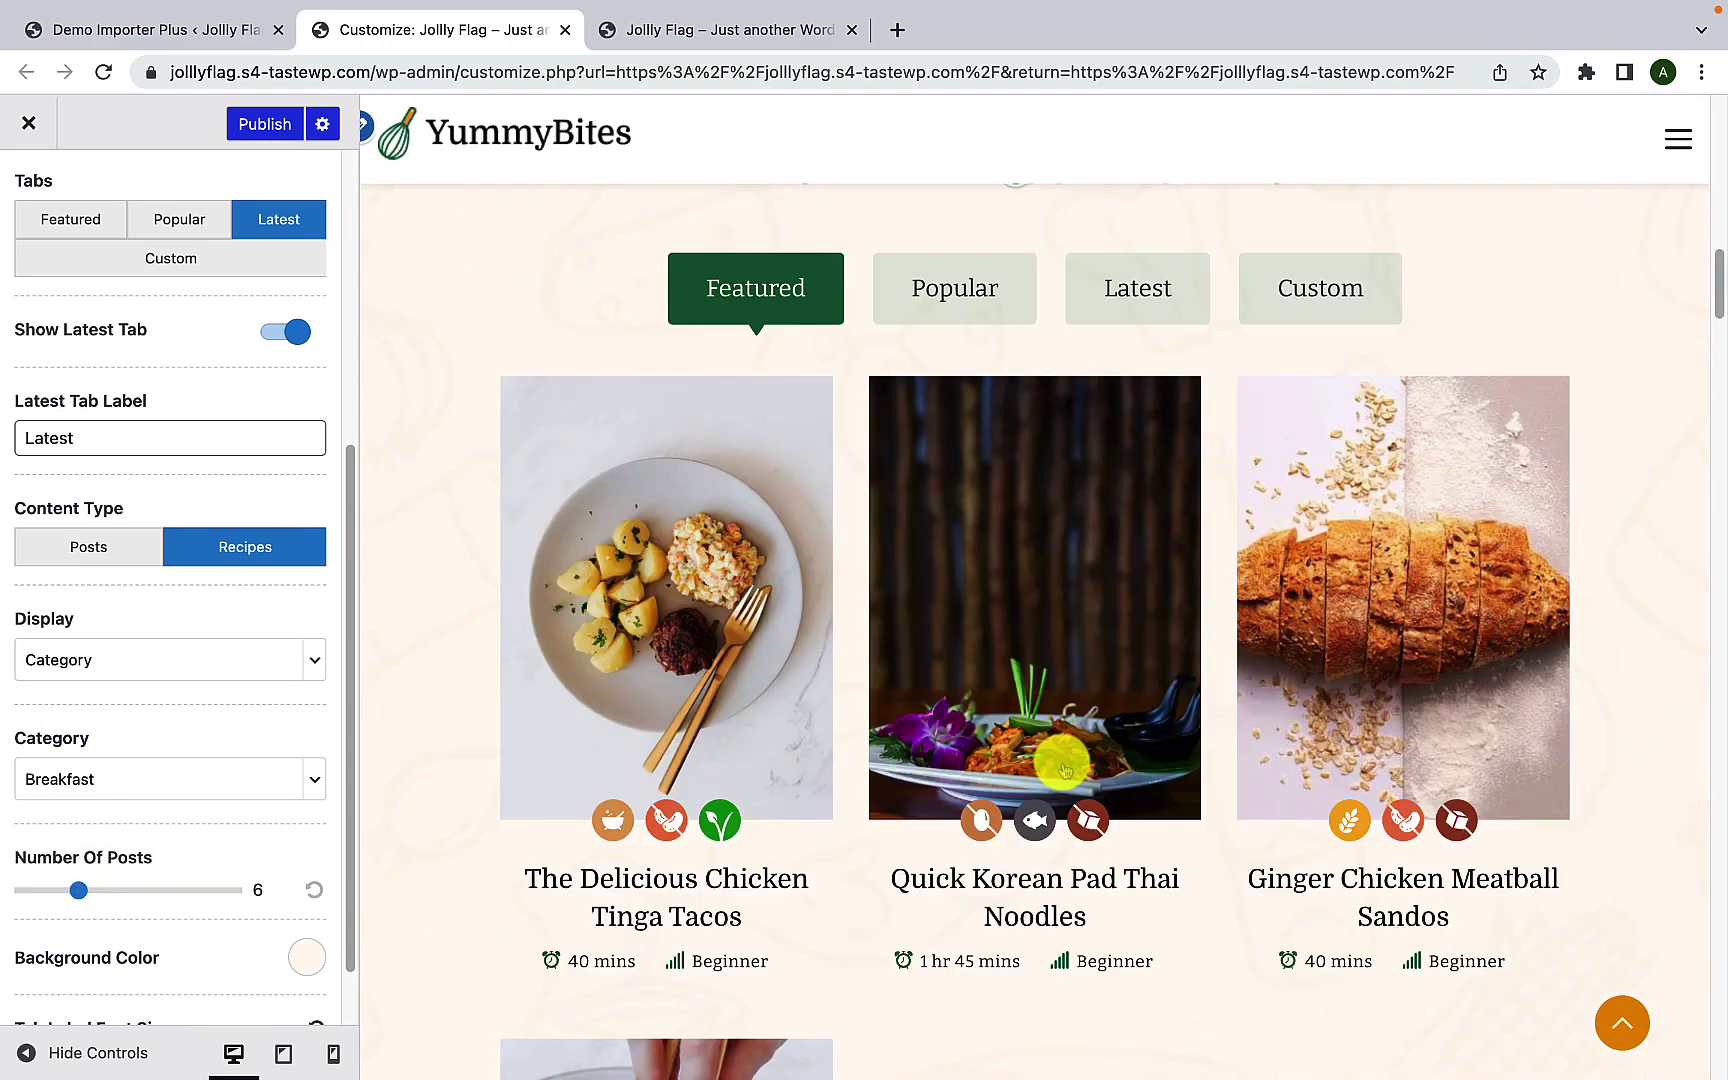
click(1153, 355)
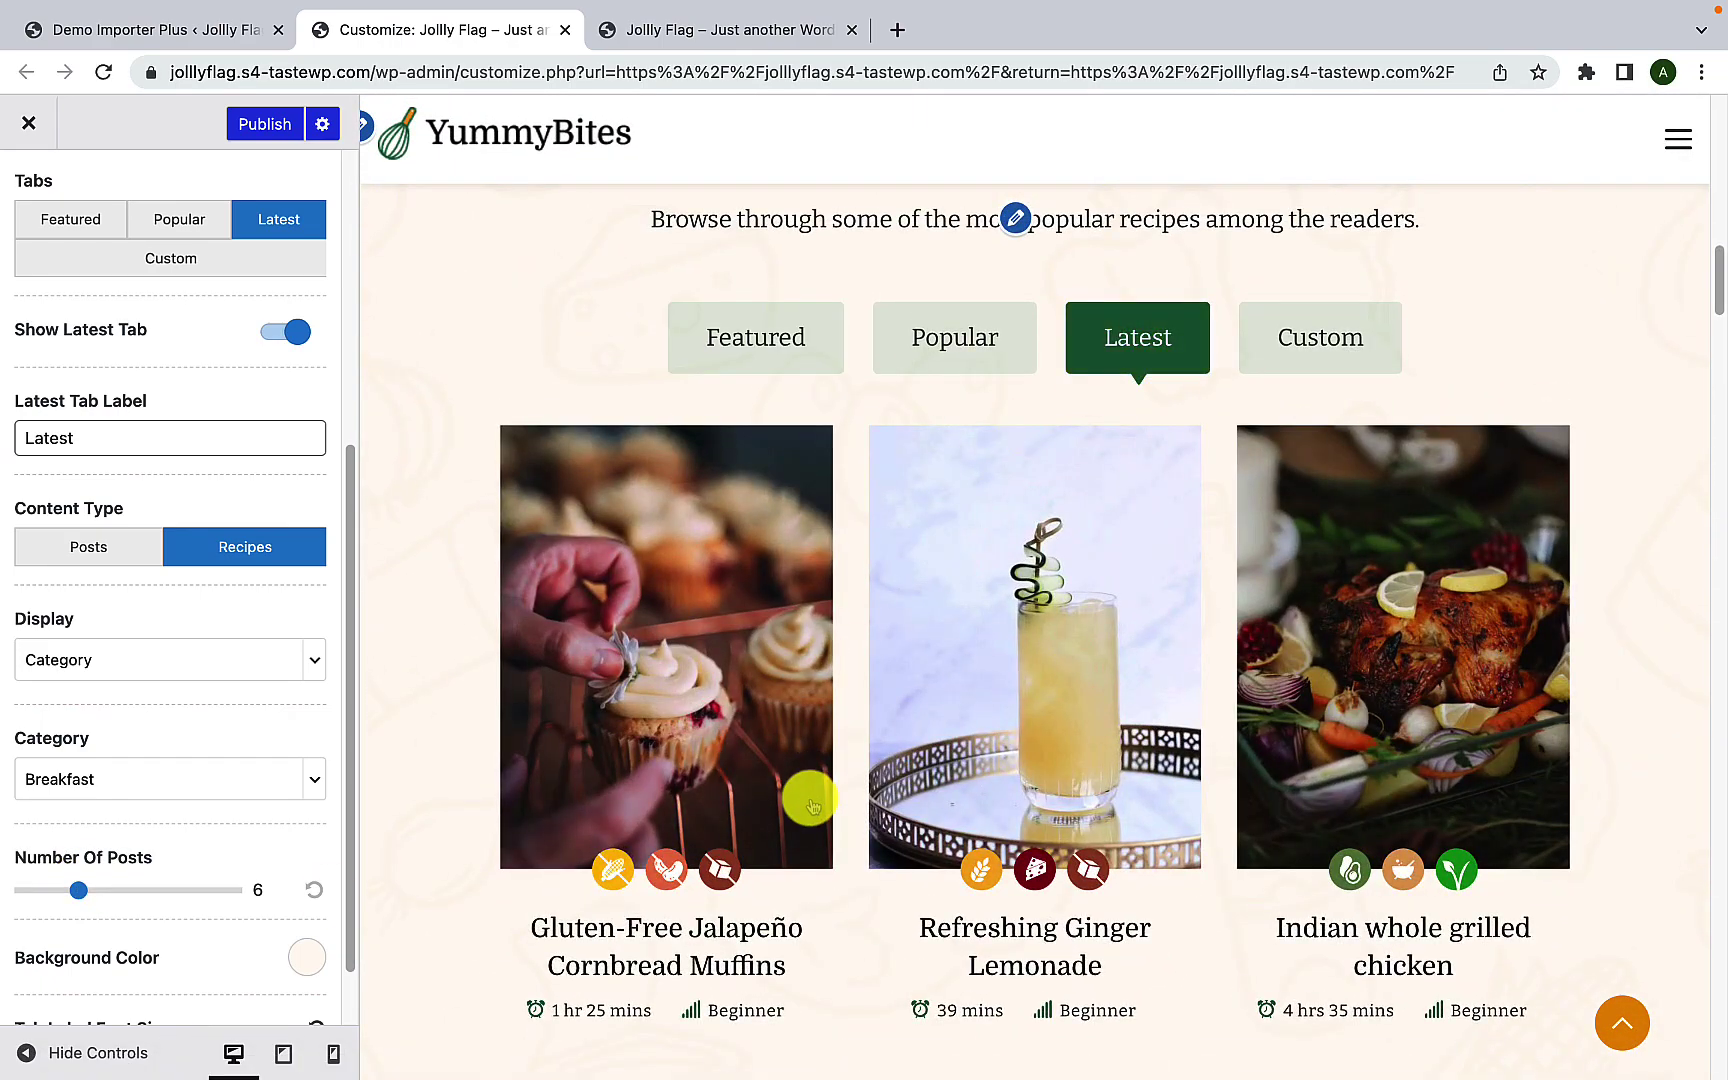
scroll(808, 798, down, 2)
scroll(1228, 806, down, 7)
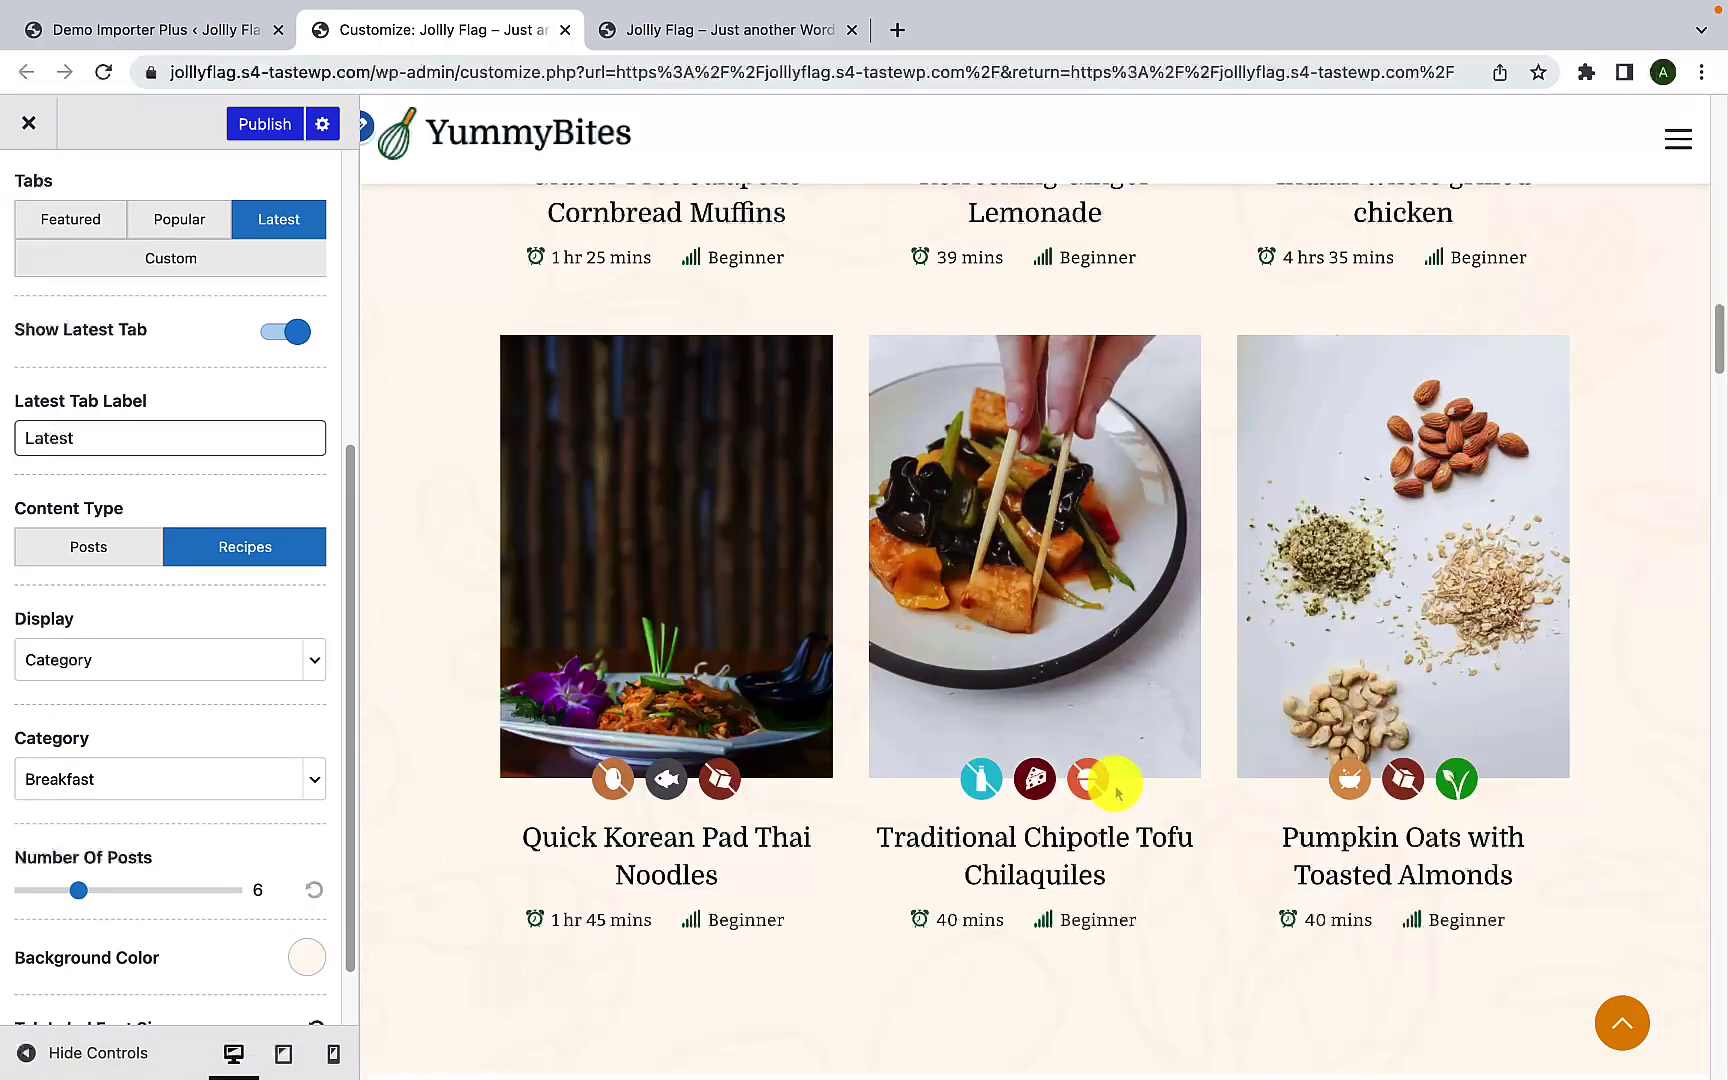
scroll(1115, 790, up, 5)
scroll(1115, 790, up, 3)
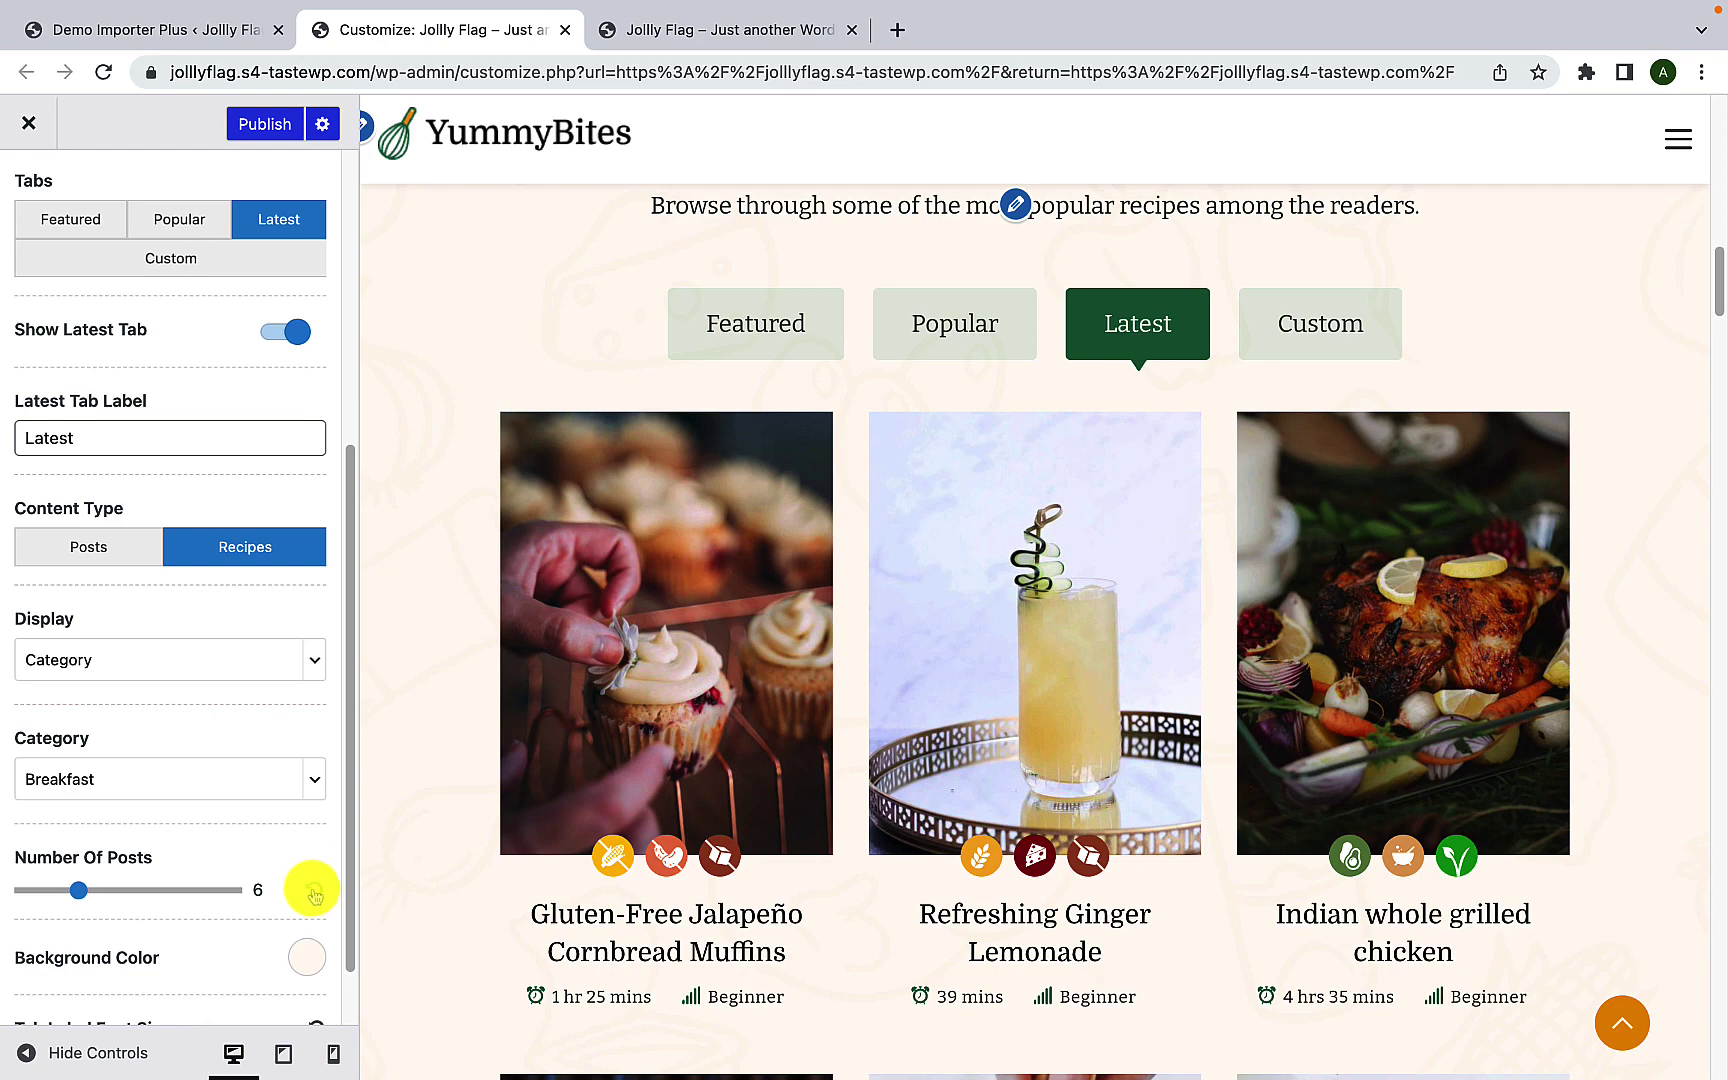
Step: Reset the Latest tab's number of posts to its default of 4 and recheck the Latest tab in the preview
click(312, 890)
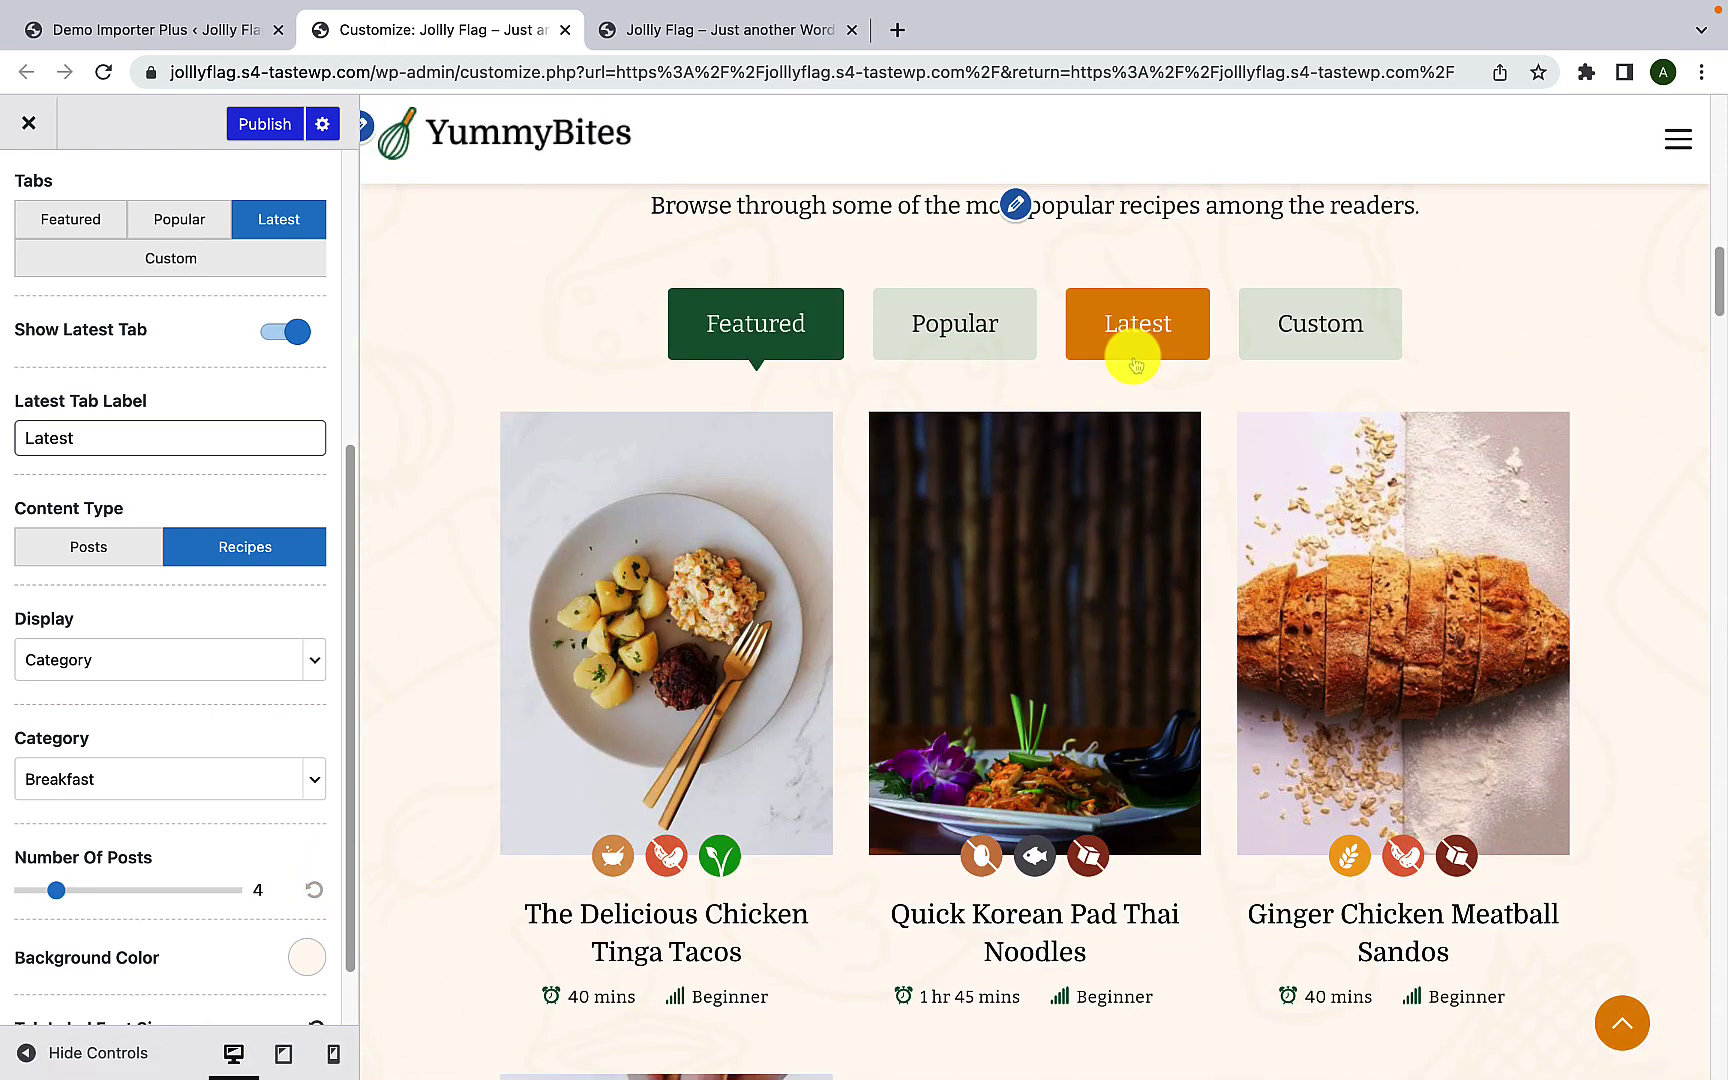
click(1130, 355)
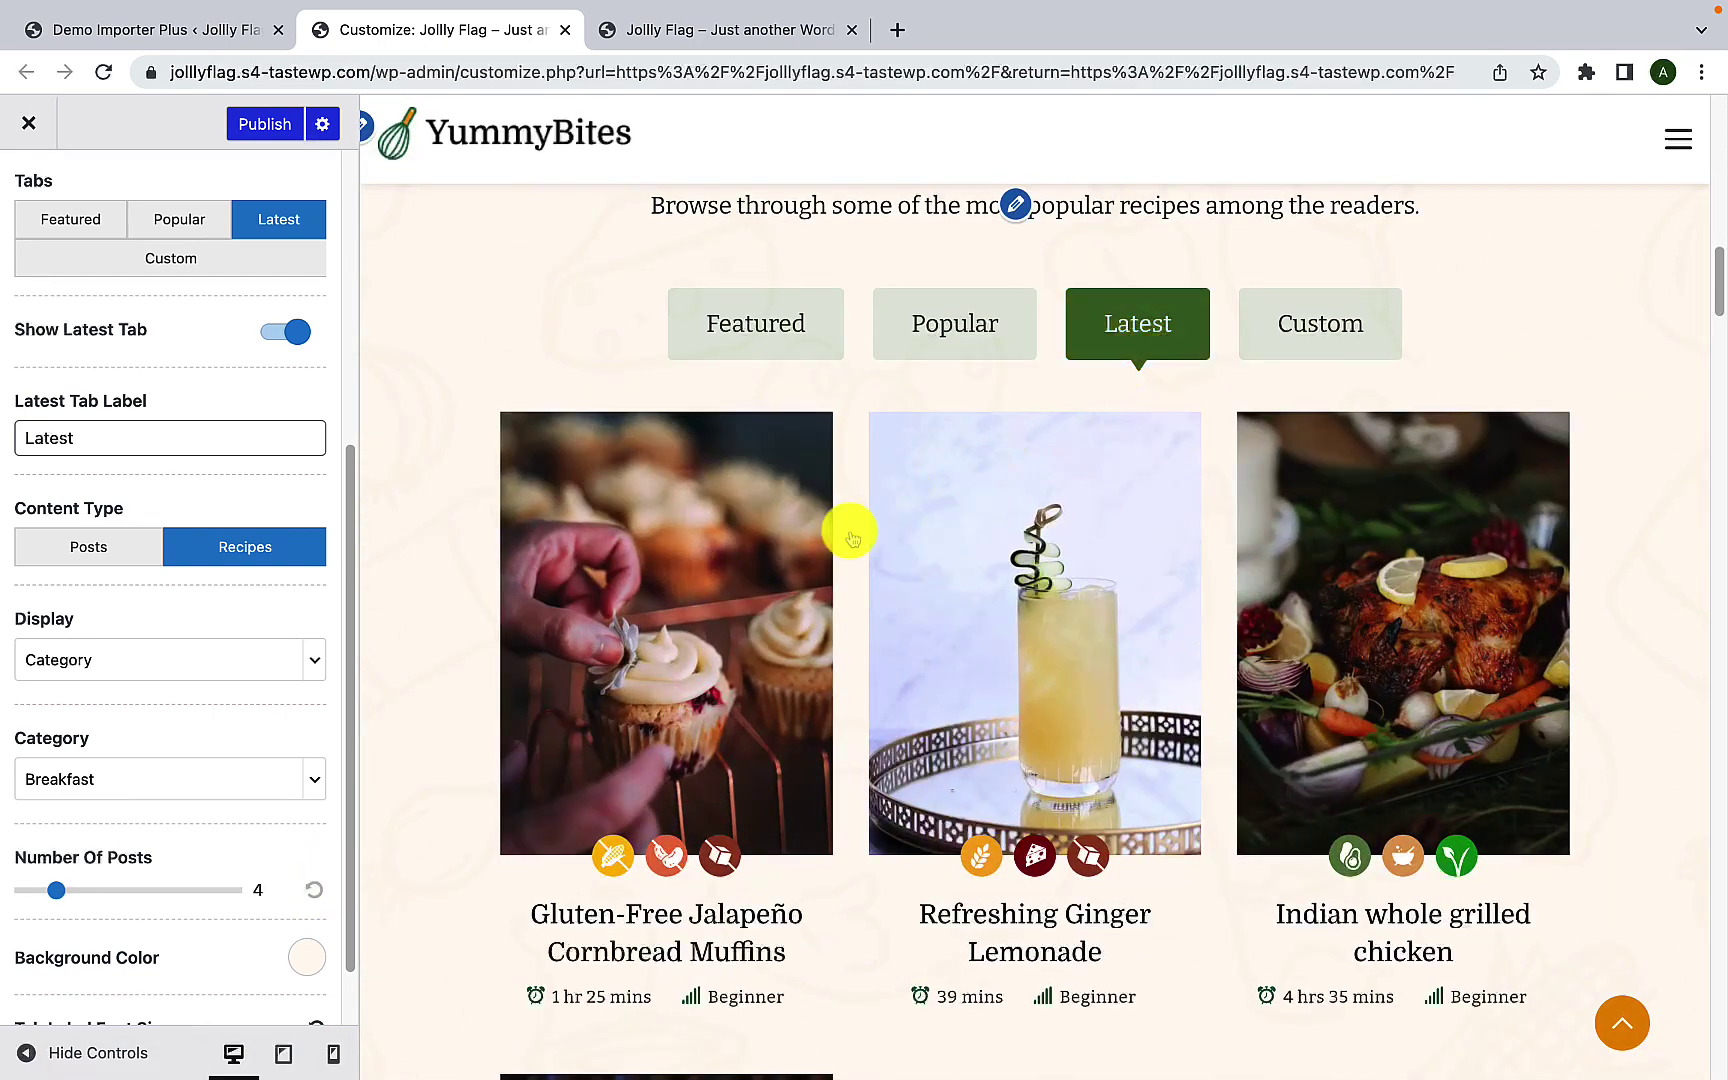
scroll(1219, 694, down, 5)
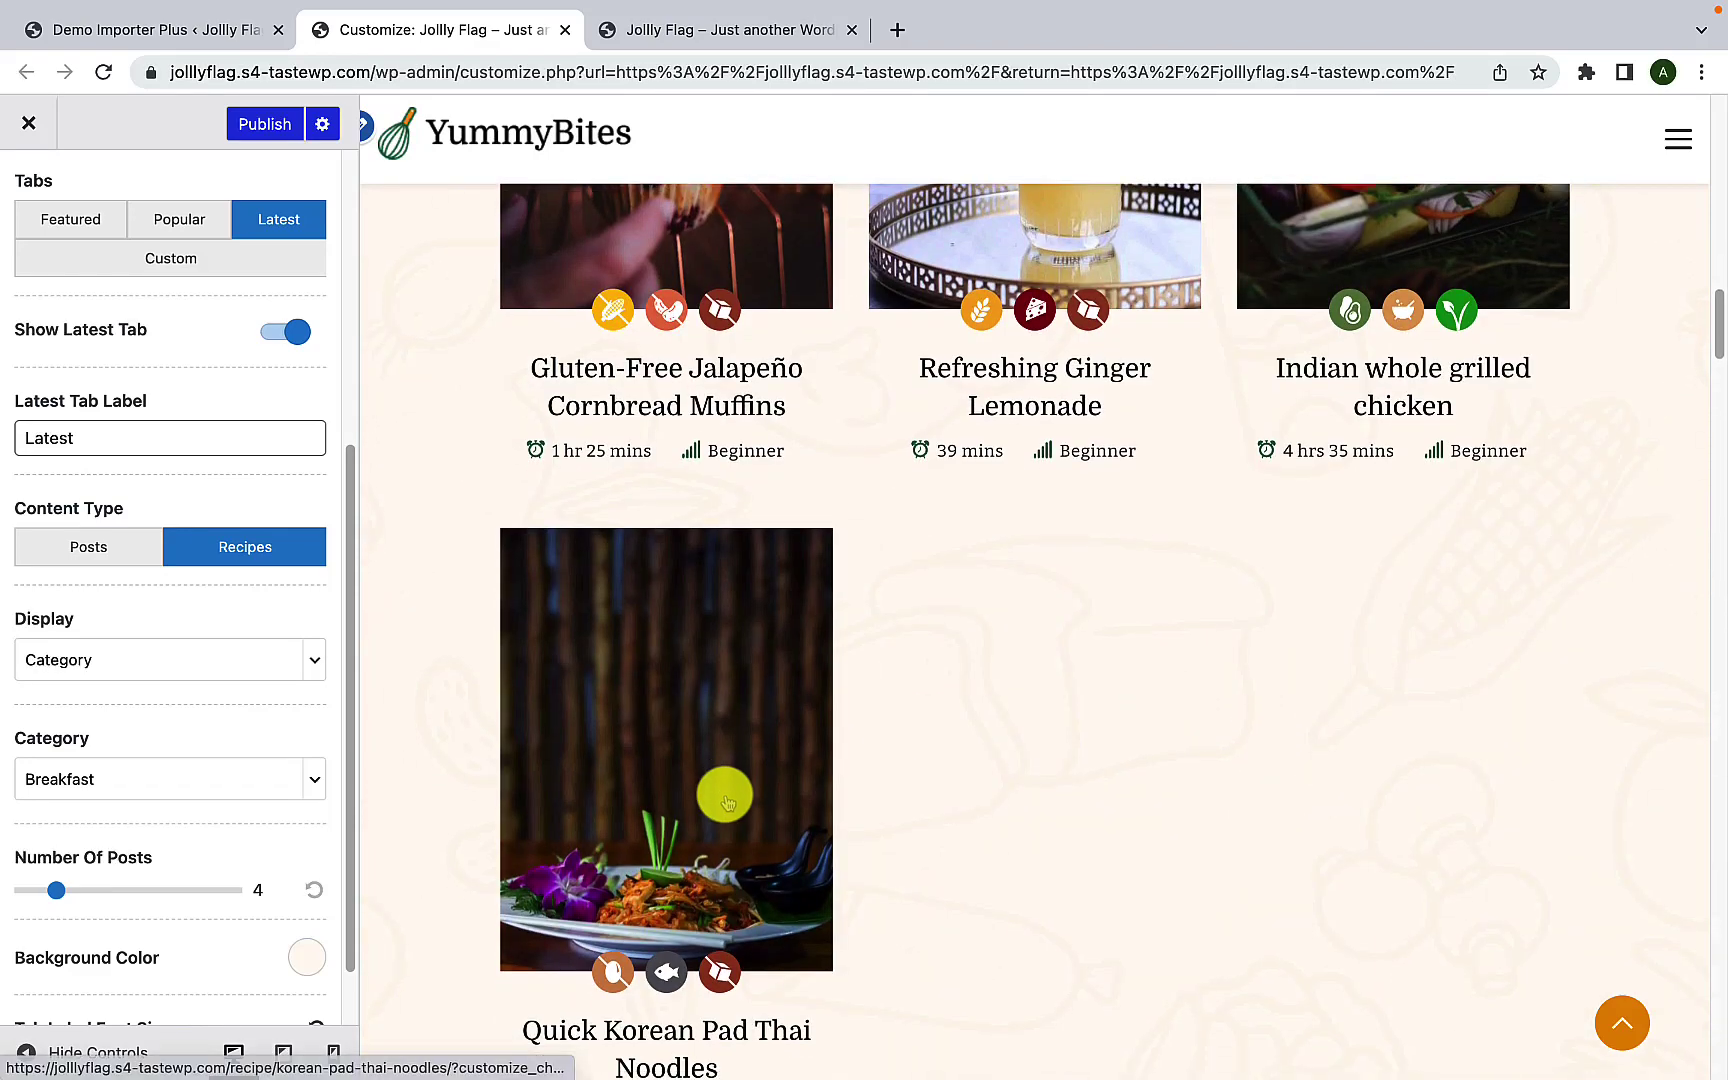
scroll(728, 790, down, 2)
scroll(733, 781, up, 6)
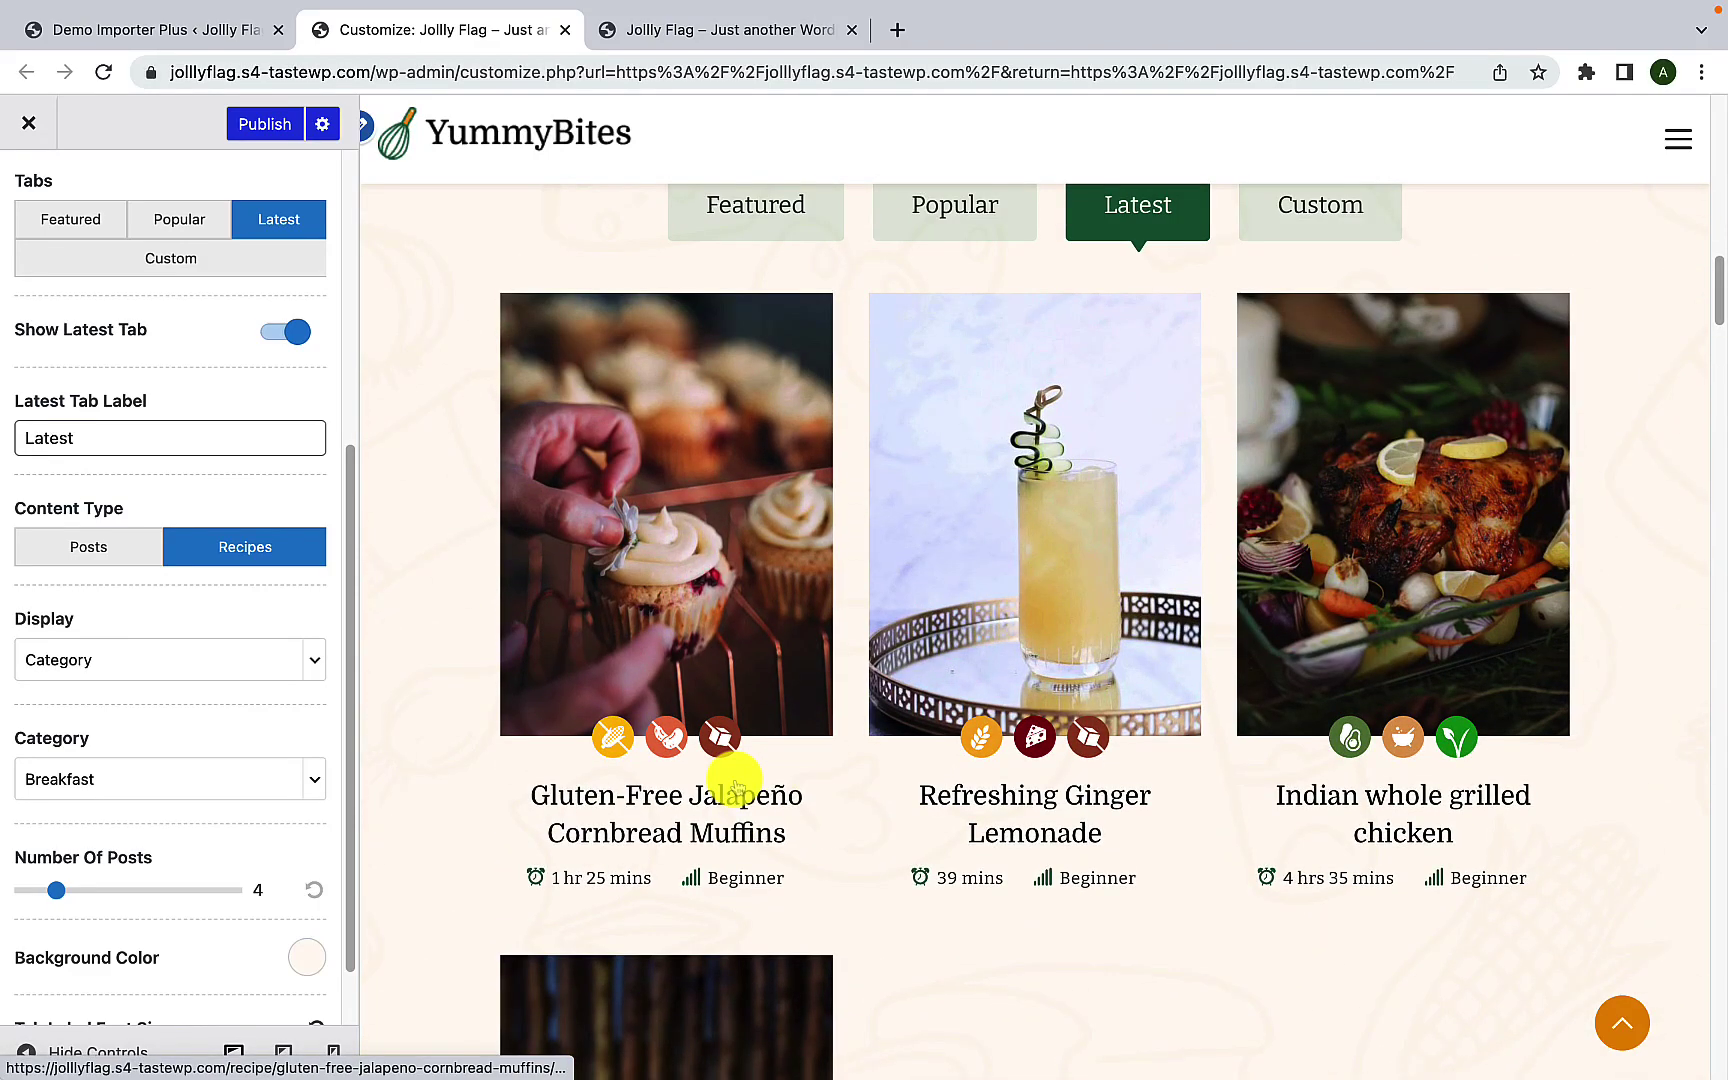
Step: Publish the Featured Area changes and return to the Front Page Settings
scroll(735, 785, up, 2)
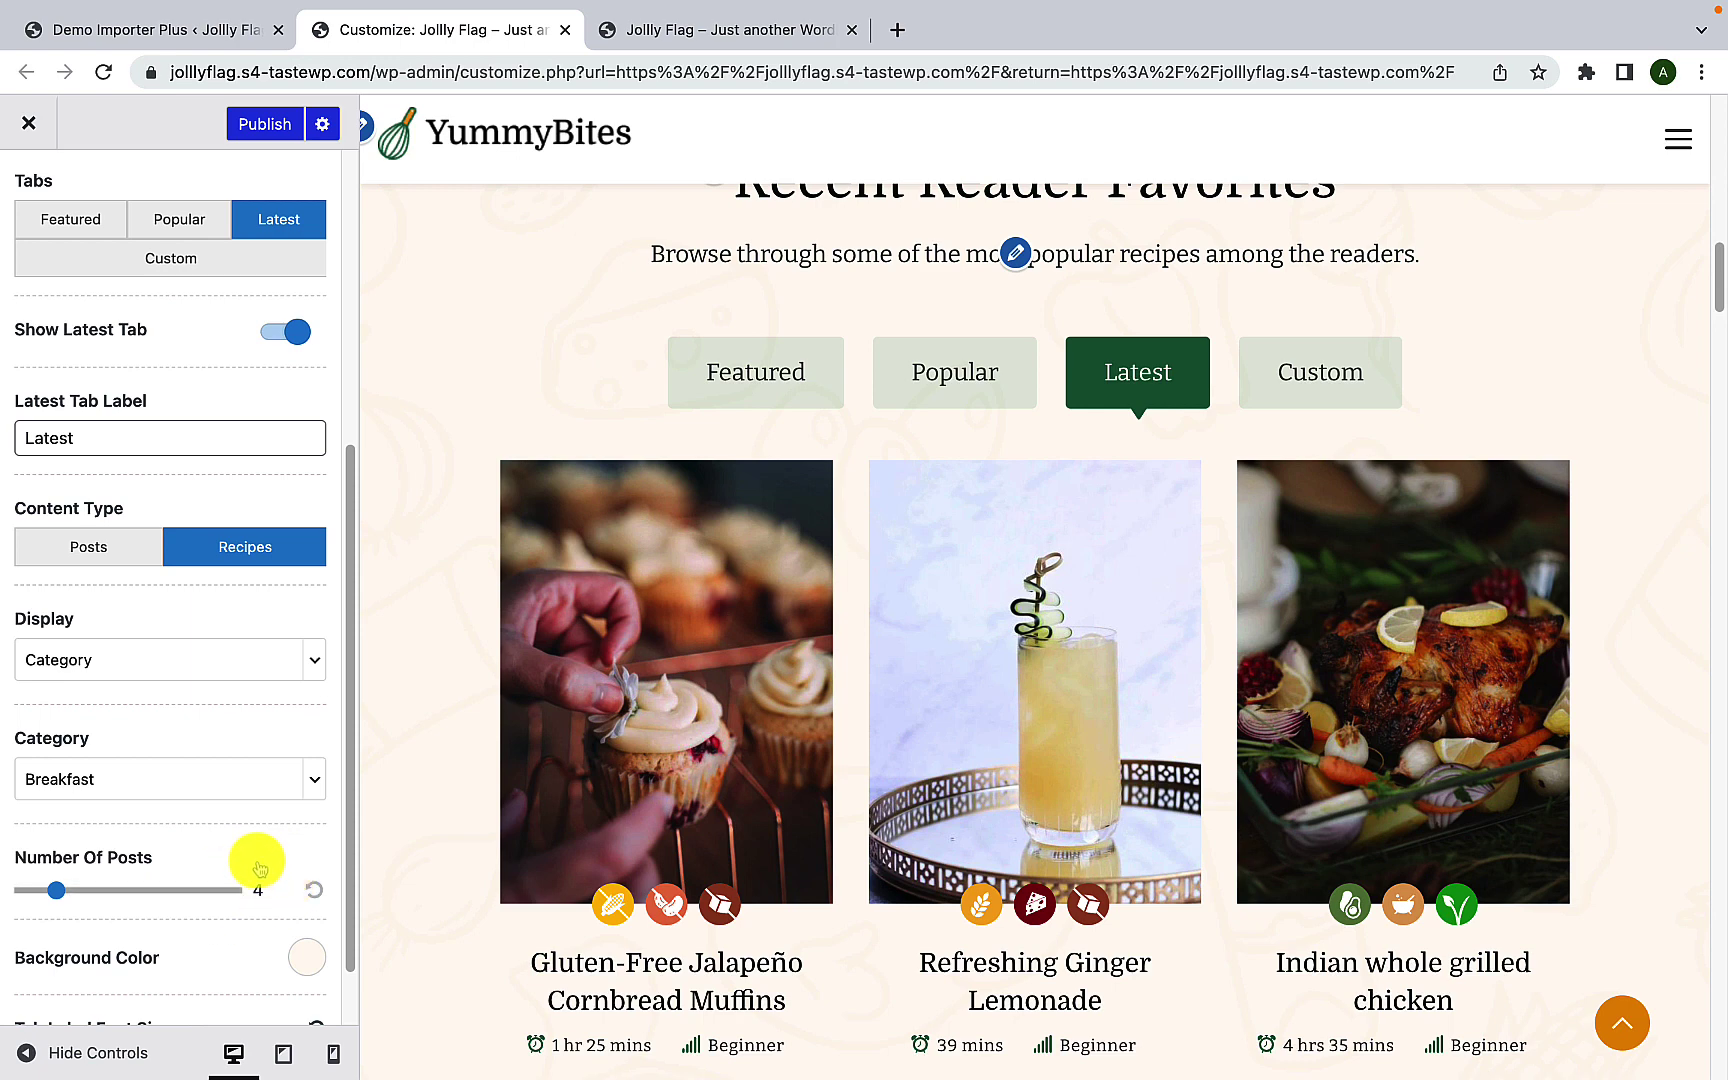
scroll(256, 865, down, 1)
scroll(258, 860, up, 5)
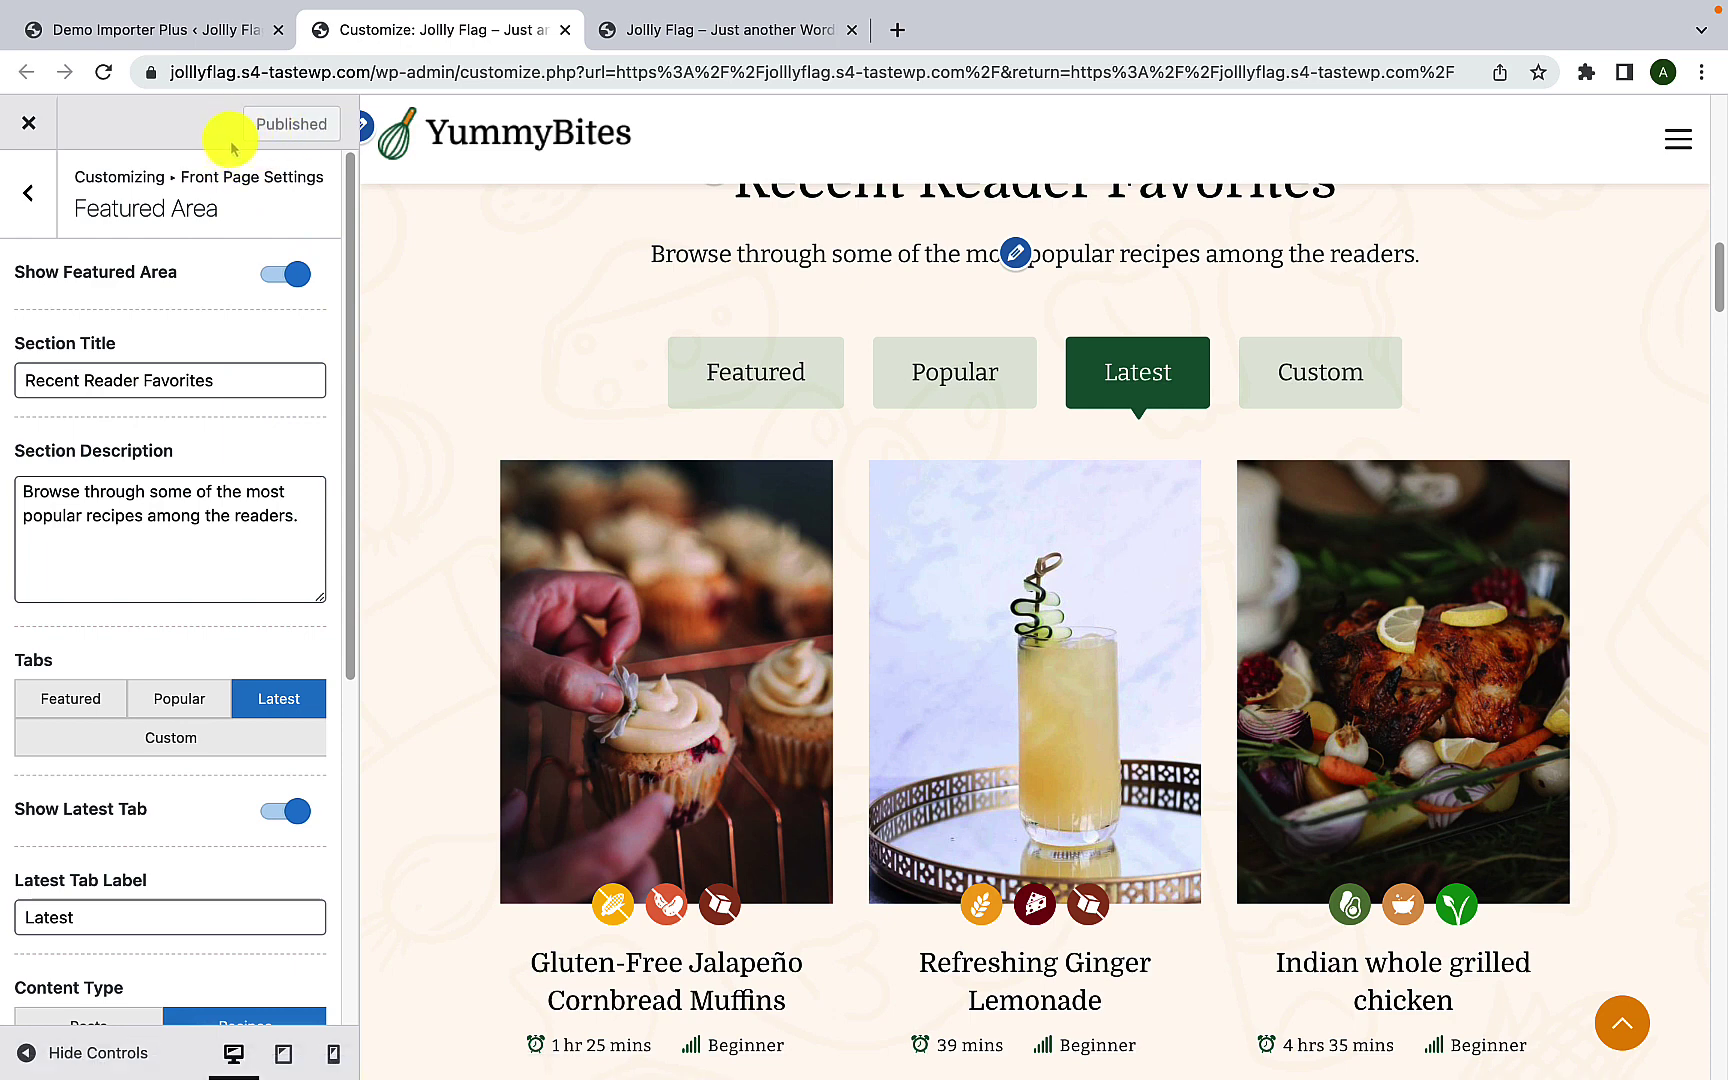
click(40, 220)
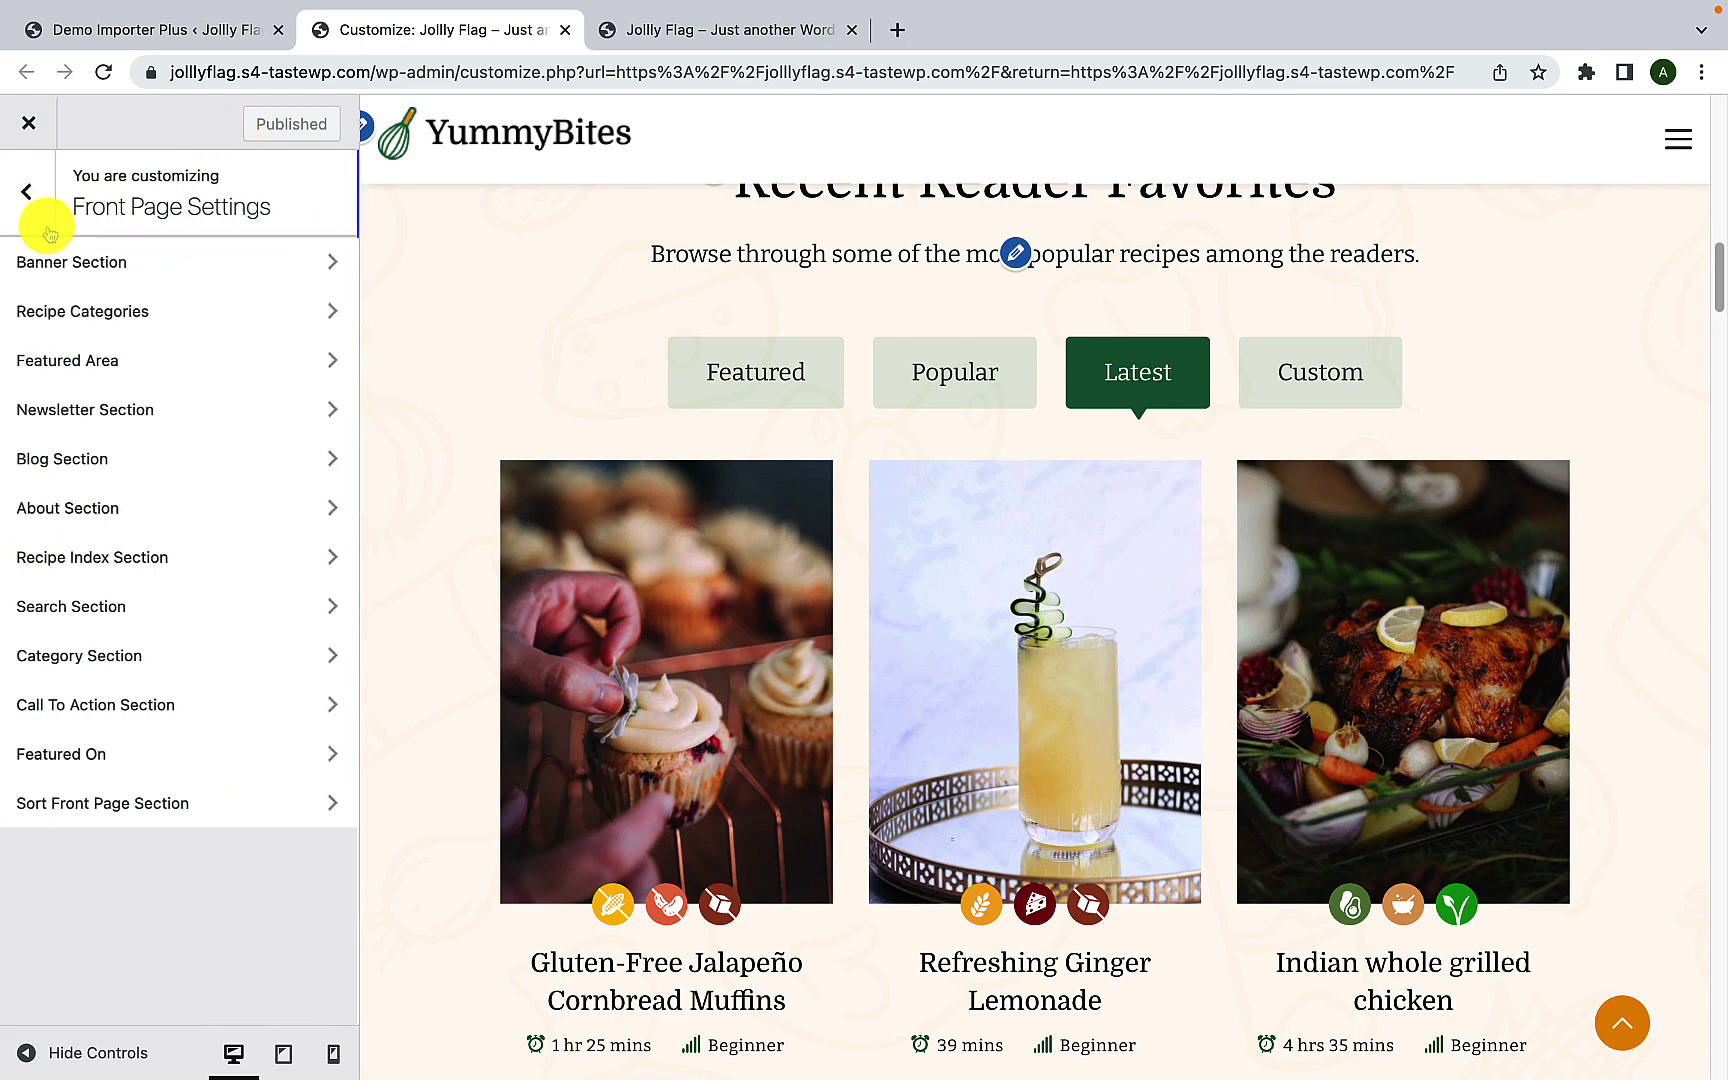
Step: Review the front page's Newsletter, Blog and About section settings one after another, along with the recent recipes in the preview
click(143, 409)
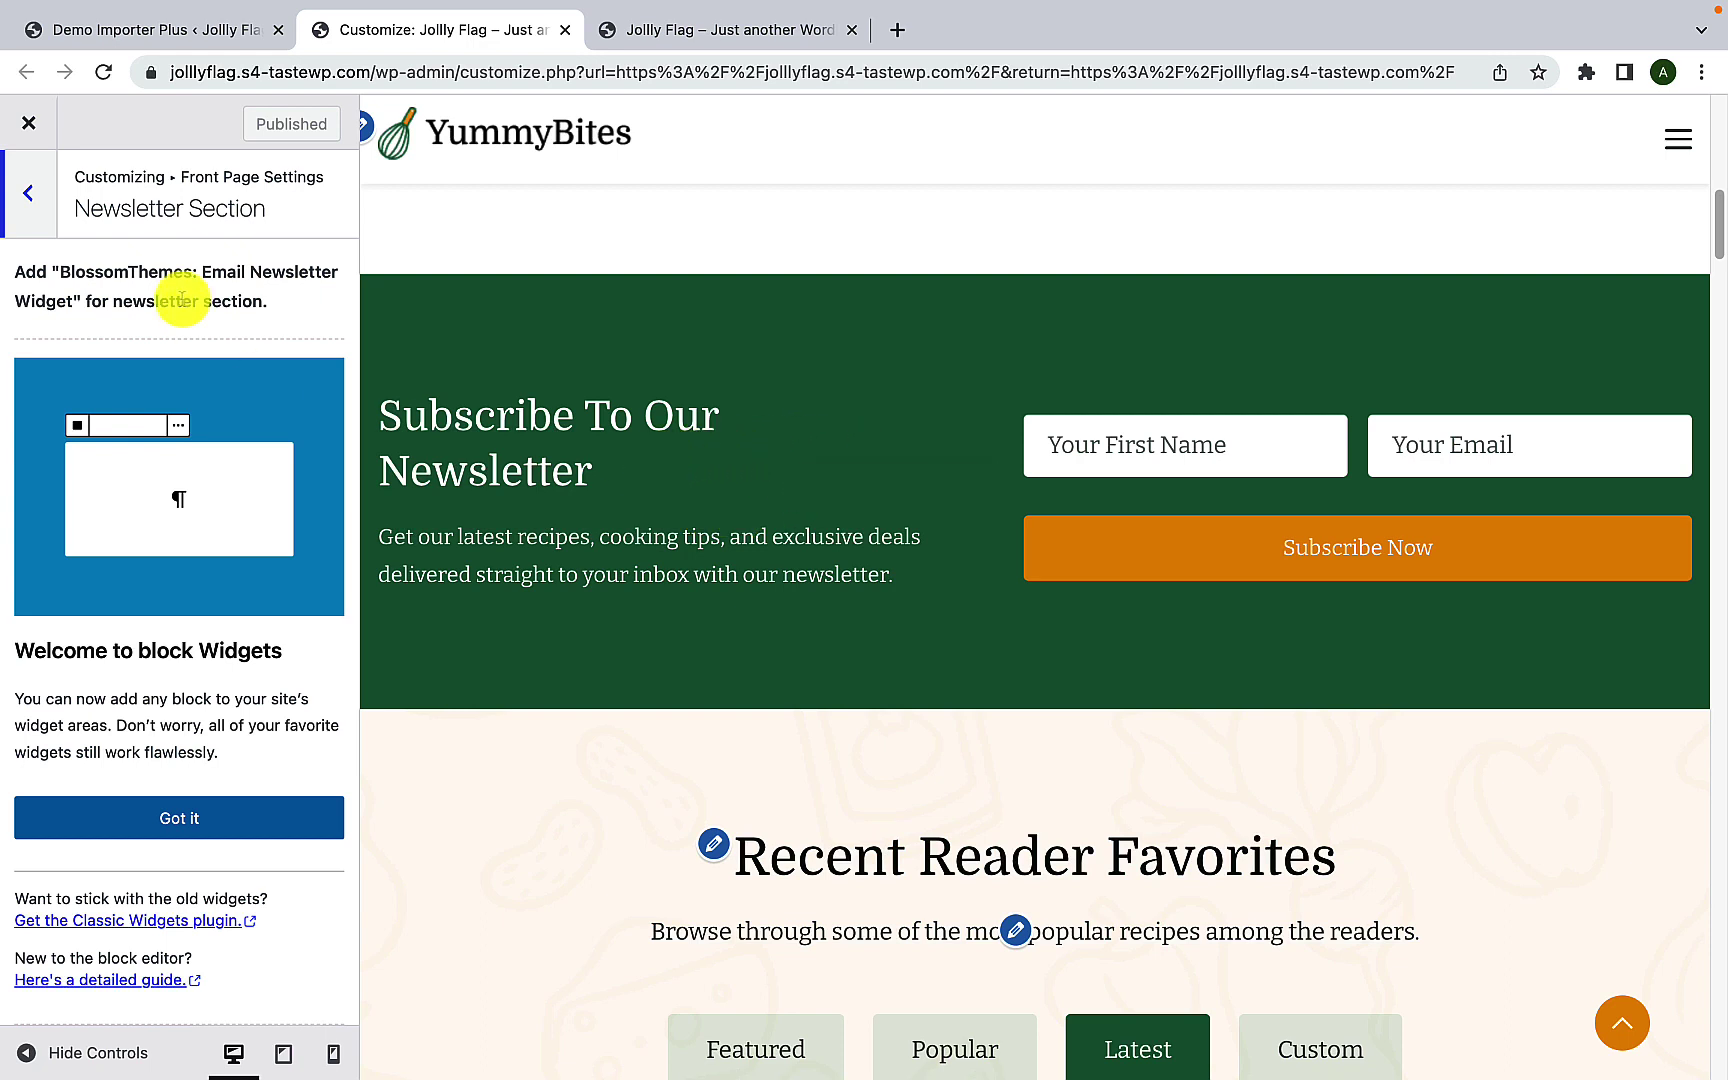
click(30, 218)
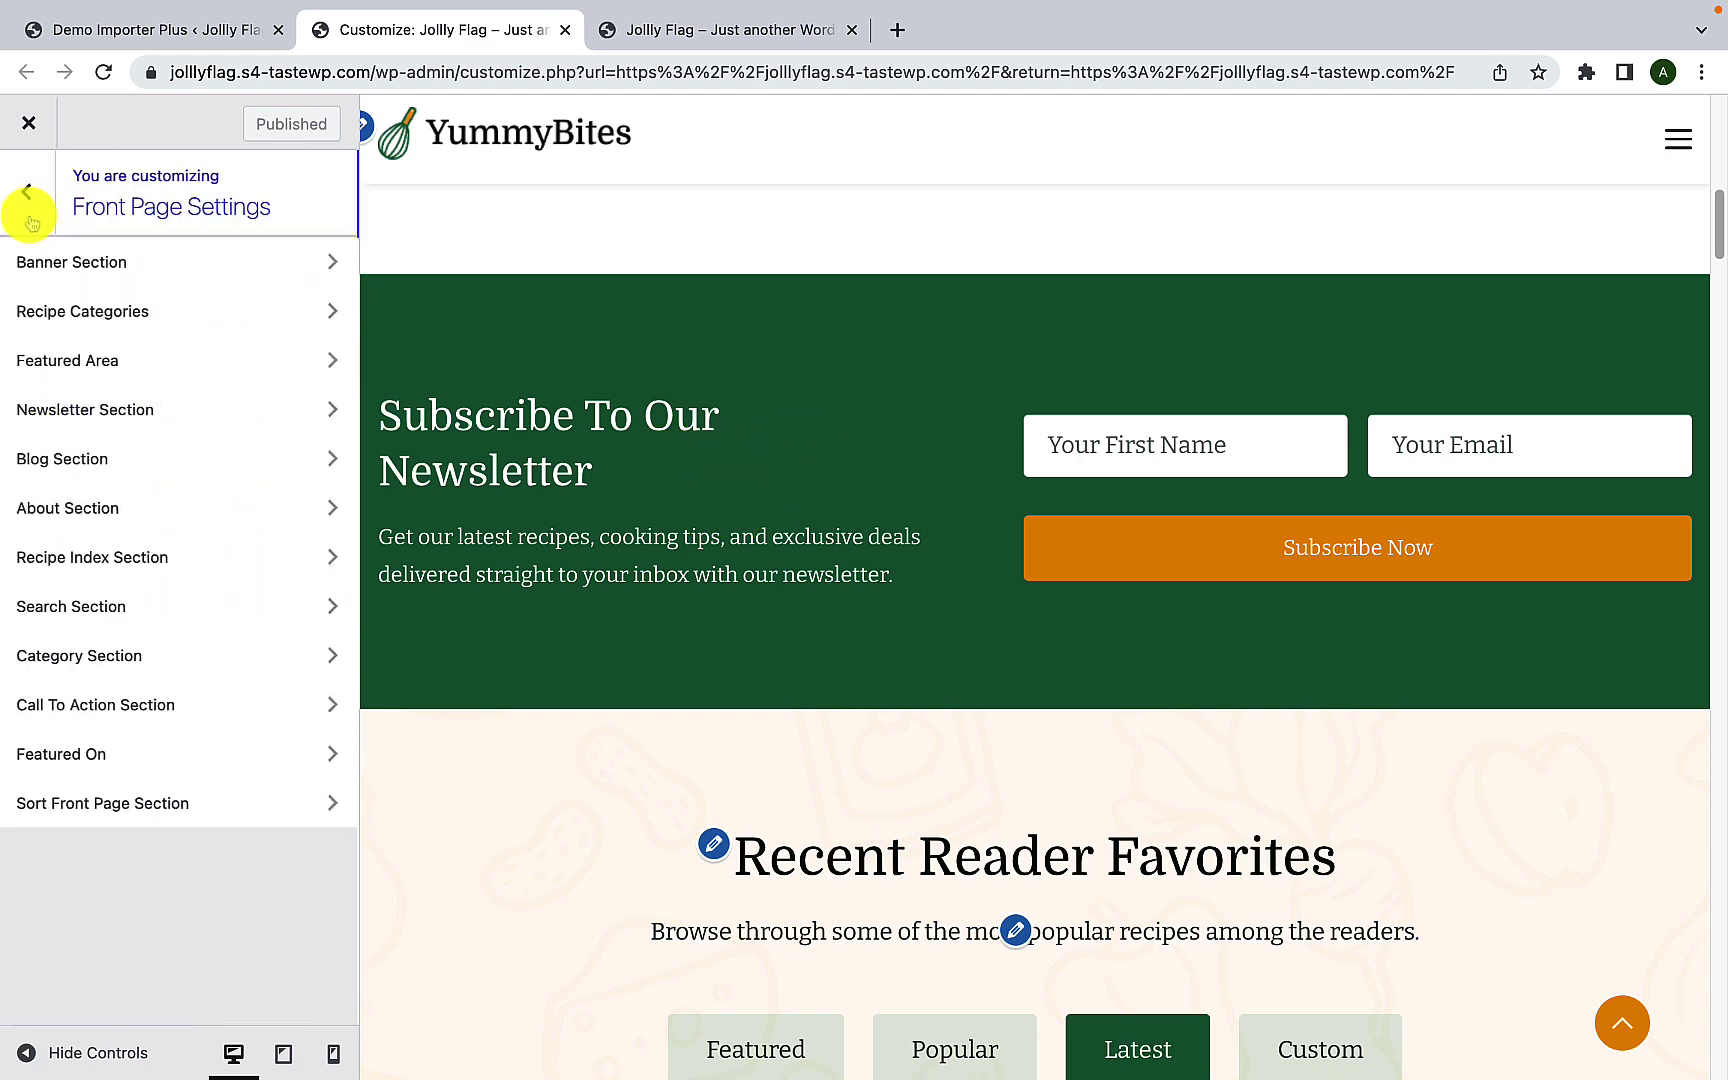
click(120, 458)
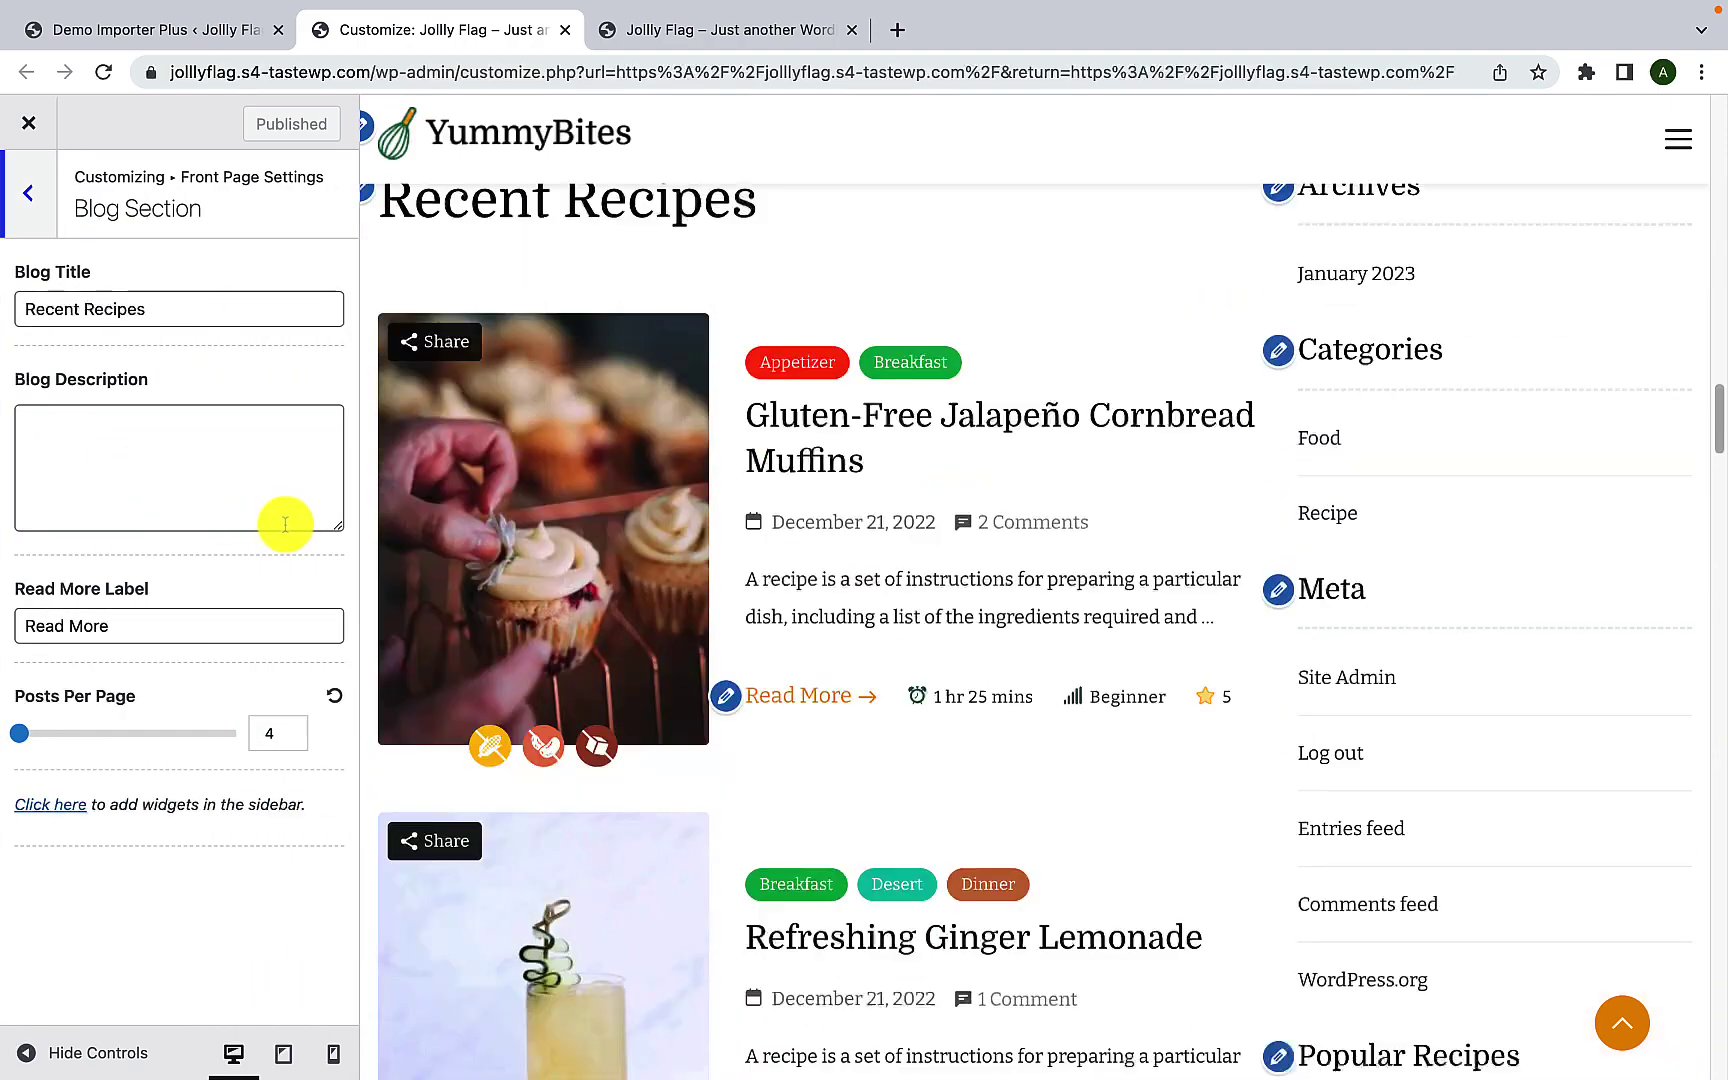
scroll(790, 562, down, 4)
scroll(790, 563, up, 5)
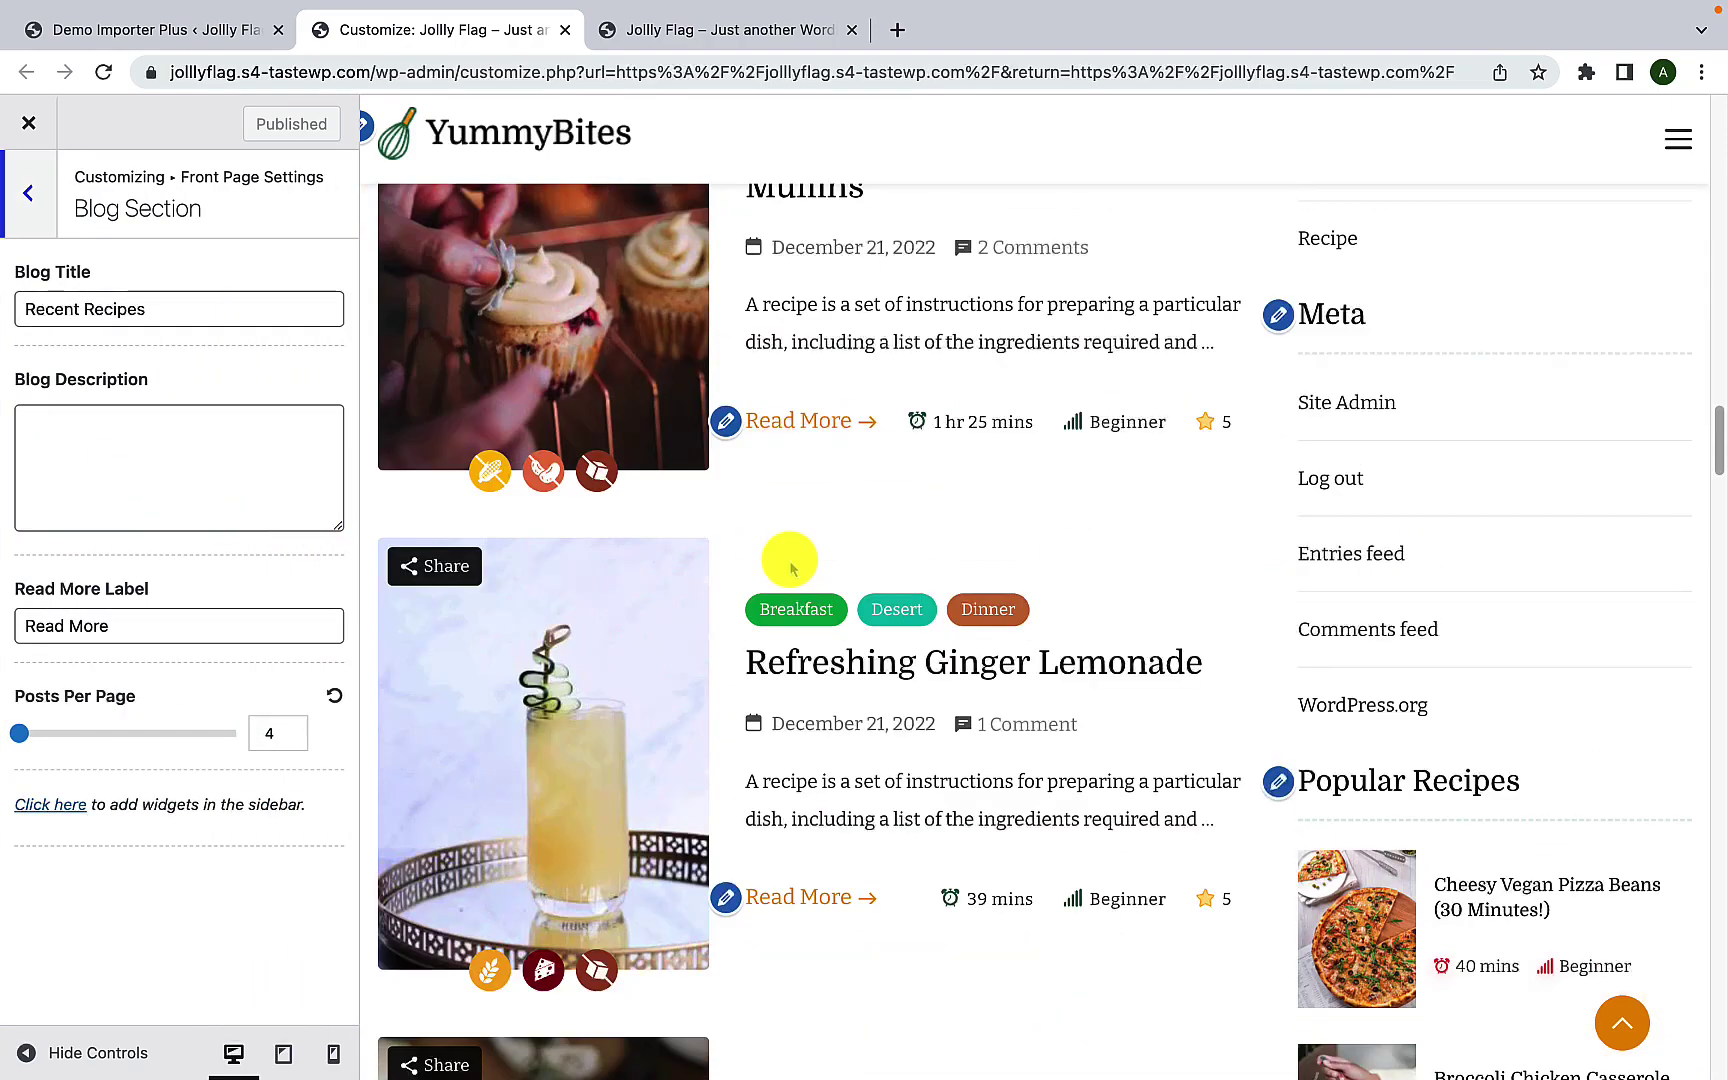
click(29, 215)
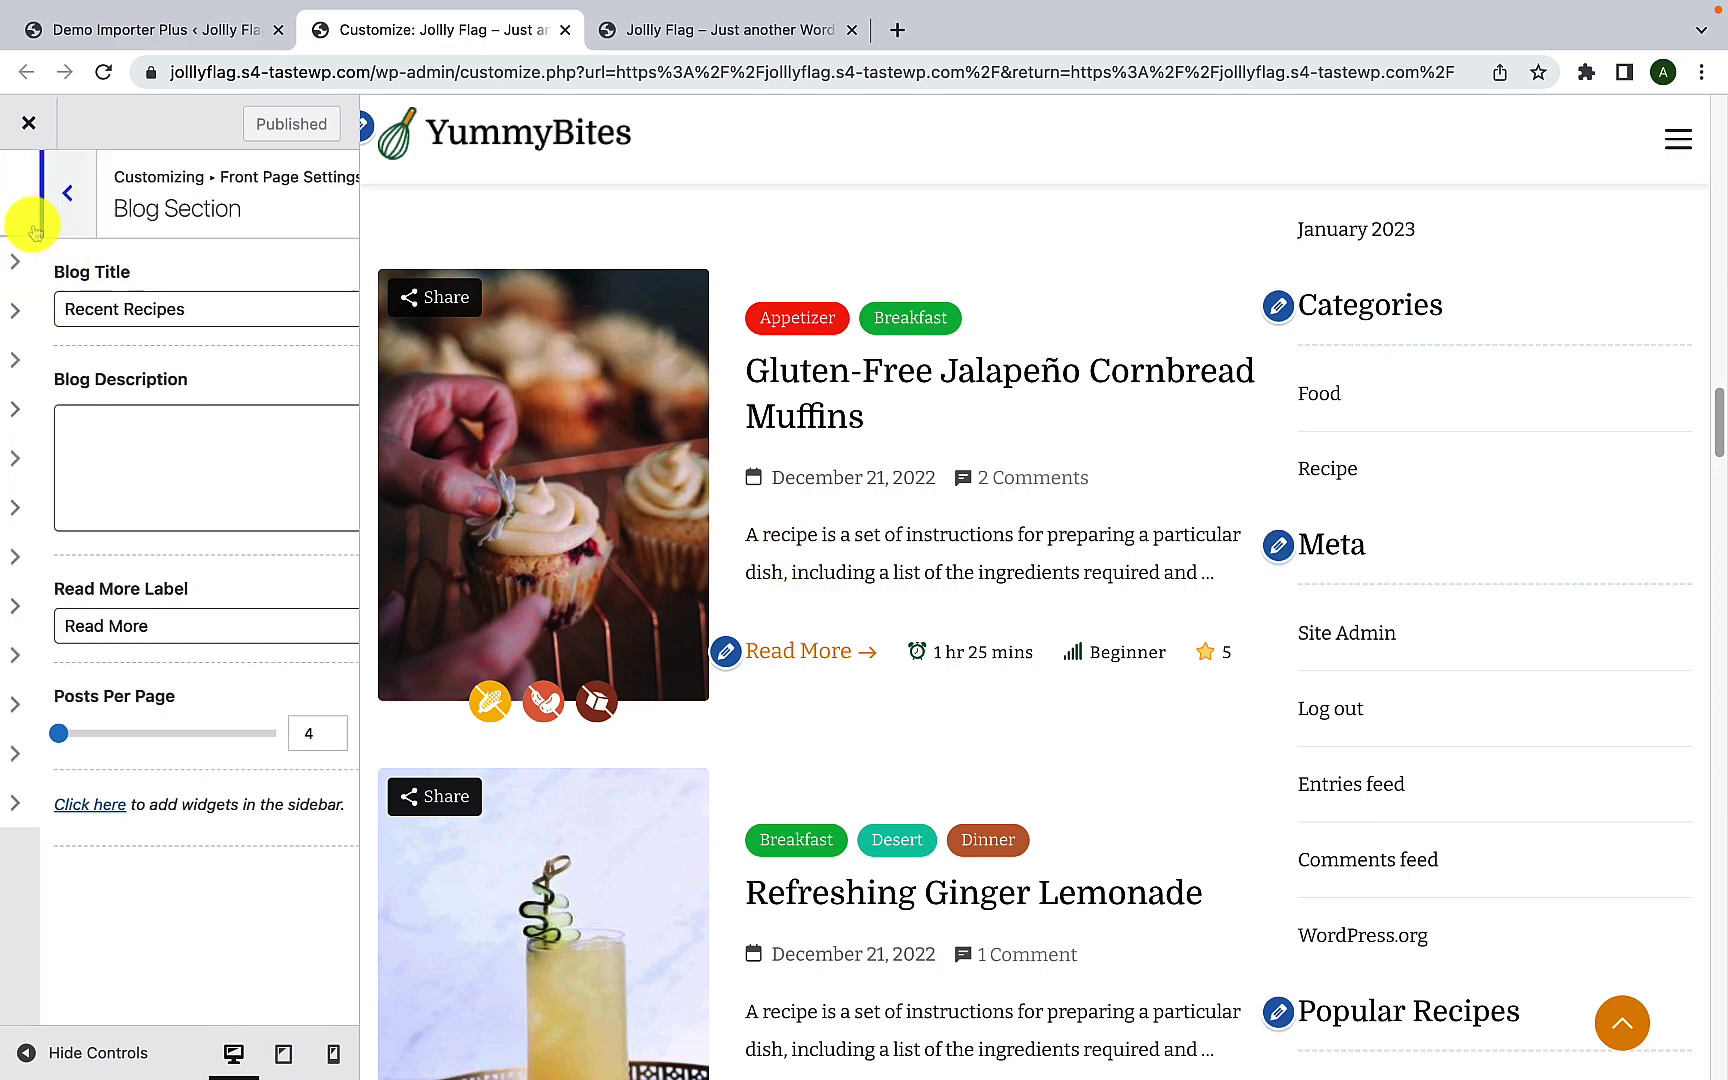
click(112, 508)
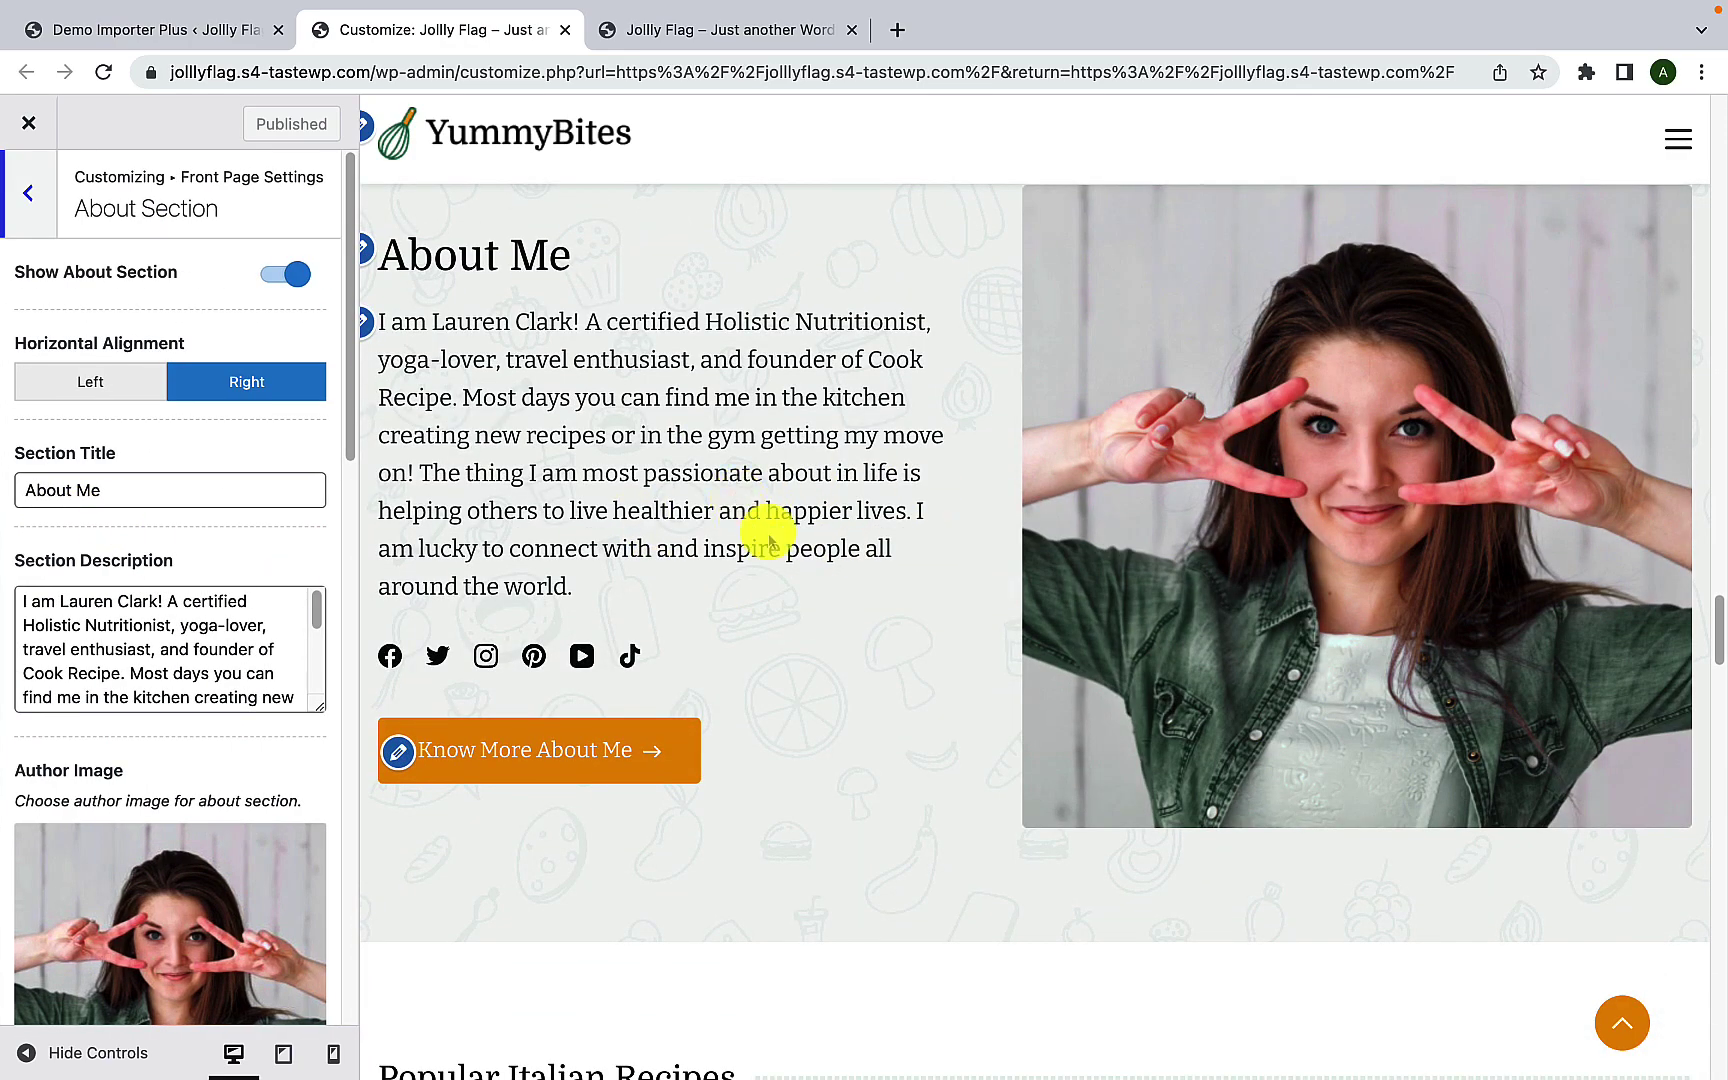
click(29, 228)
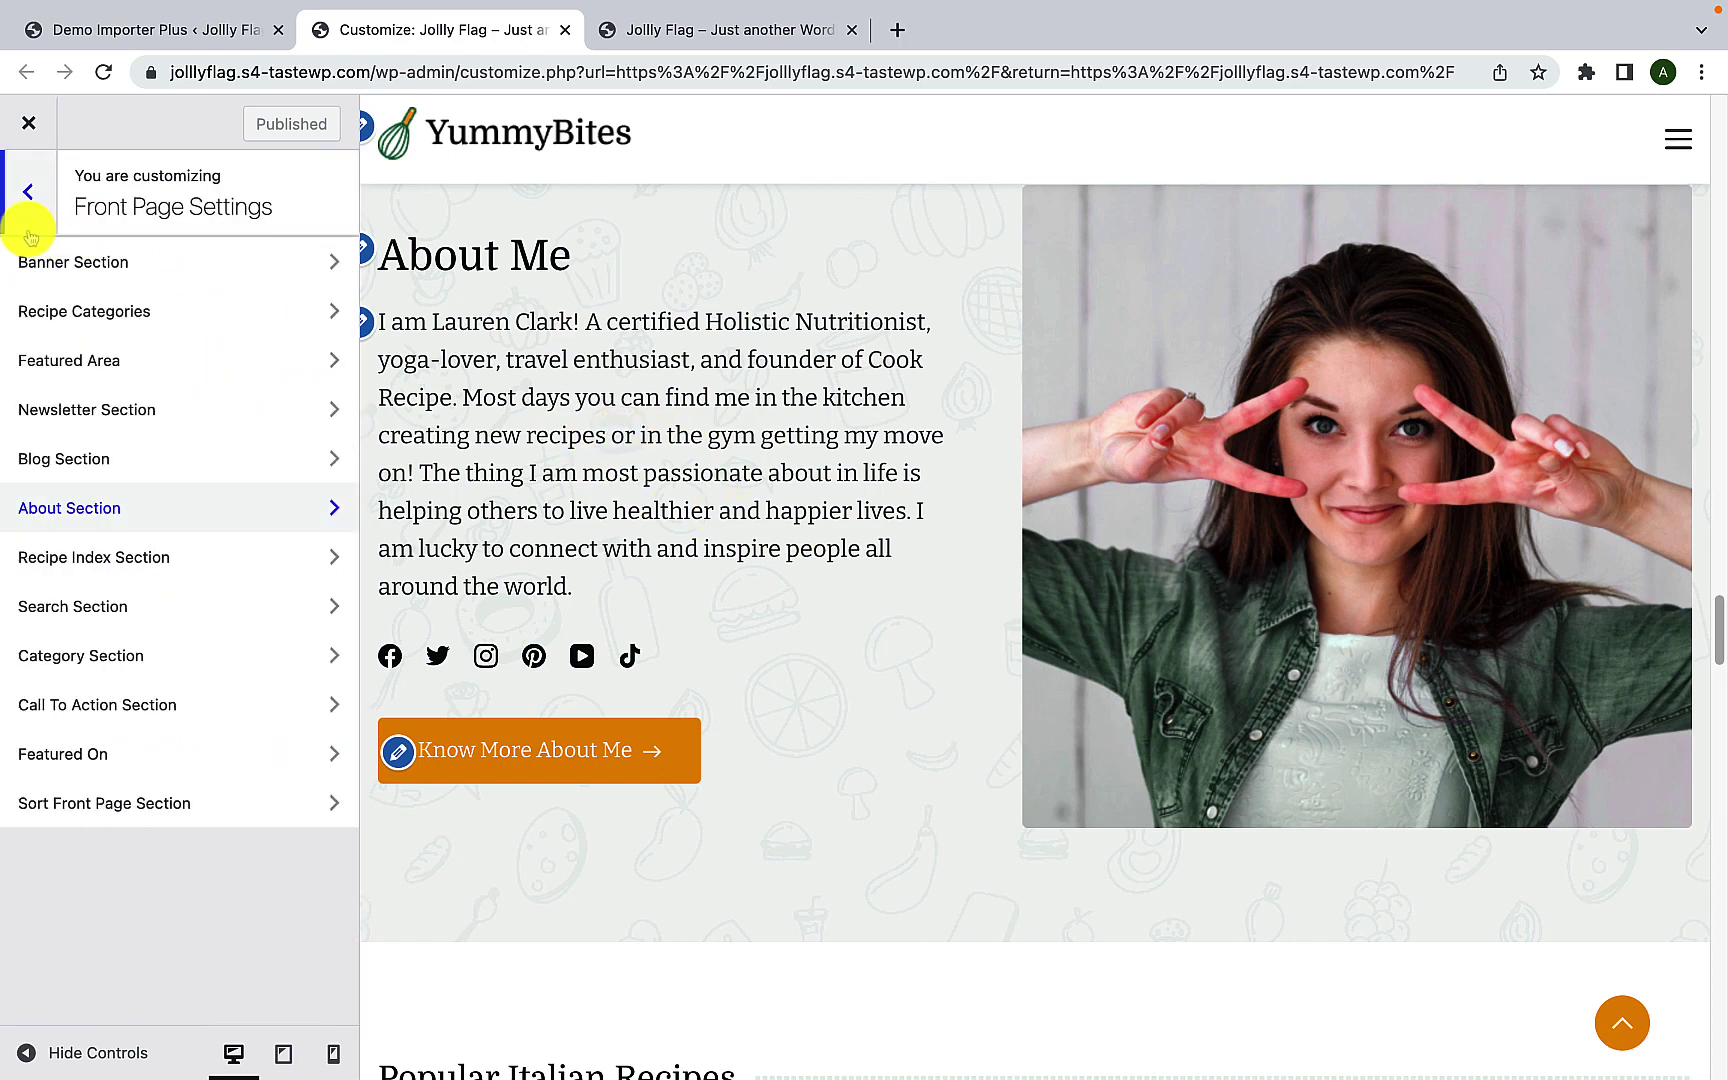
Step: Open the Recipe Index Section and review the settings of its Popular Italian Recipes category listing
click(165, 570)
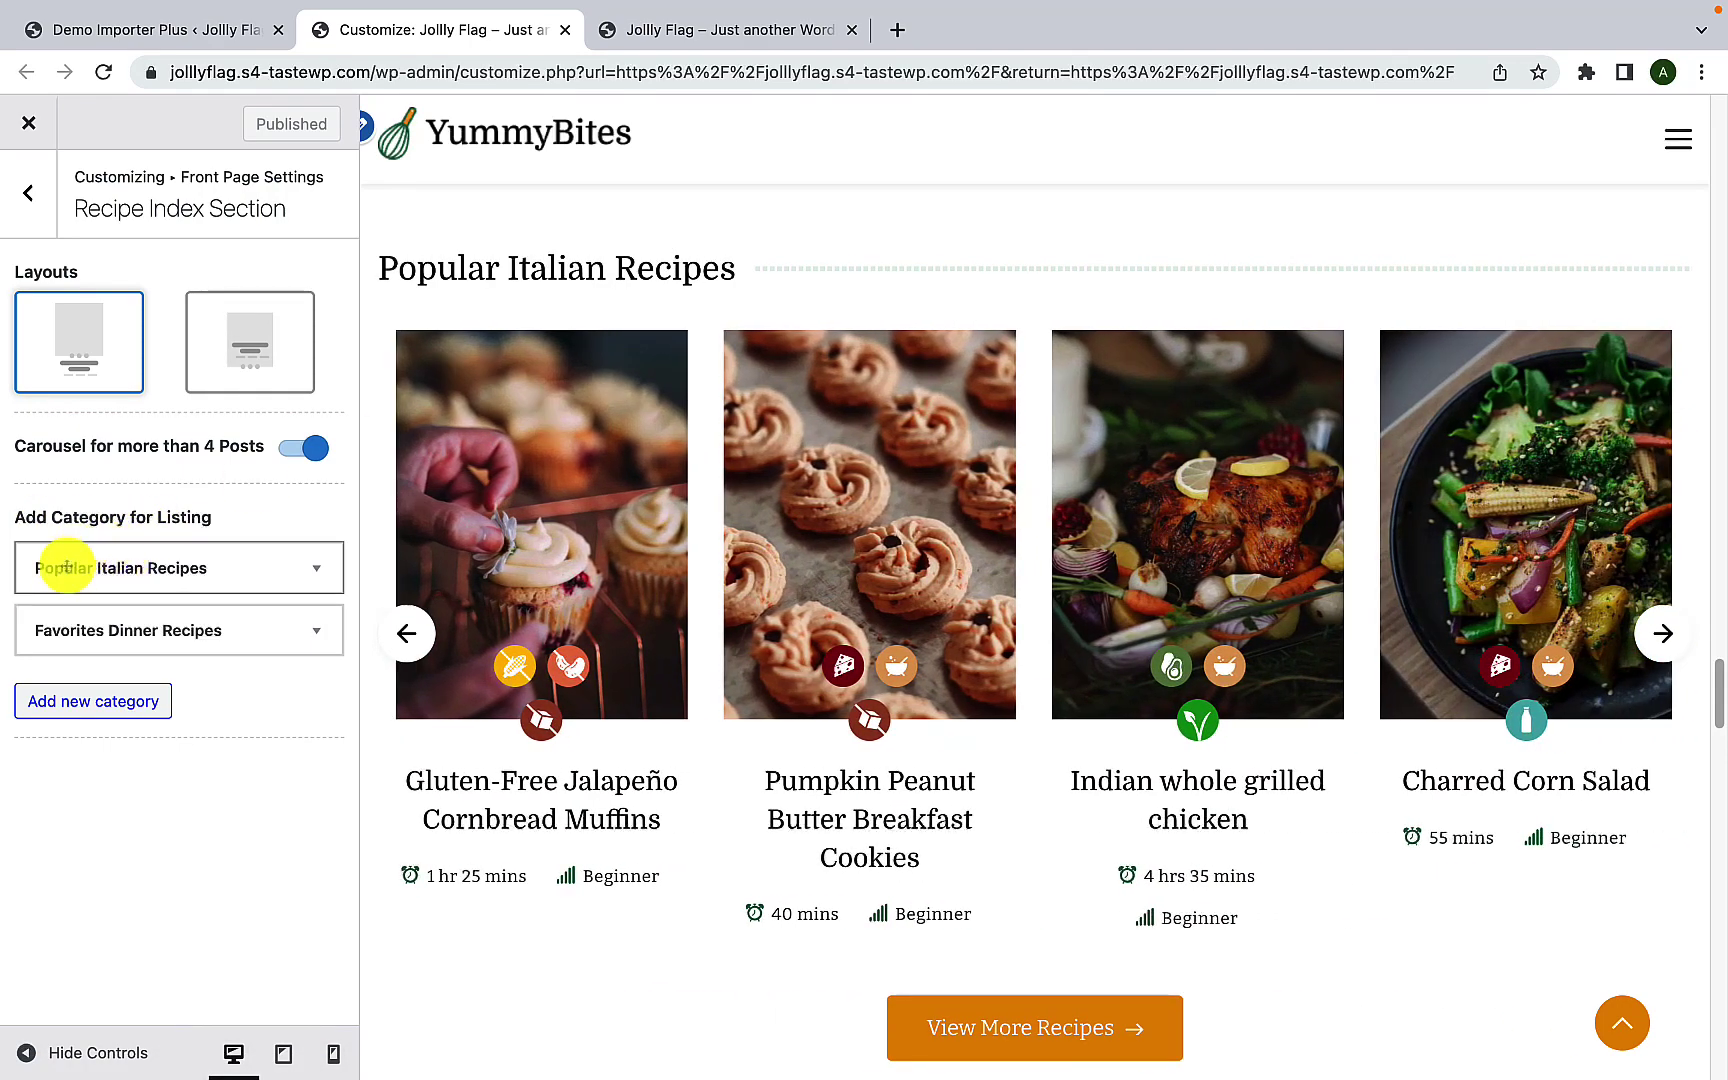
click(235, 561)
scroll(181, 665, down, 3)
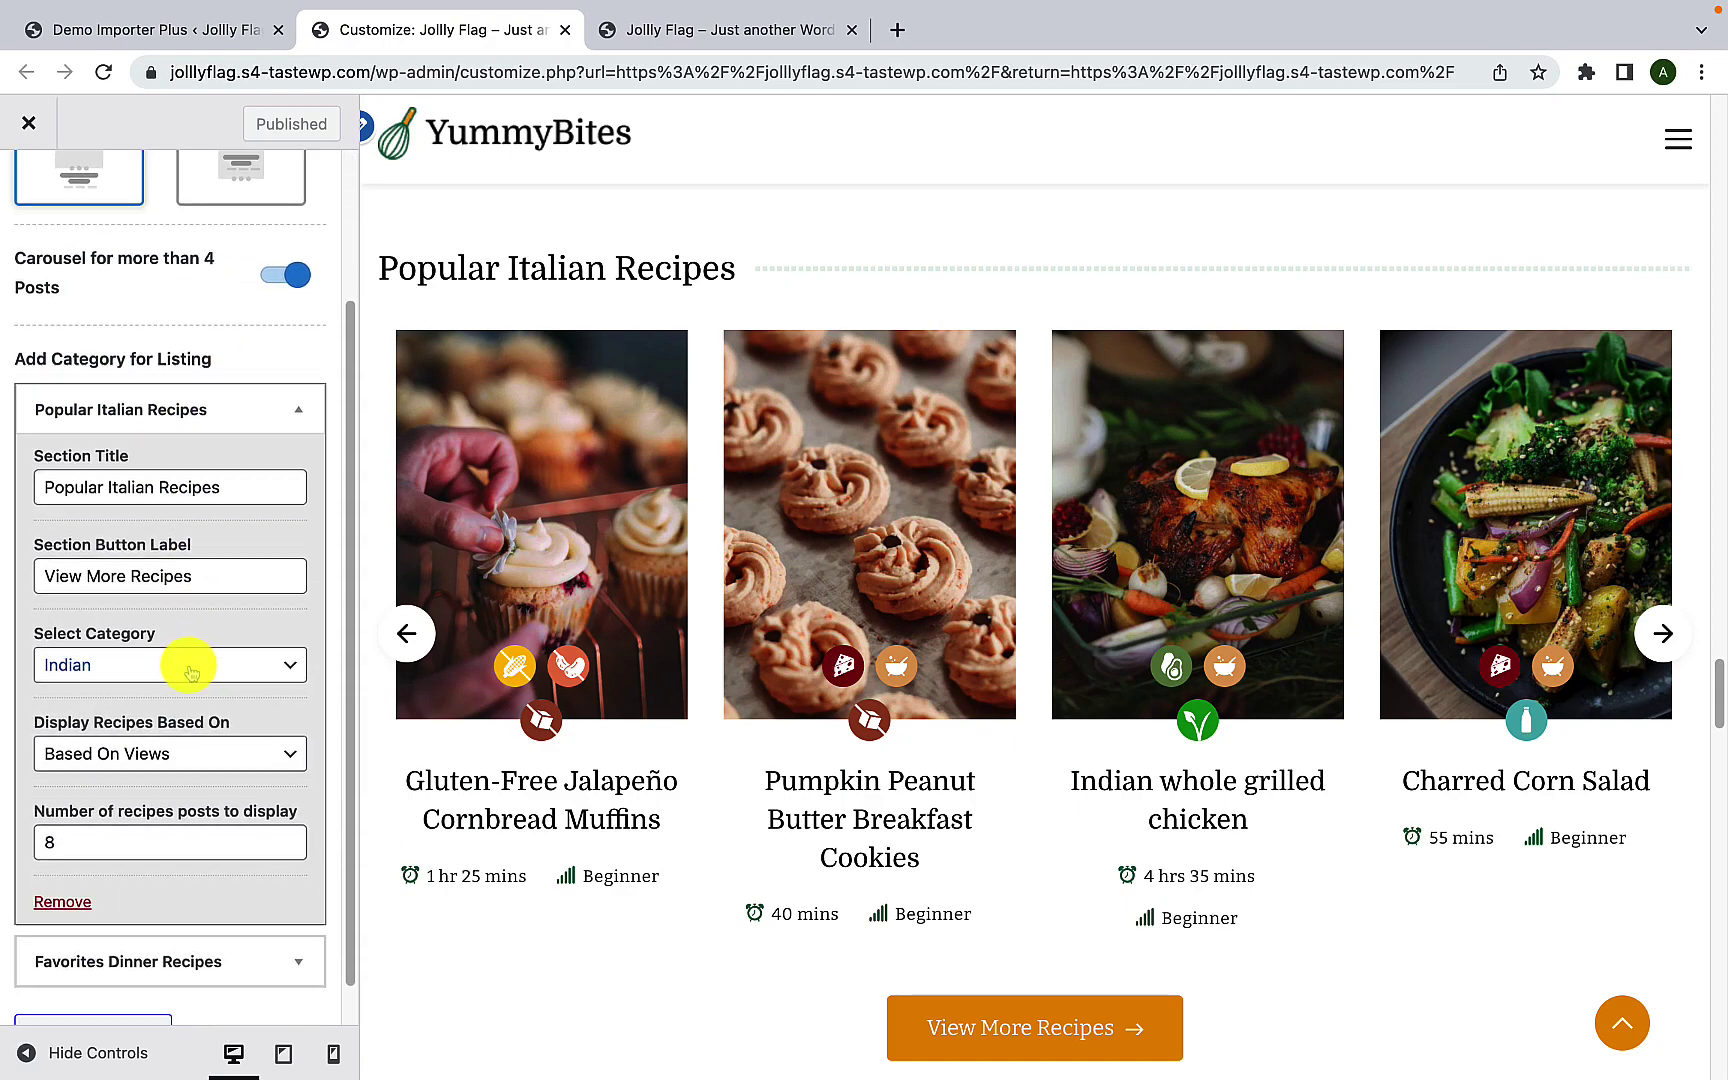
scroll(164, 920, up, 1)
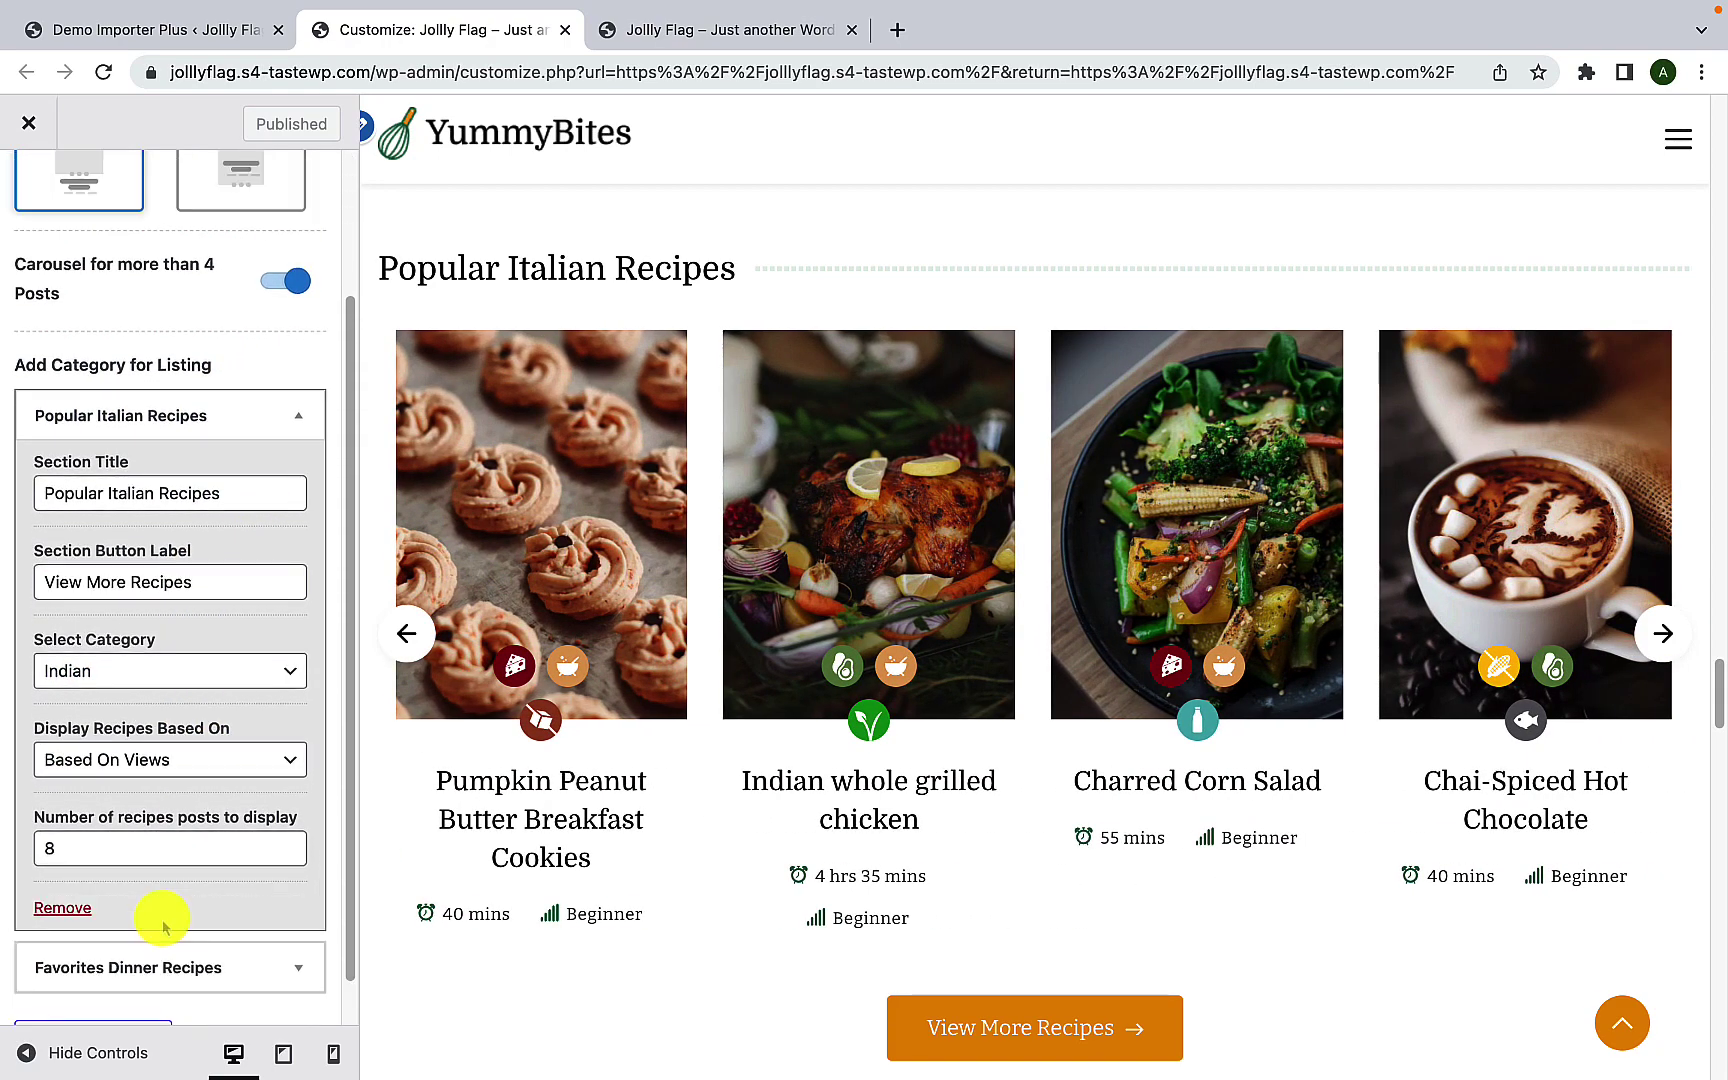
scroll(165, 916, down, 1)
Step: Expand the Favorites Dinner Recipes listing and compare its settings with the matching recipe row in the preview
click(222, 914)
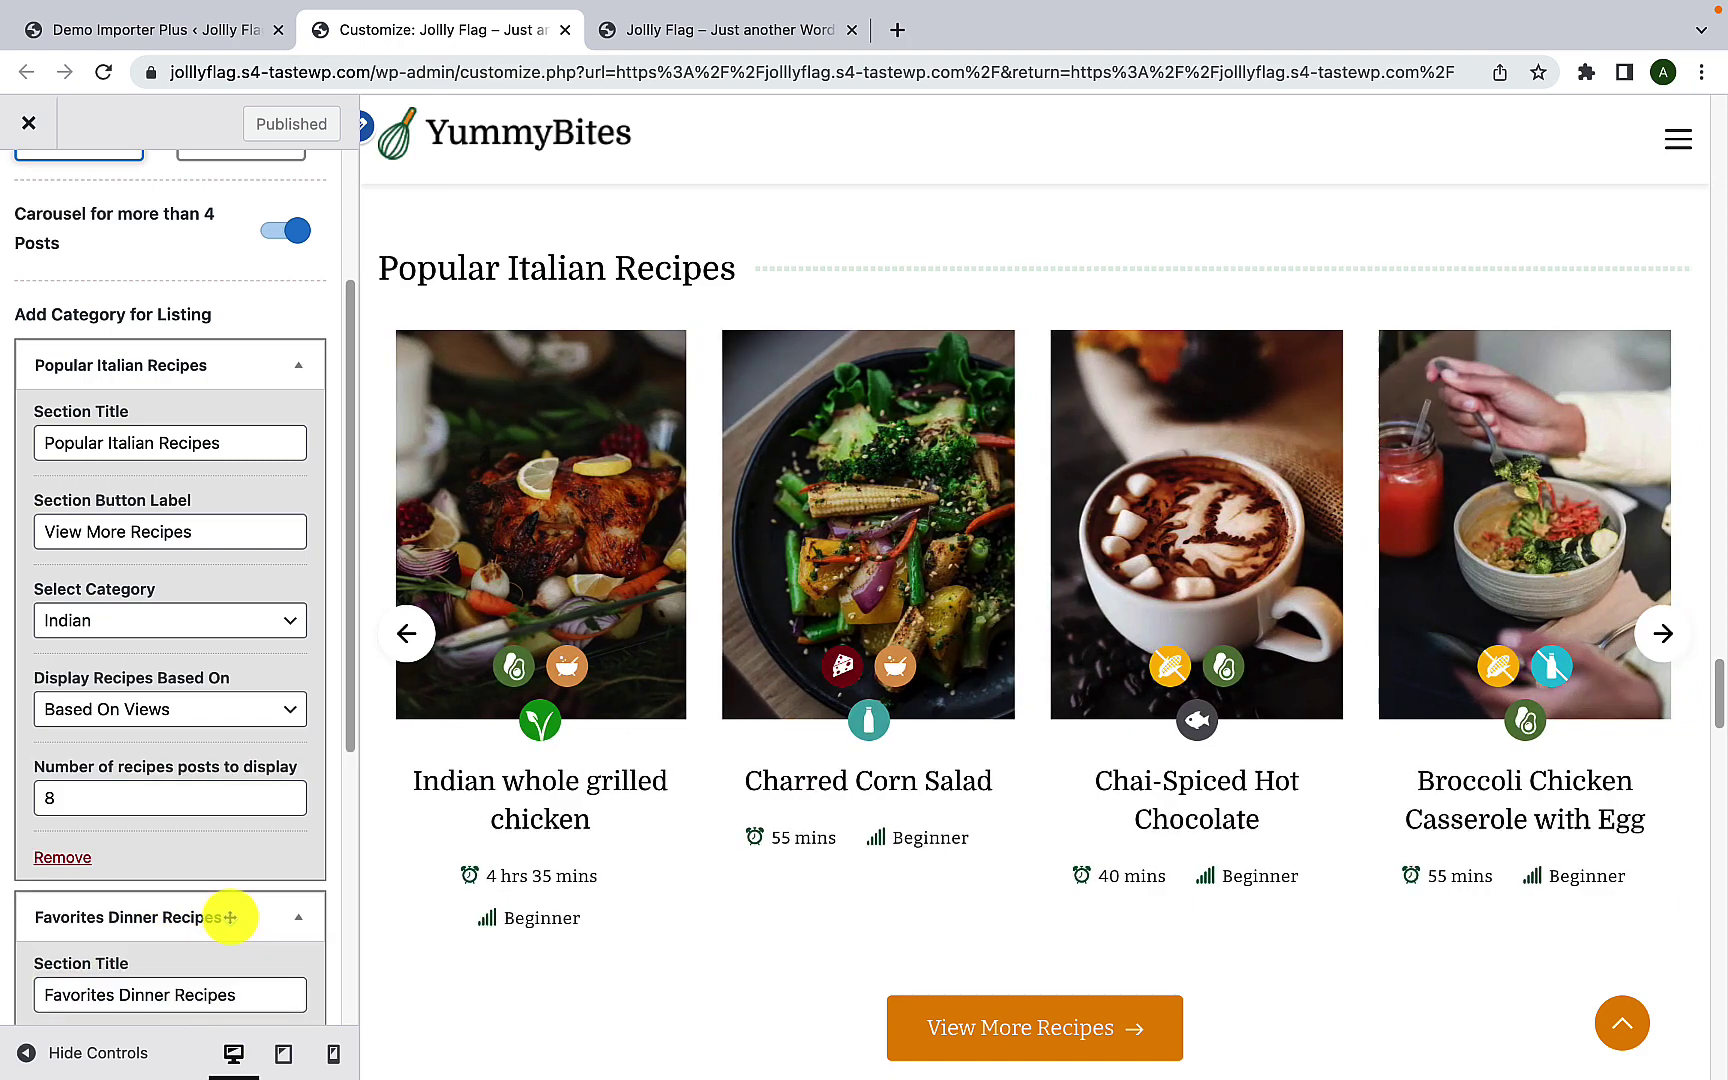
scroll(228, 910, down, 5)
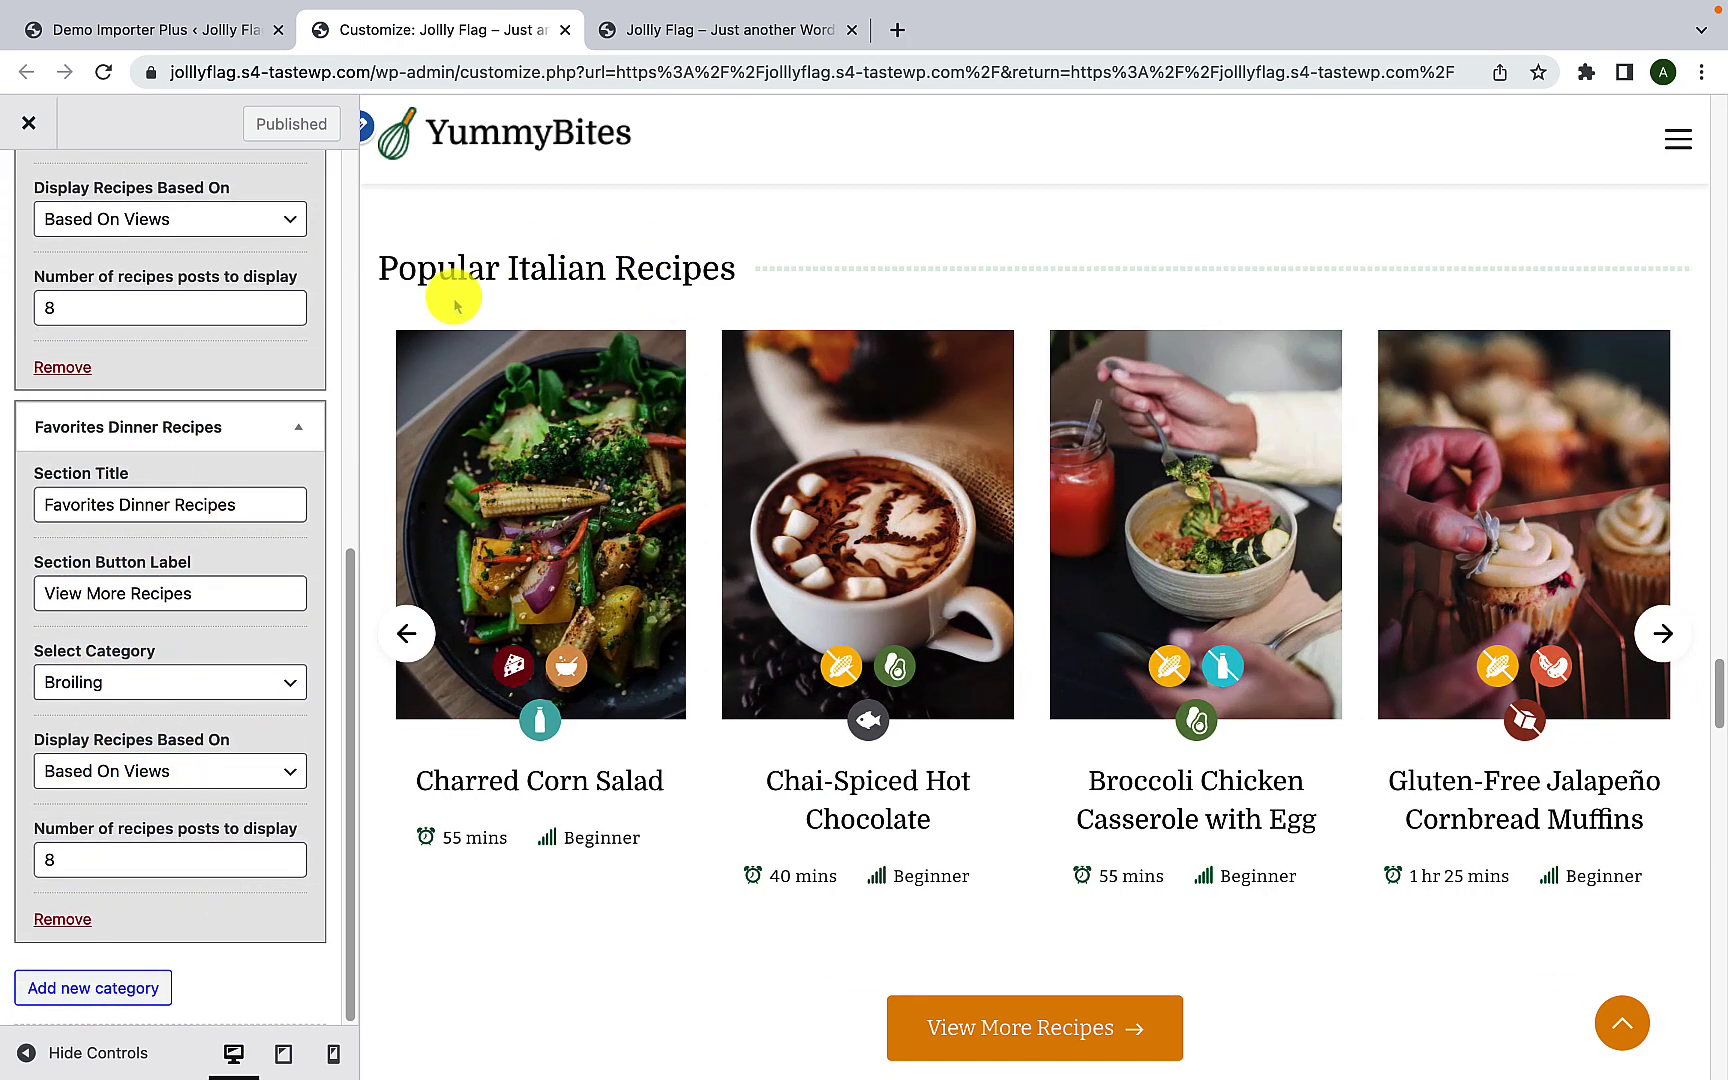
scroll(841, 648, down, 8)
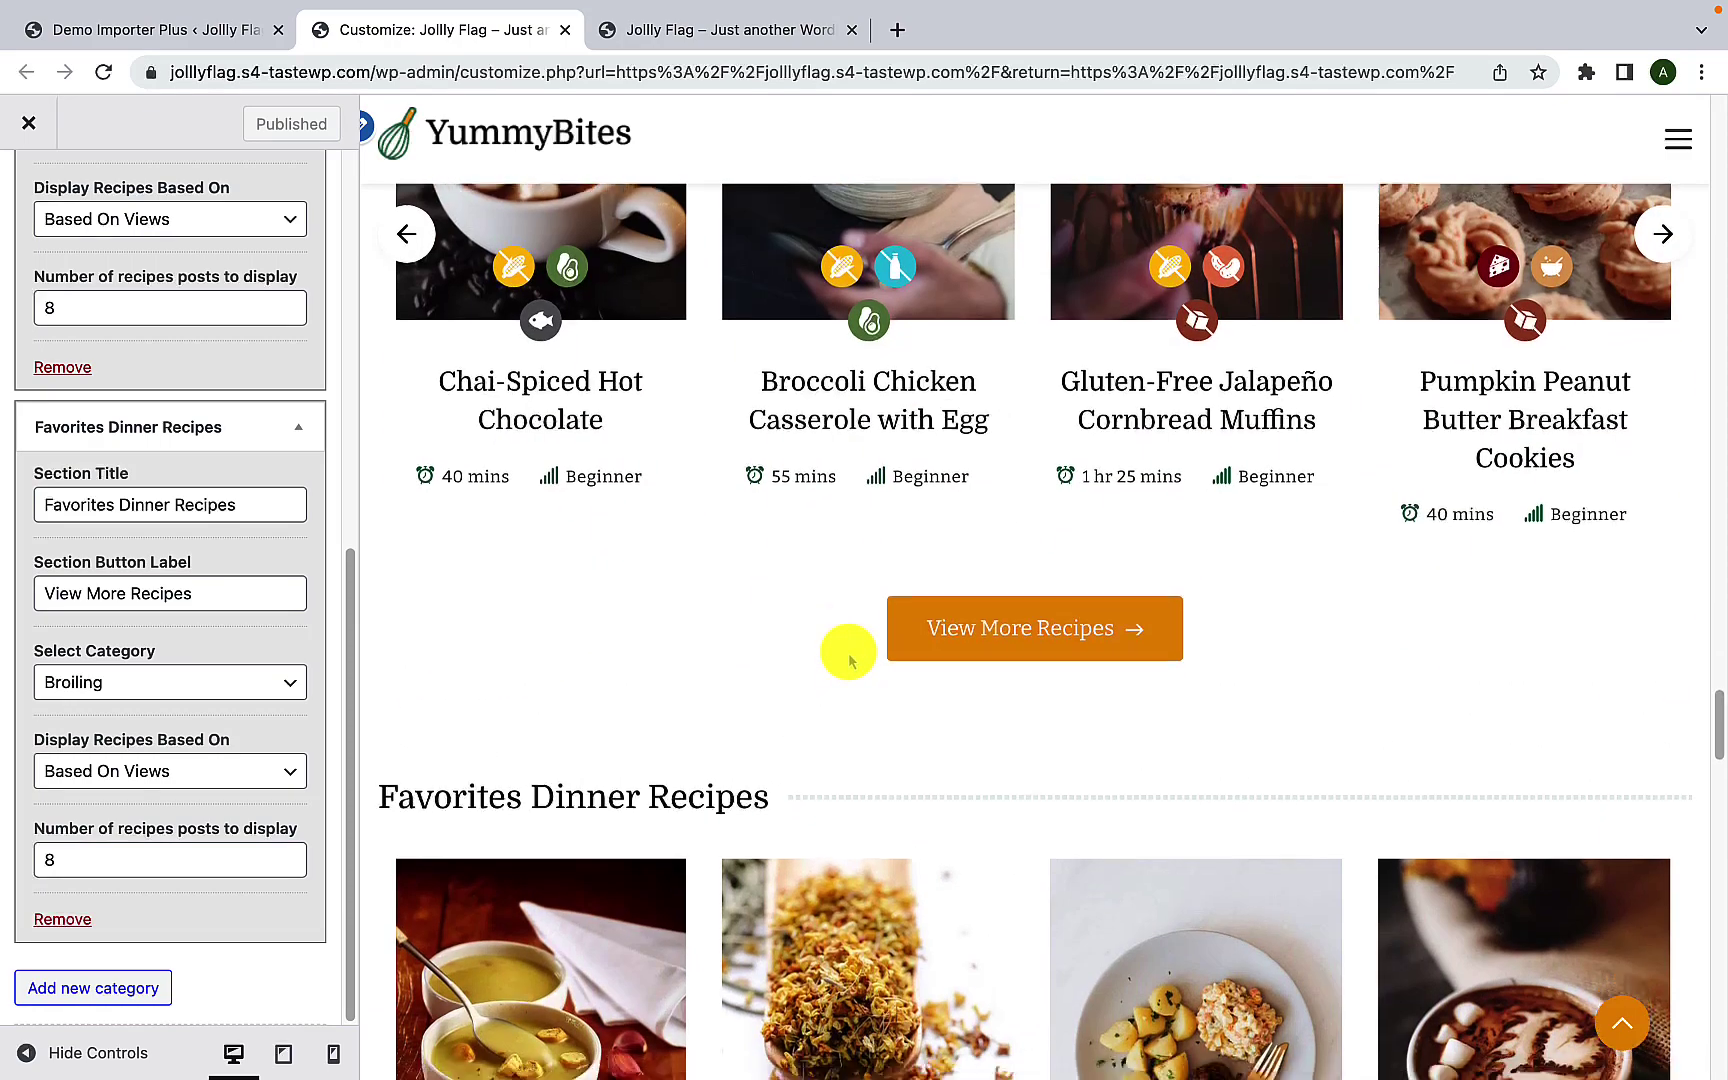
scroll(850, 658, down, 3)
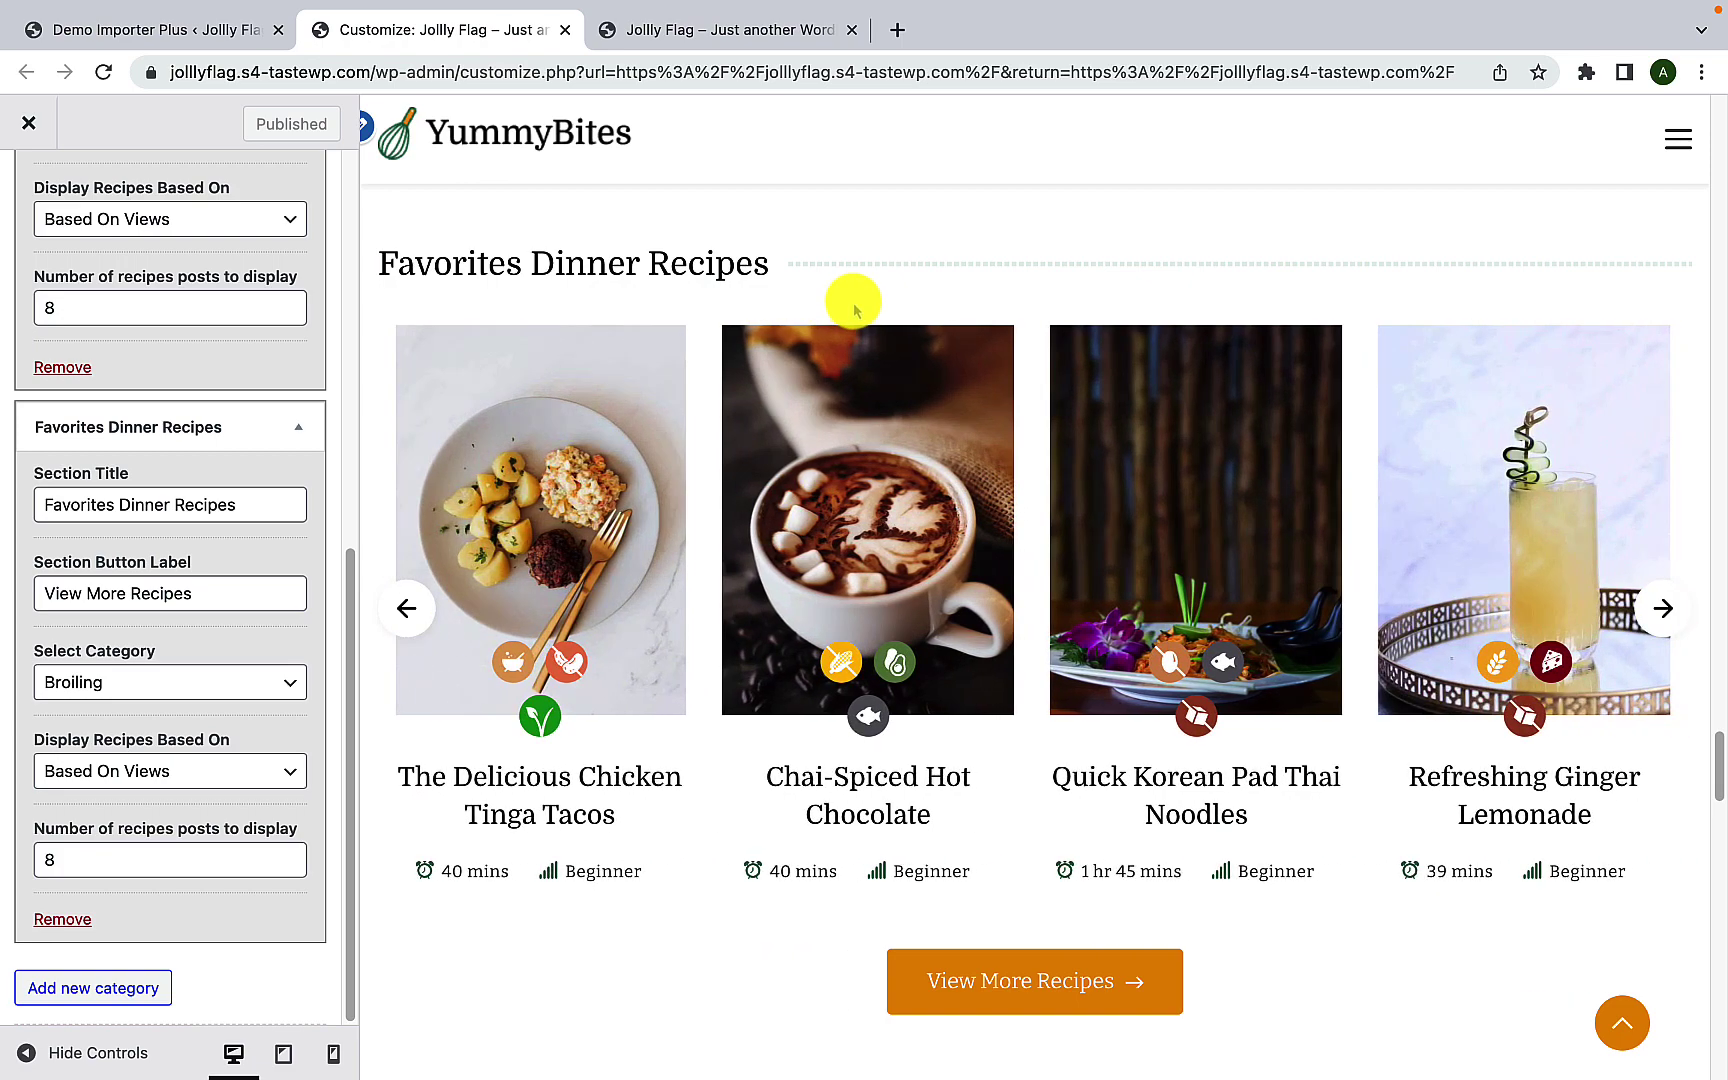
Step: Add a new category listing to the Recipe Index Section and title it "Favorite Mexican Cusines"
click(130, 990)
scroll(140, 966, down, 5)
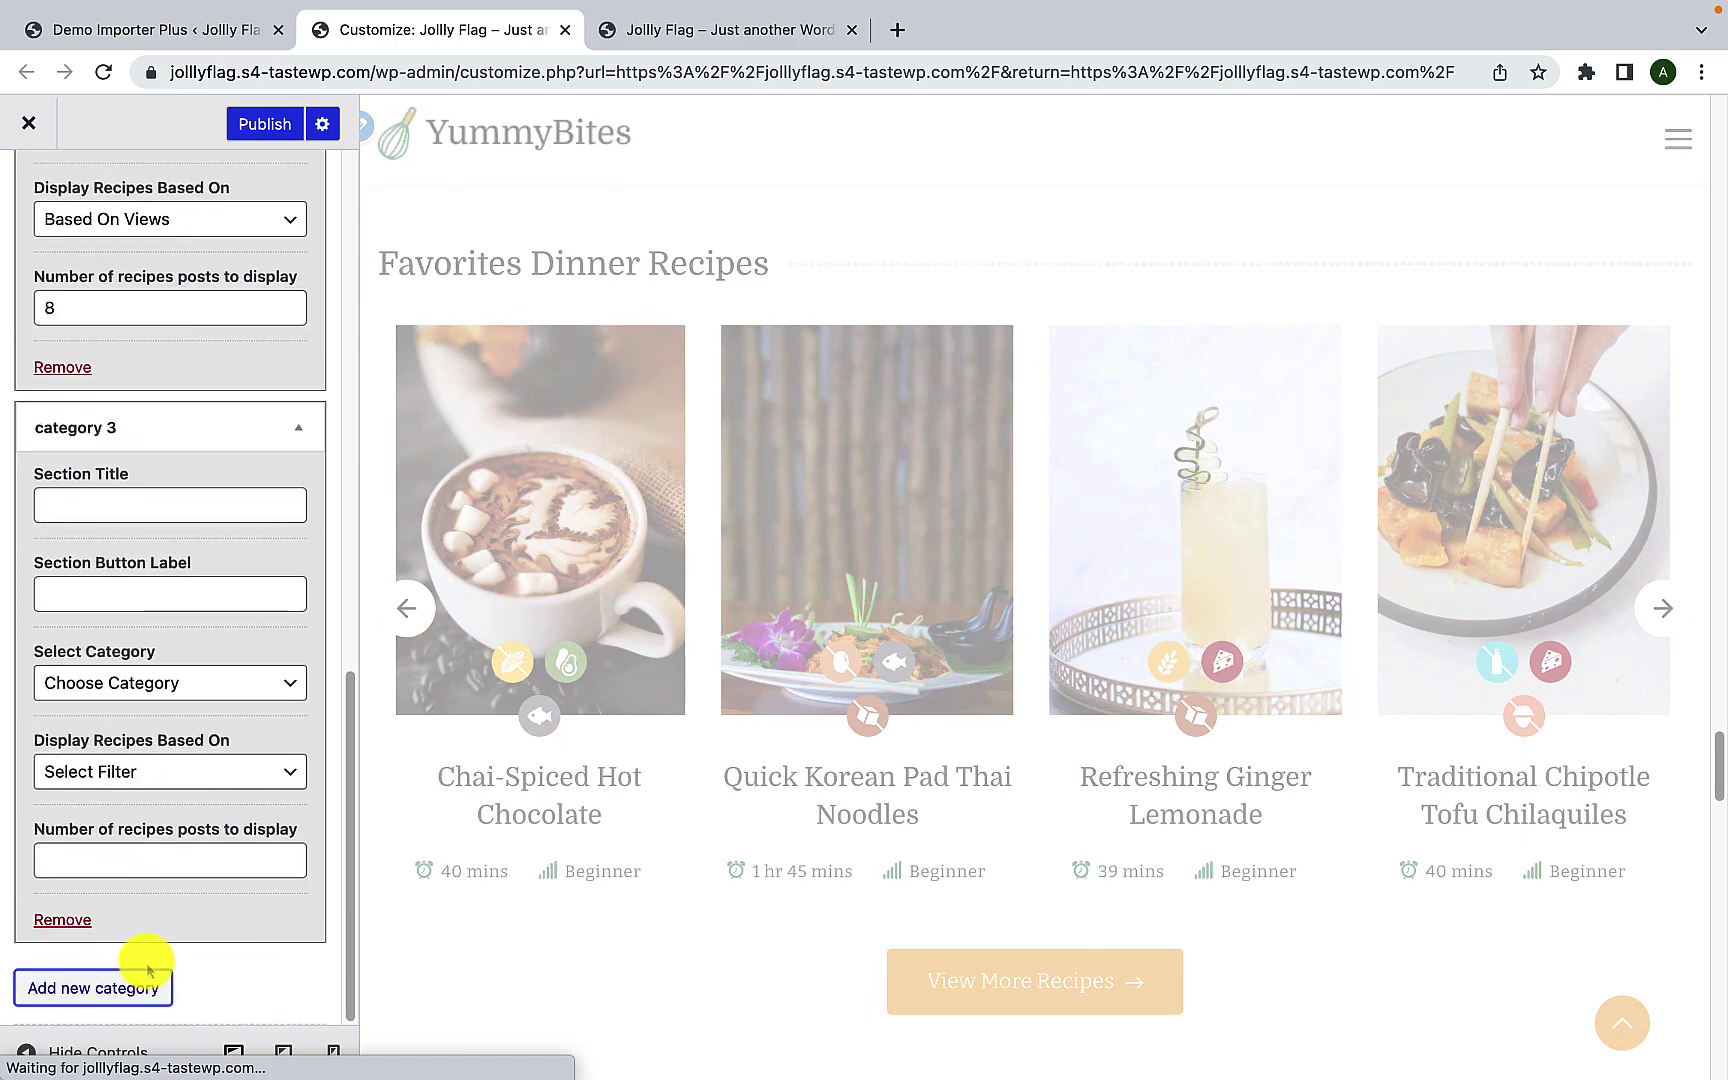
scroll(560, 825, down, 6)
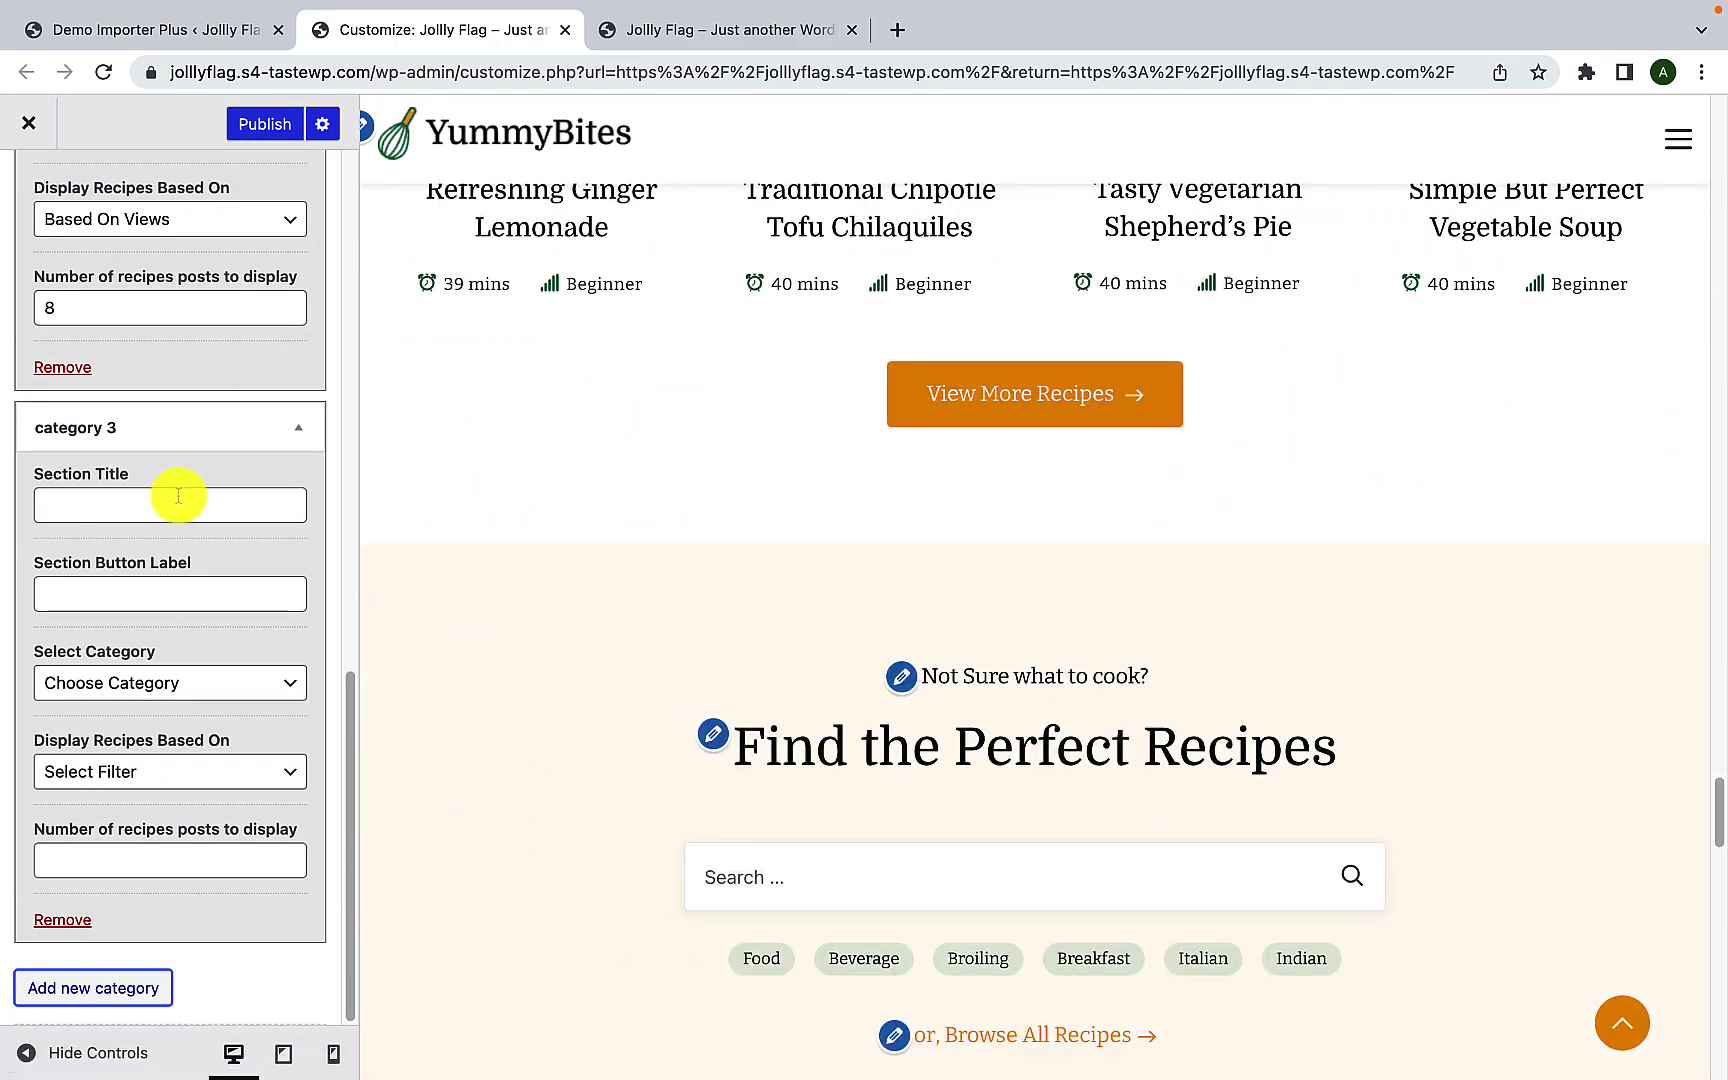
text(Favorite Mexican Cusines)
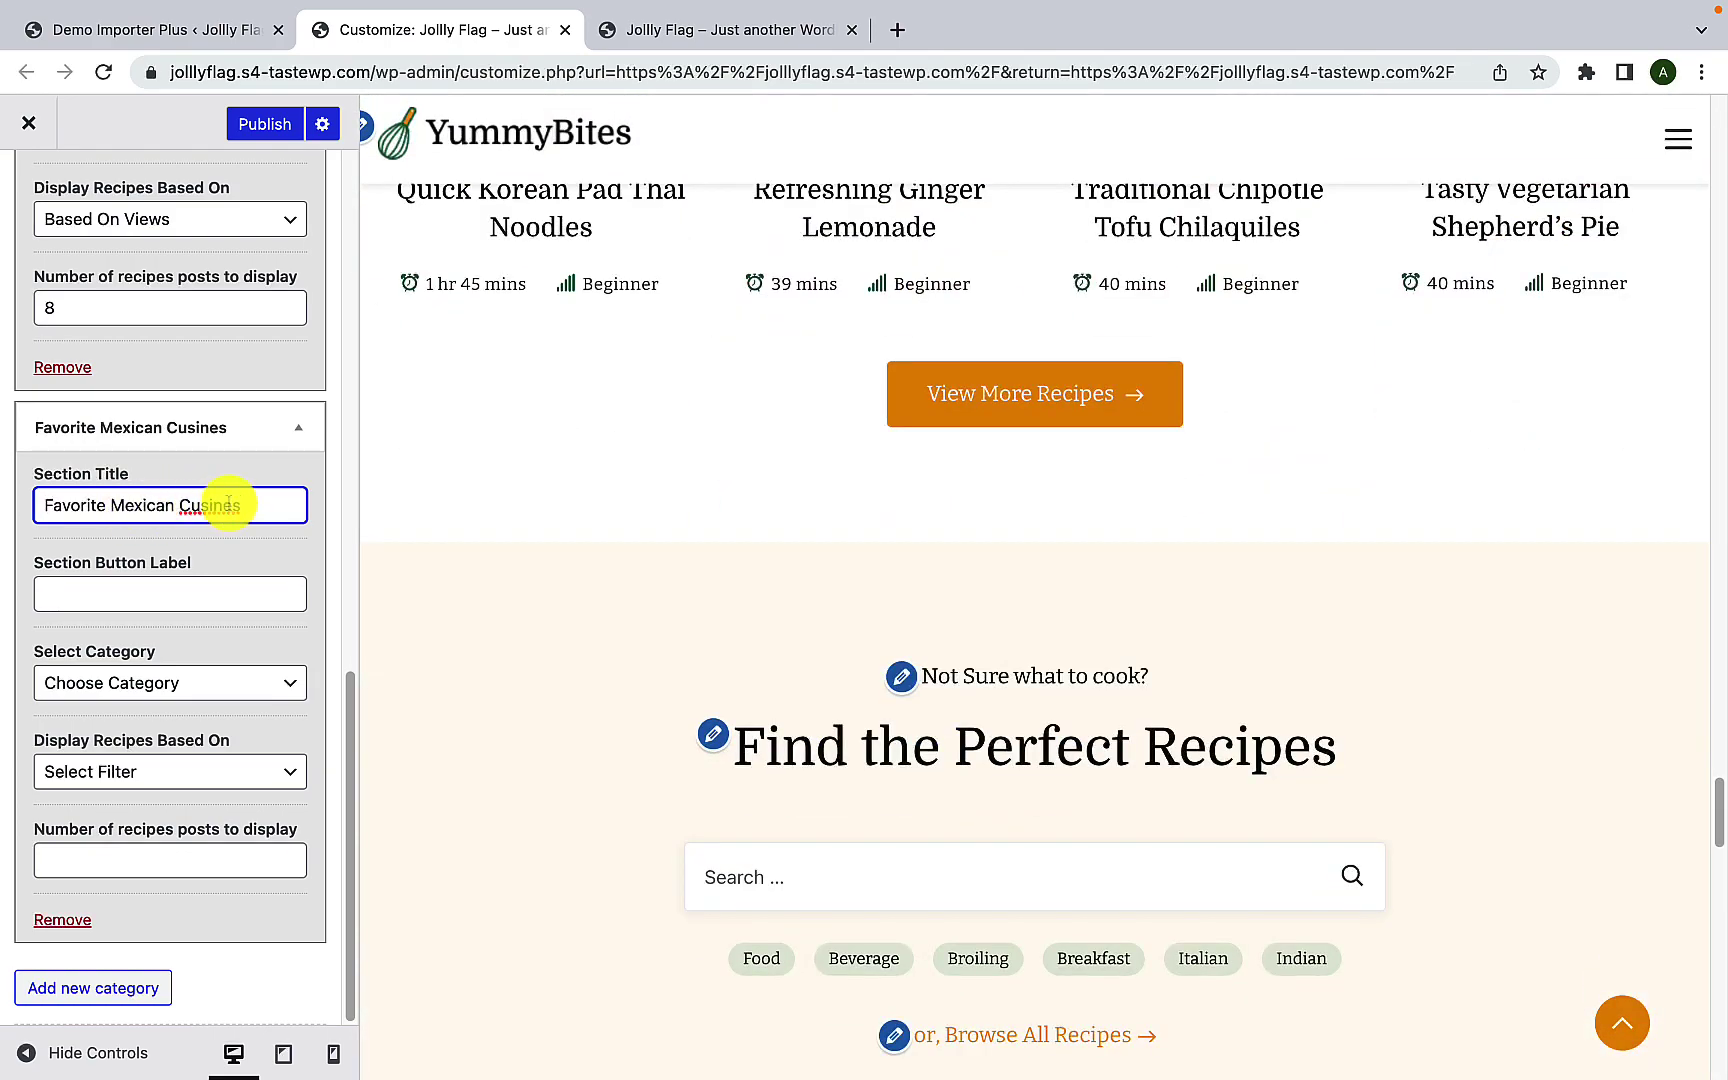
Step: Check the existing listings' buttons in the preview and set the new listing's button label to "View More Recipes"
click(253, 598)
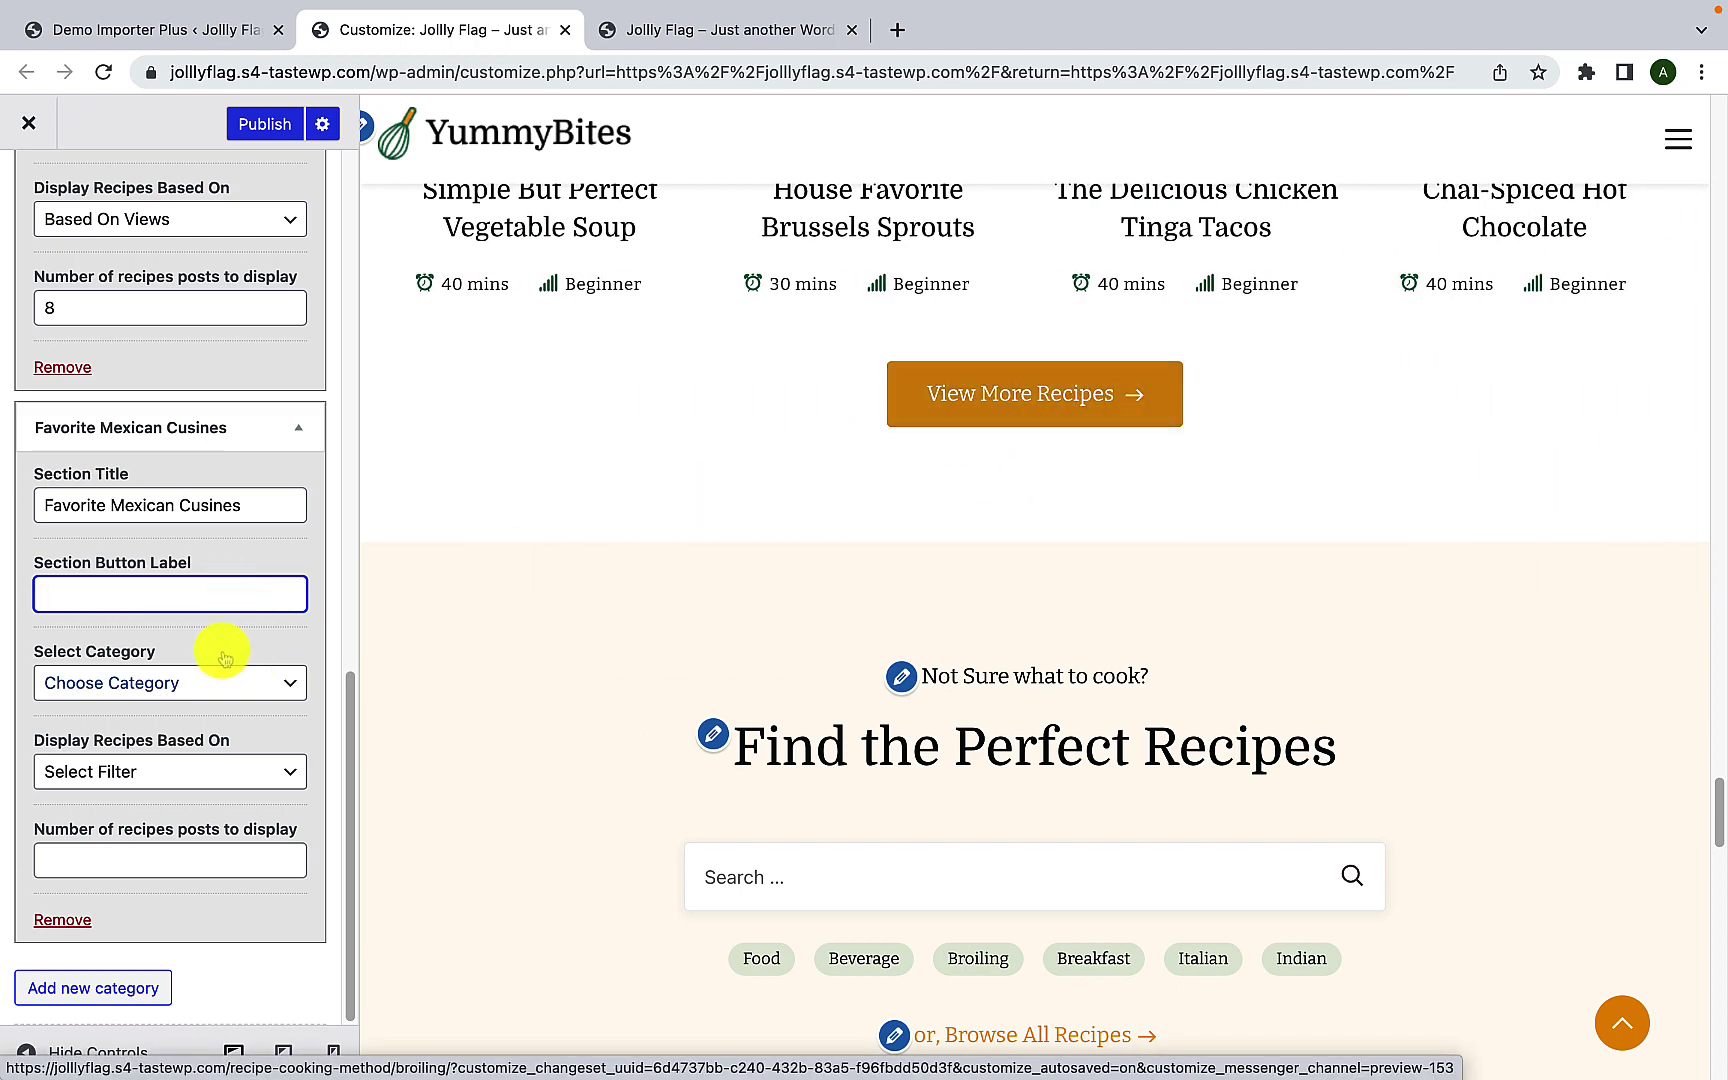
scroll(910, 420, up, 6)
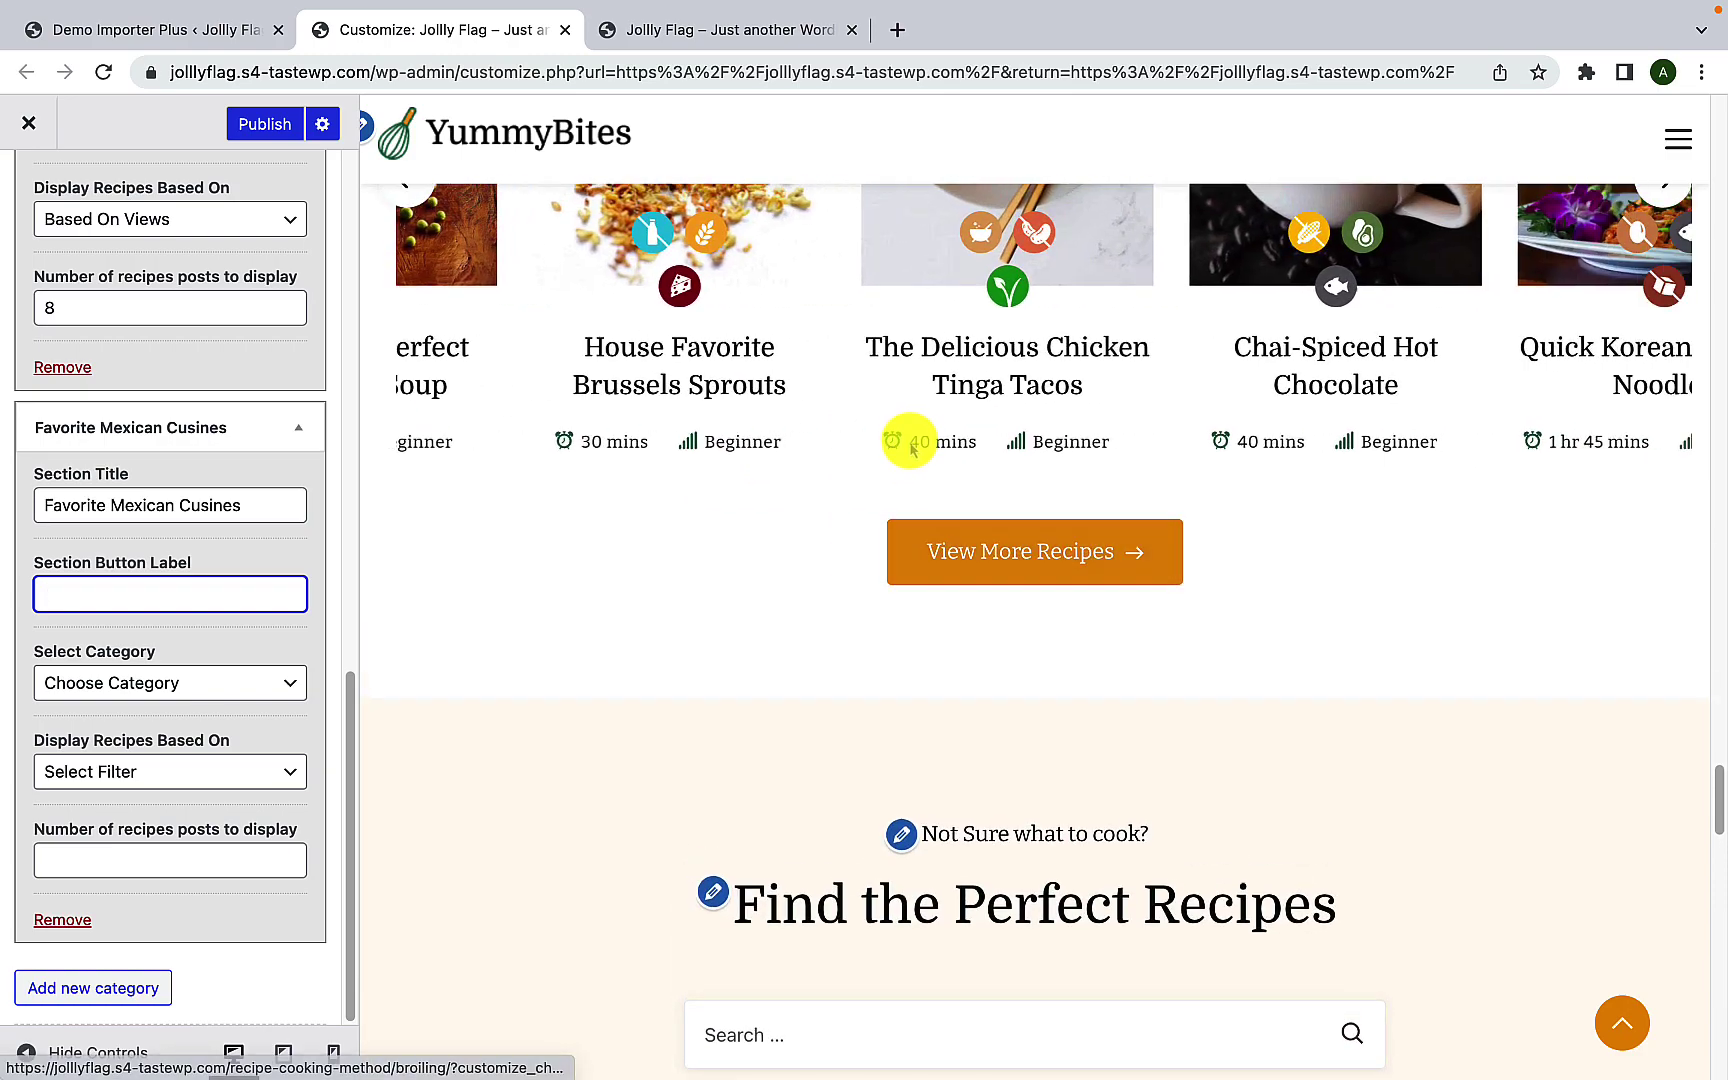
scroll(910, 440, down, 4)
scroll(910, 440, up, 8)
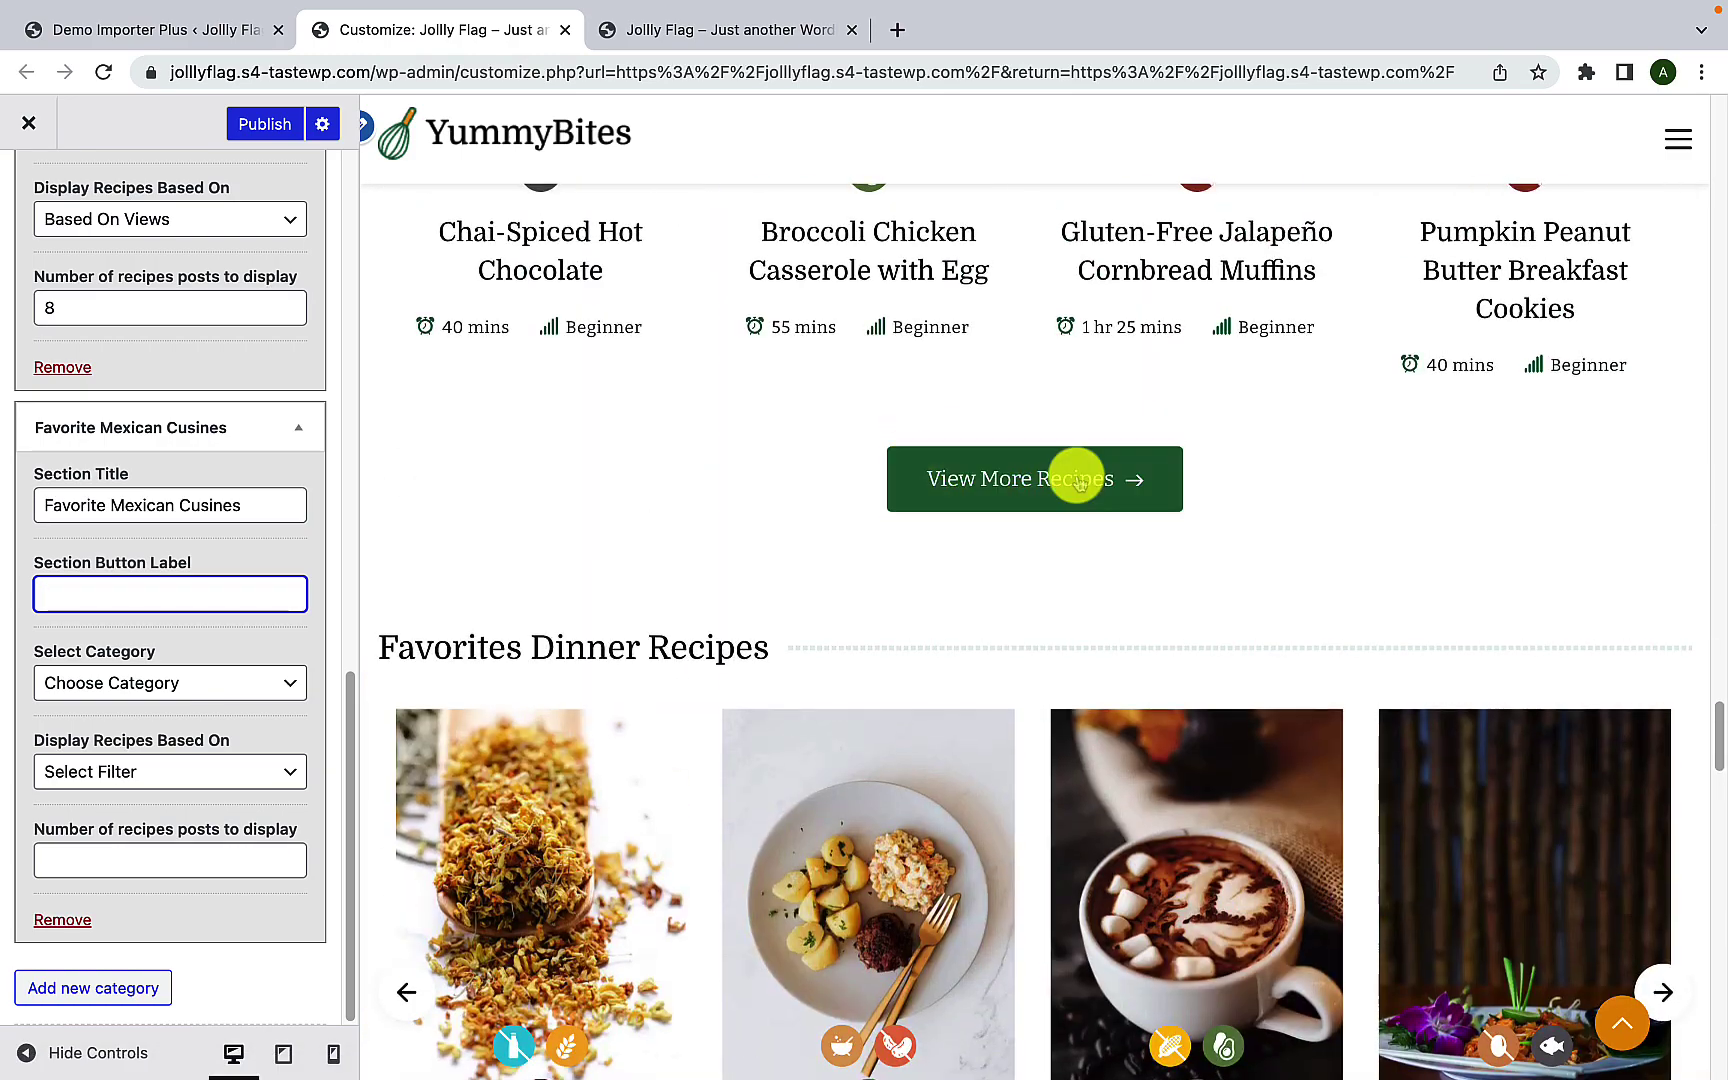
scroll(1050, 598, down, 4)
scroll(1054, 598, down, 4)
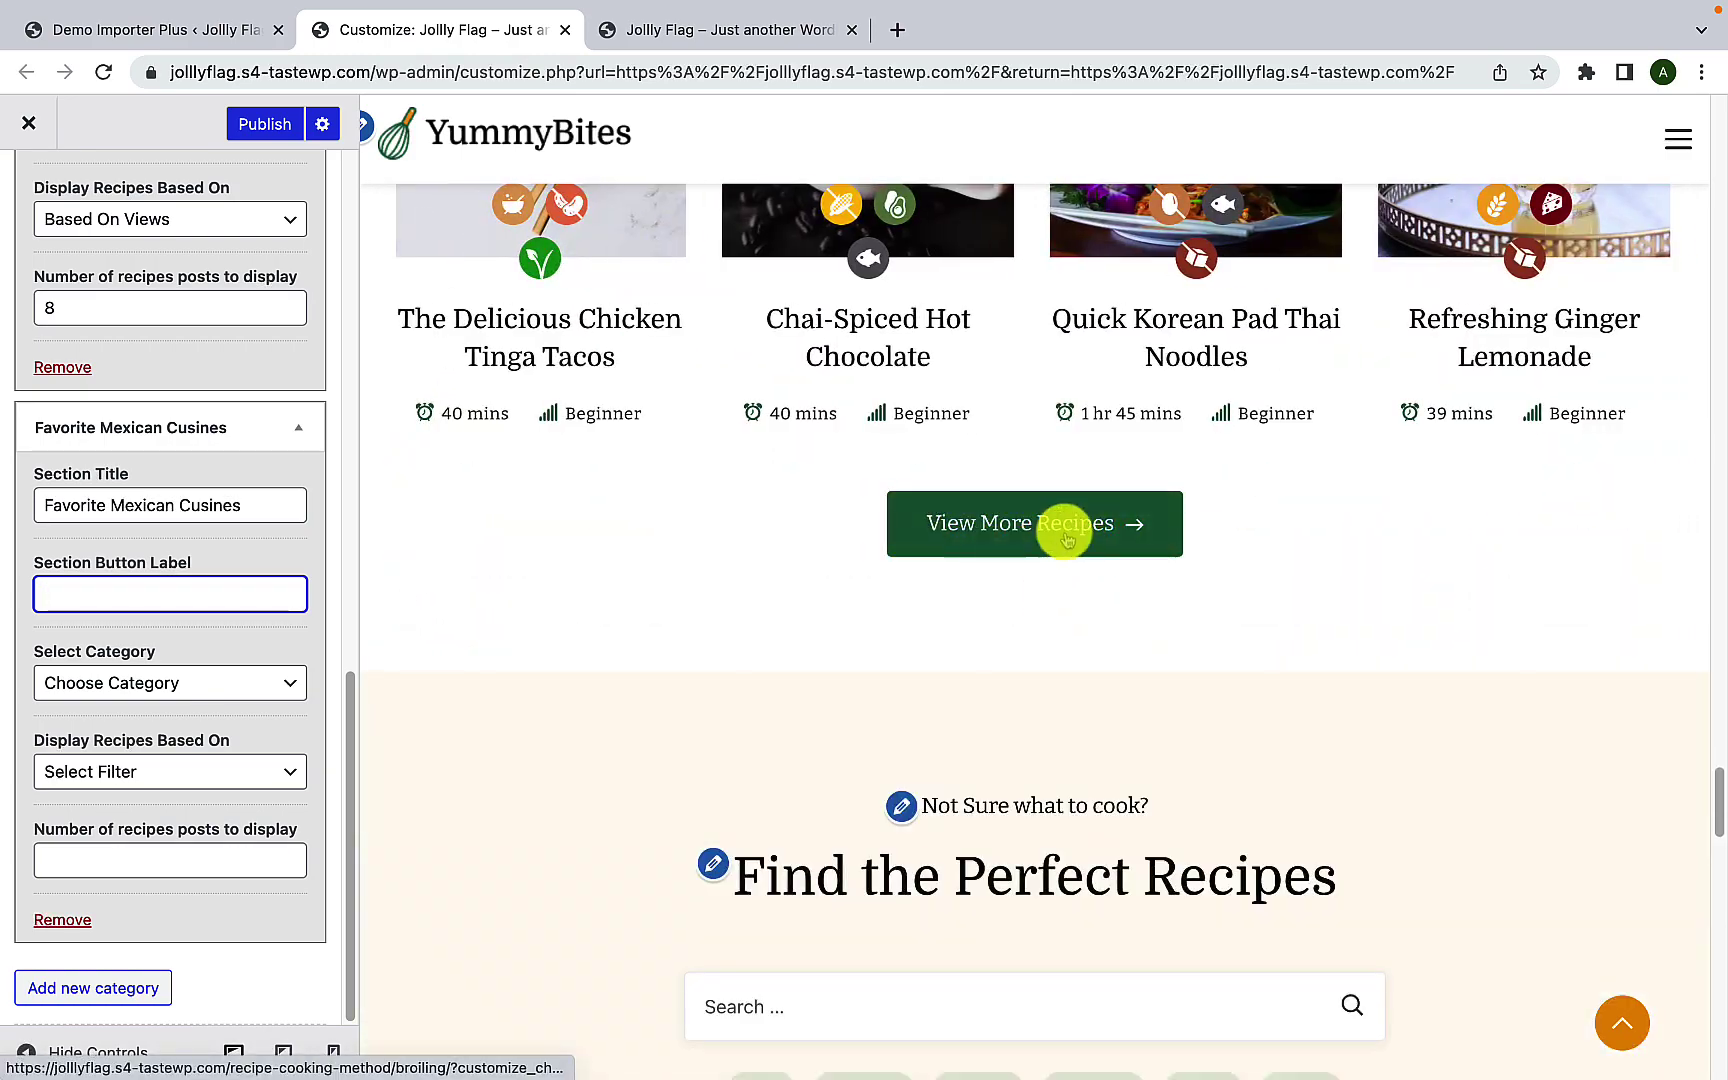
text(View More Recipes)
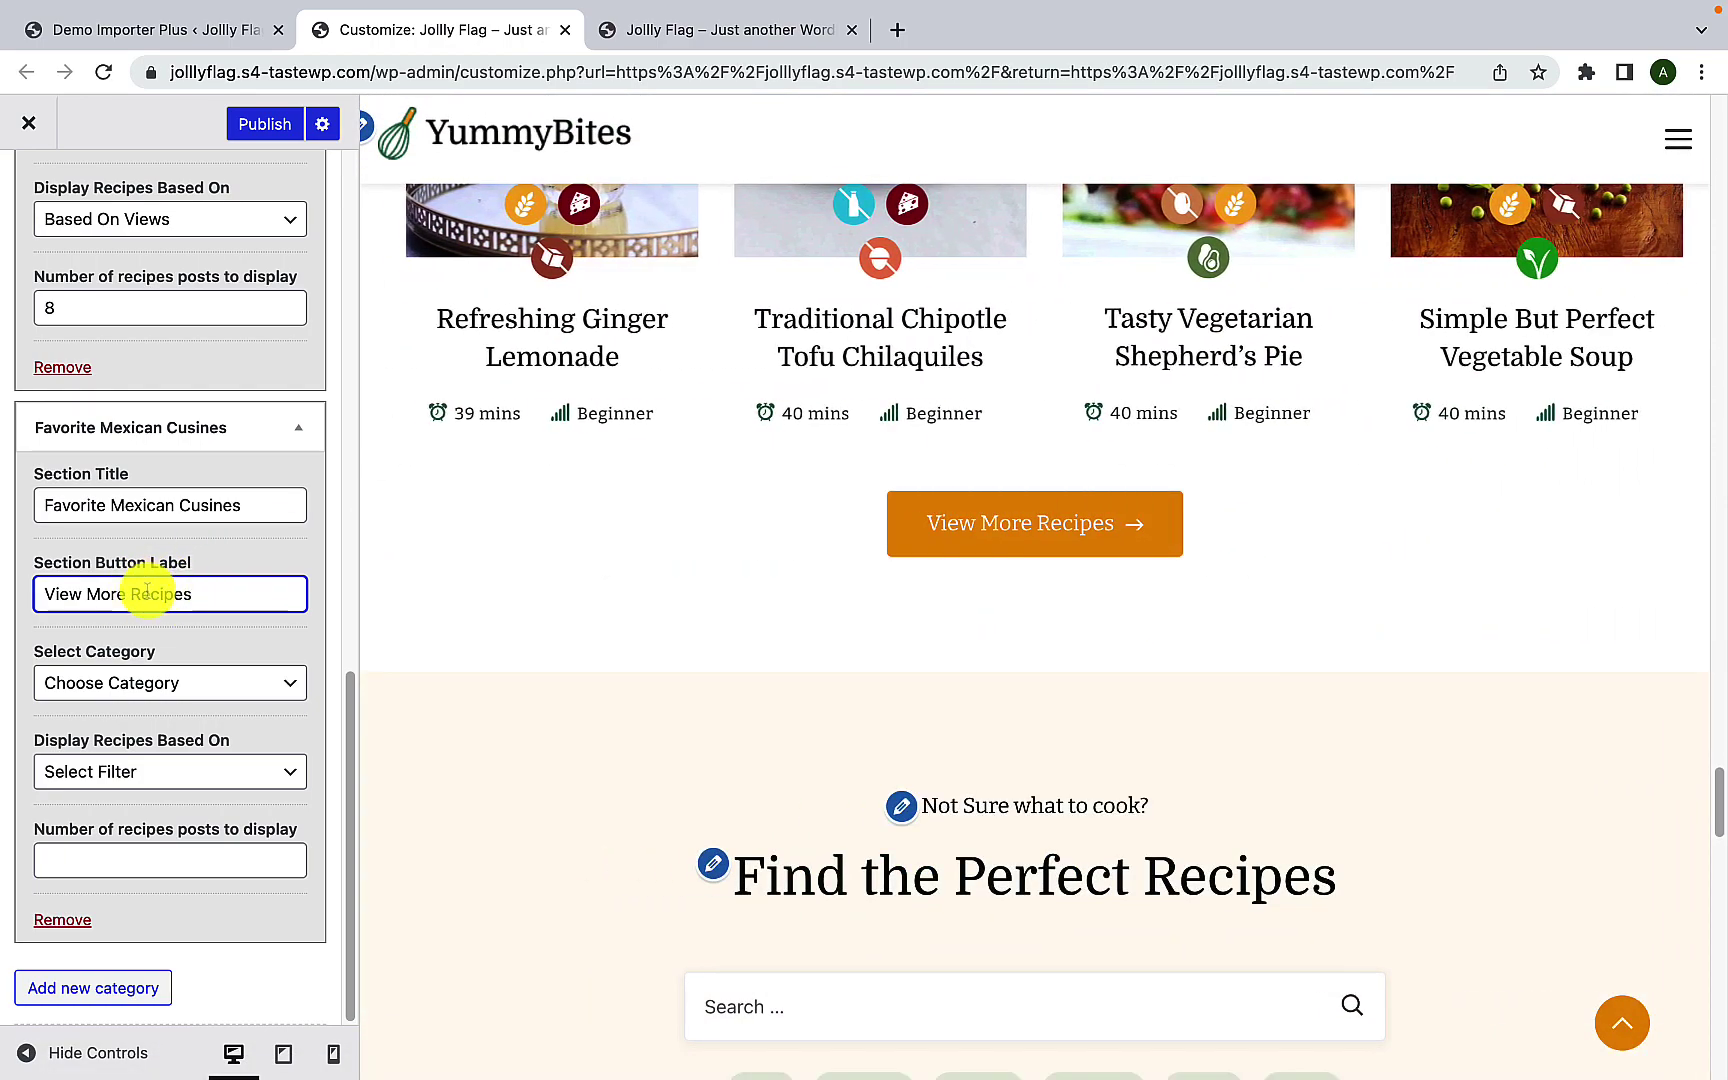
Step: Assign the Mexican category to the new listing and check its recipes in the preview
click(210, 680)
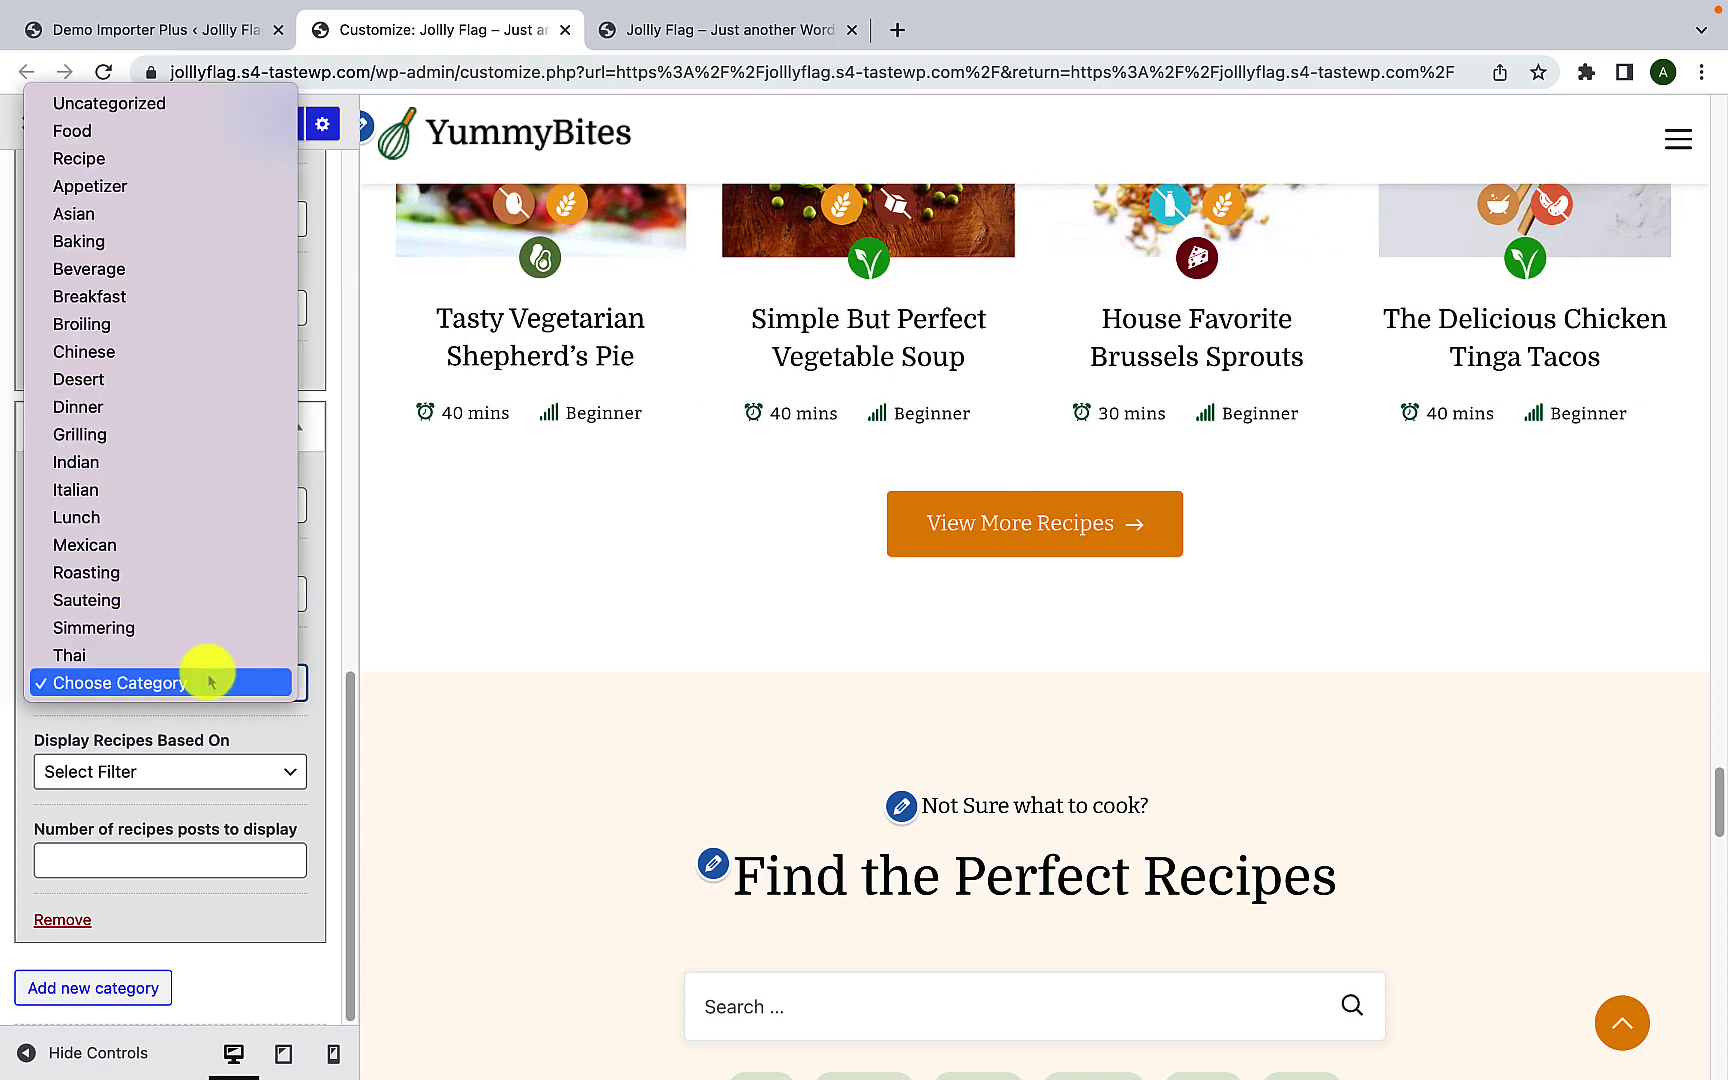
click(158, 546)
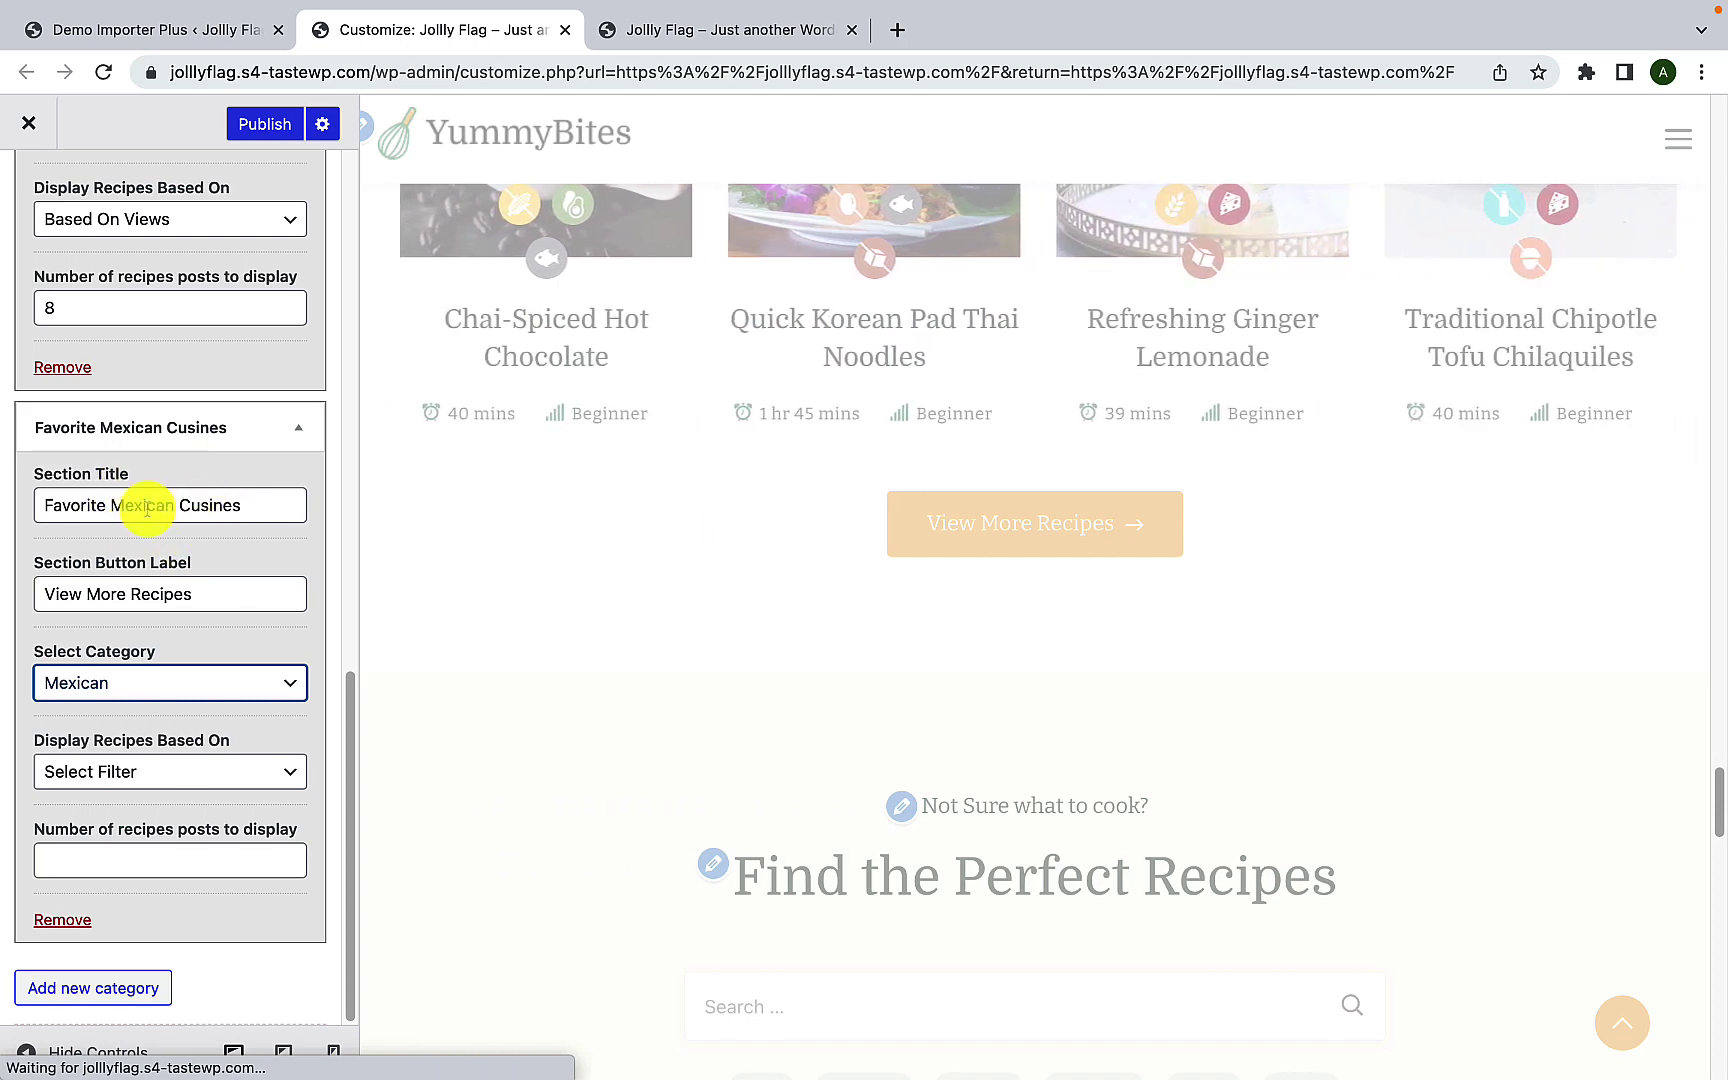
scroll(914, 760, down, 10)
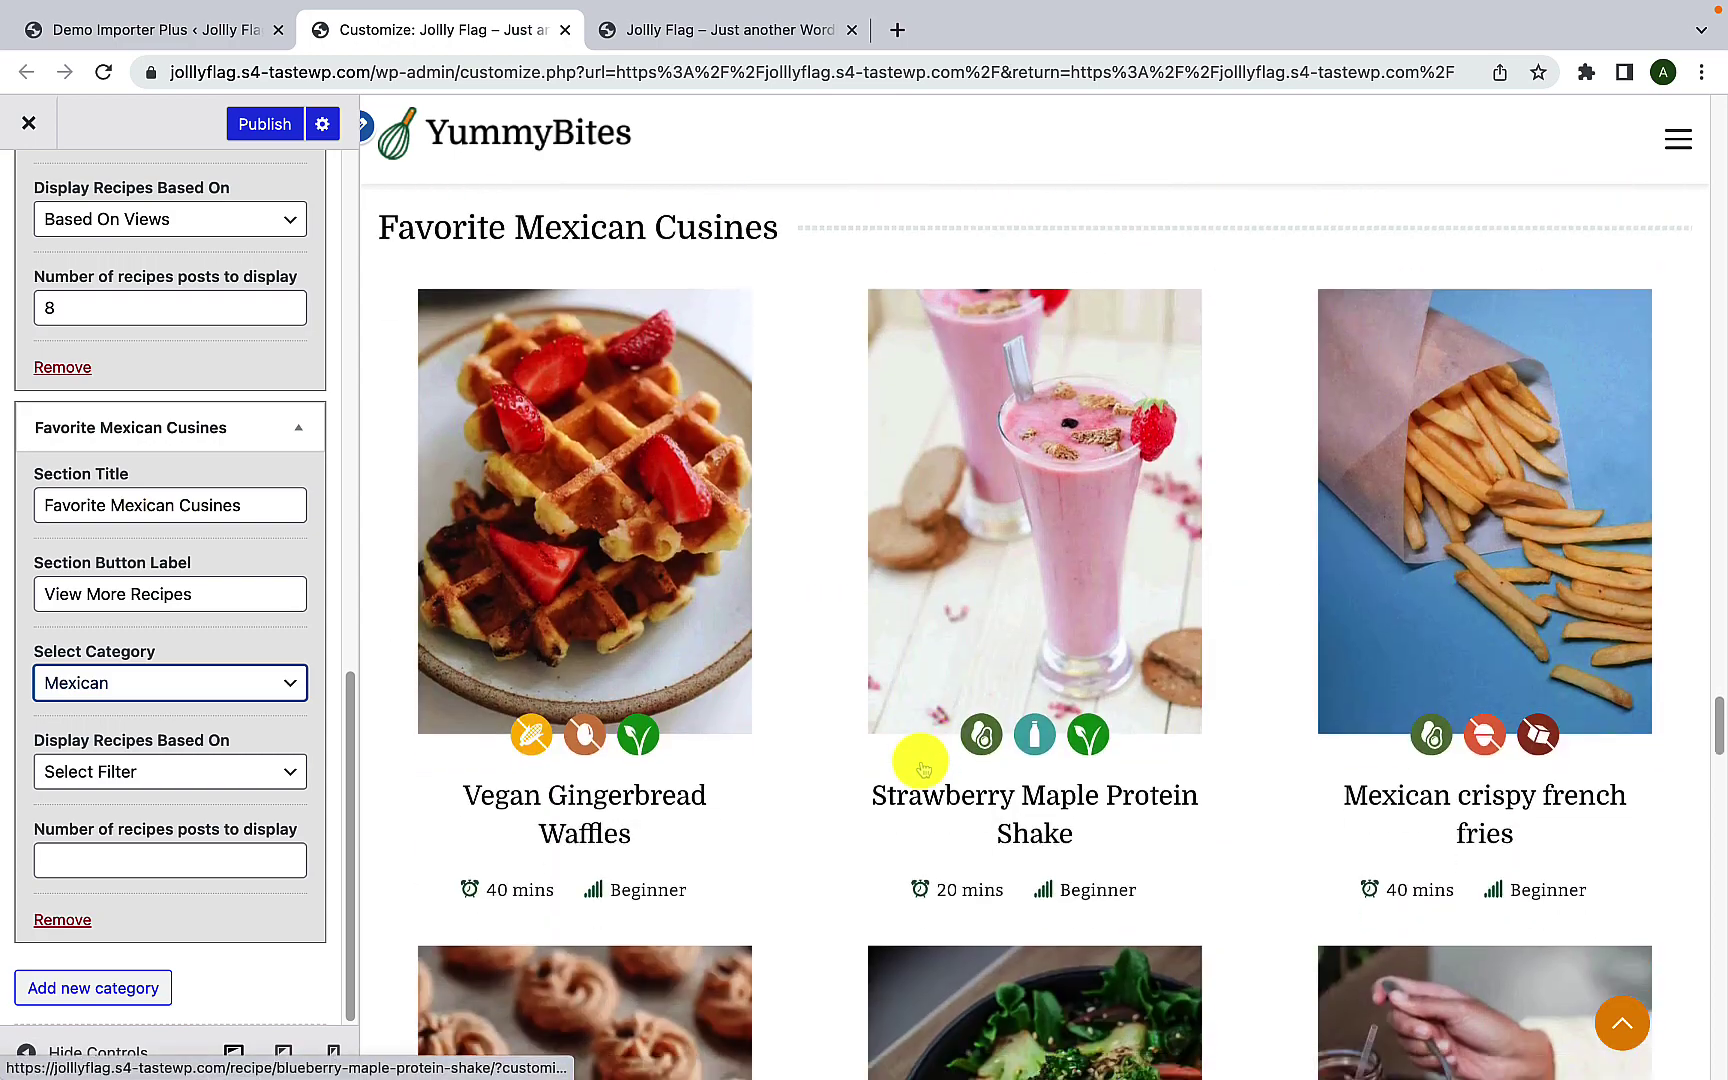
scroll(1072, 765, down, 4)
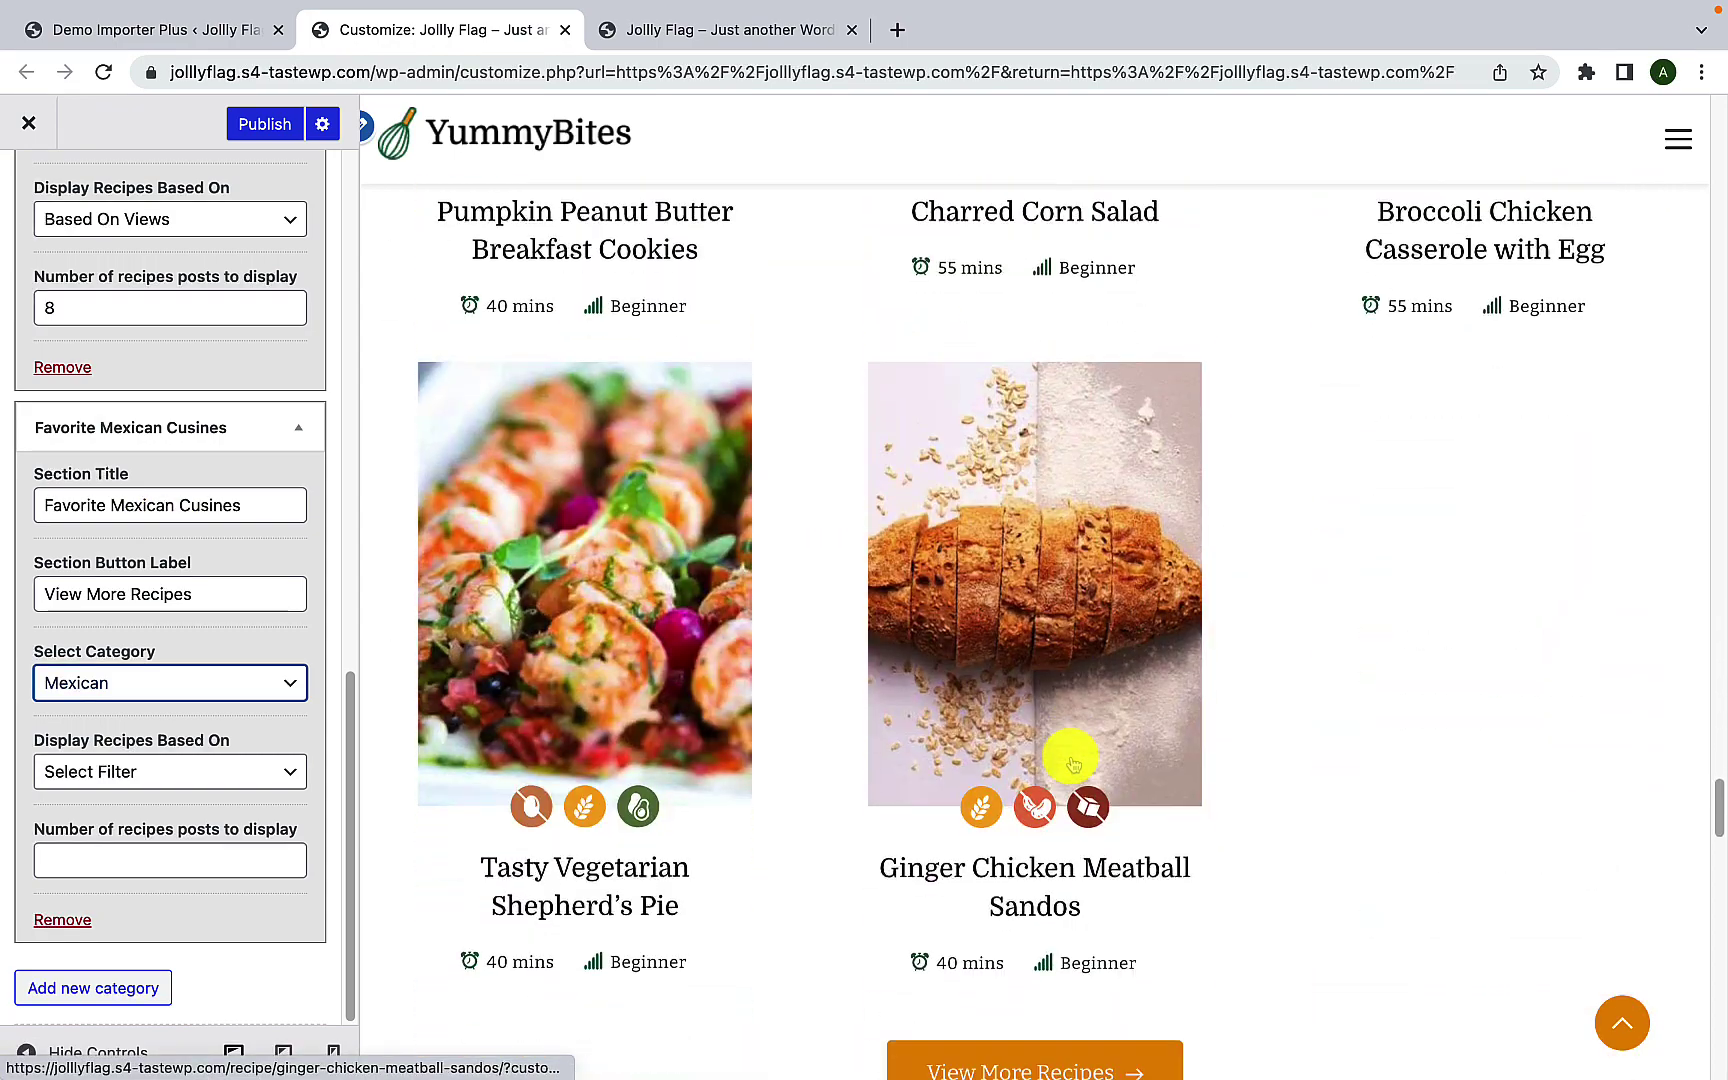
scroll(1072, 763, up, 14)
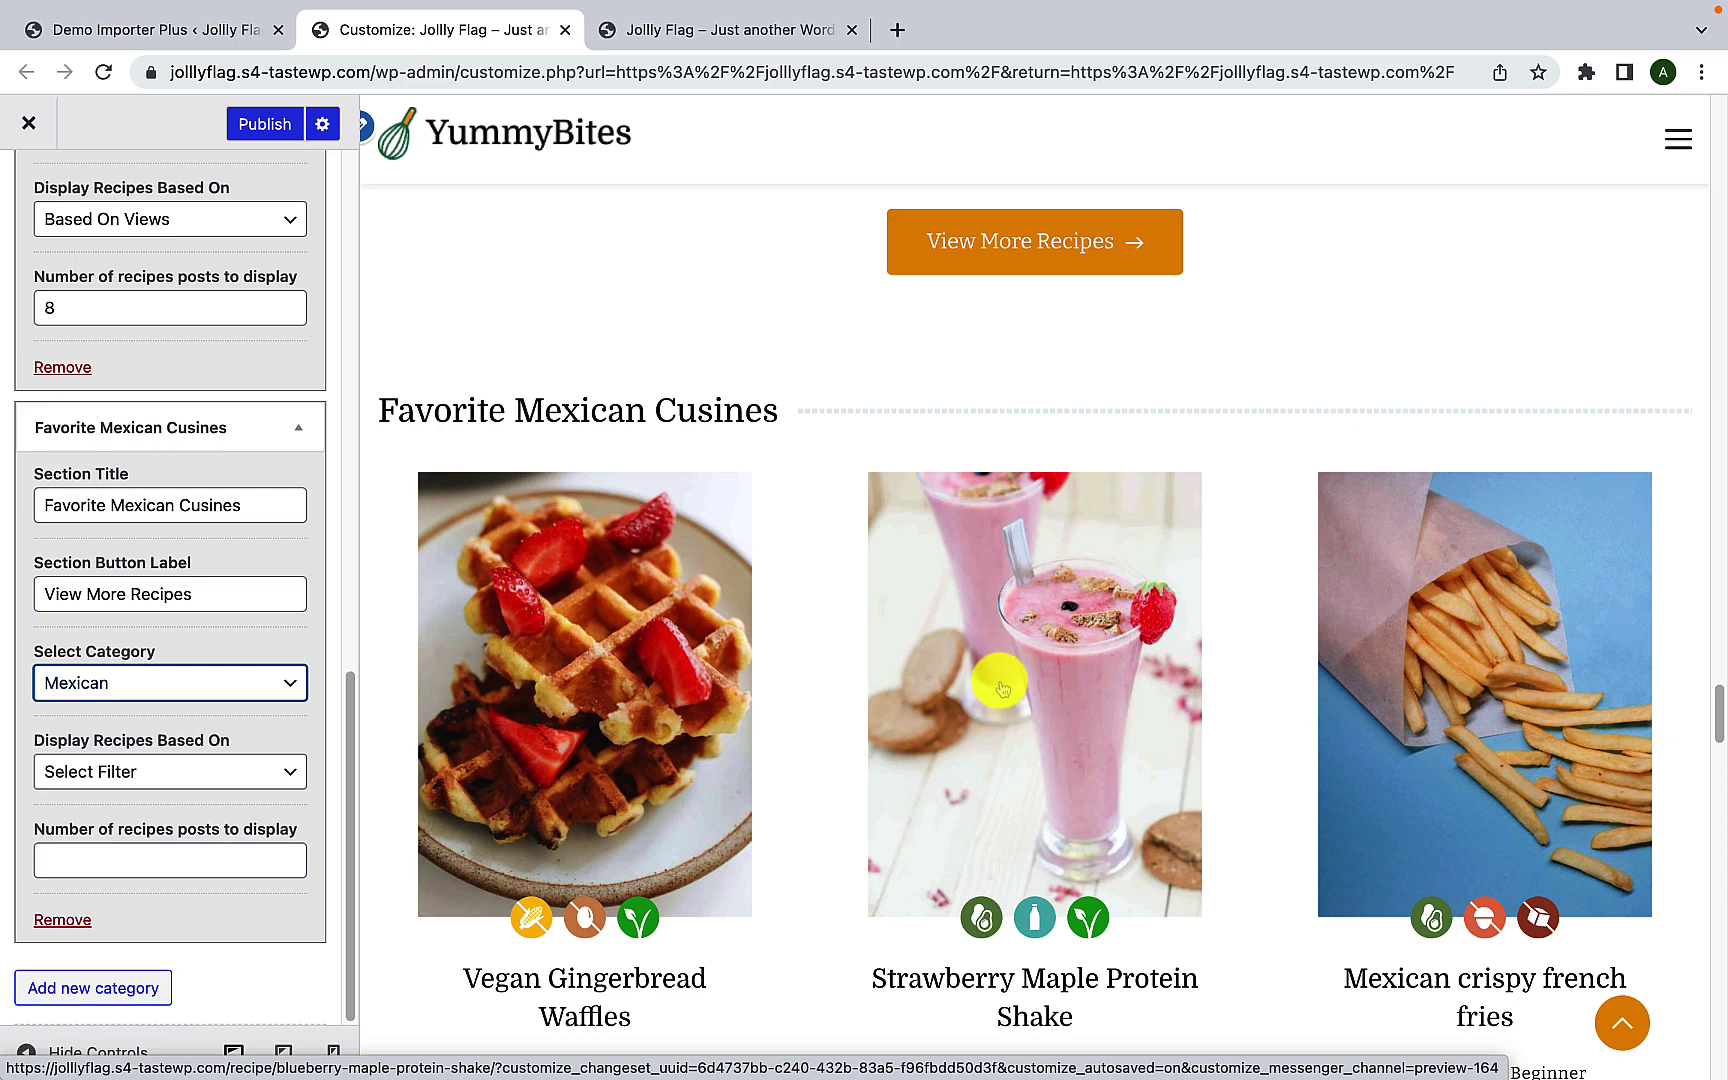
Step: Review the new listing's display filter options, set its number of recipe posts to 4, and check the preview
click(222, 777)
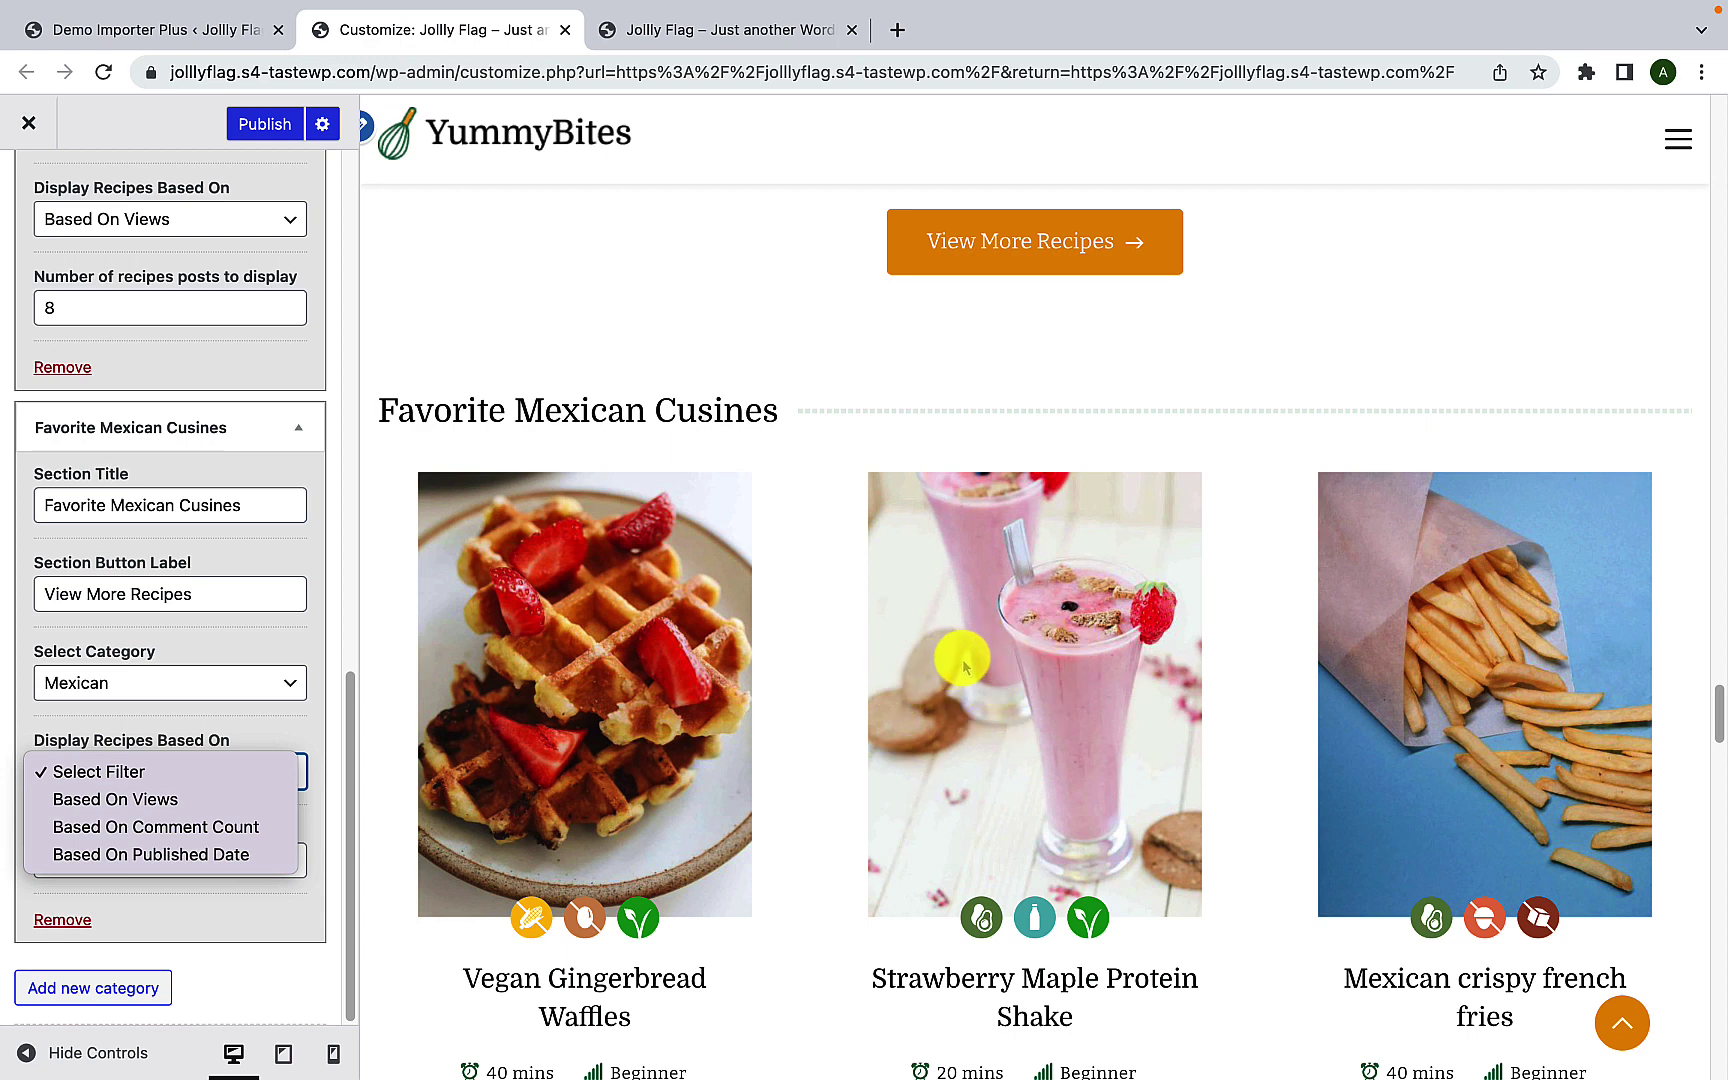
click(817, 592)
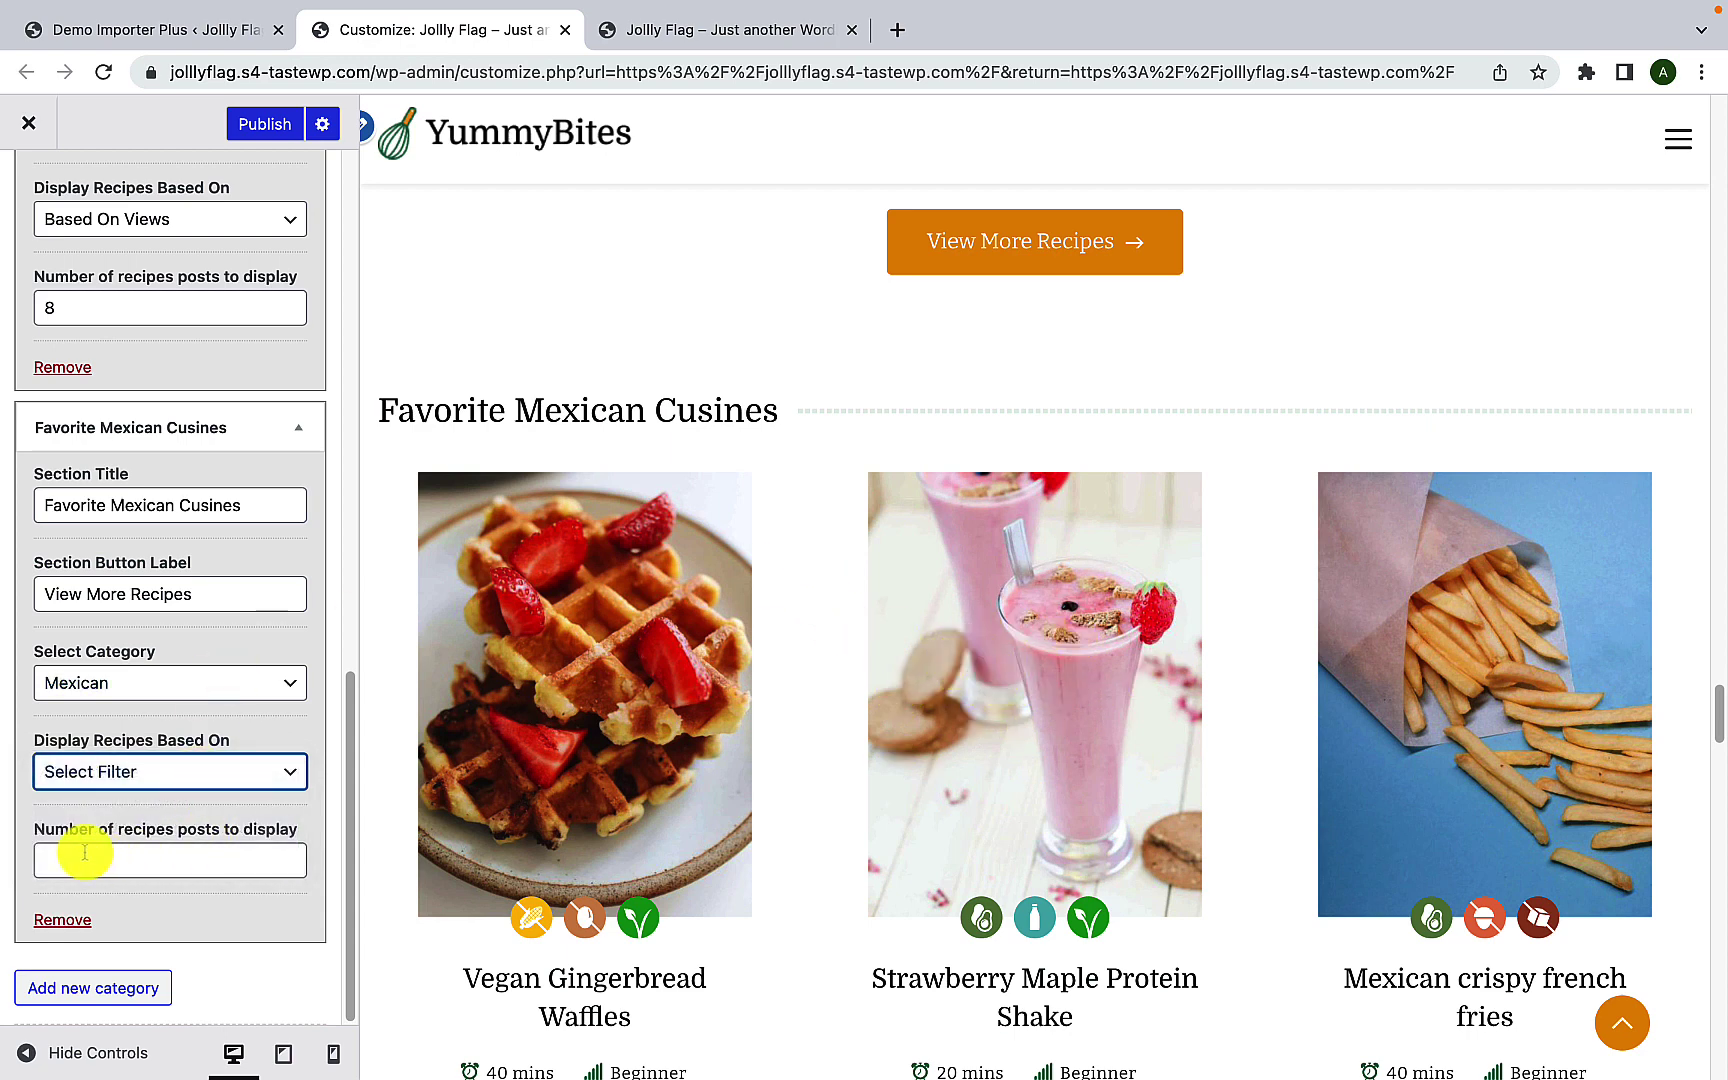
click(143, 861)
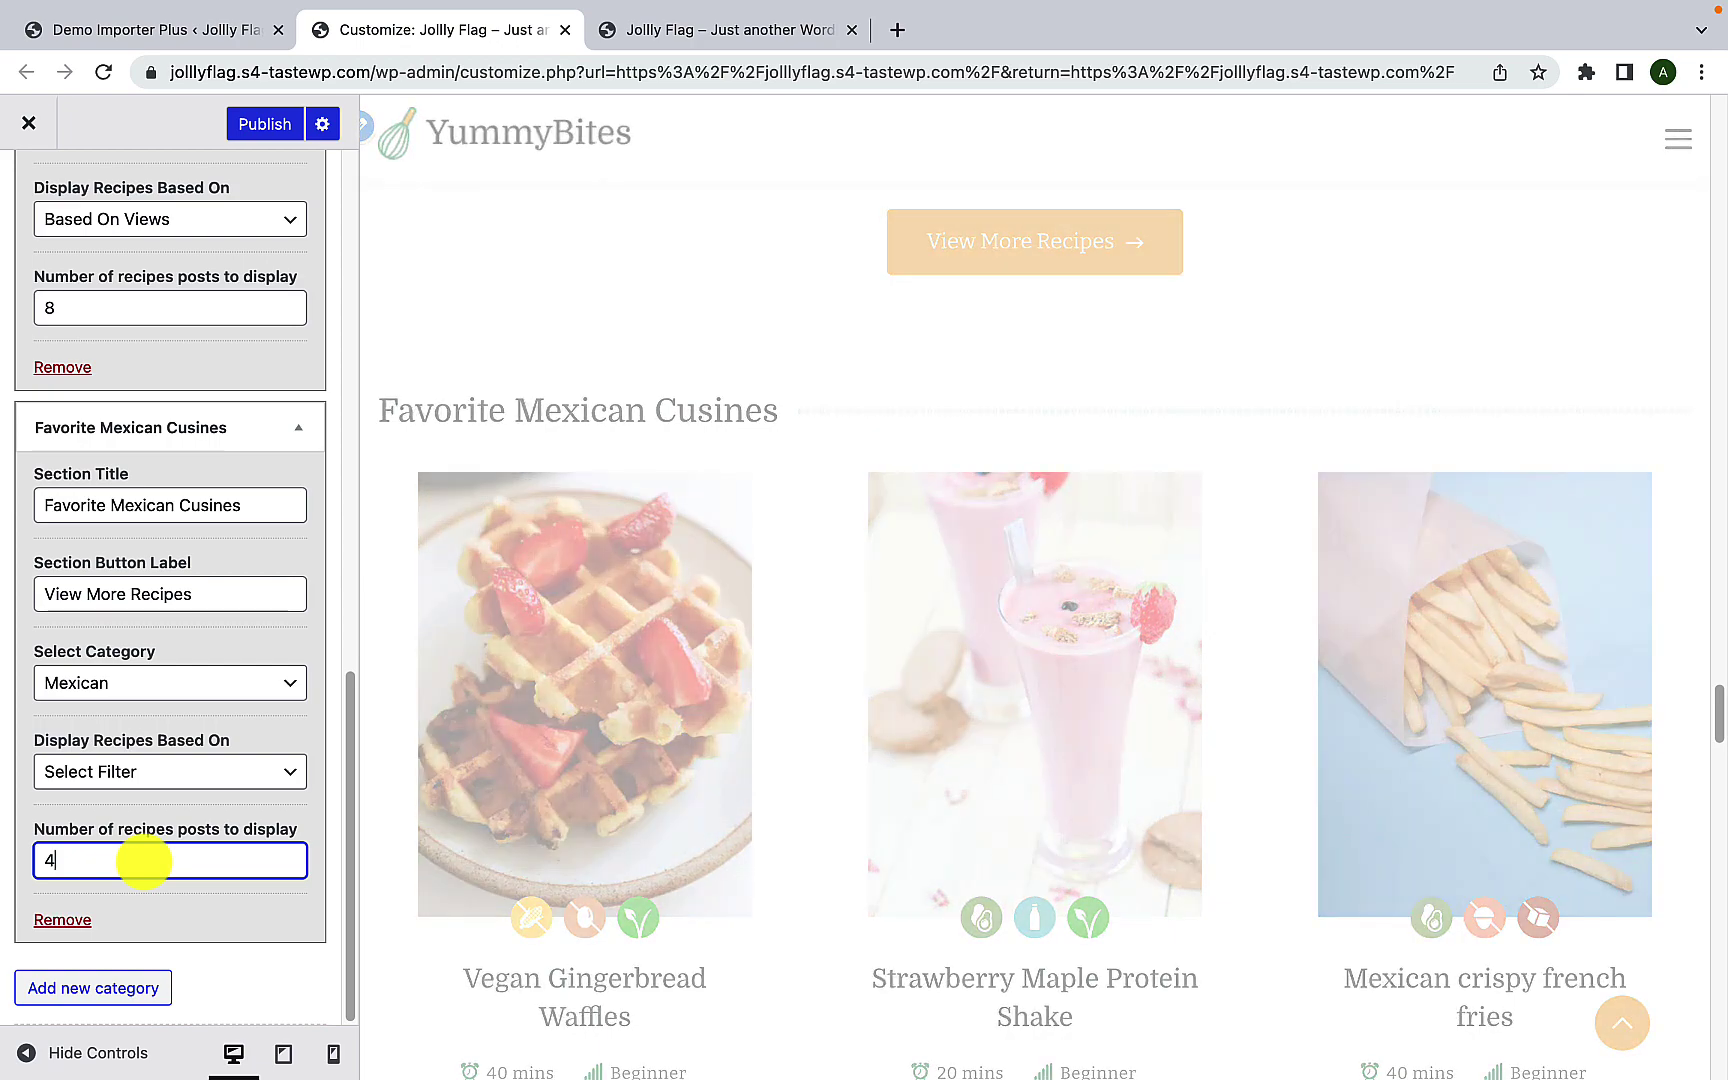
scroll(1149, 802, down, 5)
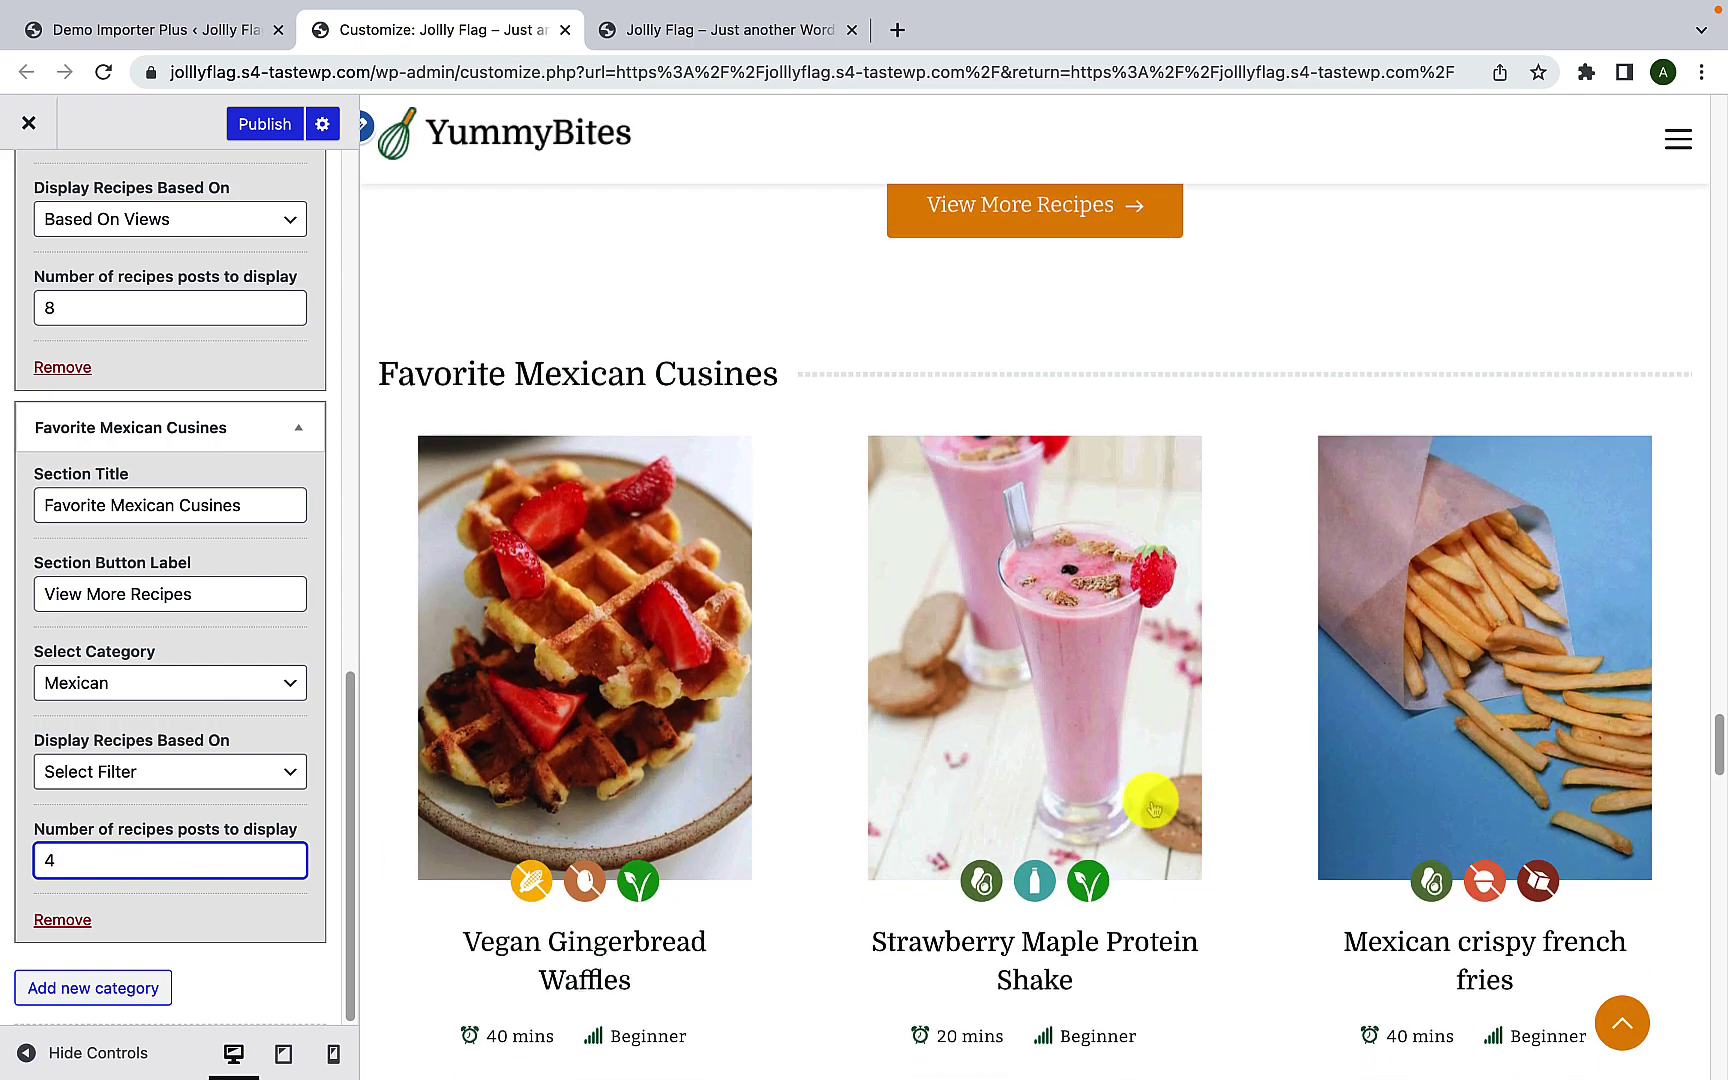
scroll(652, 833, up, 2)
scroll(651, 833, up, 2)
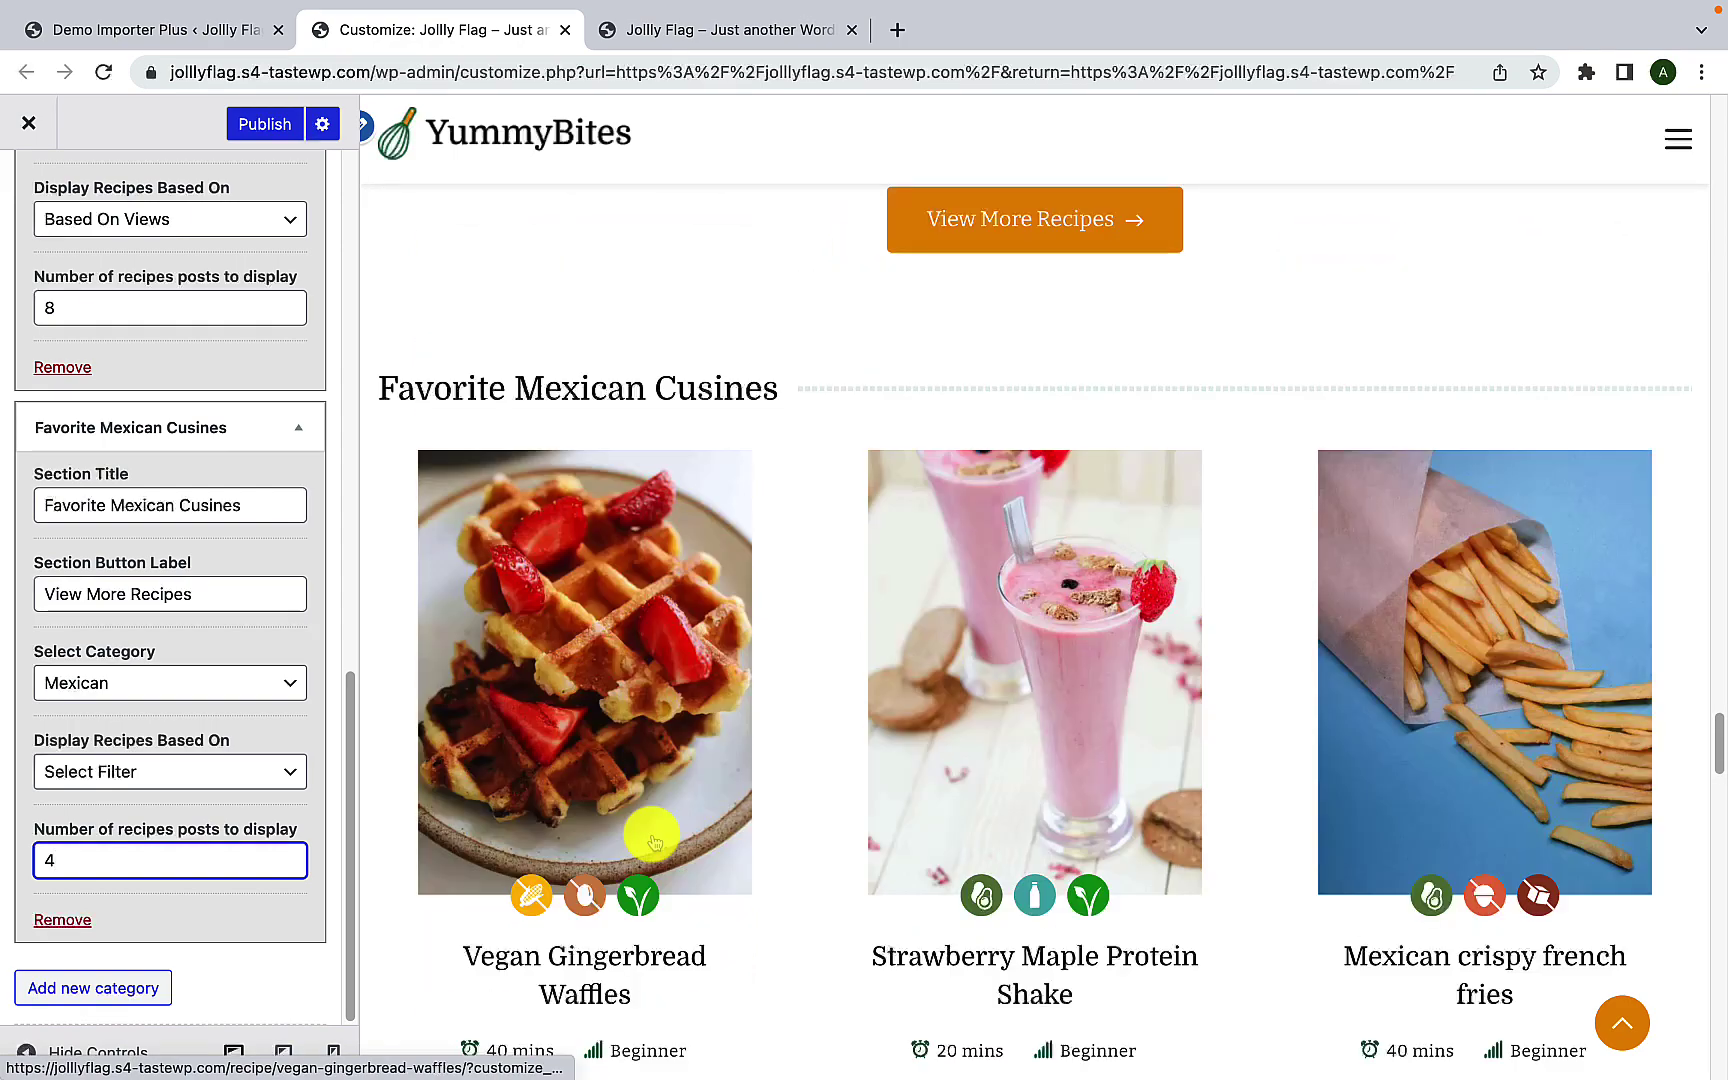
Step: Examine the new Mexican listing and its View More Recipes button in the full-width preview, then restore the customizer controls
click(20, 1050)
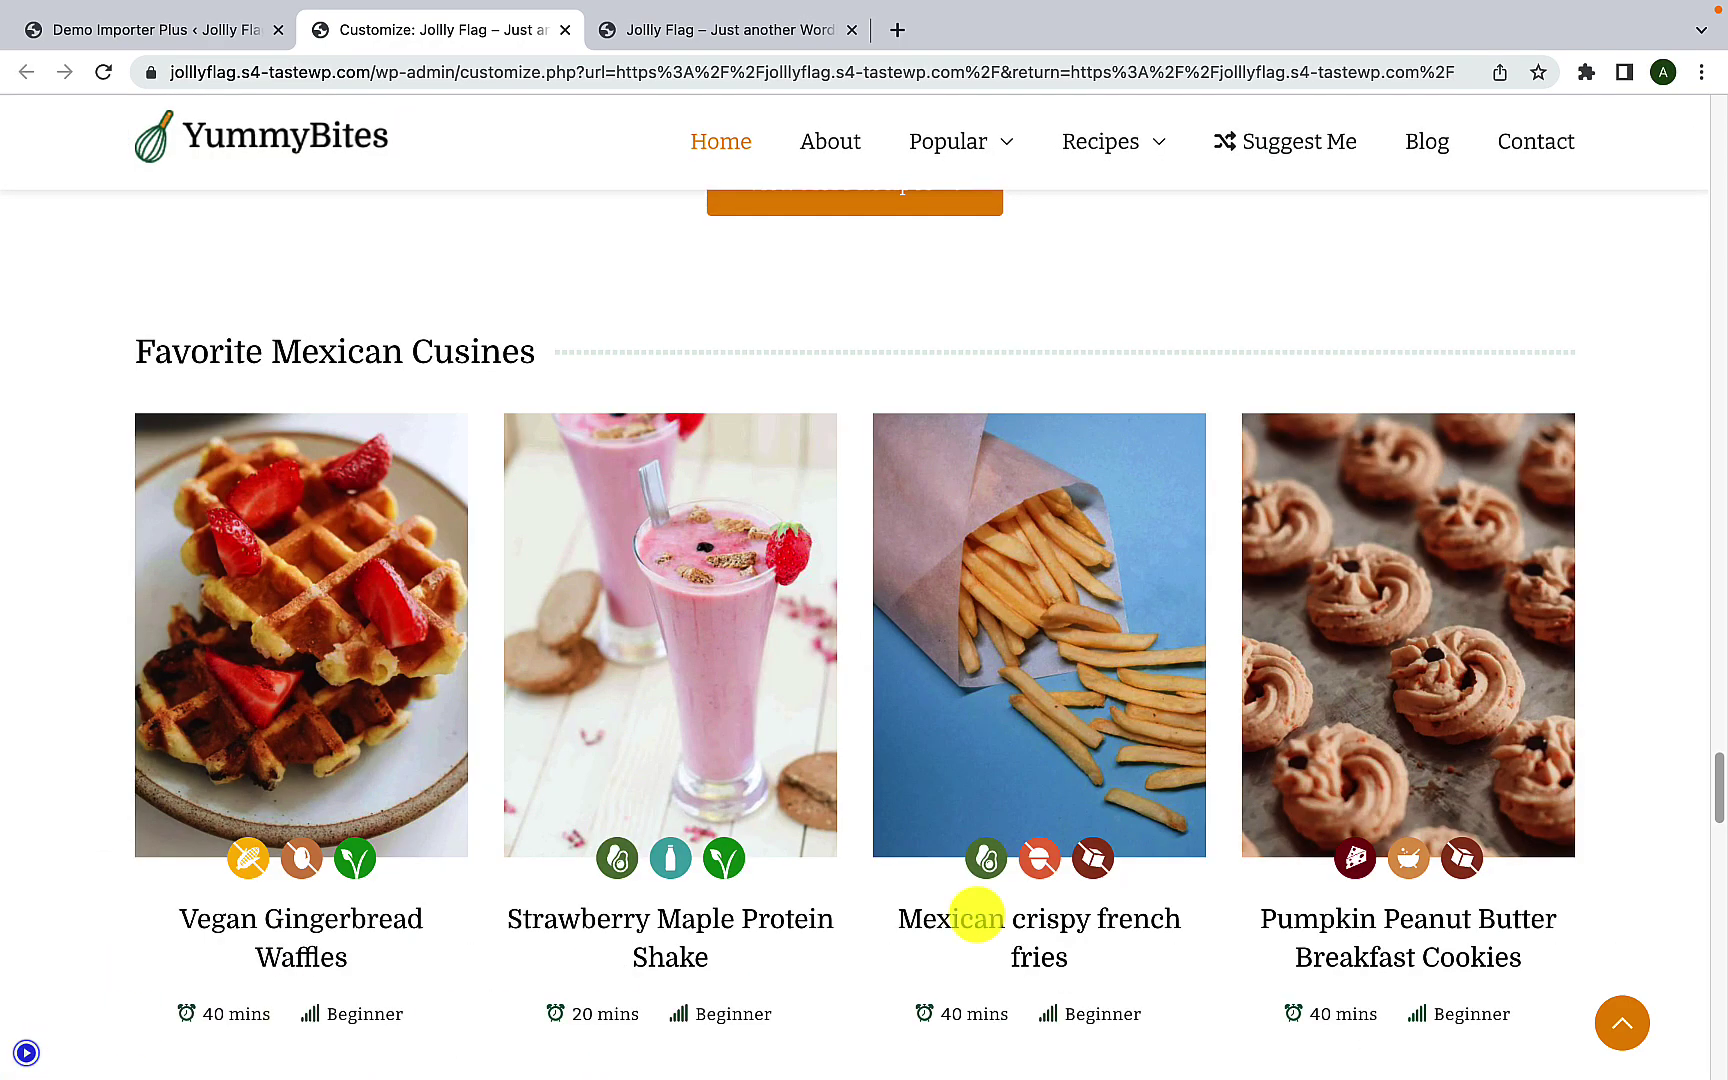
scroll(1262, 882, down, 2)
scroll(1267, 876, up, 1)
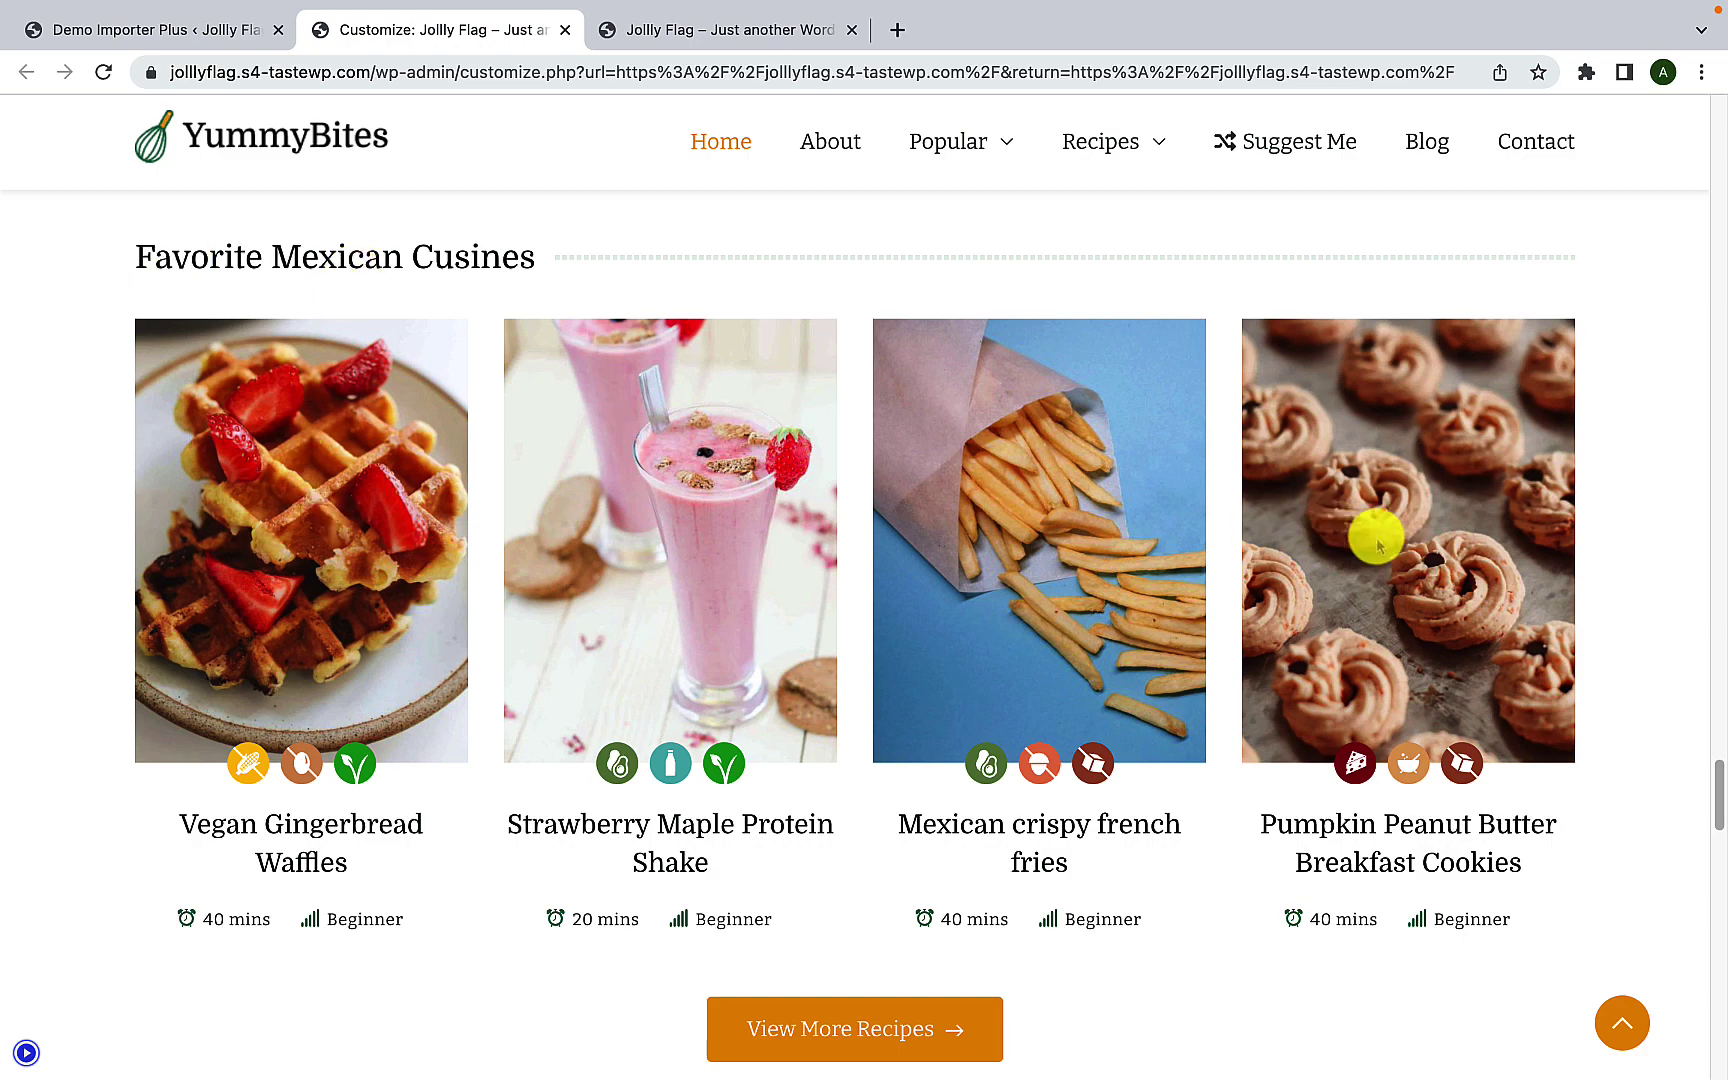
scroll(1358, 690, down, 6)
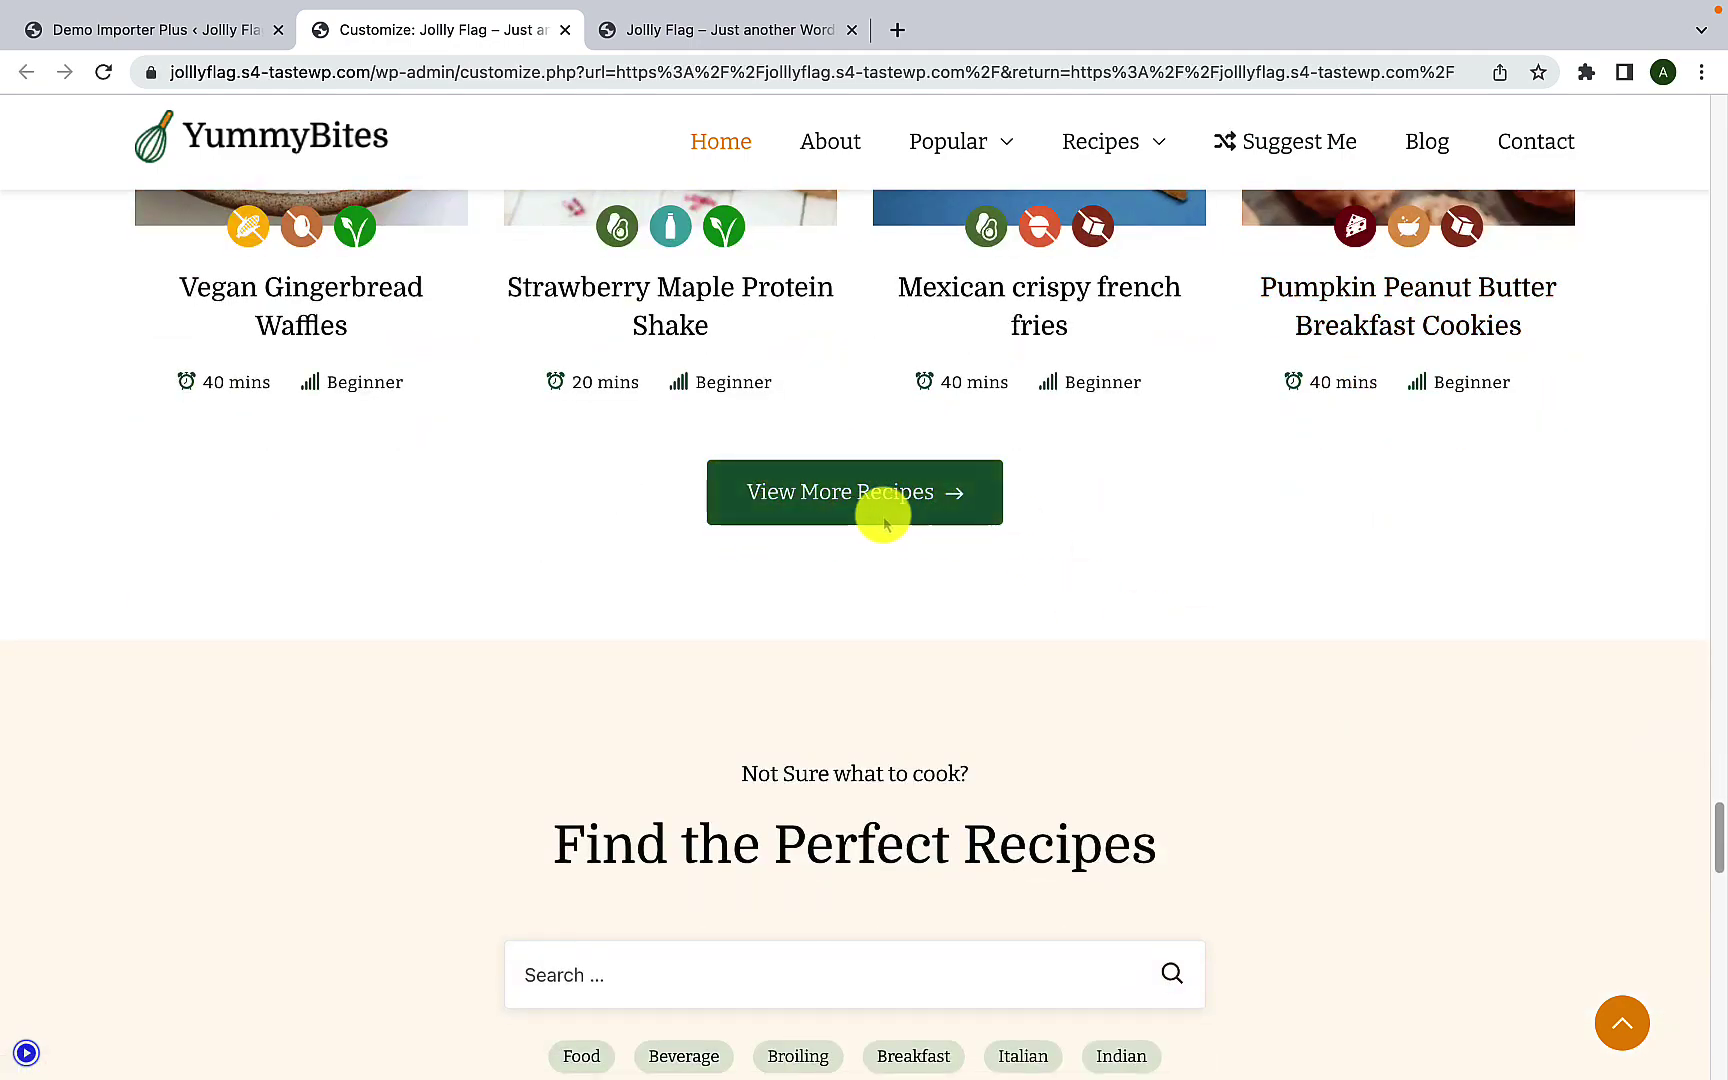
scroll(945, 520, up, 1)
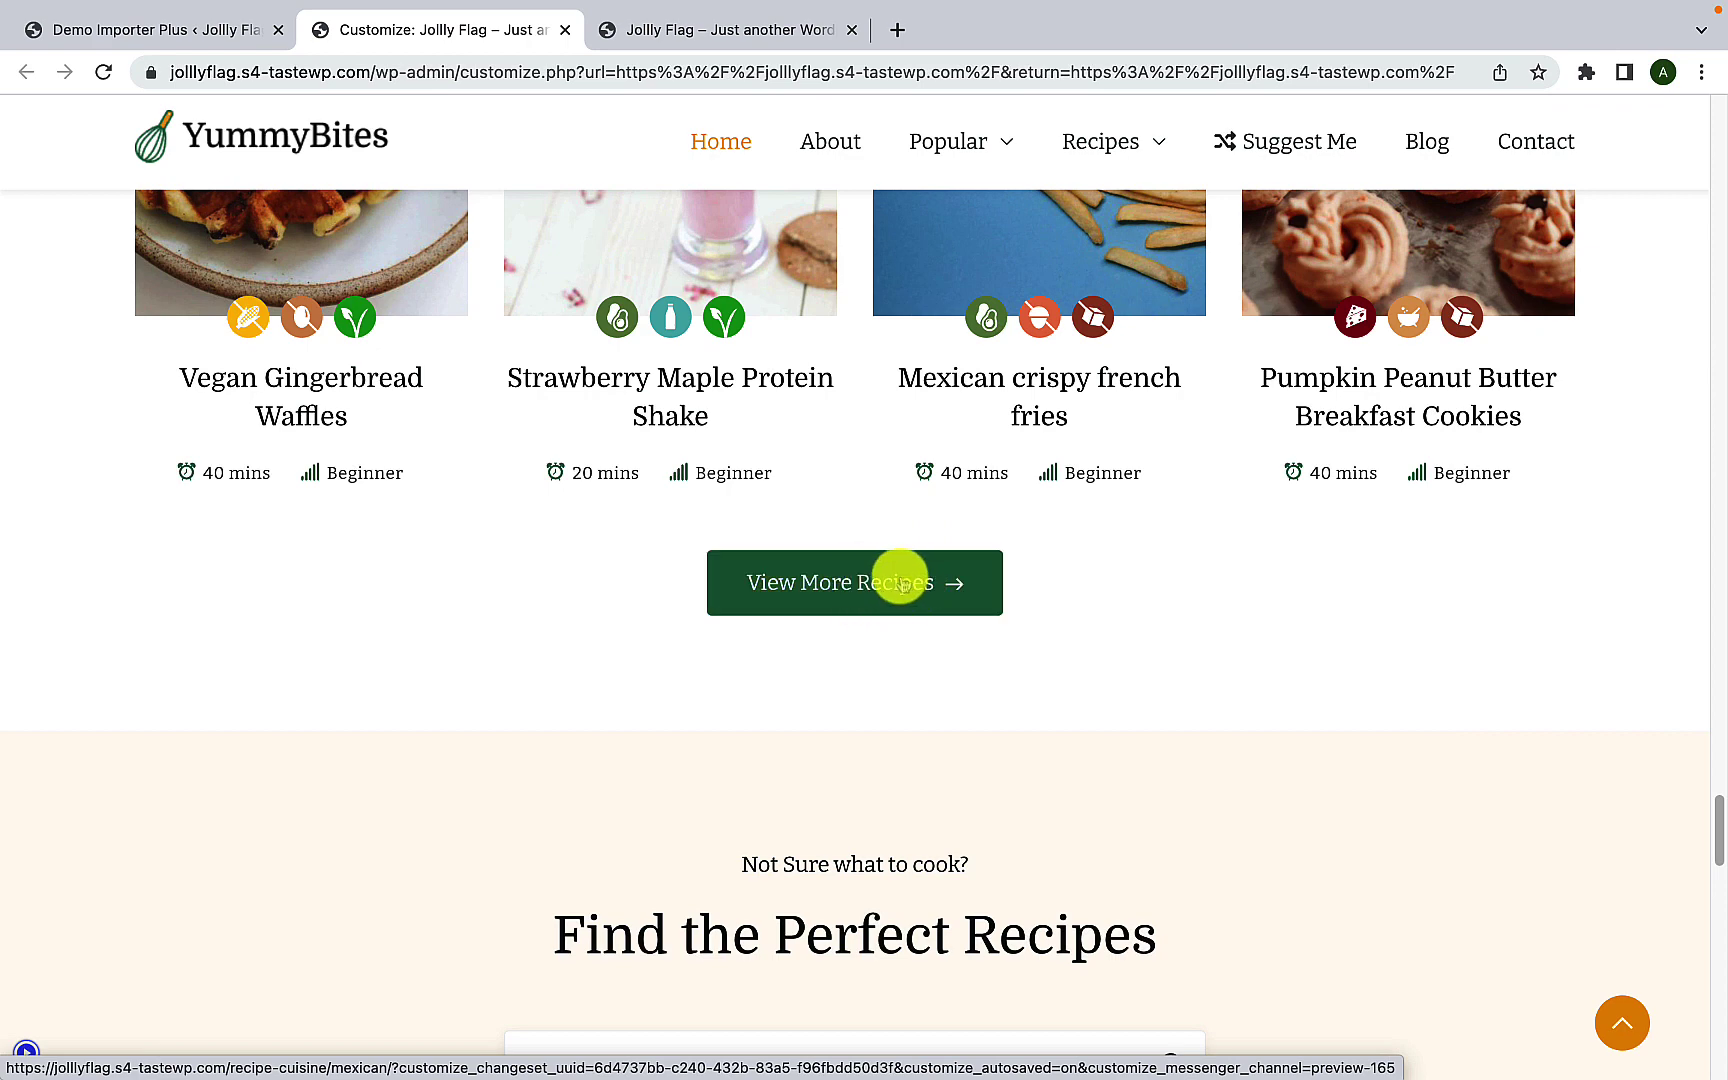
scroll(901, 582, up, 5)
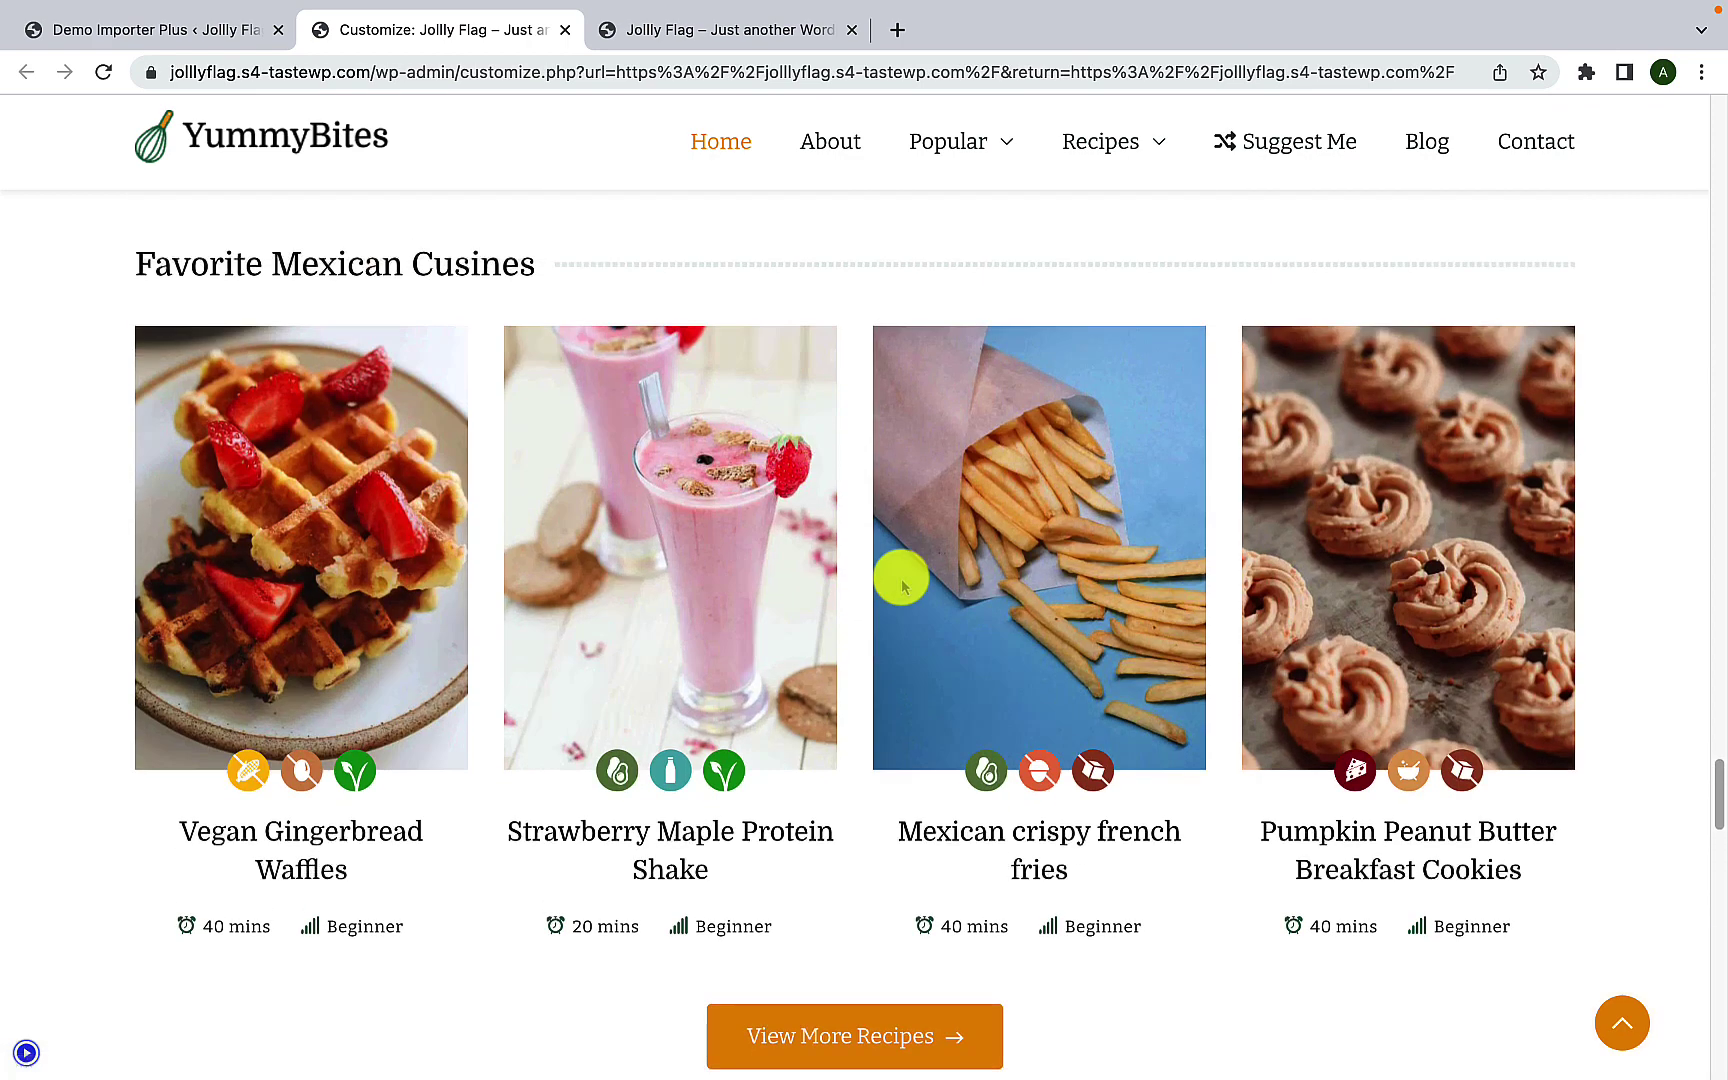
scroll(910, 590, down, 2)
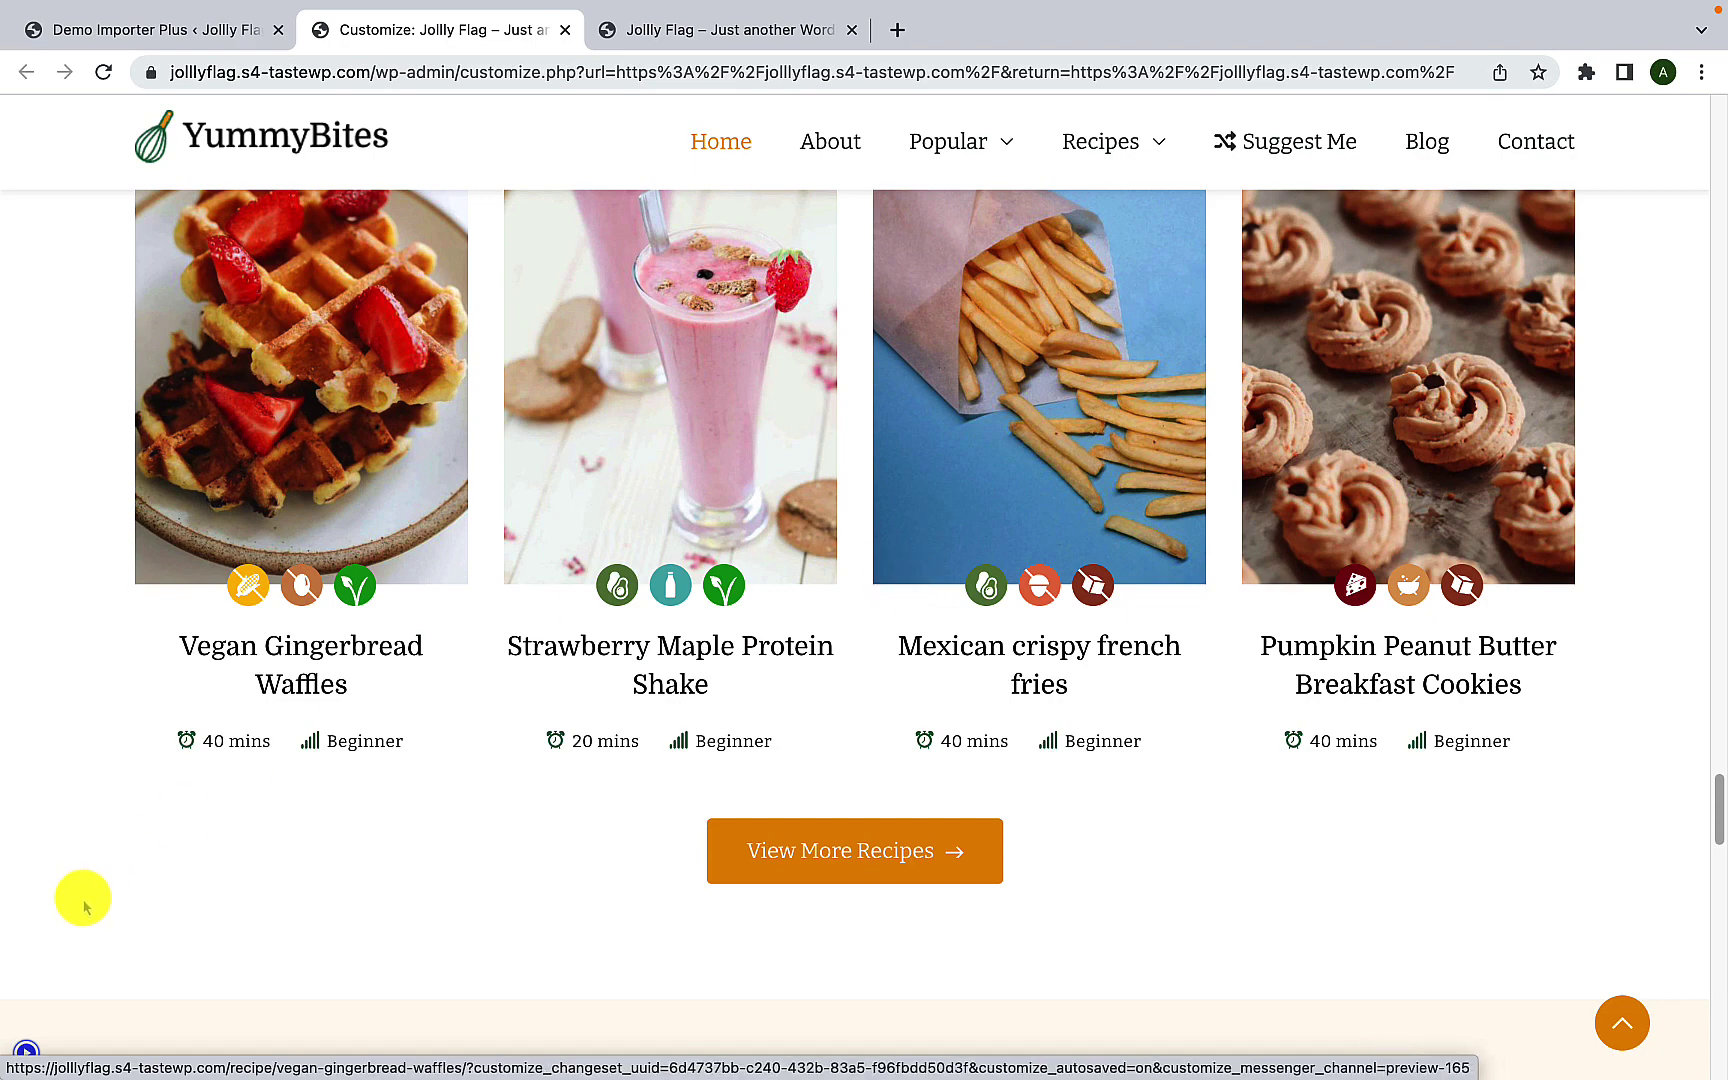
click(25, 1052)
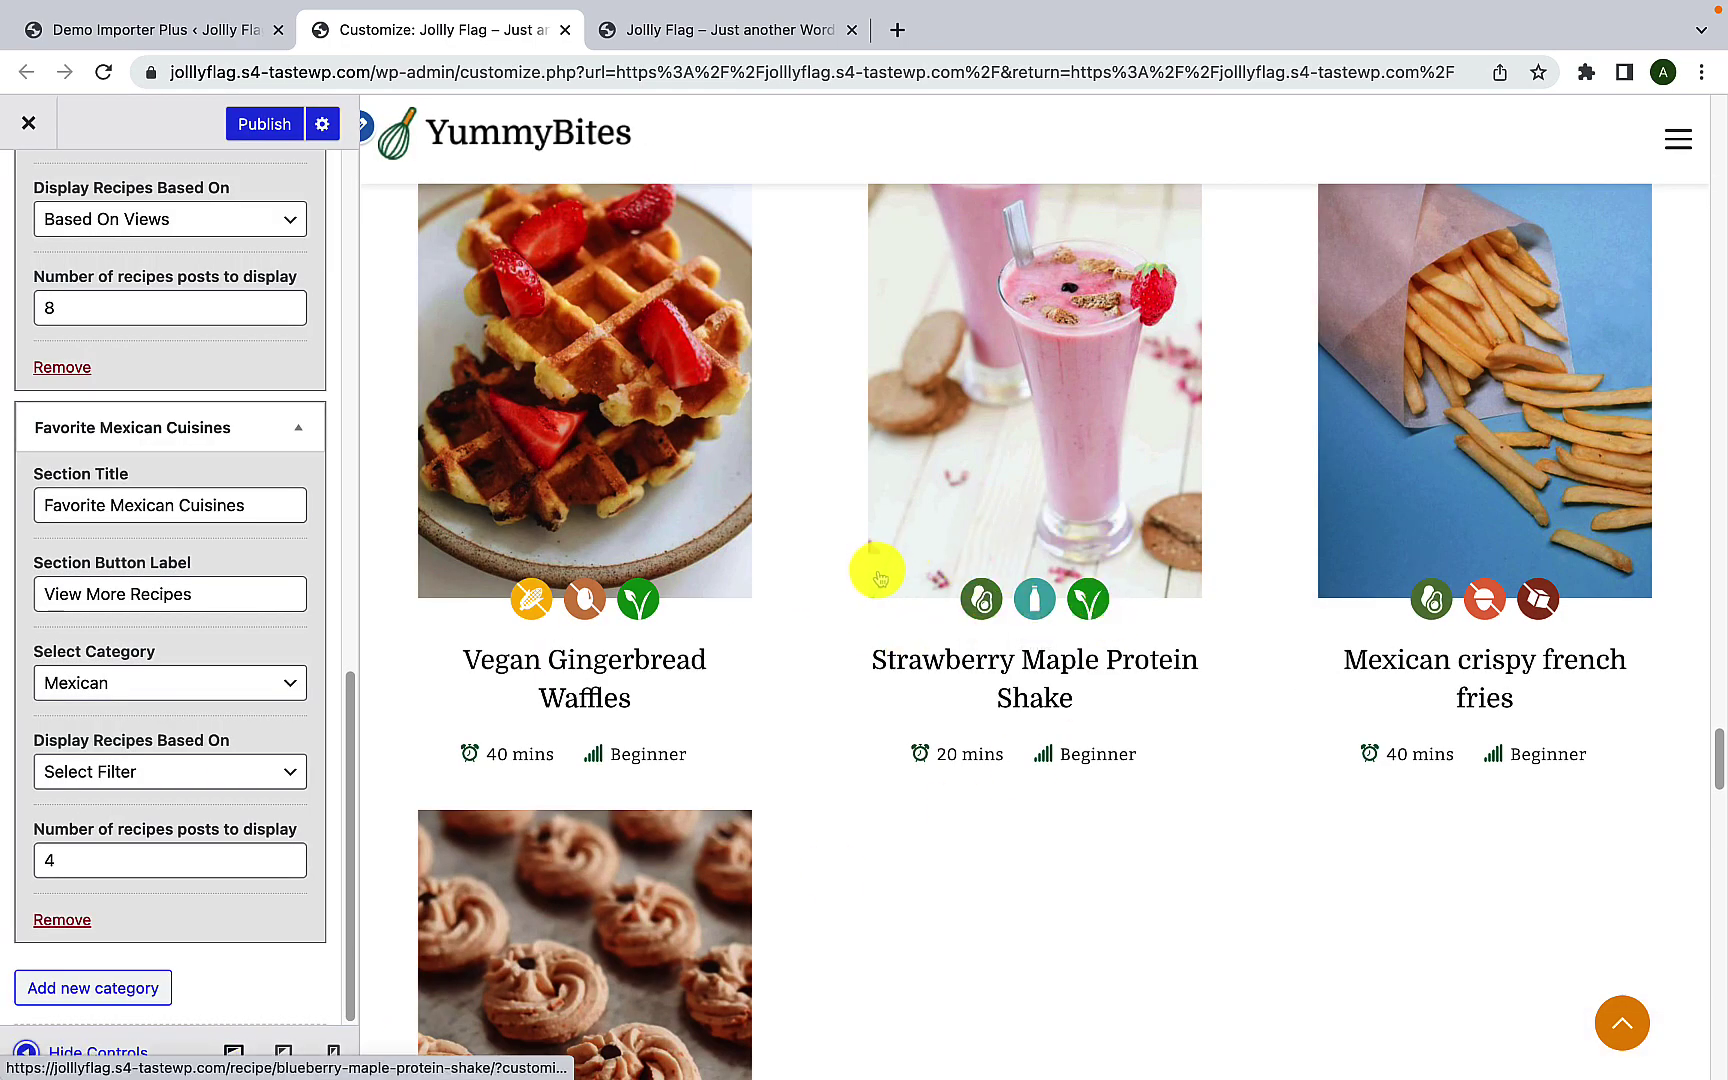
Step: Remove the Favorite Mexican Cuisines listing from the Recipe Index Section and check the remaining listings in the preview
click(66, 921)
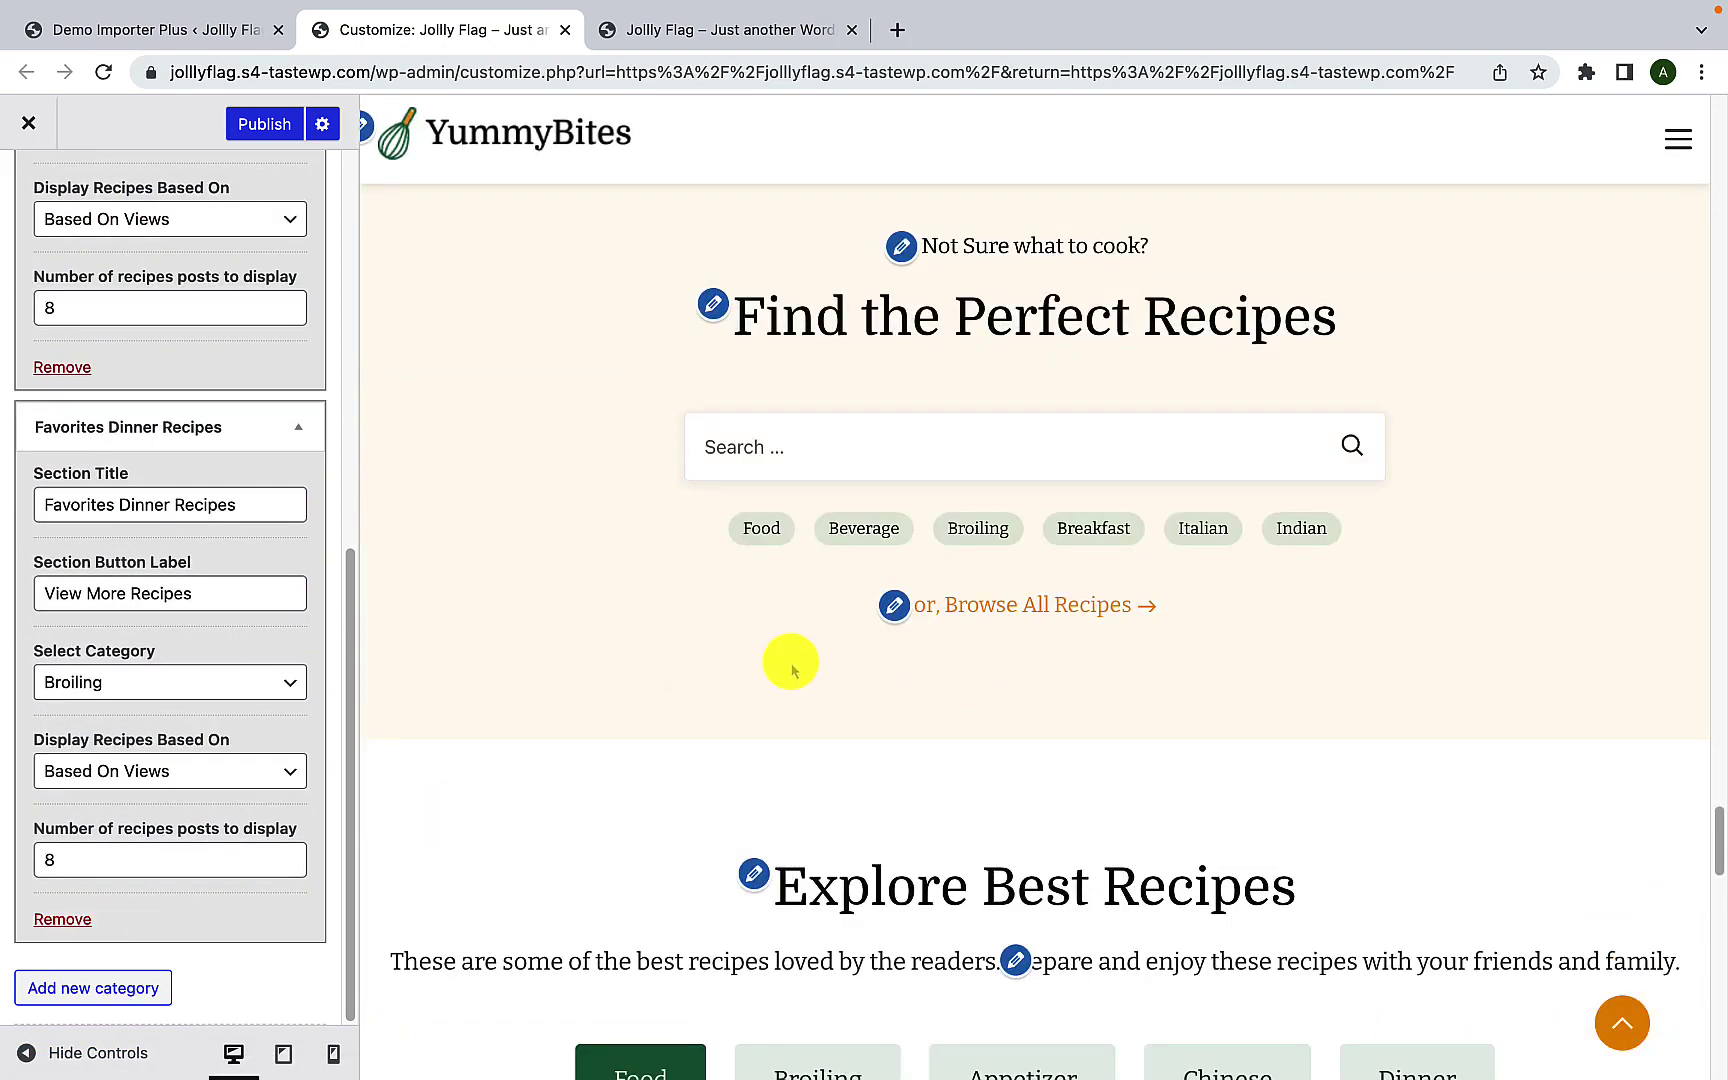
scroll(790, 663, up, 7)
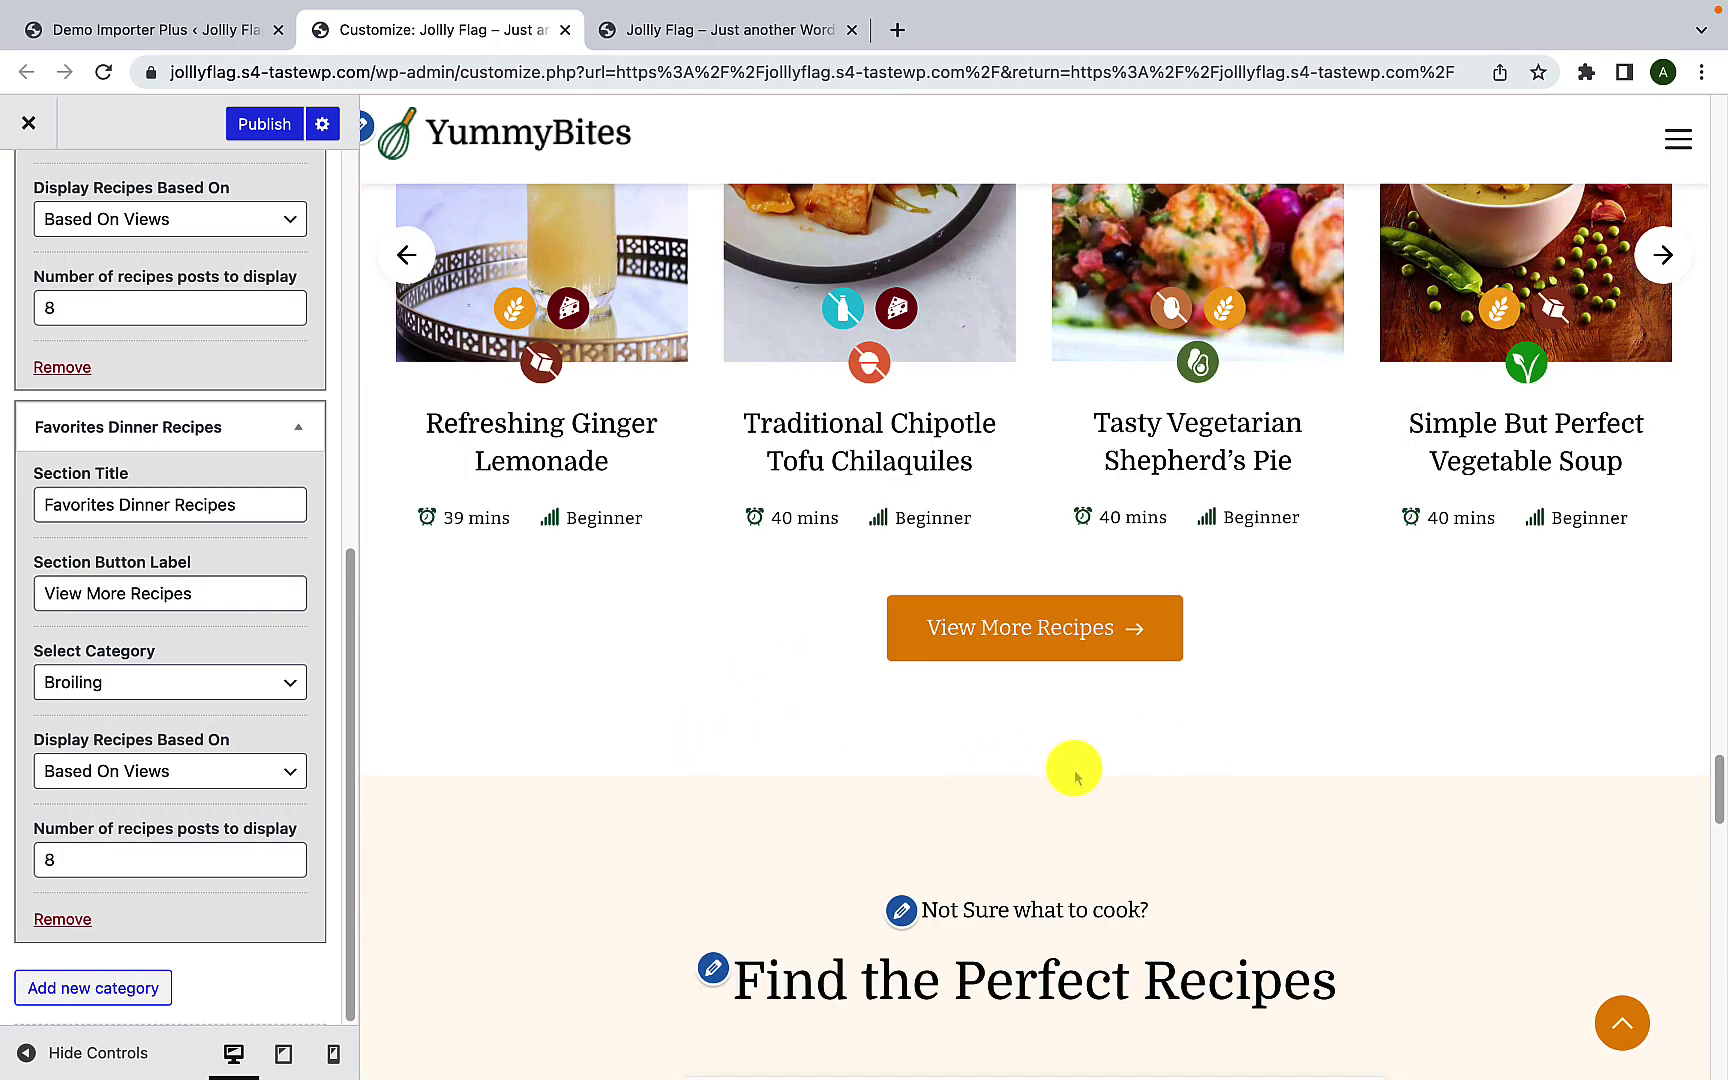
scroll(1073, 770, up, 9)
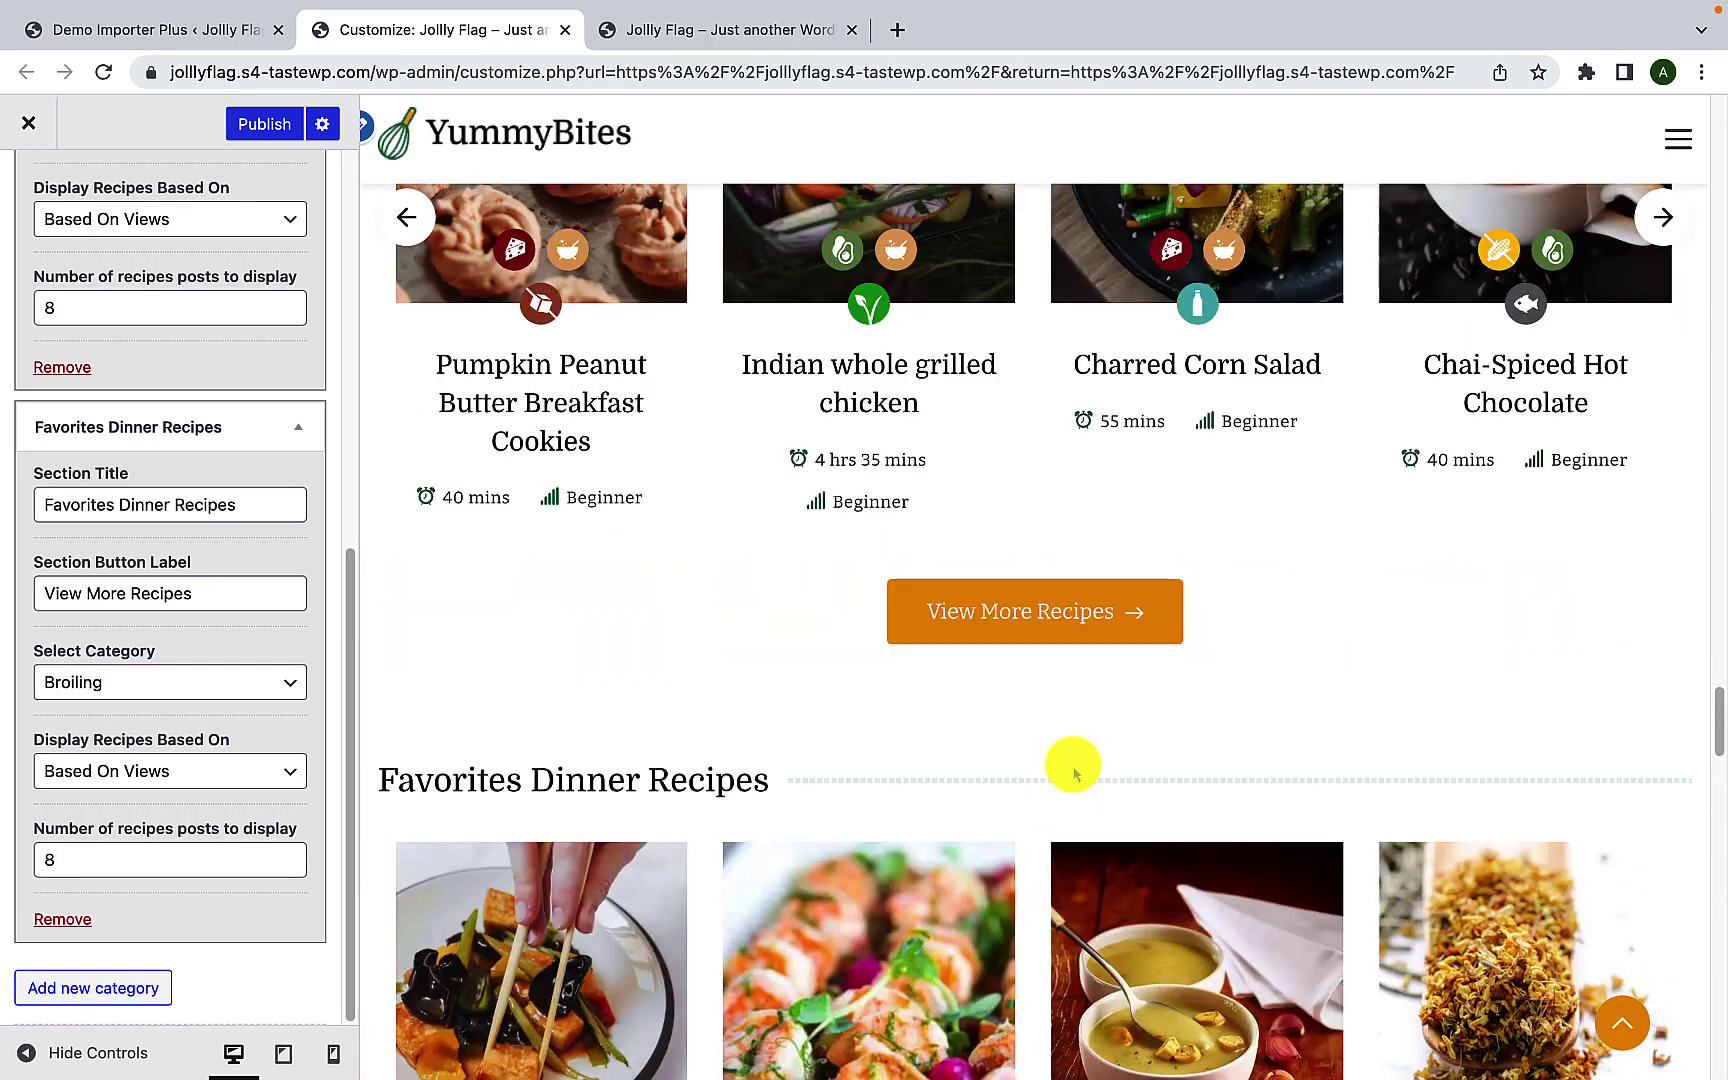
scroll(1072, 762, up, 2)
scroll(240, 668, up, 7)
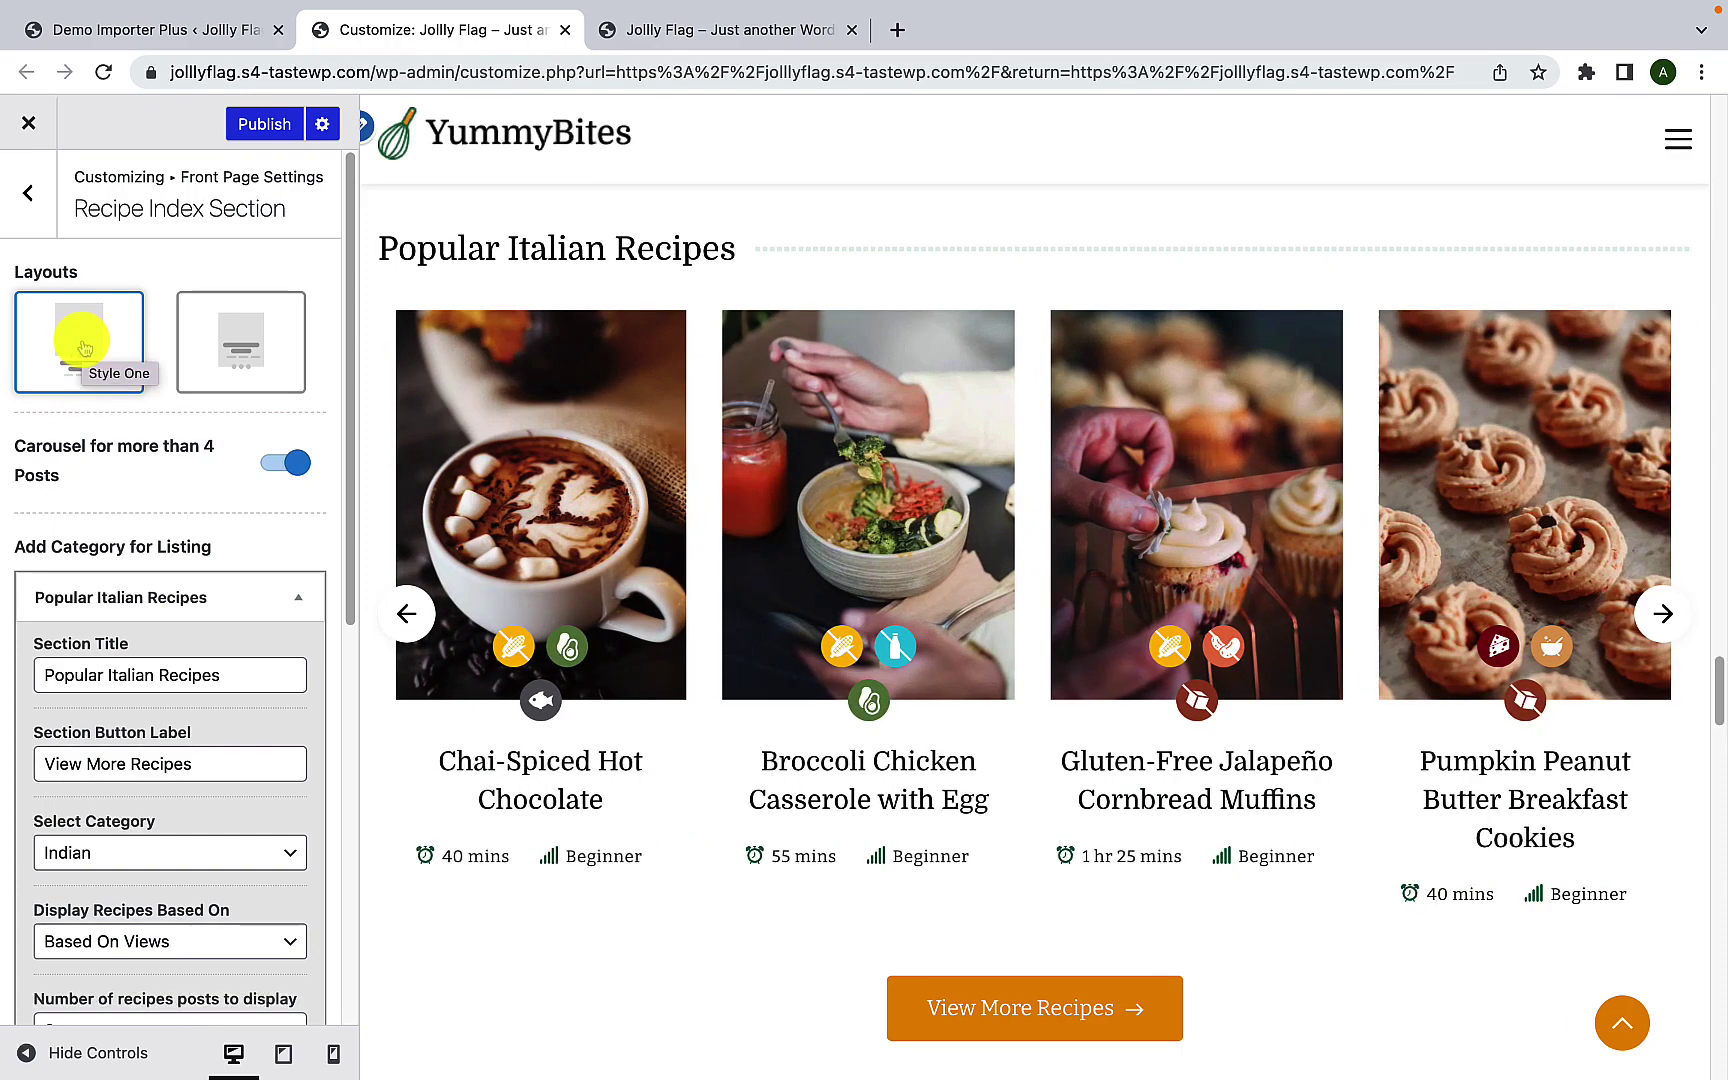
Step: Review the current recipe listing layout, switch to the second layout with titles over the images, and check both listings in the preview
scroll(758, 720, down, 9)
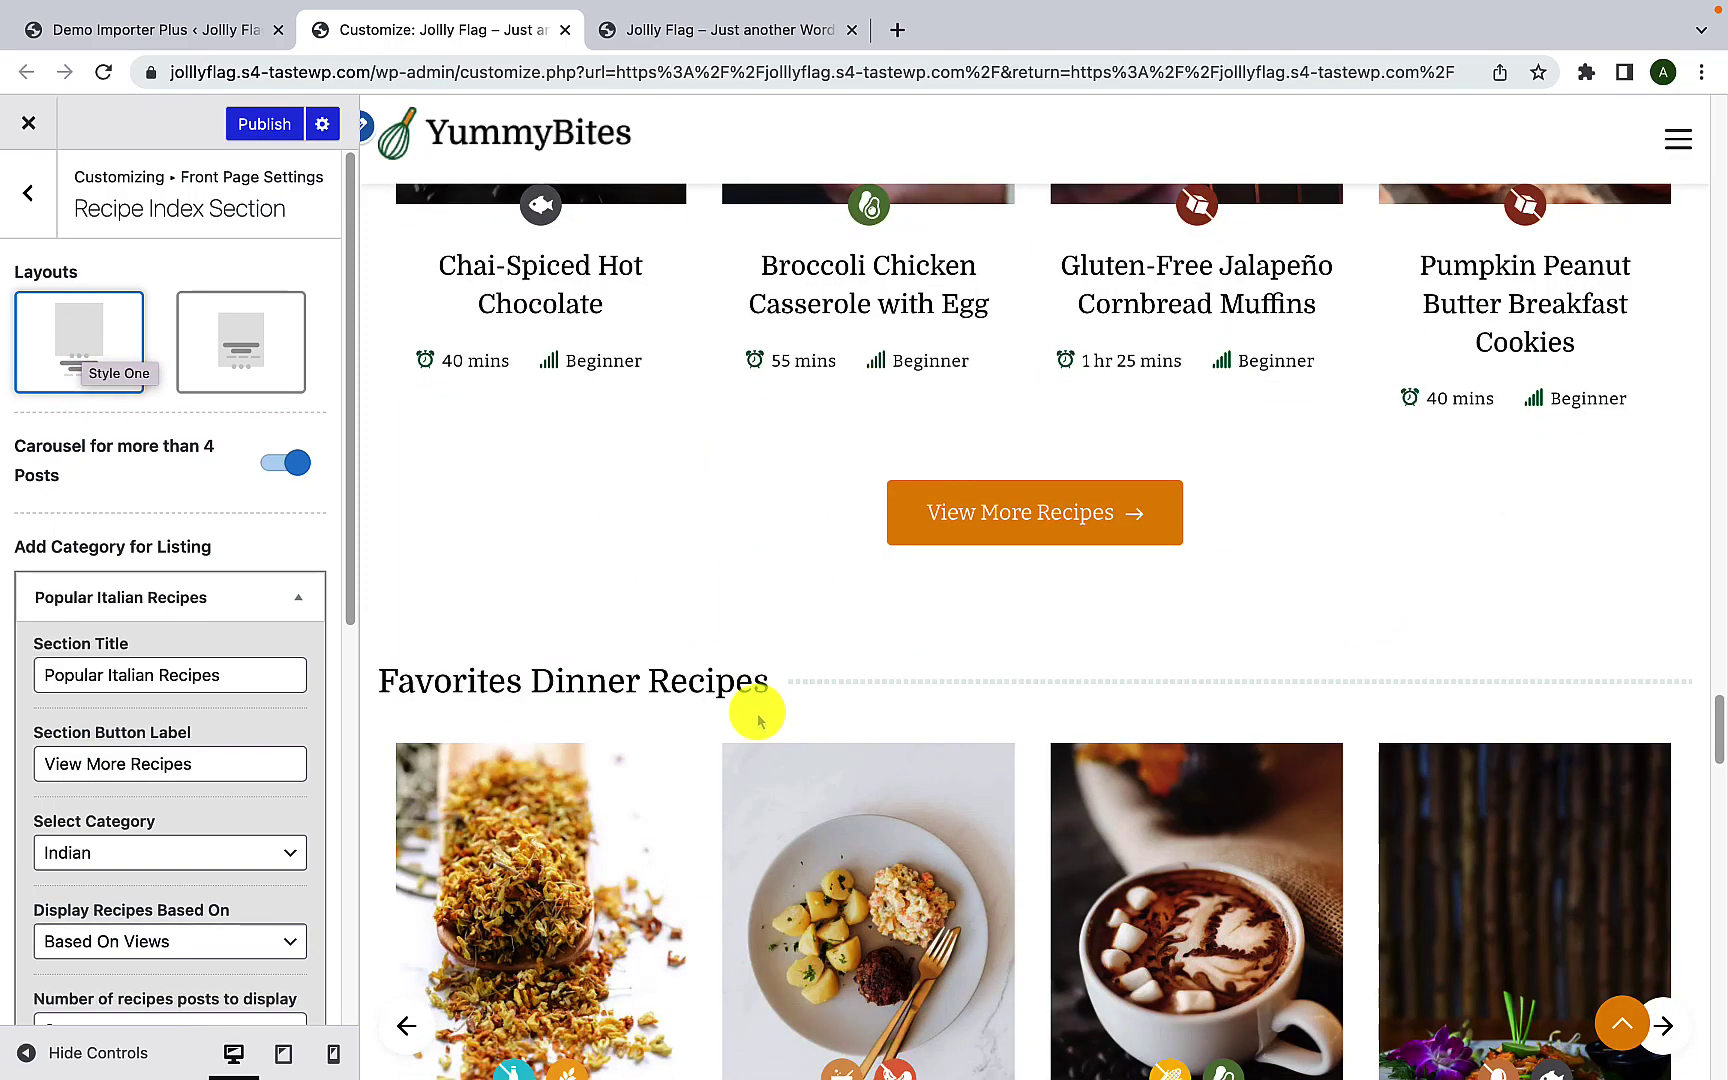
scroll(760, 720, up, 8)
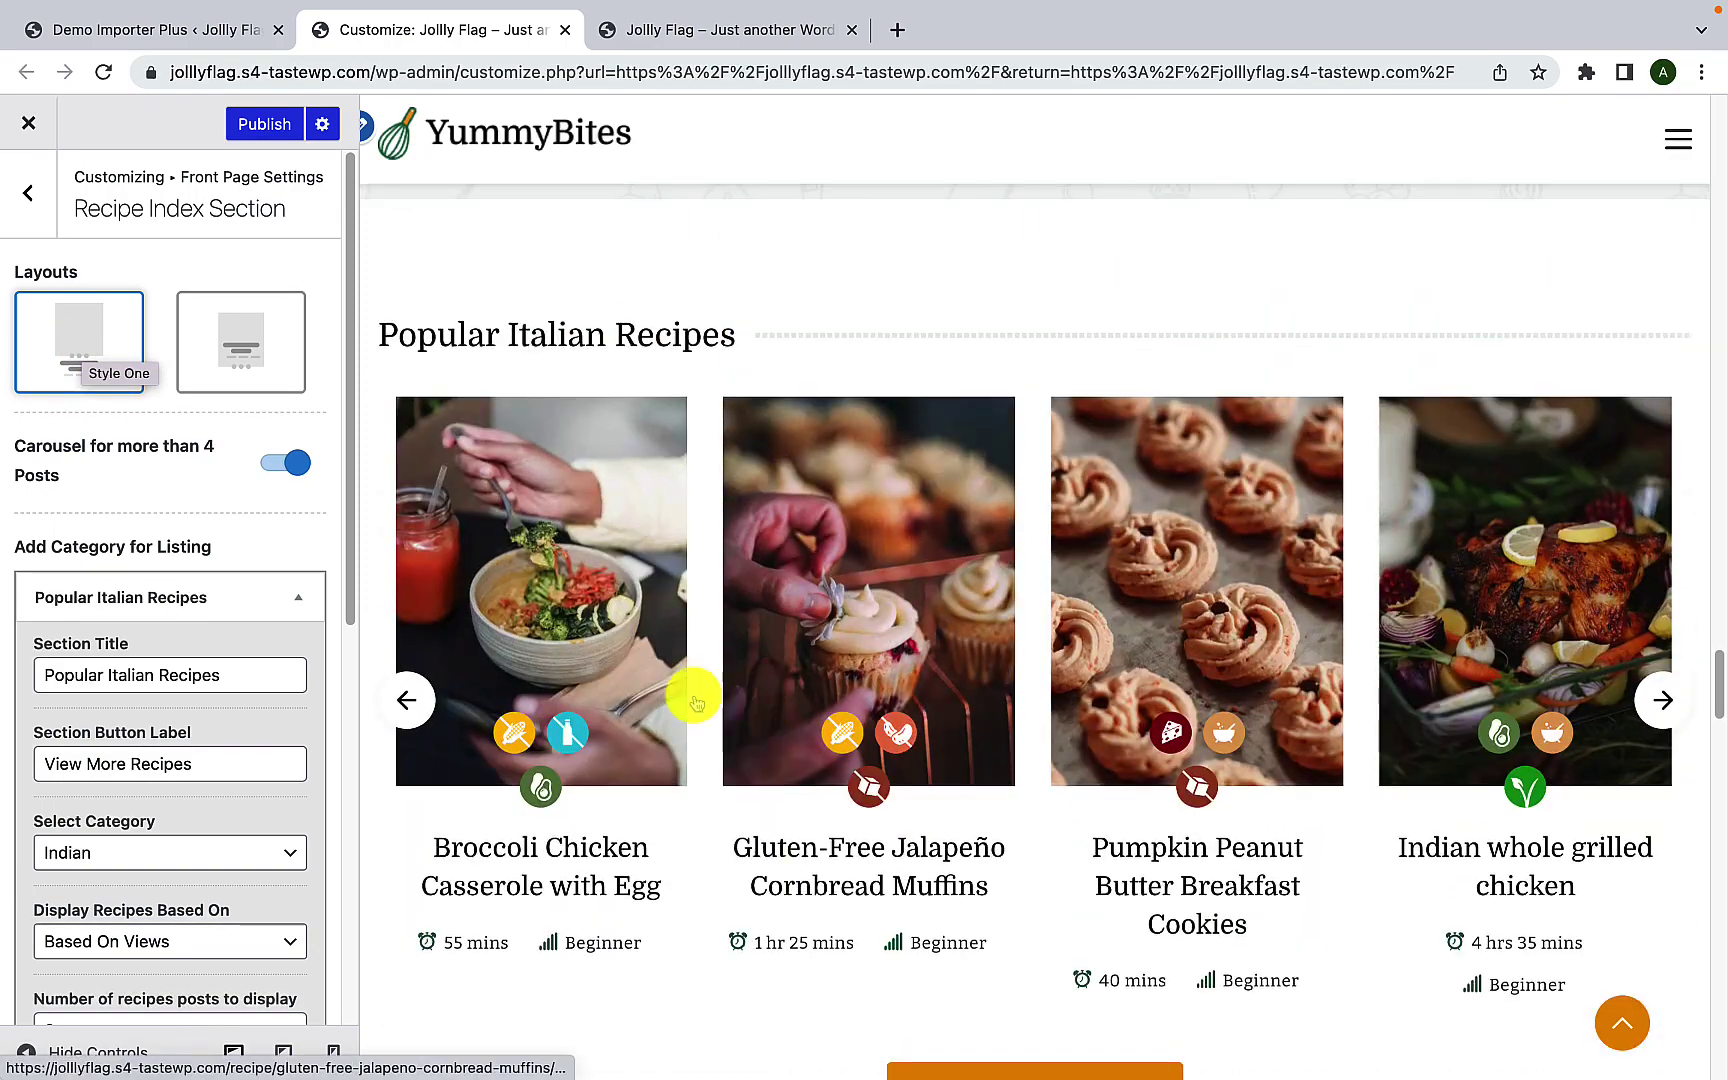
click(240, 352)
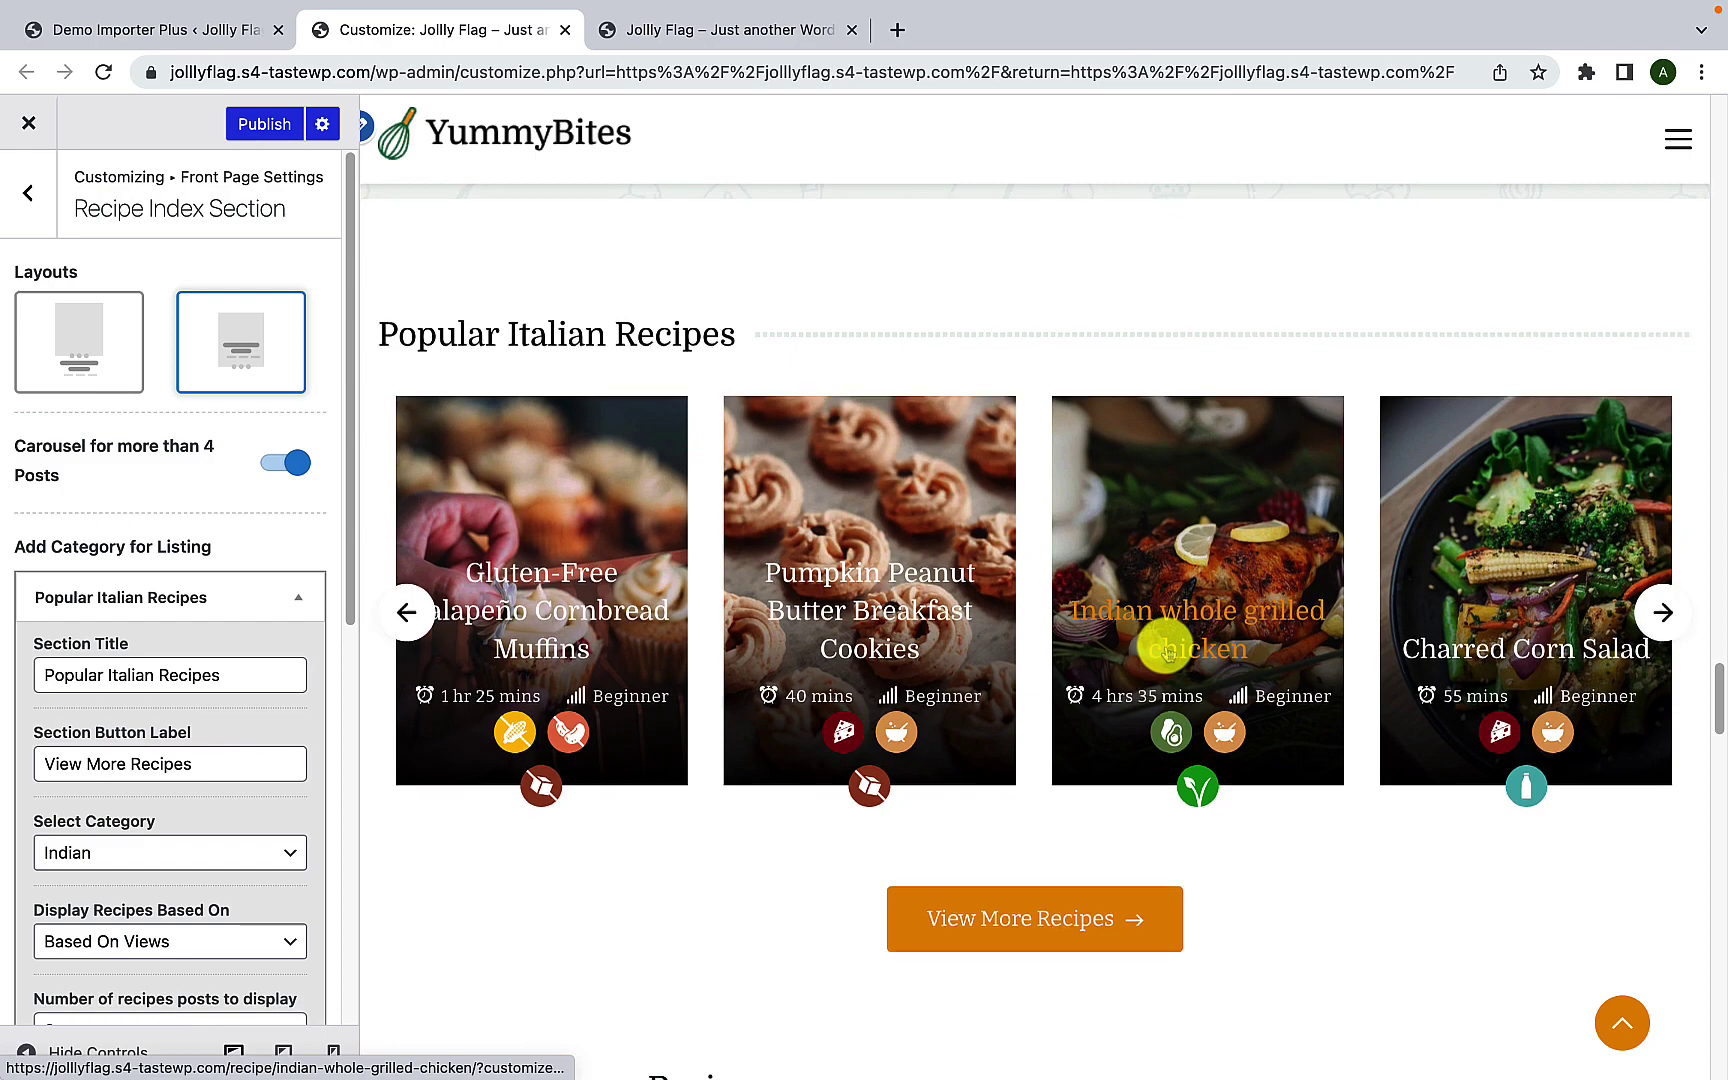
scroll(1165, 648, down, 8)
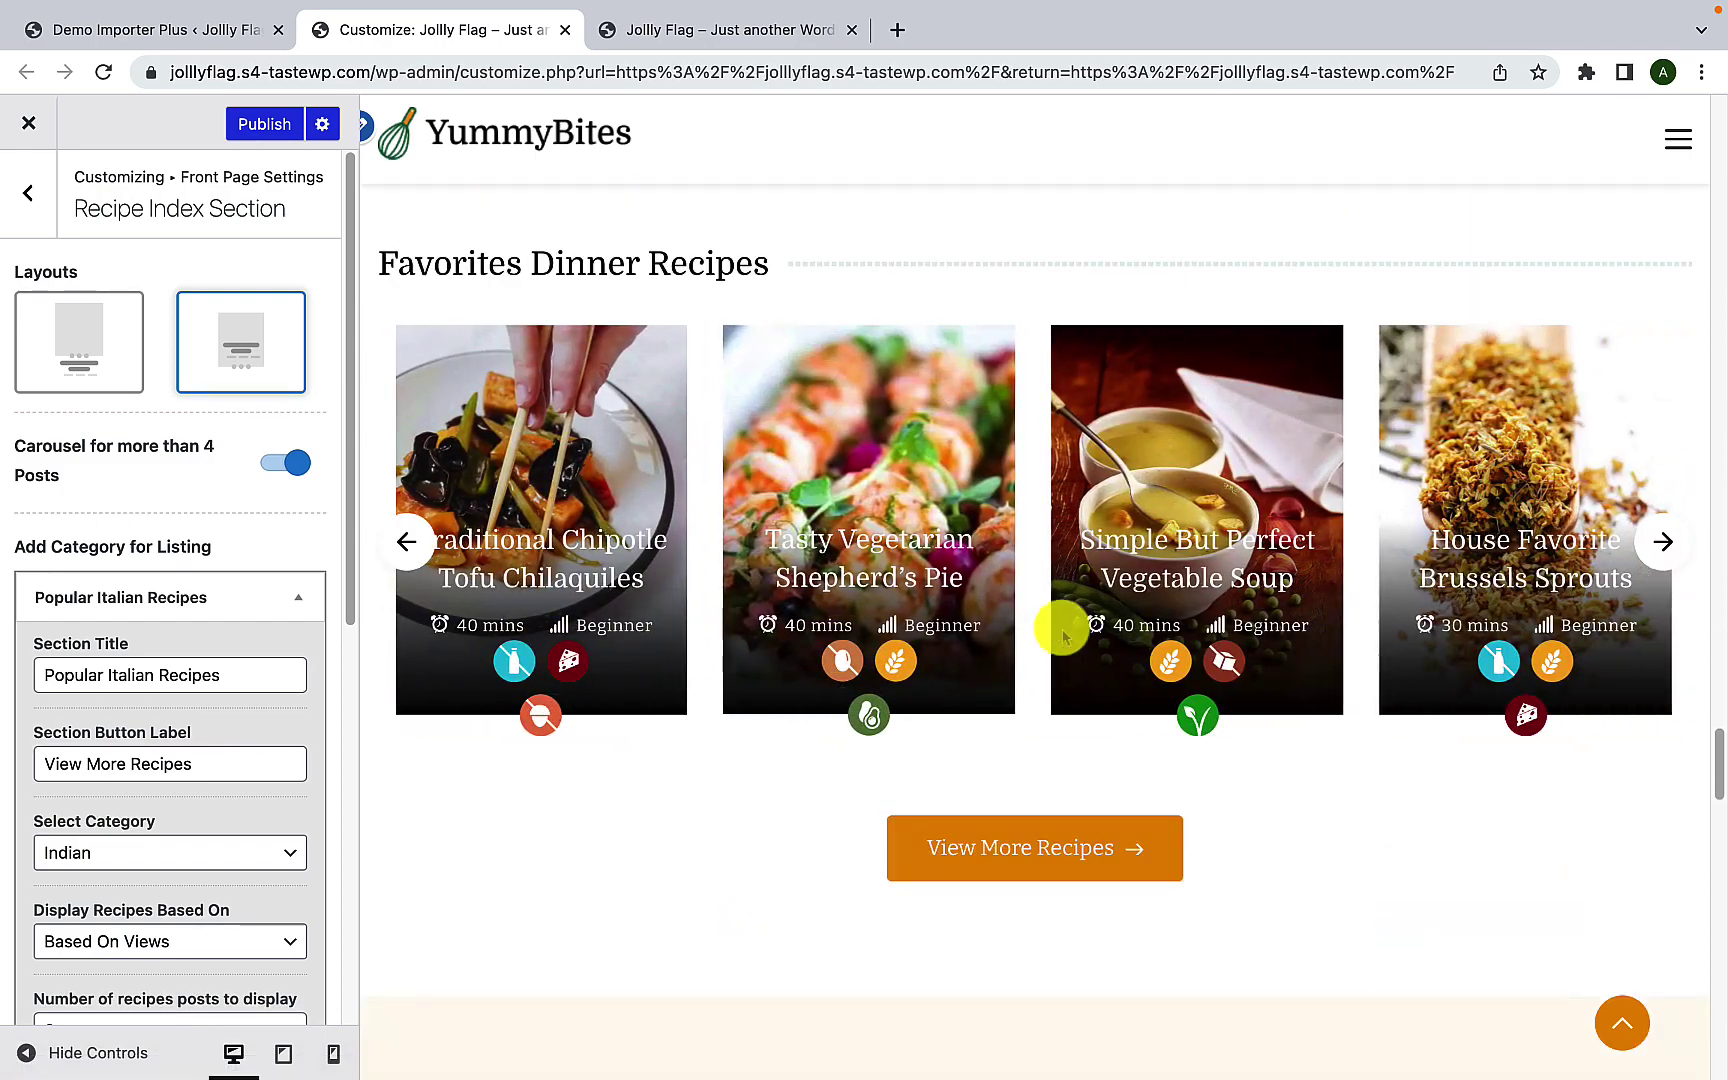
scroll(1061, 625, up, 7)
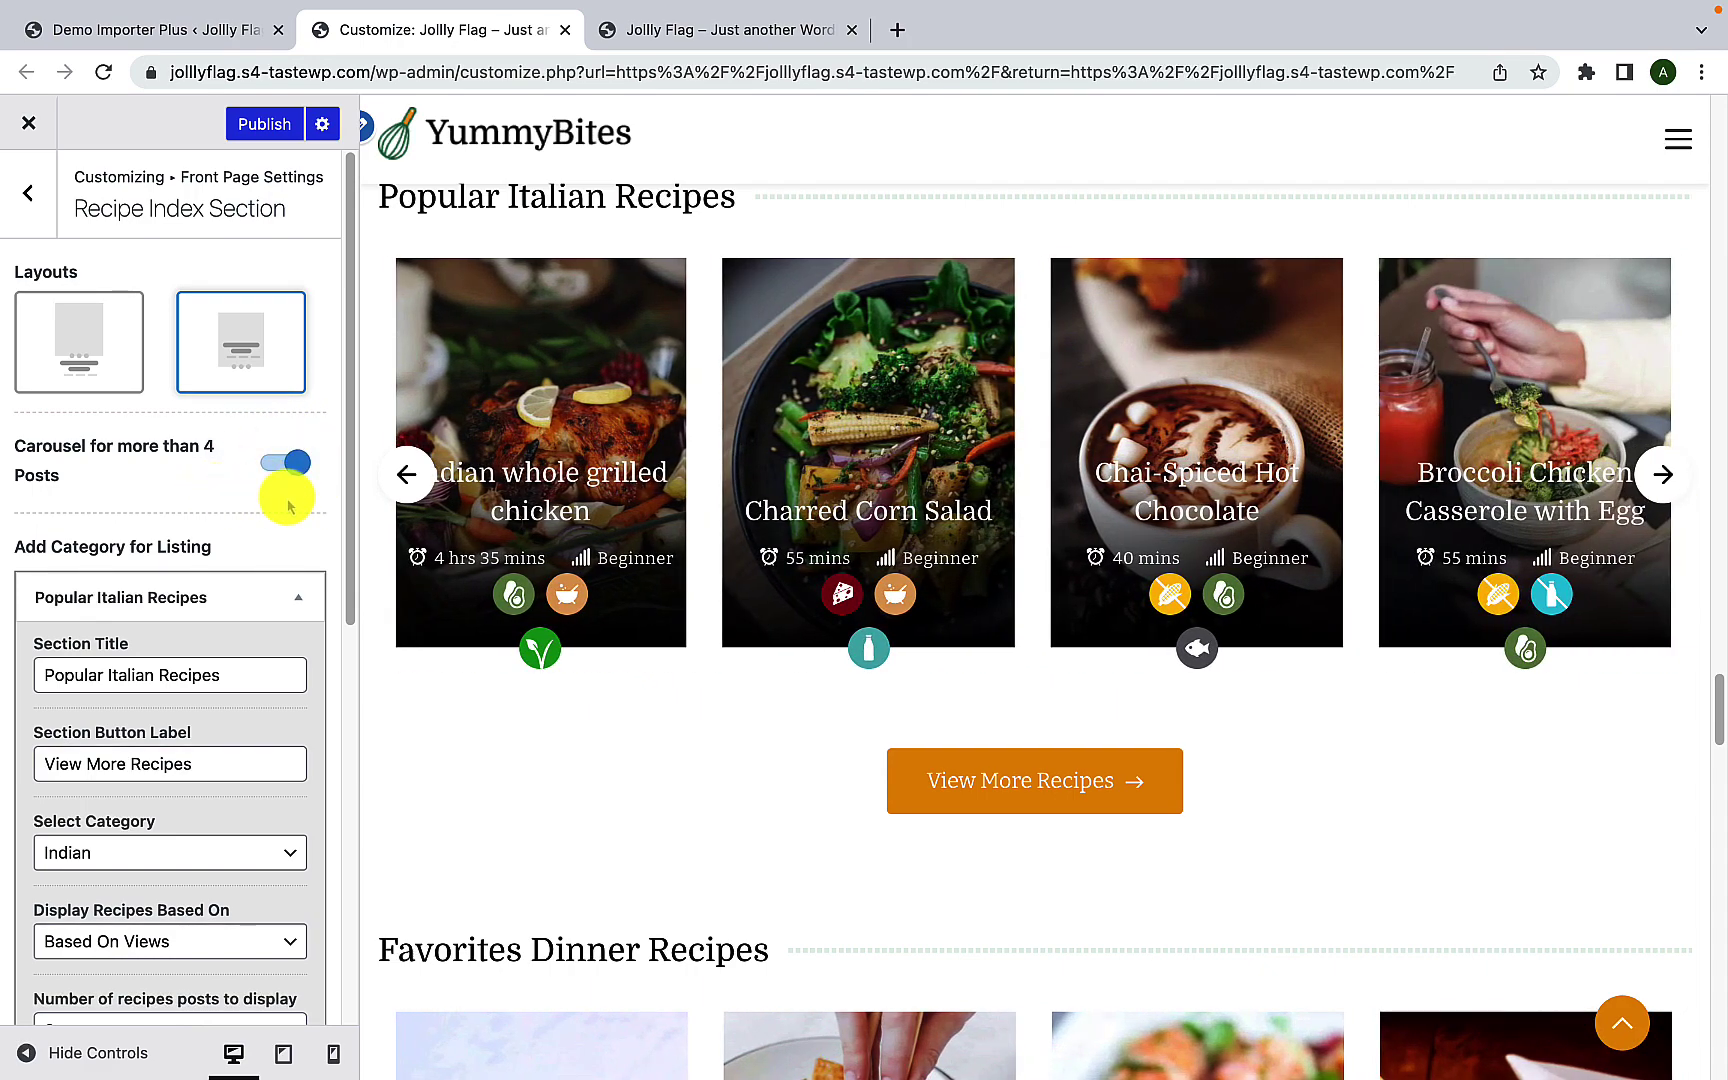
Step: Publish the Recipe Index Section changes and check the Italian and dinner recipe listings on the live homepage
click(252, 138)
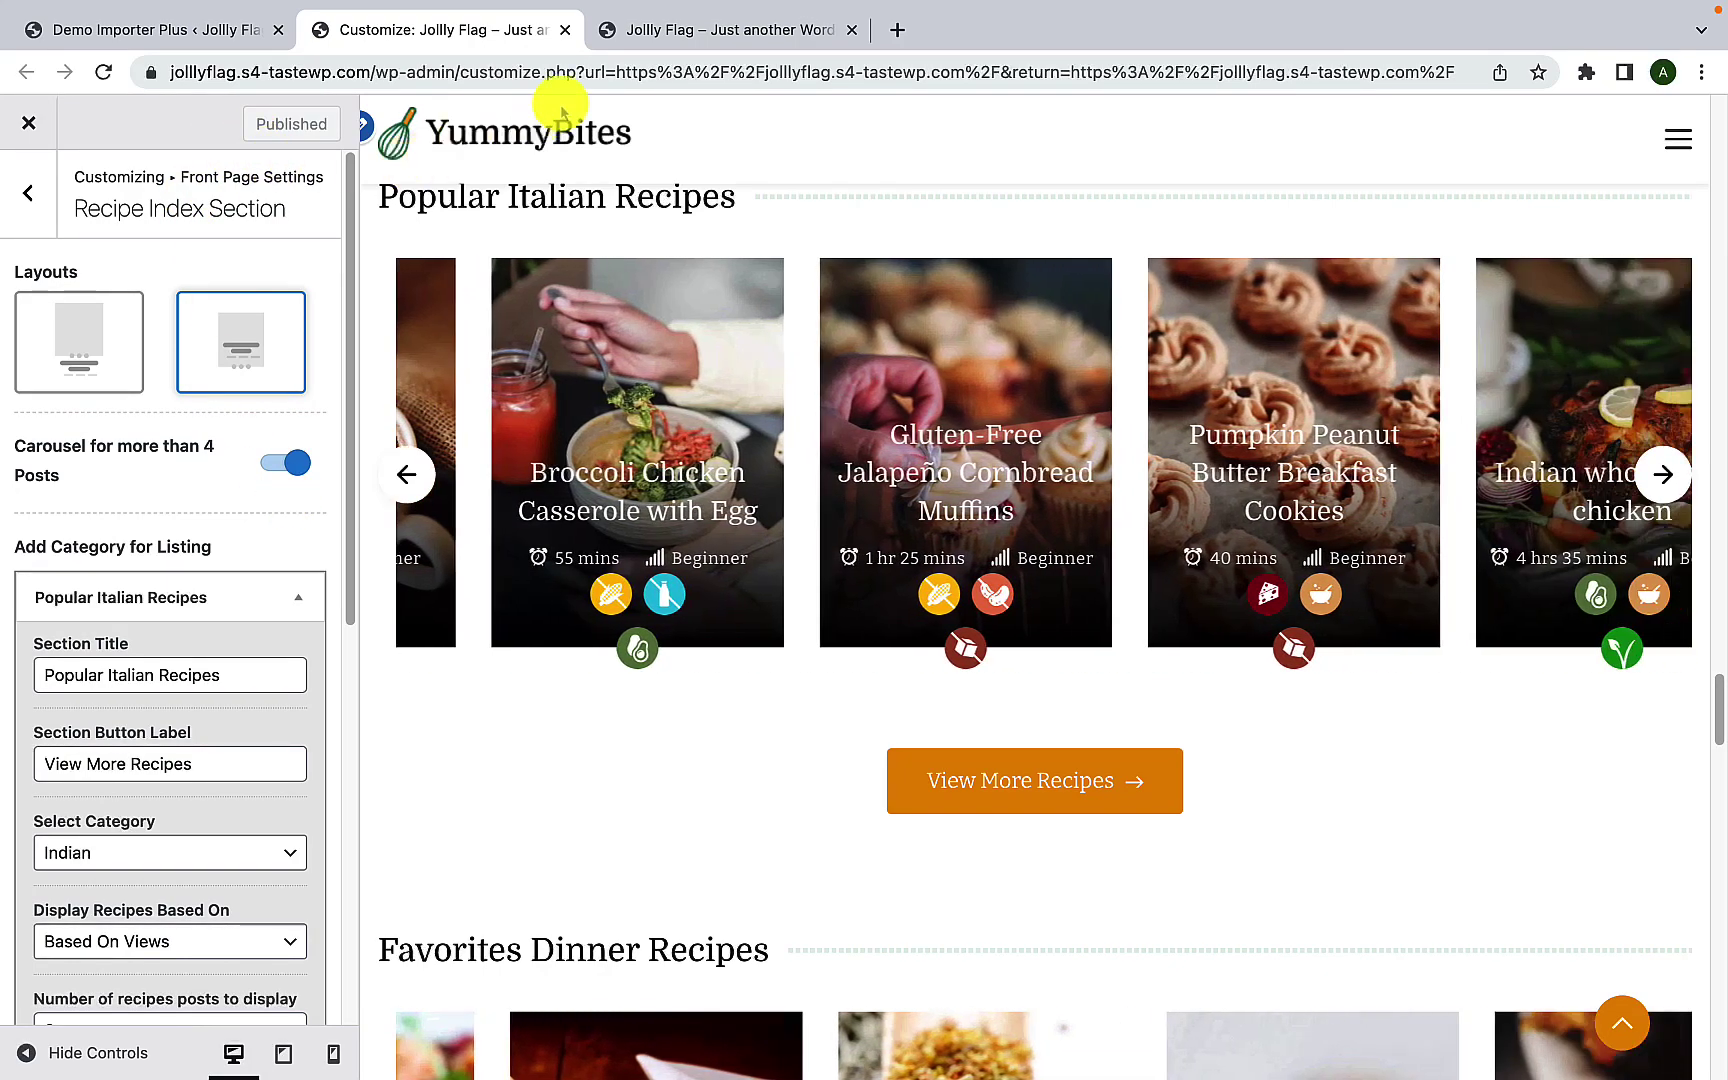
click(726, 38)
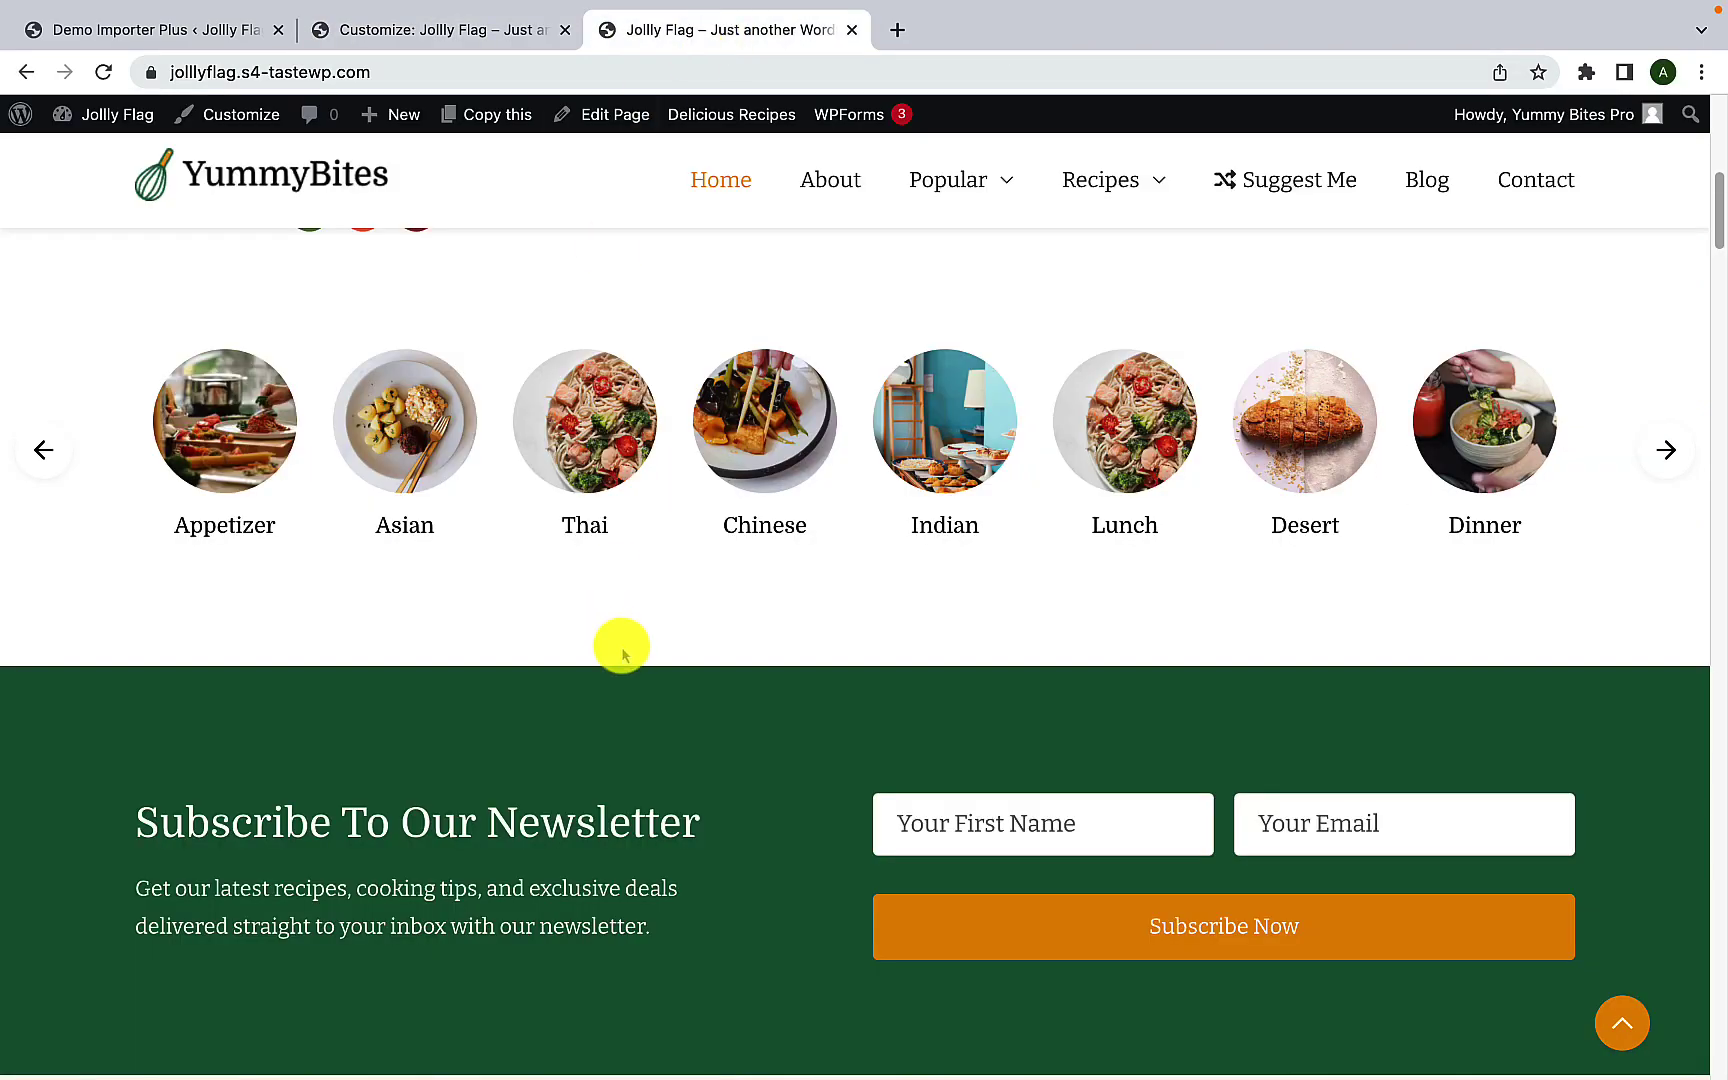
scroll(621, 655, down, 20)
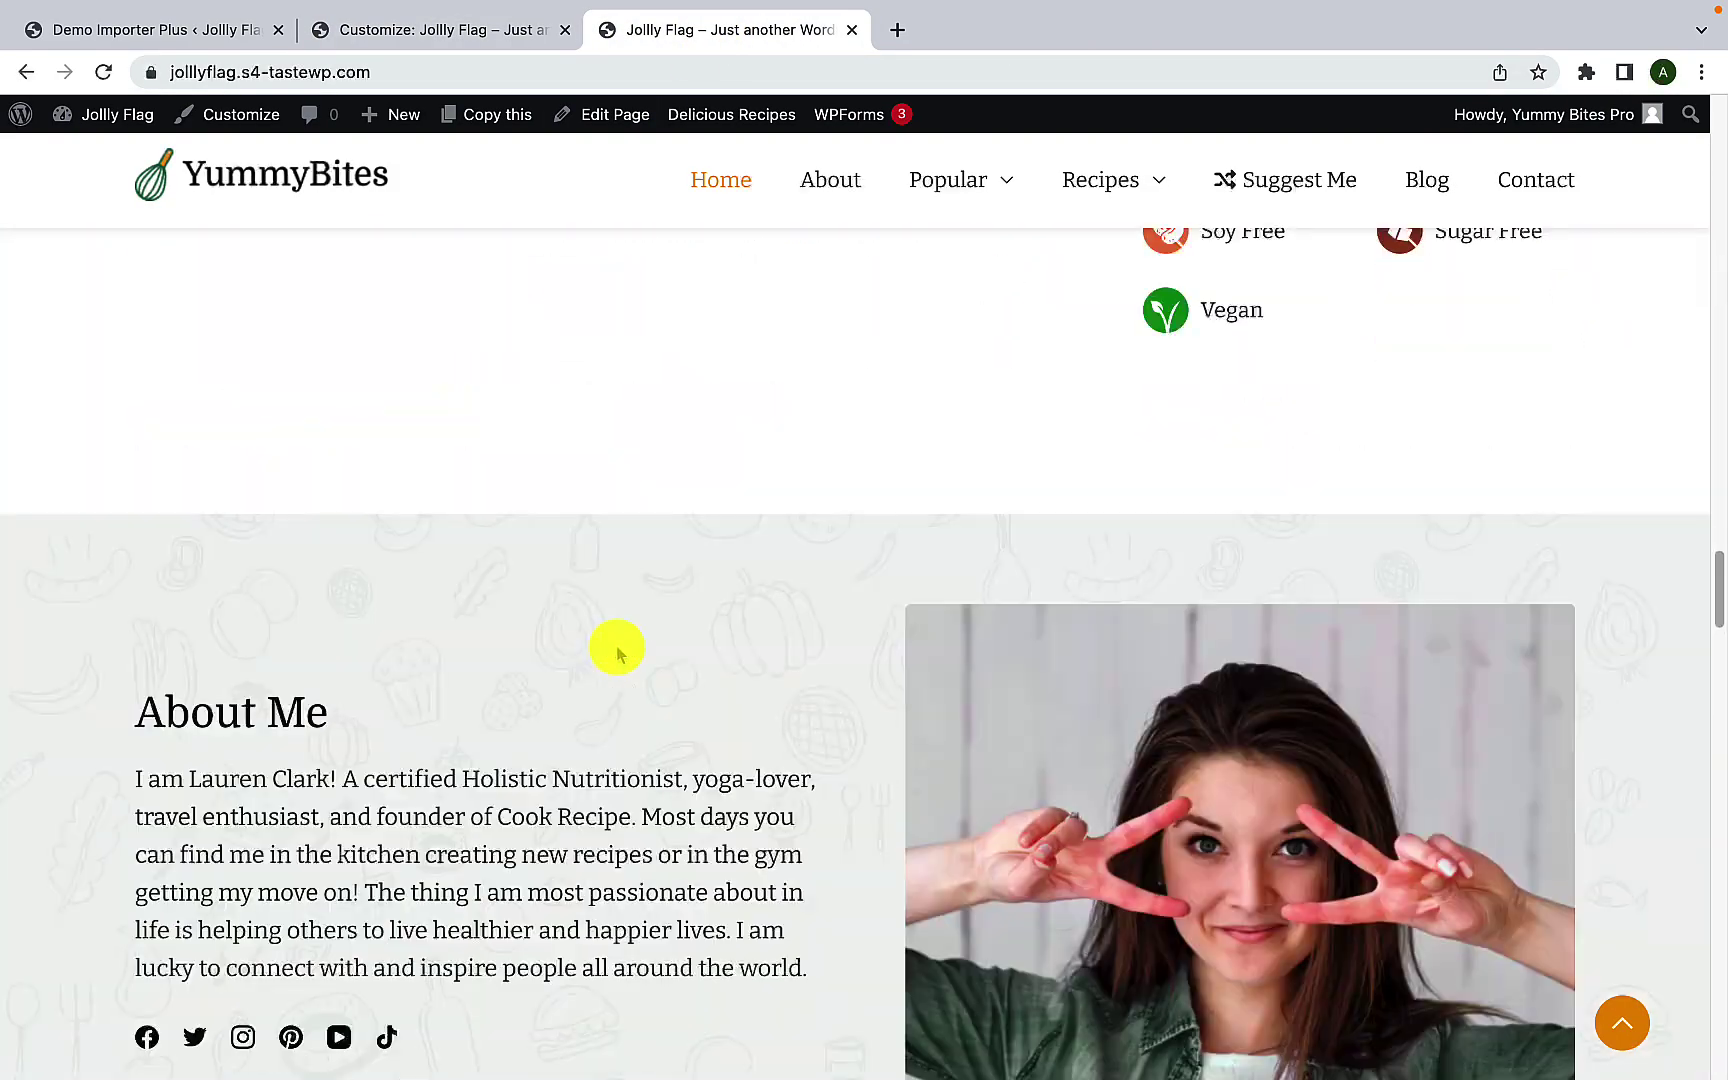
scroll(617, 650, down, 13)
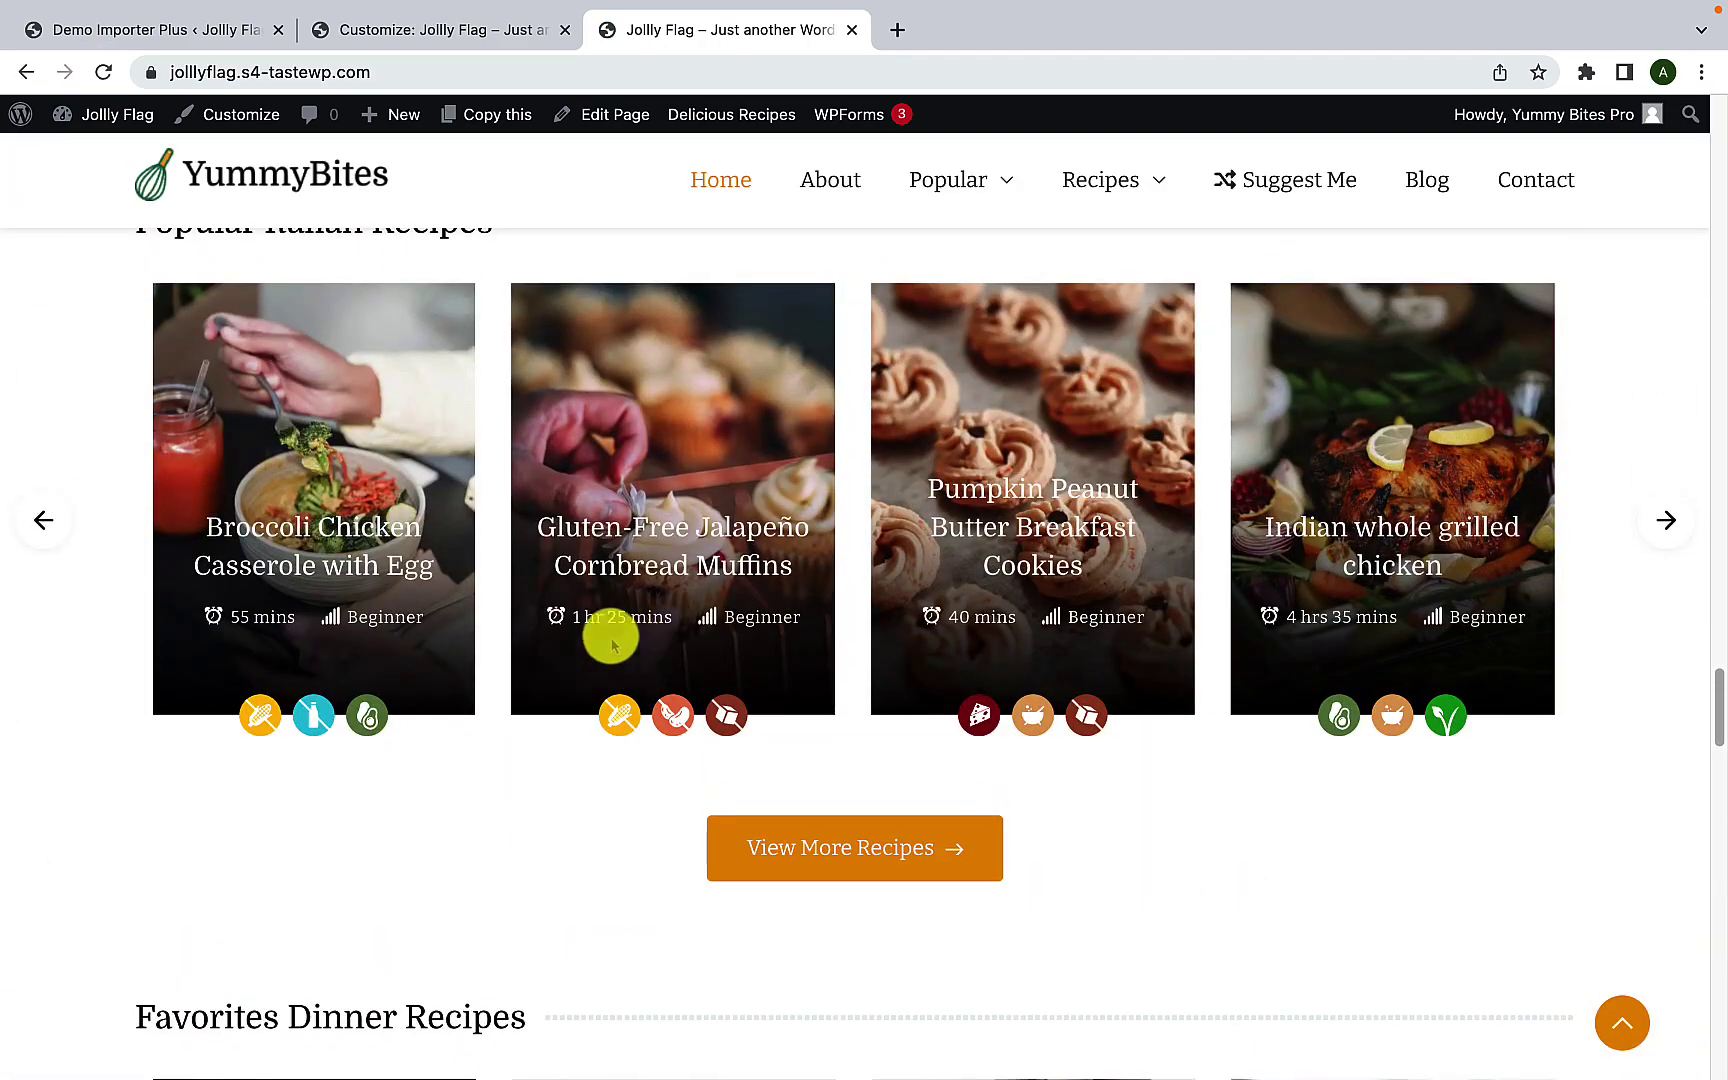
scroll(1223, 735, down, 9)
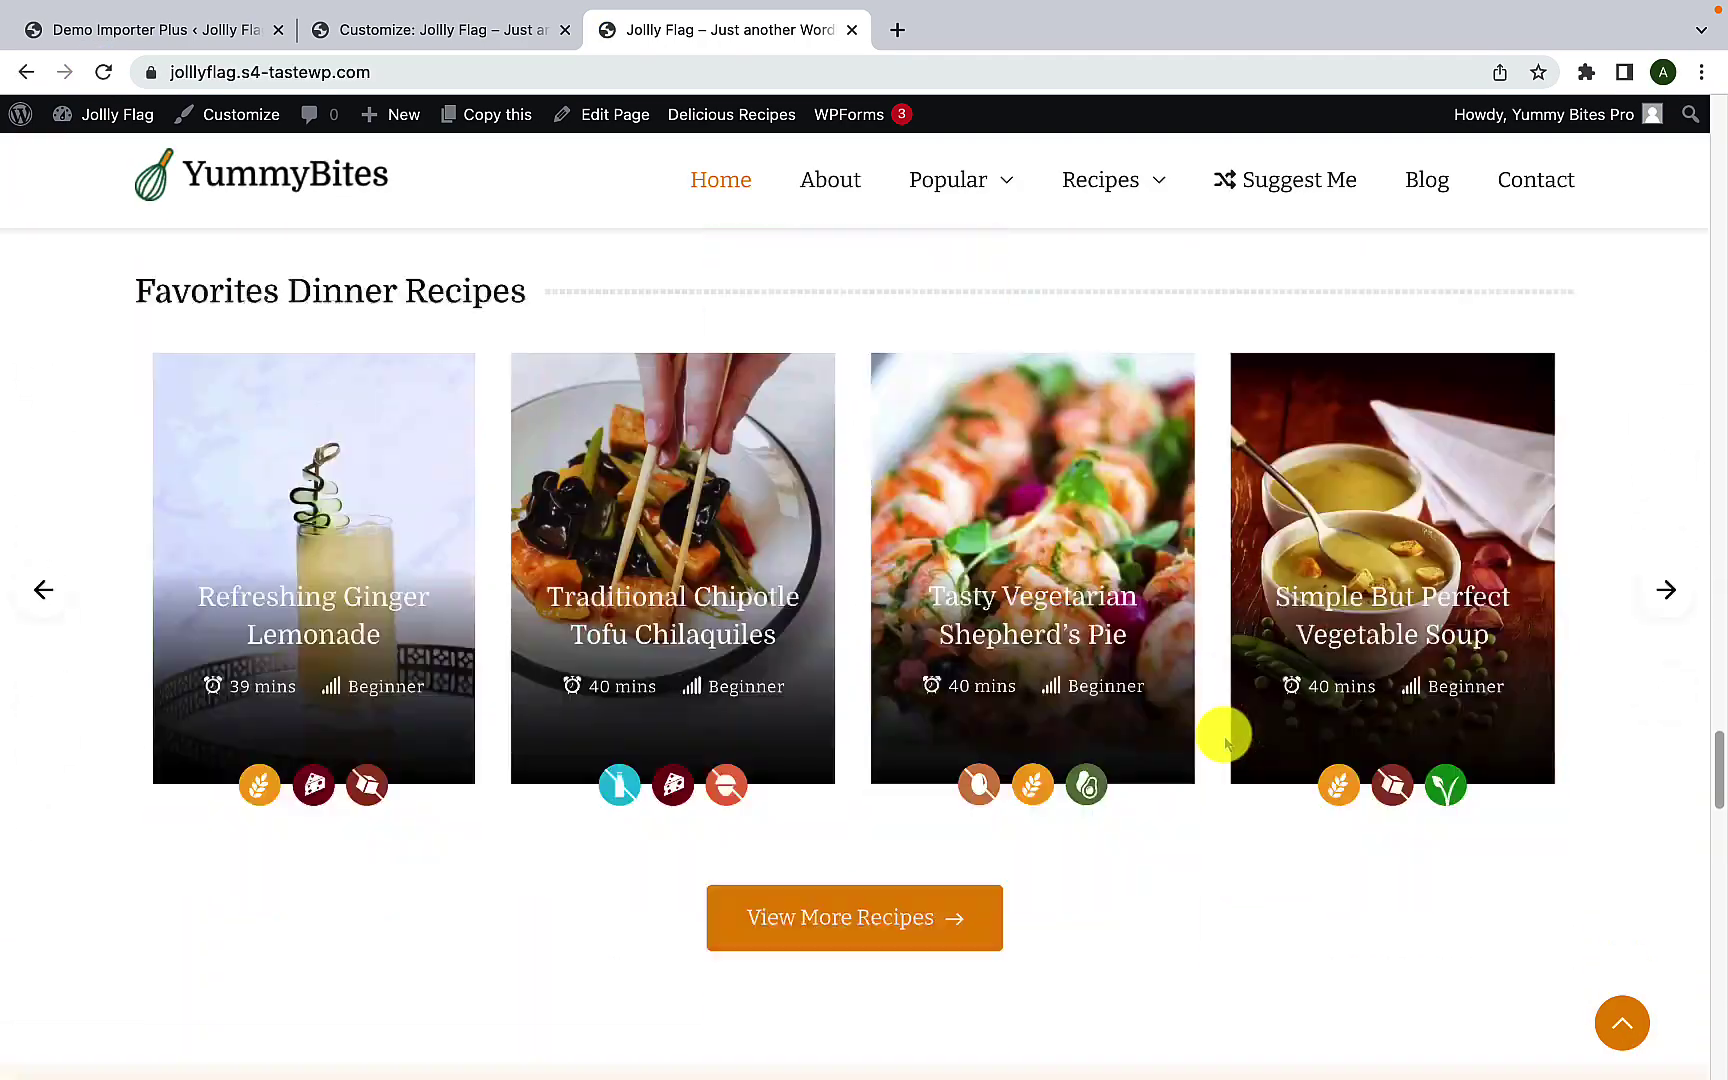
scroll(1223, 735, up, 8)
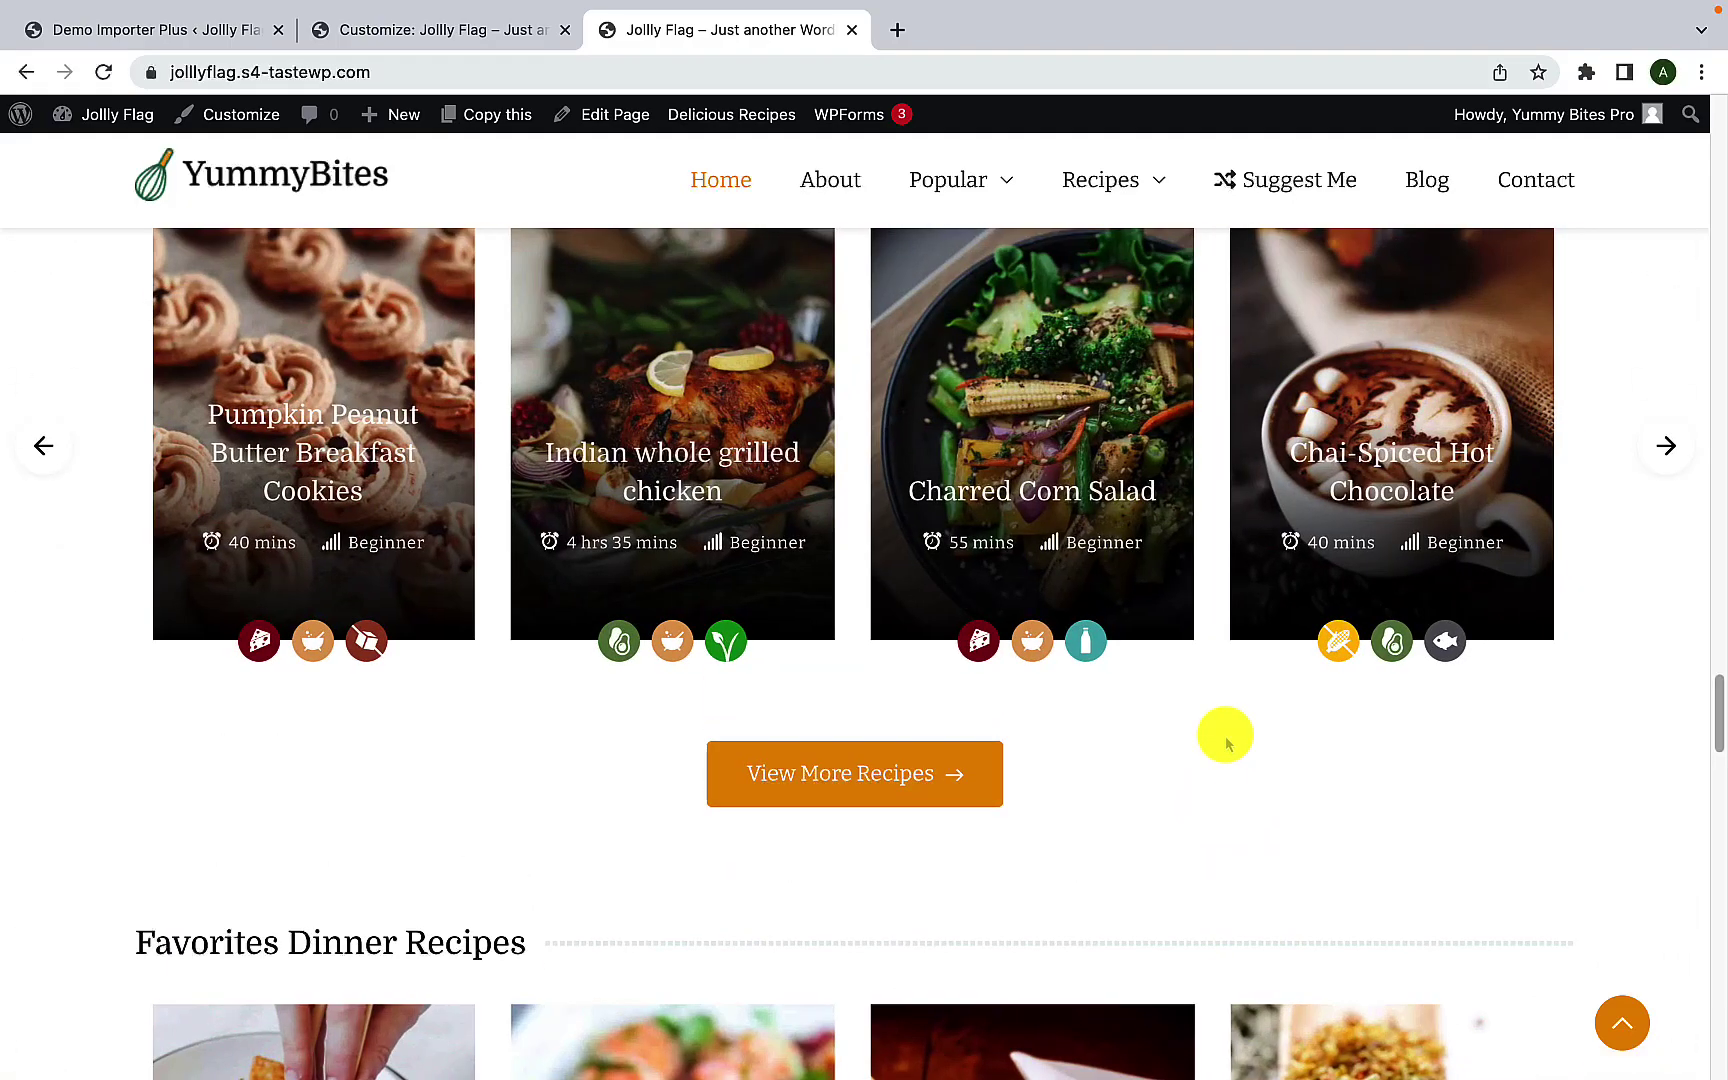
scroll(1226, 740, up, 2)
Step: Return to the customizer and open the Search Section of the Front Page Settings
click(455, 30)
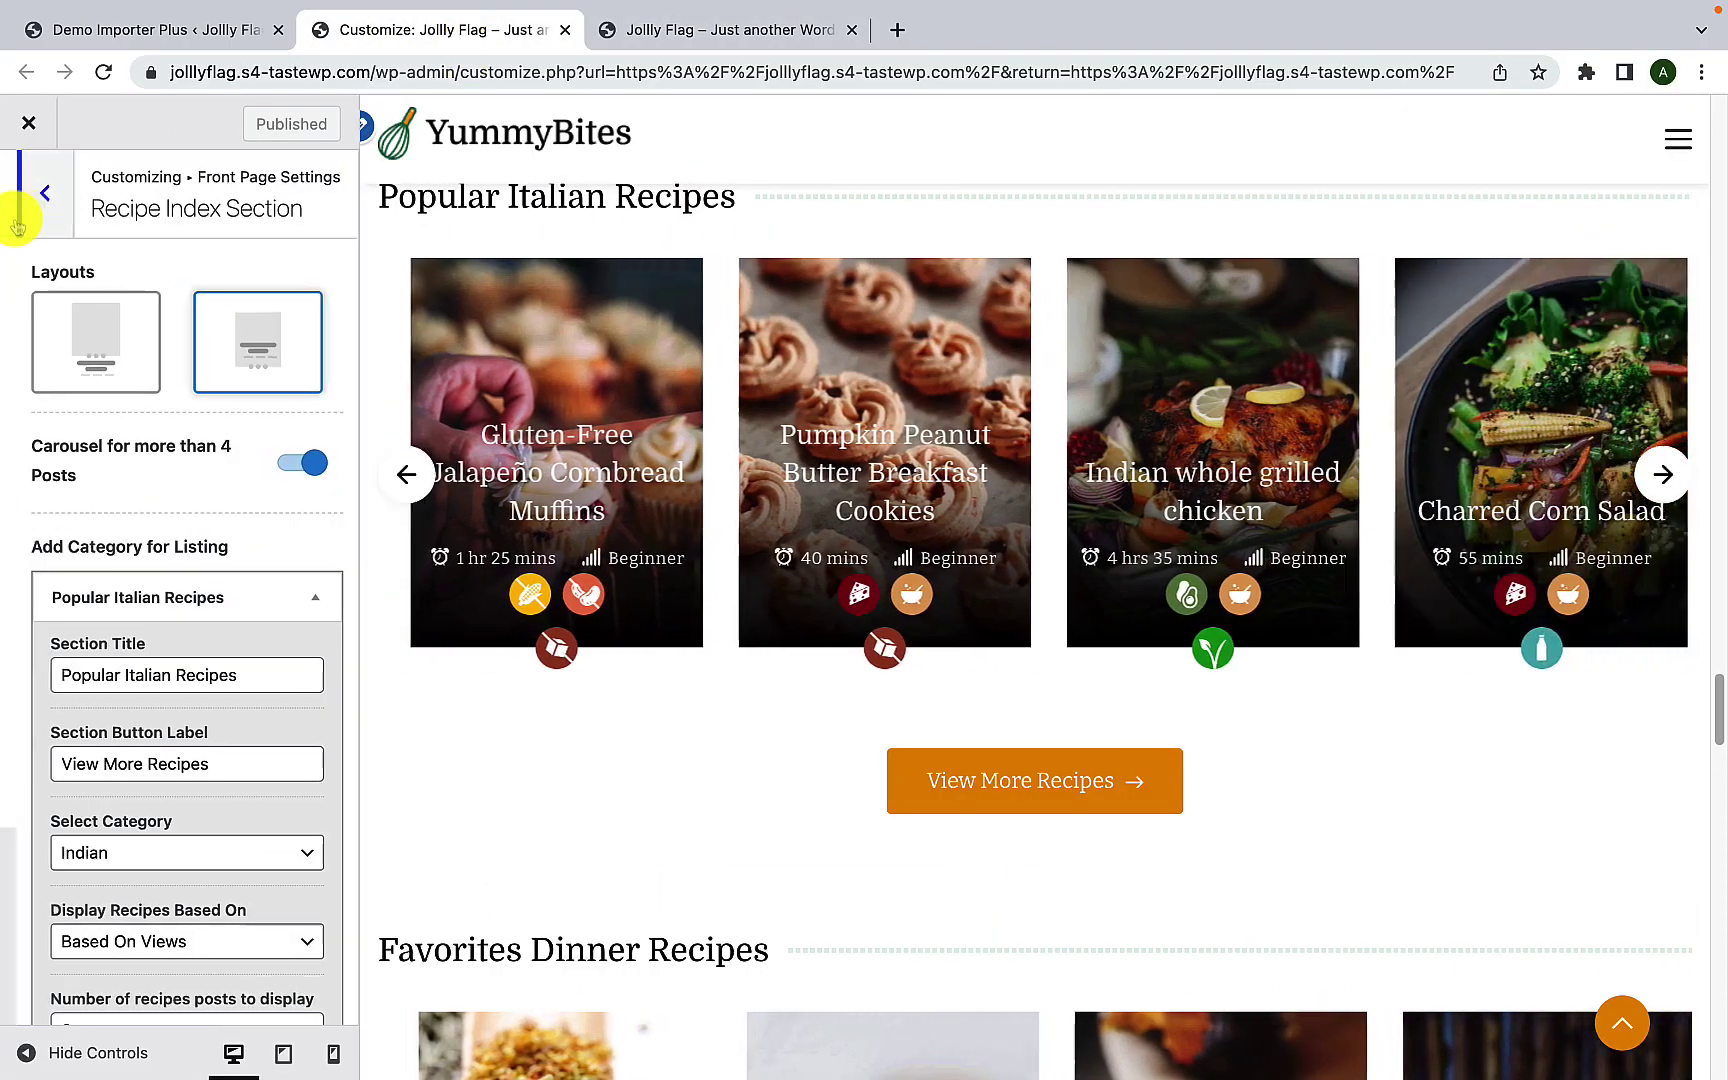
click(20, 198)
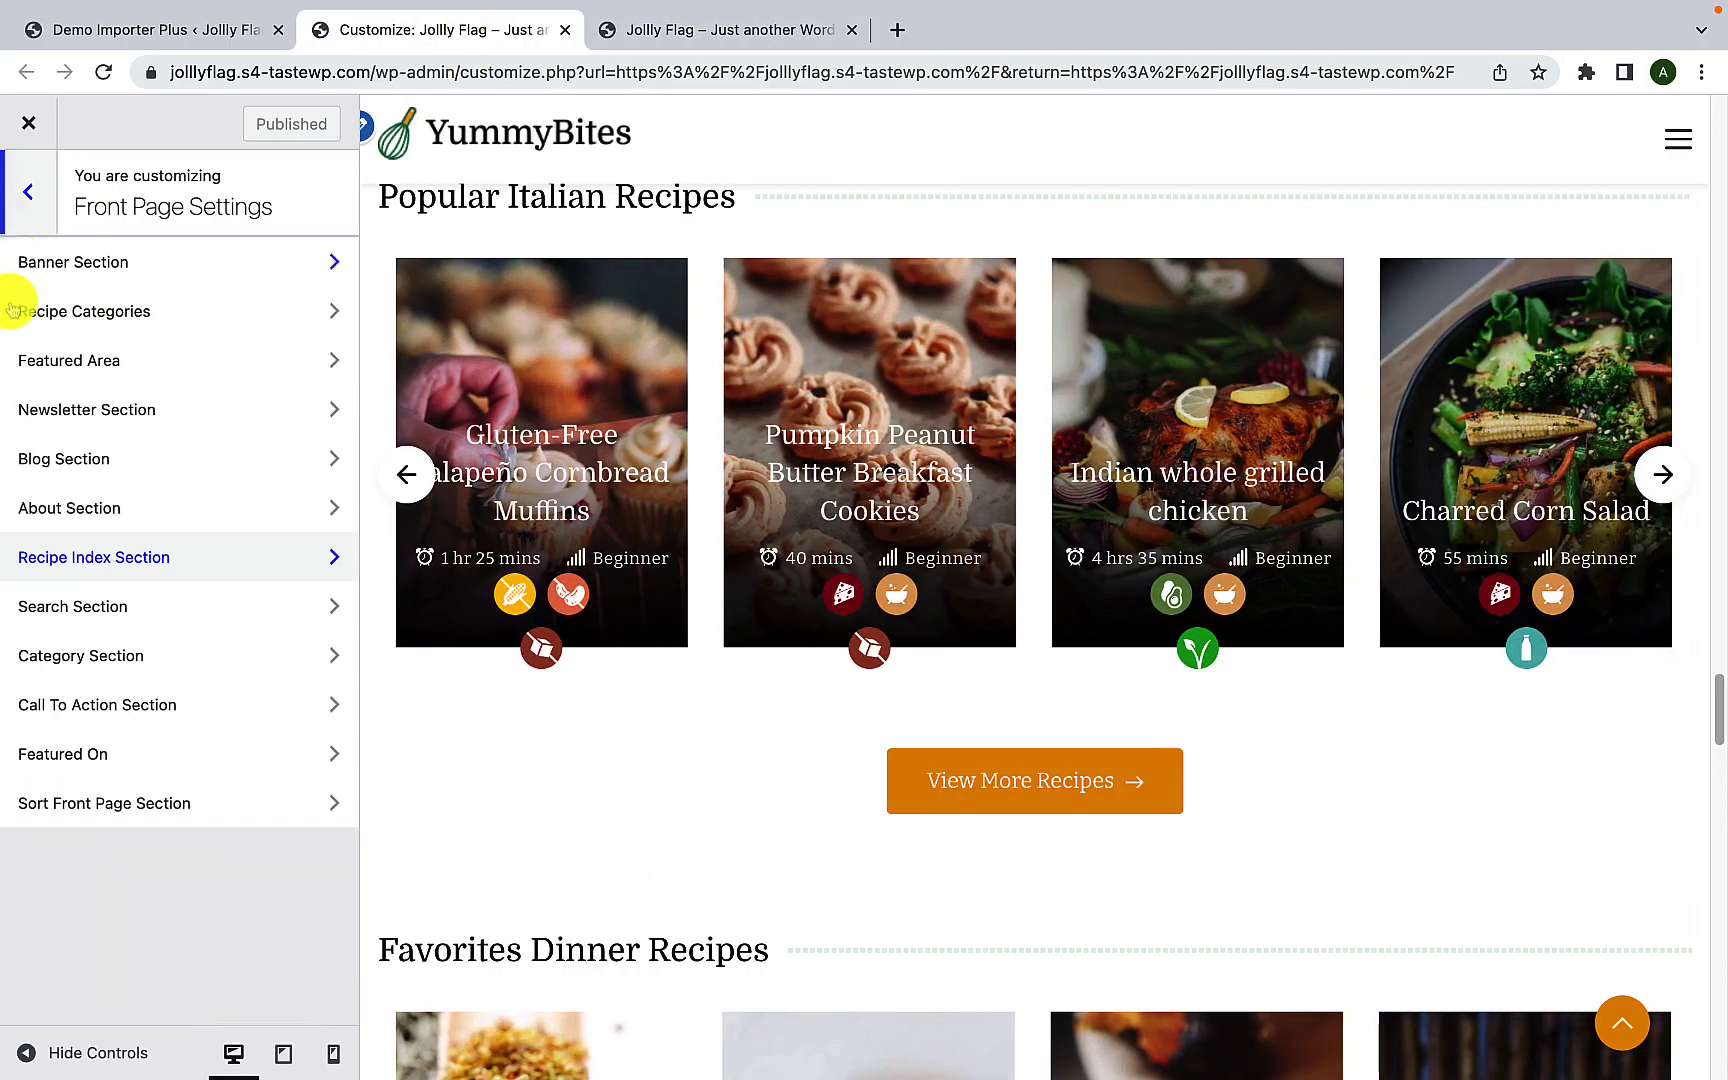
click(150, 608)
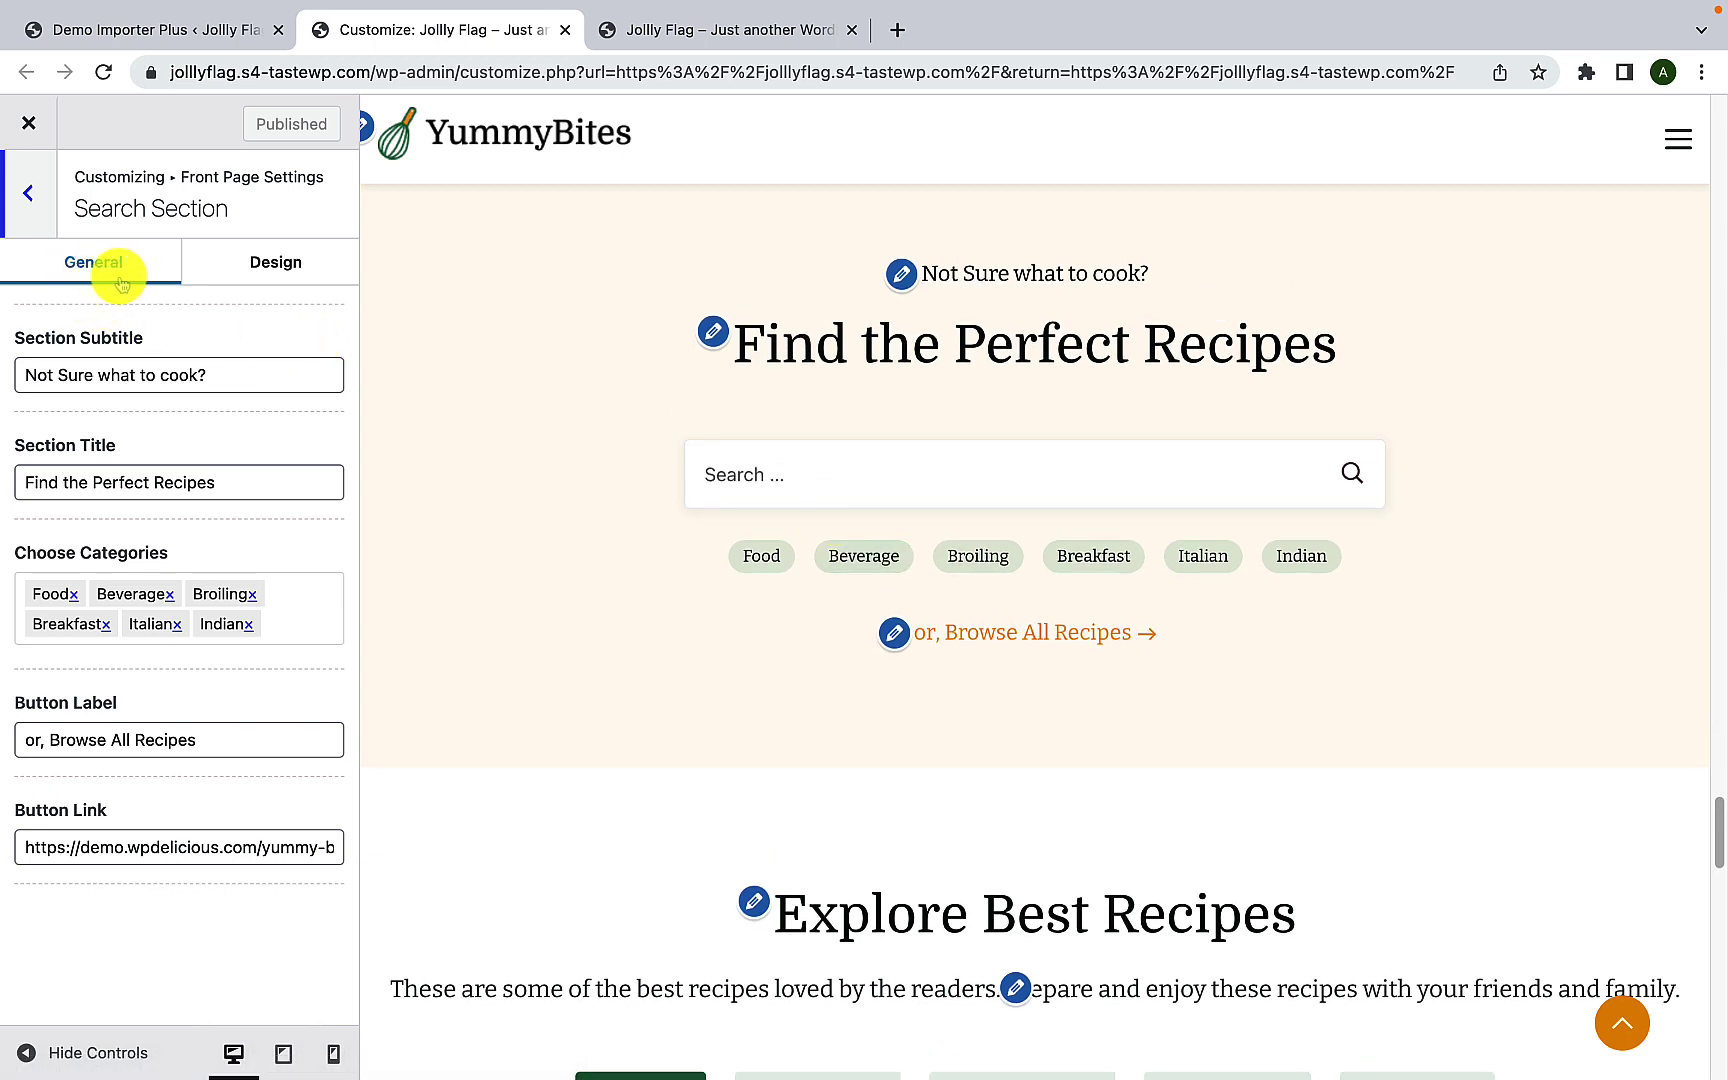
Step: Examine the Search Section's subtitle and title fields and match them to the headings in the preview
drag(208, 374, 15, 375)
click(262, 375)
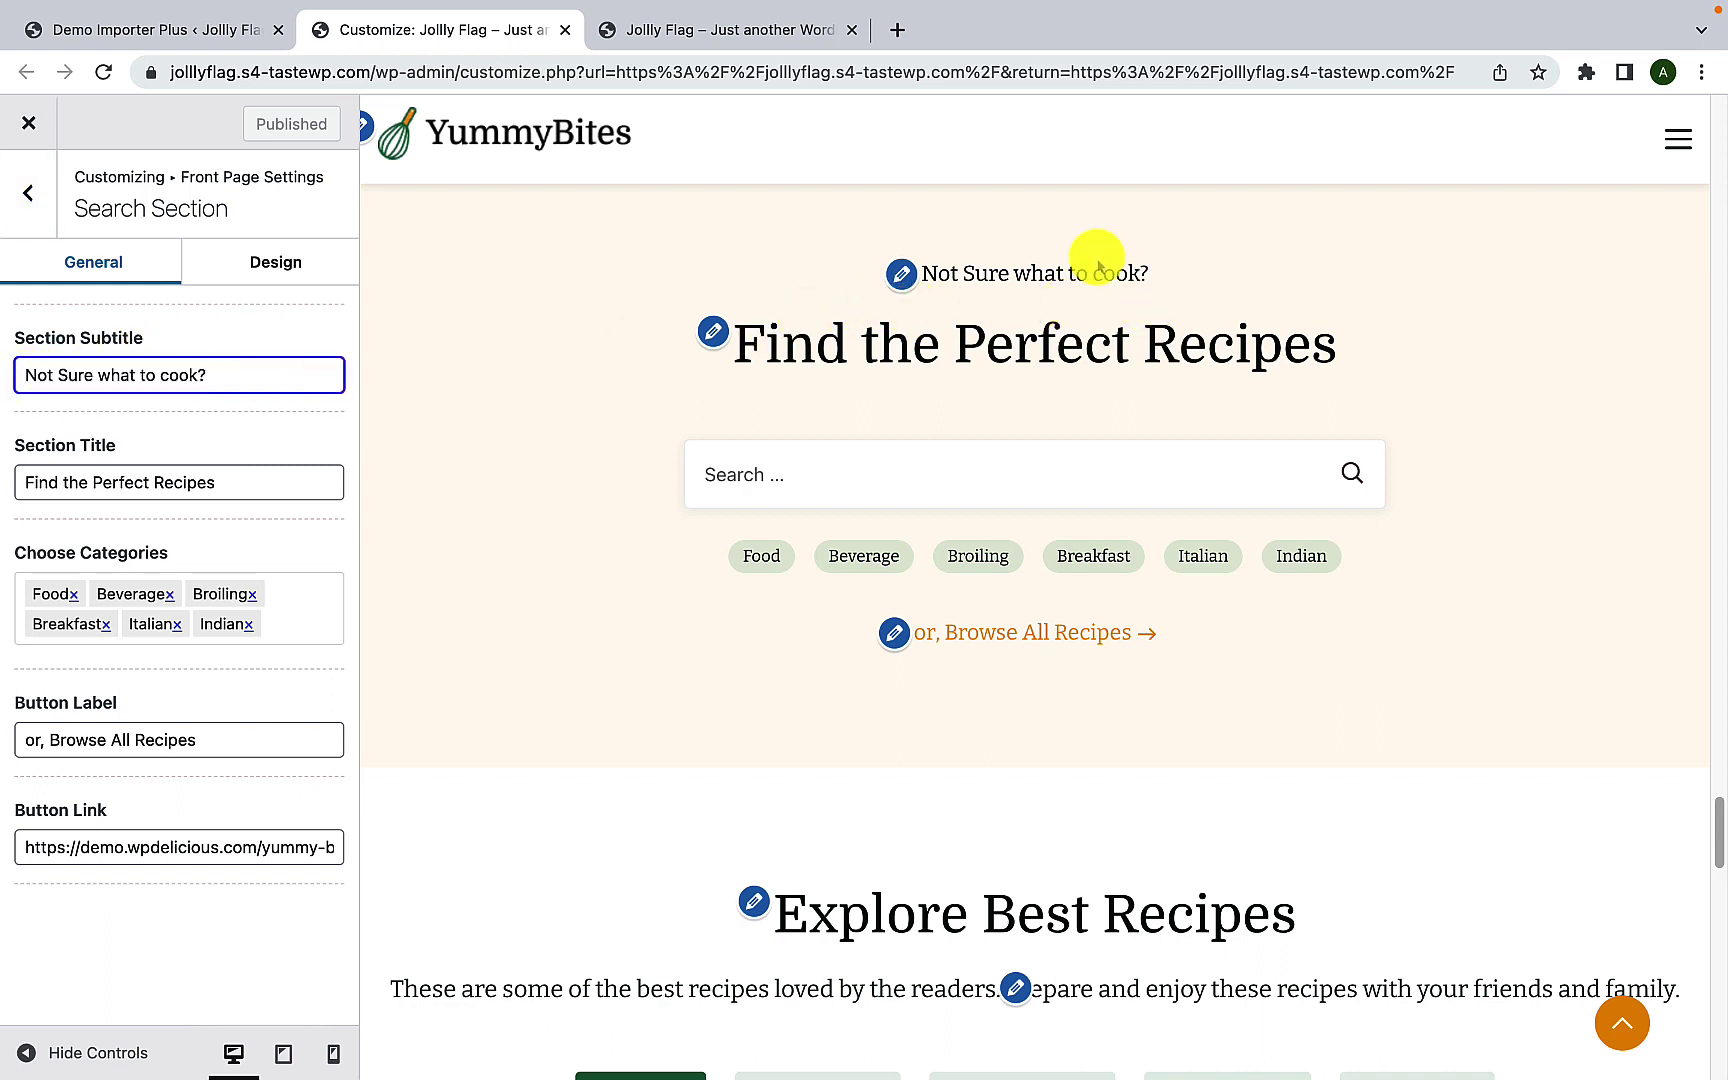
drag(239, 378, 20, 385)
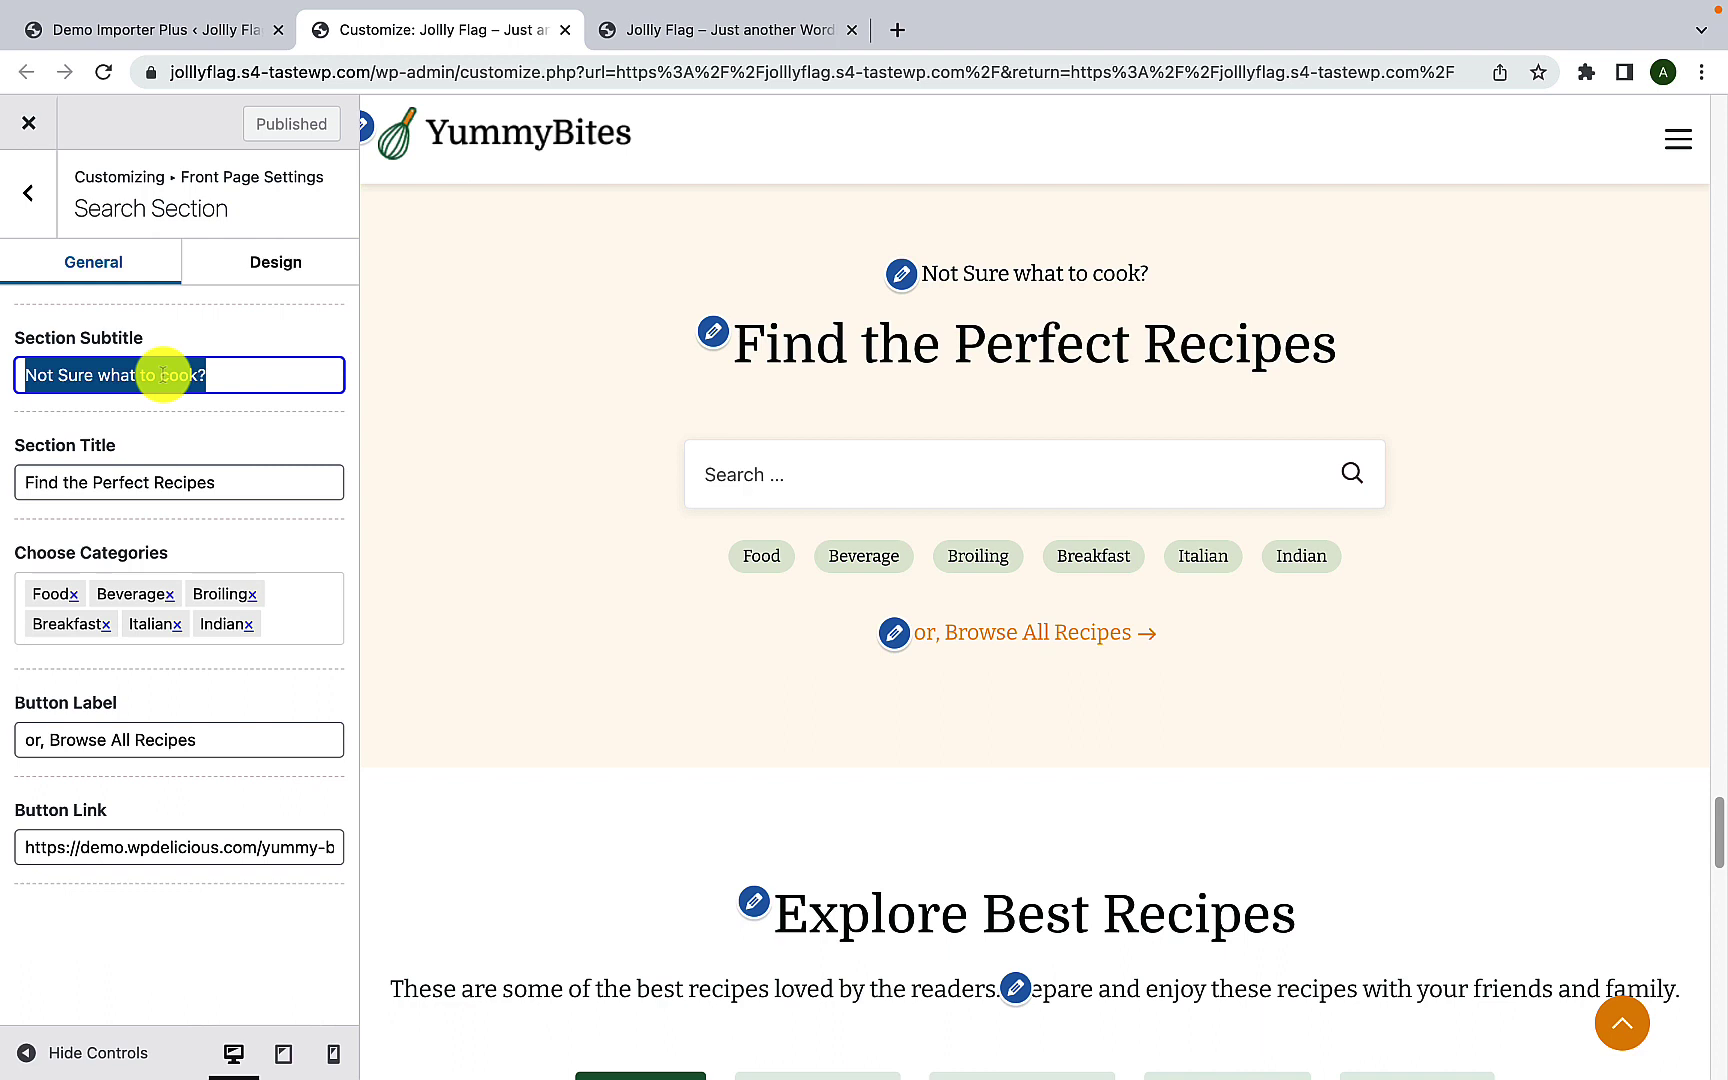
click(220, 375)
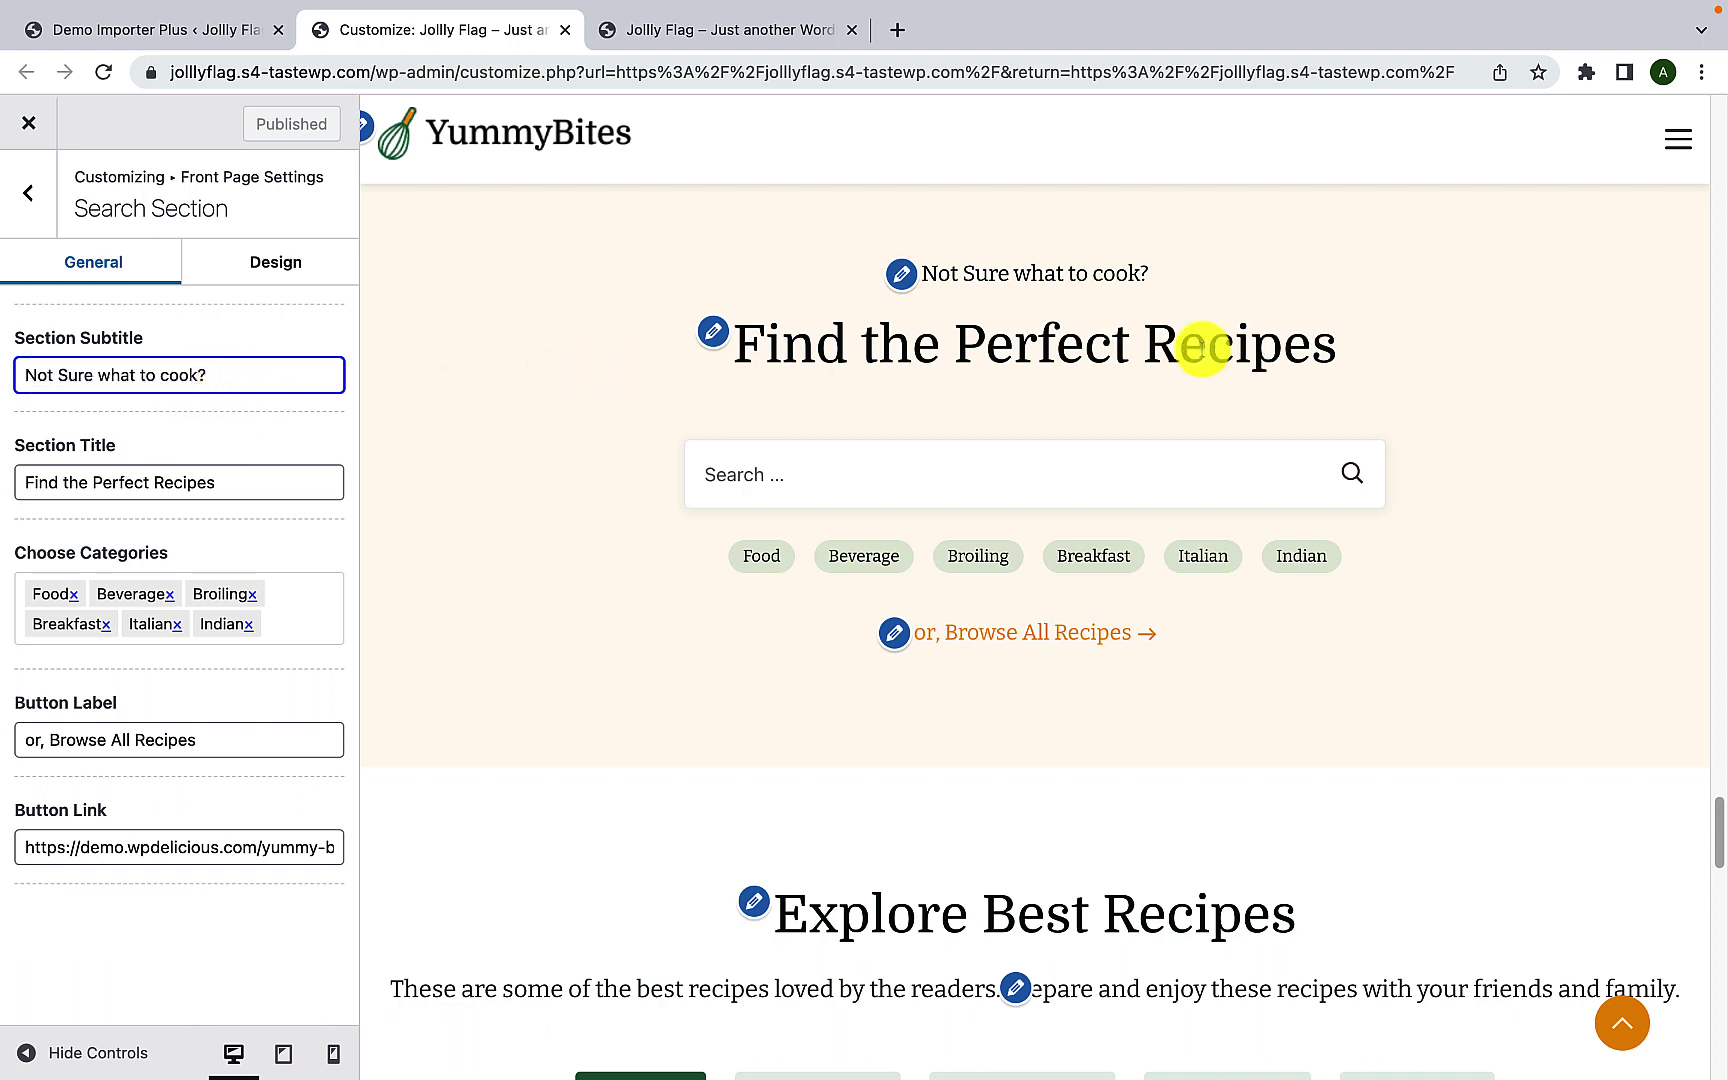
triple_click(247, 480)
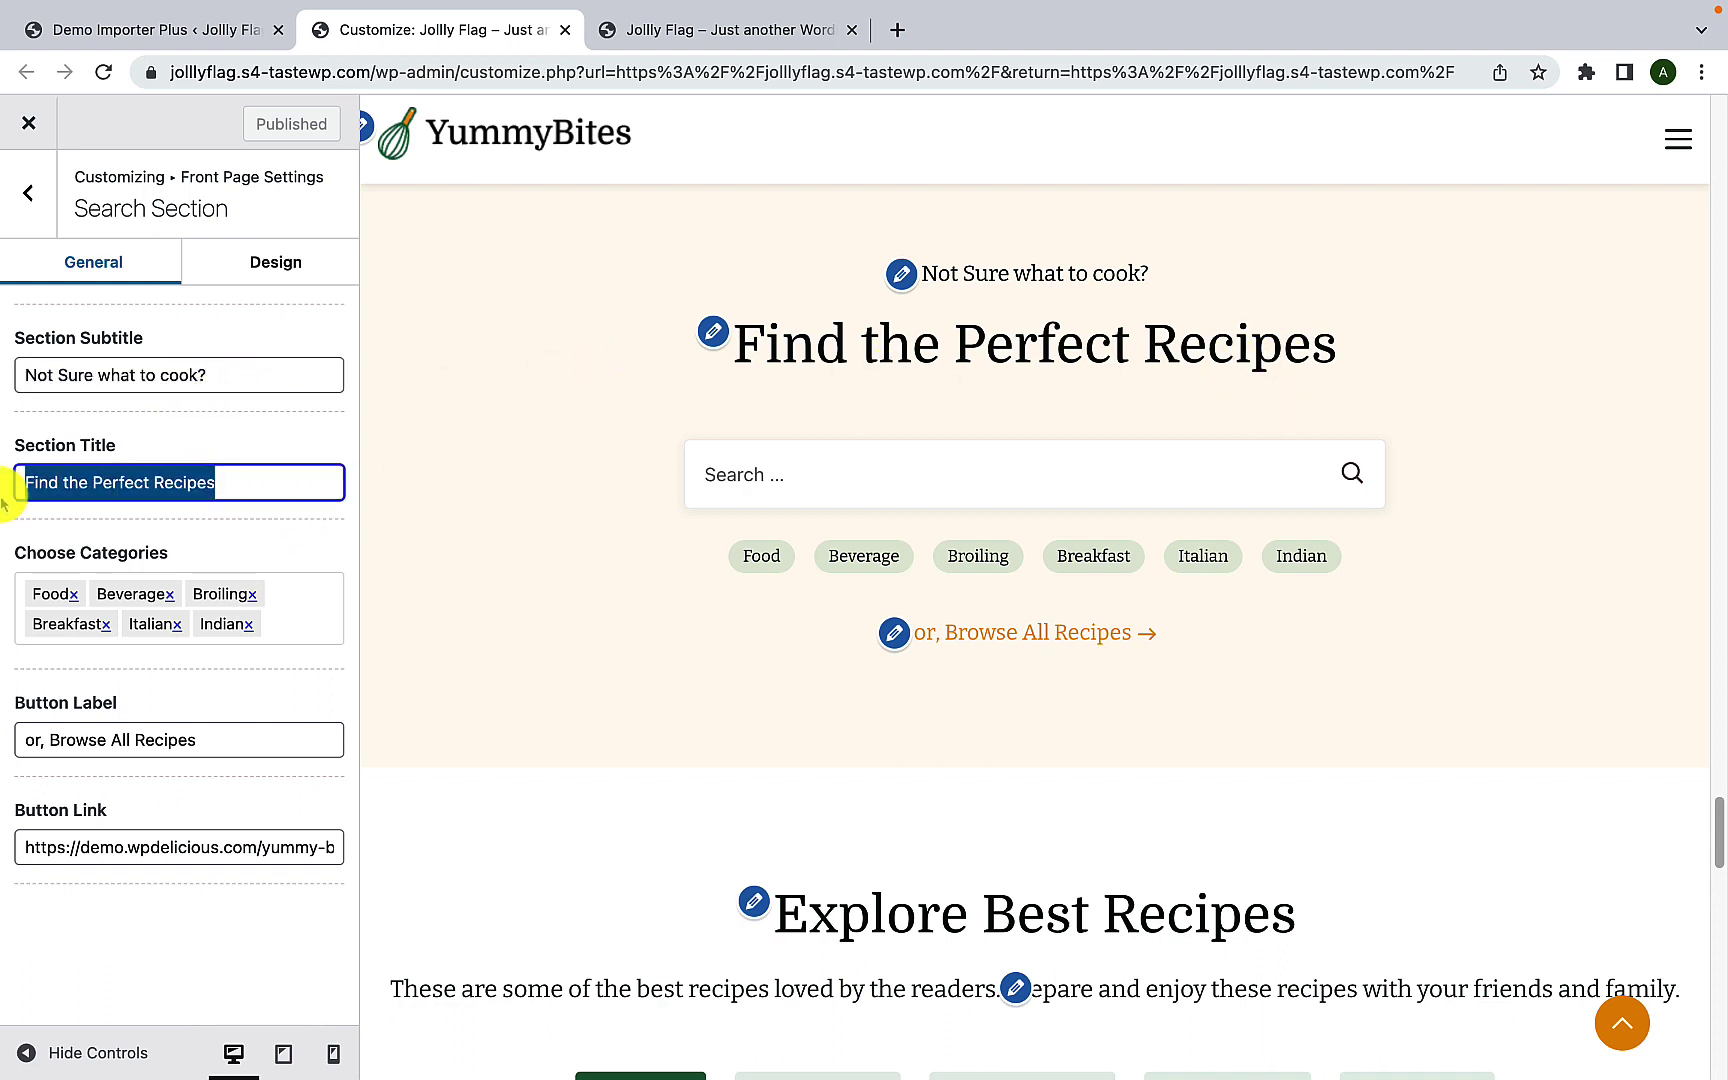
click(248, 482)
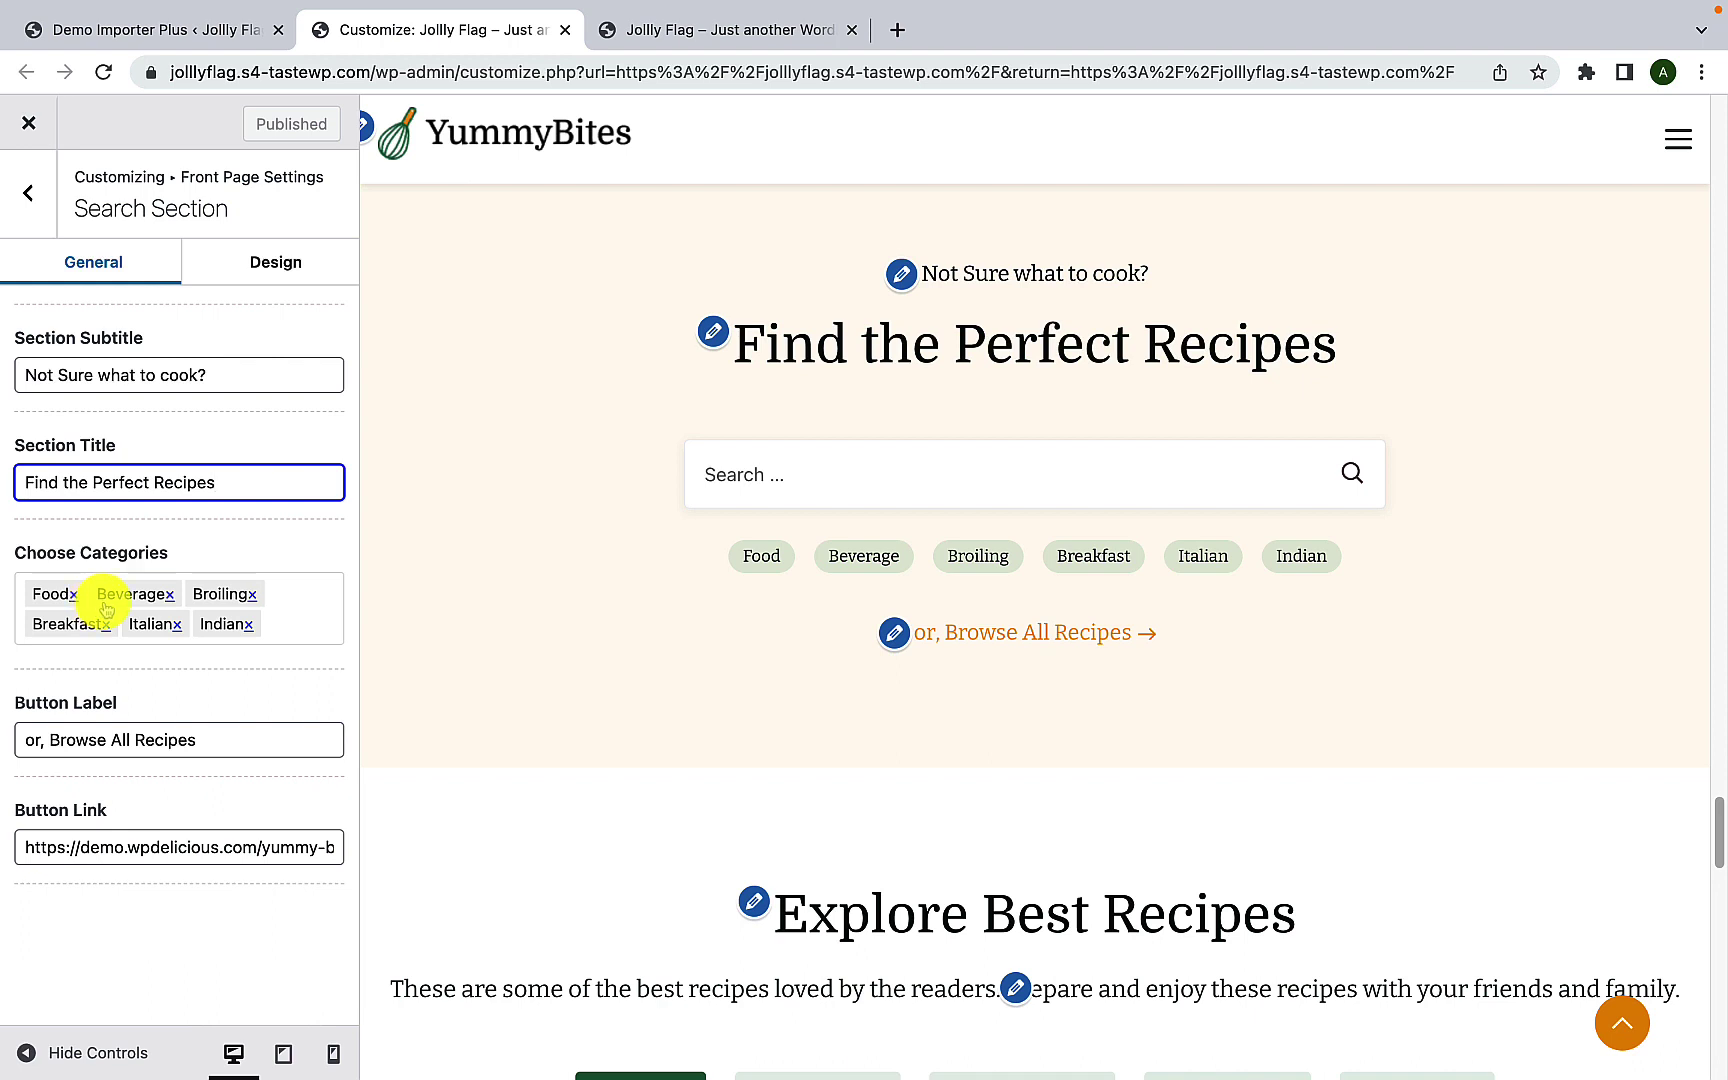
Step: Remove the Indian, Italian, Breakfast, Broiling, Beverage and Food categories from the Search Section and check the preview
click(250, 624)
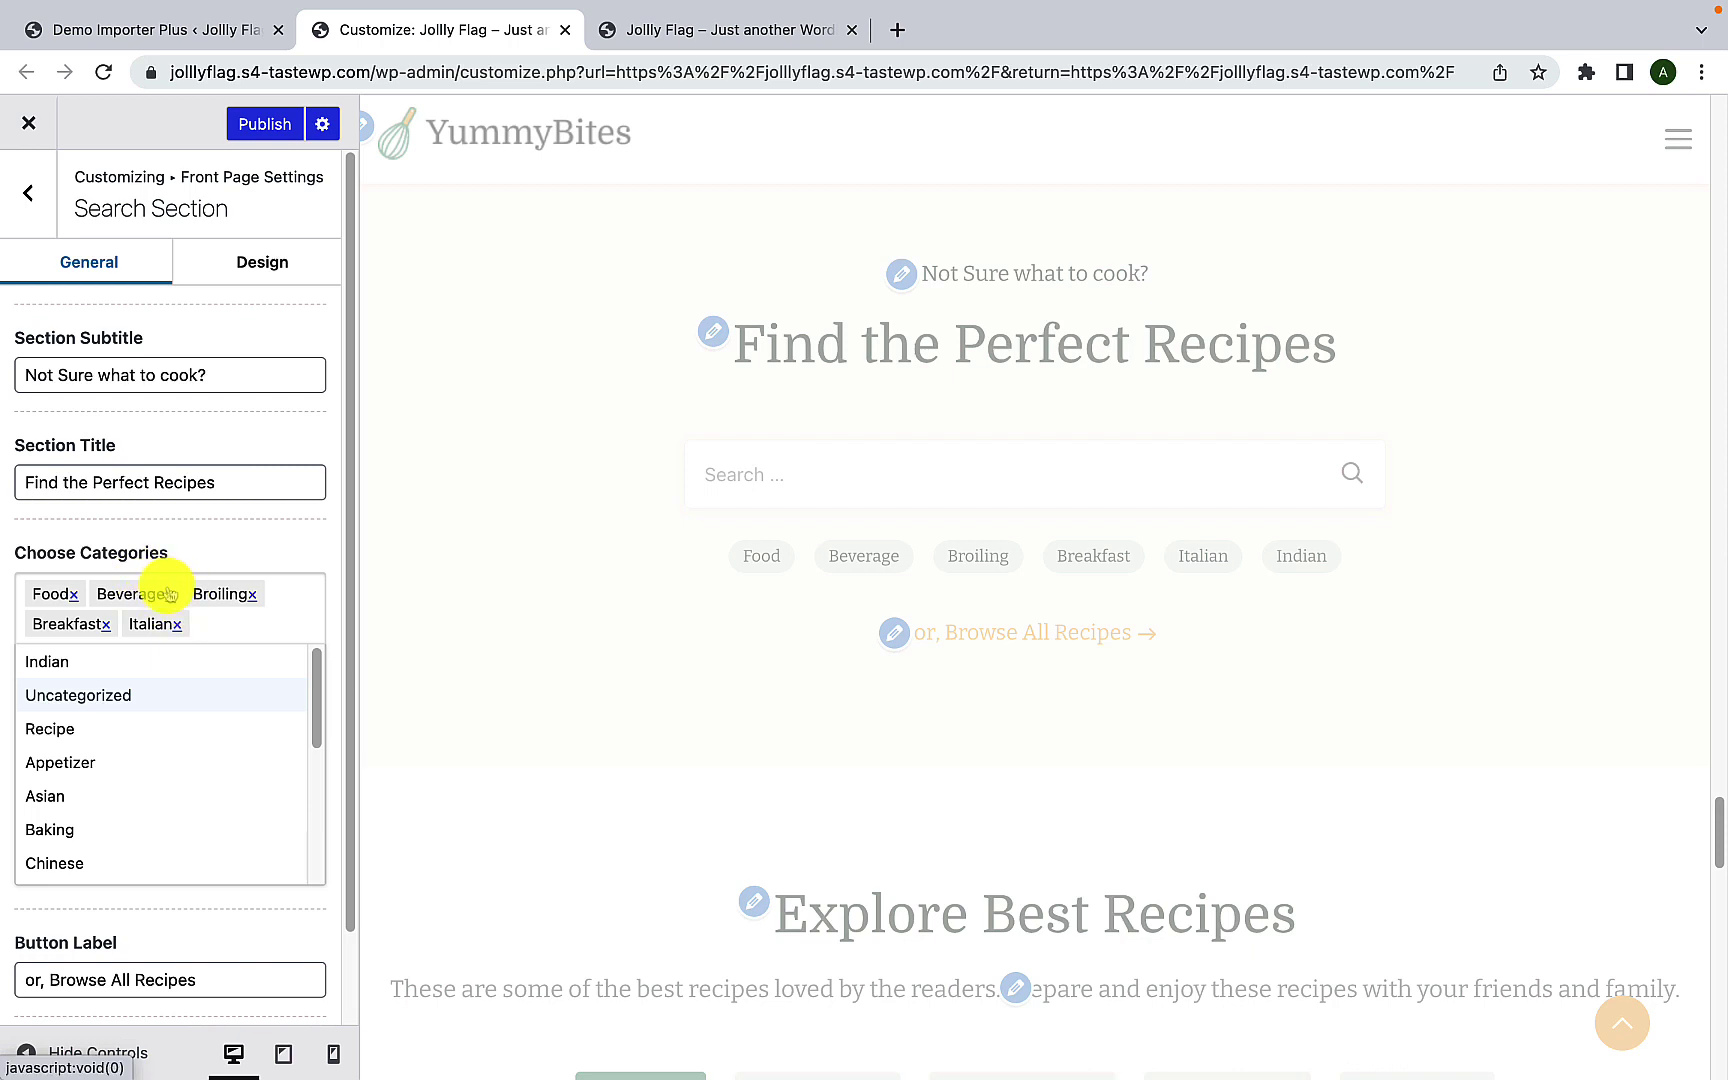
click(175, 624)
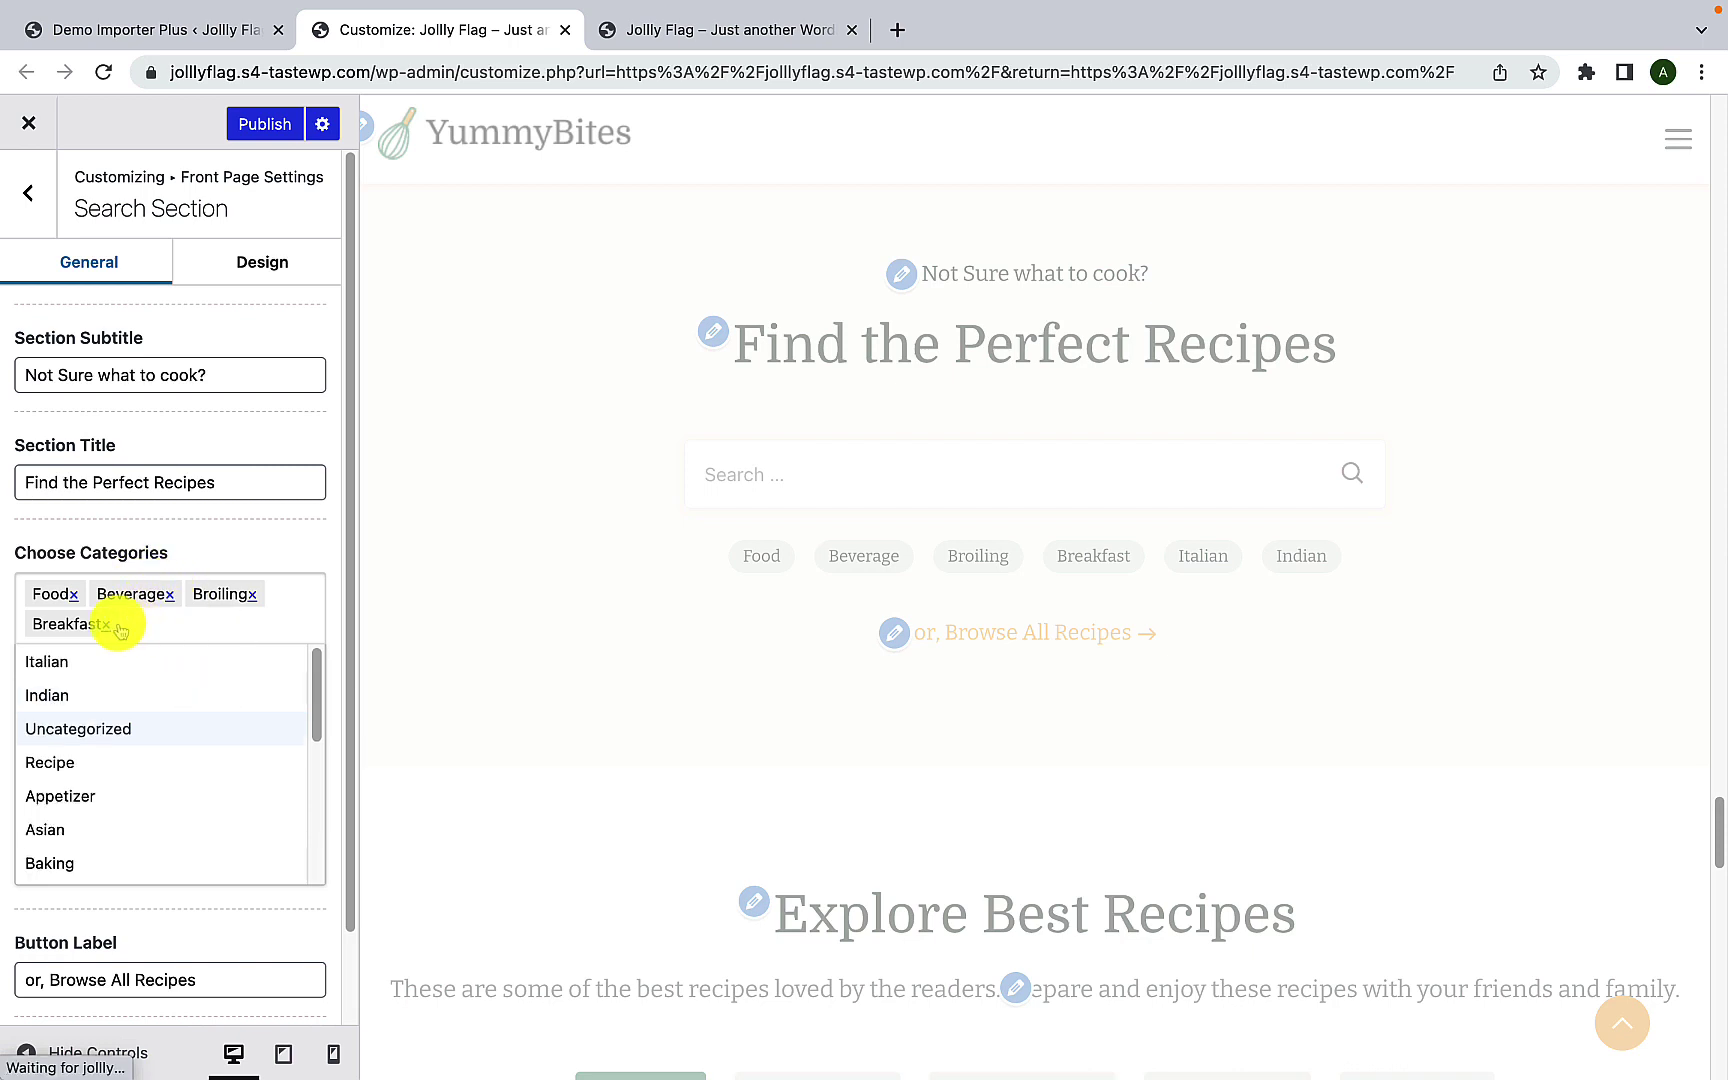
click(106, 624)
click(251, 596)
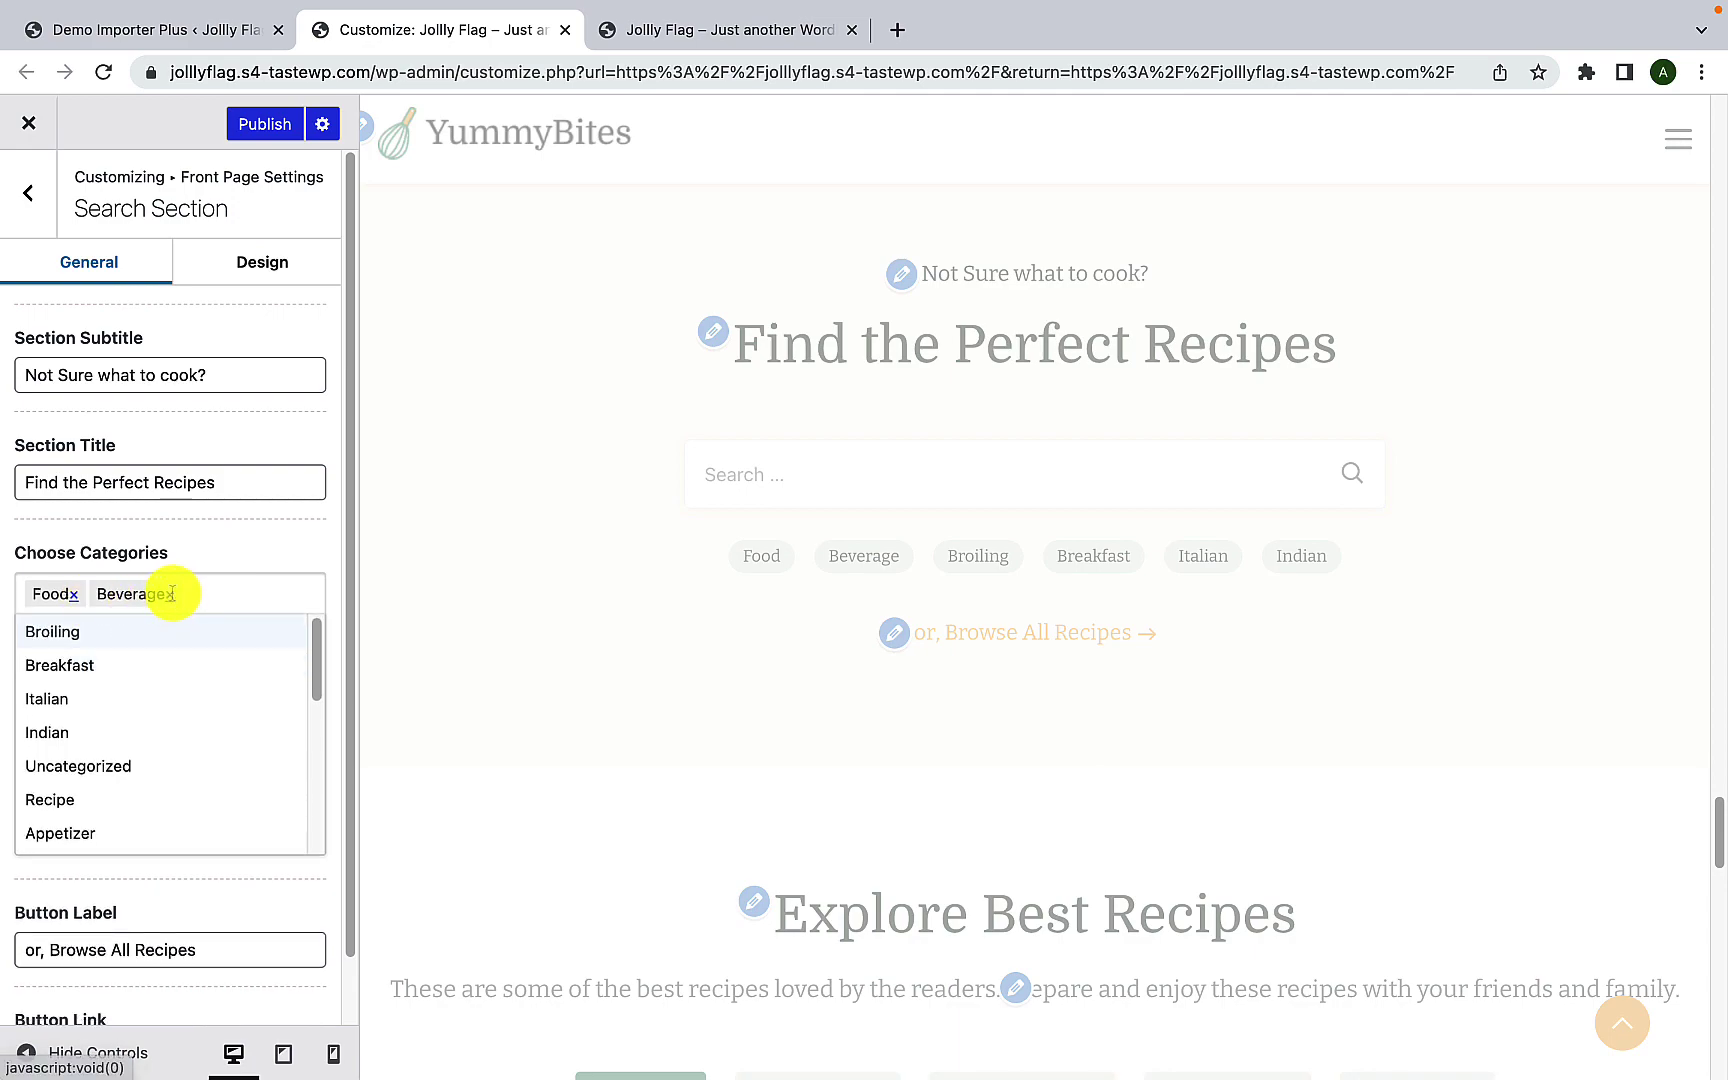
click(171, 596)
click(74, 596)
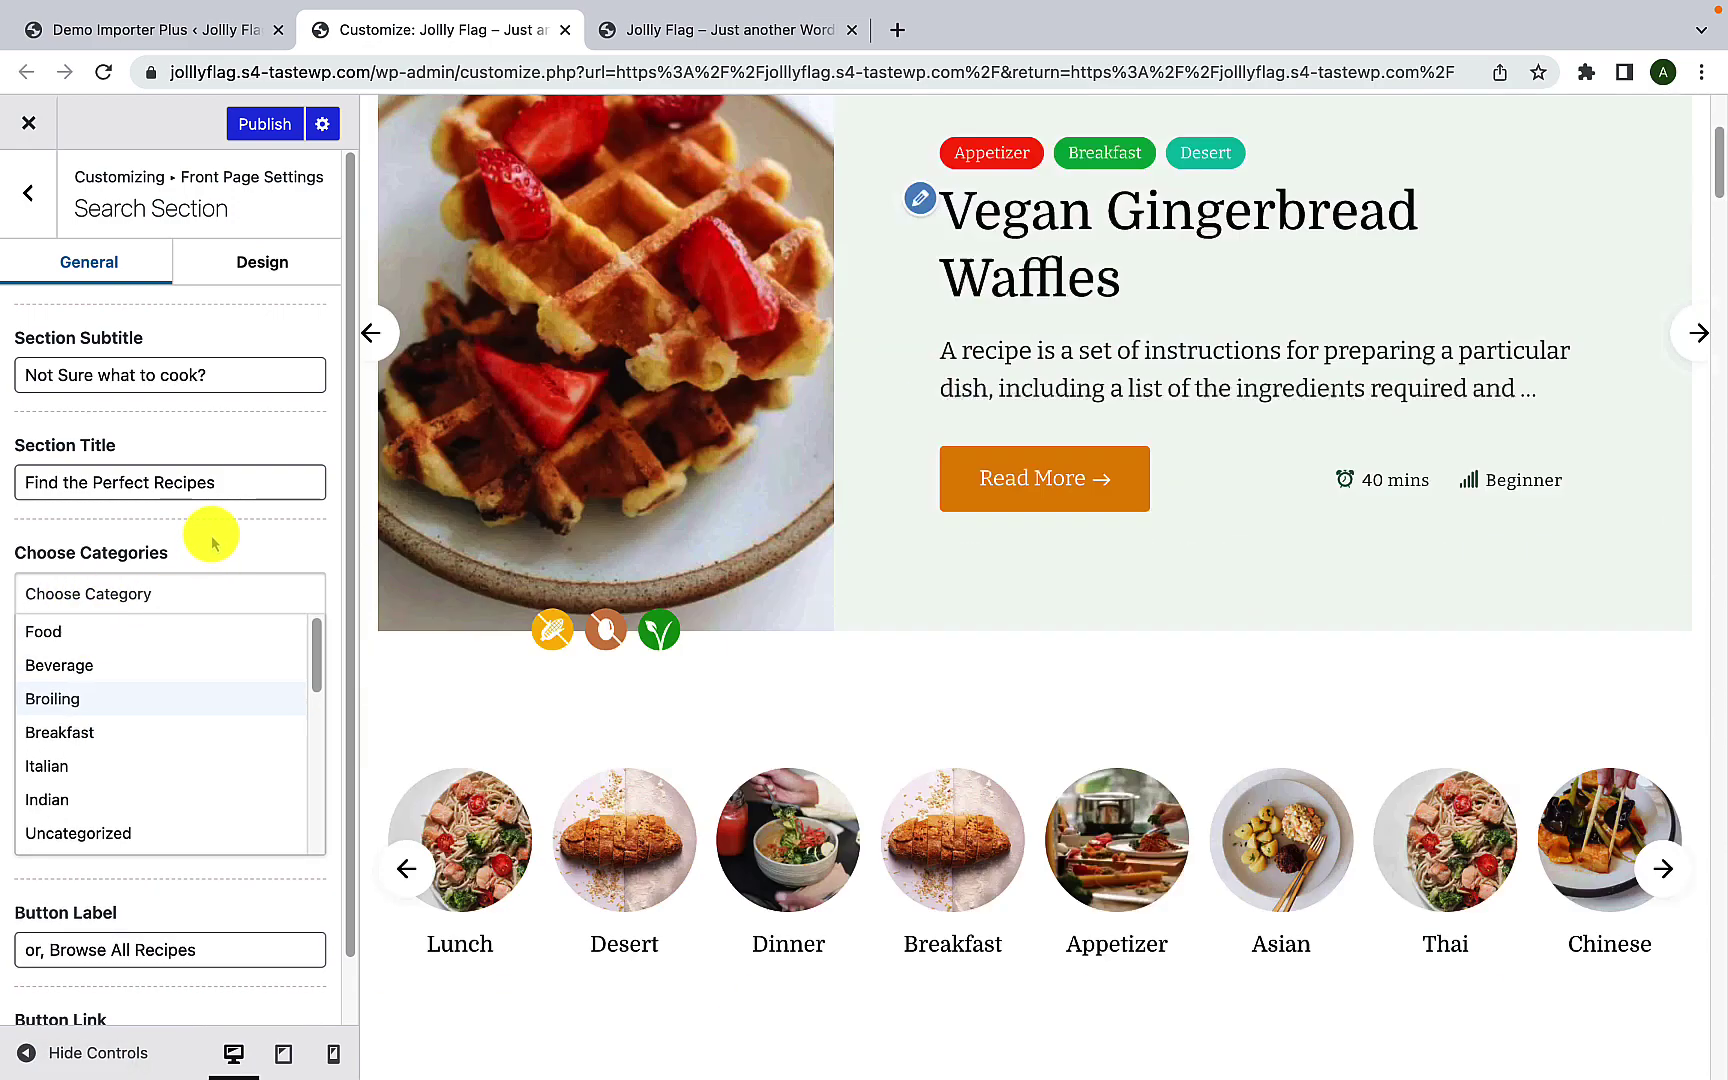
click(212, 532)
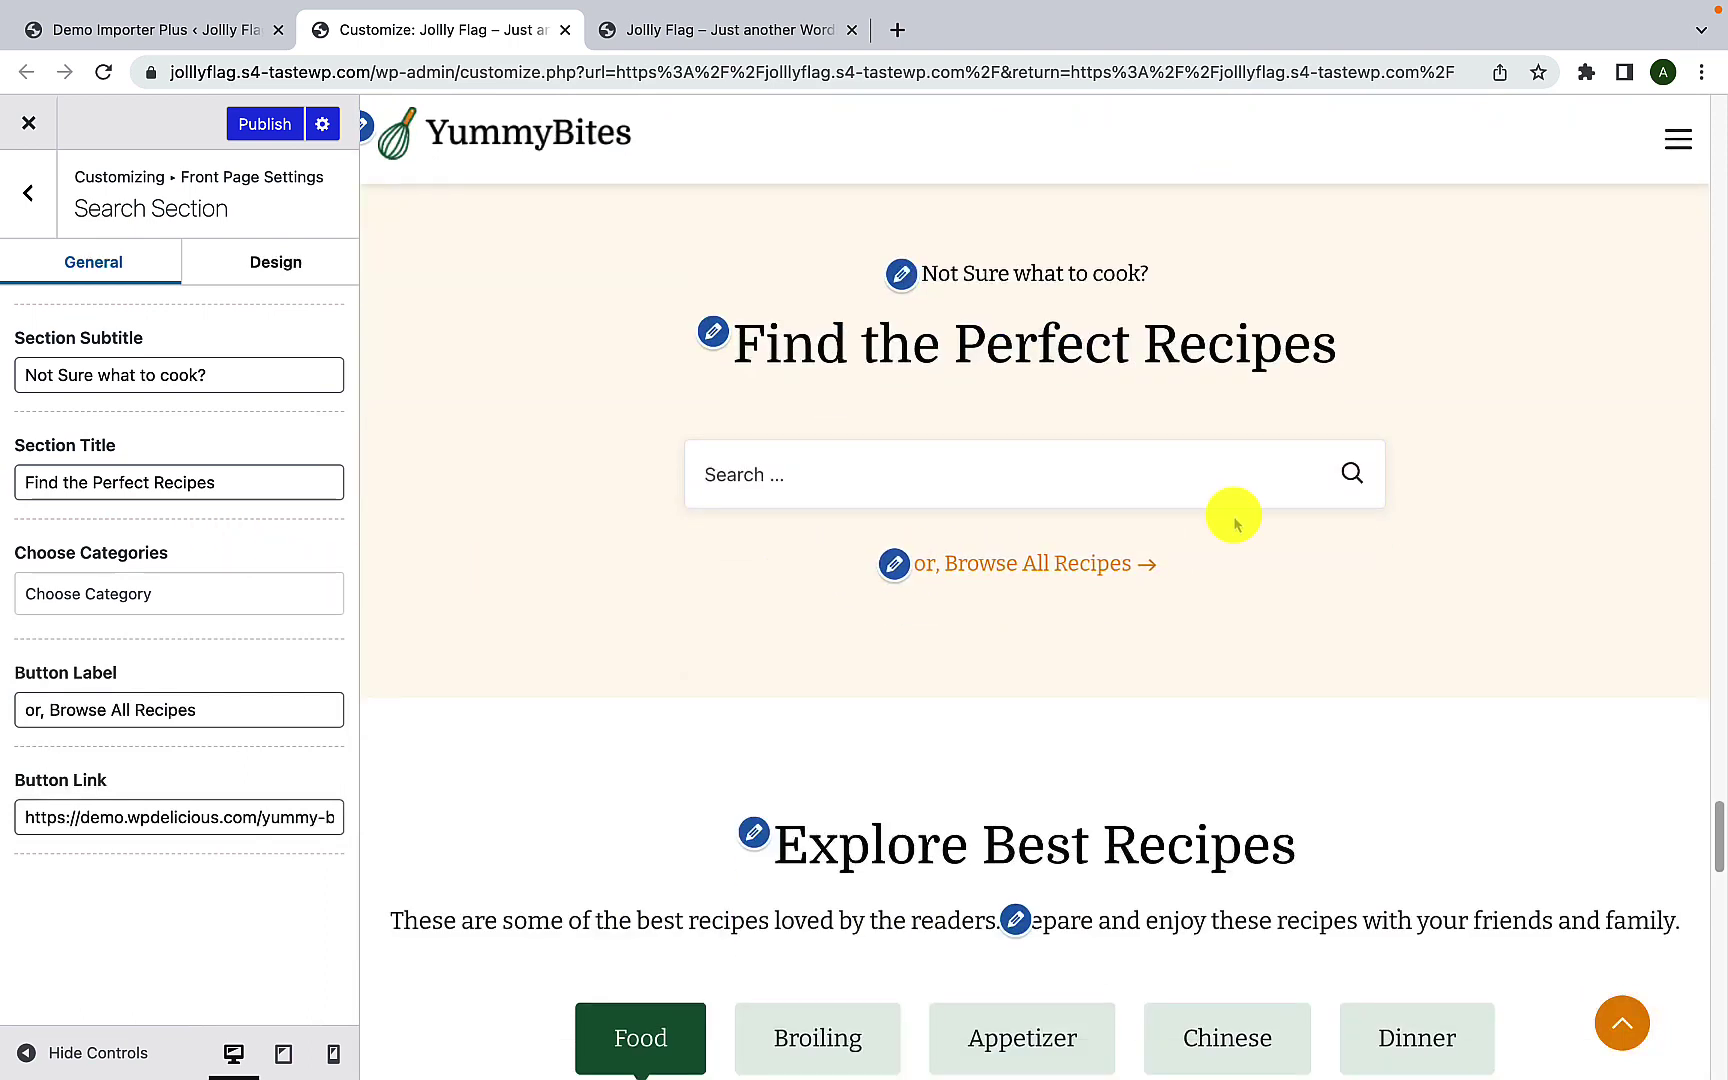
Step: Add the Beverage, Indian, Mexican and Sauteing categories to the Search Section
click(141, 598)
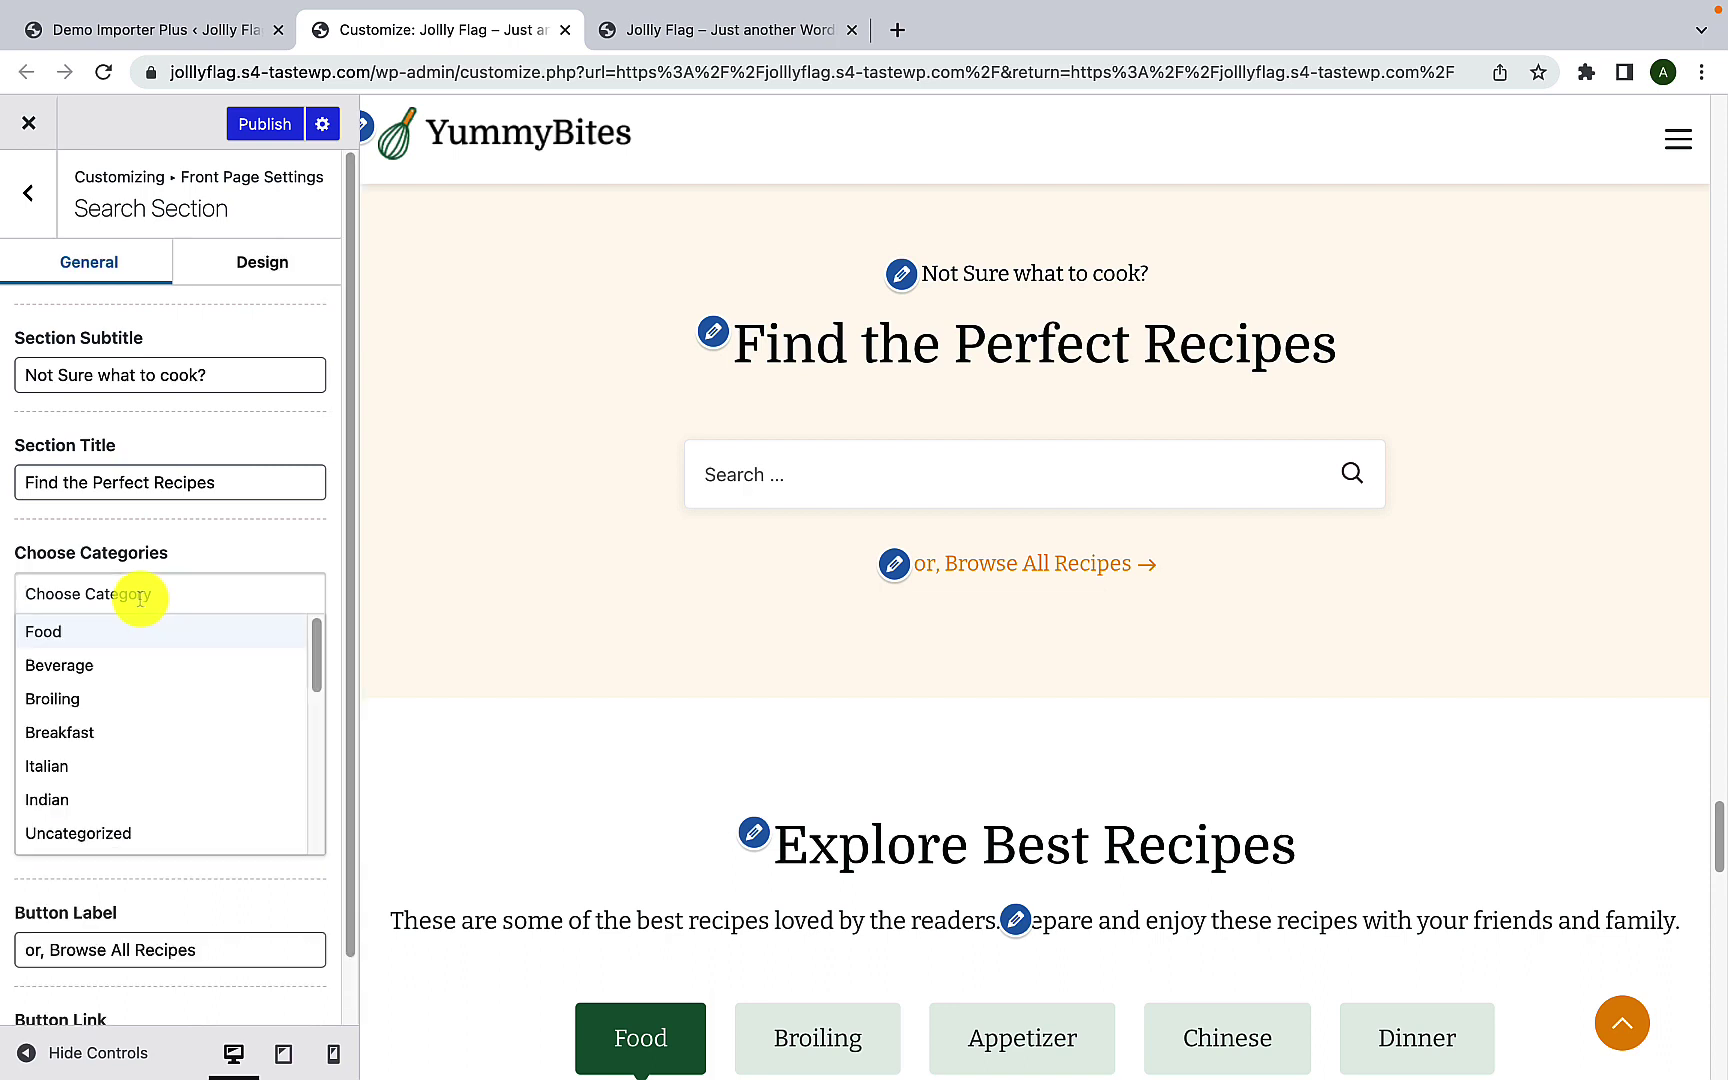
scroll(131, 744, down, 5)
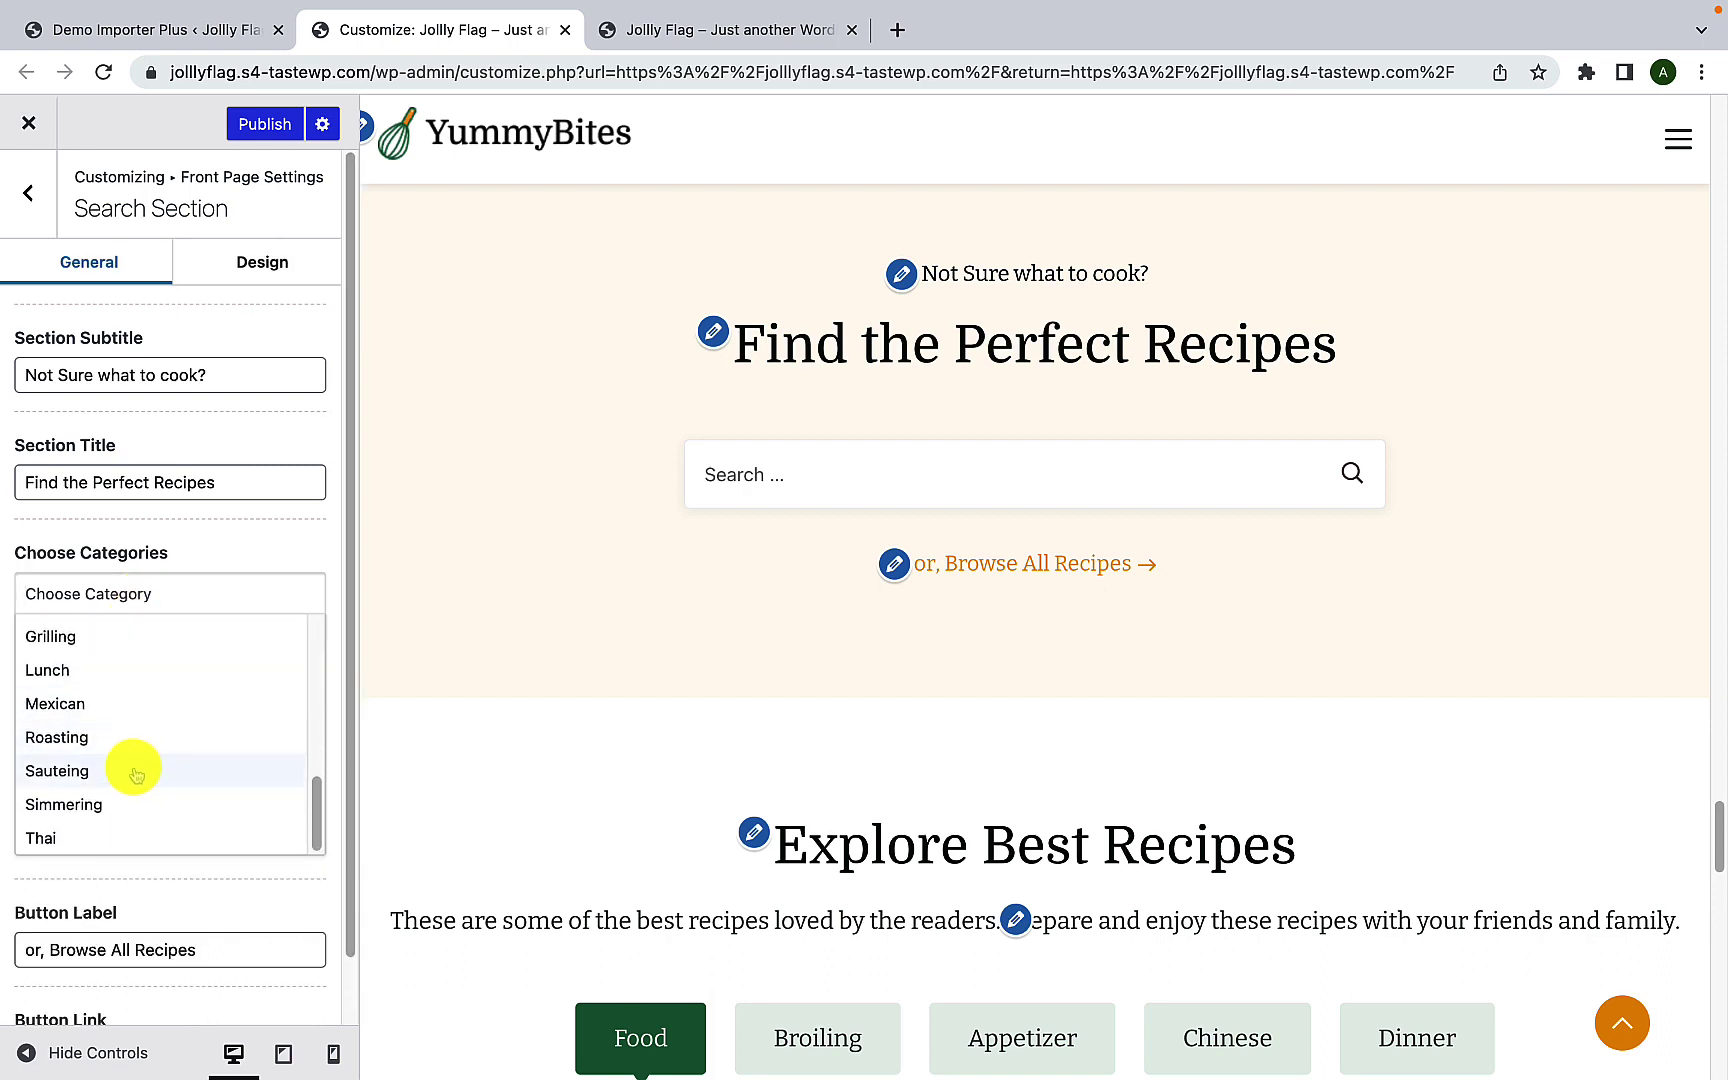
scroll(131, 790, up, 5)
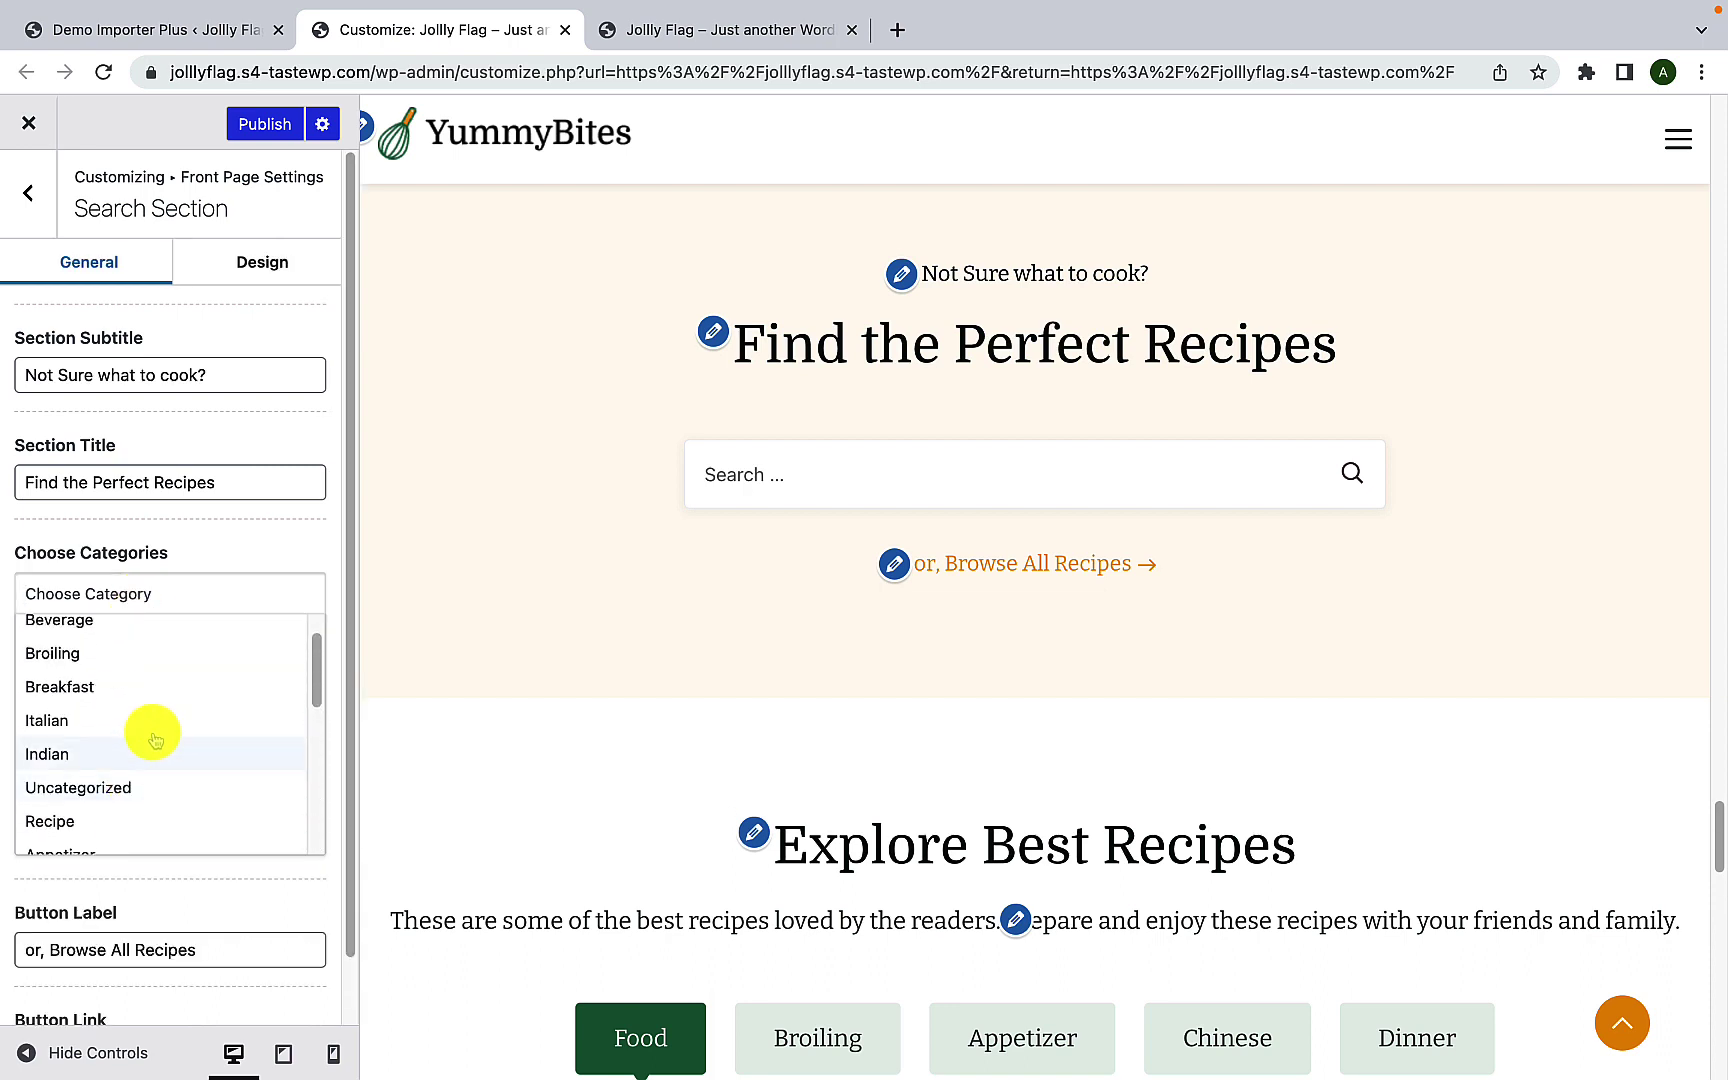
scroll(90, 684, up, 1)
click(95, 671)
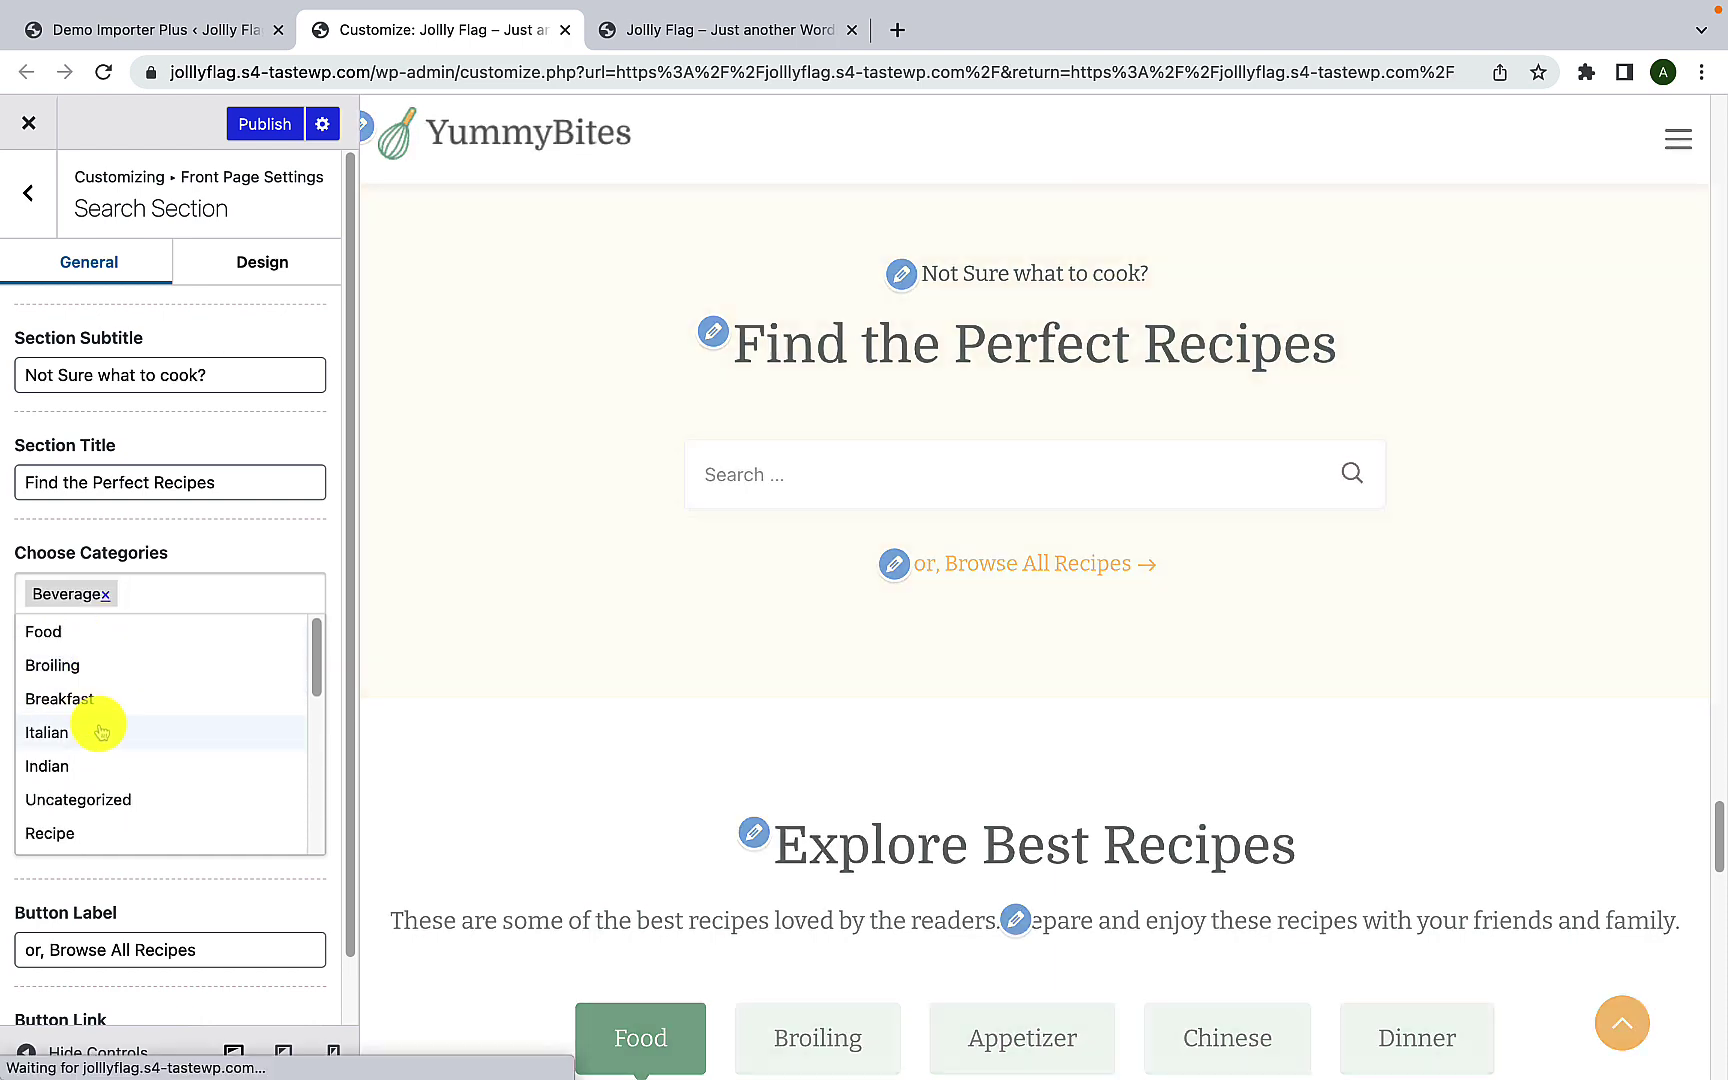
scroll(108, 729, down, 1)
click(114, 726)
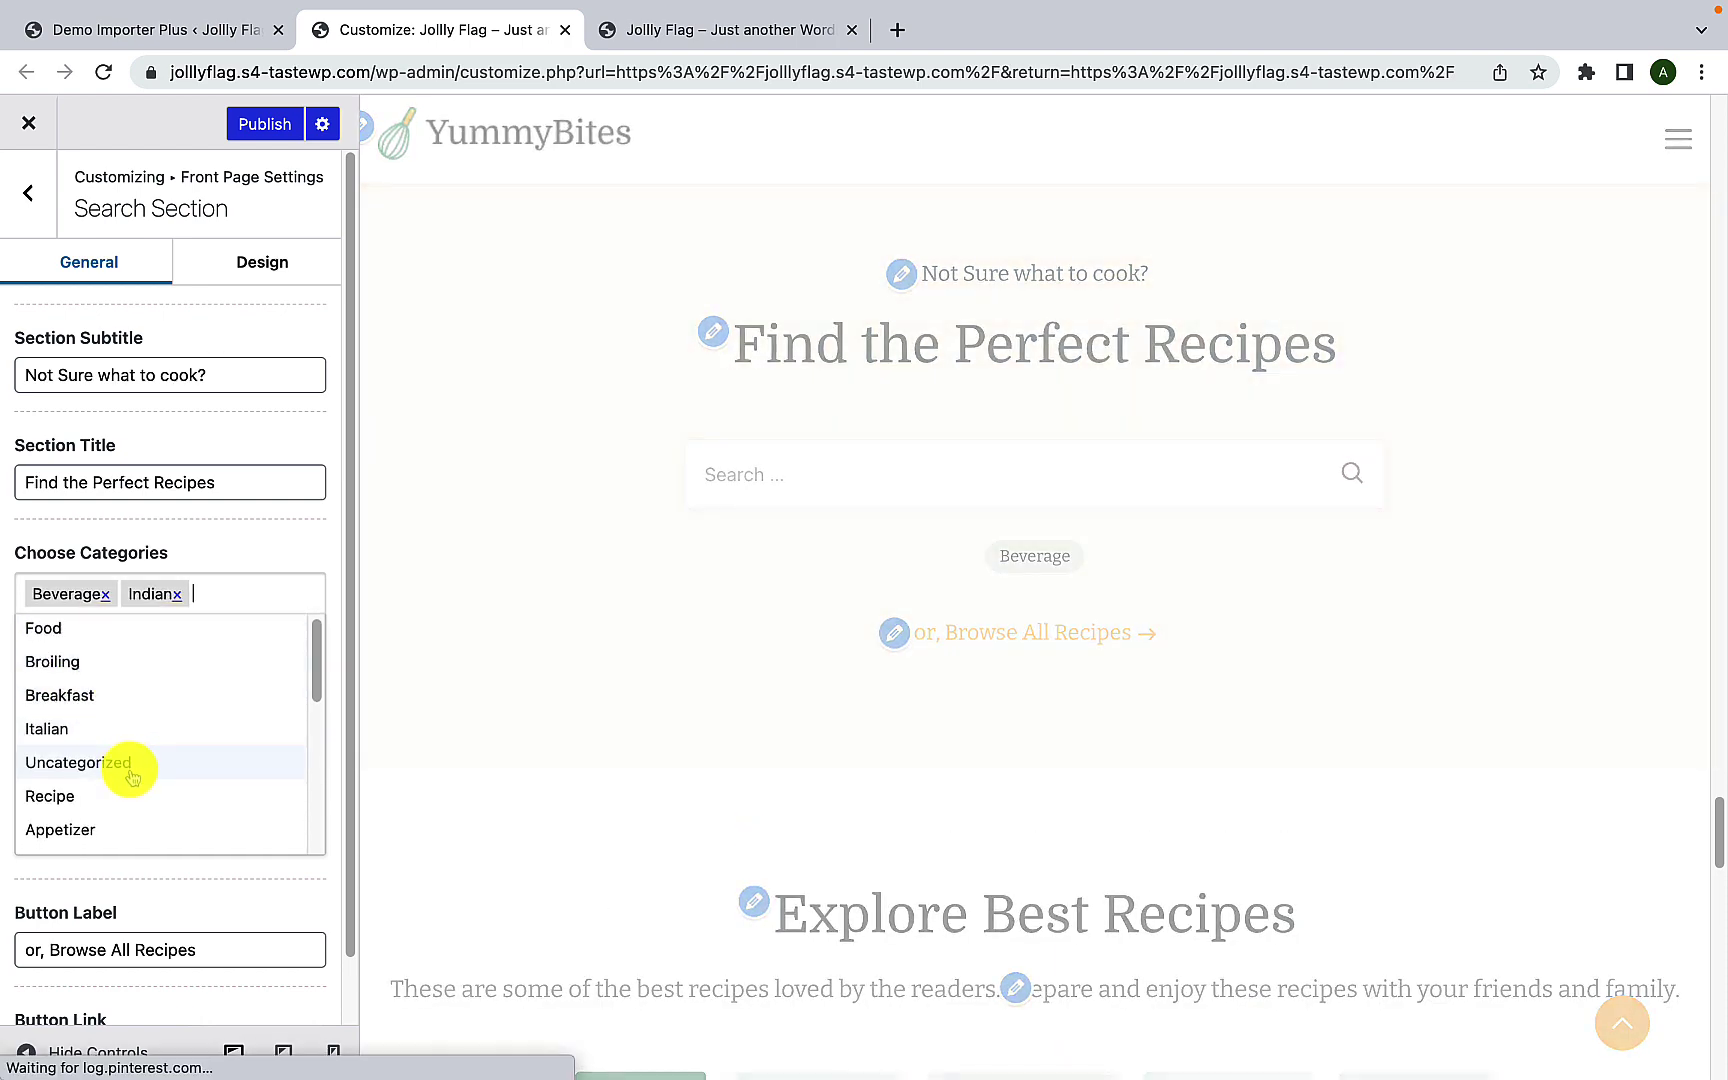
scroll(127, 760, down, 3)
click(127, 757)
scroll(130, 790, down, 3)
click(135, 771)
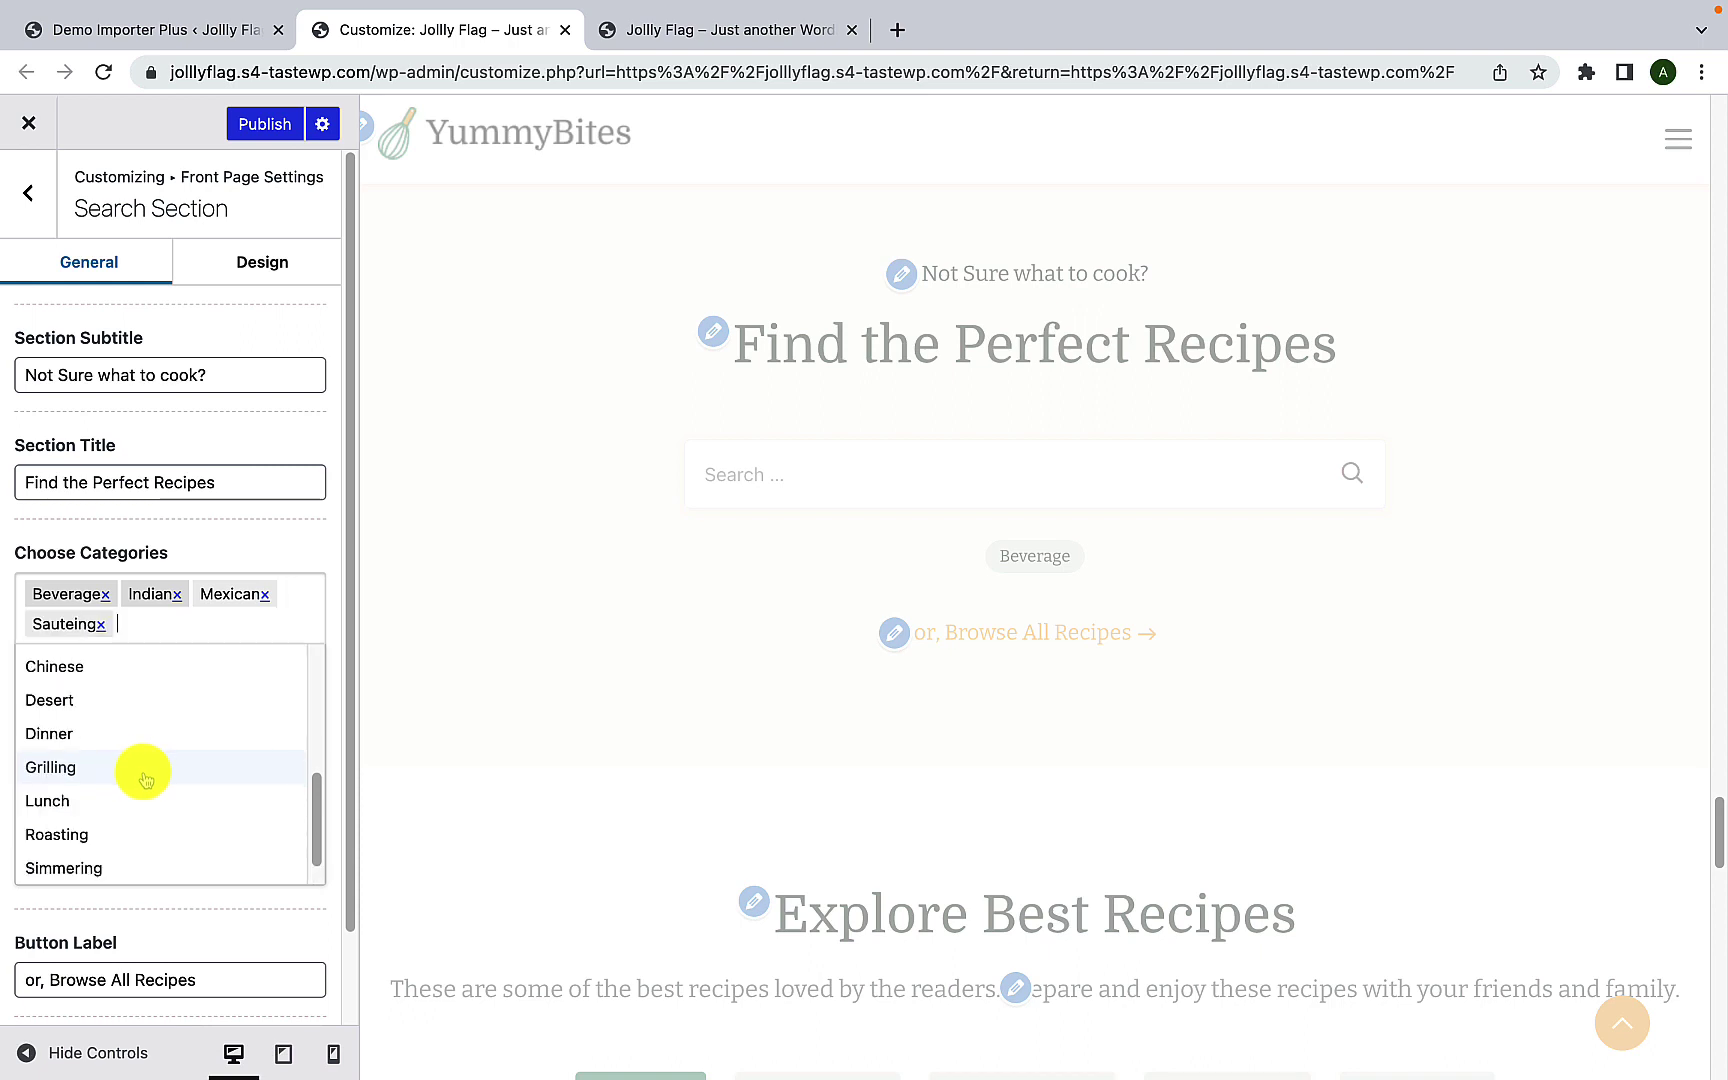
Step: Add the Simmering, Lunch, Dinner and Desert categories to the Search Section and close the category list
scroll(118, 835, down, 1)
click(117, 838)
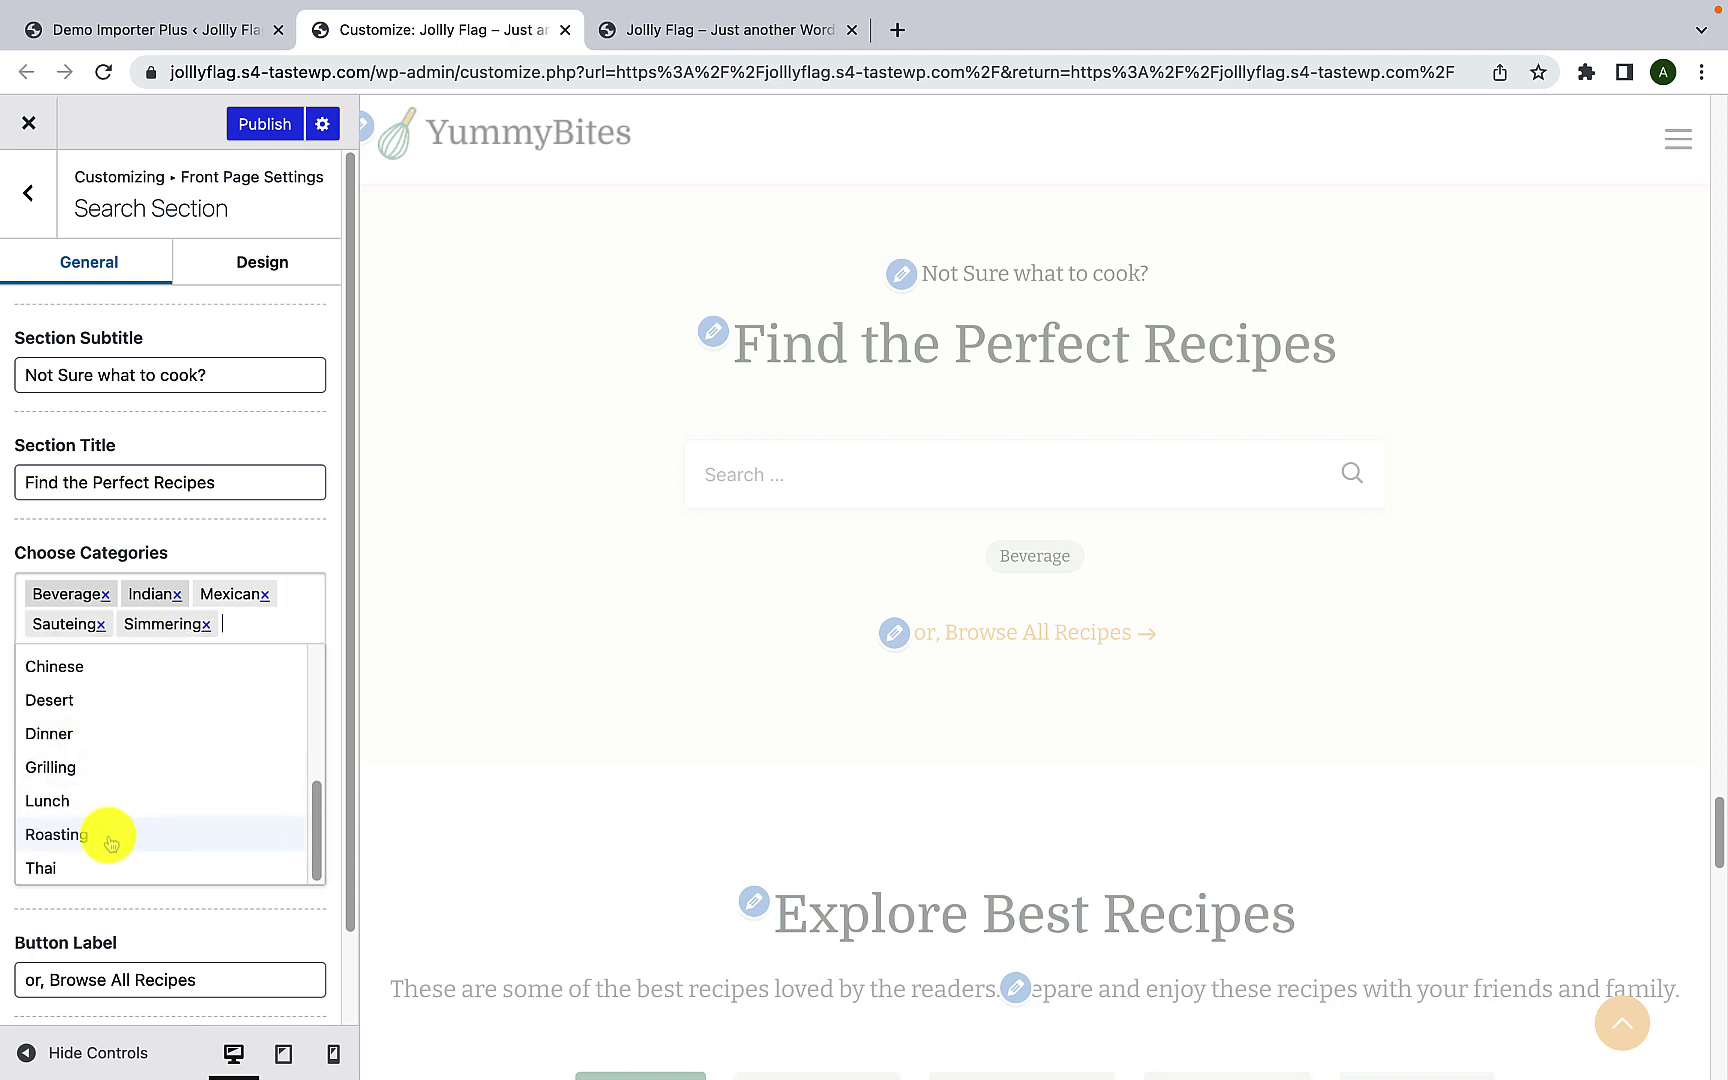
click(115, 803)
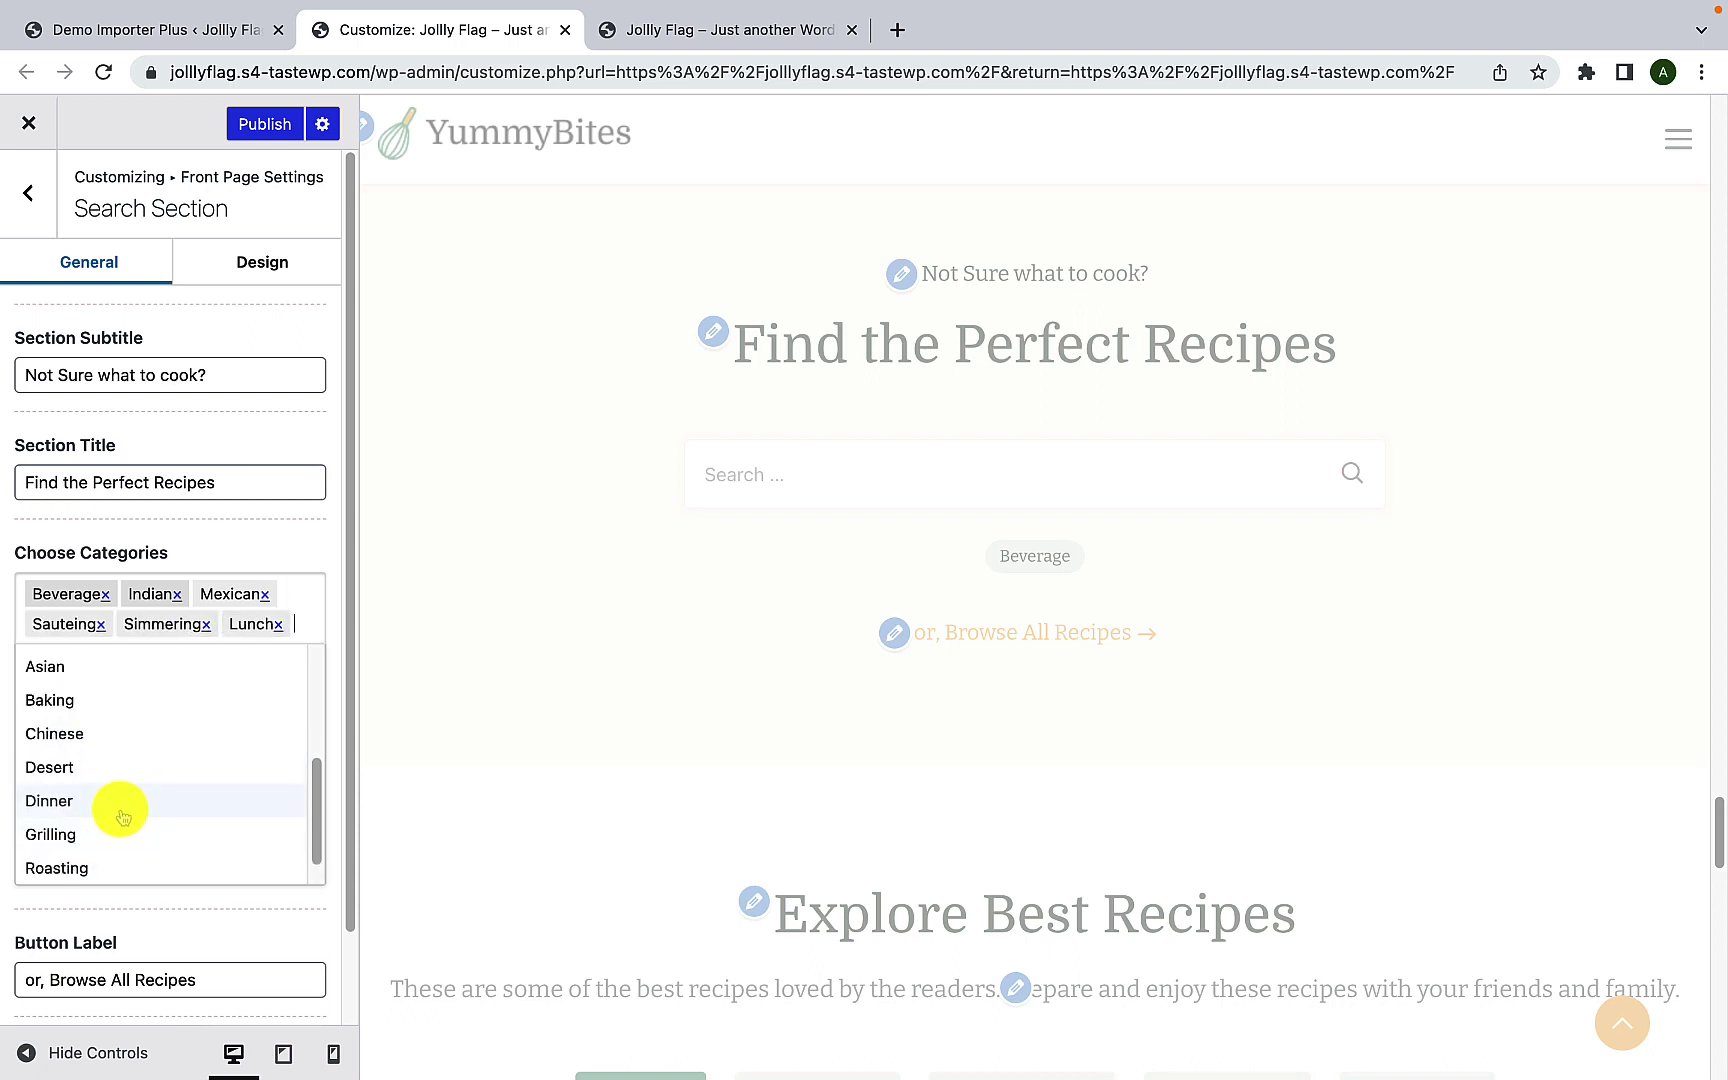
click(115, 800)
click(113, 864)
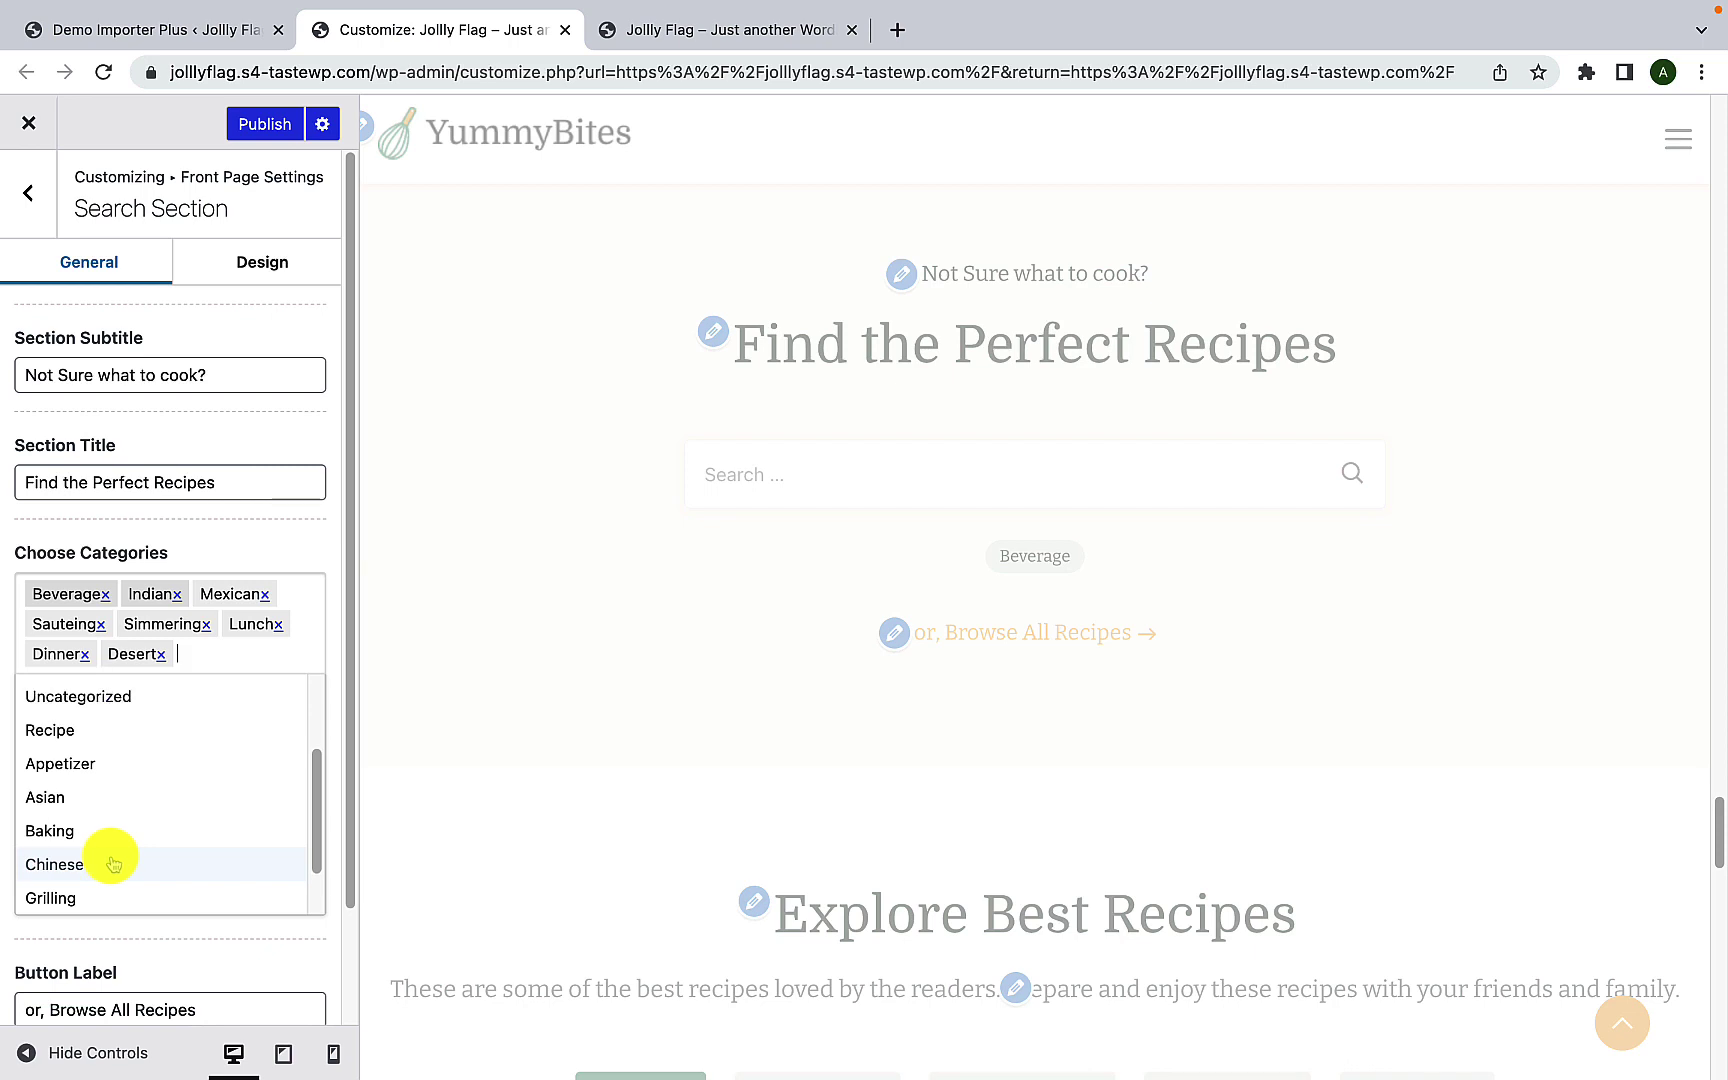
click(272, 525)
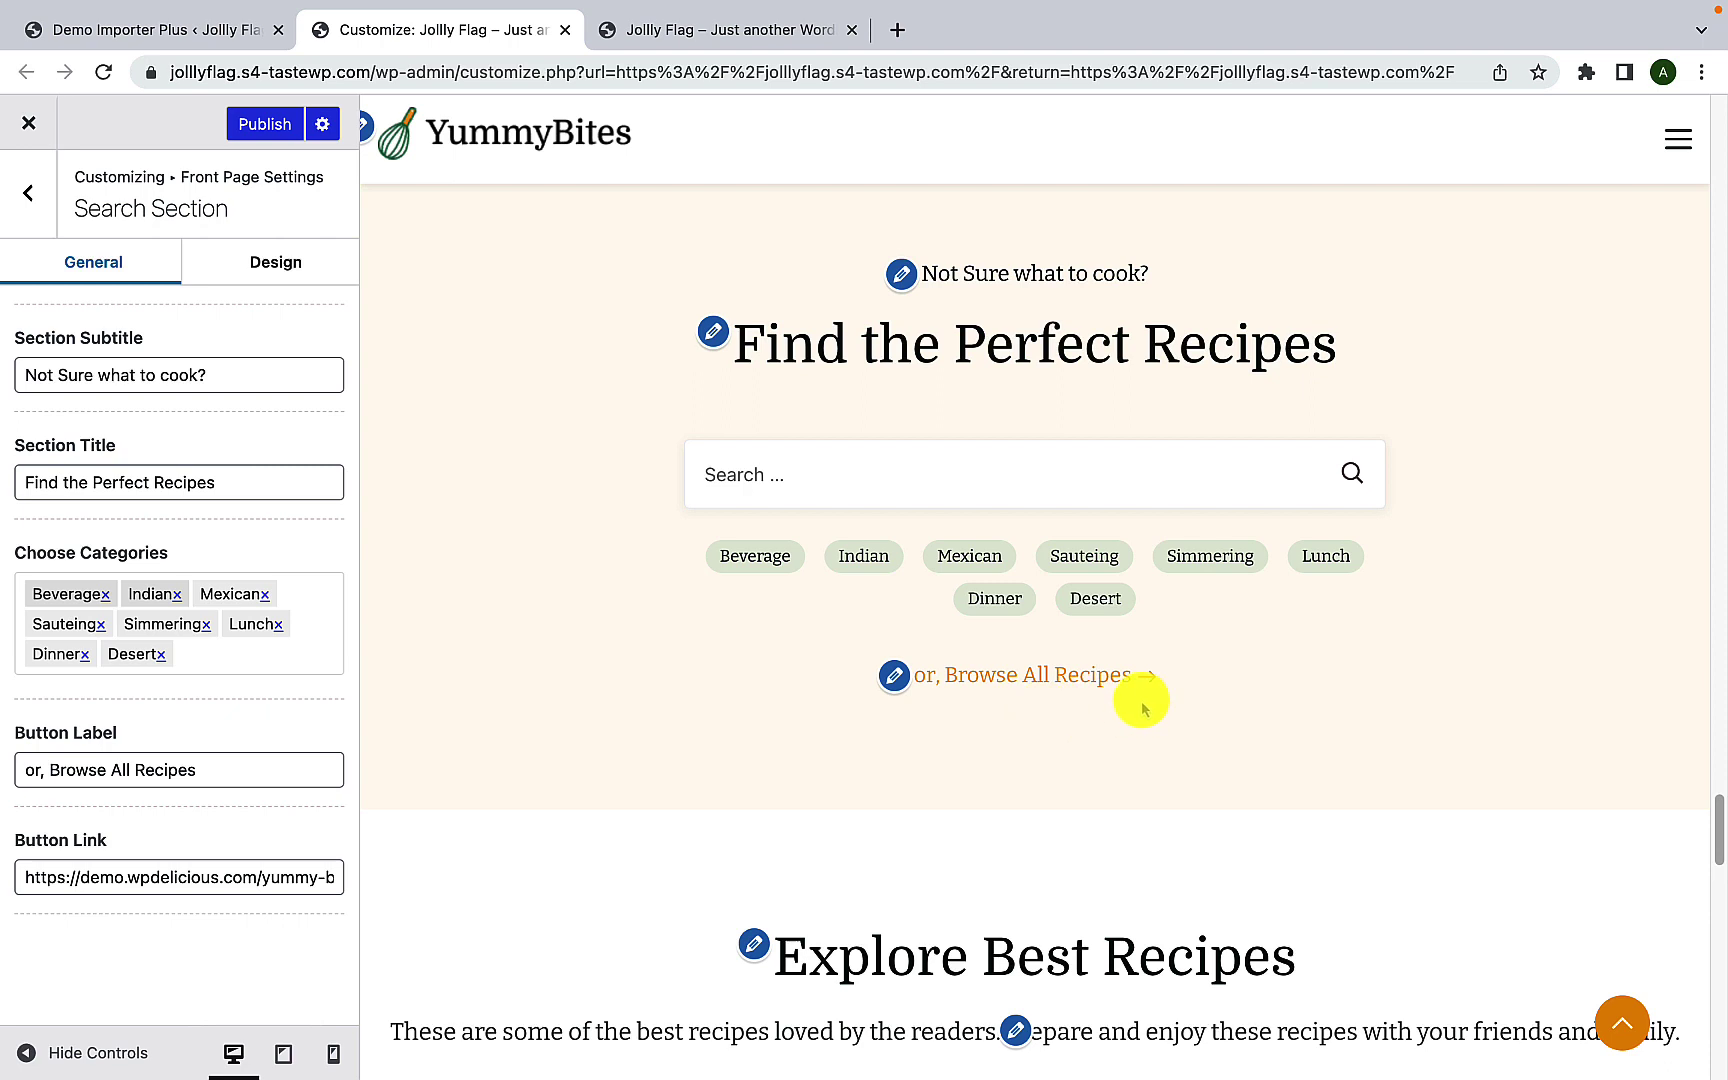
Step: Examine the Search Section's button label and button link and compare them with the browse link in the preview
drag(262, 778, 3, 789)
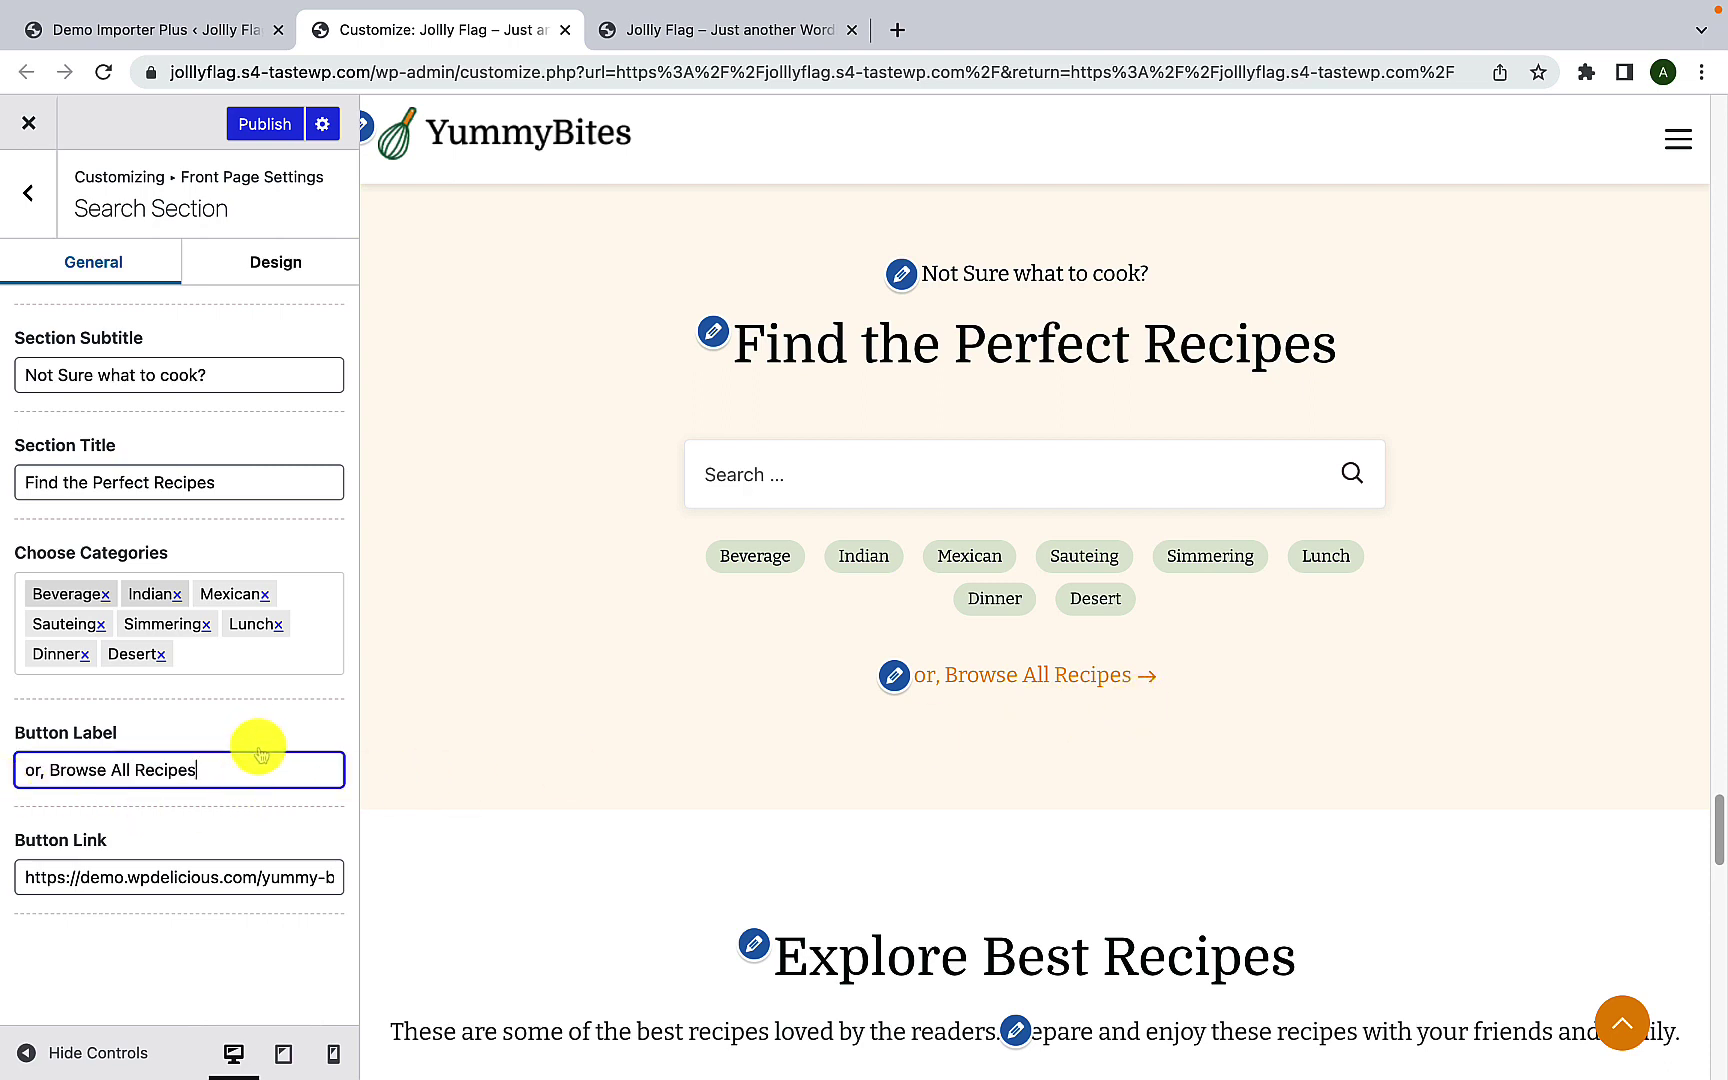
click(258, 706)
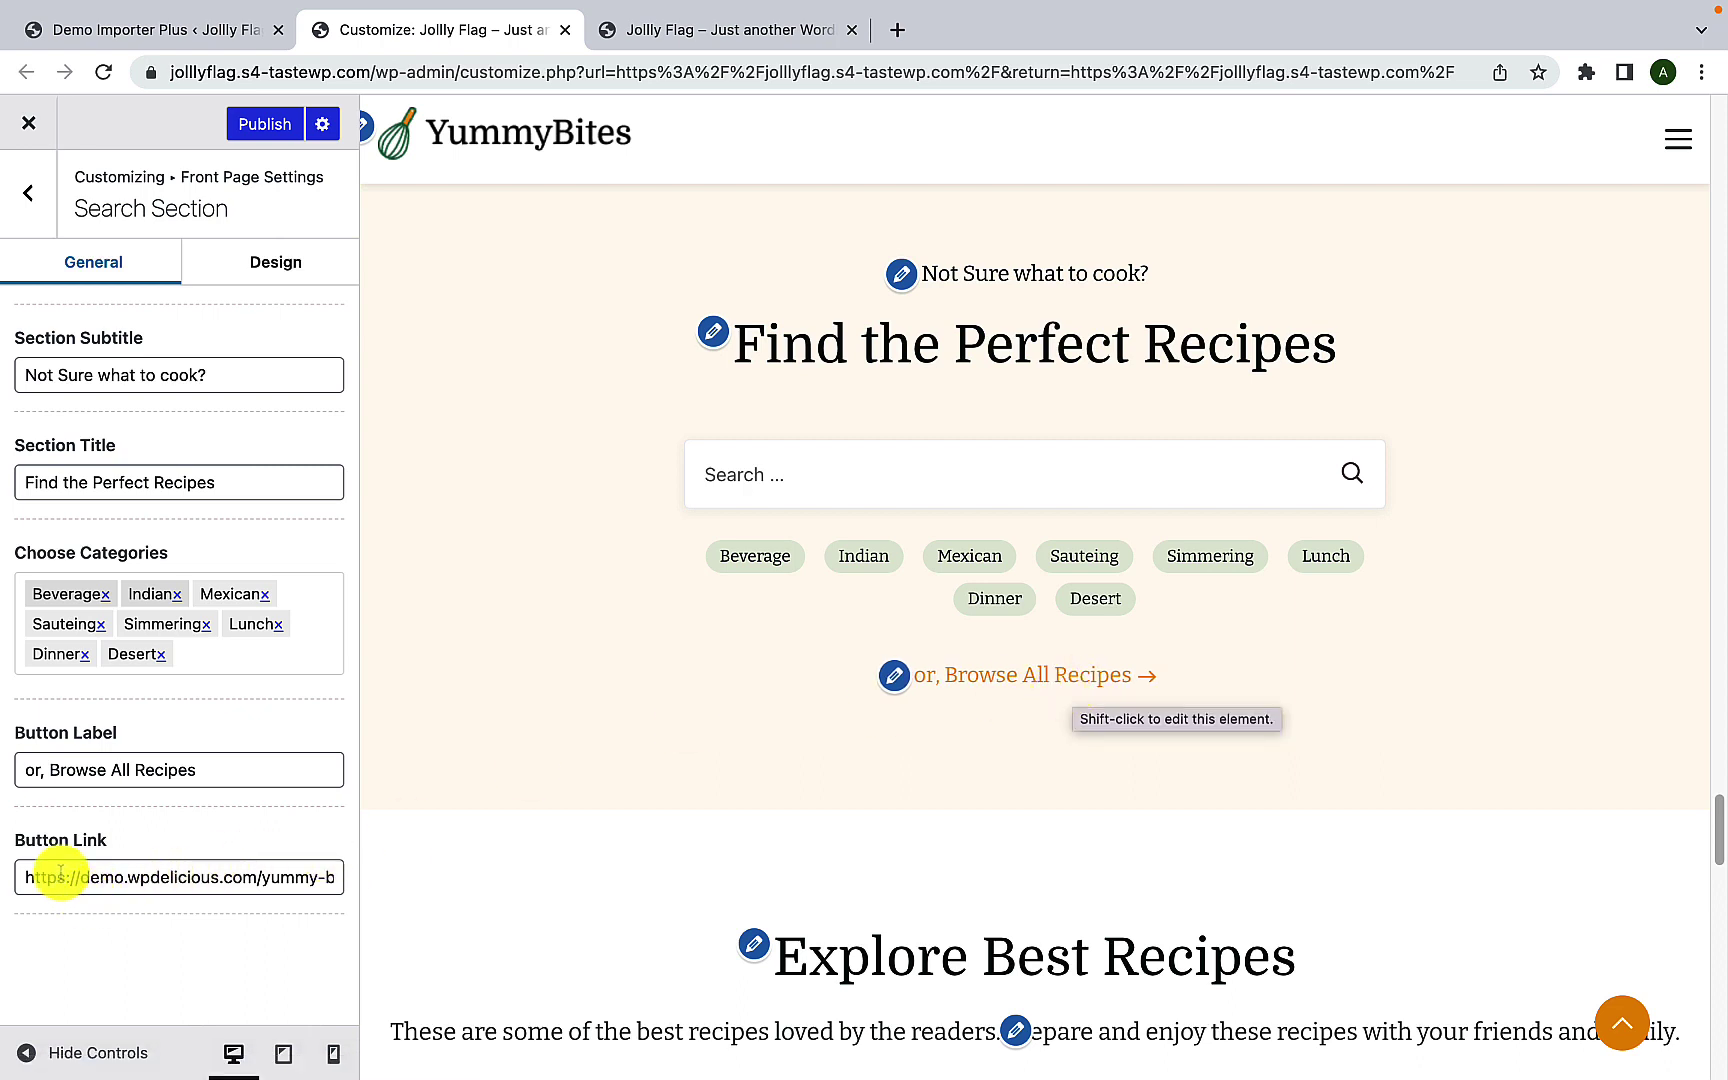
triple_click(20, 876)
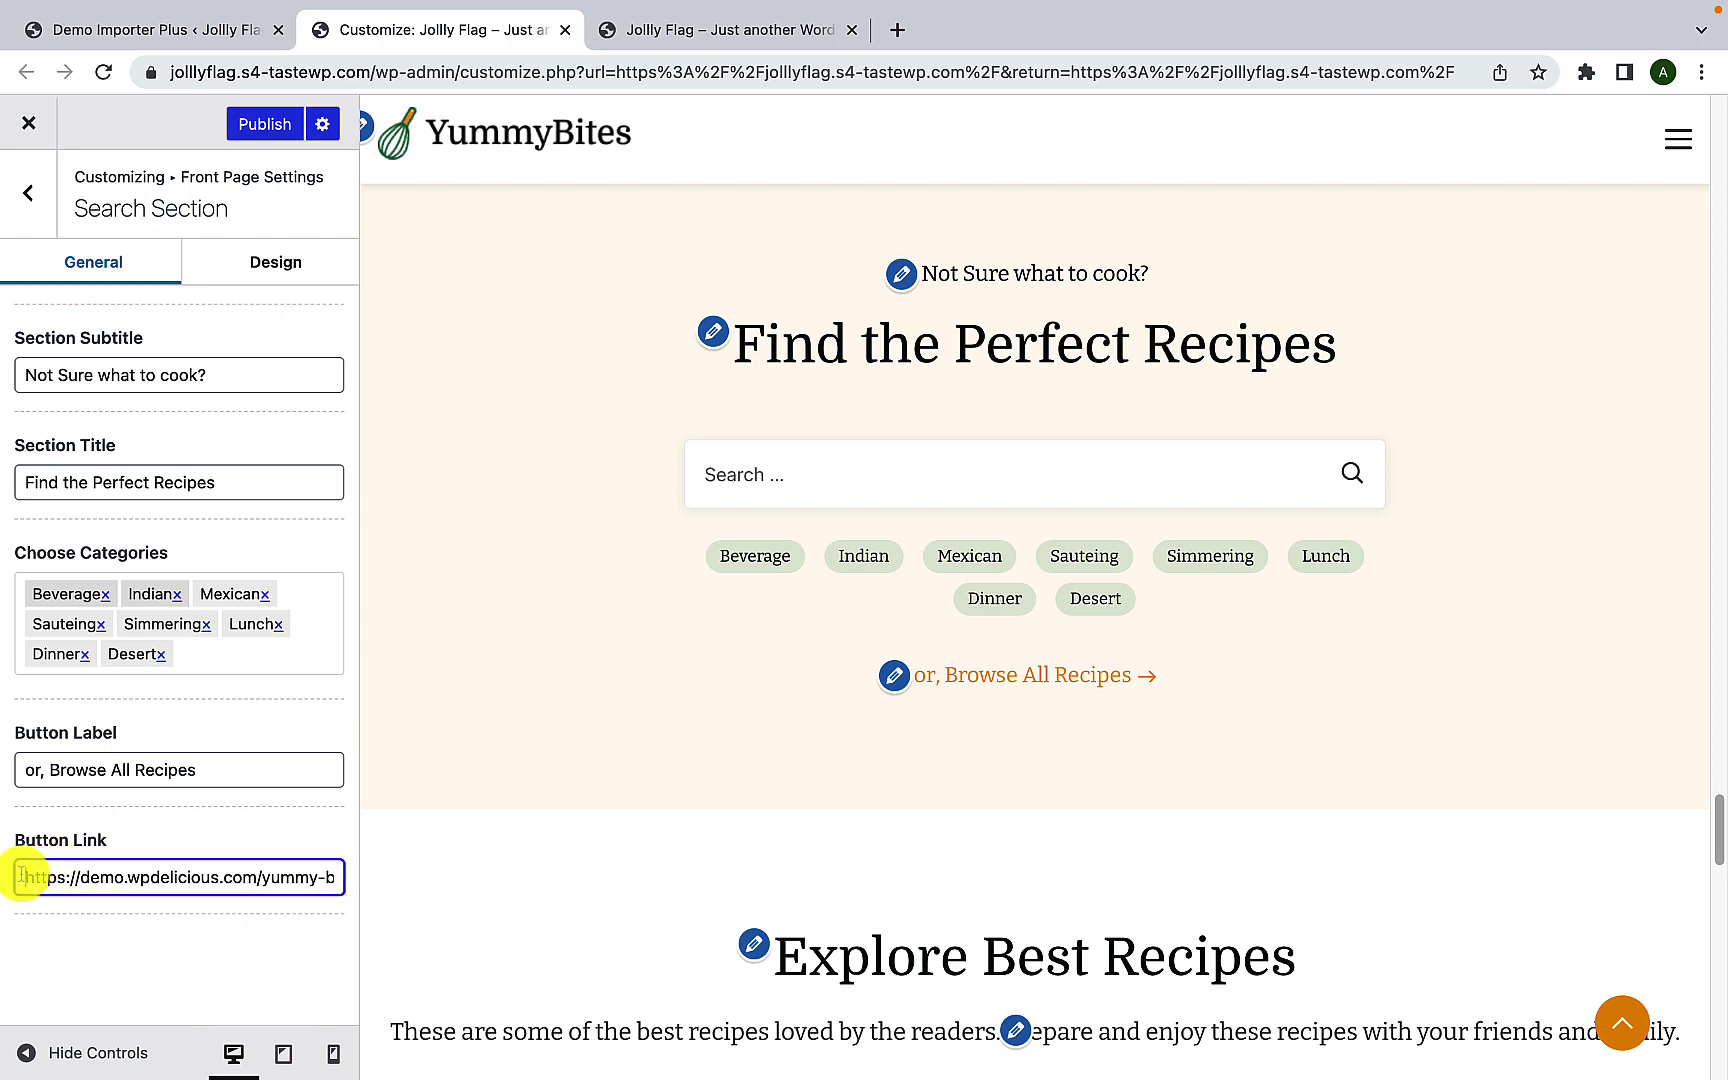
click(157, 817)
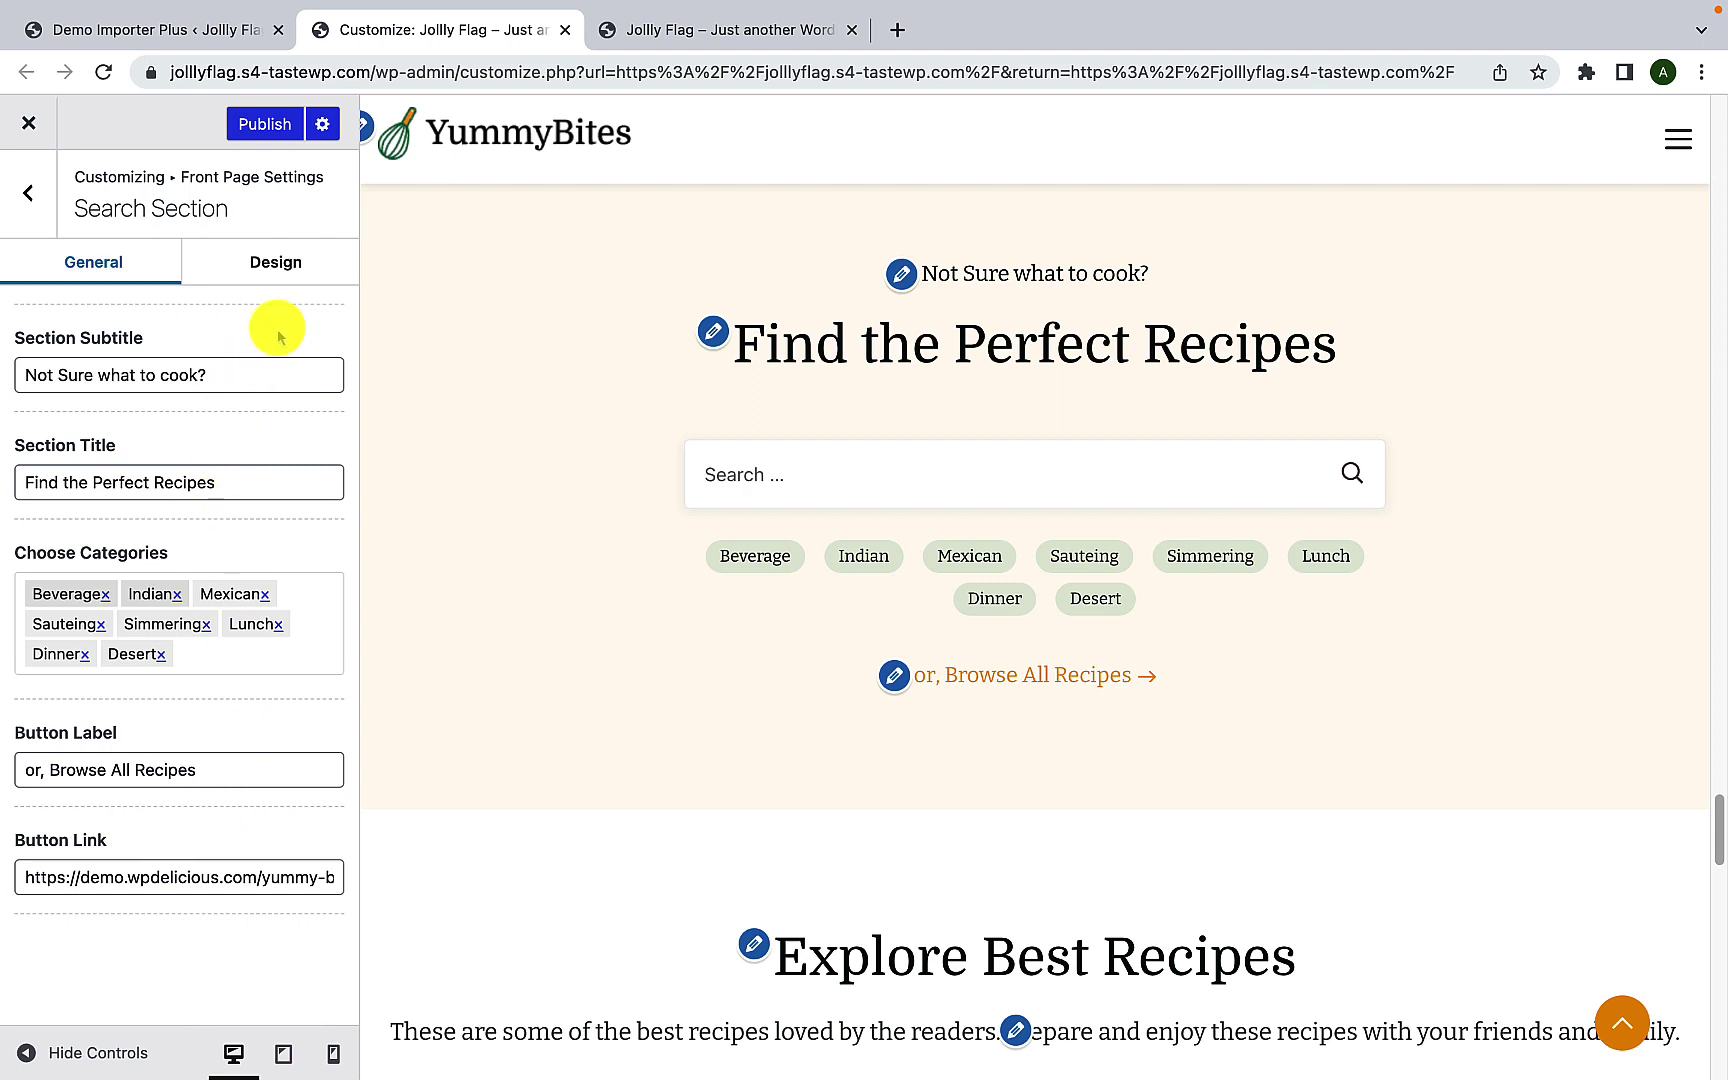
Step: Open the Search Section's design settings and examine the background color's hex code
click(286, 268)
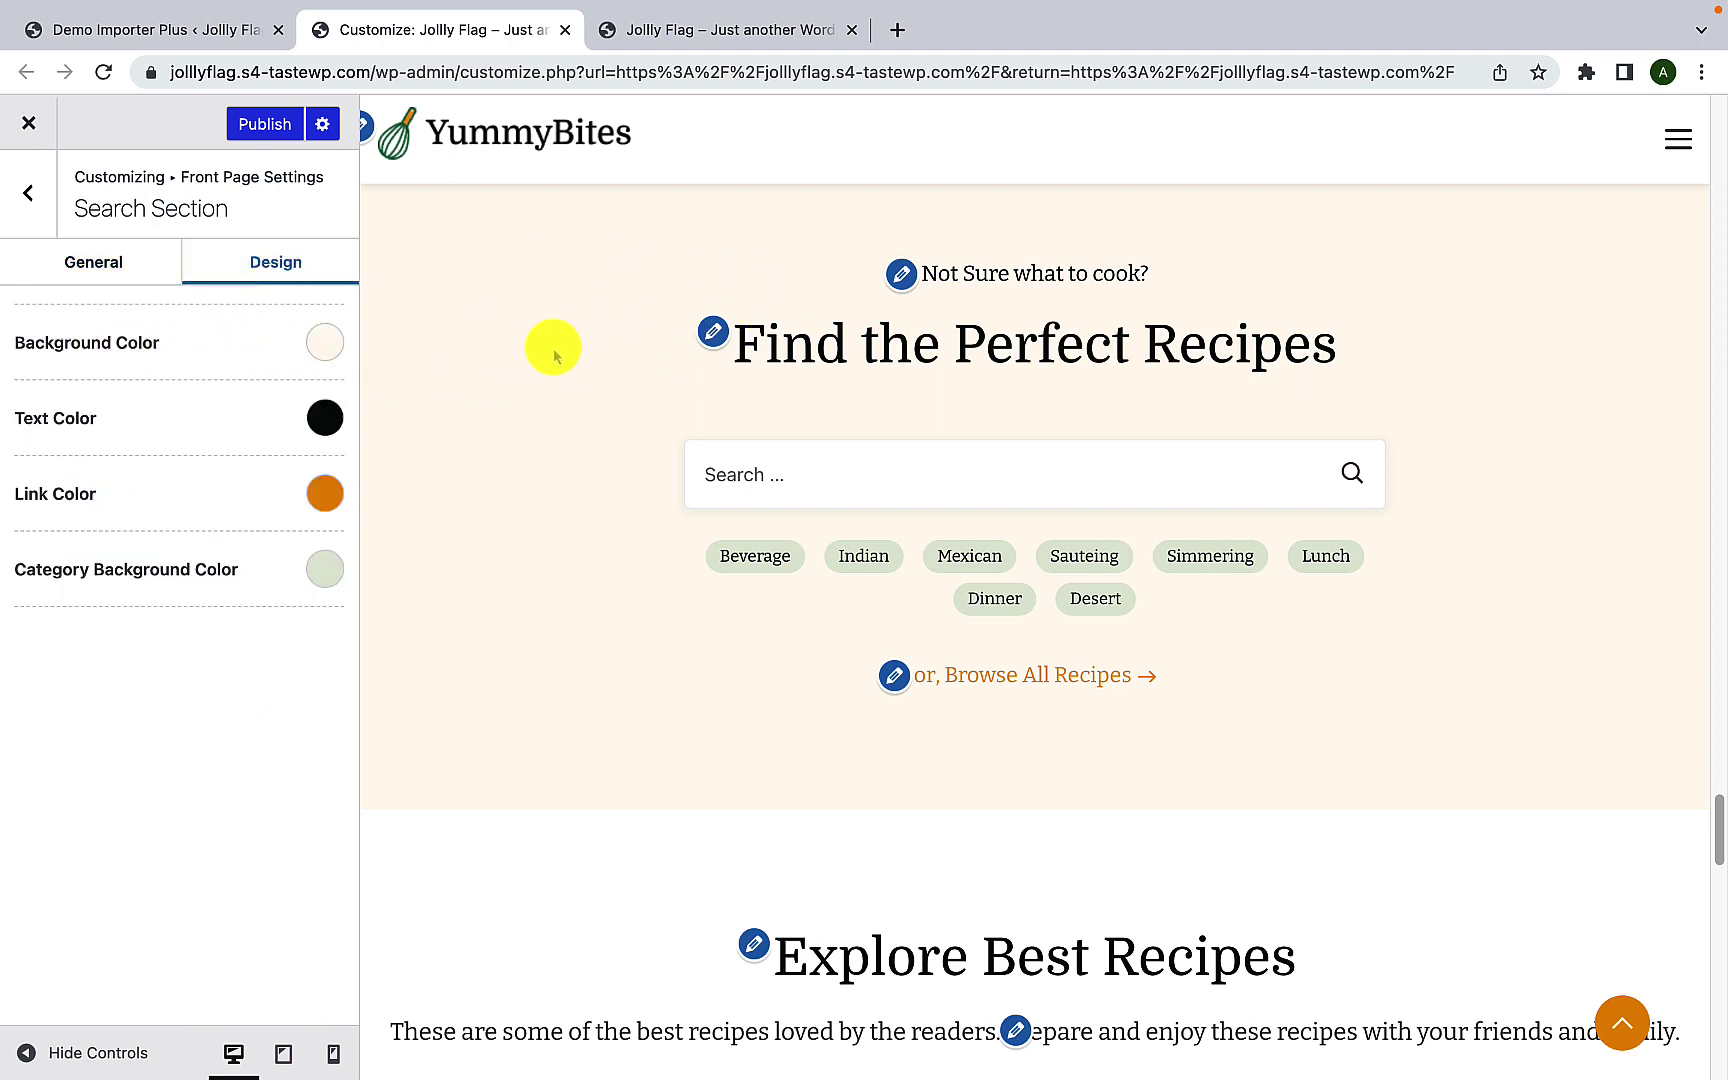
click(324, 345)
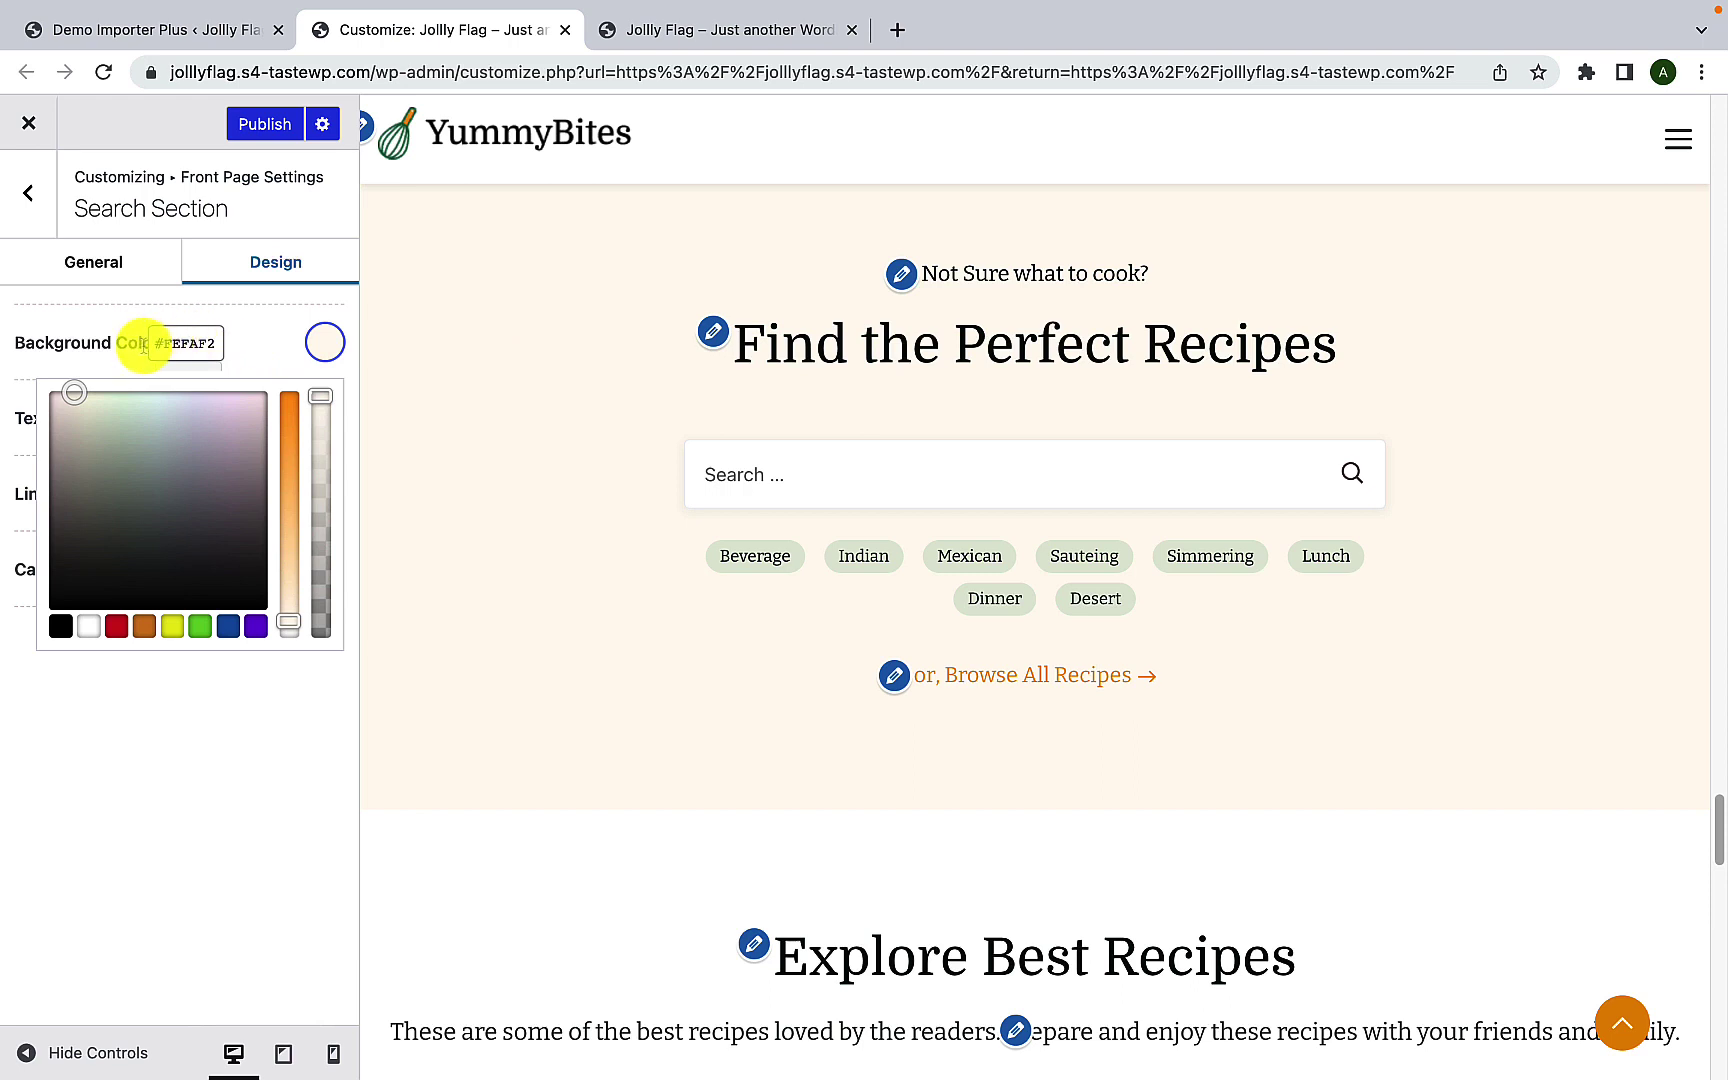
drag(153, 341, 239, 340)
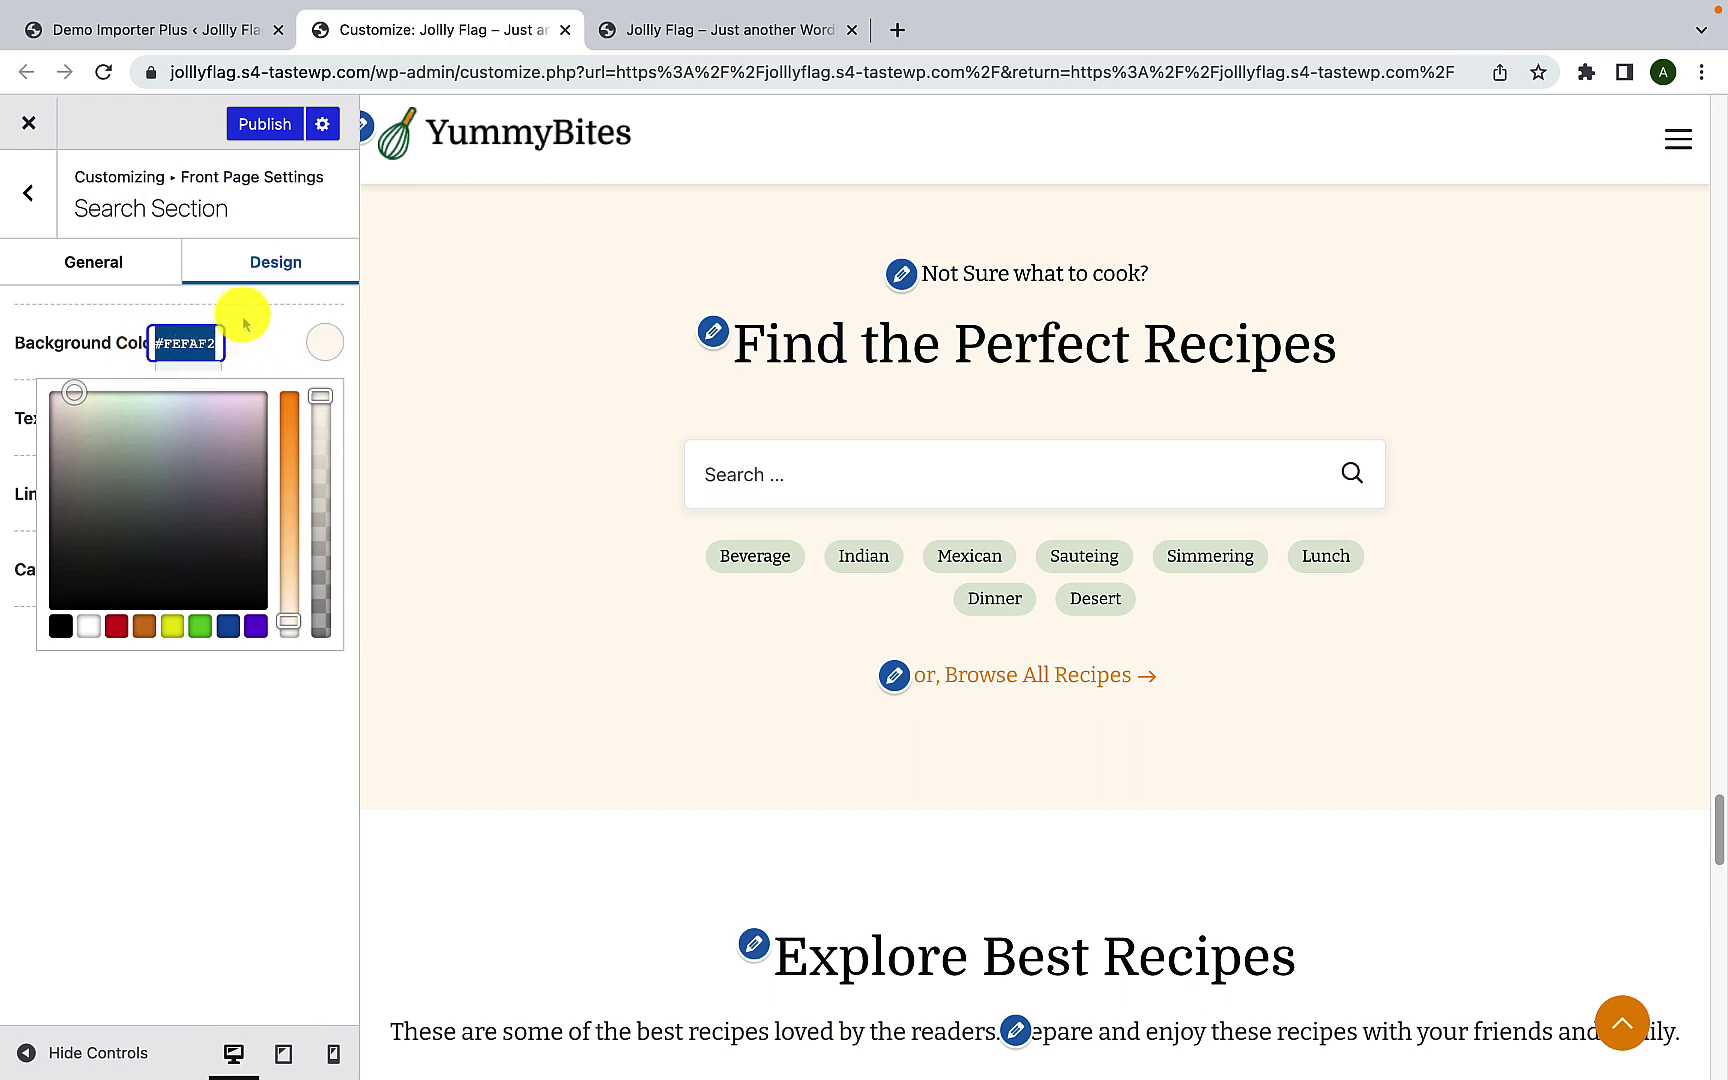
click(243, 320)
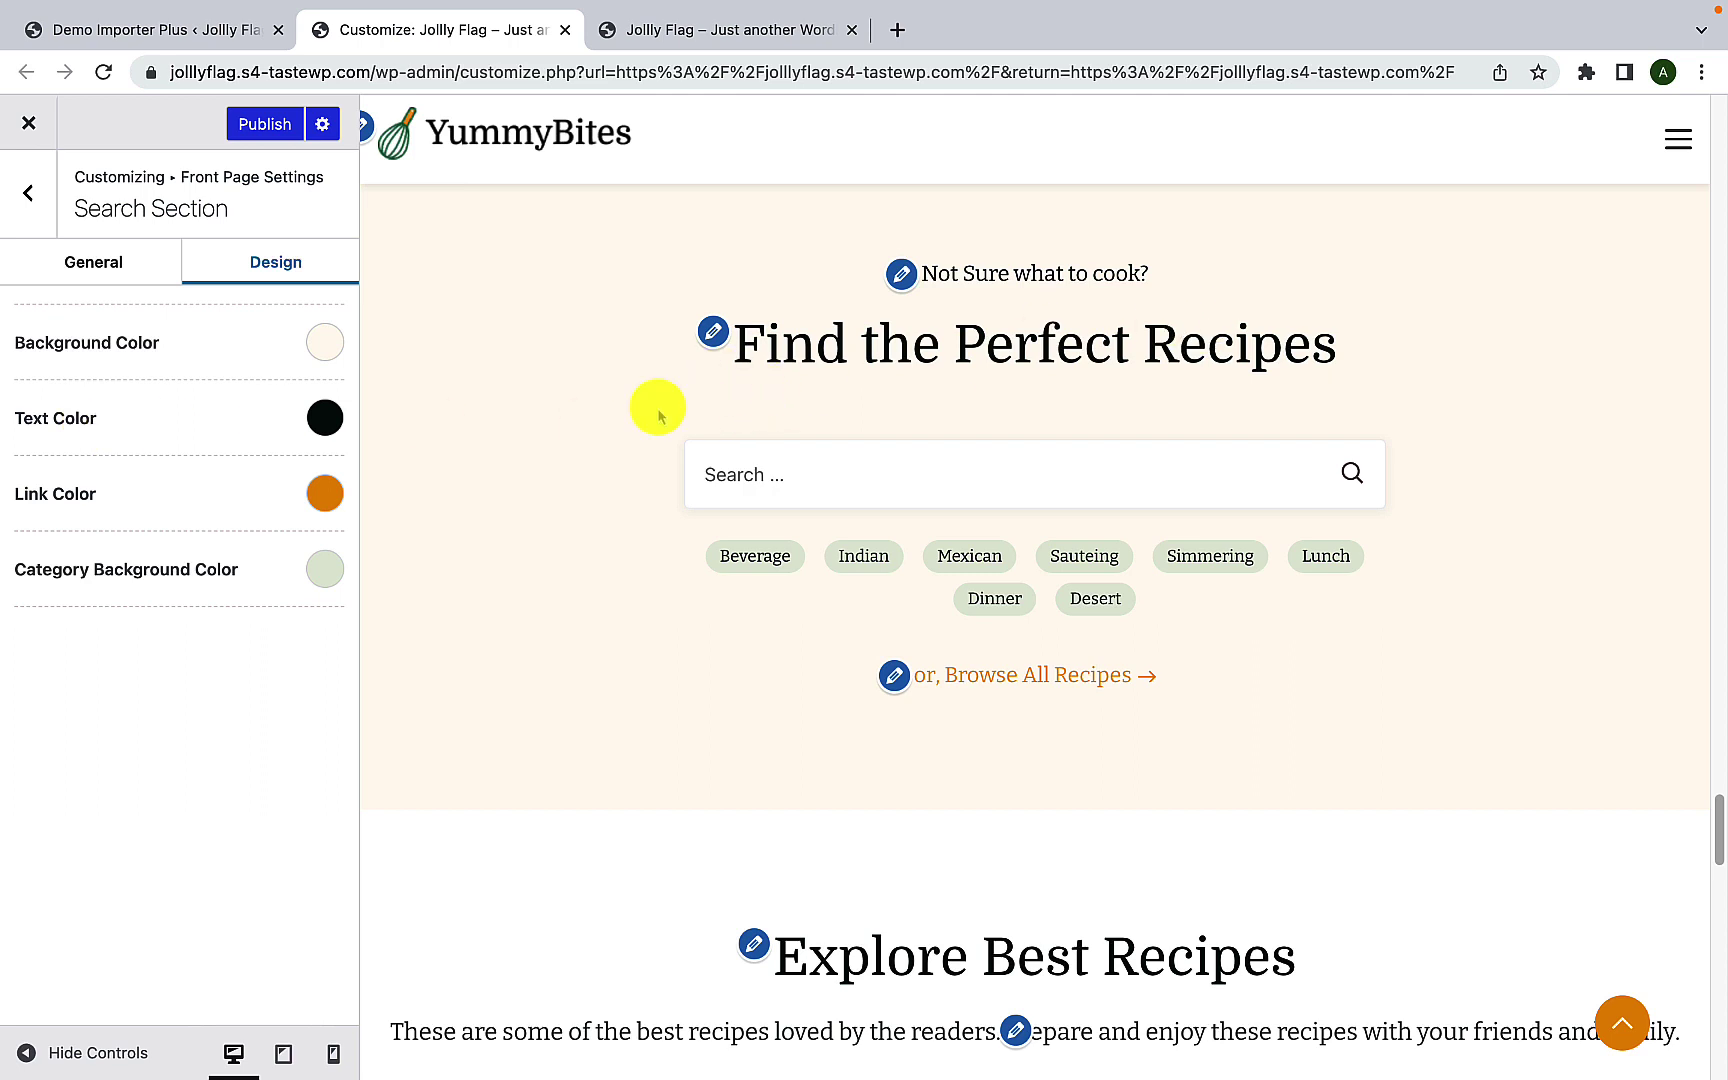
Step: Try the preset orange #dd9933 as the Search Section's text color
click(324, 420)
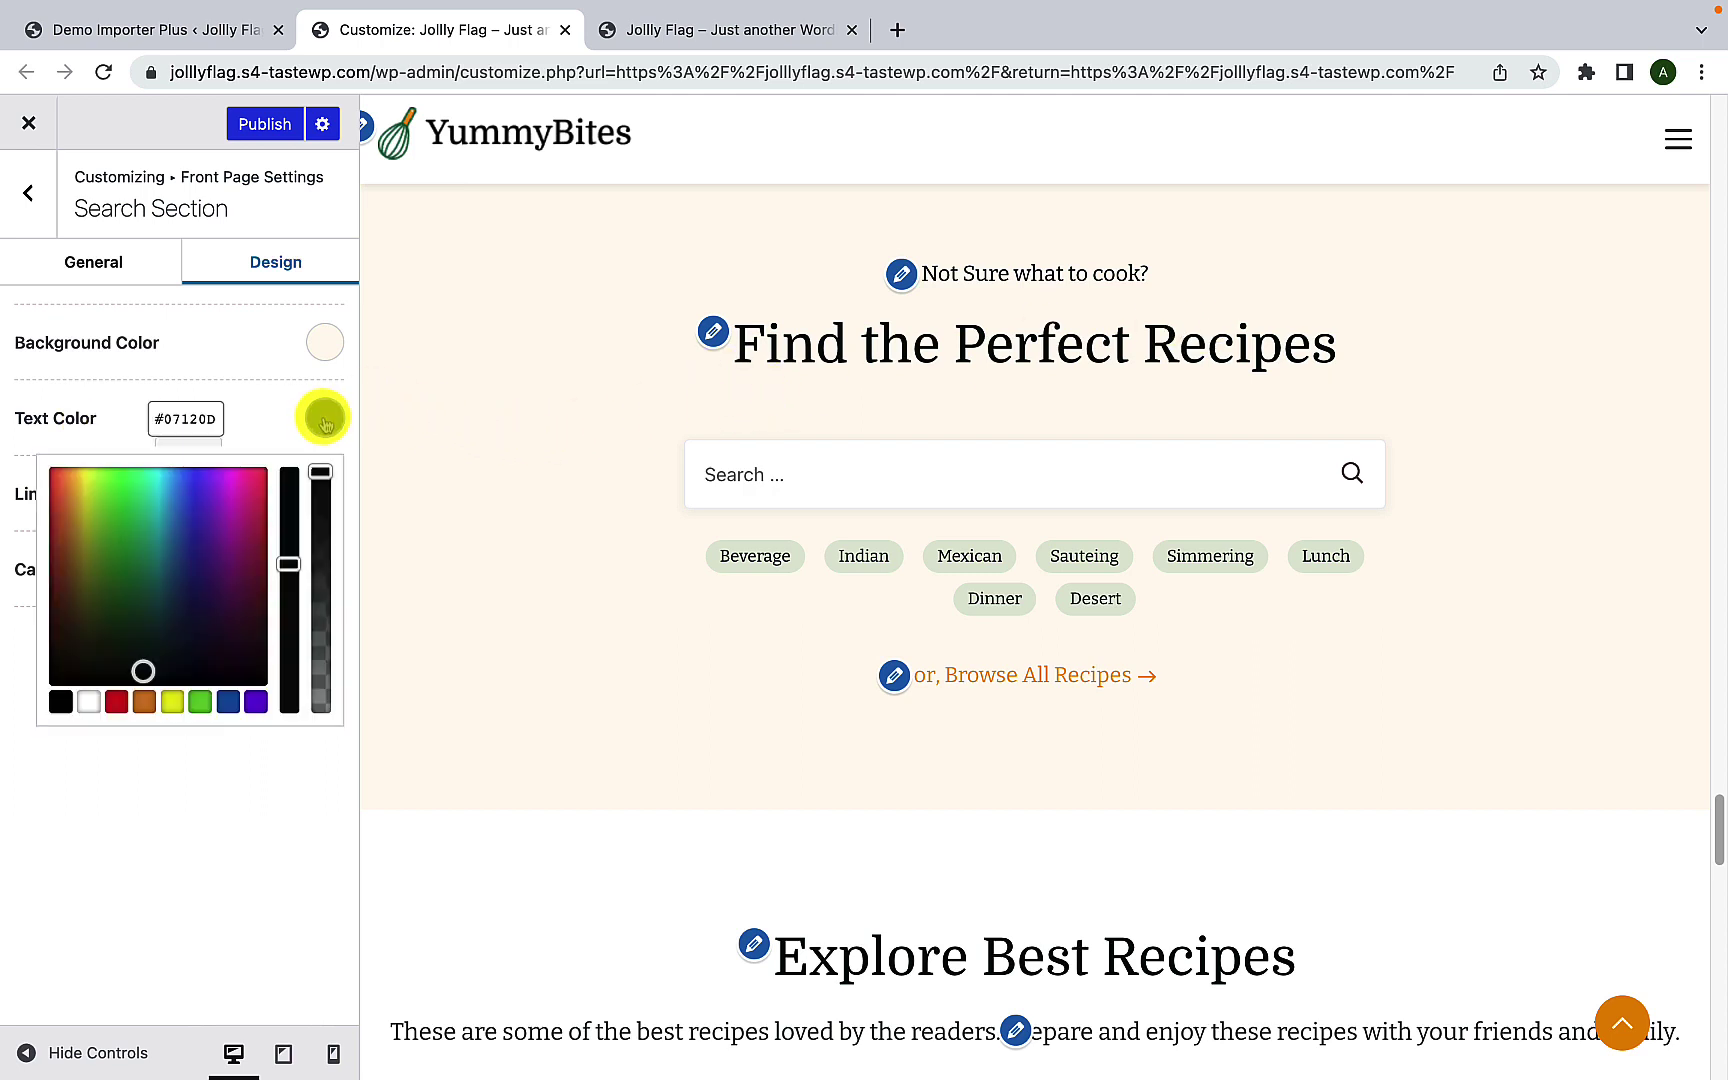
click(143, 703)
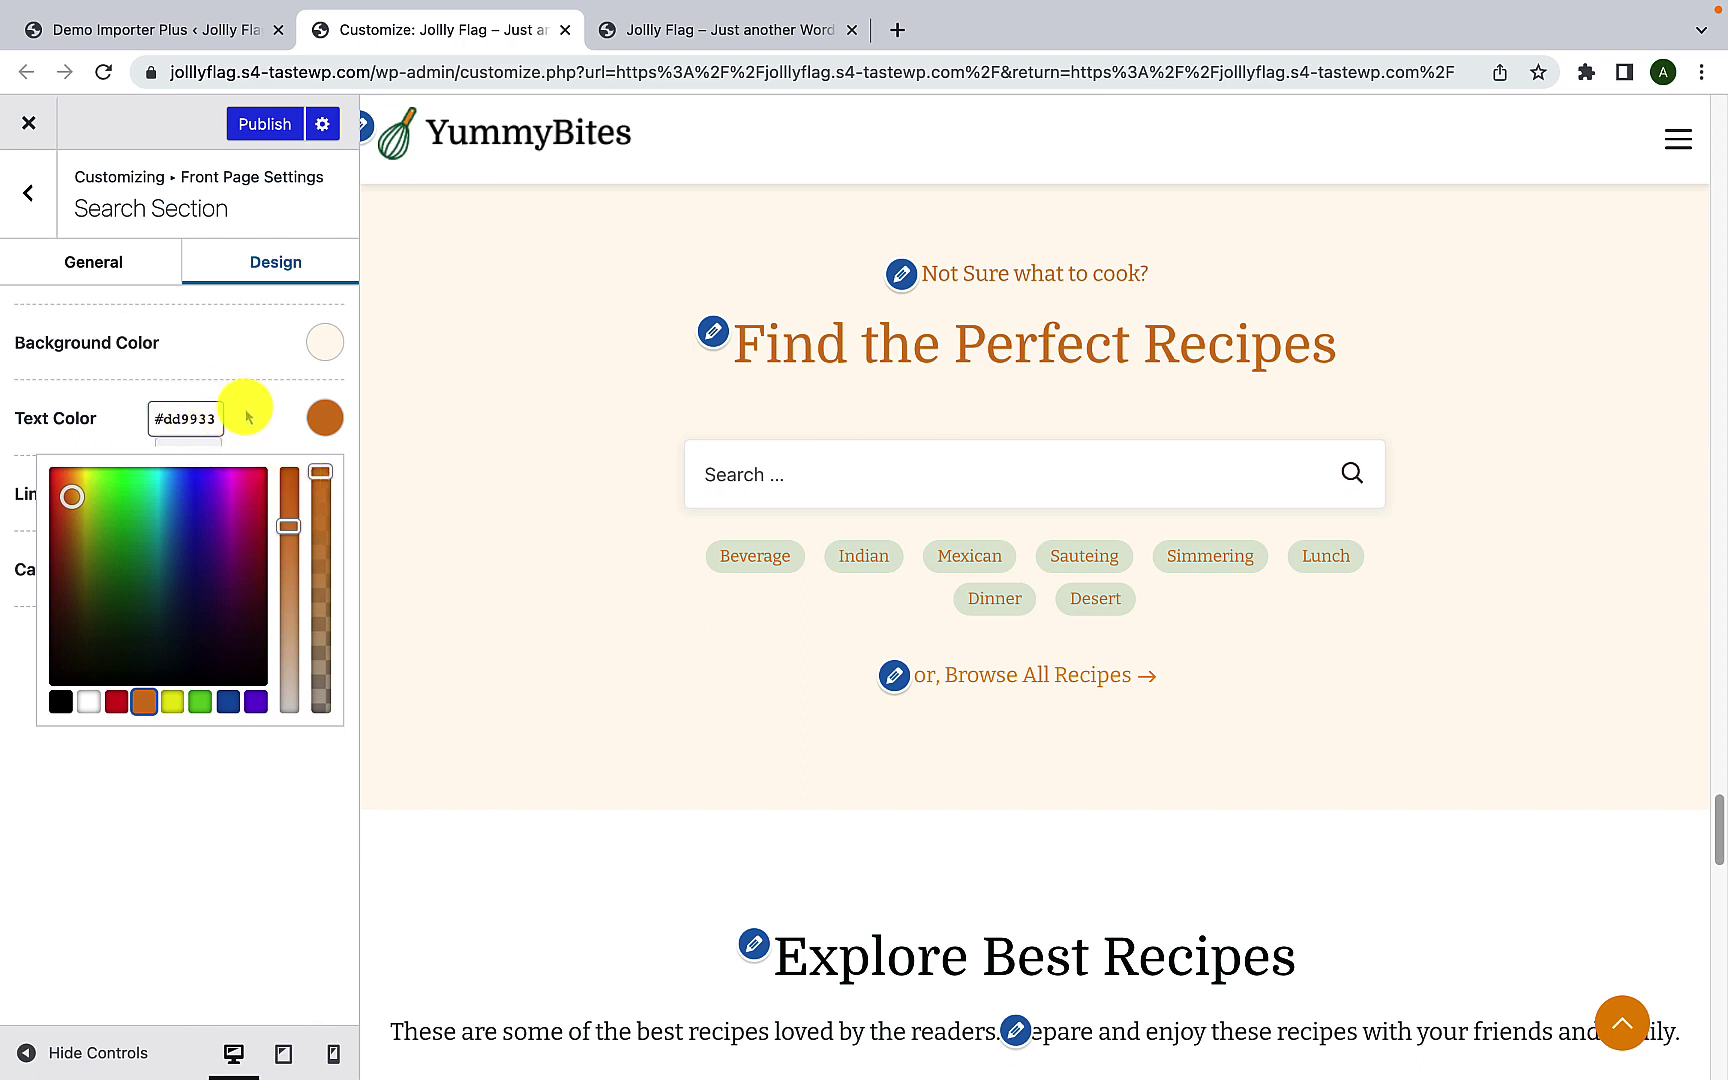
click(266, 383)
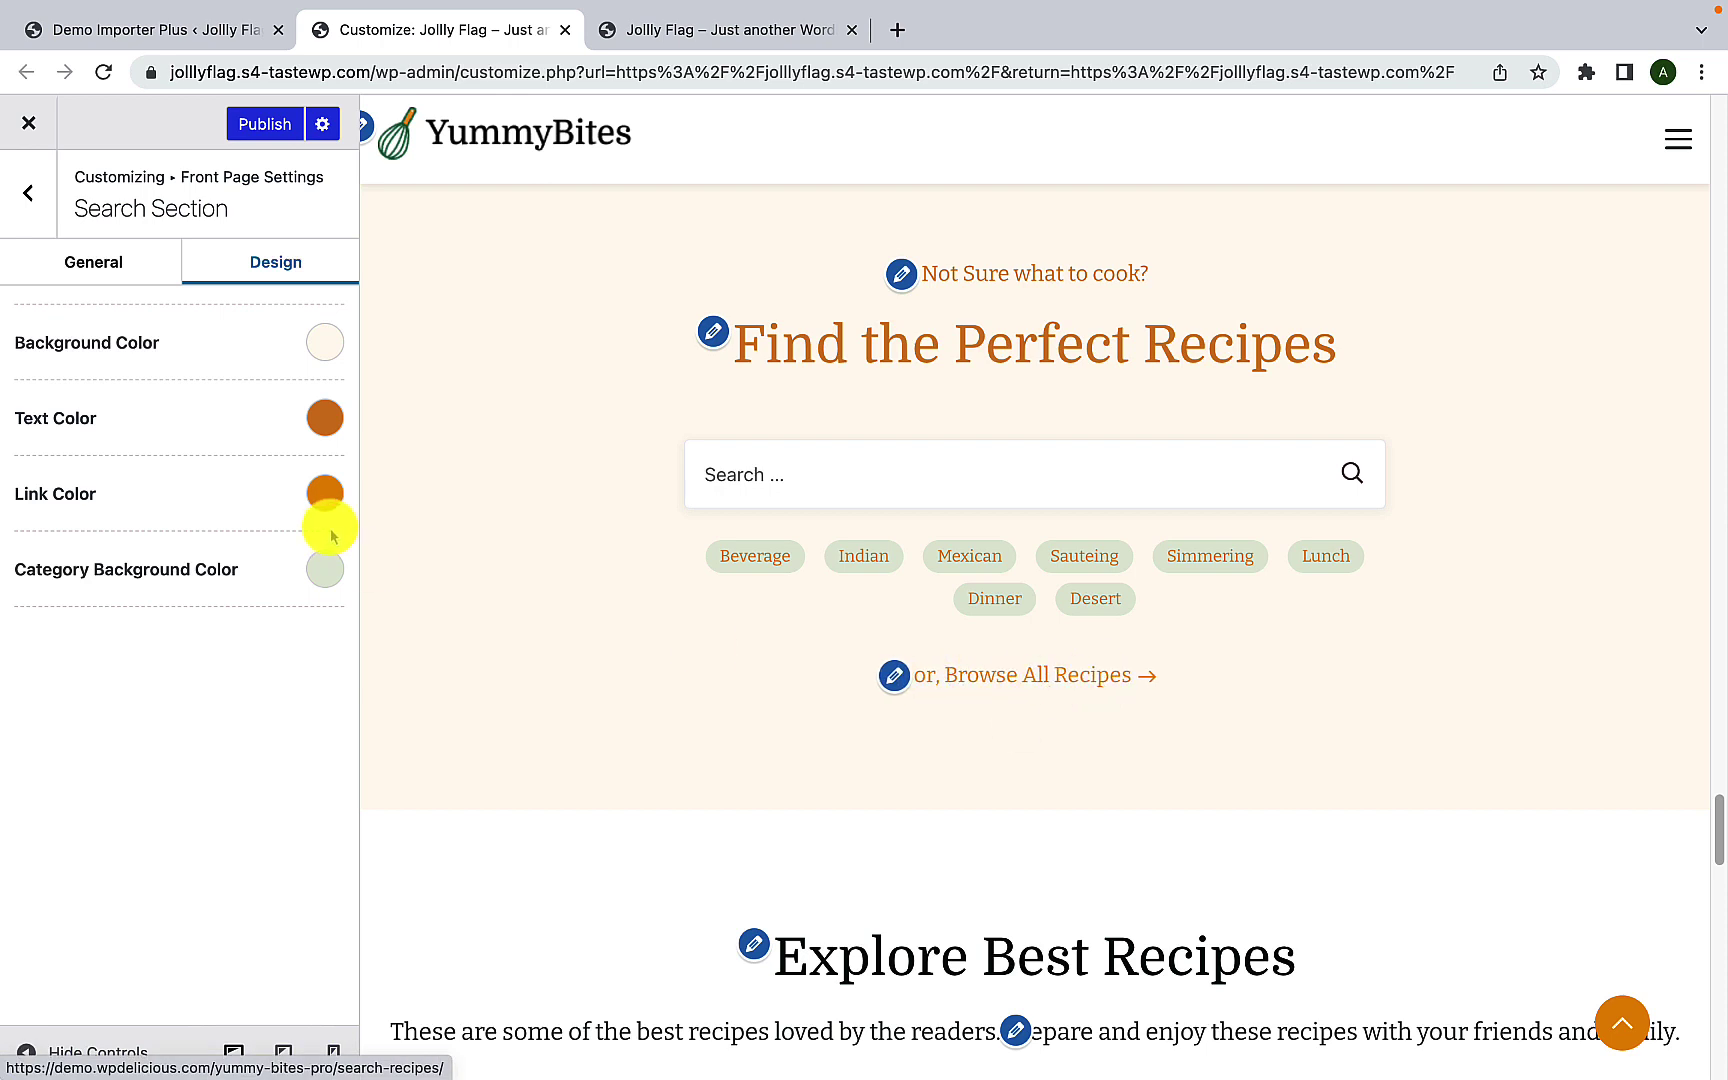
Step: Try black #000000 as the Search Section's link color and settle on the preset orange #dd9933
click(322, 495)
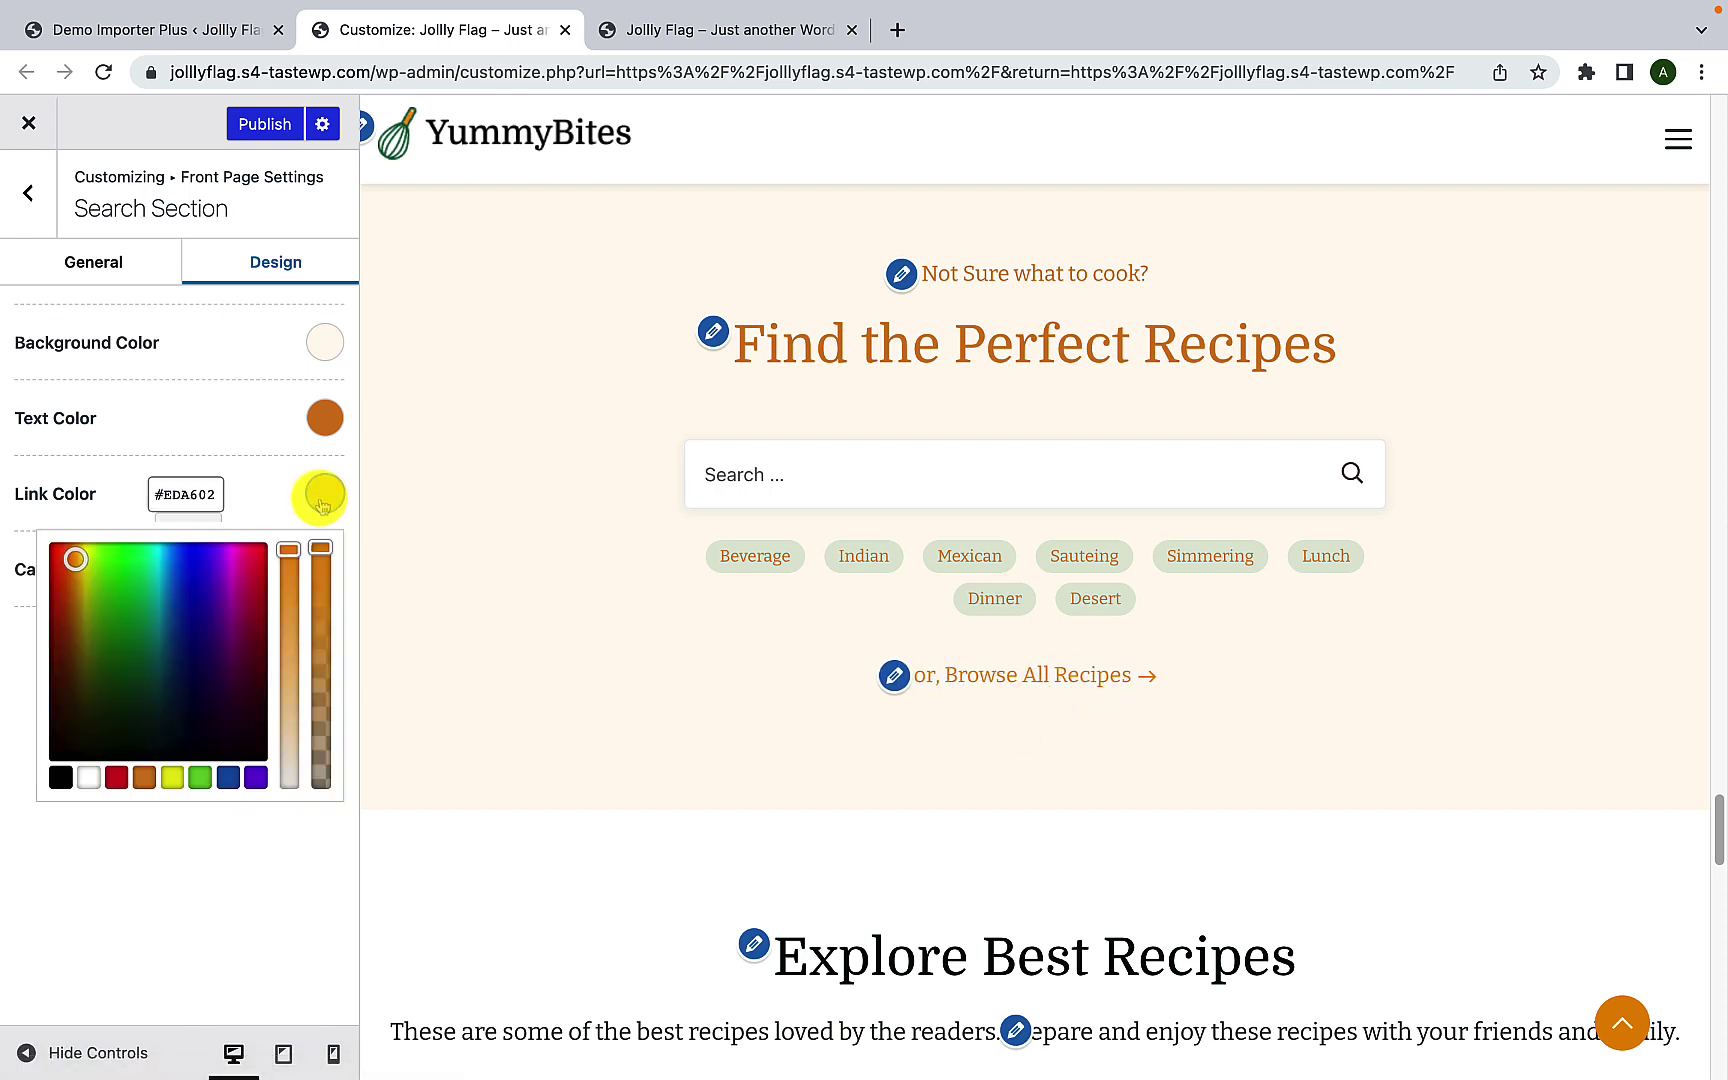
click(60, 778)
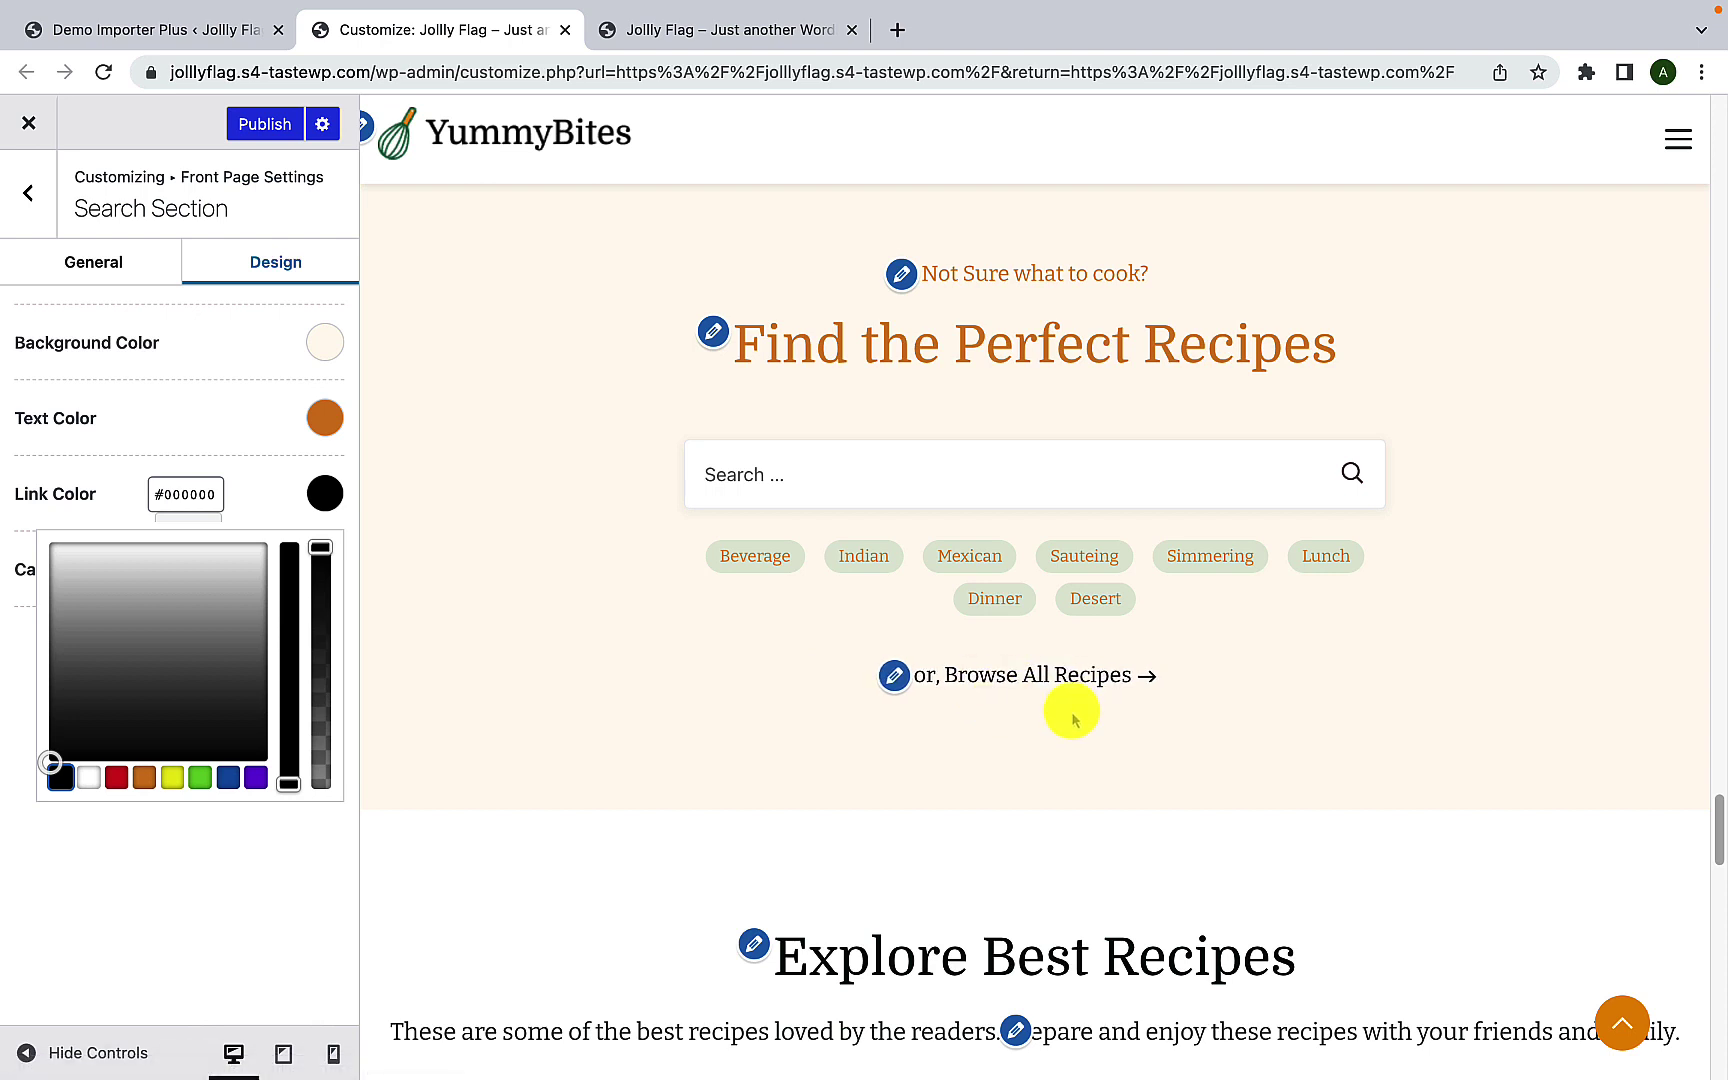
click(144, 778)
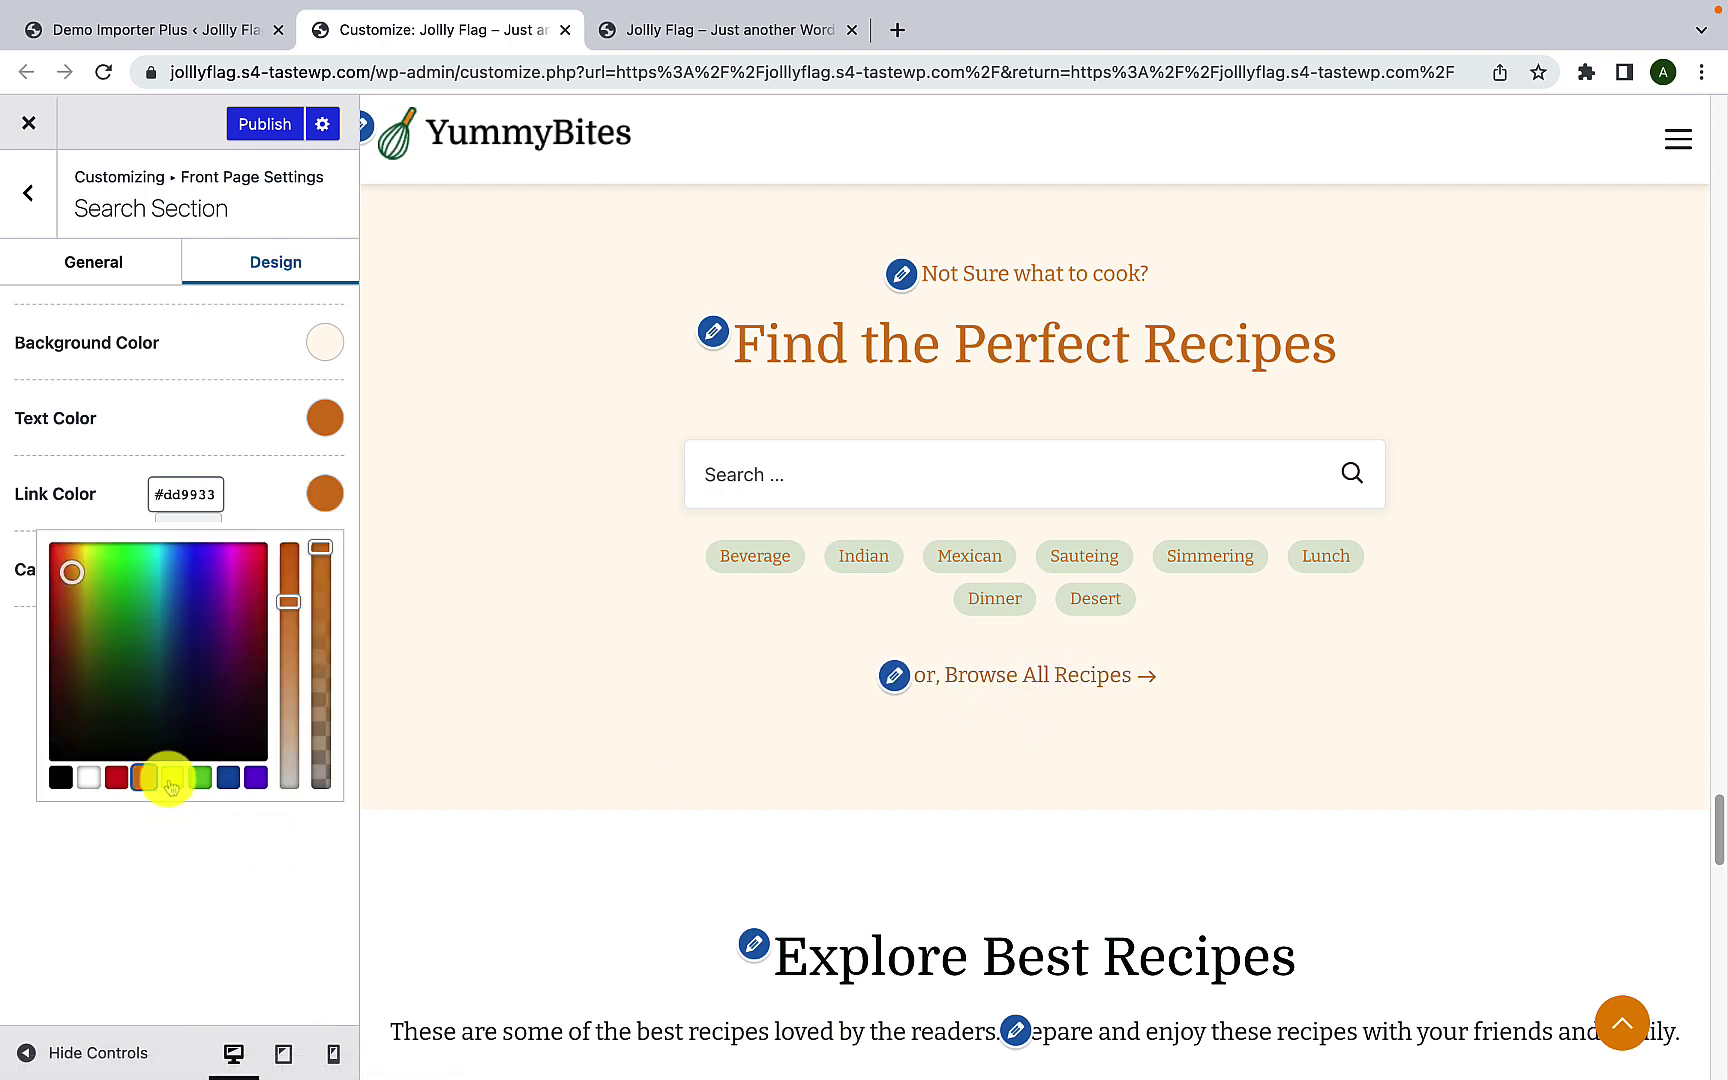
click(196, 843)
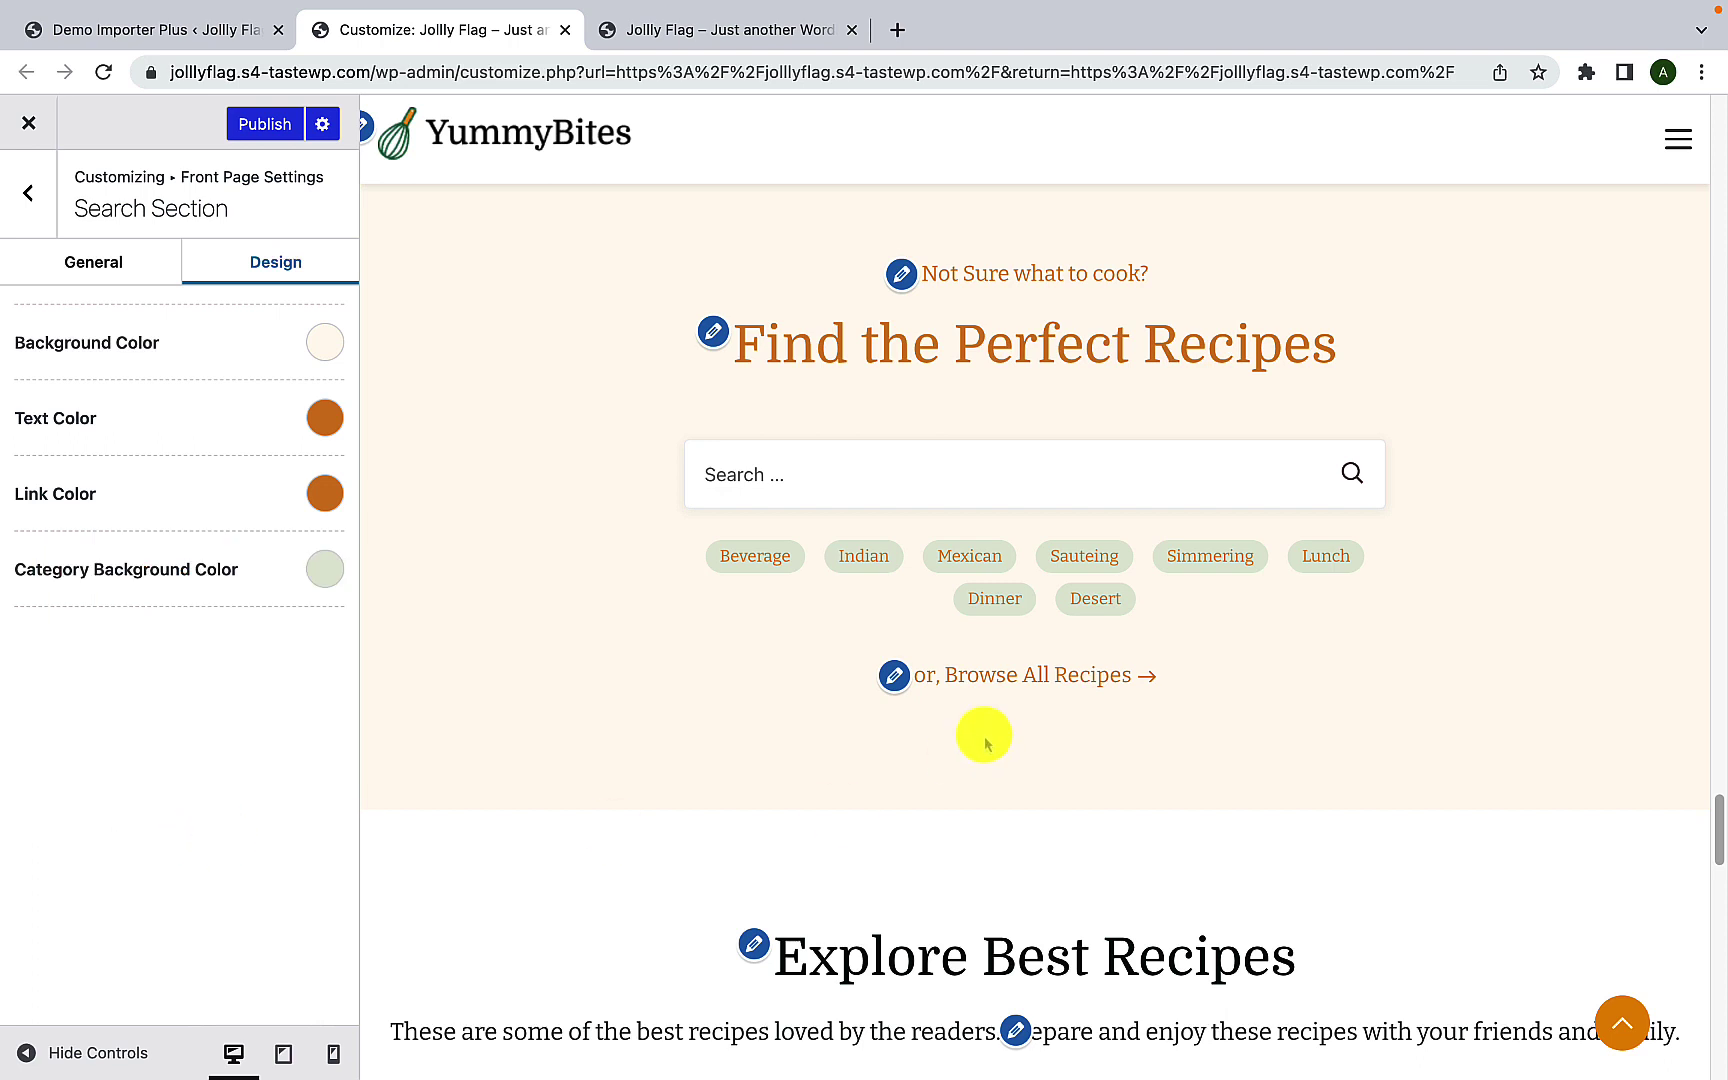
Step: Set the Search Section's text color to the preset black
click(326, 420)
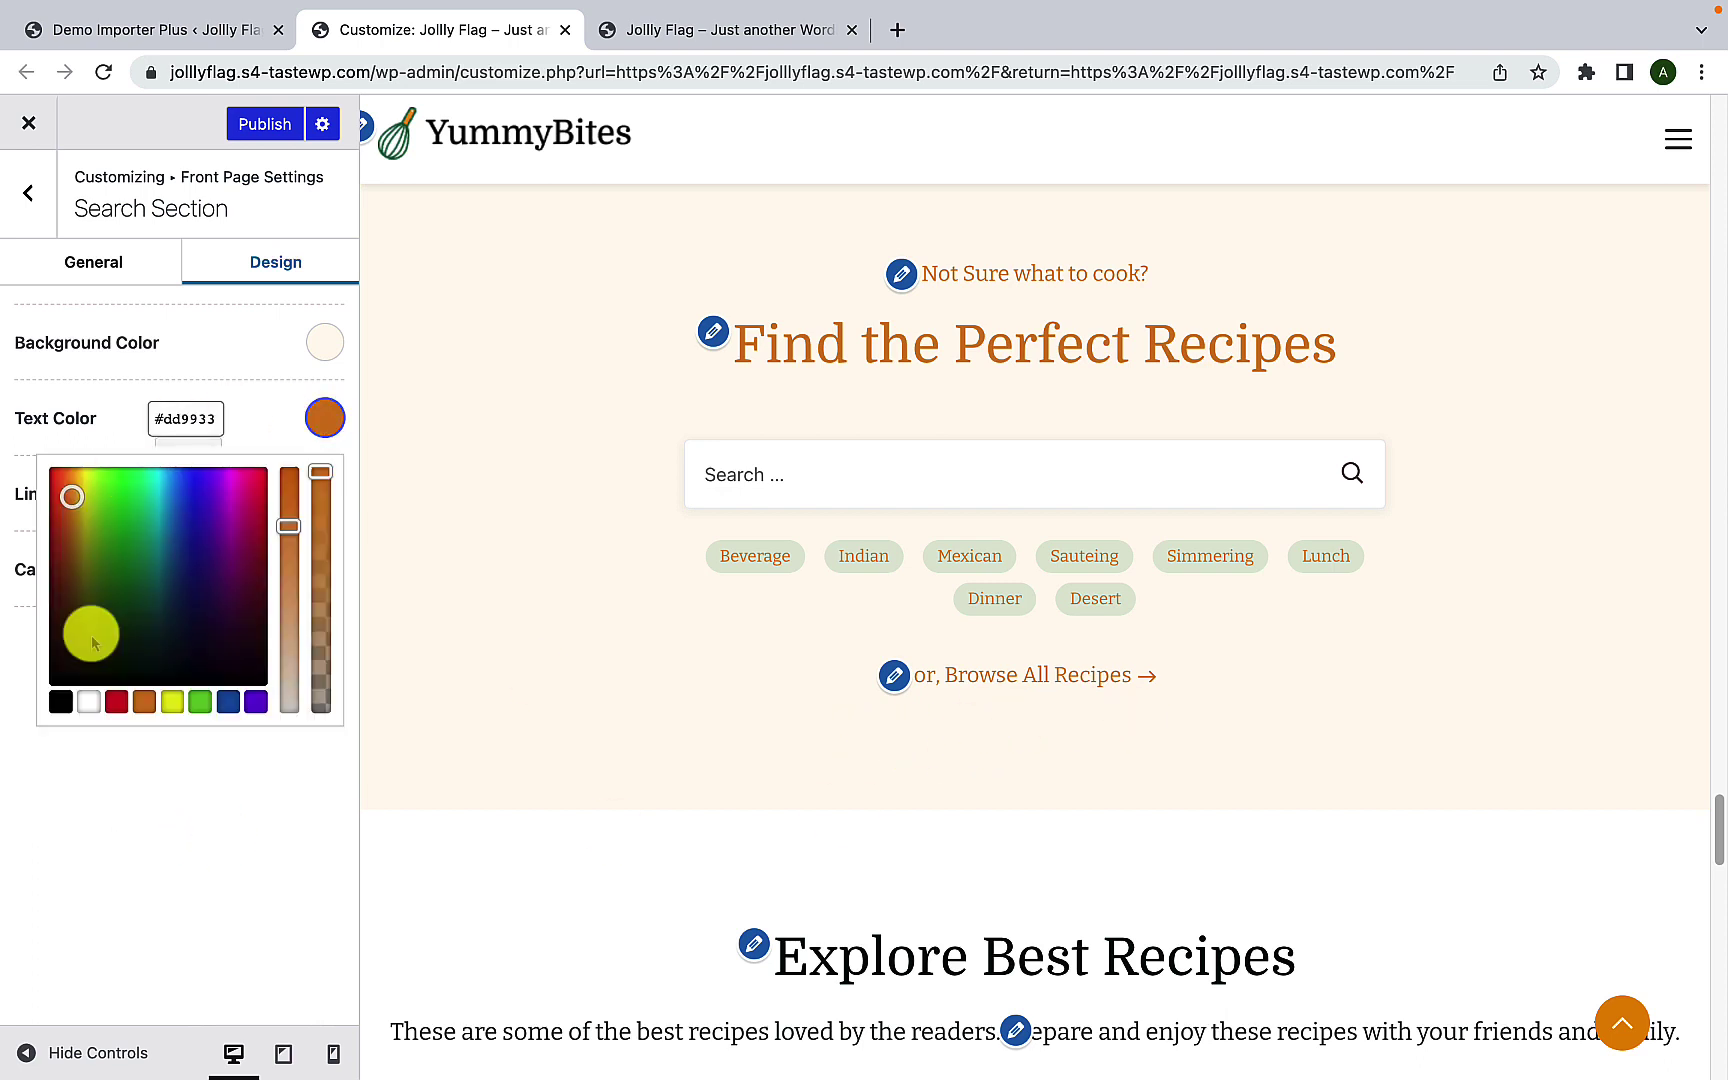
click(58, 703)
click(56, 790)
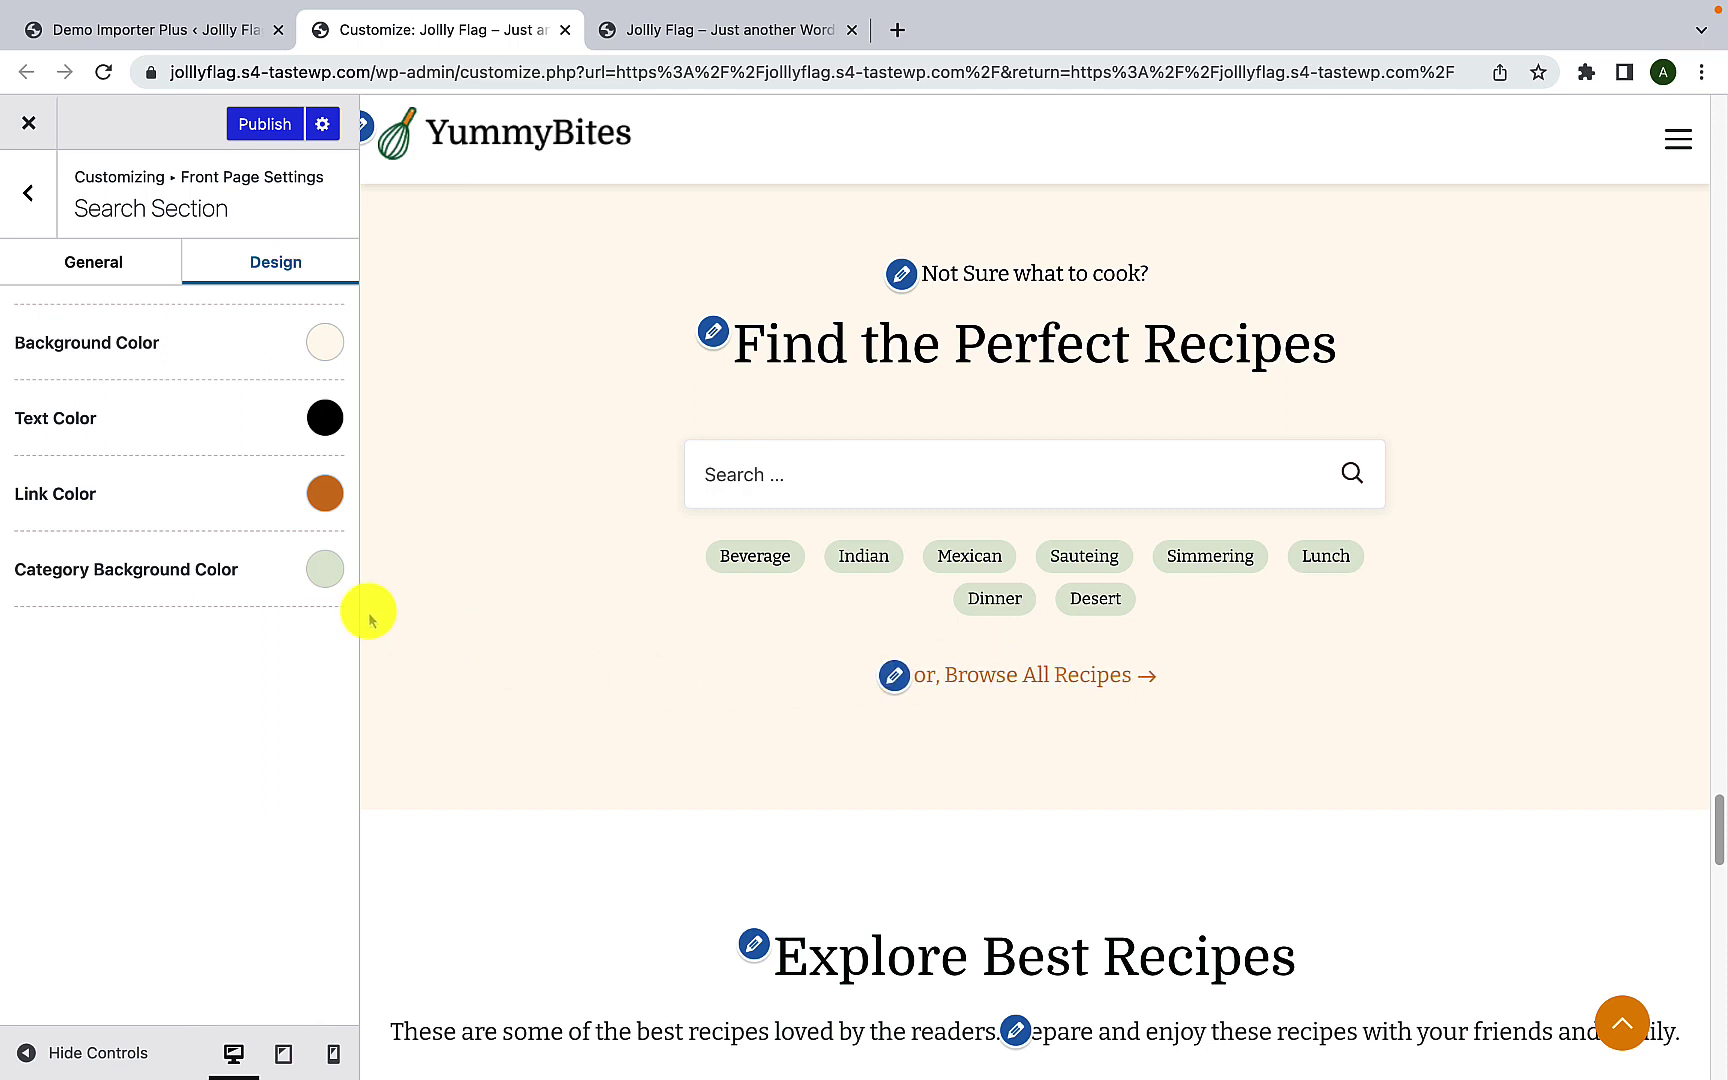
Step: Set the Search Section's category background color to the slightly darker grey-green #dfe5da
click(326, 572)
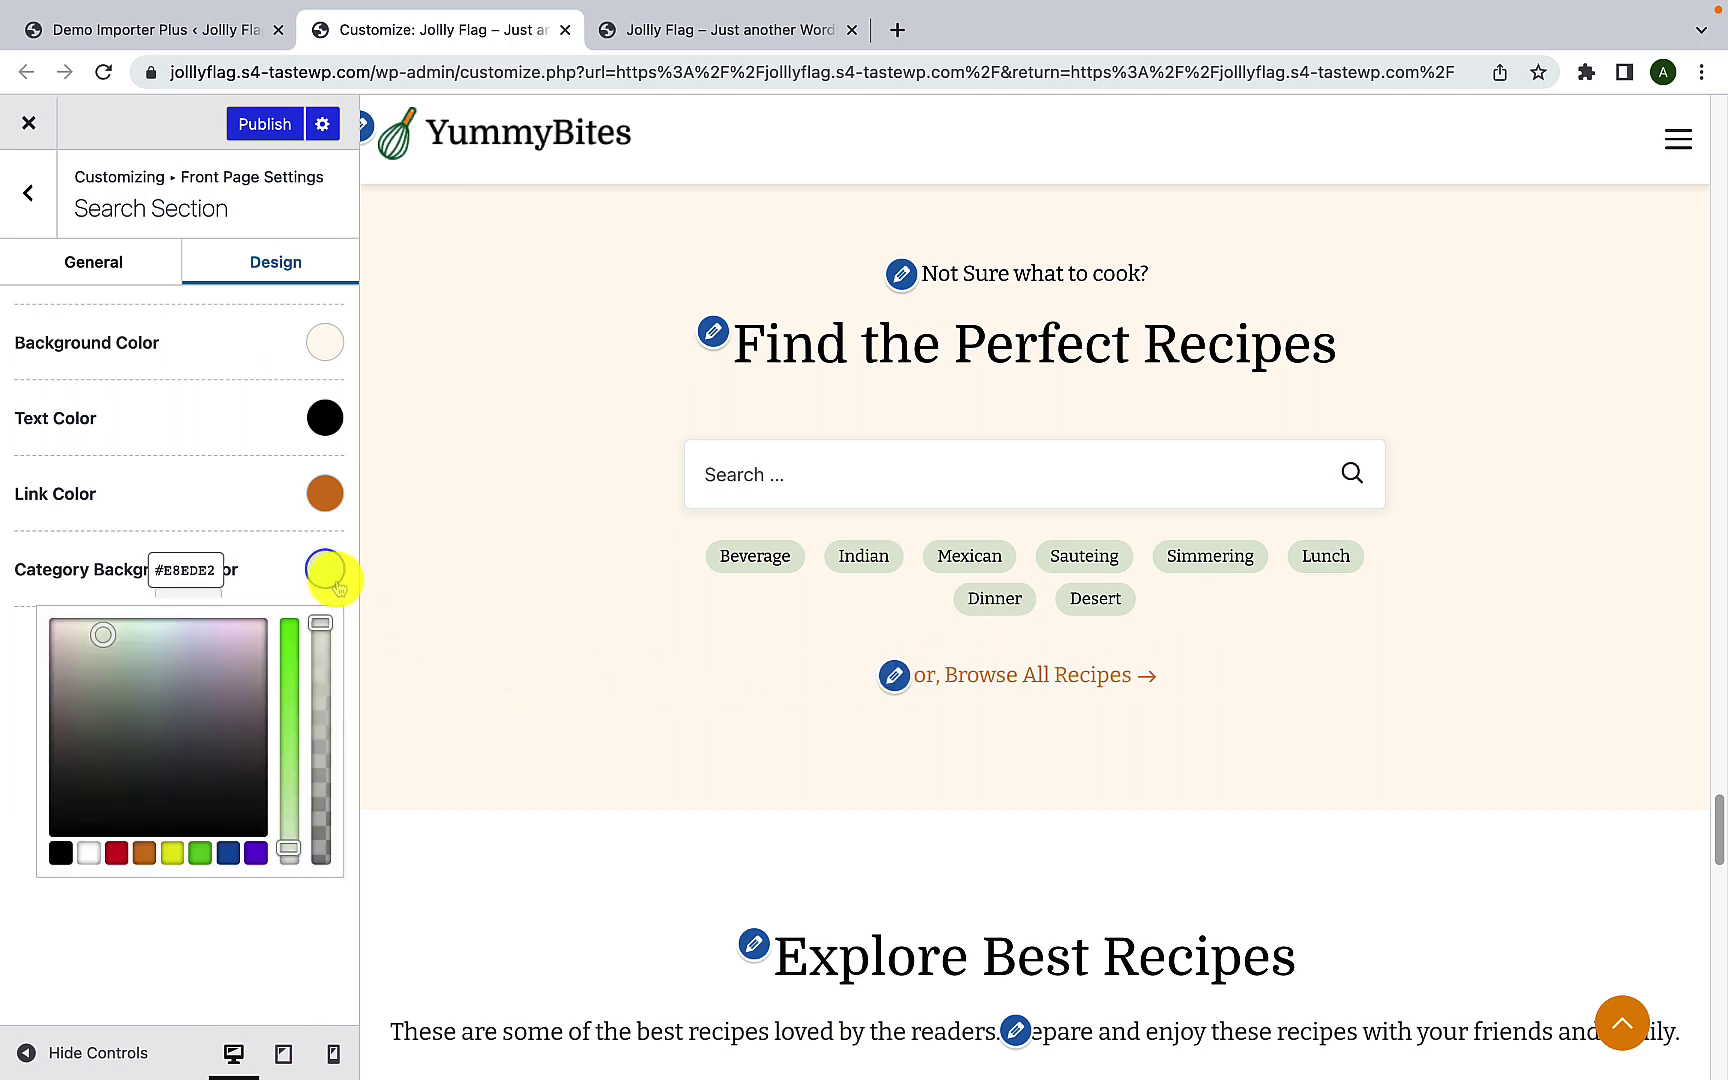
mouse_move(105, 632)
mouse_down()
mouse_move(216, 633)
mouse_move(260, 647)
mouse_move(258, 671)
mouse_move(54, 622)
mouse_move(106, 636)
mouse_up()
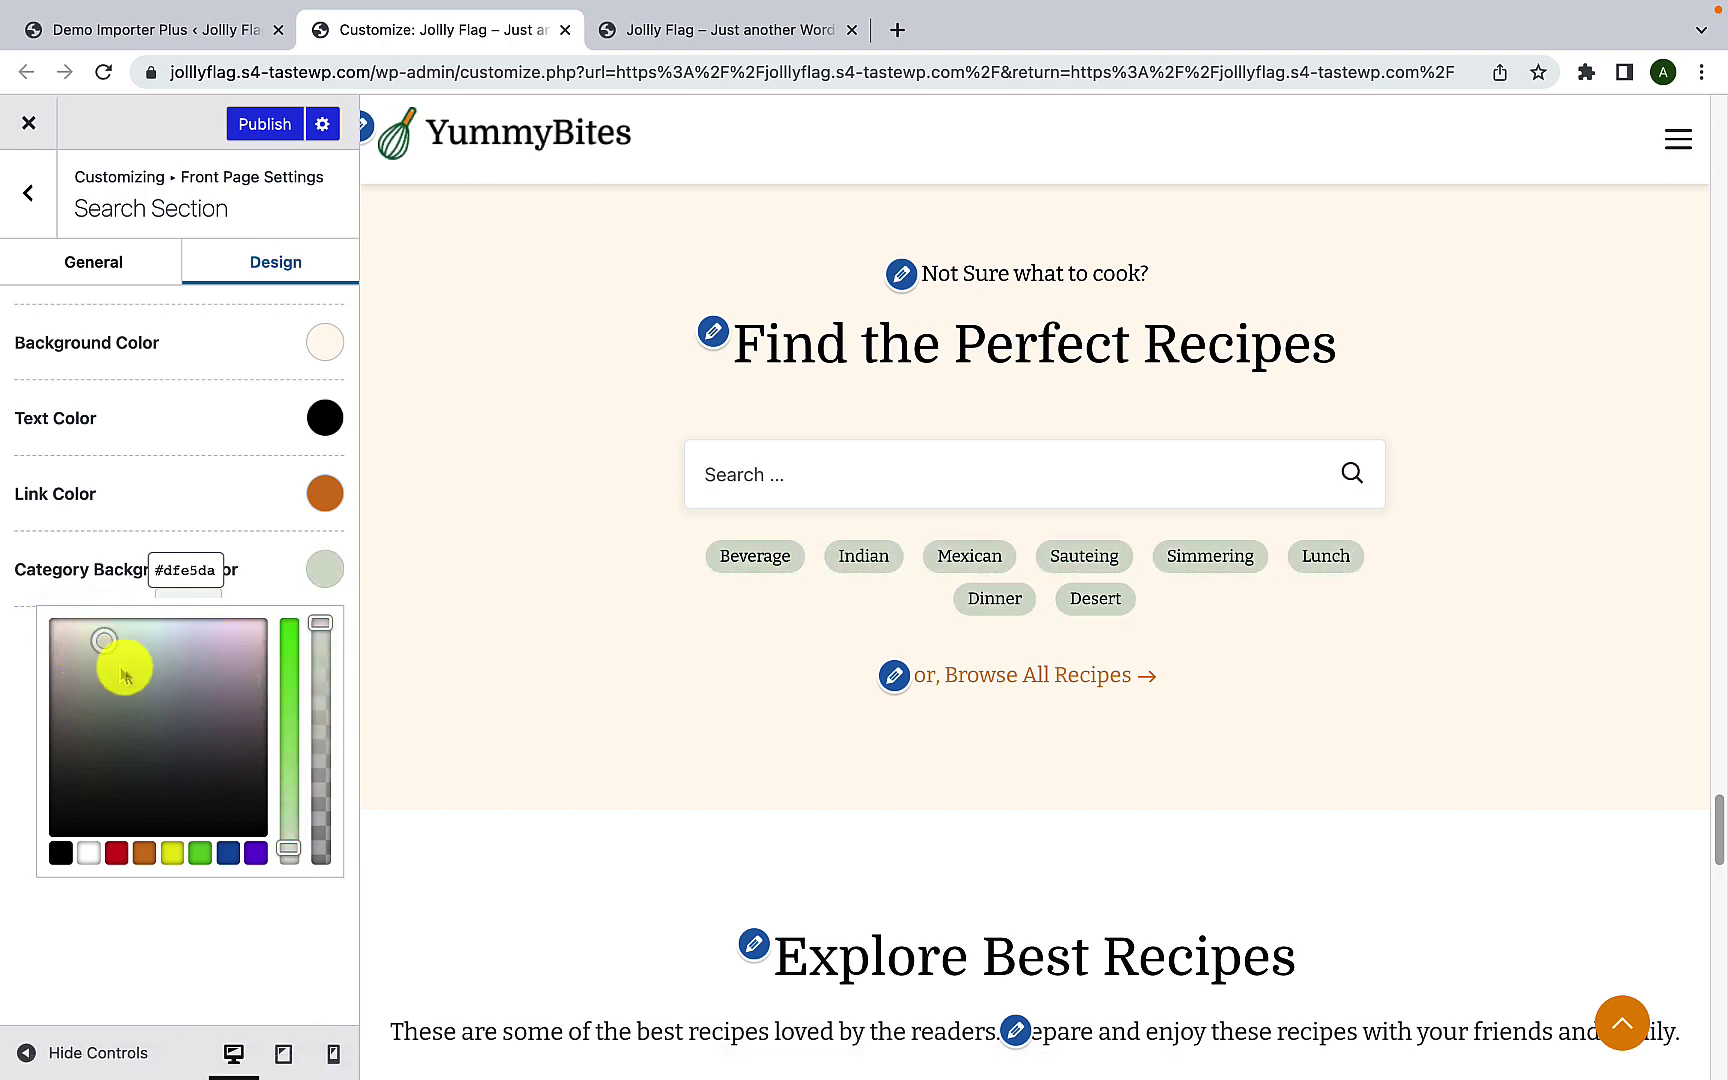
click(240, 520)
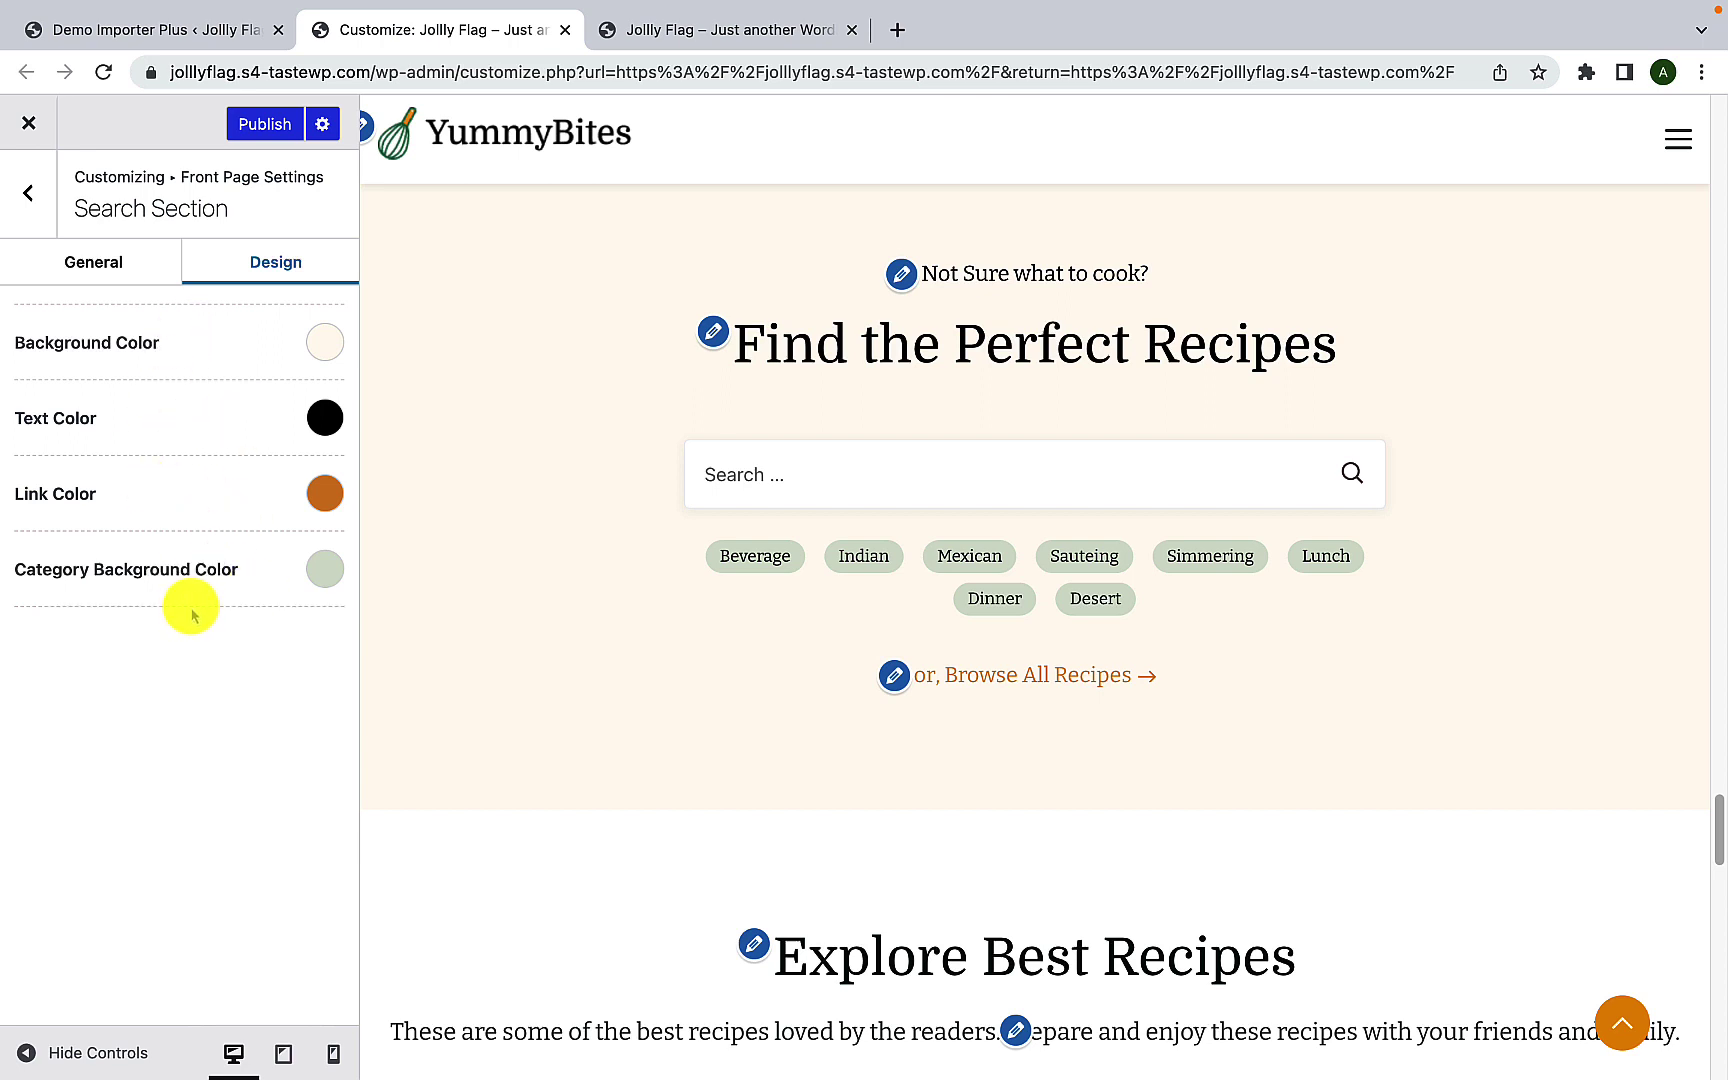
Step: Publish the Search Section changes and check the section on the live homepage
click(264, 128)
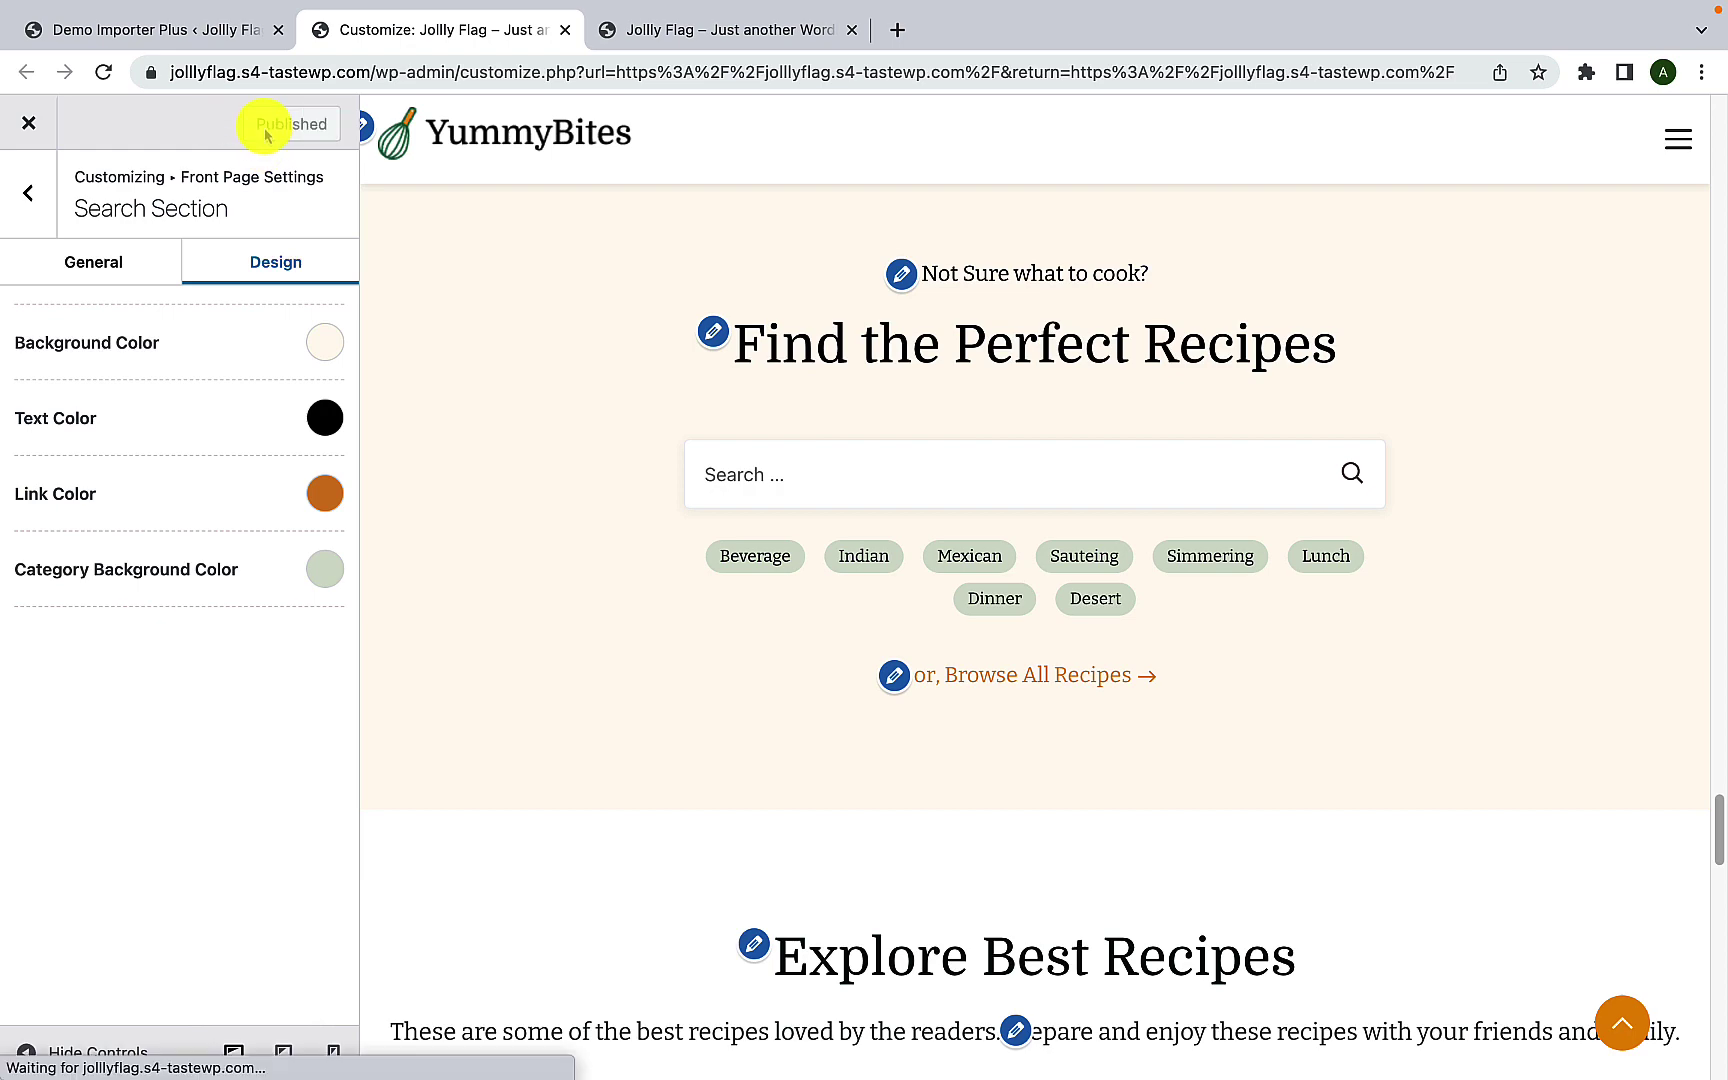
click(694, 28)
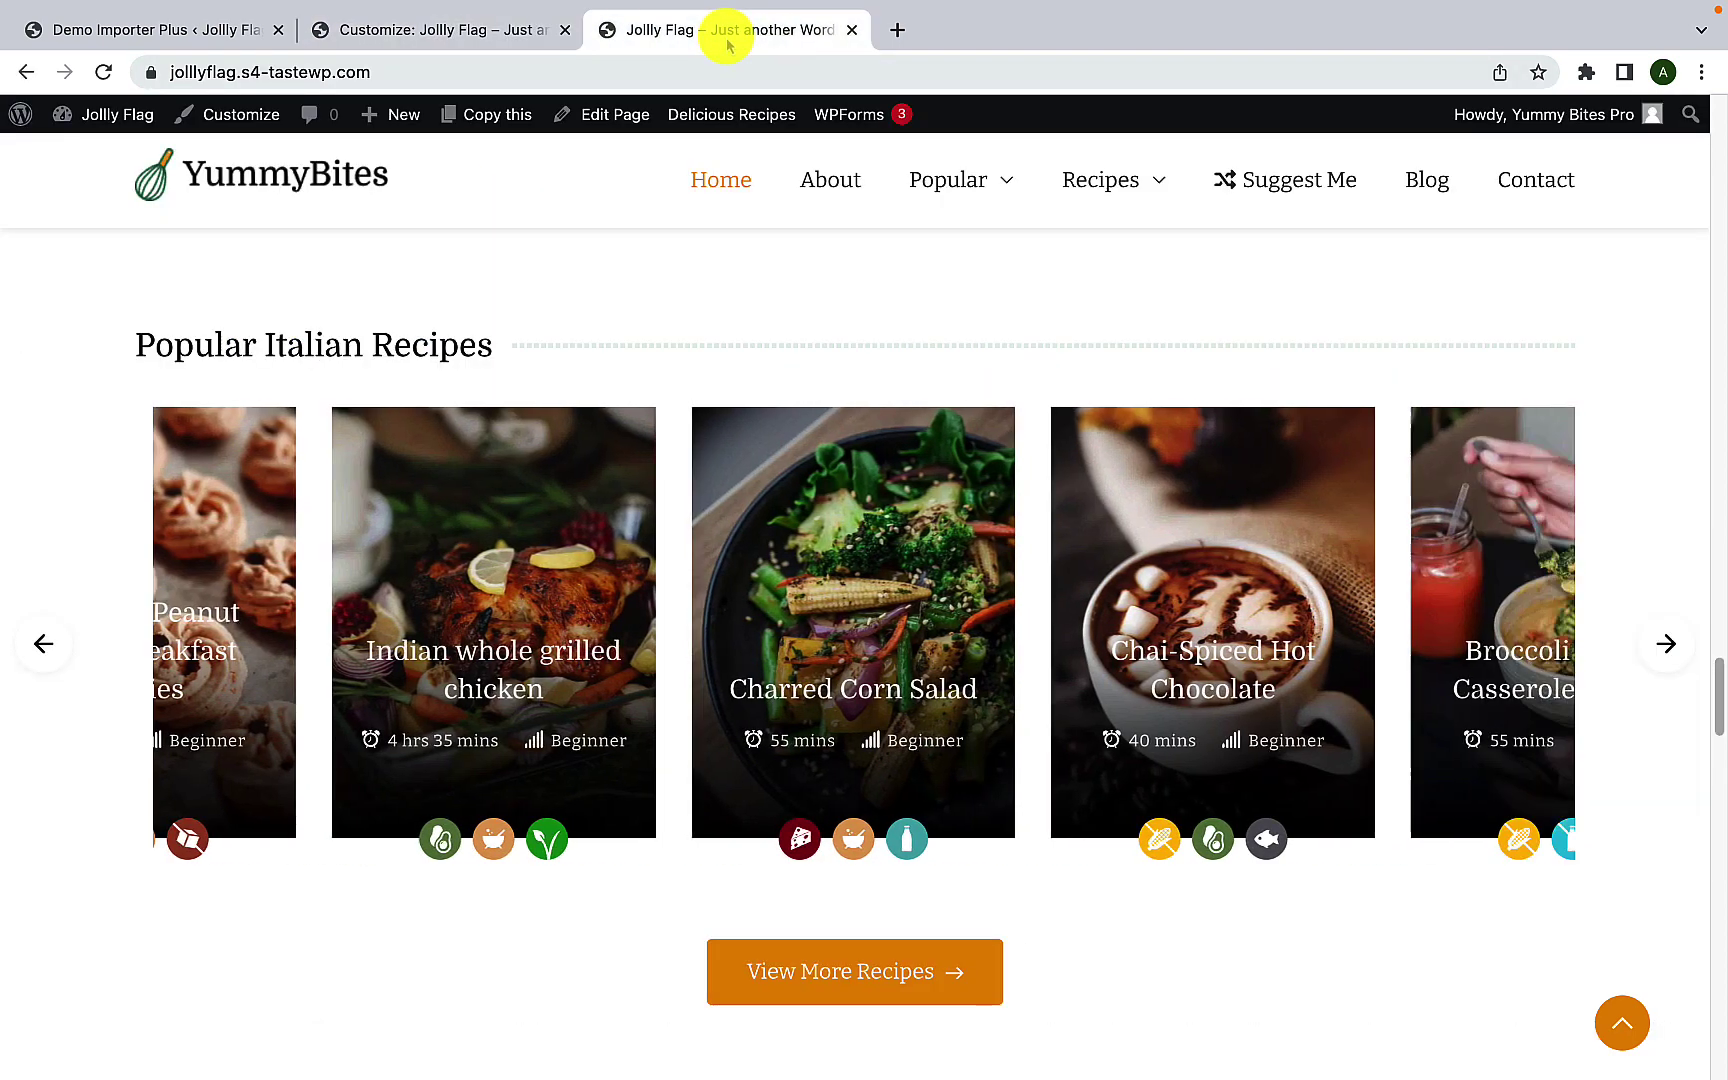
scroll(830, 783, down, 5)
scroll(836, 783, down, 1)
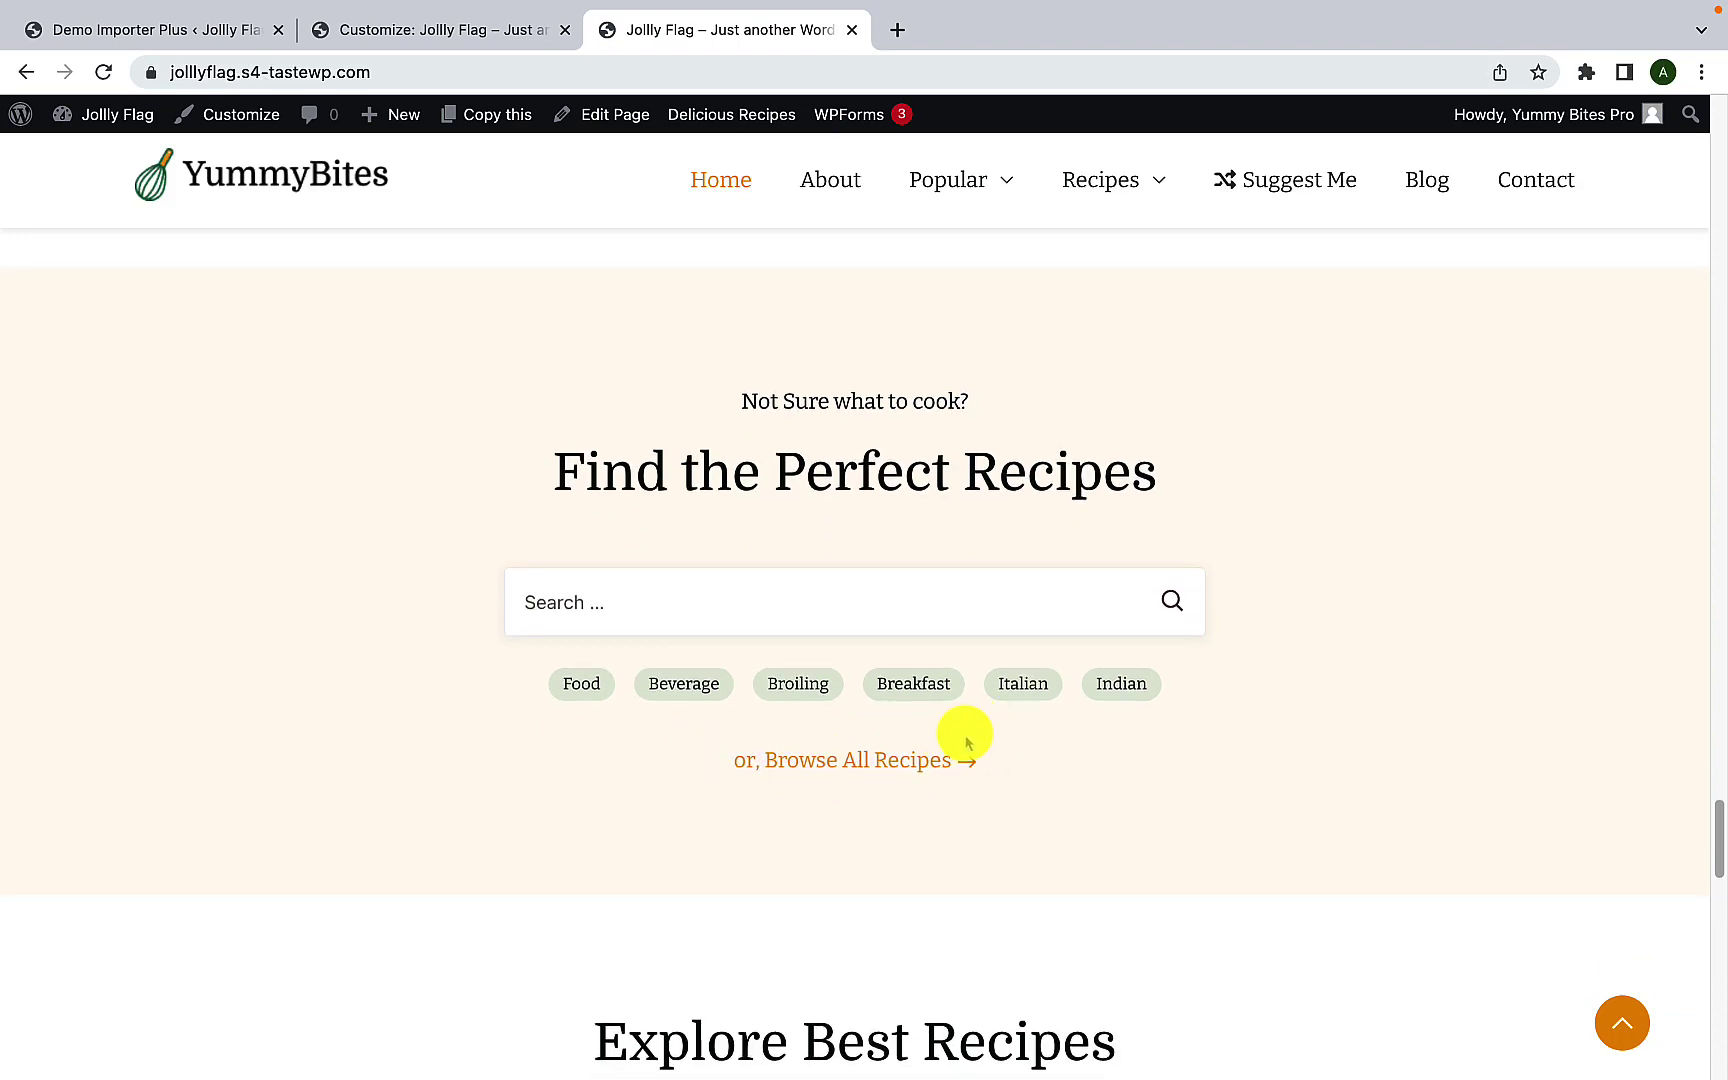
scroll(967, 741, down, 3)
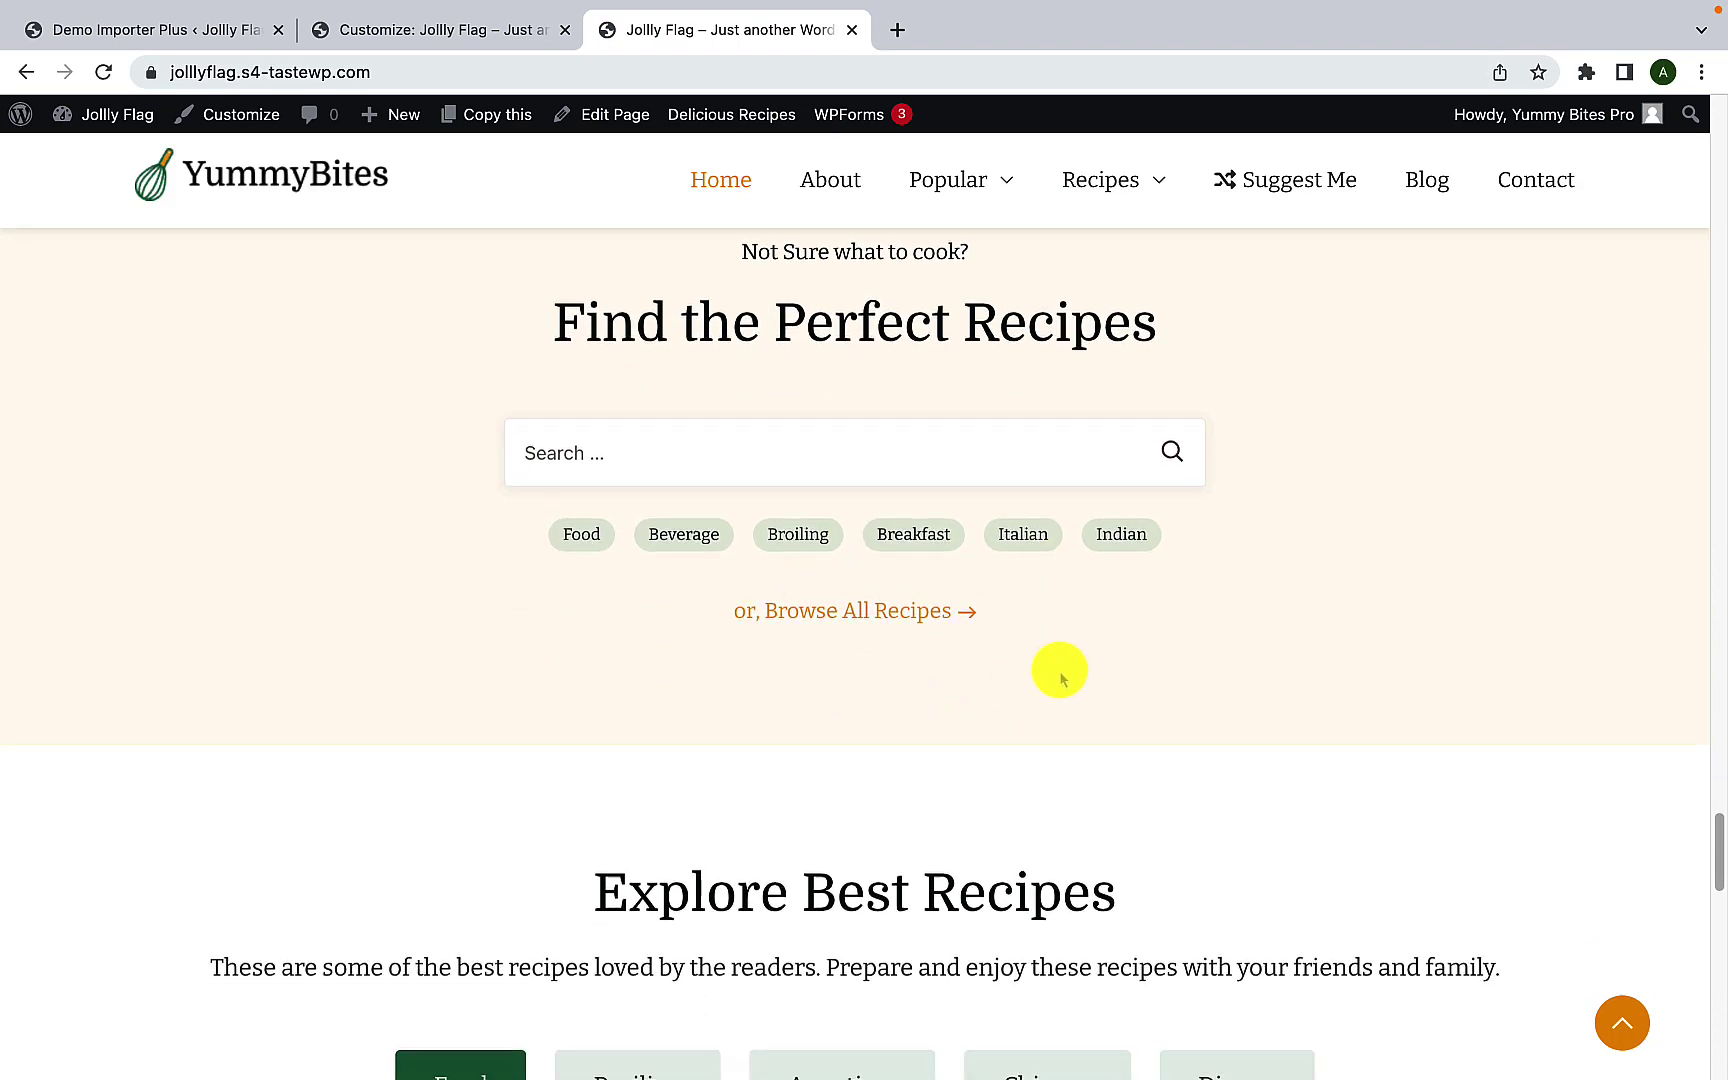
scroll(1061, 678, up, 1)
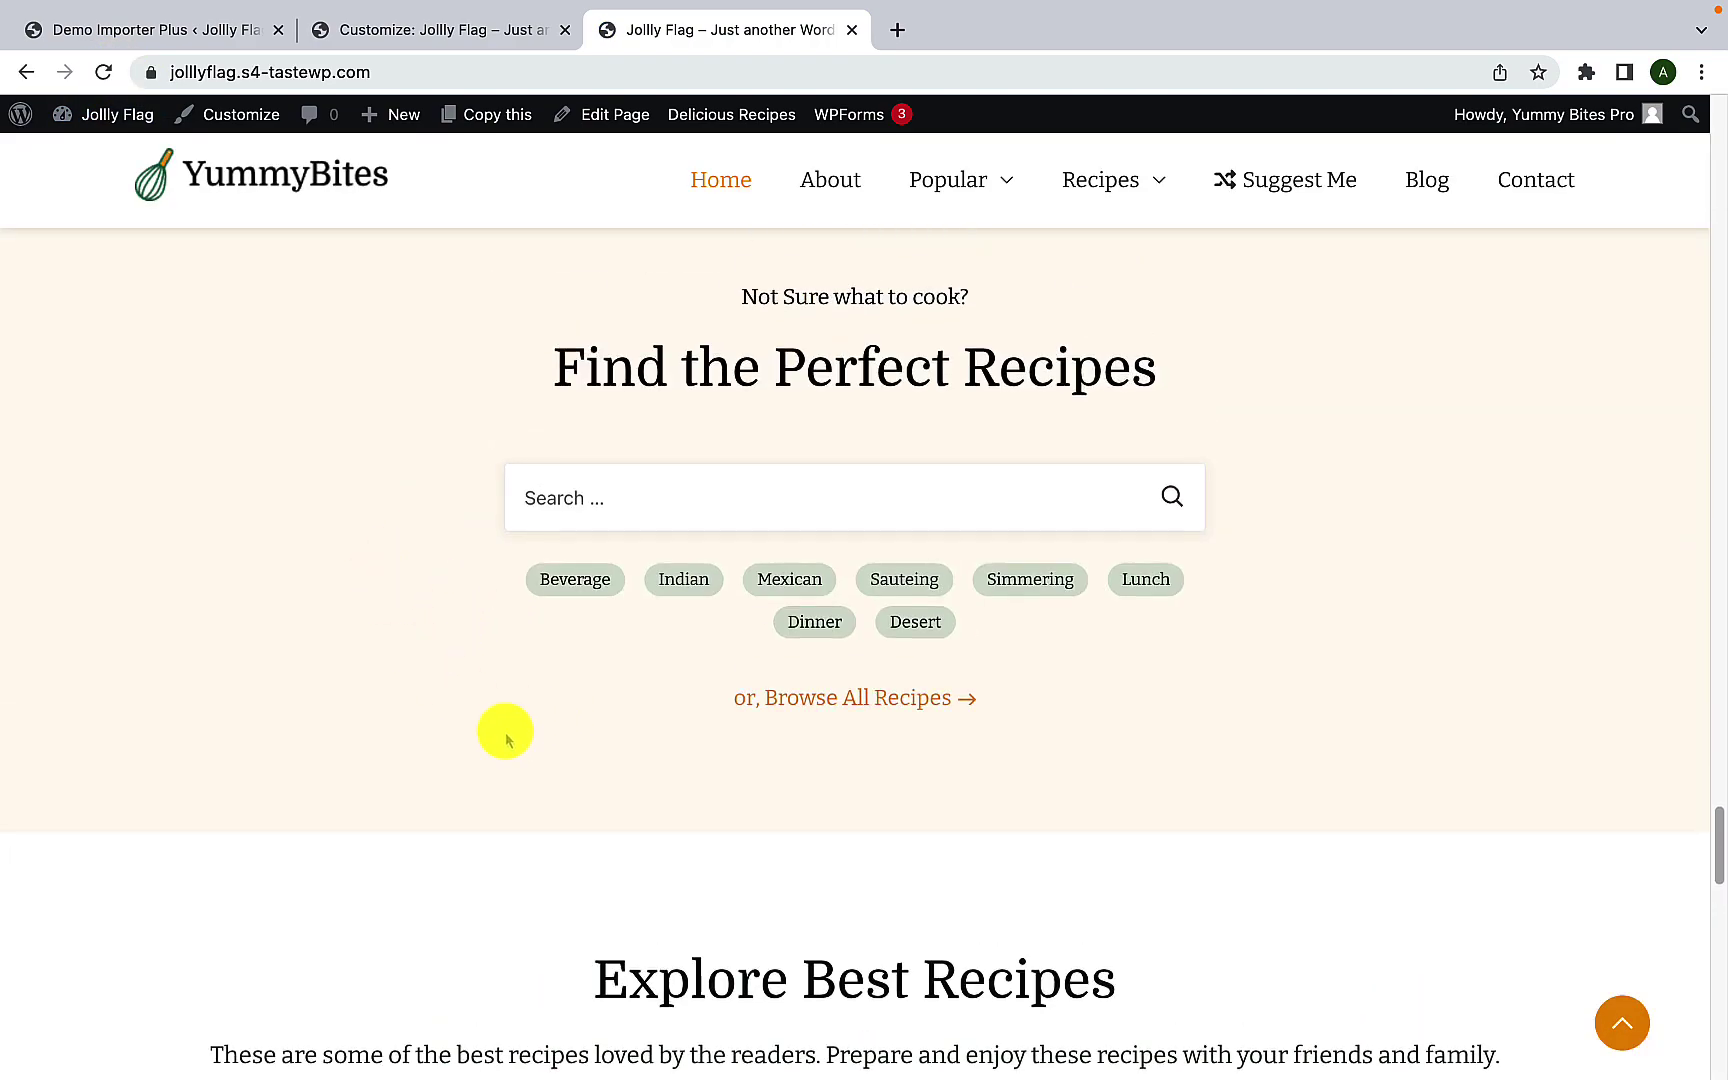
Step: Return to the customizer and open the Category Section settings of the front page
click(478, 40)
click(27, 195)
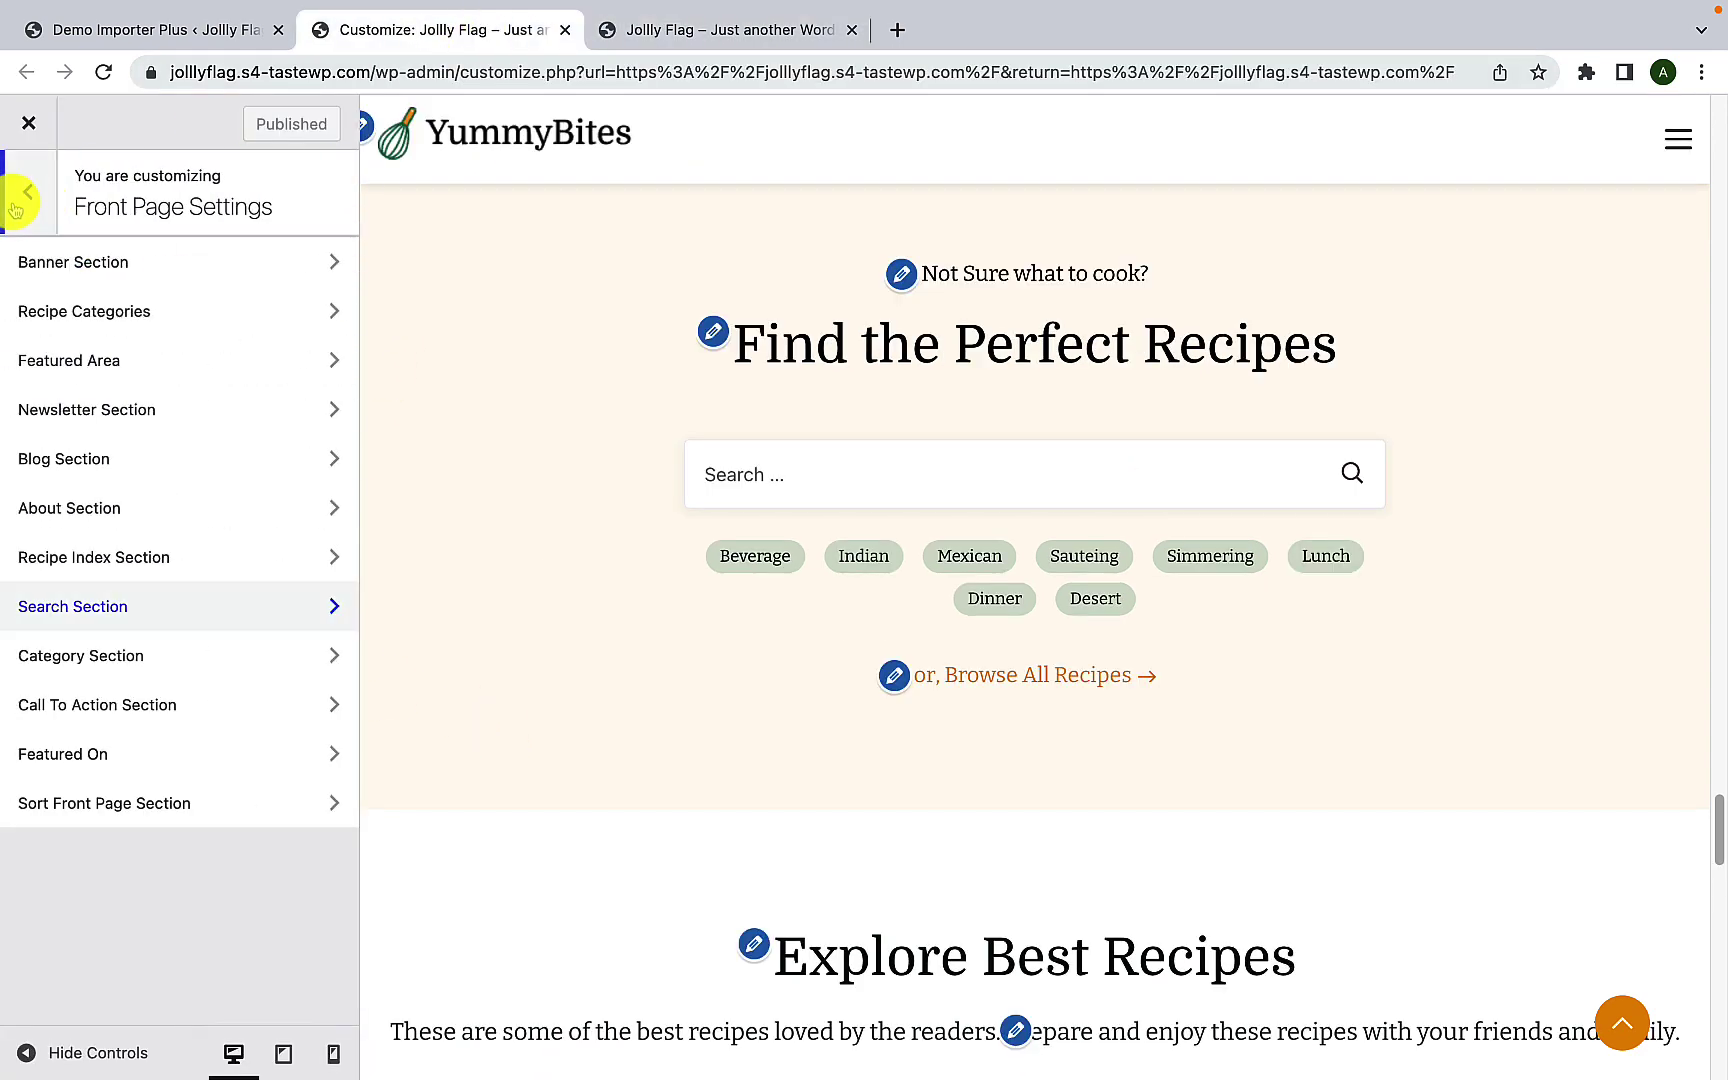
click(105, 658)
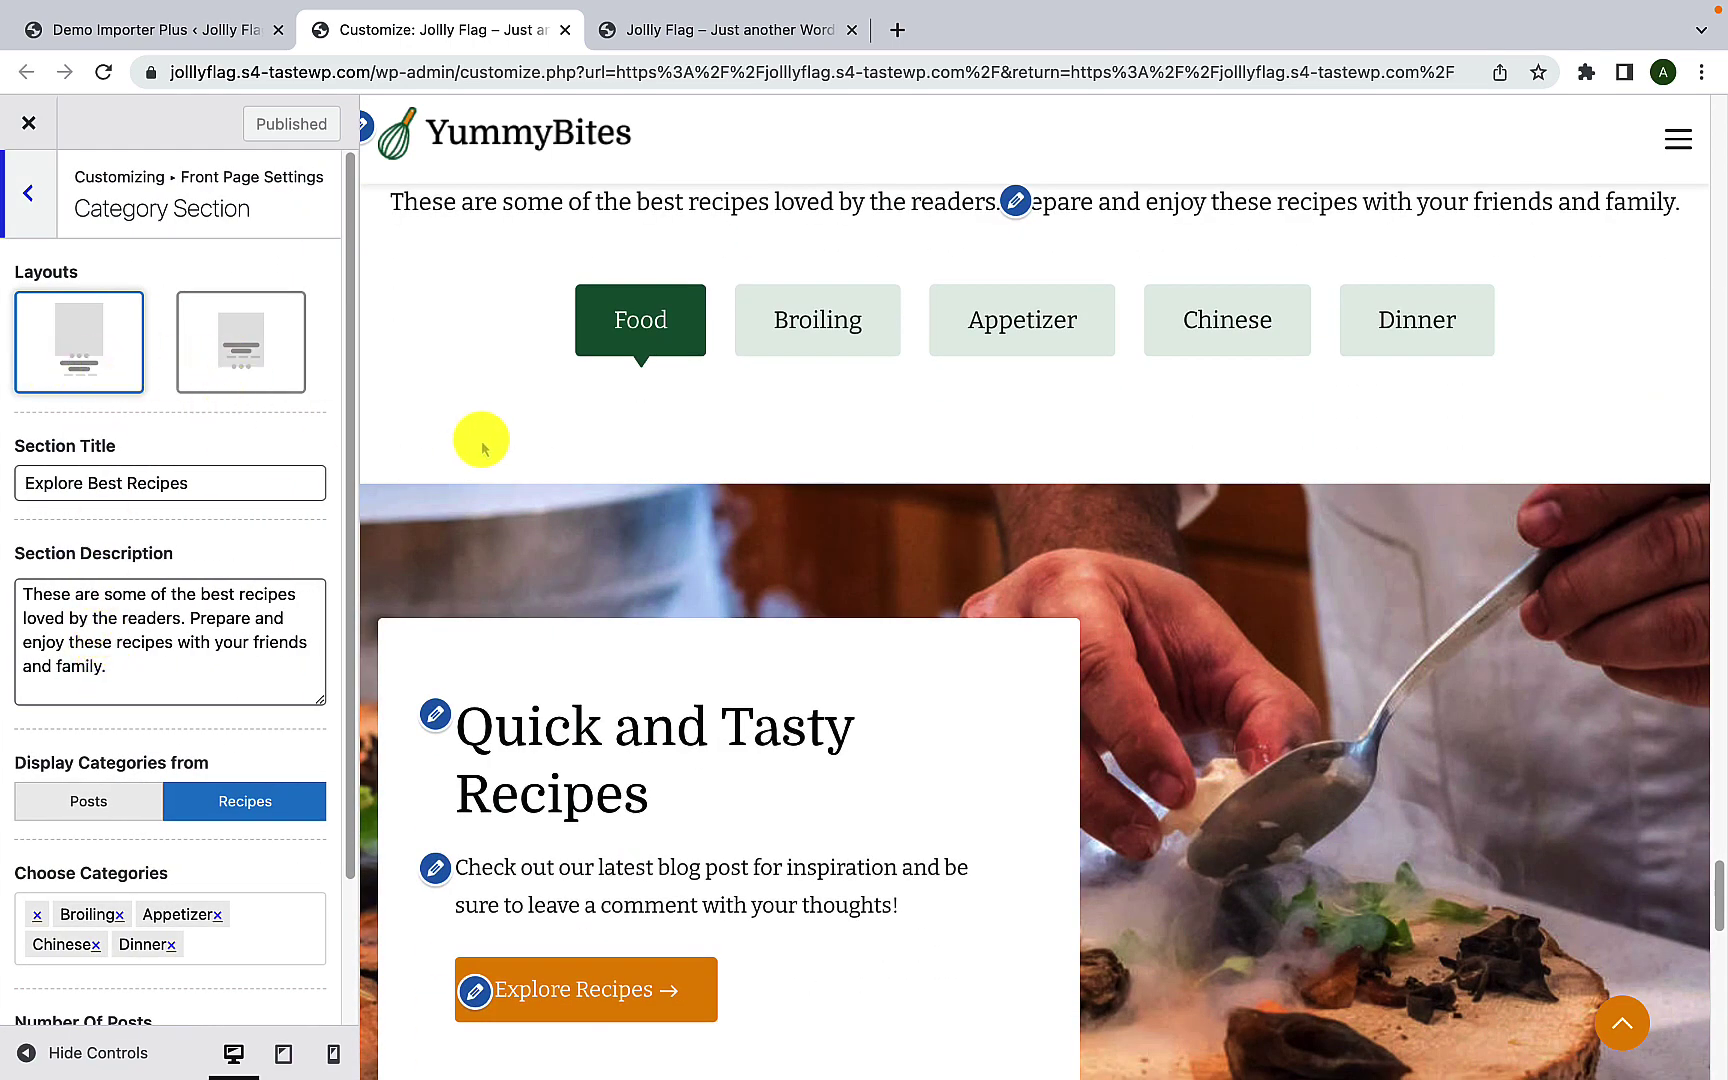
scroll(478, 440, up, 3)
scroll(231, 470, down, 3)
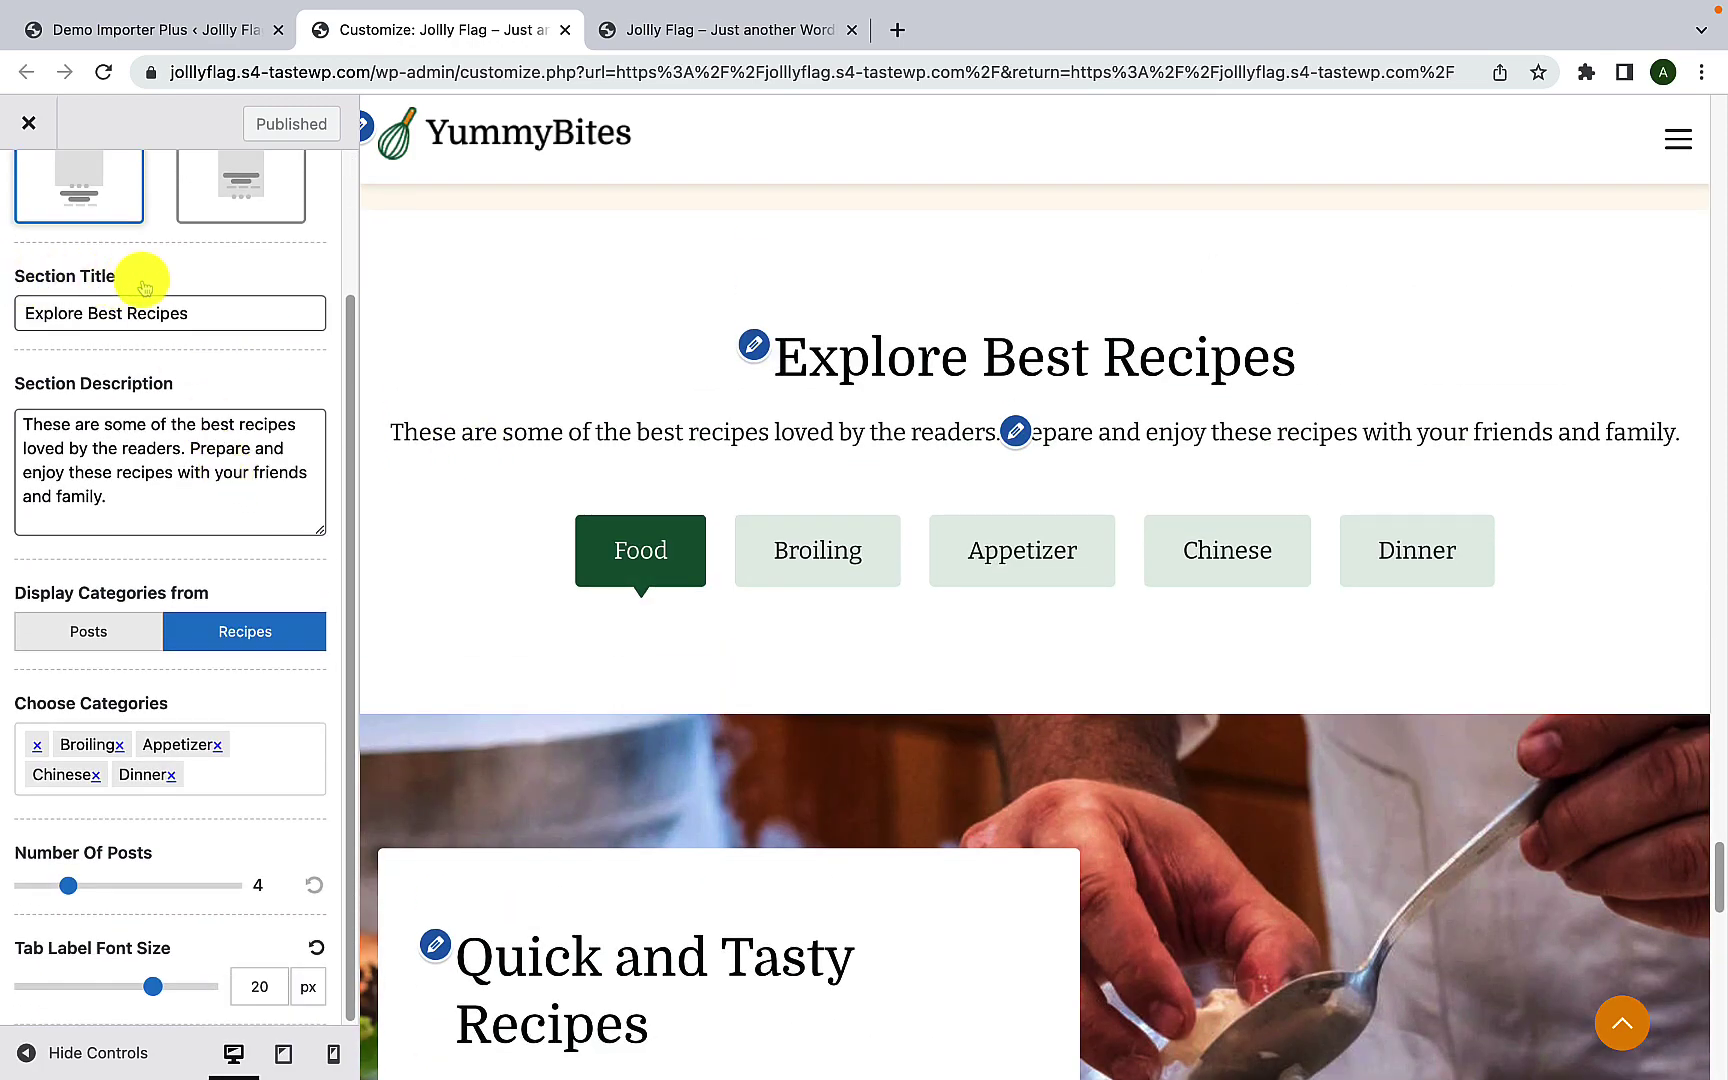
Step: Compare the Category Section's title and description fields with the matching text in the homepage preview
drag(198, 316, 8, 330)
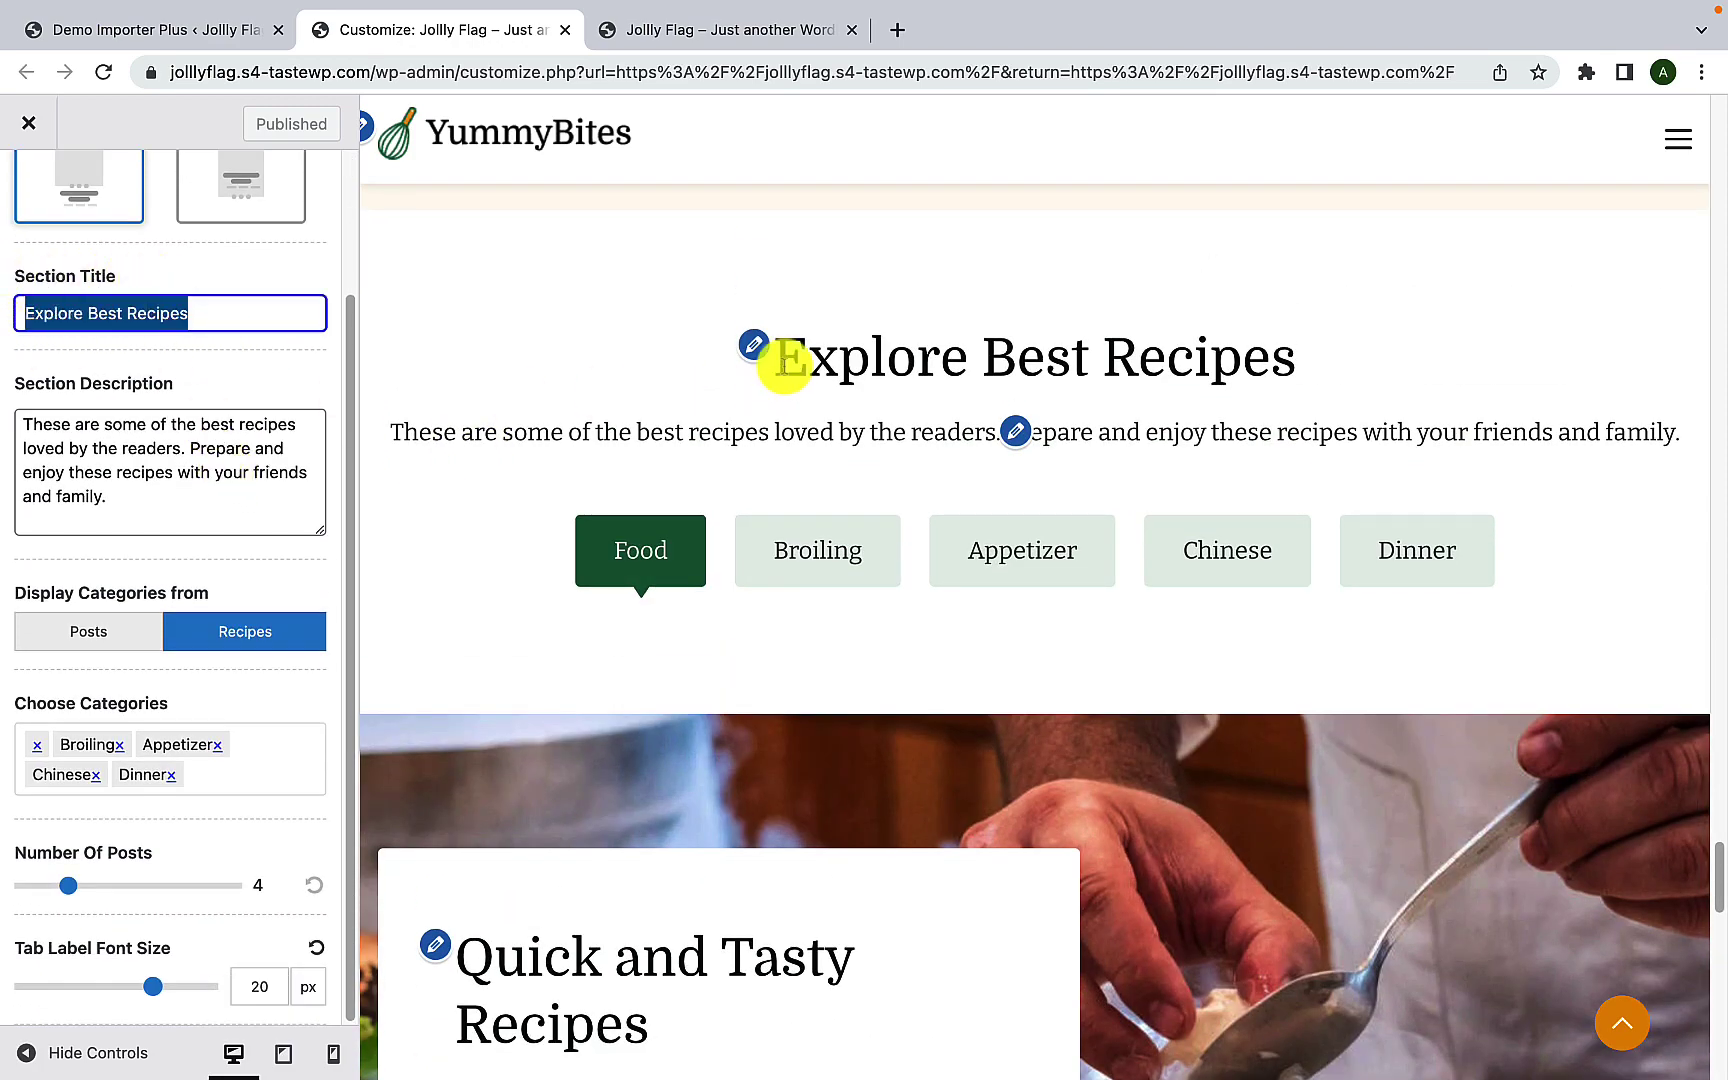
drag(778, 358, 1292, 330)
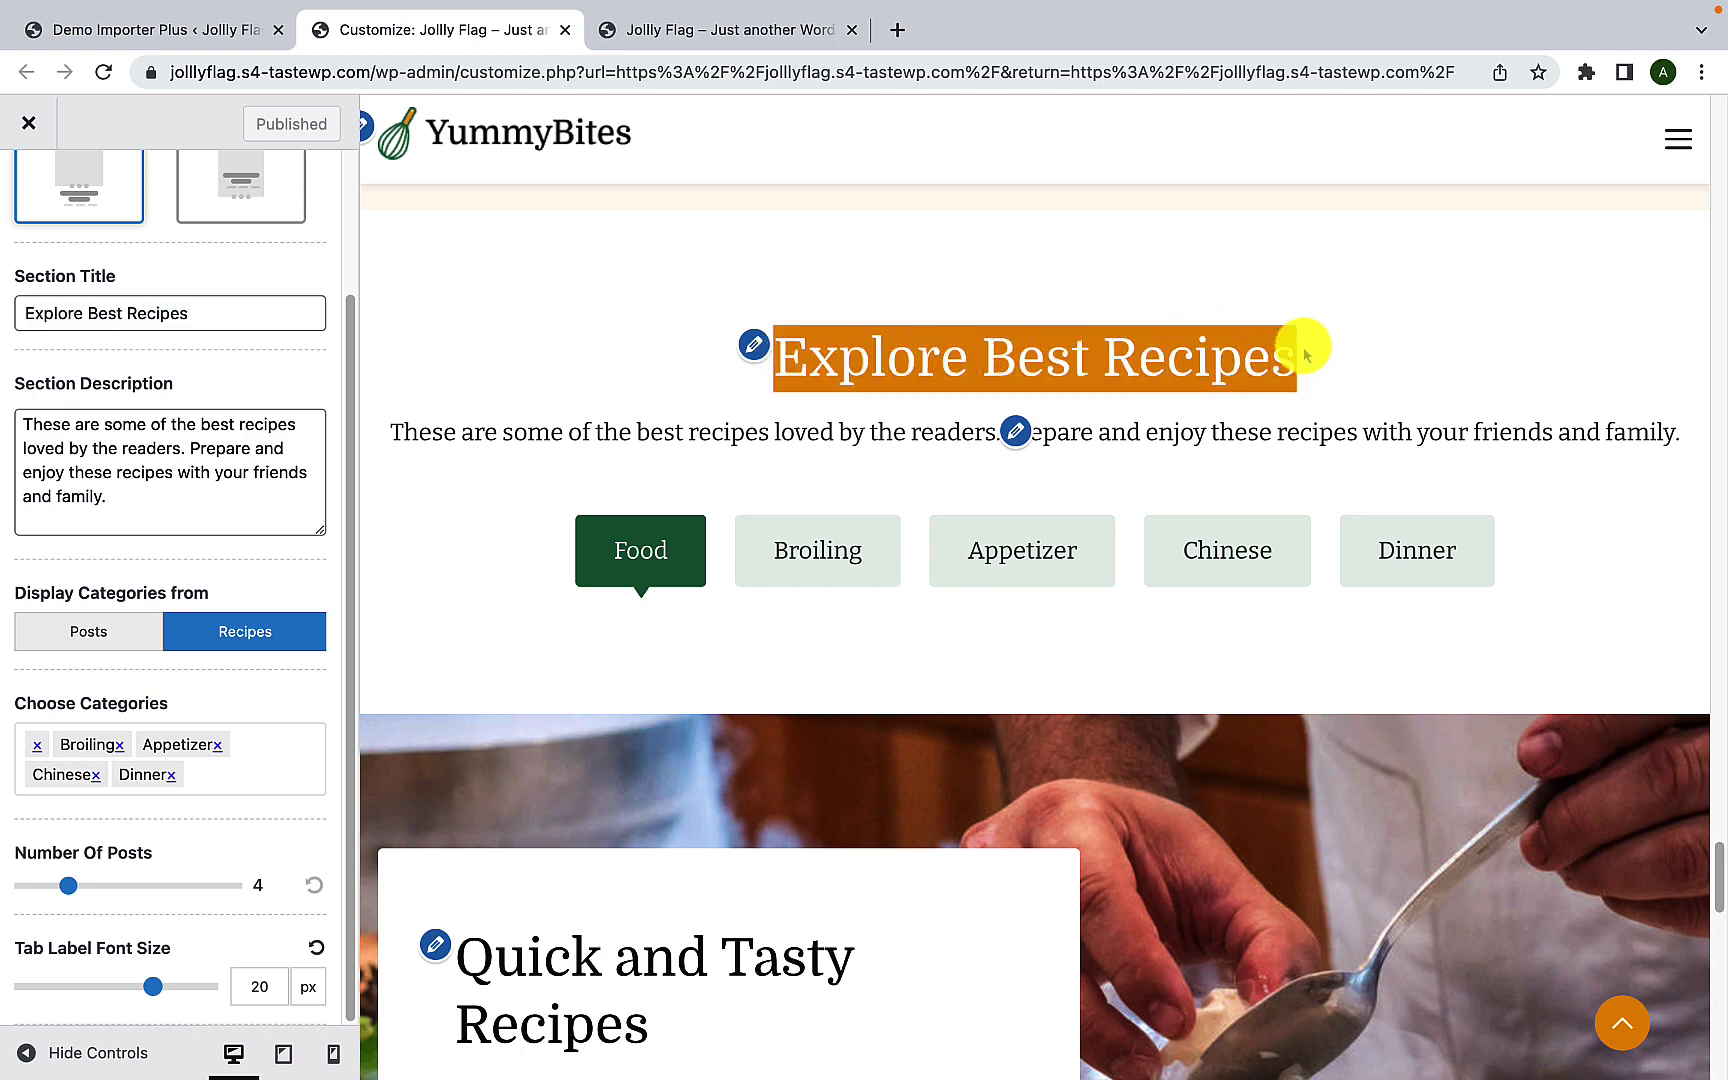
click(1310, 347)
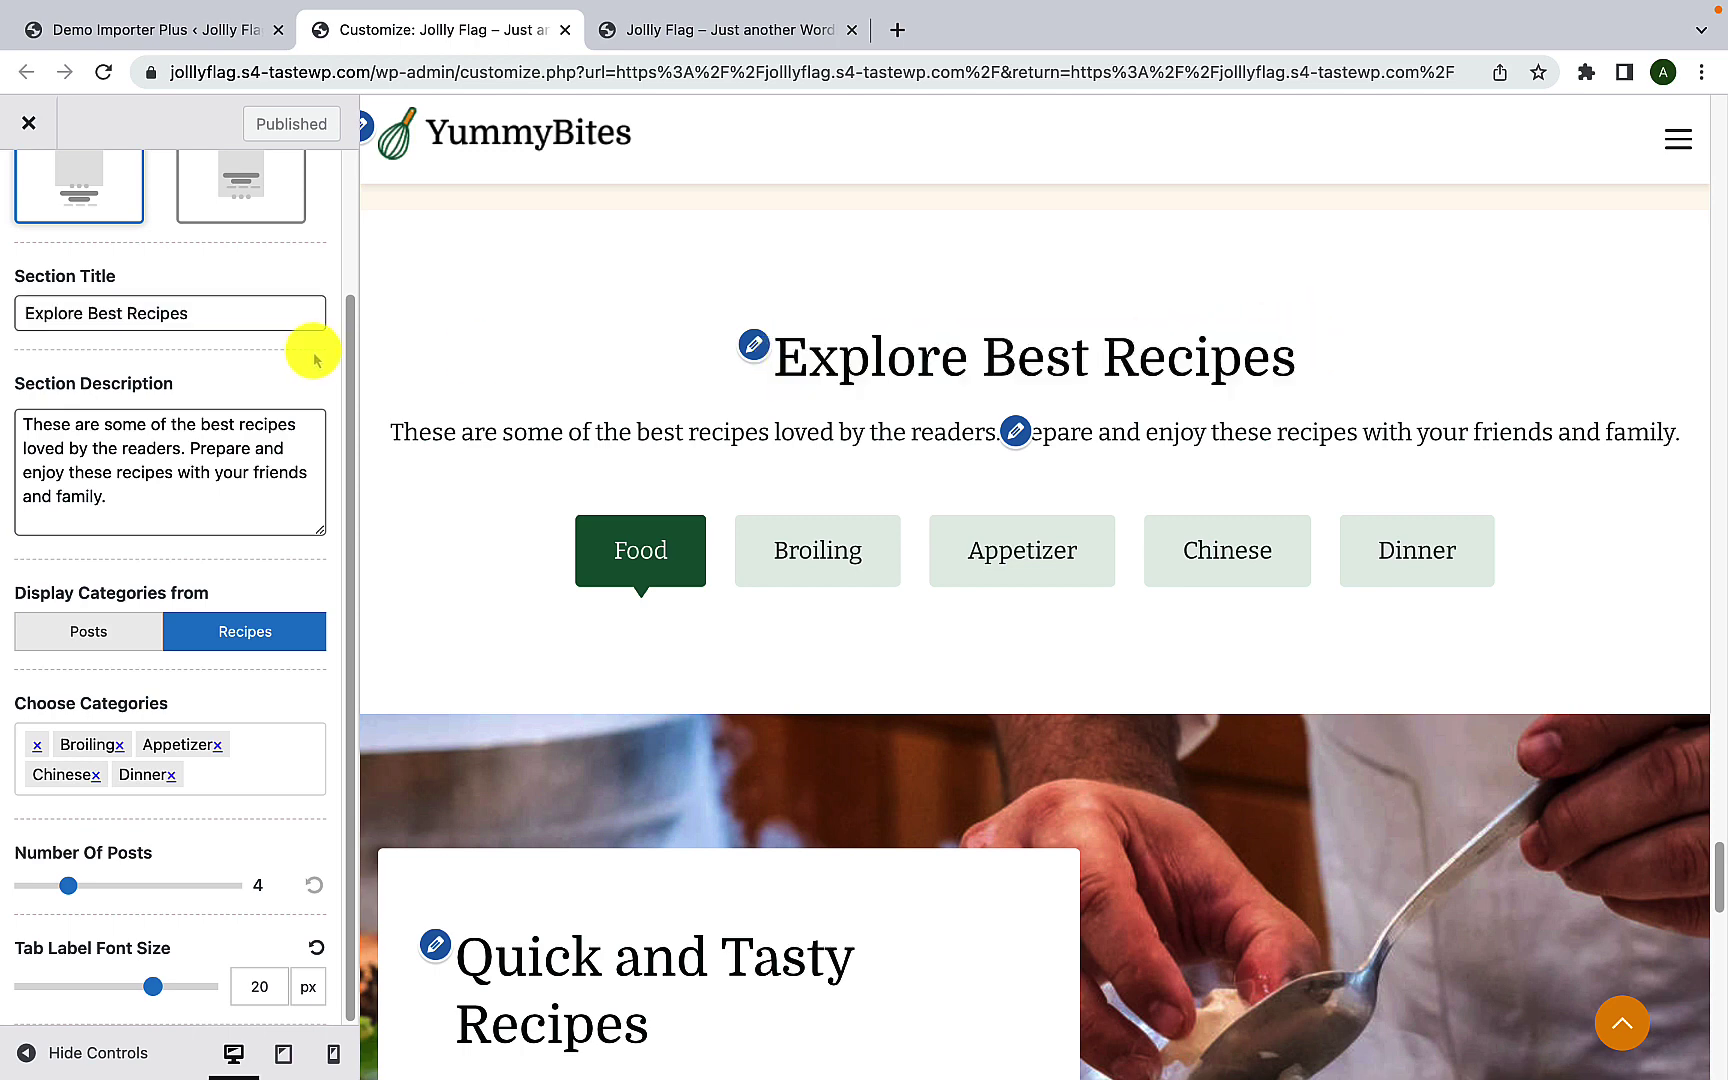
drag(250, 318, 5, 335)
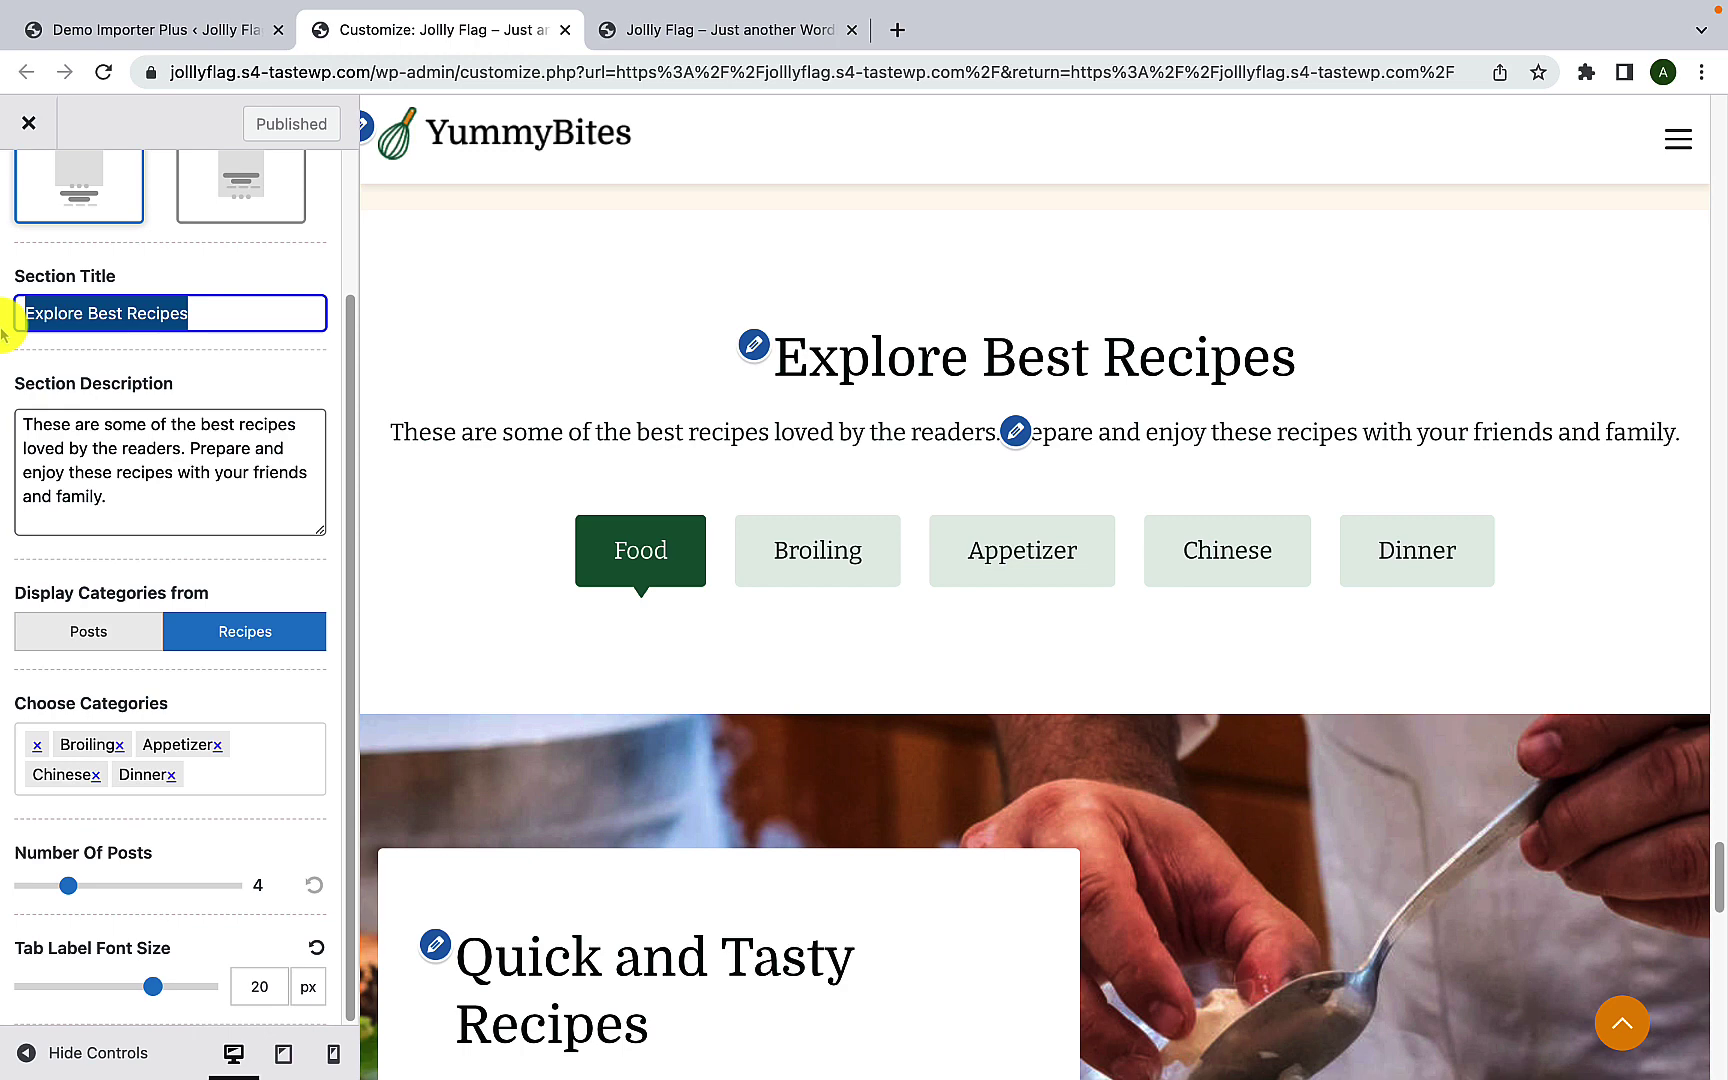
triple_click(444, 426)
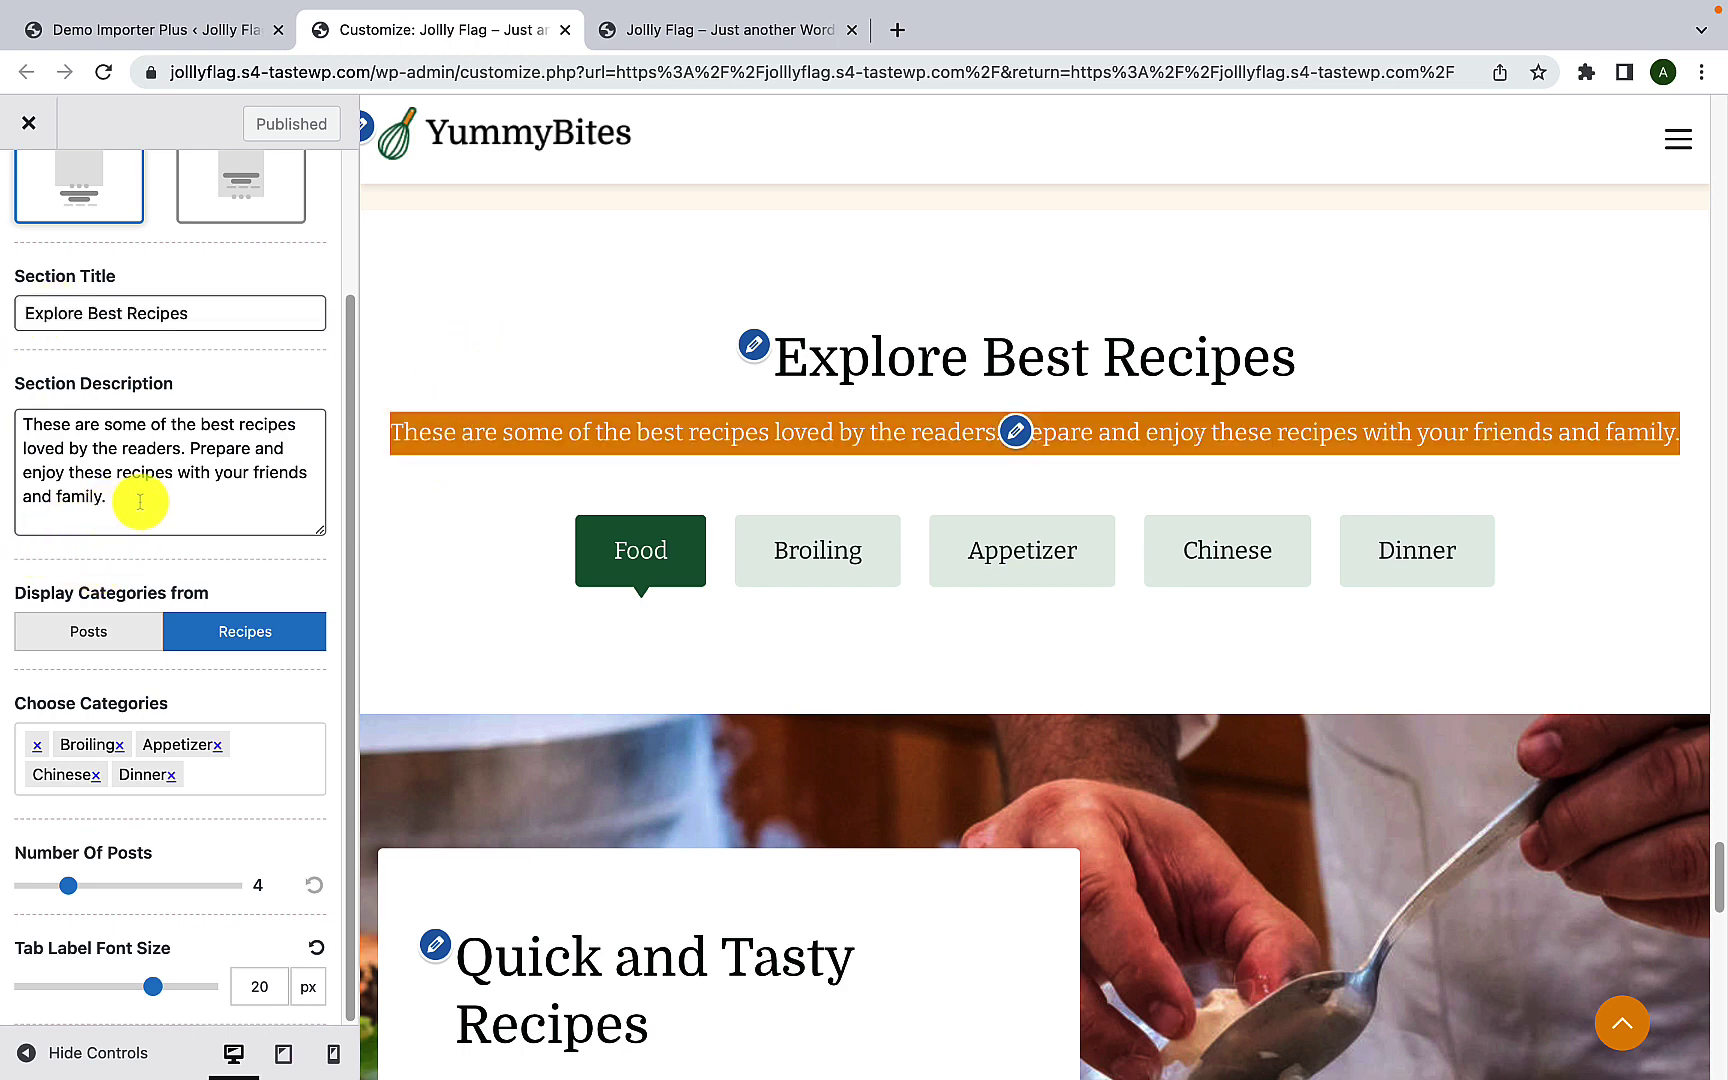
drag(139, 494, 15, 424)
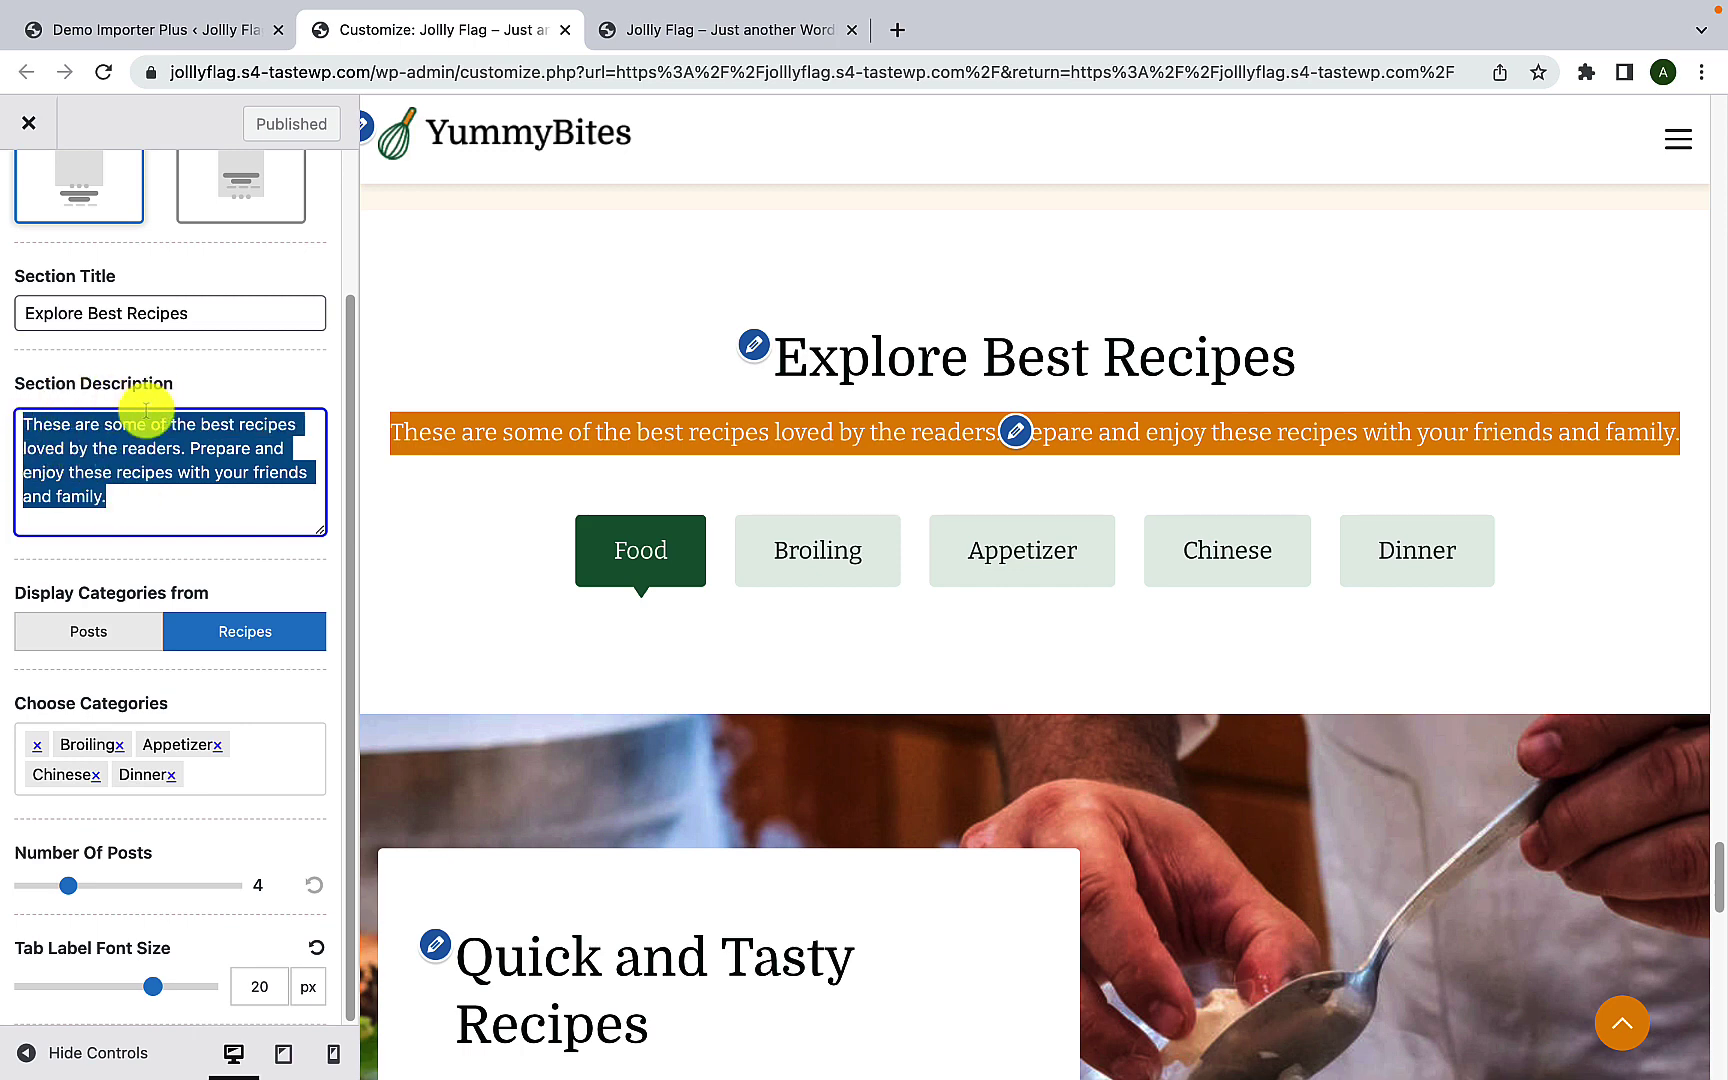
click(135, 517)
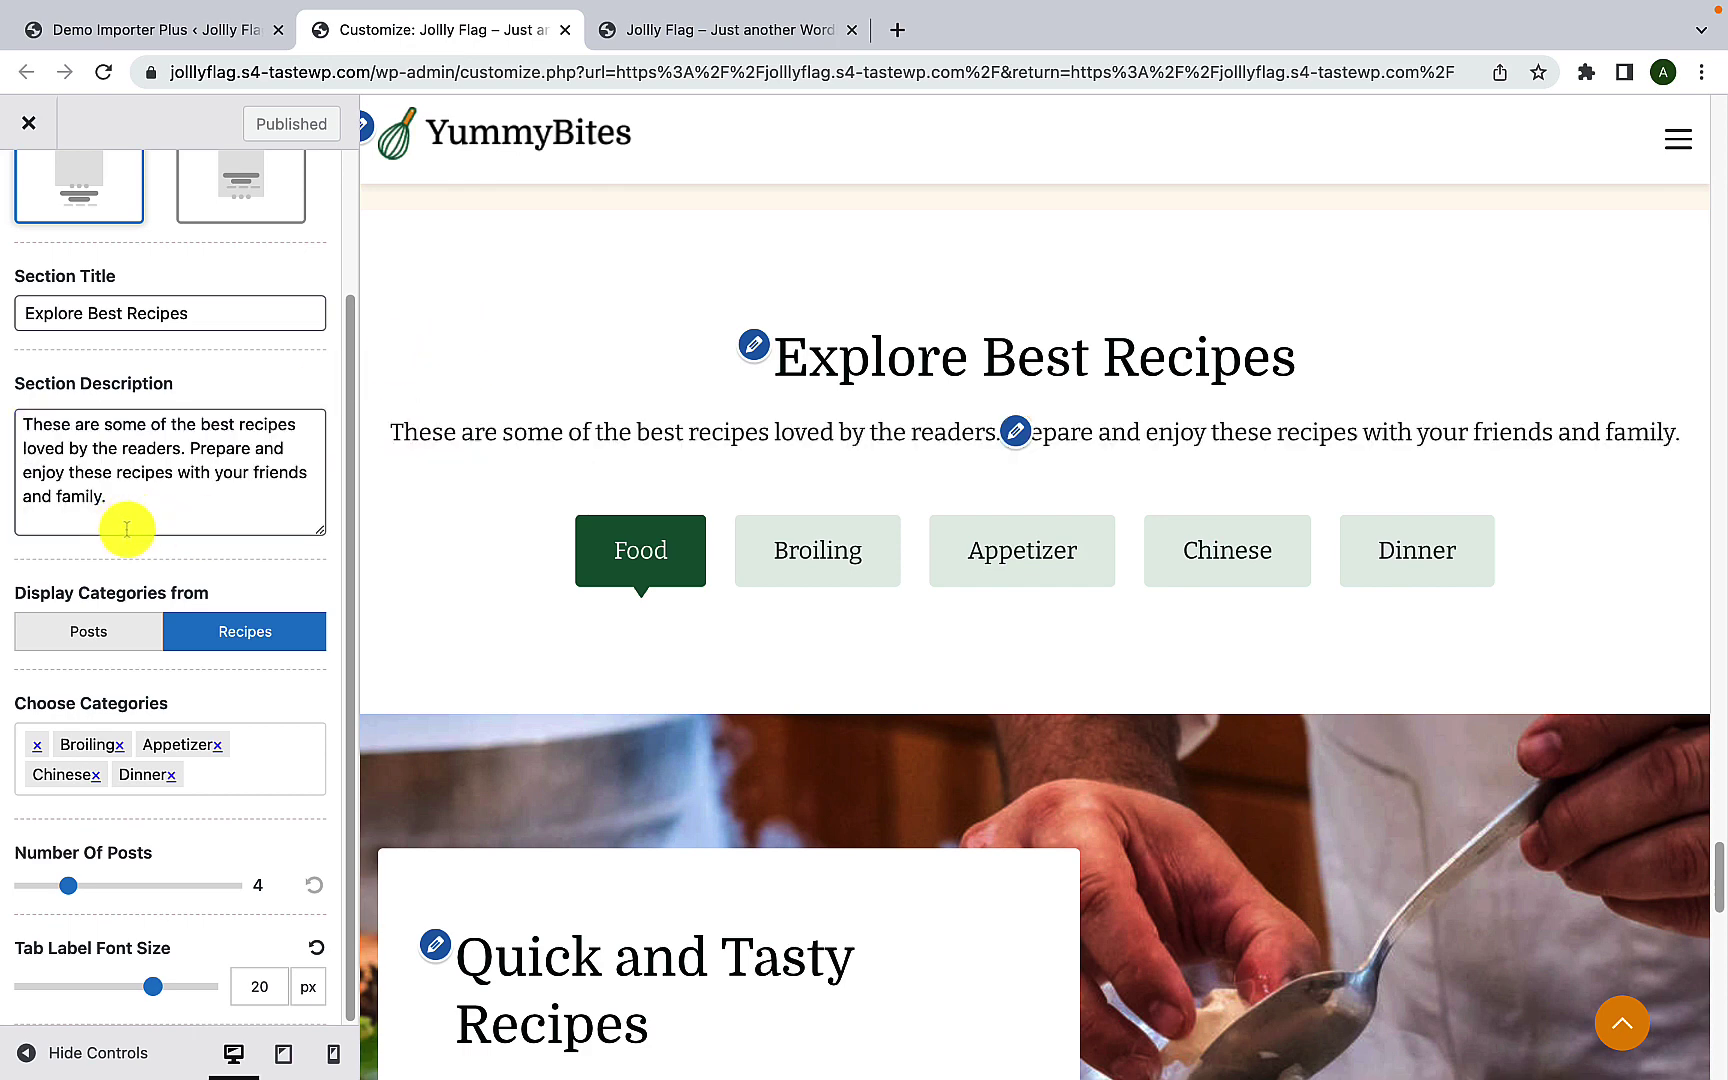
Step: Try Posts as the source of the Category Section's categories, look through its category choices, and switch back to Recipes
click(119, 648)
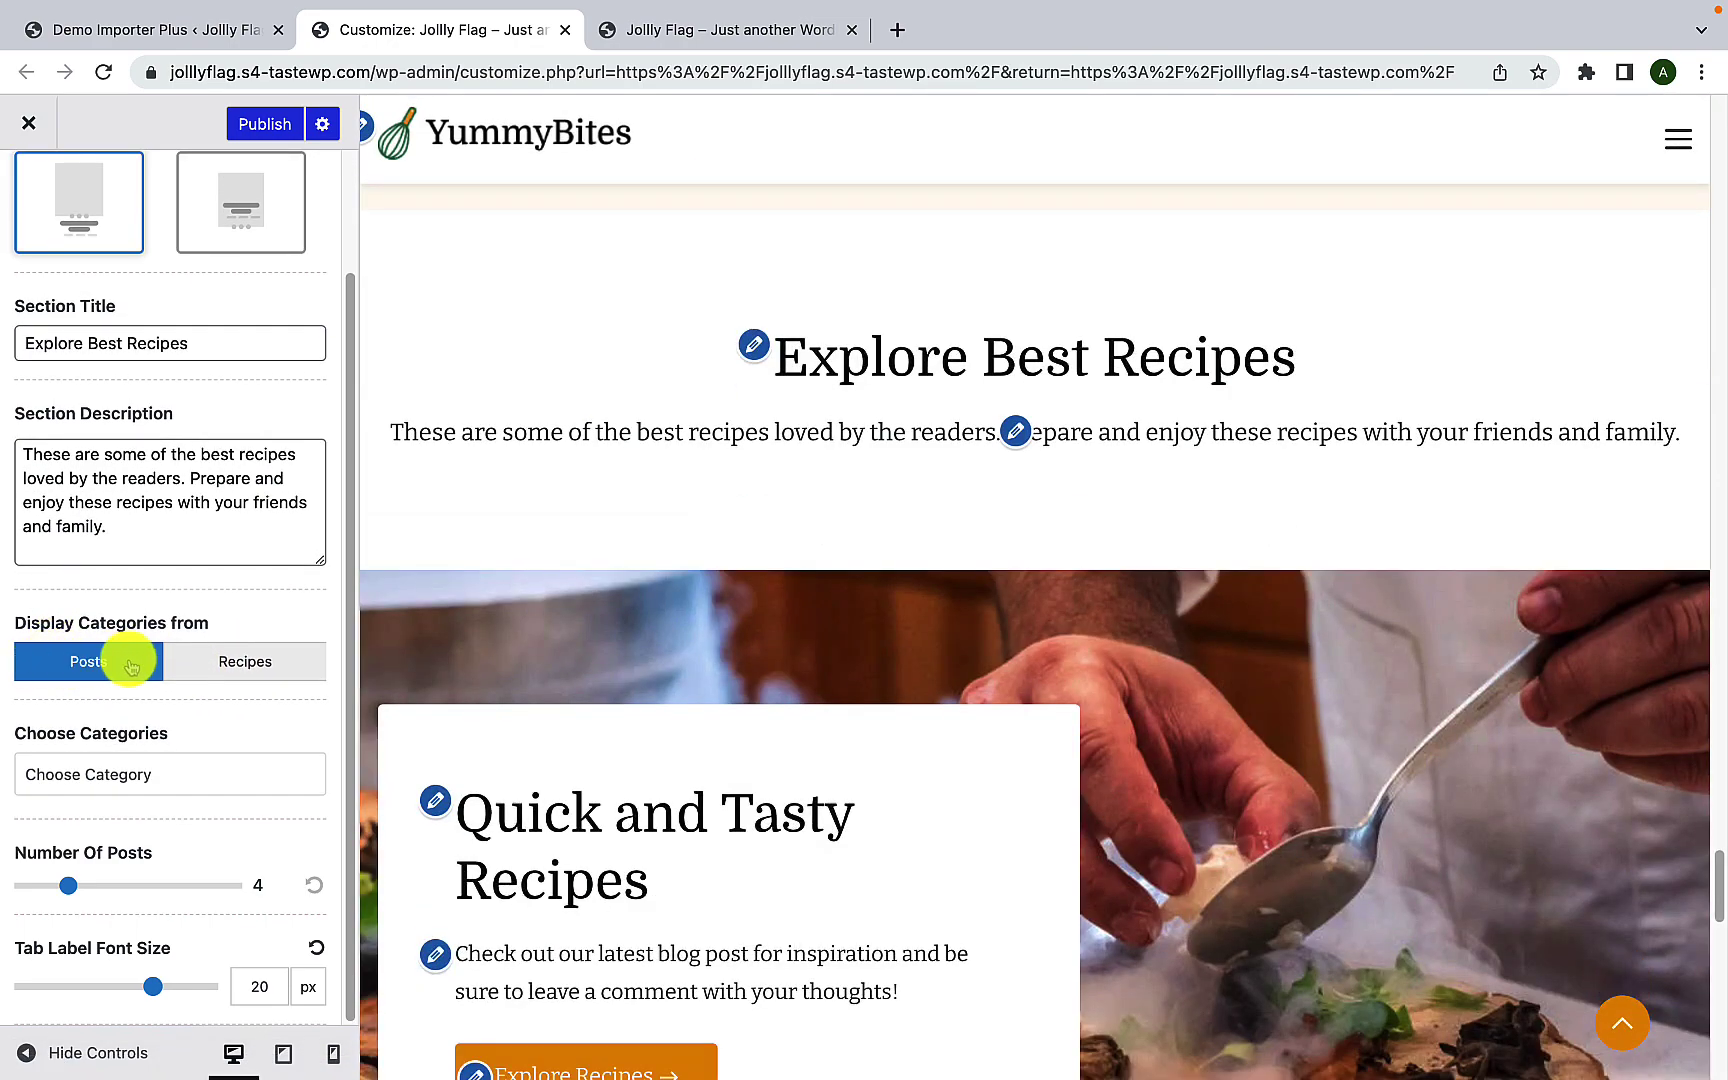
click(141, 770)
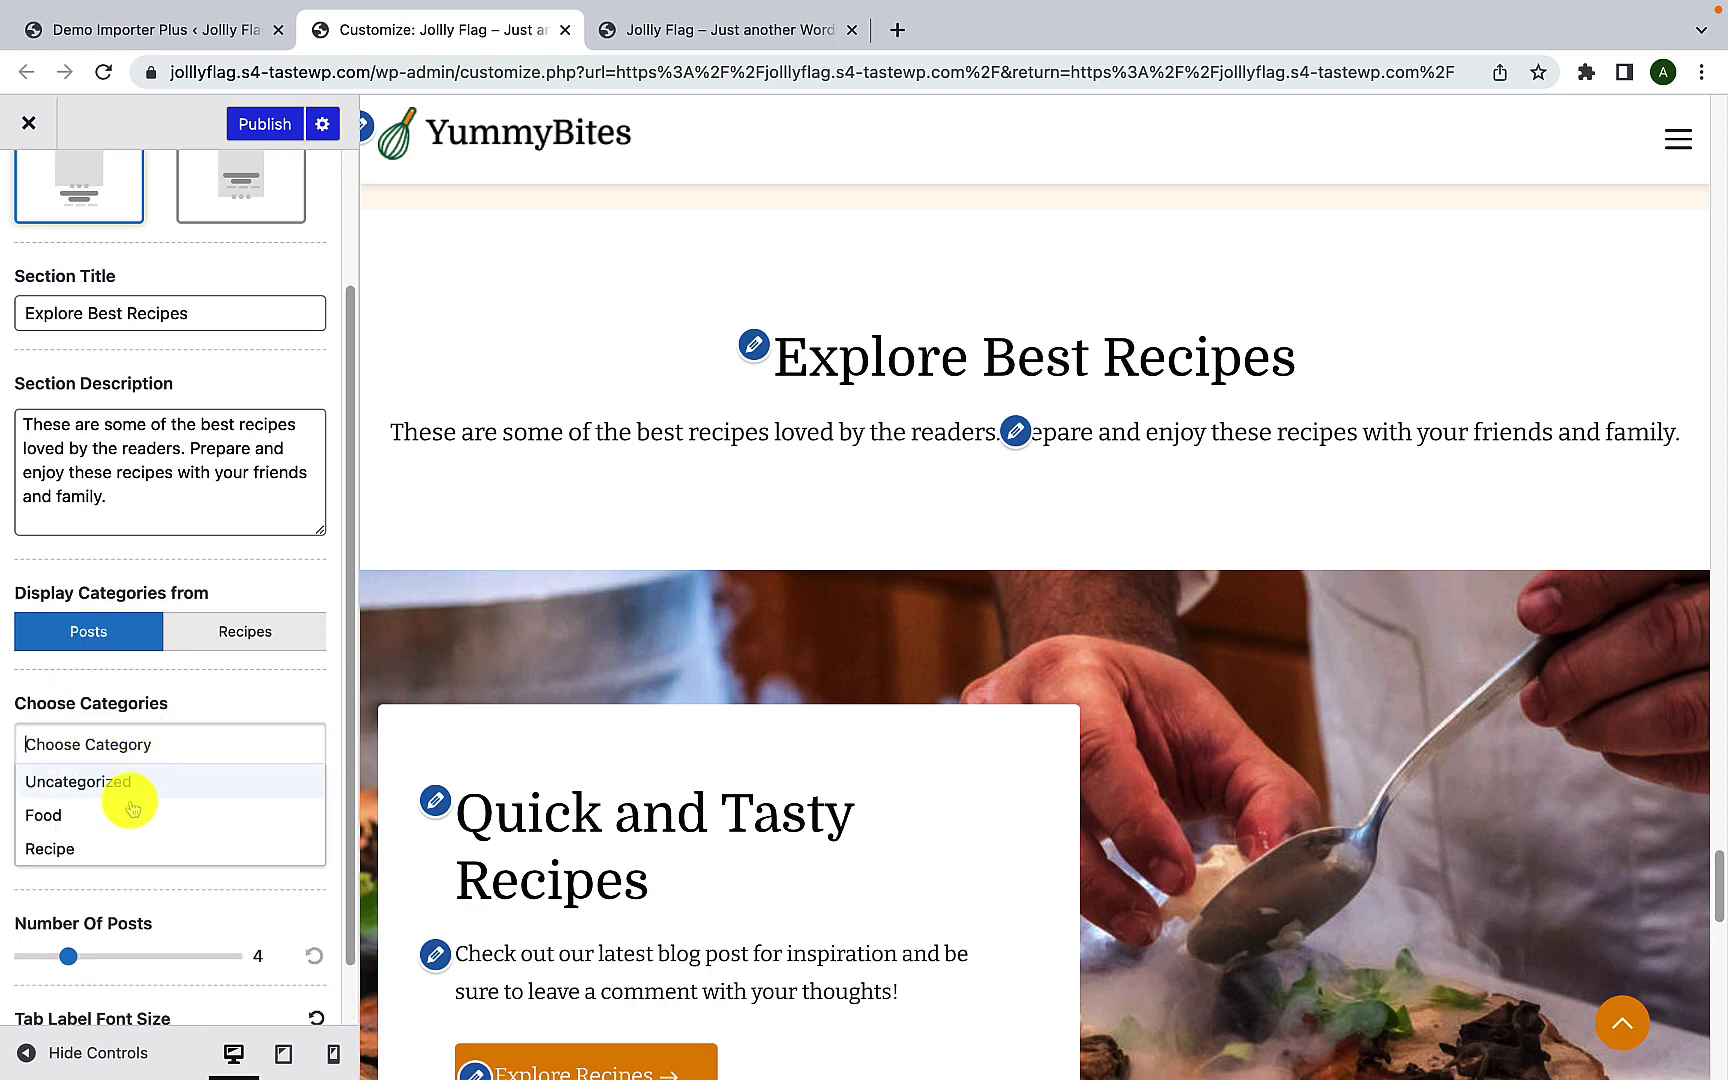
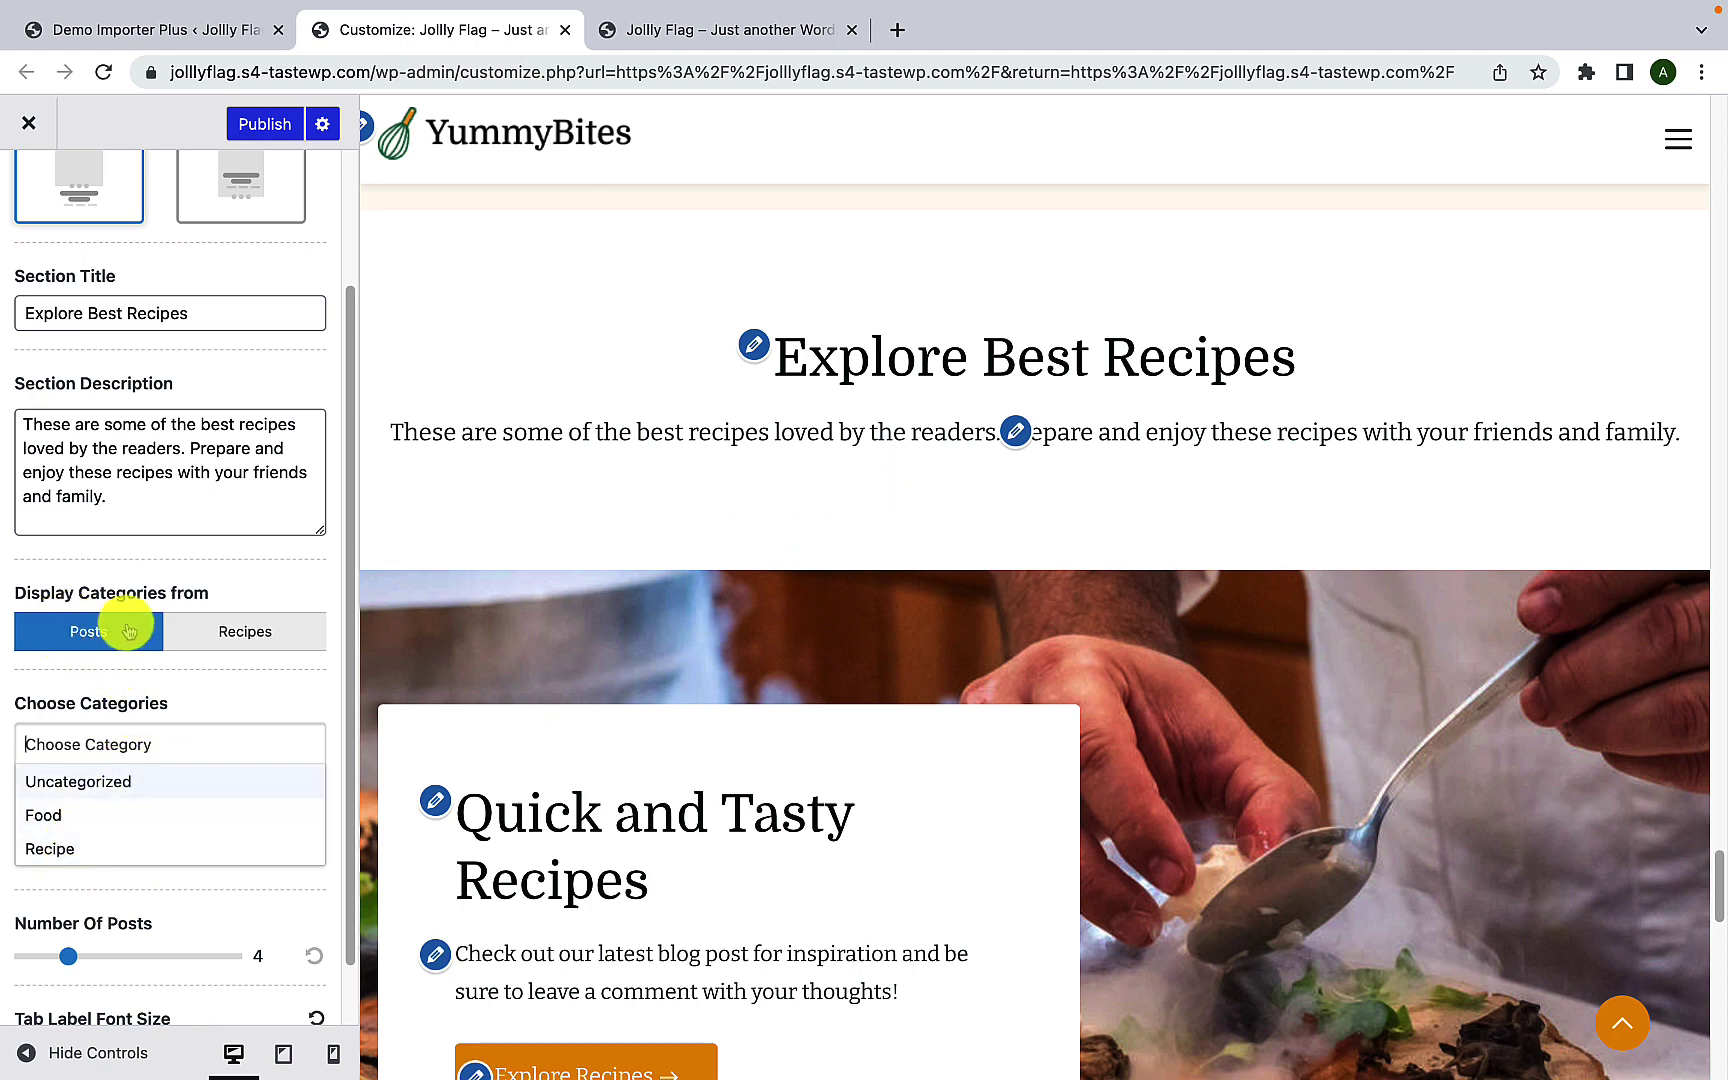
click(245, 631)
click(253, 663)
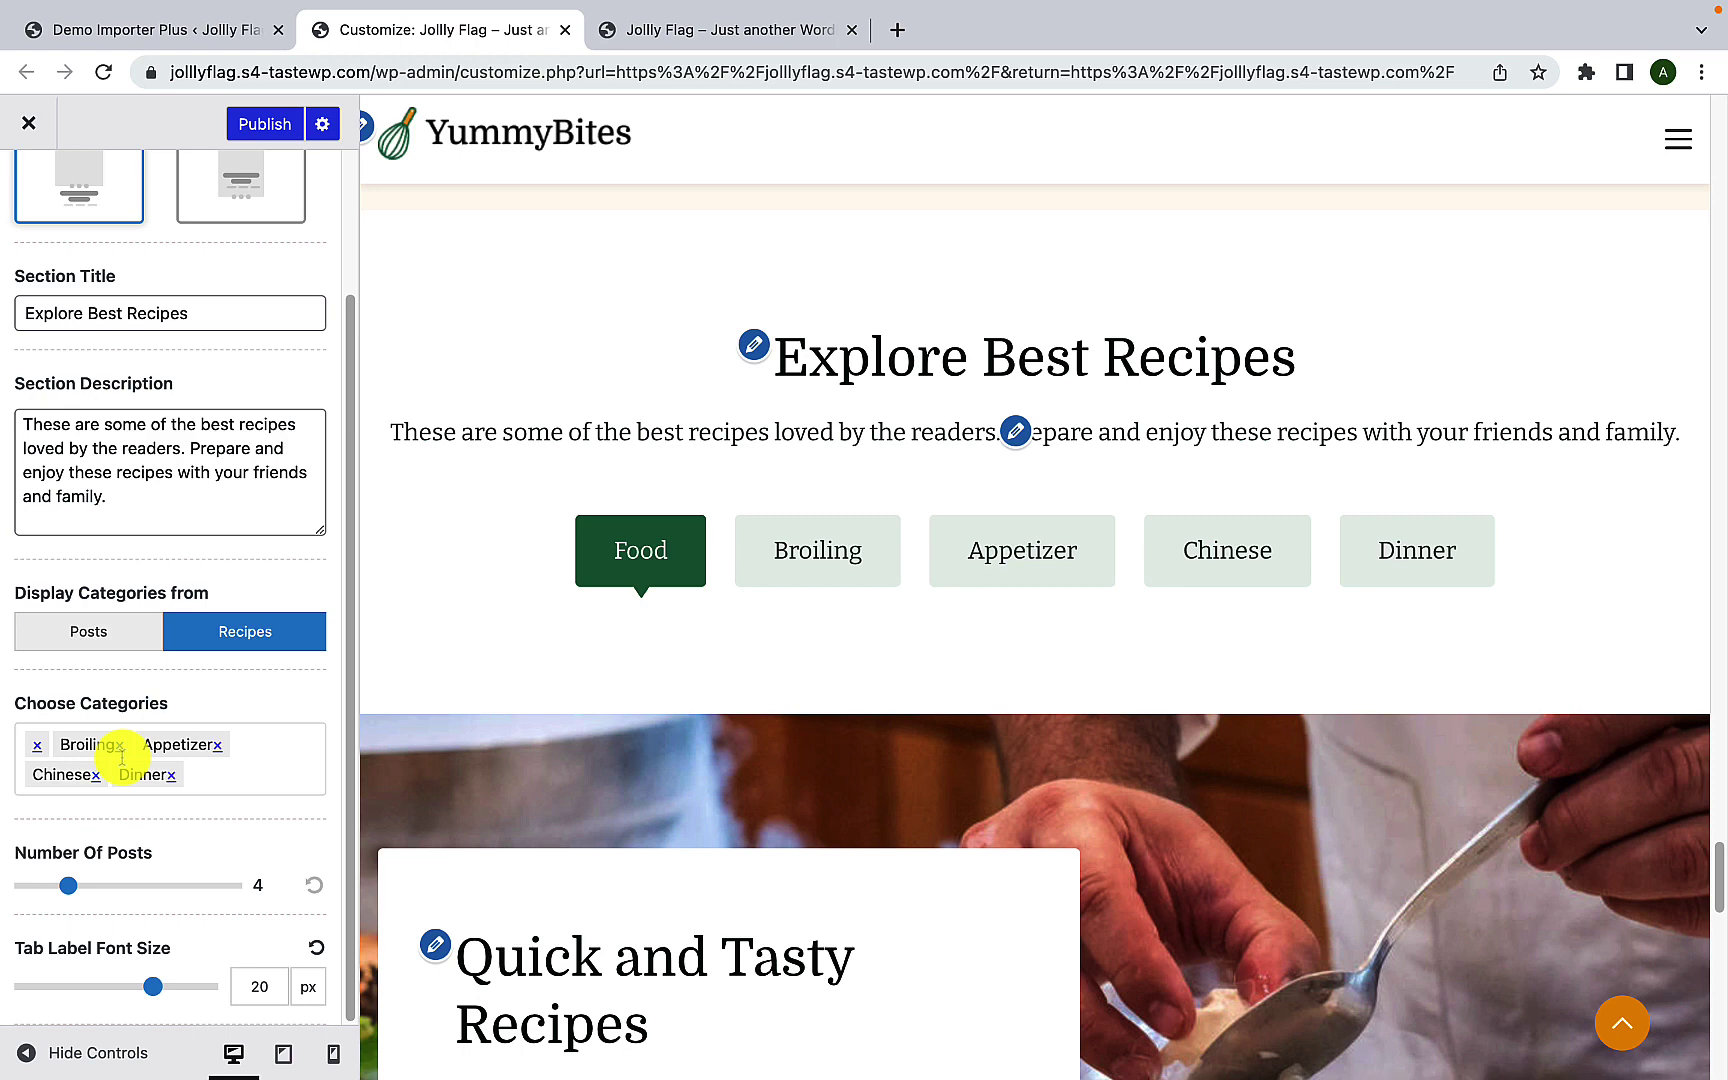
Step: Remove all the categories currently chosen for the Category Section, including Dinner, Chinese, Appetizer and Broiling
click(172, 776)
click(95, 775)
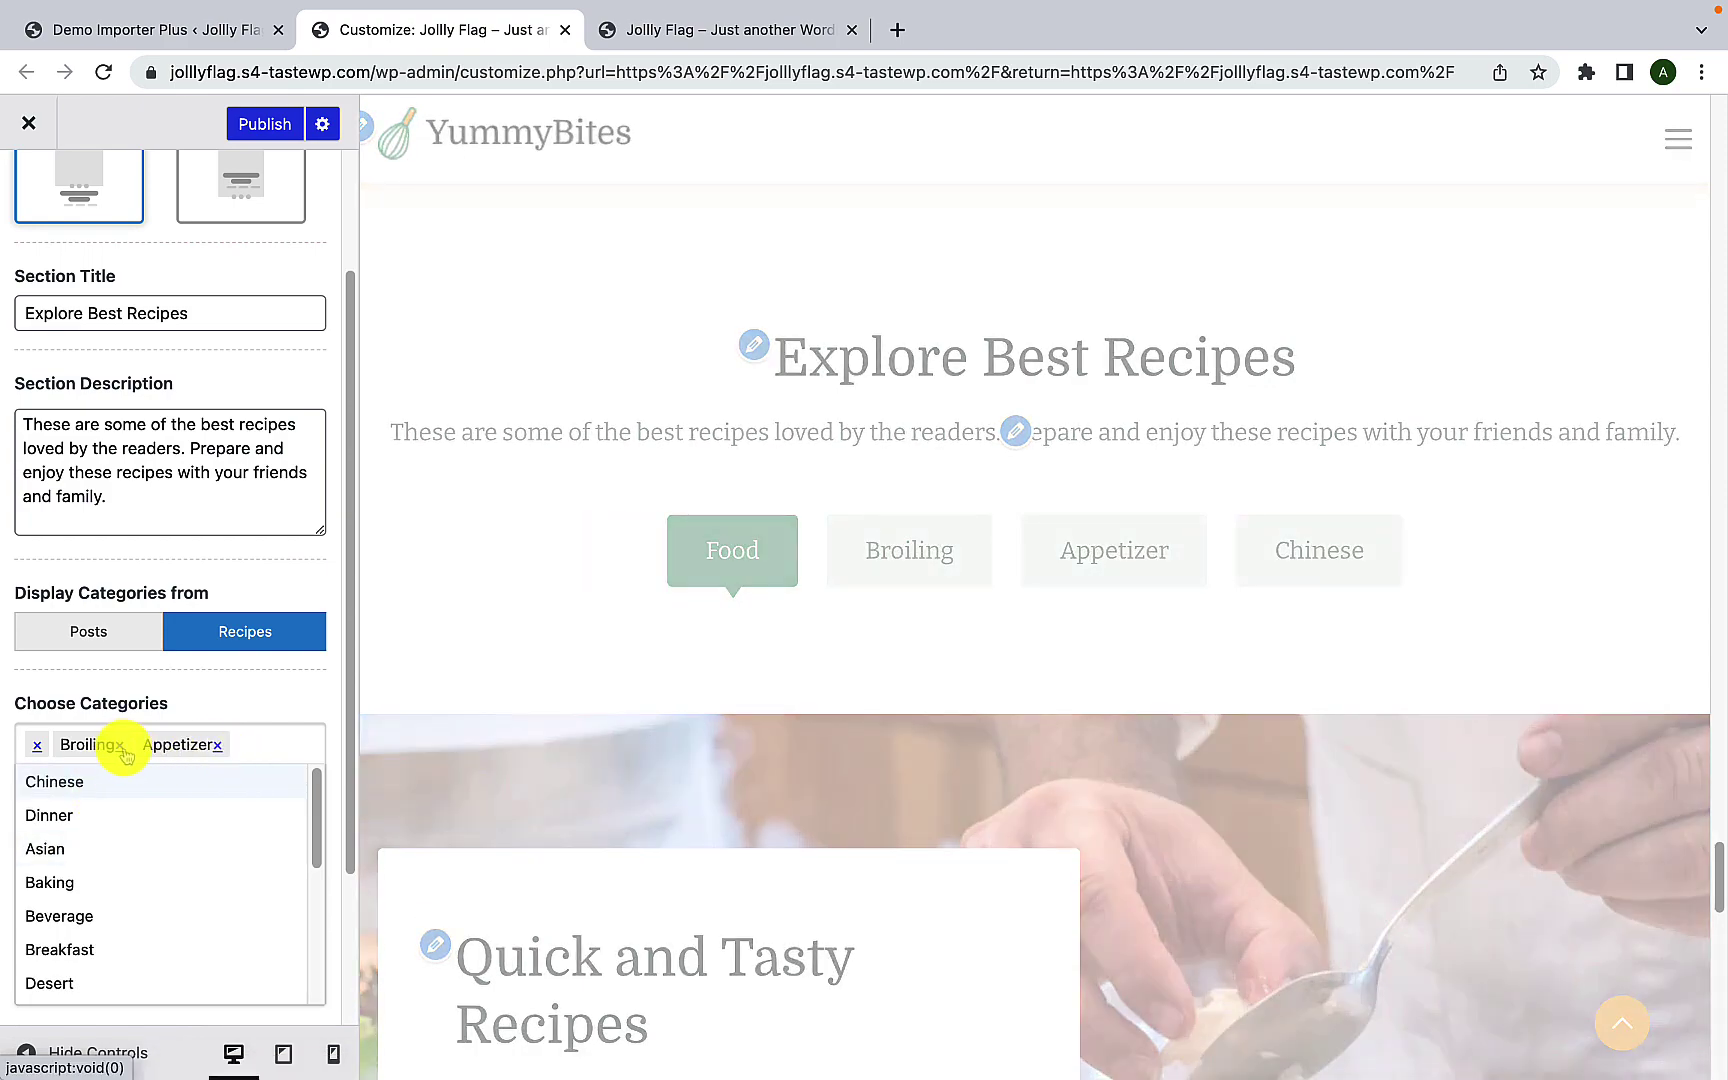
click(217, 745)
click(118, 745)
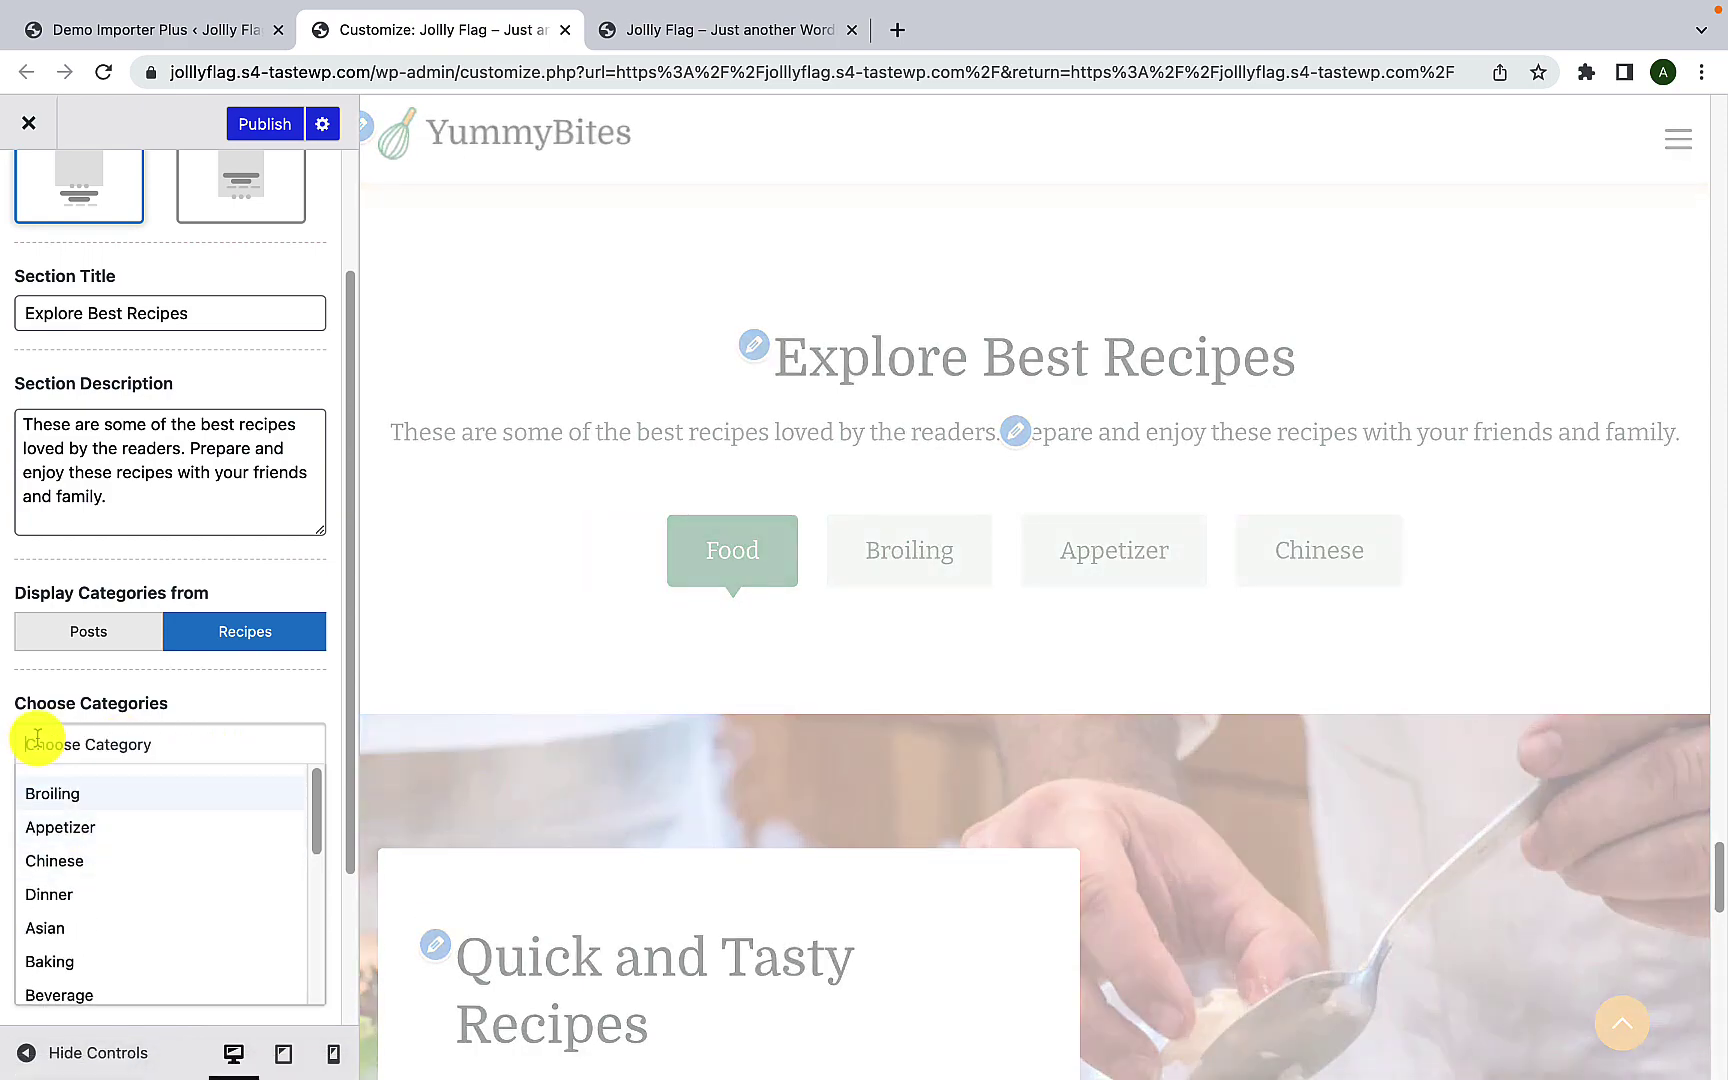
click(228, 685)
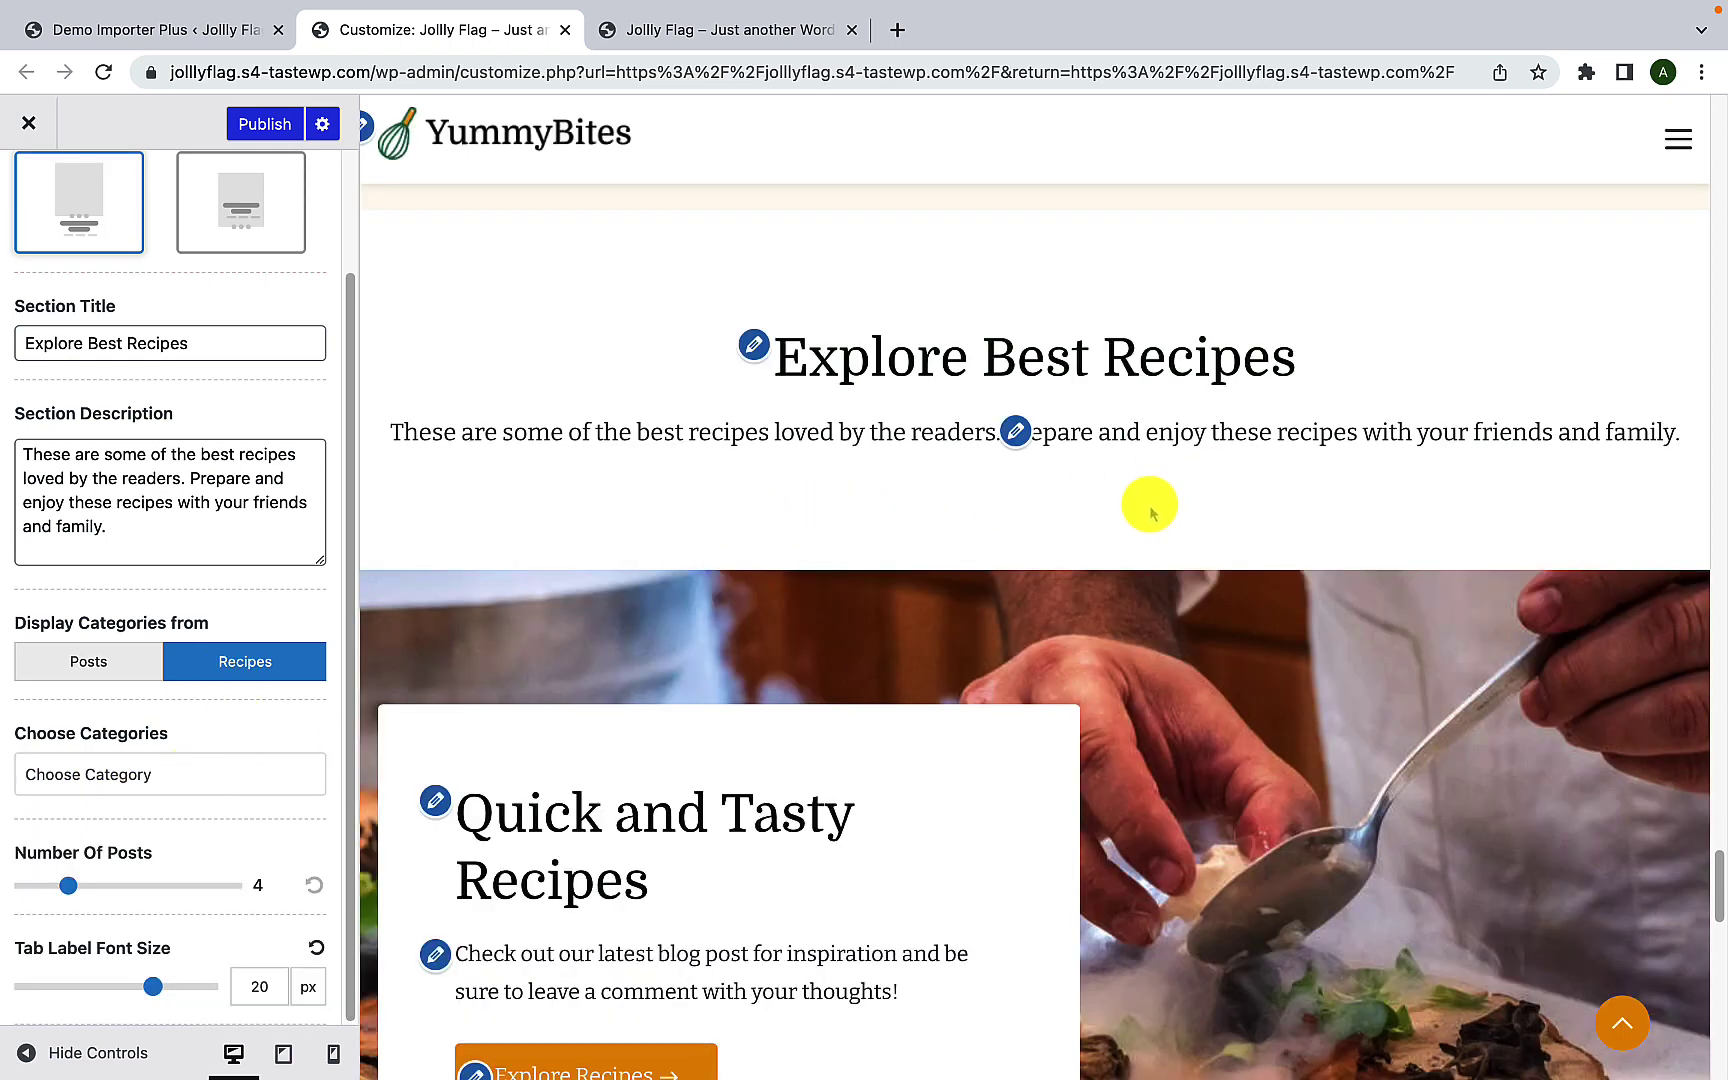
Step: Add the recipe categories Indian, Beverage, Appetizer, Broiling and Baking to the Category Section
click(152, 774)
scroll(177, 914, down, 4)
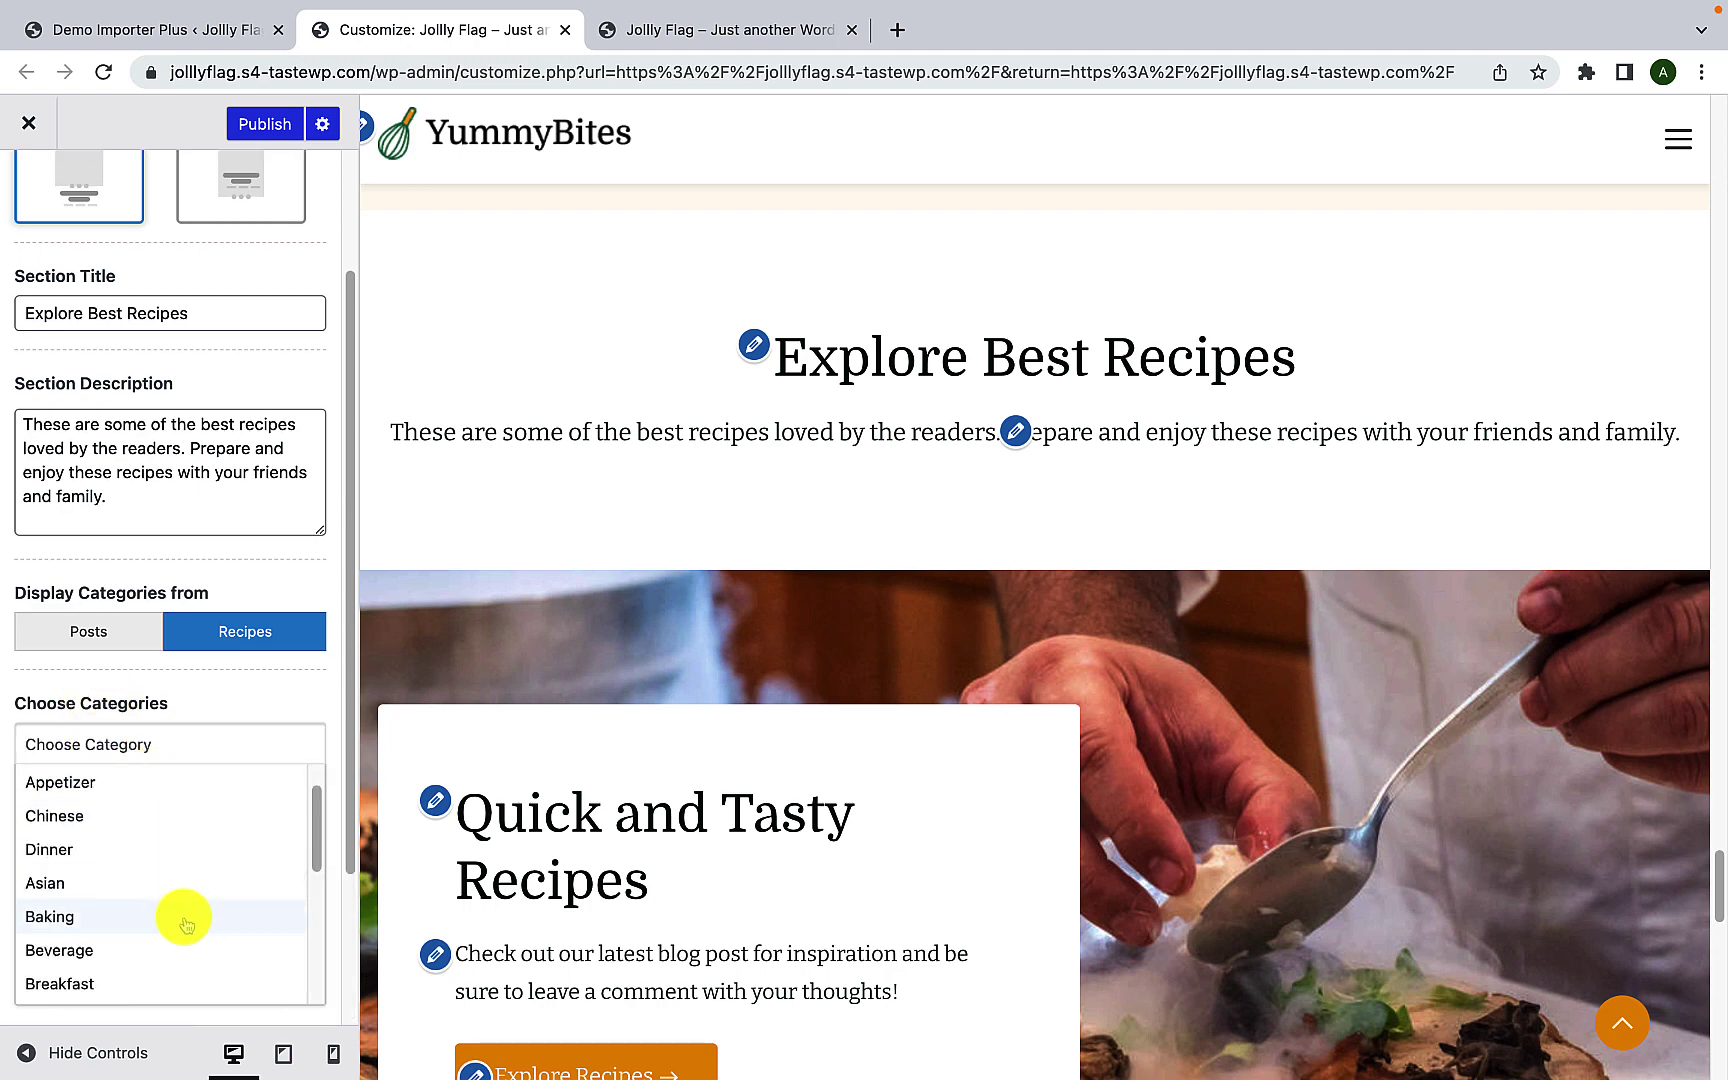
scroll(132, 964, down, 3)
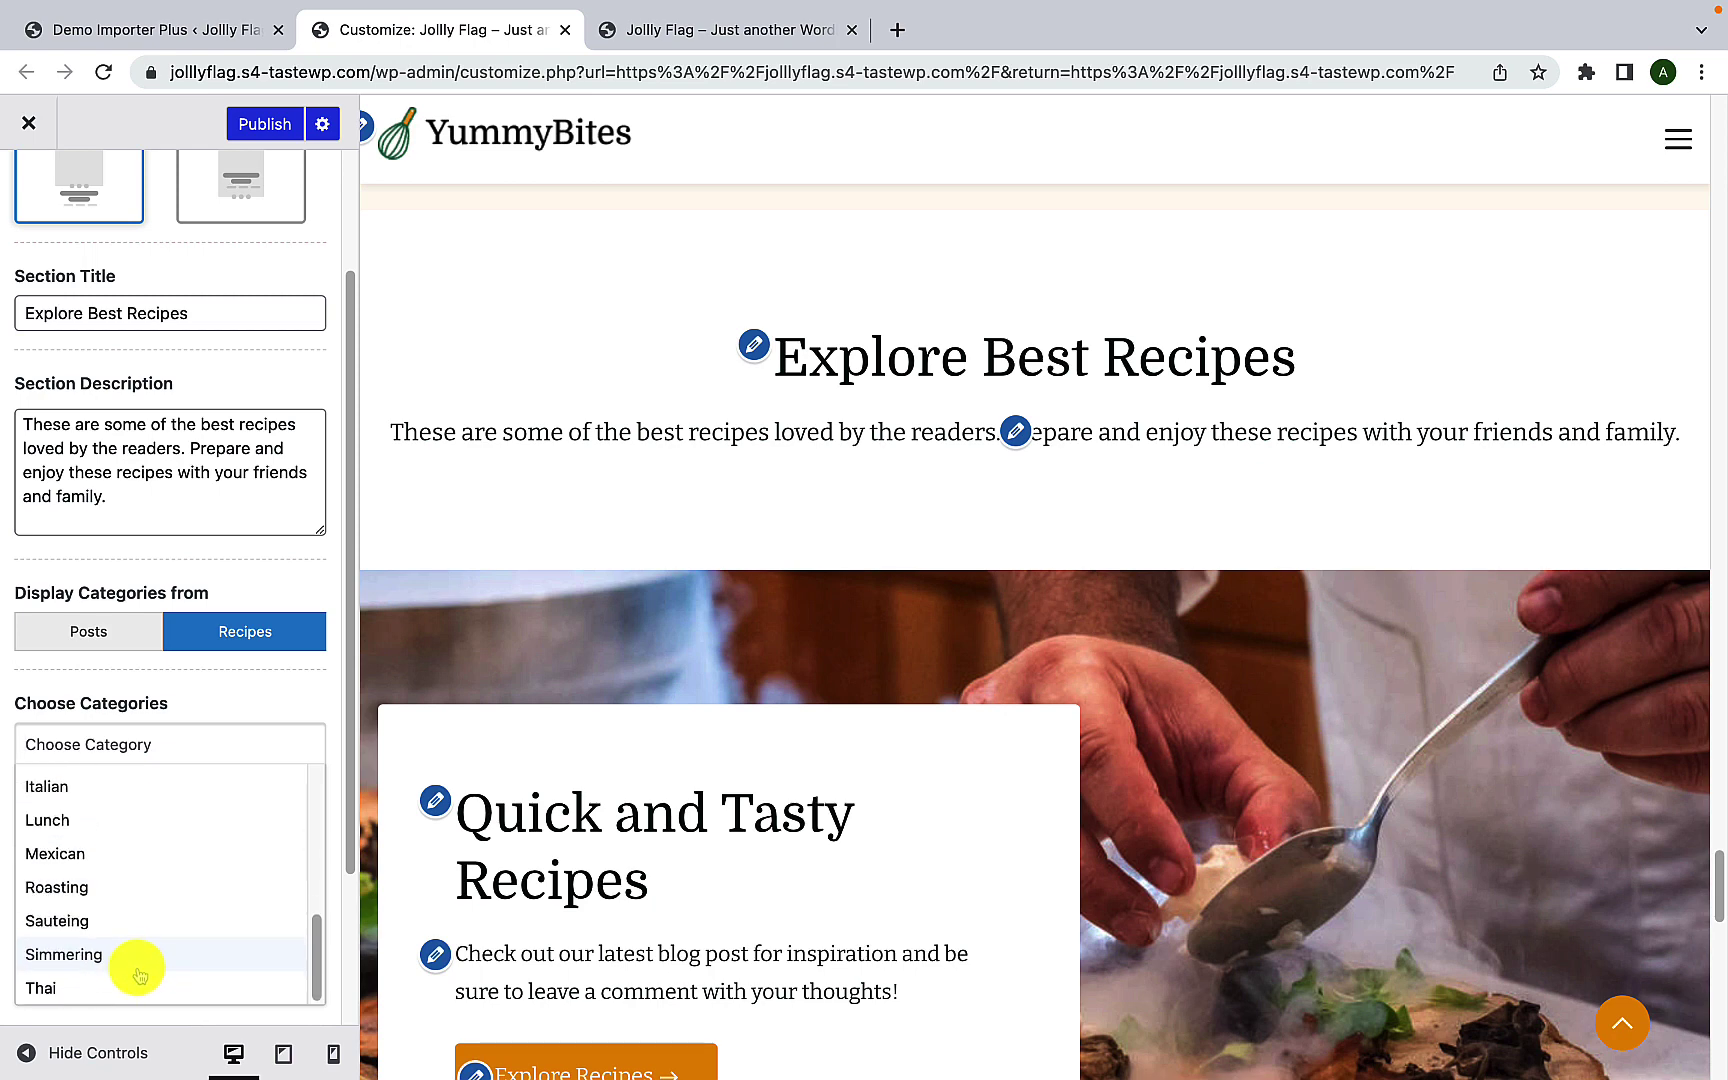
scroll(144, 929, down, 2)
scroll(168, 764, up, 2)
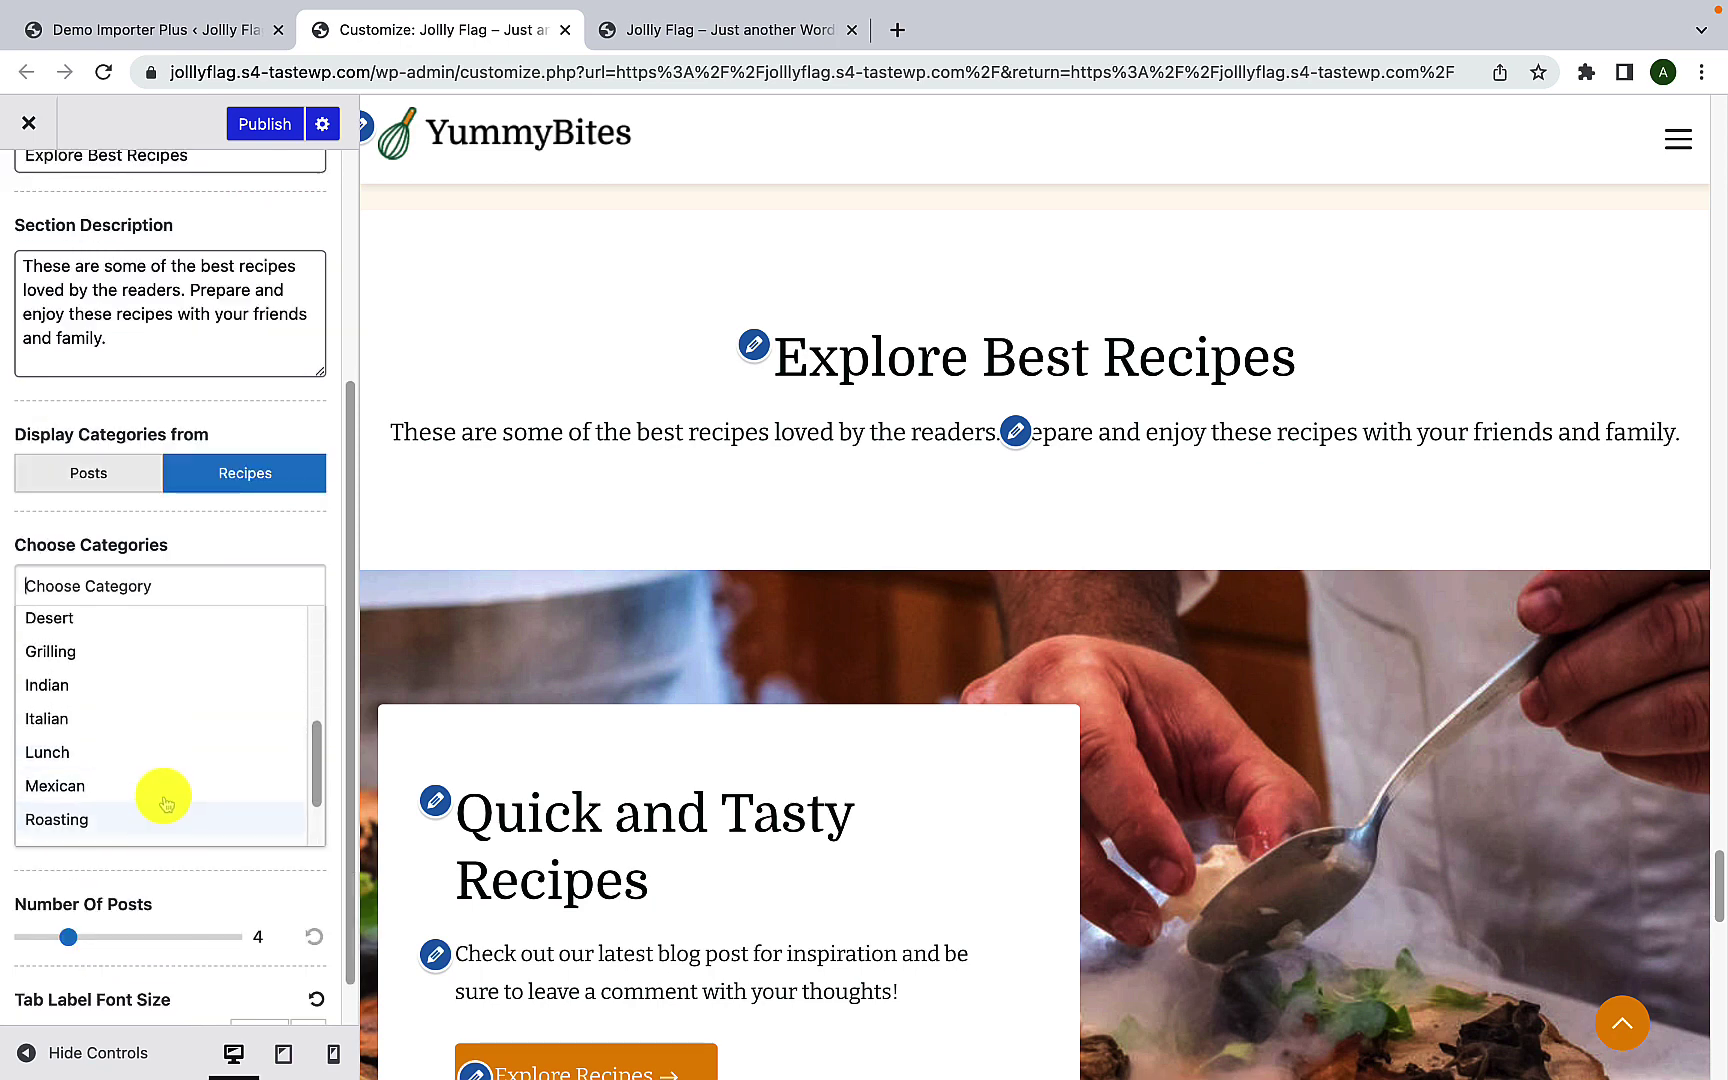
click(160, 742)
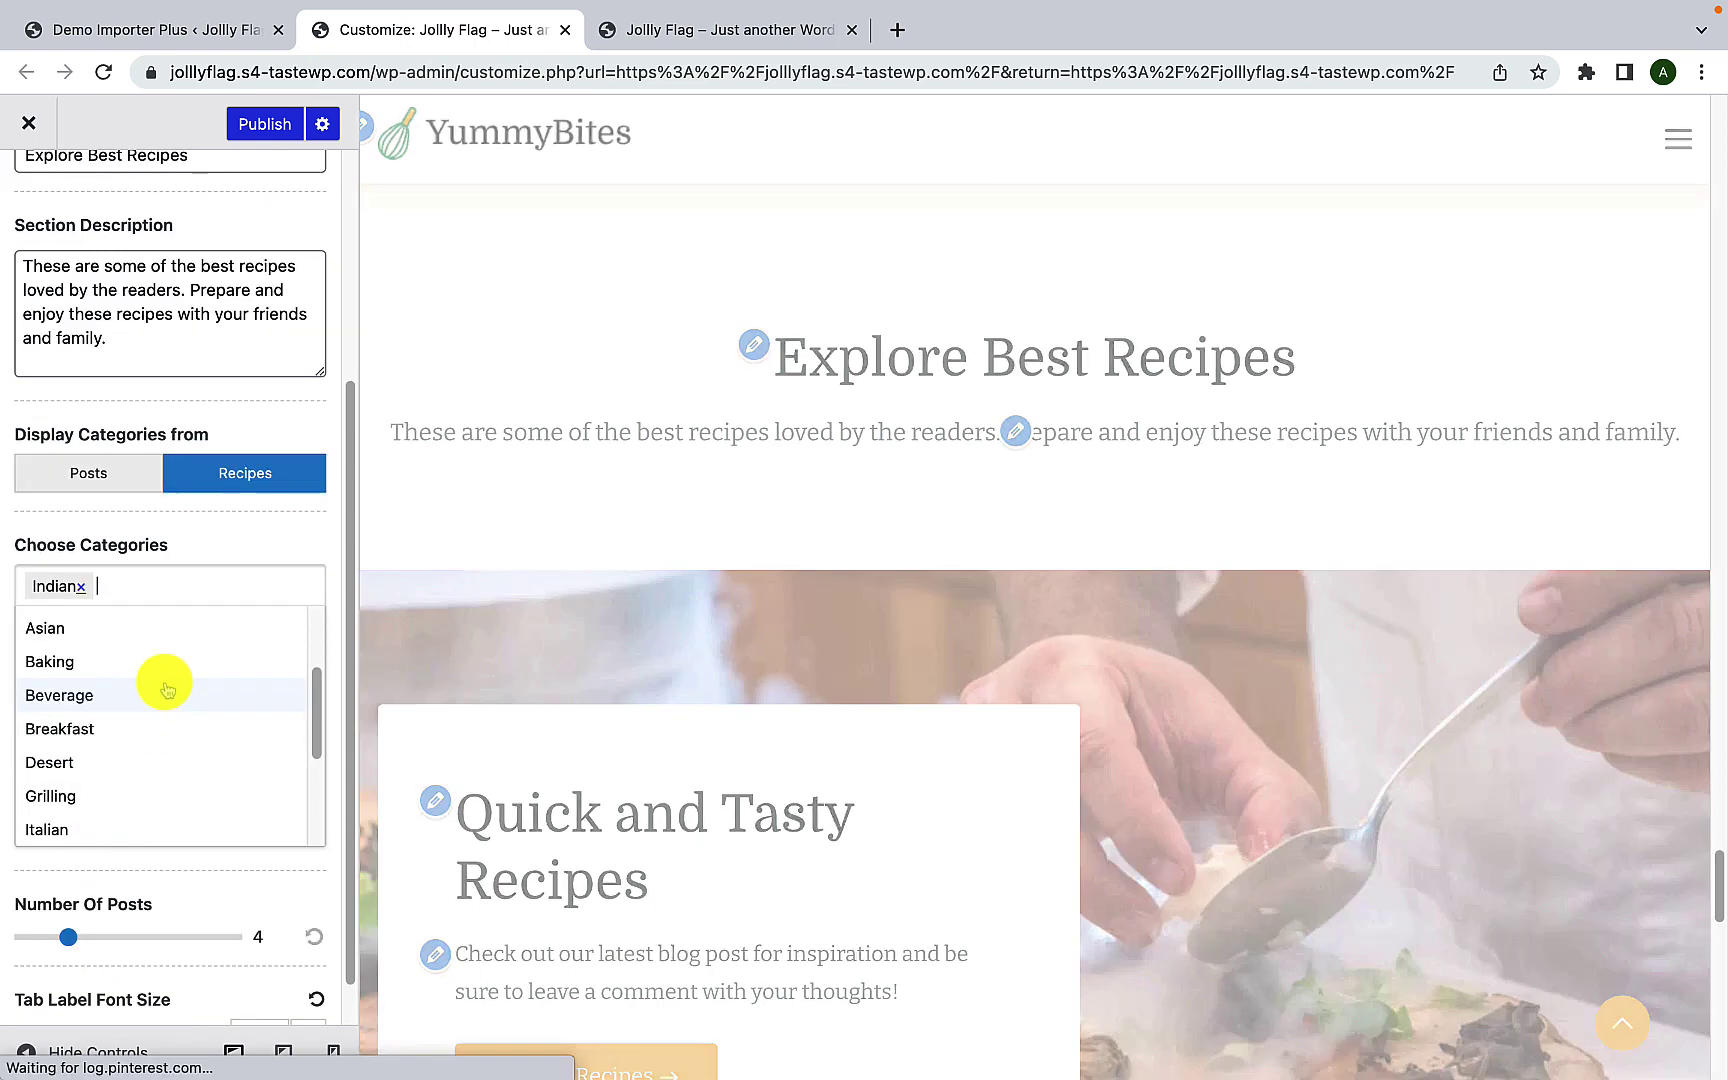
click(165, 690)
click(155, 660)
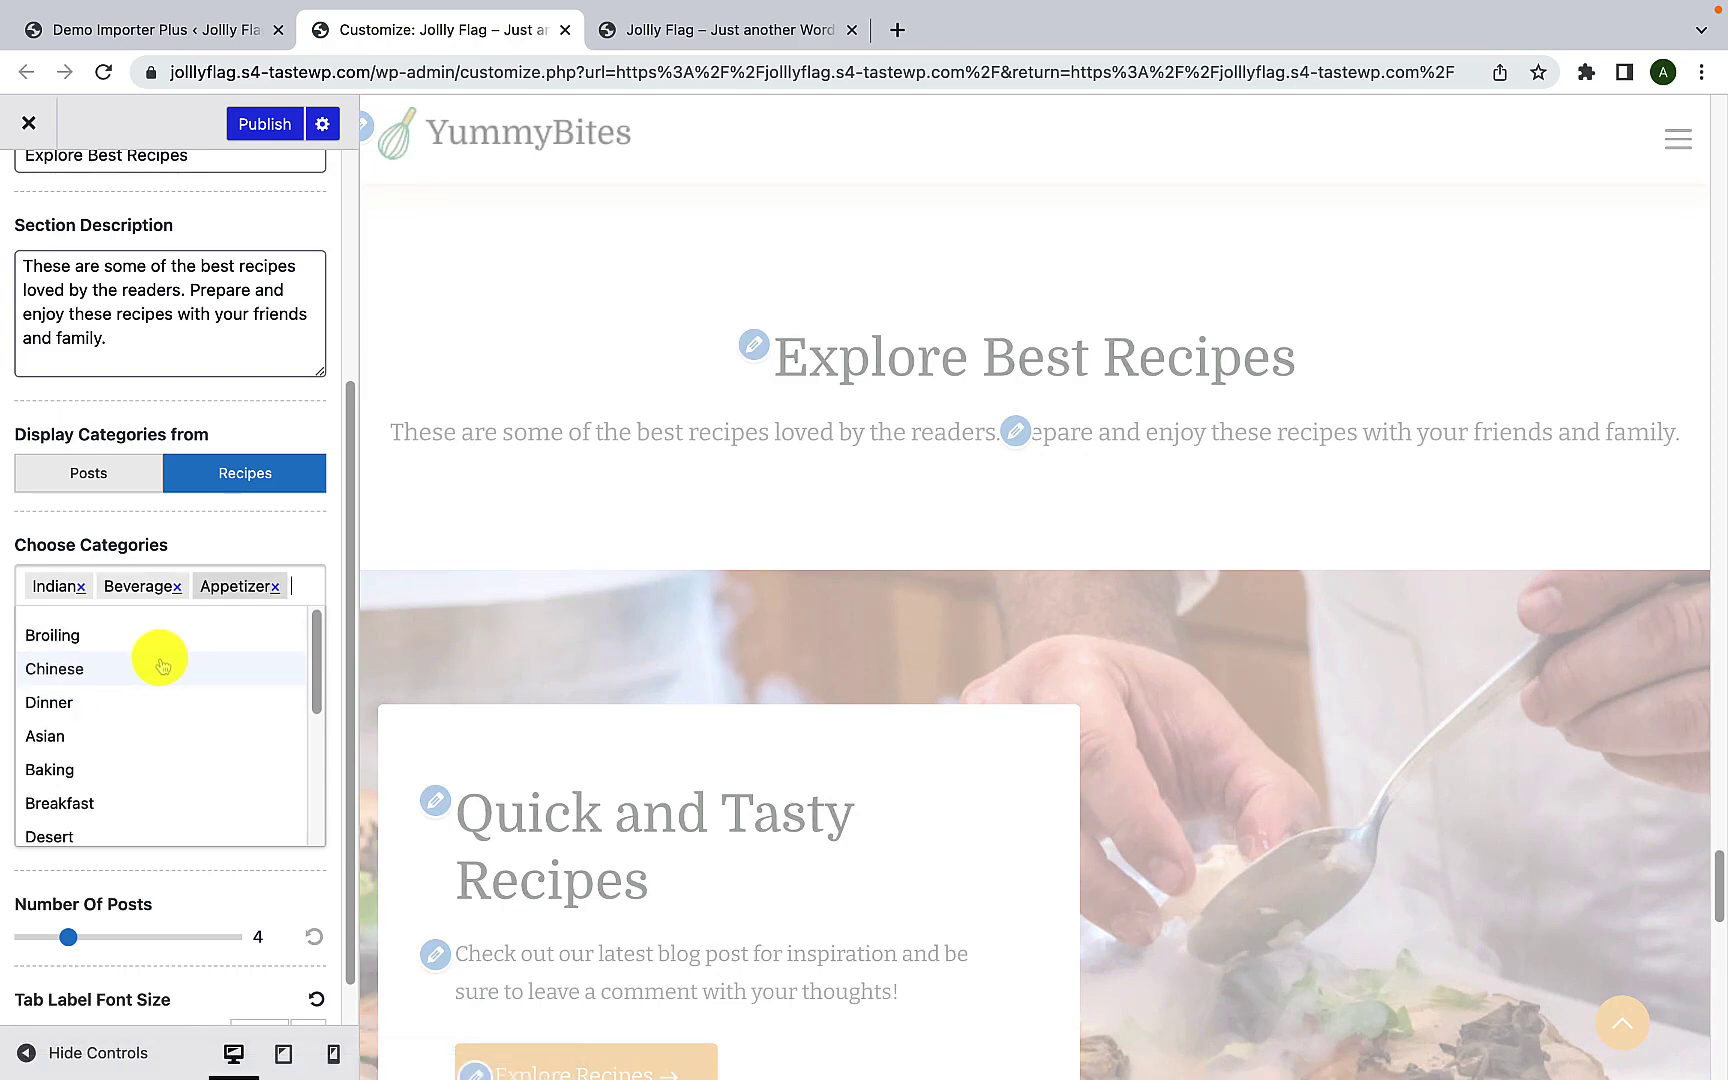
click(140, 634)
click(121, 770)
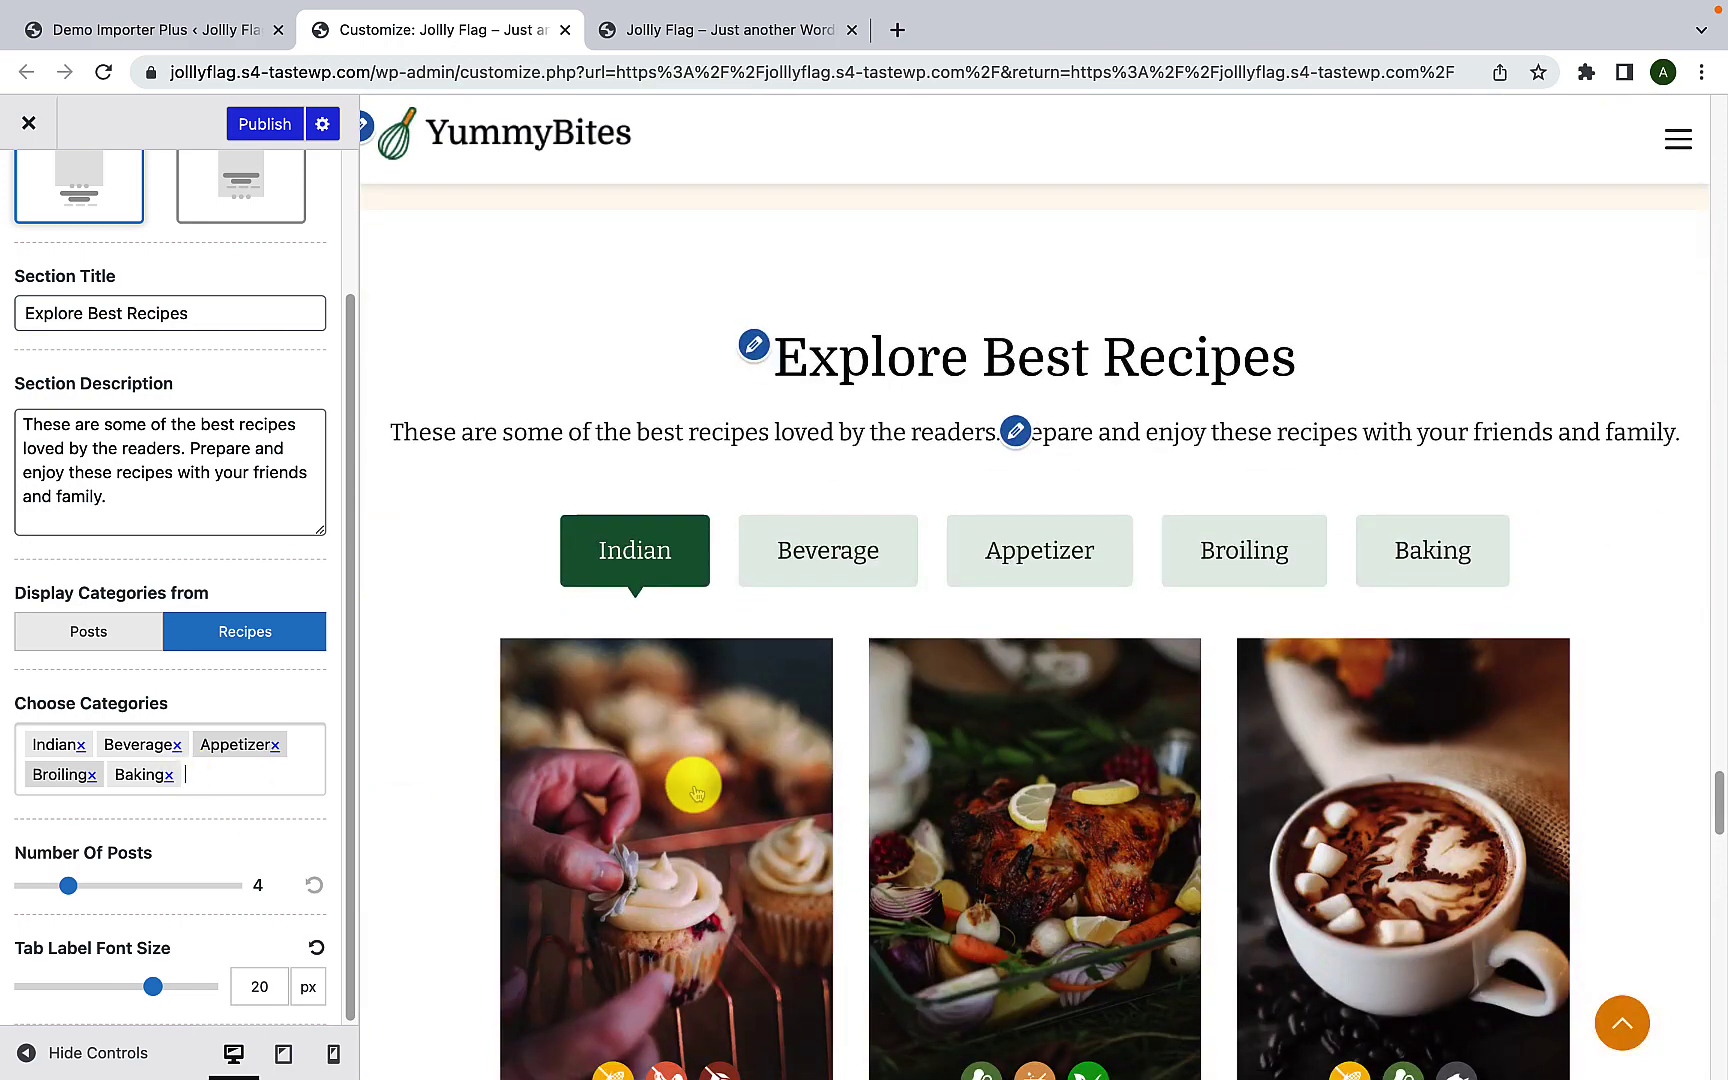
Step: Check the recipes listed under the Indian, Beverage, Appetizer, Broiling and Baking tabs in the preview
scroll(1100, 765, down, 3)
scroll(987, 764, up, 5)
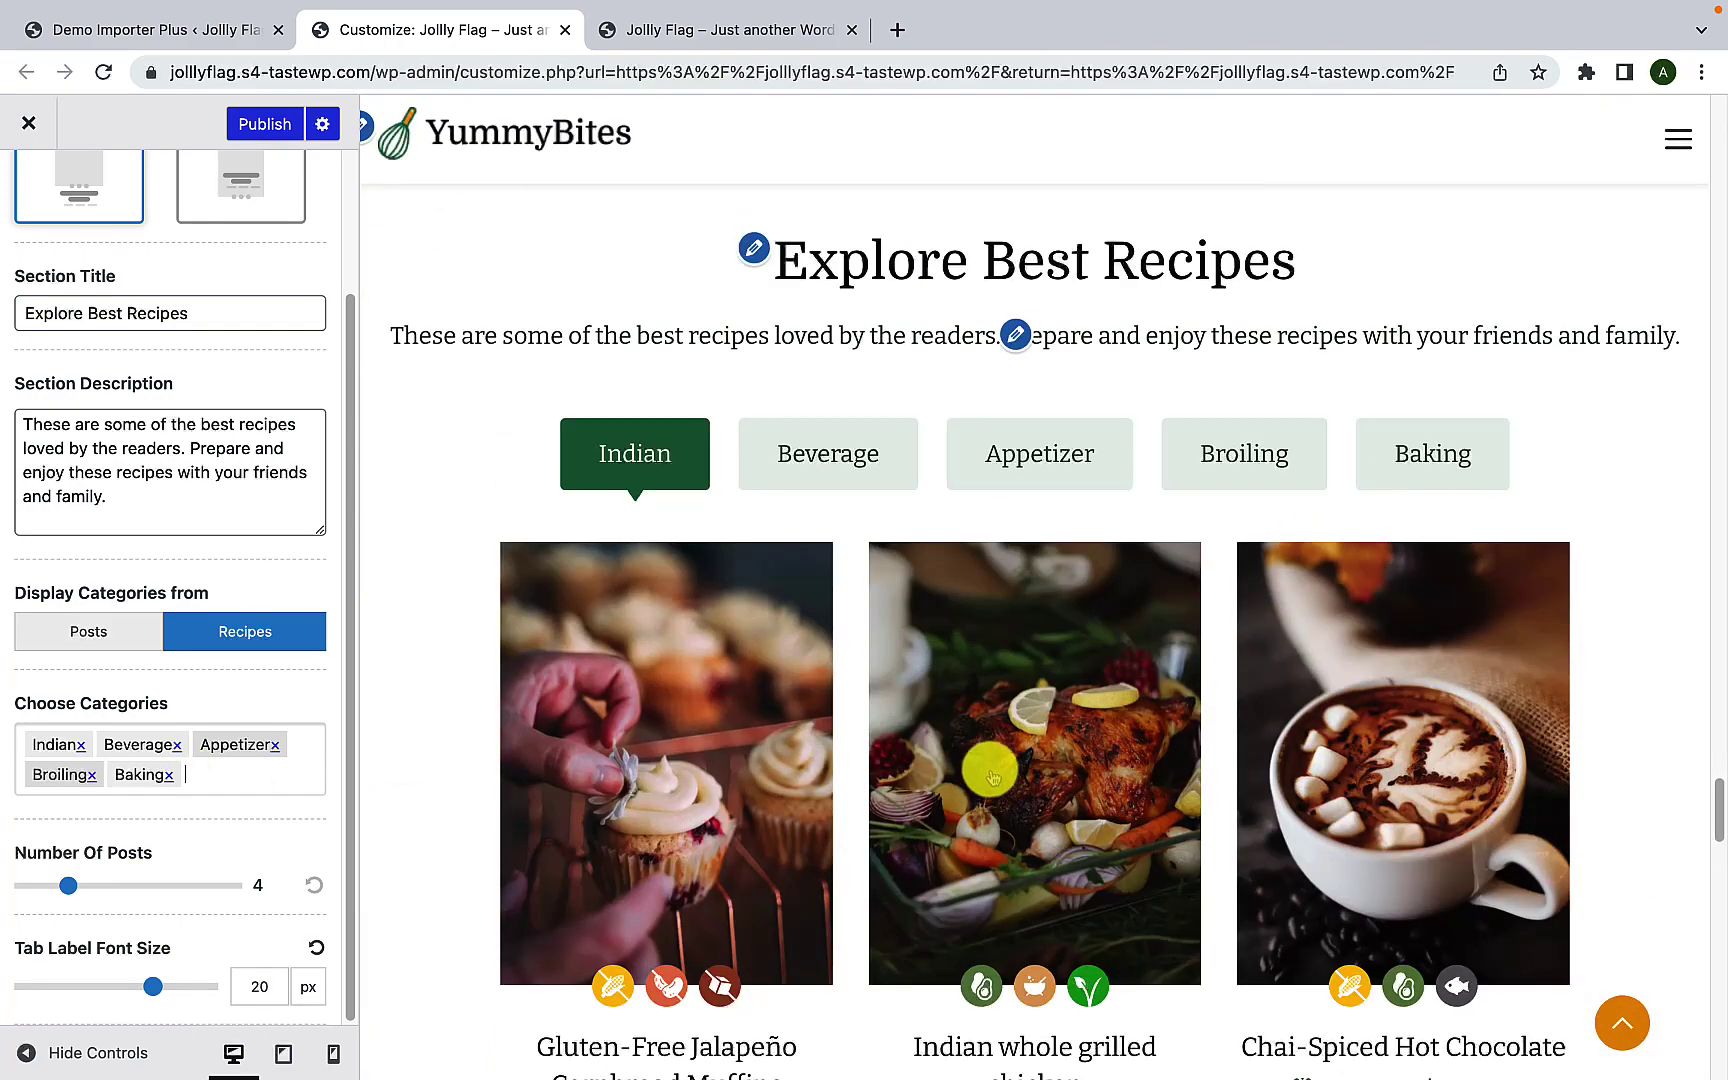
click(843, 457)
scroll(883, 648, down, 4)
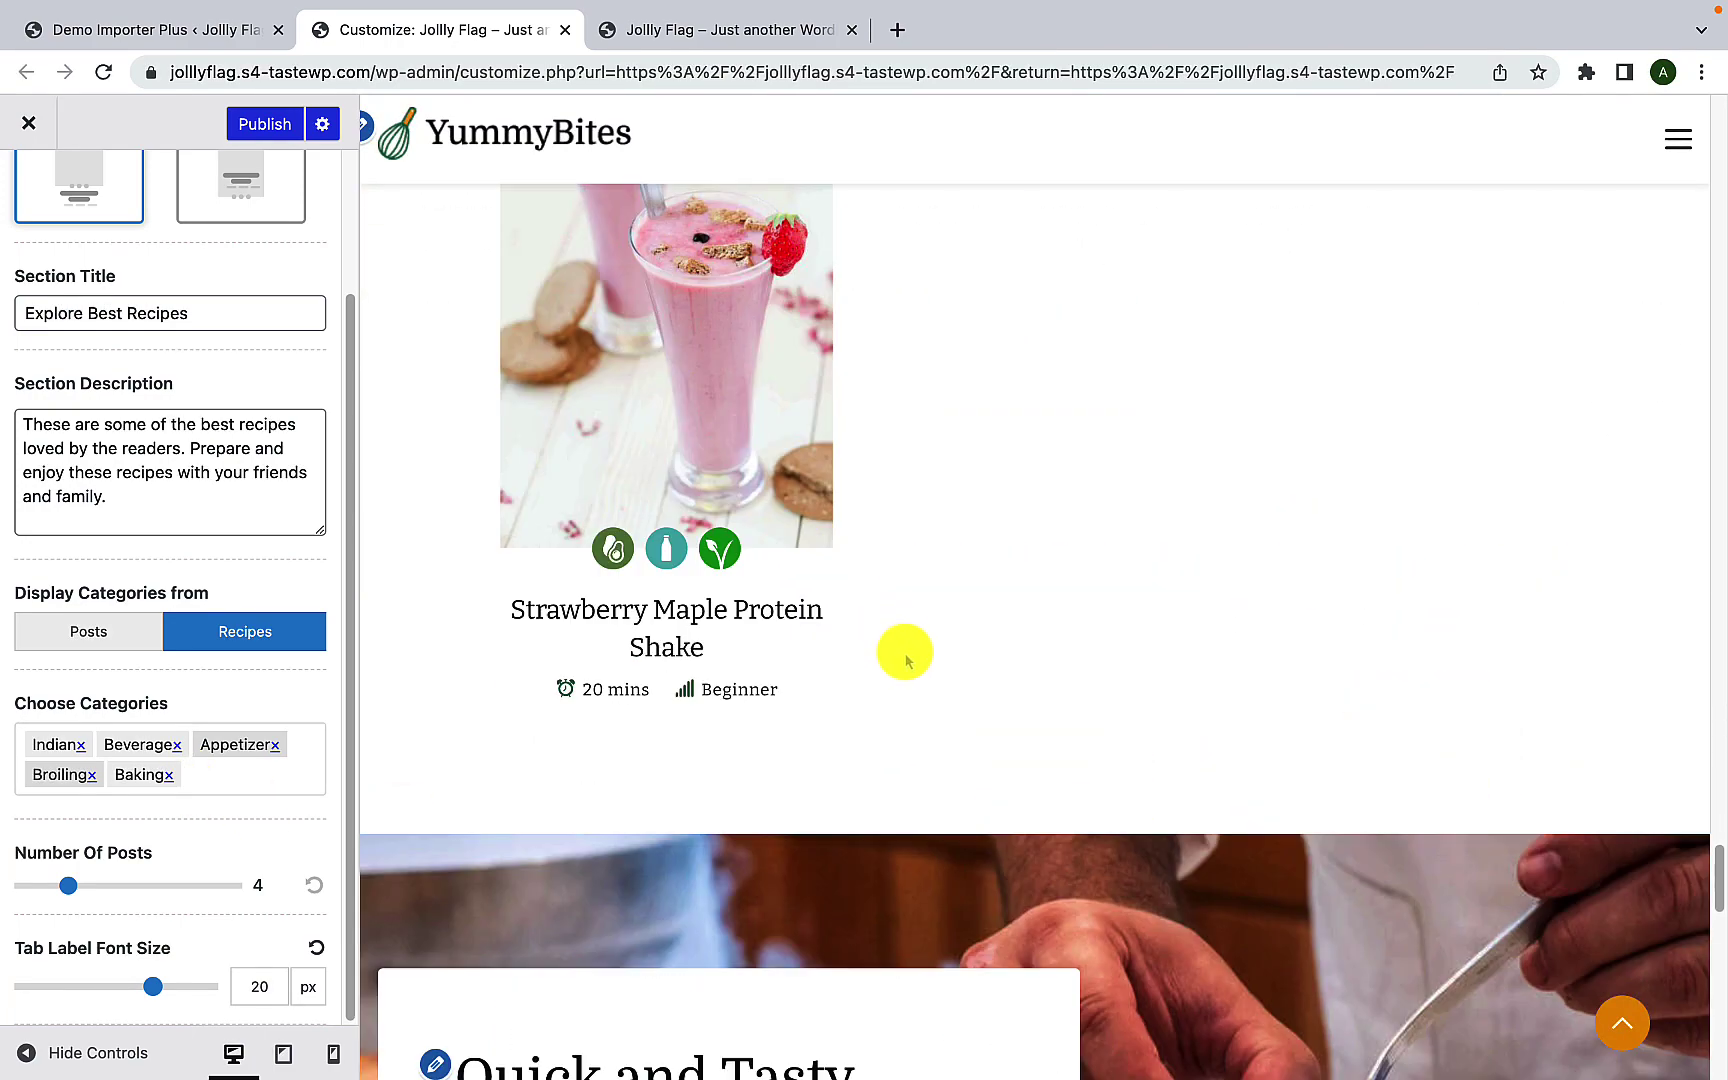
scroll(899, 656, up, 2)
click(1037, 263)
scroll(1068, 482, up, 3)
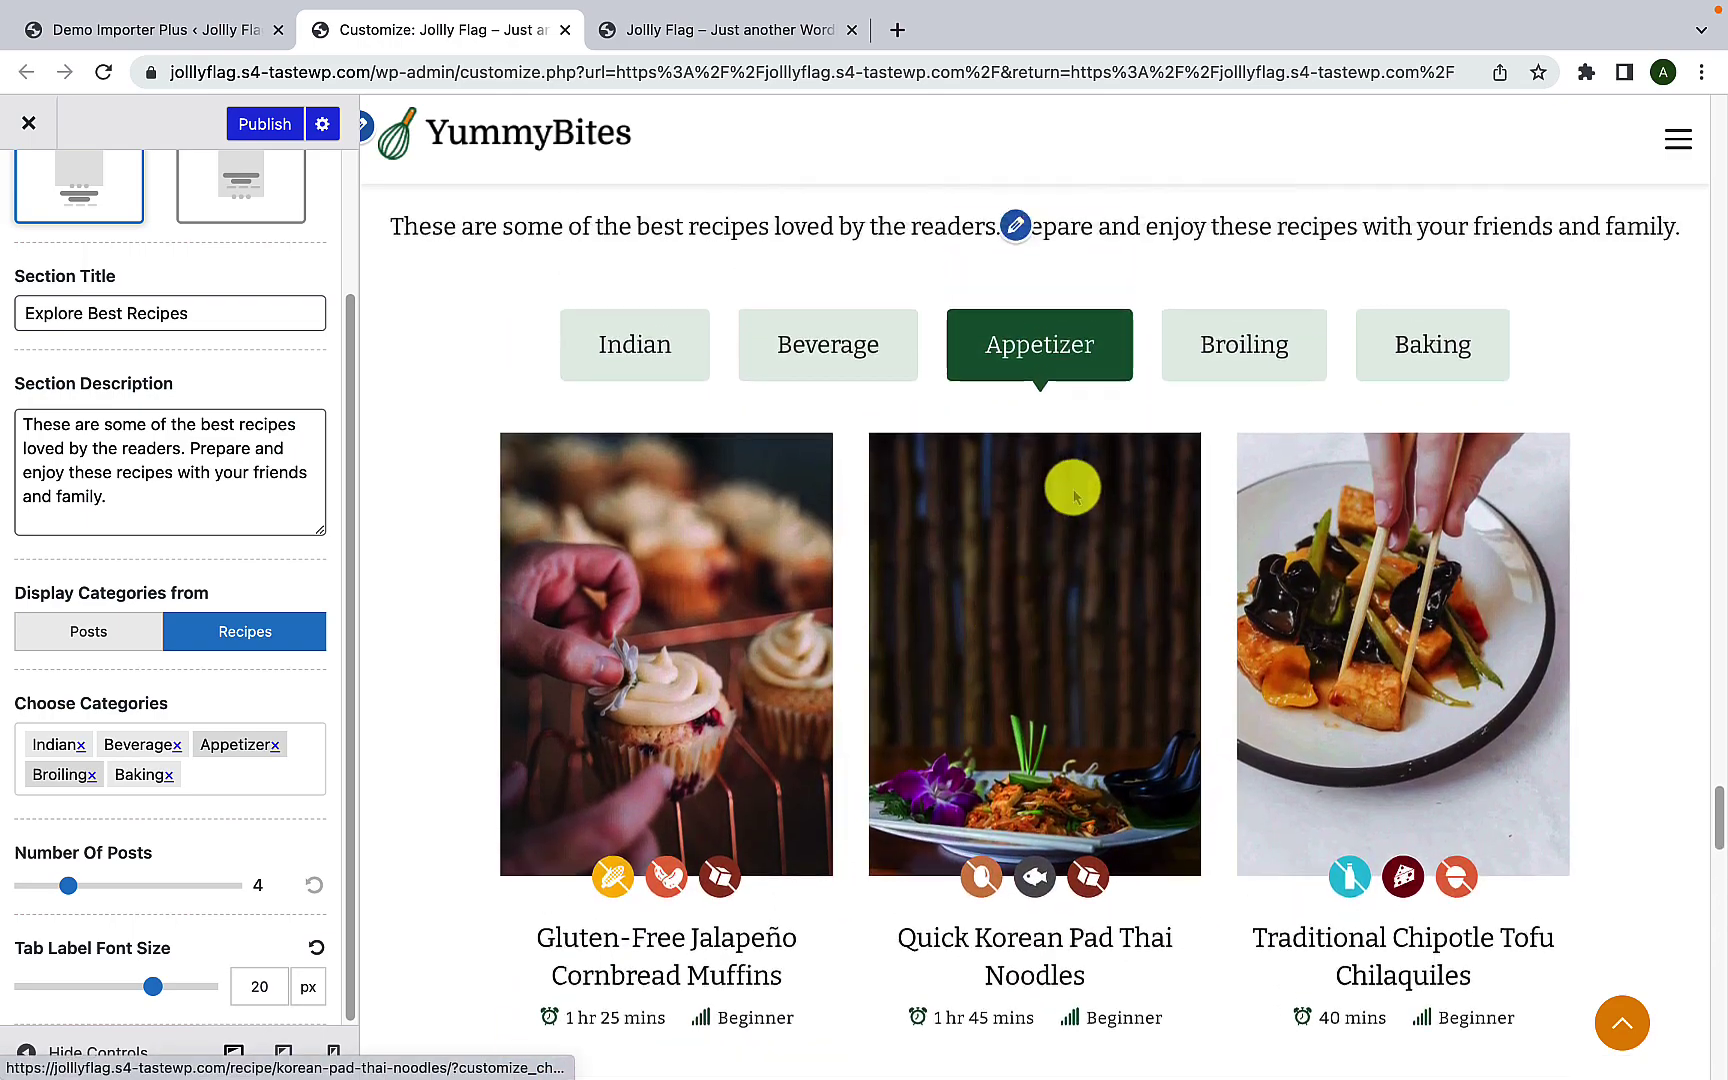
click(1243, 392)
scroll(1245, 455, down, 2)
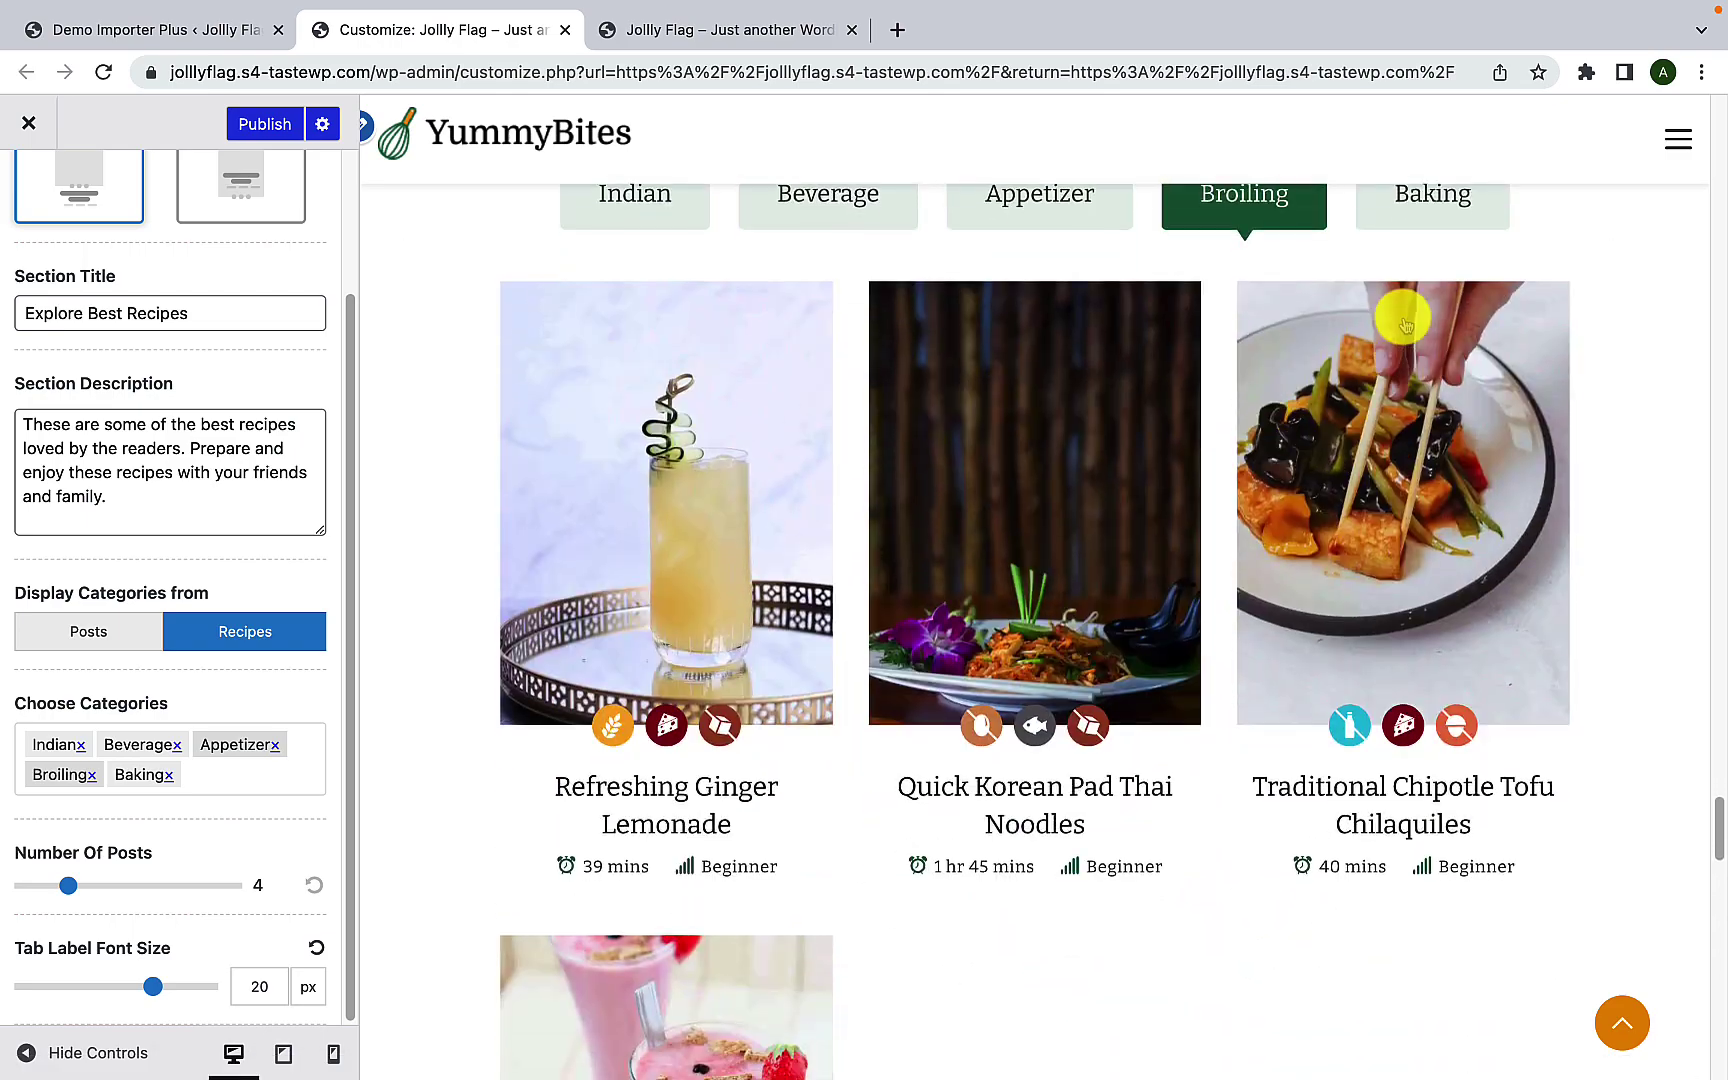
click(1466, 212)
scroll(1240, 585, down, 4)
scroll(1238, 582, up, 4)
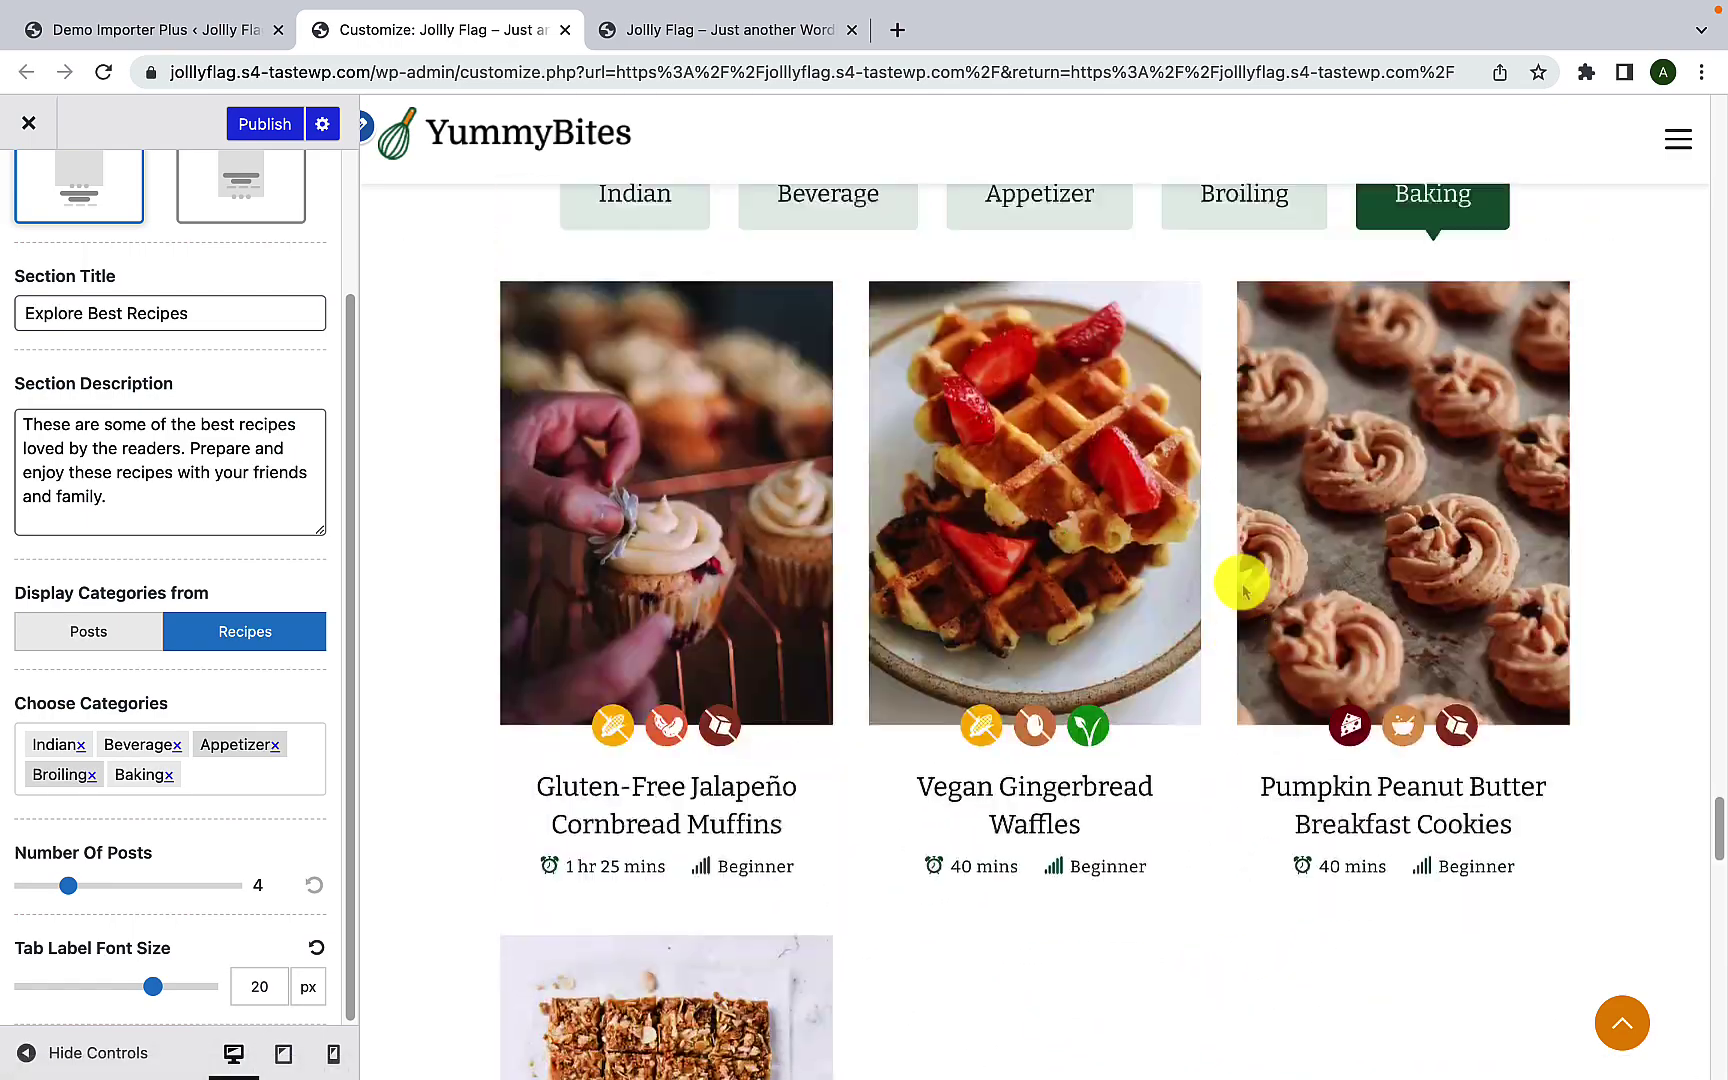
scroll(1245, 590, up, 1)
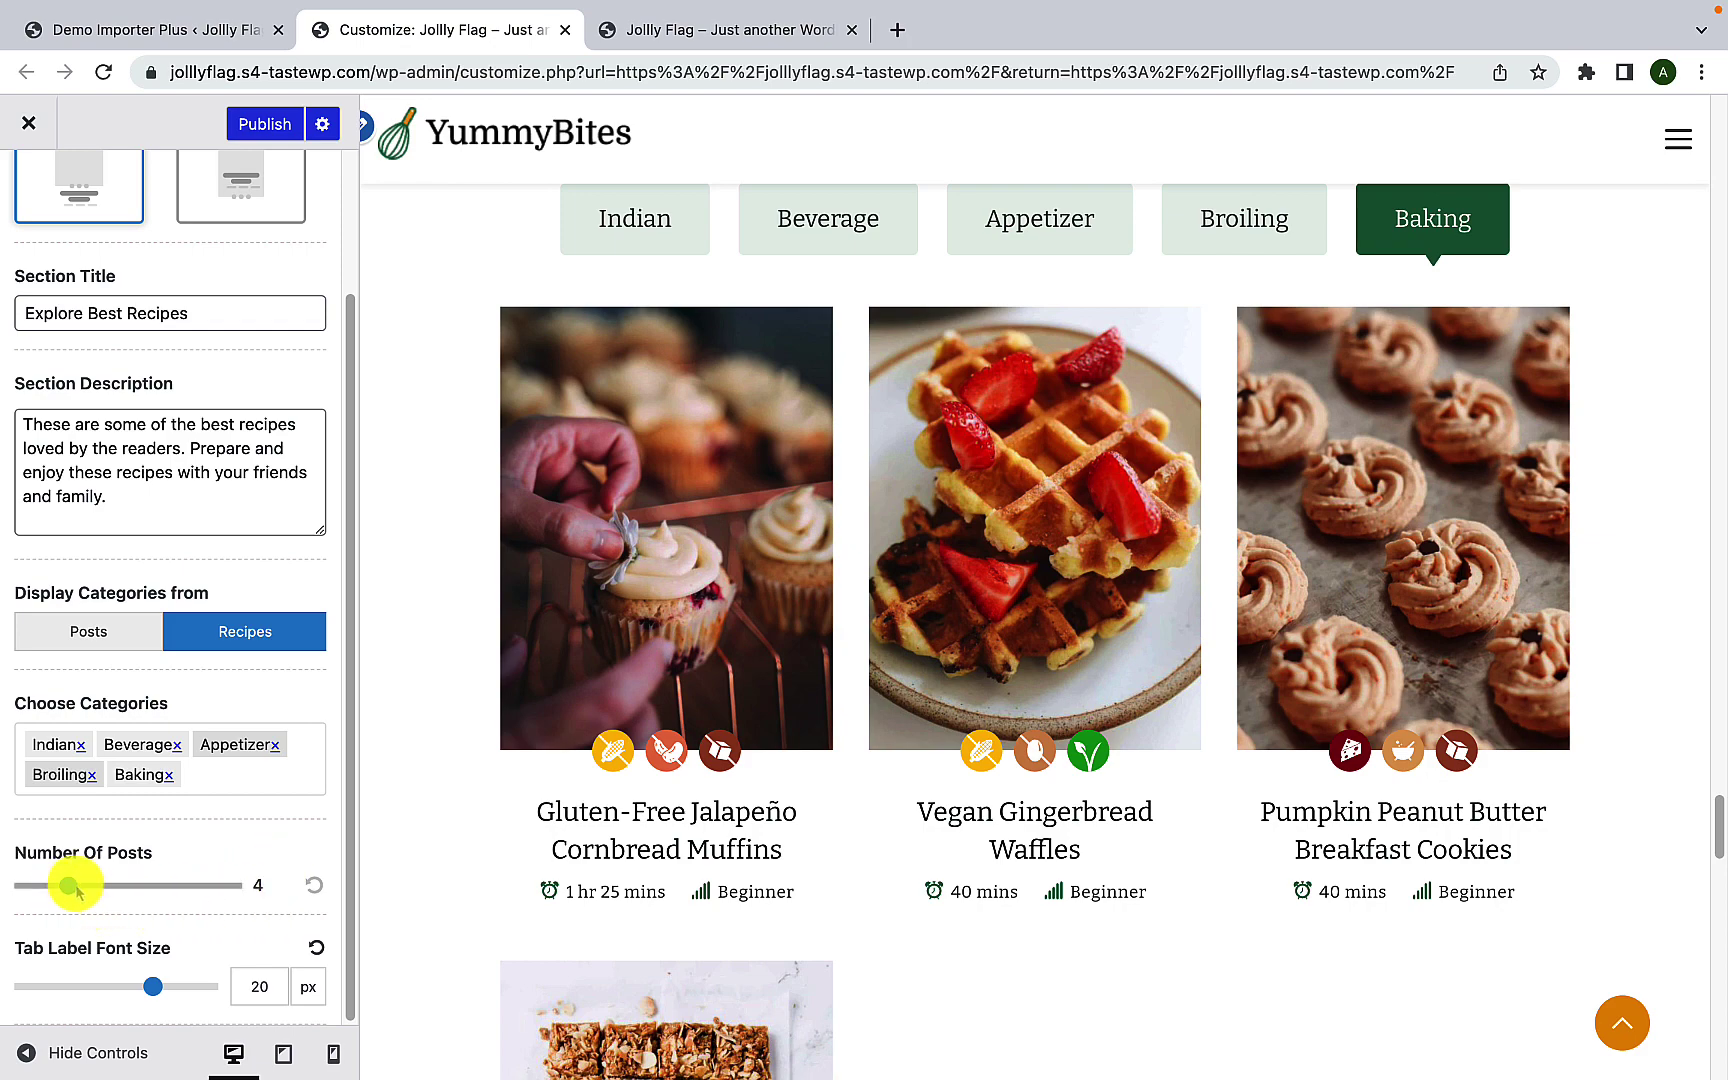
Step: Set the Category Section's number of posts to 6 and check the Indian, Baking and Broiling tabs in the preview
drag(74, 890, 97, 890)
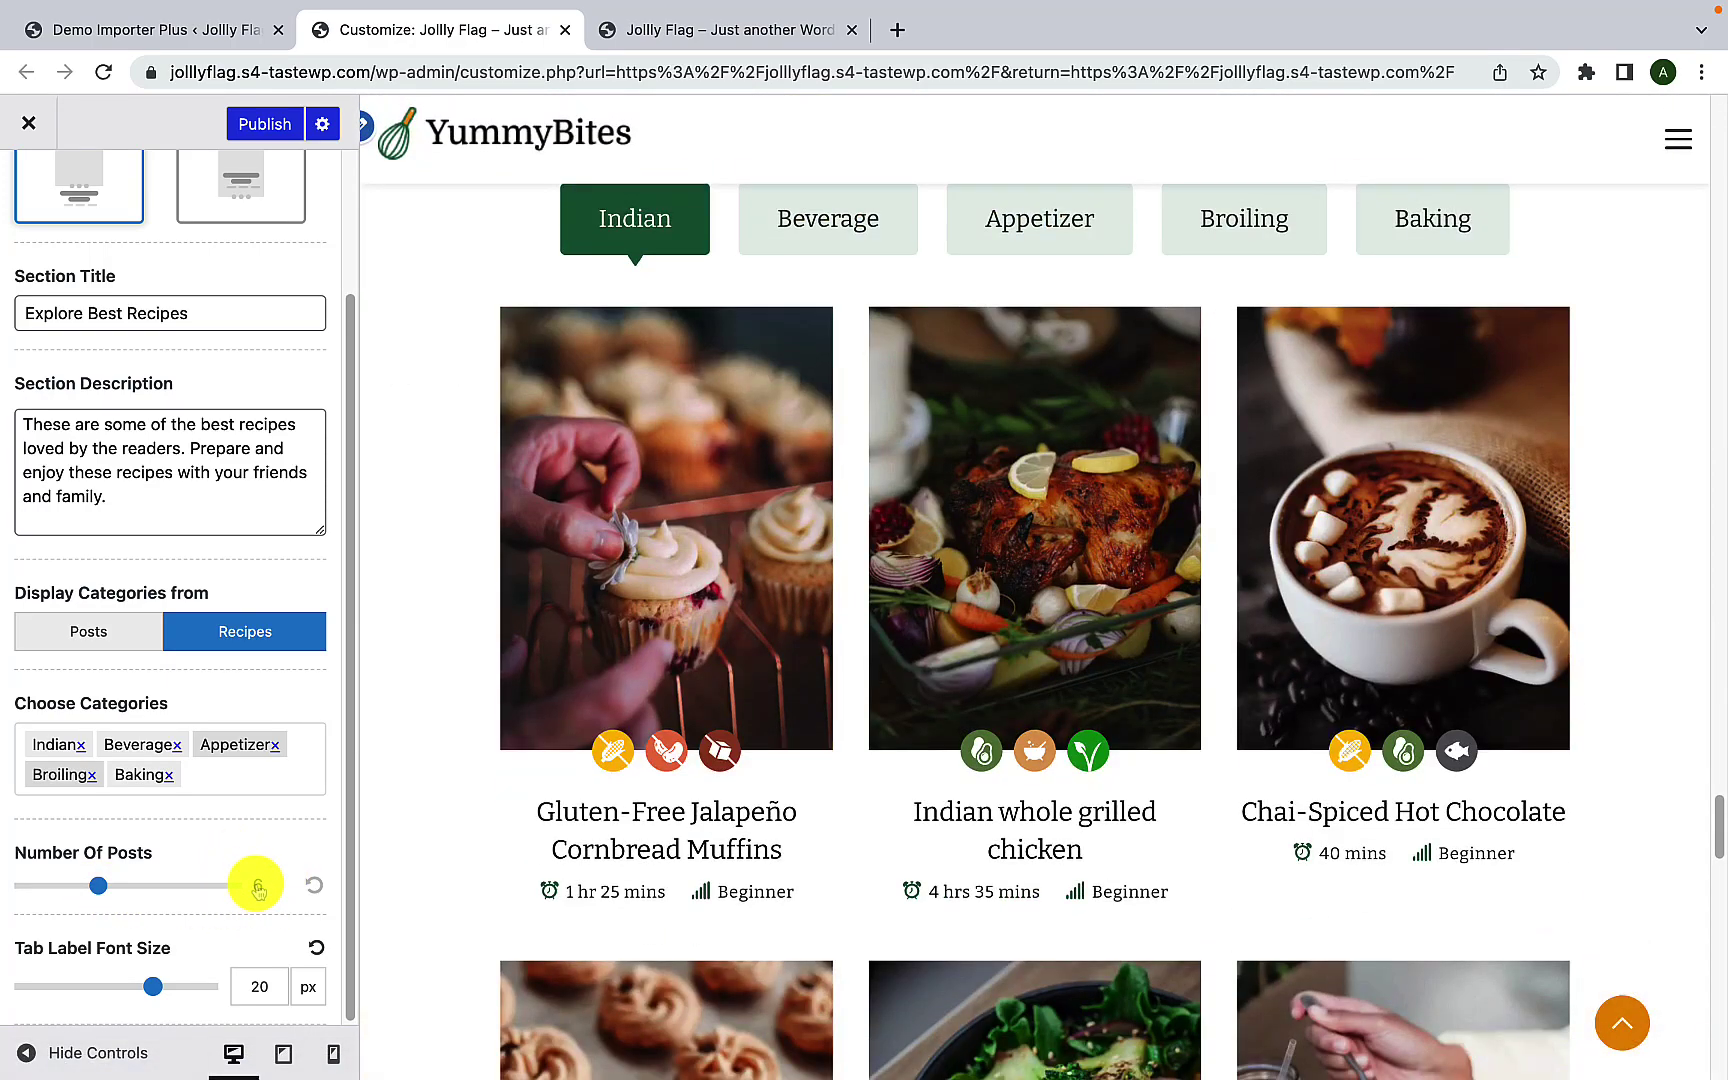
scroll(983, 791, down, 4)
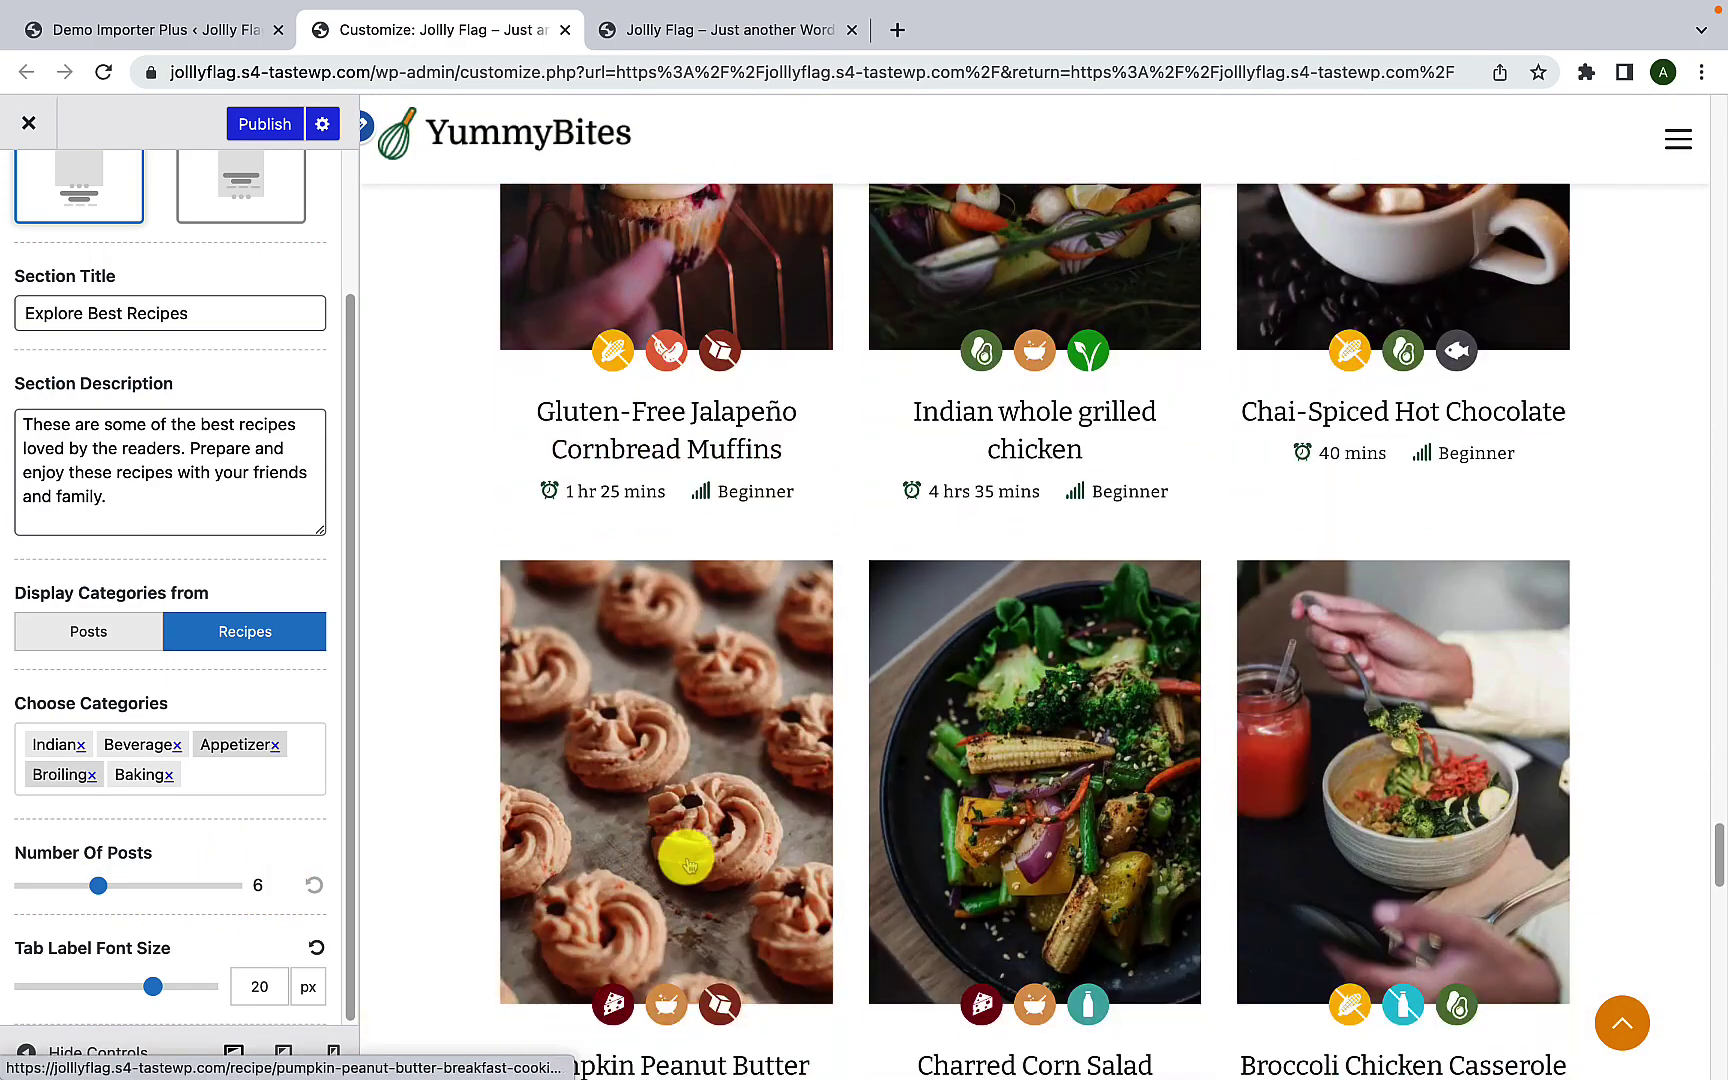
scroll(688, 862, up, 5)
click(1462, 336)
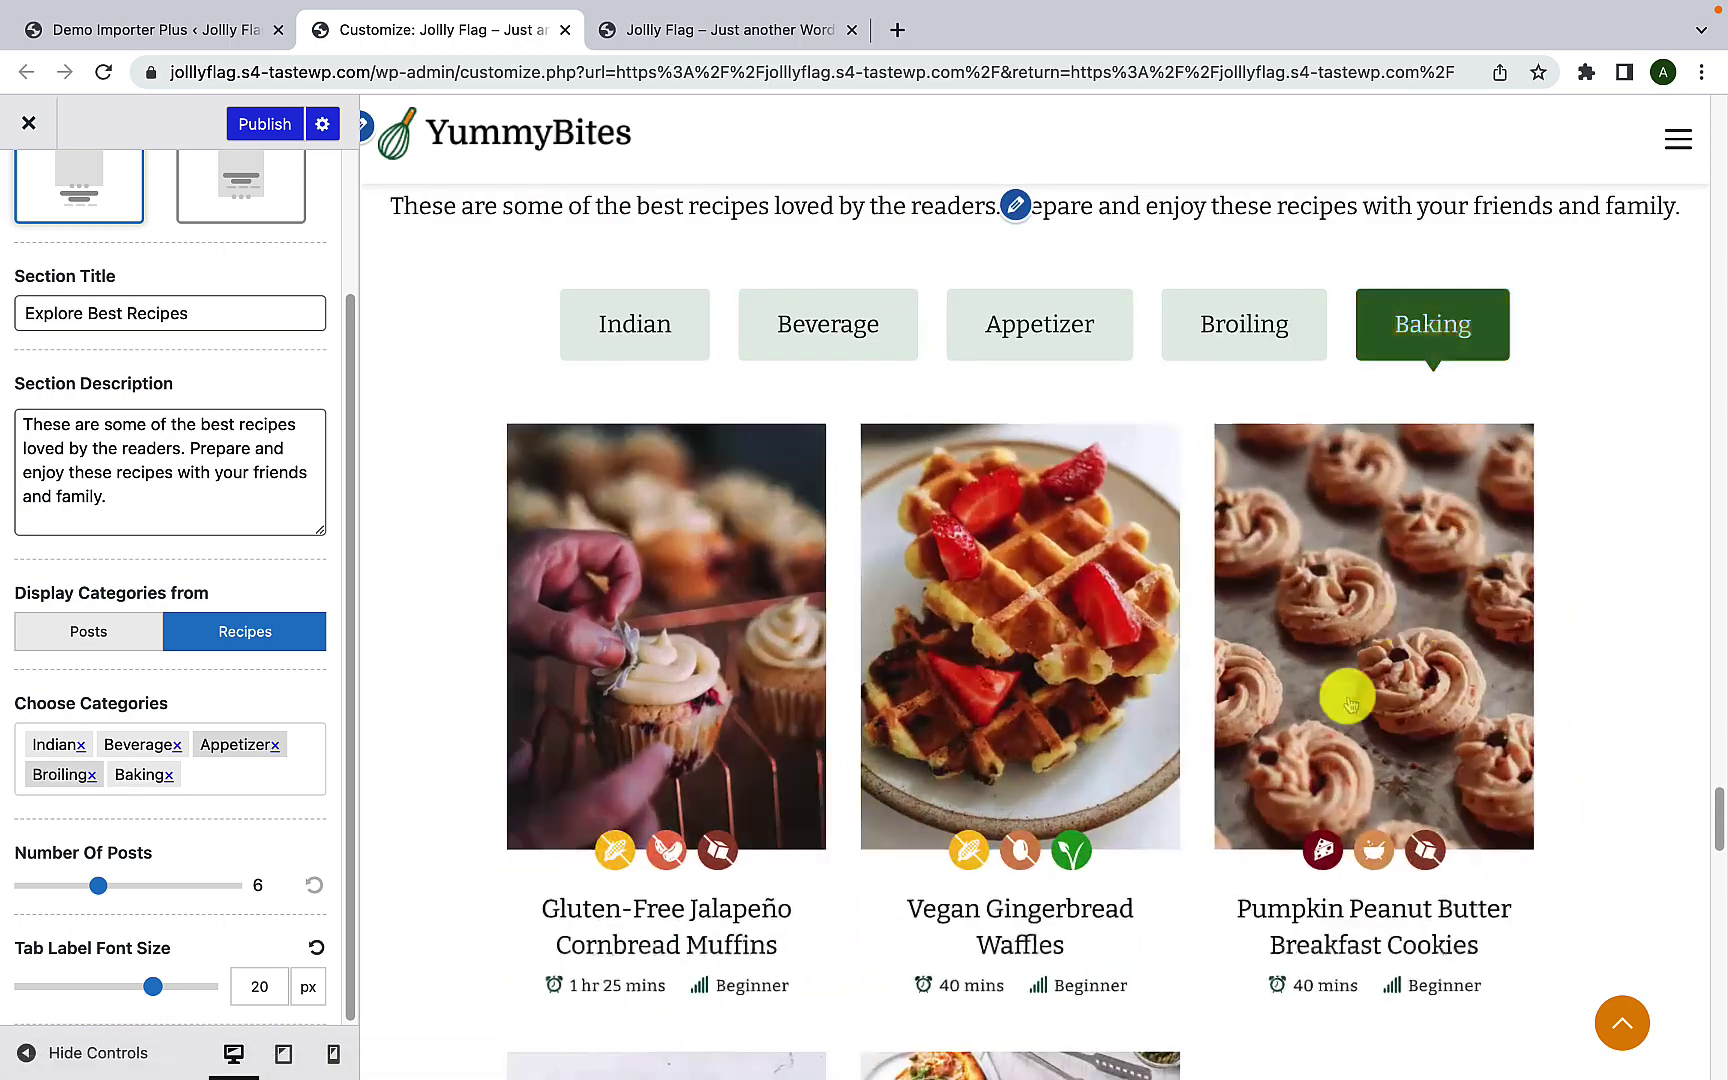
scroll(1348, 703, down, 7)
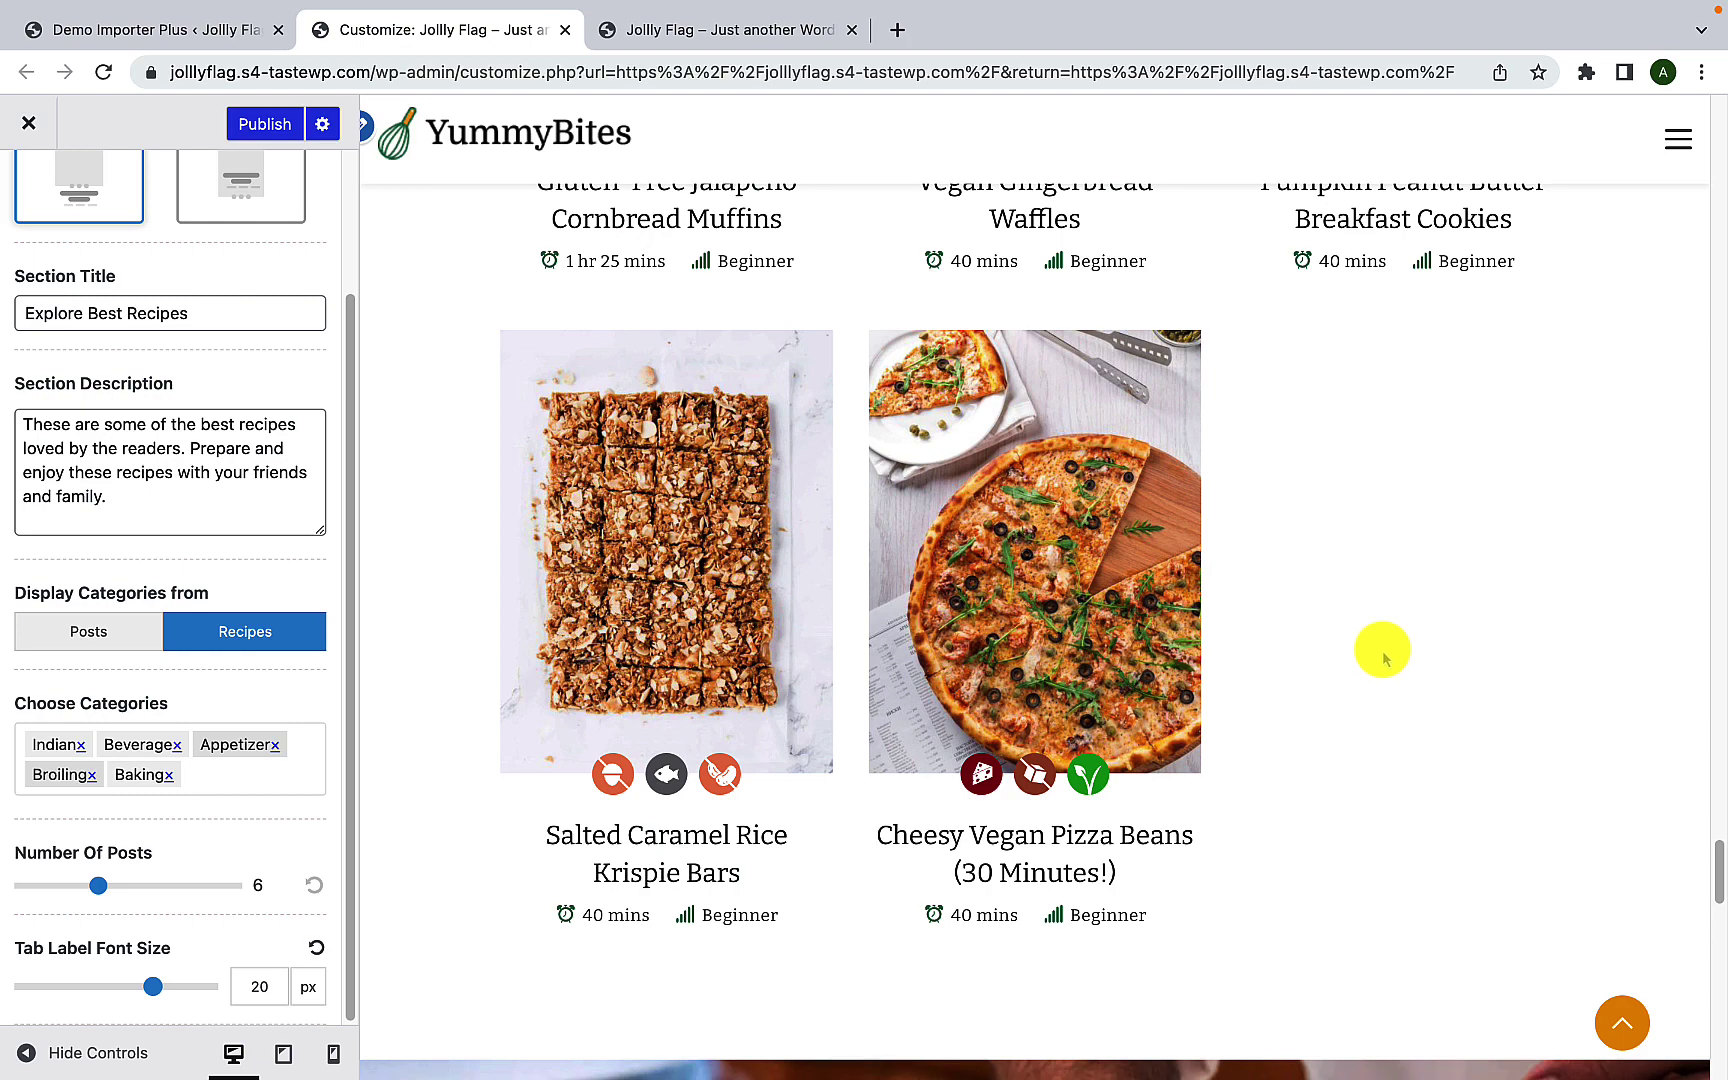
scroll(1383, 657, up, 8)
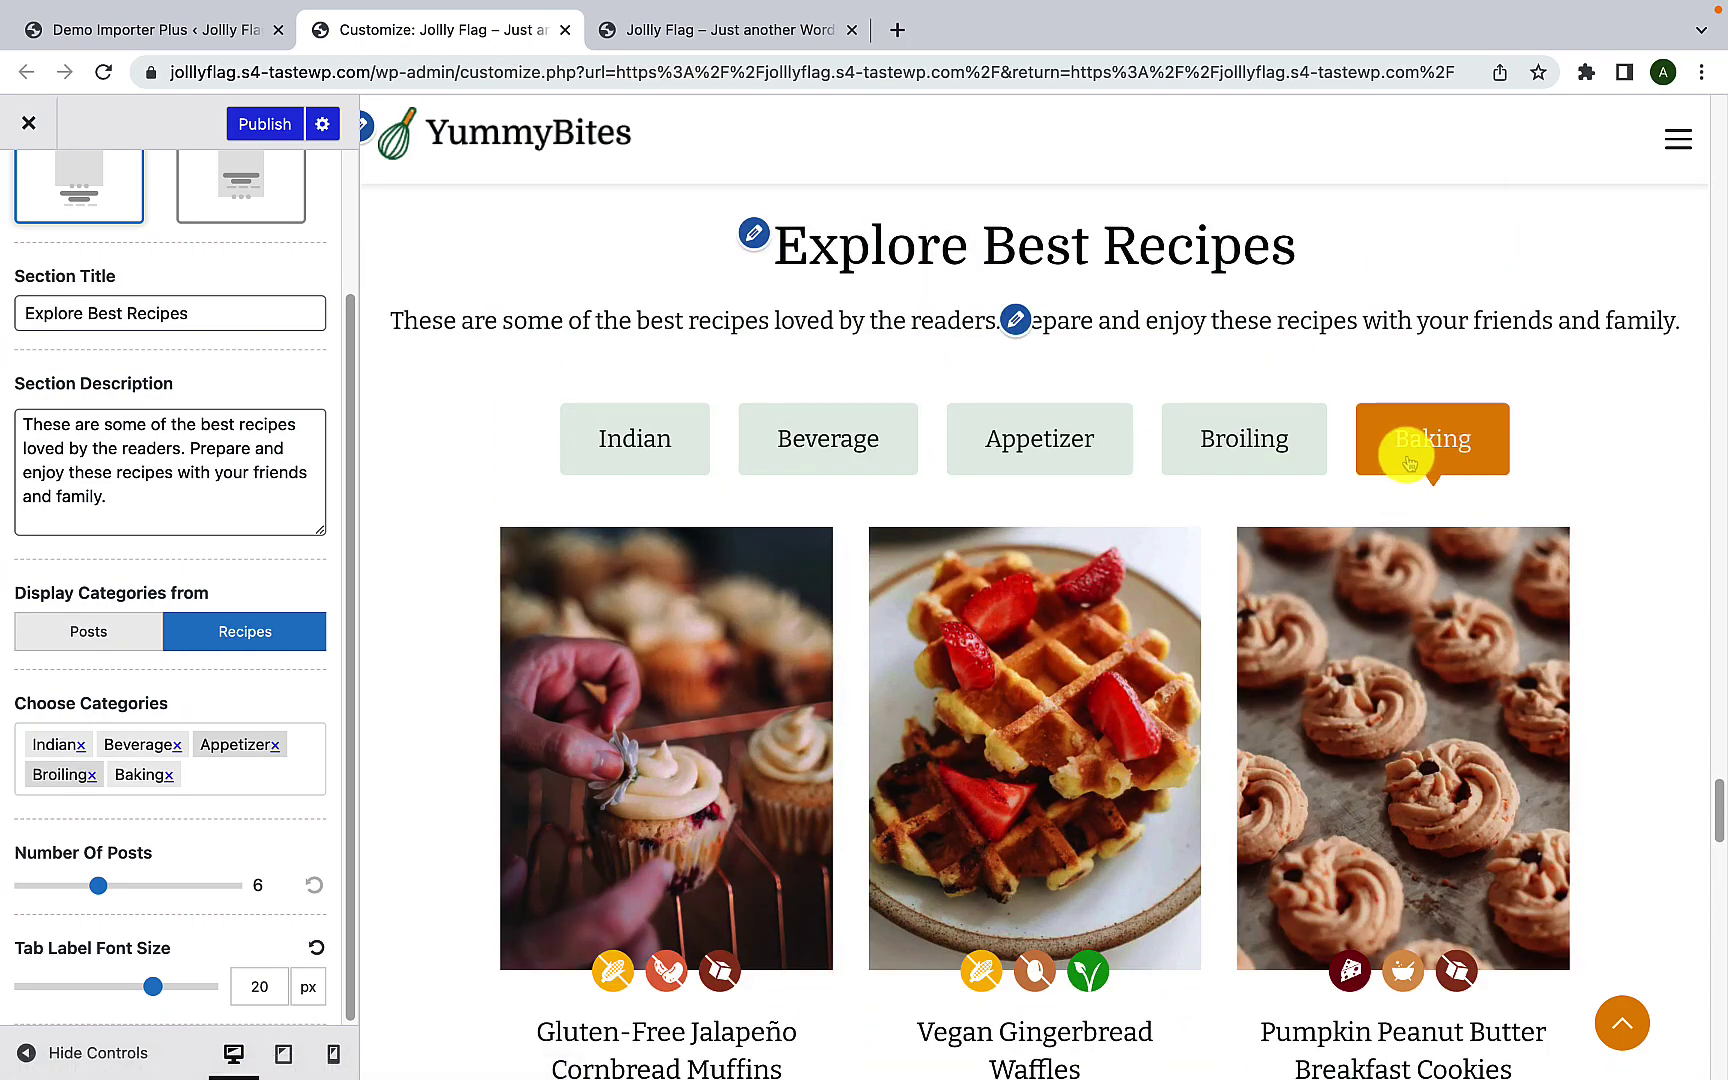
click(1298, 453)
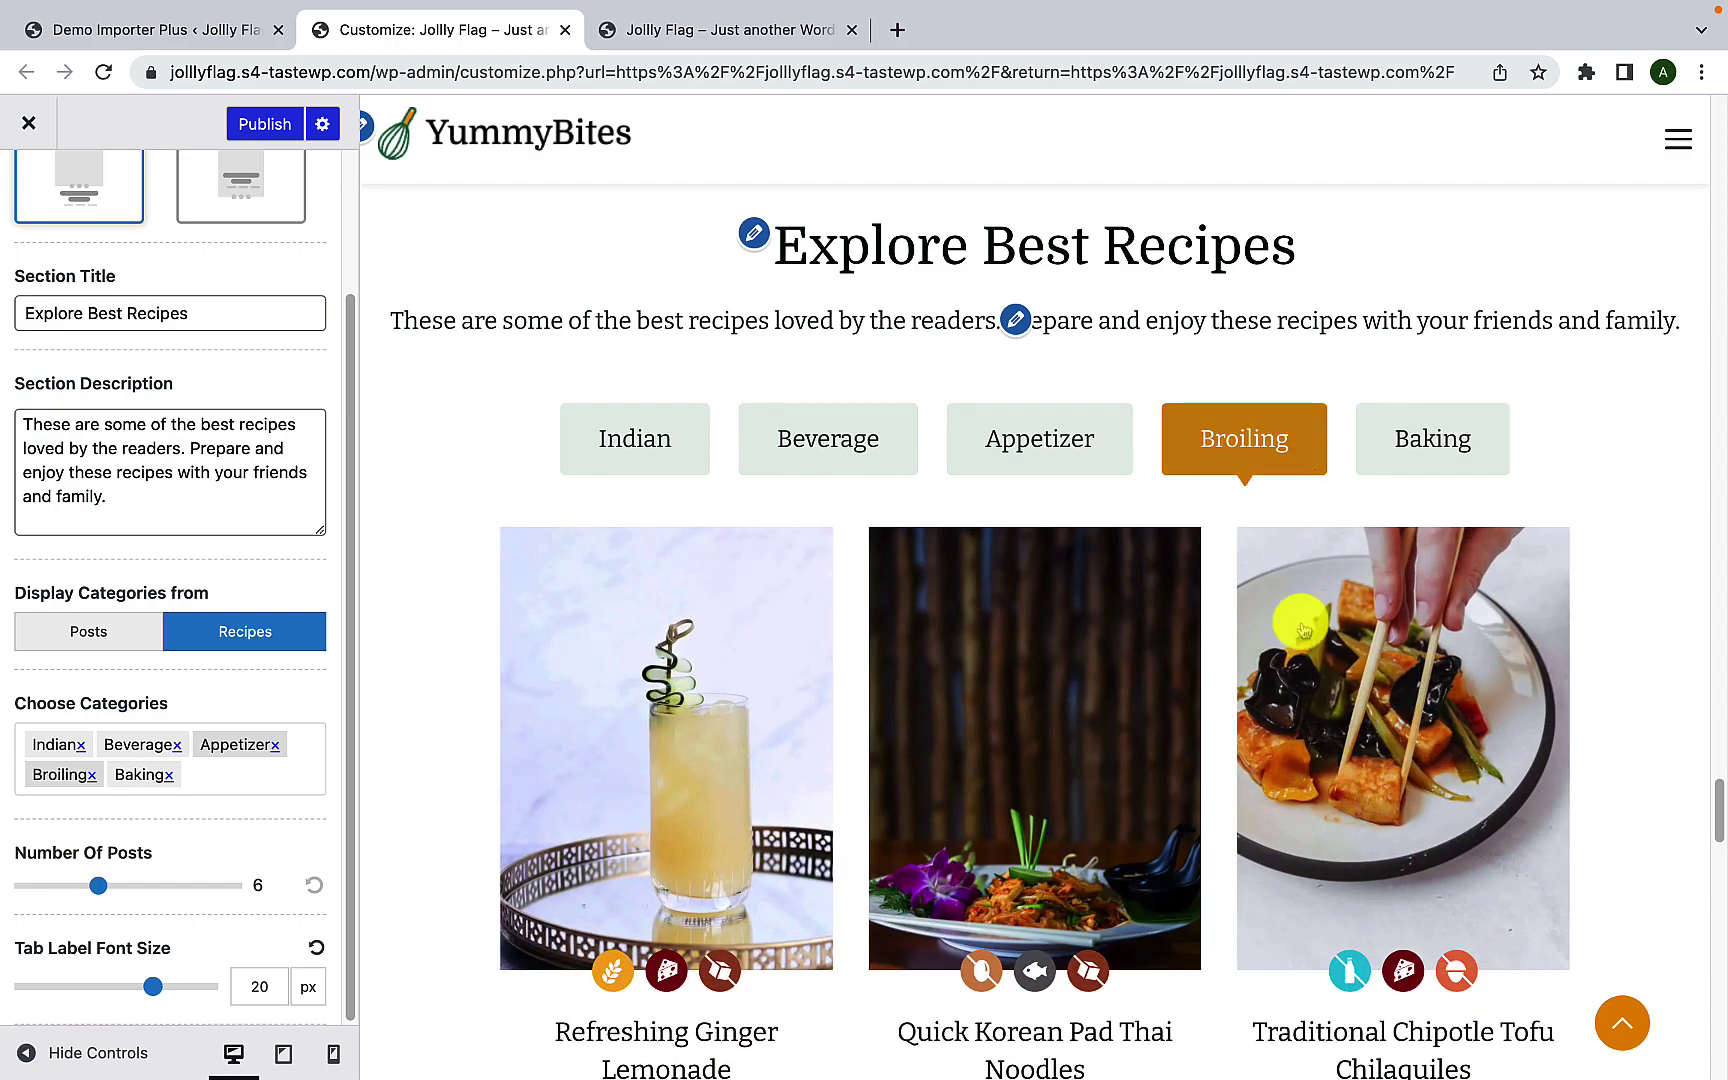
Step: Check the recipes listed under the Broiling, Appetizer, Beverage and Indian tabs of the Category Section in the preview
scroll(1320, 650, down, 8)
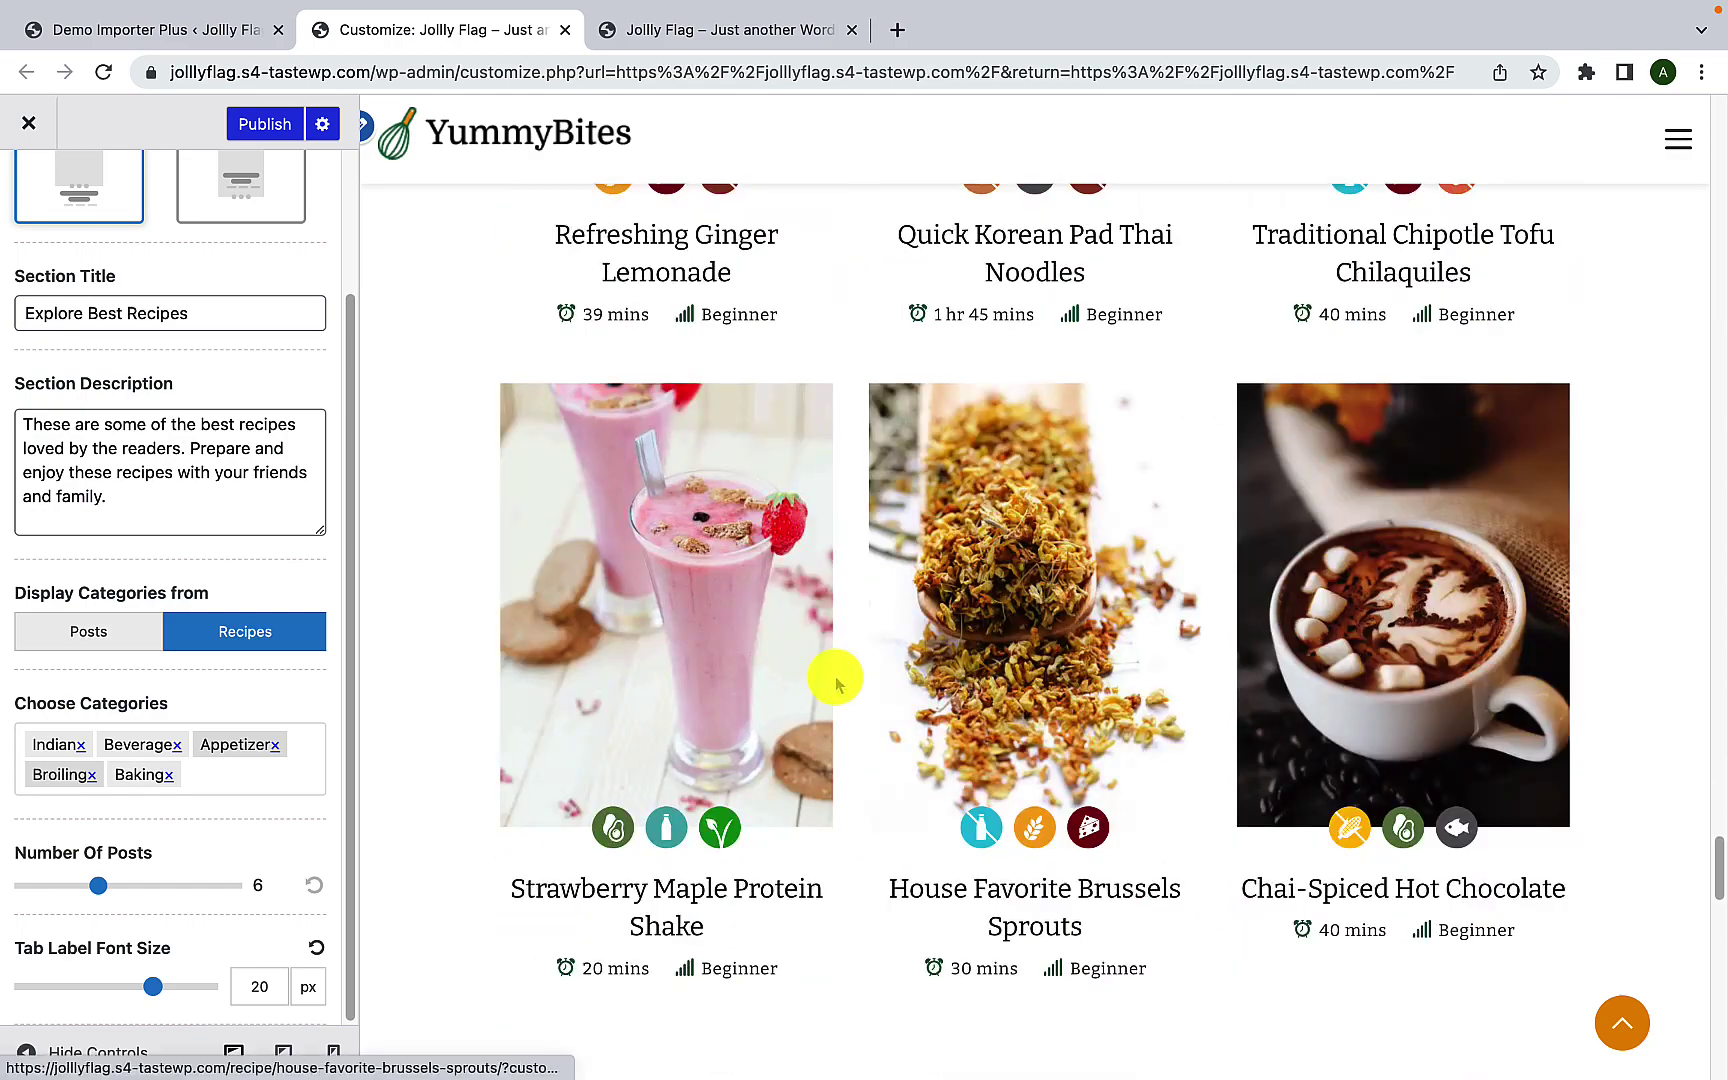
scroll(803, 688, up, 2)
scroll(803, 688, up, 5)
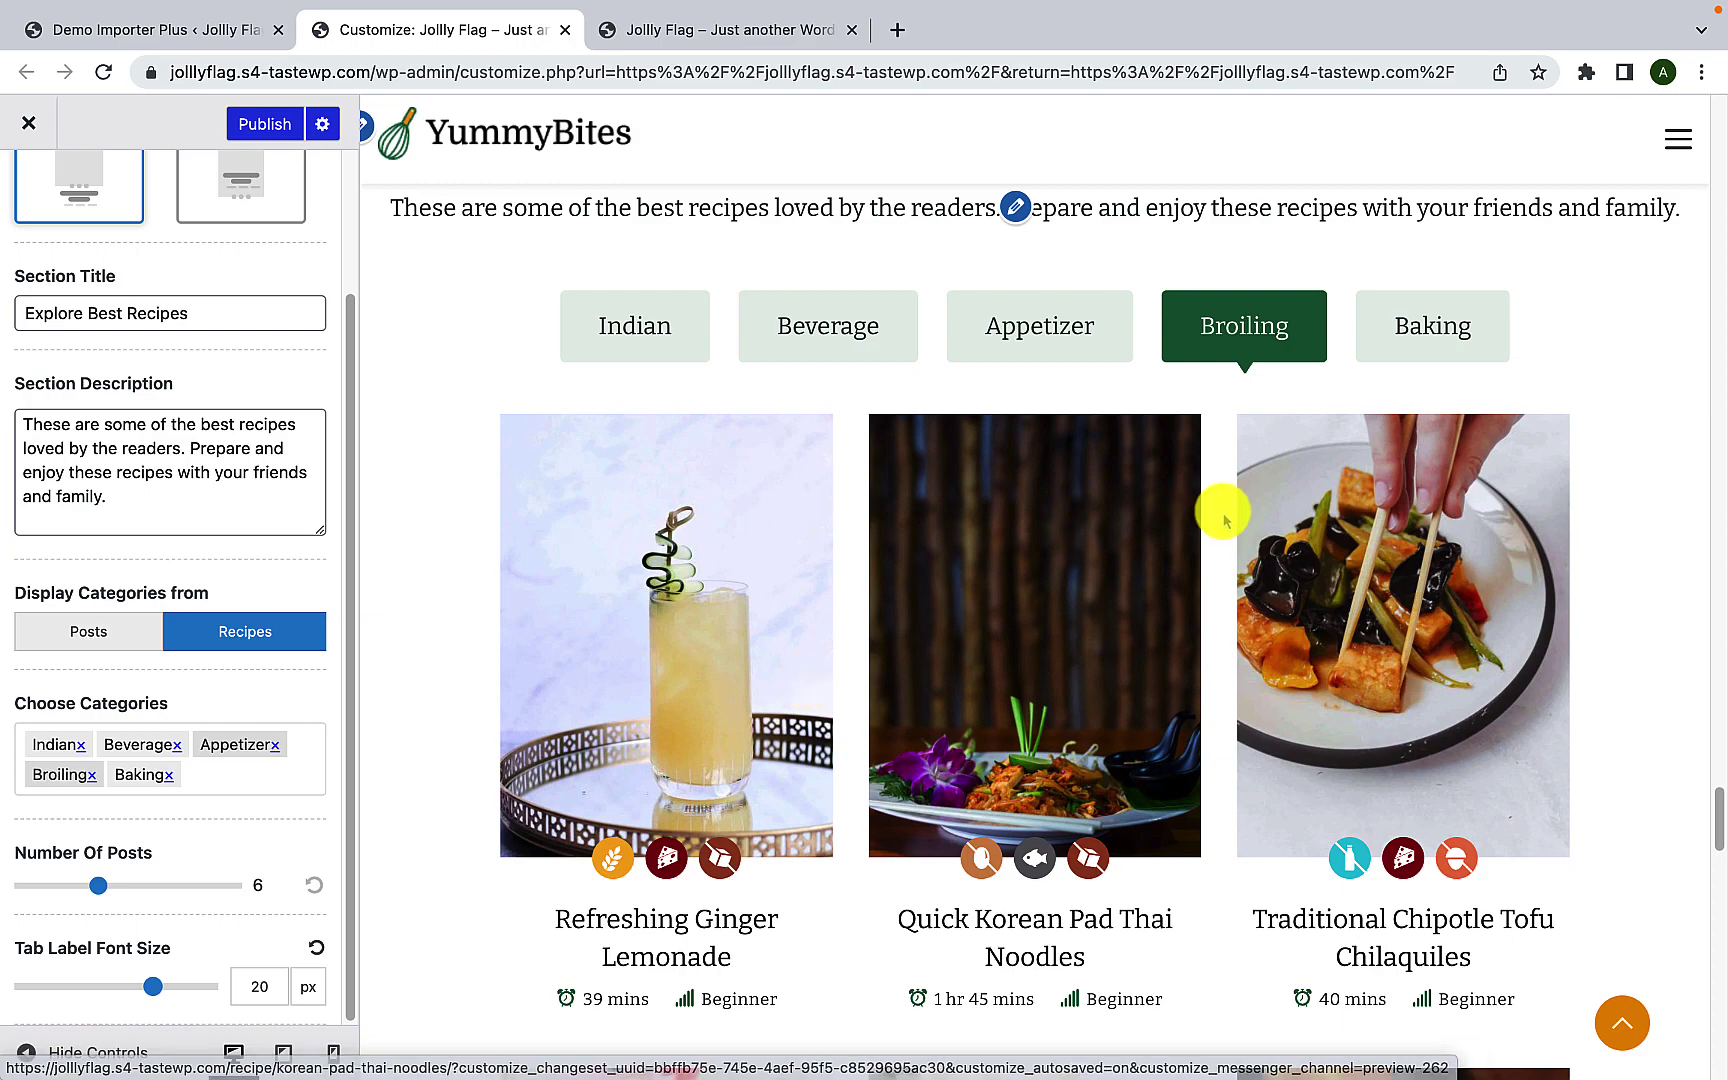
click(1115, 345)
scroll(1288, 652, down, 8)
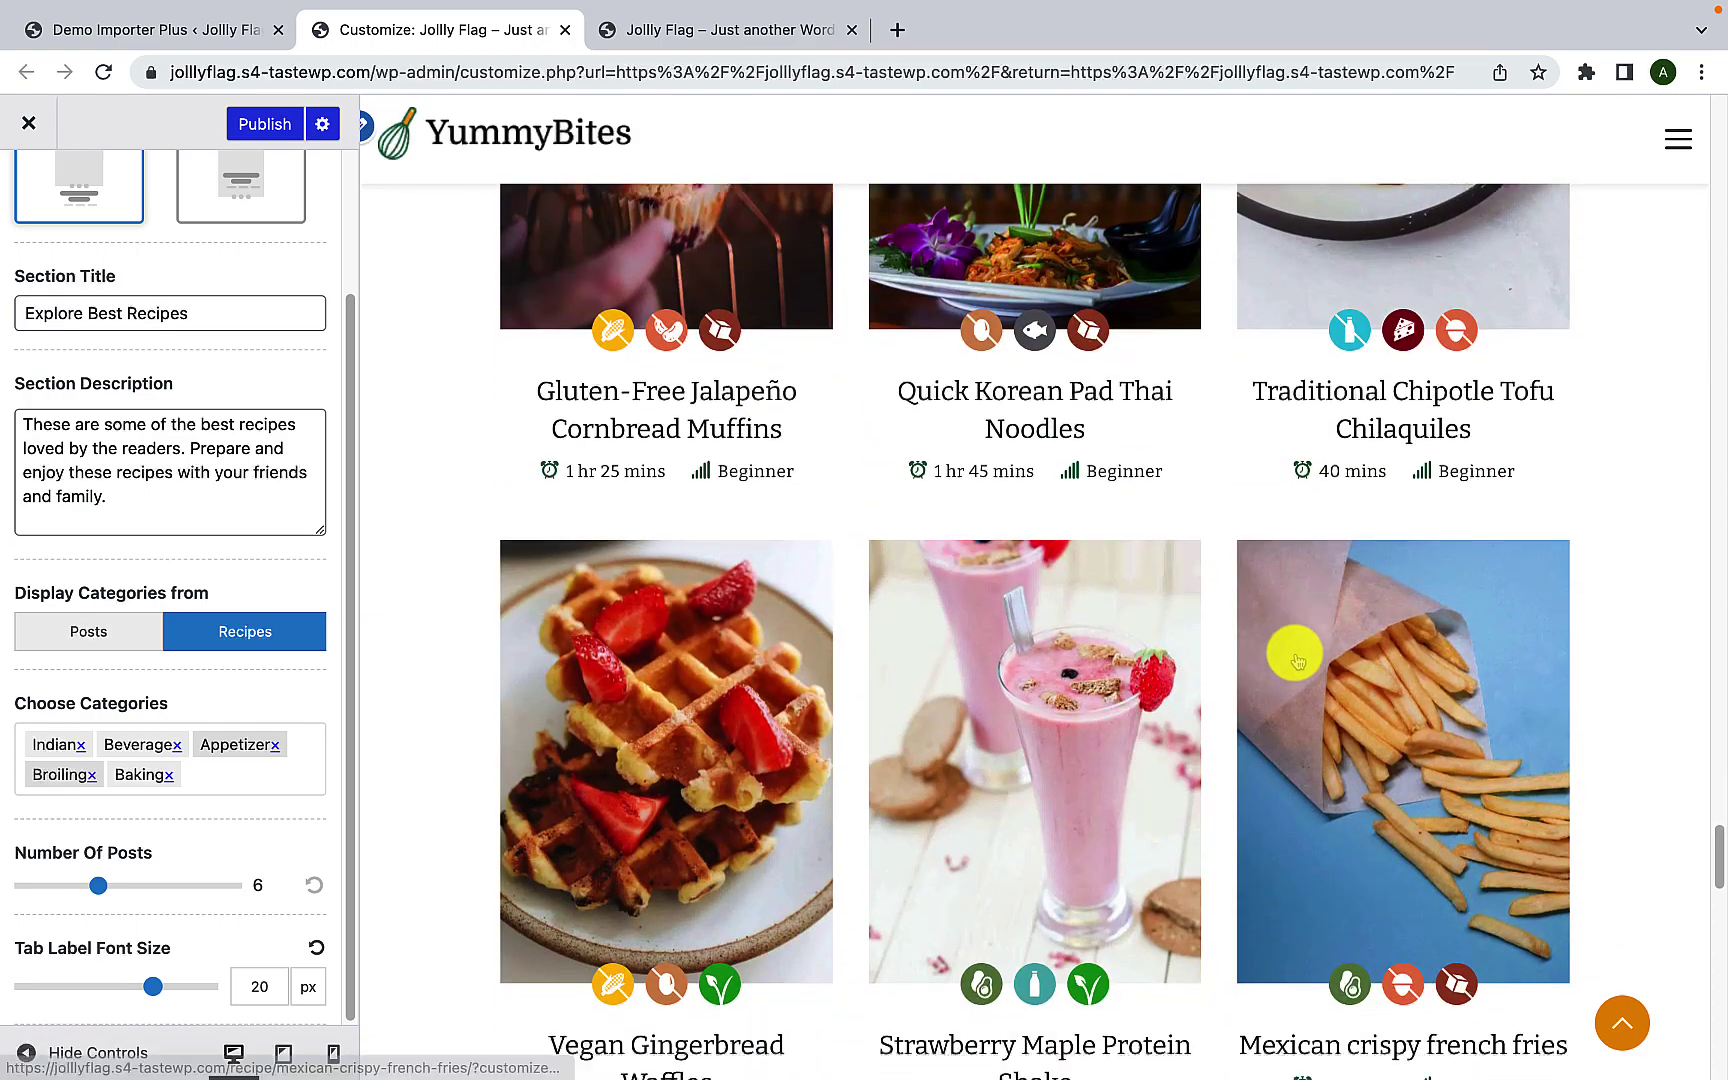
scroll(1292, 656, up, 9)
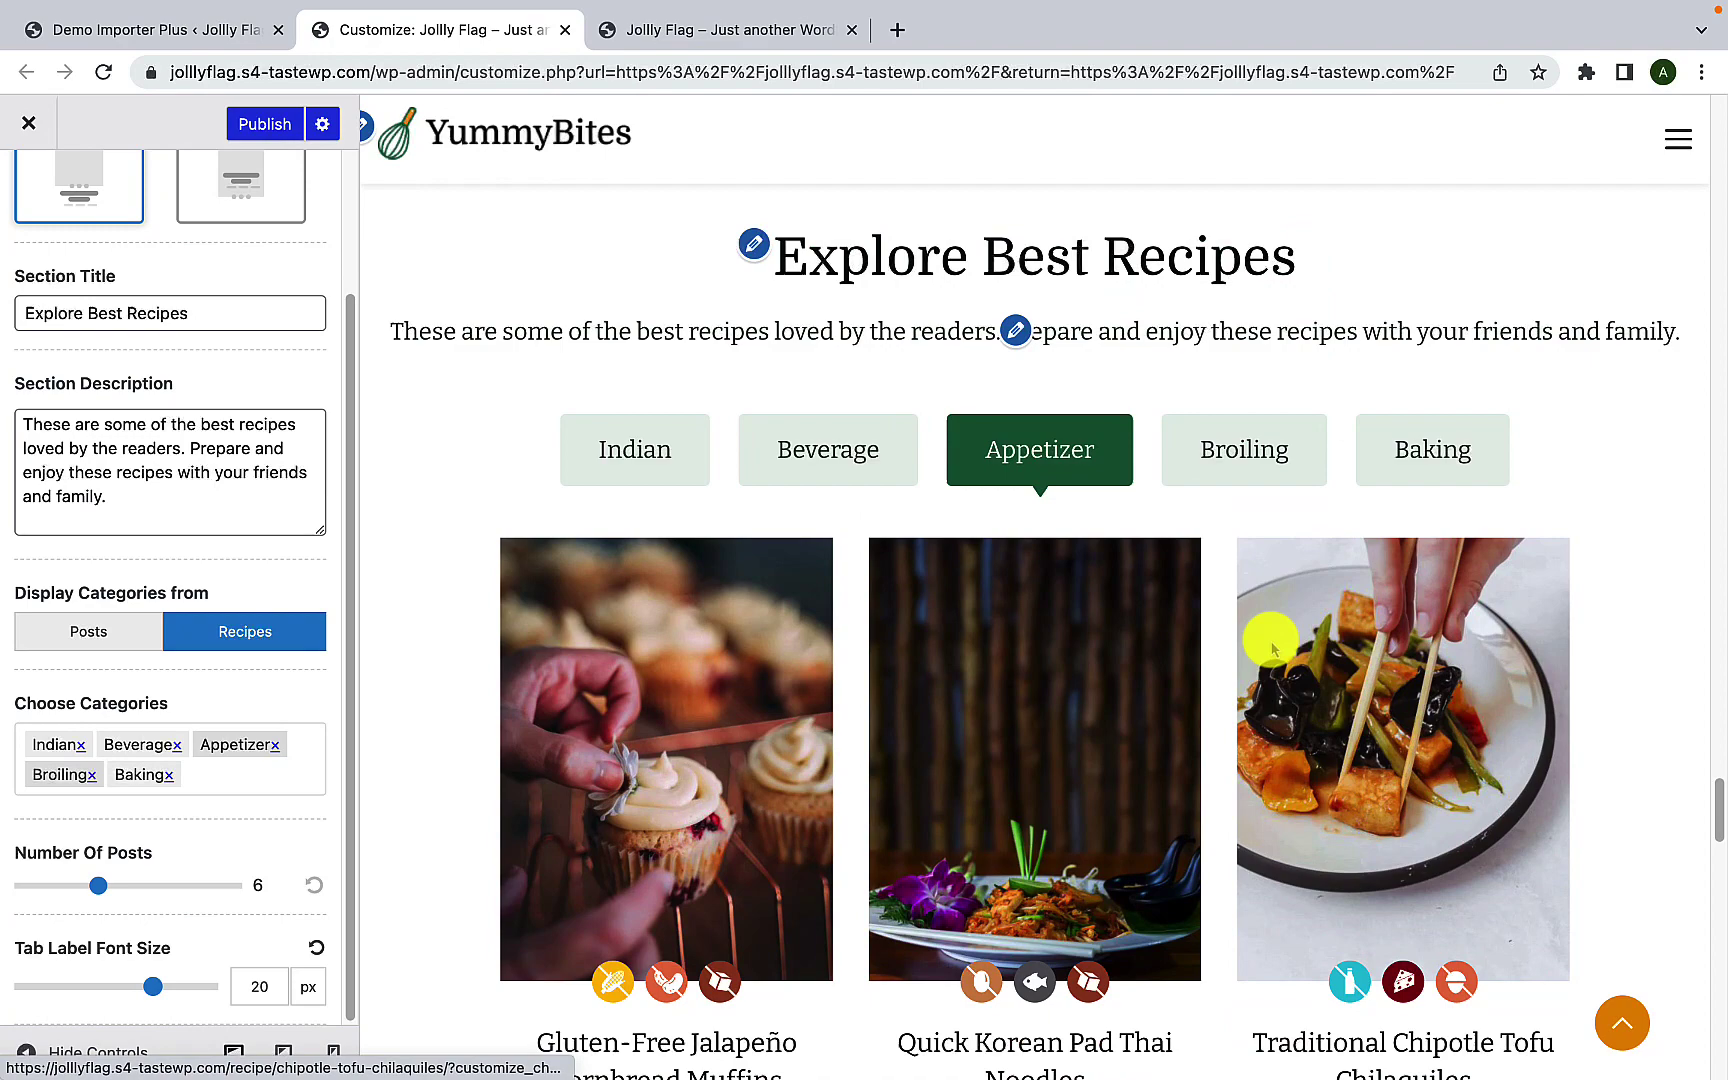
click(879, 467)
scroll(820, 500, down, 1)
click(687, 415)
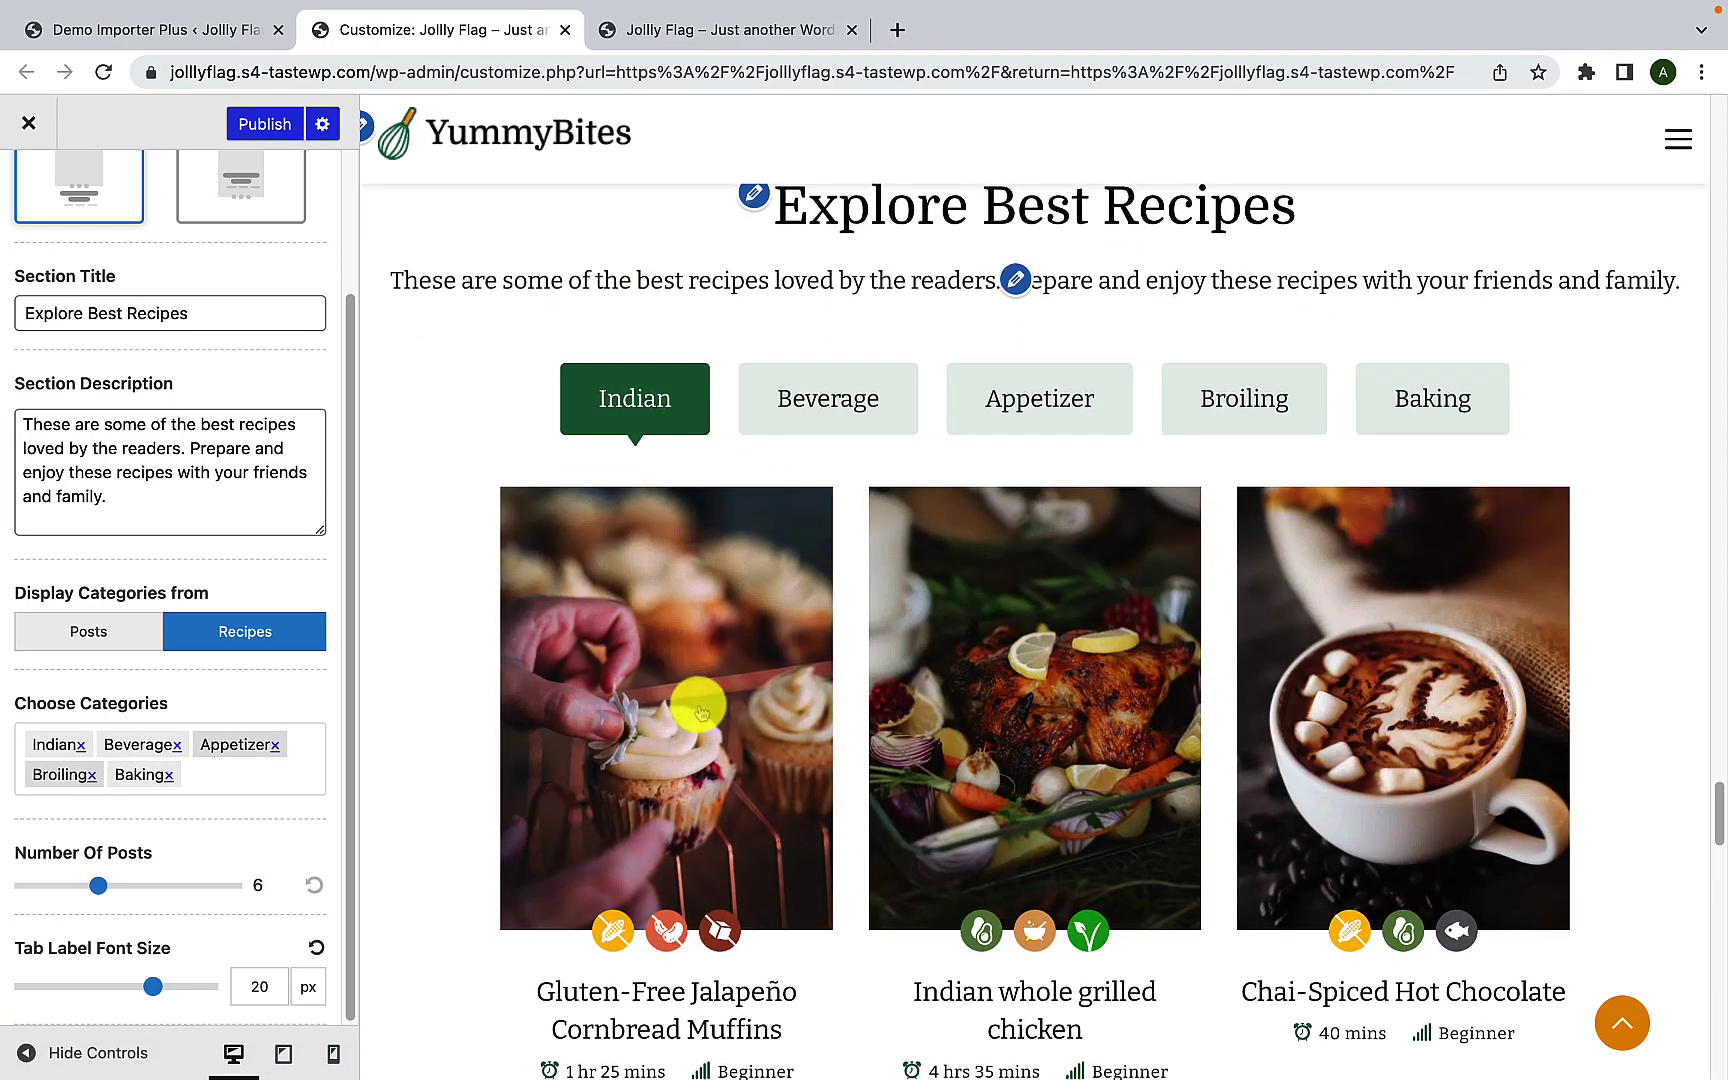
scroll(698, 698, down, 1)
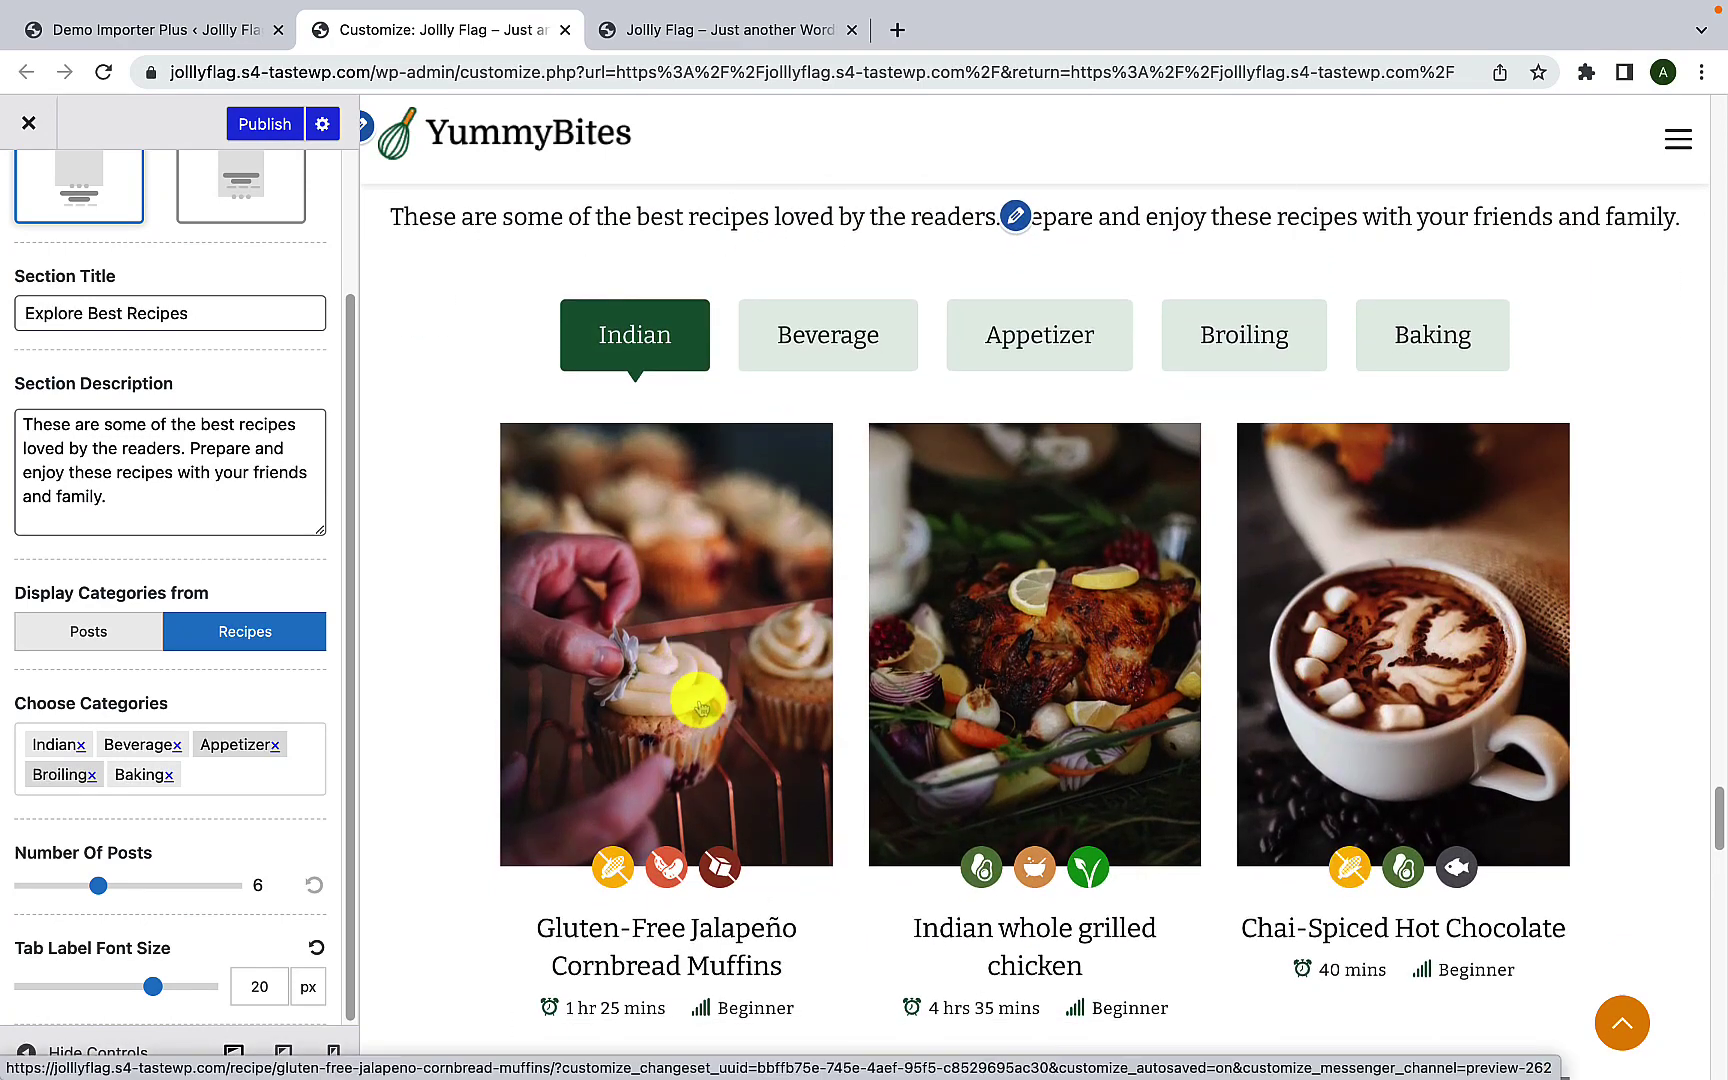
Step: Reset the Category Section's number of posts to the default of 4 and check the Indian recipes in the preview
click(316, 886)
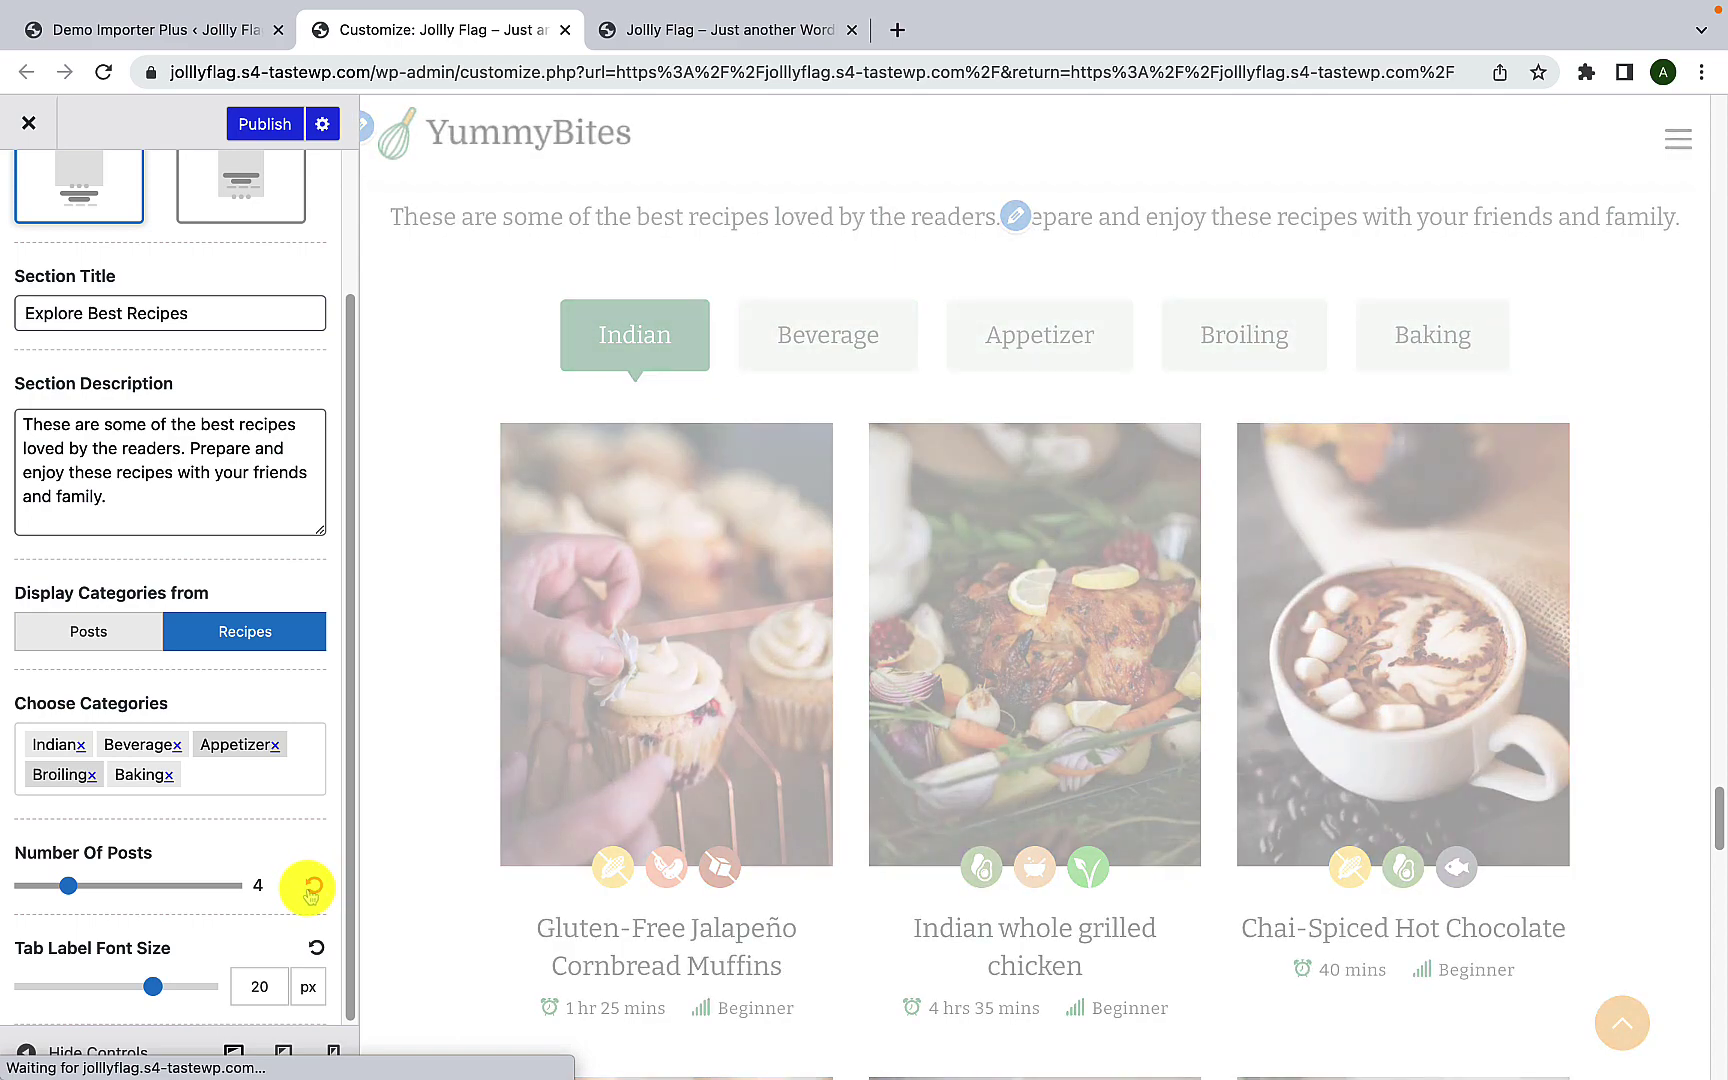
scroll(552, 845, down, 6)
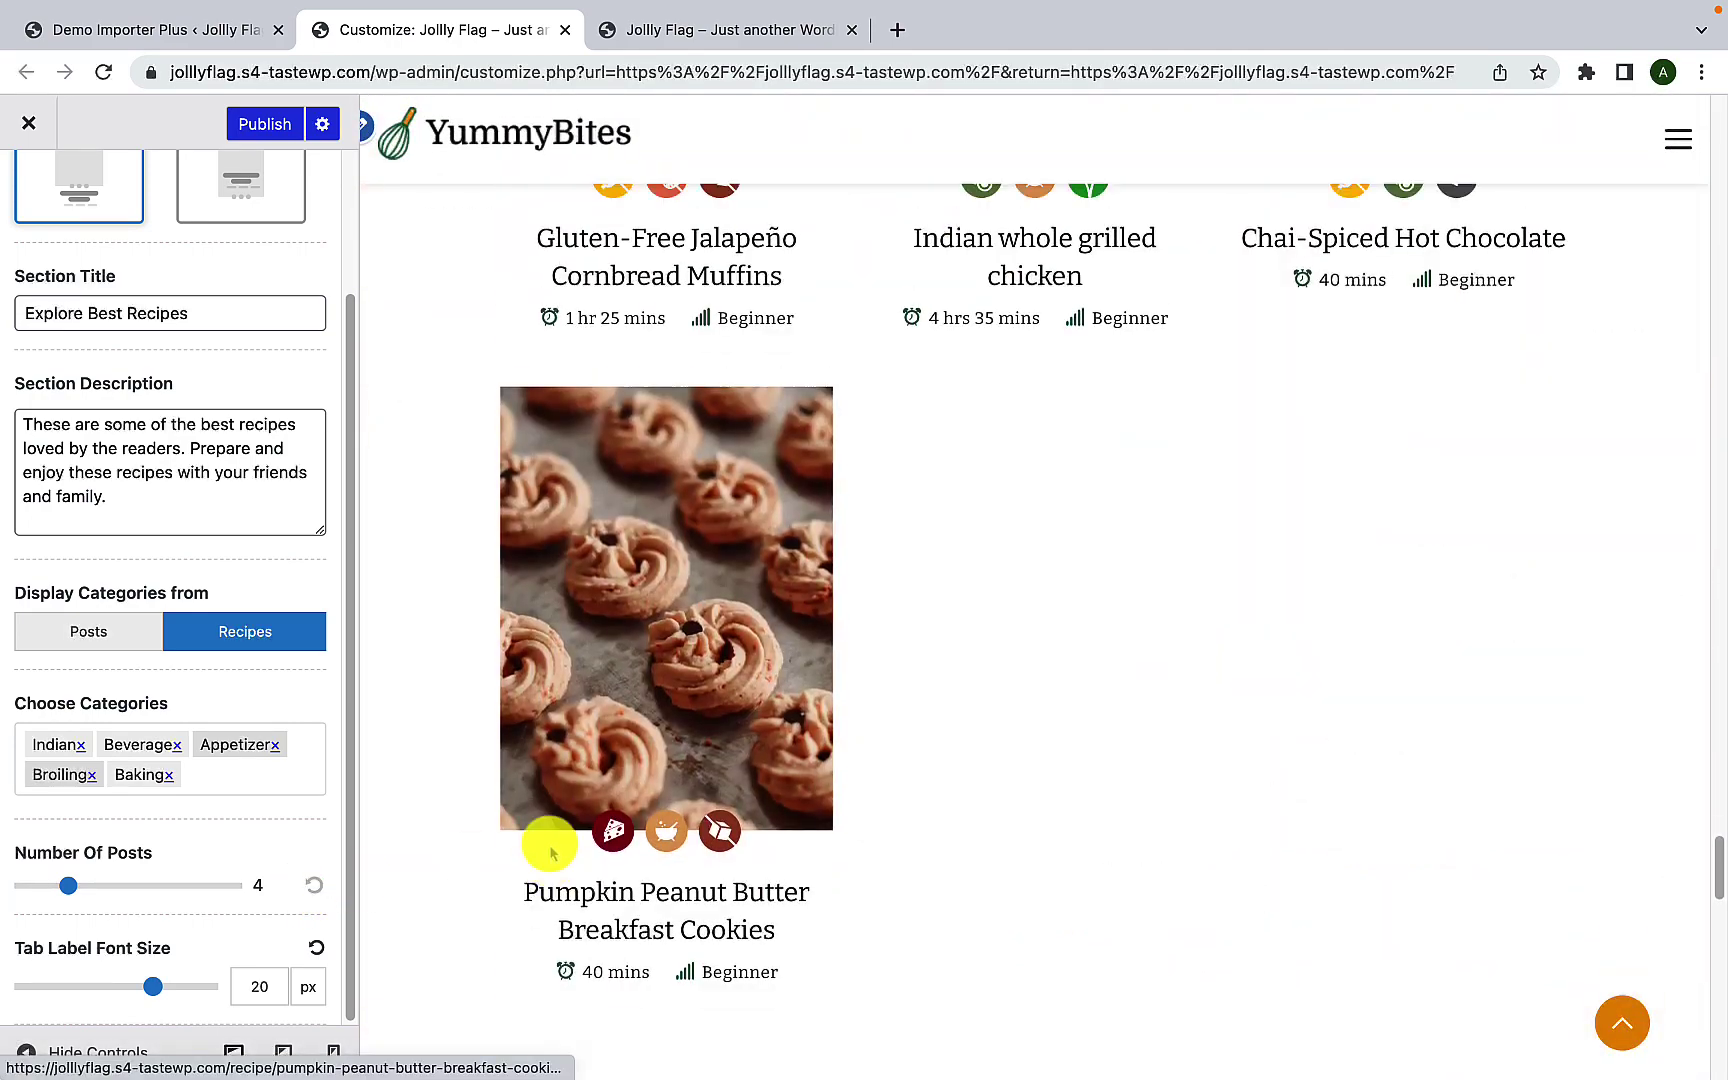
scroll(552, 845, up, 6)
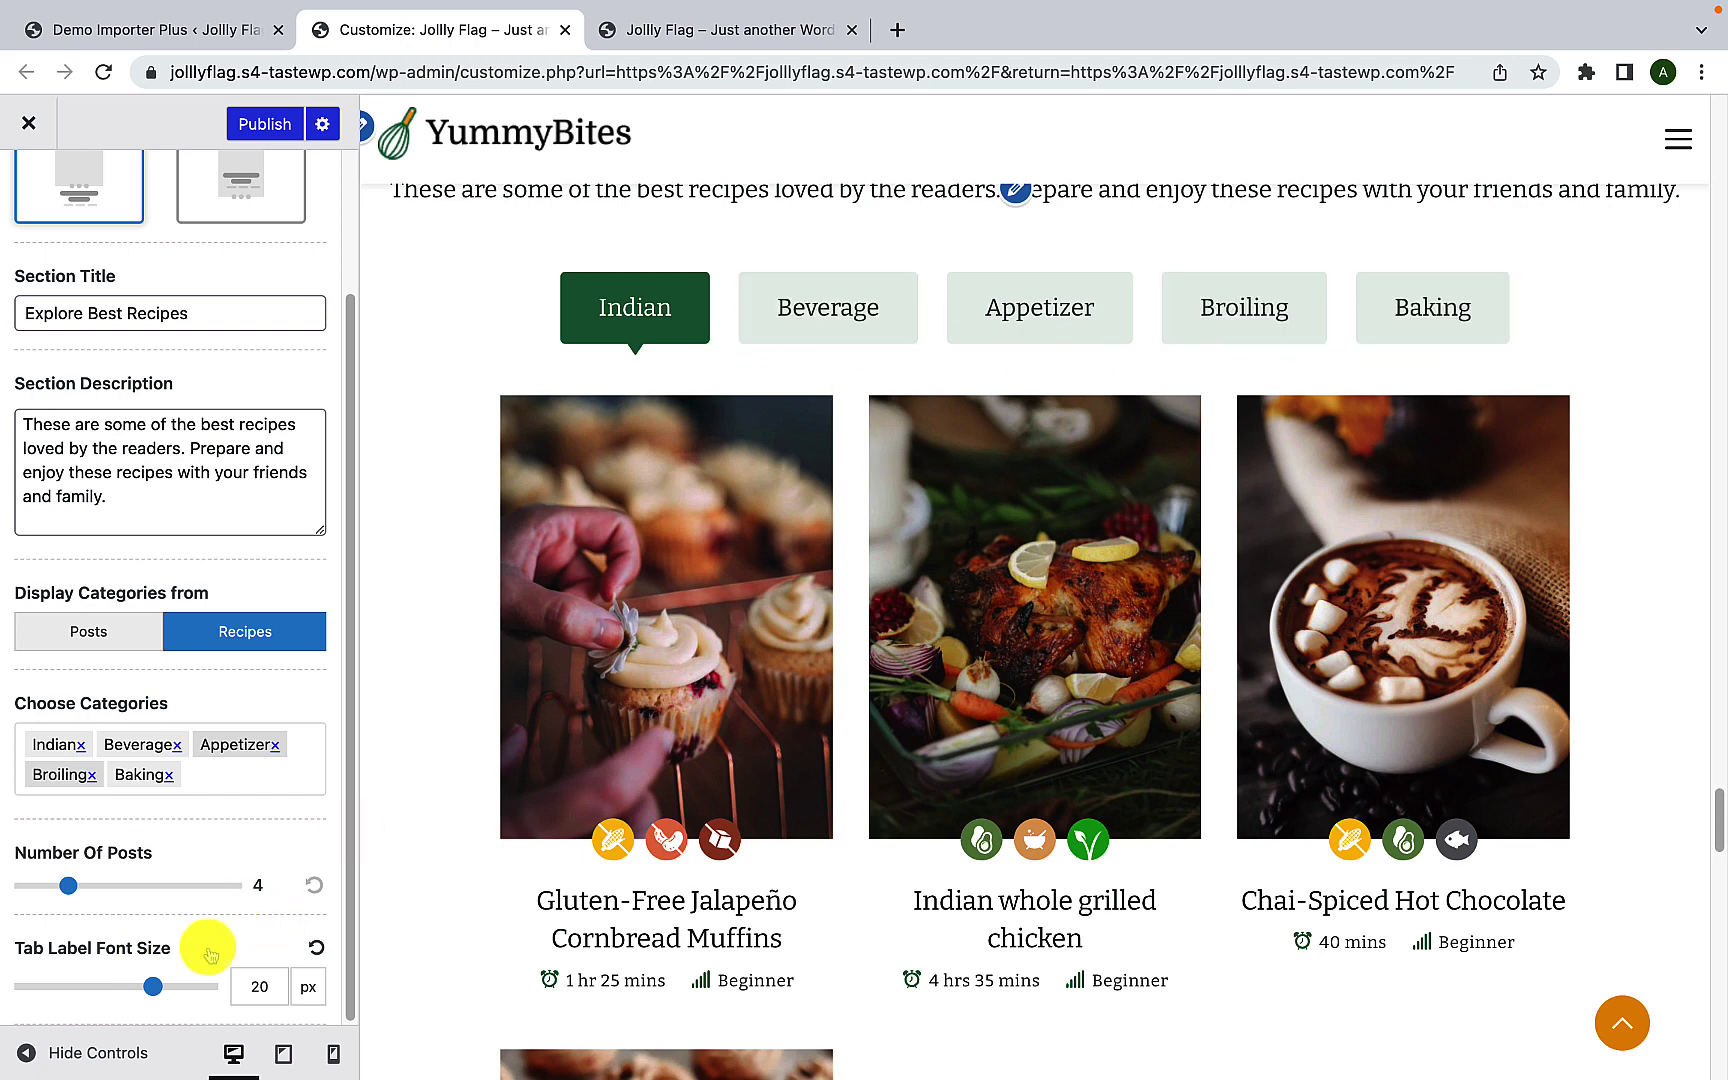
Step: Publish the Category Section with a tab label font size of 20 px and reload the live homepage at Explore Best Recipes
mouse_move(153, 986)
mouse_down()
mouse_move(169, 987)
mouse_move(152, 988)
mouse_up()
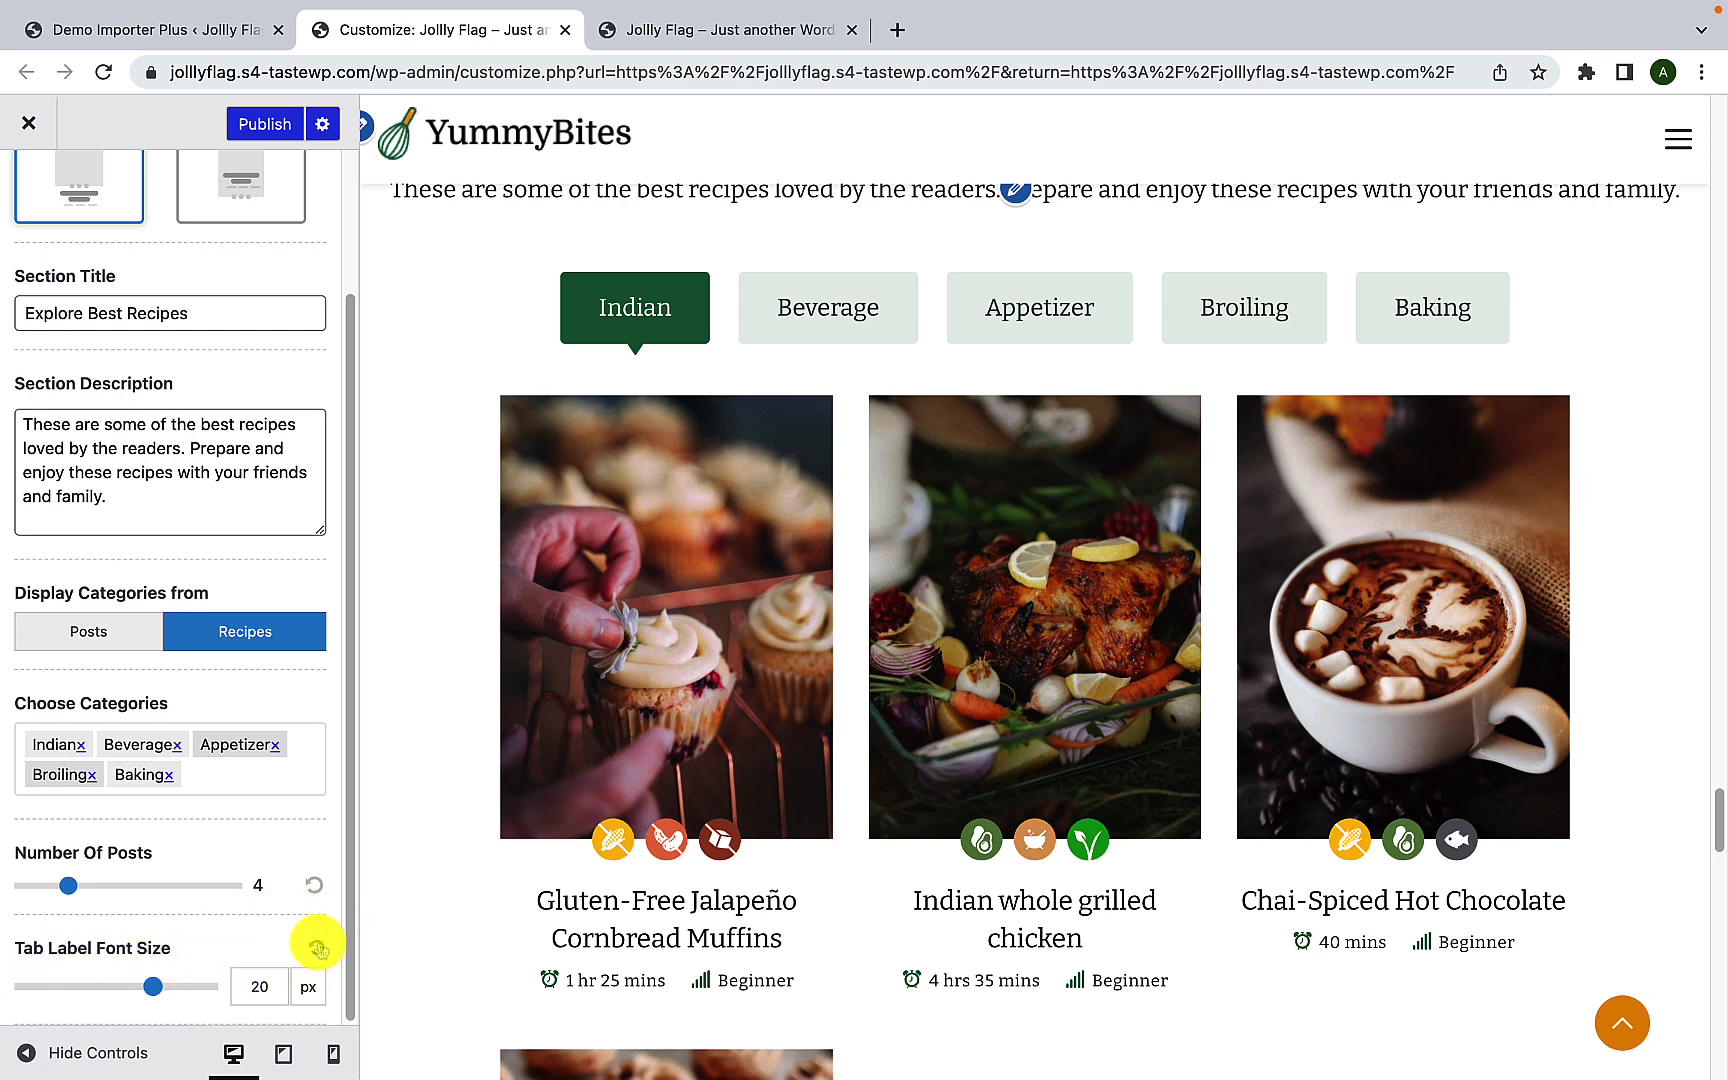
scroll(270, 945, up, 4)
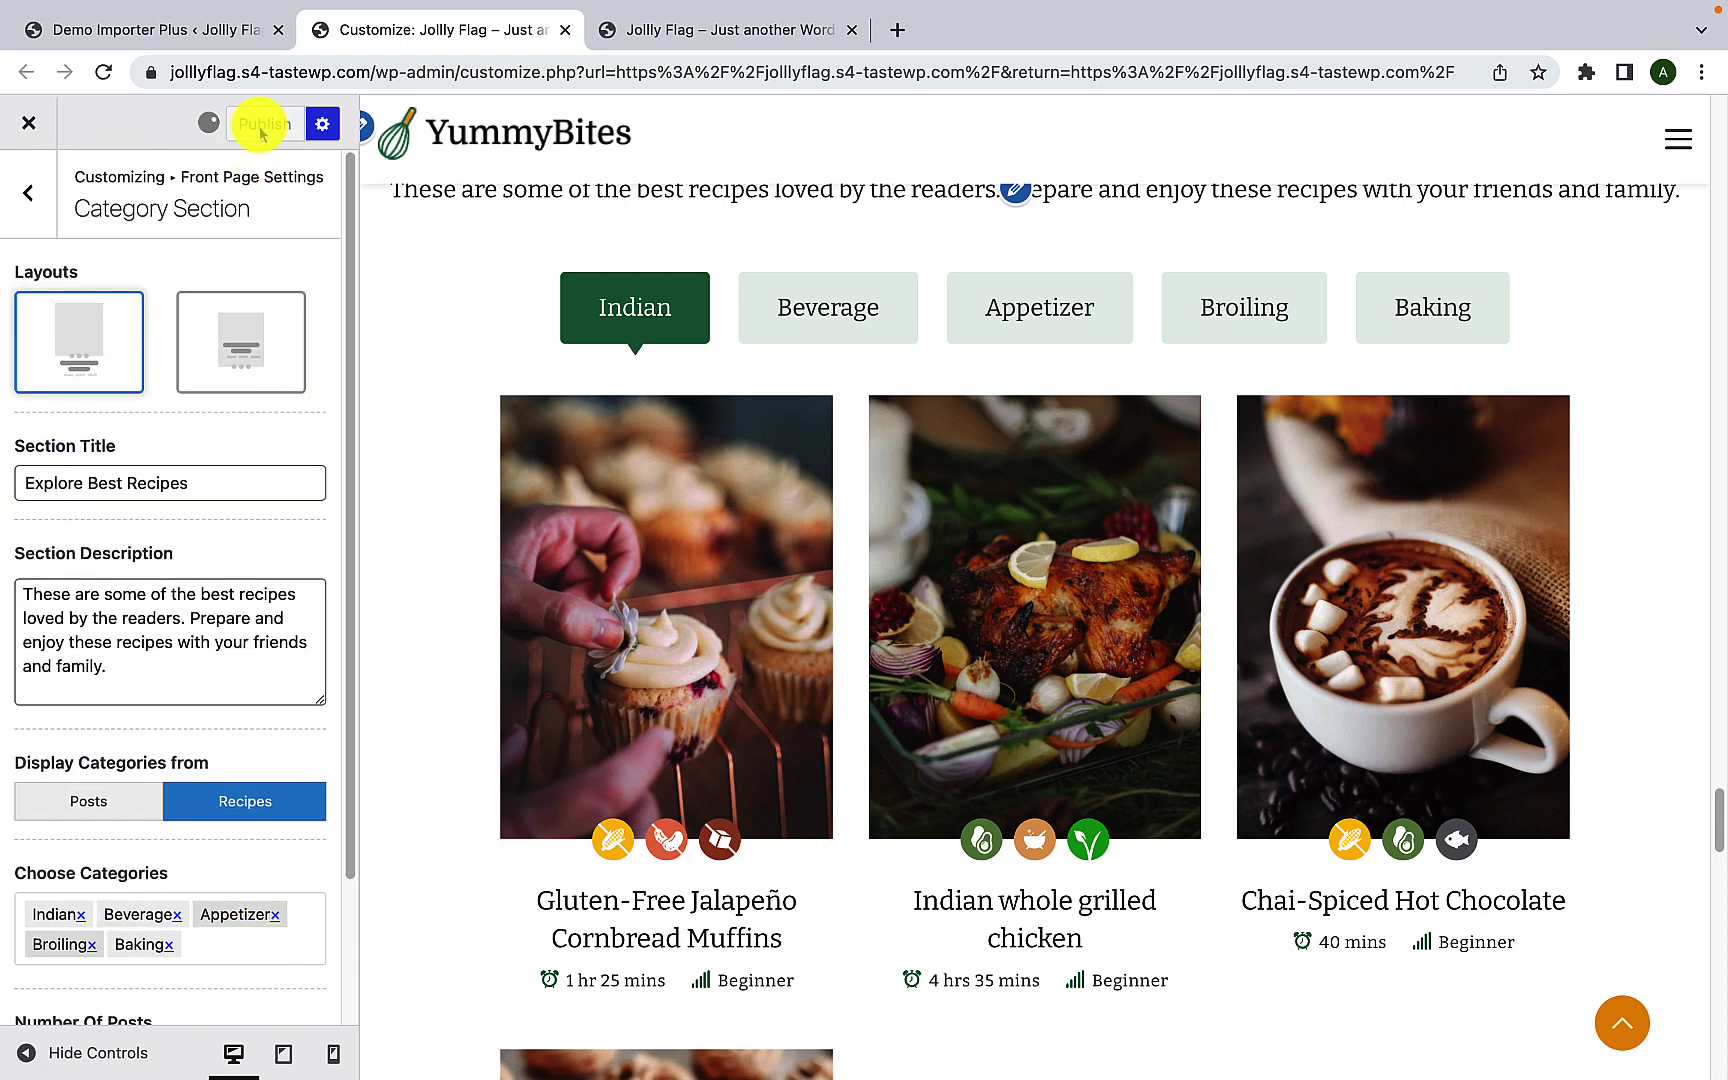
click(667, 40)
scroll(700, 598, down, 9)
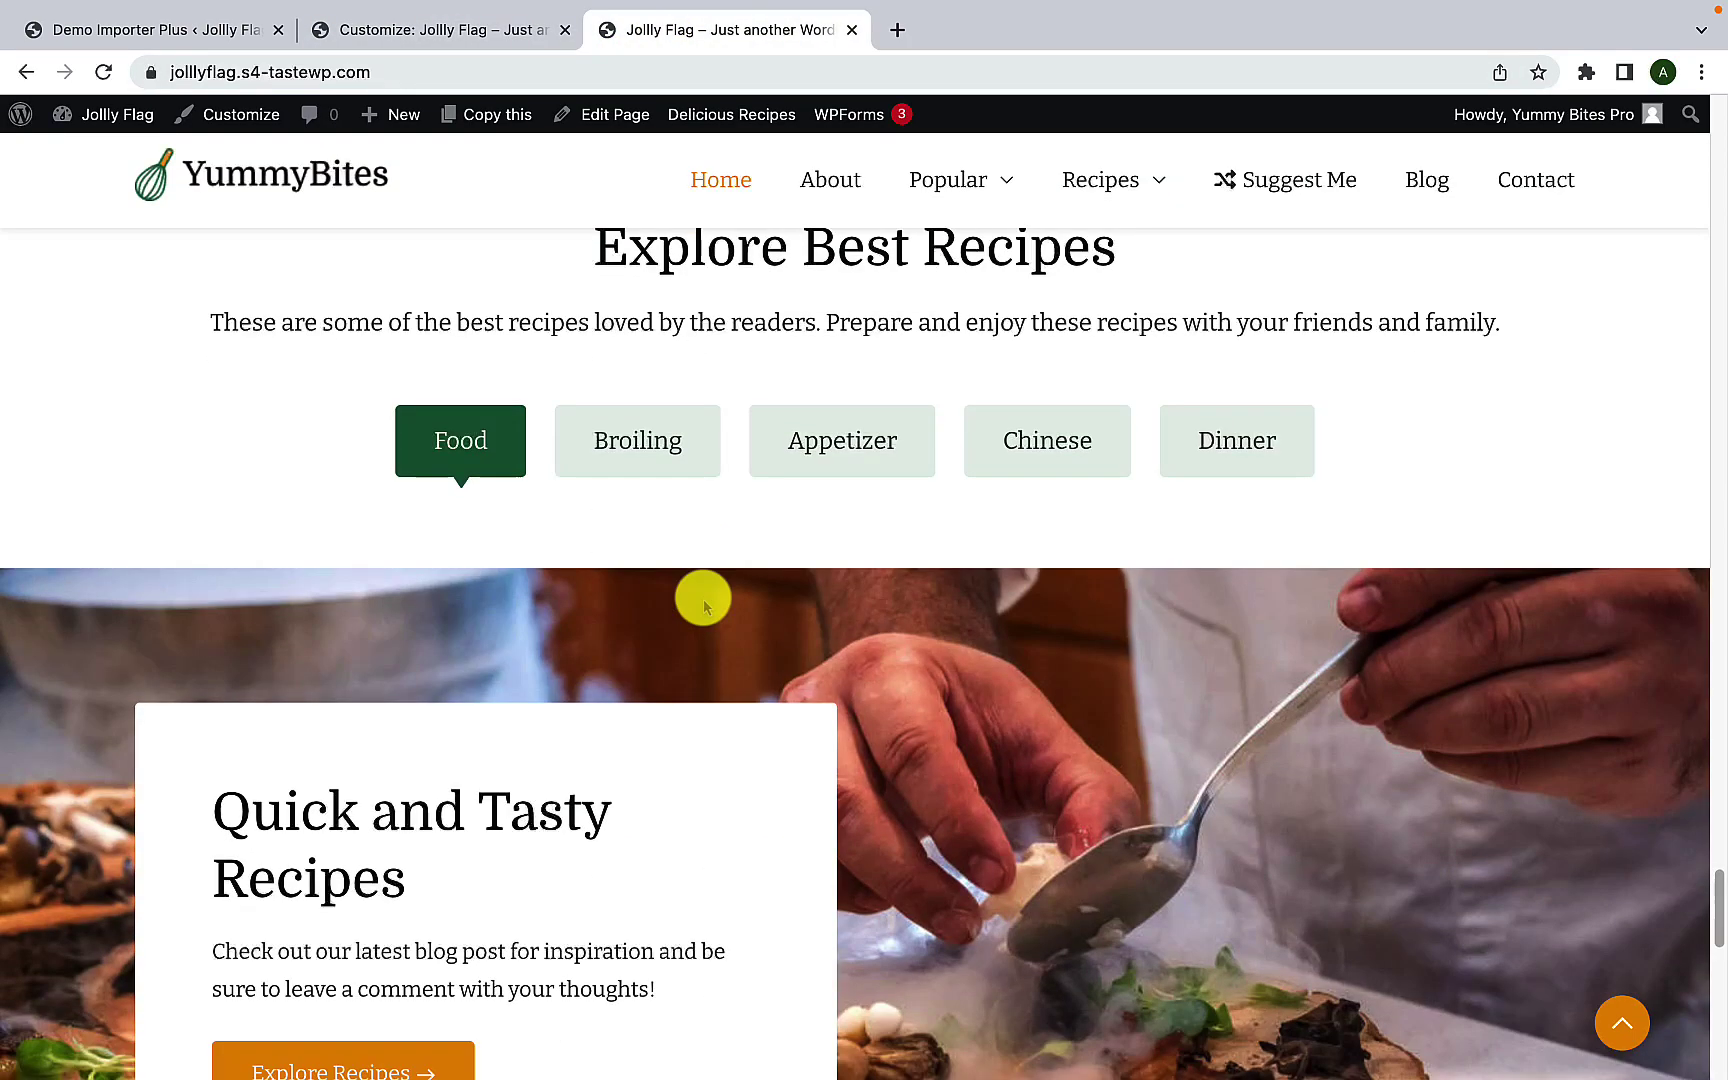
scroll(700, 598, up, 2)
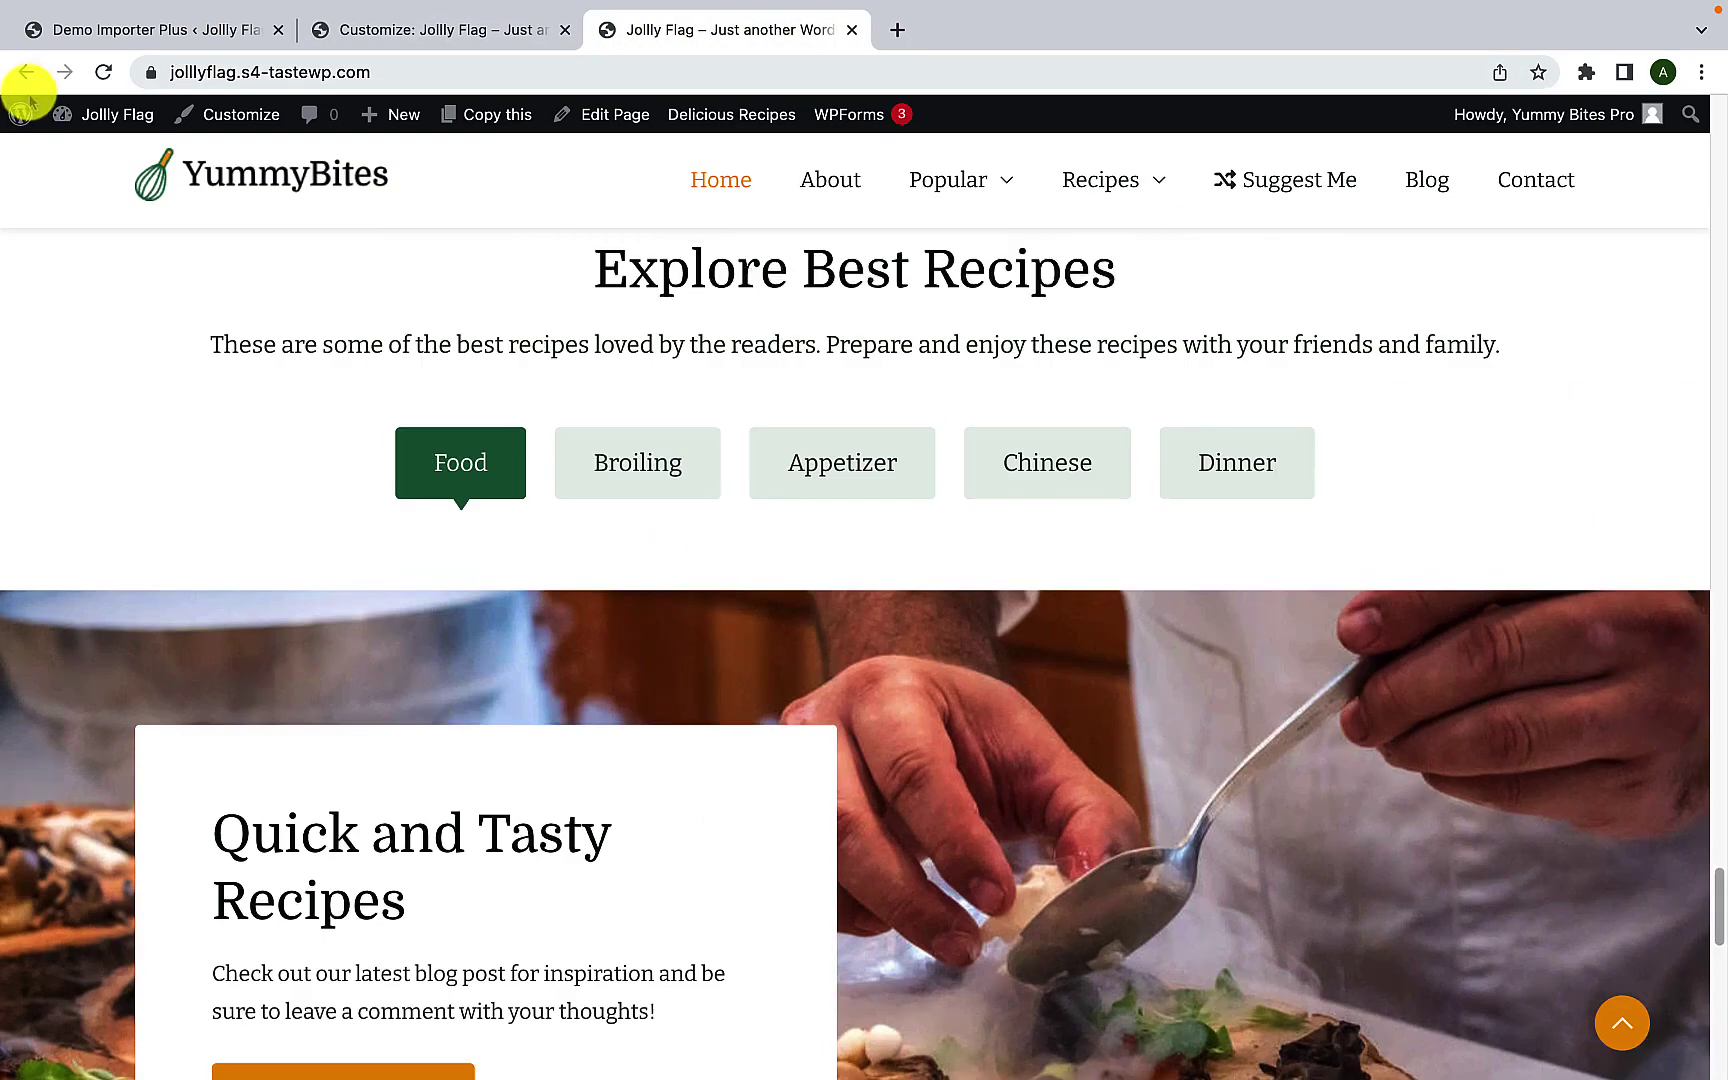
click(103, 72)
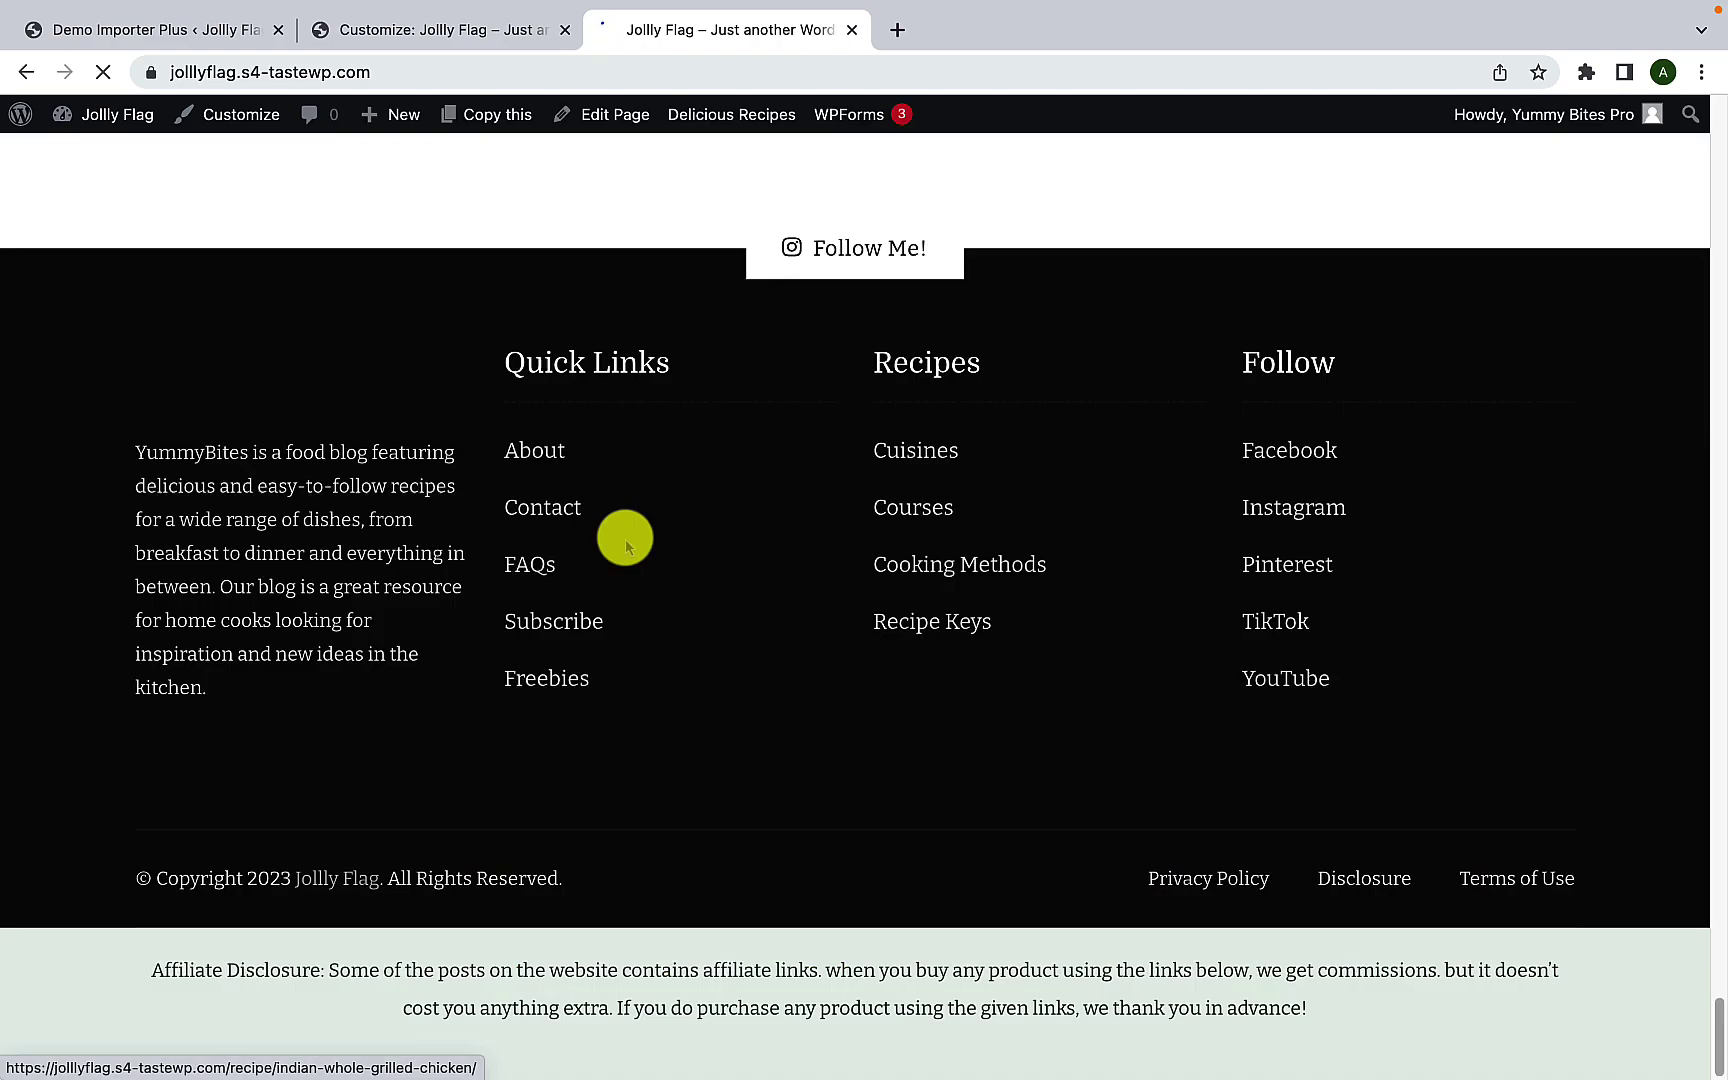
scroll(413, 656, down, 2)
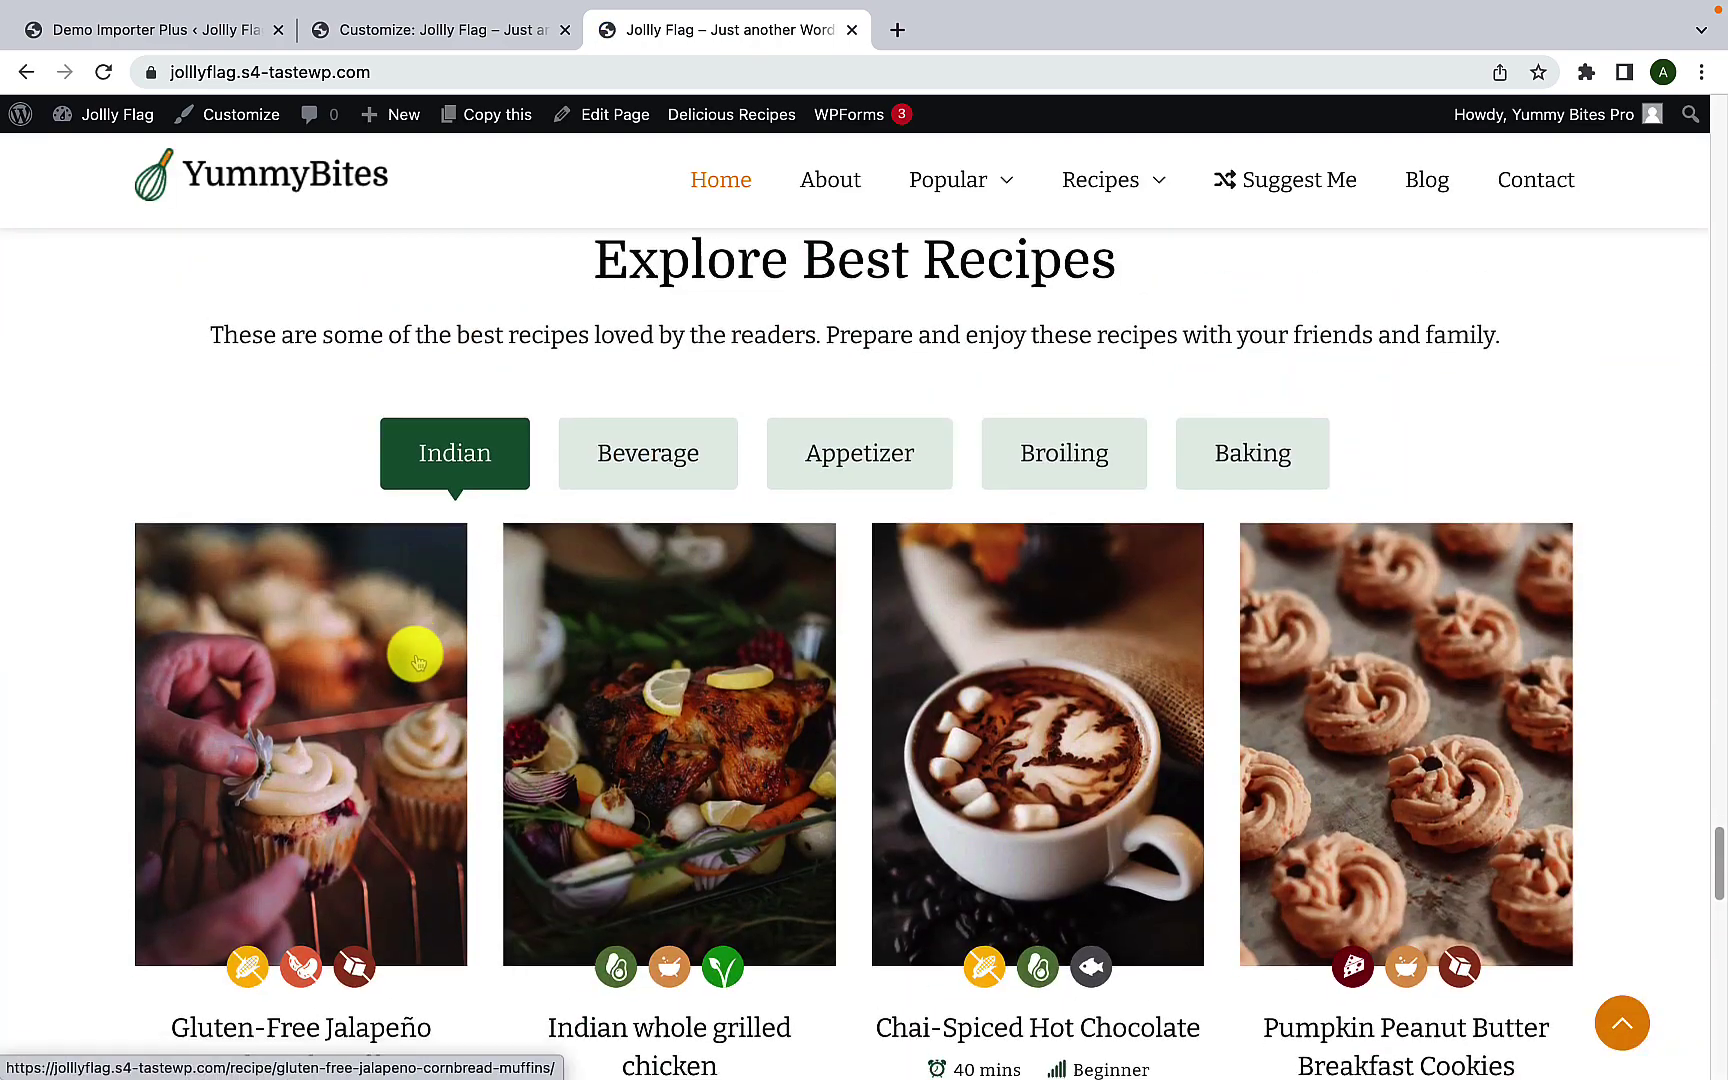
Step: Check the recipes under the Beverage, Appetizer, Broiling, Baking and Indian tabs on the live homepage
click(677, 300)
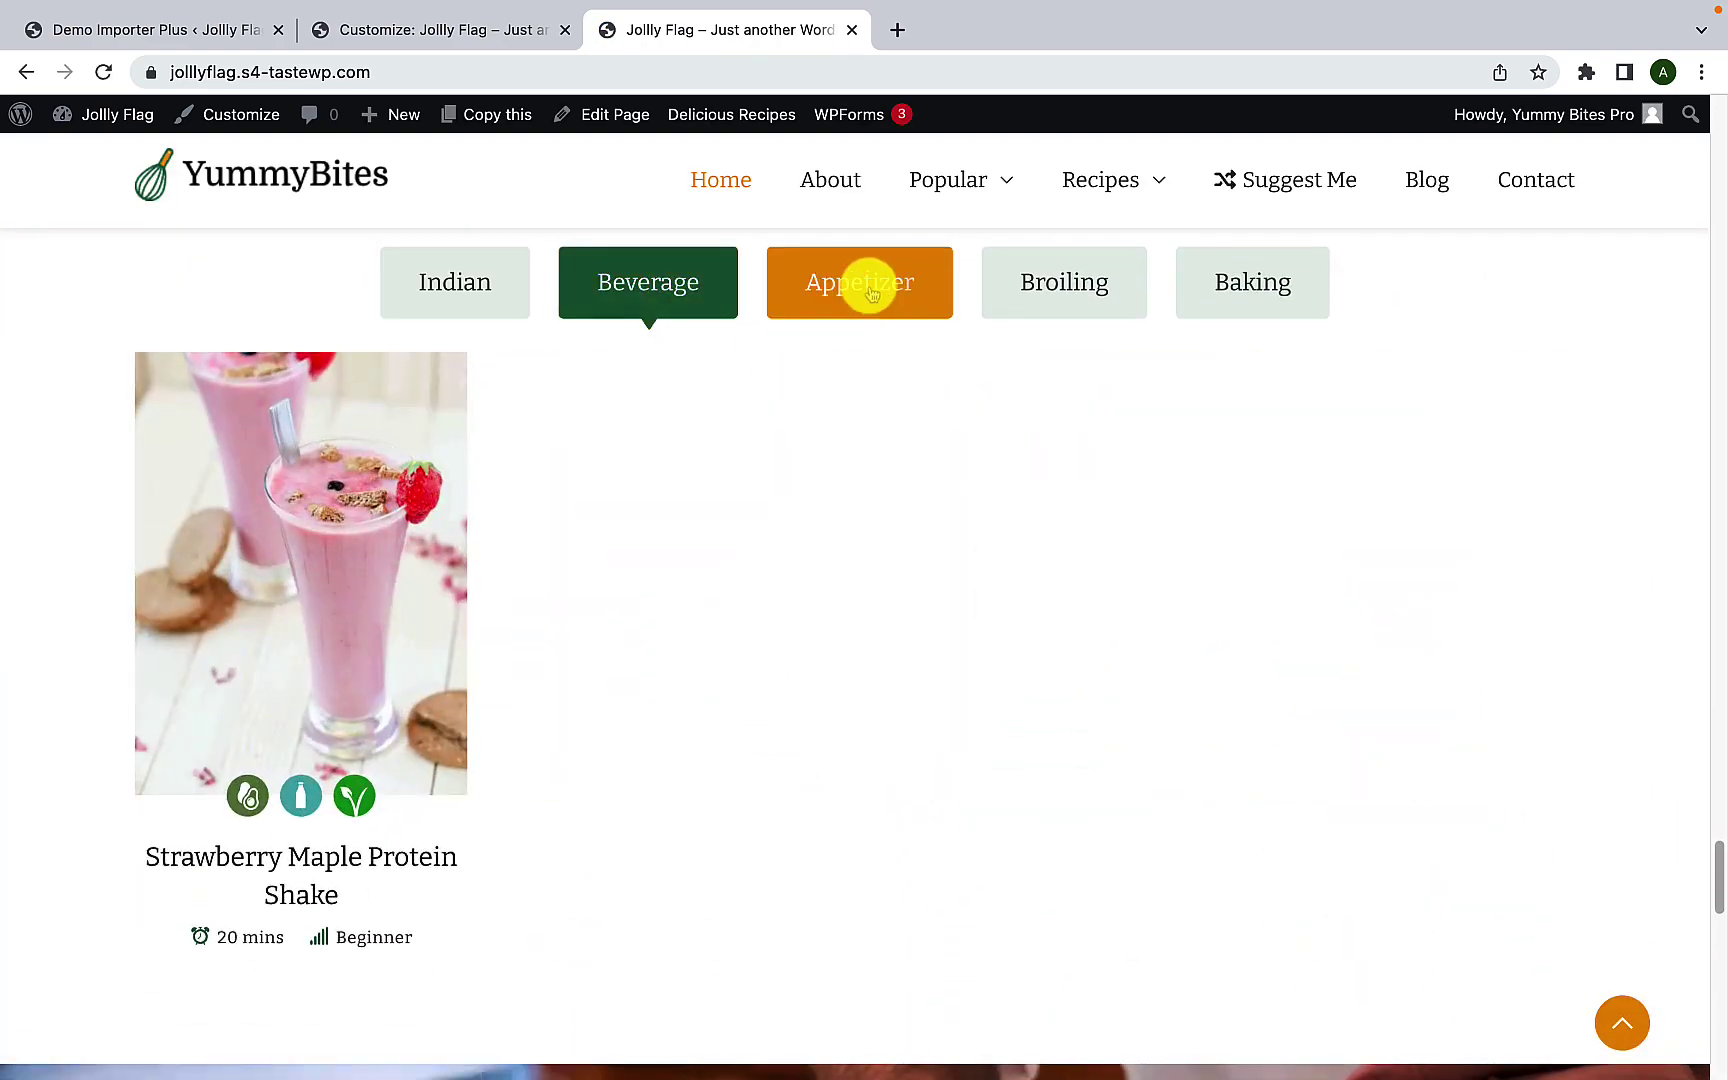
click(864, 282)
click(1076, 282)
click(1220, 282)
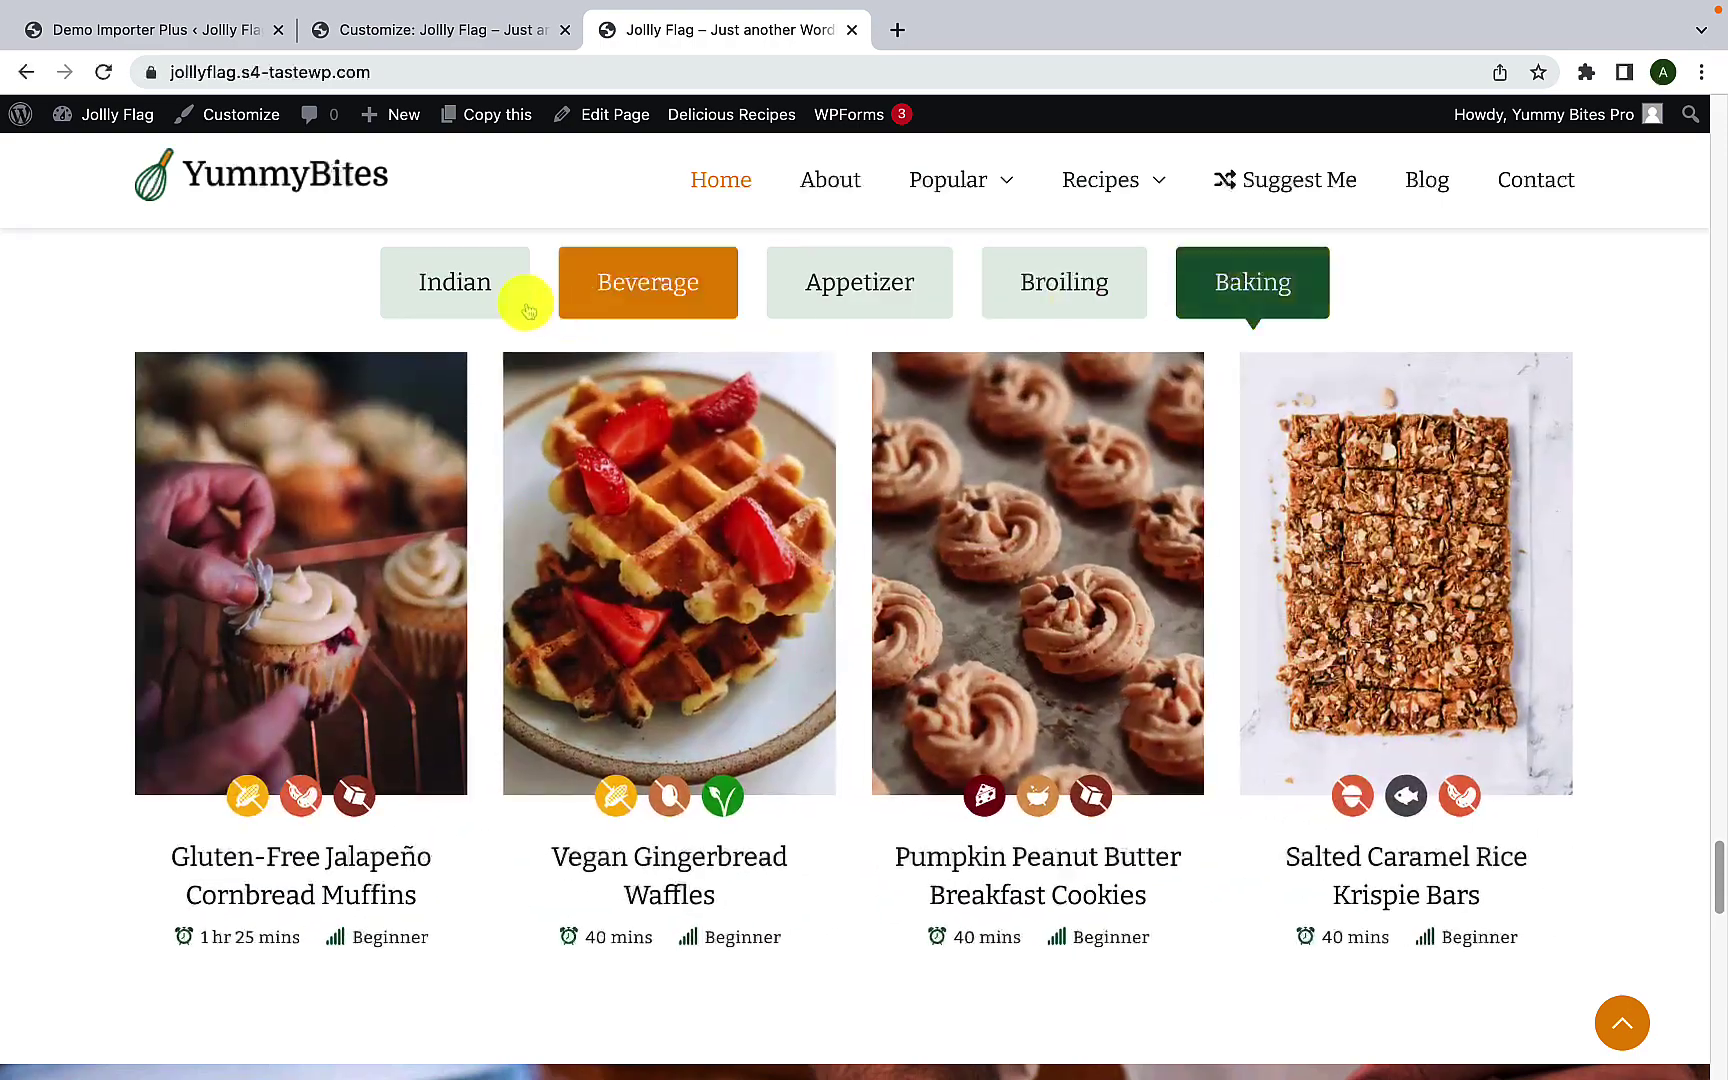
click(453, 300)
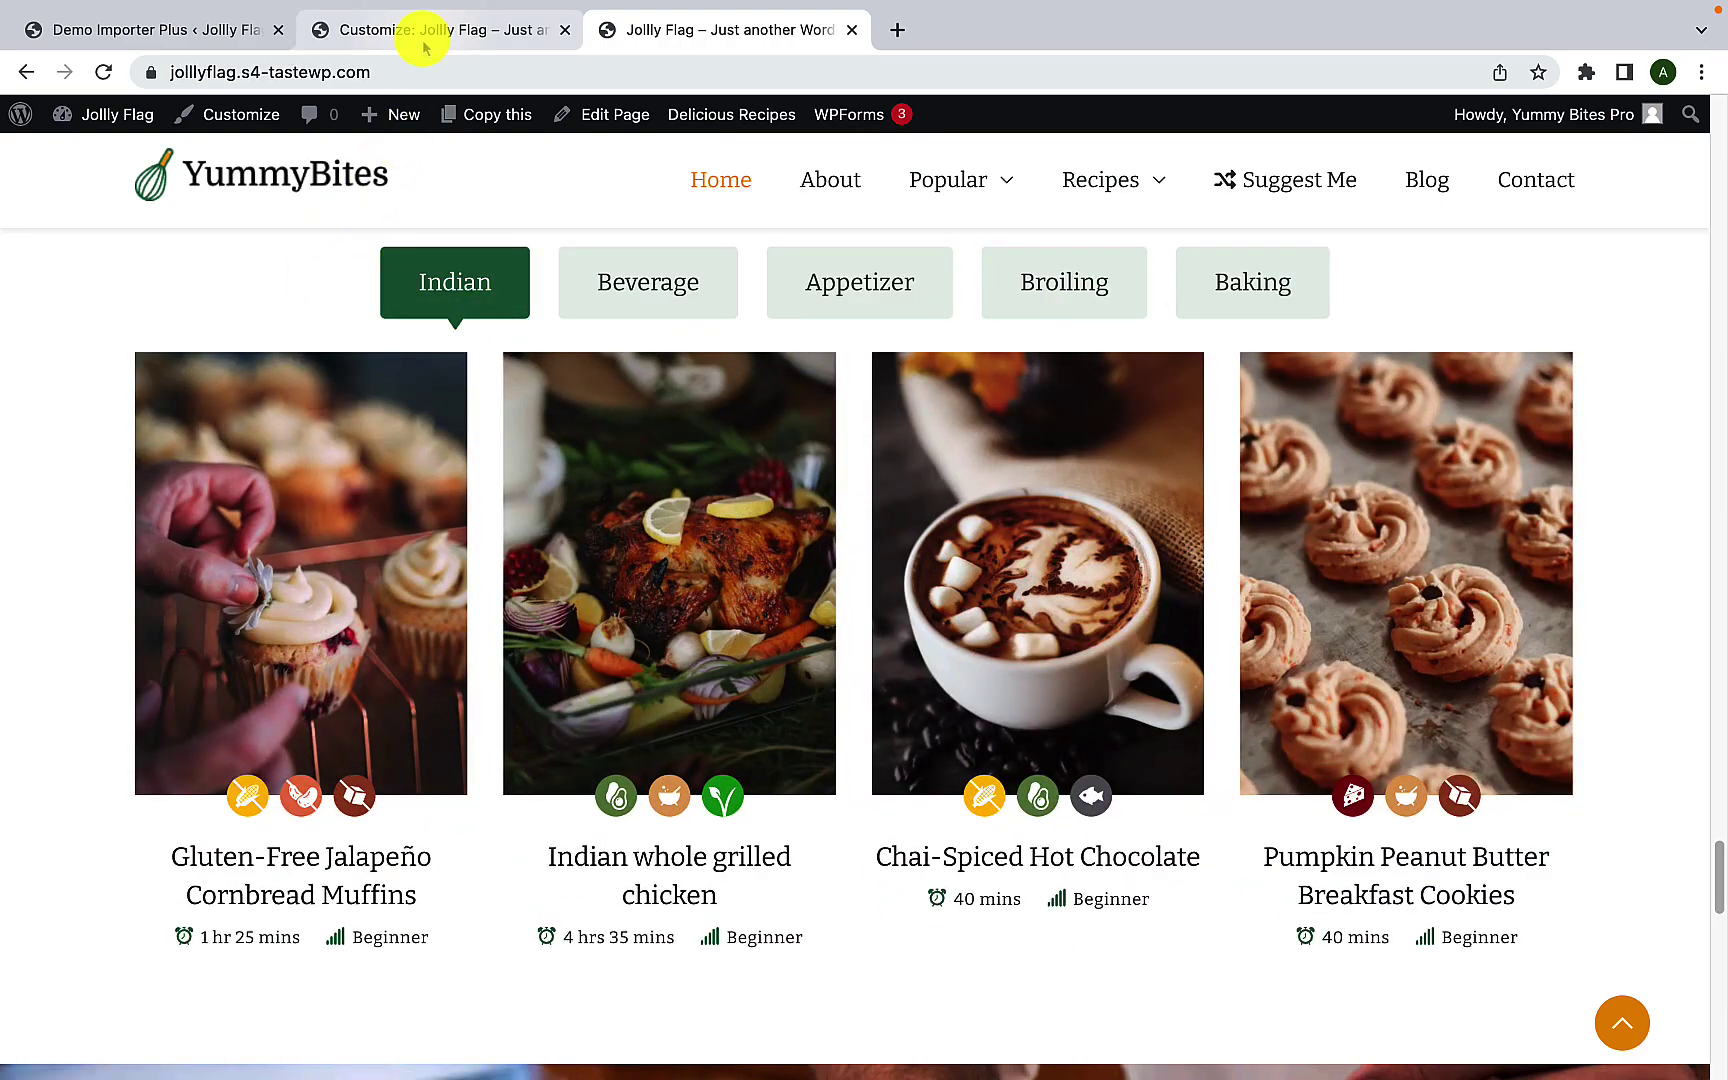
Step: Back in the Customizer, set the Call To Action Section's background to the media library photo of food bowls on a light blue table
click(423, 47)
click(50, 205)
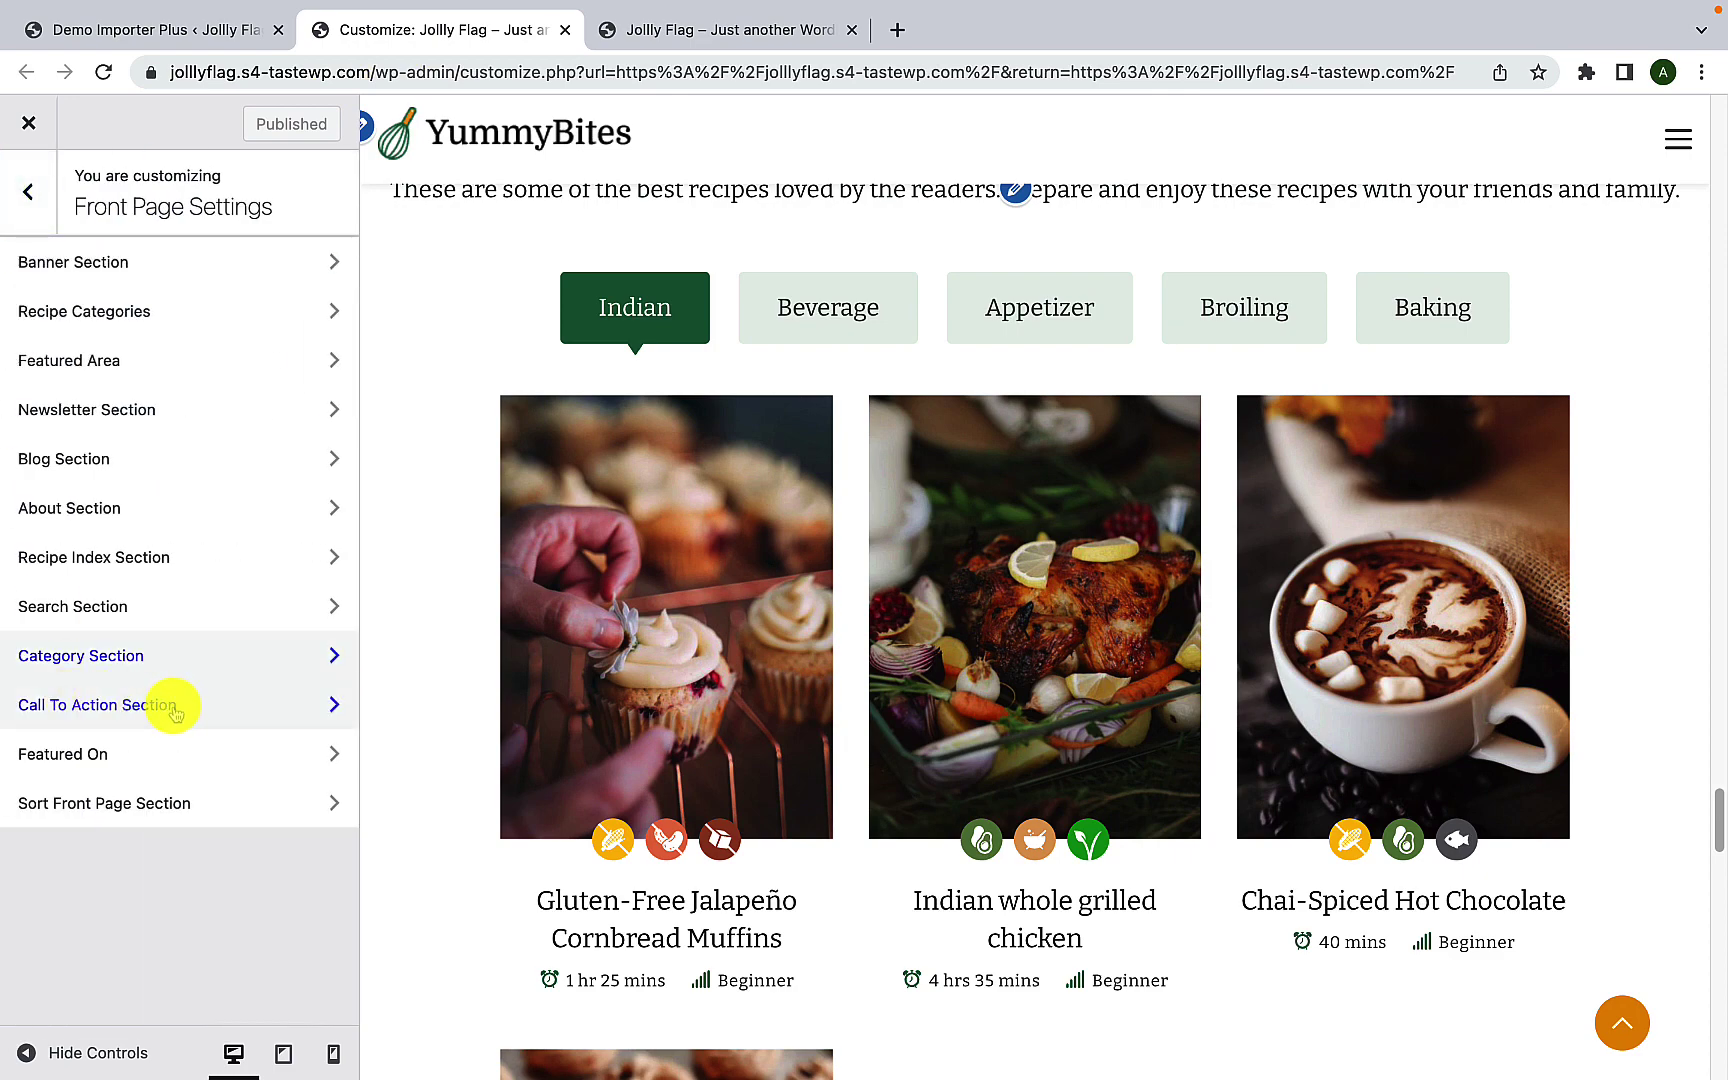
click(172, 706)
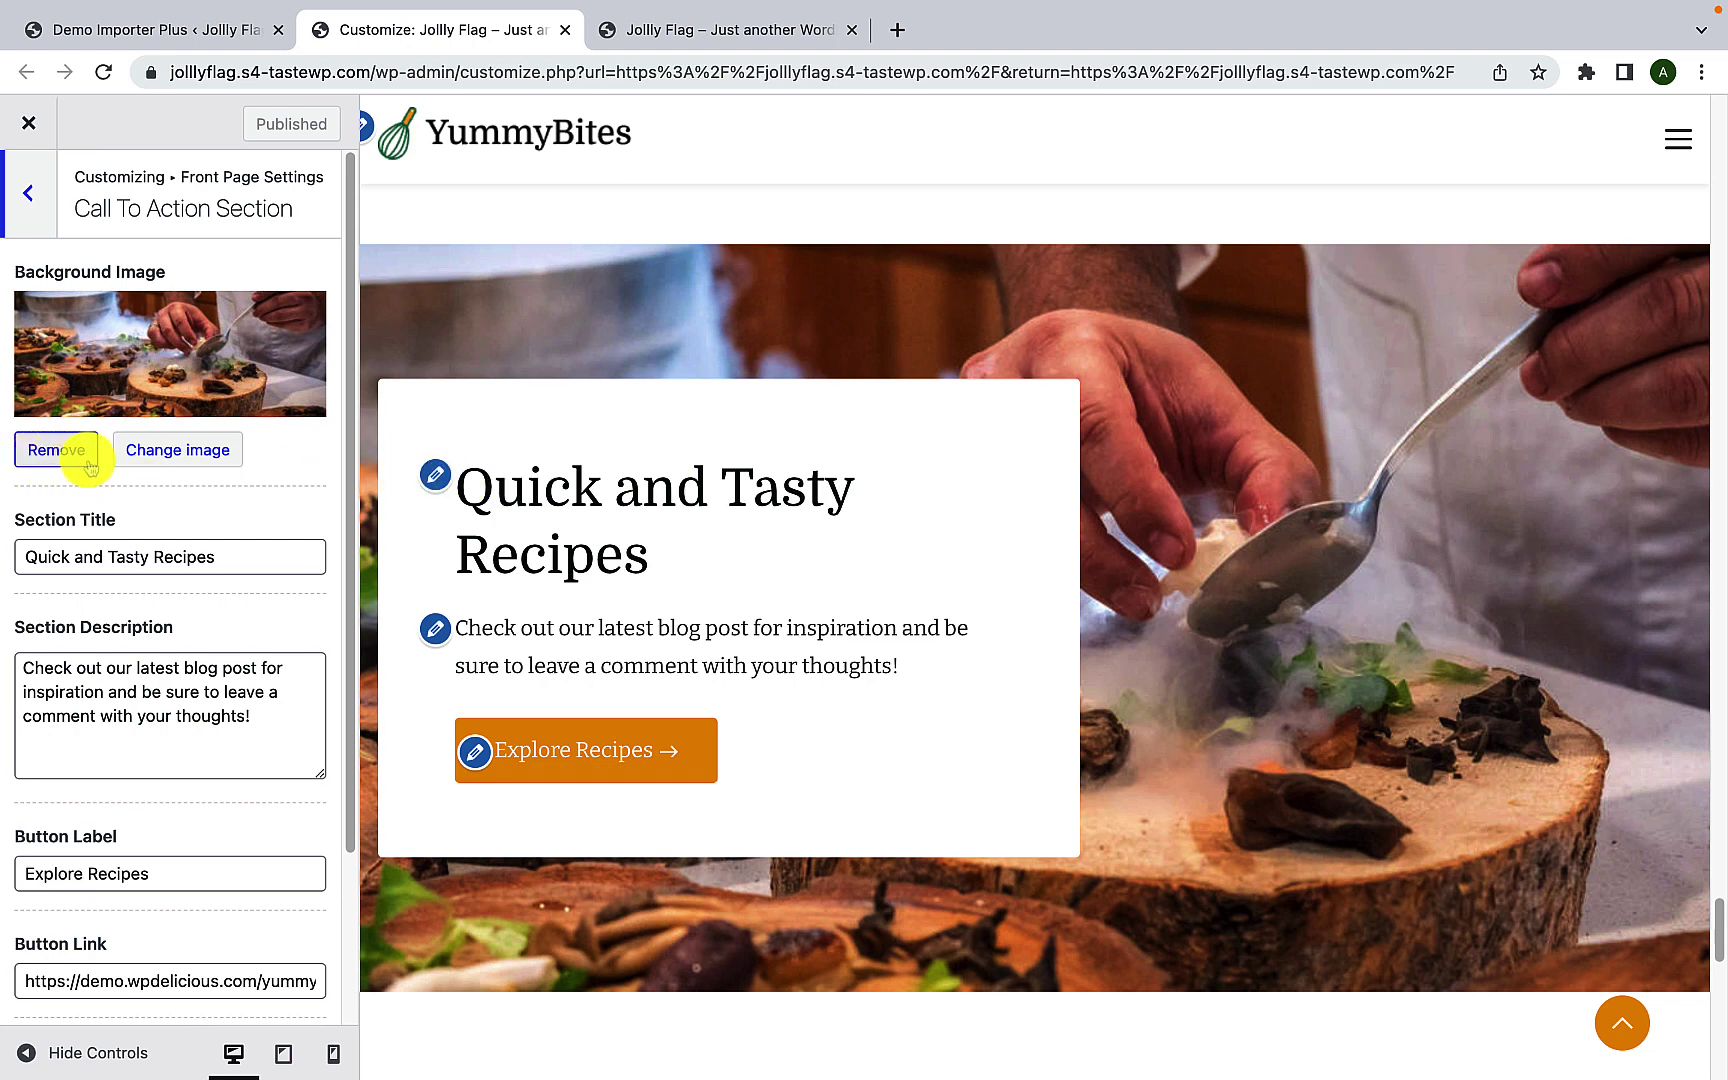
click(229, 455)
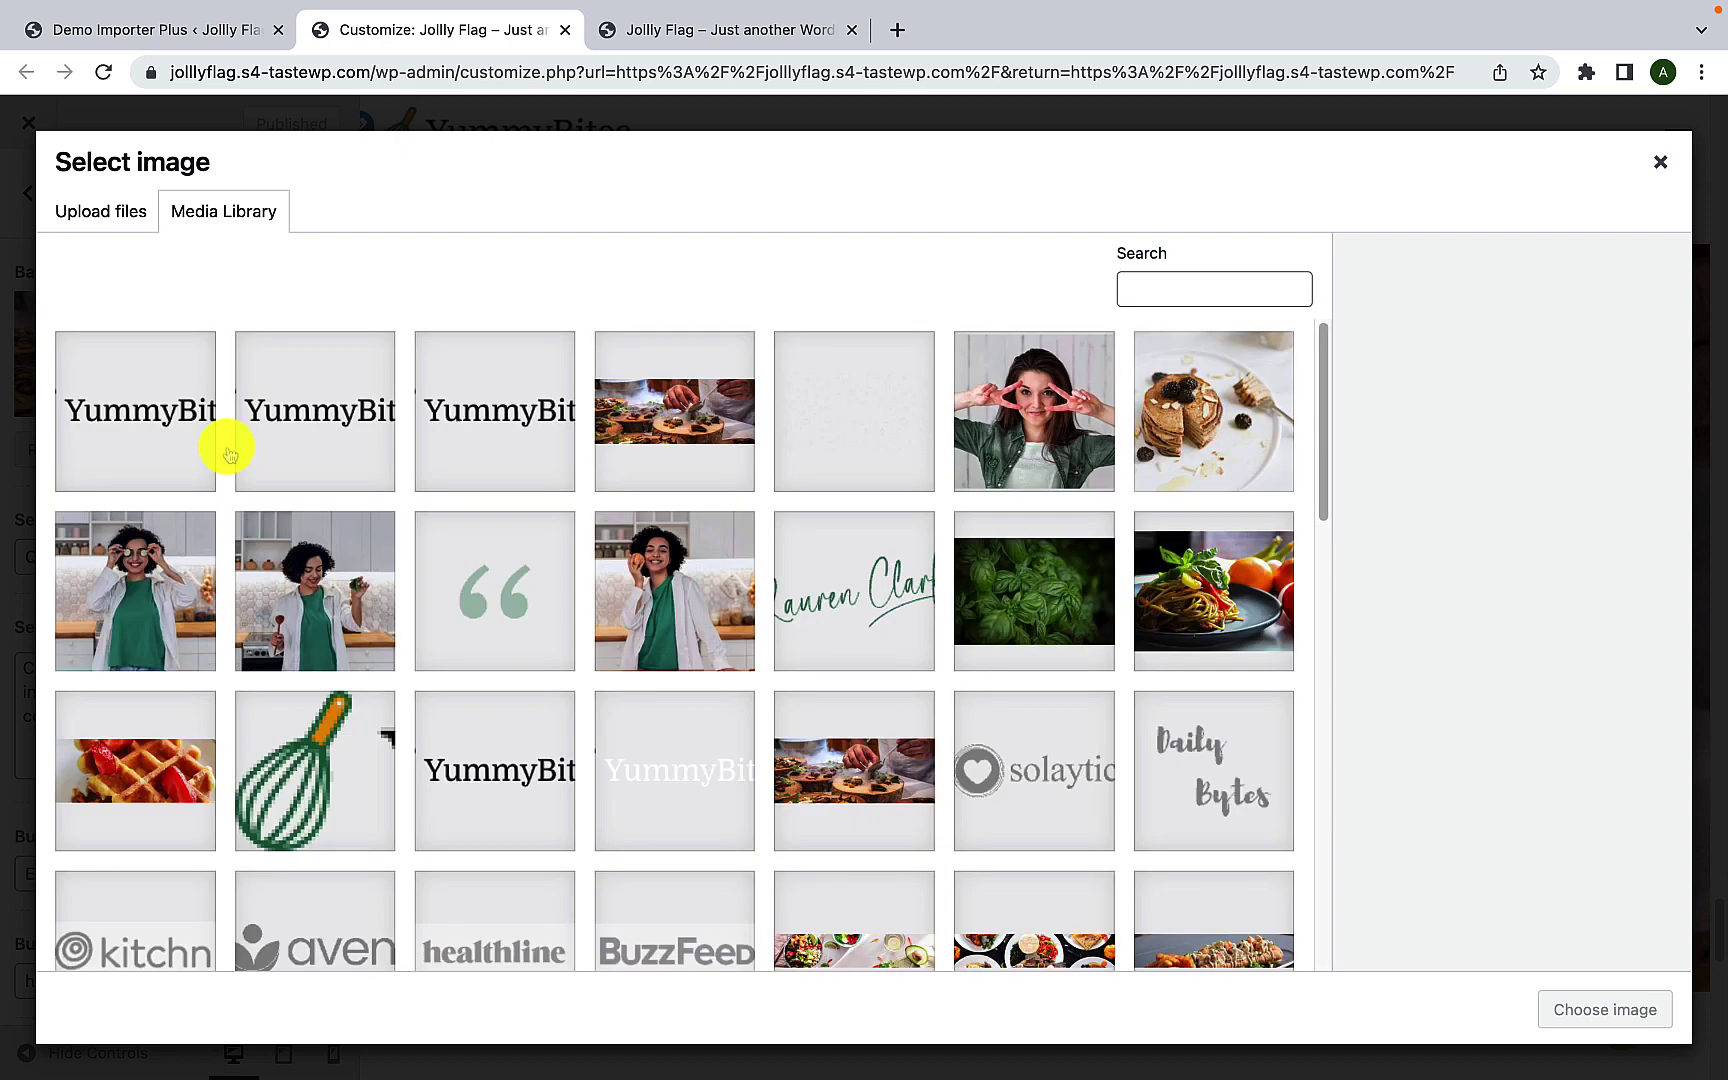
scroll(587, 728, down, 15)
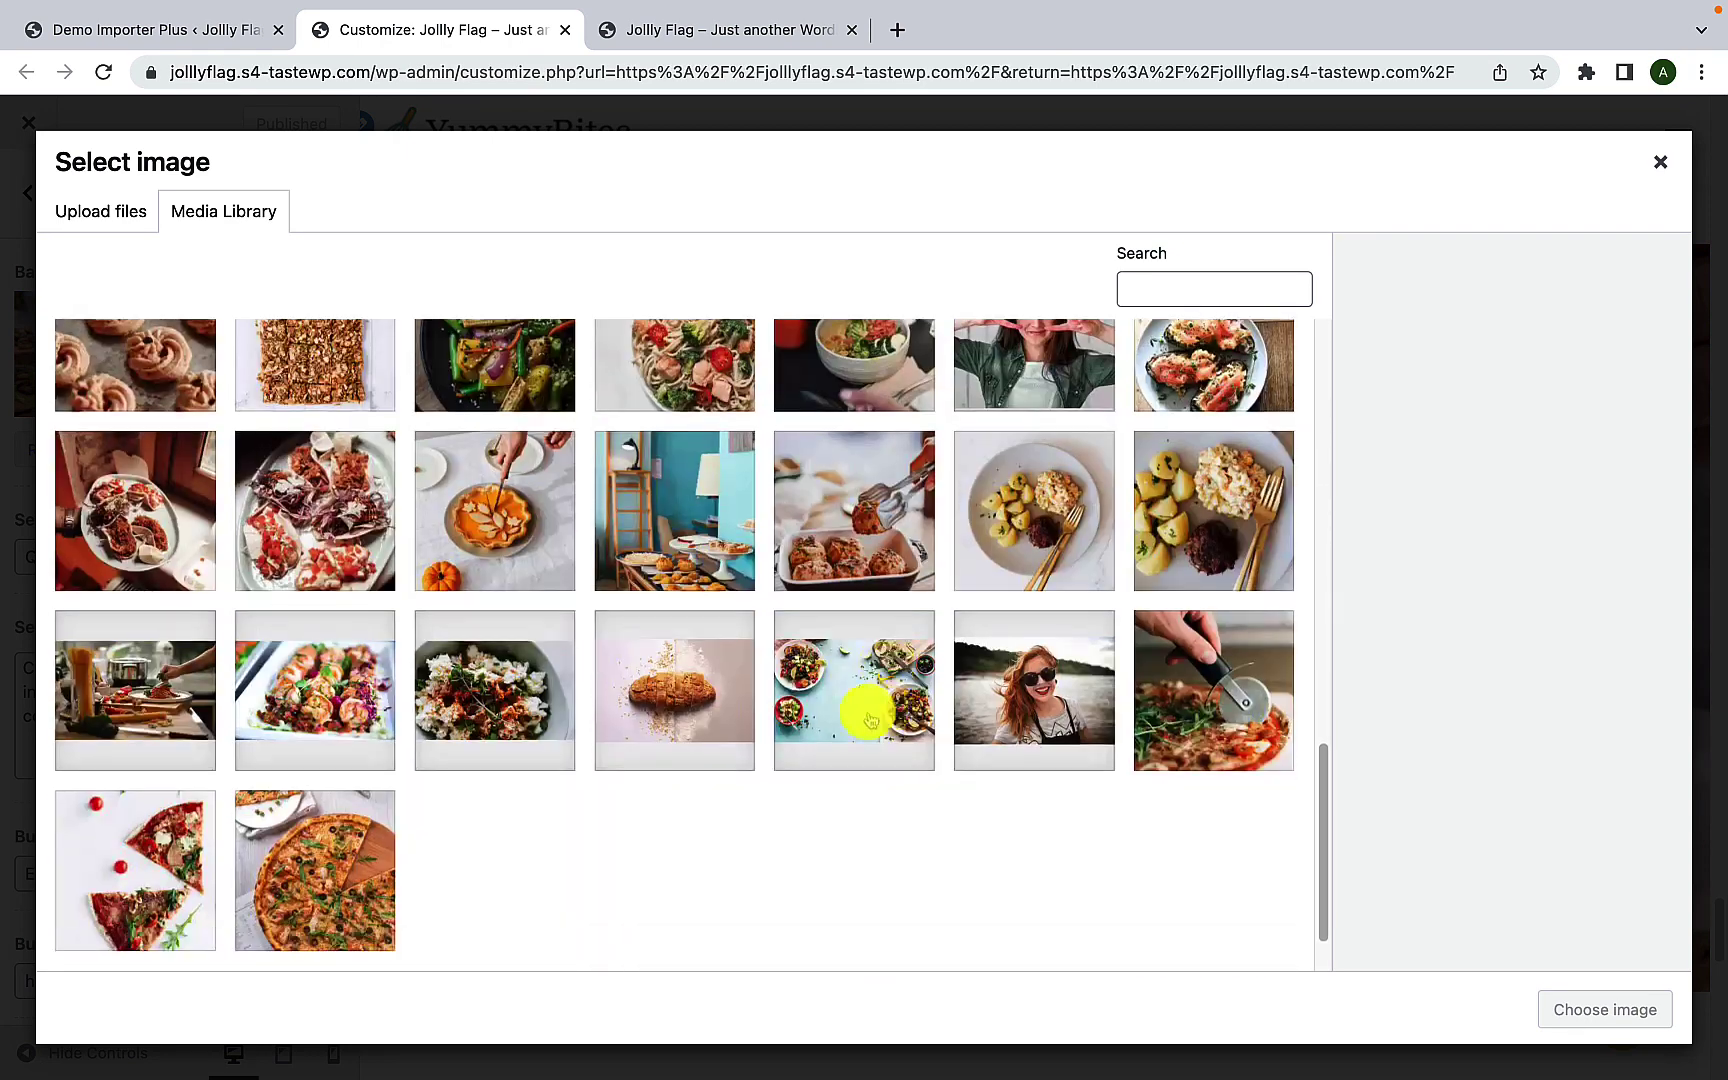
scroll(870, 718, down, 2)
click(849, 636)
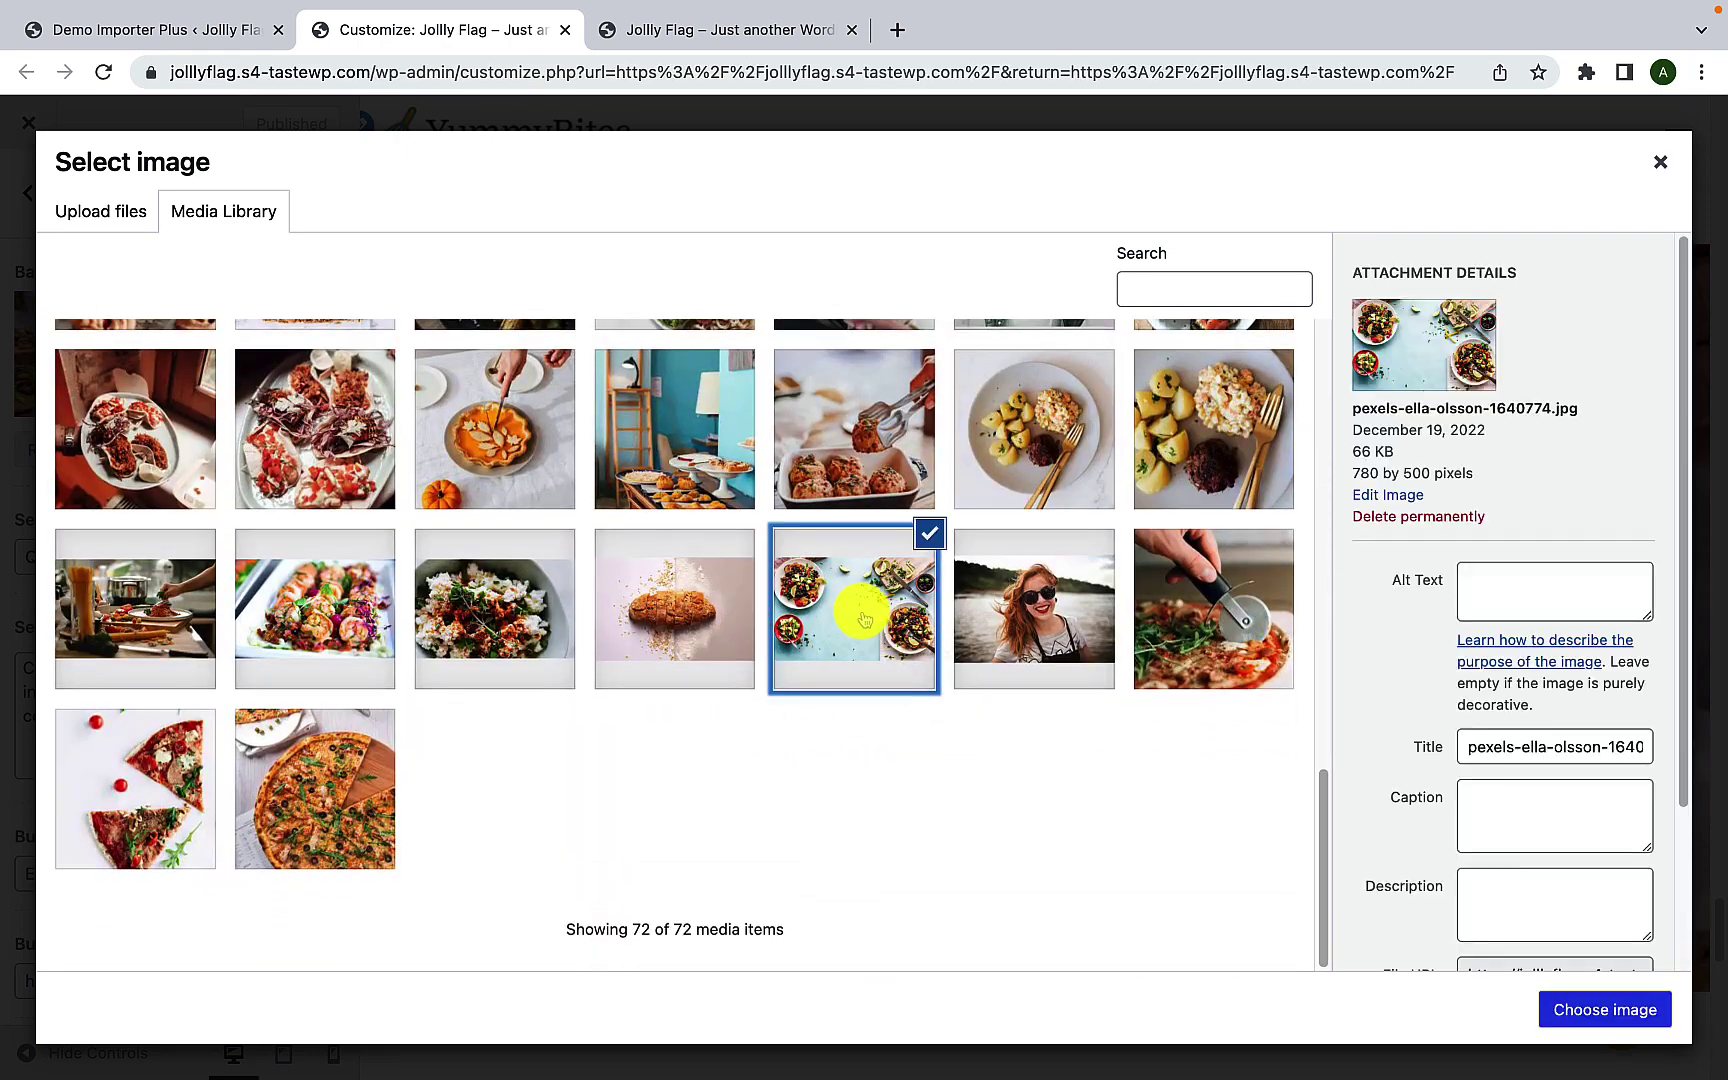
click(1590, 1015)
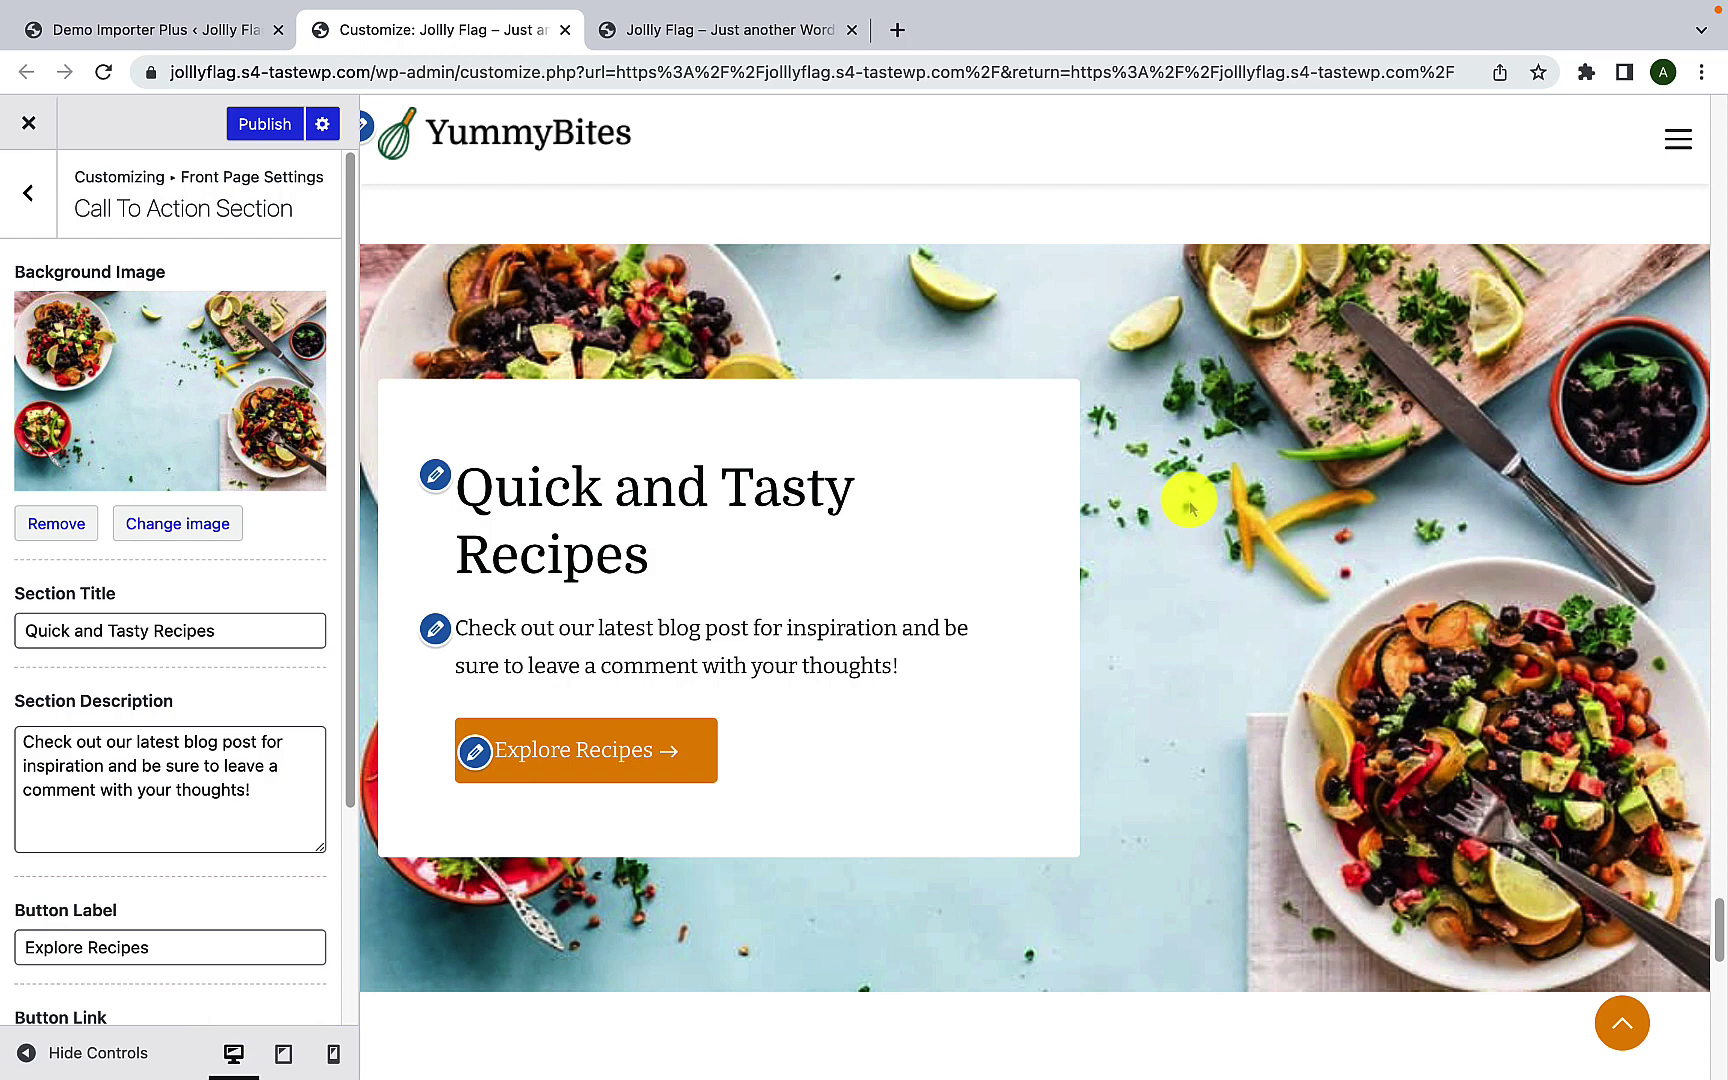
Step: Examine the Call To Action Section's title, description, button label and button link settings alongside the preview
scroll(280, 579, down, 3)
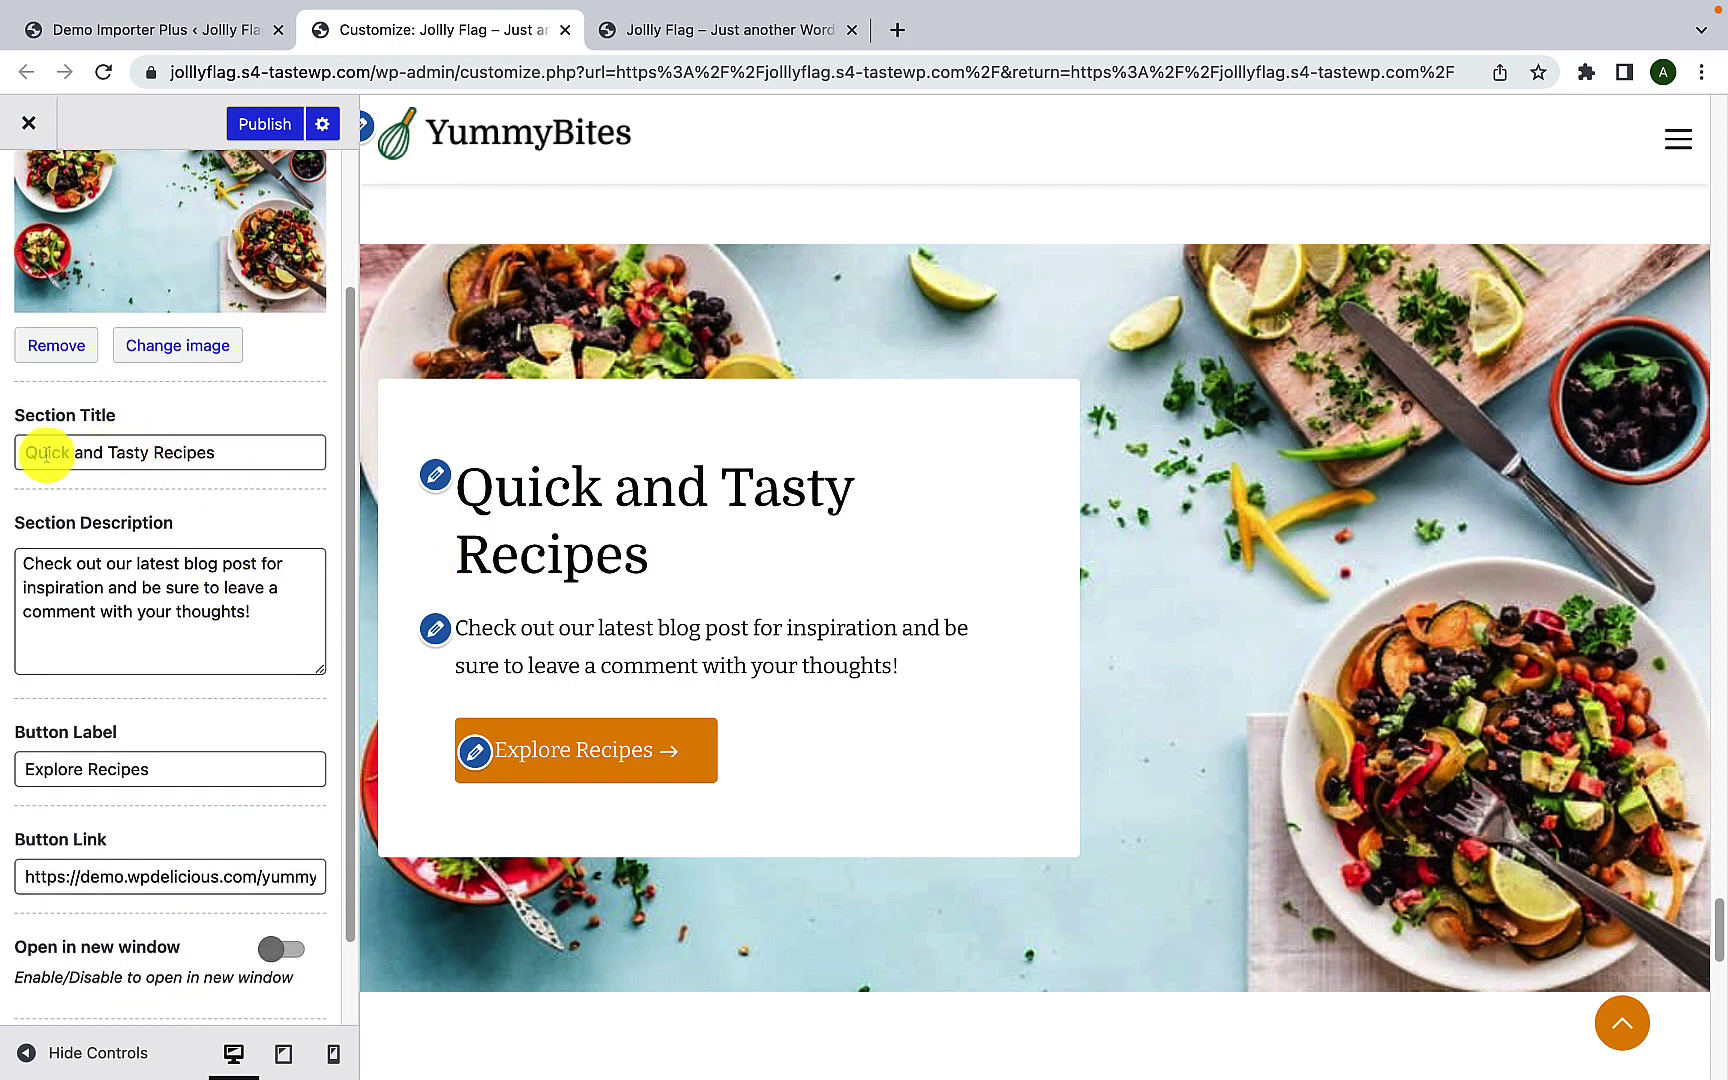
drag(22, 453, 270, 455)
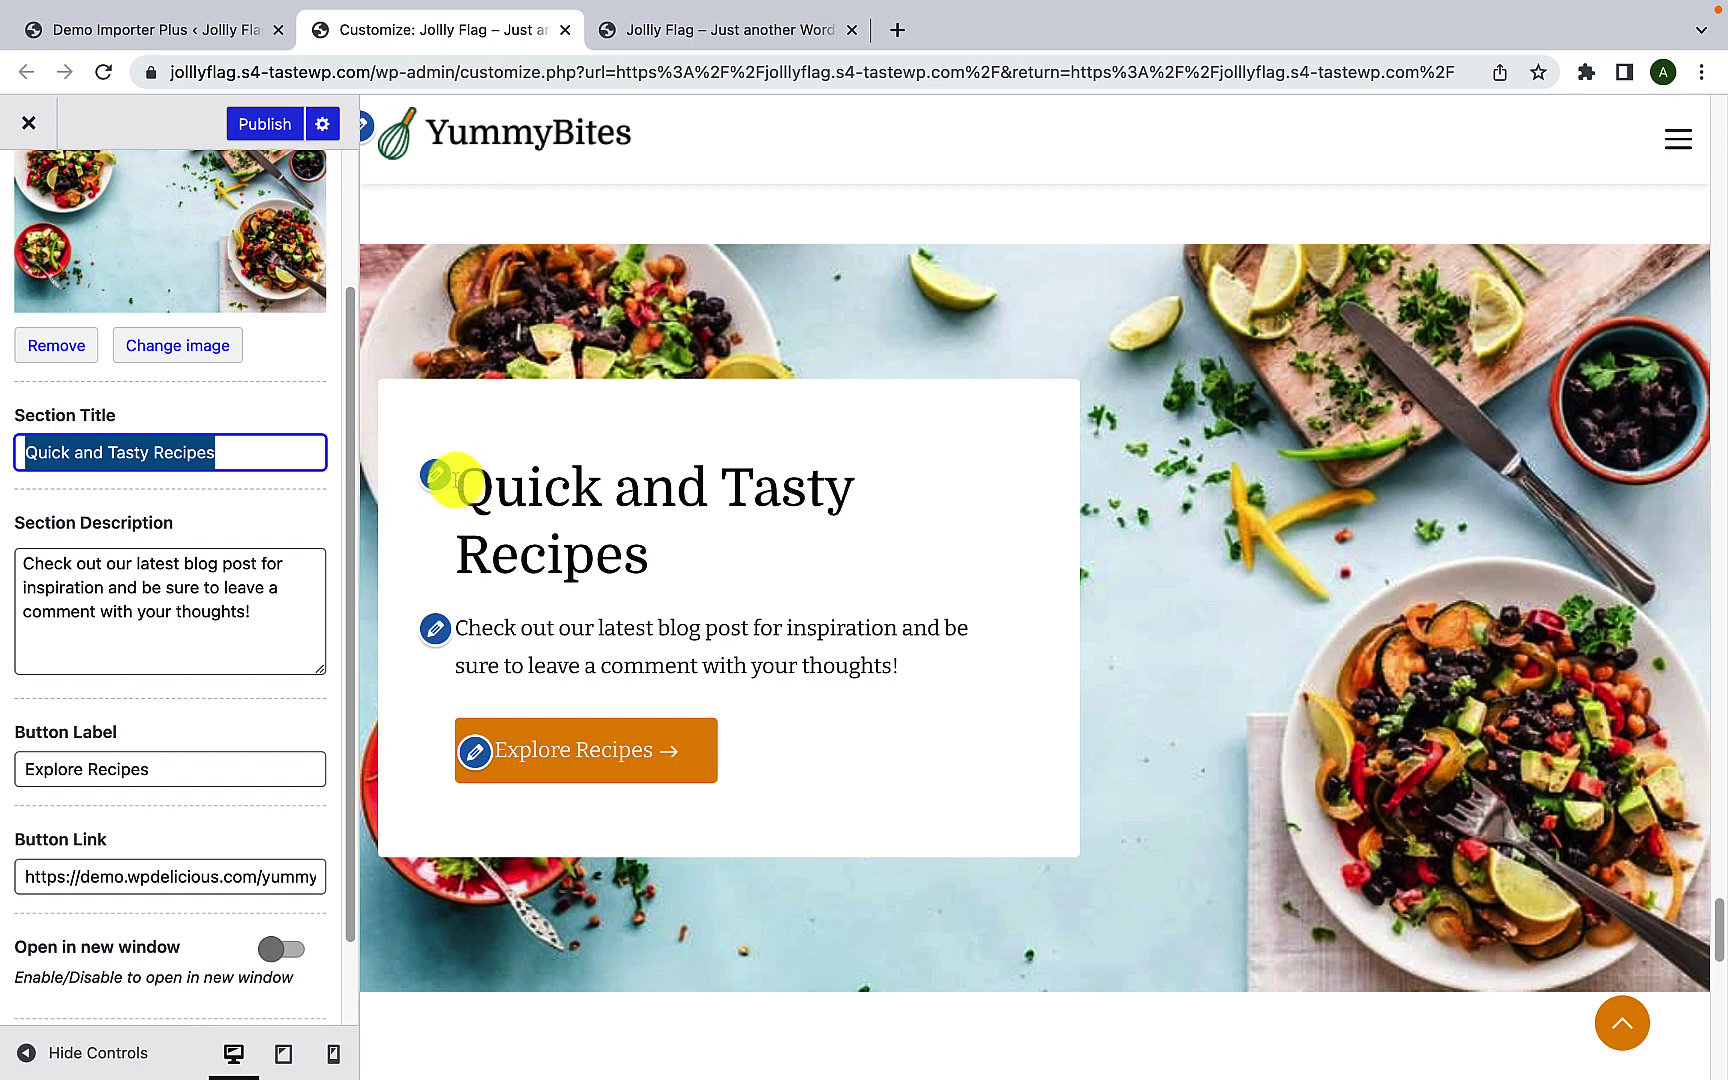
drag(451, 484, 705, 540)
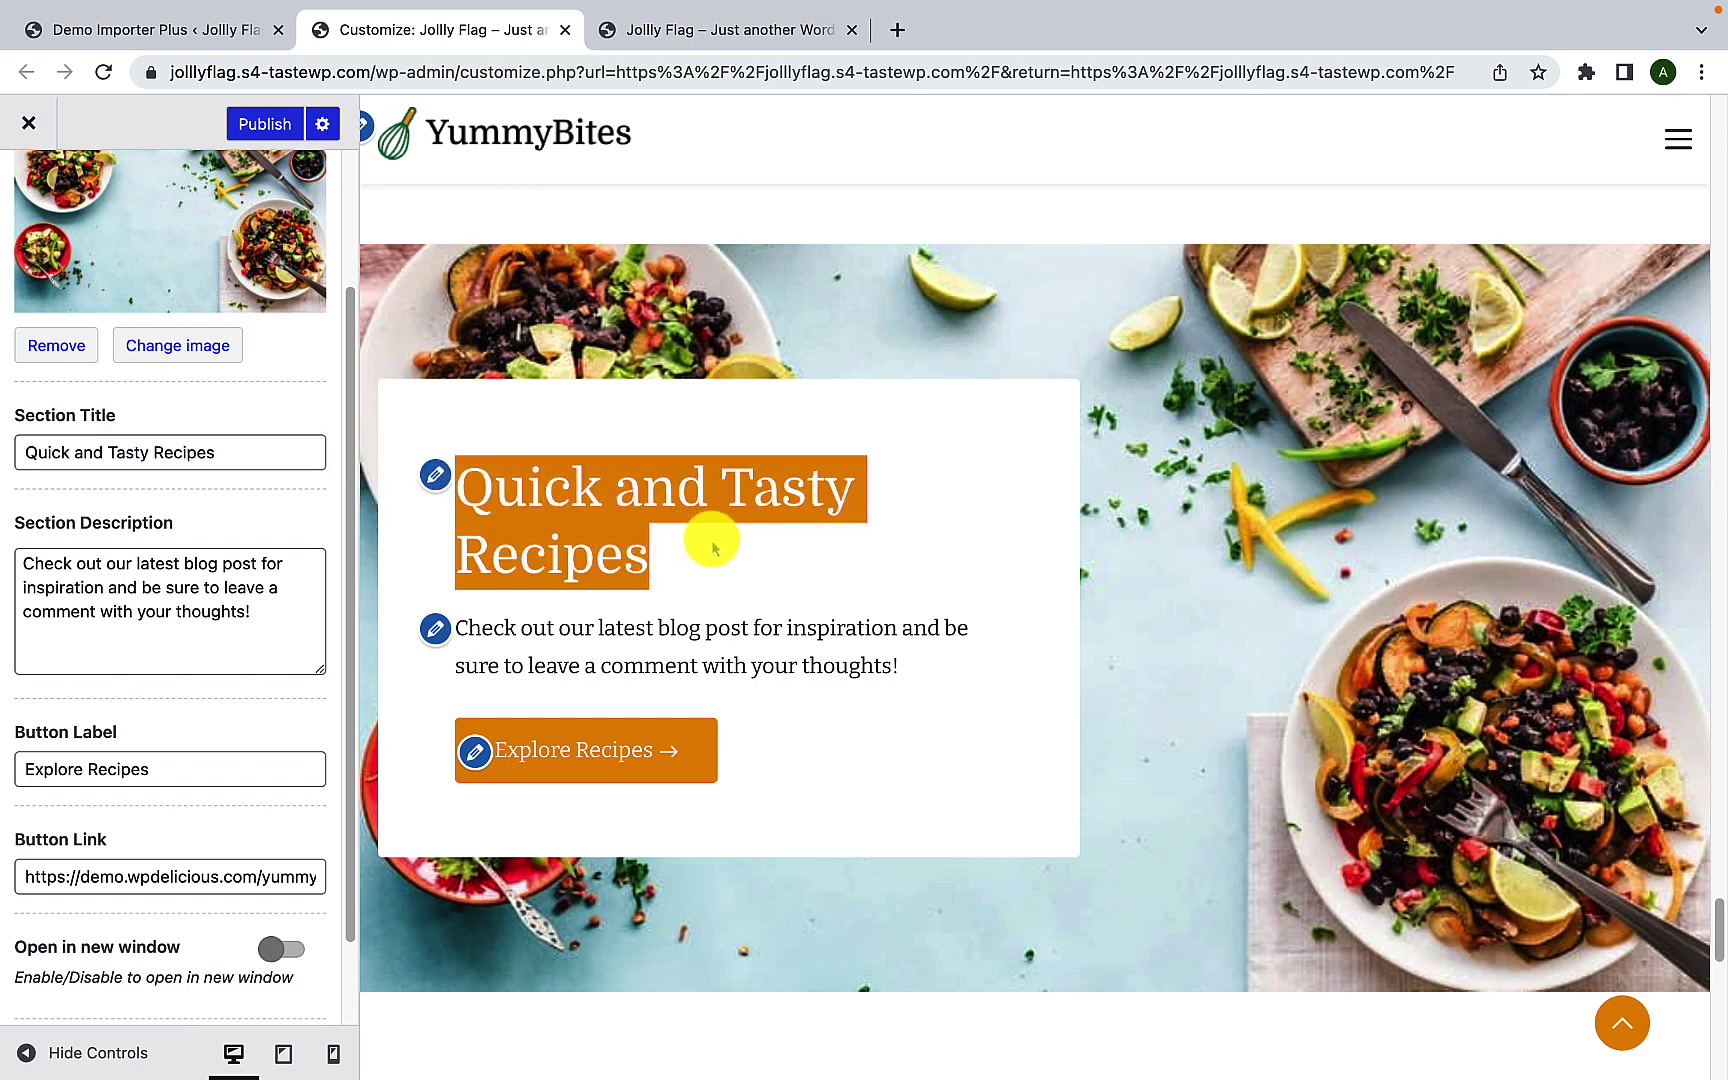
triple_click(158, 450)
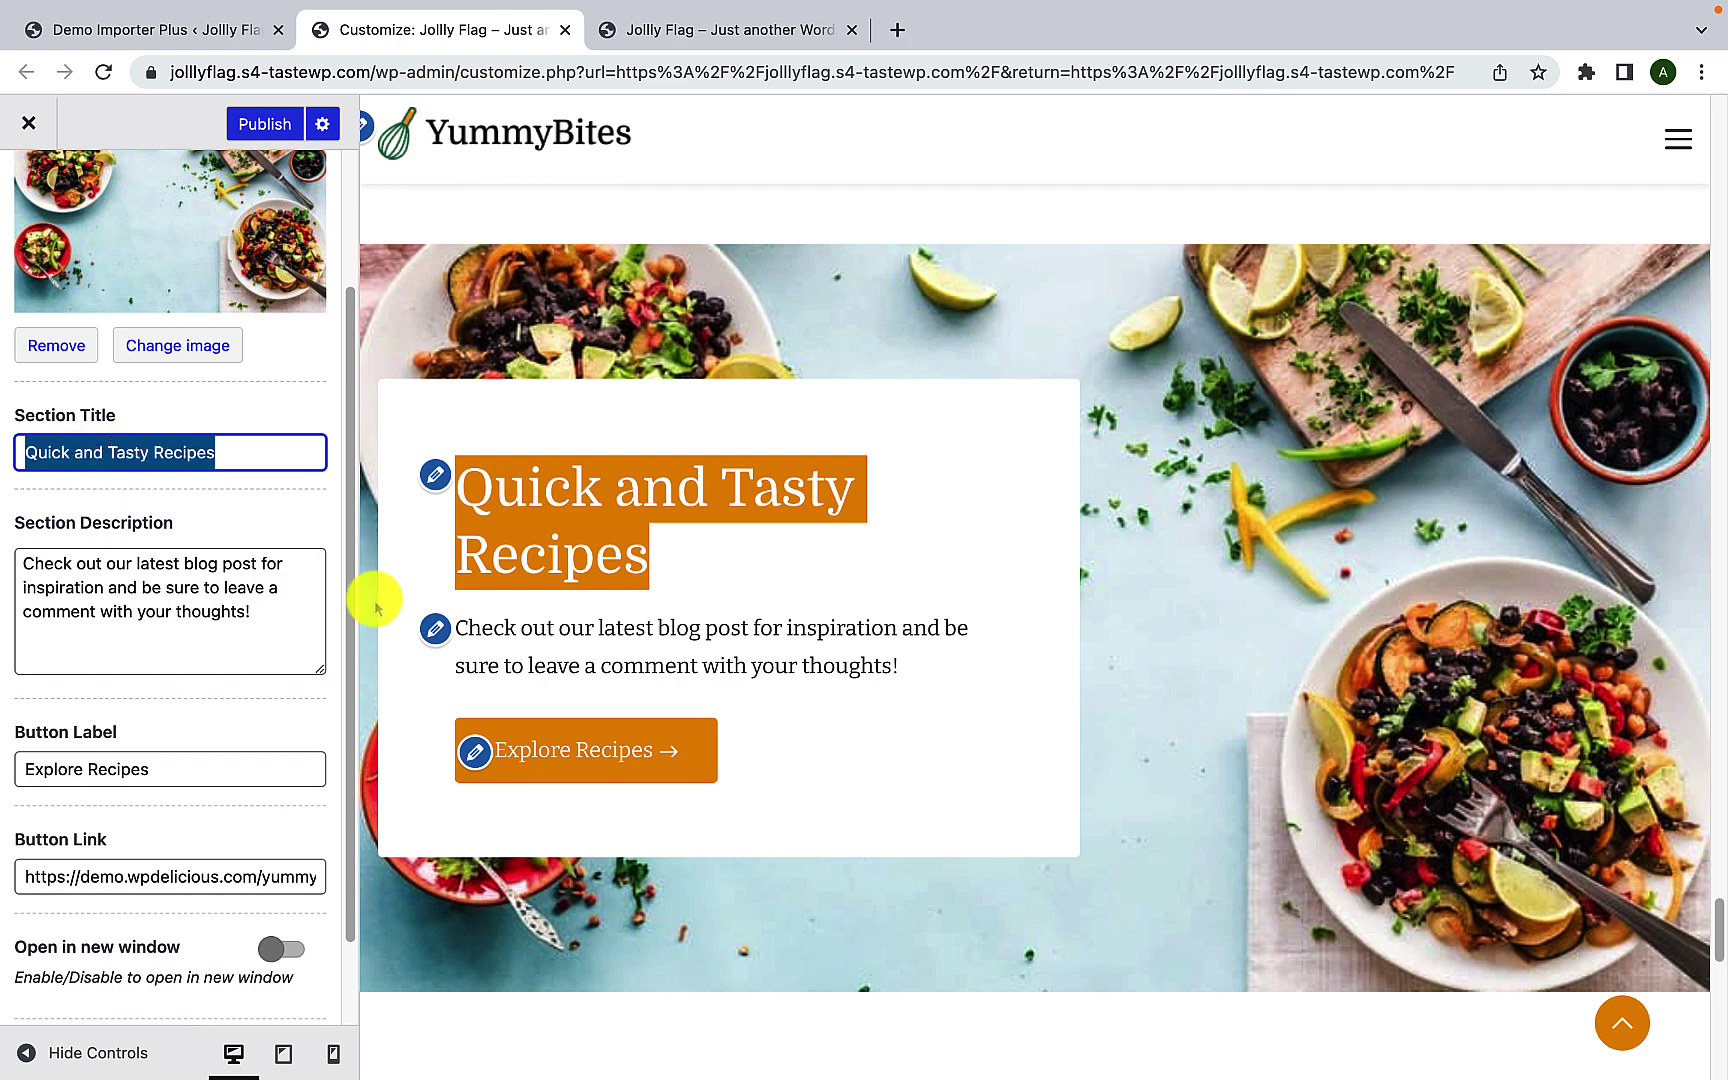
drag(466, 627, 930, 675)
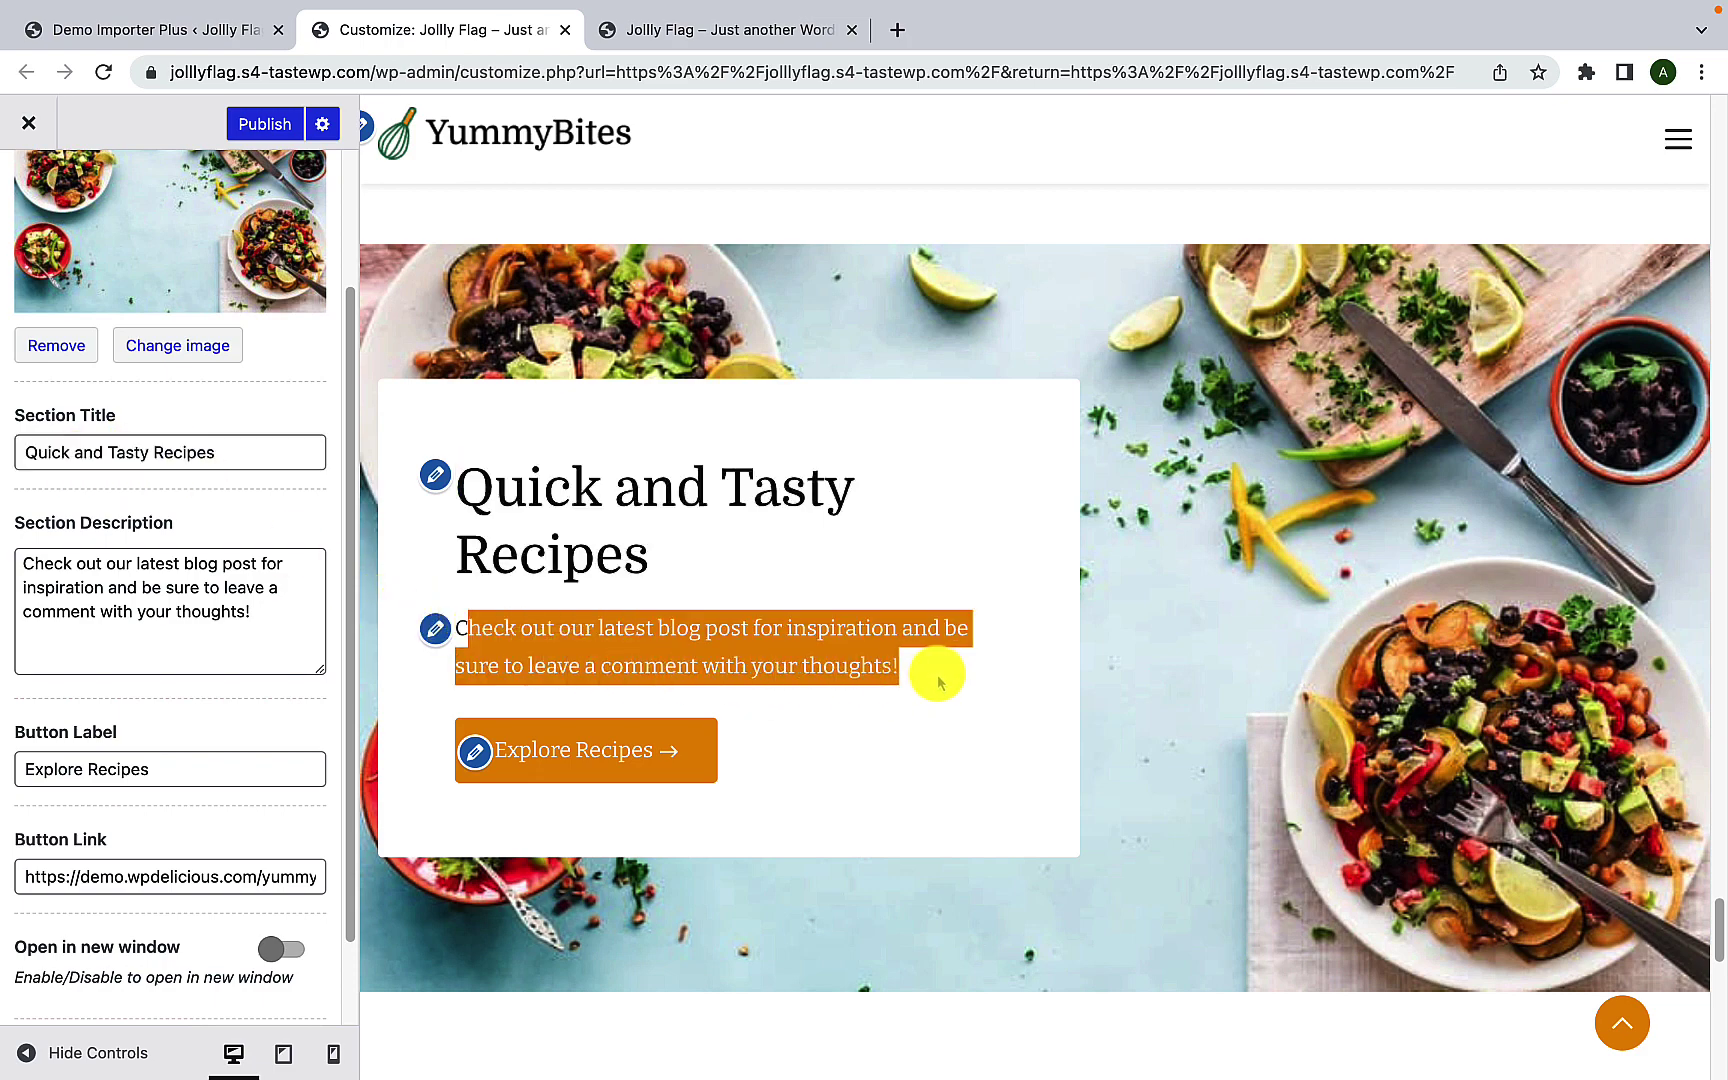
drag(22, 563, 130, 620)
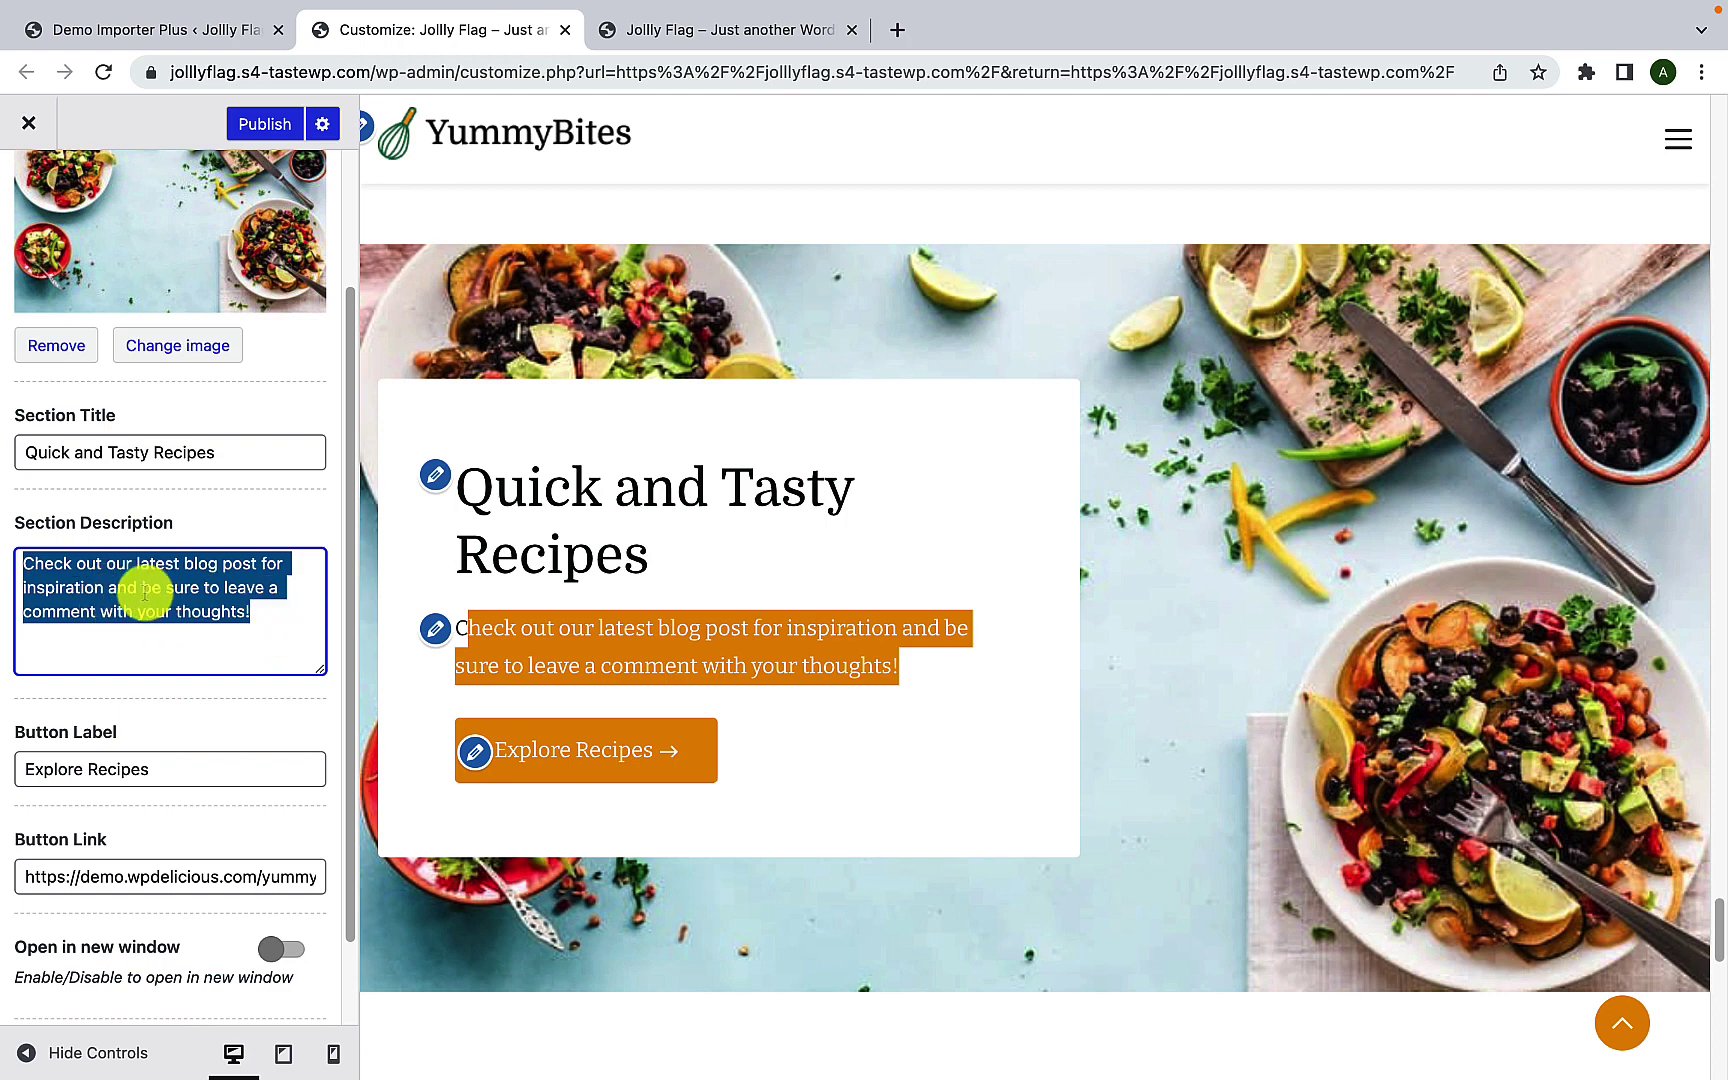
click(284, 621)
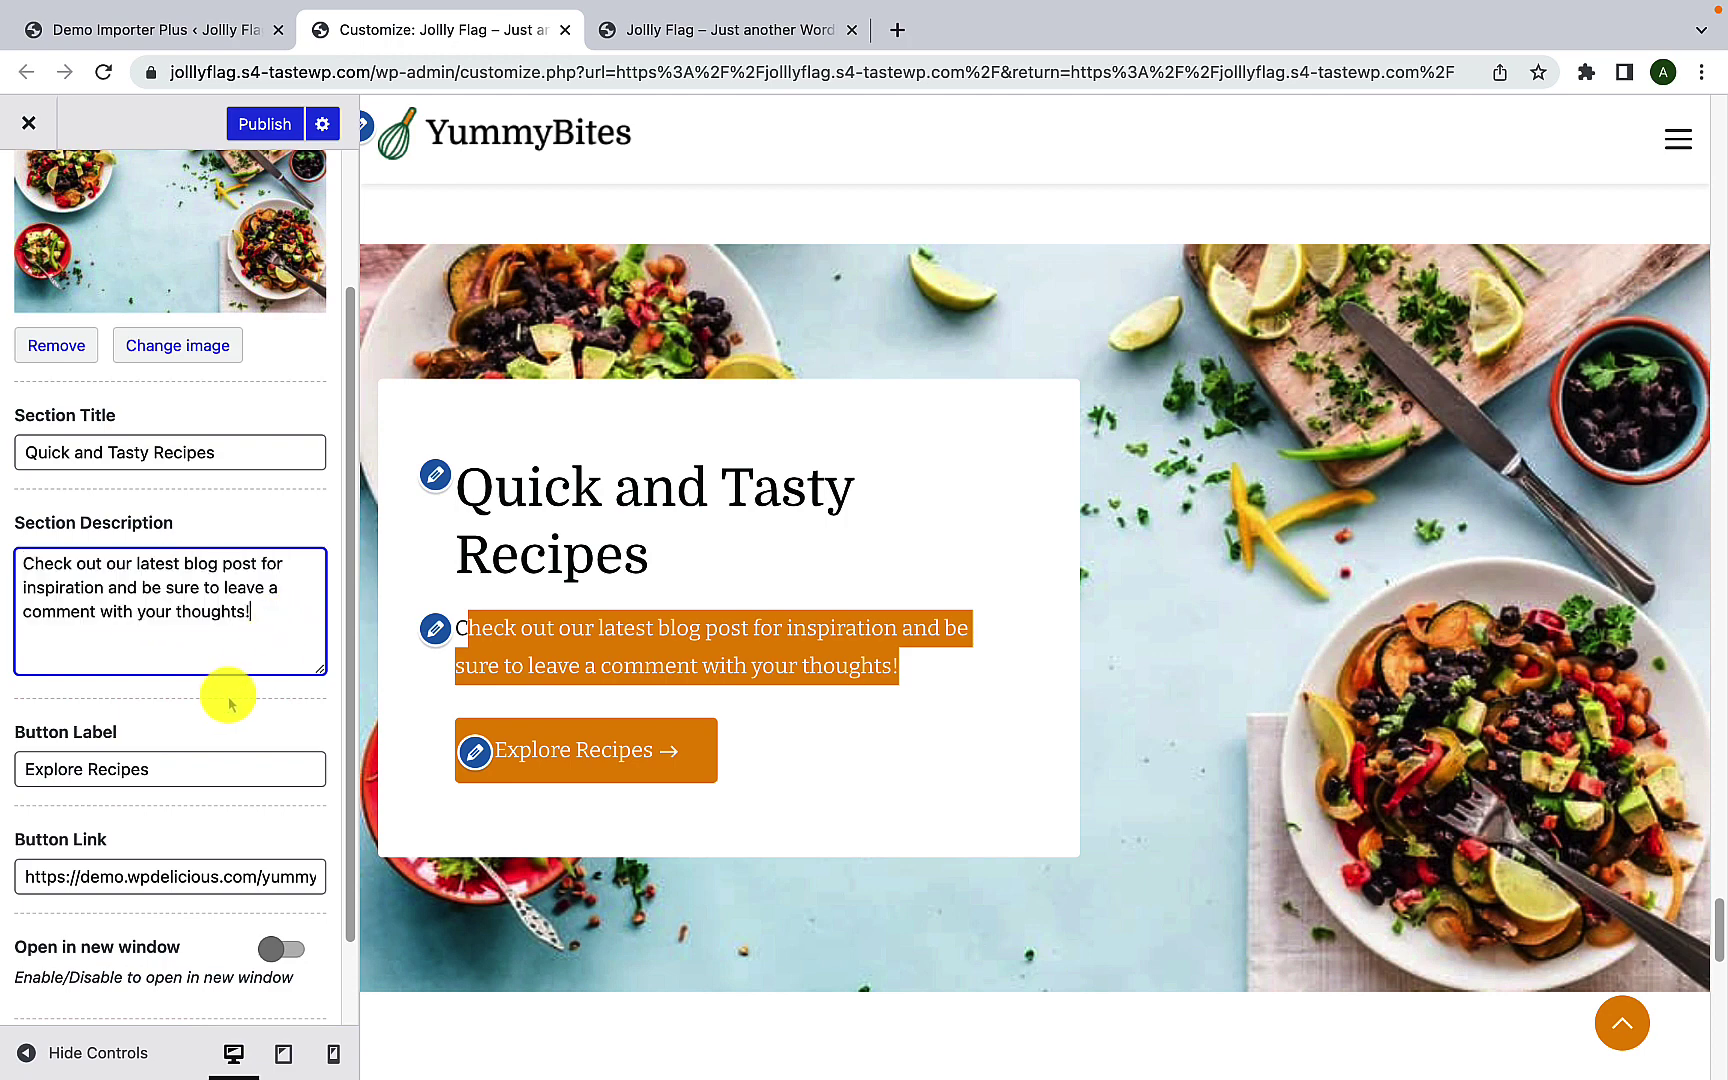
scroll(220, 698, down, 2)
drag(158, 665, 4, 668)
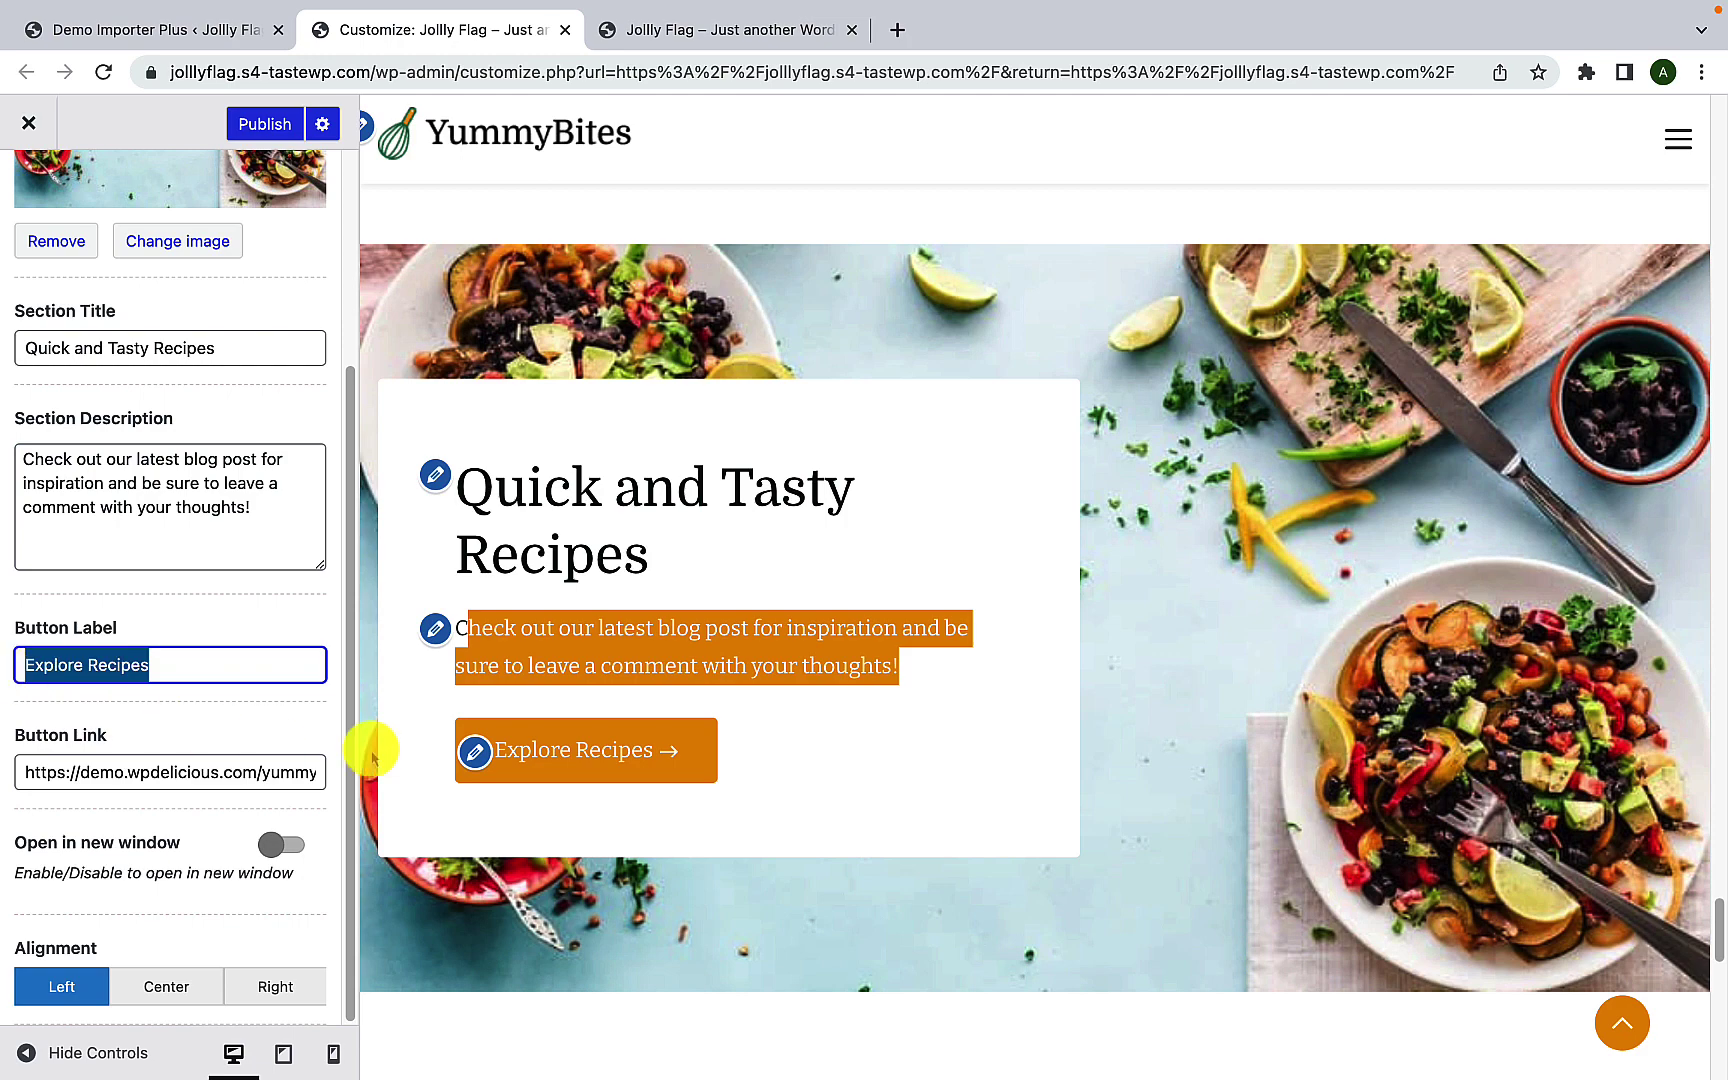
click(198, 665)
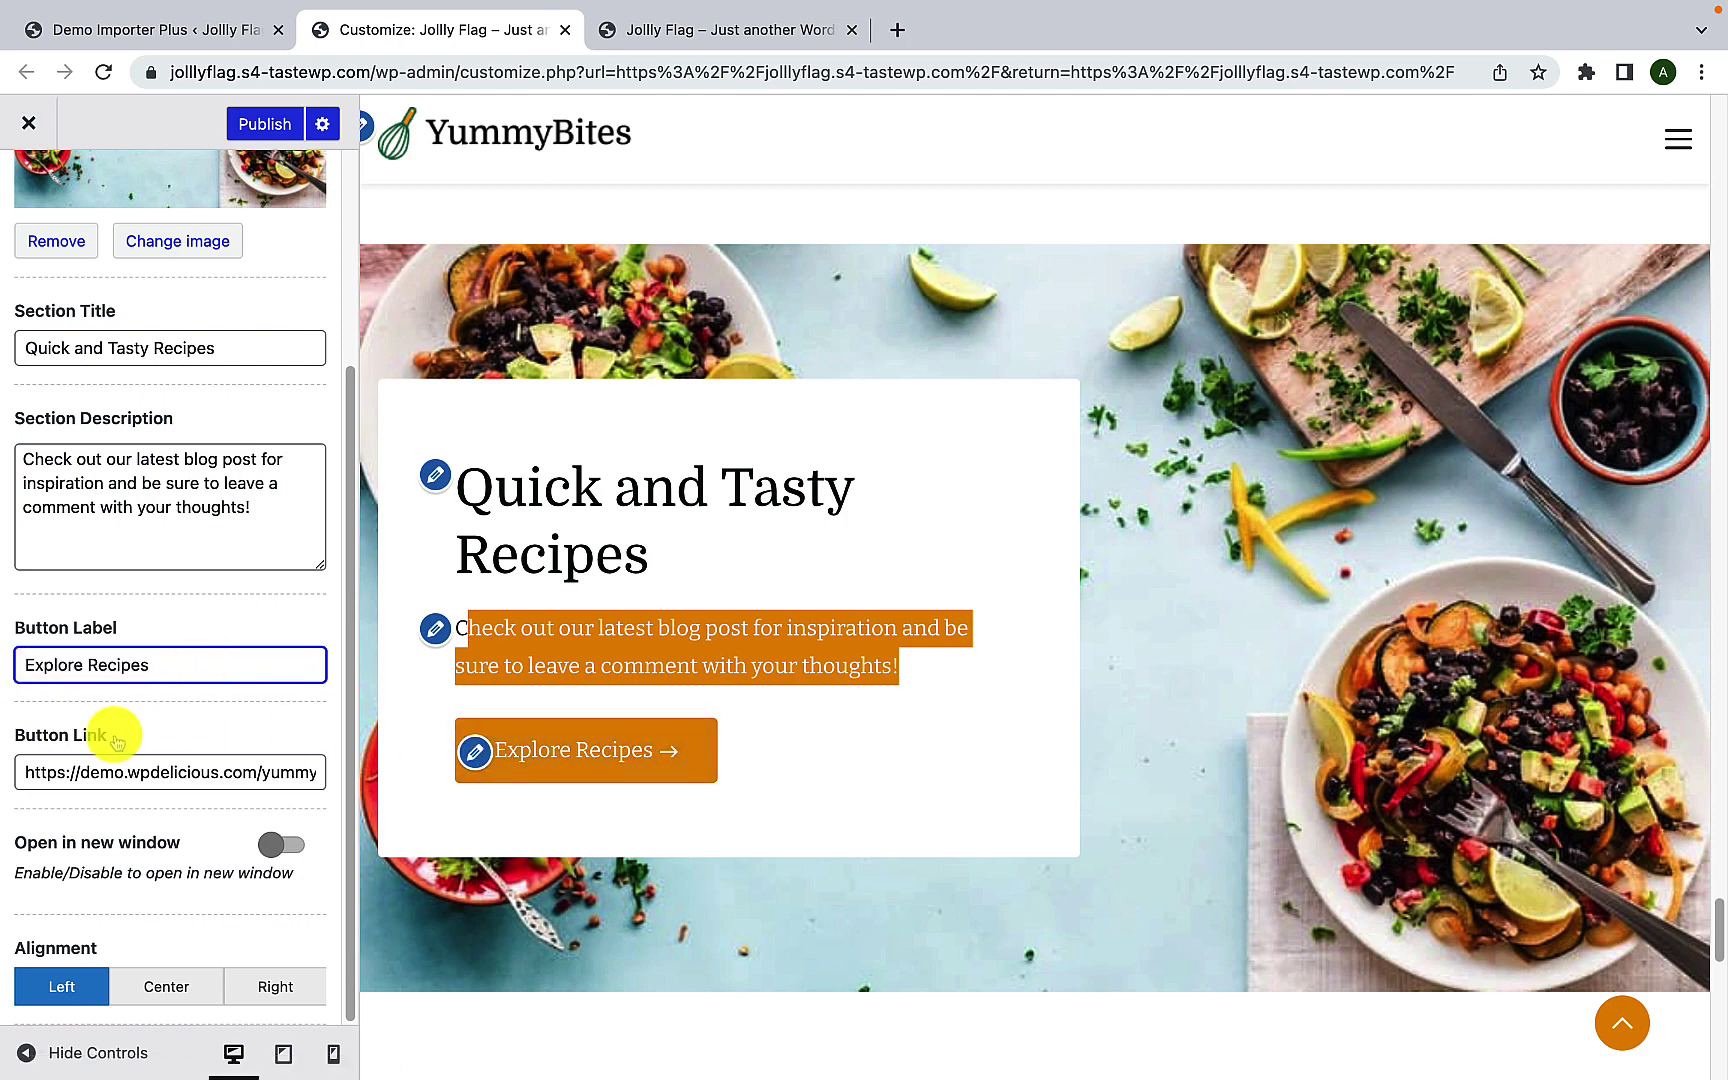
triple_click(92, 768)
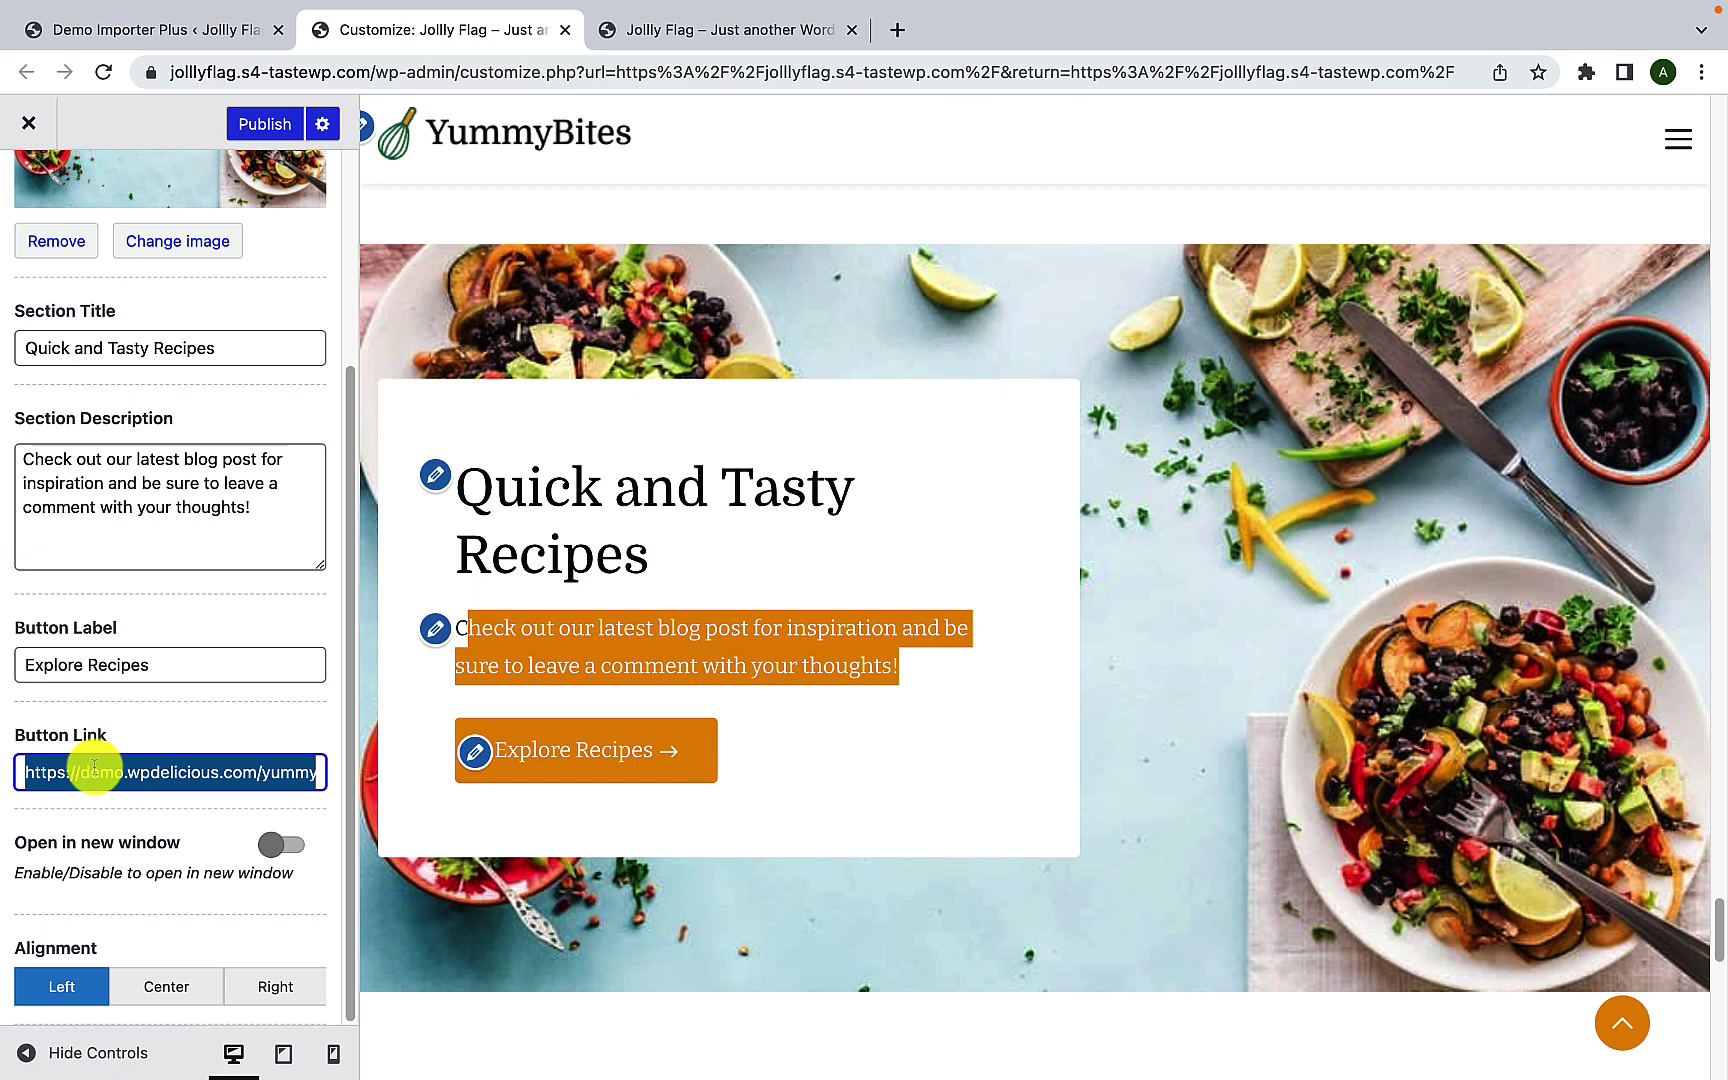
click(227, 718)
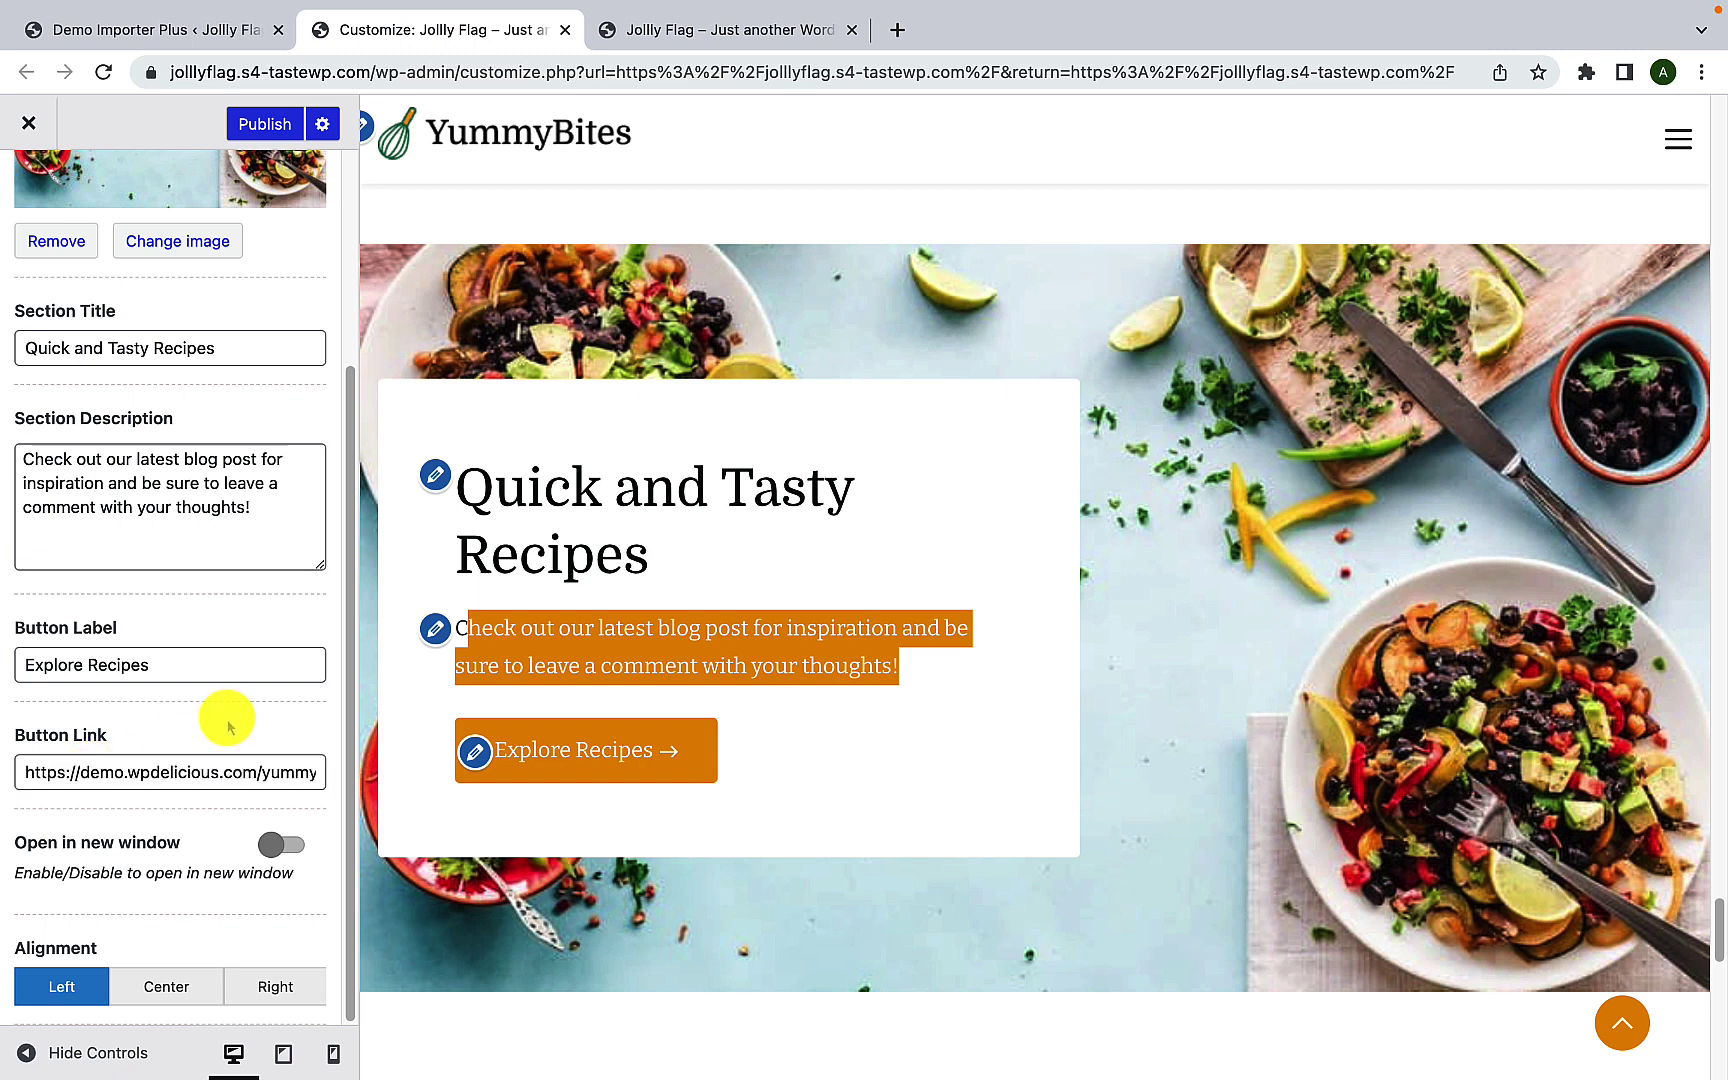
Step: Make the Call To Action Section's button link open in a new window and align the section's content box to Center
click(817, 718)
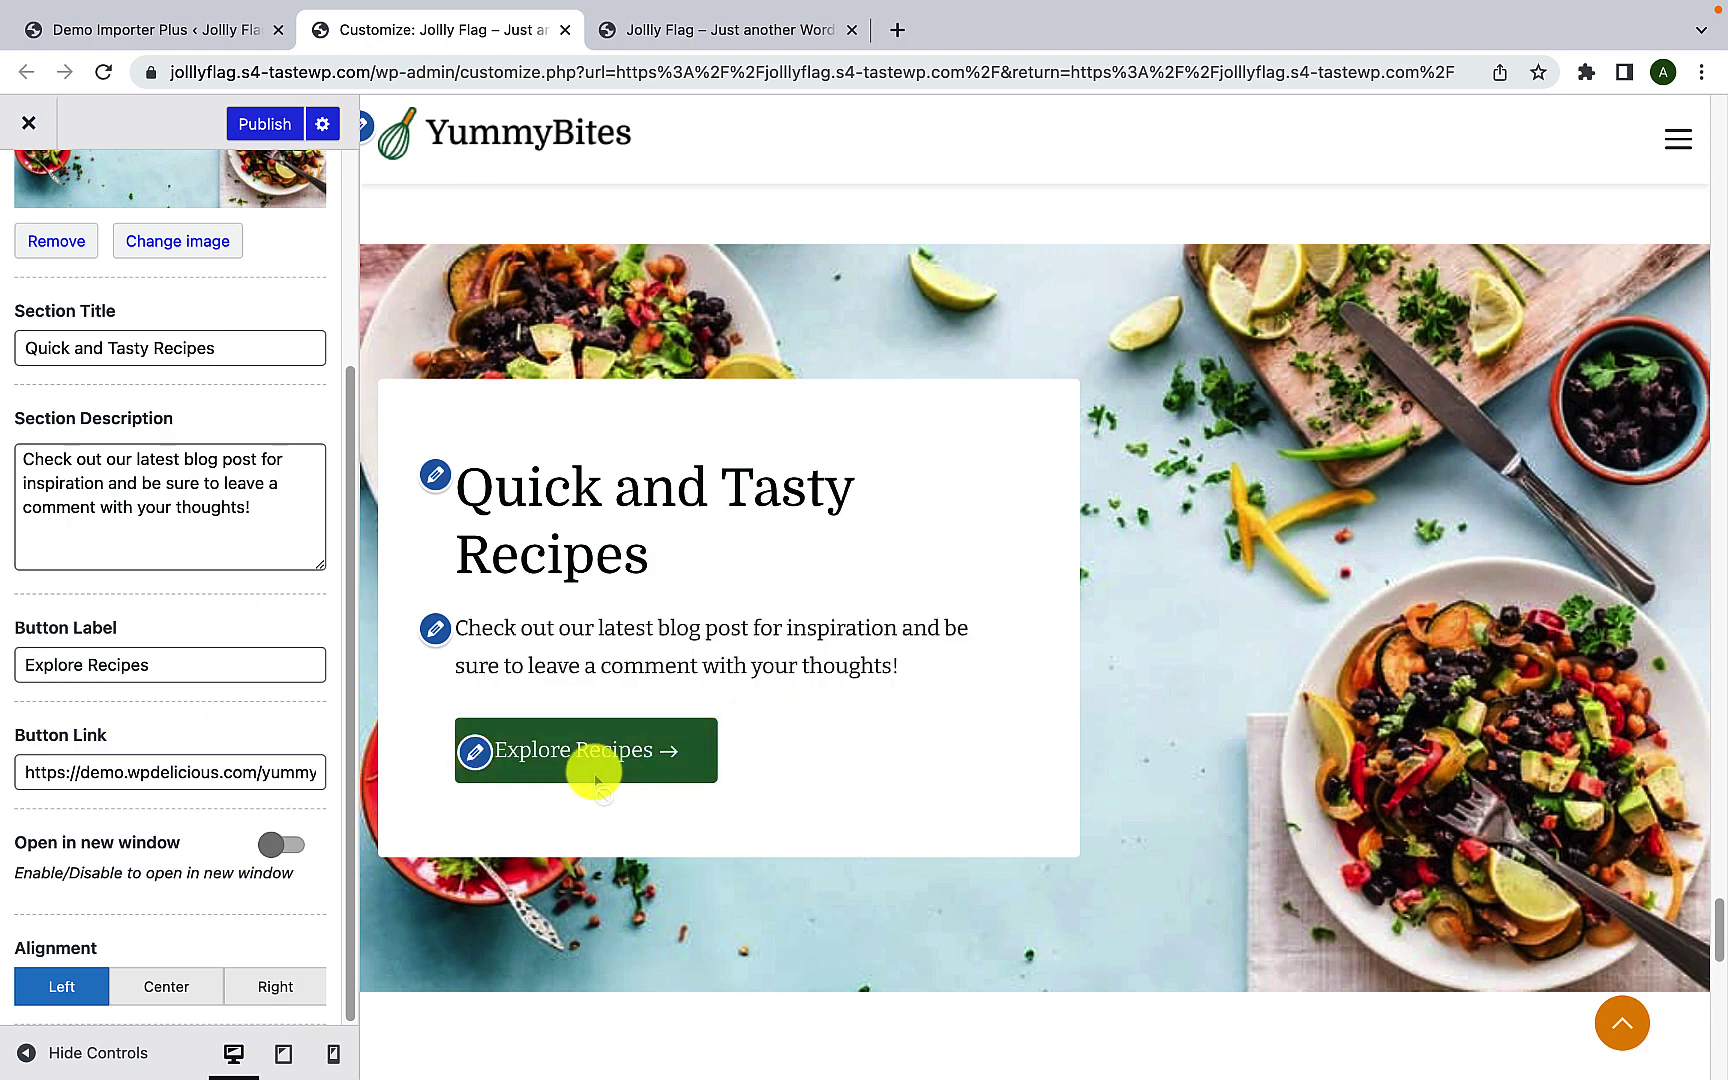
click(612, 770)
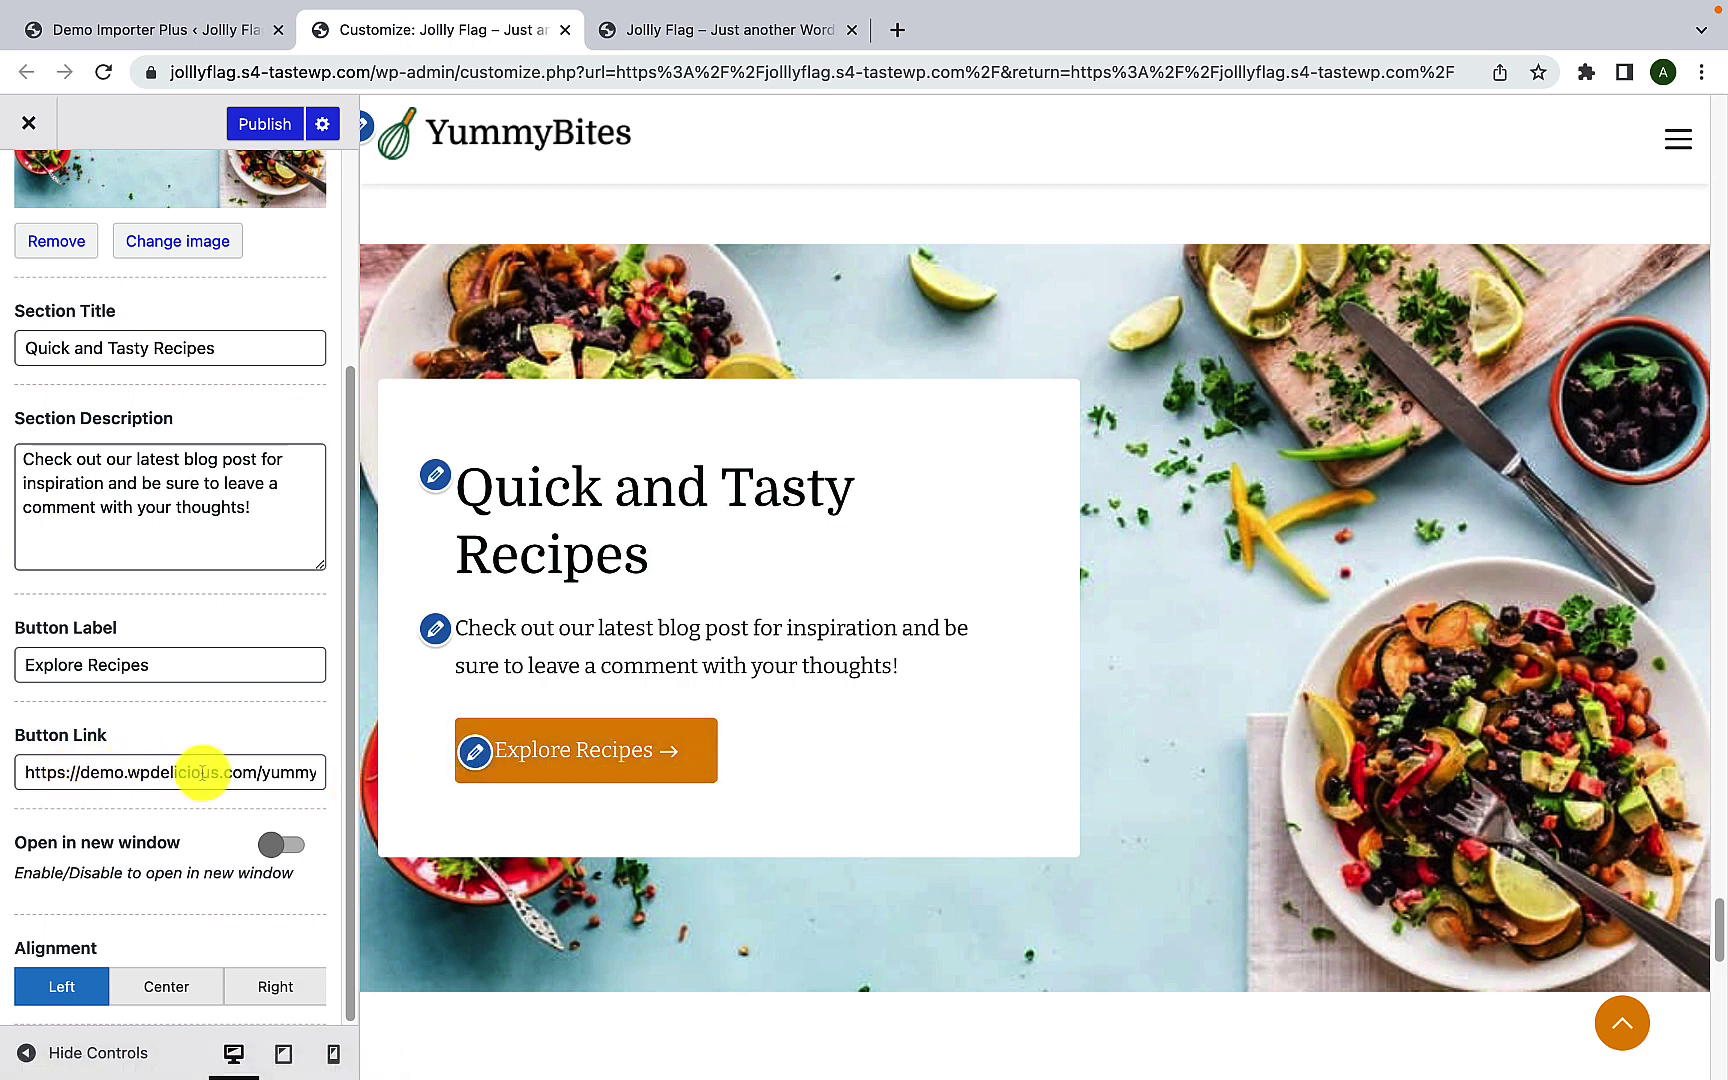
click(300, 848)
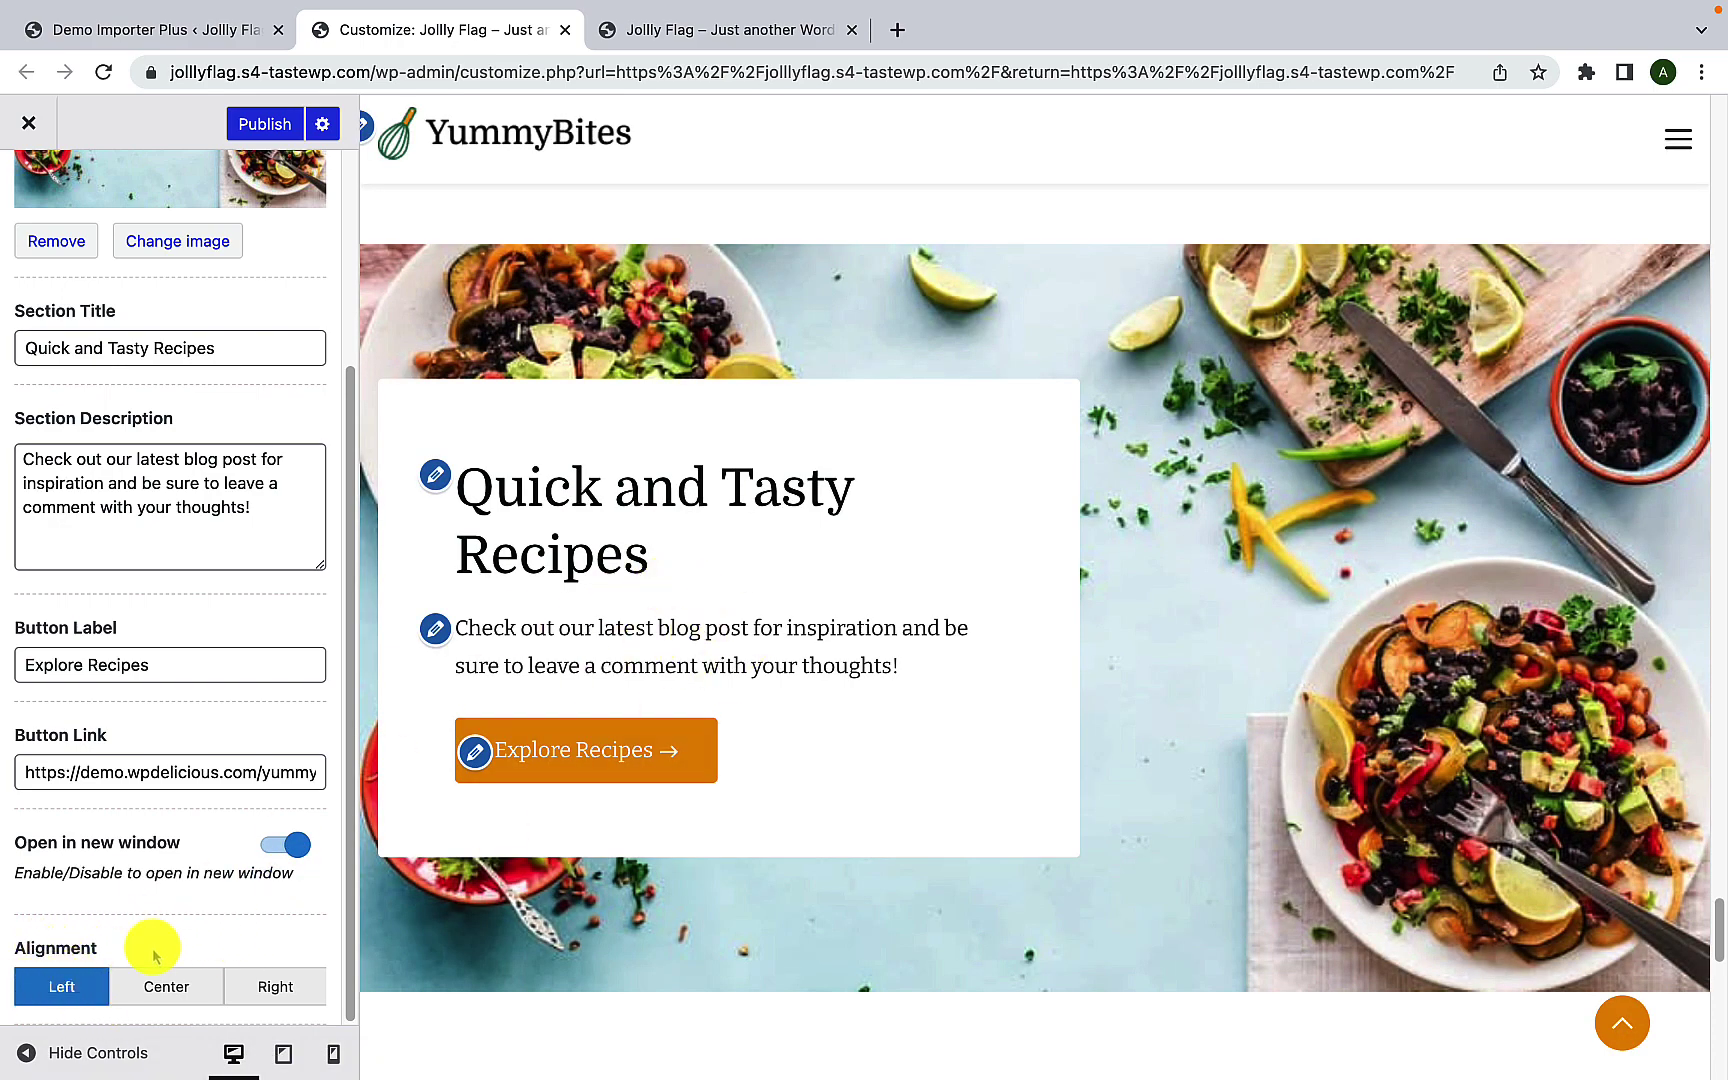
click(172, 987)
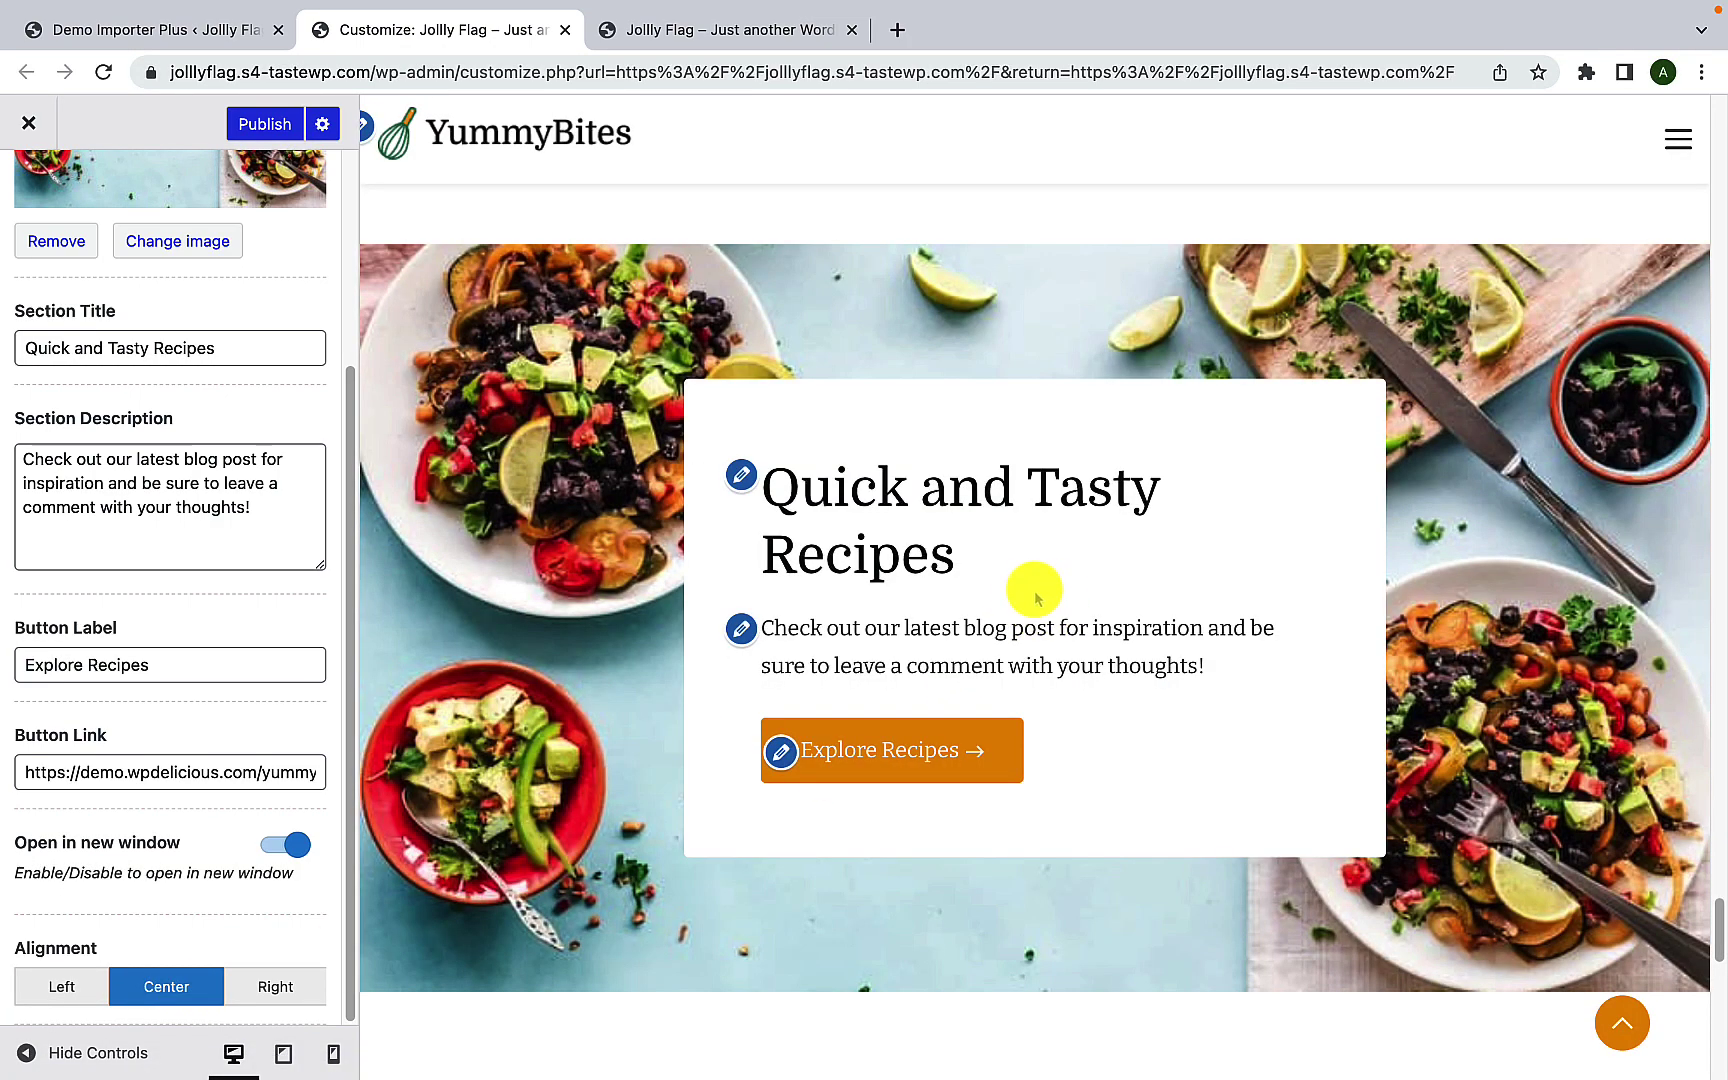
click(252, 987)
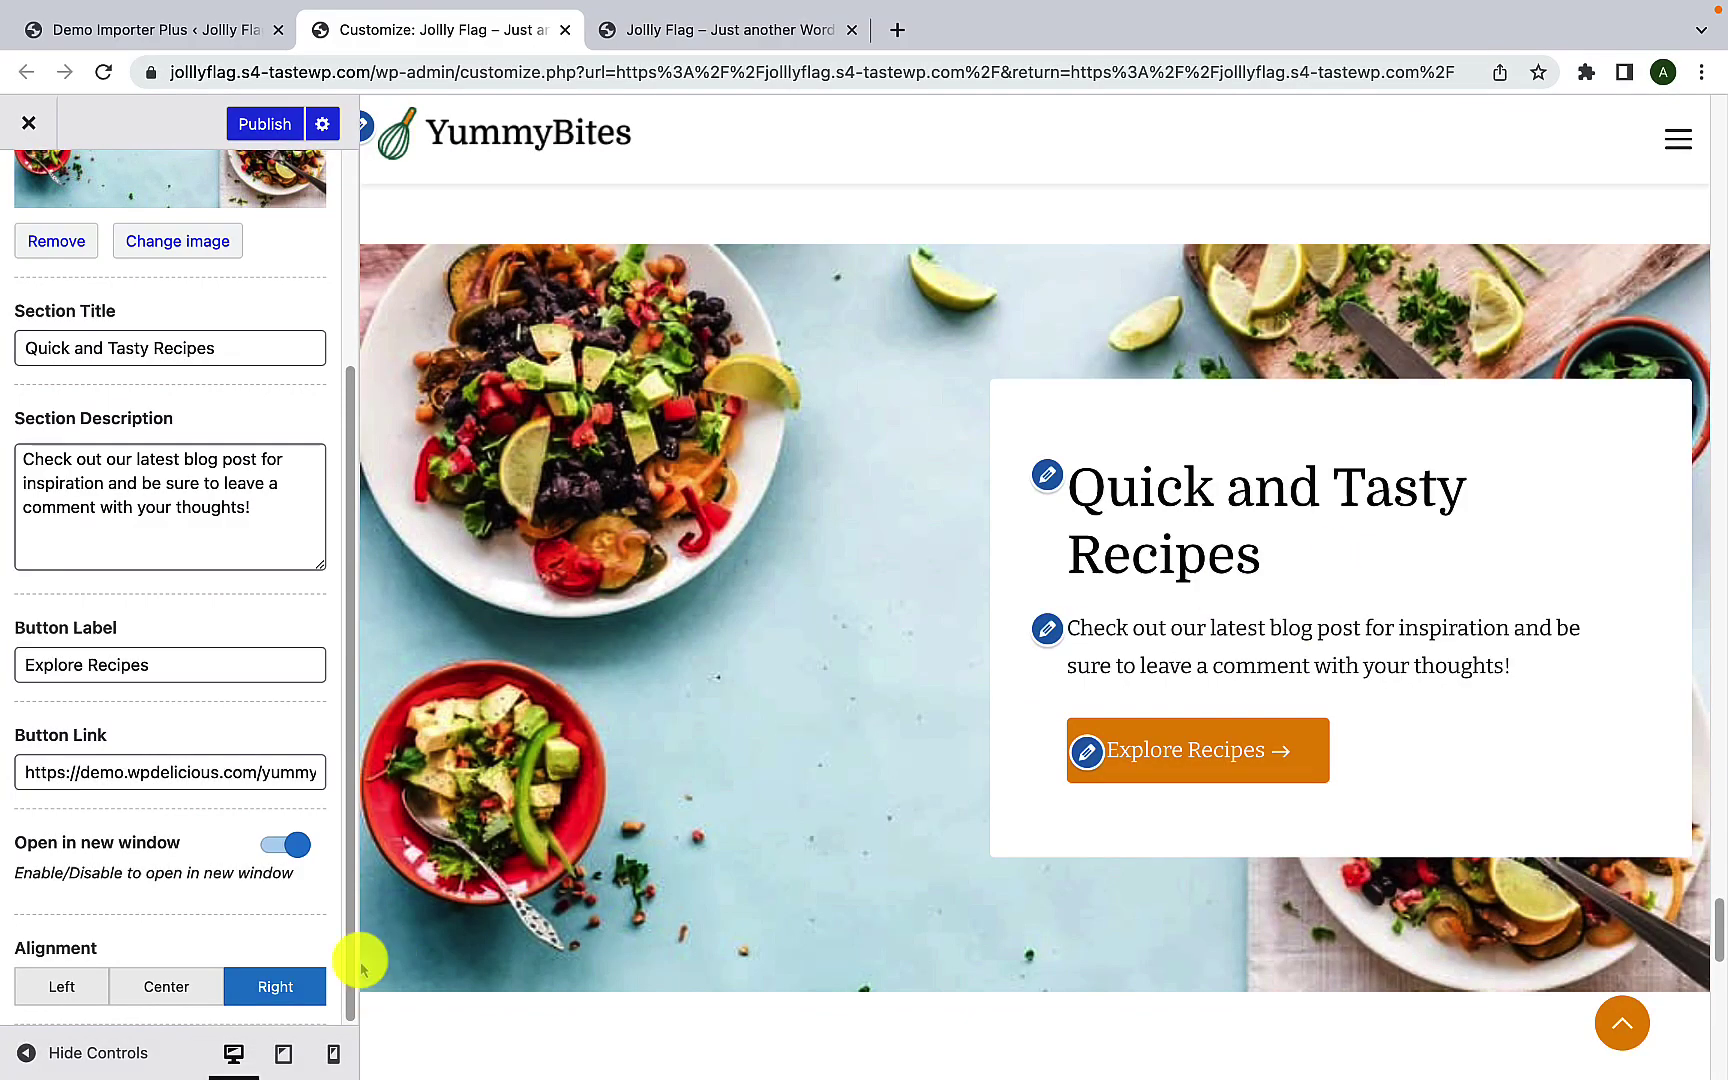
click(156, 988)
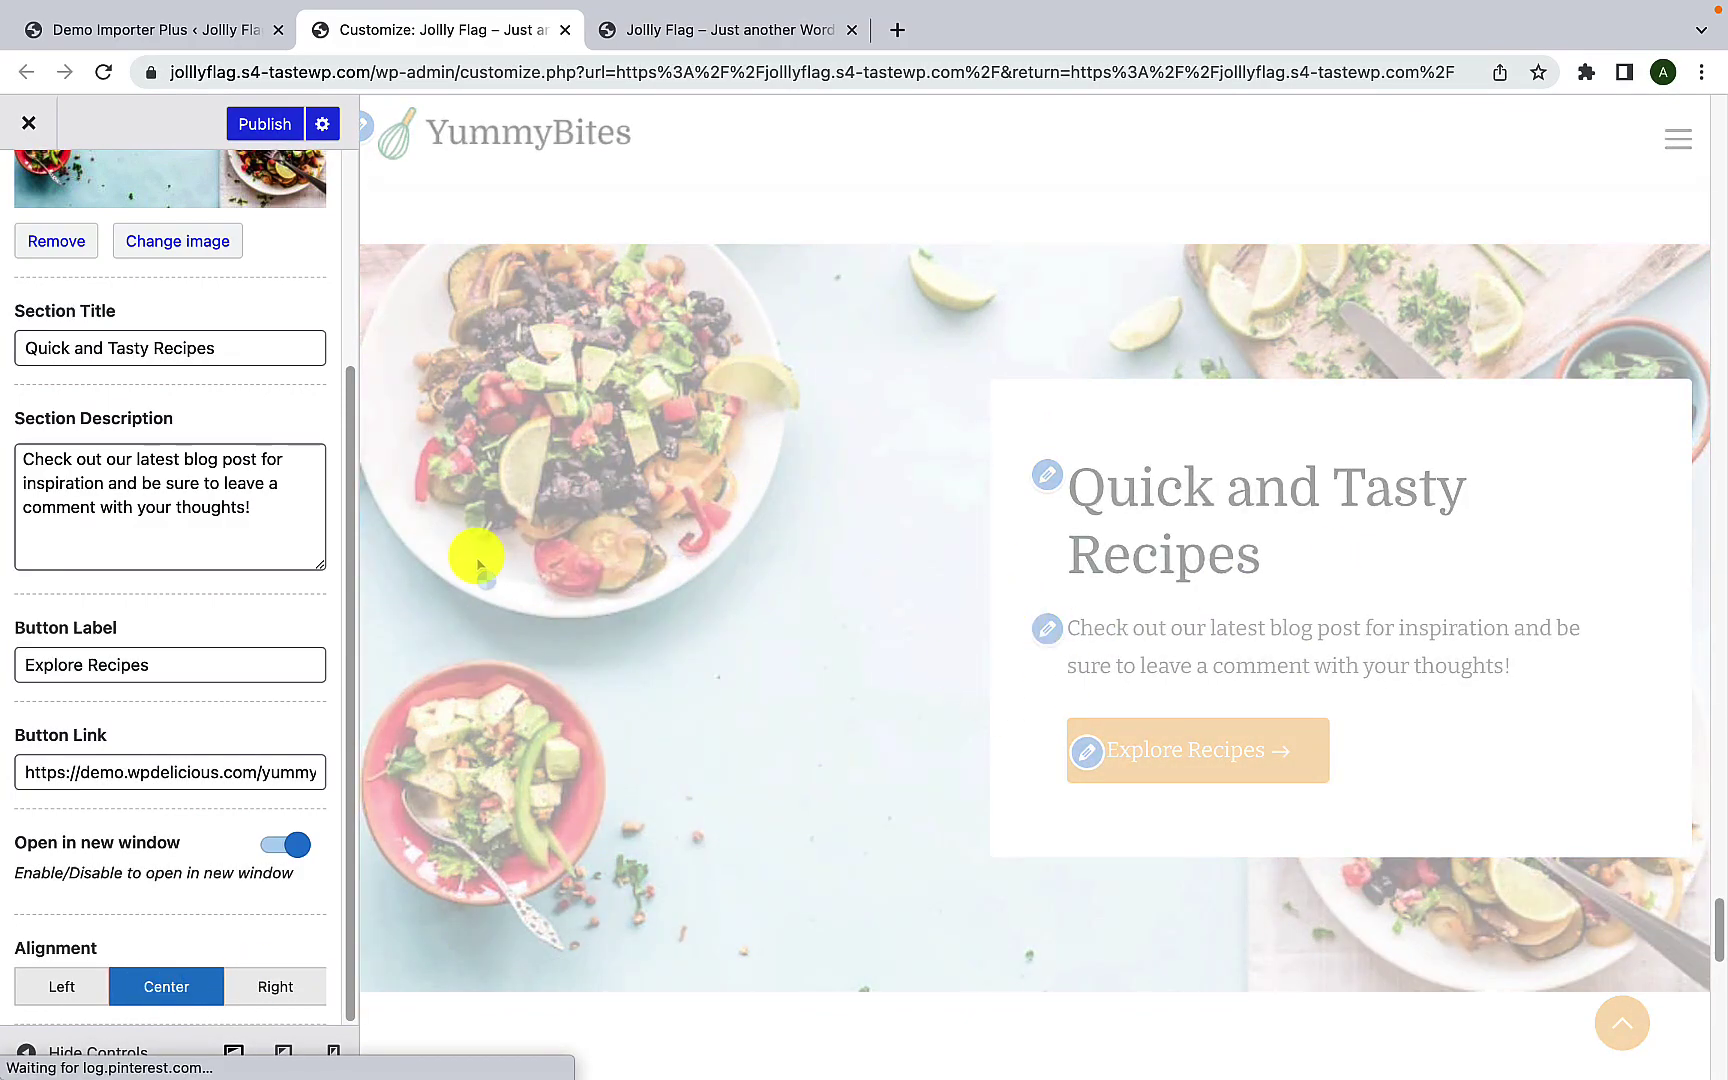
Step: Publish the Call To Action Section changes and reload the live homepage at Quick and Tasty Recipes
scroll(243, 621, up, 3)
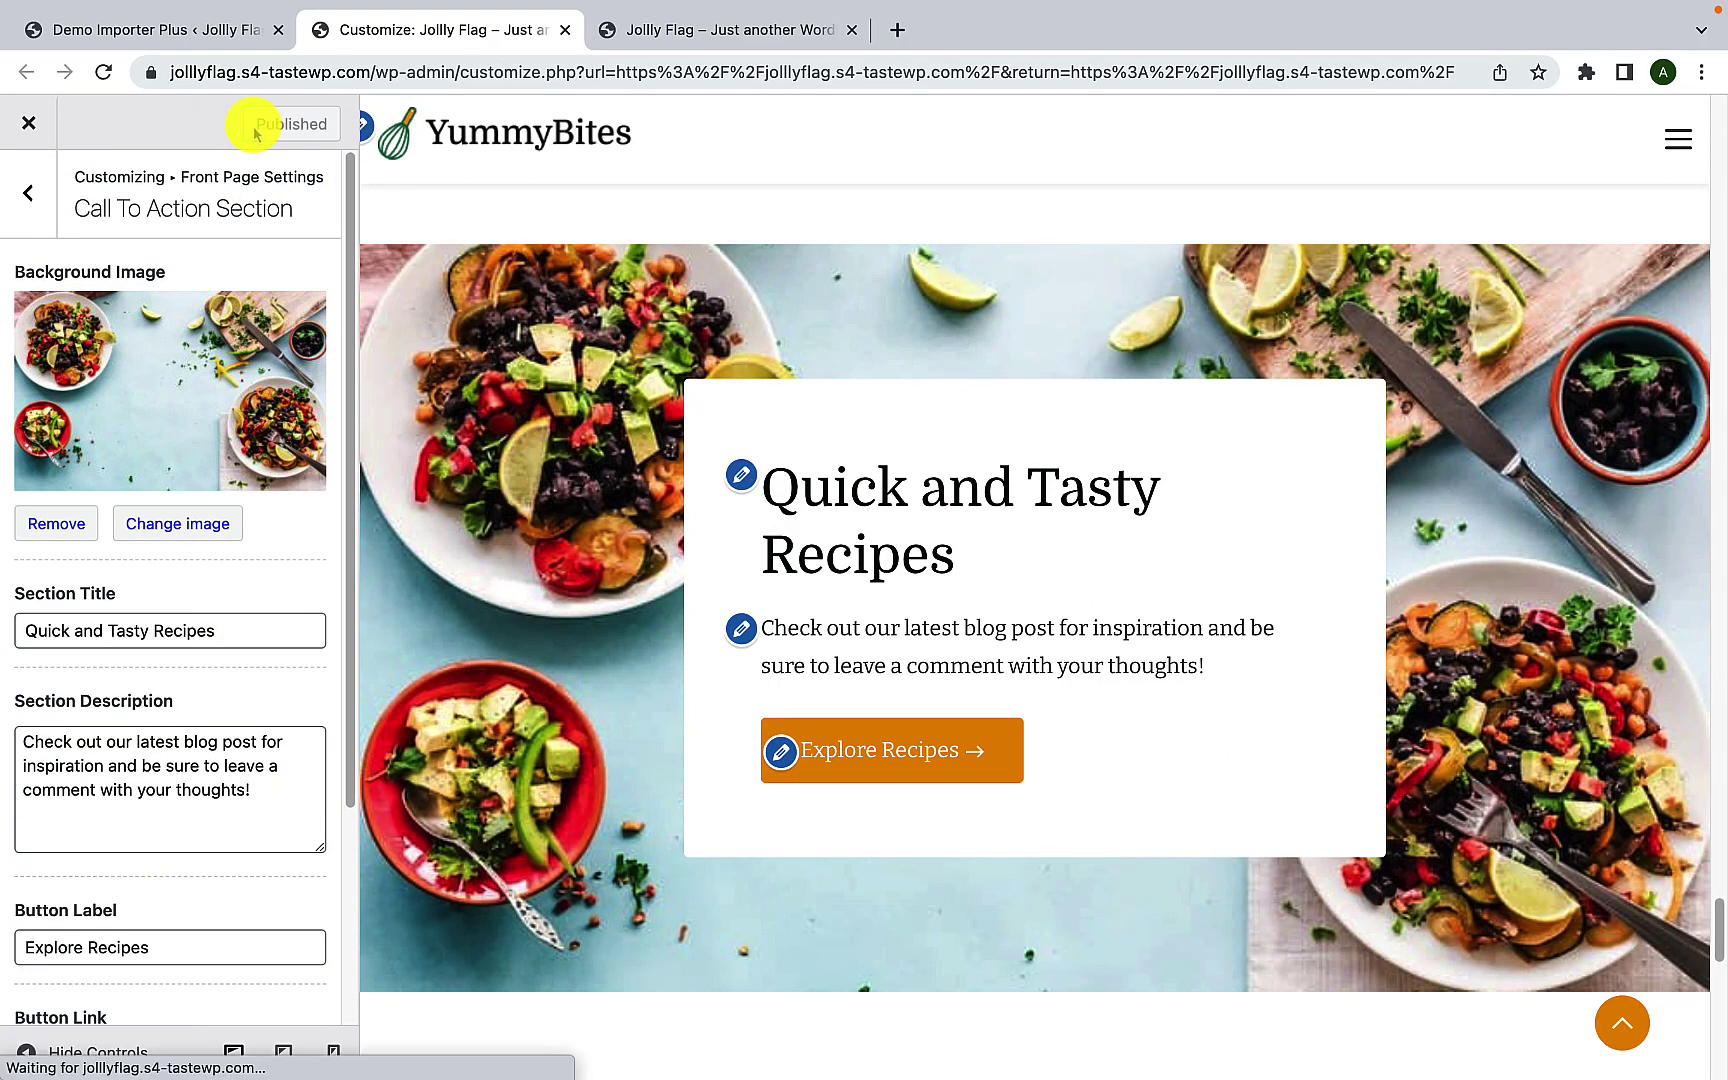
click(713, 40)
scroll(752, 620, down, 10)
scroll(760, 628, up, 2)
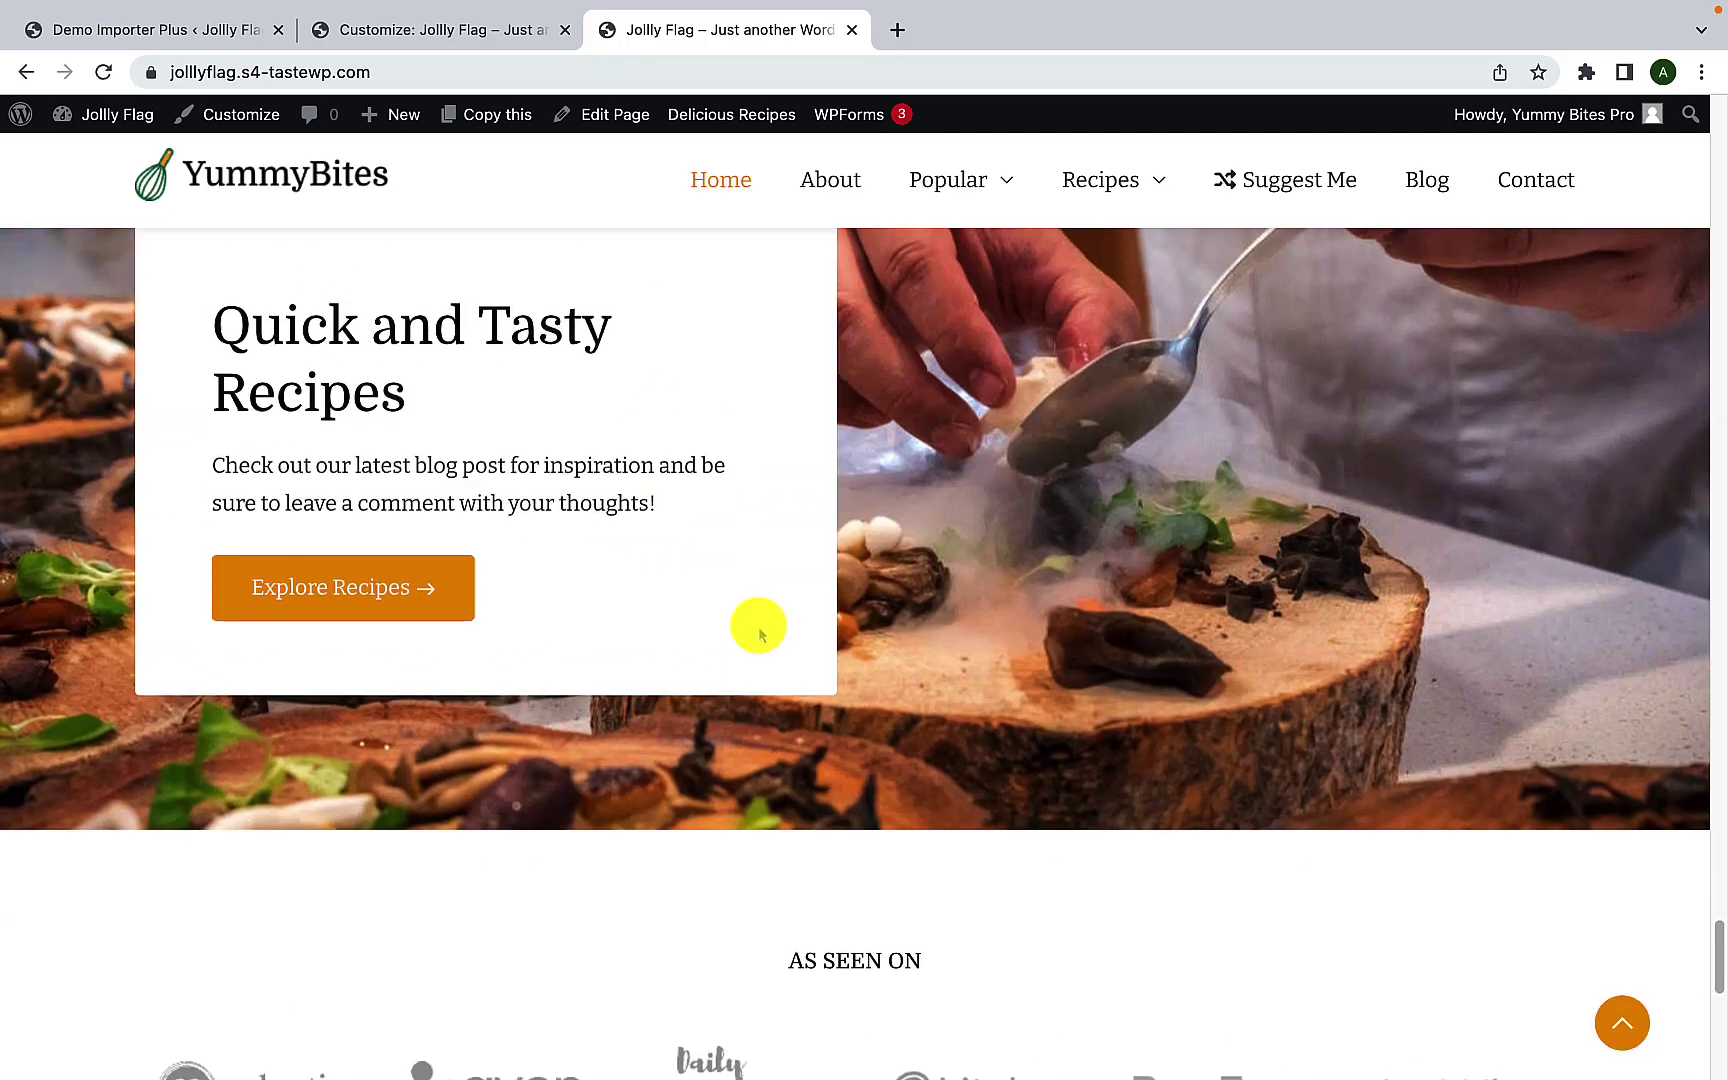
scroll(758, 628, up, 2)
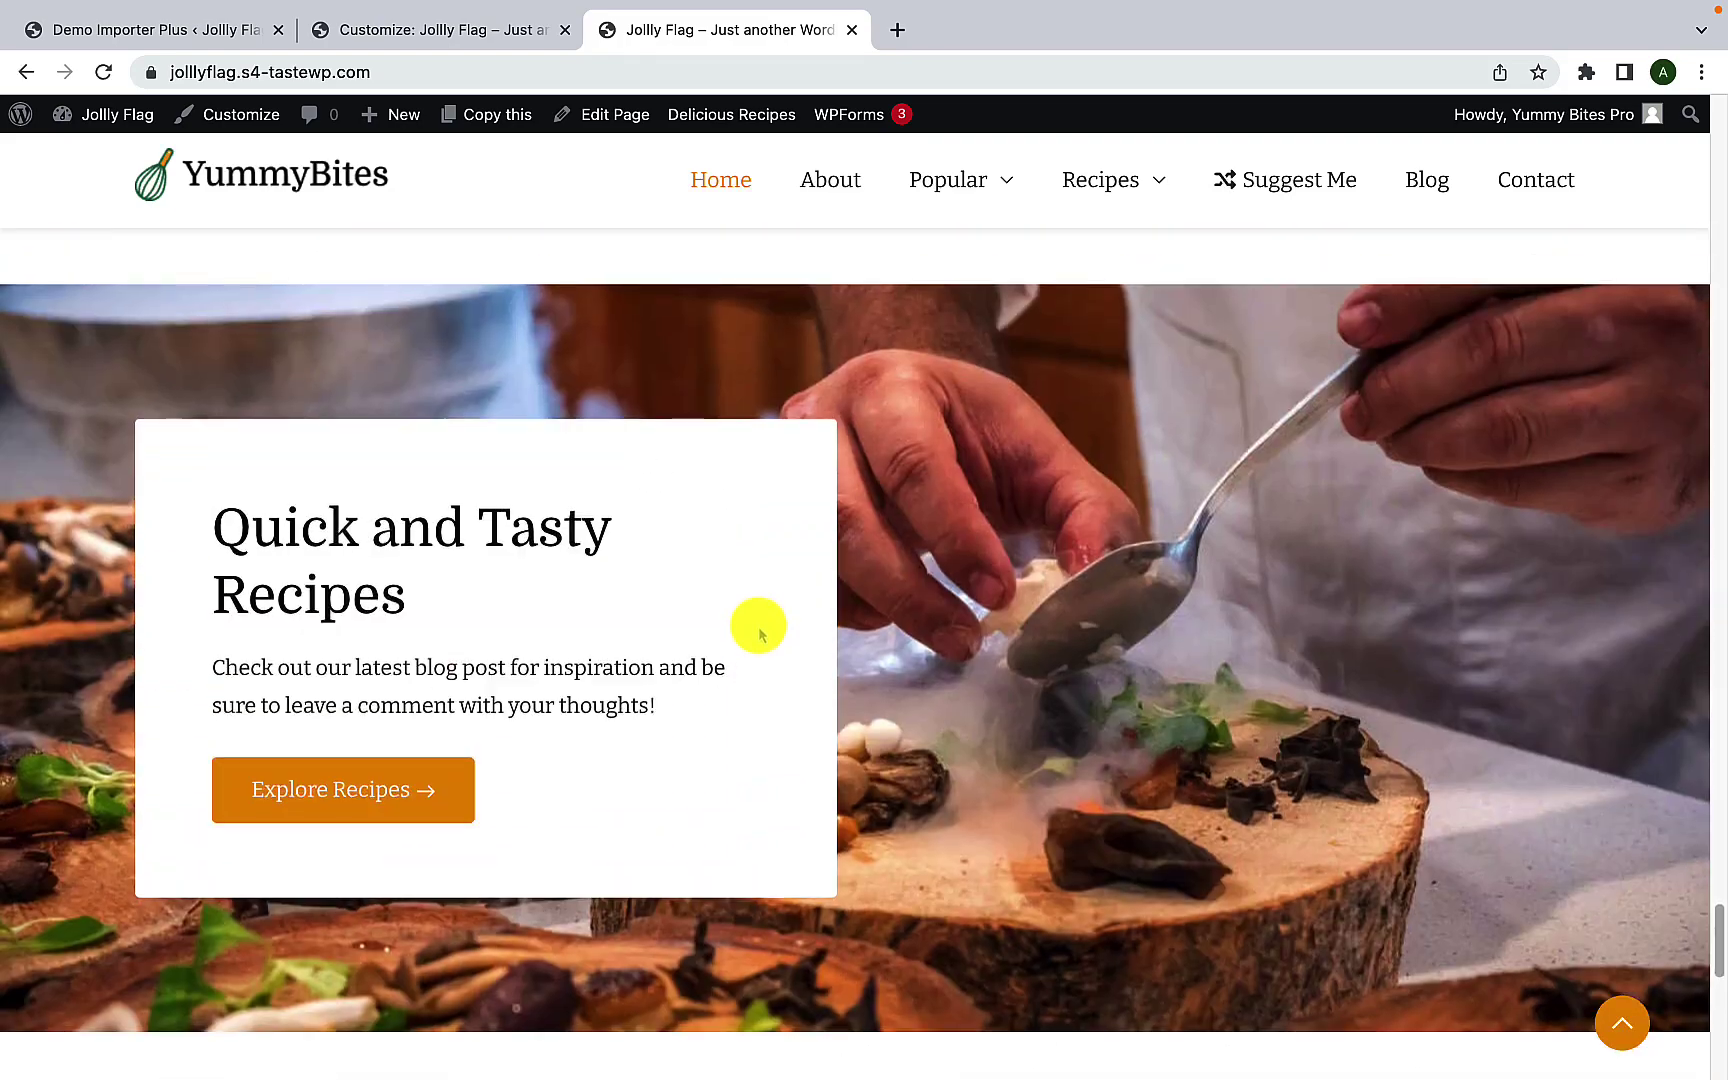
click(104, 71)
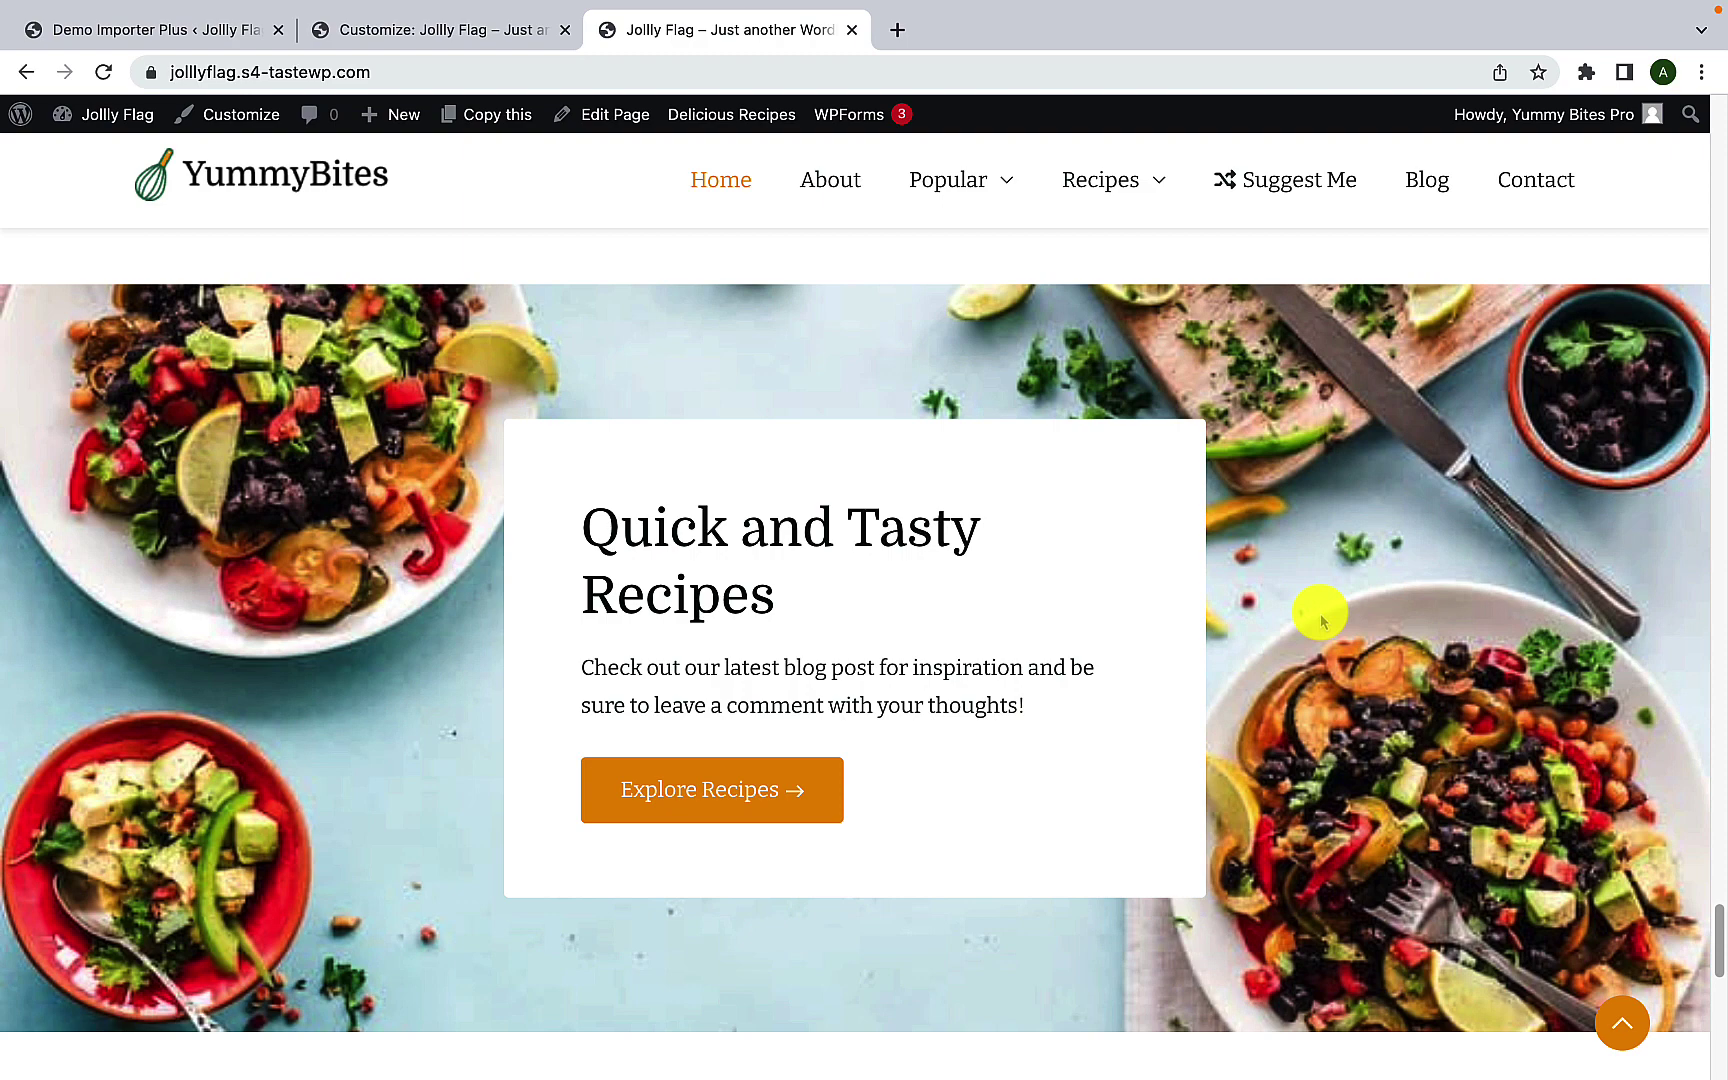
Step: Back in the Customizer, view the Featured On section's settings and return to the Front Page Settings list
click(521, 30)
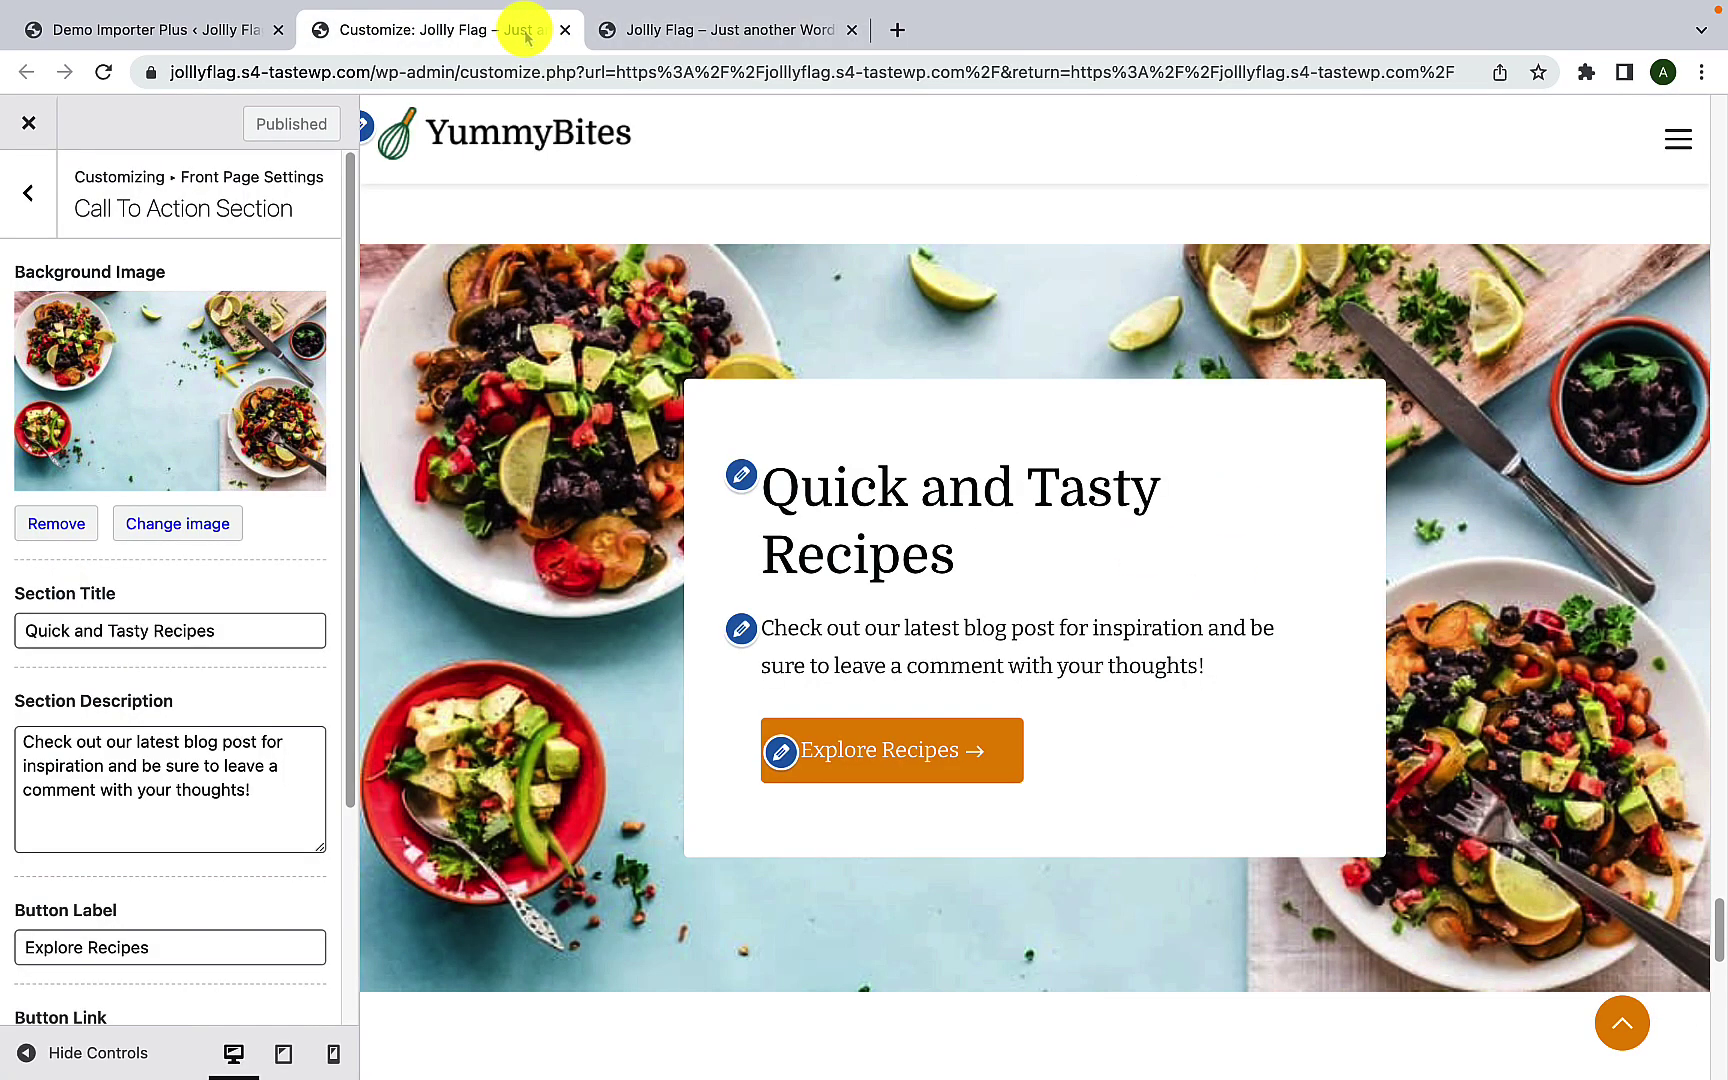
click(45, 210)
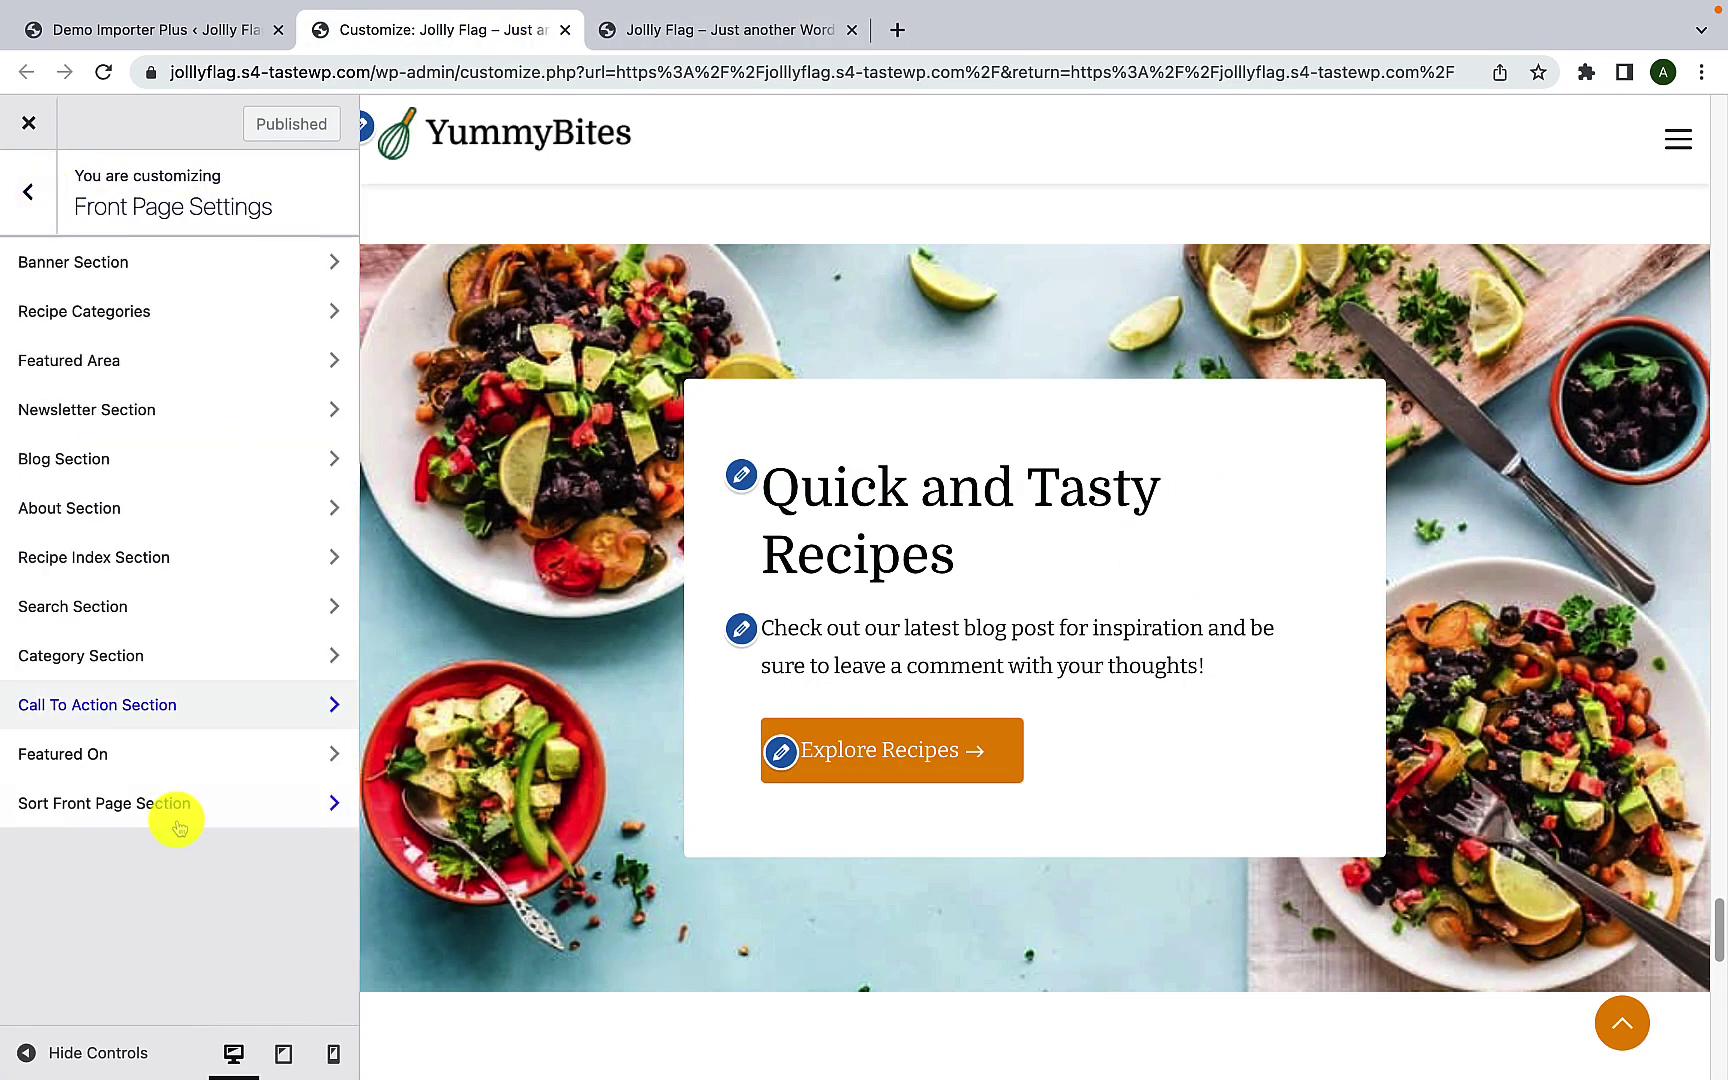
click(185, 760)
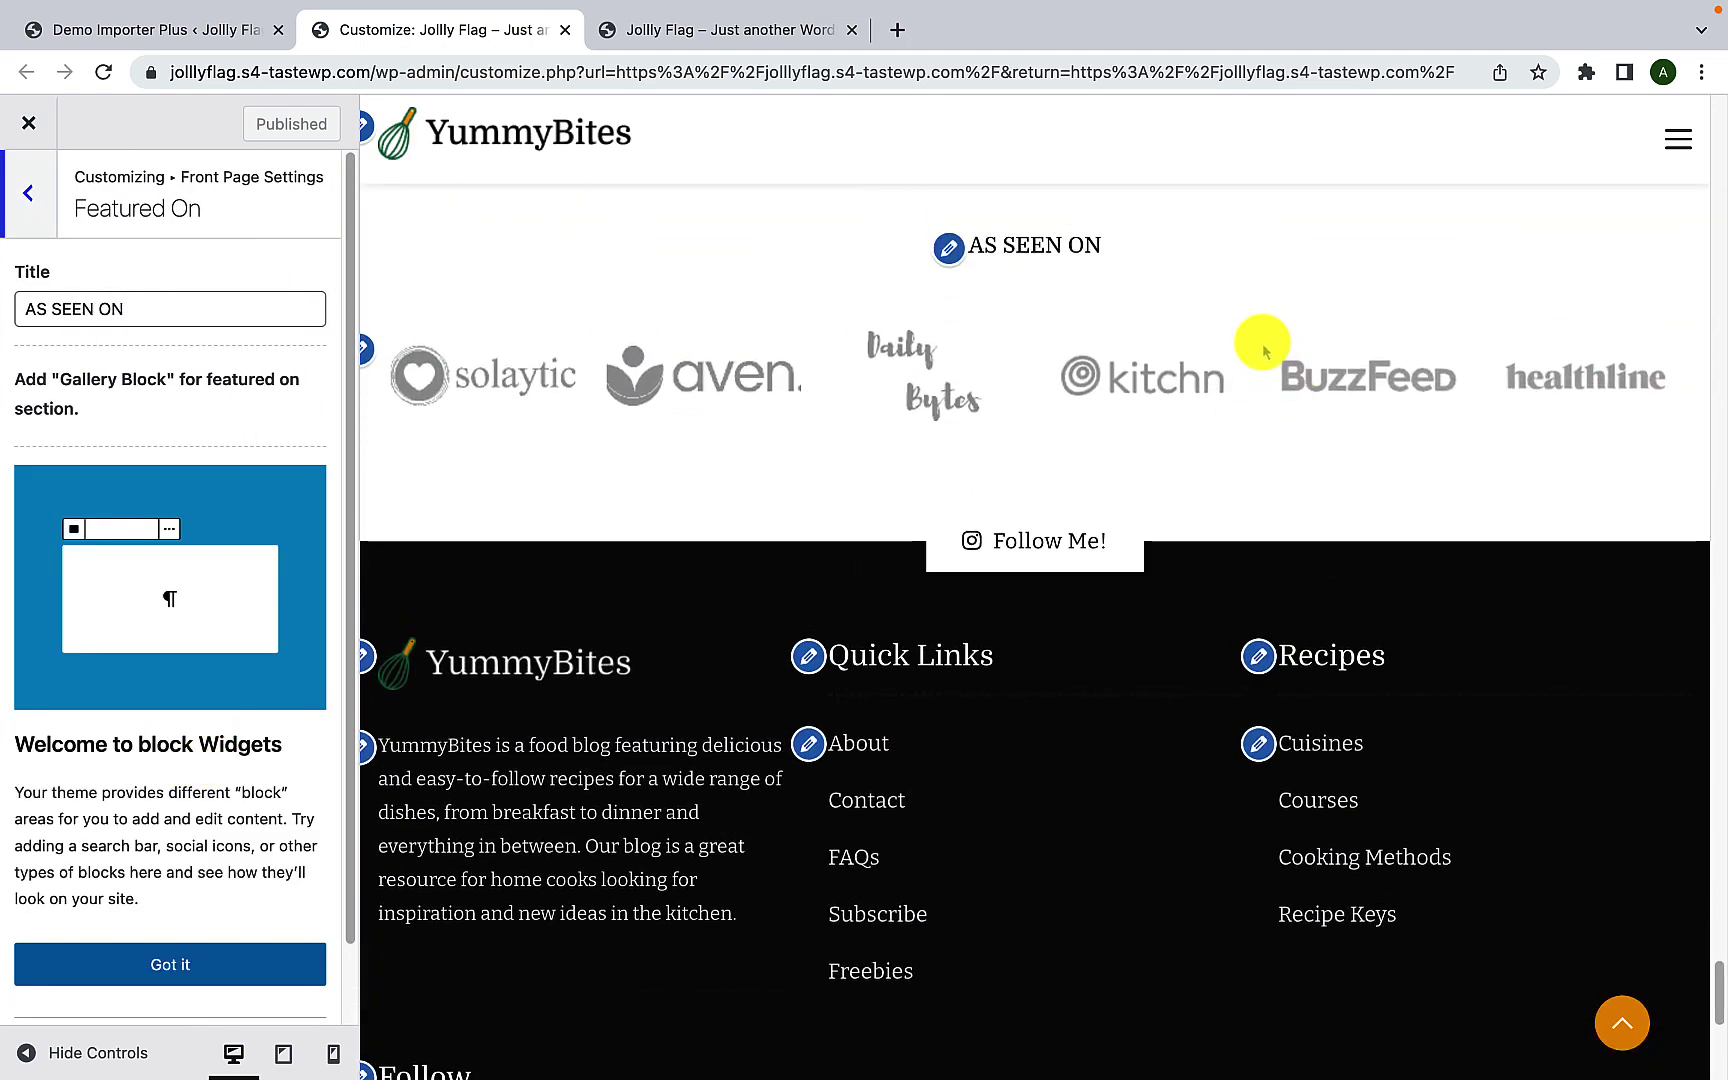
click(8, 197)
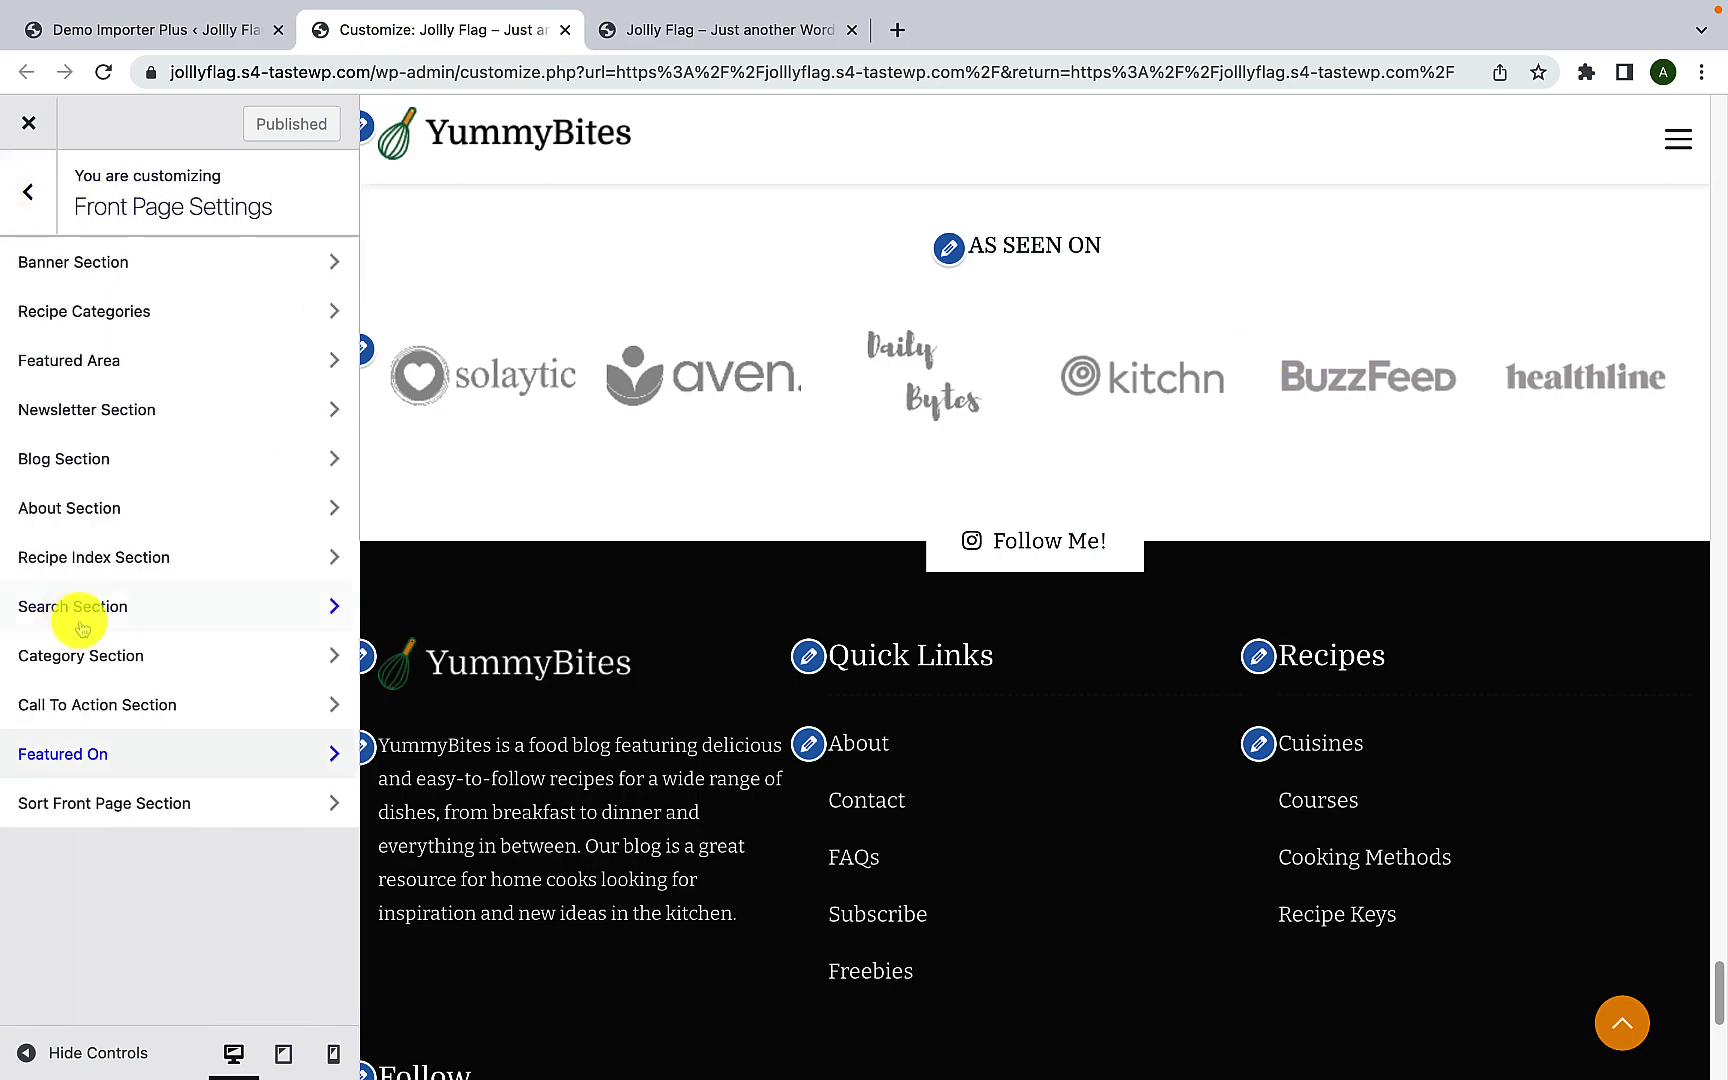
Step: Open the Sort Front Page Section settings and compare the listed section order with the homepage preview
click(157, 812)
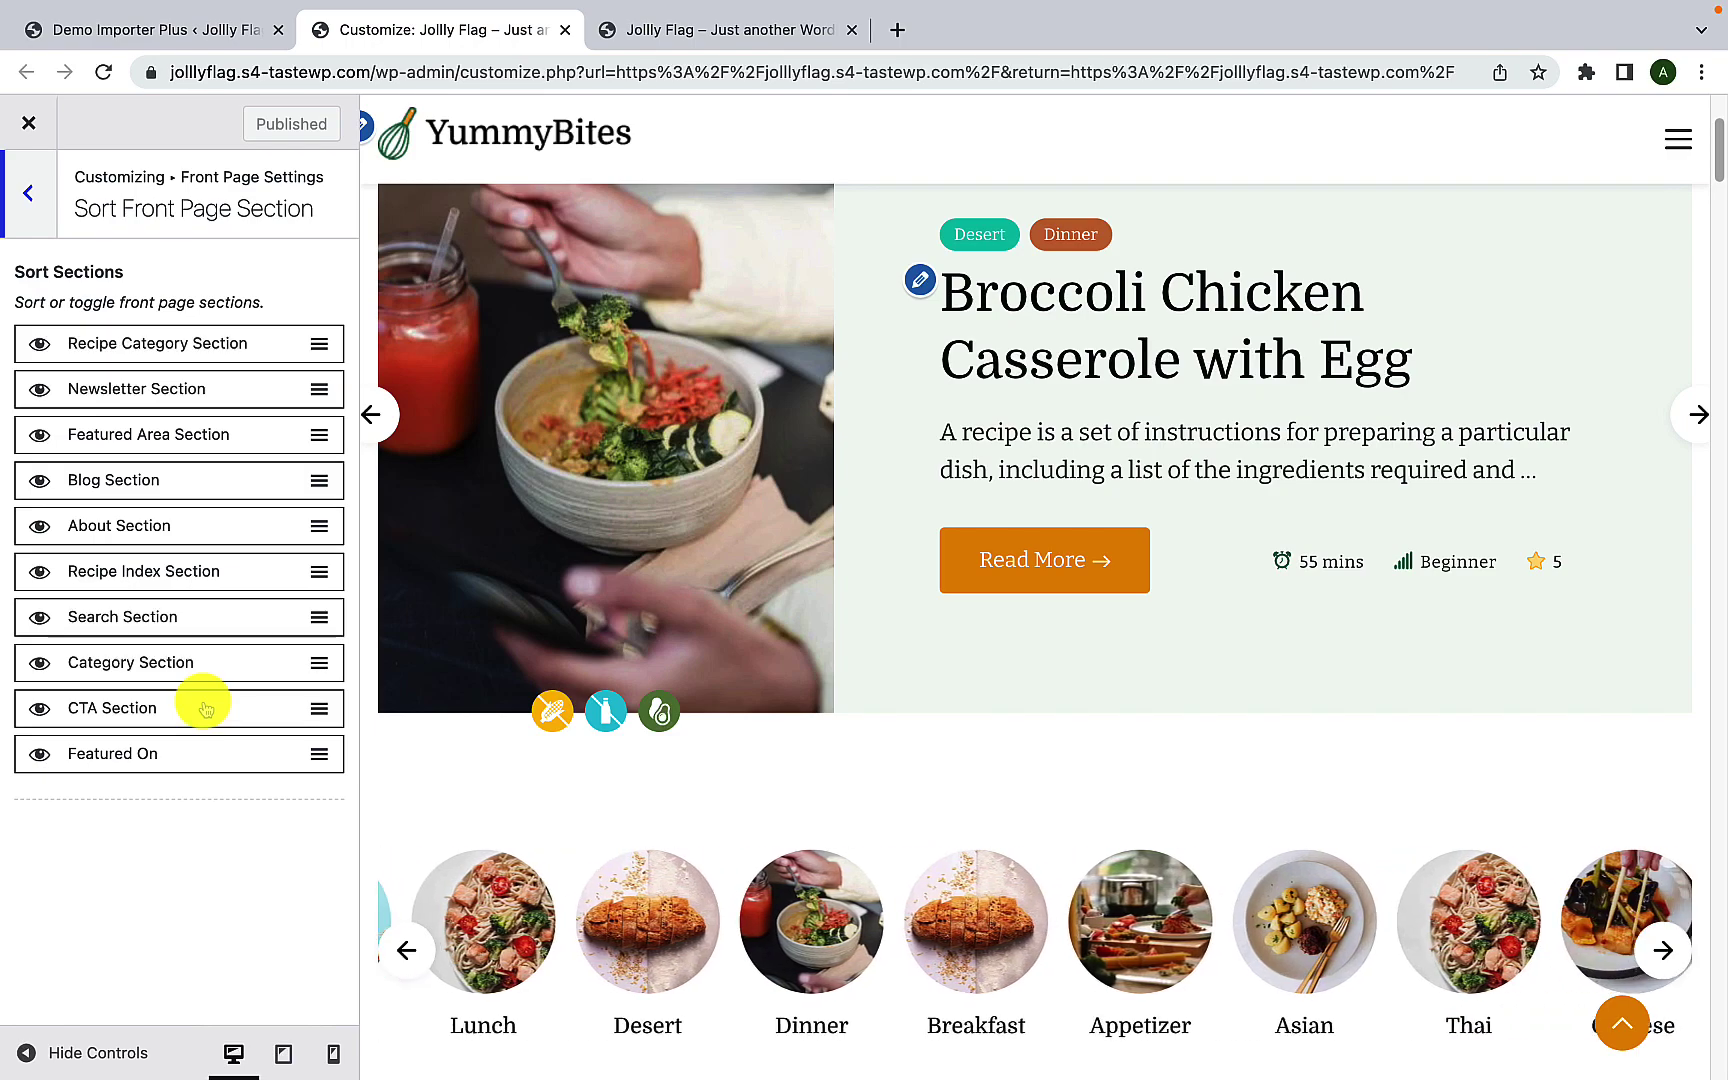
scroll(700, 650, down, 5)
scroll(799, 700, down, 16)
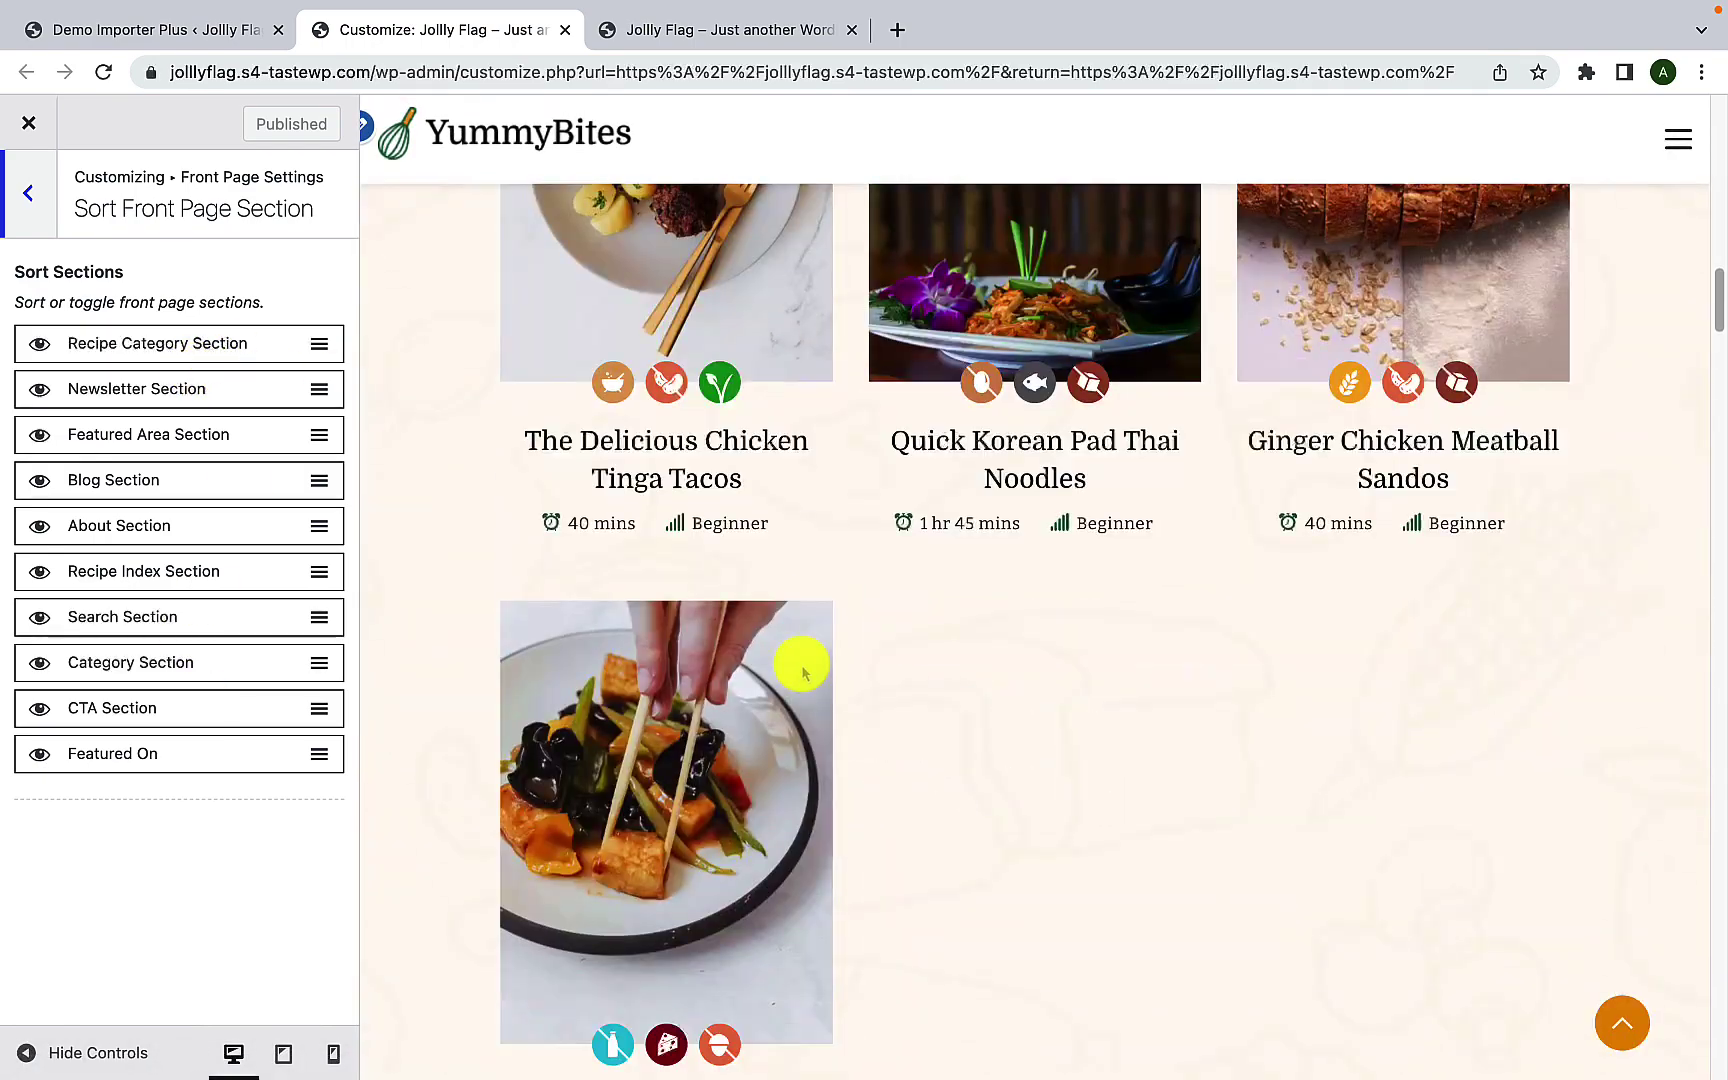
scroll(803, 675, up, 20)
scroll(802, 678, down, 4)
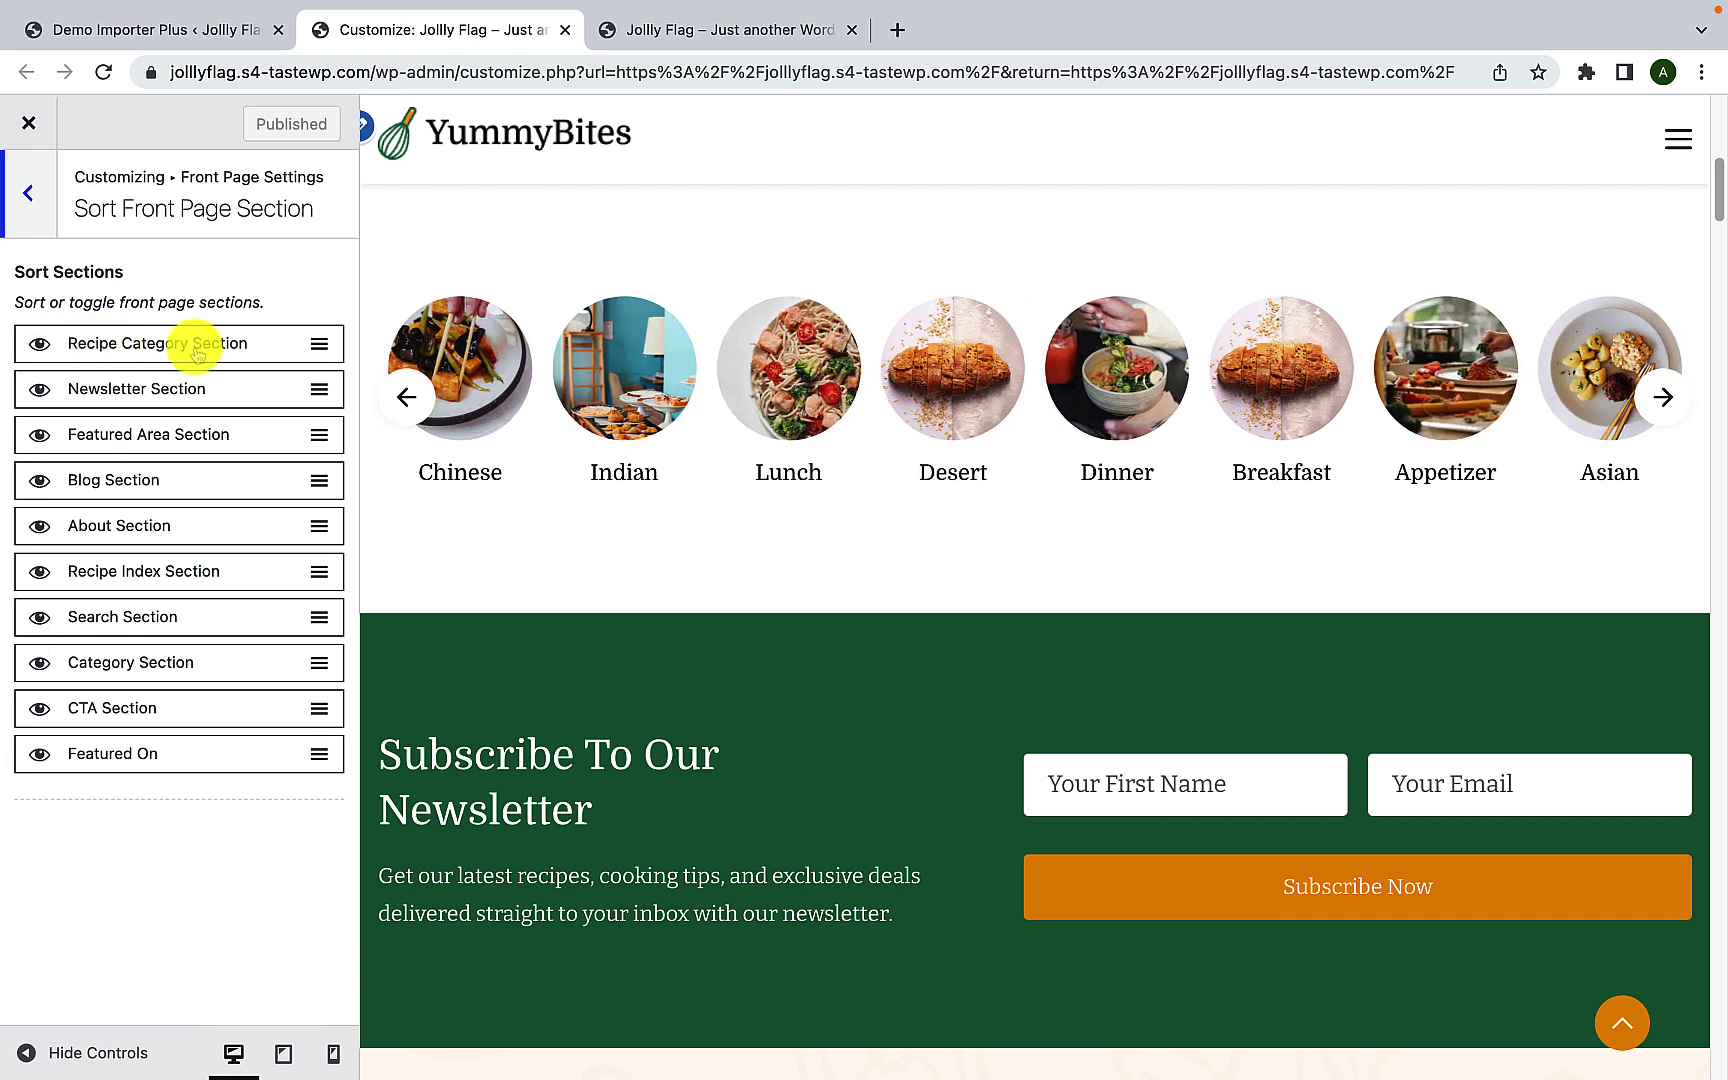
Step: Hide the Recipe Category Section from the front page and check the area between banner and newsletter in the preview
click(41, 345)
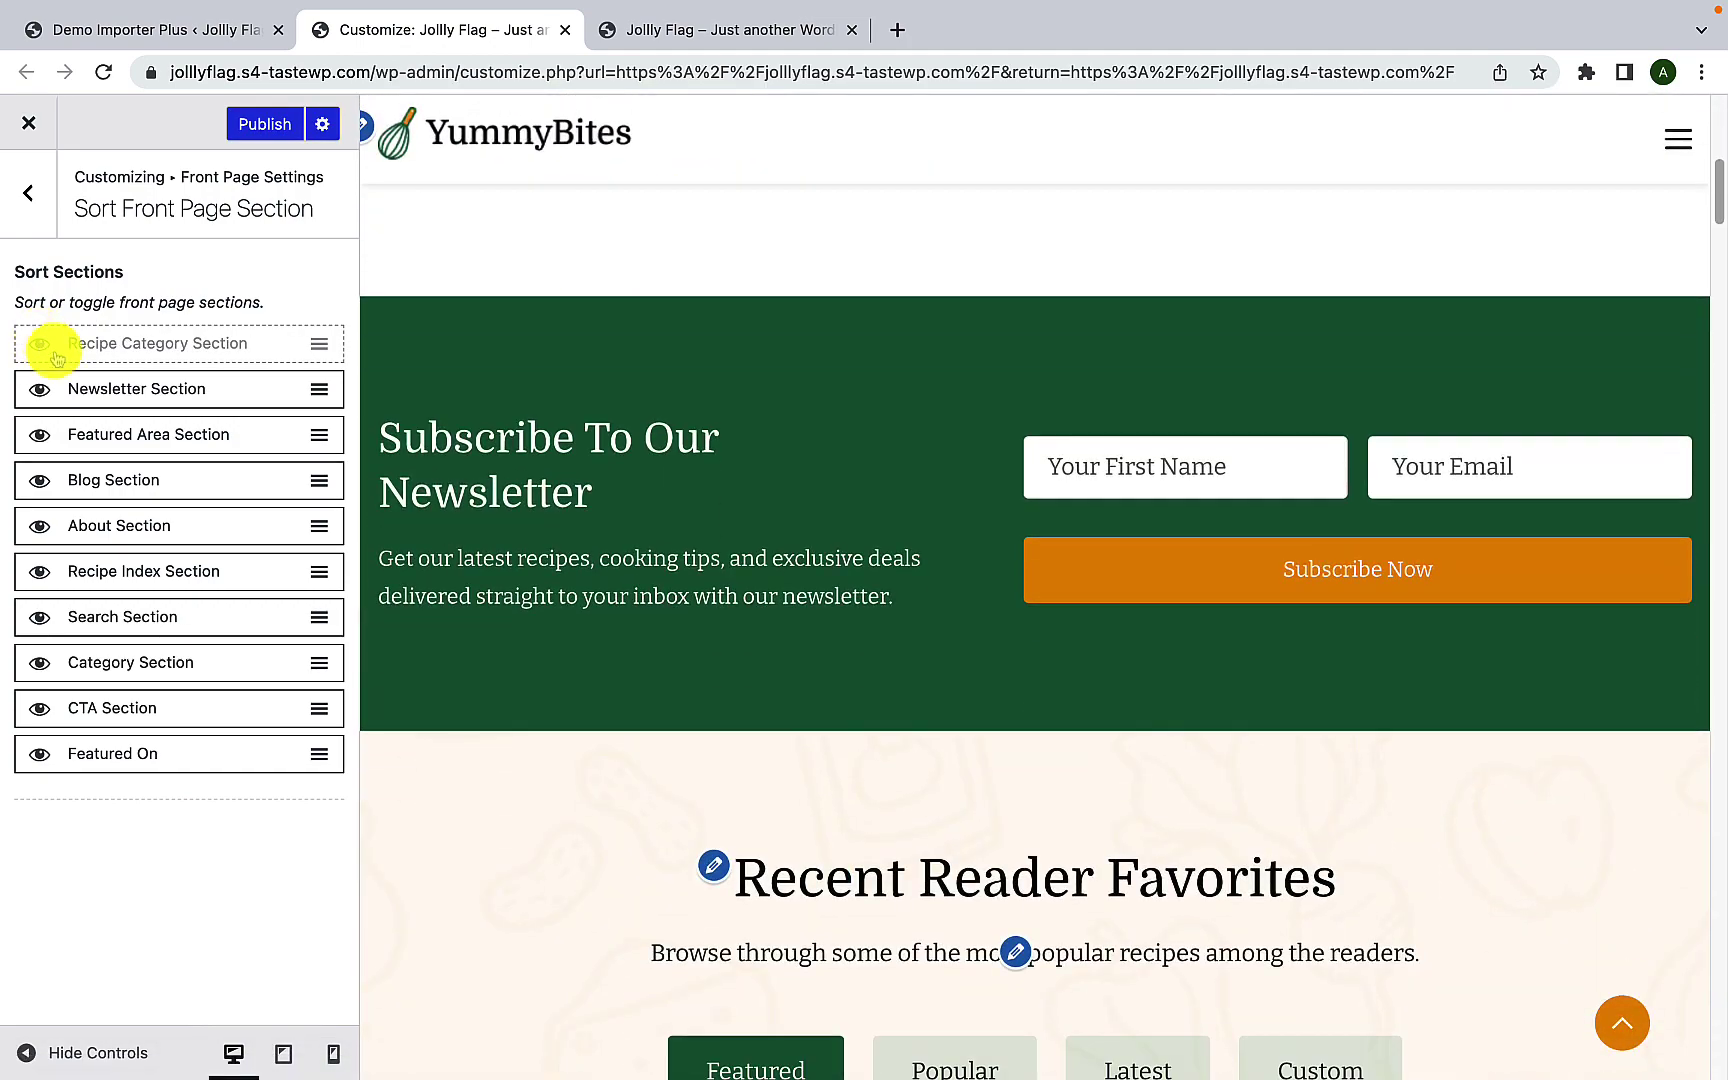
scroll(582, 380, up, 3)
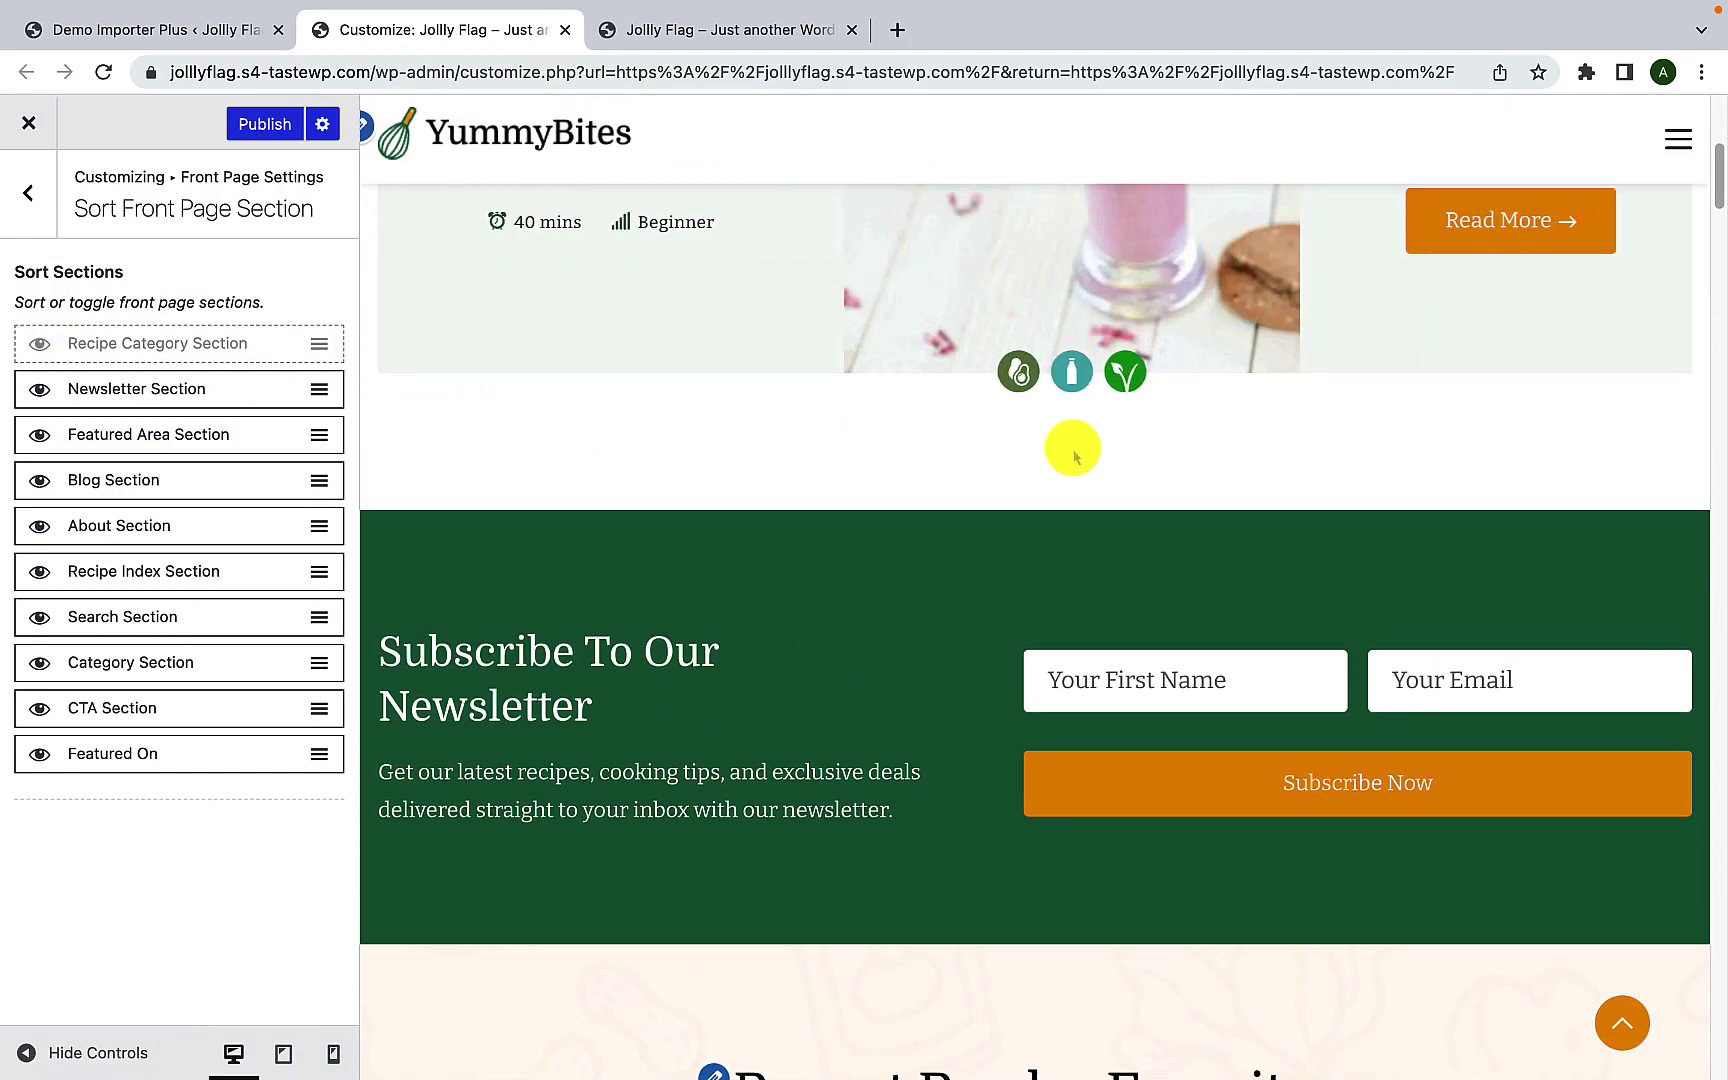
scroll(1040, 492, up, 4)
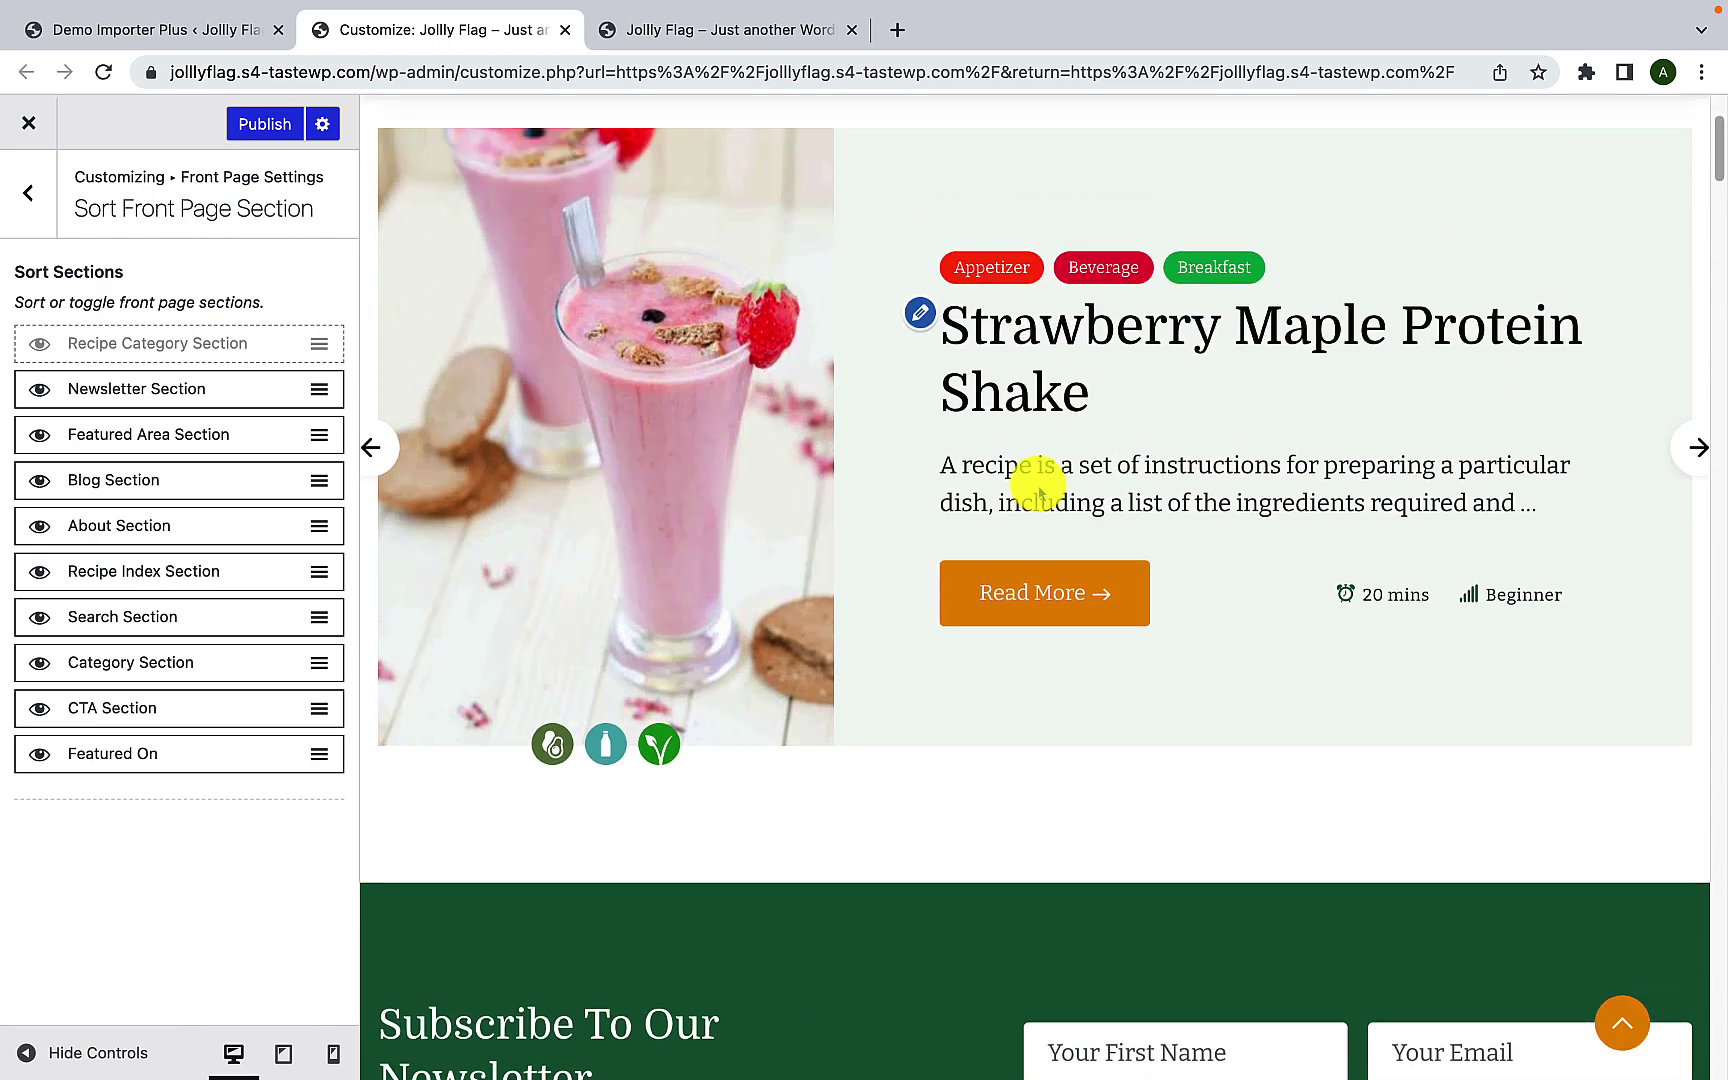
scroll(1040, 492, down, 3)
scroll(1040, 492, down, 2)
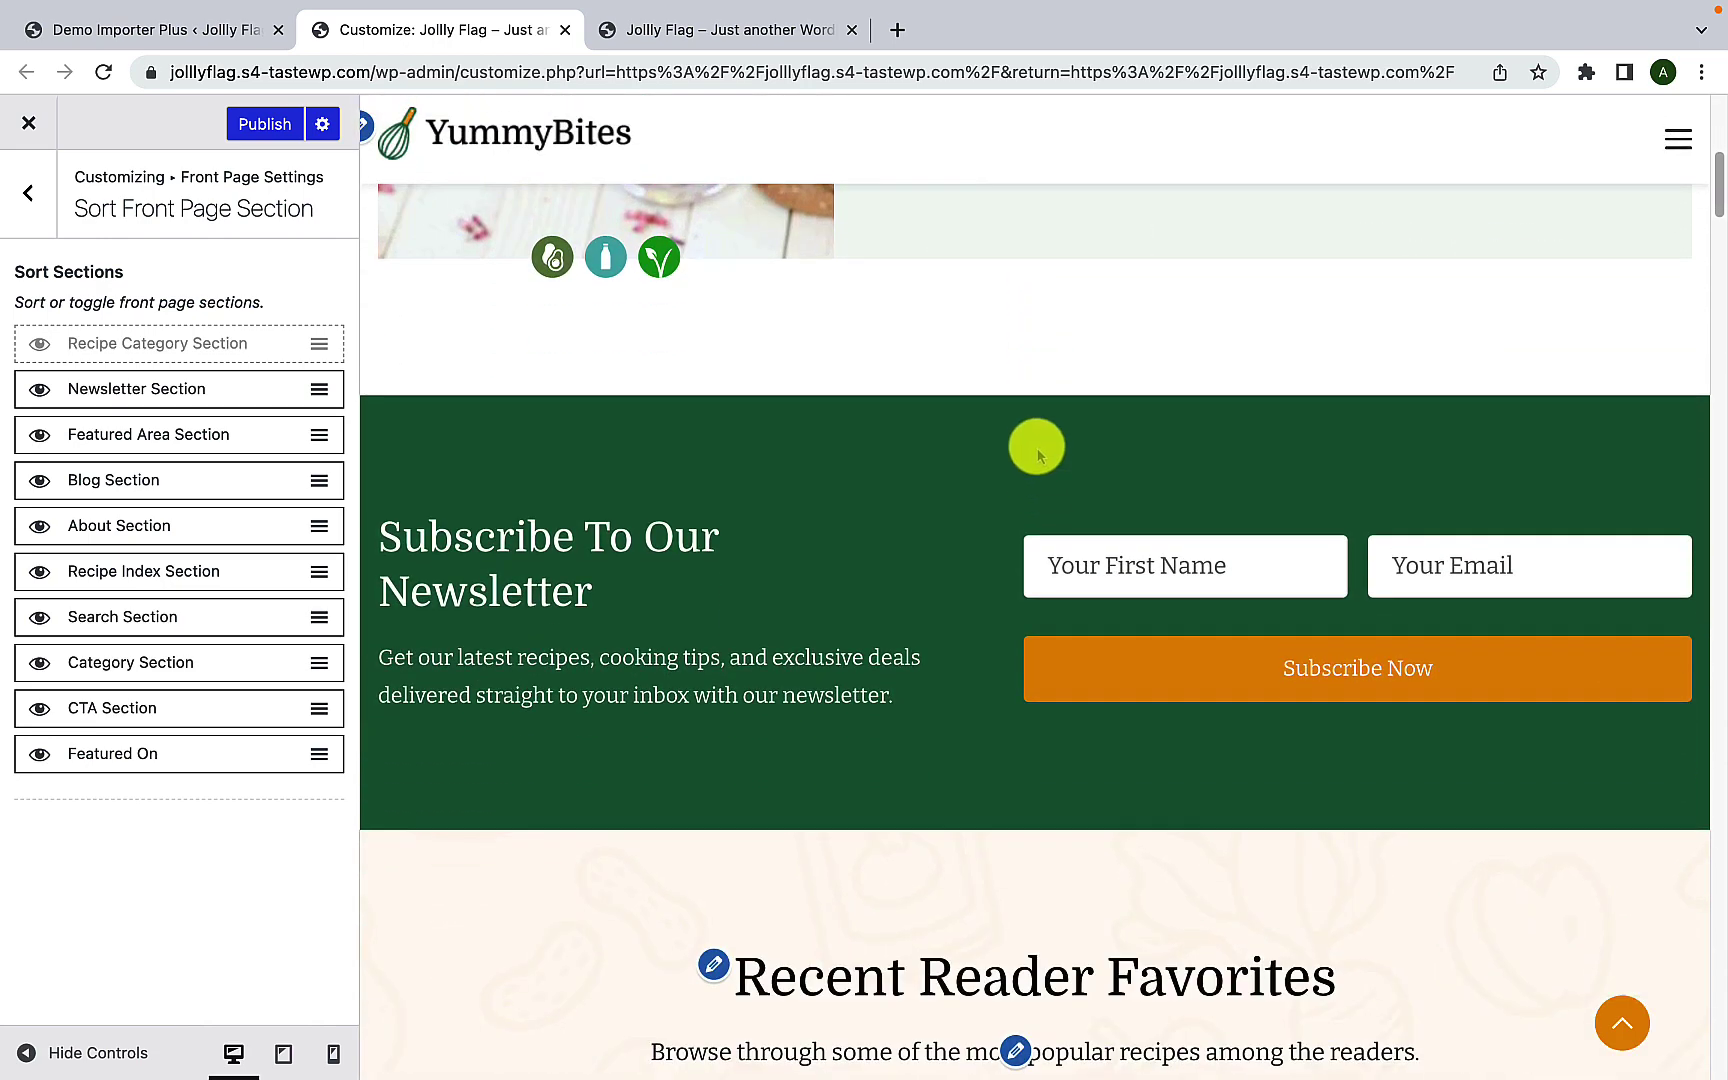
scroll(1037, 455, down, 2)
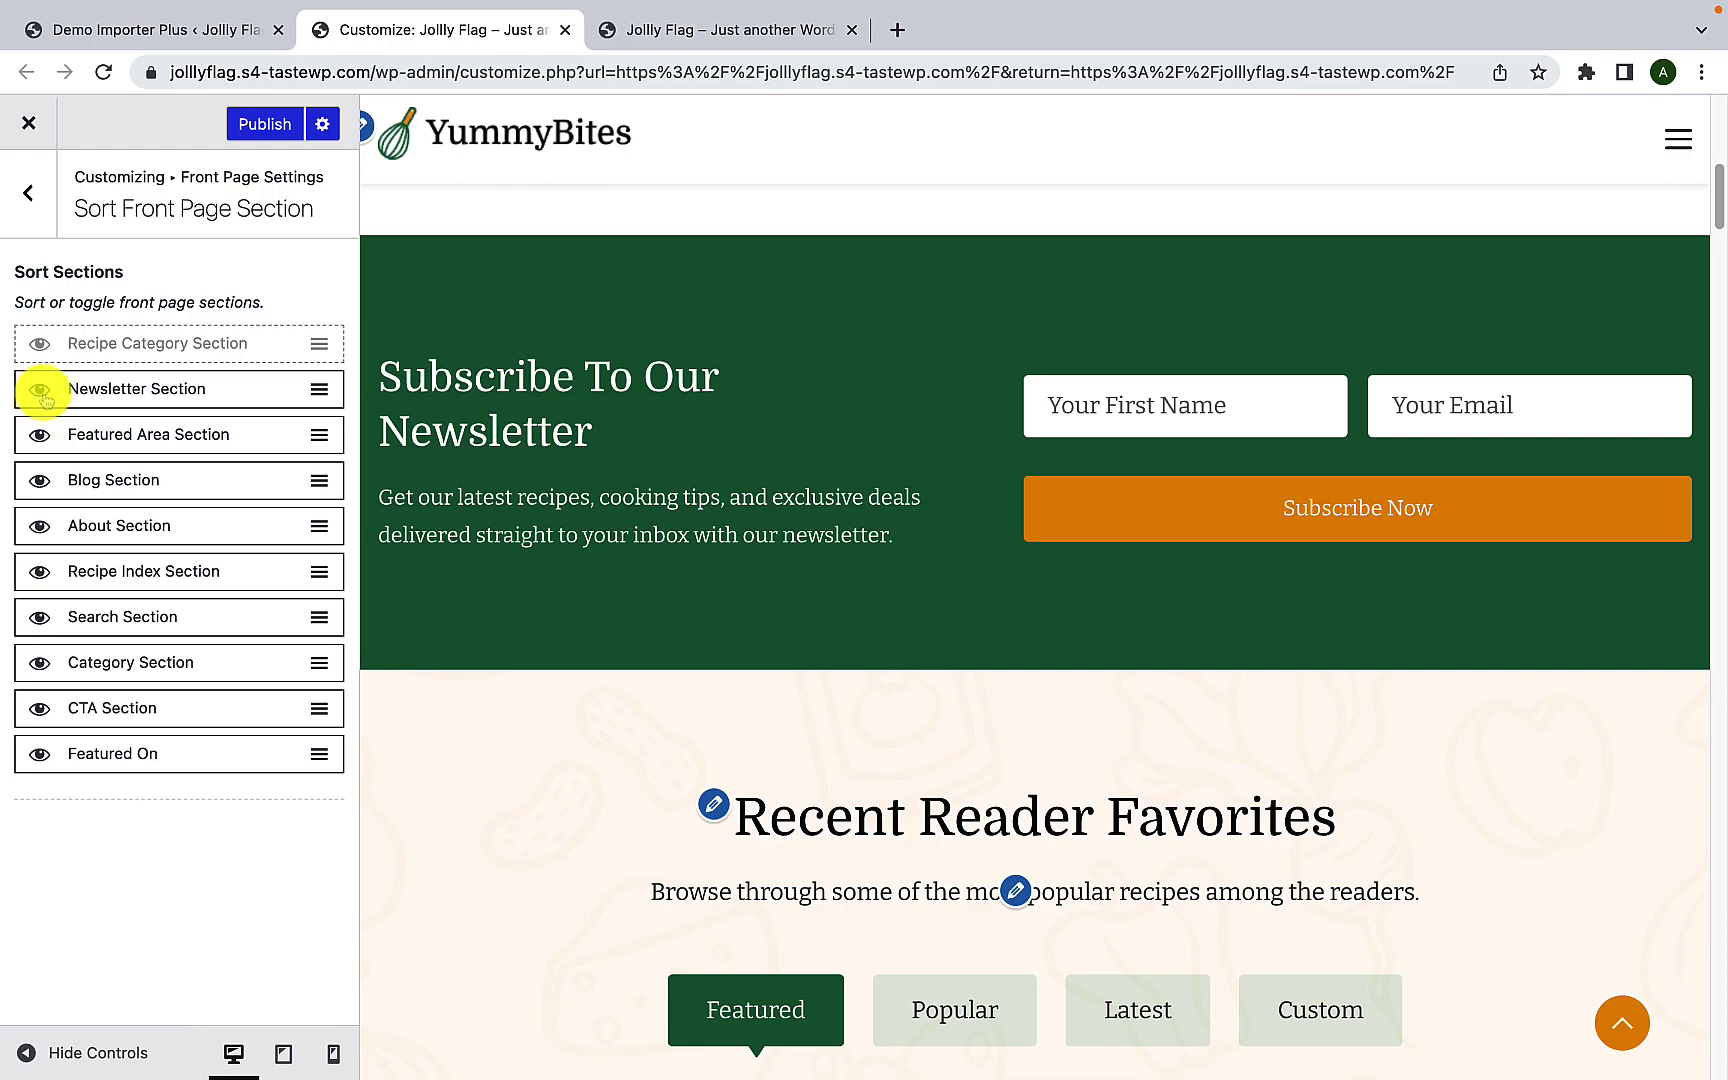
Step: Hide the Recipe Index Section from the front page and check the area between the about and search sections in the preview
scroll(663, 694, down, 10)
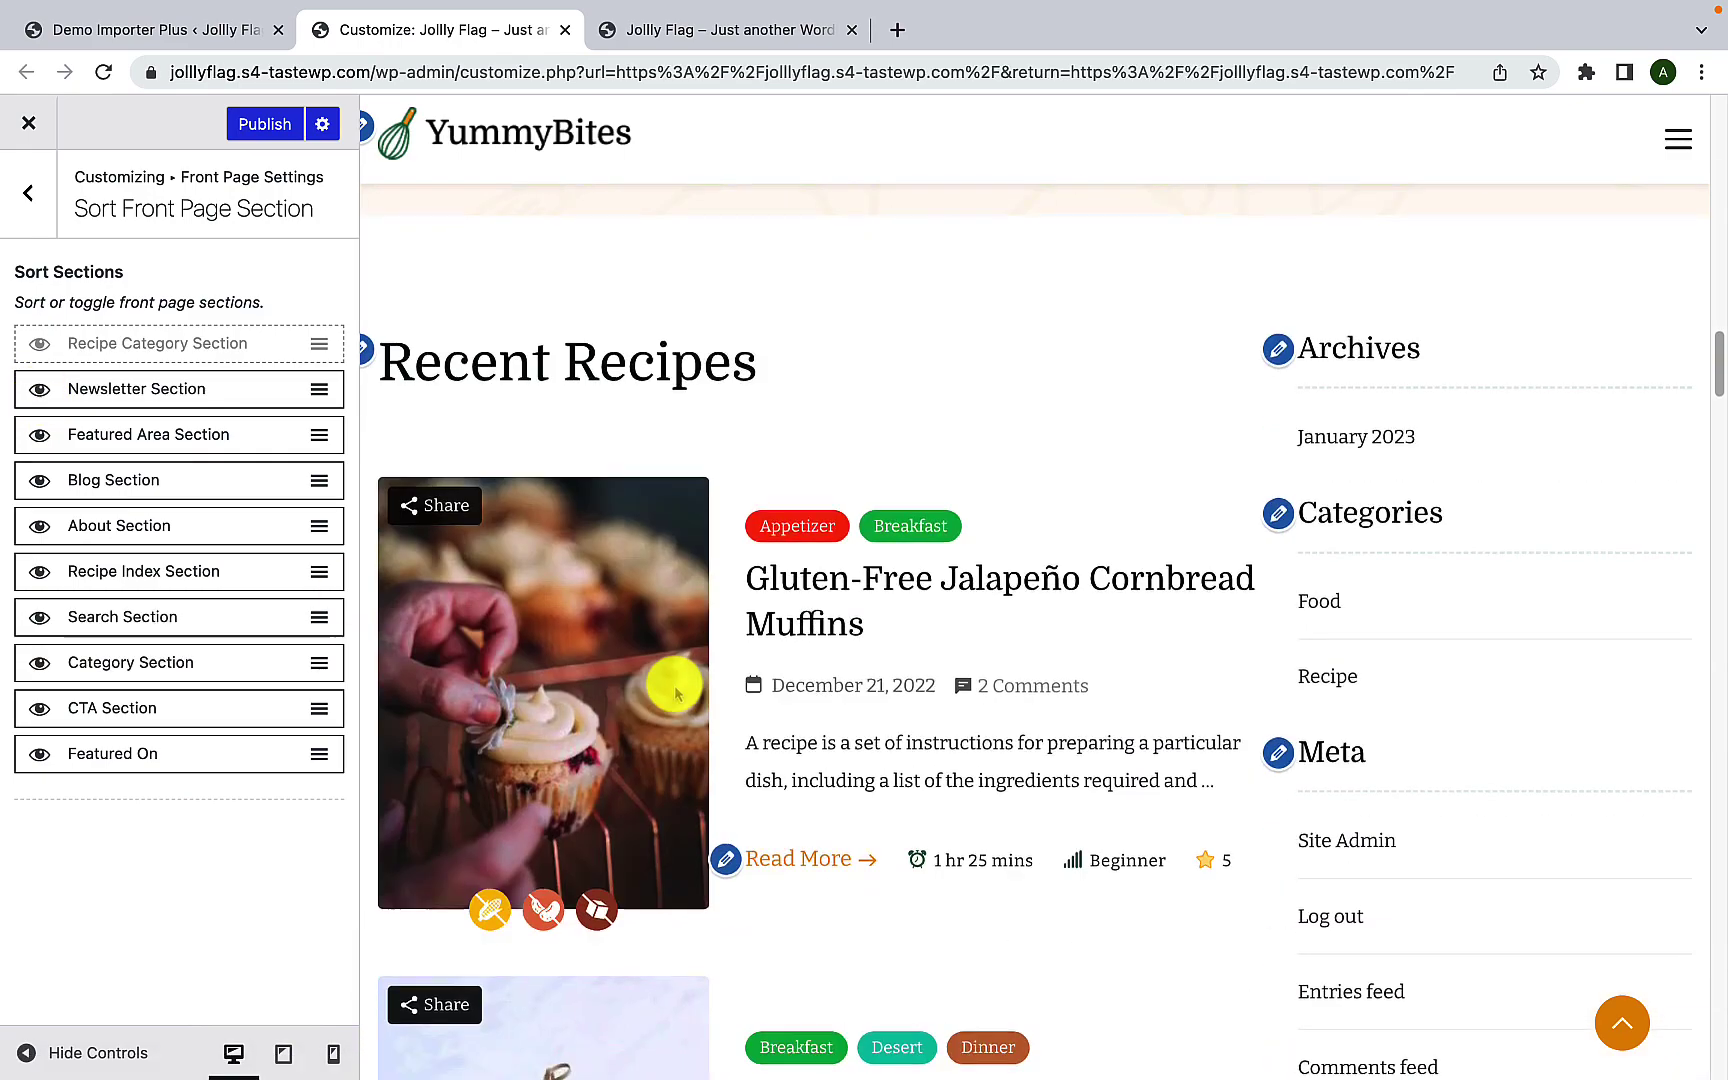
scroll(675, 692, down, 15)
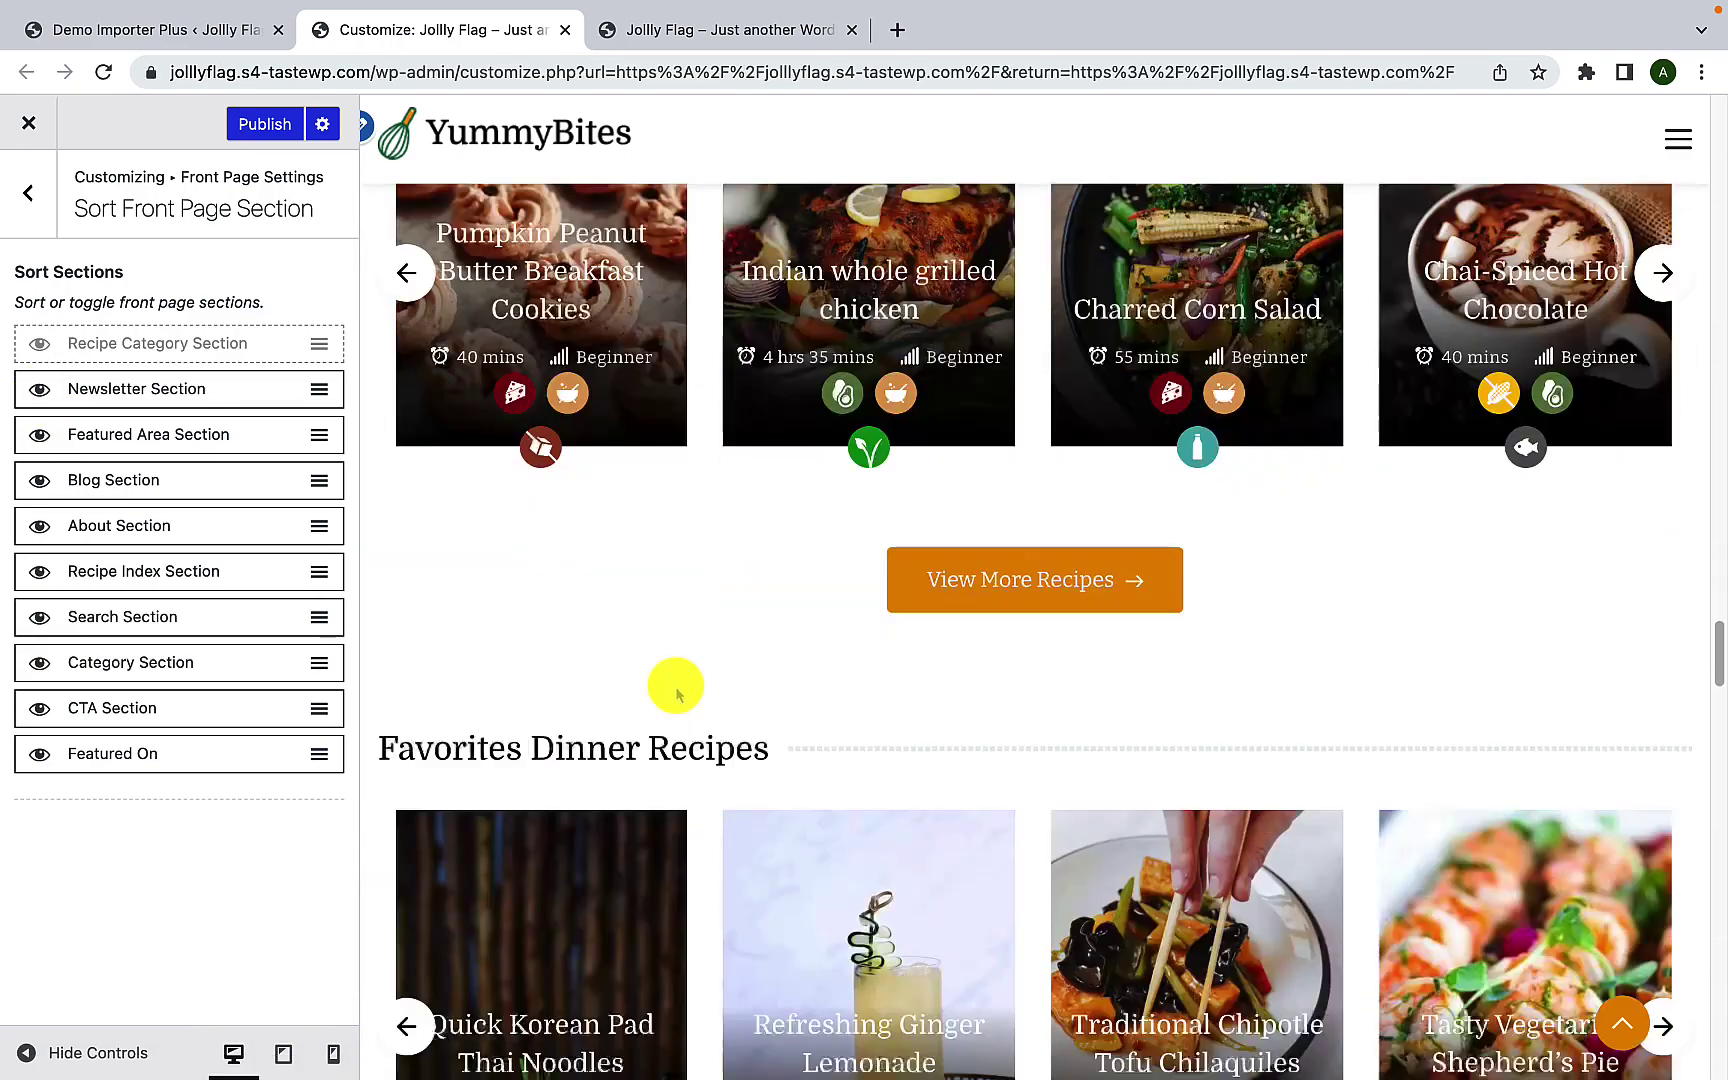
scroll(640, 620, up, 5)
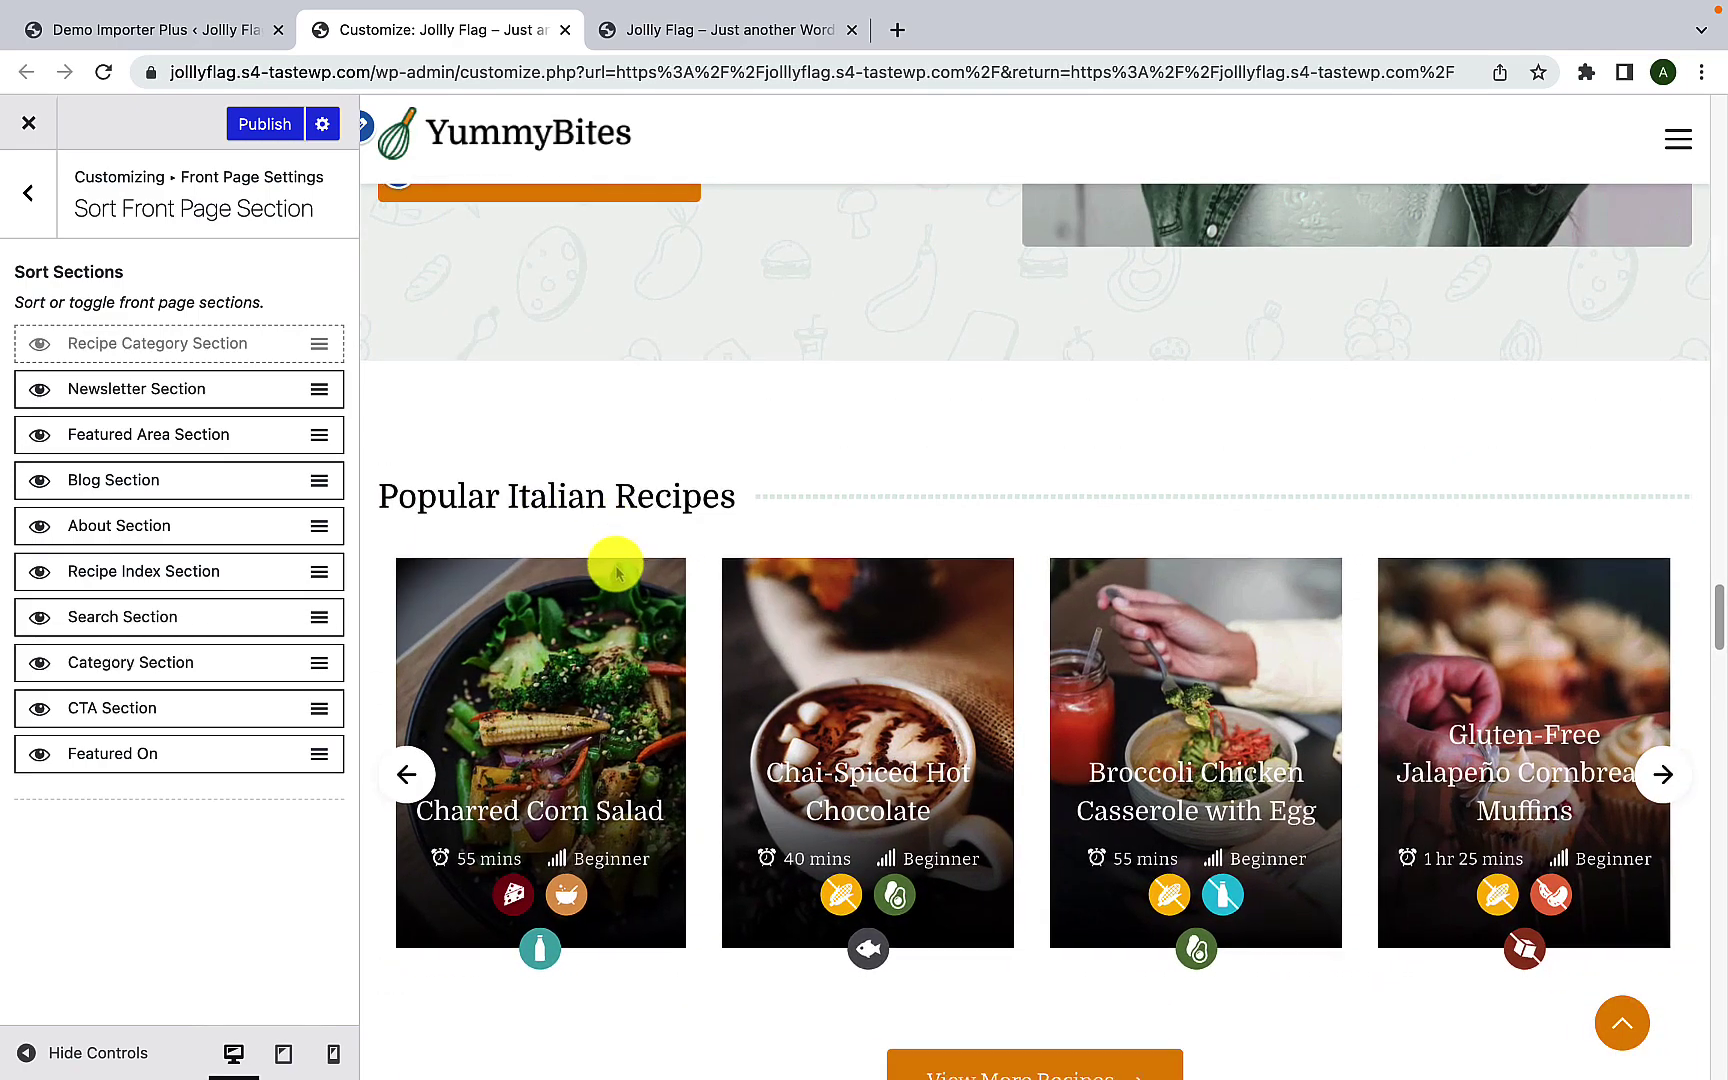
scroll(620, 570, down, 9)
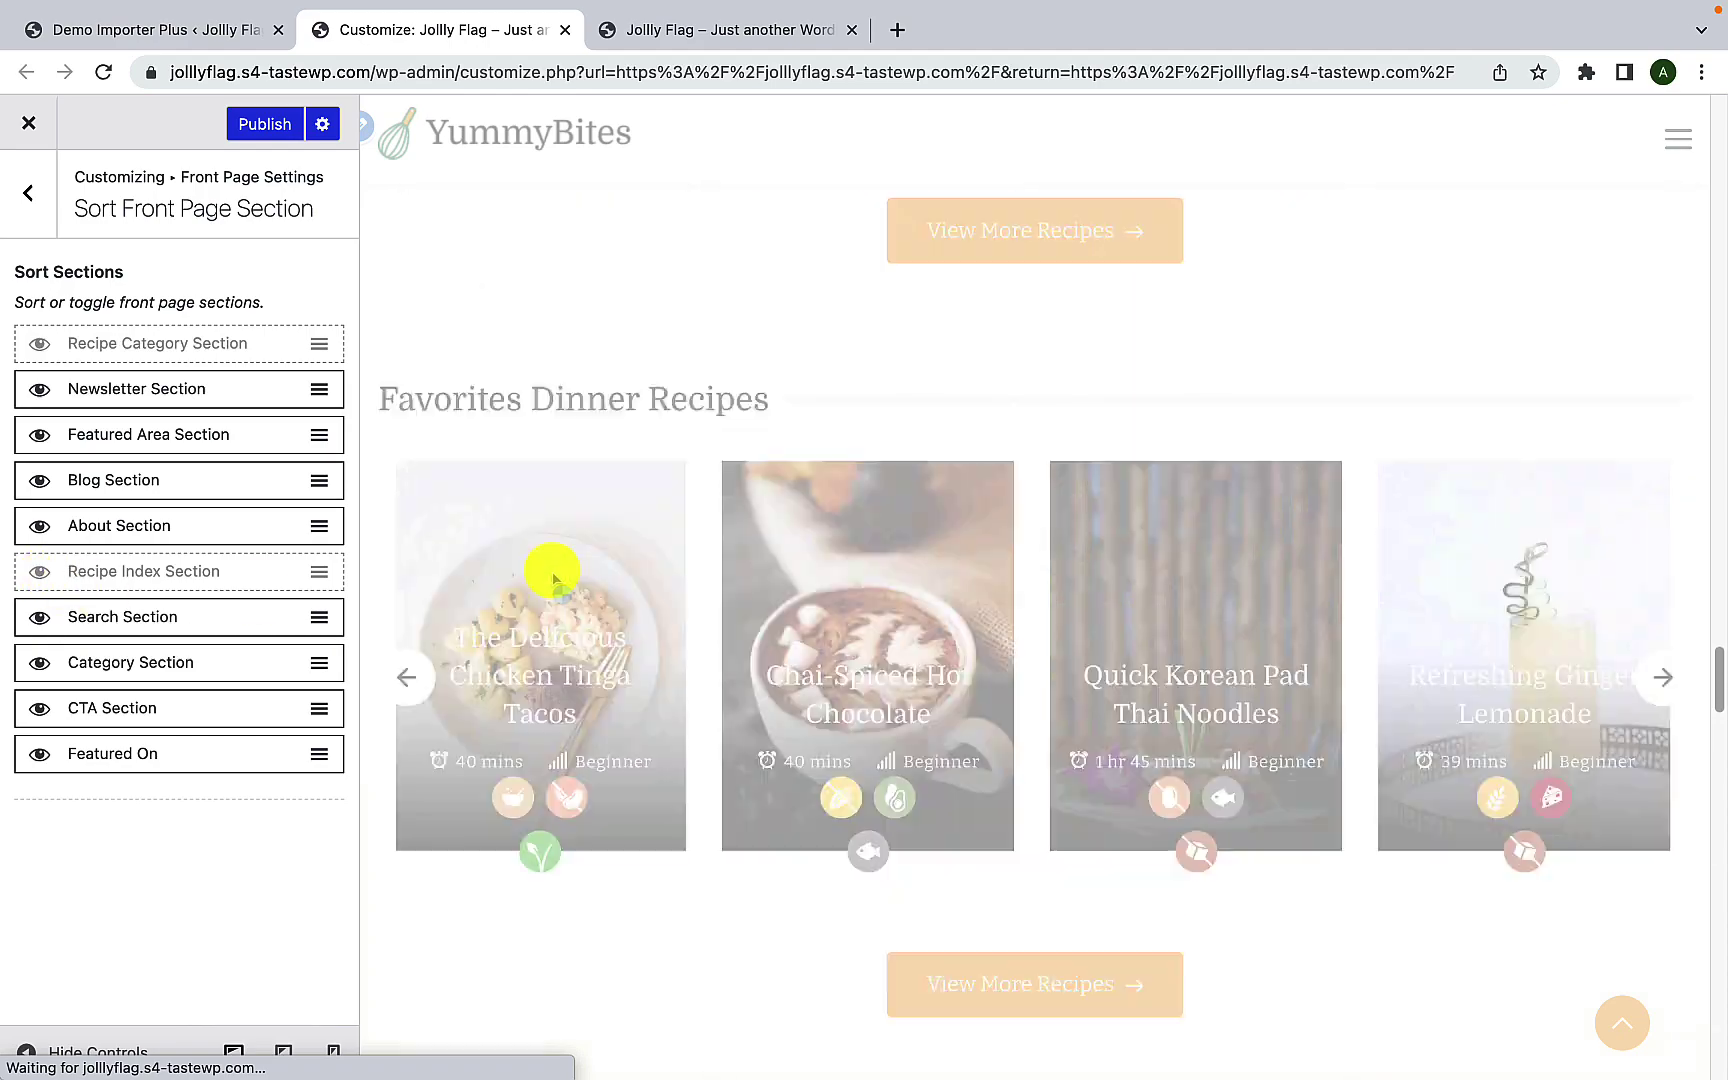
scroll(553, 578, up, 3)
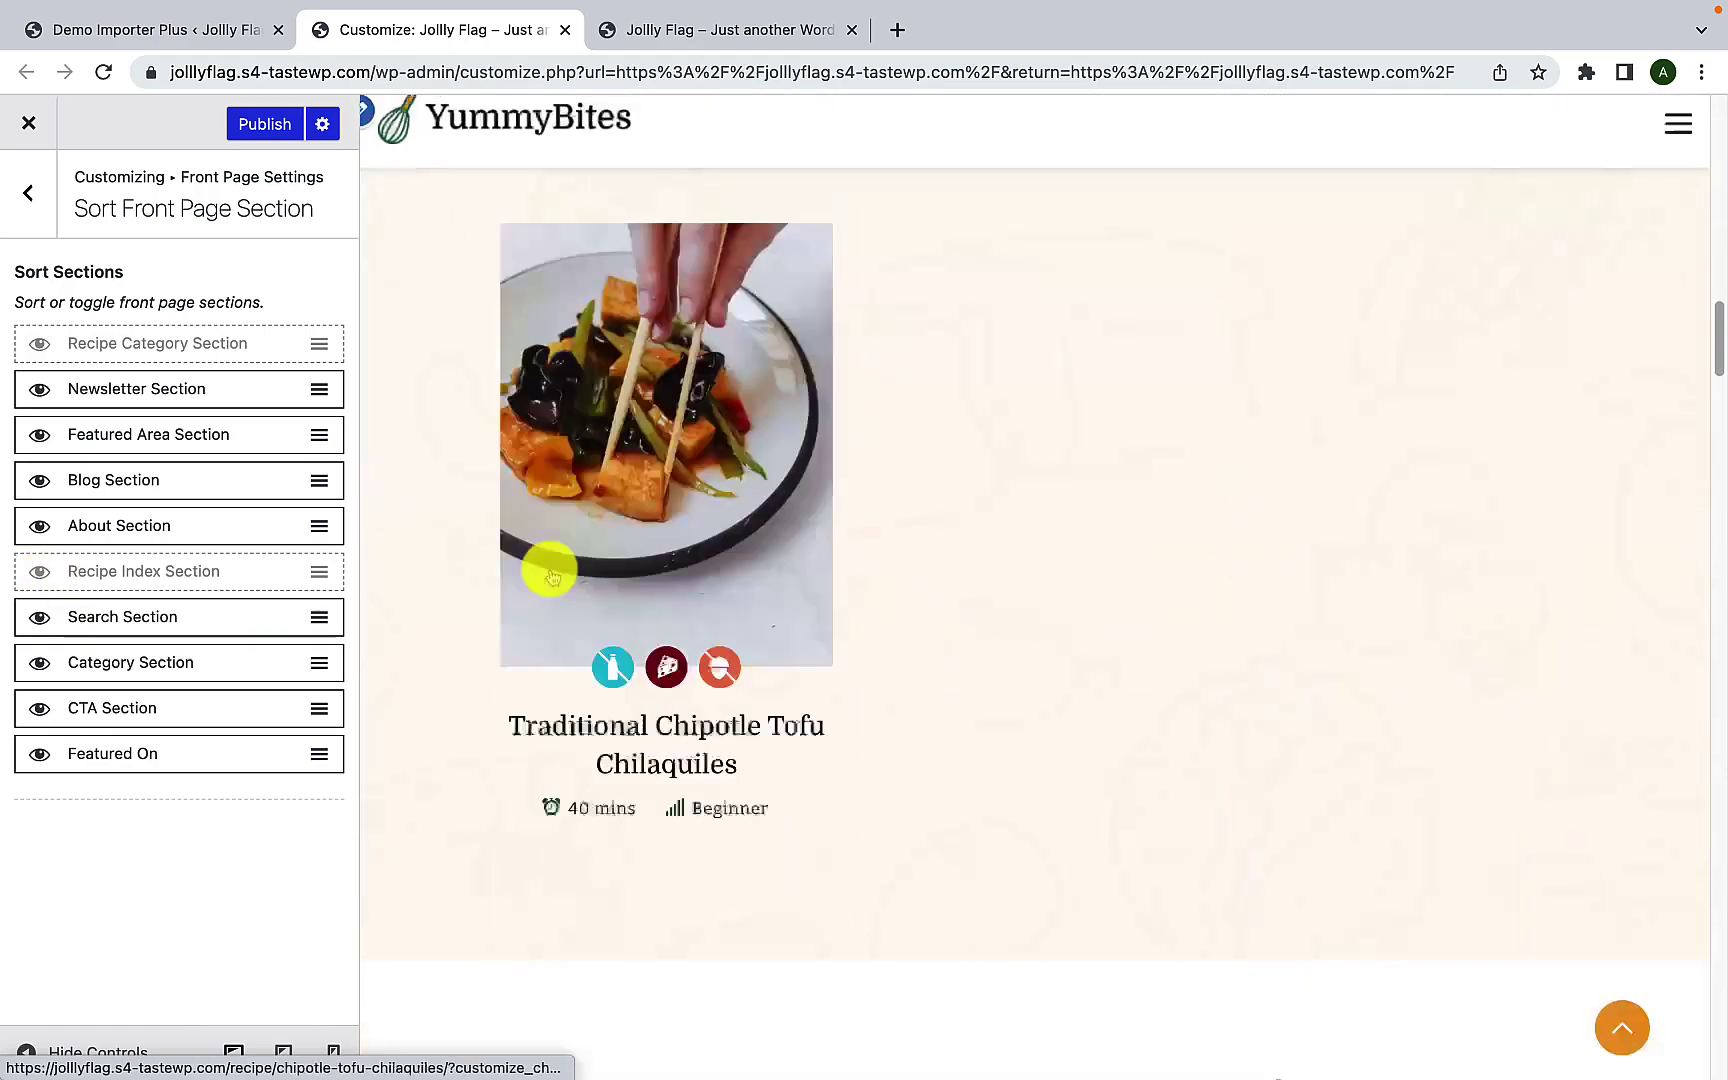
scroll(553, 578, up, 5)
scroll(548, 572, up, 6)
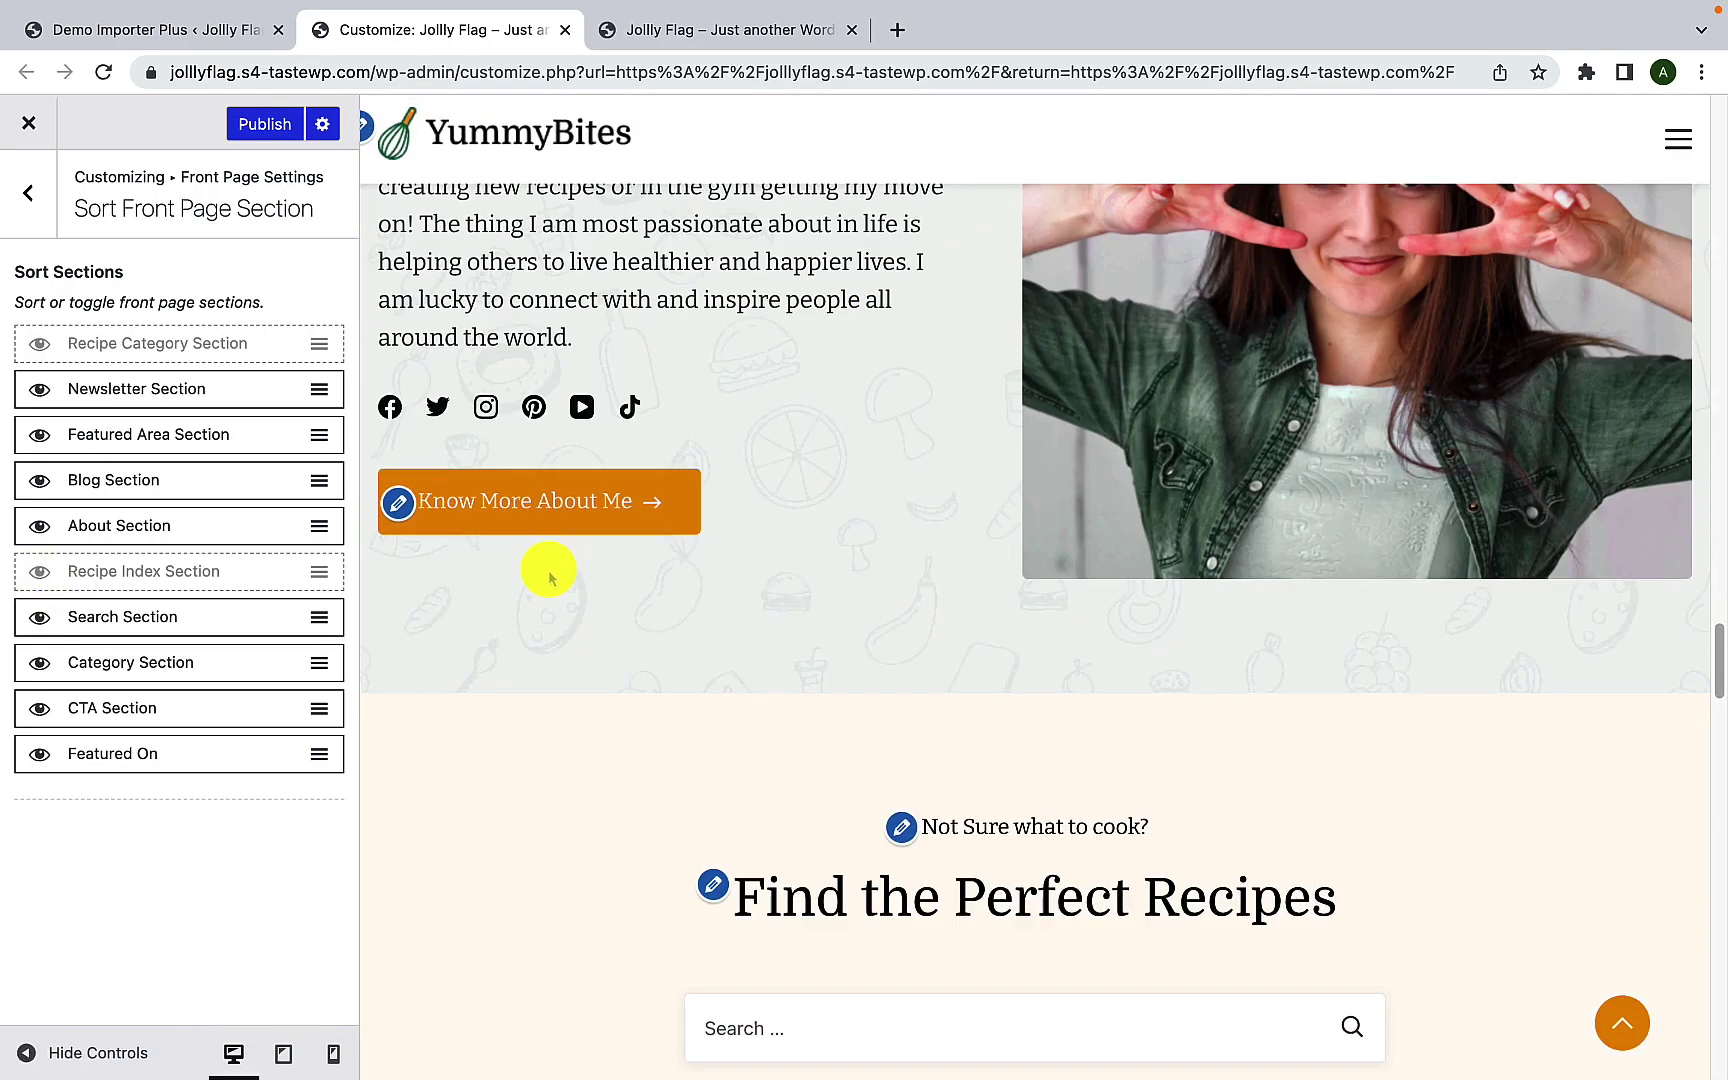
Step: Show the Recipe Index Section and the Recipe Category Section on the front page again and check both in the preview
scroll(548, 572, down, 5)
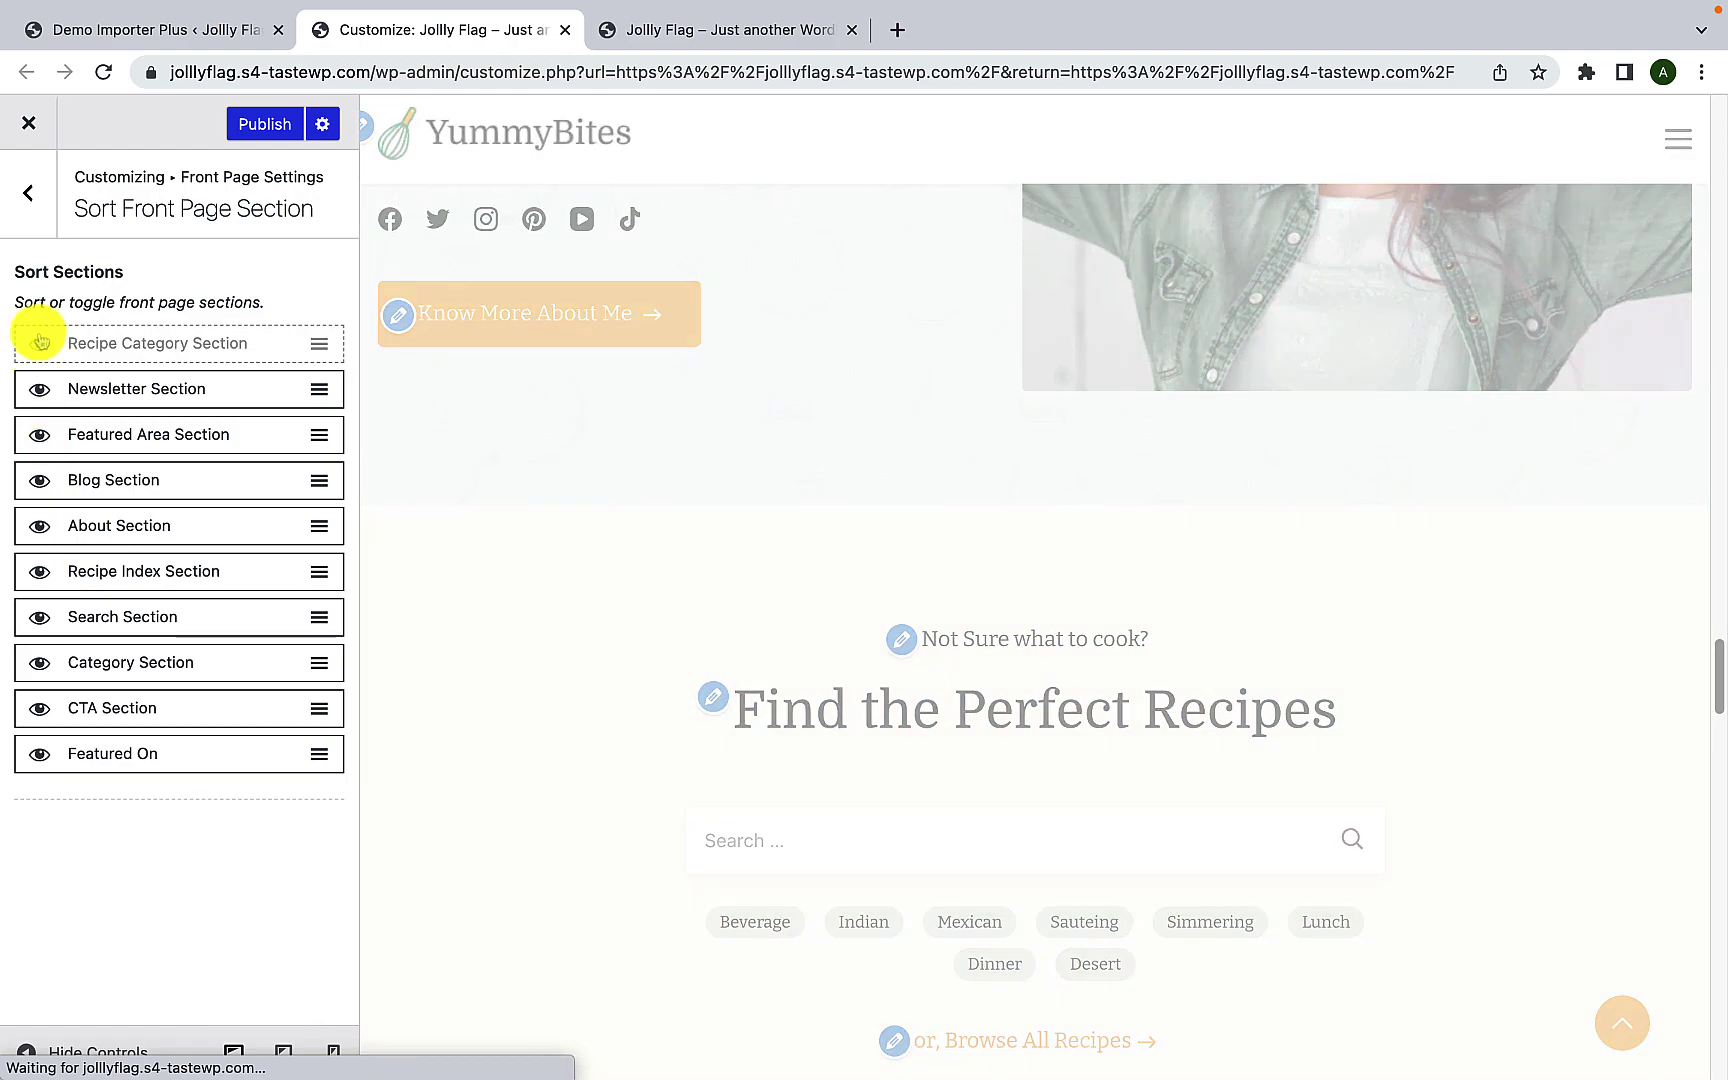
scroll(617, 656, down, 15)
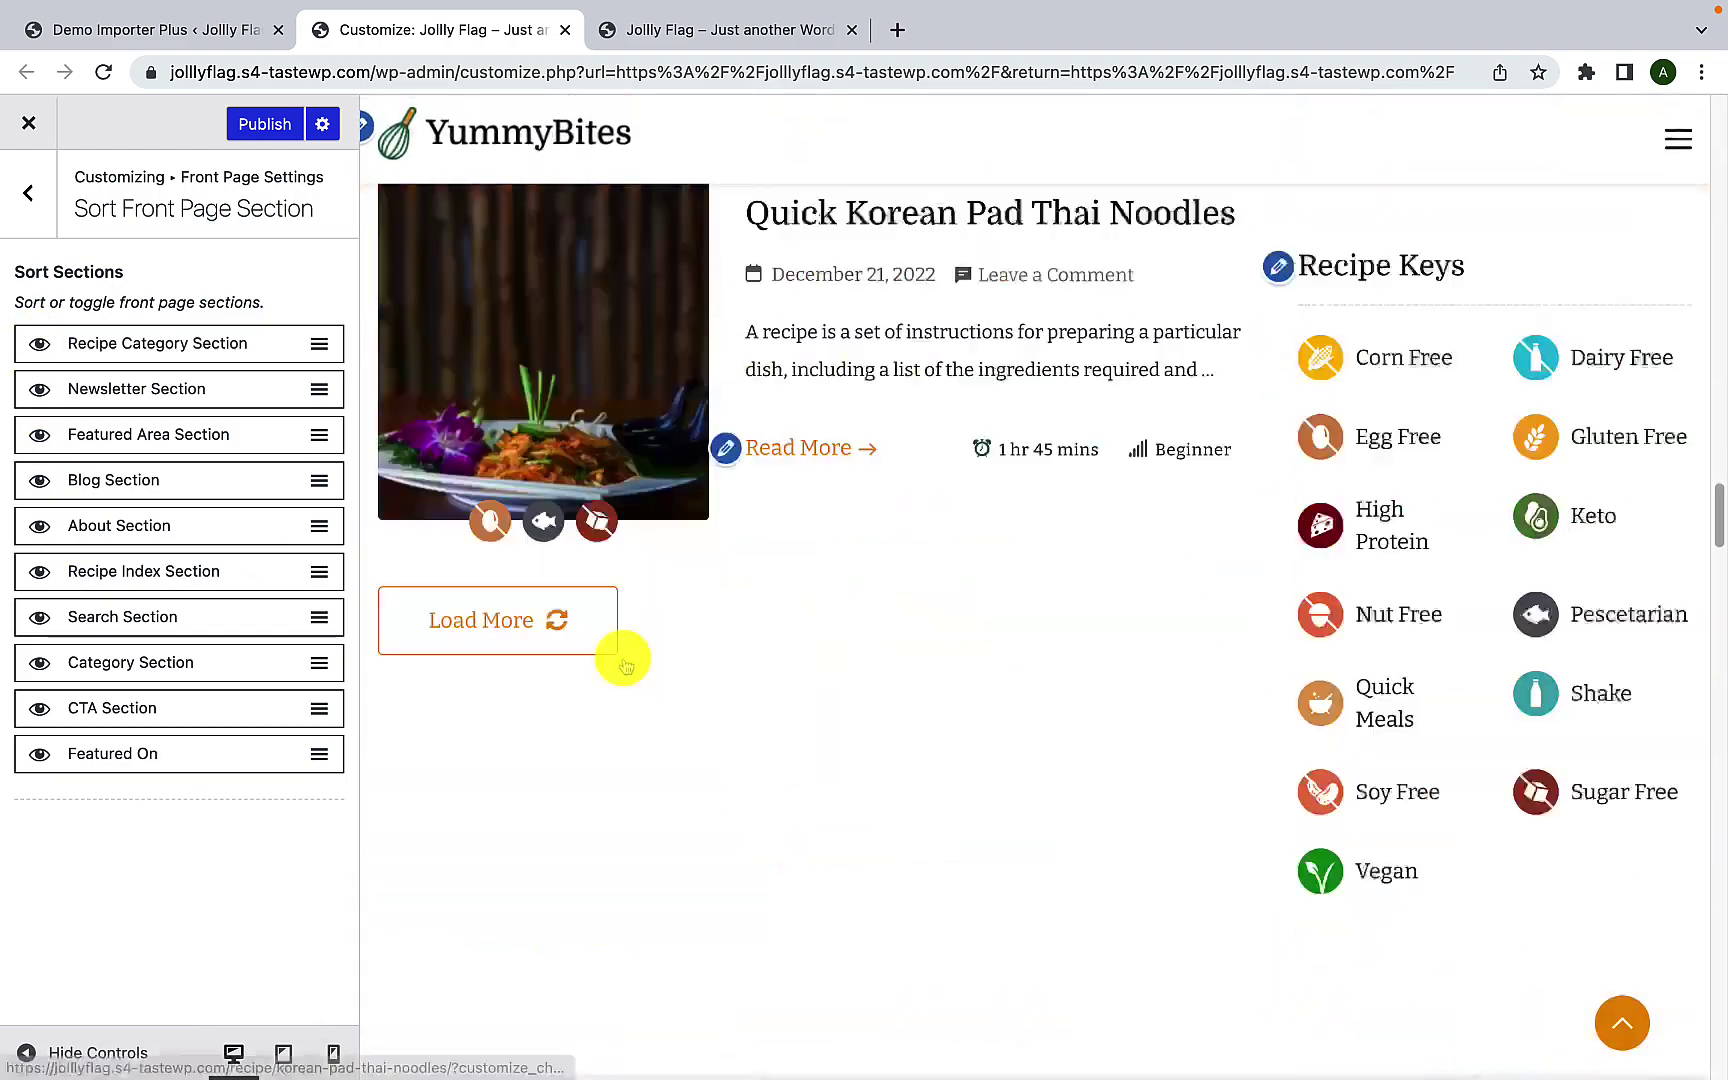
scroll(648, 755, down, 15)
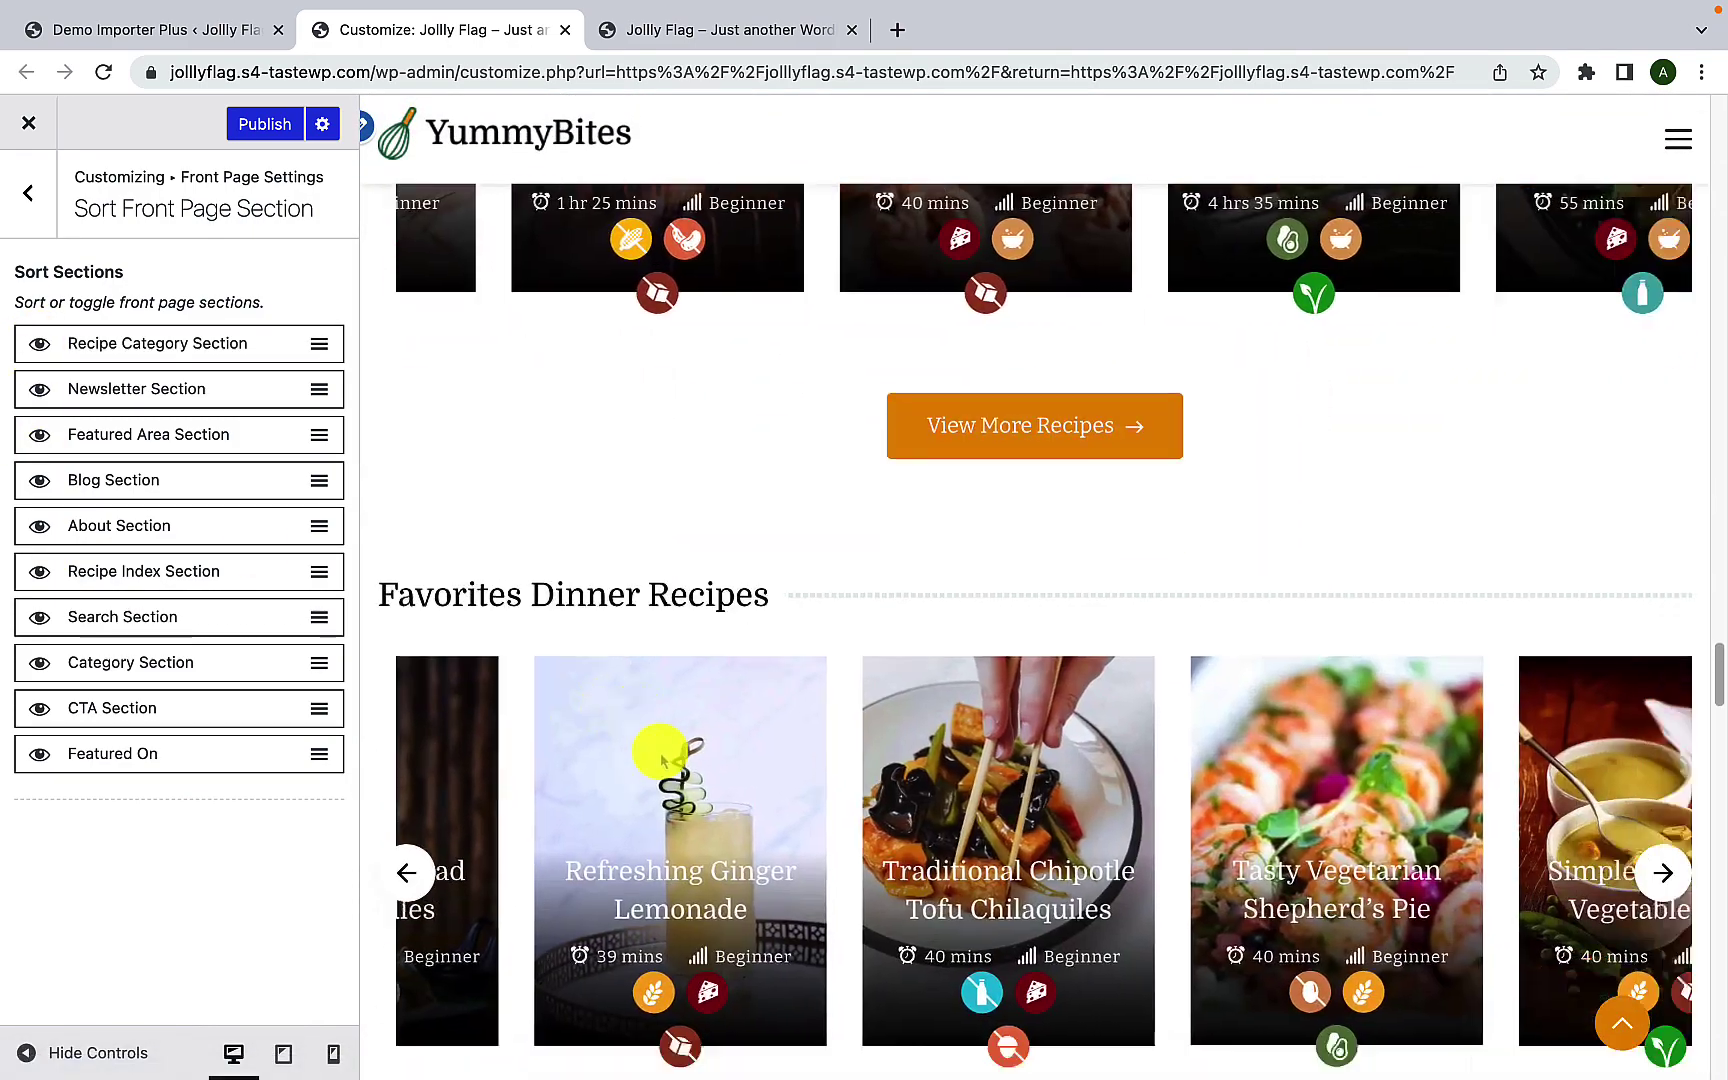
scroll(660, 758, up, 5)
scroll(660, 758, up, 15)
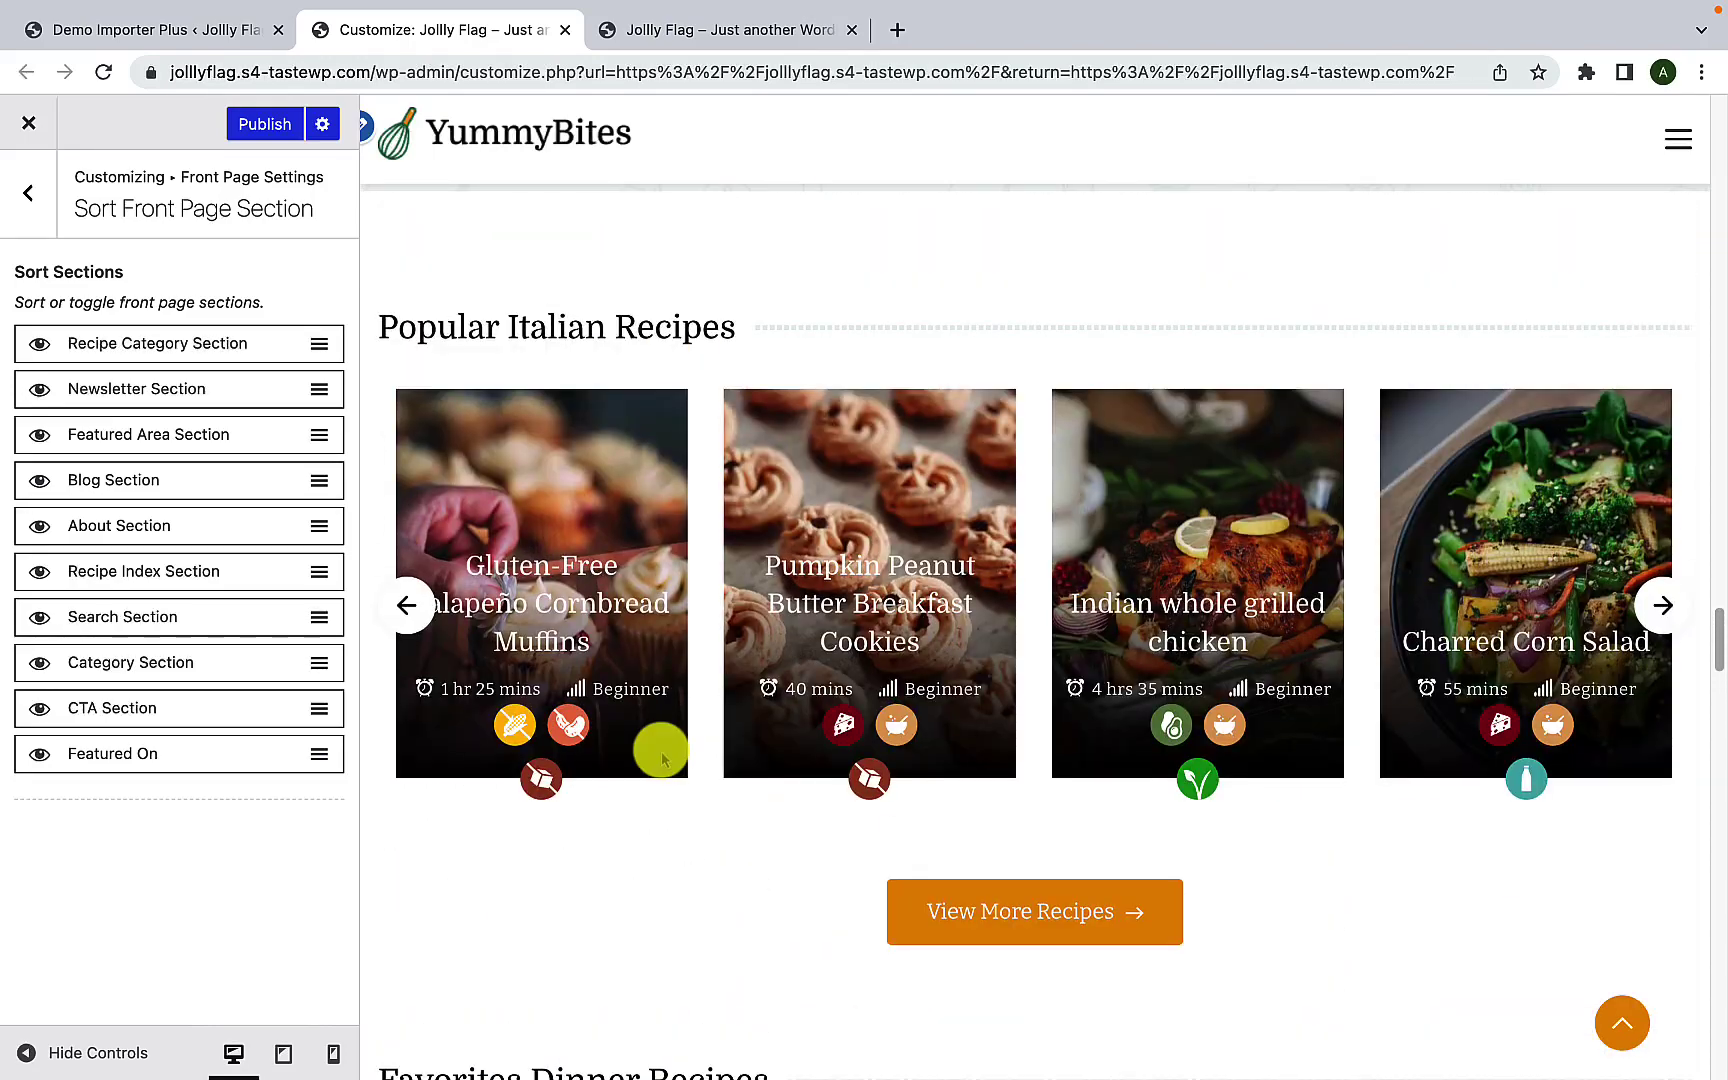
scroll(661, 757, up, 15)
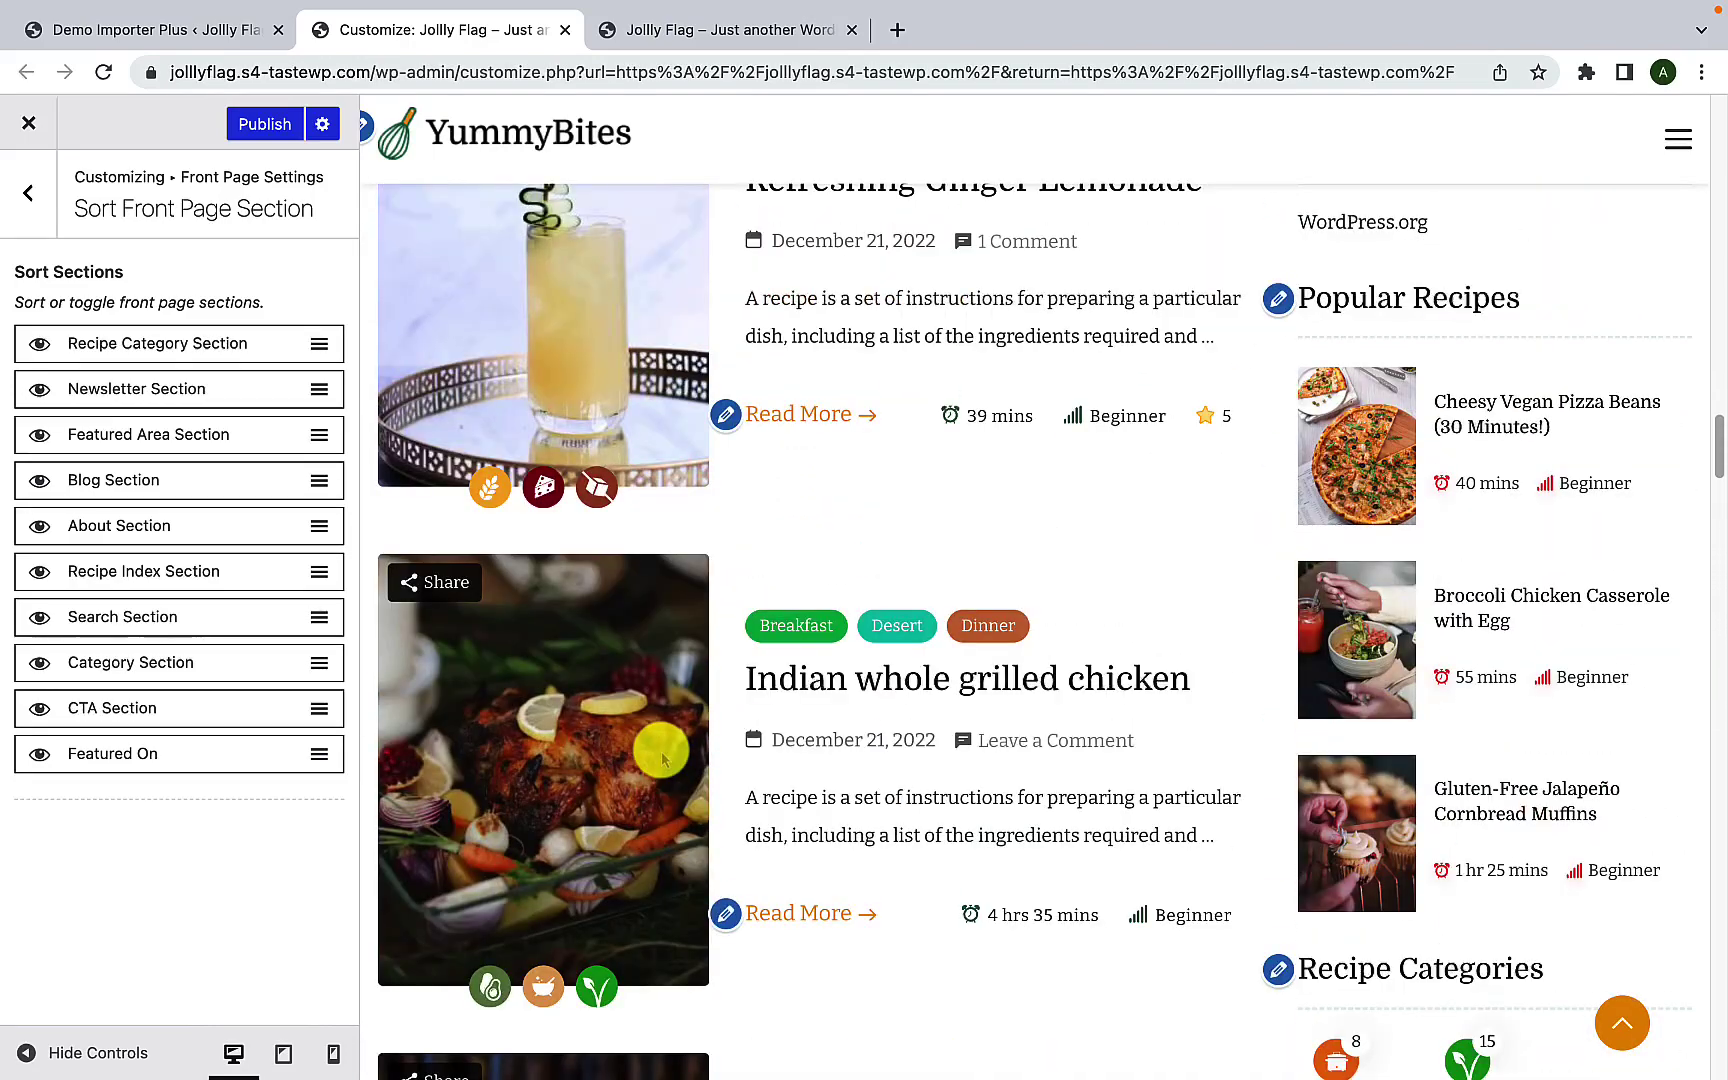
scroll(661, 757, up, 15)
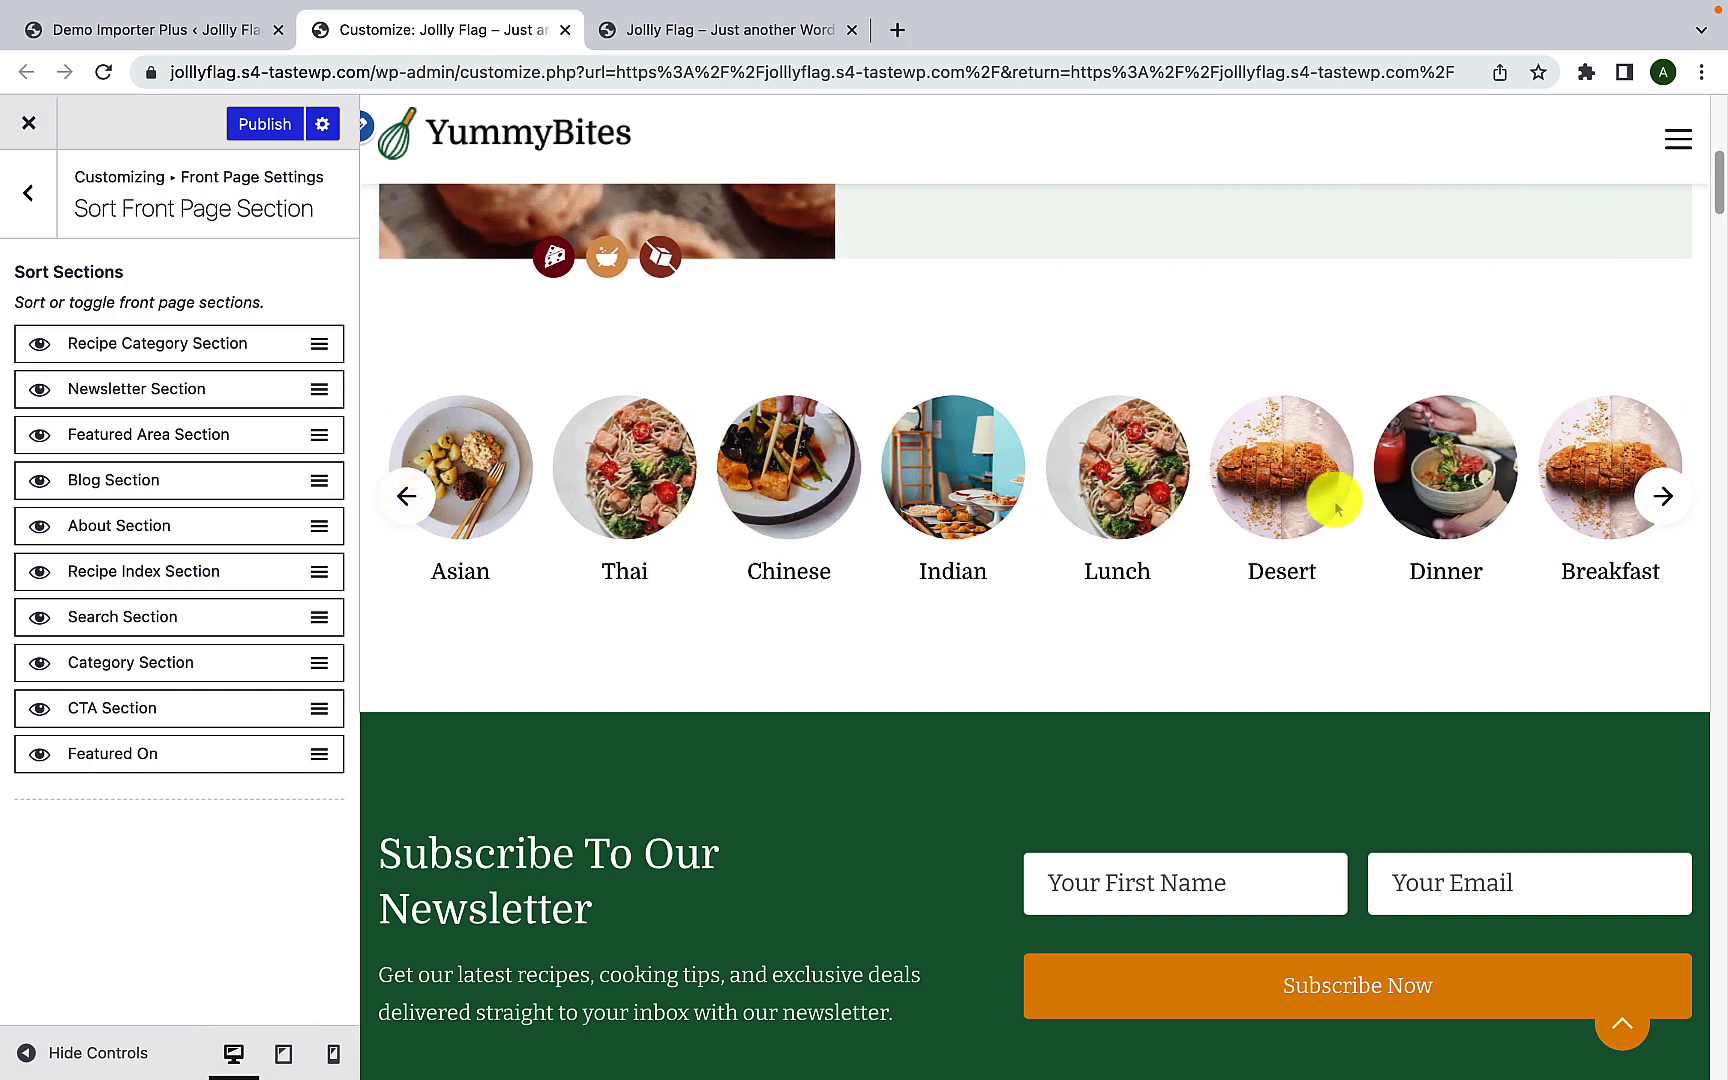
scroll(779, 714, down, 4)
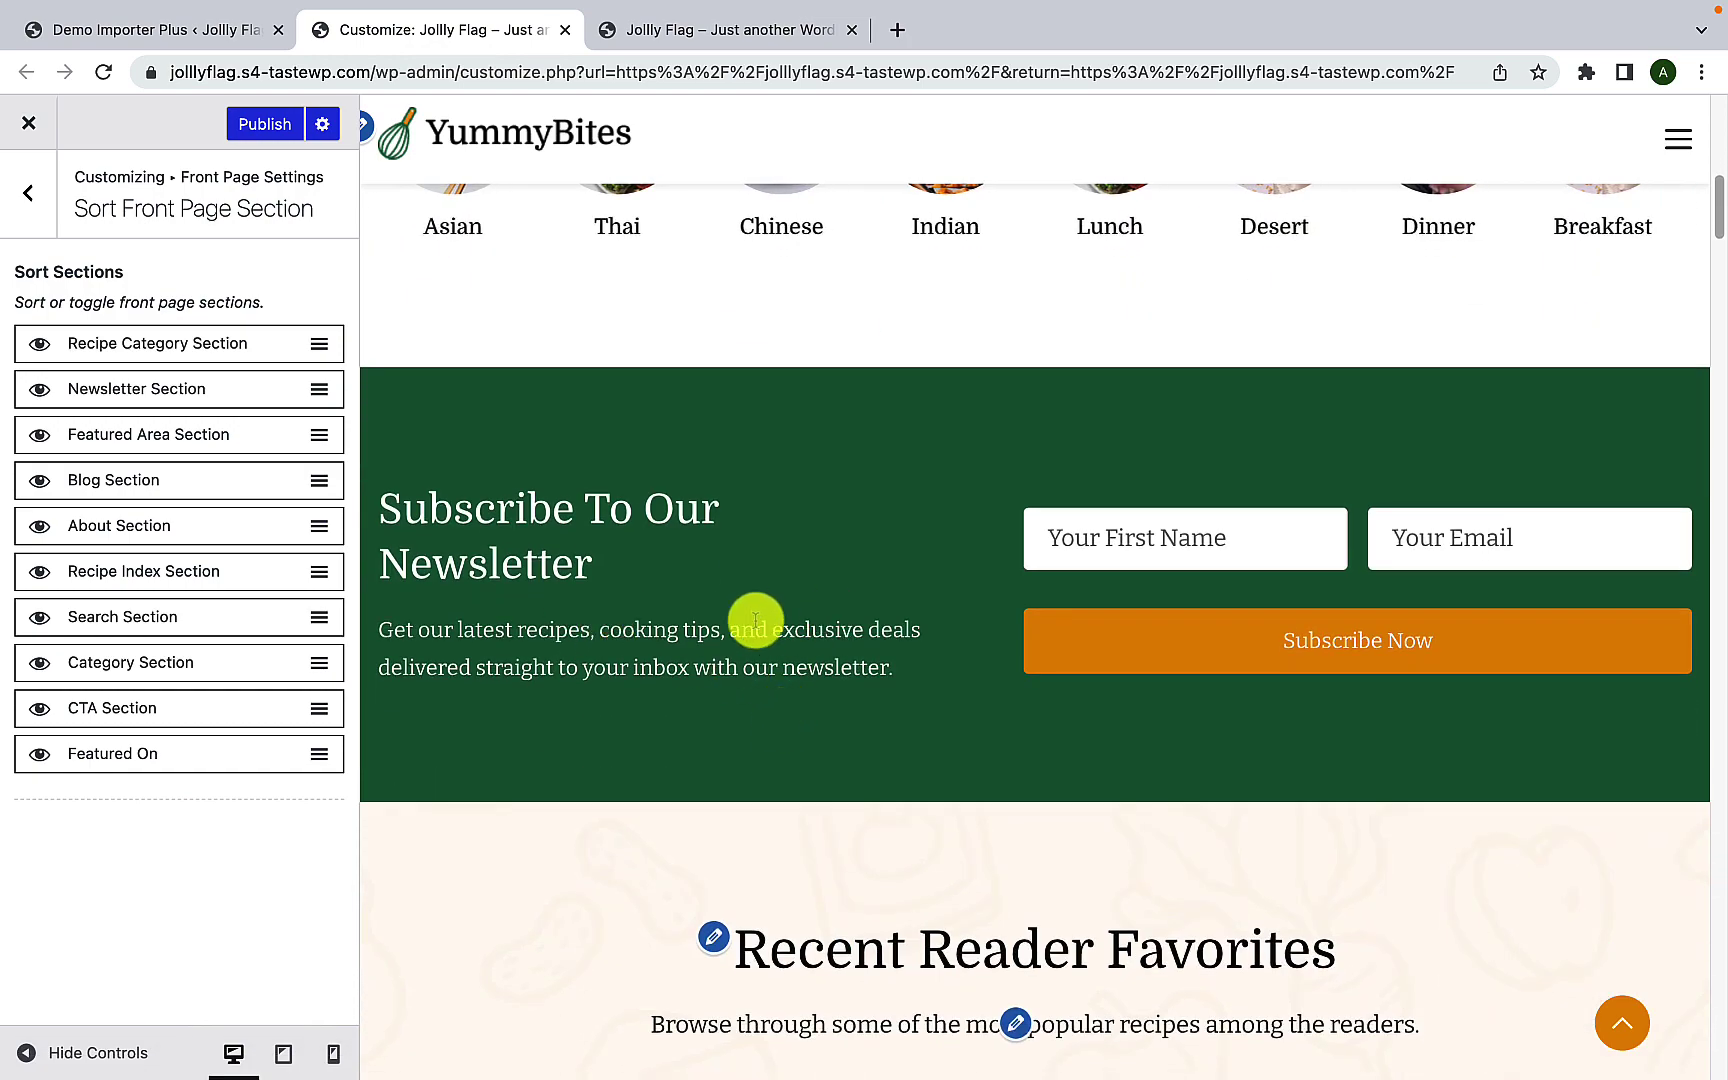
Step: Move the Recipe Category Section below the Newsletter Section and check the new order in the homepage preview
scroll(745, 620, up, 3)
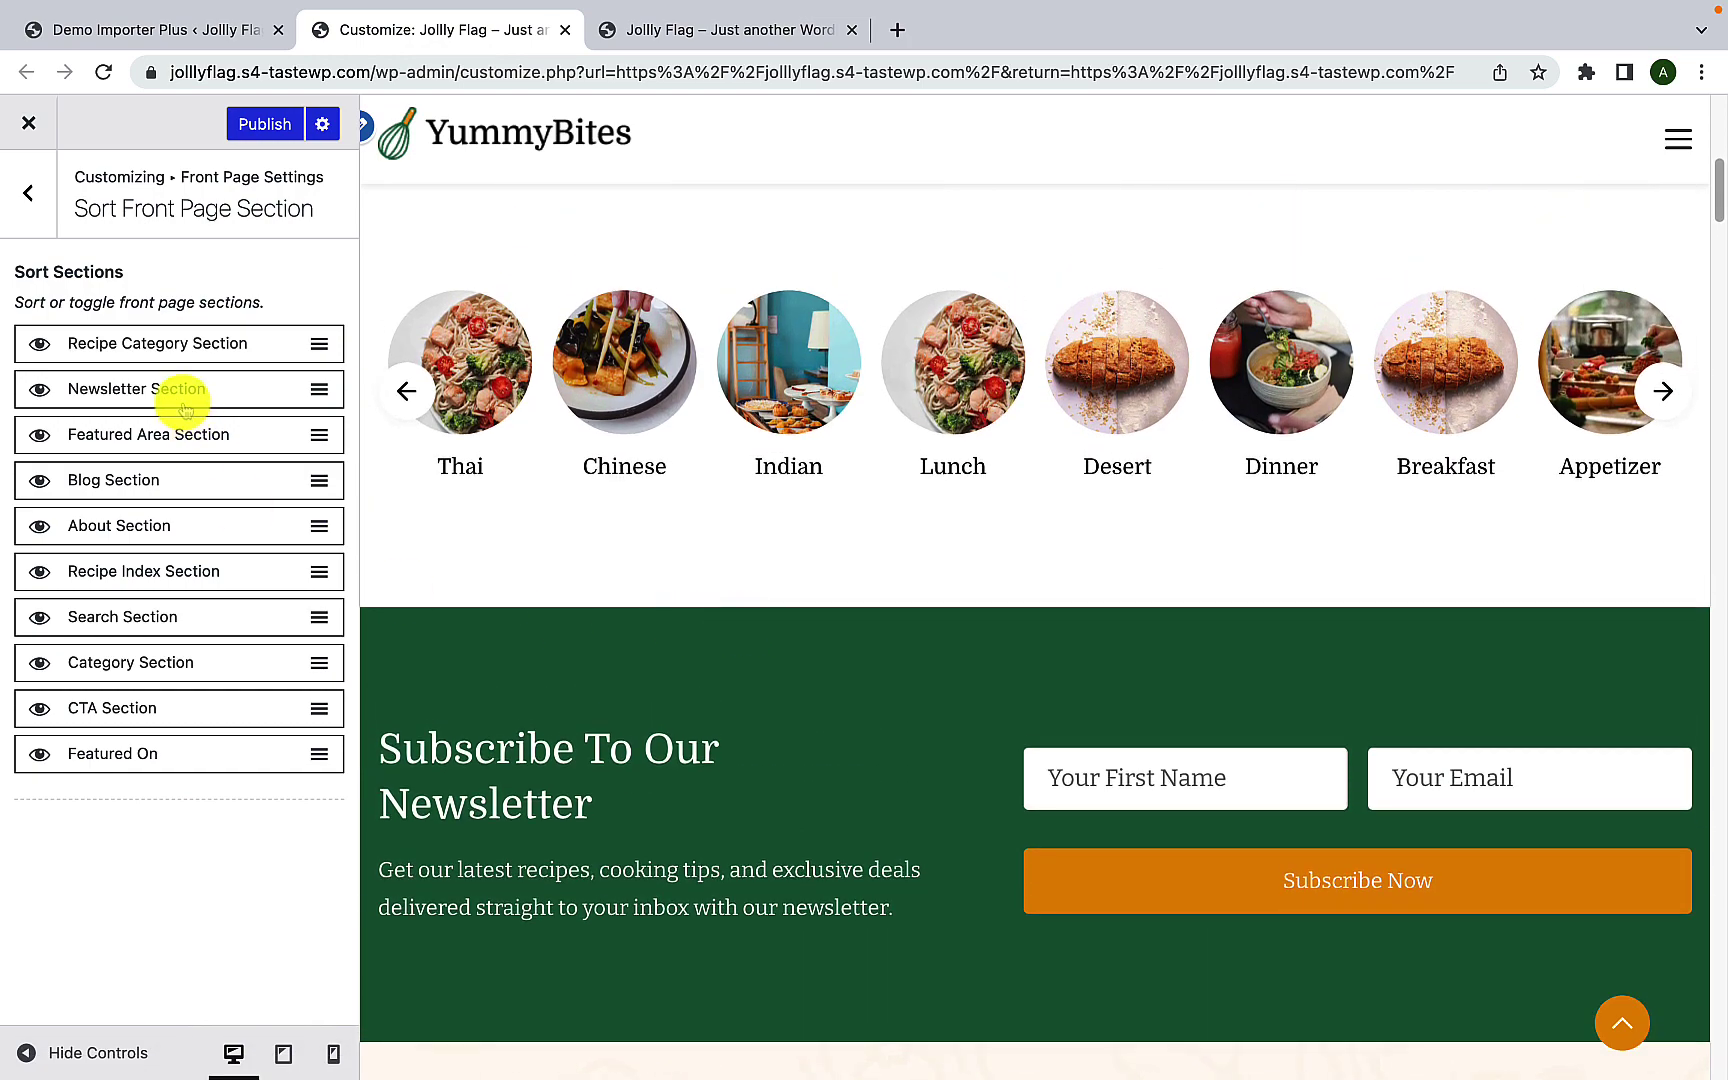
drag(165, 344, 164, 386)
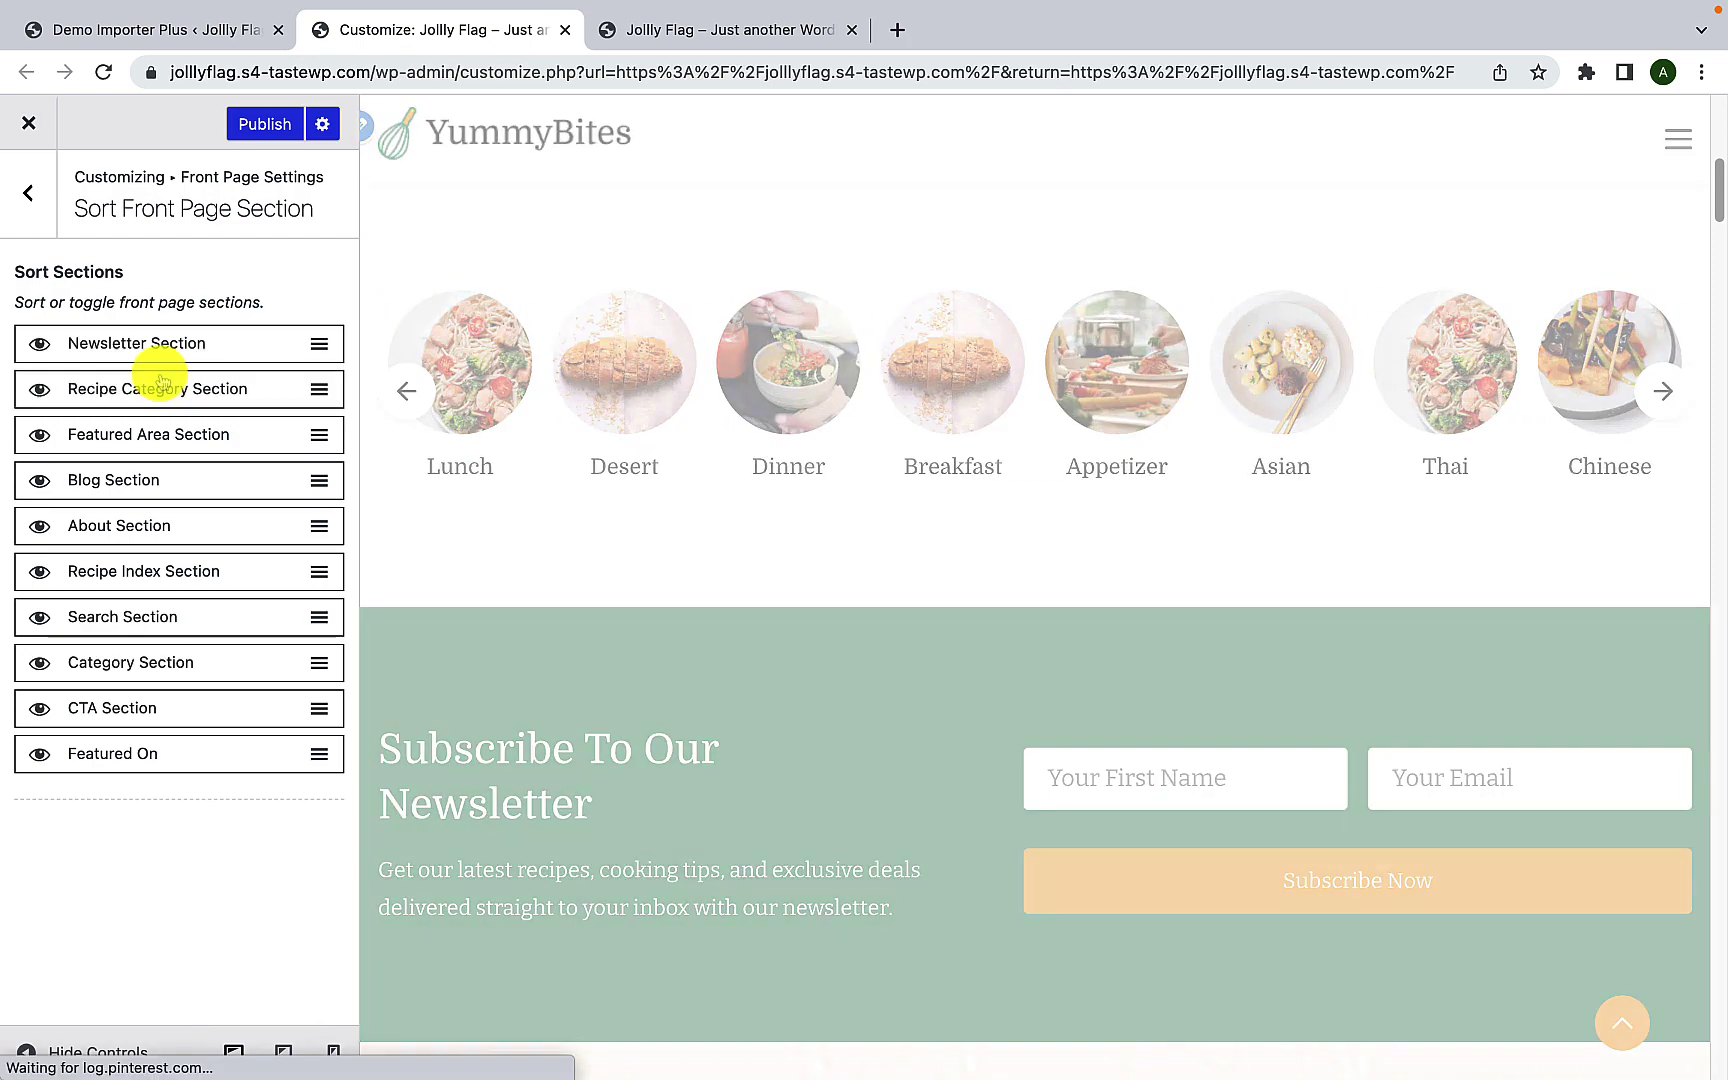
scroll(617, 610, down, 3)
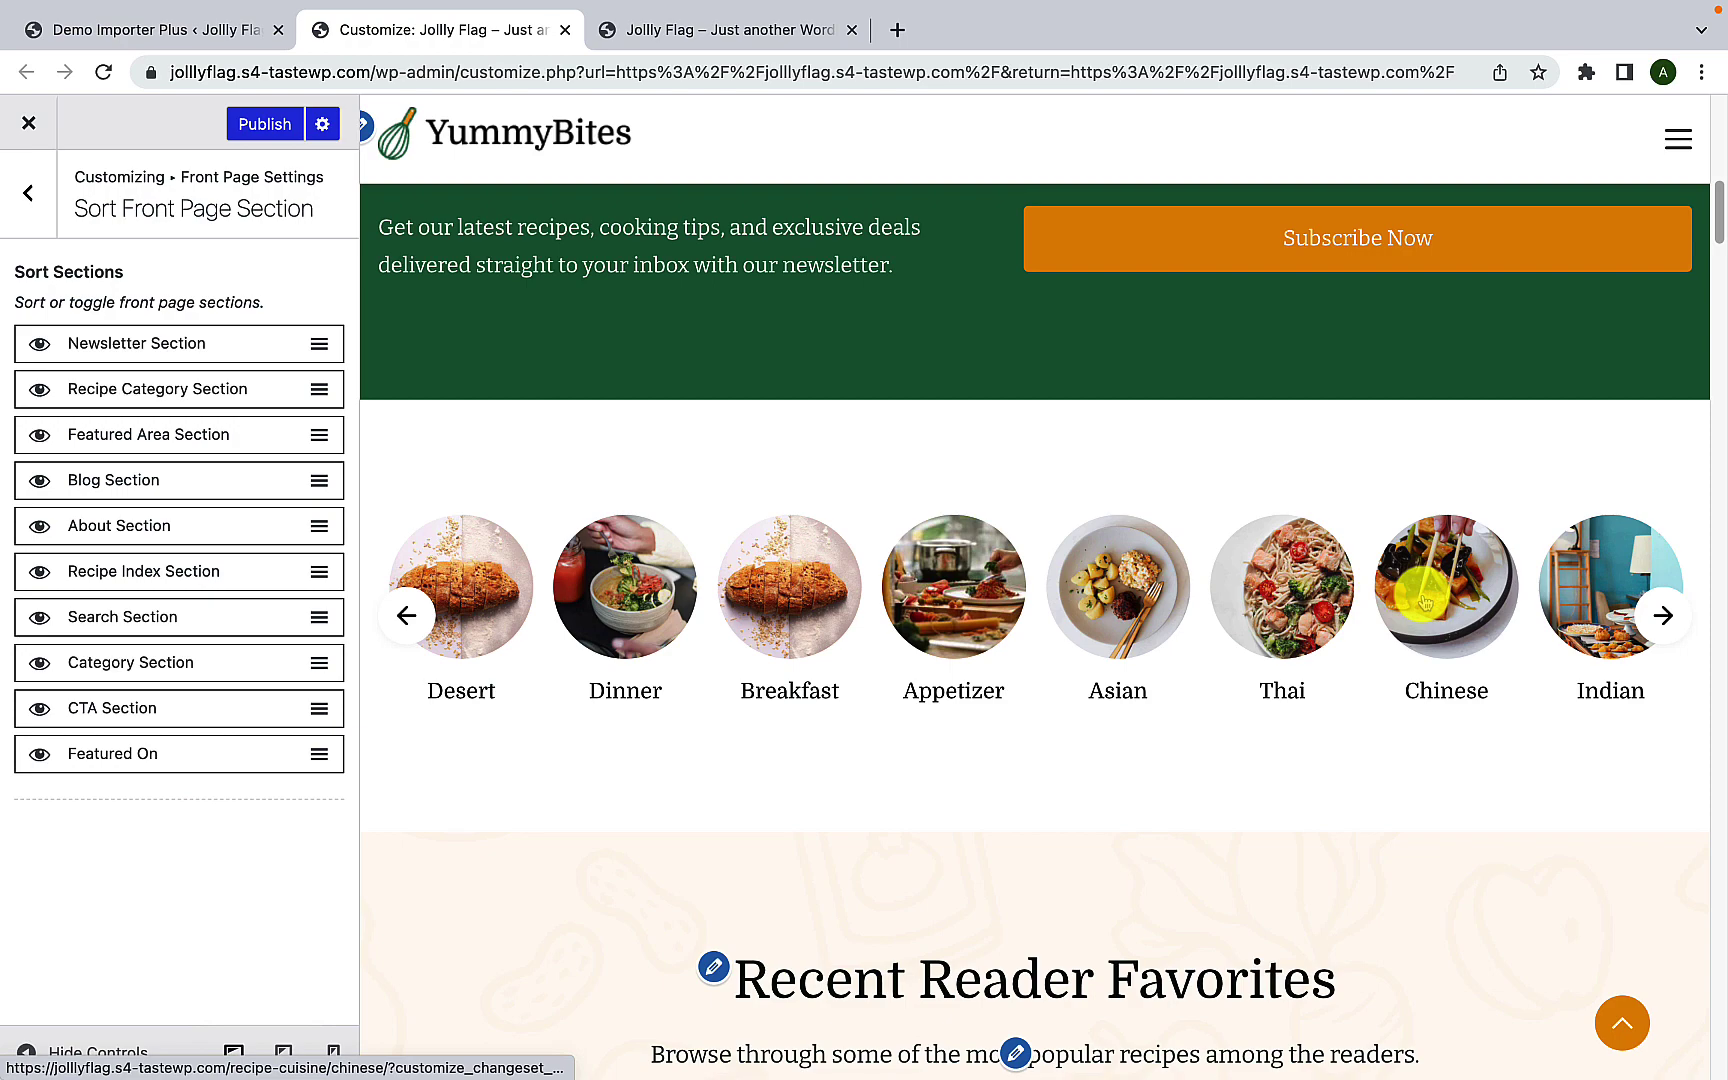
scroll(1425, 600, up, 10)
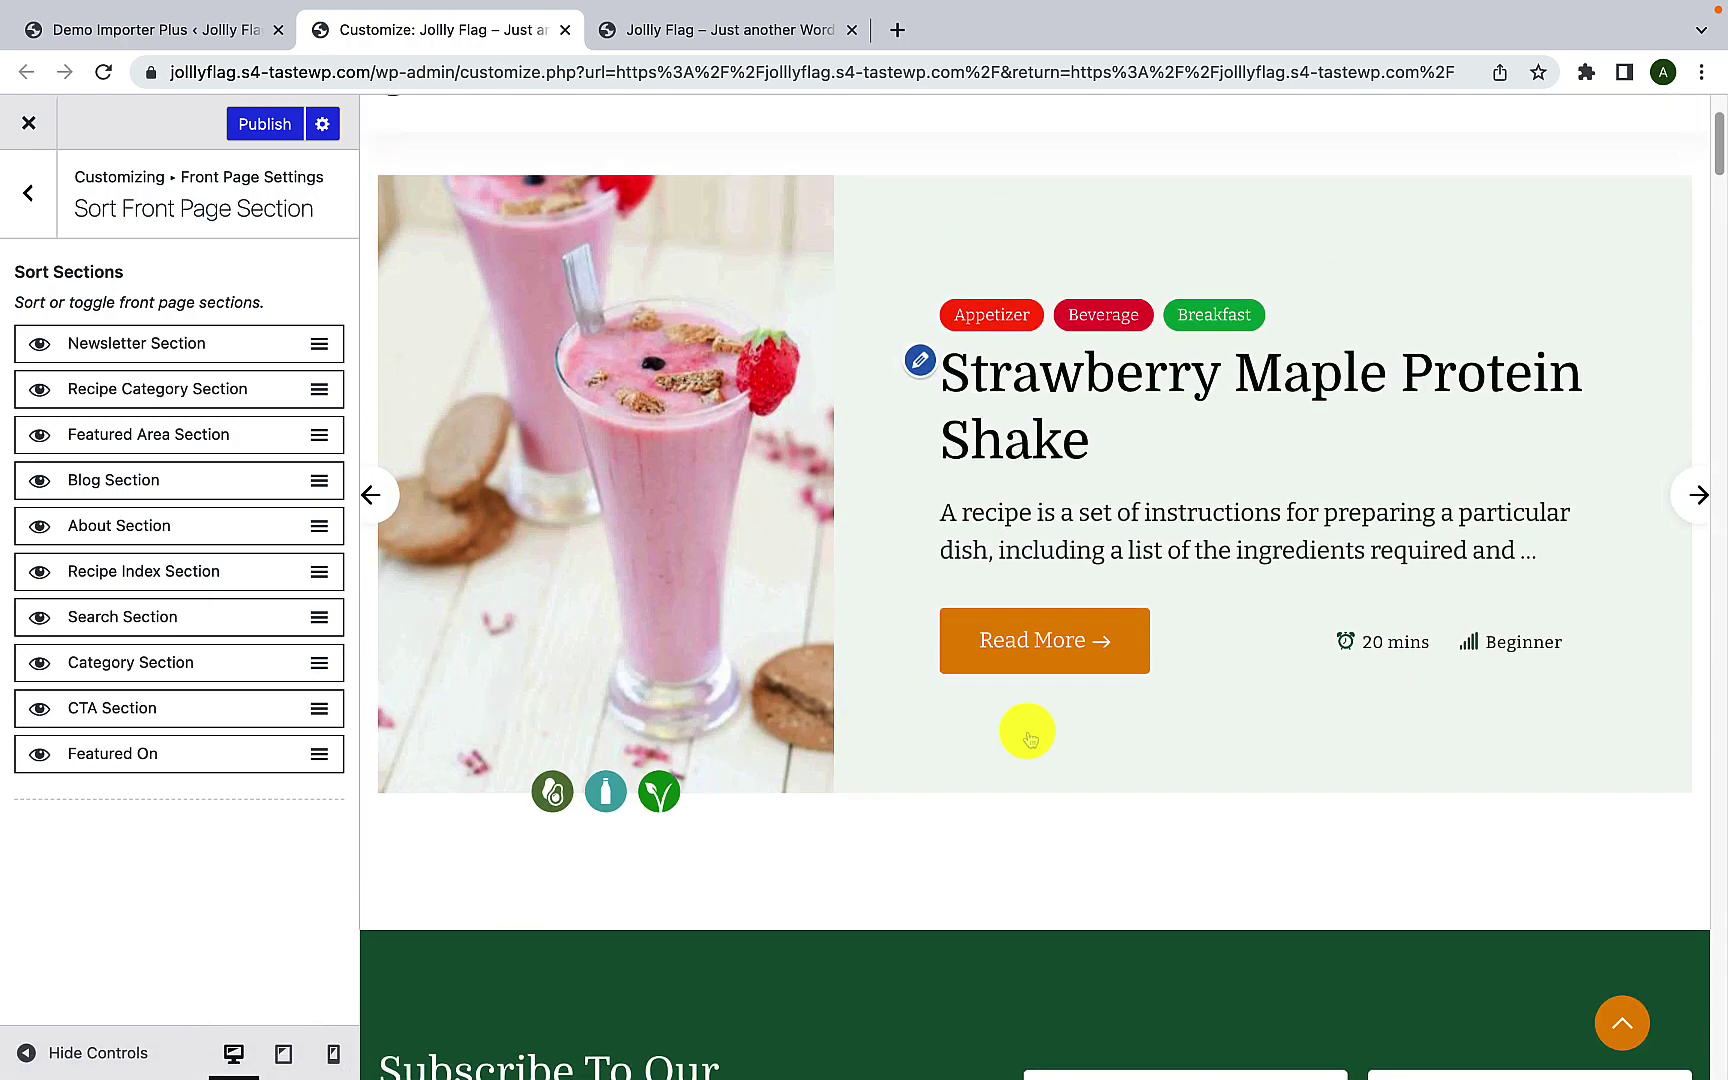
scroll(1030, 738, up, 2)
scroll(1067, 740, down, 10)
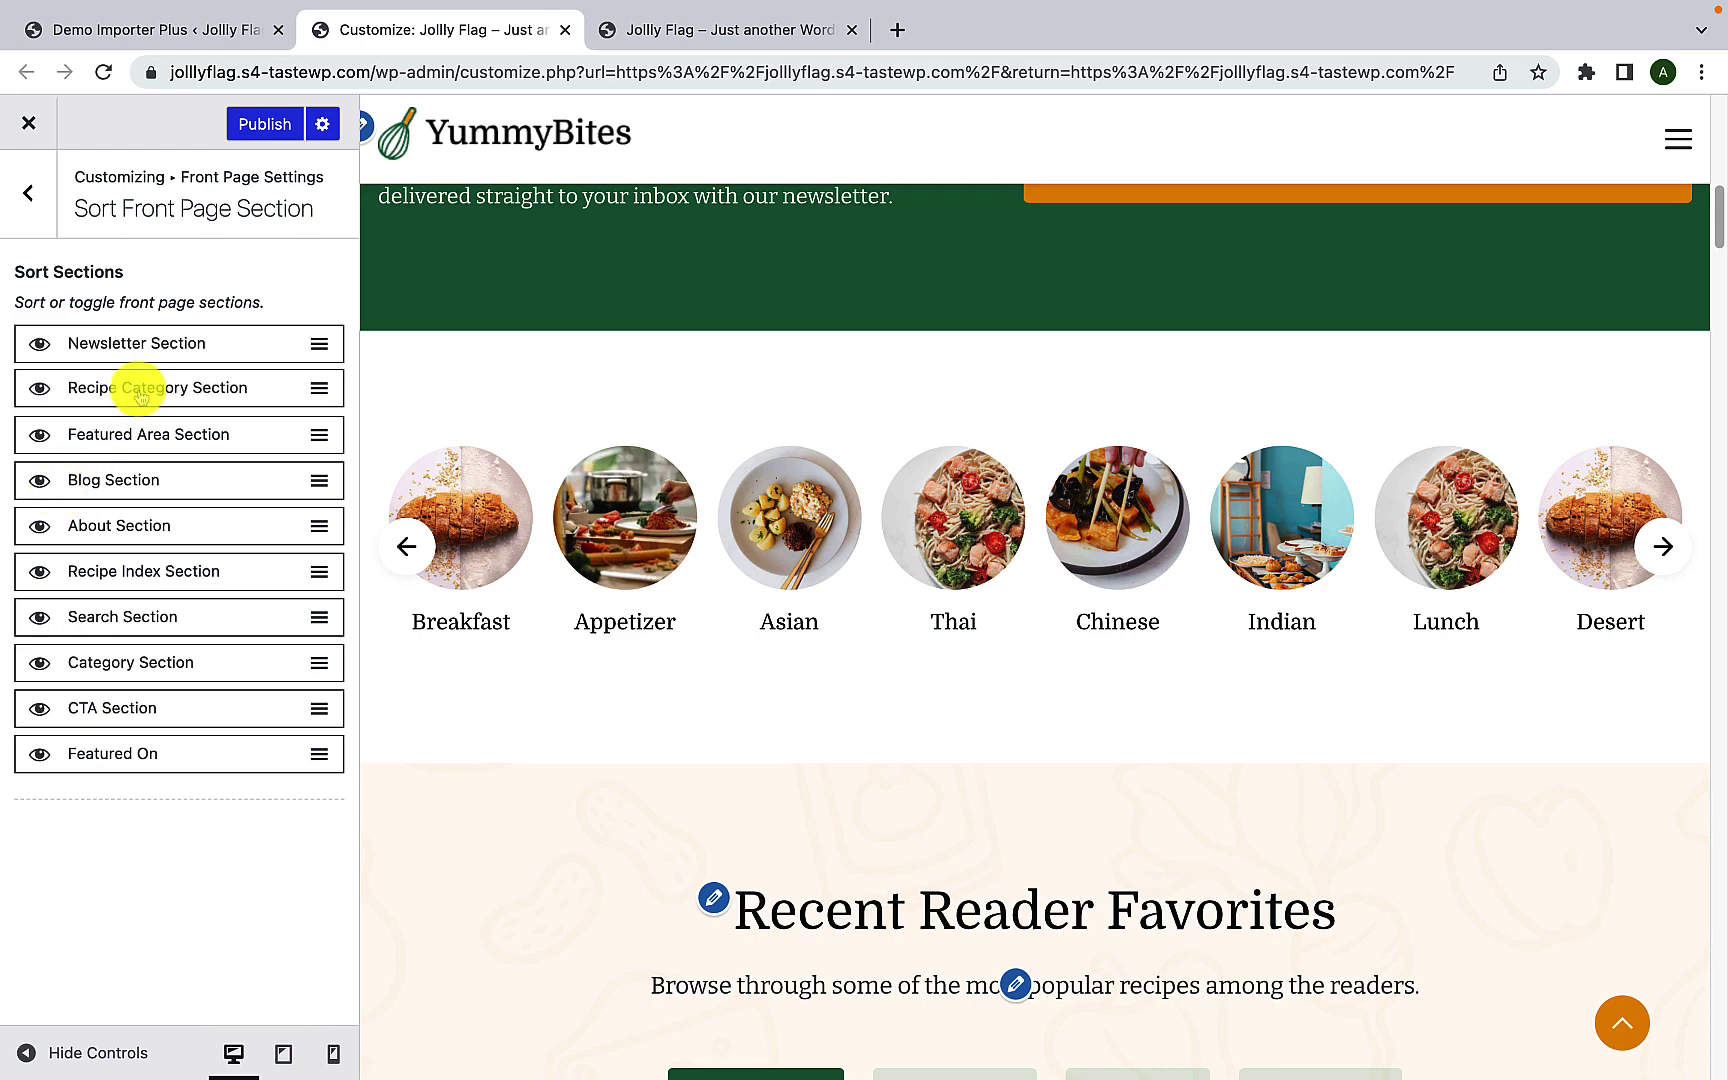
Step: Move the Recipe Category Section back above the Newsletter Section and check the order under the banner in the preview
drag(137, 390, 139, 340)
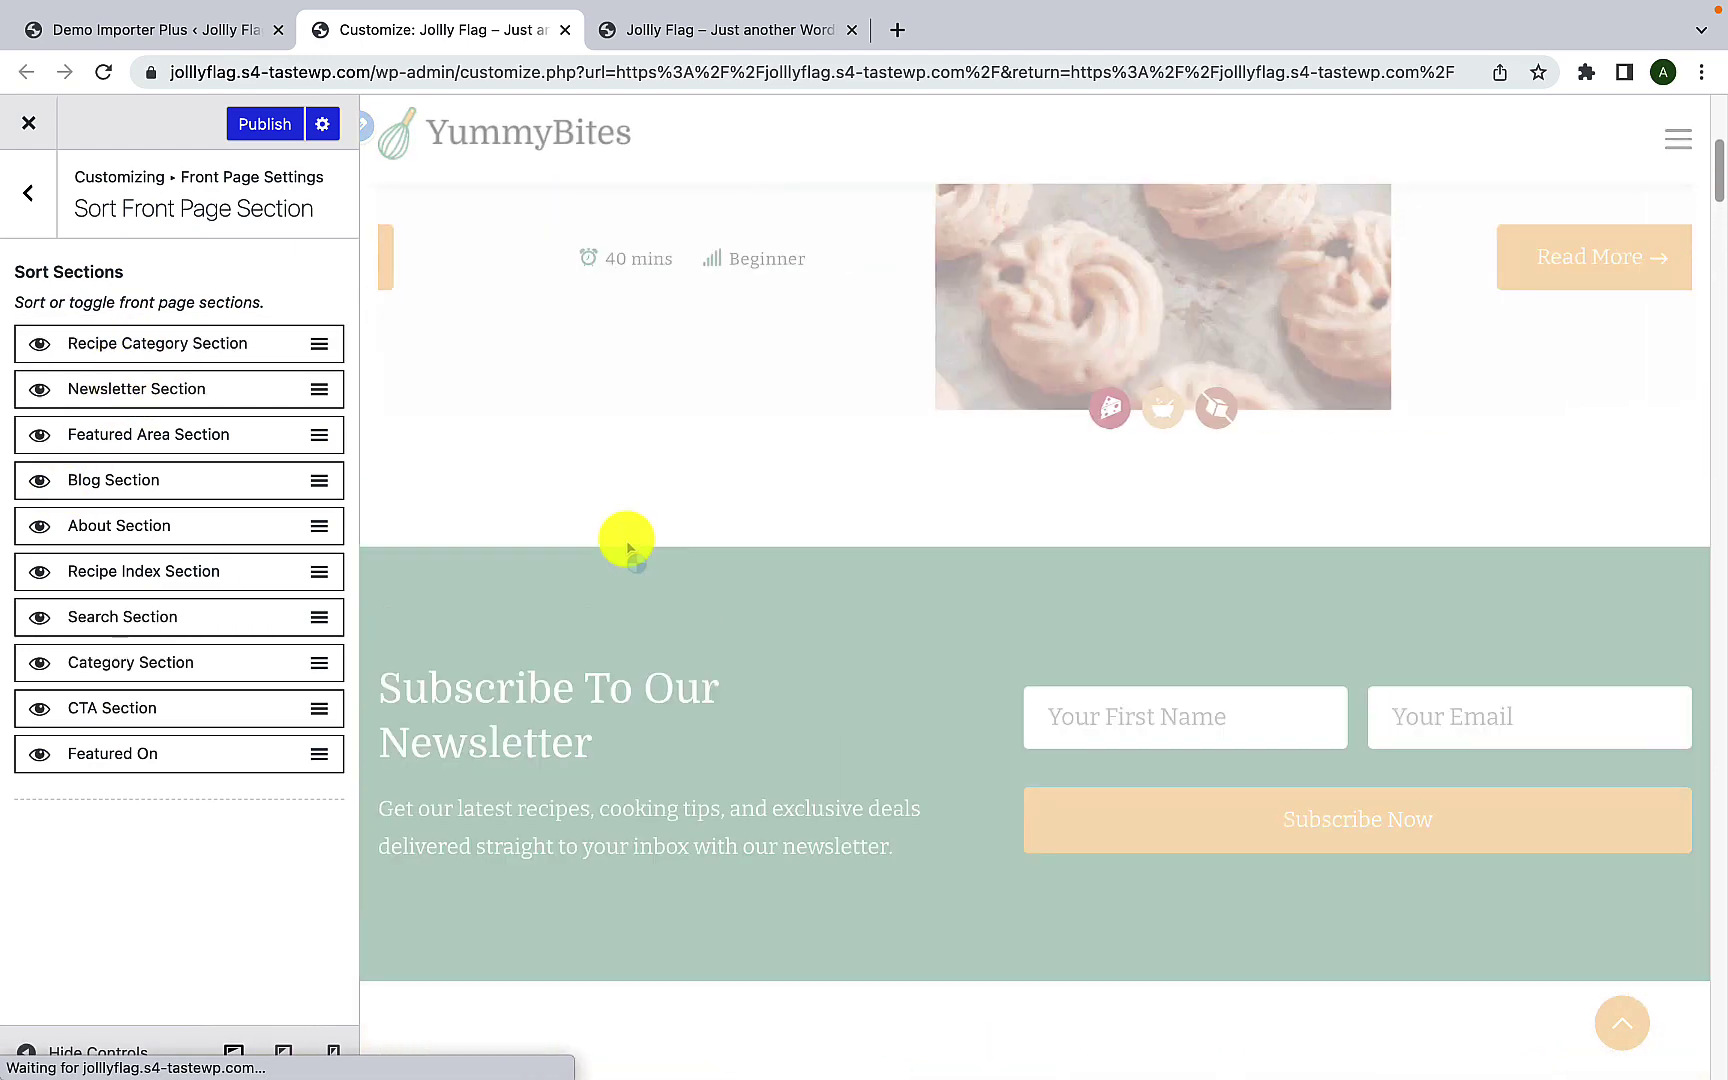
scroll(628, 545, down, 2)
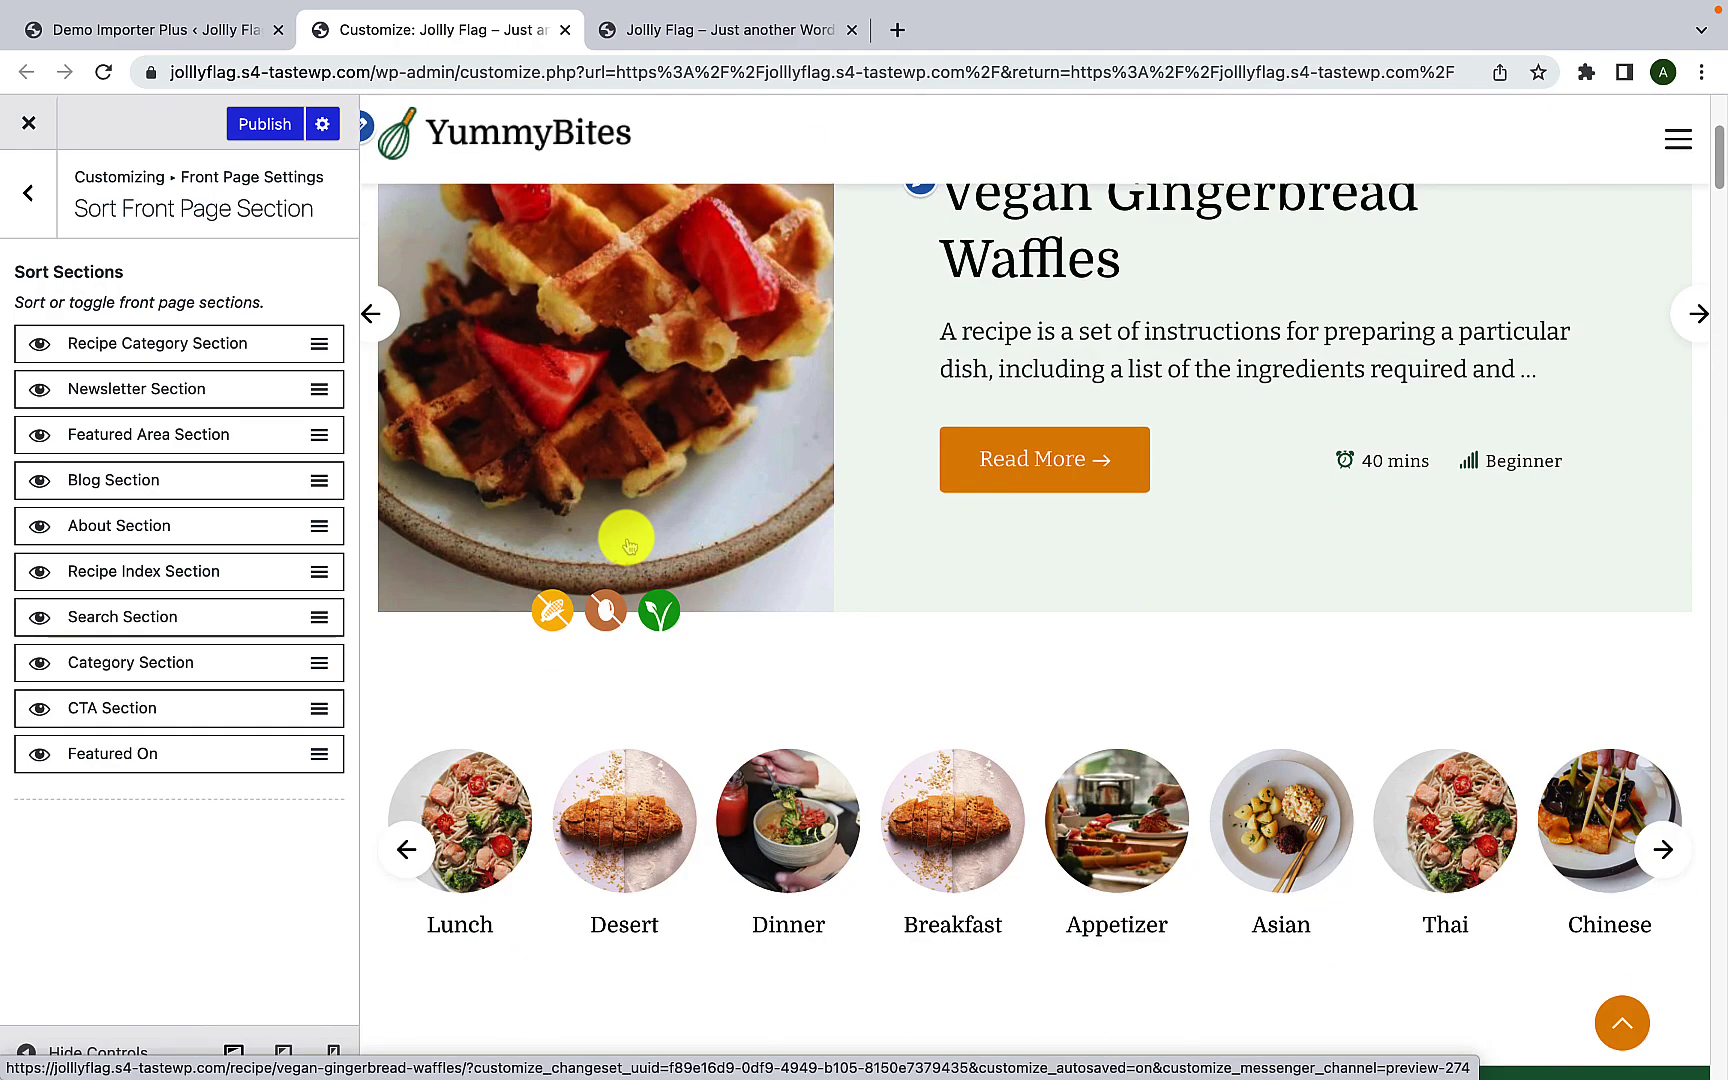
scroll(625, 609, down, 4)
scroll(985, 705, down, 2)
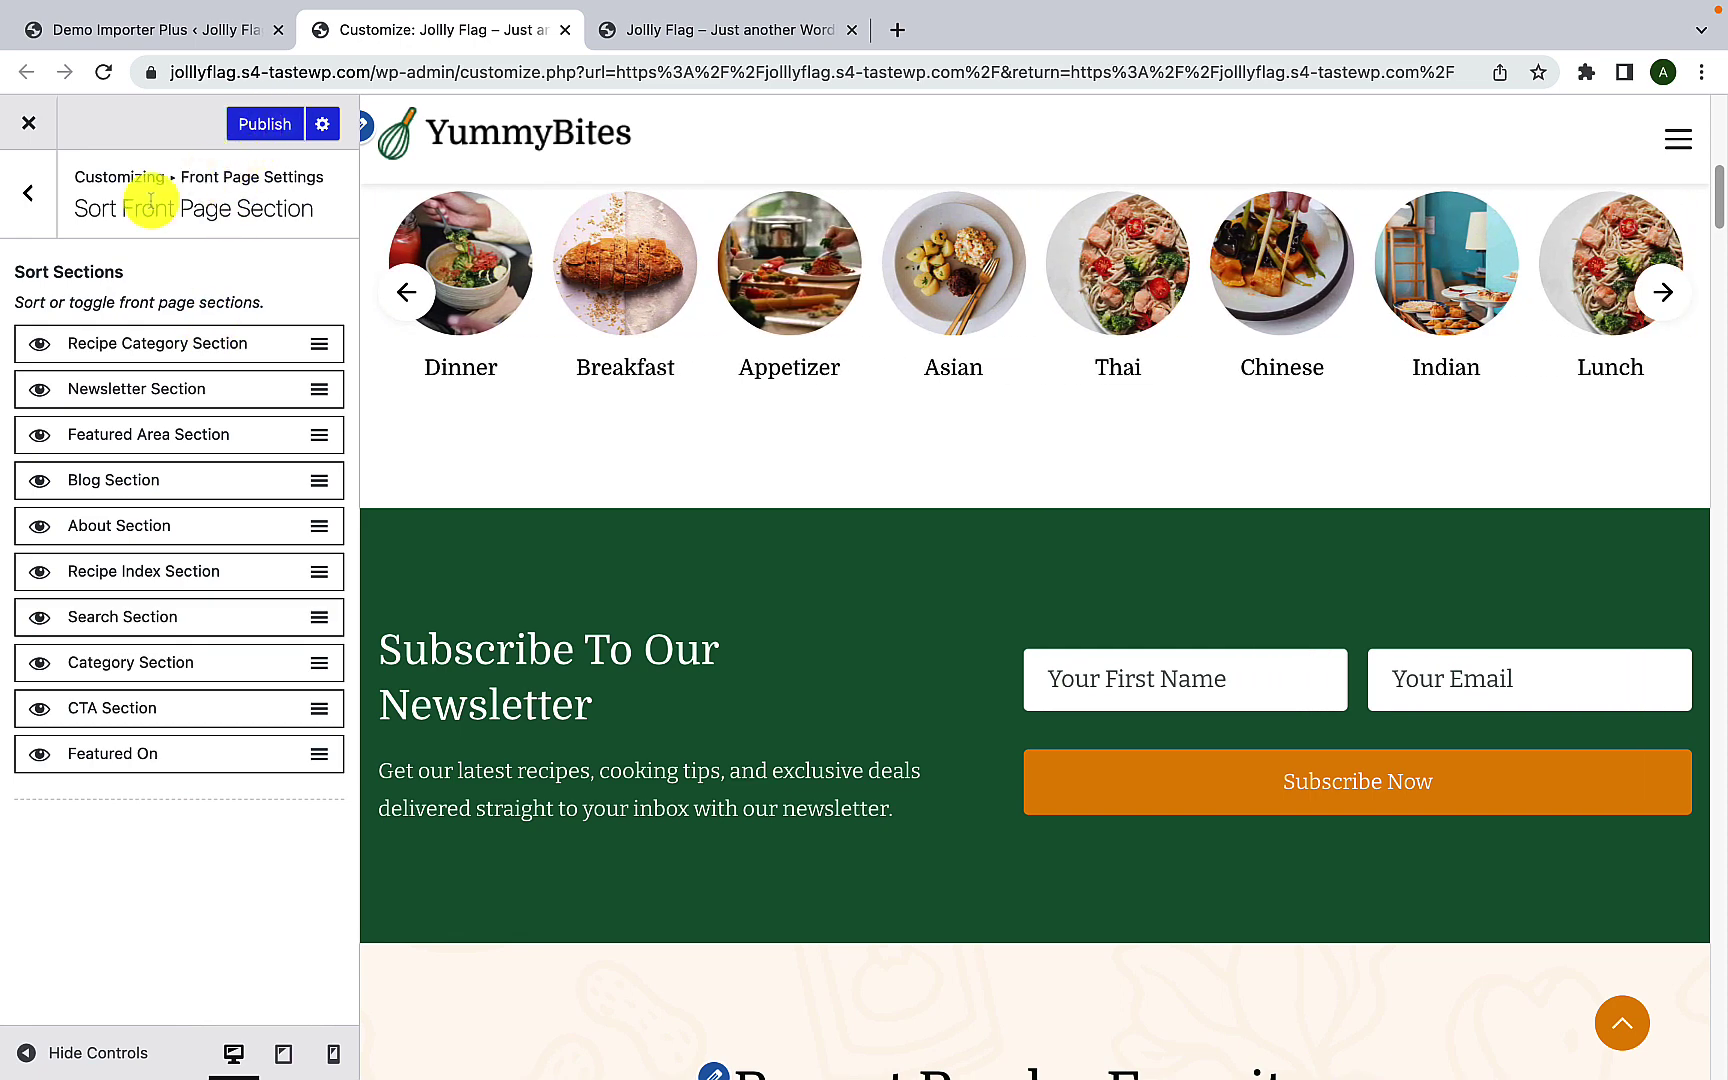
Step: Leave the front page settings and open the Blog Page settings to review the page title and posts options
click(45, 213)
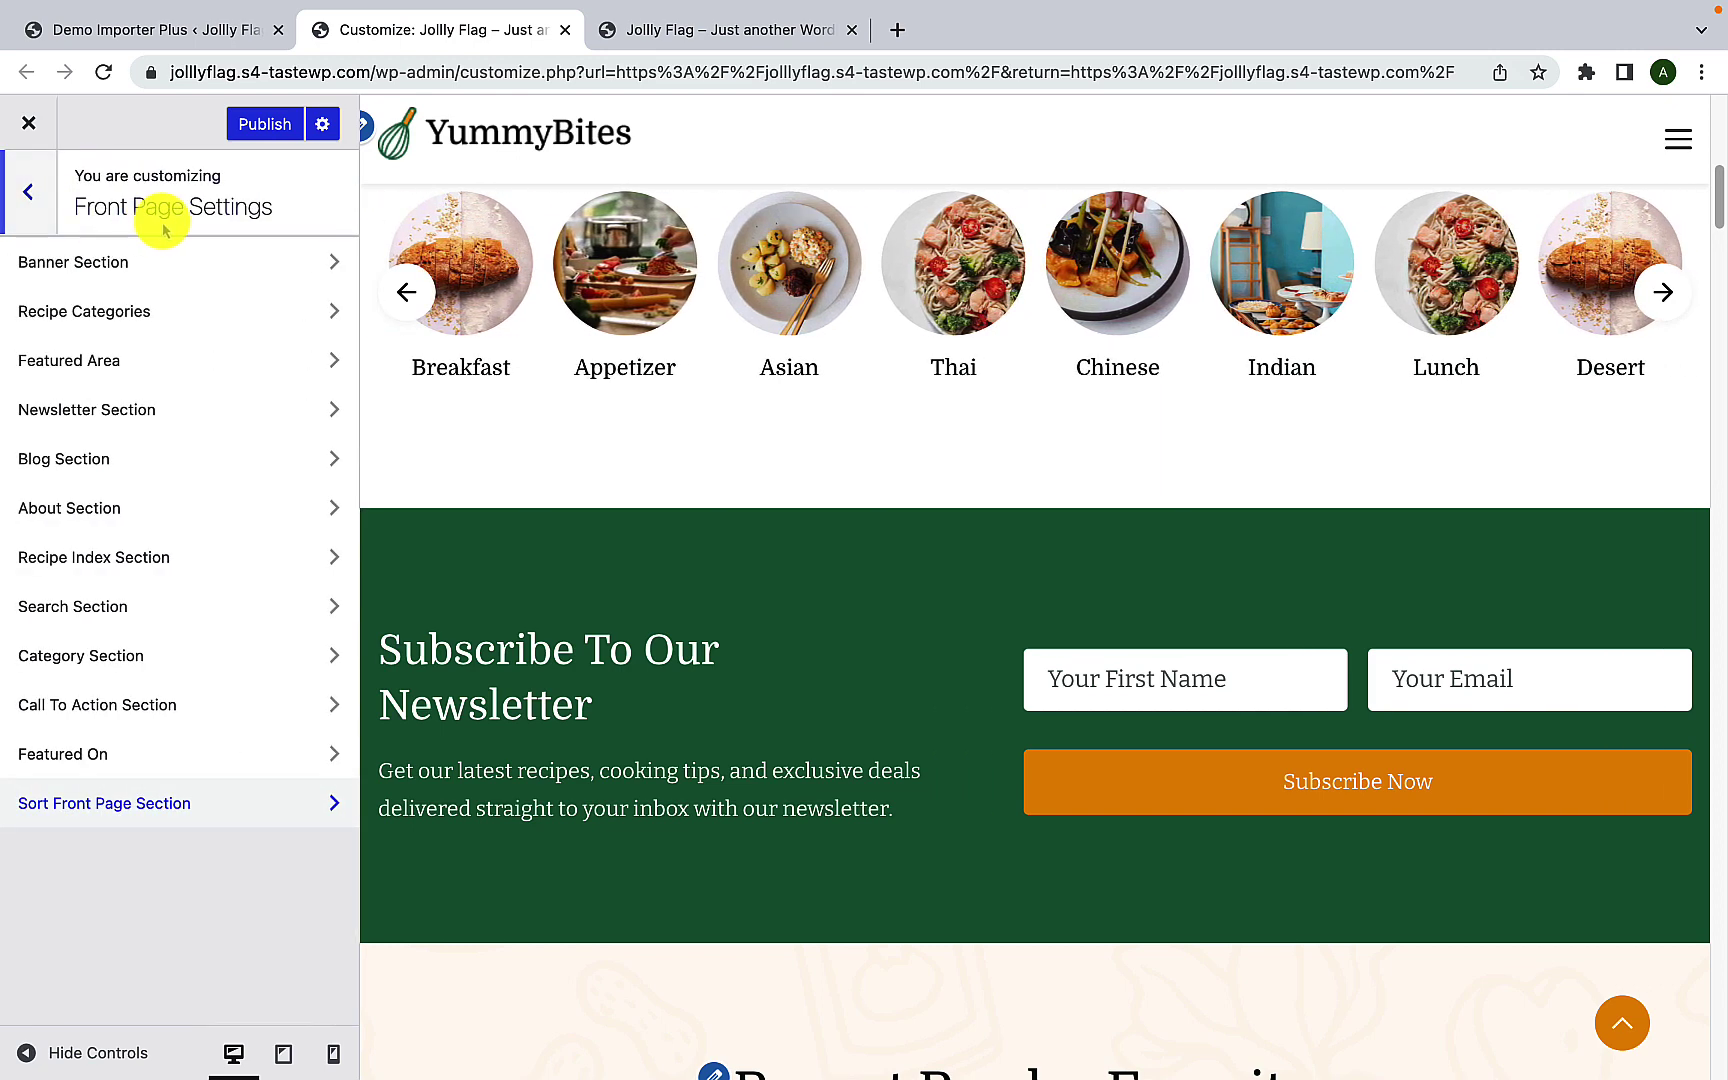
click(30, 218)
scroll(160, 600, down, 2)
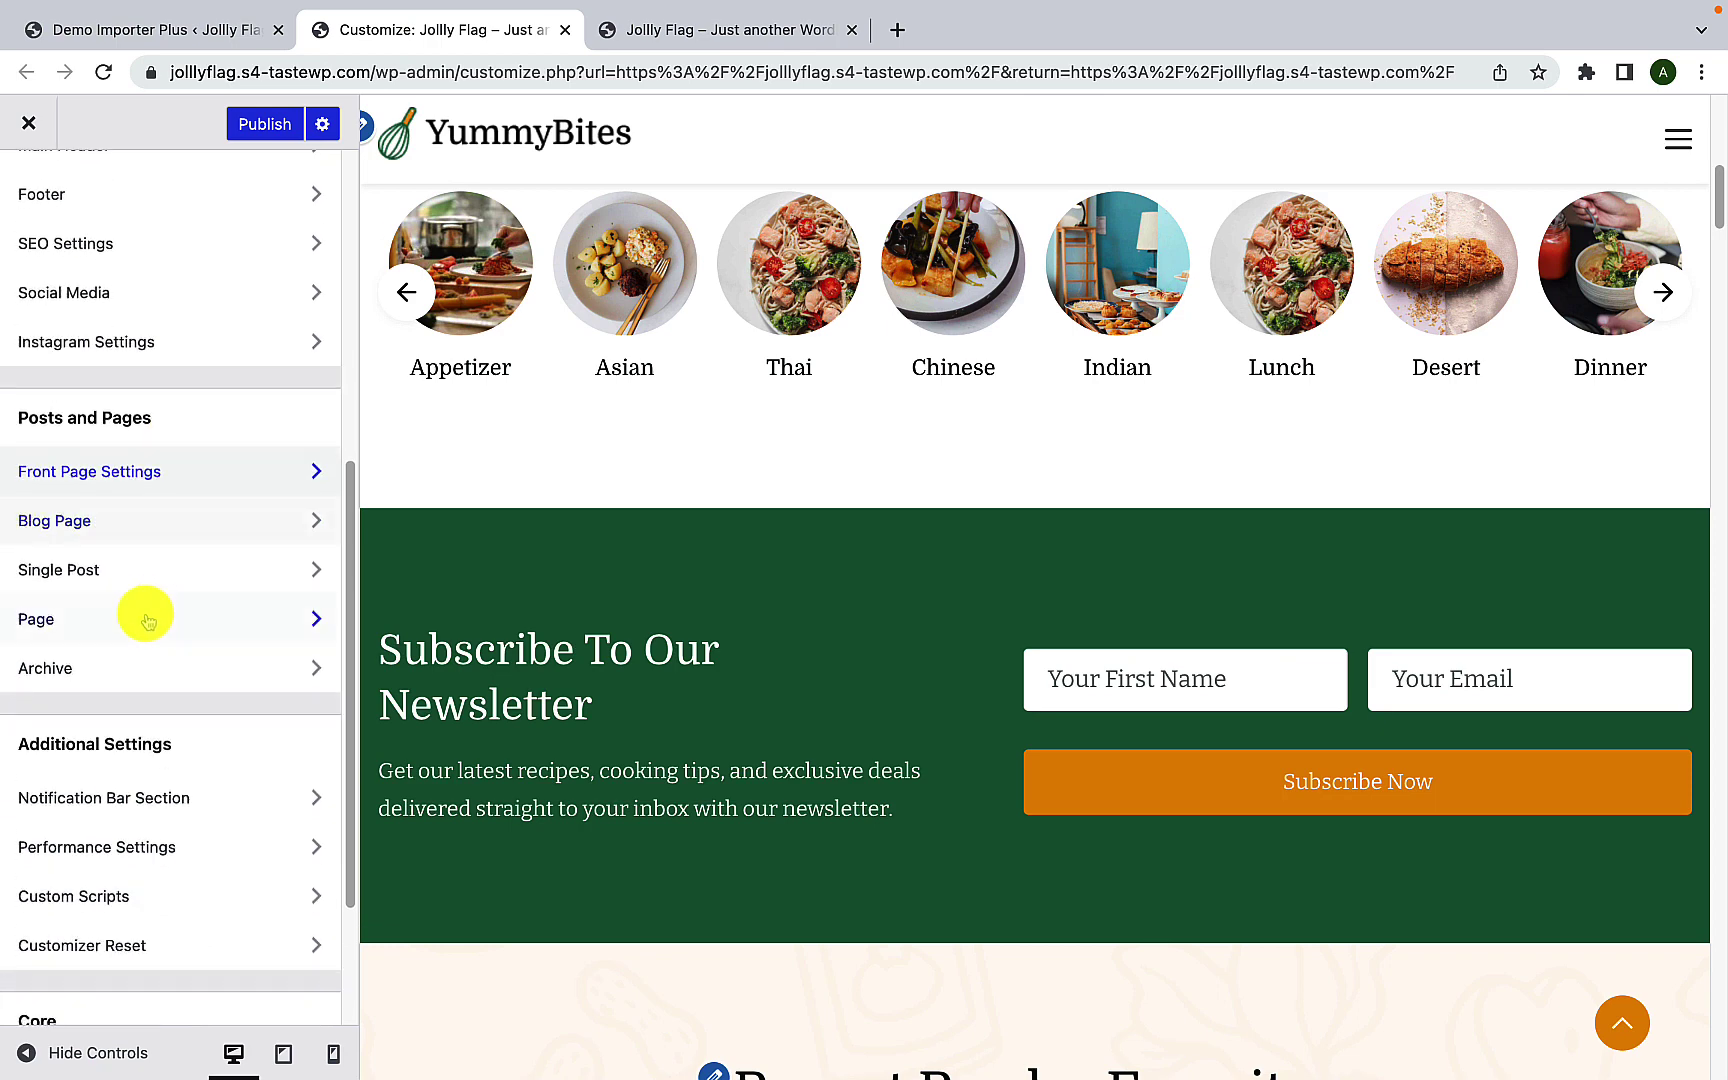
click(158, 538)
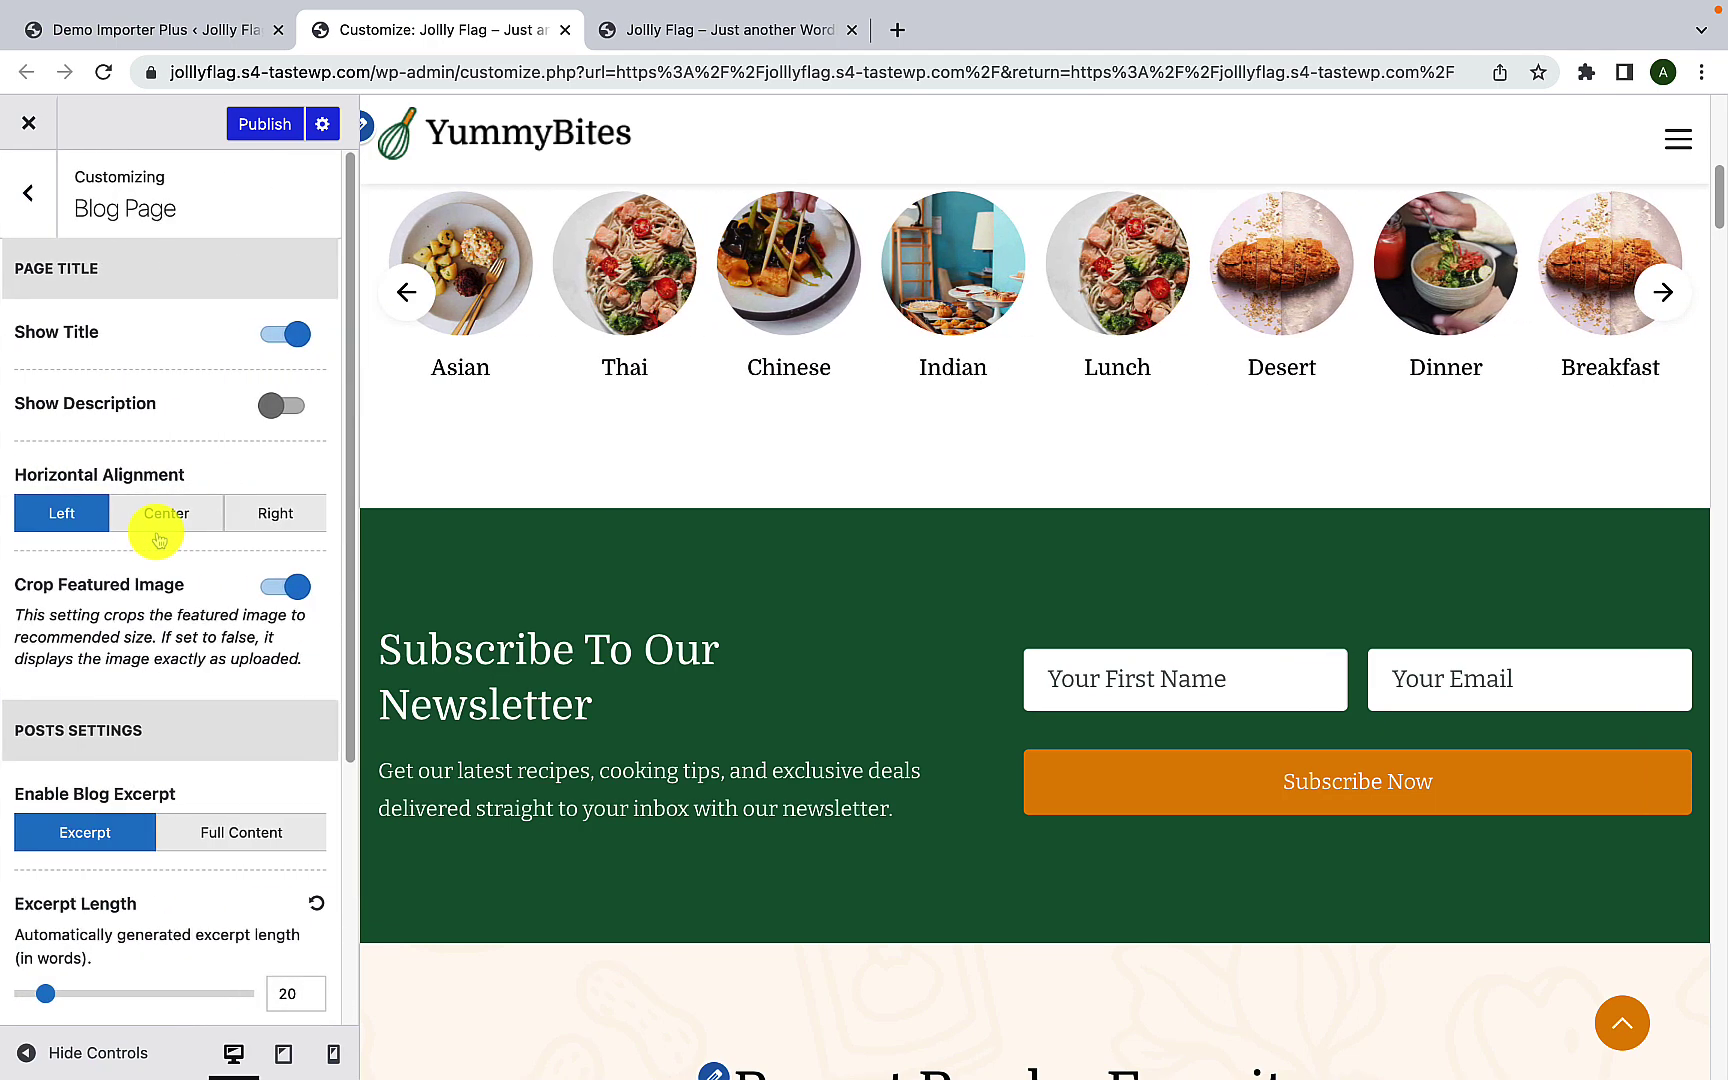
scroll(162, 580, down, 4)
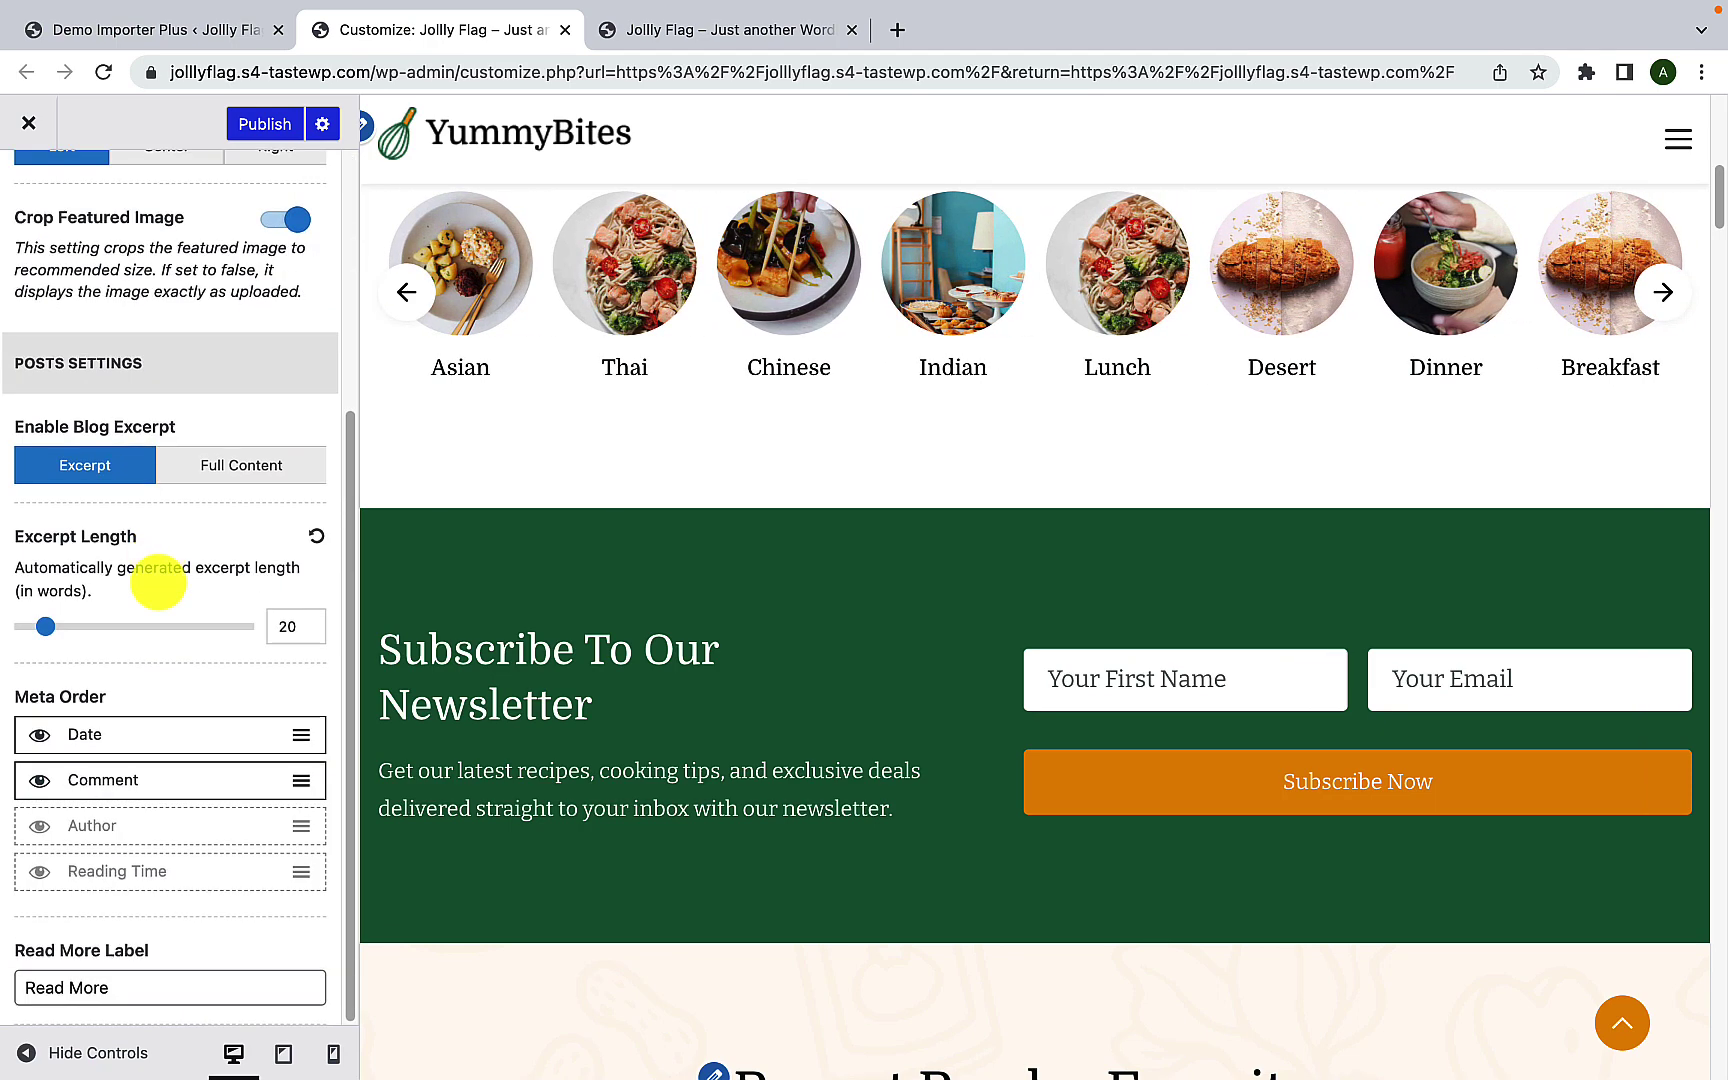
scroll(170, 638, up, 2)
scroll(172, 640, up, 2)
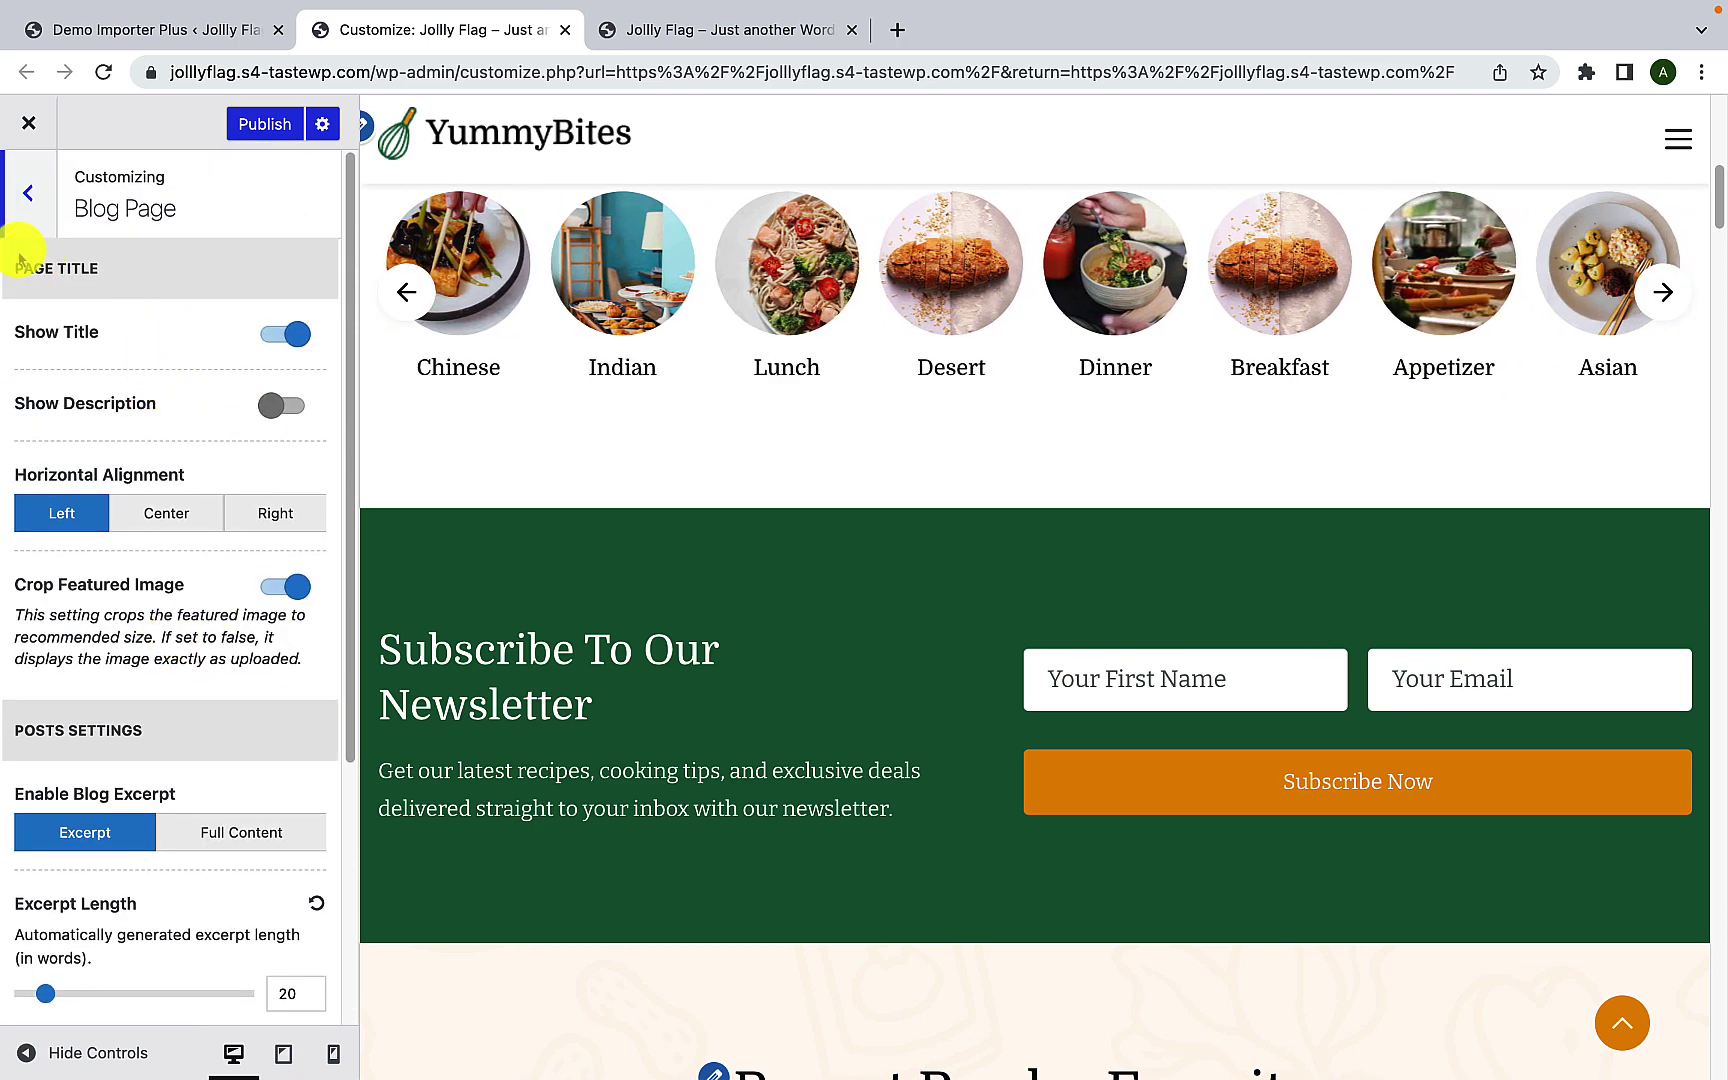
Step: Open the Single Post settings and review the featured image, post meta, author, related post and comment options
click(22, 215)
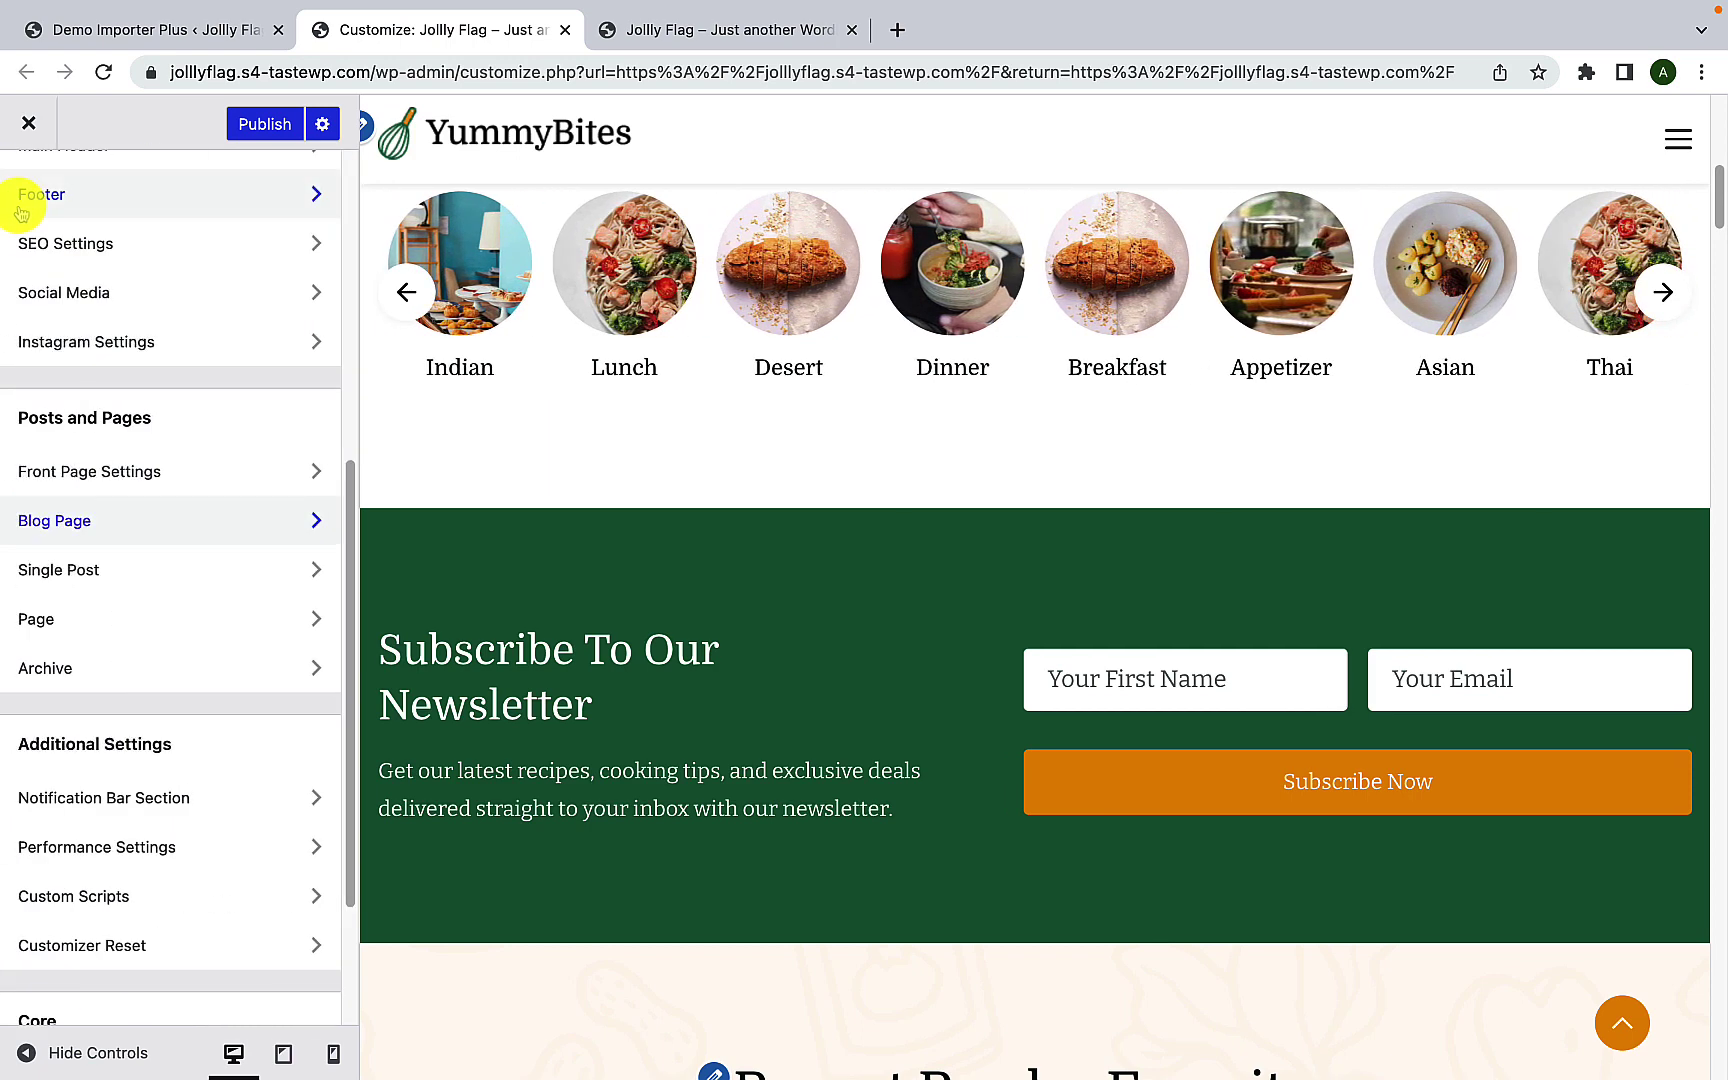
click(86, 586)
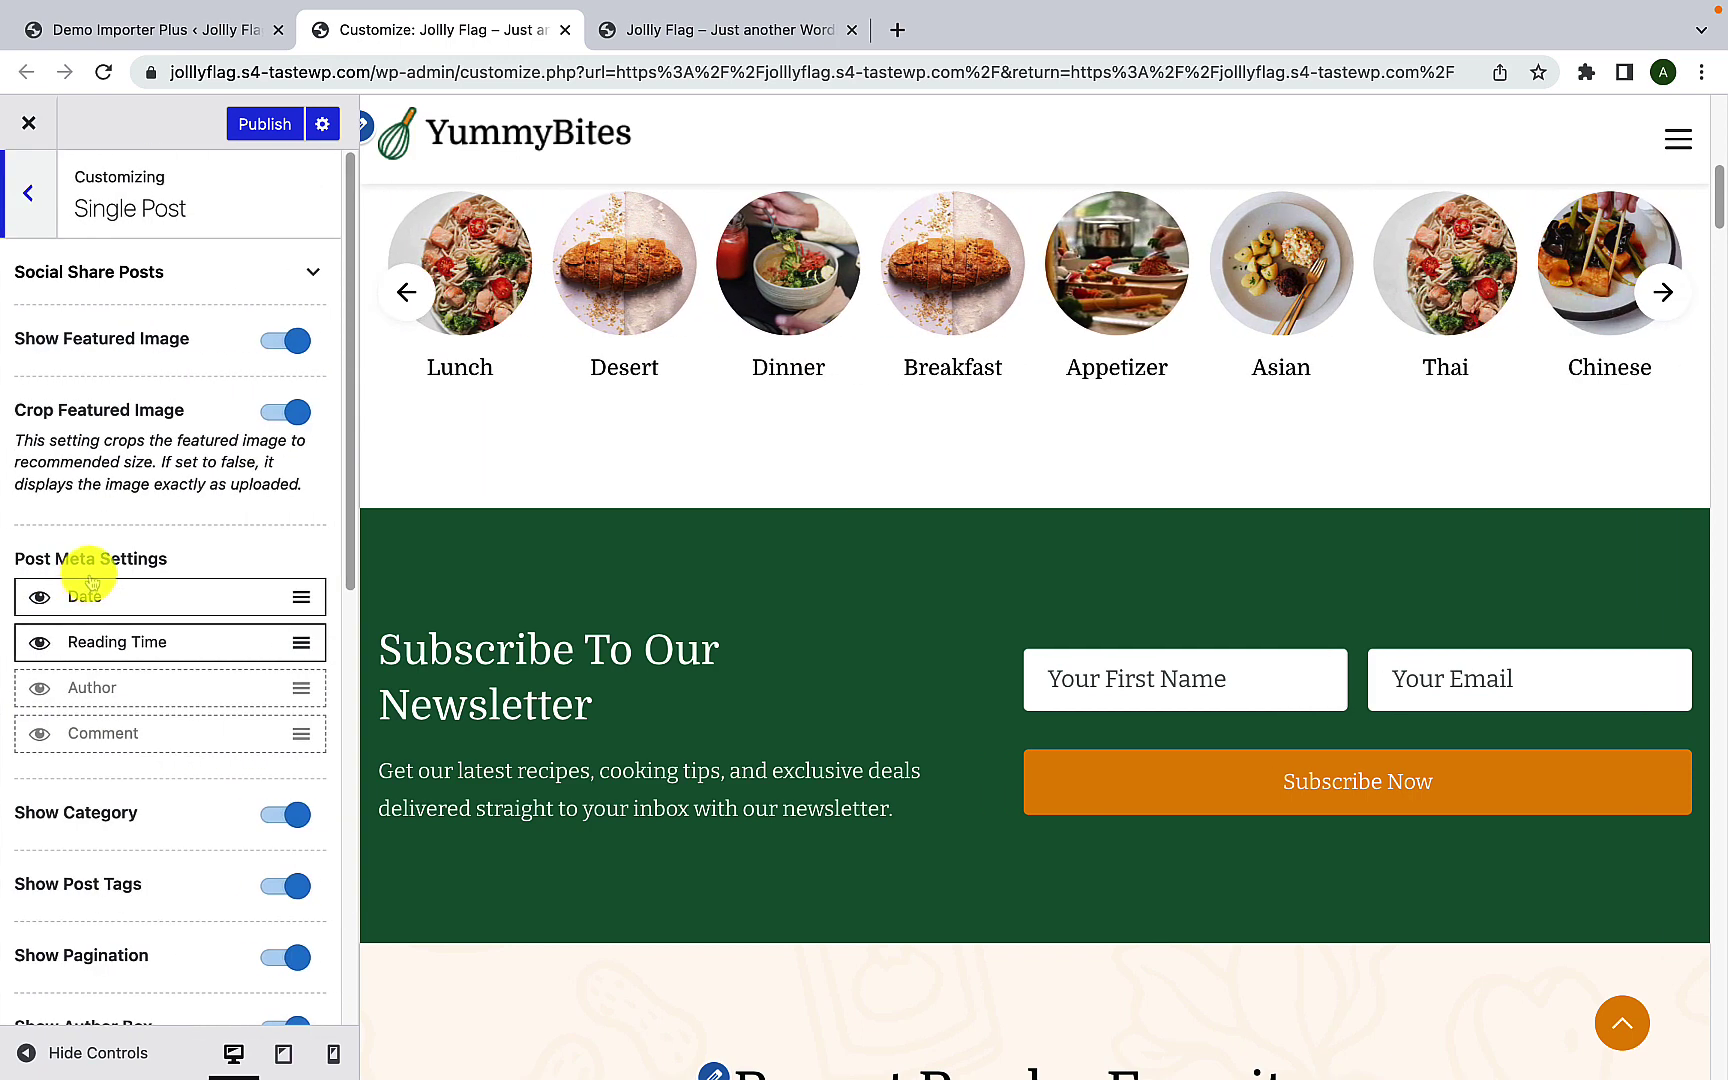
scroll(90, 590, down, 5)
scroll(97, 600, down, 4)
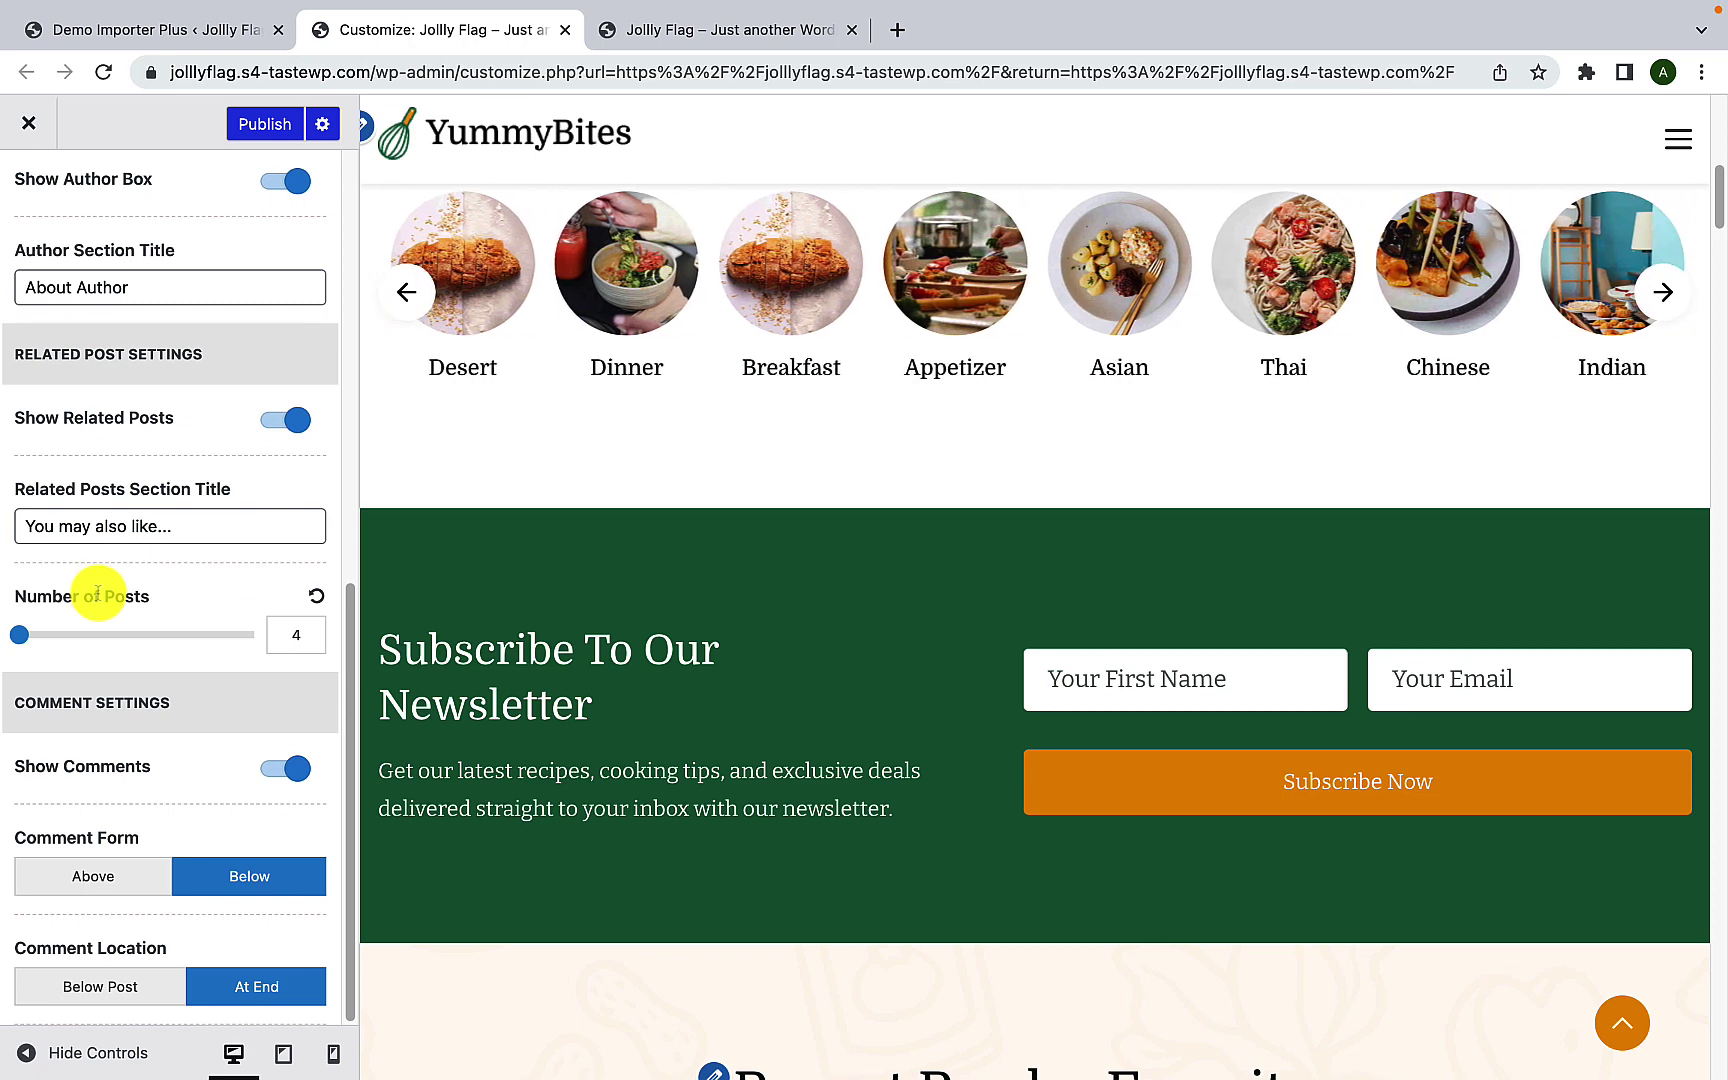
scroll(98, 590, up, 2)
scroll(97, 594, up, 6)
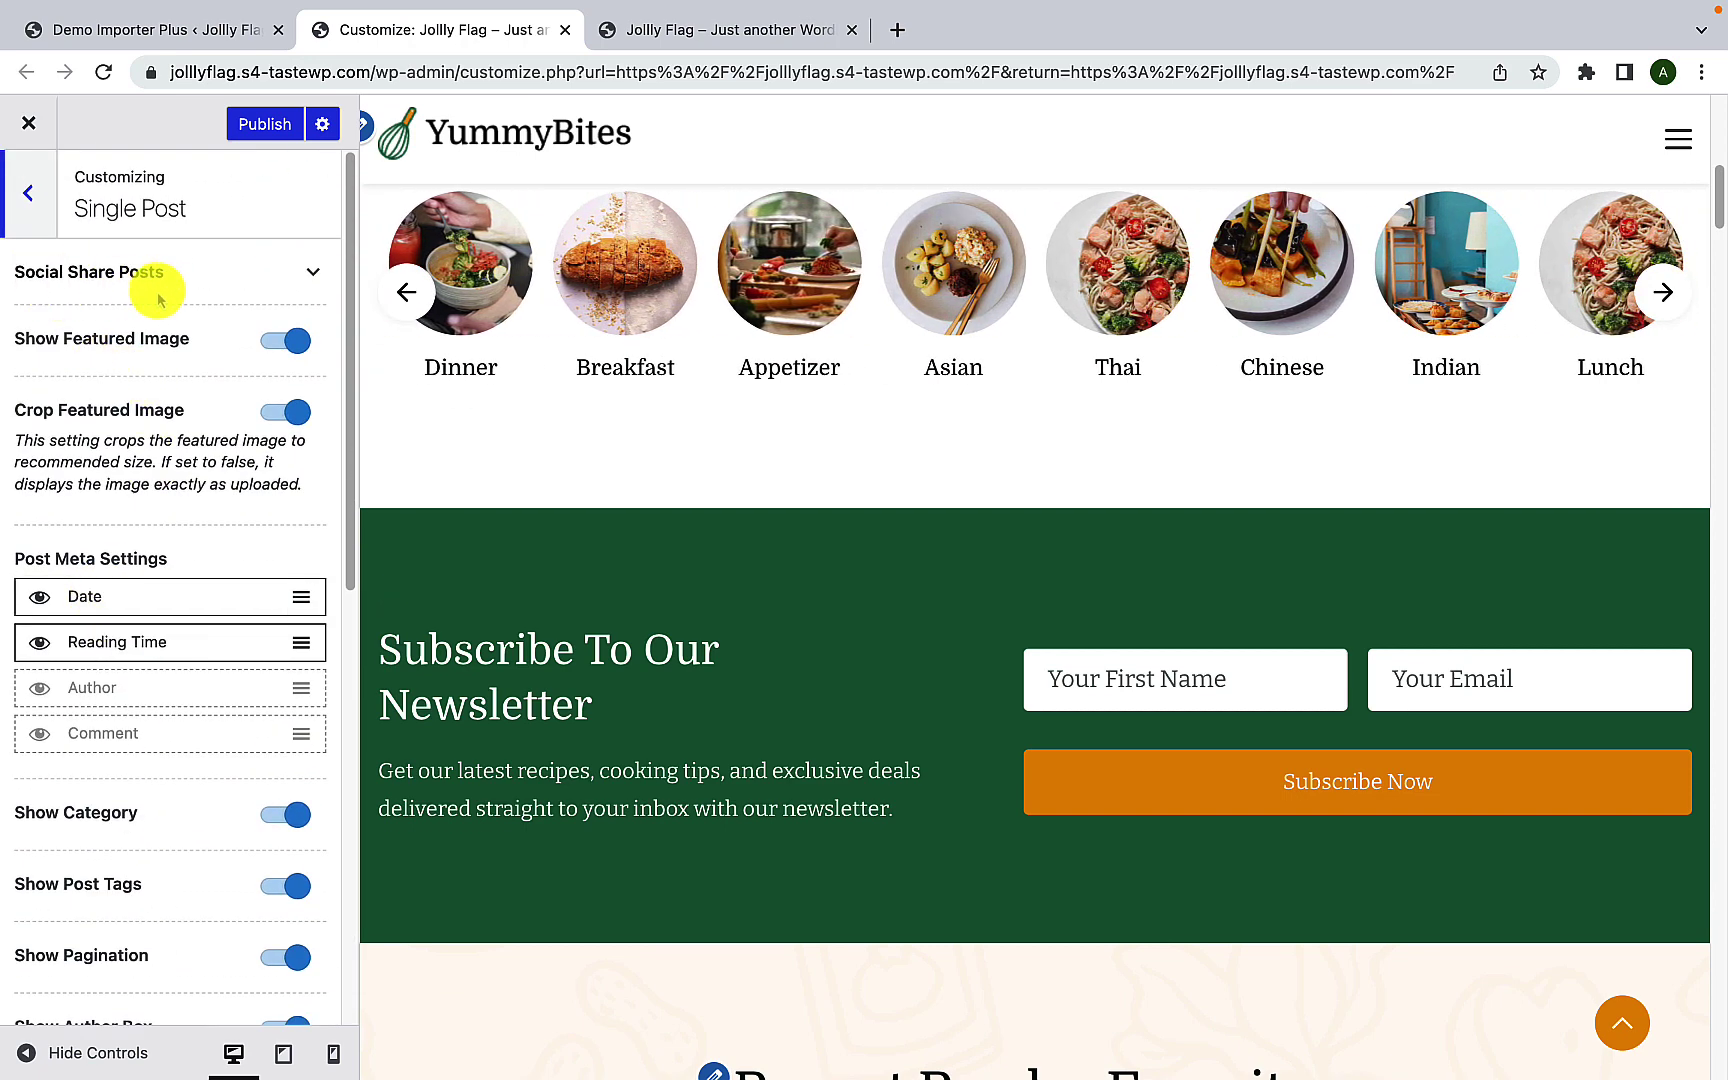
Step: Expand the Social Share Posts settings and open the blog post "5 Secret Ingredients That Will Help You Make The Best Spaghetti" in the preview
click(309, 272)
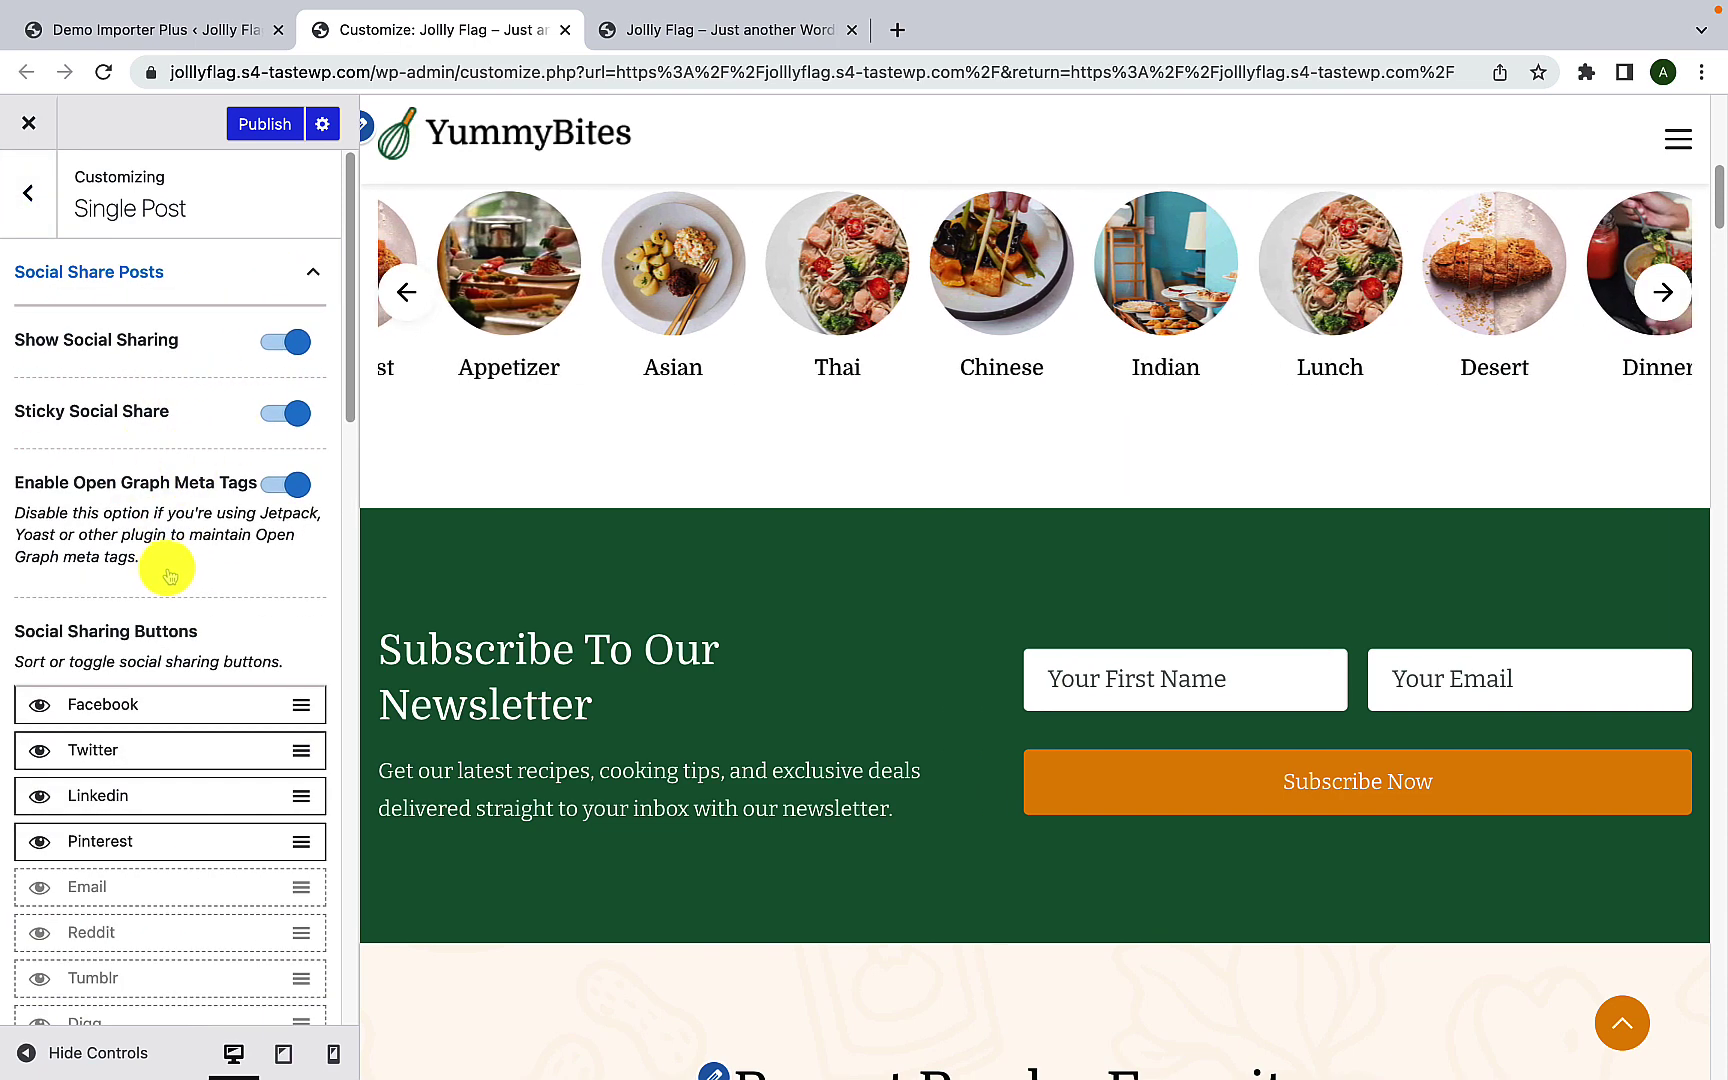
click(1684, 143)
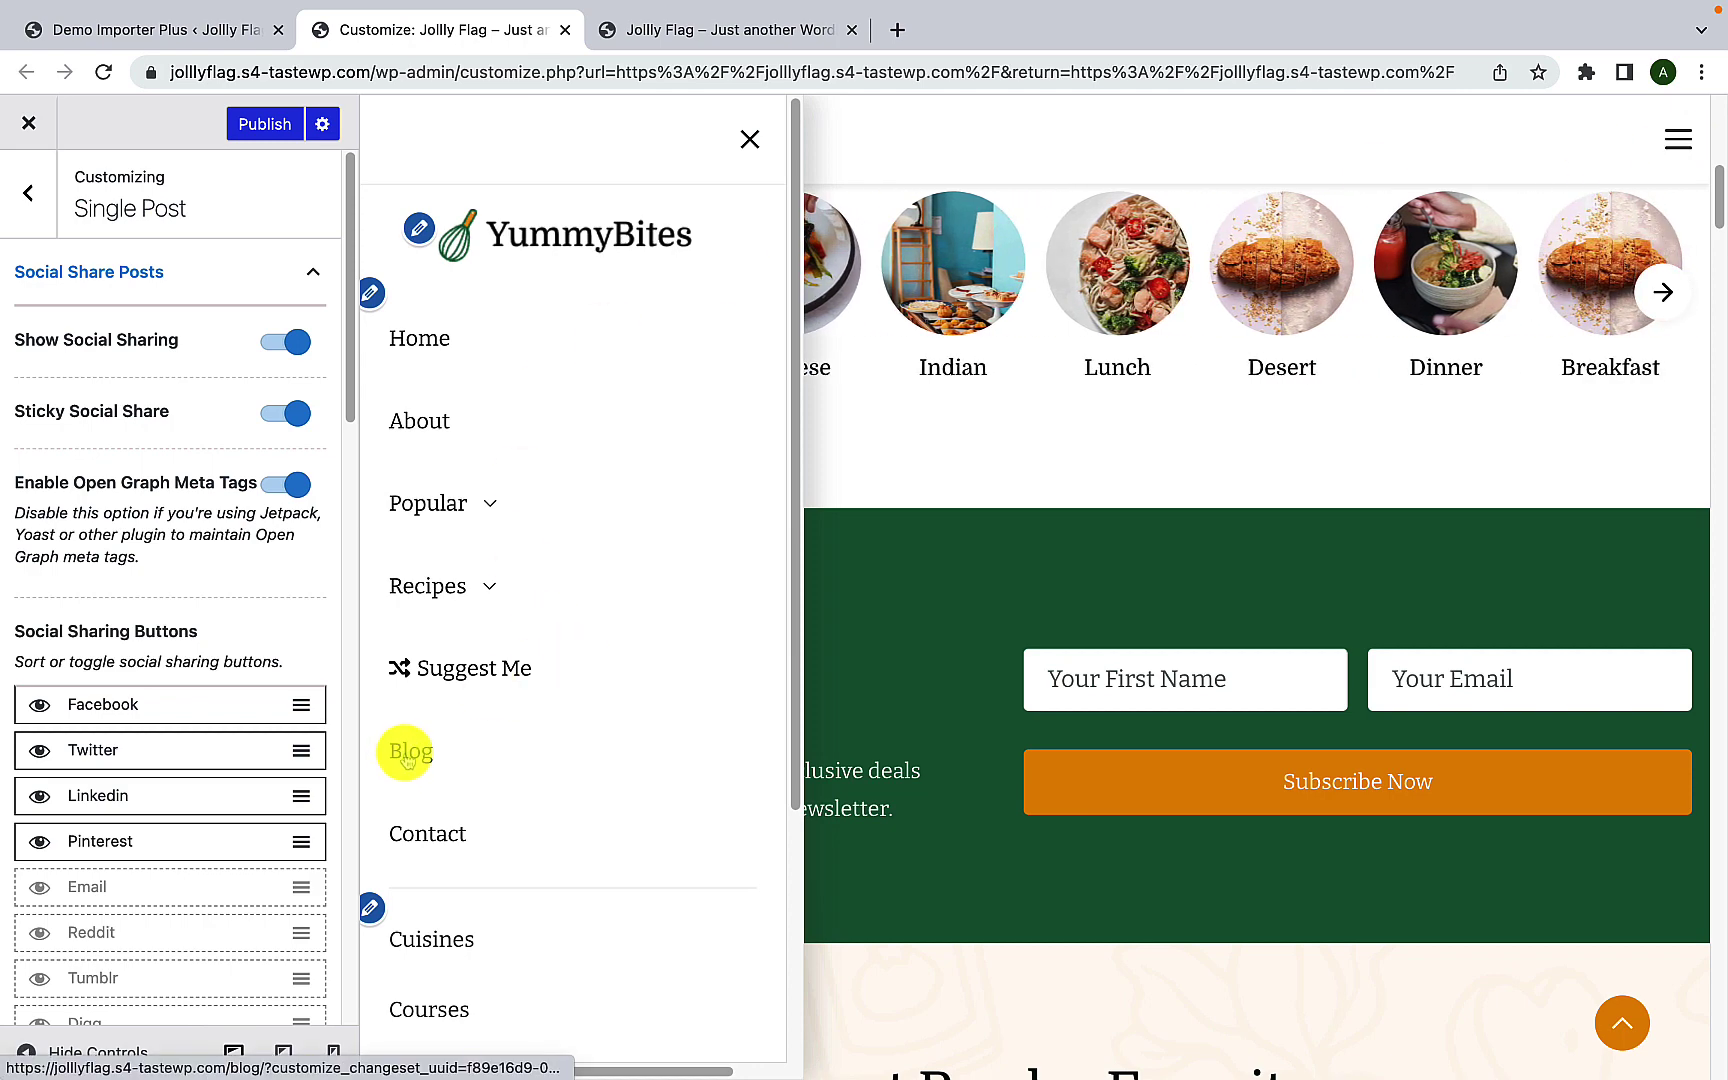
click(407, 760)
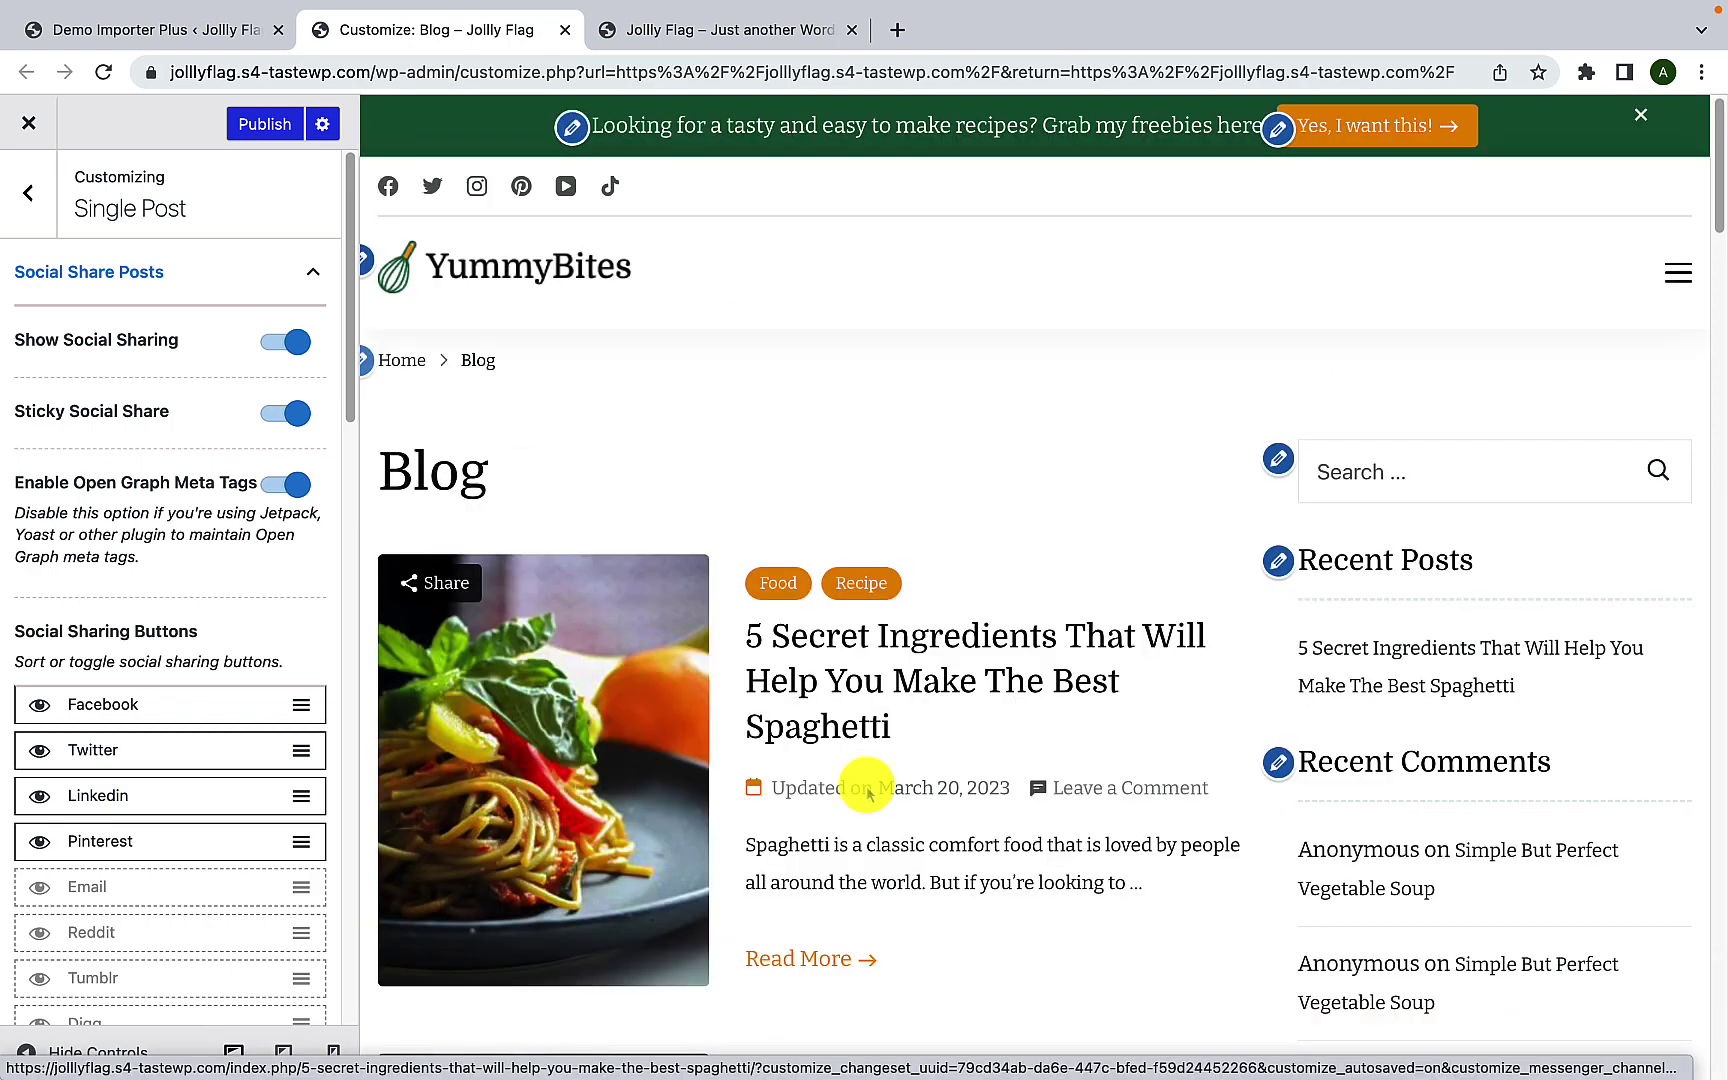
click(876, 695)
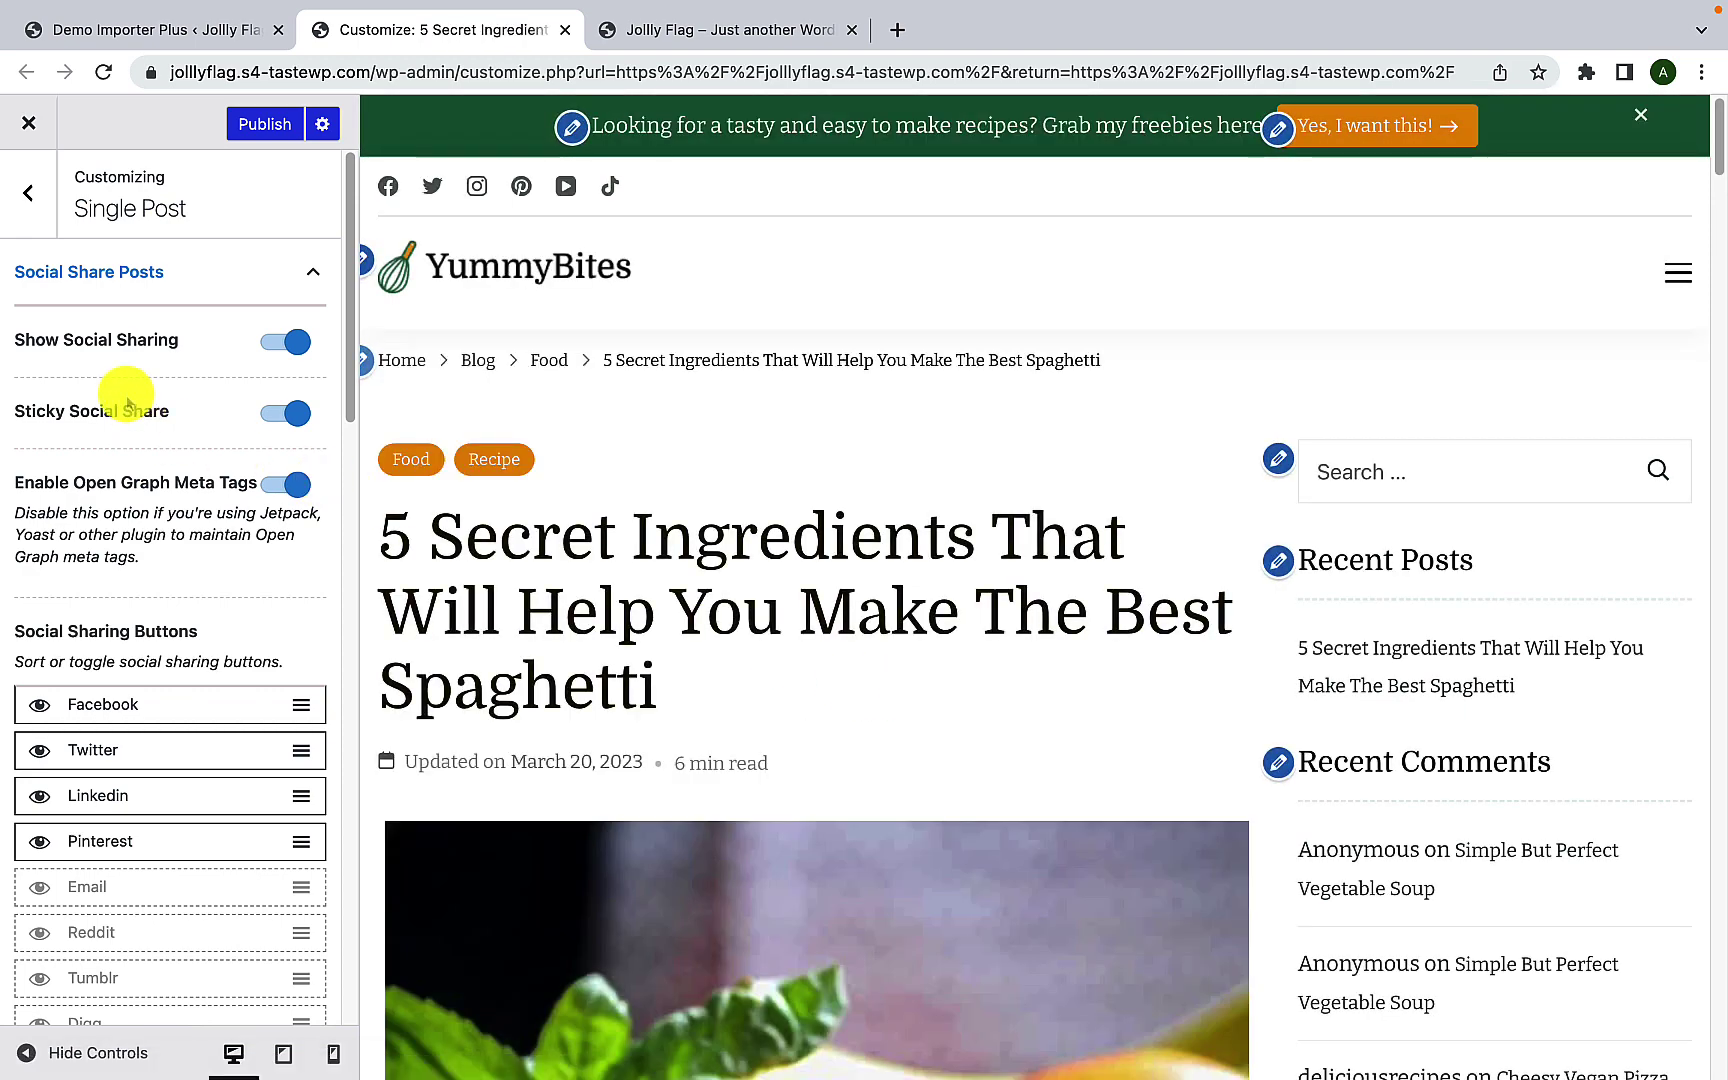
Step: Examine the social sharing buttons beside the post content in the full-width preview, then bring the customizer controls back
click(287, 344)
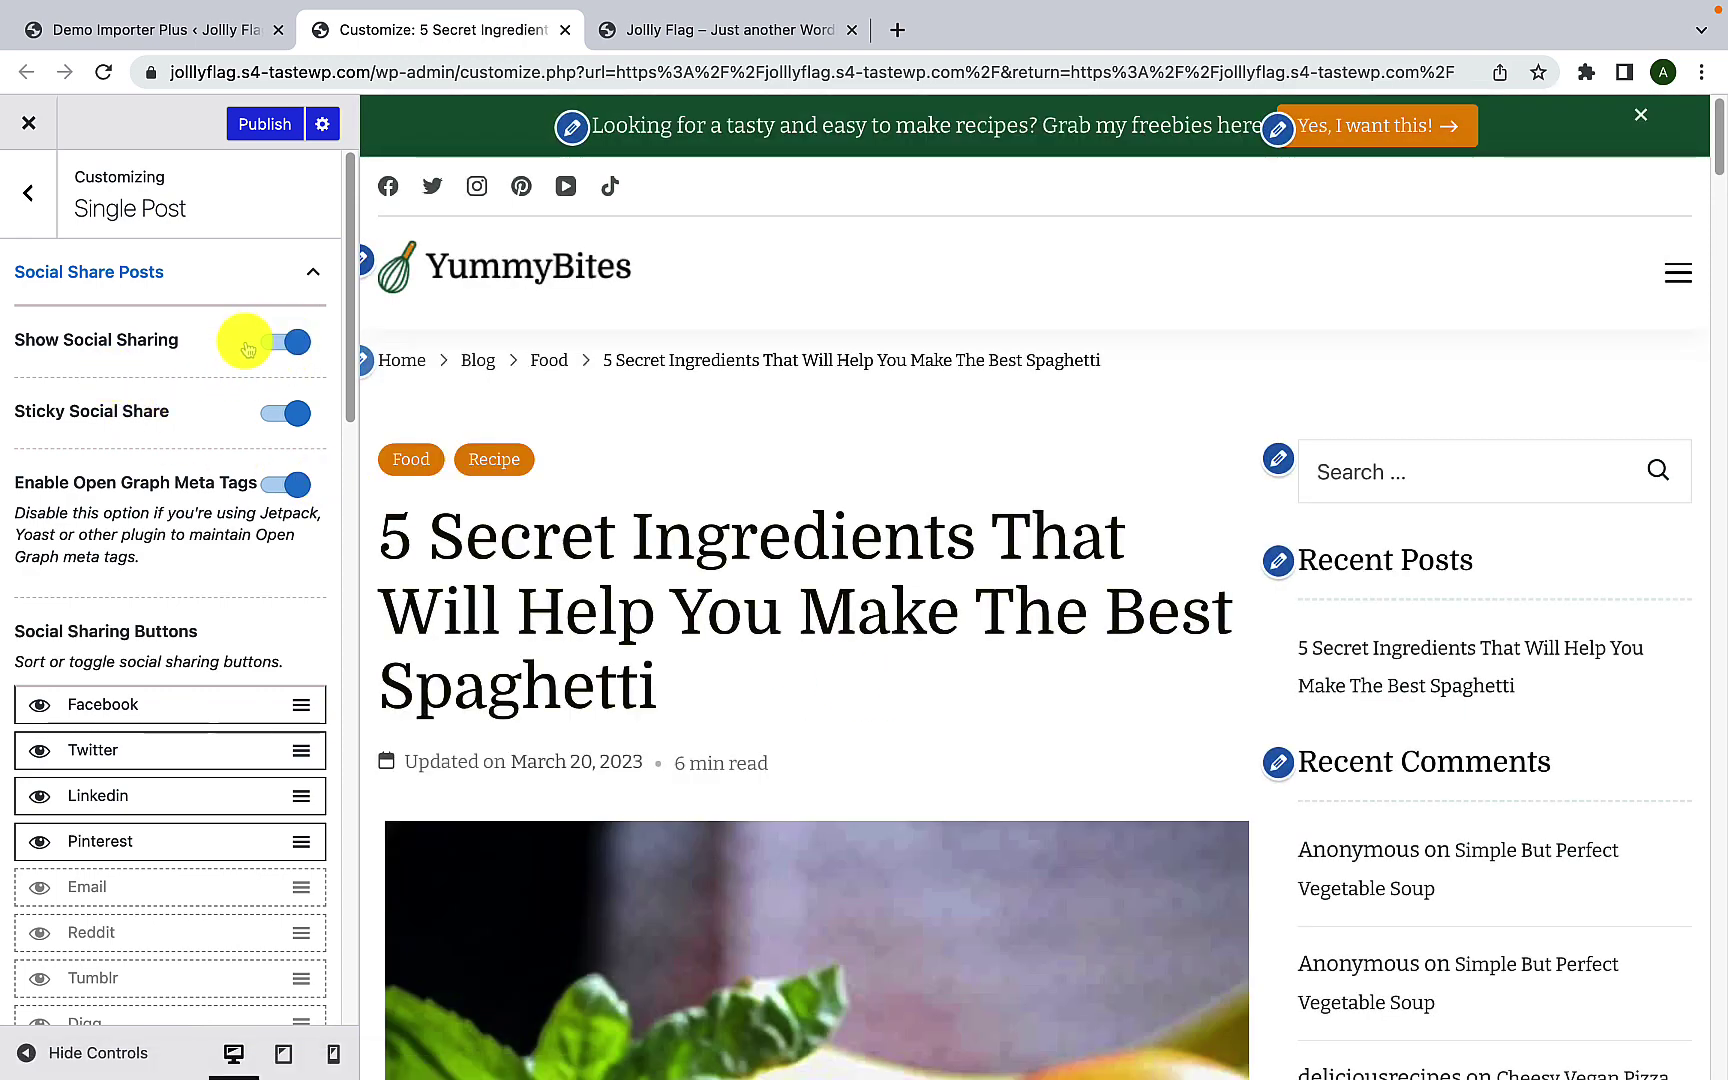
scroll(567, 692, down, 10)
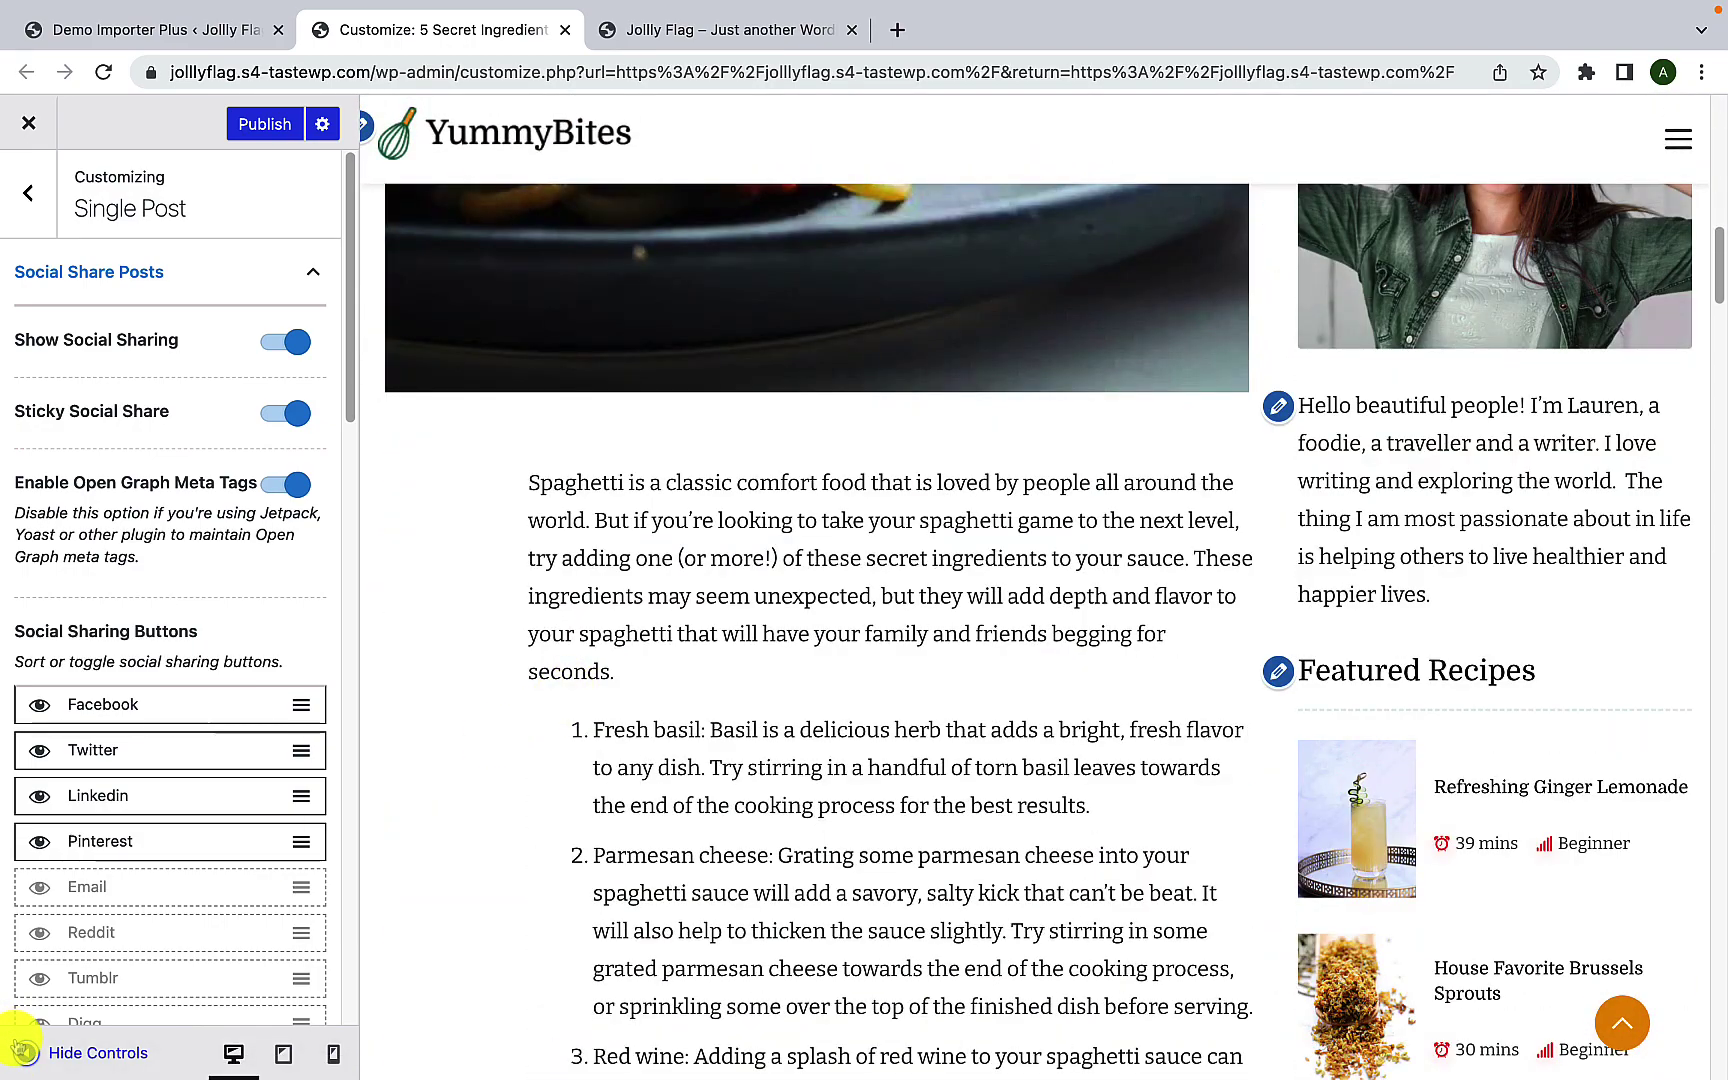
click(22, 1051)
scroll(143, 898, down, 10)
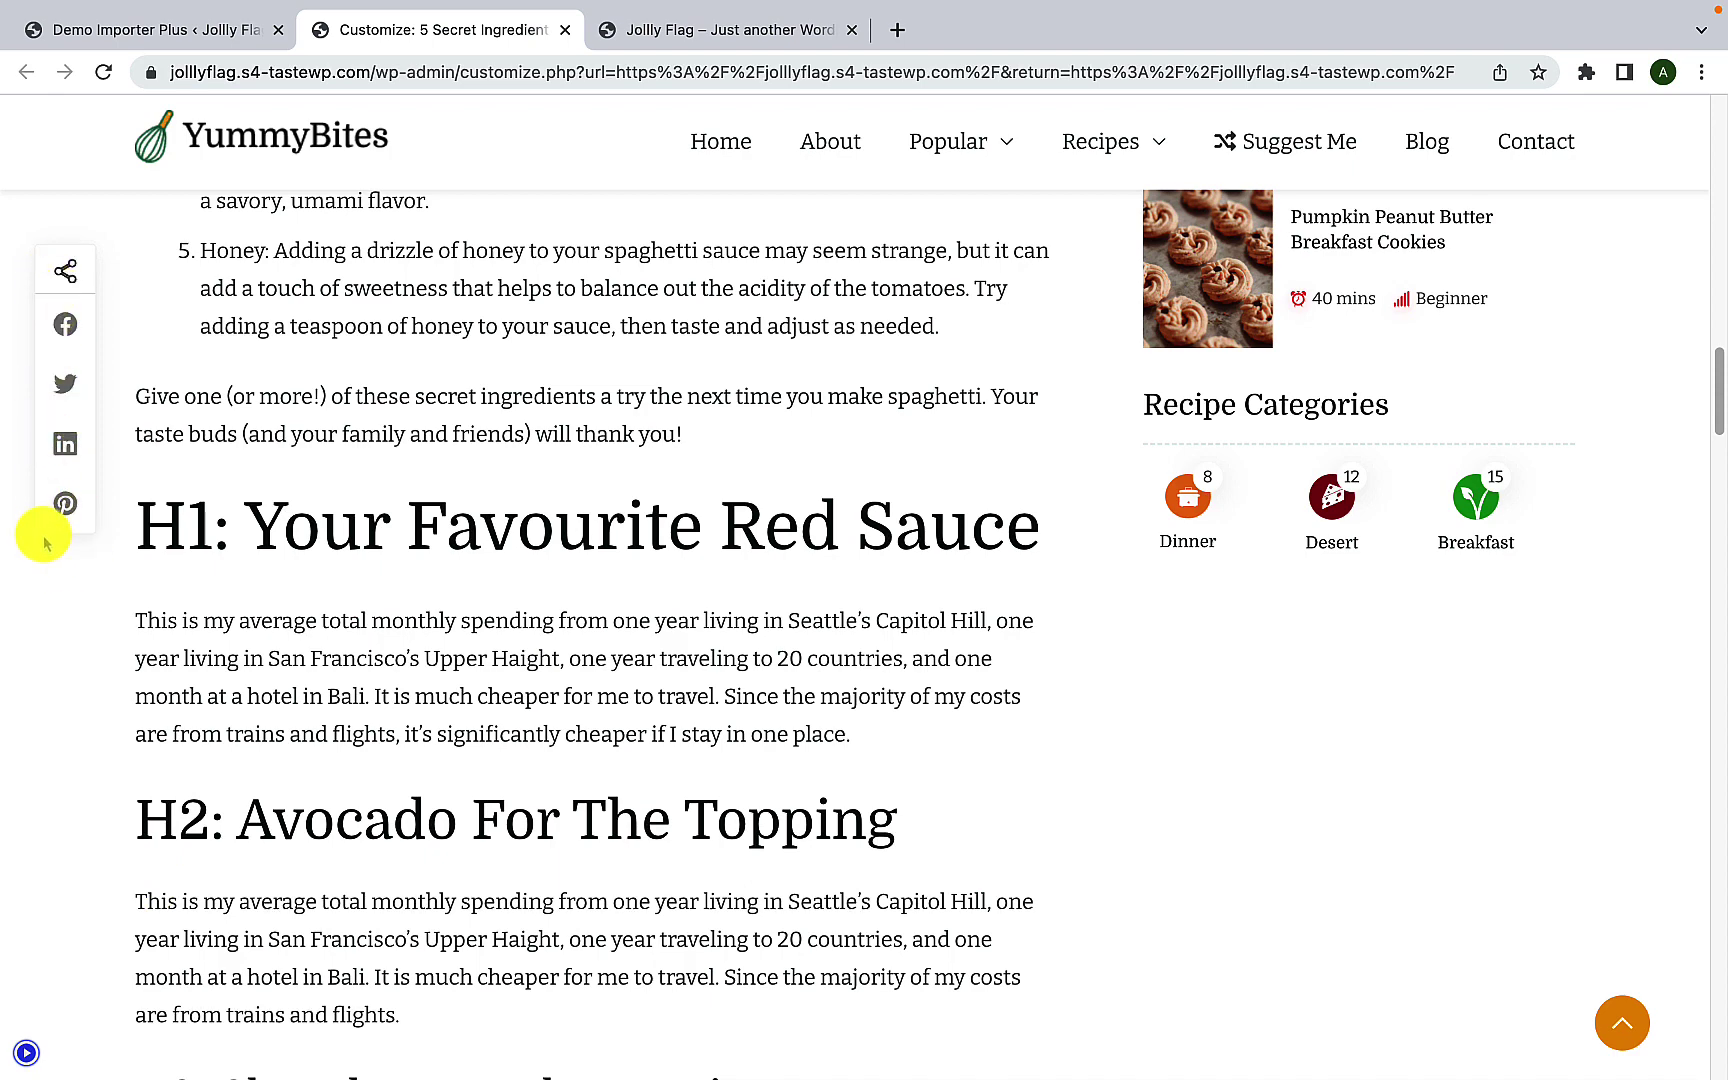
click(26, 1055)
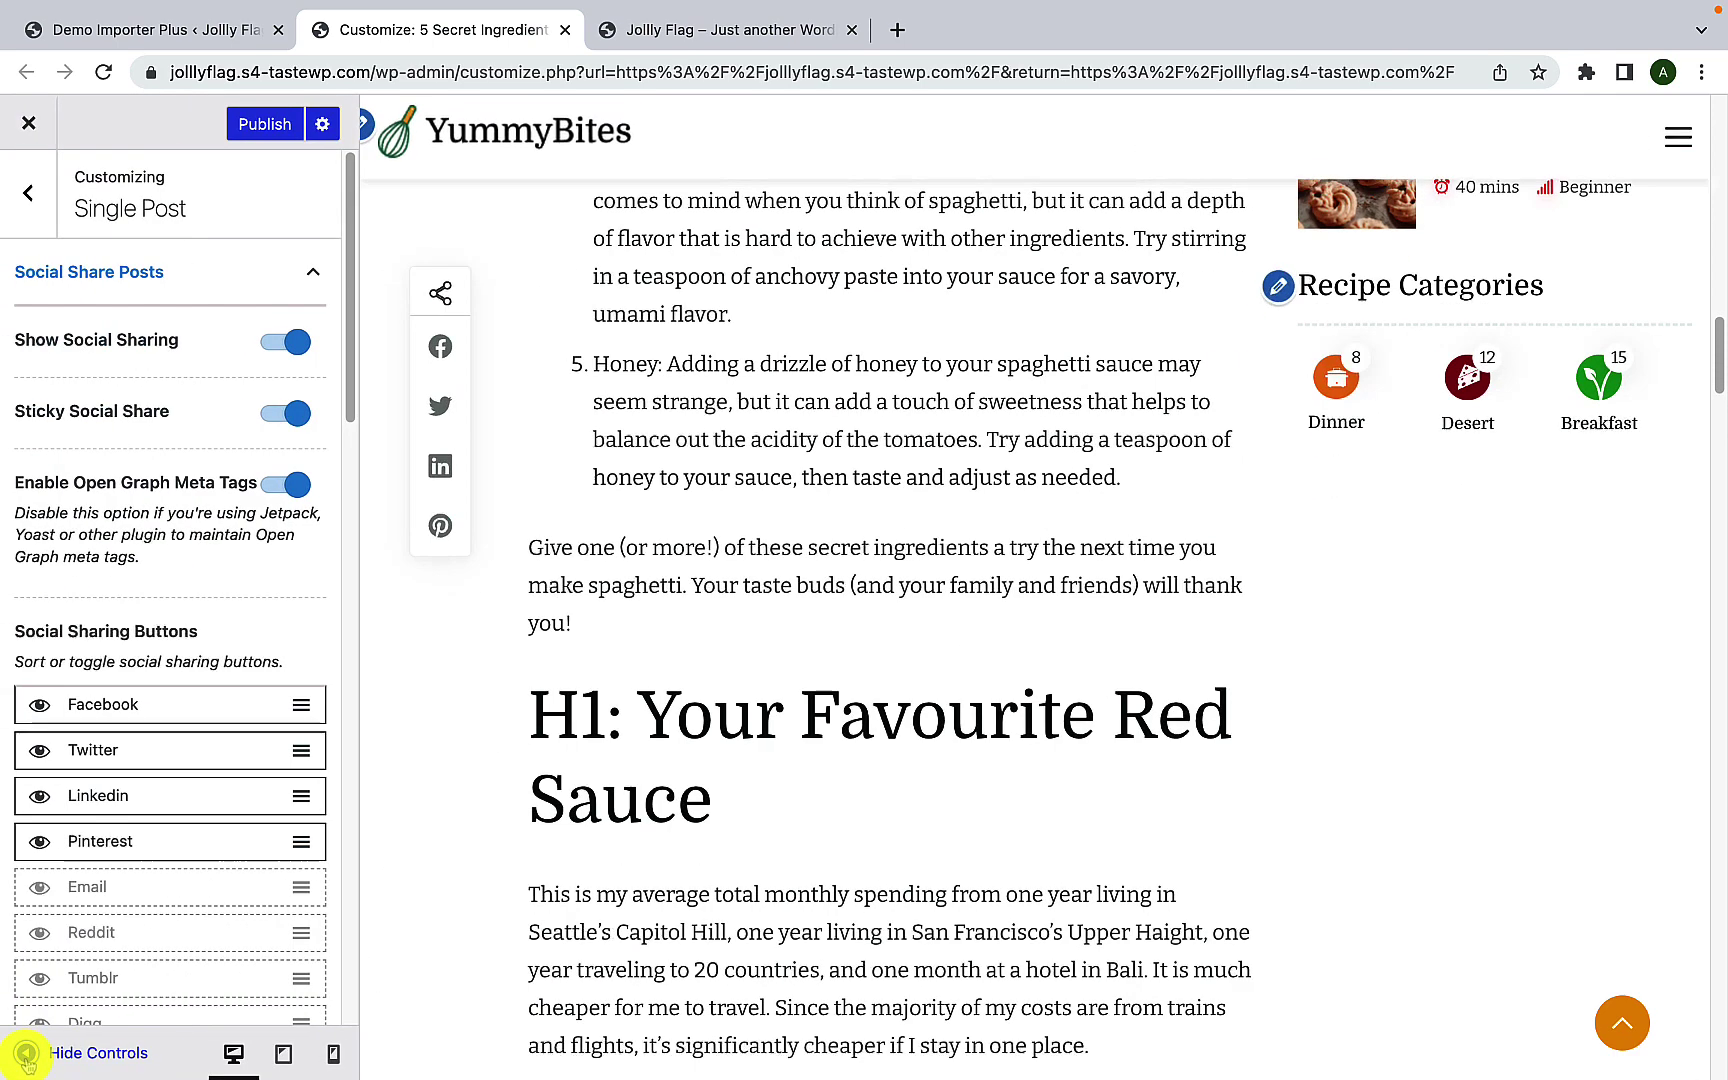
Step: Turn Show Social Sharing off and back on, checking the sharing buttons in the post preview each time
click(277, 345)
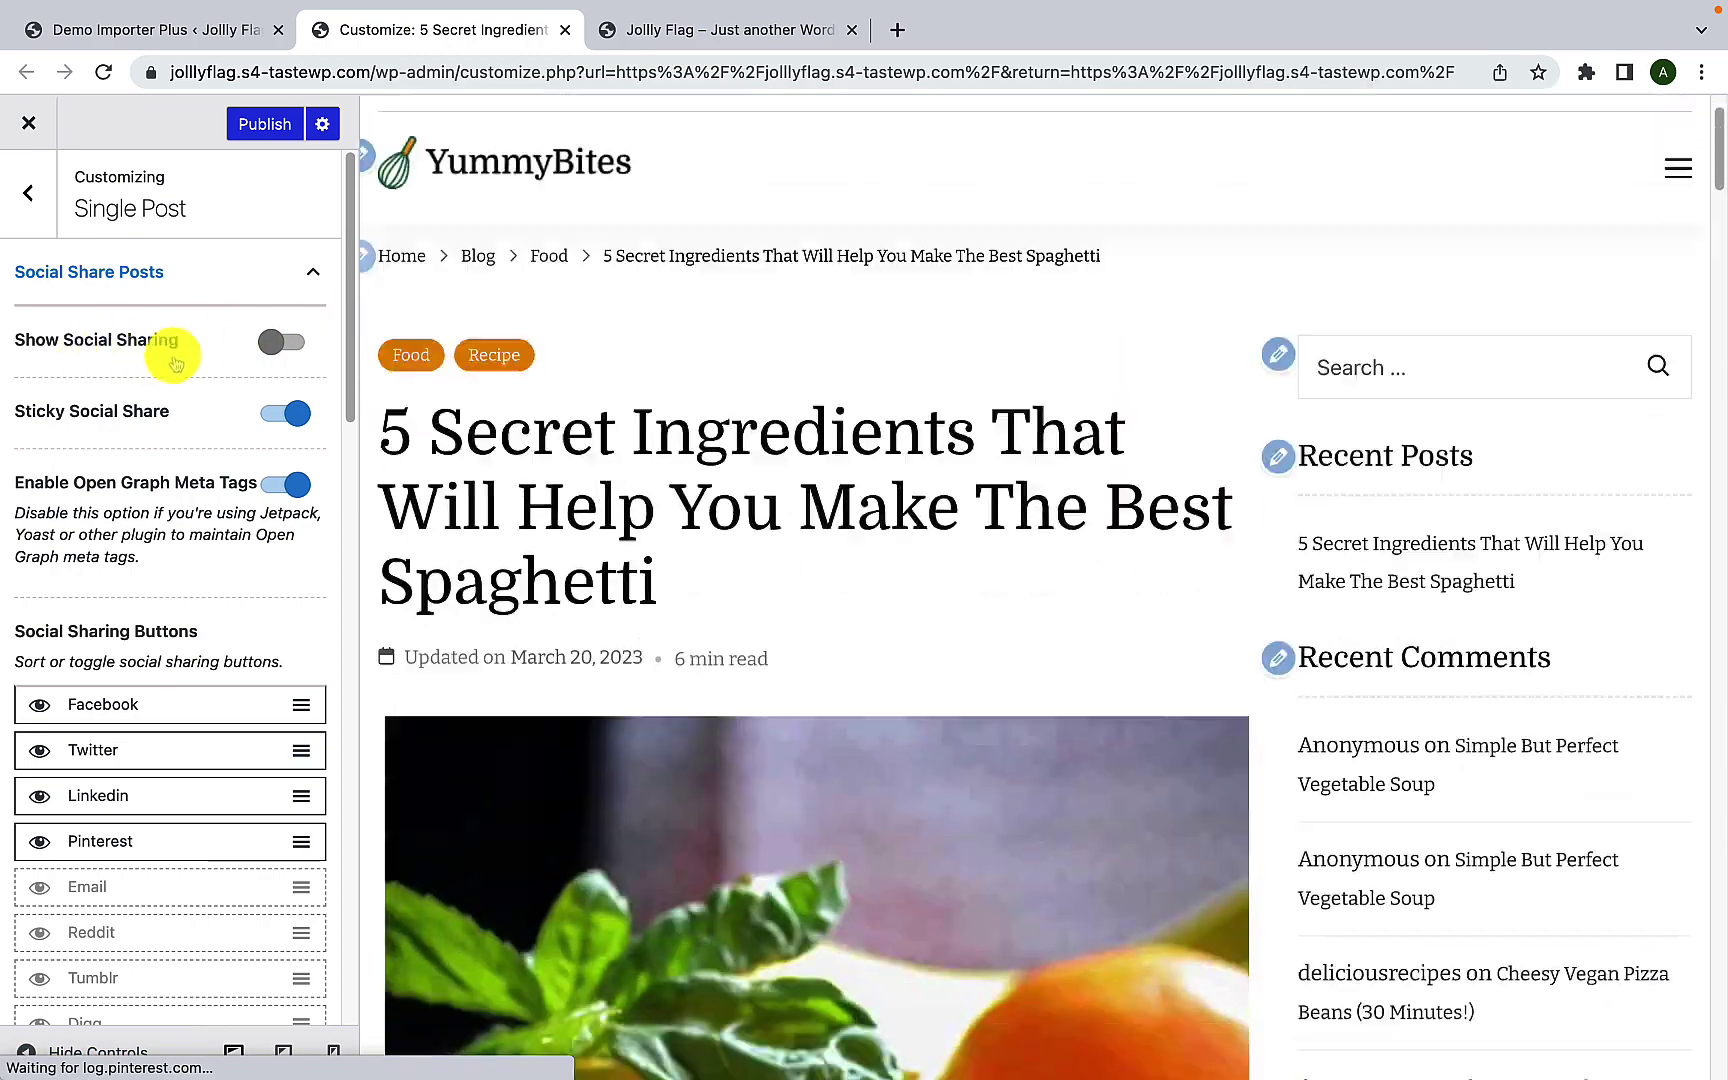
scroll(467, 470, up, 6)
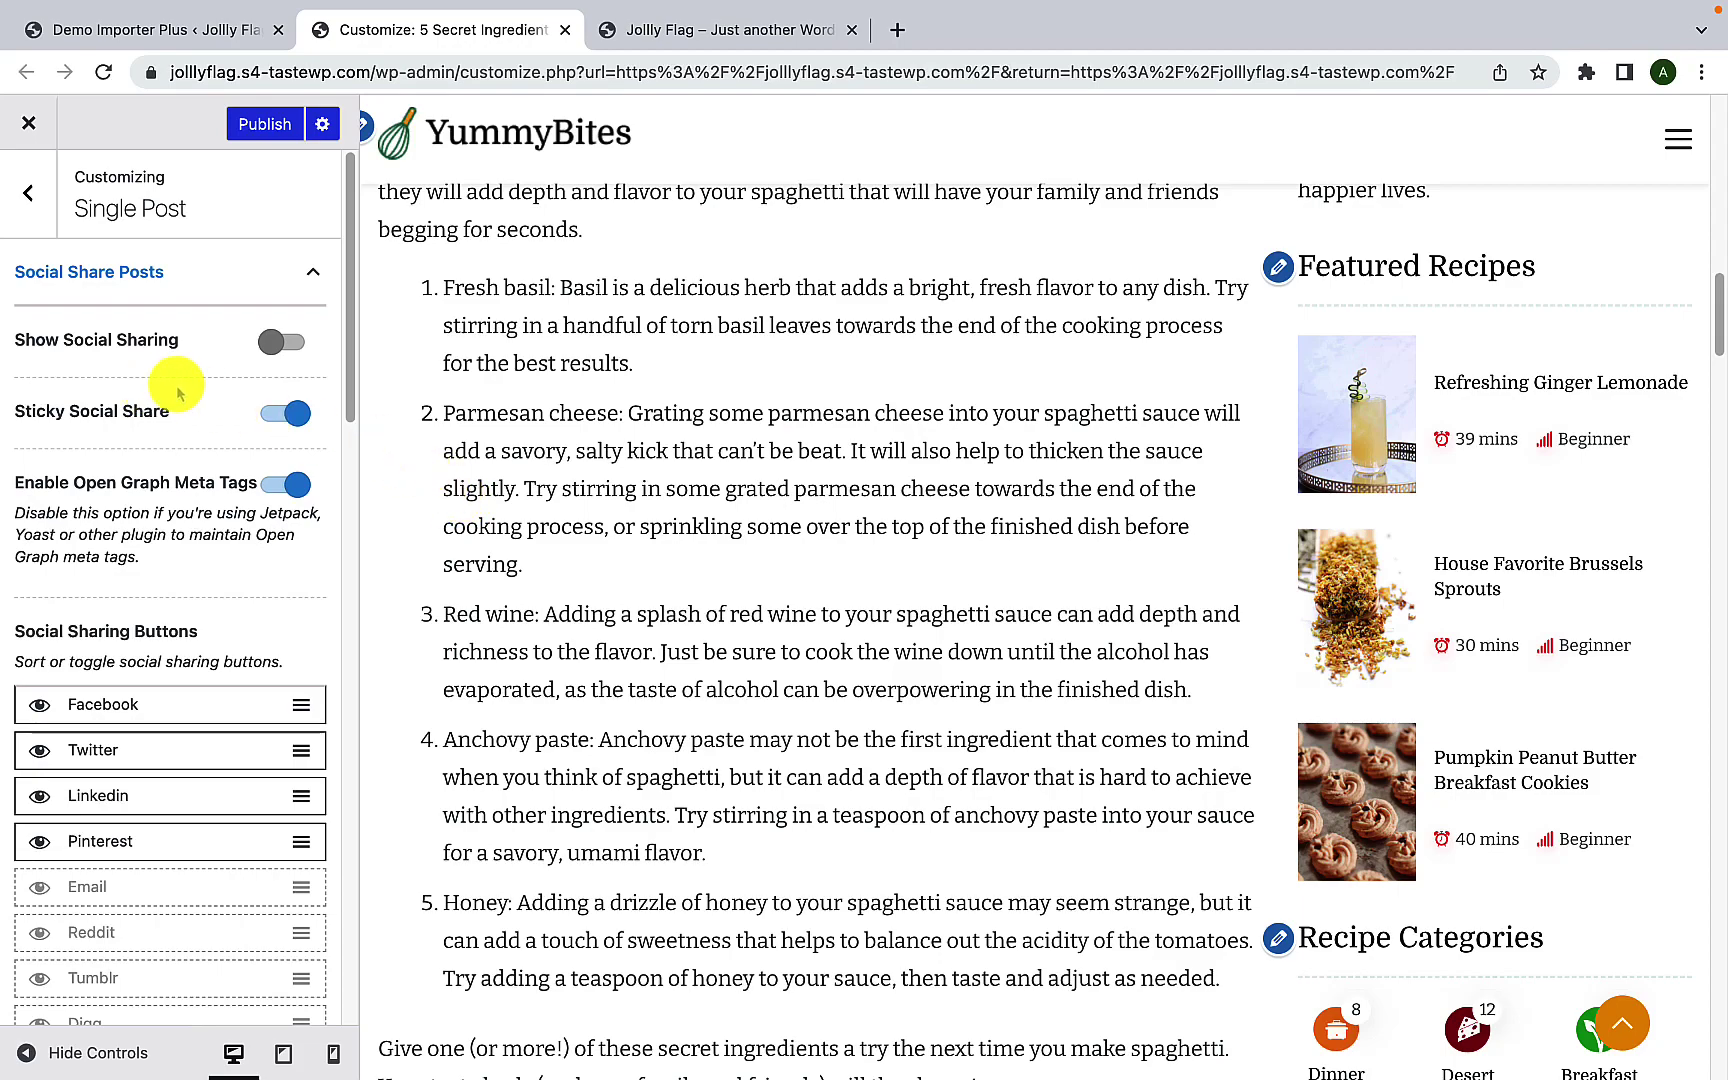
click(288, 350)
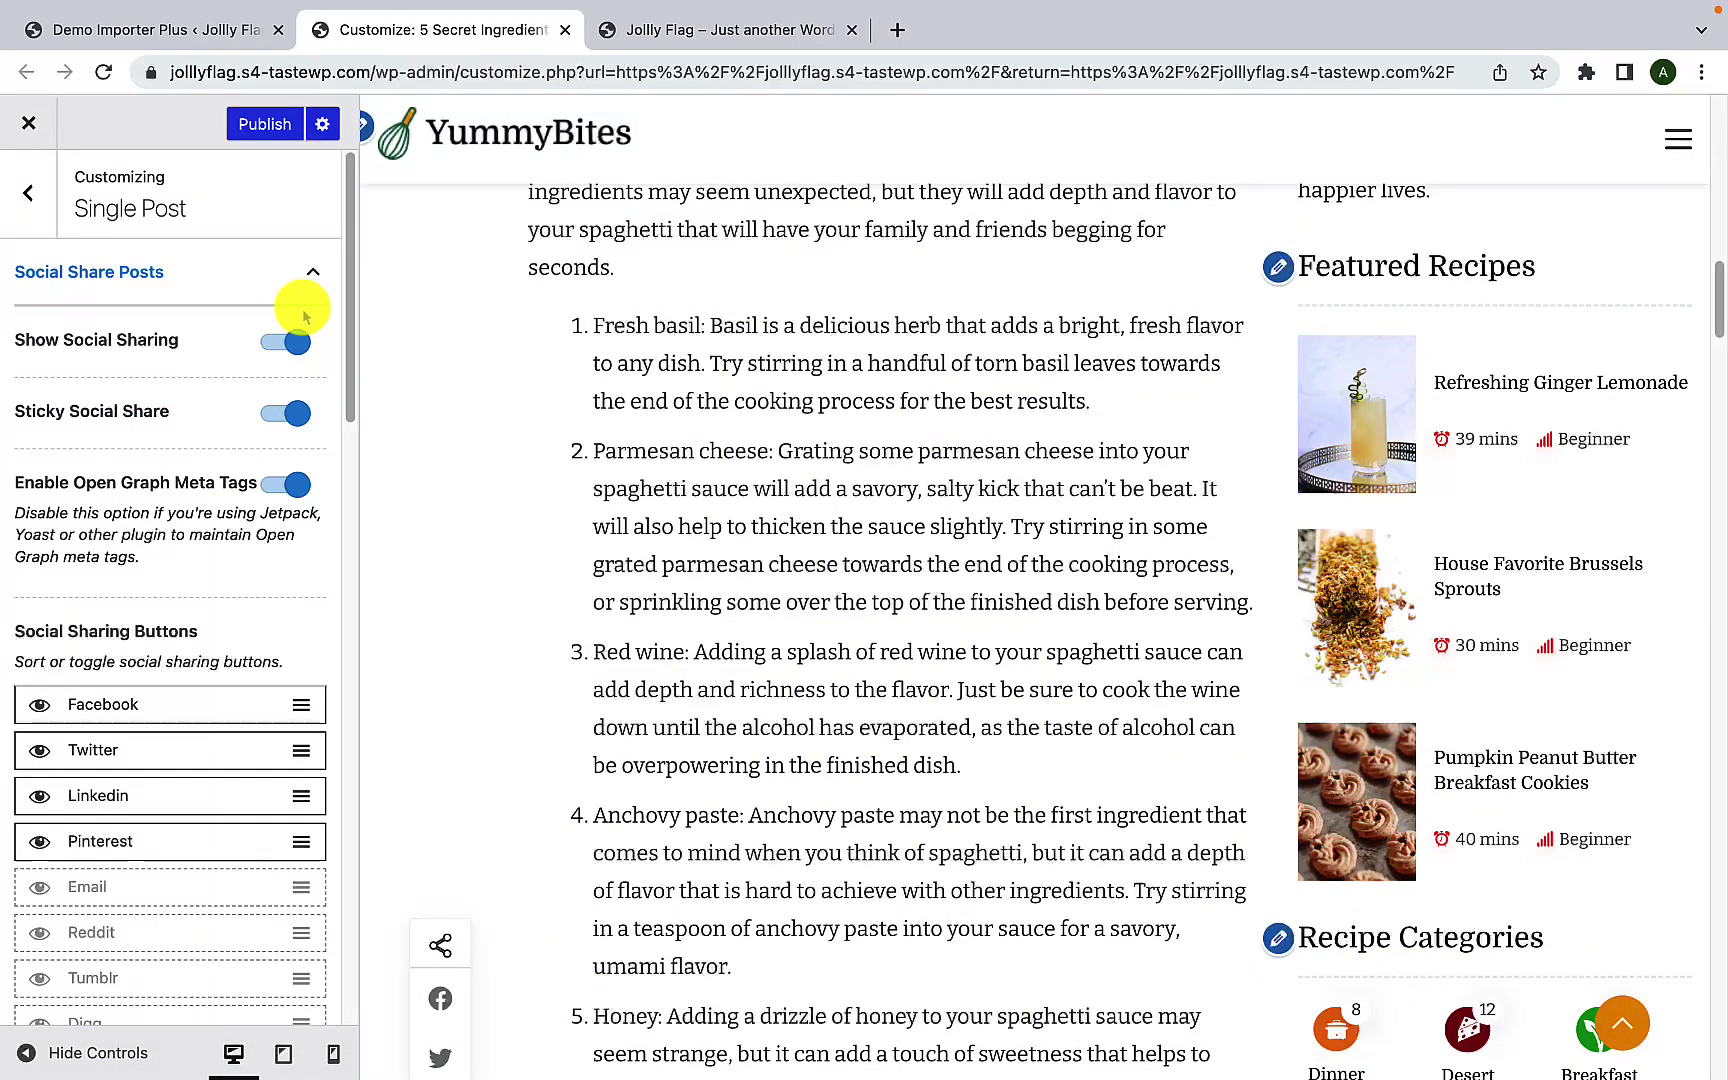
scroll(484, 703, down, 4)
scroll(484, 703, down, 1)
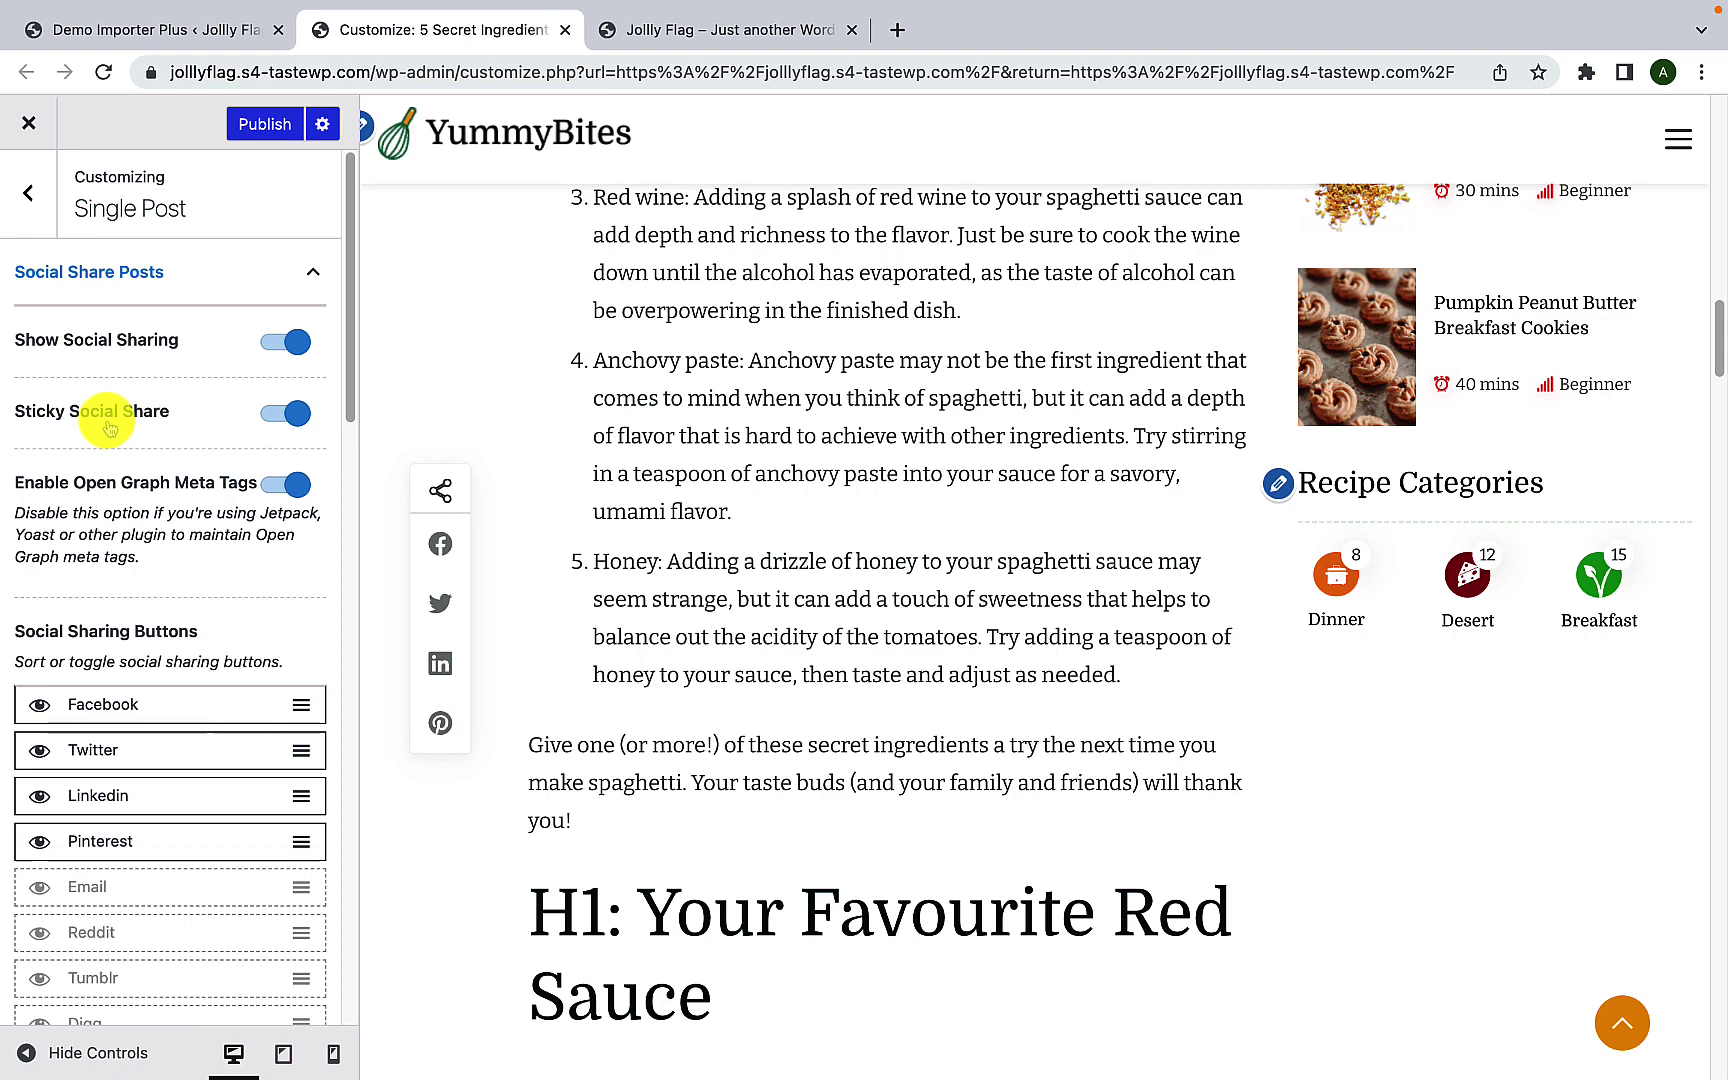
Step: Examine how the sticky share bar behaves along the length of the post in the full-width preview
click(24, 1053)
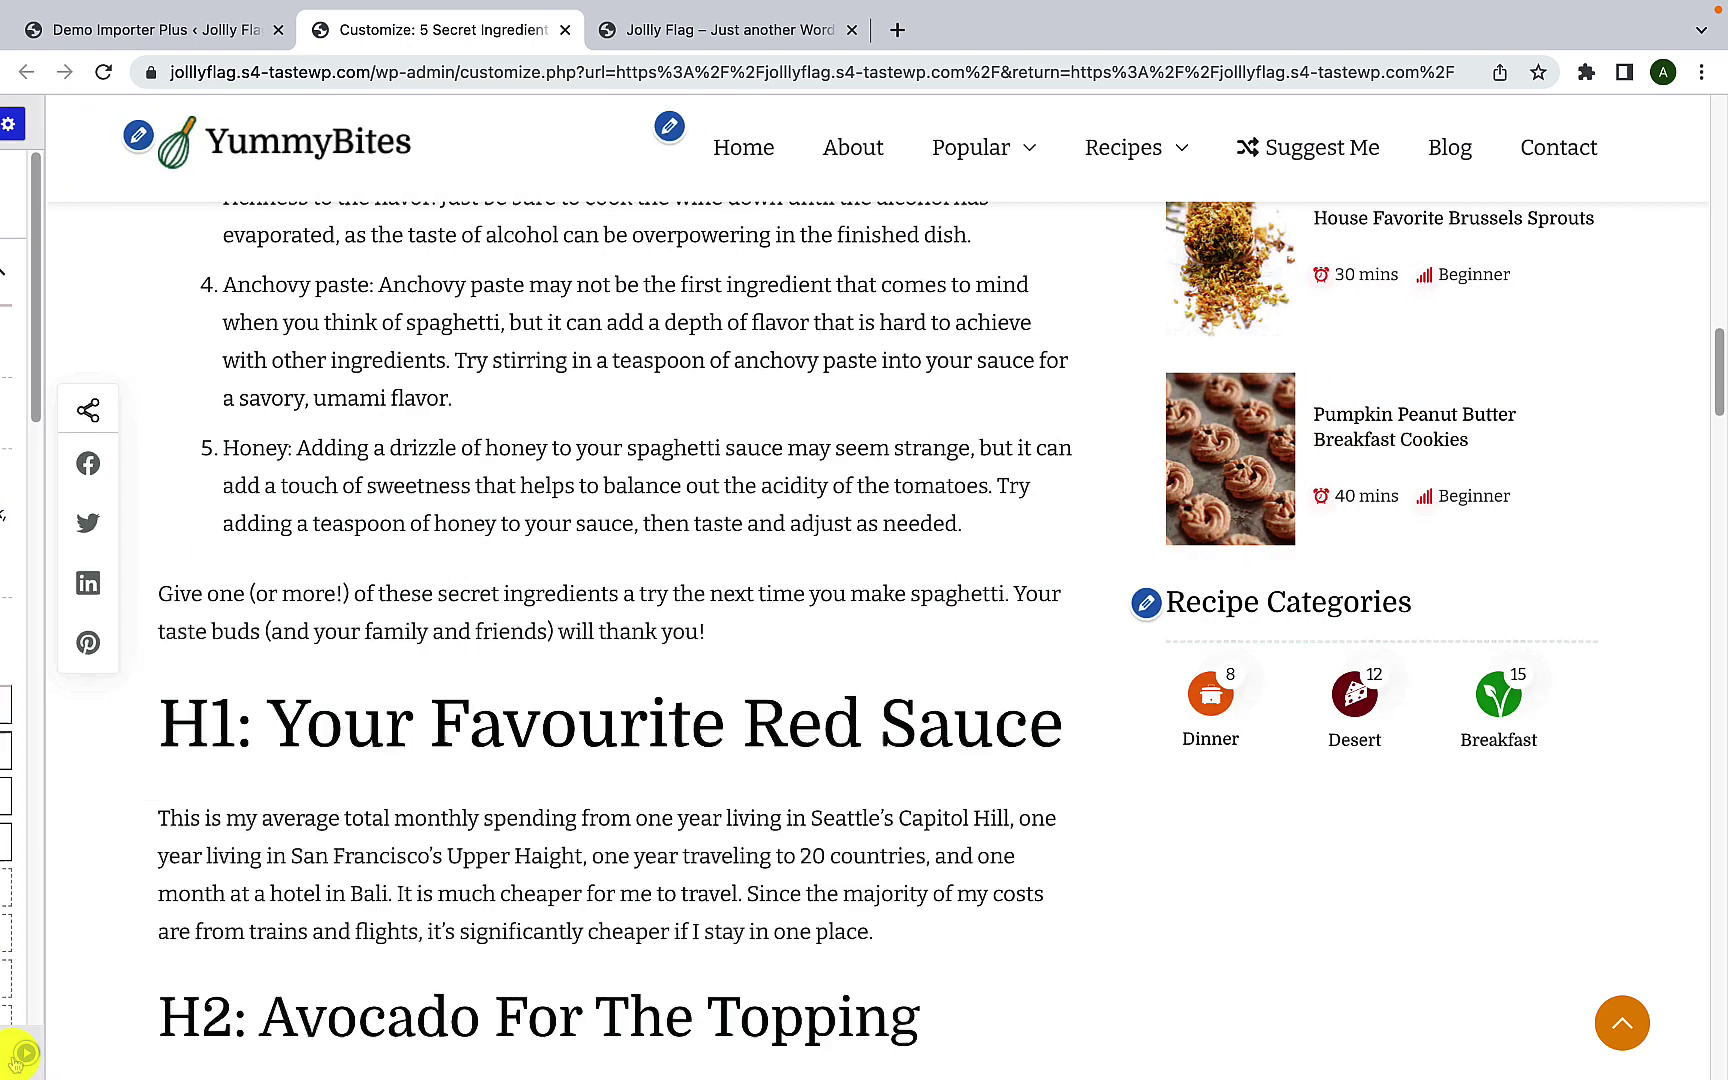
scroll(383, 805, down, 20)
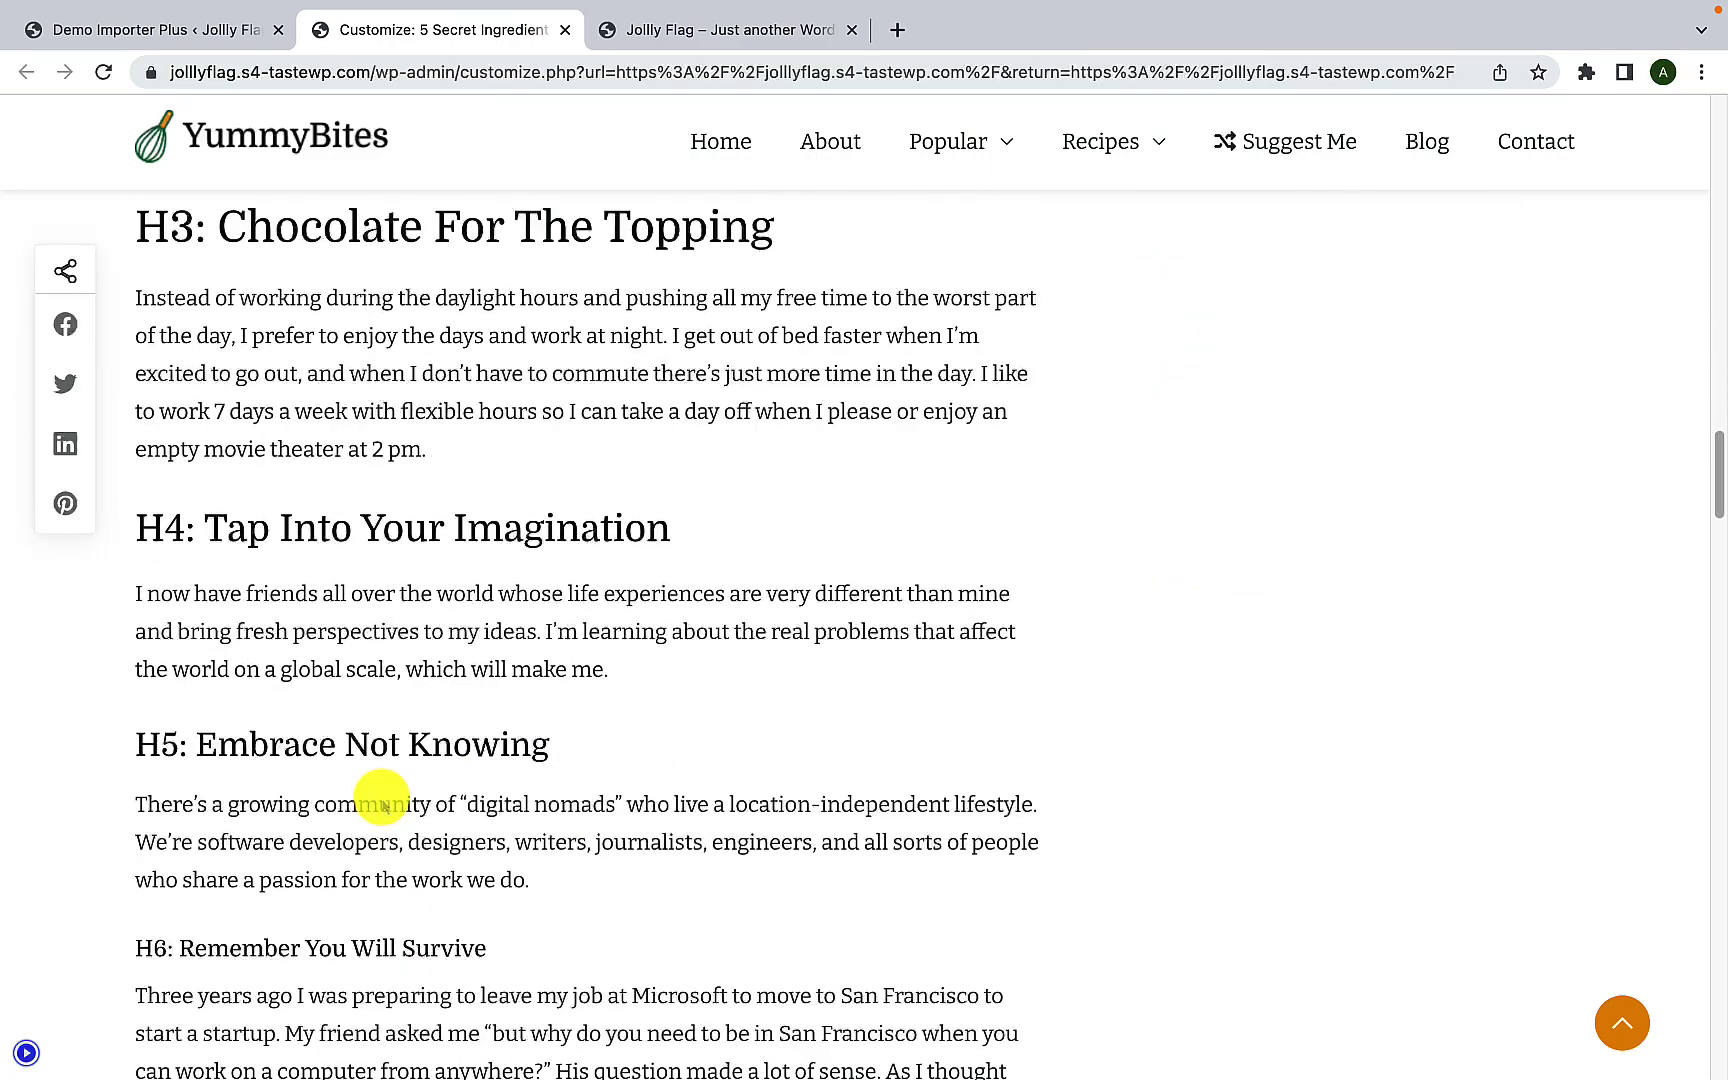
scroll(383, 805, down, 15)
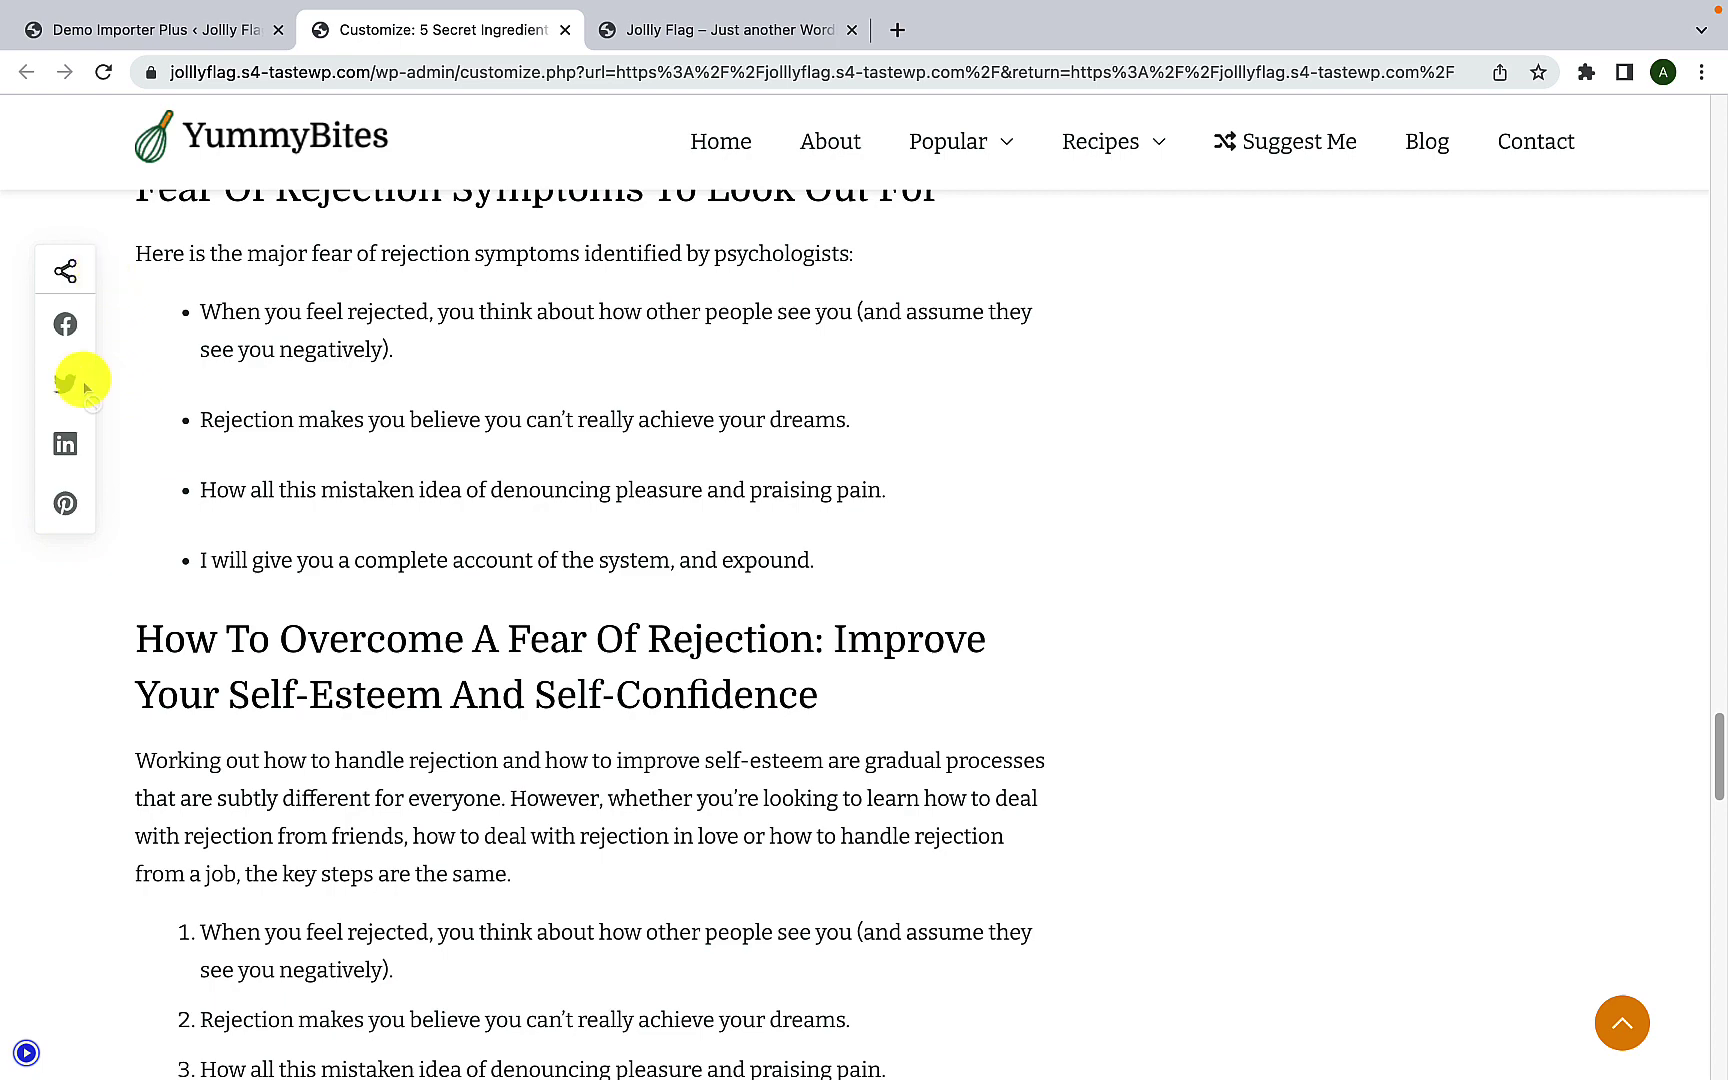
click(24, 1055)
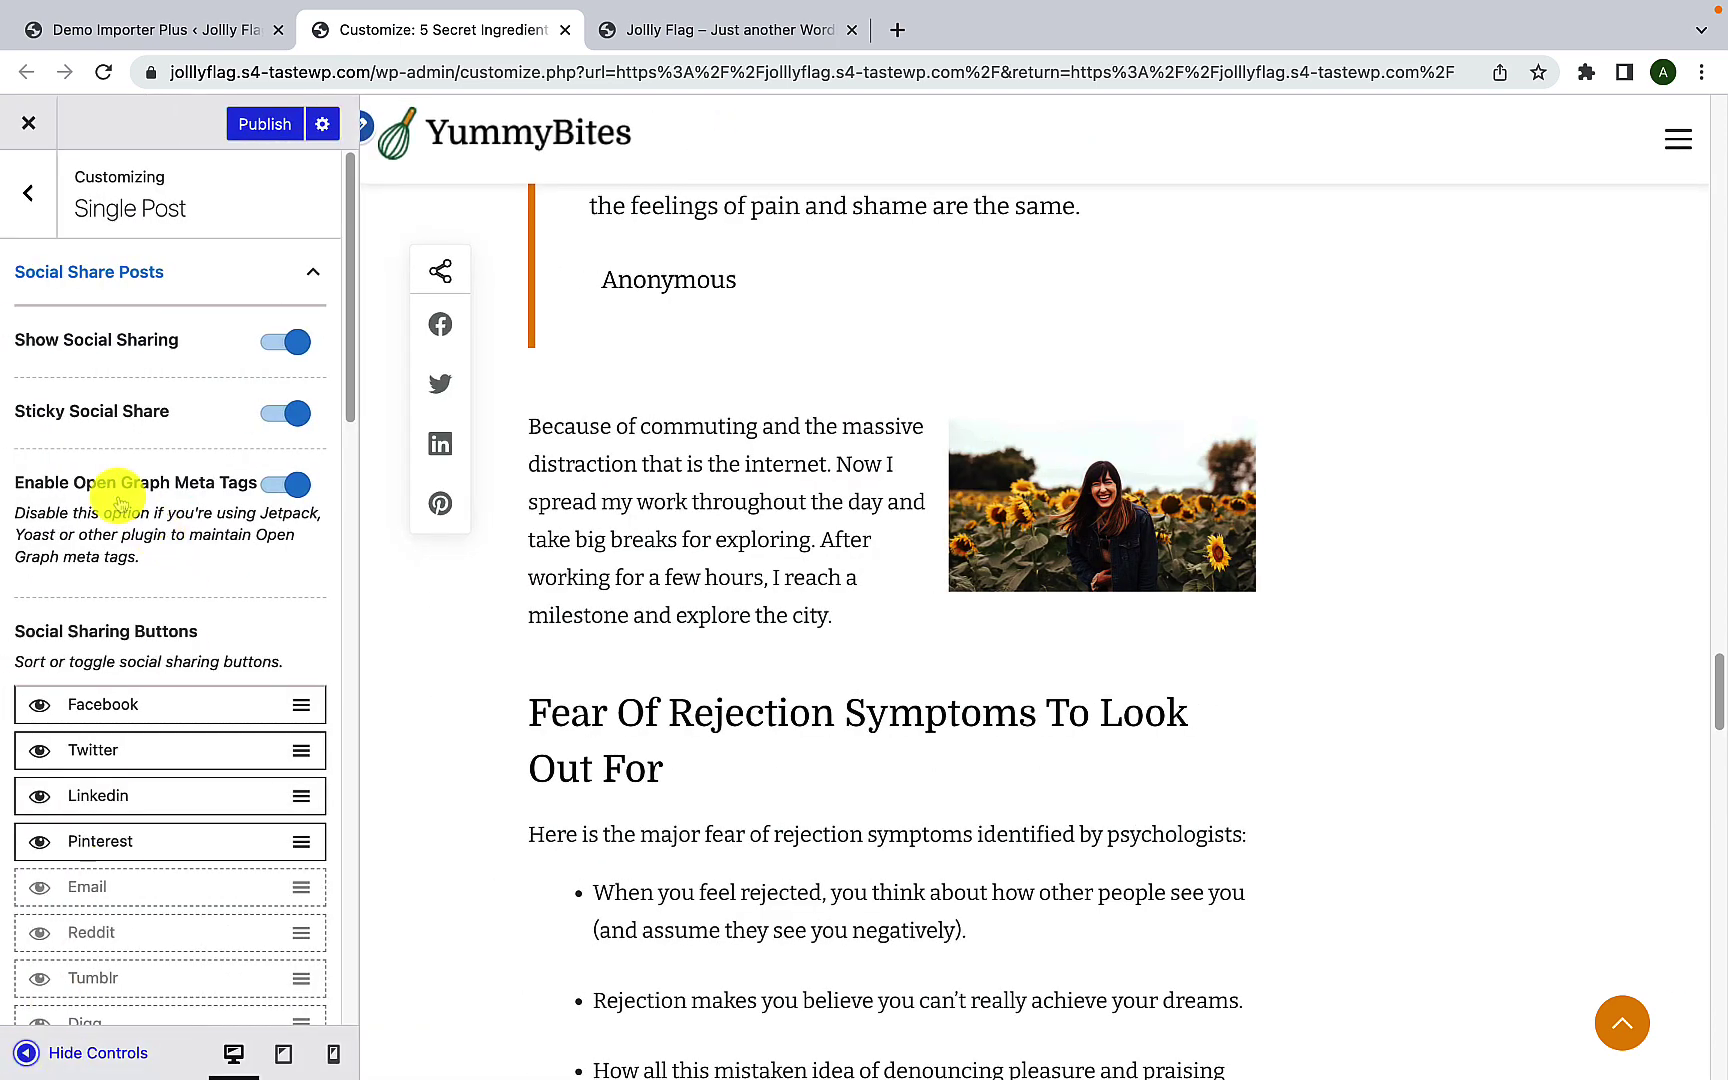
Step: Turn off Sticky Social Share for single posts and check the post in the full-width preview
click(281, 416)
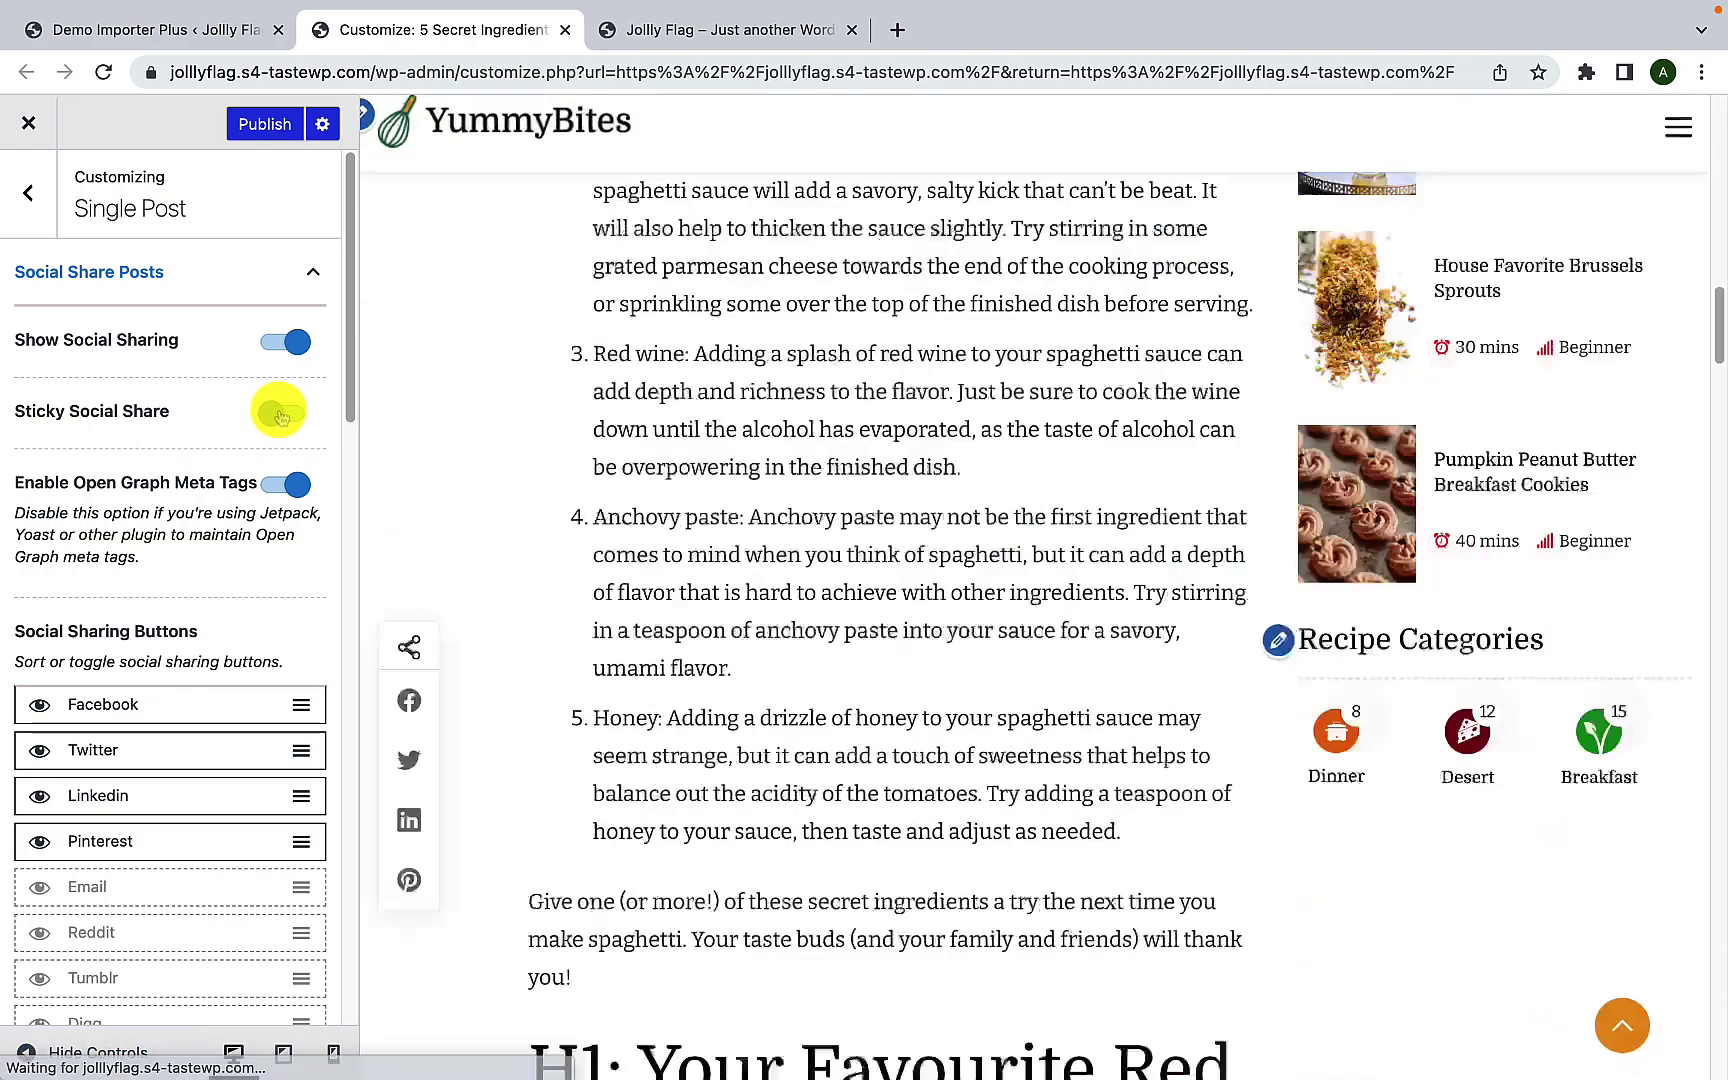
click(24, 1055)
scroll(375, 680, up, 10)
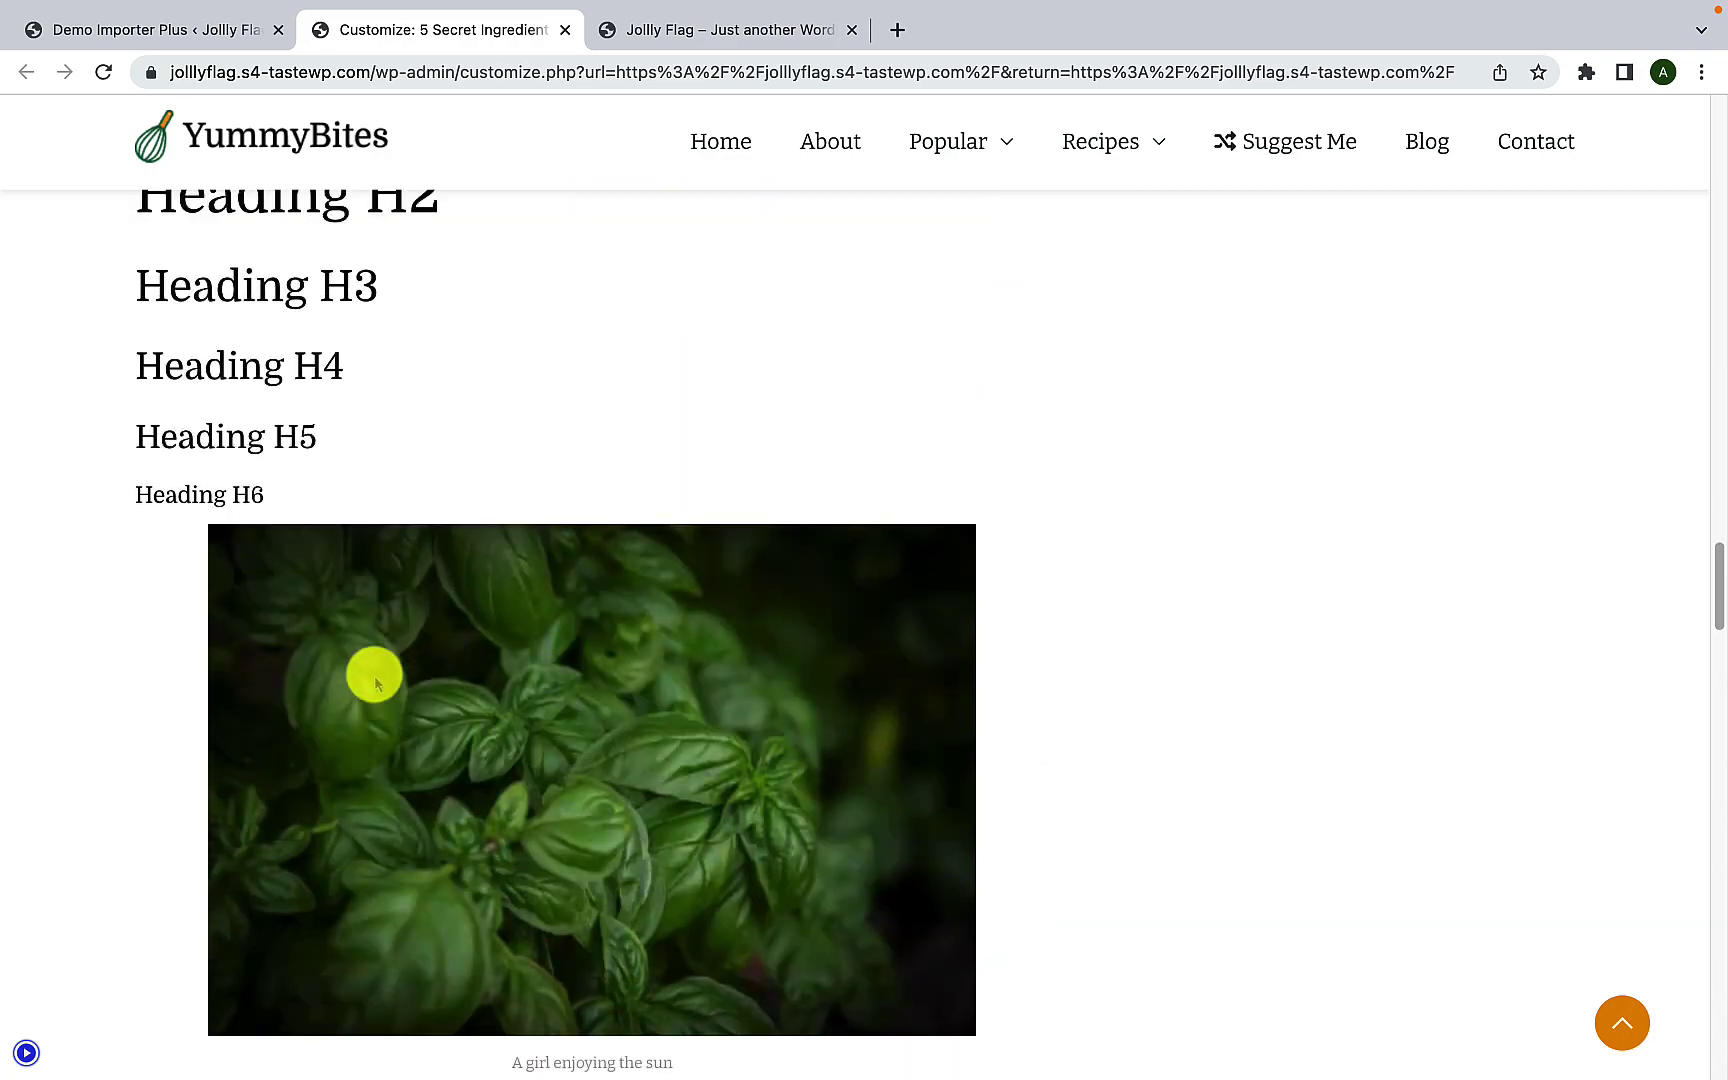
Step: Turn Sticky Social Share back on for single posts and check the share bar's behaviour in the post preview
scroll(375, 680, up, 15)
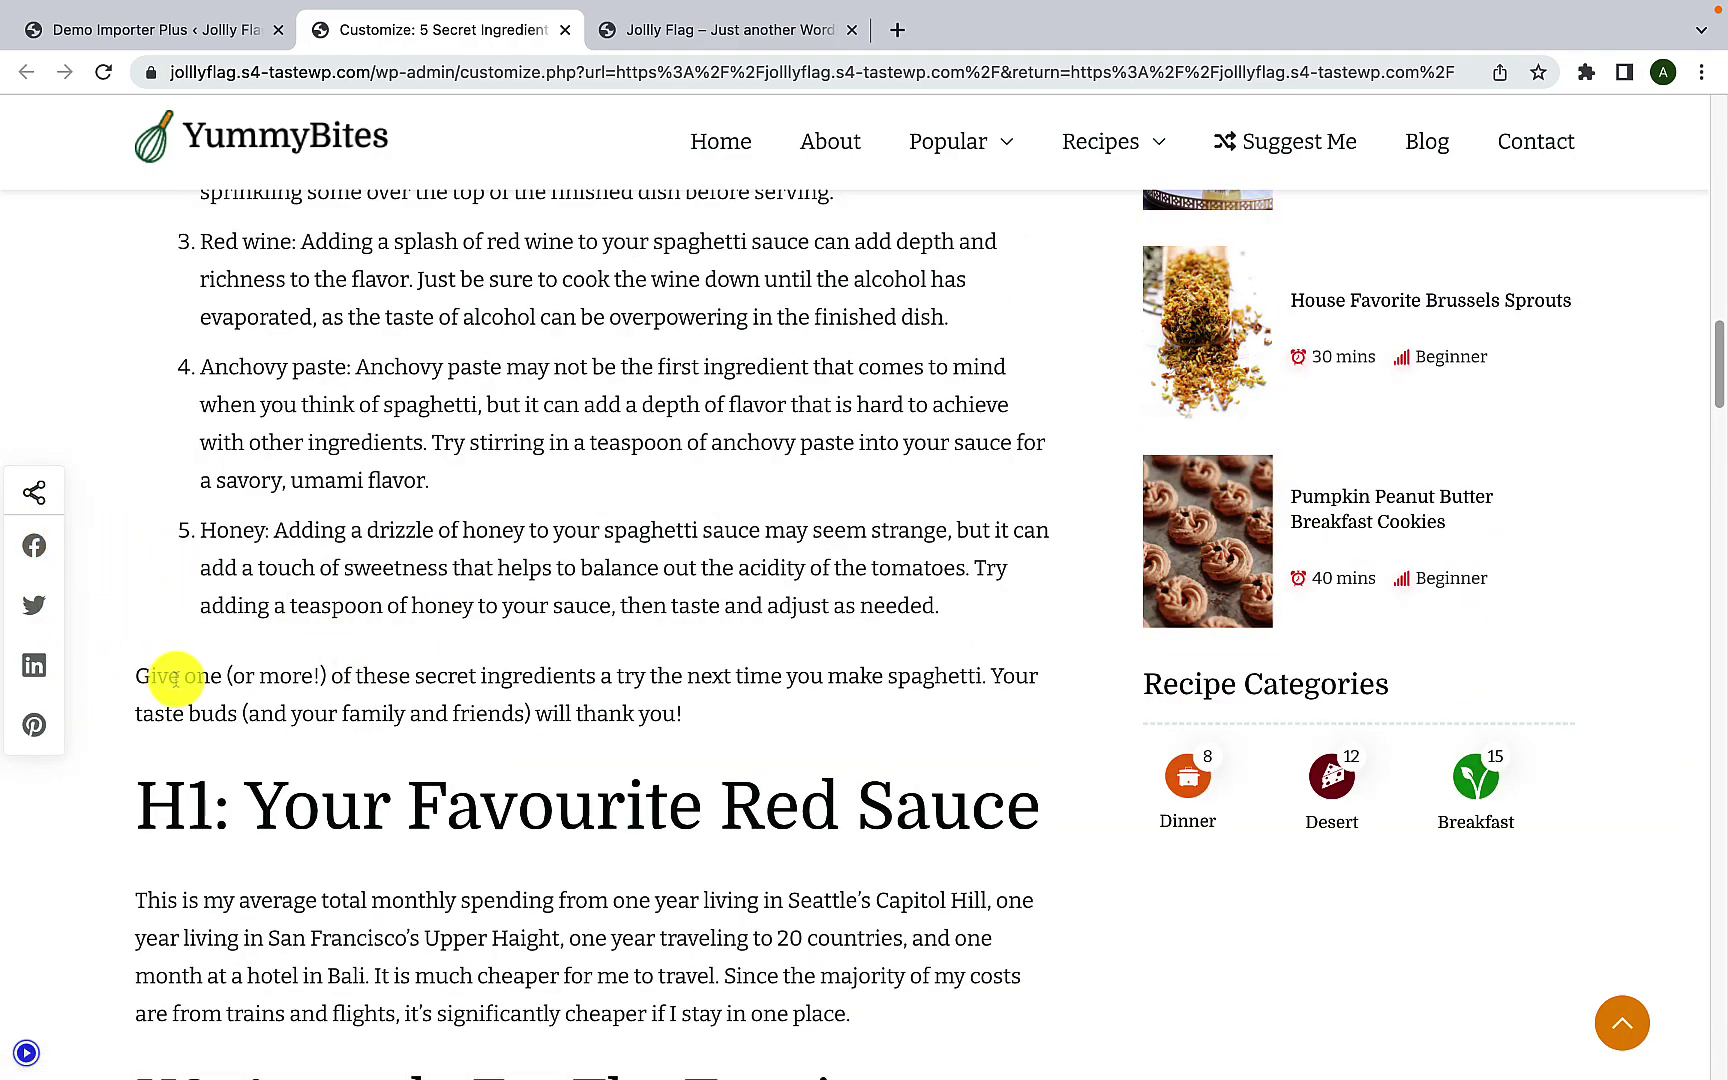
scroll(175, 679, down, 8)
scroll(175, 679, up, 8)
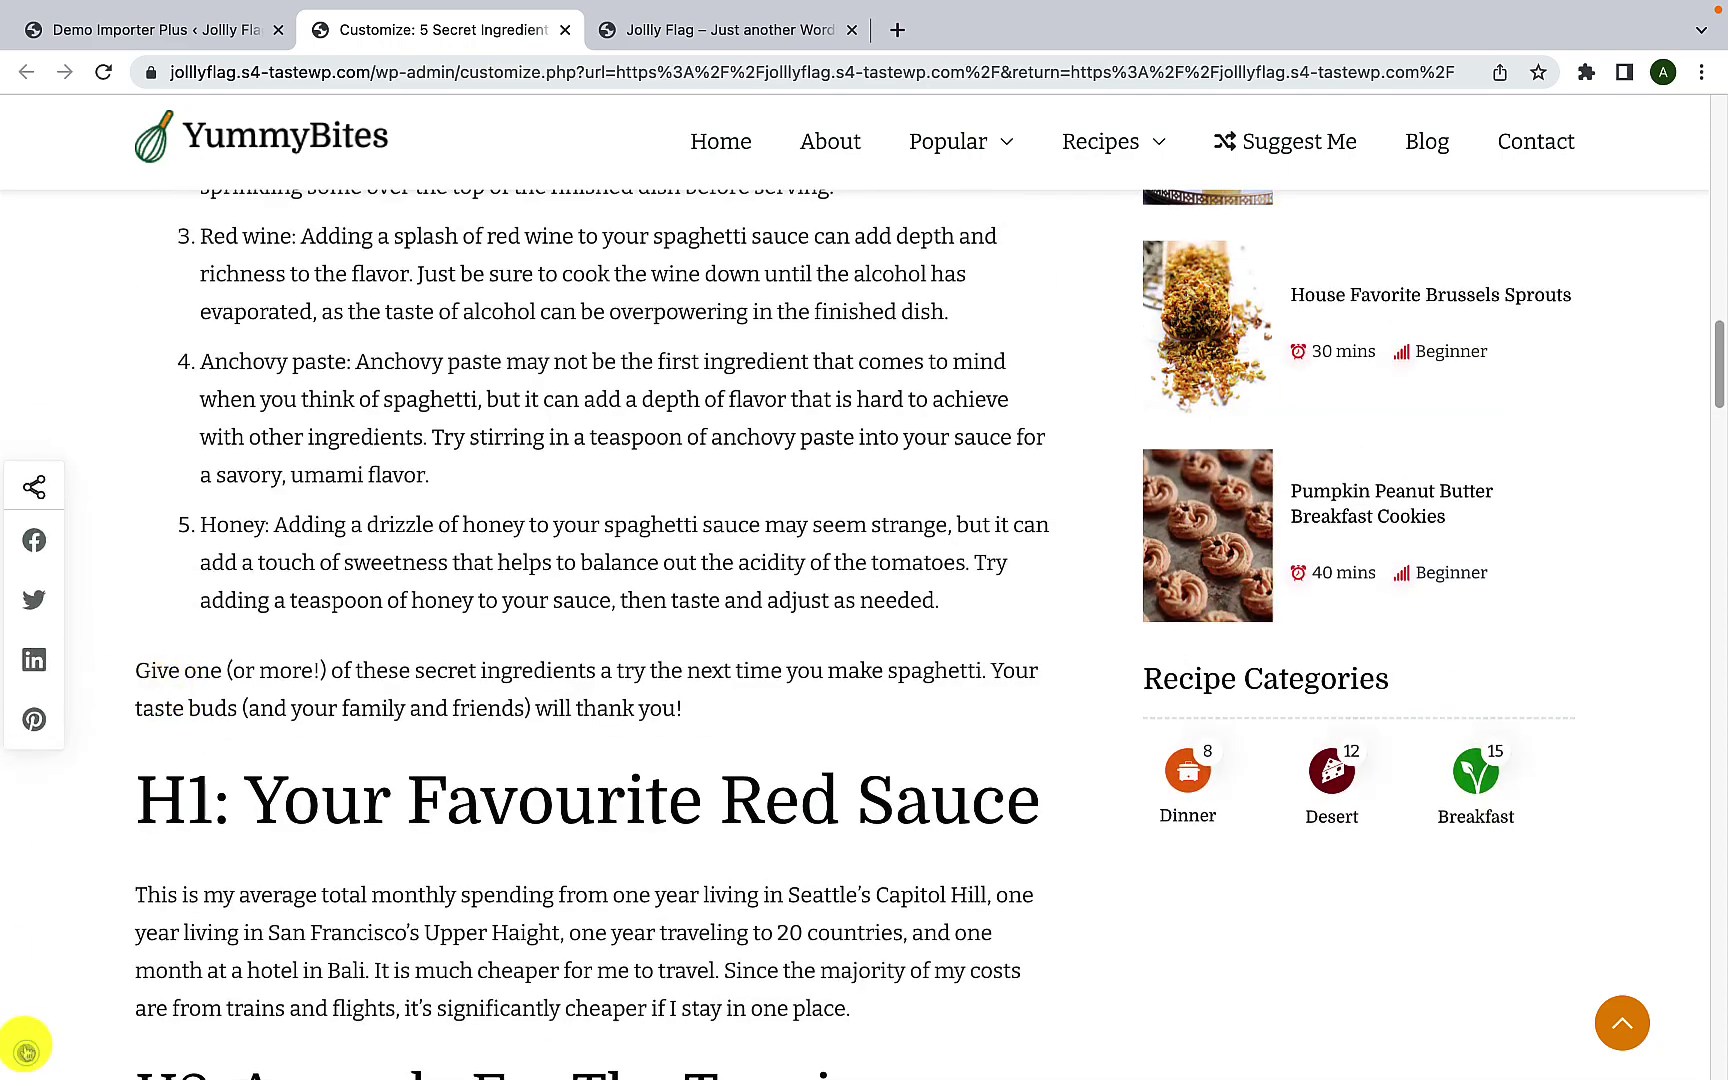
click(28, 1052)
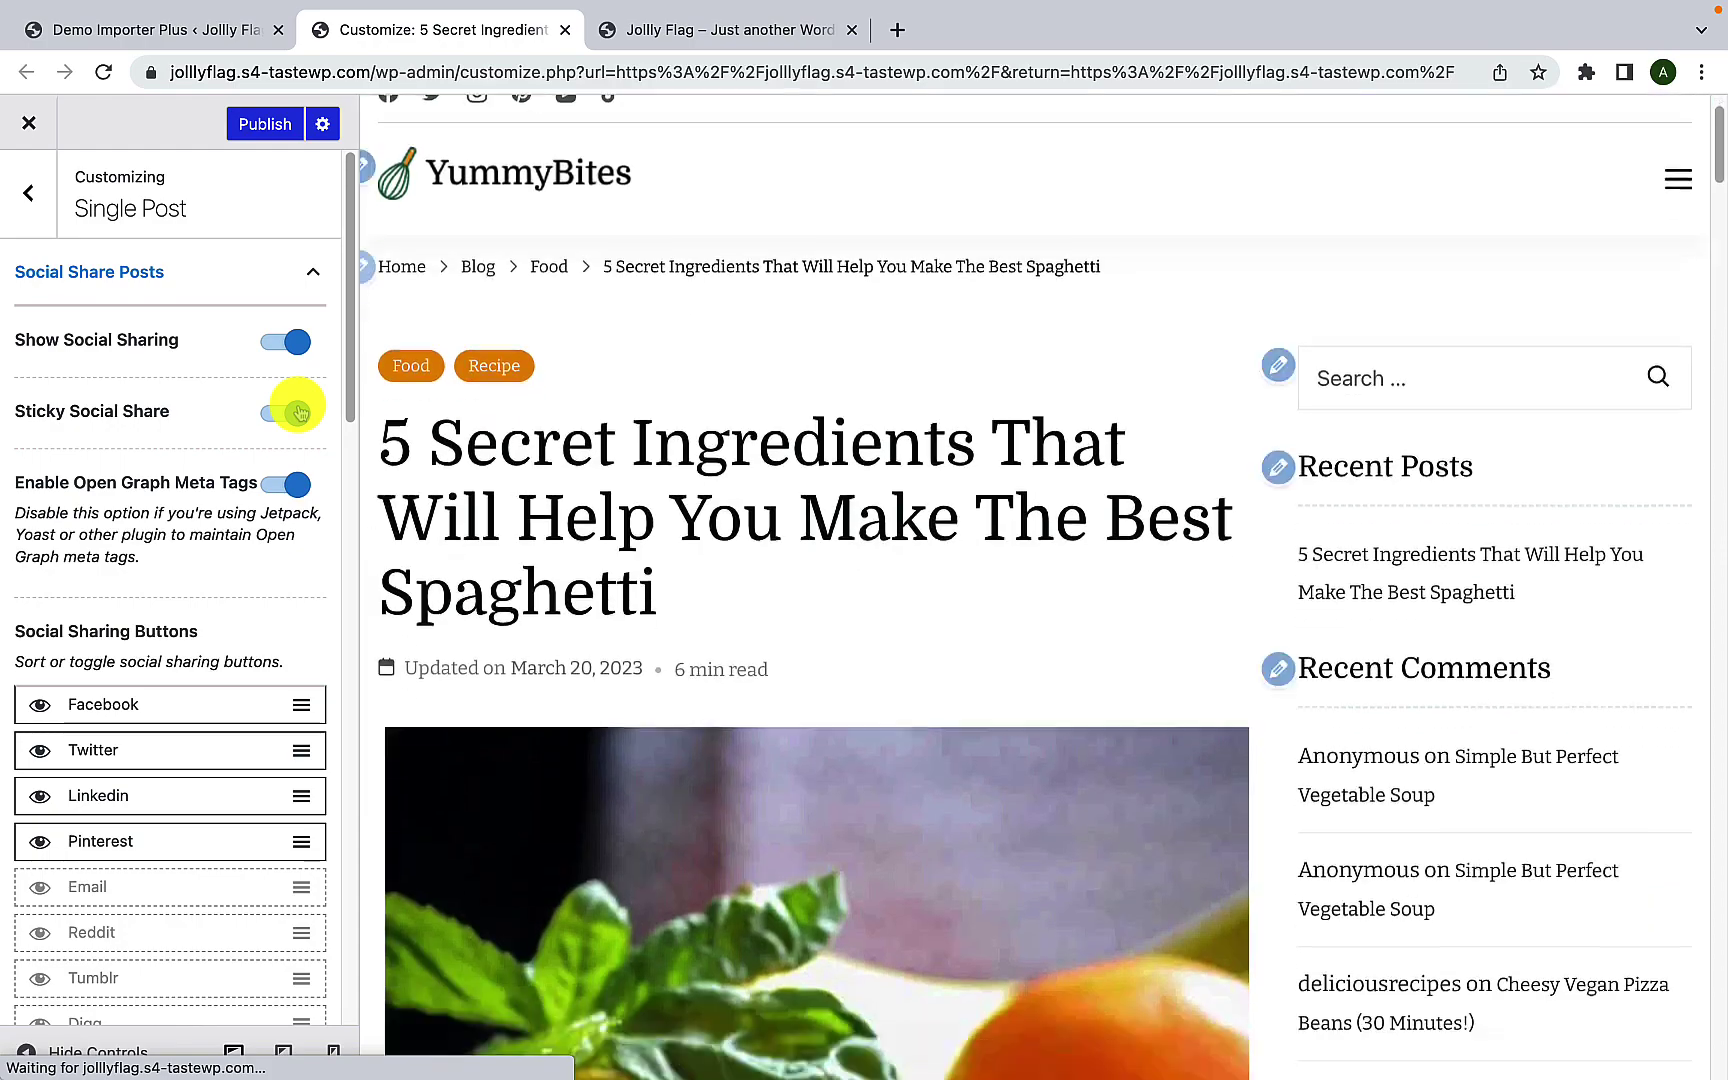
scroll(518, 710, down, 6)
scroll(600, 685, down, 12)
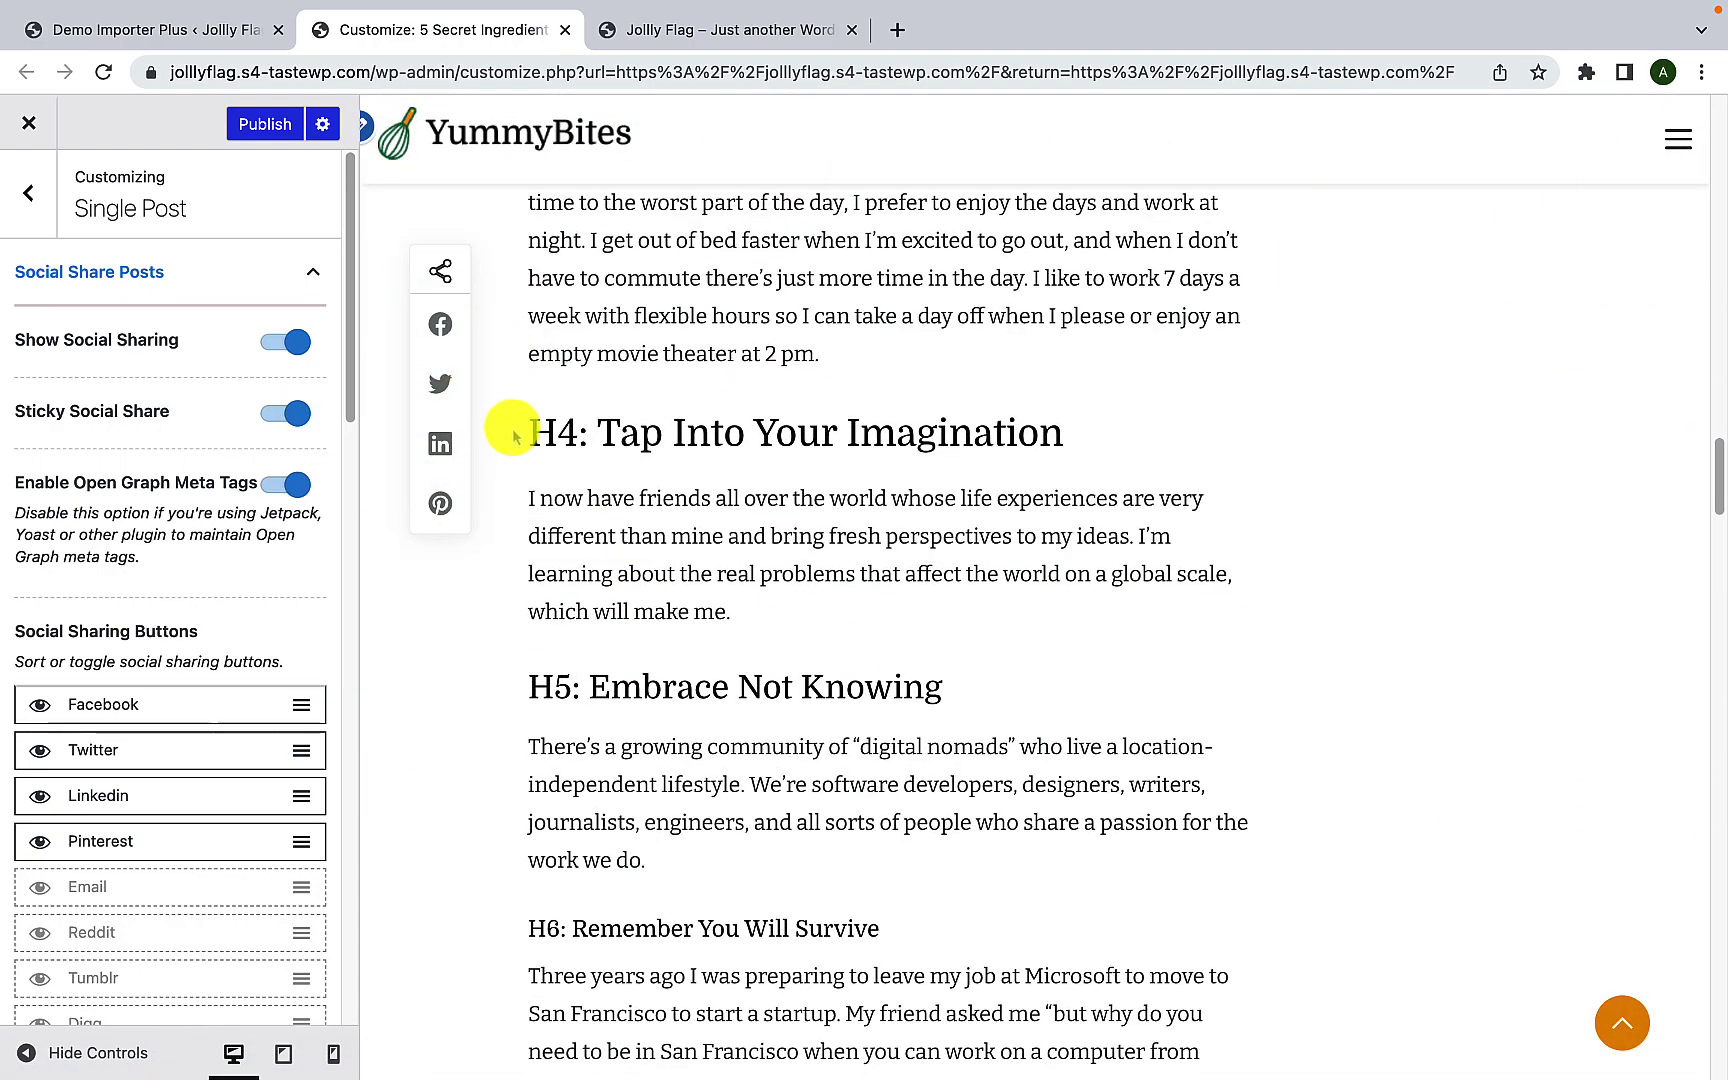
Step: Enable the Whatsapp and Email social sharing buttons for single posts
scroll(75, 490, down, 1)
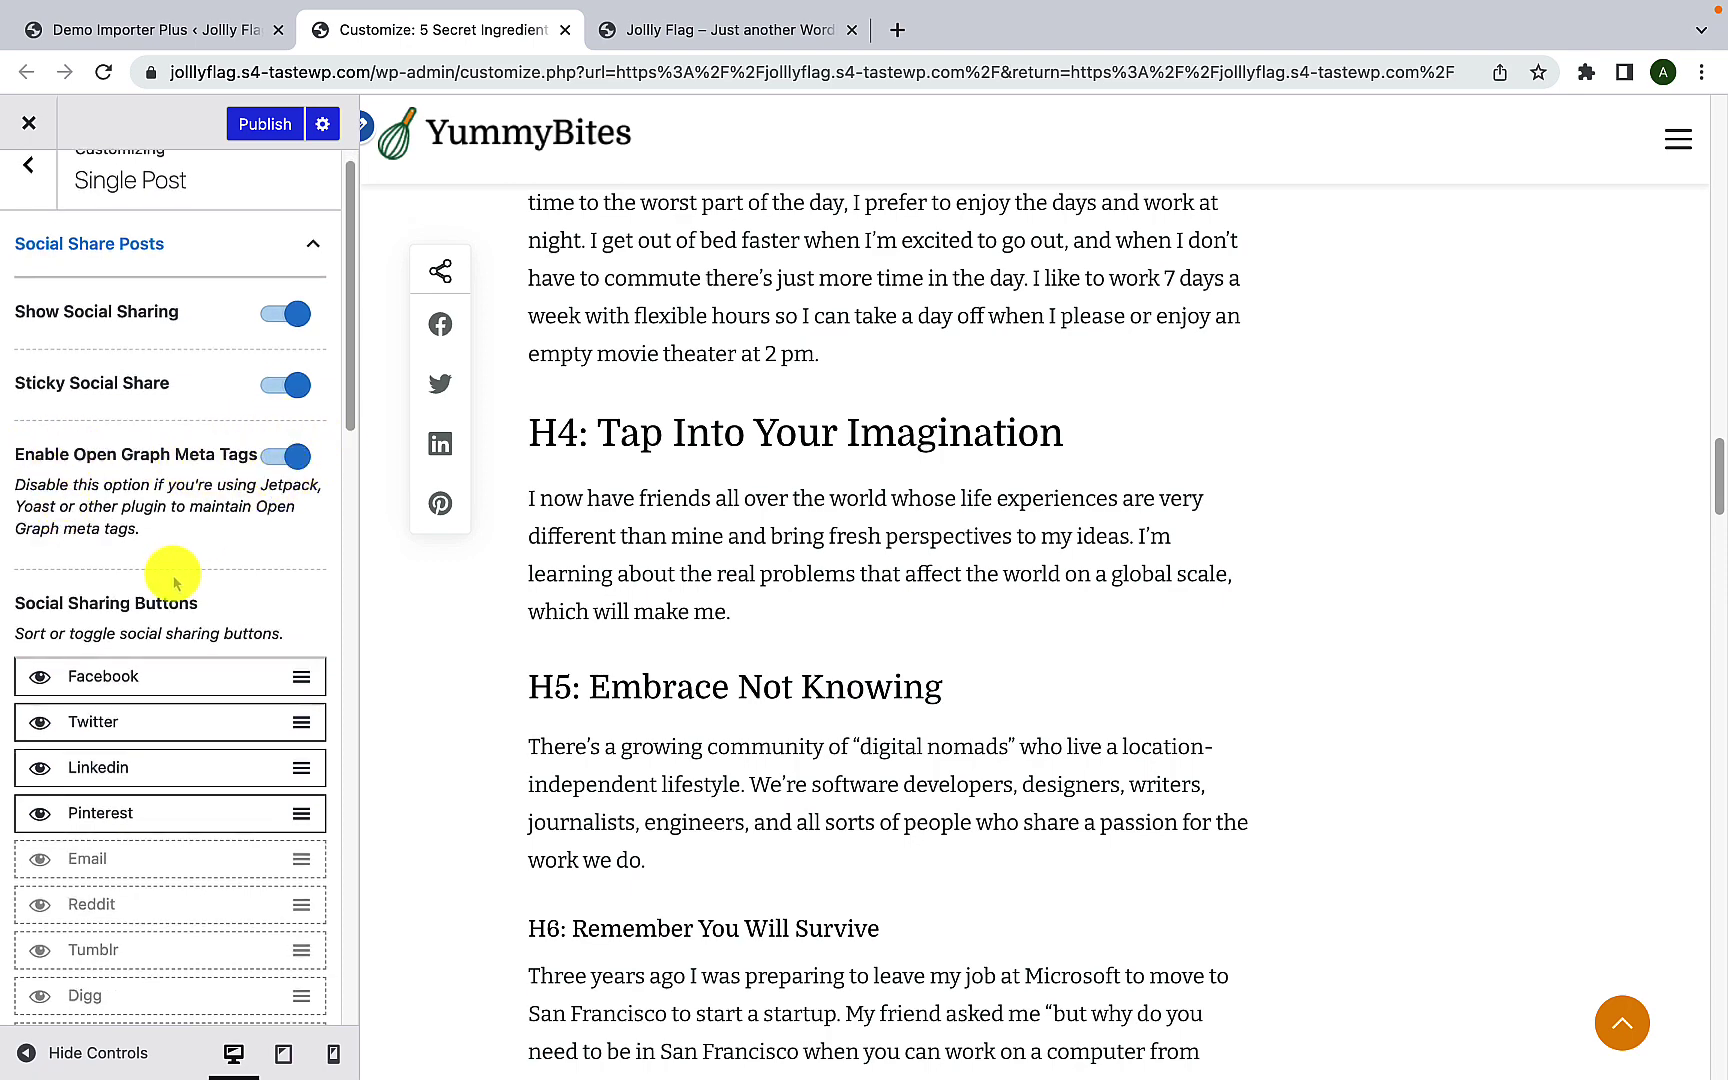
scroll(170, 579, down, 3)
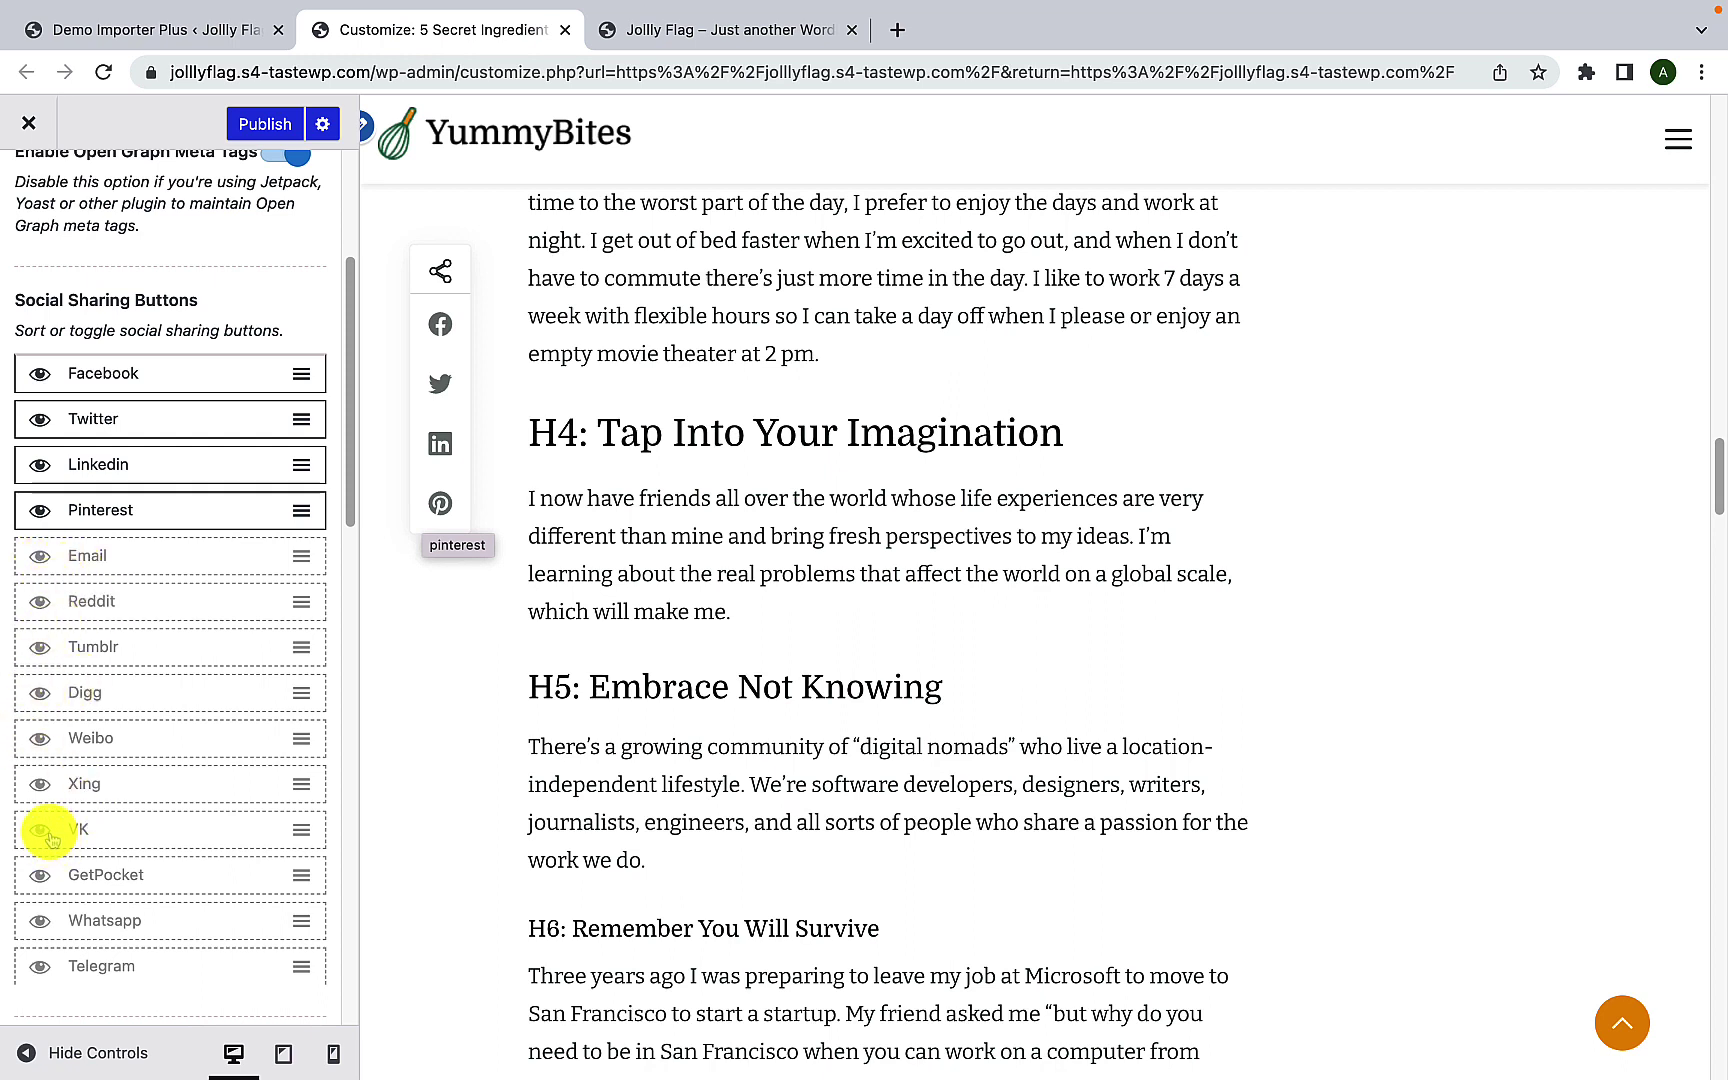
click(42, 928)
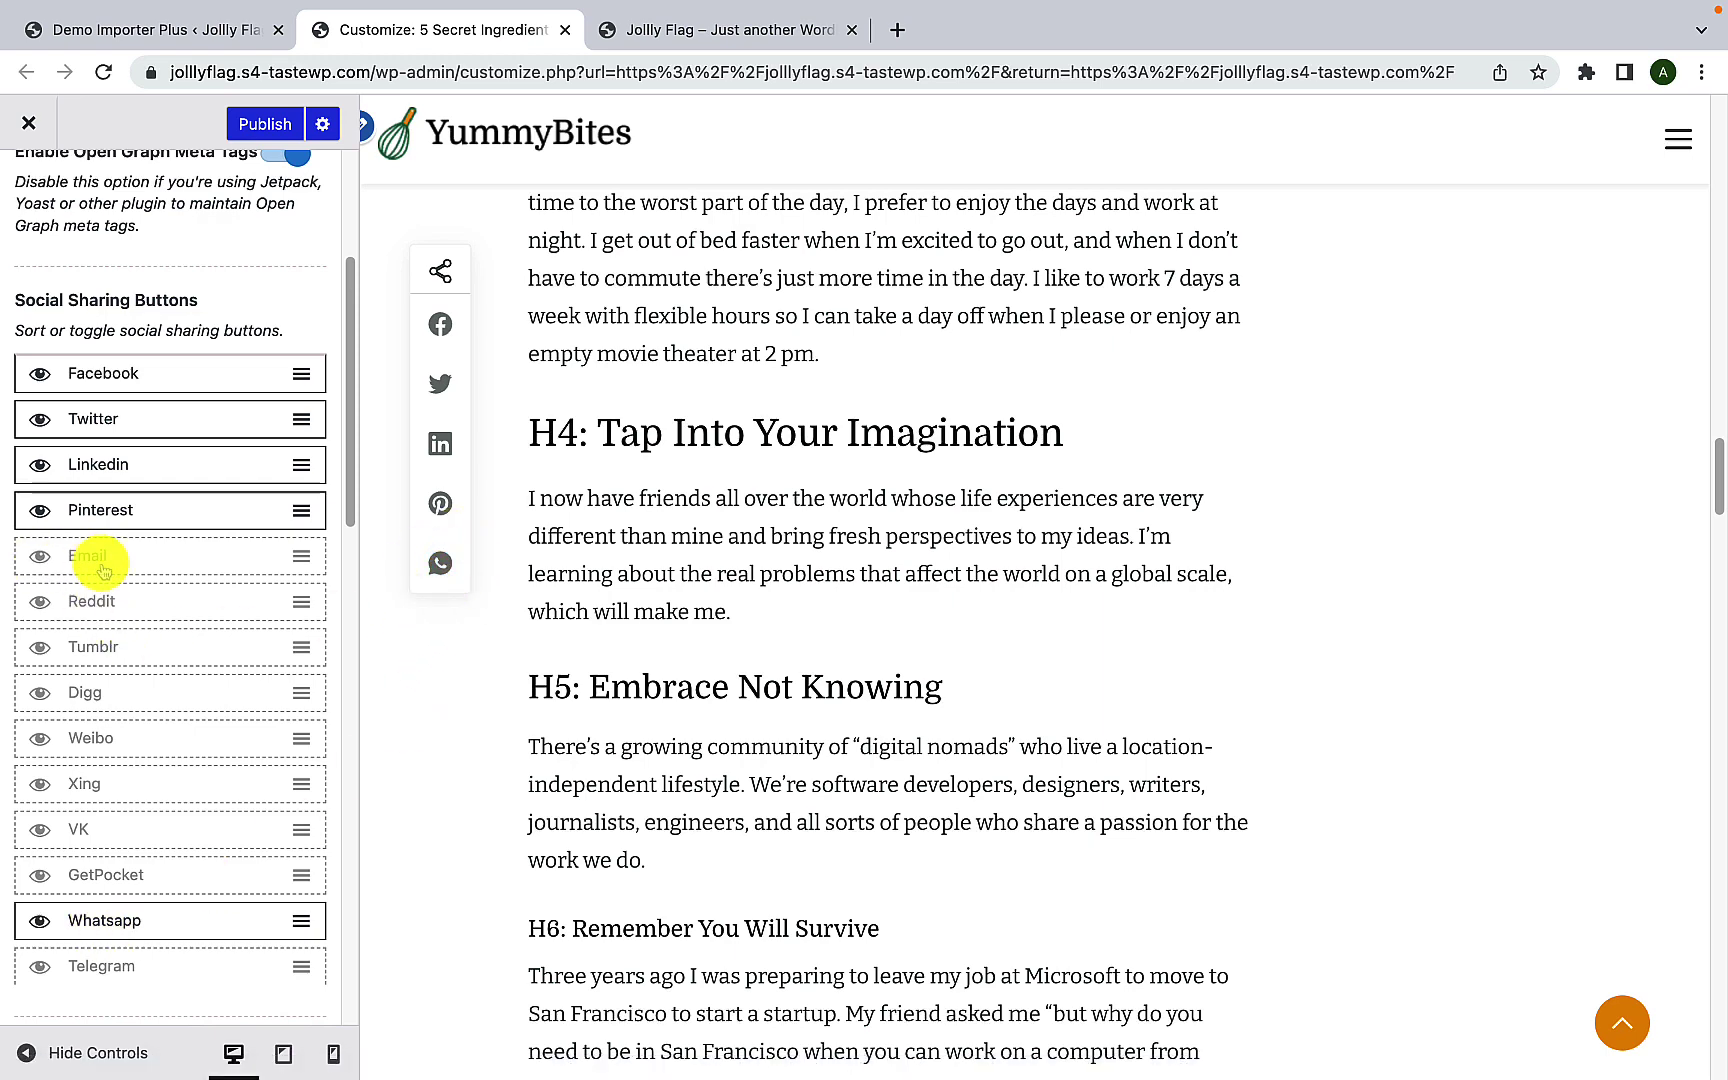
click(42, 566)
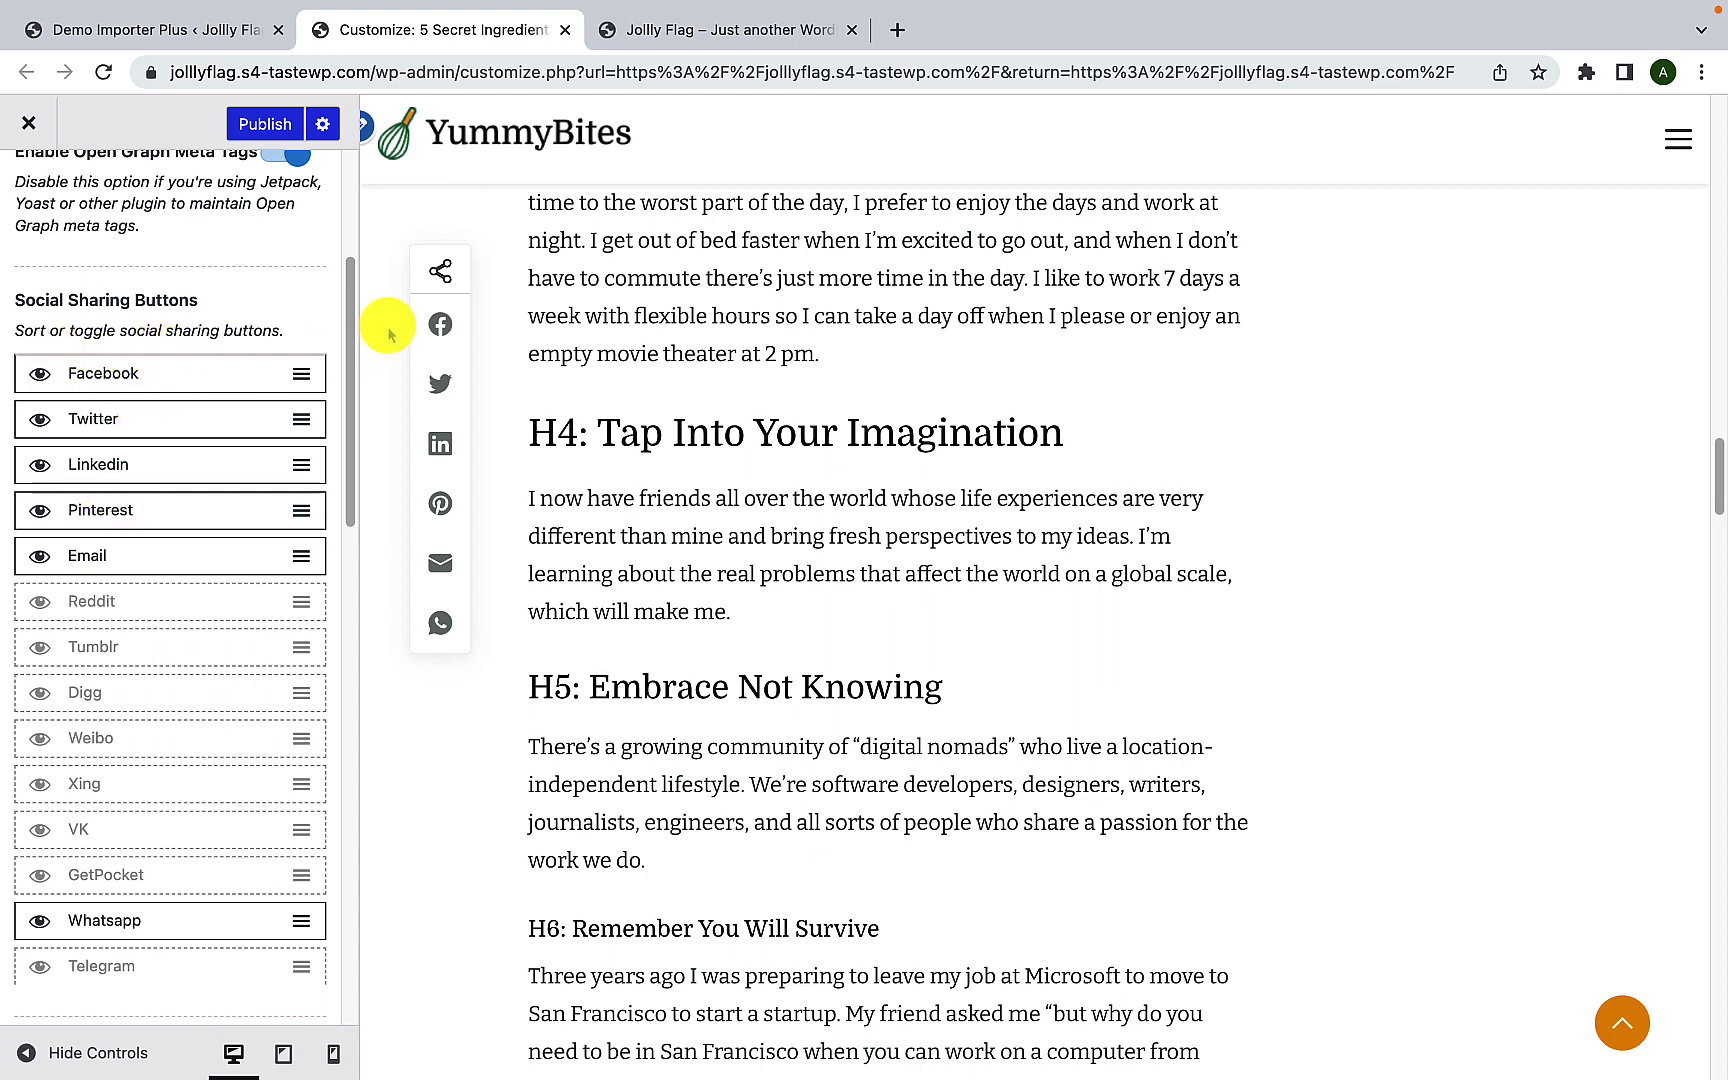
Step: Move Pinterest to the first place in the social sharing buttons order and publish the changes
drag(116, 507, 108, 380)
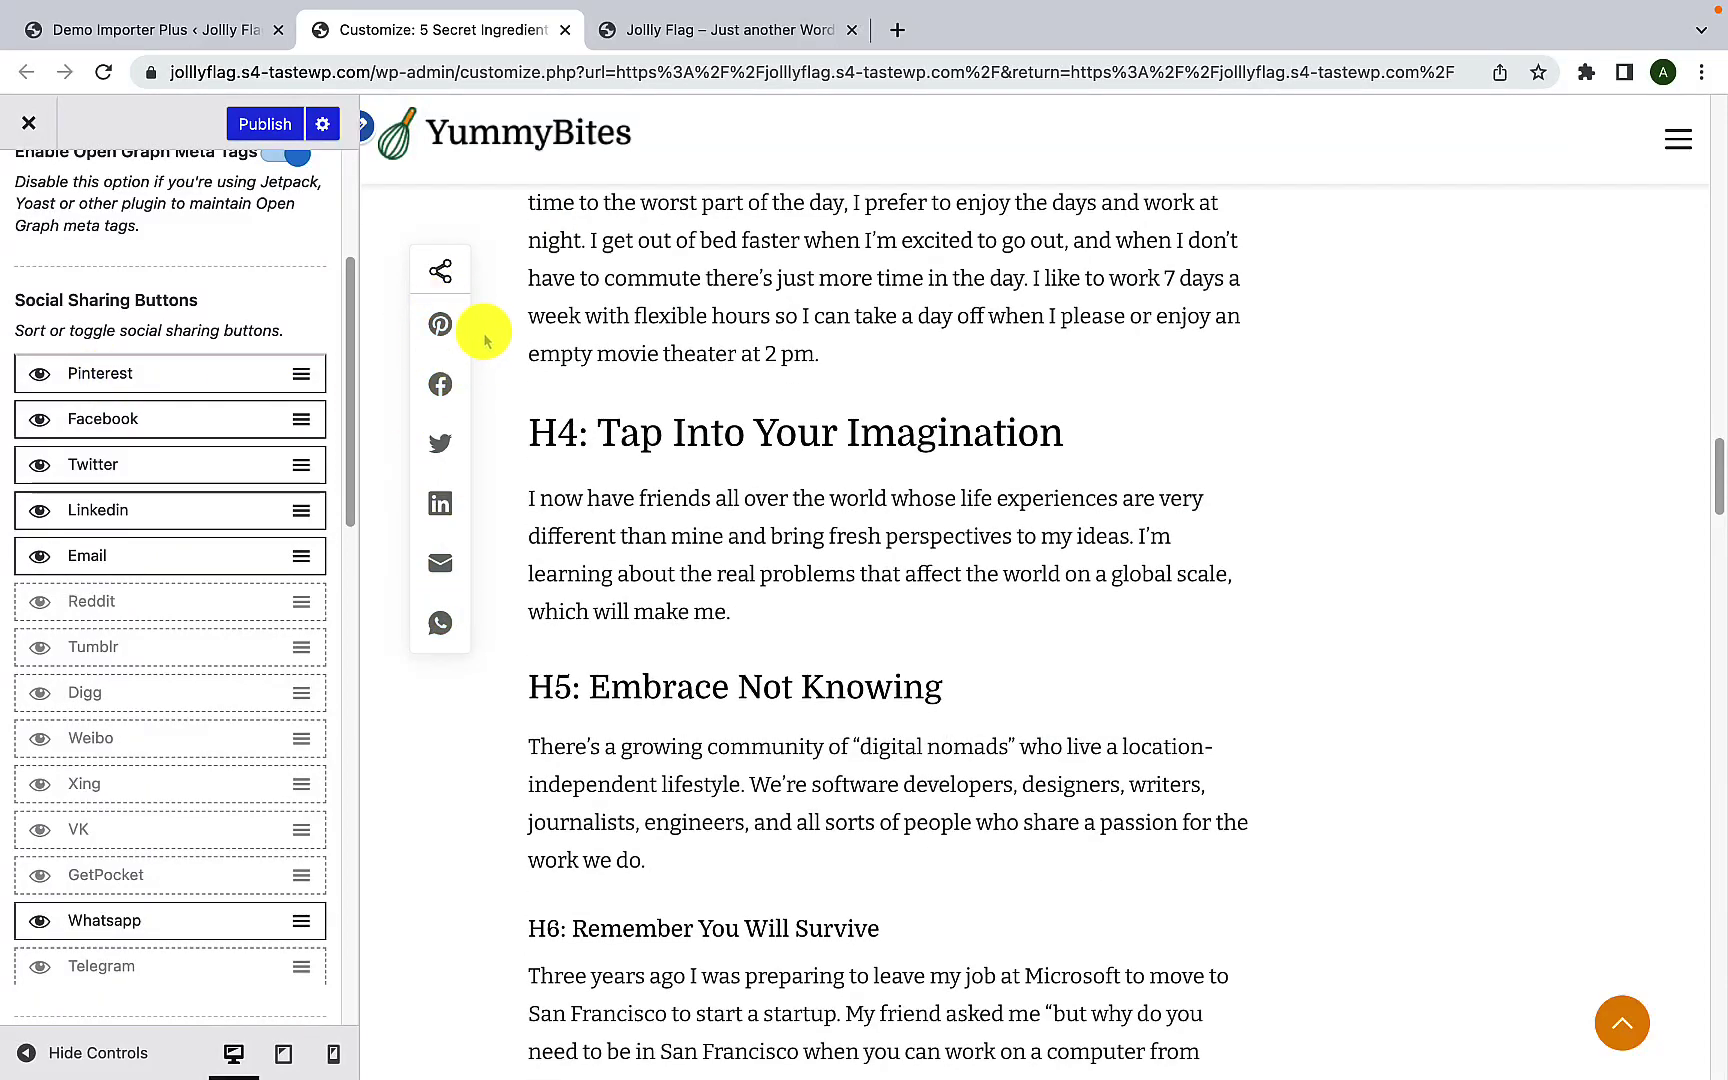
scroll(247, 494, down, 3)
scroll(247, 494, up, 6)
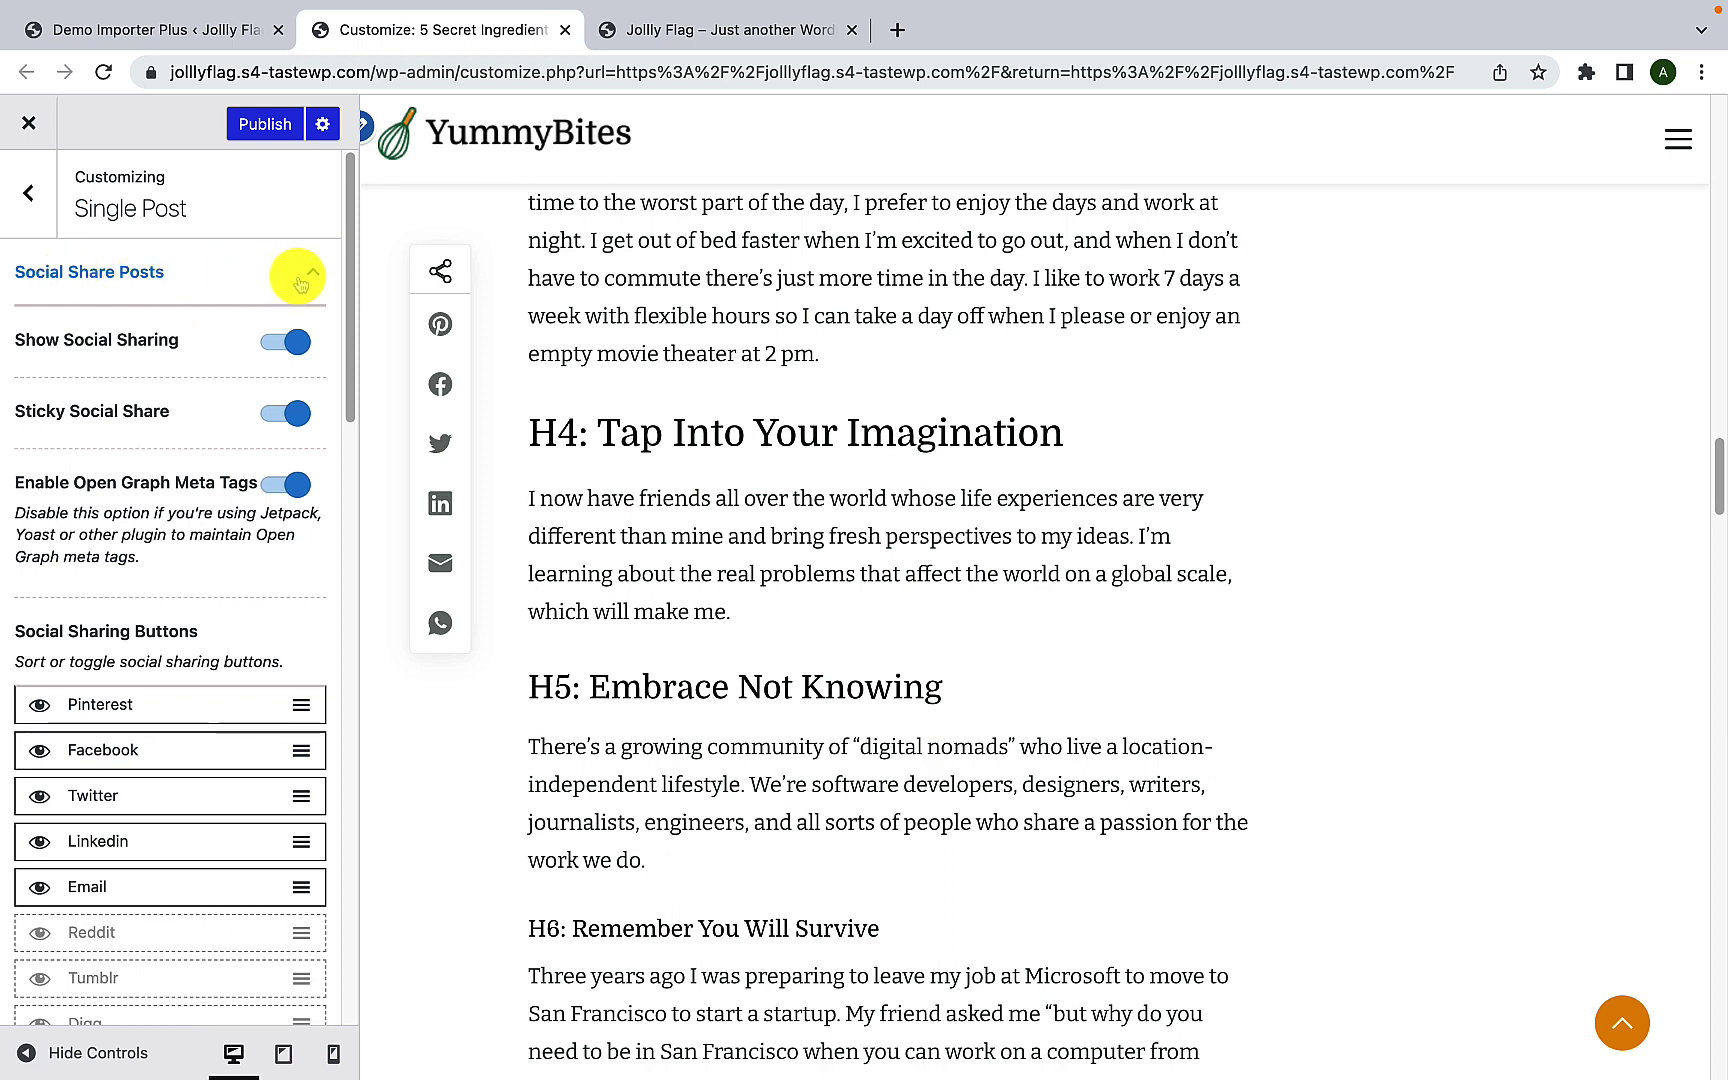
click(265, 125)
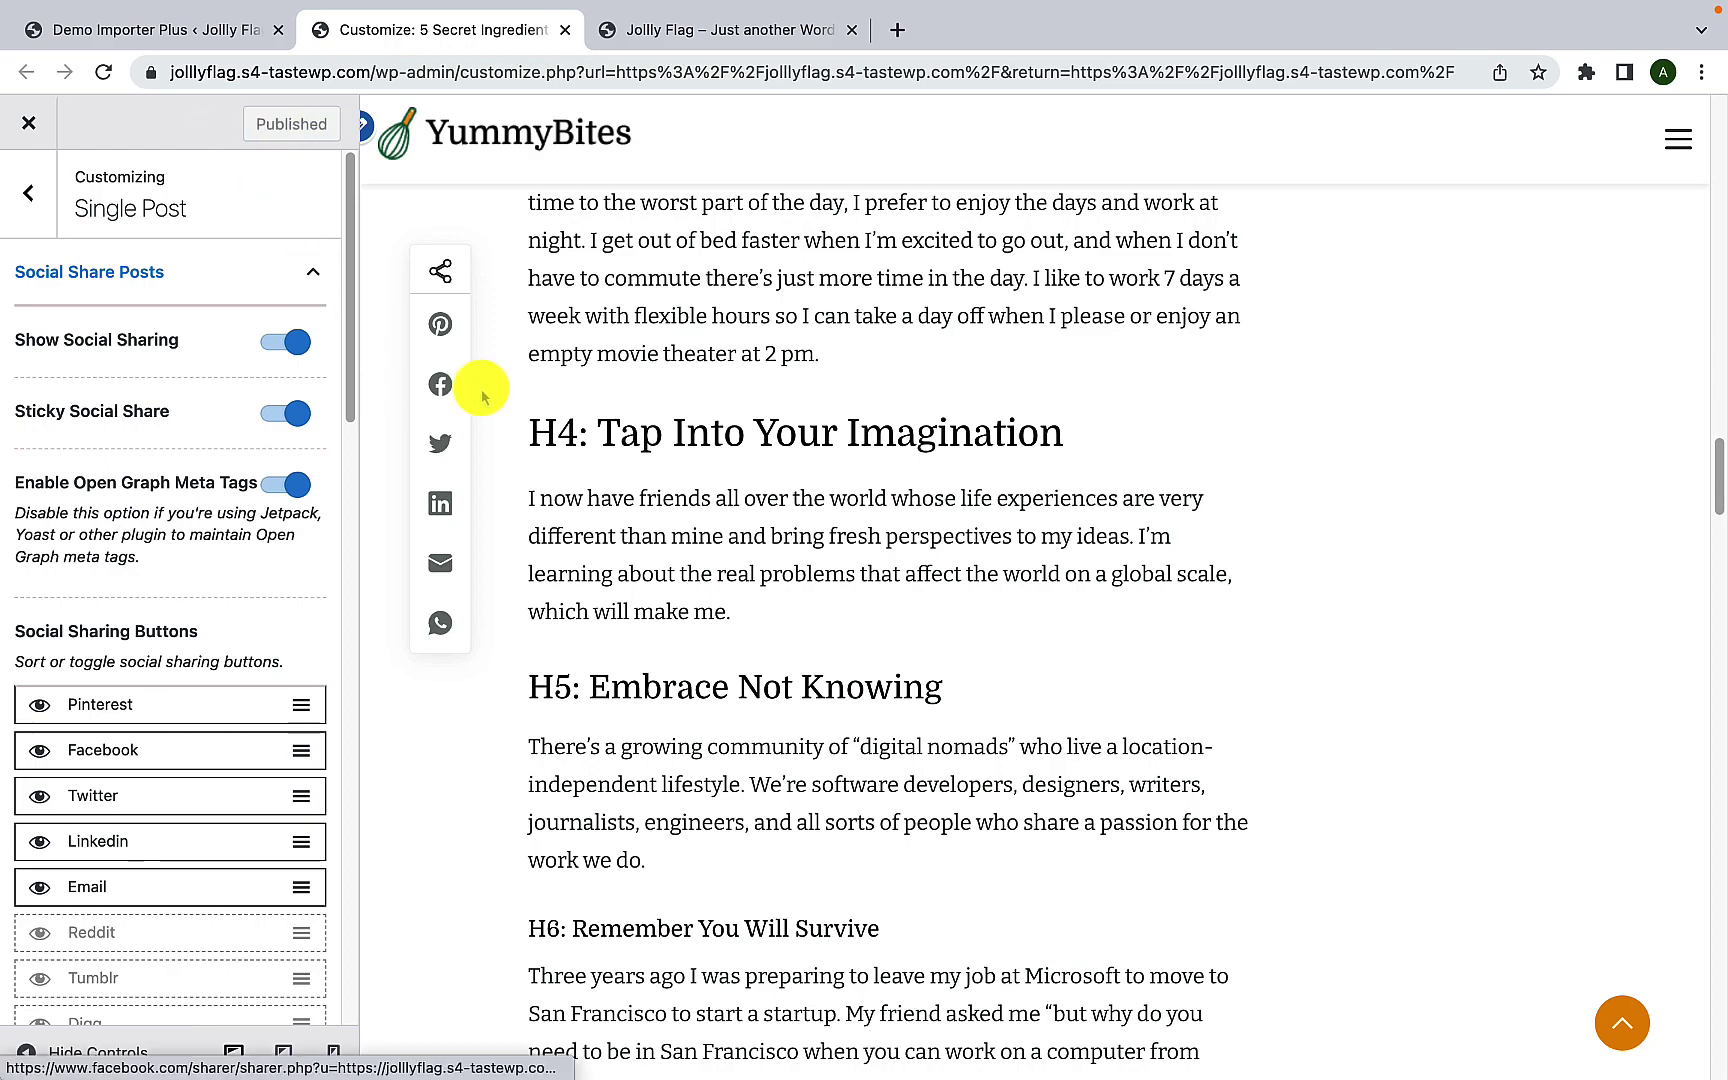
Step: Leave the single post settings and look over the Page and Archive settings
scroll(450, 390, up, 4)
scroll(480, 398, up, 20)
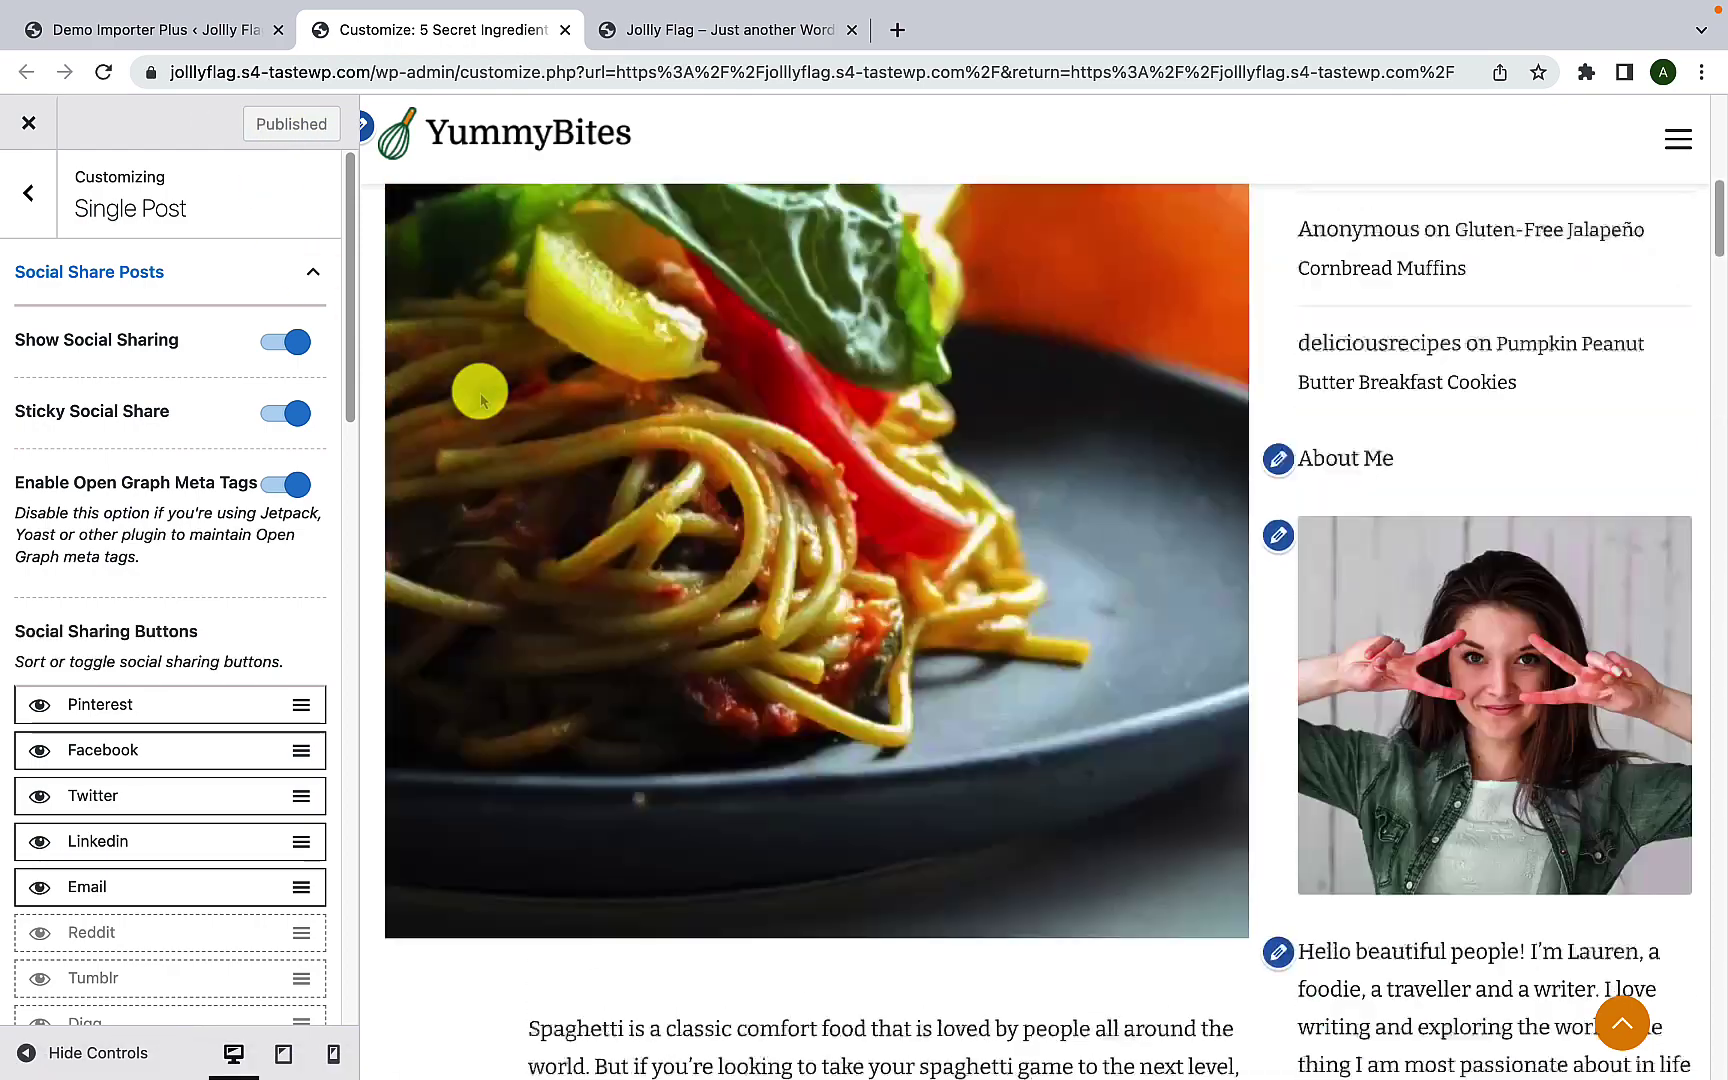
scroll(480, 398, up, 3)
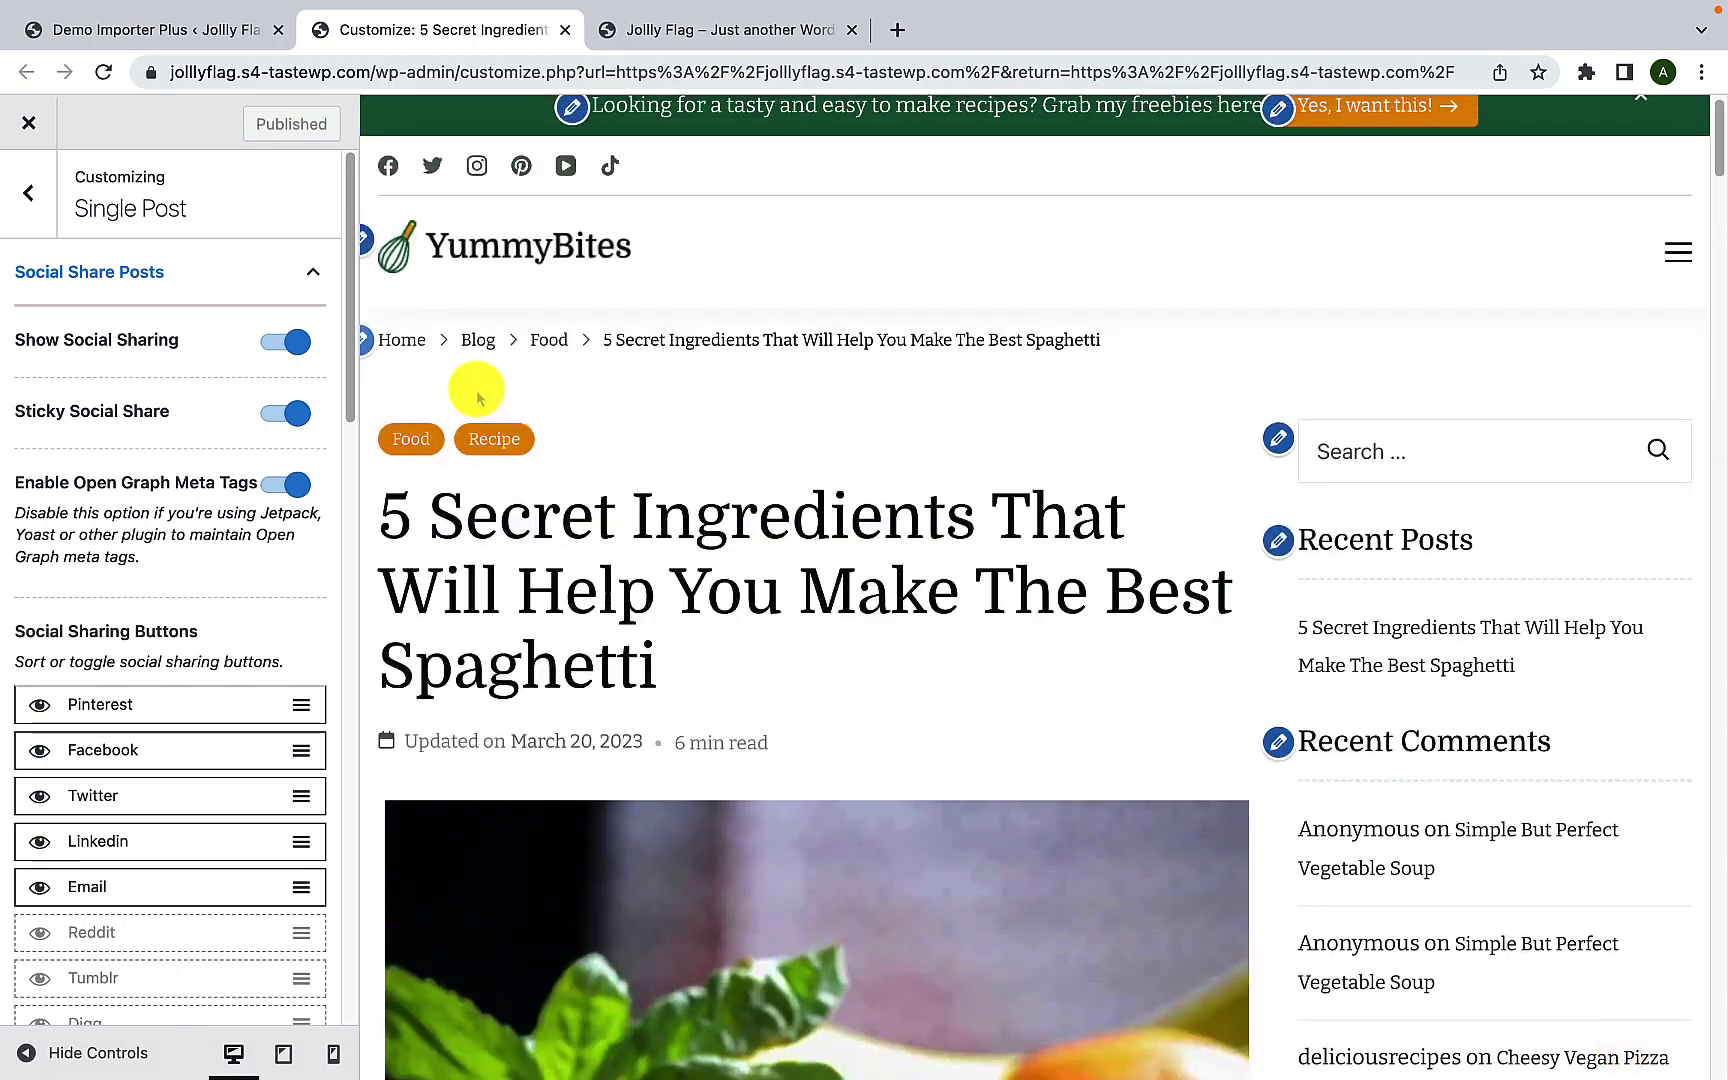
click(46, 193)
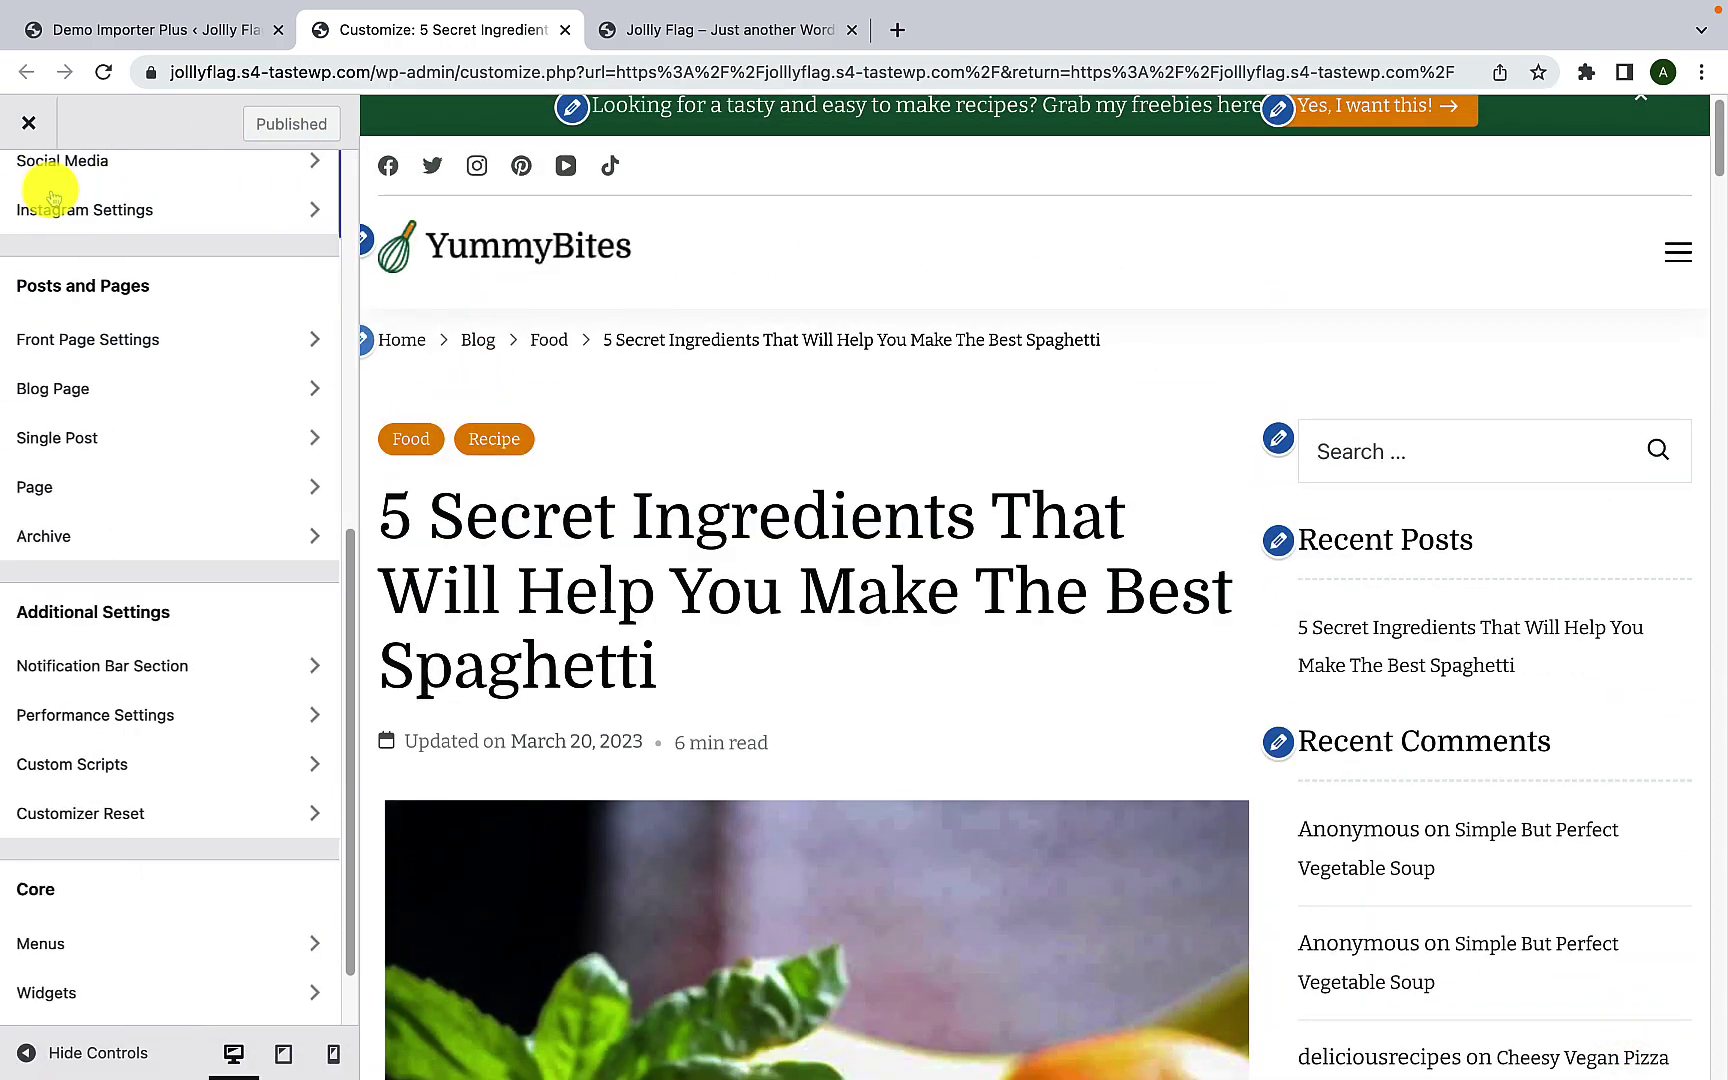
click(122, 487)
click(30, 208)
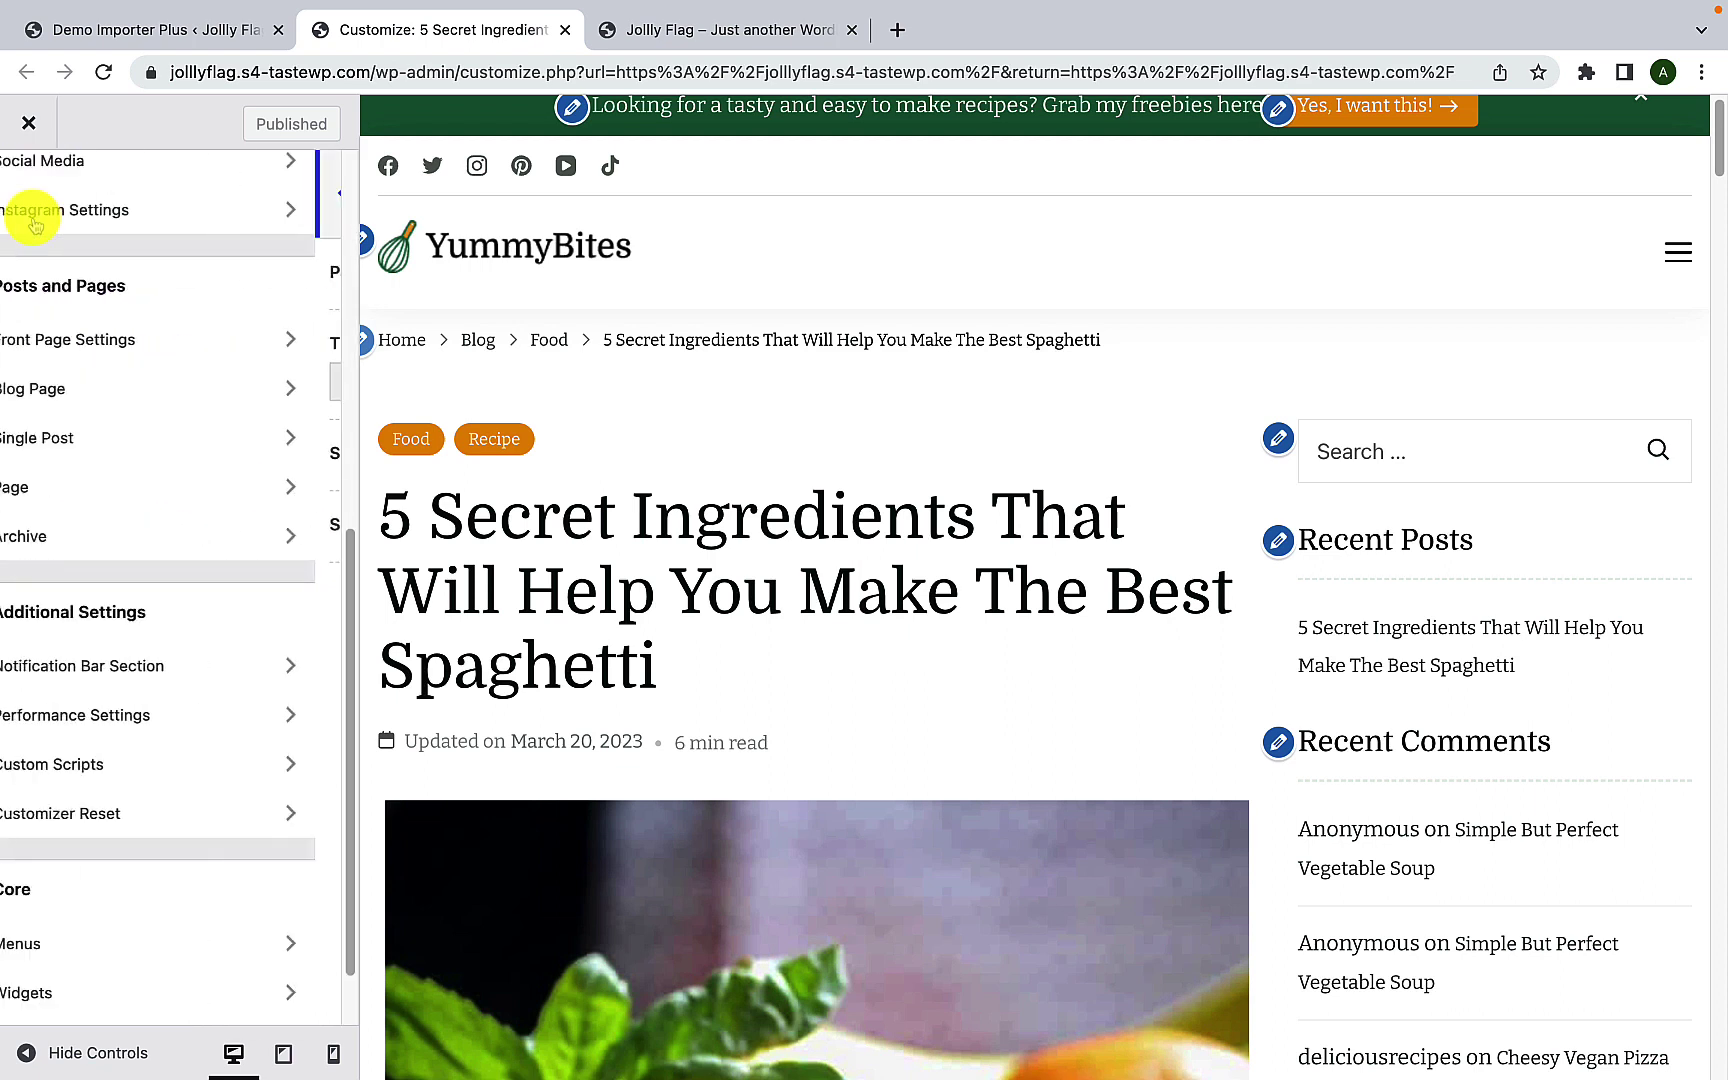
click(137, 548)
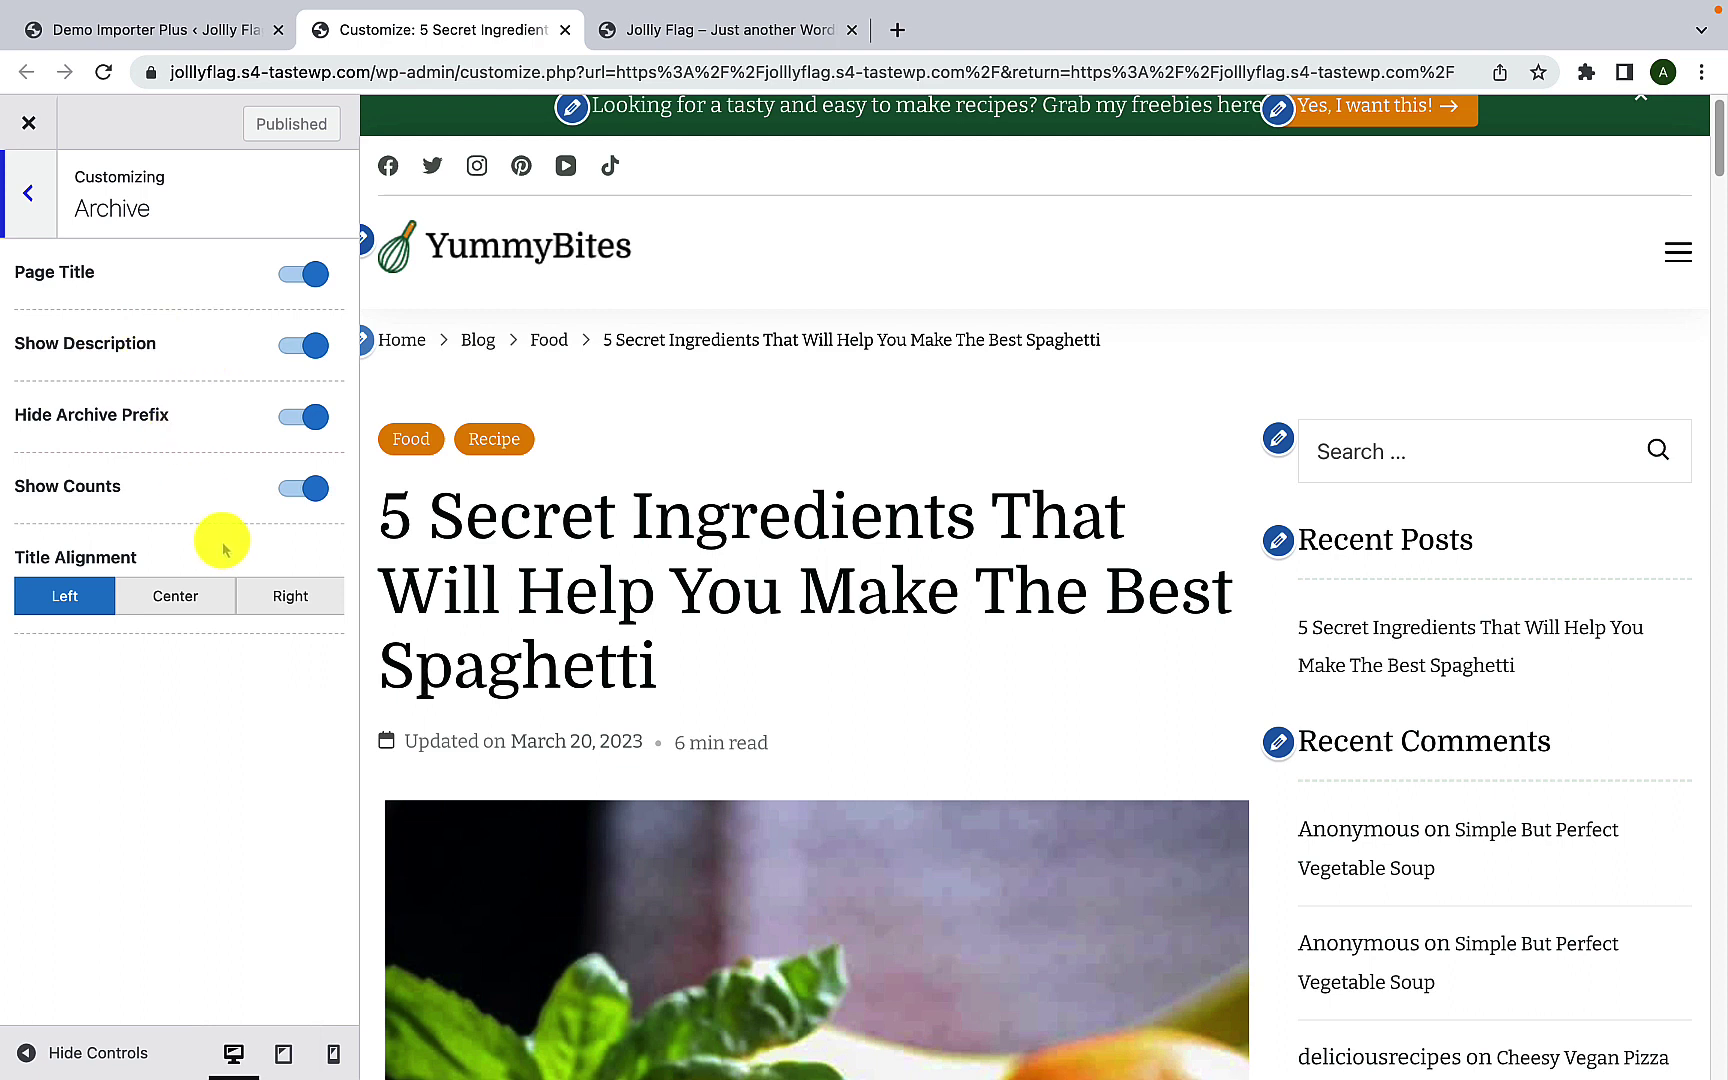
click(28, 196)
Step: Open the Notification Bar Section settings and turn Show Notification Bar off and back on, checking the preview
scroll(118, 568, down, 1)
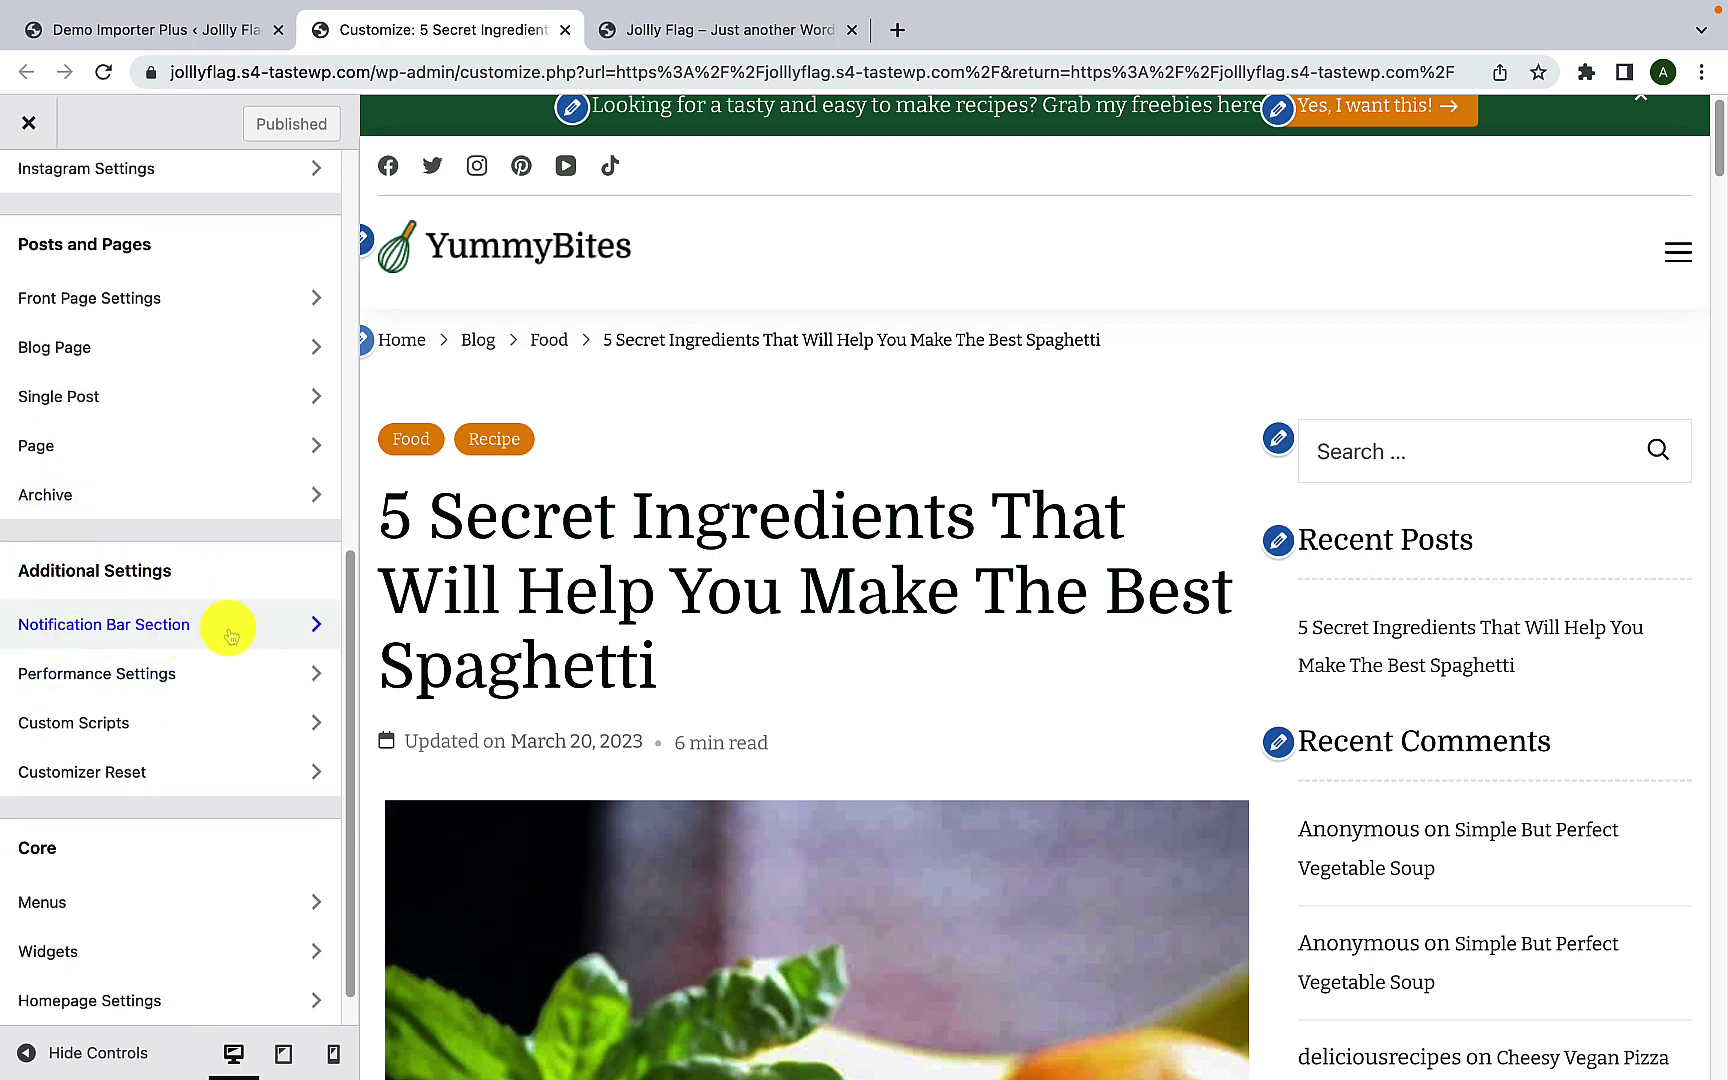
click(185, 630)
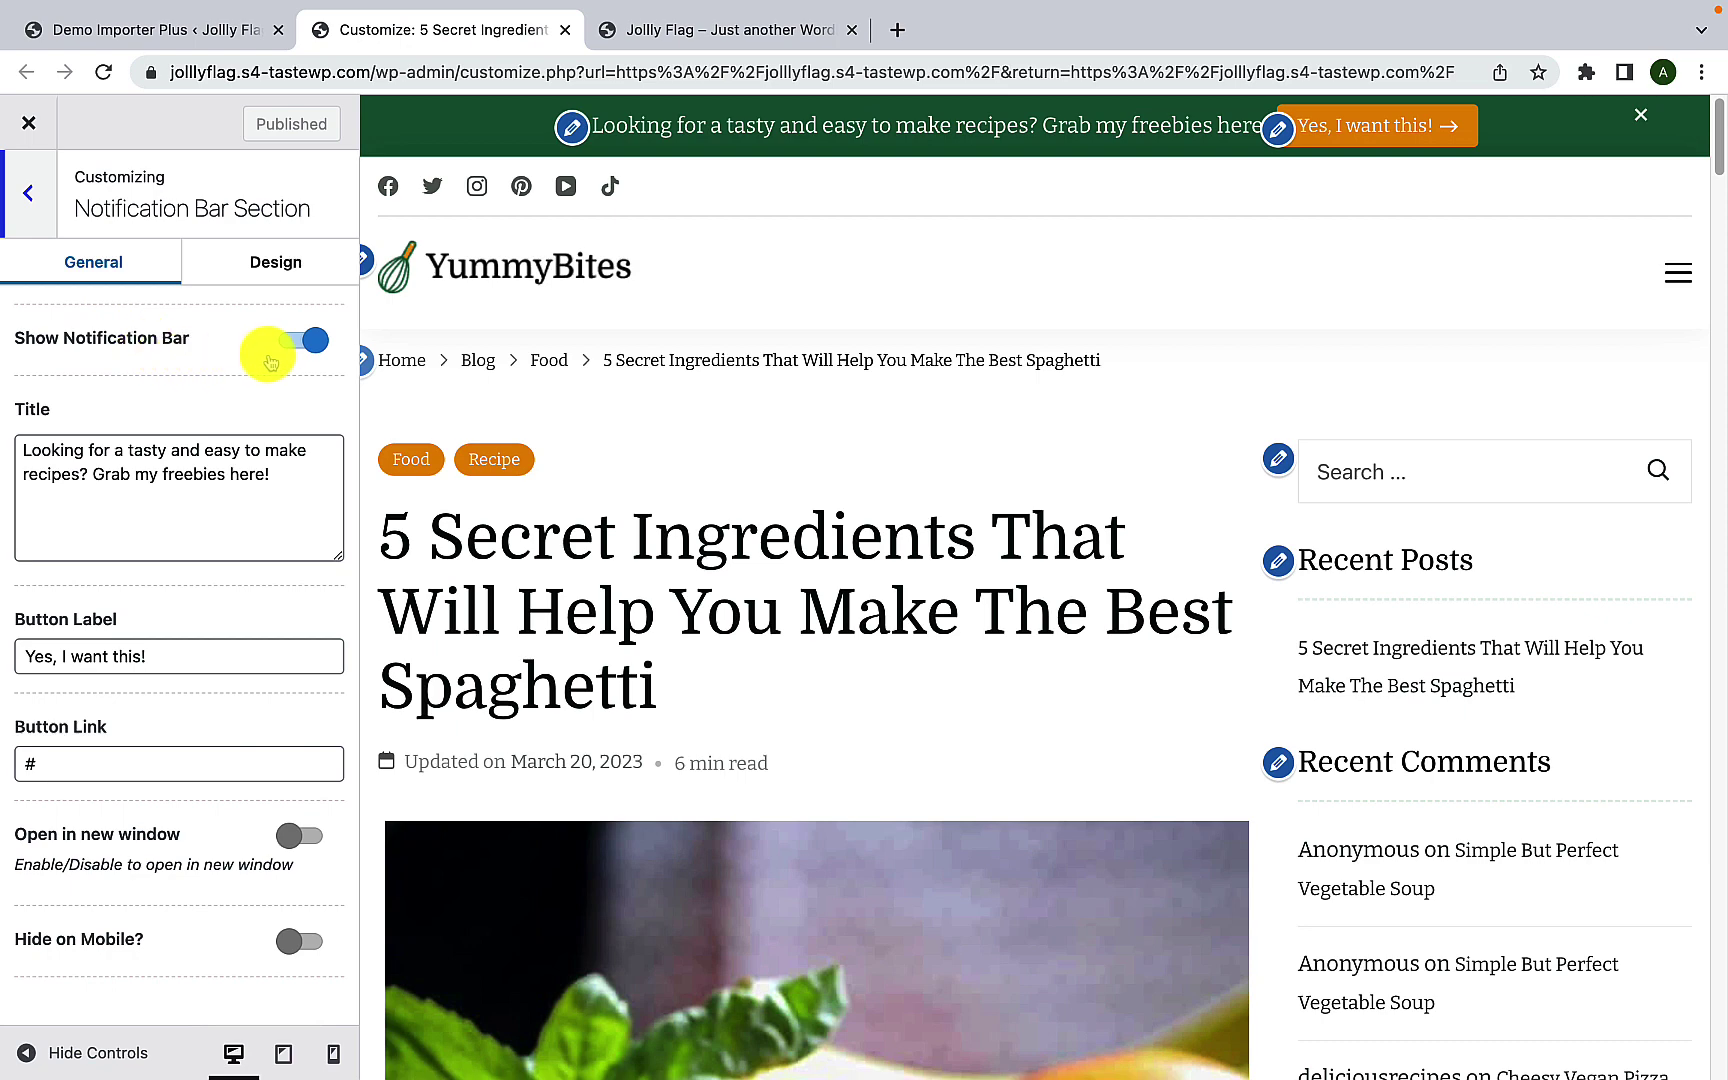
click(304, 344)
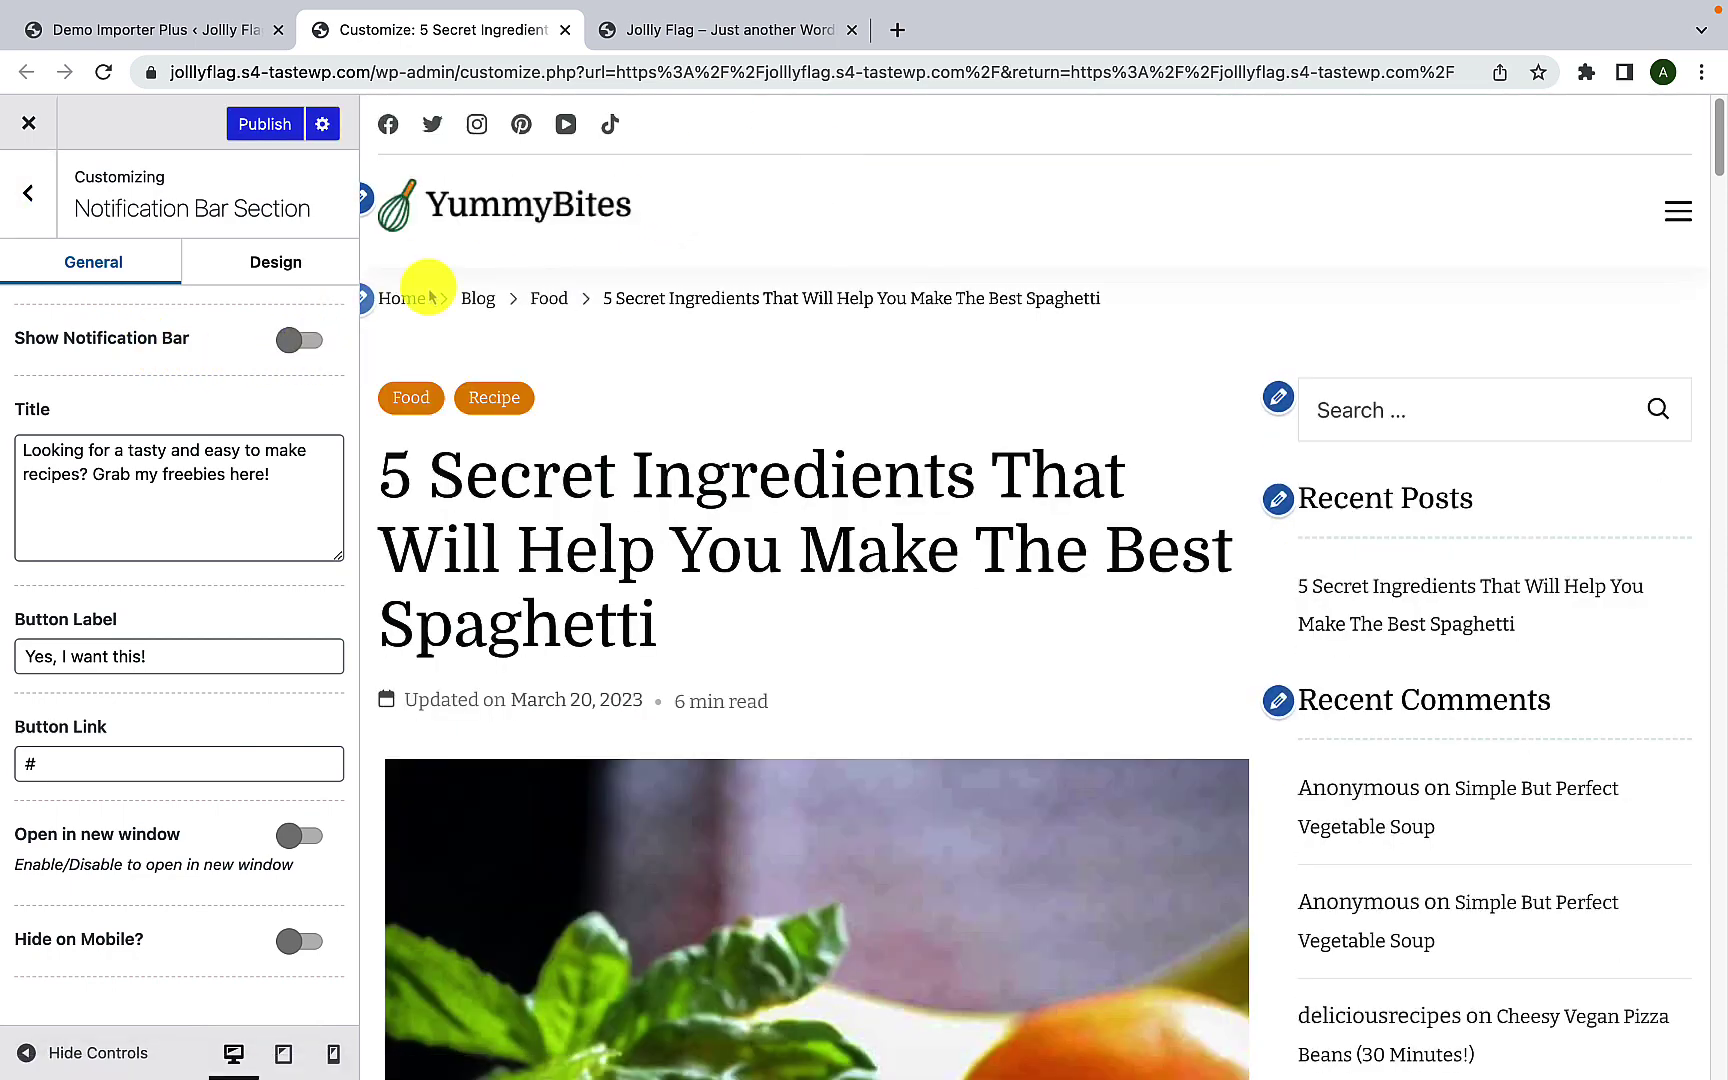
click(299, 340)
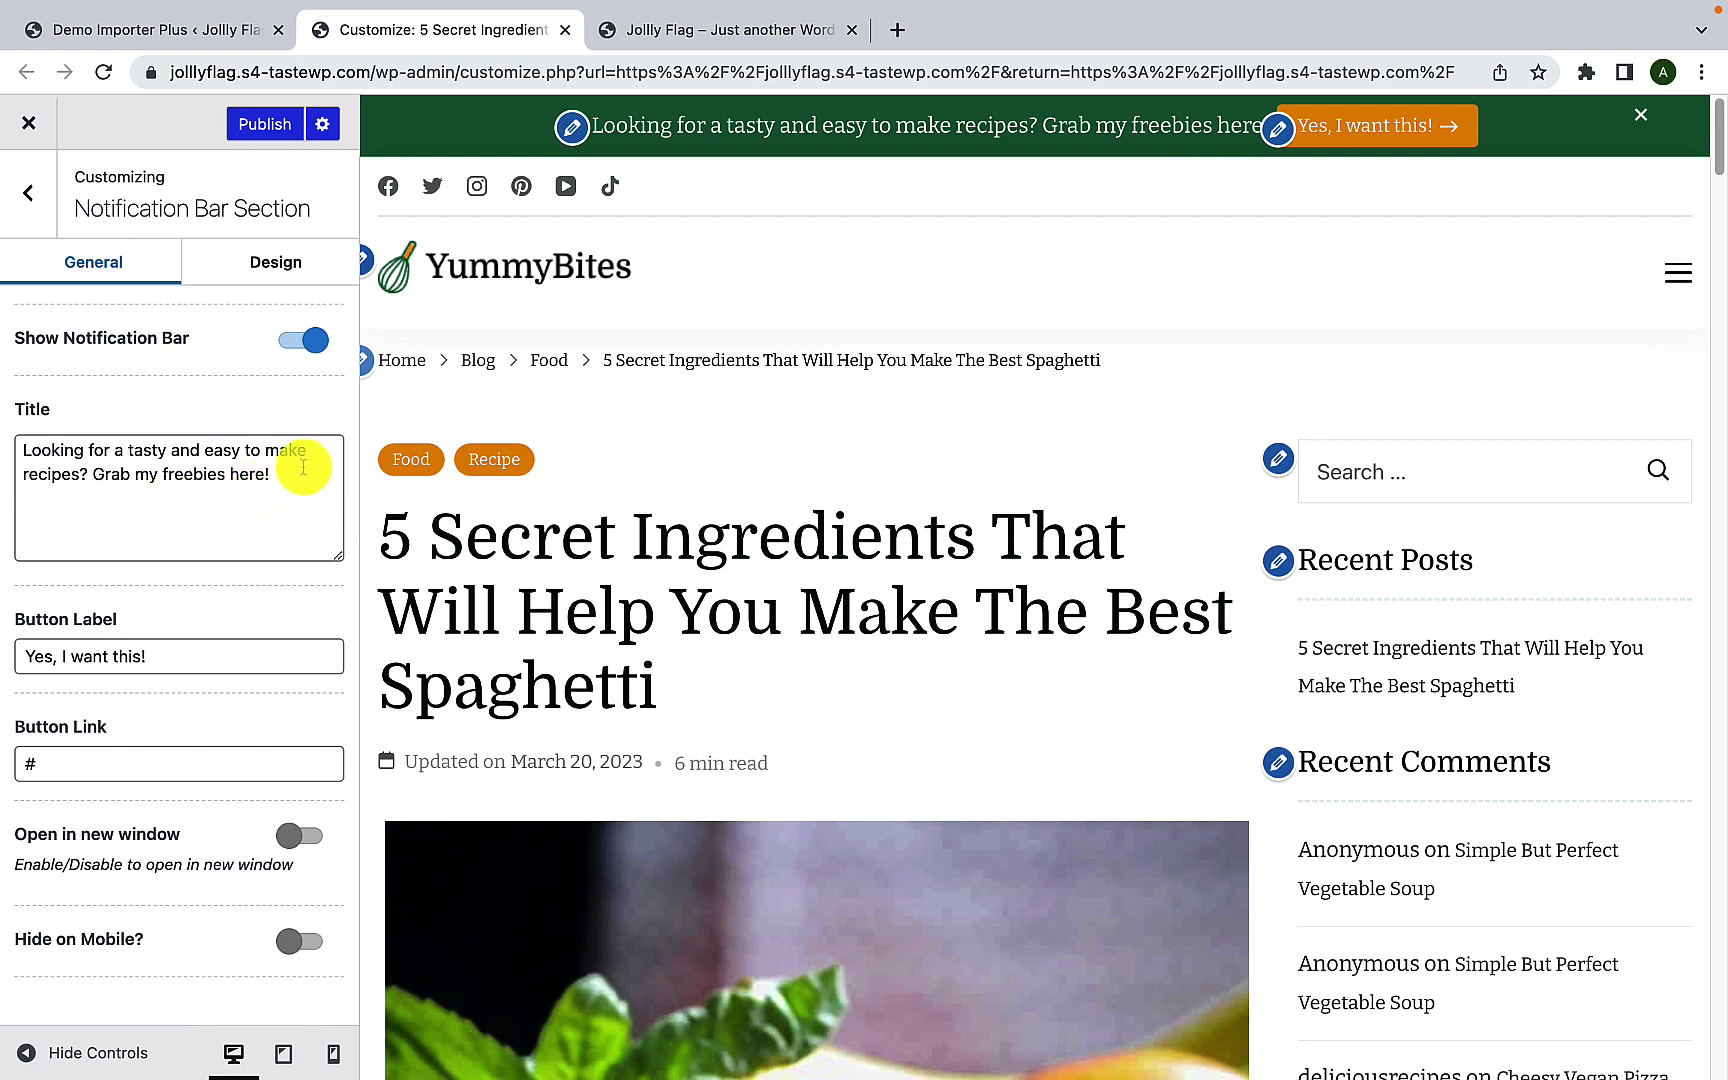
Step: Review the notification bar's title, button label and link, and turn on Open in new window and Hide on Mobile
drag(289, 474, 37, 448)
click(160, 516)
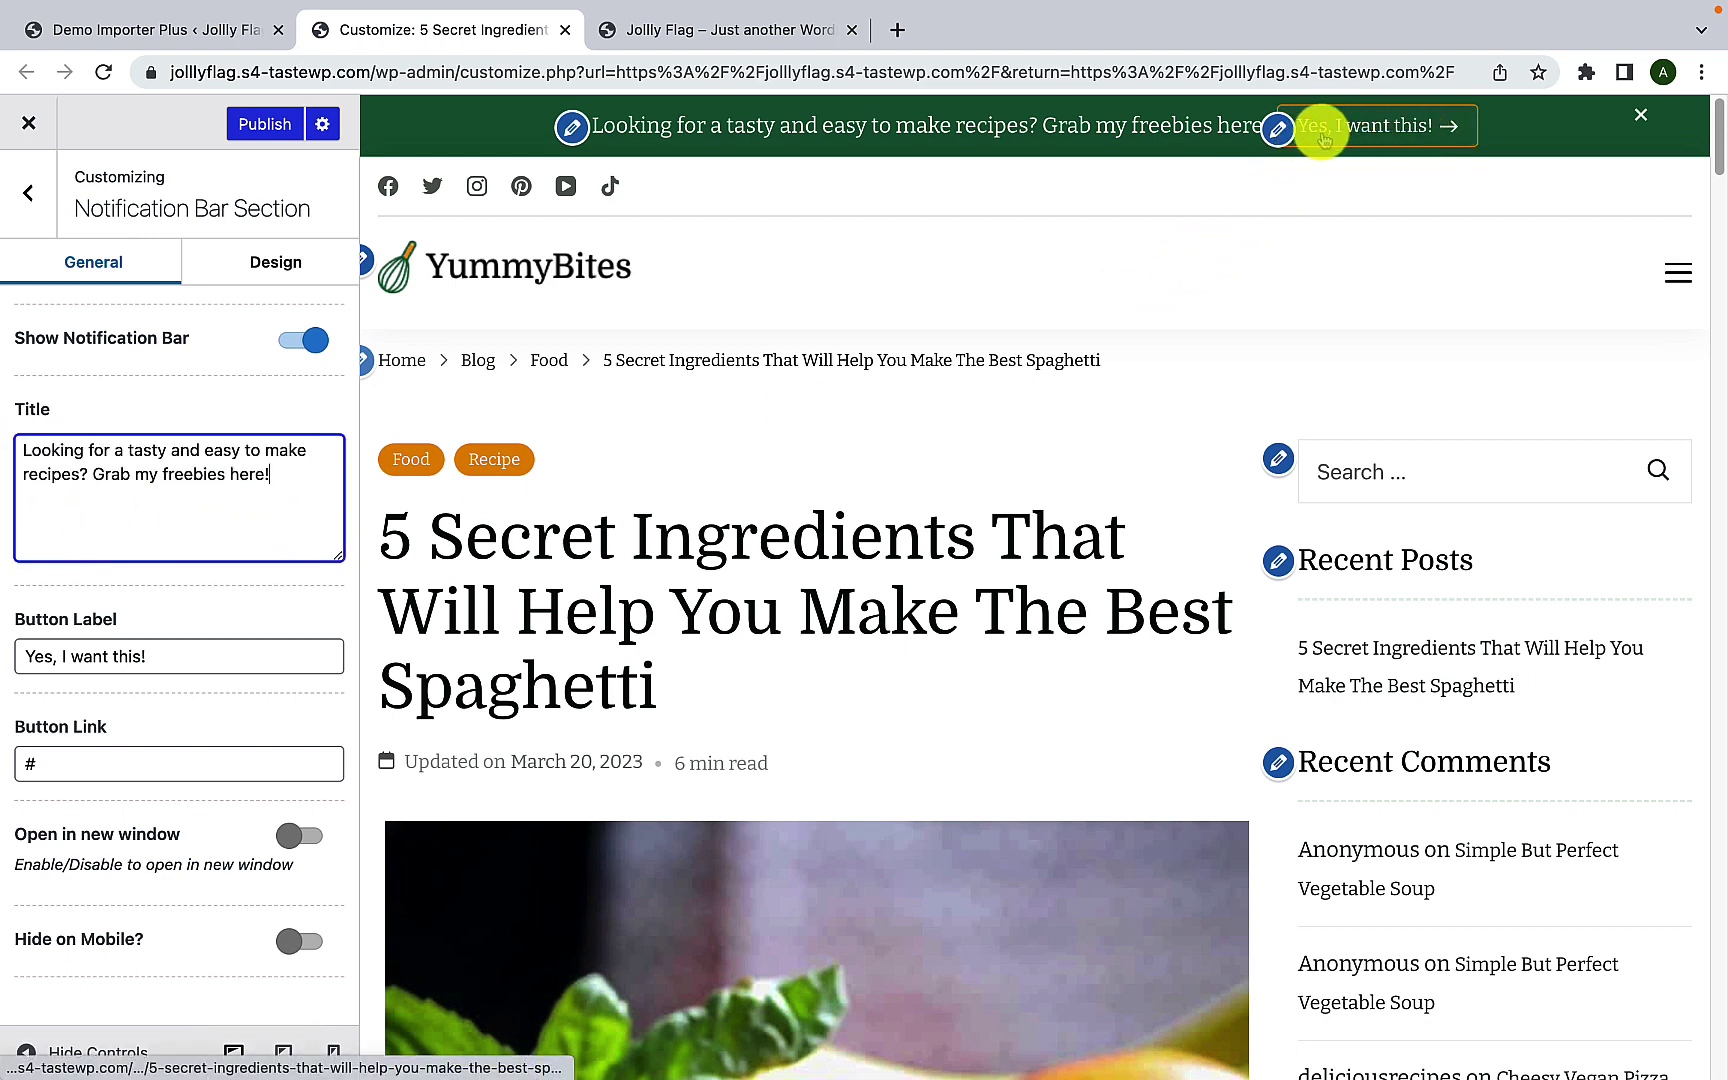
drag(247, 656, 15, 656)
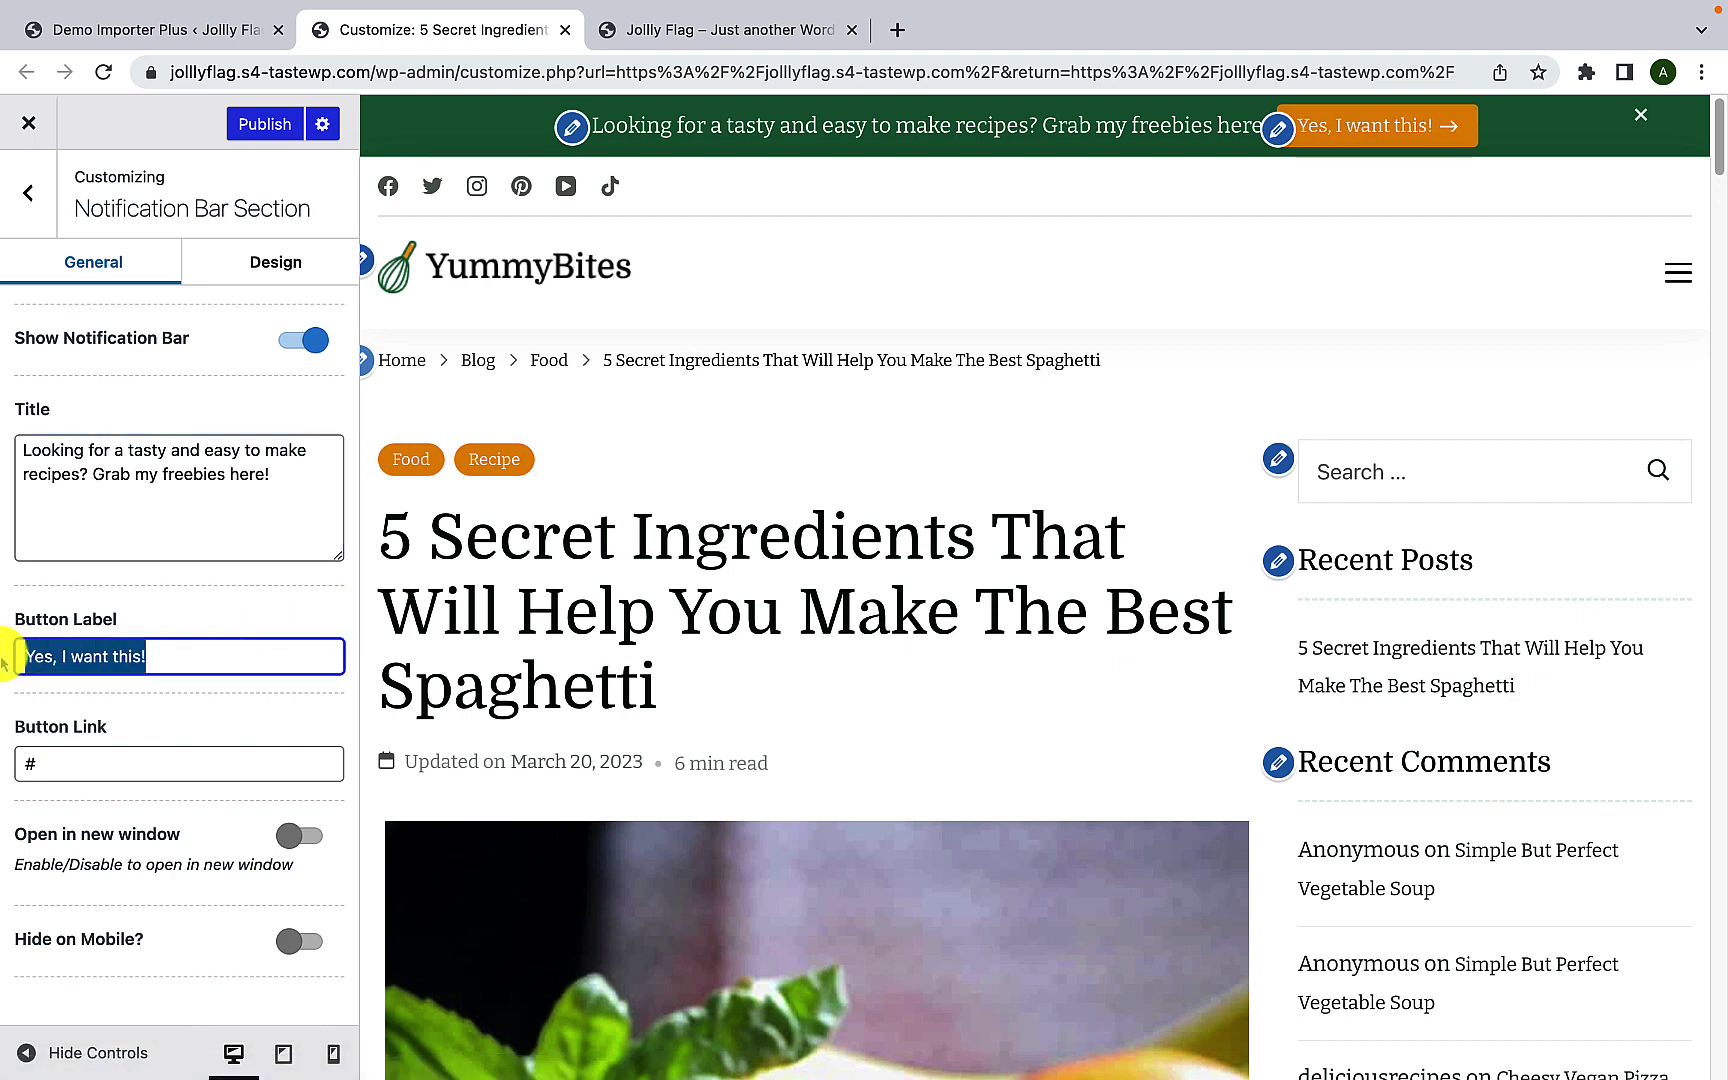
click(170, 656)
click(71, 765)
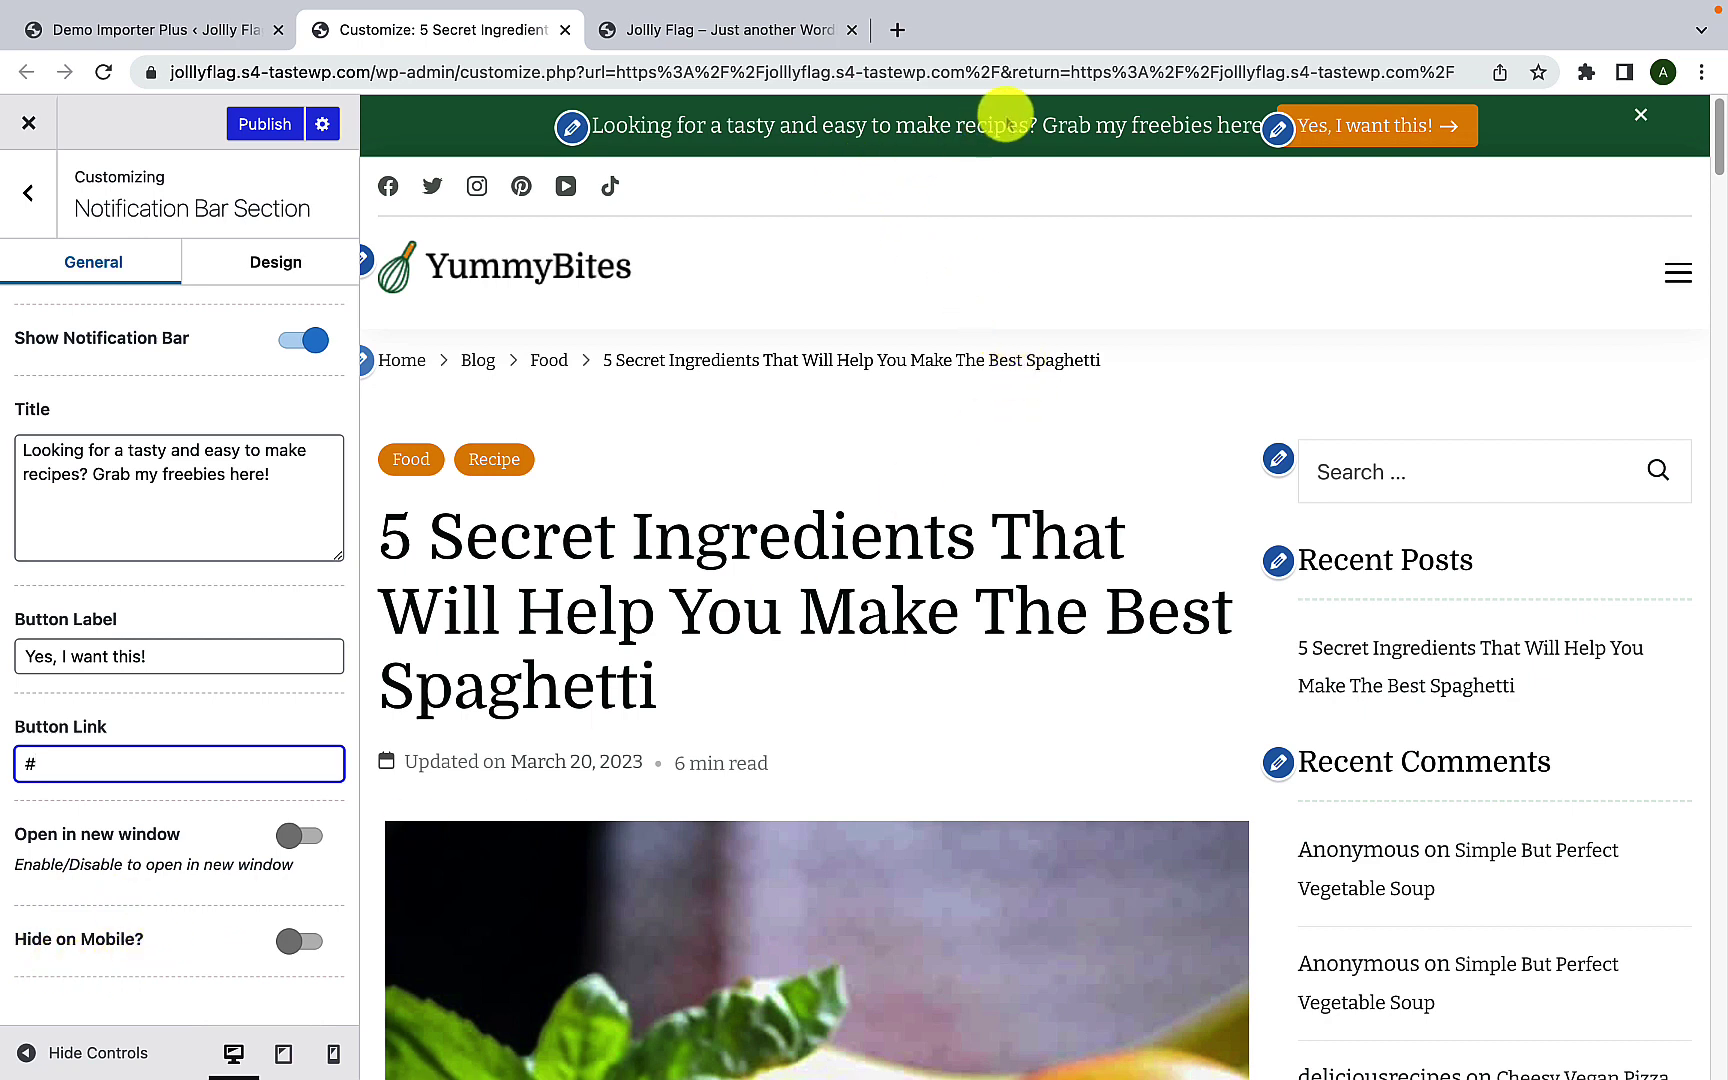
click(310, 950)
click(301, 837)
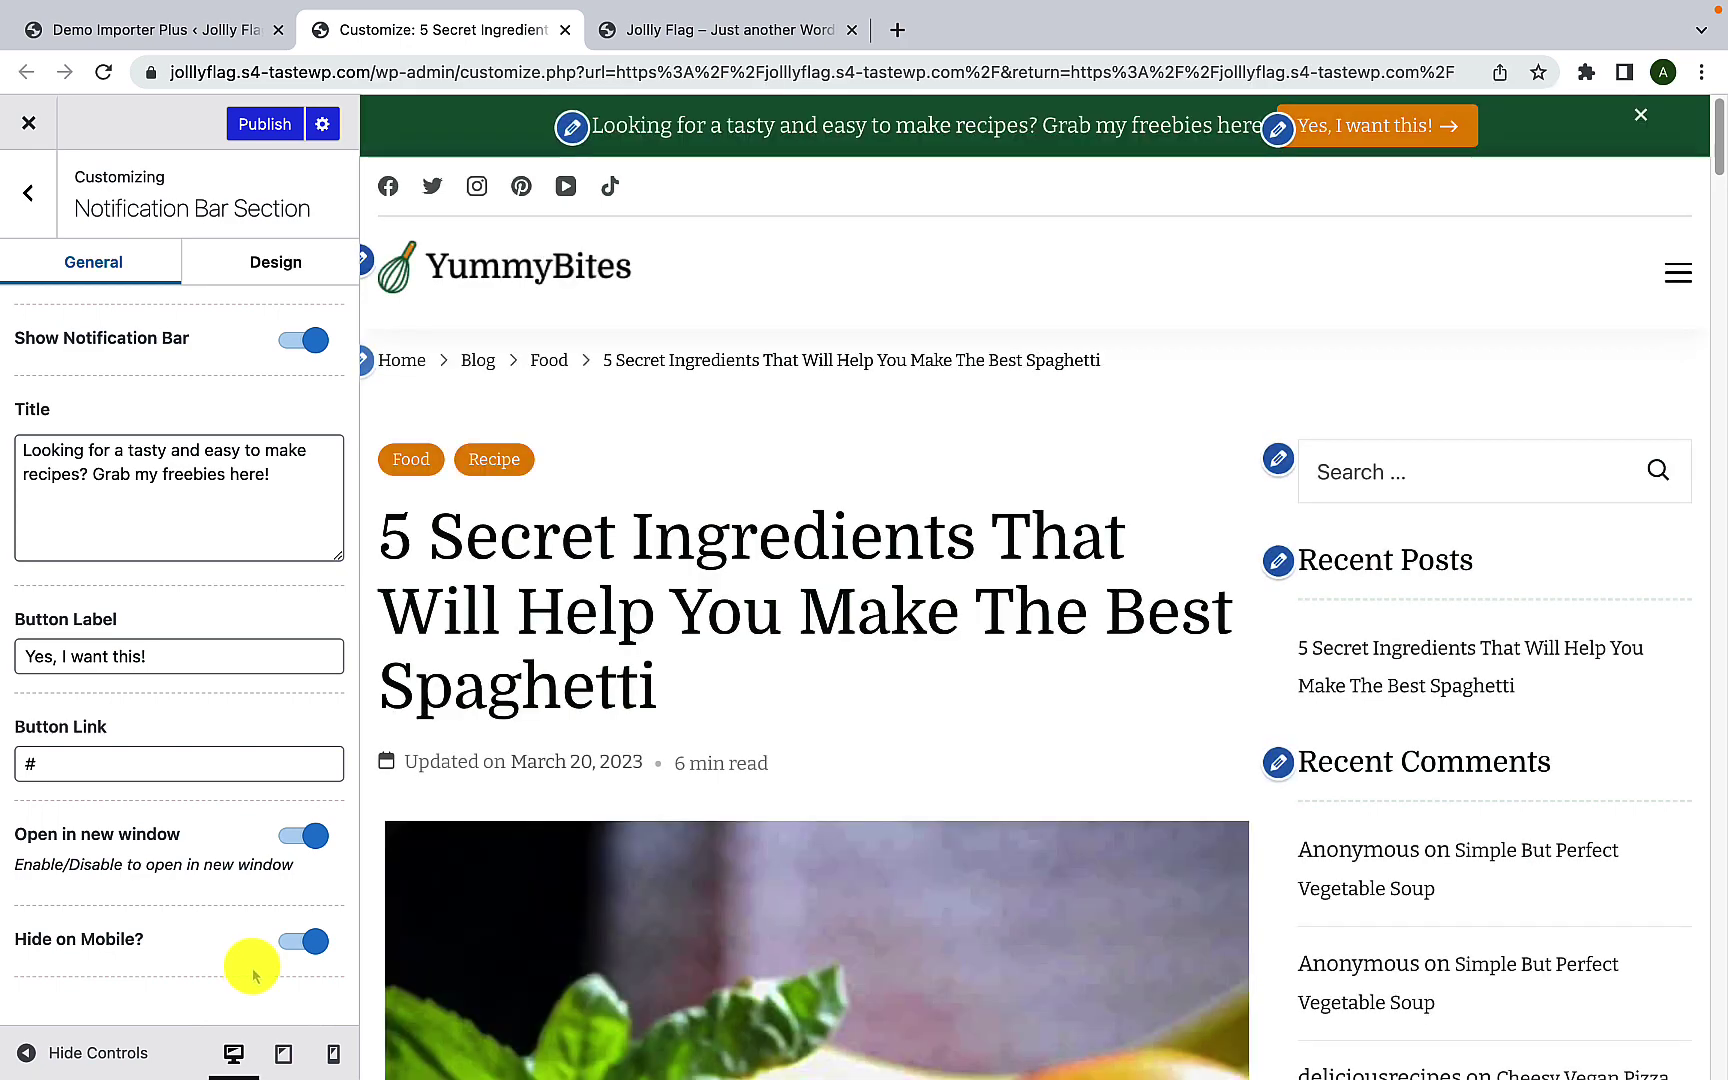
Step: Open the notification bar's typography design settings and look through the font family and variant options
click(285, 263)
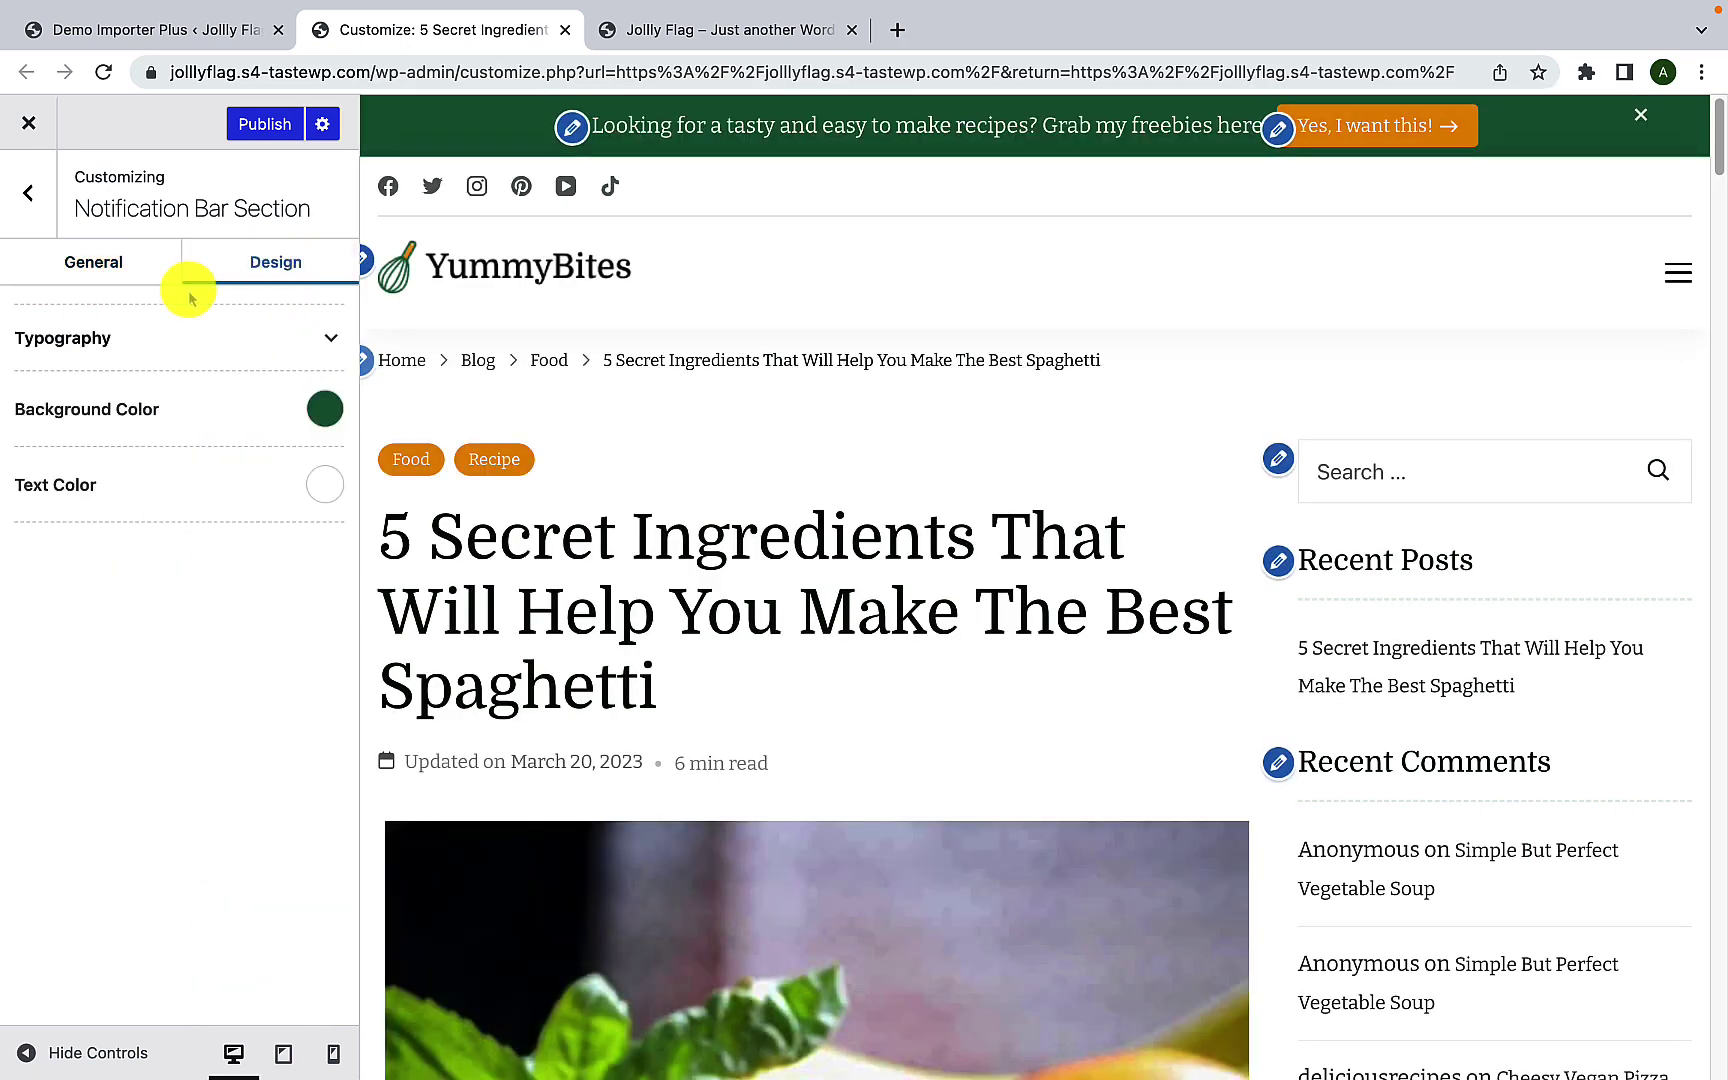
click(338, 338)
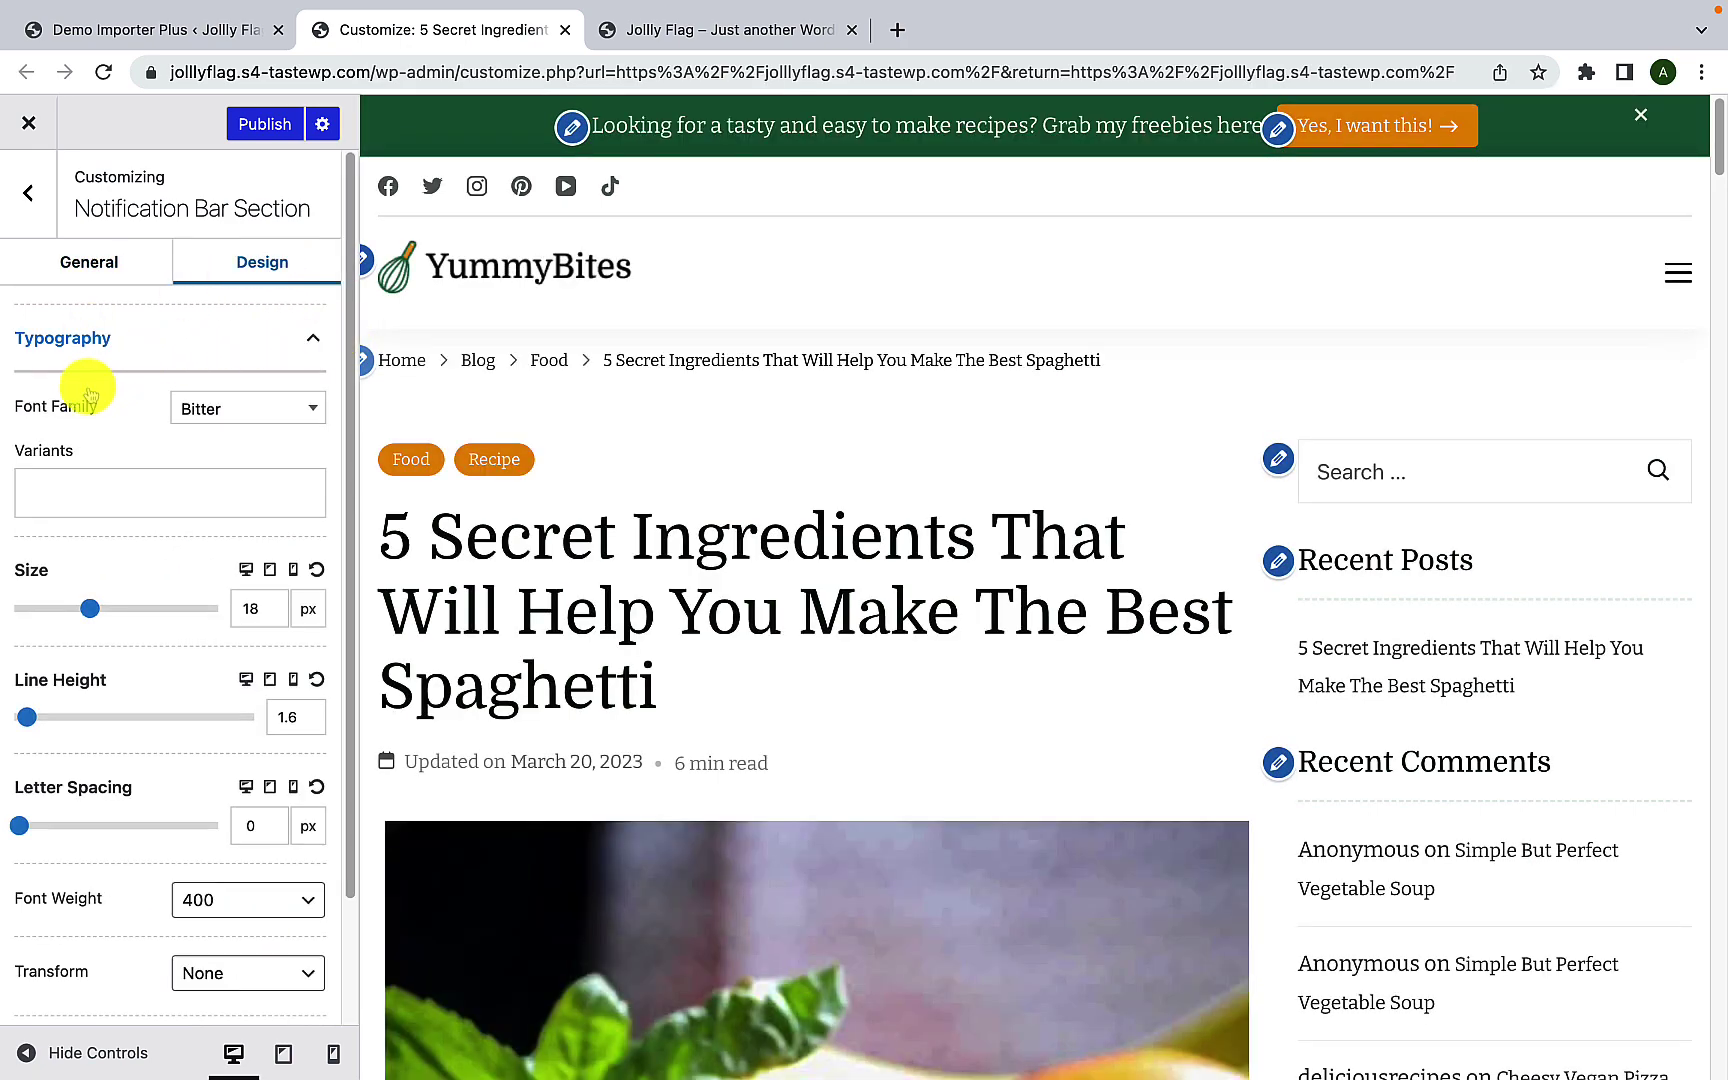
click(218, 405)
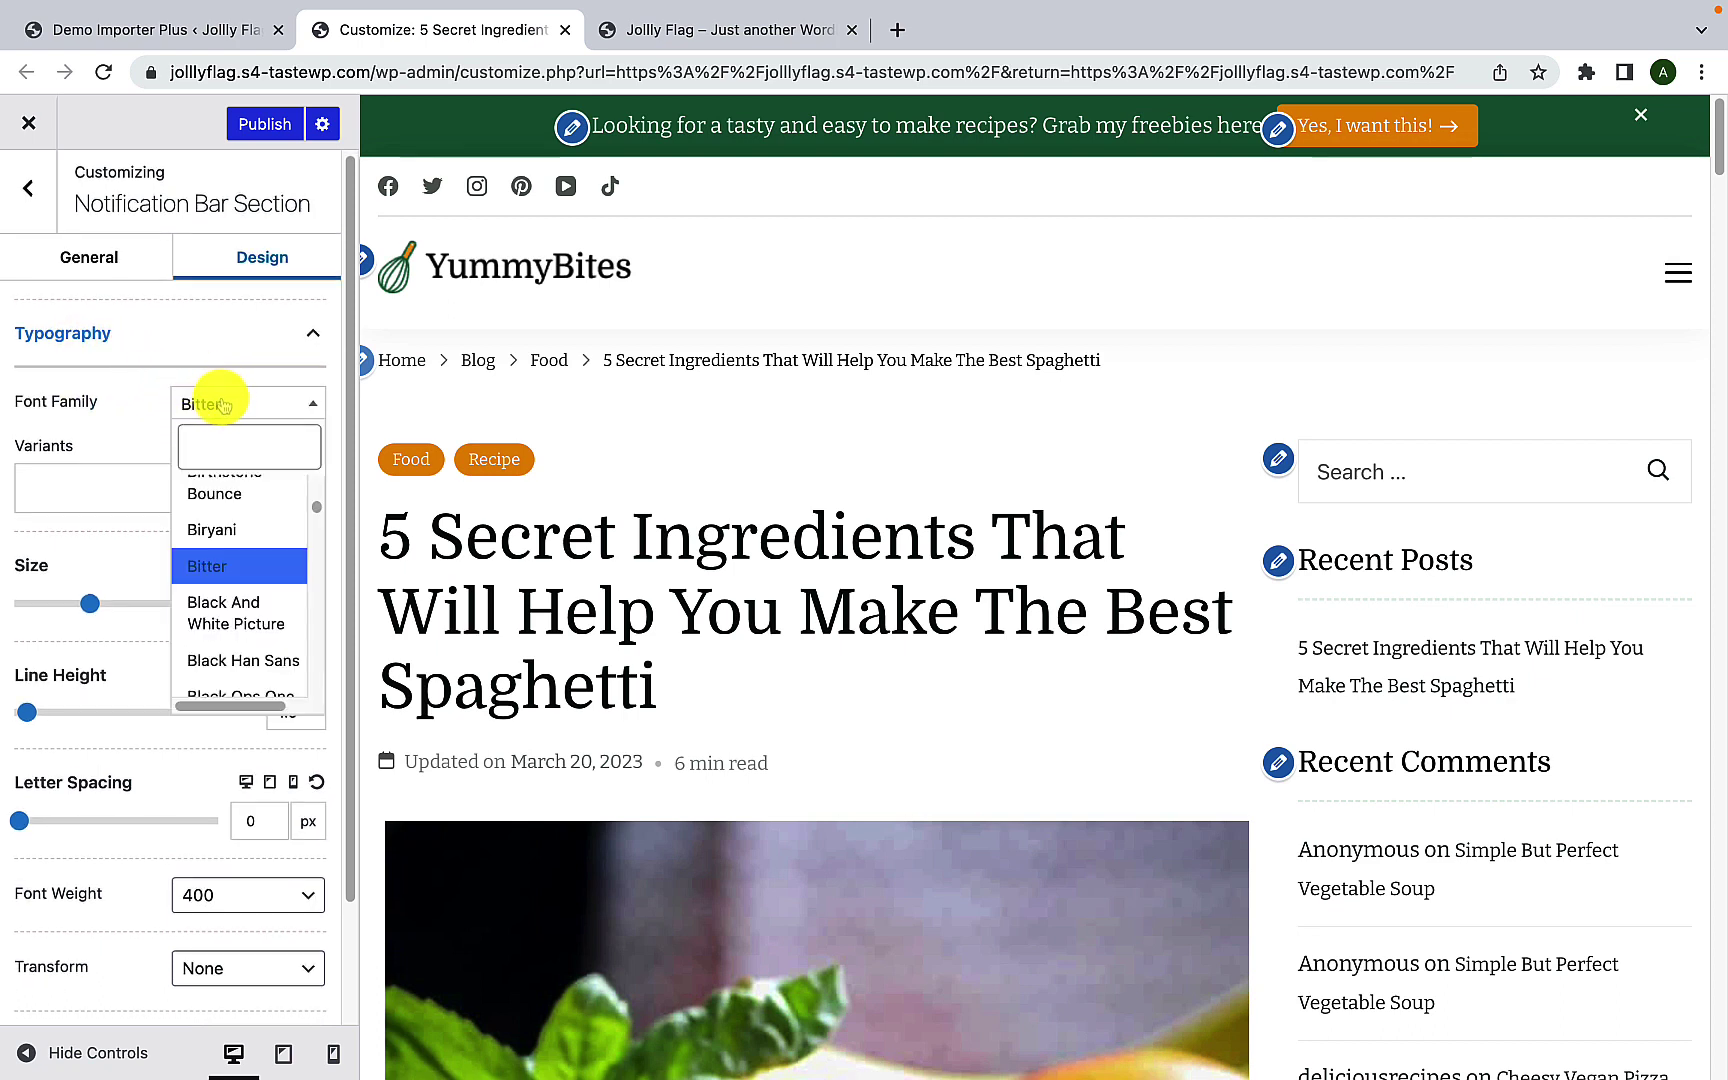
click(122, 405)
click(66, 486)
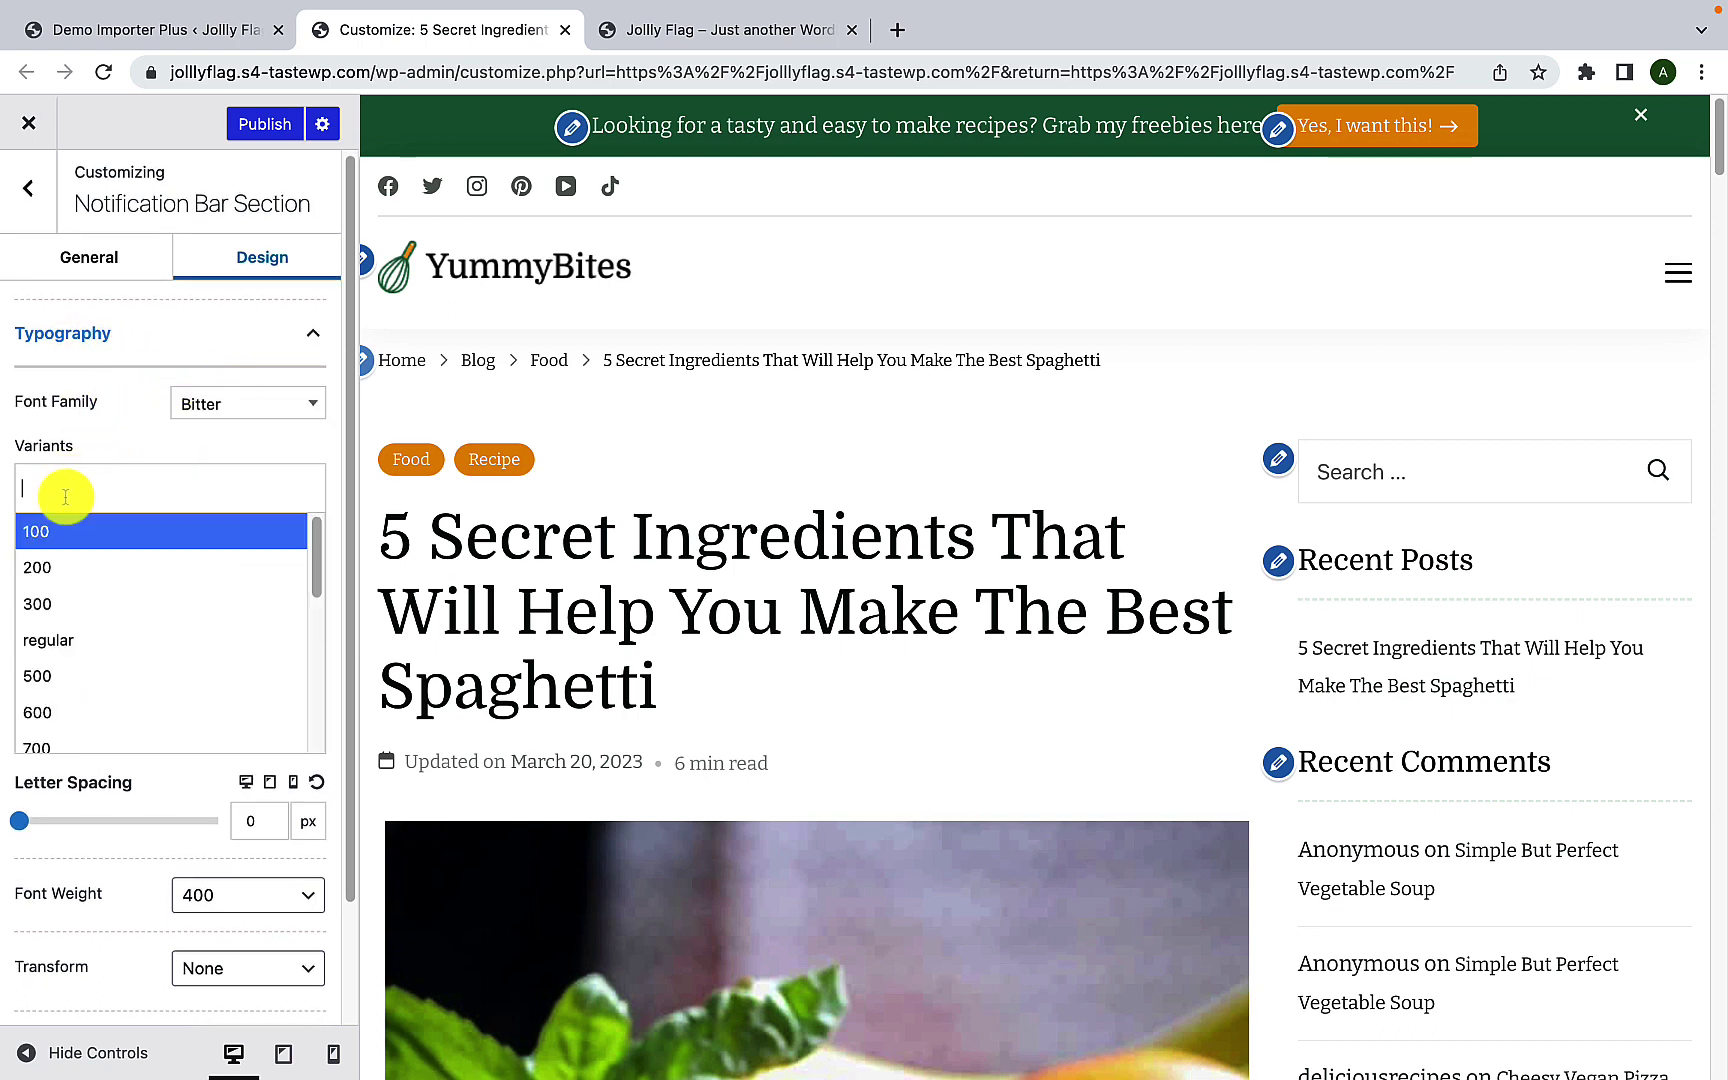
click(104, 402)
Step: Set the notification bar's font size to 23 px for tablet and adjust its mobile font size
scroll(85, 644, down, 3)
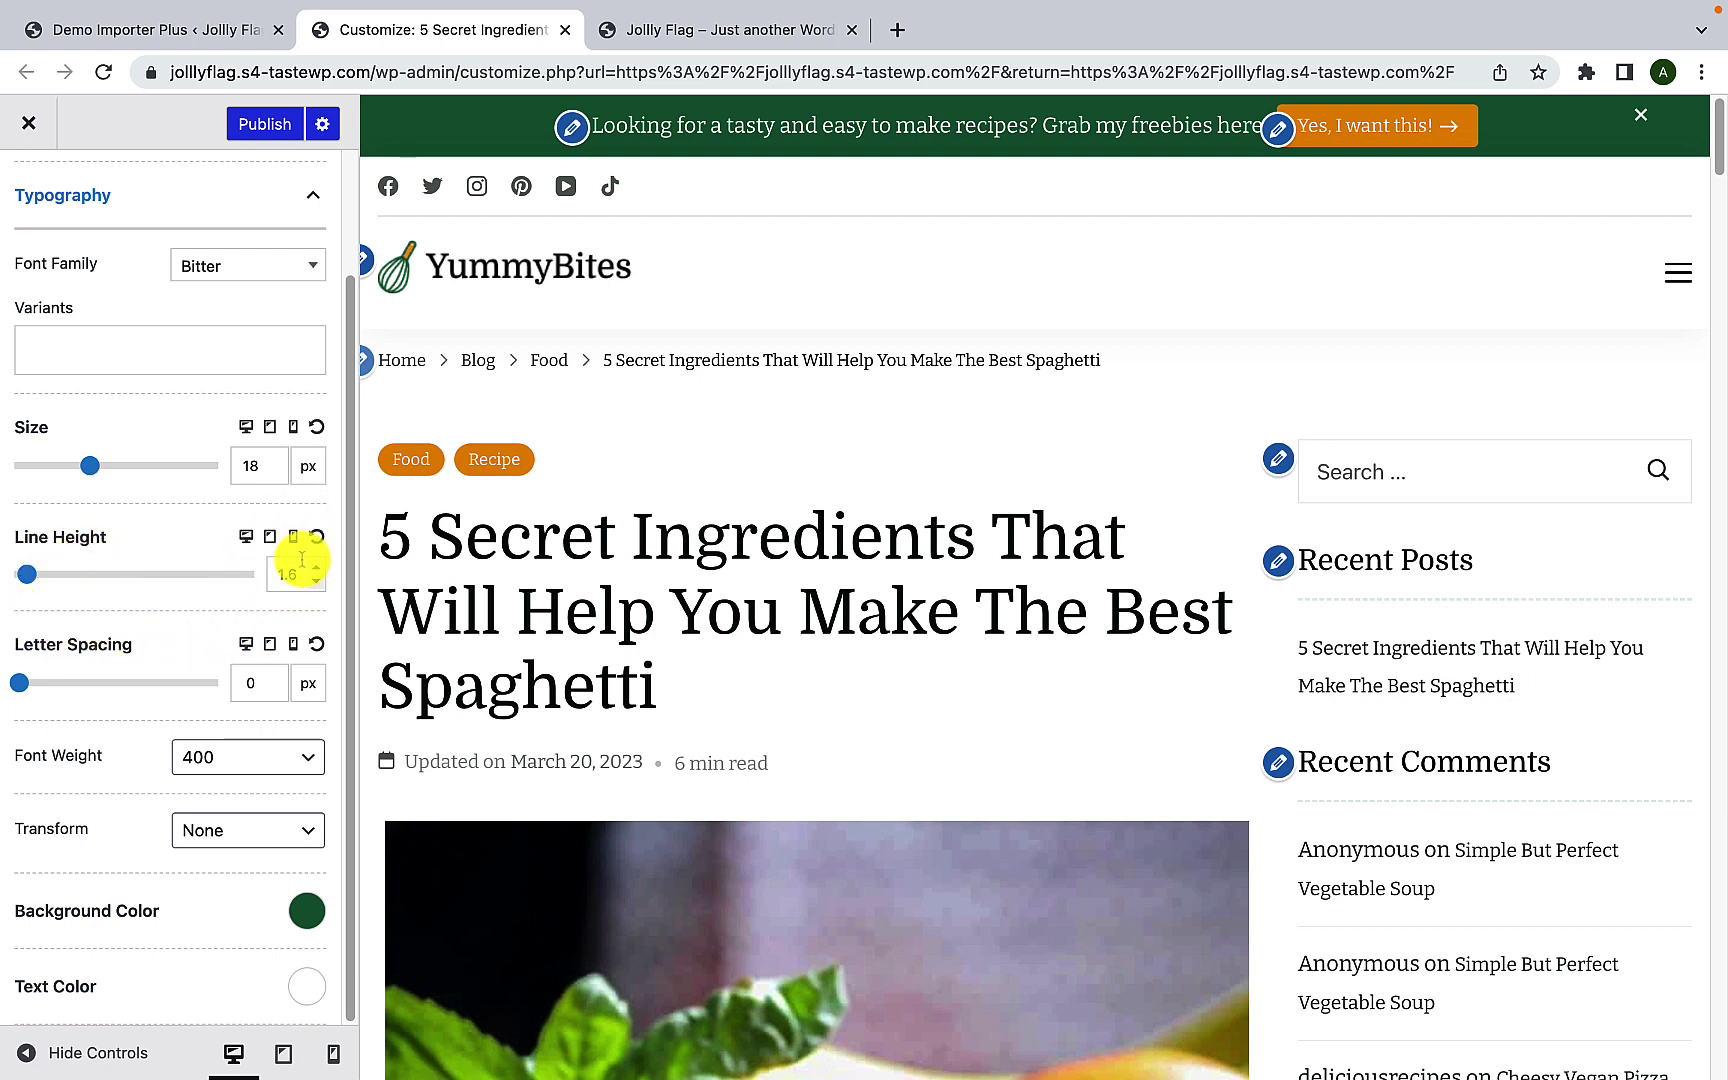
click(270, 427)
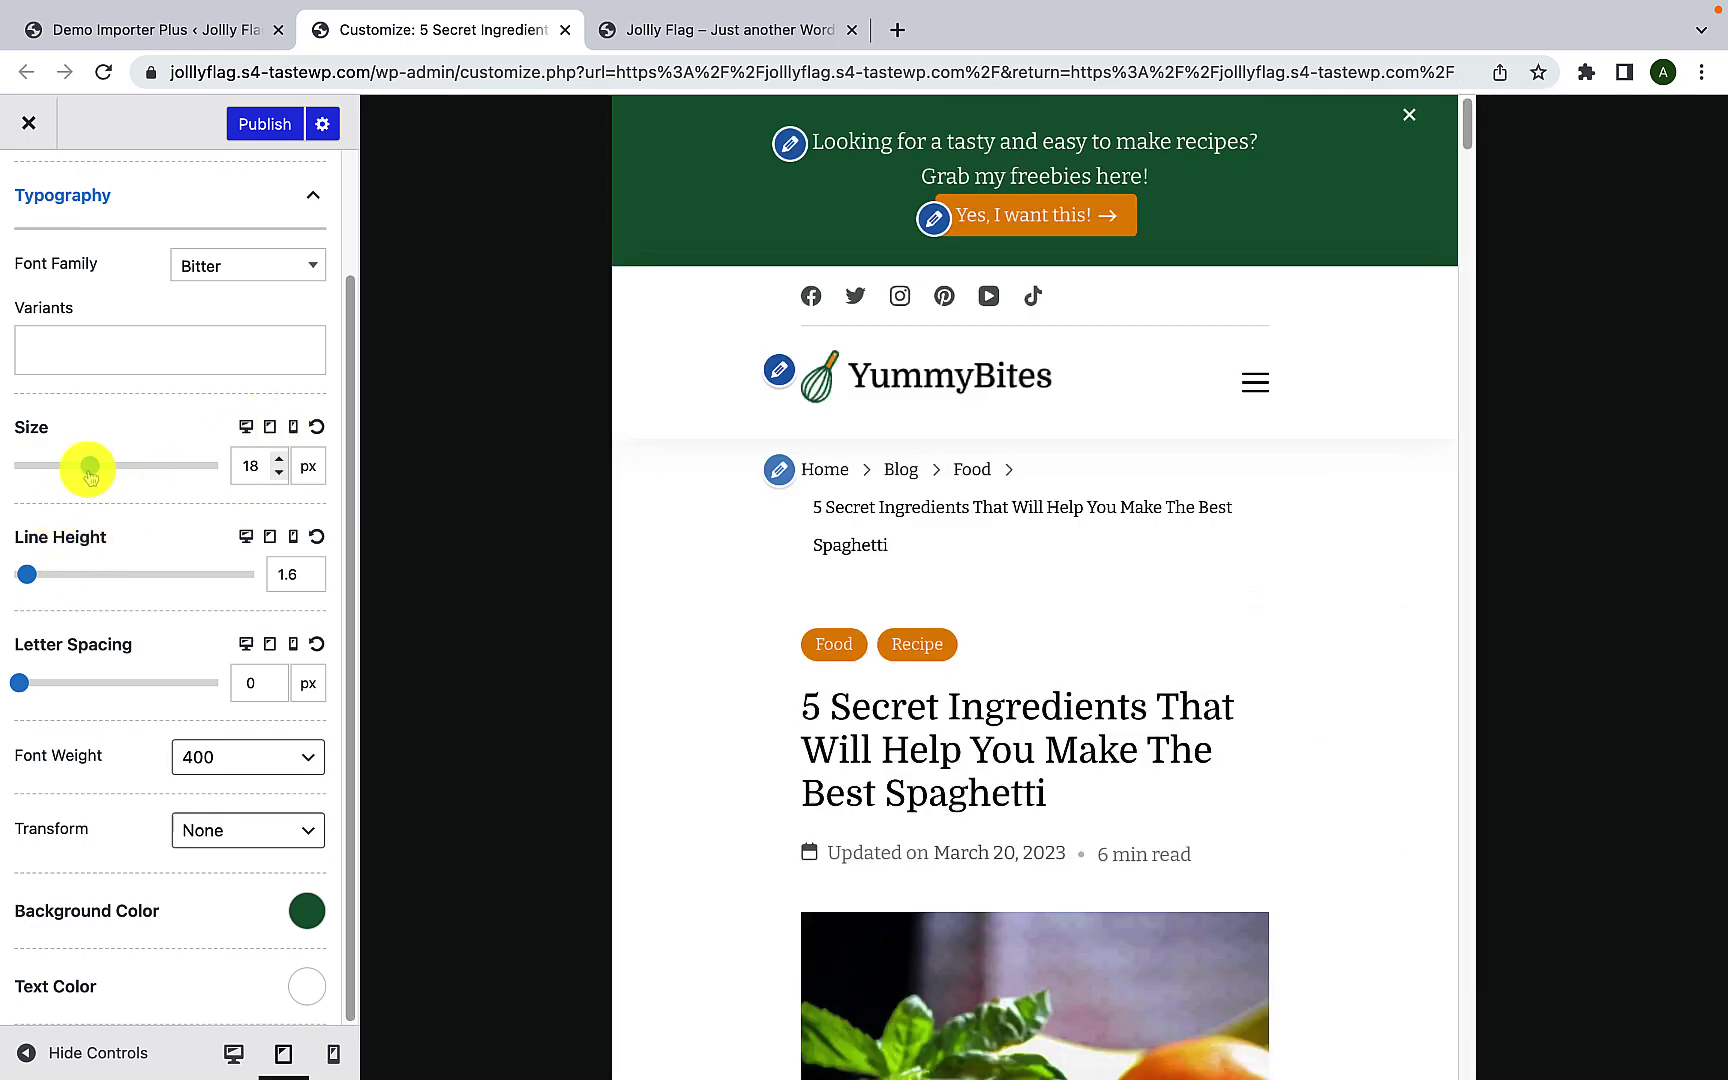
drag(90, 472, 108, 472)
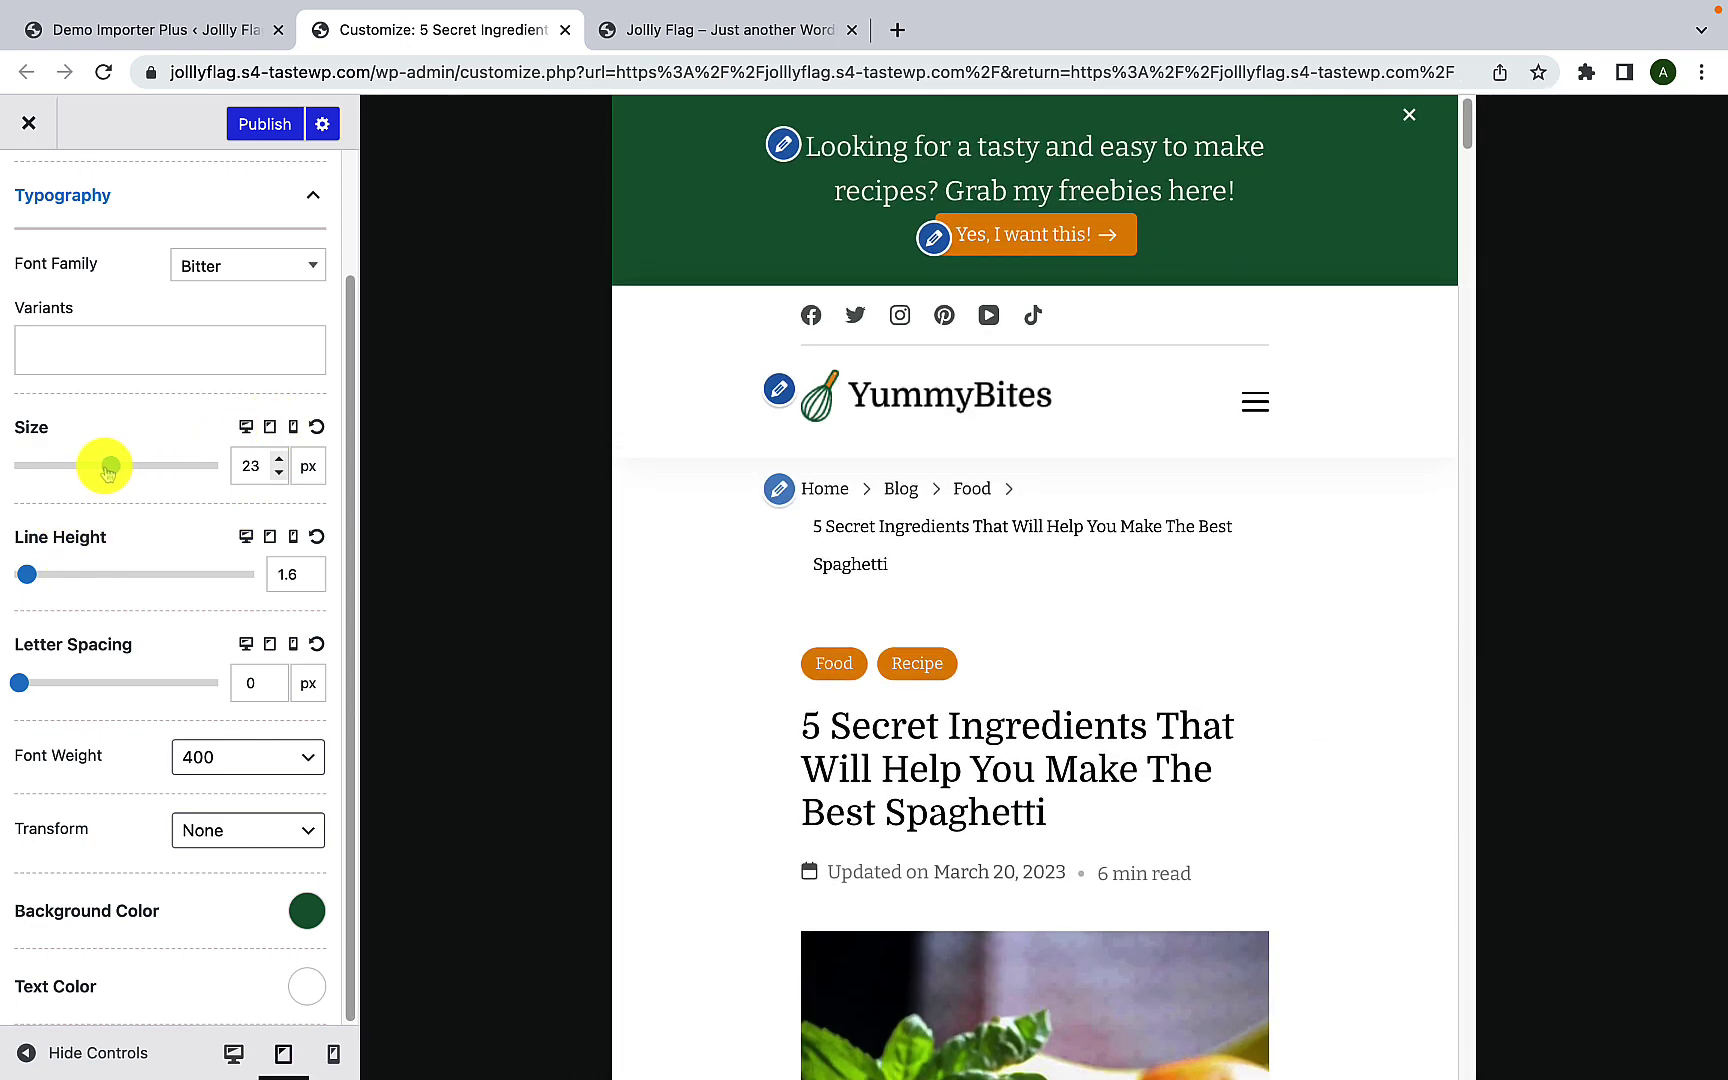
click(294, 428)
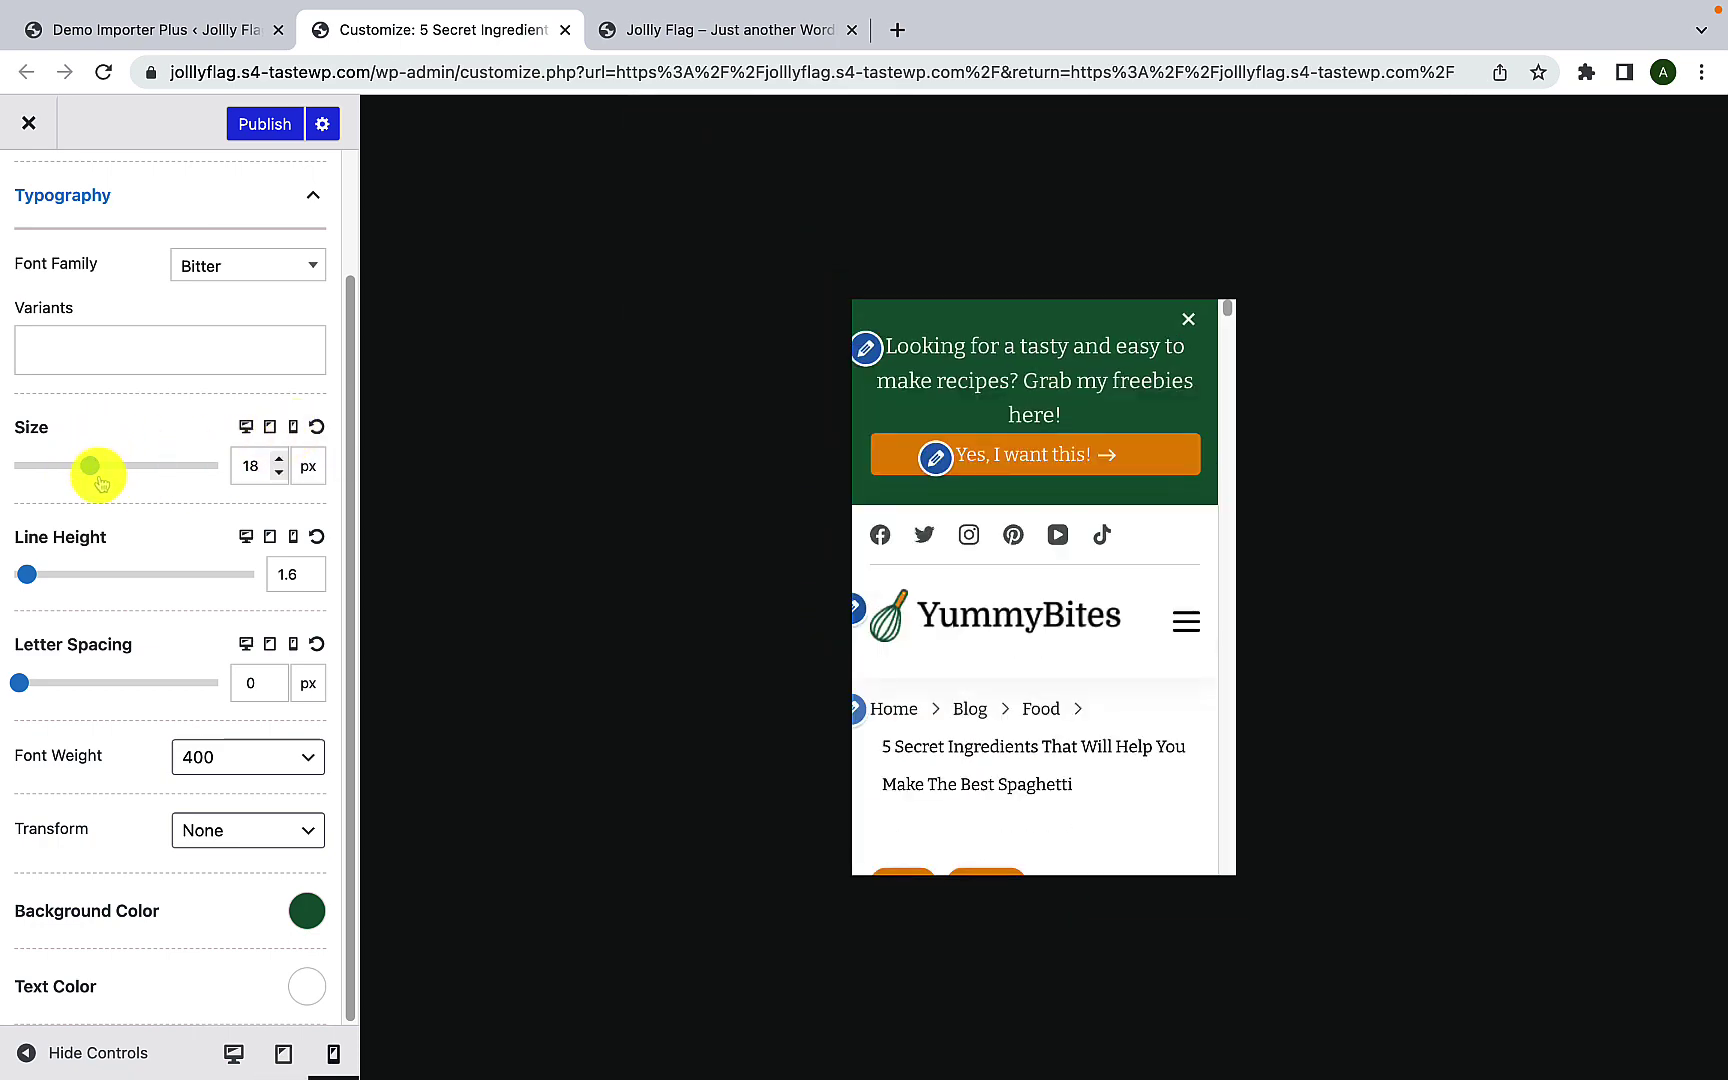
drag(97, 470, 102, 466)
Step: Set the notification bar's tablet line height to 1.5 and letter spacing to 1 px
click(271, 428)
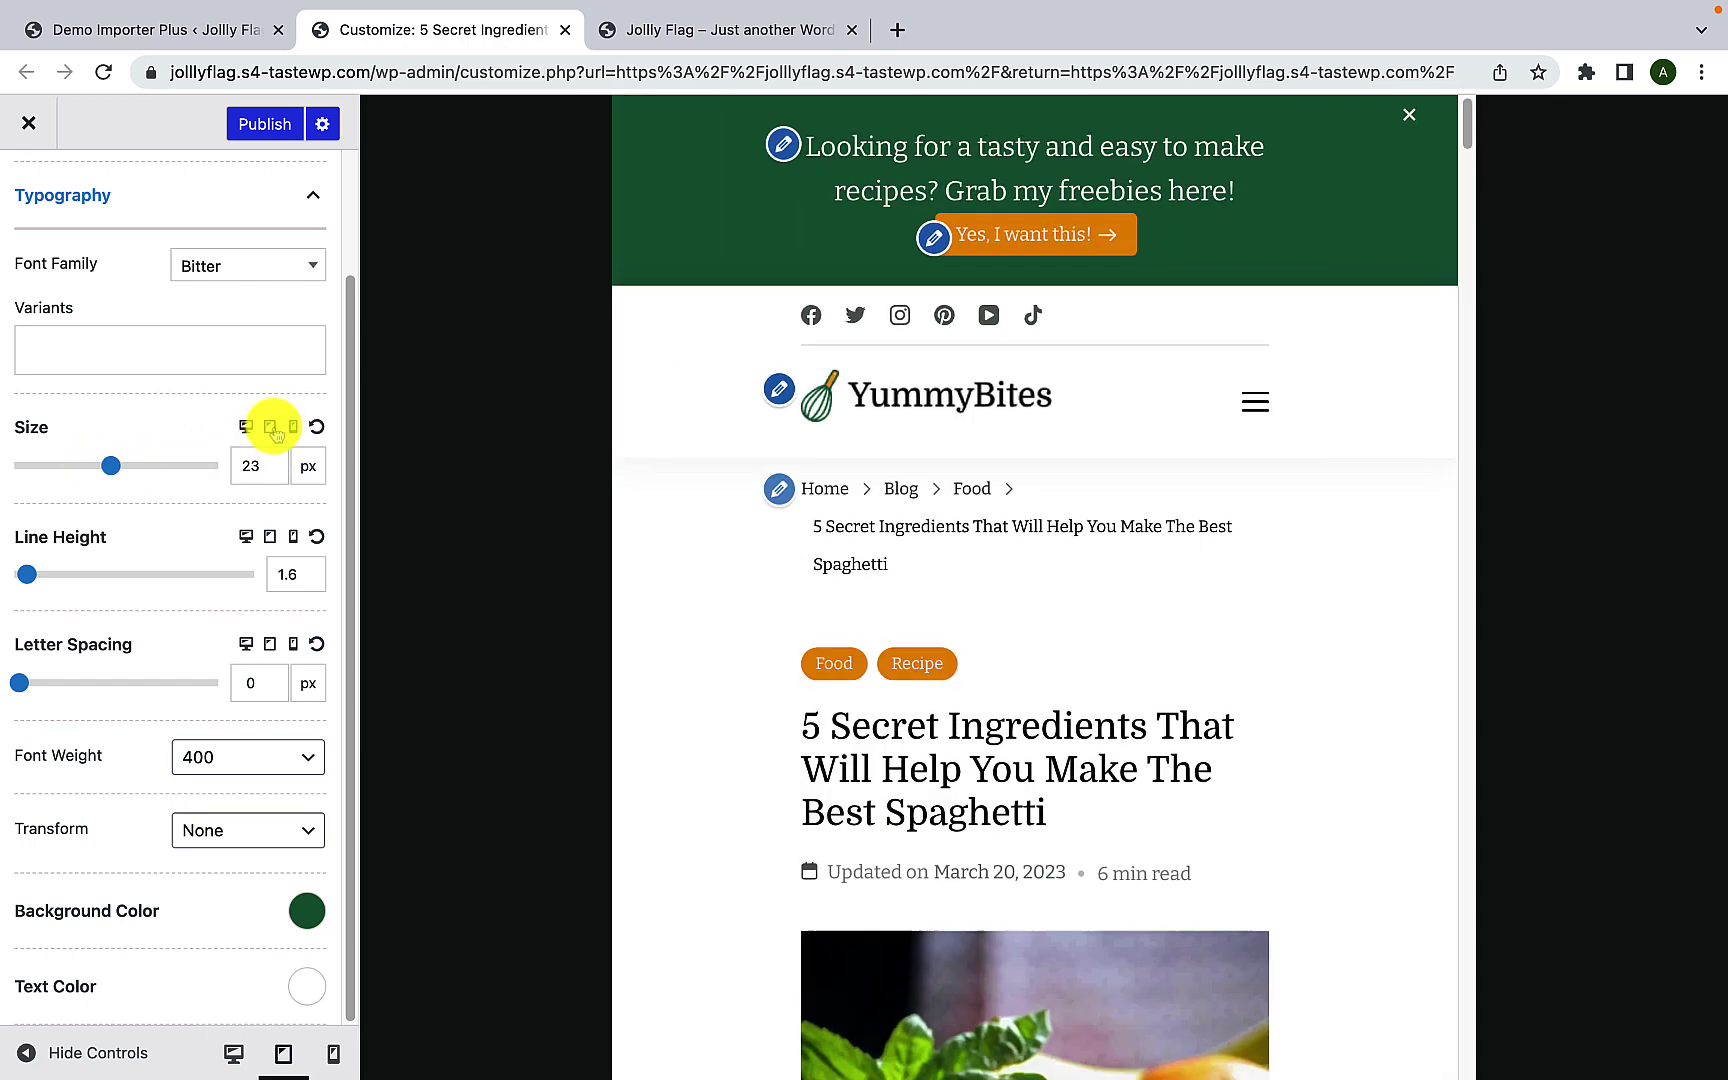
drag(27, 574, 26, 574)
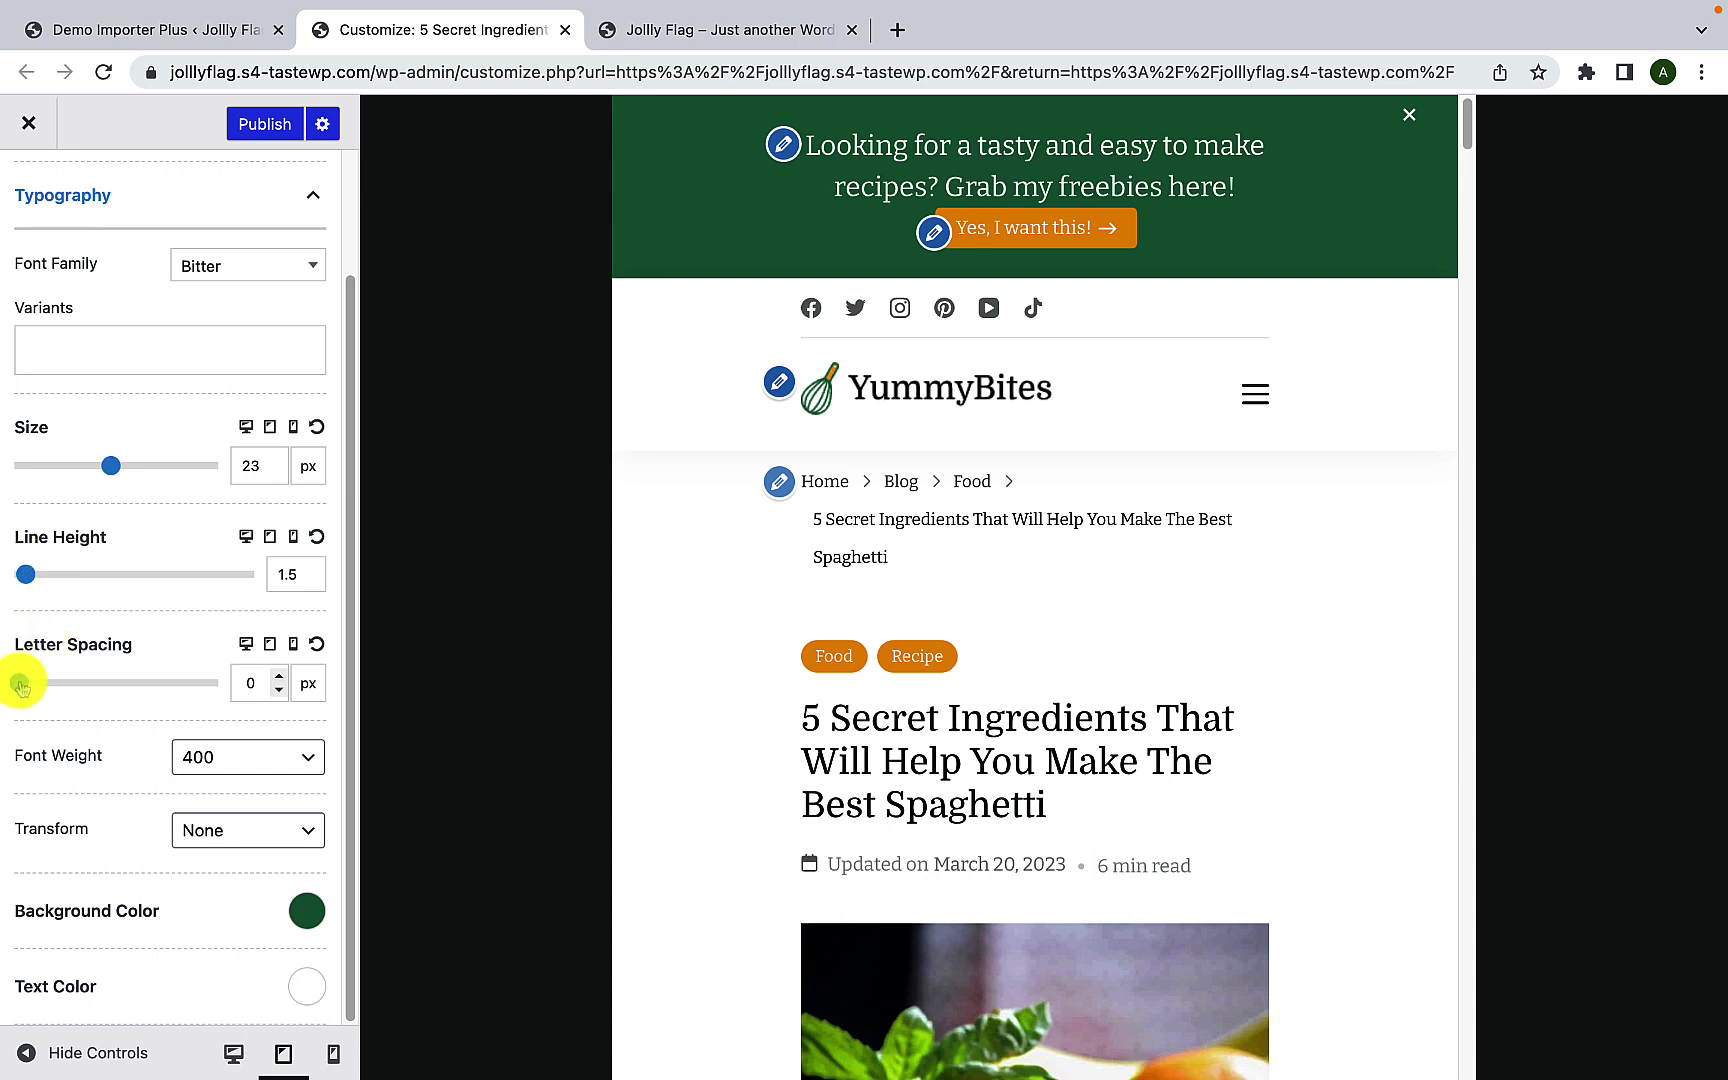
drag(19, 683, 19, 683)
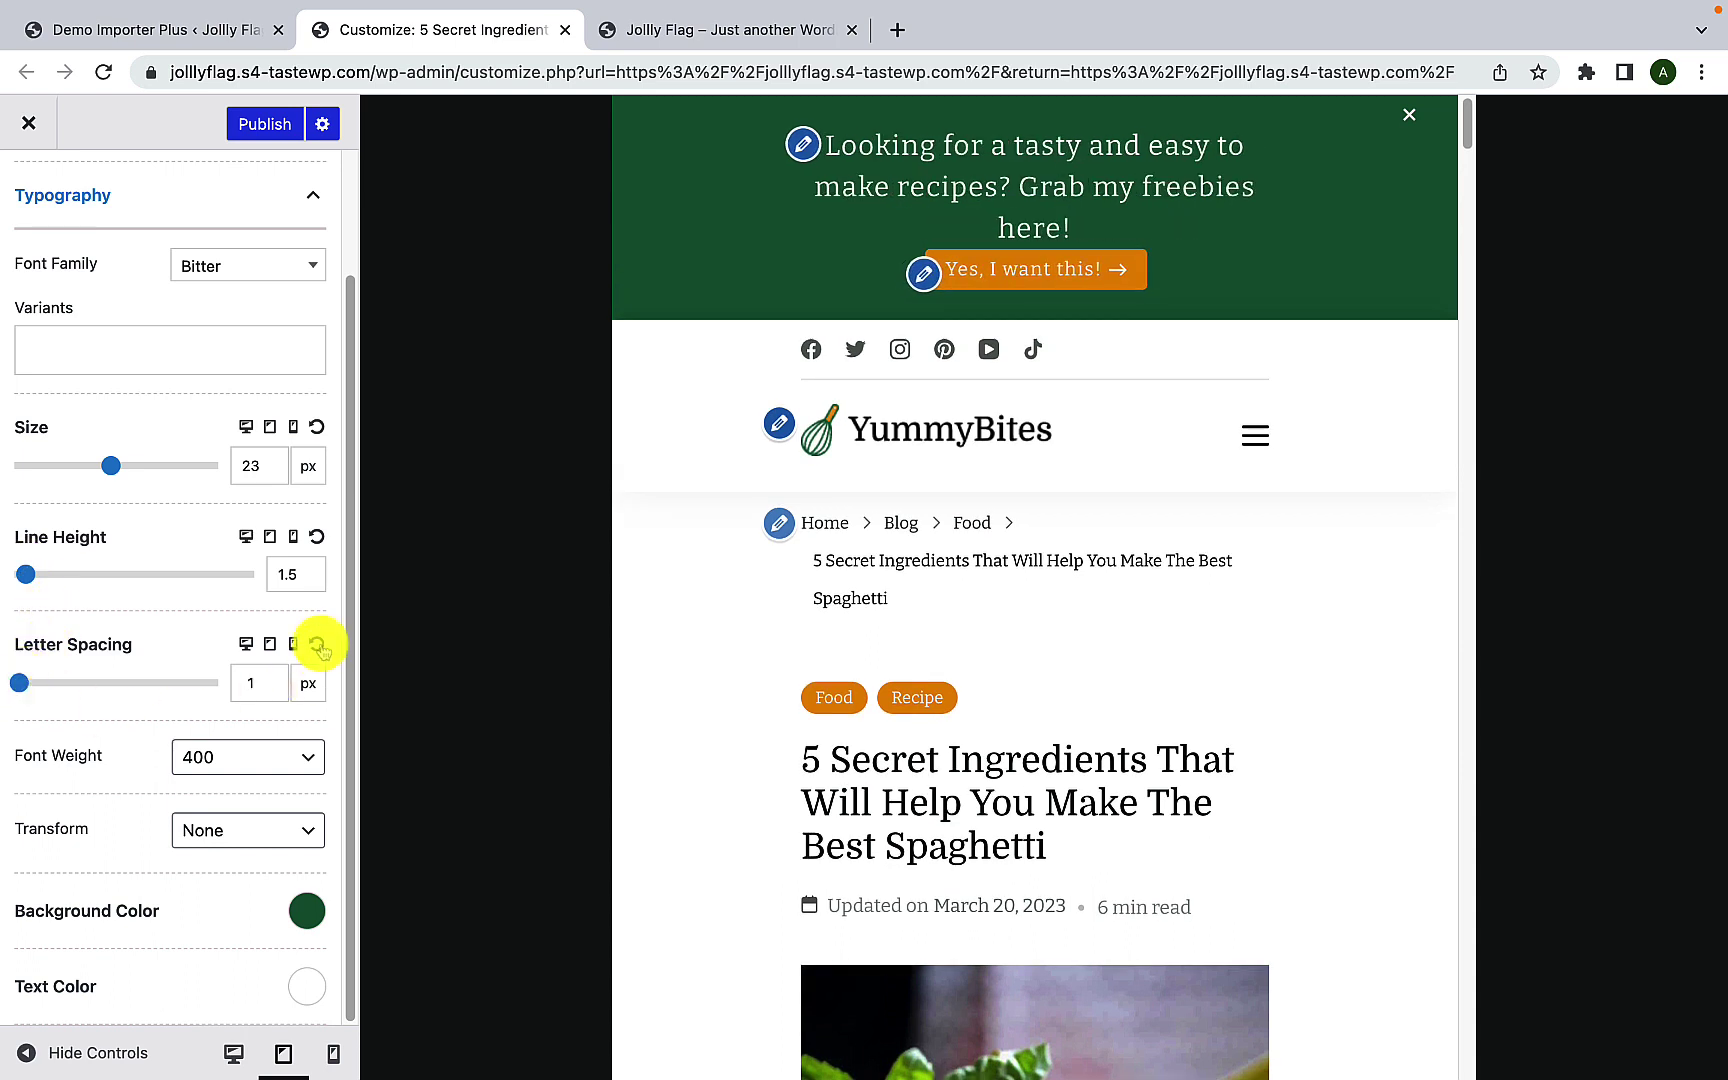
Step: Reset the notification bar's tablet letter spacing, and try 1 px letter spacing on mobile before resetting it and returning to the desktop preview
click(316, 644)
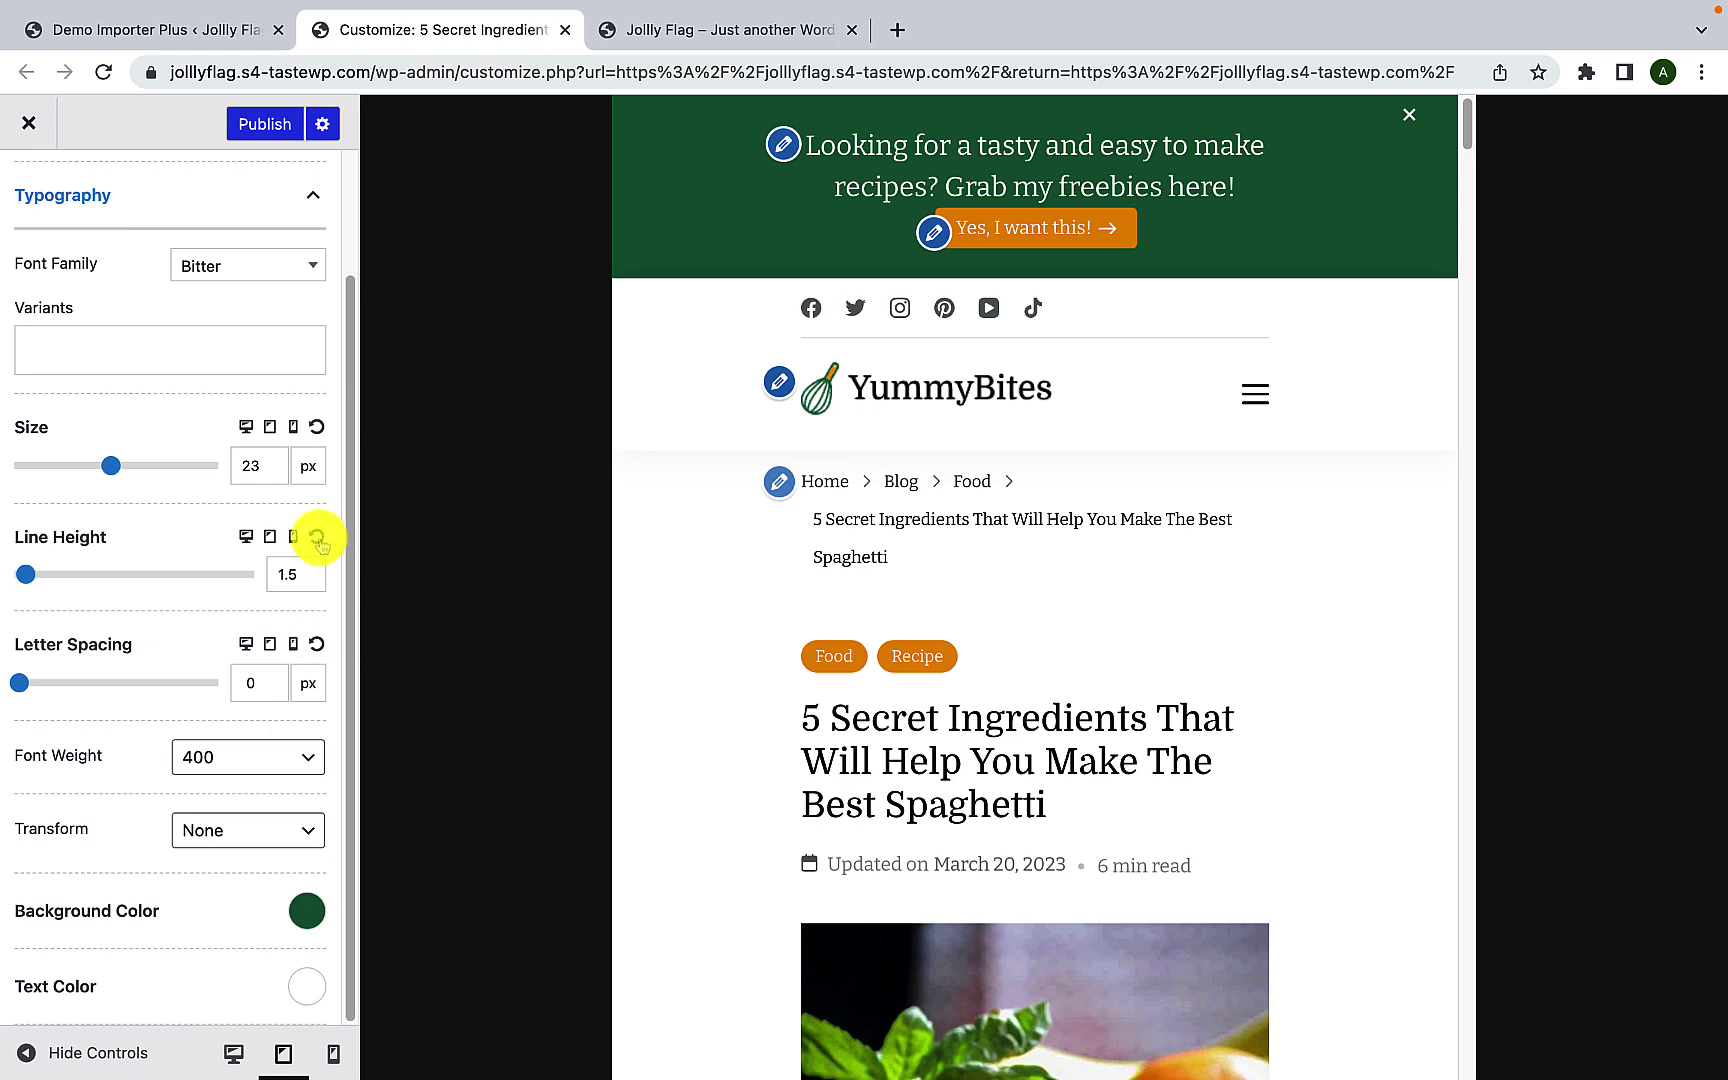
click(293, 425)
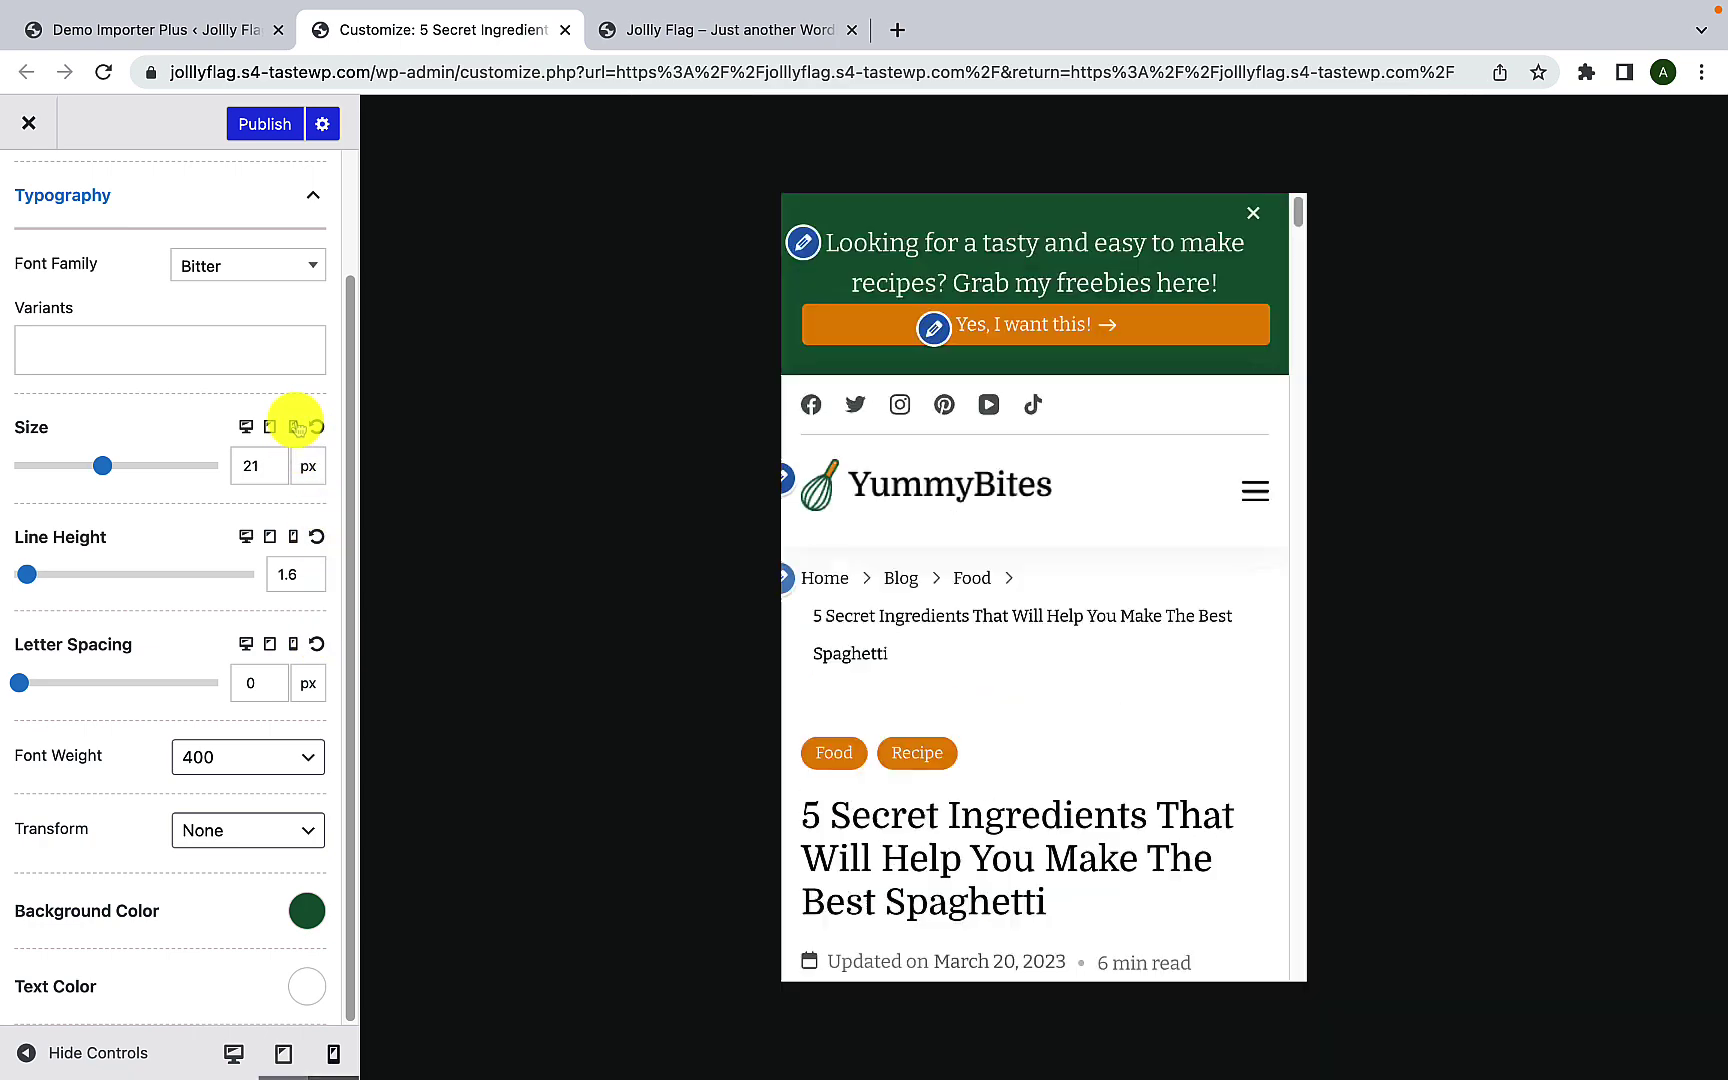
drag(30, 575, 30, 576)
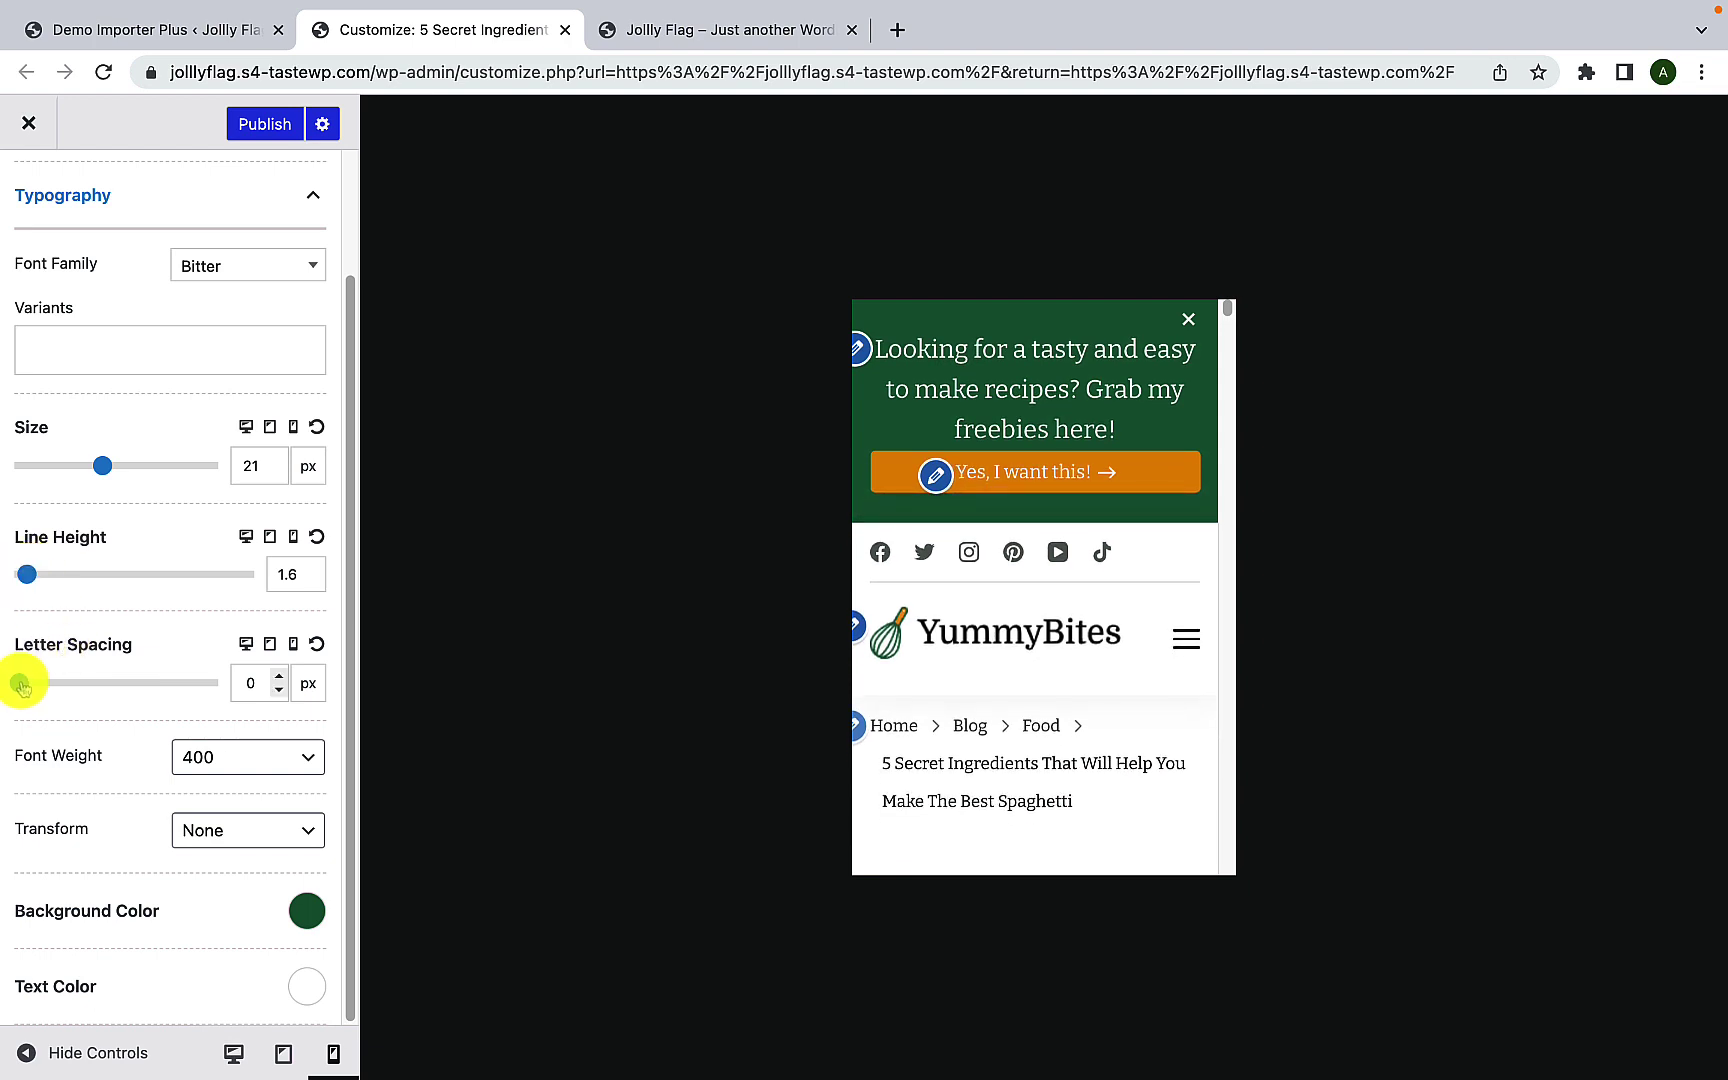
drag(27, 683, 16, 684)
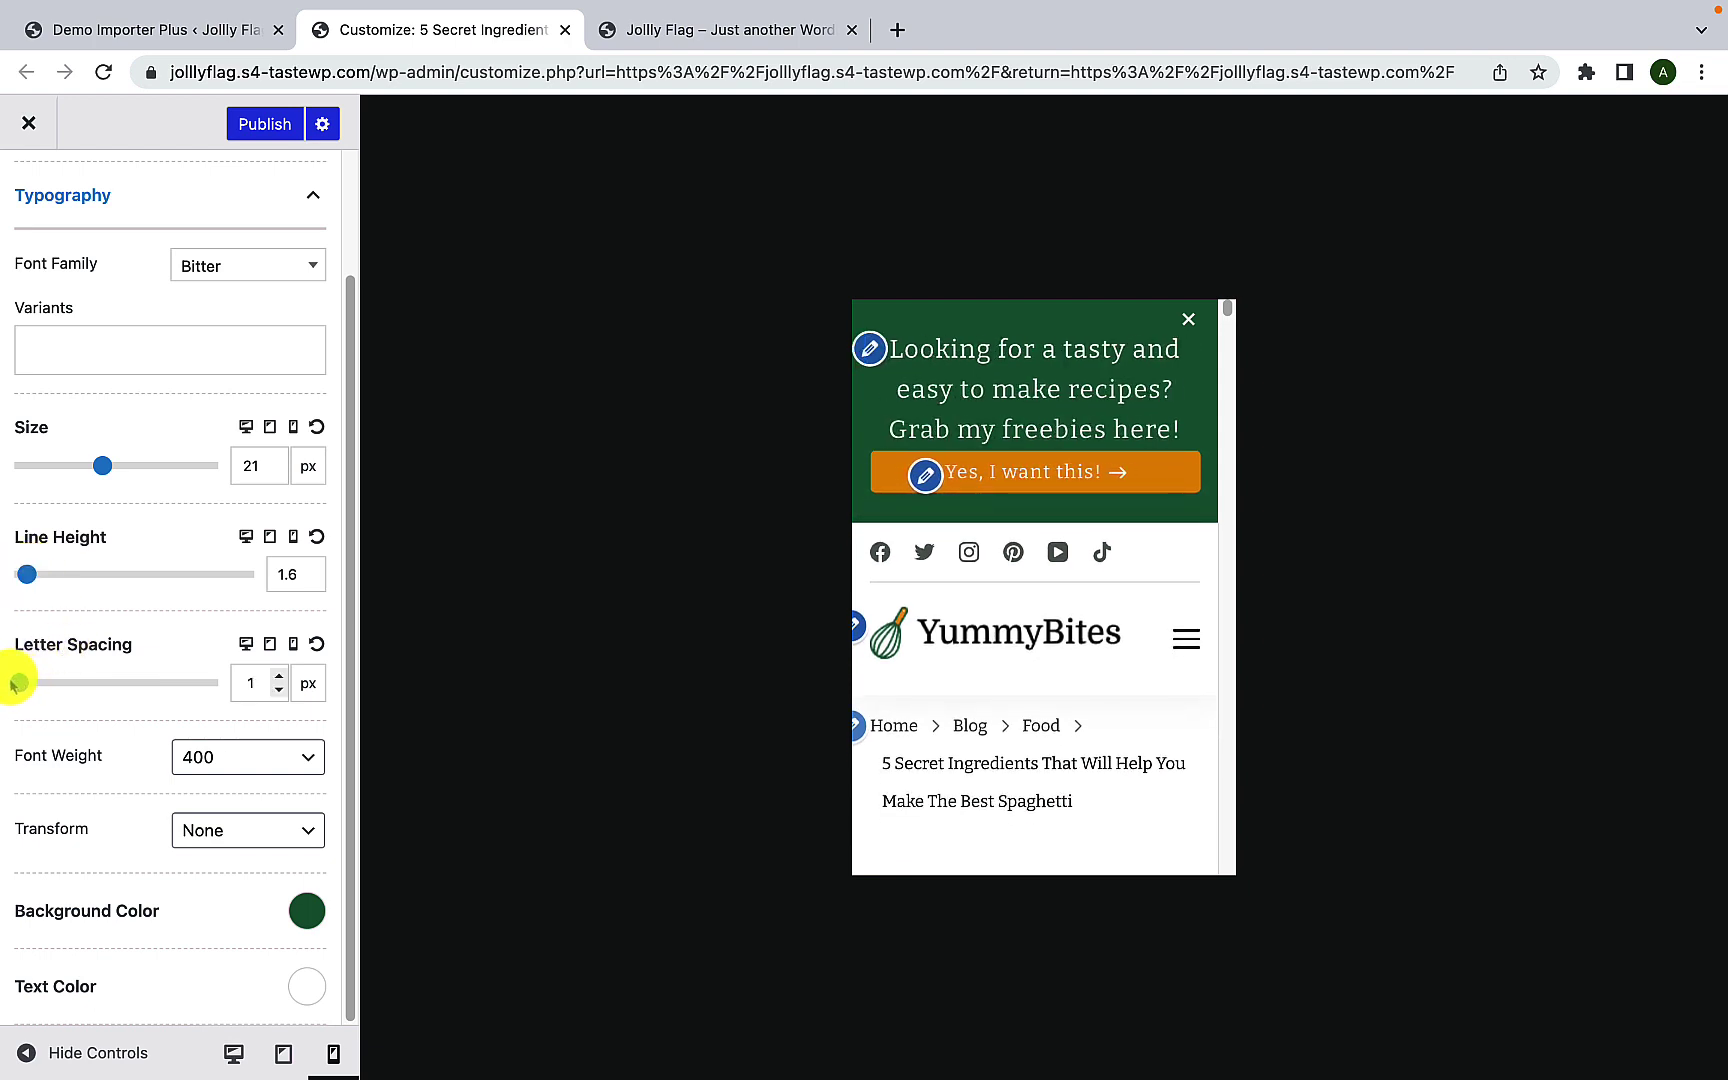
click(316, 643)
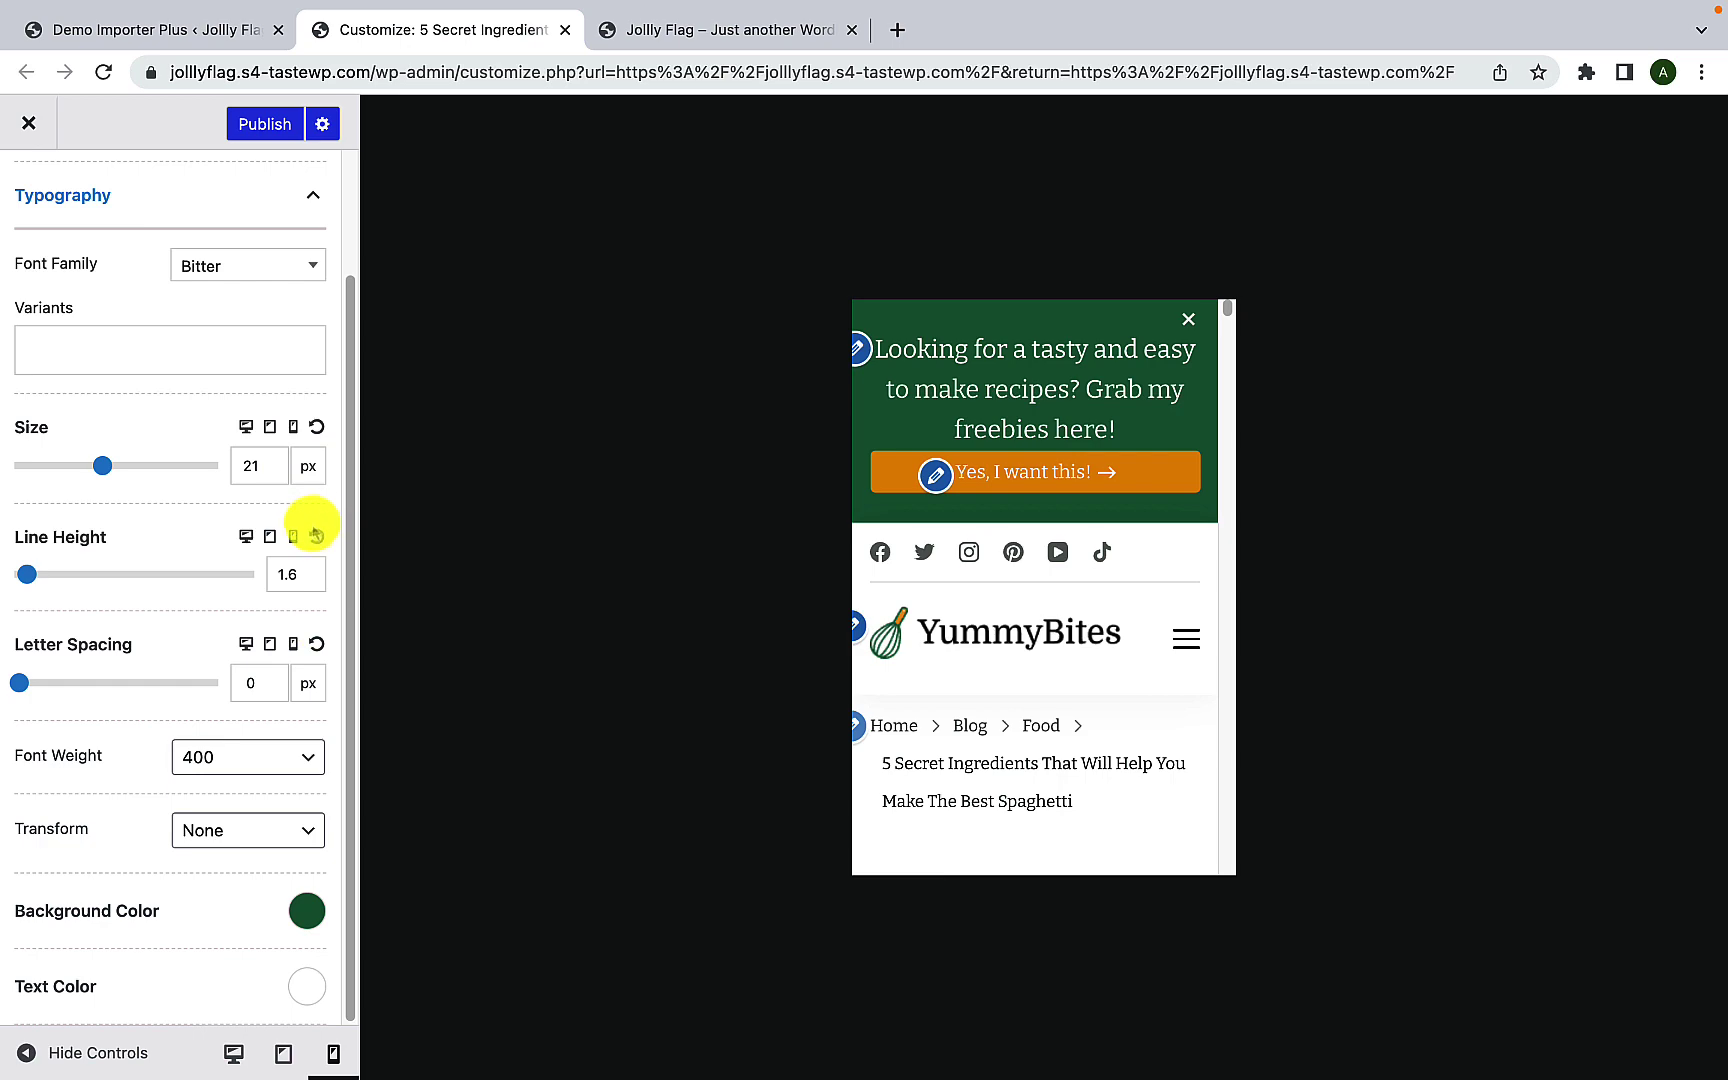
click(245, 427)
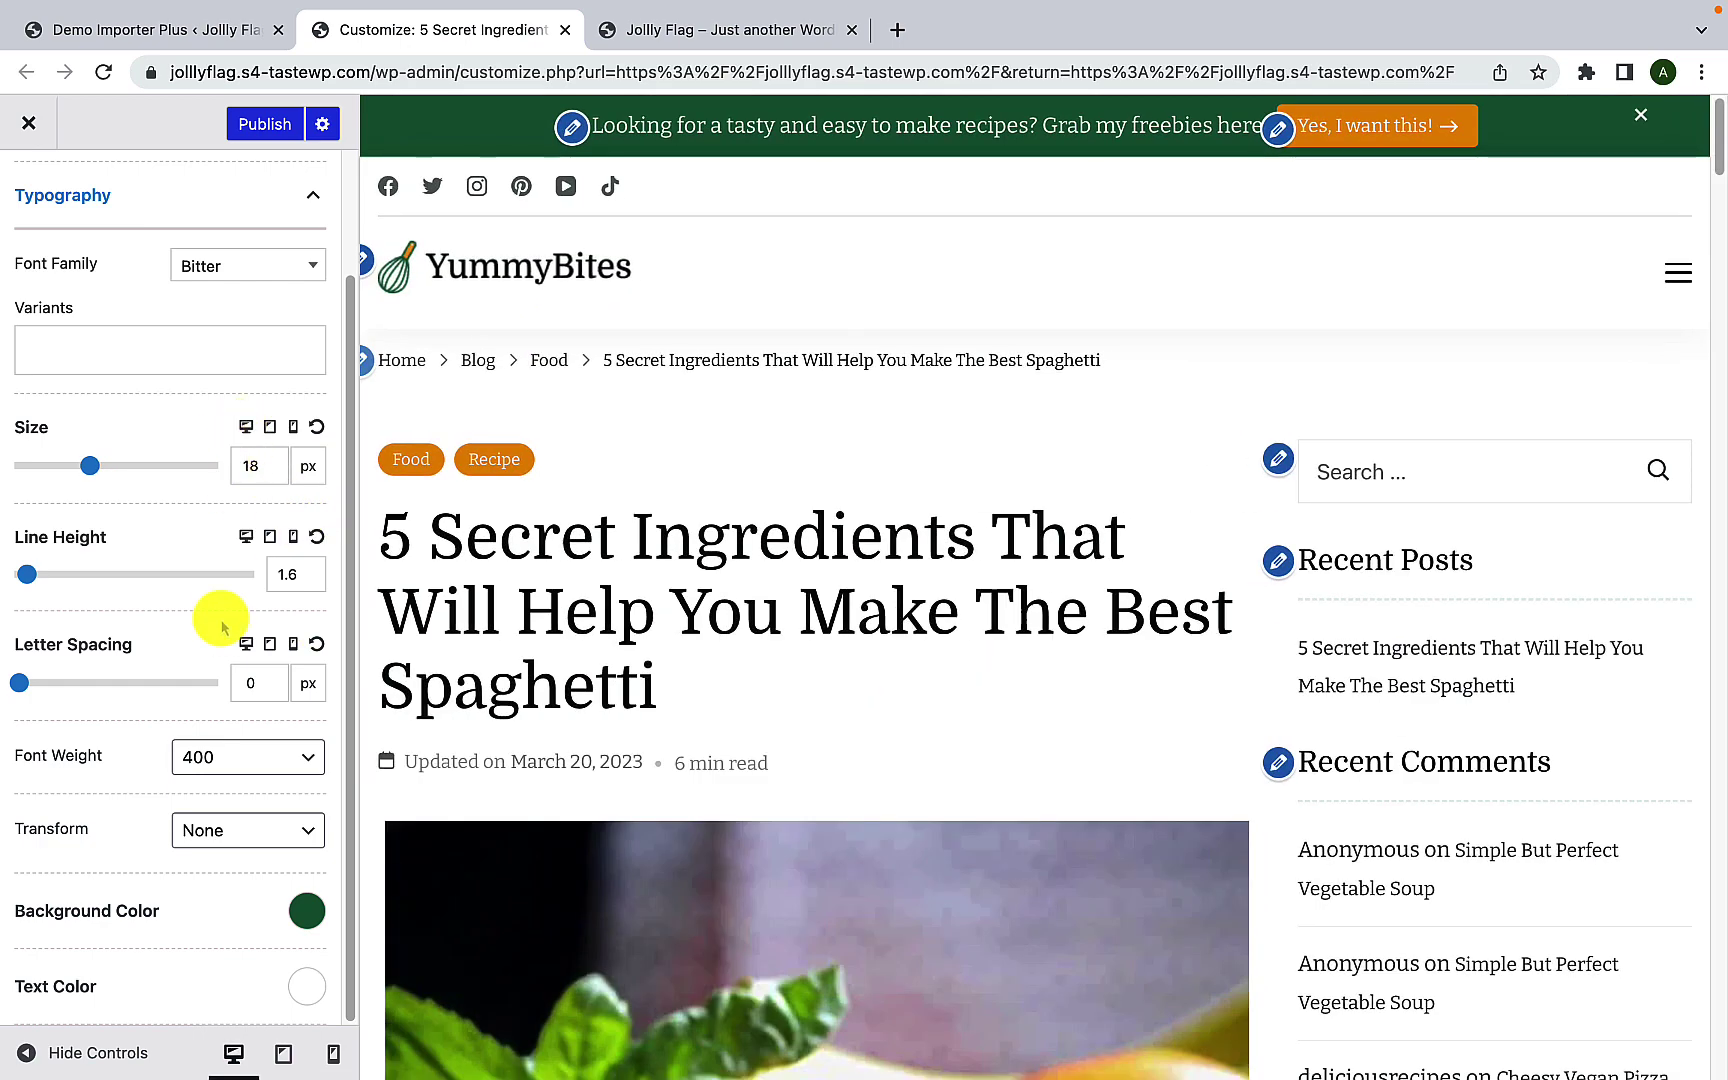
Step: Look through the notification bar's font weight and text transform options without changing them
click(214, 757)
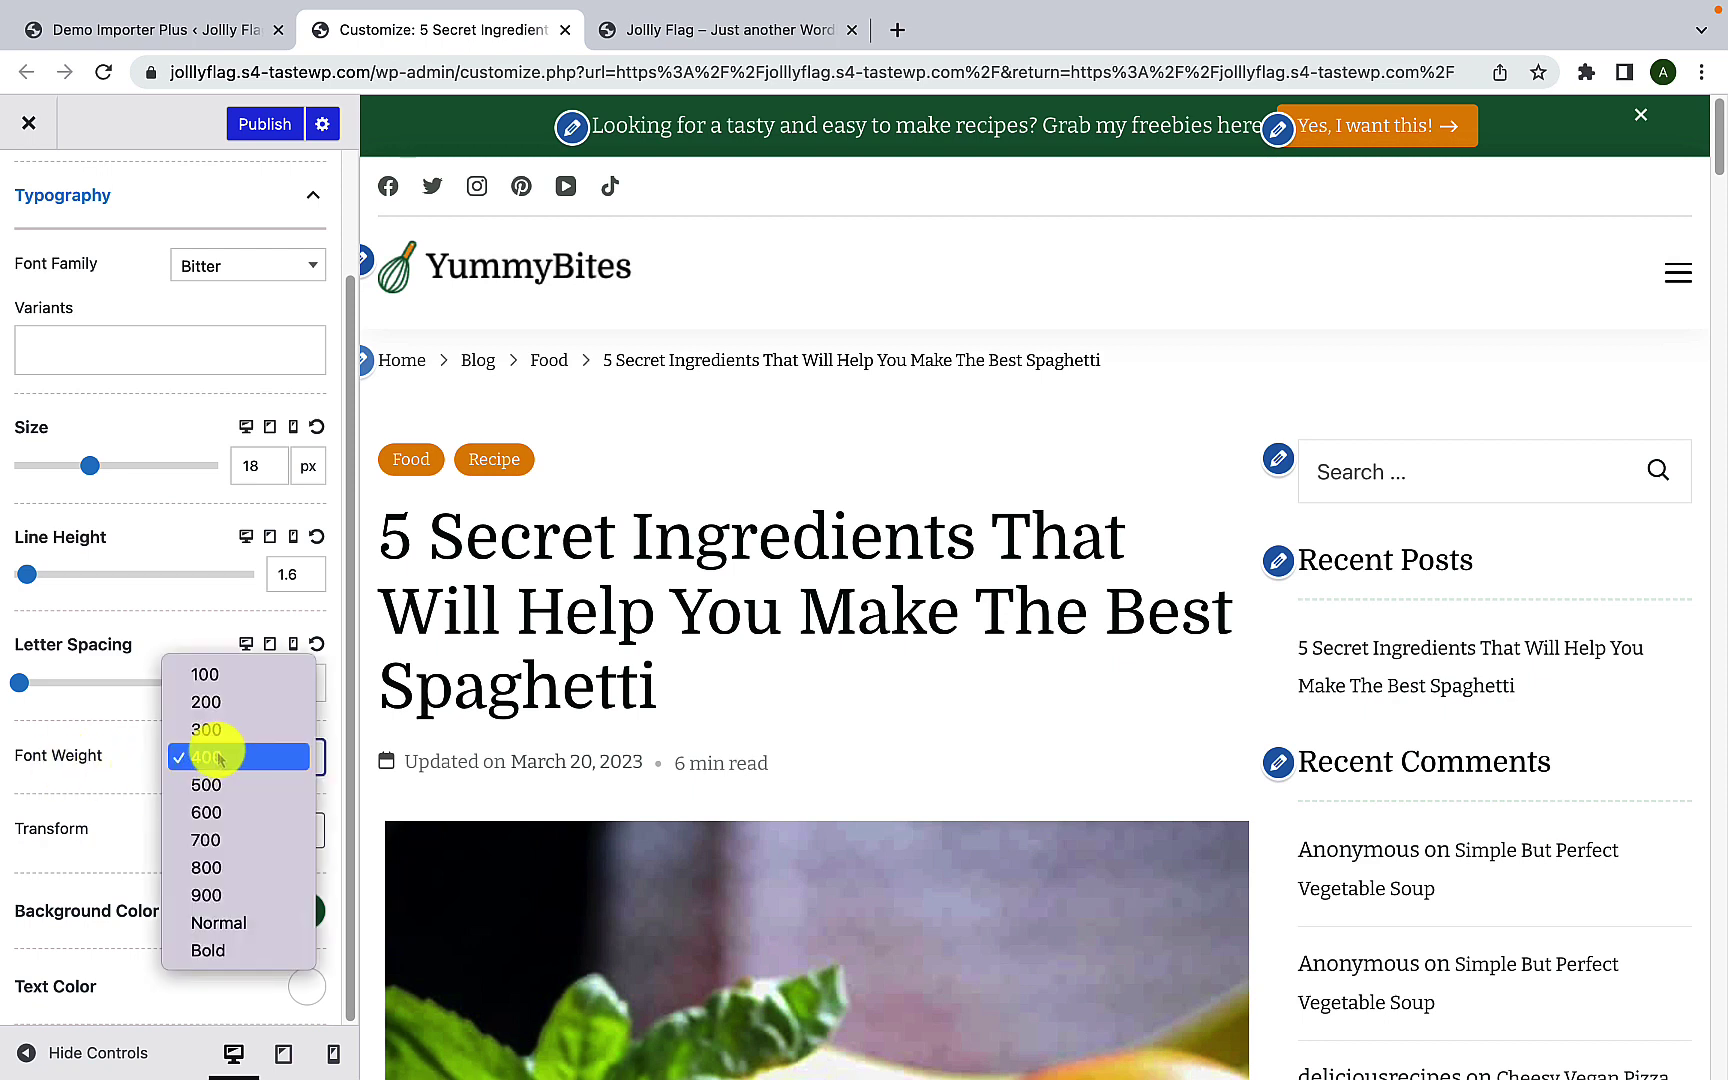
click(108, 791)
click(222, 829)
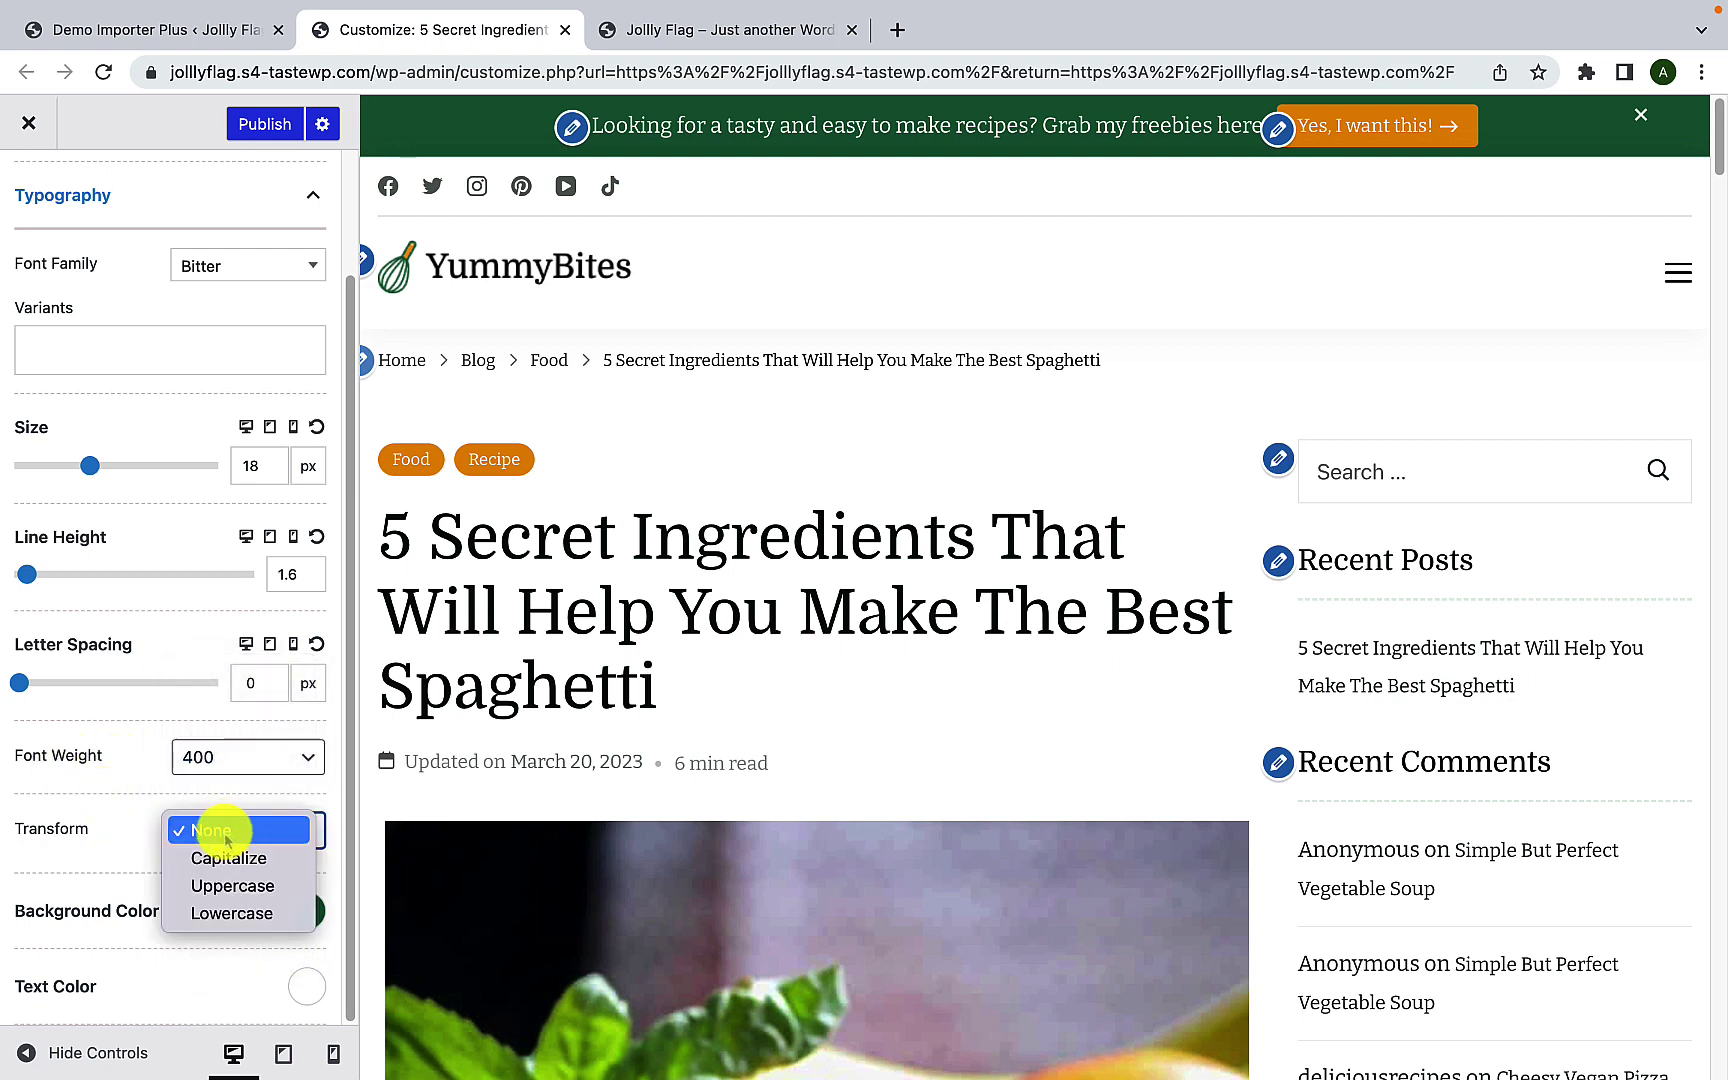
click(108, 822)
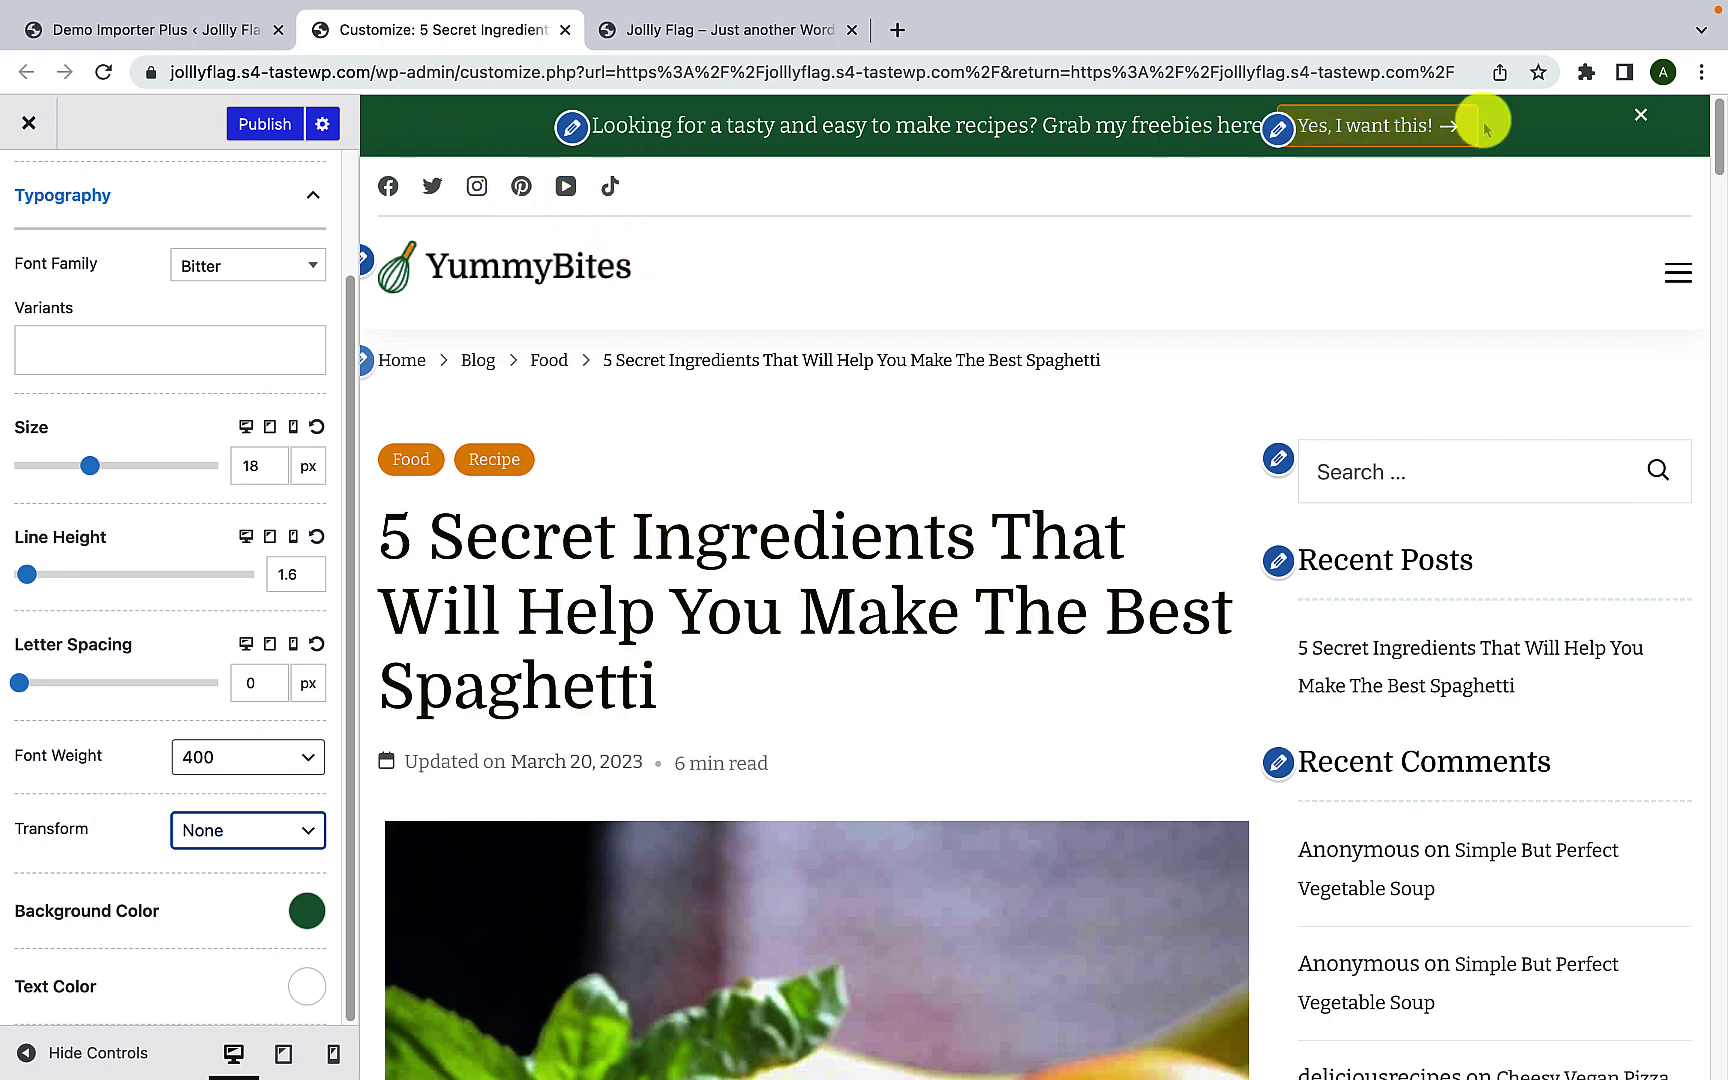
Step: Inspect the colour pickers for the notification bar's background colour and text colour
click(308, 908)
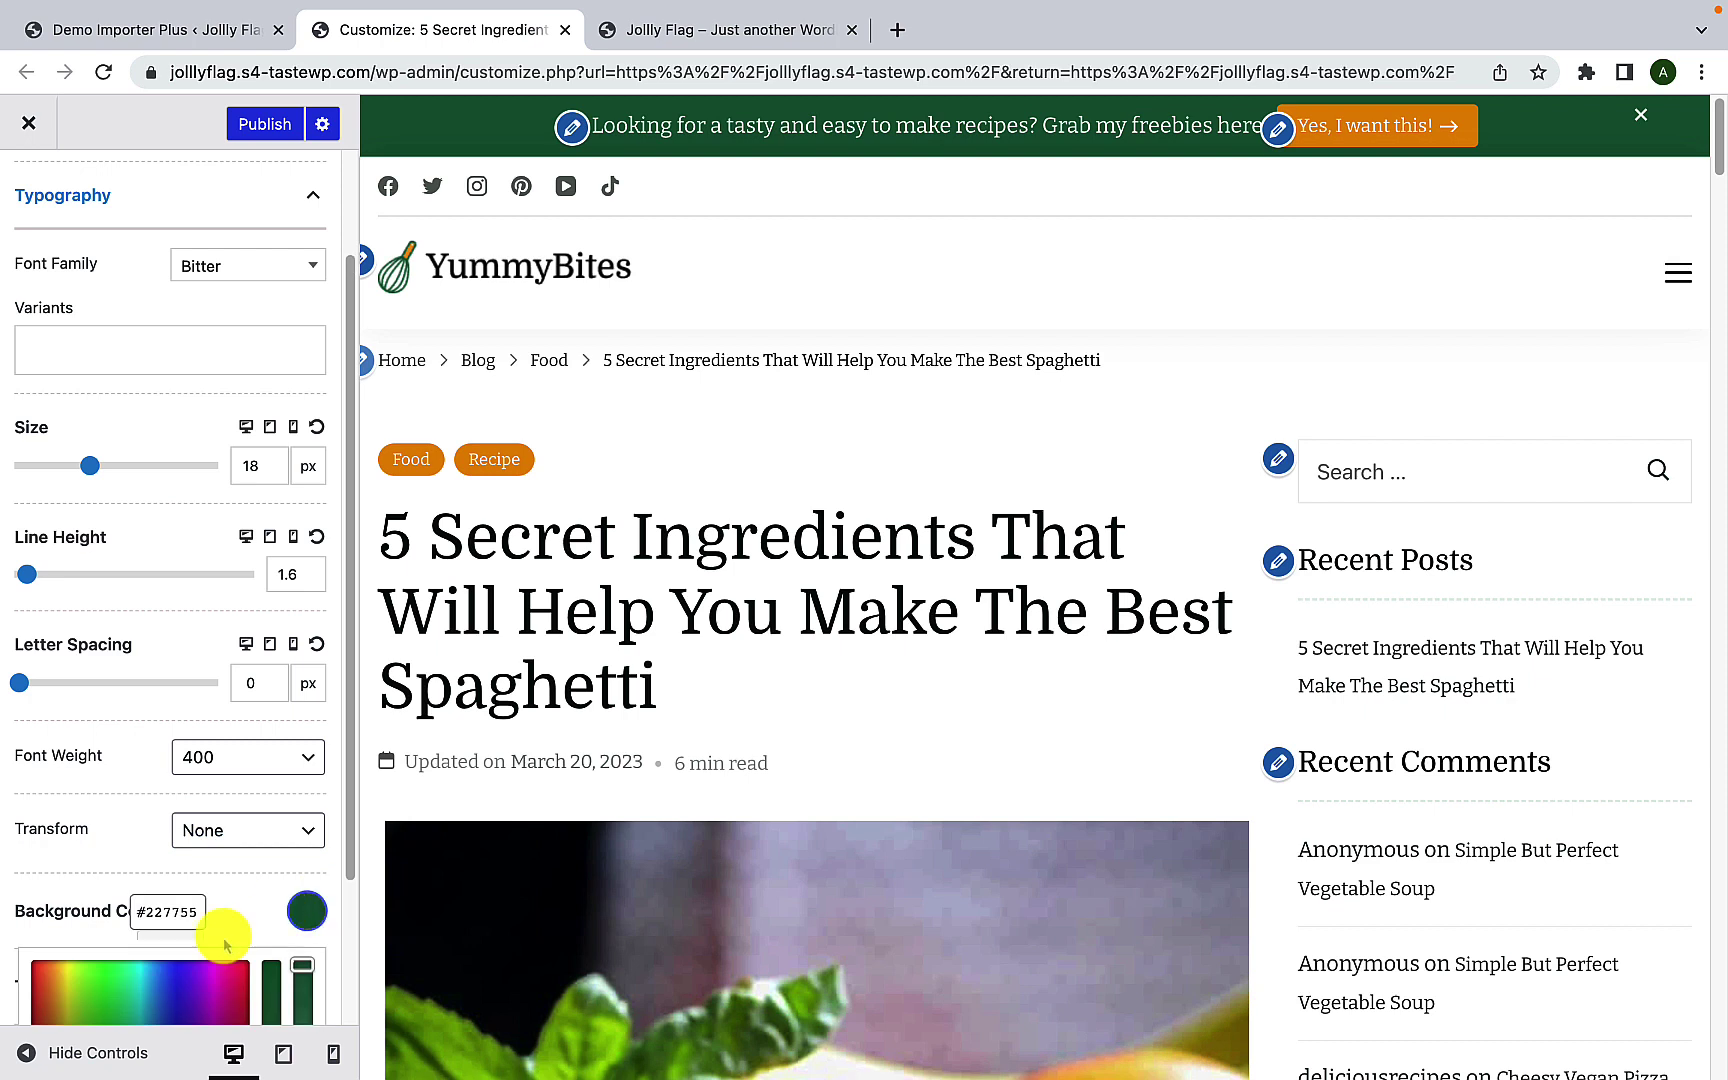
scroll(223, 937, down, 2)
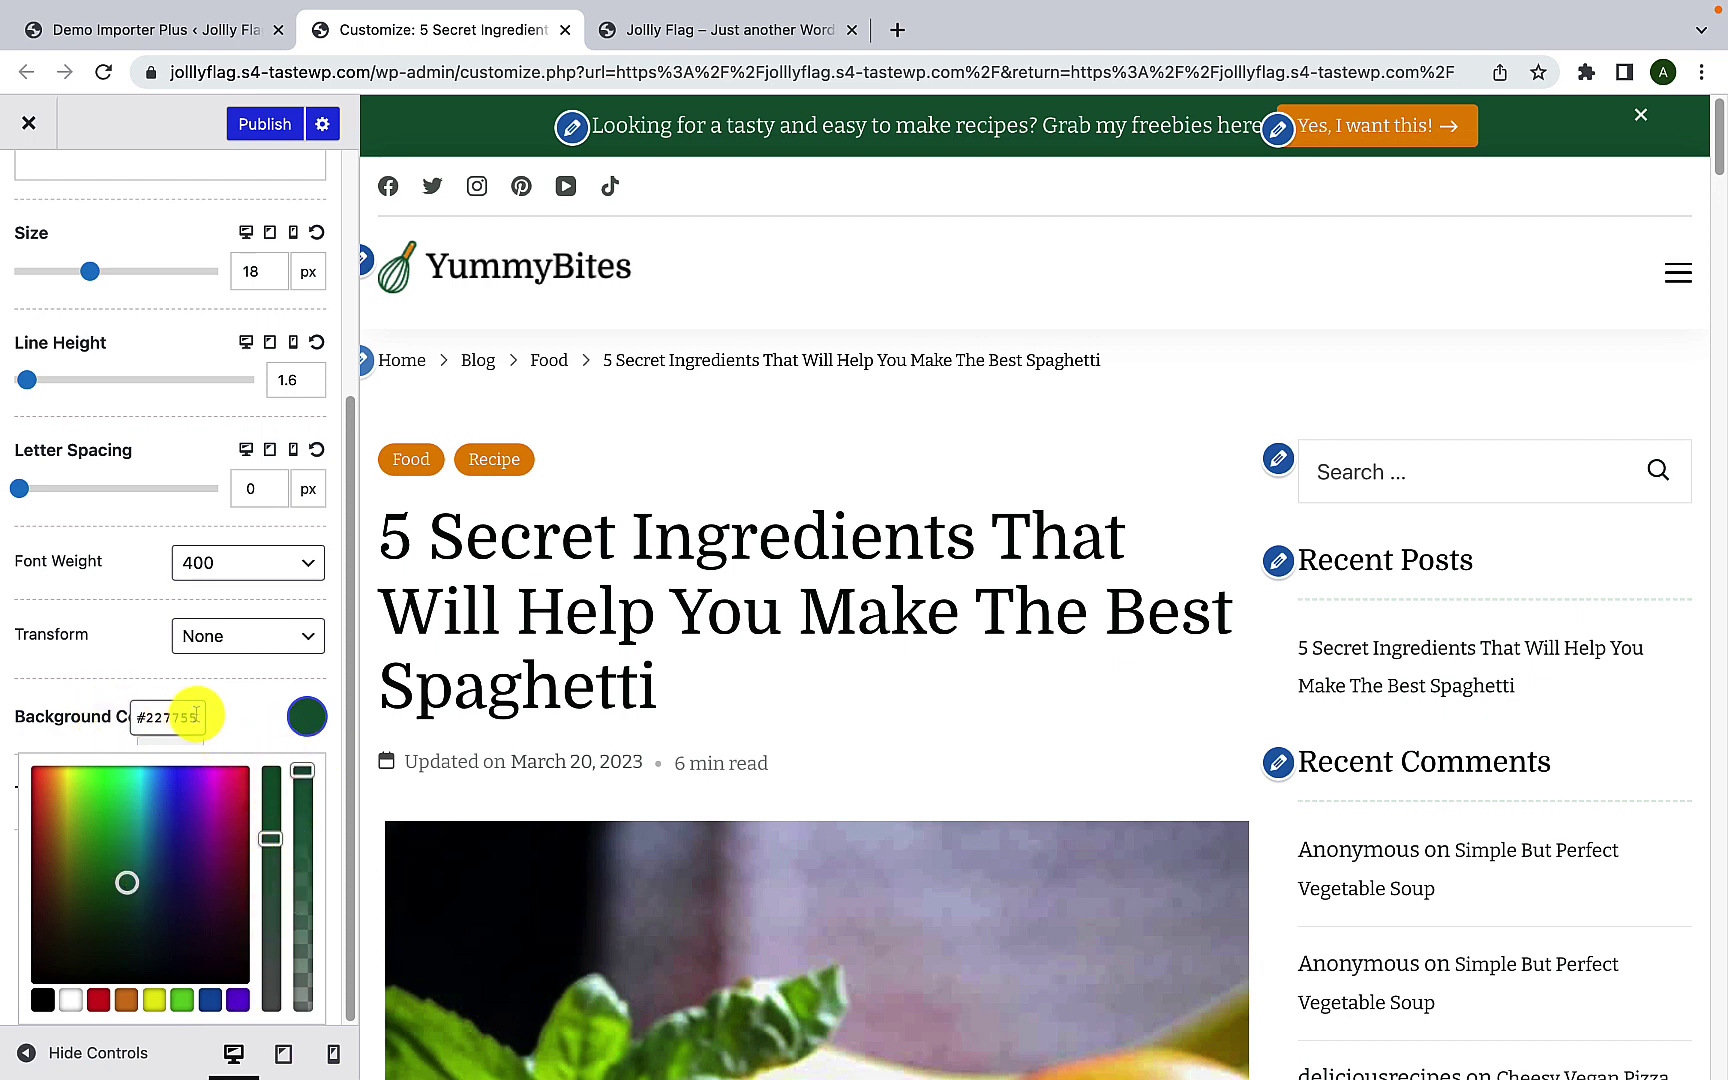
click(237, 690)
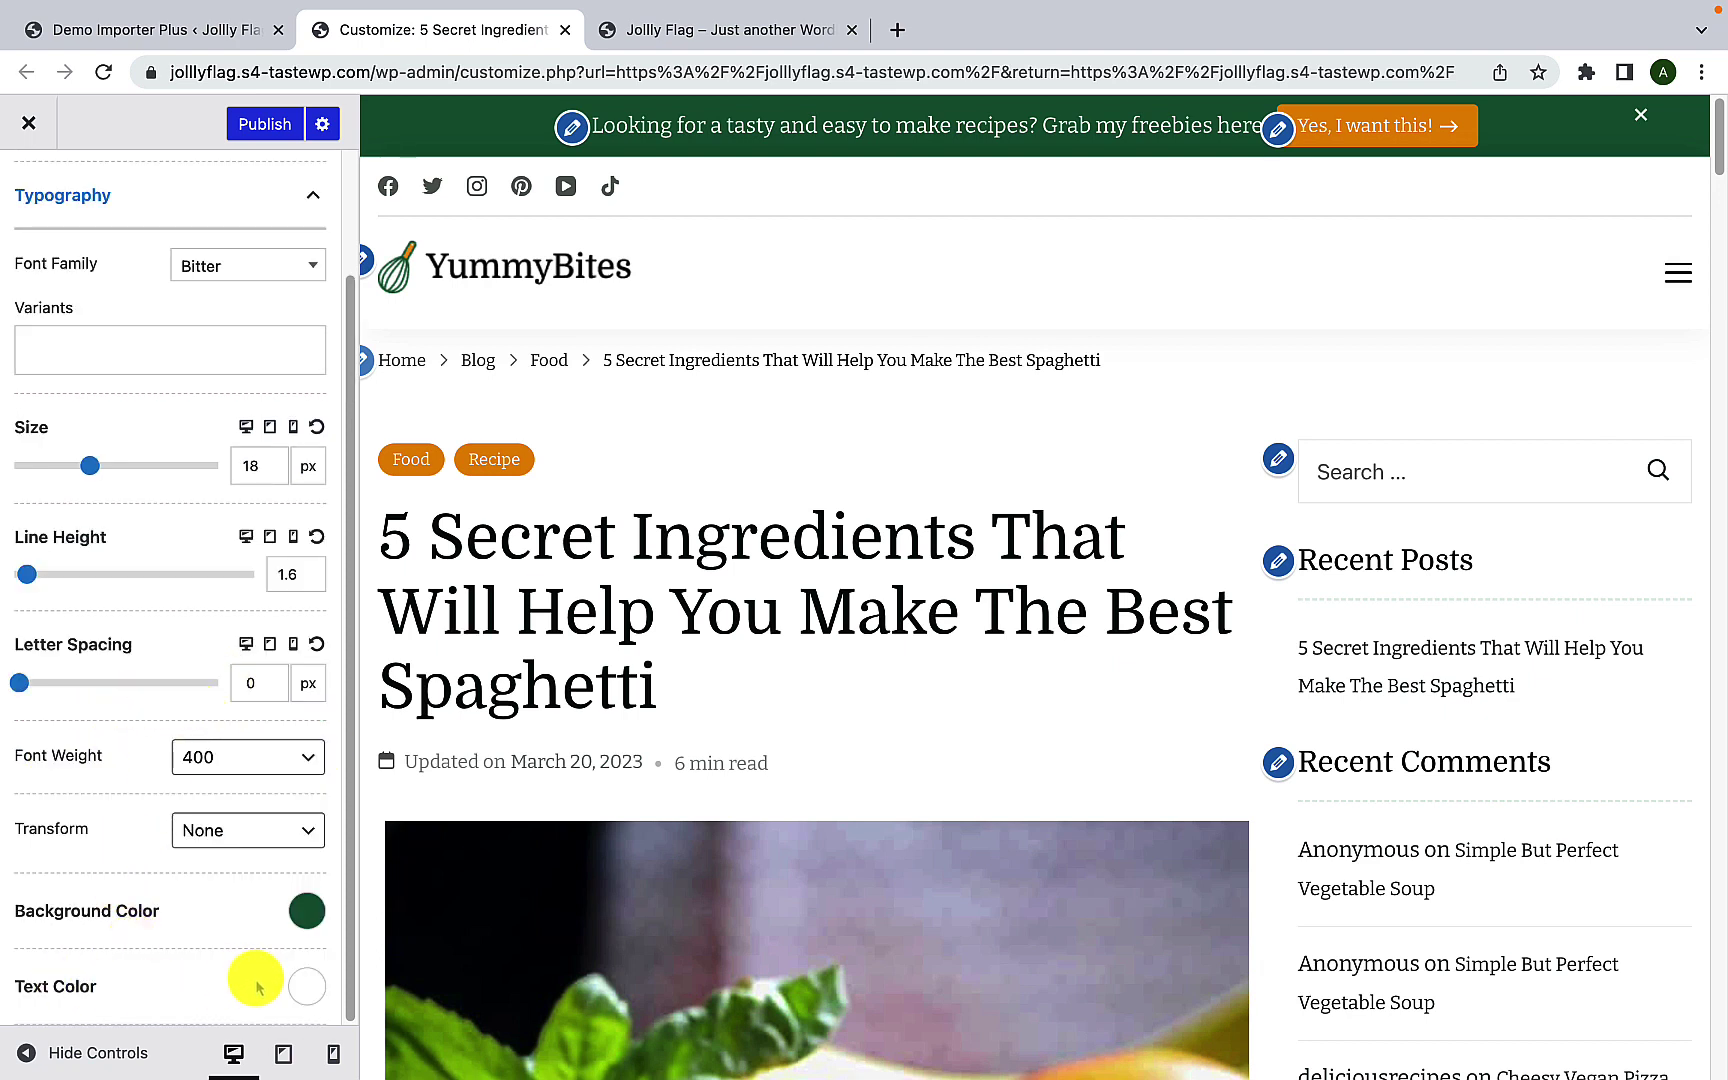
click(307, 986)
scroll(181, 976, down, 5)
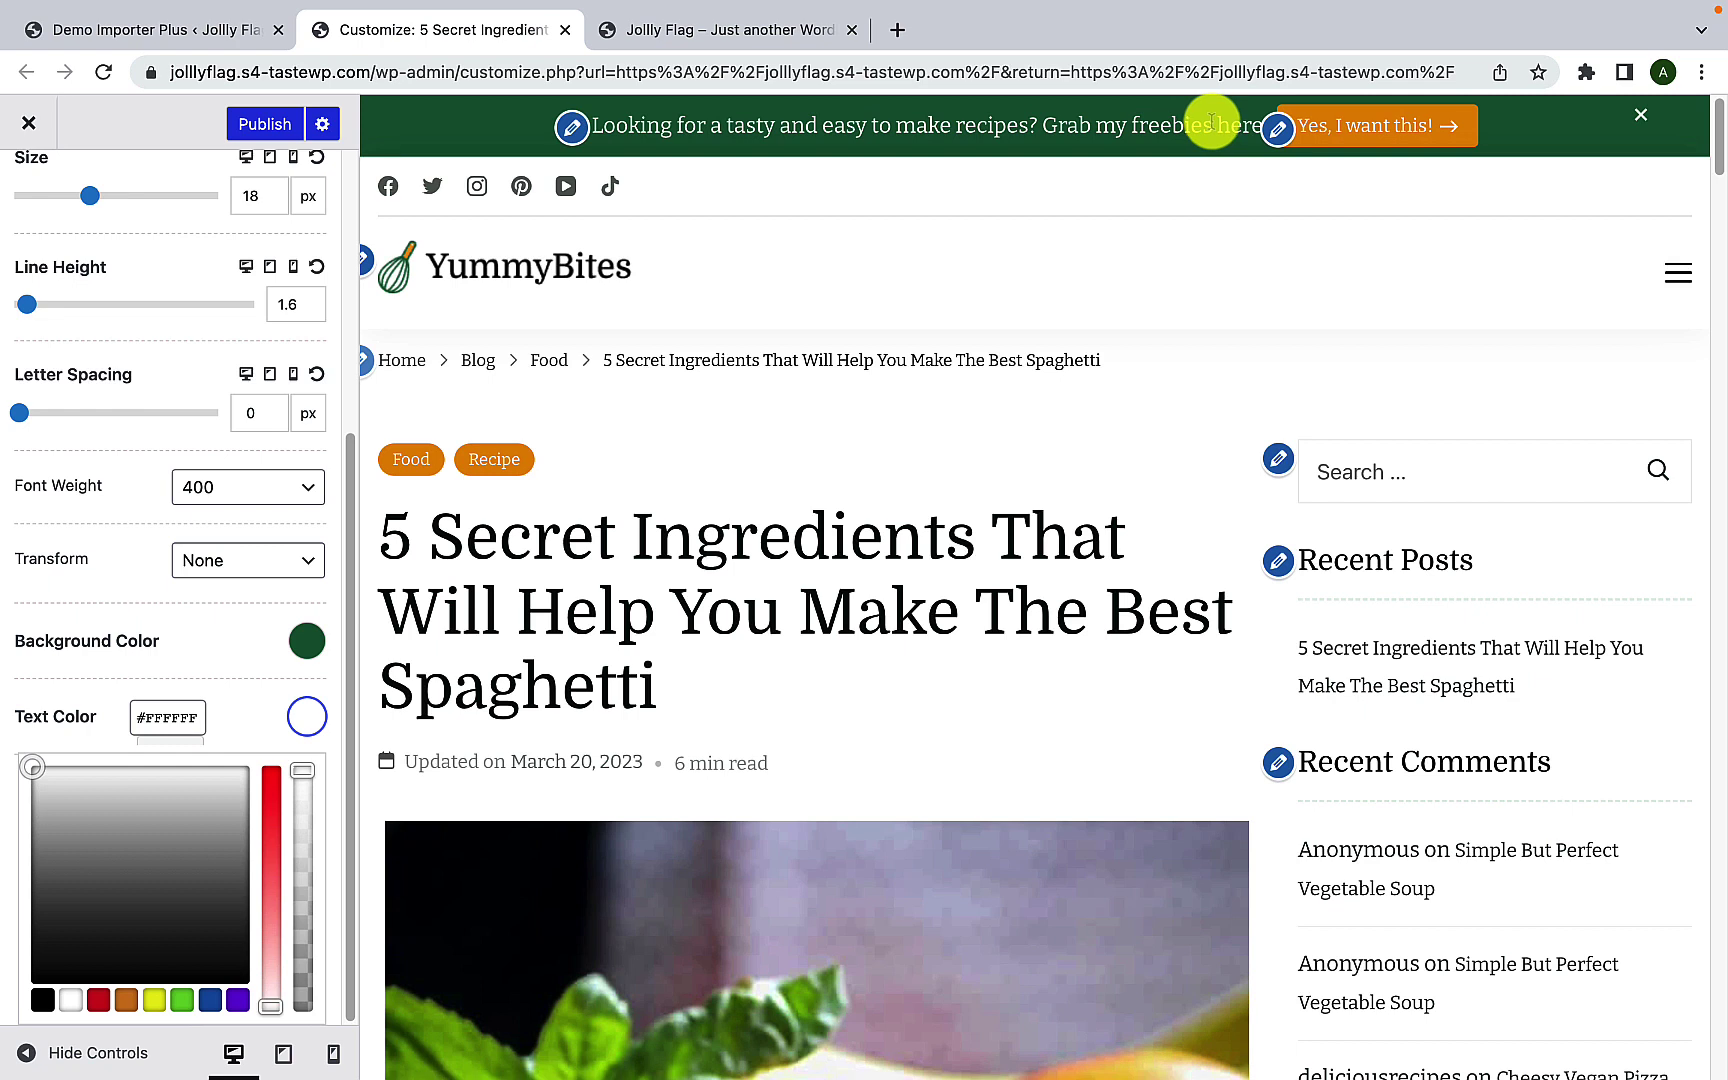
click(257, 690)
scroll(255, 686, up, 2)
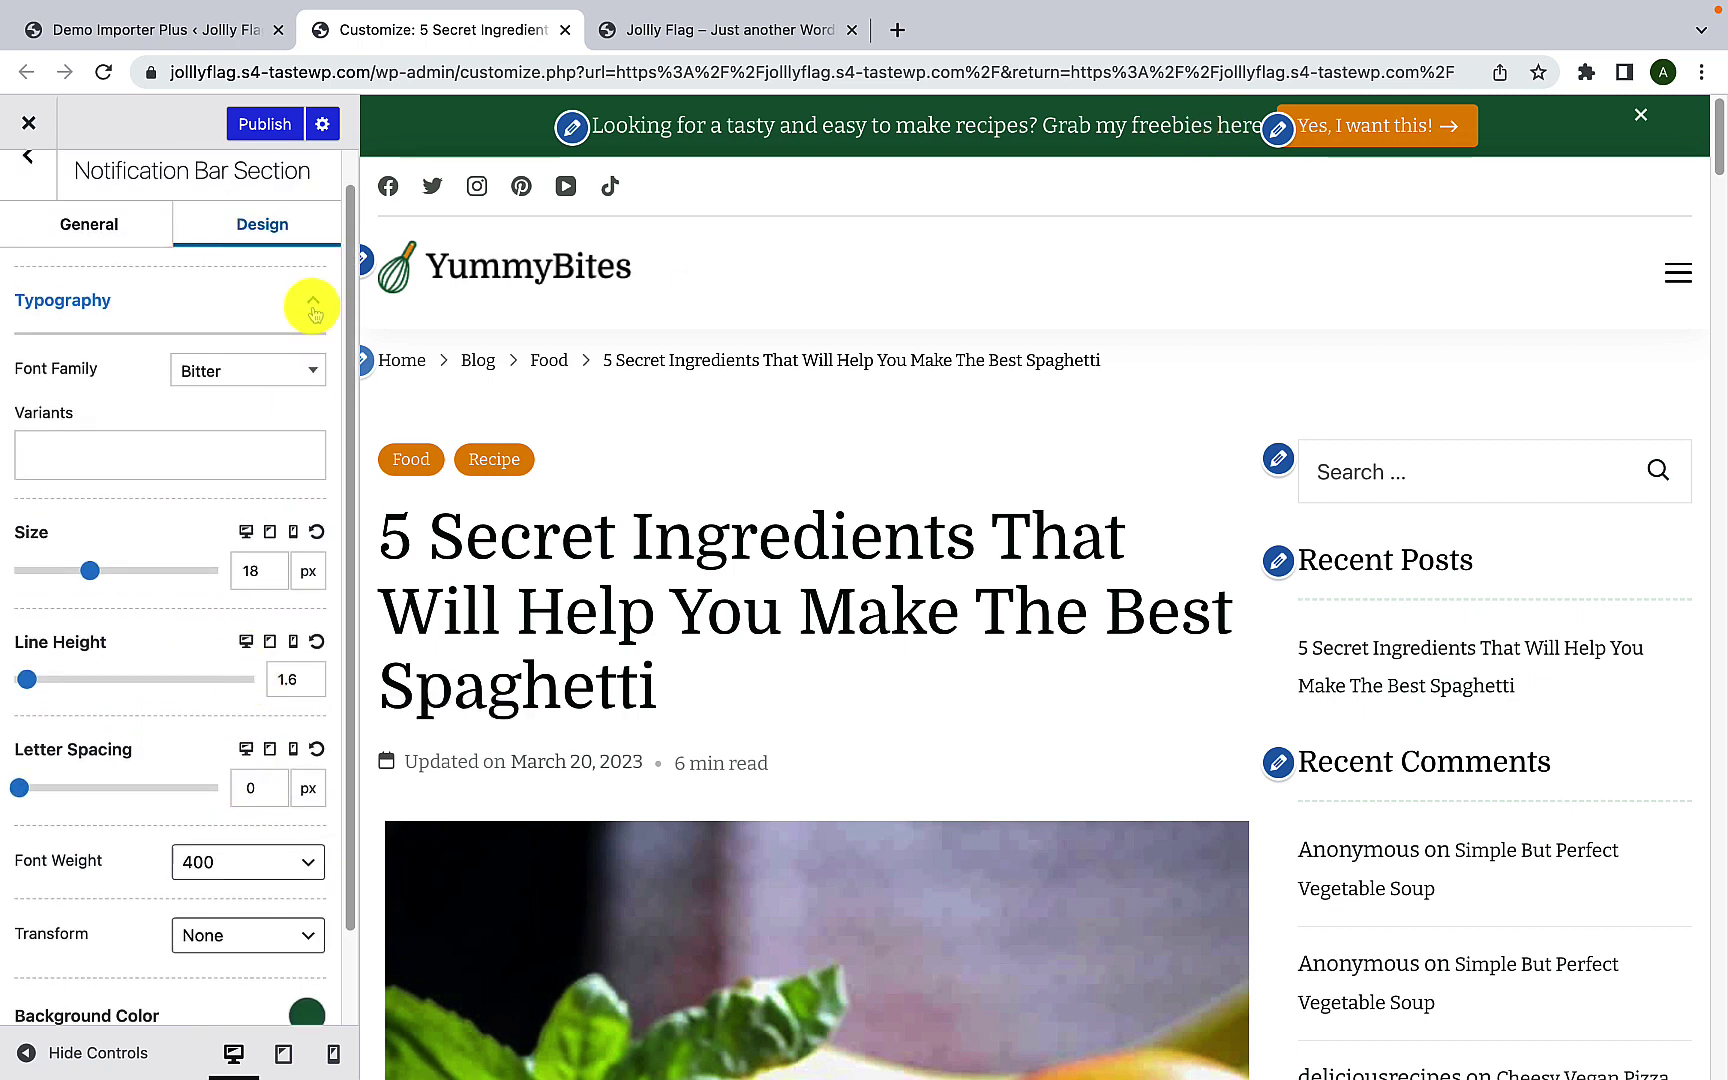
Step: Collapse the notification bar's typography settings, publish the changes and leave the section
click(313, 305)
click(258, 132)
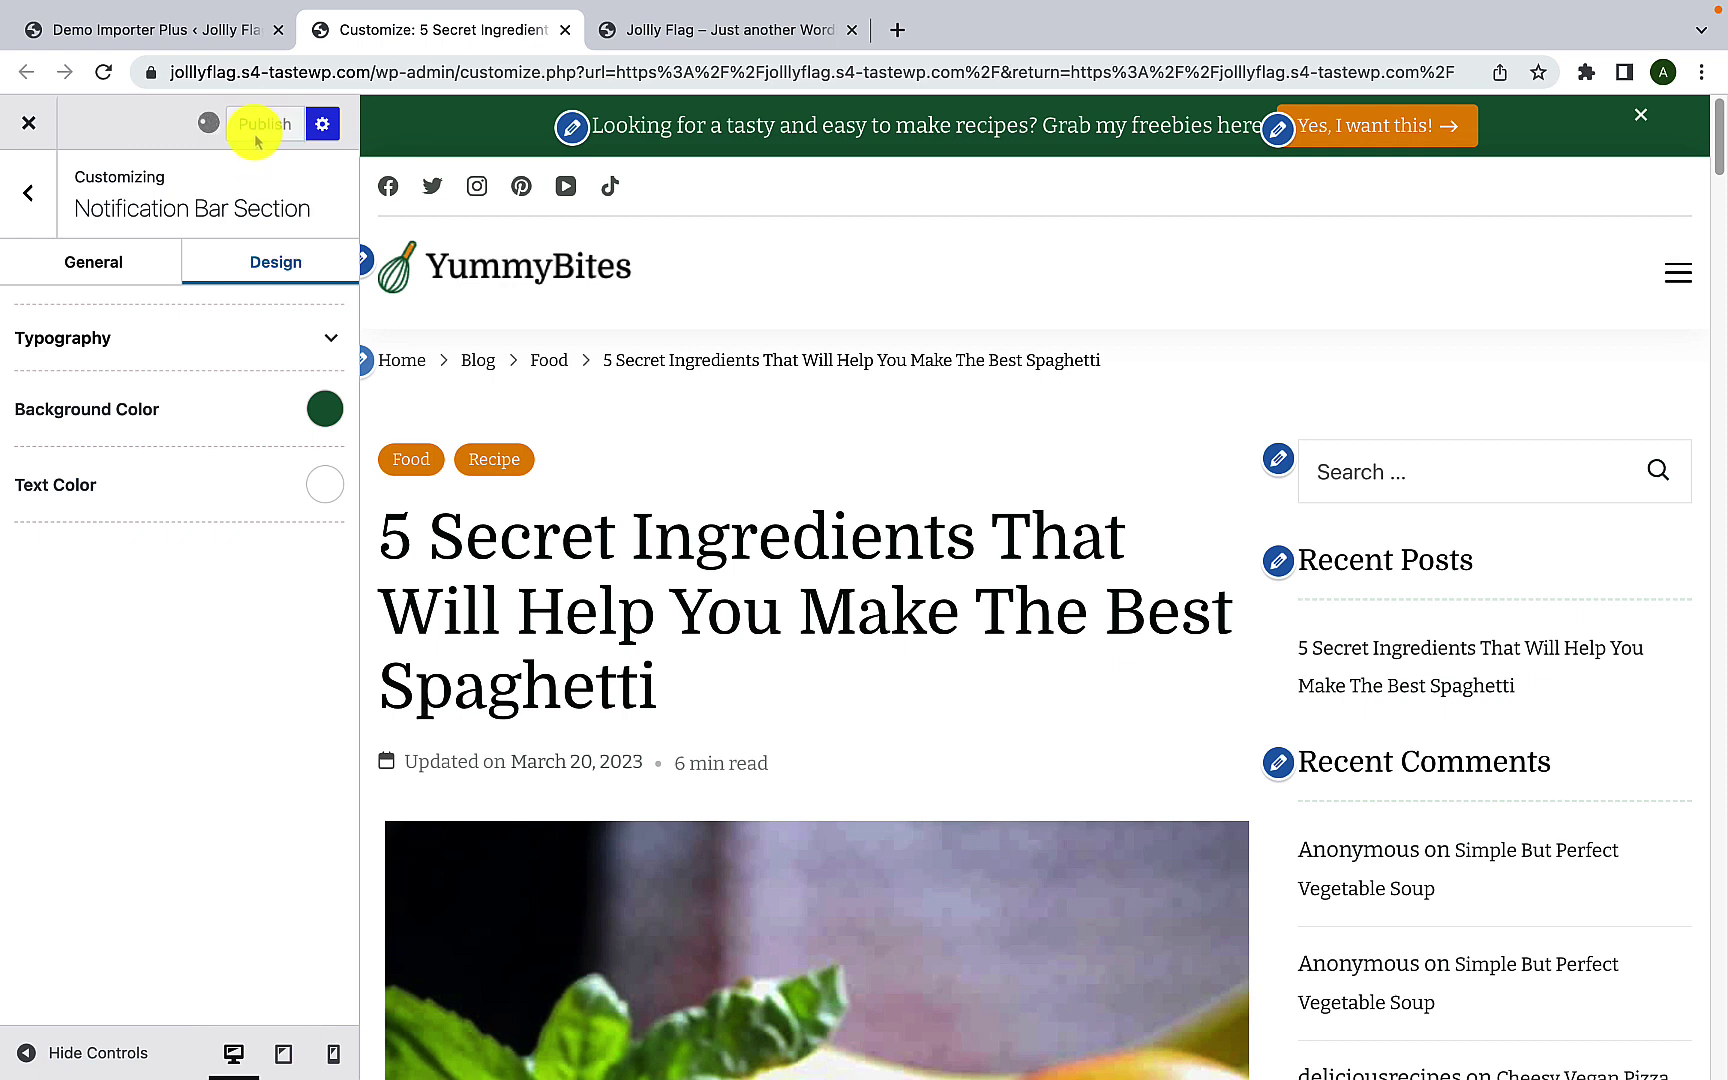
click(28, 193)
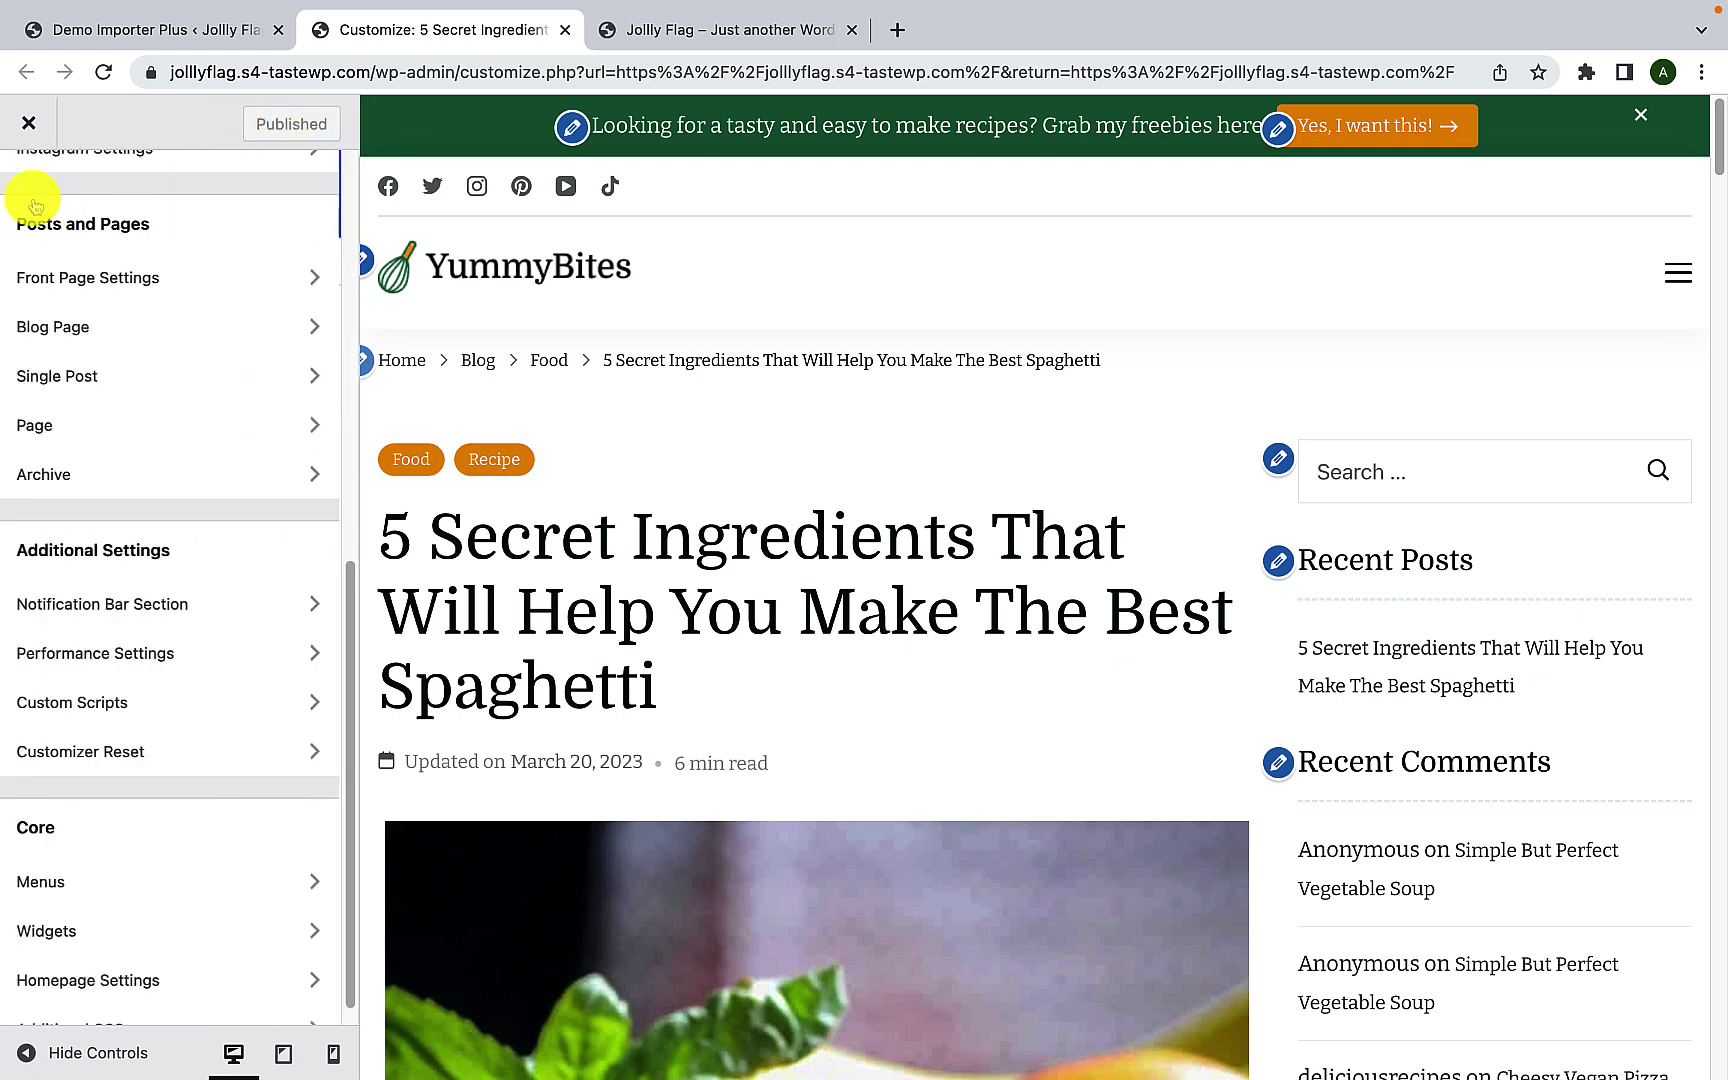
Step: Review the available options in the Images, WordPress and CSS/JS Optimization sections of Performance Settings
scroll(183, 633, down, 1)
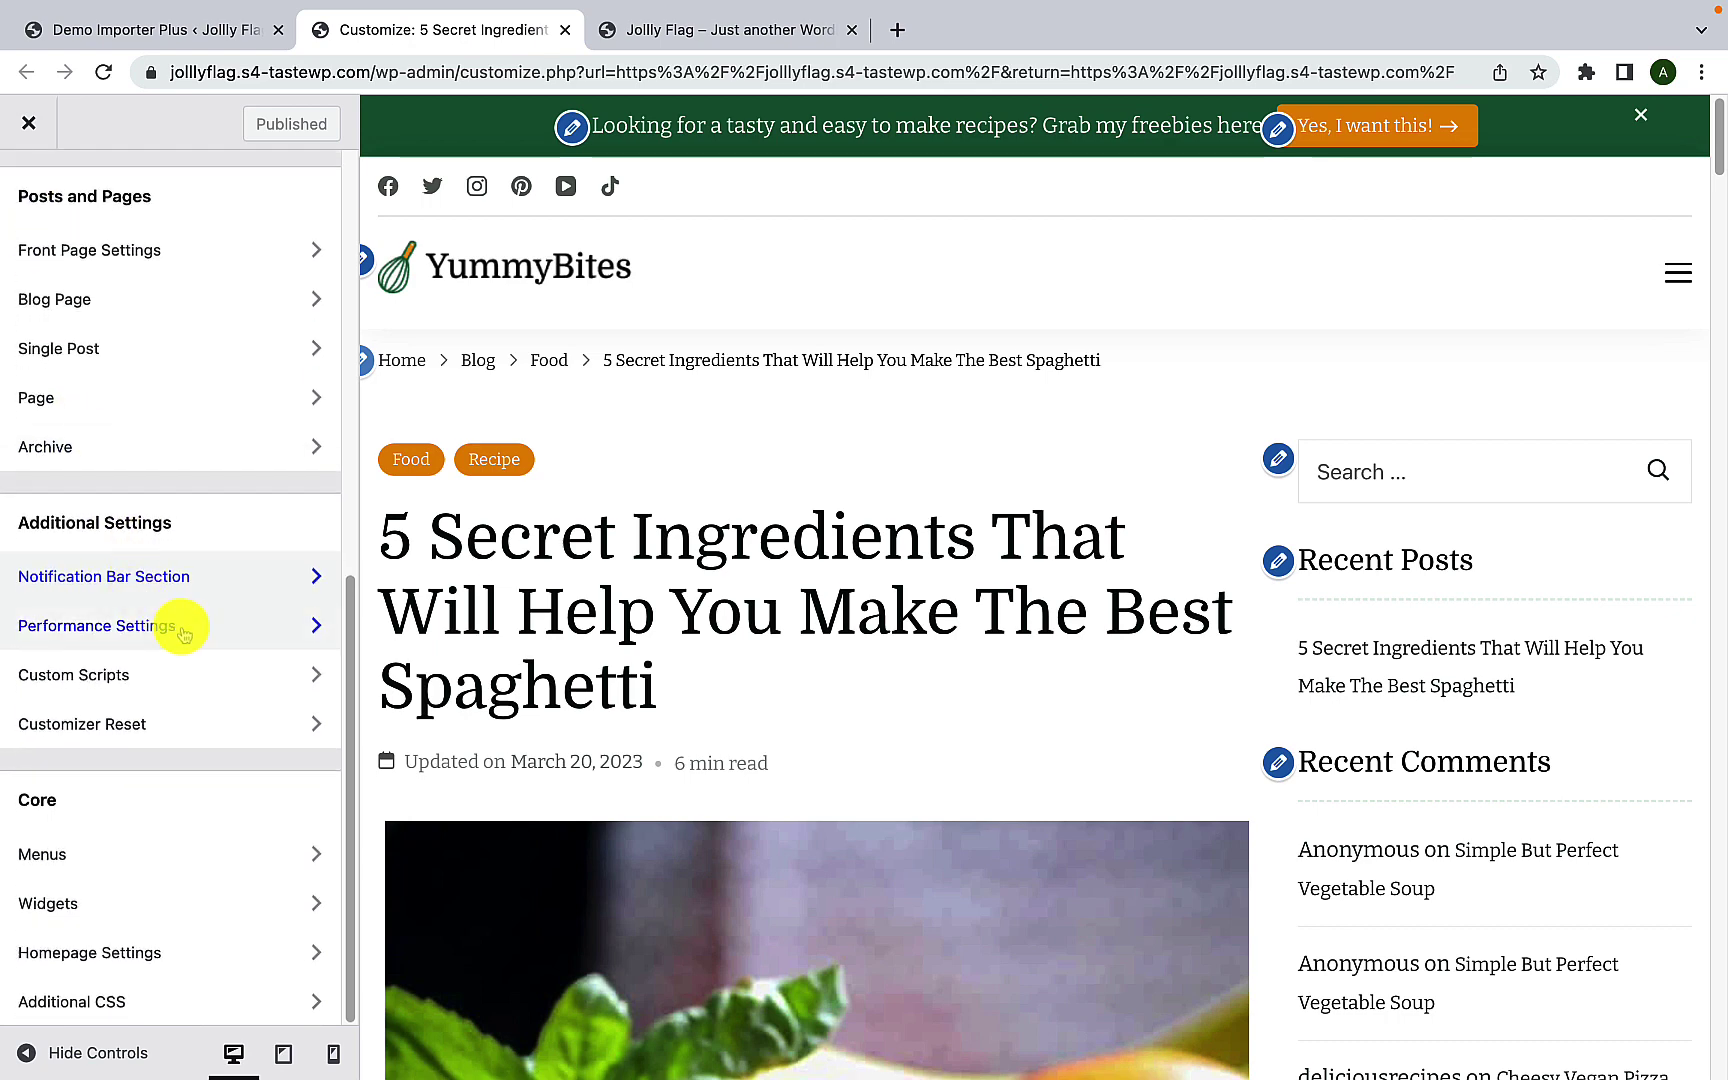
click(183, 633)
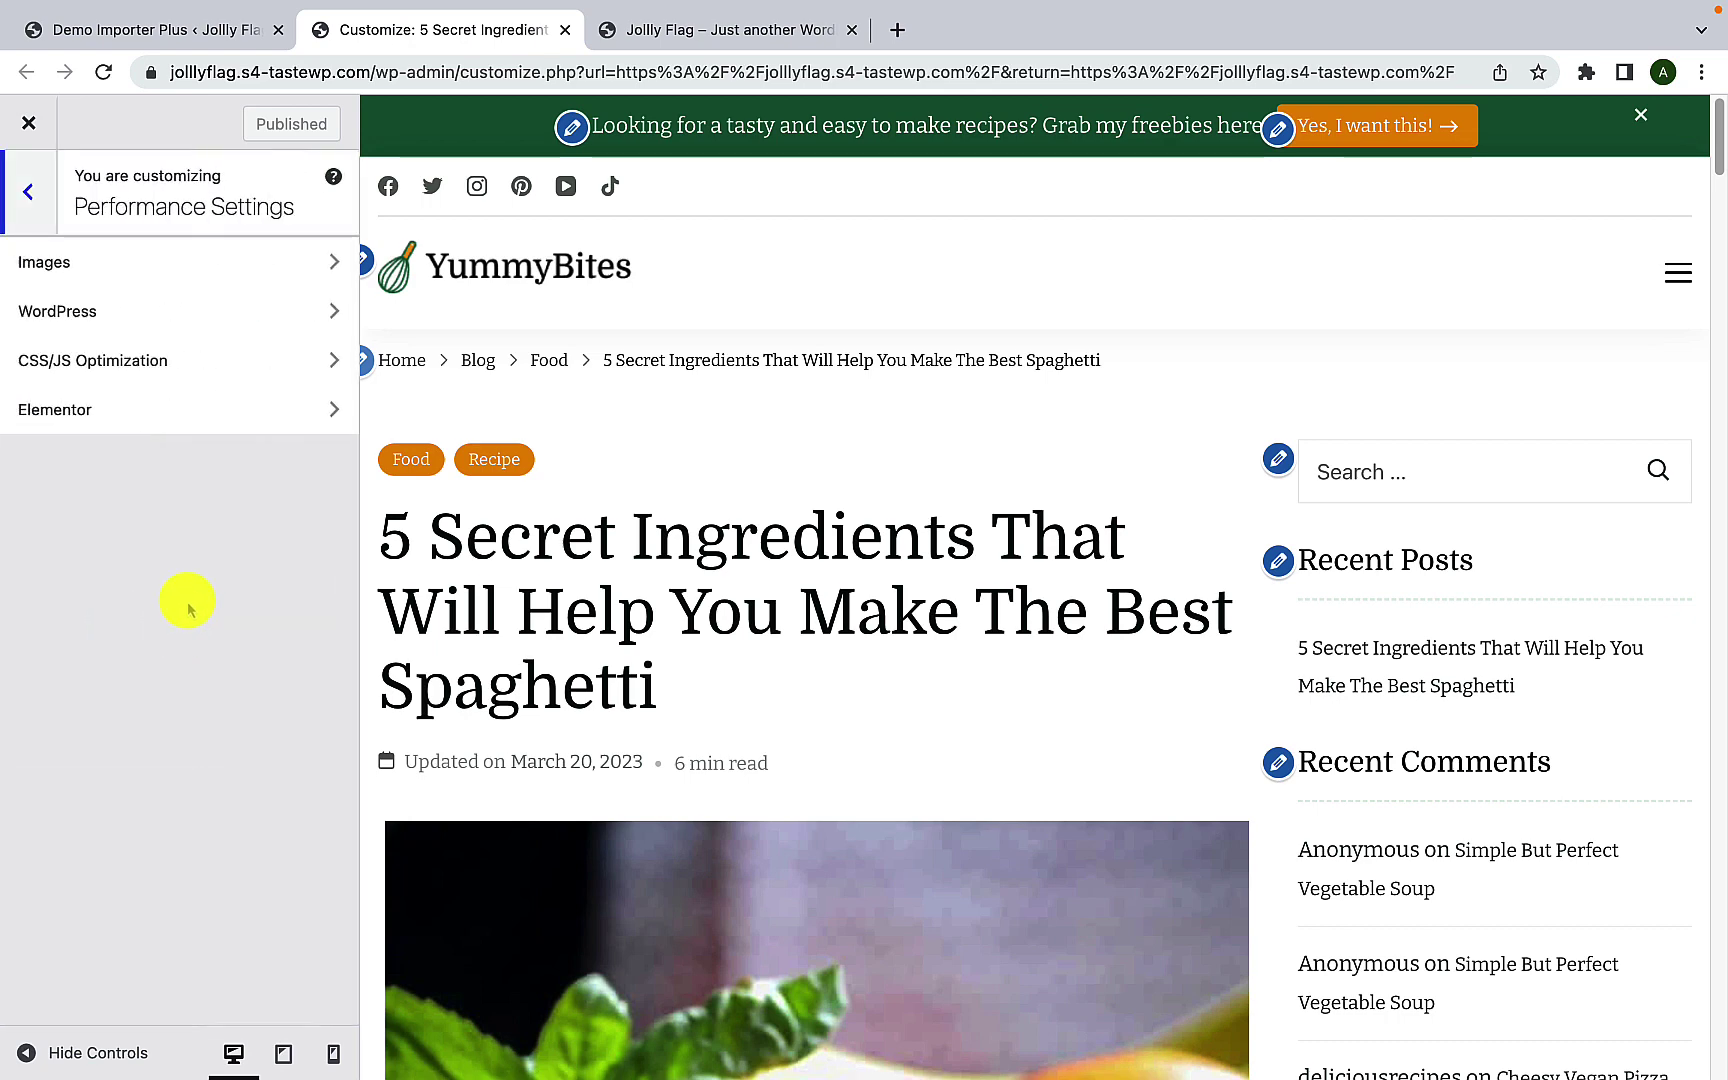
click(243, 272)
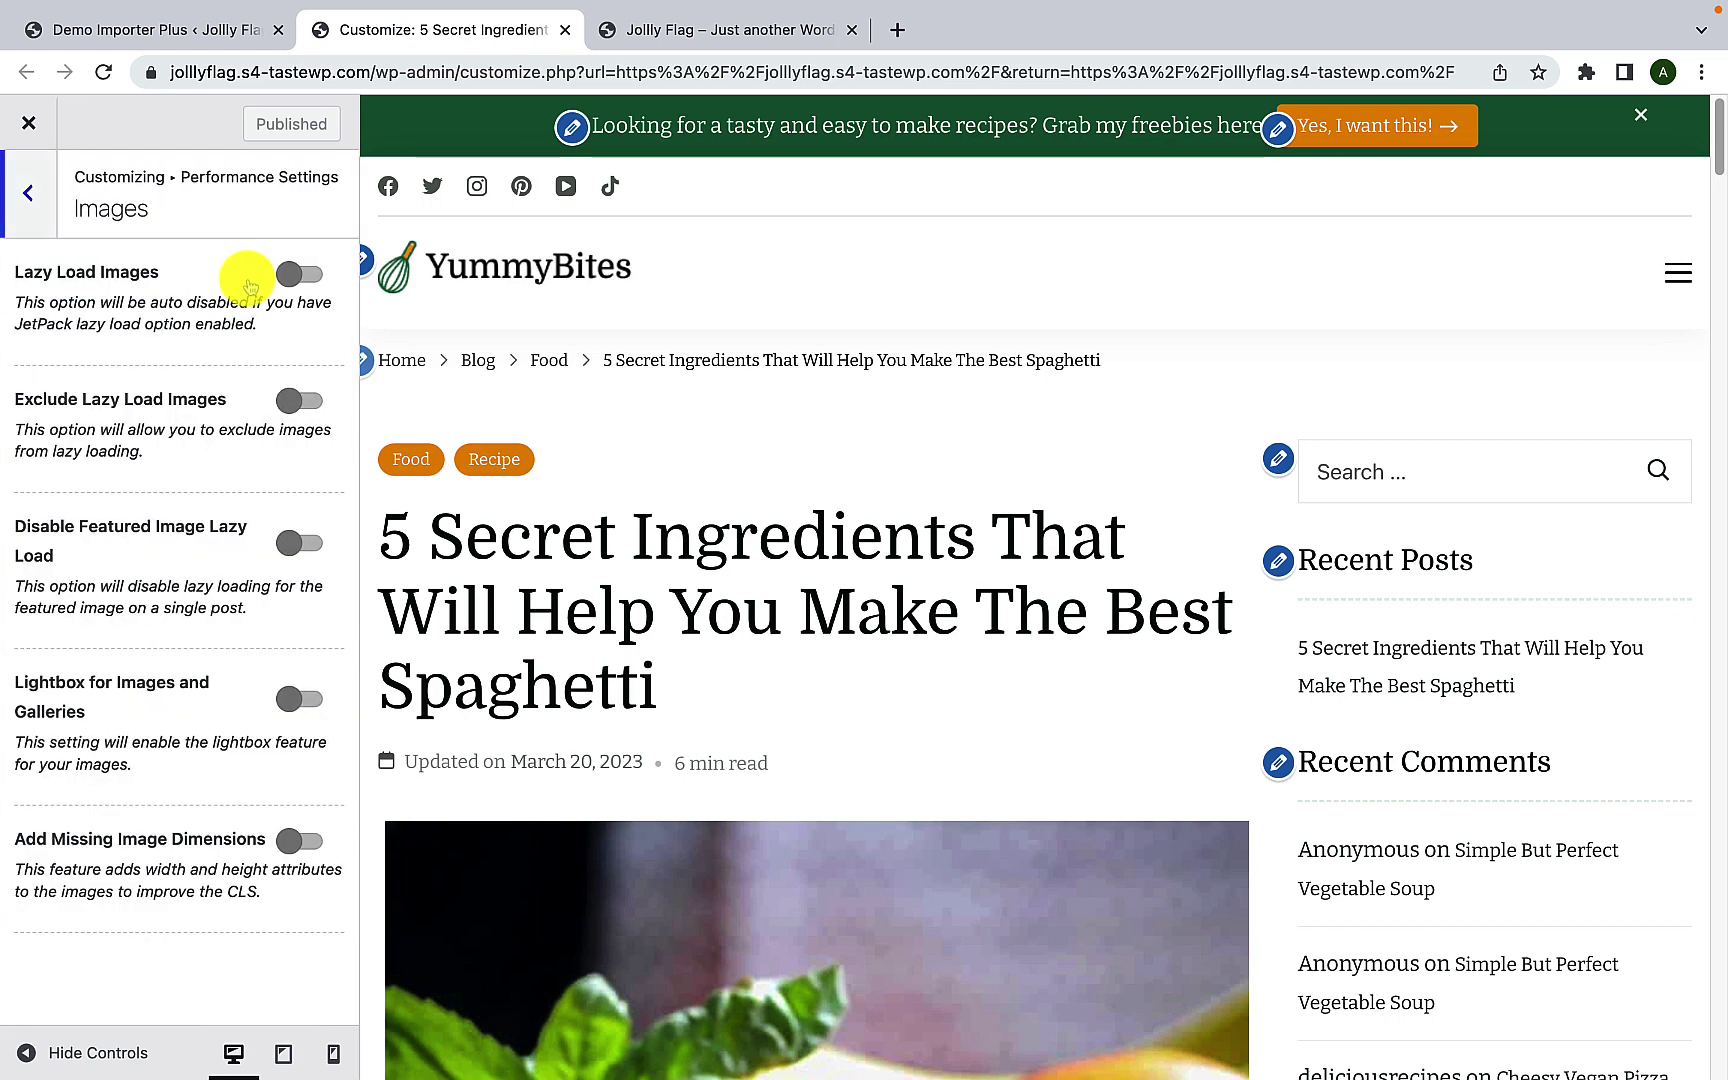
click(45, 205)
click(135, 309)
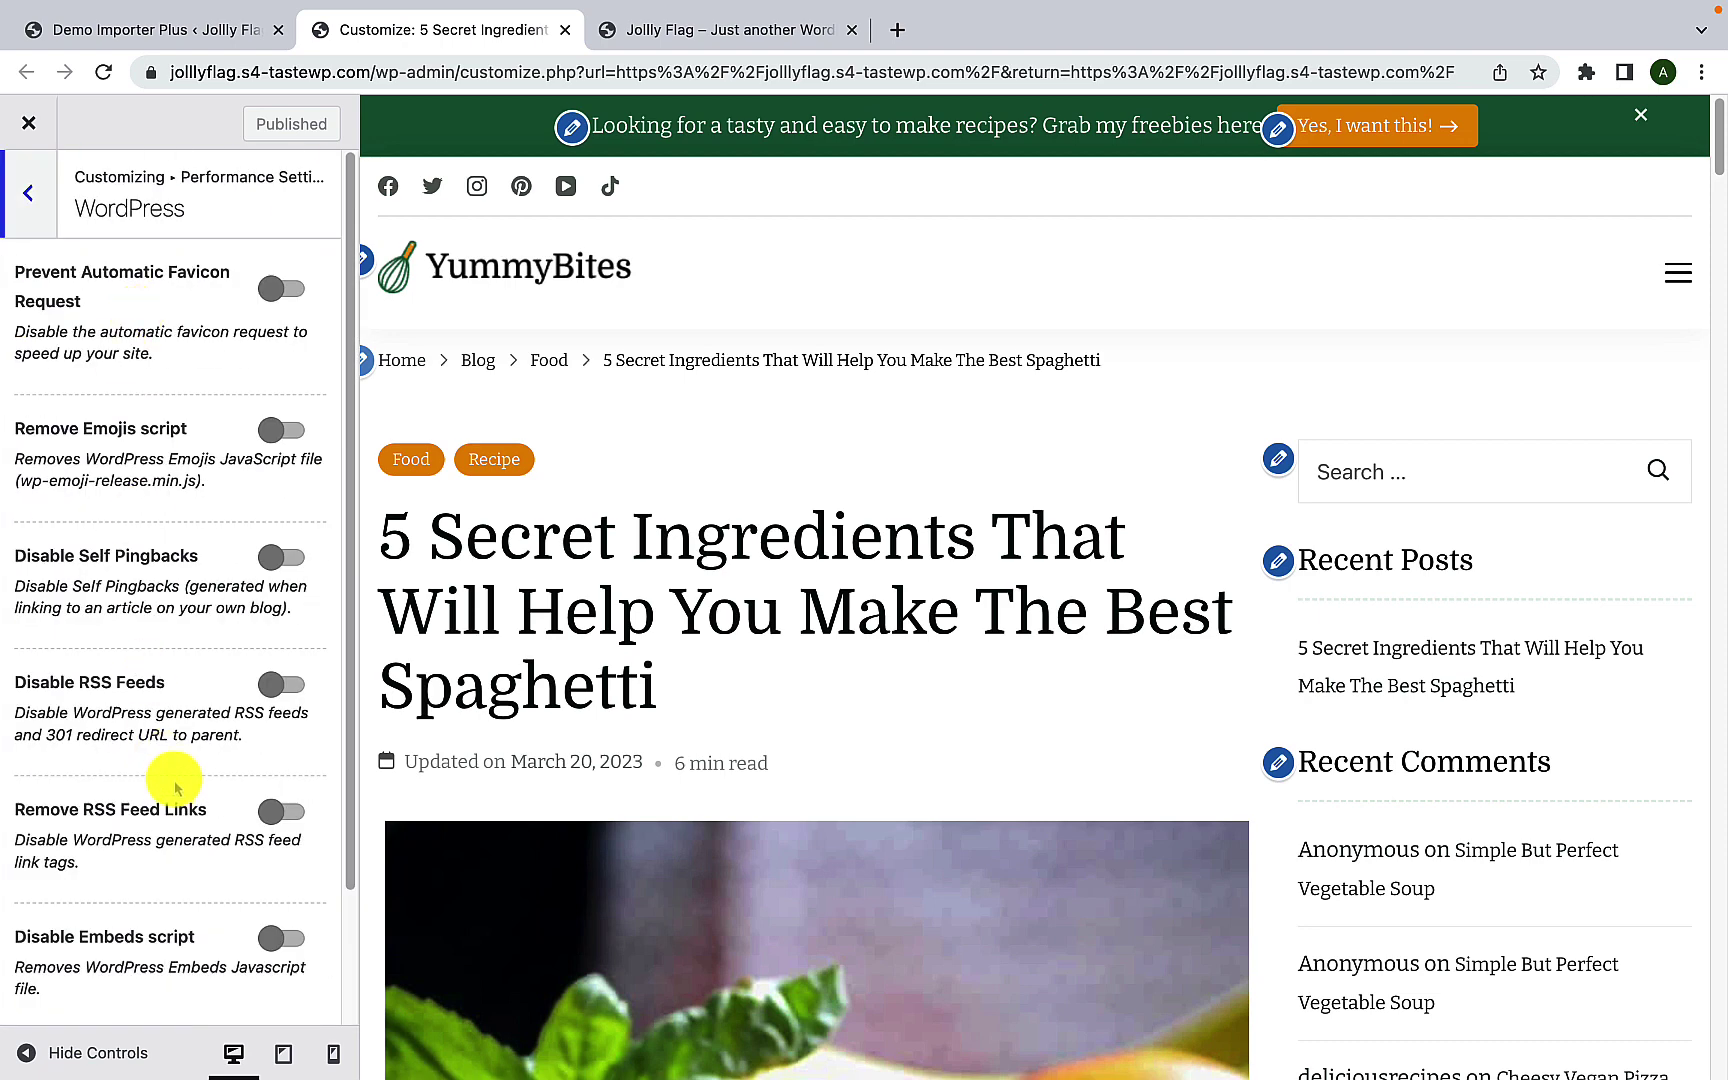
scroll(175, 790, down, 3)
scroll(186, 654, up, 3)
click(45, 210)
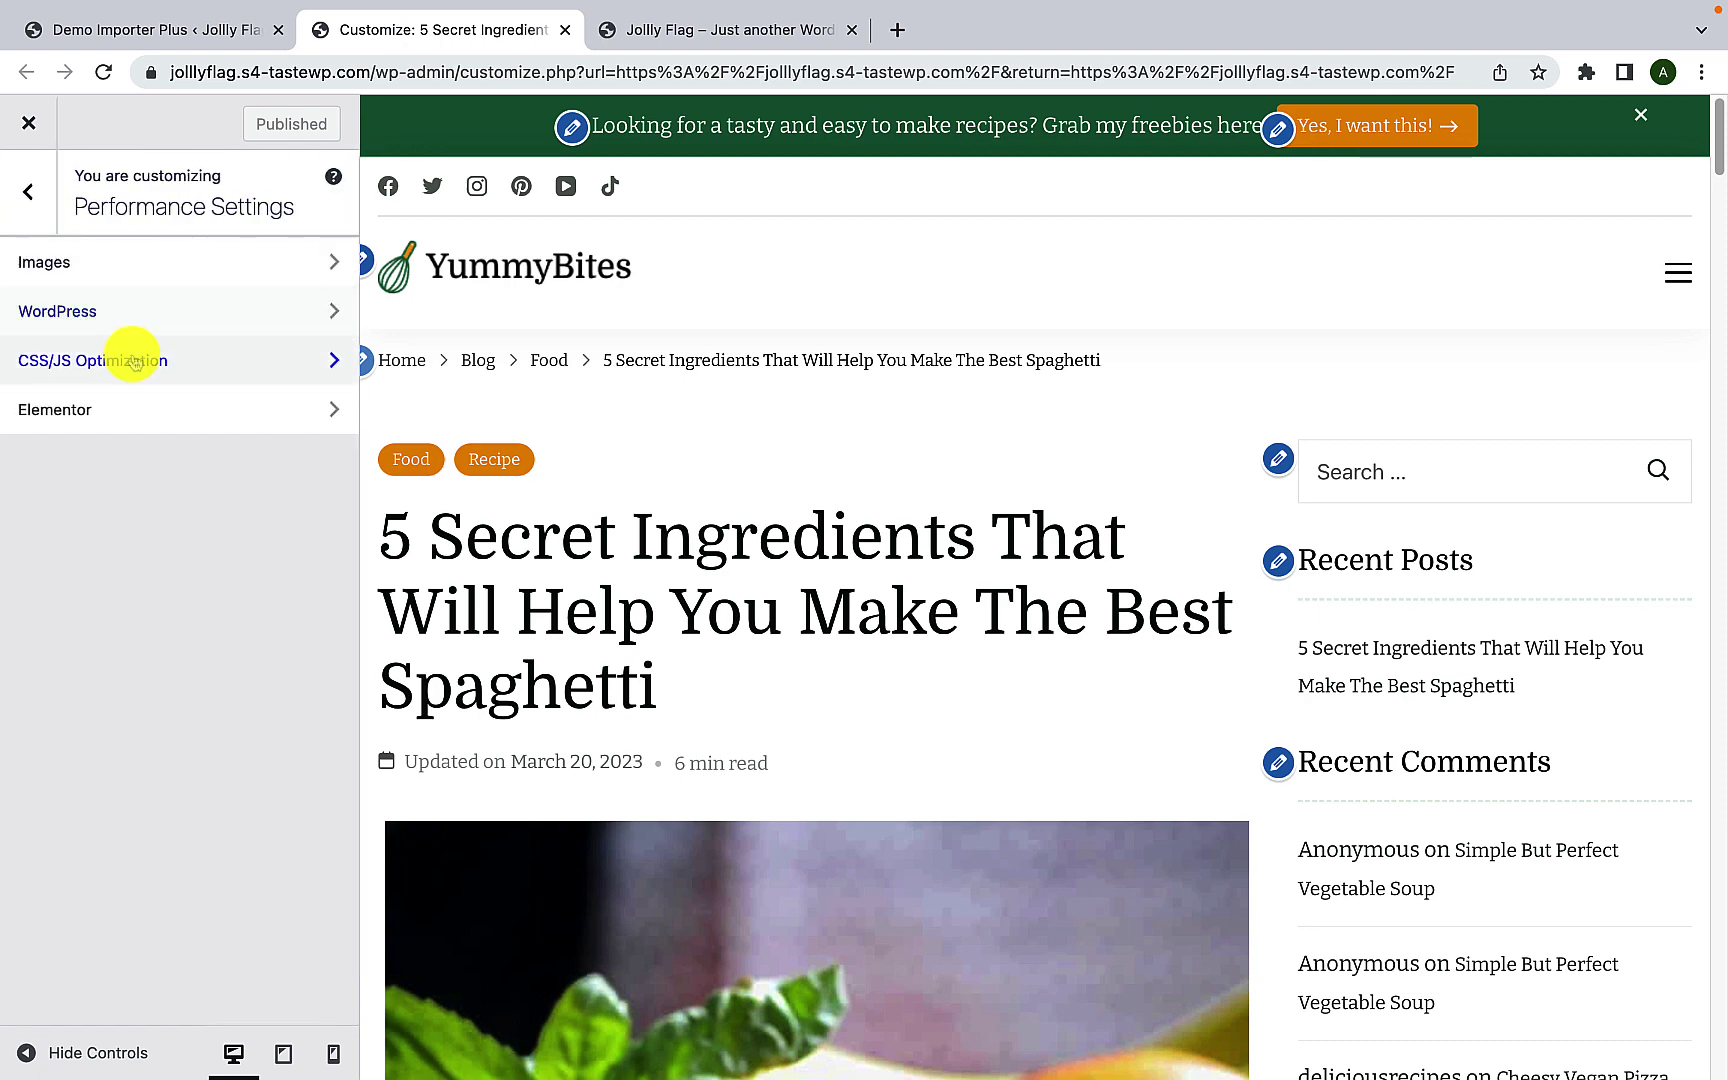
click(133, 362)
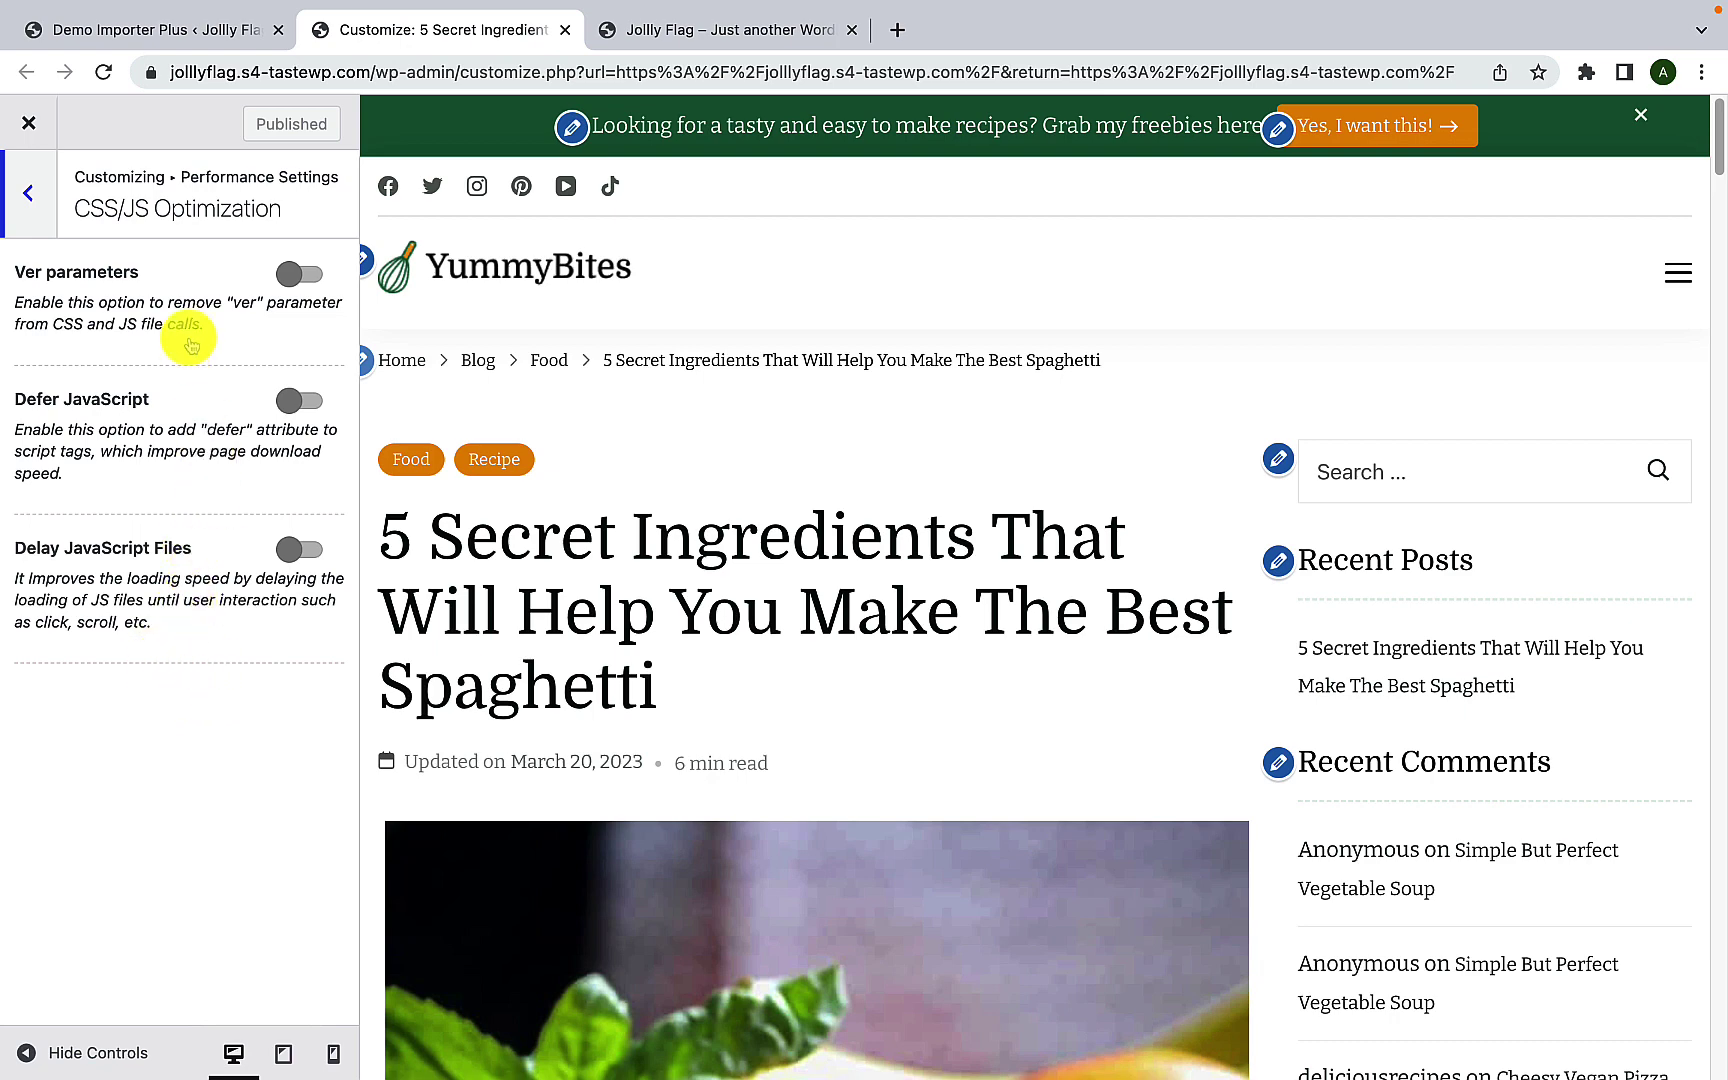
click(28, 193)
Step: In the Elementor performance settings, disable Google Fonts, icons, Font Awesome, frontend scripts and Elementor Pro scripts
click(120, 414)
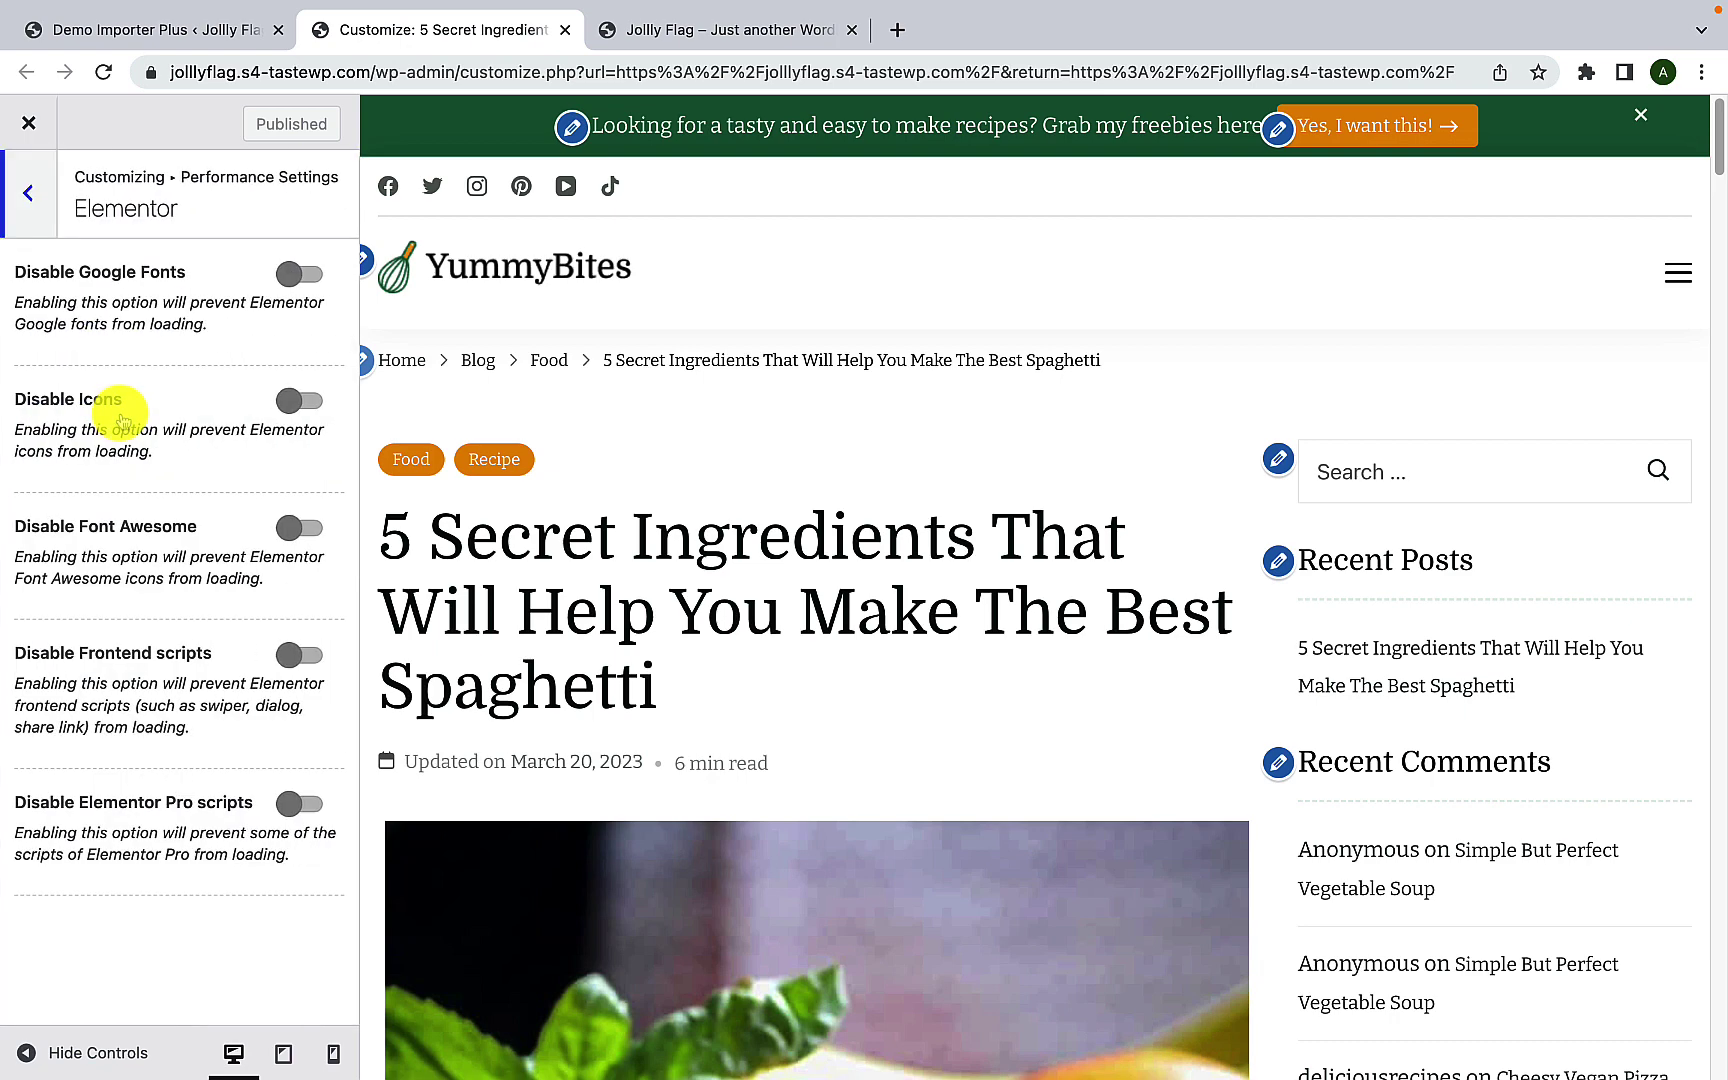
click(302, 803)
click(302, 655)
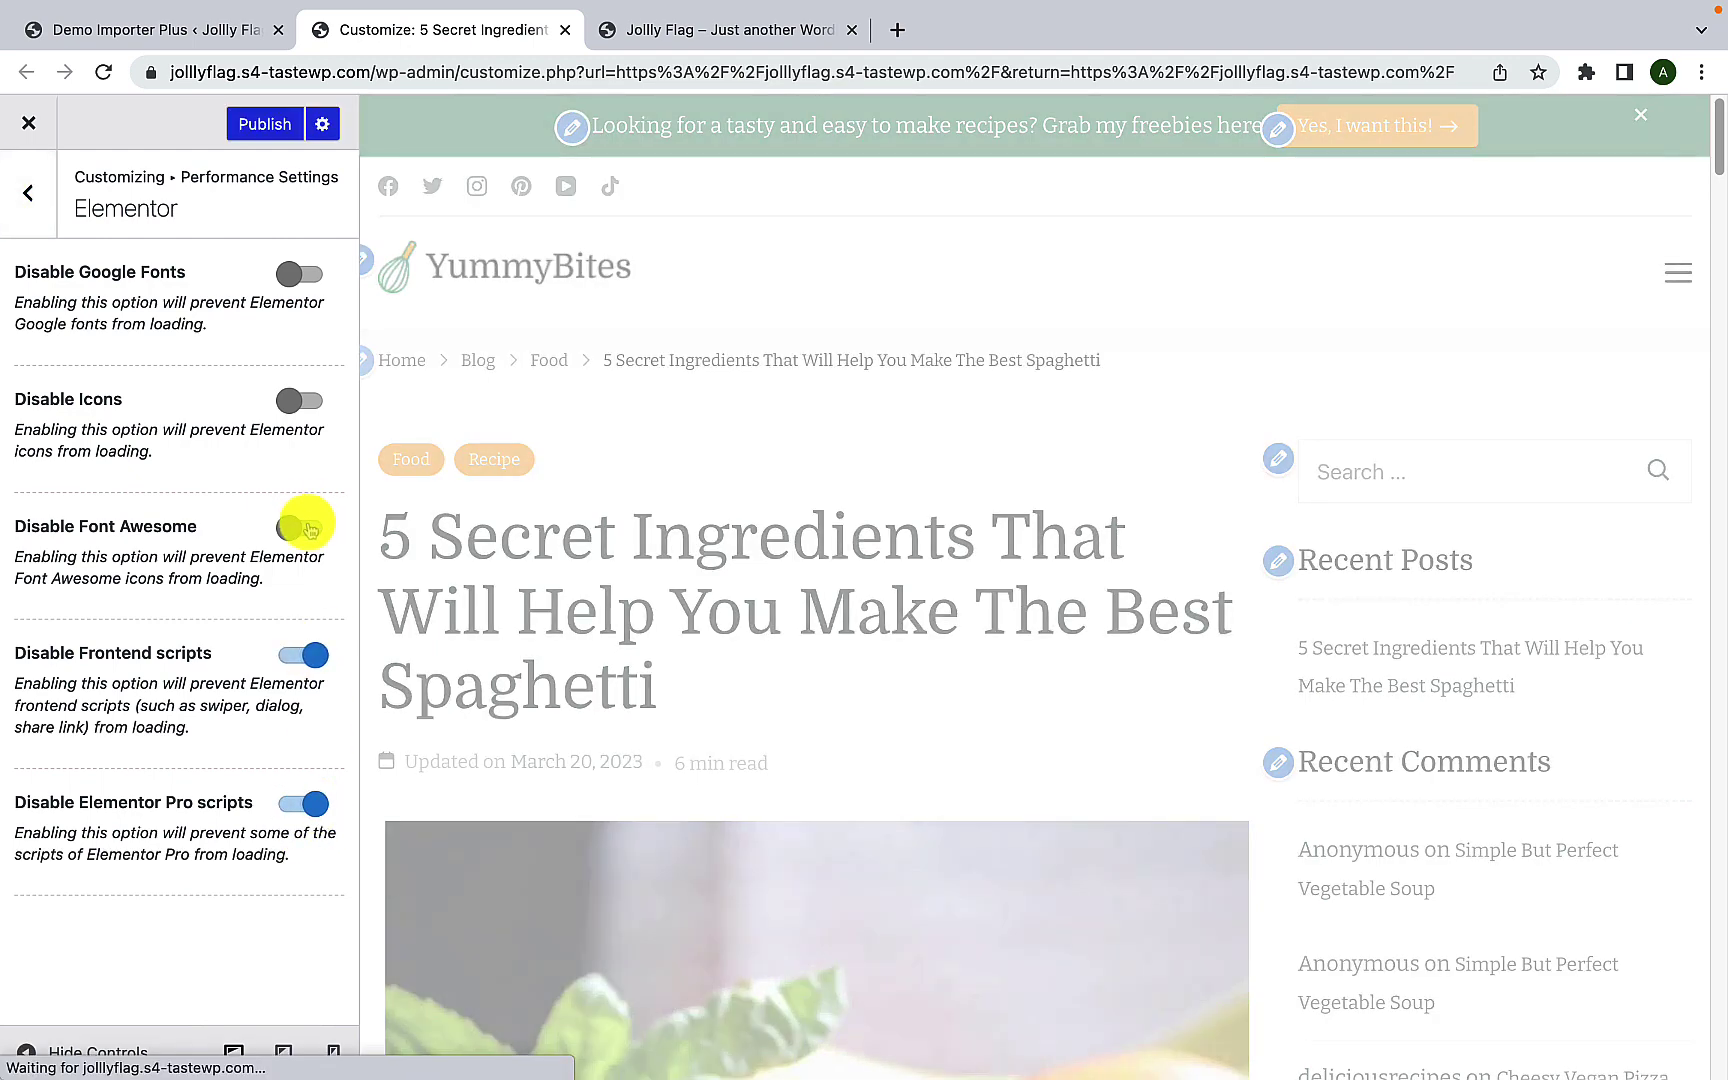
click(302, 527)
click(305, 400)
click(300, 273)
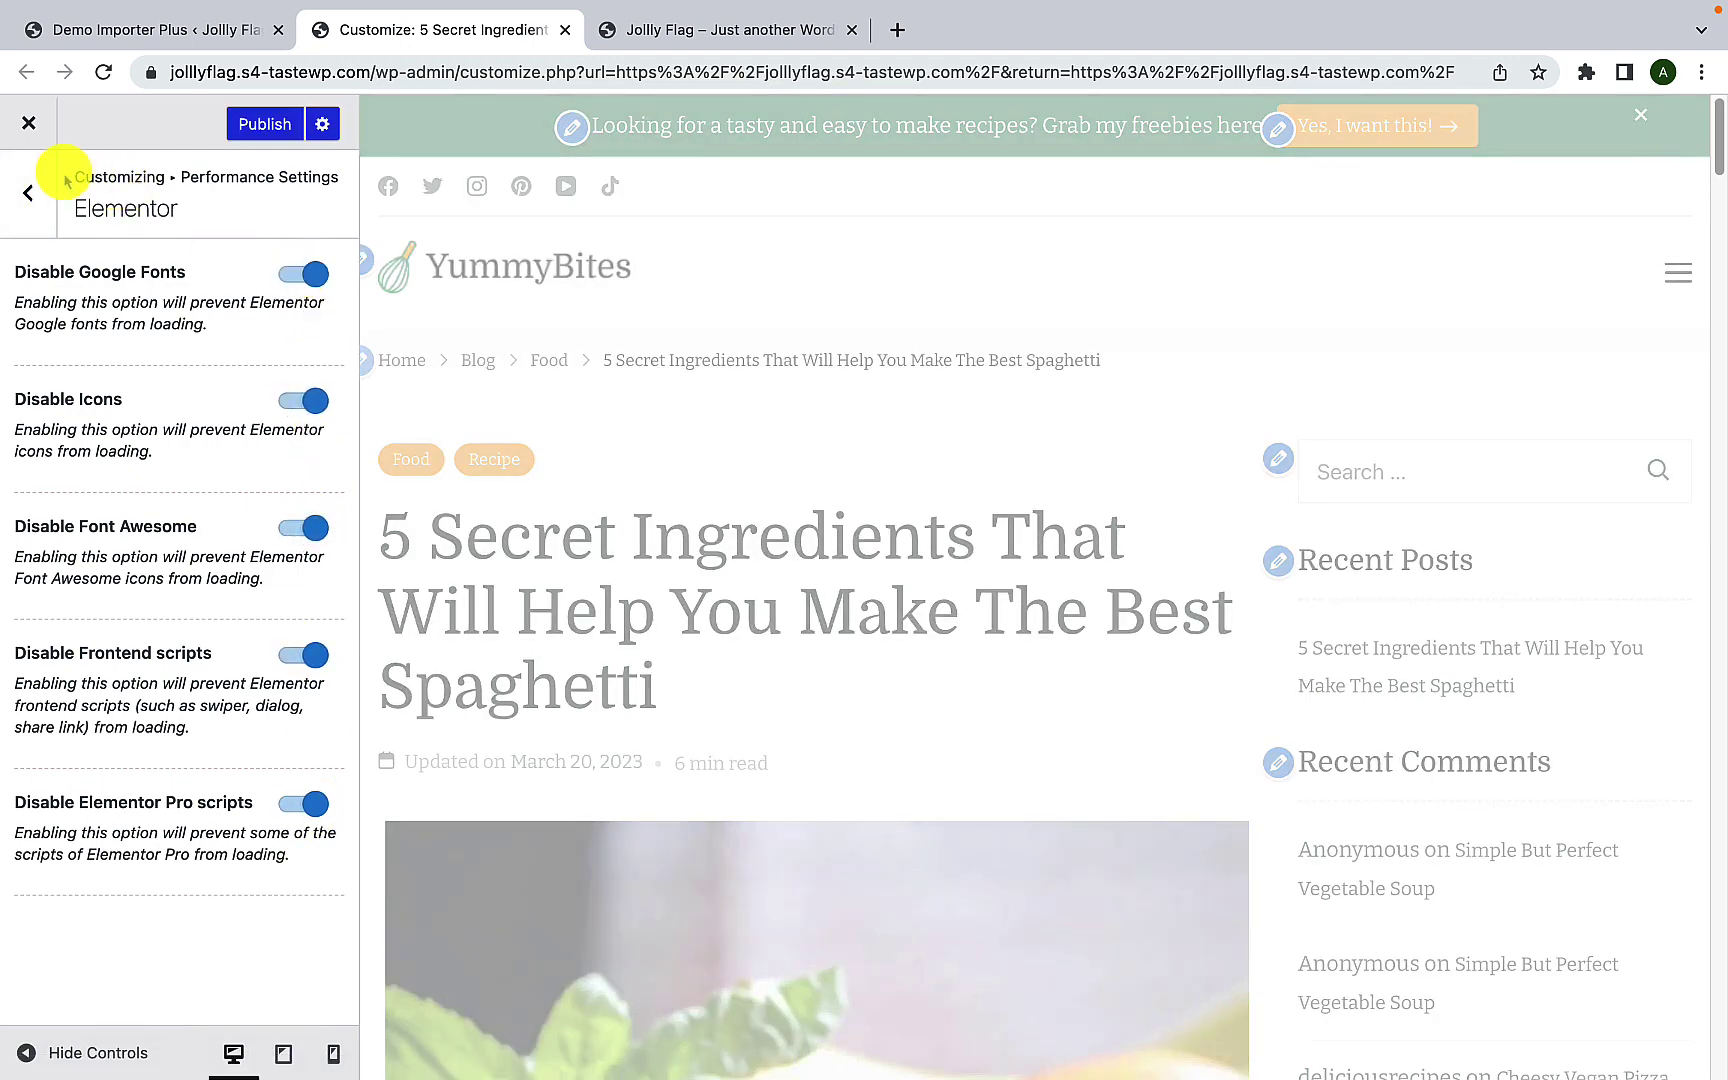
click(28, 198)
Step: Turn on Ver parameters, Defer JavaScript and Delay JavaScript Files in the CSS/JS Optimization settings
click(176, 358)
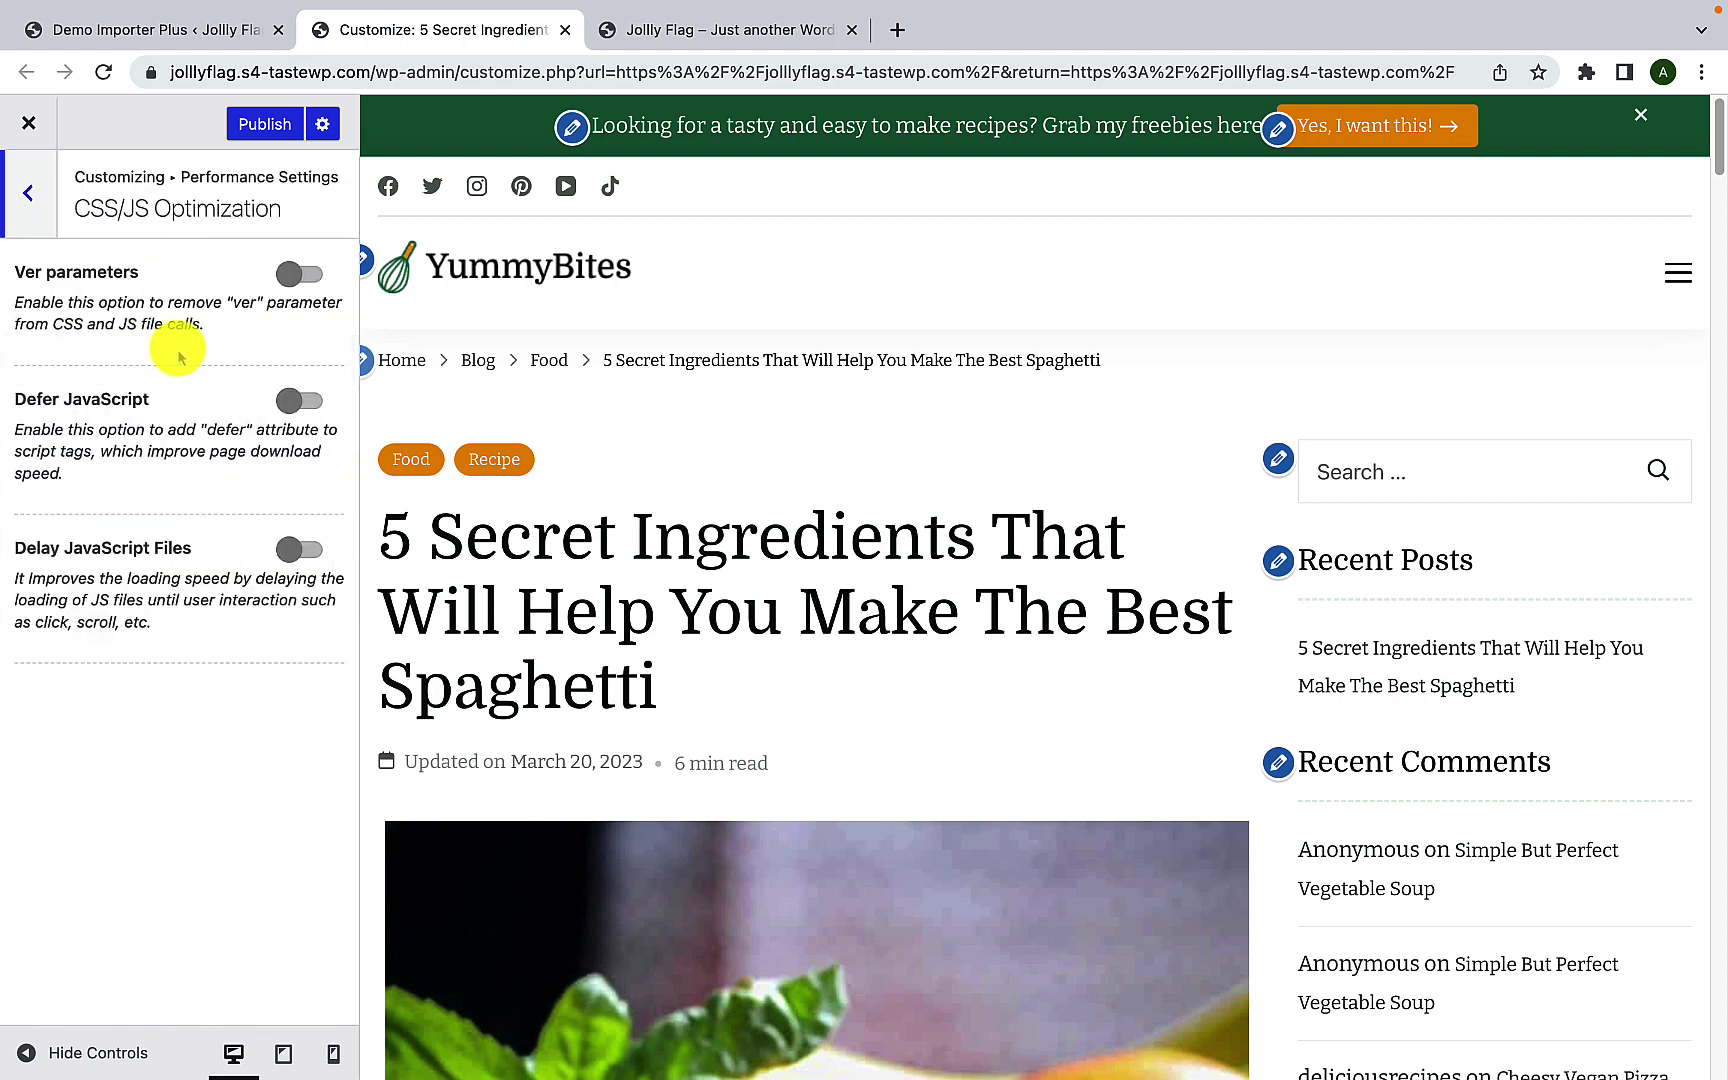
click(301, 400)
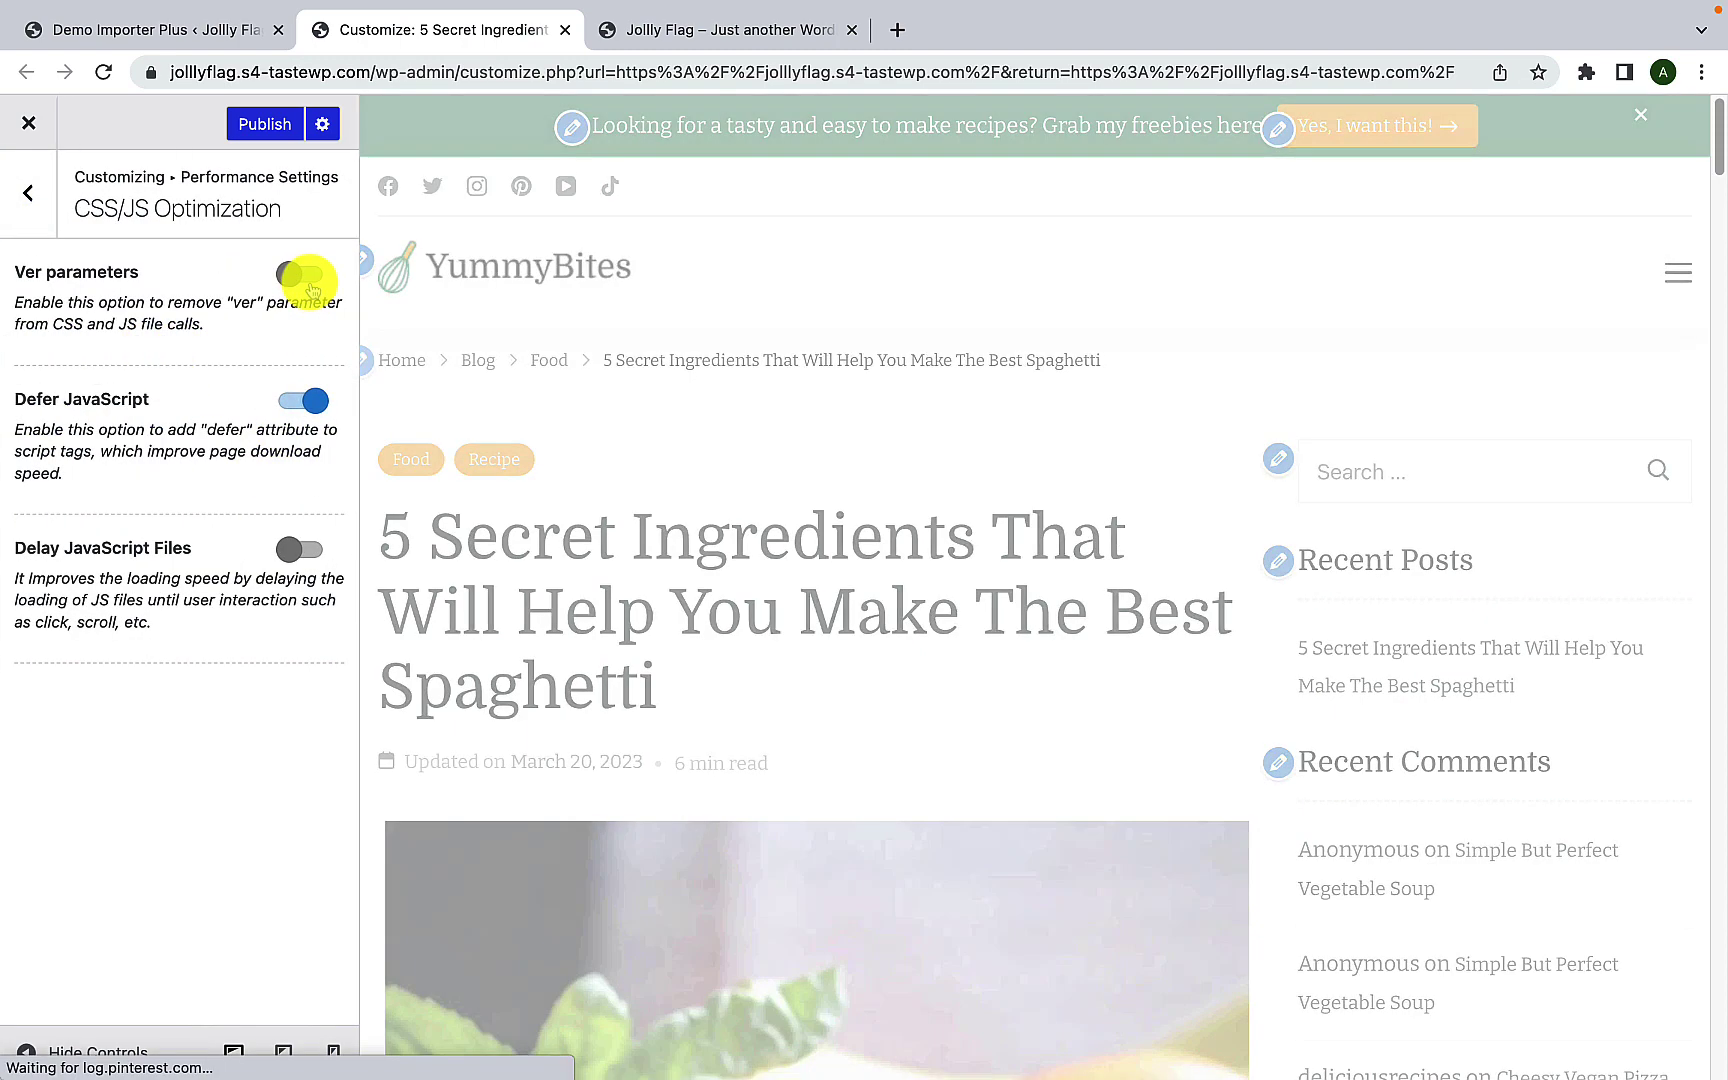
click(301, 272)
click(300, 552)
click(29, 196)
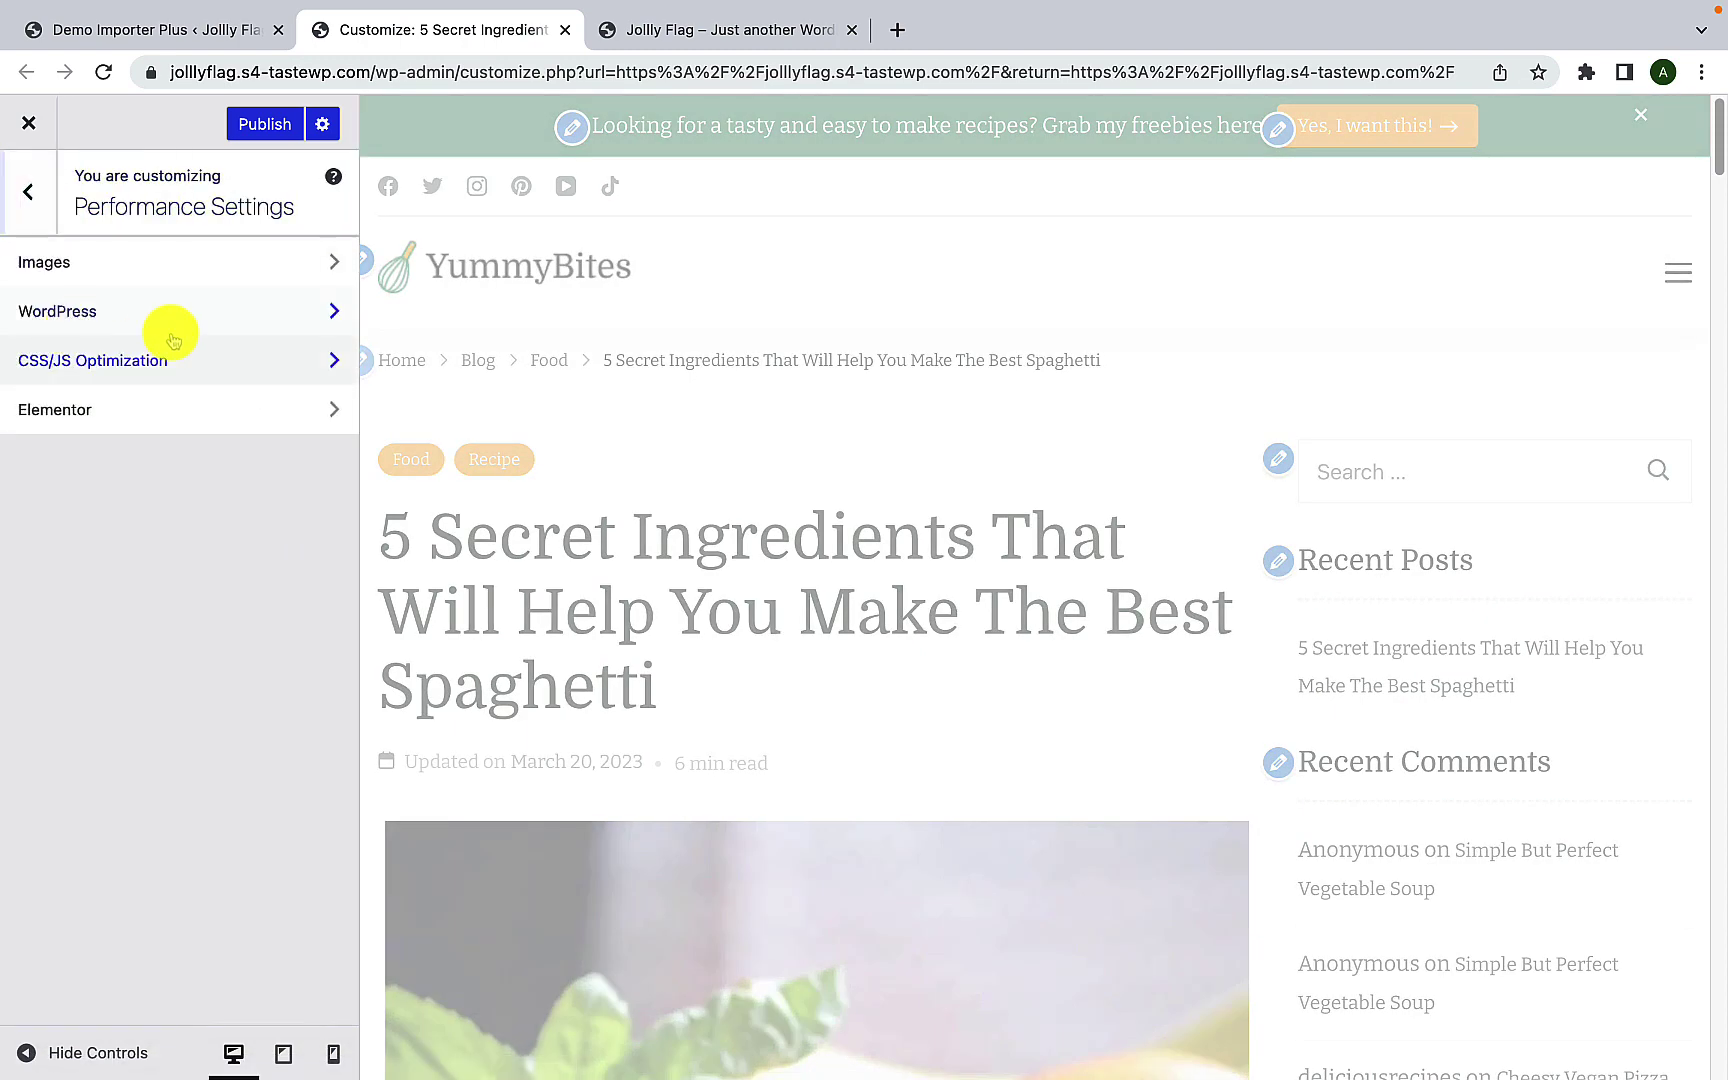
Step: In the WordPress performance settings, turn on Prevent Automatic Favicon Request, Remove Emojis script and Disable Self Pingbacks
click(170, 318)
click(283, 289)
click(284, 430)
click(285, 556)
Step: Turn on Disable RSS Feeds, Remove RSS Feed Links, Disable Embeds script and Load Gravatar Locally, and leave the WordPress performance settings
scroll(288, 570, down, 3)
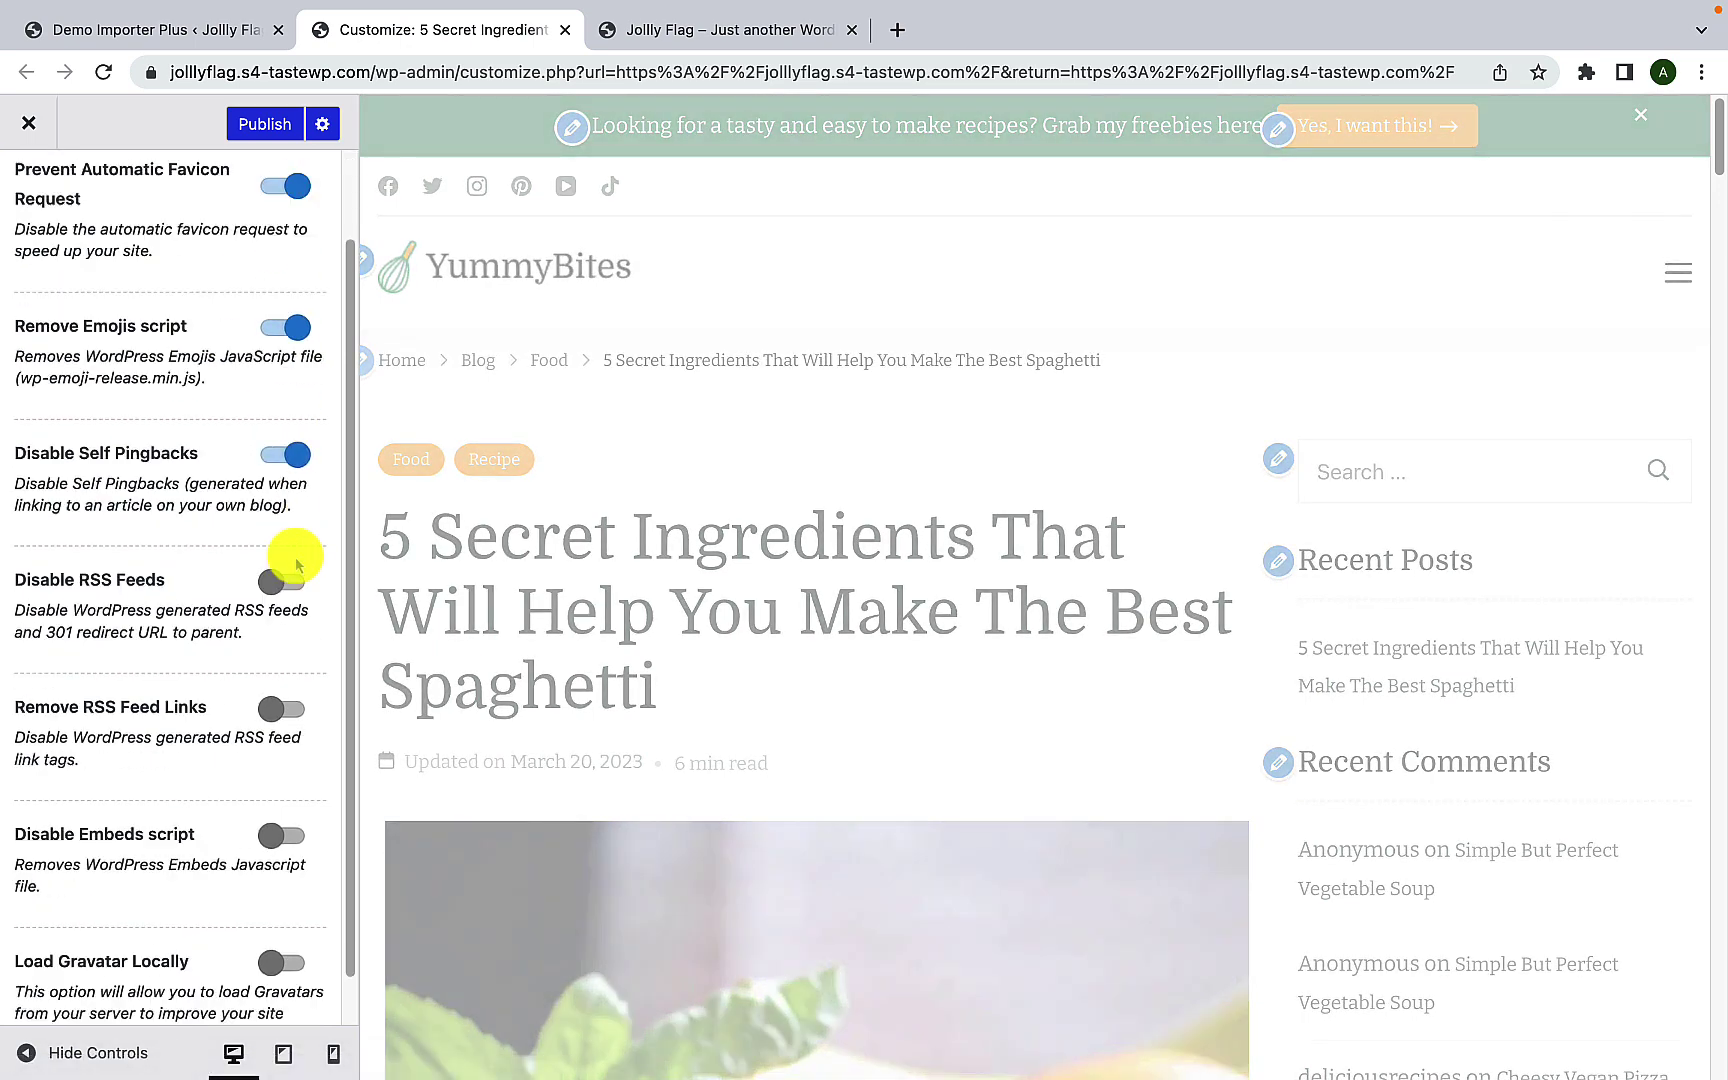
click(288, 572)
click(283, 657)
click(282, 784)
click(284, 908)
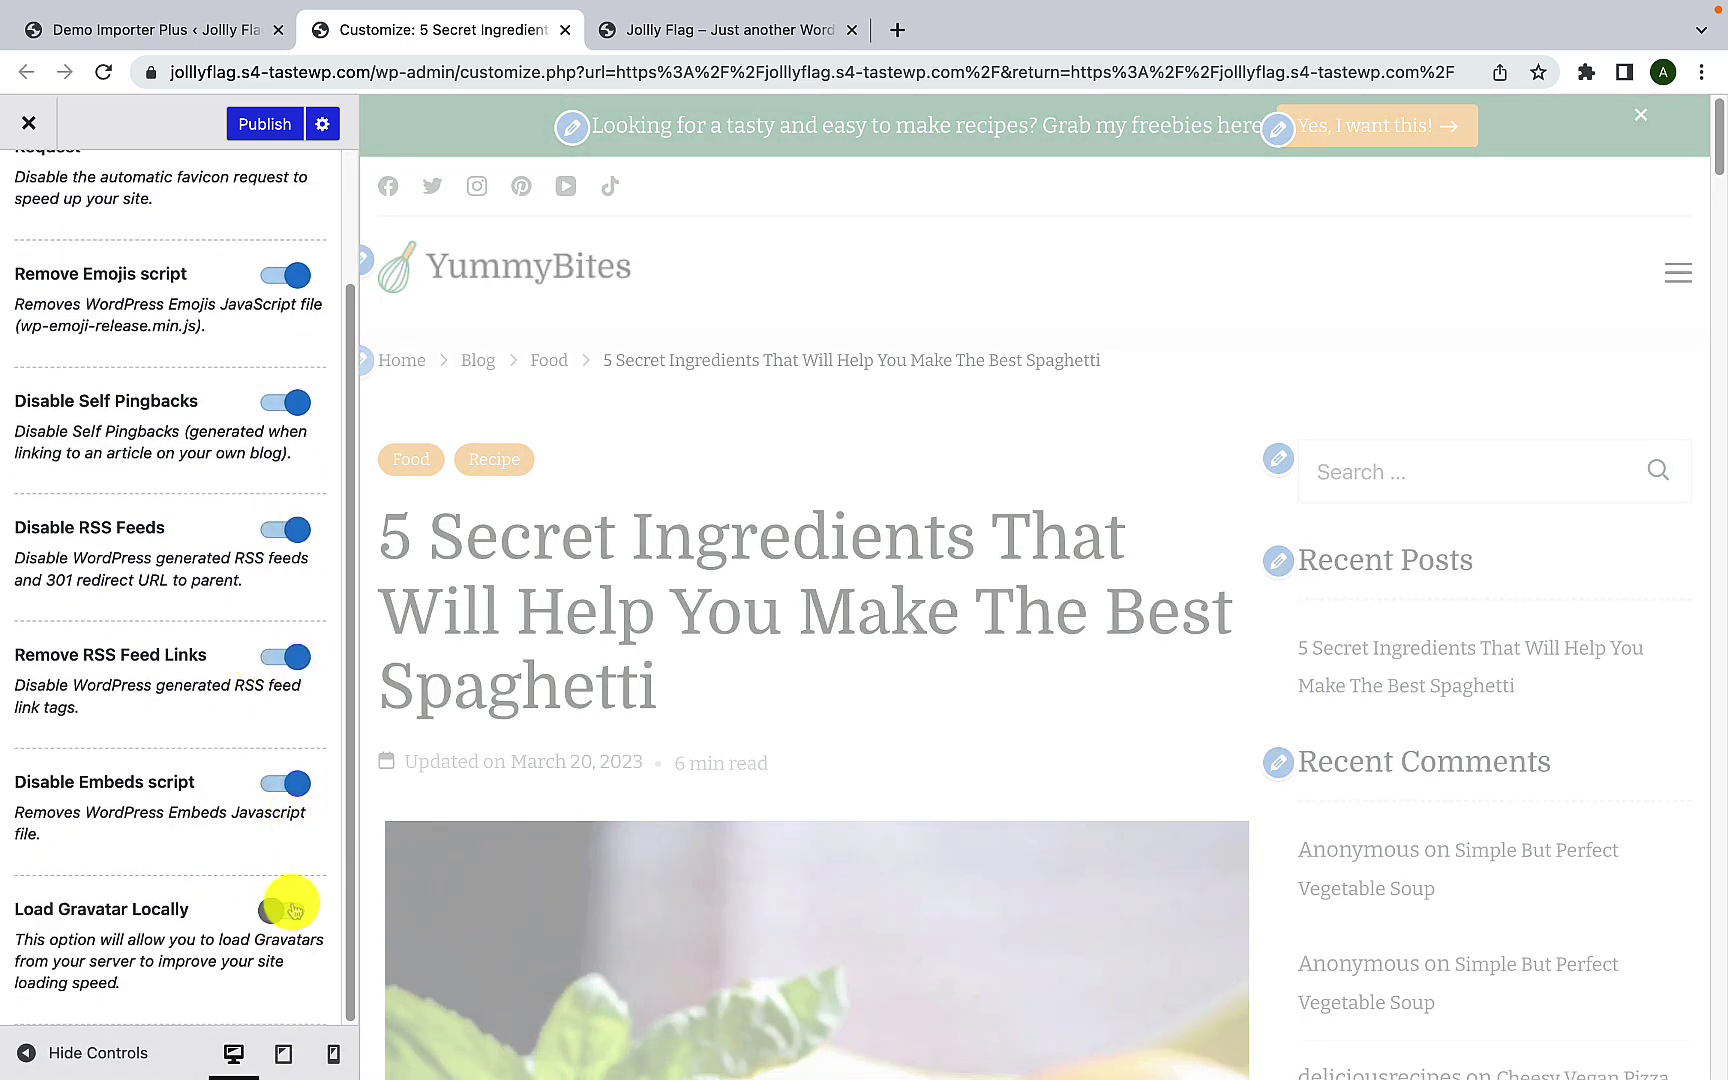
scroll(115, 672, up, 2)
scroll(115, 672, up, 1)
click(28, 196)
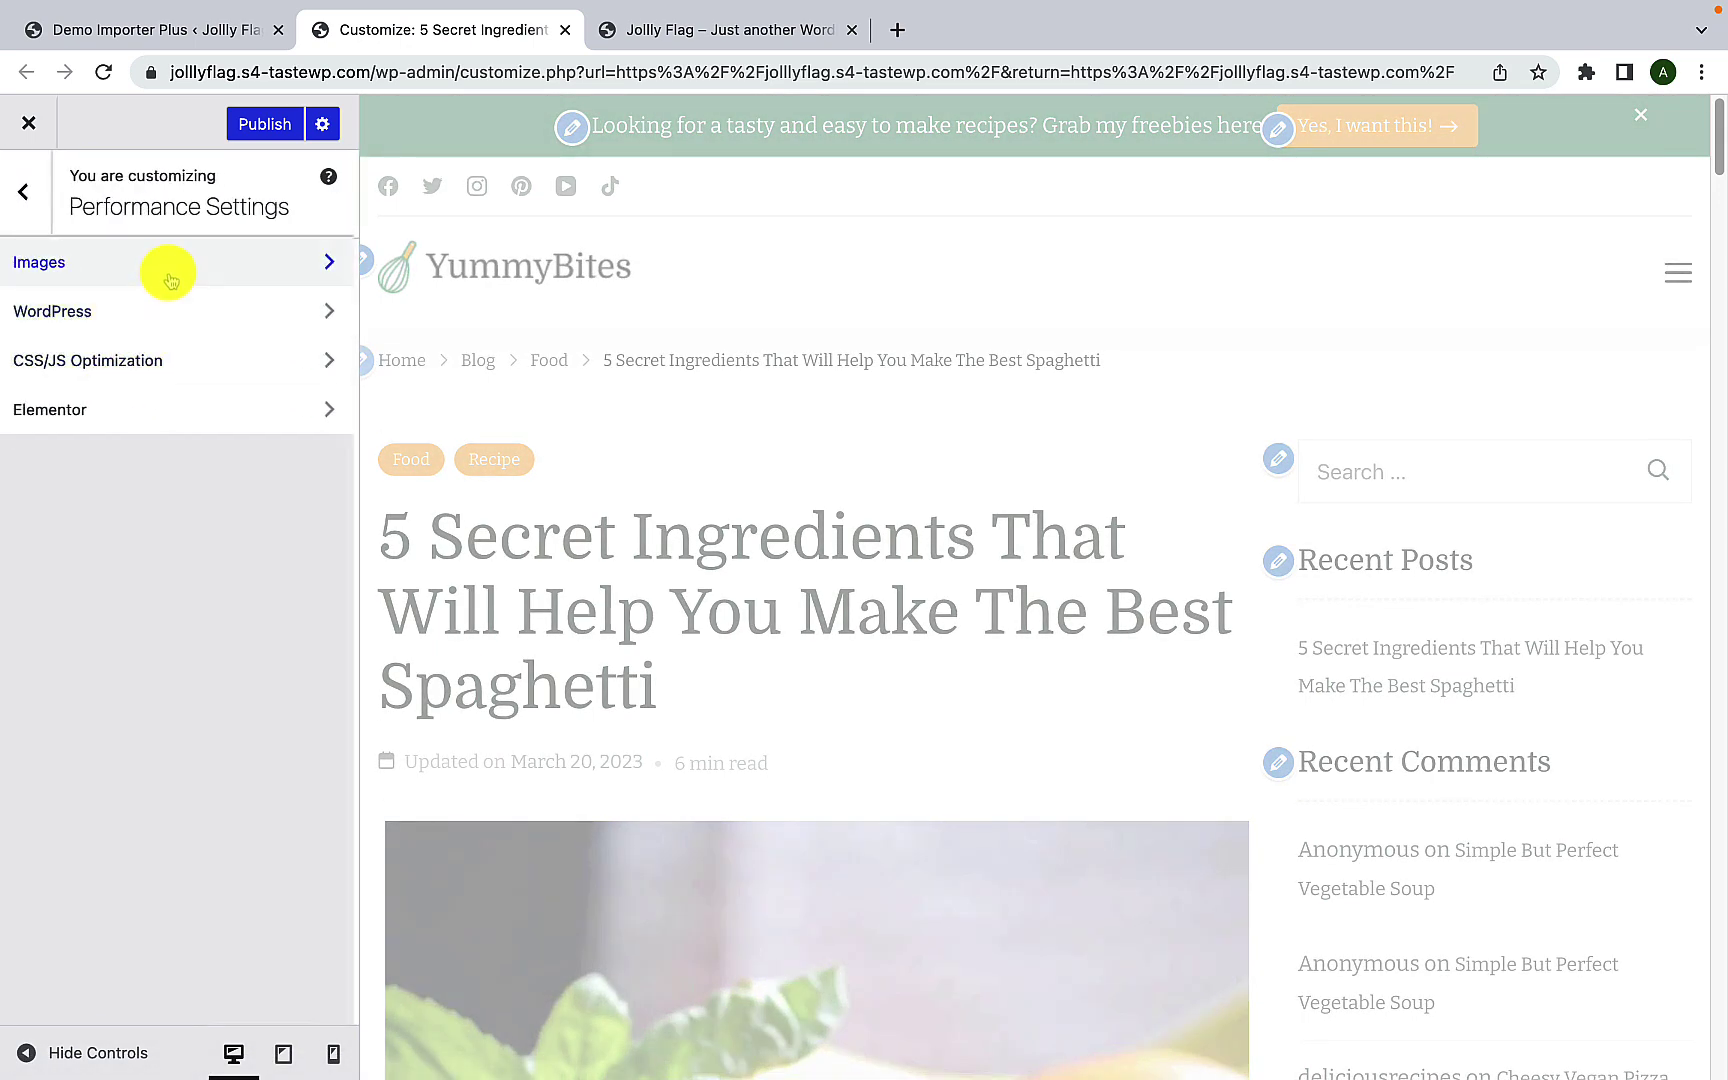
Step: In Images, turn on Lazy Load Images, Exclude Lazy Load Images, Disable Featured Image Lazy Load, Lightbox for Images and Galleries, and Add Missing Image Dimensions
click(166, 262)
click(293, 276)
click(297, 399)
click(297, 543)
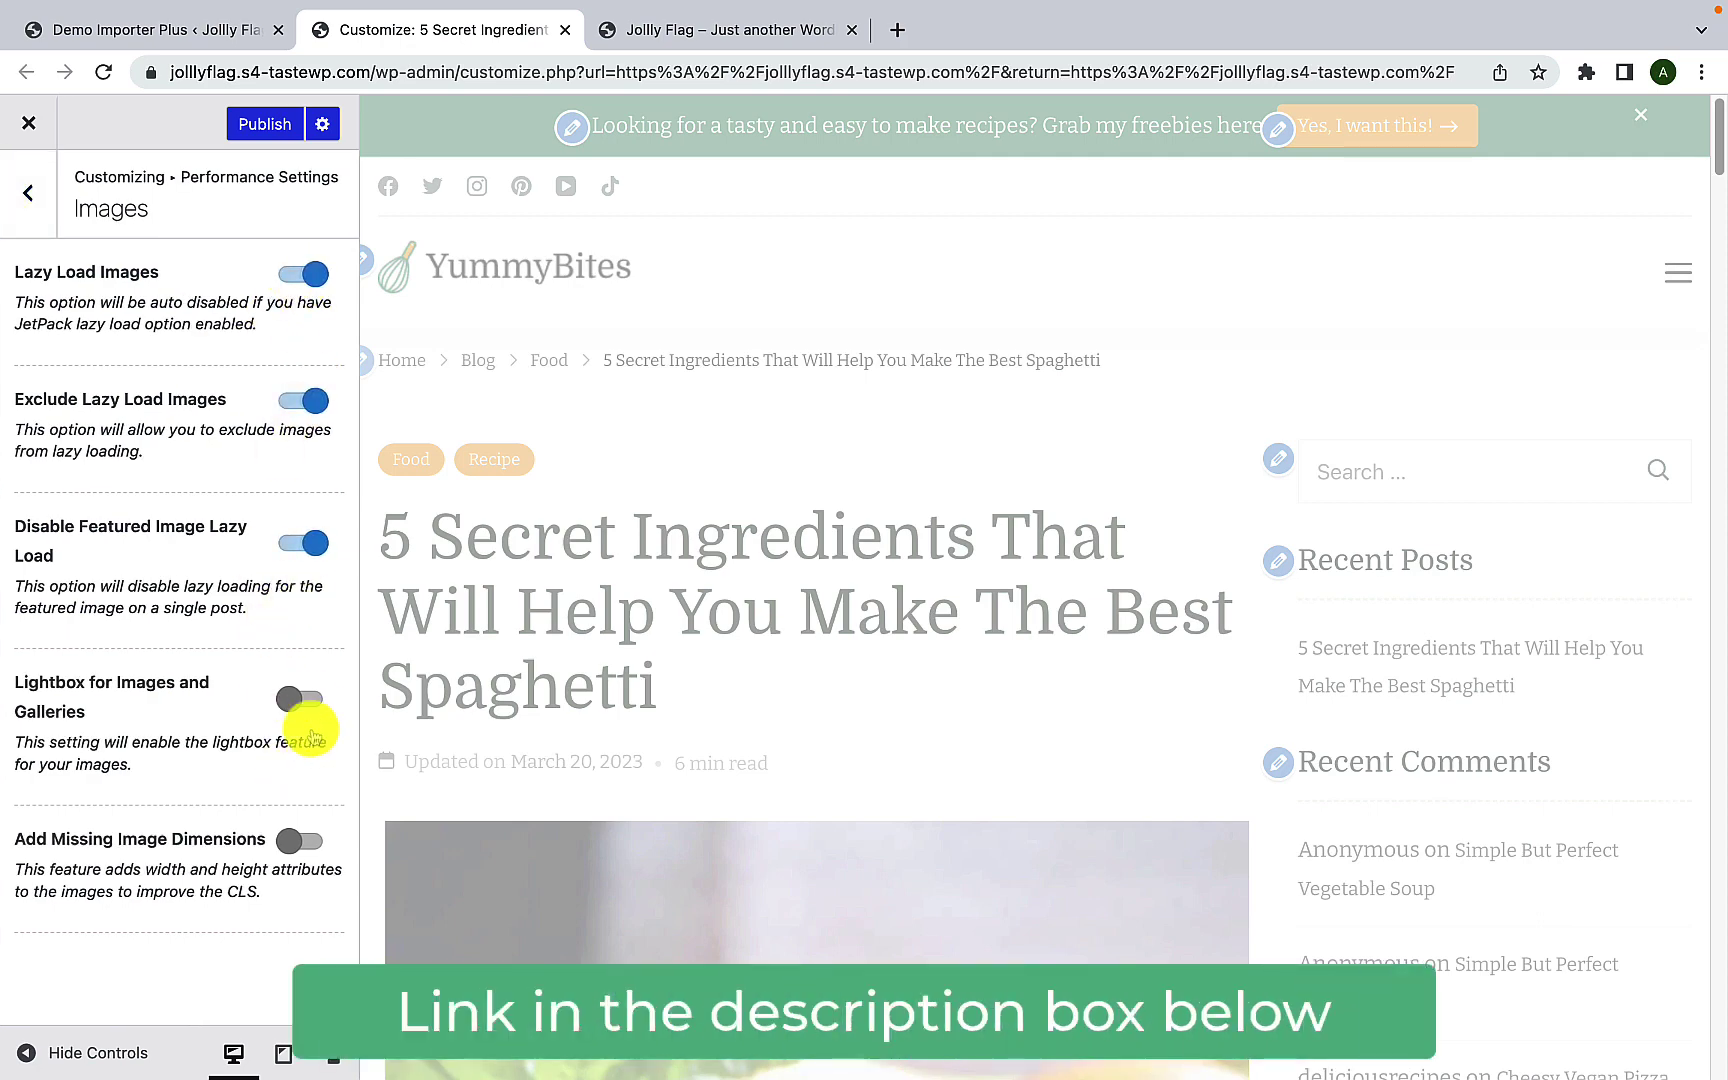
click(303, 702)
click(306, 850)
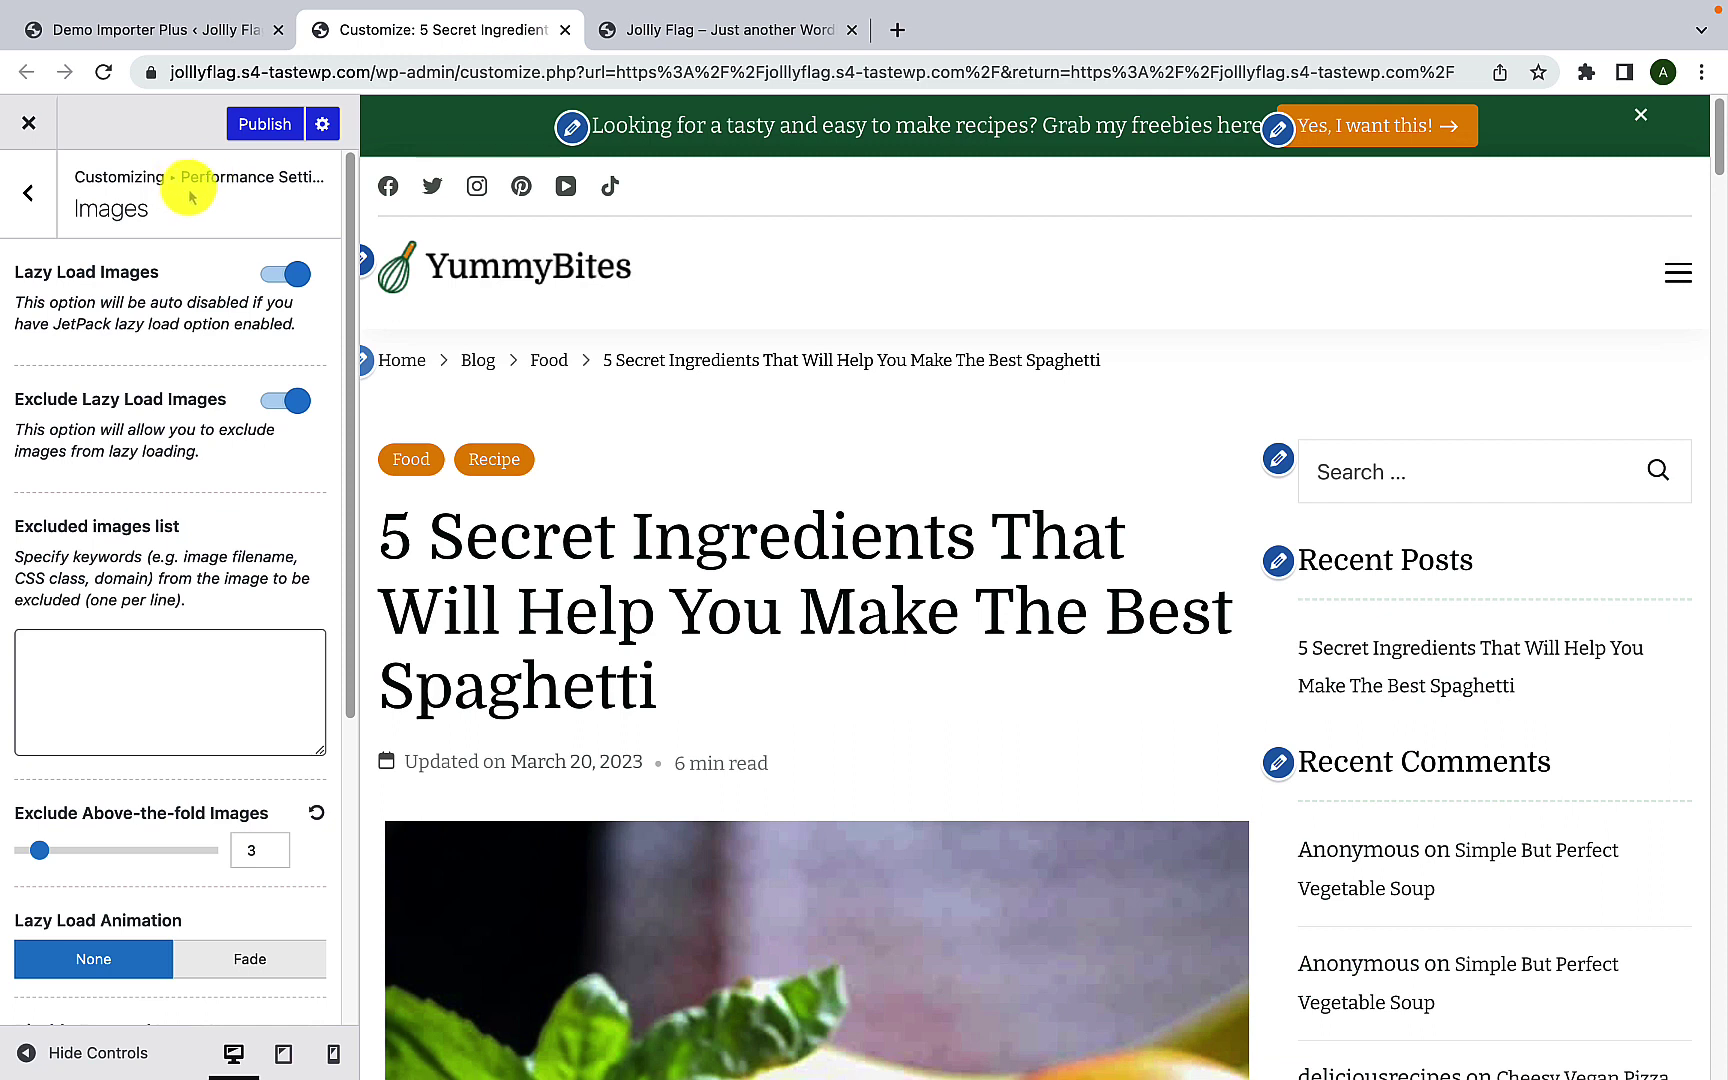
Step: Publish the performance settings changes and return to the main customizer list
click(257, 128)
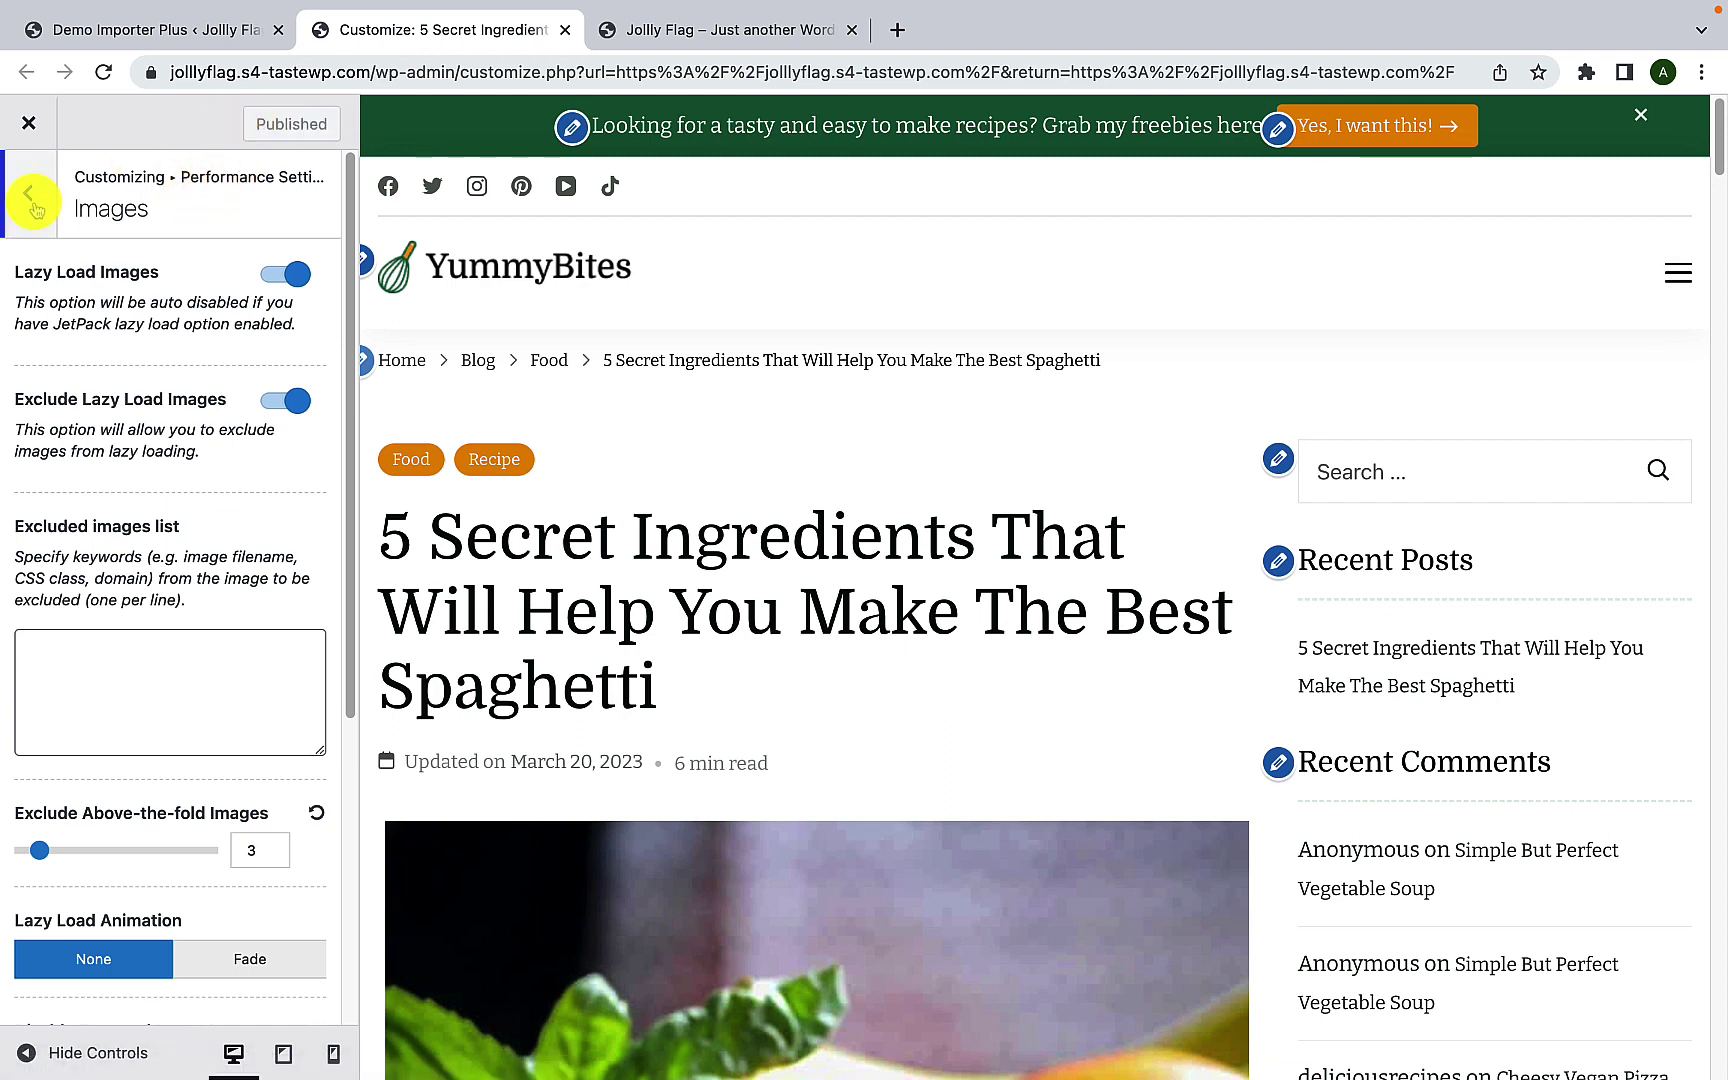
click(33, 205)
click(31, 196)
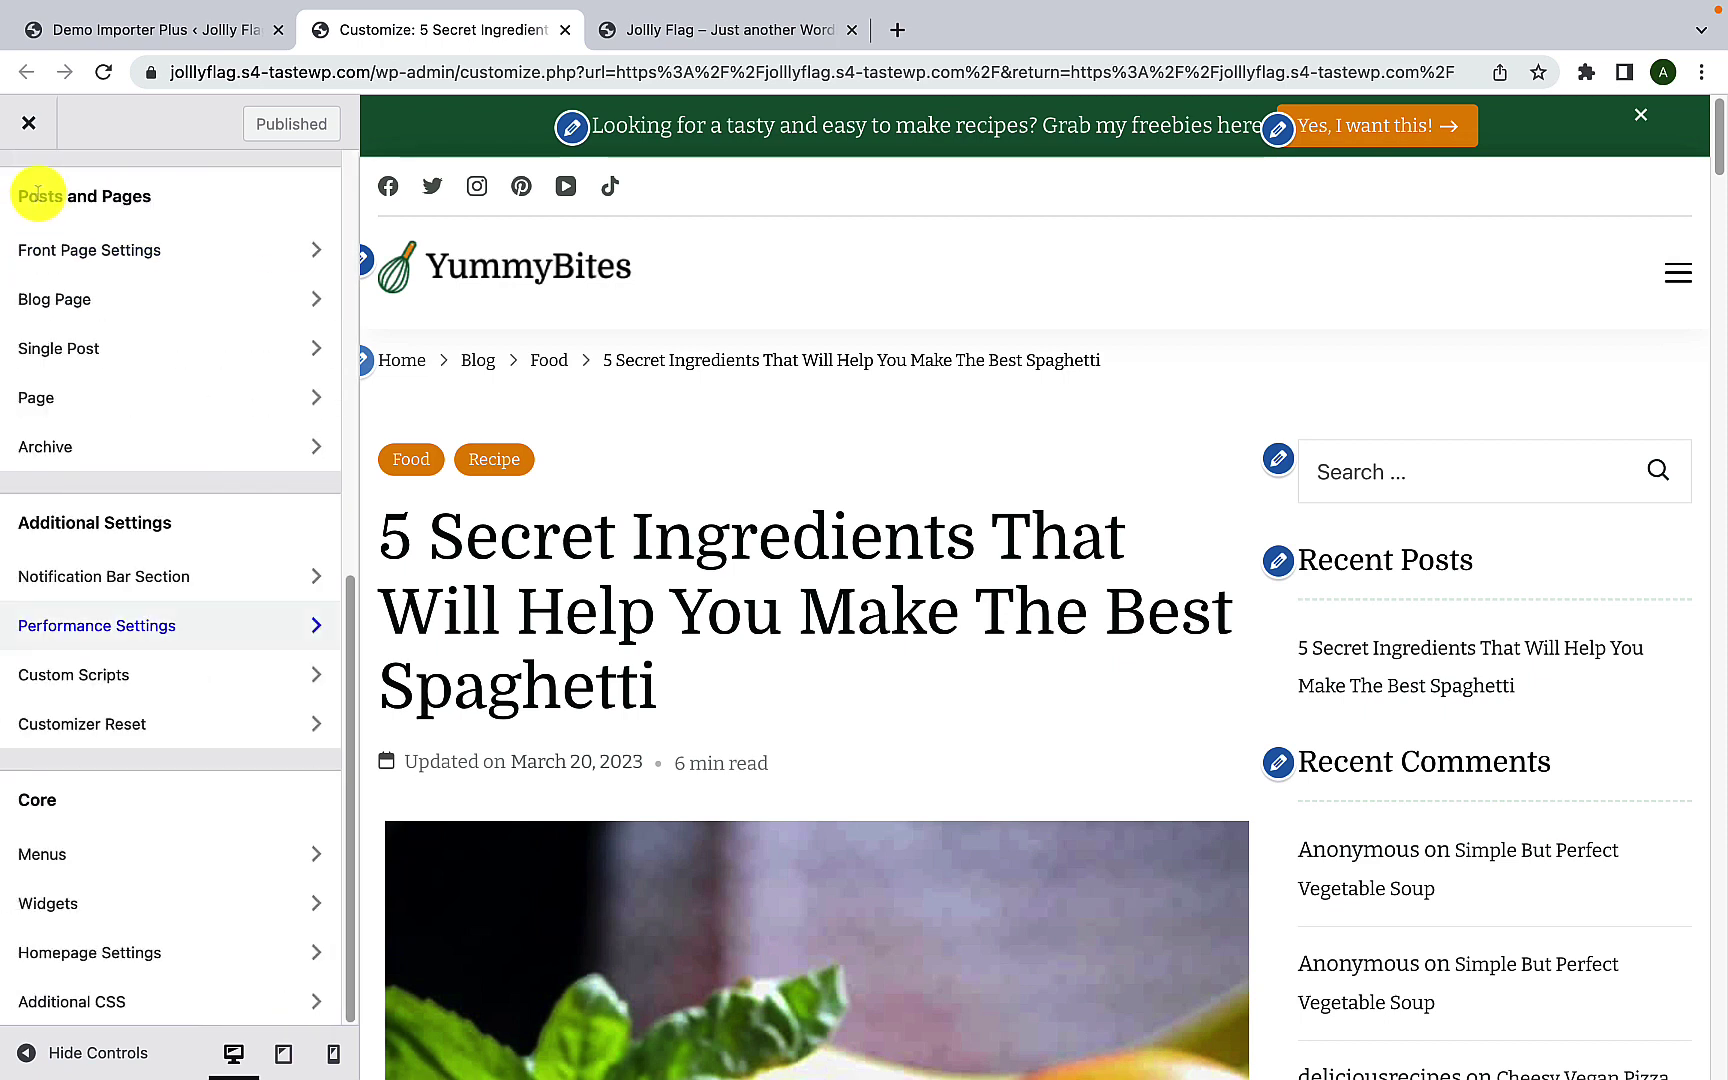
Step: Examine the header, body and footer script fields in the Custom Scripts settings, and return to the main customizer list
click(116, 673)
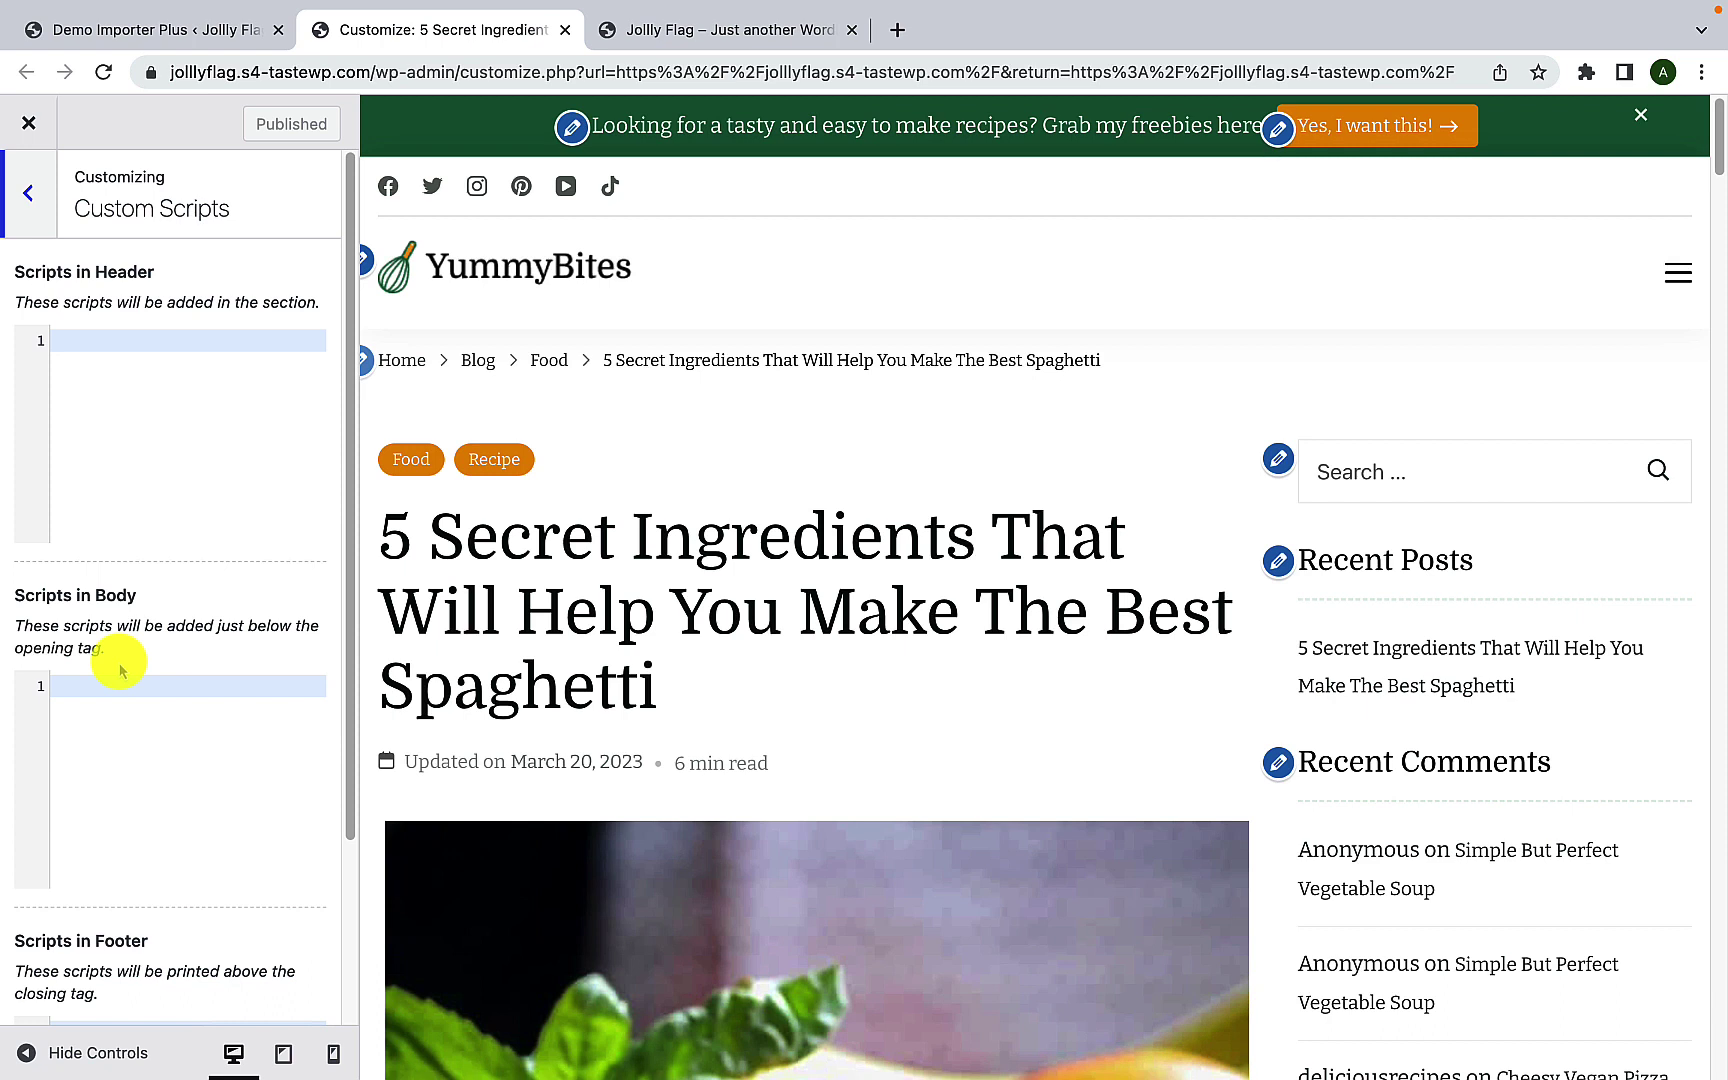
scroll(160, 595, down, 3)
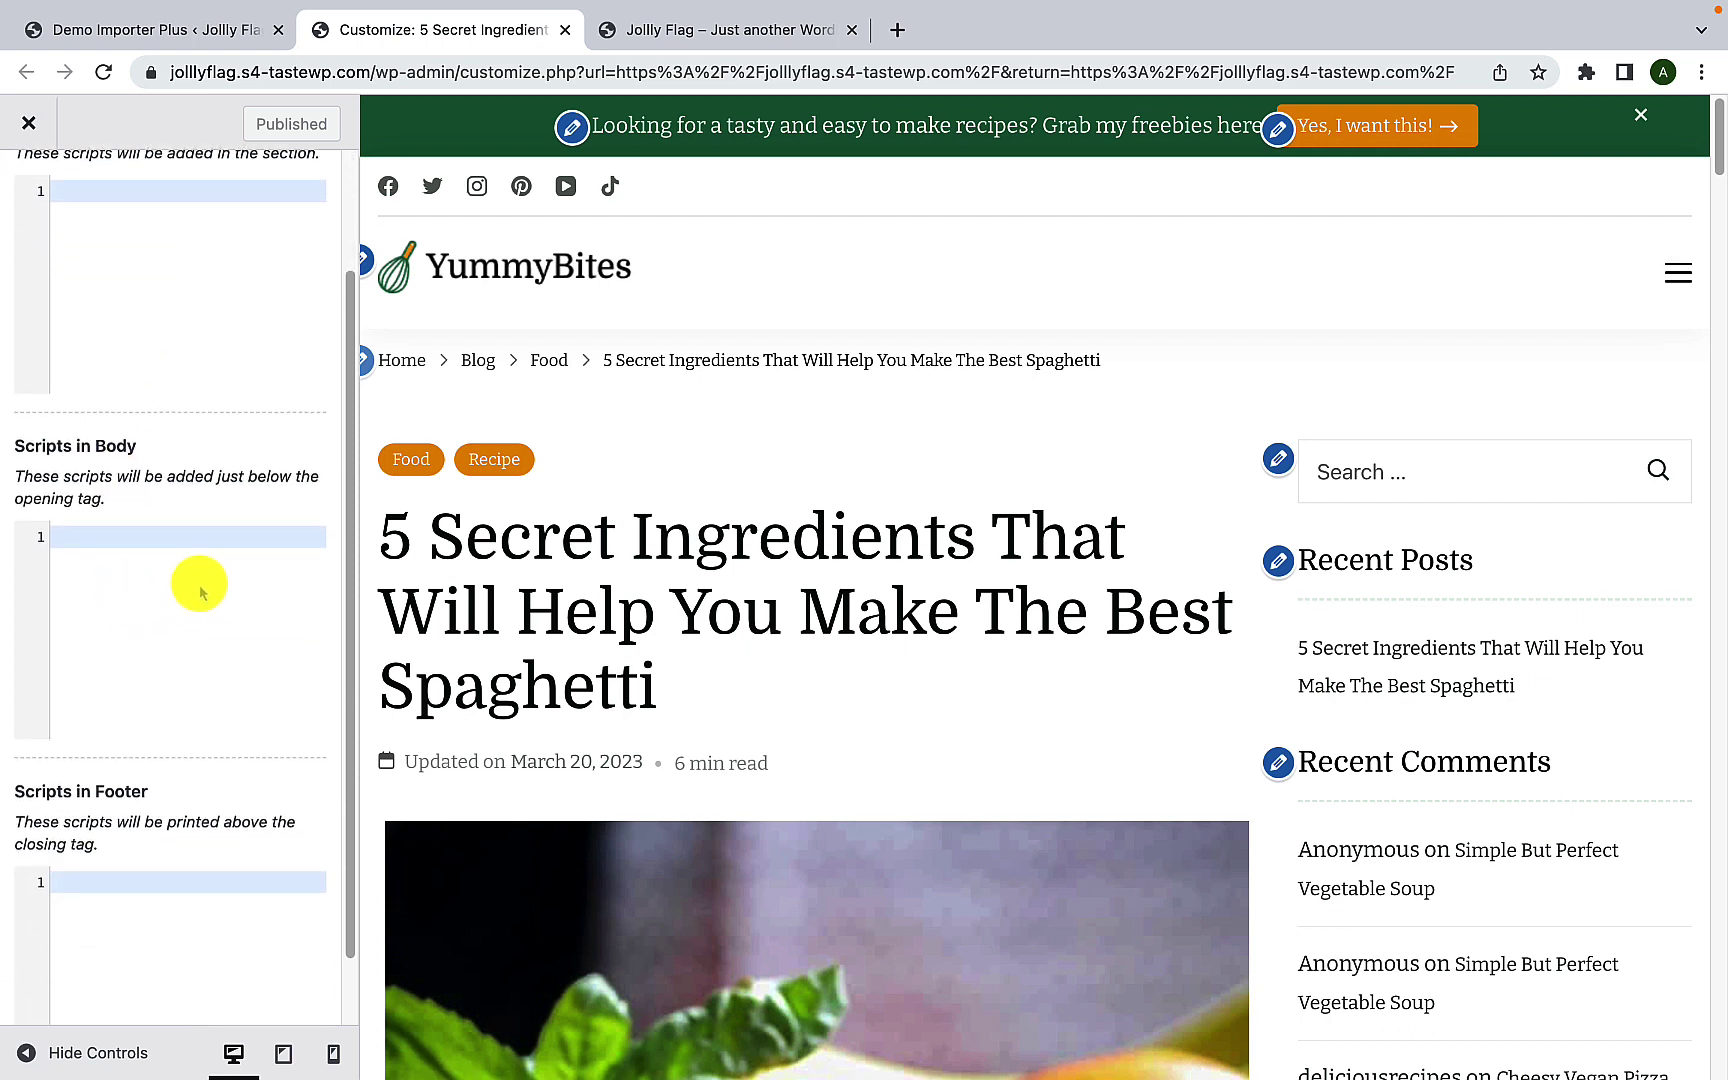
scroll(175, 660, down, 2)
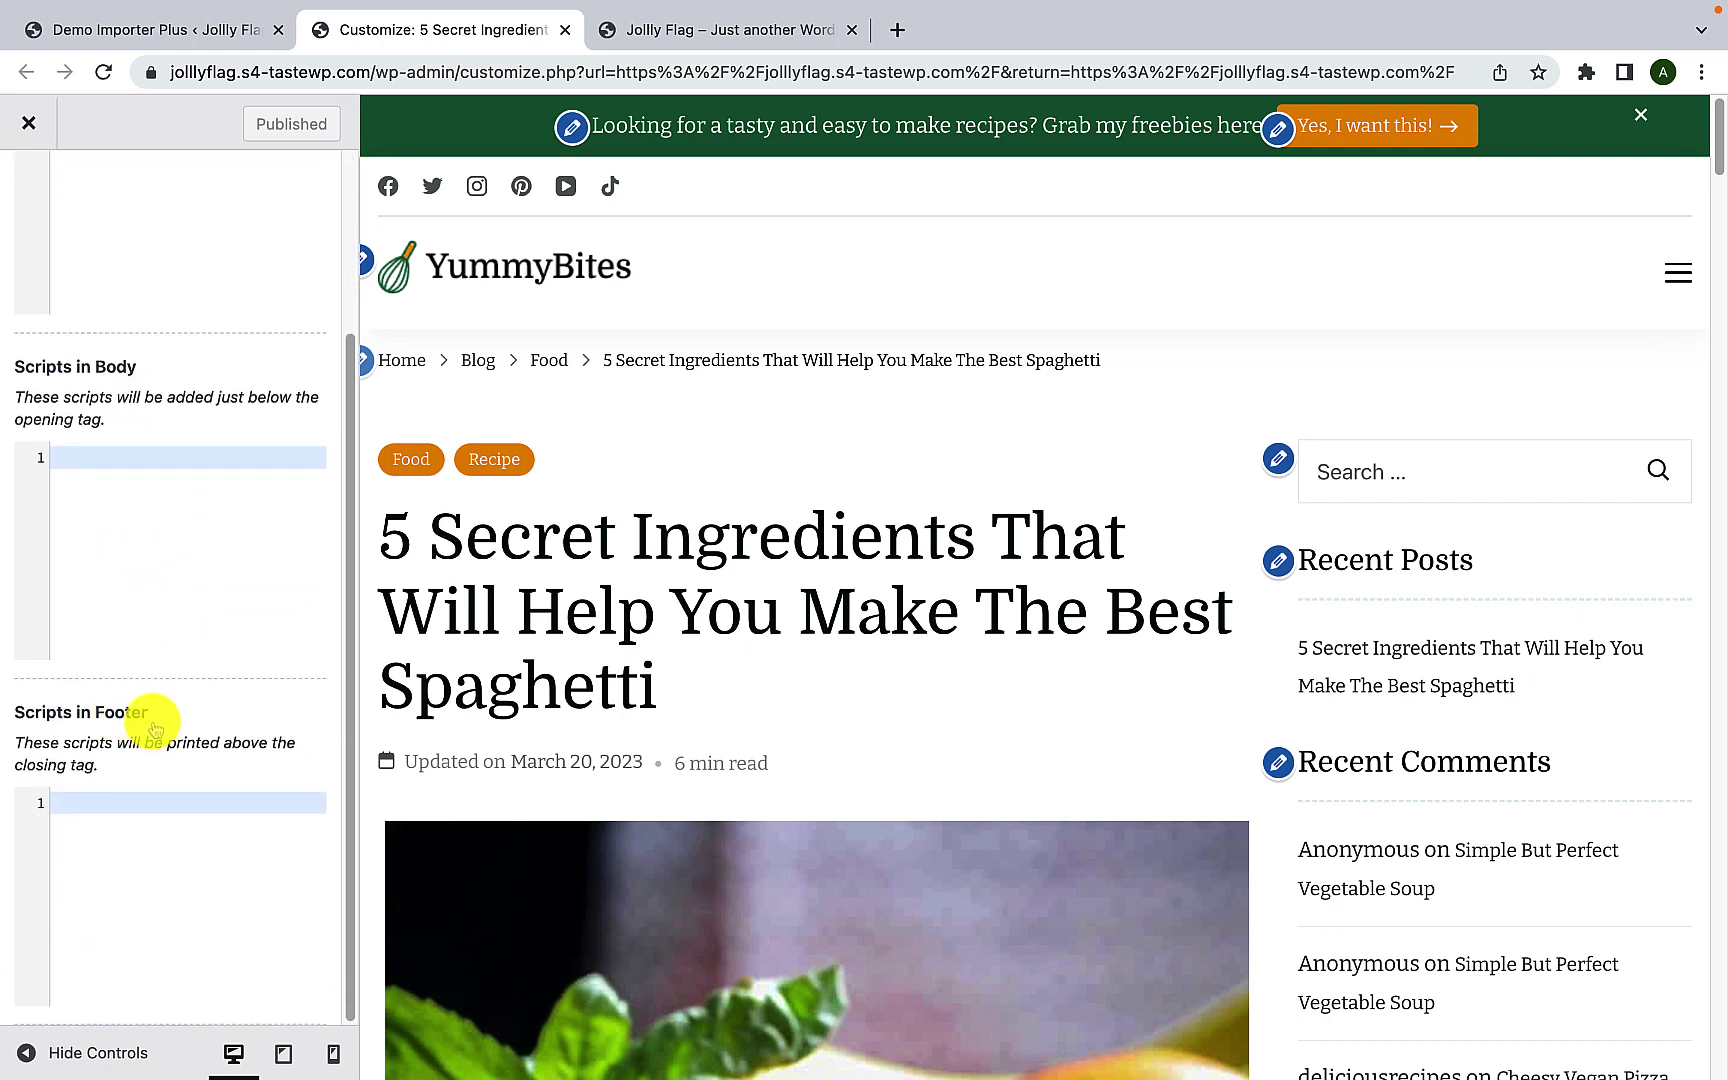
scroll(155, 728, up, 5)
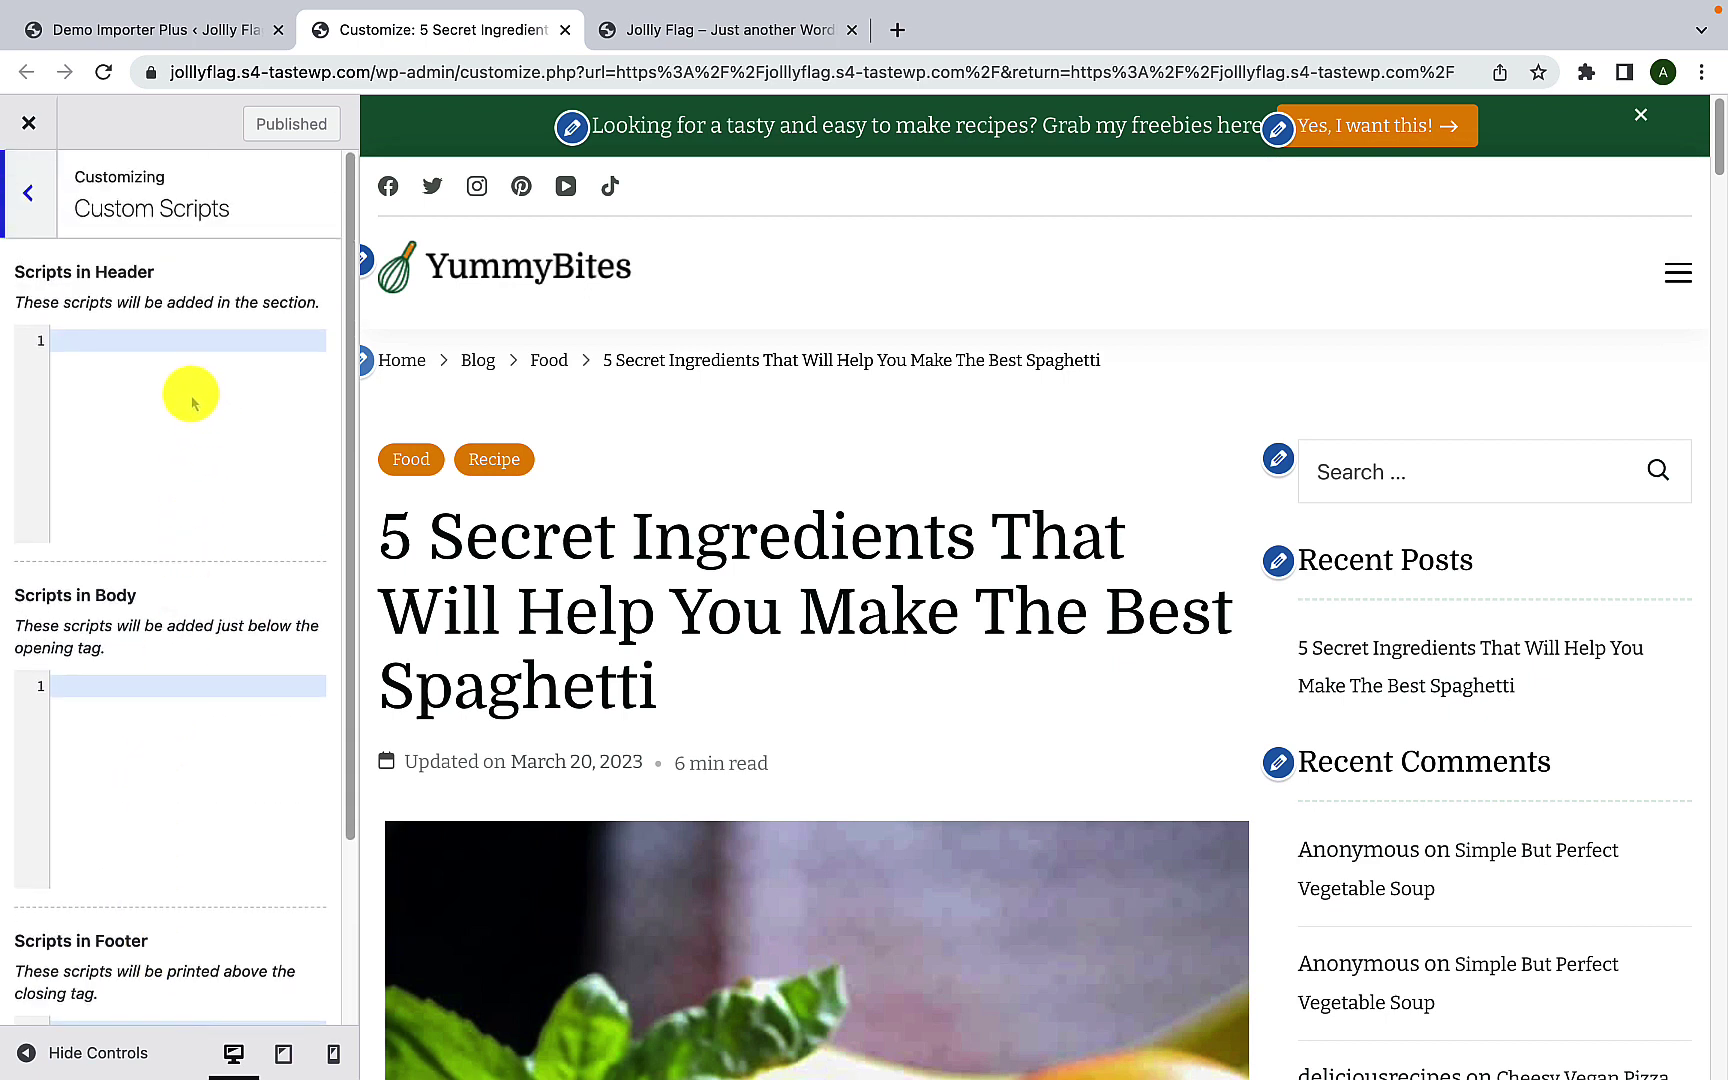
click(22, 193)
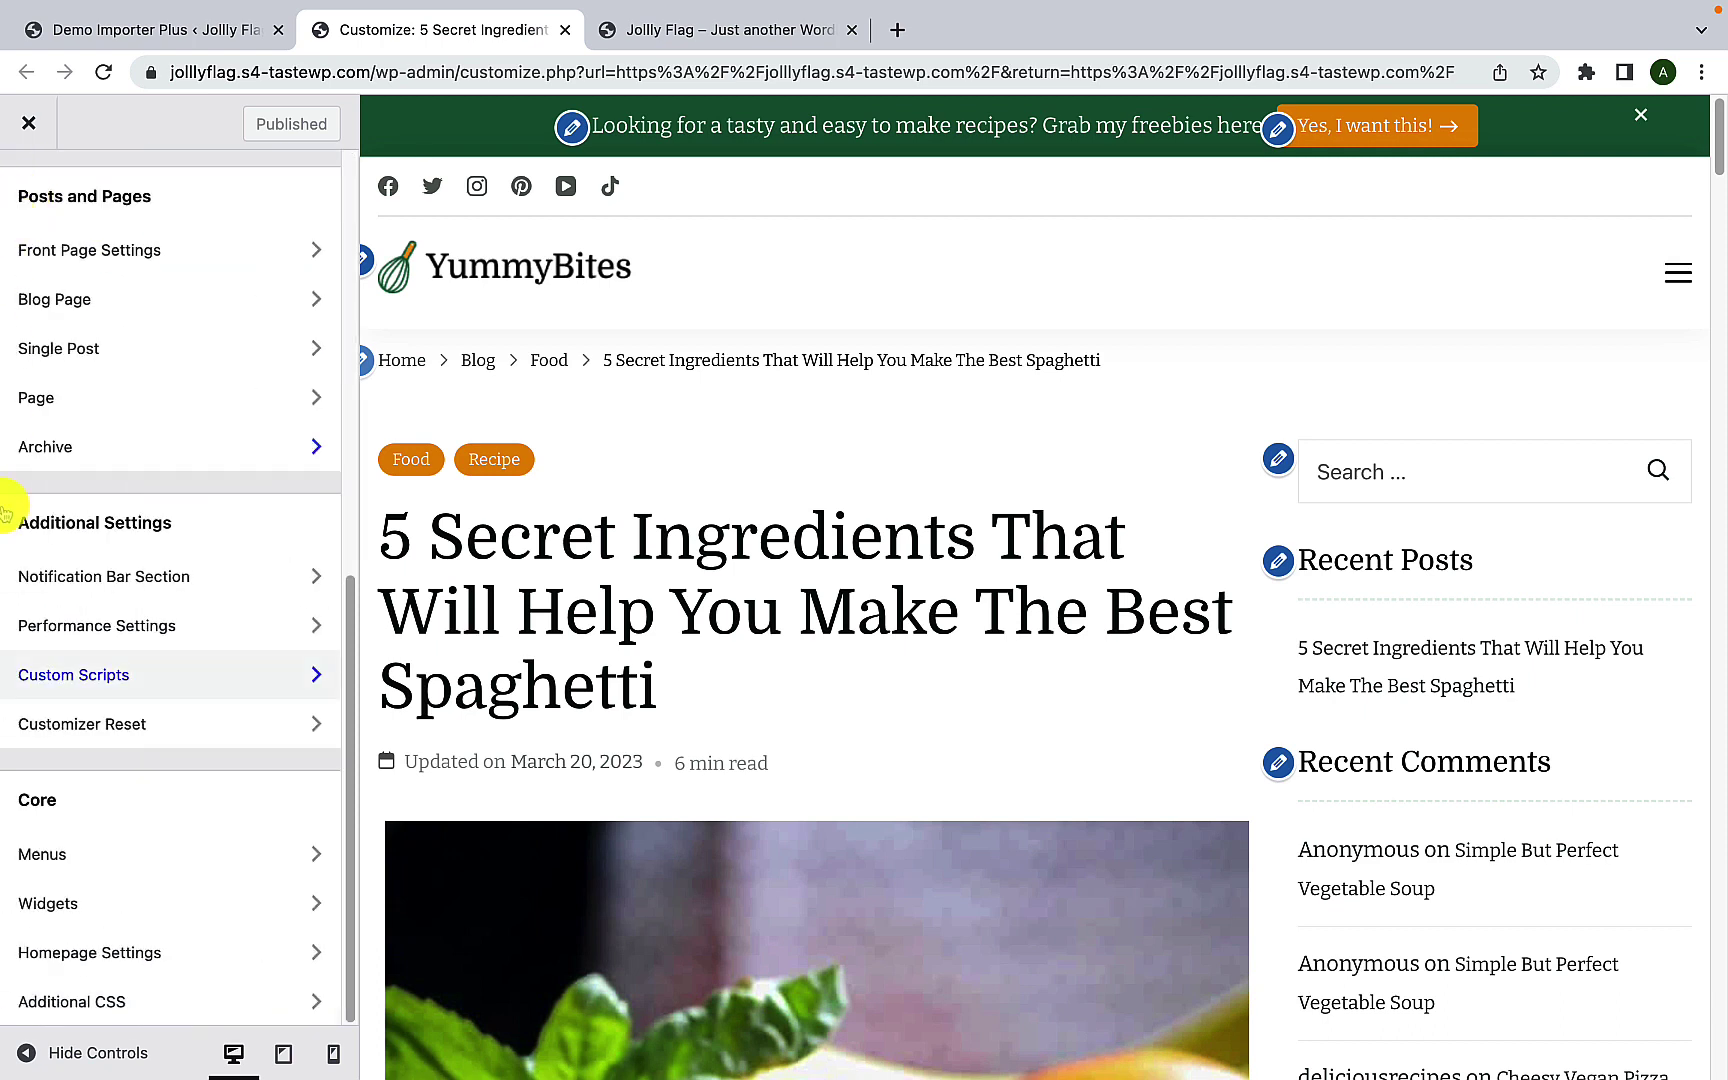
Step: Examine the Customizer Reset option and its confirmation dialog, decline the reset, and return to the main customizer list
click(155, 733)
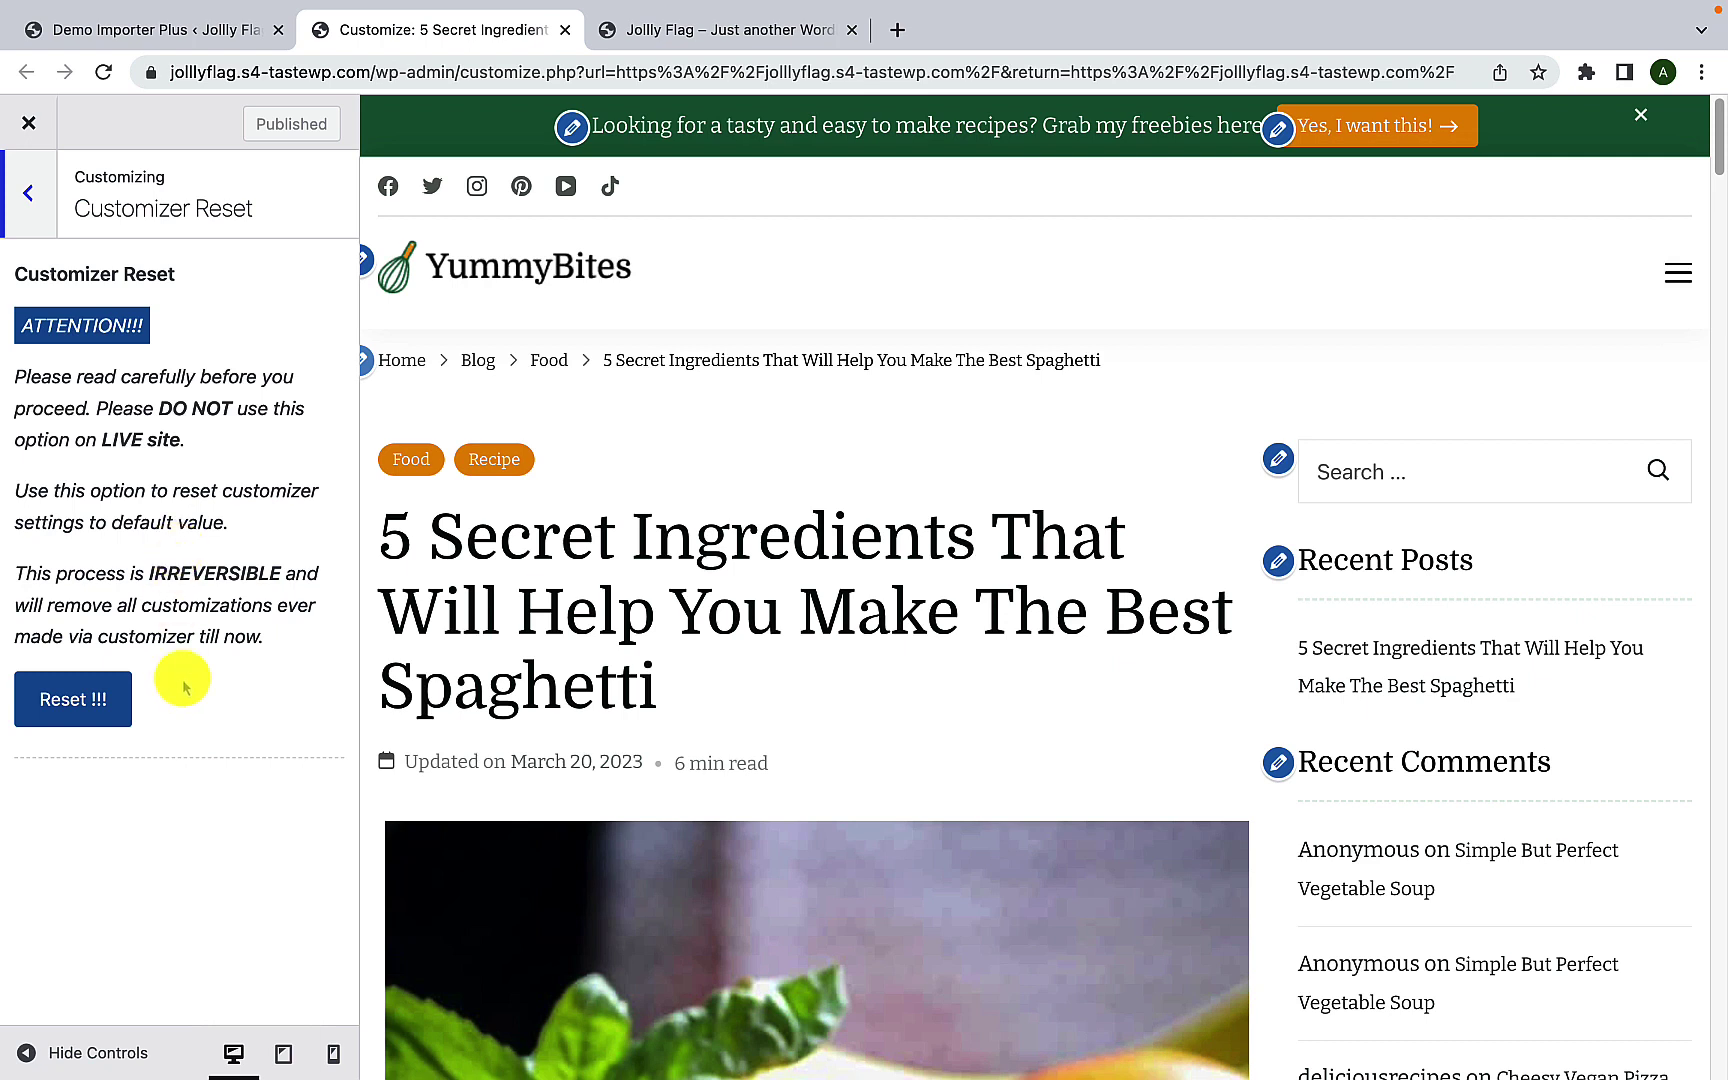
click(80, 712)
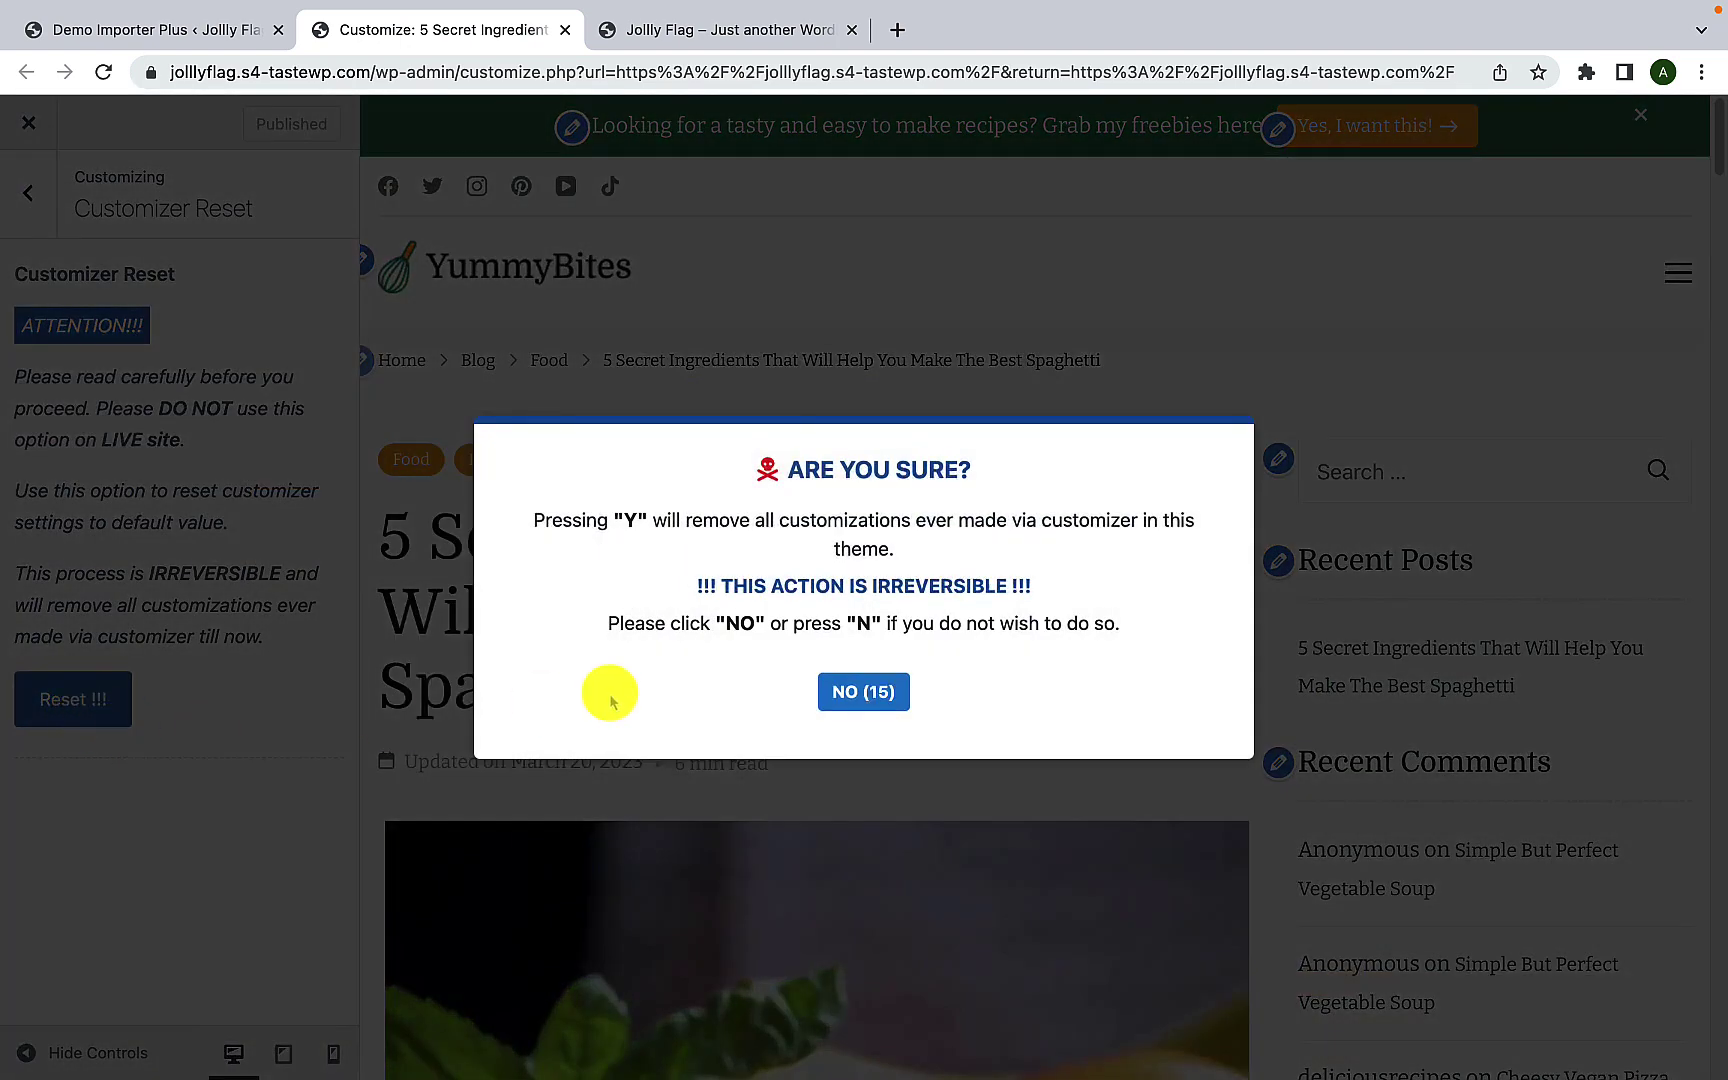
click(864, 700)
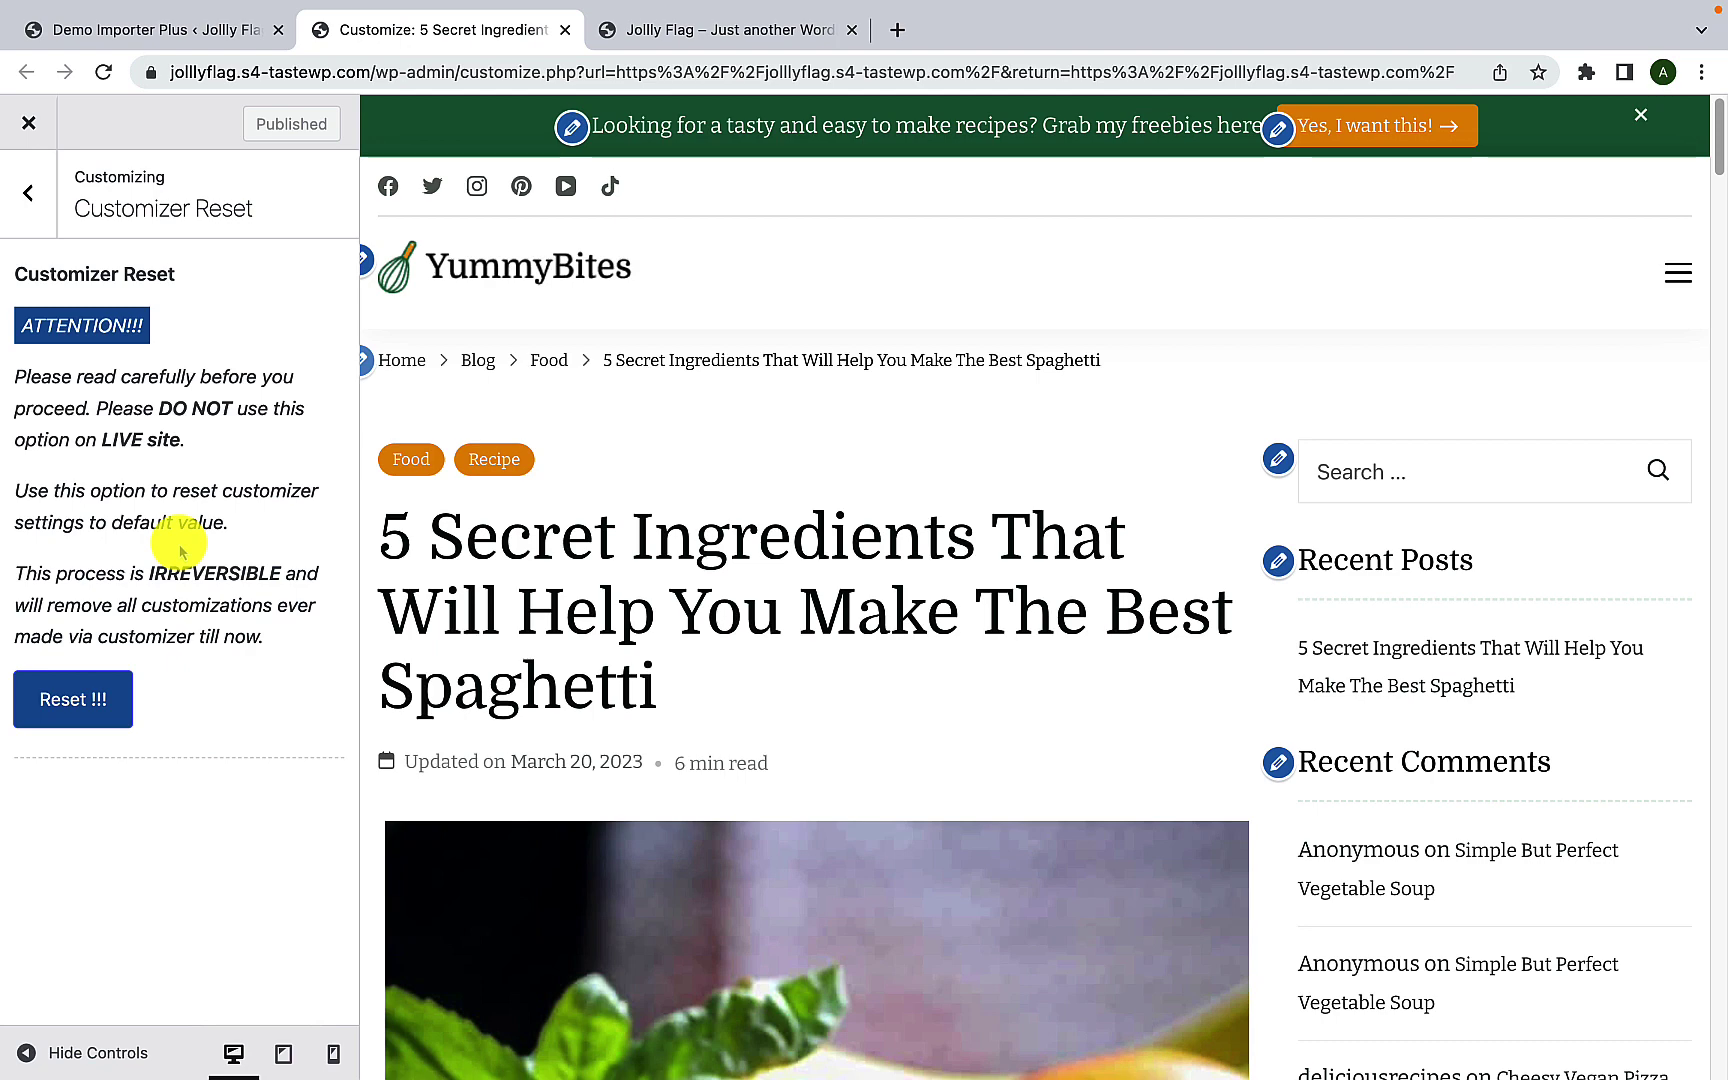
click(28, 215)
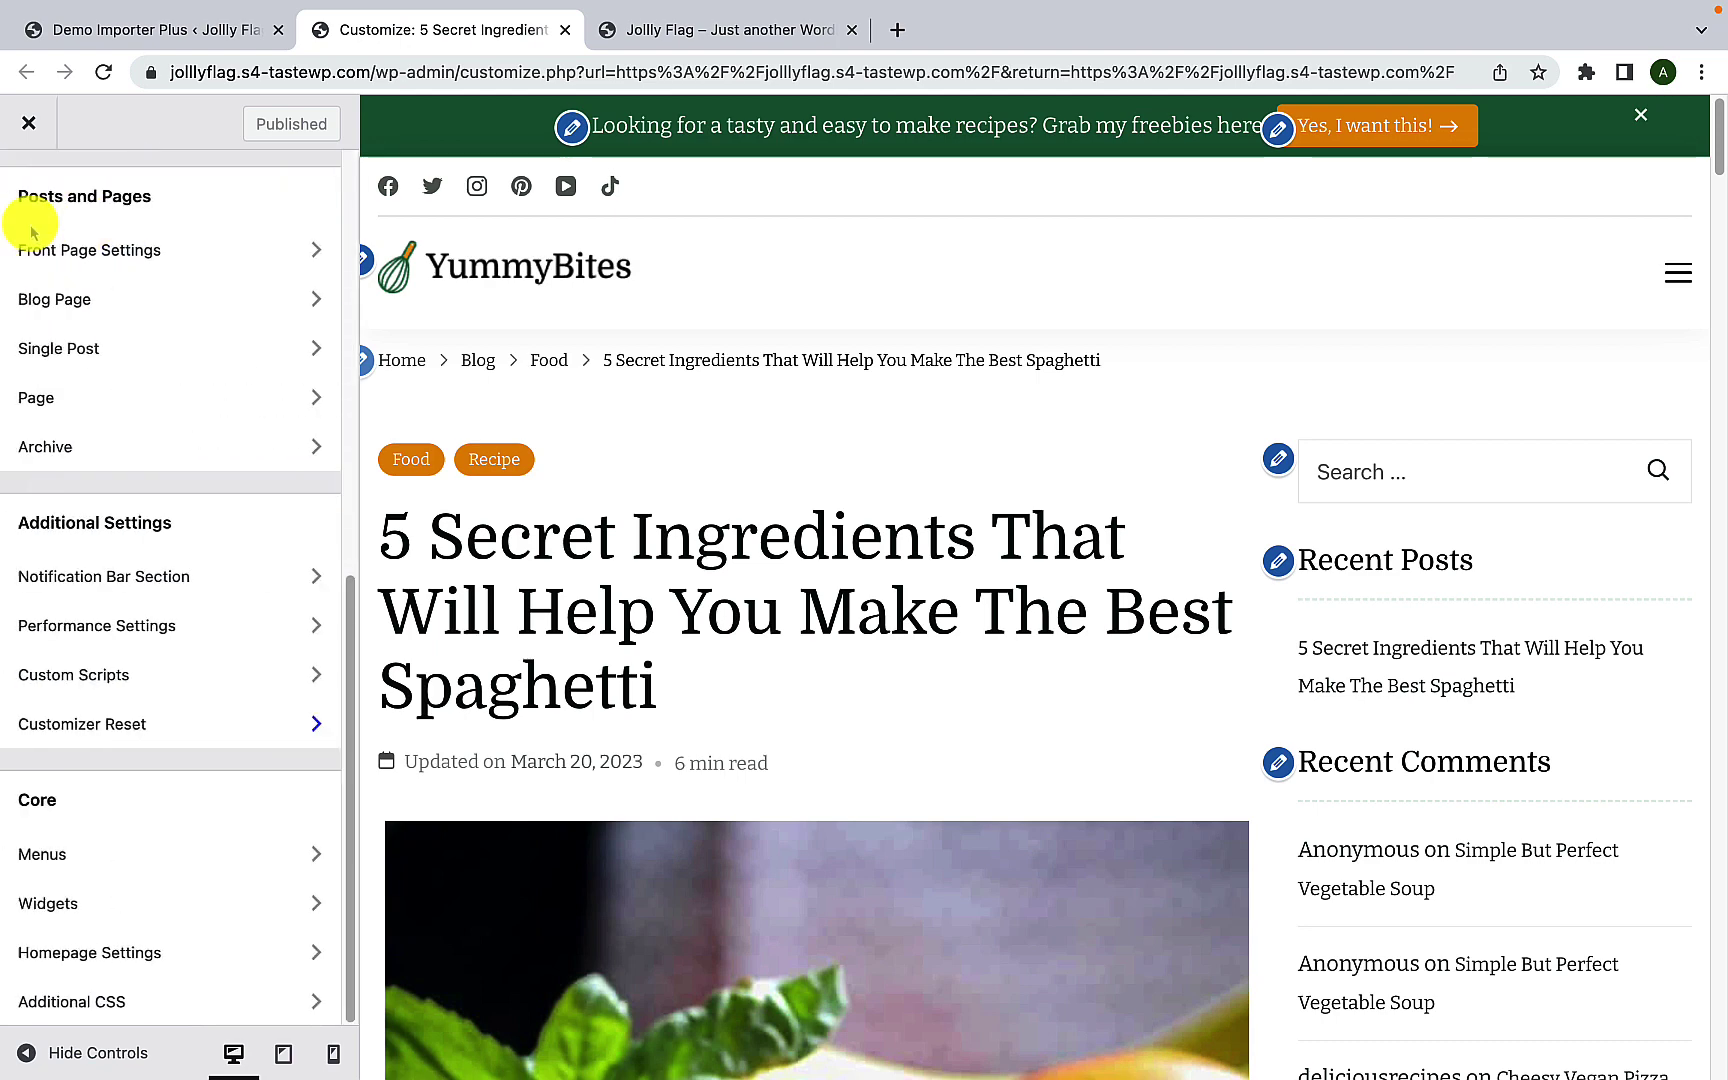
scroll(328, 262, up, 10)
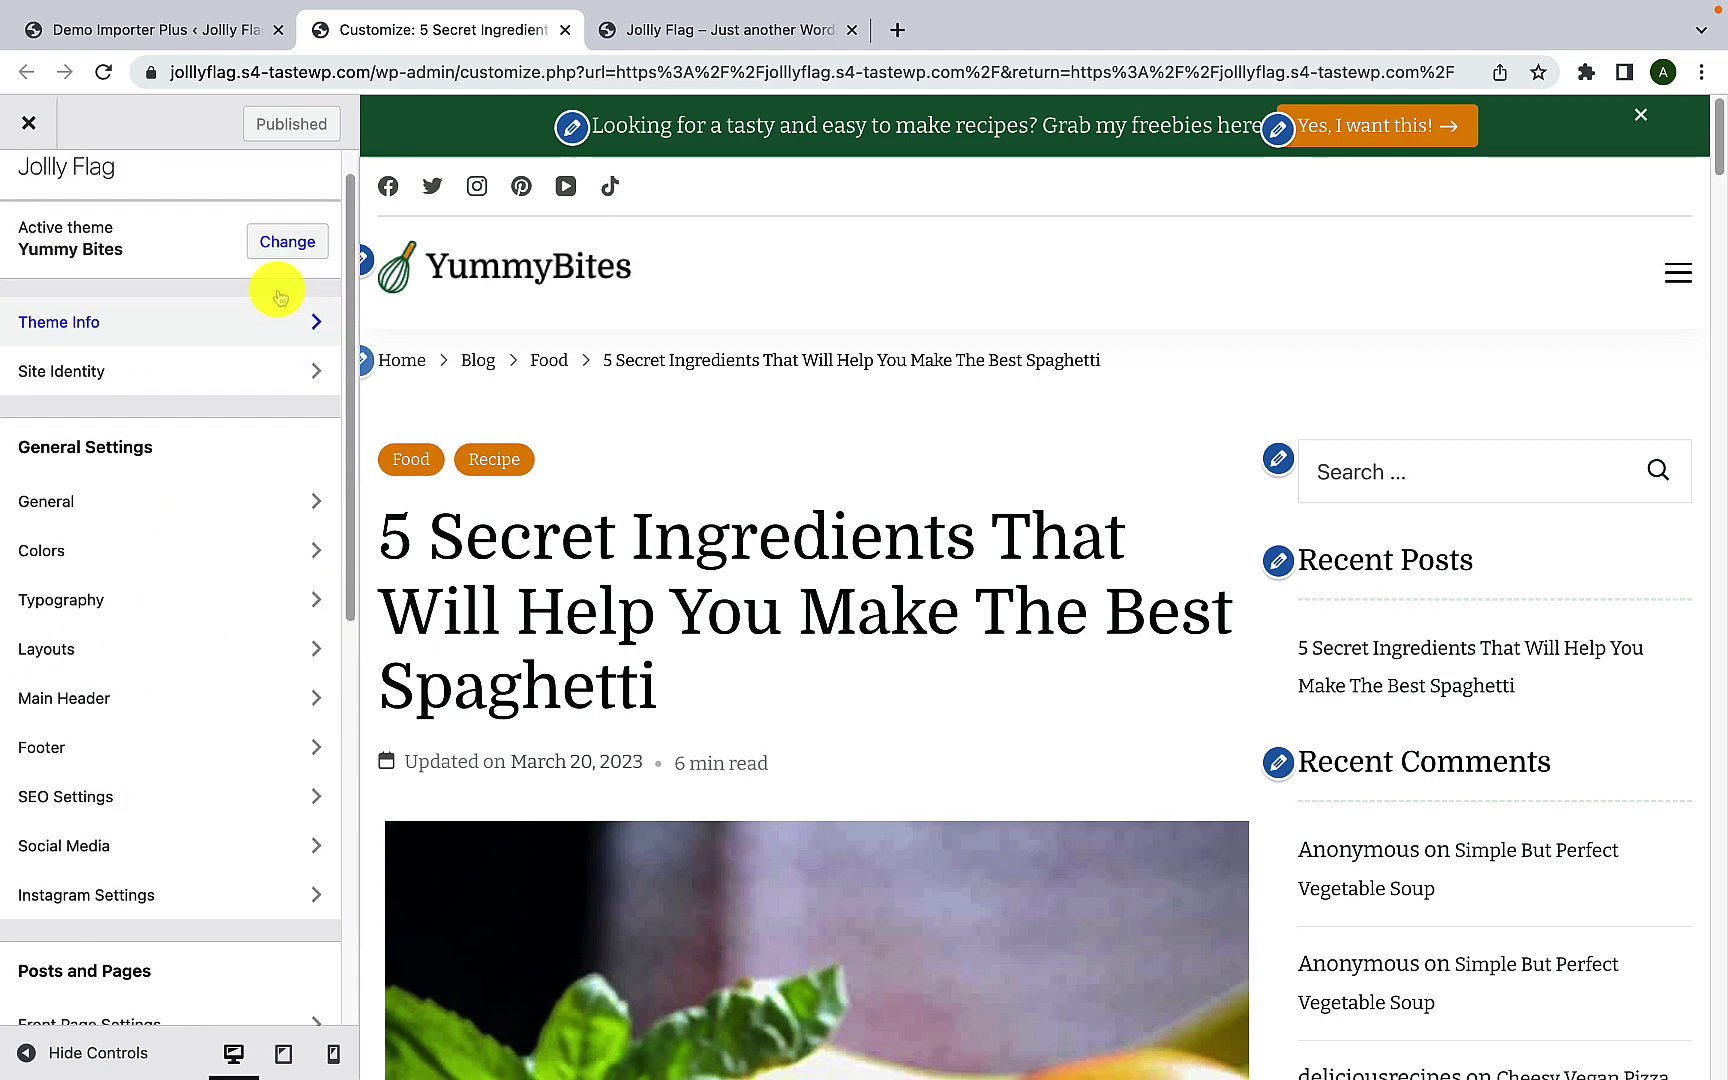